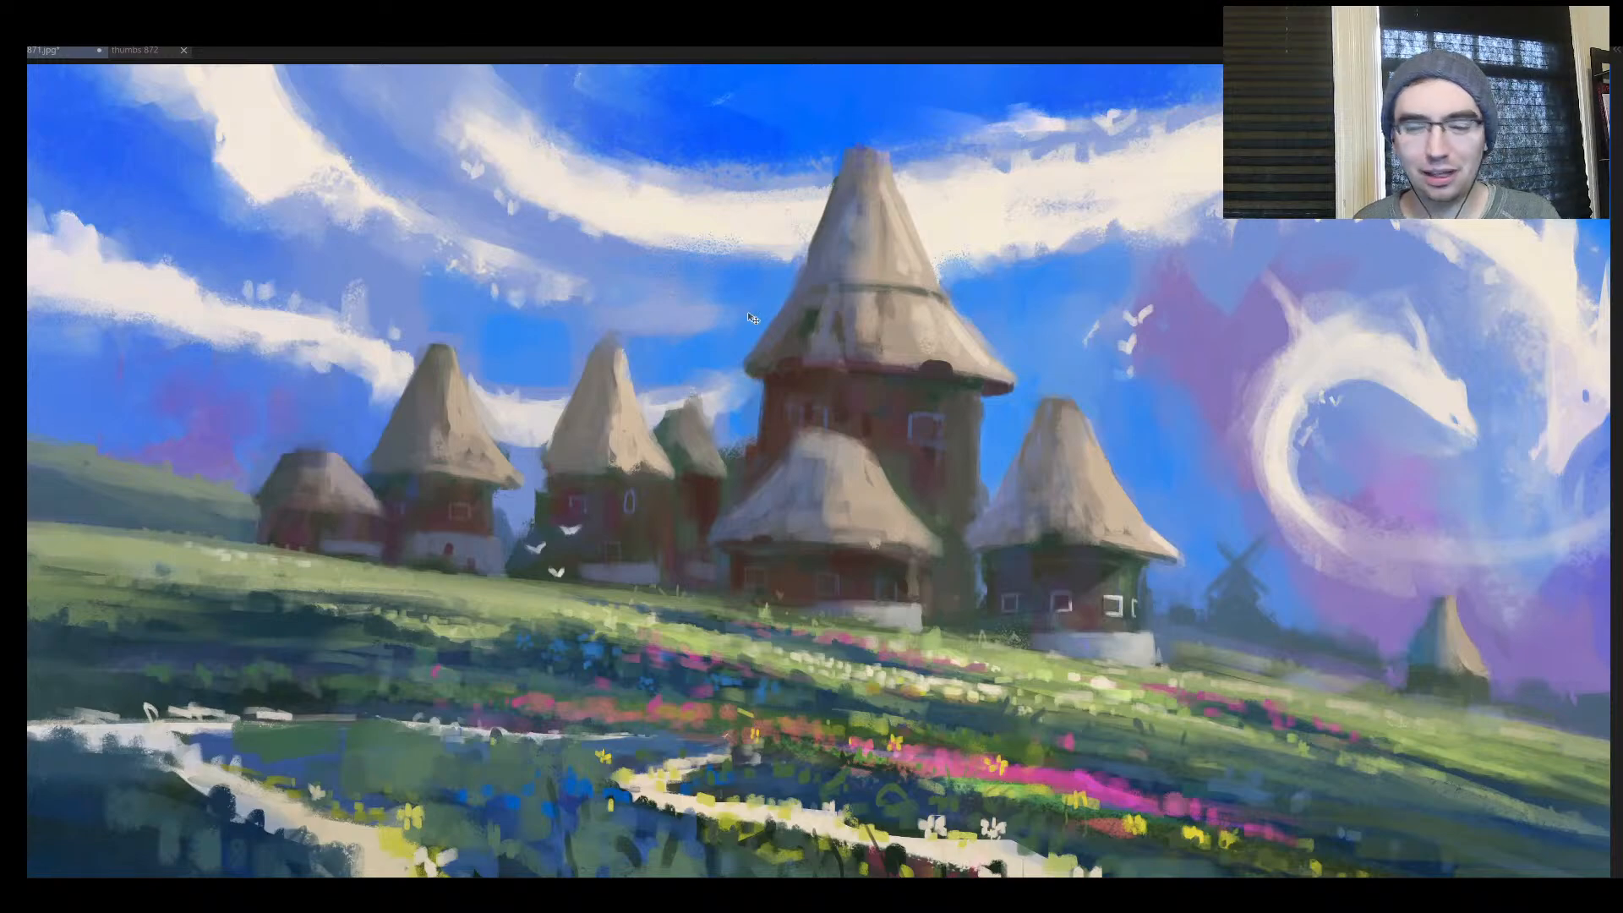
Examine the mirrored painting of thatched huts, the flower meadow and the dragon-shaped clouds as a whole and up close
{"action": "left_click_drag", "start_coordinate": [493, 435], "coordinate": [484, 434]}
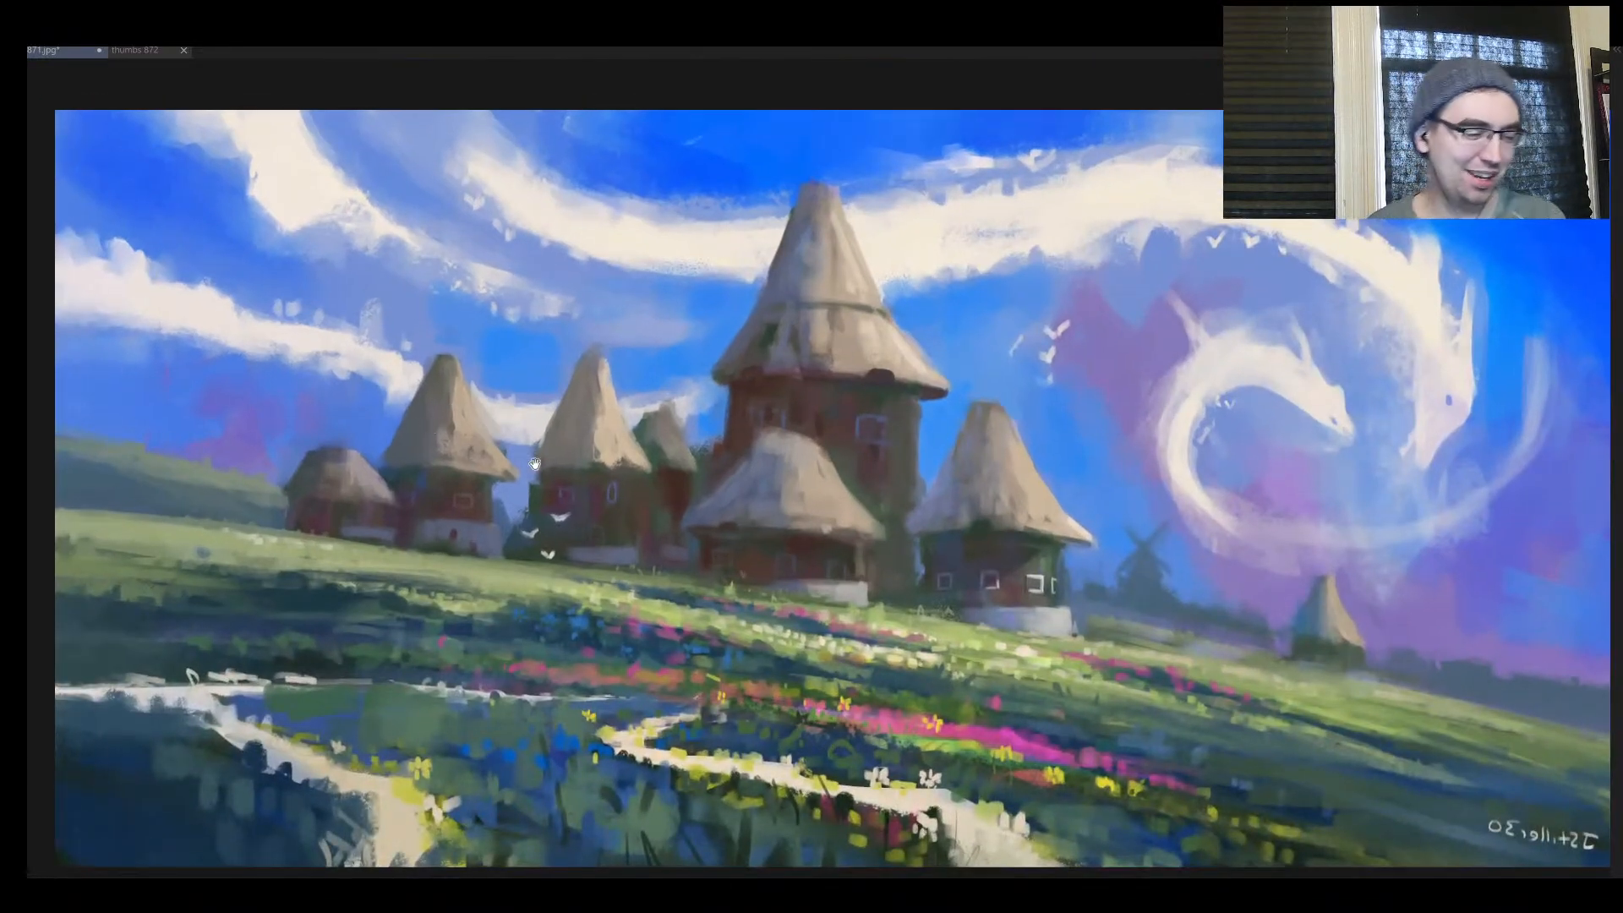
{"action": "mouse_move", "coordinate": [654, 436]}
{"action": "left_mouse_down"}
{"action": "mouse_move", "coordinate": [610, 461]}
{"action": "mouse_move", "coordinate": [576, 430]}
{"action": "mouse_move", "coordinate": [611, 429]}
{"action": "mouse_move", "coordinate": [579, 468]}
{"action": "mouse_move", "coordinate": [604, 458]}
{"action": "left_mouse_up"}
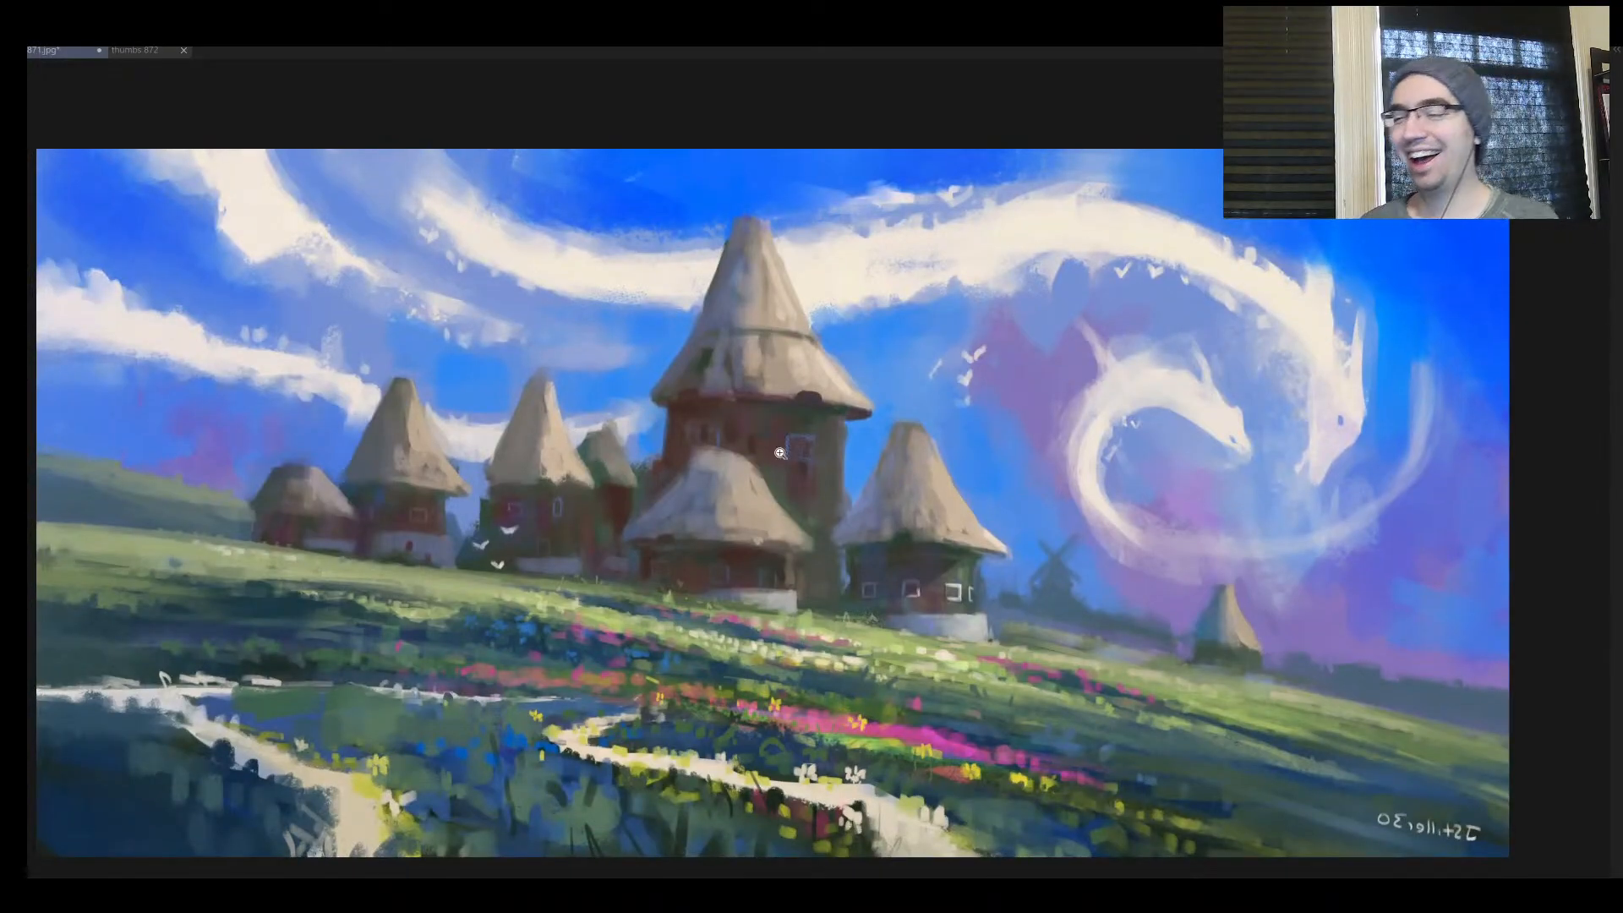
{"action": "left_click_drag", "start_coordinate": [780, 453], "coordinate": [732, 484]}
{"action": "left_click_drag", "start_coordinate": [778, 497], "coordinate": [742, 469]}
{"action": "mouse_move", "coordinate": [742, 469]}
{"action": "left_mouse_down"}
{"action": "mouse_move", "coordinate": [773, 439]}
{"action": "mouse_move", "coordinate": [801, 460]}
{"action": "mouse_move", "coordinate": [763, 524]}
{"action": "mouse_move", "coordinate": [770, 436]}
{"action": "mouse_move", "coordinate": [800, 381]}
{"action": "mouse_move", "coordinate": [677, 550]}
{"action": "mouse_move", "coordinate": [694, 542]}
{"action": "mouse_move", "coordinate": [629, 659]}
{"action": "mouse_move", "coordinate": [809, 390]}
{"action": "mouse_move", "coordinate": [812, 443]}
{"action": "mouse_move", "coordinate": [833, 421]}
{"action": "left_mouse_up"}
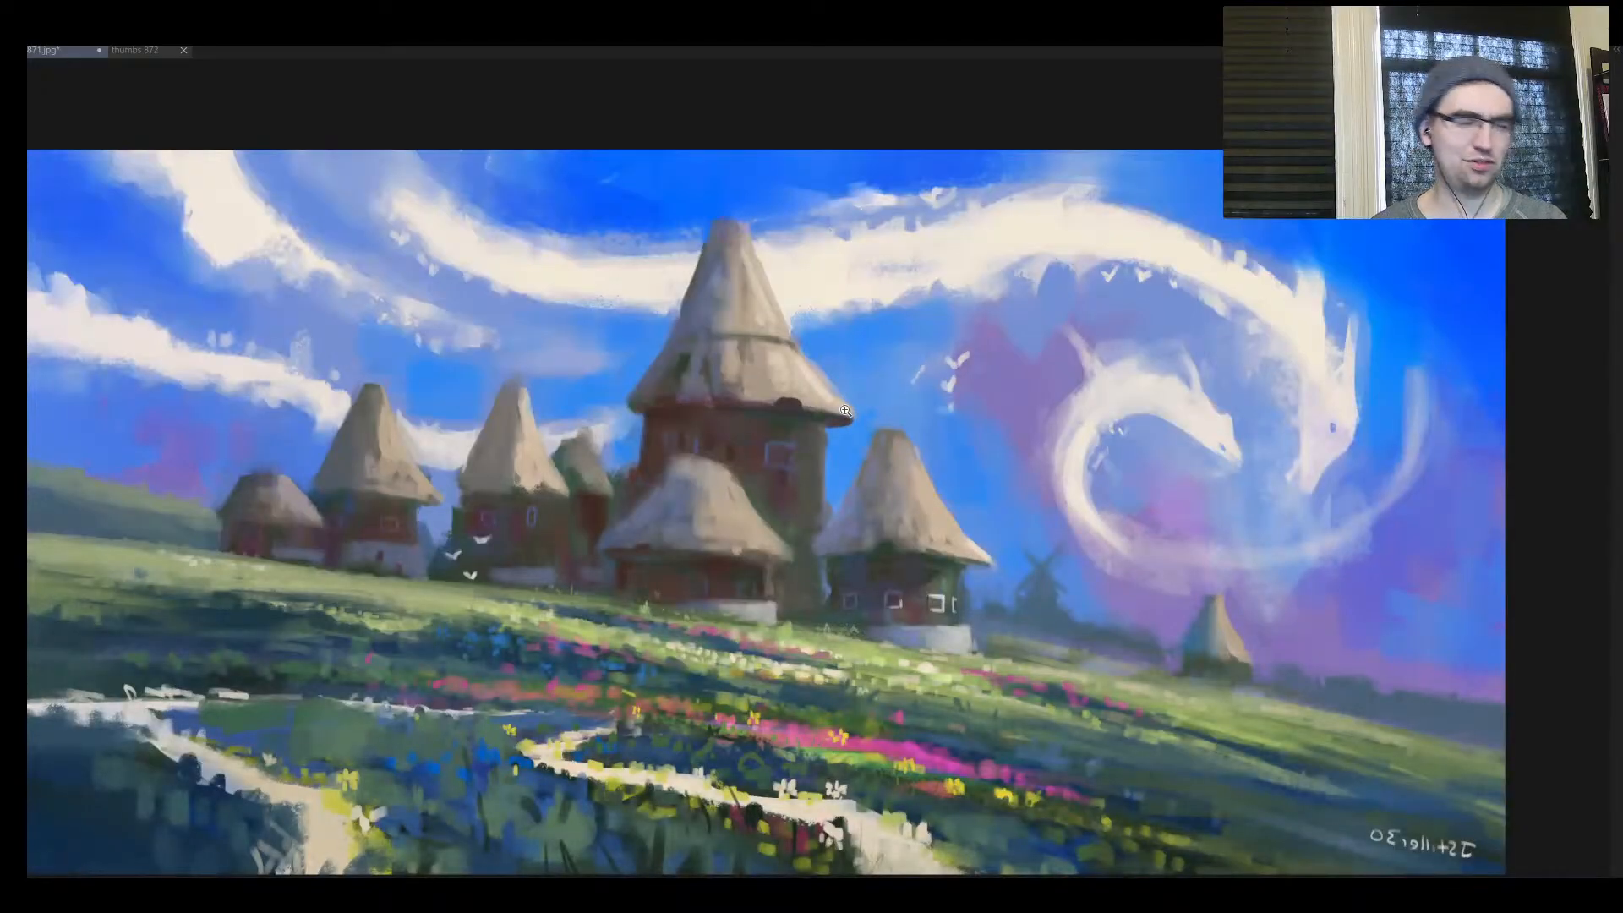
{"action": "mouse_move", "coordinate": [857, 502]}
{"action": "left_mouse_down"}
{"action": "mouse_move", "coordinate": [779, 560]}
{"action": "mouse_move", "coordinate": [853, 478]}
{"action": "mouse_move", "coordinate": [877, 485]}
{"action": "left_mouse_up"}
{"action": "mouse_move", "coordinate": [807, 537]}
{"action": "left_mouse_down"}
{"action": "mouse_move", "coordinate": [833, 498]}
{"action": "mouse_move", "coordinate": [799, 522]}
{"action": "left_mouse_up"}
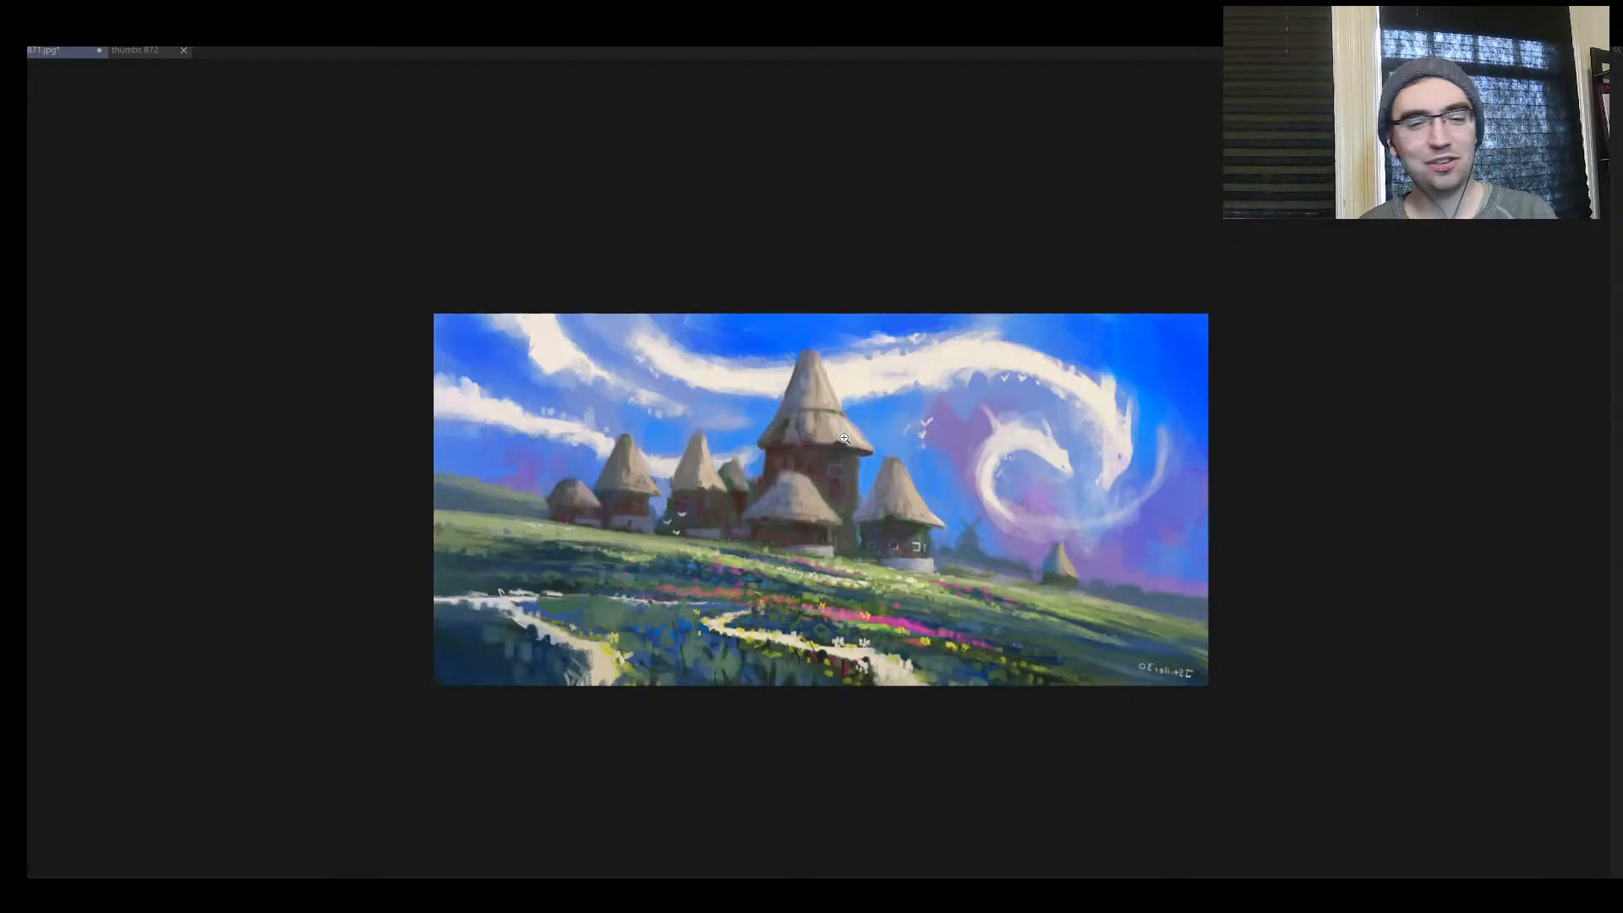
{"action": "left_click", "coordinate": [799, 495]}
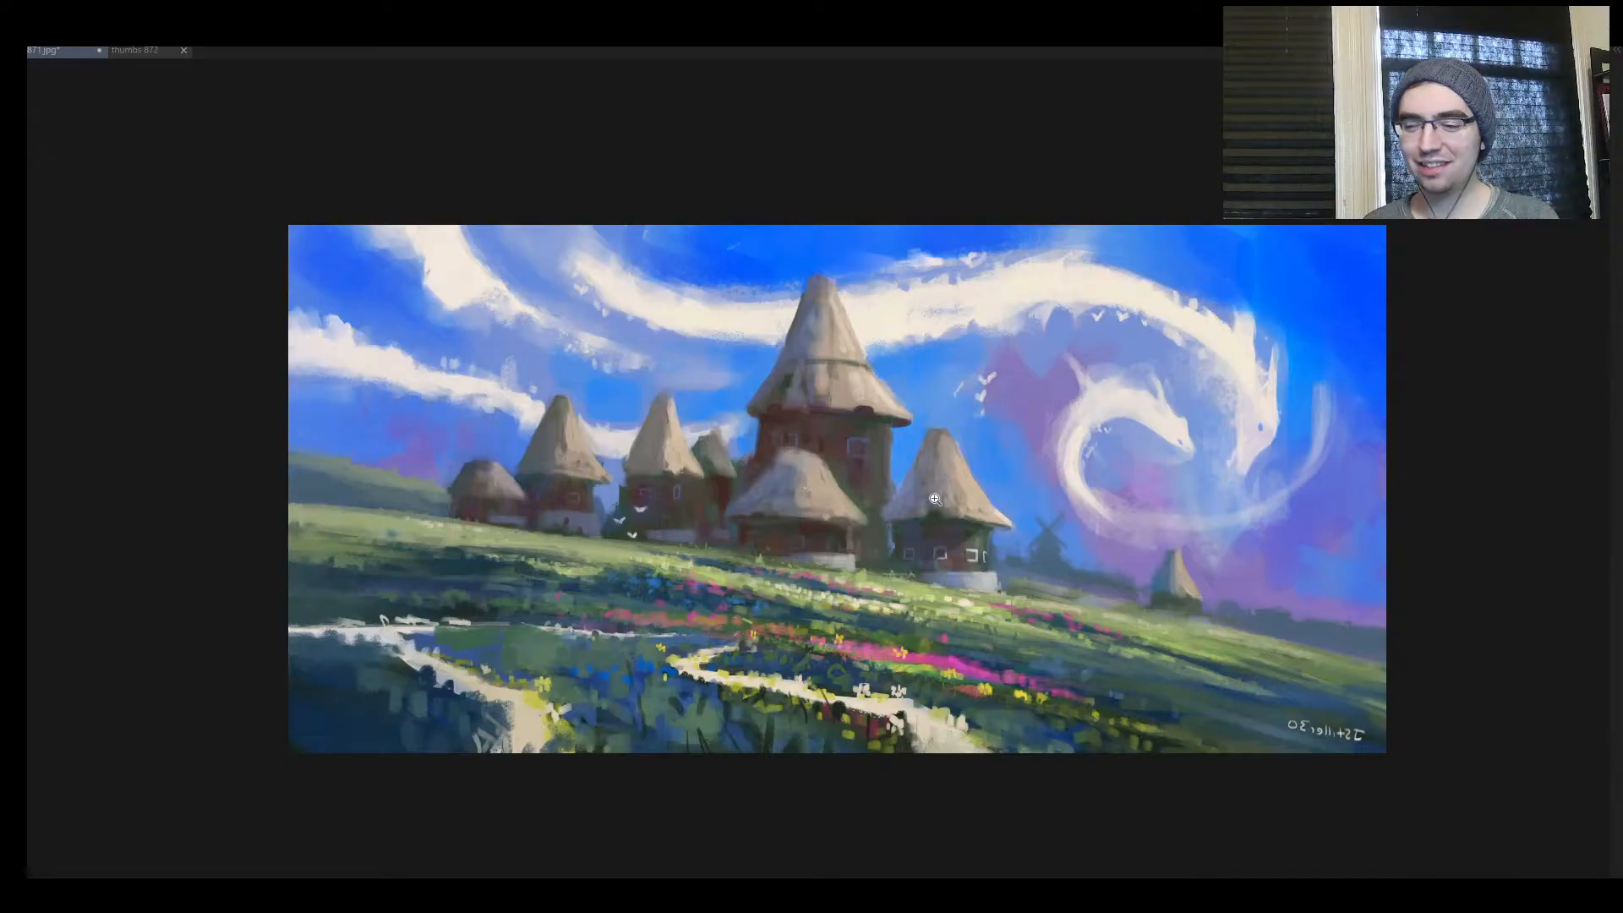
{"action": "left_click_drag", "start_coordinate": [897, 526], "coordinate": [811, 575]}
{"action": "left_click_drag", "start_coordinate": [935, 544], "coordinate": [1009, 508]}
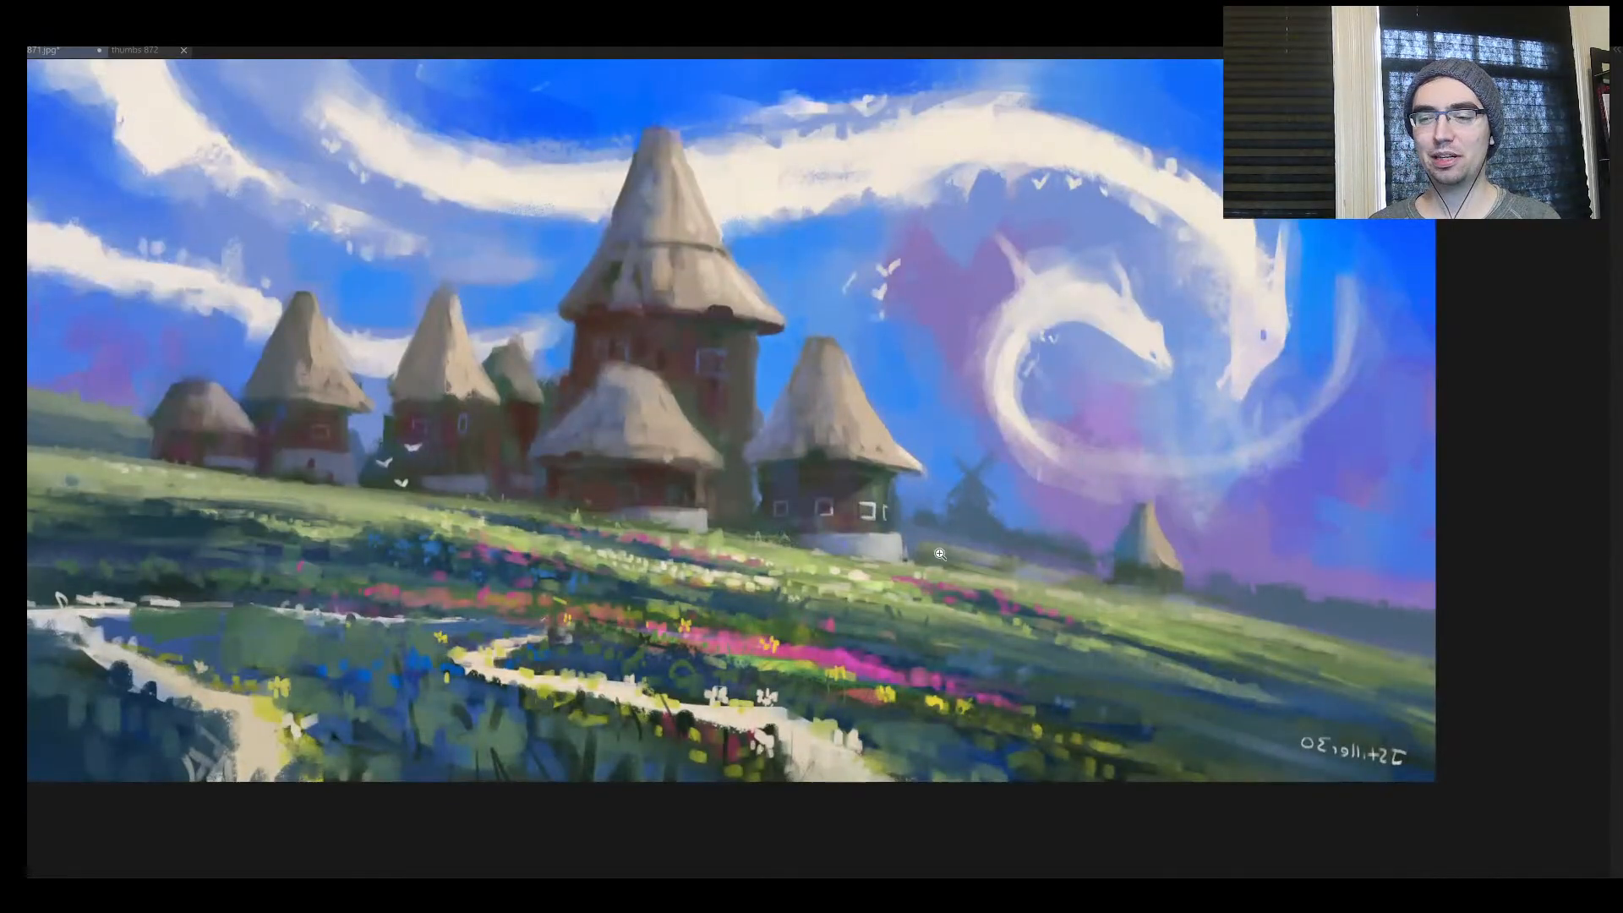
{"action": "mouse_move", "coordinate": [923, 561]}
{"action": "left_mouse_down"}
{"action": "mouse_move", "coordinate": [965, 609]}
{"action": "mouse_move", "coordinate": [932, 601]}
{"action": "left_mouse_up"}
{"action": "left_click_drag", "start_coordinate": [859, 539], "coordinate": [864, 535]}
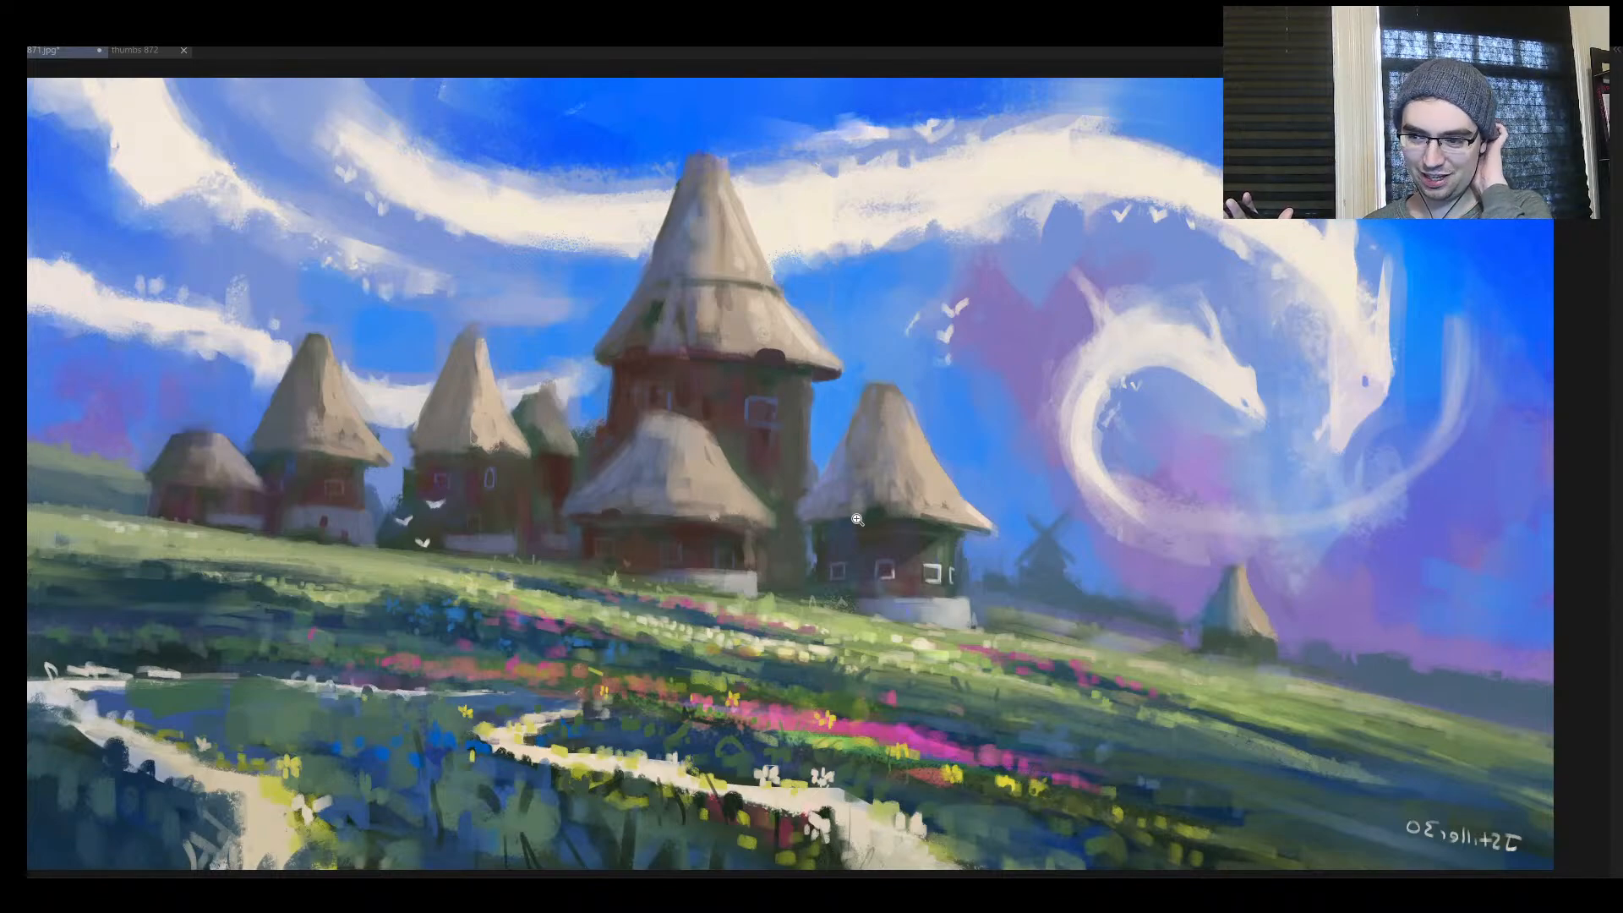
Try a dark beam and support post under the eaves of the second hut, and undo it
{"action": "left_click_drag", "start_coordinate": [785, 463], "coordinate": [734, 528]}
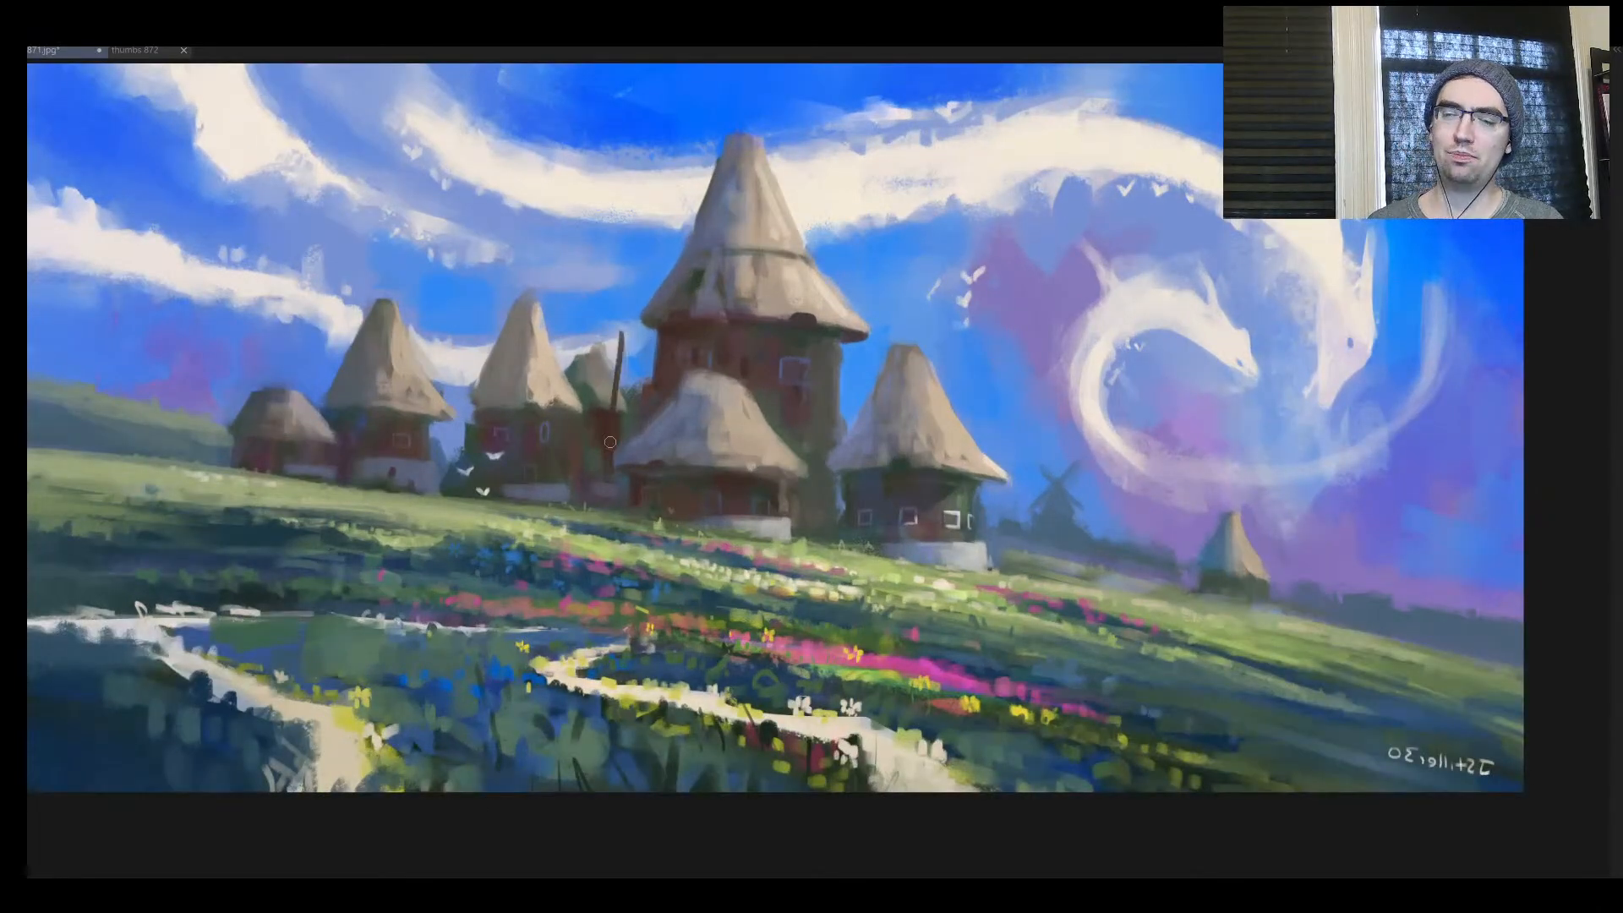
{"action": "left_click_drag", "start_coordinate": [330, 397], "coordinate": [425, 494]}
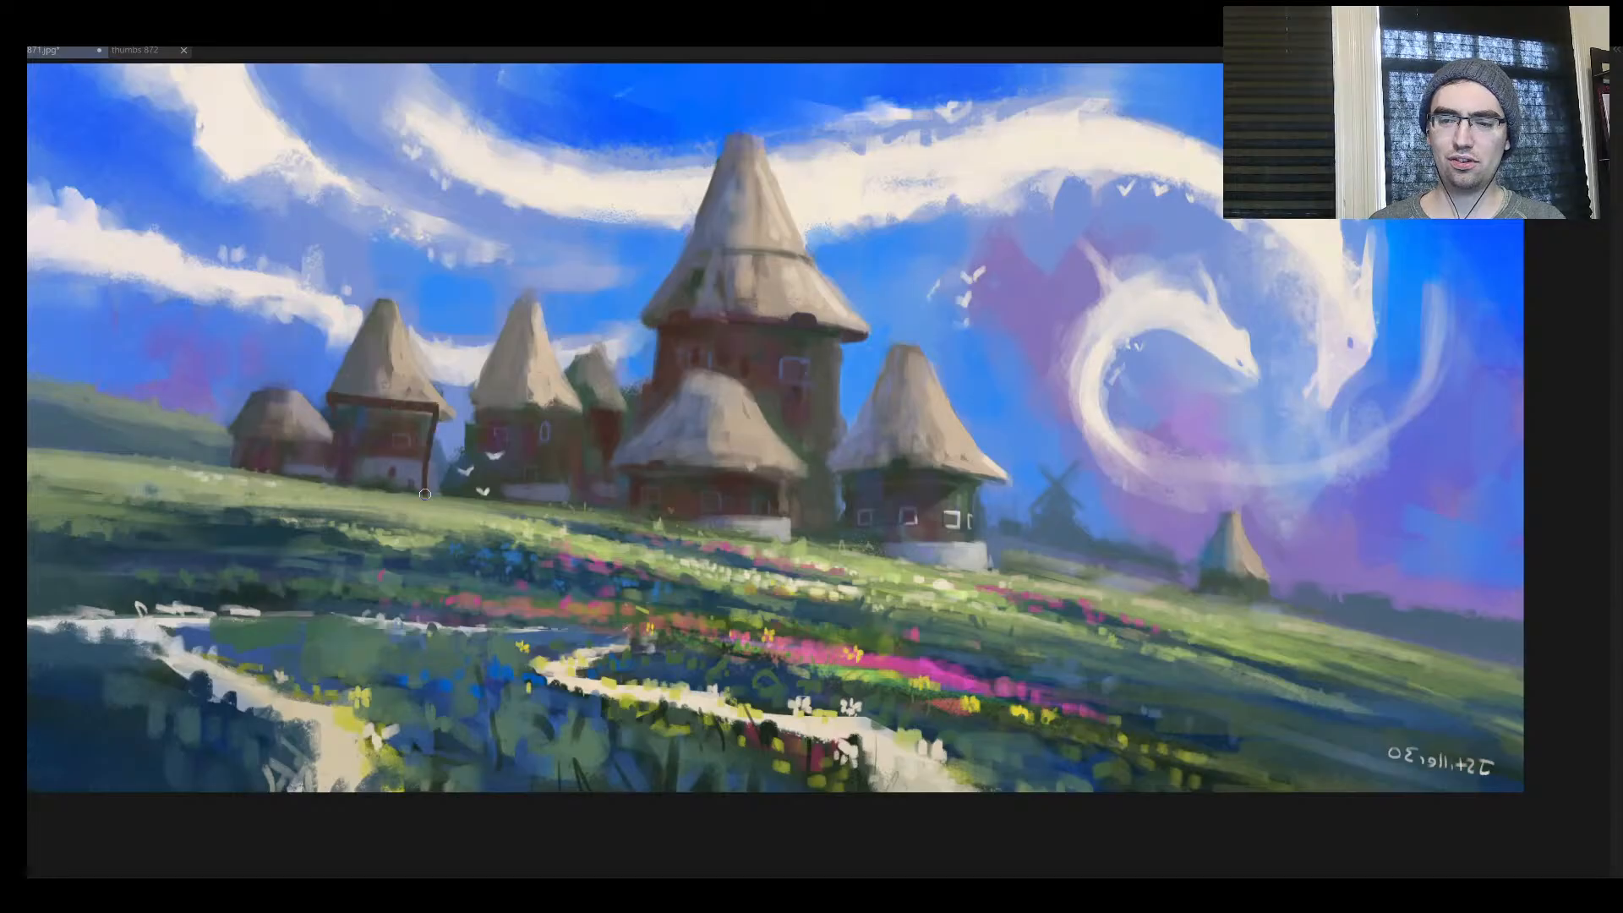
{"action": "key", "text": "ctrl+z"}
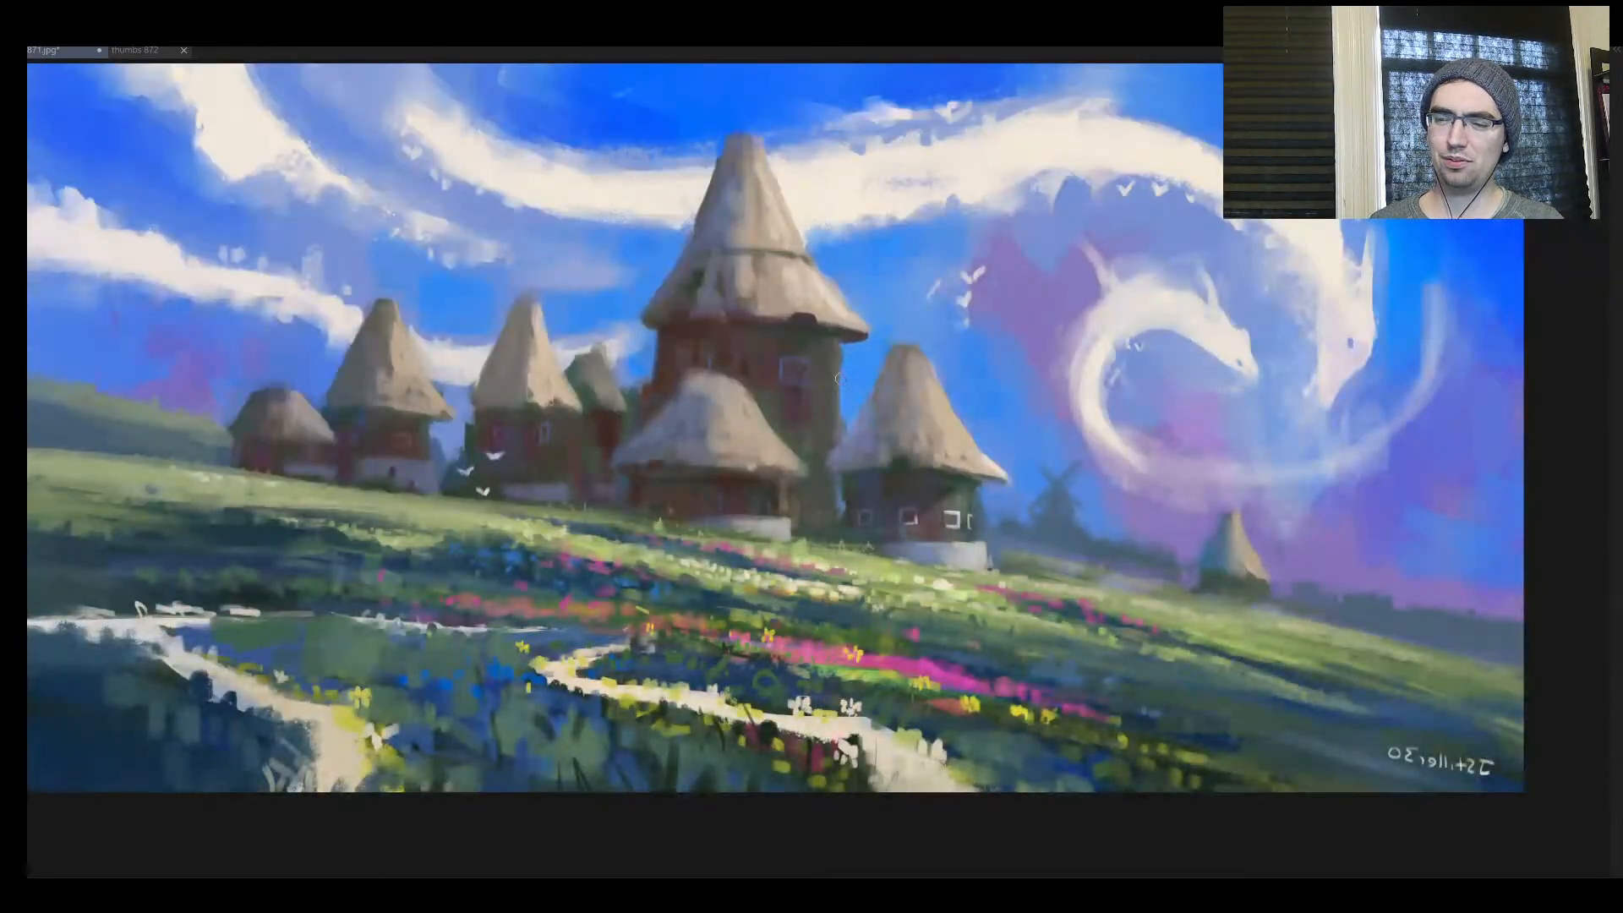
Paint a dark box on the central tower's wall, a protruding wooden beam and a small flagpole beside its roof
{"action": "left_click_drag", "start_coordinate": [845, 372], "coordinate": [837, 397]}
{"action": "left_click_drag", "start_coordinate": [604, 320], "coordinate": [654, 347]}
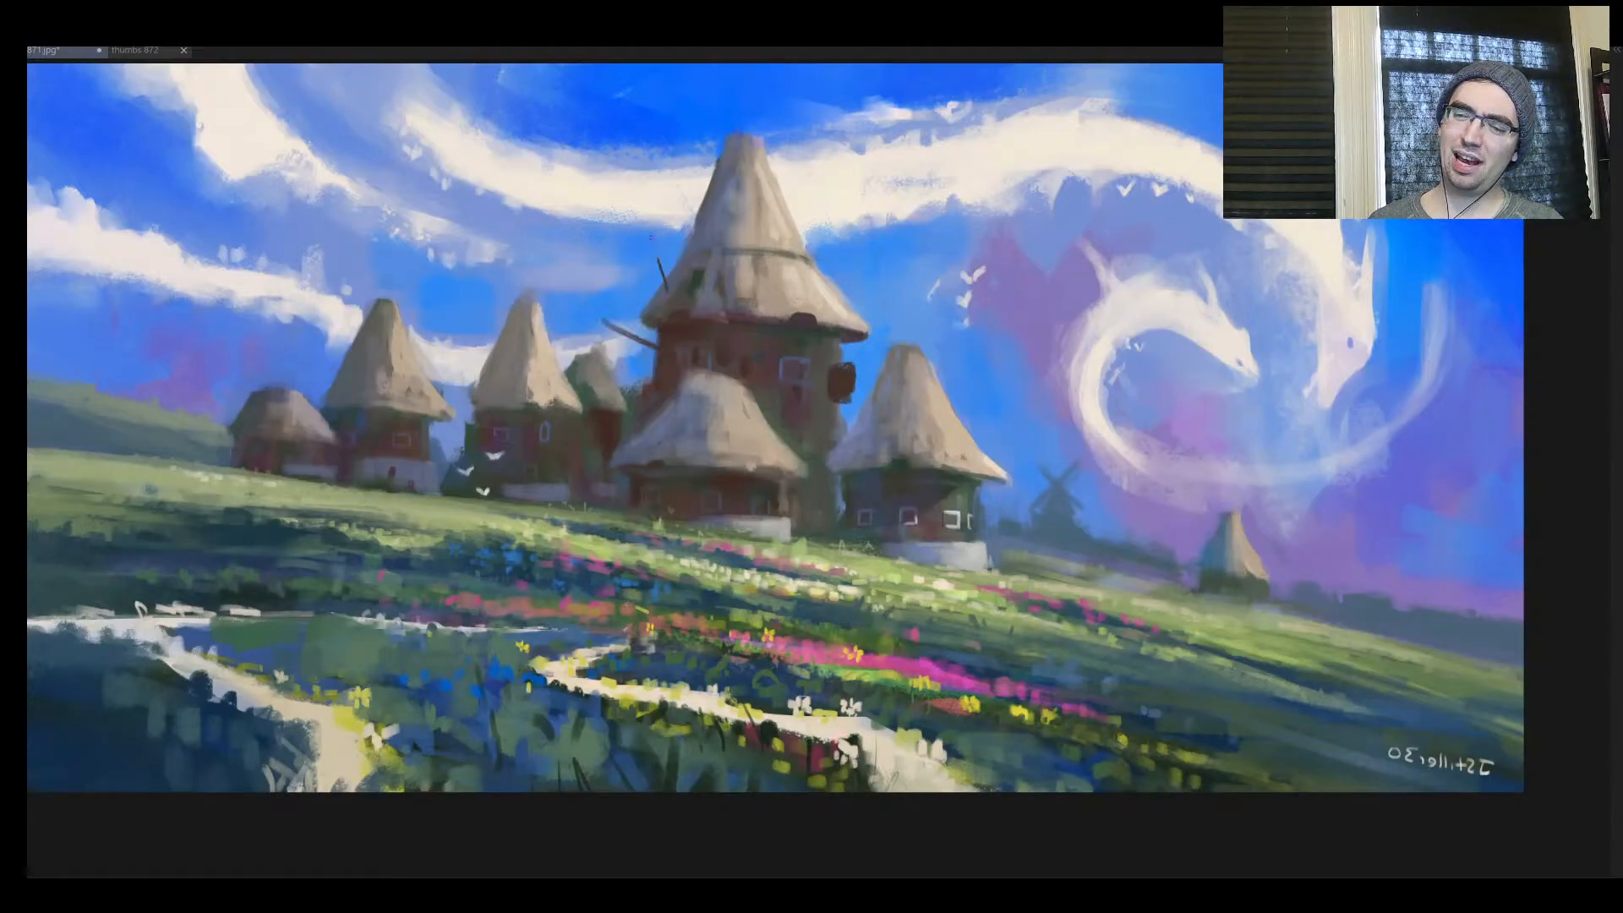
{"action": "mouse_move", "coordinate": [644, 221]}
{"action": "left_mouse_down"}
{"action": "mouse_move", "coordinate": [660, 259]}
{"action": "mouse_move", "coordinate": [627, 240]}
{"action": "mouse_move", "coordinate": [646, 250]}
{"action": "left_mouse_up"}
{"action": "left_click_drag", "start_coordinate": [650, 364], "coordinate": [651, 376]}
{"action": "scroll", "coordinate": [651, 419], "scroll_direction": "down", "scroll_amount": 2}
{"action": "scroll", "coordinate": [644, 418], "scroll_direction": "up", "scroll_amount": 1}
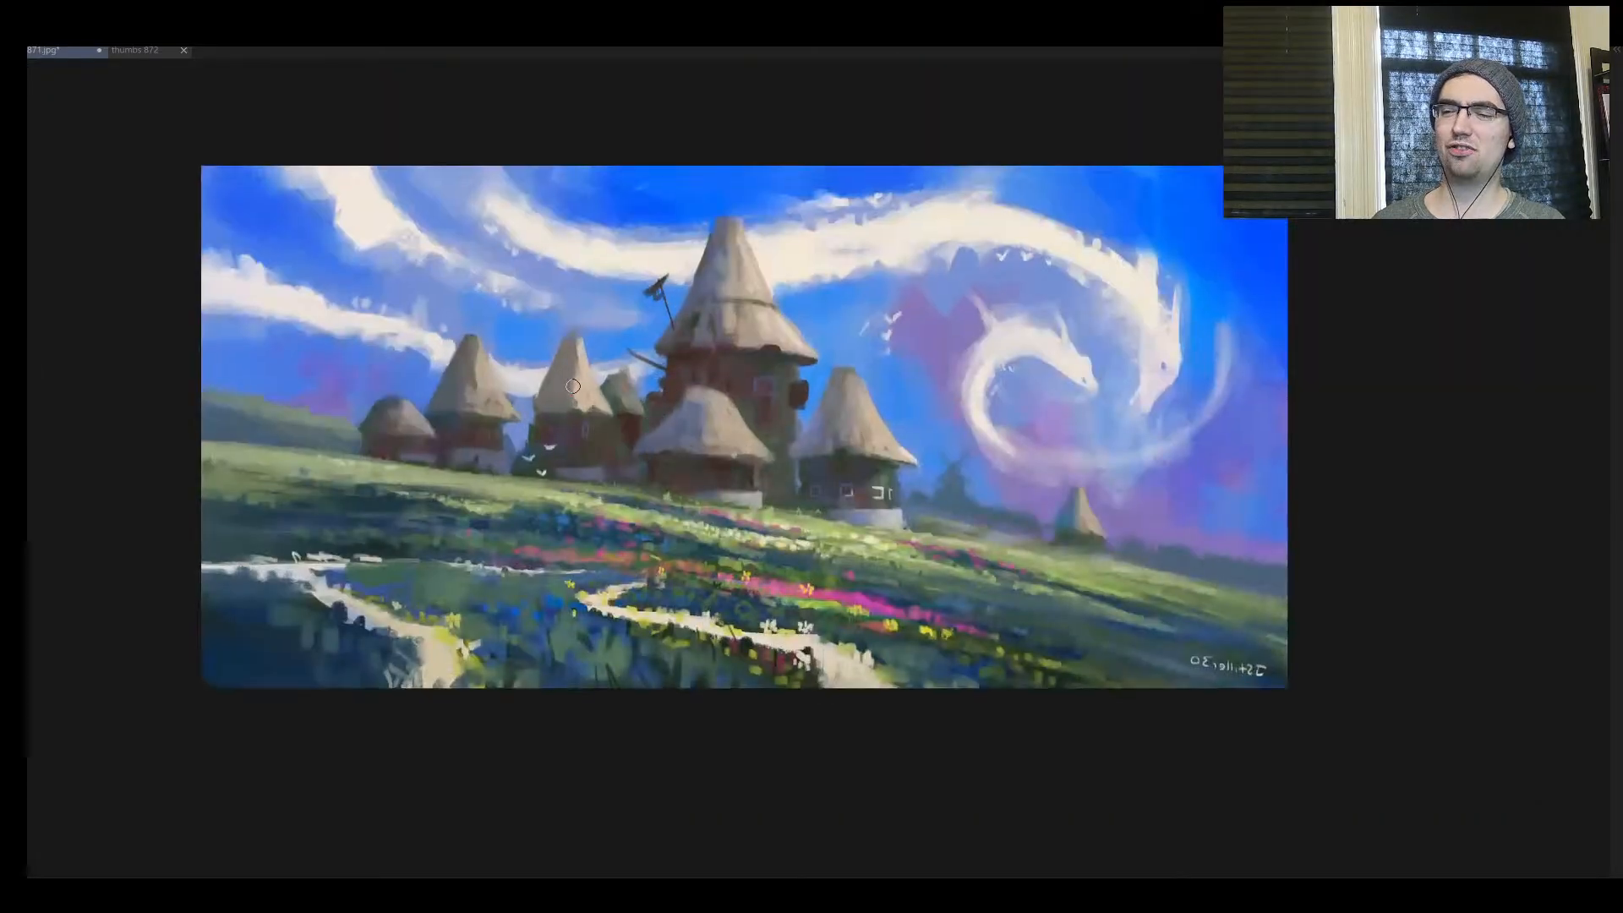
Break up the smaller huts' silhouettes with a dark post between them, a flattened roof top and small roof protrusions
{"action": "left_click_drag", "start_coordinate": [521, 409], "coordinate": [522, 457]}
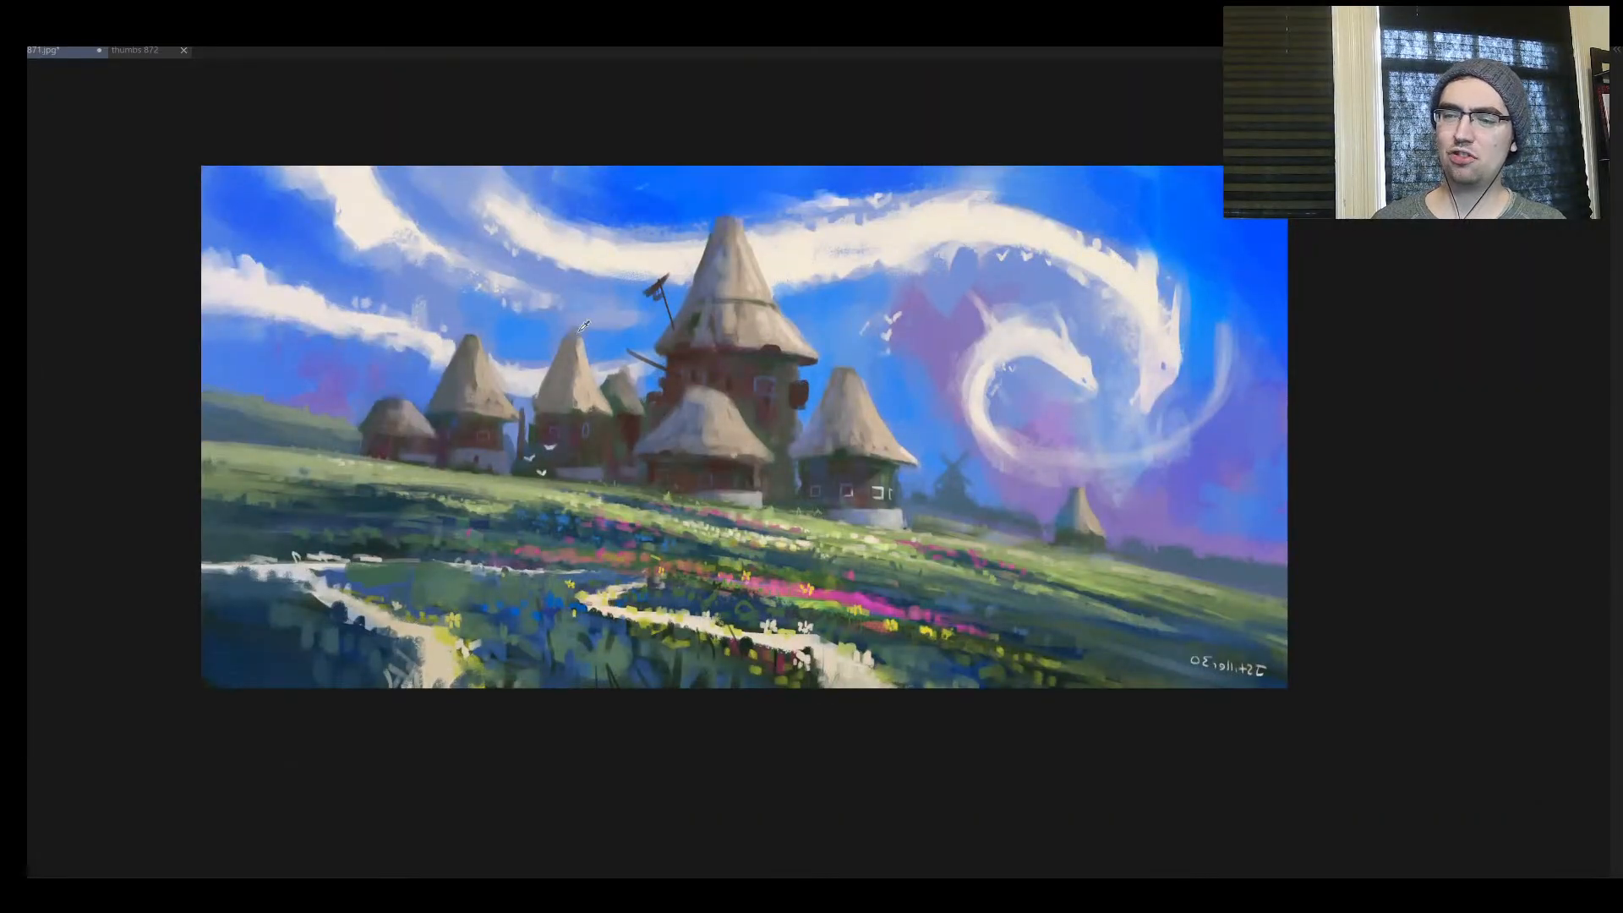
{"action": "mouse_move", "coordinate": [583, 326]}
{"action": "left_mouse_down"}
{"action": "mouse_move", "coordinate": [549, 347]}
{"action": "mouse_move", "coordinate": [583, 359]}
{"action": "mouse_move", "coordinate": [528, 343]}
{"action": "mouse_move", "coordinate": [531, 382]}
{"action": "mouse_move", "coordinate": [590, 391]}
{"action": "left_mouse_up"}
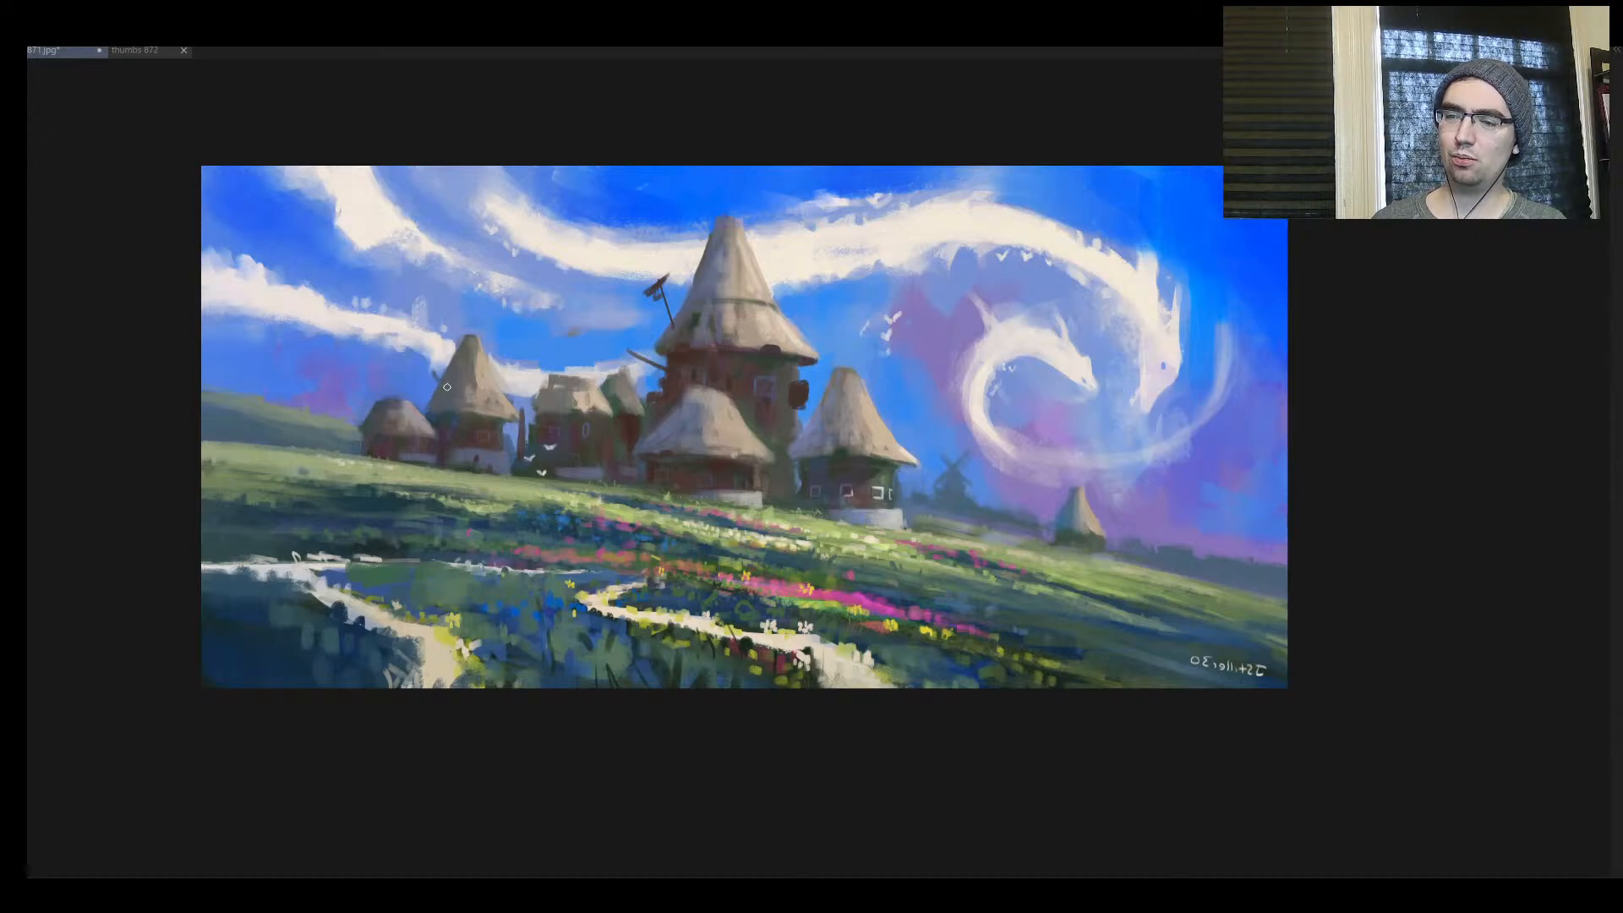
{"action": "left_click_drag", "start_coordinate": [491, 392], "coordinate": [507, 391]}
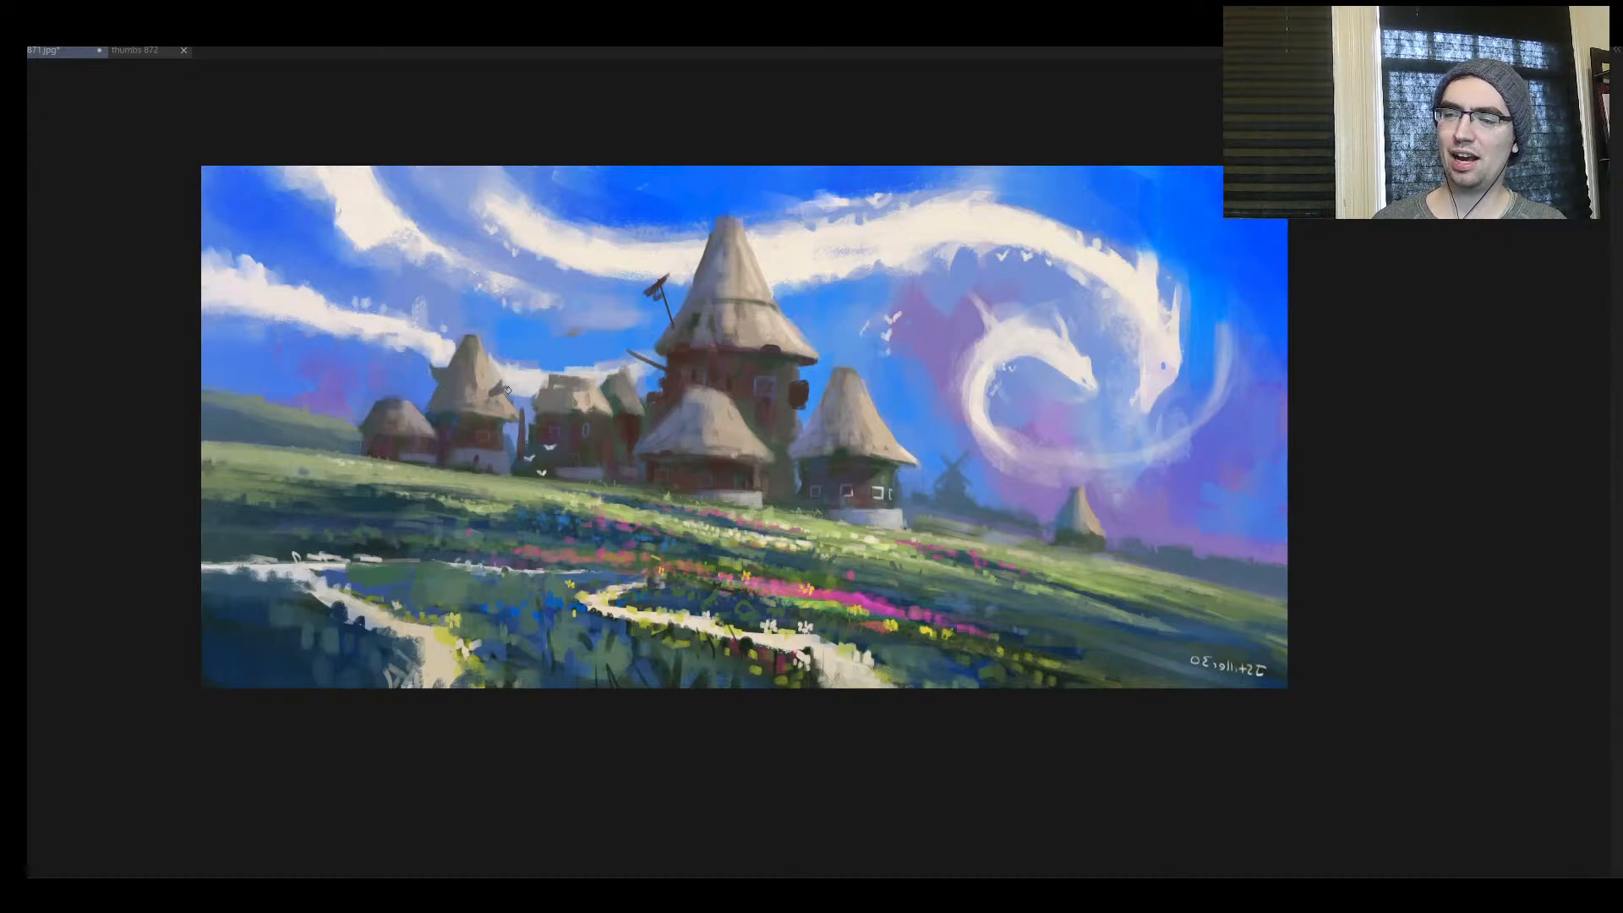
{"action": "left_click_drag", "start_coordinate": [773, 427], "coordinate": [816, 401]}
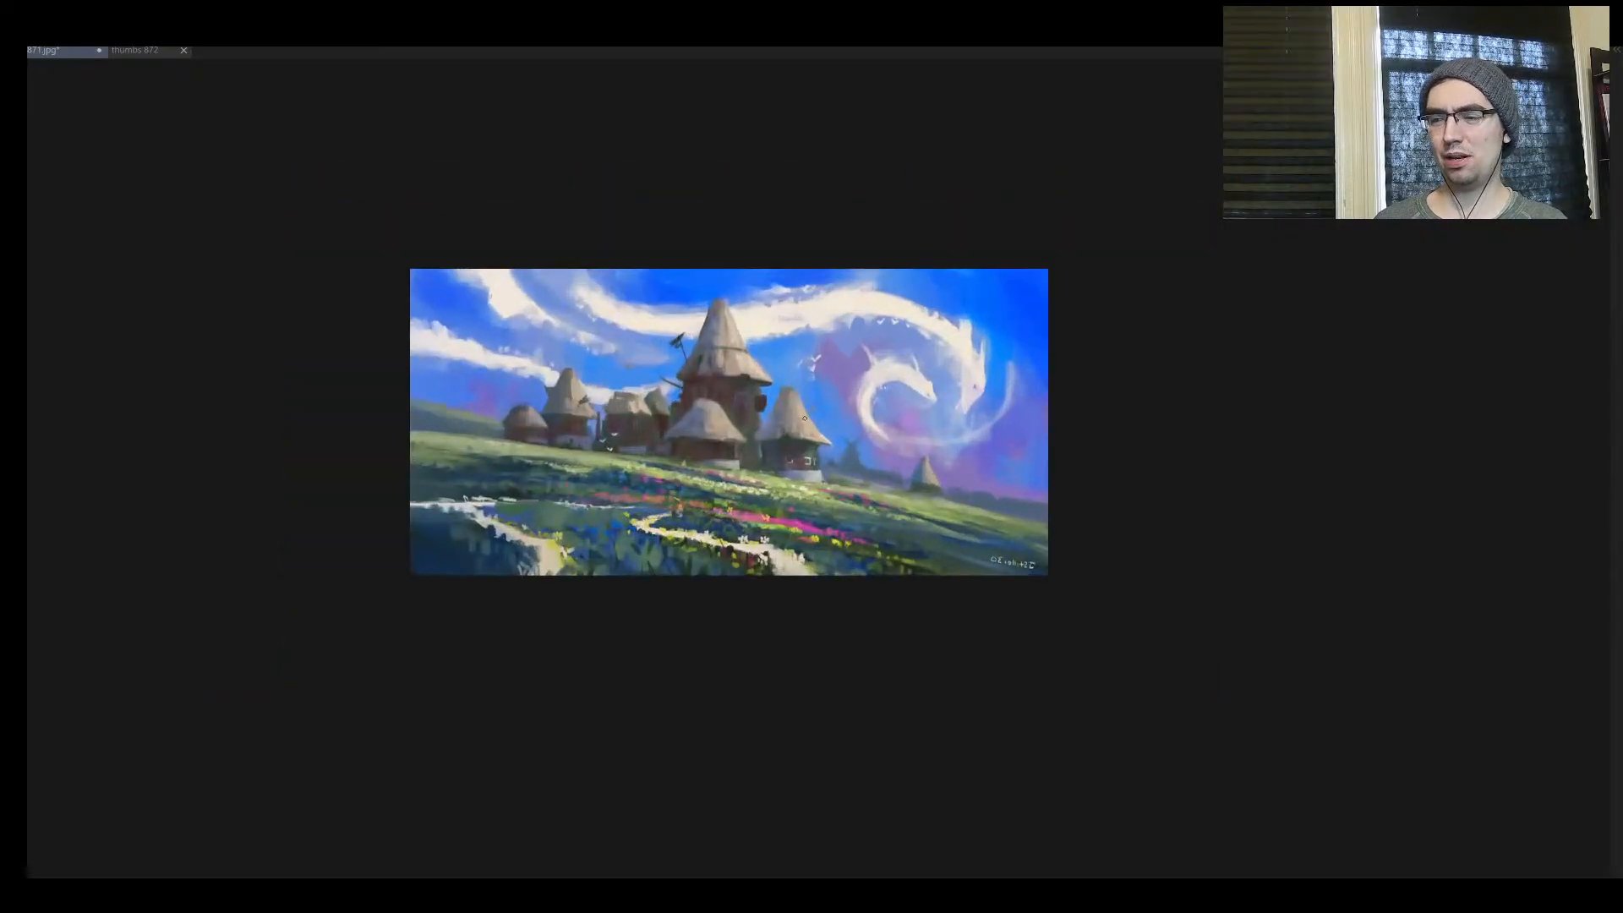
{"action": "left_click_drag", "start_coordinate": [777, 460], "coordinate": [830, 409]}
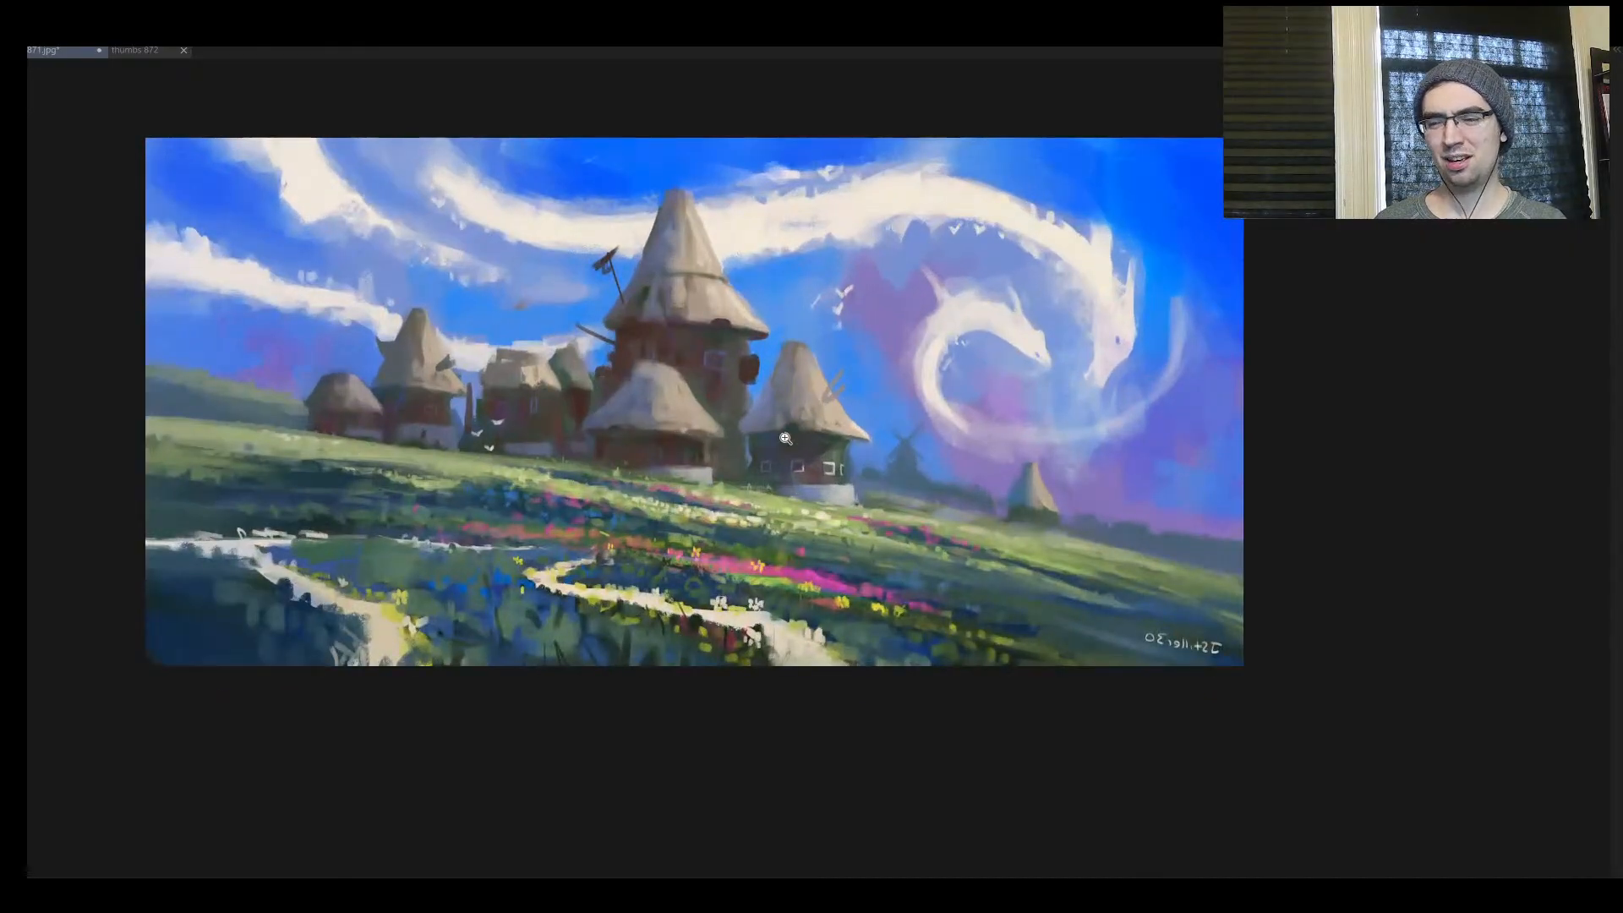
{"action": "left_click_drag", "start_coordinate": [769, 493], "coordinate": [795, 361]}
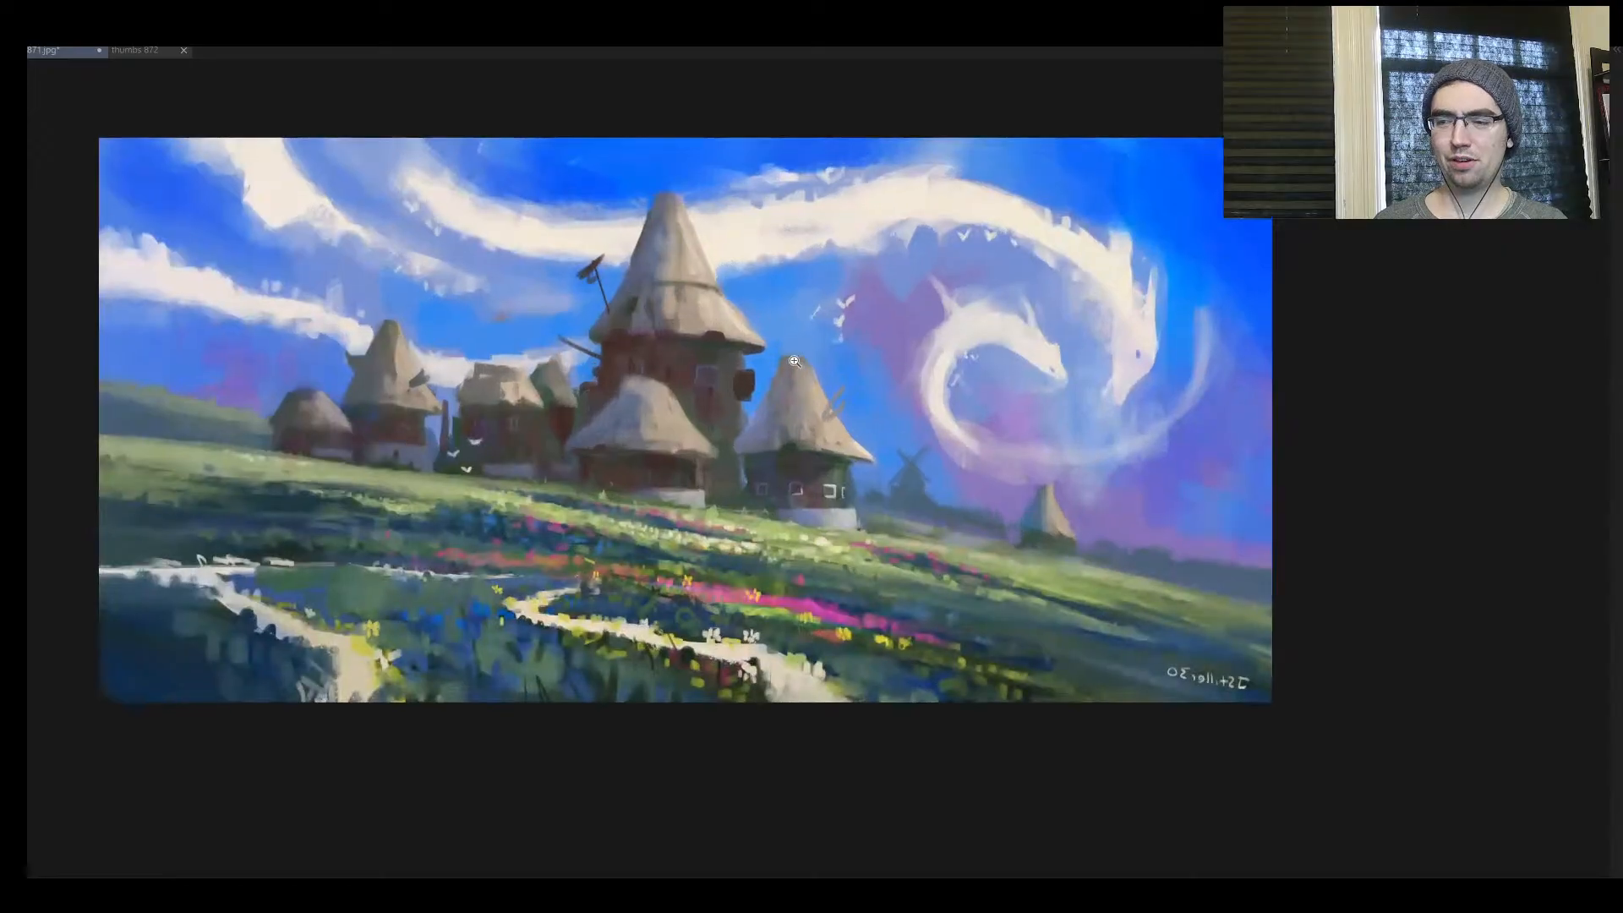
Flip the canvas horizontally to view the painting in its original orientation
{"action": "key", "text": "m"}
{"action": "left_click_drag", "start_coordinate": [854, 407], "coordinate": [717, 454]}
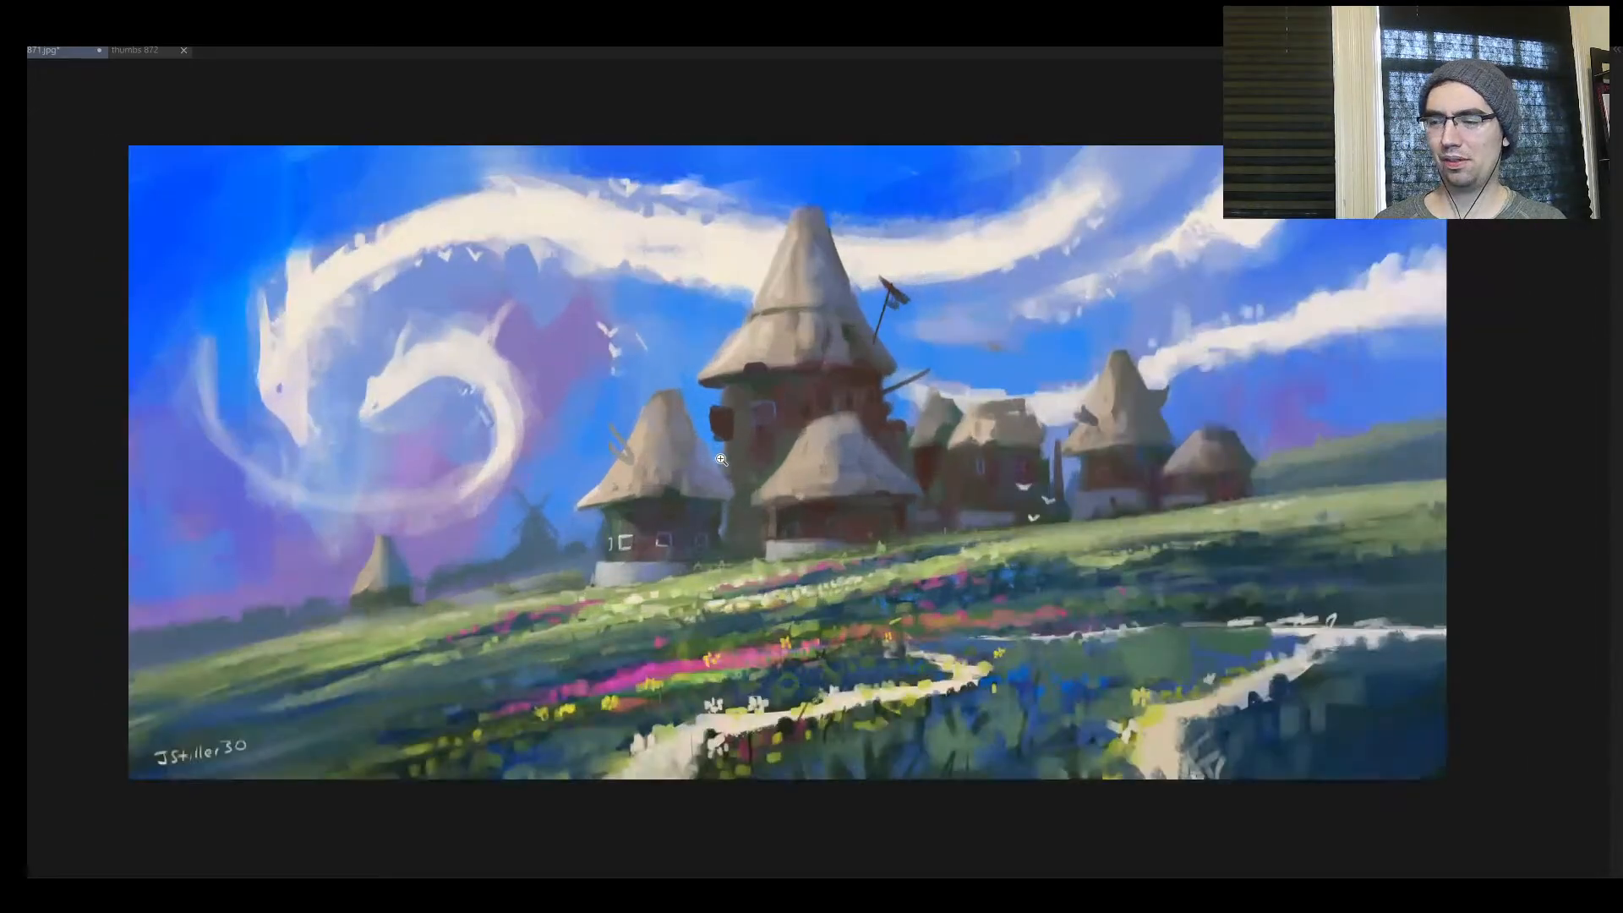
{"action": "left_click_drag", "start_coordinate": [845, 448], "coordinate": [816, 480]}
{"action": "left_click_drag", "start_coordinate": [936, 433], "coordinate": [961, 417]}
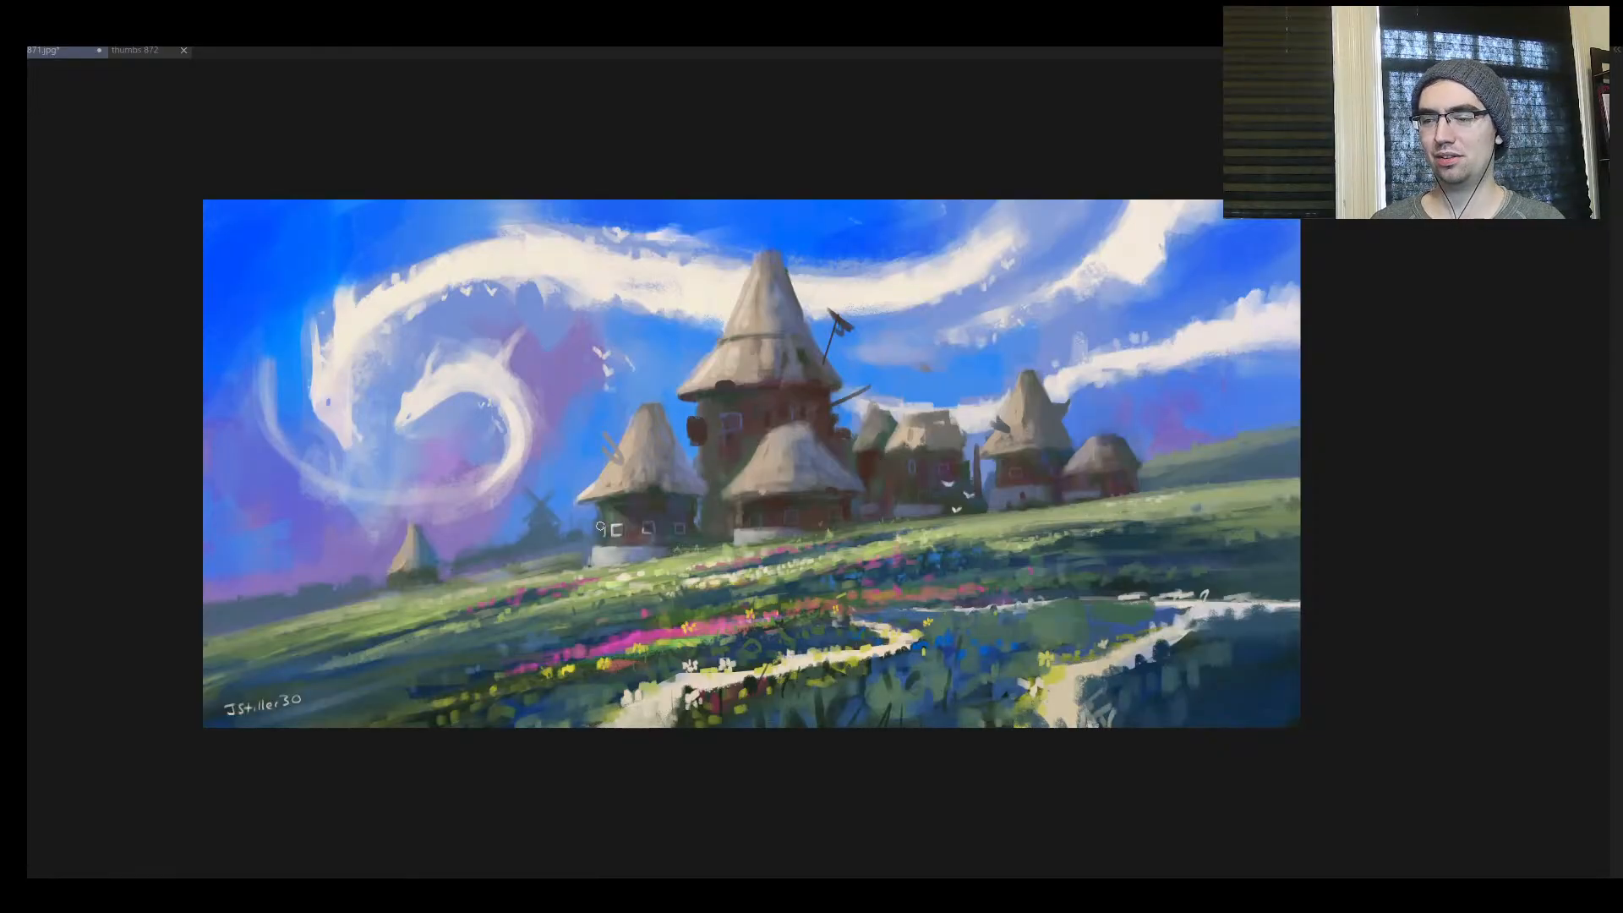
Paint small dark protrusions on the side walls of the smaller huts
{"action": "left_click_drag", "start_coordinate": [592, 522], "coordinate": [595, 517]}
{"action": "left_click_drag", "start_coordinate": [1002, 430], "coordinate": [963, 459]}
{"action": "left_click_drag", "start_coordinate": [1055, 438], "coordinate": [1098, 412]}
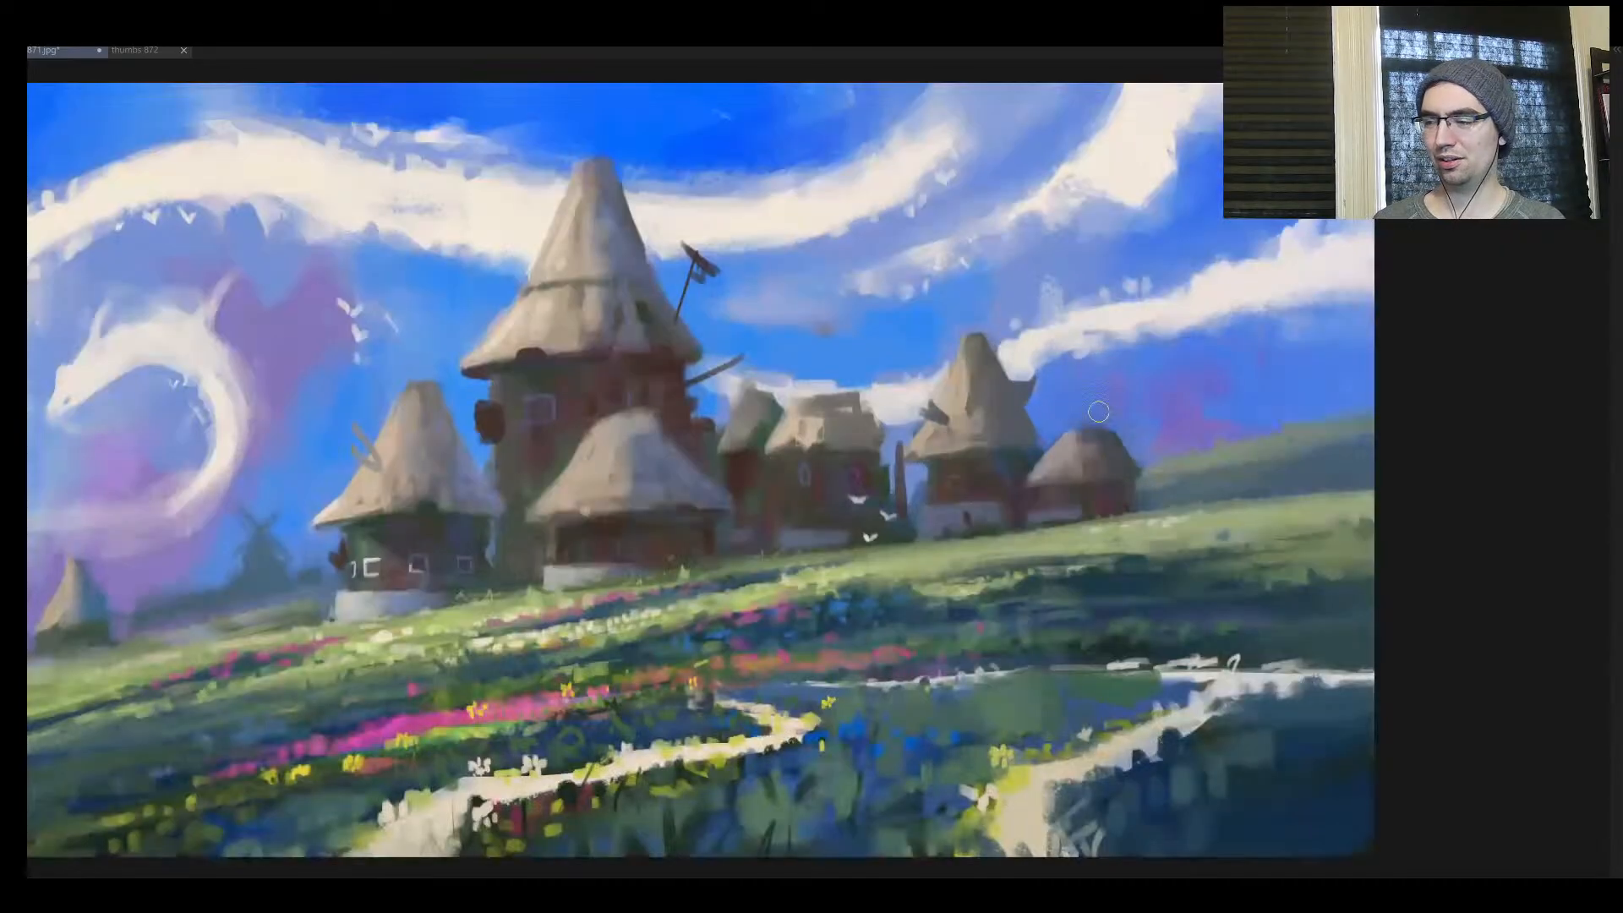
{"action": "left_click_drag", "start_coordinate": [896, 479], "coordinate": [916, 489]}
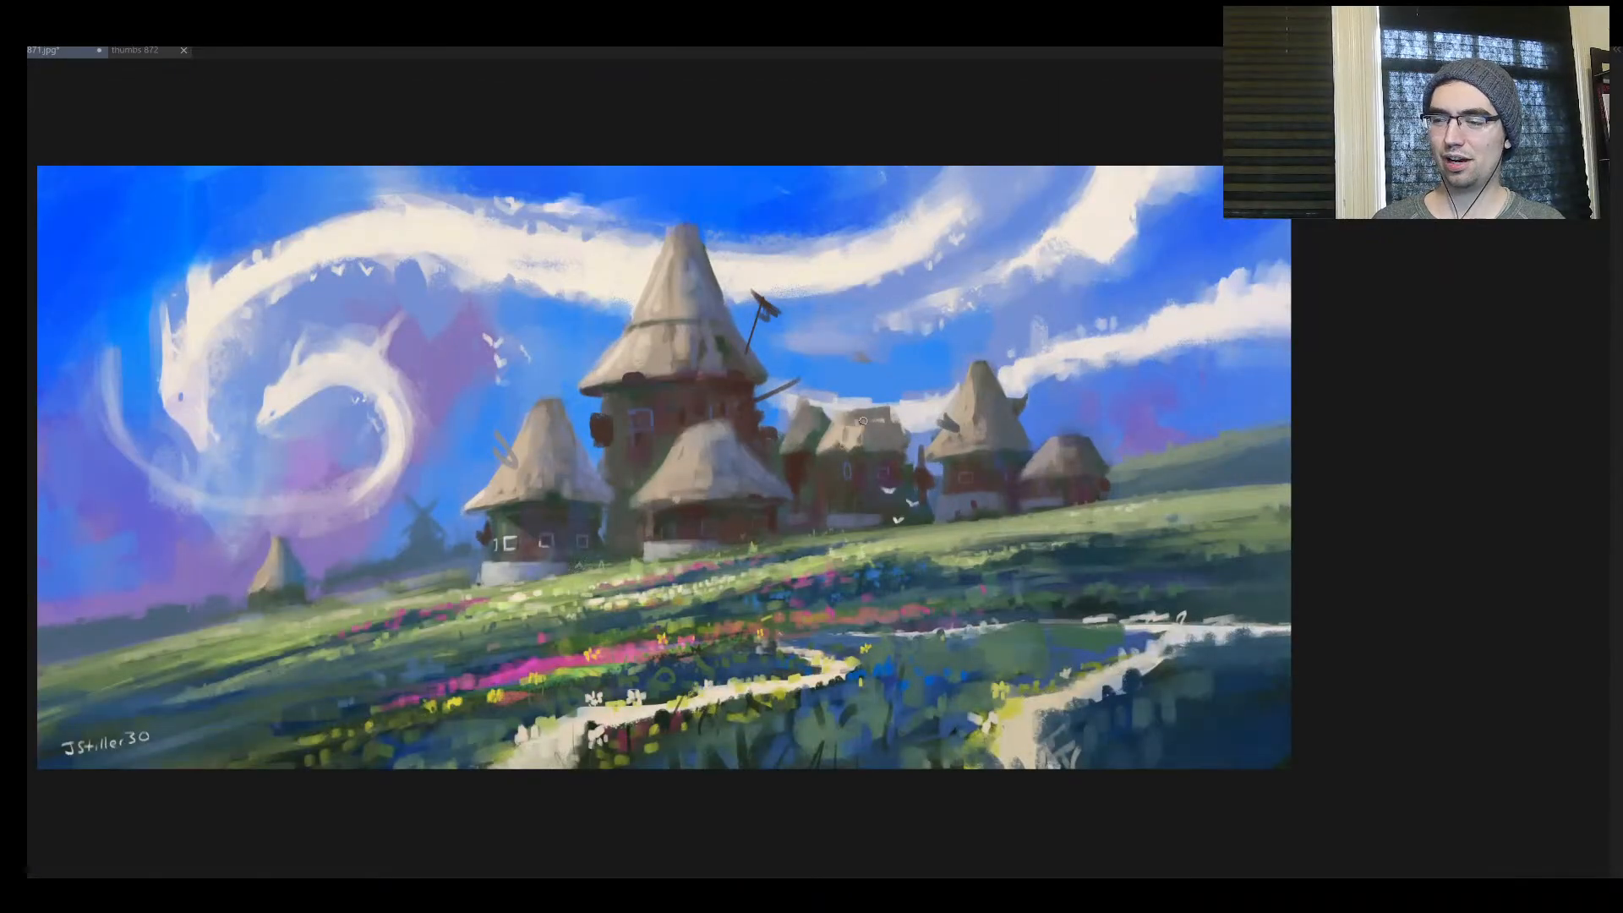
{"action": "left_click_drag", "start_coordinate": [905, 471], "coordinate": [789, 414]}
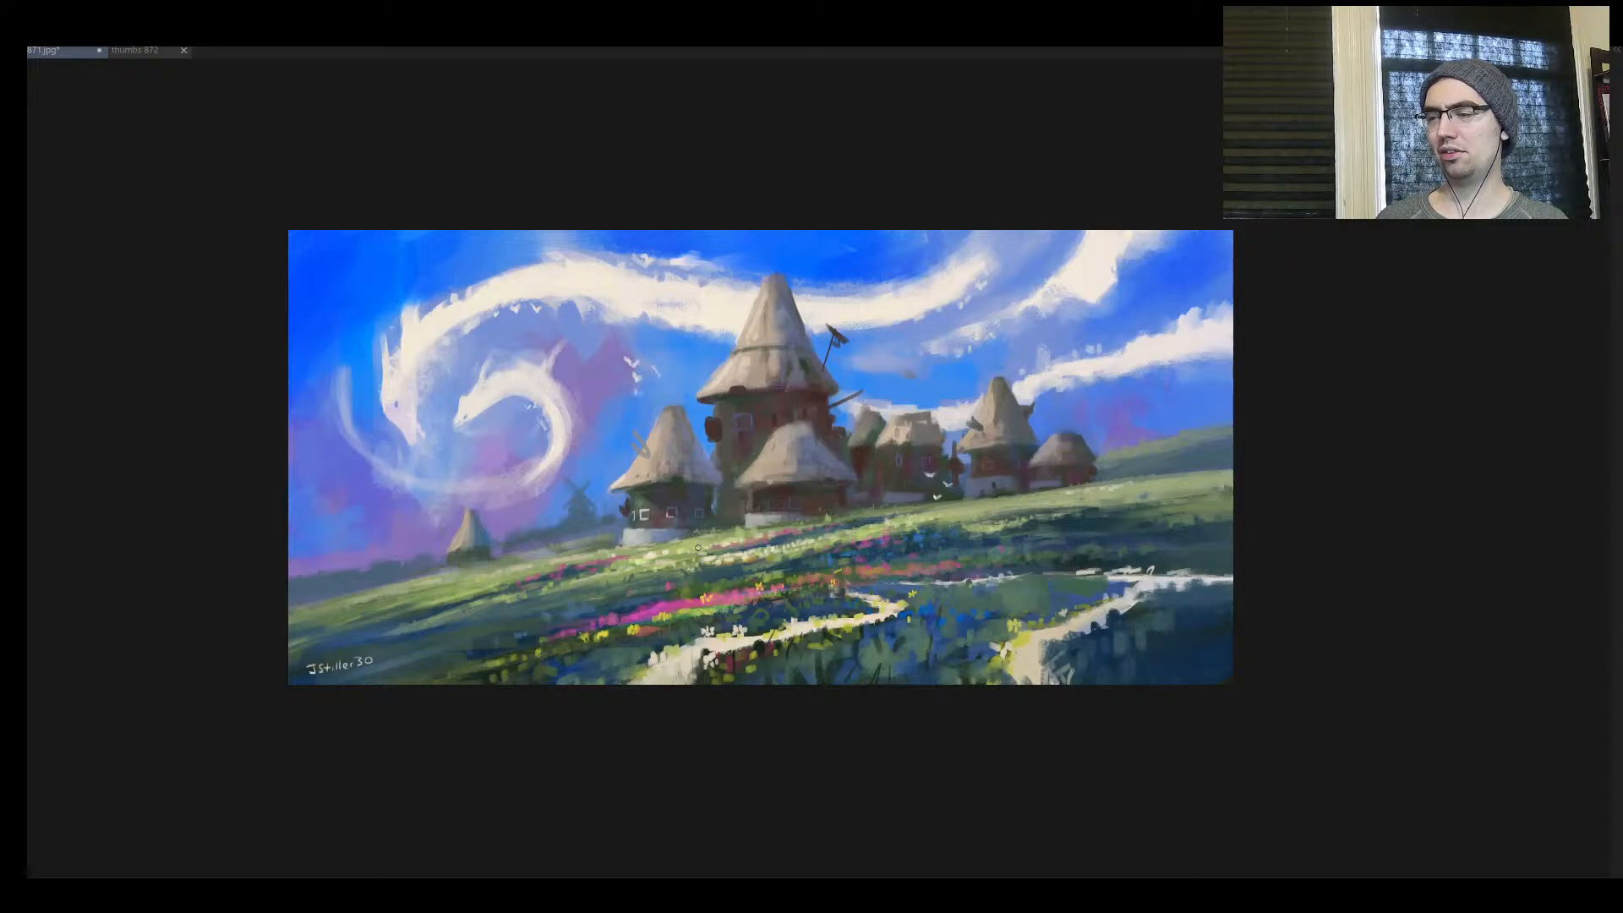
{"action": "mouse_move", "coordinate": [749, 511]}
{"action": "left_mouse_down"}
{"action": "mouse_move", "coordinate": [687, 526]}
{"action": "mouse_move", "coordinate": [809, 479]}
{"action": "mouse_move", "coordinate": [814, 503]}
{"action": "mouse_move", "coordinate": [761, 517]}
{"action": "left_mouse_up"}
{"action": "left_click_drag", "start_coordinate": [807, 507], "coordinate": [875, 467]}
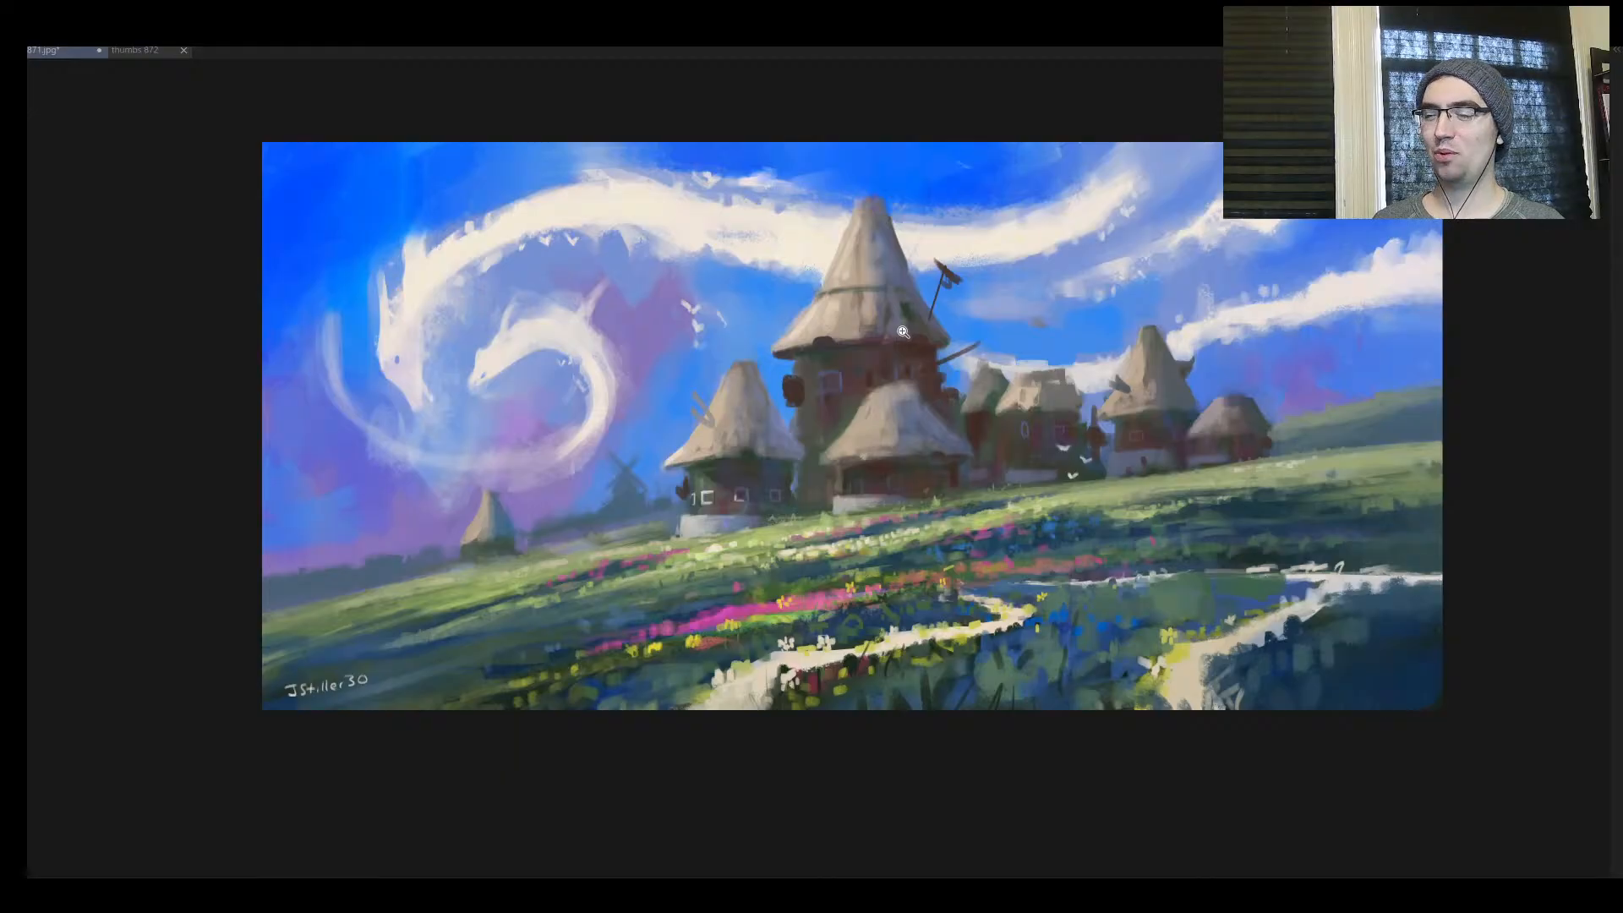
{"action": "mouse_move", "coordinate": [862, 499]}
{"action": "left_mouse_down"}
{"action": "mouse_move", "coordinate": [803, 509]}
{"action": "mouse_move", "coordinate": [849, 494]}
{"action": "mouse_move", "coordinate": [840, 482]}
{"action": "left_mouse_up"}
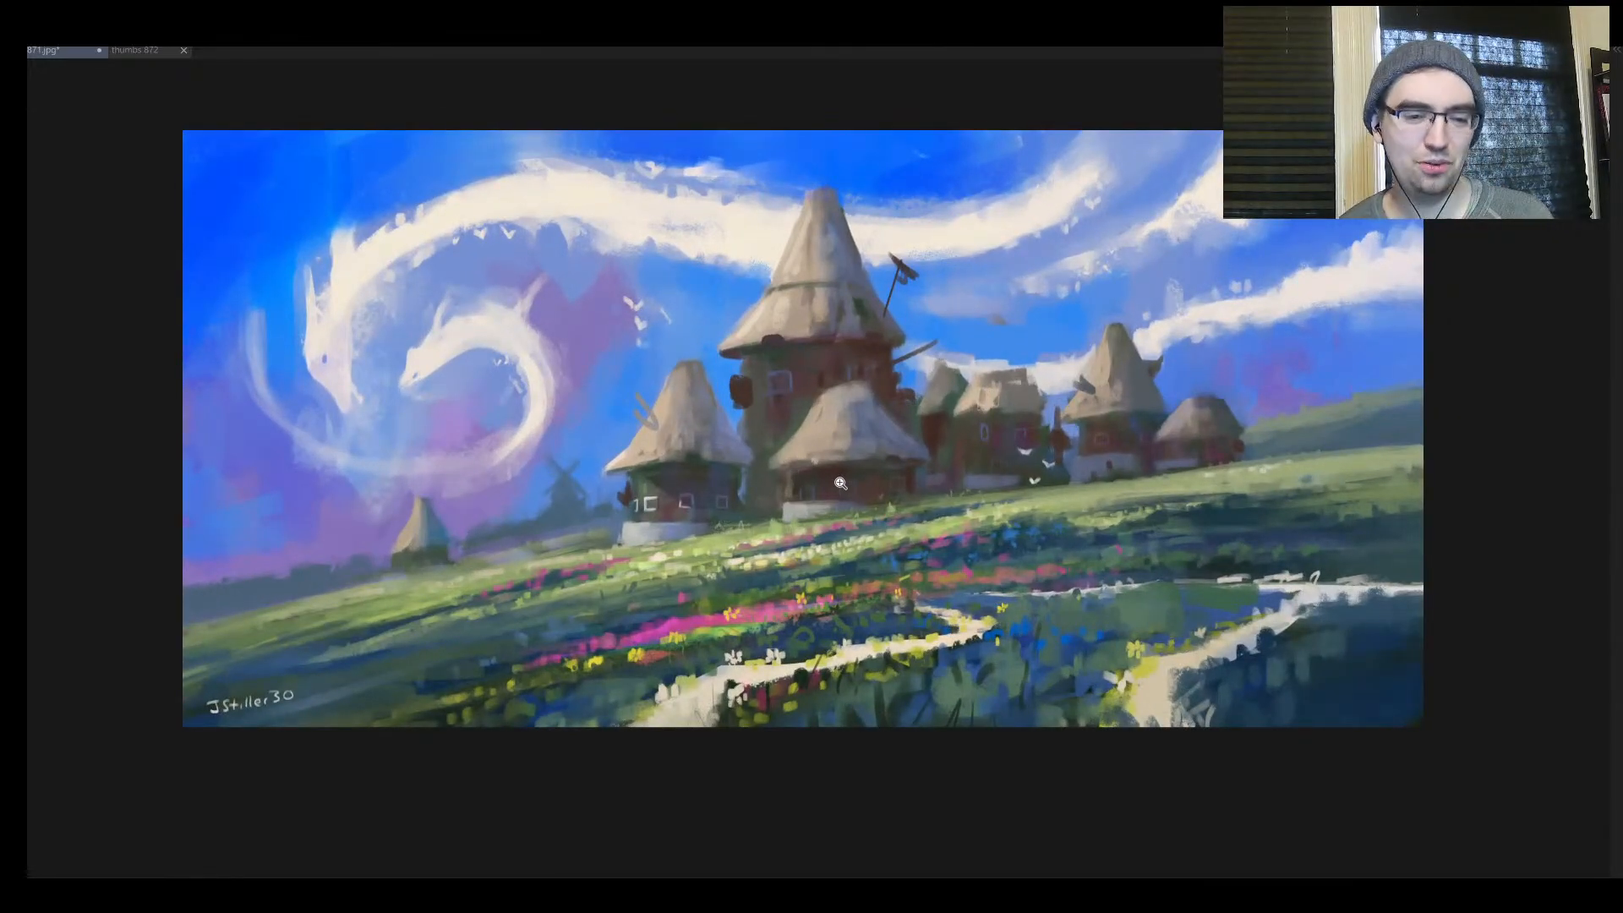
{"action": "left_click_drag", "start_coordinate": [616, 488], "coordinate": [649, 490]}
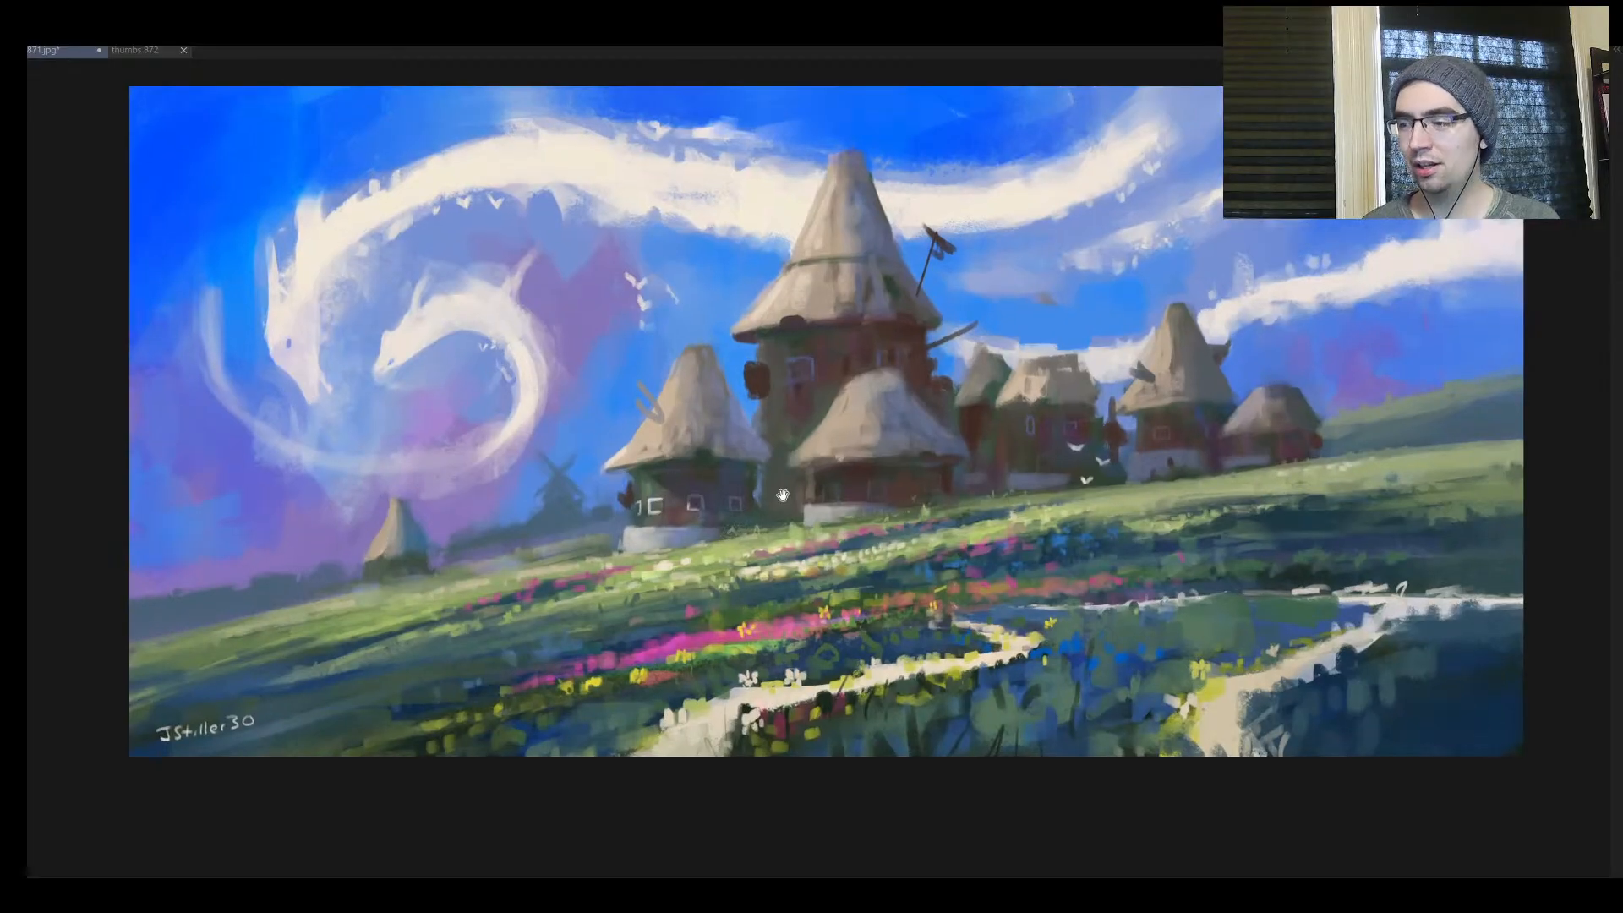
{"action": "left_click_drag", "start_coordinate": [912, 498], "coordinate": [855, 455]}
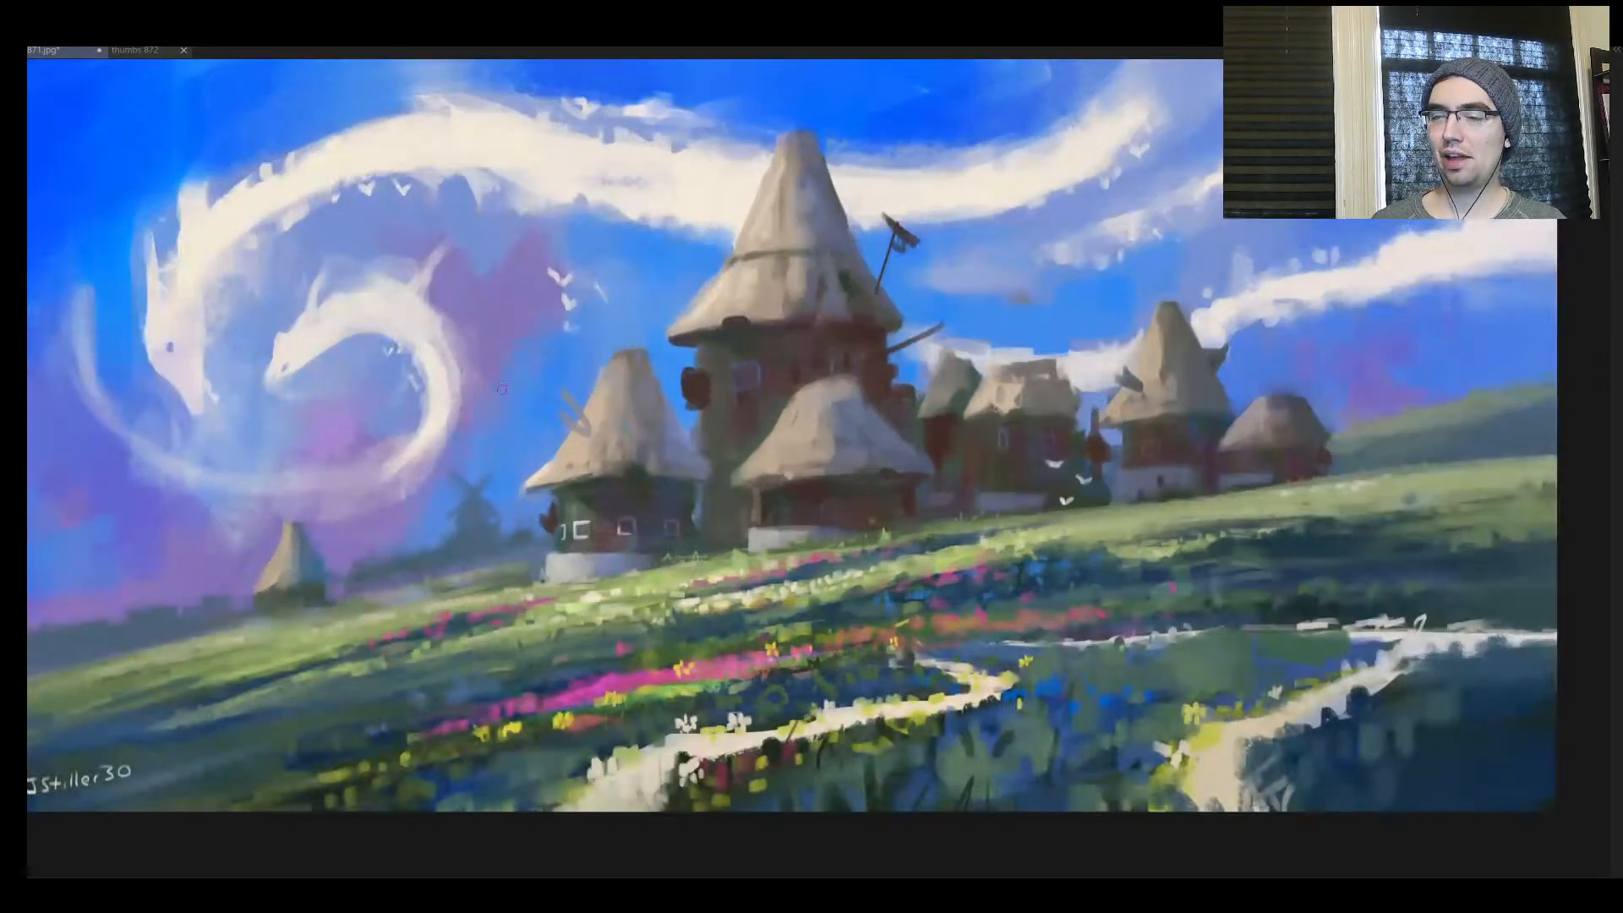
Try two winding off-white guide curves over the foreground paths leading up to the huts, and undo them
{"action": "mouse_move", "coordinate": [591, 803]}
{"action": "left_mouse_down"}
{"action": "mouse_move", "coordinate": [604, 771]}
{"action": "mouse_move", "coordinate": [903, 606]}
{"action": "mouse_move", "coordinate": [791, 581]}
{"action": "left_mouse_up"}
{"action": "mouse_move", "coordinate": [1031, 579]}
{"action": "left_mouse_down"}
{"action": "mouse_move", "coordinate": [1209, 739]}
{"action": "mouse_move", "coordinate": [1075, 809]}
{"action": "left_mouse_up"}
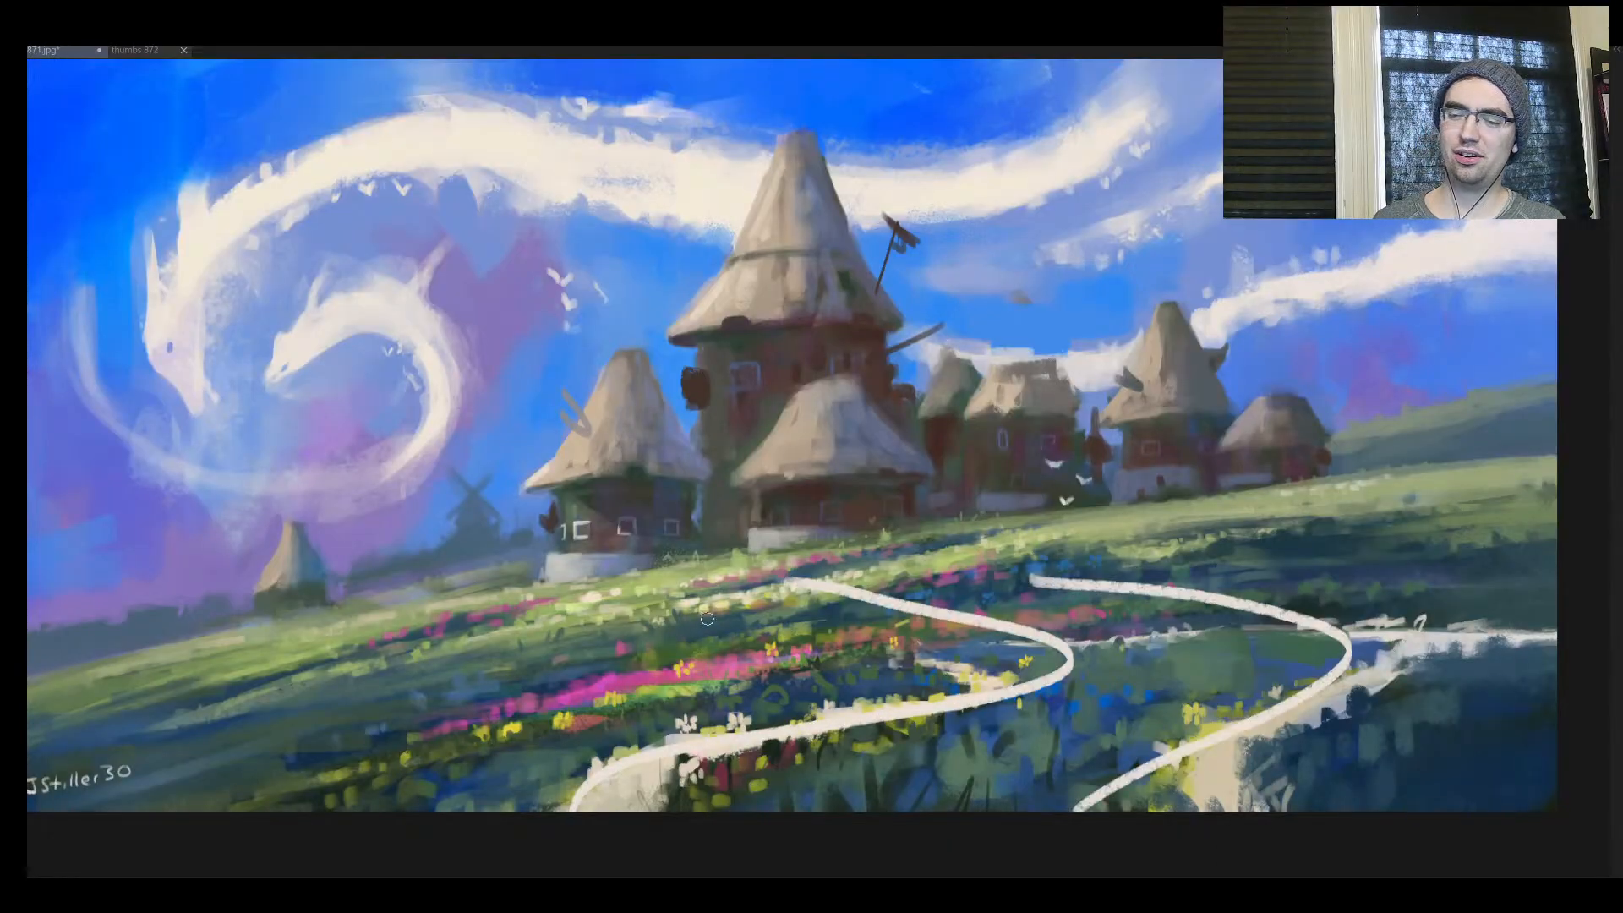
{"action": "key", "text": "ctrl+z"}
{"action": "key", "text": "ctrl+z"}
{"action": "key", "text": "ctrl+z"}
Circle the foreground flower path and the cloud dragons in off-white, and add a short arrow-like mark below the dragons' circle
{"action": "left_click_drag", "start_coordinate": [864, 482], "coordinate": [742, 603]}
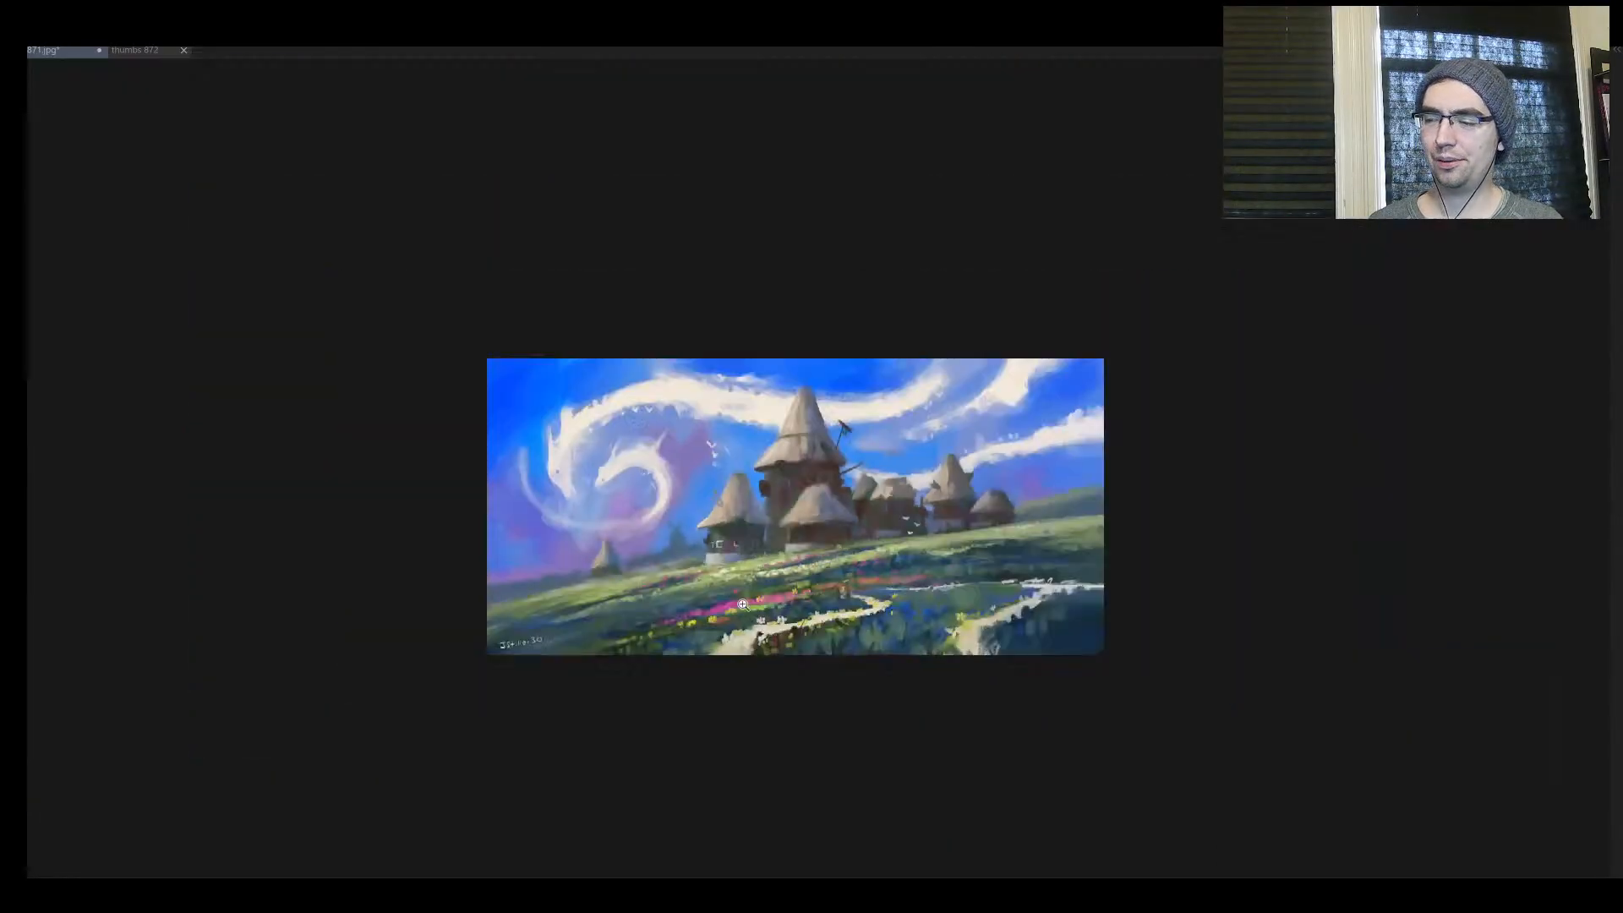
{"action": "left_click_drag", "start_coordinate": [849, 547], "coordinate": [873, 471]}
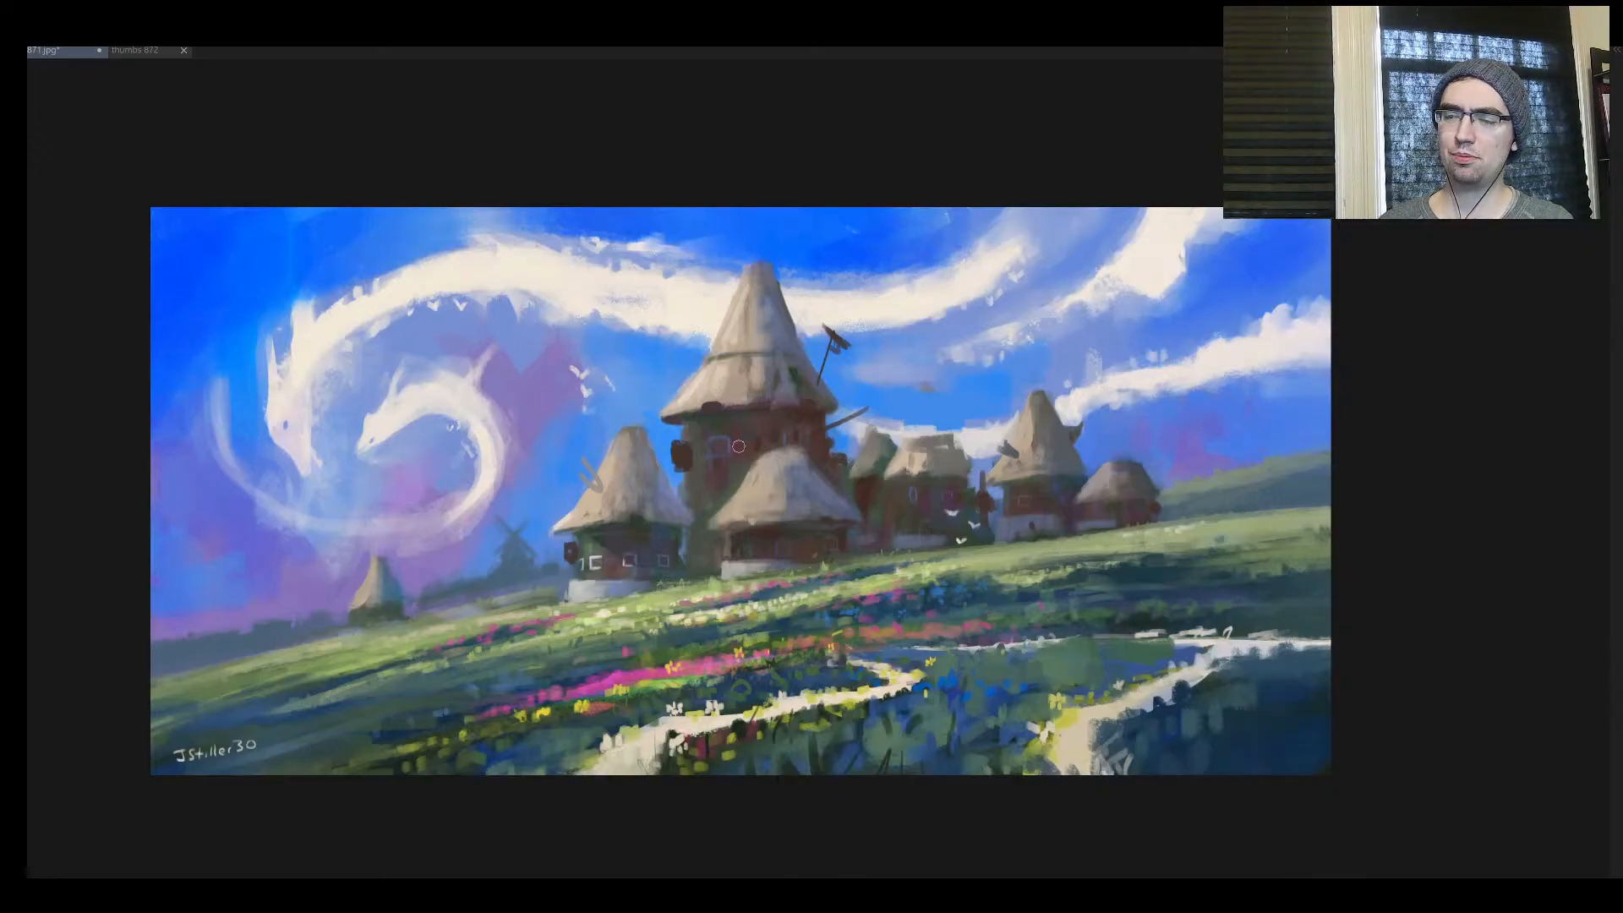
{"action": "mouse_move", "coordinate": [815, 480]}
{"action": "left_mouse_down"}
{"action": "mouse_move", "coordinate": [765, 473]}
{"action": "mouse_move", "coordinate": [847, 452]}
{"action": "left_mouse_up"}
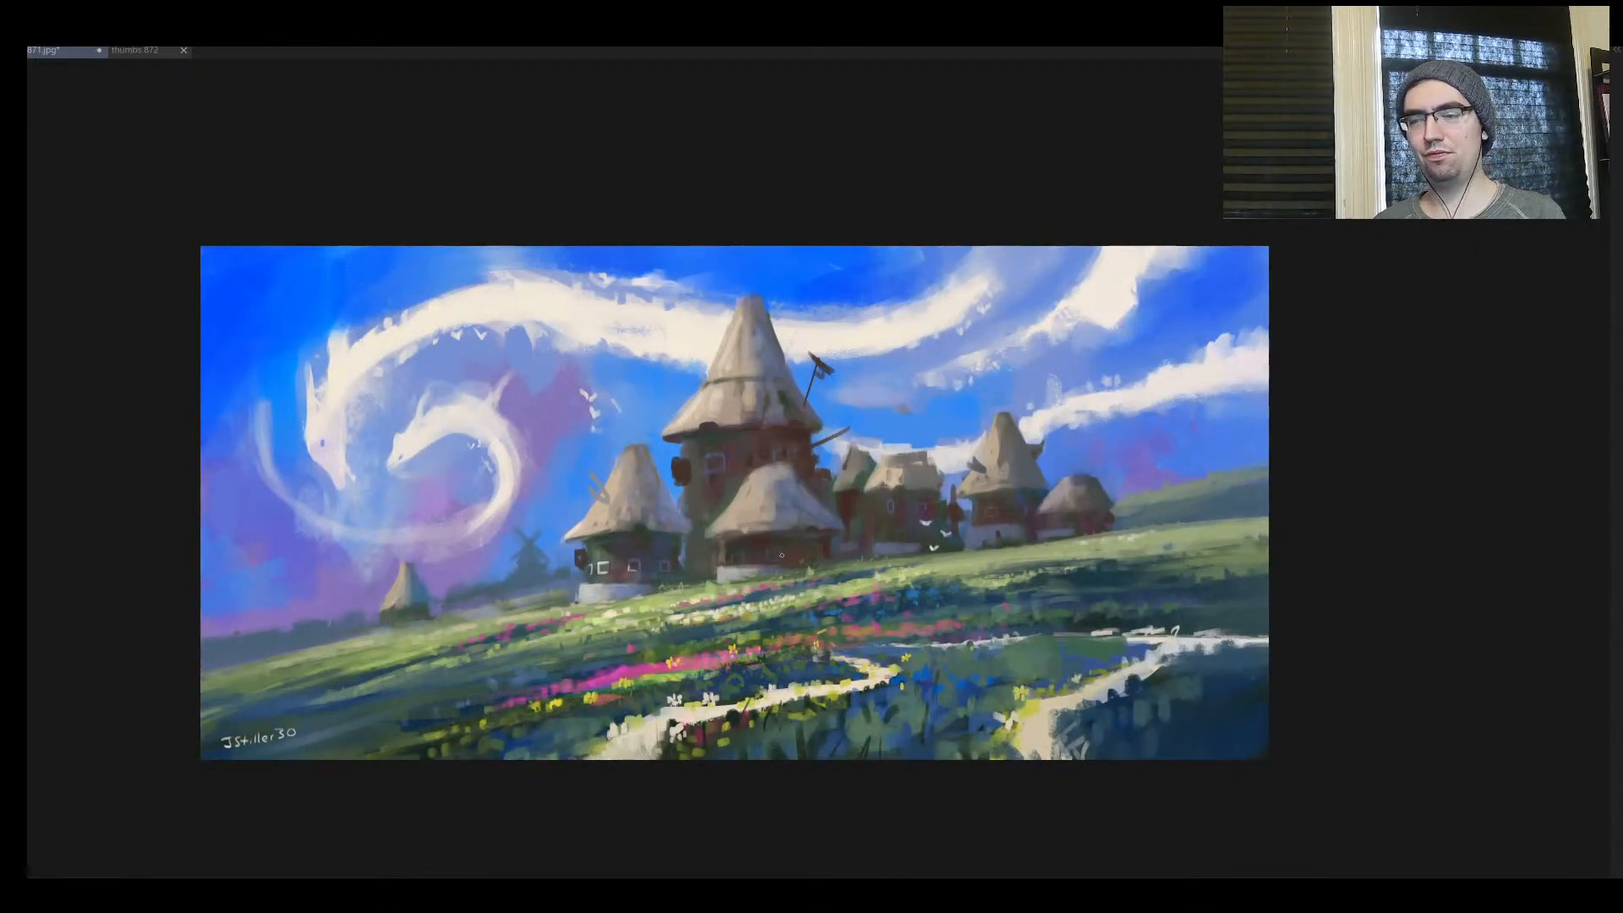
{"action": "mouse_move", "coordinate": [748, 600]}
{"action": "left_mouse_down"}
{"action": "mouse_move", "coordinate": [773, 563]}
{"action": "mouse_move", "coordinate": [752, 579]}
{"action": "left_mouse_up"}
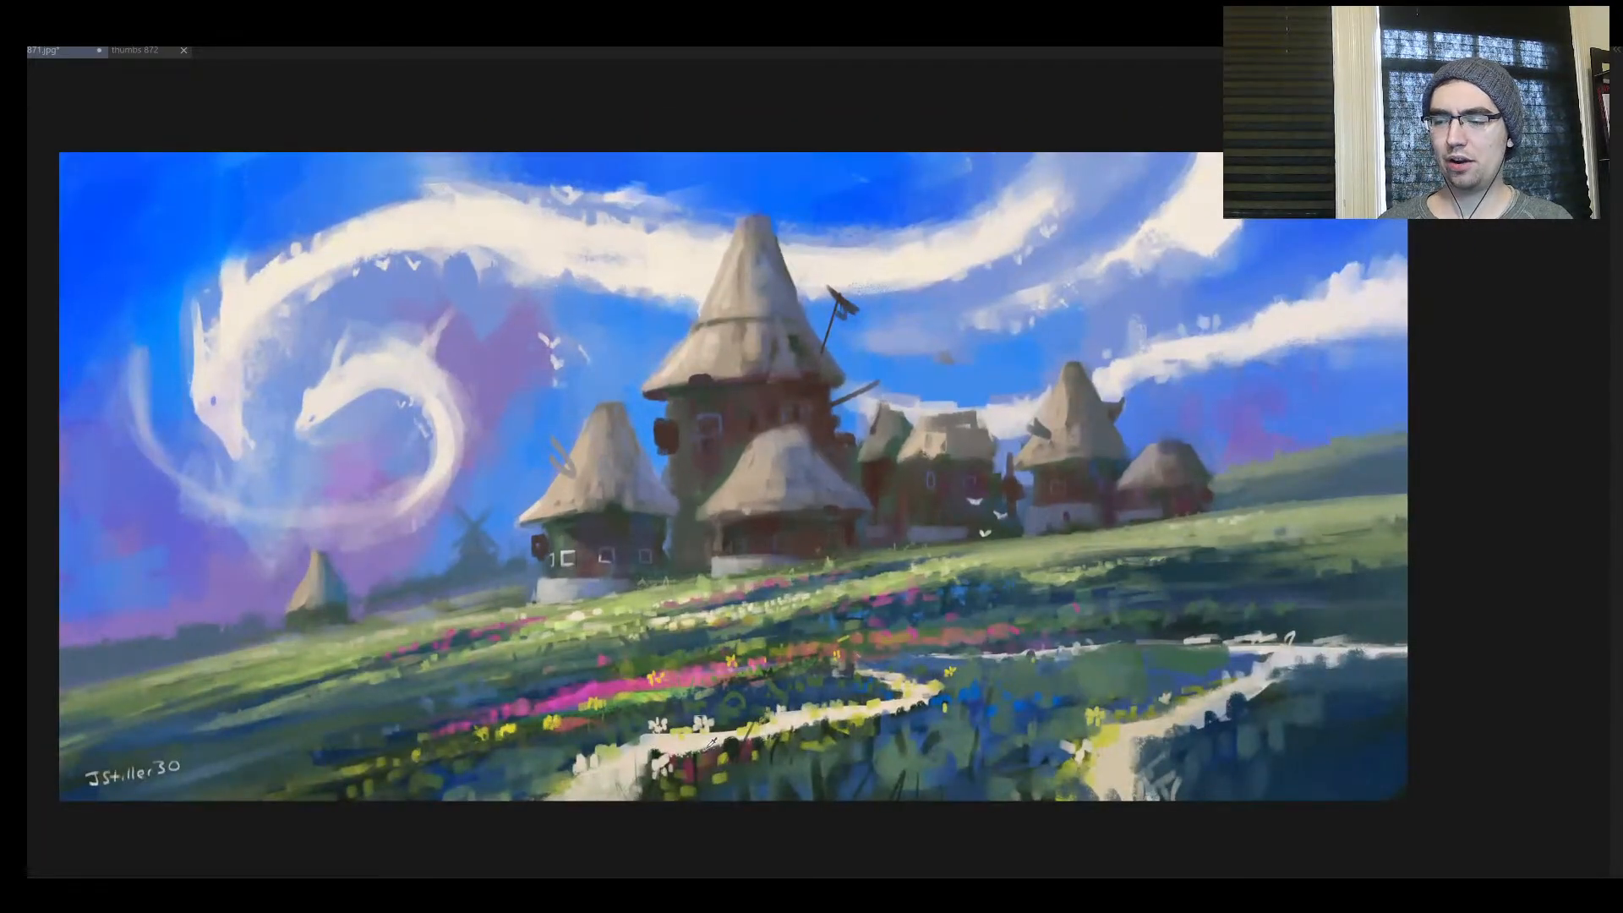
{"action": "left_click_drag", "start_coordinate": [1089, 644], "coordinate": [1226, 725]}
{"action": "mouse_move", "coordinate": [503, 210]}
{"action": "left_mouse_down"}
{"action": "mouse_move", "coordinate": [591, 264]}
{"action": "mouse_move", "coordinate": [231, 256]}
{"action": "left_mouse_up"}
{"action": "key", "text": "ctrl+z"}
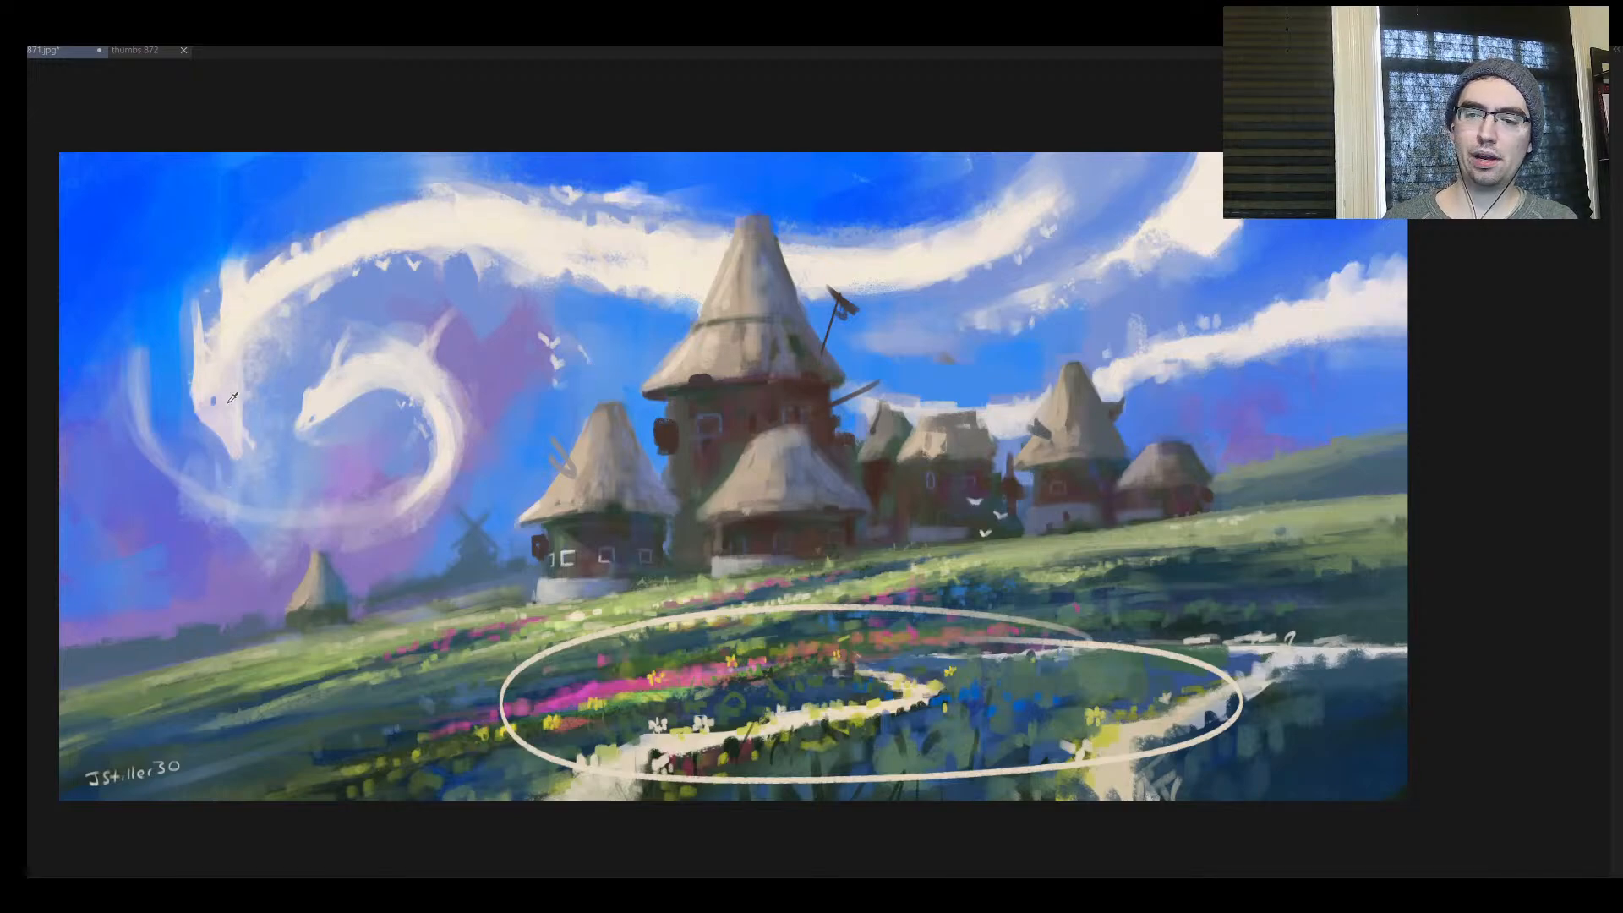
{"action": "mouse_move", "coordinate": [355, 169]}
{"action": "left_mouse_down"}
{"action": "mouse_move", "coordinate": [279, 545]}
{"action": "mouse_move", "coordinate": [262, 215]}
{"action": "left_mouse_up"}
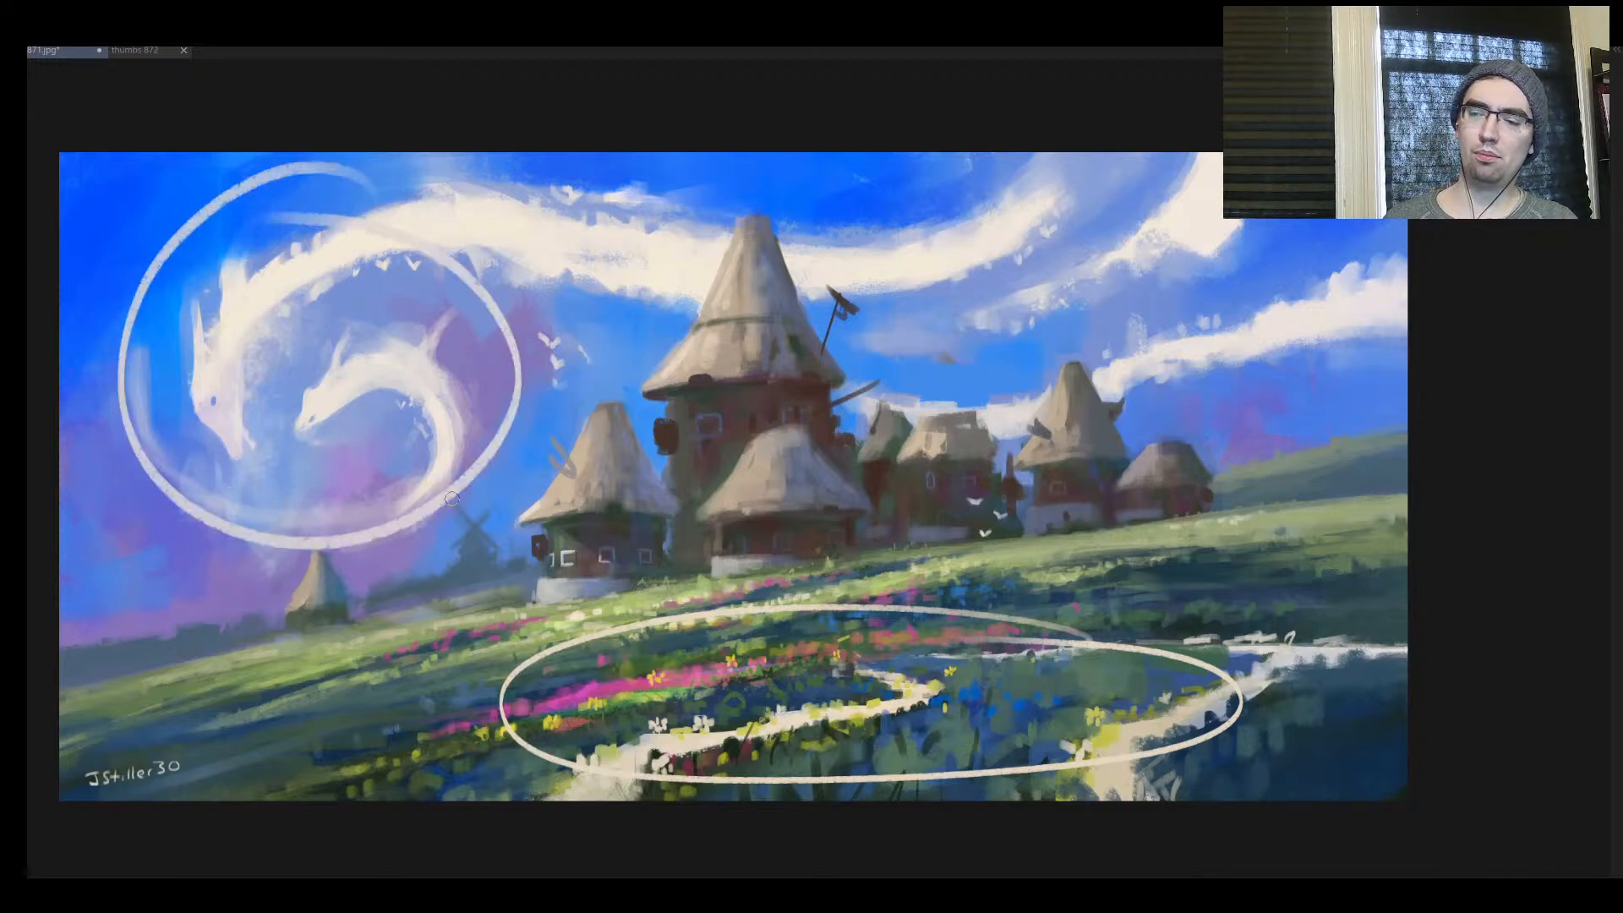
{"action": "mouse_move", "coordinate": [164, 602]}
{"action": "left_mouse_down"}
{"action": "mouse_move", "coordinate": [181, 556]}
{"action": "mouse_move", "coordinate": [205, 626]}
{"action": "left_mouse_up"}
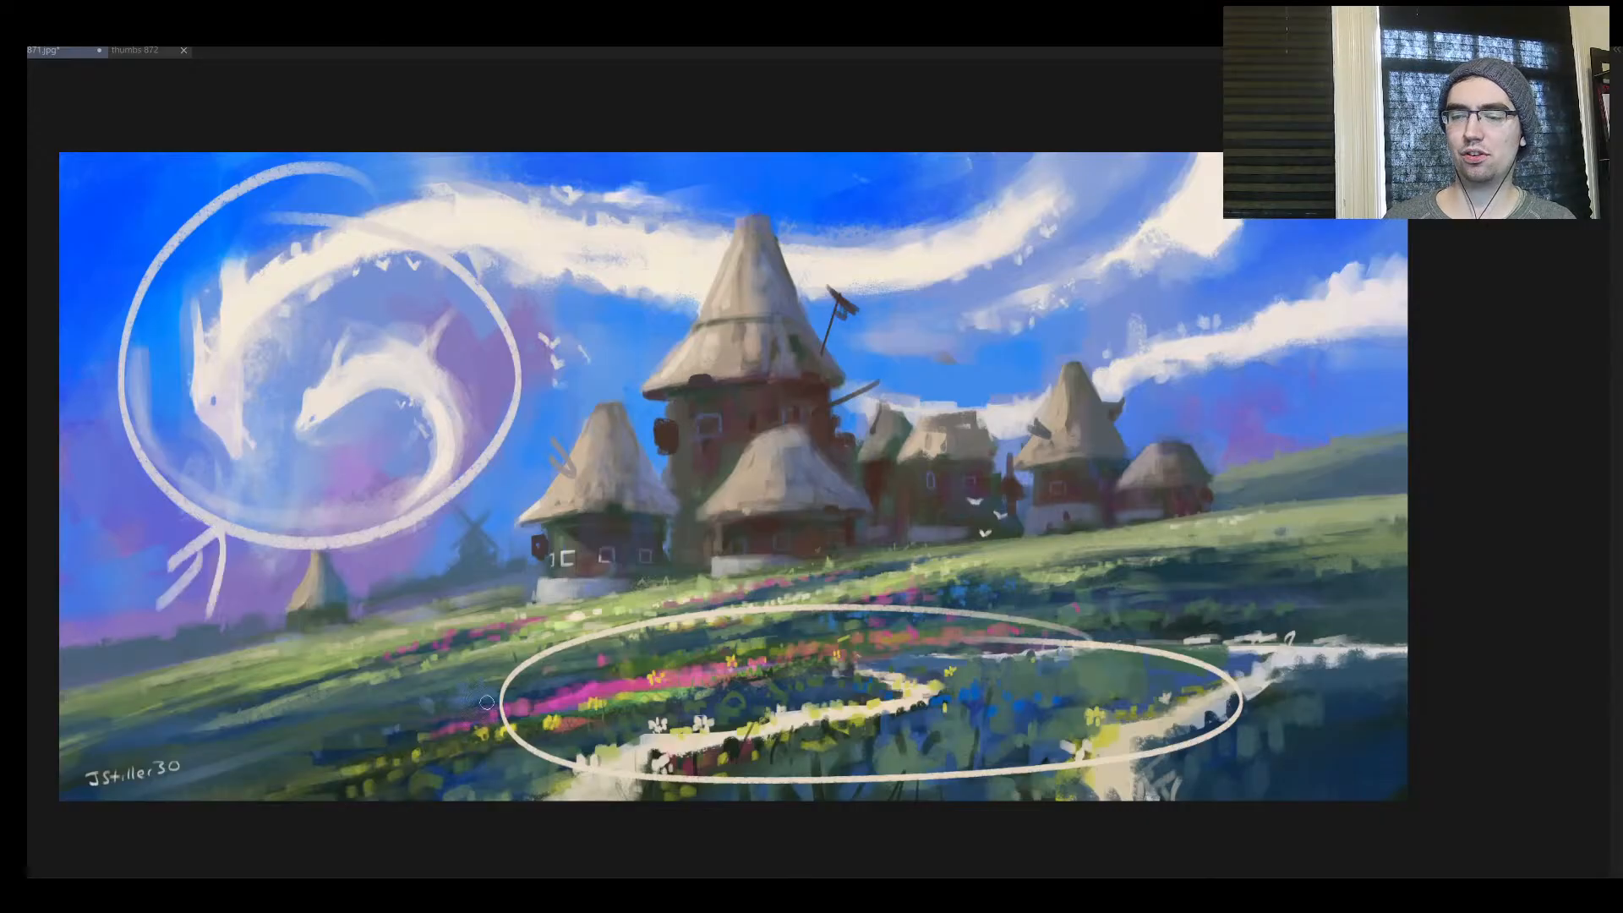
Undo the latest off-white strokes, including the circles around the cloud dragons and the foreground flower path
{"action": "mouse_move", "coordinate": [317, 708]}
{"action": "left_mouse_down"}
{"action": "mouse_move", "coordinate": [422, 712]}
{"action": "mouse_move", "coordinate": [348, 790]}
{"action": "left_mouse_up"}
{"action": "mouse_move", "coordinate": [482, 580]}
{"action": "left_mouse_down"}
{"action": "mouse_move", "coordinate": [1039, 349]}
{"action": "mouse_move", "coordinate": [1263, 445]}
{"action": "mouse_move", "coordinate": [1245, 495]}
{"action": "mouse_move", "coordinate": [463, 582]}
{"action": "left_mouse_up"}
{"action": "key", "text": "ctrl+z"}
{"action": "key", "text": "ctrl+z"}
{"action": "key", "text": "ctrl+z"}
{"action": "key", "text": "ctrl+z"}
{"action": "key", "text": "ctrl+z"}
{"action": "key", "text": "ctrl+z"}
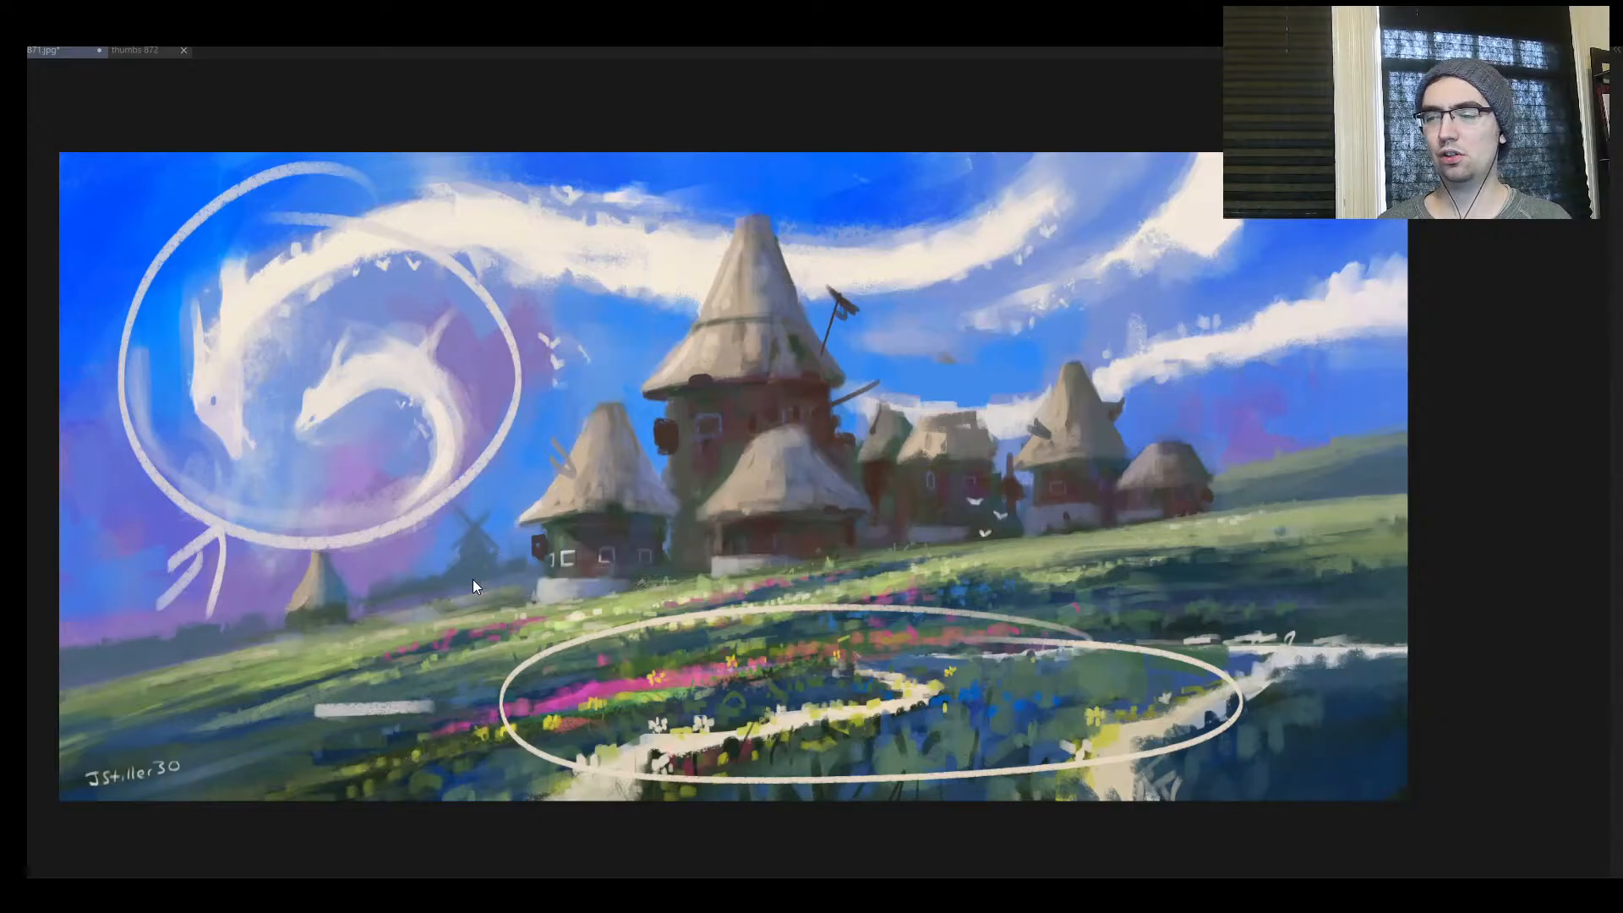
{"action": "key", "text": "ctrl+z"}
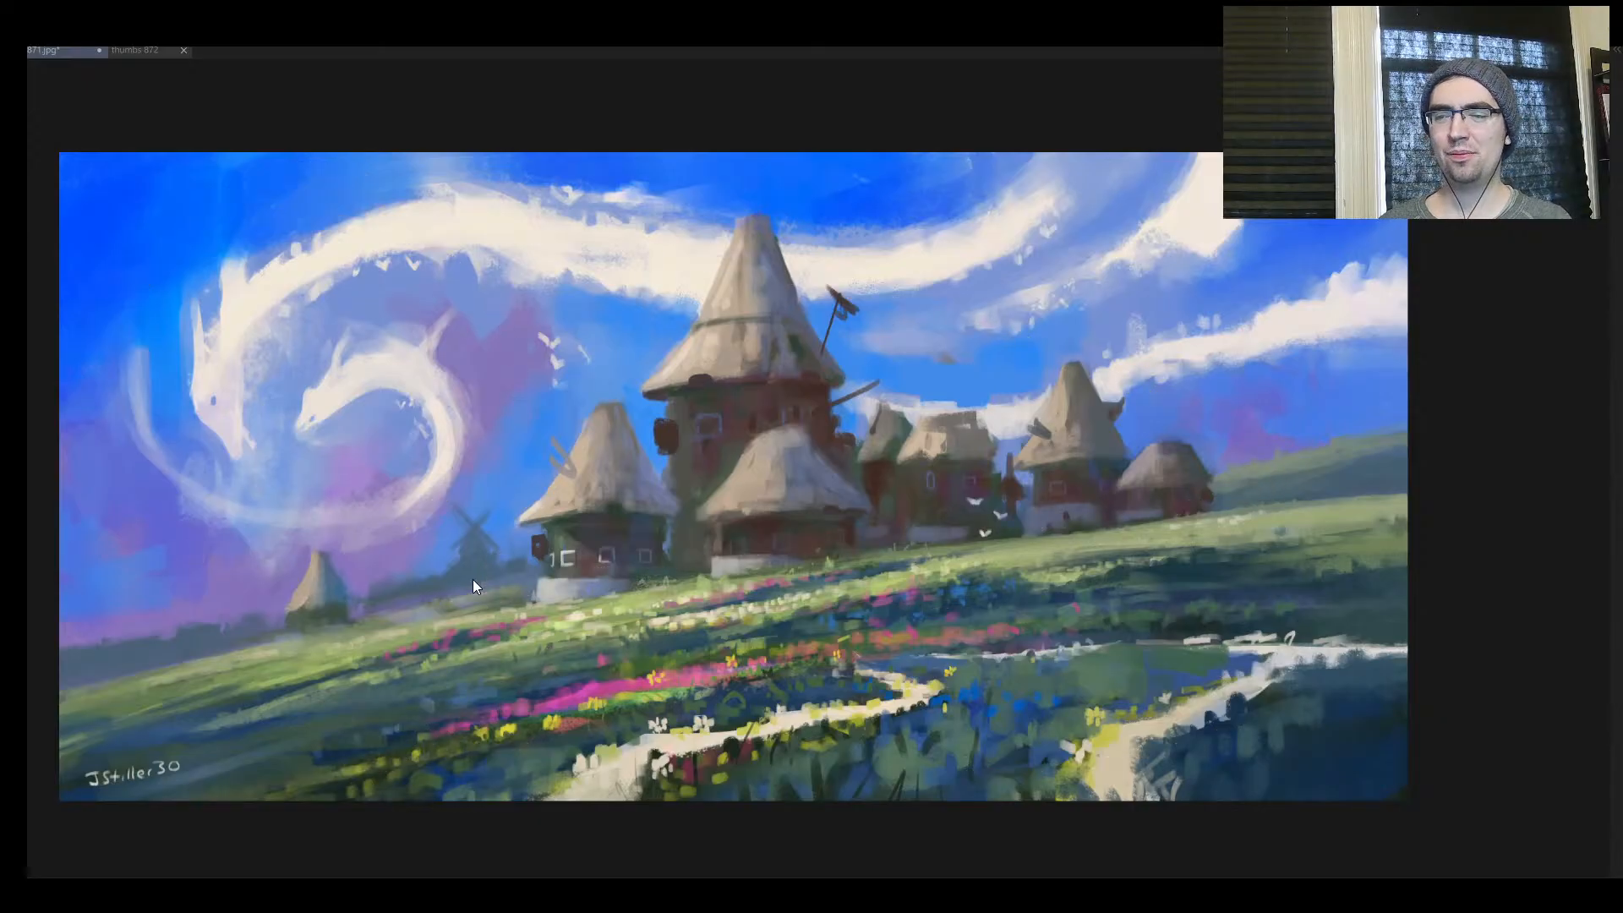
Check the painting mirrored and in its original orientation, and undo the silhouette details painted over the huts
{"action": "key", "text": "h"}
{"action": "mouse_move", "coordinate": [712, 646]}
{"action": "left_mouse_down"}
{"action": "mouse_move", "coordinate": [659, 678]}
{"action": "mouse_move", "coordinate": [693, 686]}
{"action": "mouse_move", "coordinate": [810, 599]}
{"action": "left_mouse_up"}
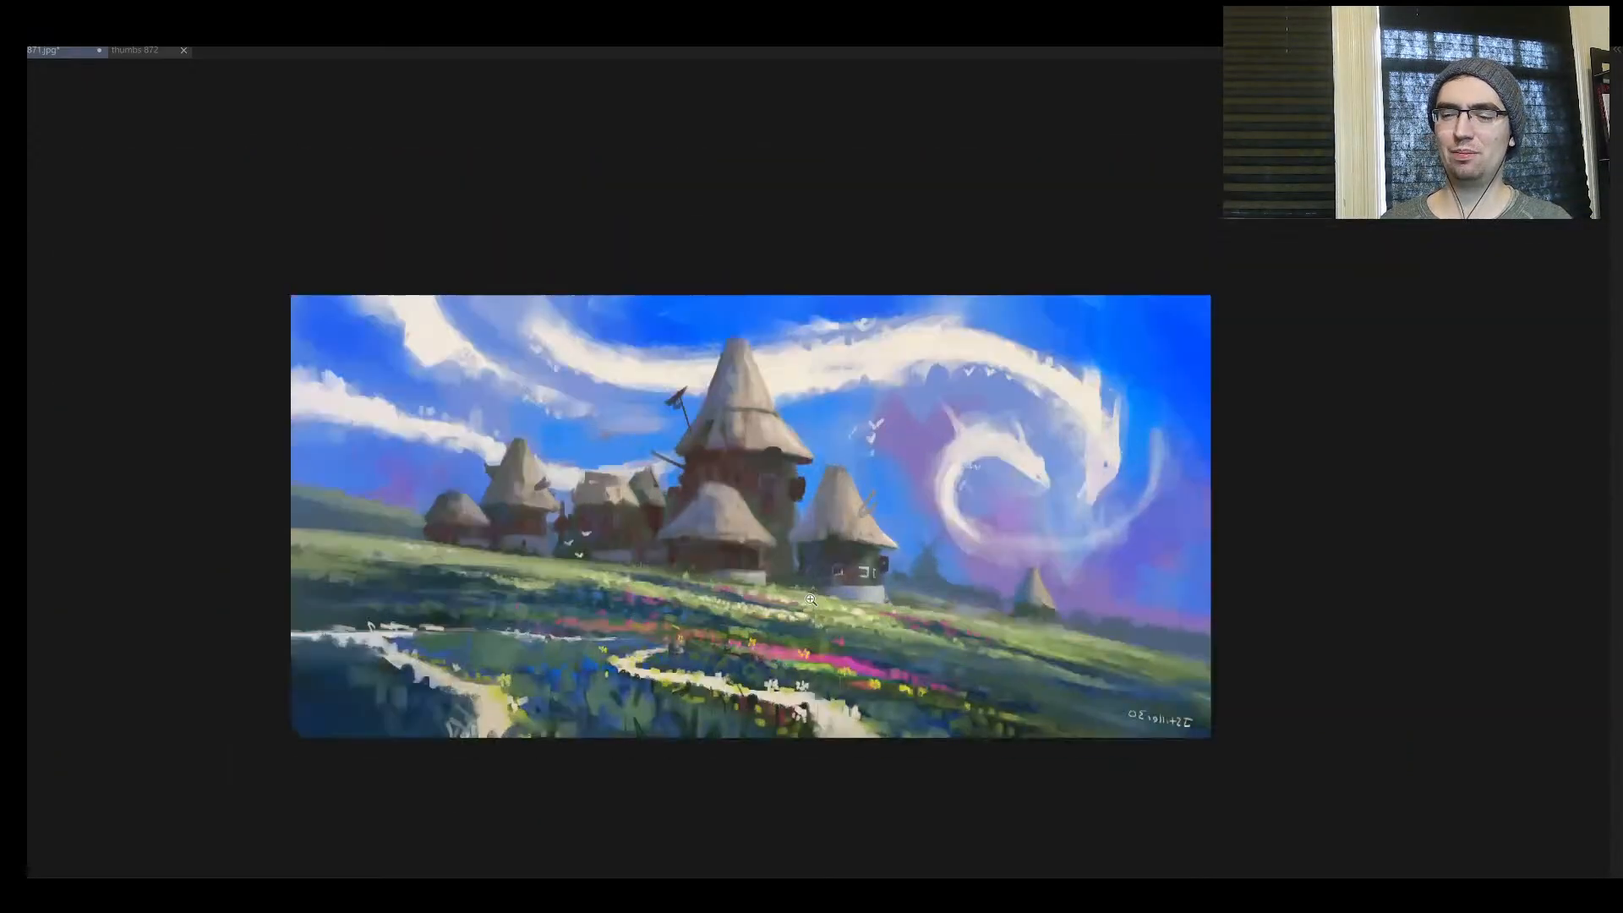
{"action": "key", "text": "h"}
{"action": "left_click_drag", "start_coordinate": [1020, 624], "coordinate": [853, 635]}
{"action": "left_click_drag", "start_coordinate": [860, 637], "coordinate": [912, 604]}
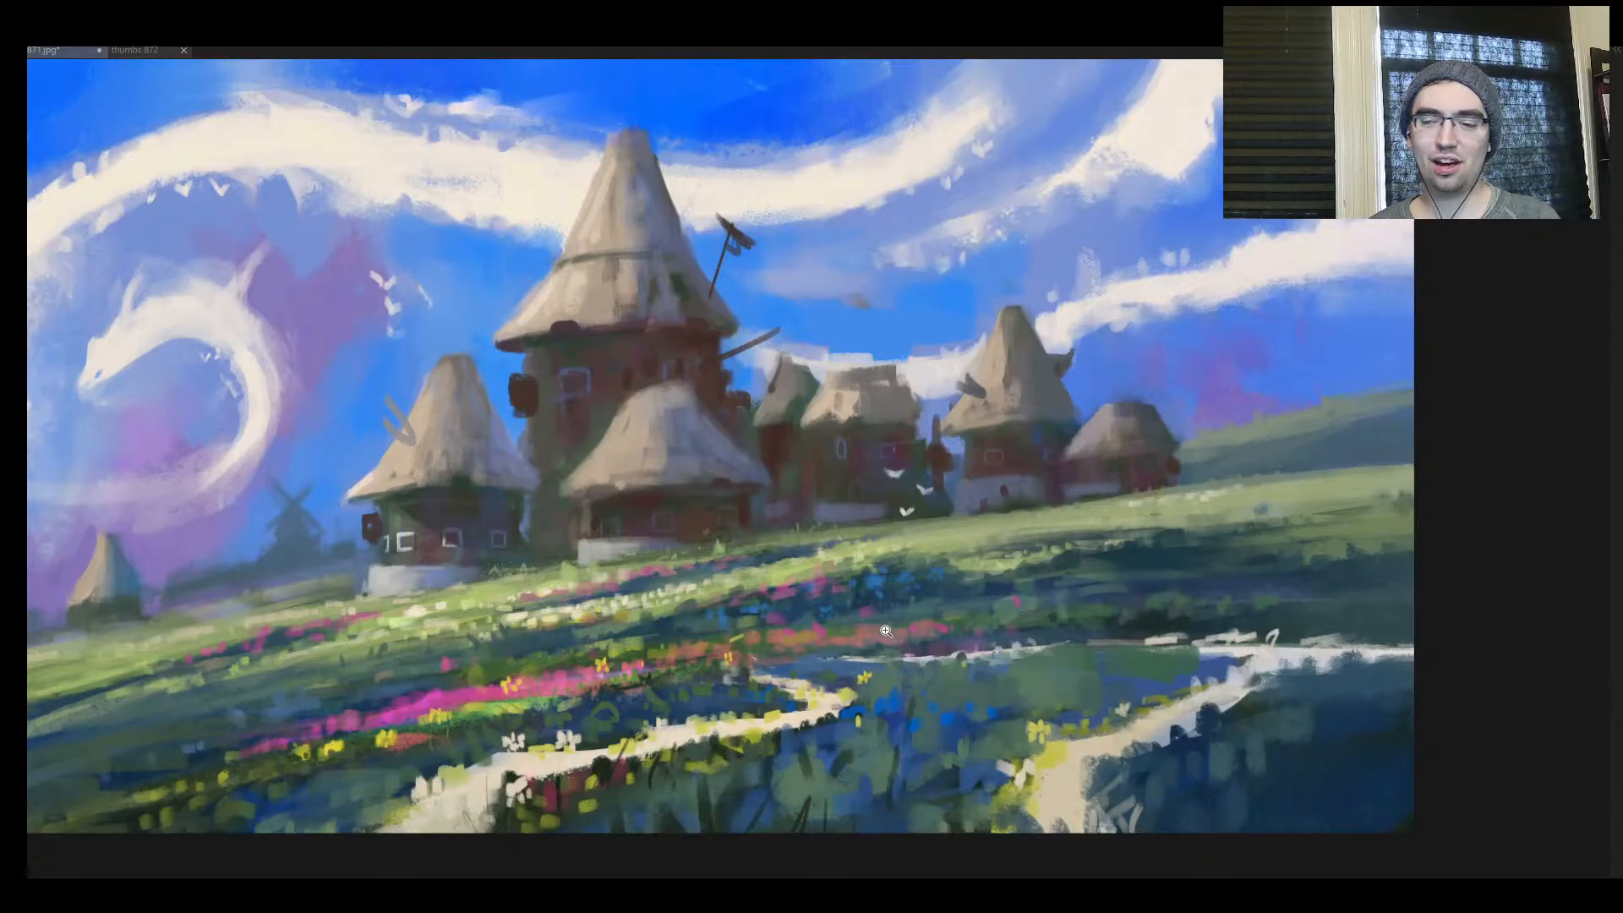
{"action": "mouse_move", "coordinate": [715, 490]}
{"action": "left_mouse_down"}
{"action": "mouse_move", "coordinate": [481, 469]}
{"action": "mouse_move", "coordinate": [748, 424]}
{"action": "mouse_move", "coordinate": [617, 425]}
{"action": "mouse_move", "coordinate": [710, 427]}
{"action": "mouse_move", "coordinate": [744, 398]}
{"action": "left_mouse_up"}
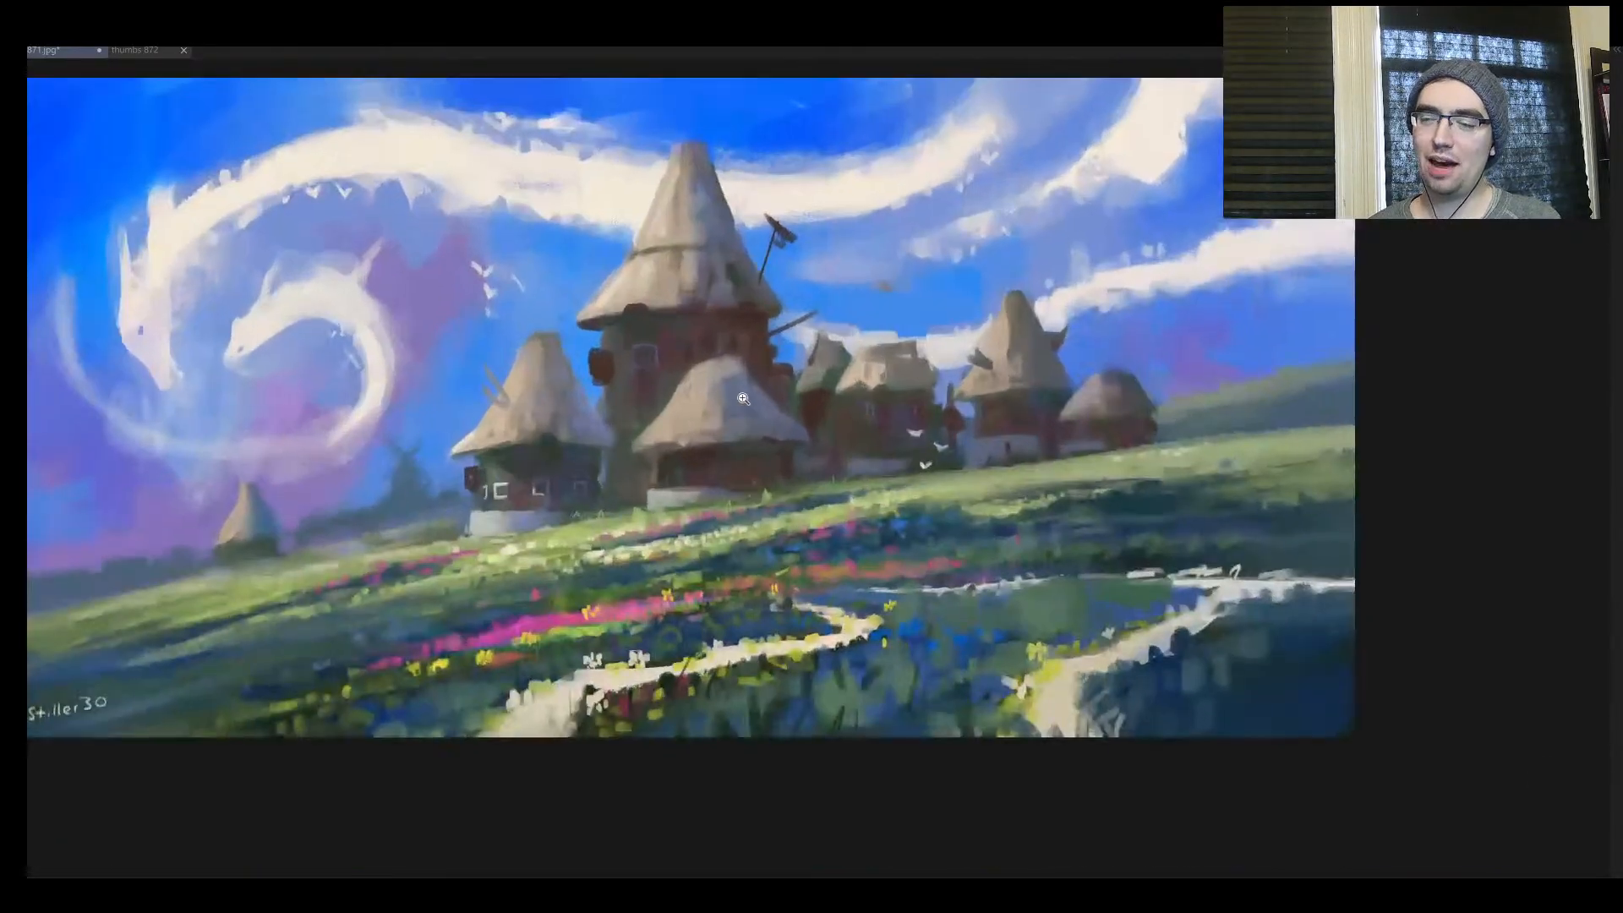
{"action": "key", "text": "ctrl+z"}
{"action": "key", "text": "ctrl+z"}
{"action": "key", "text": "ctrl+z"}
{"action": "key", "text": "ctrl+z"}
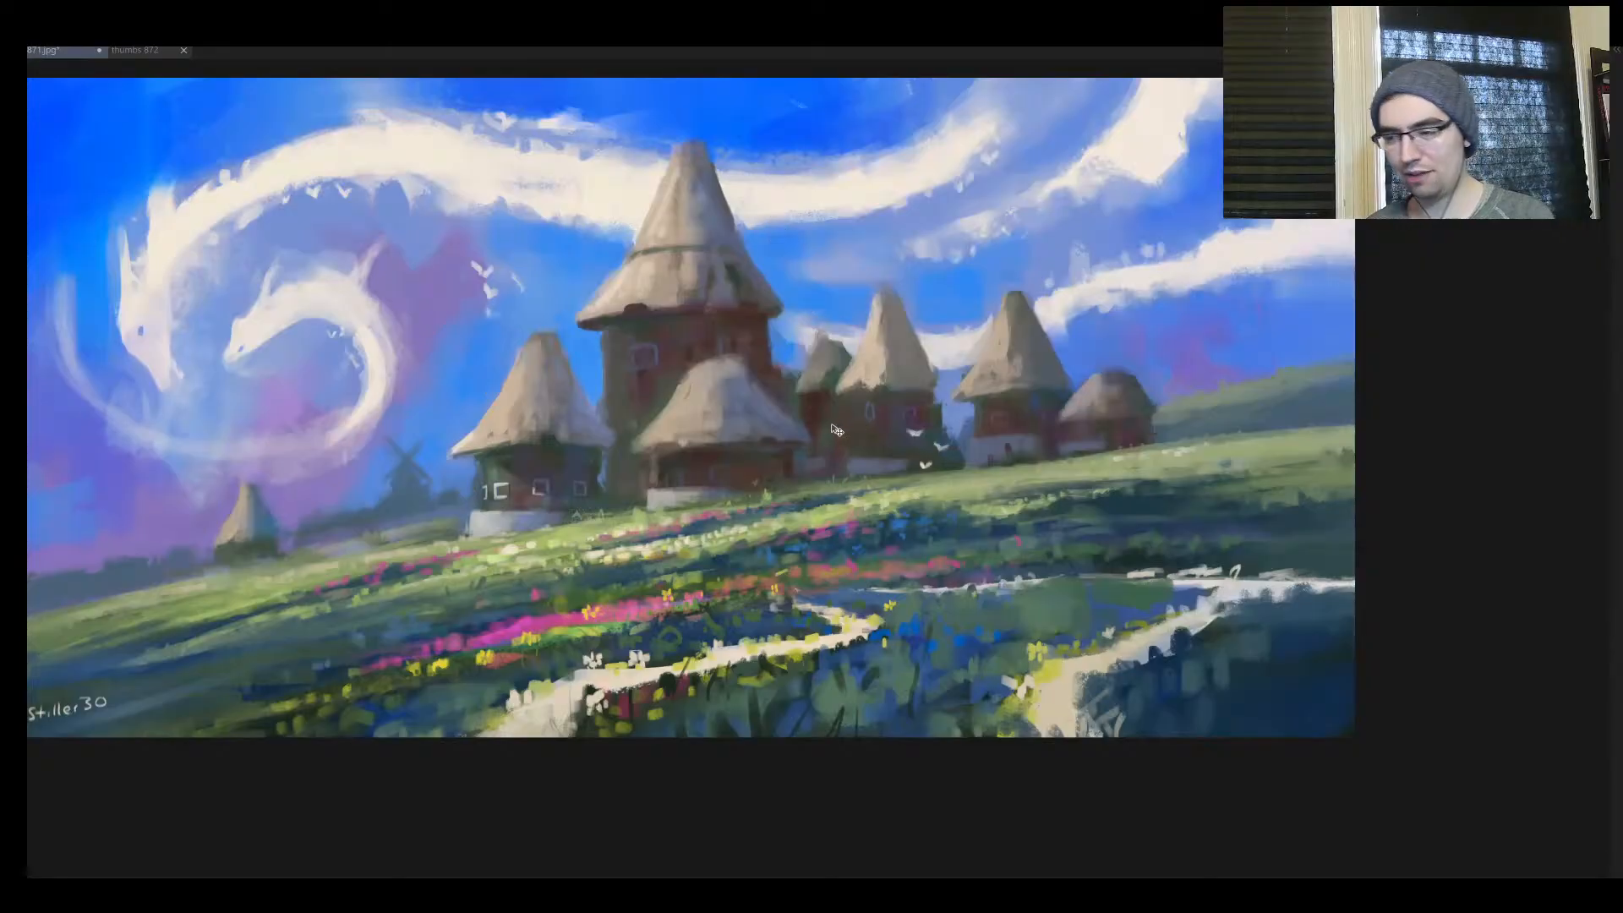
Compare the painting mirrored and unmirrored, small and enlarged, examining the huts' silhouettes, the cloud dragons and the flower path
{"action": "key", "text": "h"}
{"action": "left_click_drag", "start_coordinate": [758, 488], "coordinate": [756, 515]}
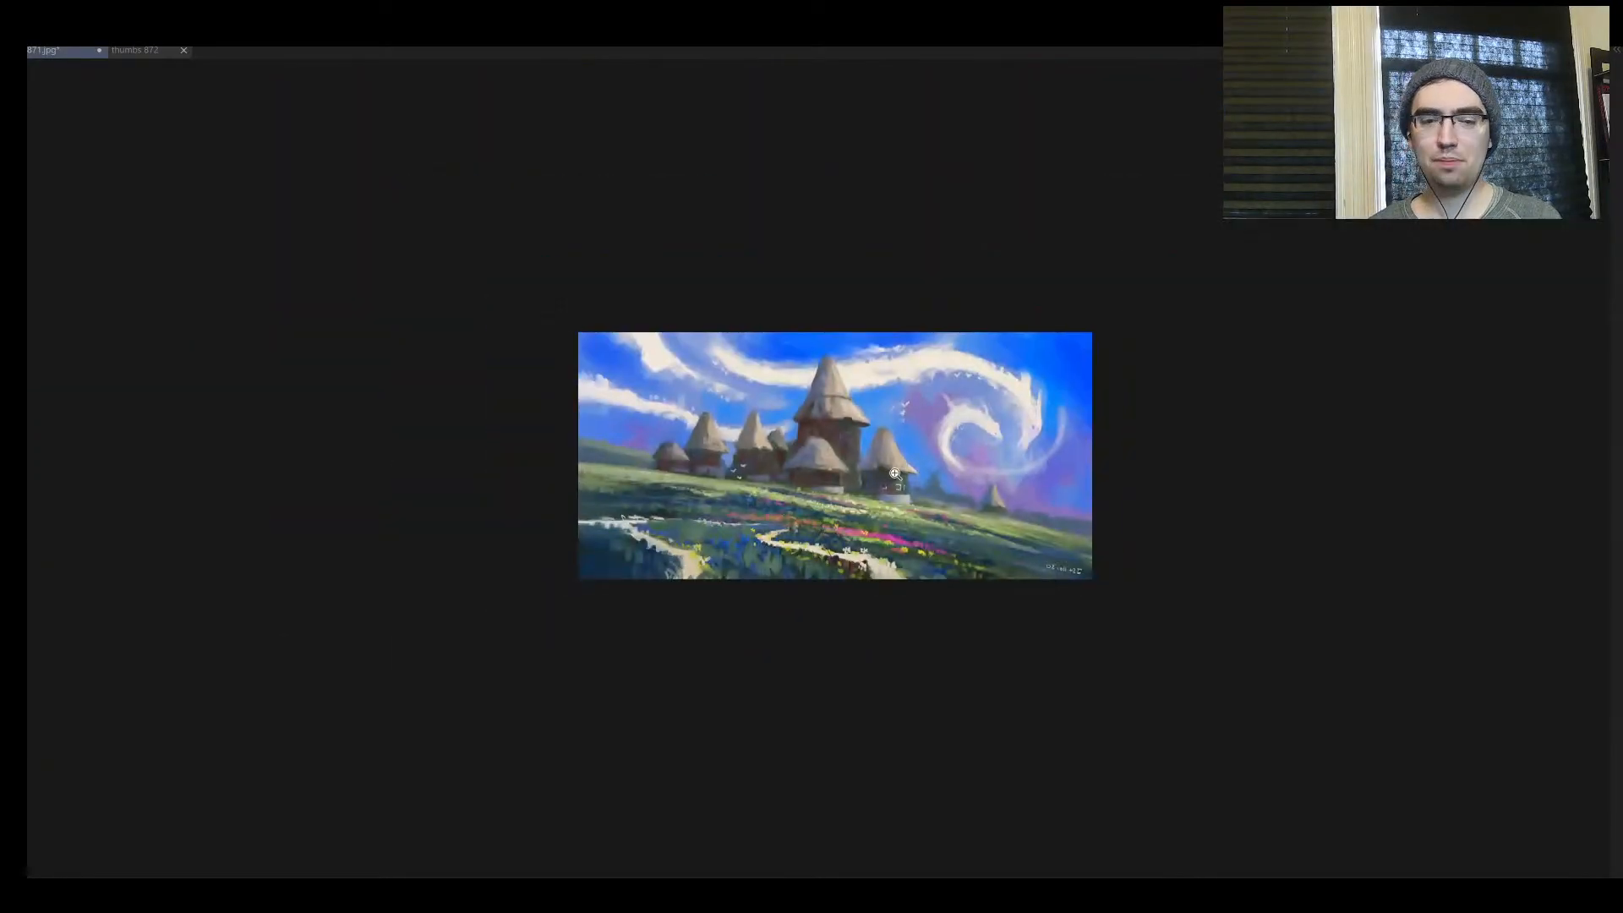
{"action": "left_click_drag", "start_coordinate": [895, 474], "coordinate": [786, 431]}
{"action": "key", "text": "h"}
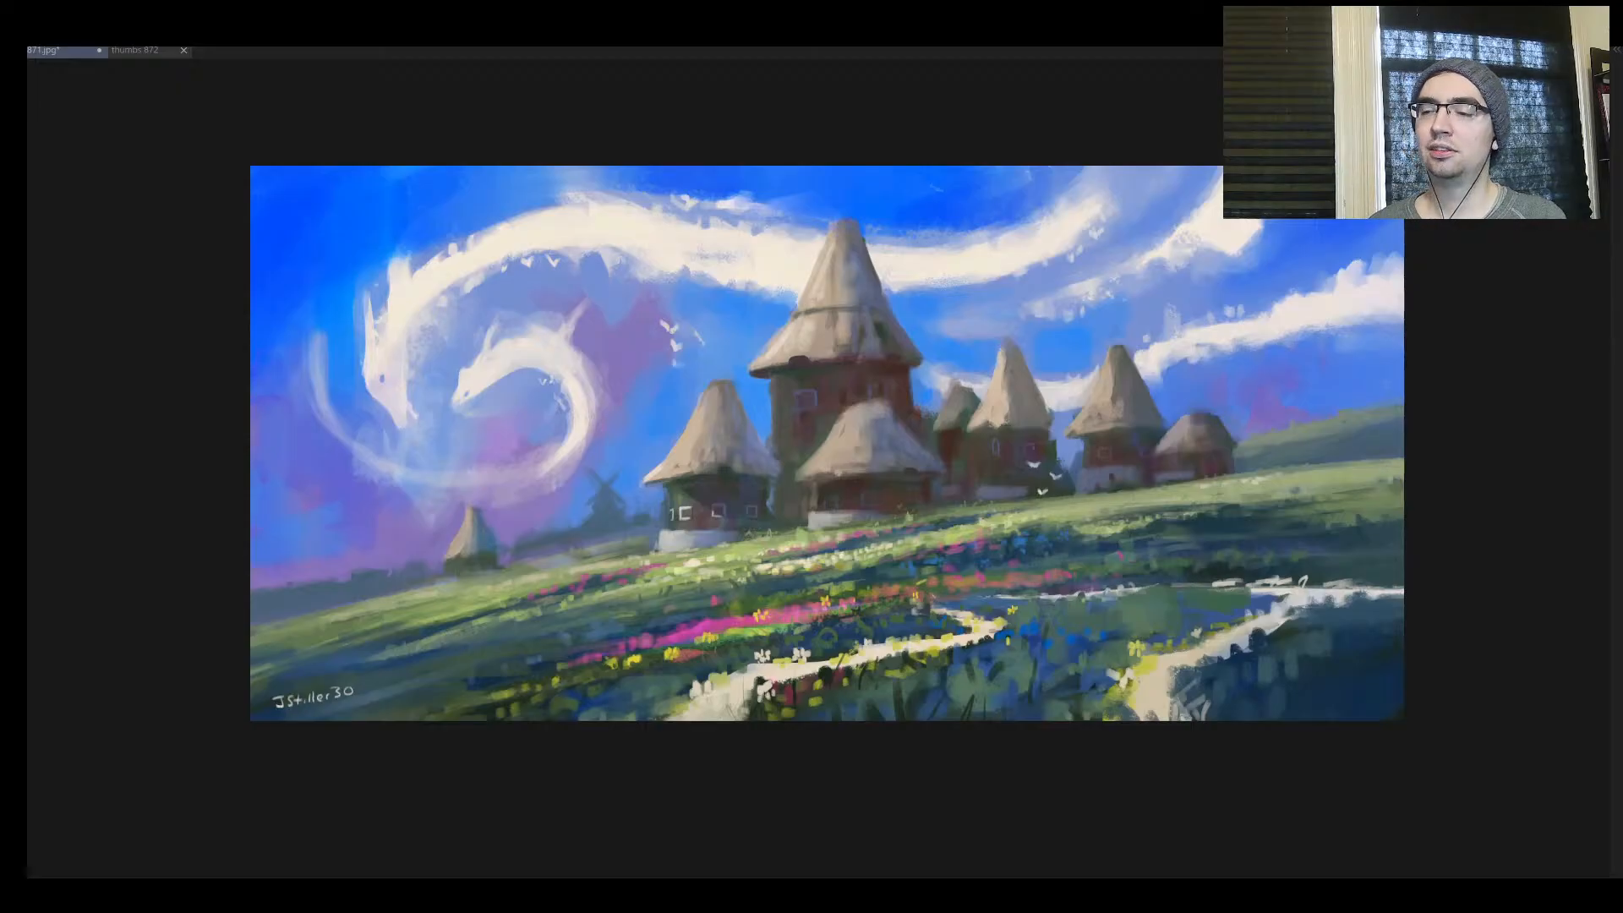
{"action": "left_click_drag", "start_coordinate": [689, 509], "coordinate": [862, 438]}
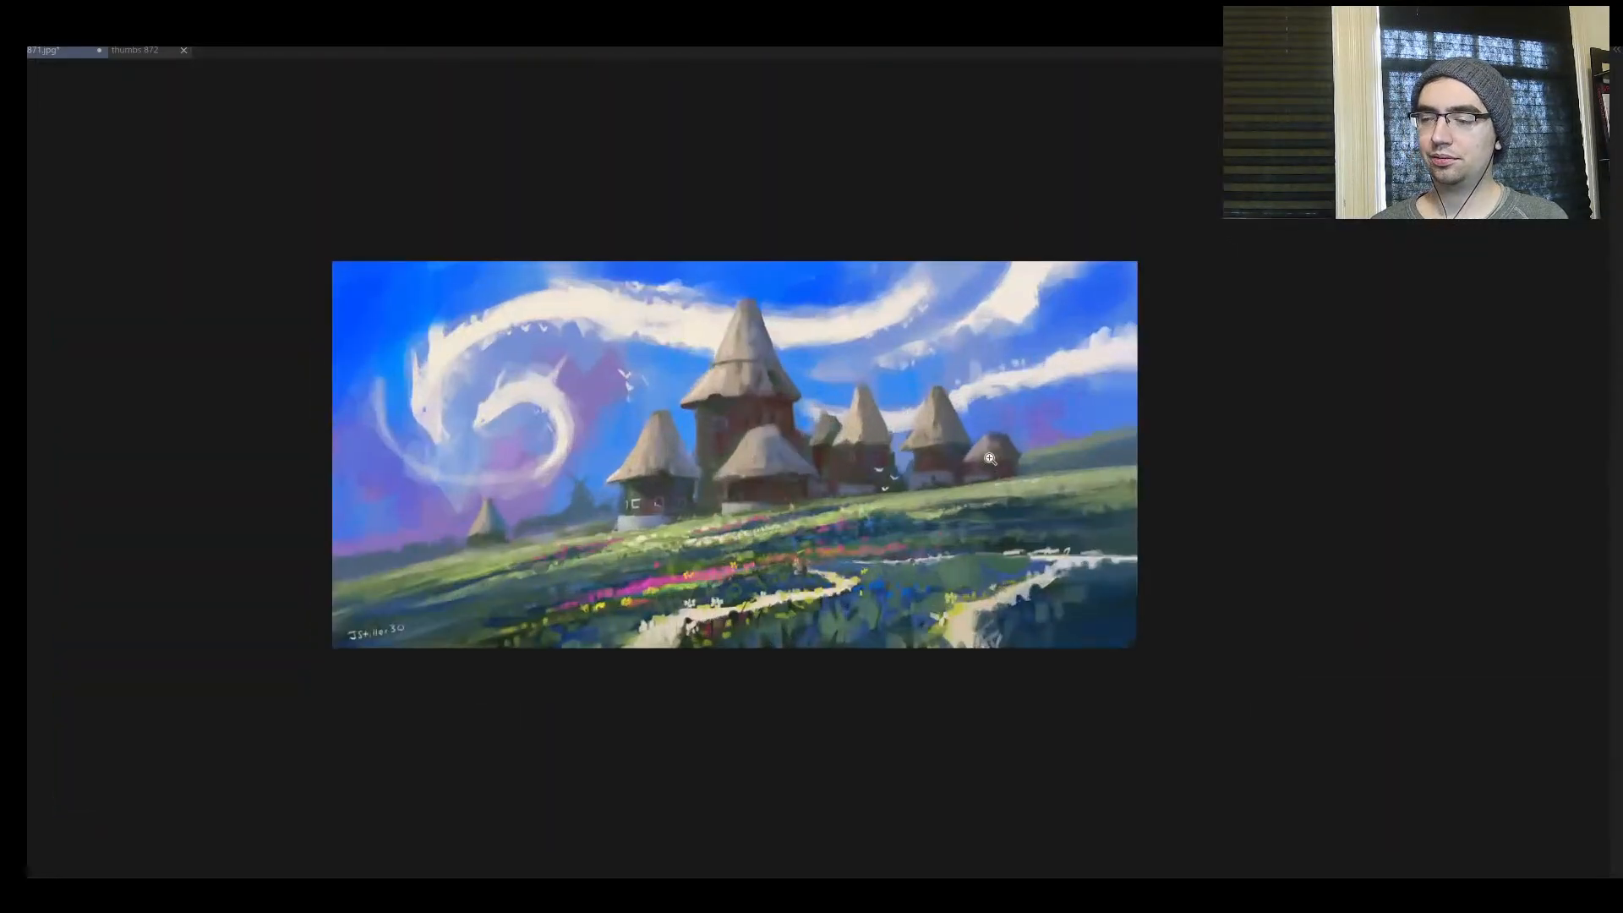
{"action": "left_click_drag", "start_coordinate": [990, 458], "coordinate": [760, 485]}
{"action": "key", "text": "m"}
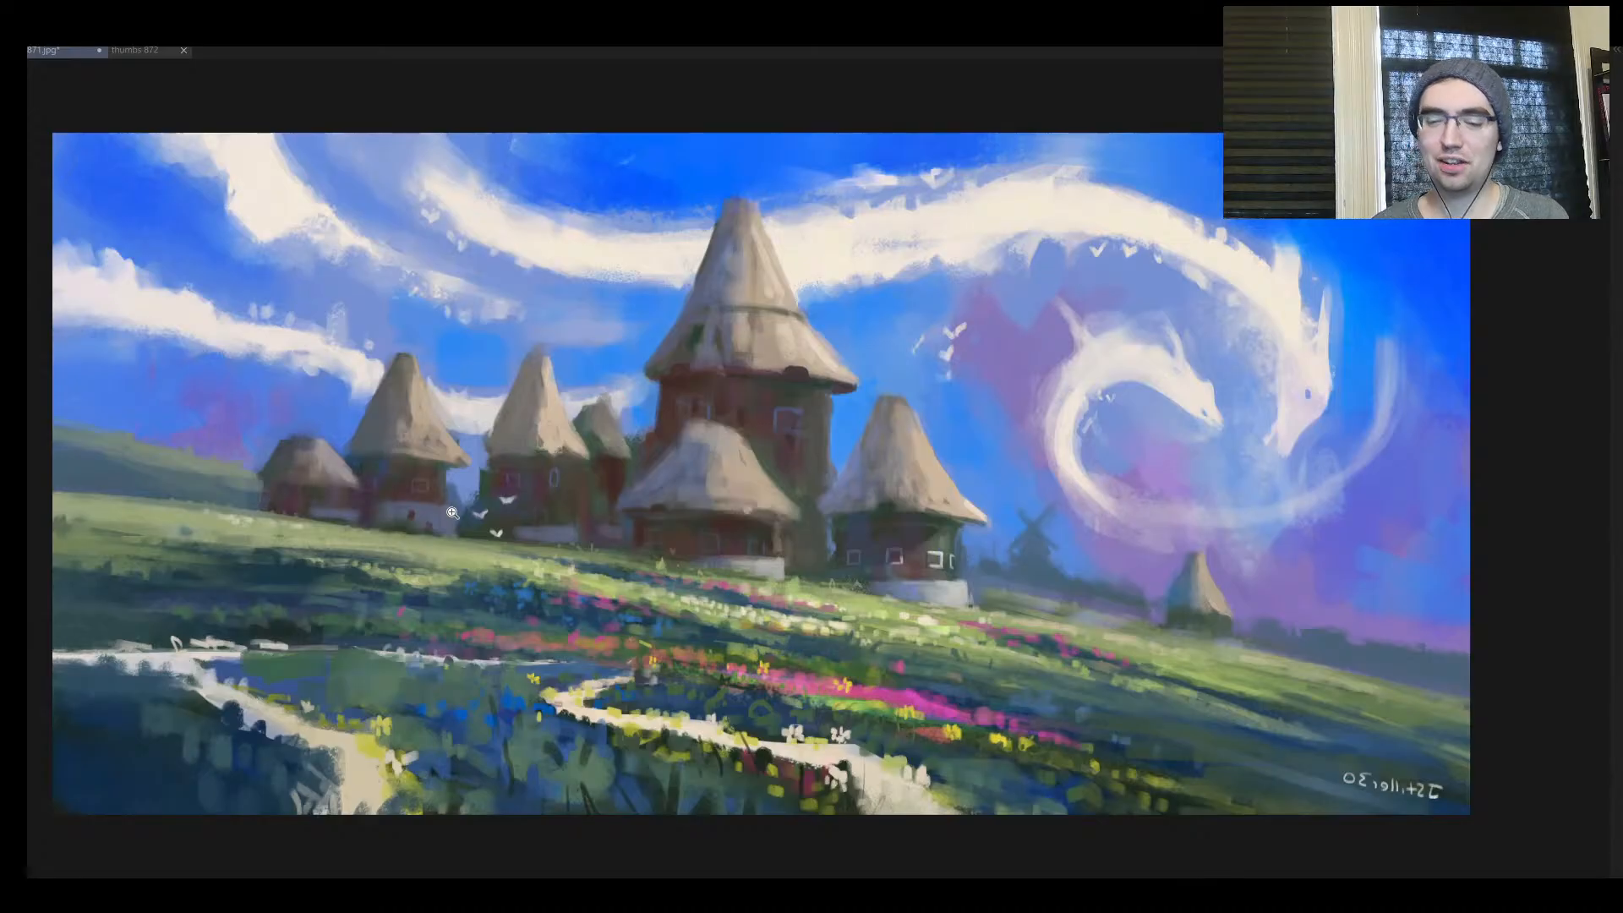
{"action": "left_click_drag", "start_coordinate": [386, 581], "coordinate": [341, 546]}
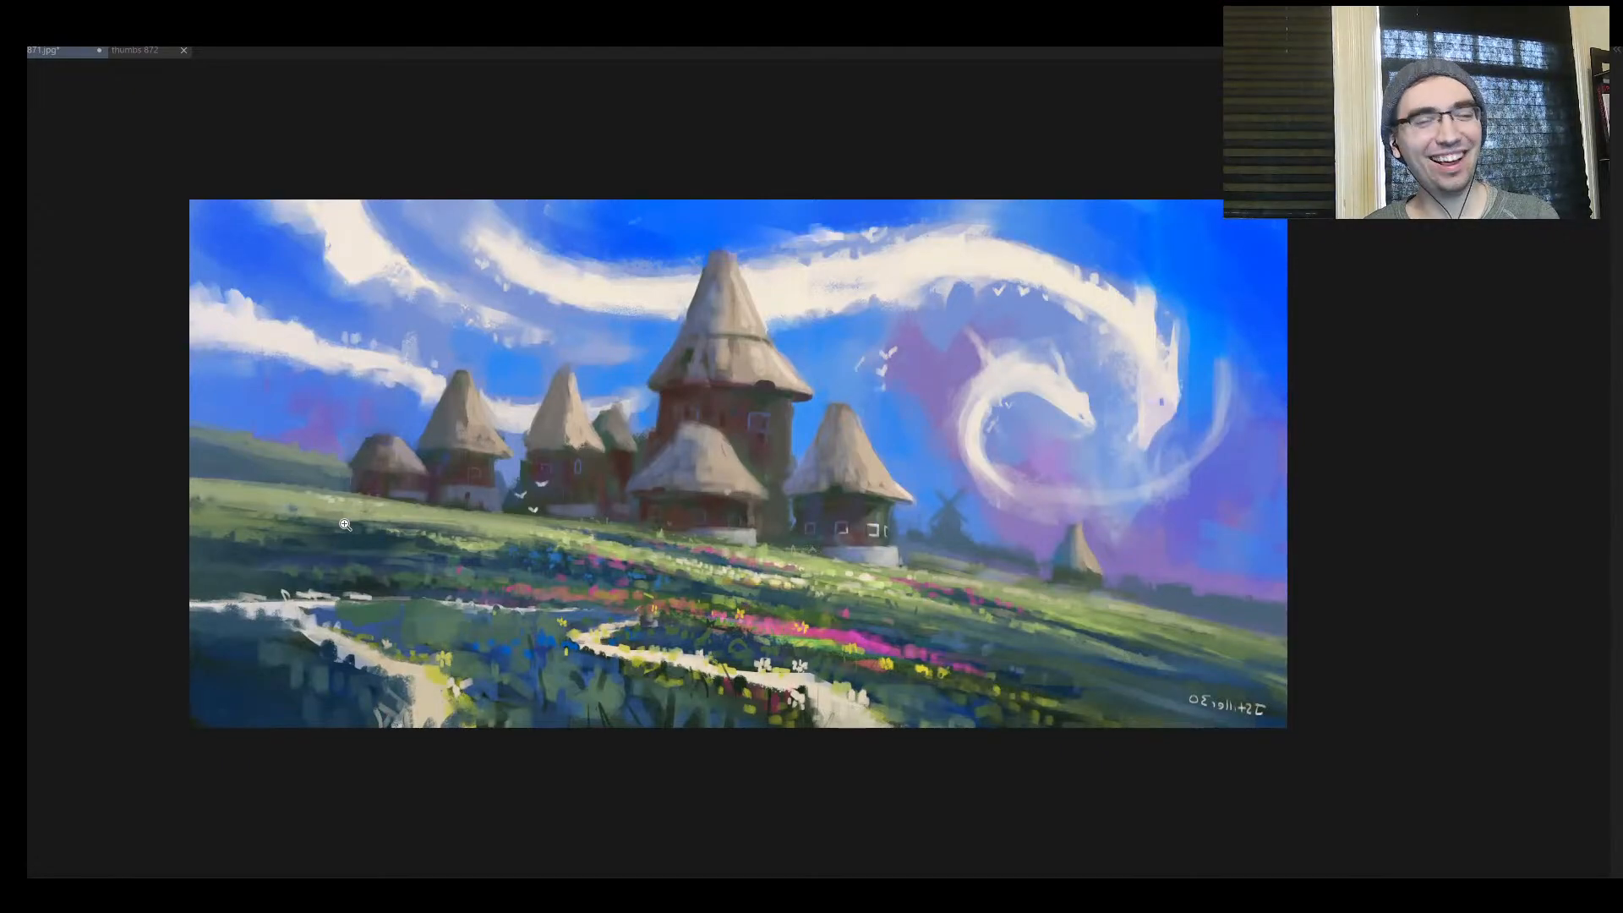
{"action": "left_click_drag", "start_coordinate": [345, 524], "coordinate": [553, 586]}
{"action": "key", "text": "h"}
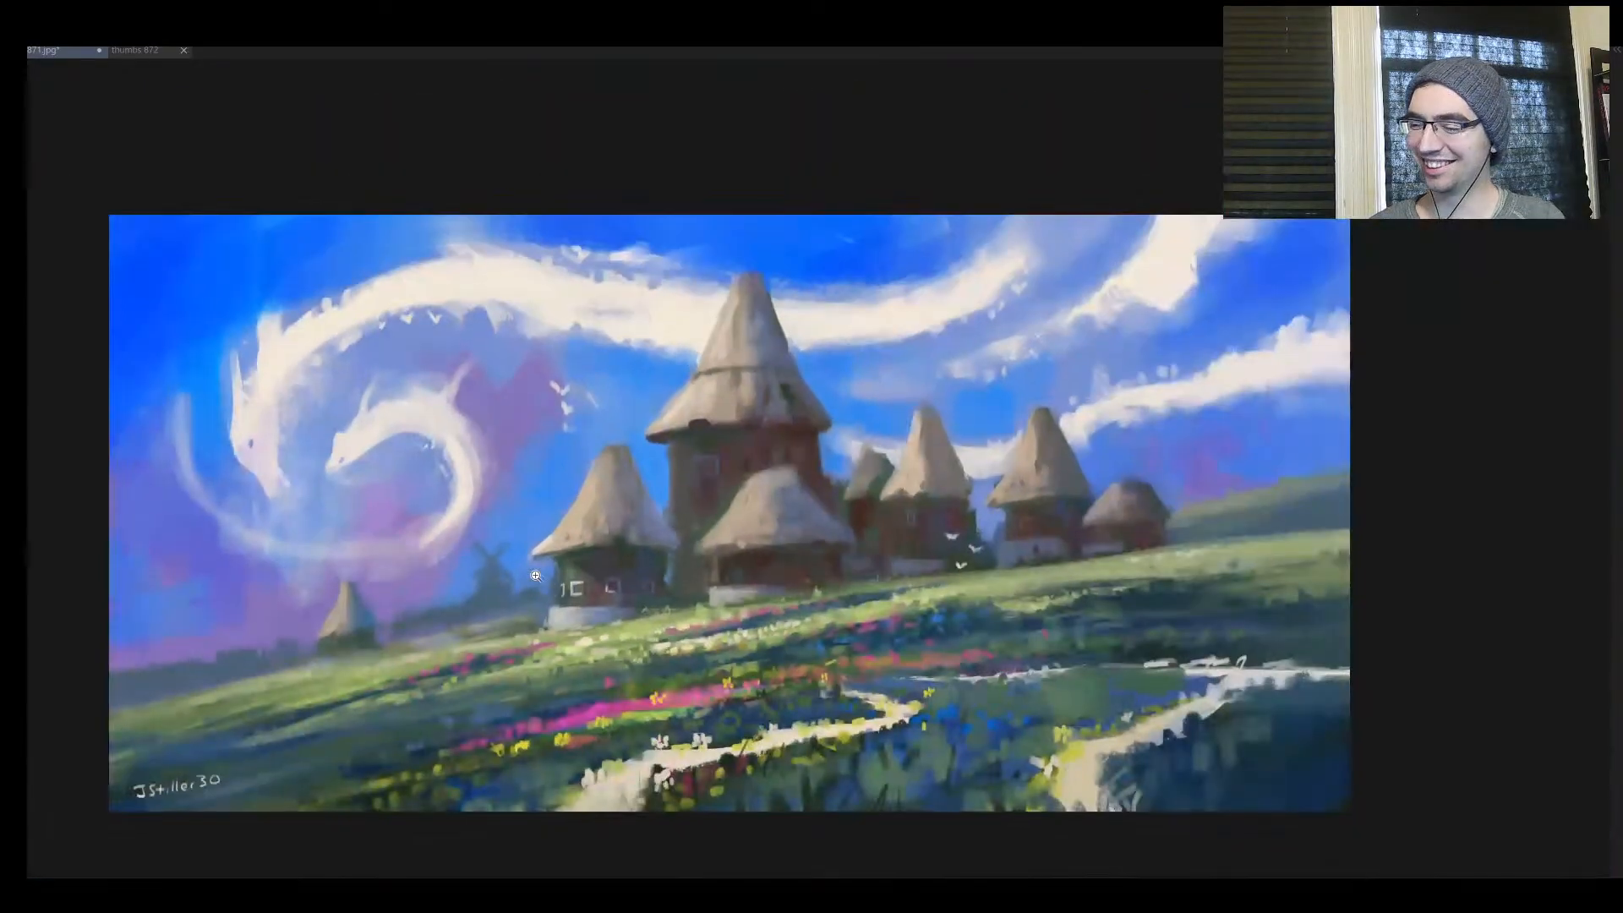
{"action": "left_click_drag", "start_coordinate": [562, 457], "coordinate": [575, 387]}
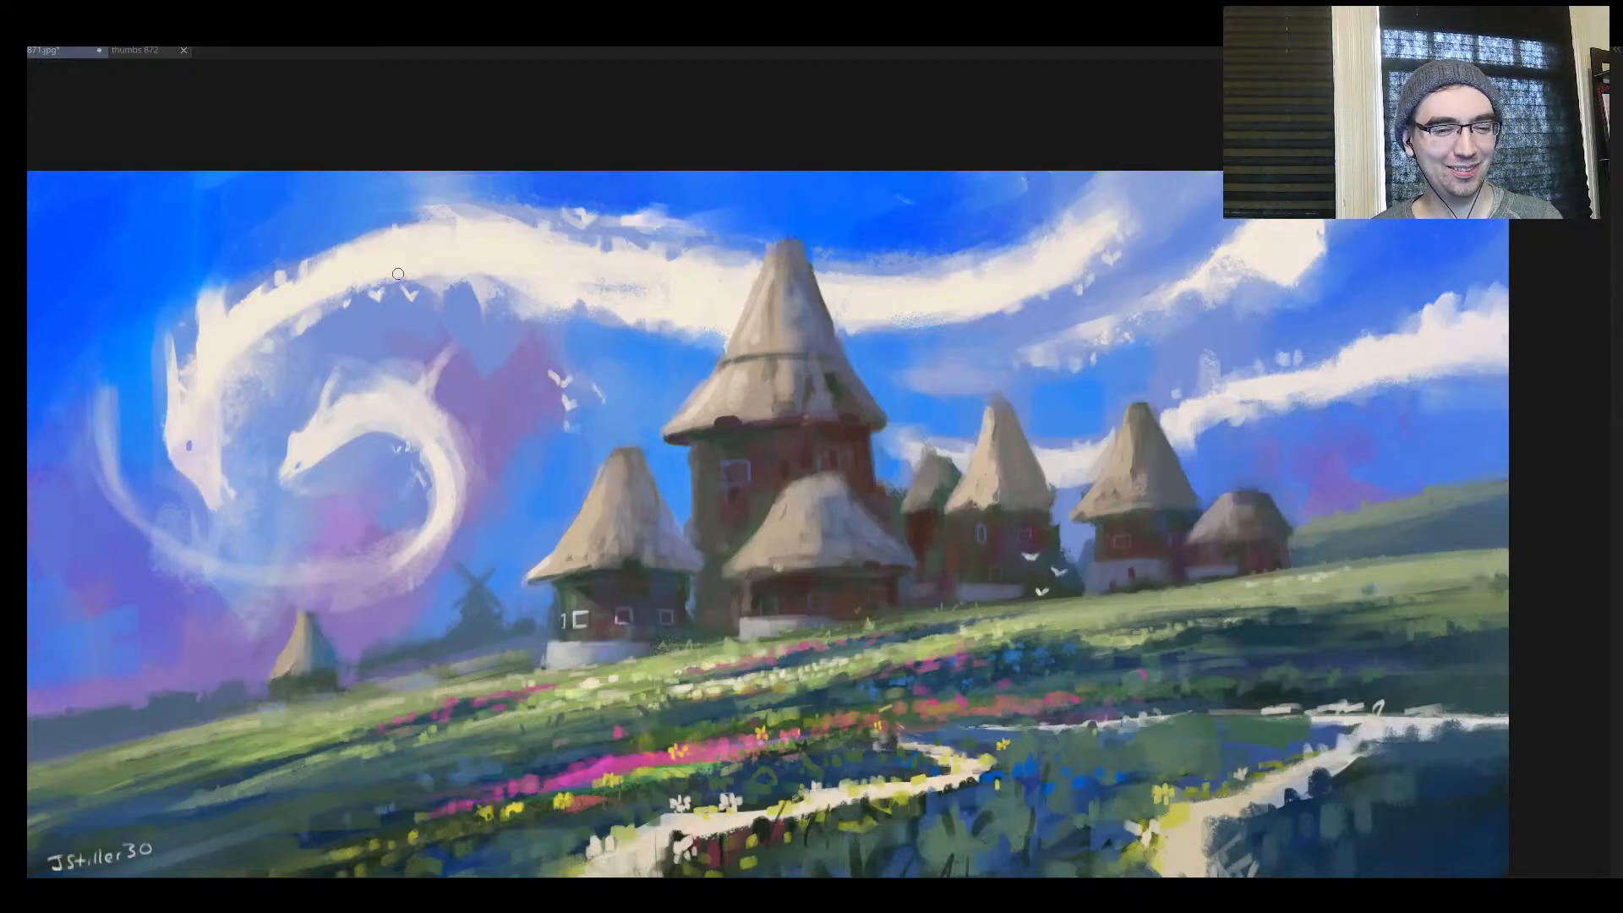
{"action": "left_click_drag", "start_coordinate": [674, 578], "coordinate": [679, 648]}
{"action": "left_click", "coordinate": [678, 668]}
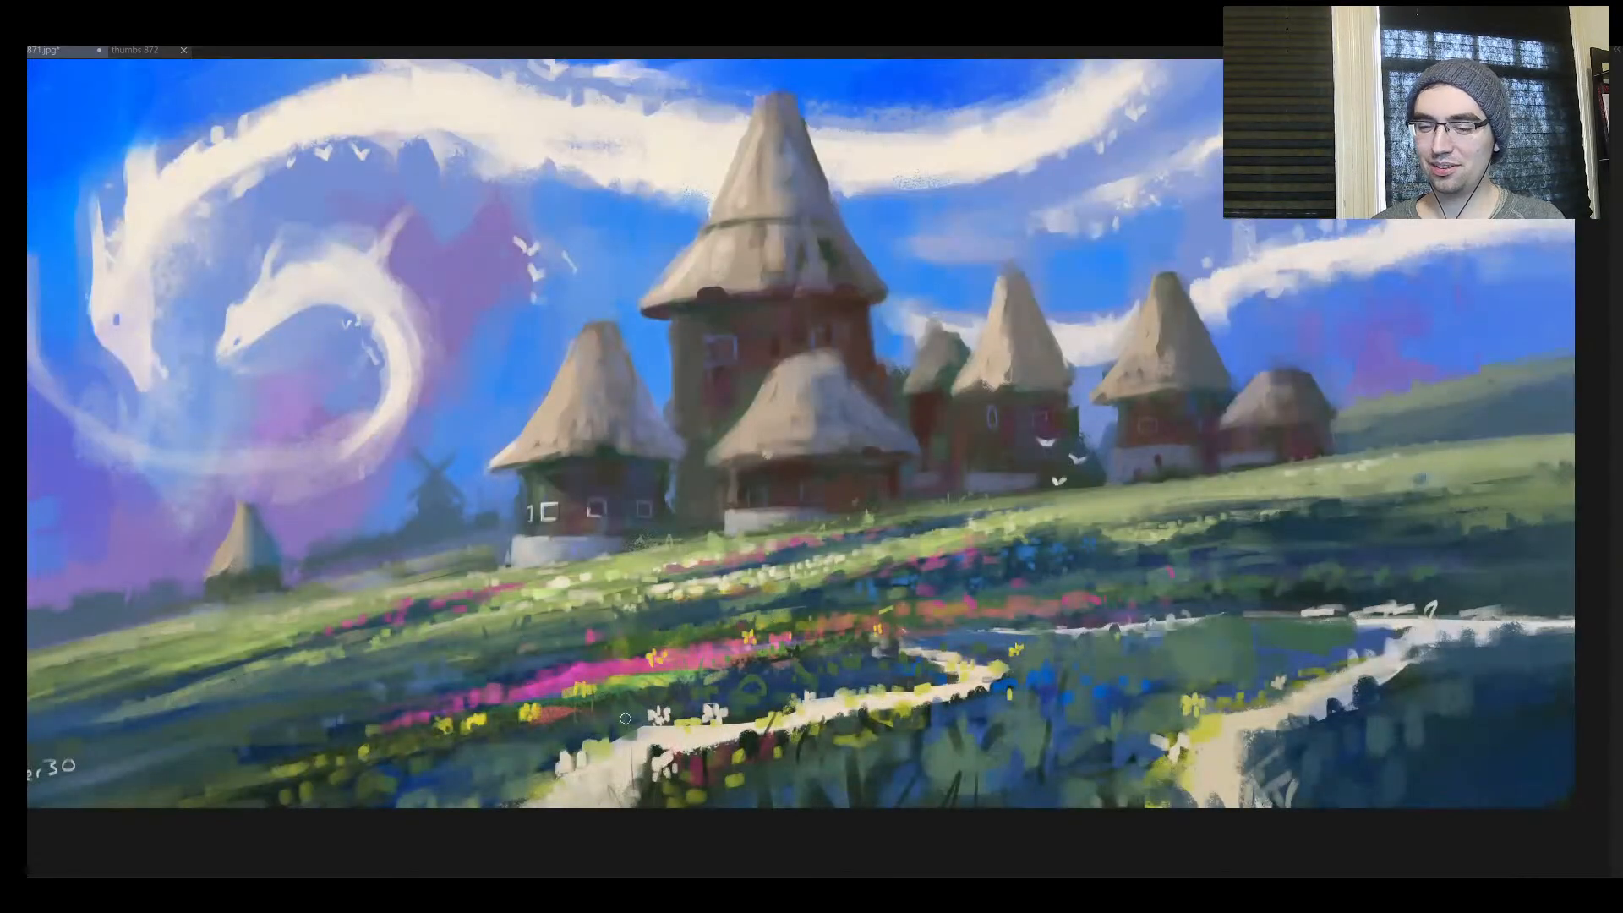
{"action": "mouse_move", "coordinate": [643, 732]}
{"action": "left_mouse_down"}
{"action": "mouse_move", "coordinate": [661, 727]}
{"action": "mouse_move", "coordinate": [547, 710]}
{"action": "left_mouse_up"}
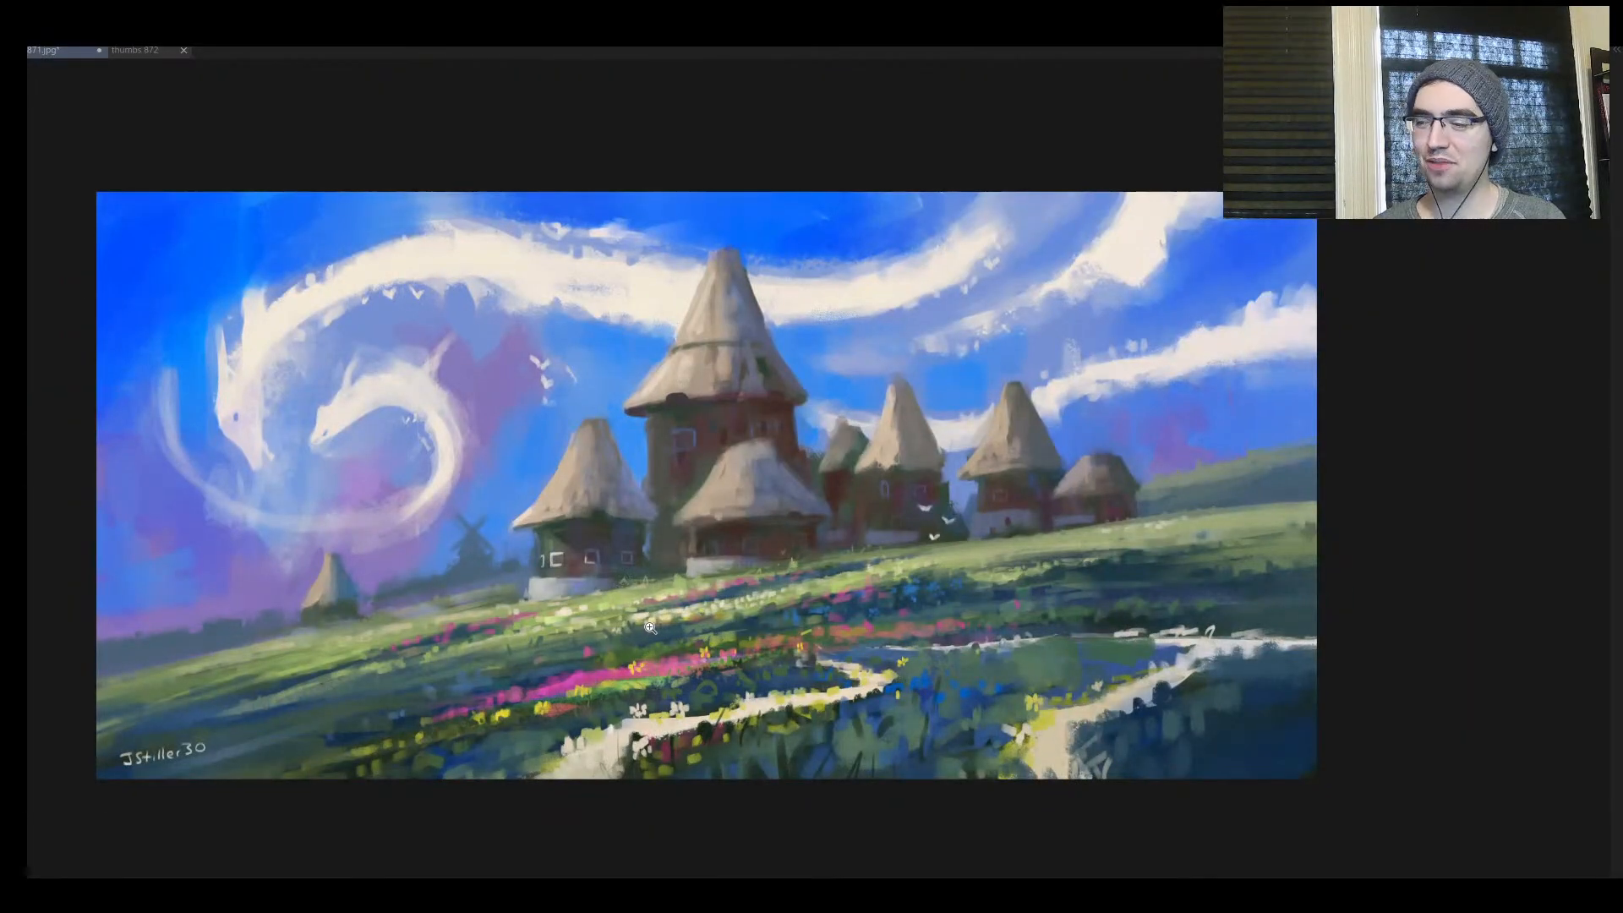
Switch to the nine-frame thumbnail sheet and paint a short off-white vertical stroke in frame 1
{"action": "left_click", "coordinate": [134, 54]}
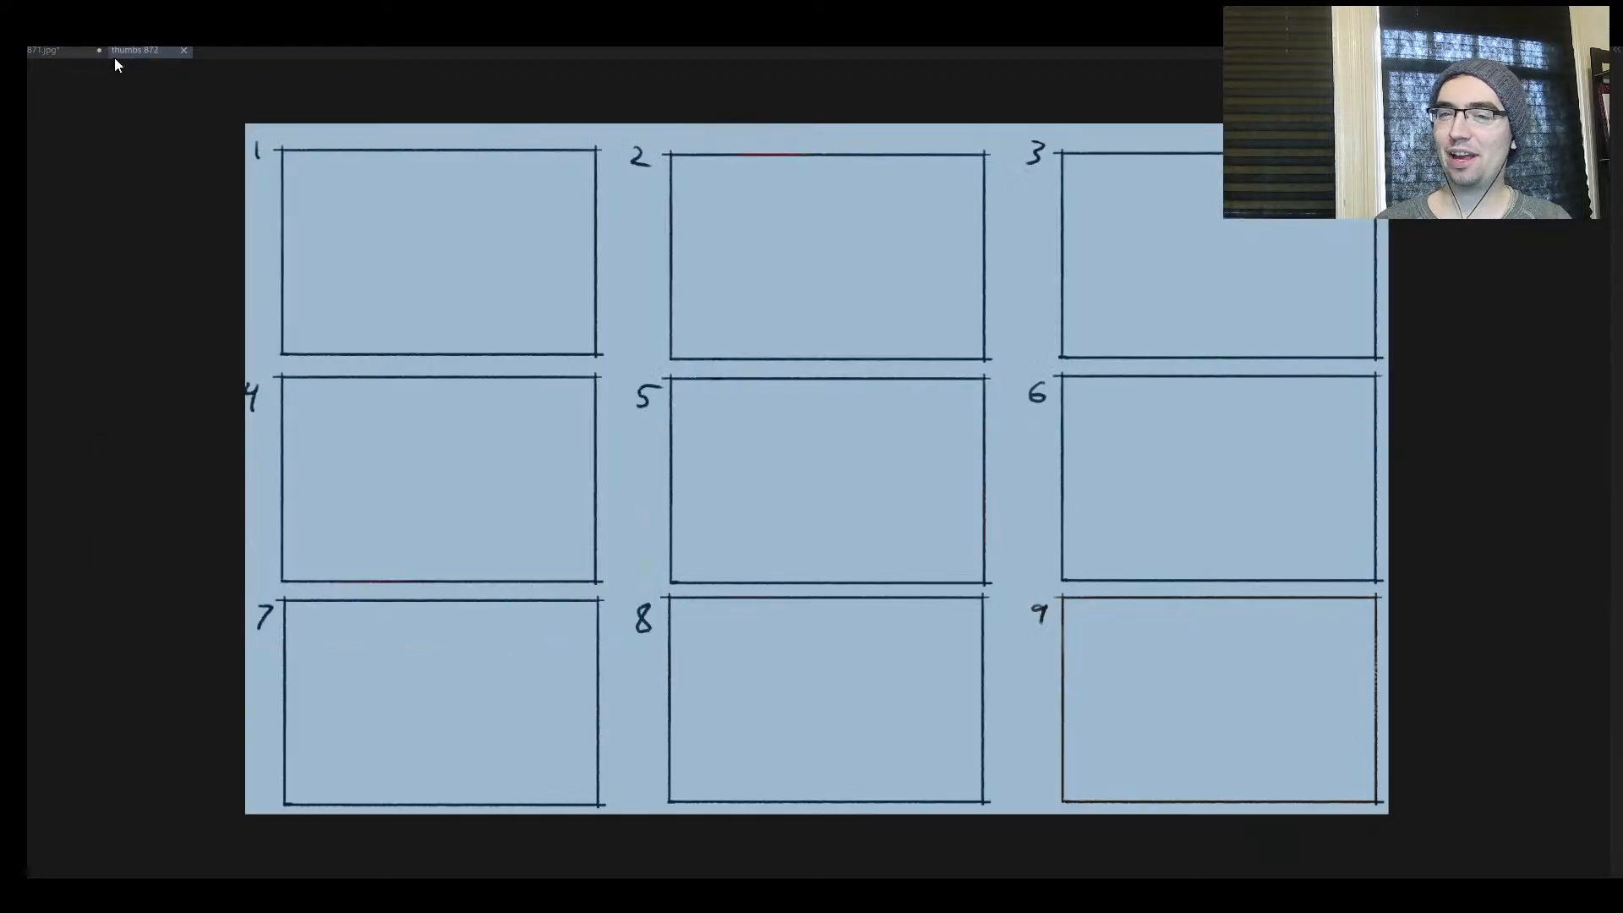
{"action": "left_click_drag", "start_coordinate": [581, 249], "coordinate": [620, 342]}
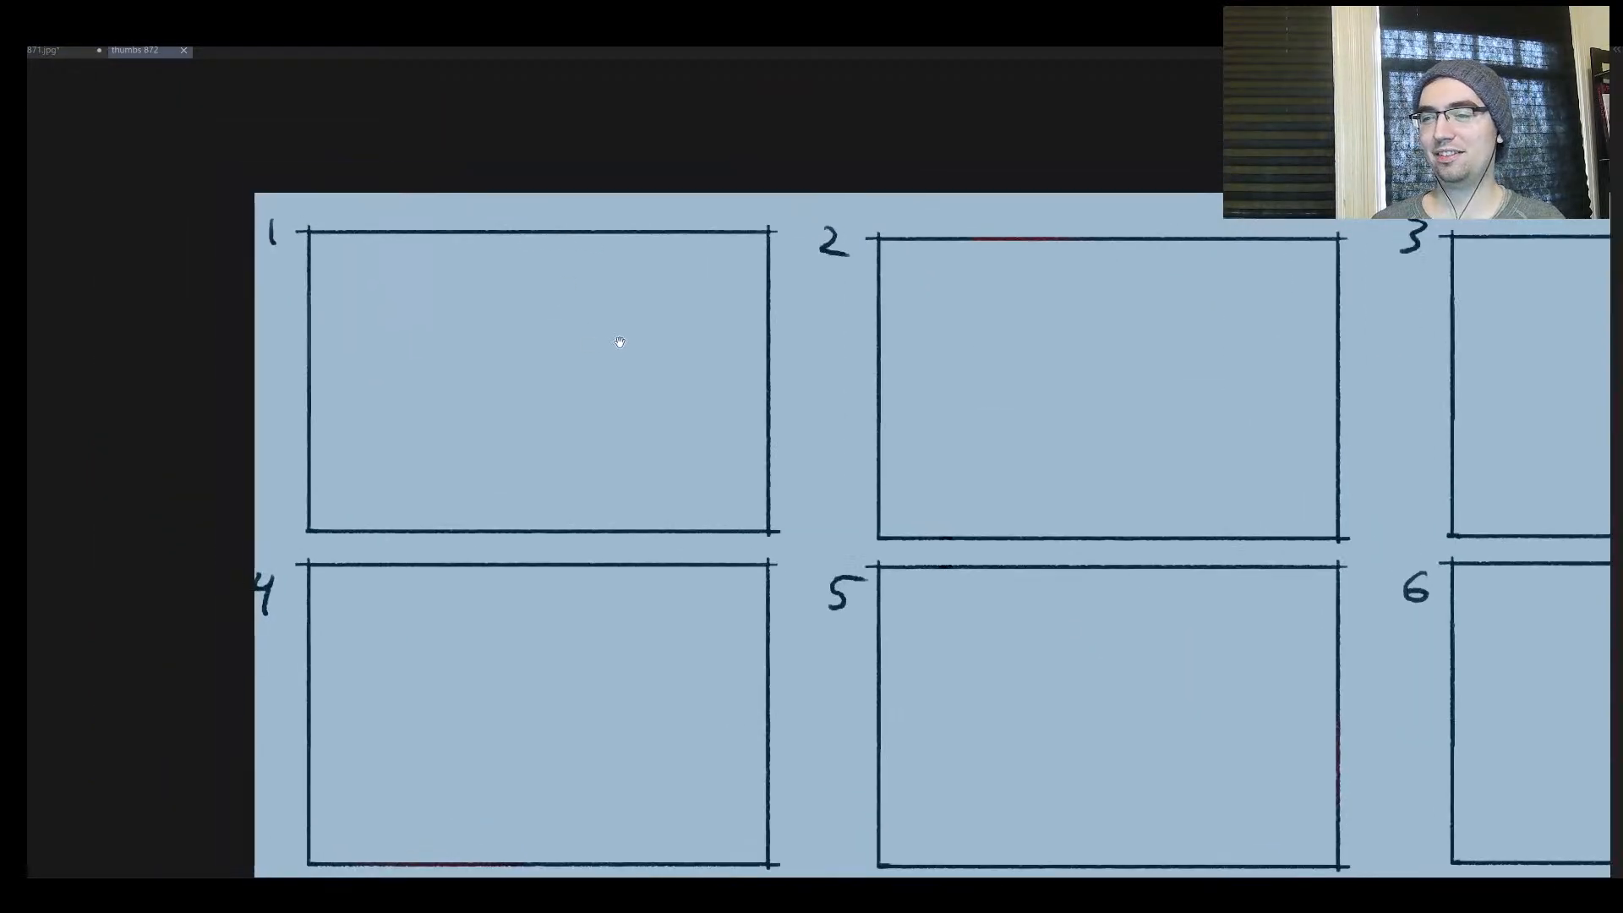
{"action": "scroll", "coordinate": [619, 342], "scroll_direction": "up", "scroll_amount": 2}
{"action": "left_click_drag", "start_coordinate": [389, 384], "coordinate": [385, 486]}
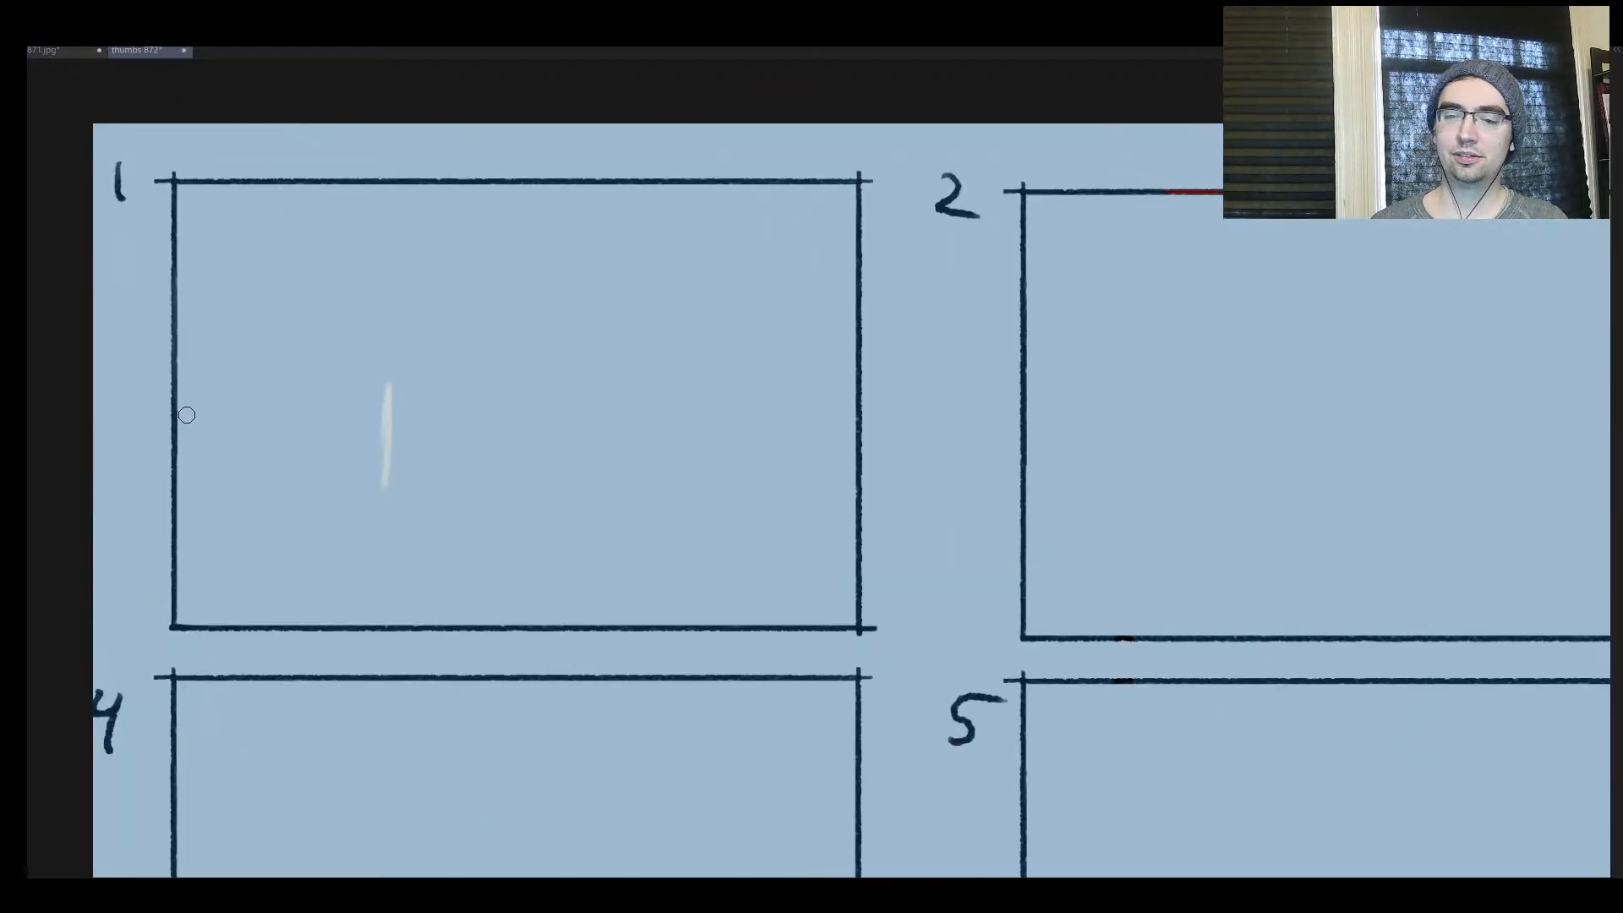
Choose a pinkish red and paint soft blotches over the off-white stroke in frame 1
{"action": "key", "text": "Tab"}
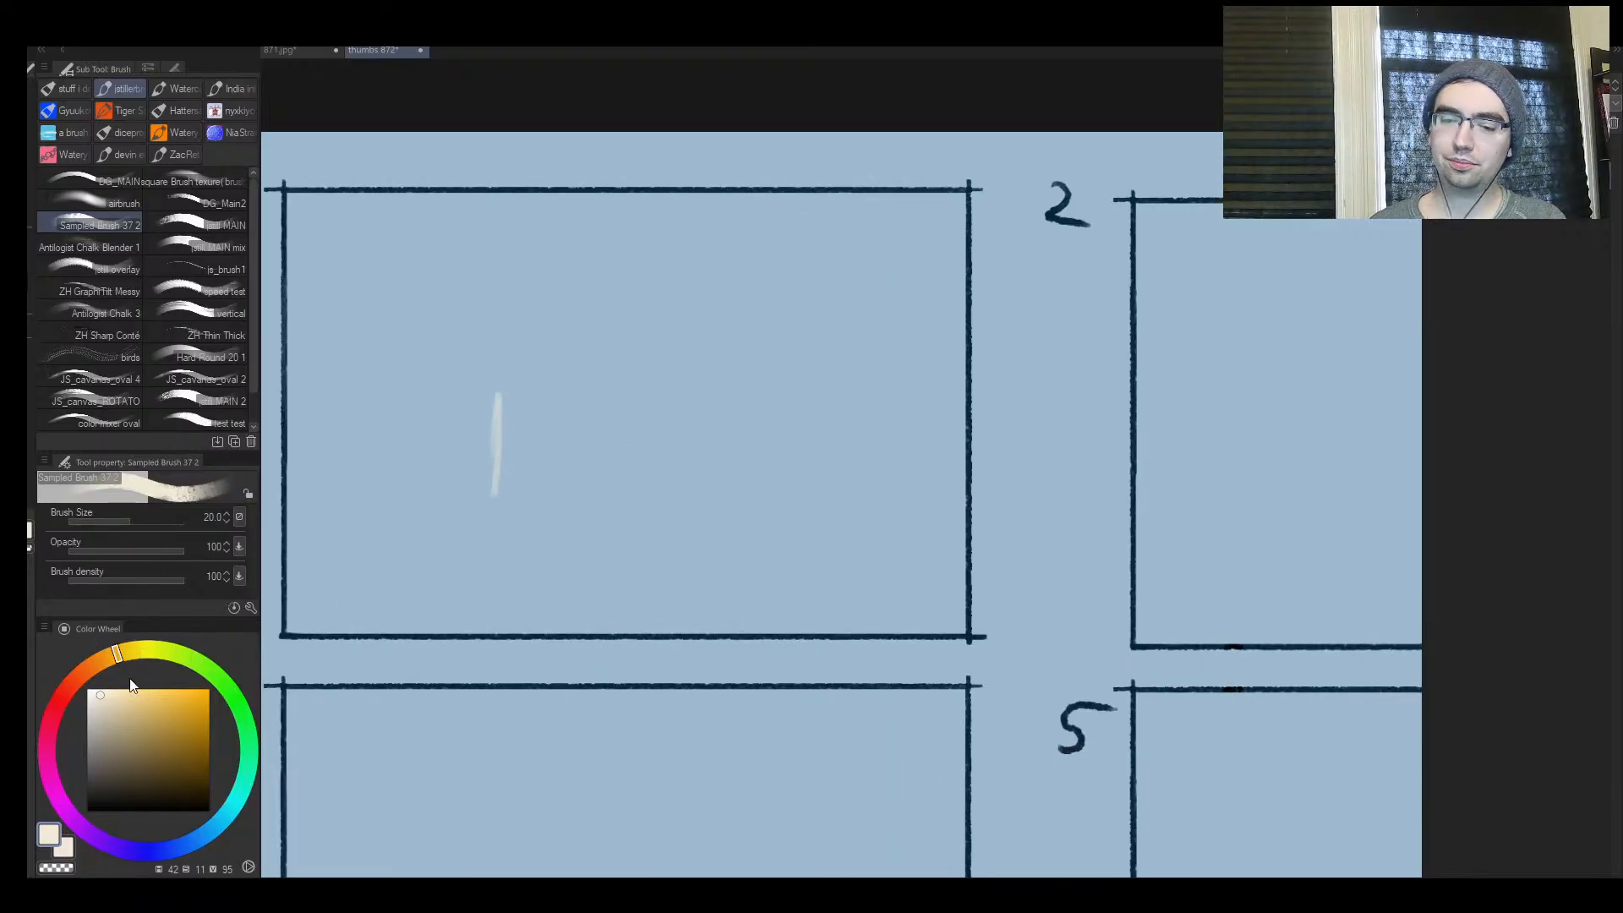
{"action": "mouse_move", "coordinate": [61, 688]}
{"action": "left_mouse_down"}
{"action": "mouse_move", "coordinate": [57, 733]}
{"action": "mouse_move", "coordinate": [63, 718]}
{"action": "left_mouse_up"}
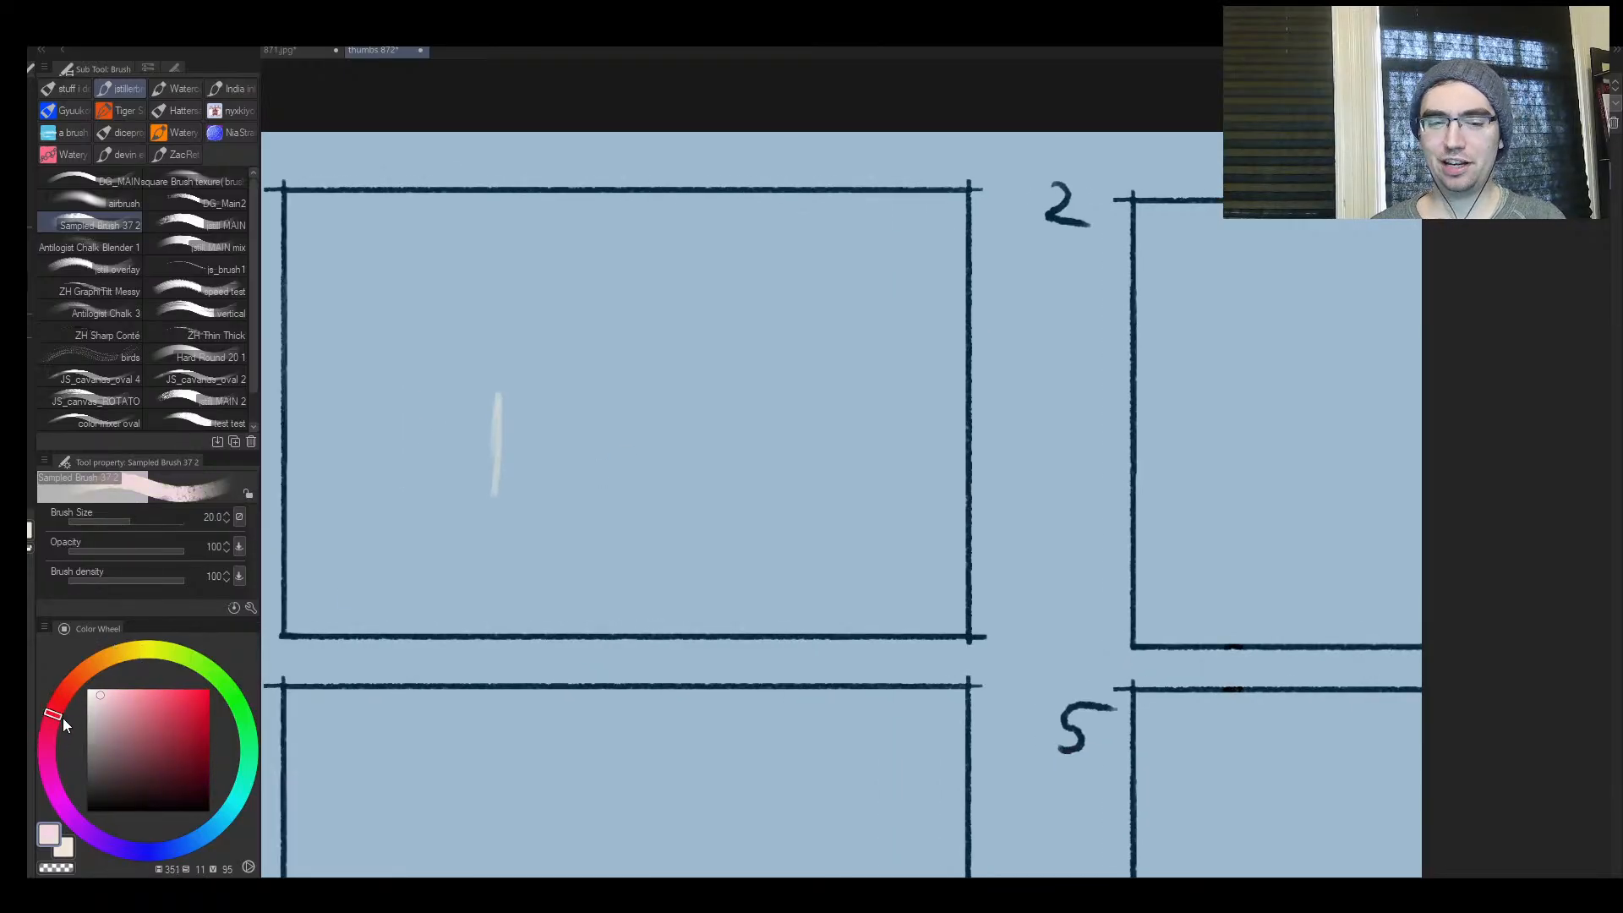
{"action": "left_click_drag", "start_coordinate": [160, 715], "coordinate": [163, 699]}
{"action": "key", "text": "]"}
{"action": "key", "text": "]"}
{"action": "key", "text": "]"}
{"action": "key", "text": "]"}
{"action": "key", "text": "]"}
{"action": "key", "text": "]"}
{"action": "key", "text": "]"}
{"action": "key", "text": "]"}
{"action": "mouse_move", "coordinate": [514, 398]}
{"action": "left_mouse_down"}
{"action": "mouse_move", "coordinate": [474, 385]}
{"action": "mouse_move", "coordinate": [474, 403]}
{"action": "mouse_move", "coordinate": [512, 398]}
{"action": "left_mouse_up"}
{"action": "key", "text": "["}
{"action": "key", "text": "["}
{"action": "left_click_drag", "start_coordinate": [439, 444], "coordinate": [457, 441]}
Choose a dark grey-green and block in vertical columns and a broad ground mass around frame 1's red patch, ending with brush size 150
{"action": "mouse_move", "coordinate": [174, 724]}
{"action": "left_mouse_down"}
{"action": "mouse_move", "coordinate": [118, 749]}
{"action": "mouse_move", "coordinate": [75, 823]}
{"action": "mouse_move", "coordinate": [205, 840]}
{"action": "mouse_move", "coordinate": [160, 864]}
{"action": "mouse_move", "coordinate": [238, 802]}
{"action": "left_mouse_up"}
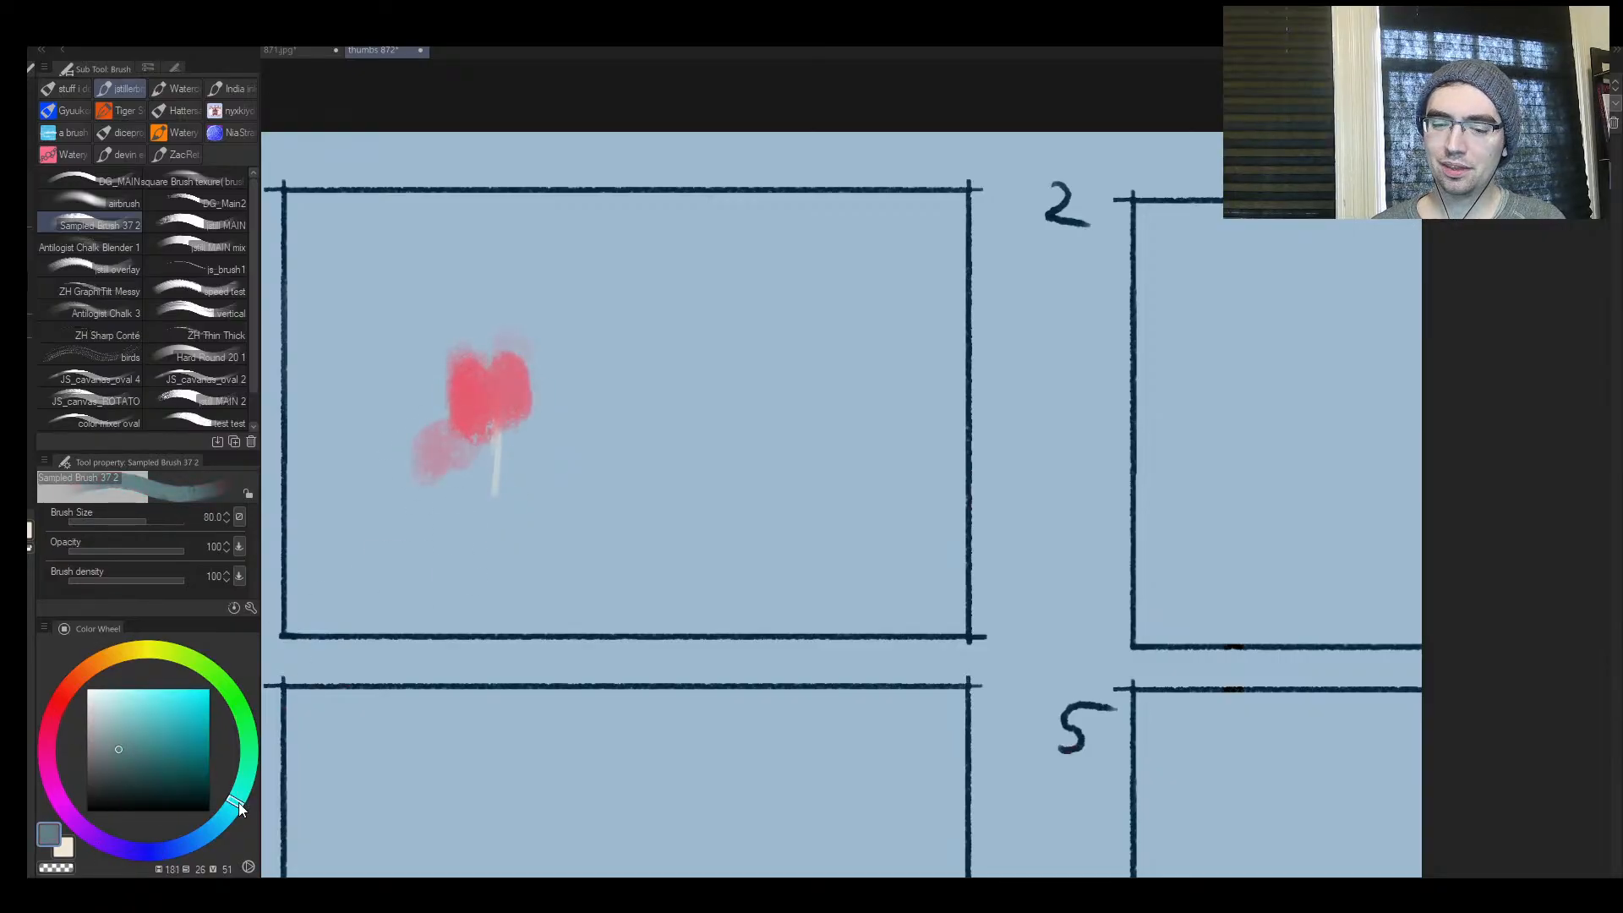
{"action": "left_click", "coordinate": [111, 767]}
{"action": "key", "text": "]"}
{"action": "key", "text": "]"}
{"action": "mouse_move", "coordinate": [352, 525]}
{"action": "left_mouse_down"}
{"action": "mouse_move", "coordinate": [376, 279]}
{"action": "mouse_move", "coordinate": [408, 338]}
{"action": "mouse_move", "coordinate": [432, 495]}
{"action": "left_mouse_up"}
{"action": "key", "text": "bracketright"}
{"action": "left_click_drag", "start_coordinate": [640, 602], "coordinate": [720, 213]}
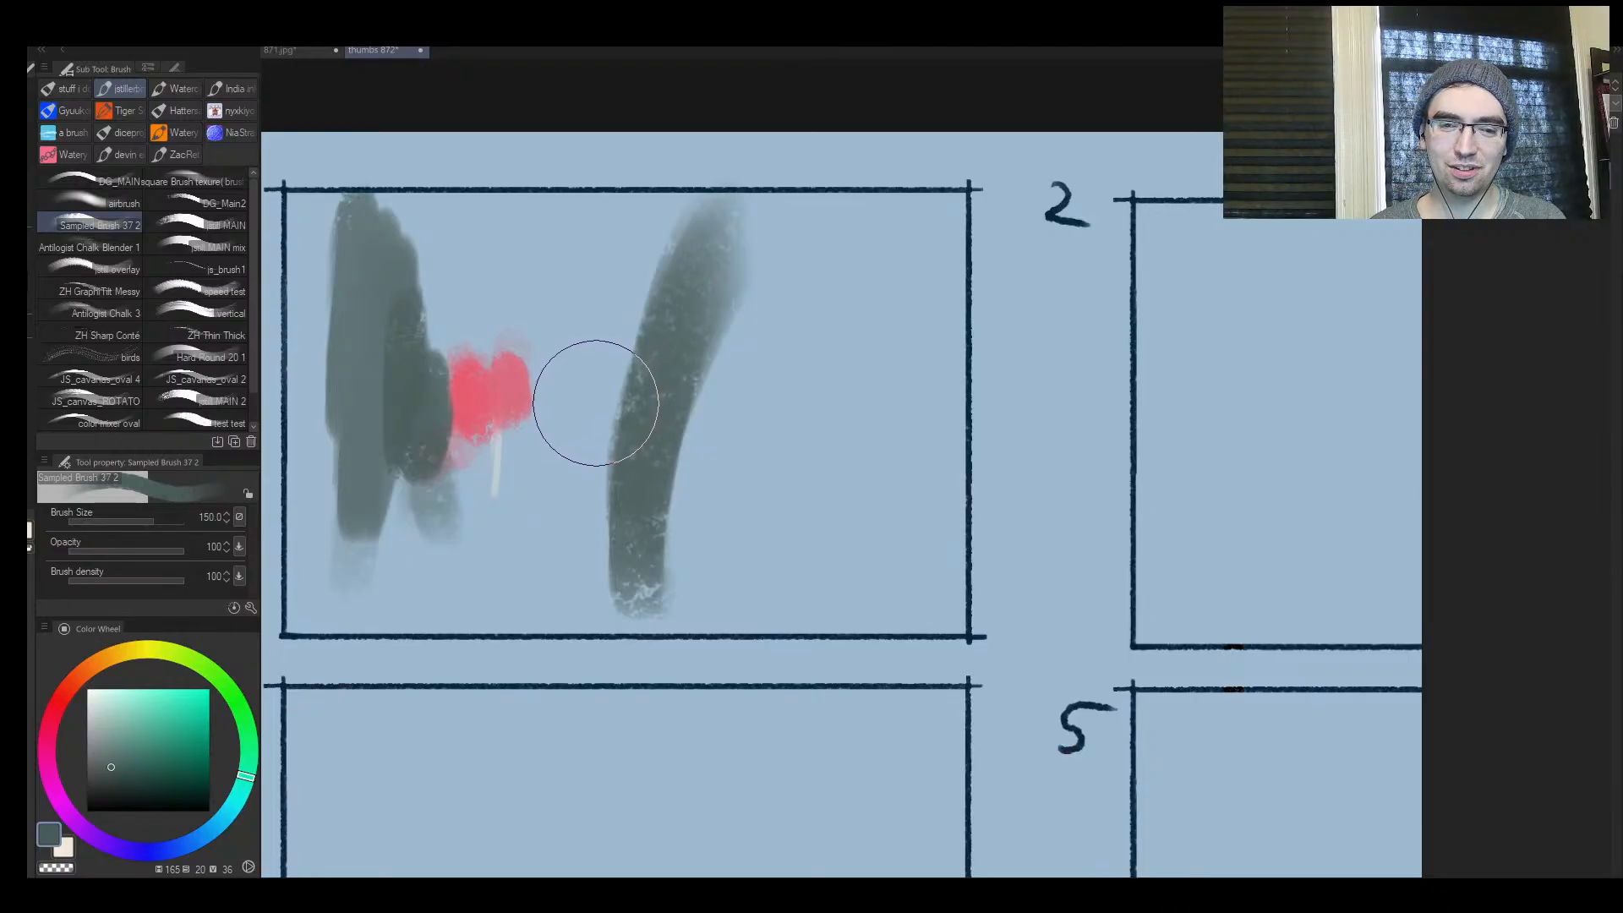
{"action": "mouse_move", "coordinate": [667, 532]}
{"action": "left_mouse_down"}
{"action": "mouse_move", "coordinate": [677, 545]}
{"action": "mouse_move", "coordinate": [898, 477]}
{"action": "mouse_move", "coordinate": [637, 587]}
{"action": "mouse_move", "coordinate": [775, 543]}
{"action": "mouse_move", "coordinate": [519, 572]}
{"action": "mouse_move", "coordinate": [524, 600]}
{"action": "mouse_move", "coordinate": [471, 605]}
{"action": "mouse_move", "coordinate": [508, 549]}
{"action": "left_mouse_up"}
{"action": "key", "text": "bracketleft"}
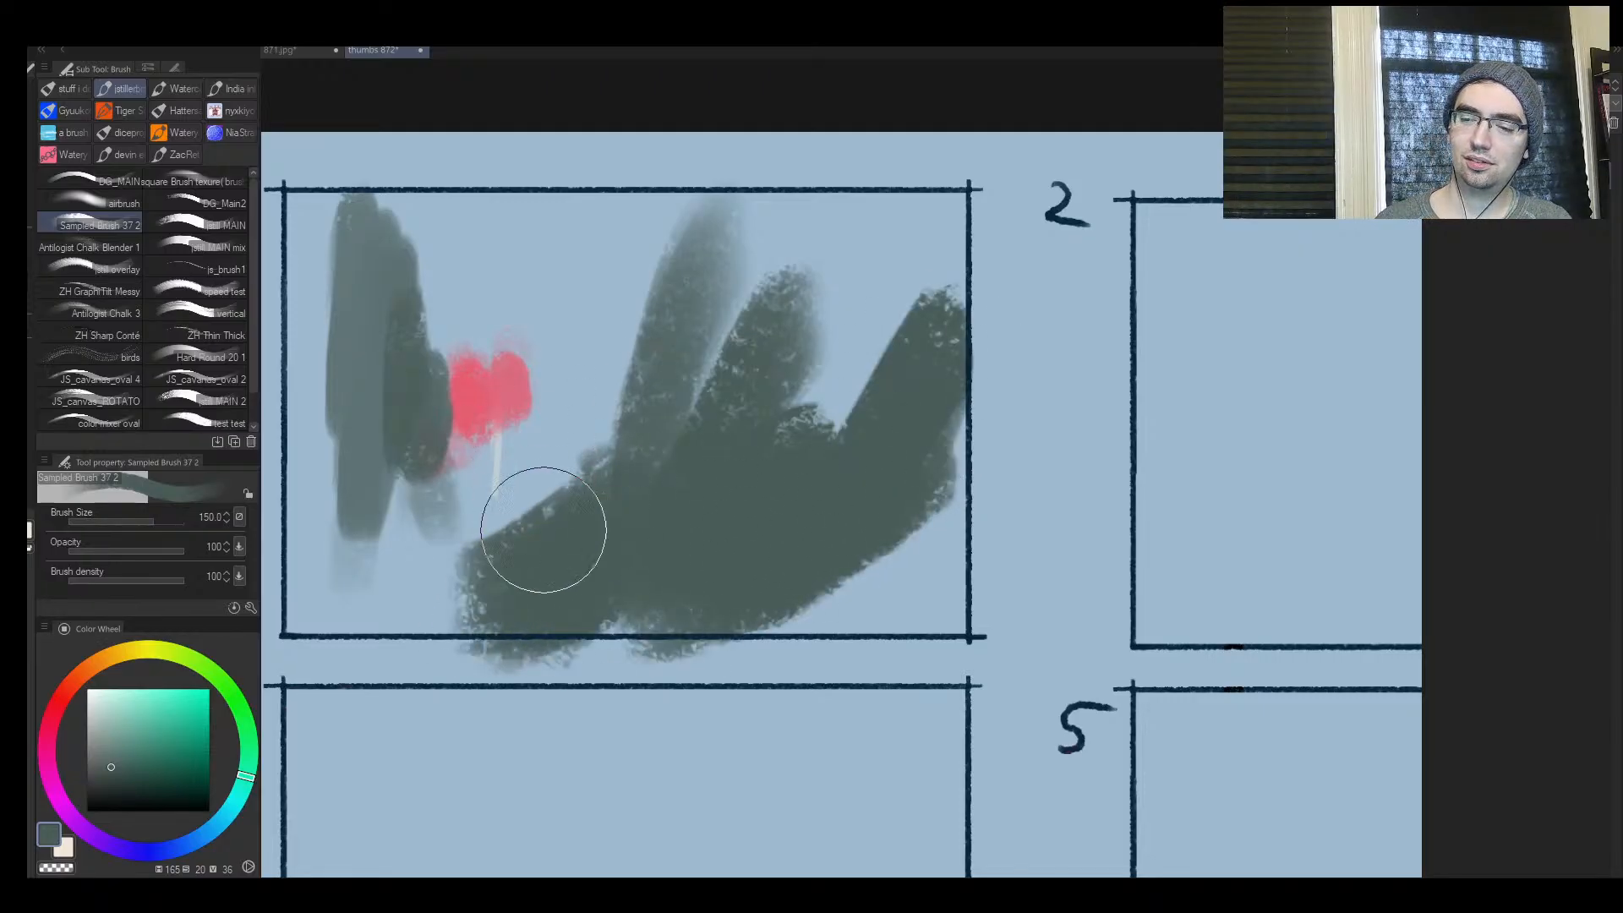
Add a dark grey-green column above the red patch and extend frame 1's right-hand mass upward, ending with brush size 170
{"action": "mouse_move", "coordinate": [596, 435]}
{"action": "left_mouse_down"}
{"action": "mouse_move", "coordinate": [525, 225]}
{"action": "mouse_move", "coordinate": [553, 152]}
{"action": "left_mouse_up"}
{"action": "key", "text": "bracketright"}
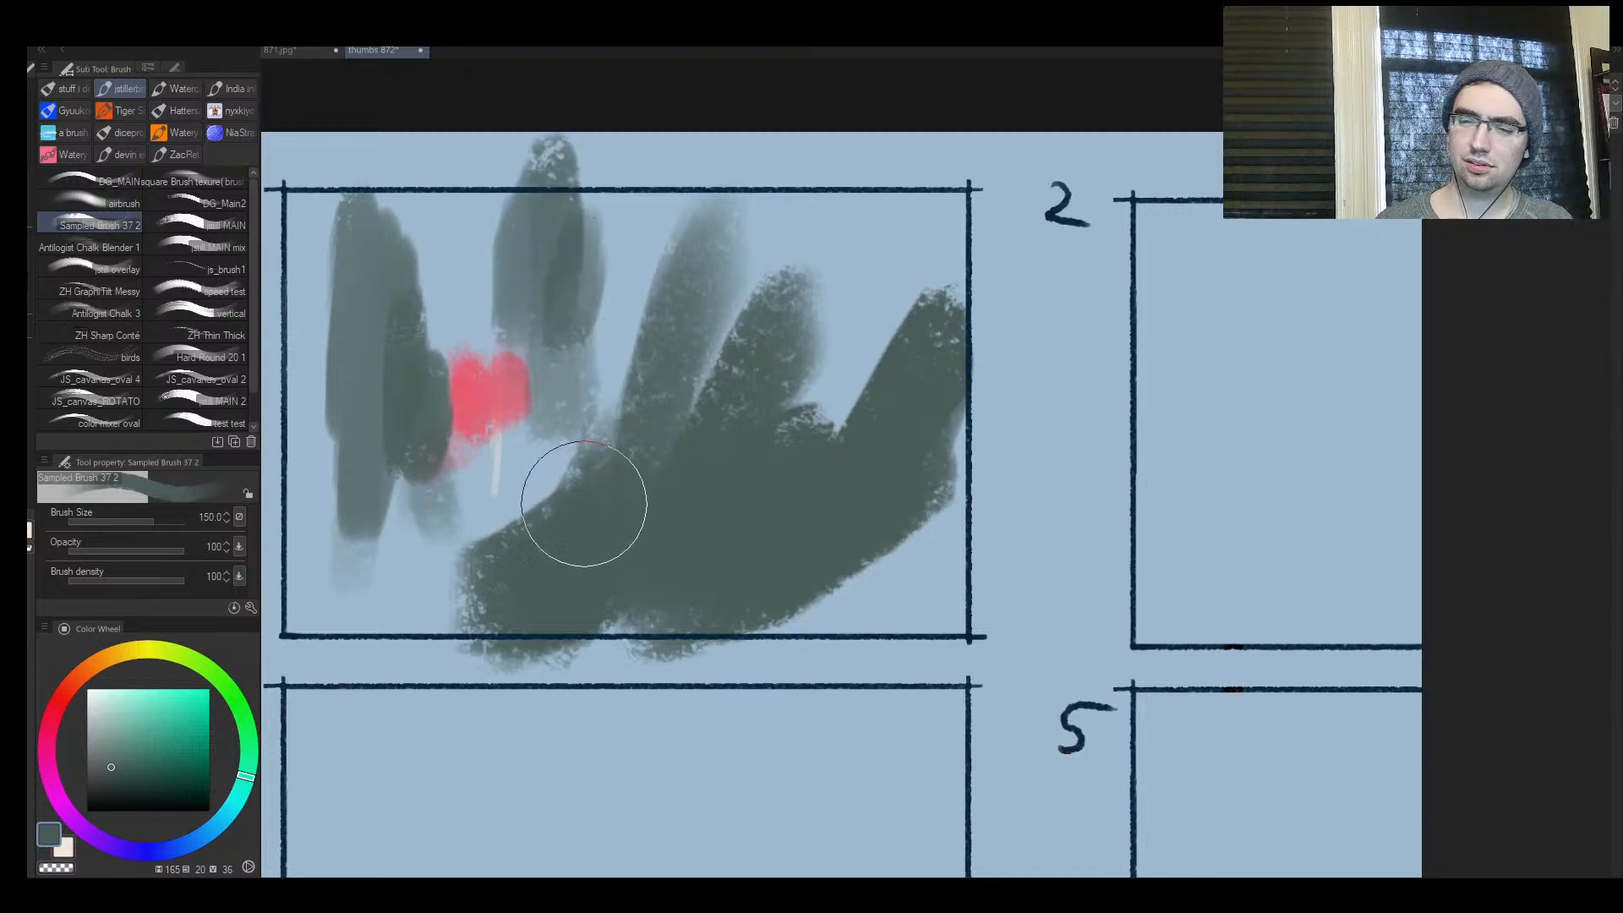
{"action": "mouse_move", "coordinate": [555, 242]}
{"action": "left_mouse_down"}
{"action": "mouse_move", "coordinate": [572, 281]}
{"action": "mouse_move", "coordinate": [554, 164]}
{"action": "left_mouse_up"}
{"action": "key", "text": "bracketright"}
{"action": "mouse_move", "coordinate": [786, 304]}
{"action": "left_mouse_down"}
{"action": "mouse_move", "coordinate": [870, 363]}
{"action": "mouse_move", "coordinate": [775, 406]}
{"action": "mouse_move", "coordinate": [915, 262]}
{"action": "mouse_move", "coordinate": [866, 264]}
{"action": "mouse_move", "coordinate": [927, 321]}
{"action": "mouse_move", "coordinate": [941, 522]}
{"action": "mouse_move", "coordinate": [761, 525]}
{"action": "left_mouse_up"}
Flip the canvas horizontally and paint a darker green mass over the lower-left part of frame 1
{"action": "key", "text": "h"}
{"action": "key", "text": "ctrl+space"}
{"action": "left_click_drag", "start_coordinate": [938, 503], "coordinate": [736, 482]}
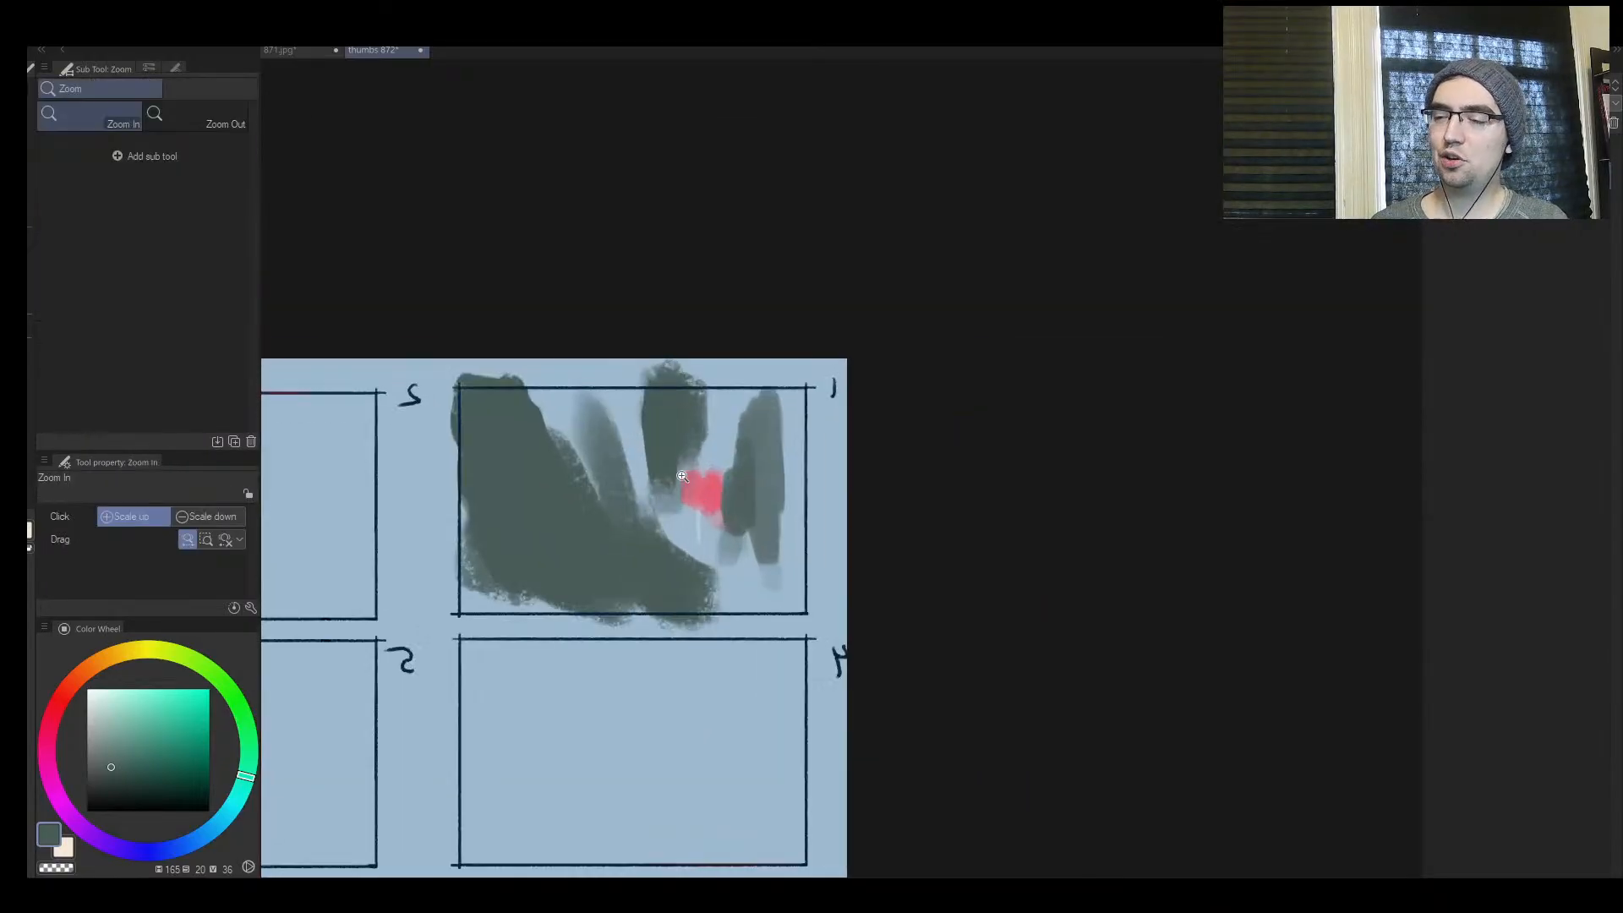
{"action": "left_click", "coordinate": [562, 523]}
{"action": "left_click", "coordinate": [567, 469]}
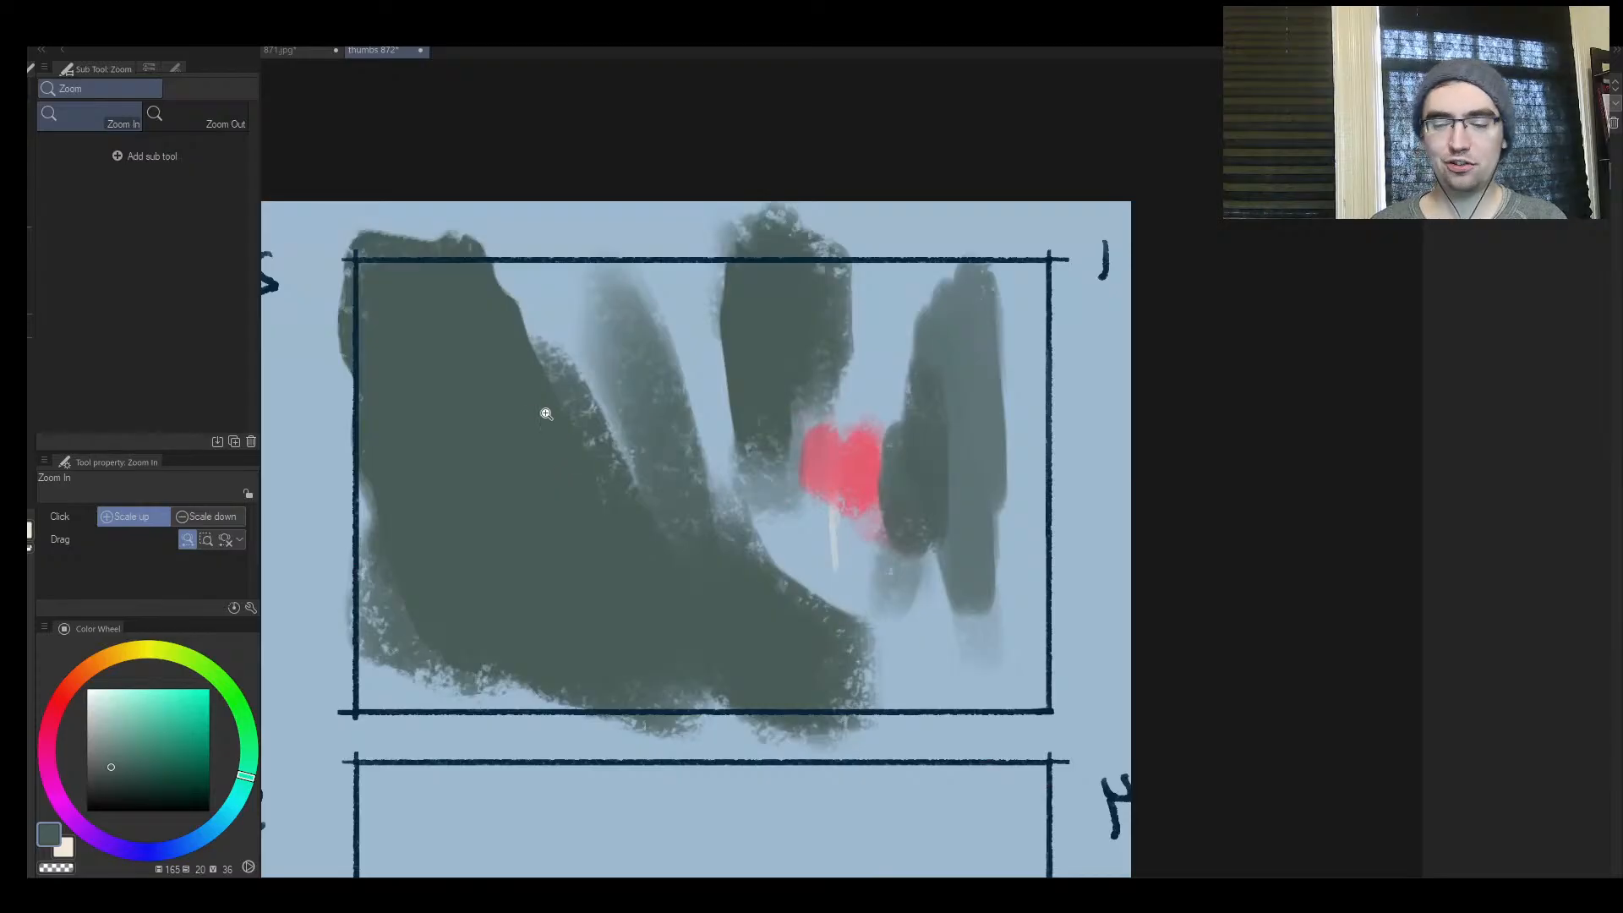
{"action": "key", "text": "Tab"}
{"action": "key", "text": "Tab"}
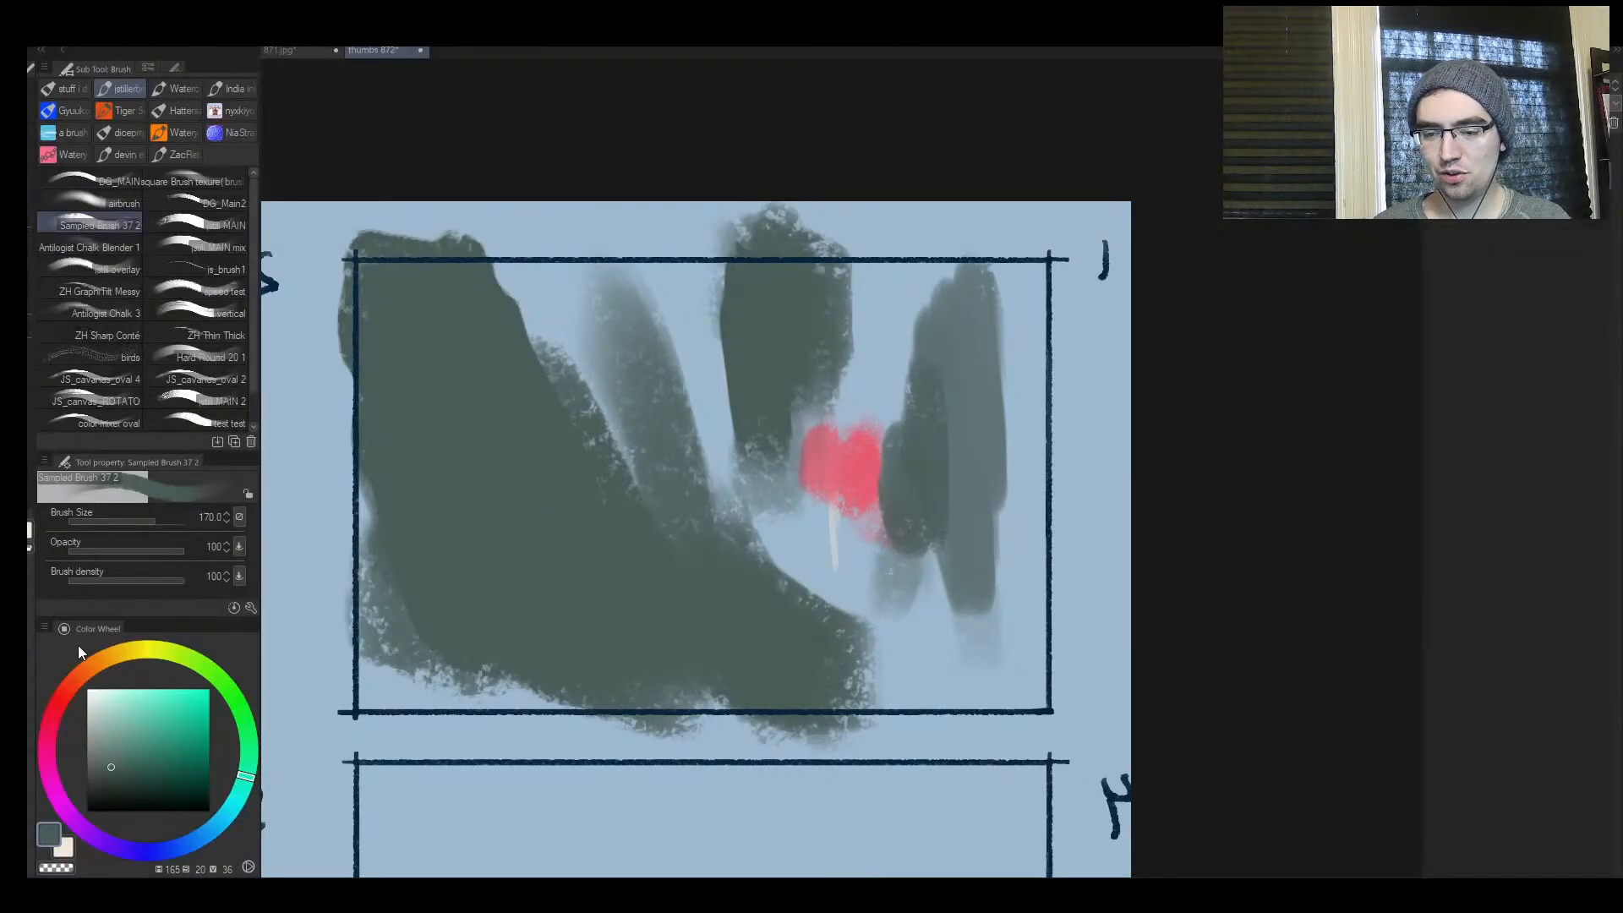
{"action": "left_click_drag", "start_coordinate": [110, 765], "coordinate": [126, 776]}
{"action": "key", "text": "bracketleft"}
{"action": "mouse_move", "coordinate": [462, 528]}
{"action": "left_mouse_down"}
{"action": "mouse_move", "coordinate": [465, 608]}
{"action": "mouse_move", "coordinate": [388, 674]}
{"action": "mouse_move", "coordinate": [428, 515]}
{"action": "mouse_move", "coordinate": [419, 622]}
{"action": "mouse_move", "coordinate": [499, 671]}
{"action": "mouse_move", "coordinate": [428, 609]}
{"action": "mouse_move", "coordinate": [642, 634]}
{"action": "left_mouse_up"}
Paint a textured dark green patch below the red area in frame 1 with brush size 200
{"action": "key", "text": "bracketright"}
{"action": "key", "text": "bracketright"}
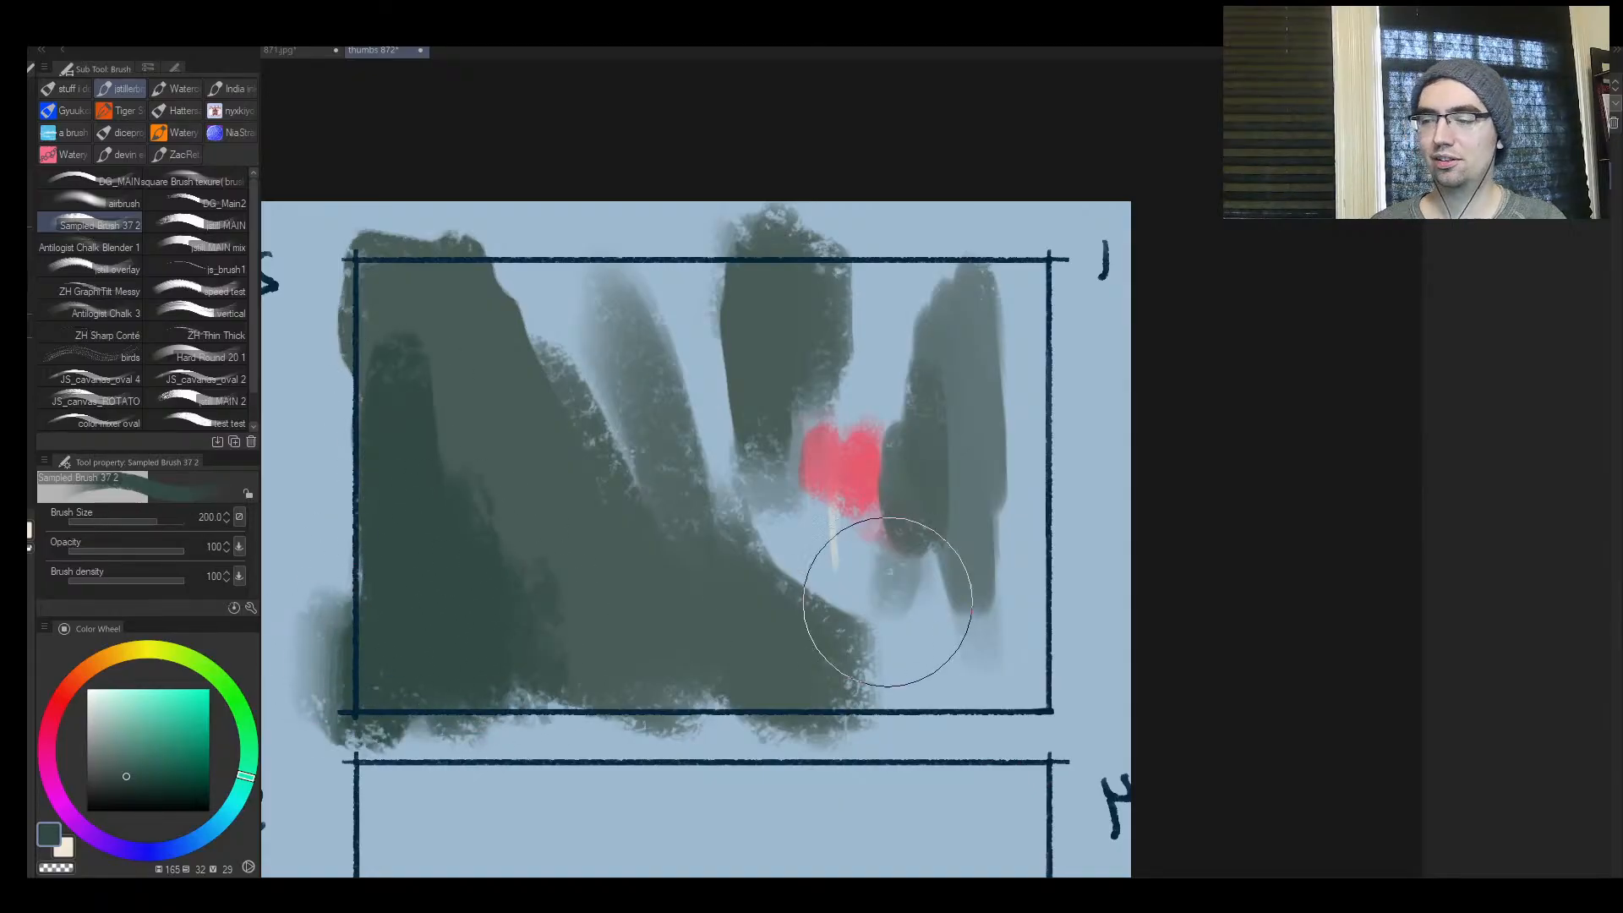
{"action": "mouse_move", "coordinate": [887, 602]}
{"action": "left_mouse_down"}
{"action": "mouse_move", "coordinate": [927, 599]}
{"action": "mouse_move", "coordinate": [960, 507]}
{"action": "left_mouse_up"}
Sample a lighter grey-blue and paint a hazy mass through the middle of frame 1, partly covering the red patch
{"action": "left_click", "coordinate": [858, 505], "text": "alt"}
{"action": "left_click", "coordinate": [871, 546], "text": "alt"}
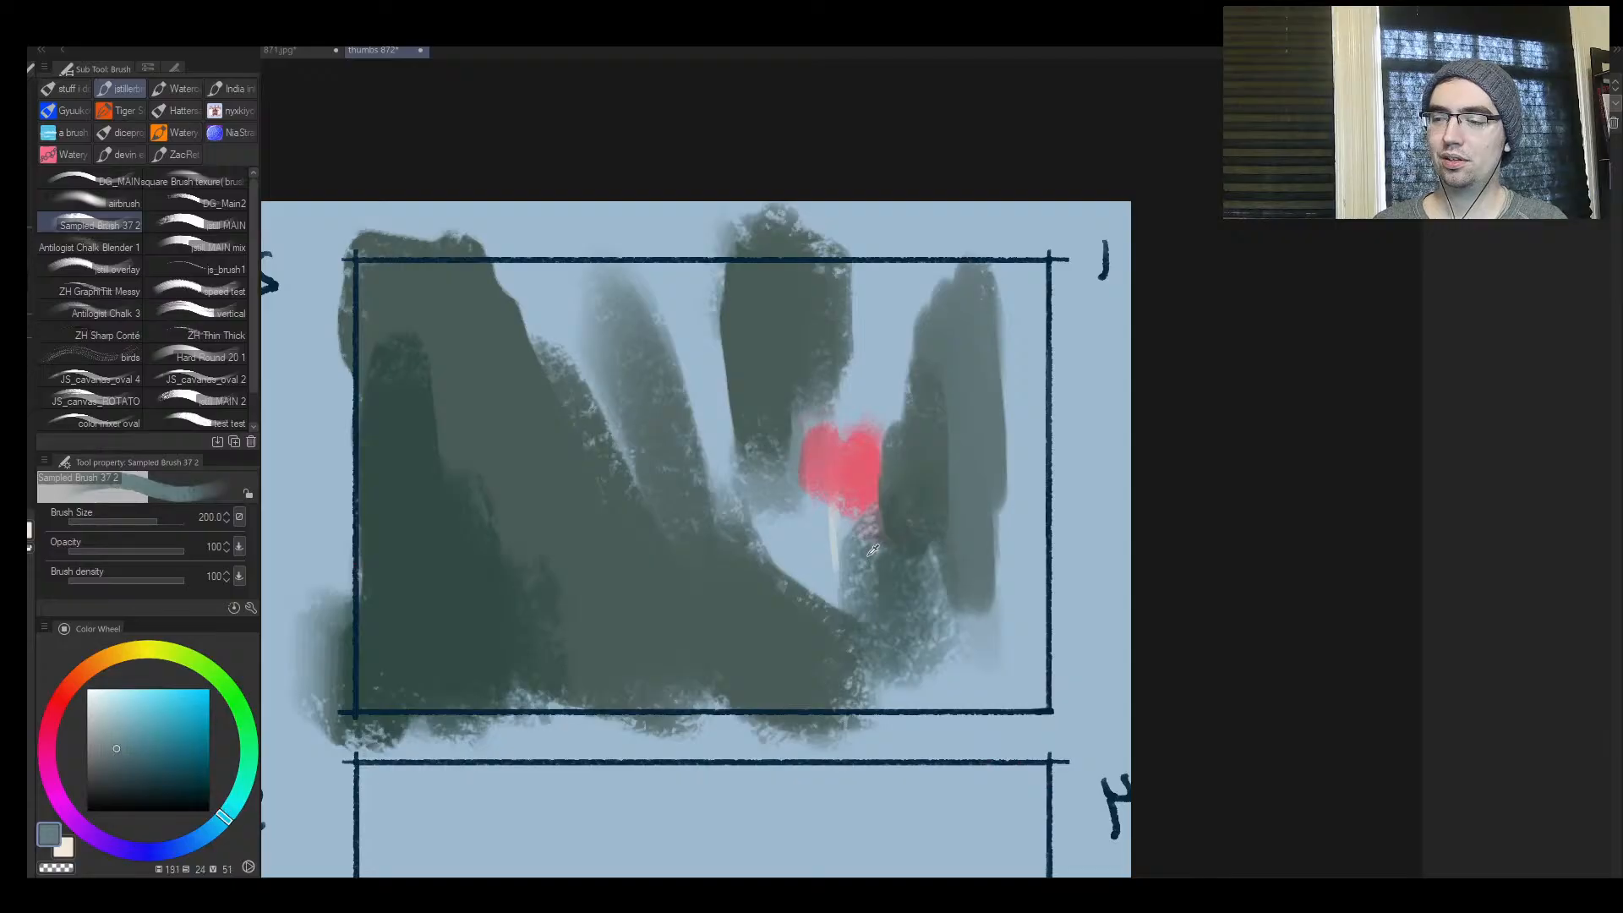
{"action": "left_click_drag", "start_coordinate": [842, 539], "coordinate": [839, 581]}
{"action": "key", "text": "bracketright"}
{"action": "mouse_move", "coordinate": [752, 537]}
{"action": "left_mouse_down"}
{"action": "mouse_move", "coordinate": [754, 430]}
{"action": "mouse_move", "coordinate": [778, 577]}
{"action": "mouse_move", "coordinate": [766, 493]}
{"action": "mouse_move", "coordinate": [866, 356]}
{"action": "mouse_move", "coordinate": [816, 427]}
{"action": "mouse_move", "coordinate": [778, 545]}
{"action": "mouse_move", "coordinate": [625, 599]}
{"action": "mouse_move", "coordinate": [717, 618]}
{"action": "mouse_move", "coordinate": [706, 679]}
{"action": "left_mouse_up"}
{"action": "key", "text": "bracketright"}
{"action": "key", "text": "bracketright"}
{"action": "key", "text": "bracketright"}
{"action": "key", "text": "bracketleft"}
{"action": "key", "text": "bracketleft"}
{"action": "key", "text": "bracketleft"}
{"action": "key", "text": "bracketleft"}
{"action": "key", "text": "bracketleft"}
{"action": "key", "text": "bracketleft"}
{"action": "key", "text": "bracketleft"}
{"action": "left_click", "coordinate": [717, 617], "text": "alt"}
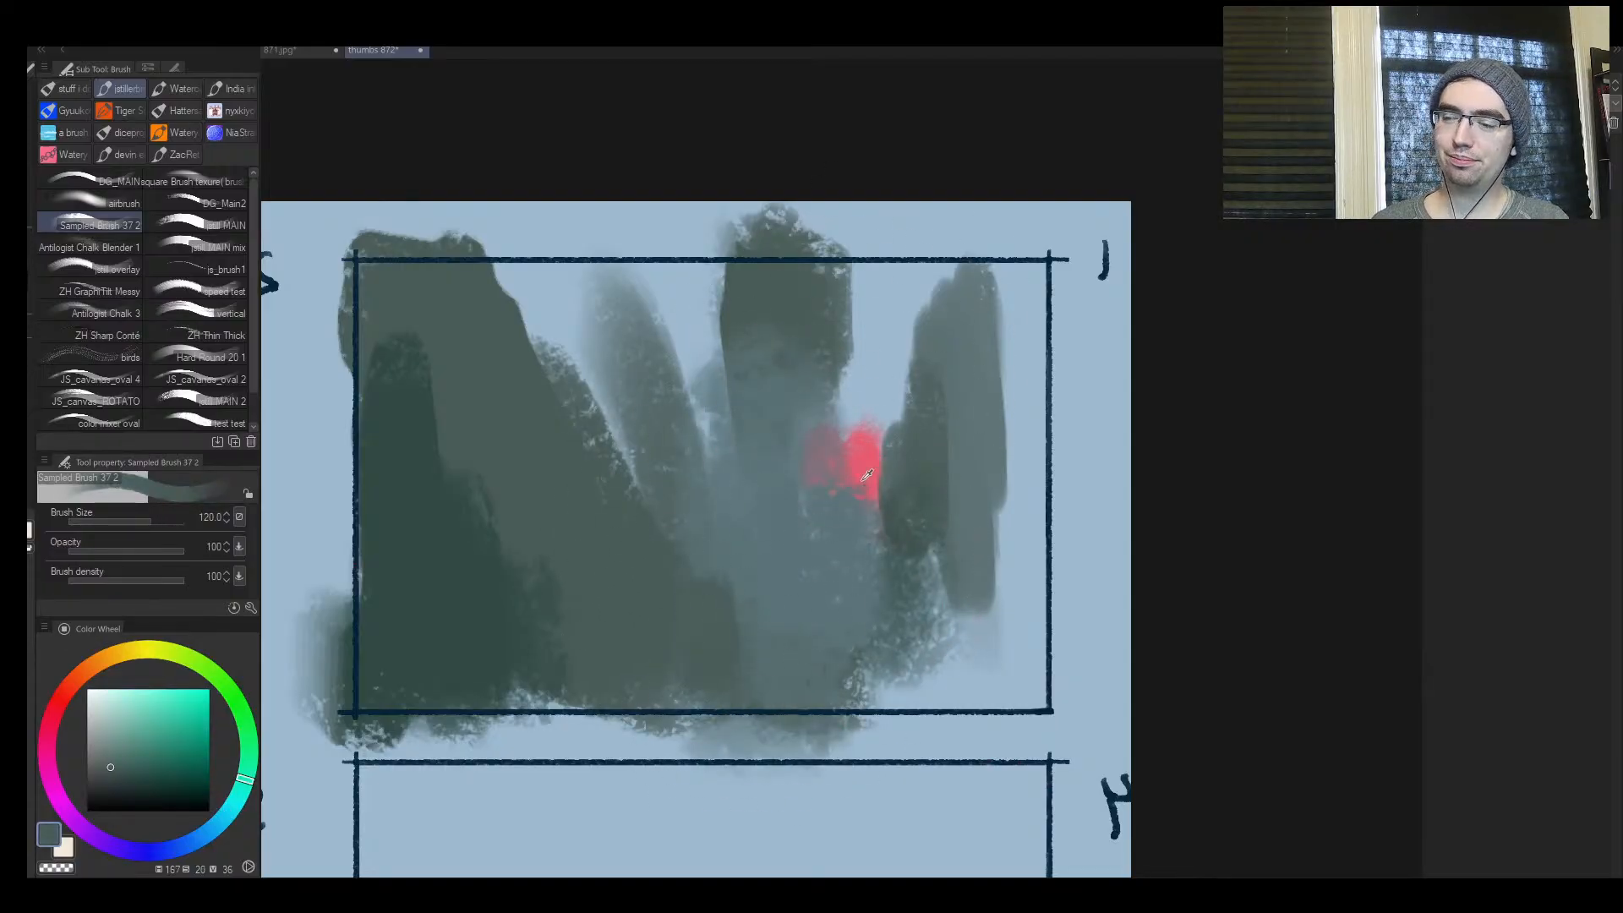
Sample the red, strengthen the existing patch and paint a second, narrower red glow between the columns in frame 1
{"action": "left_click", "coordinate": [867, 474], "text": "alt"}
{"action": "left_click_drag", "start_coordinate": [856, 454], "coordinate": [855, 510]}
{"action": "mouse_move", "coordinate": [699, 345]}
{"action": "left_mouse_down"}
{"action": "mouse_move", "coordinate": [677, 468]}
{"action": "mouse_move", "coordinate": [715, 460]}
{"action": "left_mouse_up"}
{"action": "key", "text": "bracketleft"}
{"action": "key", "text": "bracketleft"}
{"action": "key", "text": "bracketleft"}
{"action": "key", "text": "bracketleft"}
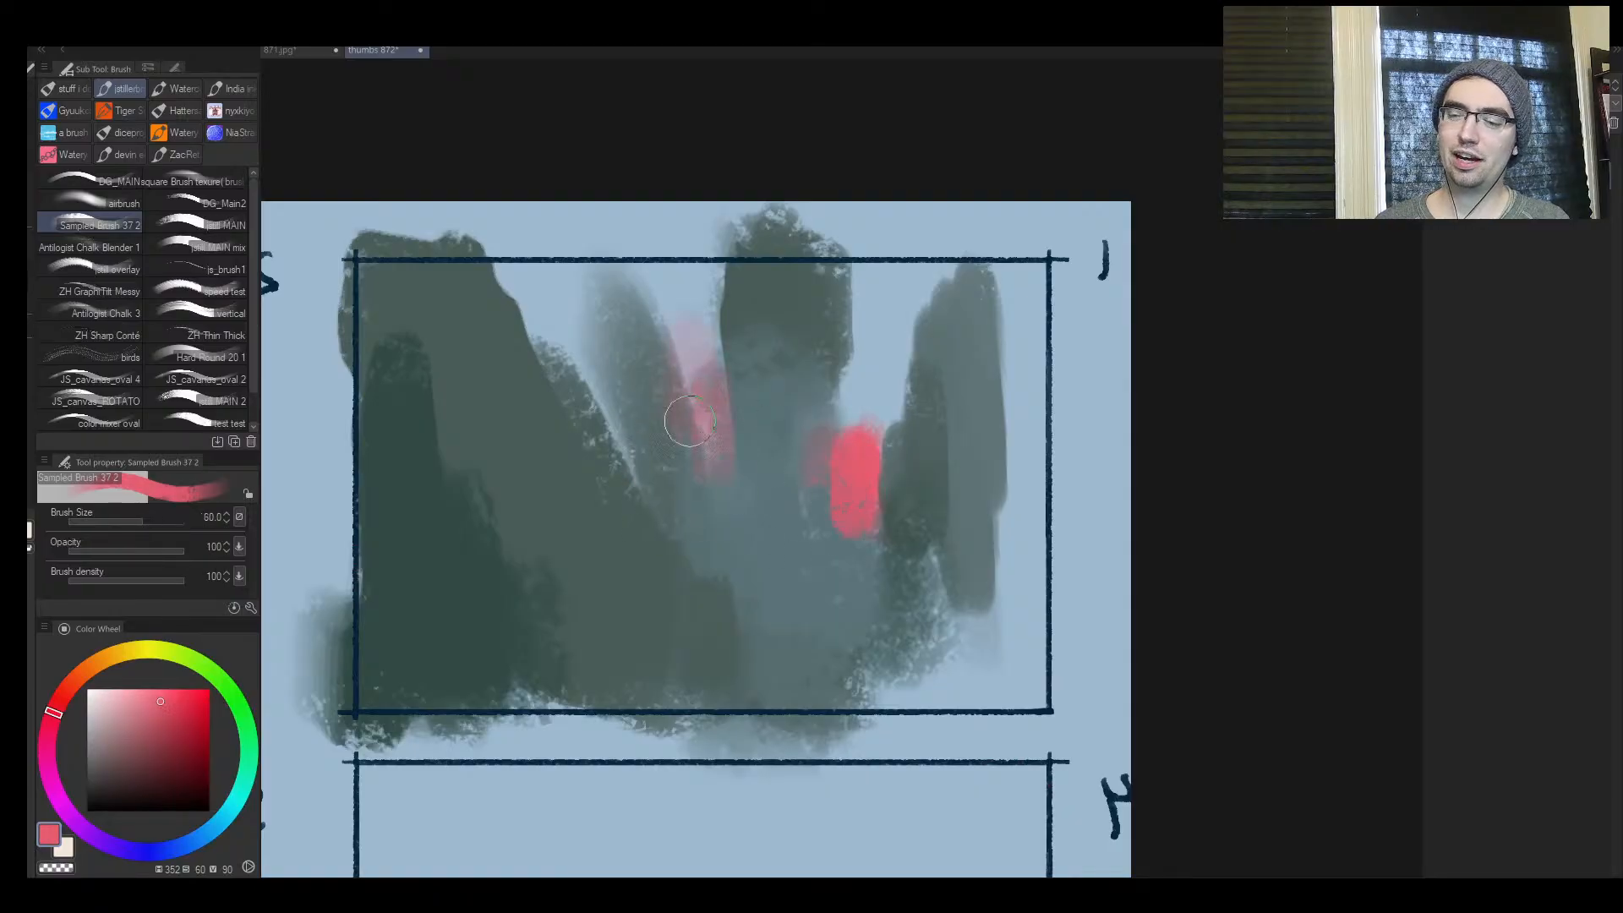
{"action": "left_click_drag", "start_coordinate": [694, 378], "coordinate": [697, 420]}
Sample muted greys and greens from frame 1 and paint narrow columns above and beside the second red glow
{"action": "left_click", "coordinate": [743, 365], "text": "alt"}
{"action": "mouse_move", "coordinate": [725, 332]}
{"action": "left_mouse_down"}
{"action": "mouse_move", "coordinate": [717, 260]}
{"action": "mouse_move", "coordinate": [699, 331]}
{"action": "mouse_move", "coordinate": [646, 319]}
{"action": "left_mouse_up"}
{"action": "left_click", "coordinate": [647, 370], "text": "alt"}
{"action": "key", "text": "bracketright"}
{"action": "key", "text": "bracketright"}
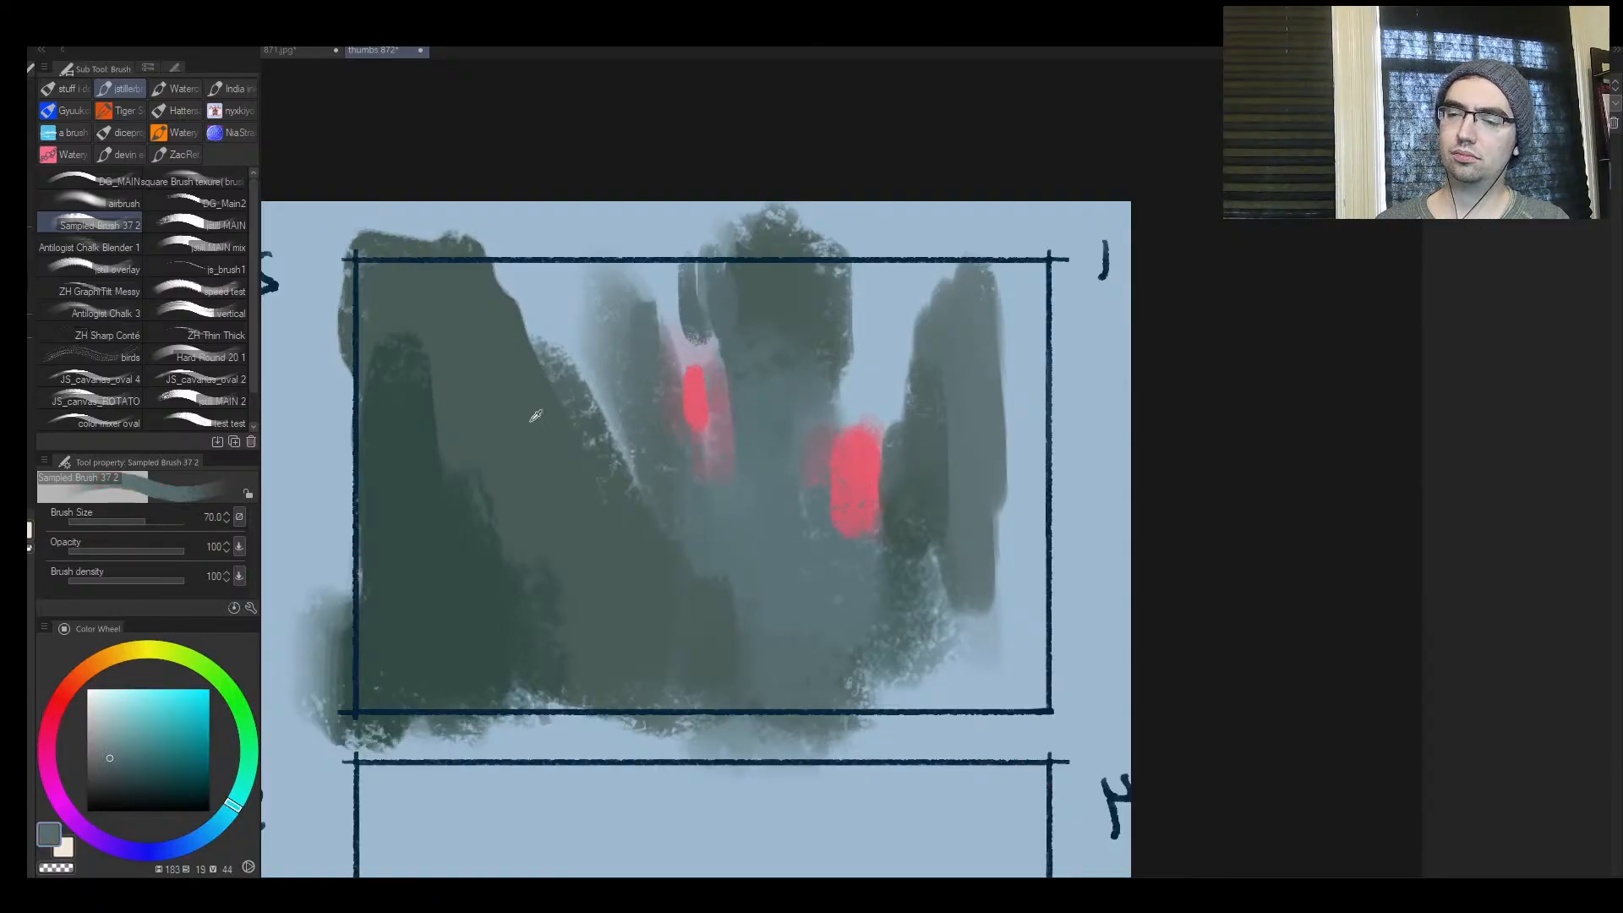
{"action": "left_click", "coordinate": [538, 415], "text": "alt"}
{"action": "mouse_move", "coordinate": [592, 414]}
{"action": "left_mouse_down"}
{"action": "mouse_move", "coordinate": [631, 322]}
{"action": "mouse_move", "coordinate": [659, 347]}
{"action": "mouse_move", "coordinate": [695, 325]}
{"action": "mouse_move", "coordinate": [637, 468]}
{"action": "mouse_move", "coordinate": [563, 395]}
{"action": "left_mouse_up"}
{"action": "key", "text": "bracketright"}
{"action": "key", "text": "bracketright"}
Flip the canvas back and paint a darker green column at the upper right of frame 1 with brush size 150
{"action": "key", "text": "h"}
{"action": "key", "text": "ctrl+space"}
{"action": "left_click_drag", "start_coordinate": [887, 473], "coordinate": [799, 478]}
{"action": "left_click", "coordinate": [1071, 482]}
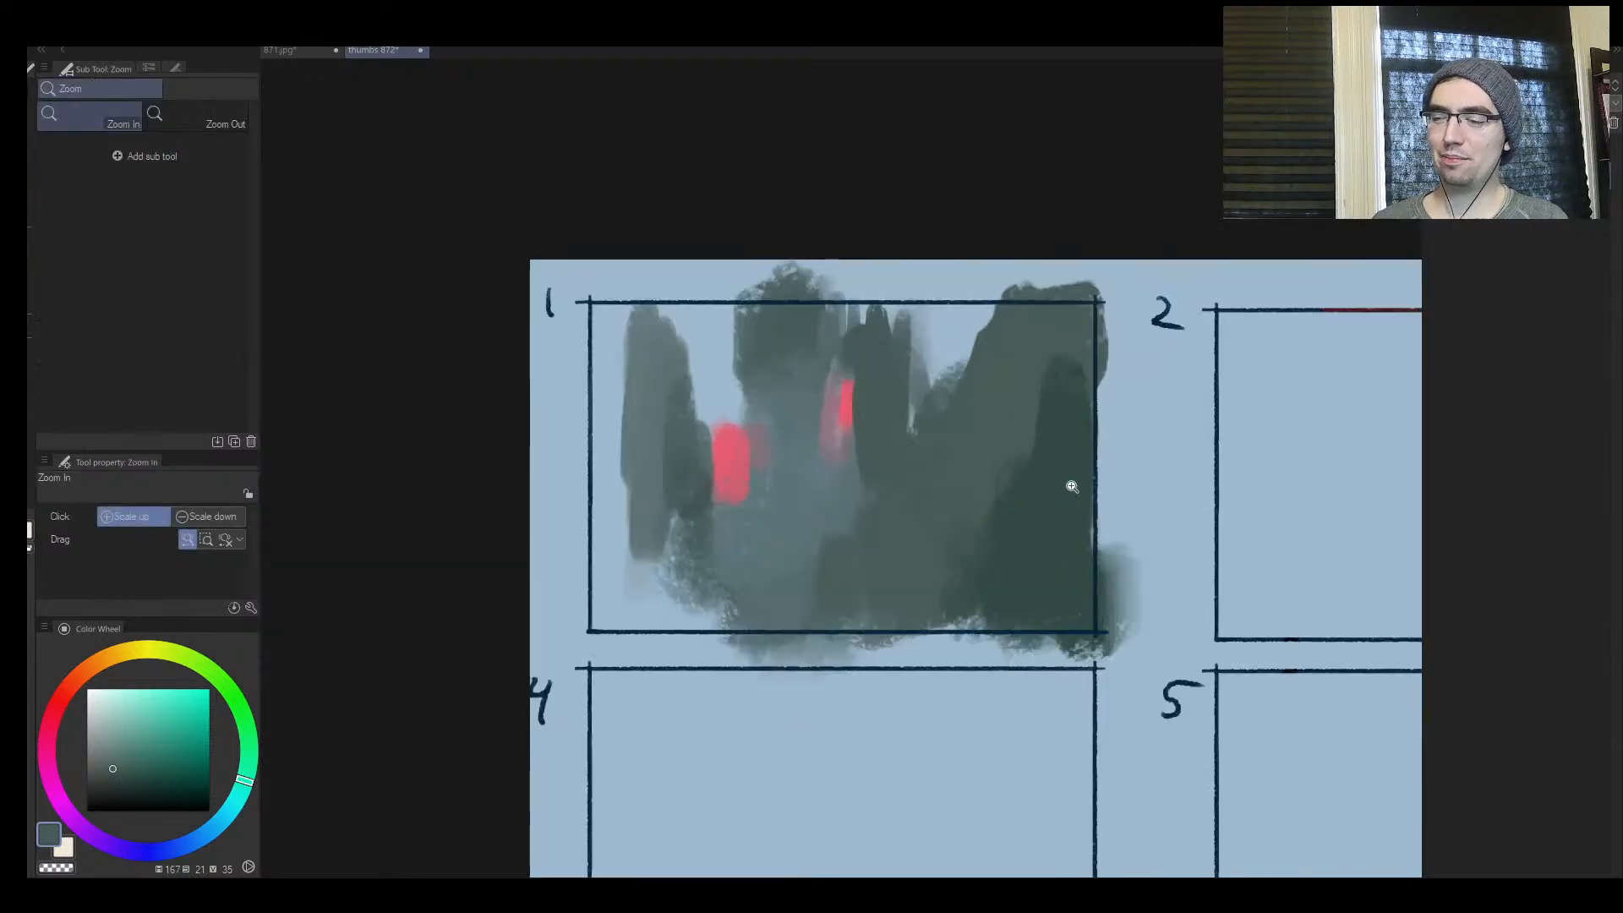
{"action": "mouse_move", "coordinate": [1072, 482]}
{"action": "left_mouse_down"}
{"action": "mouse_move", "coordinate": [927, 507]}
{"action": "mouse_move", "coordinate": [903, 560]}
{"action": "left_mouse_up"}
{"action": "left_click", "coordinate": [927, 507]}
{"action": "left_click", "coordinate": [912, 544], "text": "alt"}
{"action": "key", "text": "ctrl+space"}
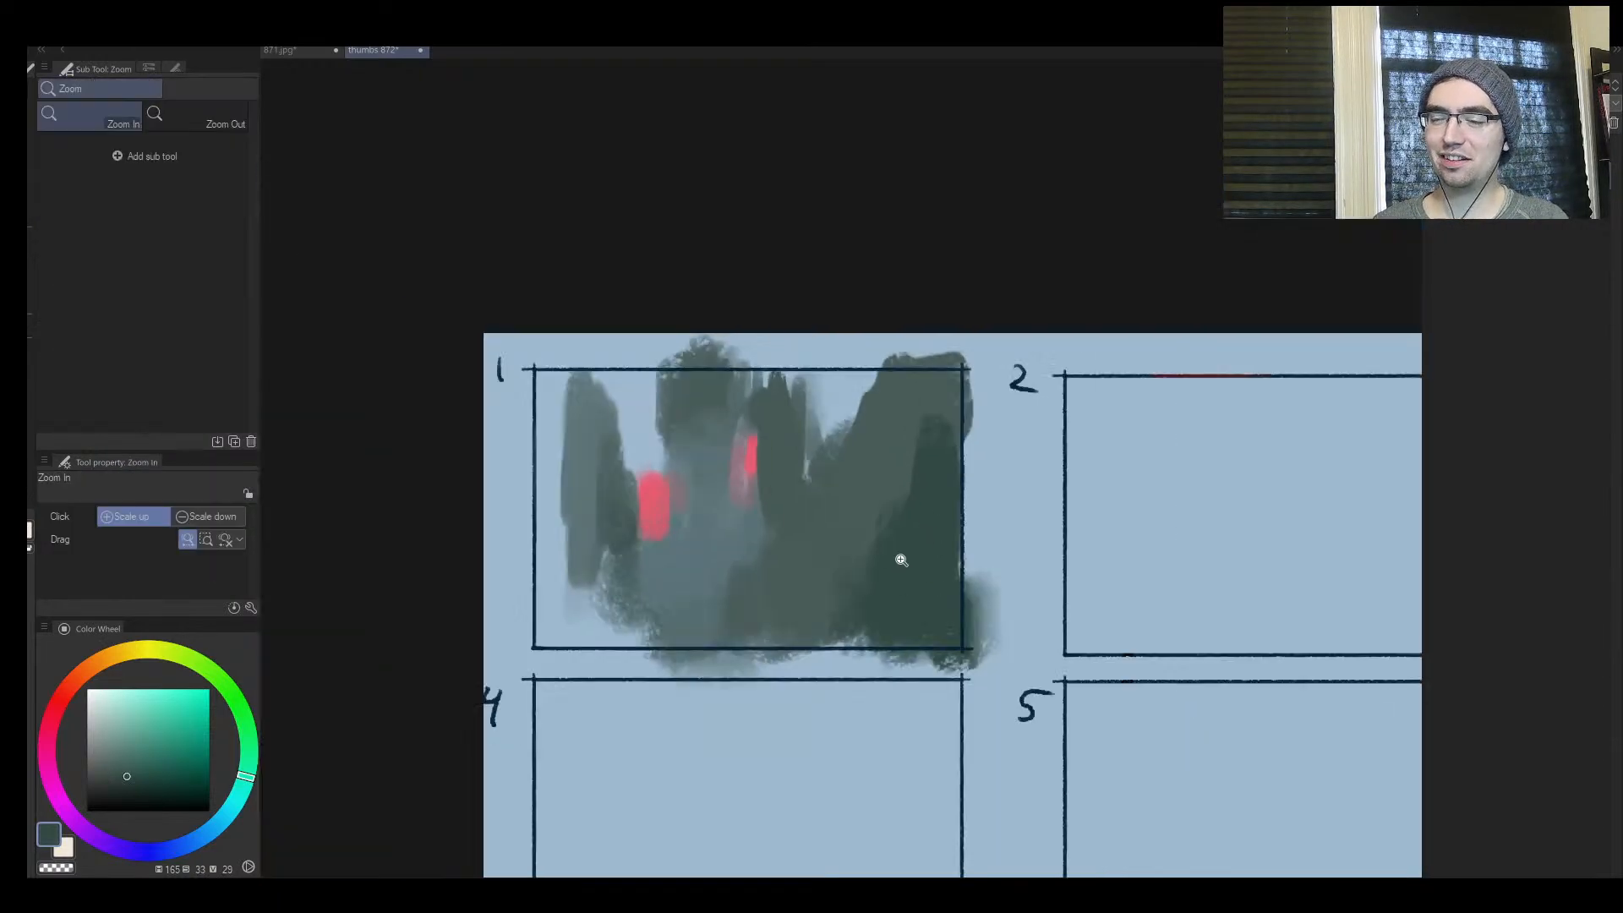
{"action": "key", "text": "bracketright"}
{"action": "mouse_move", "coordinate": [851, 431]}
{"action": "left_mouse_down"}
{"action": "mouse_move", "coordinate": [848, 362]}
{"action": "mouse_move", "coordinate": [848, 473]}
{"action": "left_mouse_up"}
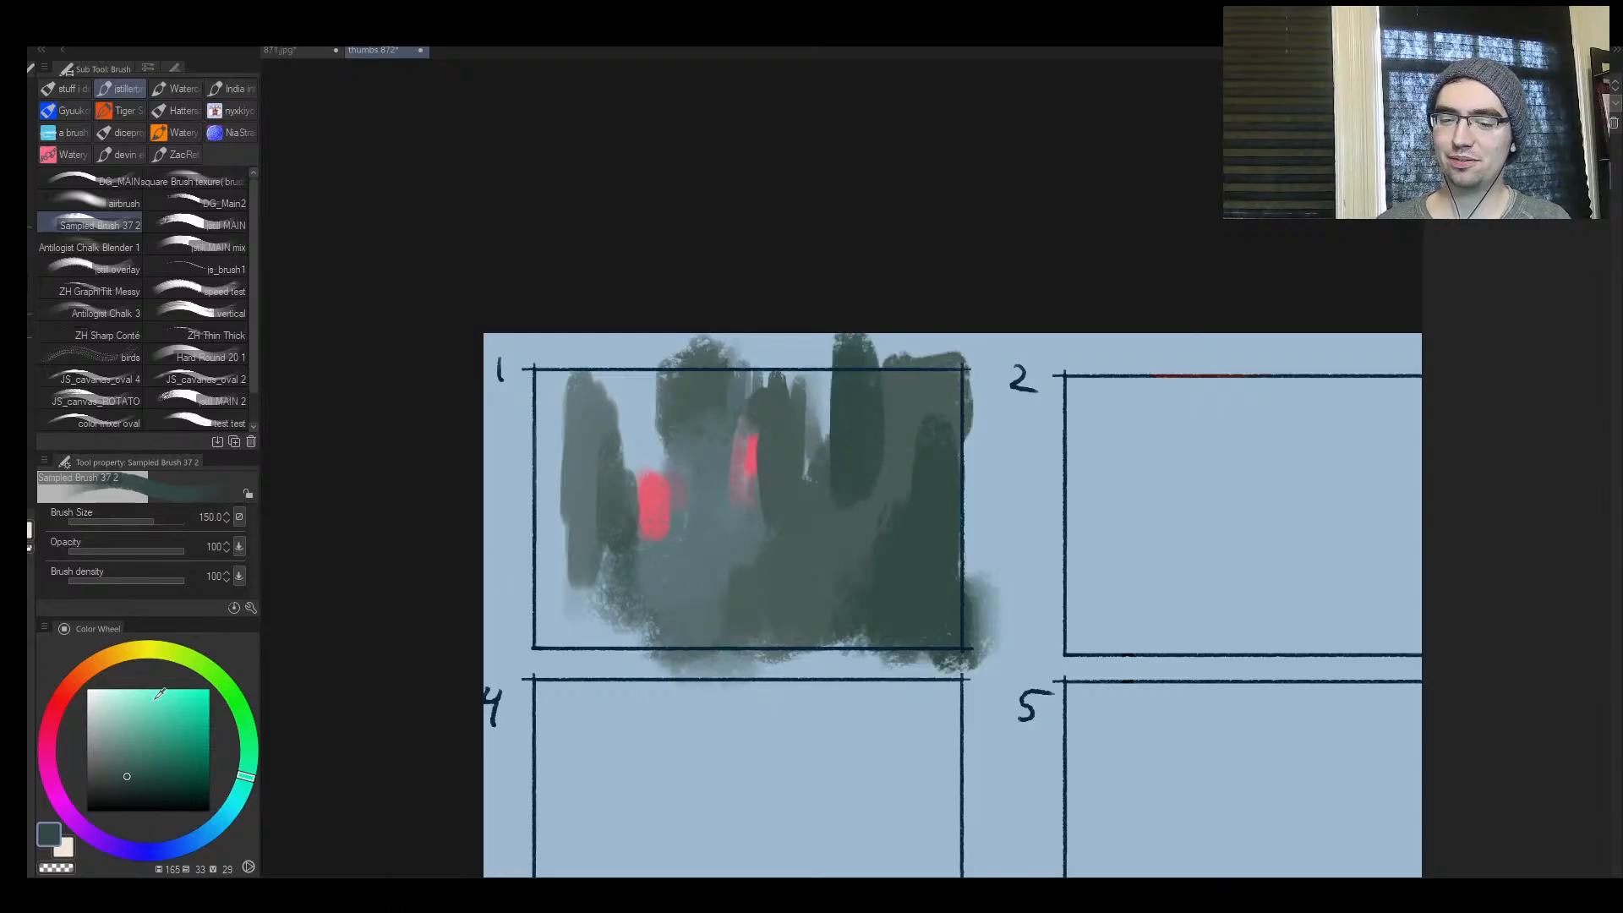
Sample light blue for a hazy gap between the central columns of frame 1, and paint a grey-green mass sloping down below them
{"action": "key", "text": "ctrl+space"}
{"action": "left_click", "coordinate": [787, 465]}
{"action": "left_click", "coordinate": [826, 308], "text": "alt"}
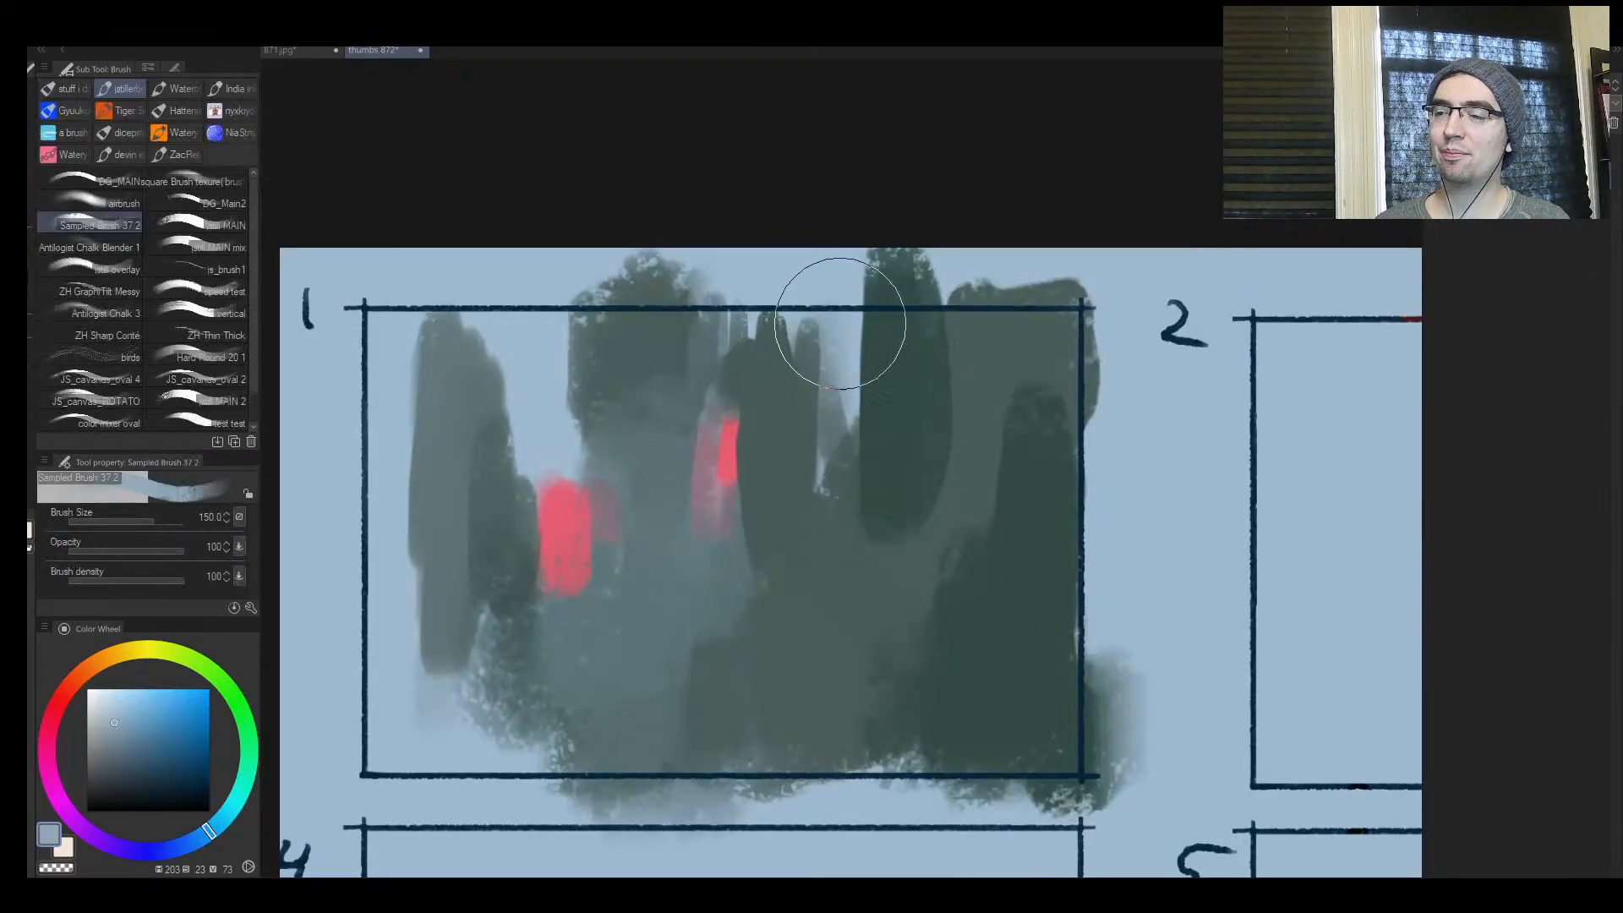
{"action": "mouse_move", "coordinate": [826, 308]}
{"action": "left_mouse_down"}
{"action": "mouse_move", "coordinate": [816, 353]}
{"action": "mouse_move", "coordinate": [793, 504]}
{"action": "mouse_move", "coordinate": [826, 468]}
{"action": "mouse_move", "coordinate": [781, 624]}
{"action": "mouse_move", "coordinate": [763, 433]}
{"action": "mouse_move", "coordinate": [802, 625]}
{"action": "left_mouse_up"}
{"action": "left_click", "coordinate": [771, 617], "text": "alt"}
{"action": "mouse_move", "coordinate": [792, 522]}
{"action": "left_mouse_down"}
{"action": "mouse_move", "coordinate": [798, 359]}
{"action": "mouse_move", "coordinate": [775, 524]}
{"action": "mouse_move", "coordinate": [728, 661]}
{"action": "mouse_move", "coordinate": [652, 706]}
{"action": "left_mouse_up"}
{"action": "left_click", "coordinate": [830, 464], "text": "alt"}
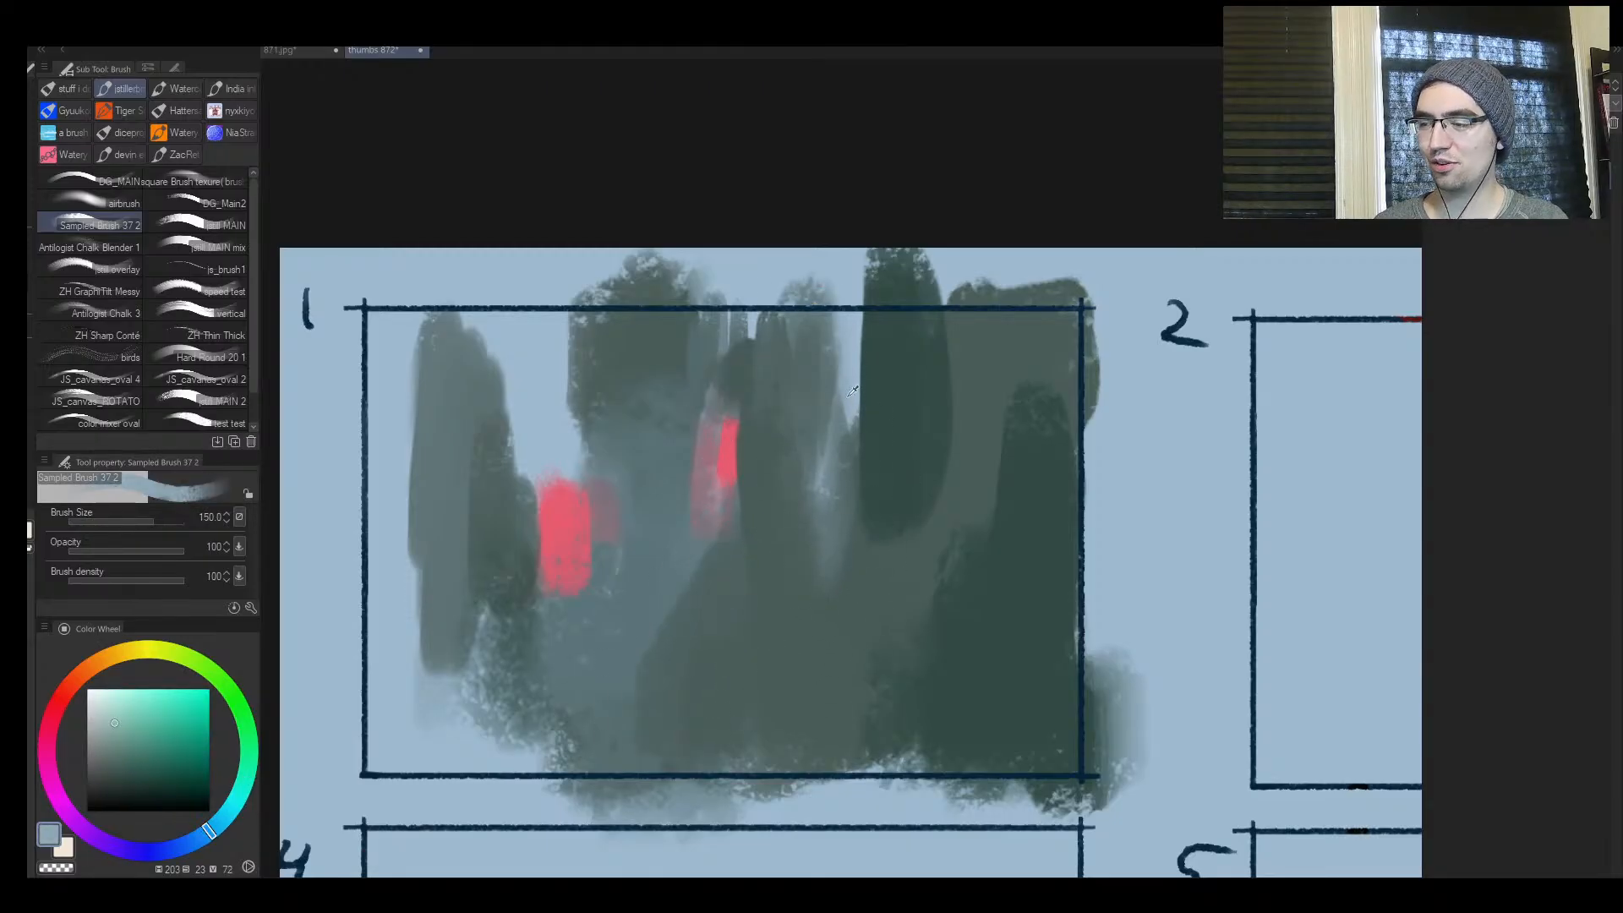
Sample grey-green from frame 1 and paint a broad column and lower mass along its left edge with brush size 200
{"action": "left_click", "coordinate": [587, 383], "text": "alt"}
{"action": "key", "text": "["}
{"action": "key", "text": "["}
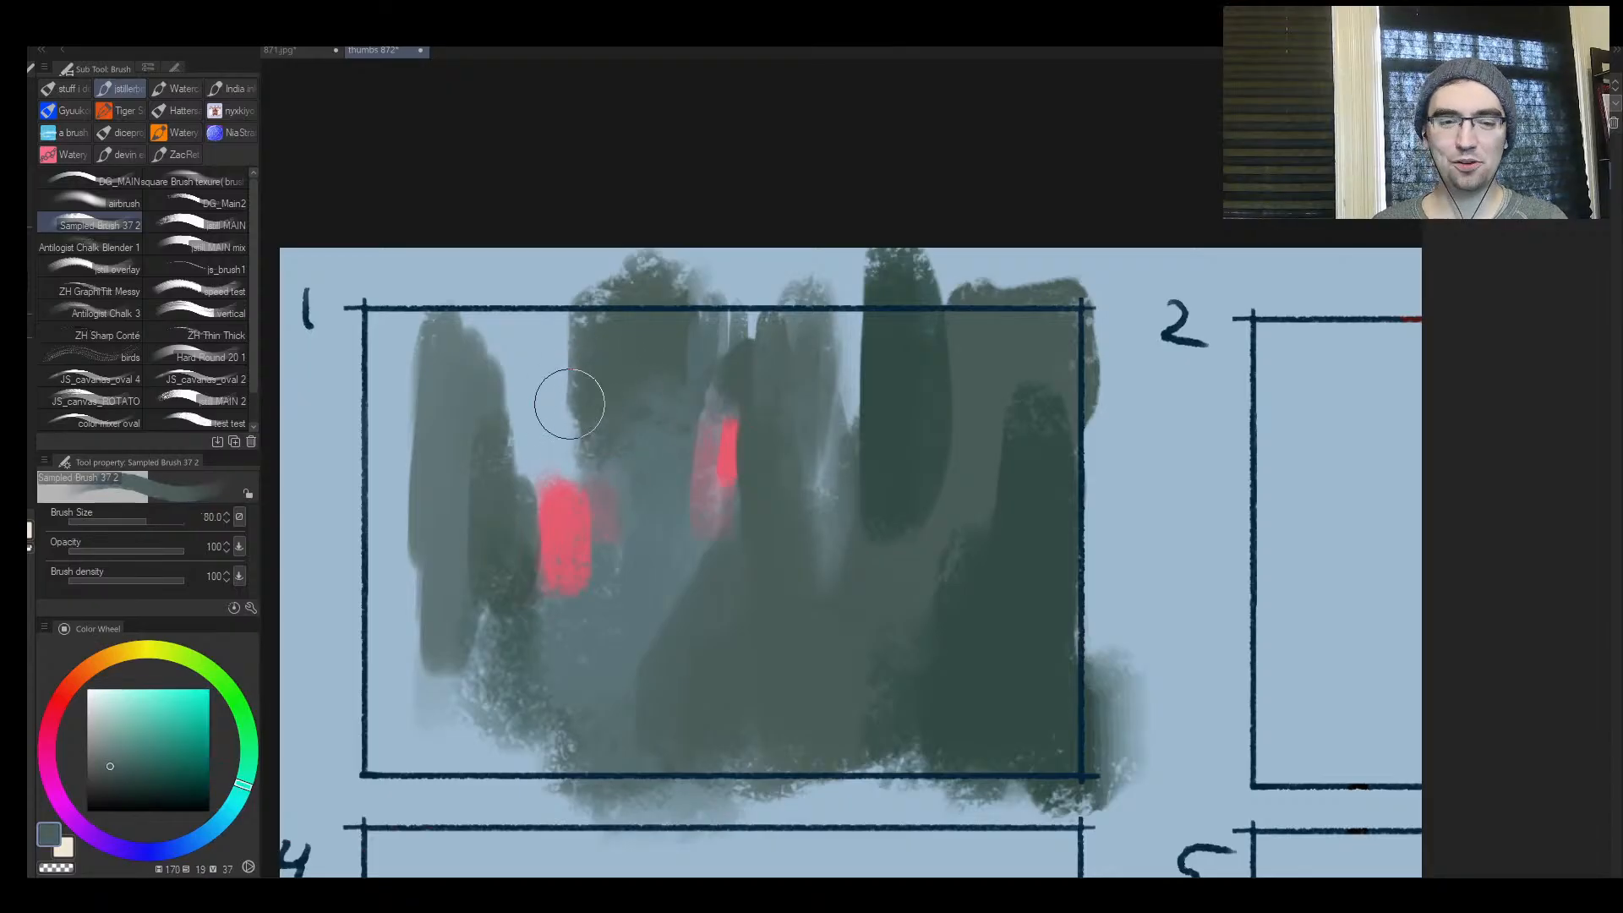
{"action": "left_click", "coordinate": [543, 358], "text": "alt"}
{"action": "key", "text": "]"}
{"action": "key", "text": "]"}
{"action": "key", "text": "]"}
{"action": "left_click", "coordinate": [461, 425], "text": "alt"}
{"action": "key", "text": "]"}
{"action": "mouse_move", "coordinate": [451, 377]}
{"action": "left_mouse_down"}
{"action": "mouse_move", "coordinate": [434, 333]}
{"action": "mouse_move", "coordinate": [400, 550]}
{"action": "left_mouse_up"}
{"action": "left_click", "coordinate": [505, 581], "text": "alt"}
{"action": "mouse_move", "coordinate": [461, 630]}
{"action": "left_mouse_down"}
{"action": "mouse_move", "coordinate": [425, 680]}
{"action": "mouse_move", "coordinate": [455, 732]}
{"action": "left_mouse_up"}
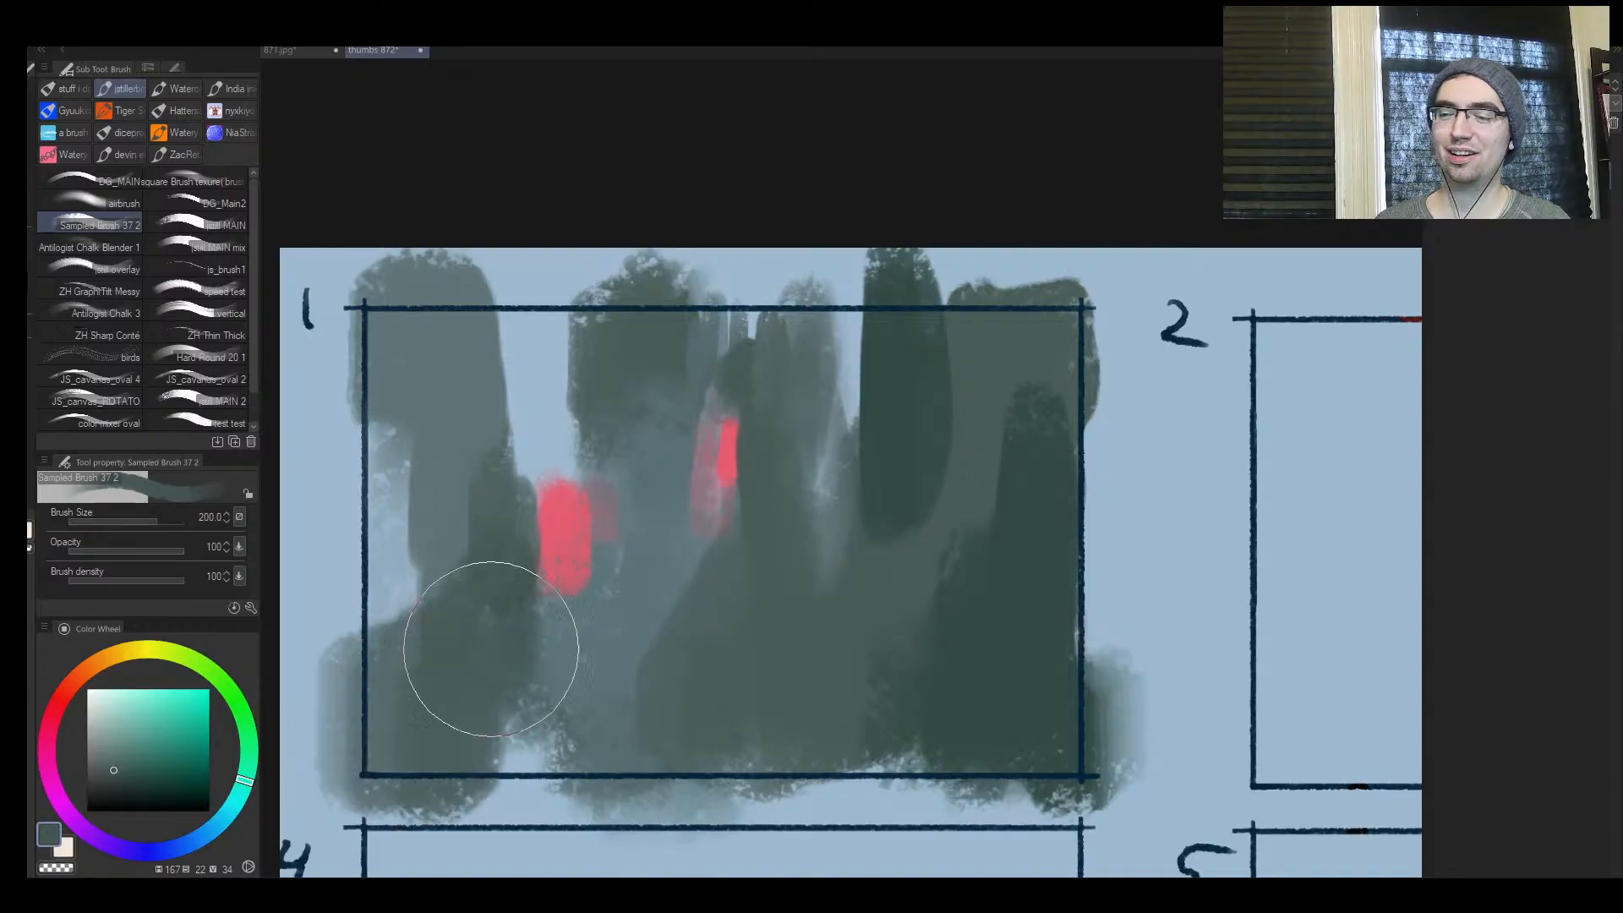
Soften the columns around the pale gap beside the second red glow in frame 1 with muted tones and brush size 170
{"action": "left_click", "coordinate": [551, 355], "text": "alt"}
{"action": "mouse_move", "coordinate": [773, 376]}
{"action": "left_mouse_down"}
{"action": "mouse_move", "coordinate": [829, 385]}
{"action": "mouse_move", "coordinate": [819, 338]}
{"action": "mouse_move", "coordinate": [839, 405]}
{"action": "mouse_move", "coordinate": [854, 366]}
{"action": "left_mouse_up"}
{"action": "key", "text": "bracketleft"}
{"action": "left_click", "coordinate": [782, 409], "text": "alt"}
{"action": "left_click_drag", "start_coordinate": [783, 410], "coordinate": [735, 541]}
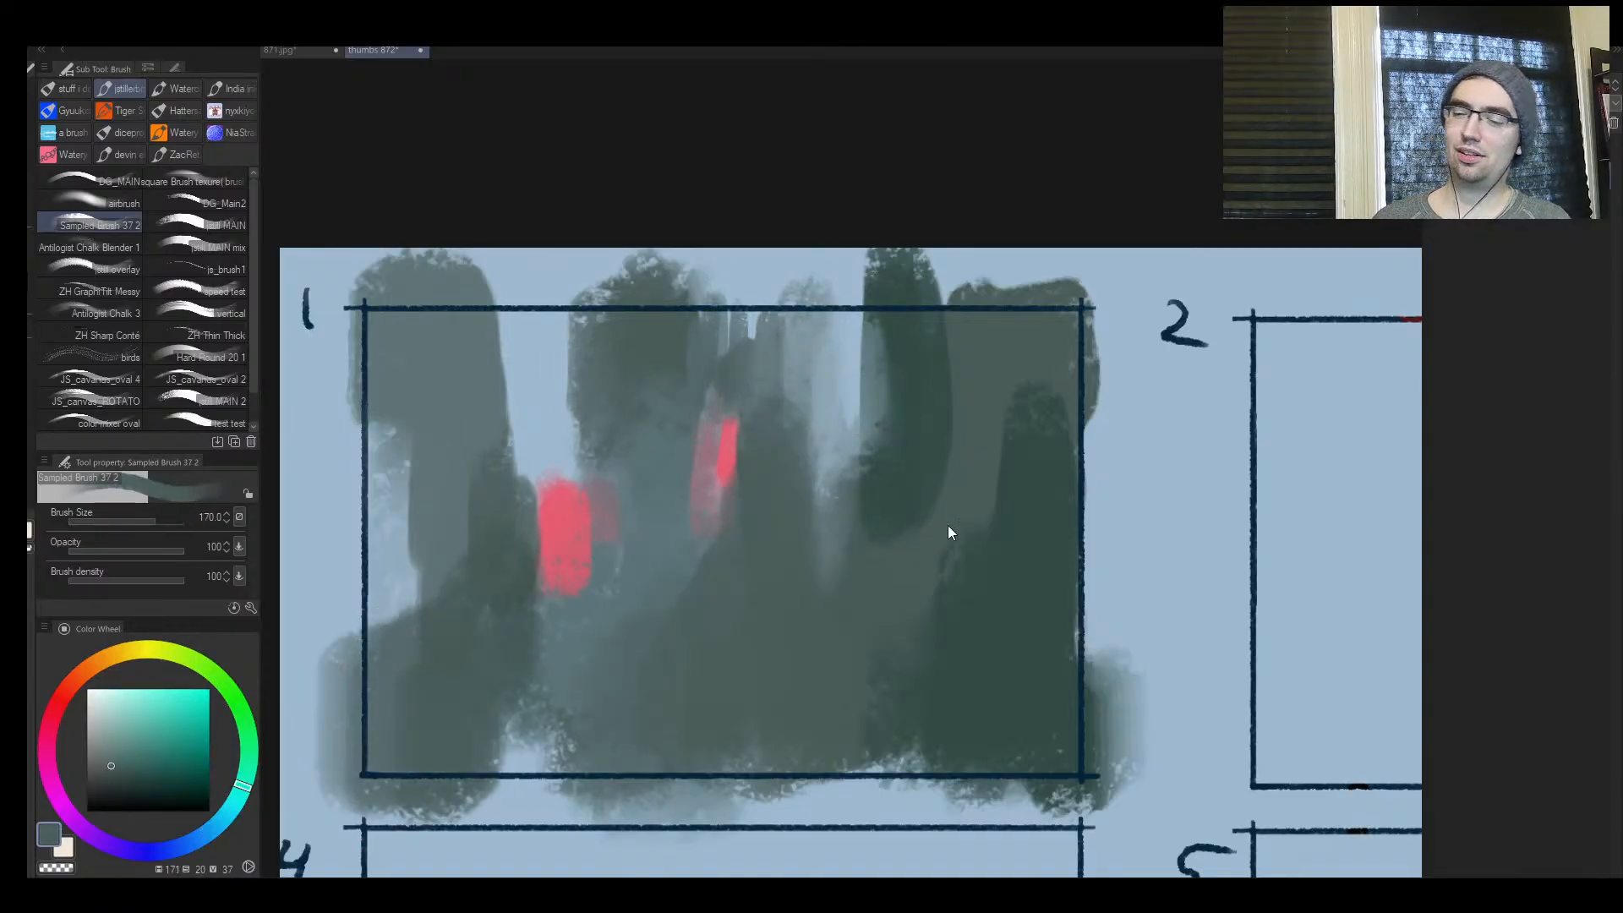
Flip the canvas, sample the dark green and paint a dark ground mass extending along the bottom of frame 1
{"action": "key", "text": "h"}
{"action": "key", "text": "ctrl+space"}
{"action": "left_click", "coordinate": [941, 565]}
{"action": "left_click_drag", "start_coordinate": [1043, 574], "coordinate": [887, 634]}
{"action": "left_click_drag", "start_coordinate": [1123, 609], "coordinate": [860, 575]}
{"action": "mouse_move", "coordinate": [793, 562]}
{"action": "left_mouse_down"}
{"action": "mouse_move", "coordinate": [851, 529]}
{"action": "mouse_move", "coordinate": [908, 524]}
{"action": "left_mouse_up"}
{"action": "left_click", "coordinate": [556, 601], "text": "alt"}
{"action": "left_click_drag", "start_coordinate": [576, 634], "coordinate": [727, 638]}
{"action": "left_click_drag", "start_coordinate": [623, 611], "coordinate": [700, 630]}
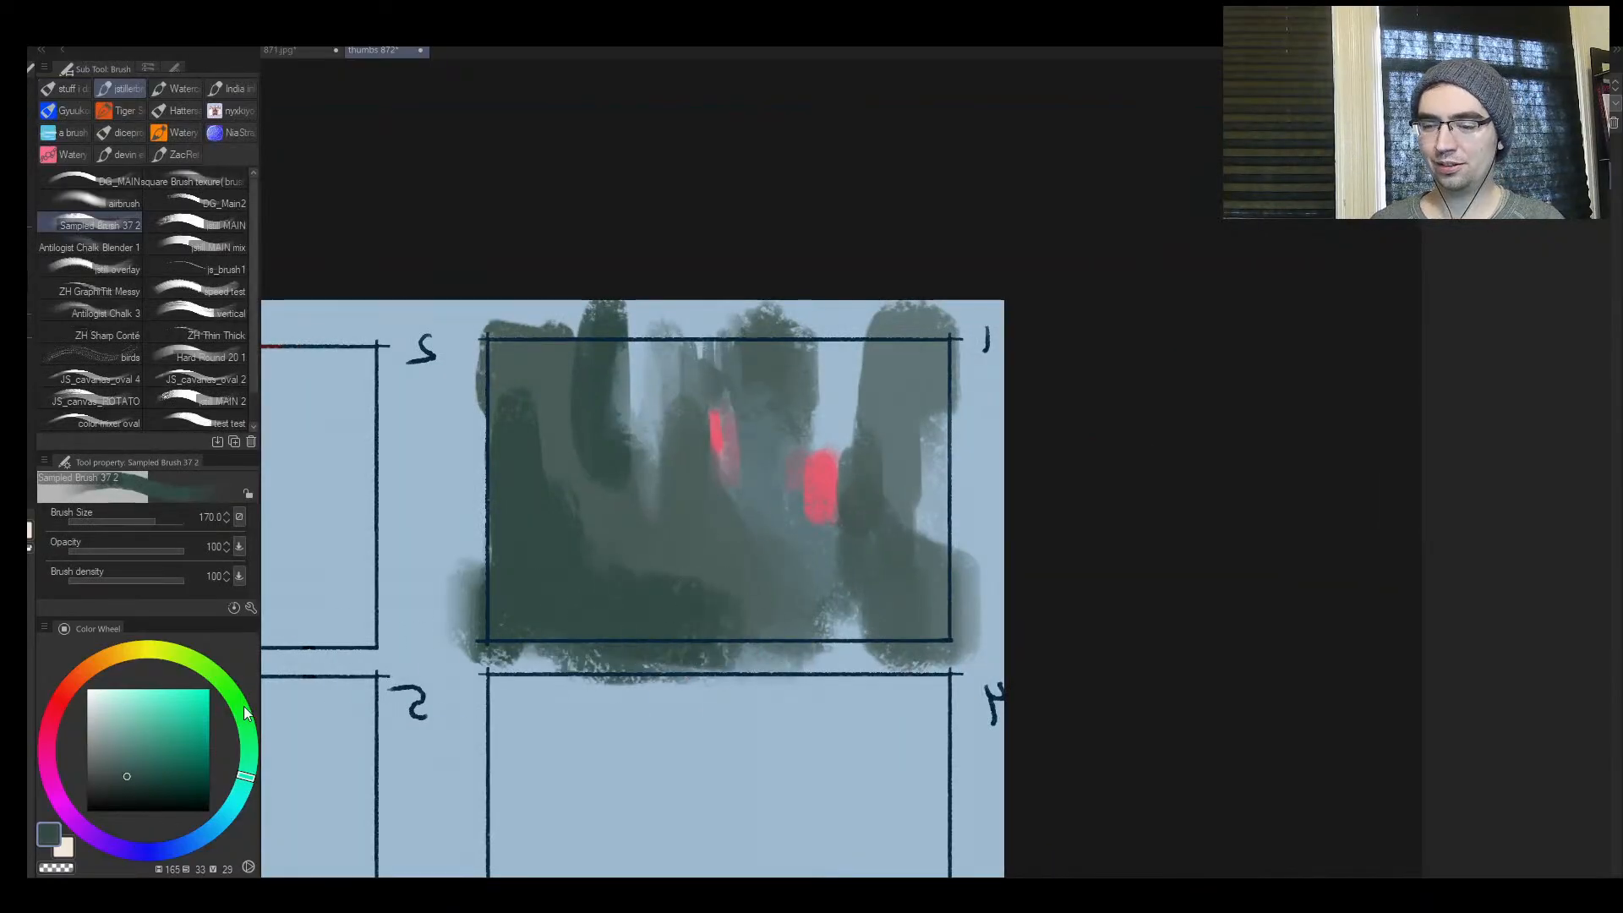
Choose a darker green, paint curved foreground shapes and slim dark side strokes in frame 1 with brush size 70, and flip the canvas back
{"action": "left_click", "coordinate": [138, 787]}
{"action": "key", "text": "bracketleft"}
{"action": "key", "text": "bracketleft"}
{"action": "key", "text": "bracketleft"}
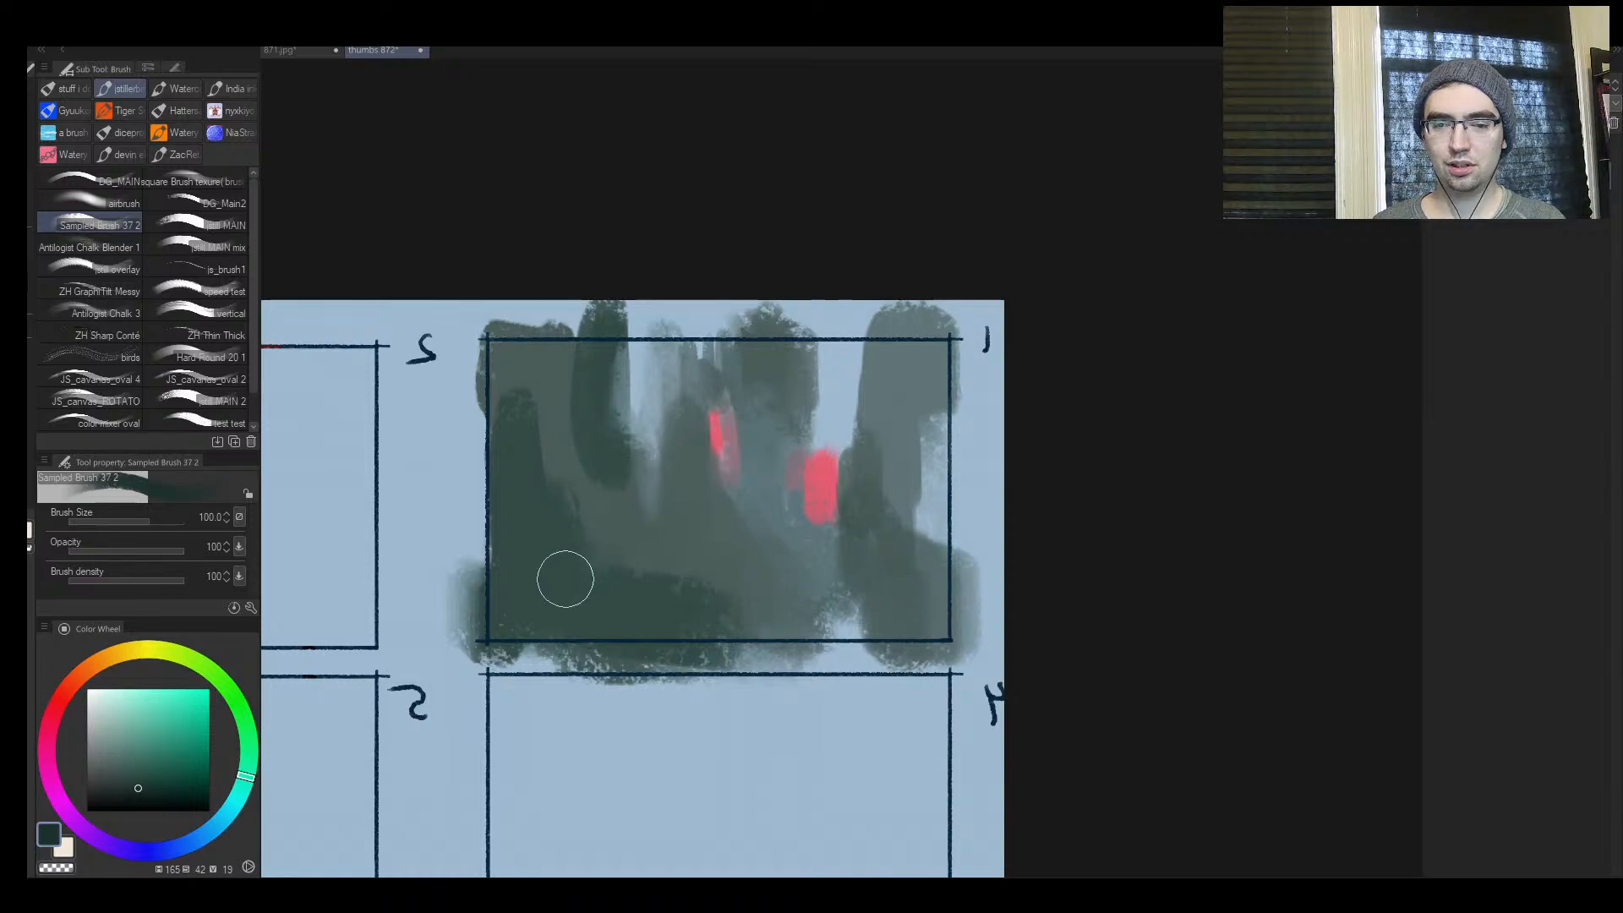
{"action": "key", "text": "bracketleft"}
{"action": "key", "text": "bracketleft"}
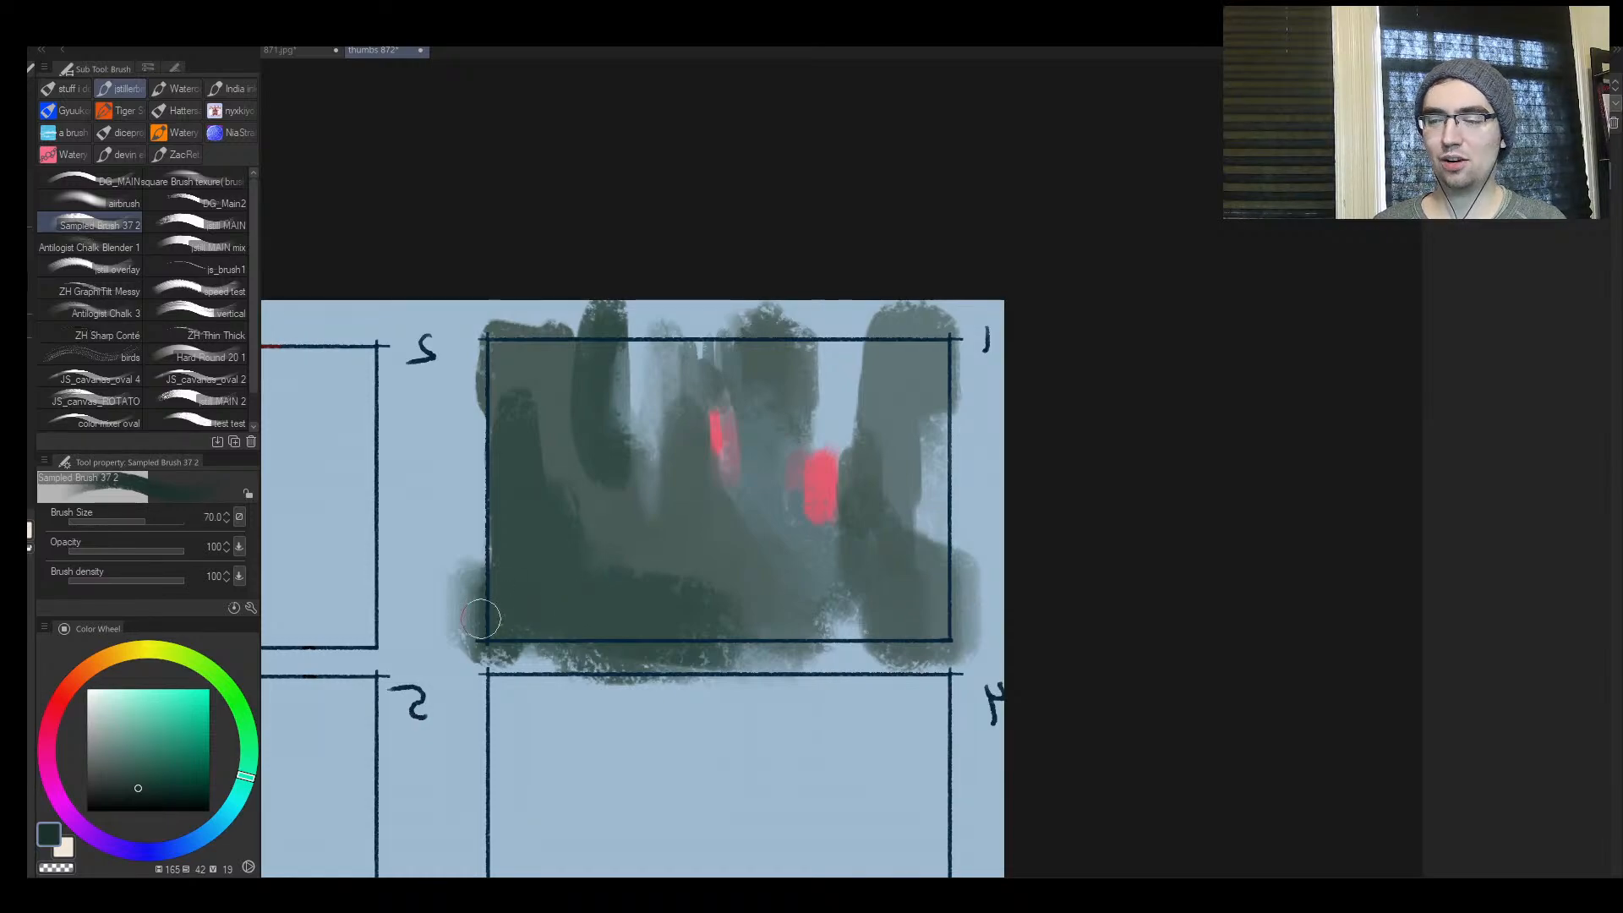
{"action": "mouse_move", "coordinate": [481, 618]}
{"action": "left_mouse_down"}
{"action": "mouse_move", "coordinate": [451, 586]}
{"action": "mouse_move", "coordinate": [463, 542]}
{"action": "mouse_move", "coordinate": [769, 641]}
{"action": "mouse_move", "coordinate": [740, 611]}
{"action": "mouse_move", "coordinate": [918, 601]}
{"action": "mouse_move", "coordinate": [907, 460]}
{"action": "mouse_move", "coordinate": [942, 325]}
{"action": "mouse_move", "coordinate": [864, 538]}
{"action": "left_mouse_up"}
{"action": "key", "text": "h"}
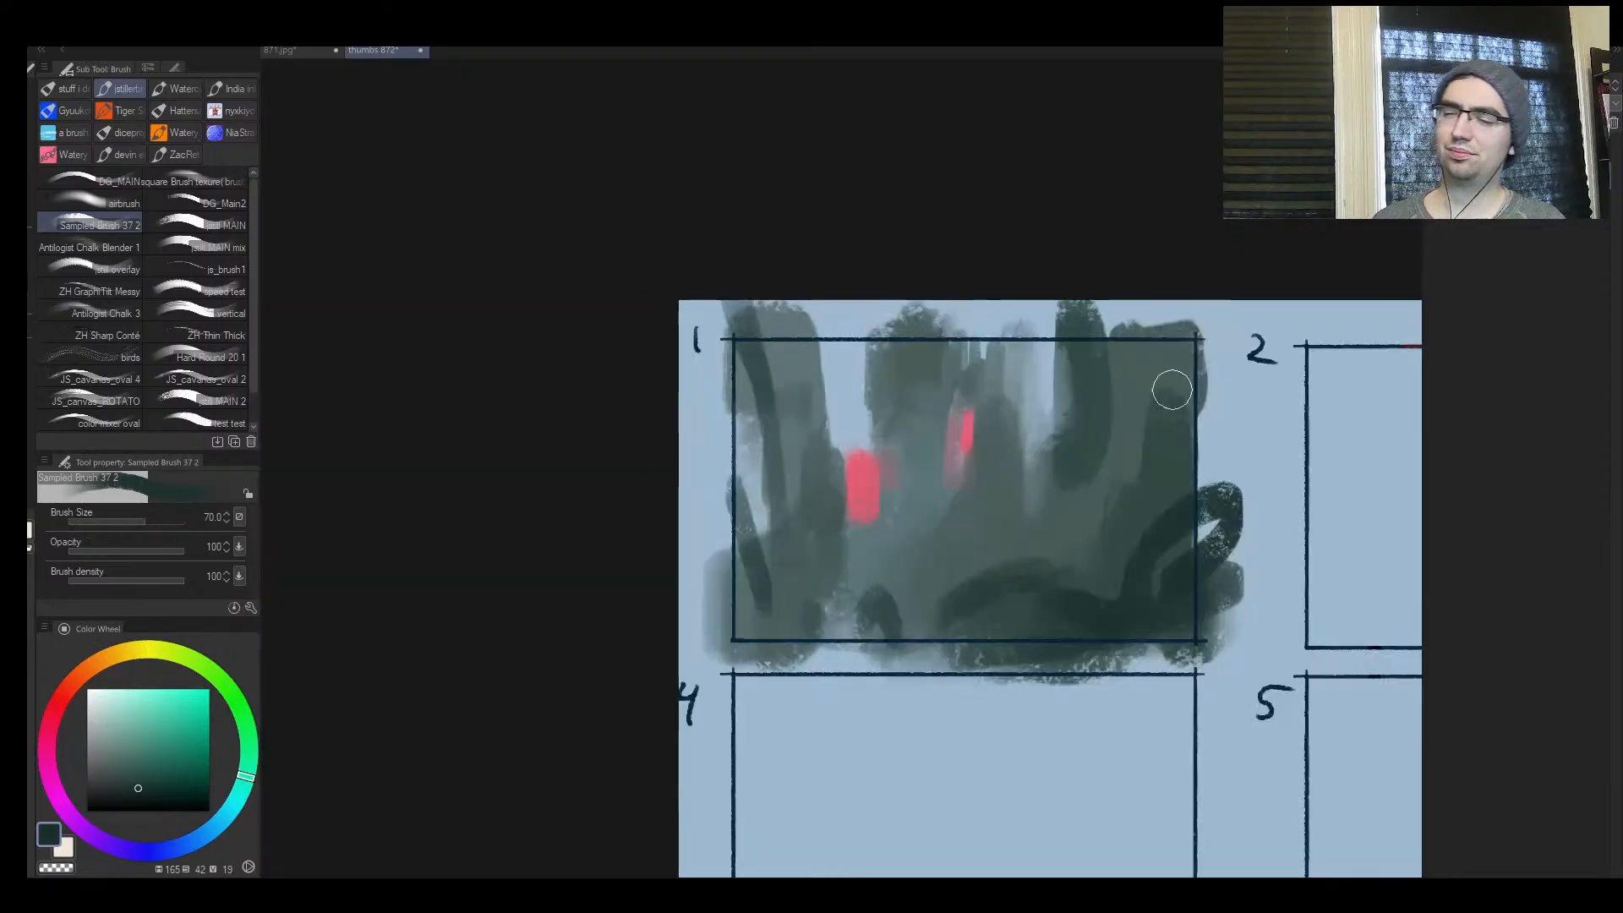
Lasso a long, thin, jagged sliver shape across the foreground near the bottom of frame 1
{"action": "key", "text": "ctrl+space"}
{"action": "left_click_drag", "start_coordinate": [1135, 457], "coordinate": [1073, 504]}
{"action": "key", "text": "m"}
{"action": "mouse_move", "coordinate": [837, 626]}
{"action": "left_mouse_down"}
{"action": "mouse_move", "coordinate": [525, 652]}
{"action": "mouse_move", "coordinate": [1280, 630]}
{"action": "mouse_move", "coordinate": [761, 629]}
{"action": "left_mouse_up"}
{"action": "left_click_drag", "start_coordinate": [635, 650], "coordinate": [783, 652]}
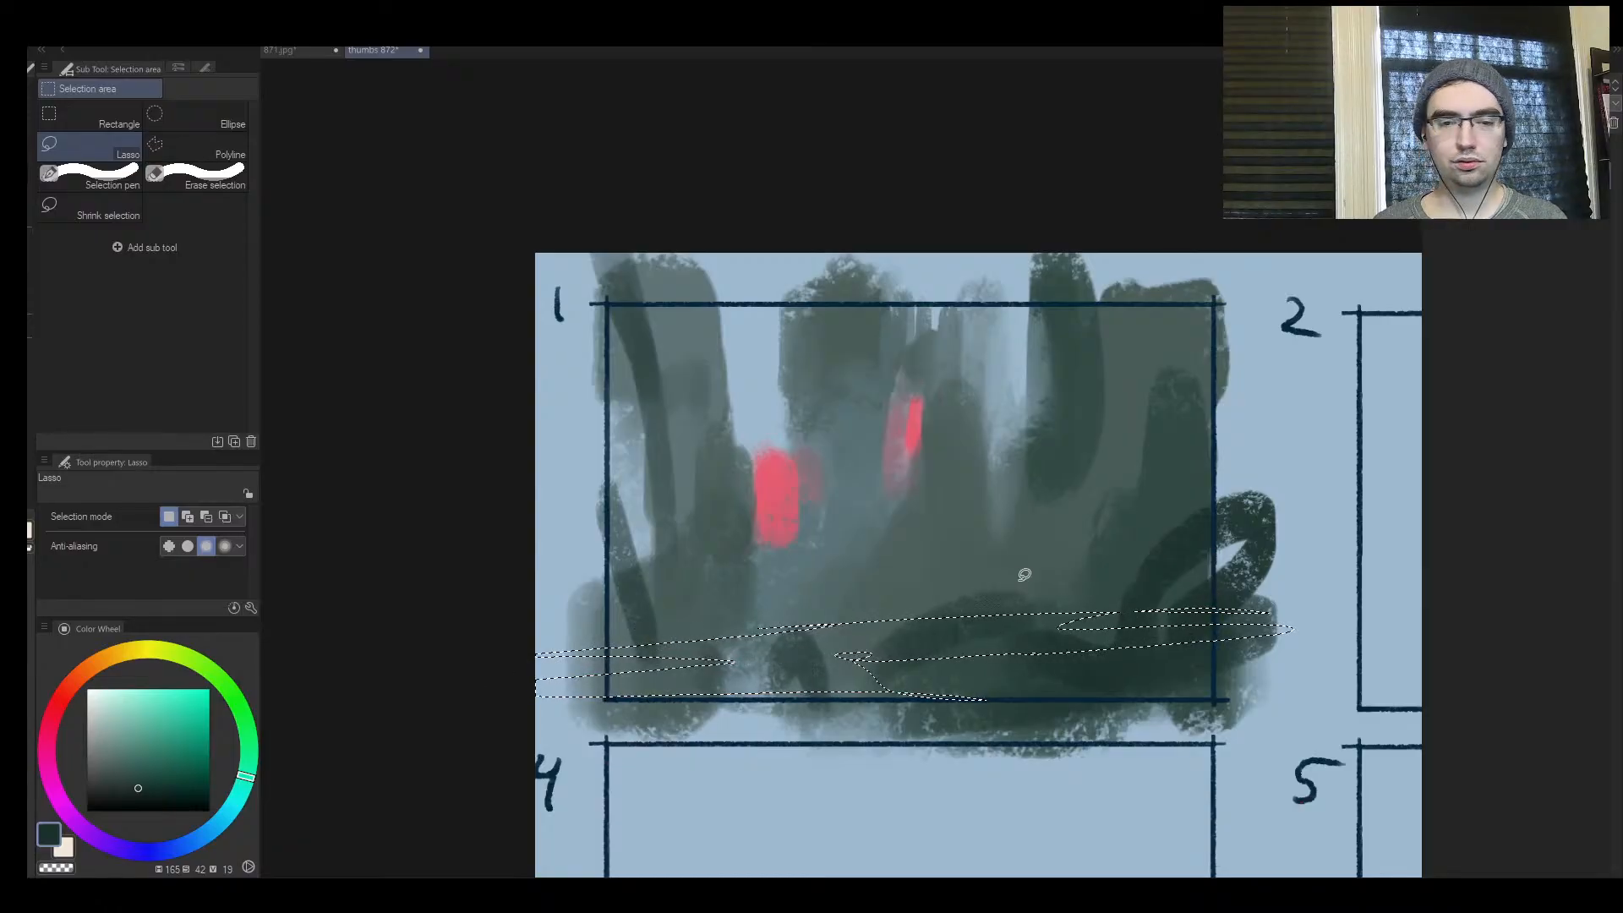
{"action": "key", "text": "space"}
{"action": "key", "text": "ctrl+space"}
{"action": "left_click_drag", "start_coordinate": [1006, 587], "coordinate": [960, 575]}
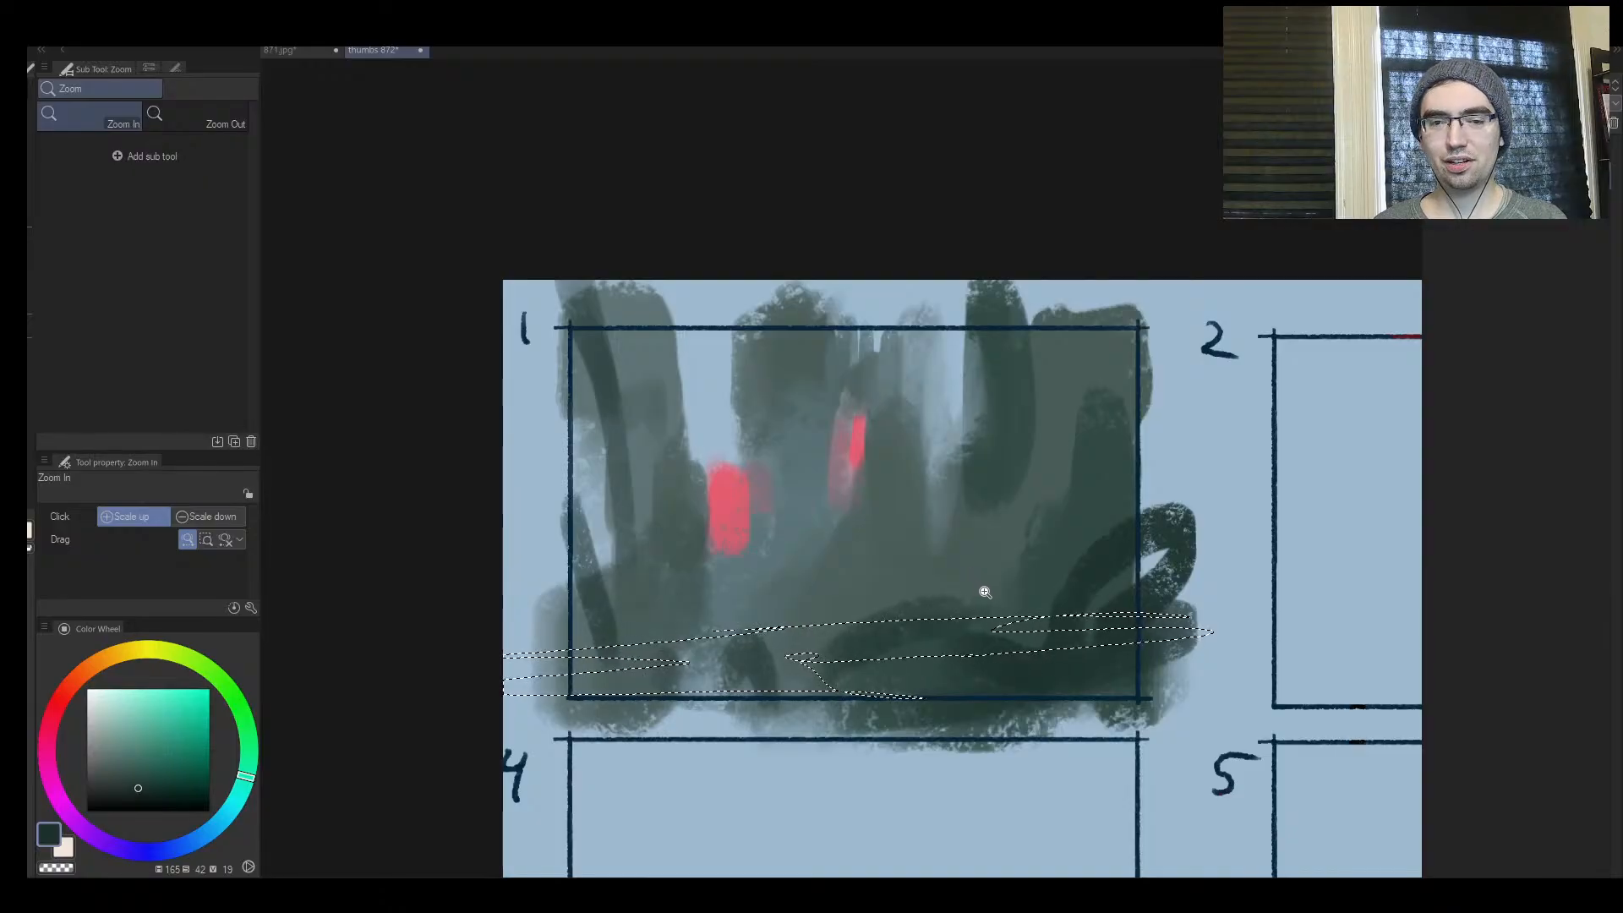
{"action": "left_click", "coordinate": [968, 590]}
{"action": "key", "text": "ctrl+space"}
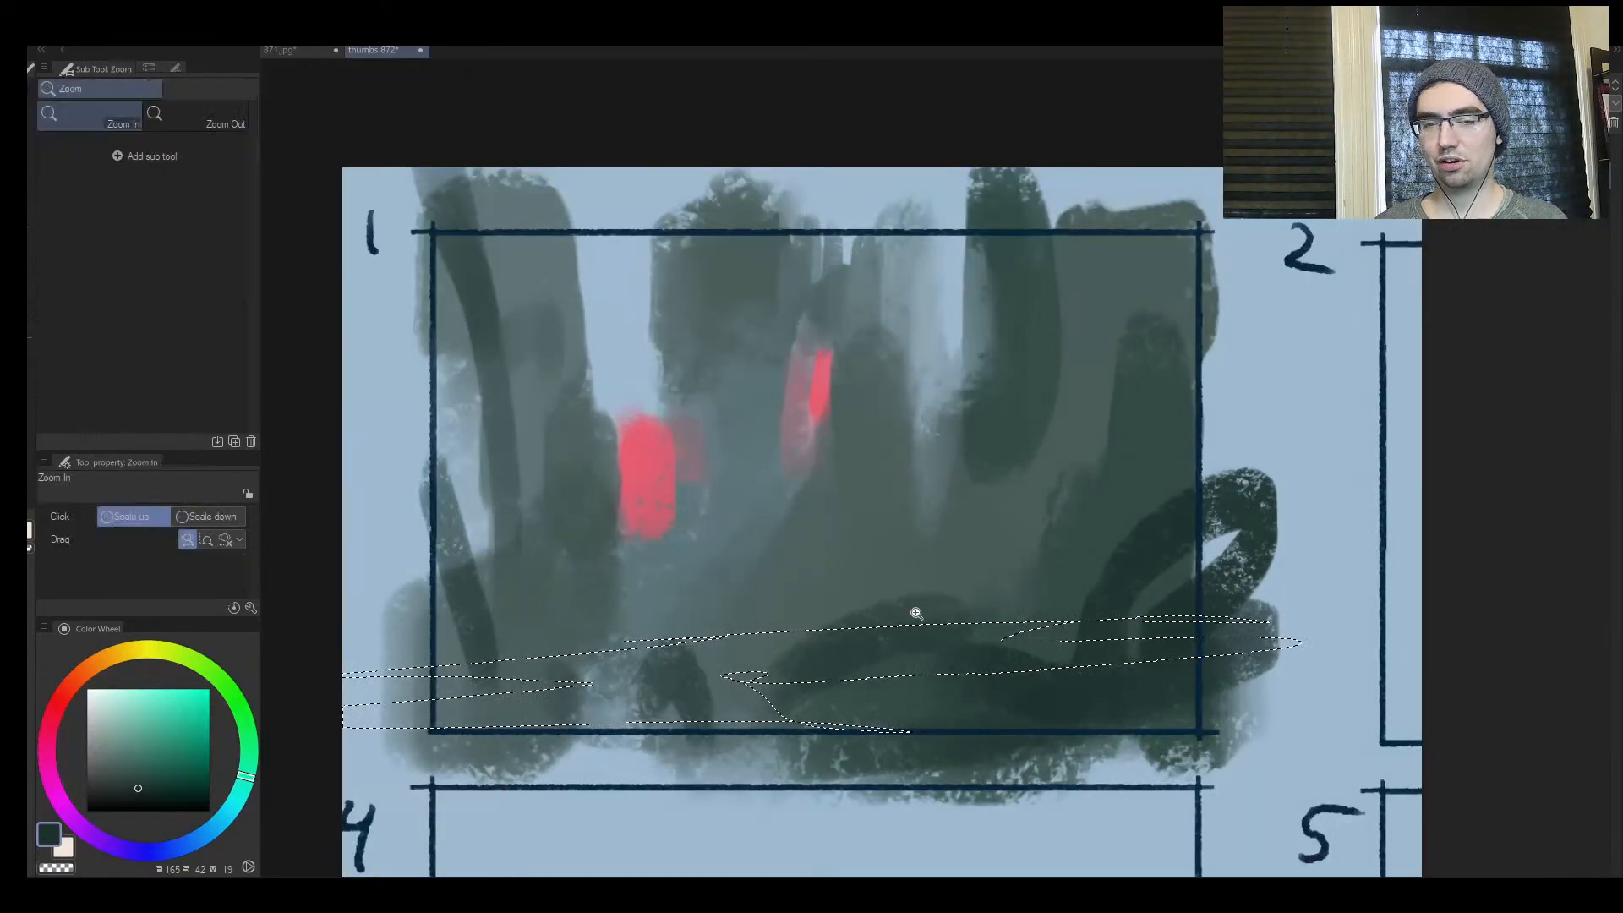
{"action": "left_click_drag", "start_coordinate": [912, 616], "coordinate": [891, 609]}
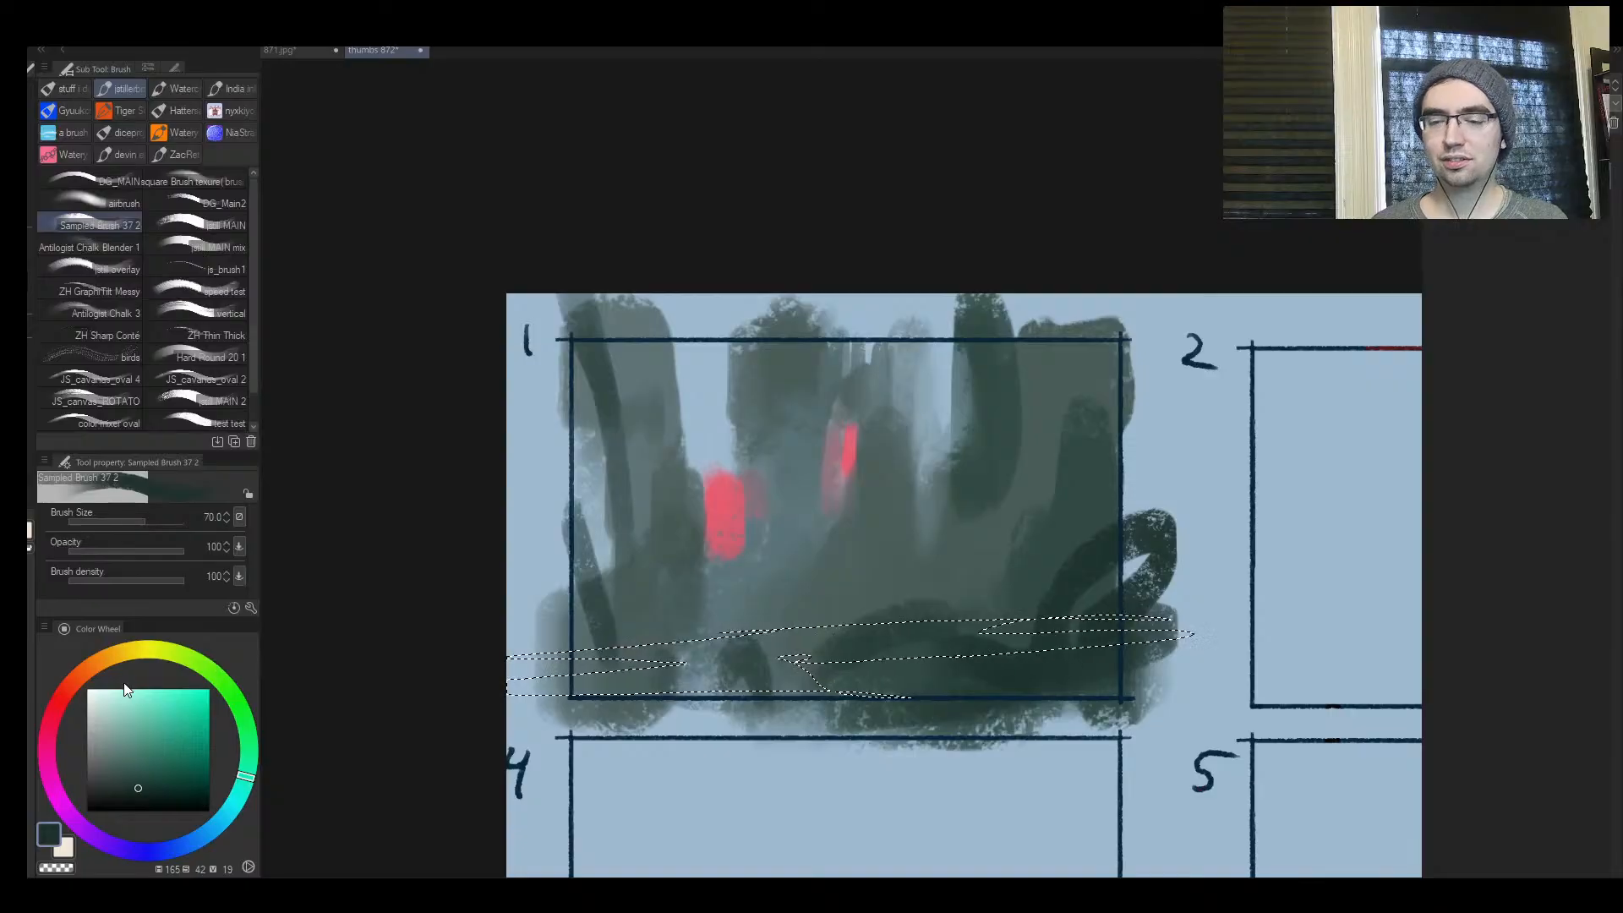
Choose a more saturated teal green and paint it across the selected foreground sliver with brush size 100
{"action": "left_click", "coordinate": [141, 765]}
{"action": "left_click_drag", "start_coordinate": [142, 764], "coordinate": [148, 766]}
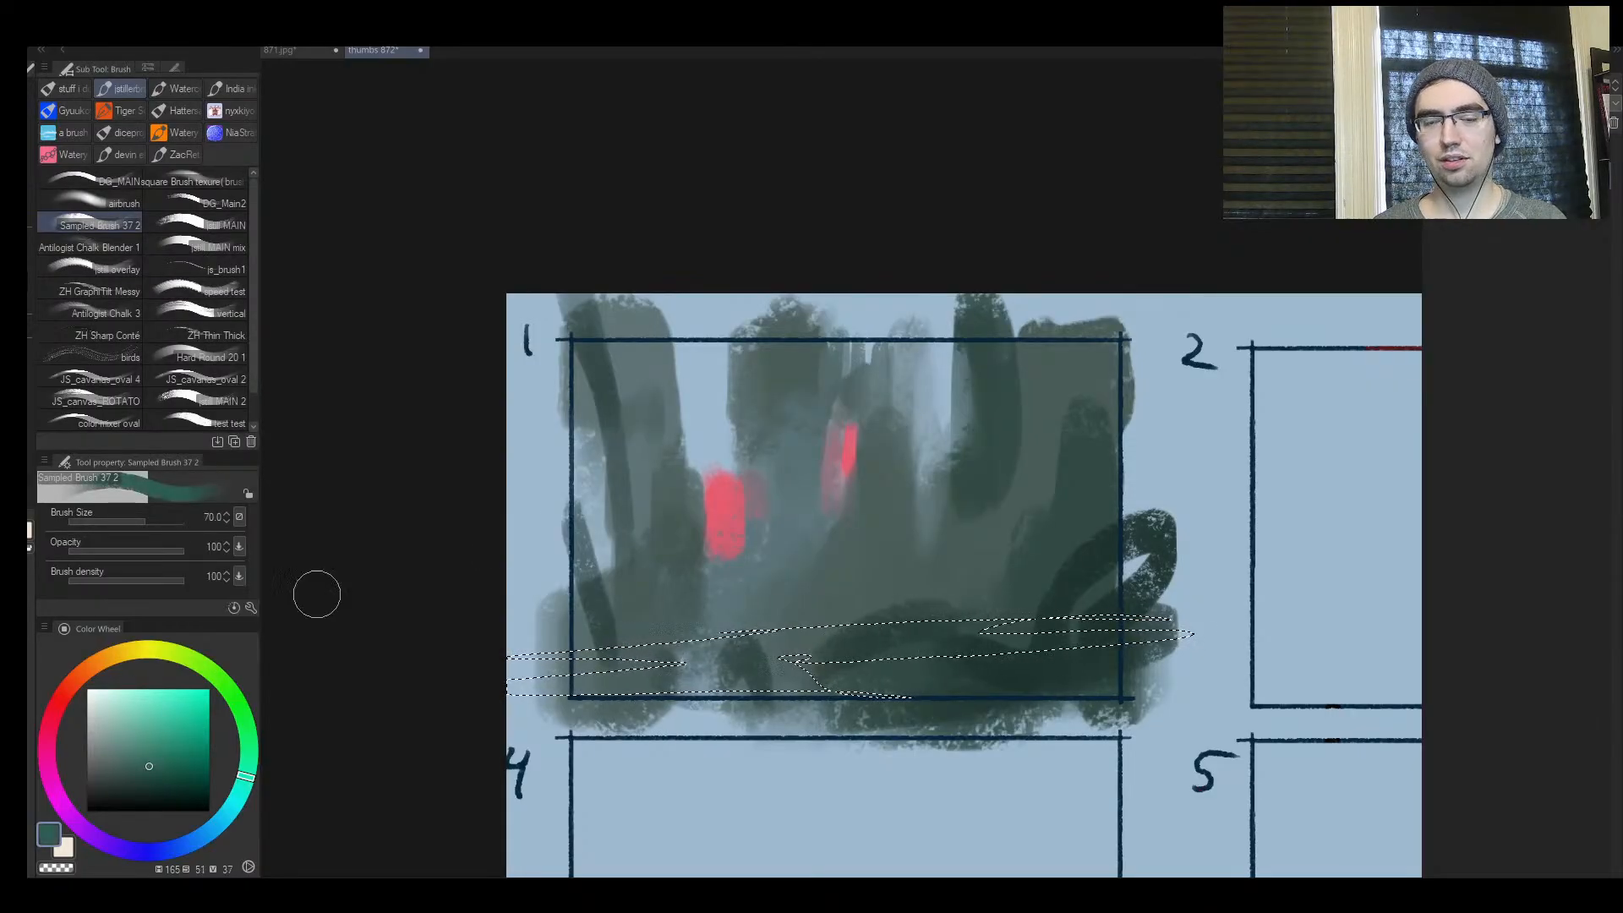
{"action": "key", "text": "bracketright"}
{"action": "key", "text": "bracketright"}
{"action": "mouse_move", "coordinate": [630, 674]}
{"action": "left_mouse_down"}
{"action": "mouse_move", "coordinate": [941, 634]}
{"action": "mouse_move", "coordinate": [605, 717]}
{"action": "mouse_move", "coordinate": [1139, 674]}
{"action": "mouse_move", "coordinate": [684, 649]}
{"action": "mouse_move", "coordinate": [1396, 619]}
{"action": "mouse_move", "coordinate": [395, 692]}
{"action": "left_mouse_up"}
{"action": "left_click", "coordinate": [166, 750]}
{"action": "mouse_move", "coordinate": [541, 680]}
{"action": "left_mouse_down"}
{"action": "mouse_move", "coordinate": [786, 659]}
{"action": "mouse_move", "coordinate": [656, 645]}
{"action": "left_mouse_up"}
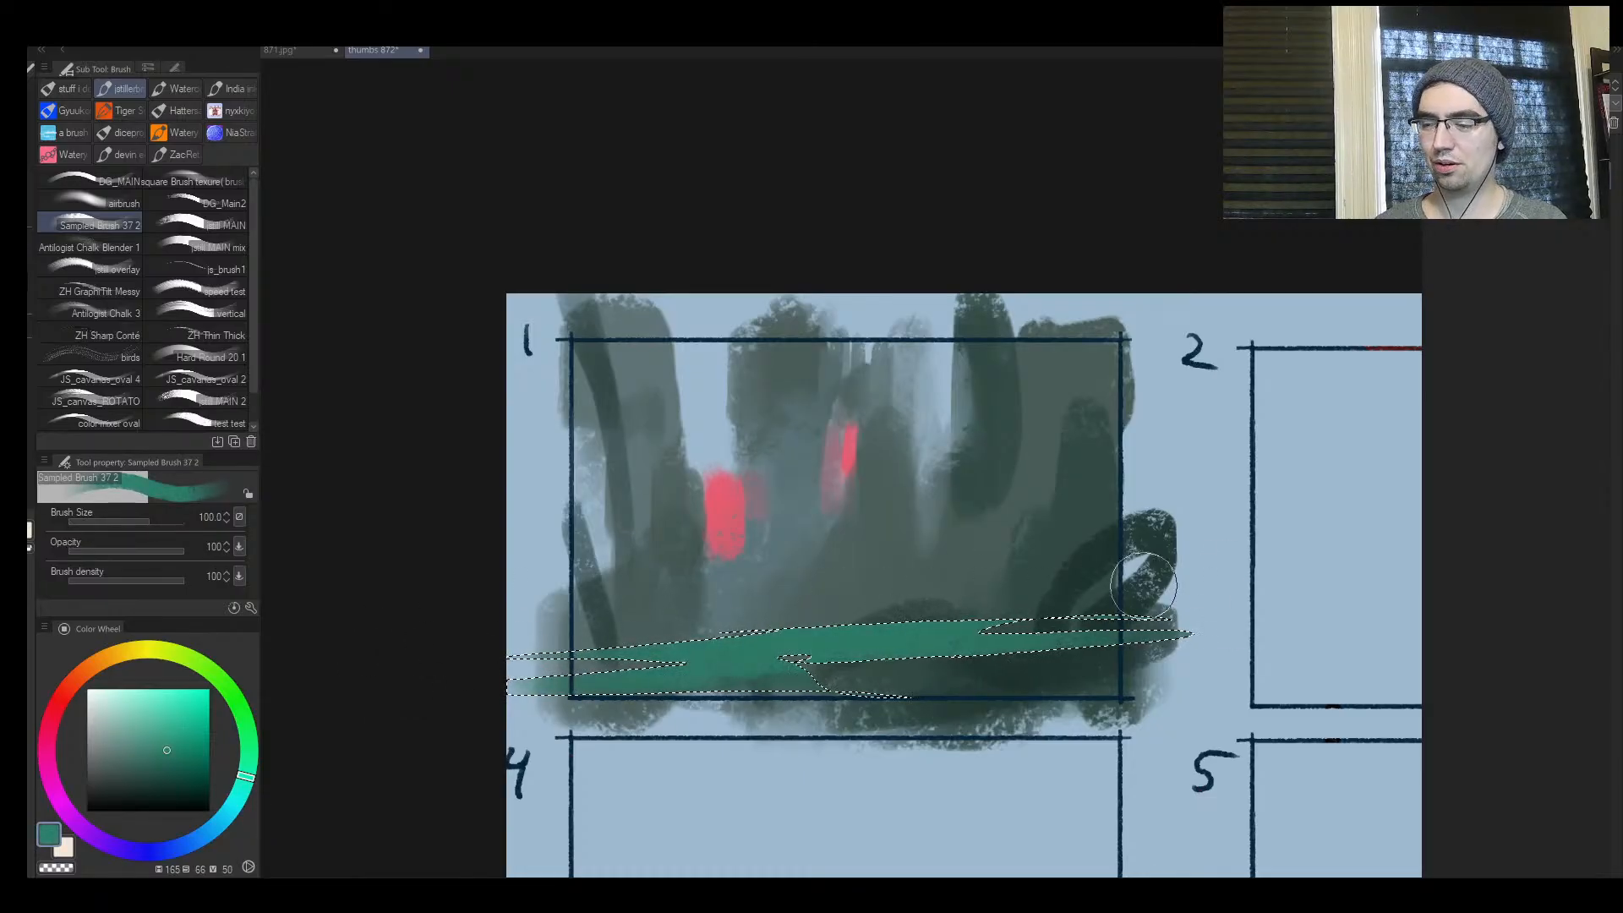
Paint a lighter teal green along the selected foreground sliver with brush size 50 and clear the selection
{"action": "key", "text": "bracketleft"}
{"action": "key", "text": "bracketleft"}
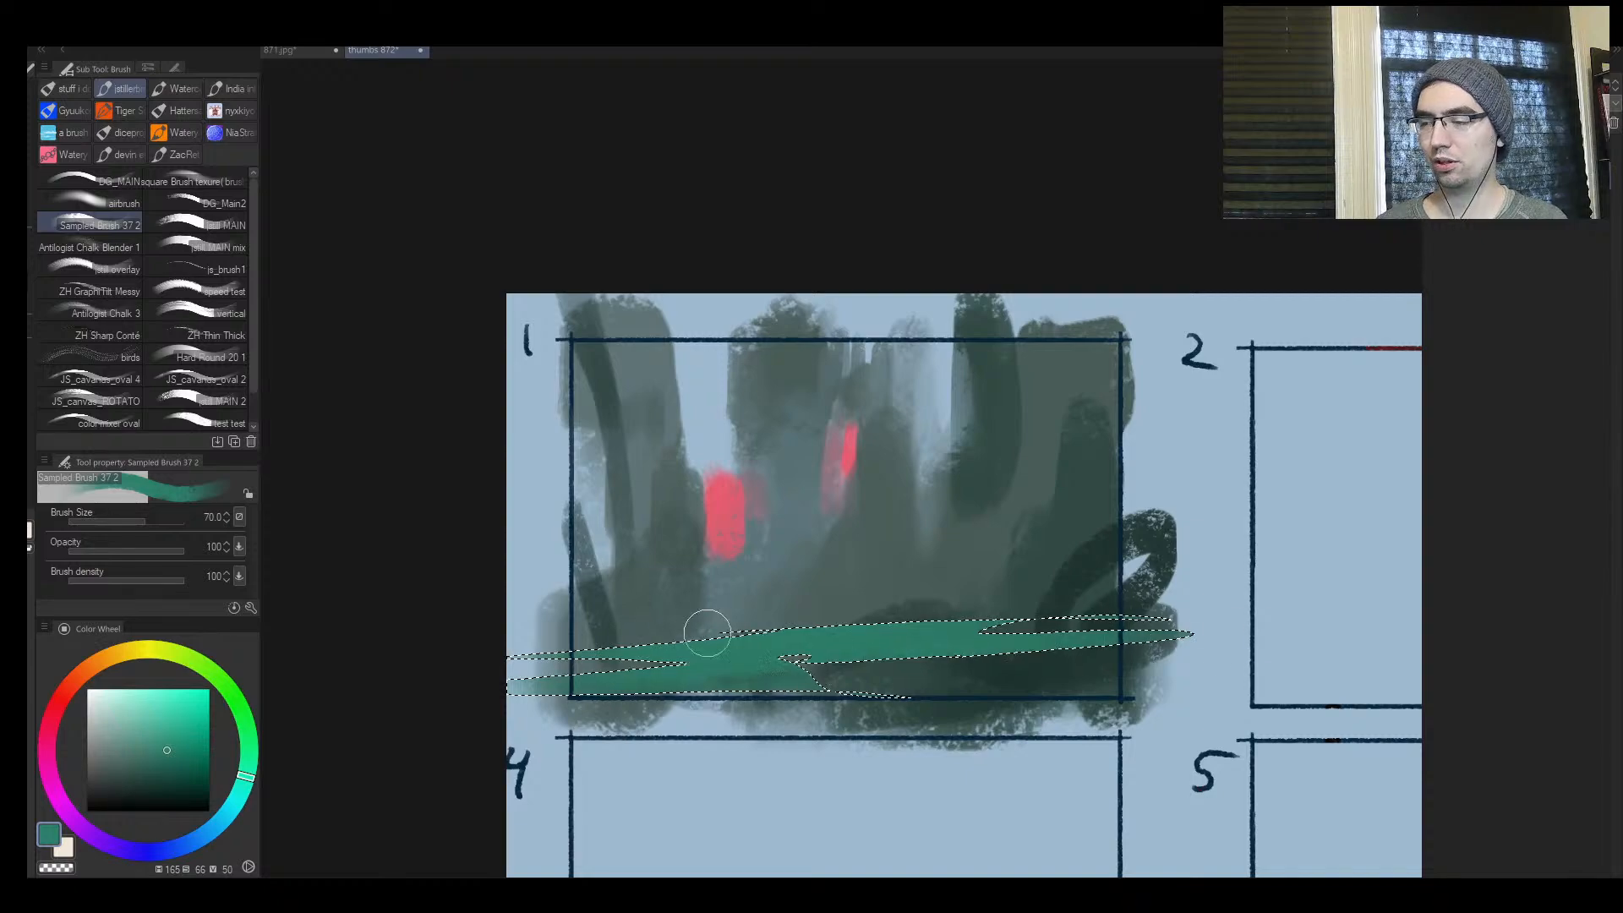
{"action": "left_click", "coordinate": [163, 731]}
{"action": "left_click_drag", "start_coordinate": [742, 634], "coordinate": [545, 643]}
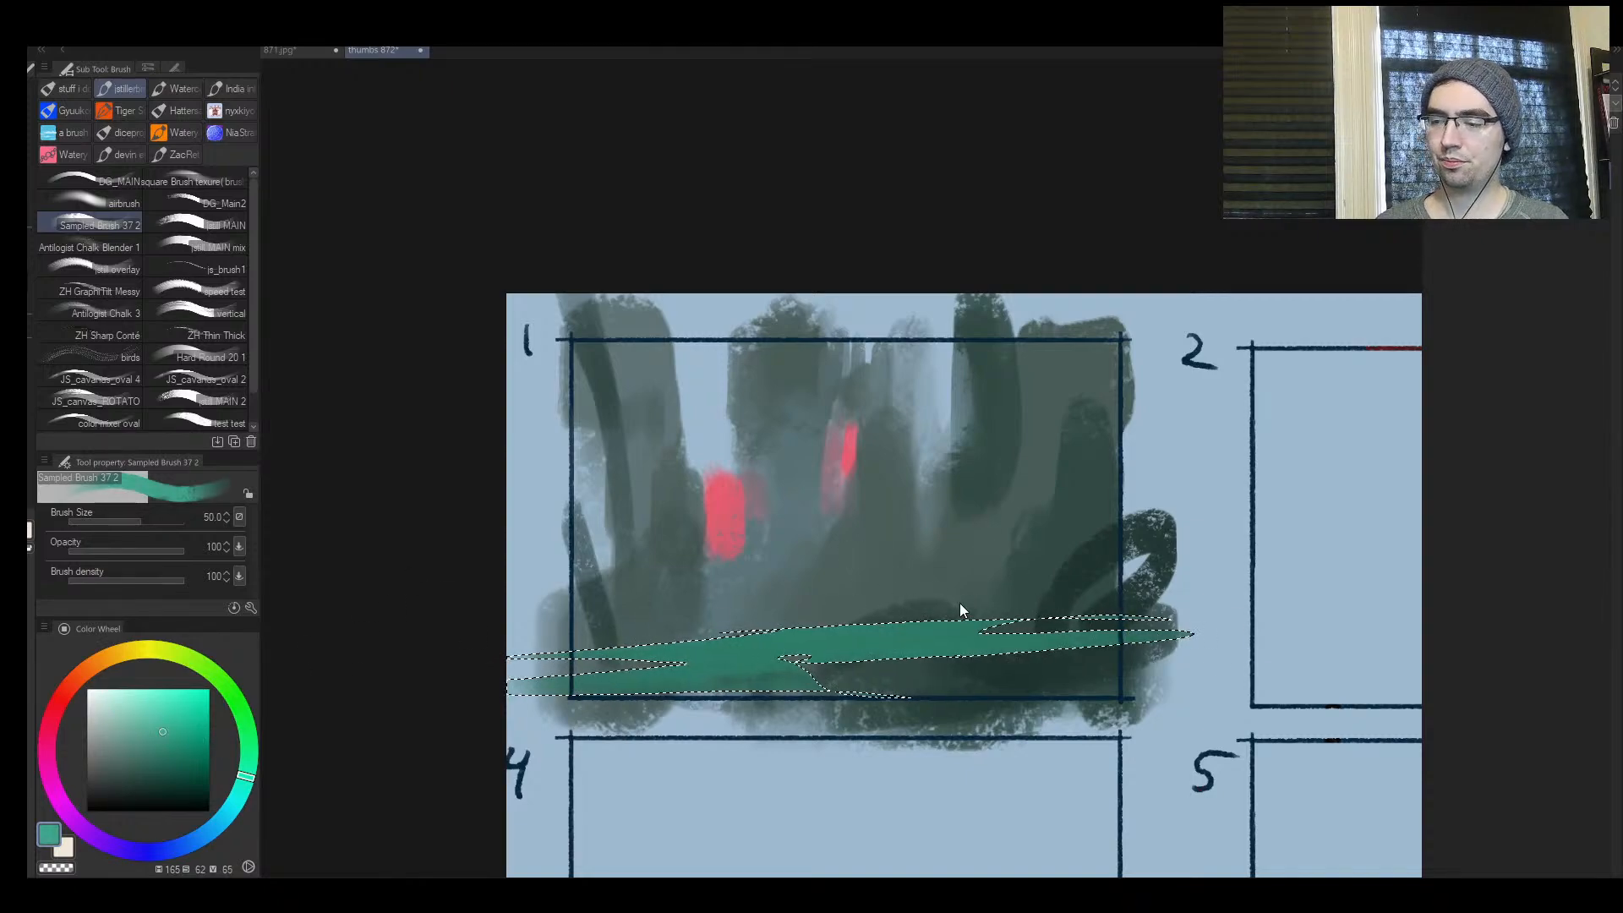
{"action": "key", "text": "ctrl+d"}
Paint thin slanted light-teal strokes above the green ground band in frame 1 with brush size 25
{"action": "key", "text": "bracketleft"}
{"action": "key", "text": "bracketleft"}
{"action": "key", "text": "bracketleft"}
{"action": "key", "text": "bracketleft"}
{"action": "left_click_drag", "start_coordinate": [748, 608], "coordinate": [647, 626]}
{"action": "left_click_drag", "start_coordinate": [877, 548], "coordinate": [635, 623]}
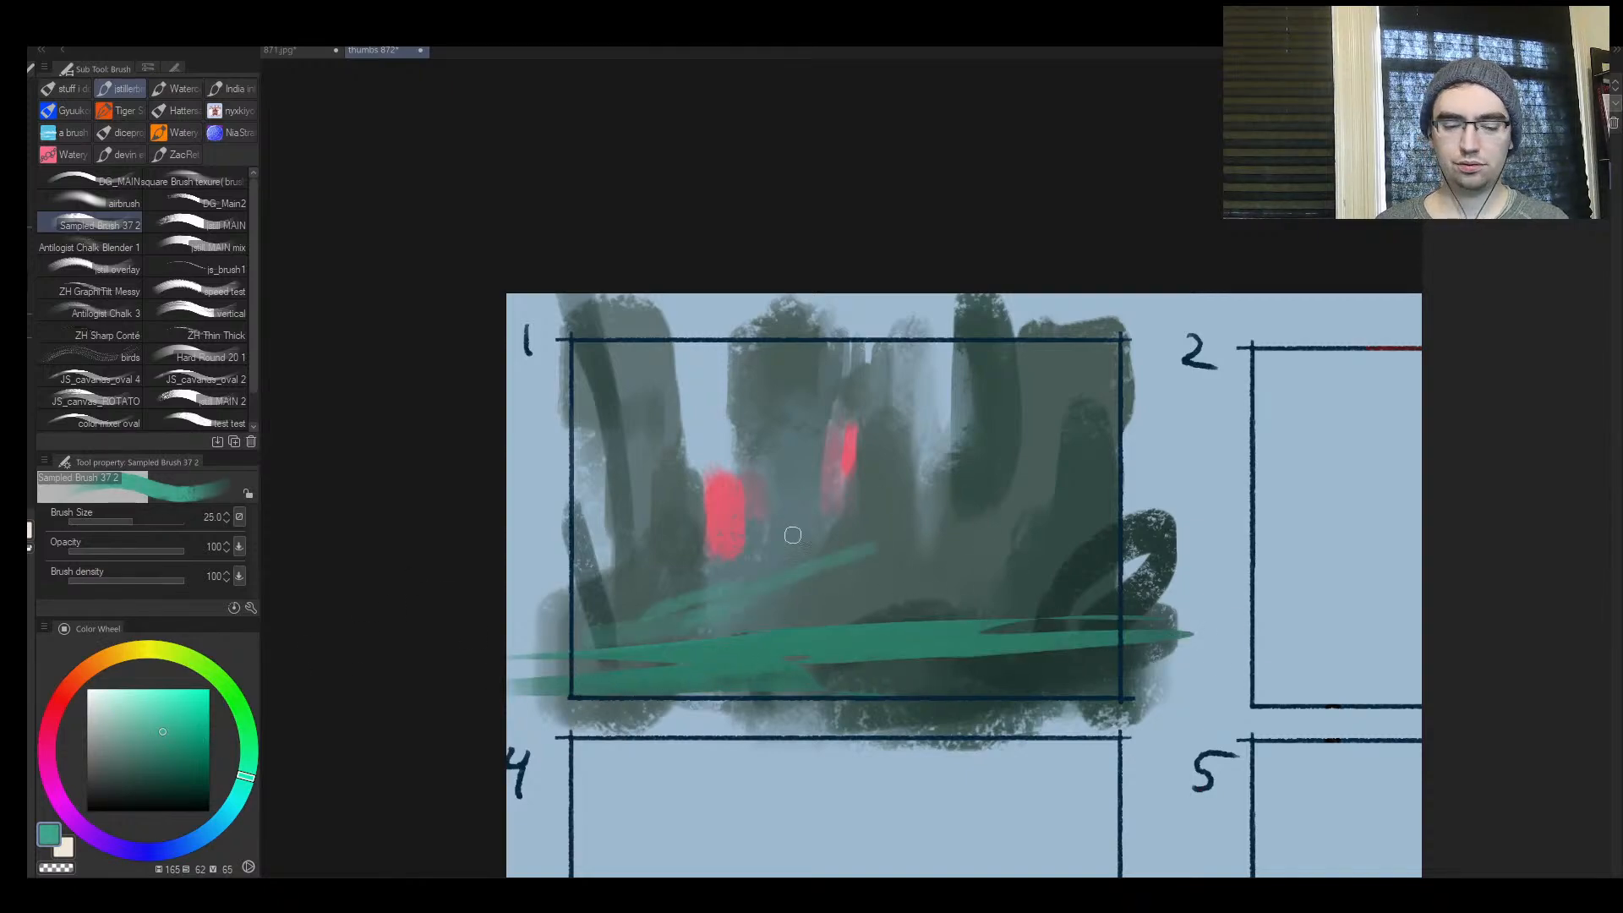
Lasso a thin horizontal sliver above the green ground band and a small steep sliver at the centre of frame 1
{"action": "key", "text": "m"}
{"action": "left_click_drag", "start_coordinate": [901, 602], "coordinate": [896, 605]}
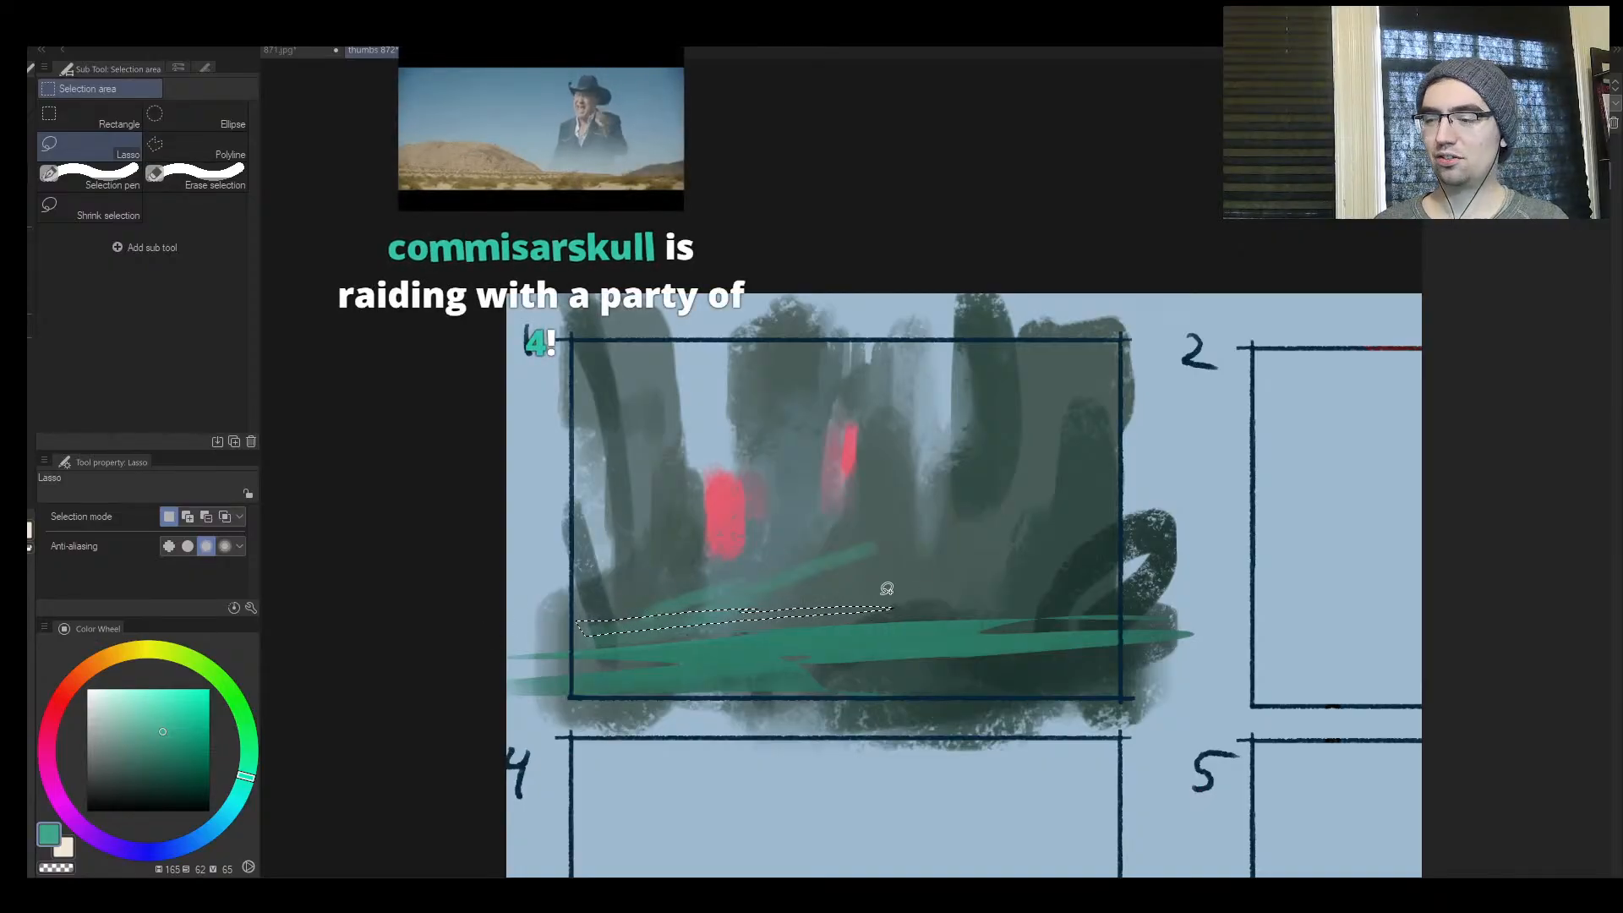
{"action": "left_click_drag", "start_coordinate": [884, 606], "coordinate": [968, 602]}
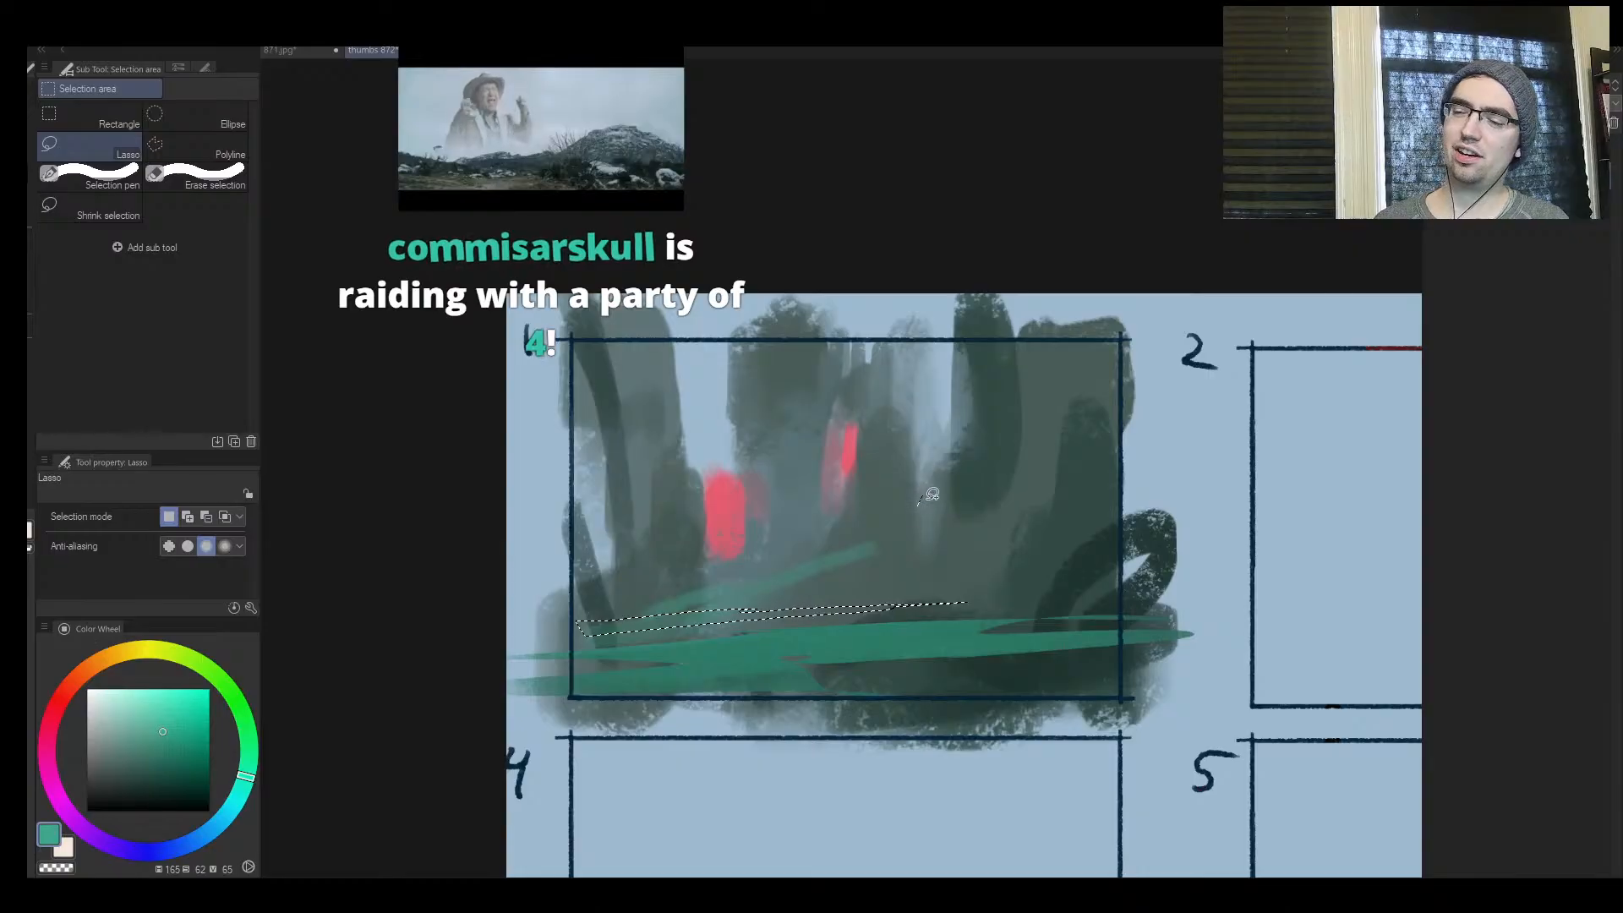
{"action": "mouse_move", "coordinate": [921, 499]}
{"action": "left_mouse_down"}
{"action": "mouse_move", "coordinate": [919, 535]}
{"action": "mouse_move", "coordinate": [728, 568]}
{"action": "left_mouse_up"}
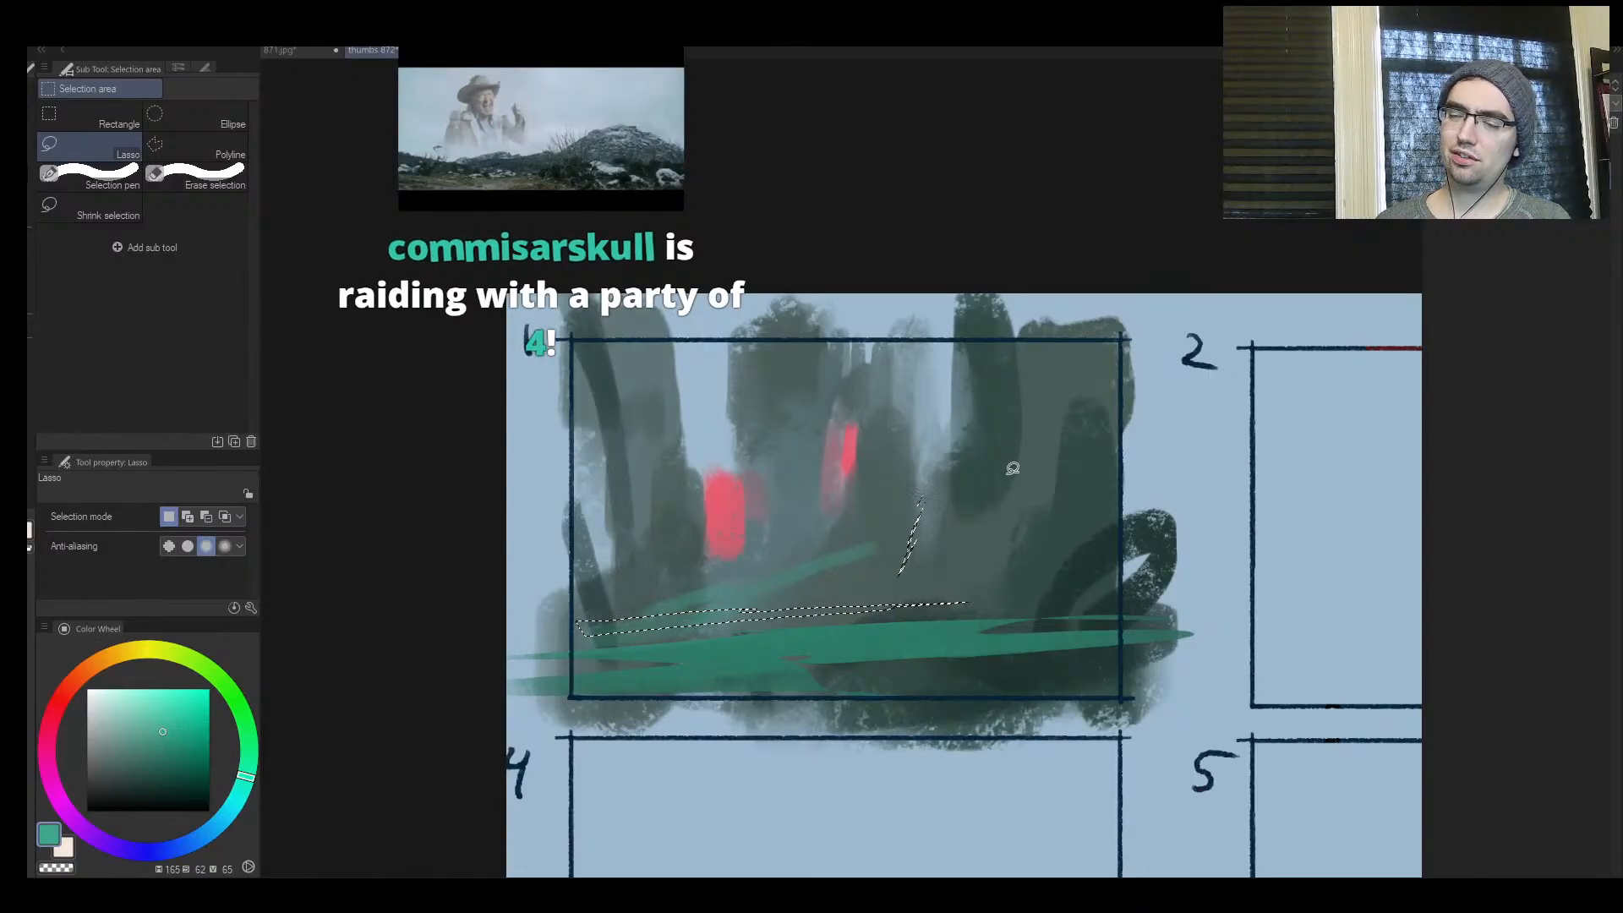
Fill the lassoed slivers with light teal using brush size 150, clear the selection and flip the canvas
{"action": "key", "text": "b"}
{"action": "key", "text": "bracketright"}
{"action": "key", "text": "bracketright"}
{"action": "key", "text": "bracketright"}
{"action": "key", "text": "bracketright"}
{"action": "key", "text": "bracketright"}
{"action": "key", "text": "bracketright"}
{"action": "key", "text": "bracketright"}
{"action": "left_click_drag", "start_coordinate": [562, 630], "coordinate": [1141, 622]}
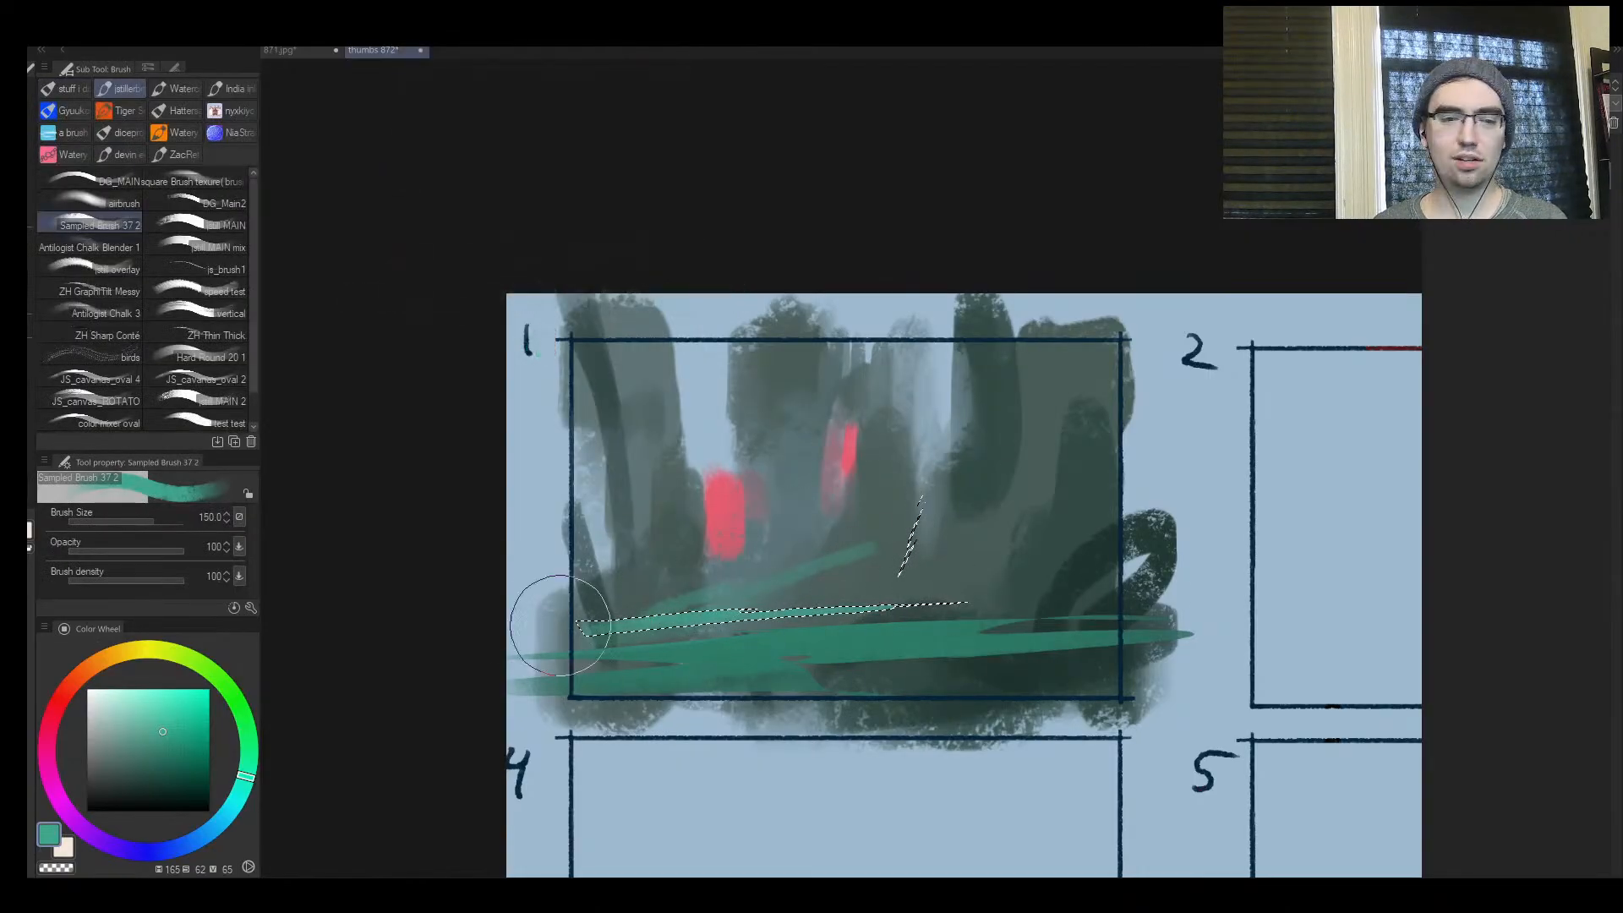
{"action": "key", "text": "ctrl+d"}
{"action": "mouse_move", "coordinate": [923, 507]}
{"action": "left_mouse_down"}
{"action": "mouse_move", "coordinate": [903, 575]}
{"action": "mouse_move", "coordinate": [846, 609]}
{"action": "mouse_move", "coordinate": [931, 569]}
{"action": "mouse_move", "coordinate": [935, 529]}
{"action": "left_mouse_up"}
{"action": "key", "text": "h"}
{"action": "key", "text": "ctrl+space"}
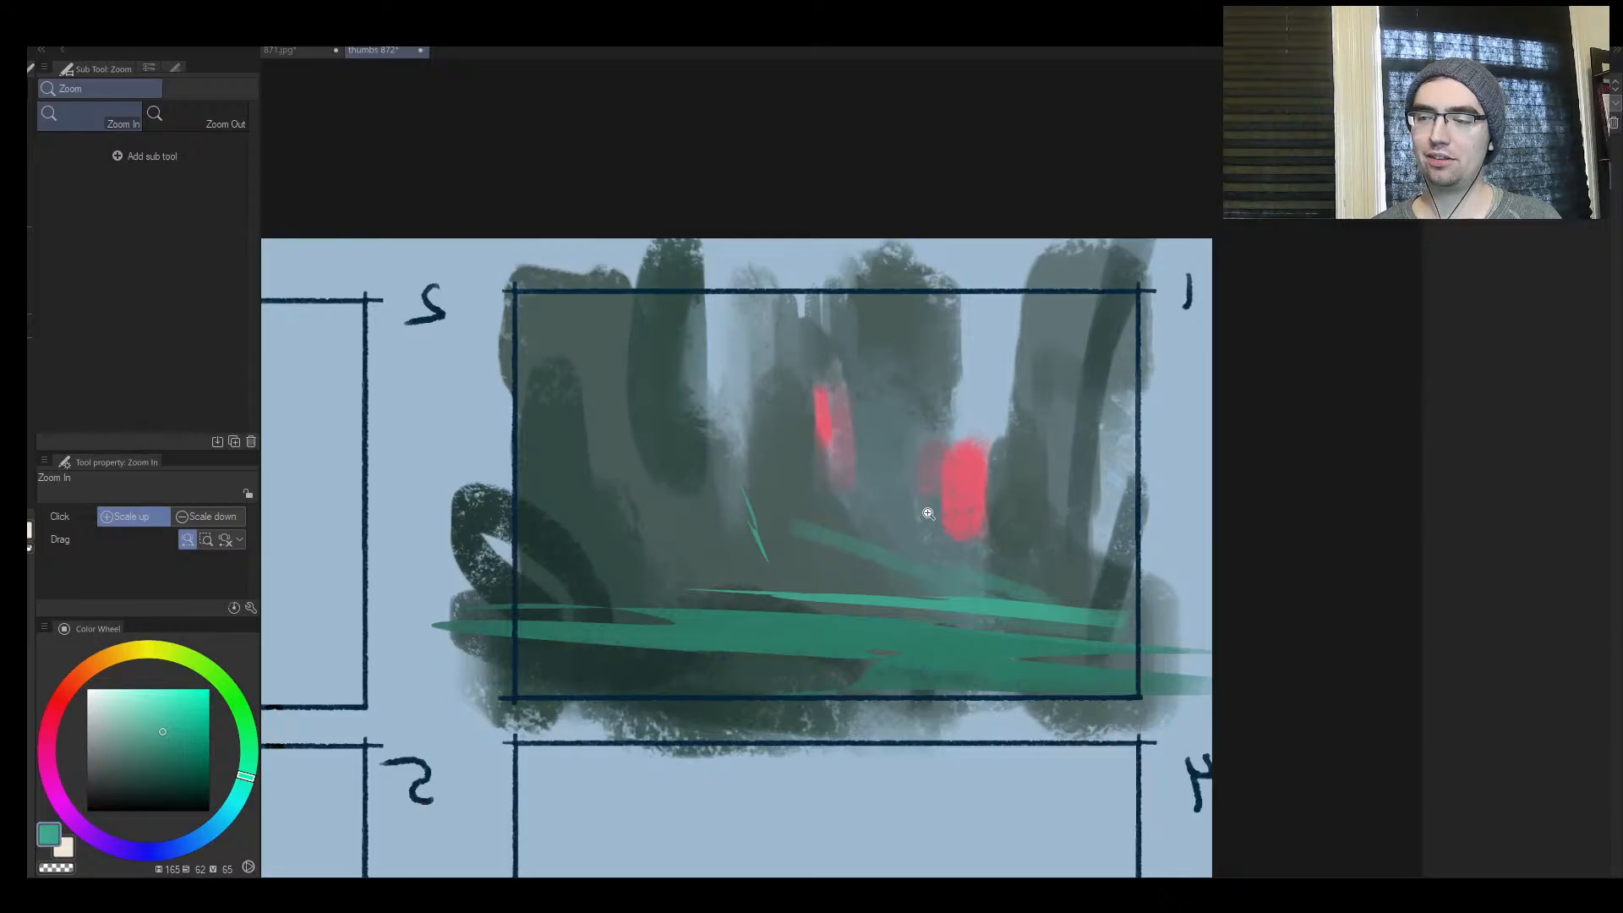
Switch to the 871.jpg painting and examine the huts, dragon clouds and flower field up close and as a whole
{"action": "left_click", "coordinate": [301, 52]}
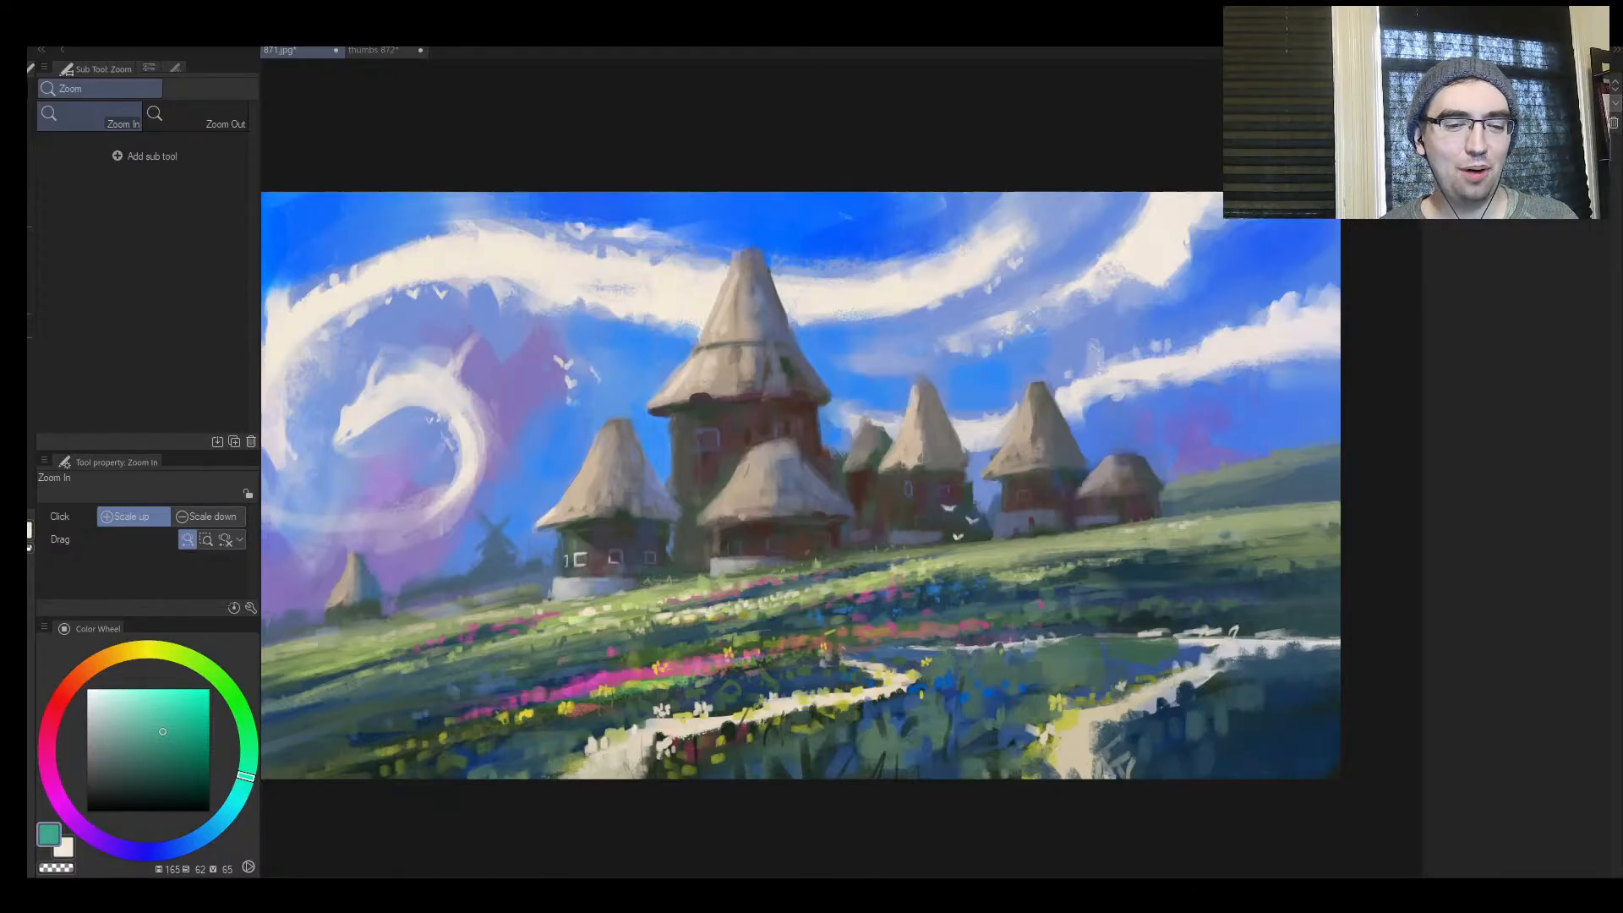
{"action": "left_click_drag", "start_coordinate": [627, 426], "coordinate": [657, 424]}
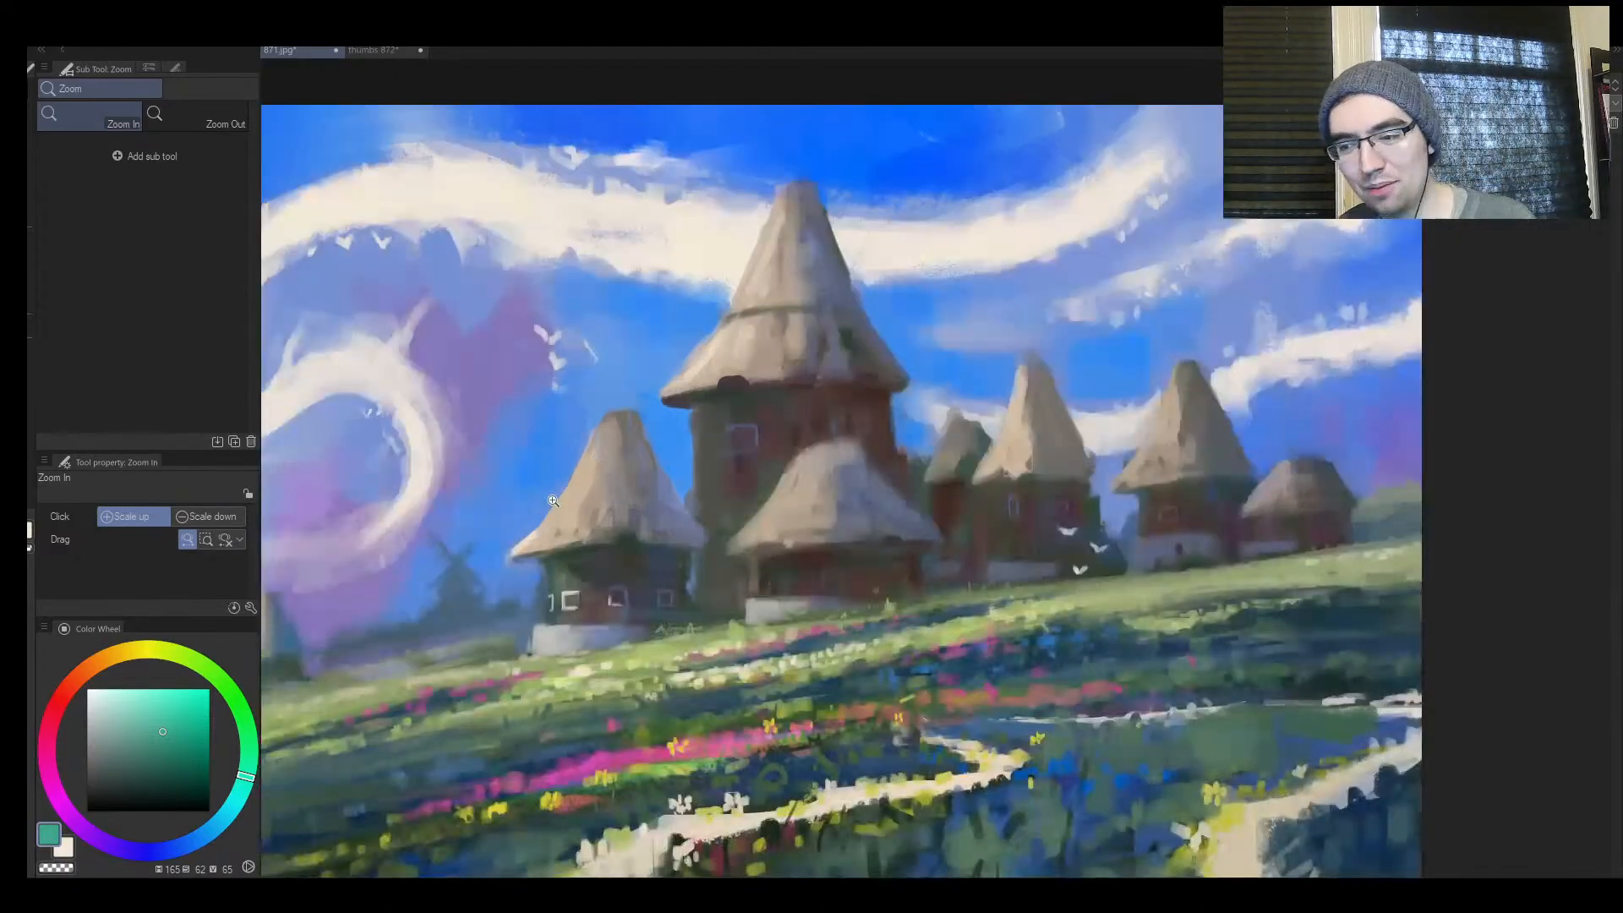
{"action": "left_click_drag", "start_coordinate": [584, 467], "coordinate": [541, 478]}
{"action": "mouse_move", "coordinate": [641, 455]}
{"action": "left_mouse_down"}
{"action": "mouse_move", "coordinate": [663, 405]}
{"action": "mouse_move", "coordinate": [766, 388]}
{"action": "left_mouse_up"}
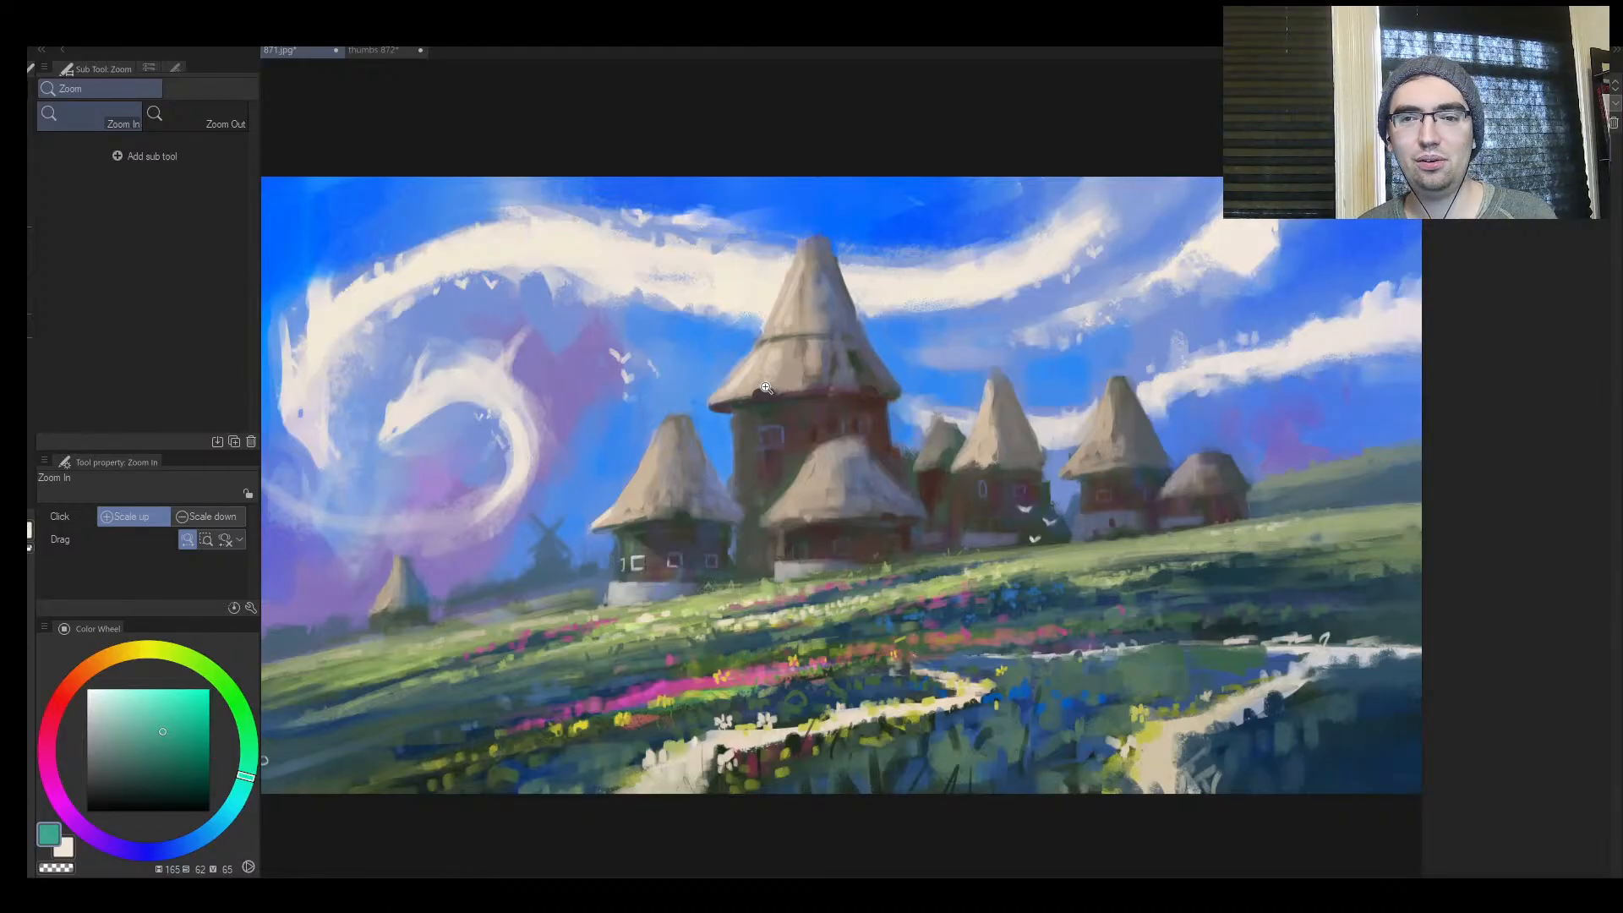
{"action": "left_click_drag", "start_coordinate": [699, 503], "coordinate": [461, 530]}
{"action": "left_click_drag", "start_coordinate": [659, 532], "coordinate": [706, 465]}
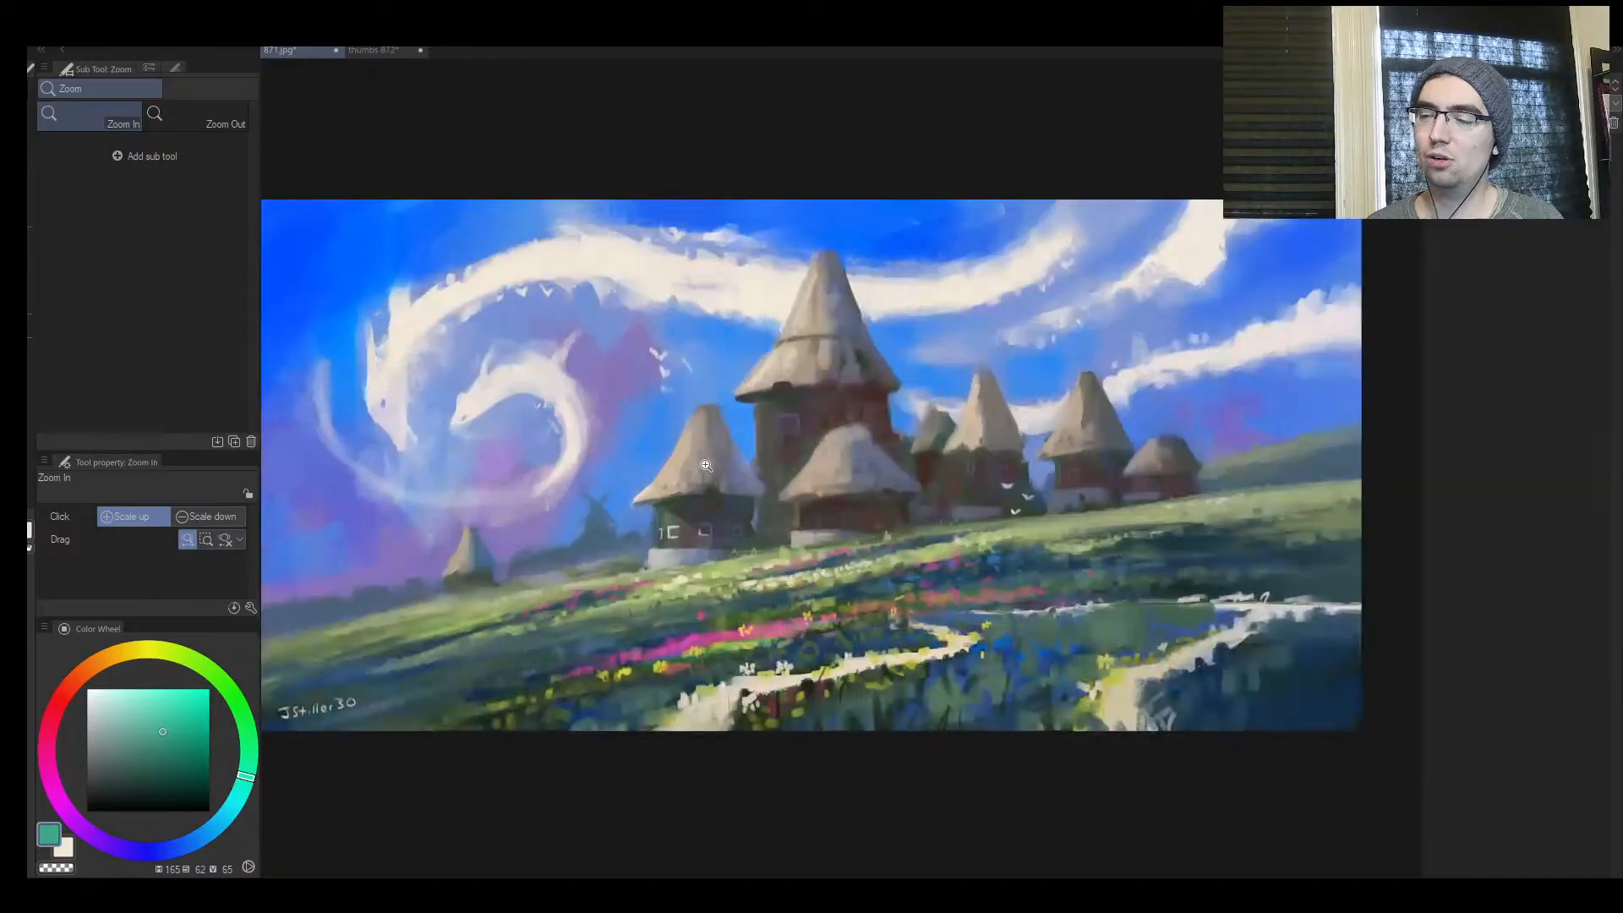
{"action": "left_click", "coordinate": [705, 466]}
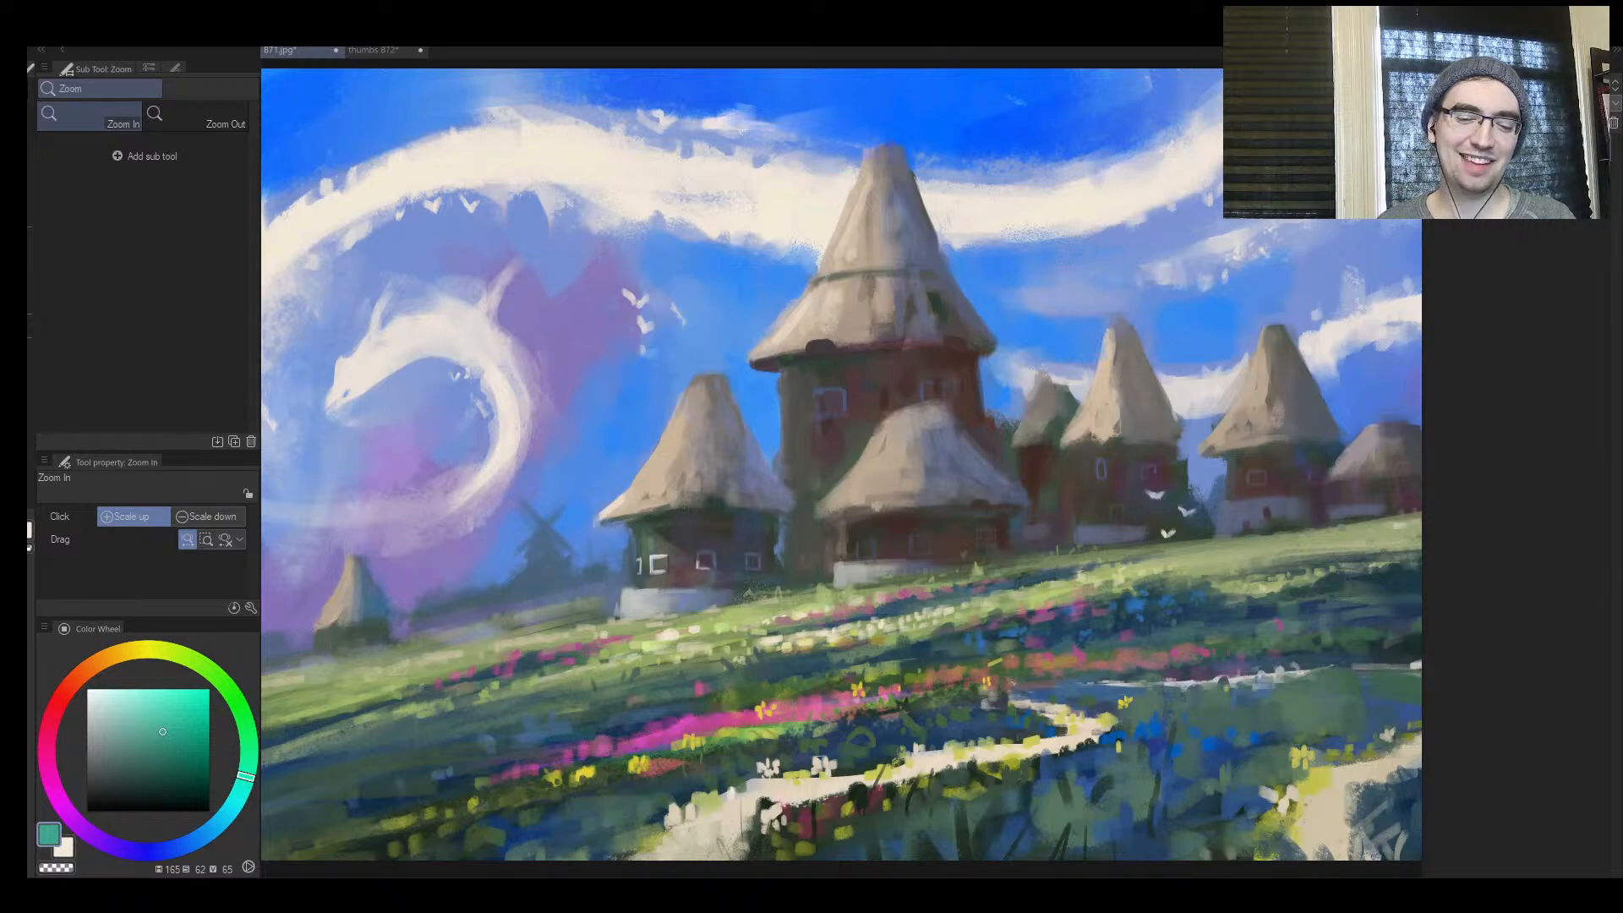
{"action": "left_click", "coordinate": [679, 548]}
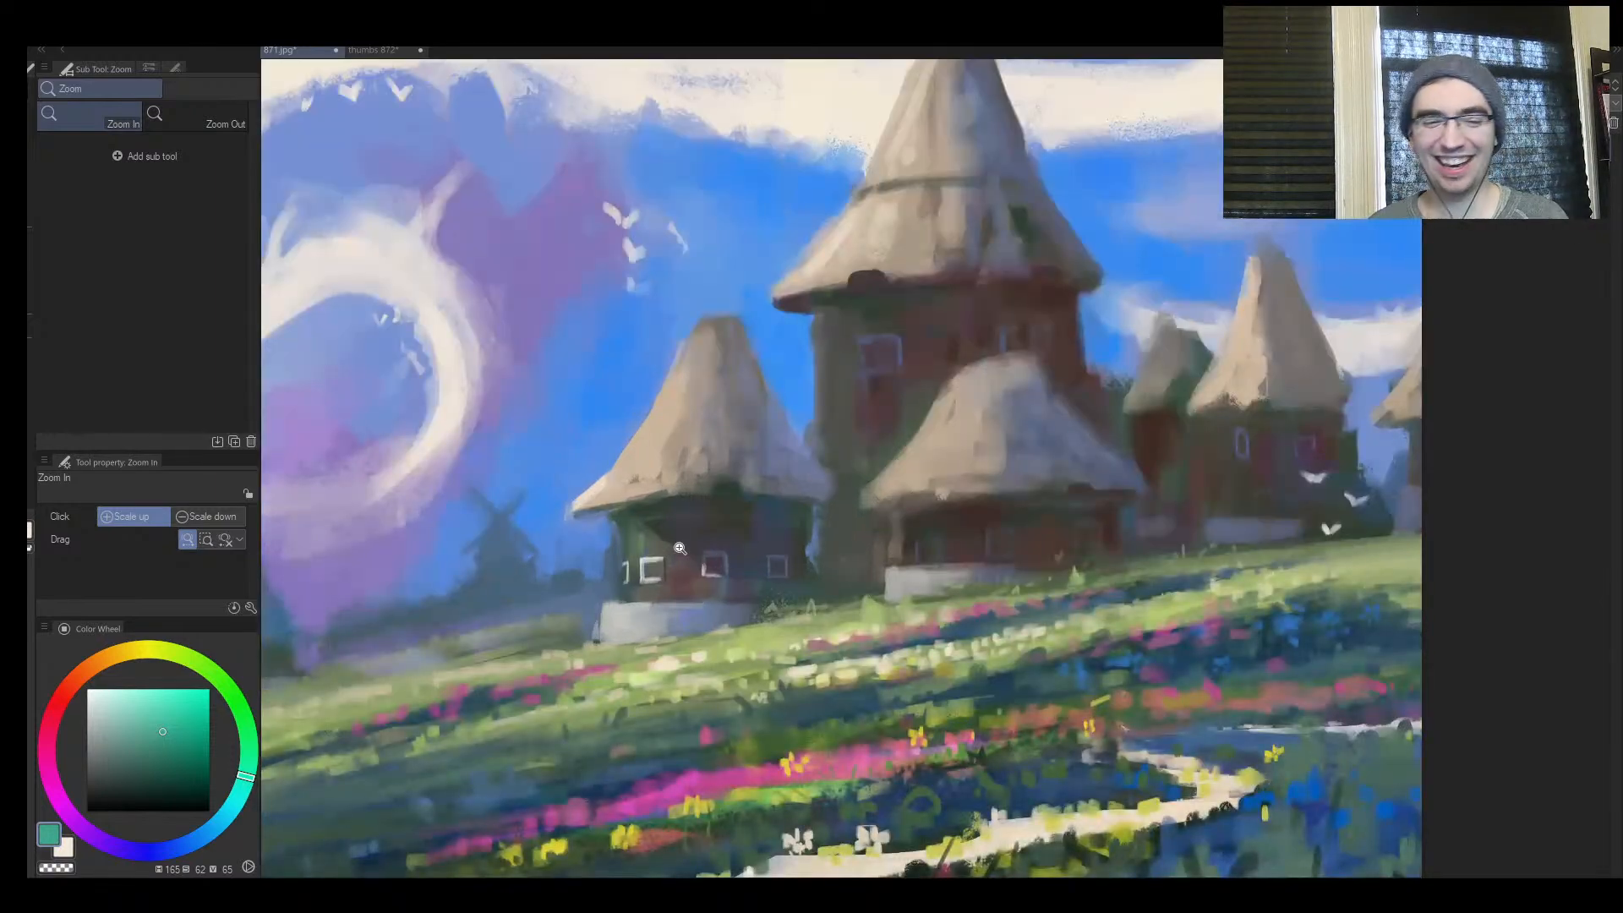
{"action": "left_click_drag", "start_coordinate": [680, 547], "coordinate": [696, 548]}
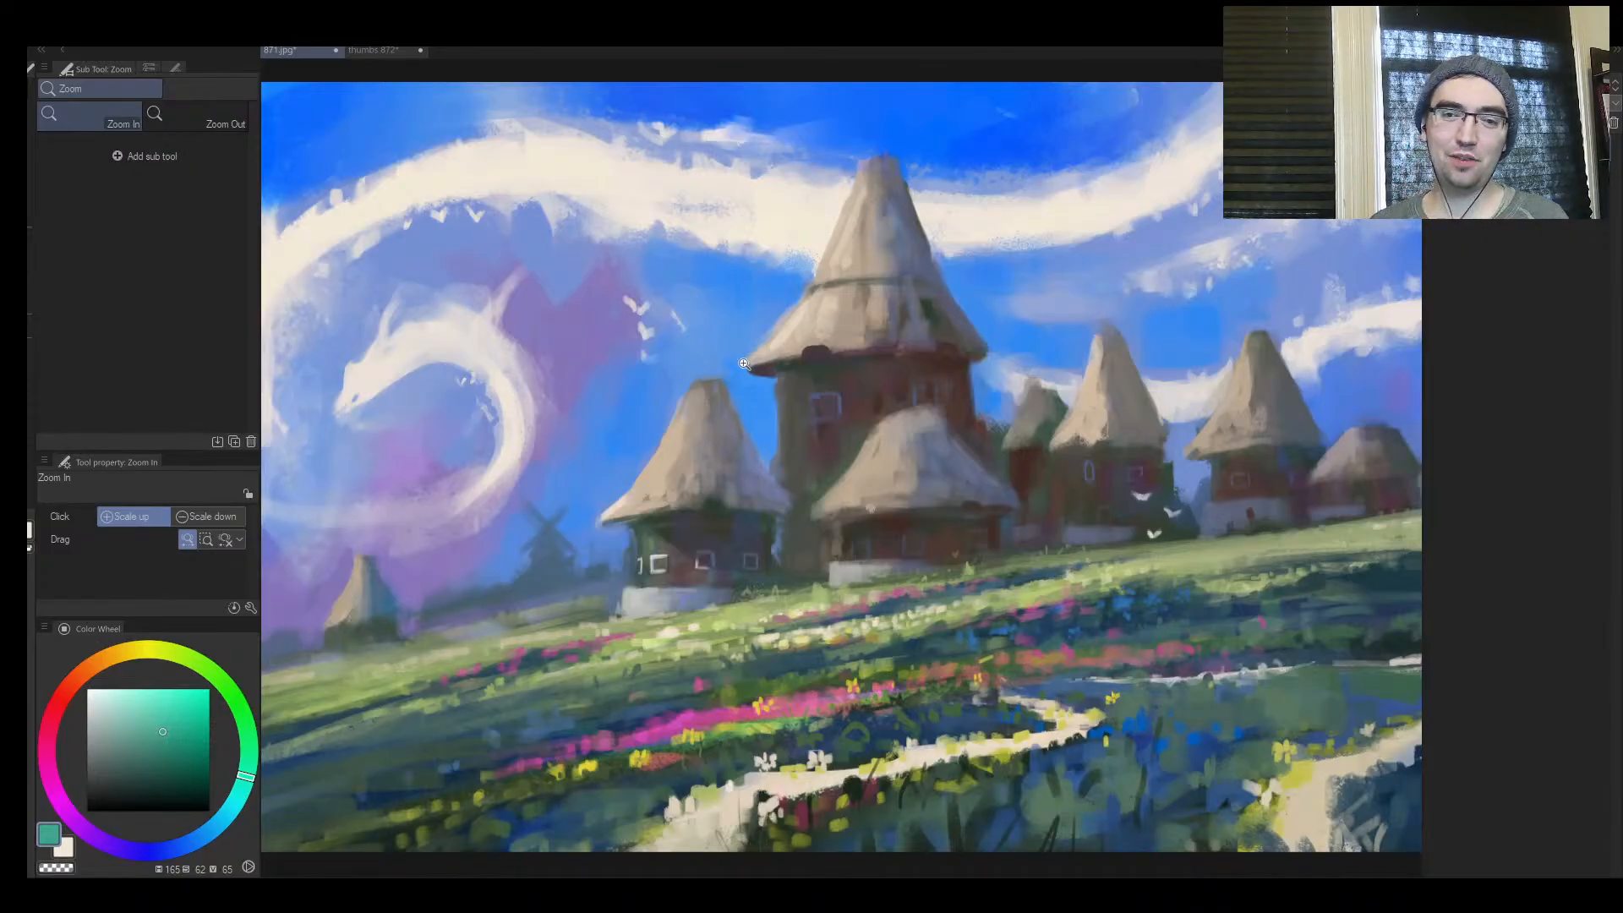
{"action": "mouse_move", "coordinate": [694, 459]}
{"action": "left_mouse_down"}
{"action": "mouse_move", "coordinate": [645, 504]}
{"action": "mouse_move", "coordinate": [710, 411]}
{"action": "mouse_move", "coordinate": [689, 461]}
{"action": "mouse_move", "coordinate": [734, 416]}
{"action": "left_mouse_up"}
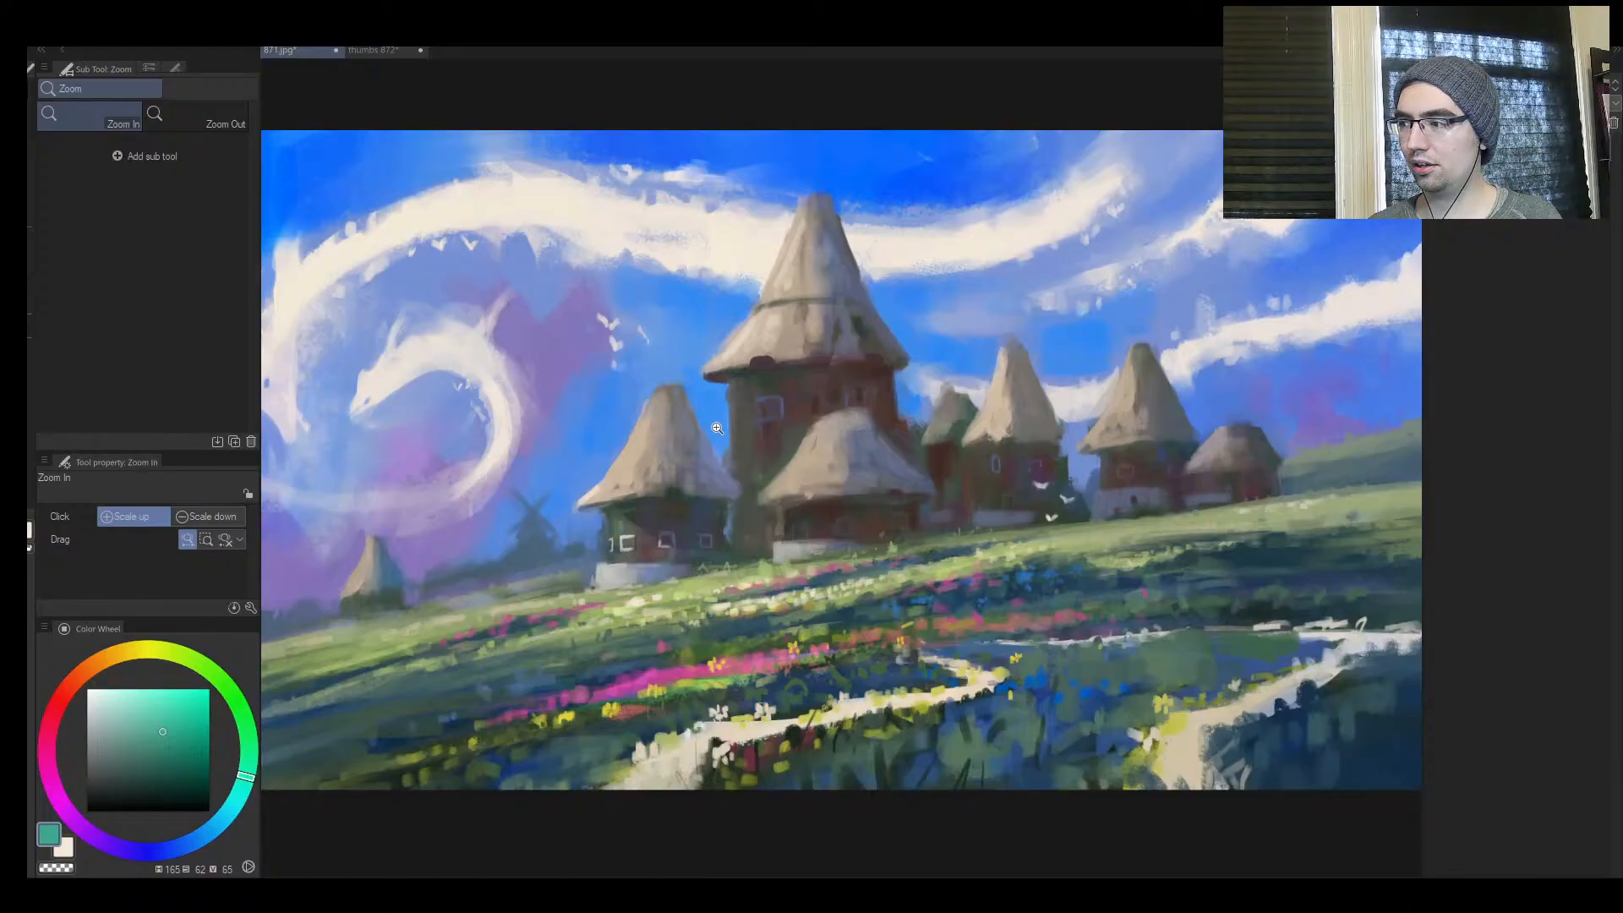
Undo the last three edits to the huts and sample a dark reddish brown from the tower, using brush size 25
{"action": "key", "text": "ctrl+z"}
{"action": "key", "text": "ctrl+z"}
{"action": "key", "text": "ctrl+z"}
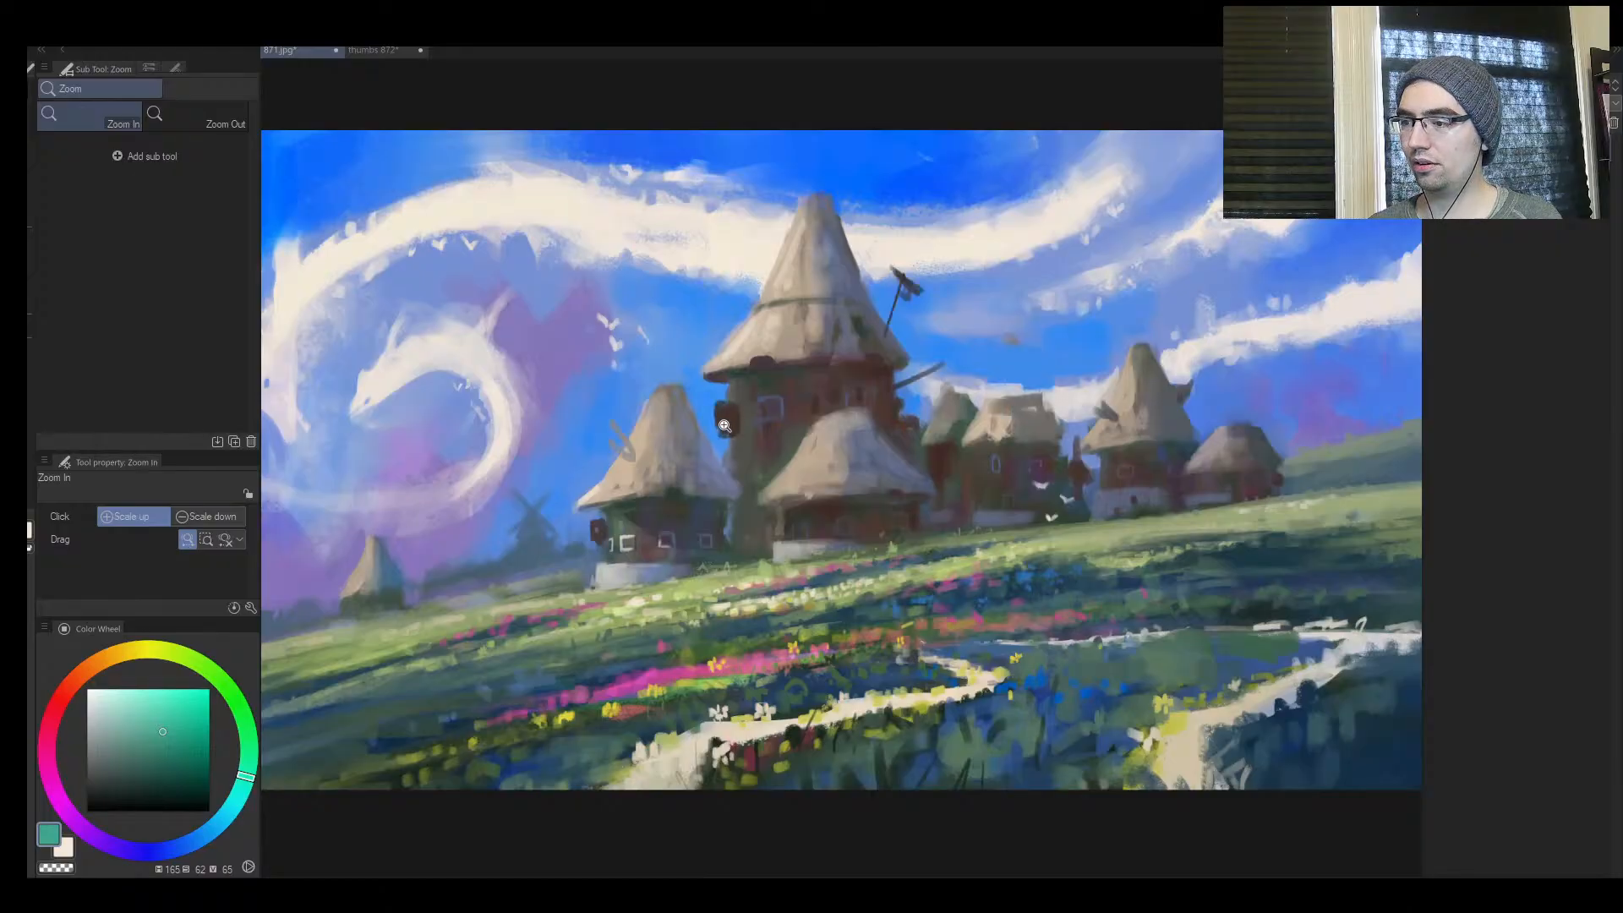
{"action": "mouse_move", "coordinate": [745, 423]}
{"action": "left_mouse_down"}
{"action": "mouse_move", "coordinate": [688, 475]}
{"action": "mouse_move", "coordinate": [758, 399]}
{"action": "left_mouse_up"}
{"action": "left_click", "coordinate": [723, 396], "text": "alt"}
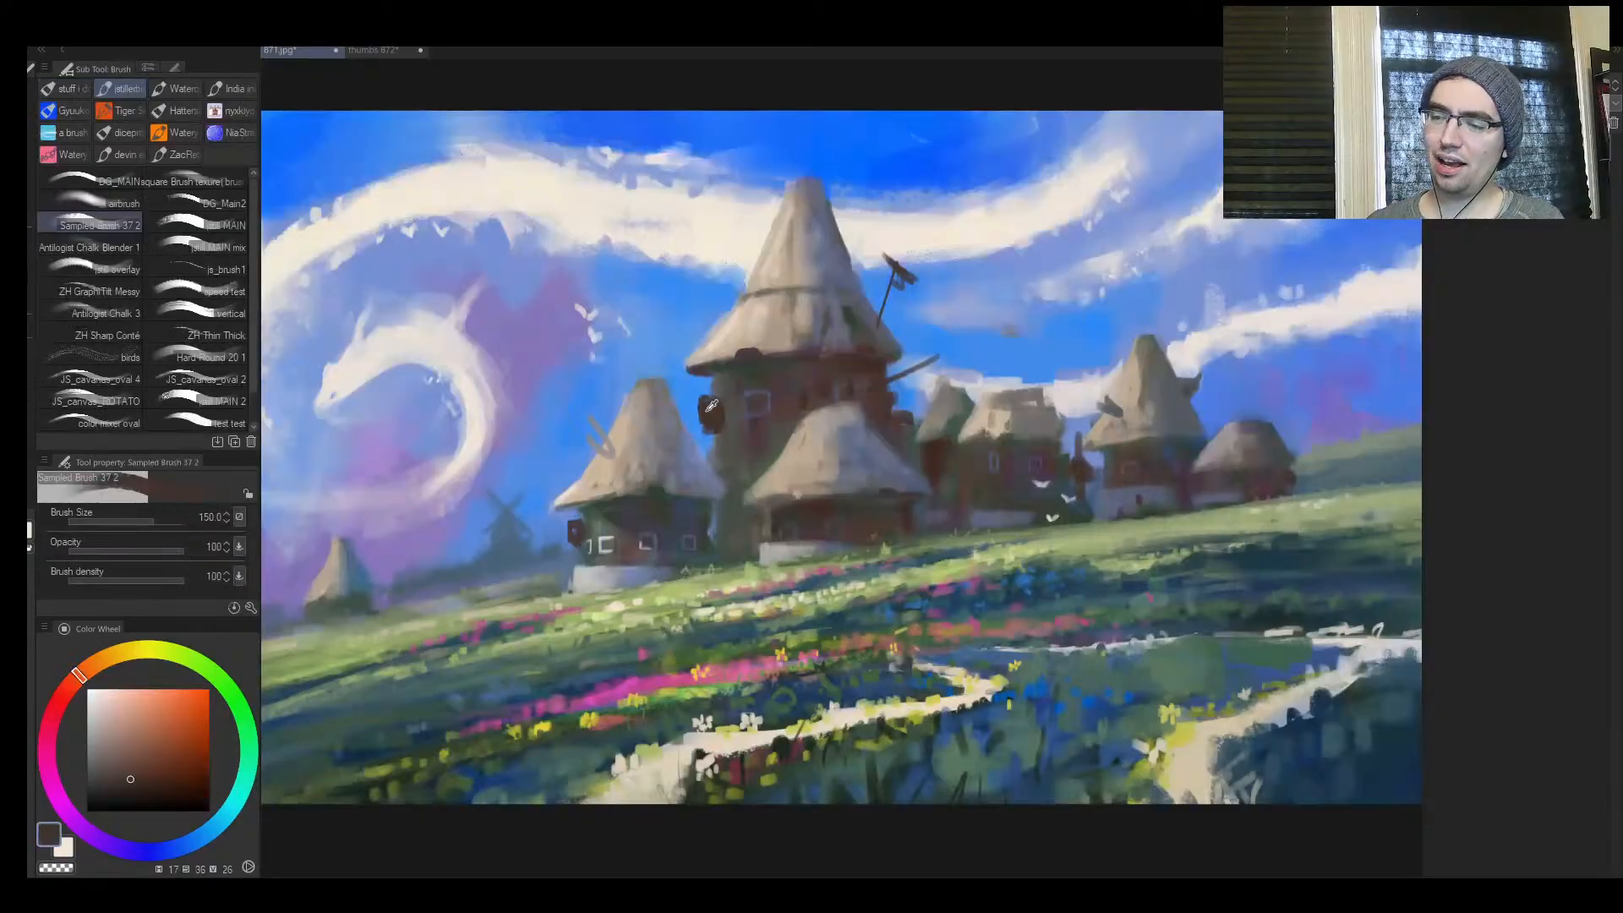
{"action": "left_click", "coordinate": [860, 371], "text": "alt"}
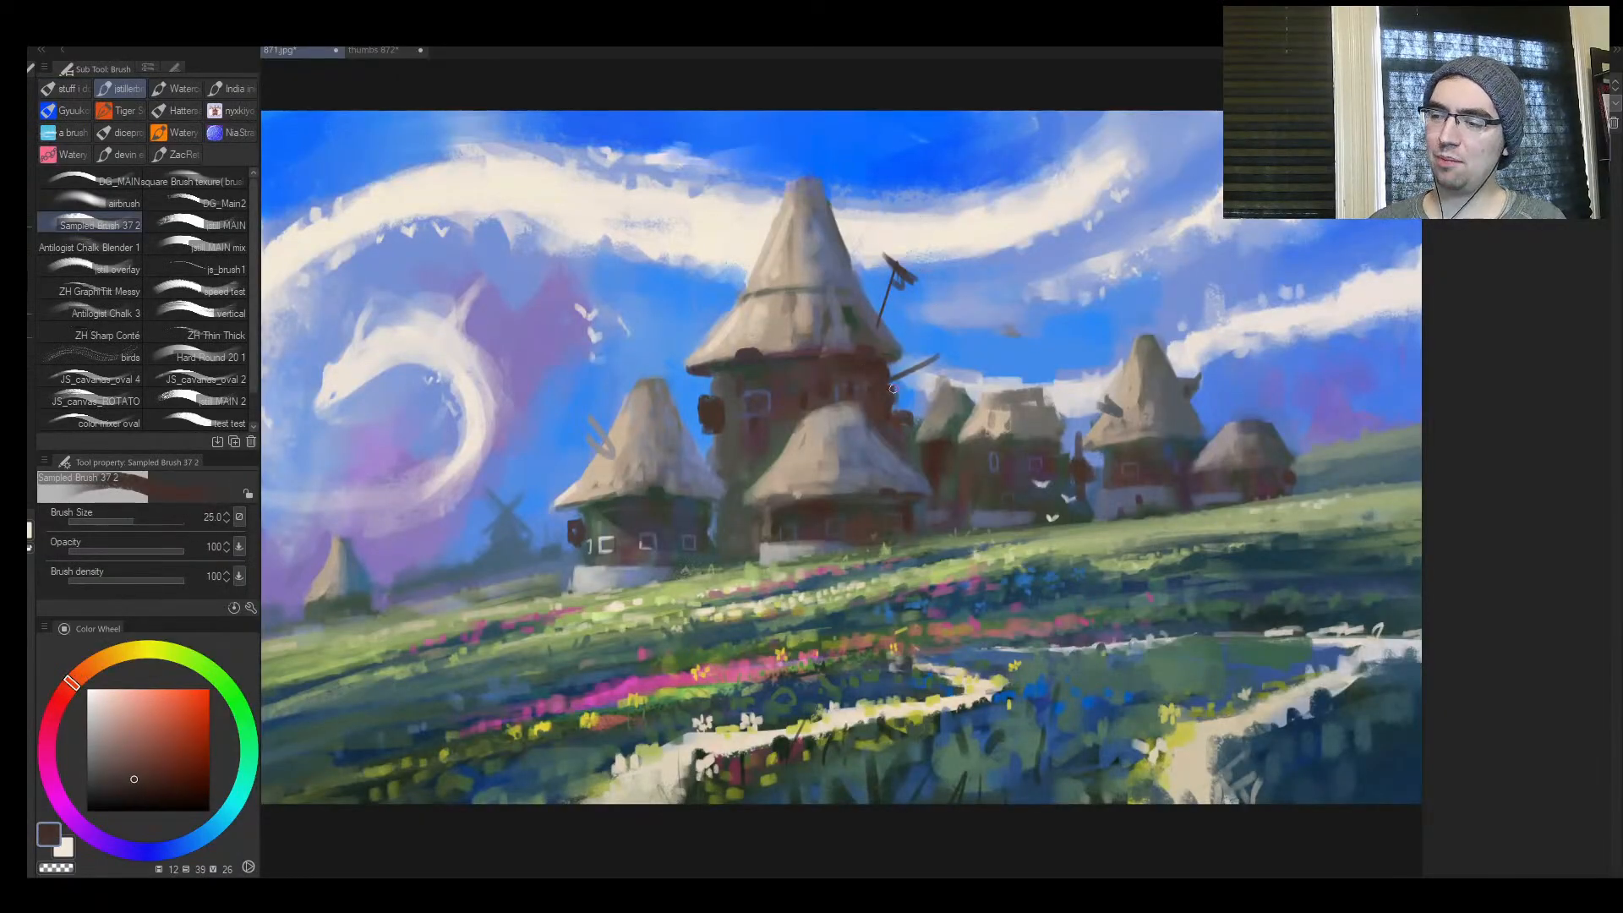
{"action": "left_click_drag", "start_coordinate": [889, 435], "coordinate": [920, 389]}
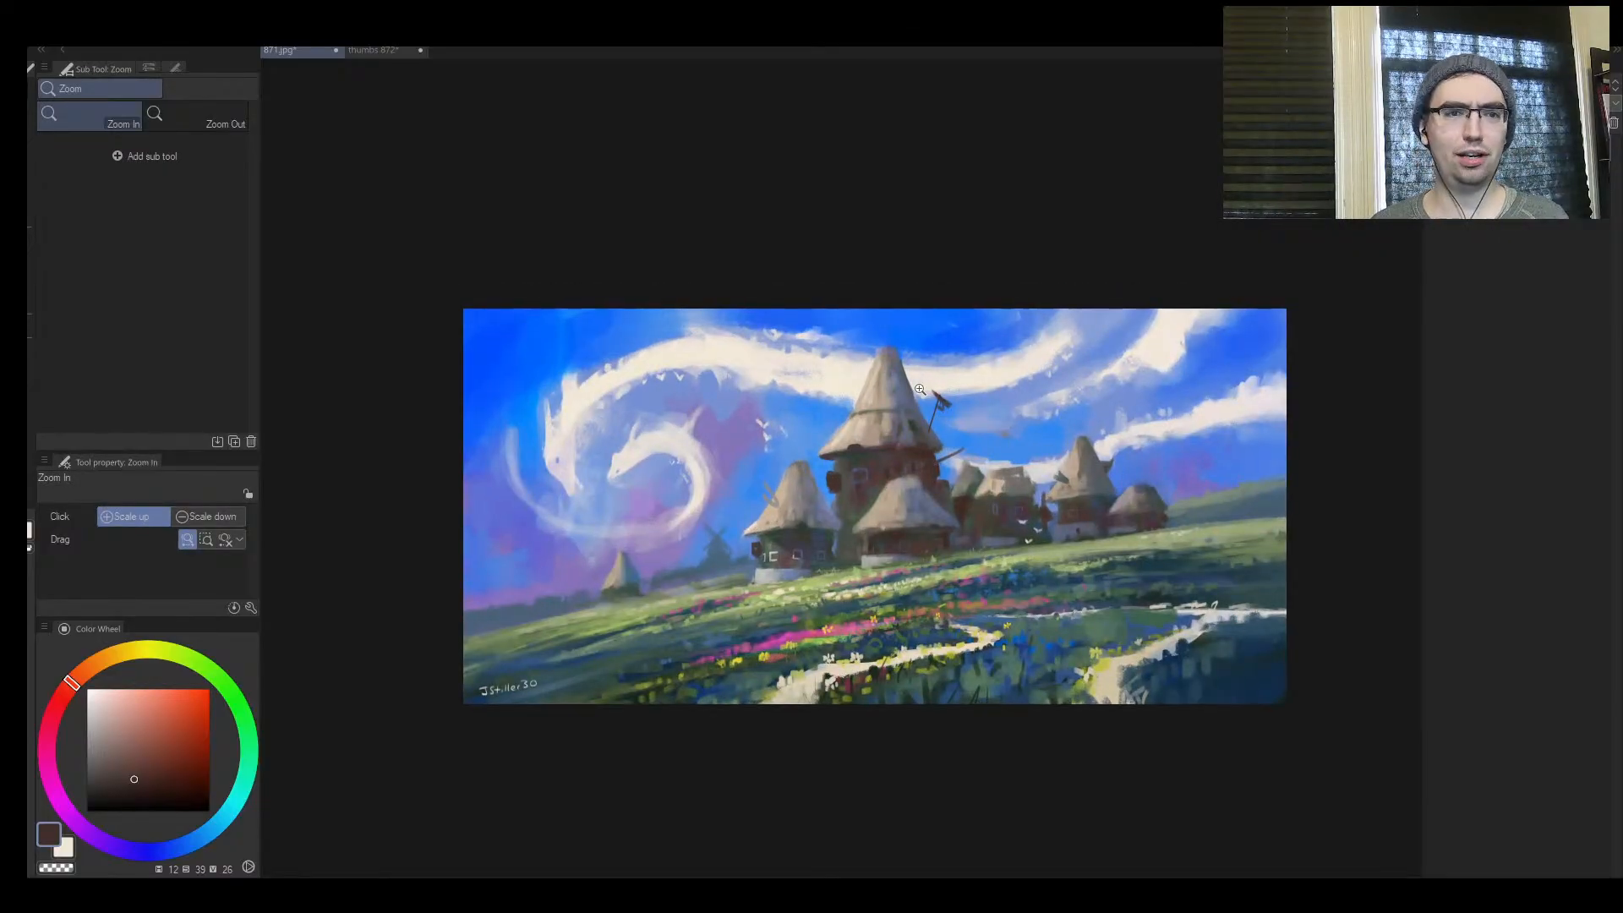
Add small dark reddish-brown marks to the edge of the large tower and the neighbouring hut, using brush size 20 to 25
{"action": "key", "text": "x"}
{"action": "left_click", "coordinate": [941, 517]}
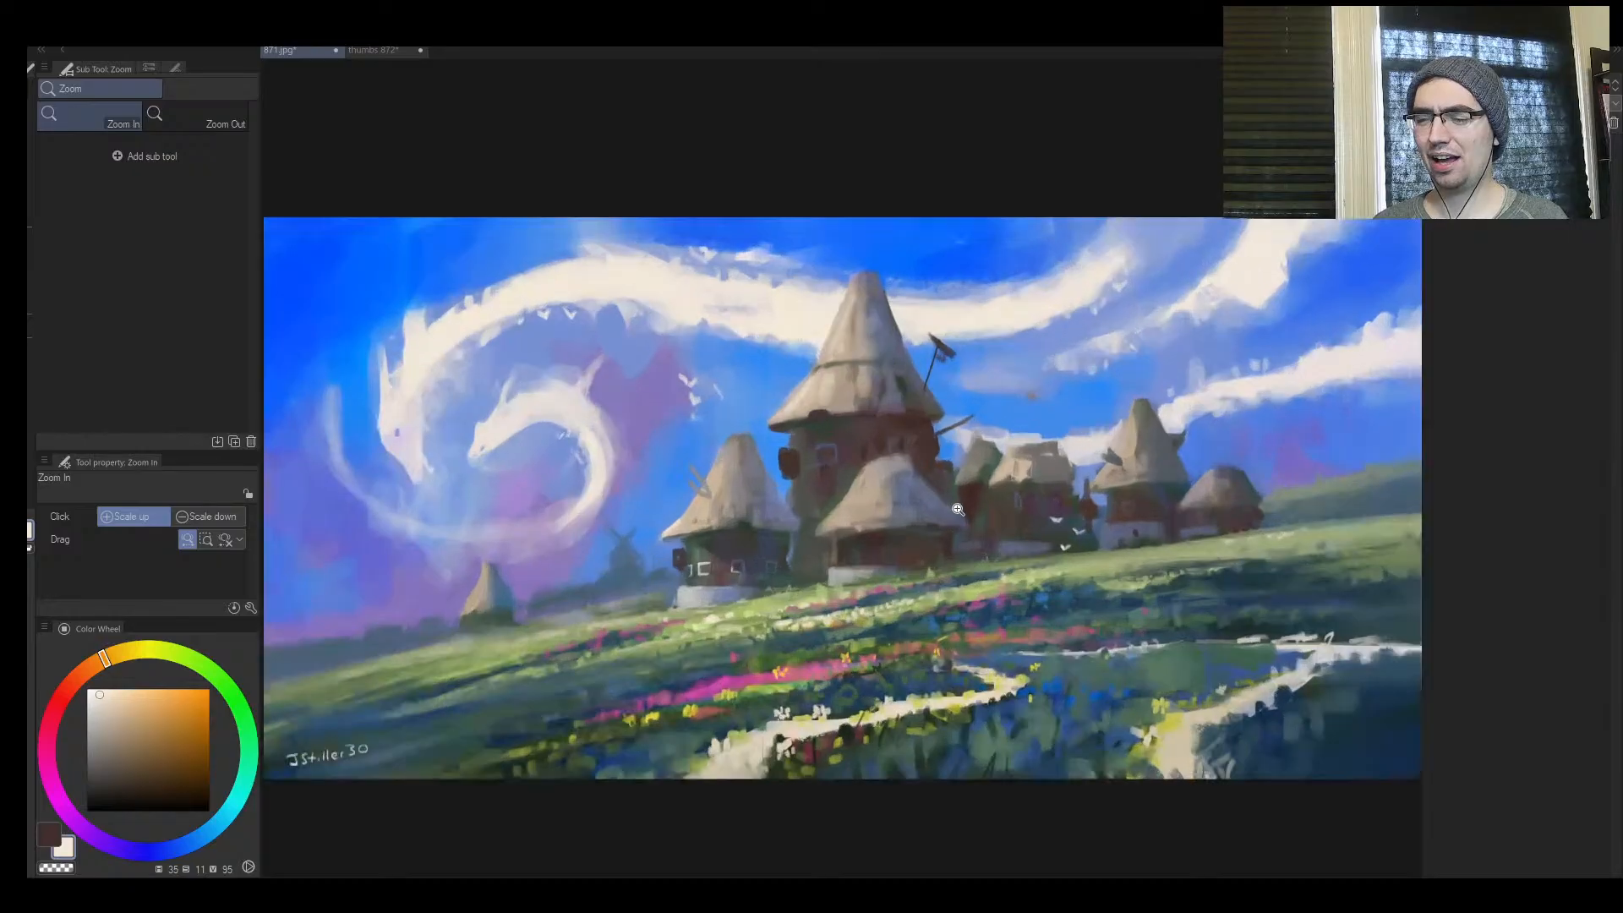
{"action": "left_click", "coordinate": [938, 503]}
{"action": "key", "text": "b"}
{"action": "key", "text": "x"}
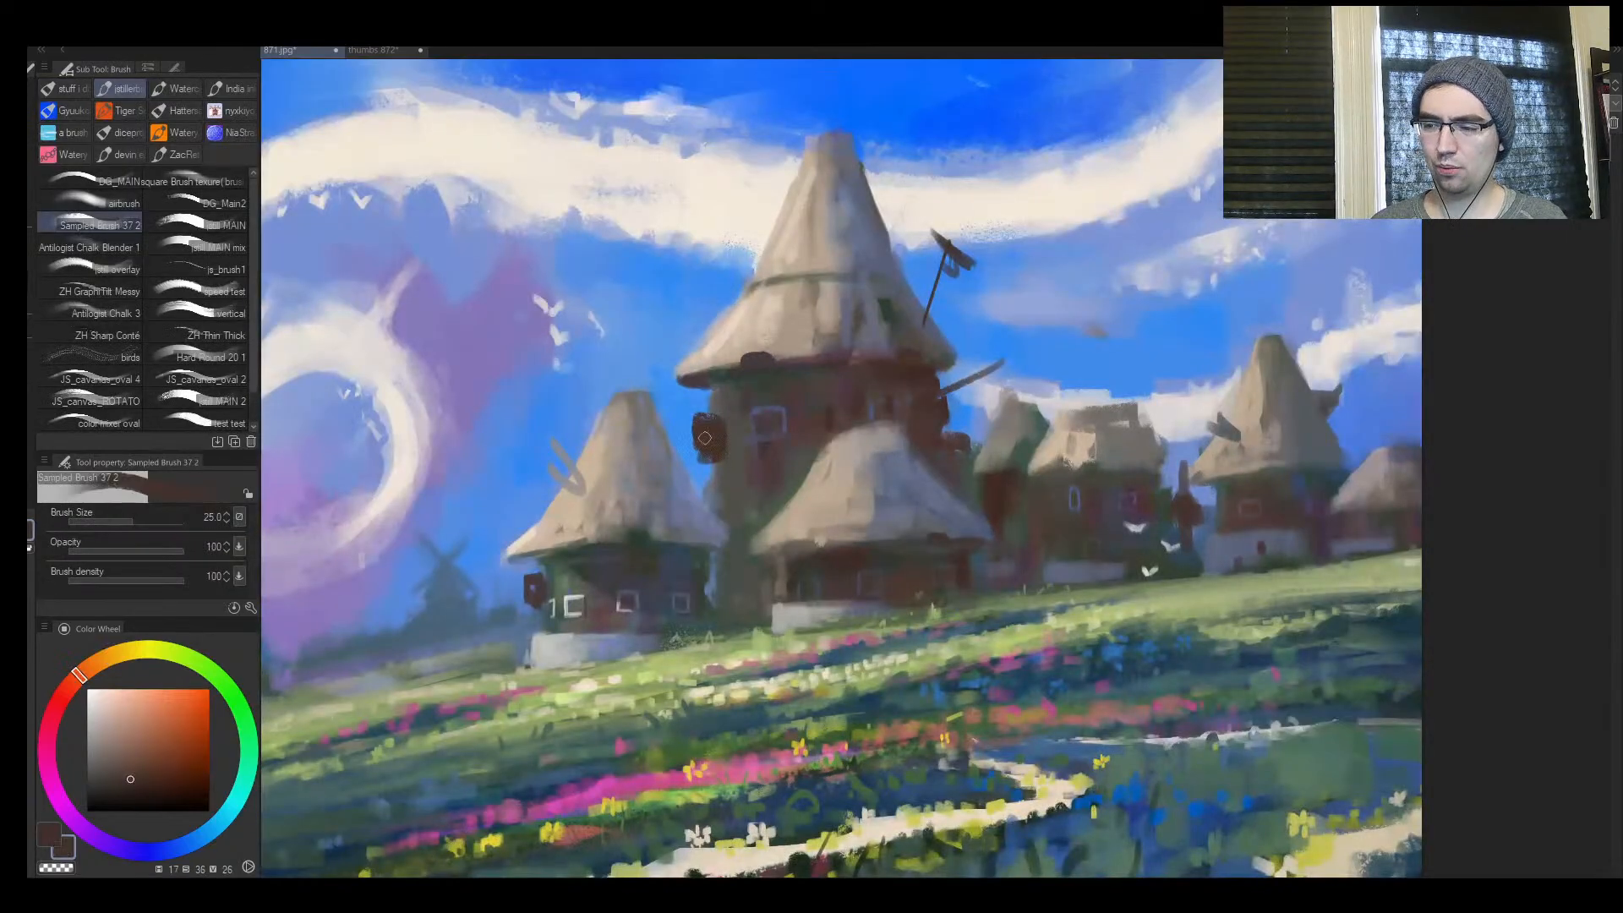
{"action": "left_click_drag", "start_coordinate": [935, 418], "coordinate": [951, 419]}
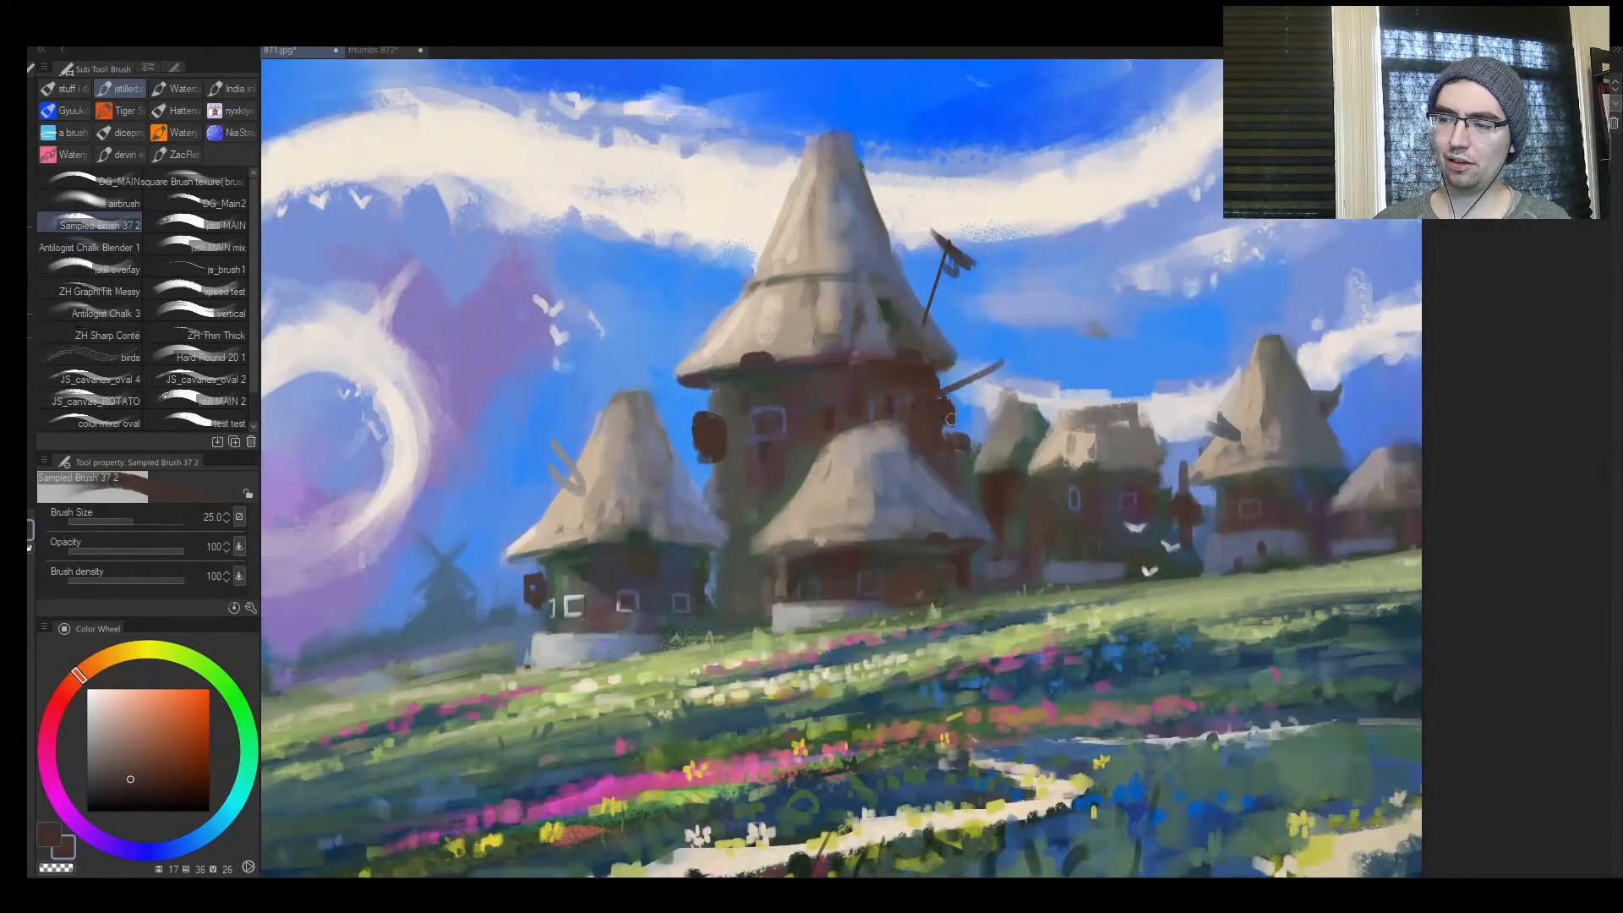
{"action": "left_click_drag", "start_coordinate": [1139, 406], "coordinate": [1157, 463]}
Paint dark vane shapes on the beam jutting from the tower and on top of the pointed hut farther along the ridge
{"action": "key", "text": "ctrl+space"}
{"action": "left_click", "coordinate": [1141, 464], "text": "alt"}
{"action": "left_click", "coordinate": [1124, 467], "text": "alt"}
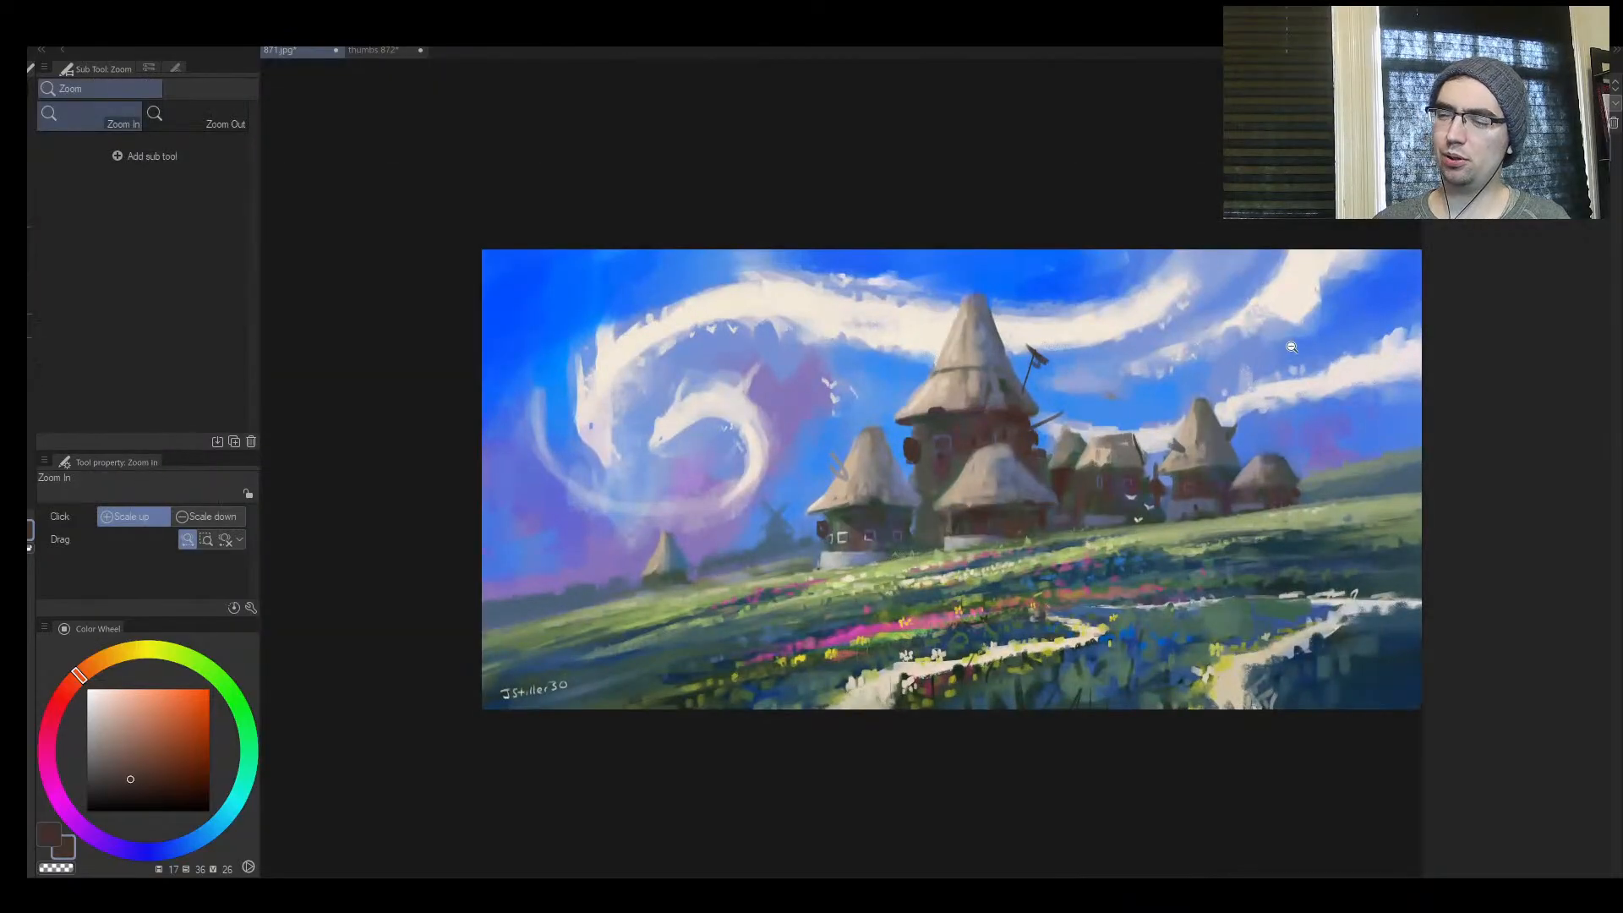
{"action": "left_click", "coordinate": [900, 482]}
{"action": "key", "text": "ctrl+space"}
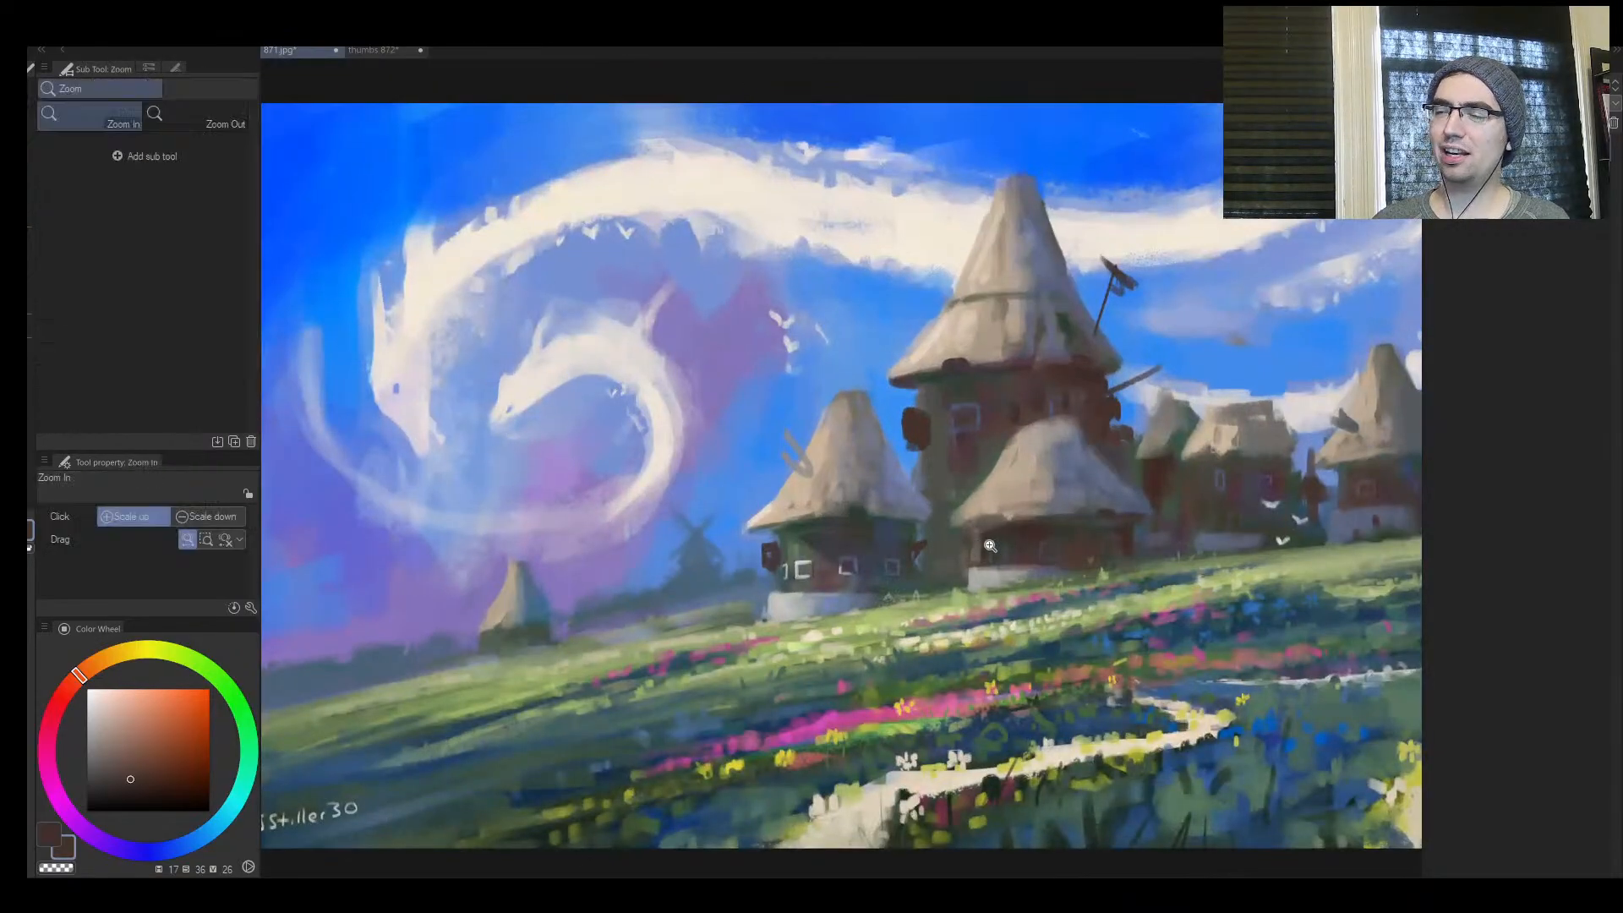
{"action": "left_click", "coordinate": [990, 546], "text": "alt"}
{"action": "left_click_drag", "start_coordinate": [990, 546], "coordinate": [737, 541]}
{"action": "left_click", "coordinate": [782, 512]}
{"action": "mouse_move", "coordinate": [808, 411]}
{"action": "left_mouse_down"}
{"action": "mouse_move", "coordinate": [860, 385]}
{"action": "mouse_move", "coordinate": [878, 402]}
{"action": "left_mouse_up"}
{"action": "key", "text": "bracketright"}
{"action": "key", "text": "bracketright"}
{"action": "key", "text": "bracketright"}
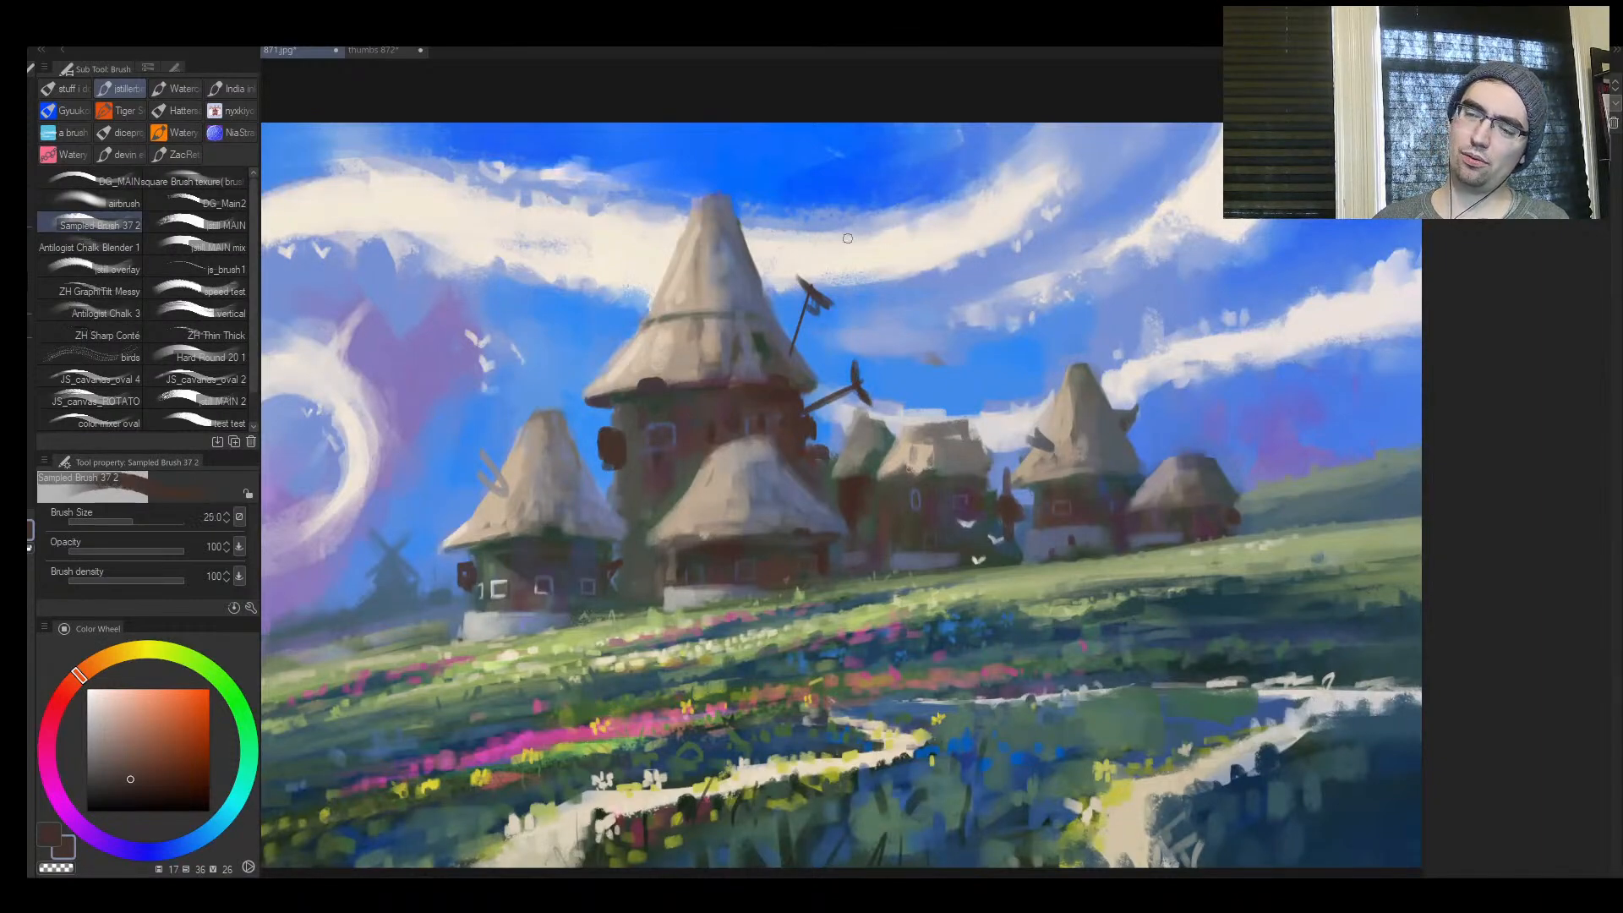
{"action": "key", "text": "bracketleft"}
{"action": "mouse_move", "coordinate": [1077, 363]}
{"action": "left_mouse_down"}
{"action": "mouse_move", "coordinate": [1077, 332]}
{"action": "mouse_move", "coordinate": [997, 412]}
{"action": "mouse_move", "coordinate": [1033, 400]}
{"action": "left_mouse_up"}
{"action": "key", "text": "bracketright"}
Mirror the 871.jpg painting, examine the huts and dragon clouds close up and as a whole, and restore its orientation
{"action": "key", "text": "ctrl+space"}
{"action": "key", "text": "h"}
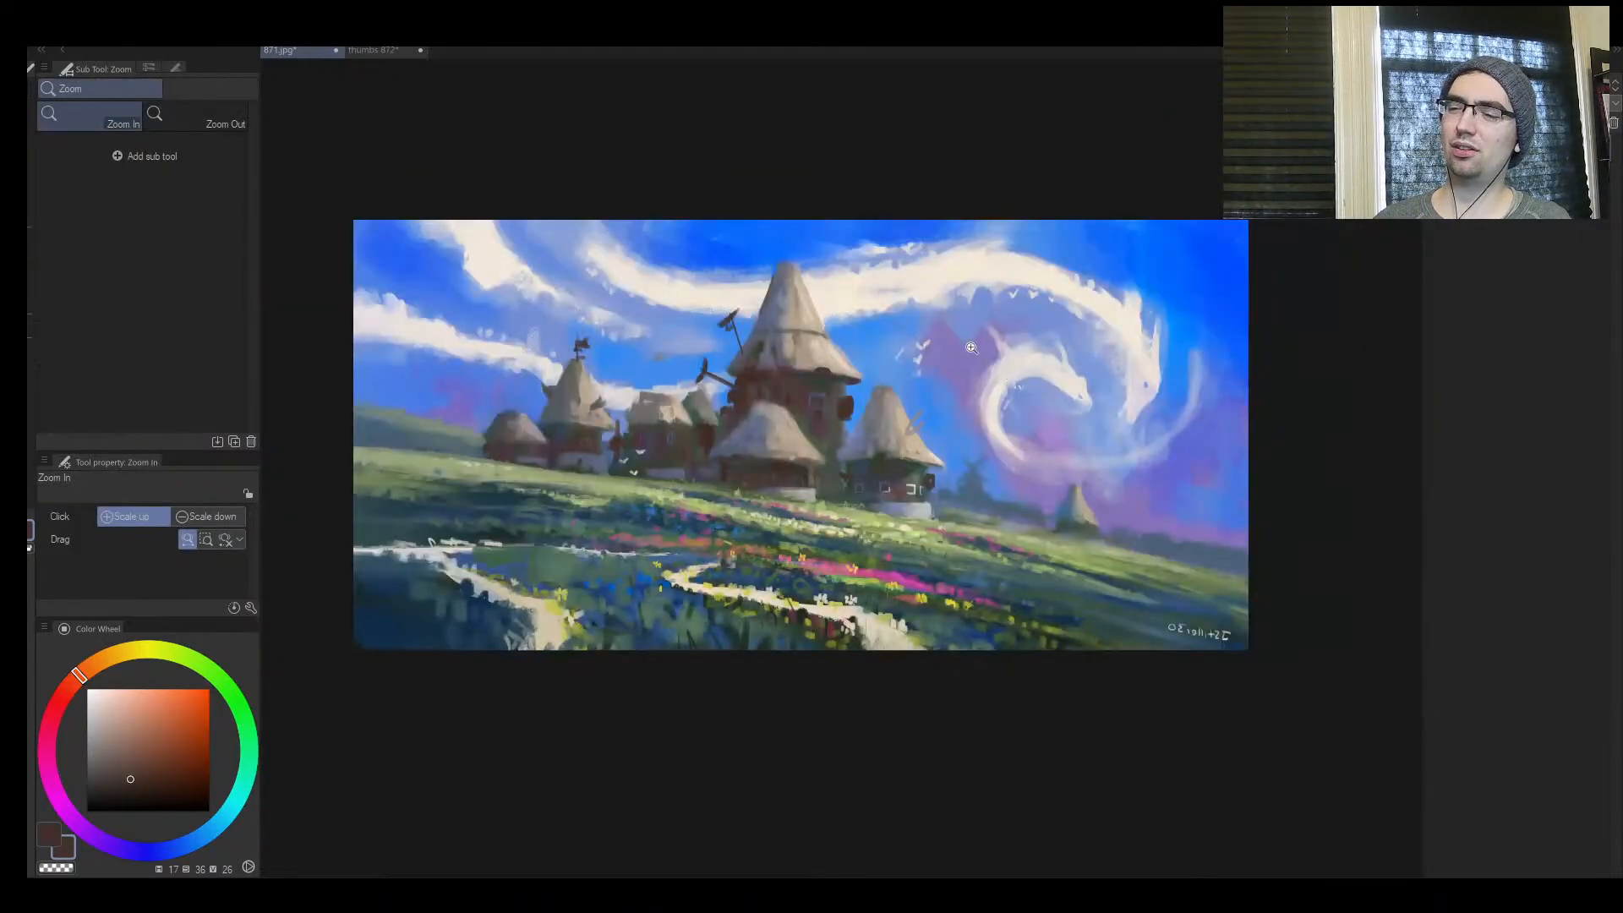
{"action": "left_click", "coordinate": [744, 520]}
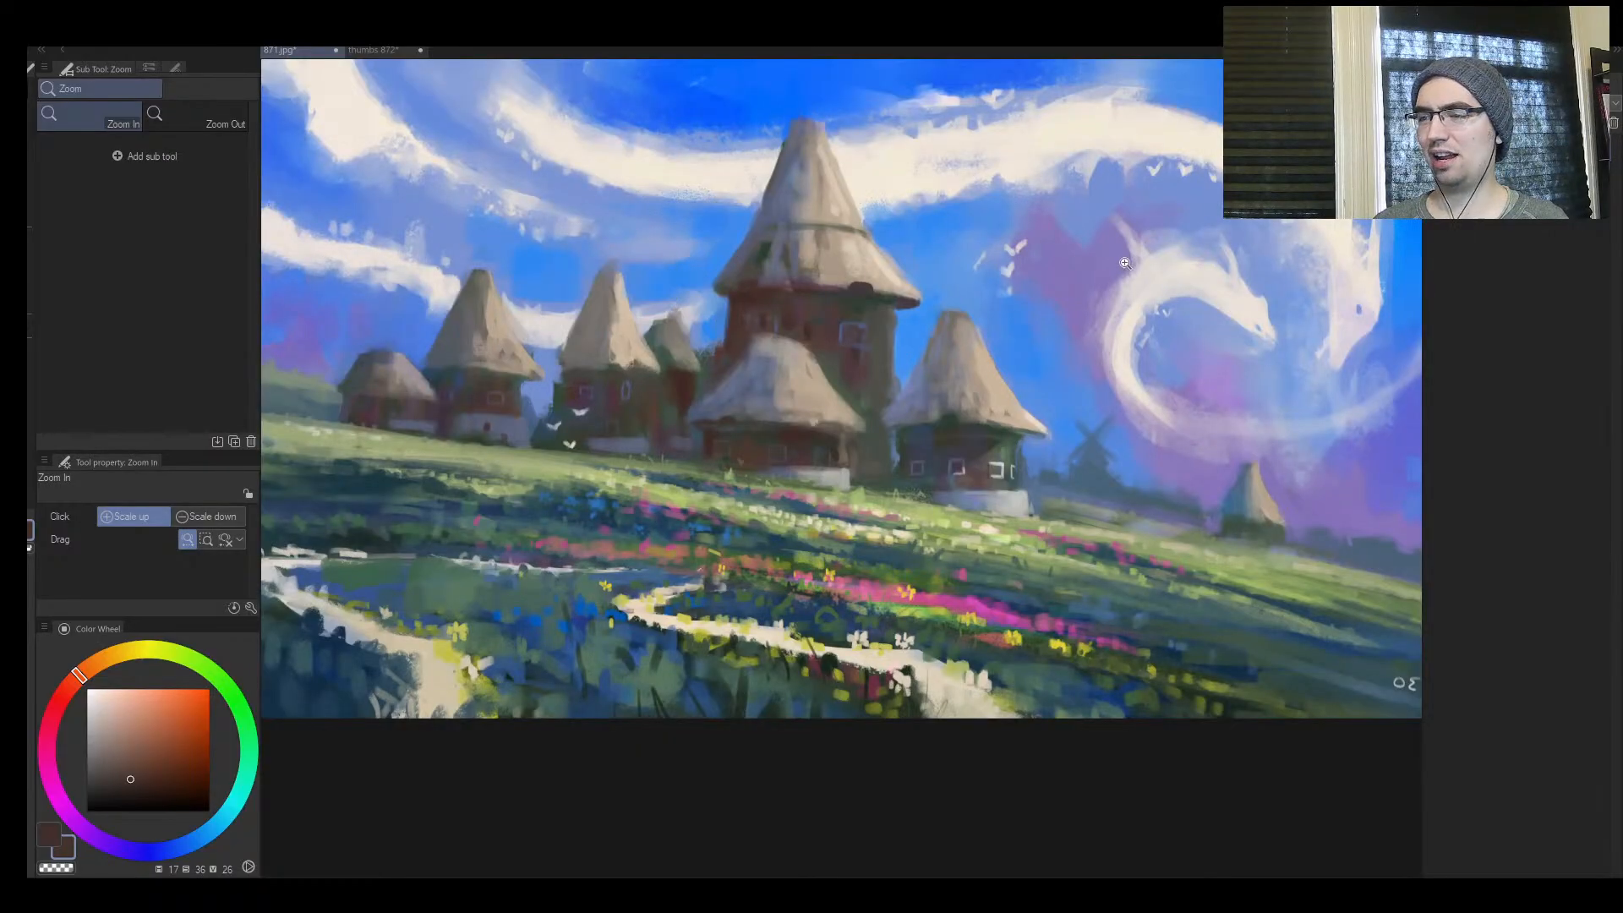
{"action": "mouse_move", "coordinate": [940, 309]}
{"action": "left_mouse_down"}
{"action": "mouse_move", "coordinate": [822, 322]}
{"action": "mouse_move", "coordinate": [808, 339]}
{"action": "left_mouse_up"}
{"action": "key", "text": "ctrl+space"}
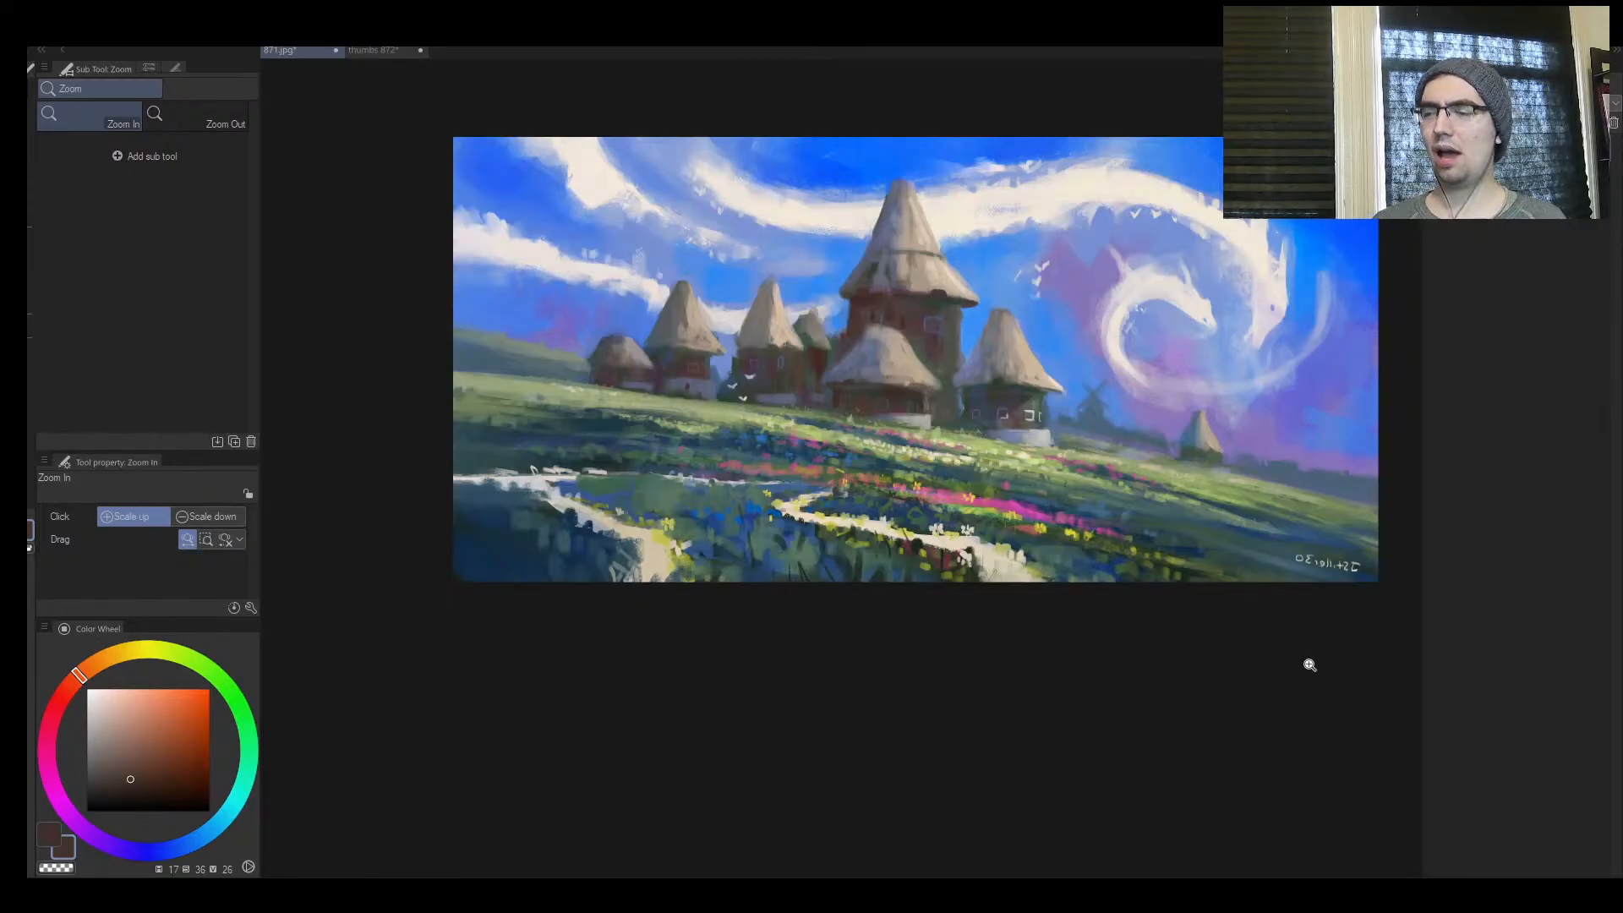
{"action": "mouse_move", "coordinate": [850, 421]}
{"action": "left_mouse_down"}
{"action": "mouse_move", "coordinate": [871, 405]}
{"action": "mouse_move", "coordinate": [846, 447]}
{"action": "mouse_move", "coordinate": [797, 464]}
{"action": "left_mouse_up"}
{"action": "mouse_move", "coordinate": [943, 475]}
{"action": "left_mouse_down"}
{"action": "mouse_move", "coordinate": [981, 463]}
{"action": "mouse_move", "coordinate": [674, 495]}
{"action": "mouse_move", "coordinate": [877, 491]}
{"action": "mouse_move", "coordinate": [848, 495]}
{"action": "mouse_move", "coordinate": [889, 432]}
{"action": "mouse_move", "coordinate": [805, 418]}
{"action": "mouse_move", "coordinate": [844, 427]}
{"action": "left_mouse_up"}
{"action": "key", "text": "h"}
Switch to the thumbnail sheet, flip the canvas back to normal and sample the light blue background
{"action": "left_click", "coordinate": [372, 51]}
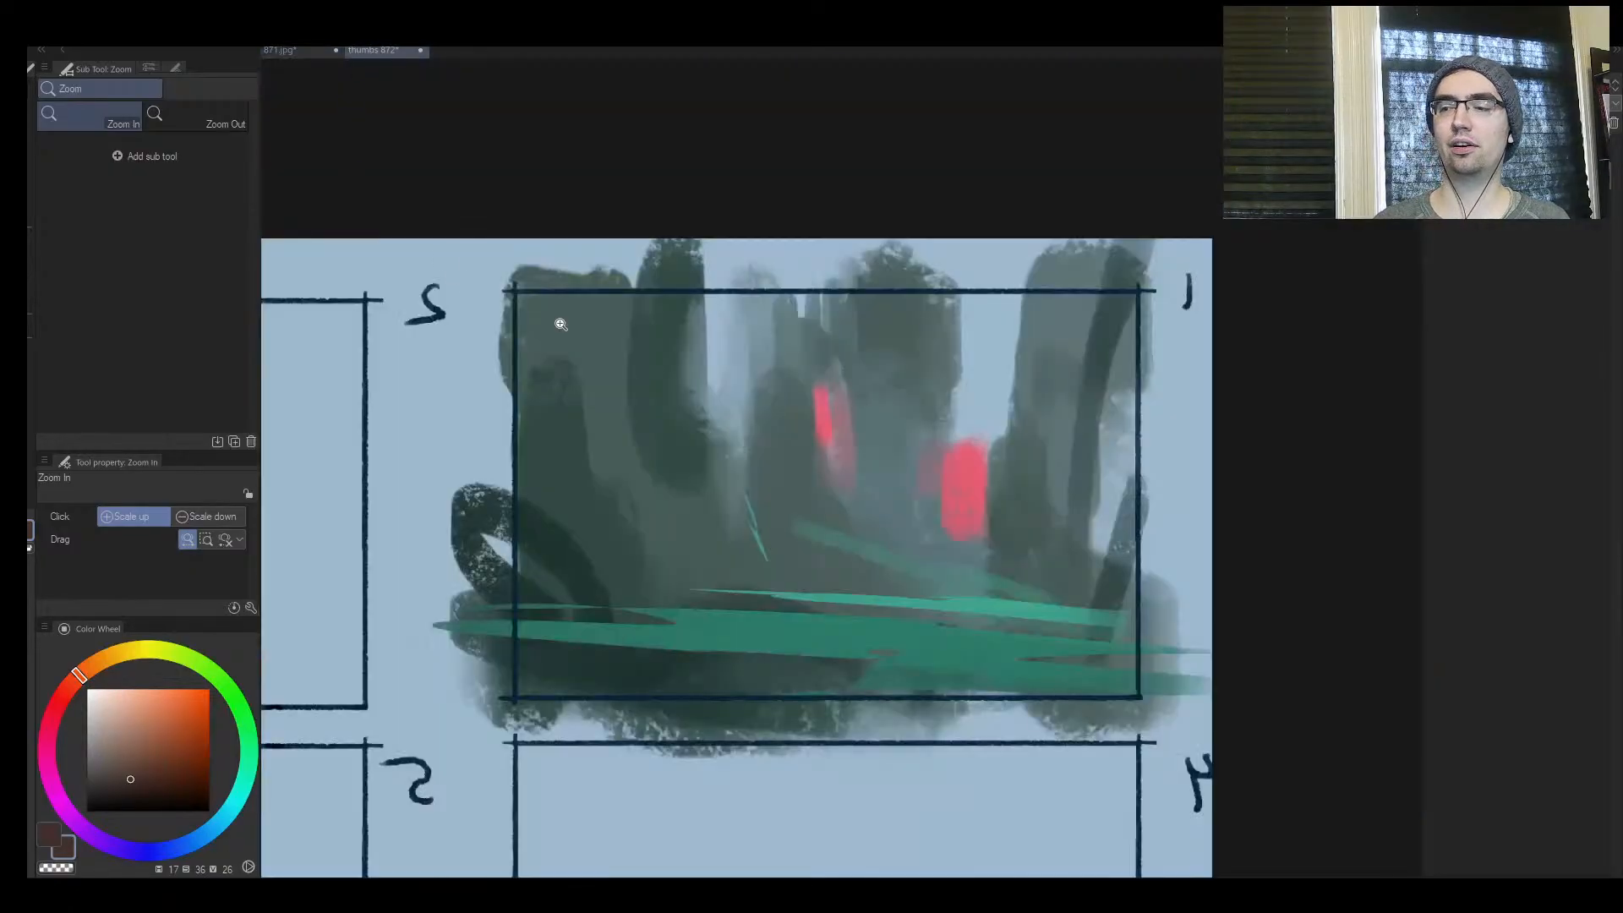
{"action": "key", "text": "h"}
{"action": "left_click_drag", "start_coordinate": [970, 465], "coordinate": [944, 475]}
{"action": "left_click_drag", "start_coordinate": [955, 475], "coordinate": [580, 428]}
{"action": "mouse_move", "coordinate": [569, 417]}
{"action": "left_mouse_down"}
{"action": "mouse_move", "coordinate": [537, 430]}
{"action": "mouse_move", "coordinate": [535, 389]}
{"action": "mouse_move", "coordinate": [617, 408]}
{"action": "left_mouse_up"}
{"action": "left_click", "coordinate": [621, 342], "text": "alt"}
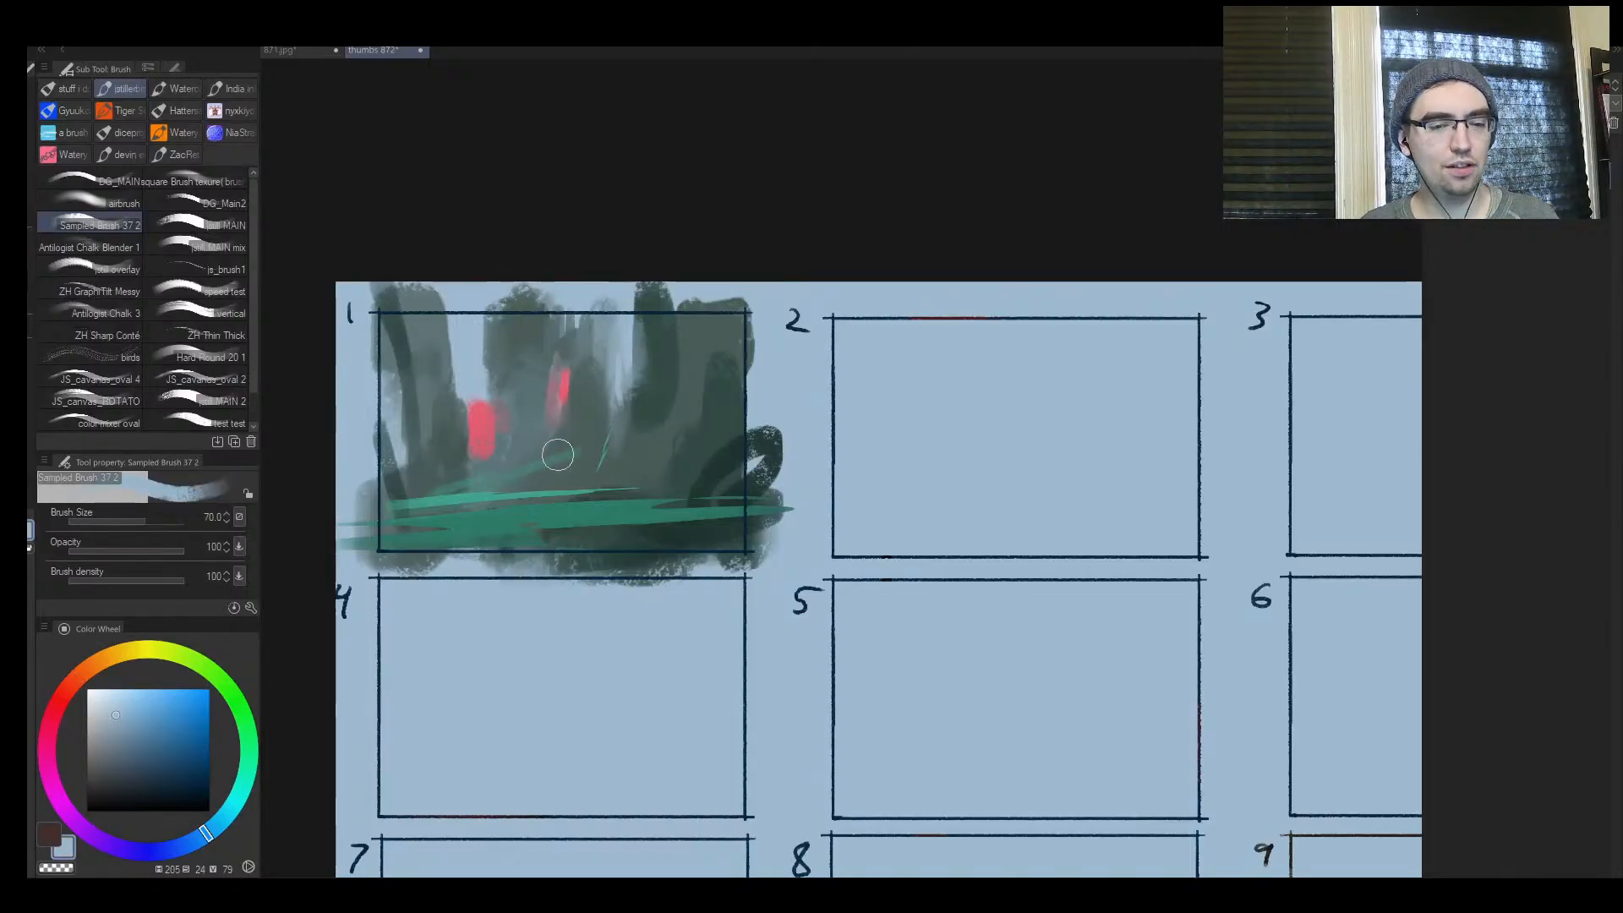
Review the 871.jpg hut painting once more, and return to examine the nine-frame sheet and the first thumbnail
{"action": "left_click", "coordinate": [283, 50]}
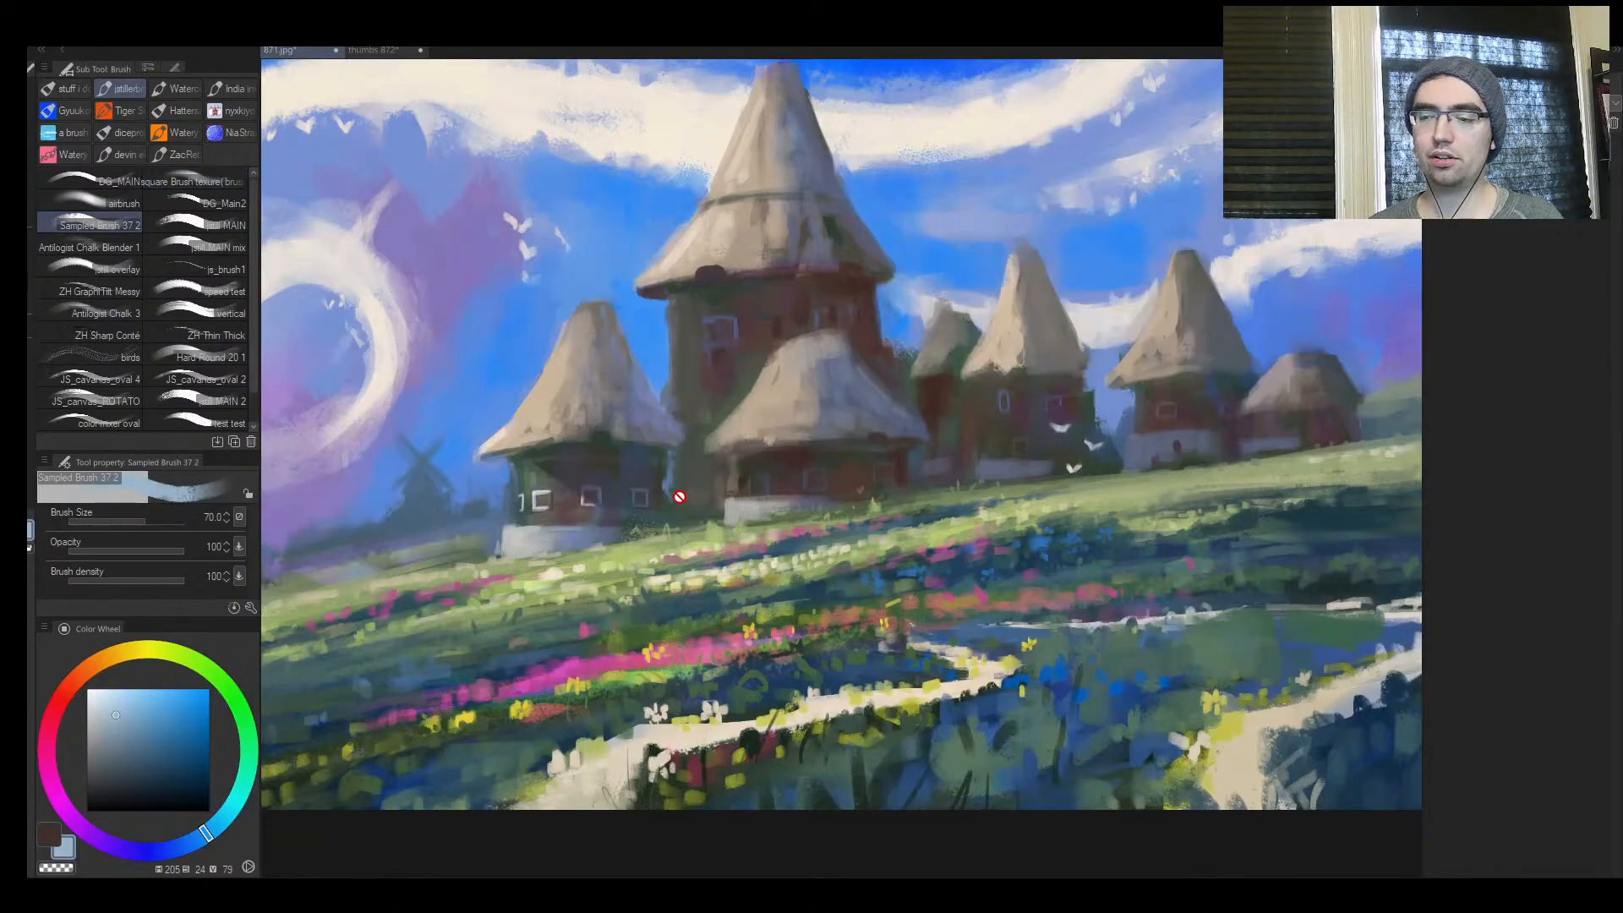
{"action": "key", "text": "ctrl+space"}
{"action": "left_click_drag", "start_coordinate": [682, 499], "coordinate": [651, 520]}
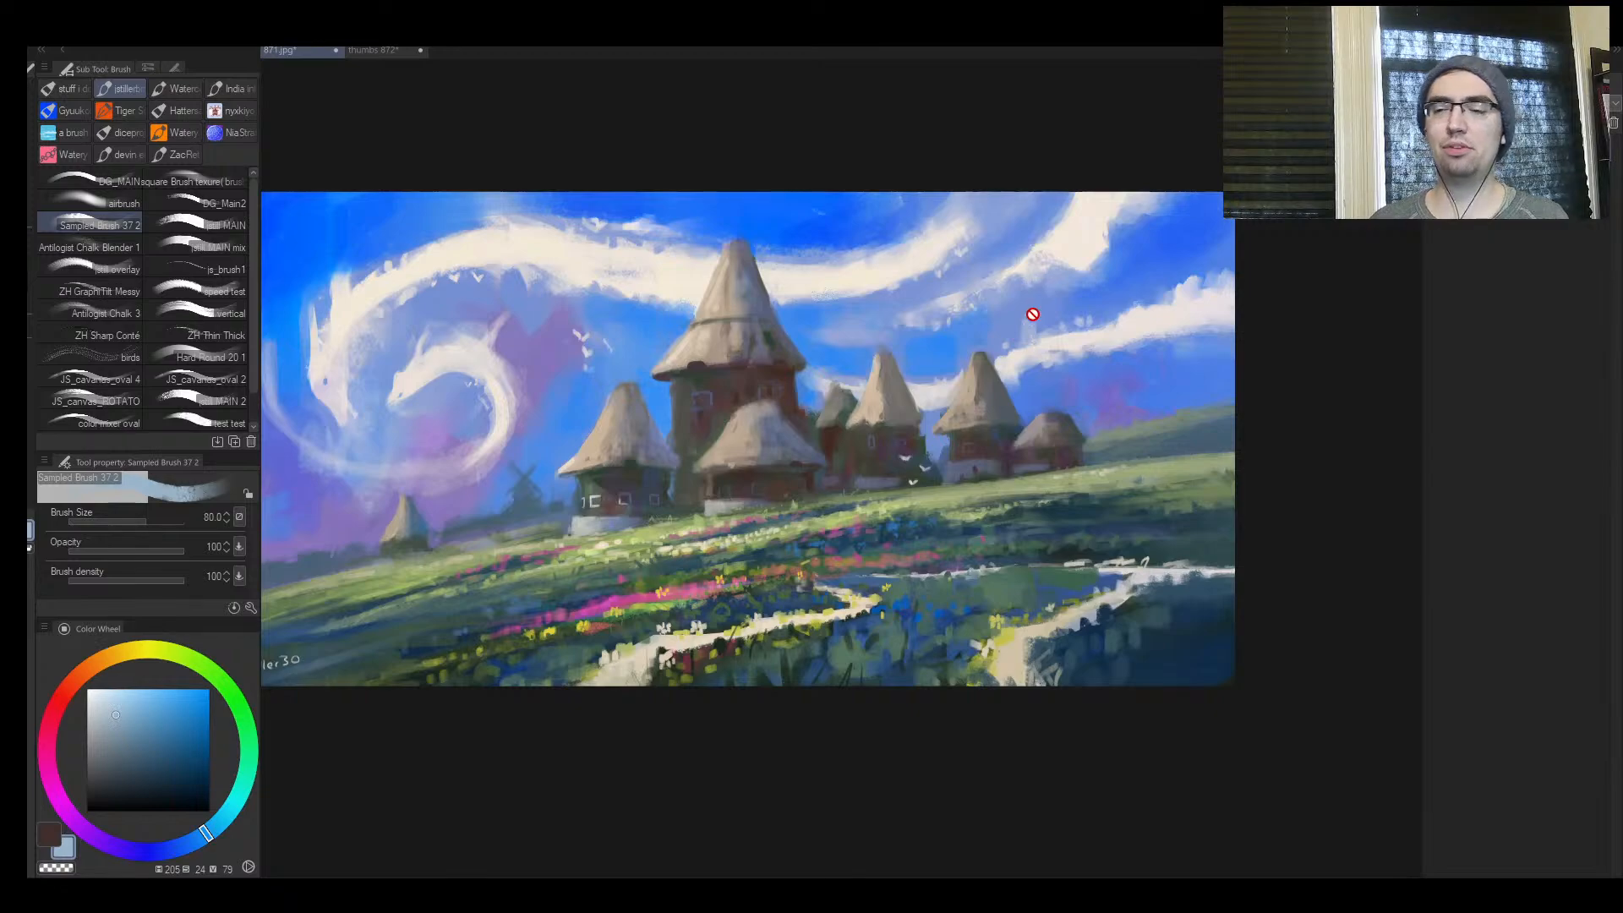
{"action": "left_click", "coordinate": [372, 50]}
{"action": "key", "text": "ctrl+space"}
{"action": "mouse_move", "coordinate": [591, 436]}
{"action": "left_mouse_down"}
{"action": "mouse_move", "coordinate": [623, 423]}
{"action": "mouse_move", "coordinate": [510, 515]}
{"action": "mouse_move", "coordinate": [519, 497]}
{"action": "mouse_move", "coordinate": [530, 538]}
{"action": "mouse_move", "coordinate": [529, 525]}
{"action": "left_mouse_up"}
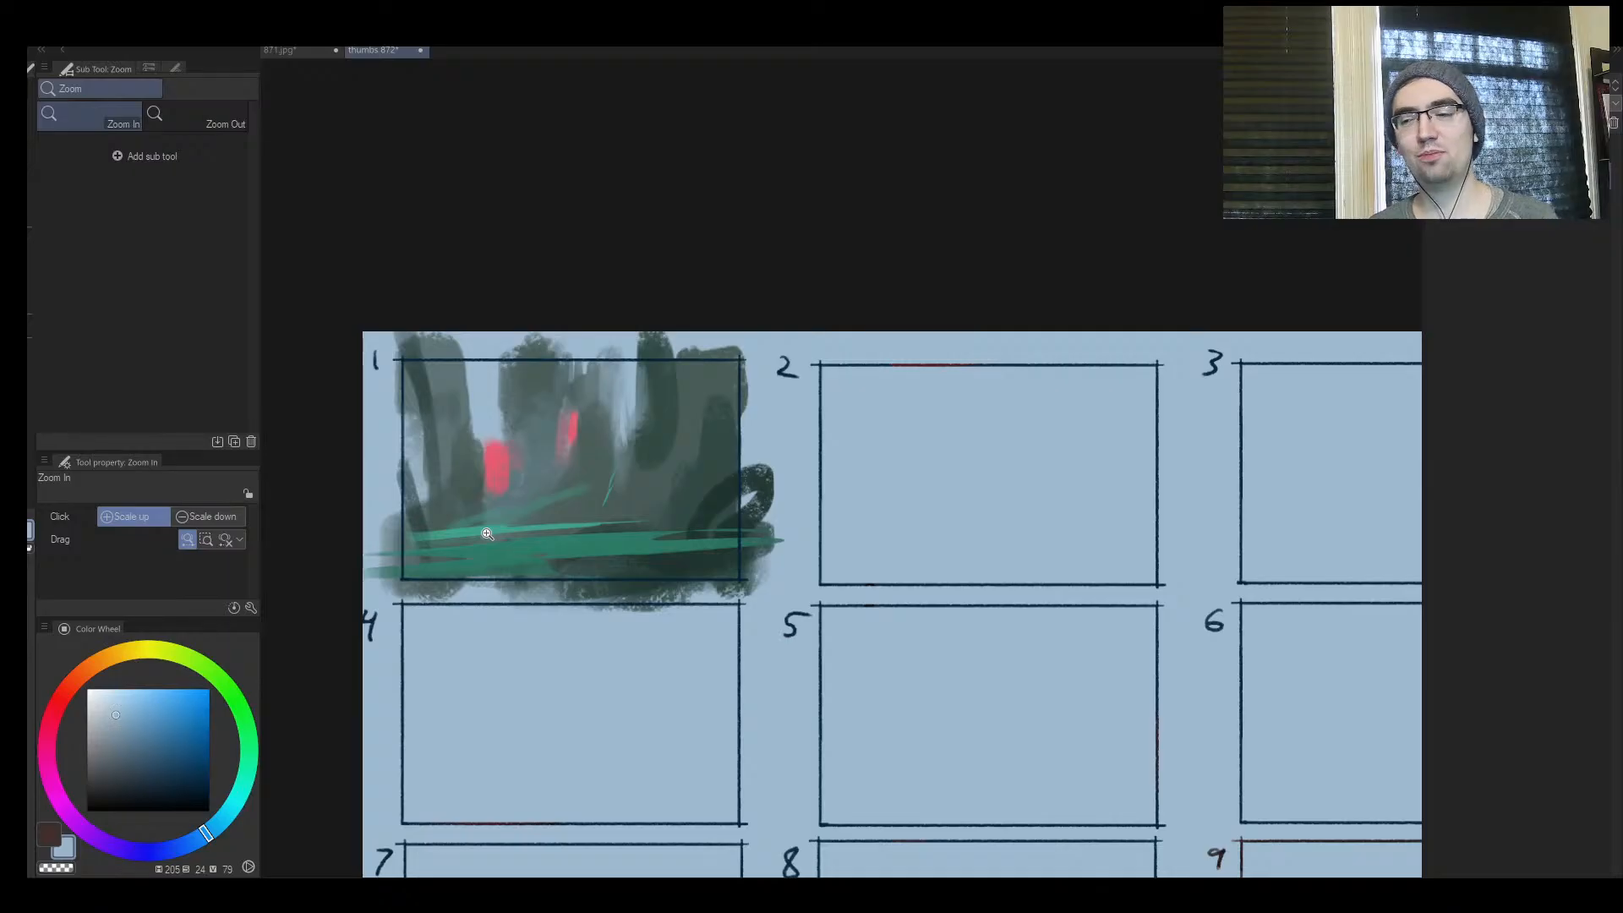
{"action": "scroll", "coordinate": [596, 437], "scroll_direction": "down", "scroll_amount": 1}
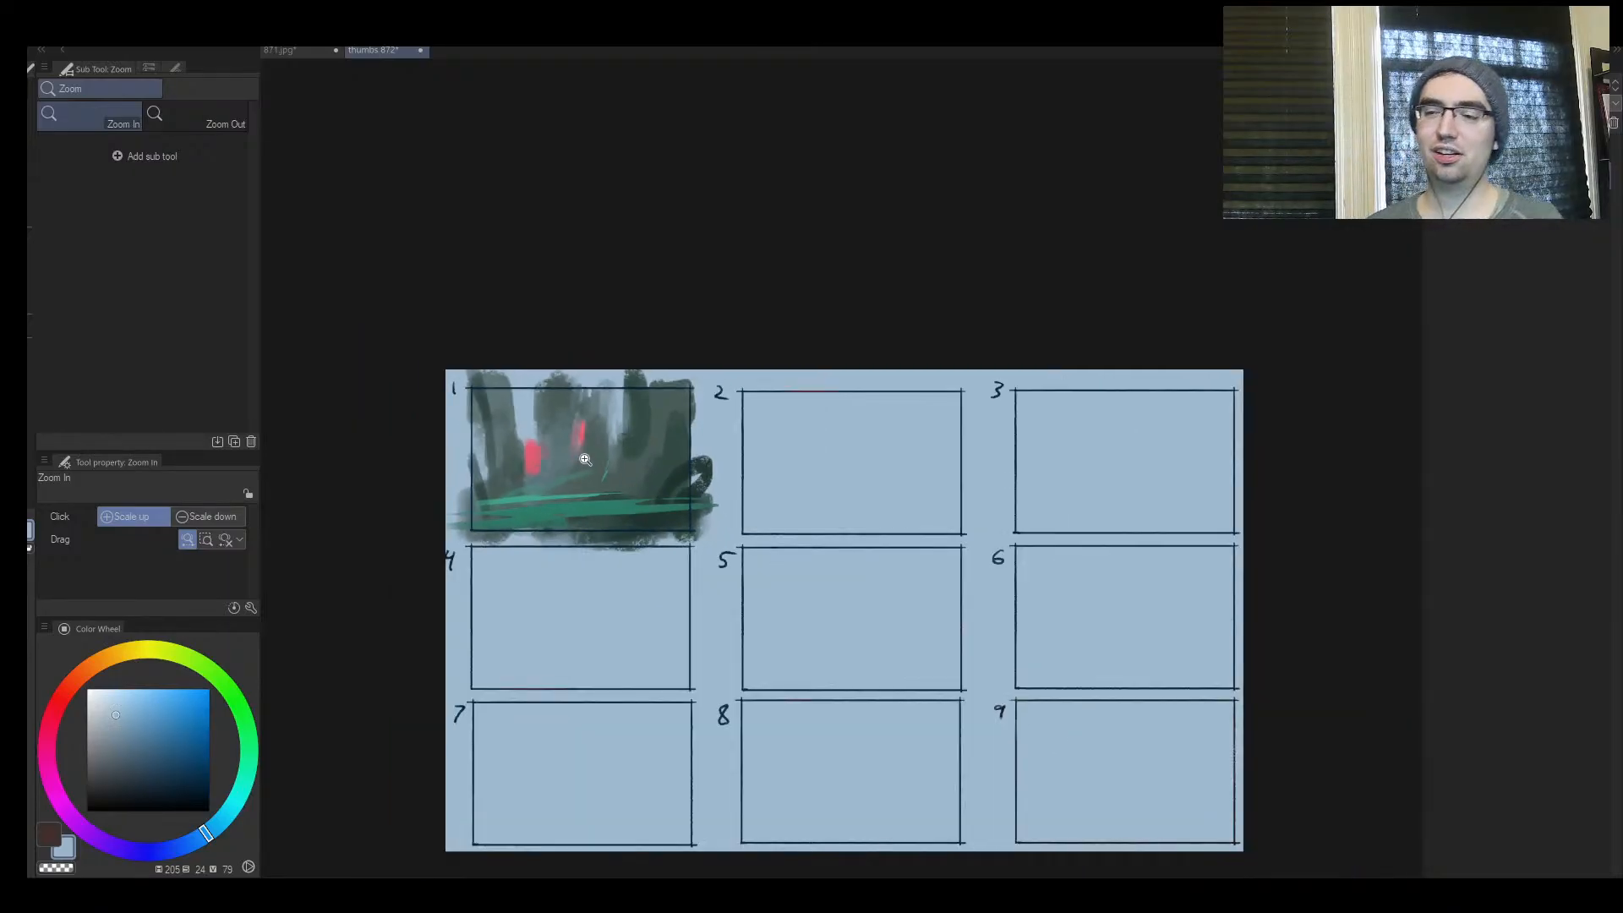
{"action": "scroll", "coordinate": [583, 456], "scroll_direction": "up", "scroll_amount": 2}
{"action": "scroll", "coordinate": [591, 404], "scroll_direction": "up", "scroll_amount": 1}
{"action": "scroll", "coordinate": [556, 436], "scroll_direction": "up", "scroll_amount": 1}
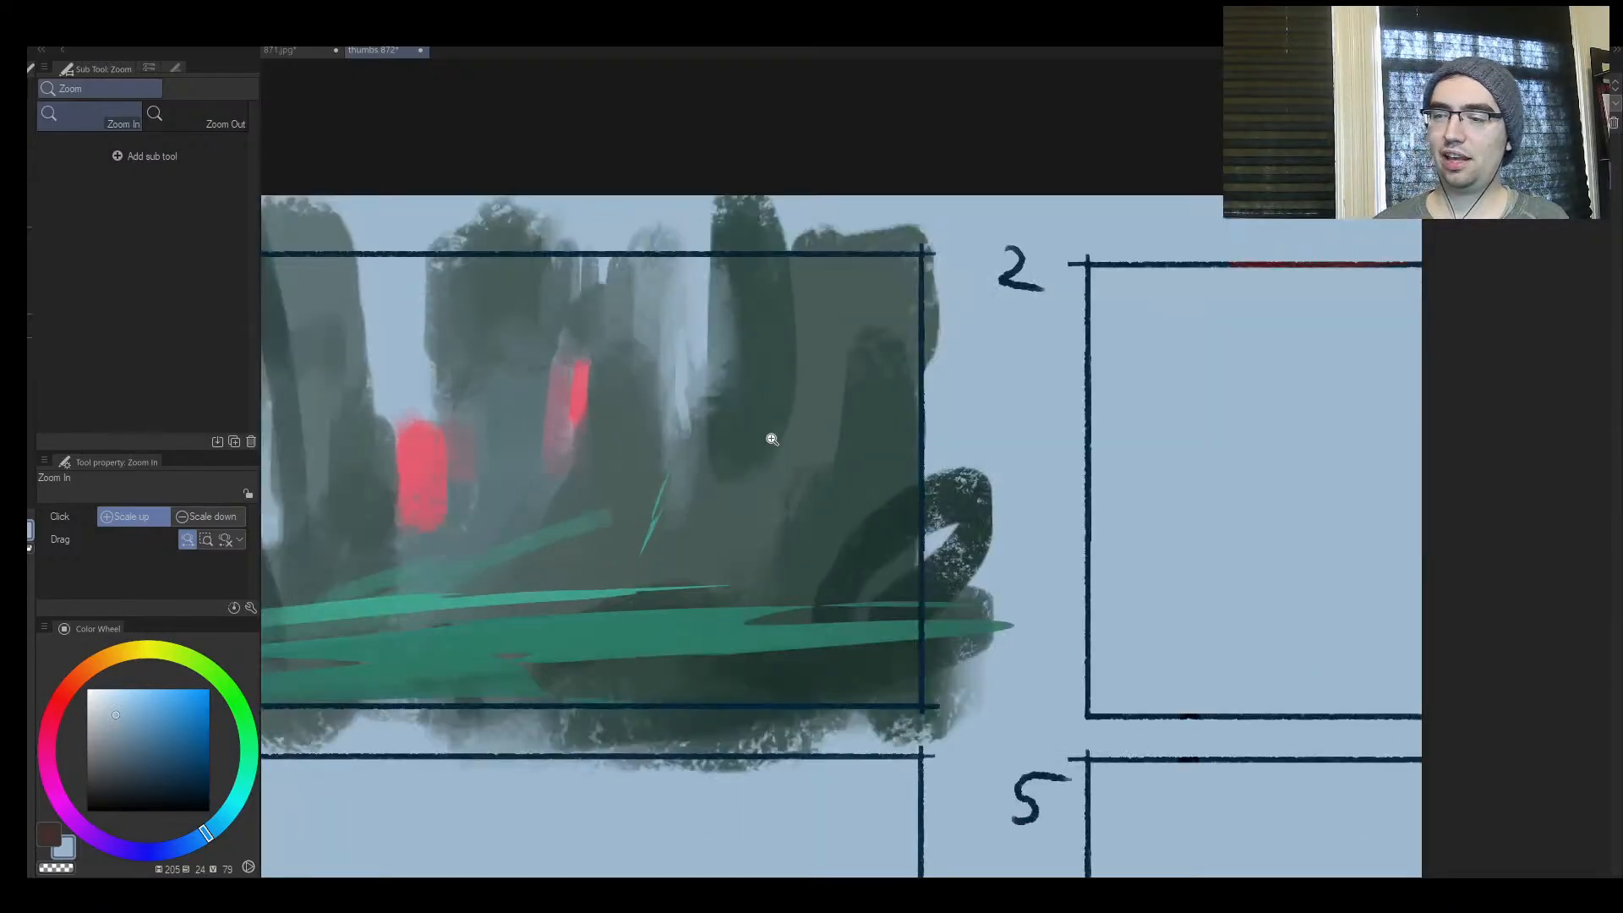
Sample a very dark green and paint a large foreground mound at the right of frame 1 and a small upright shape on the ground
{"action": "key", "text": "b"}
{"action": "left_click", "coordinate": [845, 507], "text": "alt"}
{"action": "left_click_drag", "start_coordinate": [816, 511], "coordinate": [776, 576]}
{"action": "mouse_move", "coordinate": [700, 575]}
{"action": "left_mouse_down"}
{"action": "mouse_move", "coordinate": [669, 619]}
{"action": "mouse_move", "coordinate": [615, 595]}
{"action": "left_mouse_up"}
{"action": "key", "text": "bracketleft"}
{"action": "key", "text": "bracketleft"}
{"action": "key", "text": "bracketleft"}
{"action": "key", "text": "bracketleft"}
{"action": "key", "text": "bracketleft"}
{"action": "key", "text": "bracketleft"}
{"action": "key", "text": "bracketleft"}
{"action": "key", "text": "bracketleft"}
{"action": "key", "text": "bracketright"}
{"action": "key", "text": "bracketright"}
{"action": "key", "text": "bracketright"}
{"action": "key", "text": "bracketright"}
Paint a dark arching root with rounded clumps at the left of frame 1's green band, and two small marks beside them
{"action": "mouse_move", "coordinate": [592, 578]}
{"action": "left_mouse_down"}
{"action": "mouse_move", "coordinate": [591, 601]}
{"action": "mouse_move", "coordinate": [736, 526]}
{"action": "left_mouse_up"}
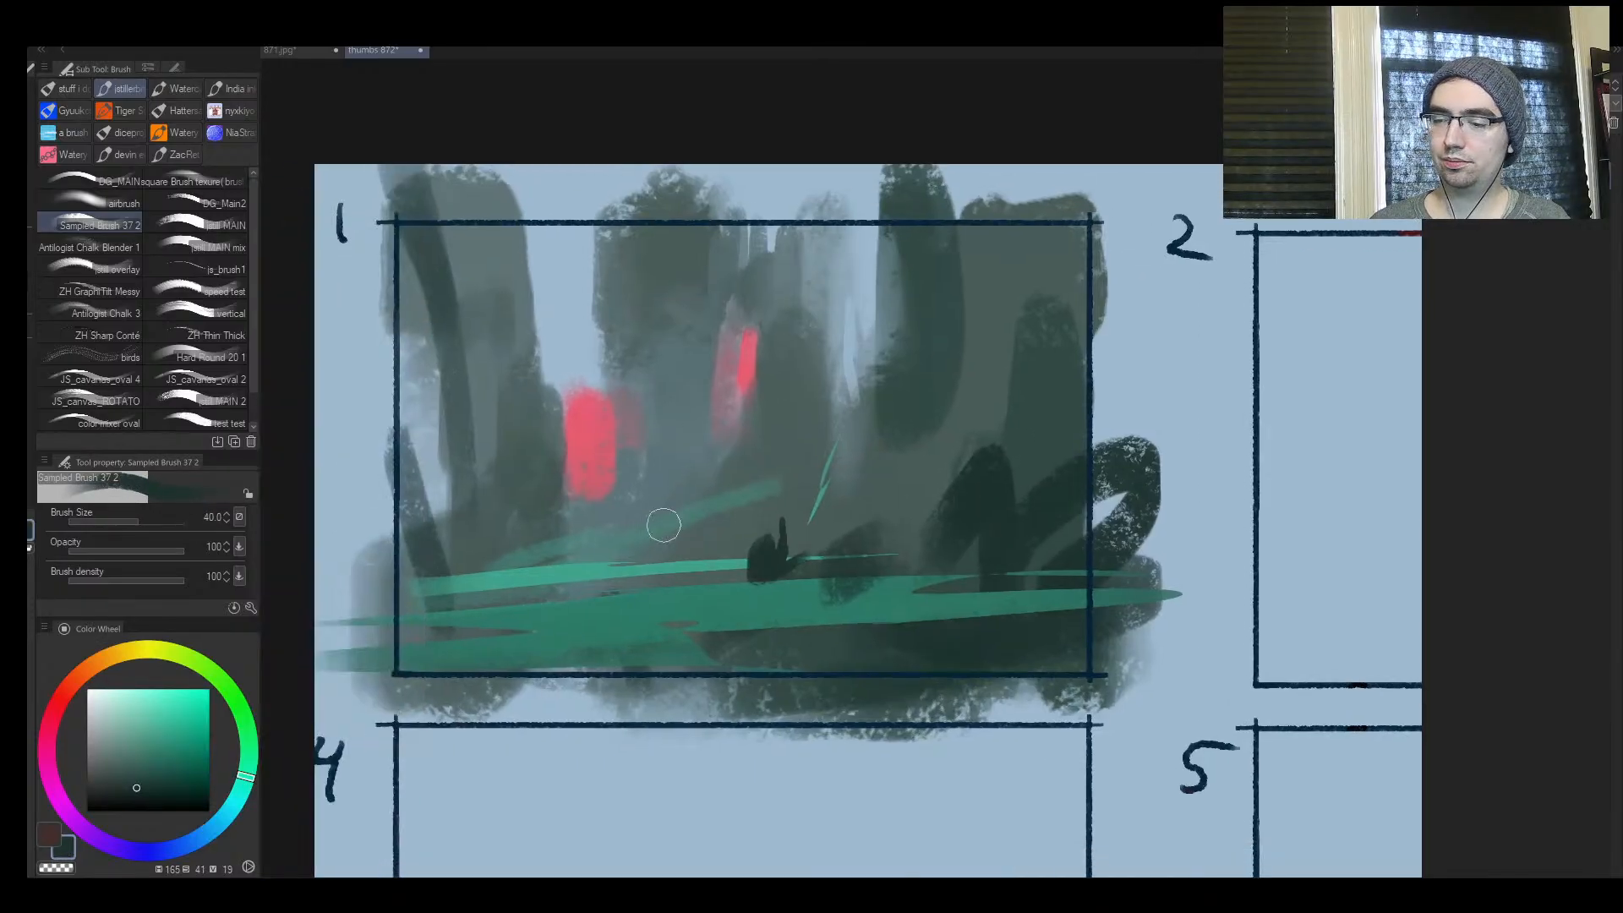
{"action": "key", "text": "bracketright"}
{"action": "mouse_move", "coordinate": [392, 595]}
{"action": "left_mouse_down"}
{"action": "mouse_move", "coordinate": [355, 560]}
{"action": "mouse_move", "coordinate": [394, 557]}
{"action": "mouse_move", "coordinate": [484, 602]}
{"action": "left_mouse_up"}
{"action": "mouse_move", "coordinate": [533, 585]}
{"action": "left_mouse_down"}
{"action": "mouse_move", "coordinate": [540, 604]}
{"action": "mouse_move", "coordinate": [634, 583]}
{"action": "mouse_move", "coordinate": [588, 568]}
{"action": "mouse_move", "coordinate": [584, 585]}
{"action": "left_mouse_up"}
{"action": "key", "text": "bracketleft"}
{"action": "key", "text": "bracketleft"}
{"action": "key", "text": "bracketleft"}
{"action": "key", "text": "bracketleft"}
{"action": "key", "text": "bracketleft"}
{"action": "left_click_drag", "start_coordinate": [600, 561], "coordinate": [603, 583]}
{"action": "key", "text": "bracketleft"}
{"action": "key", "text": "bracketleft"}
{"action": "key", "text": "bracketleft"}
{"action": "key", "text": "bracketleft"}
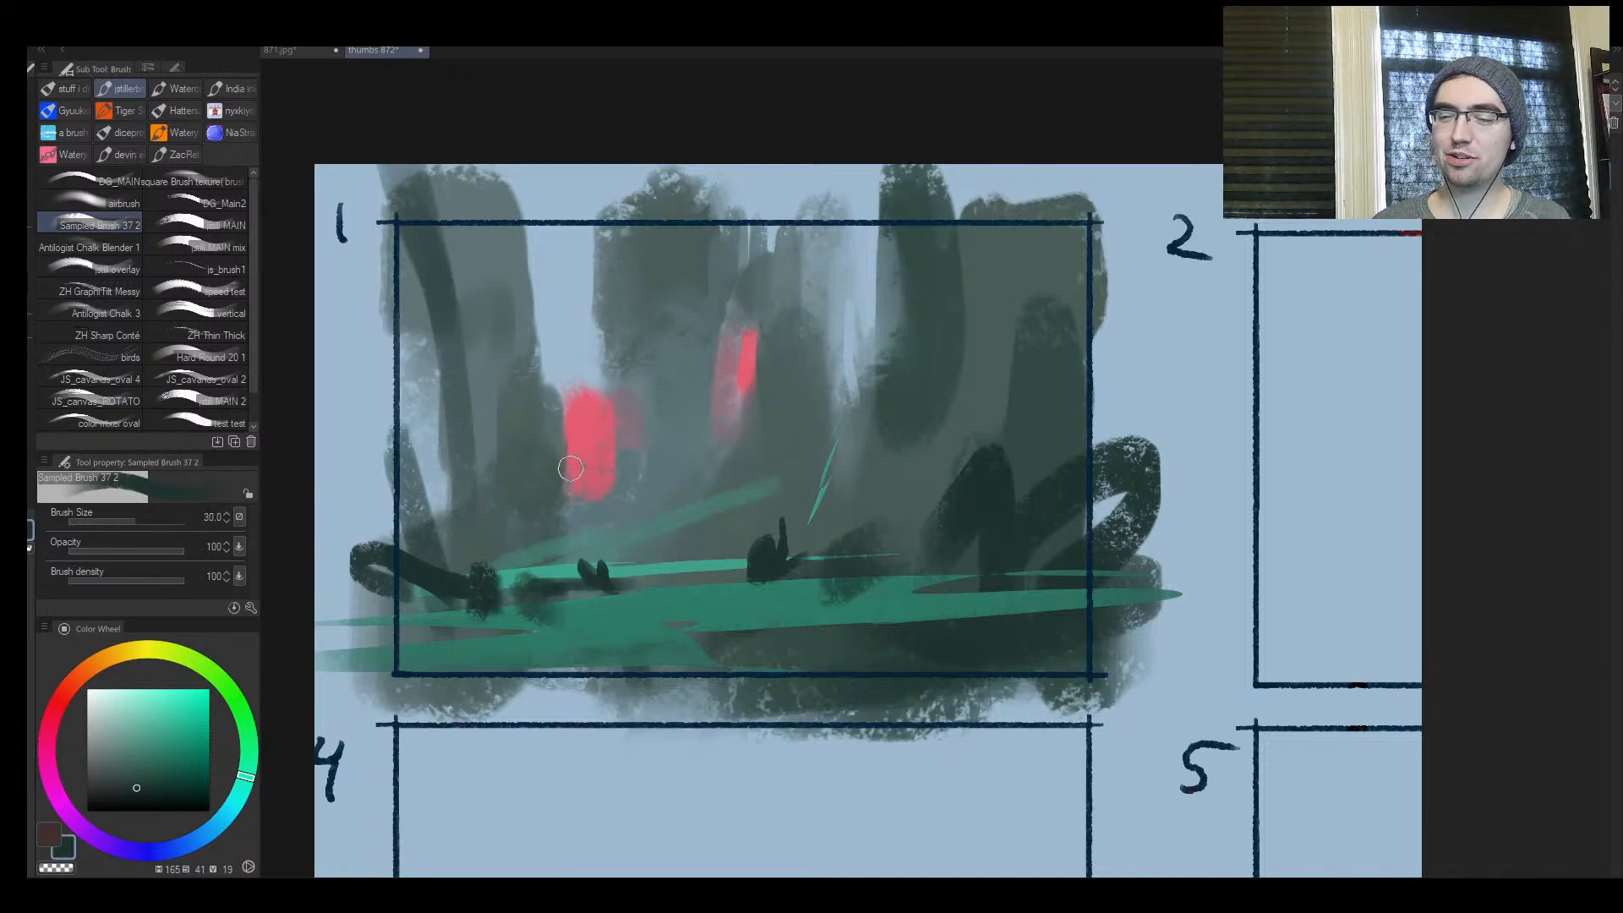
Add thin dark upright strokes below the central red patch and a thin dark line along the faint teal slope in frame 1
{"action": "left_click_drag", "start_coordinate": [721, 463], "coordinate": [723, 484]}
{"action": "key", "text": "bracketright"}
{"action": "key", "text": "bracketright"}
{"action": "key", "text": "bracketright"}
{"action": "key", "text": "bracketright"}
{"action": "key", "text": "bracketright"}
{"action": "key", "text": "bracketright"}
{"action": "key", "text": "bracketright"}
{"action": "key", "text": "bracketright"}
{"action": "key", "text": "bracketright"}
{"action": "key", "text": "bracketright"}
{"action": "key", "text": "bracketright"}
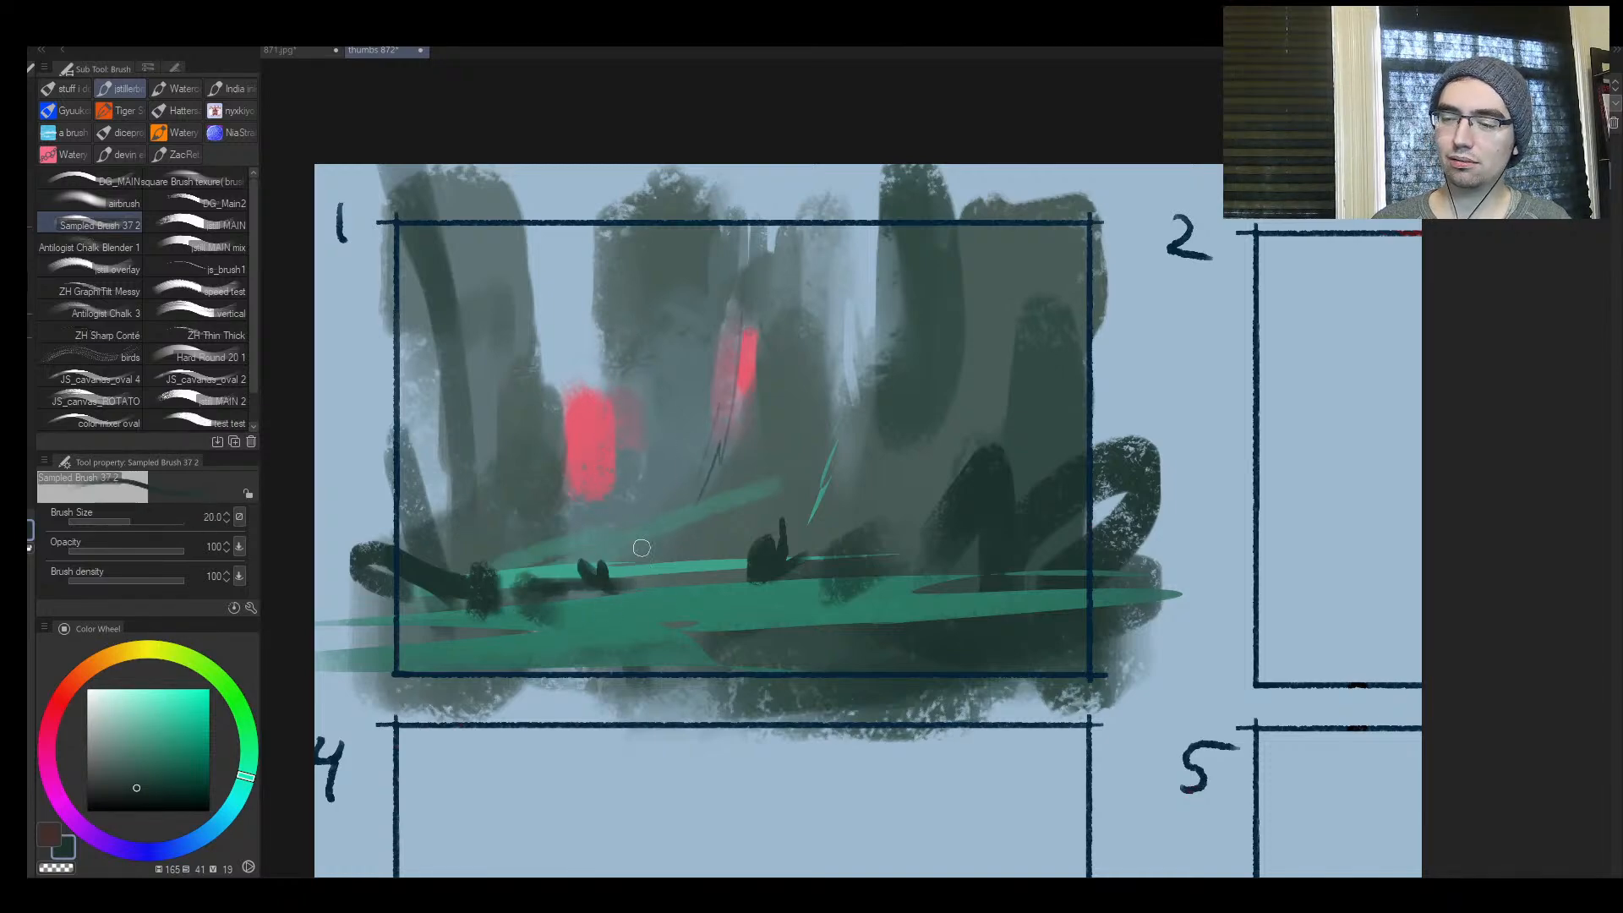
{"action": "key", "text": "bracketleft"}
{"action": "key", "text": "bracketleft"}
{"action": "key", "text": "bracketleft"}
{"action": "key", "text": "bracketleft"}
{"action": "key", "text": "bracketleft"}
{"action": "key", "text": "bracketleft"}
{"action": "key", "text": "bracketleft"}
{"action": "left_click_drag", "start_coordinate": [524, 554], "coordinate": [675, 530]}
{"action": "mouse_move", "coordinate": [721, 446]}
{"action": "left_mouse_down"}
{"action": "mouse_move", "coordinate": [720, 491]}
{"action": "mouse_move", "coordinate": [729, 444]}
{"action": "left_mouse_up"}
{"action": "key", "text": "bracketright"}
{"action": "key", "text": "bracketright"}
{"action": "key", "text": "bracketright"}
{"action": "key", "text": "bracketright"}
{"action": "key", "text": "bracketright"}
{"action": "key", "text": "bracketright"}
{"action": "key", "text": "bracketright"}
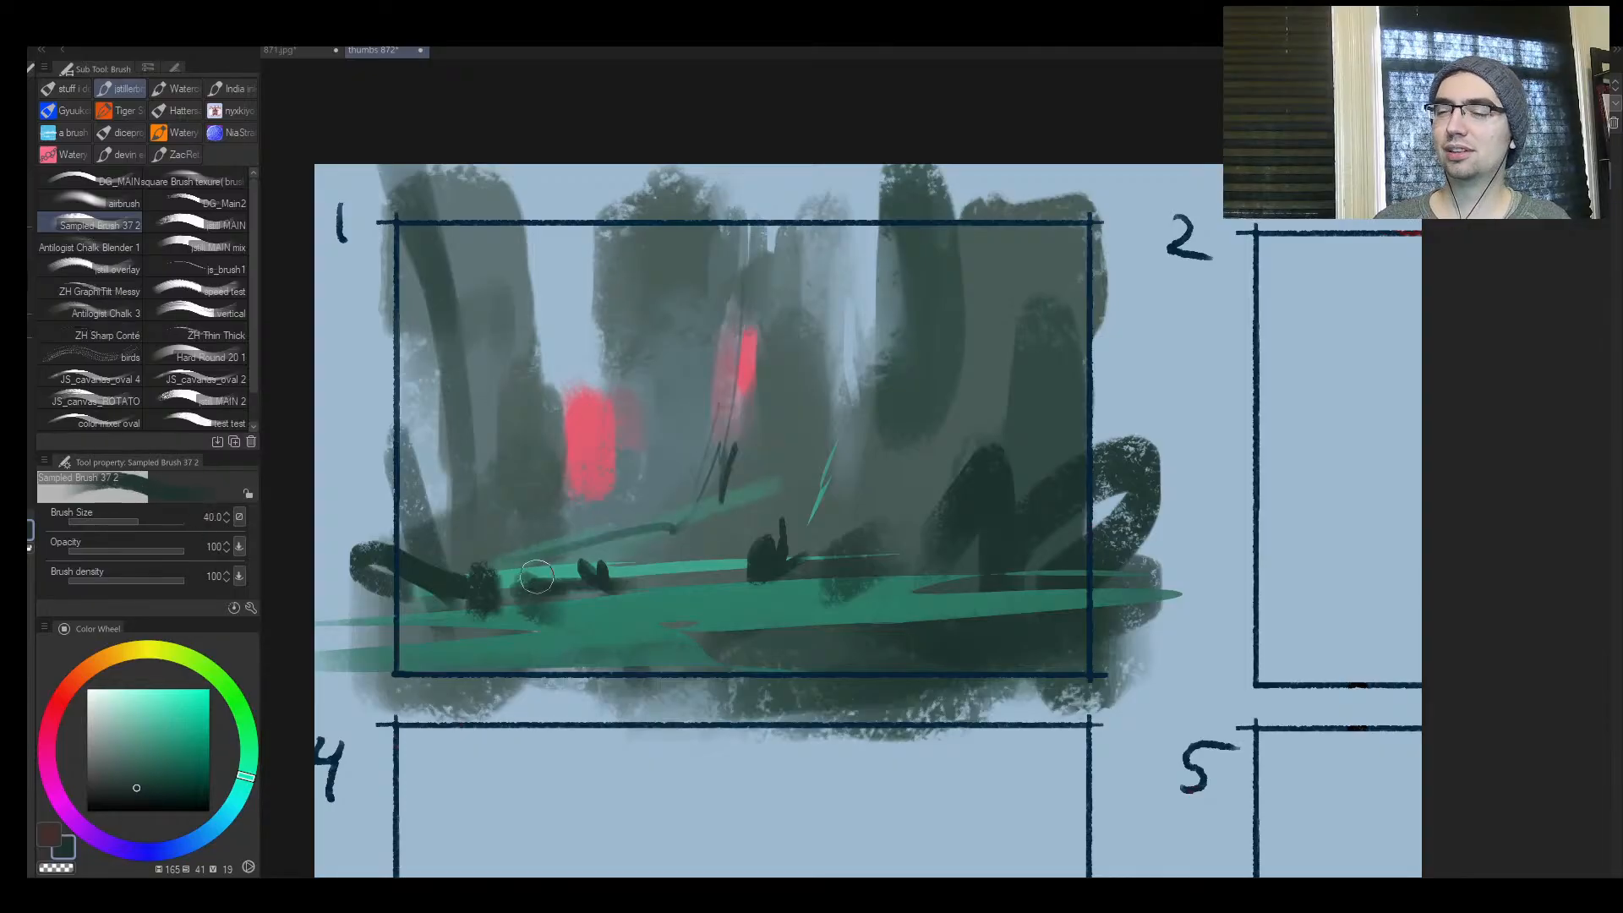
Pick a saturated violet (hue 257, saturation 76, value 81) and enlarge the brush to 120
{"action": "mouse_move", "coordinate": [88, 670]}
{"action": "left_mouse_down"}
{"action": "mouse_move", "coordinate": [44, 735]}
{"action": "mouse_move", "coordinate": [57, 799]}
{"action": "mouse_move", "coordinate": [131, 866]}
{"action": "mouse_move", "coordinate": [118, 849]}
{"action": "left_mouse_up"}
{"action": "left_click", "coordinate": [179, 712]}
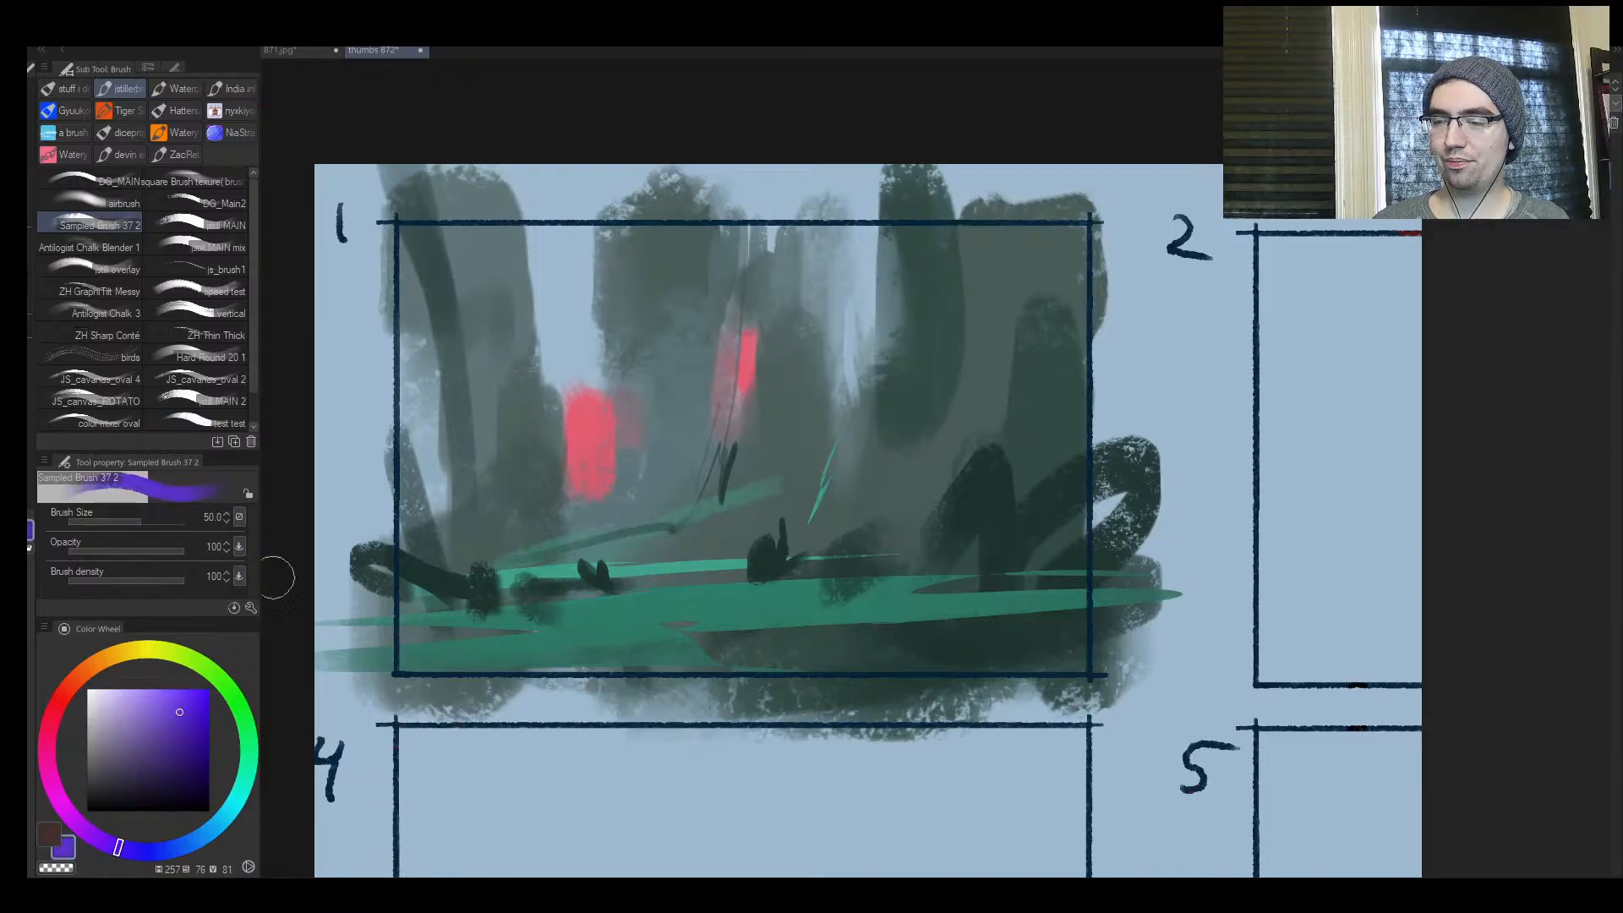
{"action": "key", "text": "bracketright"}
{"action": "key", "text": "bracketright"}
{"action": "key", "text": "bracketright"}
{"action": "key", "text": "bracketright"}
{"action": "key", "text": "bracketright"}
{"action": "mouse_move", "coordinate": [590, 344]}
{"action": "left_mouse_down"}
{"action": "mouse_move", "coordinate": [562, 315]}
{"action": "mouse_move", "coordinate": [559, 349]}
{"action": "left_mouse_up"}
{"action": "key", "text": "ctrl+z"}
{"action": "key", "text": "ctrl+z"}
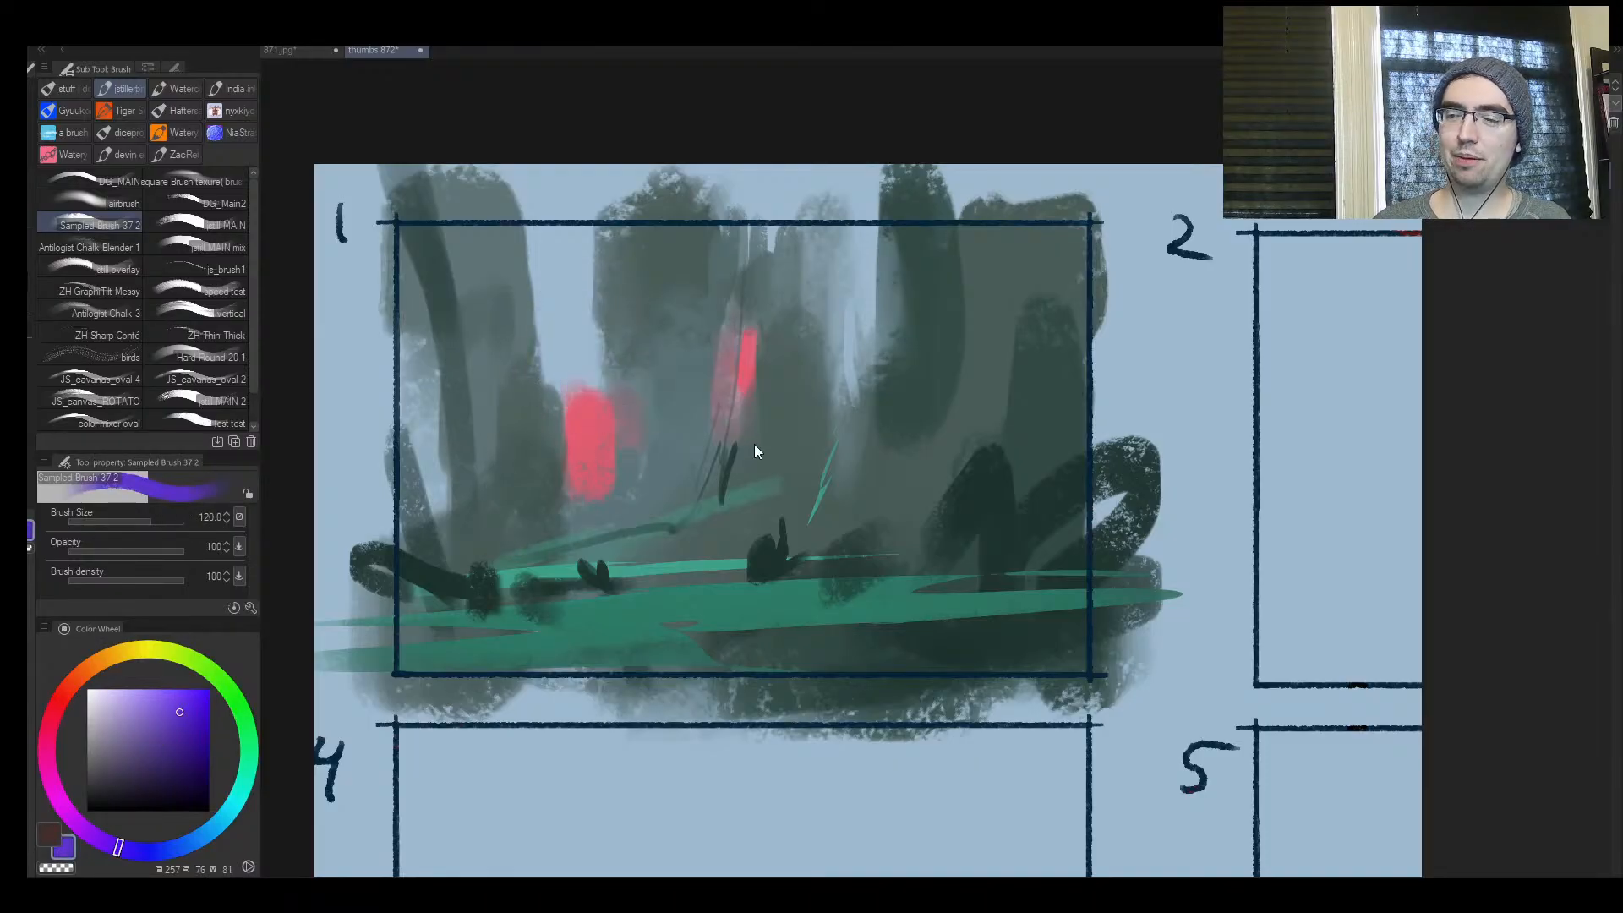
Flip the canvas and paint violet patches around the dark trunks and above the steep teal sliver in frame 1
{"action": "key", "text": "h"}
{"action": "key", "text": "ctrl+space"}
{"action": "left_click_drag", "start_coordinate": [779, 564], "coordinate": [744, 606]}
{"action": "left_click_drag", "start_coordinate": [1005, 543], "coordinate": [1056, 533]}
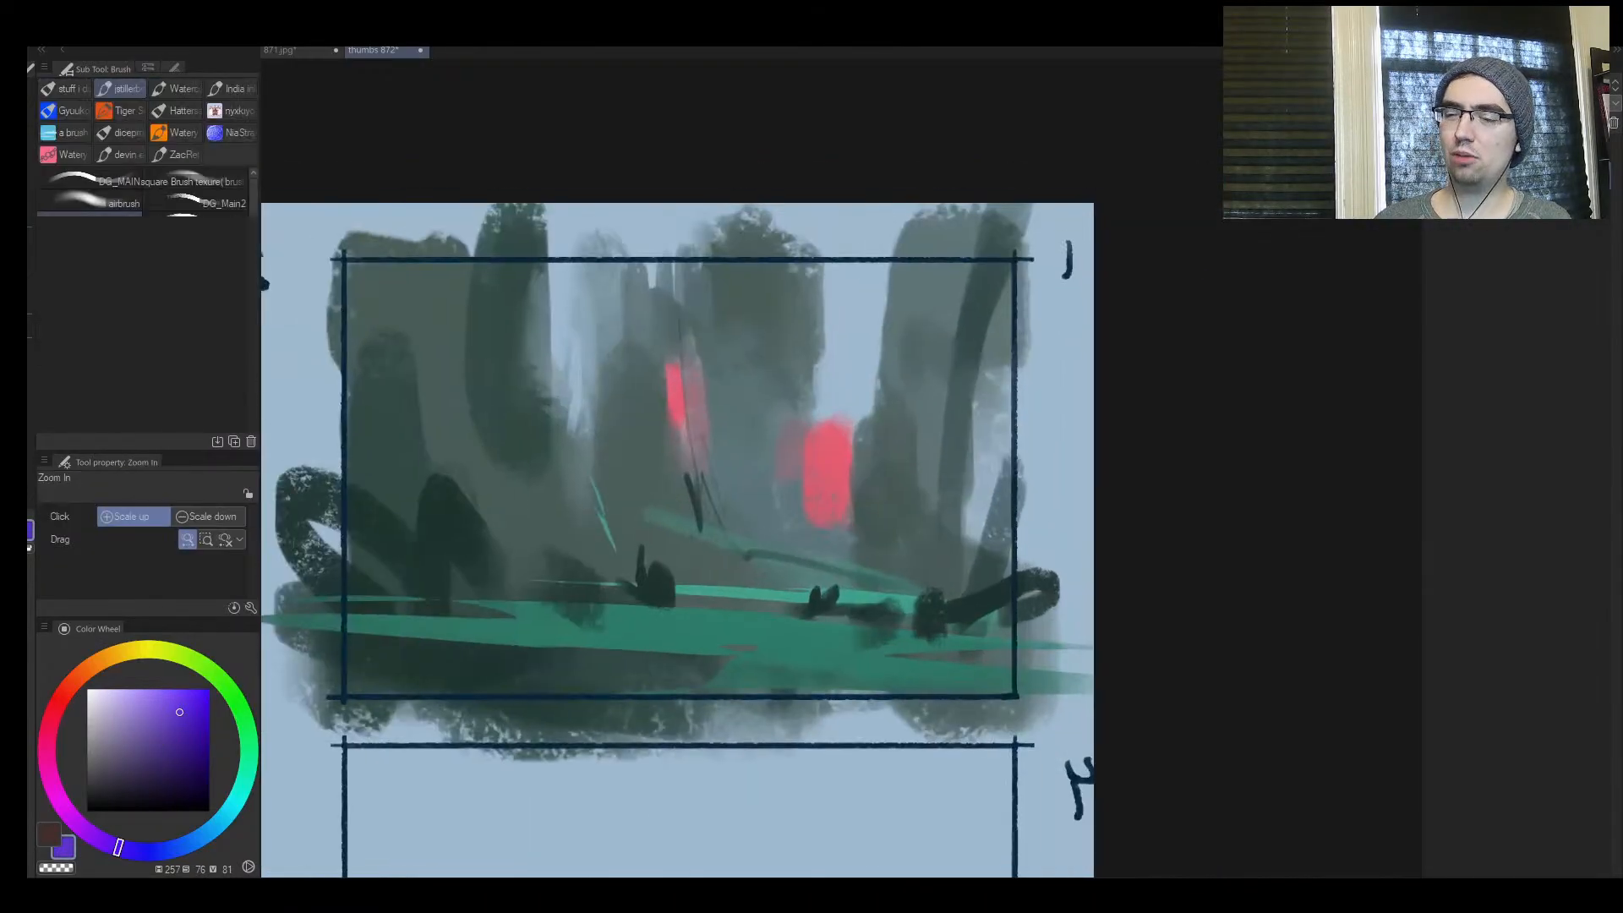
{"action": "mouse_move", "coordinate": [585, 460]}
{"action": "left_mouse_down"}
{"action": "mouse_move", "coordinate": [583, 480]}
{"action": "mouse_move", "coordinate": [505, 470]}
{"action": "left_mouse_up"}
{"action": "key", "text": "bracketright"}
{"action": "key", "text": "bracketright"}
{"action": "key", "text": "bracketright"}
{"action": "key", "text": "bracketright"}
{"action": "key", "text": "bracketleft"}
{"action": "left_click_drag", "start_coordinate": [460, 397], "coordinate": [461, 427]}
{"action": "key", "text": "bracketleft"}
{"action": "key", "text": "bracketleft"}
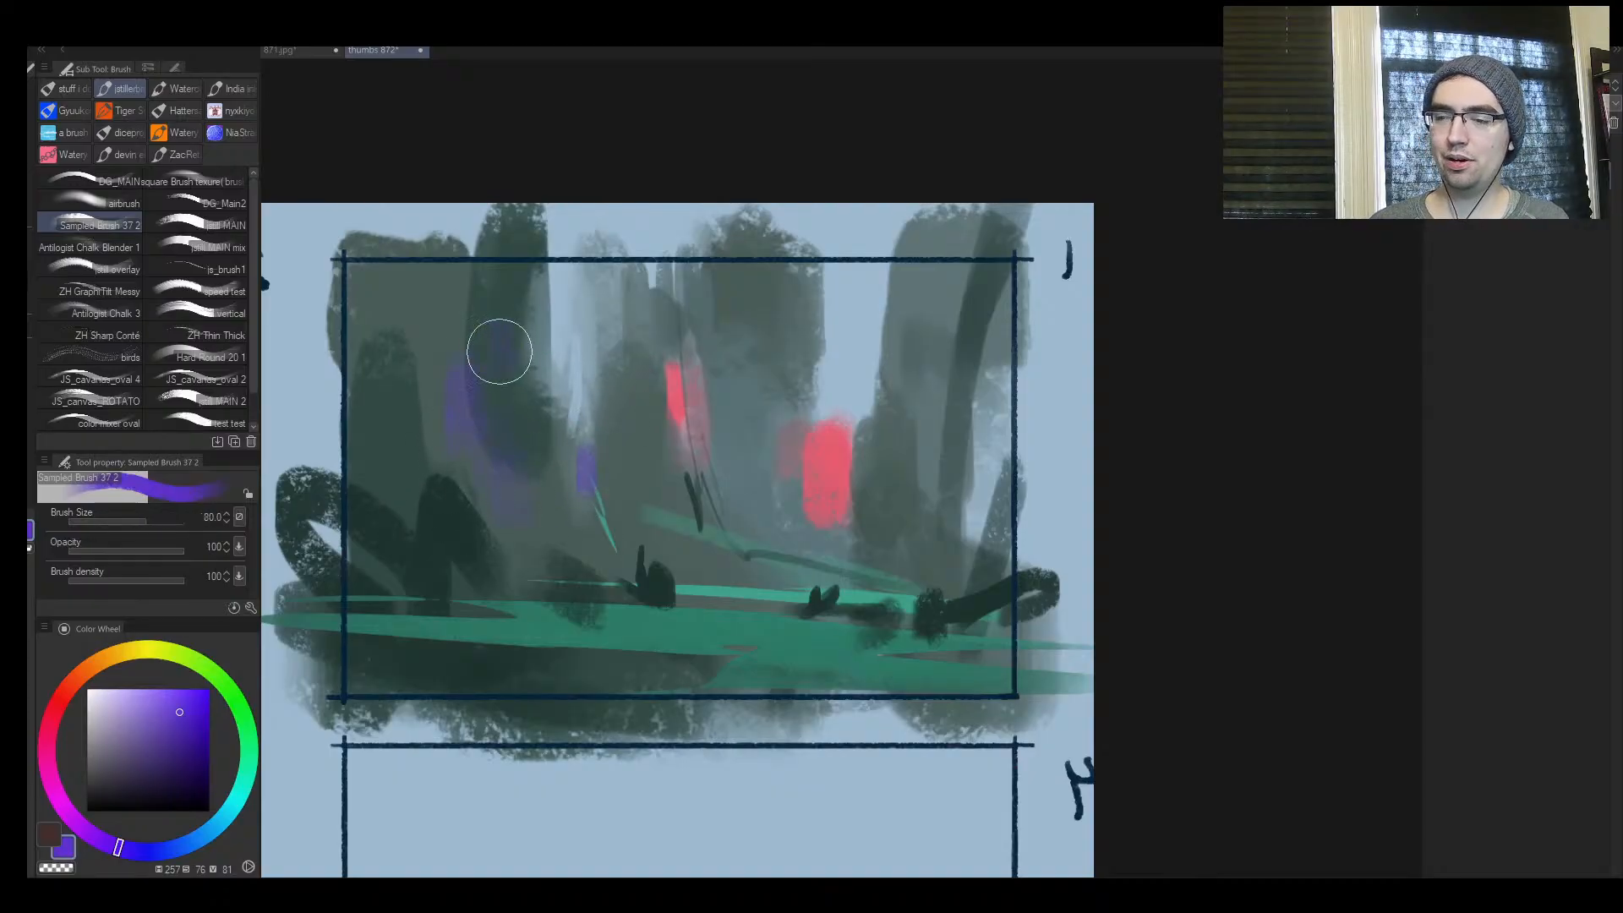
{"action": "left_click_drag", "start_coordinate": [499, 347], "coordinate": [498, 361]}
{"action": "key", "text": "bracketright"}
{"action": "key", "text": "bracketright"}
{"action": "left_click_drag", "start_coordinate": [742, 485], "coordinate": [740, 495]}
{"action": "left_click_drag", "start_coordinate": [728, 440], "coordinate": [727, 455]}
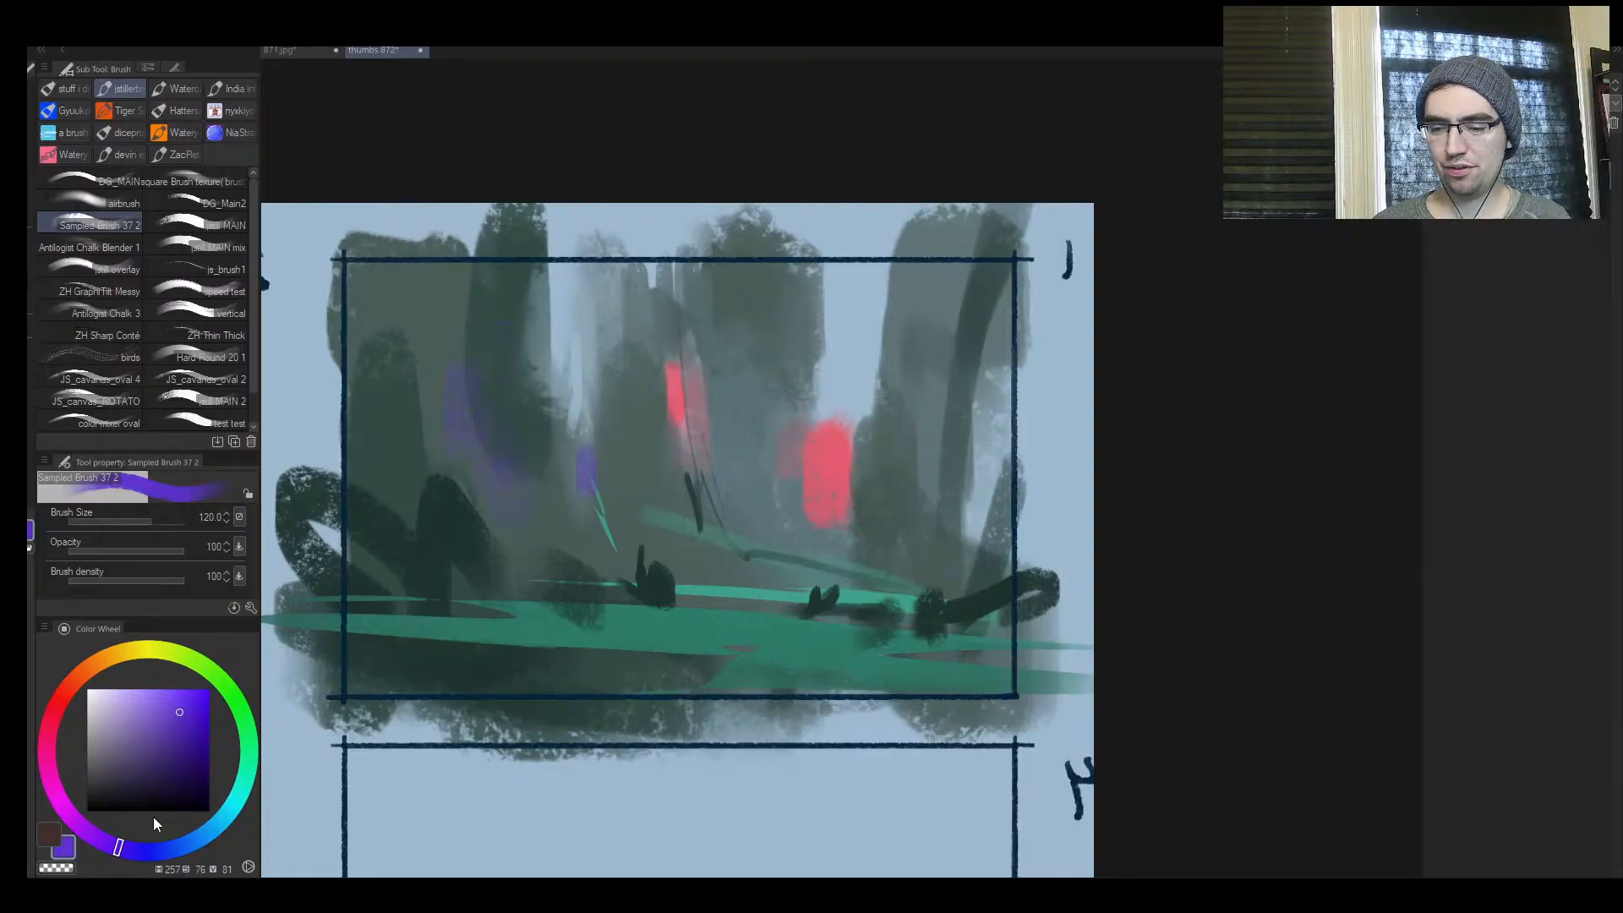
Change the colour to blue (hue 223, saturation 77, value 83) and paint vertical strokes in the light gaps between frame 1's trunks
{"action": "left_click_drag", "start_coordinate": [169, 860], "coordinate": [179, 849]}
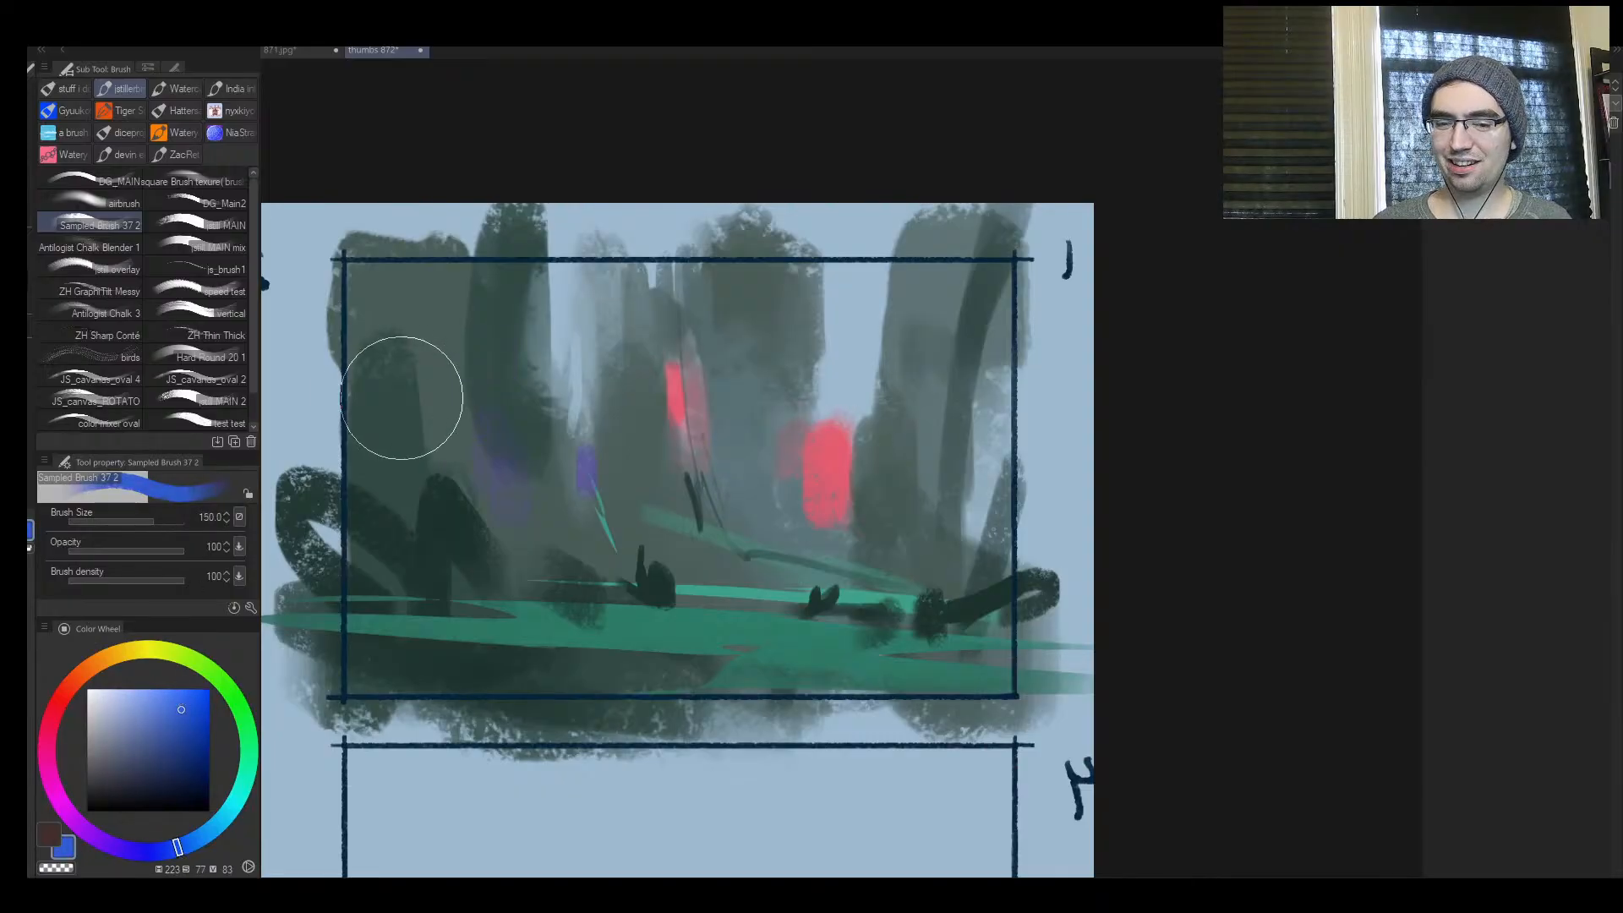
{"action": "mouse_move", "coordinate": [575, 270]}
{"action": "left_mouse_down"}
{"action": "mouse_move", "coordinate": [567, 368]}
{"action": "mouse_move", "coordinate": [594, 289]}
{"action": "mouse_move", "coordinate": [555, 471]}
{"action": "left_mouse_up"}
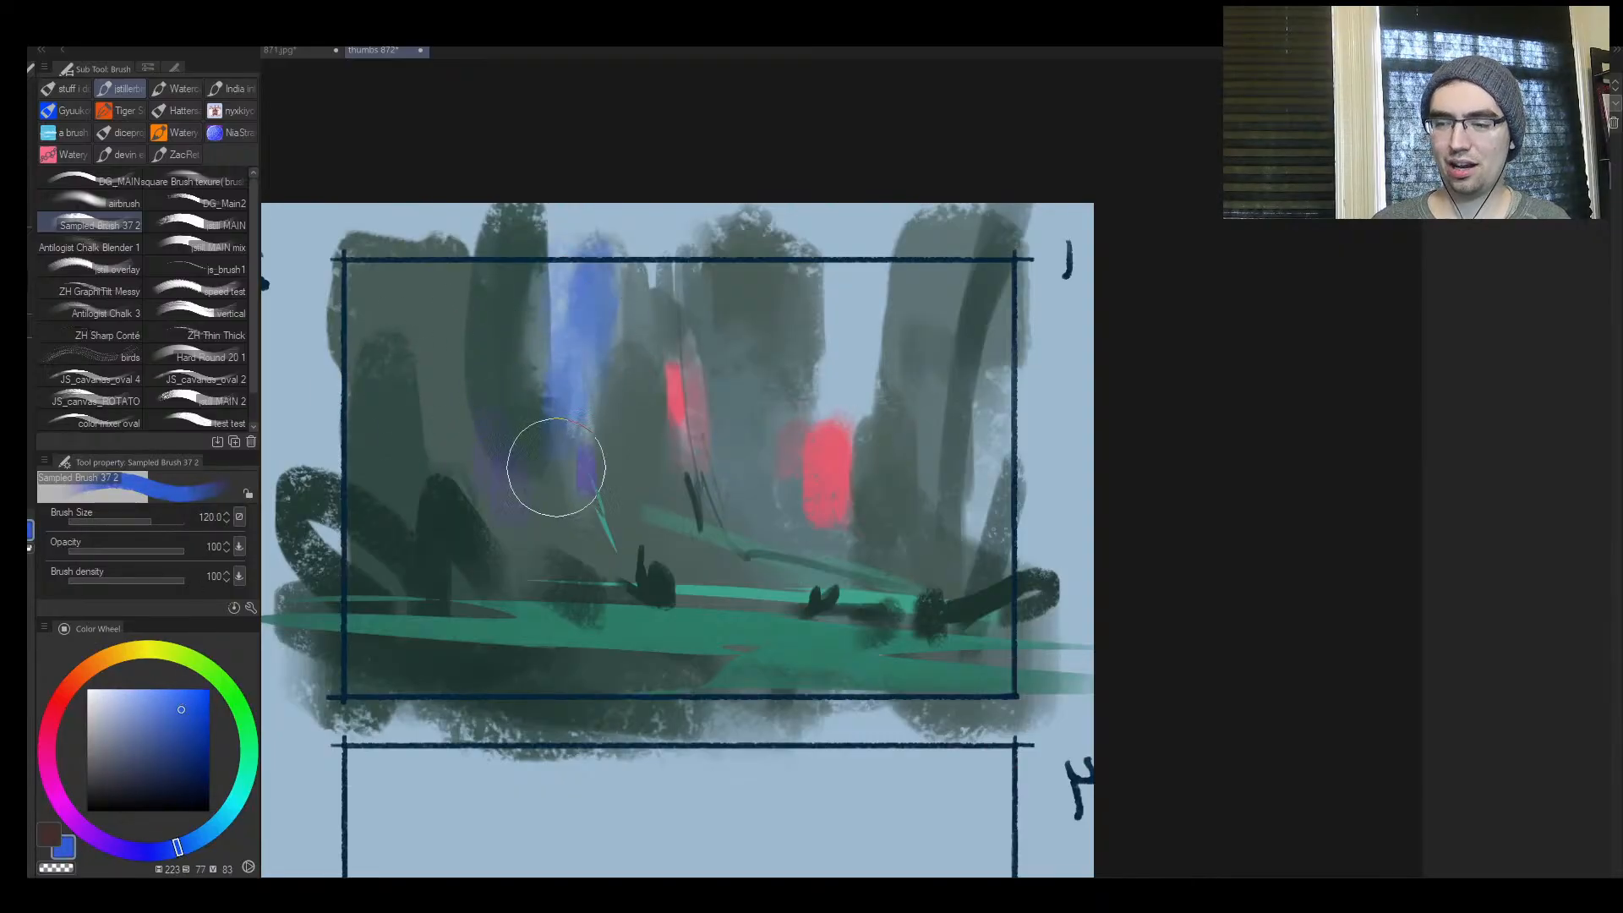
{"action": "left_click_drag", "start_coordinate": [624, 351], "coordinate": [635, 284]}
{"action": "mouse_move", "coordinate": [804, 295]}
{"action": "left_mouse_down"}
{"action": "mouse_move", "coordinate": [815, 322]}
{"action": "mouse_move", "coordinate": [787, 440]}
{"action": "left_mouse_up"}
{"action": "key", "text": "bracketright"}
{"action": "left_click_drag", "start_coordinate": [857, 347], "coordinate": [840, 353]}
{"action": "left_click_drag", "start_coordinate": [757, 385], "coordinate": [745, 461]}
{"action": "key", "text": "bracketright"}
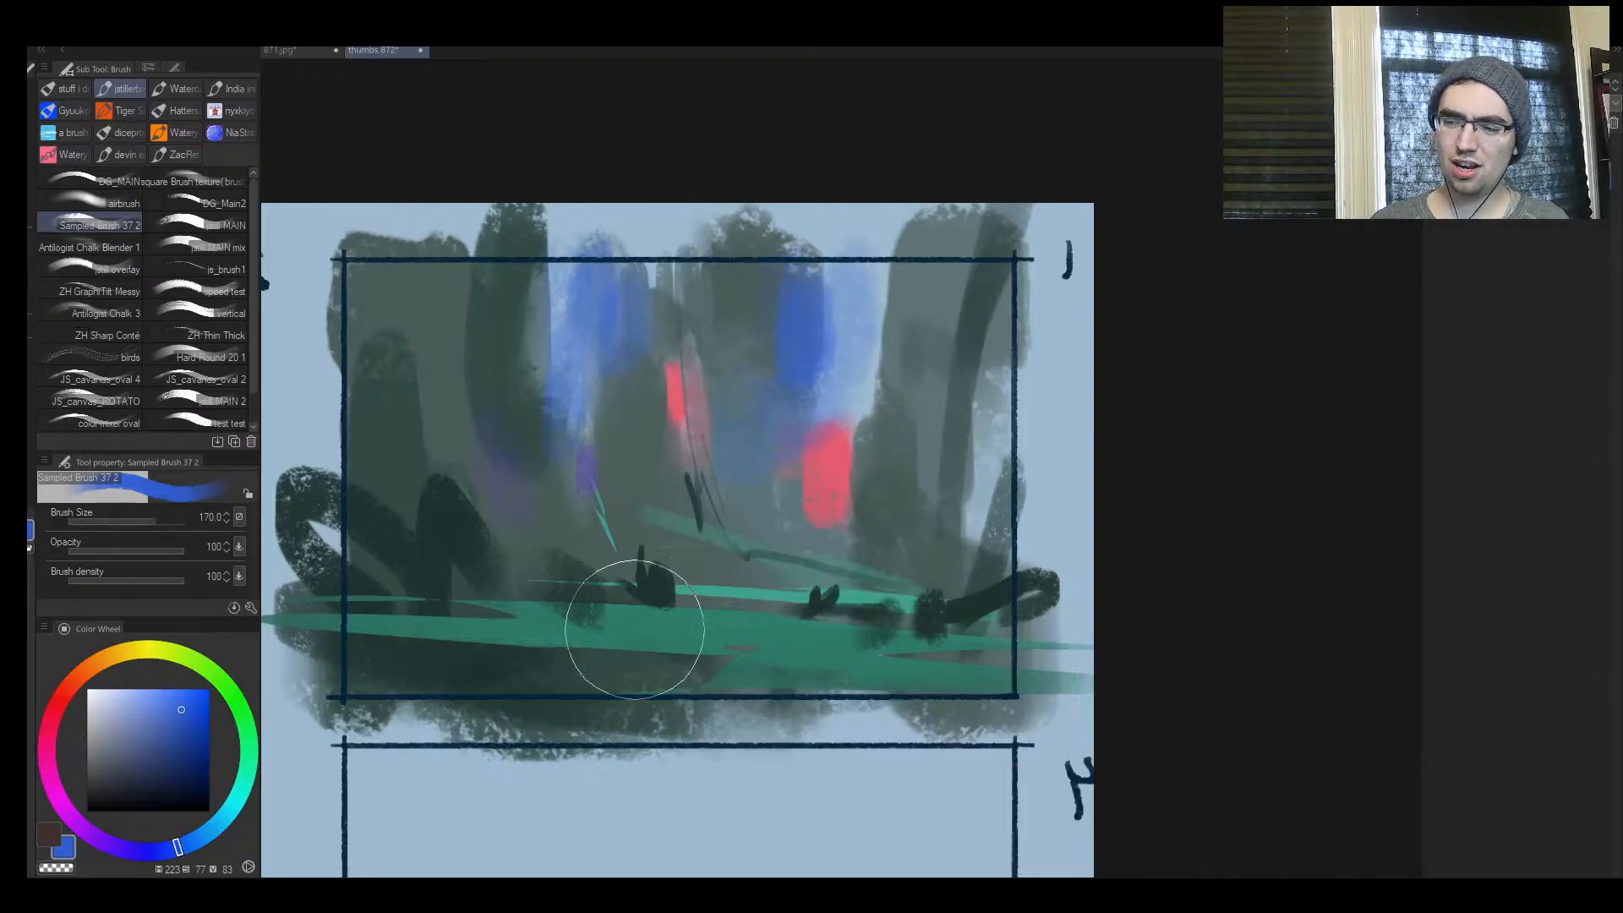
Glaze blue over the dark trunks, the centre and the ground of frame 1, enlarging the brush to 300
{"action": "key", "text": "bracketright"}
{"action": "key", "text": "bracketright"}
{"action": "left_click_drag", "start_coordinate": [564, 323], "coordinate": [568, 368]}
{"action": "key", "text": "bracketright"}
{"action": "left_click_drag", "start_coordinate": [431, 262], "coordinate": [406, 364]}
{"action": "mouse_move", "coordinate": [507, 296]}
{"action": "left_mouse_down"}
{"action": "mouse_move", "coordinate": [528, 456]}
{"action": "mouse_move", "coordinate": [500, 542]}
{"action": "left_mouse_up"}
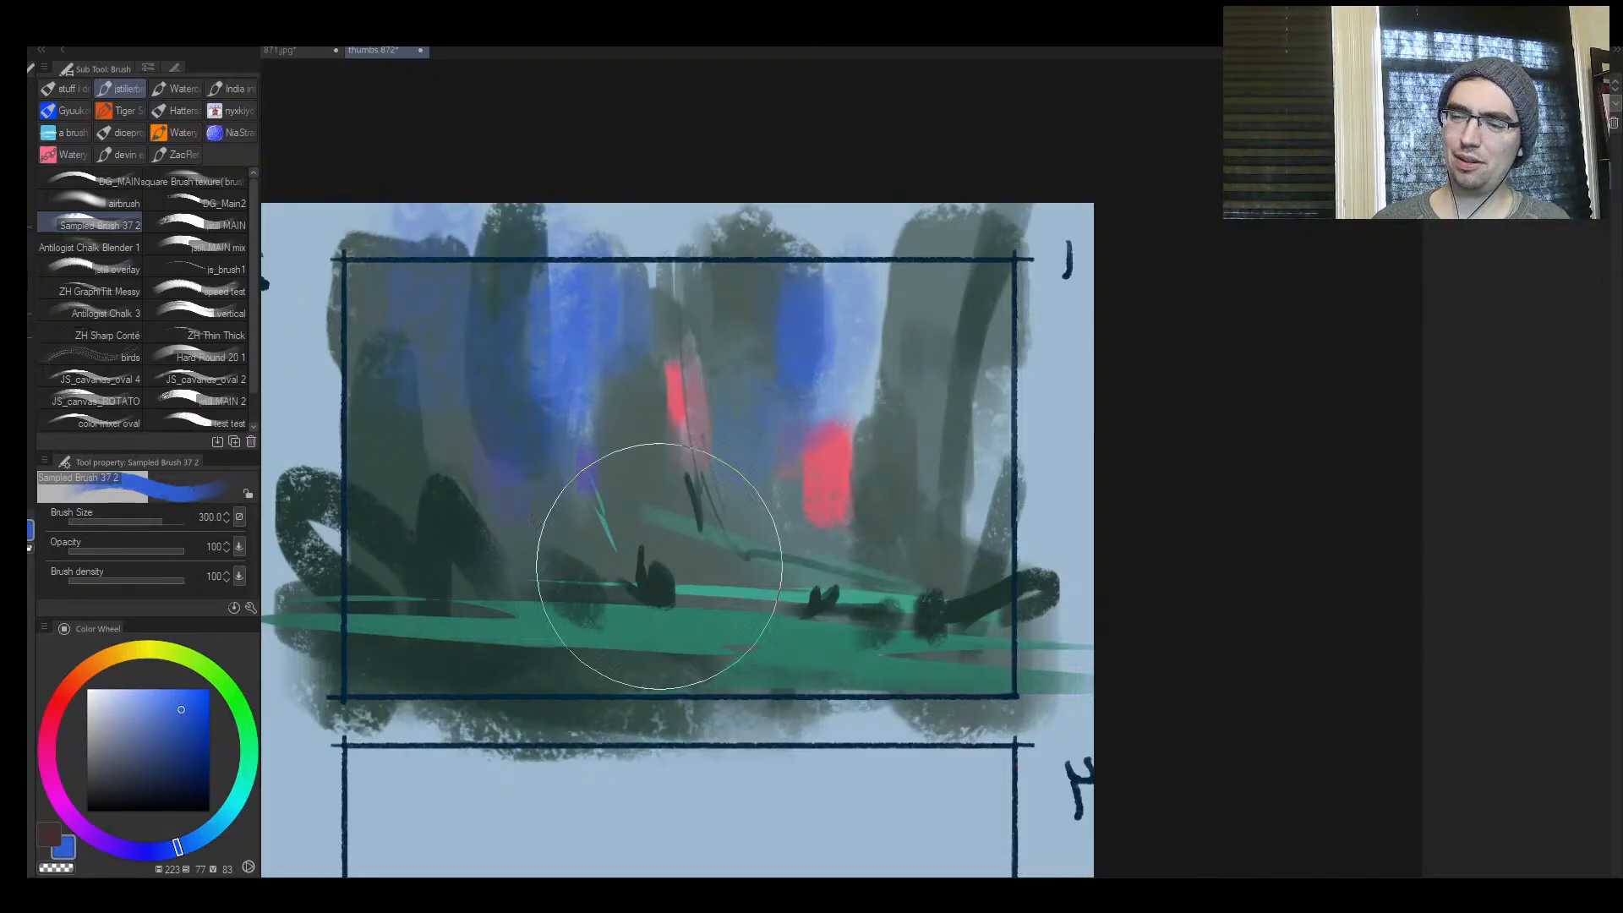
{"action": "mouse_move", "coordinate": [840, 390]}
{"action": "left_mouse_down"}
{"action": "mouse_move", "coordinate": [816, 468]}
{"action": "mouse_move", "coordinate": [716, 537]}
{"action": "left_mouse_up"}
{"action": "left_click_drag", "start_coordinate": [718, 330], "coordinate": [636, 621]}
{"action": "left_click_drag", "start_coordinate": [460, 473], "coordinate": [459, 500]}
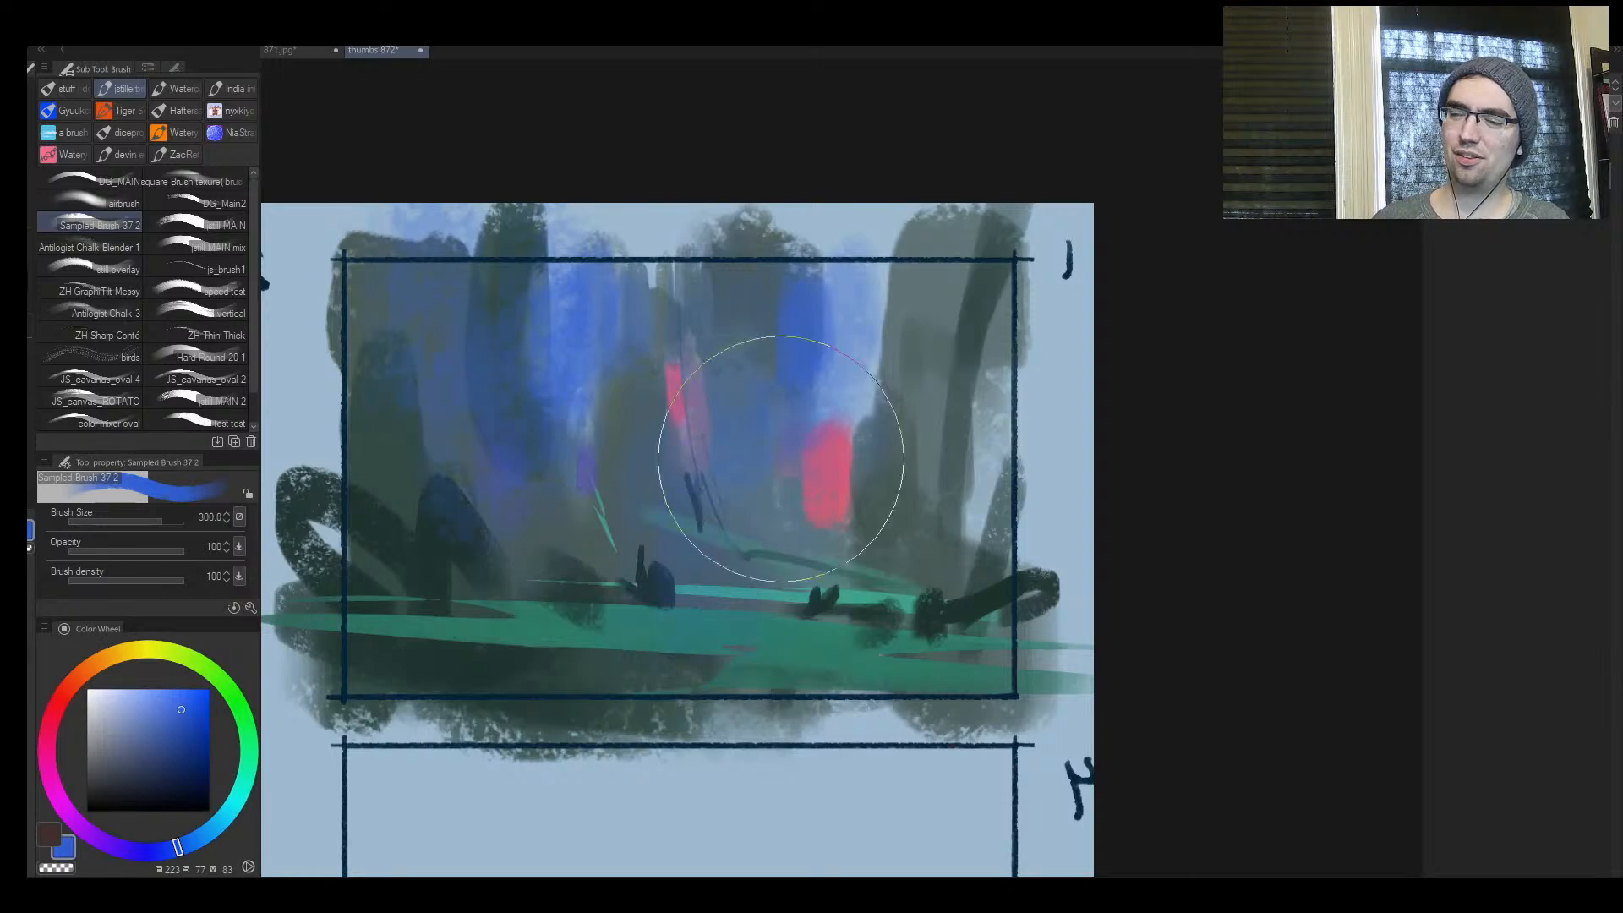
Sample pink from the large red patch and paint two smaller pink patches beside it with a reduced brush
{"action": "left_click", "coordinate": [834, 441], "text": "alt"}
{"action": "key", "text": "bracketleft"}
{"action": "key", "text": "bracketleft"}
{"action": "key", "text": "bracketleft"}
{"action": "key", "text": "bracketleft"}
{"action": "key", "text": "bracketleft"}
{"action": "key", "text": "bracketleft"}
{"action": "key", "text": "bracketleft"}
{"action": "key", "text": "bracketleft"}
{"action": "key", "text": "bracketleft"}
{"action": "key", "text": "bracketleft"}
{"action": "mouse_move", "coordinate": [787, 446]}
{"action": "left_mouse_down"}
{"action": "mouse_move", "coordinate": [783, 475]}
{"action": "mouse_move", "coordinate": [744, 511]}
{"action": "left_mouse_up"}
Paint more pink patches among the dark trunks around the steep teal sliver, and flip the canvas back
{"action": "key", "text": "bracketright"}
{"action": "key", "text": "bracketright"}
{"action": "key", "text": "bracketright"}
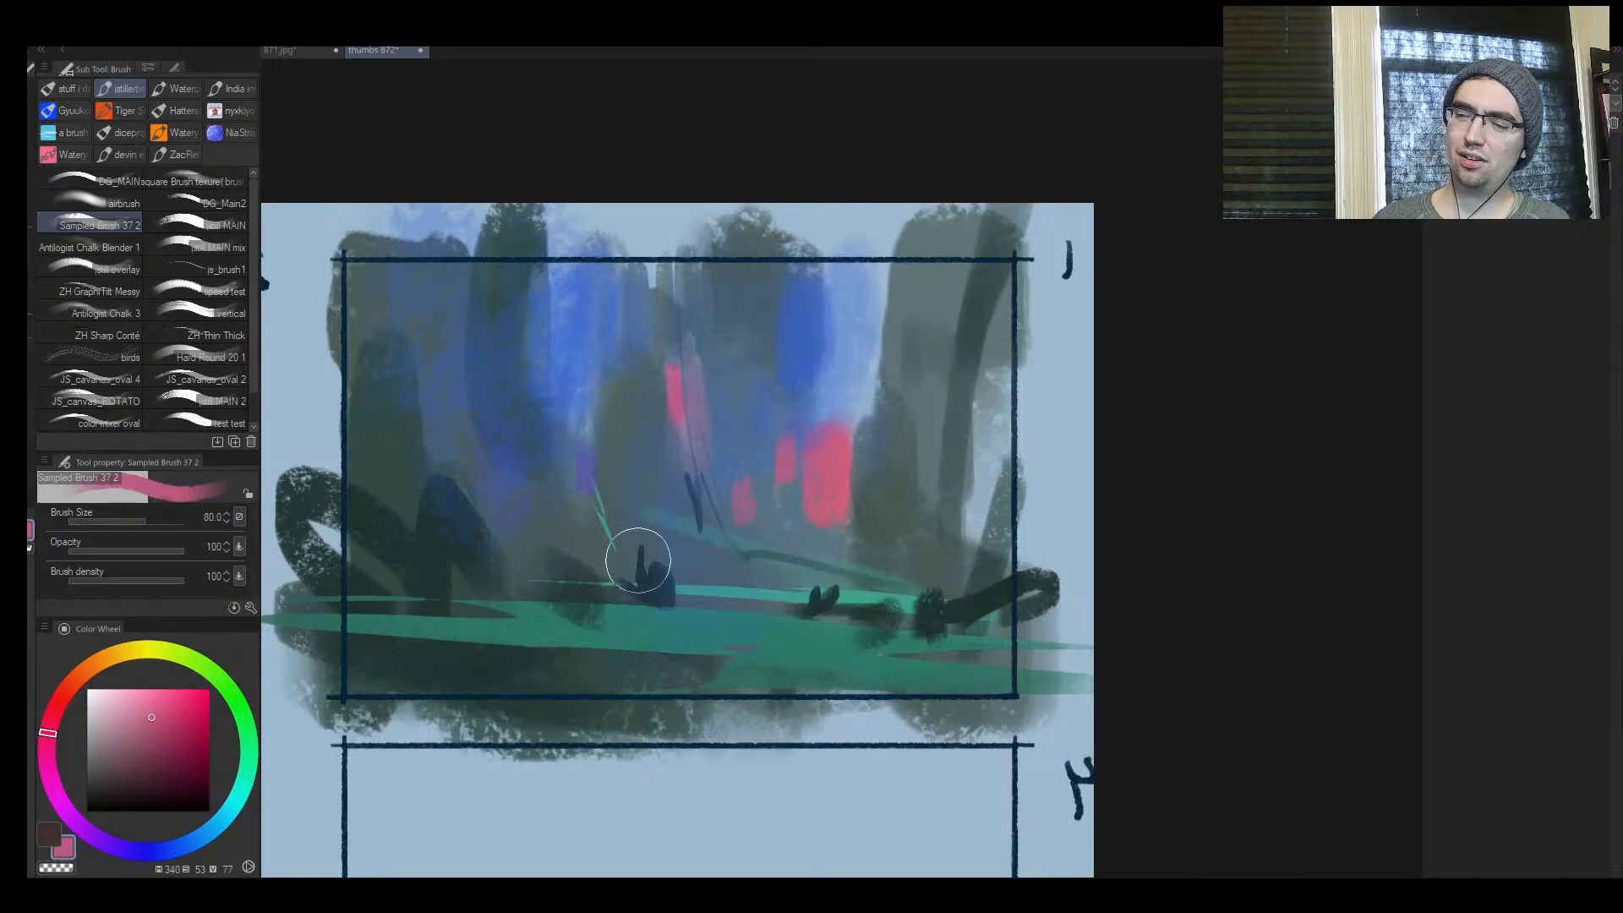
{"action": "key", "text": "bracketleft"}
{"action": "key", "text": "bracketright"}
{"action": "left_click_drag", "start_coordinate": [529, 483], "coordinate": [531, 516]}
{"action": "mouse_move", "coordinate": [573, 457]}
{"action": "left_mouse_down"}
{"action": "mouse_move", "coordinate": [575, 489]}
{"action": "mouse_move", "coordinate": [502, 482]}
{"action": "mouse_move", "coordinate": [597, 522]}
{"action": "left_mouse_up"}
{"action": "key", "text": "bracketright"}
{"action": "key", "text": "h"}
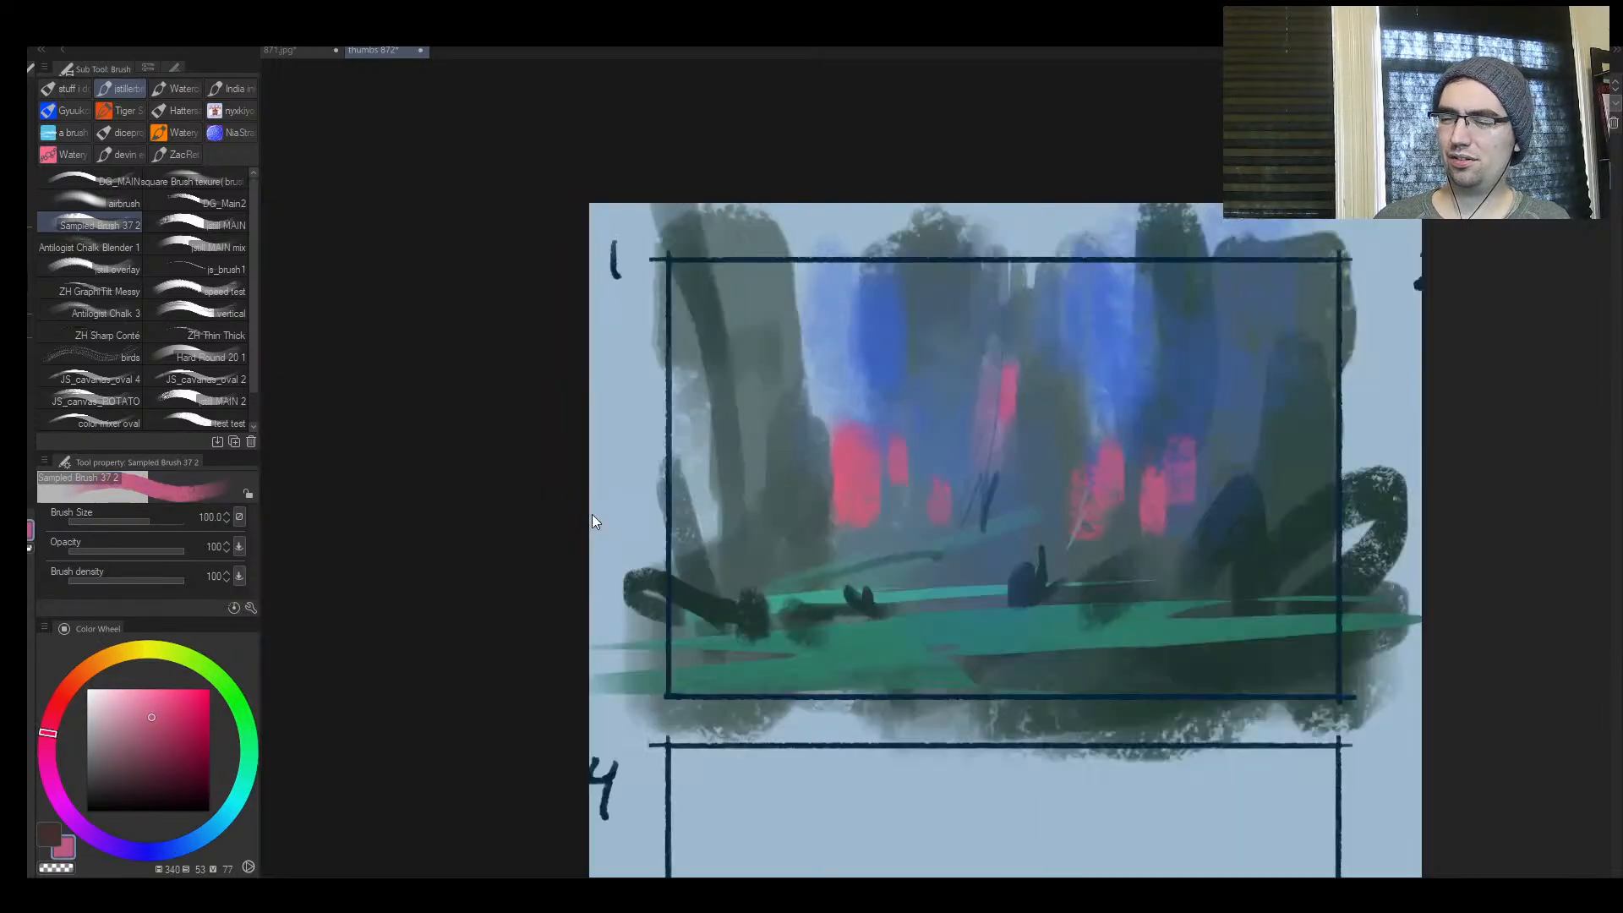
Pick a pale yellow (hue 55, saturation 25, value 90) and reduce the brush size to 25
{"action": "left_click", "coordinate": [964, 602], "text": "alt"}
{"action": "left_click", "coordinate": [139, 649]}
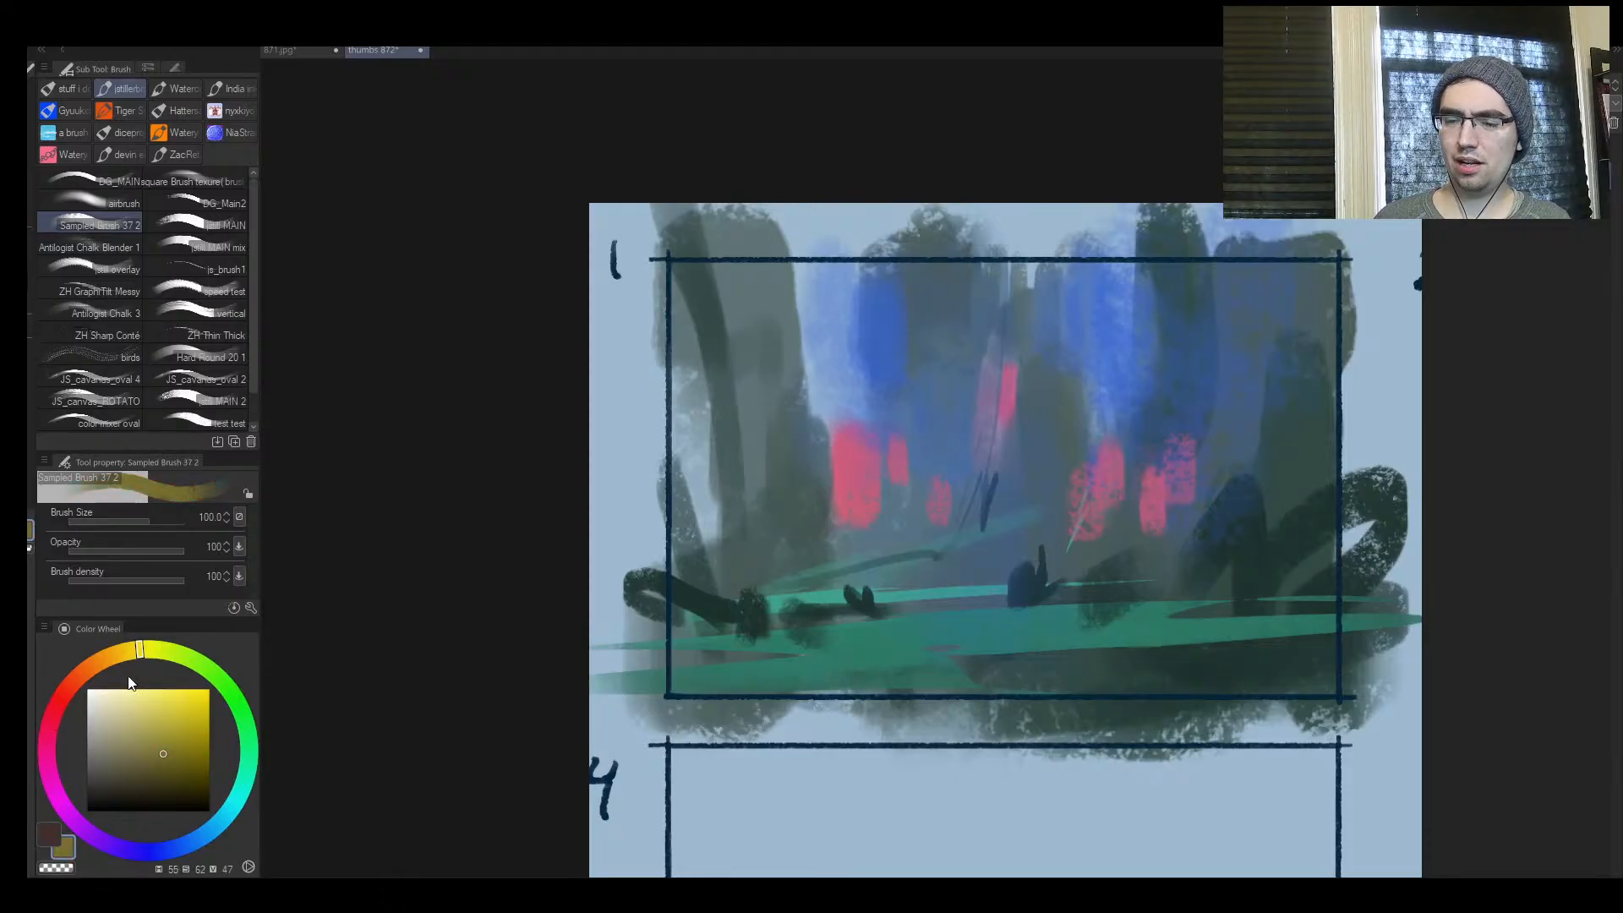
{"action": "left_click", "coordinate": [117, 700]}
{"action": "key", "text": "bracketleft"}
{"action": "key", "text": "bracketleft"}
Replace a broad trial stroke with a thin pale yellow streak along the left half of frame 1's green band
{"action": "key", "text": "bracketleft"}
{"action": "key", "text": "bracketleft"}
{"action": "left_click_drag", "start_coordinate": [754, 645], "coordinate": [897, 626]}
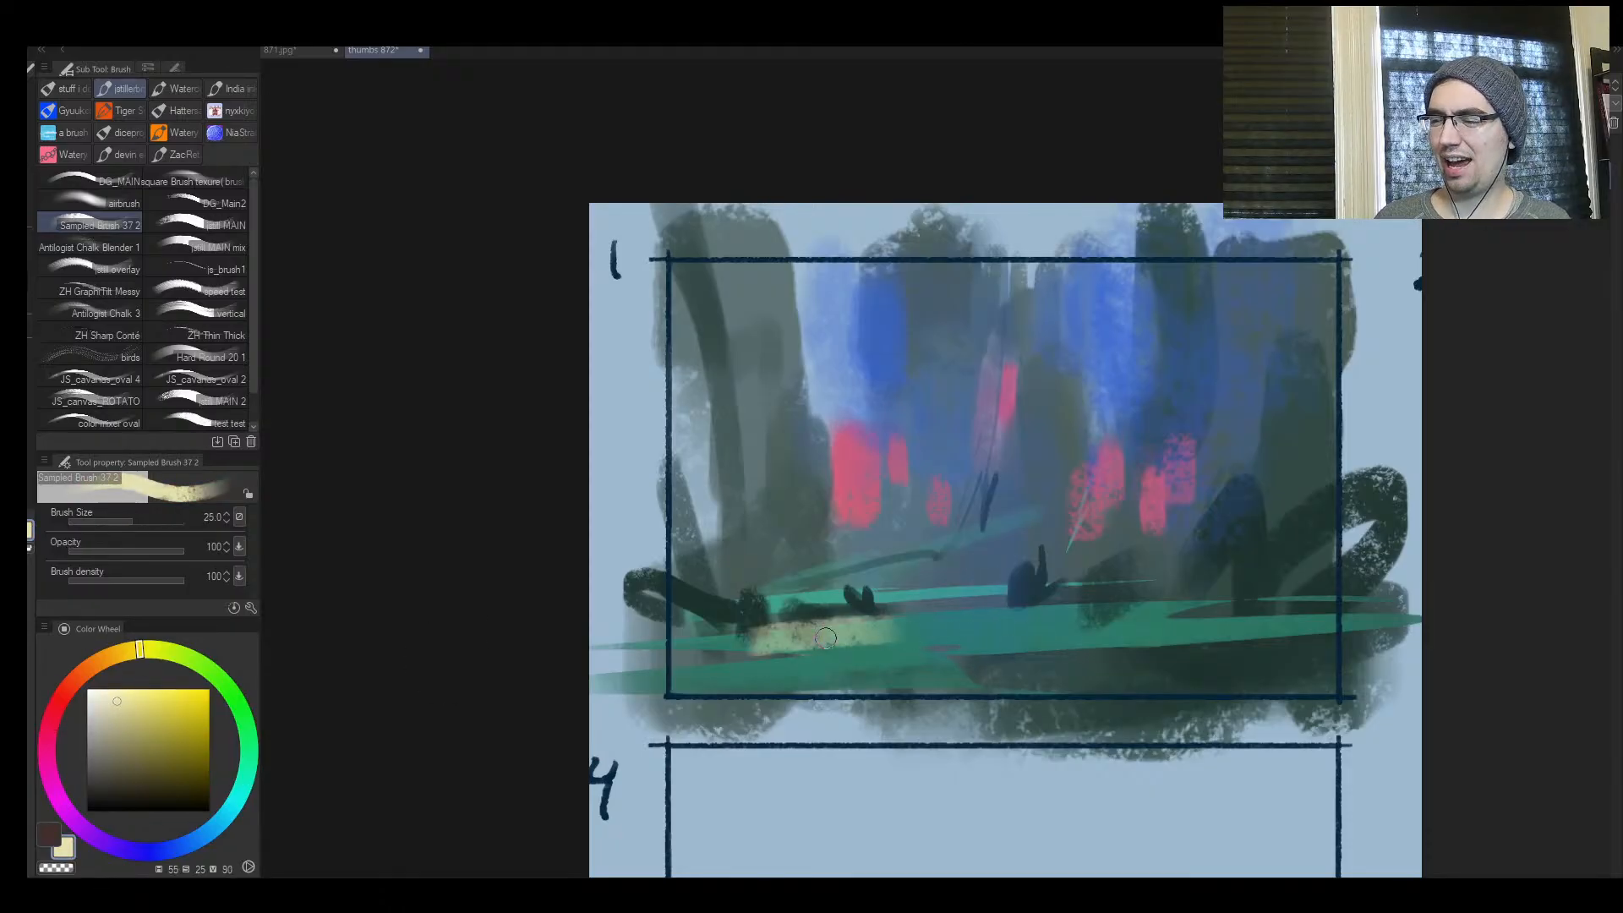
{"action": "key", "text": "ctrl+z"}
{"action": "key", "text": "bracketleft"}
{"action": "key", "text": "bracketleft"}
{"action": "key", "text": "bracketleft"}
{"action": "left_click_drag", "start_coordinate": [729, 644], "coordinate": [952, 623]}
{"action": "key", "text": "bracketright"}
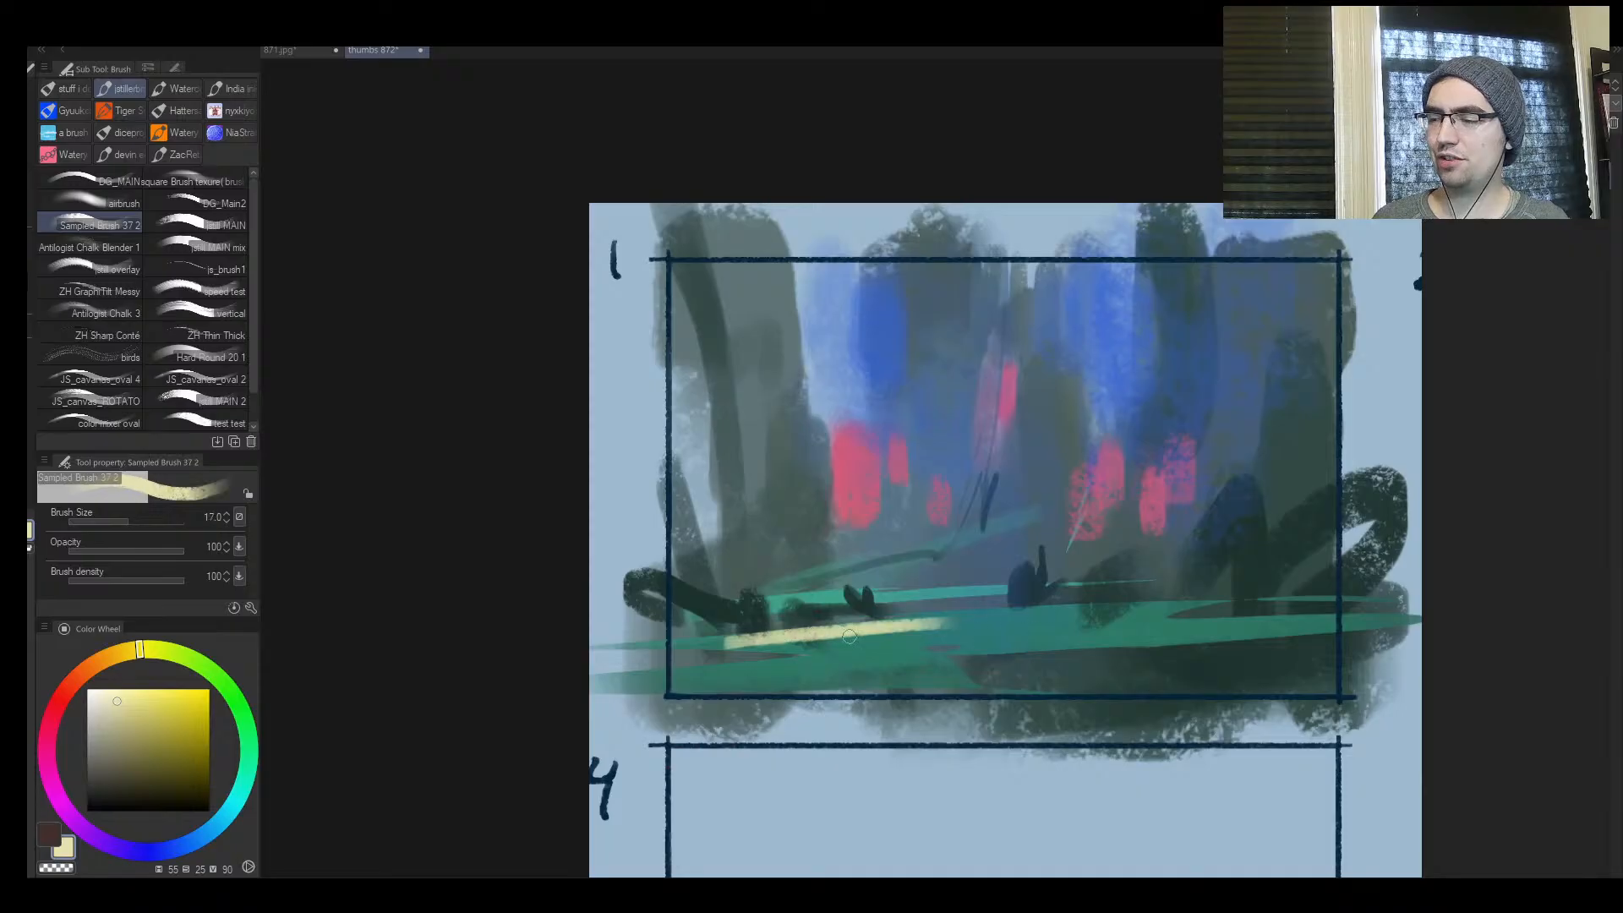
Pick a pale mint green (hue 136, saturation 30, value 96) and paint it over the yellow streak on frame 1's green band
{"action": "left_click", "coordinate": [238, 708]}
{"action": "left_click_drag", "start_coordinate": [238, 708], "coordinate": [245, 725]}
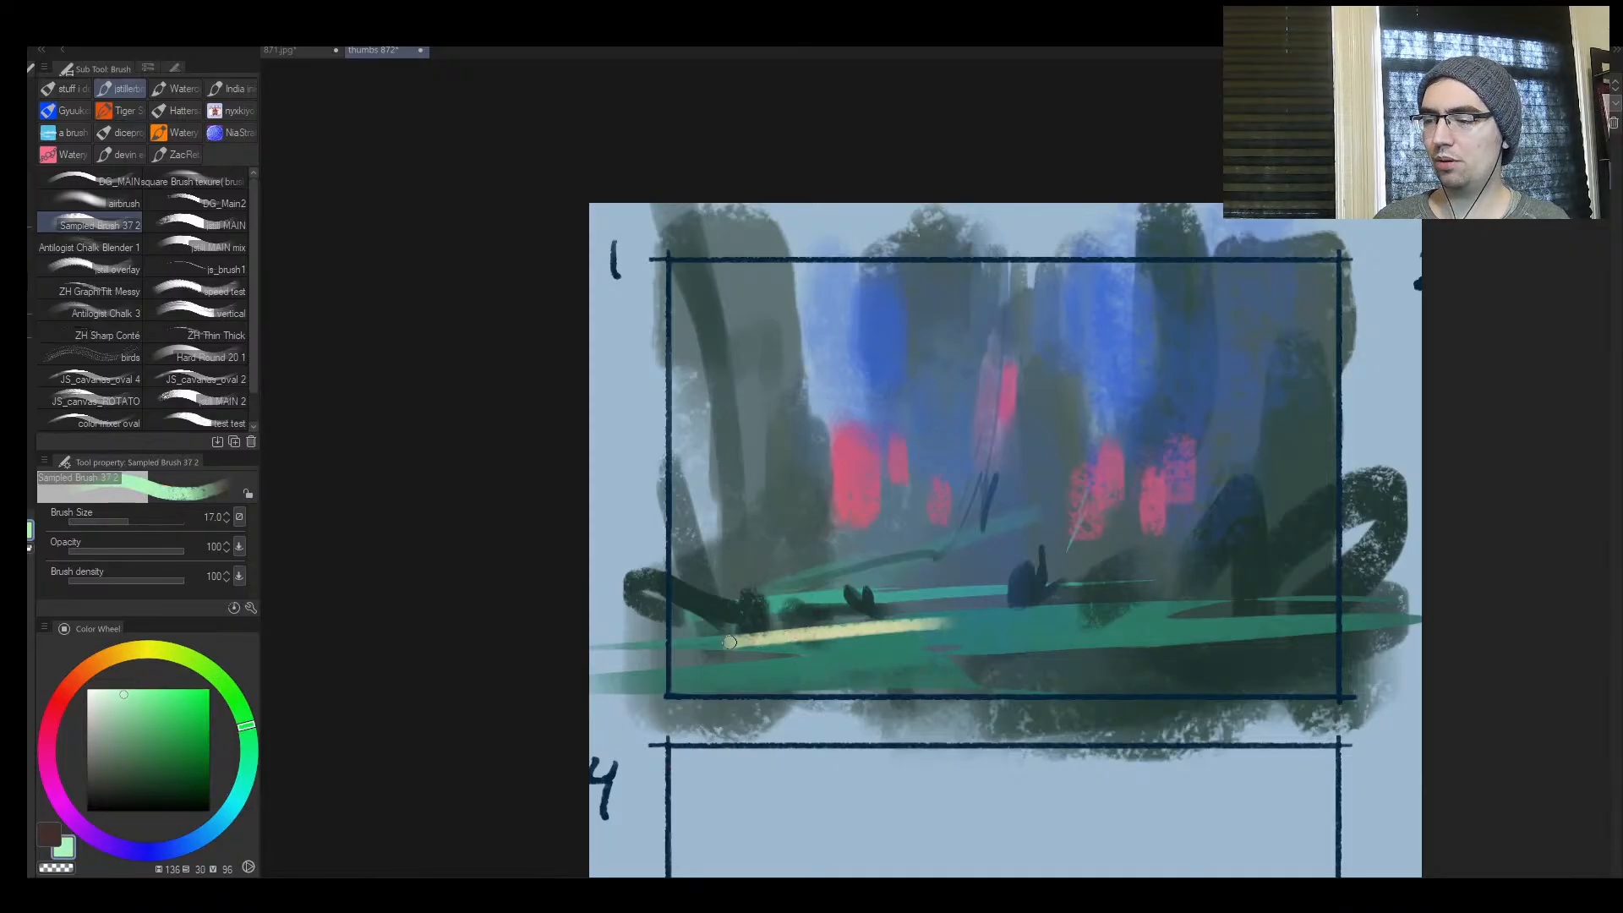
{"action": "left_click_drag", "start_coordinate": [729, 642], "coordinate": [979, 619]}
{"action": "left_click_drag", "start_coordinate": [788, 628], "coordinate": [945, 620]}
Add a thinner mint streak above the first one with a smaller brush, and extend the lower streak toward the dark stump
{"action": "key", "text": "bracketleft"}
{"action": "key", "text": "bracketleft"}
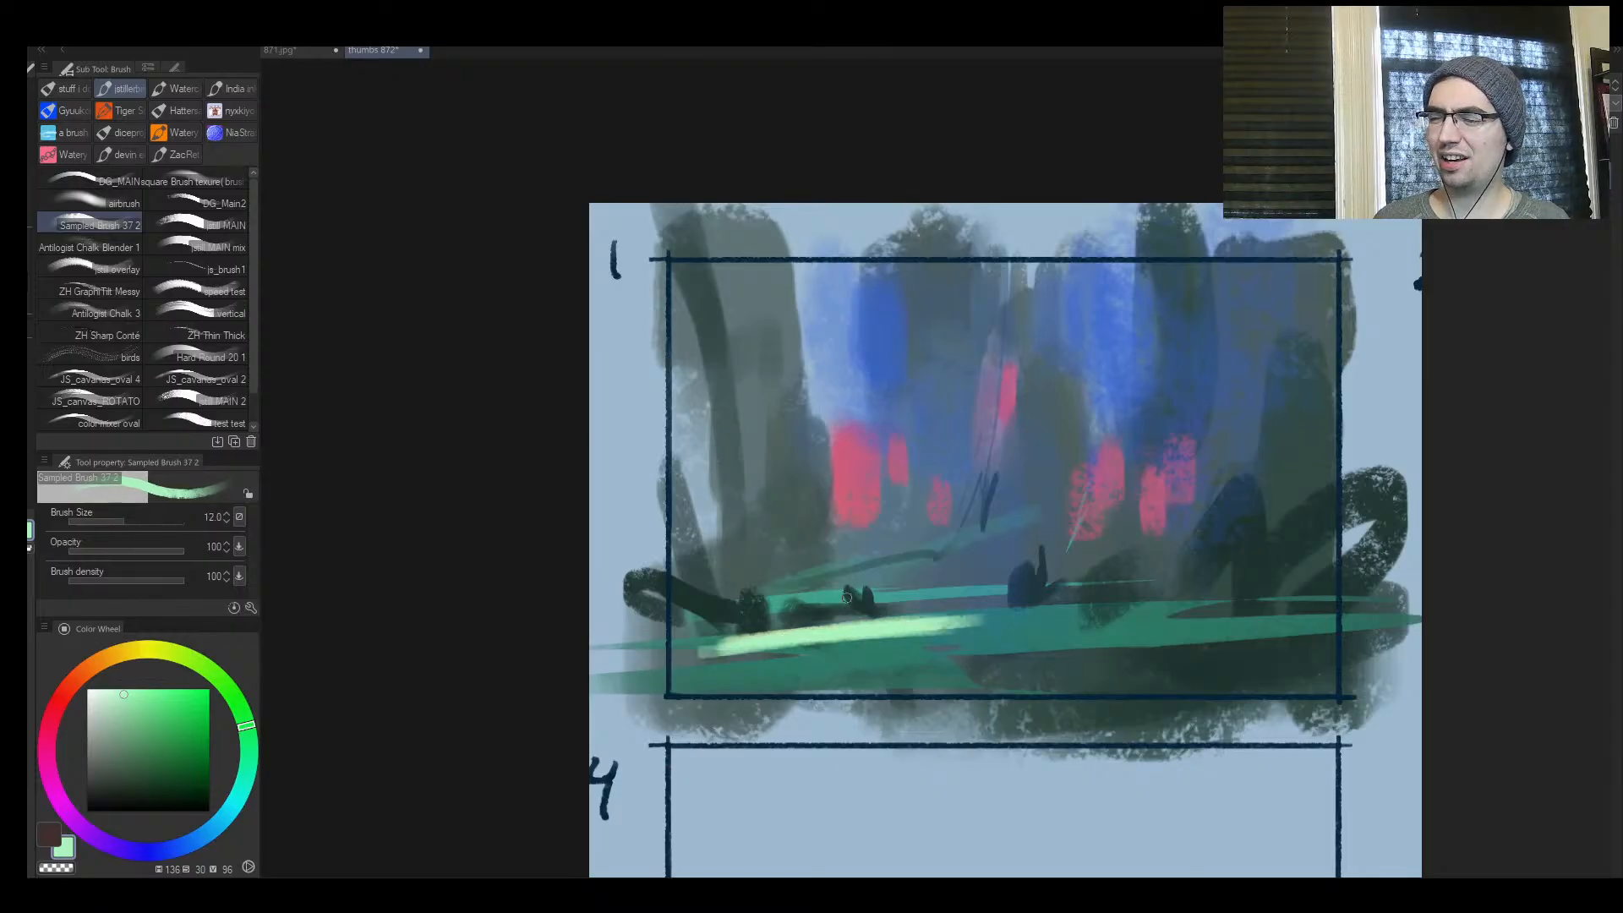
{"action": "left_click_drag", "start_coordinate": [745, 605], "coordinate": [932, 589]}
{"action": "mouse_move", "coordinate": [952, 589]}
{"action": "left_mouse_down"}
{"action": "mouse_move", "coordinate": [678, 564]}
{"action": "mouse_move", "coordinate": [708, 546]}
{"action": "left_mouse_up"}
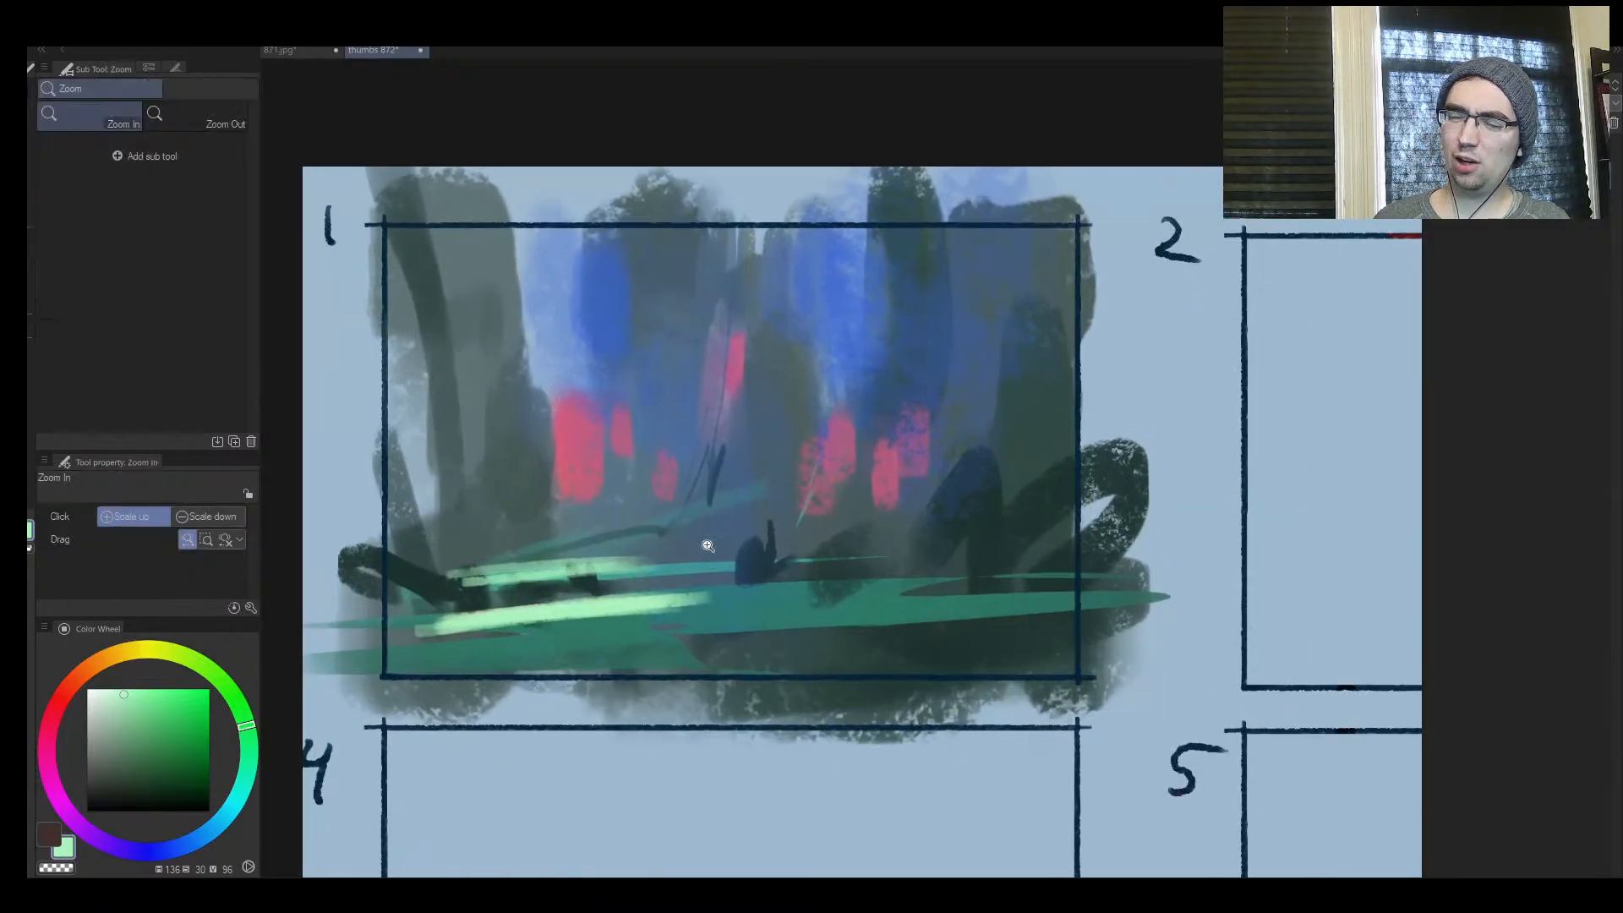
{"action": "left_click_drag", "start_coordinate": [737, 608], "coordinate": [646, 609]}
{"action": "left_click_drag", "start_coordinate": [647, 609], "coordinate": [768, 598]}
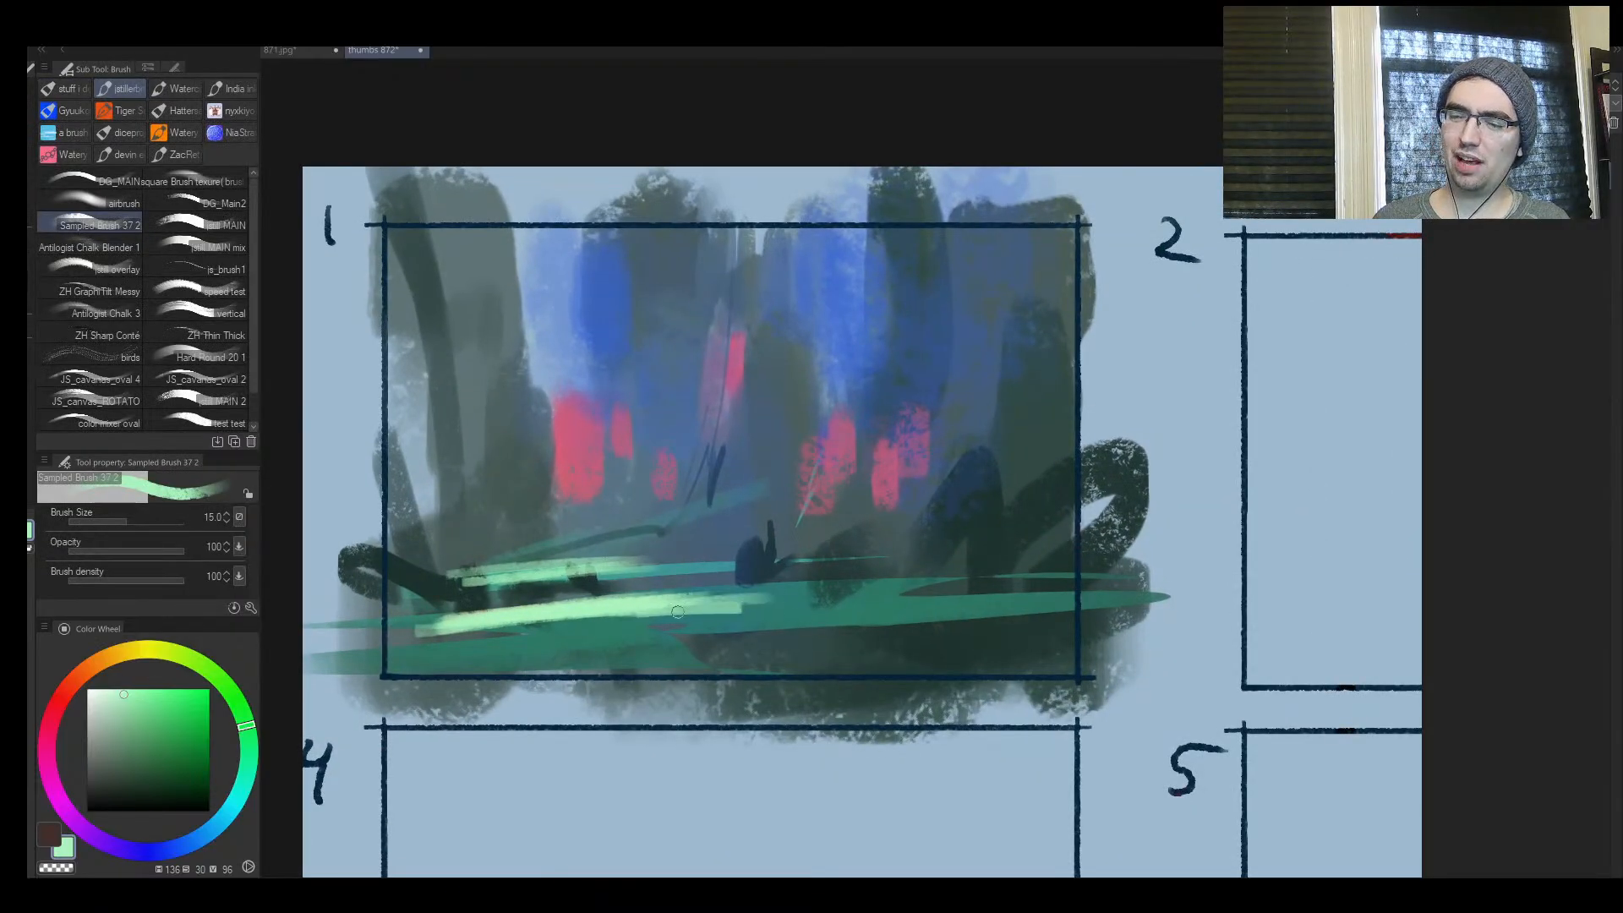
Sample the sky blue, lighten it to hue 209, saturation 37, value 89, and paint a light vertical sliver in the left blue gap
{"action": "left_click", "coordinate": [757, 379], "text": "alt"}
{"action": "left_click", "coordinate": [632, 322], "text": "alt"}
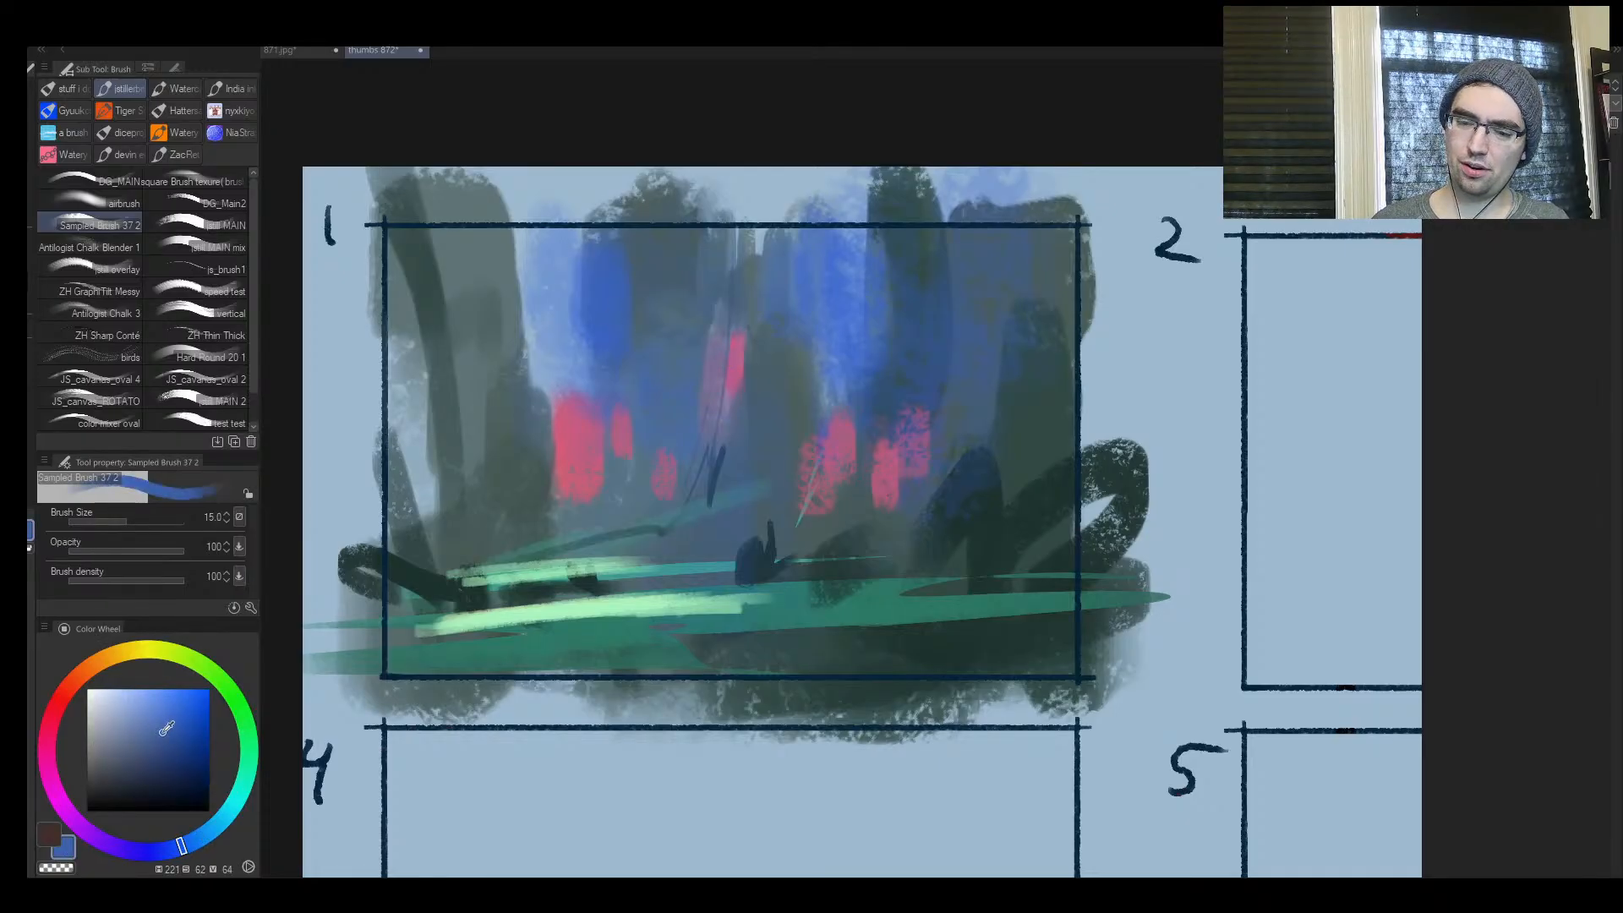
{"action": "left_click_drag", "start_coordinate": [166, 729], "coordinate": [150, 705]}
{"action": "left_click", "coordinate": [201, 839]}
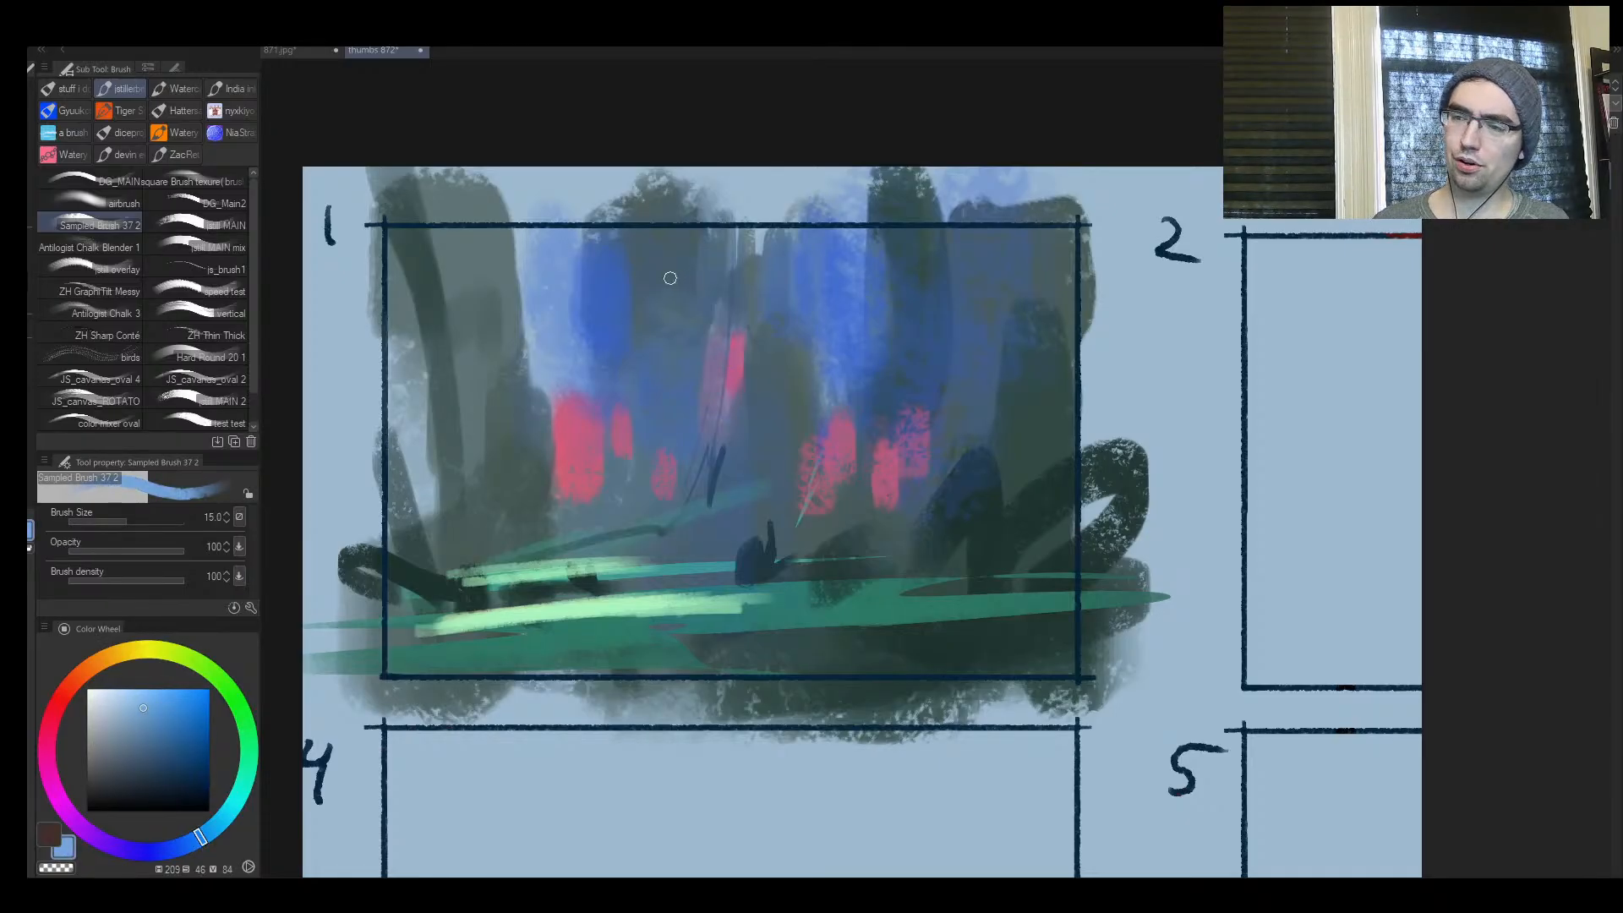
{"action": "left_click_drag", "start_coordinate": [589, 272], "coordinate": [593, 360]}
{"action": "key", "text": "bracketright"}
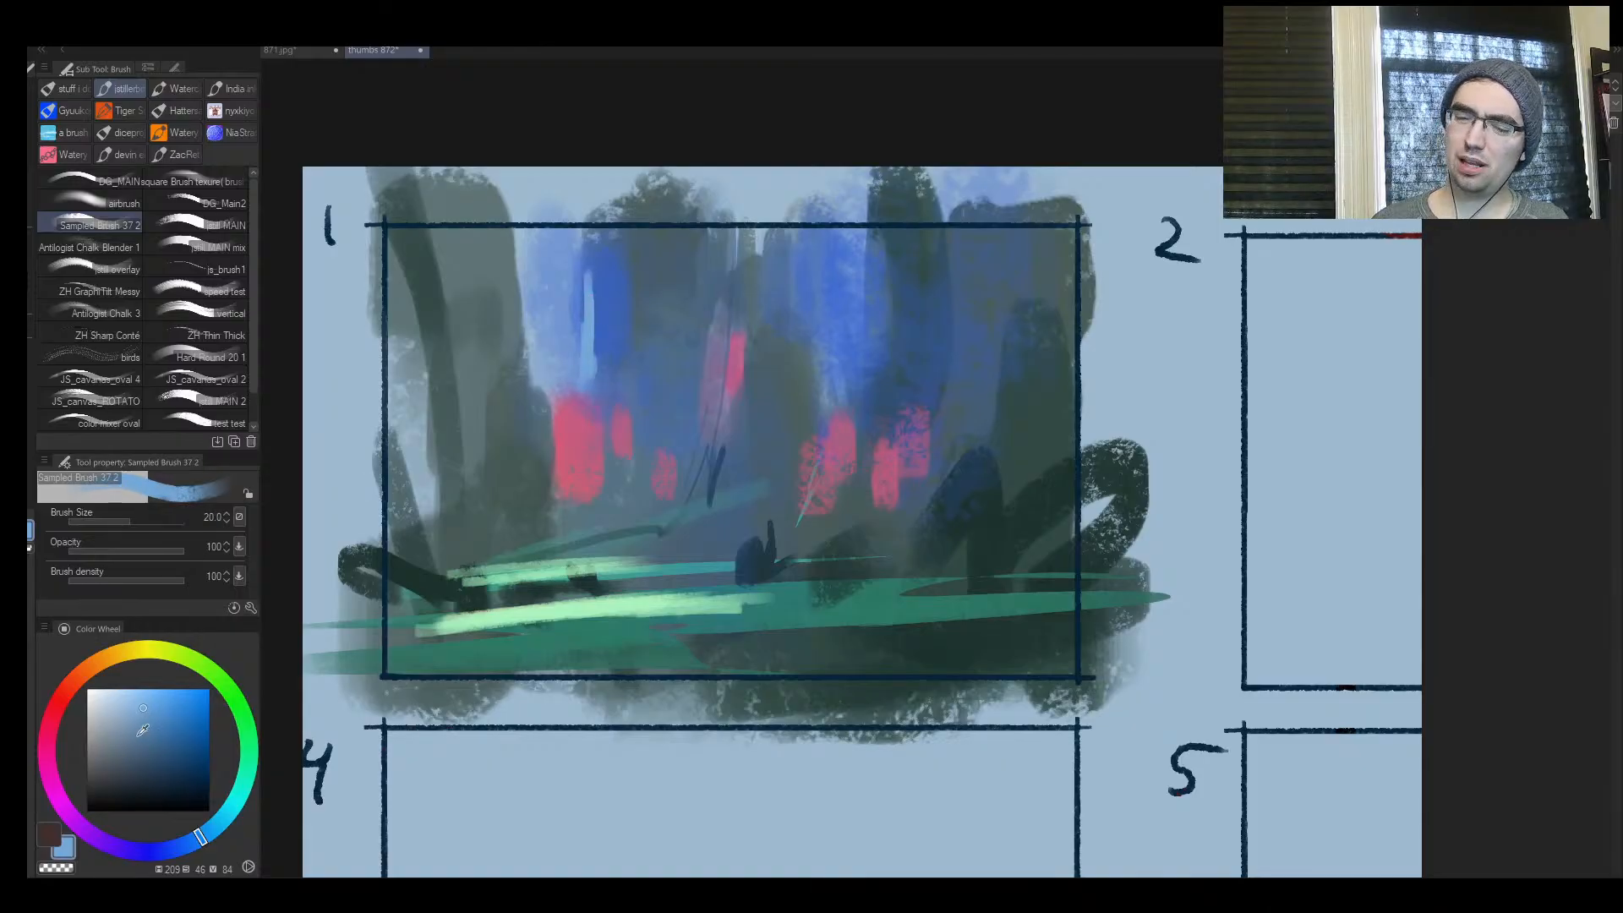
{"action": "left_click_drag", "start_coordinate": [142, 728], "coordinate": [131, 701]}
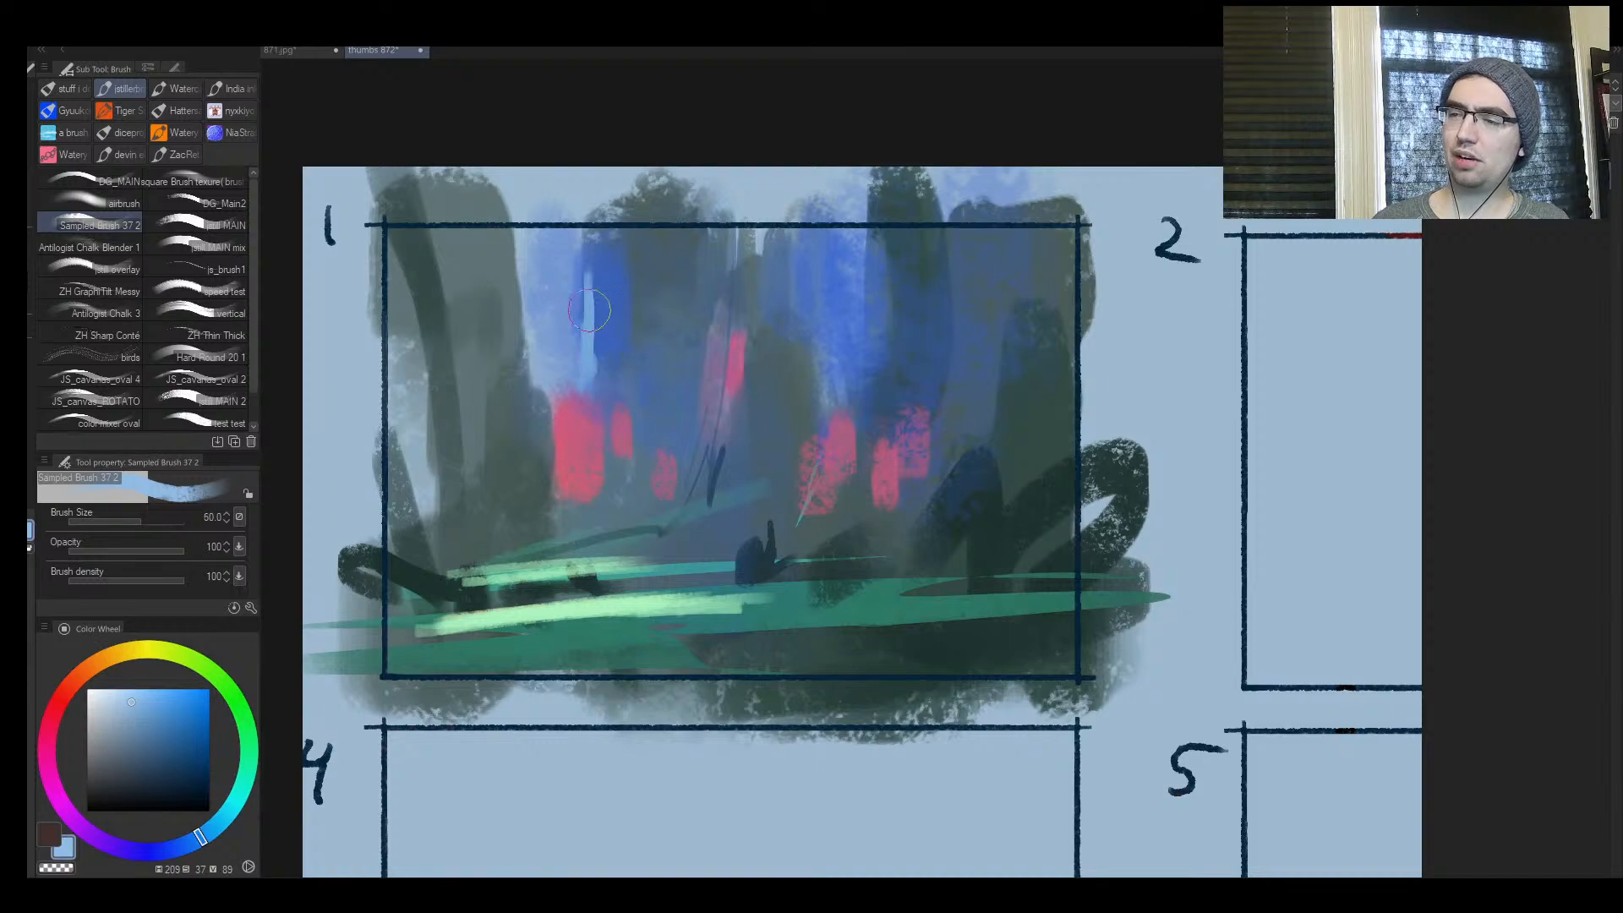
{"action": "left_click_drag", "start_coordinate": [589, 311], "coordinate": [595, 356]}
Sample the dark blue of the central stump and paint the first thin upright fingers on it with a small brush
{"action": "left_click", "coordinate": [803, 532], "text": "ctrl"}
{"action": "key", "text": "bracketleft"}
{"action": "key", "text": "bracketleft"}
{"action": "key", "text": "bracketleft"}
{"action": "key", "text": "bracketleft"}
{"action": "key", "text": "bracketleft"}
{"action": "key", "text": "bracketleft"}
{"action": "key", "text": "bracketleft"}
{"action": "key", "text": "bracketleft"}
{"action": "key", "text": "bracketleft"}
{"action": "key", "text": "bracketleft"}
{"action": "left_click", "coordinate": [725, 575], "text": "alt"}
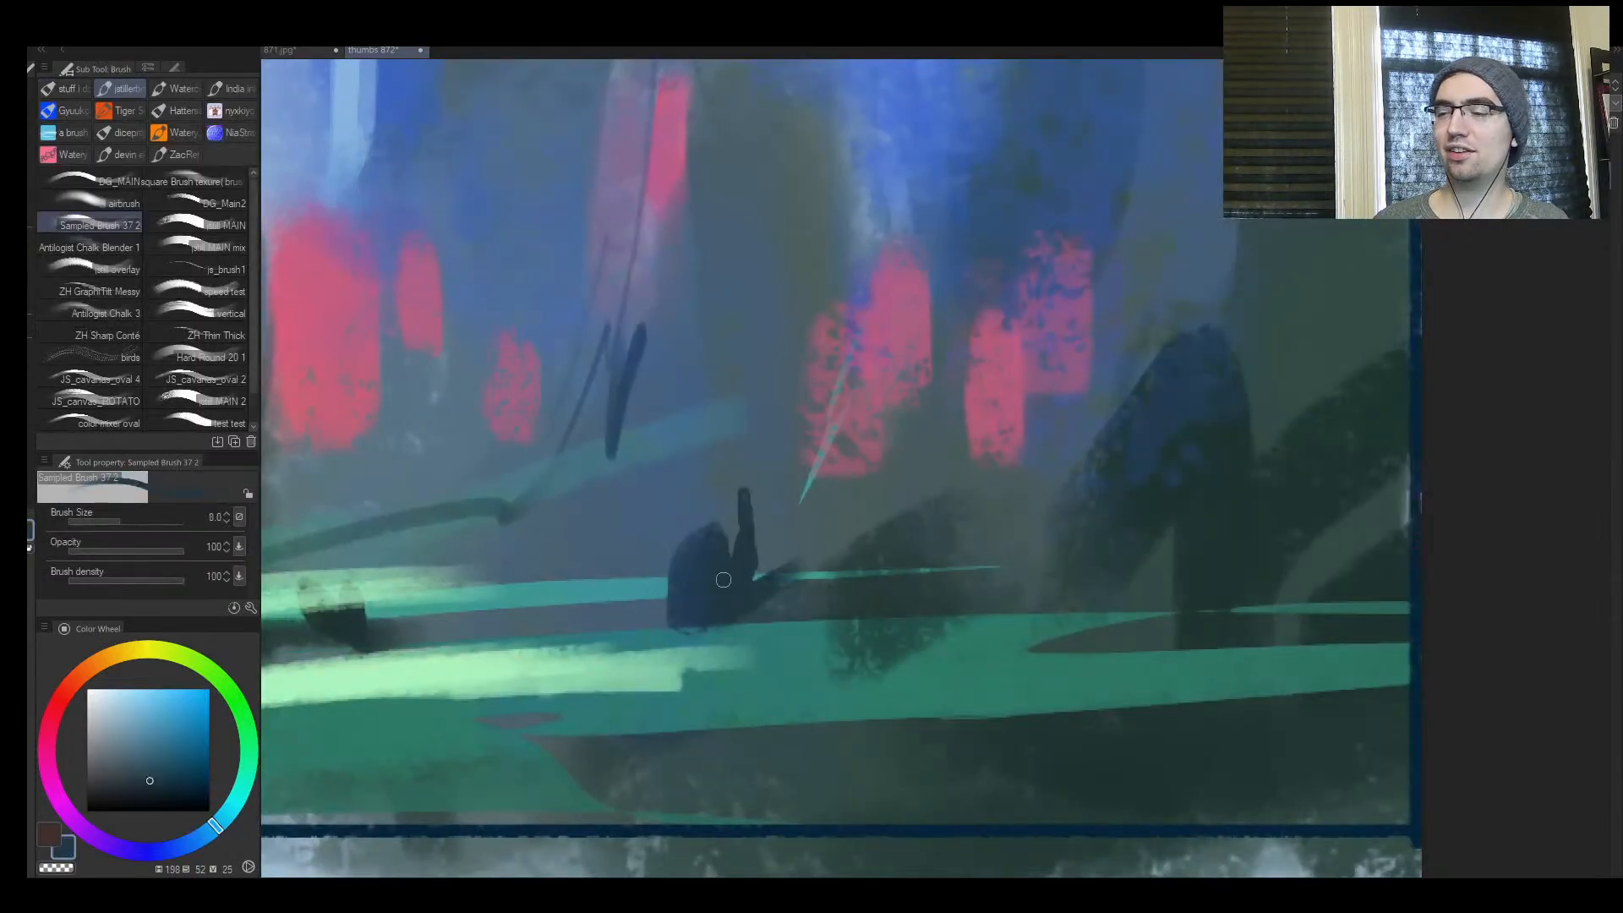
{"action": "key", "text": "bracketright"}
{"action": "left_click_drag", "start_coordinate": [747, 531], "coordinate": [759, 466]}
{"action": "mouse_move", "coordinate": [716, 526]}
{"action": "left_mouse_down"}
{"action": "mouse_move", "coordinate": [721, 428]}
{"action": "mouse_move", "coordinate": [696, 511]}
{"action": "mouse_move", "coordinate": [690, 465]}
{"action": "left_mouse_up"}
Turn the stump into an open hand by adding longer fingers and an angled thumb, varying the brush size
{"action": "key", "text": "bracketright"}
{"action": "key", "text": "bracketright"}
{"action": "key", "text": "bracketright"}
{"action": "left_click_drag", "start_coordinate": [690, 558], "coordinate": [693, 419]}
{"action": "key", "text": "bracketleft"}
{"action": "key", "text": "bracketleft"}
{"action": "key", "text": "bracketleft"}
{"action": "left_click_drag", "start_coordinate": [685, 545], "coordinate": [665, 457]}
{"action": "left_click_drag", "start_coordinate": [762, 577], "coordinate": [785, 572]}
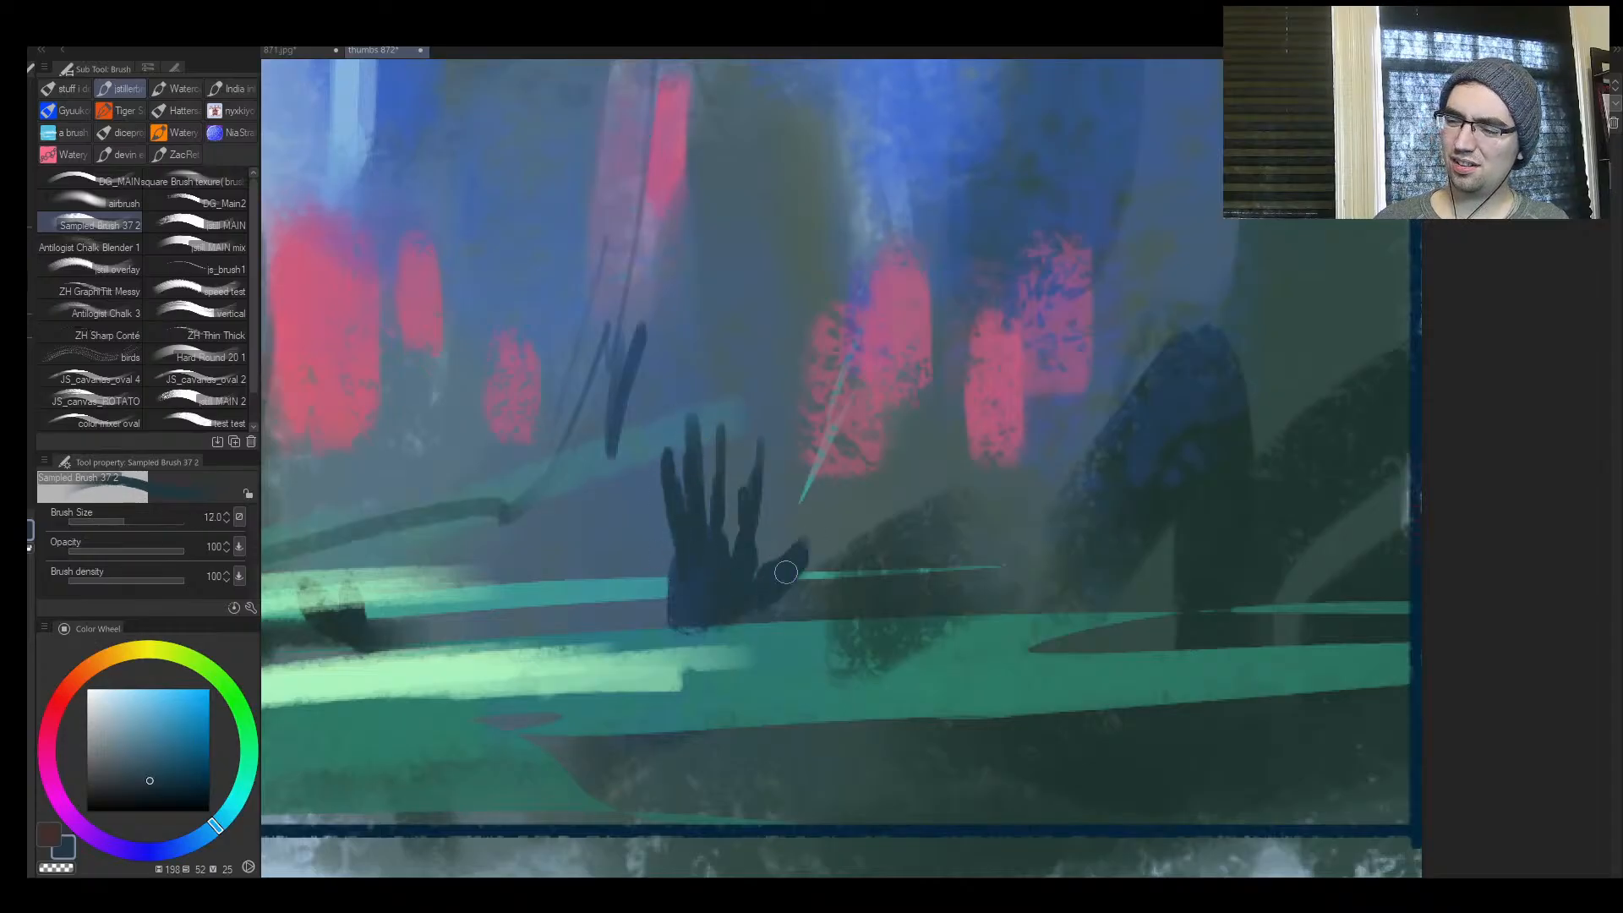
Flip the canvas horizontally and reshape the hand's finger nearest the thumb using colours sampled around it
{"action": "key", "text": "h"}
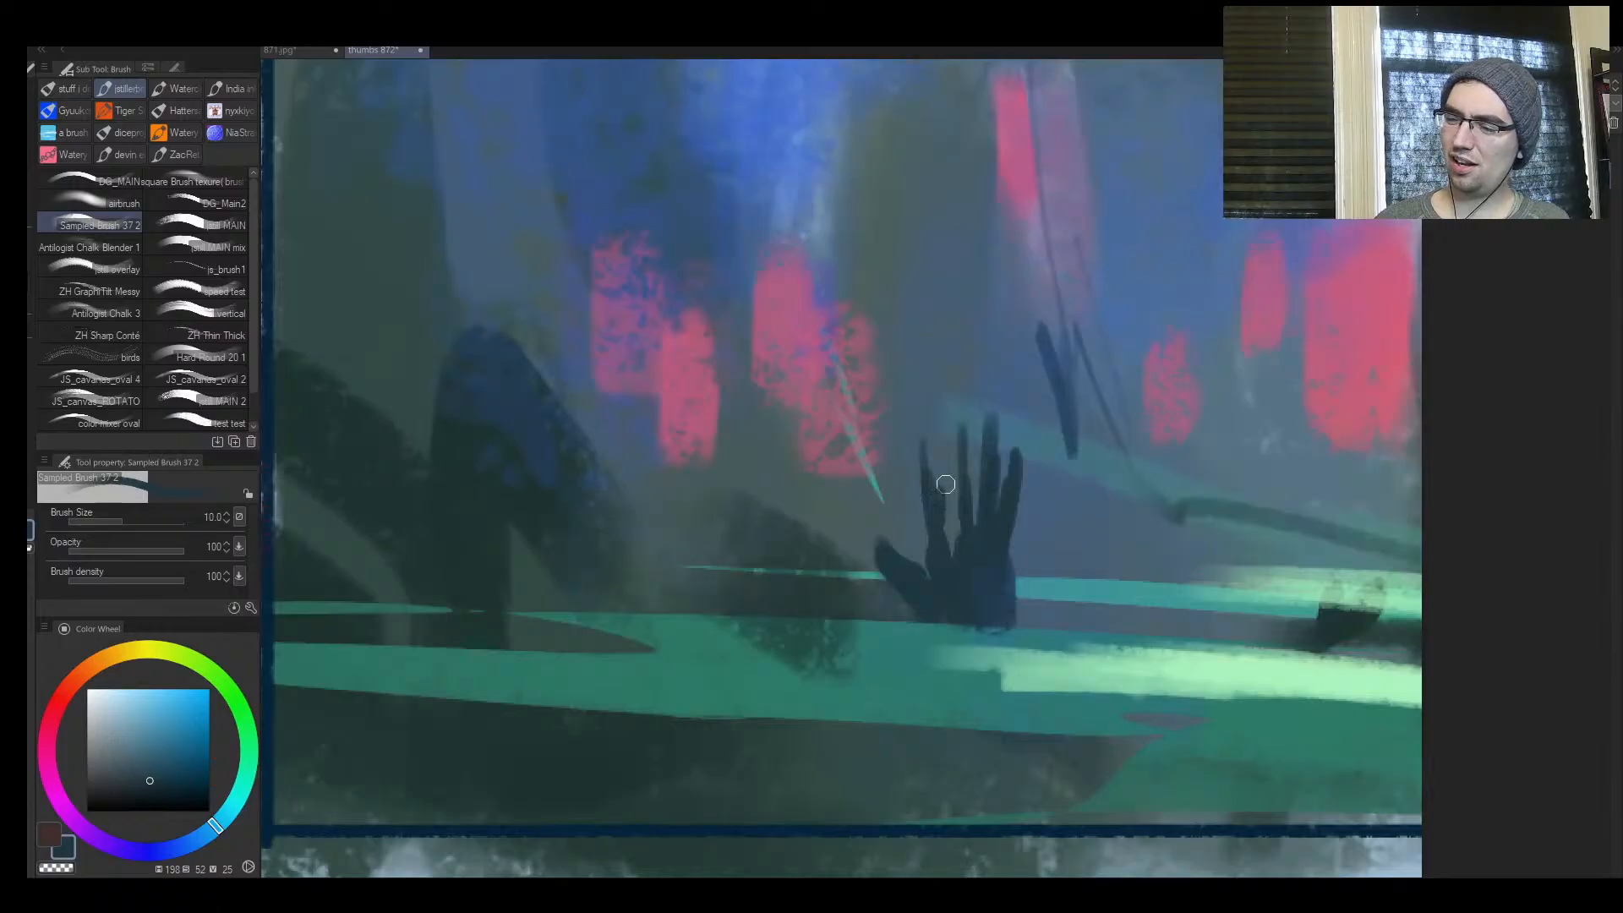
{"action": "left_click", "coordinate": [935, 466], "text": "alt"}
{"action": "left_click_drag", "start_coordinate": [940, 460], "coordinate": [925, 444]}
{"action": "left_click", "coordinate": [931, 496], "text": "alt"}
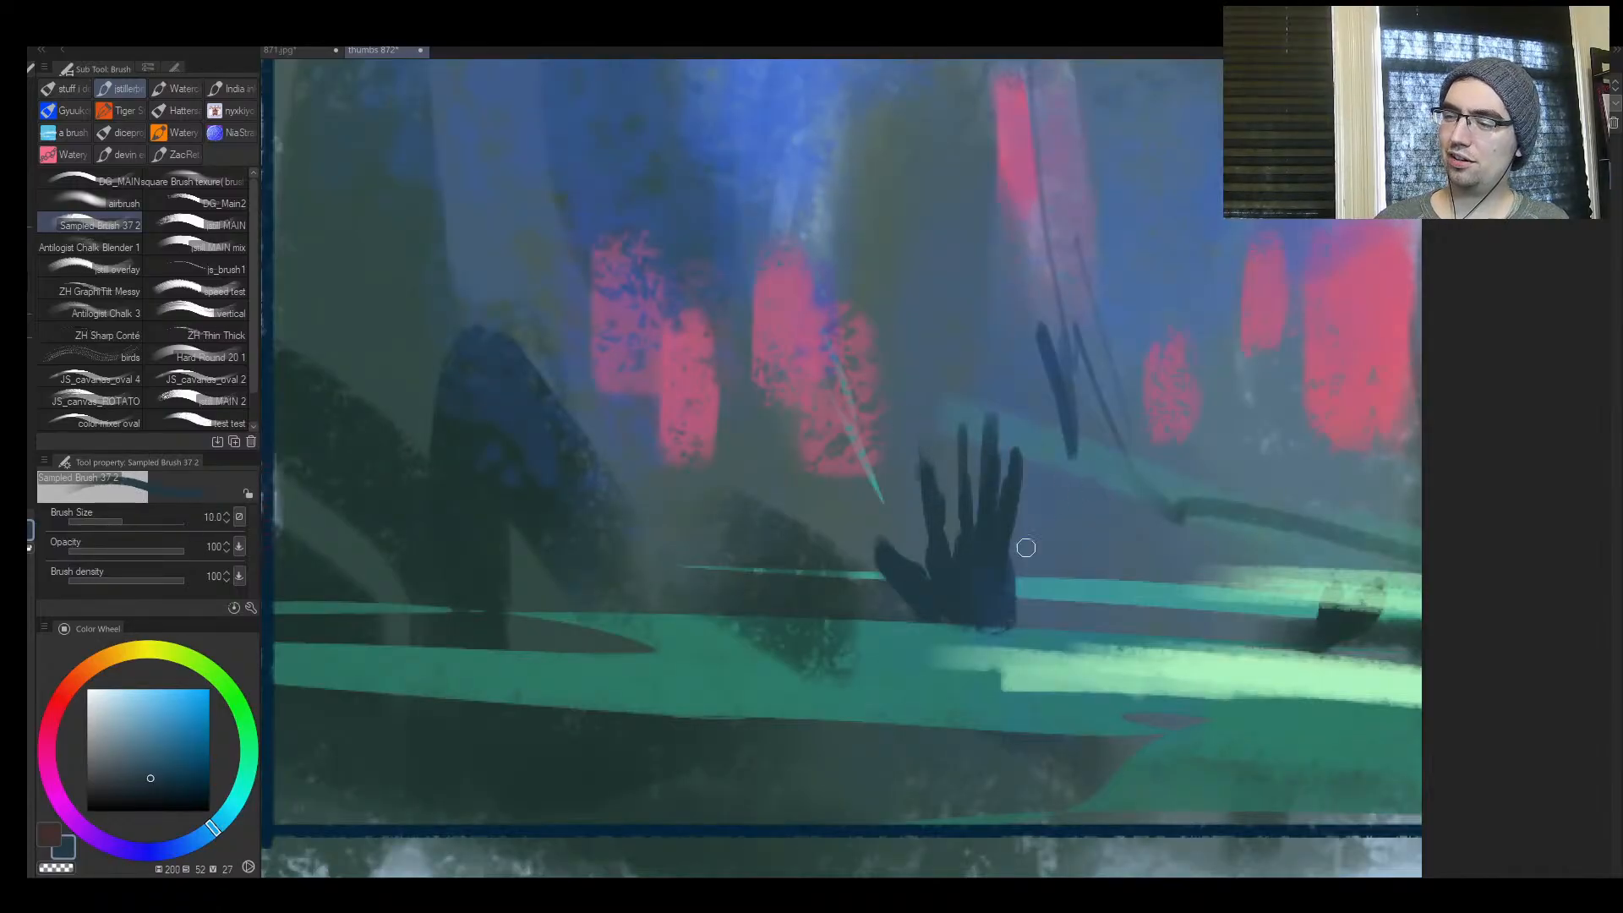
{"action": "key", "text": "ctrl+space"}
{"action": "left_click_drag", "start_coordinate": [984, 597], "coordinate": [896, 600]}
{"action": "left_click_drag", "start_coordinate": [1069, 550], "coordinate": [1021, 454]}
{"action": "left_click_drag", "start_coordinate": [857, 526], "coordinate": [868, 515]}
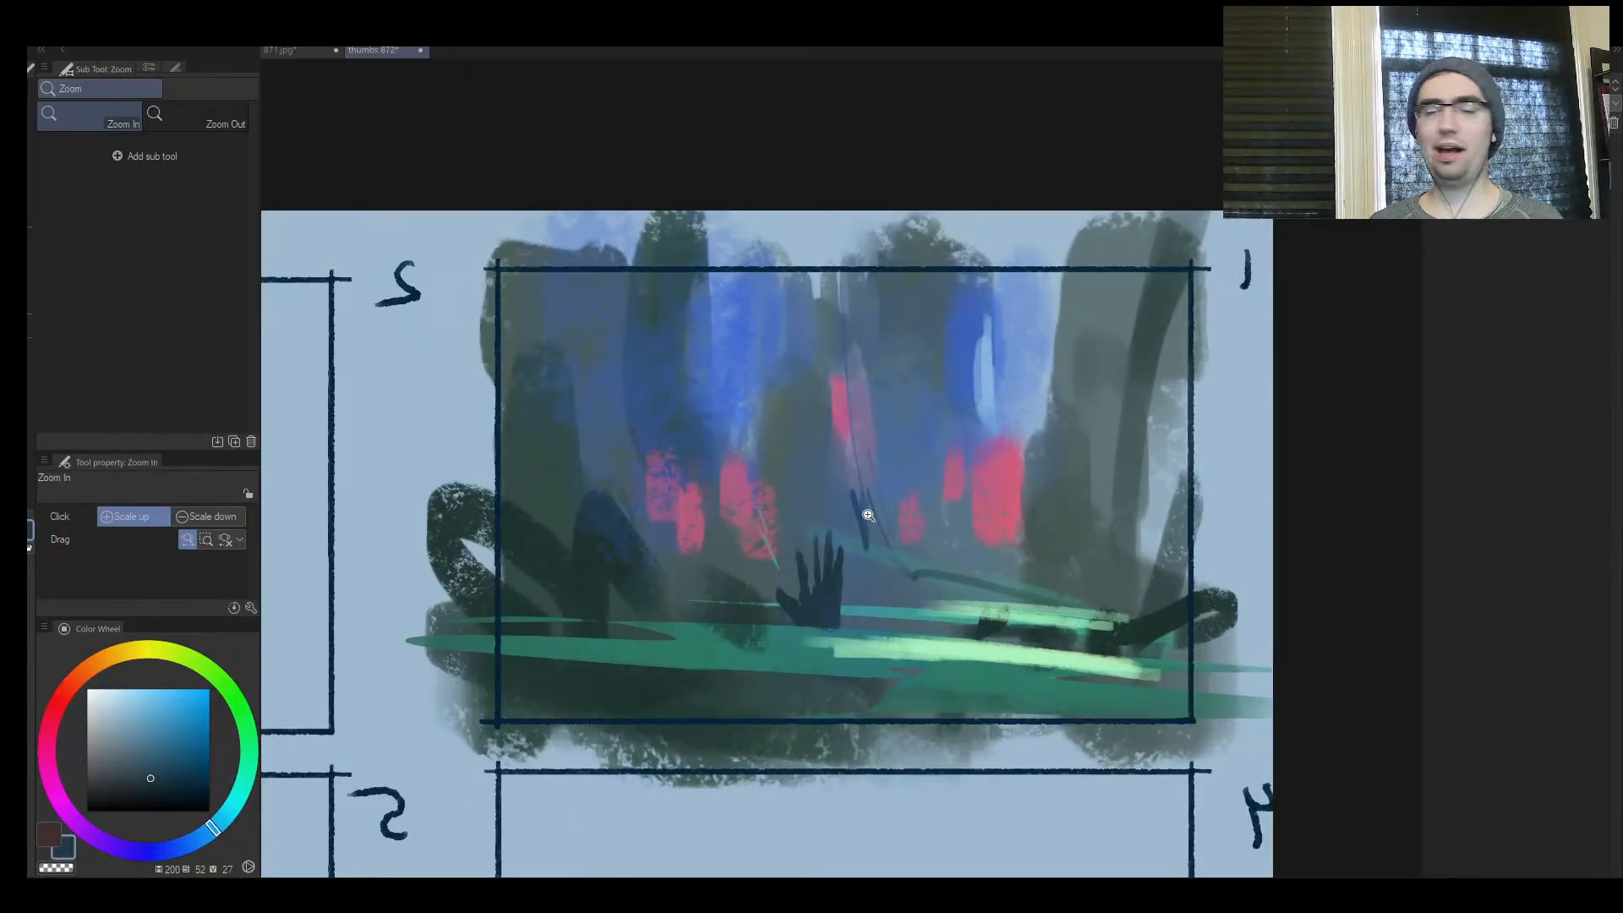
Sample the dark green of the fallen log and paint a second, lying hand with a raised thumb and short fingers at its tip
{"action": "left_click_drag", "start_coordinate": [849, 537], "coordinate": [779, 584]}
{"action": "left_click_drag", "start_coordinate": [877, 574], "coordinate": [924, 500]}
{"action": "left_click", "coordinate": [890, 531]}
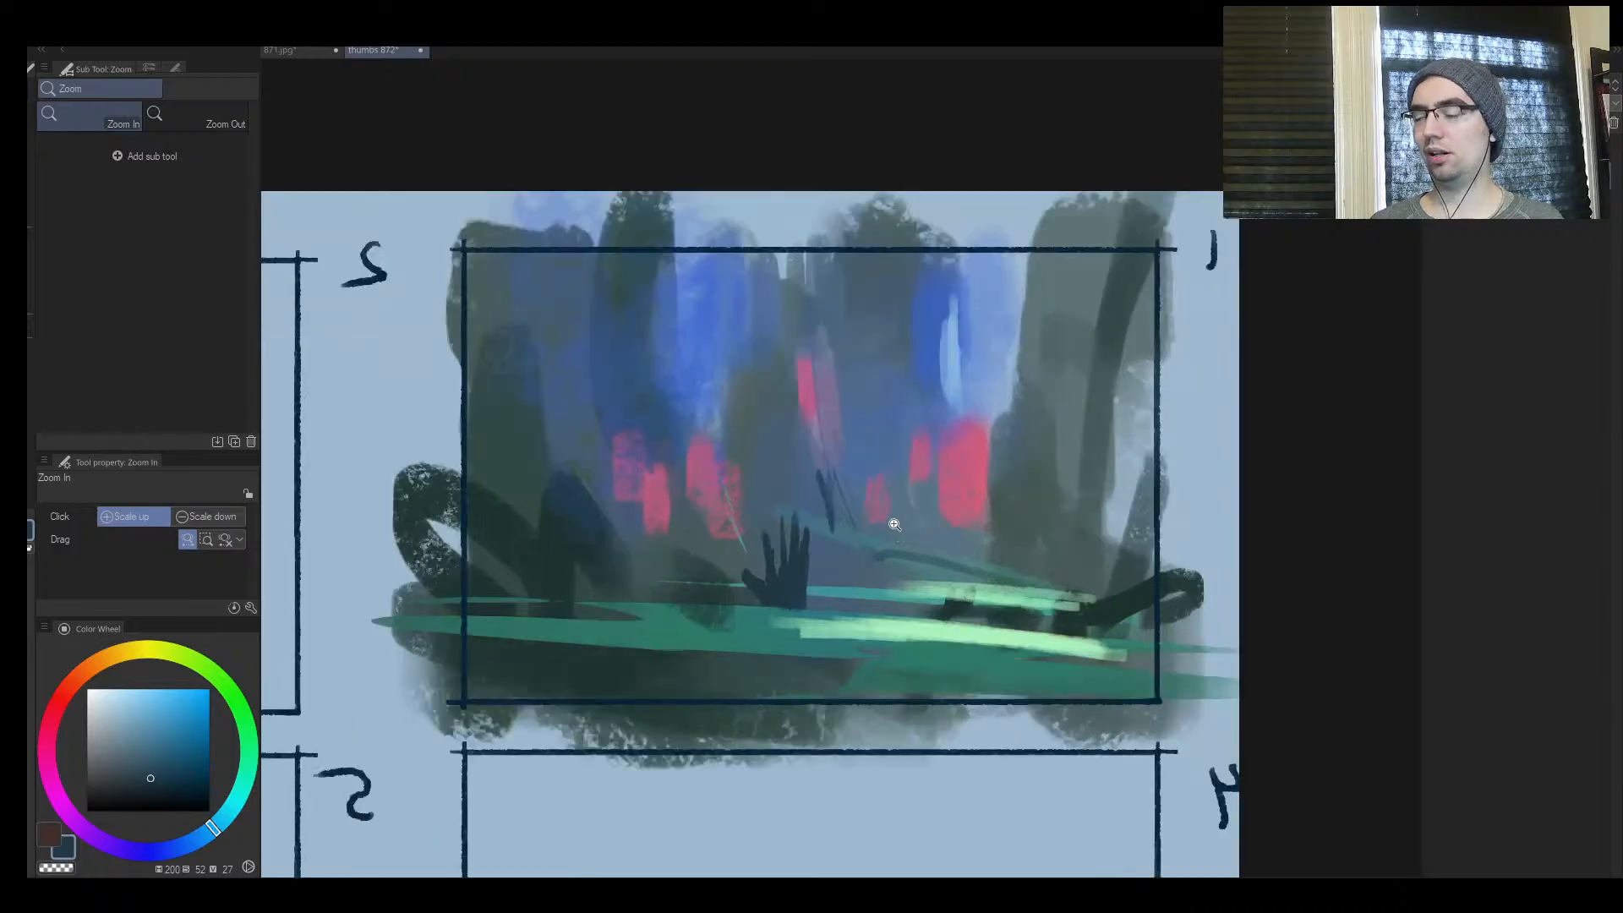
{"action": "left_click", "coordinate": [871, 553]}
{"action": "left_click", "coordinate": [988, 622], "text": "alt"}
{"action": "left_click_drag", "start_coordinate": [994, 620], "coordinate": [1009, 600]}
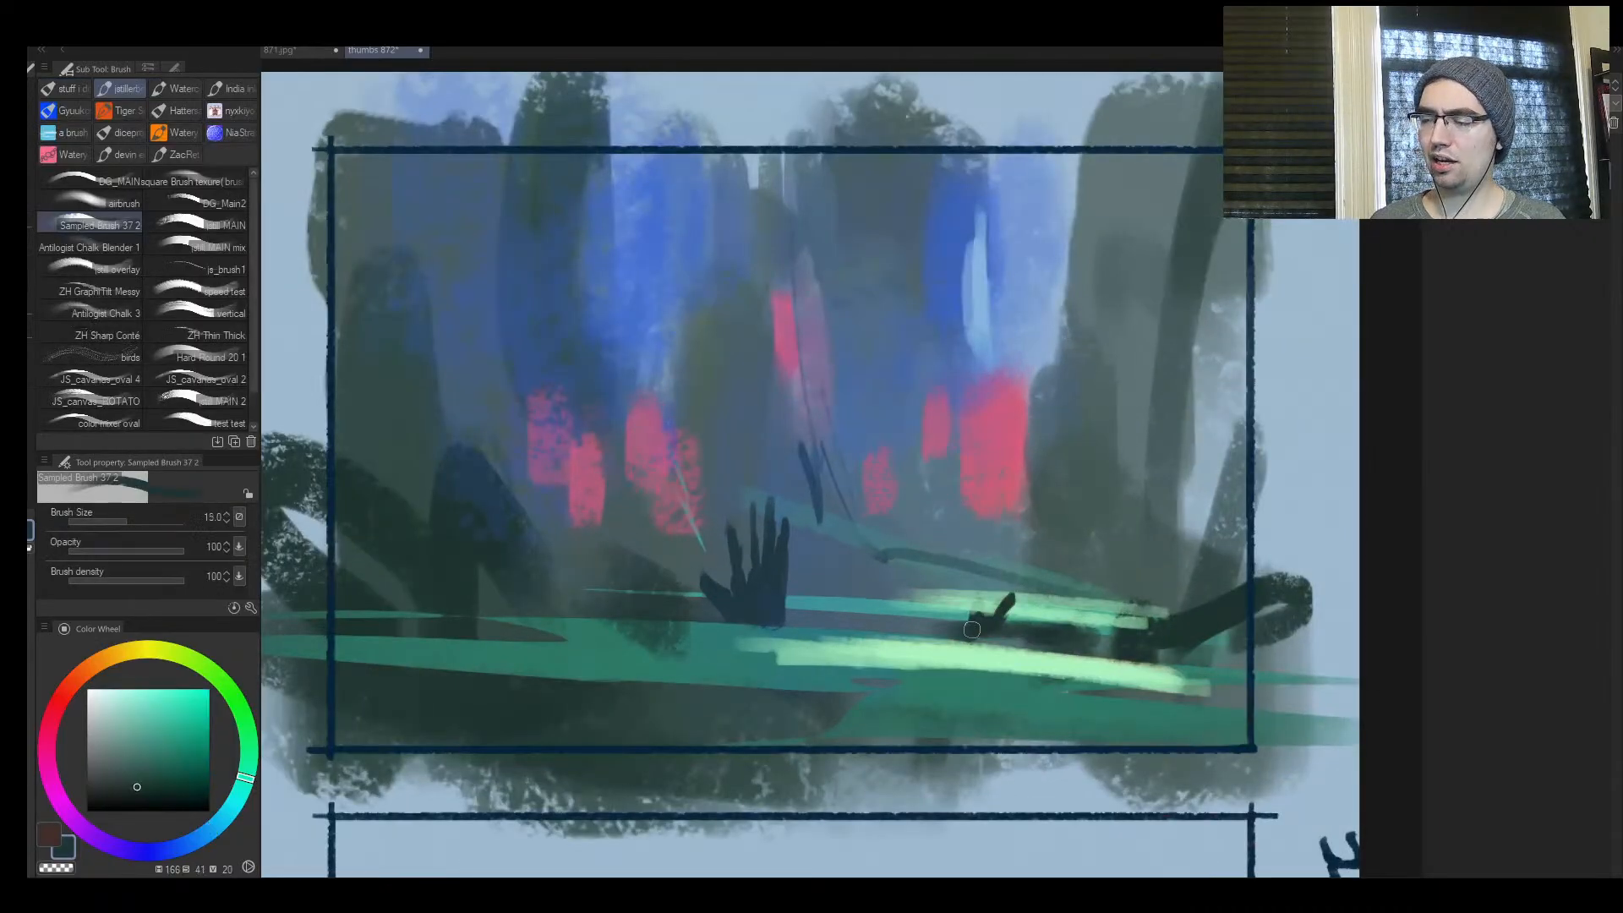
{"action": "key", "text": "bracketleft"}
{"action": "key", "text": "bracketleft"}
{"action": "mouse_move", "coordinate": [866, 620]}
{"action": "left_mouse_down"}
{"action": "mouse_move", "coordinate": [1018, 637]}
{"action": "mouse_move", "coordinate": [945, 621]}
{"action": "left_mouse_up"}
{"action": "key", "text": "bracketleft"}
{"action": "key", "text": "bracketleft"}
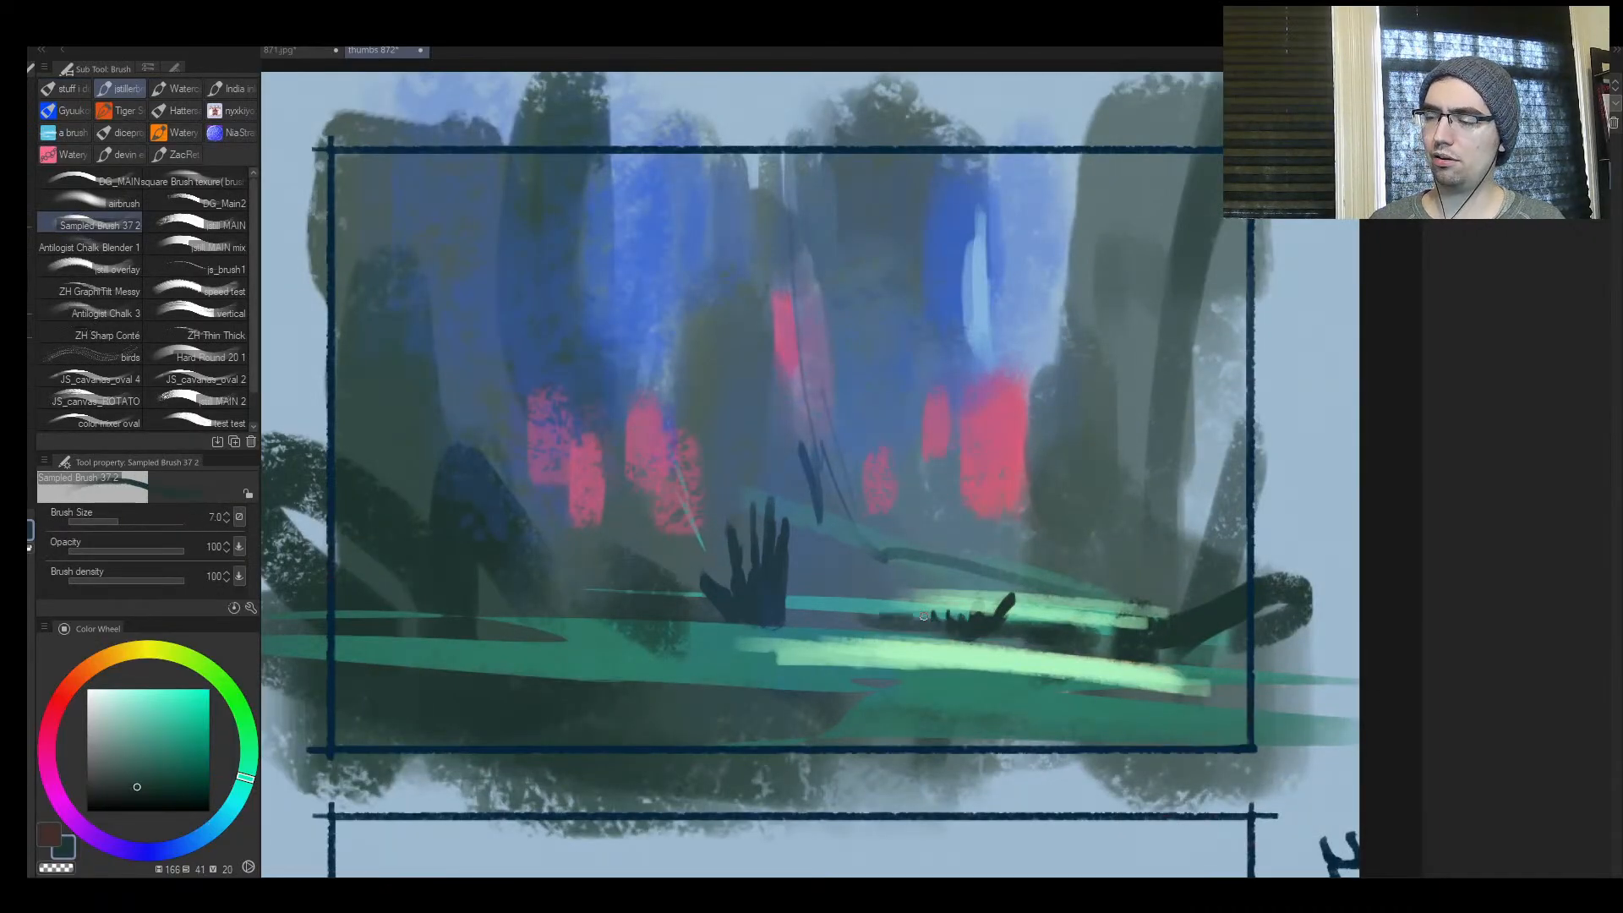
Enlarge the brush and add a small dark stub beyond the lying hand's fingertips
{"action": "key", "text": "bracketright"}
{"action": "key", "text": "bracketright"}
{"action": "key", "text": "bracketright"}
{"action": "key", "text": "bracketright"}
{"action": "key", "text": "bracketright"}
{"action": "left_click_drag", "start_coordinate": [833, 625], "coordinate": [933, 625]}
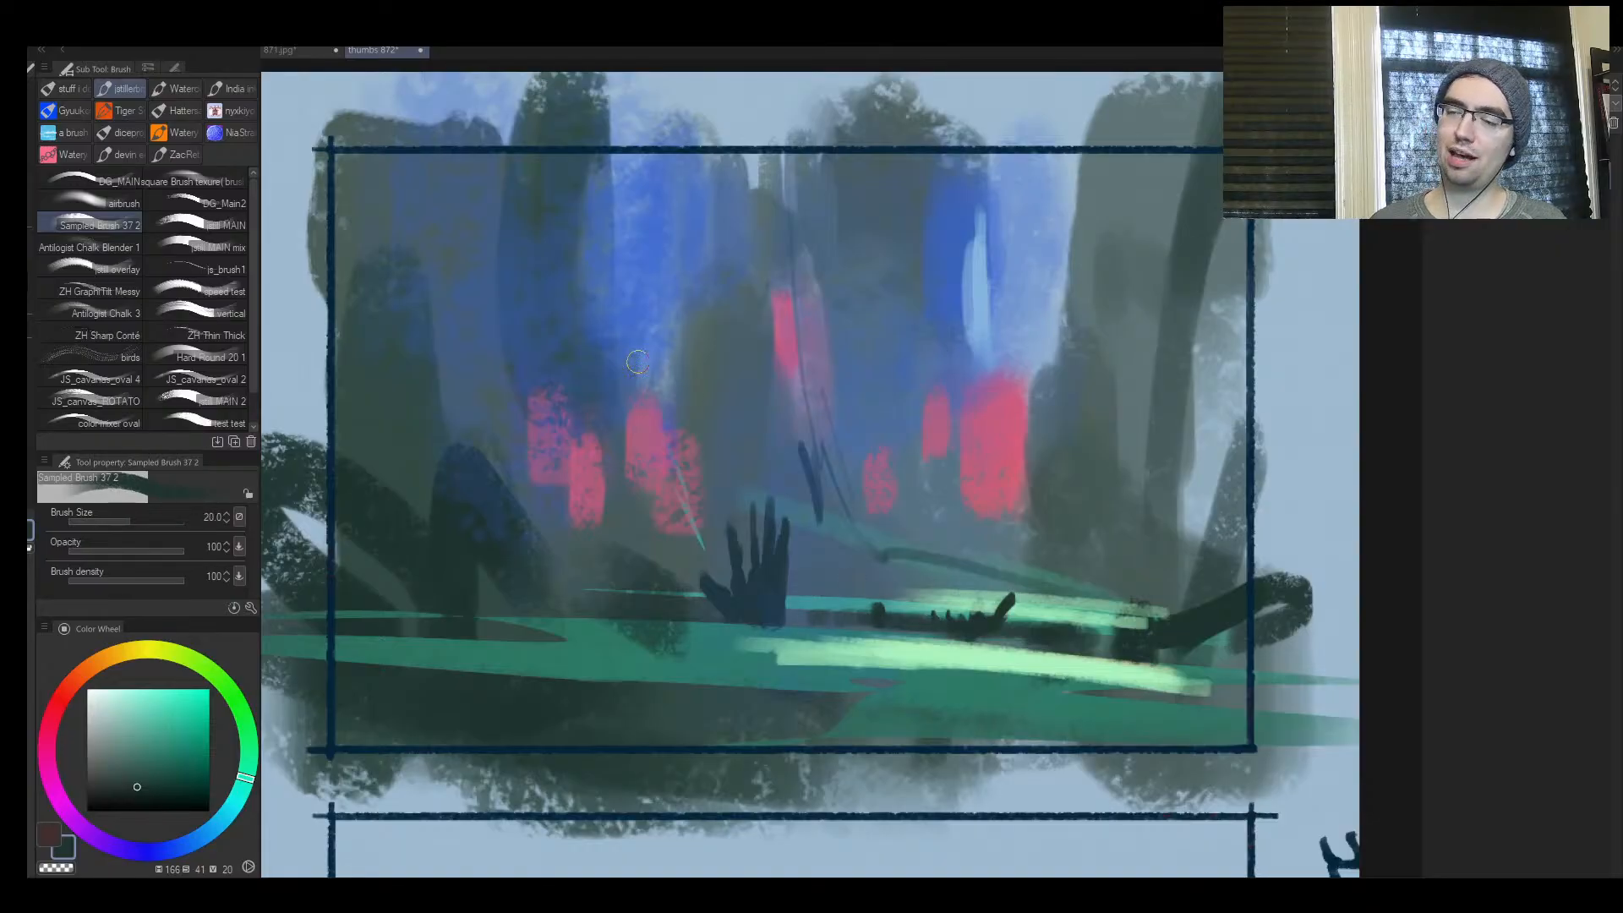
Sample sky blue and broaden the blue gap around the light sliver with the brush enlarged to 100
{"action": "left_click", "coordinate": [632, 170], "text": "alt"}
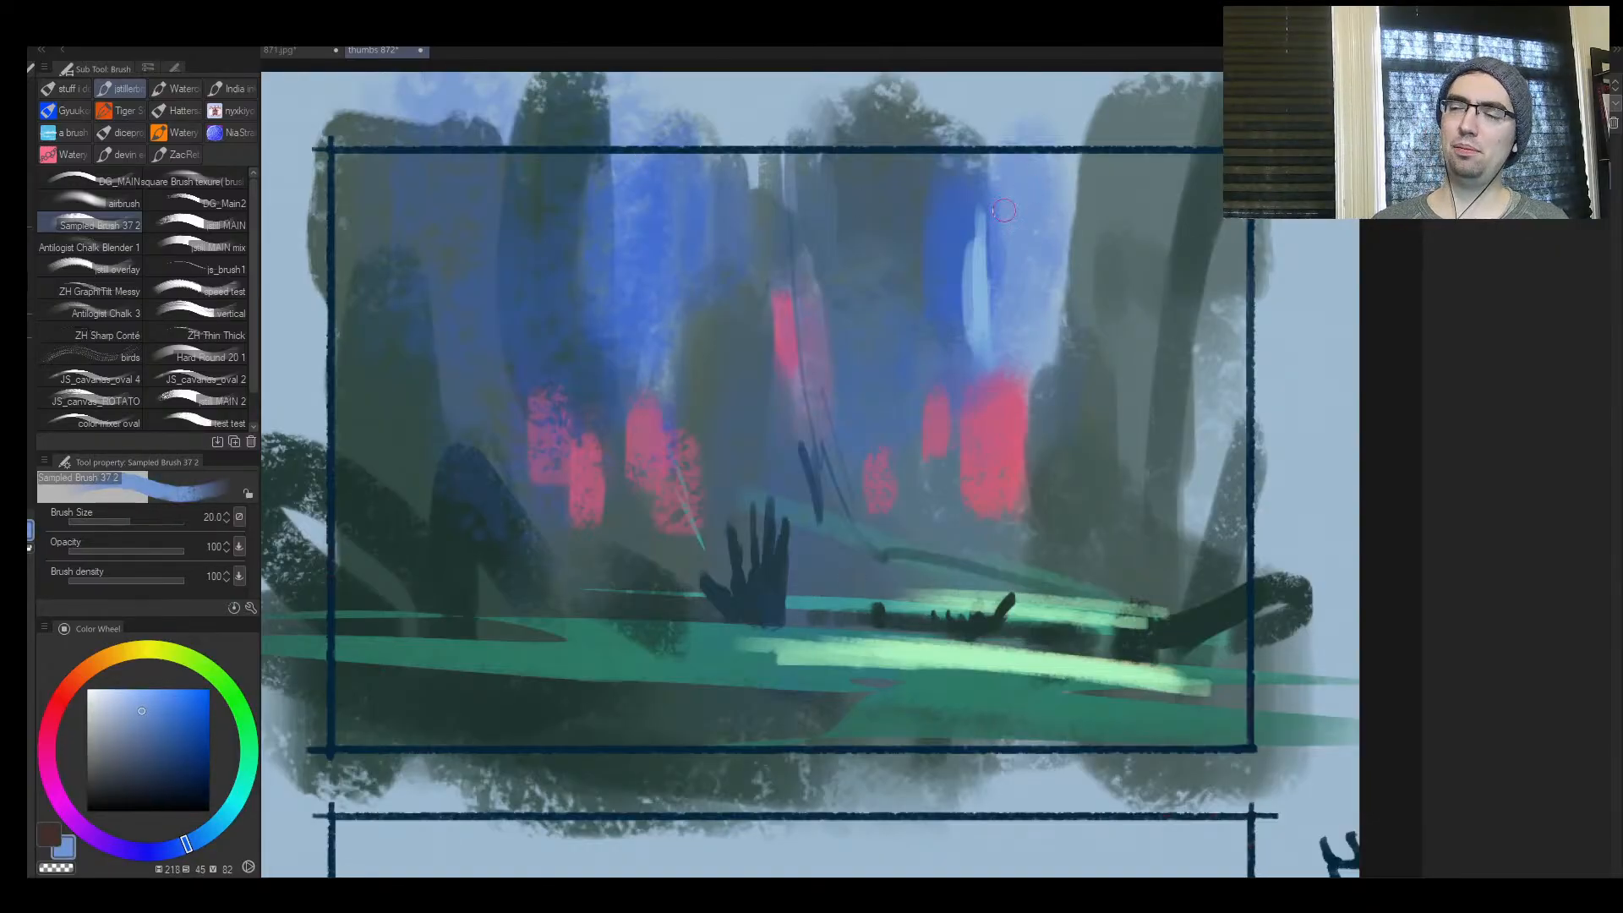
{"action": "key", "text": "bracketright"}
{"action": "key", "text": "bracketright"}
{"action": "key", "text": "bracketright"}
{"action": "key", "text": "bracketright"}
{"action": "key", "text": "bracketright"}
{"action": "key", "text": "bracketright"}
{"action": "mouse_move", "coordinate": [986, 203]}
{"action": "left_mouse_down"}
{"action": "mouse_move", "coordinate": [902, 263]}
{"action": "mouse_move", "coordinate": [919, 216]}
{"action": "mouse_move", "coordinate": [912, 275]}
{"action": "mouse_move", "coordinate": [871, 337]}
{"action": "mouse_move", "coordinate": [940, 291]}
{"action": "left_mouse_up"}
{"action": "key", "text": "bracketright"}
{"action": "key", "text": "bracketright"}
{"action": "left_click", "coordinate": [939, 221], "text": "alt"}
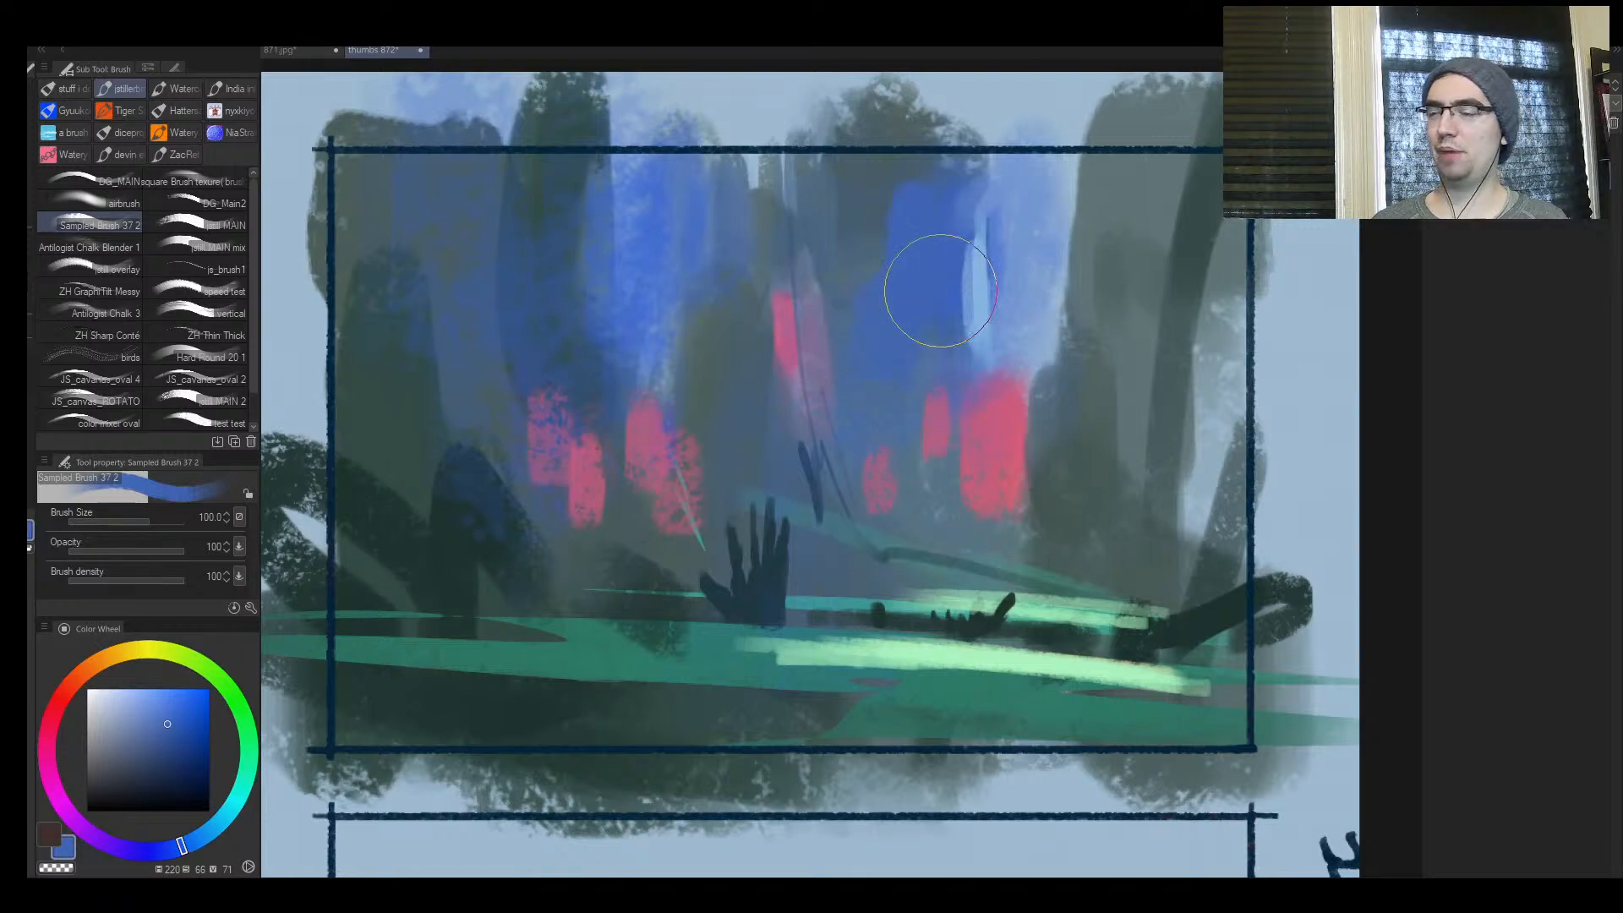
Flip the canvas back and fill frame 1's lower-left foreground with broad strokes of sampled teal green at brush size 50
{"action": "key", "text": "ctrl+space"}
{"action": "left_click_drag", "start_coordinate": [718, 448], "coordinate": [738, 570]}
{"action": "key", "text": "h"}
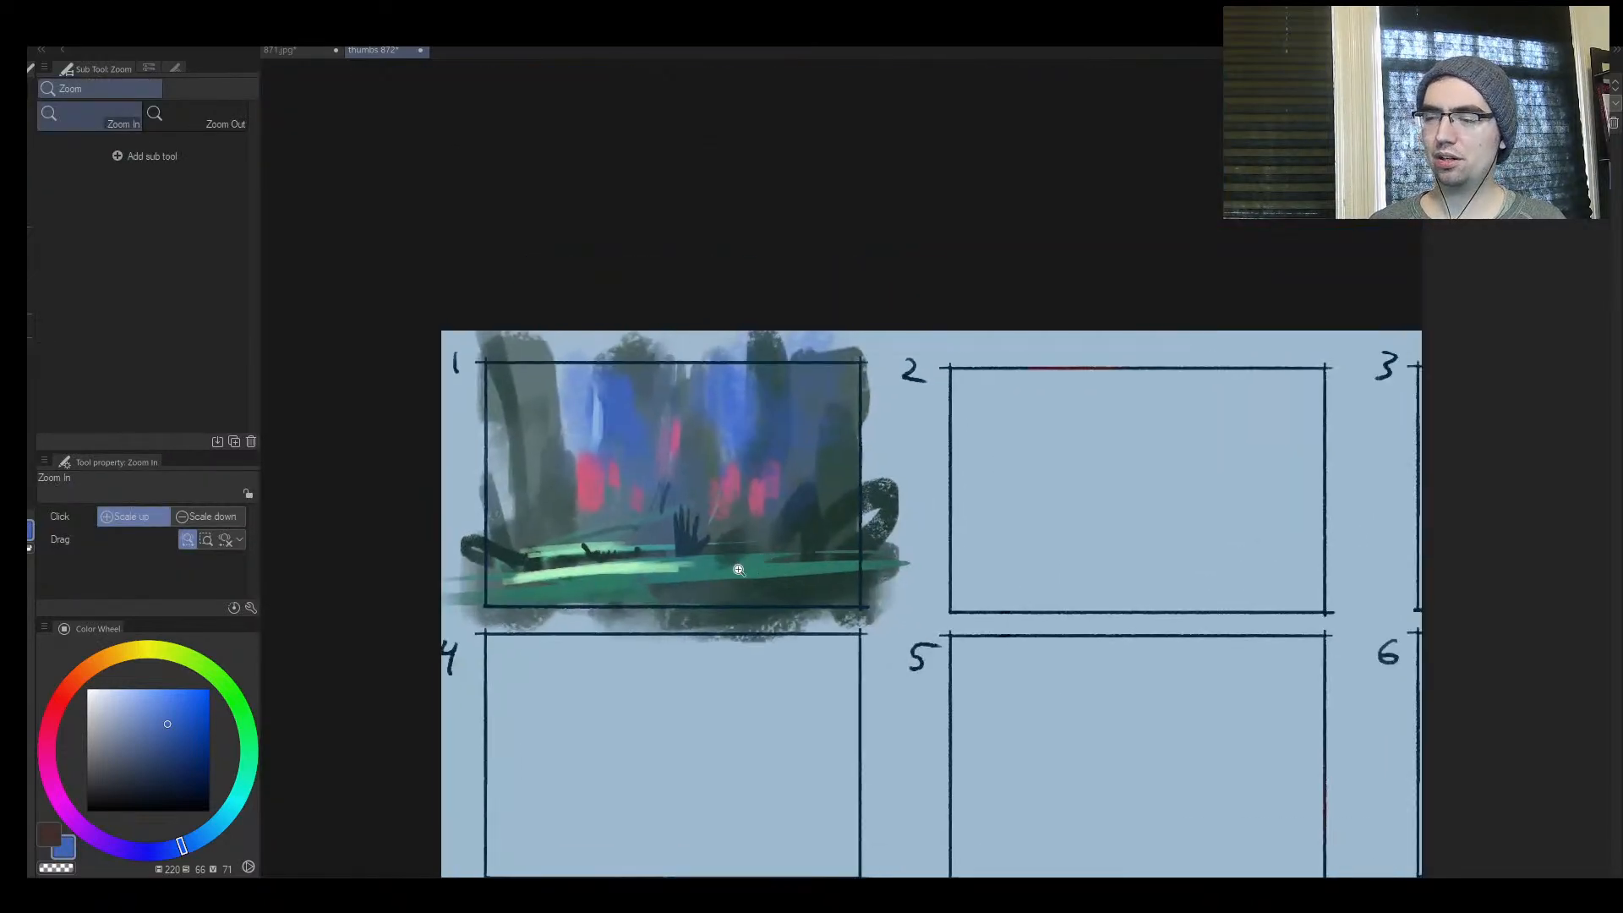
{"action": "left_click", "coordinate": [738, 570]}
{"action": "left_click", "coordinate": [564, 609], "text": "alt"}
{"action": "mouse_move", "coordinate": [660, 614]}
{"action": "left_mouse_down"}
{"action": "mouse_move", "coordinate": [541, 628]}
{"action": "mouse_move", "coordinate": [651, 627]}
{"action": "mouse_move", "coordinate": [513, 612]}
{"action": "left_mouse_up"}
{"action": "left_click", "coordinate": [553, 598], "text": "alt"}
{"action": "key", "text": "bracketleft"}
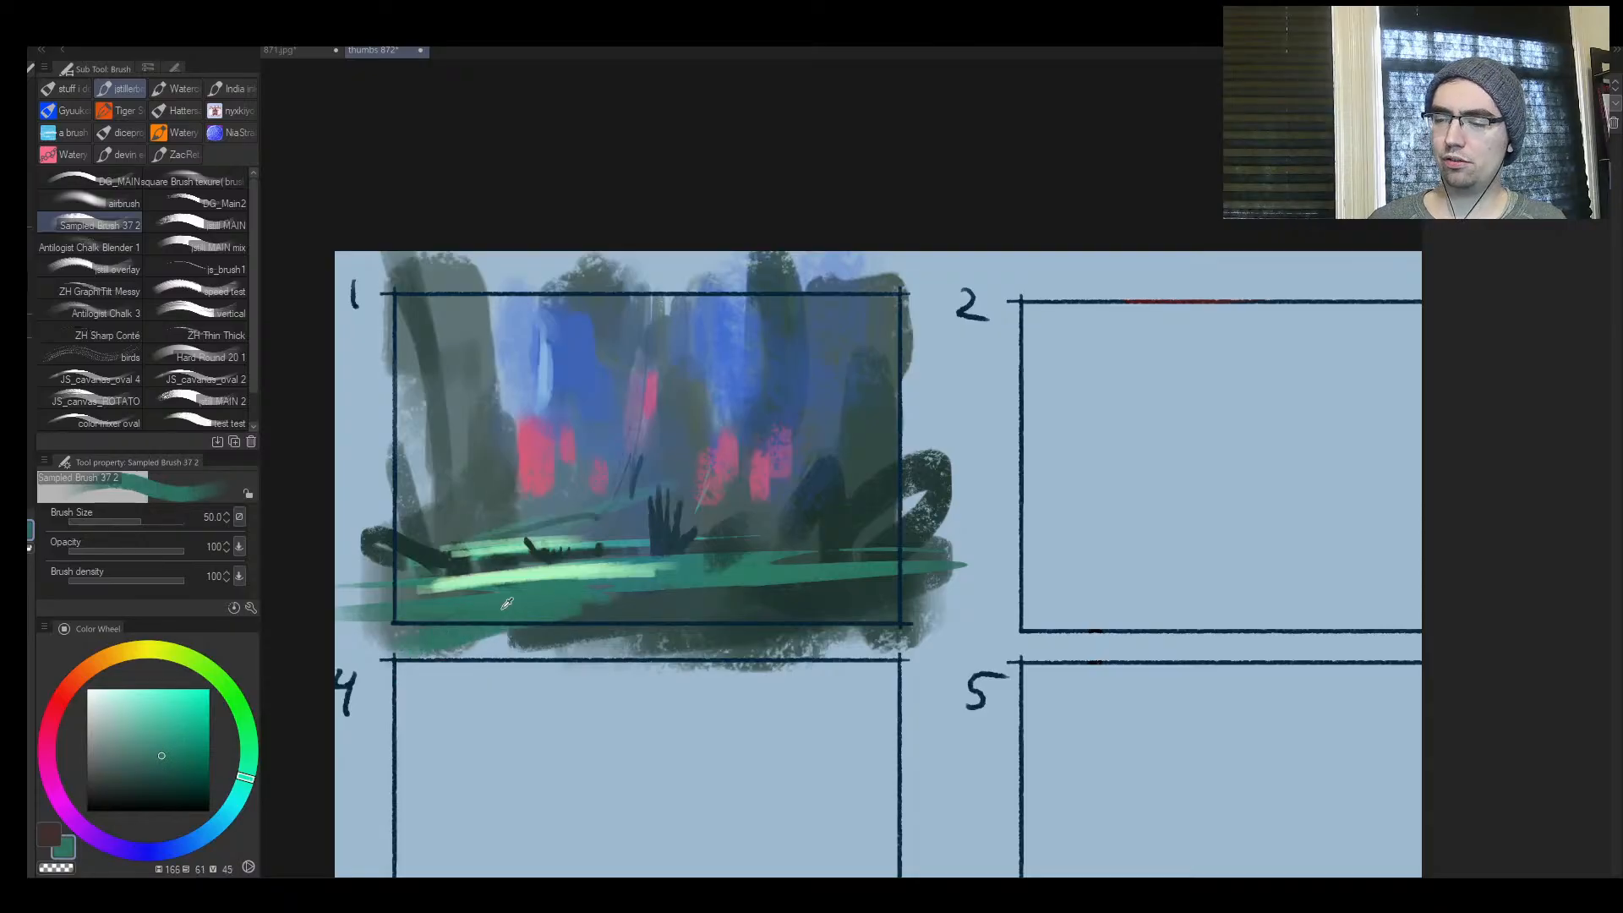
{"action": "left_click_drag", "start_coordinate": [348, 605], "coordinate": [607, 575]}
Soften the mint streak into the ground with teal and pale green sampled nearby, reducing the brush to 30
{"action": "left_click", "coordinate": [559, 568], "text": "alt"}
{"action": "key", "text": "bracketleft"}
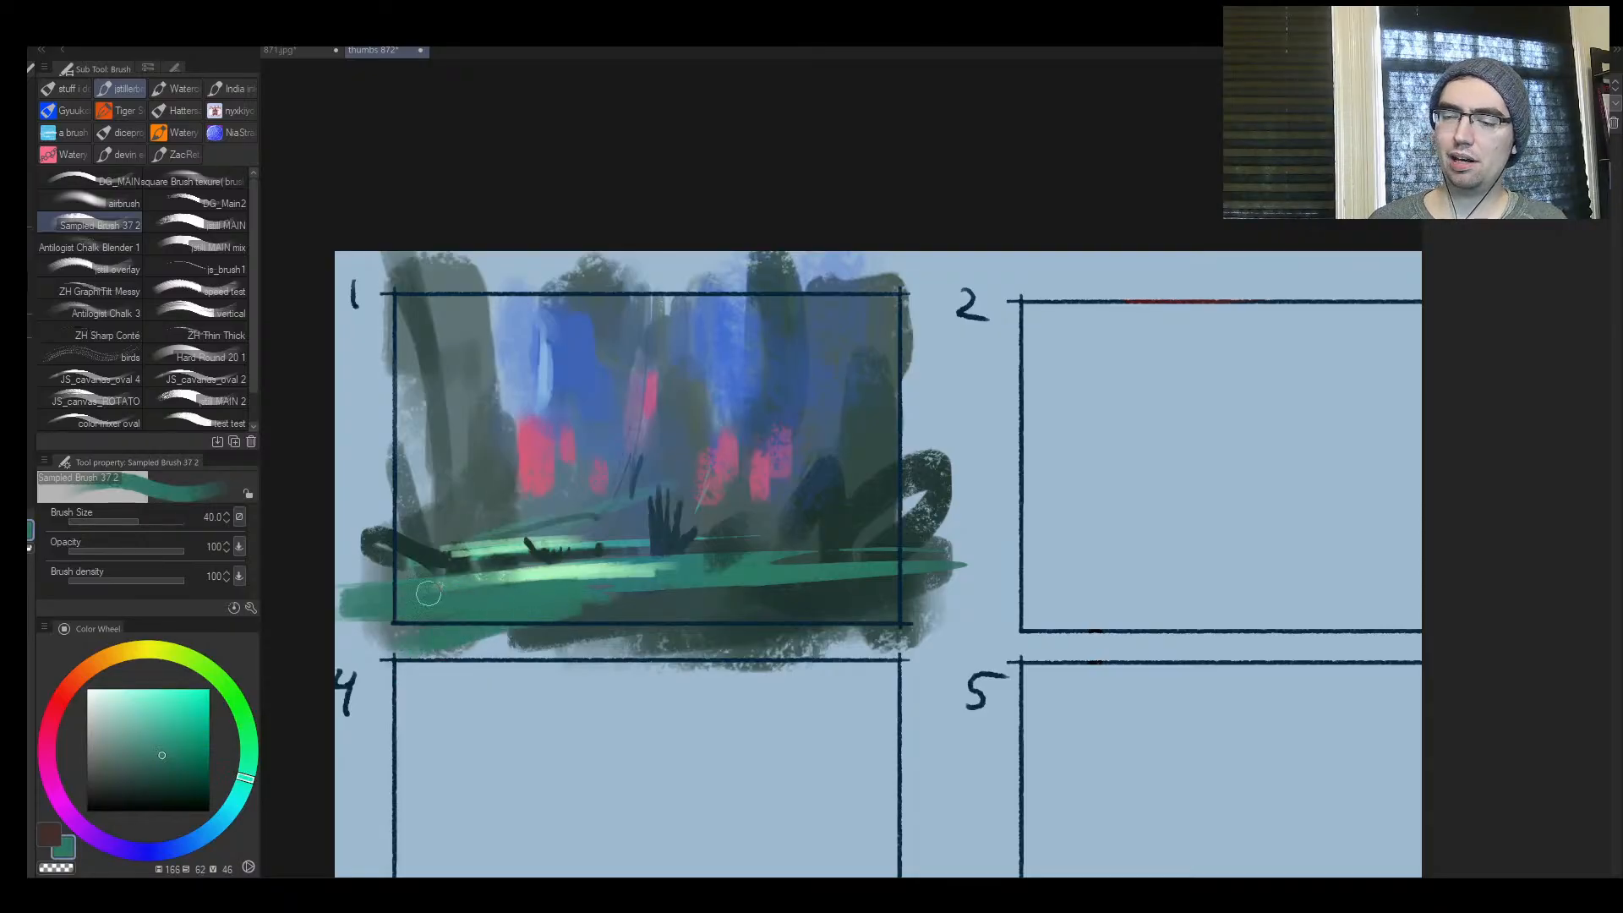
{"action": "key", "text": "bracketleft"}
{"action": "left_click", "coordinate": [685, 559], "text": "alt"}
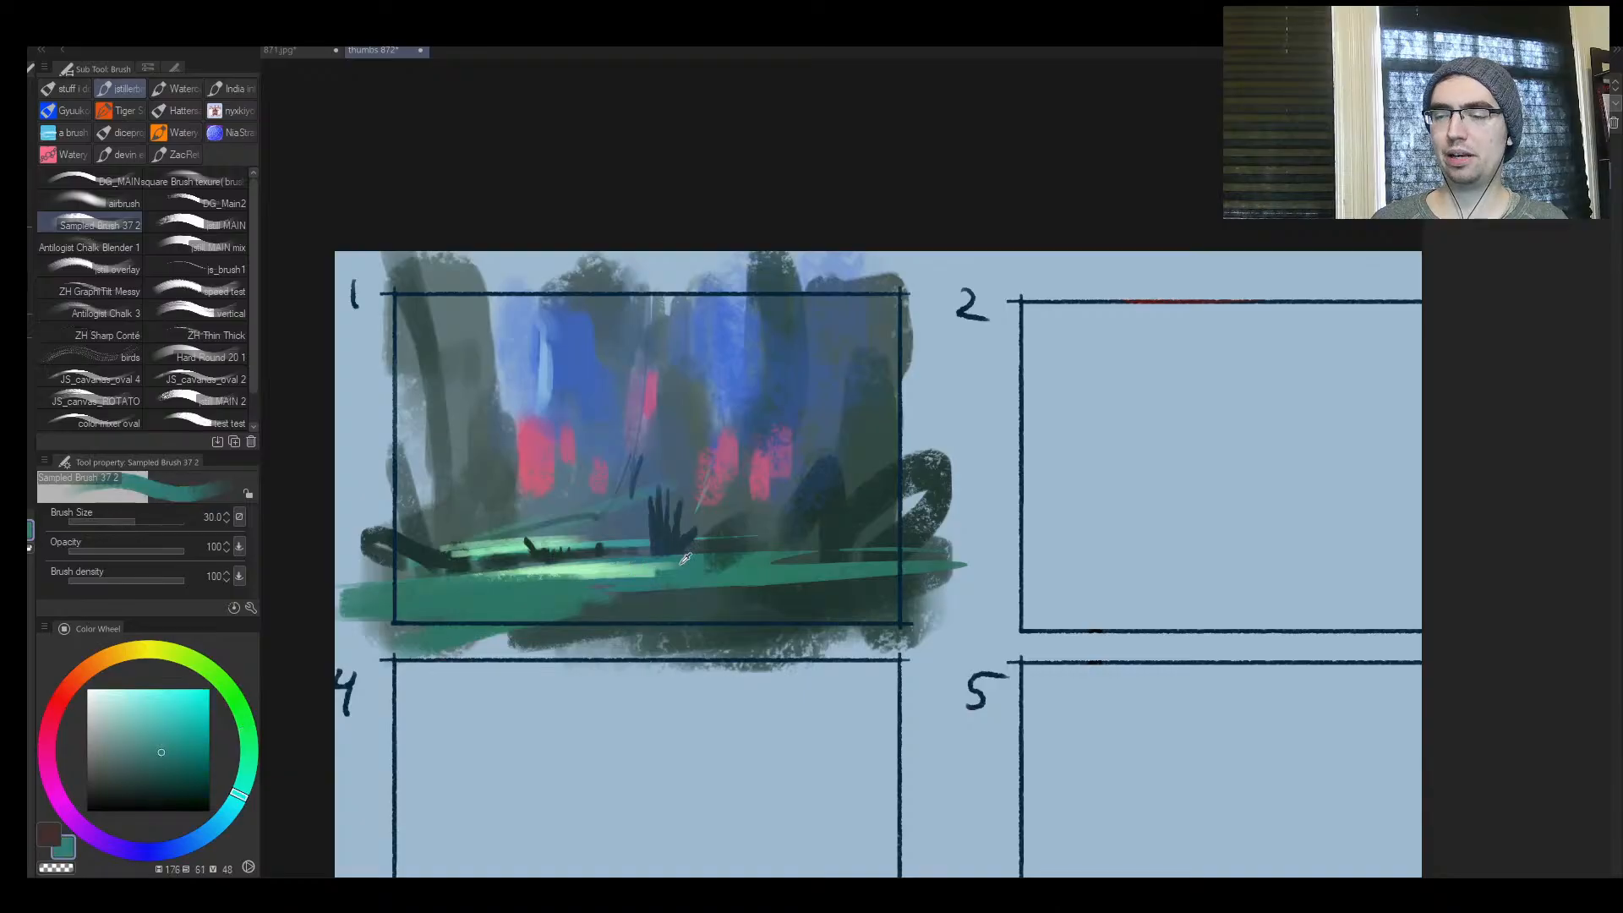
{"action": "left_click", "coordinate": [605, 575], "text": "alt"}
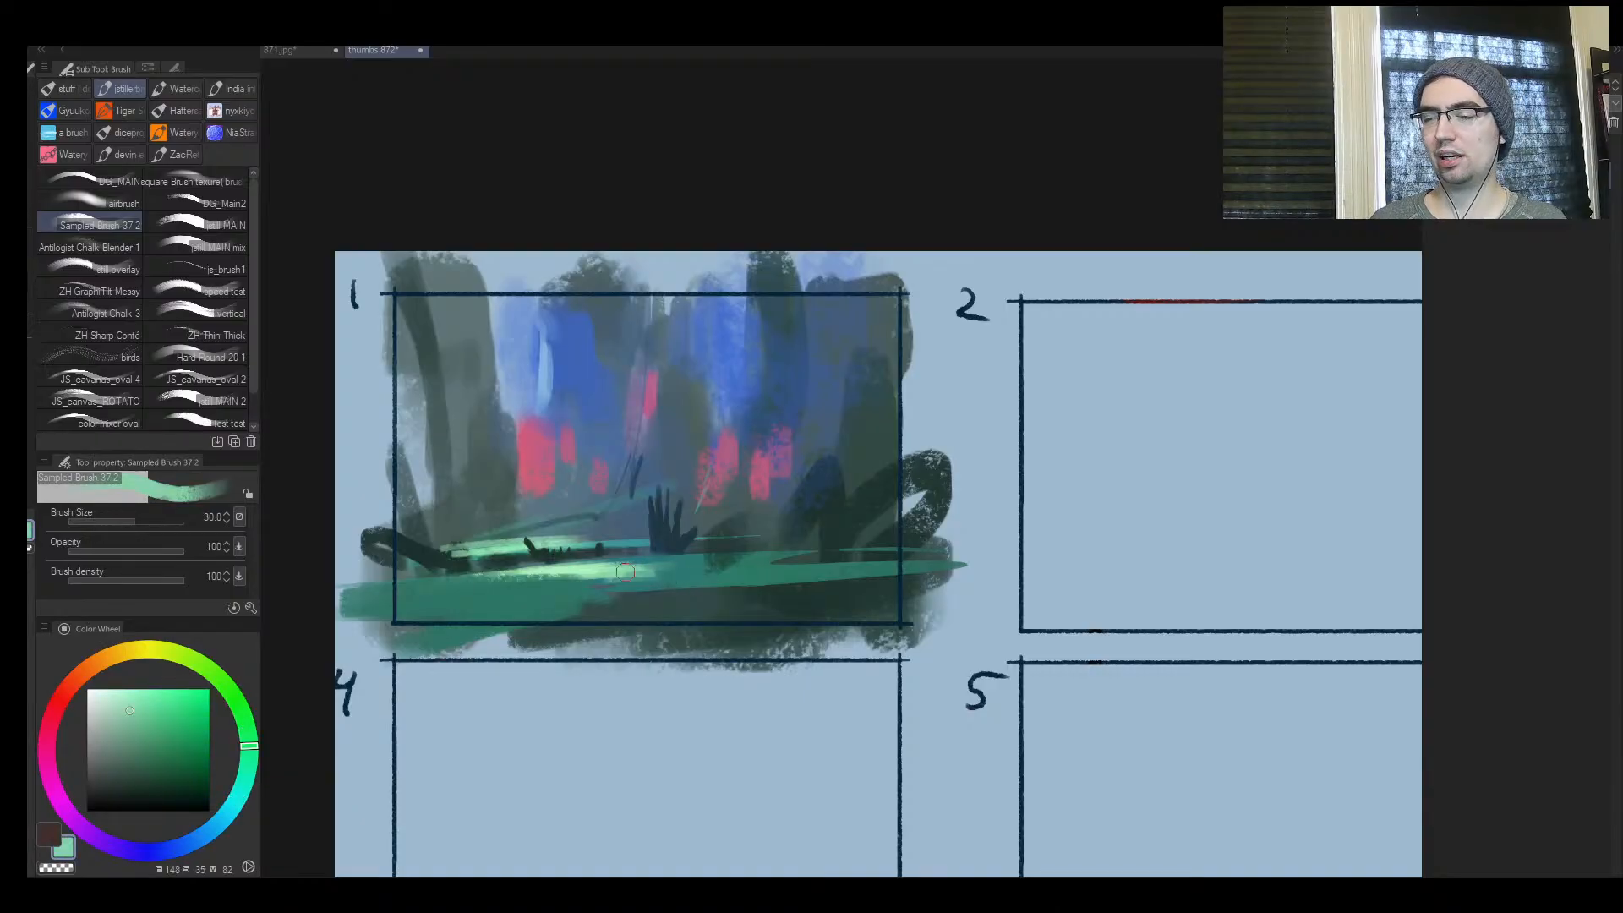
Enlarge the brush to 60 and paint sampled dark grey-green on the trunk base beside the large pink patch
{"action": "key", "text": "bracketleft"}
{"action": "key", "text": "bracketright"}
{"action": "key", "text": "bracketright"}
{"action": "key", "text": "bracketright"}
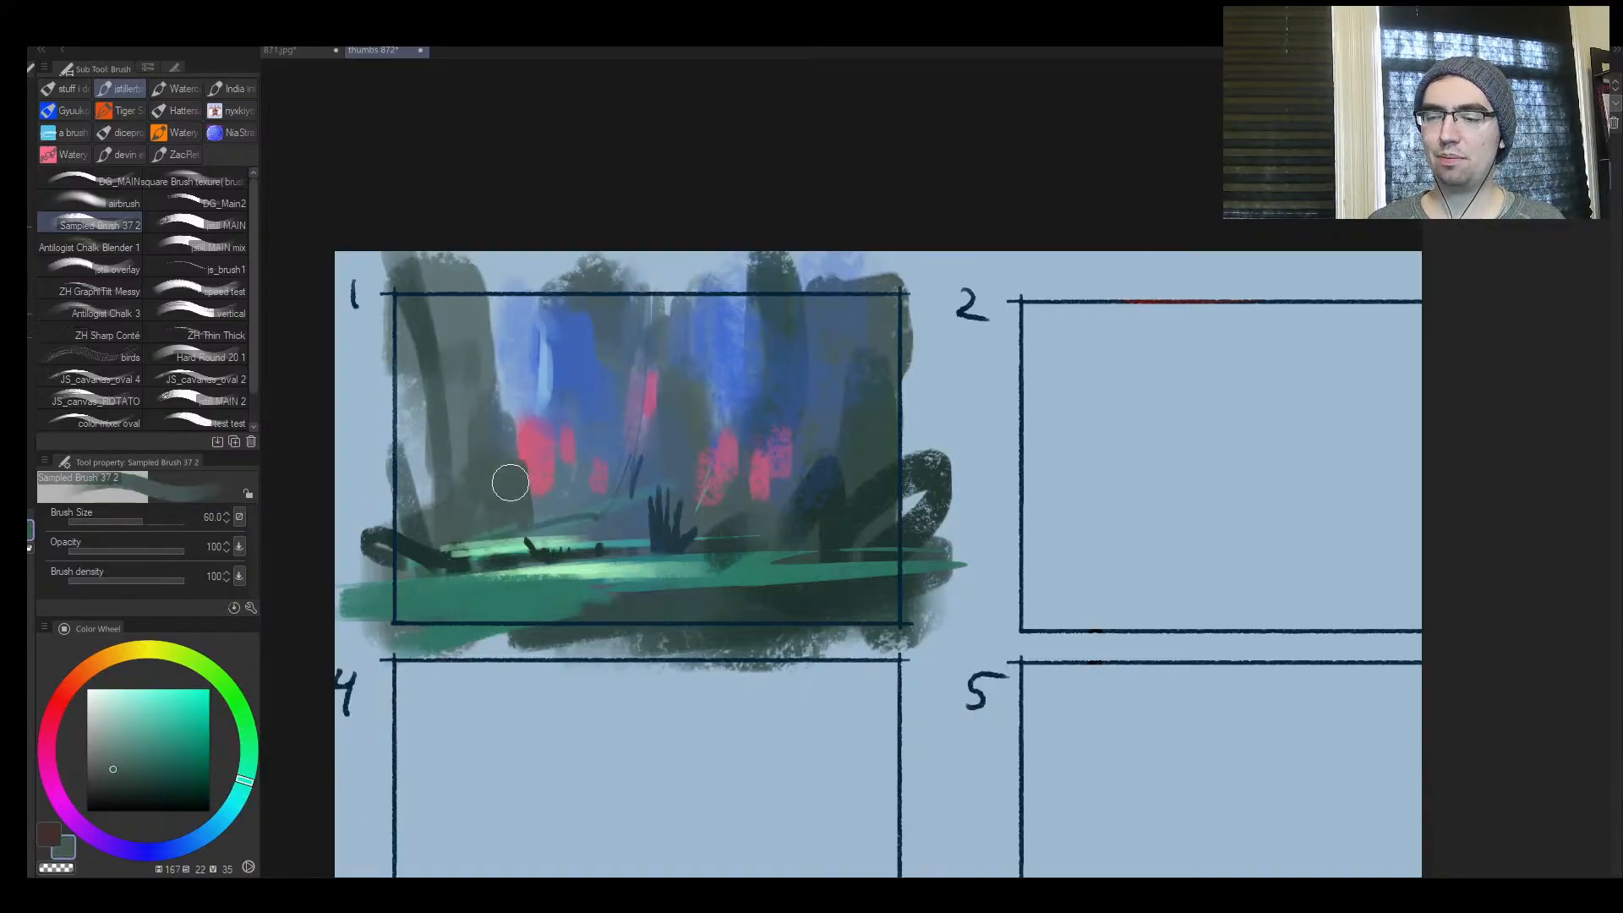
{"action": "left_click", "coordinate": [517, 469], "text": "alt"}
Extend the large pink patch upward and add a pink tint along the edge of the left trunk up to the frame top
{"action": "left_click", "coordinate": [550, 382], "text": "alt"}
{"action": "left_click_drag", "start_coordinate": [536, 363], "coordinate": [531, 407]}
{"action": "left_click", "coordinate": [529, 445], "text": "alt"}
{"action": "key", "text": "bracketright"}
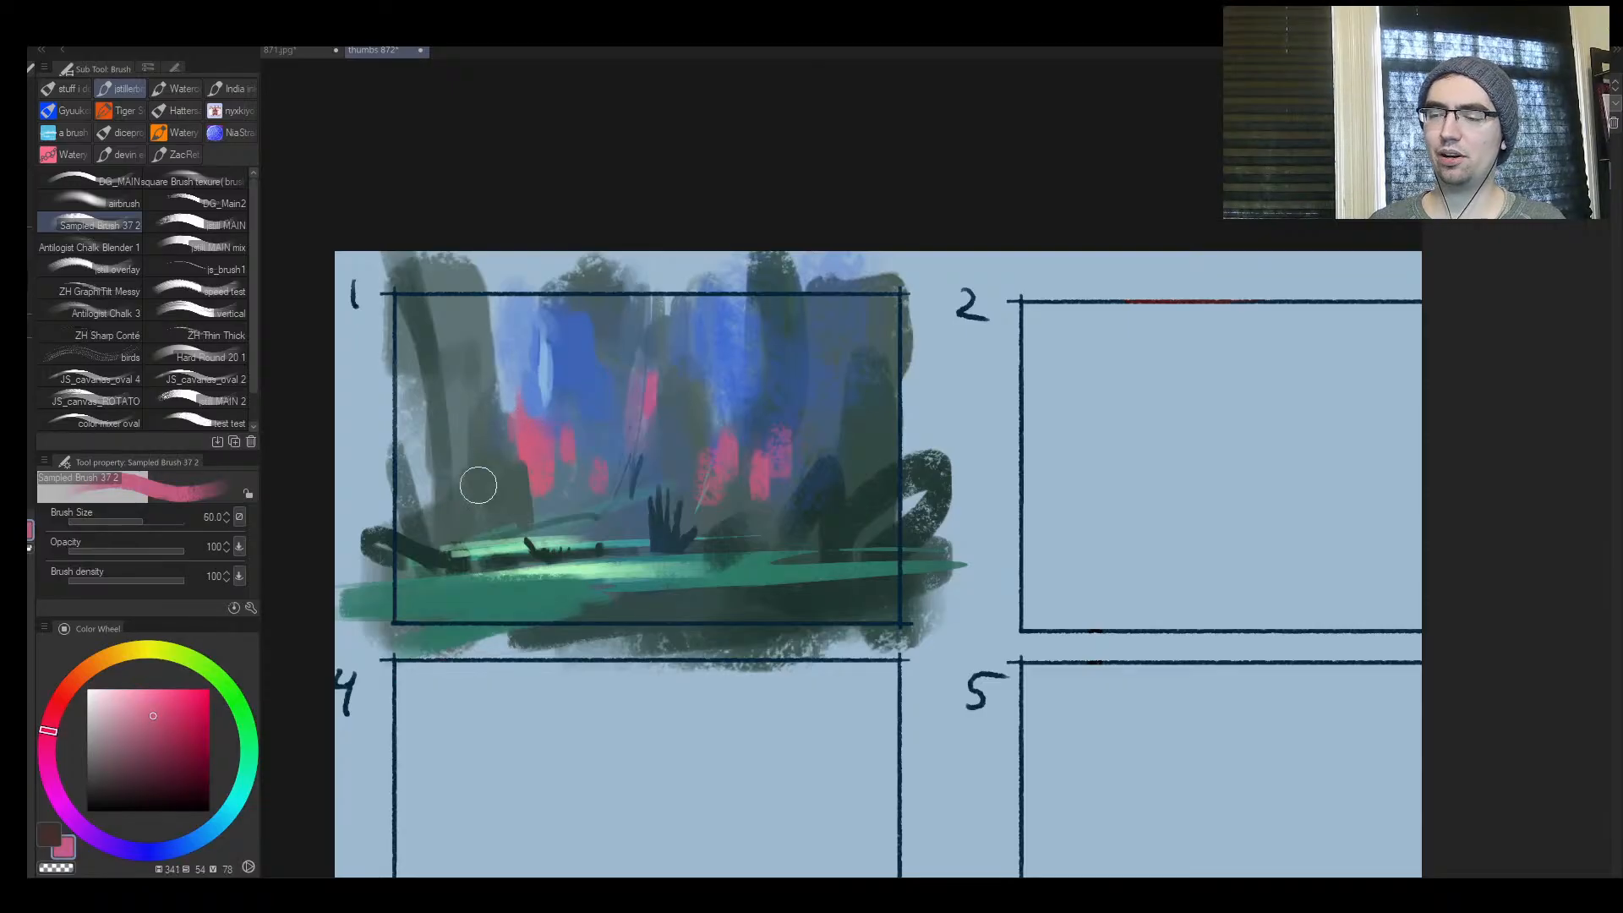
{"action": "left_click", "coordinate": [573, 361], "text": "alt"}
{"action": "mouse_move", "coordinate": [514, 303]}
{"action": "left_mouse_down"}
{"action": "mouse_move", "coordinate": [511, 359]}
{"action": "mouse_move", "coordinate": [529, 382]}
{"action": "left_mouse_up"}
Set the brush size to 150 and paint sampled blue over the trunk right of the left gap and along frame 1's left edge
{"action": "key", "text": "bracketright"}
{"action": "key", "text": "bracketright"}
{"action": "key", "text": "bracketright"}
{"action": "key", "text": "bracketright"}
{"action": "key", "text": "bracketleft"}
{"action": "key", "text": "bracketleft"}
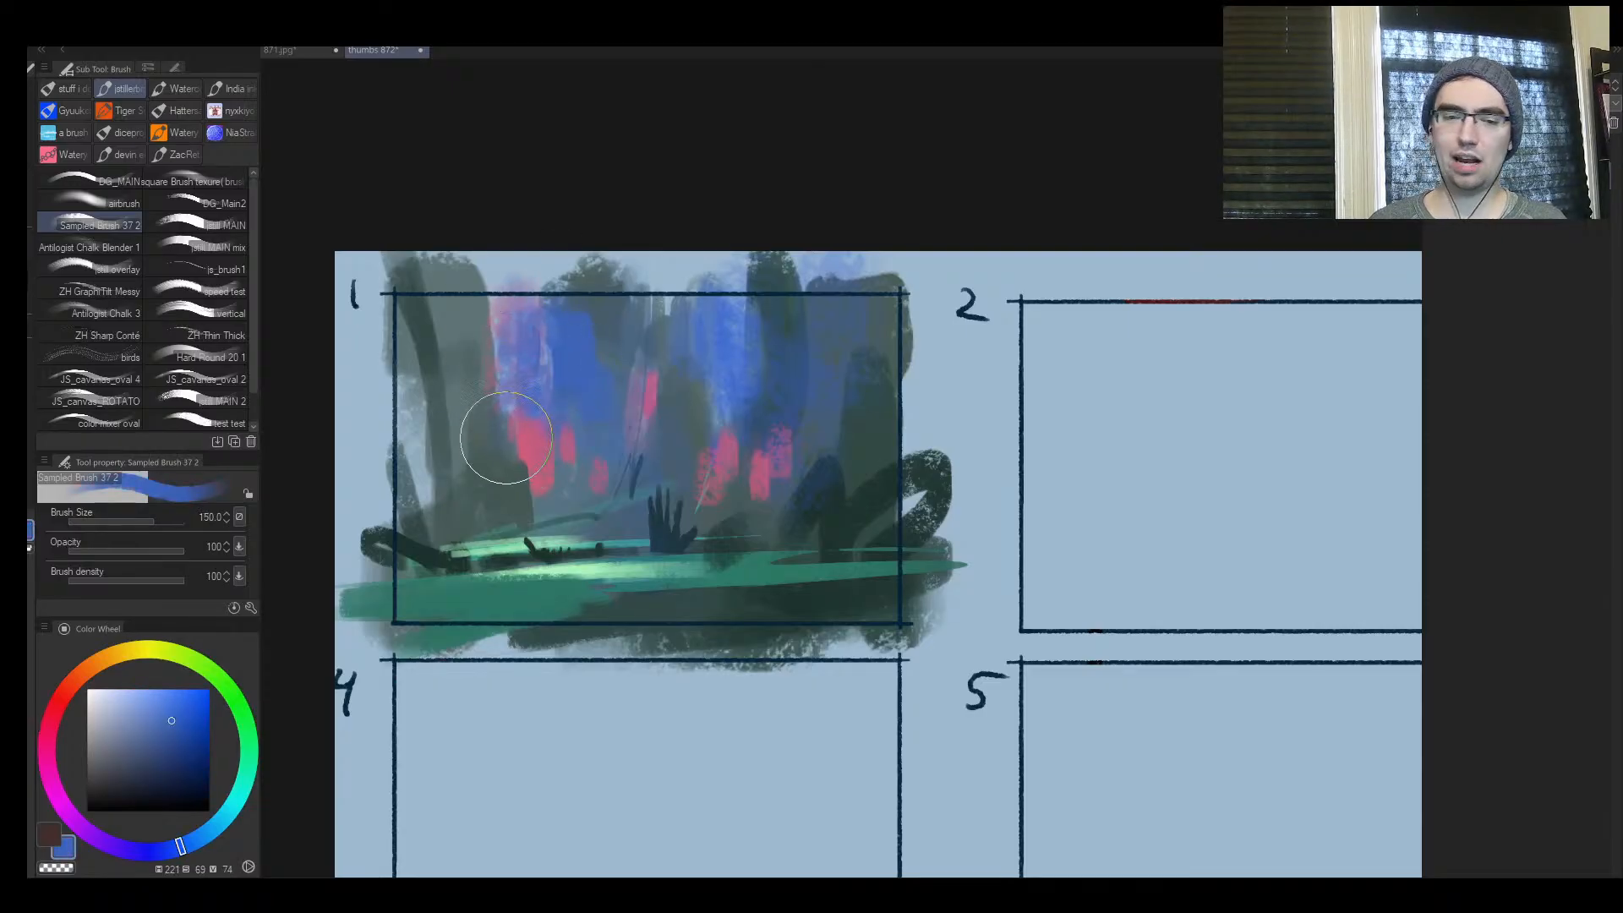
{"action": "left_click", "coordinate": [573, 344], "text": "alt"}
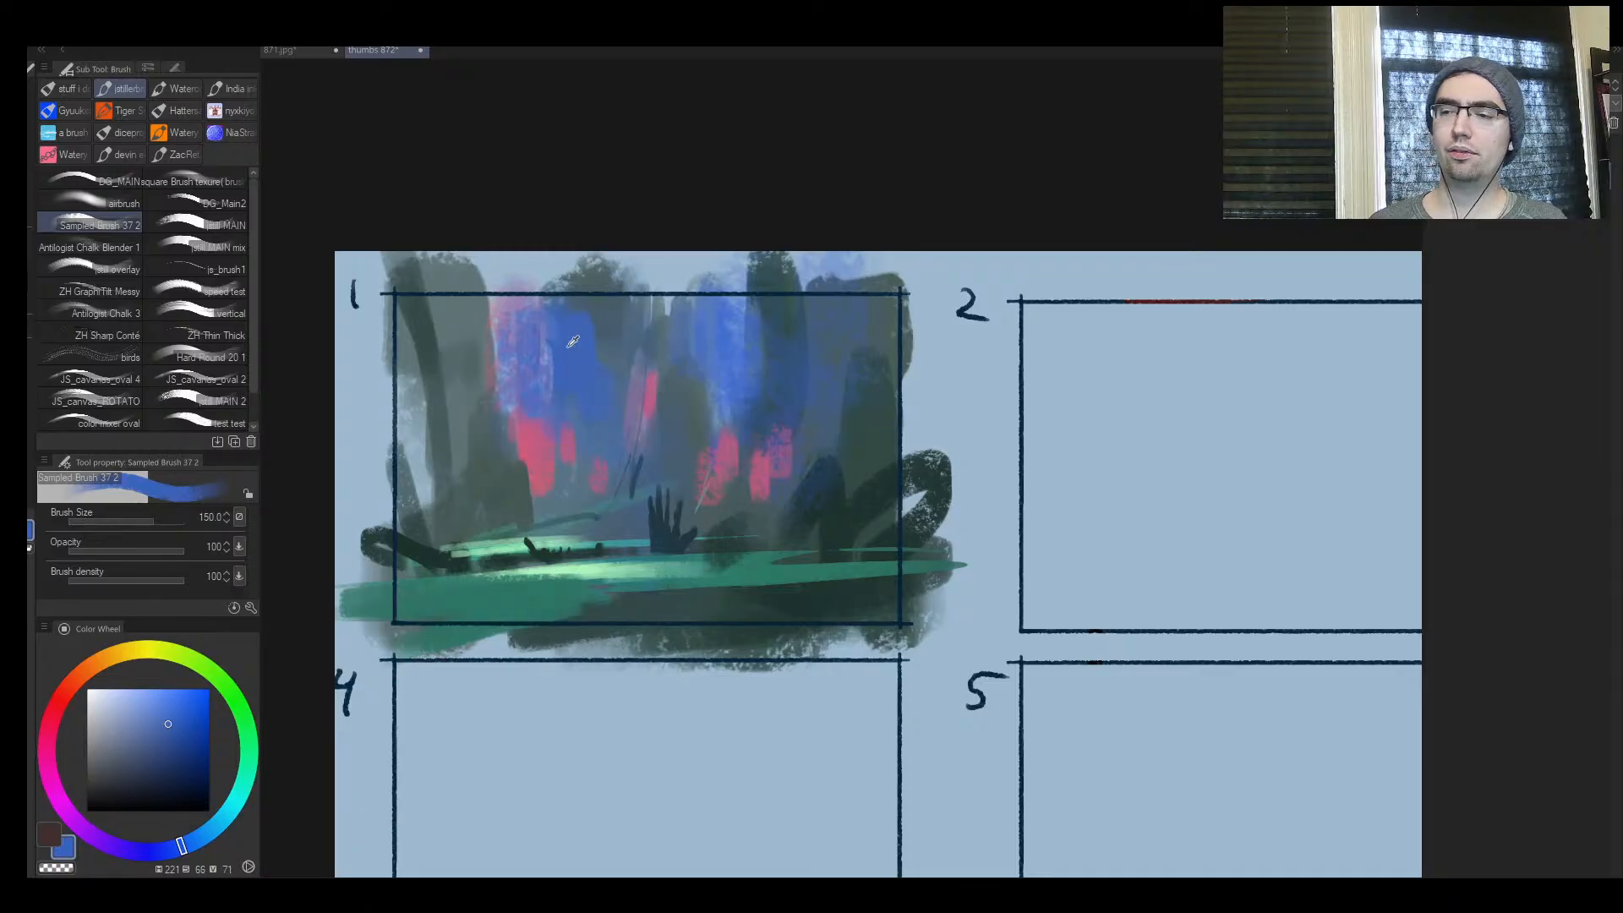
{"action": "left_click", "coordinate": [619, 340], "text": "alt"}
{"action": "mouse_move", "coordinate": [597, 316]}
{"action": "left_mouse_down"}
{"action": "mouse_move", "coordinate": [585, 360]}
{"action": "mouse_move", "coordinate": [591, 413]}
{"action": "left_mouse_up"}
{"action": "left_click", "coordinate": [585, 368], "text": "alt"}
{"action": "mouse_move", "coordinate": [449, 445]}
{"action": "left_mouse_down"}
{"action": "mouse_move", "coordinate": [398, 452]}
{"action": "mouse_move", "coordinate": [385, 480]}
{"action": "mouse_move", "coordinate": [394, 371]}
{"action": "left_mouse_up"}
Brighten the blue to hue 220, saturation 68, value 100 and paint patches in both upper sky gaps and at frame 1's right edge
{"action": "left_click_drag", "start_coordinate": [160, 721], "coordinate": [170, 689]}
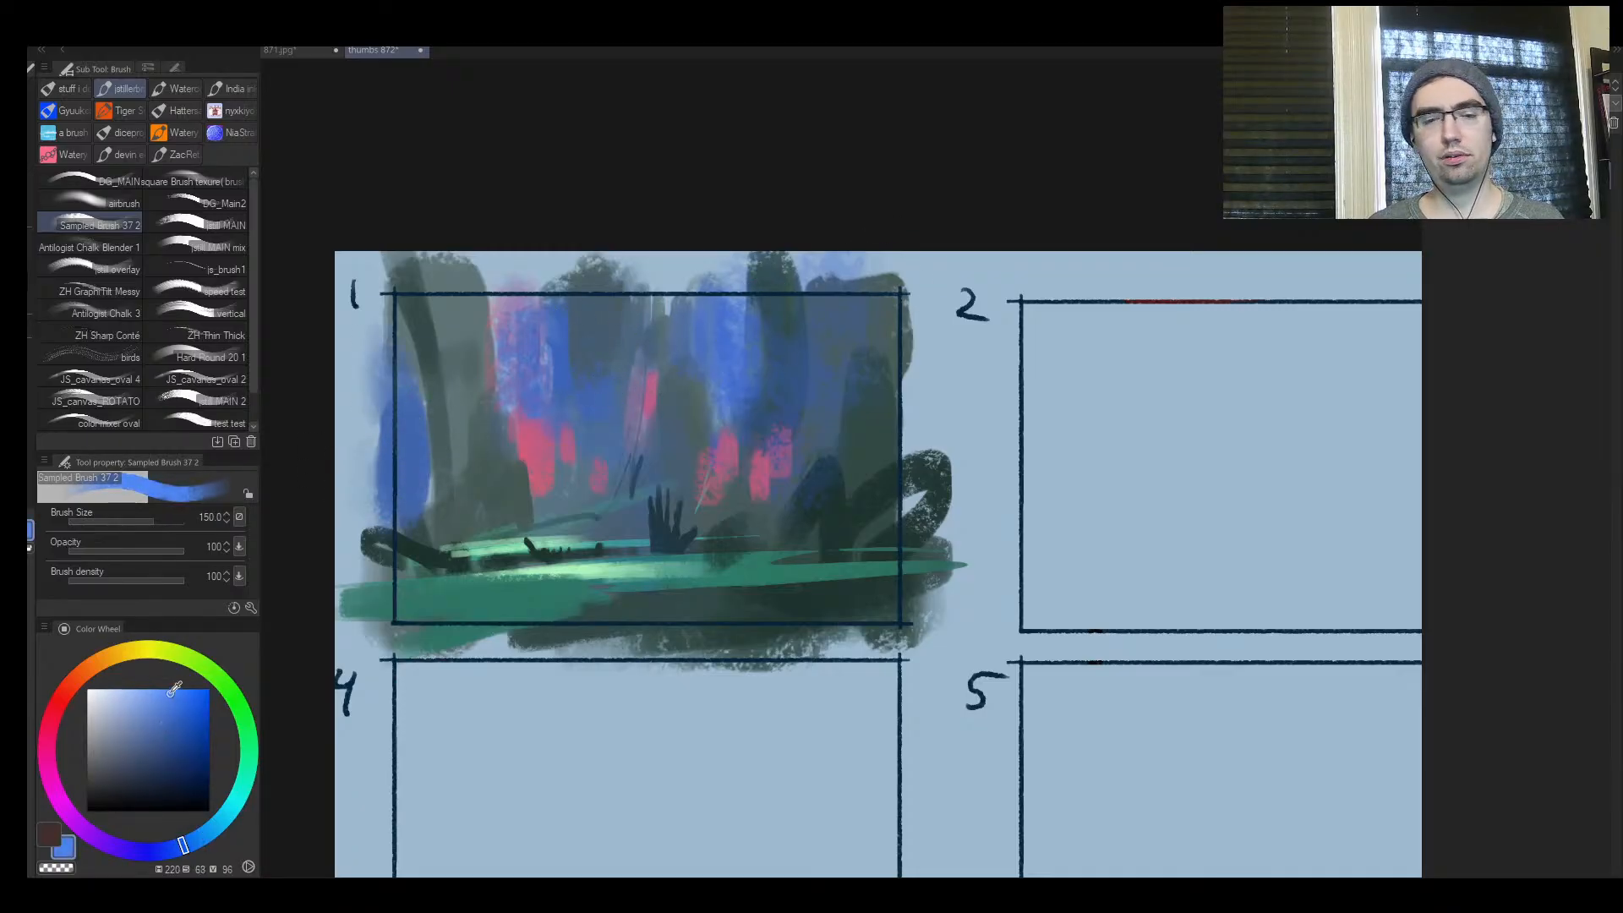
{"action": "key", "text": "bracketright"}
{"action": "key", "text": "bracketleft"}
{"action": "key", "text": "bracketleft"}
{"action": "left_click_drag", "start_coordinate": [728, 303], "coordinate": [710, 324]}
{"action": "key", "text": "bracketright"}
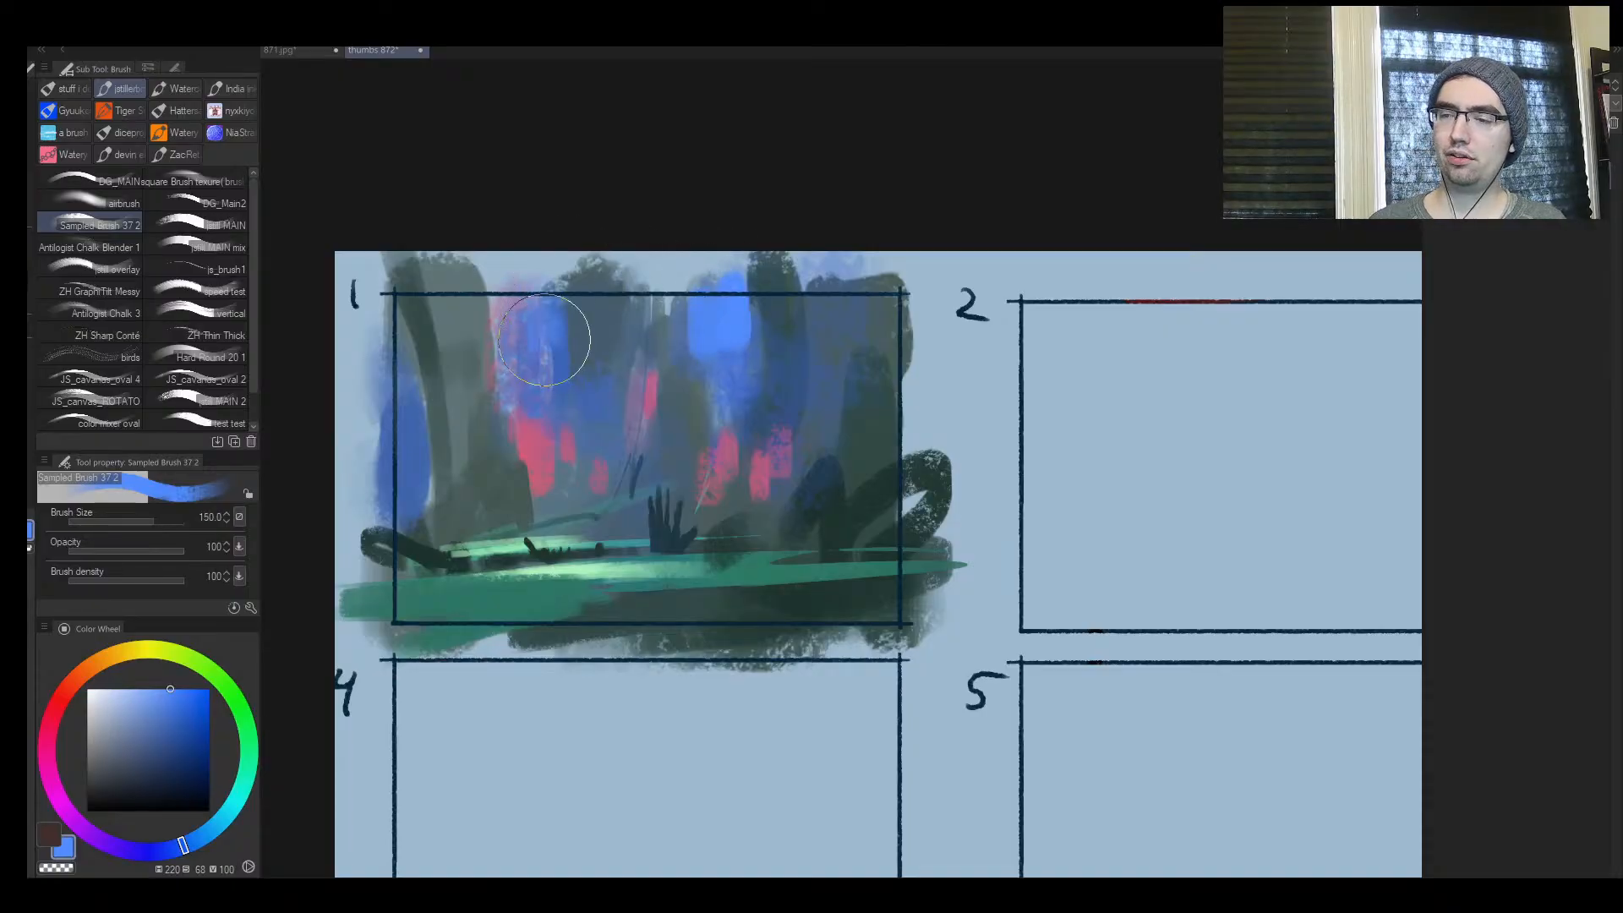
{"action": "left_click_drag", "start_coordinate": [533, 291], "coordinate": [545, 360]}
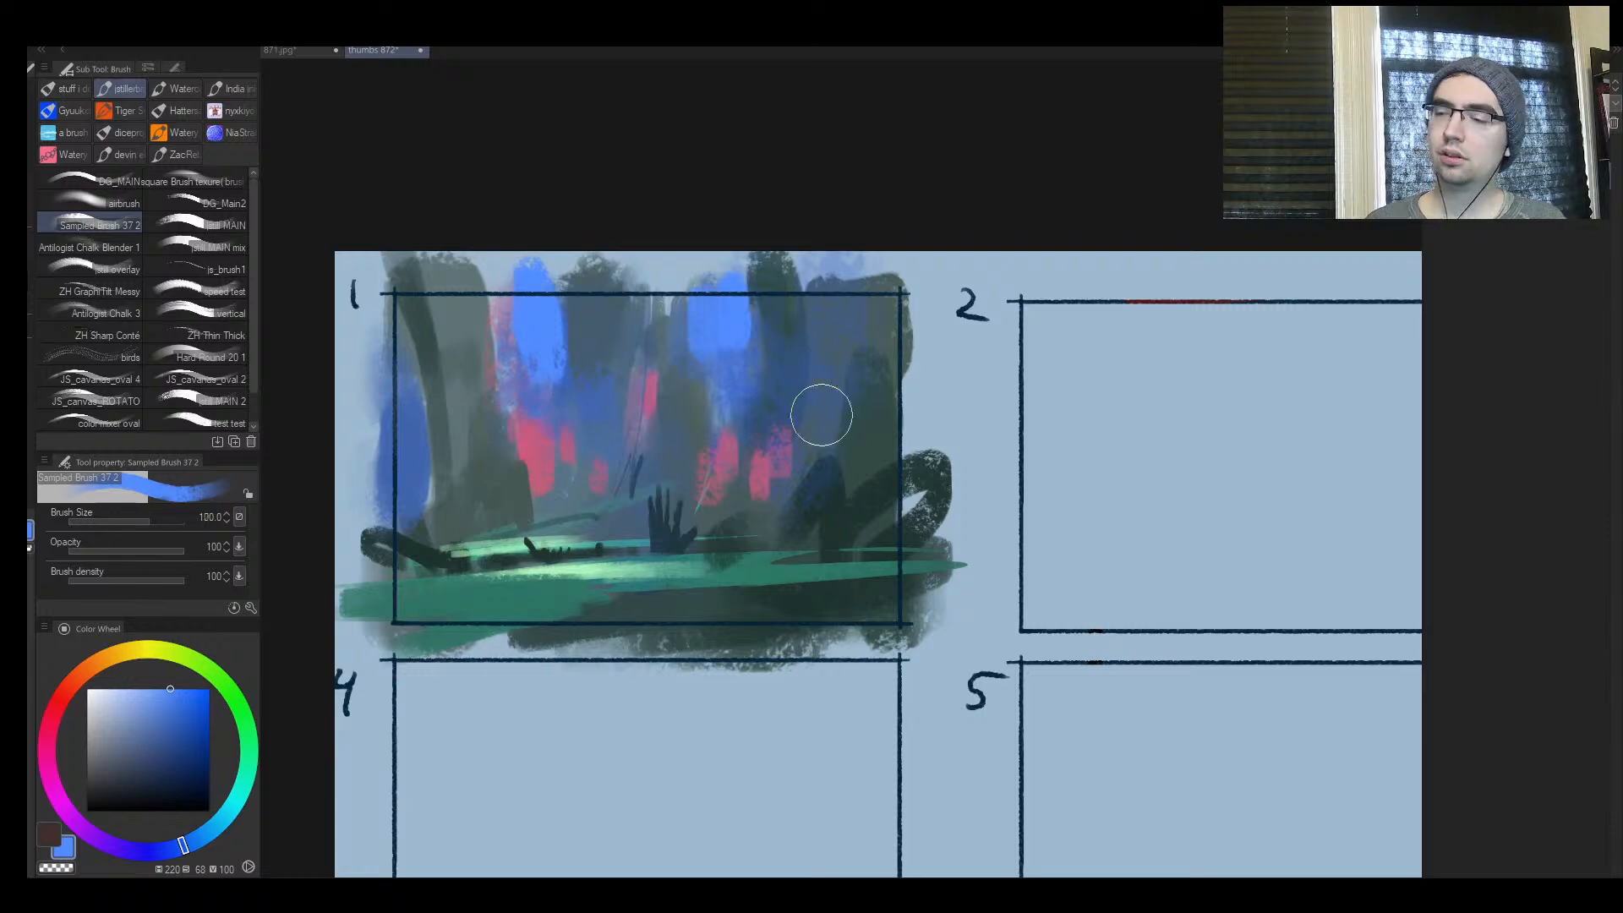
{"action": "left_click_drag", "start_coordinate": [883, 372], "coordinate": [917, 392]}
Flip the canvas horizontally and paint a diagonal grey-green branch from the central trunk with a sampled colour at brush size 80
{"action": "key", "text": "h"}
{"action": "key", "text": "ctrl+space"}
{"action": "mouse_move", "coordinate": [1026, 415]}
{"action": "left_mouse_down"}
{"action": "mouse_move", "coordinate": [1107, 408]}
{"action": "mouse_move", "coordinate": [1080, 407]}
{"action": "left_mouse_up"}
{"action": "mouse_move", "coordinate": [1080, 407]}
{"action": "left_mouse_down"}
{"action": "mouse_move", "coordinate": [1058, 426]}
{"action": "mouse_move", "coordinate": [764, 420]}
{"action": "left_mouse_up"}
{"action": "left_click_drag", "start_coordinate": [764, 420], "coordinate": [818, 396]}
{"action": "left_click", "coordinate": [686, 440], "text": "alt"}
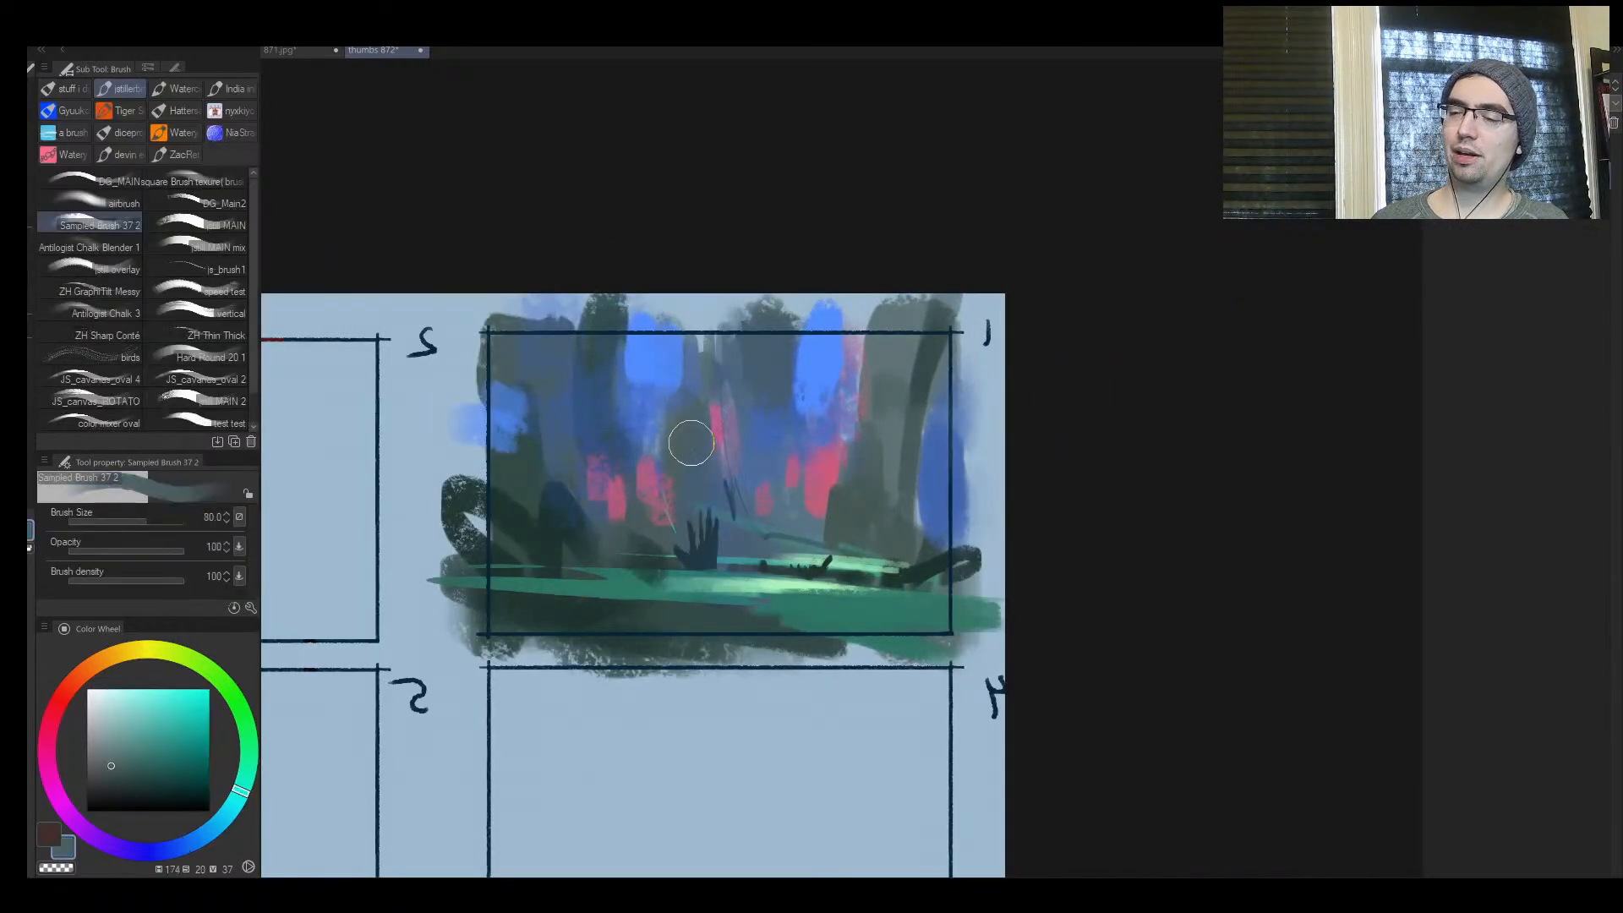
{"action": "left_click_drag", "start_coordinate": [596, 381], "coordinate": [701, 436]}
Flip the canvas back and lasso a long wavy band arching across frame 1 from the left log to the right edge
{"action": "key", "text": "h"}
{"action": "key", "text": "ctrl+space"}
{"action": "mouse_move", "coordinate": [970, 456]}
{"action": "left_mouse_down"}
{"action": "mouse_move", "coordinate": [991, 445]}
{"action": "mouse_move", "coordinate": [798, 460]}
{"action": "mouse_move", "coordinate": [848, 439]}
{"action": "left_mouse_up"}
{"action": "key", "text": "m"}
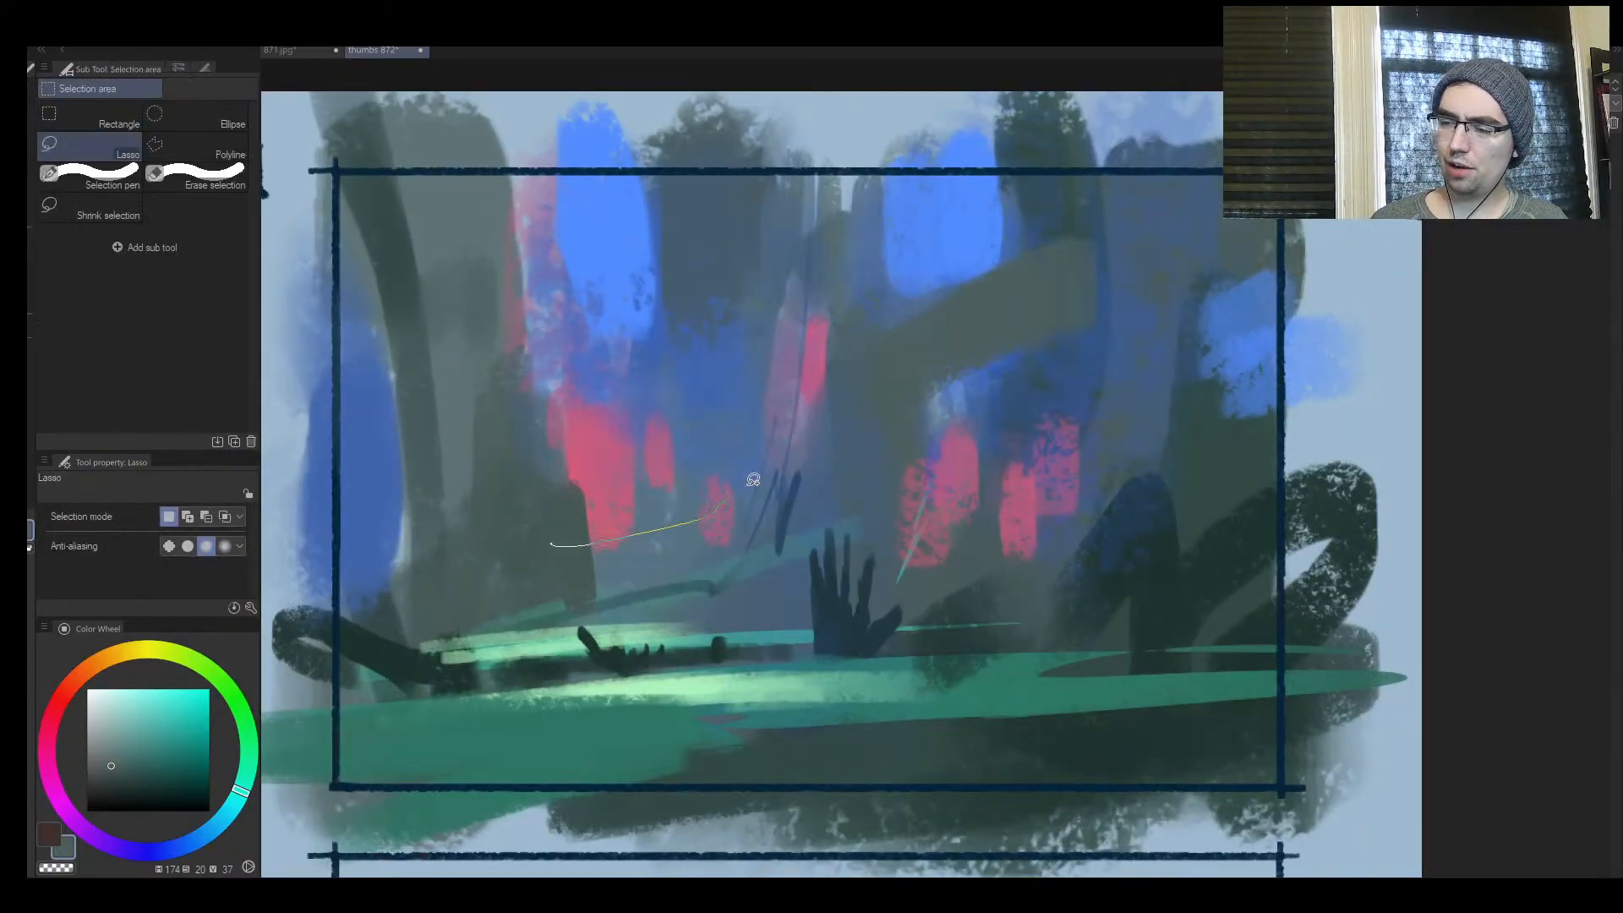
{"action": "left_click_drag", "start_coordinate": [753, 480], "coordinate": [1261, 519]}
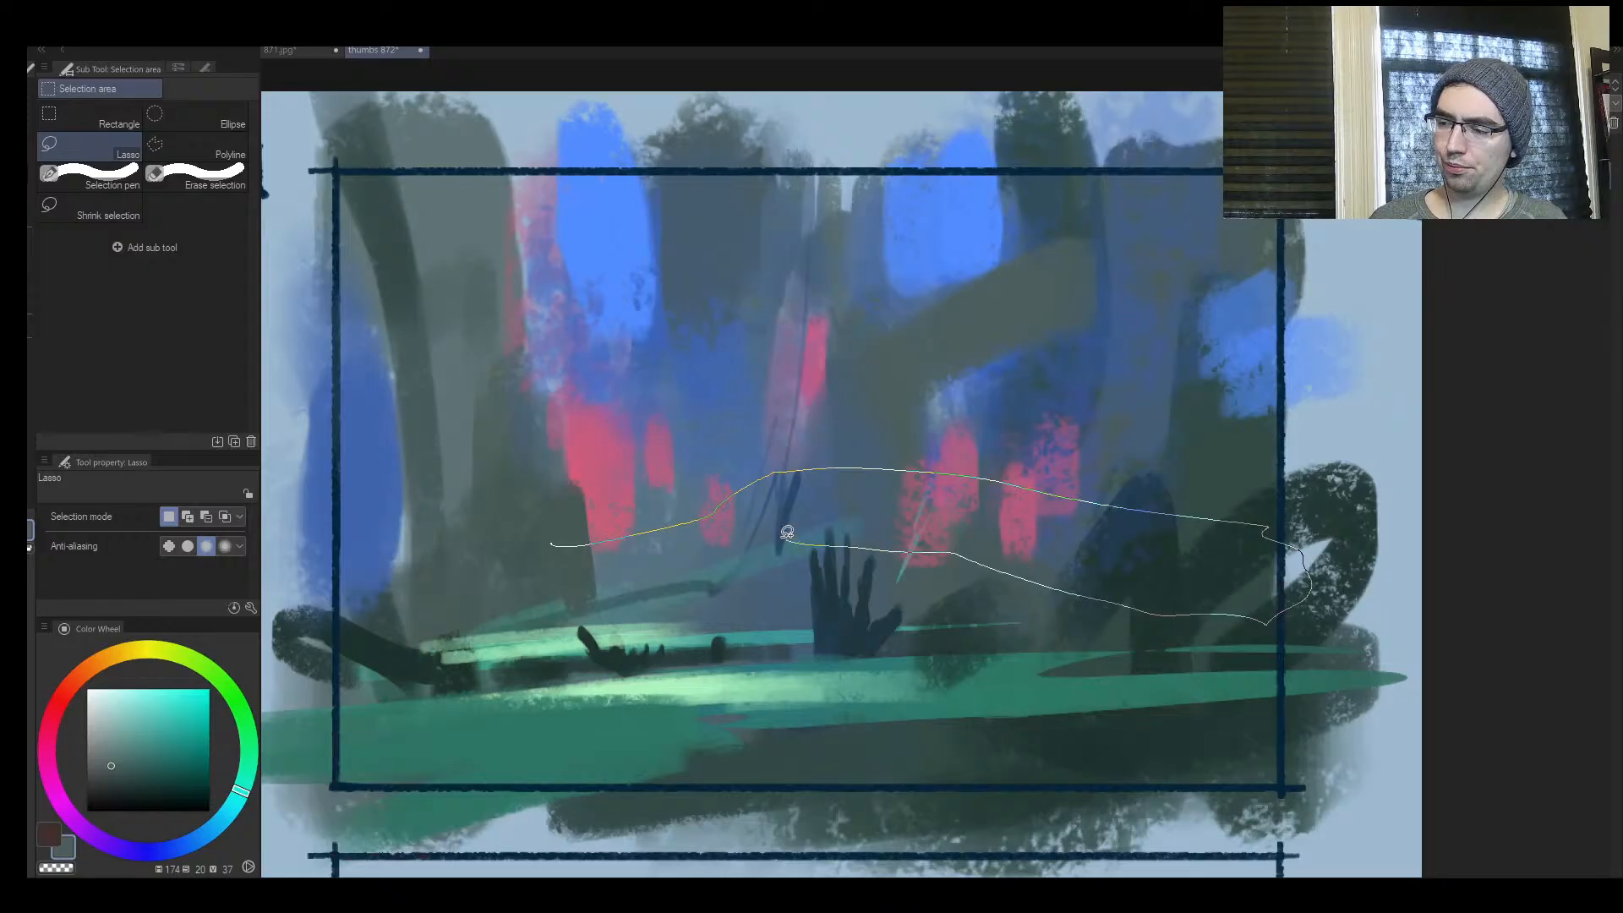
{"action": "mouse_move", "coordinate": [381, 634]}
{"action": "left_mouse_down"}
{"action": "mouse_move", "coordinate": [639, 537]}
{"action": "mouse_move", "coordinate": [260, 670]}
{"action": "left_mouse_up"}
{"action": "mouse_move", "coordinate": [906, 546]}
{"action": "left_mouse_down"}
{"action": "mouse_move", "coordinate": [1211, 649]}
{"action": "mouse_move", "coordinate": [1323, 638]}
{"action": "left_mouse_up"}
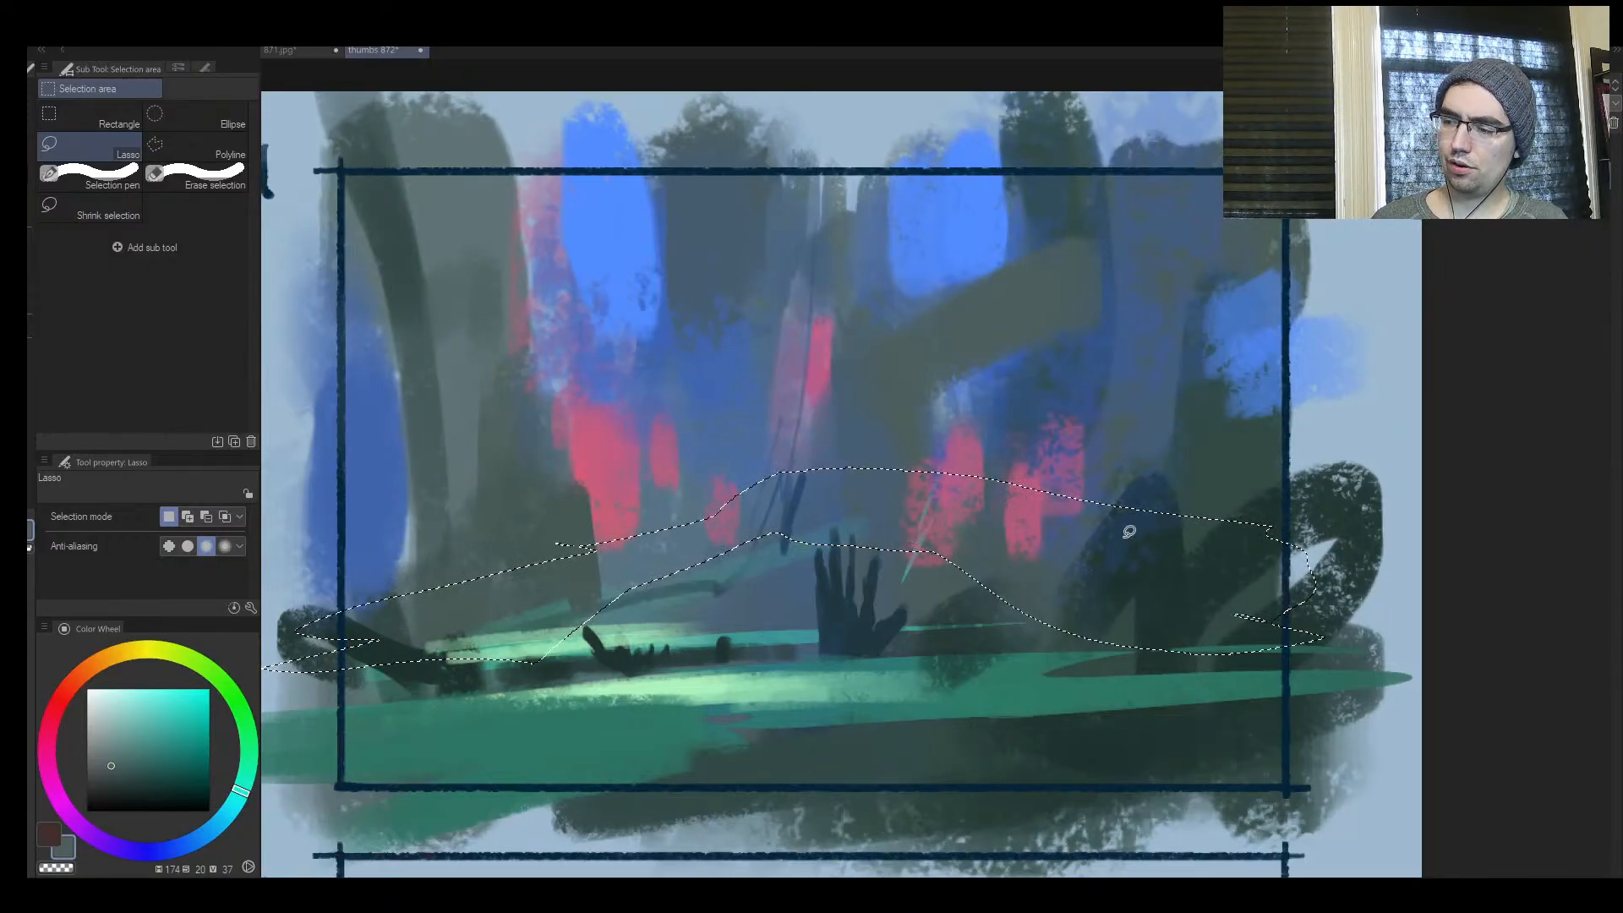
Fill the lassoed arching band with a sampled dark green at brush size 100, leaving no active selection
{"action": "key", "text": "b"}
{"action": "left_click", "coordinate": [1156, 580], "text": "alt"}
{"action": "mouse_move", "coordinate": [1160, 585]}
{"action": "left_mouse_down"}
{"action": "mouse_move", "coordinate": [1040, 626]}
{"action": "mouse_move", "coordinate": [924, 515]}
{"action": "mouse_move", "coordinate": [397, 624]}
{"action": "left_mouse_up"}
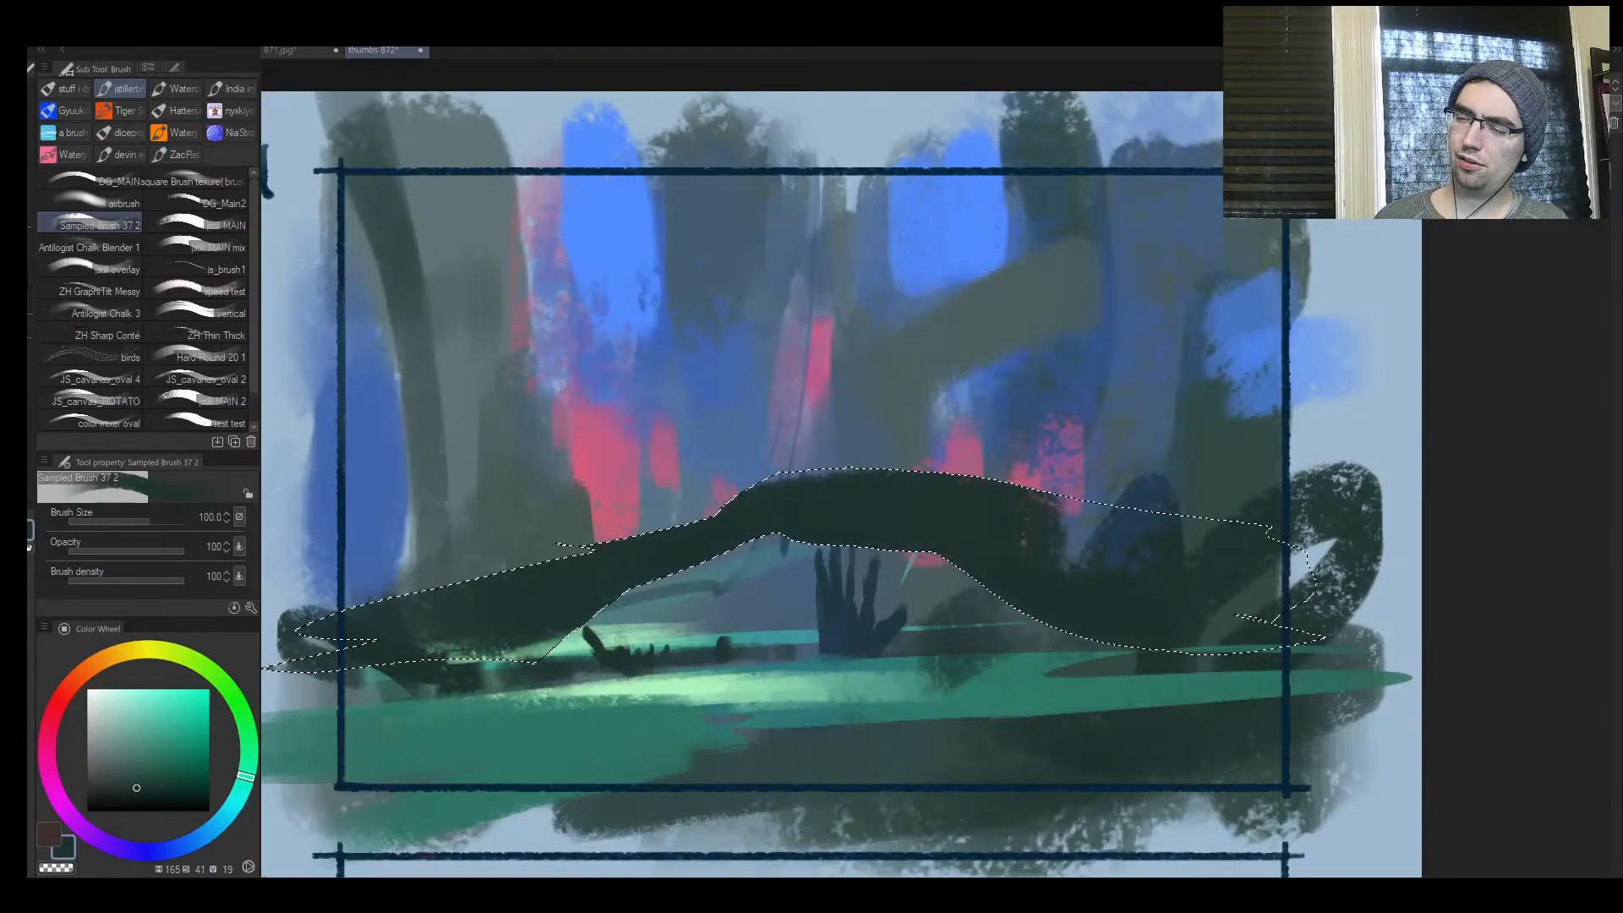
{"action": "left_click_drag", "start_coordinate": [753, 512], "coordinate": [1067, 480]}
{"action": "key", "text": "ctrl+d"}
Set the brush size to 20, paint dark streaks across the ground below the arch and refine the arch's left contour with sampled colour
{"action": "key", "text": "bracketleft"}
{"action": "key", "text": "bracketleft"}
{"action": "key", "text": "bracketleft"}
{"action": "key", "text": "bracketleft"}
{"action": "key", "text": "bracketleft"}
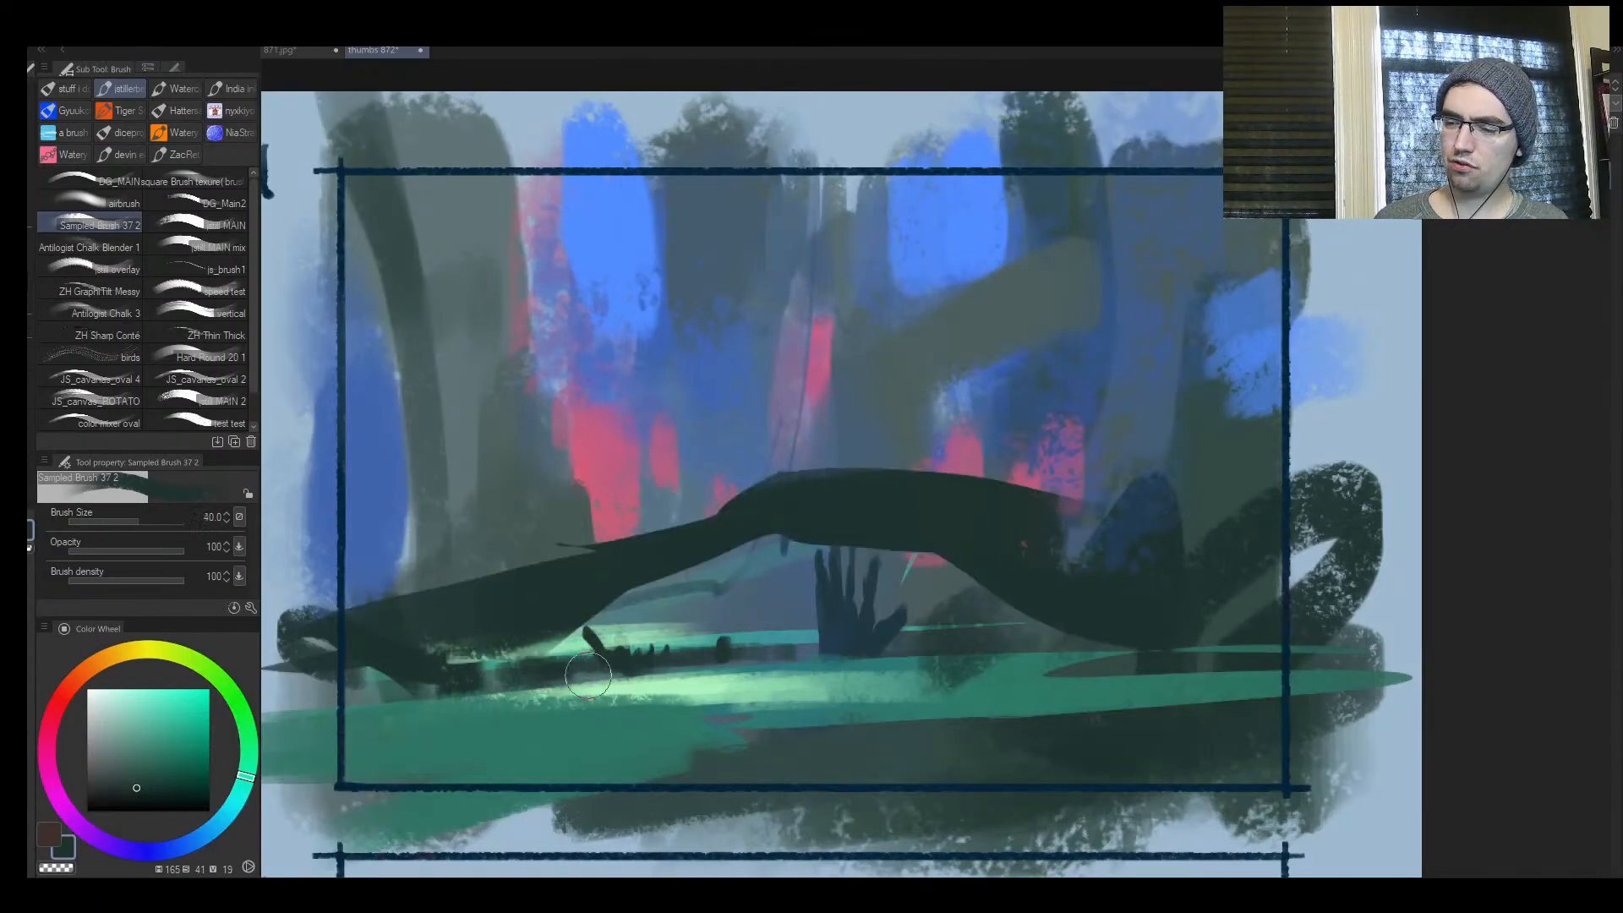
{"action": "key", "text": "bracketleft"}
{"action": "key", "text": "bracketleft"}
{"action": "key", "text": "bracketleft"}
{"action": "mouse_move", "coordinate": [499, 674]}
{"action": "left_mouse_down"}
{"action": "mouse_move", "coordinate": [765, 695]}
{"action": "mouse_move", "coordinate": [1190, 658]}
{"action": "mouse_move", "coordinate": [386, 678]}
{"action": "mouse_move", "coordinate": [883, 687]}
{"action": "left_mouse_up"}
{"action": "left_click", "coordinate": [779, 505], "text": "alt"}
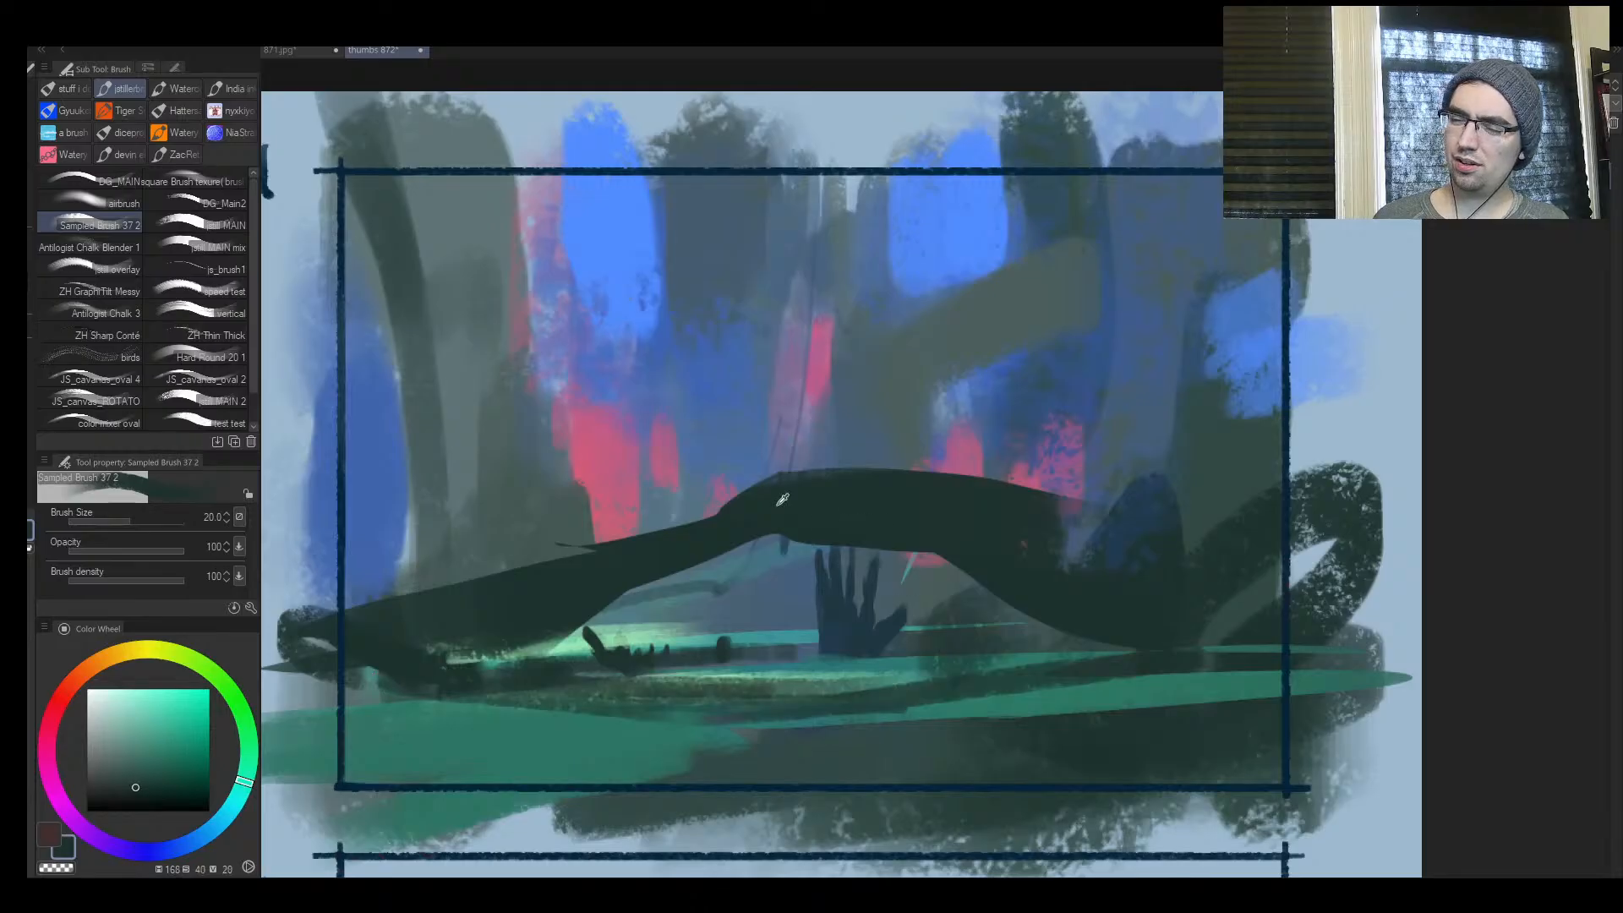
{"action": "mouse_move", "coordinate": [782, 499]}
{"action": "left_mouse_down"}
{"action": "mouse_move", "coordinate": [655, 591]}
{"action": "mouse_move", "coordinate": [518, 569]}
{"action": "mouse_move", "coordinate": [518, 522]}
{"action": "left_mouse_up"}
Lasso a long tapering strip along the upper edge of each side of the dark arch
{"action": "key", "text": "m"}
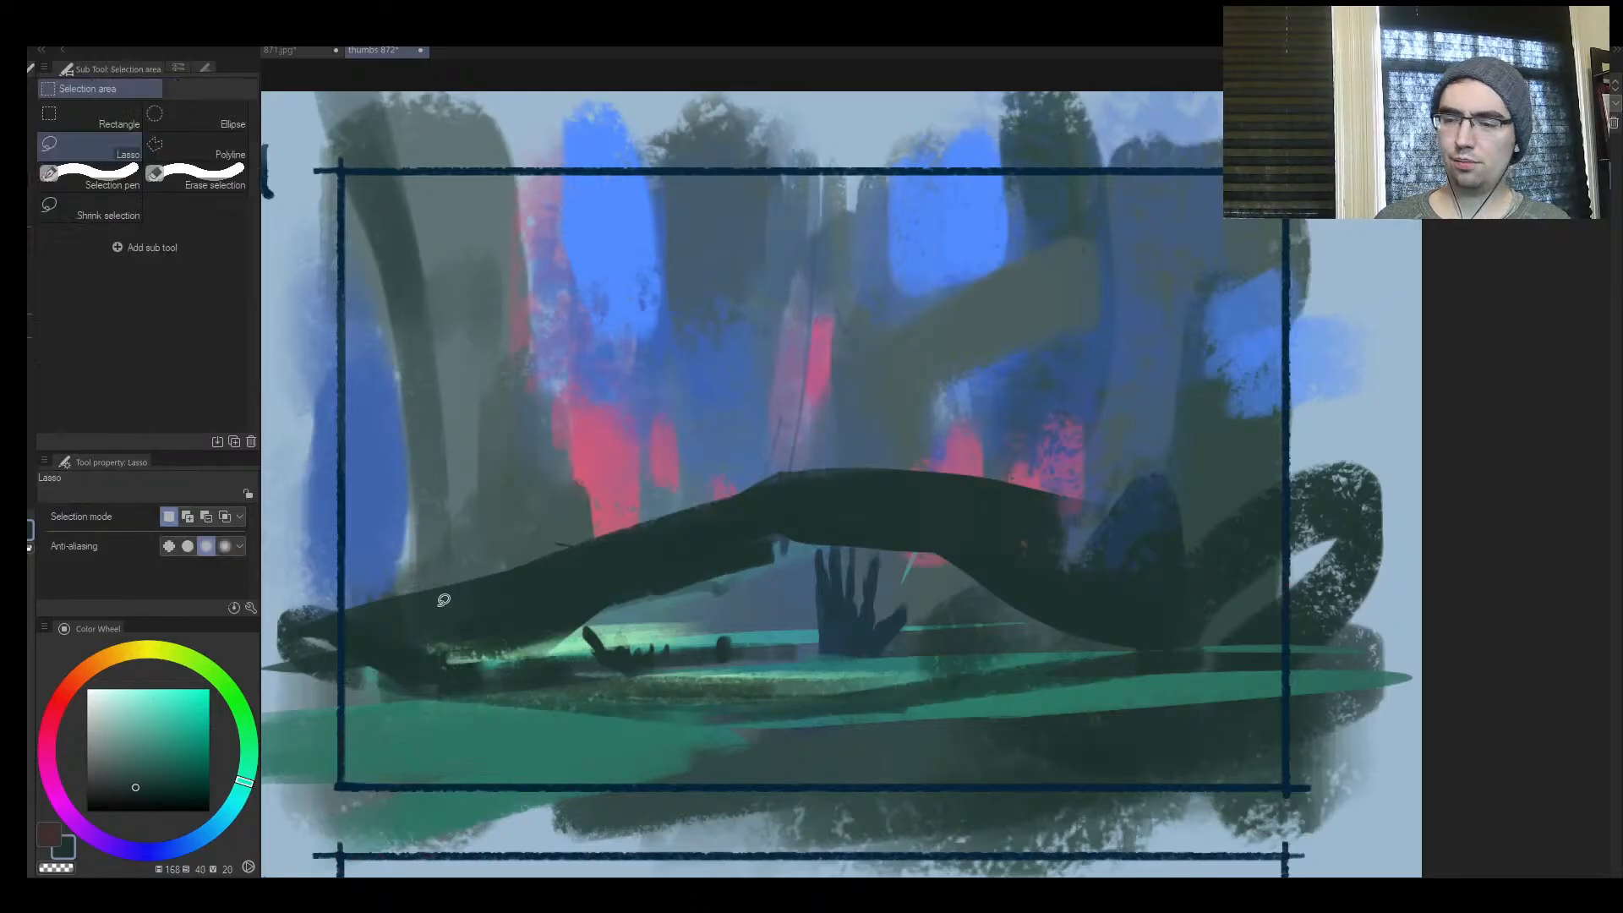
{"action": "mouse_move", "coordinate": [529, 593]}
{"action": "left_mouse_down"}
{"action": "mouse_move", "coordinate": [753, 484]}
{"action": "mouse_move", "coordinate": [284, 612]}
{"action": "left_mouse_up"}
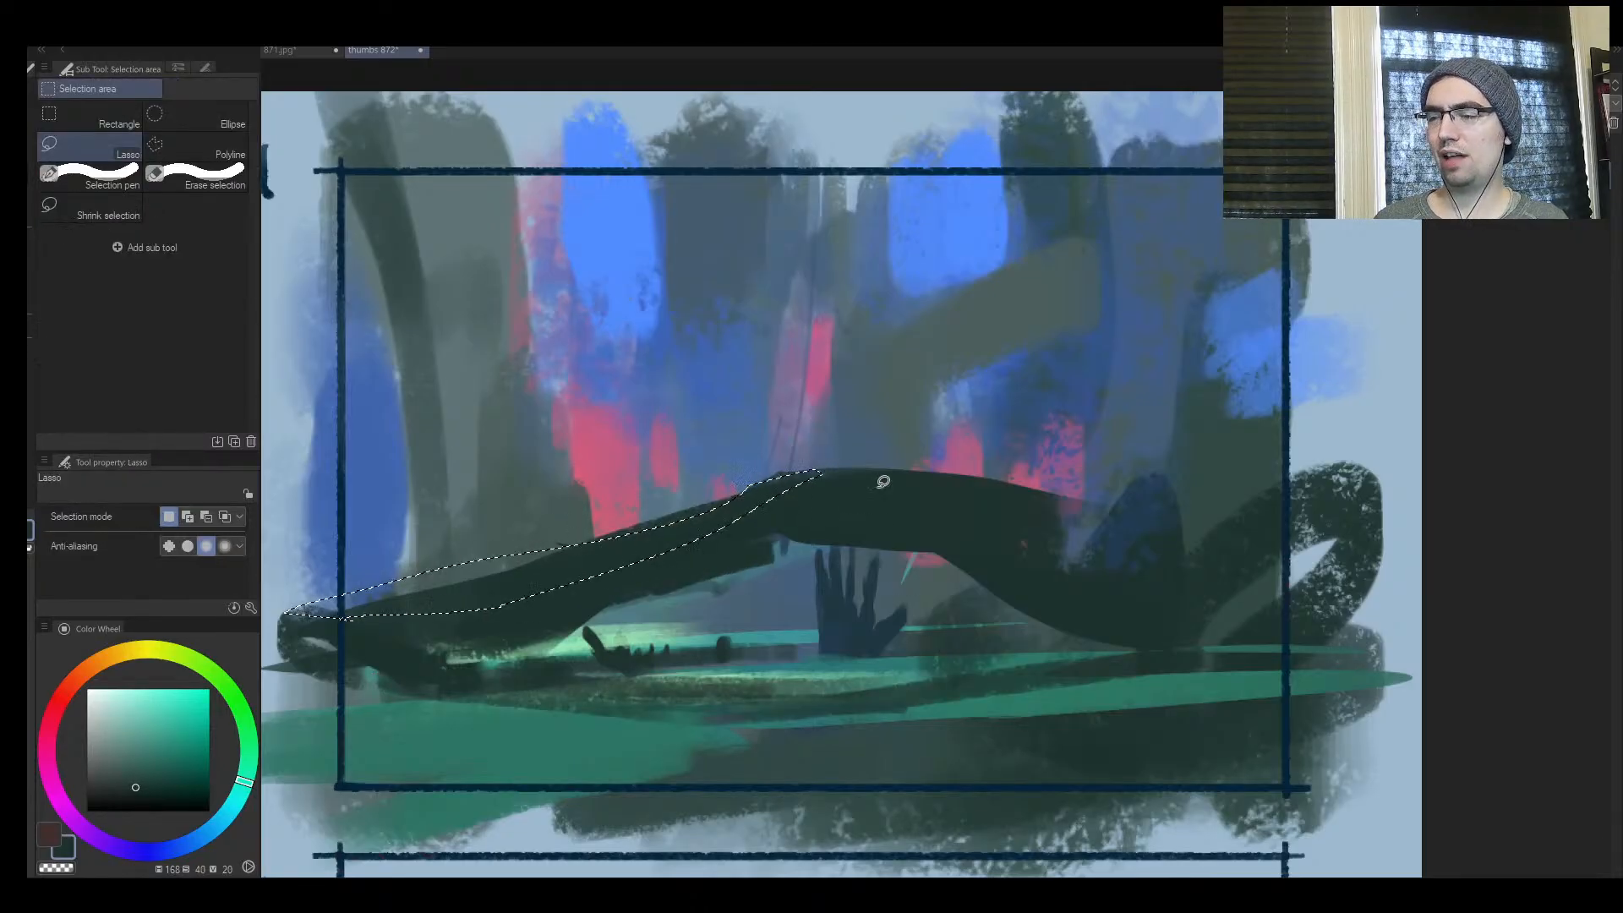
{"action": "mouse_move", "coordinate": [976, 481]}
{"action": "left_mouse_down"}
{"action": "mouse_move", "coordinate": [1152, 569]}
{"action": "mouse_move", "coordinate": [1039, 537]}
{"action": "left_mouse_up"}
Fill both strips along the arch with pale cream at hue 38, saturation 26, value 87, and clear the selection
{"action": "key", "text": "b"}
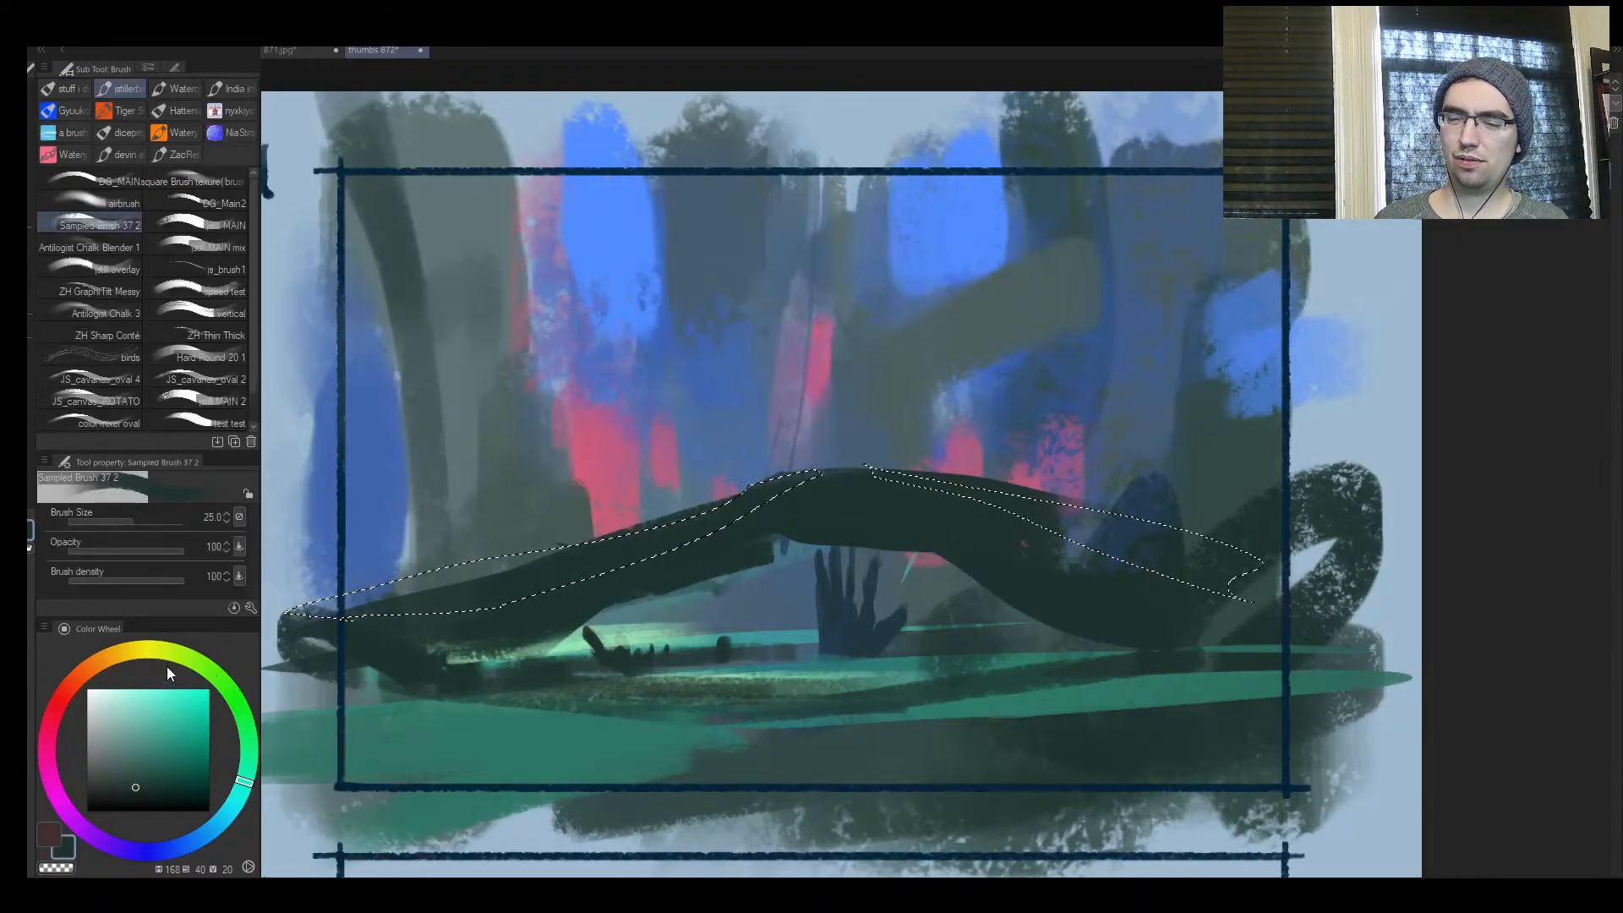
{"action": "left_click_drag", "start_coordinate": [132, 652], "coordinate": [110, 653]}
{"action": "left_click", "coordinate": [118, 704]}
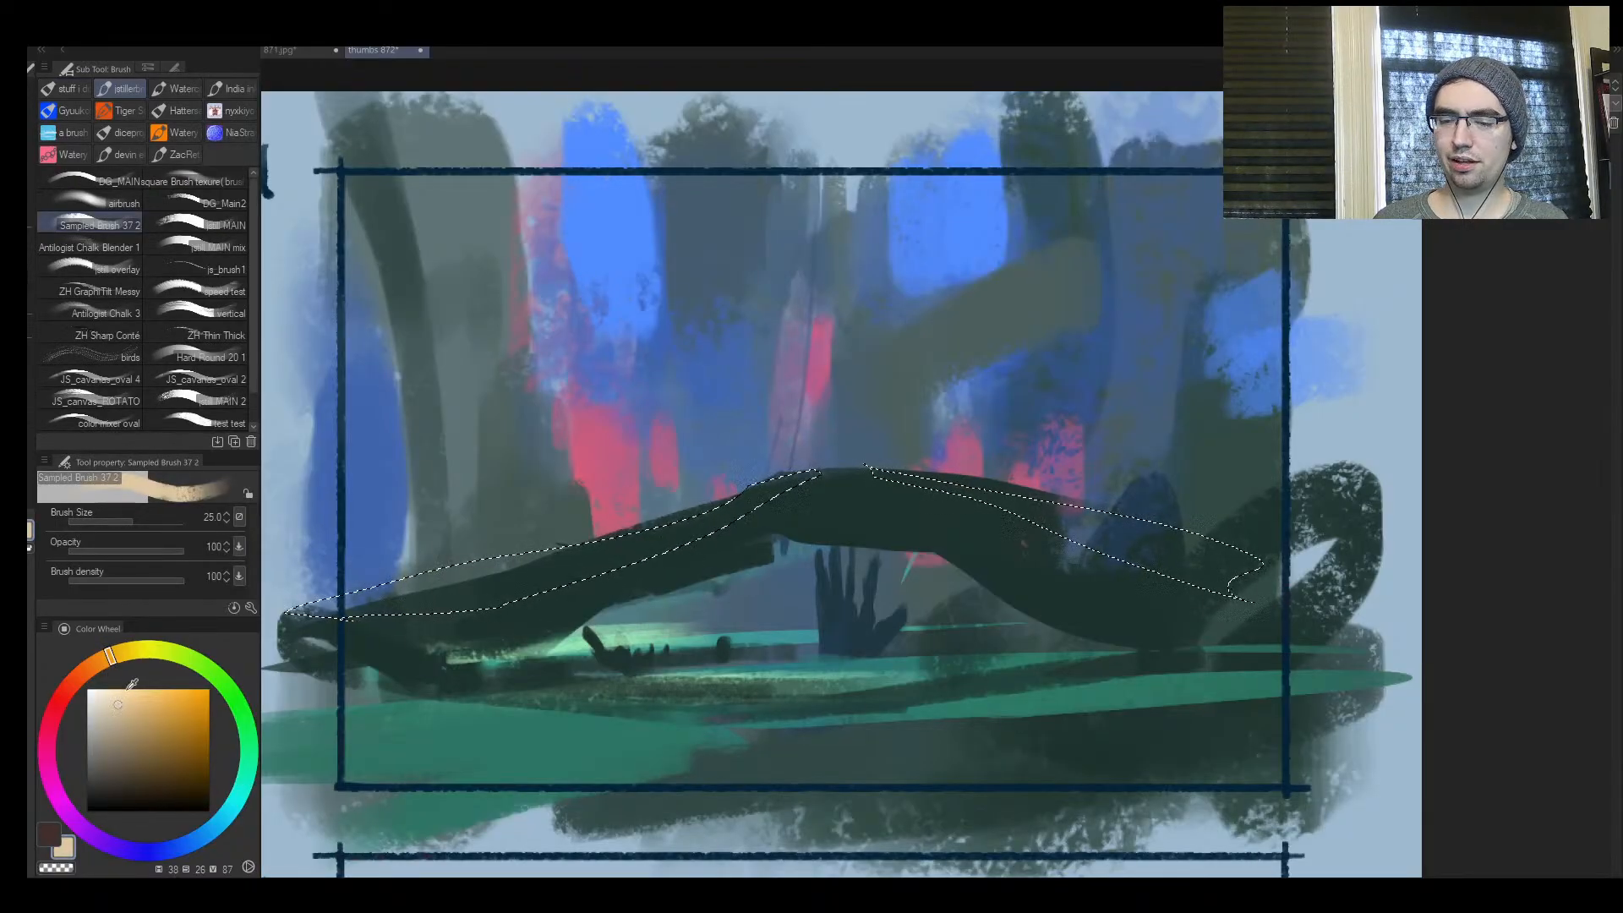
{"action": "mouse_move", "coordinate": [304, 599]}
{"action": "left_mouse_down"}
{"action": "mouse_move", "coordinate": [879, 471]}
{"action": "mouse_move", "coordinate": [820, 475]}
{"action": "left_mouse_up"}
{"action": "key", "text": "bracketright"}
{"action": "mouse_move", "coordinate": [448, 589]}
{"action": "left_mouse_down"}
{"action": "mouse_move", "coordinate": [811, 480]}
{"action": "mouse_move", "coordinate": [1268, 604]}
{"action": "left_mouse_up"}
{"action": "key", "text": "ctrl+d"}
{"action": "key", "text": "bracketleft"}
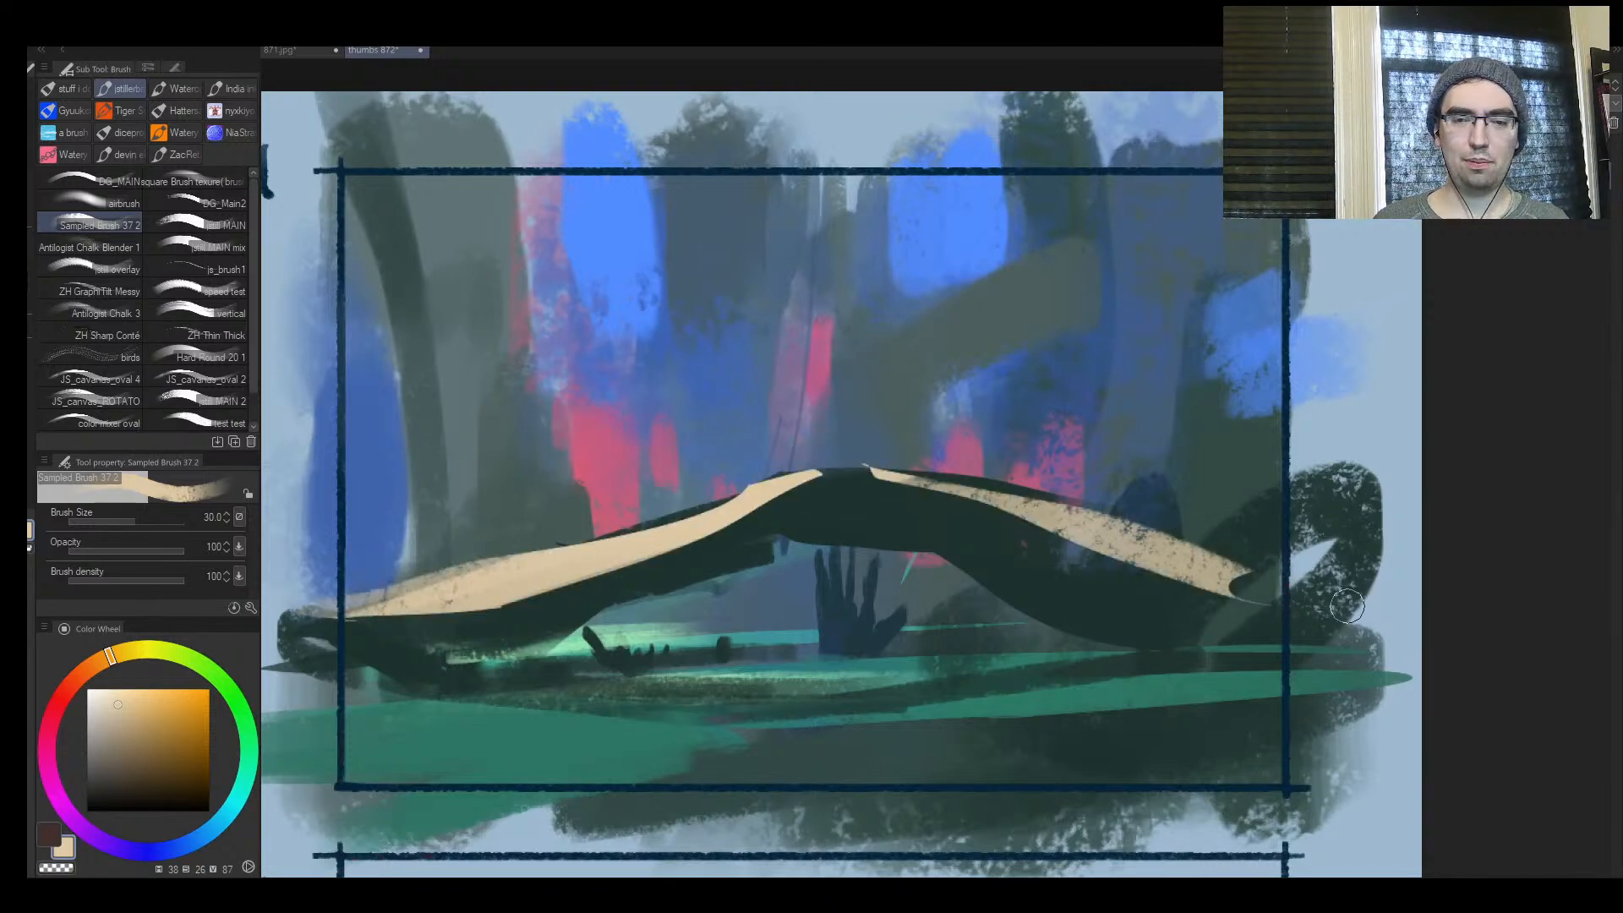
Refine the left cream strip with sampled dark green and cream, extending the light to the arch's upper edge and roughening its lower edge
{"action": "left_click", "coordinate": [649, 571], "text": "alt"}
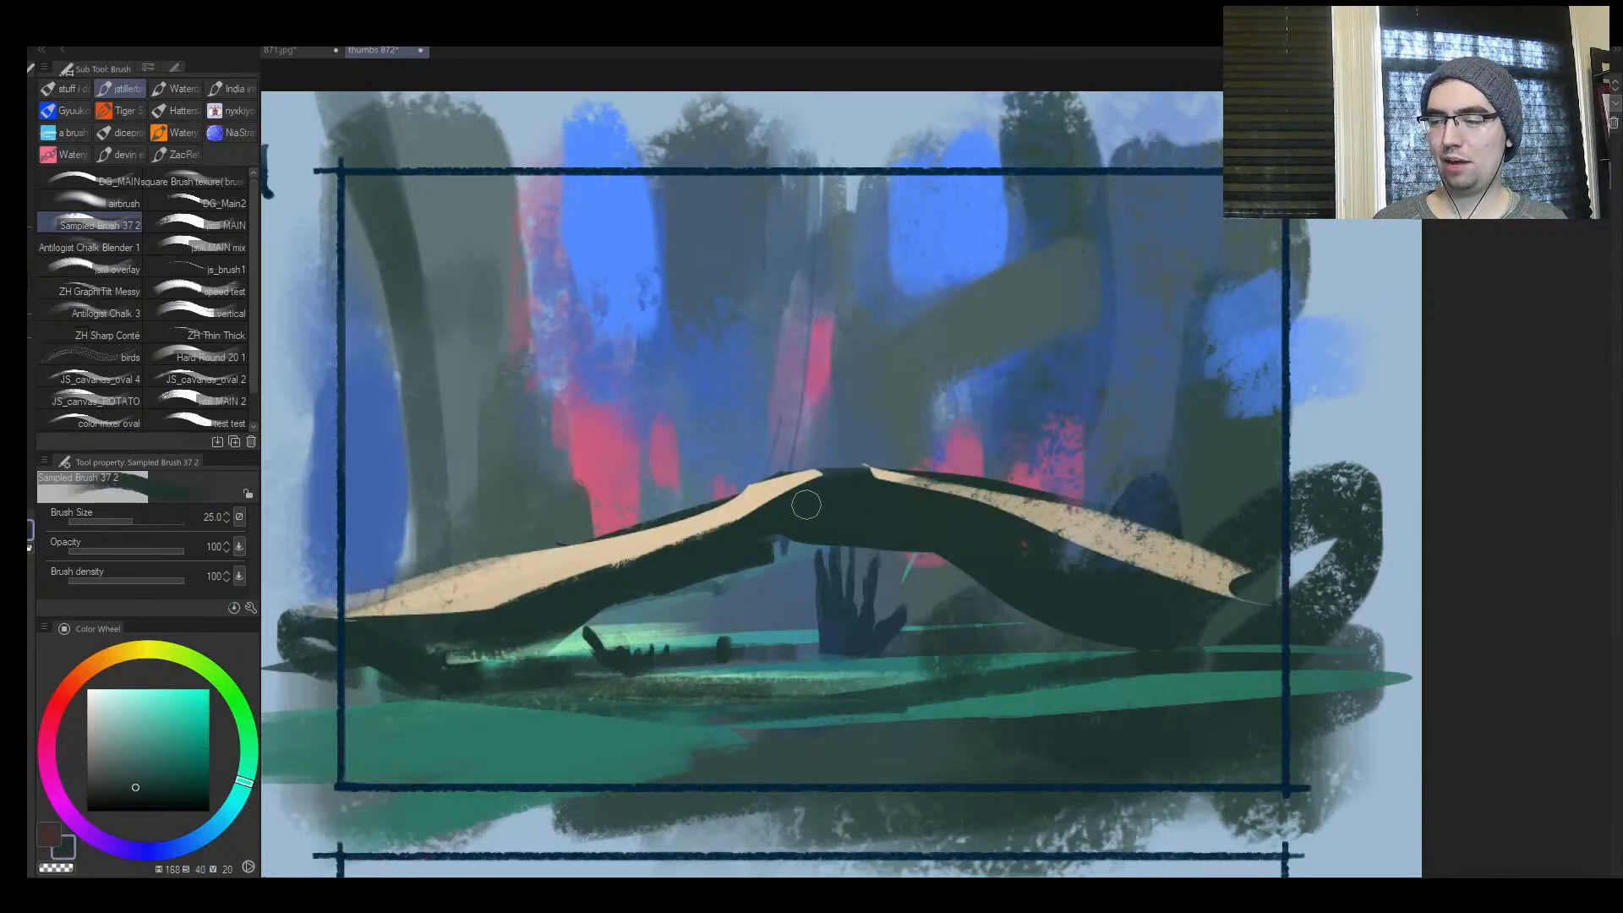
{"action": "left_click", "coordinate": [579, 553], "text": "alt"}
{"action": "key", "text": "bracketright"}
{"action": "left_click_drag", "start_coordinate": [556, 570], "coordinate": [745, 492]}
{"action": "left_click_drag", "start_coordinate": [538, 562], "coordinate": [749, 493]}
{"action": "left_click", "coordinate": [724, 549], "text": "alt"}
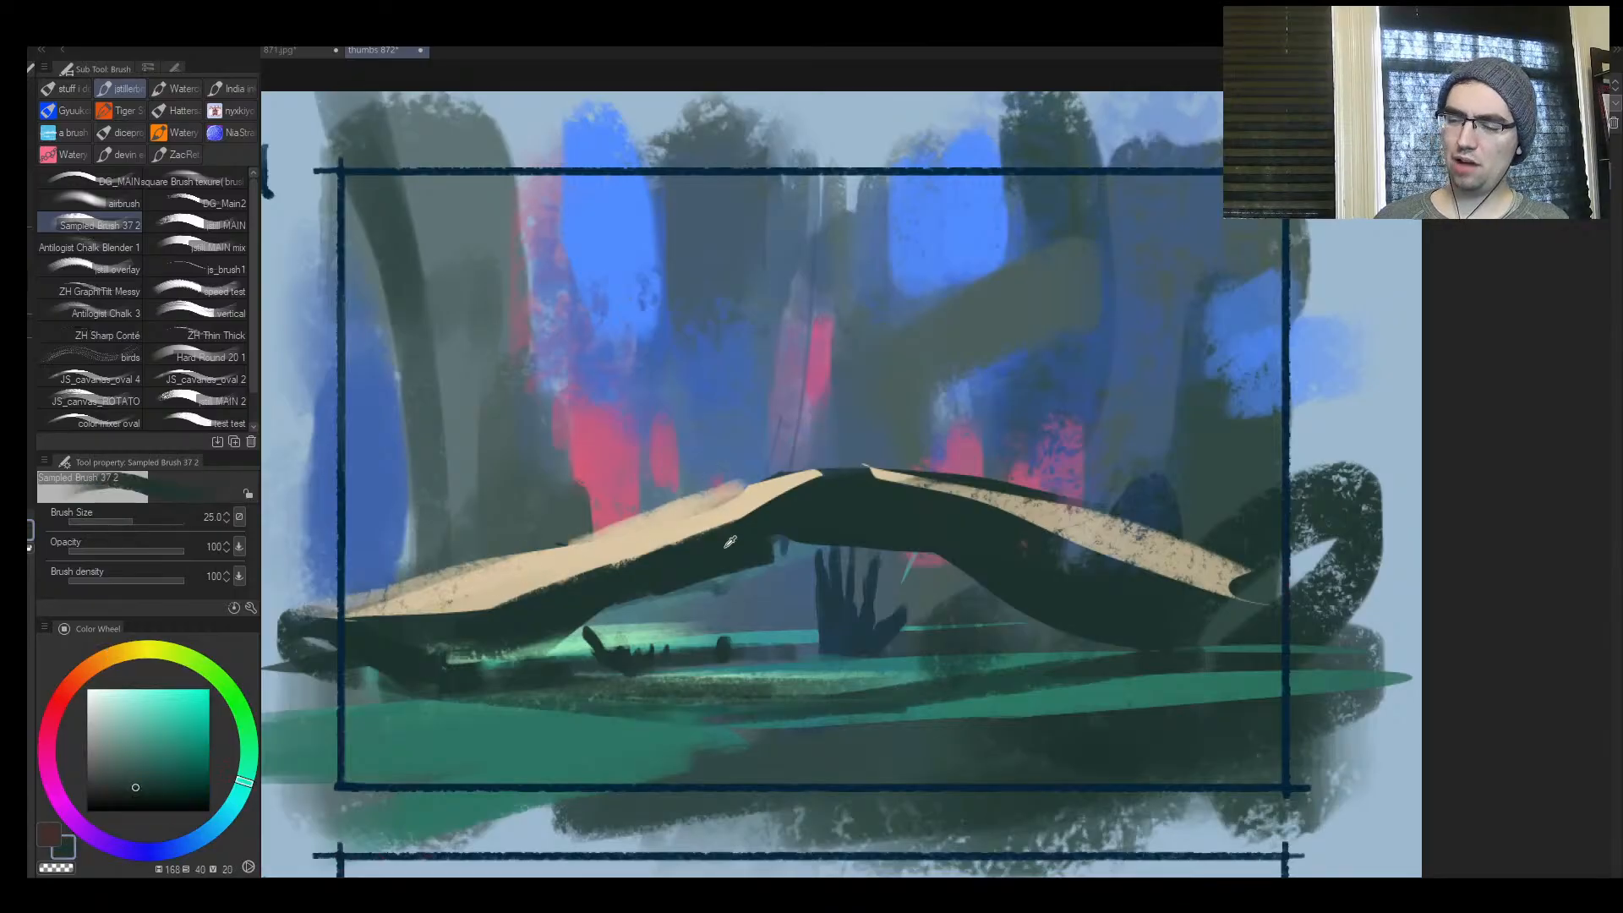
{"action": "left_click_drag", "start_coordinate": [658, 554], "coordinate": [803, 500]}
Look over the village painting in the other open document and return to the thumbnail sheet
{"action": "left_click", "coordinate": [296, 52]}
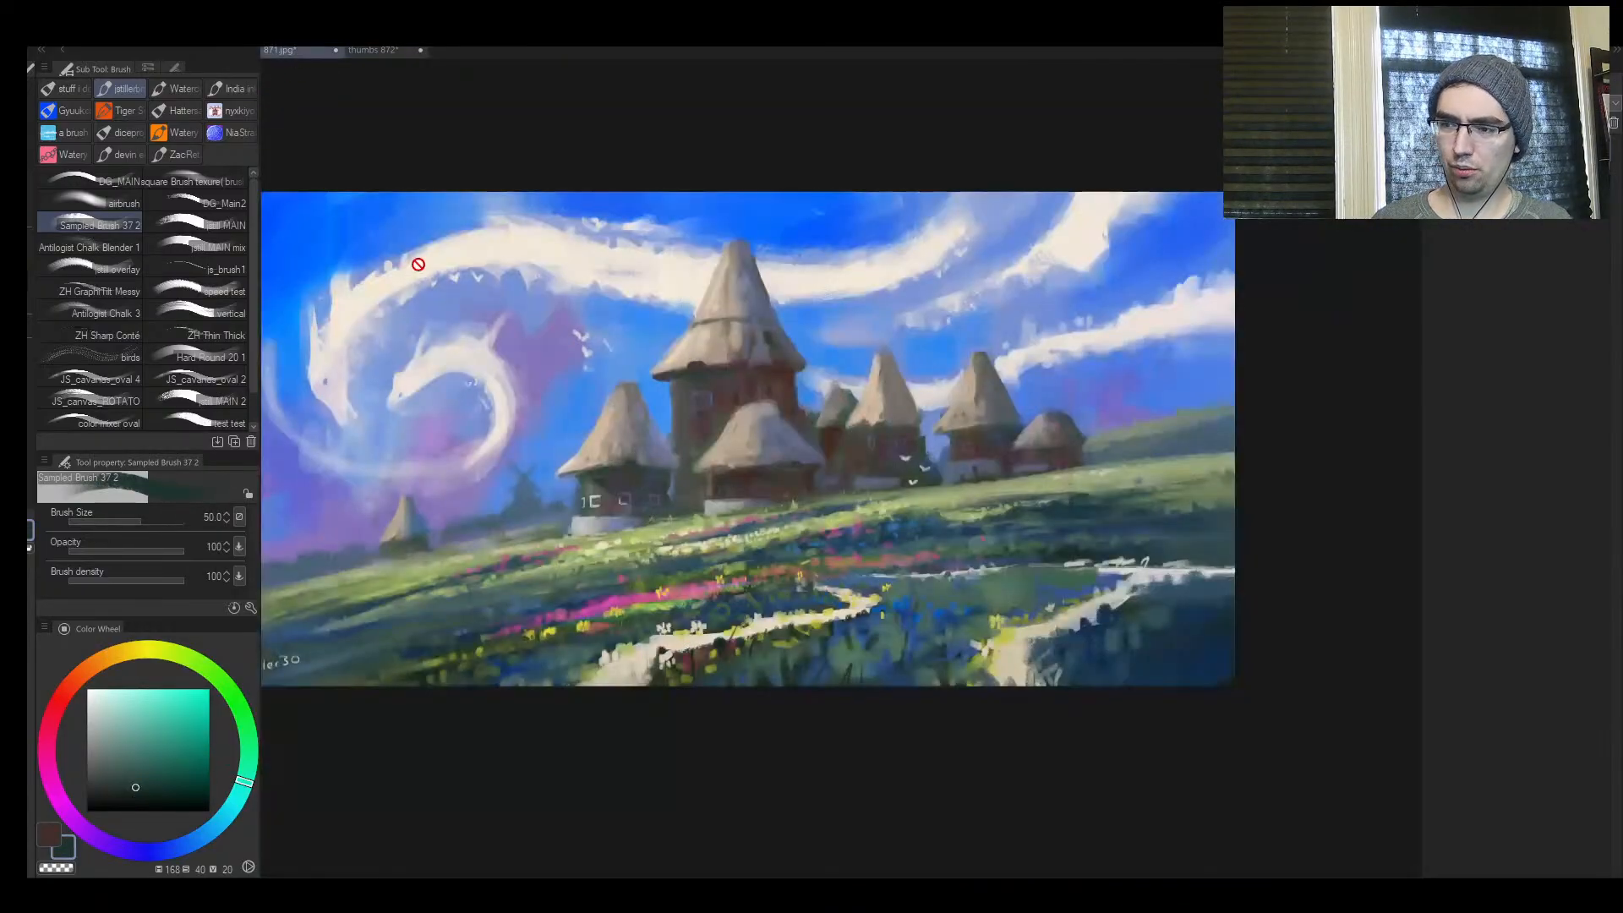
{"action": "key", "text": "ctrl+space"}
{"action": "left_click_drag", "start_coordinate": [657, 426], "coordinate": [672, 288]}
{"action": "left_click", "coordinate": [377, 51]}
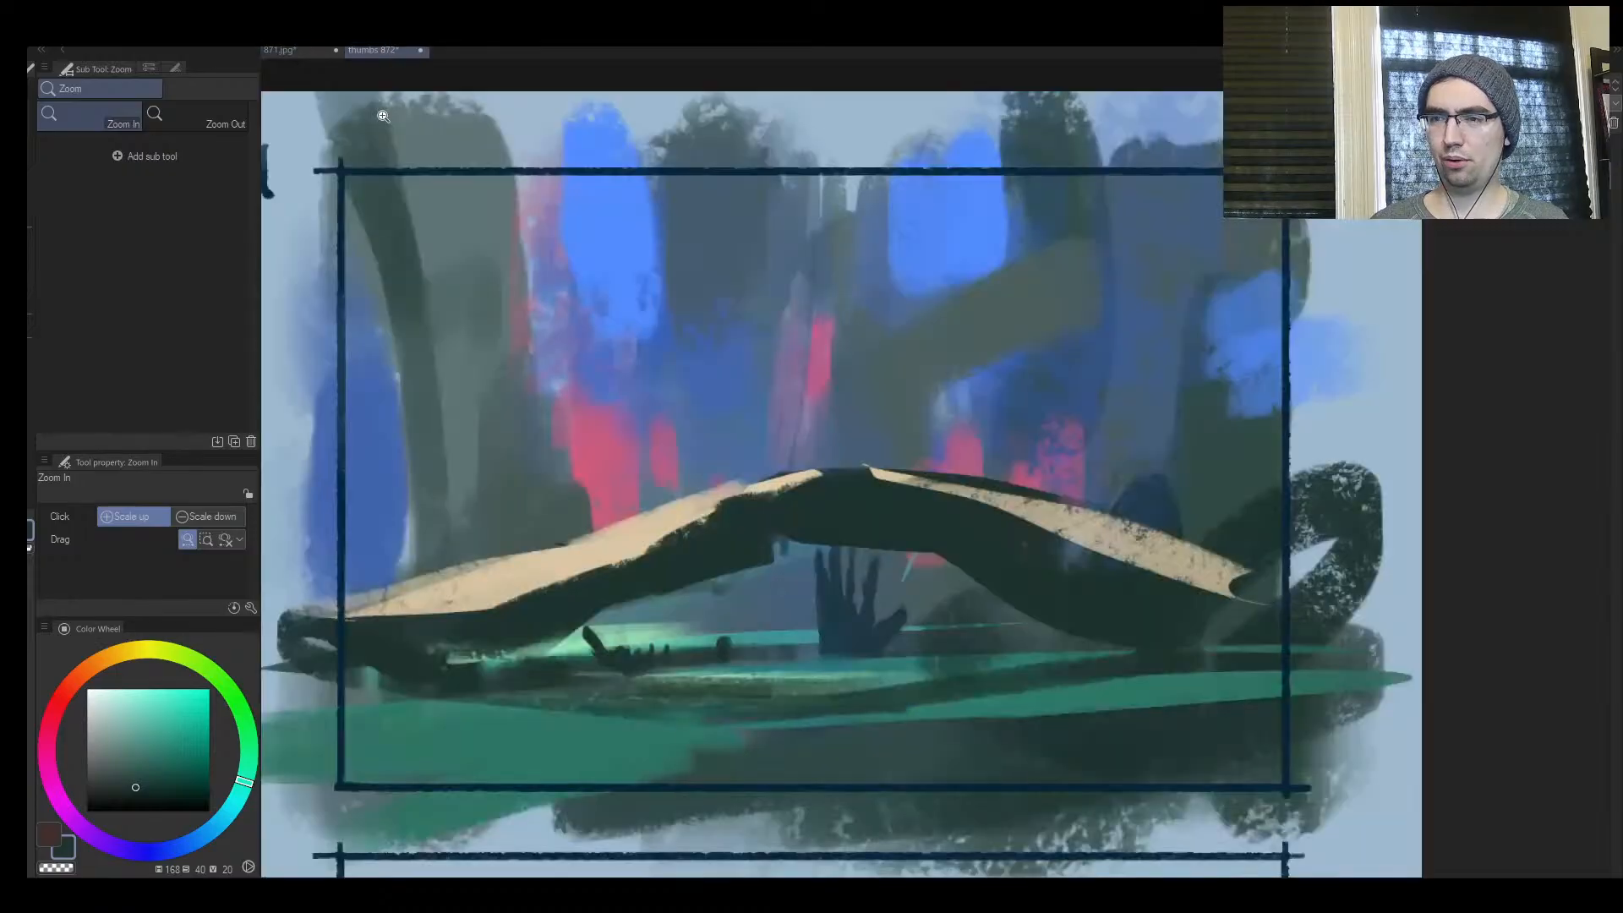
Flip the canvas, narrow the second cream strip with sampled dark green, and cover the dark mound behind it with sampled slate blue
{"action": "key", "text": "h"}
{"action": "mouse_move", "coordinate": [844, 566]}
{"action": "left_mouse_down"}
{"action": "mouse_move", "coordinate": [768, 578]}
{"action": "mouse_move", "coordinate": [763, 471]}
{"action": "left_mouse_up"}
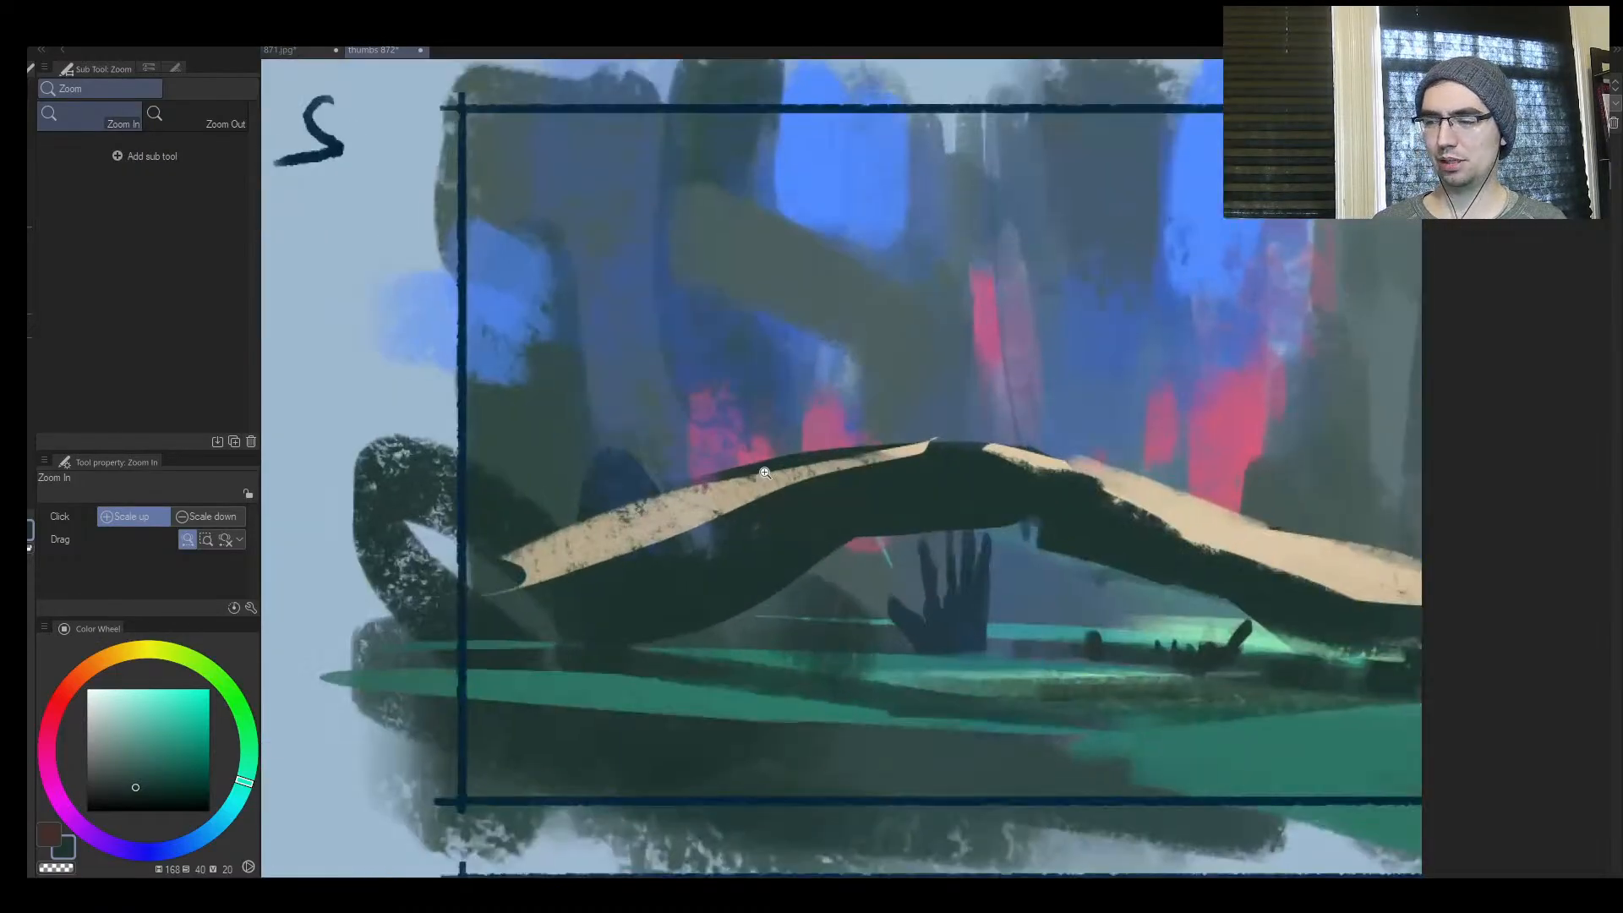
{"action": "left_click", "coordinate": [668, 588], "text": "alt"}
{"action": "key", "text": "]"}
{"action": "left_click_drag", "start_coordinate": [736, 530], "coordinate": [543, 609]}
{"action": "left_click_drag", "start_coordinate": [790, 511], "coordinate": [511, 600]}
{"action": "left_click", "coordinate": [640, 440], "text": "alt"}
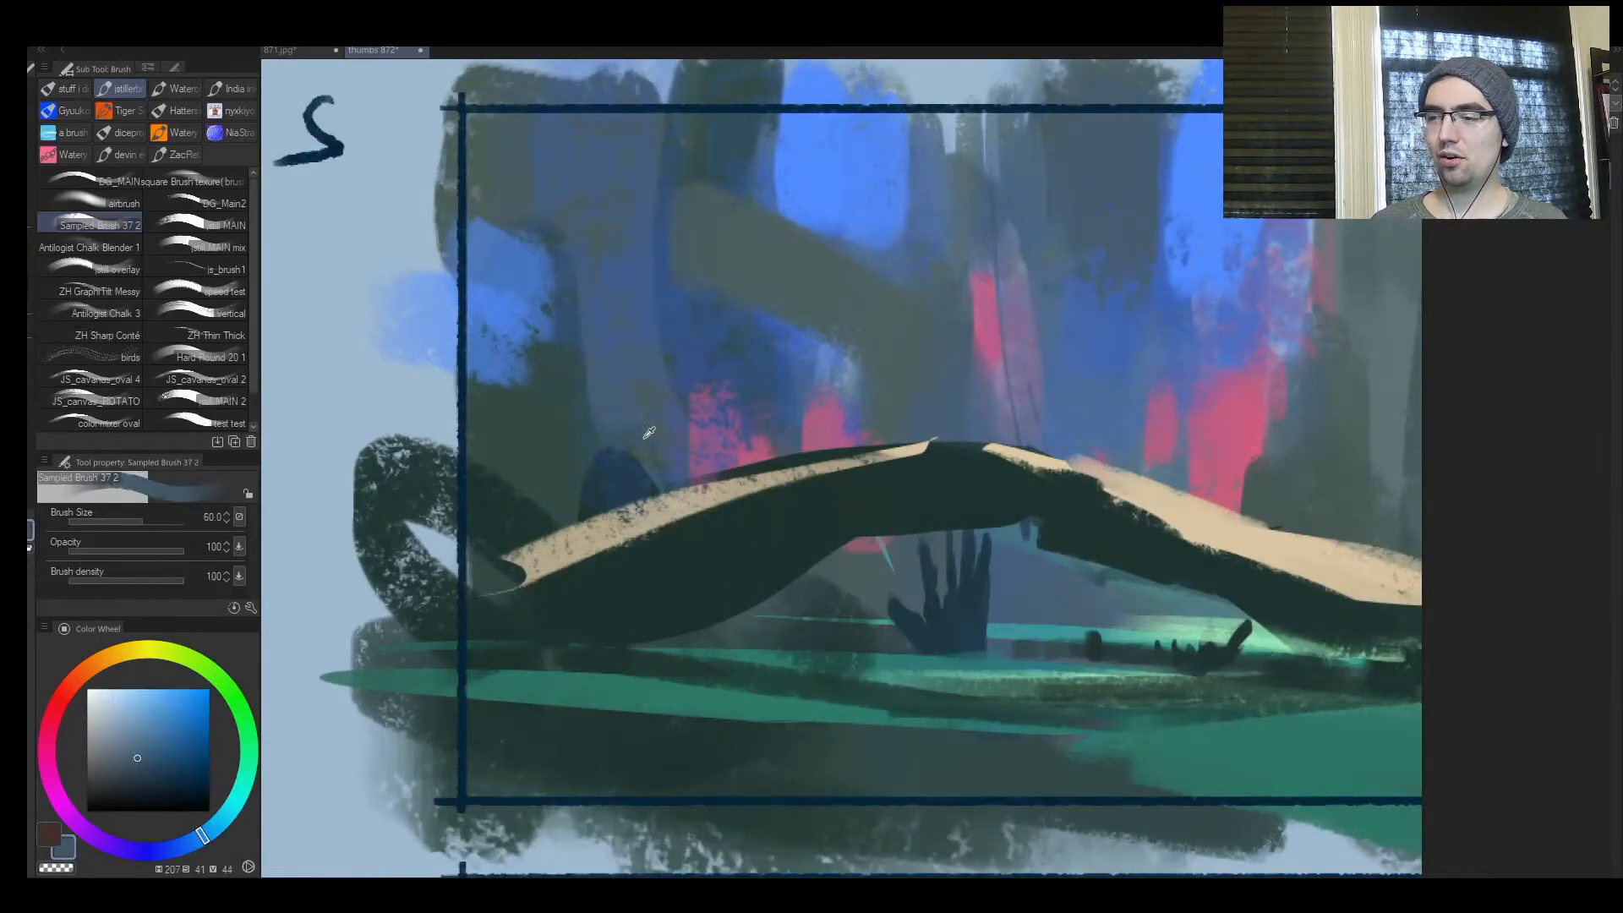
{"action": "left_click", "coordinate": [634, 441], "text": "alt"}
{"action": "mouse_move", "coordinate": [615, 471]}
{"action": "left_mouse_down"}
{"action": "mouse_move", "coordinate": [519, 489]}
{"action": "mouse_move", "coordinate": [661, 478]}
{"action": "left_mouse_up"}
Retouch the arch's cream highlight with a smaller brush and sampled colours, flipping the canvas back to finish its right half
{"action": "left_click", "coordinate": [589, 532], "text": "alt"}
{"action": "key", "text": "["}
{"action": "key", "text": "["}
{"action": "key", "text": "["}
{"action": "key", "text": "["}
{"action": "key", "text": "["}
{"action": "key", "text": "["}
{"action": "key", "text": "["}
{"action": "mouse_move", "coordinate": [565, 542]}
{"action": "left_mouse_down"}
{"action": "mouse_move", "coordinate": [759, 465]}
{"action": "mouse_move", "coordinate": [942, 459]}
{"action": "mouse_move", "coordinate": [1173, 558]}
{"action": "left_mouse_up"}
{"action": "key", "text": "h"}
{"action": "left_click", "coordinate": [901, 507], "text": "alt"}
{"action": "key", "text": "]"}
{"action": "mouse_move", "coordinate": [921, 488]}
{"action": "left_mouse_down"}
{"action": "mouse_move", "coordinate": [1164, 558]}
{"action": "mouse_move", "coordinate": [907, 559]}
{"action": "left_mouse_up"}
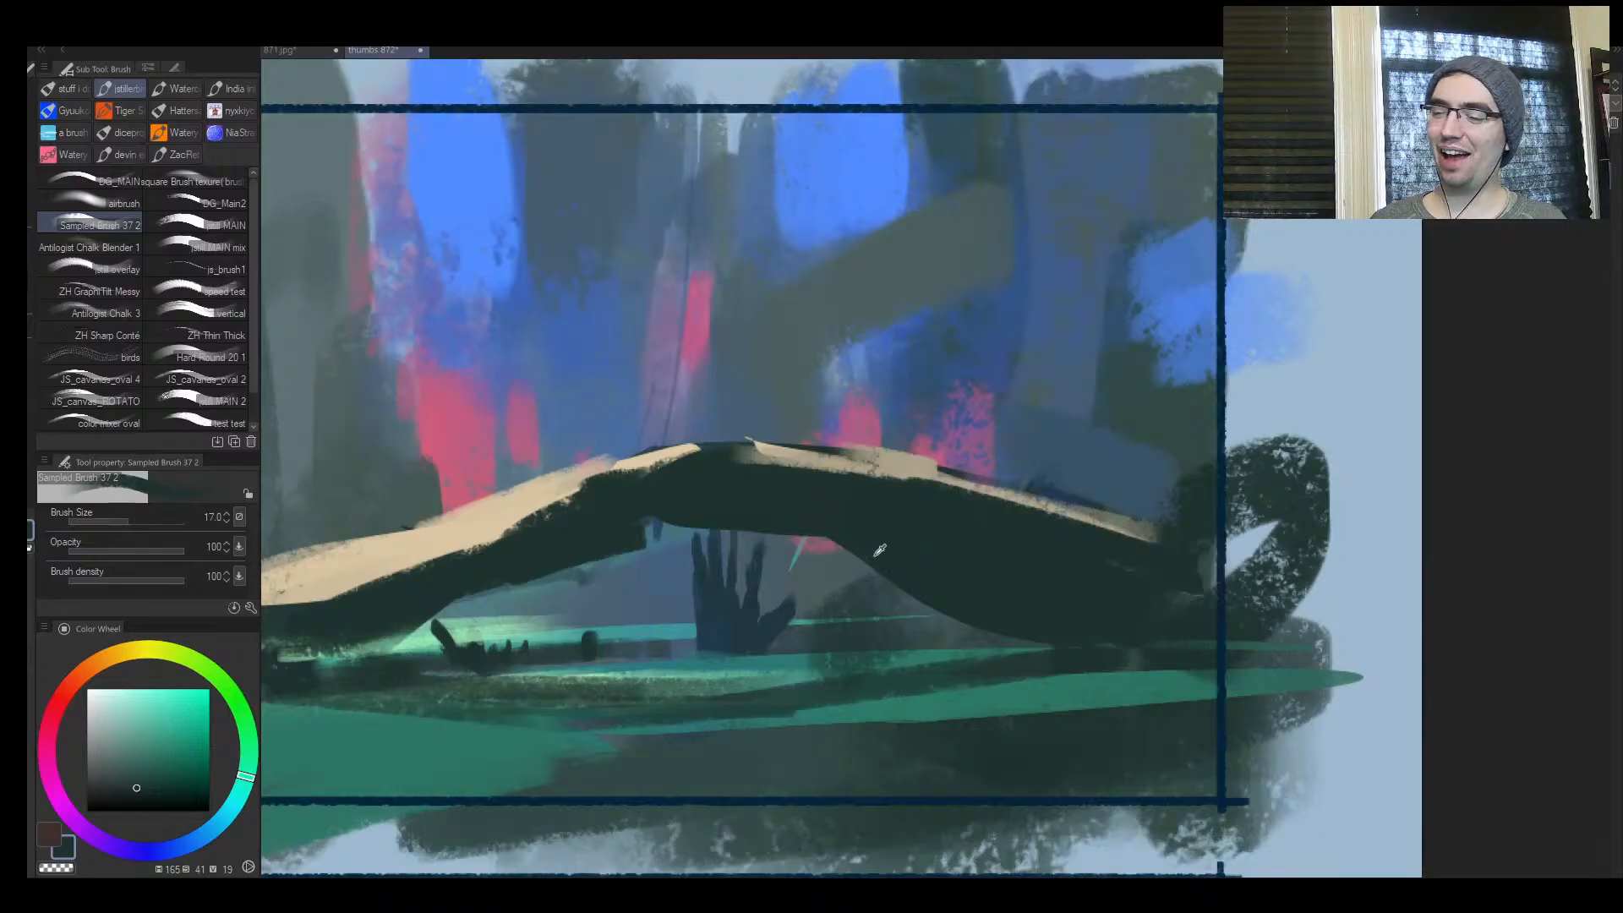
Paint out the large dark hand beneath the arch with sampled background colours at brush size 30
{"action": "left_click", "coordinate": [907, 648], "text": "alt"}
{"action": "key", "text": "]"}
{"action": "left_click", "coordinate": [801, 583], "text": "alt"}
{"action": "key", "text": "]"}
{"action": "key", "text": "]"}
{"action": "mouse_move", "coordinate": [708, 554]}
{"action": "left_mouse_down"}
{"action": "mouse_move", "coordinate": [753, 546]}
{"action": "mouse_move", "coordinate": [757, 569]}
{"action": "mouse_move", "coordinate": [715, 590]}
{"action": "mouse_move", "coordinate": [850, 610]}
{"action": "left_mouse_up"}
{"action": "left_click", "coordinate": [655, 599], "text": "alt"}
{"action": "left_click", "coordinate": [845, 630], "text": "alt"}
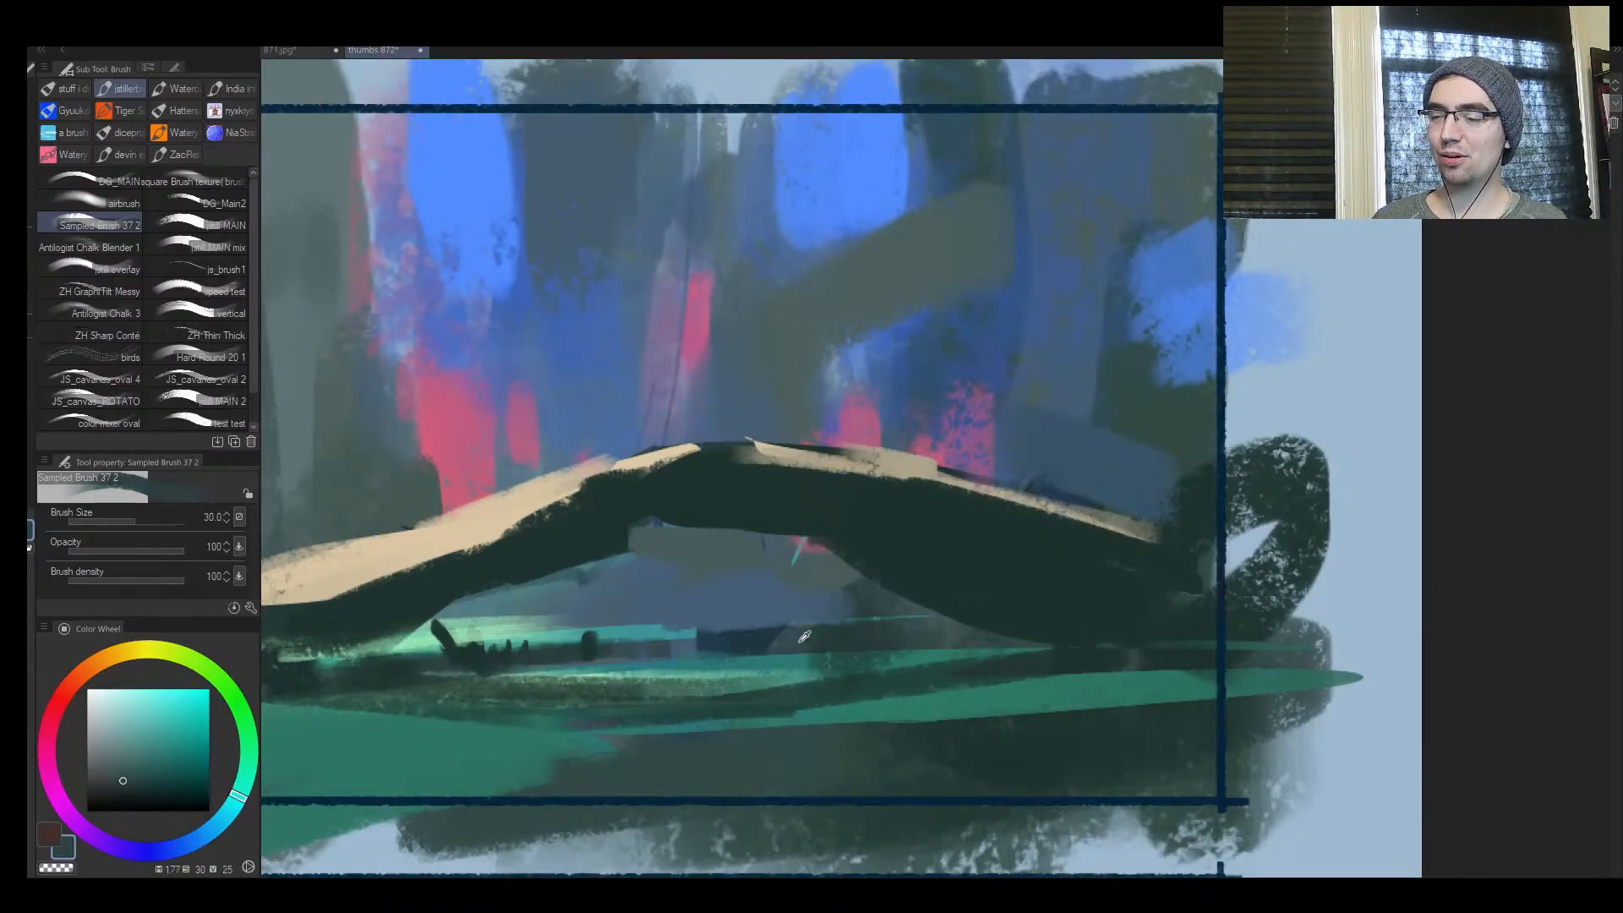
{"action": "left_click_drag", "start_coordinate": [687, 648], "coordinate": [788, 649]}
Retouch the arch's left half with sampled cream and dark green, adding small bumps and notches along the highlight
{"action": "key", "text": "ctrl+space"}
{"action": "left_click_drag", "start_coordinate": [1124, 602], "coordinate": [921, 640]}
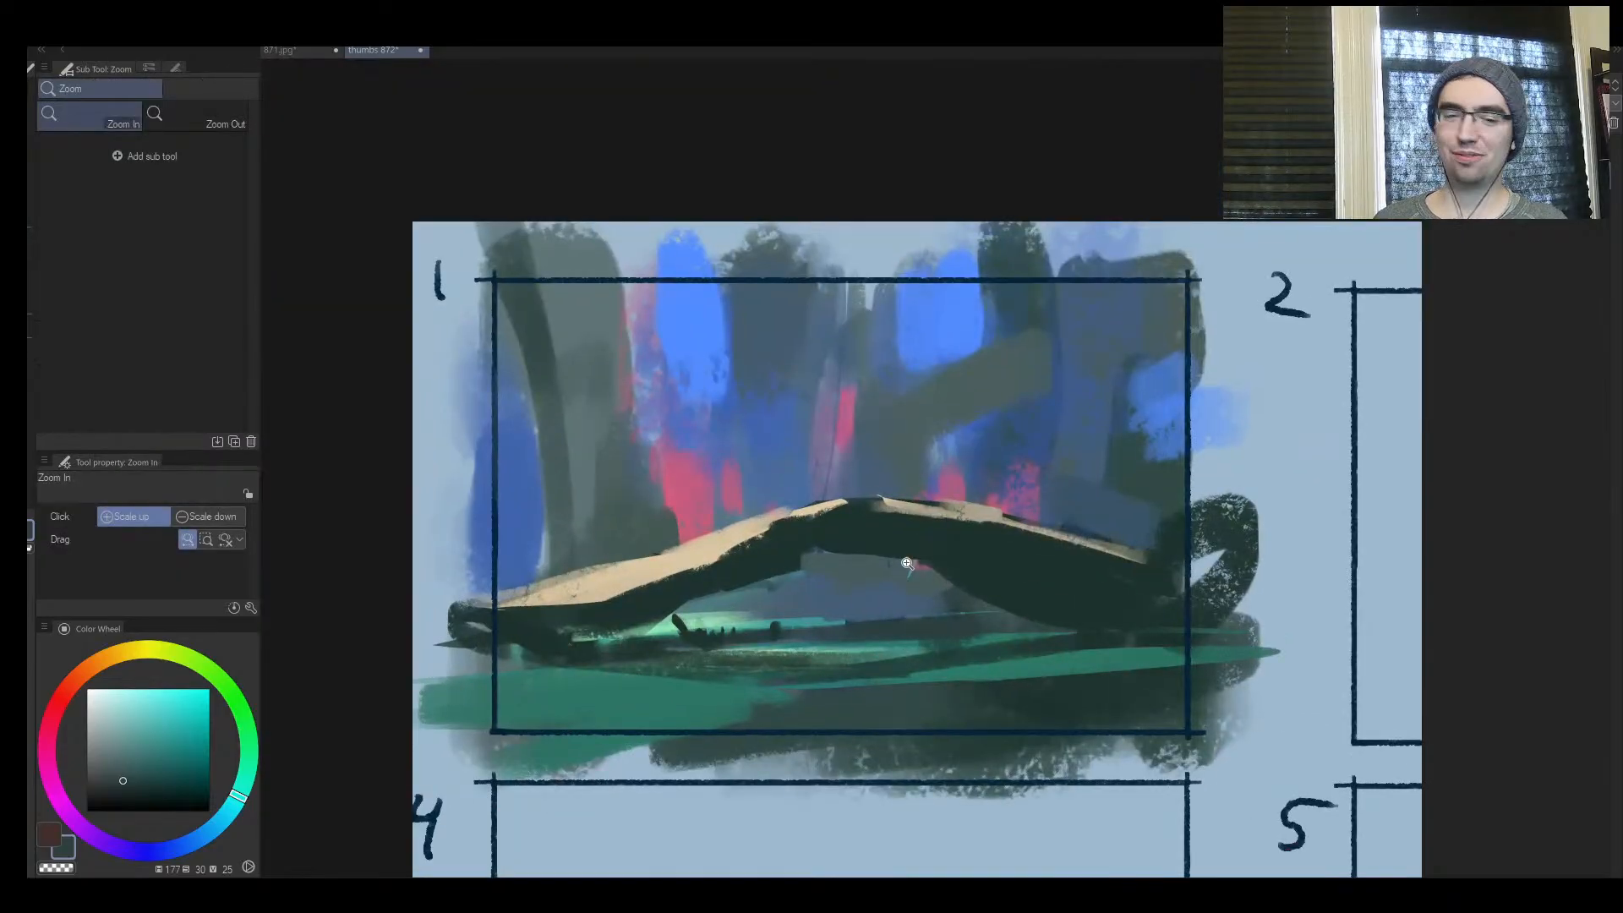
{"action": "mouse_move", "coordinate": [799, 609]}
{"action": "left_mouse_down"}
{"action": "mouse_move", "coordinate": [719, 604]}
{"action": "mouse_move", "coordinate": [833, 576]}
{"action": "mouse_move", "coordinate": [824, 551]}
{"action": "mouse_move", "coordinate": [752, 565]}
{"action": "left_mouse_up"}
{"action": "left_click", "coordinate": [739, 555], "text": "alt"}
{"action": "key", "text": "ctrl+space"}
{"action": "left_click", "coordinate": [757, 579], "text": "alt"}
{"action": "key", "text": "]"}
{"action": "left_click_drag", "start_coordinate": [693, 589], "coordinate": [555, 624]}
Sample the central pink and paint a short vertical stroke over the crest of the arch
{"action": "left_click", "coordinate": [896, 389], "text": "alt"}
{"action": "key", "text": "["}
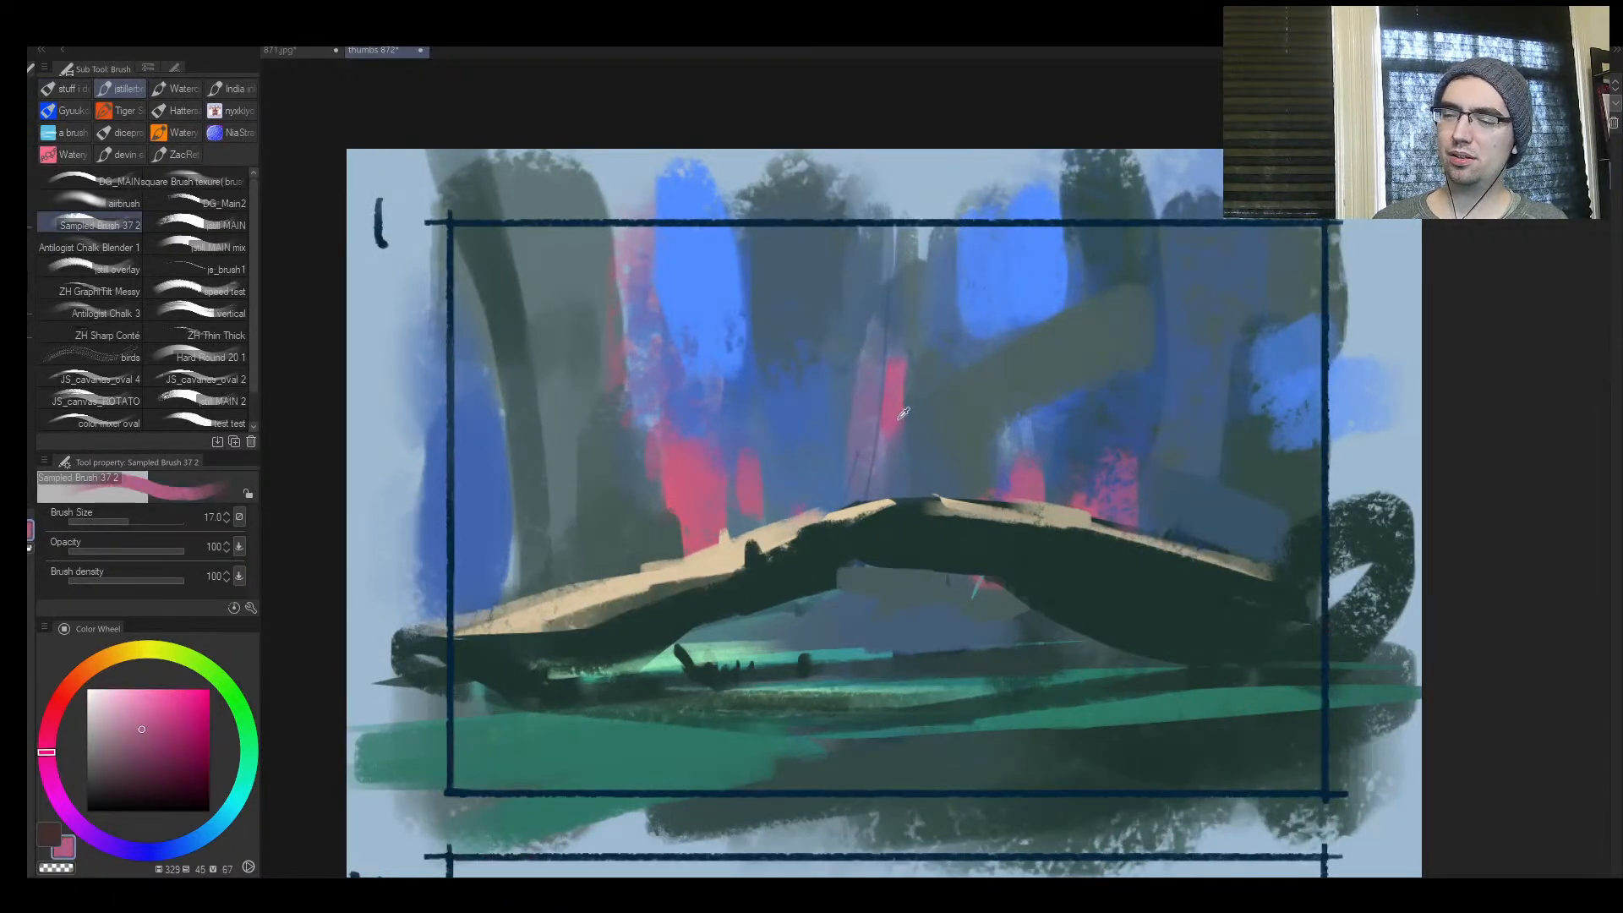
{"action": "left_click_drag", "start_coordinate": [894, 505], "coordinate": [894, 537]}
Lasso a thin sliver above the arch's left side, two slivers at frame 1's upper centre and a large leaf shape on the right
{"action": "key", "text": "m"}
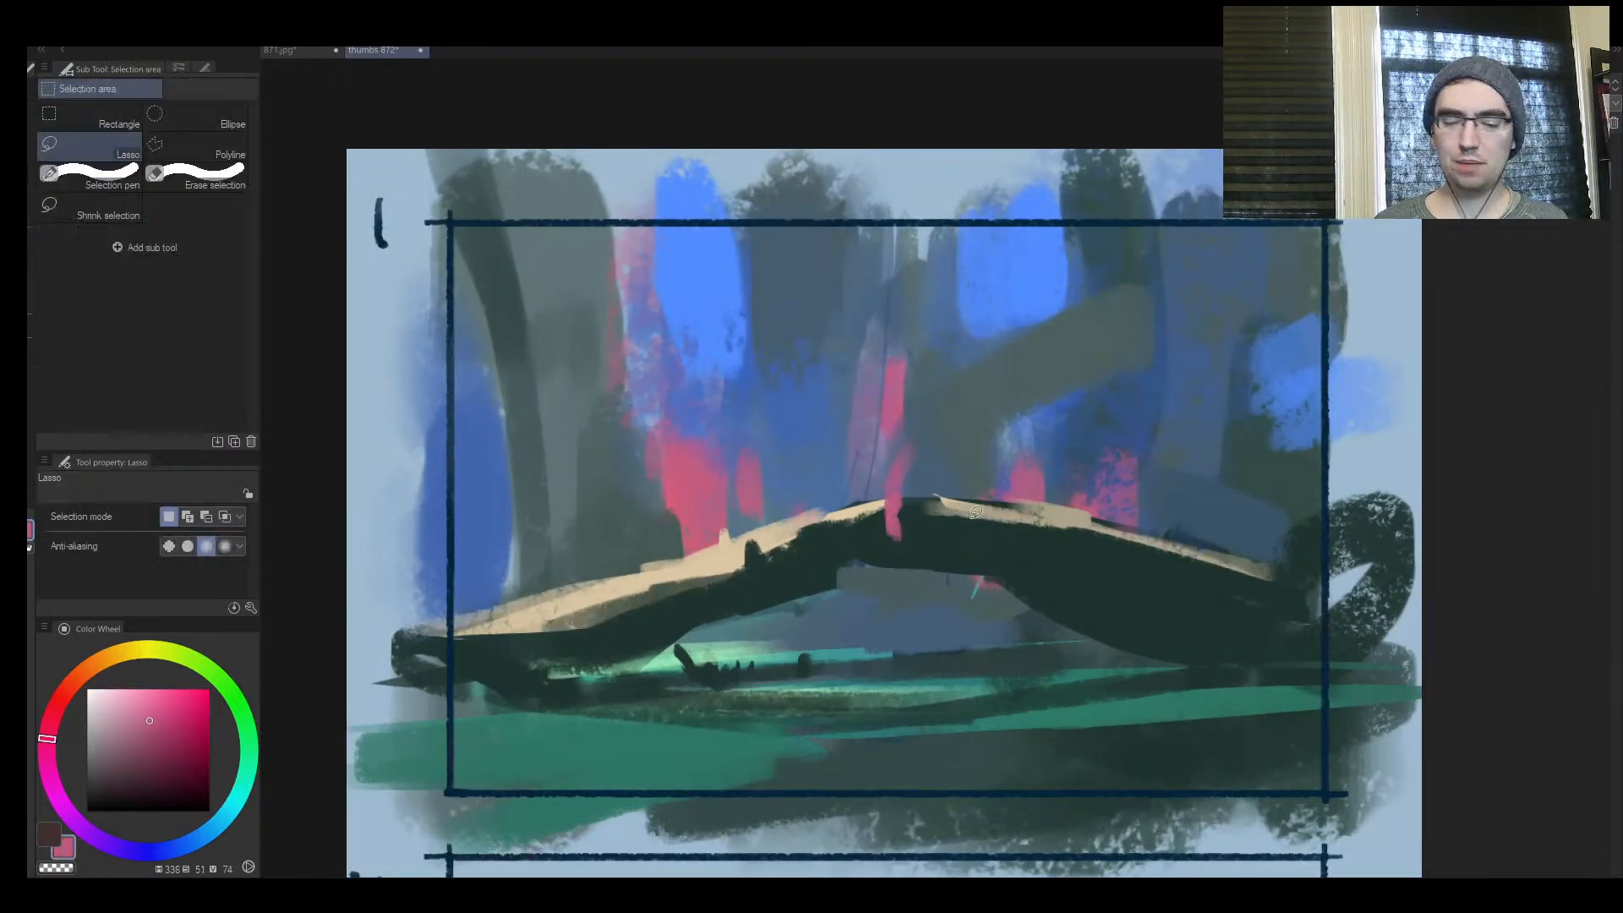
{"action": "key", "text": "ctrl+d"}
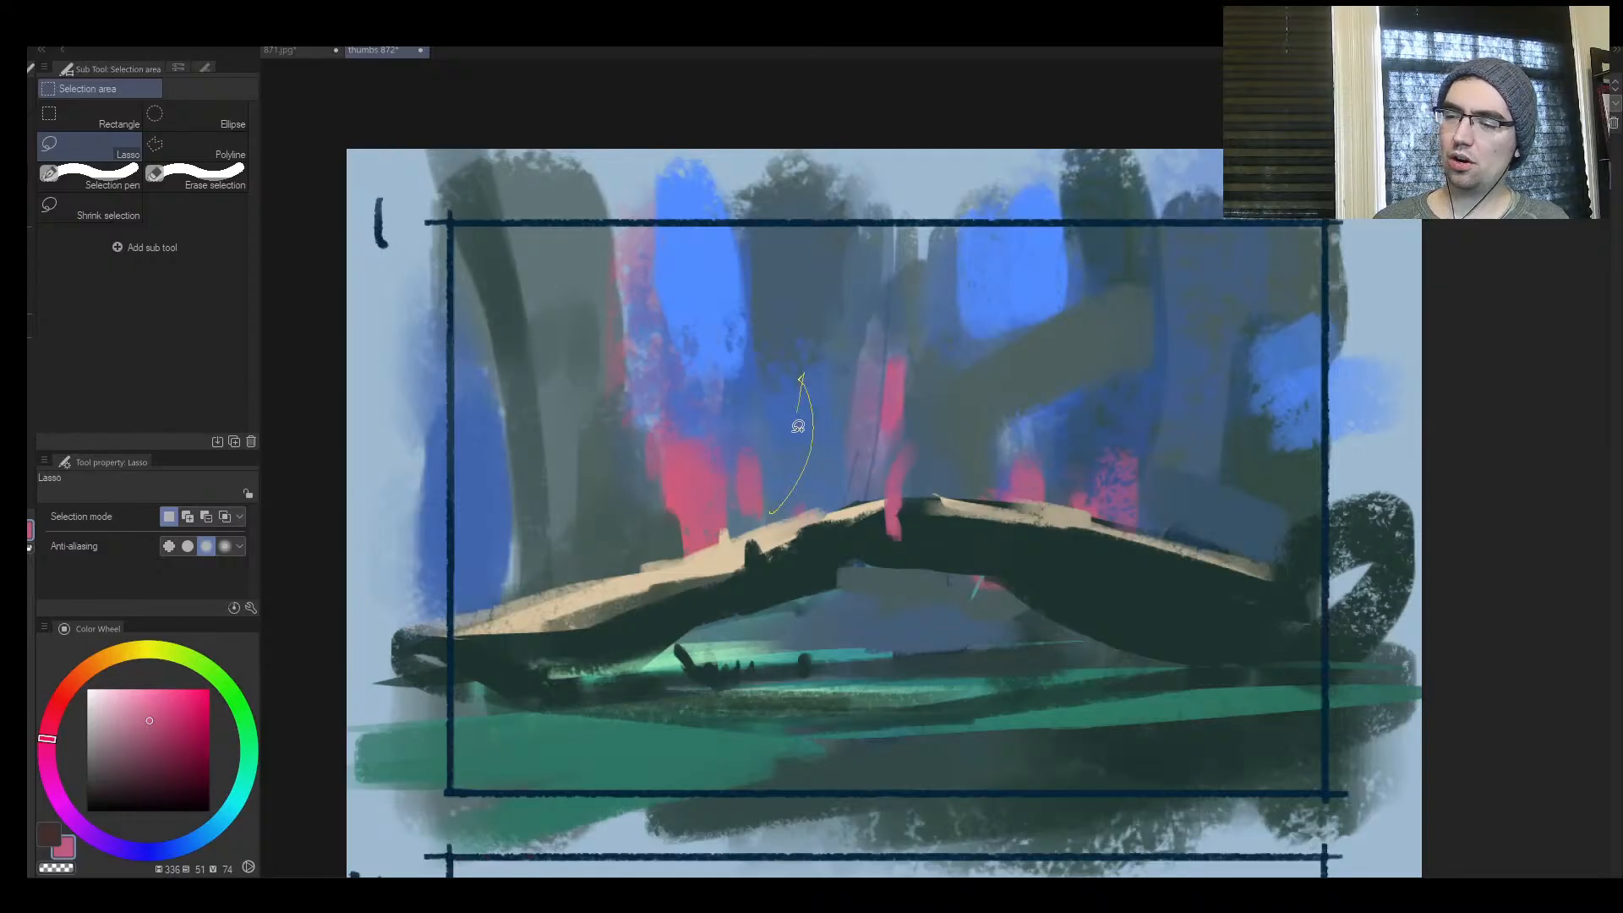
{"action": "left_click_drag", "start_coordinate": [798, 426], "coordinate": [769, 511]}
{"action": "left_click_drag", "start_coordinate": [758, 400], "coordinate": [758, 520]}
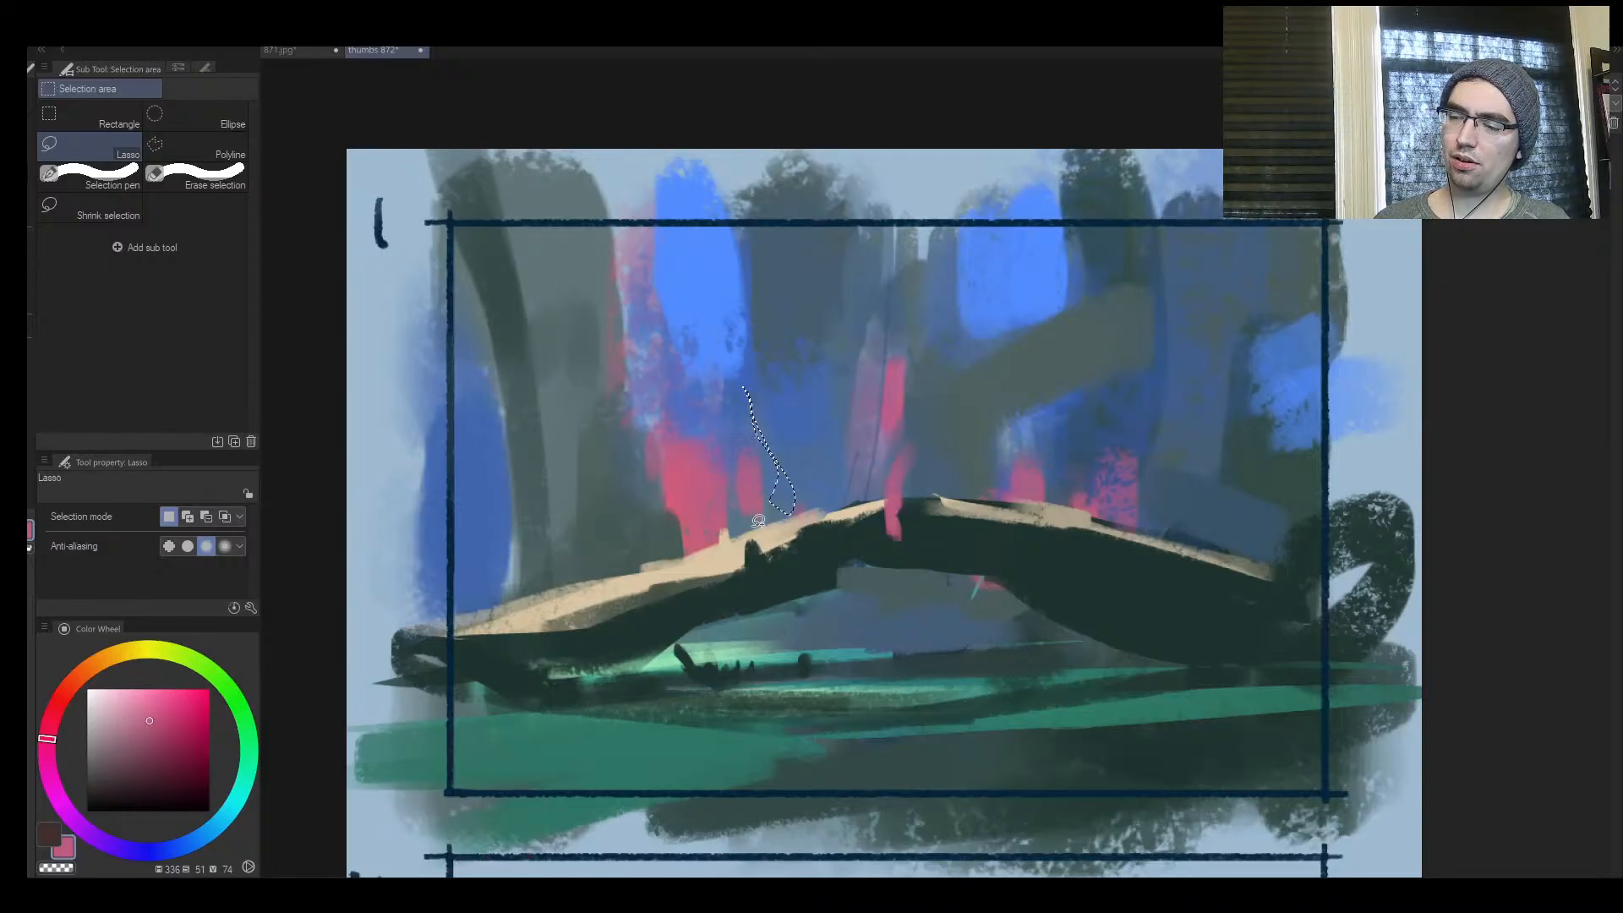
{"action": "mouse_move", "coordinate": [972, 224]}
{"action": "left_mouse_down"}
{"action": "mouse_move", "coordinate": [888, 364]}
{"action": "mouse_move", "coordinate": [978, 222]}
{"action": "left_mouse_up"}
{"action": "mouse_move", "coordinate": [1134, 617]}
{"action": "left_mouse_down"}
{"action": "mouse_move", "coordinate": [1268, 246]}
{"action": "mouse_move", "coordinate": [1164, 609]}
{"action": "left_mouse_up"}
{"action": "key", "text": "ctrl+z"}
{"action": "mouse_move", "coordinate": [1057, 590]}
{"action": "left_mouse_down"}
{"action": "mouse_move", "coordinate": [1197, 463]}
{"action": "mouse_move", "coordinate": [1058, 589]}
{"action": "left_mouse_up"}
Fill the large leaf selection with dark green at hue 165, saturation 46, value 39 and brush size 120
{"action": "key", "text": "b"}
{"action": "left_click", "coordinate": [1052, 558], "text": "alt"}
{"action": "left_click_drag", "start_coordinate": [1082, 500], "coordinate": [1192, 380]}
{"action": "key", "text": "bracketright"}
{"action": "key", "text": "bracketright"}
{"action": "left_click", "coordinate": [142, 763]}
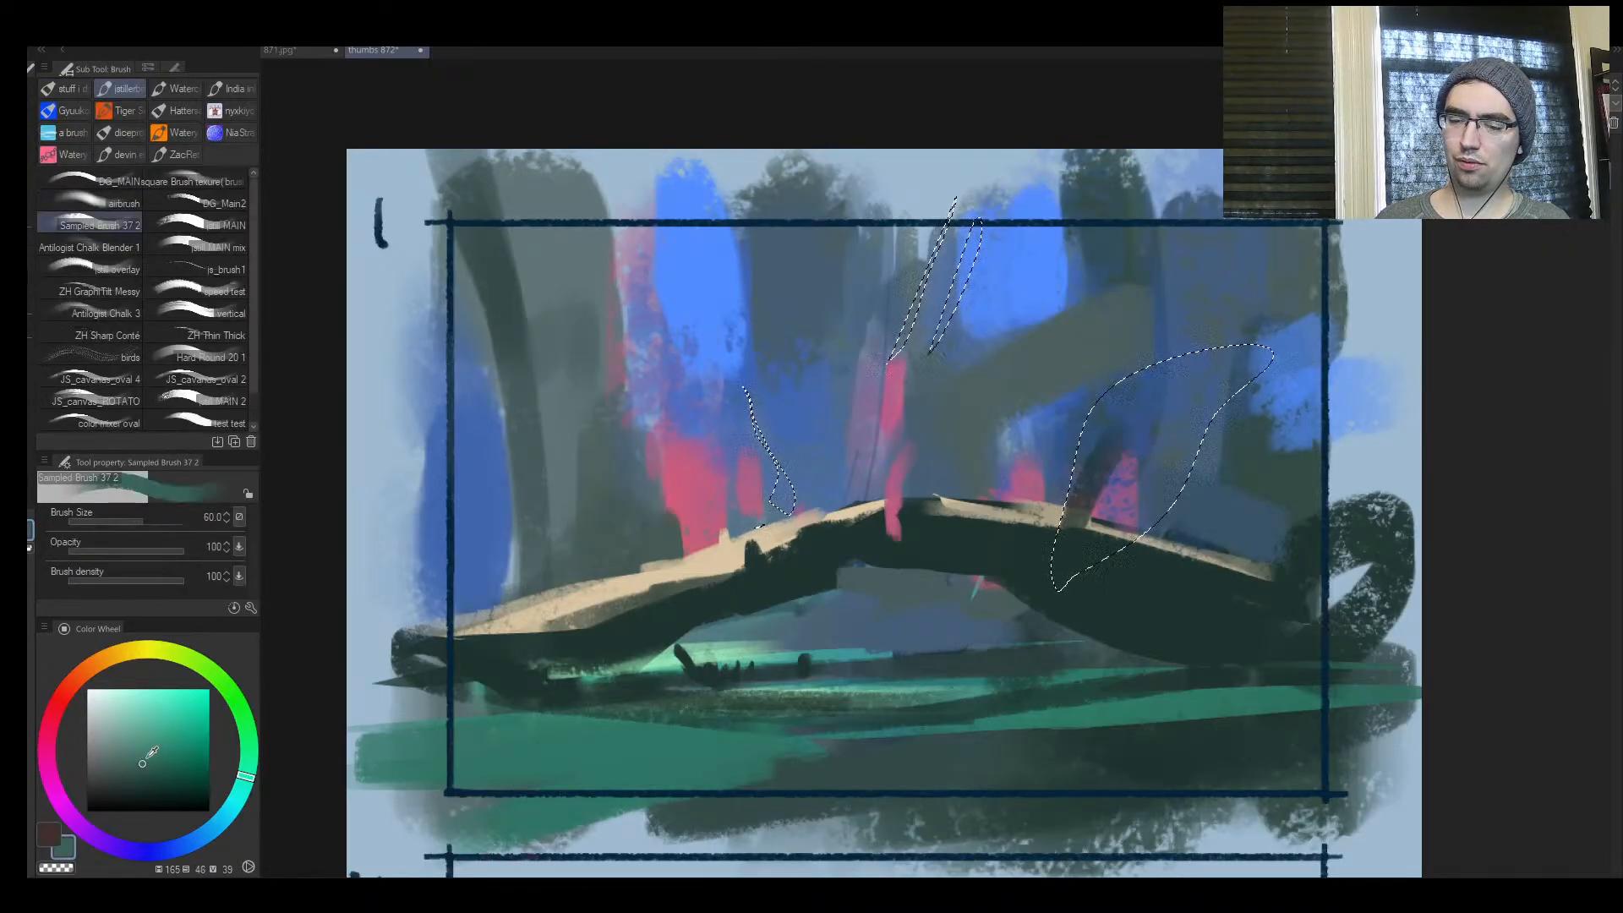
{"action": "key", "text": "bracketright"}
{"action": "key", "text": "bracketright"}
{"action": "key", "text": "bracketright"}
{"action": "key", "text": "bracketright"}
{"action": "left_click_drag", "start_coordinate": [1102, 536], "coordinate": [1182, 462]}
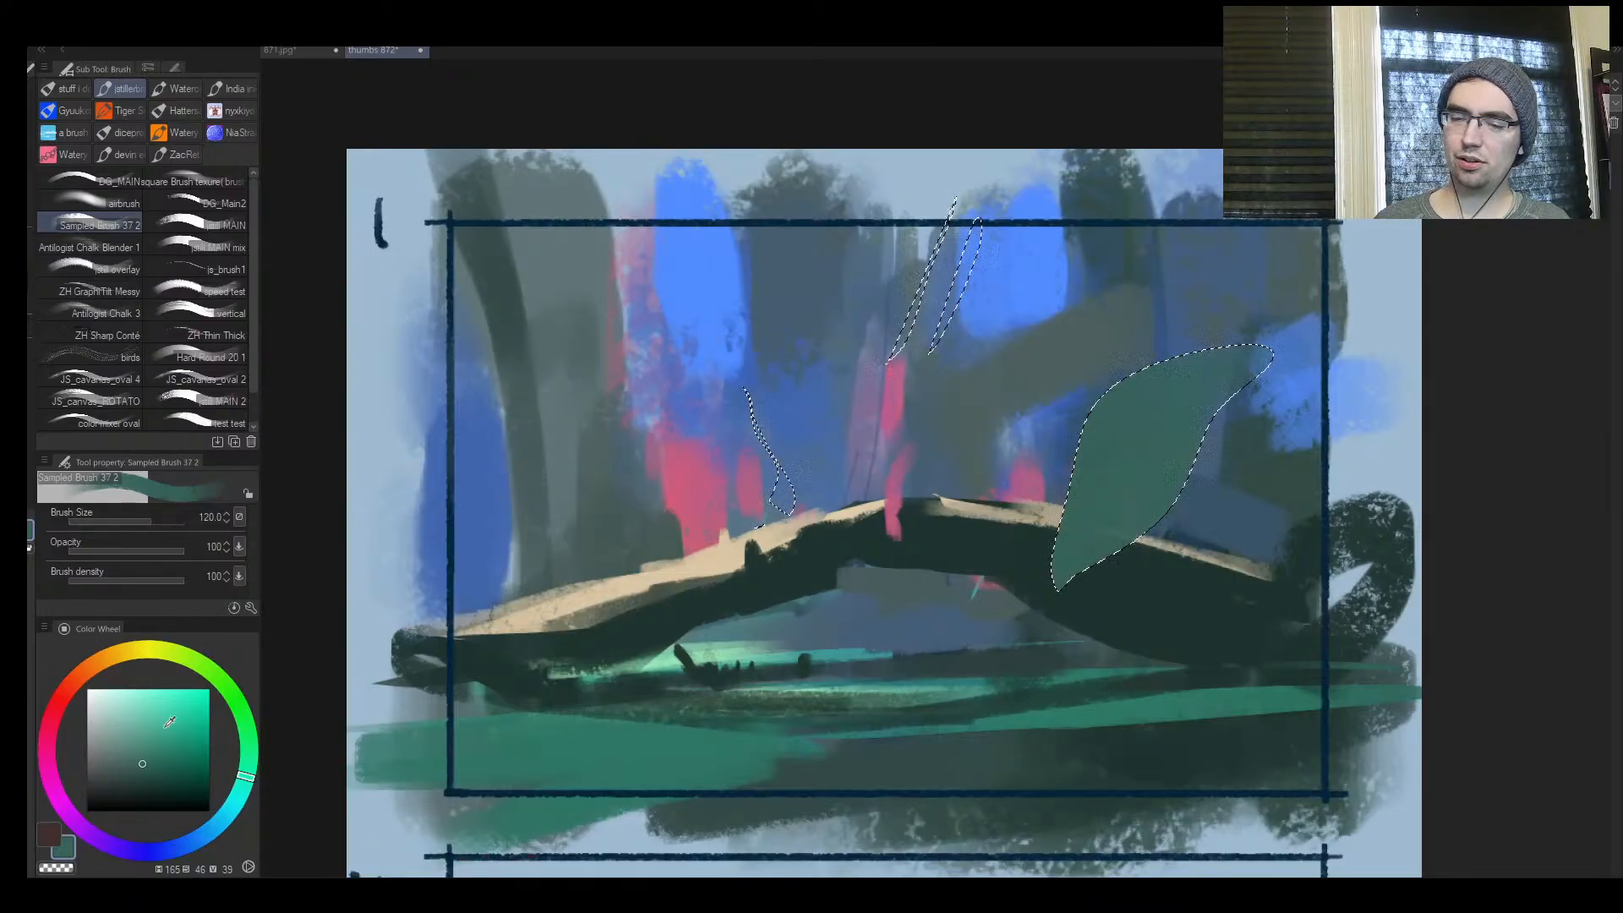
Shade the leaf with hue 165, saturation 29, value 47, fill the thin slivers with the same green, and clear the selection
{"action": "left_click", "coordinate": [122, 754]}
{"action": "key", "text": "bracketleft"}
{"action": "key", "text": "bracketleft"}
{"action": "mouse_move", "coordinate": [1066, 461]}
{"action": "left_mouse_down"}
{"action": "mouse_move", "coordinate": [1177, 355]}
{"action": "mouse_move", "coordinate": [1098, 536]}
{"action": "left_mouse_up"}
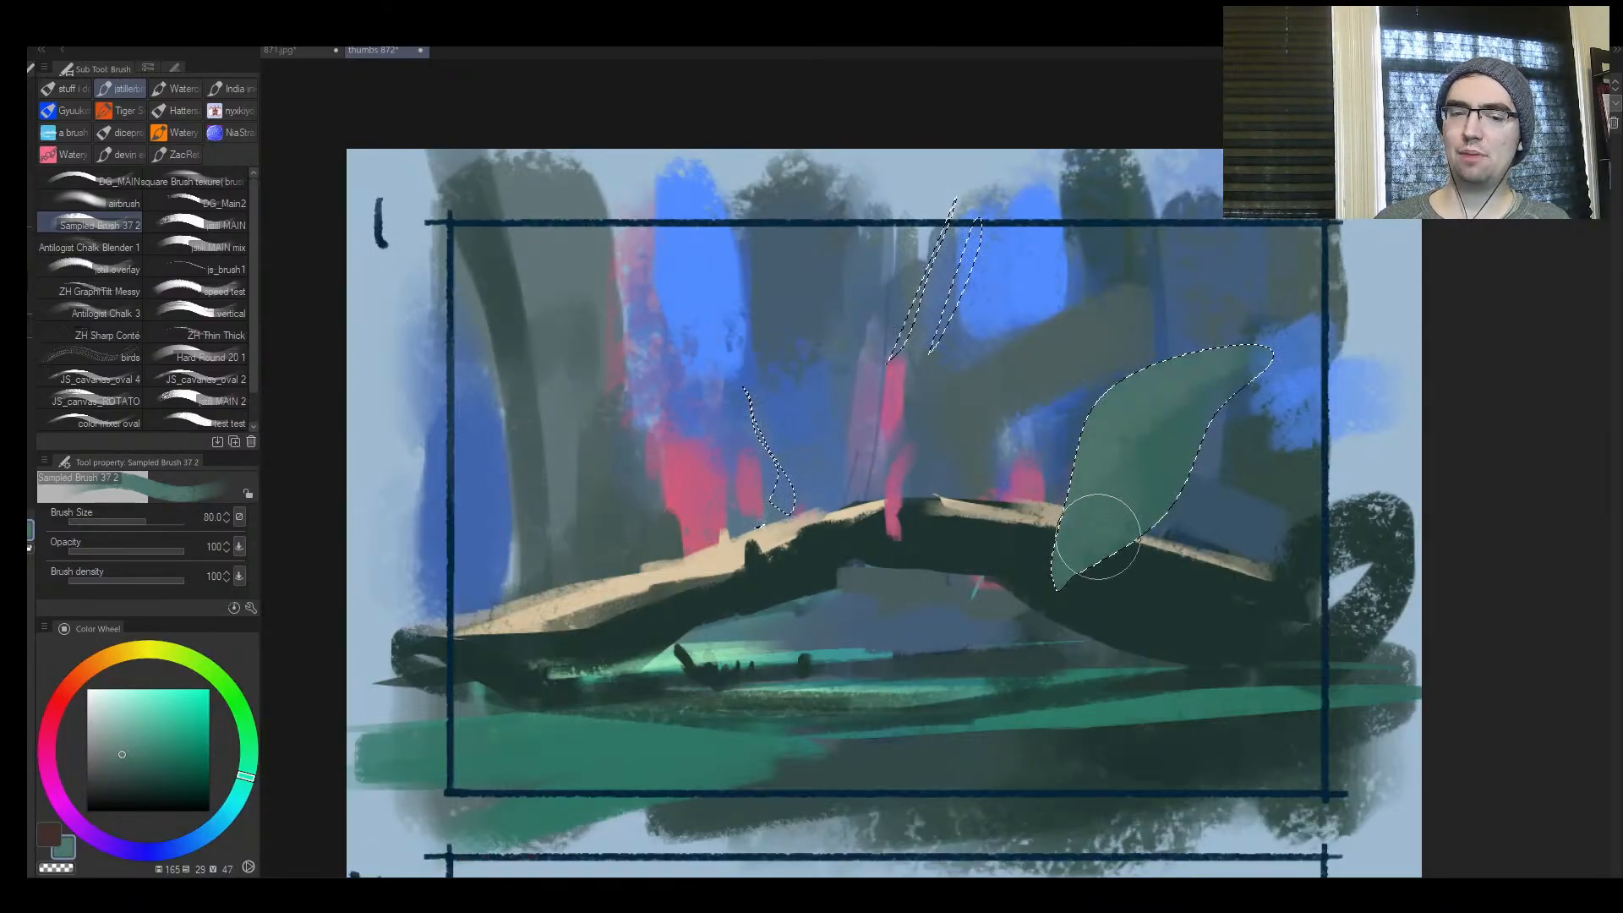
{"action": "left_click_drag", "start_coordinate": [1178, 420], "coordinate": [1087, 490]}
{"action": "key", "text": "bracketleft"}
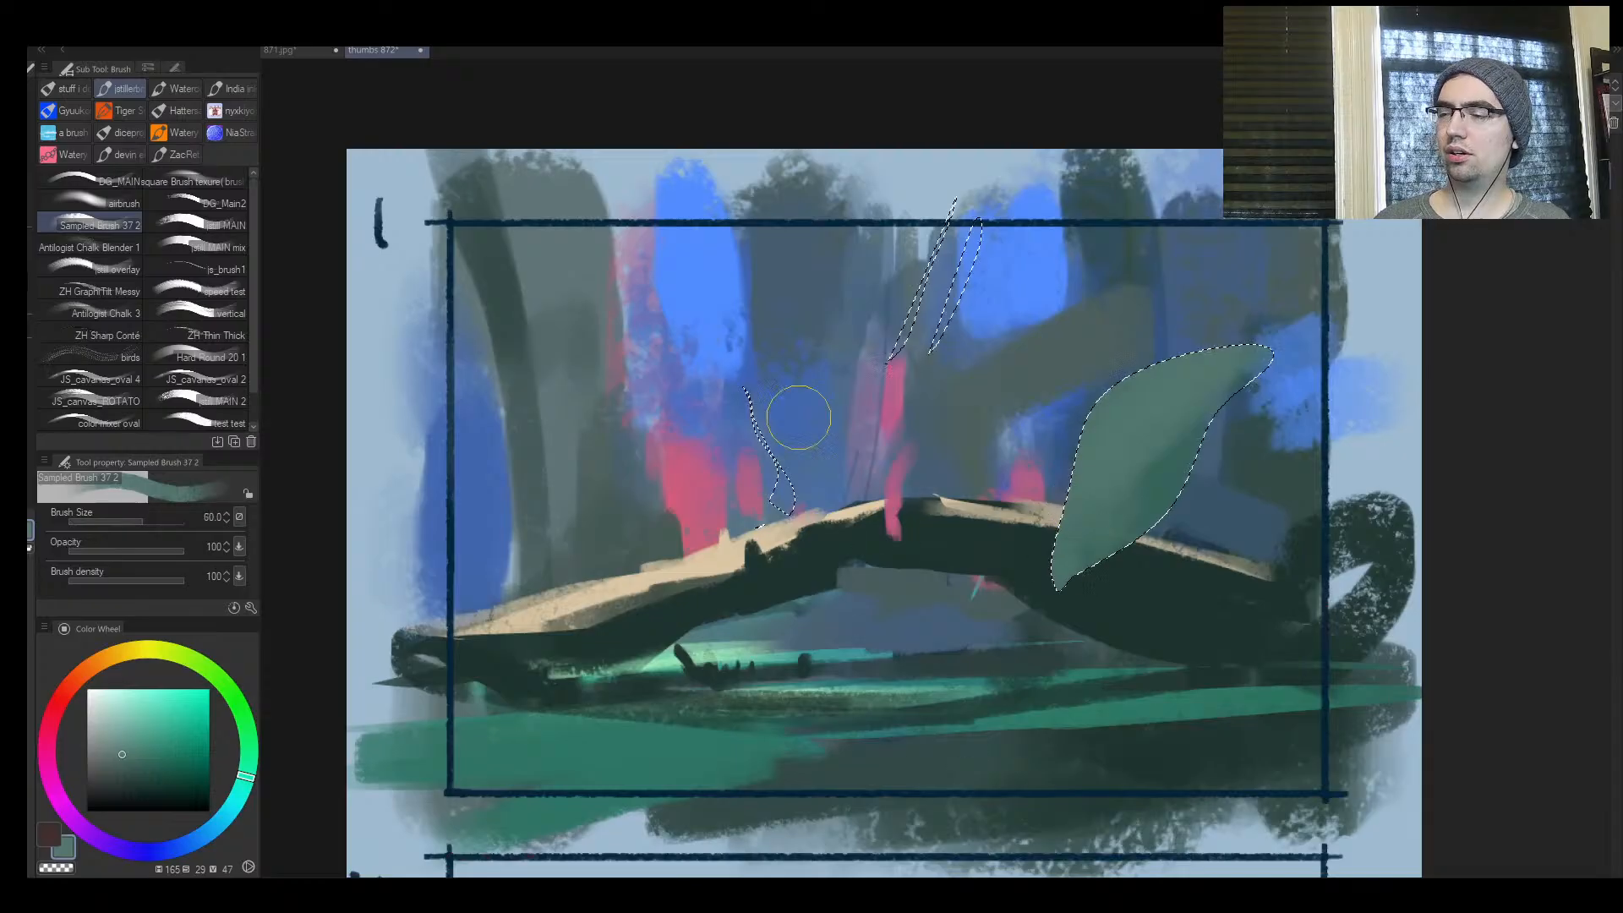
{"action": "left_click_drag", "start_coordinate": [974, 222], "coordinate": [957, 287]}
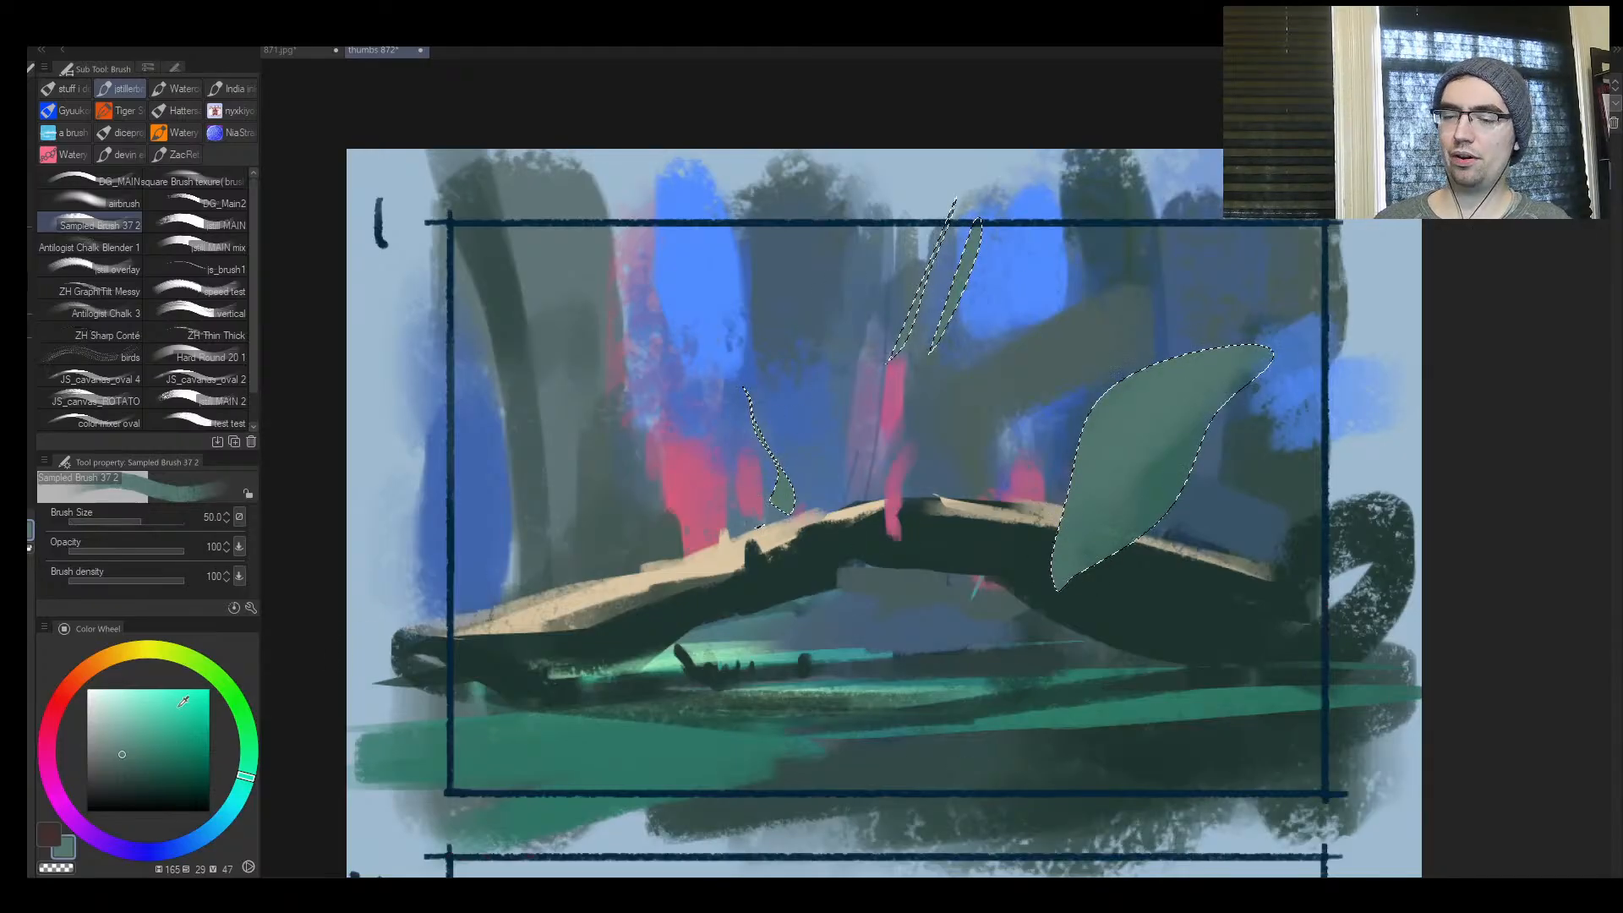
{"action": "key", "text": "ctrl+d"}
Paint lighter green leaves over the slivers and the large leaf's left and upper parts with hue 165, saturation 32, value 59
{"action": "left_click", "coordinate": [127, 738]}
{"action": "left_click_drag", "start_coordinate": [757, 420], "coordinate": [770, 470]}
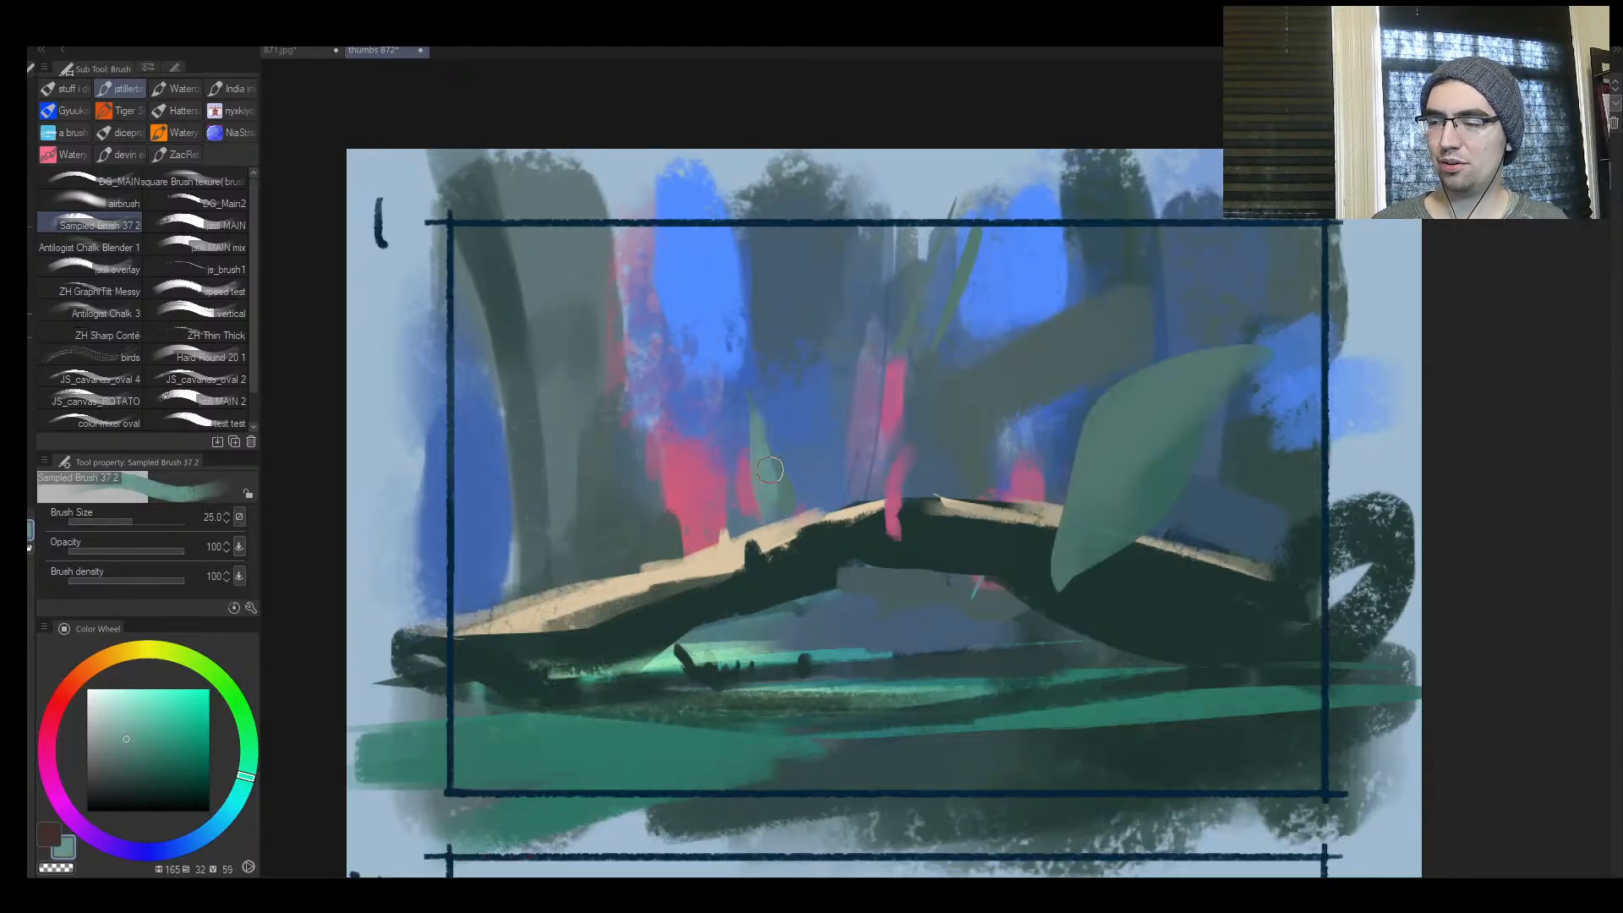
{"action": "left_click_drag", "start_coordinate": [940, 275], "coordinate": [921, 309]}
{"action": "mouse_move", "coordinate": [912, 277]}
{"action": "left_mouse_down"}
{"action": "mouse_move", "coordinate": [897, 338]}
{"action": "mouse_move", "coordinate": [924, 338]}
{"action": "left_mouse_up"}
{"action": "left_click_drag", "start_coordinate": [1105, 421], "coordinate": [1082, 479]}
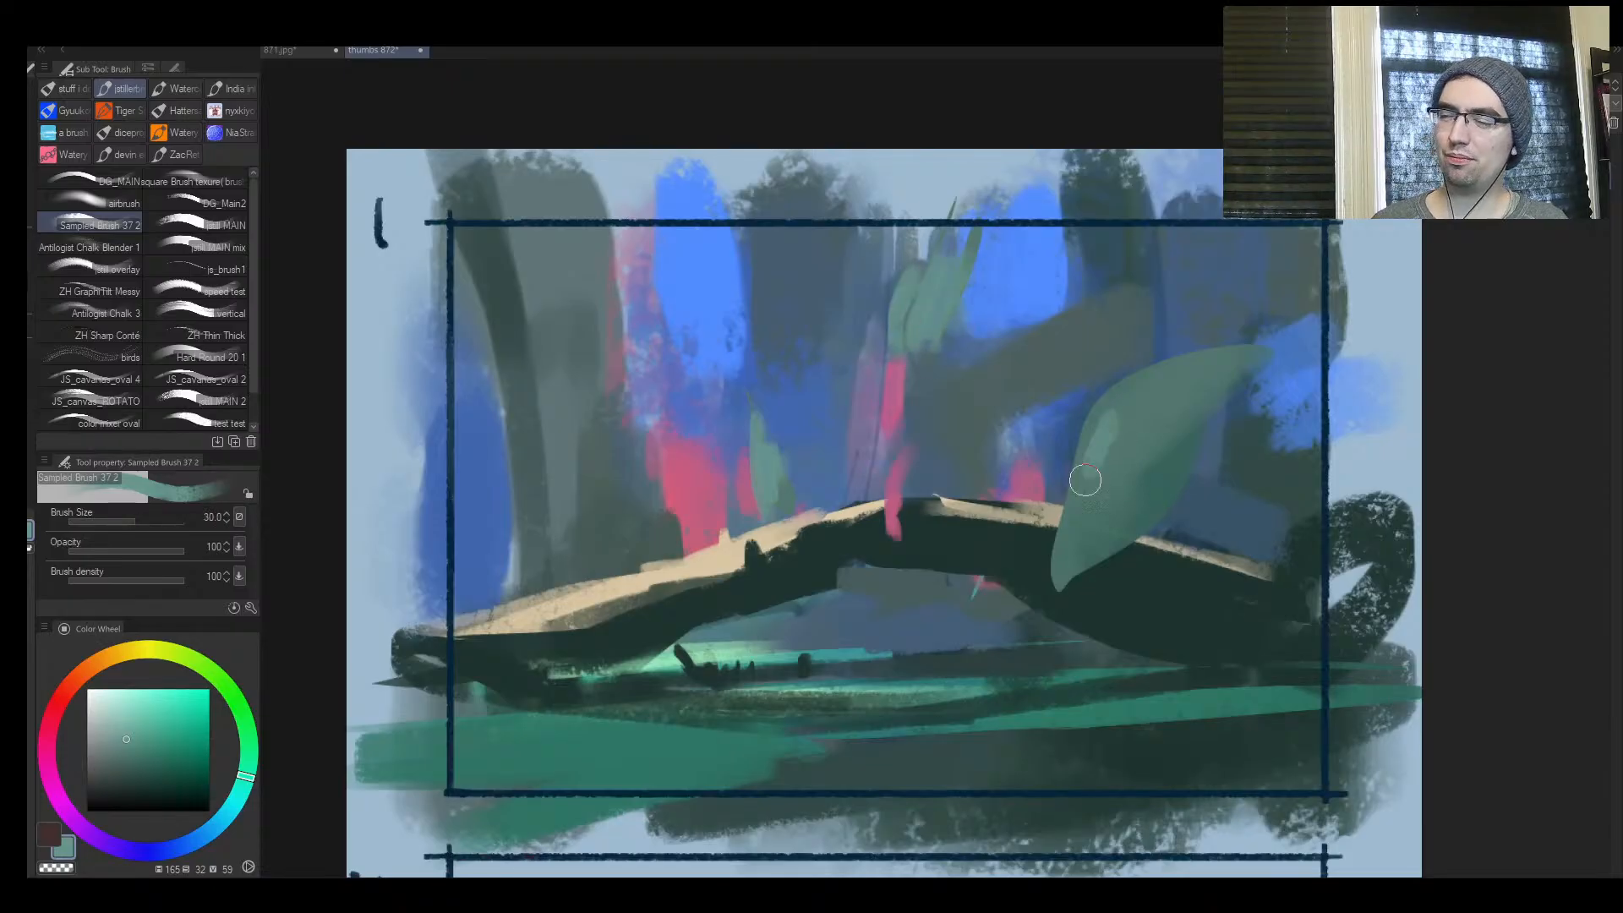
{"action": "left_click_drag", "start_coordinate": [1078, 382], "coordinate": [1078, 495]}
{"action": "key", "text": "bracketright"}
{"action": "mouse_move", "coordinate": [1150, 373]}
{"action": "left_mouse_down"}
{"action": "mouse_move", "coordinate": [1096, 420]}
{"action": "mouse_move", "coordinate": [1054, 562]}
{"action": "mouse_move", "coordinate": [1076, 552]}
{"action": "mouse_move", "coordinate": [1051, 531]}
{"action": "mouse_move", "coordinate": [1101, 556]}
{"action": "mouse_move", "coordinate": [1163, 554]}
{"action": "mouse_move", "coordinate": [1183, 452]}
{"action": "left_mouse_up"}
Blend the large leaf's base into the dark arch with sampled greens
{"action": "left_click", "coordinate": [1041, 585], "text": "alt"}
{"action": "key", "text": "bracketright"}
{"action": "left_click", "coordinate": [1097, 517], "text": "alt"}
{"action": "left_click", "coordinate": [1054, 563], "text": "alt"}
{"action": "left_click", "coordinate": [1114, 556], "text": "alt"}
{"action": "key", "text": "["}
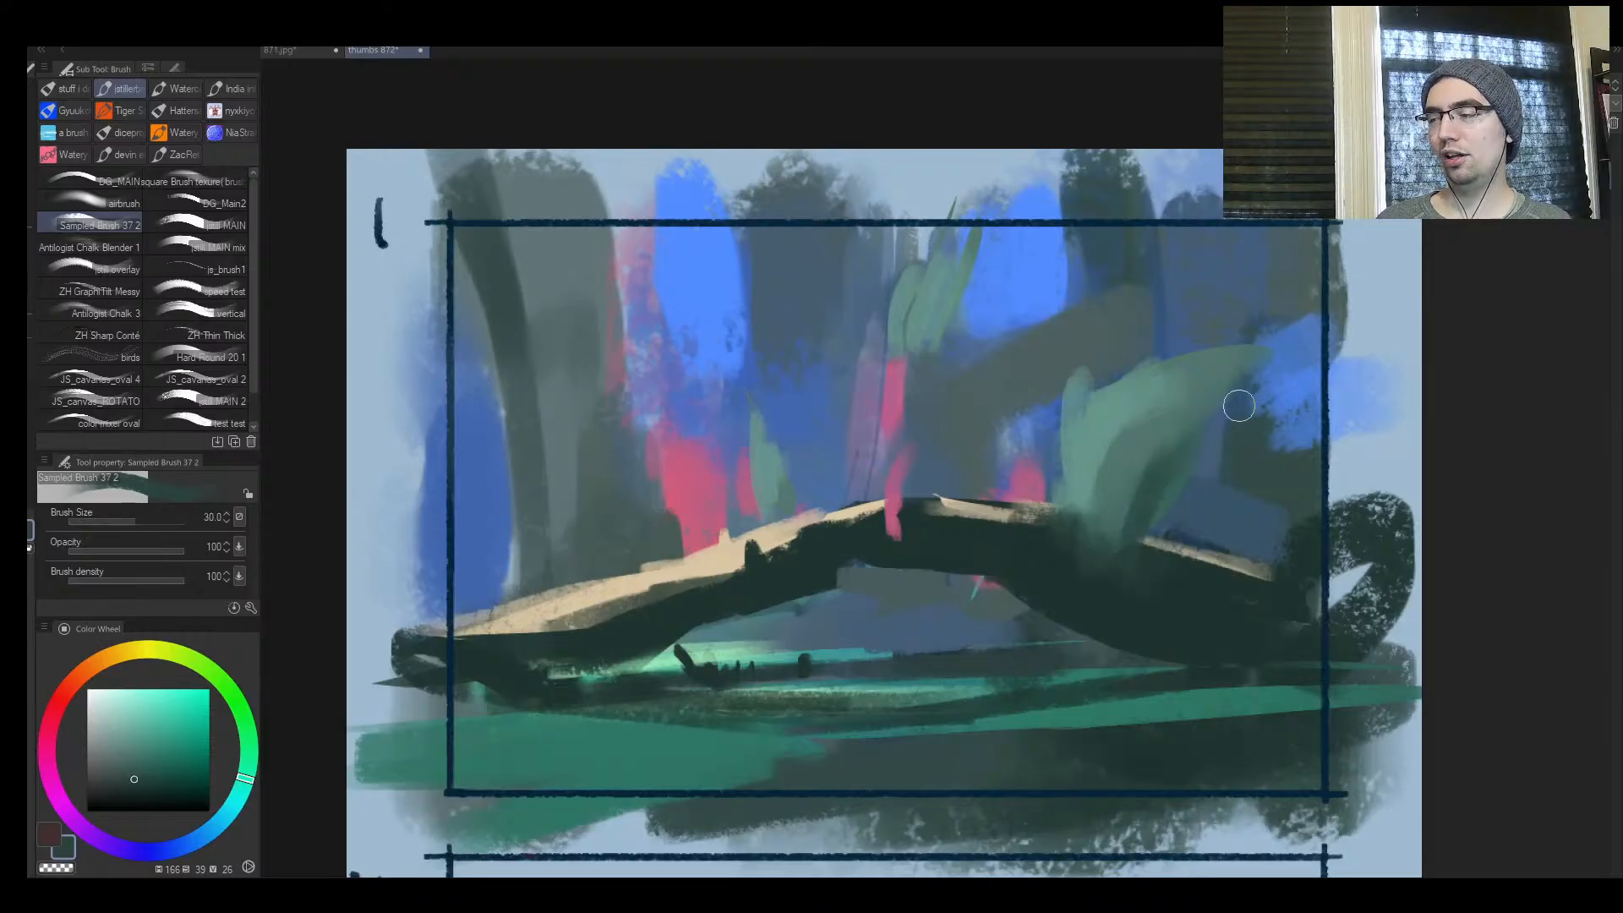
{"action": "key", "text": "["}
Examine frame 1's composition with the canvas mirrored and unmirrored at different zoom levels
{"action": "key", "text": "h"}
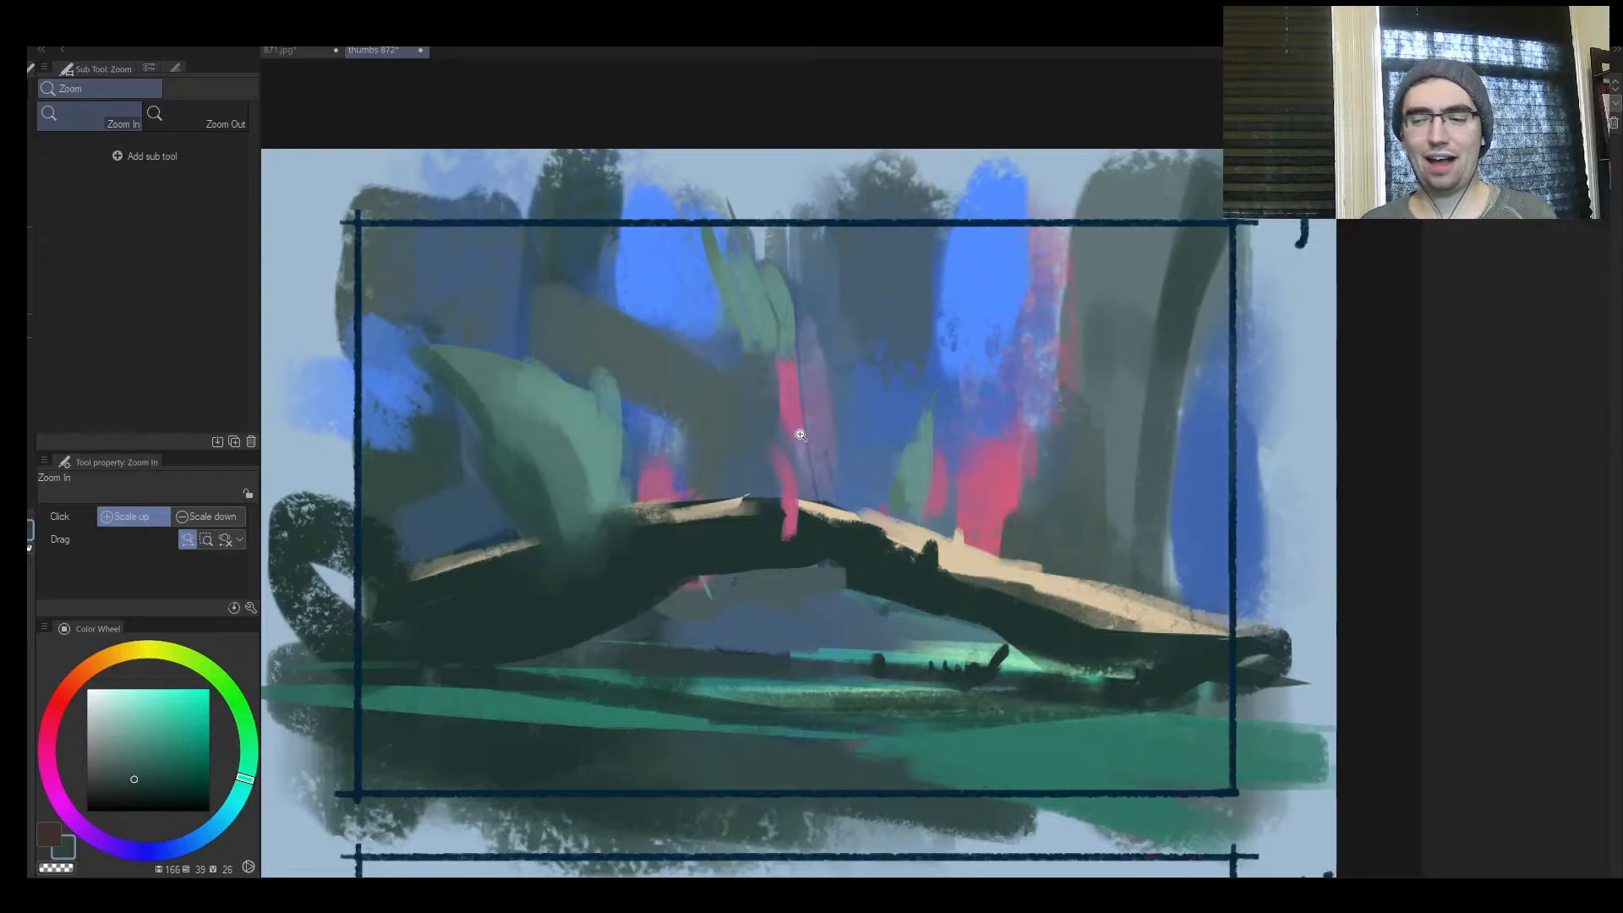
{"action": "scroll", "coordinate": [736, 480], "scroll_direction": "up", "scroll_amount": 1}
{"action": "scroll", "coordinate": [716, 503], "scroll_direction": "down", "scroll_amount": 5}
{"action": "scroll", "coordinate": [722, 533], "scroll_direction": "up", "scroll_amount": 2}
{"action": "scroll", "coordinate": [722, 532], "scroll_direction": "up", "scroll_amount": 3}
{"action": "key", "text": "h"}
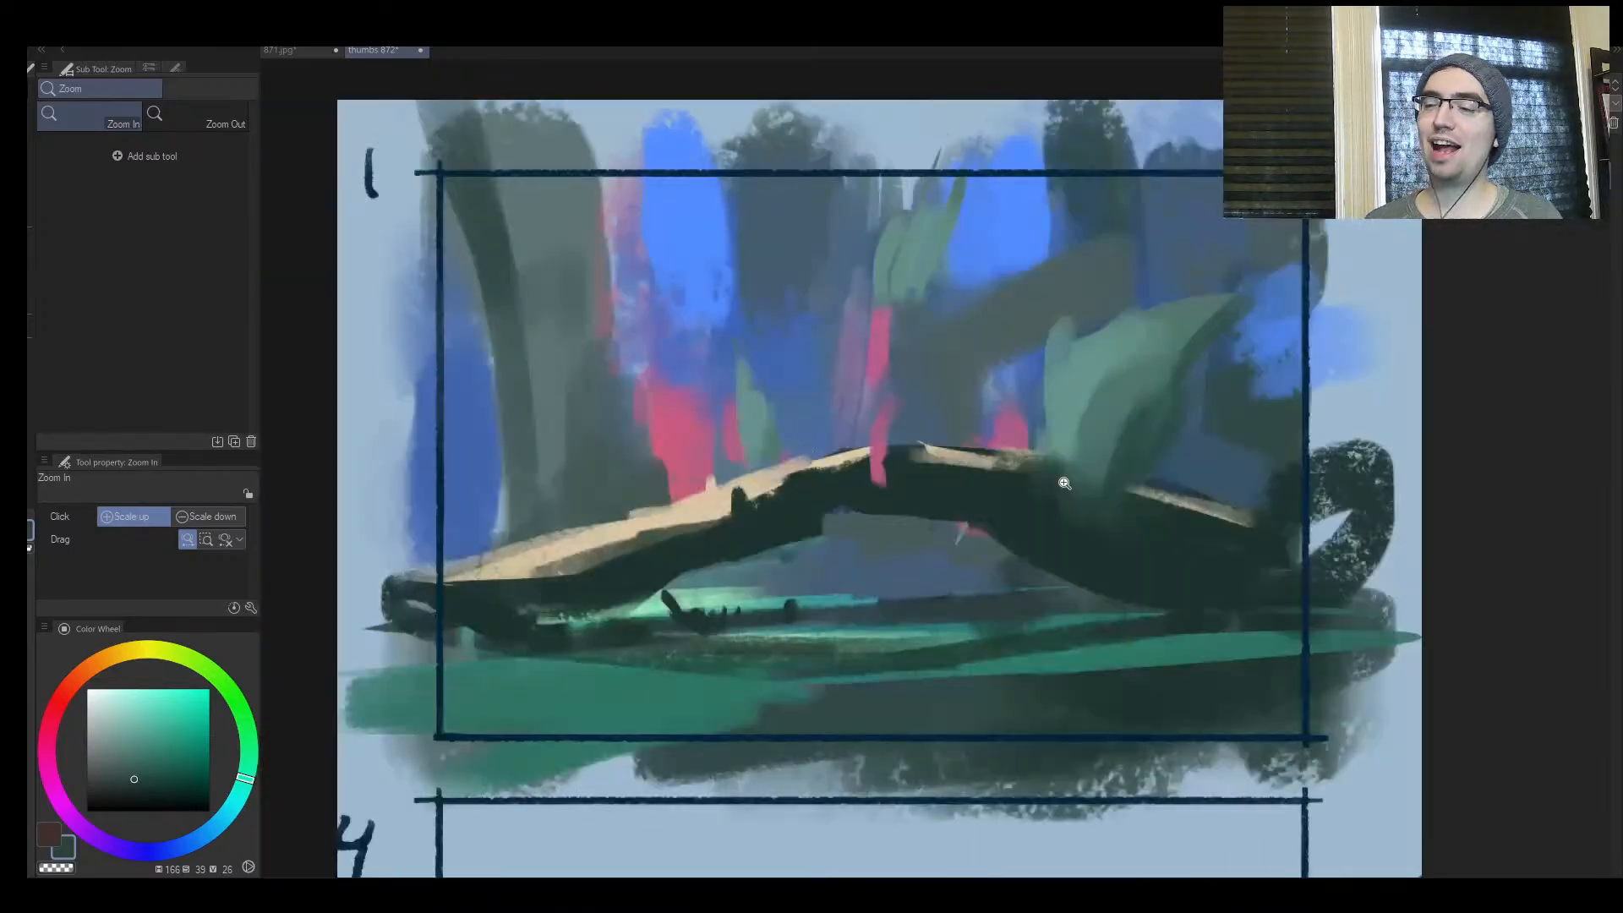
{"action": "scroll", "coordinate": [1186, 510], "scroll_direction": "up", "scroll_amount": 1}
{"action": "key", "text": "h"}
{"action": "key", "text": "h"}
Thicken the bases of the arch's right and left legs with a larger brush and a sampled dark green
{"action": "left_click", "coordinate": [1052, 578], "text": "alt"}
{"action": "key", "text": "]"}
{"action": "key", "text": "]"}
{"action": "mouse_move", "coordinate": [1063, 593]}
{"action": "left_mouse_down"}
{"action": "mouse_move", "coordinate": [1151, 679]}
{"action": "mouse_move", "coordinate": [1153, 645]}
{"action": "mouse_move", "coordinate": [1253, 627]}
{"action": "left_mouse_up"}
{"action": "key", "text": "]"}
{"action": "key", "text": "]"}
{"action": "key", "text": "["}
{"action": "mouse_move", "coordinate": [560, 600]}
{"action": "left_mouse_down"}
{"action": "mouse_move", "coordinate": [467, 634]}
{"action": "mouse_move", "coordinate": [452, 621]}
{"action": "mouse_move", "coordinate": [541, 584]}
{"action": "mouse_move", "coordinate": [321, 585]}
{"action": "mouse_move", "coordinate": [434, 615]}
{"action": "mouse_move", "coordinate": [513, 615]}
{"action": "left_mouse_up"}
{"action": "key", "text": "["}
Paint pale green light streaks beside the arch's left leg and across the ground beneath the arch with sampled colour
{"action": "key", "text": "["}
{"action": "key", "text": "["}
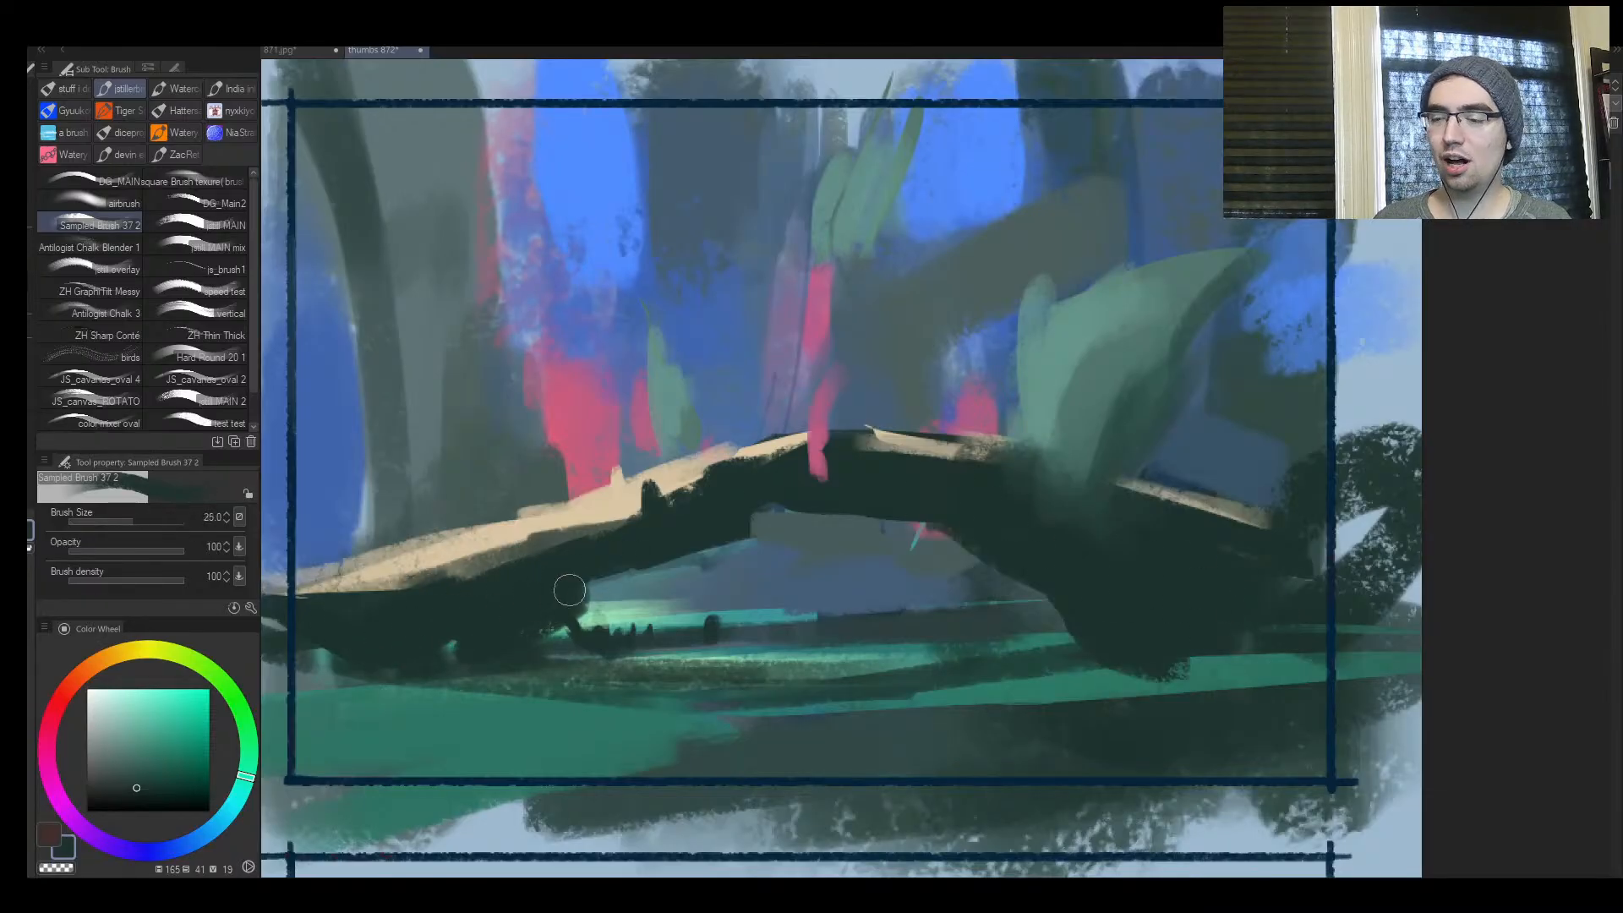
{"action": "left_click", "coordinate": [615, 605], "text": "alt"}
{"action": "key", "text": "["}
{"action": "key", "text": "["}
{"action": "key", "text": "["}
{"action": "key", "text": "["}
{"action": "key", "text": "["}
{"action": "key", "text": "["}
{"action": "key", "text": "["}
{"action": "key", "text": "["}
{"action": "key", "text": "["}
{"action": "left_click_drag", "start_coordinate": [696, 563], "coordinate": [597, 598]}
{"action": "left_click_drag", "start_coordinate": [706, 559], "coordinate": [621, 598]}
{"action": "key", "text": "]"}
{"action": "key", "text": "]"}
{"action": "left_click_drag", "start_coordinate": [732, 615], "coordinate": [855, 615]}
{"action": "key", "text": "]"}
{"action": "key", "text": "]"}
{"action": "mouse_move", "coordinate": [757, 632]}
{"action": "left_mouse_down"}
{"action": "mouse_move", "coordinate": [965, 613]}
{"action": "mouse_move", "coordinate": [1076, 519]}
{"action": "left_mouse_up"}
Dab small tufts of distant foliage beneath the arch with sampled teal greens at about brush size 20
{"action": "key", "text": "ctrl+space"}
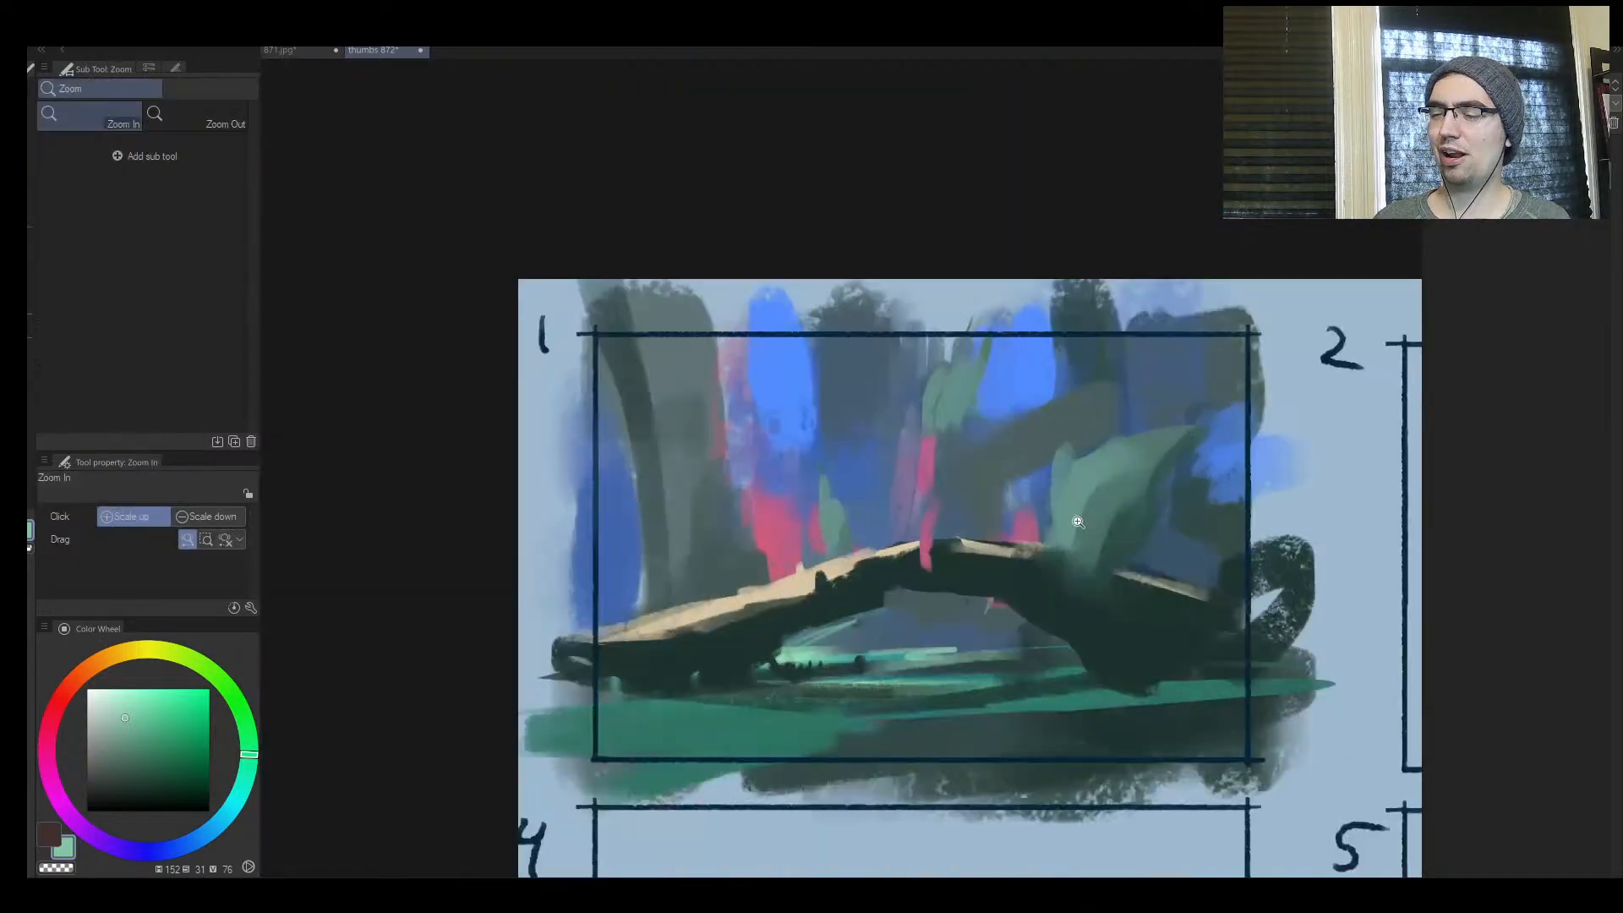
{"action": "left_click", "coordinate": [900, 630], "text": "alt"}
{"action": "key", "text": "]"}
{"action": "key", "text": "]"}
{"action": "key", "text": "]"}
{"action": "mouse_move", "coordinate": [879, 646]}
{"action": "left_mouse_down"}
{"action": "mouse_move", "coordinate": [1018, 651]}
{"action": "mouse_move", "coordinate": [840, 662]}
{"action": "mouse_move", "coordinate": [933, 656]}
{"action": "mouse_move", "coordinate": [865, 662]}
{"action": "mouse_move", "coordinate": [861, 645]}
{"action": "mouse_move", "coordinate": [984, 655]}
{"action": "left_mouse_up"}
{"action": "left_click", "coordinate": [982, 680], "text": "alt"}
{"action": "left_click", "coordinate": [800, 651], "text": "alt"}
{"action": "left_click", "coordinate": [928, 634], "text": "alt"}
{"action": "key", "text": "]"}
{"action": "left_click", "coordinate": [891, 655], "text": "alt"}
{"action": "left_click_drag", "start_coordinate": [1009, 646], "coordinate": [1021, 653]}
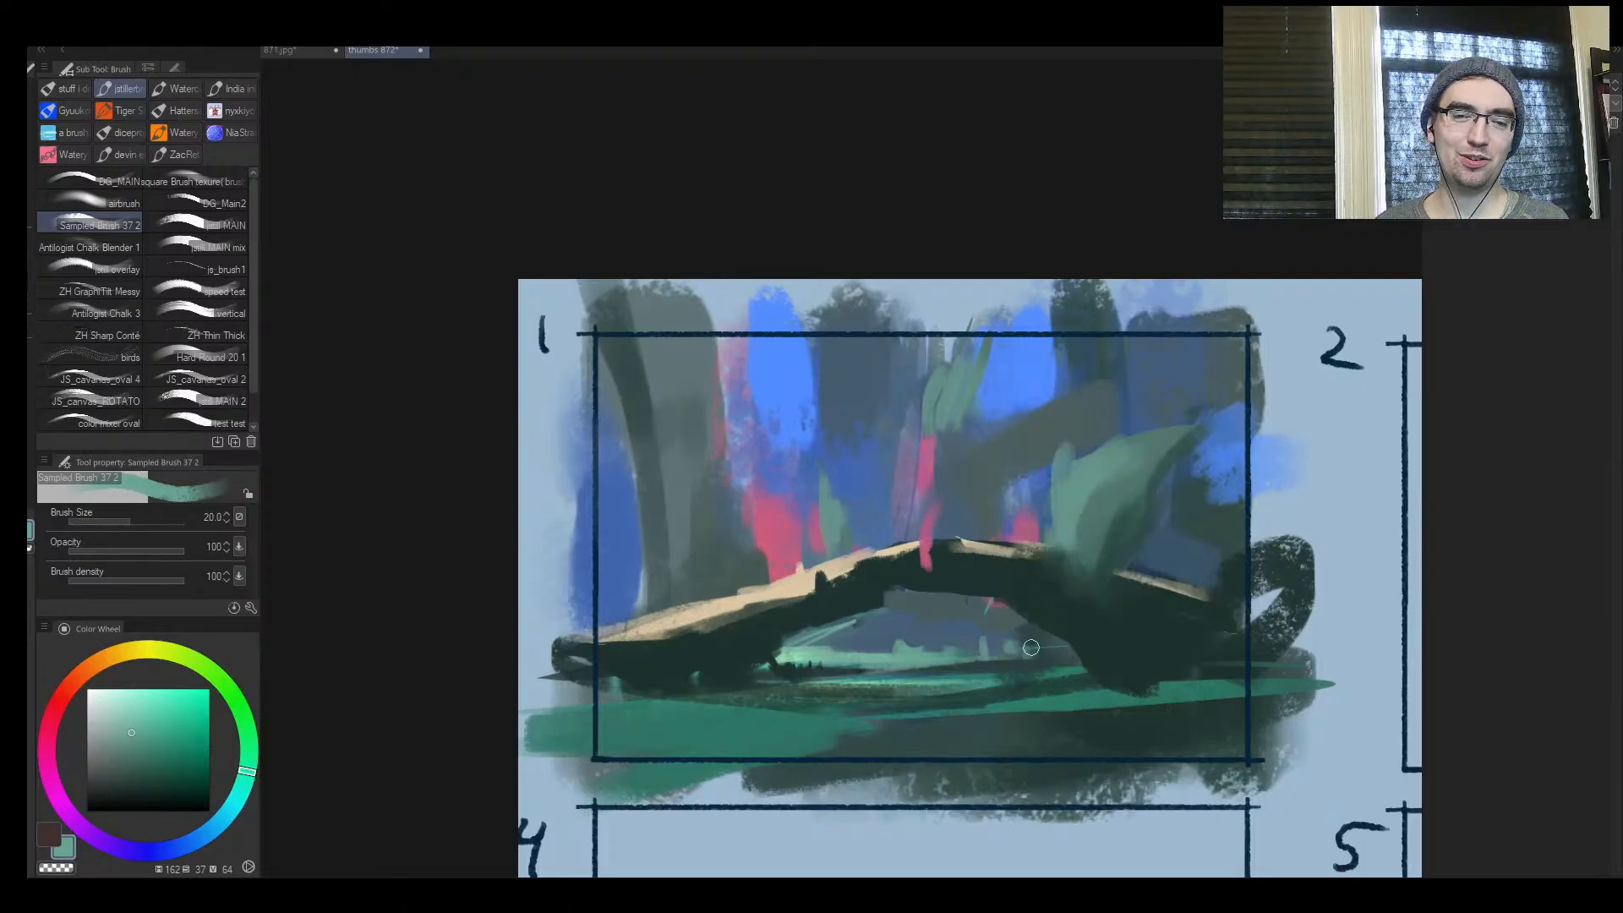
Examine frame 1's arch composition with the canvas mirrored and unmirrored at close and distant zoom levels
{"action": "key", "text": "ctrl+space"}
{"action": "mouse_move", "coordinate": [1031, 647]}
{"action": "left_mouse_down"}
{"action": "mouse_move", "coordinate": [822, 674]}
{"action": "mouse_move", "coordinate": [1043, 630]}
{"action": "mouse_move", "coordinate": [749, 681]}
{"action": "mouse_move", "coordinate": [713, 656]}
{"action": "mouse_move", "coordinate": [753, 615]}
{"action": "left_mouse_up"}
{"action": "key", "text": "h"}
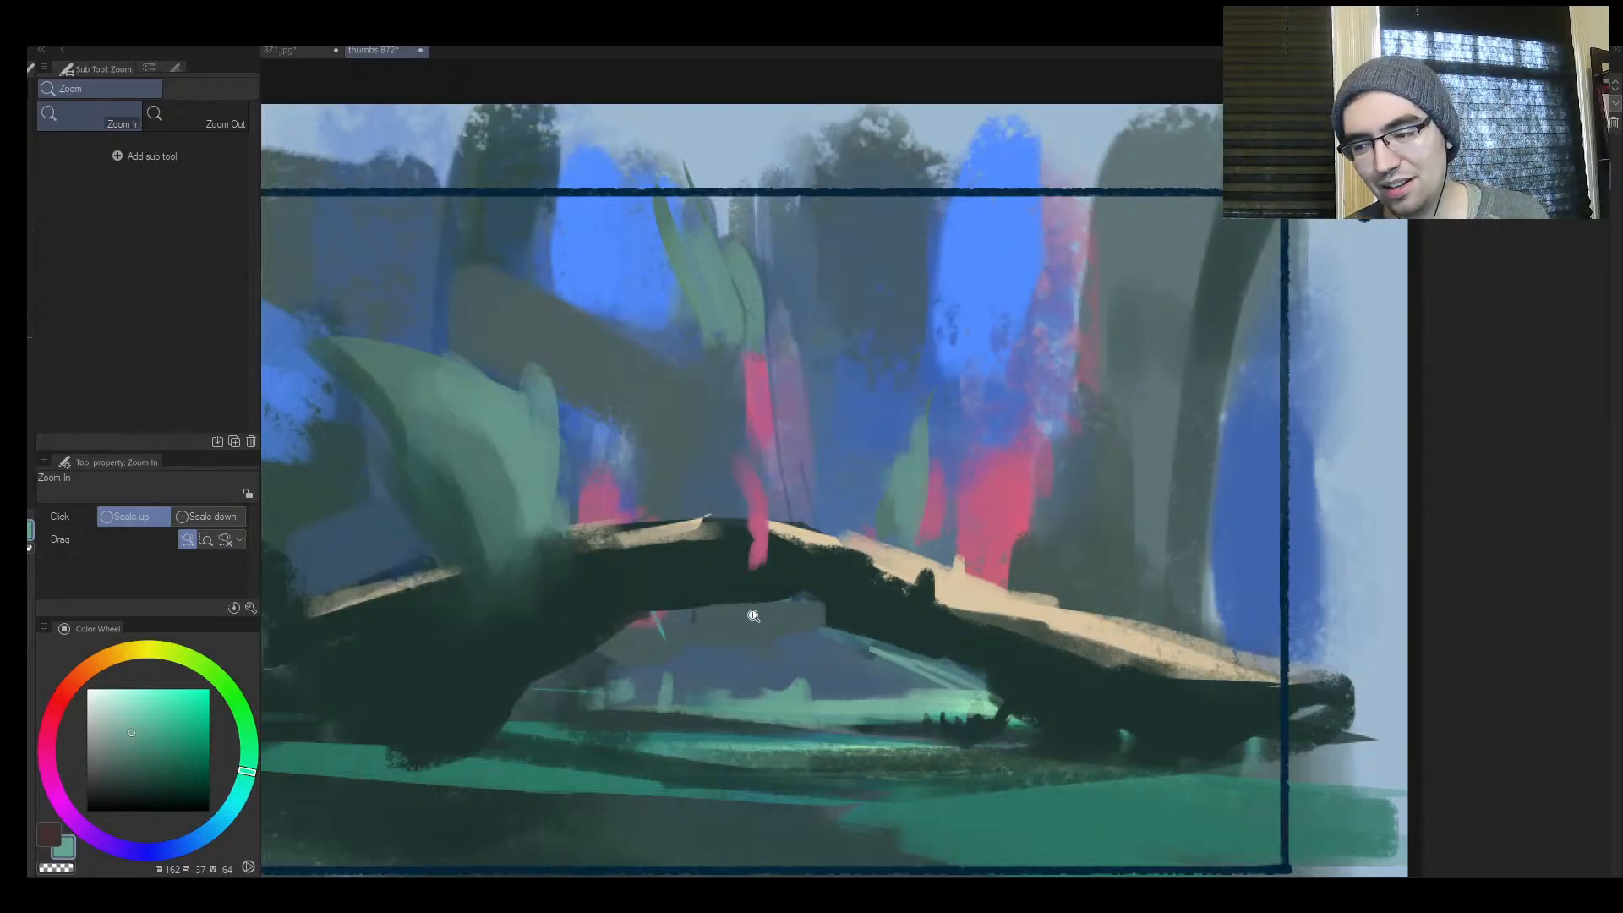
{"action": "left_click_drag", "start_coordinate": [686, 622], "coordinate": [905, 534]}
{"action": "key", "text": "h"}
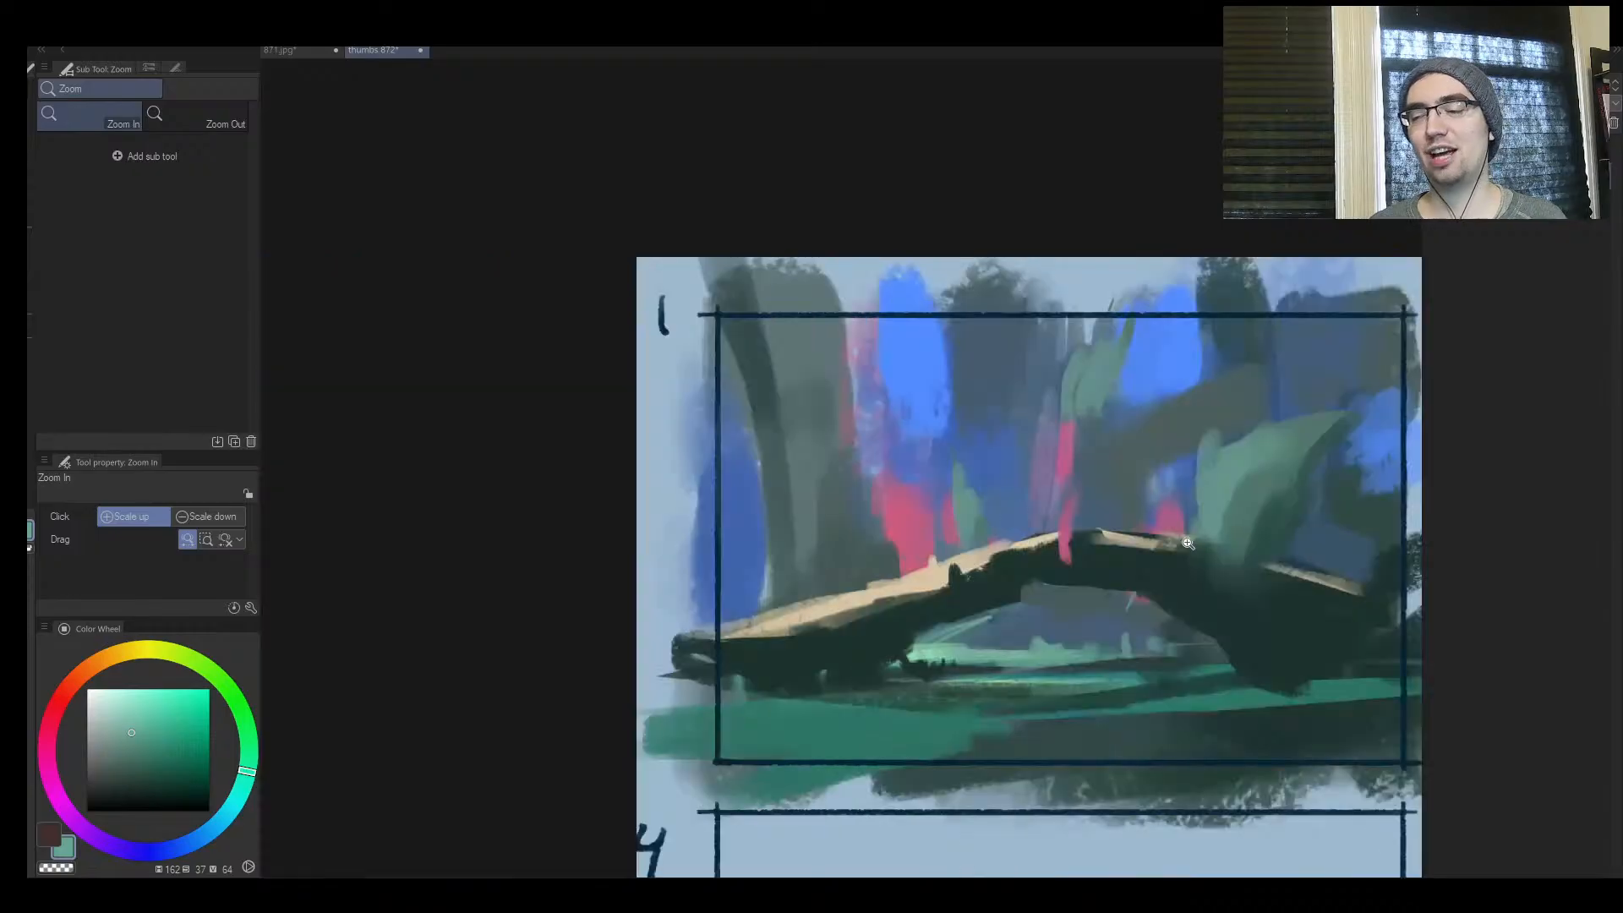
{"action": "left_click_drag", "start_coordinate": [1206, 568], "coordinate": [856, 546]}
{"action": "left_click", "coordinate": [856, 546]}
{"action": "left_click", "coordinate": [508, 583], "text": "alt"}
{"action": "left_click_drag", "start_coordinate": [497, 560], "coordinate": [342, 646]}
{"action": "left_click_drag", "start_coordinate": [569, 559], "coordinate": [773, 526]}
{"action": "left_click_drag", "start_coordinate": [890, 526], "coordinate": [776, 565]}
{"action": "left_click_drag", "start_coordinate": [974, 521], "coordinate": [1042, 406]}
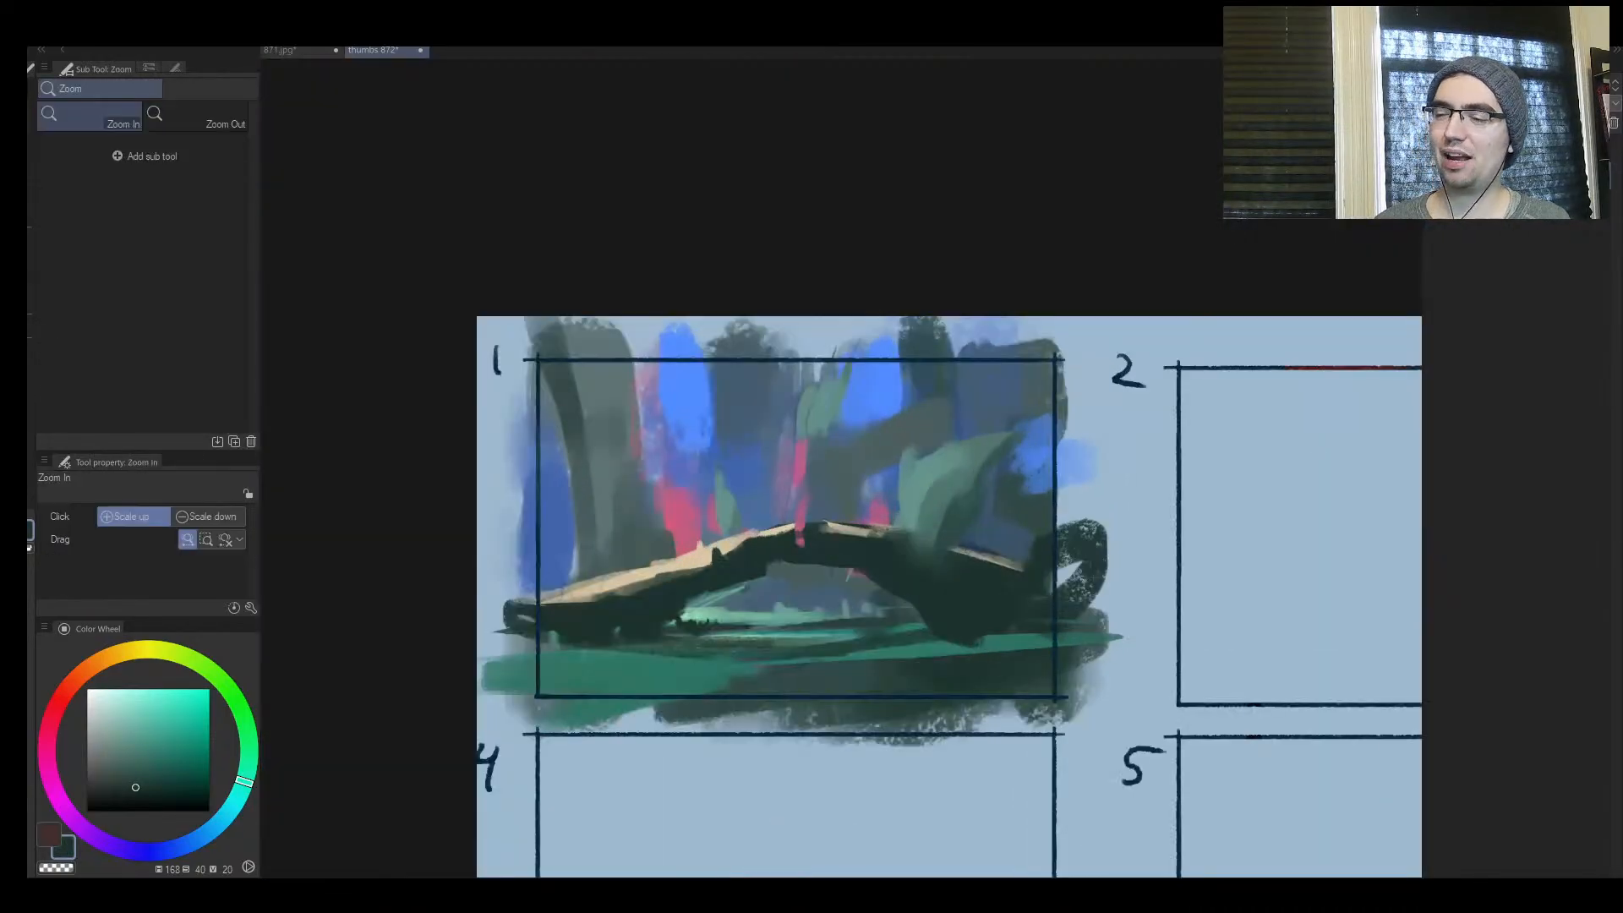
Dab small leaves in sampled teal green on the large plant and at the foot of the trunks above the arch's left leg
{"action": "left_click", "coordinate": [913, 487], "text": "alt"}
{"action": "left_click_drag", "start_coordinate": [901, 468], "coordinate": [902, 504]}
{"action": "left_click_drag", "start_coordinate": [636, 529], "coordinate": [643, 546]}
{"action": "left_click_drag", "start_coordinate": [630, 546], "coordinate": [634, 558]}
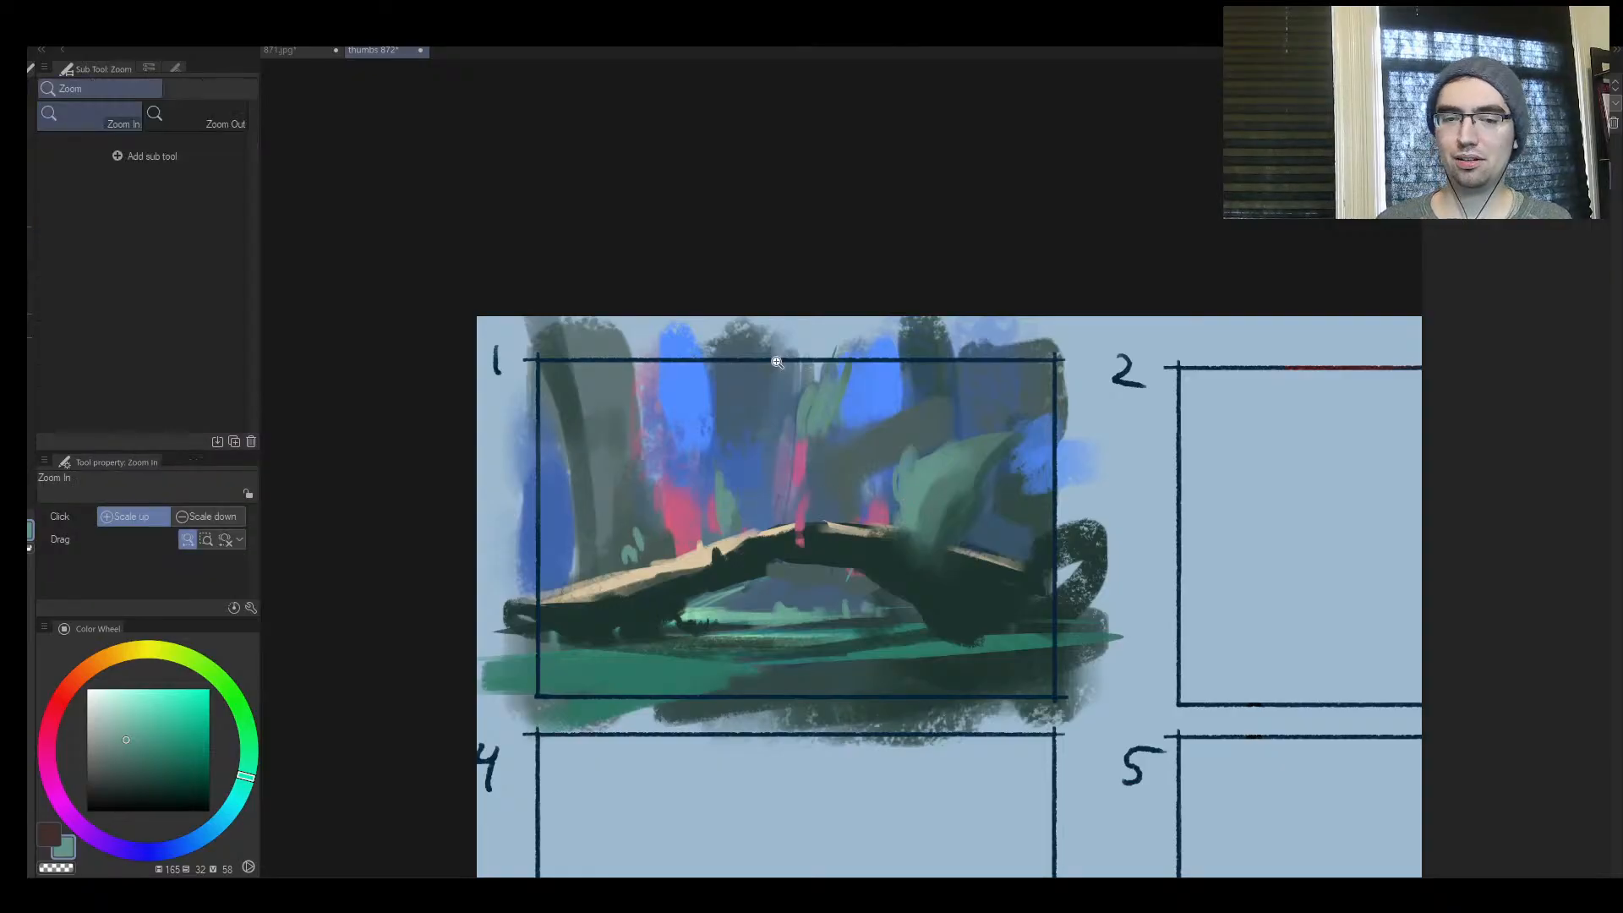
Paint teal-green foliage clumps rising behind the left half of the arch with the brush enlarged to size 60
{"action": "left_click", "coordinate": [687, 487]}
{"action": "key", "text": "bracketright"}
{"action": "key", "text": "bracketright"}
{"action": "key", "text": "bracketright"}
{"action": "key", "text": "bracketright"}
{"action": "key", "text": "bracketright"}
{"action": "key", "text": "bracketright"}
{"action": "key", "text": "bracketright"}
{"action": "left_click_drag", "start_coordinate": [788, 492], "coordinate": [785, 519]}
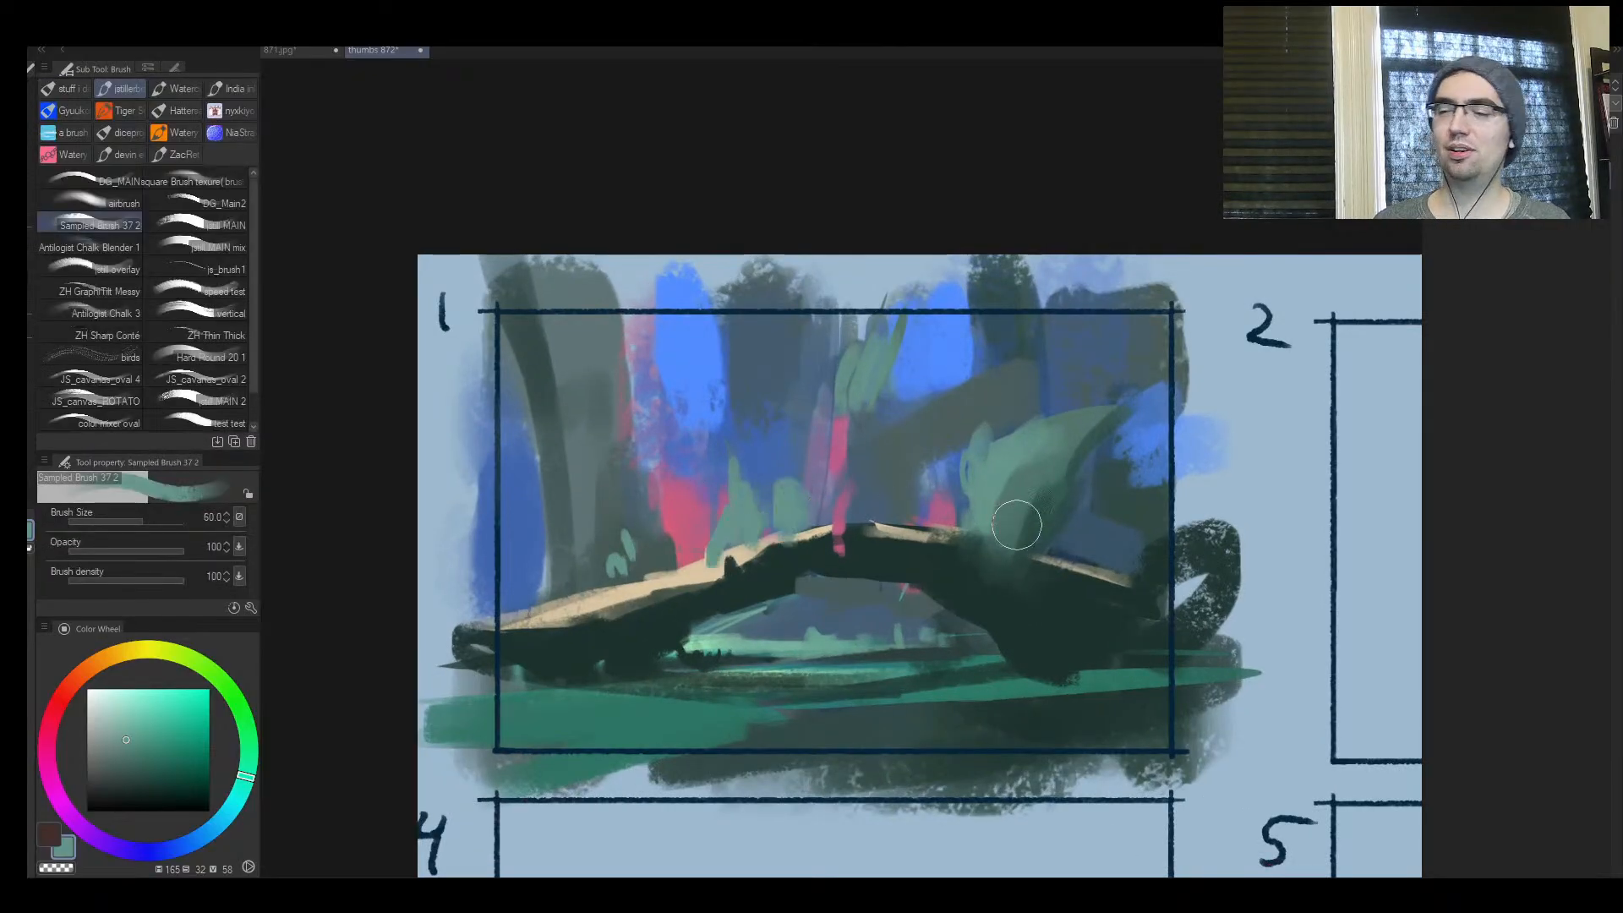
Rework the base of the arch's thicker leg where it meets the ground, using sampled greens on the mirrored canvas
{"action": "left_click_drag", "start_coordinate": [1032, 541], "coordinate": [946, 538]}
{"action": "key", "text": "h"}
{"action": "left_click", "coordinate": [802, 530]}
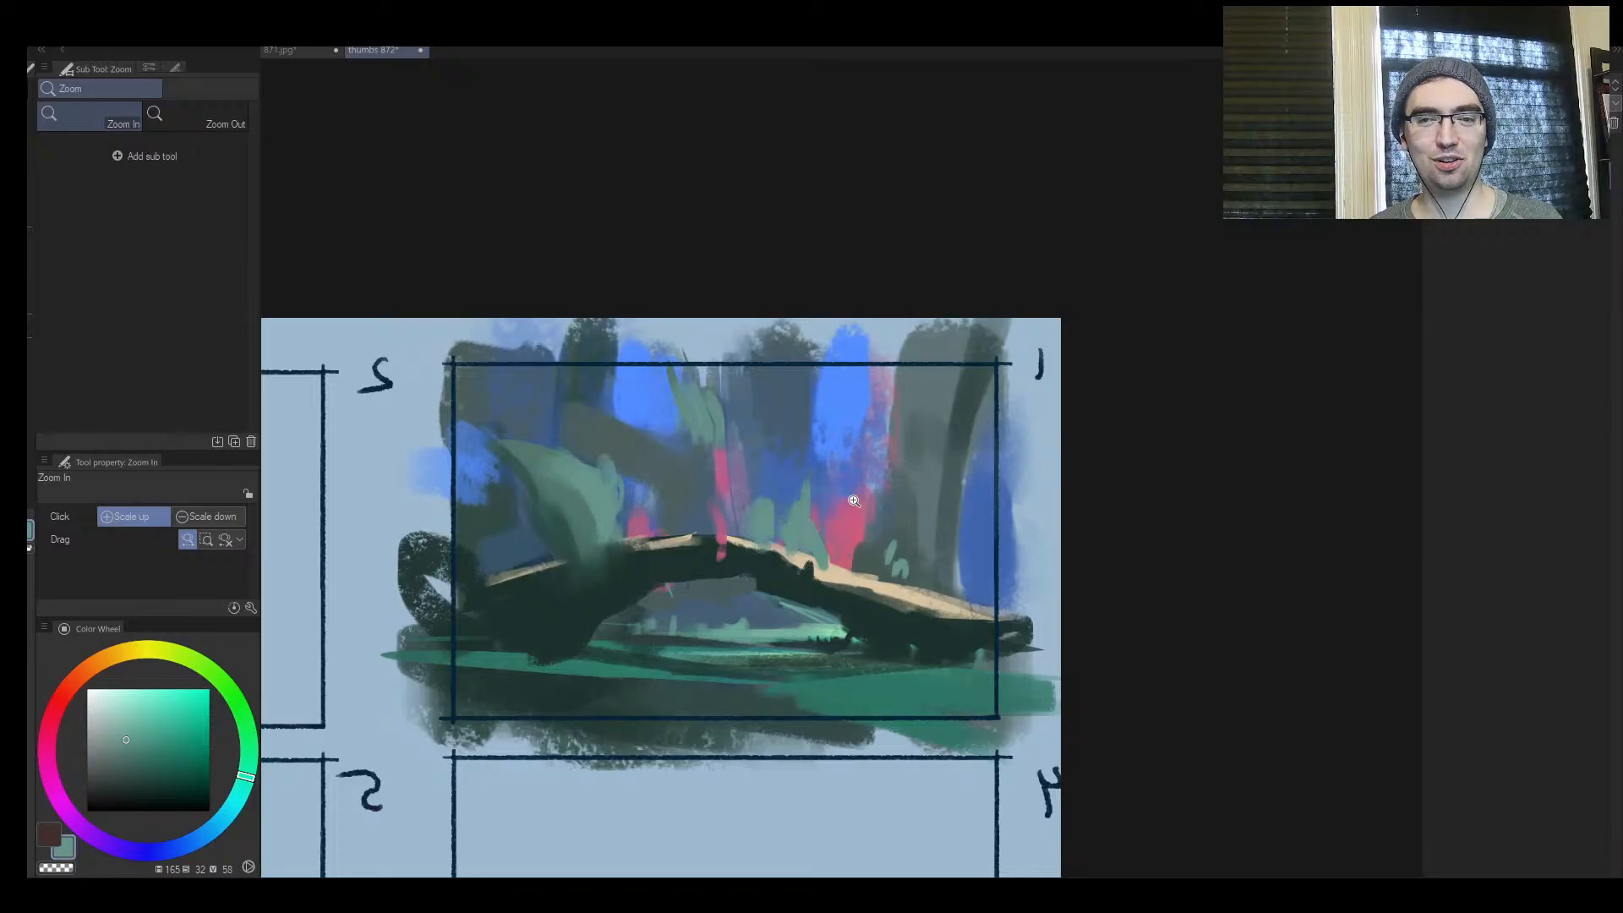
{"action": "mouse_move", "coordinate": [735, 605]}
{"action": "left_mouse_down"}
{"action": "mouse_move", "coordinate": [693, 641]}
{"action": "mouse_move", "coordinate": [657, 596]}
{"action": "mouse_move", "coordinate": [710, 549]}
{"action": "left_mouse_up"}
{"action": "key", "text": "b"}
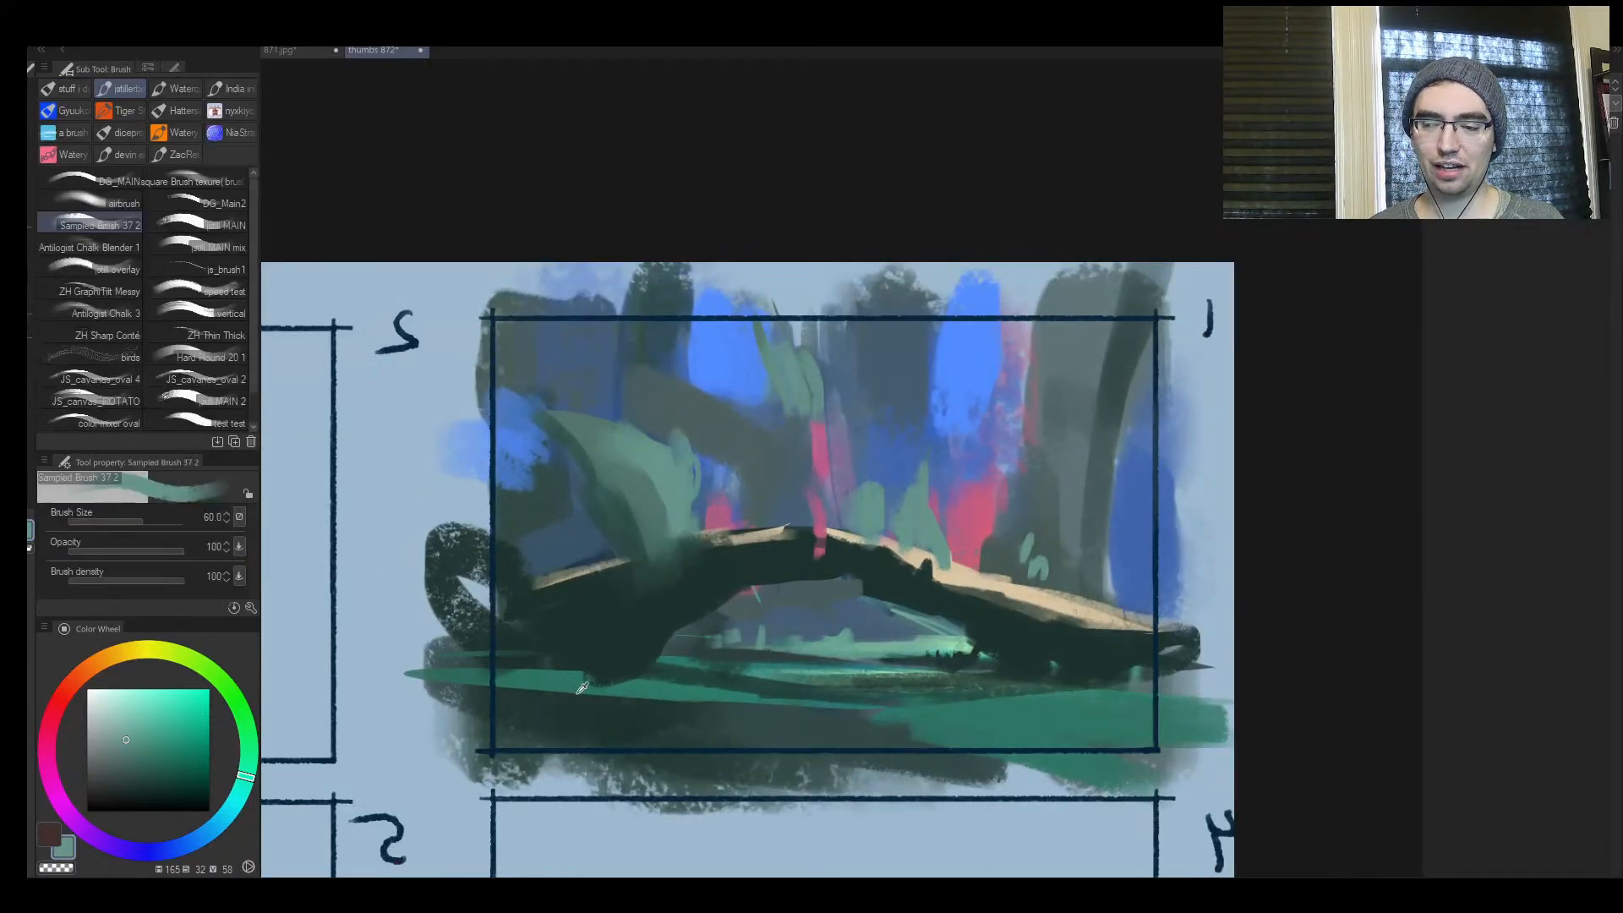
{"action": "mouse_move", "coordinate": [565, 677]}
{"action": "left_mouse_down"}
{"action": "mouse_move", "coordinate": [688, 688]}
{"action": "mouse_move", "coordinate": [599, 664]}
{"action": "mouse_move", "coordinate": [605, 647]}
{"action": "mouse_move", "coordinate": [634, 668]}
{"action": "left_mouse_up"}
{"action": "left_click", "coordinate": [599, 663], "text": "alt"}
{"action": "left_click", "coordinate": [594, 677], "text": "alt"}
{"action": "key", "text": "bracketright"}
{"action": "key", "text": "bracketright"}
{"action": "left_click_drag", "start_coordinate": [586, 669], "coordinate": [563, 671]}
{"action": "key", "text": "bracketleft"}
Dab small grass tufts along the green ground strip in sampled ground green and dark green at brush size 15
{"action": "left_click_drag", "start_coordinate": [707, 691], "coordinate": [706, 681]}
{"action": "key", "text": "bracketleft"}
{"action": "left_click", "coordinate": [953, 710], "text": "alt"}
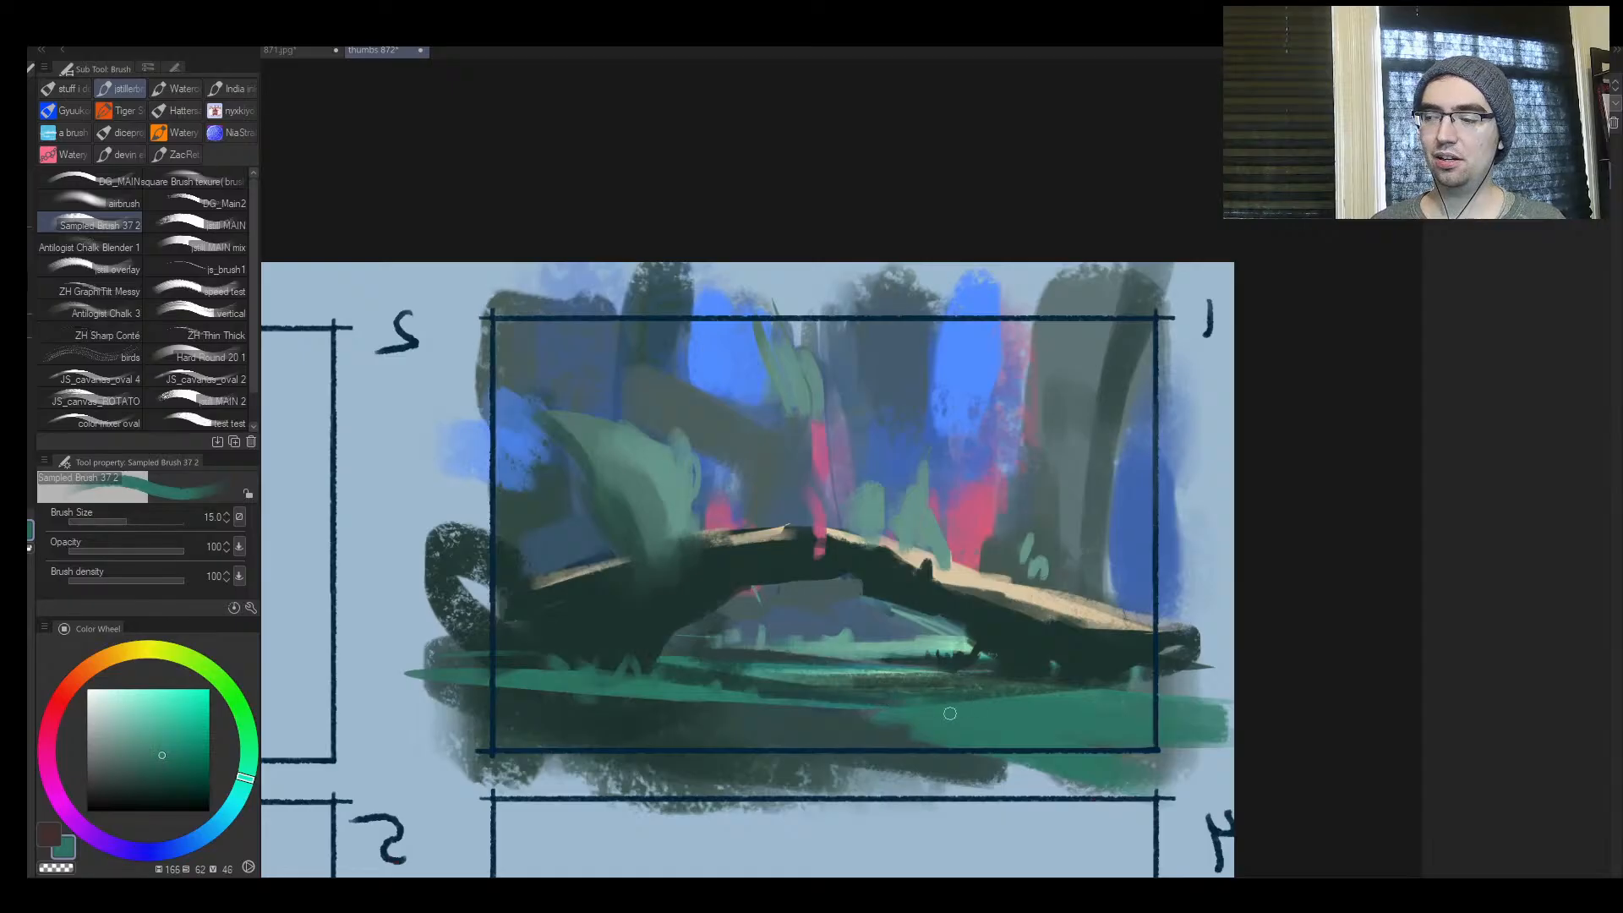
{"action": "mouse_move", "coordinate": [951, 706]}
{"action": "left_mouse_down"}
{"action": "mouse_move", "coordinate": [942, 693]}
{"action": "mouse_move", "coordinate": [1023, 697]}
{"action": "left_mouse_up"}
{"action": "left_click", "coordinate": [1107, 687], "text": "alt"}
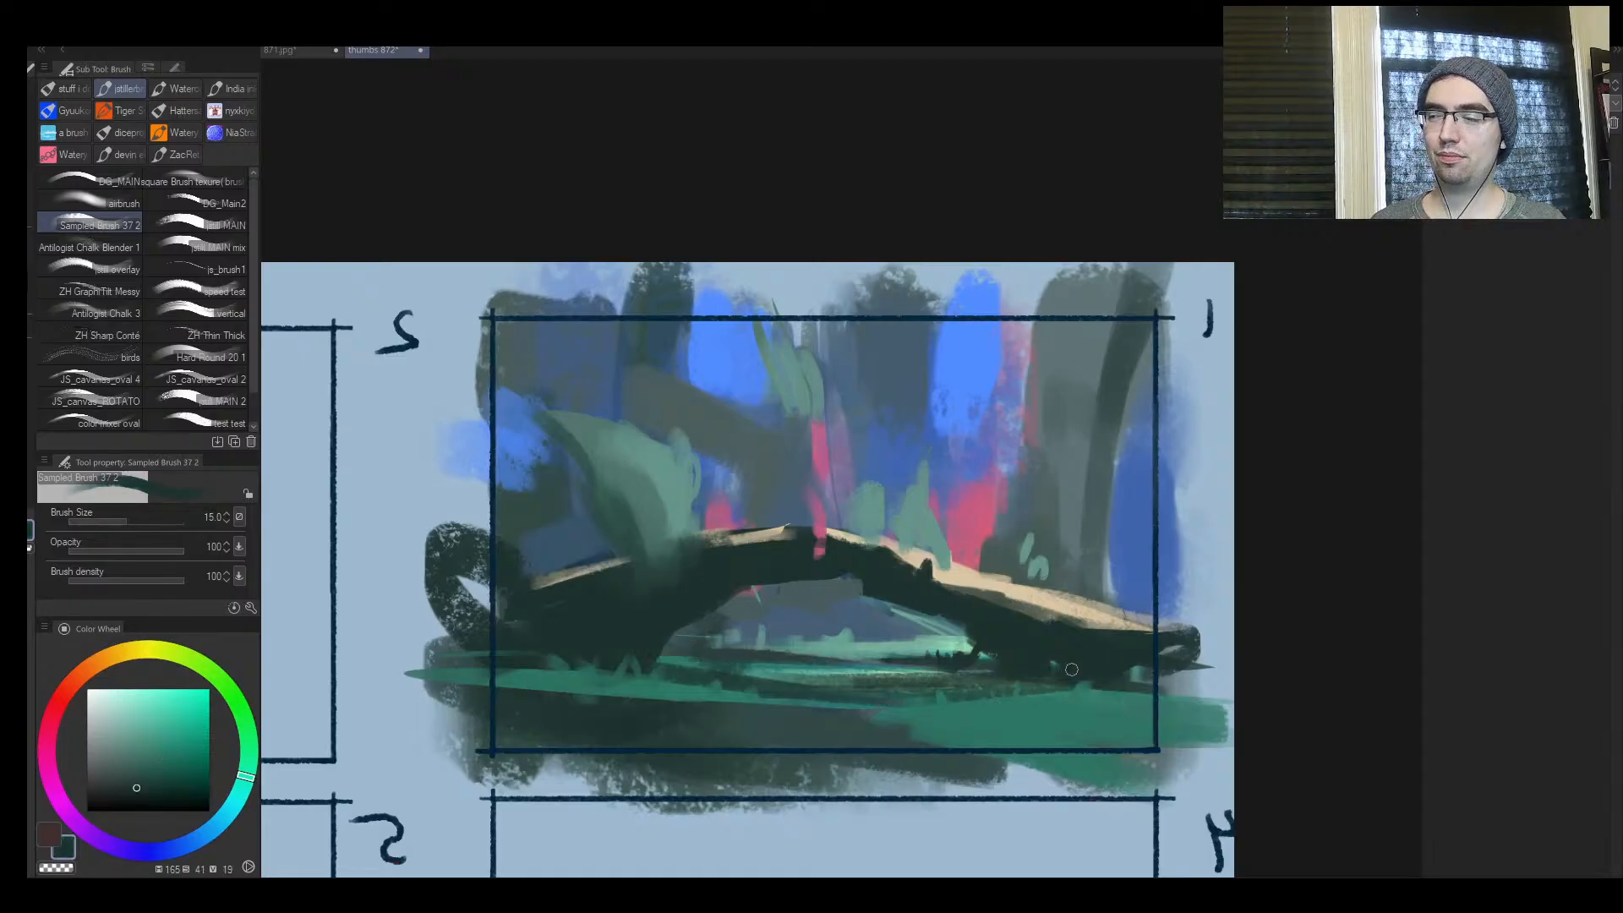
{"action": "left_click_drag", "start_coordinate": [624, 699], "coordinate": [564, 687]}
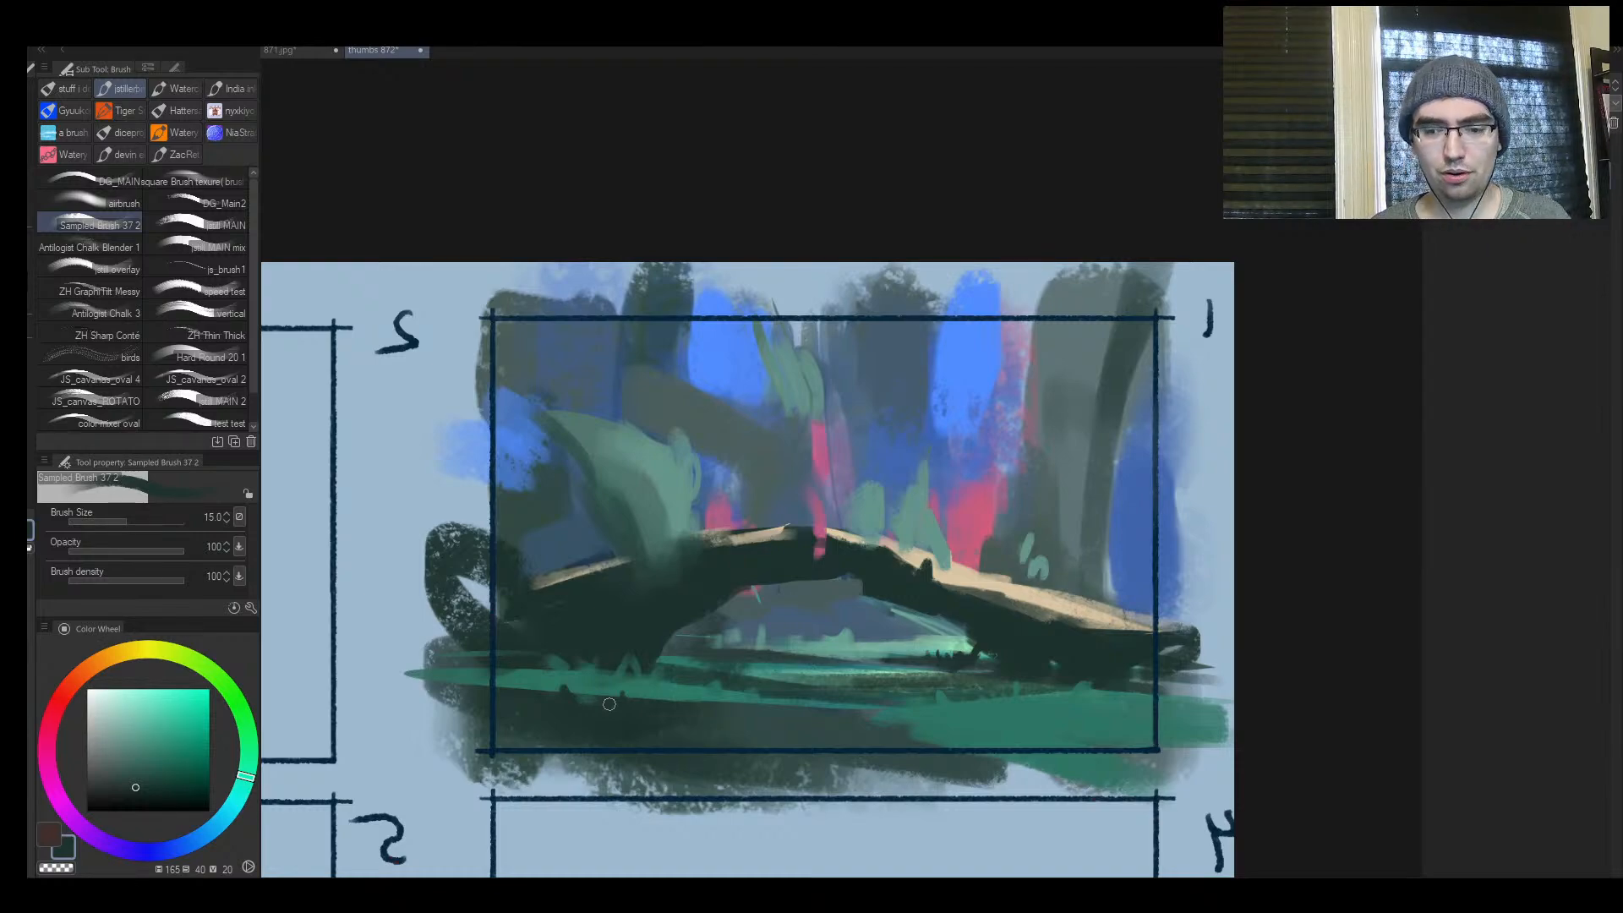
Shade the underside of the cream highlight along the arch's long left leg with a sampled muted green, starting at brush size 17
{"action": "key", "text": "ctrl+space"}
{"action": "mouse_move", "coordinate": [707, 617]}
{"action": "left_mouse_down"}
{"action": "mouse_move", "coordinate": [674, 641]}
{"action": "mouse_move", "coordinate": [730, 597]}
{"action": "mouse_move", "coordinate": [728, 577]}
{"action": "left_mouse_up"}
{"action": "mouse_move", "coordinate": [769, 575]}
{"action": "left_mouse_down"}
{"action": "mouse_move", "coordinate": [702, 593]}
{"action": "mouse_move", "coordinate": [783, 558]}
{"action": "mouse_move", "coordinate": [740, 621]}
{"action": "mouse_move", "coordinate": [684, 655]}
{"action": "mouse_move", "coordinate": [747, 578]}
{"action": "left_mouse_up"}
{"action": "key", "text": "h"}
{"action": "left_click", "coordinate": [558, 596]}
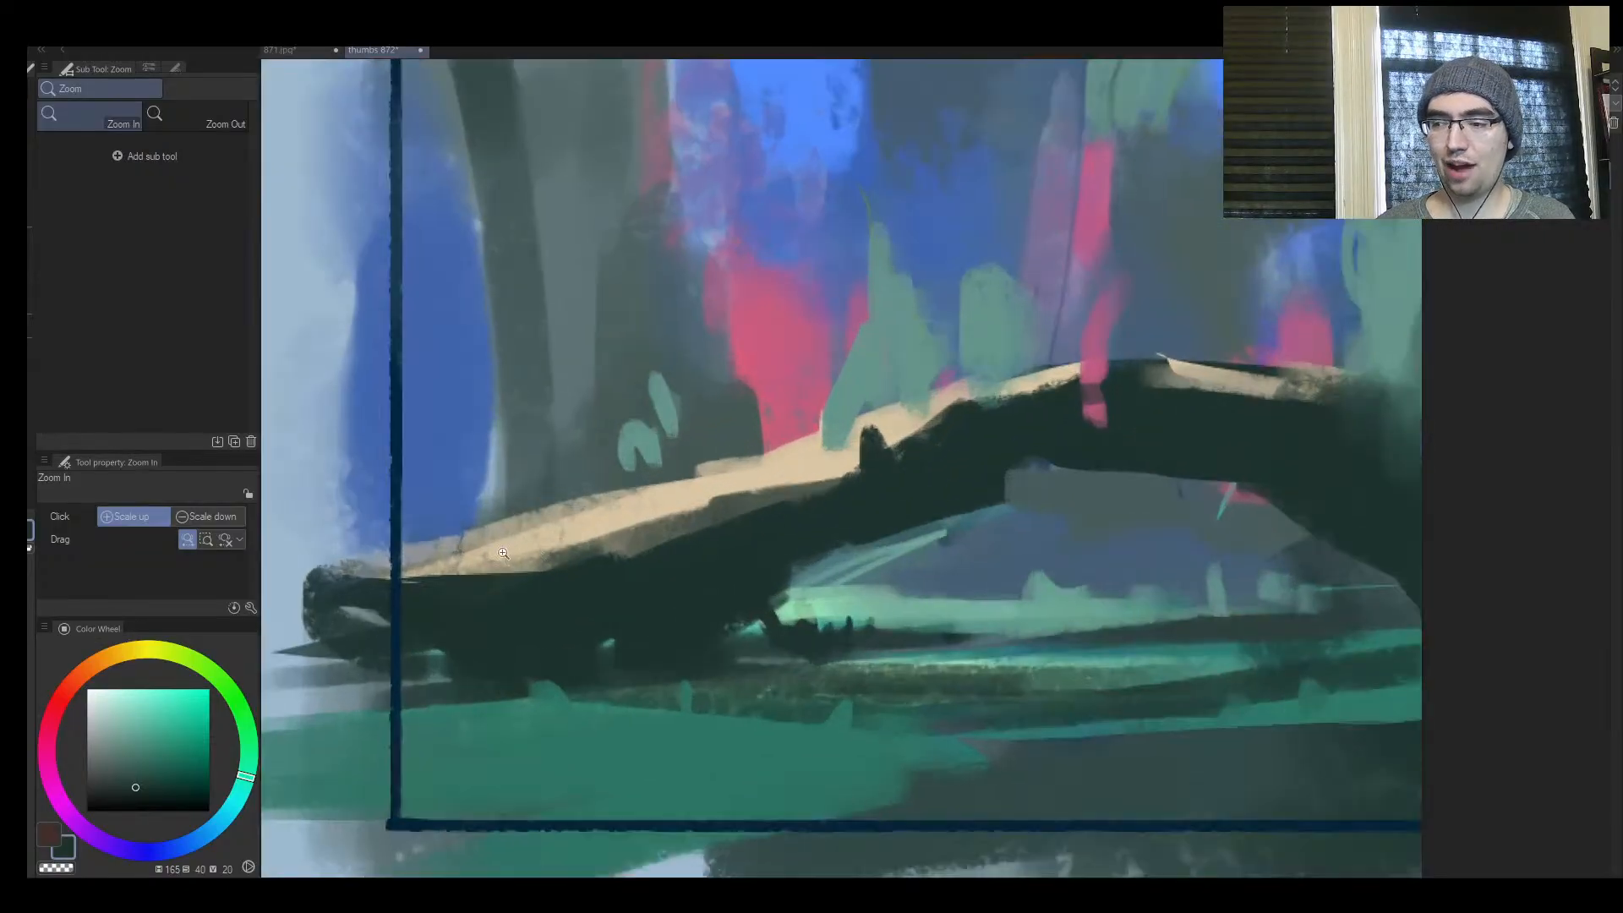
{"action": "left_click_drag", "start_coordinate": [535, 566], "coordinate": [413, 603]}
{"action": "left_click", "coordinate": [657, 540], "text": "alt"}
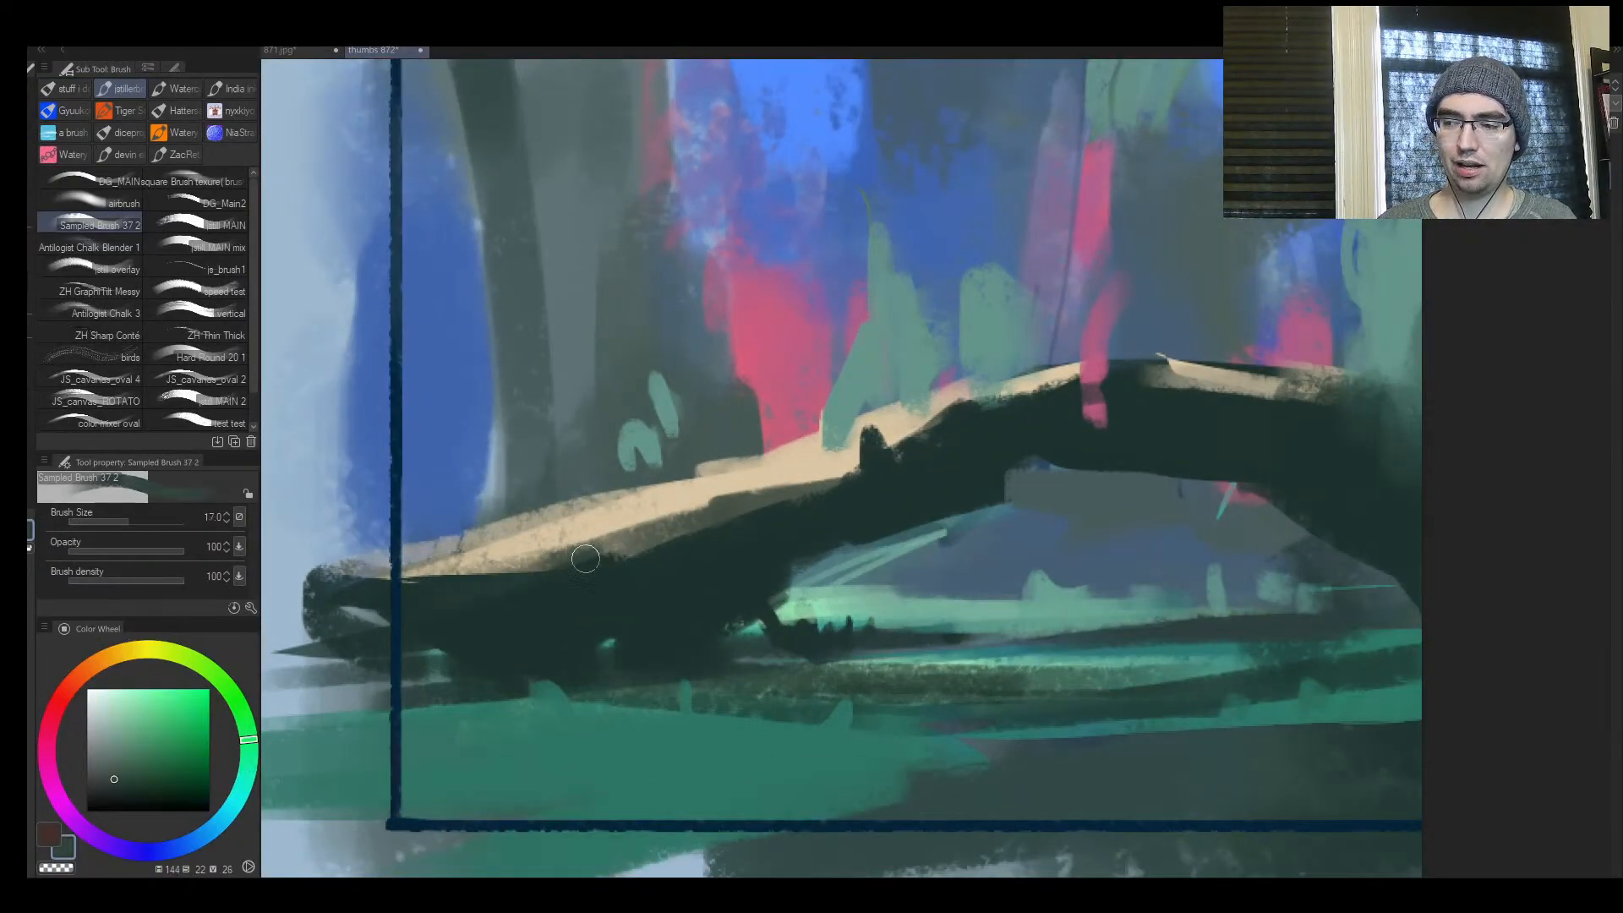
{"action": "mouse_move", "coordinate": [586, 558]}
{"action": "left_mouse_down"}
{"action": "mouse_move", "coordinate": [407, 617]}
{"action": "mouse_move", "coordinate": [576, 577]}
{"action": "mouse_move", "coordinate": [429, 644]}
{"action": "mouse_move", "coordinate": [469, 647]}
{"action": "mouse_move", "coordinate": [416, 674]}
{"action": "left_mouse_up"}
{"action": "key", "text": "]"}
{"action": "mouse_move", "coordinate": [500, 623]}
{"action": "left_mouse_down"}
{"action": "mouse_move", "coordinate": [367, 623]}
{"action": "mouse_move", "coordinate": [708, 538]}
{"action": "mouse_move", "coordinate": [920, 419]}
{"action": "left_mouse_up"}
{"action": "mouse_move", "coordinate": [920, 419]}
{"action": "left_mouse_down"}
{"action": "mouse_move", "coordinate": [748, 492]}
{"action": "mouse_move", "coordinate": [690, 537]}
{"action": "mouse_move", "coordinate": [843, 492]}
{"action": "mouse_move", "coordinate": [761, 516]}
{"action": "mouse_move", "coordinate": [931, 538]}
{"action": "mouse_move", "coordinate": [878, 549]}
{"action": "left_mouse_up"}
Refine the blue gap beside the dark central trunk with sampled blues, enlarging the brush to size 50
{"action": "key", "text": "ctrl+space"}
{"action": "key", "text": "h"}
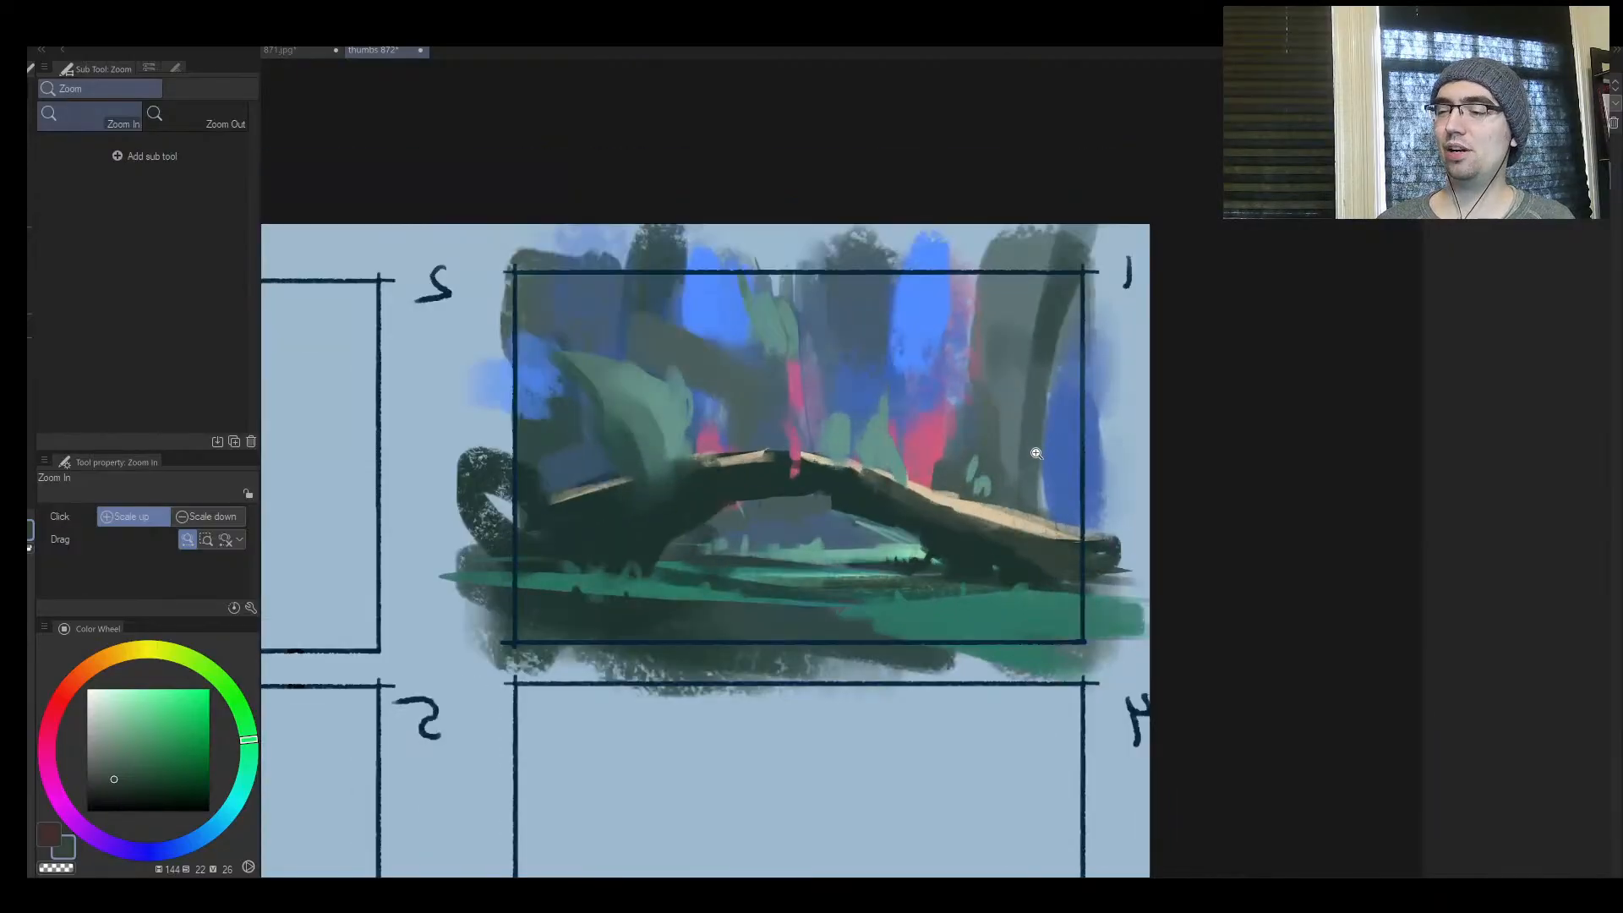
{"action": "left_click_drag", "start_coordinate": [1037, 453], "coordinate": [1065, 438]}
{"action": "left_click", "coordinate": [847, 367], "text": "alt"}
{"action": "left_click_drag", "start_coordinate": [857, 342], "coordinate": [857, 289]}
{"action": "left_click", "coordinate": [830, 352], "text": "alt"}
{"action": "key", "text": "bracketright"}
{"action": "key", "text": "bracketright"}
{"action": "key", "text": "bracketright"}
{"action": "left_click", "coordinate": [856, 320], "text": "alt"}
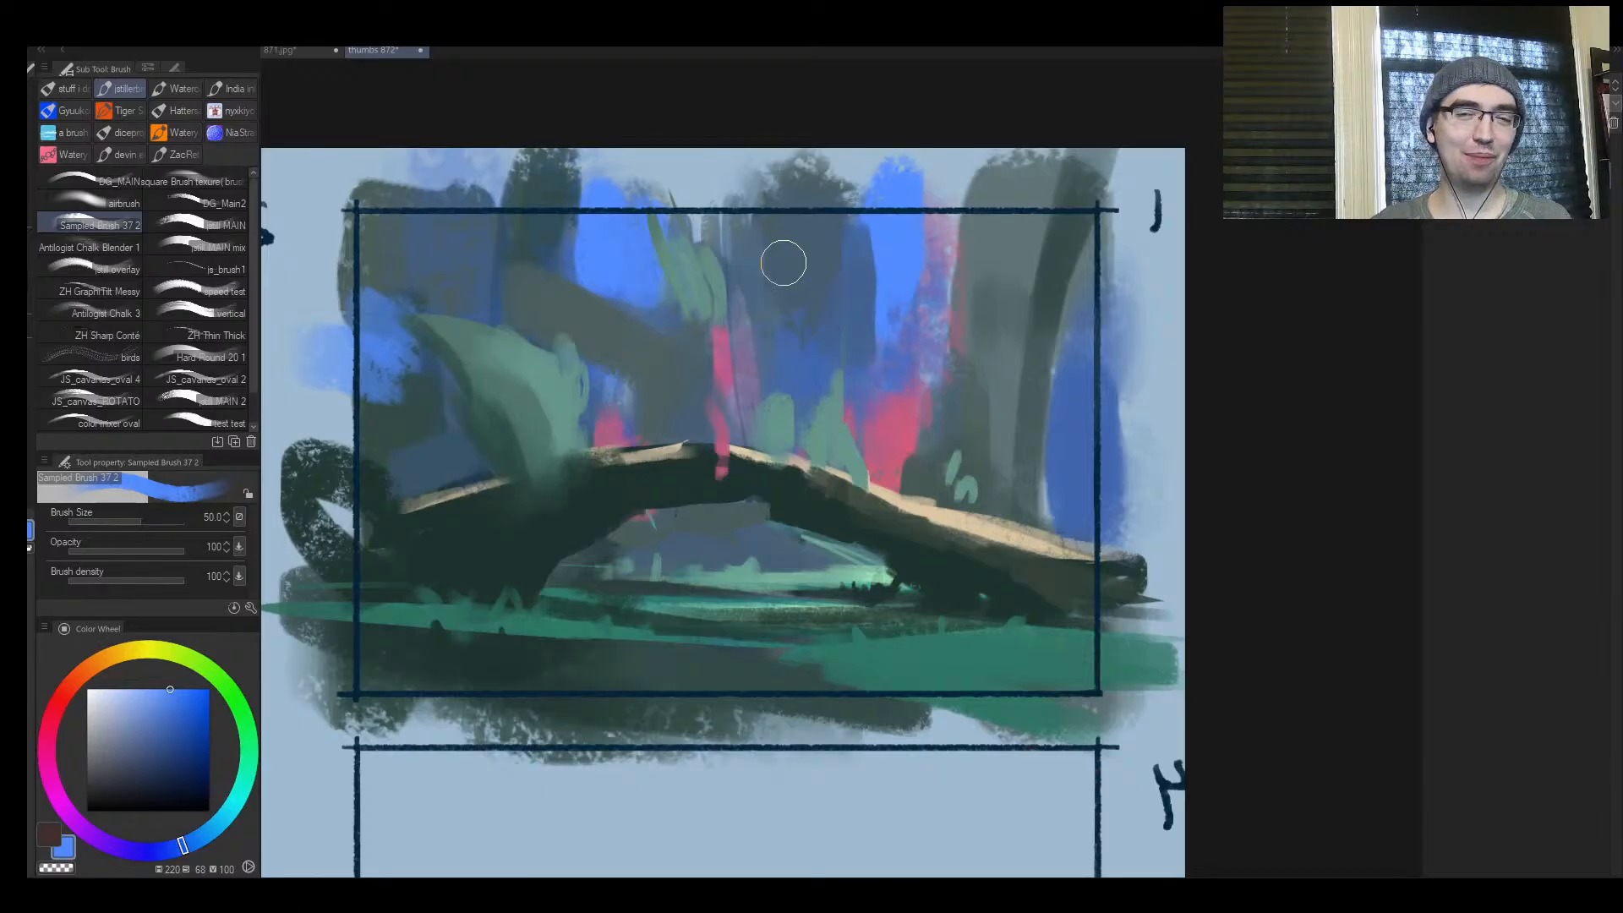
Add leaf strokes to the large plant on the arch's right side in sampled teal green at brush size 25
{"action": "key", "text": "ctrl+space"}
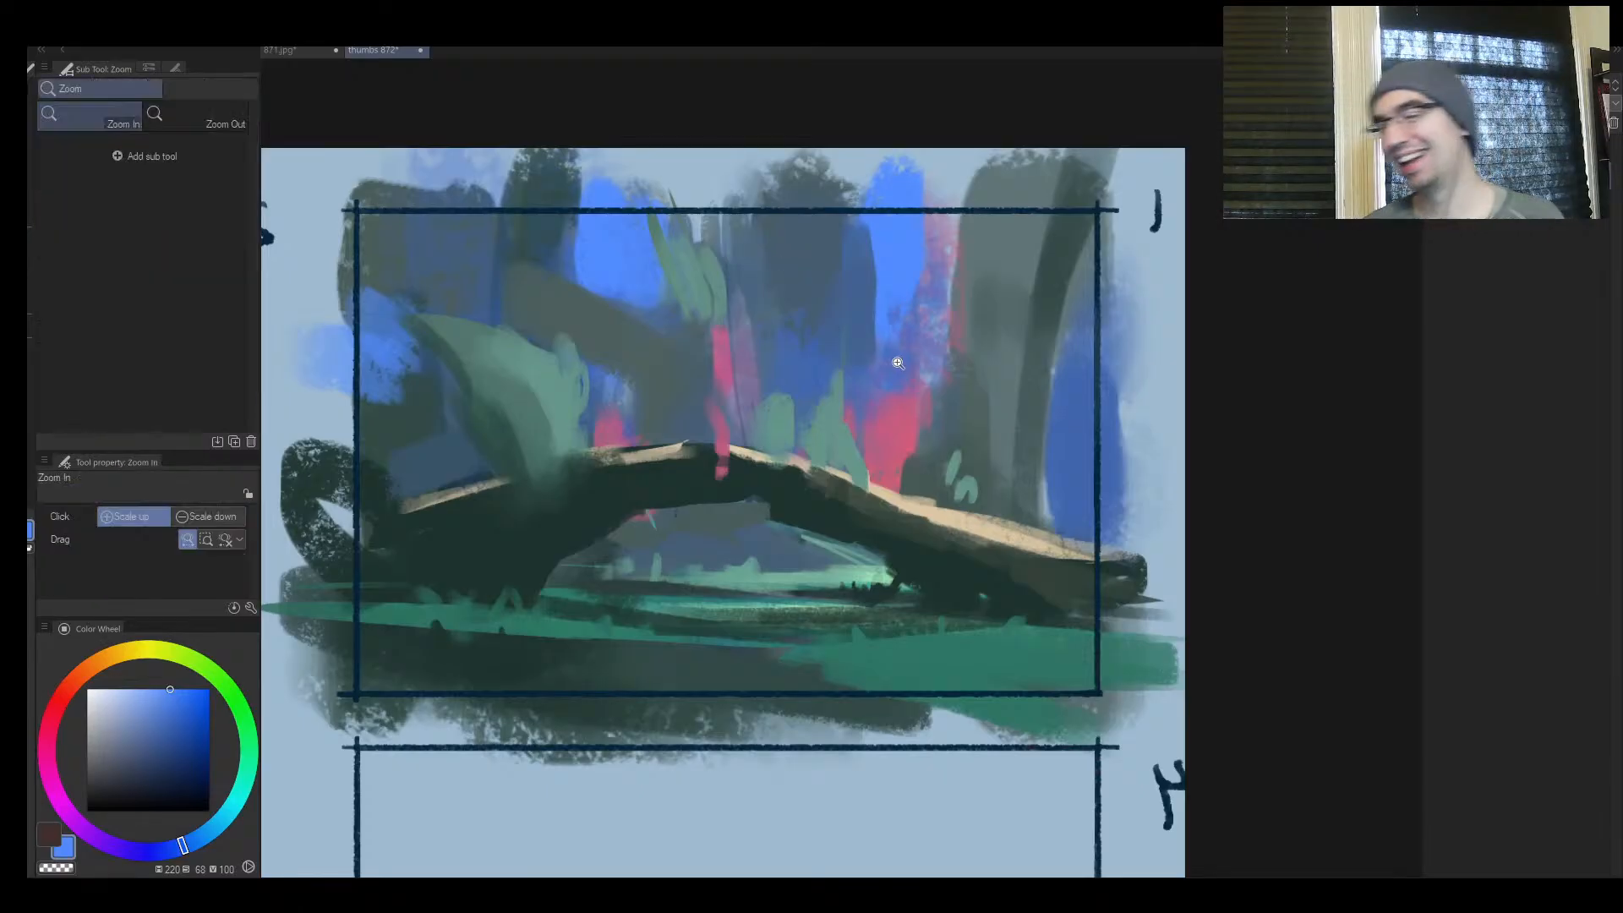
{"action": "left_click_drag", "start_coordinate": [897, 363], "coordinate": [839, 447]}
{"action": "key", "text": "h"}
{"action": "mouse_move", "coordinate": [882, 383]}
{"action": "left_mouse_down"}
{"action": "mouse_move", "coordinate": [797, 444]}
{"action": "mouse_move", "coordinate": [826, 423]}
{"action": "mouse_move", "coordinate": [835, 357]}
{"action": "mouse_move", "coordinate": [916, 325]}
{"action": "left_mouse_up"}
{"action": "left_click", "coordinate": [832, 359], "text": "alt"}
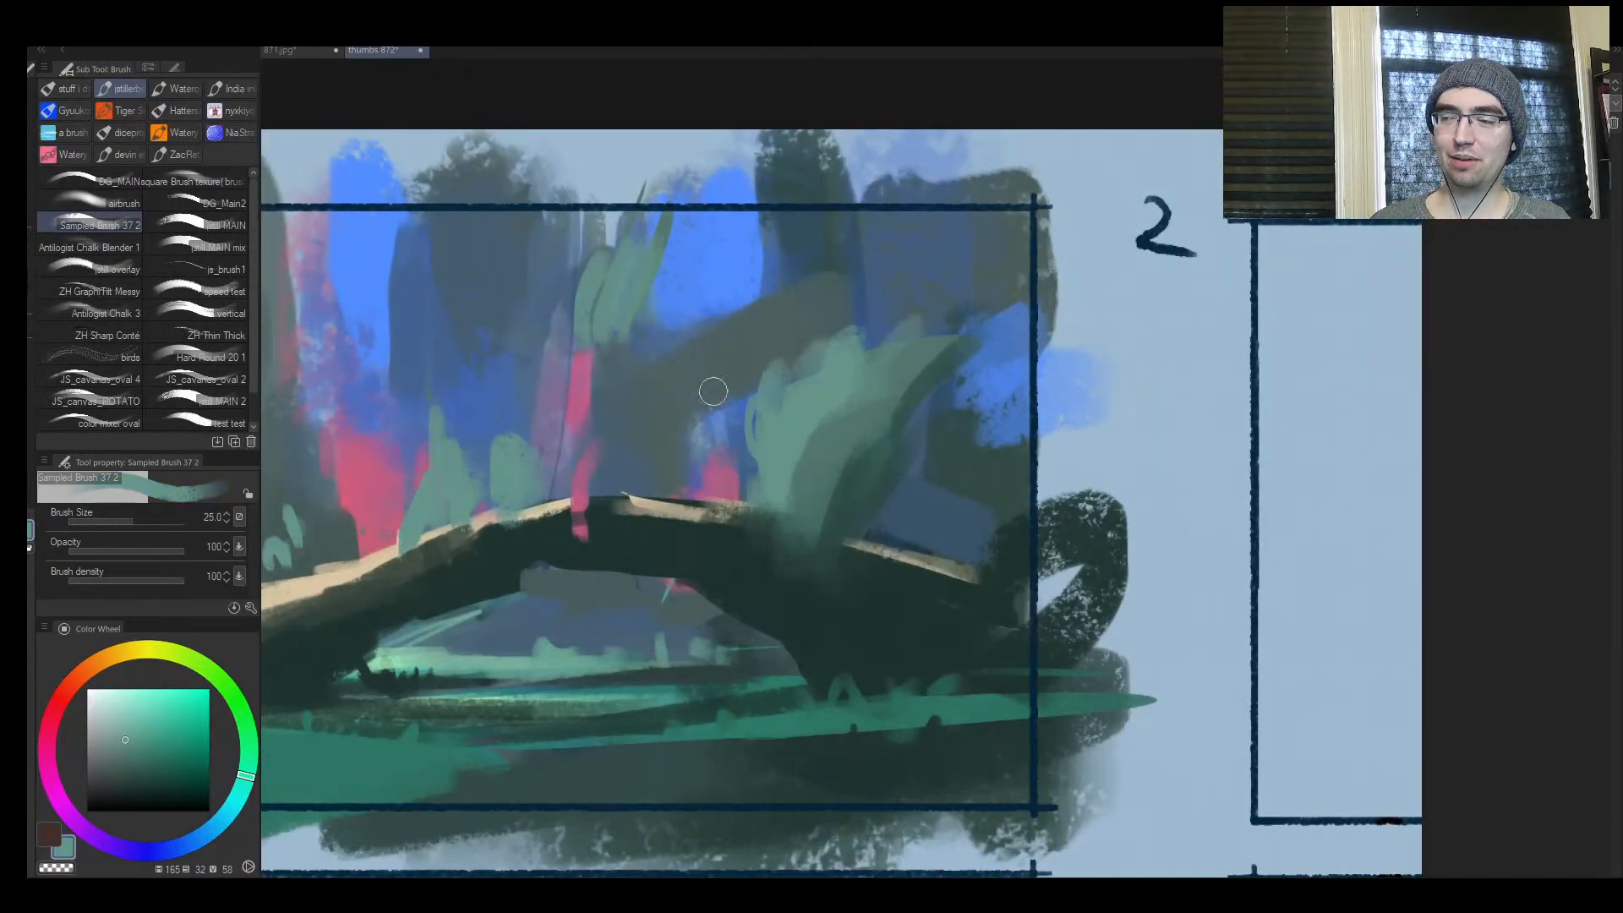
Paint sampled pink beside the tall green spike behind the arch's left slope at brush size 40
{"action": "left_click", "coordinate": [448, 472], "text": "alt"}
{"action": "left_click", "coordinate": [413, 500], "text": "alt"}
{"action": "key", "text": "]"}
{"action": "mouse_move", "coordinate": [404, 532]}
{"action": "left_mouse_down"}
{"action": "mouse_move", "coordinate": [403, 507]}
{"action": "mouse_move", "coordinate": [403, 530]}
{"action": "left_mouse_up"}
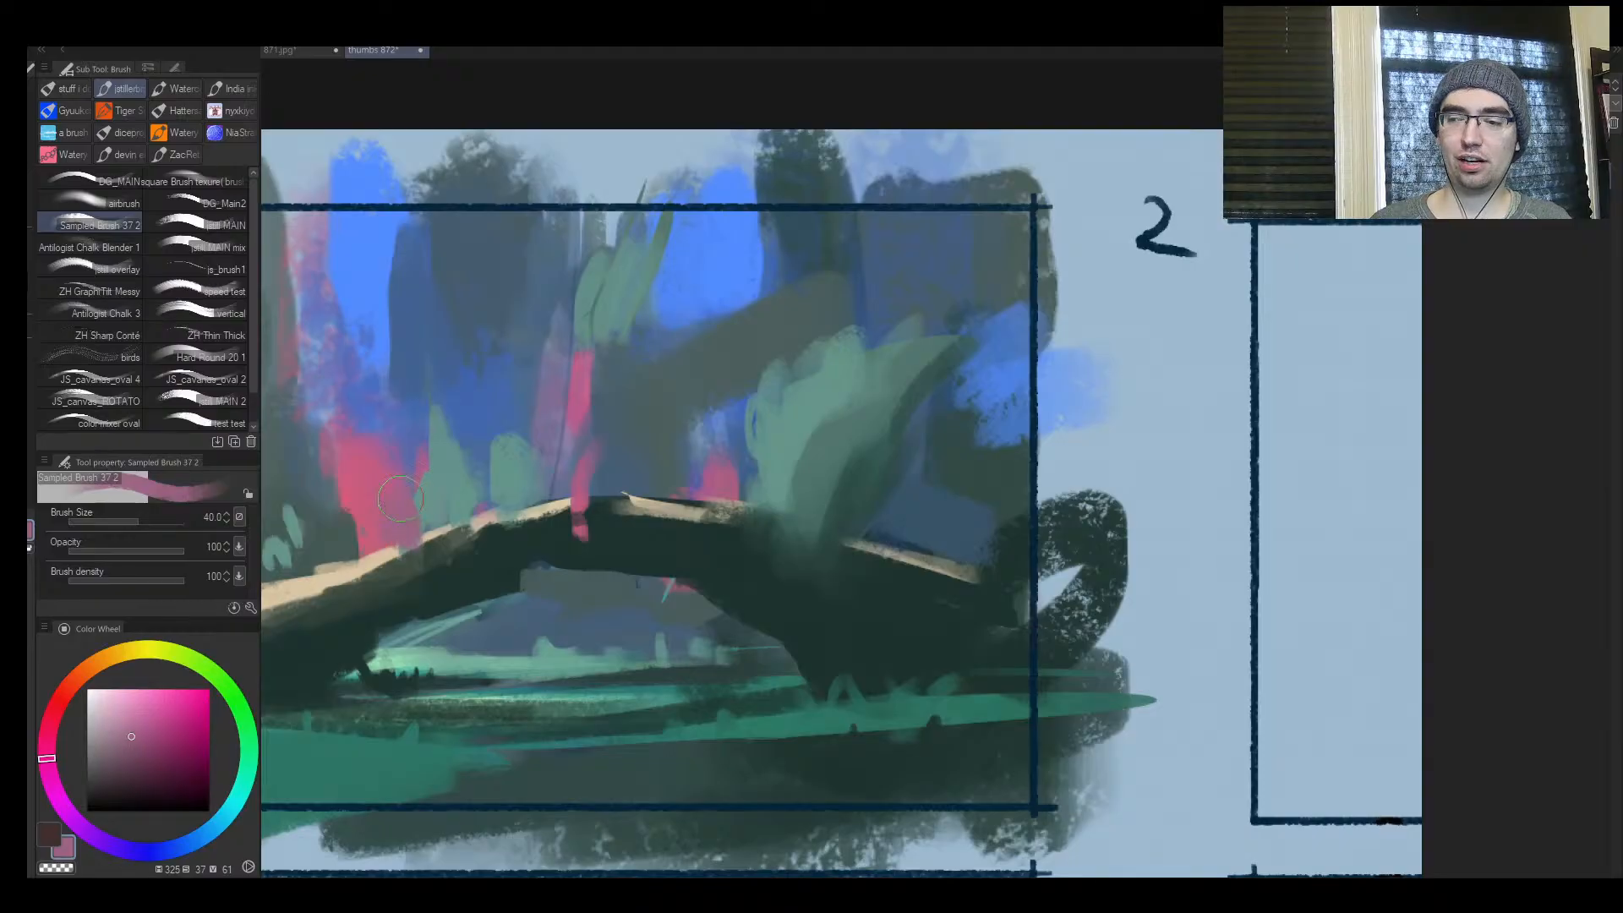
{"action": "left_click", "coordinate": [422, 470], "text": "alt"}
{"action": "mouse_move", "coordinate": [420, 475]}
{"action": "left_mouse_down"}
{"action": "mouse_move", "coordinate": [428, 516]}
{"action": "mouse_move", "coordinate": [418, 482]}
{"action": "left_mouse_up"}
Cut the tall green spike behind the arch's left slope down to a rounder clump, and sample its teal at brush size 17
{"action": "left_click", "coordinate": [476, 422], "text": "alt"}
{"action": "mouse_move", "coordinate": [441, 425]}
{"action": "left_mouse_down"}
{"action": "mouse_move", "coordinate": [432, 457]}
{"action": "mouse_move", "coordinate": [463, 447]}
{"action": "mouse_move", "coordinate": [429, 487]}
{"action": "left_mouse_up"}
{"action": "left_click", "coordinate": [456, 482], "text": "alt"}
{"action": "key", "text": "["}
{"action": "key", "text": "["}
{"action": "key", "text": "["}
{"action": "key", "text": "["}
{"action": "key", "text": "["}
{"action": "key", "text": "["}
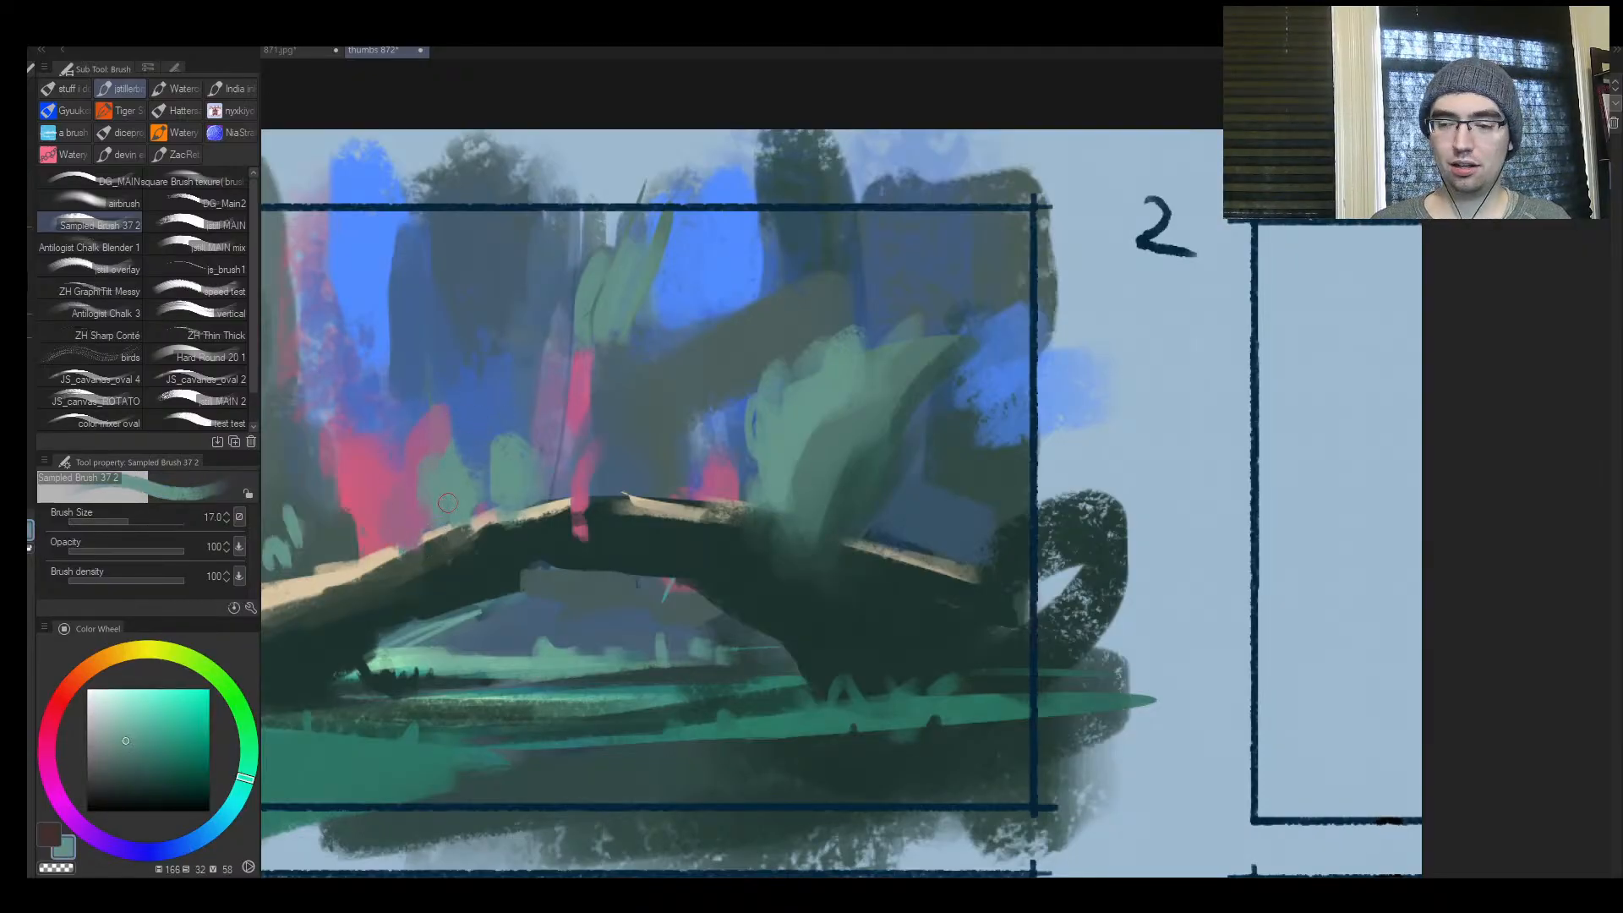
Cover the pink streak crossing the arch's crest with sampled dark green and cream highlight colour at brush size 15
{"action": "key", "text": "ctrl+space"}
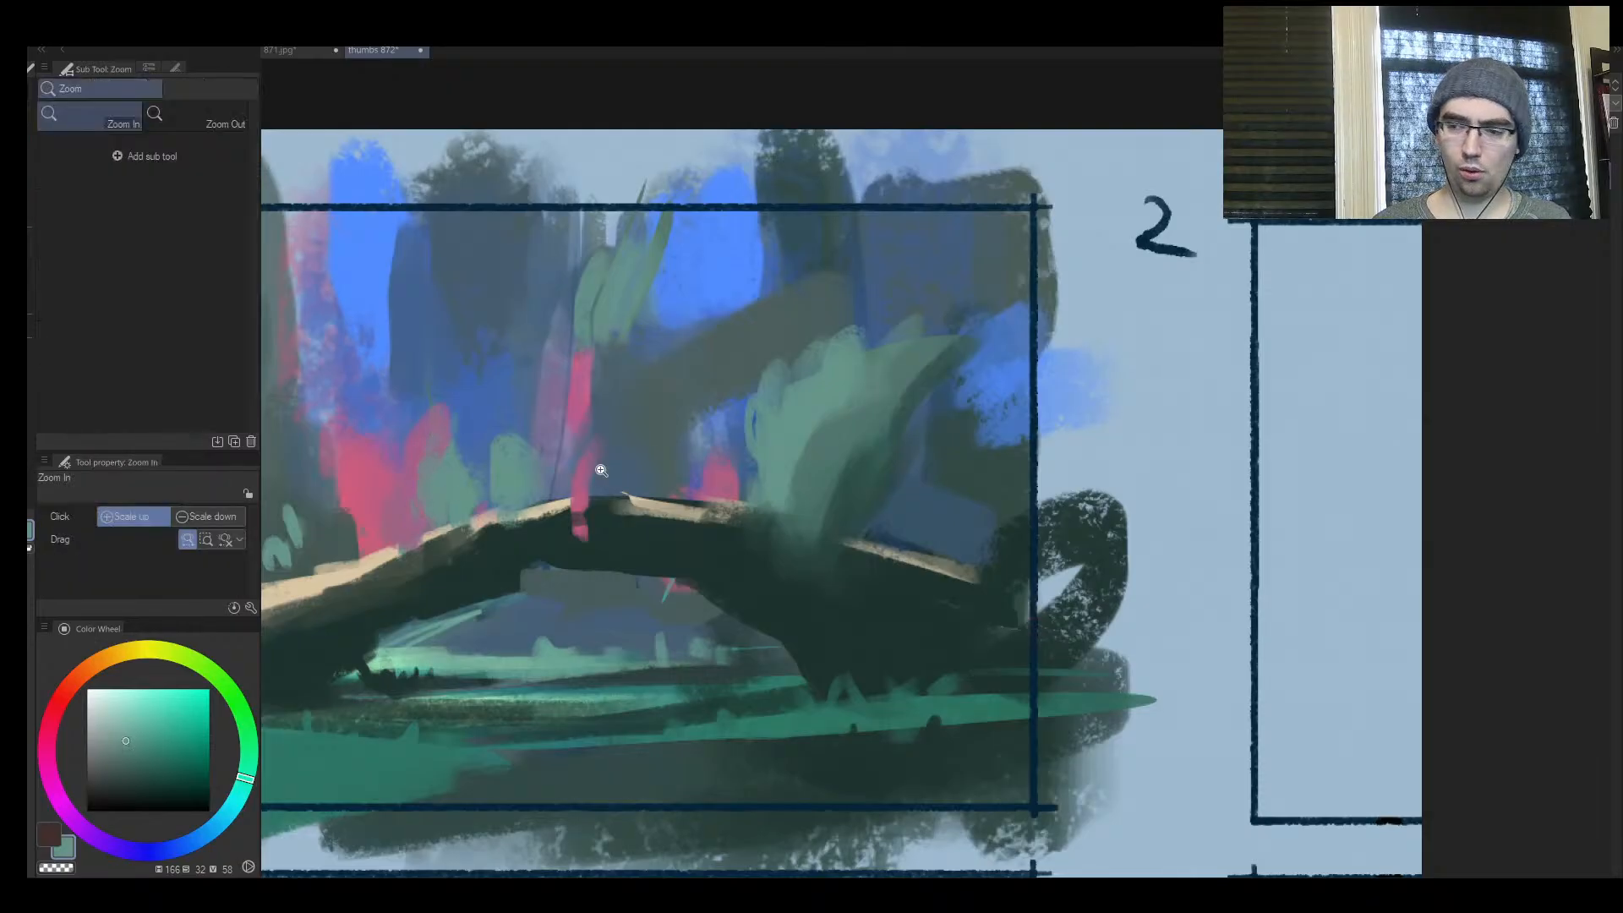
{"action": "left_click_drag", "start_coordinate": [654, 464], "coordinate": [673, 423]}
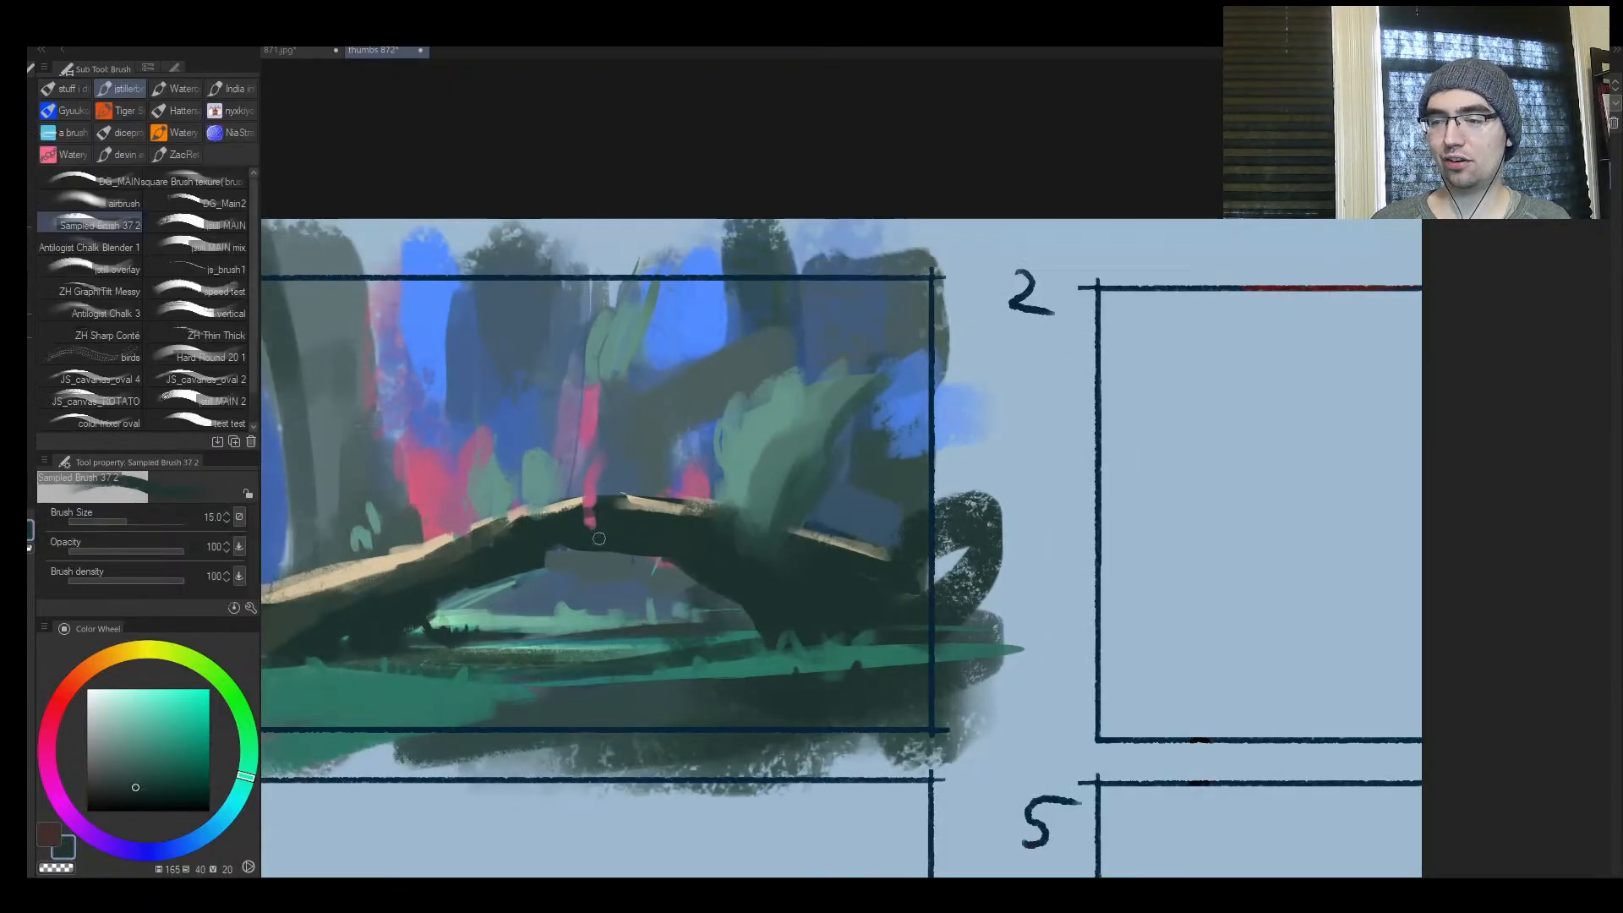
{"action": "left_click", "coordinate": [568, 501], "text": "alt"}
{"action": "mouse_move", "coordinate": [568, 501]}
{"action": "left_mouse_down"}
{"action": "mouse_move", "coordinate": [602, 497]}
{"action": "mouse_move", "coordinate": [519, 522]}
{"action": "mouse_move", "coordinate": [533, 503]}
{"action": "left_mouse_up"}
{"action": "left_click", "coordinate": [562, 520], "text": "alt"}
Paint thin upright grass blades on the distant ground beneath the arch in sampled teal greens, reducing the brush to size 7
{"action": "key", "text": "ctrl+space"}
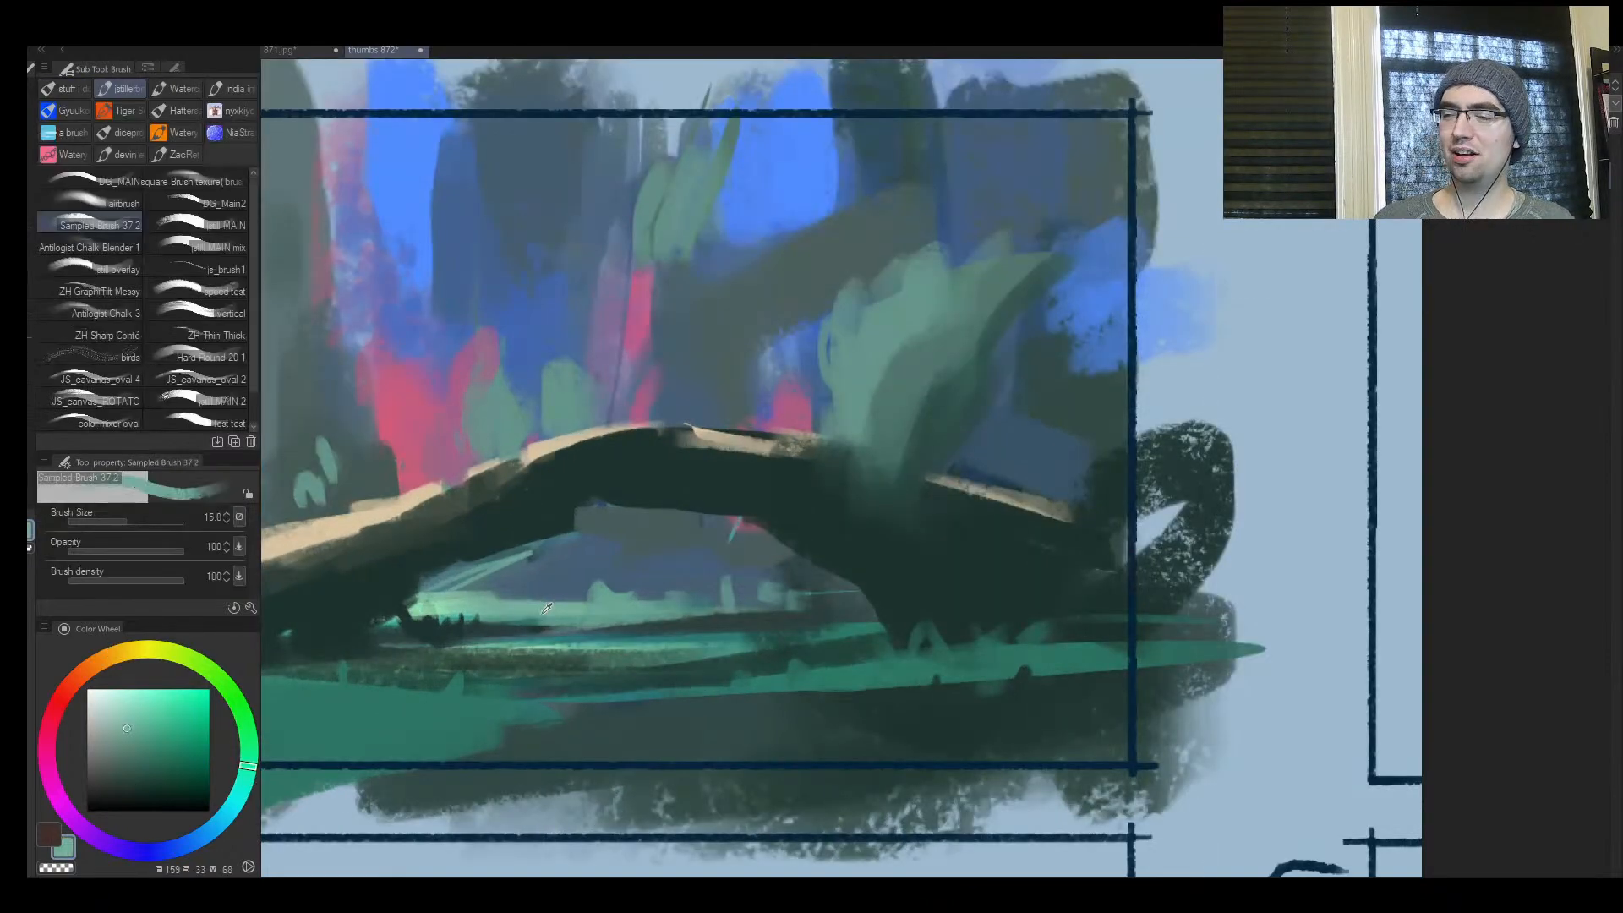
{"action": "left_click", "coordinate": [546, 610], "text": "alt"}
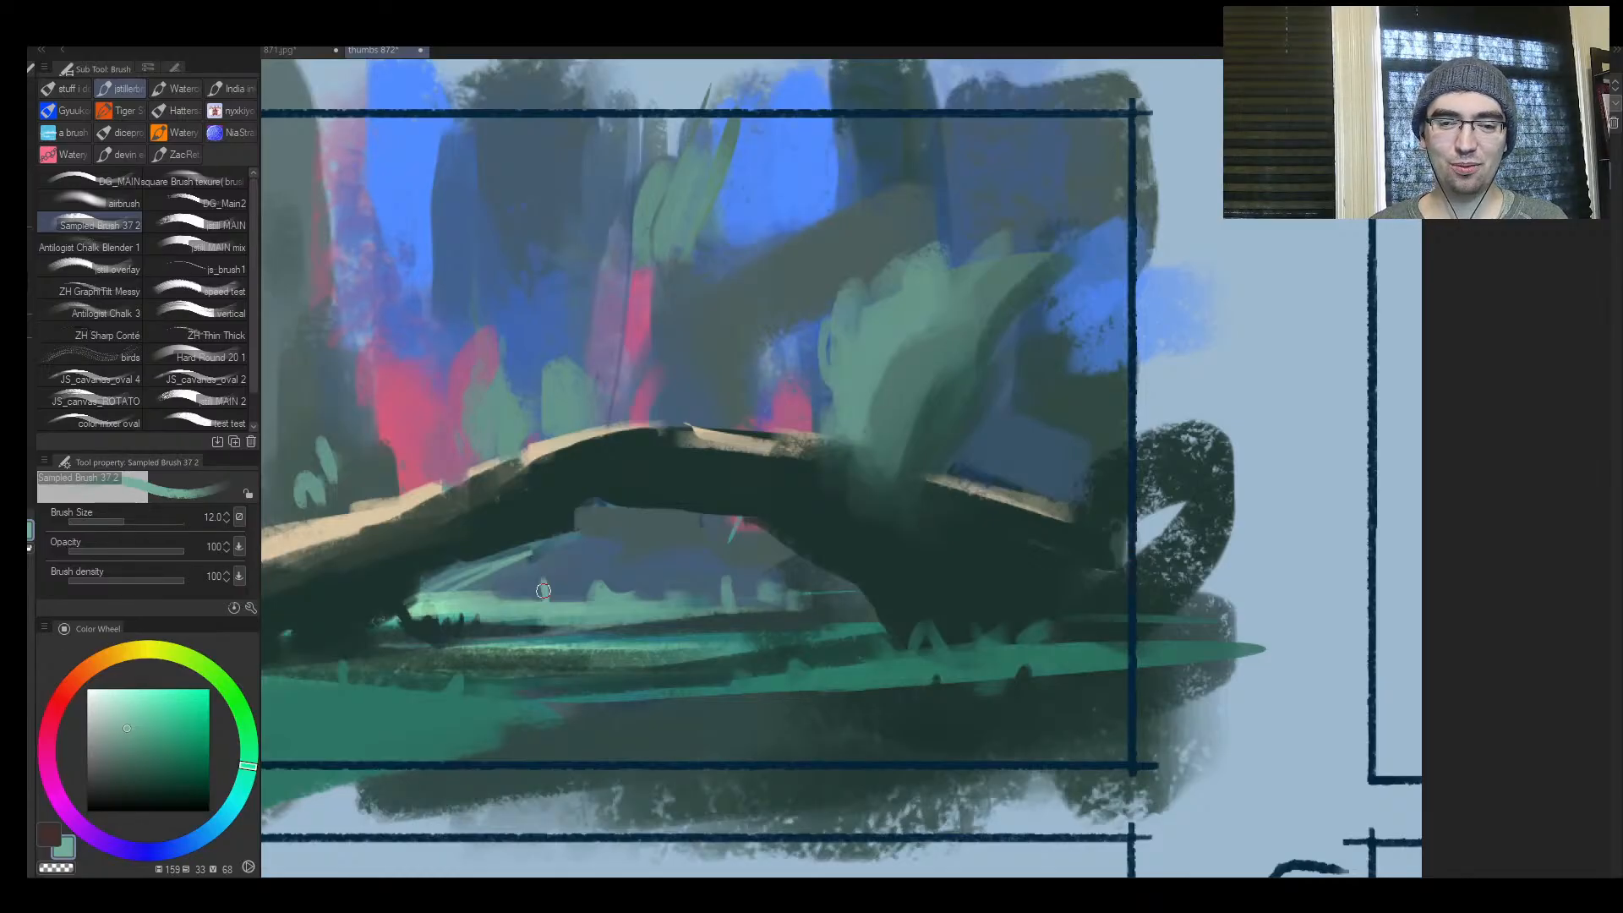
{"action": "key", "text": "bracketleft"}
{"action": "key", "text": "bracketleft"}
{"action": "key", "text": "bracketleft"}
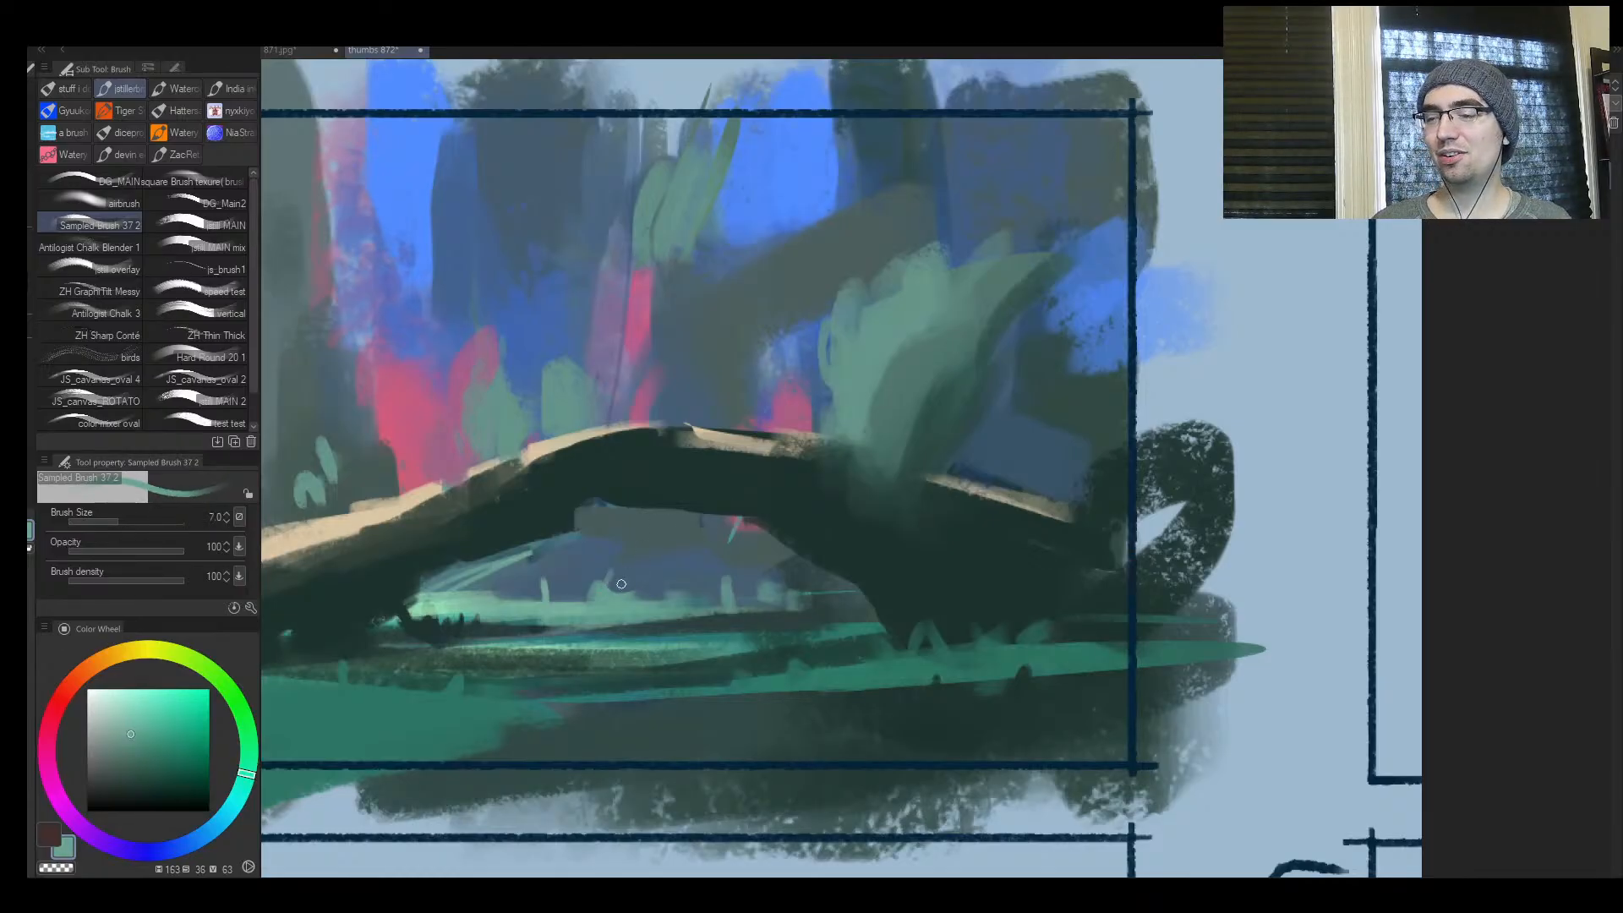
{"action": "key", "text": "bracketright"}
{"action": "left_click_drag", "start_coordinate": [649, 579], "coordinate": [650, 598]}
{"action": "left_click_drag", "start_coordinate": [677, 578], "coordinate": [690, 601]}
{"action": "mouse_move", "coordinate": [704, 557]}
{"action": "left_mouse_down"}
{"action": "mouse_move", "coordinate": [705, 586]}
{"action": "mouse_move", "coordinate": [749, 594]}
{"action": "left_mouse_up"}
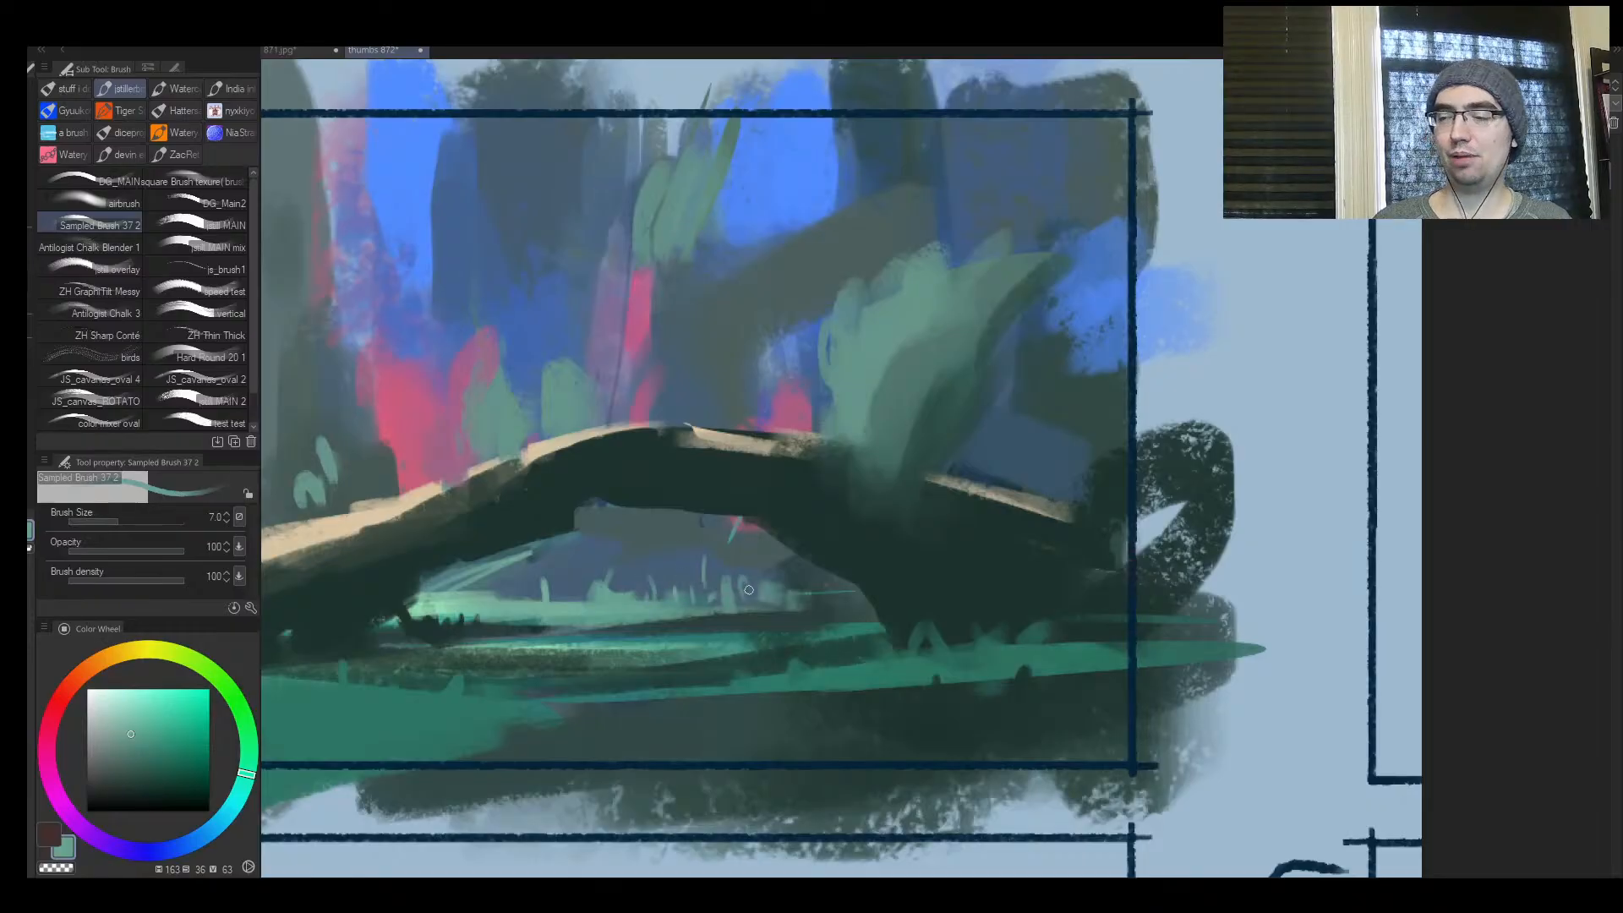
{"action": "key", "text": "bracketleft"}
{"action": "left_click_drag", "start_coordinate": [518, 578], "coordinate": [506, 600]}
{"action": "mouse_move", "coordinate": [490, 585]}
{"action": "left_mouse_down"}
{"action": "mouse_move", "coordinate": [497, 598]}
{"action": "mouse_move", "coordinate": [477, 588]}
{"action": "left_mouse_up"}
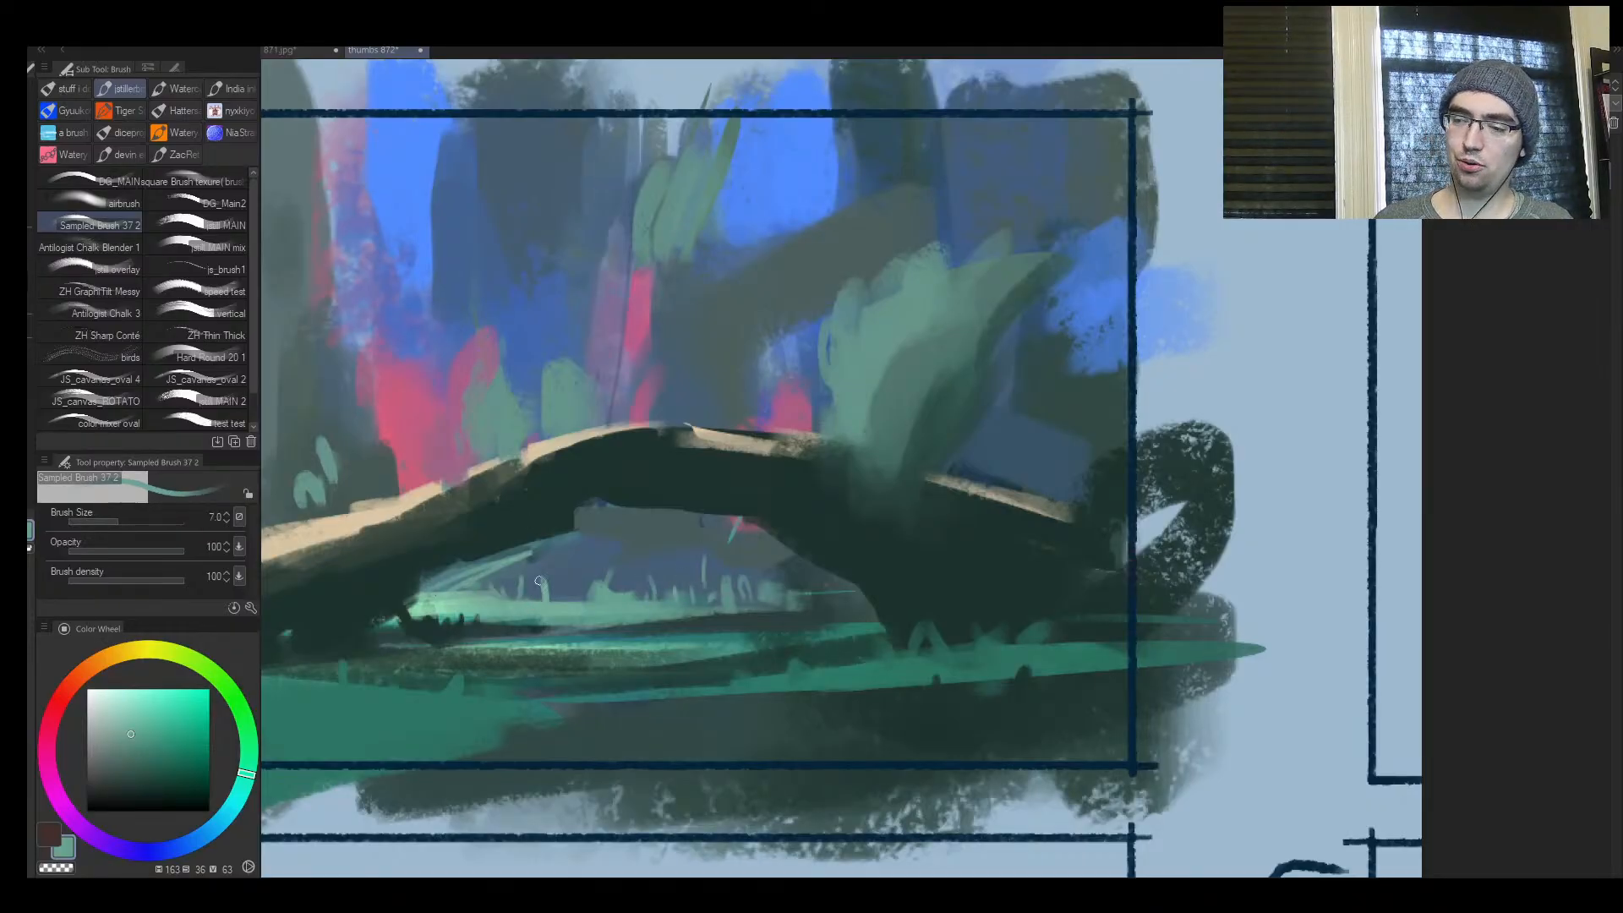
{"action": "key", "text": "h"}
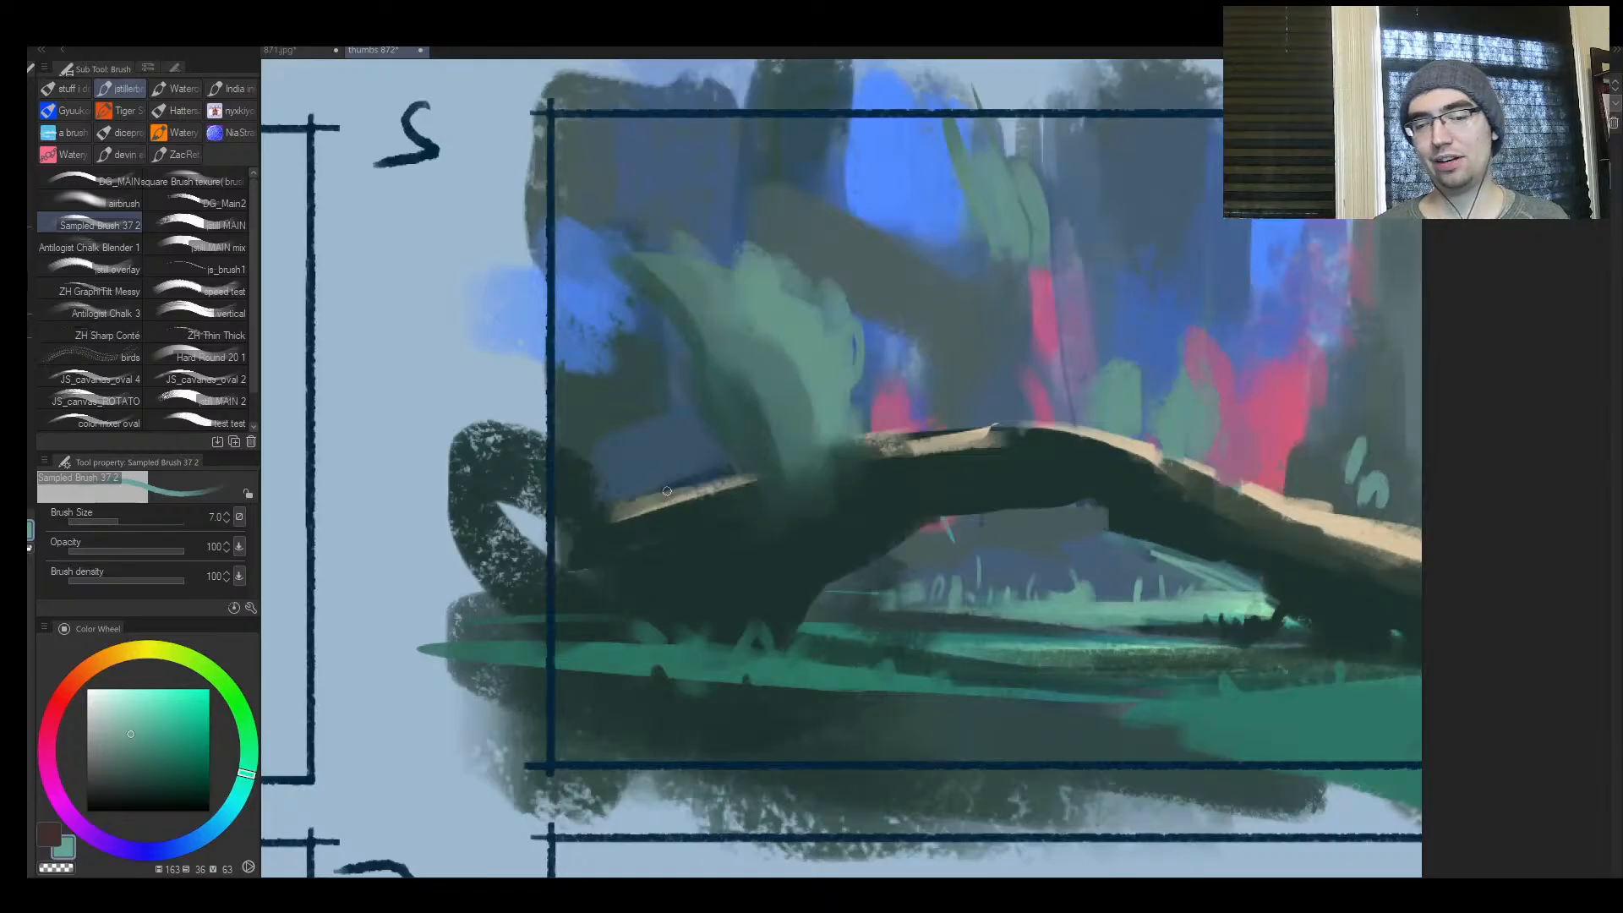
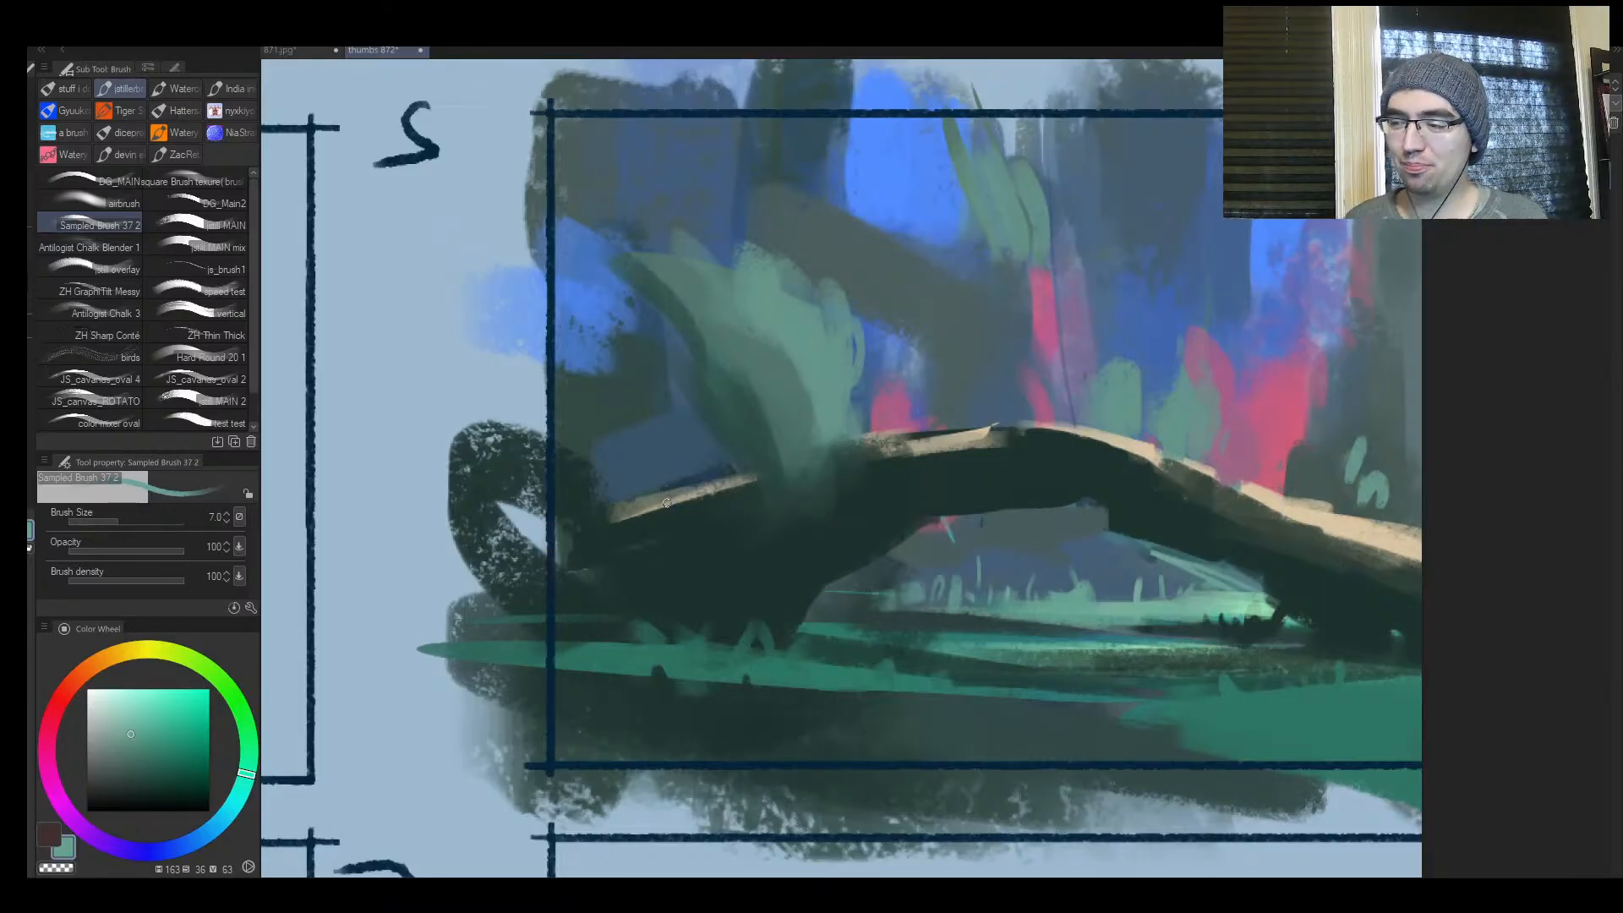
Choose a warm tan and glaze light over the pink foliage behind the arch's left slope at brush size 70
{"action": "key", "text": "ctrl+space"}
{"action": "mouse_move", "coordinate": [921, 458]}
{"action": "left_mouse_down"}
{"action": "mouse_move", "coordinate": [811, 459]}
{"action": "mouse_move", "coordinate": [993, 456]}
{"action": "mouse_move", "coordinate": [1009, 410]}
{"action": "mouse_move", "coordinate": [977, 386]}
{"action": "left_mouse_up"}
{"action": "key", "text": "h"}
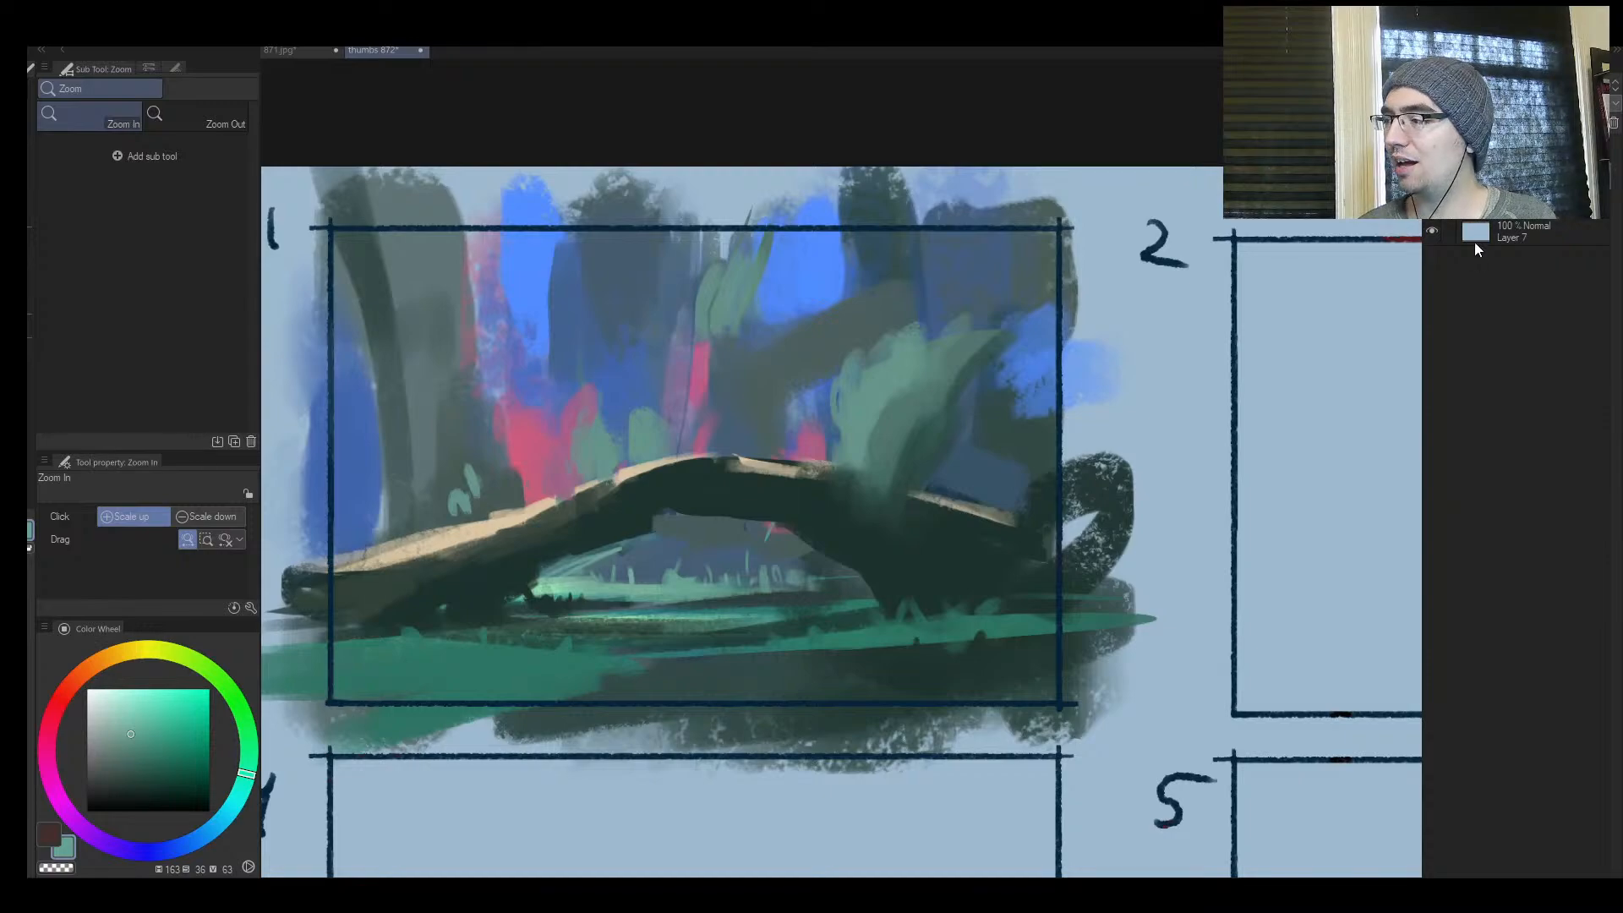
{"action": "left_click_drag", "start_coordinate": [140, 655], "coordinate": [100, 661]}
{"action": "left_click", "coordinate": [130, 713]}
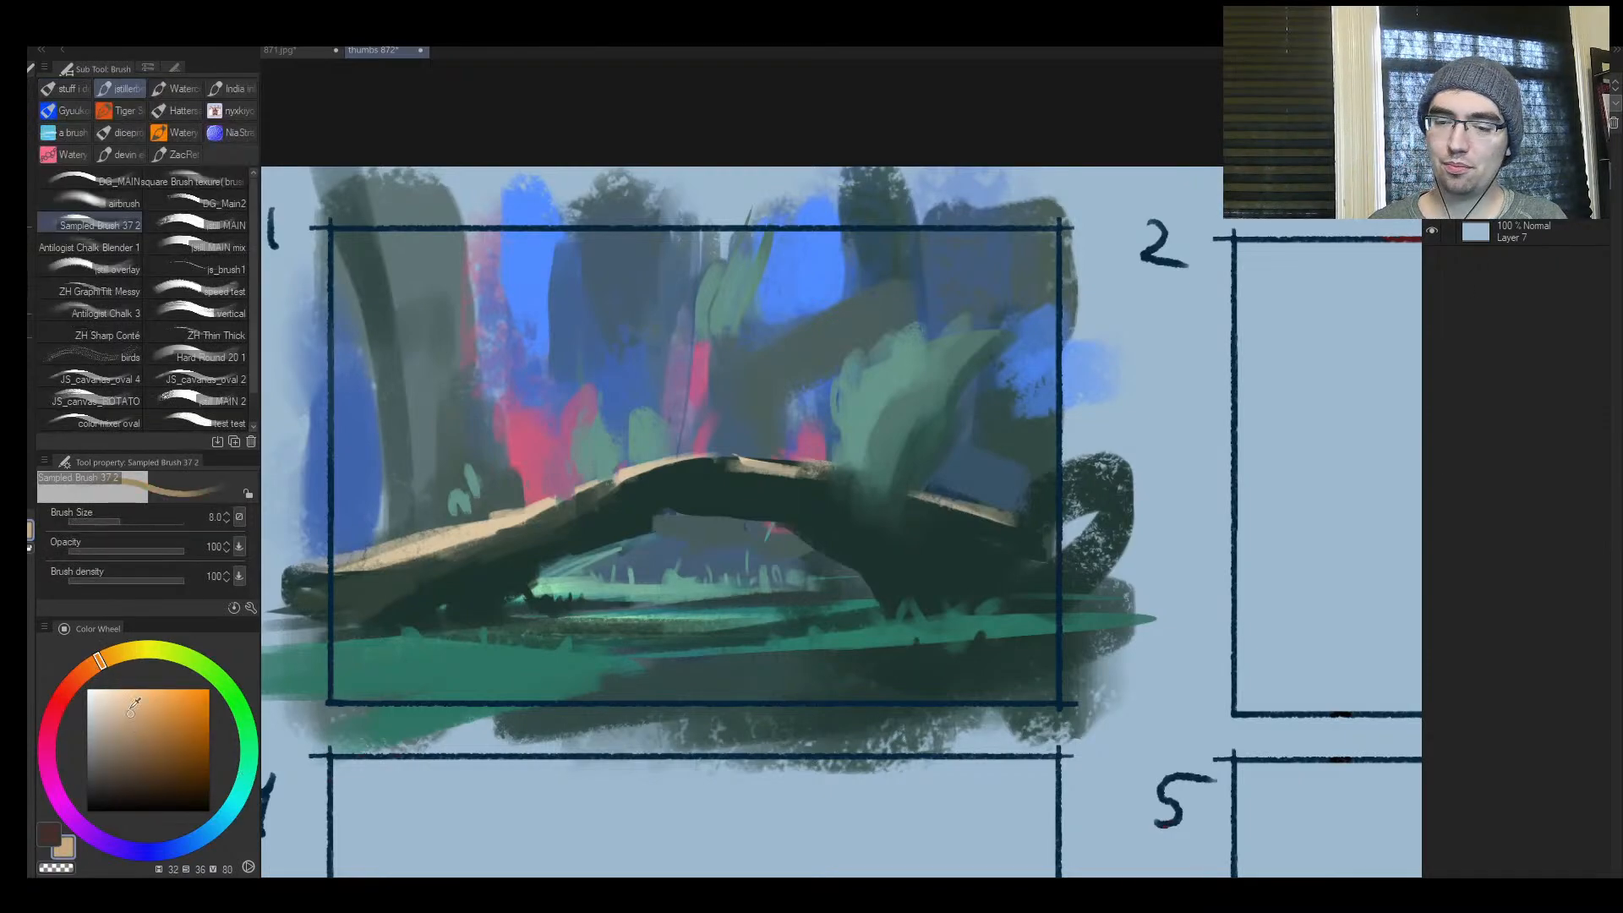
{"action": "left_click_drag", "start_coordinate": [130, 713], "coordinate": [129, 709]}
{"action": "key", "text": "bracketright"}
{"action": "key", "text": "bracketright"}
{"action": "key", "text": "bracketright"}
{"action": "key", "text": "bracketright"}
{"action": "key", "text": "bracketright"}
{"action": "key", "text": "bracketright"}
{"action": "key", "text": "bracketright"}
{"action": "key", "text": "bracketright"}
{"action": "key", "text": "bracketright"}
{"action": "key", "text": "bracketright"}
{"action": "key", "text": "bracketright"}
{"action": "mouse_move", "coordinate": [564, 439]}
{"action": "left_mouse_down"}
{"action": "mouse_move", "coordinate": [525, 408]}
{"action": "mouse_move", "coordinate": [563, 485]}
{"action": "mouse_move", "coordinate": [544, 532]}
{"action": "left_mouse_up"}
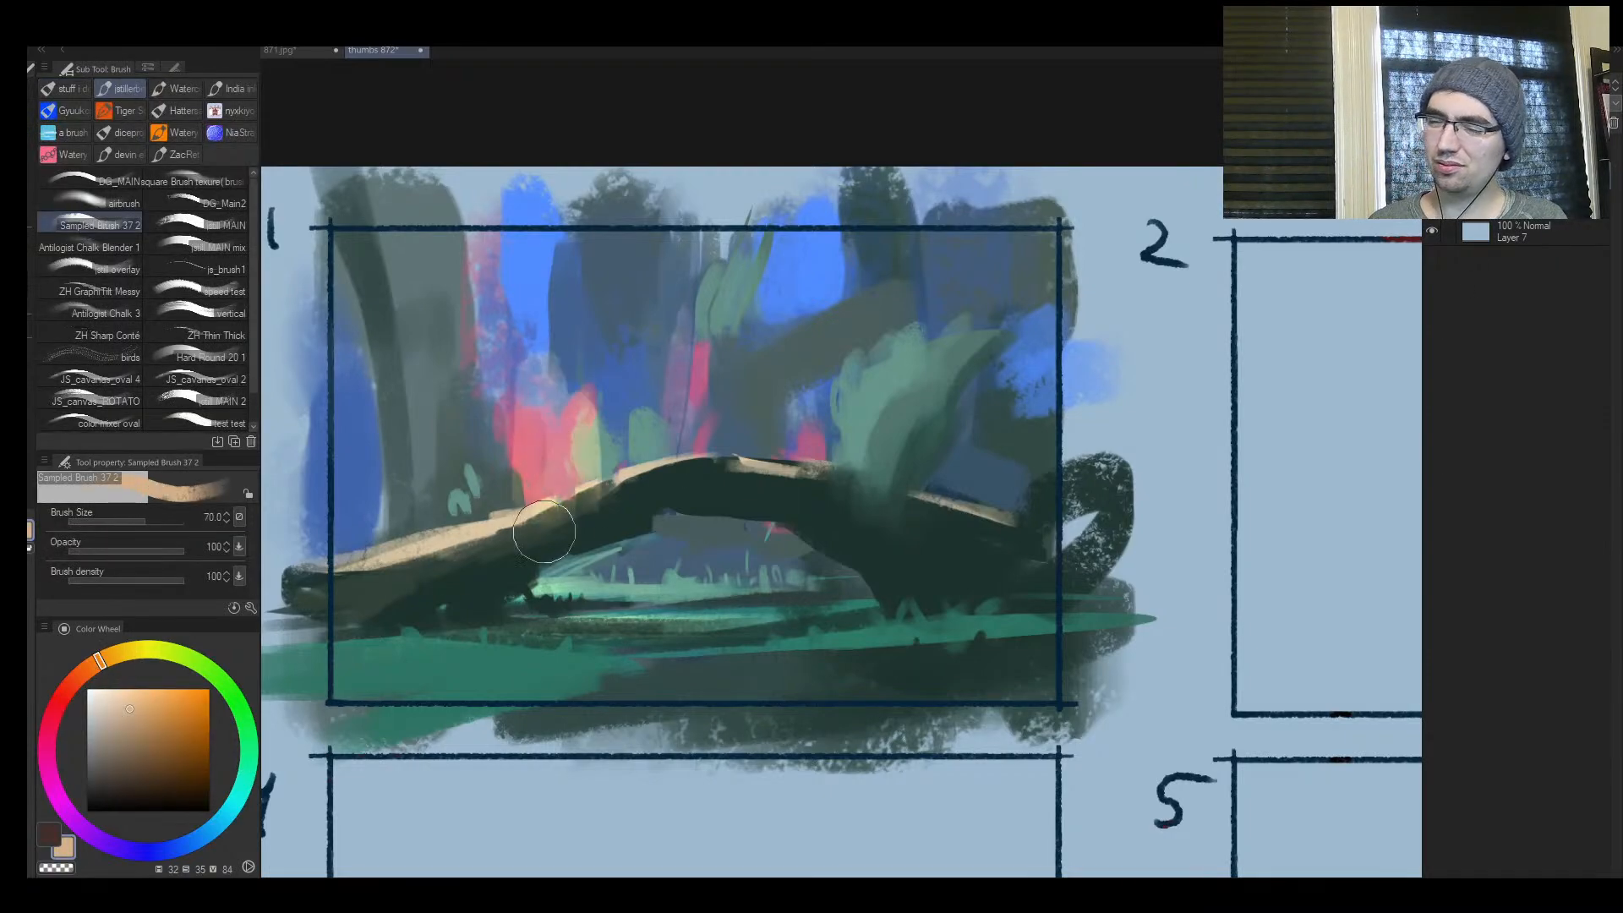
Shift the colour to pale cream yellow and paint light over the foliage behind the arch and the large teal clump
{"action": "left_click_drag", "start_coordinate": [100, 661], "coordinate": [115, 653]}
{"action": "left_click", "coordinate": [124, 689]}
{"action": "key", "text": "bracketright"}
{"action": "mouse_move", "coordinate": [640, 372]}
{"action": "left_mouse_down"}
{"action": "mouse_move", "coordinate": [616, 432]}
{"action": "mouse_move", "coordinate": [667, 439]}
{"action": "mouse_move", "coordinate": [687, 371]}
{"action": "left_mouse_up"}
{"action": "key", "text": "h"}
{"action": "left_click_drag", "start_coordinate": [956, 329], "coordinate": [956, 384]}
{"action": "key", "text": "bracketleft"}
{"action": "mouse_move", "coordinate": [825, 380]}
{"action": "left_mouse_down"}
{"action": "mouse_move", "coordinate": [889, 256]}
{"action": "mouse_move", "coordinate": [820, 431]}
{"action": "left_mouse_up"}
{"action": "mouse_move", "coordinate": [792, 334]}
{"action": "left_mouse_down"}
{"action": "mouse_move", "coordinate": [799, 397]}
{"action": "mouse_move", "coordinate": [752, 359]}
{"action": "left_mouse_up"}
Dab bright green light patches on the foreground grass below the arch's left leg at brush size 25
{"action": "key", "text": "bracketleft"}
{"action": "key", "text": "bracketleft"}
{"action": "key", "text": "bracketleft"}
{"action": "key", "text": "bracketleft"}
{"action": "key", "text": "bracketleft"}
{"action": "mouse_move", "coordinate": [1141, 656]}
{"action": "left_mouse_down"}
{"action": "mouse_move", "coordinate": [1108, 664]}
{"action": "mouse_move", "coordinate": [1260, 655]}
{"action": "mouse_move", "coordinate": [1196, 656]}
{"action": "left_mouse_up"}
{"action": "key", "text": "h"}
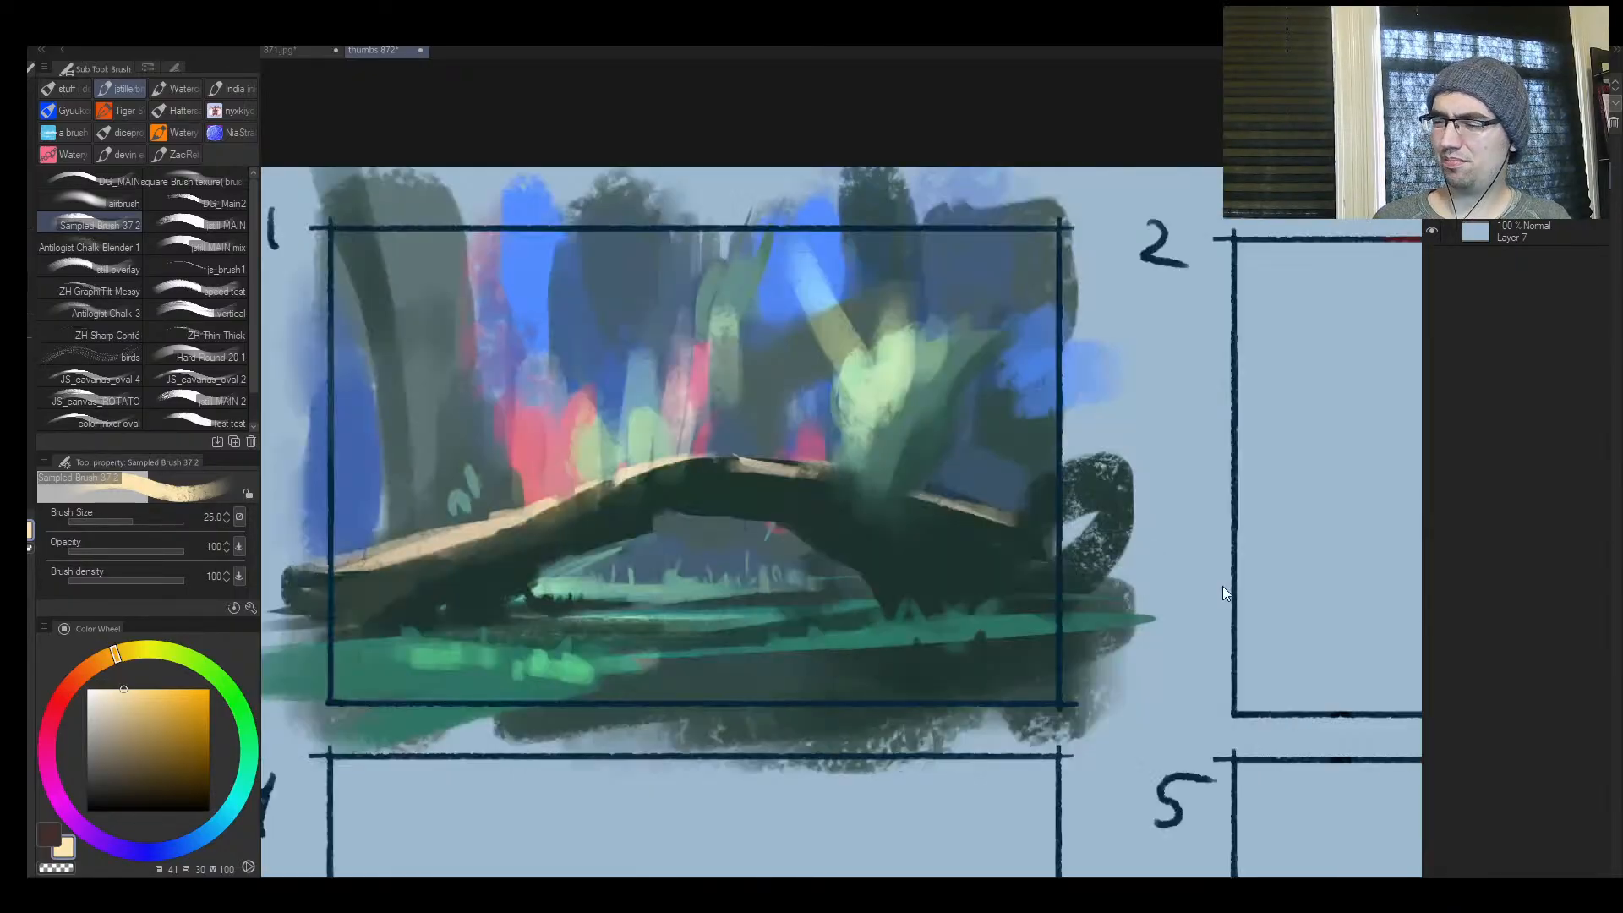
{"action": "left_click", "coordinate": [525, 633], "text": "ctrl"}
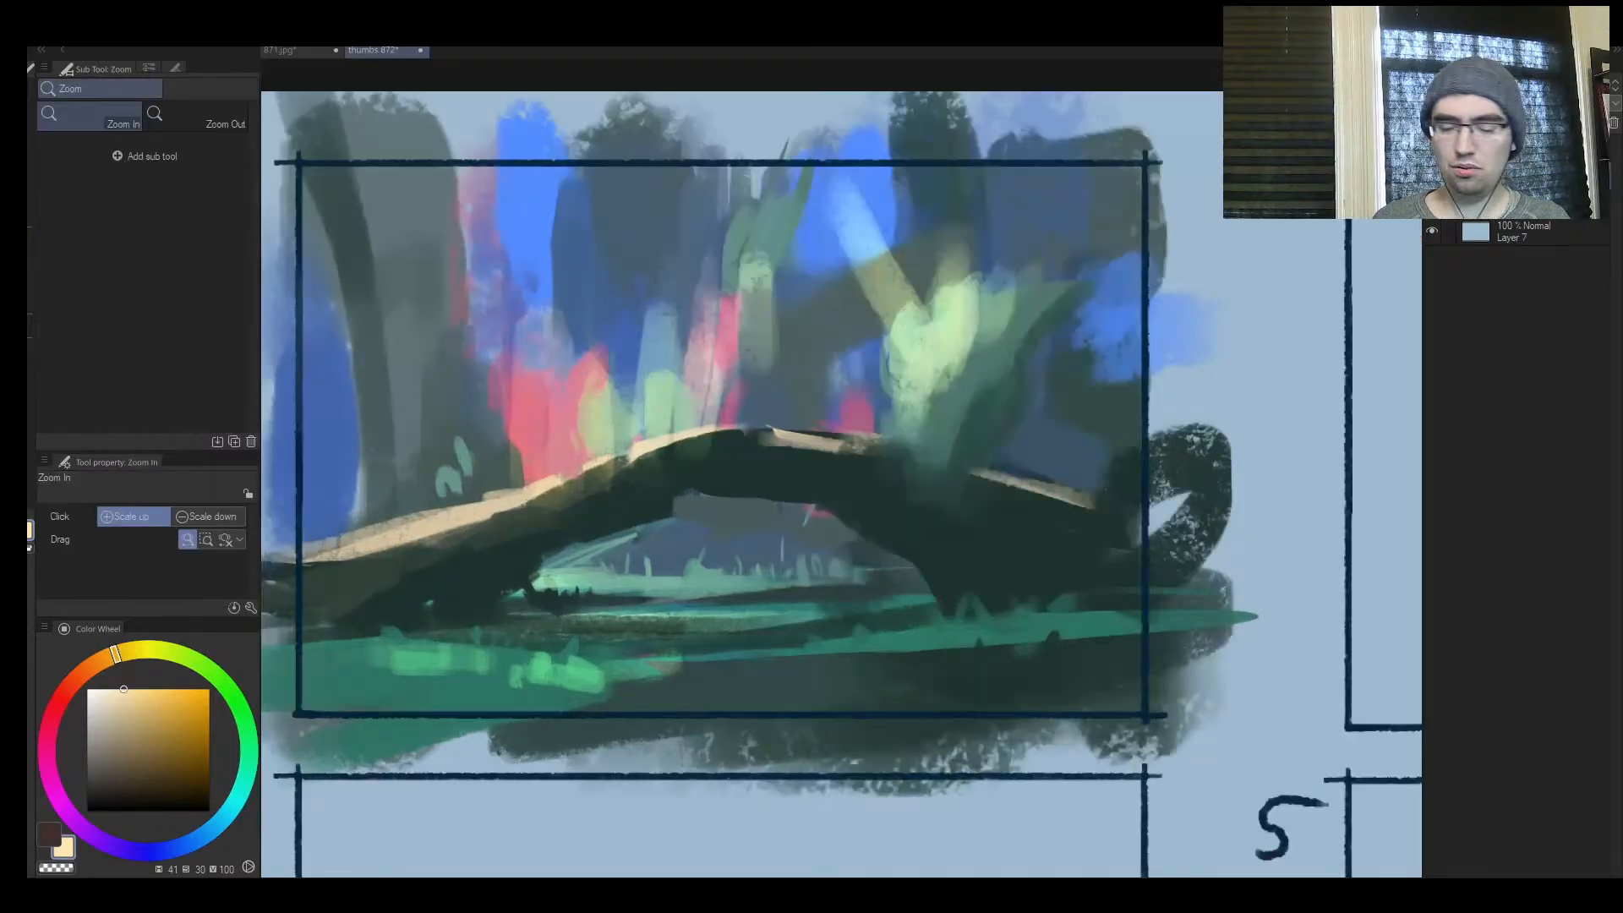
{"action": "mouse_move", "coordinate": [541, 658]}
{"action": "left_mouse_down"}
{"action": "mouse_move", "coordinate": [537, 686]}
{"action": "mouse_move", "coordinate": [518, 686]}
{"action": "left_mouse_up"}
{"action": "mouse_move", "coordinate": [504, 660]}
{"action": "left_mouse_down"}
{"action": "mouse_move", "coordinate": [507, 675]}
{"action": "mouse_move", "coordinate": [500, 654]}
{"action": "mouse_move", "coordinate": [448, 681]}
{"action": "left_mouse_up"}
Reduce the brush to size 6 and draw a thin light streak across the foreground ground below the arch
{"action": "key", "text": "bracketleft"}
{"action": "key", "text": "bracketleft"}
{"action": "key", "text": "bracketleft"}
{"action": "key", "text": "bracketleft"}
{"action": "key", "text": "bracketleft"}
{"action": "key", "text": "bracketleft"}
{"action": "key", "text": "bracketleft"}
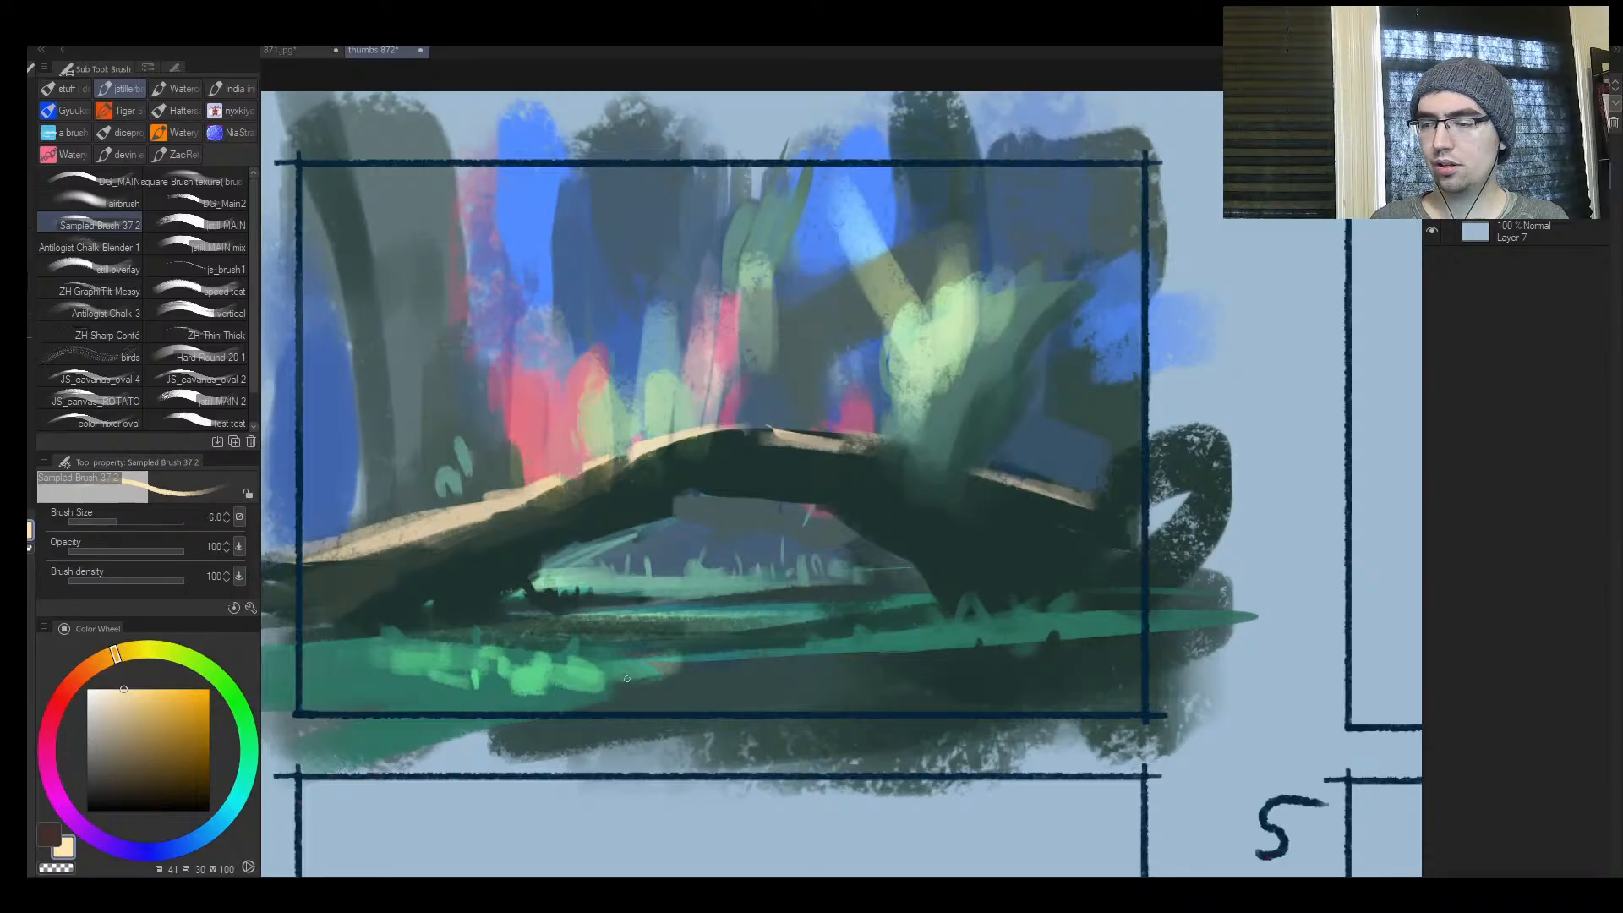
{"action": "mouse_move", "coordinate": [626, 679]}
{"action": "left_mouse_down"}
{"action": "mouse_move", "coordinate": [728, 665]}
{"action": "mouse_move", "coordinate": [590, 663]}
{"action": "mouse_move", "coordinate": [896, 668]}
{"action": "left_mouse_up"}
Enlarge the brush to size 25 and dab cream light on the pink foliage and the arch's lit left edge
{"action": "key", "text": "bracketright"}
{"action": "key", "text": "bracketright"}
{"action": "key", "text": "bracketright"}
{"action": "key", "text": "bracketright"}
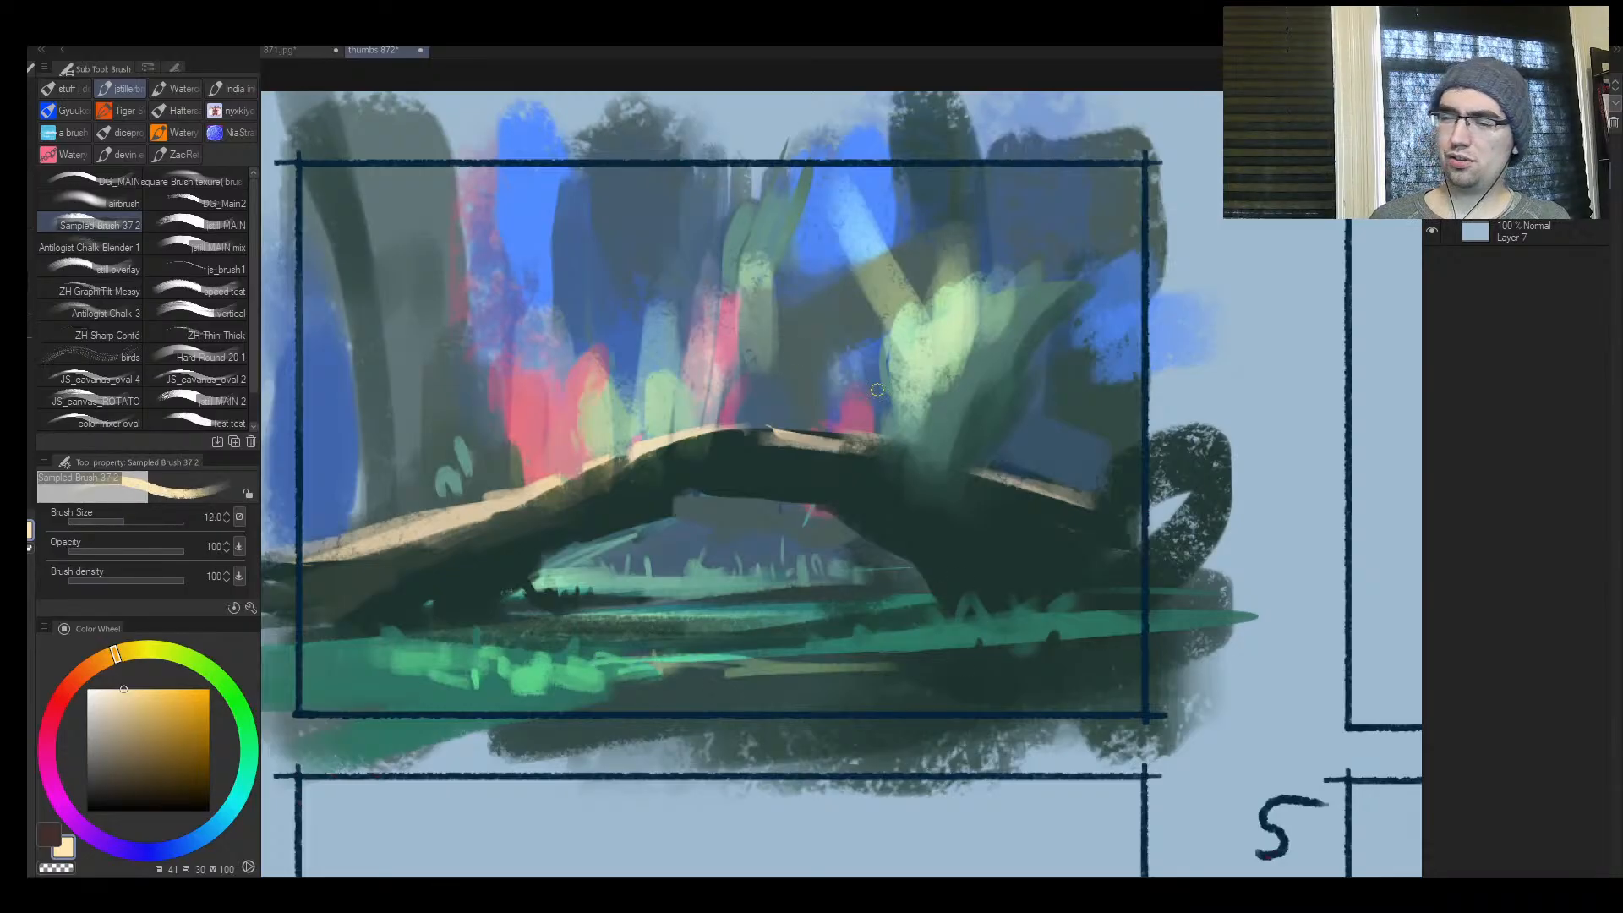
{"action": "key", "text": "bracketright"}
{"action": "key", "text": "bracketright"}
{"action": "key", "text": "bracketright"}
{"action": "key", "text": "bracketright"}
{"action": "left_click_drag", "start_coordinate": [548, 435], "coordinate": [549, 454]}
{"action": "mouse_move", "coordinate": [518, 470]}
{"action": "left_mouse_down"}
{"action": "mouse_move", "coordinate": [507, 484]}
{"action": "mouse_move", "coordinate": [553, 490]}
{"action": "left_mouse_up"}
{"action": "key", "text": "h"}
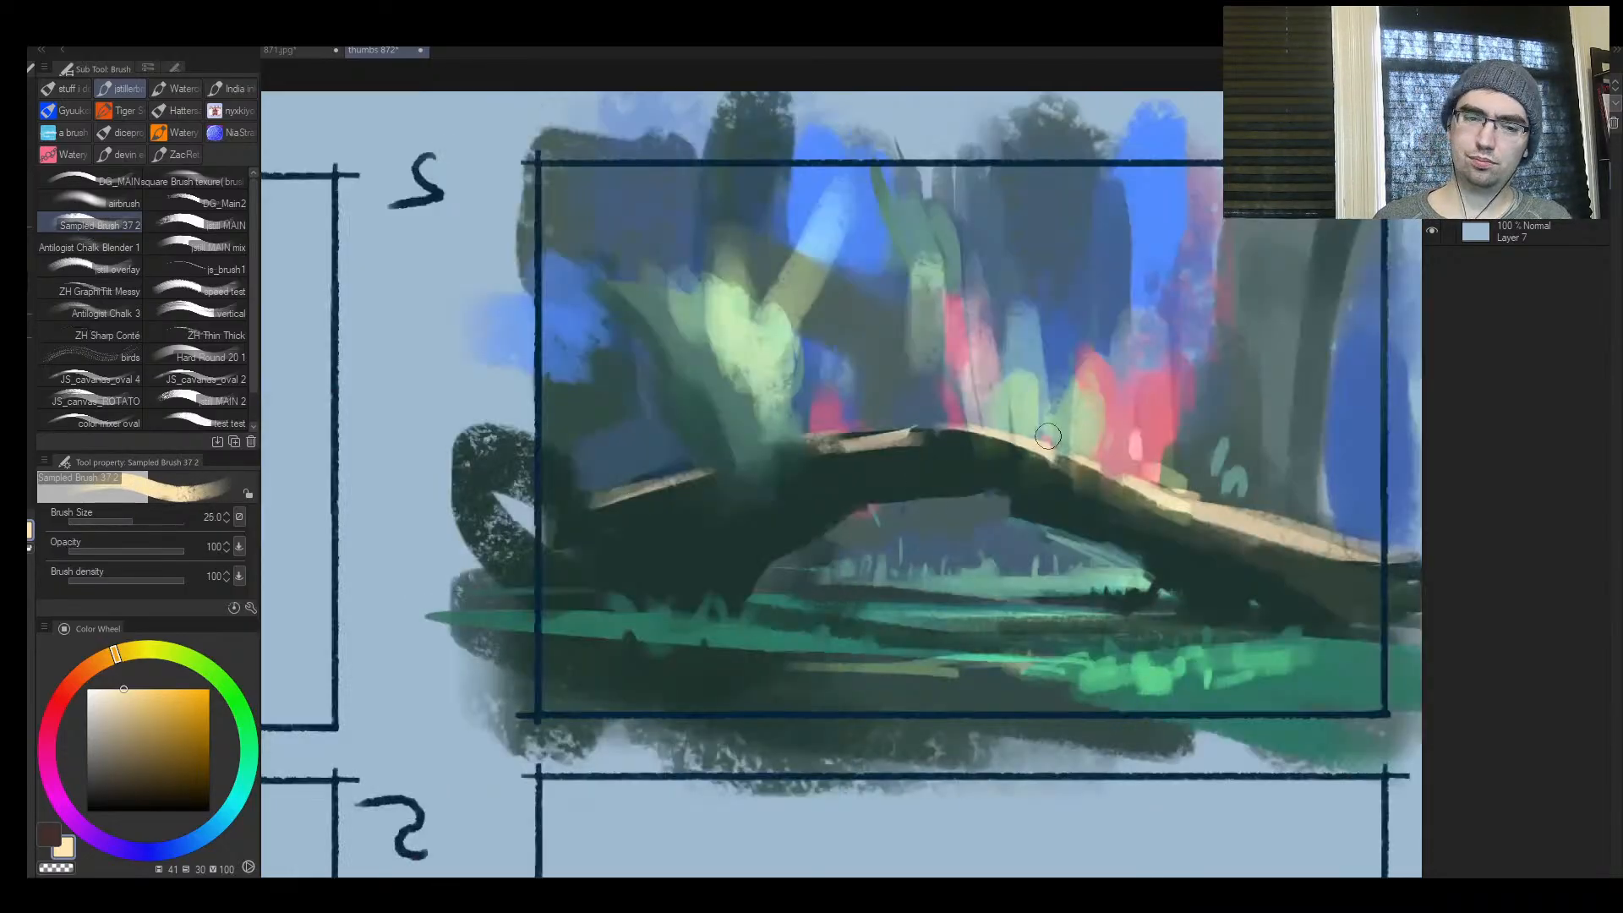
Sample dark green from the arch and shade the inner faces and legs around its opening
{"action": "key", "text": "ctrl+space"}
{"action": "left_click_drag", "start_coordinate": [913, 544], "coordinate": [872, 563]}
{"action": "left_click_drag", "start_coordinate": [1007, 556], "coordinate": [1041, 540]}
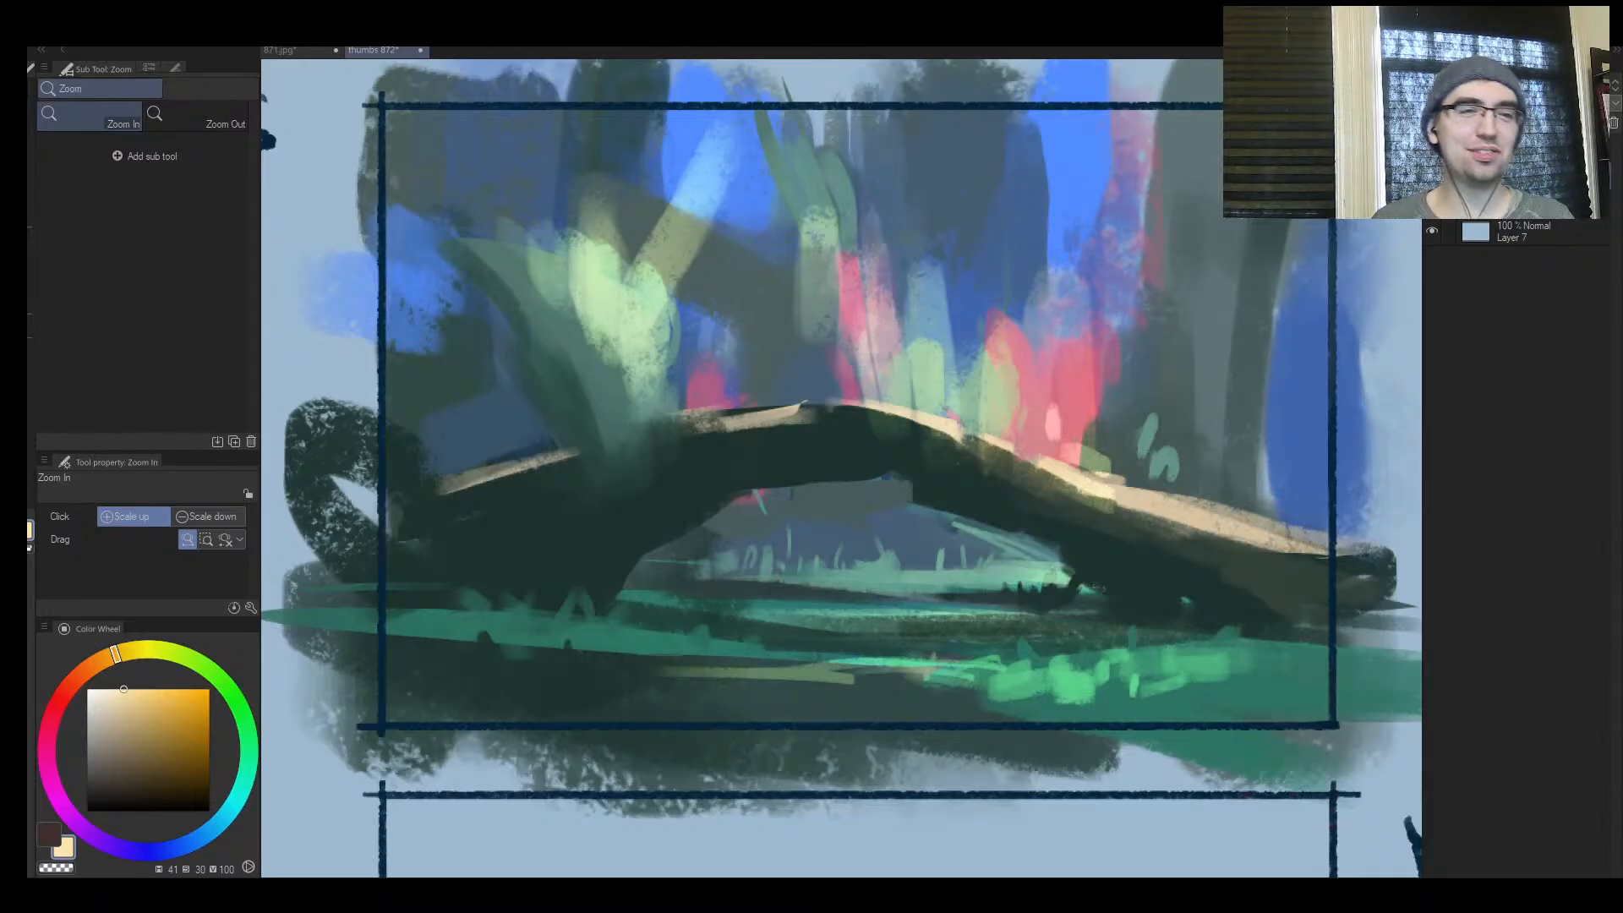
{"action": "mouse_move", "coordinate": [717, 439]}
{"action": "left_mouse_down"}
{"action": "mouse_move", "coordinate": [846, 449]}
{"action": "mouse_move", "coordinate": [837, 432]}
{"action": "left_mouse_up"}
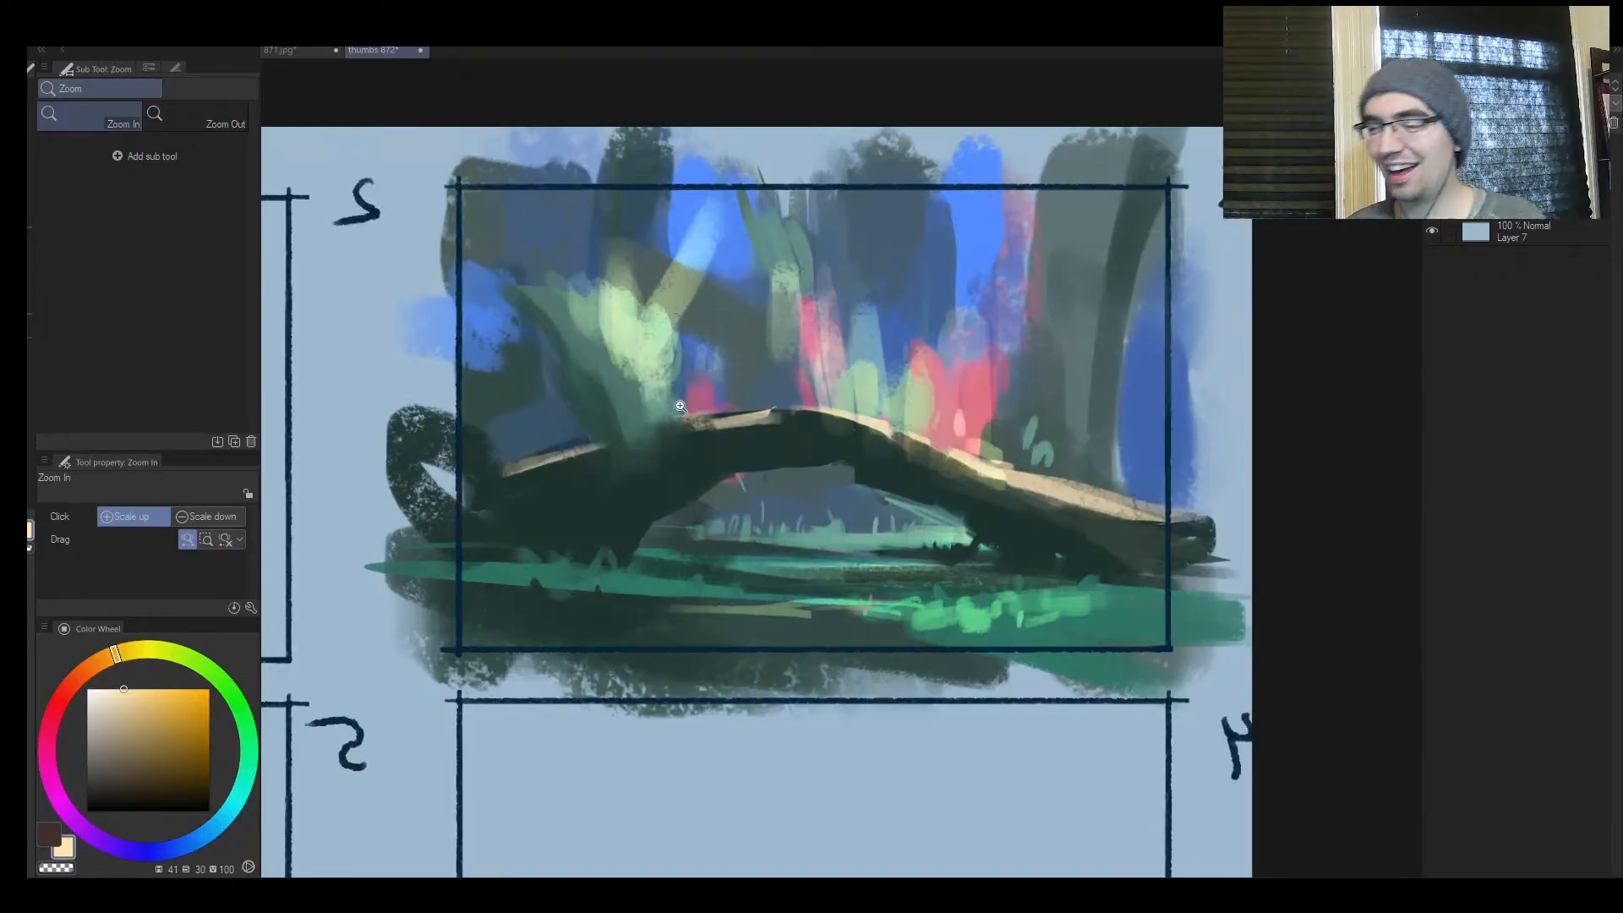
{"action": "key", "text": "b"}
{"action": "left_click", "coordinate": [599, 480], "text": "alt"}
{"action": "key", "text": "]"}
{"action": "left_click_drag", "start_coordinate": [644, 464], "coordinate": [585, 474]}
{"action": "key", "text": "h"}
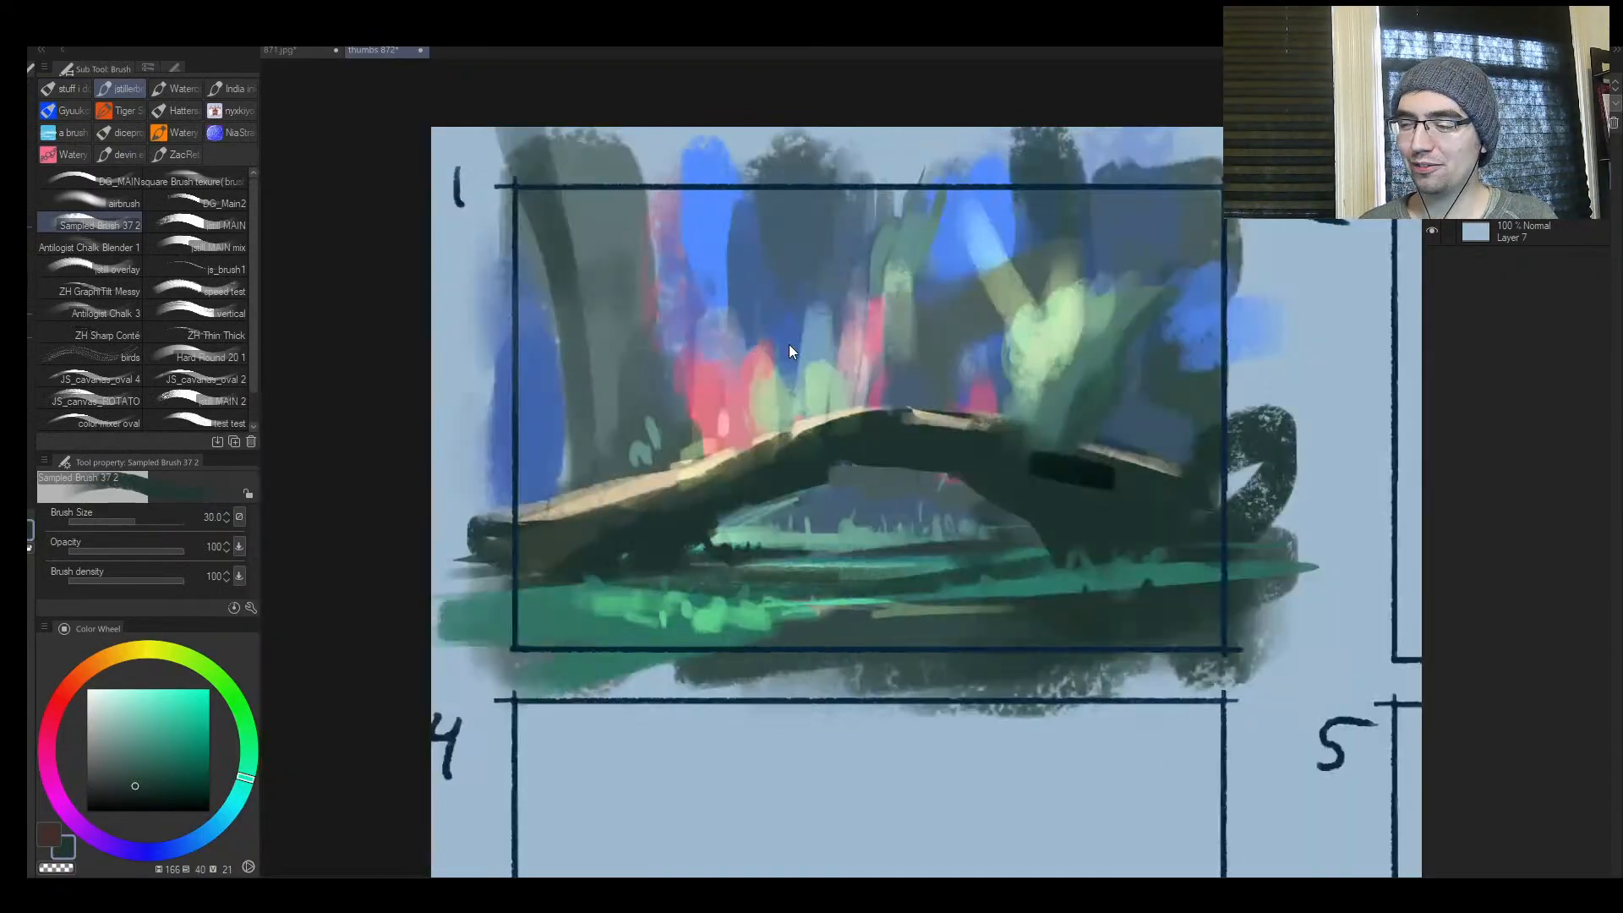
{"action": "key", "text": "ctrl+z"}
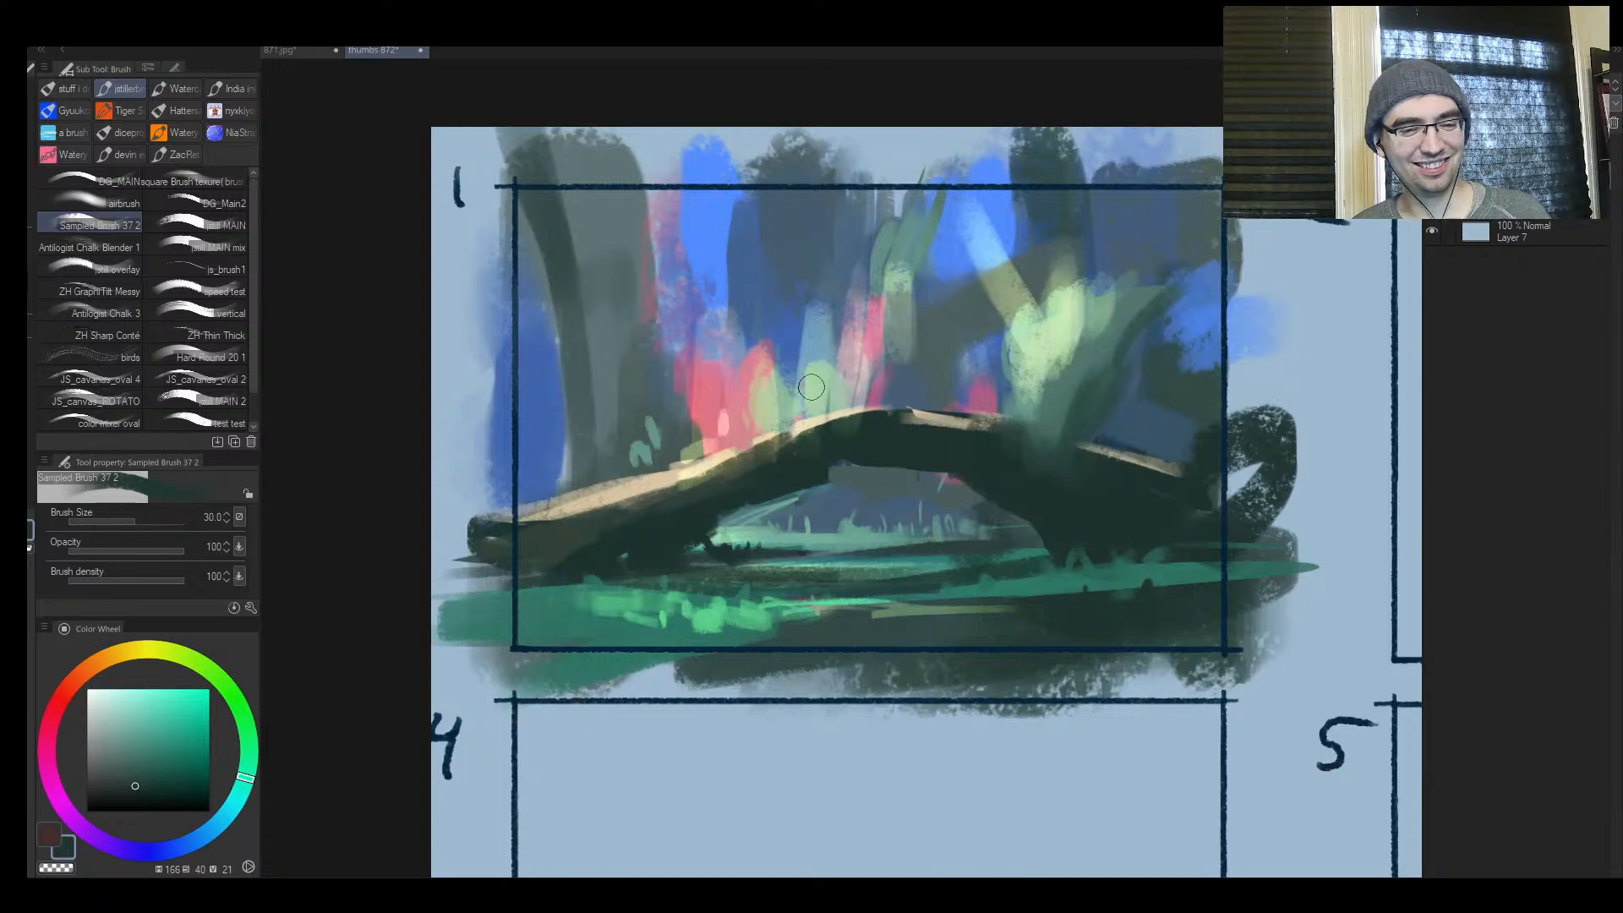
{"action": "left_click_drag", "start_coordinate": [836, 398], "coordinate": [734, 494]}
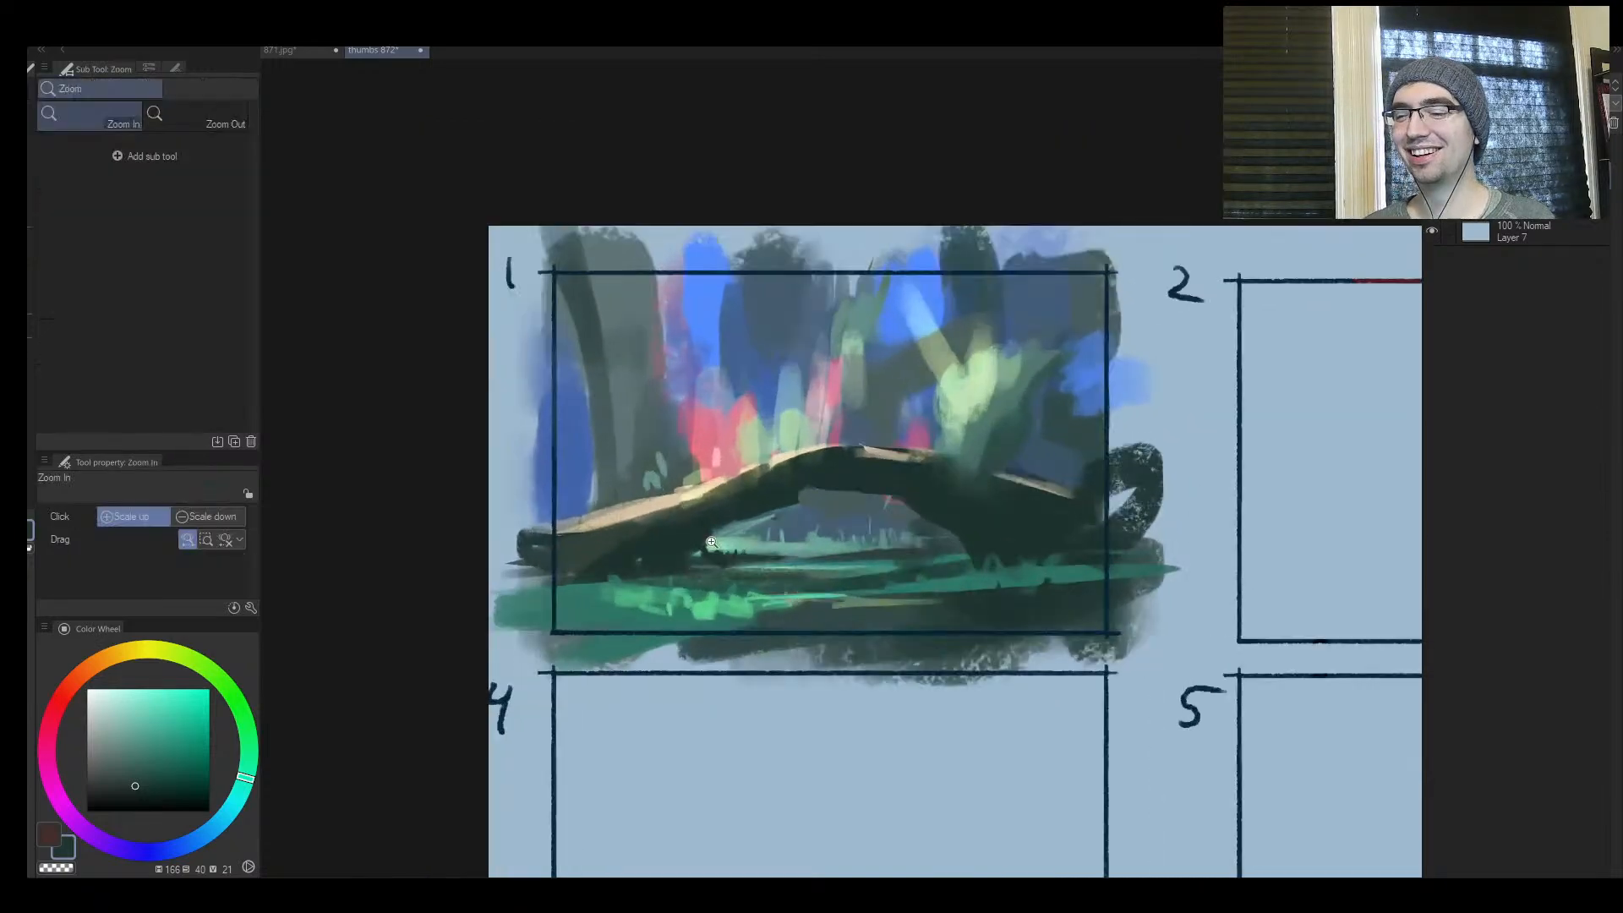
{"action": "key", "text": "]"}
{"action": "key", "text": "]"}
{"action": "key", "text": "]"}
{"action": "left_click_drag", "start_coordinate": [665, 554], "coordinate": [811, 496]}
{"action": "key", "text": "]"}
{"action": "mouse_move", "coordinate": [964, 510]}
{"action": "left_mouse_down"}
{"action": "mouse_move", "coordinate": [975, 548]}
{"action": "mouse_move", "coordinate": [885, 558]}
{"action": "left_mouse_up"}
Paint a dark shadow band across the ground beneath the arch, redoing the stroke at brush size 40
{"action": "key", "text": "["}
{"action": "key", "text": "["}
{"action": "left_click_drag", "start_coordinate": [1011, 568], "coordinate": [869, 582]}
{"action": "left_click_drag", "start_coordinate": [678, 582], "coordinate": [1080, 579]}
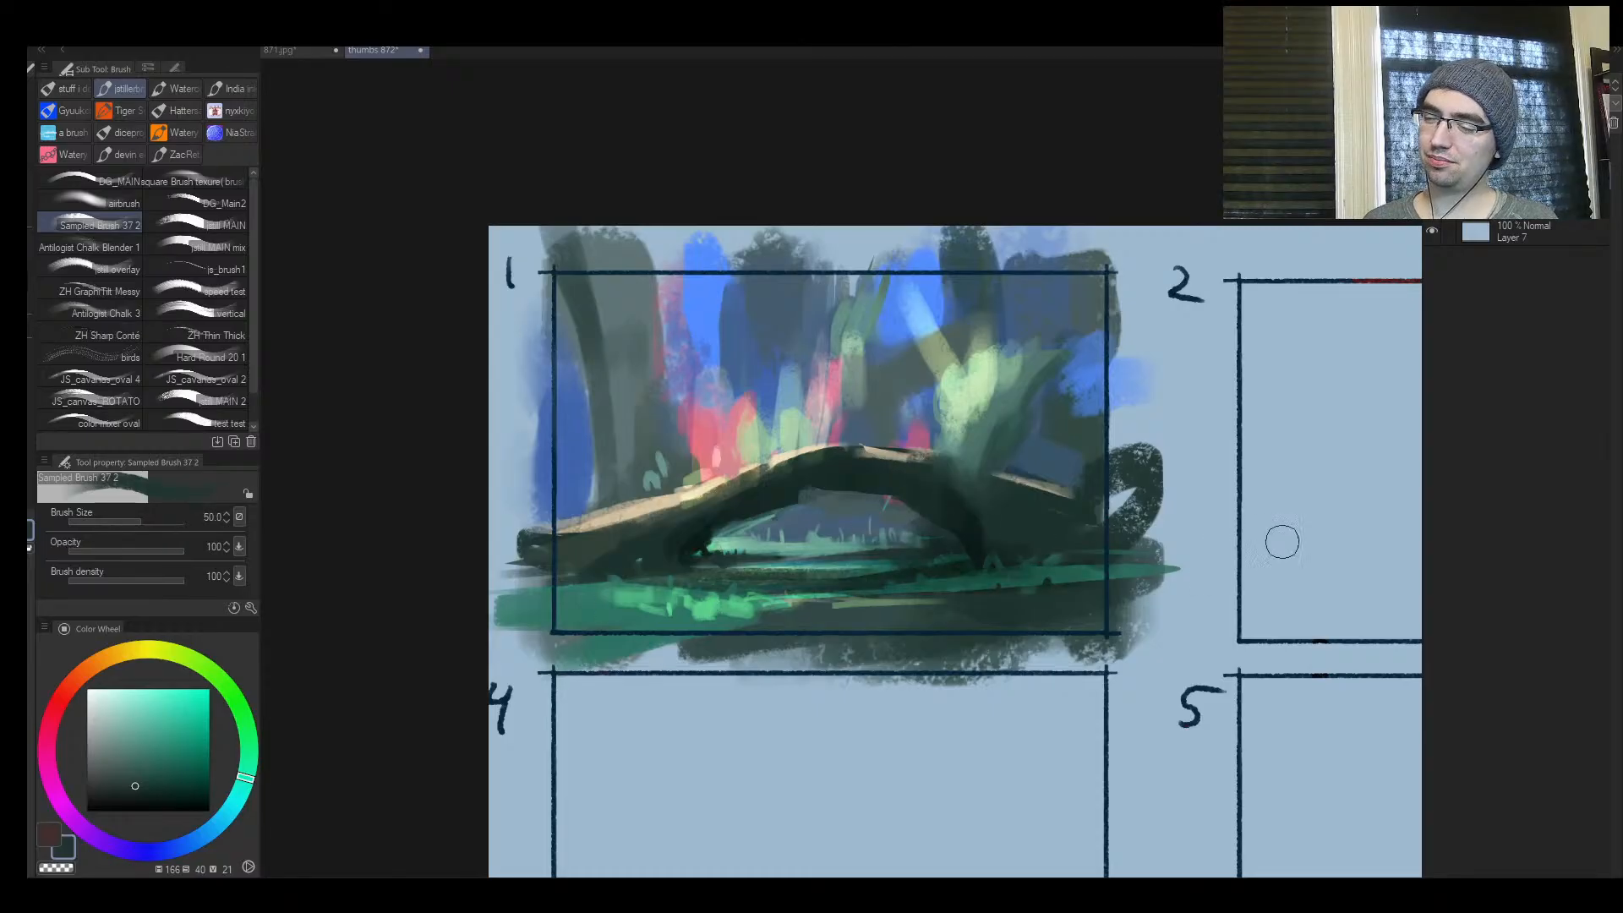
{"action": "key", "text": "h"}
{"action": "key", "text": "ctrl+z"}
{"action": "key", "text": "["}
{"action": "mouse_move", "coordinate": [672, 581]}
{"action": "left_mouse_down"}
{"action": "mouse_move", "coordinate": [1031, 599]}
{"action": "mouse_move", "coordinate": [1022, 573]}
{"action": "mouse_move", "coordinate": [1057, 578]}
{"action": "left_mouse_up"}
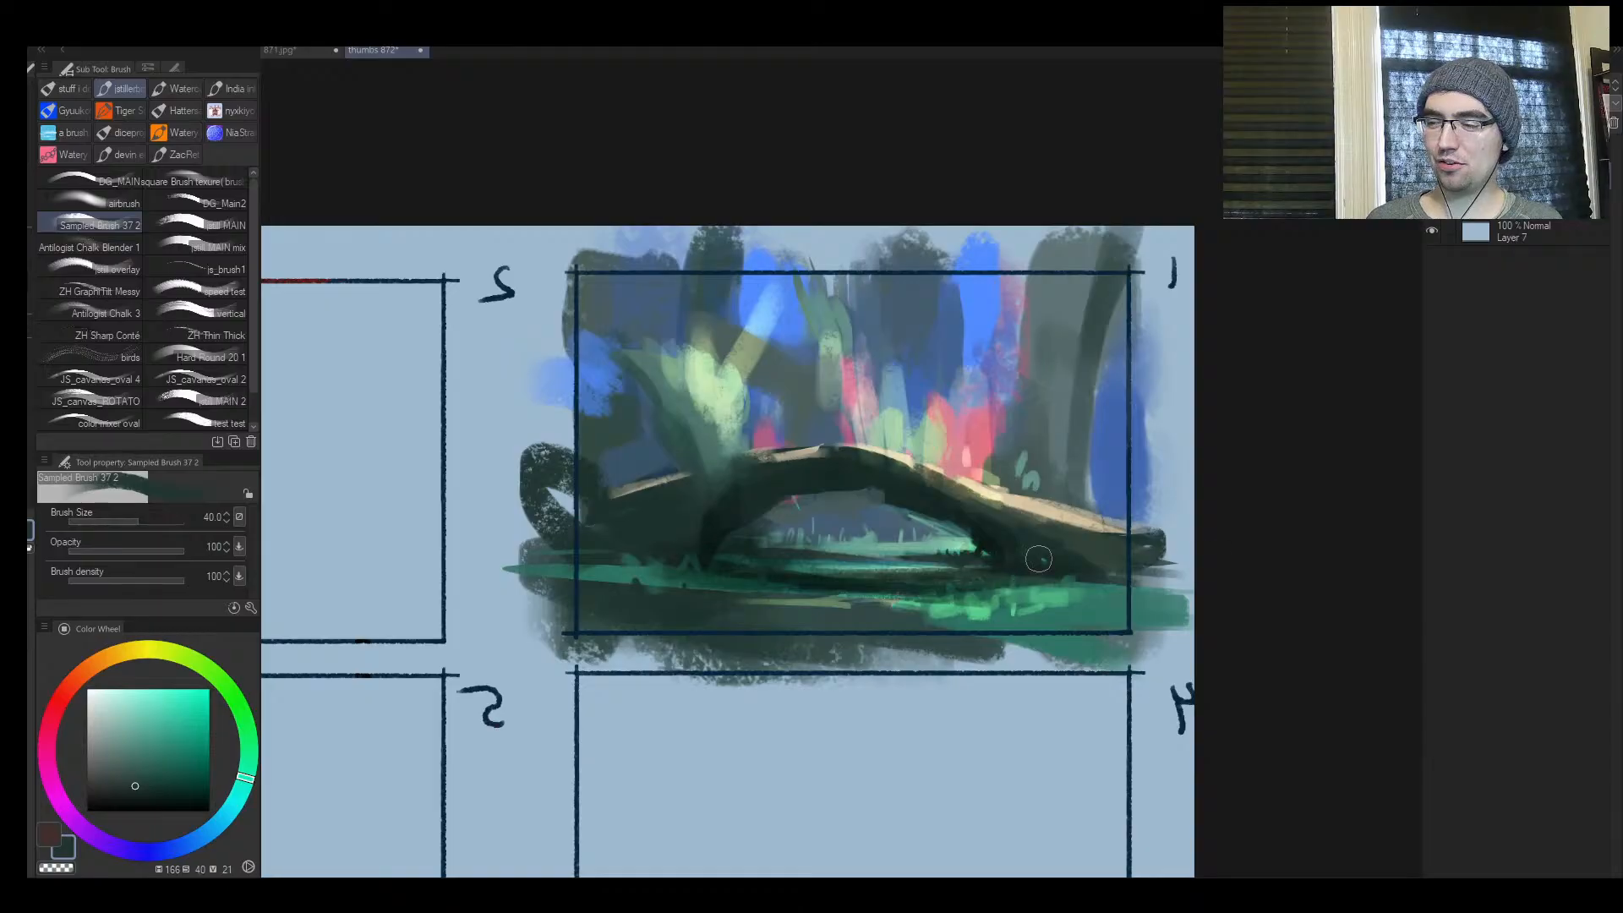
Darken the unlit foreground ground below the arch's right leg with an enlarged brush
{"action": "key", "text": "]"}
{"action": "key", "text": "]"}
{"action": "key", "text": "]"}
{"action": "left_click_drag", "start_coordinate": [601, 616], "coordinate": [852, 612]}
{"action": "key", "text": "["}
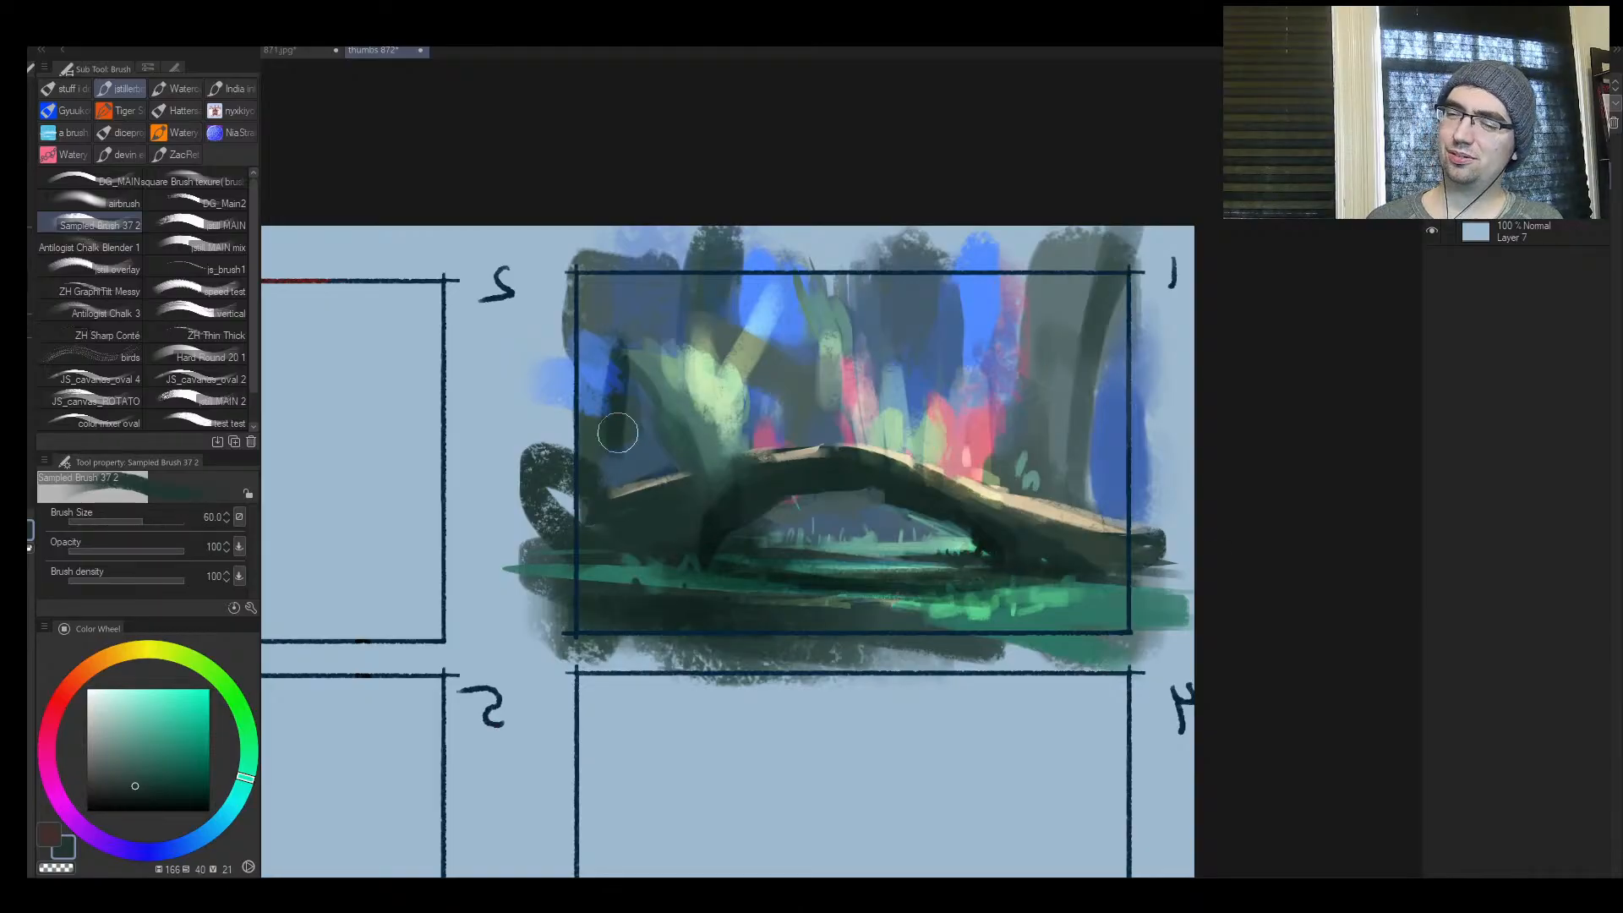
Paint sampled blue over the dark leaning trunk at the thumbnail's left side at brush size 70, and resample the trunk grey
{"action": "key", "text": "h"}
{"action": "key", "text": "]"}
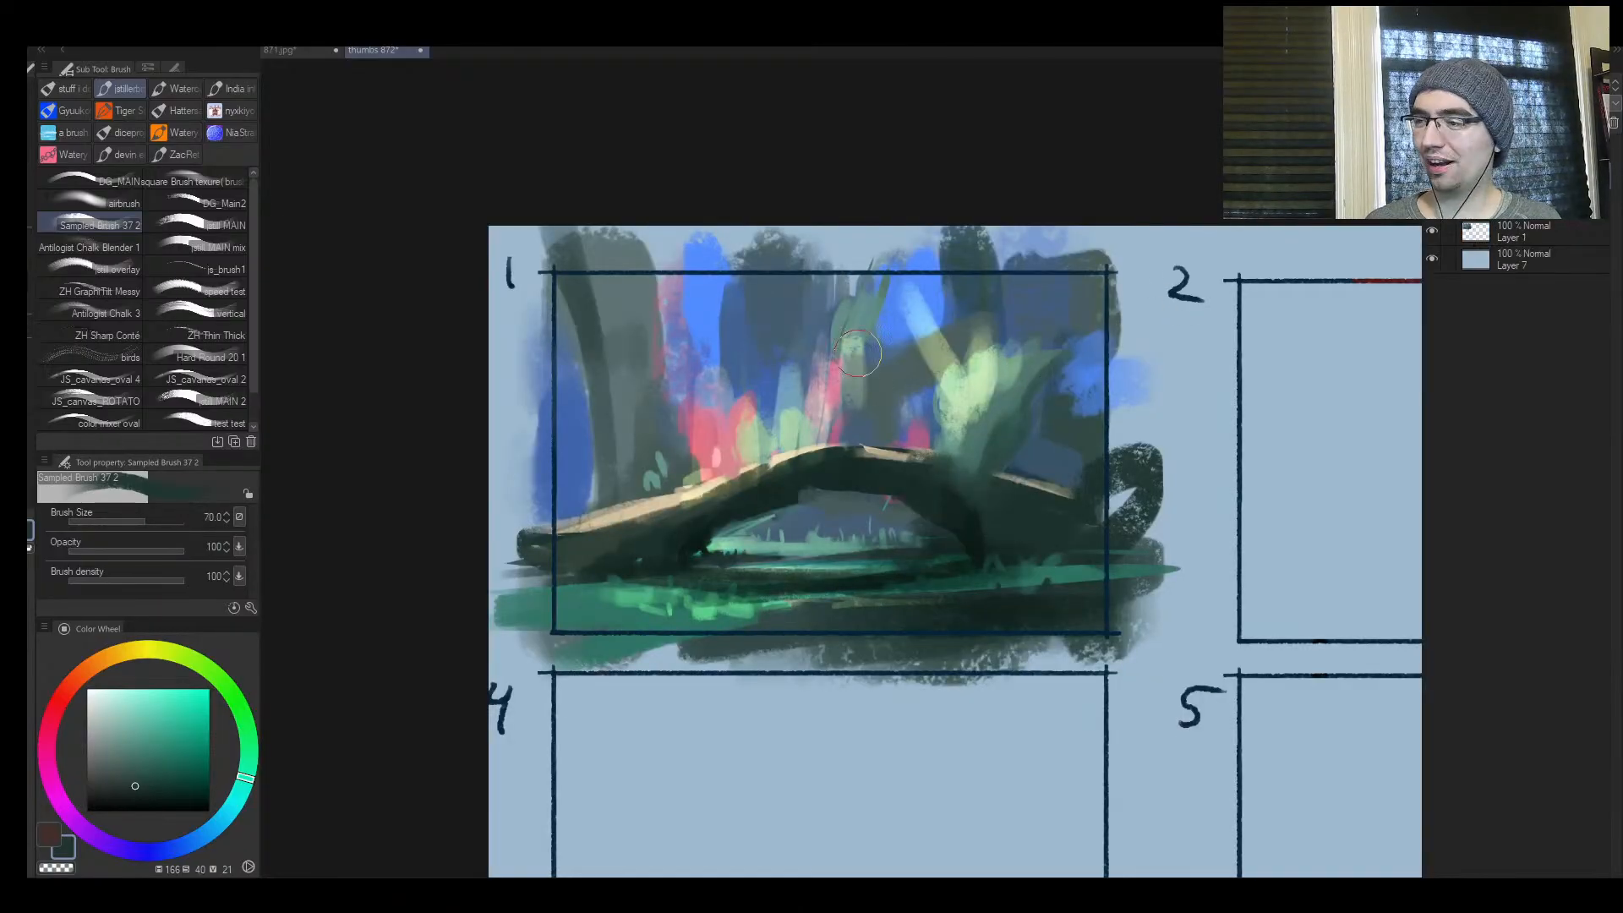
{"action": "left_click", "coordinate": [709, 332], "text": "alt"}
{"action": "left_click", "coordinate": [621, 386], "text": "alt"}
{"action": "mouse_move", "coordinate": [650, 298]}
{"action": "left_mouse_down"}
{"action": "mouse_move", "coordinate": [663, 378]}
{"action": "mouse_move", "coordinate": [579, 337]}
{"action": "left_mouse_up"}
{"action": "left_click", "coordinate": [583, 409], "text": "alt"}
{"action": "left_click_drag", "start_coordinate": [588, 461], "coordinate": [575, 486]}
{"action": "left_click", "coordinate": [605, 493], "text": "alt"}
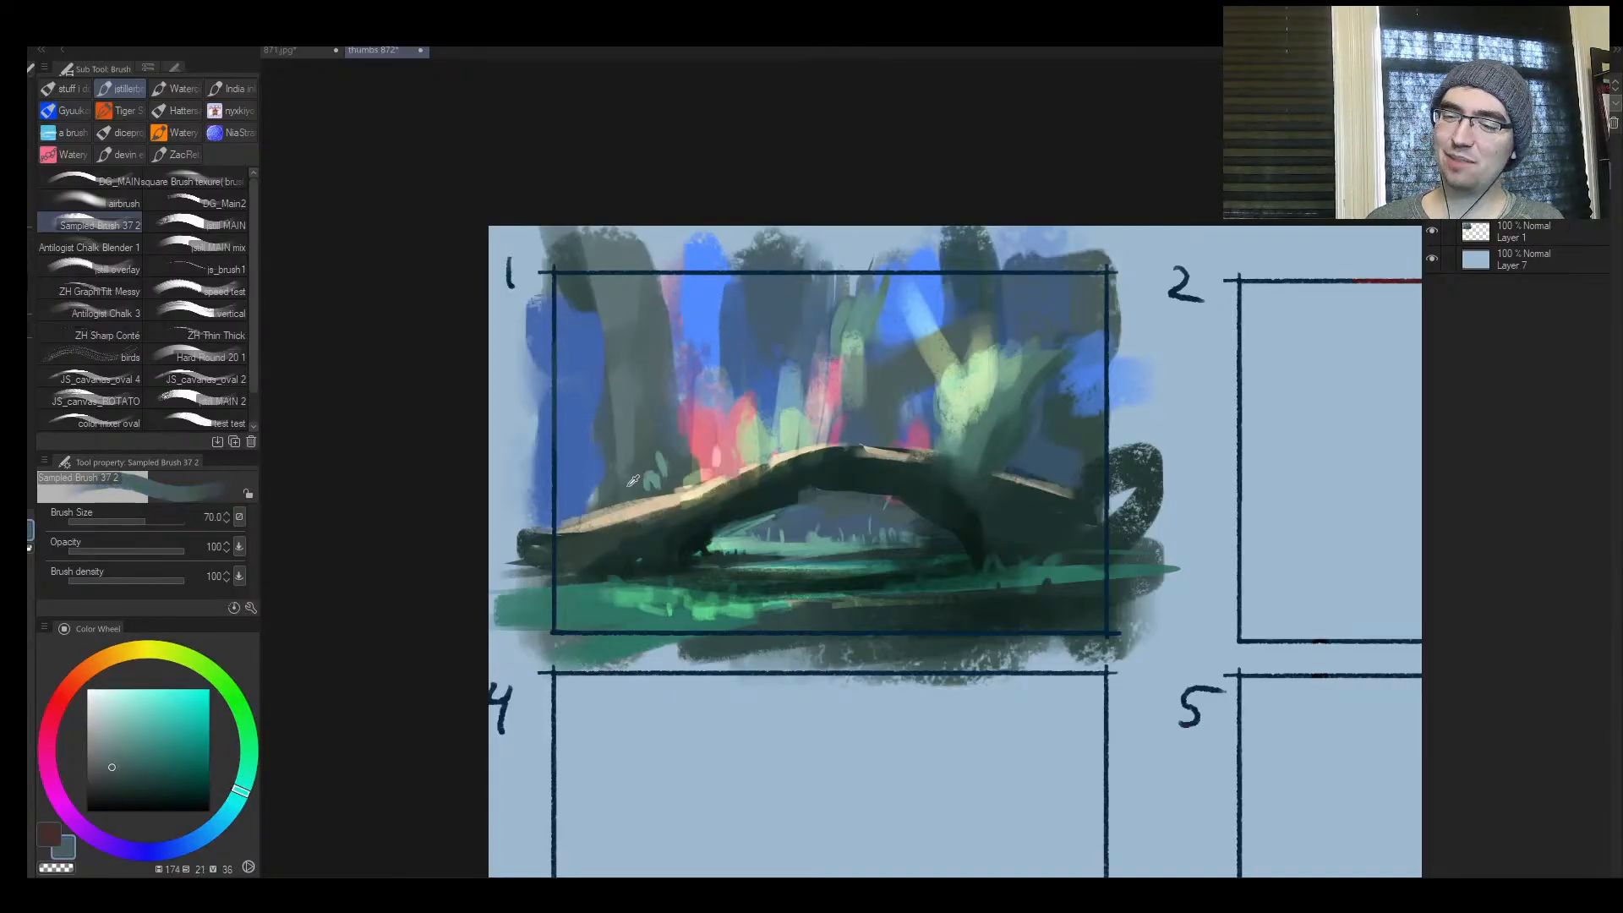
Paint a sampled bright blue sky gap between the grey trunk and the pink foliage, and set the brush to size 60
{"action": "left_click", "coordinate": [719, 293], "text": "alt"}
{"action": "mouse_move", "coordinate": [662, 314]}
{"action": "left_mouse_down"}
{"action": "mouse_move", "coordinate": [657, 412]}
{"action": "mouse_move", "coordinate": [689, 476]}
{"action": "left_mouse_up"}
{"action": "left_click", "coordinate": [661, 500], "text": "alt"}
{"action": "key", "text": "["}
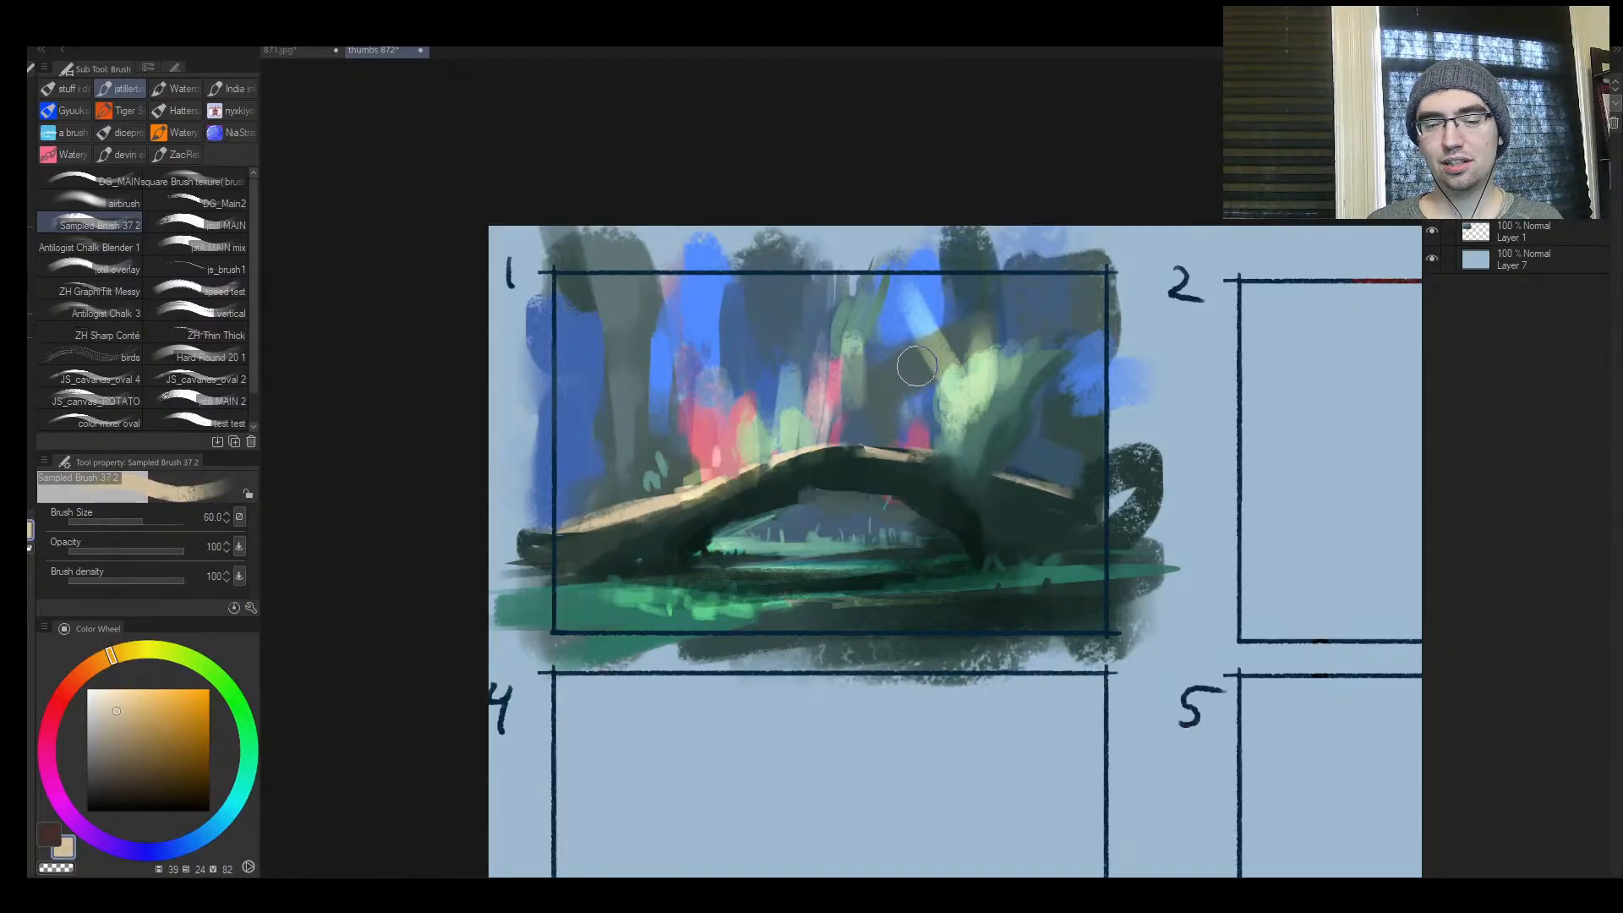
Paint a patch of sampled bright blue sky between the dark trunk and the light green clump
{"action": "left_click", "coordinate": [983, 411], "text": "alt"}
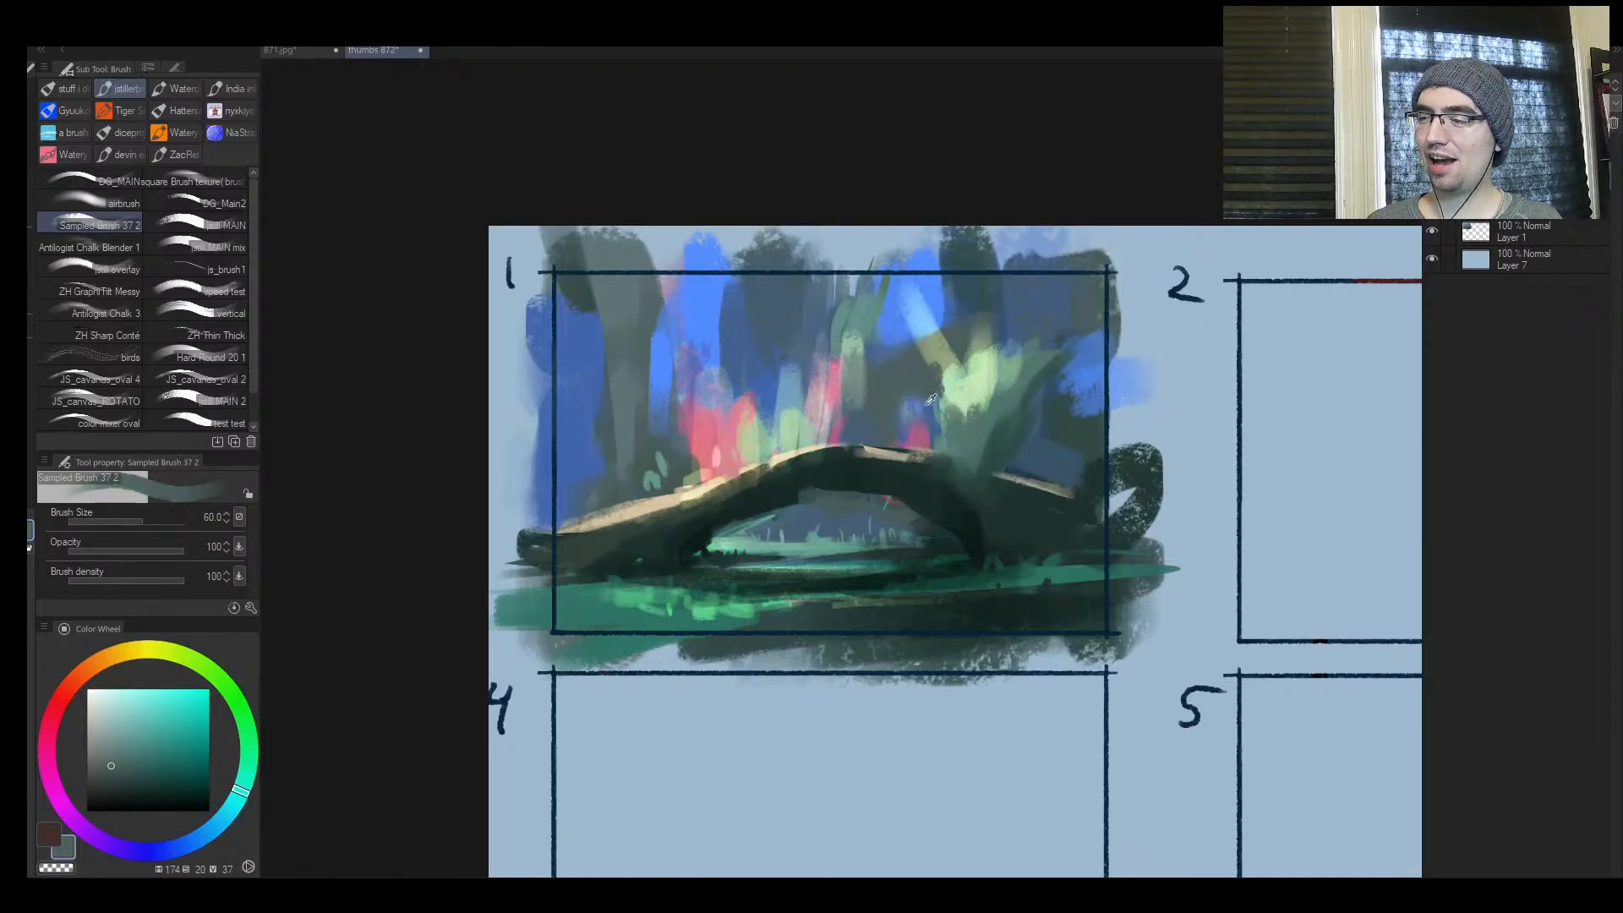
{"action": "left_click", "coordinate": [904, 326], "text": "alt"}
{"action": "mouse_move", "coordinate": [925, 401]}
{"action": "left_mouse_down"}
{"action": "mouse_move", "coordinate": [990, 348]}
{"action": "mouse_move", "coordinate": [945, 457]}
{"action": "mouse_move", "coordinate": [911, 461]}
{"action": "mouse_move", "coordinate": [954, 436]}
{"action": "mouse_move", "coordinate": [958, 382]}
{"action": "left_mouse_up"}
Sample the clump's pale green and paint a thin curl from its base onto the arch's lit edge
{"action": "left_click", "coordinate": [975, 392], "text": "alt"}
{"action": "key", "text": "bracketleft"}
{"action": "key", "text": "bracketleft"}
{"action": "key", "text": "bracketleft"}
{"action": "key", "text": "bracketleft"}
{"action": "key", "text": "bracketleft"}
{"action": "key", "text": "bracketleft"}
{"action": "key", "text": "bracketleft"}
{"action": "key", "text": "bracketleft"}
{"action": "key", "text": "bracketleft"}
{"action": "key", "text": "bracketleft"}
{"action": "key", "text": "bracketright"}
{"action": "key", "text": "bracketright"}
{"action": "key", "text": "bracketright"}
{"action": "key", "text": "bracketright"}
{"action": "mouse_move", "coordinate": [879, 453]}
{"action": "left_mouse_down"}
{"action": "mouse_move", "coordinate": [810, 454]}
{"action": "mouse_move", "coordinate": [768, 492]}
{"action": "mouse_move", "coordinate": [896, 469]}
{"action": "mouse_move", "coordinate": [987, 536]}
{"action": "left_mouse_up"}
Sample dark green from the arch and paint two small bush silhouettes on its crest
{"action": "key", "text": "ctrl+space"}
{"action": "key", "text": "h"}
{"action": "left_click", "coordinate": [923, 480], "text": "alt"}
{"action": "mouse_move", "coordinate": [925, 434]}
{"action": "left_mouse_down"}
{"action": "mouse_move", "coordinate": [956, 434]}
{"action": "mouse_move", "coordinate": [976, 460]}
{"action": "mouse_move", "coordinate": [940, 457]}
{"action": "mouse_move", "coordinate": [925, 425]}
{"action": "mouse_move", "coordinate": [951, 407]}
{"action": "mouse_move", "coordinate": [959, 456]}
{"action": "mouse_move", "coordinate": [964, 403]}
{"action": "mouse_move", "coordinate": [857, 436]}
{"action": "mouse_move", "coordinate": [875, 444]}
{"action": "mouse_move", "coordinate": [851, 429]}
{"action": "mouse_move", "coordinate": [869, 436]}
{"action": "mouse_move", "coordinate": [876, 417]}
{"action": "mouse_move", "coordinate": [848, 435]}
{"action": "left_mouse_up"}
{"action": "key", "text": "ctrl+space"}
{"action": "key", "text": "["}
{"action": "key", "text": "["}
{"action": "key", "text": "["}
{"action": "key", "text": "["}
{"action": "key", "text": "bracketright"}
{"action": "key", "text": "bracketleft"}
{"action": "key", "text": "bracketleft"}
{"action": "key", "text": "bracketleft"}
{"action": "key", "text": "bracketleft"}
{"action": "key", "text": "bracketright"}
Dab a smaller dark green tuft on the arch's lit left slope, below the two bushes
{"action": "mouse_move", "coordinate": [1024, 418]}
{"action": "left_mouse_down"}
{"action": "mouse_move", "coordinate": [947, 414]}
{"action": "mouse_move", "coordinate": [1078, 391]}
{"action": "left_mouse_up"}
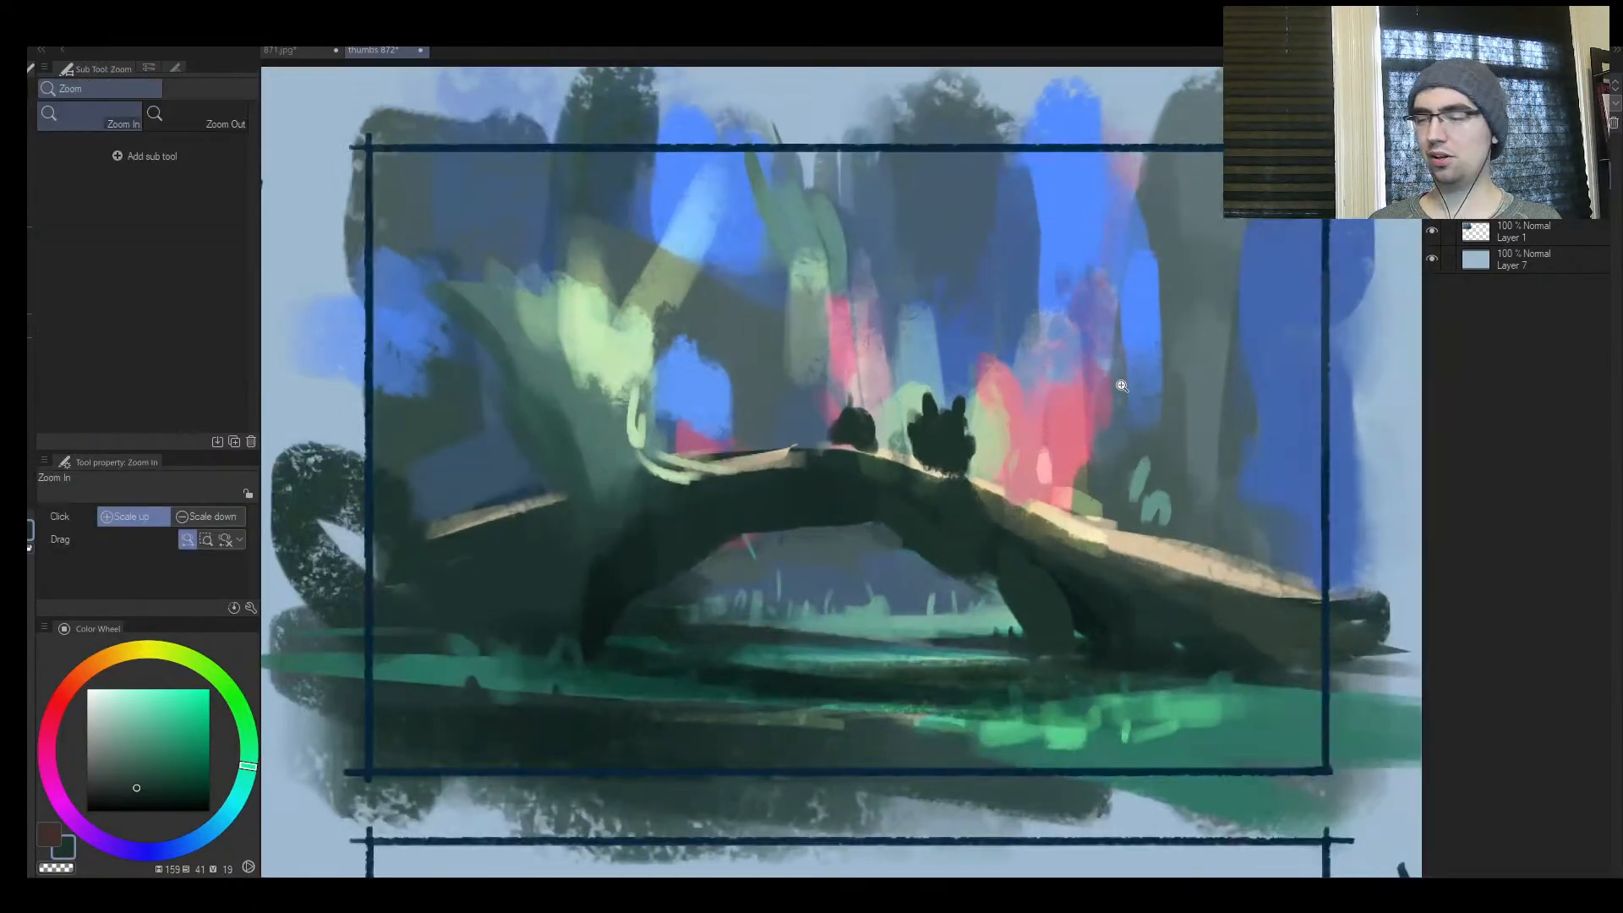
{"action": "key", "text": "bracketright"}
{"action": "key", "text": "bracketright"}
{"action": "key", "text": "bracketright"}
{"action": "left_click_drag", "start_coordinate": [1023, 505], "coordinate": [1027, 519]}
{"action": "key", "text": "h"}
{"action": "key", "text": "ctrl+space"}
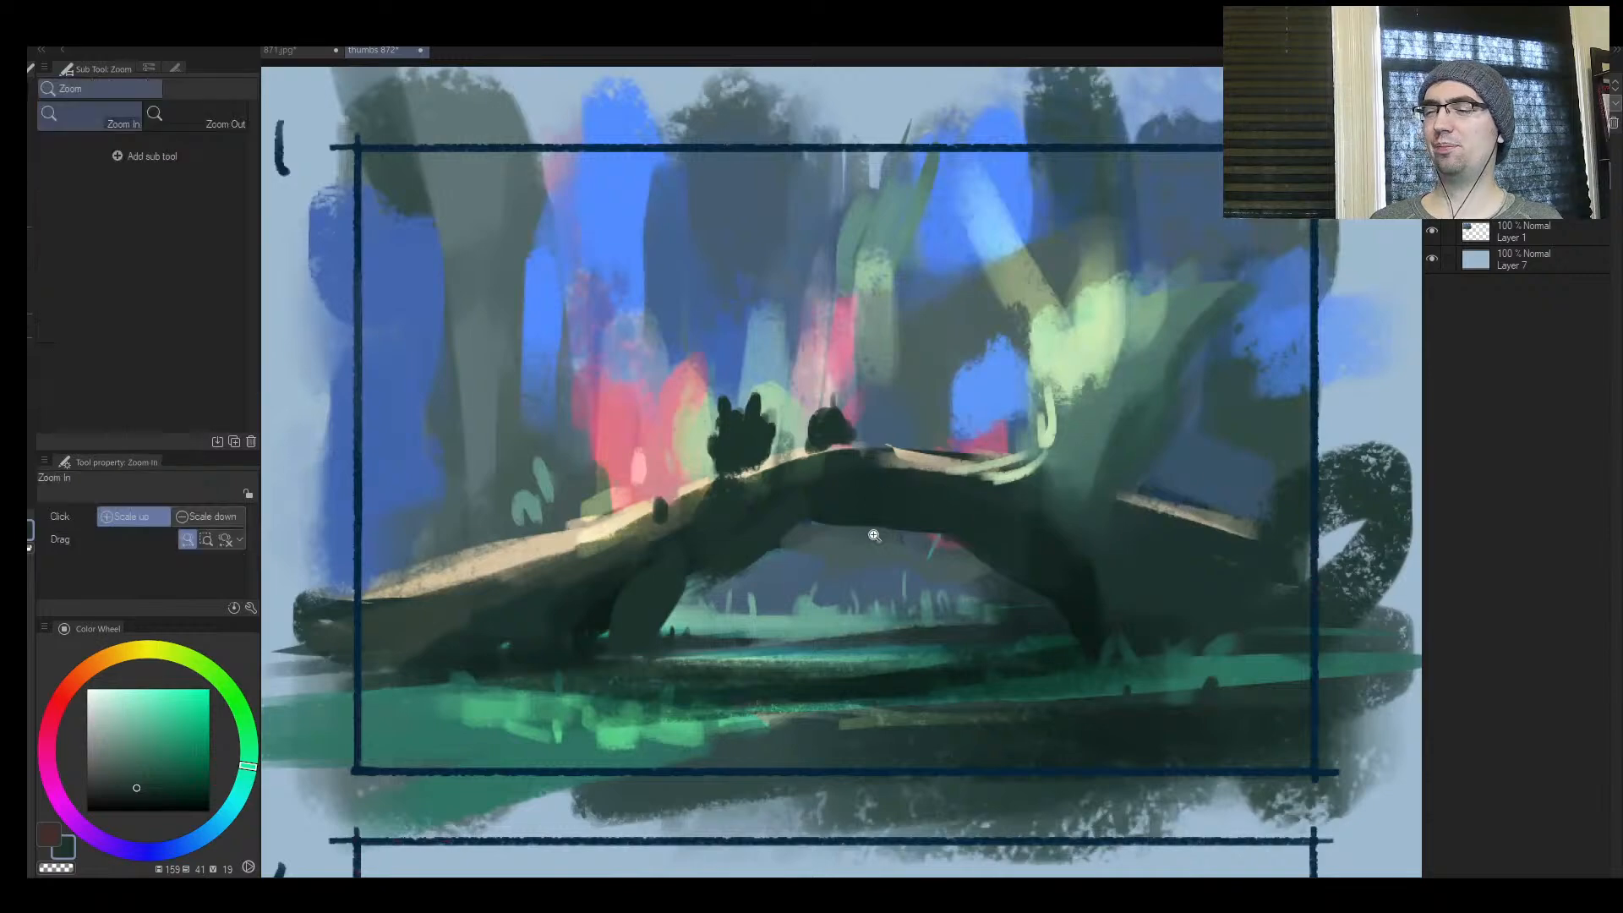
{"action": "mouse_move", "coordinate": [830, 555]}
{"action": "left_mouse_down"}
{"action": "mouse_move", "coordinate": [701, 554]}
{"action": "mouse_move", "coordinate": [786, 553]}
{"action": "left_mouse_up"}
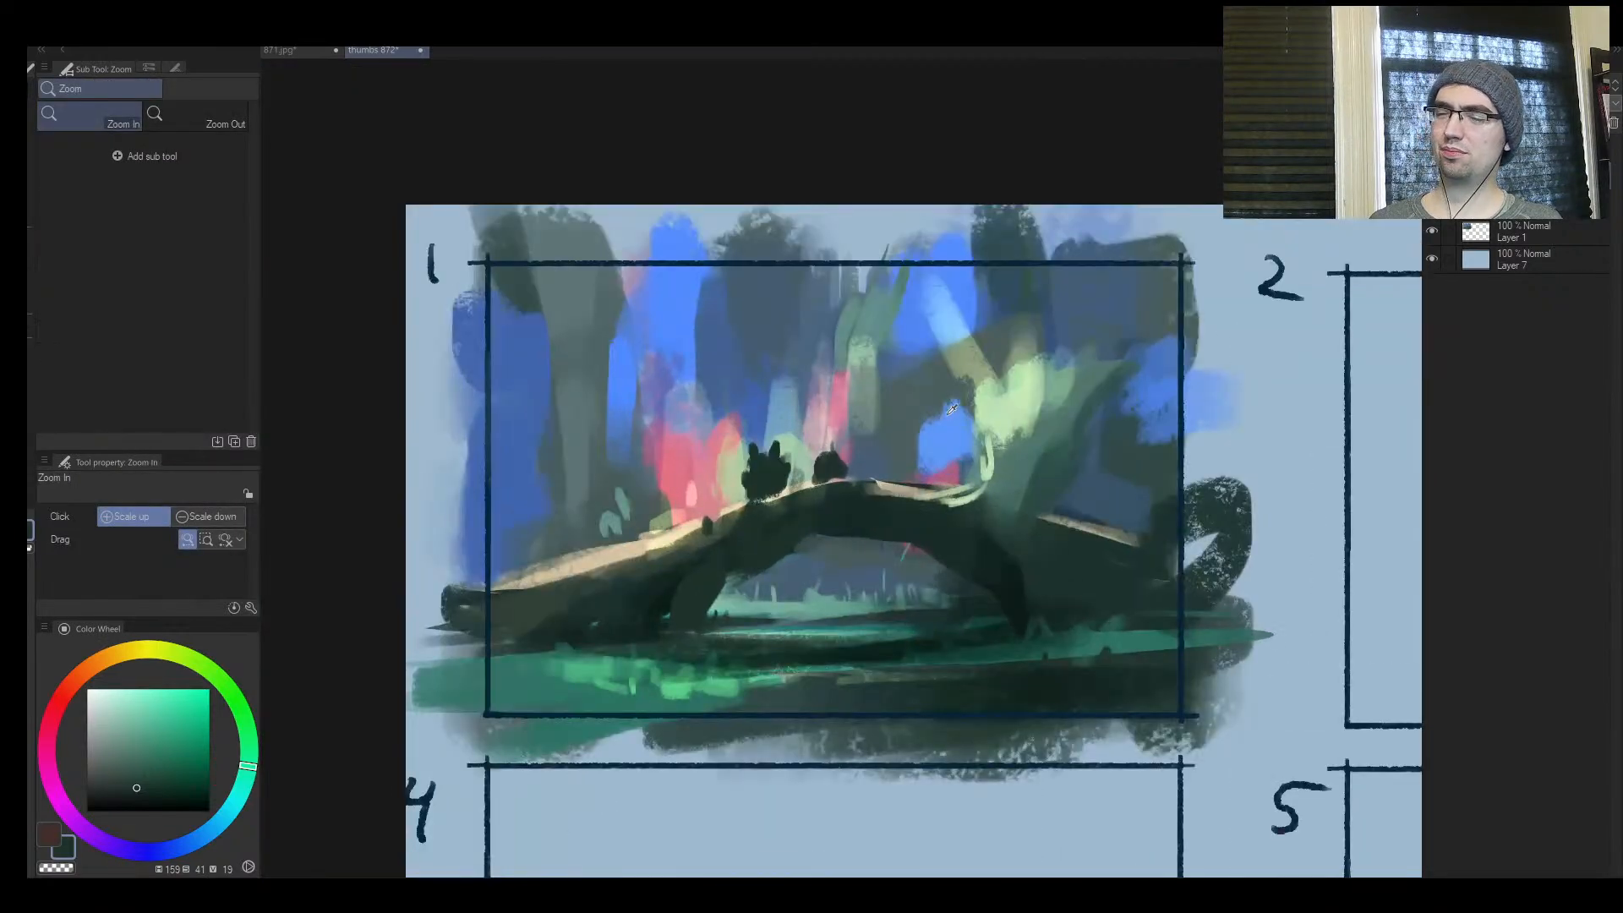
Paint a blue sky gap above the crest bushes and add sampled dark branches beside it, ending at brush size 30
{"action": "key", "text": "bracketright"}
{"action": "key", "text": "bracketright"}
{"action": "mouse_move", "coordinate": [814, 400]}
{"action": "left_mouse_down"}
{"action": "mouse_move", "coordinate": [785, 381]}
{"action": "mouse_move", "coordinate": [819, 391]}
{"action": "mouse_move", "coordinate": [778, 399]}
{"action": "mouse_move", "coordinate": [860, 451]}
{"action": "left_mouse_up"}
{"action": "left_click", "coordinate": [886, 427], "text": "alt"}
{"action": "left_click", "coordinate": [945, 533], "text": "alt"}
{"action": "key", "text": "bracketleft"}
{"action": "mouse_move", "coordinate": [938, 404]}
{"action": "left_mouse_down"}
{"action": "mouse_move", "coordinate": [897, 470]}
{"action": "mouse_move", "coordinate": [945, 408]}
{"action": "left_mouse_up"}
{"action": "left_click", "coordinate": [906, 425], "text": "alt"}
{"action": "key", "text": "bracketleft"}
{"action": "left_click_drag", "start_coordinate": [1018, 345], "coordinate": [1077, 345]}
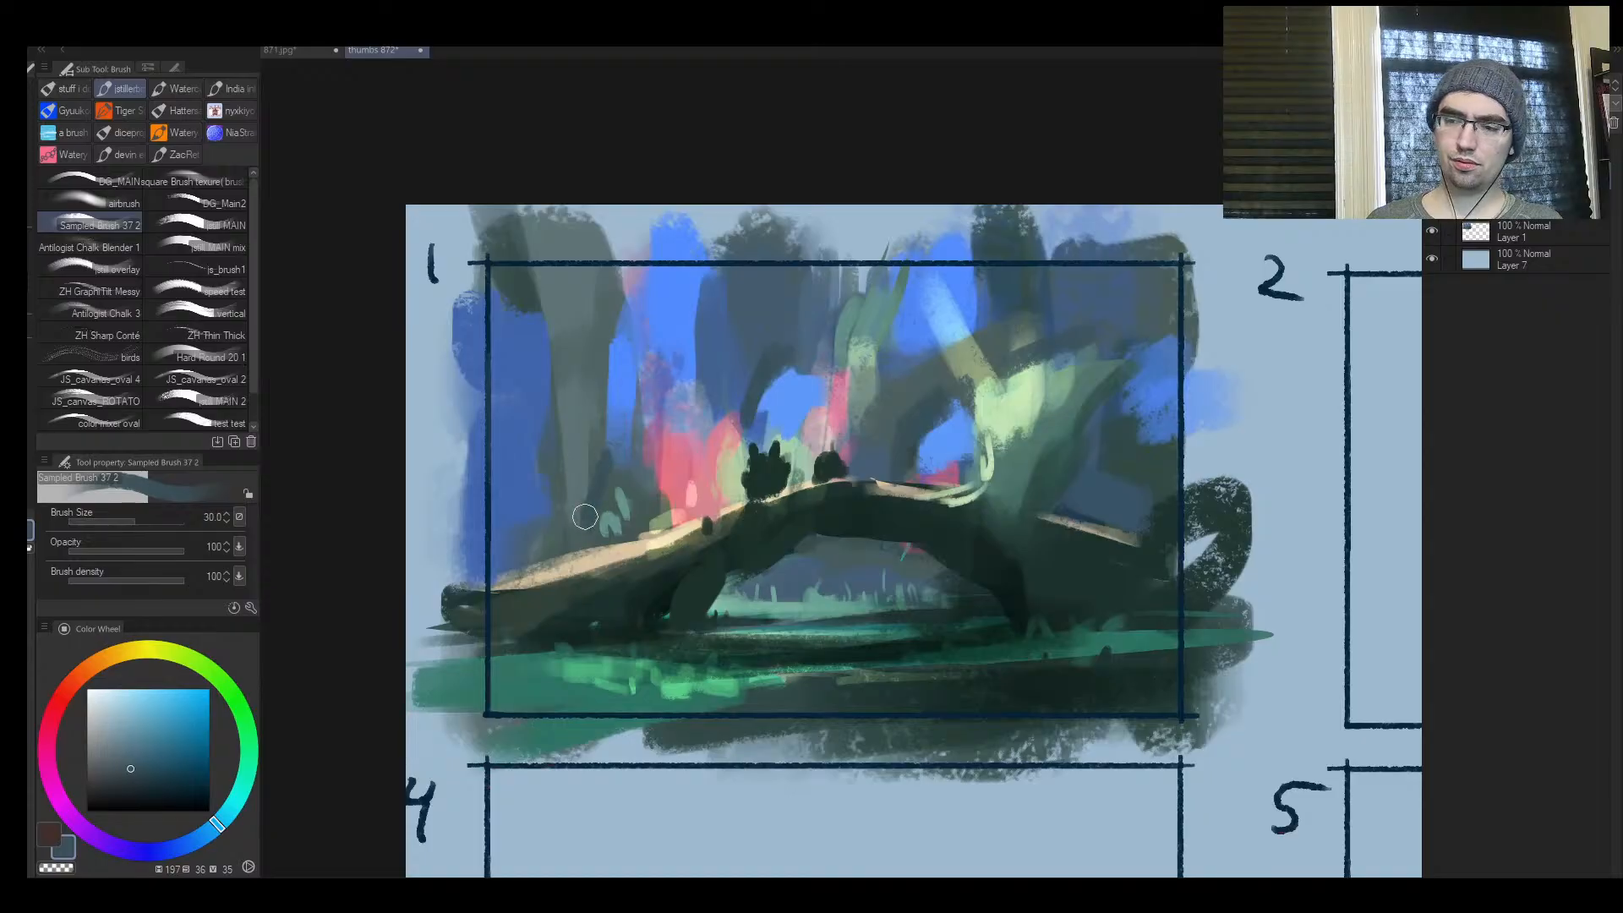
Paint two dark blue-grey branches sweeping across the background trees above the arch's long slope at brush sizes 40 and 50
{"action": "key", "text": "h"}
{"action": "key", "text": "bracketright"}
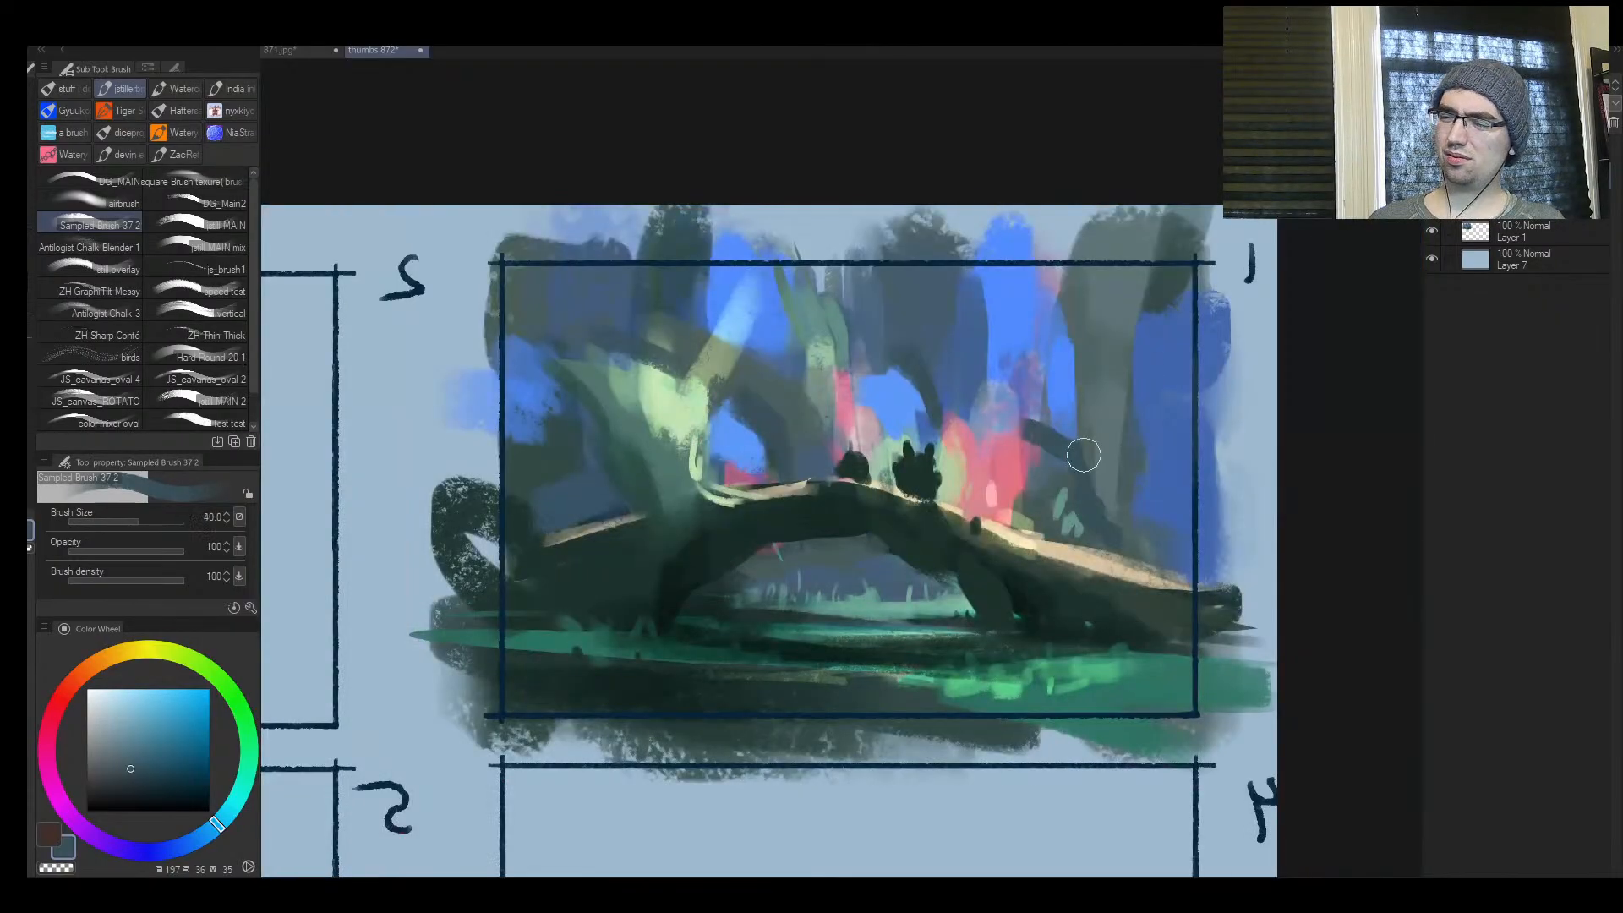
{"action": "mouse_move", "coordinate": [977, 435]}
{"action": "left_mouse_down"}
{"action": "mouse_move", "coordinate": [1085, 488]}
{"action": "mouse_move", "coordinate": [1189, 495]}
{"action": "mouse_move", "coordinate": [1158, 479]}
{"action": "left_mouse_up"}
{"action": "key", "text": "bracketright"}
{"action": "mouse_move", "coordinate": [941, 269]}
{"action": "left_mouse_down"}
{"action": "mouse_move", "coordinate": [1024, 324]}
{"action": "mouse_move", "coordinate": [876, 213]}
{"action": "left_mouse_up"}
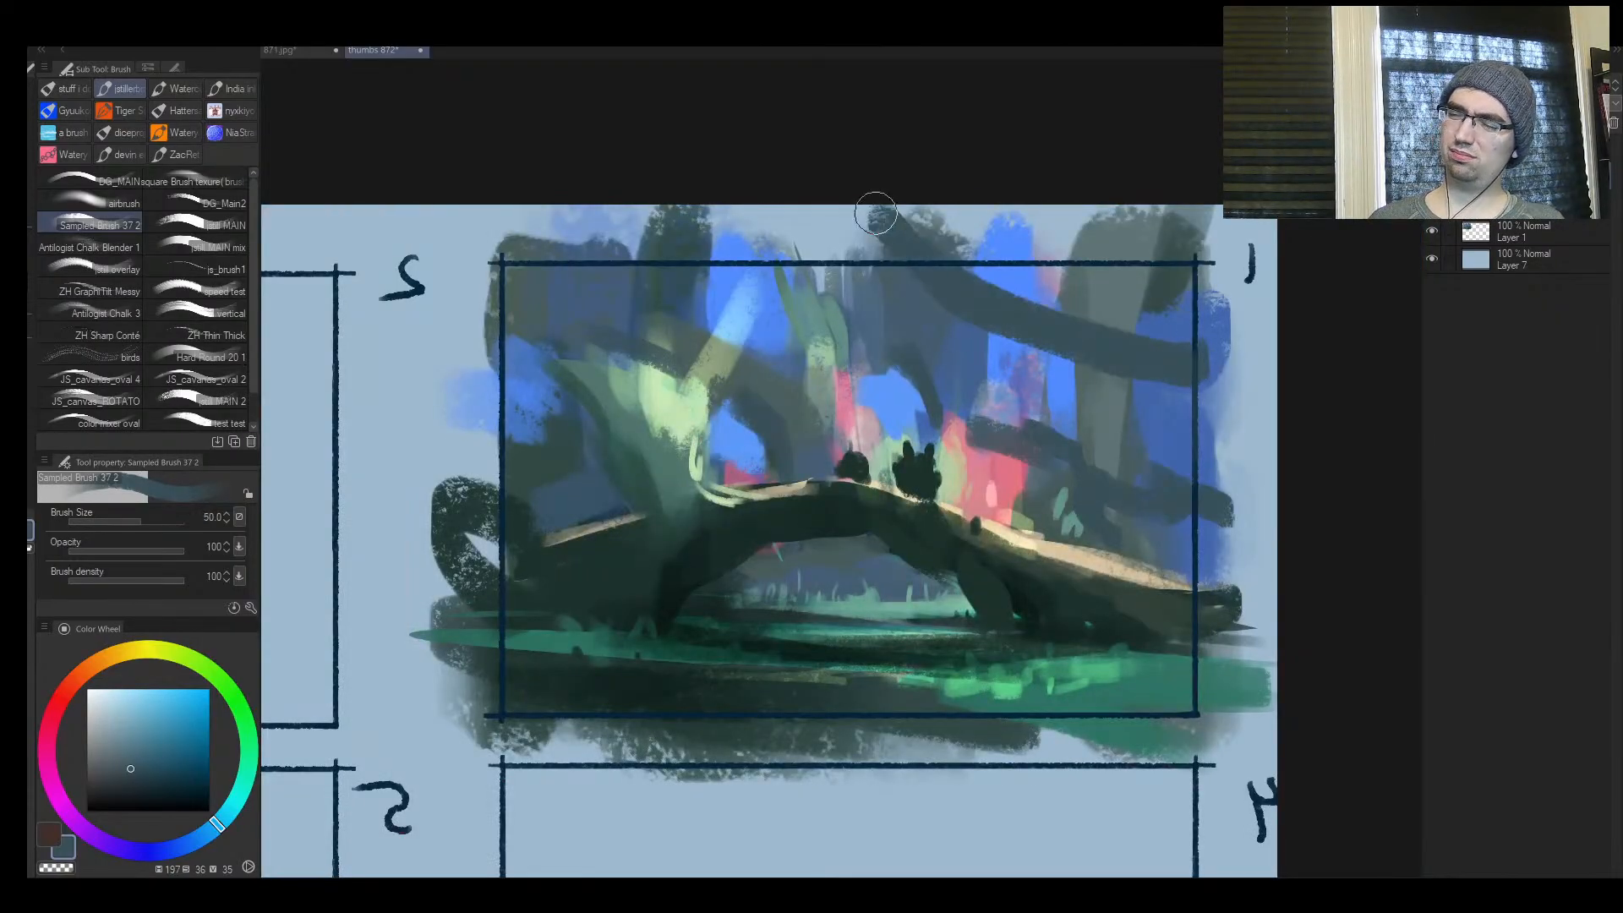
Try to thicken the upper sweeping branch with sampled dark greens and a mass where it forks, then undo those strokes
{"action": "left_click", "coordinate": [956, 361], "text": "alt"}
{"action": "left_click", "coordinate": [938, 306], "text": "alt"}
{"action": "mouse_move", "coordinate": [924, 298]}
{"action": "left_mouse_down"}
{"action": "mouse_move", "coordinate": [1039, 340]}
{"action": "mouse_move", "coordinate": [820, 225]}
{"action": "mouse_move", "coordinate": [1054, 344]}
{"action": "mouse_move", "coordinate": [1242, 393]}
{"action": "left_mouse_up"}
{"action": "left_click", "coordinate": [837, 495], "text": "alt"}
{"action": "key", "text": "bracketright"}
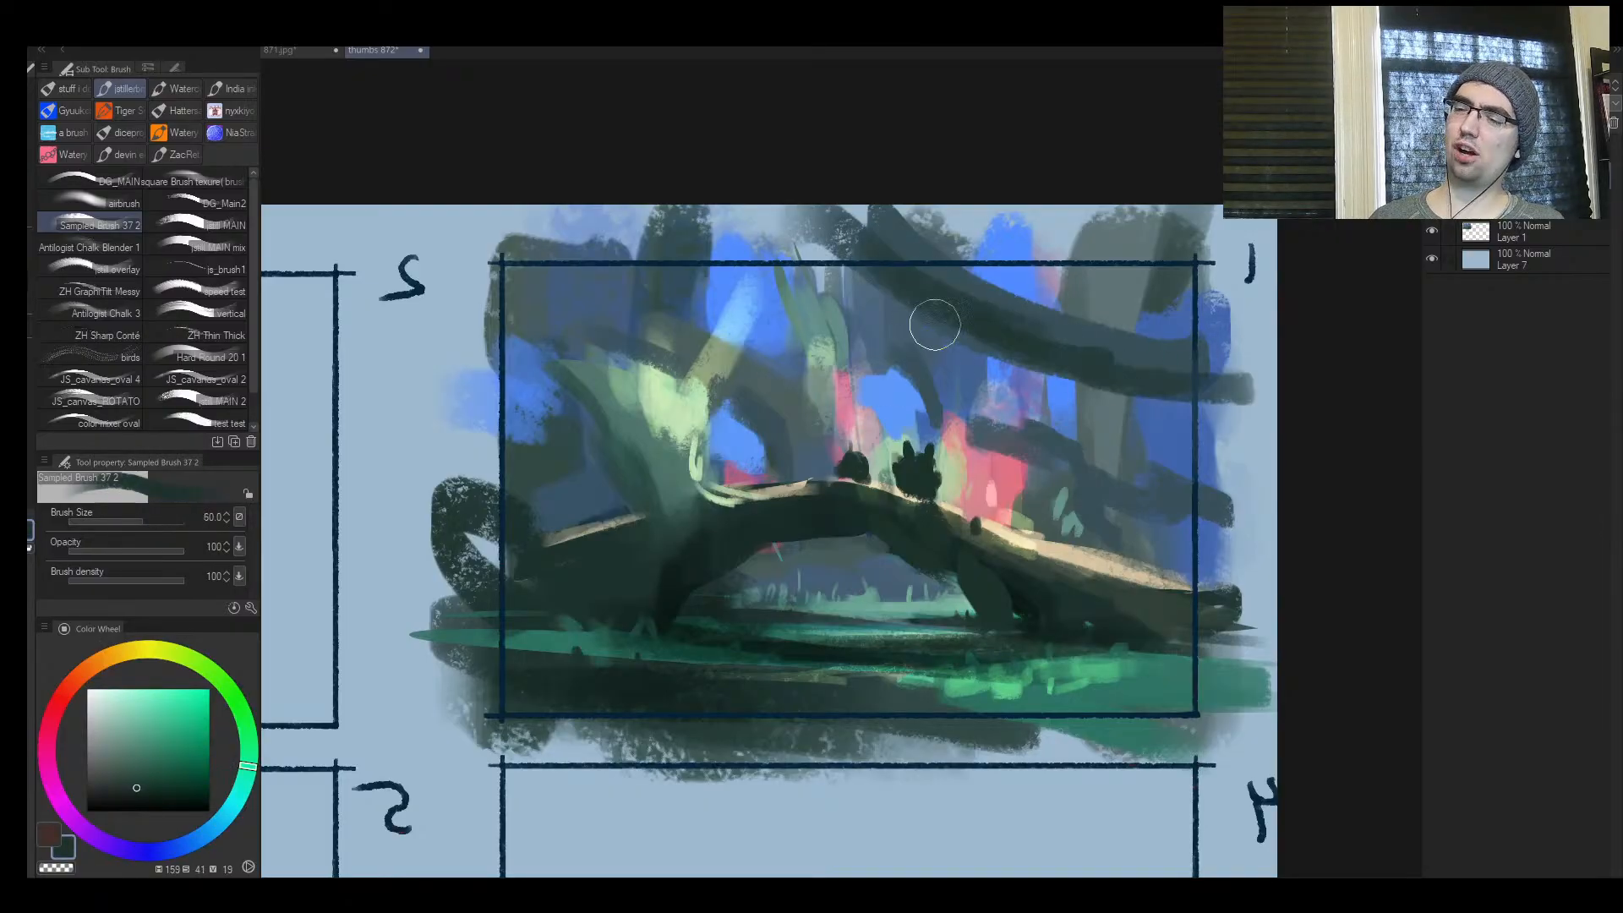
{"action": "mouse_move", "coordinate": [935, 324]}
{"action": "left_mouse_down"}
{"action": "mouse_move", "coordinate": [882, 317]}
{"action": "mouse_move", "coordinate": [807, 223]}
{"action": "mouse_move", "coordinate": [1049, 364]}
{"action": "mouse_move", "coordinate": [1201, 385]}
{"action": "left_mouse_up"}
{"action": "key", "text": "bracketleft"}
{"action": "key", "text": "bracketleft"}
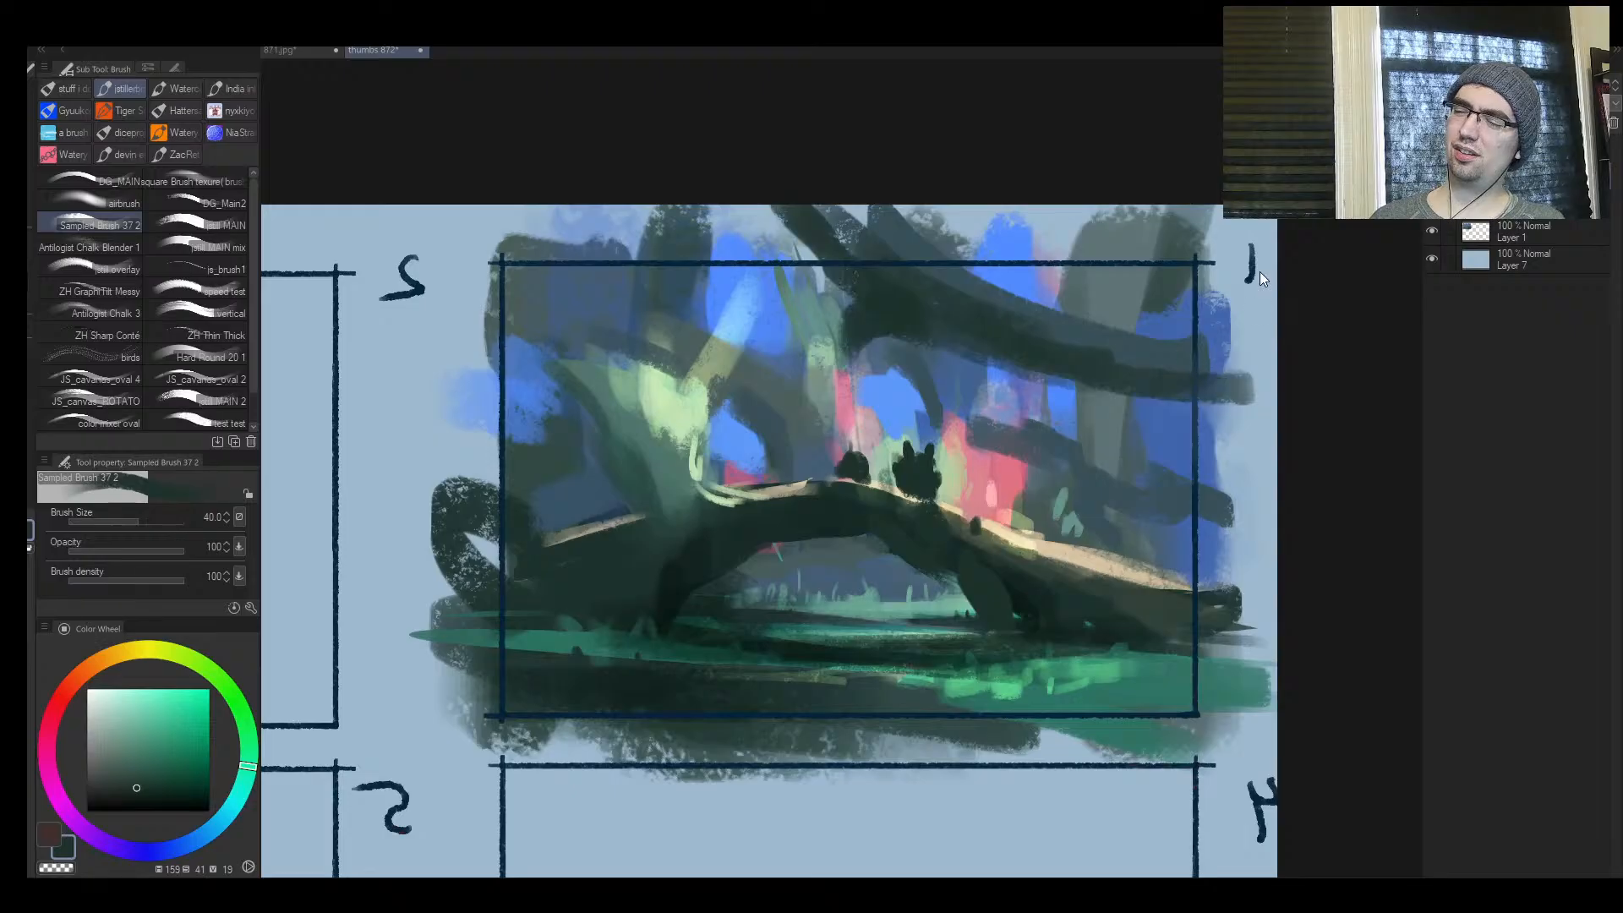
{"action": "key", "text": "ctrl+z"}
{"action": "key", "text": "ctrl+z"}
{"action": "key", "text": "ctrl+z"}
Reduce the brush and darken the lower edge of the upper sweeping branch with dark green
{"action": "key", "text": "bracketleft"}
{"action": "key", "text": "bracketleft"}
{"action": "mouse_move", "coordinate": [865, 277]}
{"action": "left_mouse_down"}
{"action": "mouse_move", "coordinate": [1036, 352]}
{"action": "mouse_move", "coordinate": [1200, 389]}
{"action": "left_mouse_up"}
{"action": "left_click_drag", "start_coordinate": [1200, 389], "coordinate": [999, 367]}
Try a dark blue-grey branch across the upper background beside the lit trunk at brush size 30, then undo it
{"action": "key", "text": "bracketright"}
{"action": "left_click_drag", "start_coordinate": [565, 330], "coordinate": [784, 235]}
{"action": "left_click", "coordinate": [708, 316], "text": "alt"}
{"action": "left_click", "coordinate": [681, 296], "text": "alt"}
{"action": "left_click_drag", "start_coordinate": [622, 326], "coordinate": [748, 294]}
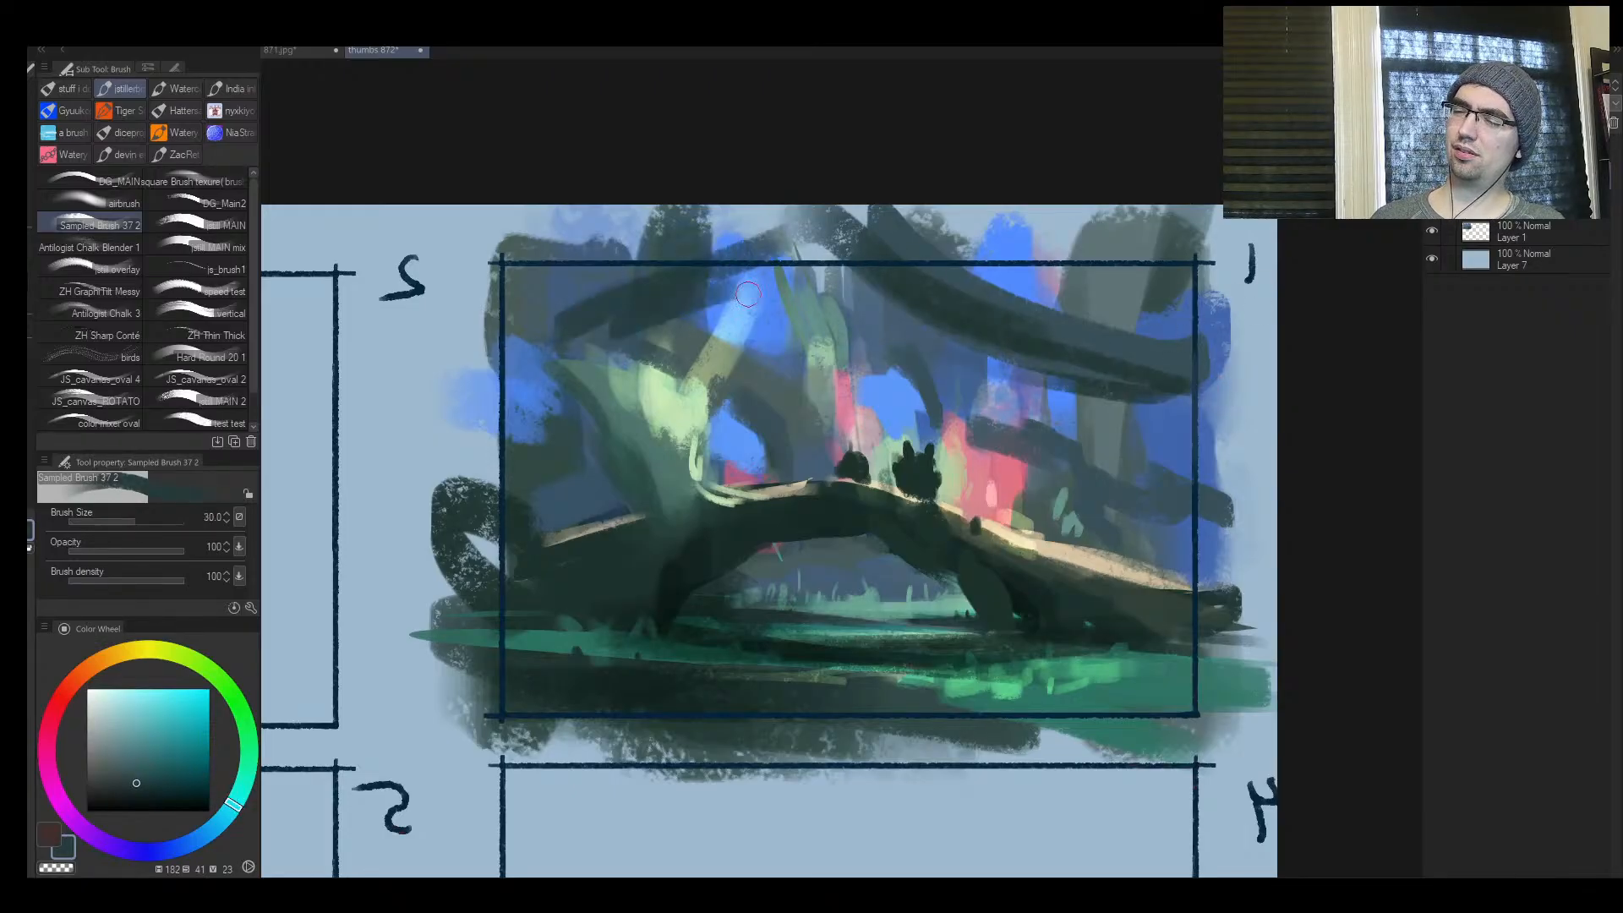
{"action": "key", "text": "ctrl+z"}
Sample the sky blue and paint blue gaps between the background trees above the arch's long slope
{"action": "left_click", "coordinate": [895, 398], "text": "alt"}
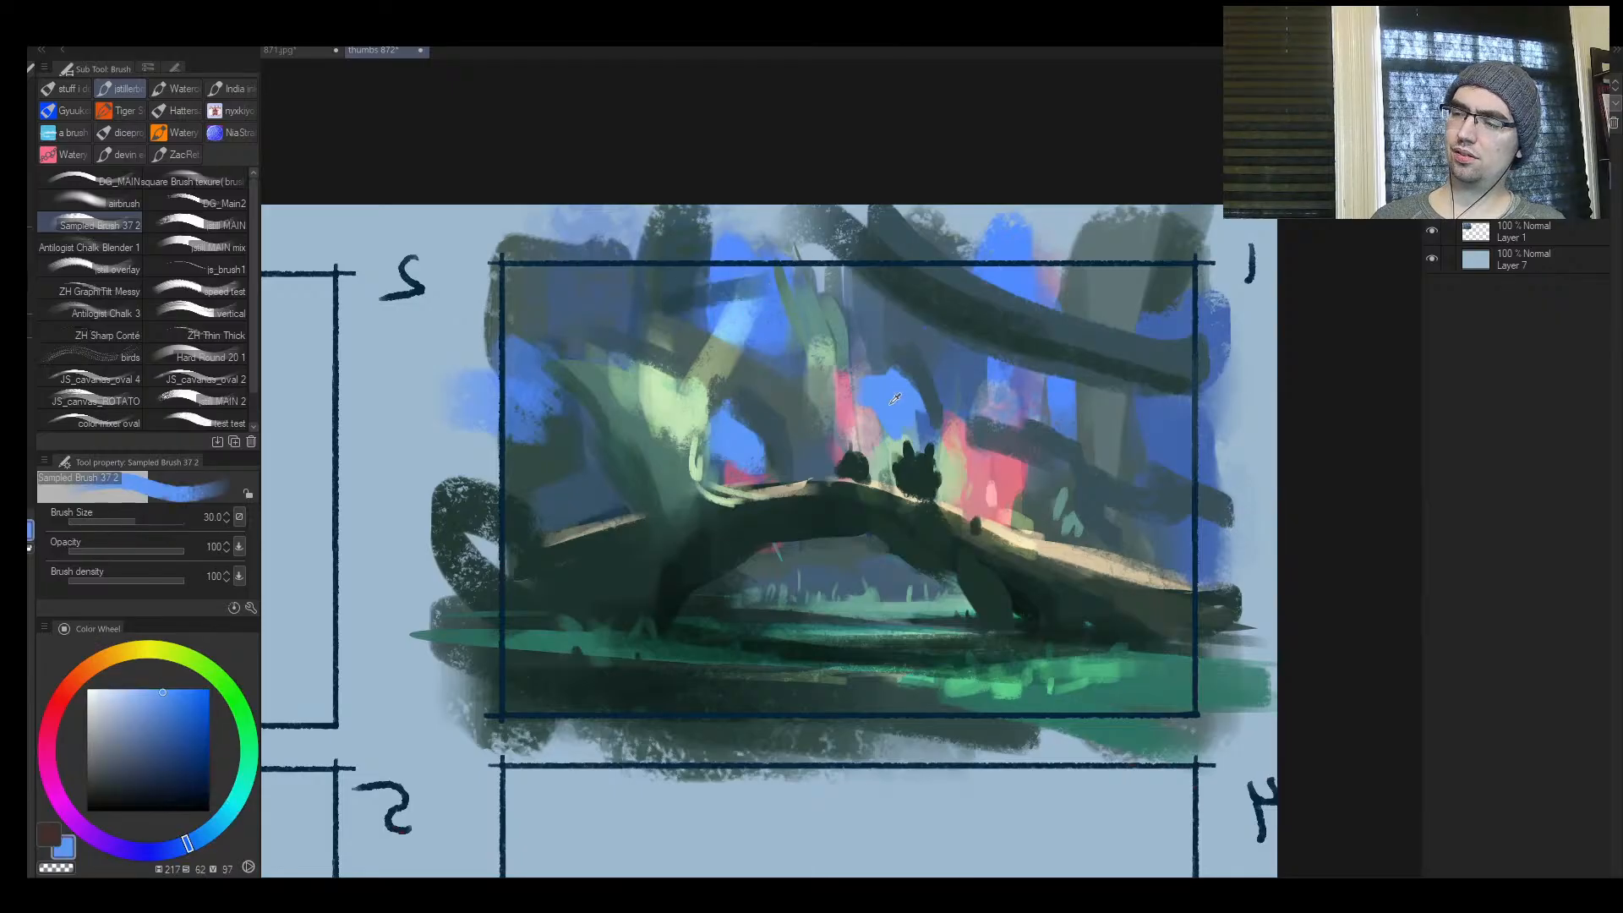
{"action": "mouse_move", "coordinate": [952, 359]}
{"action": "left_mouse_down"}
{"action": "mouse_move", "coordinate": [976, 365]}
{"action": "mouse_move", "coordinate": [894, 310]}
{"action": "left_mouse_up"}
{"action": "key", "text": "bracketright"}
Sample the foliage pink and paint two pink dabs on the green foreground ground at brush size 30
{"action": "key", "text": "bracketright"}
{"action": "left_click_drag", "start_coordinate": [1070, 395], "coordinate": [1089, 428]}
{"action": "left_click_drag", "start_coordinate": [1162, 427], "coordinate": [1164, 442]}
{"action": "mouse_move", "coordinate": [1064, 422]}
{"action": "left_mouse_down"}
{"action": "mouse_move", "coordinate": [1146, 504]}
{"action": "mouse_move", "coordinate": [1141, 517]}
{"action": "mouse_move", "coordinate": [992, 477]}
{"action": "mouse_move", "coordinate": [1029, 509]}
{"action": "left_mouse_up"}
Reduce the brush and dab small sky-blue patches into the pink foliage above the long slope
{"action": "key", "text": "bracketleft"}
{"action": "key", "text": "bracketleft"}
{"action": "key", "text": "bracketleft"}
{"action": "key", "text": "bracketleft"}
{"action": "key", "text": "bracketleft"}
{"action": "left_click", "coordinate": [990, 480], "text": "alt"}
{"action": "left_click", "coordinate": [1009, 473], "text": "alt"}
{"action": "left_click", "coordinate": [1027, 494], "text": "alt"}
{"action": "key", "text": "bracketright"}
{"action": "left_click", "coordinate": [1009, 500], "text": "alt"}
{"action": "key", "text": "bracketright"}
{"action": "key", "text": "bracketright"}
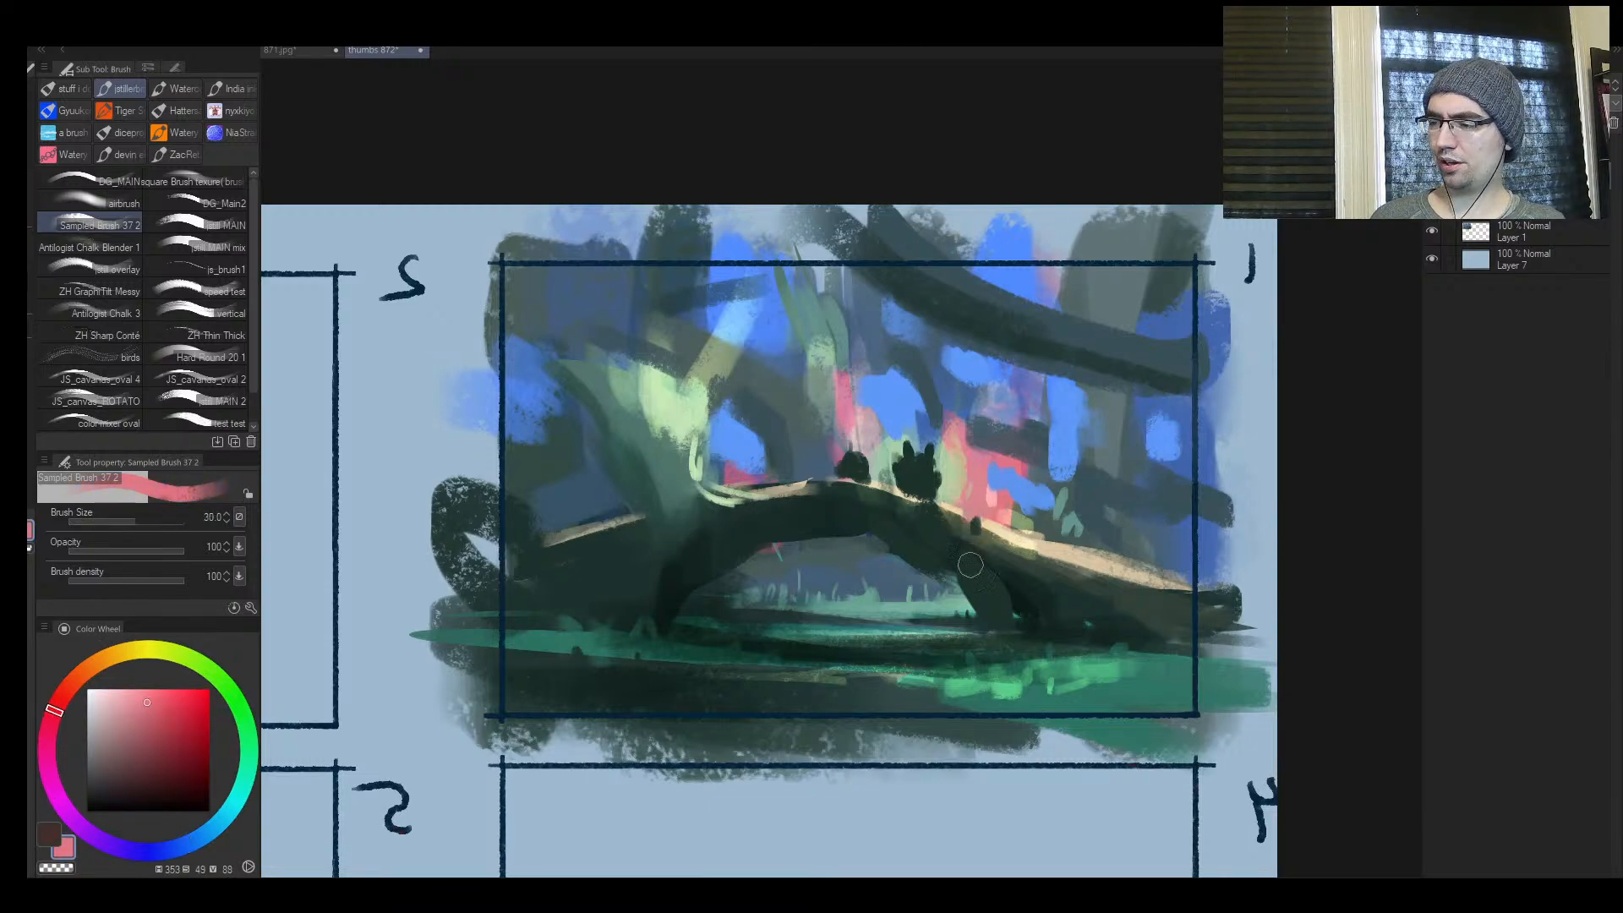
{"action": "mouse_move", "coordinate": [1018, 651]}
{"action": "left_mouse_down"}
{"action": "mouse_move", "coordinate": [1025, 670]}
{"action": "mouse_move", "coordinate": [972, 686]}
{"action": "left_mouse_up"}
{"action": "key", "text": "bracketleft"}
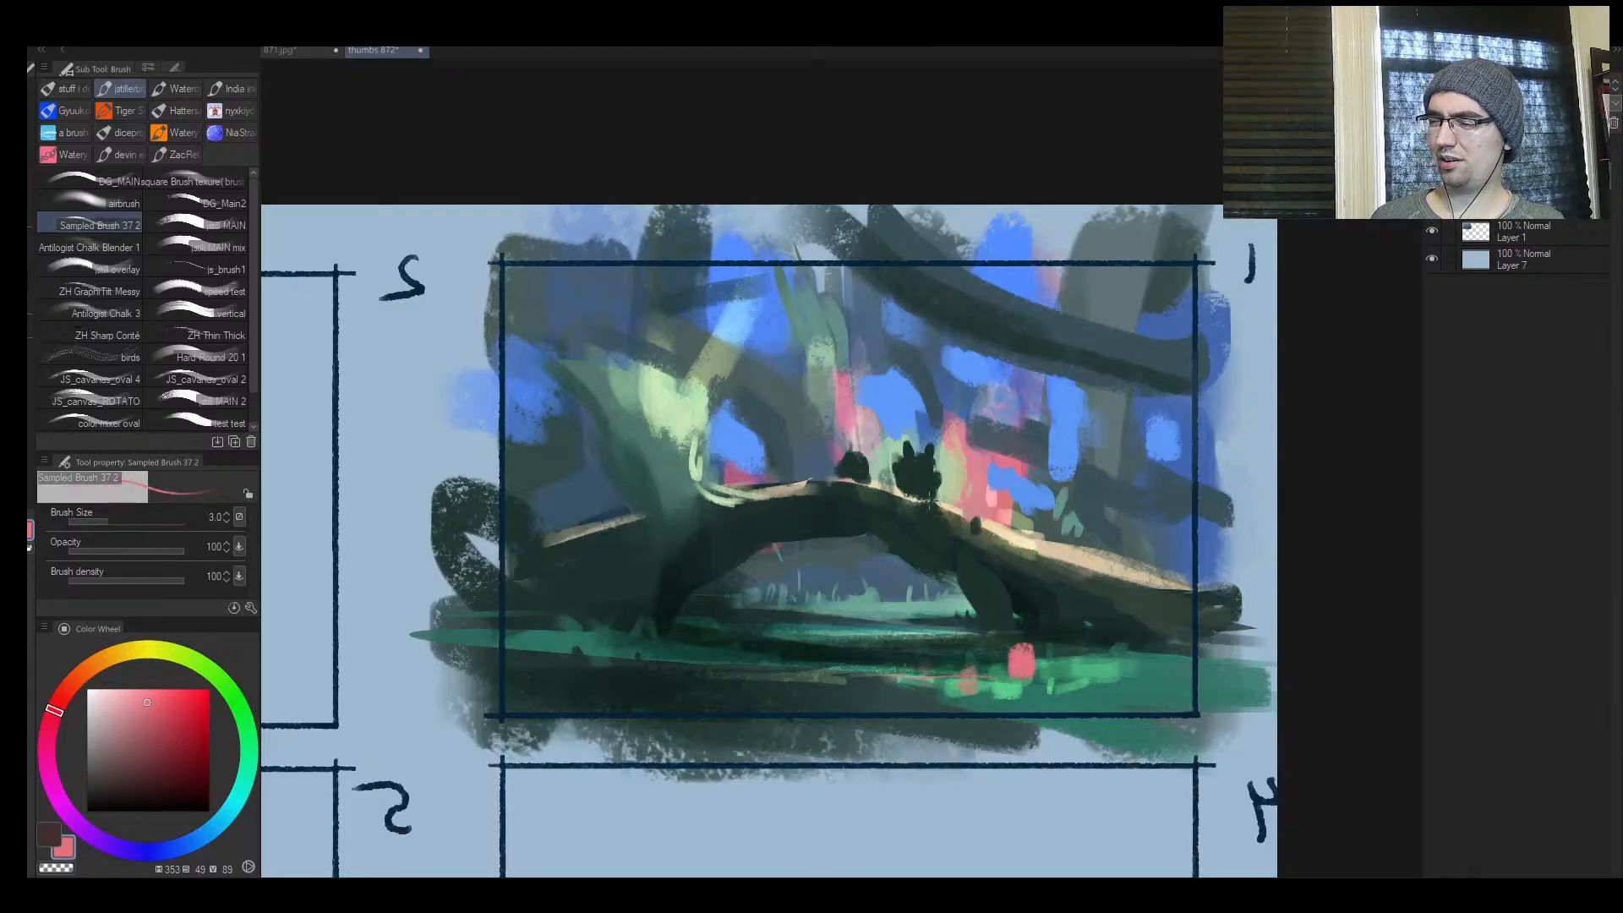
Flip the canvas view back and add horizontal pink strokes along both ends of the foreground ground at brush sizes 12 and 17
{"action": "key", "text": "h"}
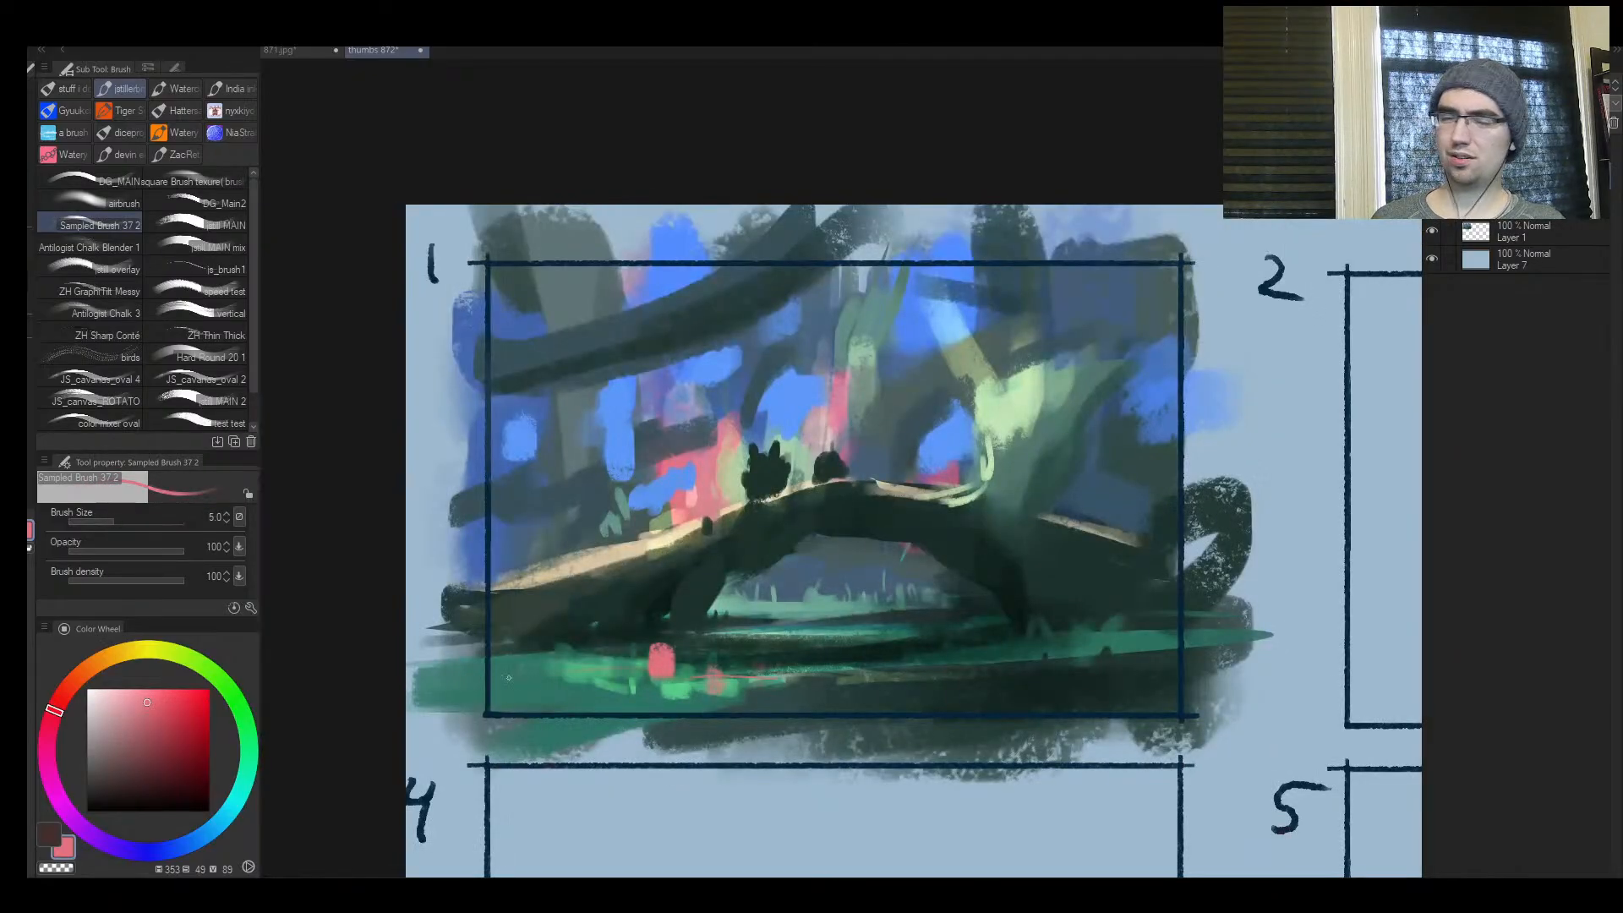
{"action": "left_click_drag", "start_coordinate": [805, 621], "coordinate": [753, 621], "text": "ctrl"}
{"action": "key", "text": "bracketright"}
{"action": "key", "text": "bracketright"}
{"action": "key", "text": "bracketright"}
{"action": "key", "text": "bracketright"}
{"action": "key", "text": "bracketright"}
{"action": "key", "text": "bracketright"}
{"action": "key", "text": "bracketright"}
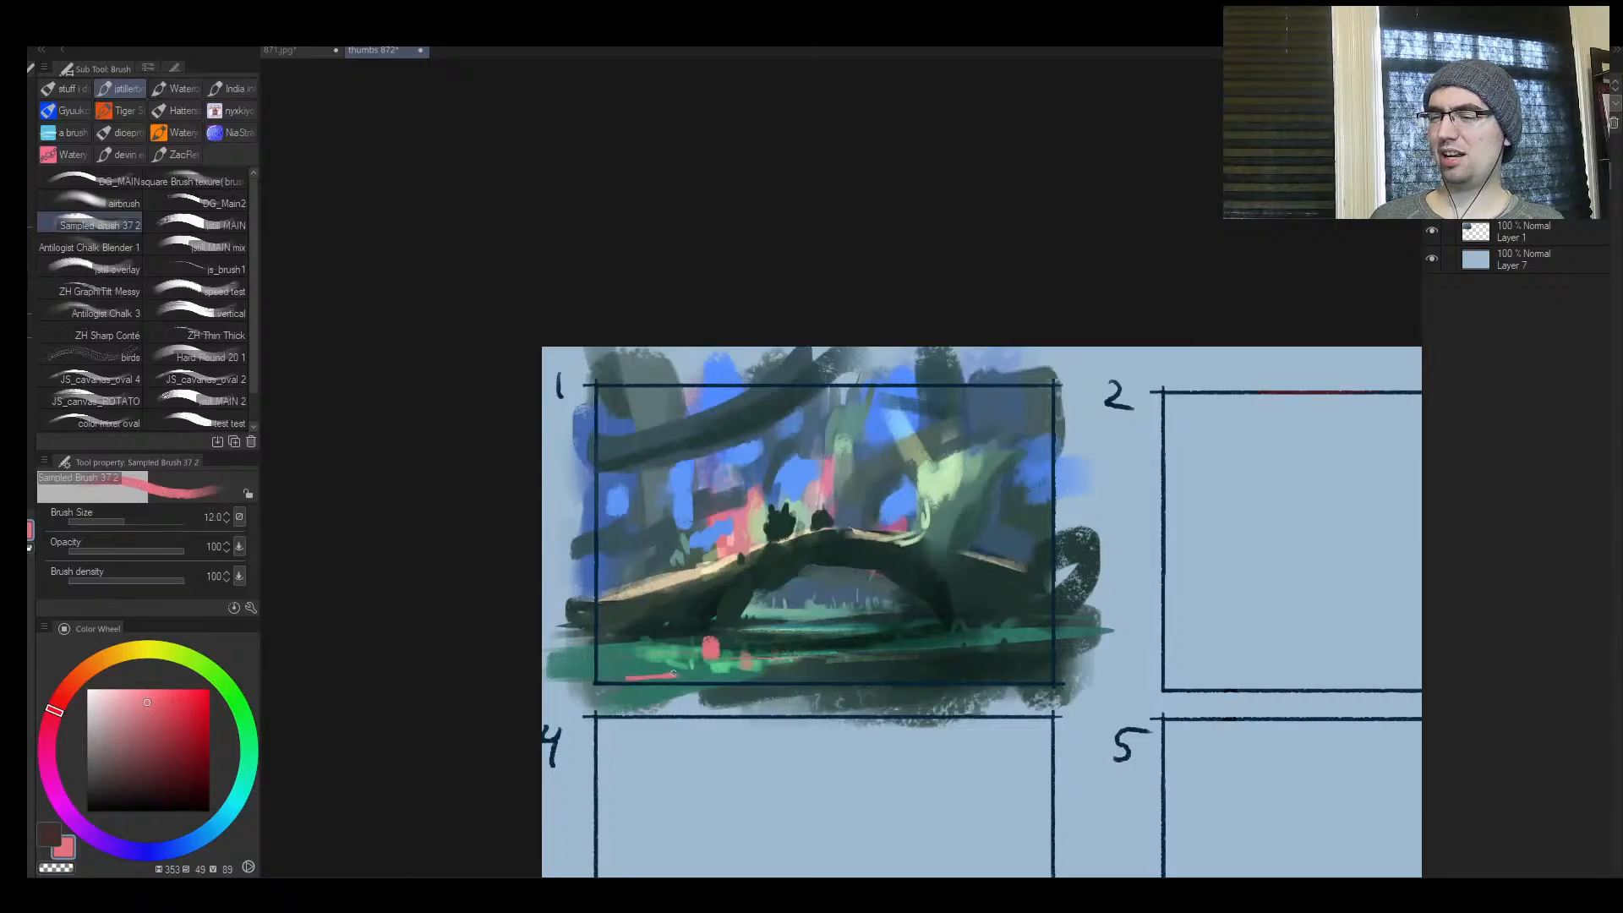
{"action": "left_click_drag", "start_coordinate": [677, 674], "coordinate": [627, 678]}
{"action": "left_click_drag", "start_coordinate": [697, 668], "coordinate": [677, 660]}
{"action": "left_click_drag", "start_coordinate": [653, 662], "coordinate": [630, 659]}
{"action": "left_click_drag", "start_coordinate": [968, 640], "coordinate": [1080, 632]}
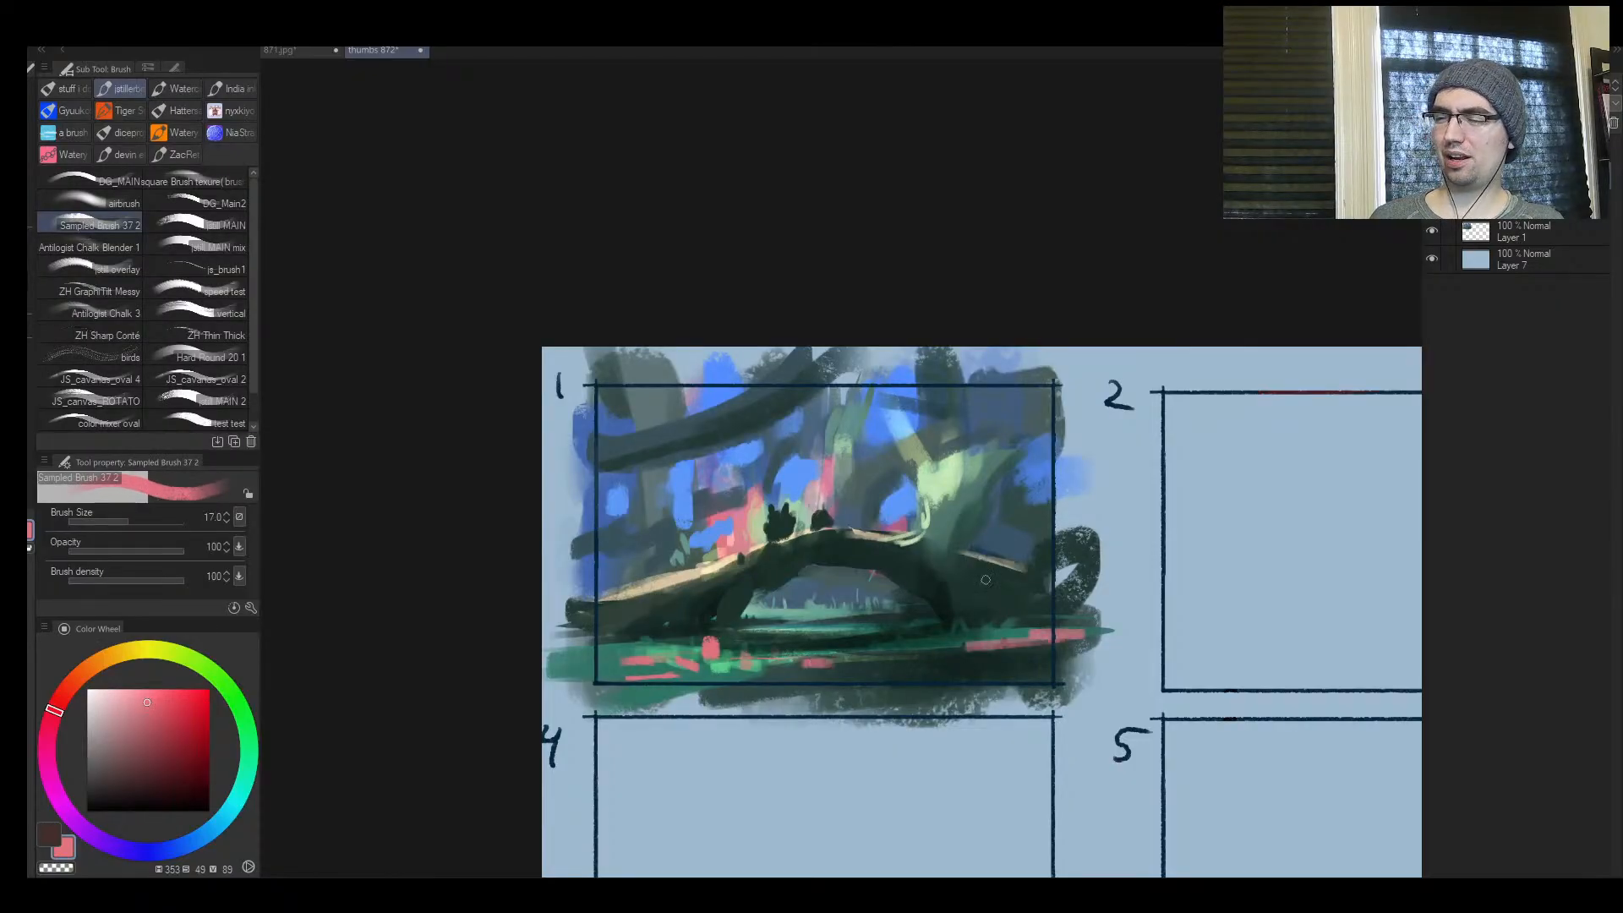
Shift the paint colour to a light tan, enlarge the brush to 500 and add a new layer in Overlay mode
{"action": "mouse_move", "coordinate": [934, 508]}
{"action": "left_mouse_down", "text": "ctrl"}
{"action": "mouse_move", "coordinate": [908, 505]}
{"action": "mouse_move", "coordinate": [963, 462]}
{"action": "left_mouse_up", "text": "ctrl"}
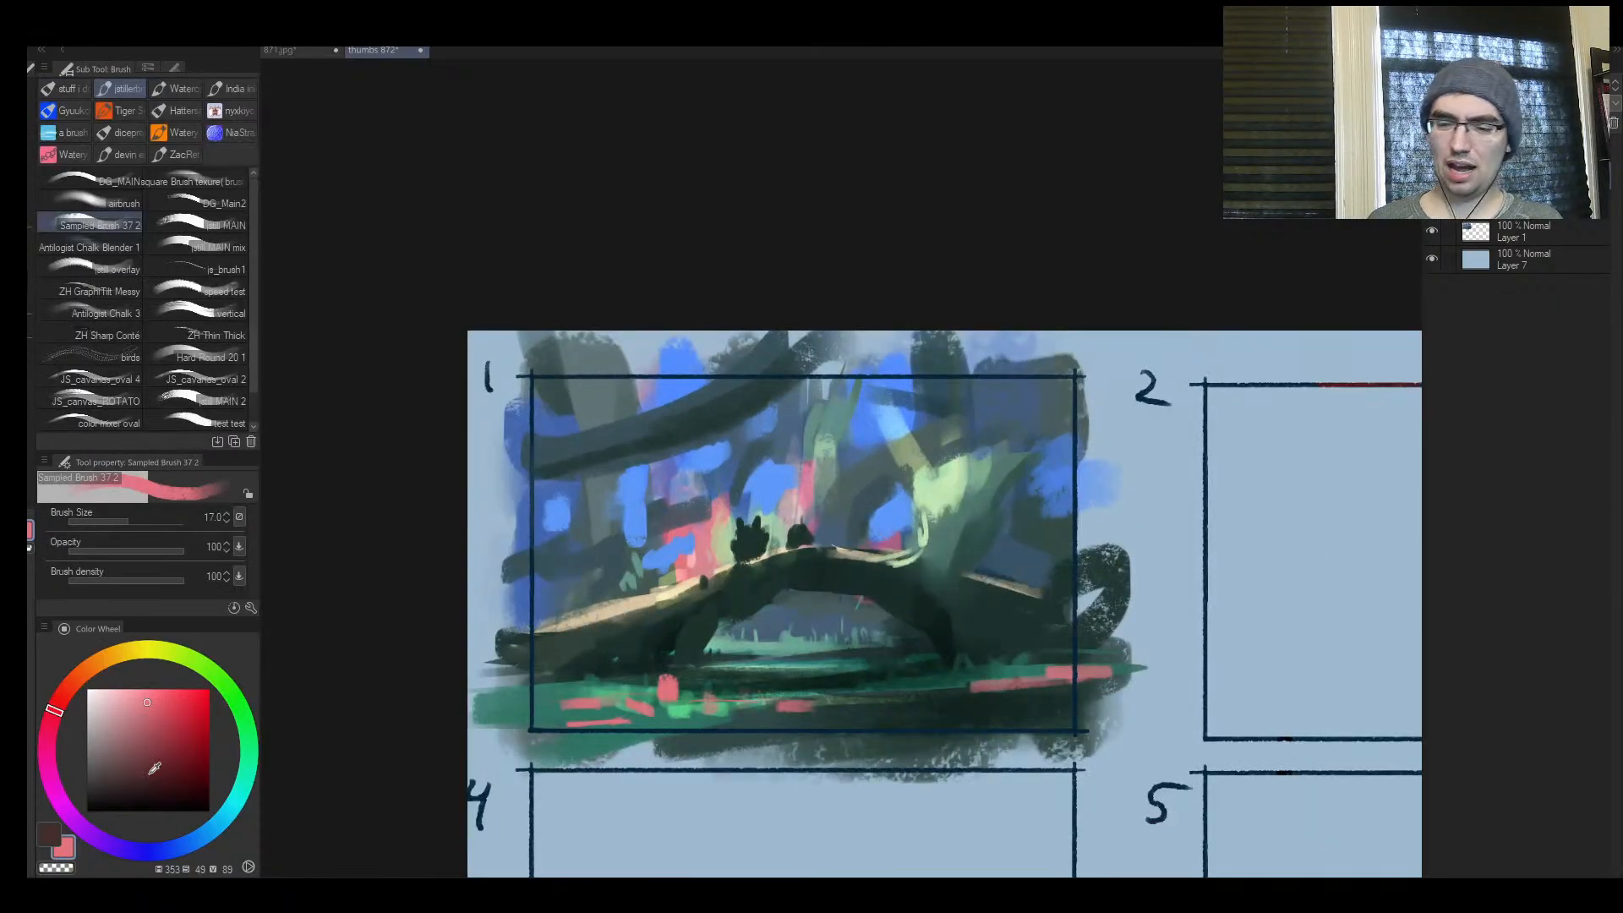
{"action": "left_click_drag", "start_coordinate": [52, 732], "coordinate": [44, 766]}
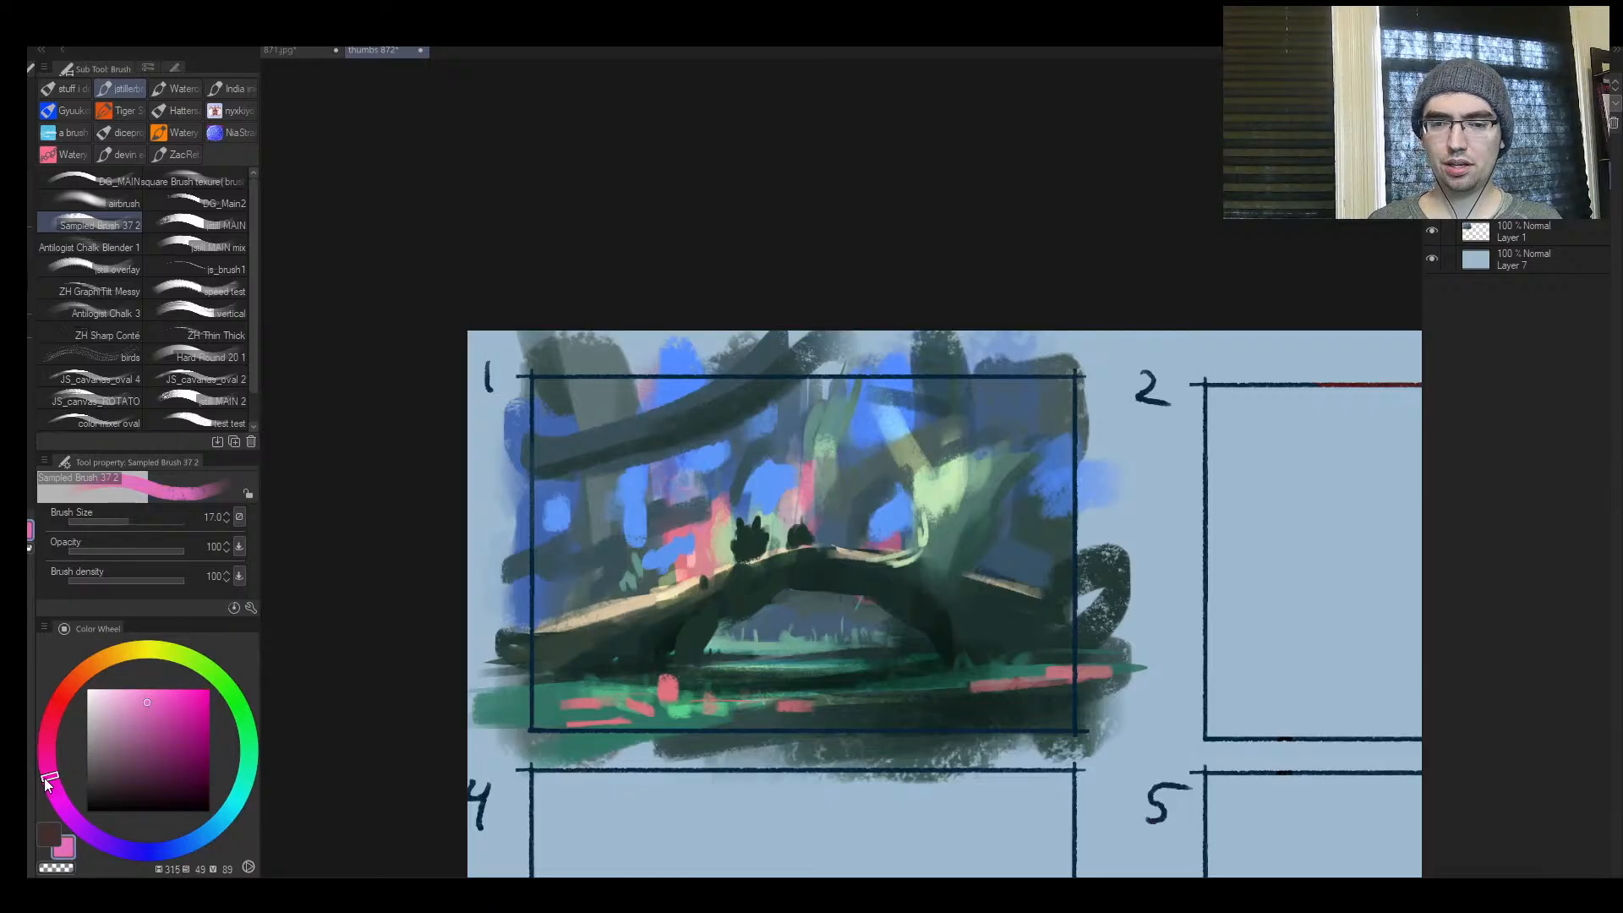
{"action": "left_click_drag", "start_coordinate": [59, 771], "coordinate": [56, 795]}
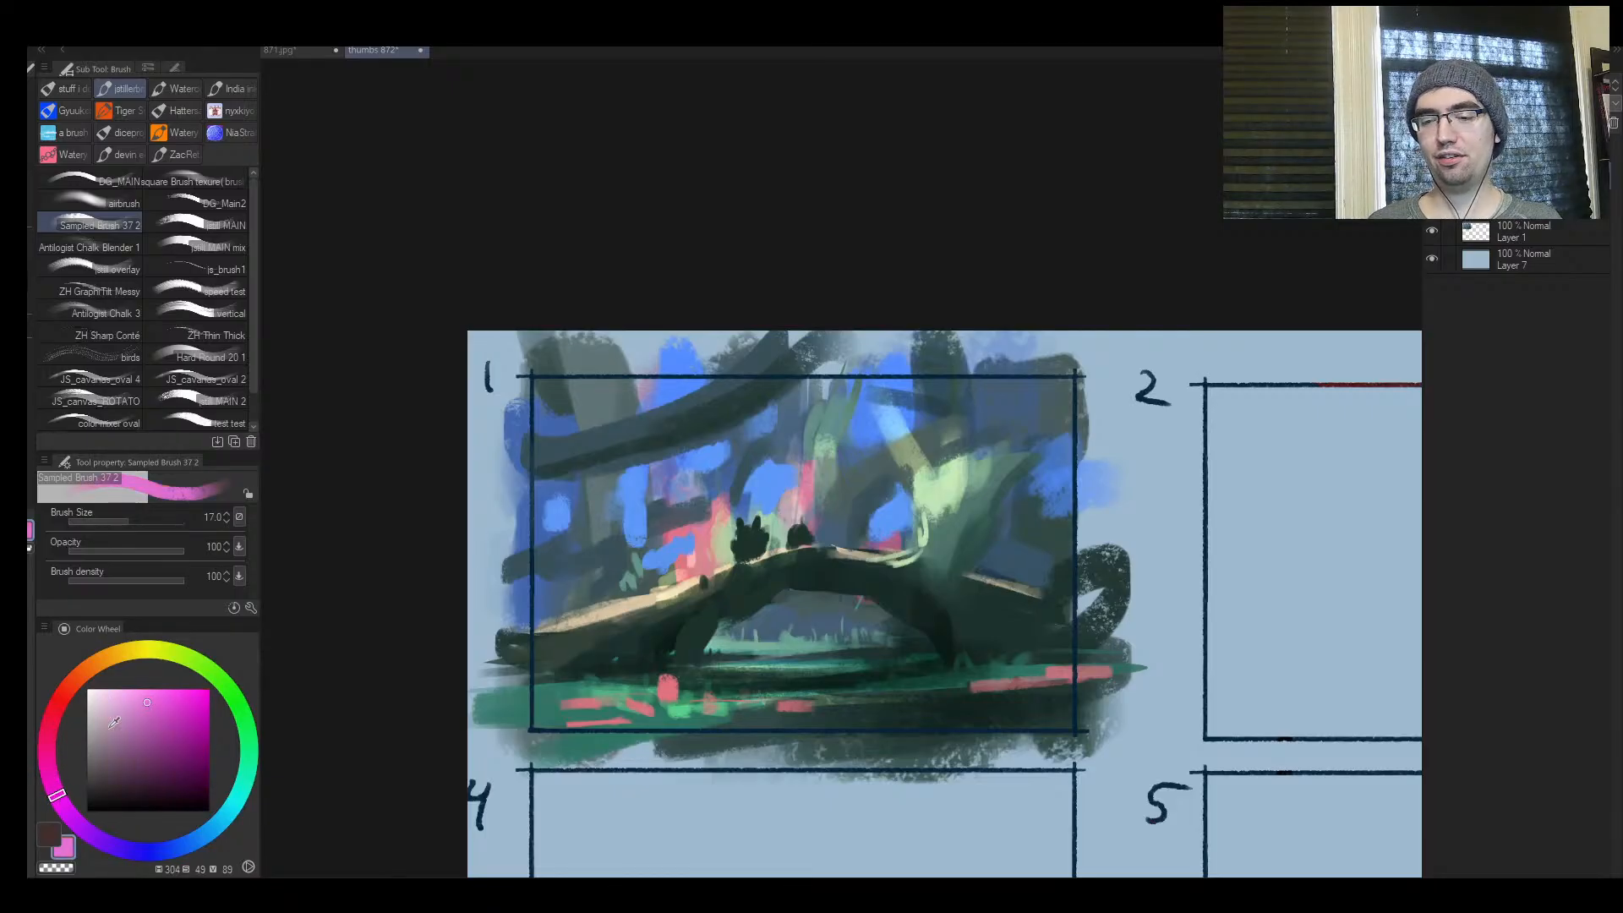
{"action": "mouse_move", "coordinate": [114, 723]}
{"action": "left_mouse_down"}
{"action": "mouse_move", "coordinate": [114, 655]}
{"action": "mouse_move", "coordinate": [127, 706]}
{"action": "left_mouse_up"}
{"action": "key", "text": "bracketright"}
{"action": "key", "text": "bracketright"}
{"action": "key", "text": "bracketright"}
{"action": "key", "text": "bracketright"}
{"action": "key", "text": "bracketright"}
{"action": "key", "text": "bracketright"}
{"action": "key", "text": "bracketright"}
{"action": "key", "text": "bracketright"}
{"action": "key", "text": "bracketright"}
{"action": "key", "text": "bracketright"}
{"action": "key", "text": "bracketright"}
{"action": "key", "text": "bracketright"}
{"action": "key", "text": "bracketright"}
{"action": "key", "text": "bracketright"}
{"action": "key", "text": "bracketright"}
{"action": "key", "text": "bracketright"}
{"action": "key", "text": "bracketright"}
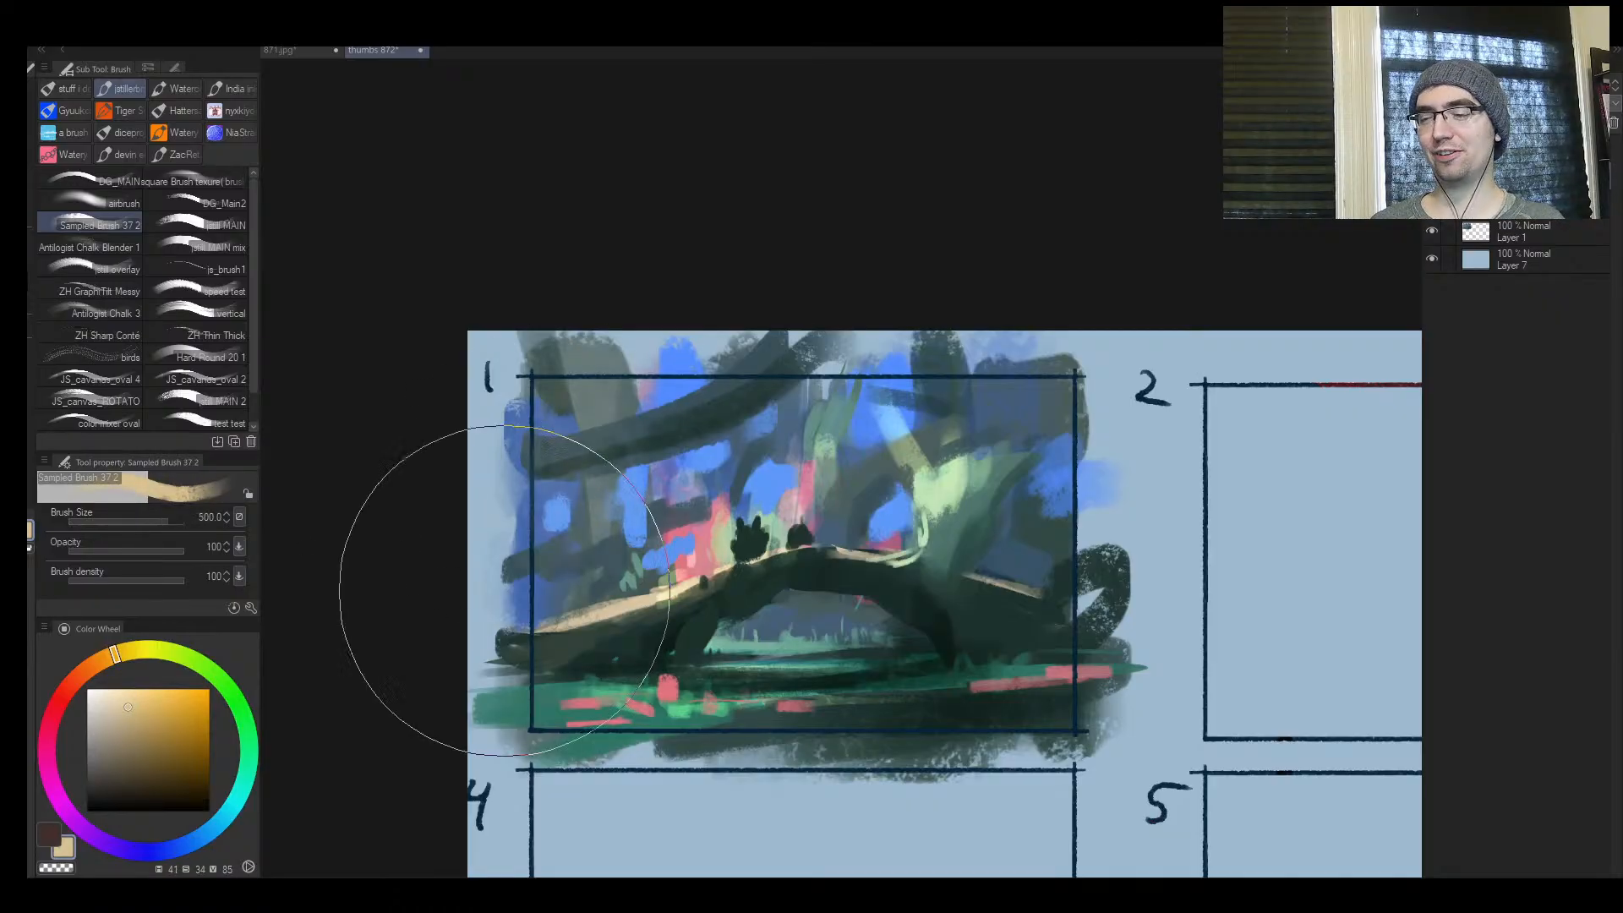
{"action": "key", "text": "ctrl+shift+n"}
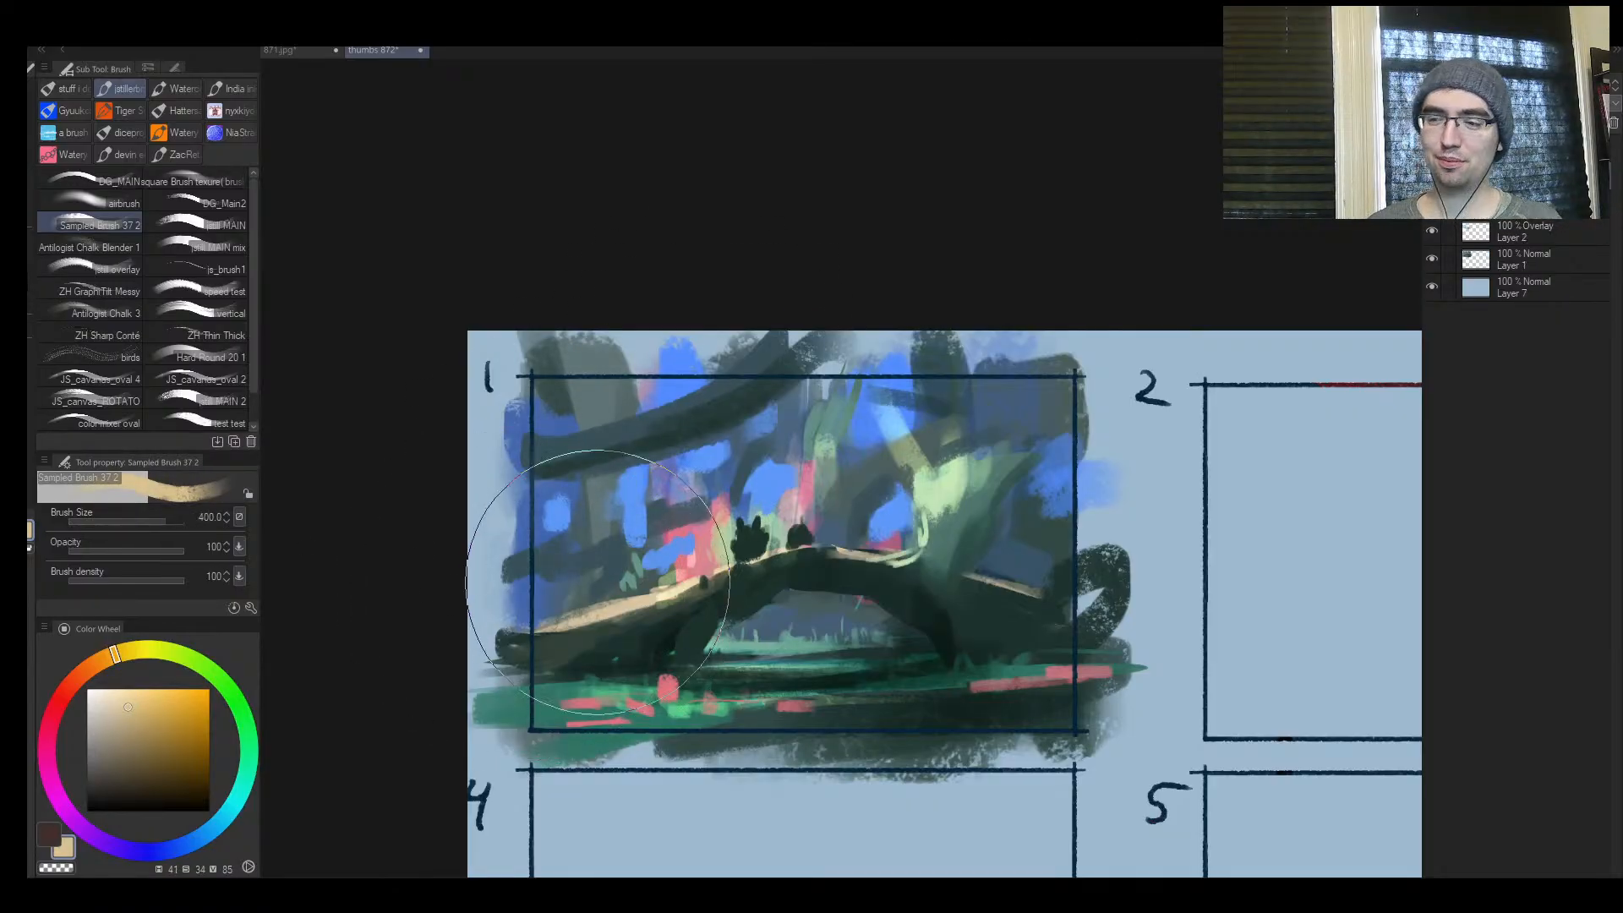
Try a tan overlay glow above the arch's long slope at brush size 300, then undo it
{"action": "key", "text": "bracketleft"}
{"action": "key", "text": "bracketleft"}
{"action": "left_click_drag", "start_coordinate": [585, 536], "coordinate": [619, 543]}
{"action": "key", "text": "ctrl+z"}
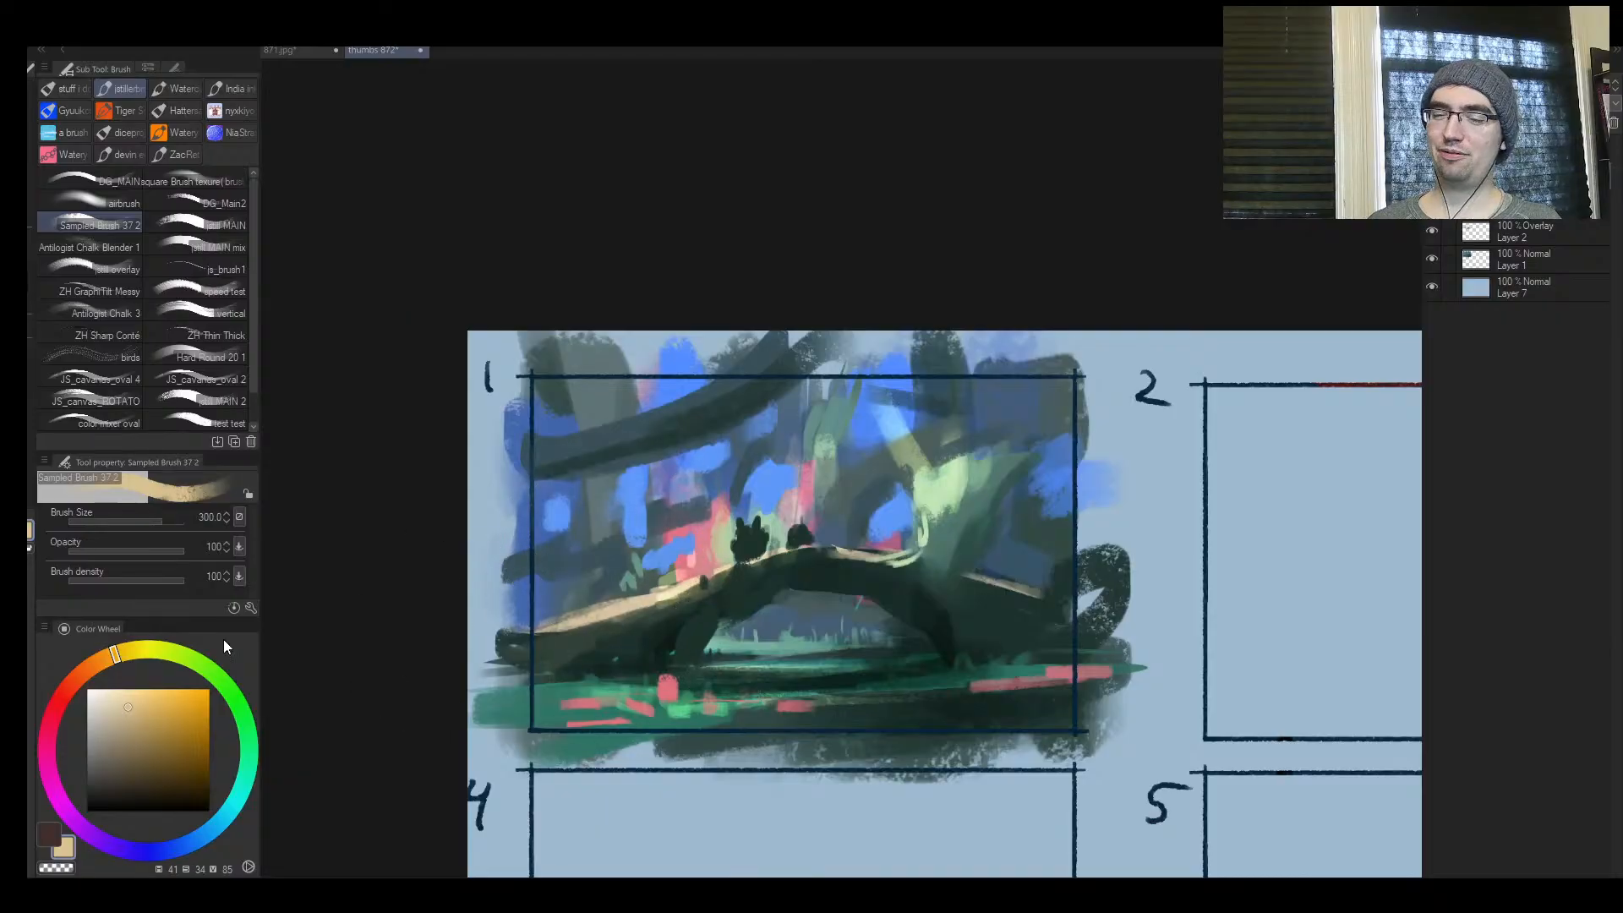
Change the colour to bright yellow and try a glow among the background trees at brush size 250, undoing it
{"action": "left_click", "coordinate": [139, 643]}
{"action": "left_click", "coordinate": [154, 689]}
{"action": "key", "text": "bracketleft"}
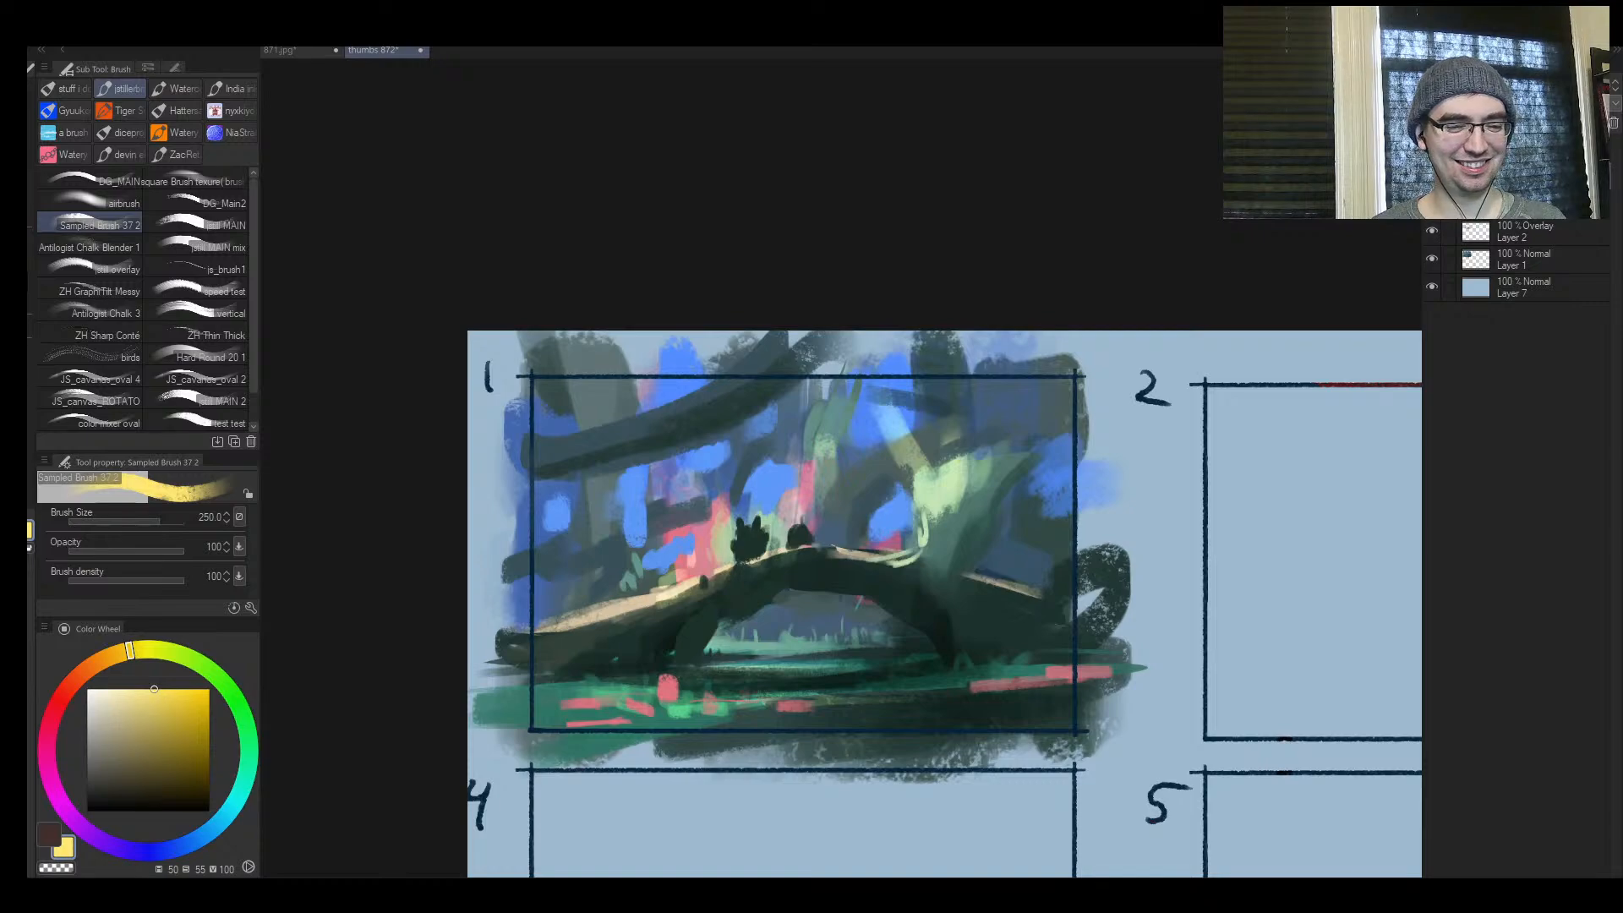
{"action": "mouse_move", "coordinate": [733, 371]}
{"action": "left_mouse_down"}
{"action": "mouse_move", "coordinate": [727, 477]}
{"action": "mouse_move", "coordinate": [676, 477]}
{"action": "left_mouse_up"}
{"action": "key", "text": "ctrl+space"}
{"action": "left_click_drag", "start_coordinate": [882, 495], "coordinate": [901, 458]}
{"action": "key", "text": "ctrl+z"}
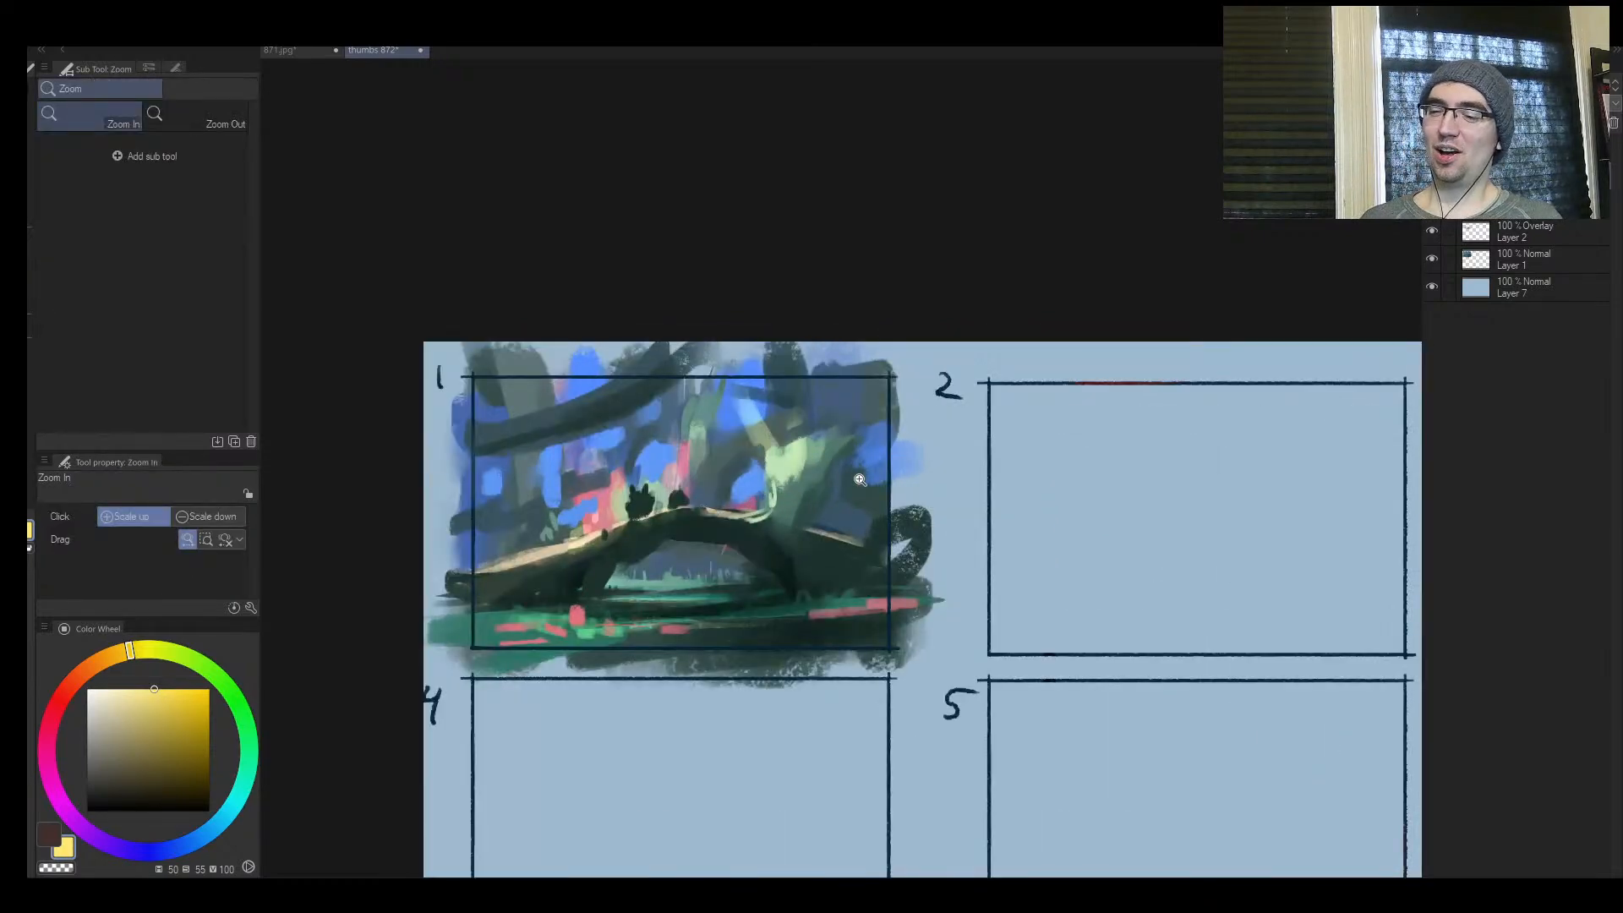
Add another normal layer, then try a yellow overlay glow behind the crest bushes and undo it
{"action": "key", "text": "ctrl+shift+n"}
{"action": "left_click_drag", "start_coordinate": [796, 535], "coordinate": [814, 531]}
{"action": "left_click", "coordinate": [802, 522]}
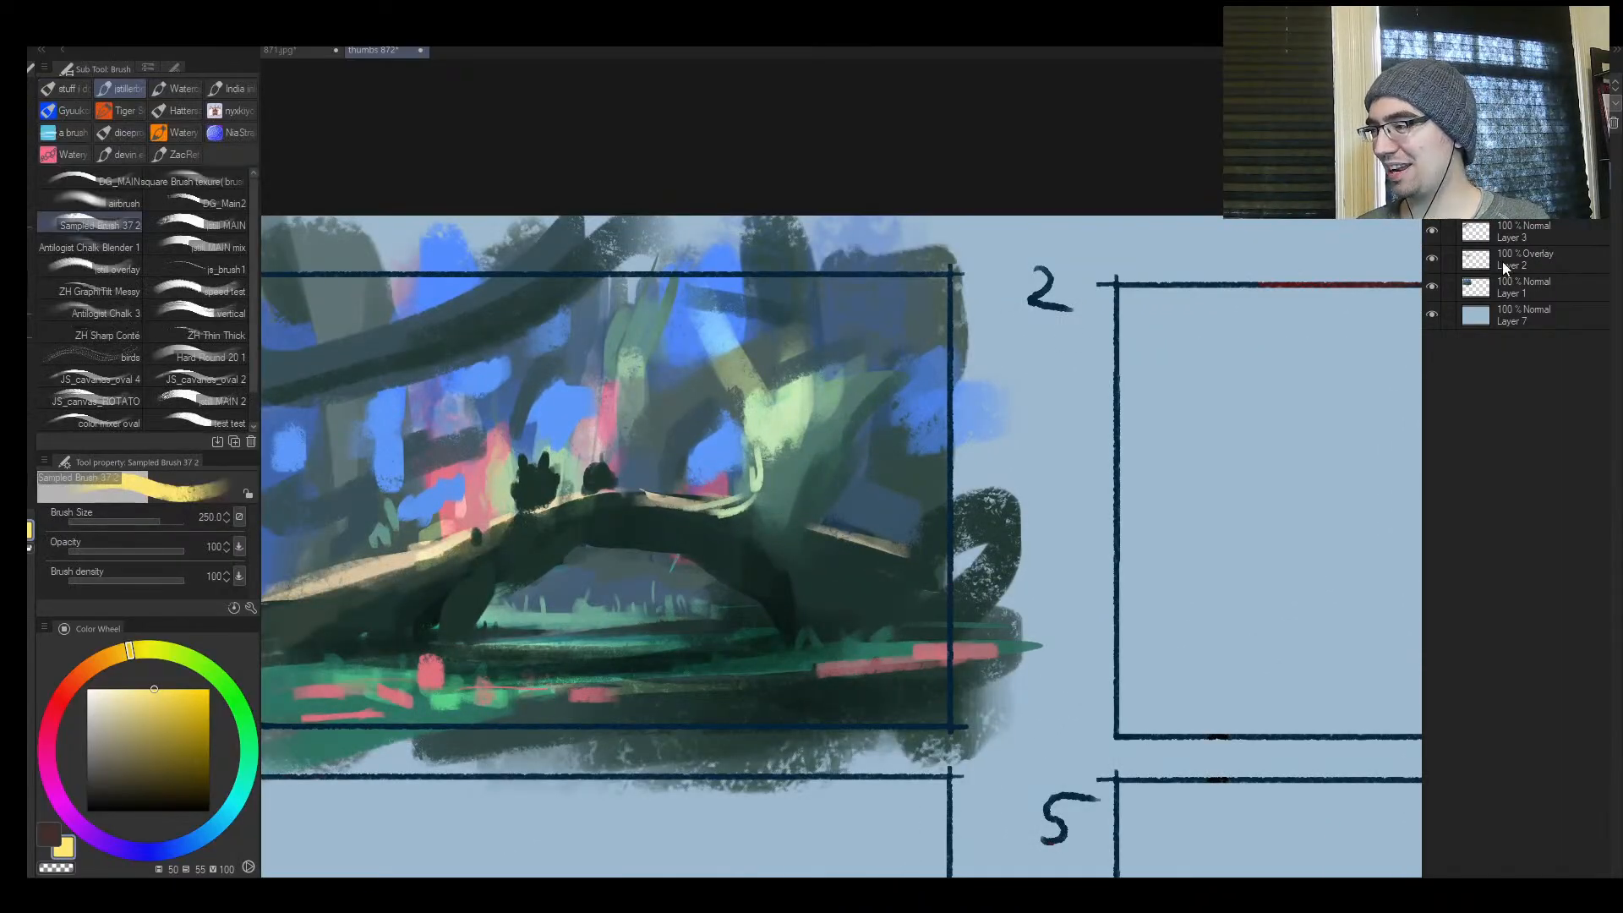
{"action": "left_click_drag", "start_coordinate": [517, 385], "coordinate": [512, 526]}
{"action": "key", "text": "ctrl+space"}
{"action": "left_click_drag", "start_coordinate": [585, 470], "coordinate": [538, 467]}
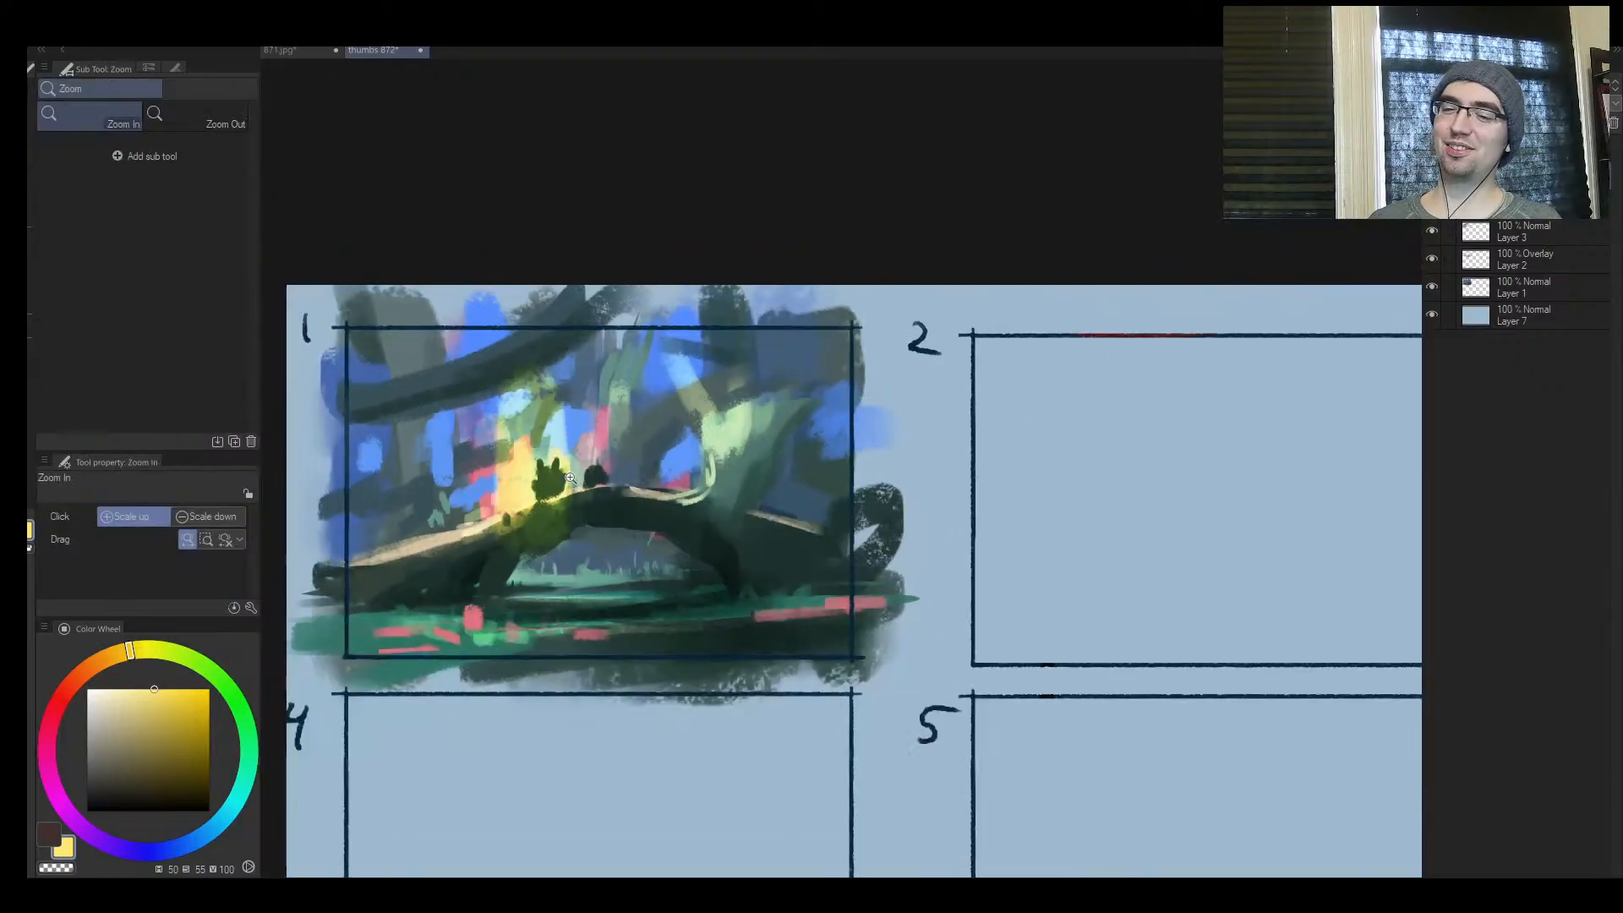
{"action": "key", "text": "ctrl+z"}
Mirror the view and brush a yellow overlay glow over the lit trunk, its foliage and the upper background at sizes 300 and 250
{"action": "mouse_move", "coordinate": [687, 385]}
{"action": "left_mouse_down"}
{"action": "mouse_move", "coordinate": [695, 439]}
{"action": "mouse_move", "coordinate": [523, 368]}
{"action": "mouse_move", "coordinate": [431, 423]}
{"action": "mouse_move", "coordinate": [752, 380]}
{"action": "left_mouse_up"}
{"action": "key", "text": "h"}
{"action": "key", "text": "ctrl+z"}
{"action": "key", "text": "space"}
{"action": "left_click_drag", "start_coordinate": [1212, 454], "coordinate": [934, 448]}
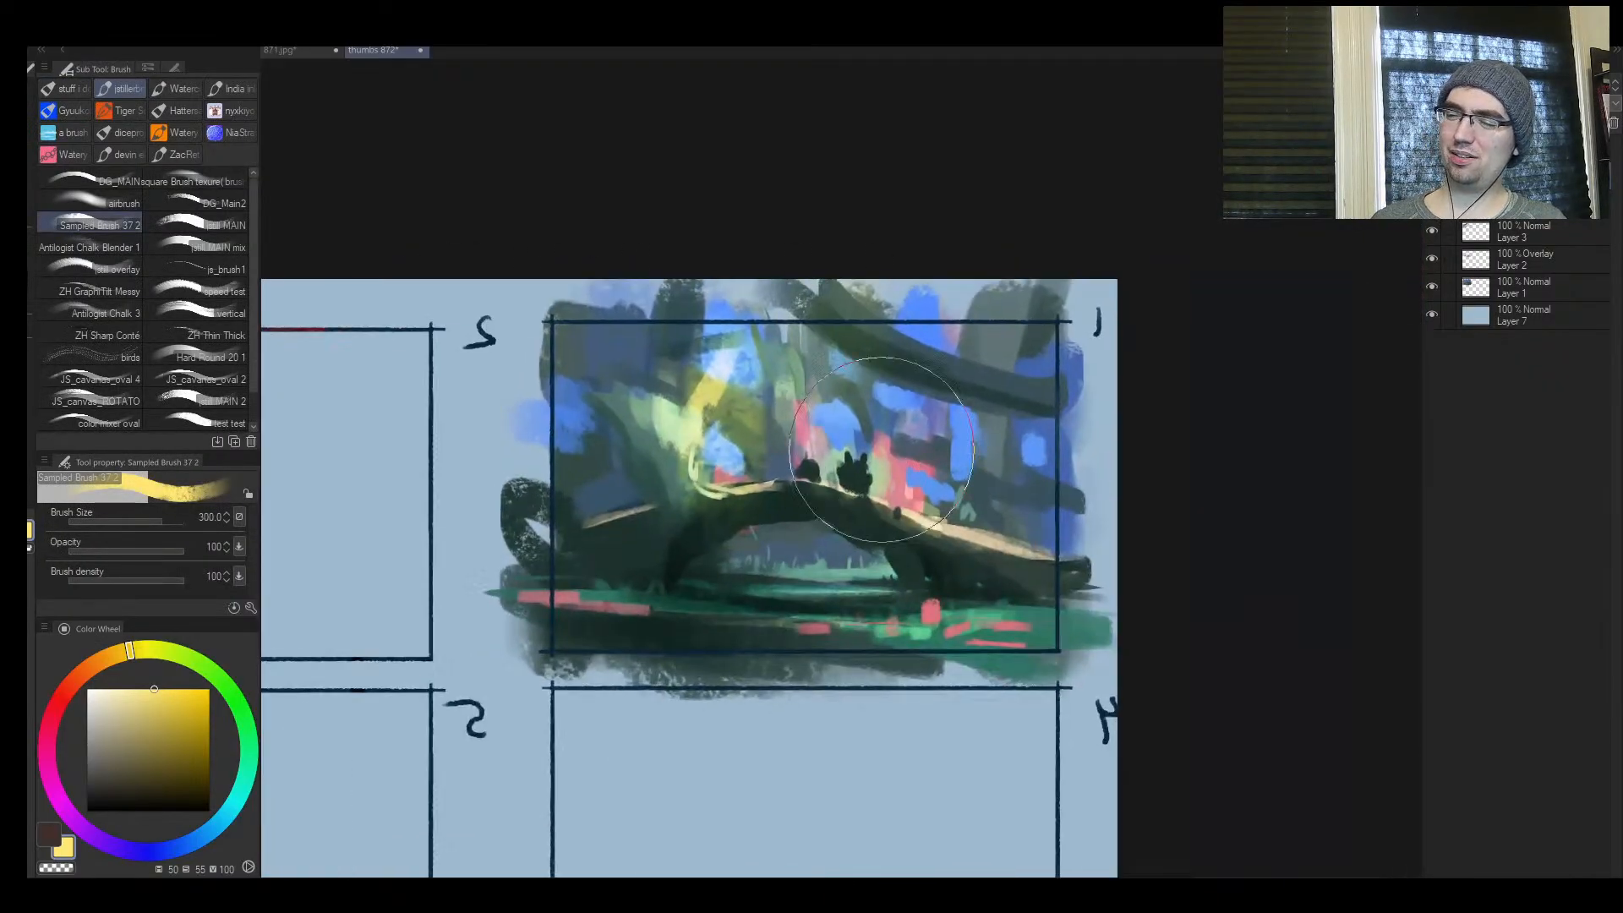
{"action": "key", "text": "bracketright"}
{"action": "key", "text": "bracketleft"}
{"action": "key", "text": "bracketleft"}
{"action": "key", "text": "bracketleft"}
{"action": "key", "text": "bracketleft"}
{"action": "key", "text": "bracketleft"}
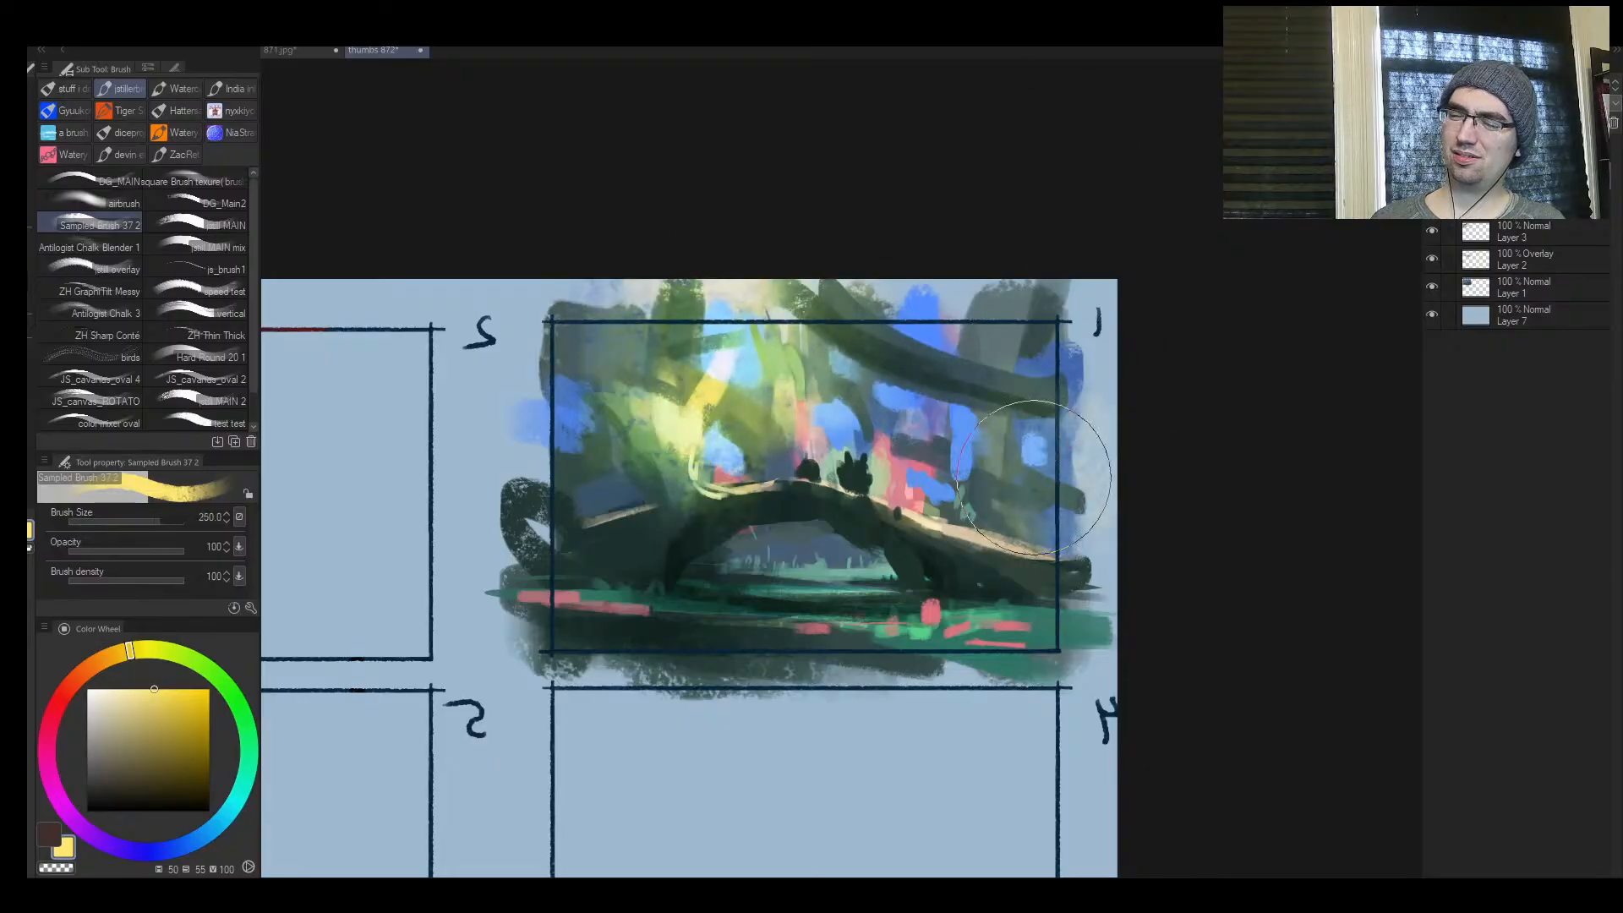
Warm the green ground and pink strokes in the foreground with yellow overlay, reducing the brush to 50, and flip the view back
{"action": "left_click_drag", "start_coordinate": [1092, 640], "coordinate": [858, 640]}
{"action": "key", "text": "bracketleft"}
{"action": "key", "text": "bracketleft"}
{"action": "key", "text": "bracketleft"}
{"action": "key", "text": "bracketleft"}
{"action": "key", "text": "bracketleft"}
{"action": "key", "text": "bracketleft"}
{"action": "key", "text": "bracketleft"}
{"action": "left_click_drag", "start_coordinate": [653, 623], "coordinate": [1018, 638]}
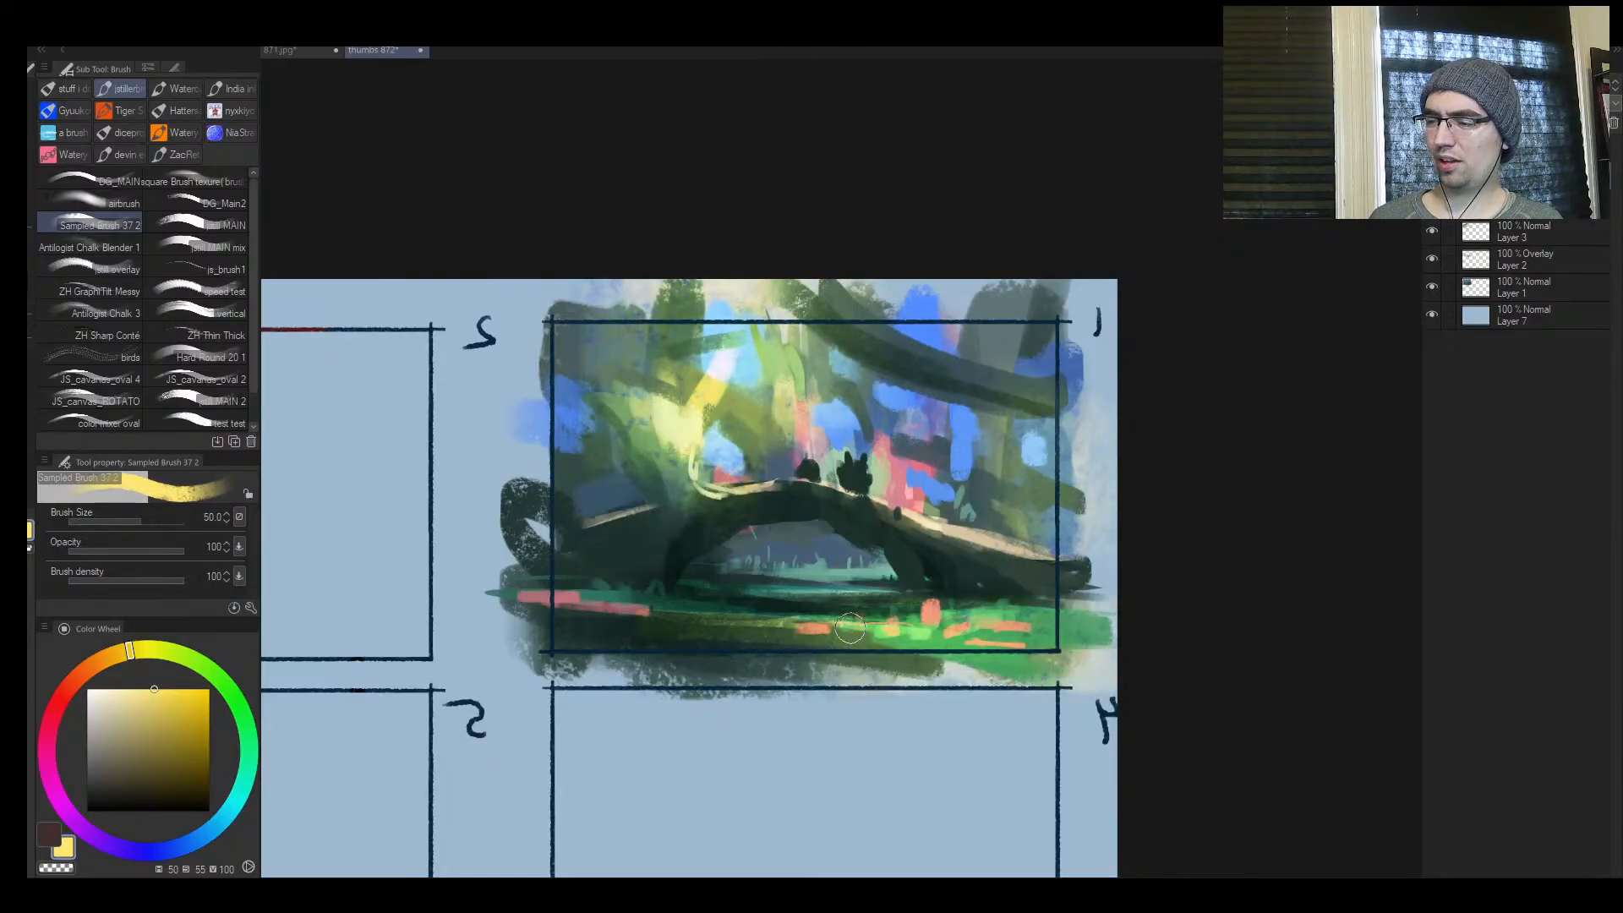
{"action": "left_click_drag", "start_coordinate": [598, 608], "coordinate": [1010, 626]}
{"action": "key", "text": "h"}
Paint two pale yellow test strokes at and inside frame 2, ending at brush size 200, and add a new normal layer
{"action": "key", "text": "e"}
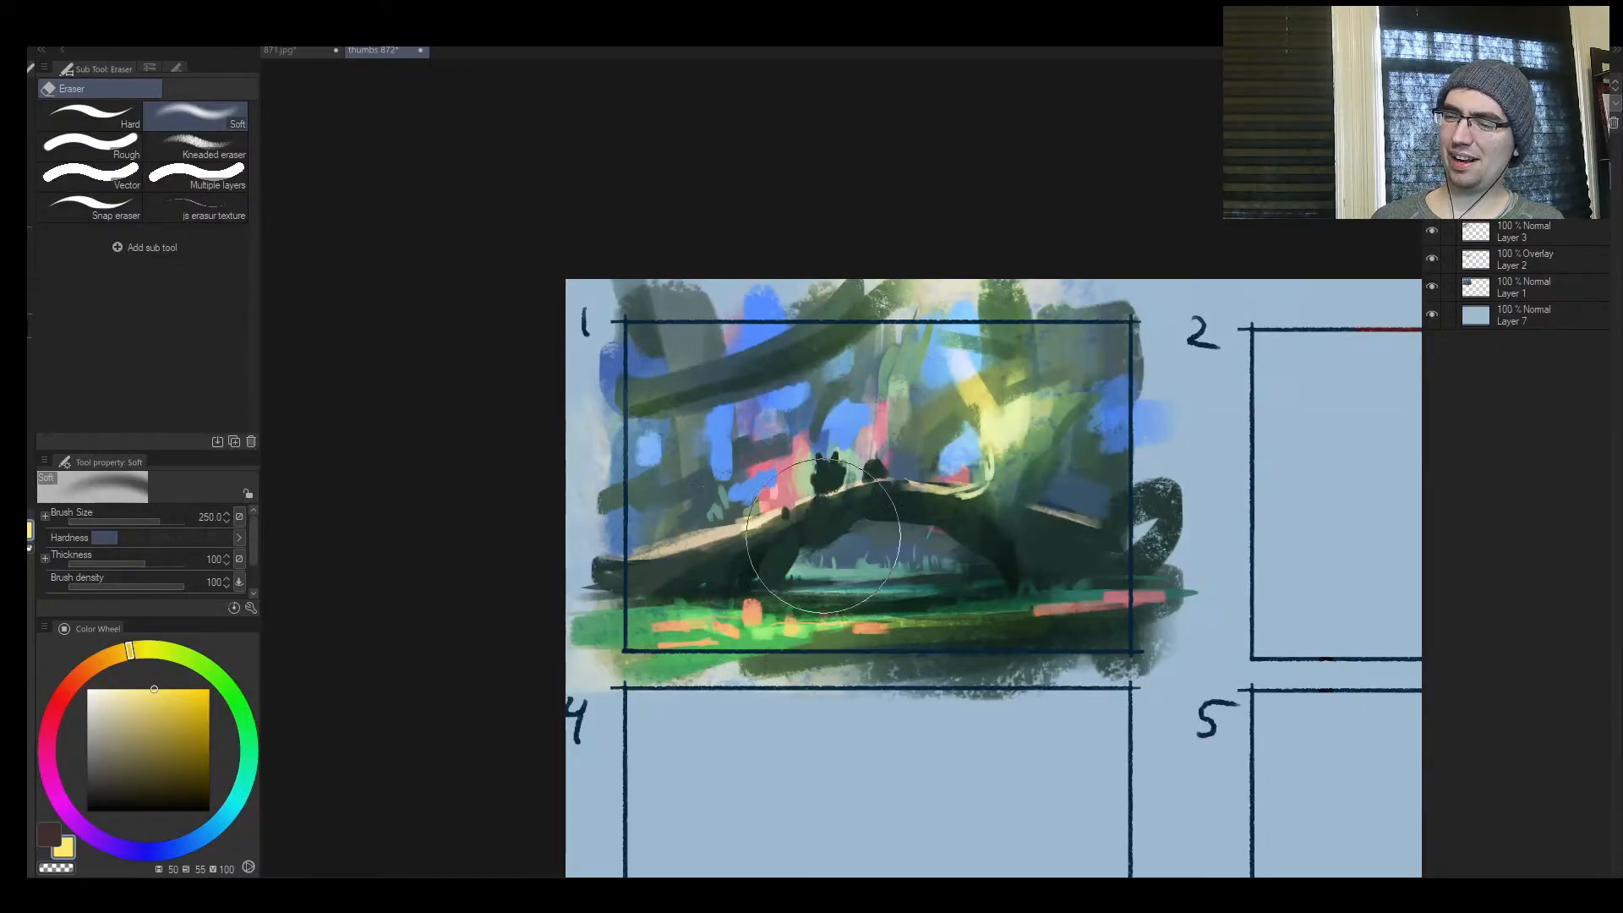
{"action": "key", "text": "ctrl+space"}
{"action": "mouse_move", "coordinate": [1087, 439]}
{"action": "left_mouse_down"}
{"action": "mouse_move", "coordinate": [832, 441]}
{"action": "mouse_move", "coordinate": [921, 440]}
{"action": "left_mouse_up"}
{"action": "key", "text": "b"}
{"action": "mouse_move", "coordinate": [832, 389]}
{"action": "left_mouse_down"}
{"action": "mouse_move", "coordinate": [845, 410]}
{"action": "mouse_move", "coordinate": [850, 393]}
{"action": "left_mouse_up"}
{"action": "key", "text": "bracketright"}
{"action": "key", "text": "bracketright"}
{"action": "key", "text": "bracketright"}
{"action": "key", "text": "bracketright"}
{"action": "key", "text": "bracketright"}
{"action": "key", "text": "bracketright"}
{"action": "key", "text": "bracketright"}
{"action": "key", "text": "bracketright"}
{"action": "mouse_move", "coordinate": [913, 418]}
{"action": "left_mouse_down"}
{"action": "mouse_move", "coordinate": [966, 358]}
{"action": "mouse_move", "coordinate": [876, 406]}
{"action": "left_mouse_up"}
{"action": "key", "text": "ctrl+shift+n"}
{"action": "key", "text": "ctrl+space"}
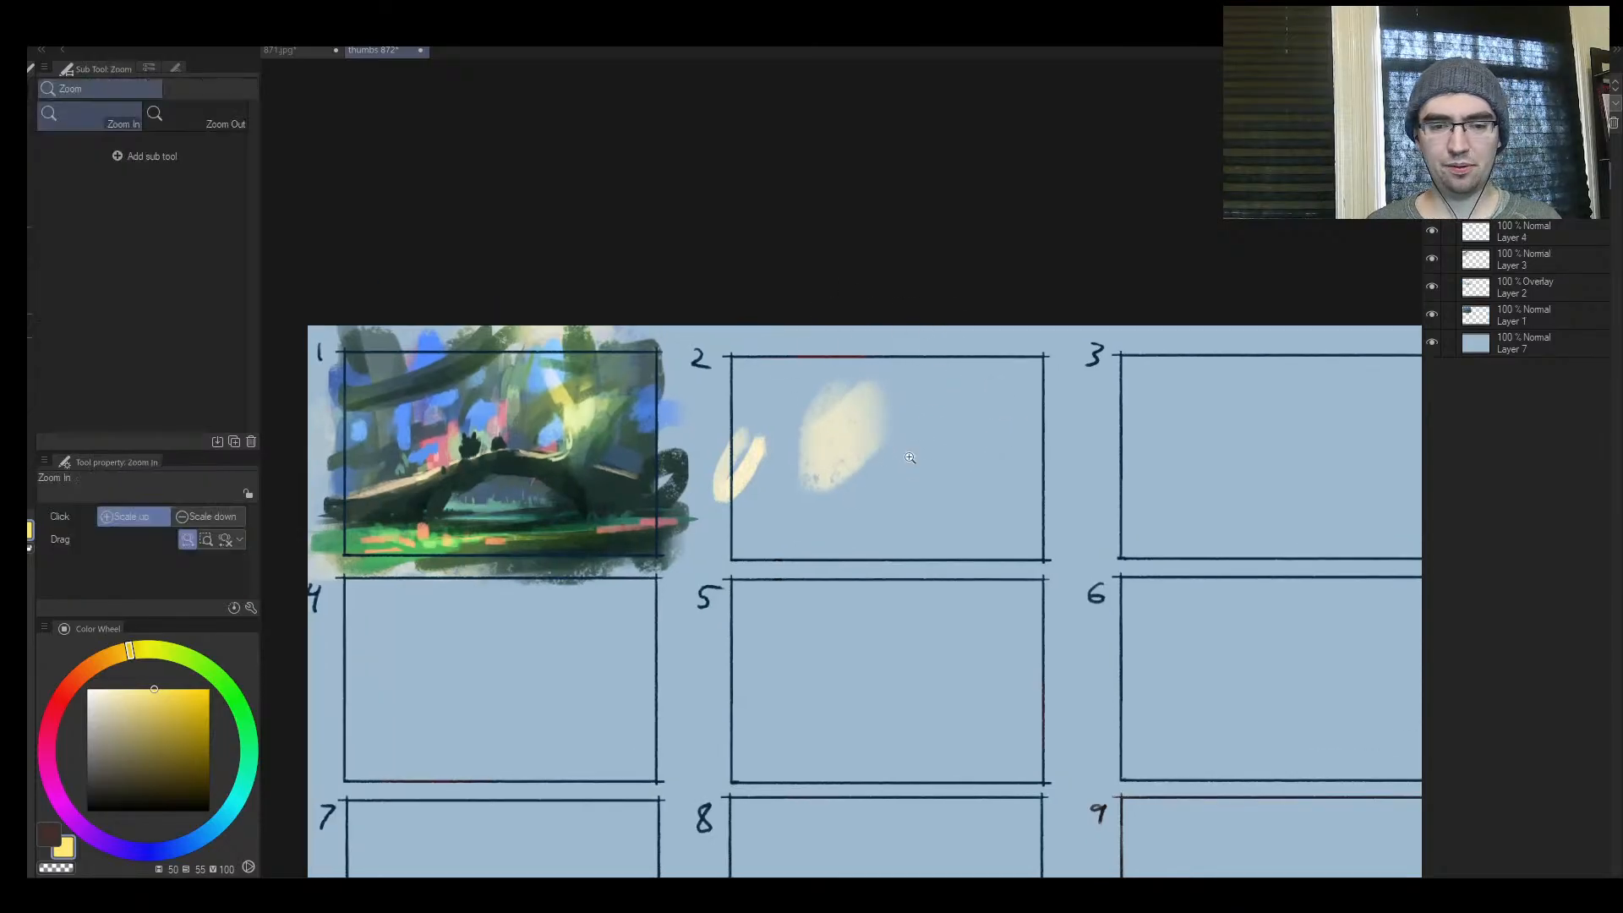
{"action": "left_click_drag", "start_coordinate": [913, 458], "coordinate": [919, 439]}
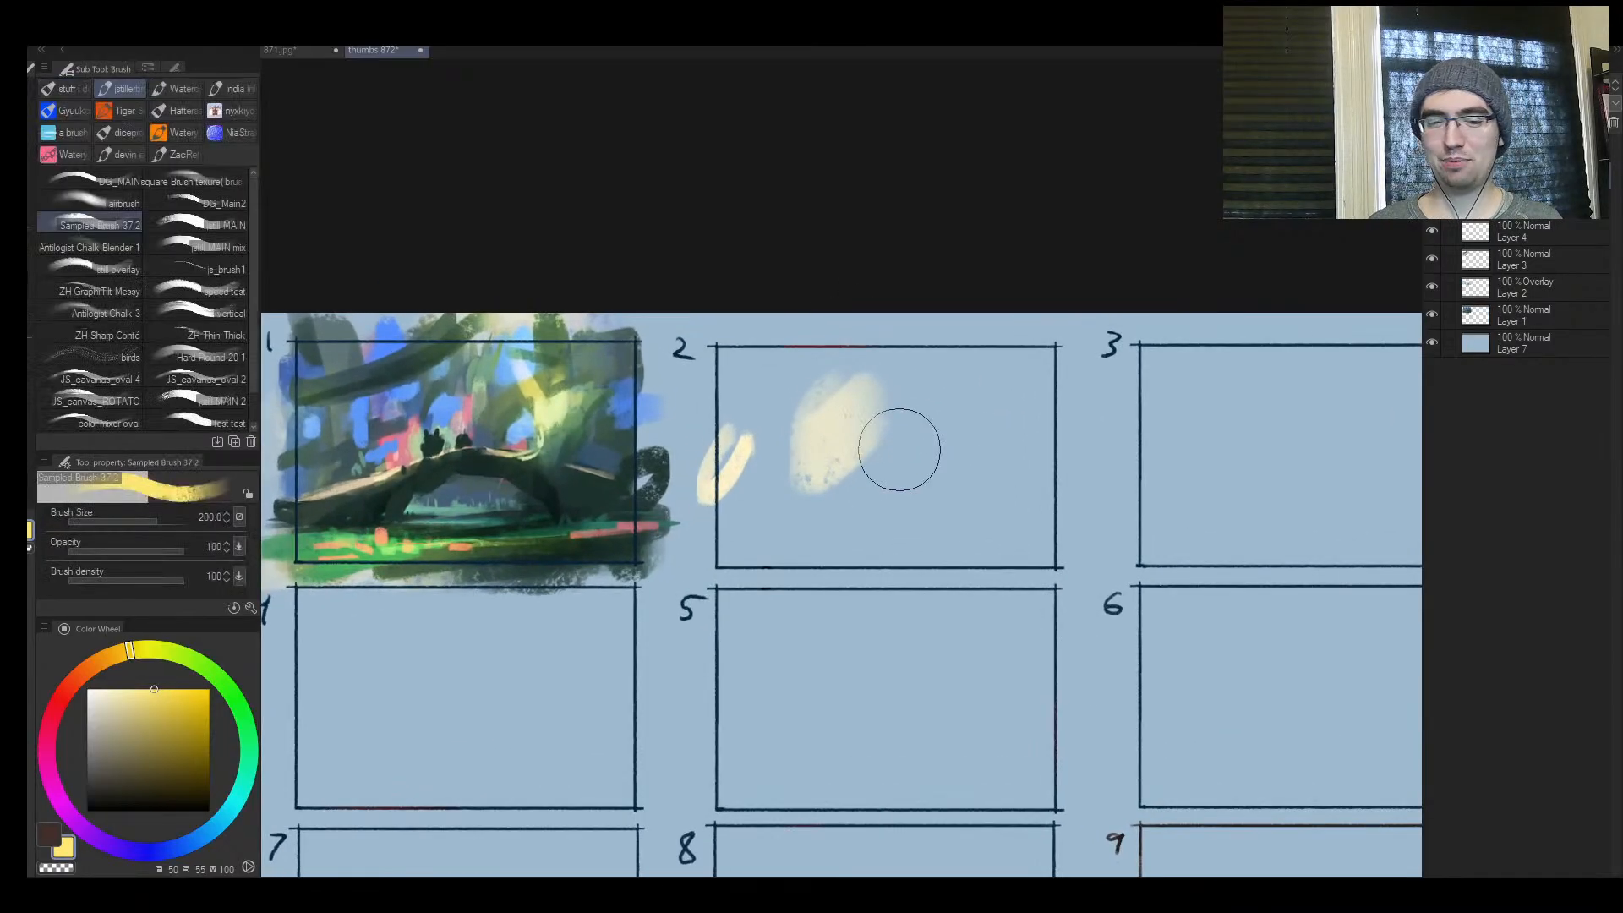
Choose a muted pink and cover frame 2 with broad strokes, ending at brush size 250
{"action": "mouse_move", "coordinate": [78, 676]}
{"action": "left_mouse_down"}
{"action": "mouse_move", "coordinate": [62, 793]}
{"action": "mouse_move", "coordinate": [51, 781]}
{"action": "left_mouse_up"}
{"action": "left_click_drag", "start_coordinate": [117, 749], "coordinate": [105, 724]}
{"action": "key", "text": "]"}
{"action": "key", "text": "]"}
{"action": "mouse_move", "coordinate": [882, 464]}
{"action": "left_mouse_down"}
{"action": "mouse_move", "coordinate": [863, 385]}
{"action": "mouse_move", "coordinate": [812, 471]}
{"action": "left_mouse_up"}
{"action": "mouse_move", "coordinate": [938, 465]}
{"action": "left_mouse_down"}
{"action": "mouse_move", "coordinate": [1029, 395]}
{"action": "mouse_move", "coordinate": [947, 507]}
{"action": "left_mouse_up"}
{"action": "mouse_move", "coordinate": [782, 520]}
{"action": "left_mouse_down"}
{"action": "mouse_move", "coordinate": [935, 532]}
{"action": "mouse_move", "coordinate": [829, 533]}
{"action": "left_mouse_up"}
{"action": "key", "text": "["}
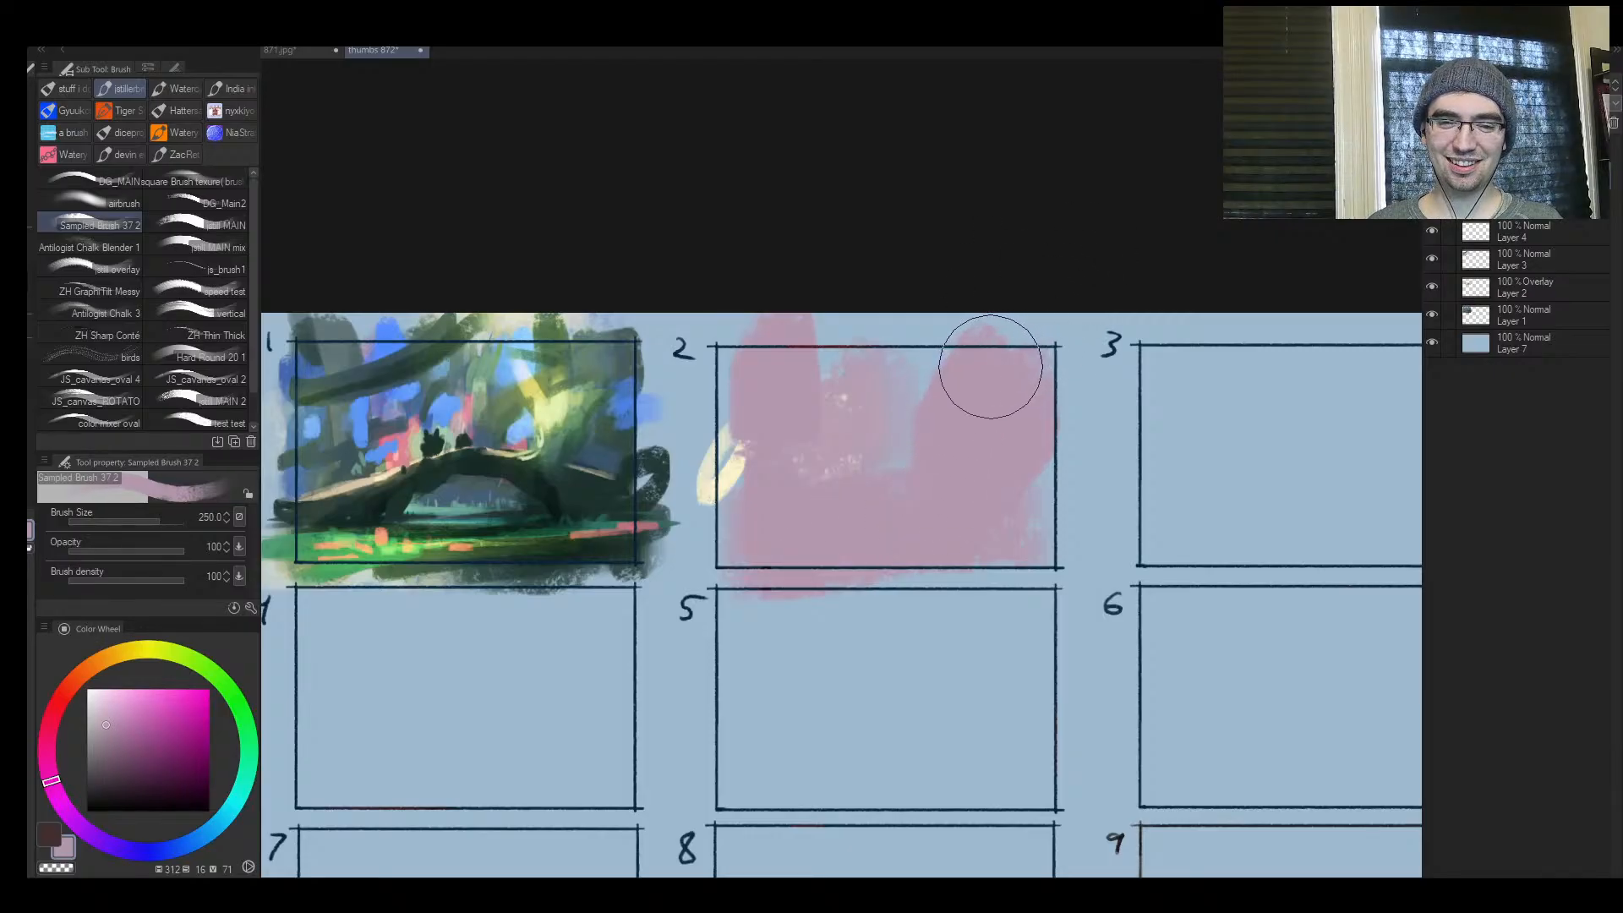
{"action": "left_click_drag", "start_coordinate": [883, 328], "coordinate": [875, 364]}
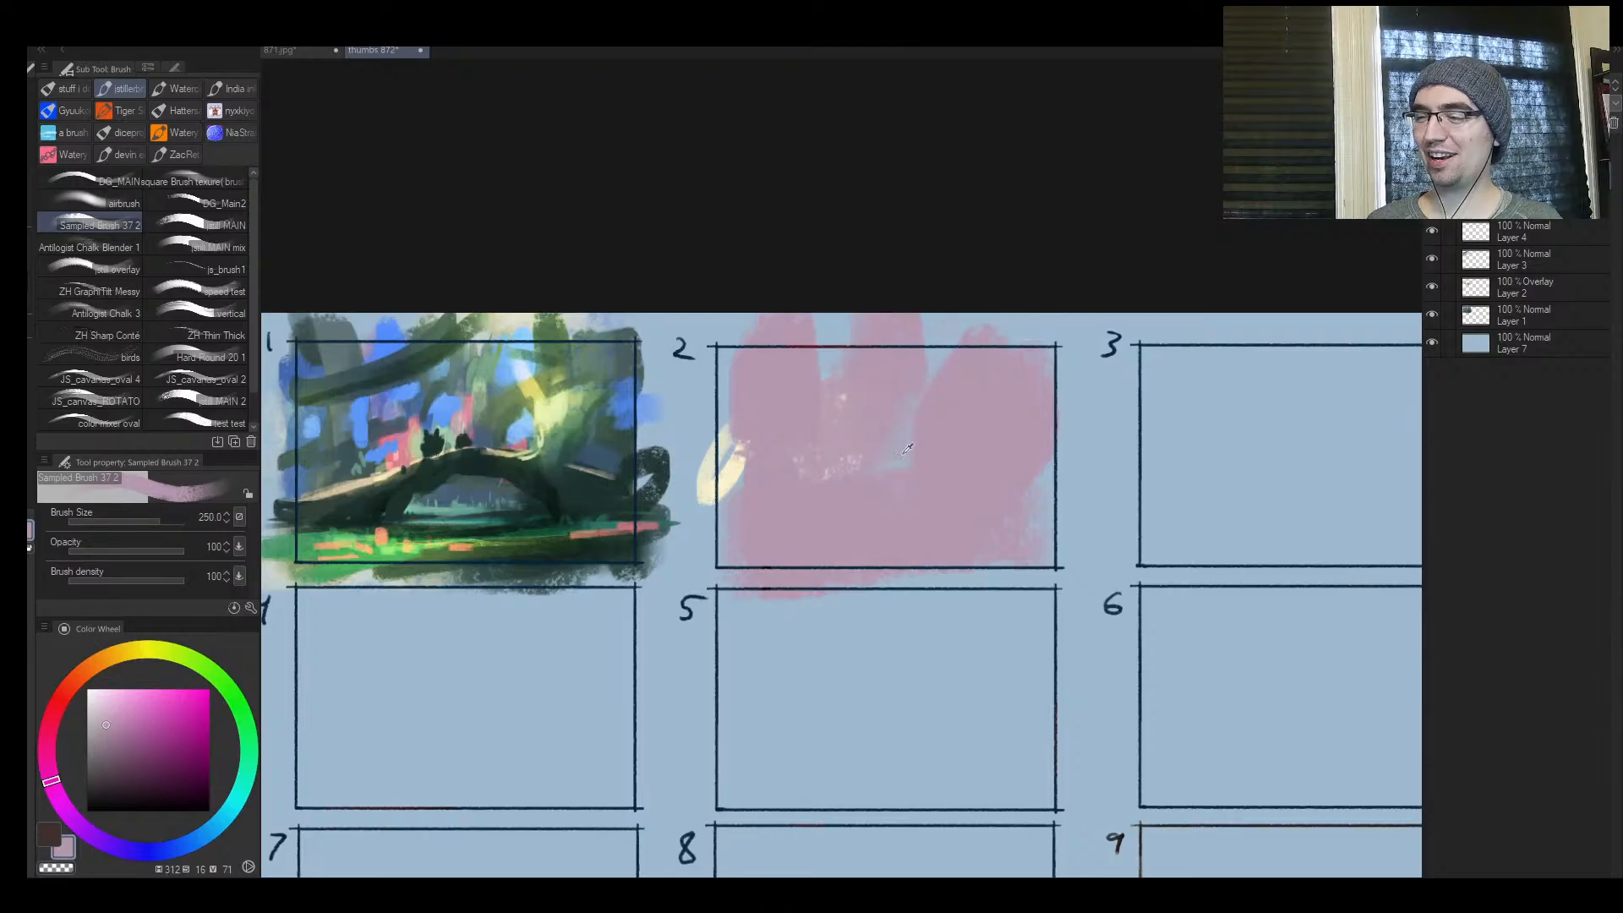
Pick a blue-violet and paint soft violet streaks down the middle of frame 2 and broad strokes across it
{"action": "left_click", "coordinate": [903, 455], "text": "alt"}
{"action": "left_click", "coordinate": [161, 721]}
{"action": "key", "text": "["}
{"action": "key", "text": "["}
{"action": "mouse_move", "coordinate": [862, 517]}
{"action": "left_mouse_down"}
{"action": "mouse_move", "coordinate": [896, 460]}
{"action": "mouse_move", "coordinate": [887, 499]}
{"action": "left_mouse_up"}
{"action": "key", "text": "]"}
{"action": "left_click_drag", "start_coordinate": [908, 444], "coordinate": [879, 495]}
{"action": "key", "text": "]"}
{"action": "key", "text": "]"}
{"action": "key", "text": "]"}
{"action": "key", "text": "]"}
{"action": "mouse_move", "coordinate": [736, 507]}
{"action": "left_mouse_down"}
{"action": "mouse_move", "coordinate": [742, 414]}
{"action": "mouse_move", "coordinate": [845, 380]}
{"action": "mouse_move", "coordinate": [972, 398]}
{"action": "left_mouse_up"}
Deepen and blend the central violet streak in frame 2 with sampled violets and pinks at brush sizes 300 and 250
{"action": "key", "text": "["}
{"action": "key", "text": "["}
{"action": "left_click", "coordinate": [968, 501], "text": "alt"}
{"action": "left_click_drag", "start_coordinate": [938, 516], "coordinate": [864, 568]}
{"action": "left_click", "coordinate": [896, 472], "text": "alt"}
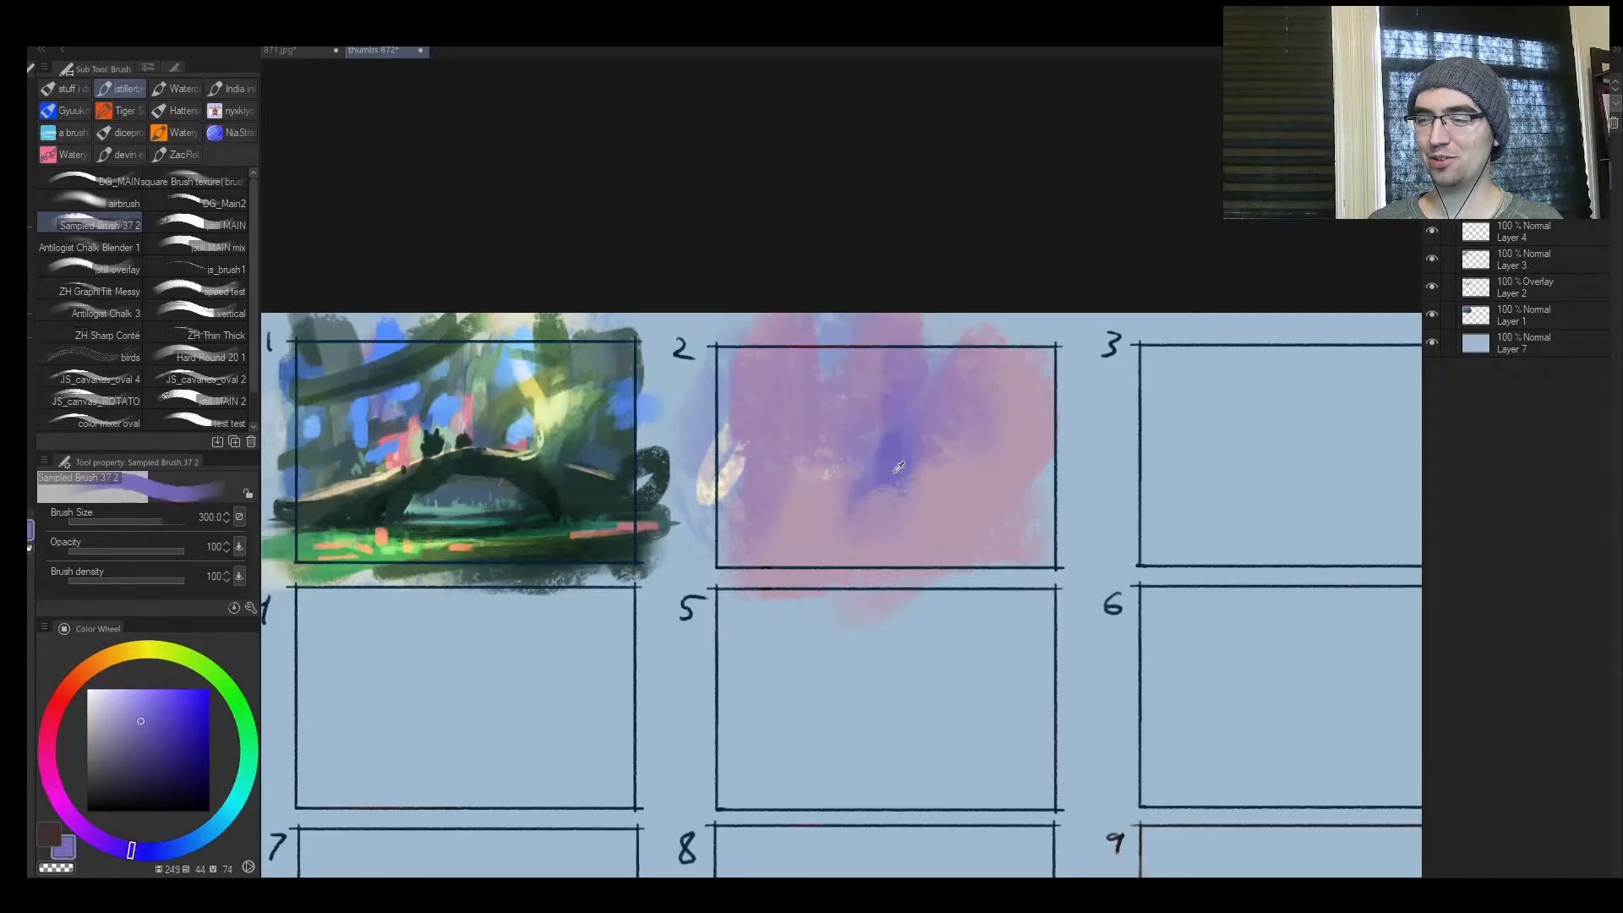
{"action": "mouse_move", "coordinate": [951, 406]}
{"action": "left_mouse_down"}
{"action": "mouse_move", "coordinate": [823, 530]}
{"action": "mouse_move", "coordinate": [780, 521]}
{"action": "mouse_move", "coordinate": [880, 419]}
{"action": "mouse_move", "coordinate": [872, 489]}
{"action": "mouse_move", "coordinate": [947, 338]}
{"action": "left_mouse_up"}
{"action": "left_click", "coordinate": [861, 537], "text": "alt"}
{"action": "key", "text": "["}
{"action": "left_click", "coordinate": [919, 448], "text": "alt"}
{"action": "left_click", "coordinate": [951, 414], "text": "alt"}
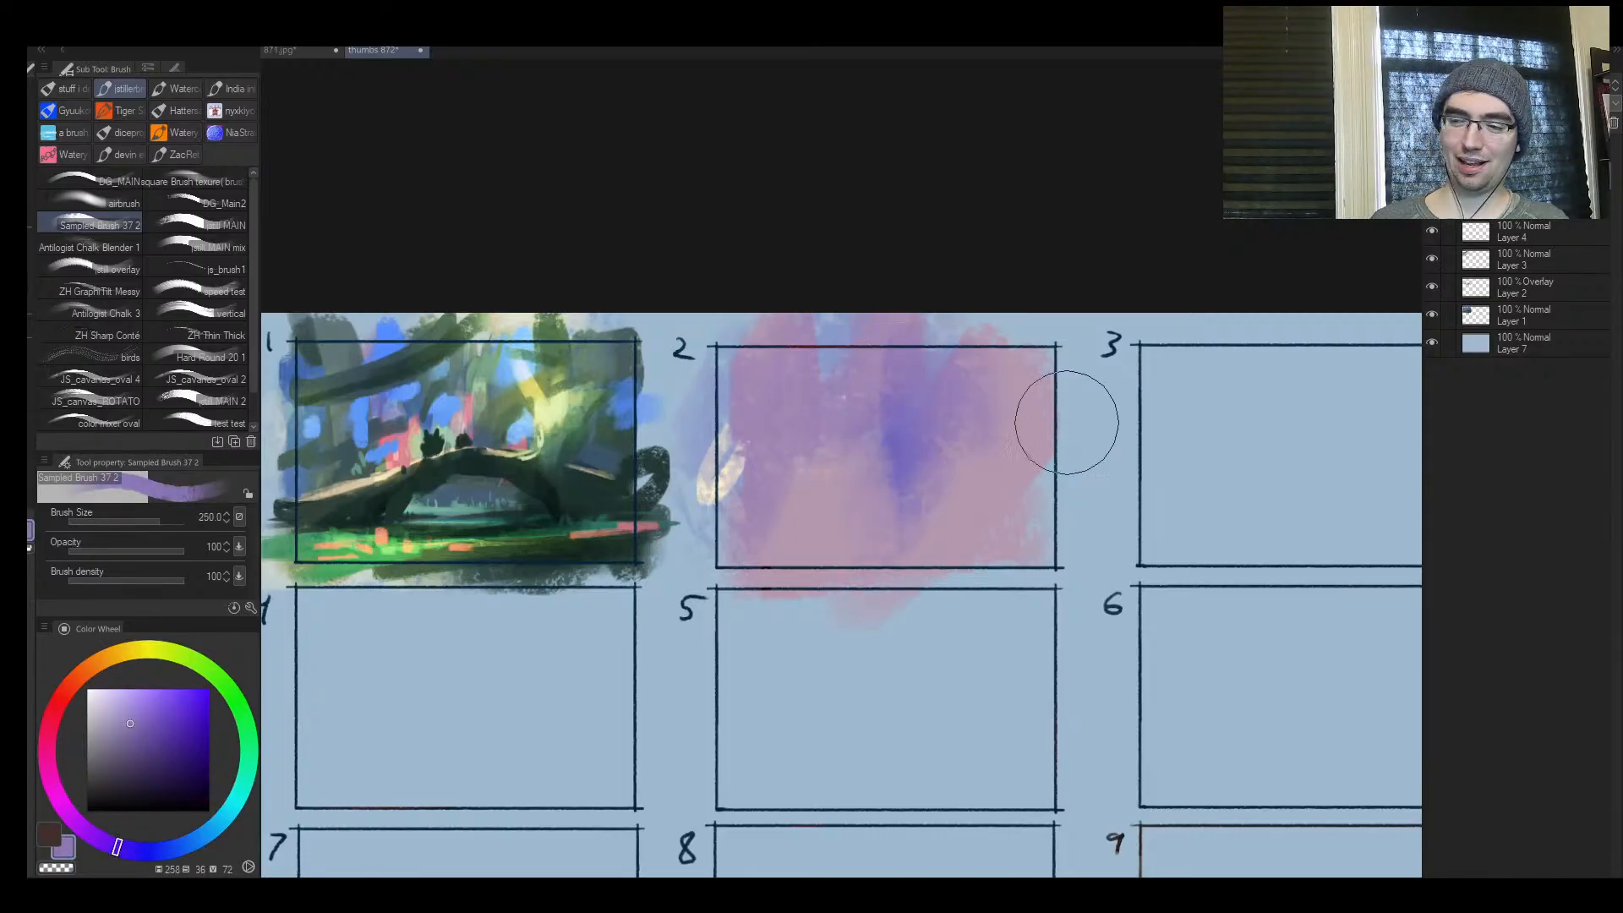
Sweep a diagonal violet band across the lower corner of frame 2 and check the background in the mirrored view
{"action": "mouse_move", "coordinate": [921, 564]}
{"action": "left_mouse_down"}
{"action": "mouse_move", "coordinate": [1087, 460]}
{"action": "mouse_move", "coordinate": [972, 575]}
{"action": "left_mouse_up"}
{"action": "left_click", "coordinate": [939, 503], "text": "alt"}
{"action": "left_click_drag", "start_coordinate": [922, 514], "coordinate": [1090, 380]}
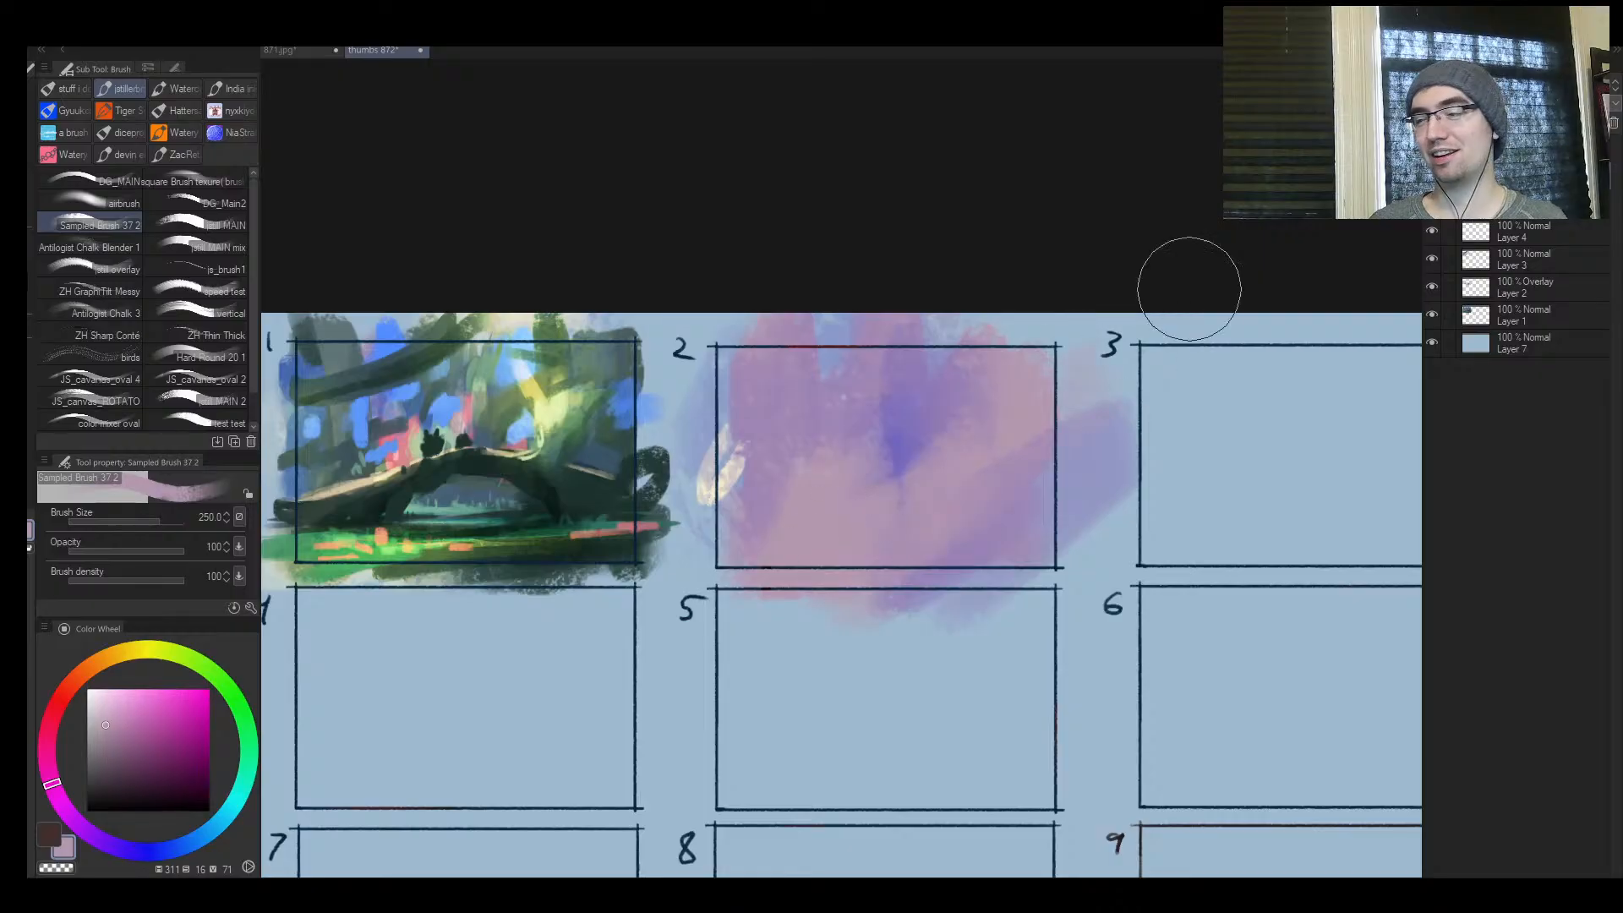
{"action": "key", "text": "h"}
{"action": "left_click_drag", "start_coordinate": [737, 397], "coordinate": [723, 359]}
{"action": "key", "text": "["}
{"action": "mouse_move", "coordinate": [836, 378]}
{"action": "left_mouse_down"}
{"action": "mouse_move", "coordinate": [888, 385]}
{"action": "mouse_move", "coordinate": [857, 386]}
{"action": "left_mouse_up"}
{"action": "left_click_drag", "start_coordinate": [776, 466], "coordinate": [691, 487]}
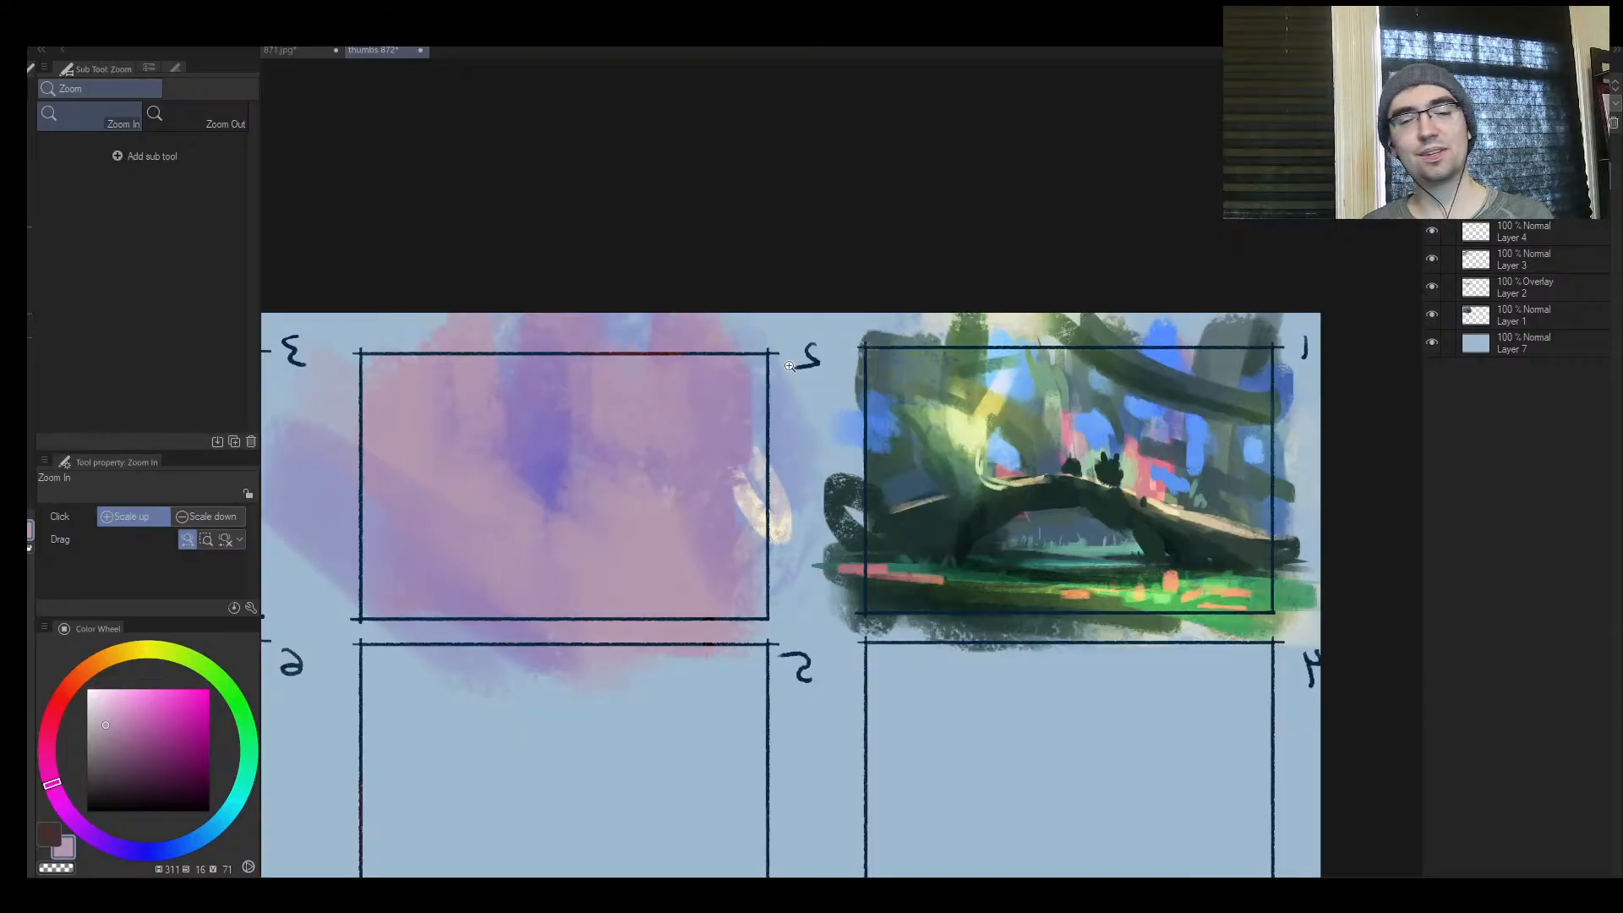
{"action": "mouse_move", "coordinate": [716, 474]}
{"action": "left_mouse_down"}
{"action": "mouse_move", "coordinate": [609, 539]}
{"action": "mouse_move", "coordinate": [651, 405]}
{"action": "left_mouse_up"}
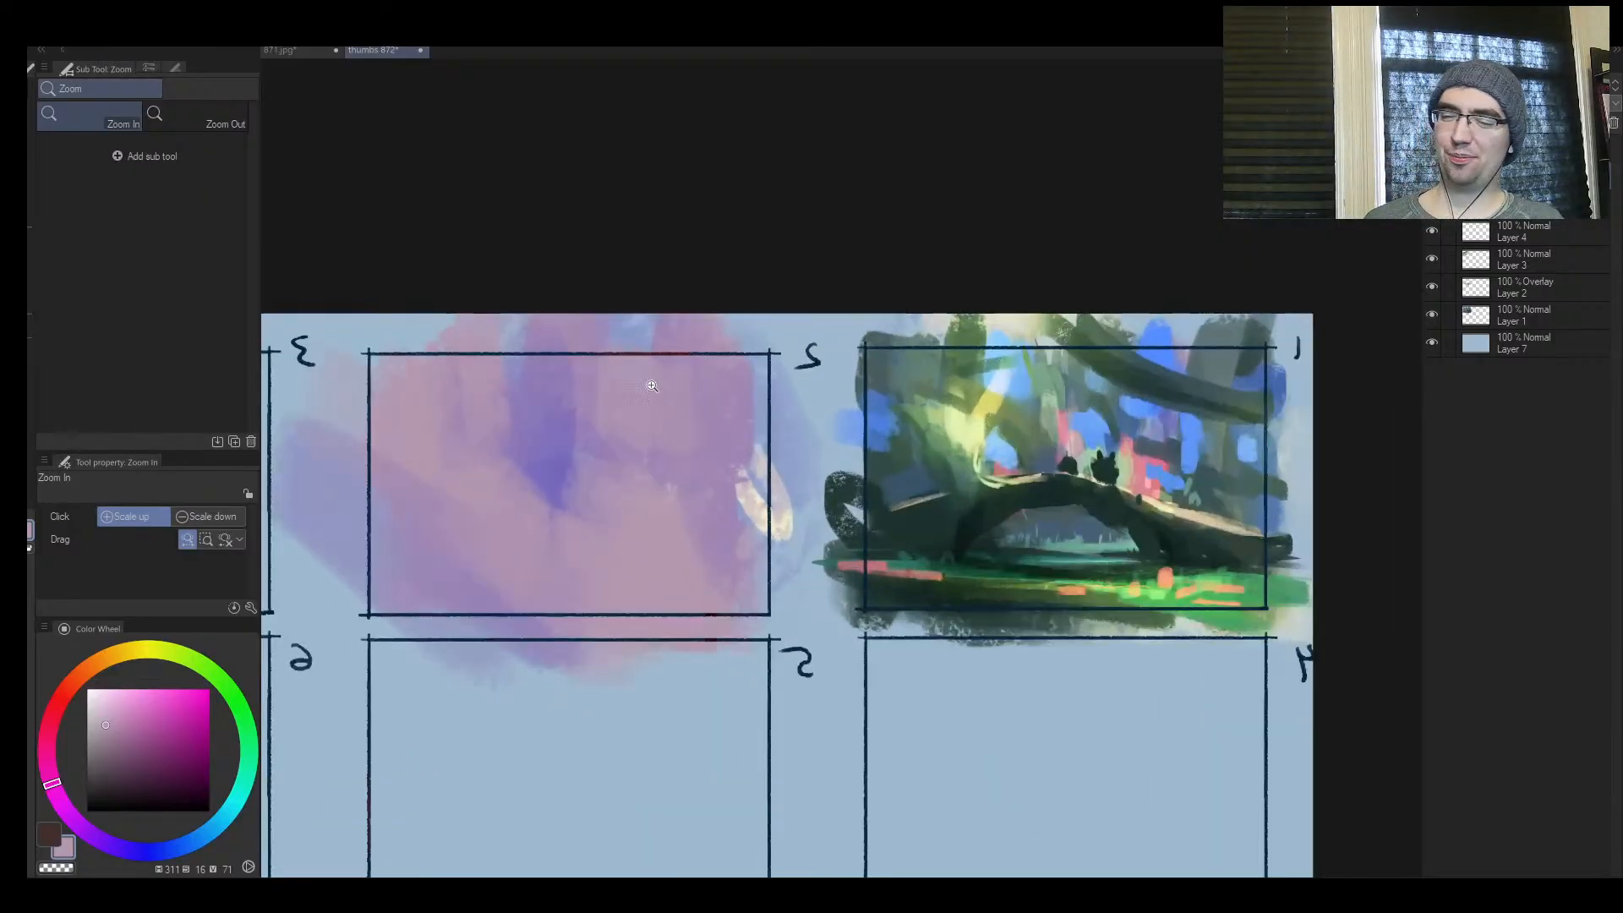
Lasso a flat ground sliver, a leaning trunk and a spiky branching crown as a silhouette in frame 2
{"action": "key", "text": "b"}
{"action": "key", "text": "m"}
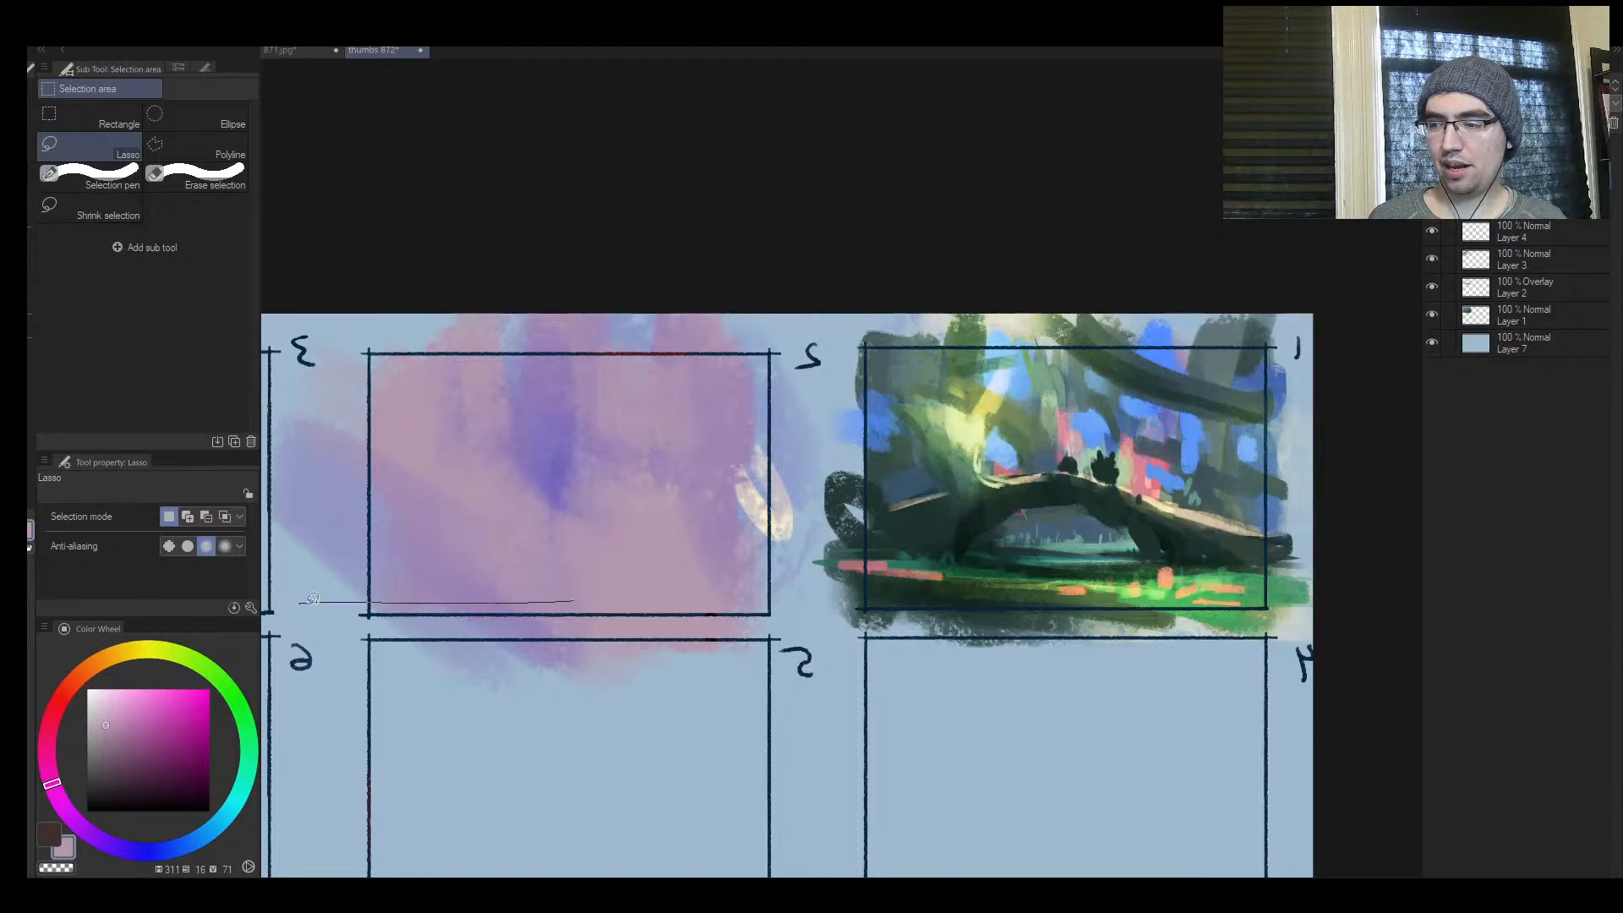
{"action": "left_click_drag", "start_coordinate": [313, 599], "coordinate": [732, 623]}
{"action": "mouse_move", "coordinate": [598, 488]}
{"action": "left_mouse_down"}
{"action": "mouse_move", "coordinate": [694, 437]}
{"action": "mouse_move", "coordinate": [643, 493]}
{"action": "mouse_move", "coordinate": [553, 525]}
{"action": "mouse_move", "coordinate": [444, 602]}
{"action": "left_mouse_up"}
{"action": "mouse_move", "coordinate": [630, 467]}
{"action": "left_mouse_down"}
{"action": "mouse_move", "coordinate": [642, 363]}
{"action": "mouse_move", "coordinate": [592, 461]}
{"action": "mouse_move", "coordinate": [592, 391]}
{"action": "left_mouse_up"}
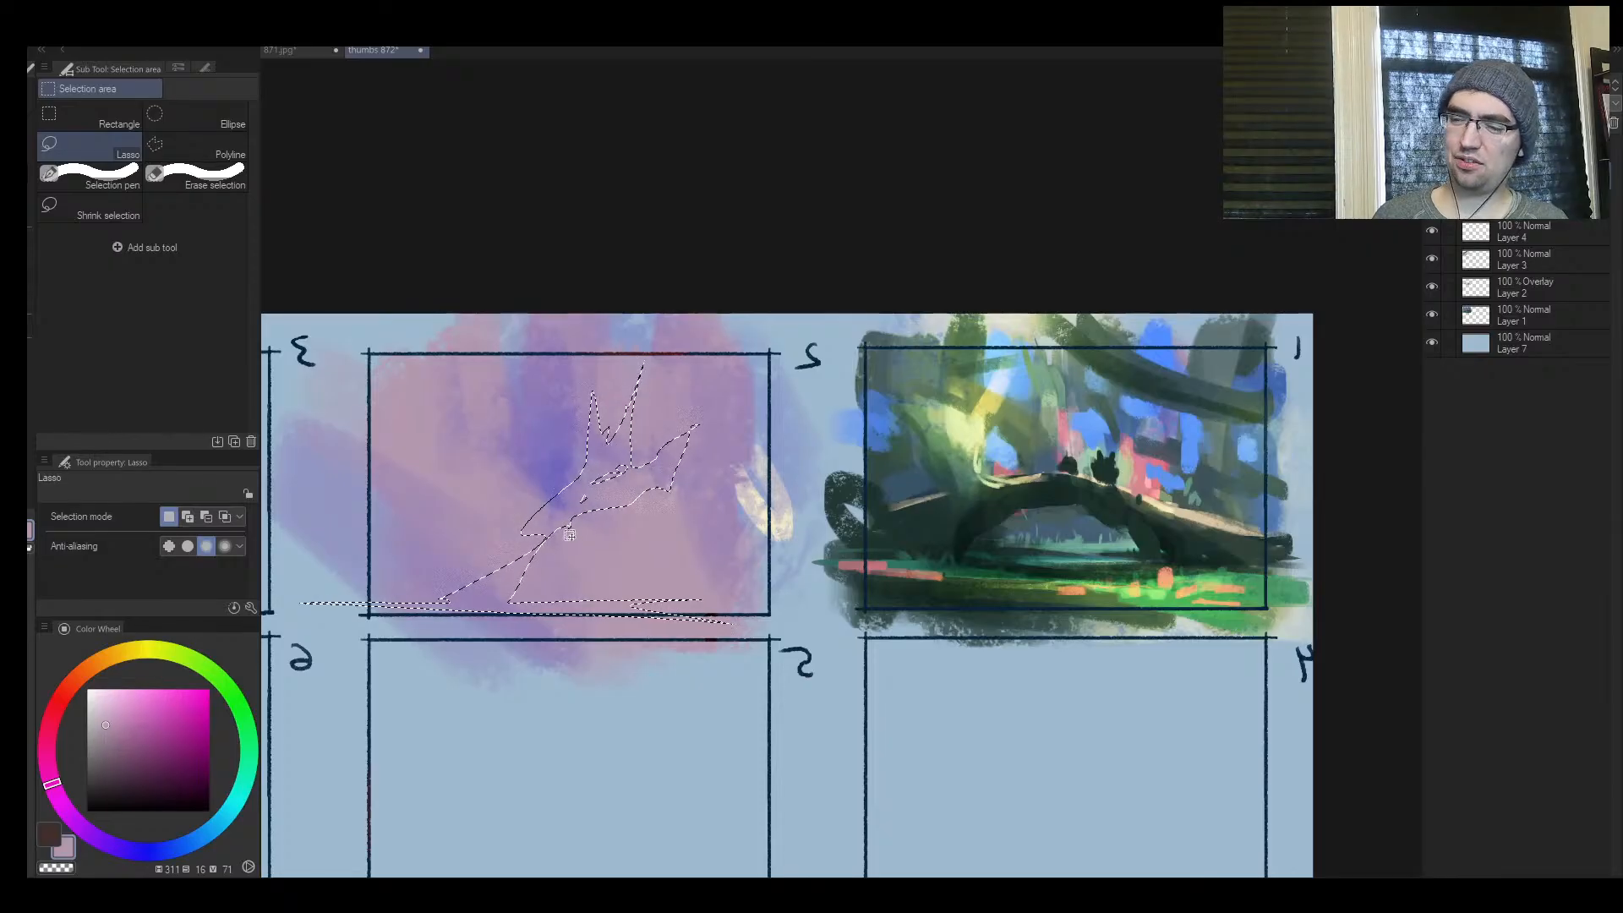
Fill the lassoed silhouette with pale yellow-green sampled from thumbnail 1 and clear the selection
{"action": "key", "text": "b"}
{"action": "left_click", "coordinate": [969, 423], "text": "alt"}
{"action": "key", "text": "]"}
{"action": "mouse_move", "coordinate": [659, 431]}
{"action": "left_mouse_down"}
{"action": "mouse_move", "coordinate": [337, 609]}
{"action": "mouse_move", "coordinate": [626, 656]}
{"action": "mouse_move", "coordinate": [355, 605]}
{"action": "left_mouse_up"}
{"action": "left_click", "coordinate": [583, 510], "text": "ctrl"}
{"action": "key", "text": "ctrl+d"}
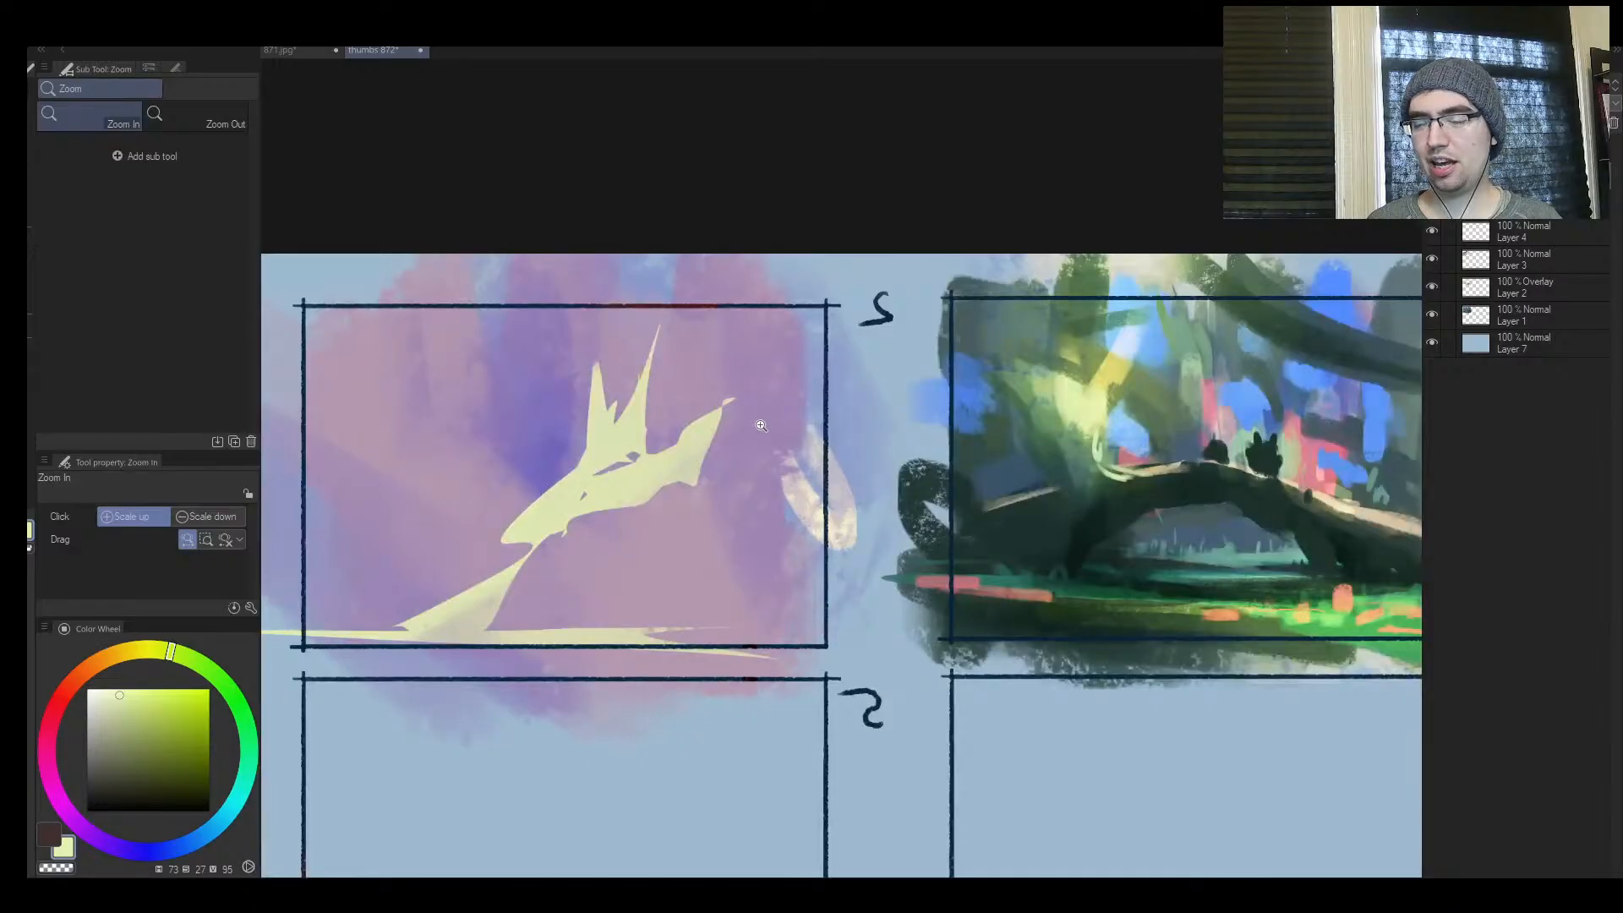
Paint sampled background pink and violet over the trunk and middle of the pale silhouette, ending at brush size 70
{"action": "key", "text": "["}
{"action": "key", "text": "["}
{"action": "key", "text": "["}
{"action": "key", "text": "["}
{"action": "key", "text": "["}
{"action": "key", "text": "["}
{"action": "key", "text": "["}
{"action": "left_click", "coordinate": [583, 534], "text": "alt"}
{"action": "mouse_move", "coordinate": [581, 501]}
{"action": "left_mouse_down"}
{"action": "mouse_move", "coordinate": [594, 525]}
{"action": "mouse_move", "coordinate": [521, 580]}
{"action": "mouse_move", "coordinate": [489, 572]}
{"action": "mouse_move", "coordinate": [599, 449]}
{"action": "mouse_move", "coordinate": [507, 540]}
{"action": "mouse_move", "coordinate": [578, 501]}
{"action": "mouse_move", "coordinate": [475, 561]}
{"action": "mouse_move", "coordinate": [464, 544]}
{"action": "mouse_move", "coordinate": [516, 507]}
{"action": "left_mouse_up"}
{"action": "key", "text": "]"}
{"action": "left_click", "coordinate": [616, 434], "text": "alt"}
{"action": "left_click", "coordinate": [620, 431], "text": "alt"}
{"action": "key", "text": "["}
{"action": "left_click", "coordinate": [602, 529], "text": "alt"}
{"action": "left_click", "coordinate": [578, 530], "text": "alt"}
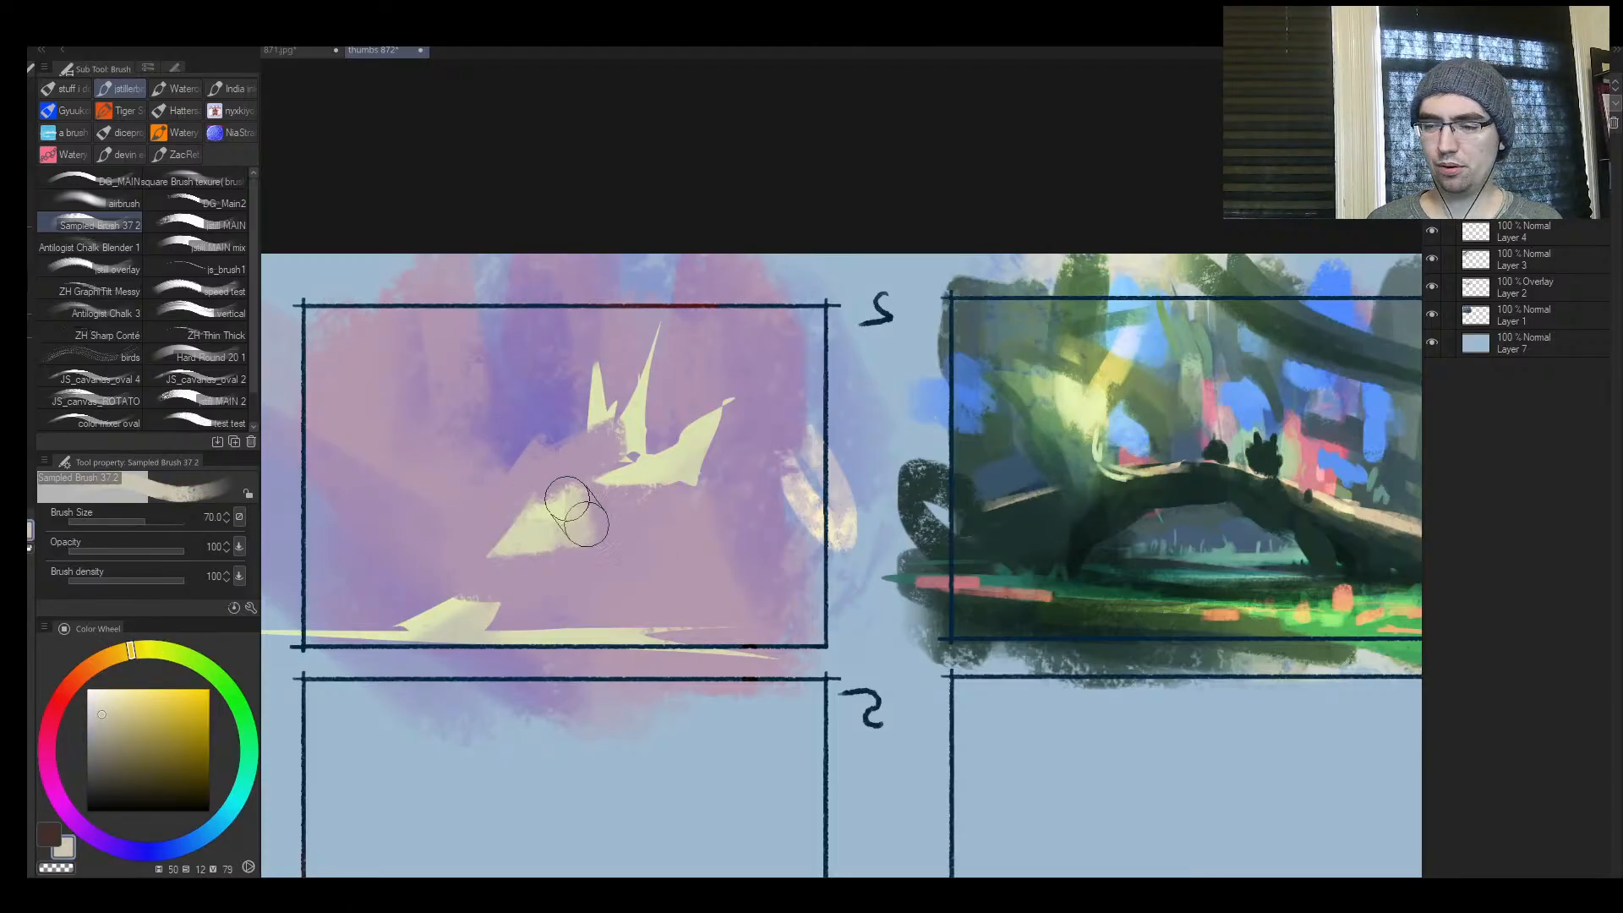
Lasso two side-by-side gowned figures with a thin ground sliver in frame 2 and fill them with sampled pale yellow-green
{"action": "key", "text": "m"}
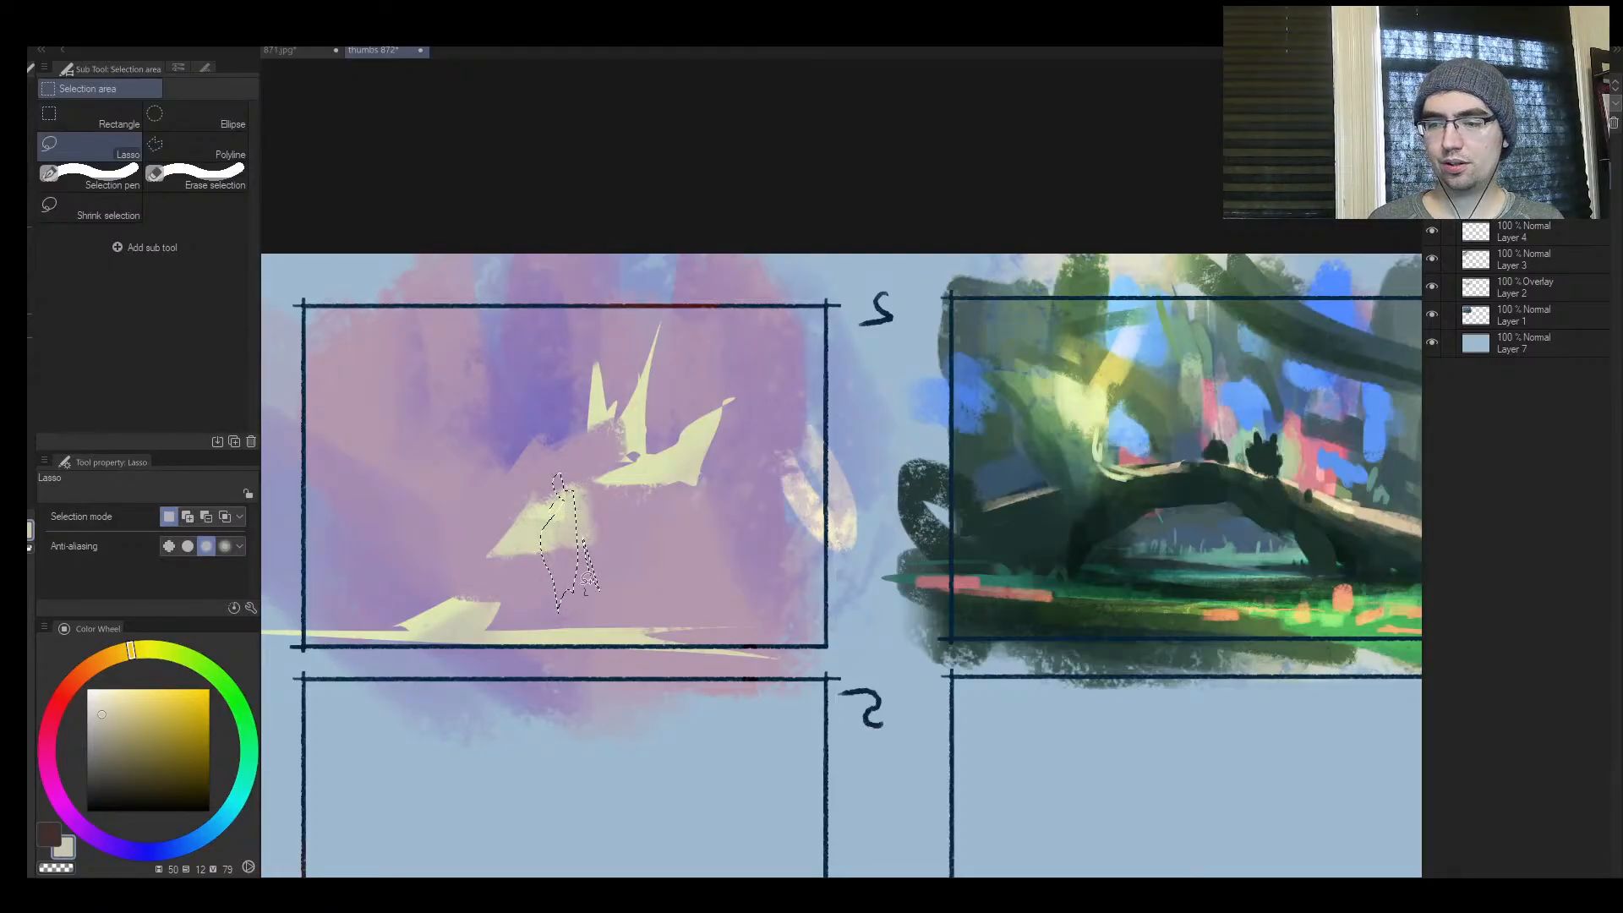
{"action": "left_click_drag", "start_coordinate": [591, 590], "coordinate": [594, 609]}
{"action": "left_click_drag", "start_coordinate": [512, 496], "coordinate": [523, 500]}
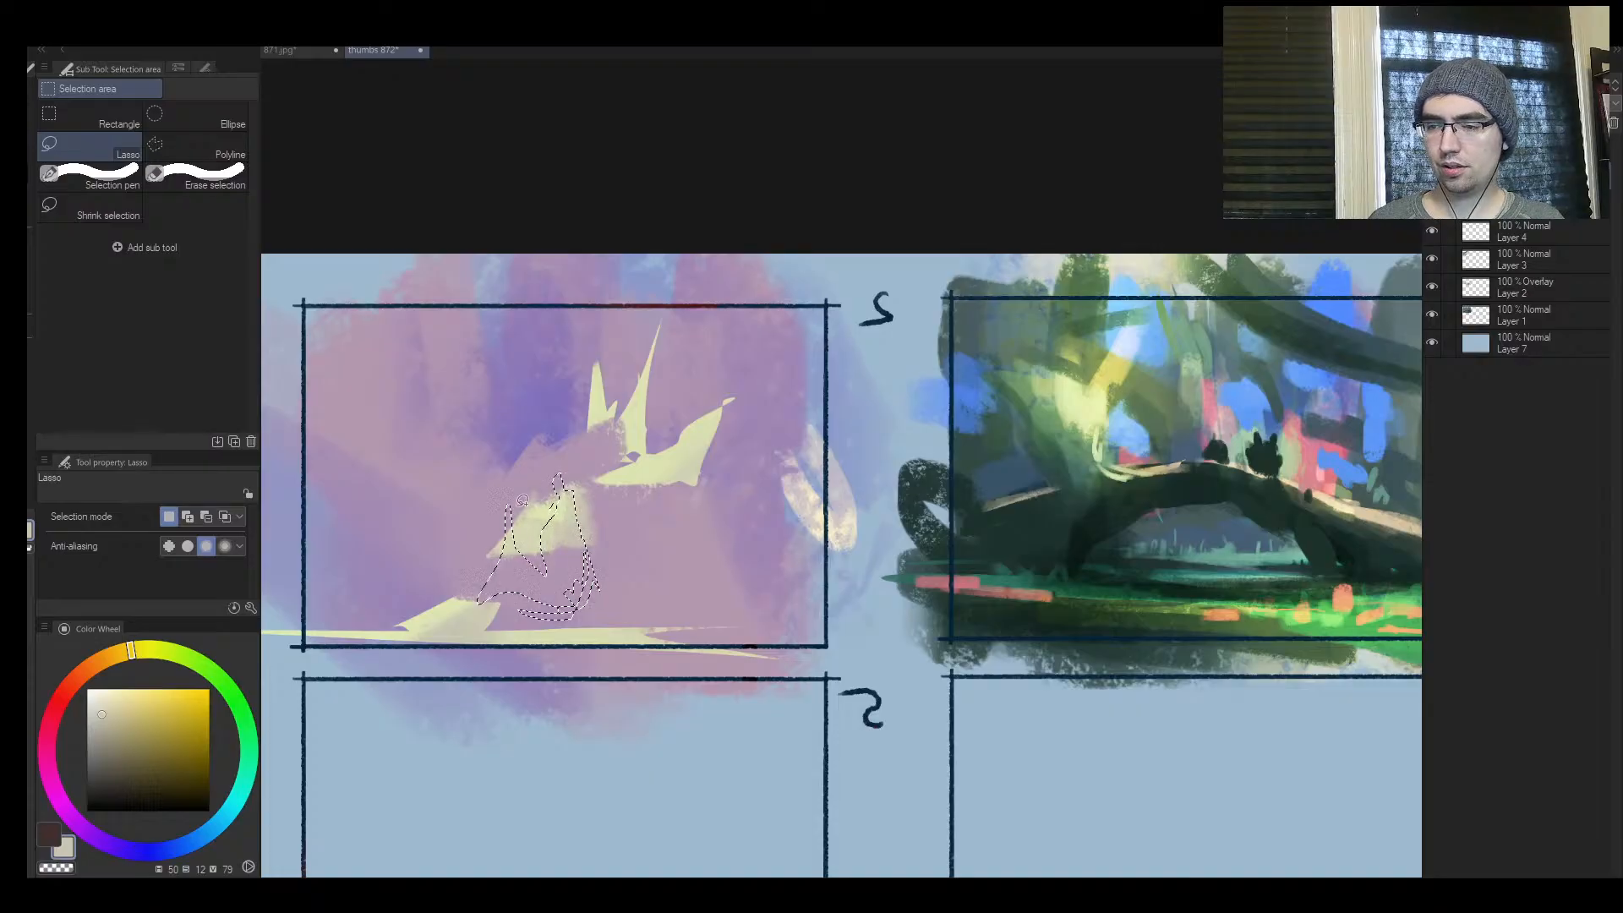
{"action": "left_click_drag", "start_coordinate": [462, 602], "coordinate": [621, 603]}
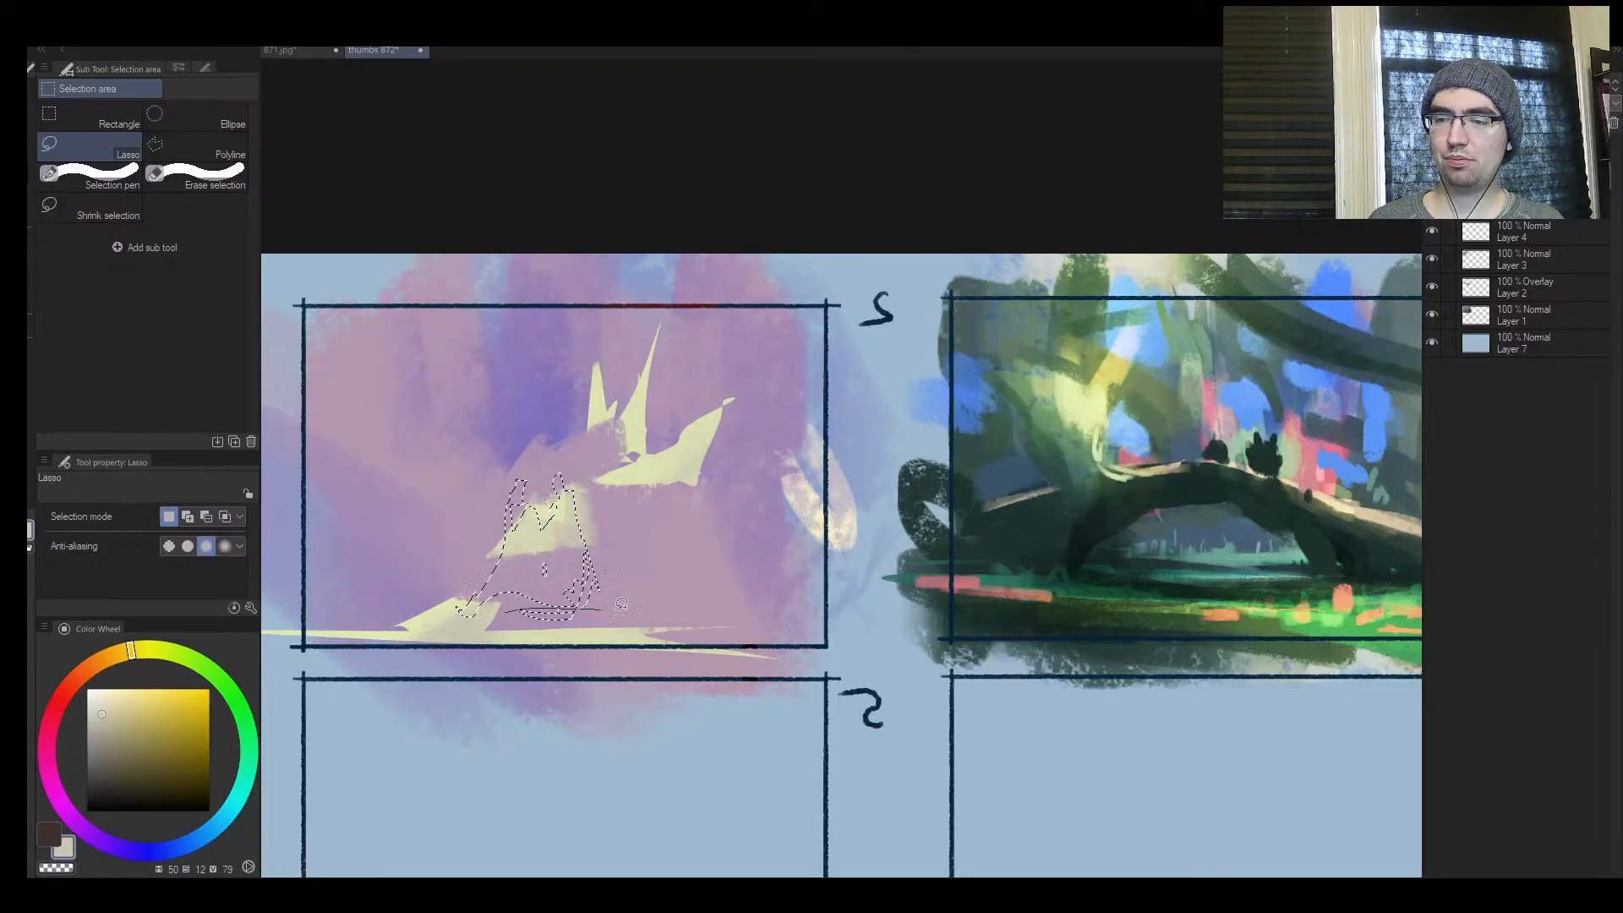
{"action": "left_click_drag", "start_coordinate": [729, 605], "coordinate": [334, 614]}
{"action": "key", "text": "b"}
{"action": "left_click", "coordinate": [543, 536], "text": "alt"}
{"action": "mouse_move", "coordinate": [545, 554]}
{"action": "left_mouse_down"}
{"action": "mouse_move", "coordinate": [482, 529]}
{"action": "mouse_move", "coordinate": [584, 554]}
{"action": "mouse_move", "coordinate": [507, 612]}
{"action": "left_mouse_up"}
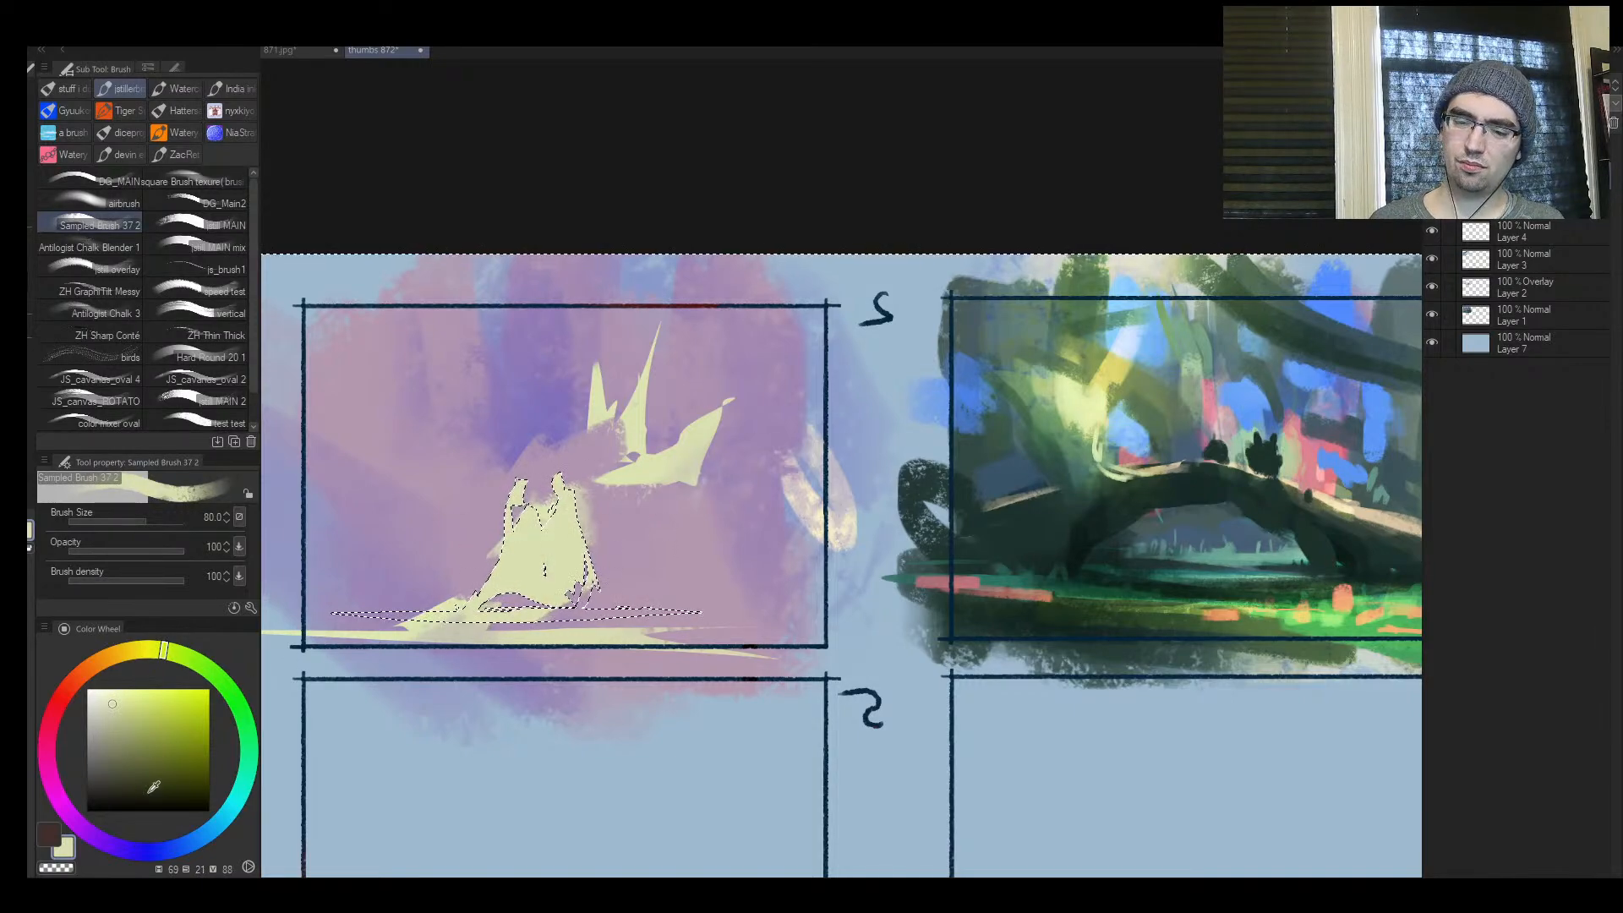
Invert the selection and paint tall dark olive pillars and a low hedge-like block around the two figures, ending at brush size 170
{"action": "left_click", "coordinate": [124, 779]}
{"action": "key", "text": "ctrl+shift+i"}
{"action": "key", "text": "bracketright"}
{"action": "key", "text": "bracketright"}
{"action": "left_click_drag", "start_coordinate": [509, 432], "coordinate": [509, 570]}
{"action": "left_click_drag", "start_coordinate": [542, 497], "coordinate": [585, 603]}
{"action": "key", "text": "bracketright"}
{"action": "key", "text": "bracketright"}
{"action": "left_click_drag", "start_coordinate": [583, 443], "coordinate": [583, 562]}
{"action": "left_click_drag", "start_coordinate": [439, 538], "coordinate": [435, 568]}
{"action": "mouse_move", "coordinate": [457, 473]}
{"action": "left_mouse_down"}
{"action": "mouse_move", "coordinate": [457, 554]}
{"action": "mouse_move", "coordinate": [423, 570]}
{"action": "left_mouse_up"}
{"action": "mouse_move", "coordinate": [674, 499]}
{"action": "left_mouse_down"}
{"action": "mouse_move", "coordinate": [679, 424]}
{"action": "mouse_move", "coordinate": [683, 557]}
{"action": "left_mouse_up"}
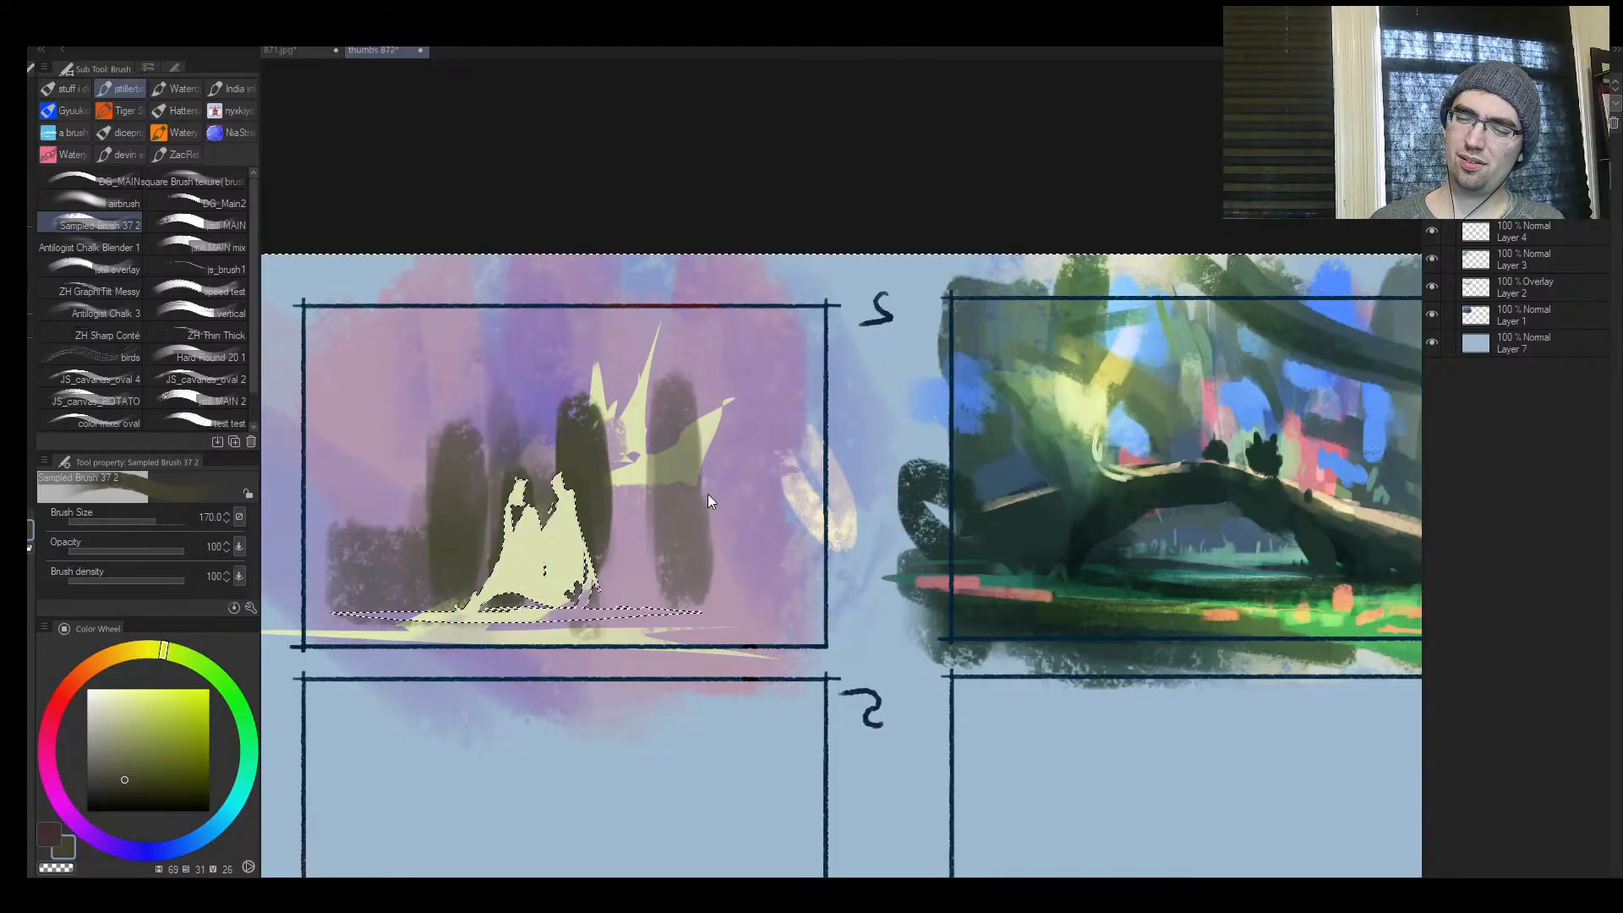
Clear the selection and shape the head of one figure with sampled pale yellow-green at brush size 15 in the unmirrored view
{"action": "key", "text": "ctrl+d"}
{"action": "key", "text": "h"}
{"action": "mouse_move", "coordinate": [1098, 485]}
{"action": "left_mouse_down"}
{"action": "mouse_move", "coordinate": [1183, 474]}
{"action": "mouse_move", "coordinate": [906, 452]}
{"action": "left_mouse_up"}
{"action": "key", "text": "bracketleft"}
{"action": "key", "text": "bracketleft"}
{"action": "key", "text": "bracketleft"}
{"action": "key", "text": "bracketleft"}
{"action": "key", "text": "bracketleft"}
{"action": "key", "text": "bracketleft"}
{"action": "key", "text": "bracketleft"}
{"action": "key", "text": "bracketleft"}
{"action": "key", "text": "bracketleft"}
{"action": "key", "text": "bracketleft"}
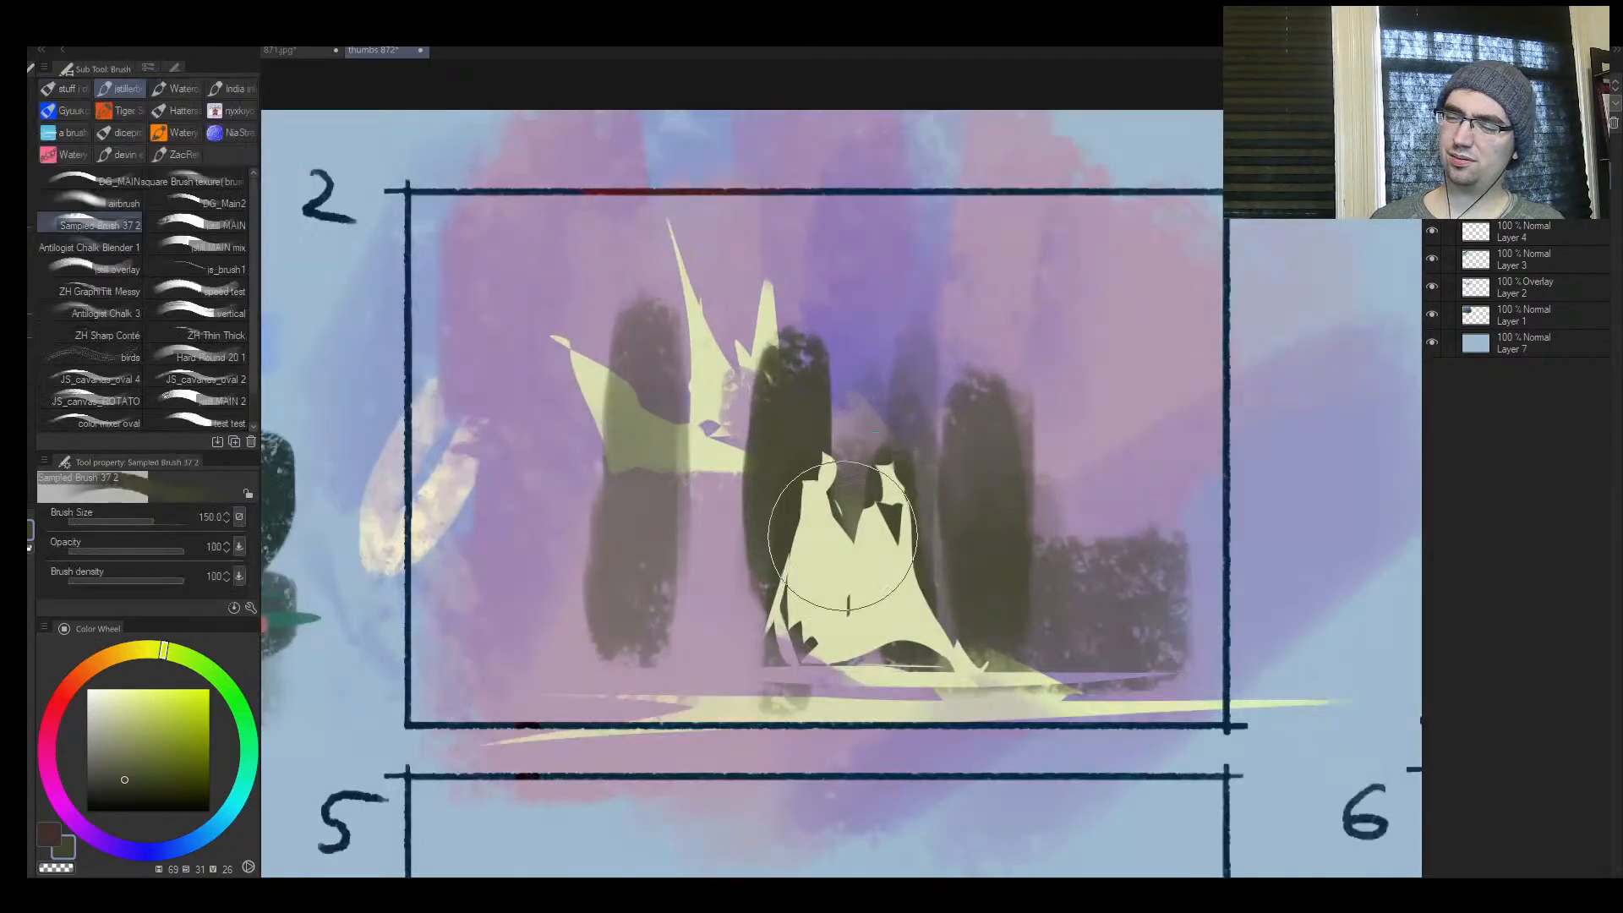
{"action": "left_click", "coordinate": [881, 534], "text": "alt"}
{"action": "key", "text": "bracketleft"}
{"action": "key", "text": "bracketleft"}
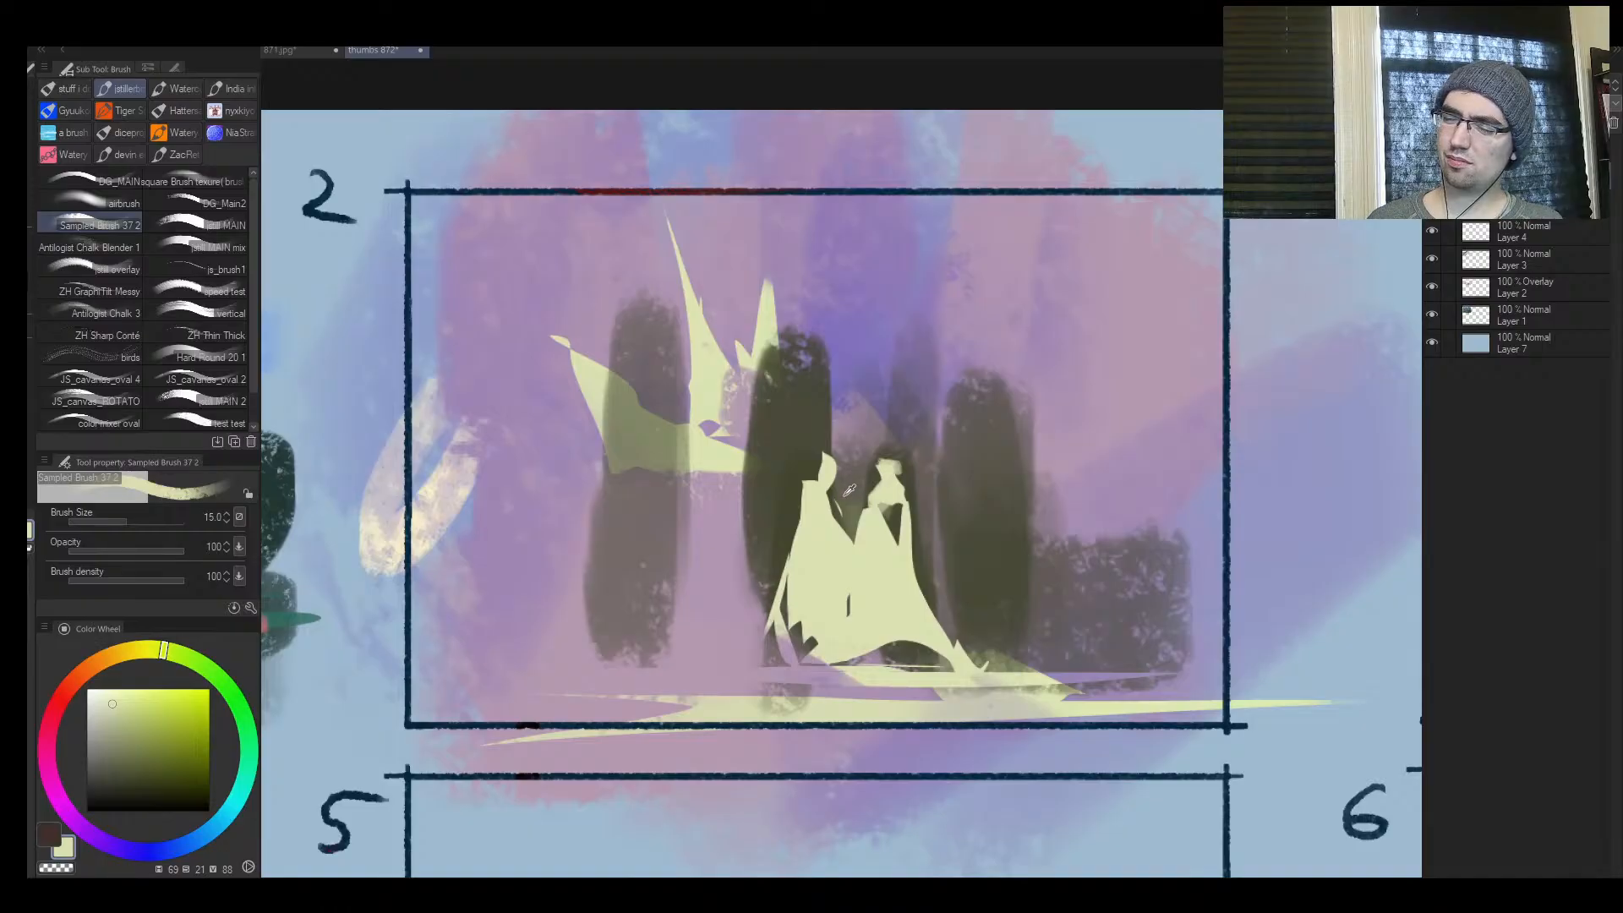
{"action": "key", "text": "bracketright"}
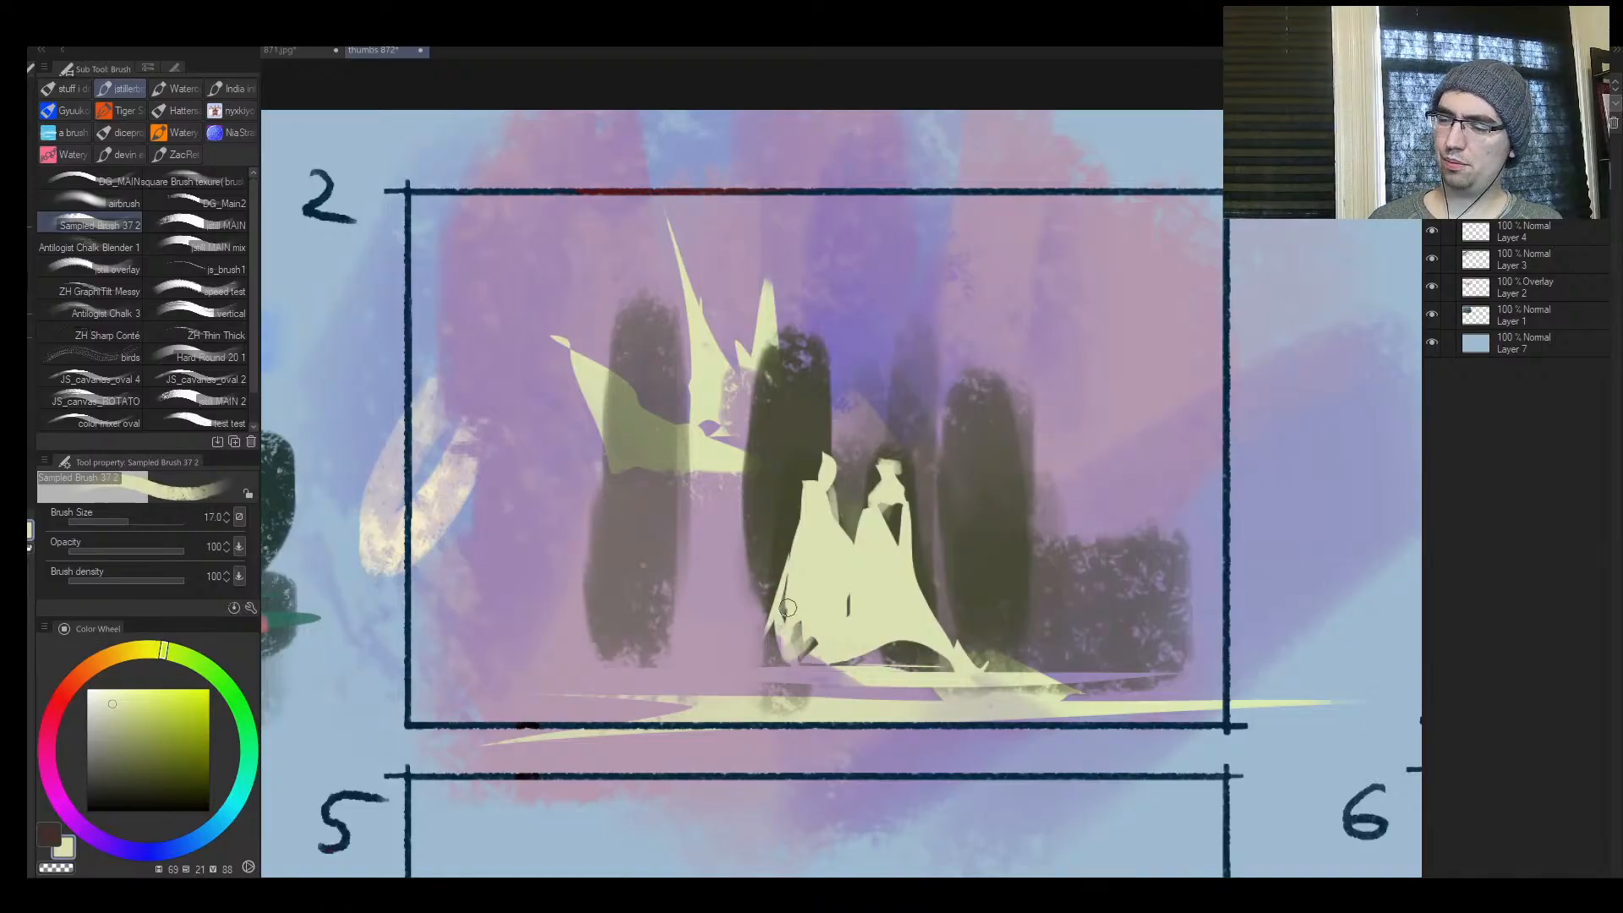
Trim the hems and outer edges of both pale figures with sampled dark olive at brush size 20
{"action": "left_click", "coordinate": [774, 584], "text": "alt"}
{"action": "key", "text": "bracketright"}
{"action": "left_click_drag", "start_coordinate": [787, 558], "coordinate": [784, 637]}
{"action": "left_click_drag", "start_coordinate": [767, 640], "coordinate": [754, 605]}
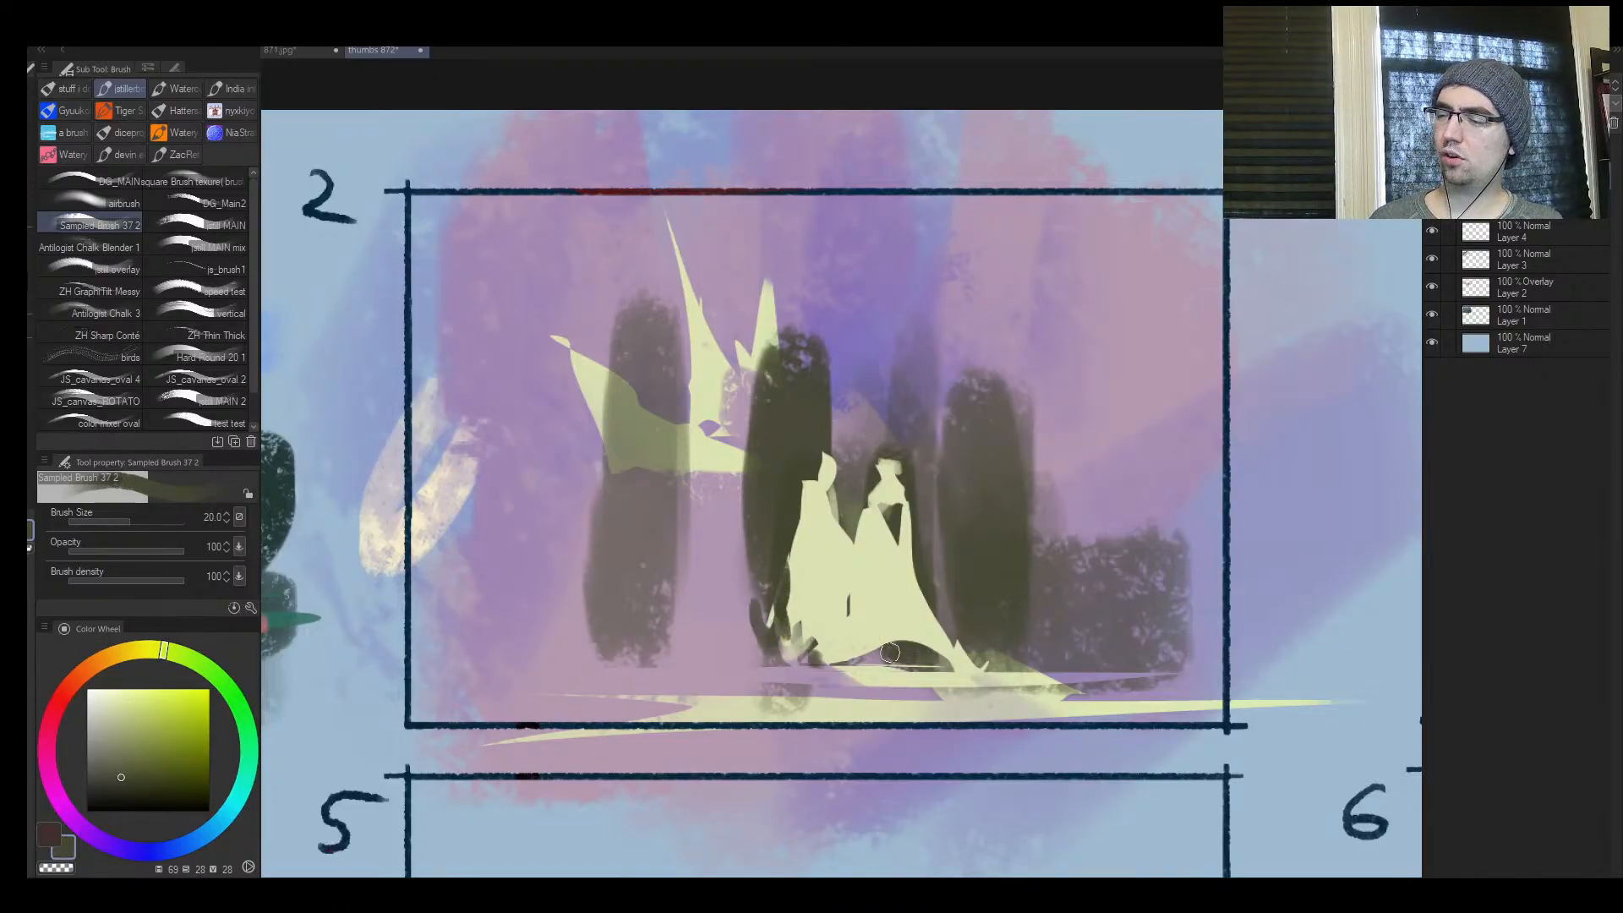
{"action": "left_click", "coordinate": [935, 611], "text": "alt"}
{"action": "mouse_move", "coordinate": [889, 653]}
{"action": "left_mouse_down"}
{"action": "mouse_move", "coordinate": [938, 639]}
{"action": "mouse_move", "coordinate": [889, 662]}
{"action": "left_mouse_up"}
{"action": "left_click", "coordinate": [915, 607], "text": "alt"}
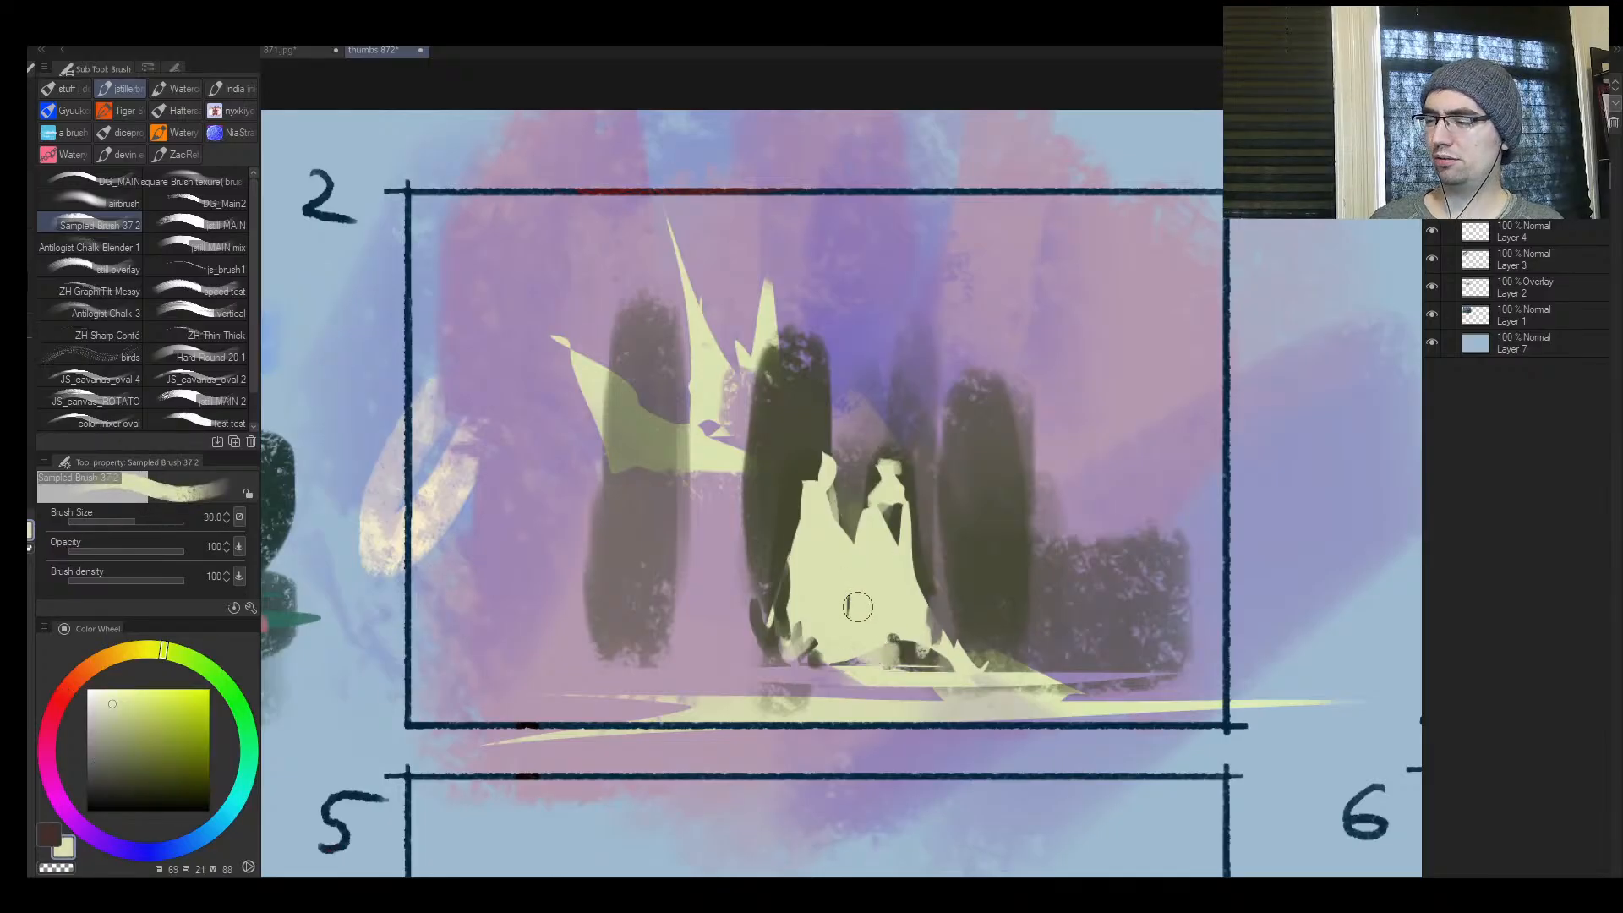
Paint a small leaning dark olive mound on the ground beside the figures at brush size 40
{"action": "key", "text": "ctrl+space"}
{"action": "left_click_drag", "start_coordinate": [742, 535], "coordinate": [794, 550]}
{"action": "key", "text": "bracketright"}
{"action": "left_click", "coordinate": [777, 591], "text": "alt"}
{"action": "left_click_drag", "start_coordinate": [770, 628], "coordinate": [681, 701]}
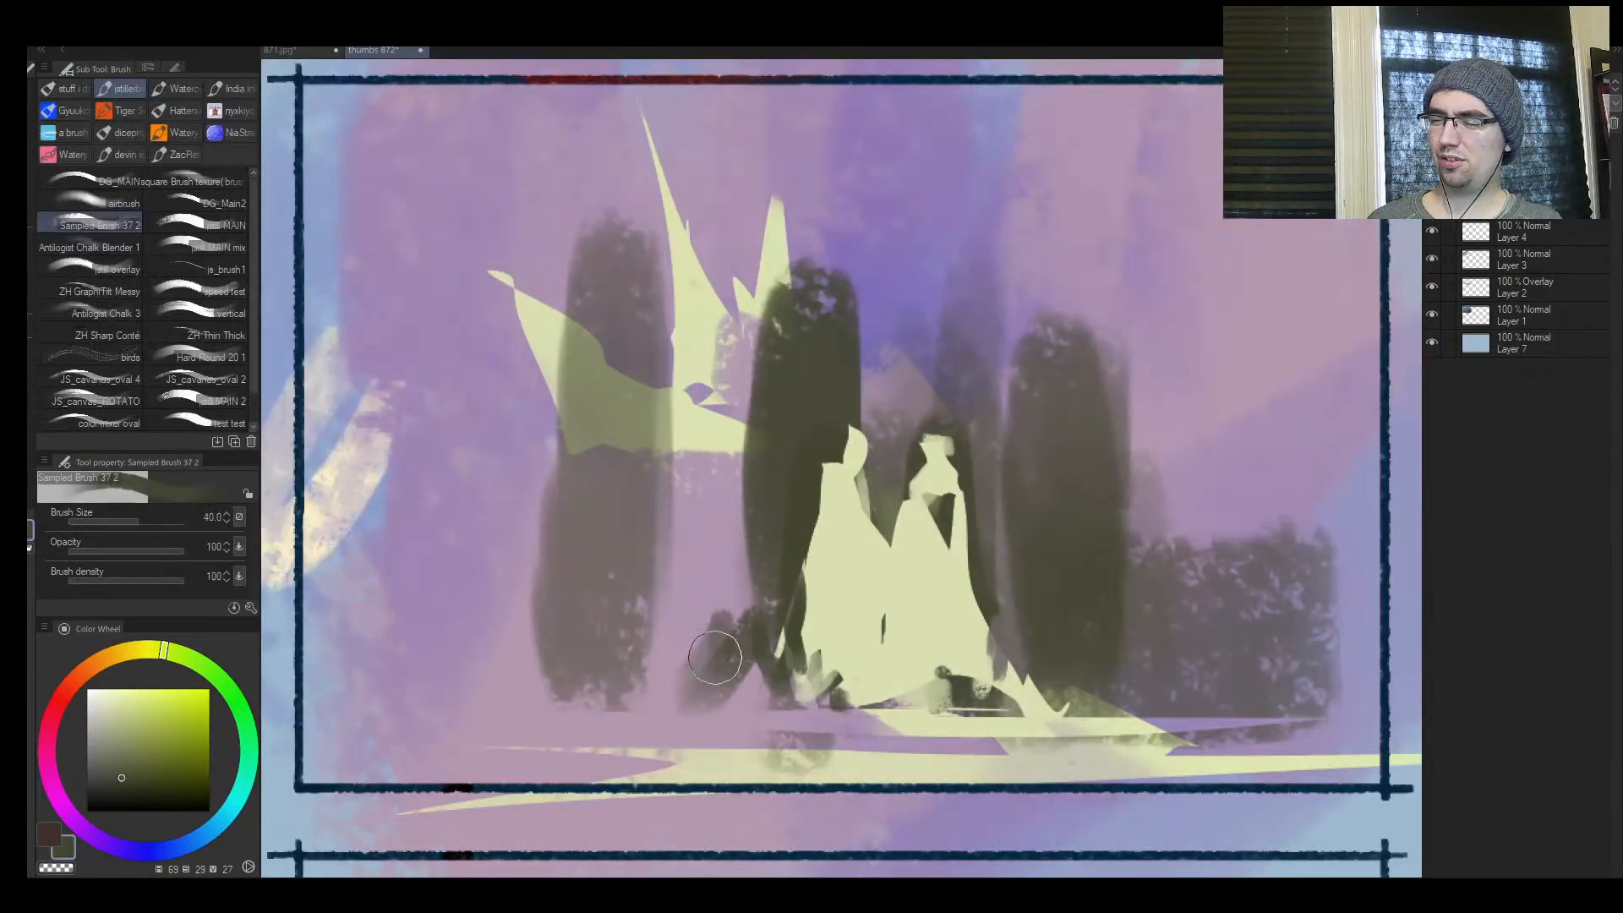
Sketch thin dark looping curves and arches across the tops of the pillars at brush size 7
{"action": "key", "text": "bracketright"}
{"action": "key", "text": "bracketright"}
{"action": "key", "text": "bracketleft"}
{"action": "key", "text": "bracketleft"}
{"action": "key", "text": "bracketleft"}
{"action": "key", "text": "bracketleft"}
{"action": "mouse_move", "coordinate": [871, 307]}
{"action": "left_mouse_down"}
{"action": "mouse_move", "coordinate": [1022, 370]}
{"action": "mouse_move", "coordinate": [938, 333]}
{"action": "left_mouse_up"}
{"action": "mouse_move", "coordinate": [879, 302]}
{"action": "left_mouse_down"}
{"action": "mouse_move", "coordinate": [964, 287]}
{"action": "mouse_move", "coordinate": [1033, 305]}
{"action": "left_mouse_up"}
{"action": "left_click_drag", "start_coordinate": [862, 304], "coordinate": [1071, 345]}
{"action": "left_click_drag", "start_coordinate": [906, 280], "coordinate": [1050, 282]}
{"action": "mouse_move", "coordinate": [1046, 285]}
{"action": "left_mouse_down"}
{"action": "mouse_move", "coordinate": [733, 277]}
{"action": "mouse_move", "coordinate": [649, 209]}
{"action": "left_mouse_up"}
{"action": "mouse_move", "coordinate": [560, 321]}
{"action": "left_mouse_down"}
{"action": "mouse_move", "coordinate": [663, 158]}
{"action": "mouse_move", "coordinate": [864, 258]}
{"action": "left_mouse_up"}
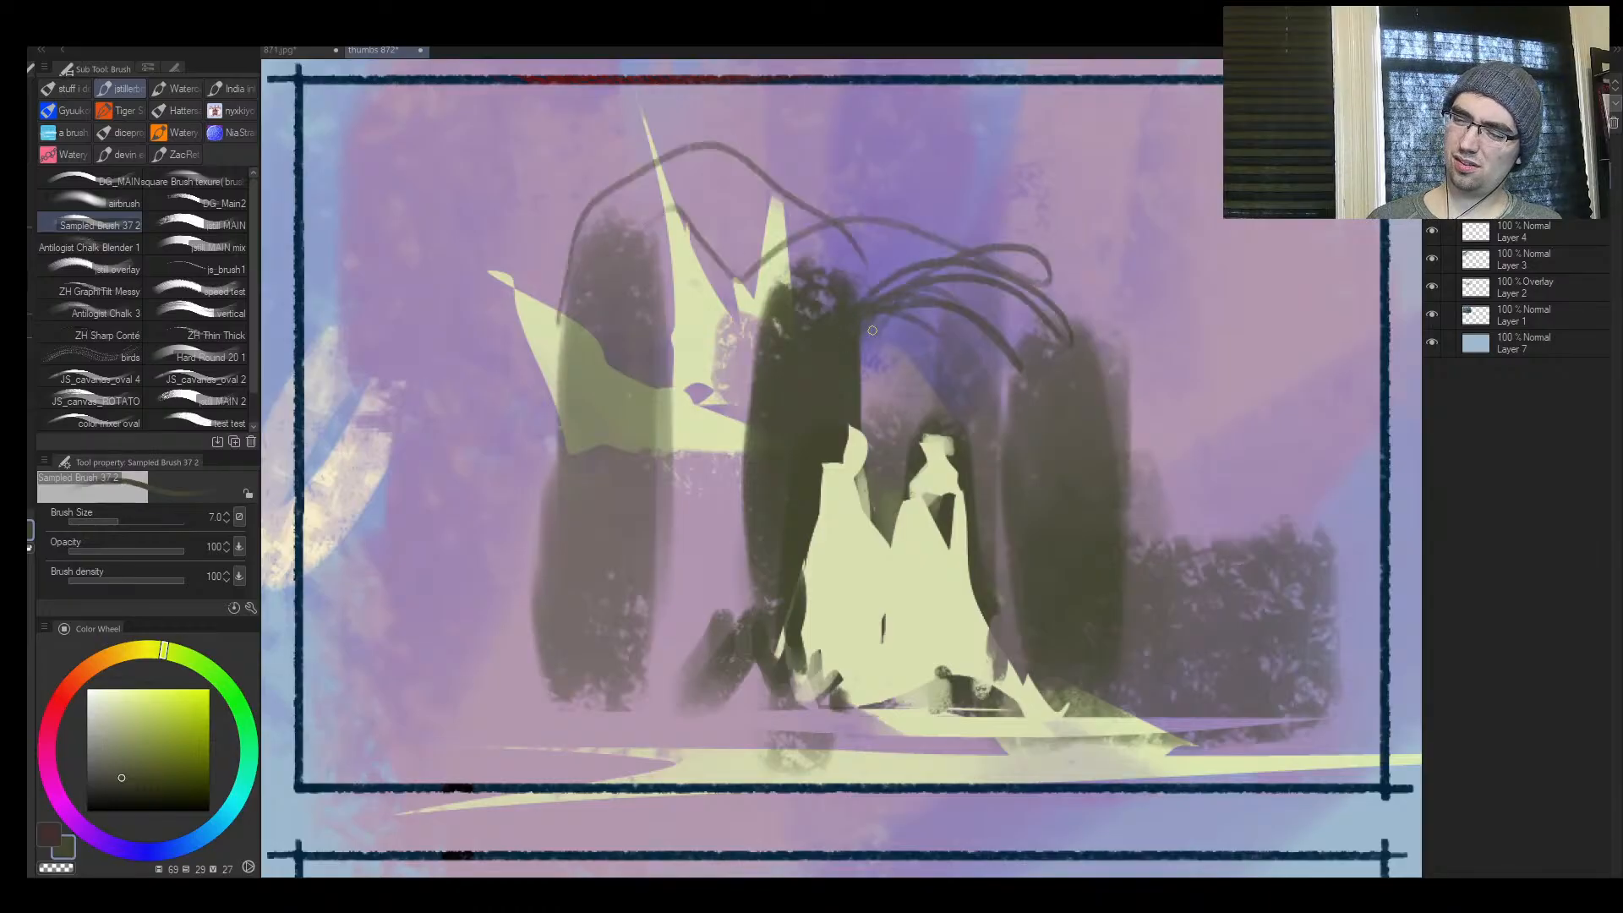
Carve a dark olive notch into the lower outer edge of one figure at brush size 10, working in the mirrored view
{"action": "key", "text": "h"}
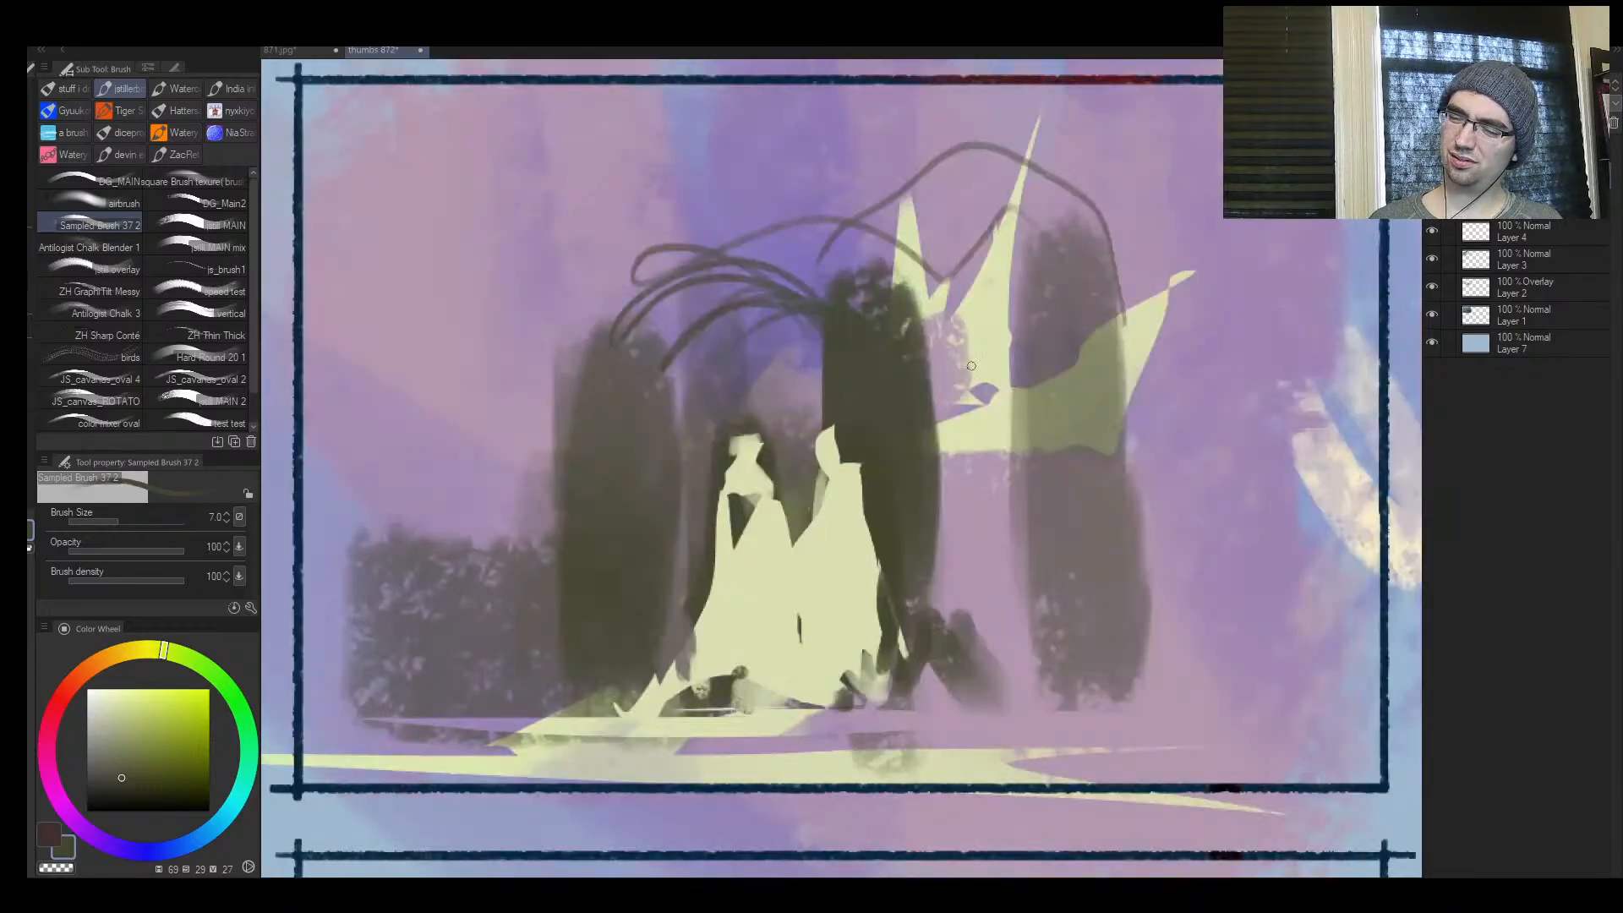
{"action": "key", "text": "ctrl+space"}
{"action": "mouse_move", "coordinate": [960, 436]}
{"action": "left_mouse_down"}
{"action": "mouse_move", "coordinate": [853, 448]}
{"action": "mouse_move", "coordinate": [913, 461]}
{"action": "left_mouse_up"}
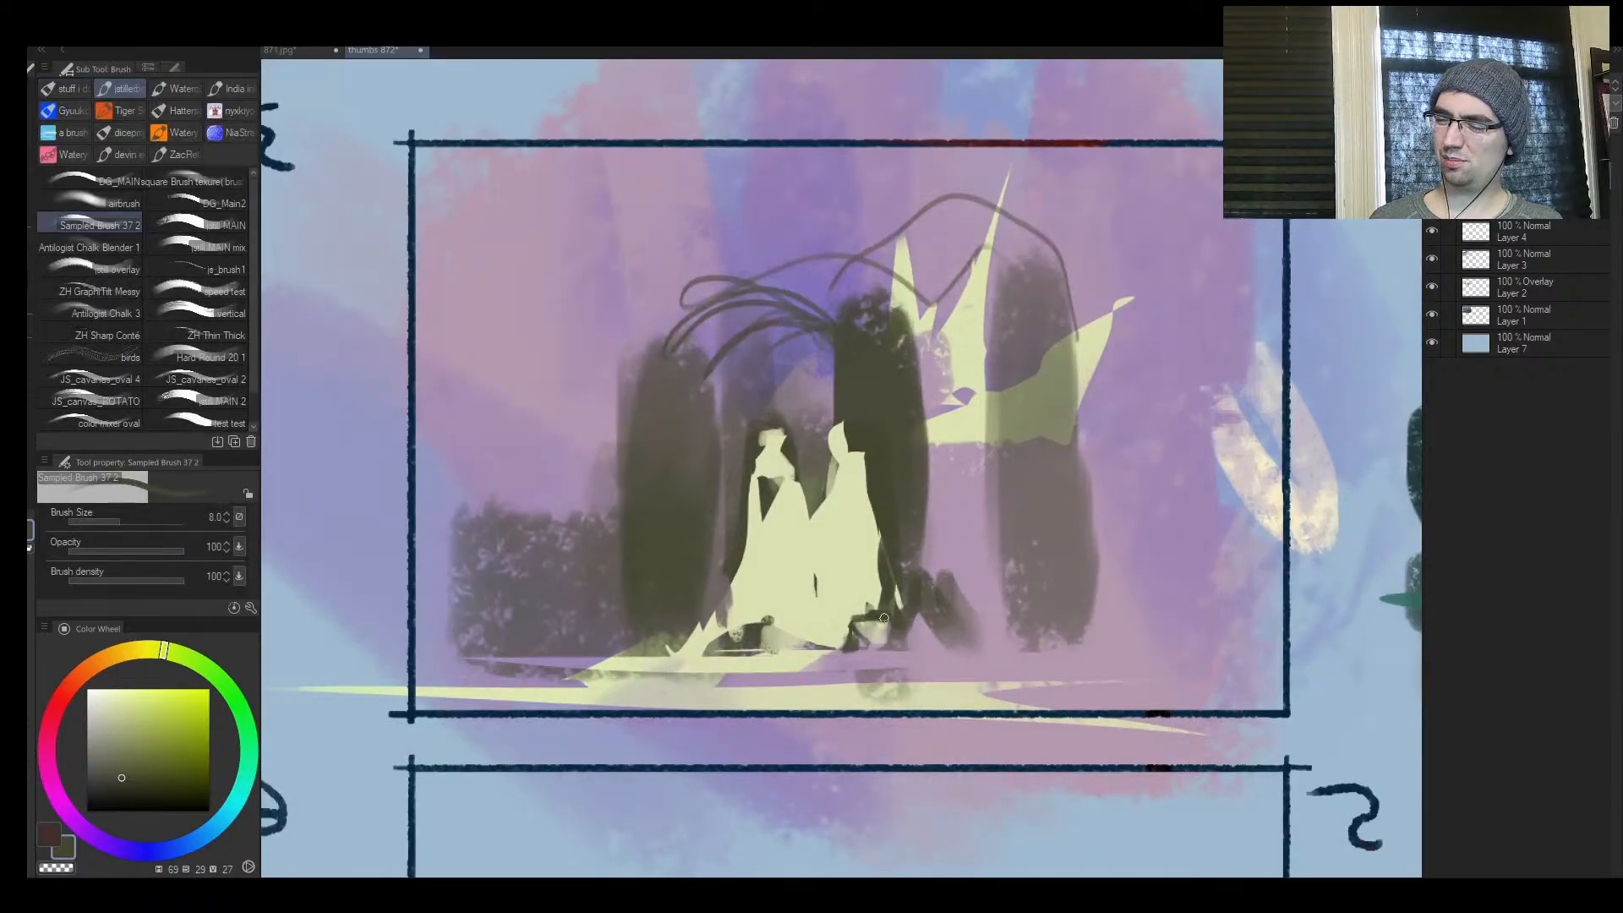
{"action": "key", "text": "ctrl+space"}
{"action": "left_click", "coordinate": [884, 618]}
{"action": "key", "text": "bracketright"}
{"action": "mouse_move", "coordinate": [865, 538]}
{"action": "left_mouse_down"}
{"action": "mouse_move", "coordinate": [913, 545]}
{"action": "mouse_move", "coordinate": [880, 596]}
{"action": "left_mouse_up"}
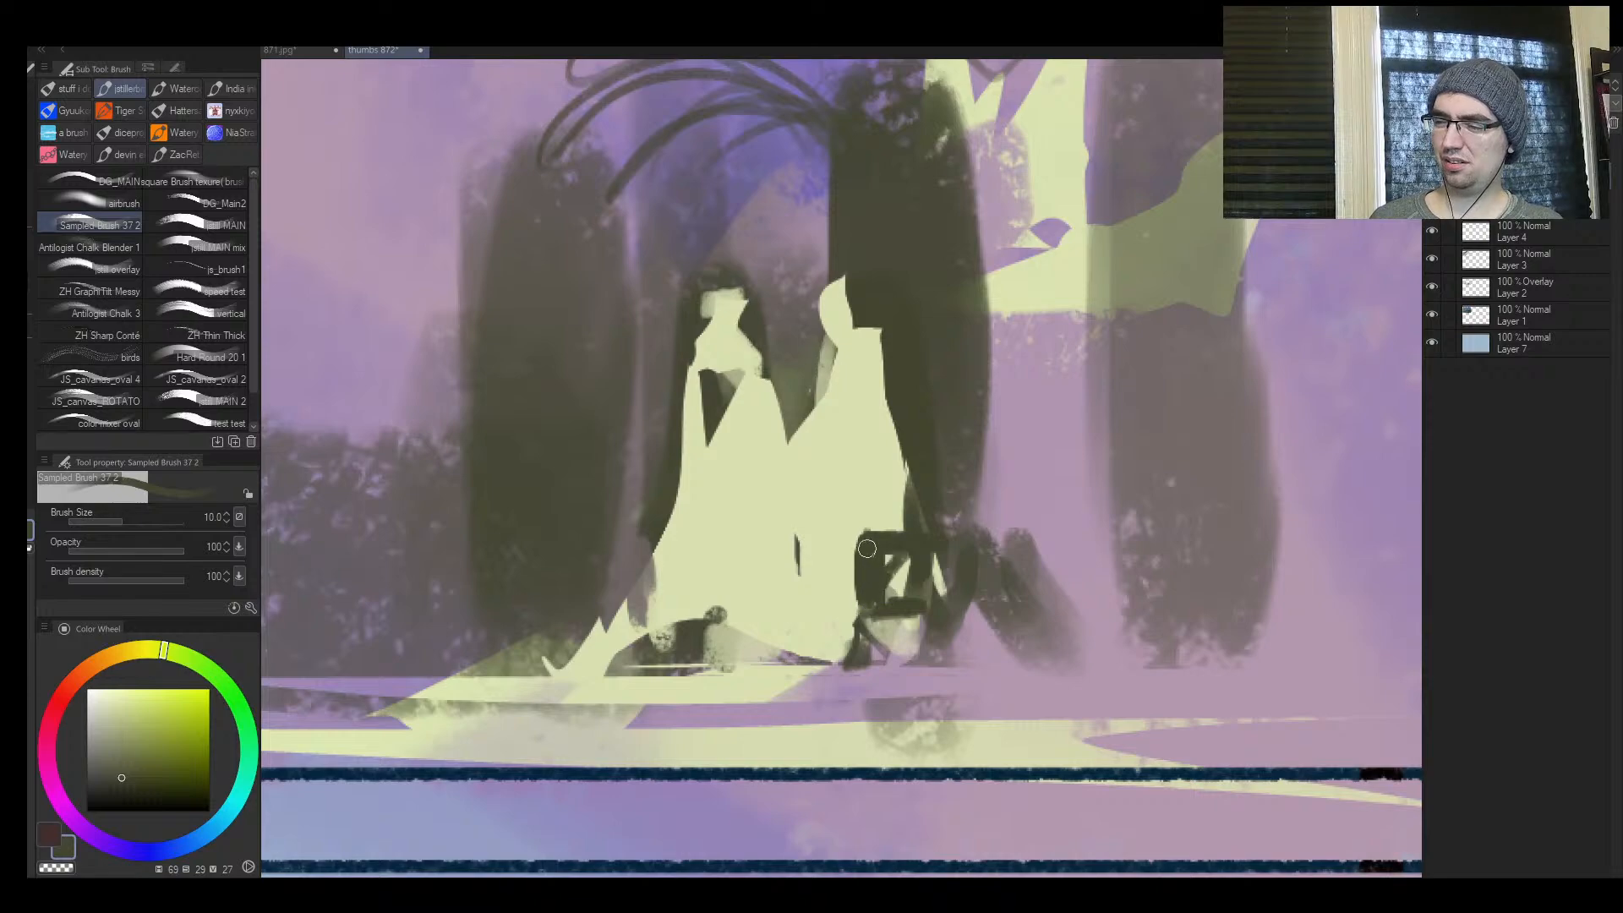
Try to widen the dark notch and fill the gap in the other figure with pale yellow-green at brush size 17
{"action": "key", "text": "bracketright"}
{"action": "left_click_drag", "start_coordinate": [841, 533], "coordinate": [903, 537]}
{"action": "left_click_drag", "start_coordinate": [853, 610], "coordinate": [843, 555]}
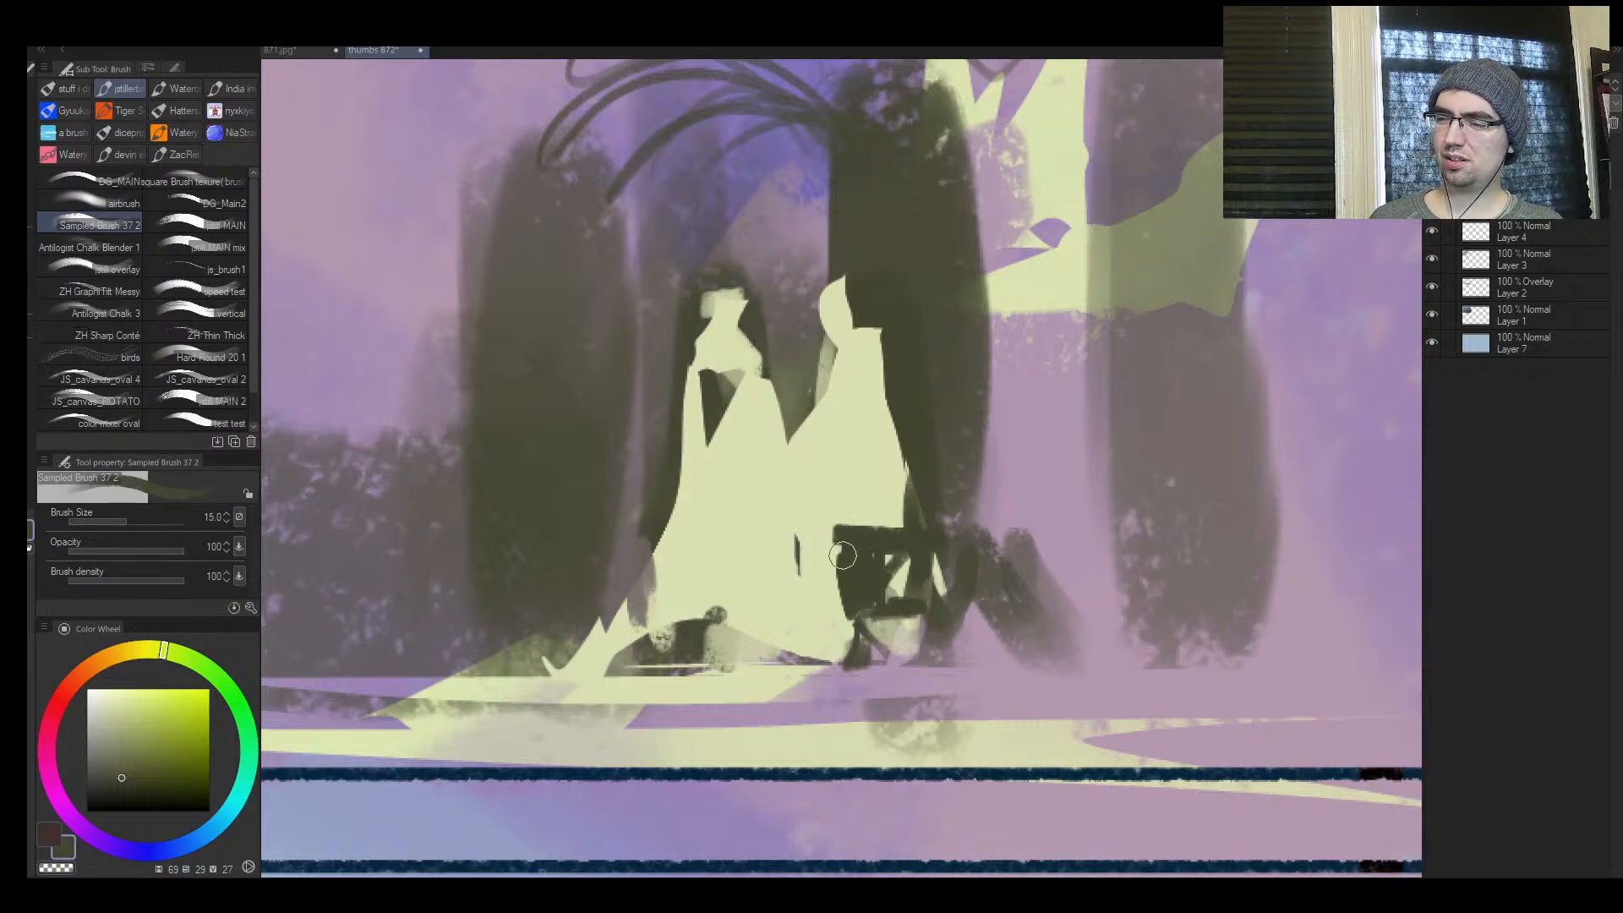
{"action": "key", "text": "bracketright"}
{"action": "left_click", "coordinate": [778, 436], "text": "alt"}
{"action": "left_click_drag", "start_coordinate": [727, 444], "coordinate": [719, 366]}
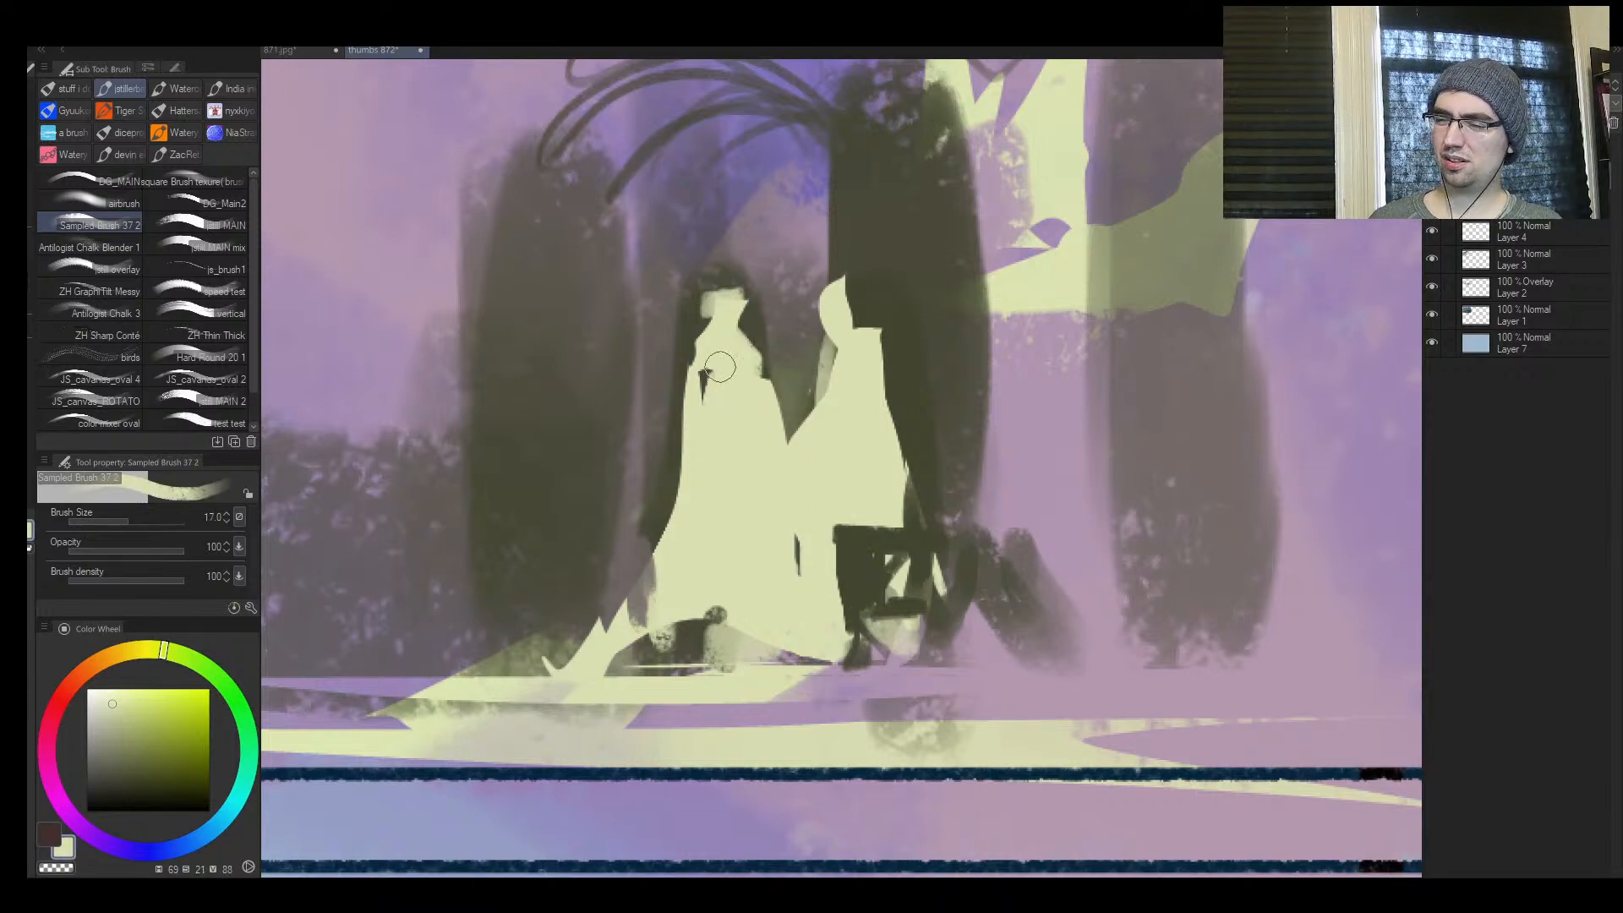
{"action": "key", "text": "ctrl+z"}
Repaint the dark notch under the figure with a block reaching into the gown, and add thin dark fold strokes between both figures
{"action": "mouse_move", "coordinate": [849, 632]}
{"action": "left_mouse_down"}
{"action": "mouse_move", "coordinate": [898, 533]}
{"action": "mouse_move", "coordinate": [862, 591]}
{"action": "mouse_move", "coordinate": [931, 536]}
{"action": "left_mouse_up"}
{"action": "left_click", "coordinate": [913, 543], "text": "alt"}
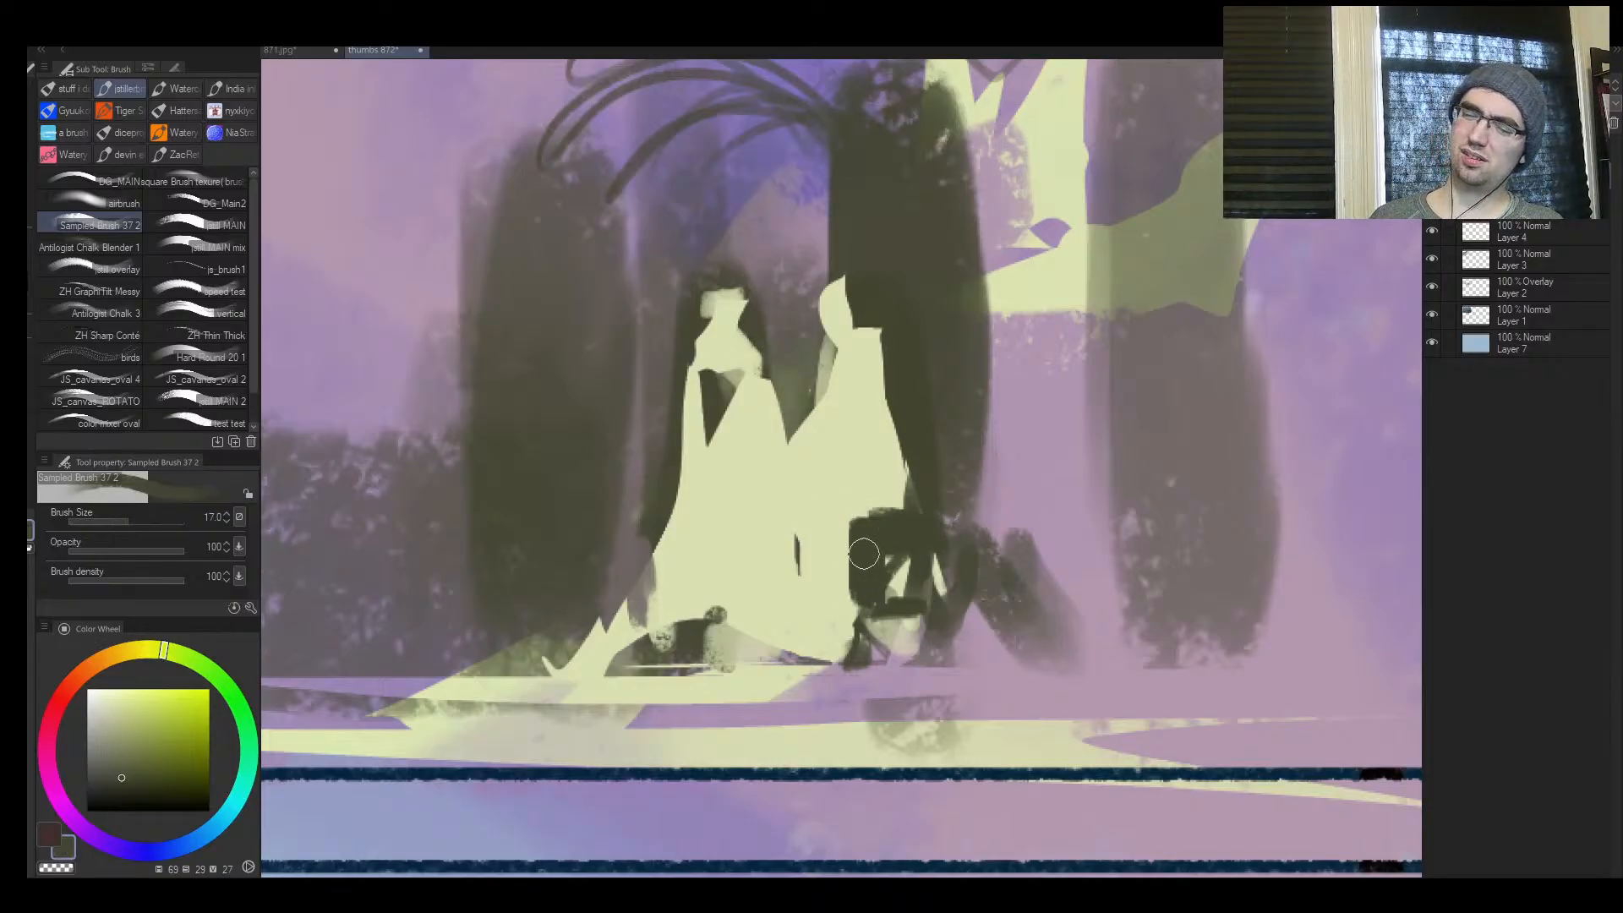
{"action": "left_click_drag", "start_coordinate": [853, 603], "coordinate": [837, 590]}
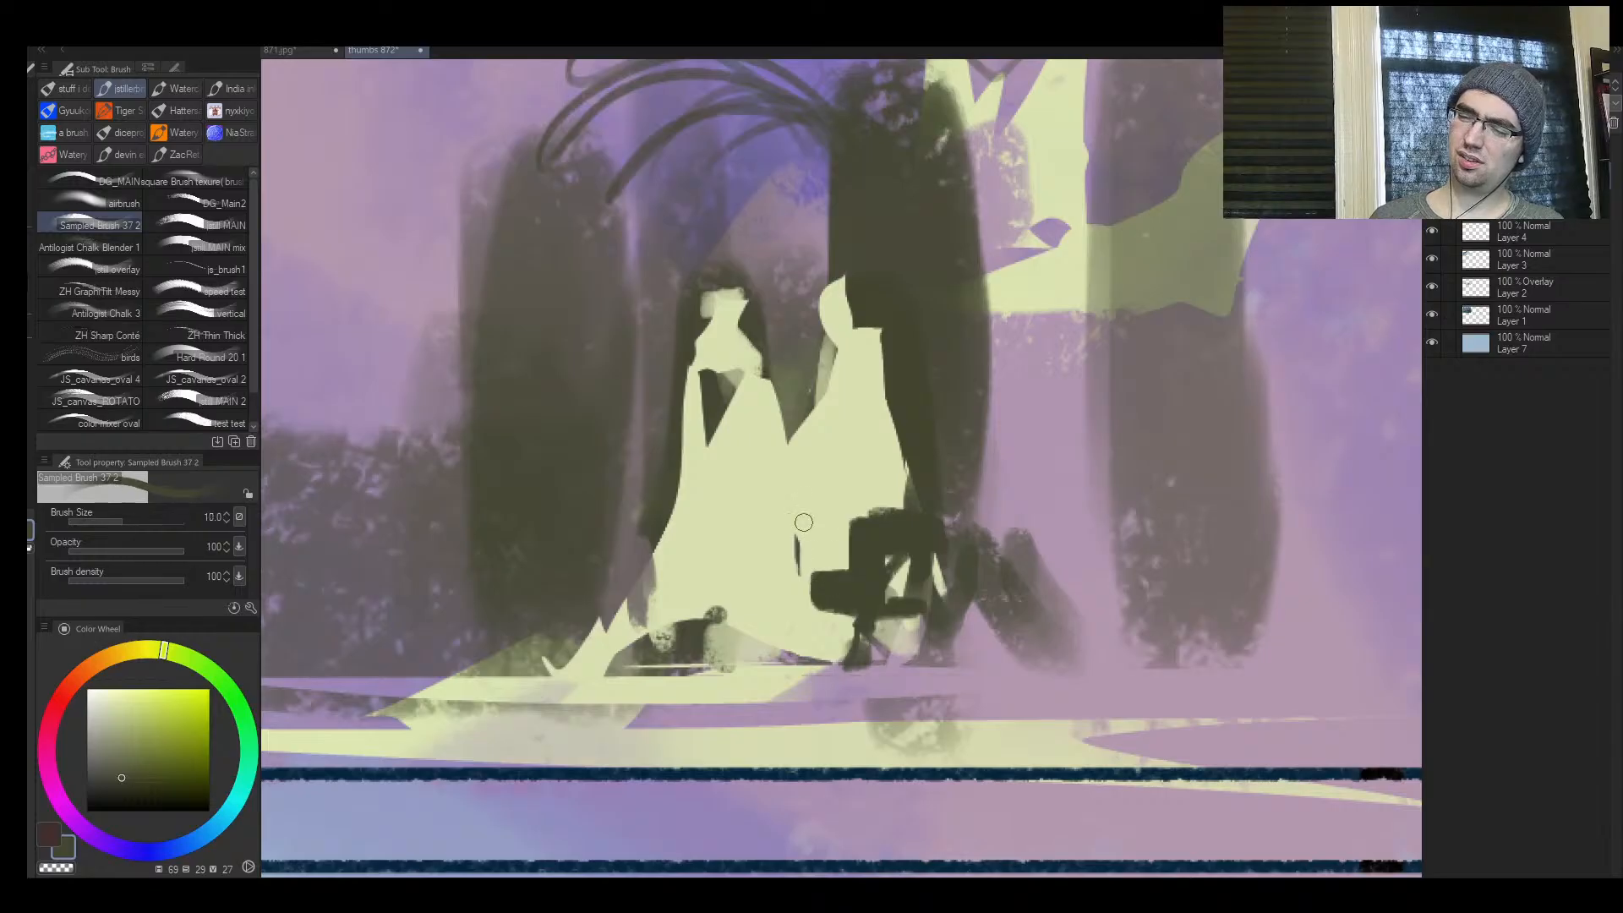
{"action": "key", "text": "bracketleft"}
{"action": "left_click_drag", "start_coordinate": [816, 530], "coordinate": [827, 550]}
{"action": "left_click_drag", "start_coordinate": [744, 609], "coordinate": [796, 545]}
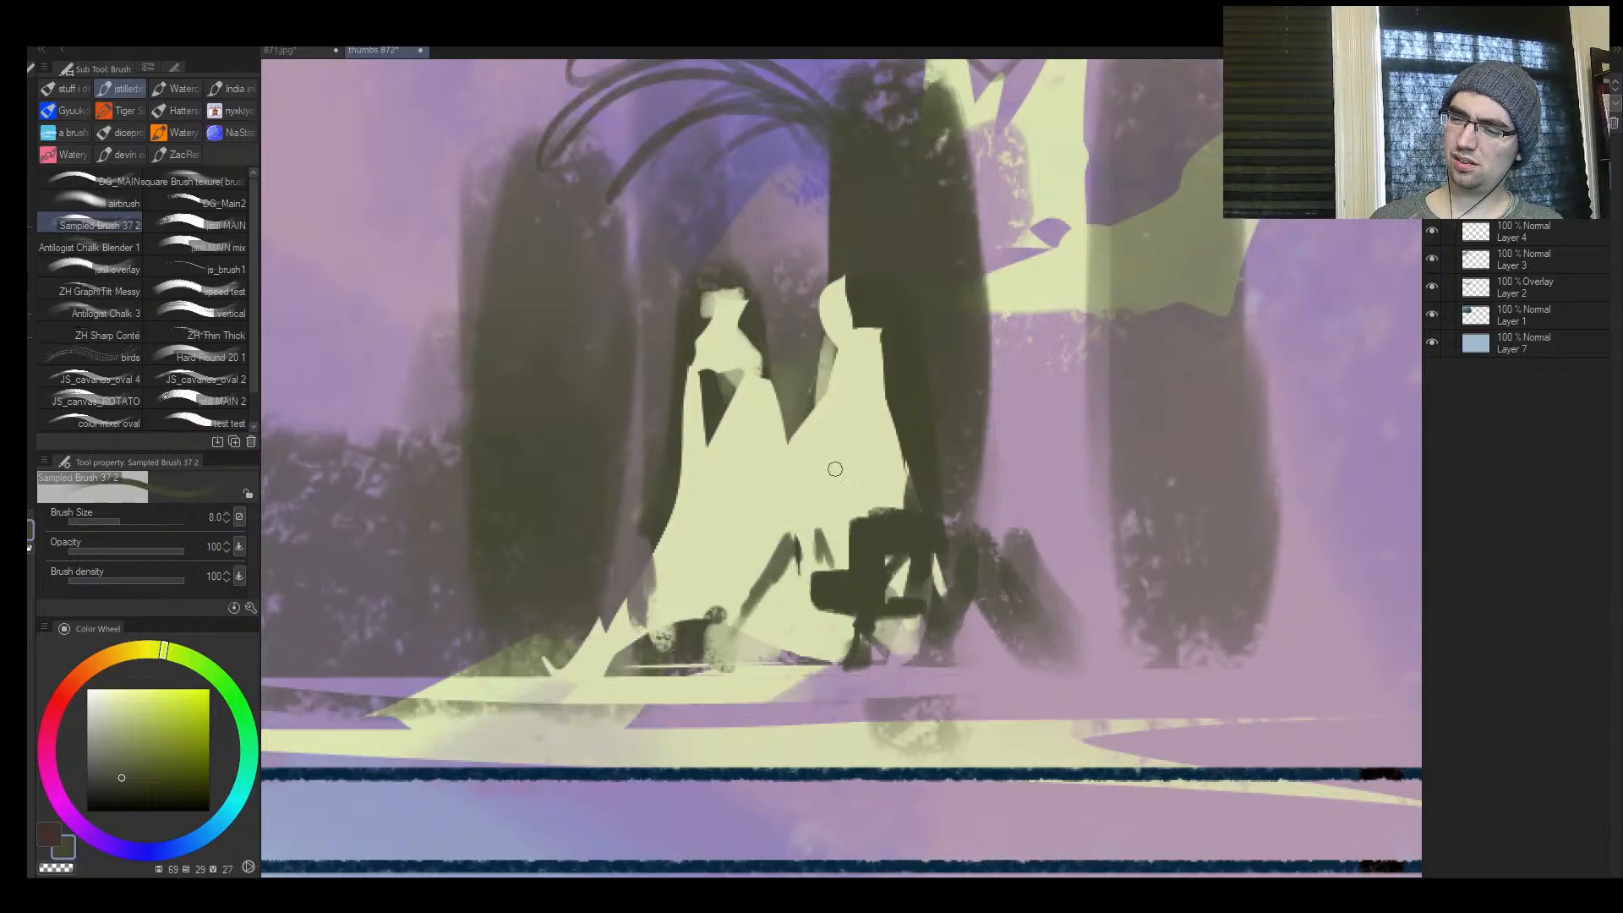
Cover the dark block and fold strokes inside the gowns with sampled pale yellow-green at brush size 20
{"action": "key", "text": "h"}
{"action": "key", "text": "ctrl+space"}
{"action": "mouse_move", "coordinate": [945, 546]}
{"action": "left_mouse_down"}
{"action": "mouse_move", "coordinate": [896, 558]}
{"action": "mouse_move", "coordinate": [963, 539]}
{"action": "left_mouse_up"}
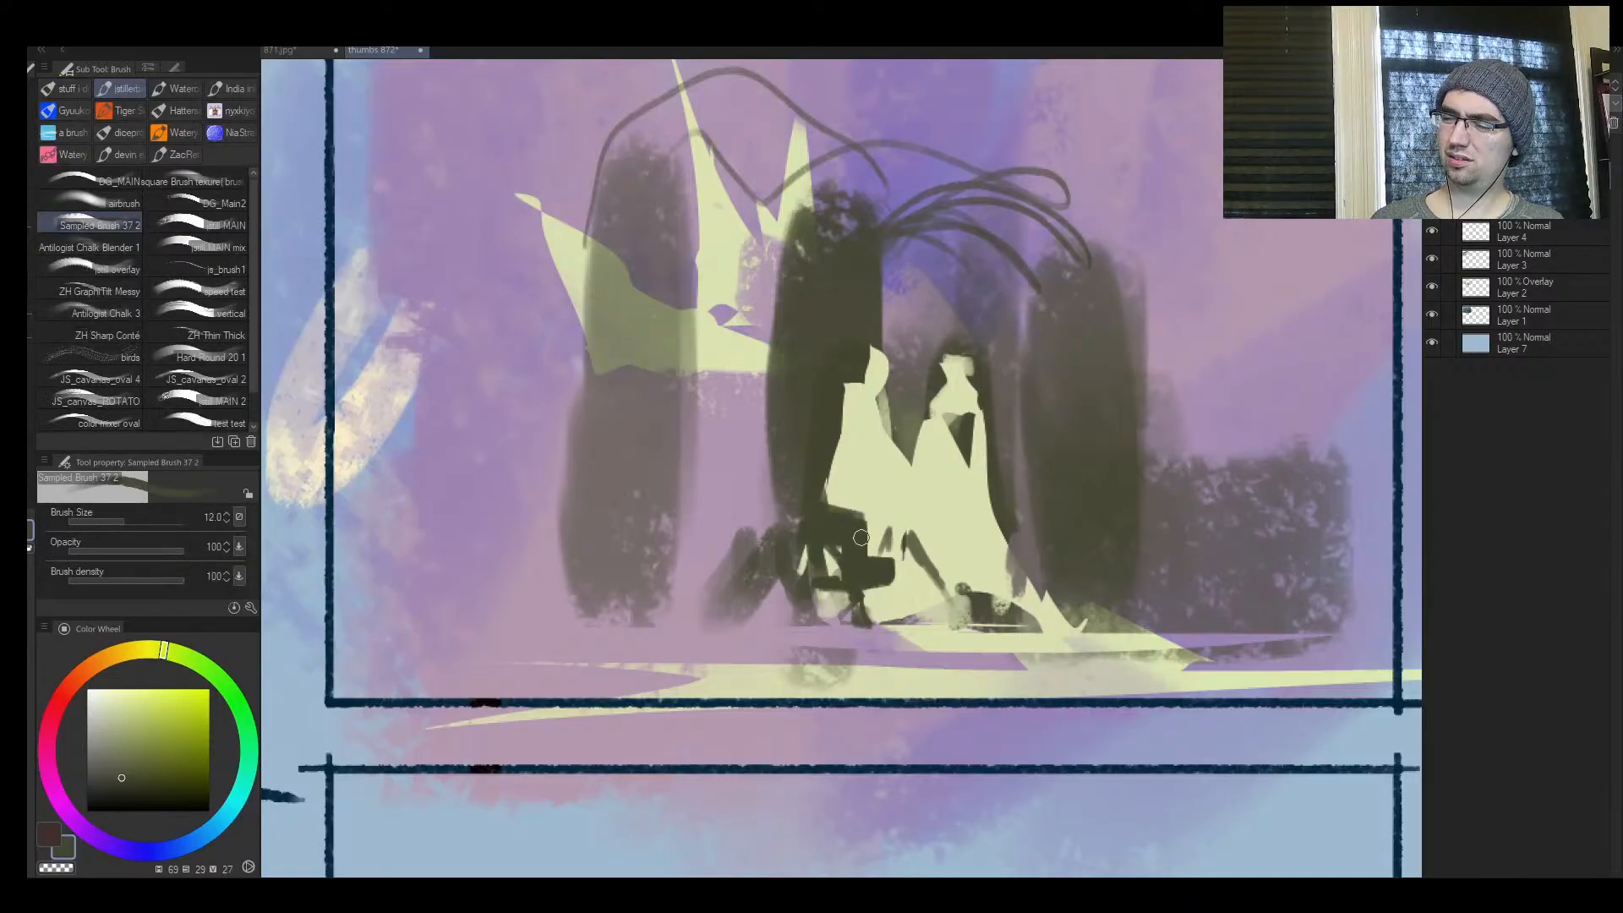
{"action": "left_click", "coordinate": [879, 542], "text": "alt"}
{"action": "key", "text": "bracketright"}
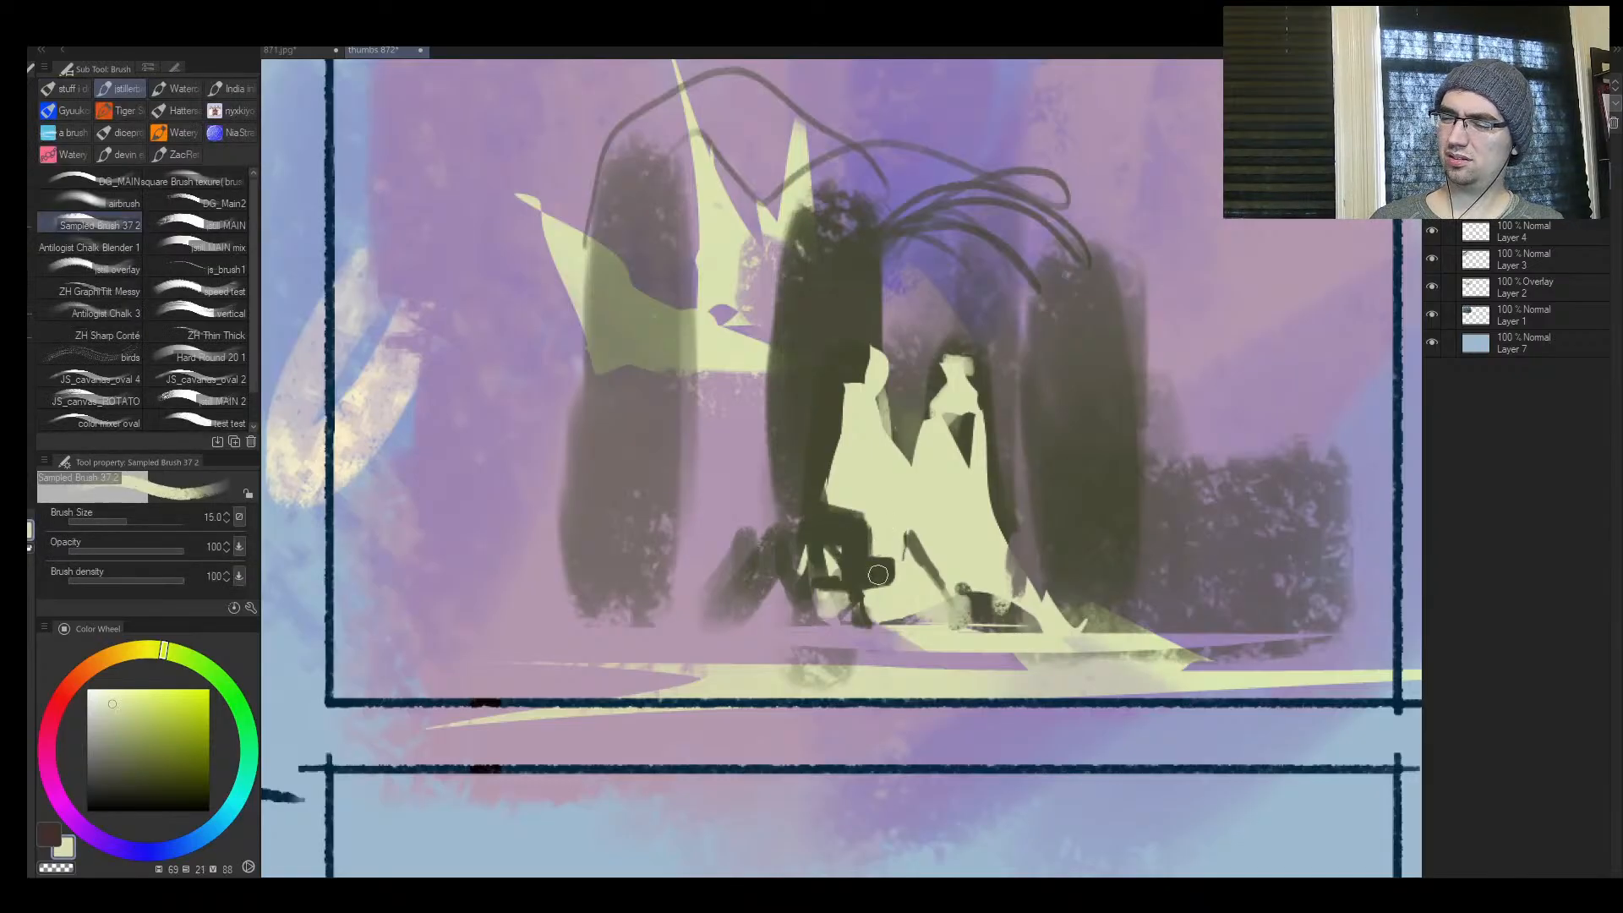
{"action": "key", "text": "bracketright"}
{"action": "left_click_drag", "start_coordinate": [878, 575], "coordinate": [943, 602]}
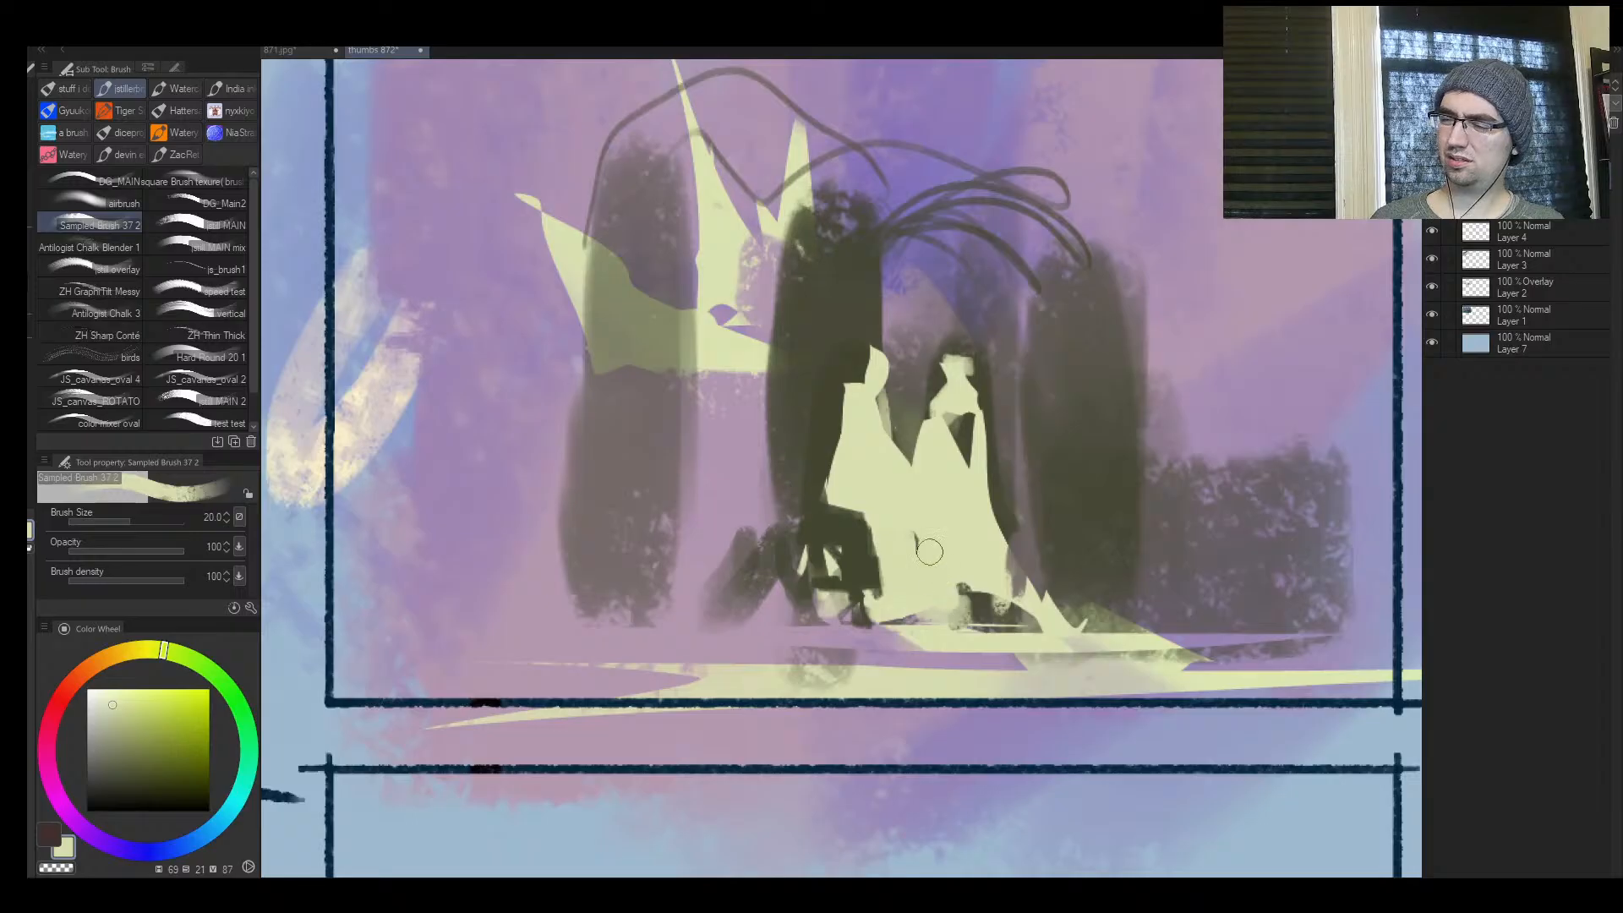
Fill the remaining pale specks in the notch under the figure with dark olive, undoing the last stroke
{"action": "key", "text": "h"}
{"action": "left_click", "coordinate": [863, 522], "text": "alt"}
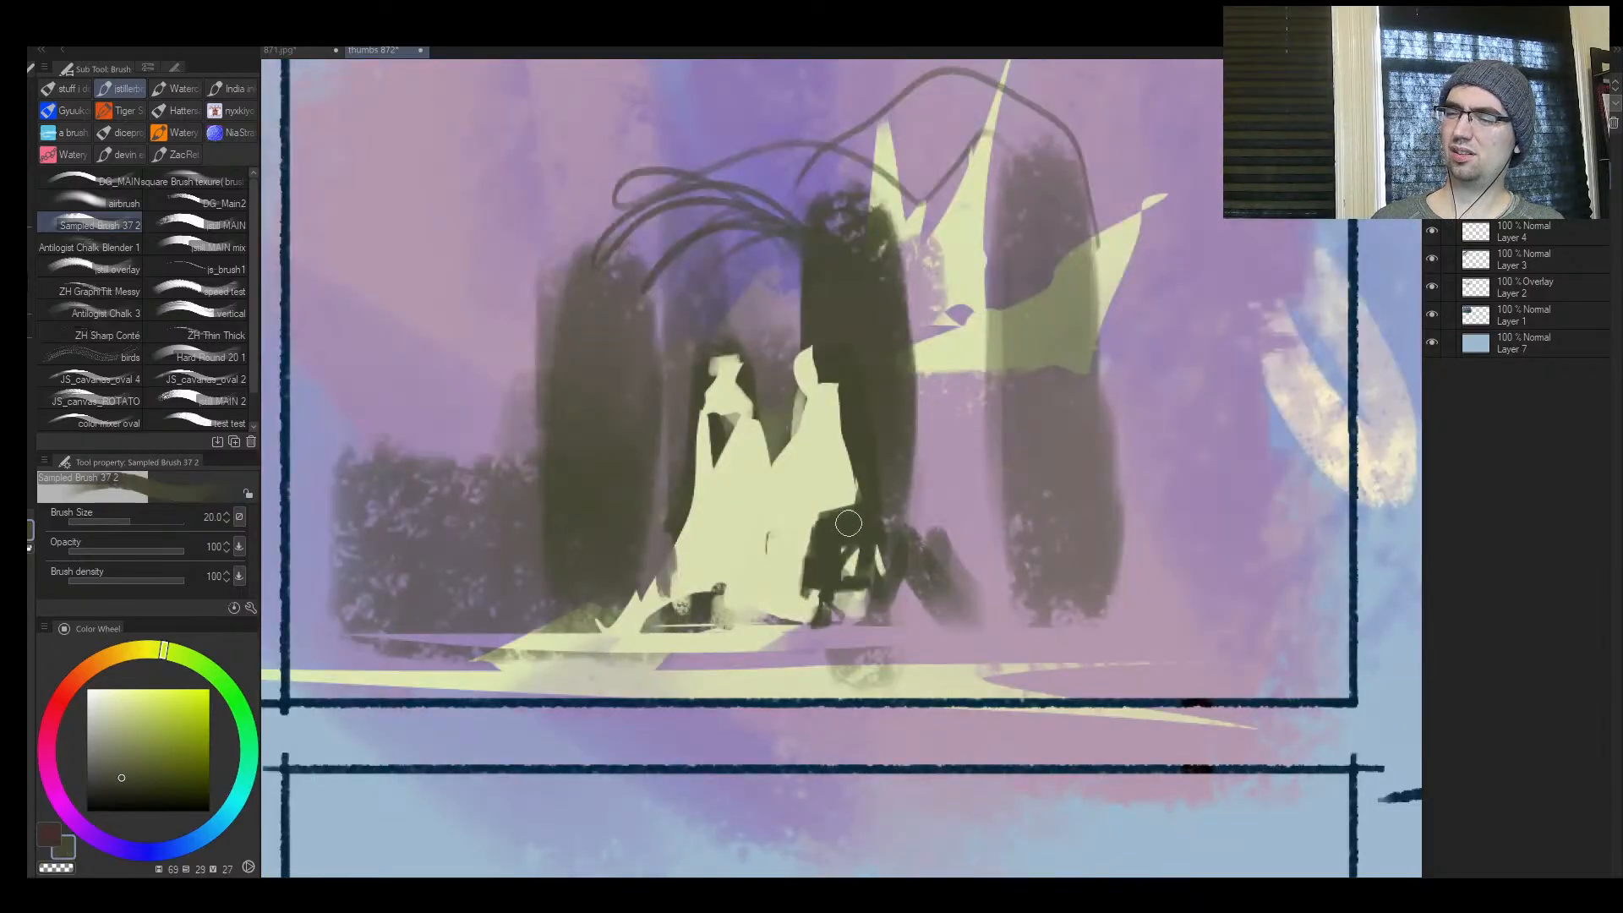
{"action": "key", "text": "bracketright"}
{"action": "key", "text": "bracketright"}
{"action": "key", "text": "bracketright"}
{"action": "key", "text": "bracketright"}
{"action": "key", "text": "bracketright"}
{"action": "mouse_move", "coordinate": [856, 559]}
{"action": "left_mouse_down"}
{"action": "mouse_move", "coordinate": [842, 596]}
{"action": "mouse_move", "coordinate": [816, 567]}
{"action": "left_mouse_up"}
{"action": "left_click", "coordinate": [790, 533], "text": "alt"}
{"action": "key", "text": "bracketleft"}
{"action": "key", "text": "bracketleft"}
{"action": "key", "text": "bracketleft"}
{"action": "left_click", "coordinate": [844, 558], "text": "alt"}
{"action": "key", "text": "bracketleft"}
{"action": "key", "text": "ctrl+z"}
{"action": "key", "text": "h"}
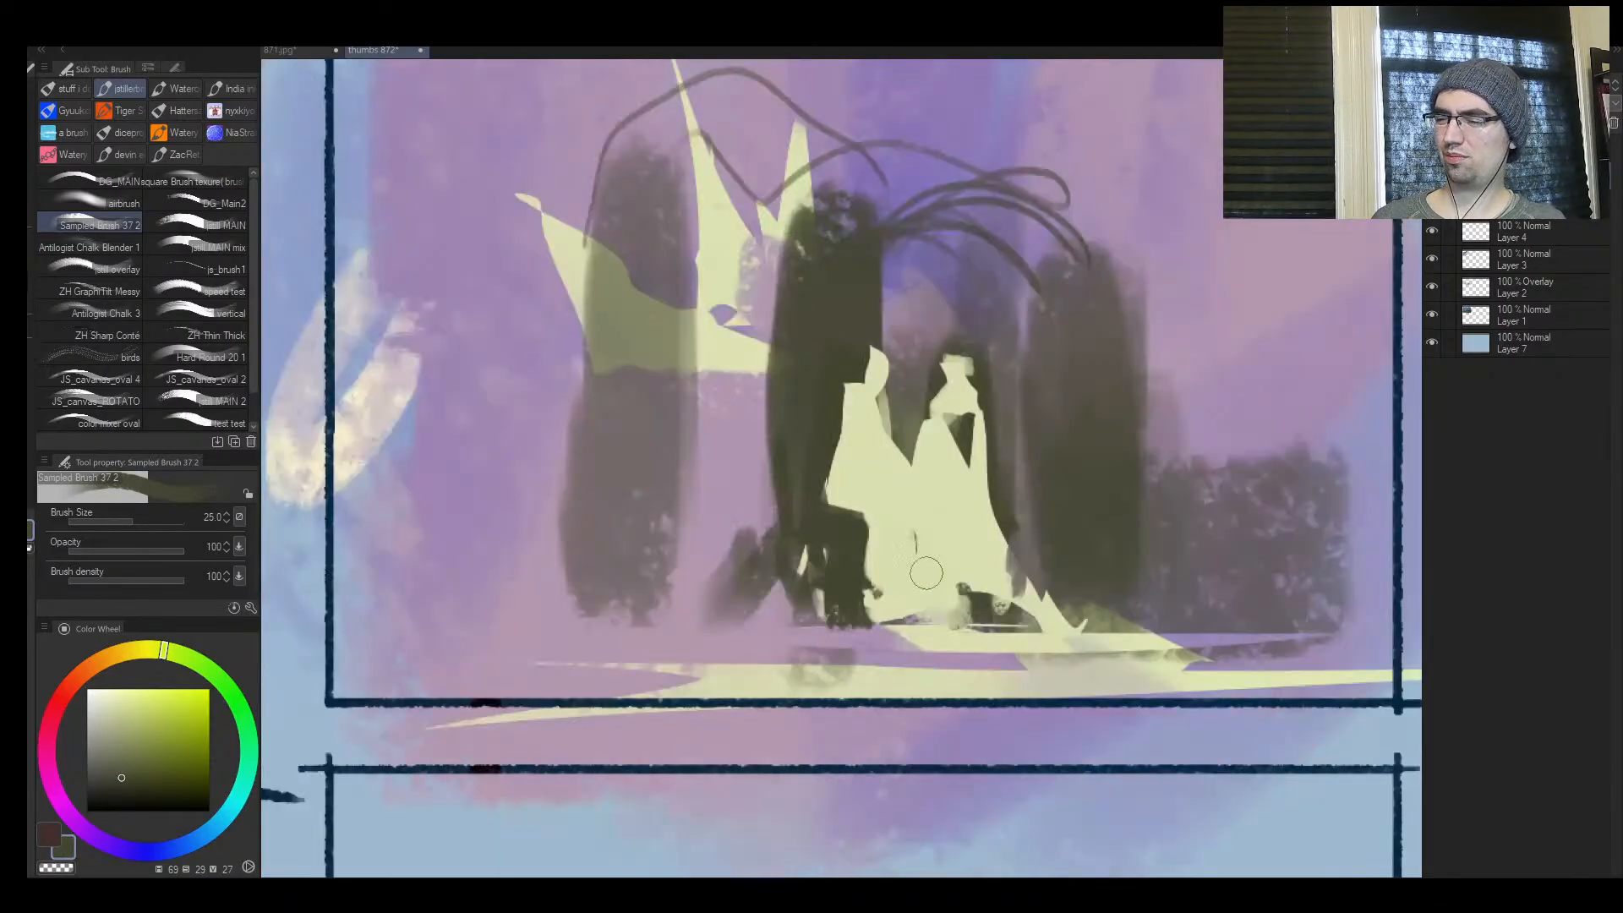
Lasso a straight-edged ledge shape at the notch beside the gown, fill it with pale yellow-green and clear the selection
{"action": "key", "text": "m"}
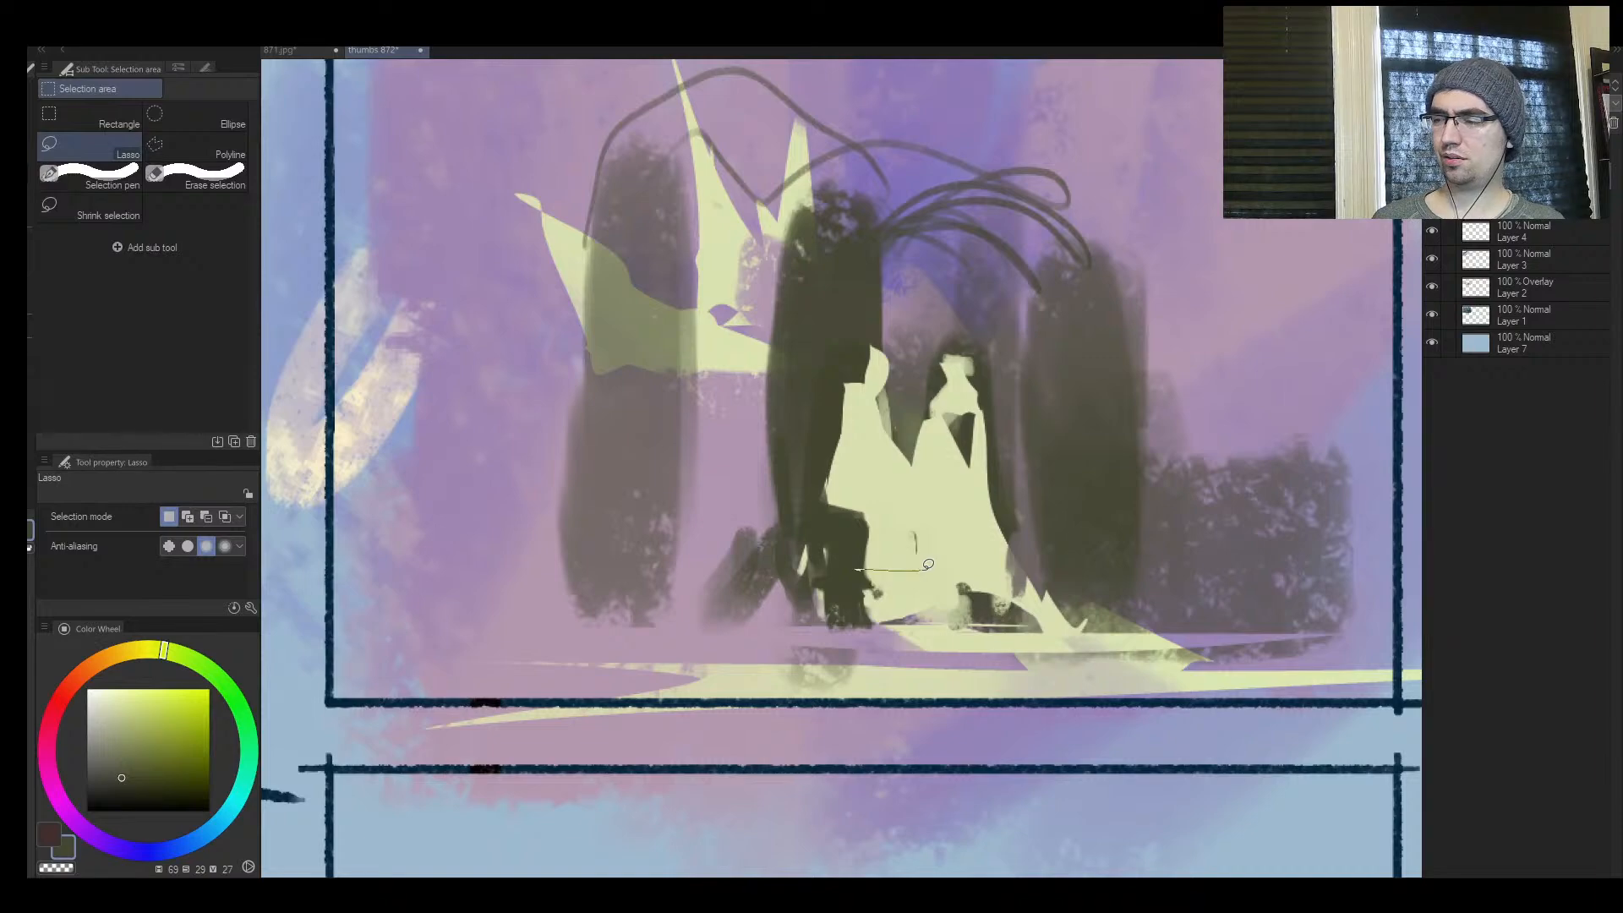
{"action": "key", "text": "b"}
{"action": "left_click", "coordinate": [897, 560], "text": "alt"}
{"action": "mouse_move", "coordinate": [874, 574]}
{"action": "left_mouse_down"}
{"action": "mouse_move", "coordinate": [798, 578]}
{"action": "mouse_move", "coordinate": [797, 614]}
{"action": "mouse_move", "coordinate": [776, 604]}
{"action": "mouse_move", "coordinate": [842, 623]}
{"action": "left_mouse_up"}
{"action": "key", "text": "ctrl+d"}
Paint a sampled dark block beneath the pale ledge in the mirrored view to form a bench-like shape
{"action": "key", "text": "h"}
{"action": "left_click", "coordinate": [845, 592], "text": "alt"}
{"action": "key", "text": "["}
{"action": "left_click", "coordinate": [781, 581], "text": "alt"}
{"action": "left_click", "coordinate": [817, 624], "text": "alt"}
{"action": "key", "text": "["}
{"action": "key", "text": "["}
Lasso a long thin ground strip below the figures, fill it with pale yellow-green at brush size 20 and clear the selection
{"action": "key", "text": "m"}
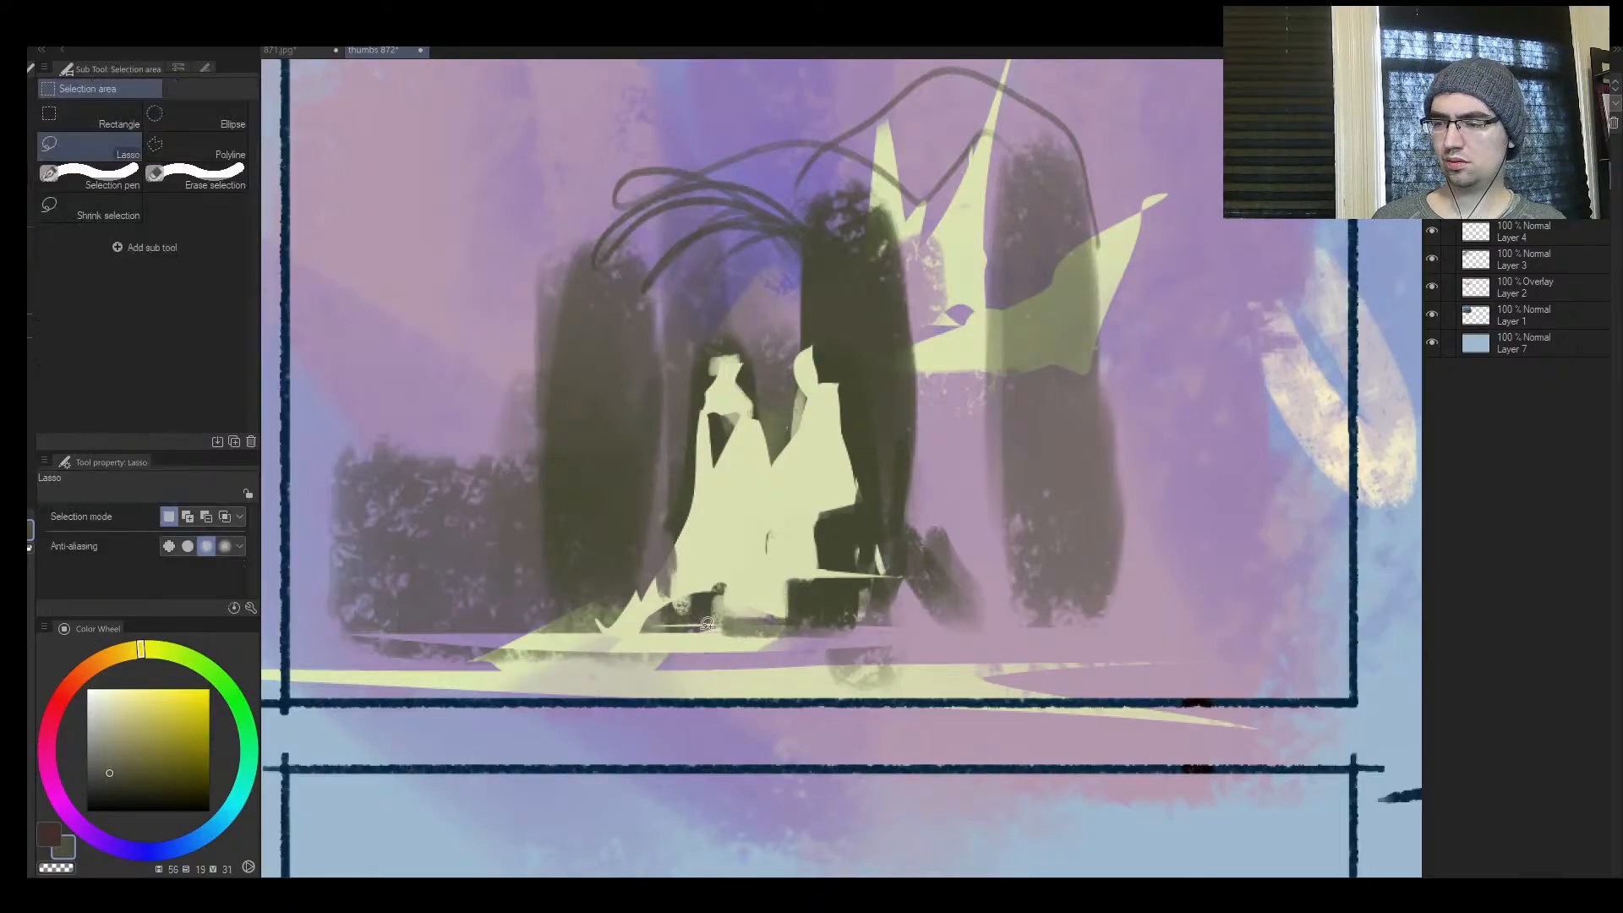
{"action": "left_click_drag", "start_coordinate": [987, 635], "coordinate": [640, 642]}
{"action": "key", "text": "b"}
{"action": "left_click", "coordinate": [643, 642], "text": "alt"}
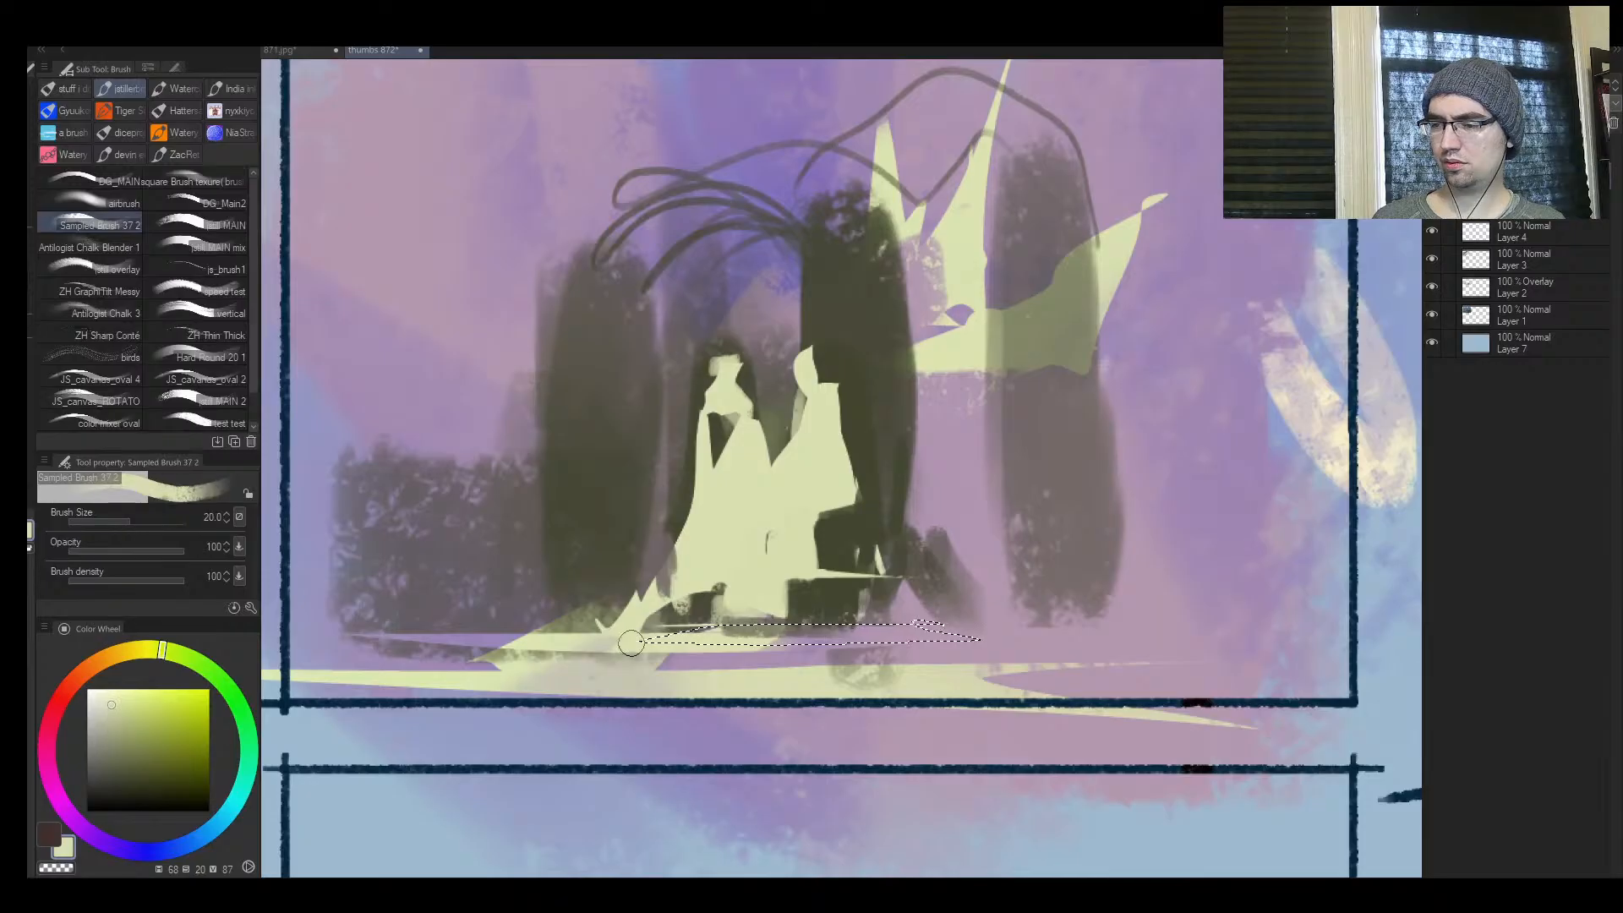
{"action": "key", "text": "ctrl+d"}
Trim the pillar edges with sampled violet at brush size 40 and paint sampled pillar colour over part of the pale spiky crown
{"action": "key", "text": "h"}
{"action": "key", "text": "ctrl+space"}
{"action": "left_click_drag", "start_coordinate": [1028, 582], "coordinate": [1089, 510]}
{"action": "left_click", "coordinate": [924, 487], "text": "alt"}
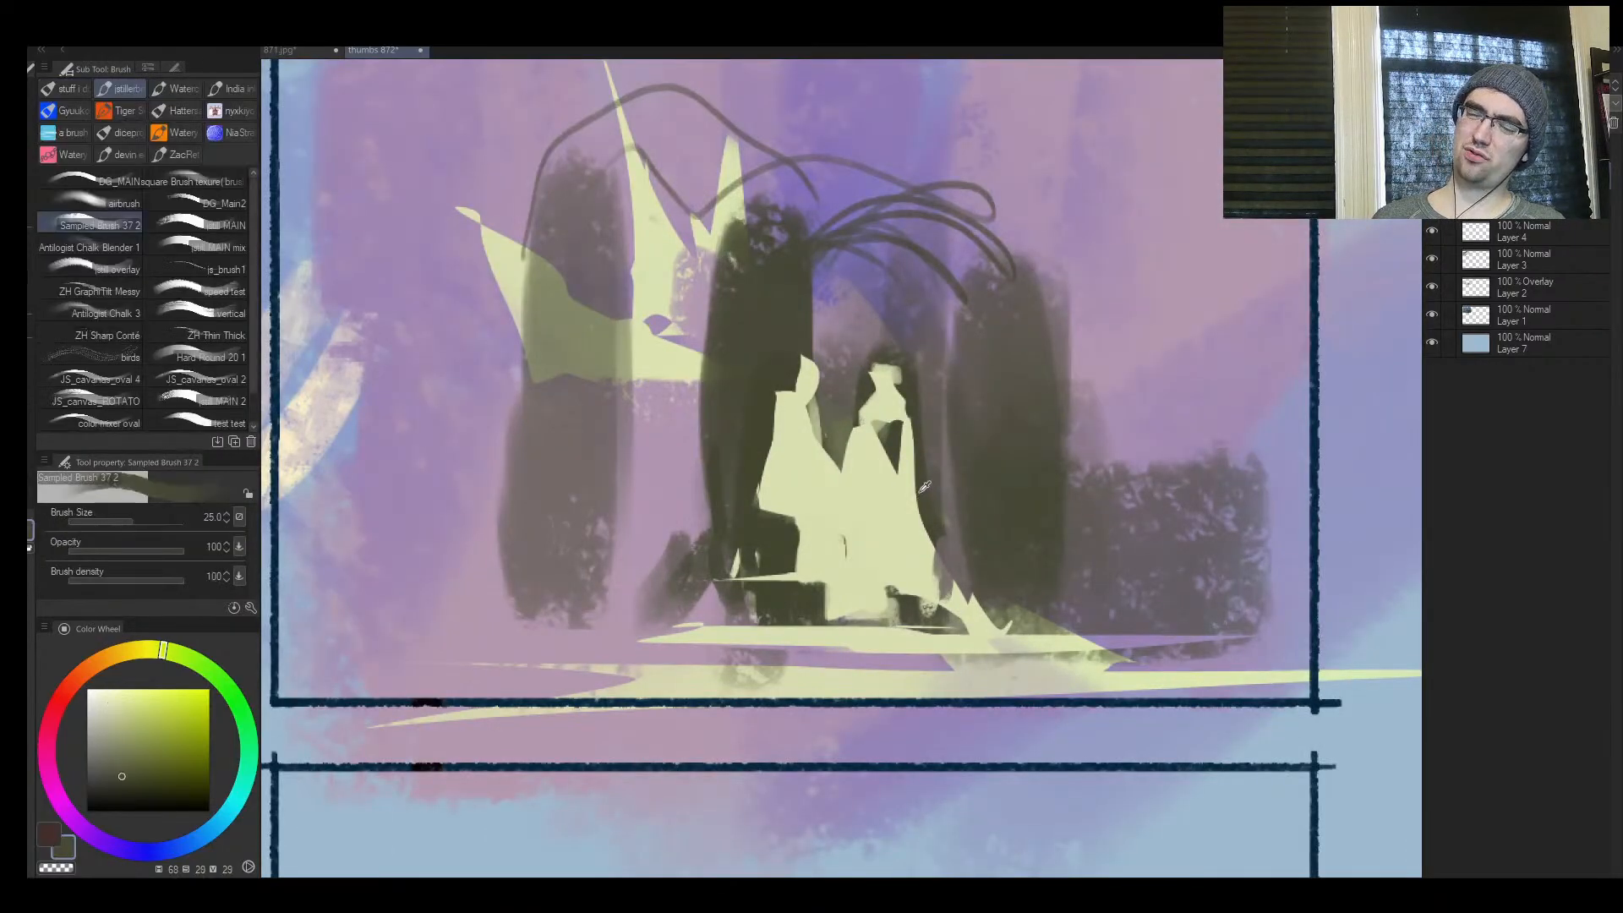
{"action": "left_click", "coordinate": [886, 313], "text": "alt"}
{"action": "left_click", "coordinate": [949, 327], "text": "alt"}
{"action": "key", "text": "]"}
{"action": "left_click_drag", "start_coordinate": [948, 327], "coordinate": [950, 487]}
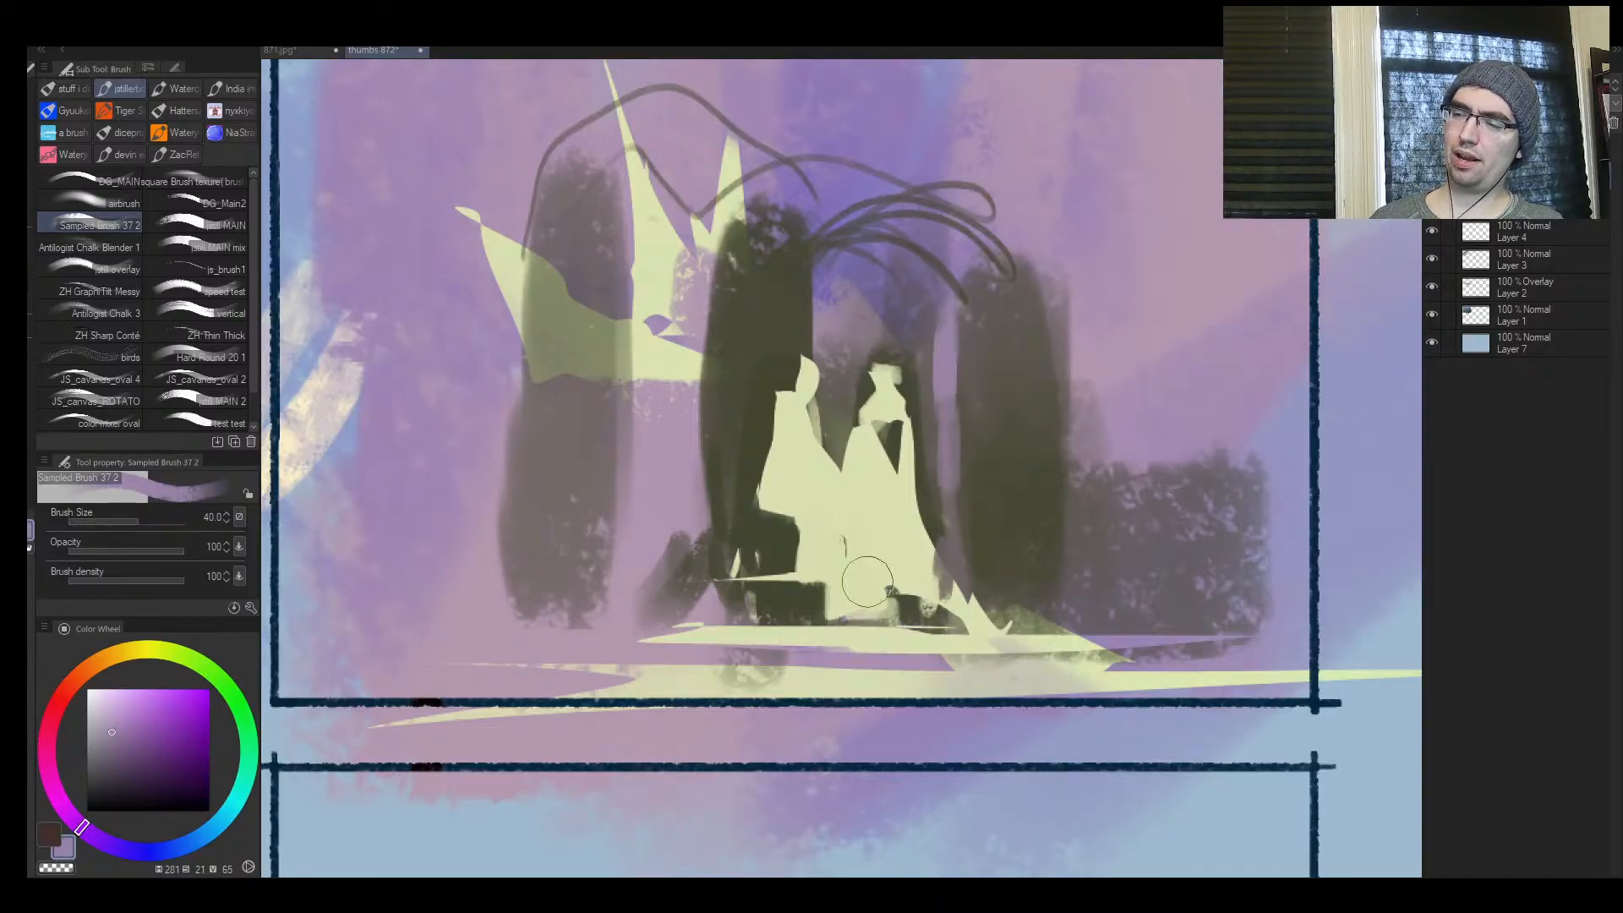
{"action": "left_click", "coordinate": [695, 461], "text": "alt"}
{"action": "mouse_move", "coordinate": [701, 481]}
{"action": "left_mouse_down"}
{"action": "mouse_move", "coordinate": [692, 395]}
{"action": "mouse_move", "coordinate": [704, 538]}
{"action": "left_mouse_up"}
{"action": "left_click", "coordinate": [596, 414], "text": "alt"}
{"action": "mouse_move", "coordinate": [611, 331]}
{"action": "left_mouse_down"}
{"action": "mouse_move", "coordinate": [617, 469]}
{"action": "mouse_move", "coordinate": [604, 434]}
{"action": "left_mouse_up"}
Try thick dark branch strokes connecting the pillar tops at brush size 17, and undo them
{"action": "key", "text": "ctrl+space"}
{"action": "left_click_drag", "start_coordinate": [757, 420], "coordinate": [809, 402]}
{"action": "left_click", "coordinate": [809, 402]}
{"action": "key", "text": "b"}
{"action": "left_click", "coordinate": [536, 319], "text": "alt"}
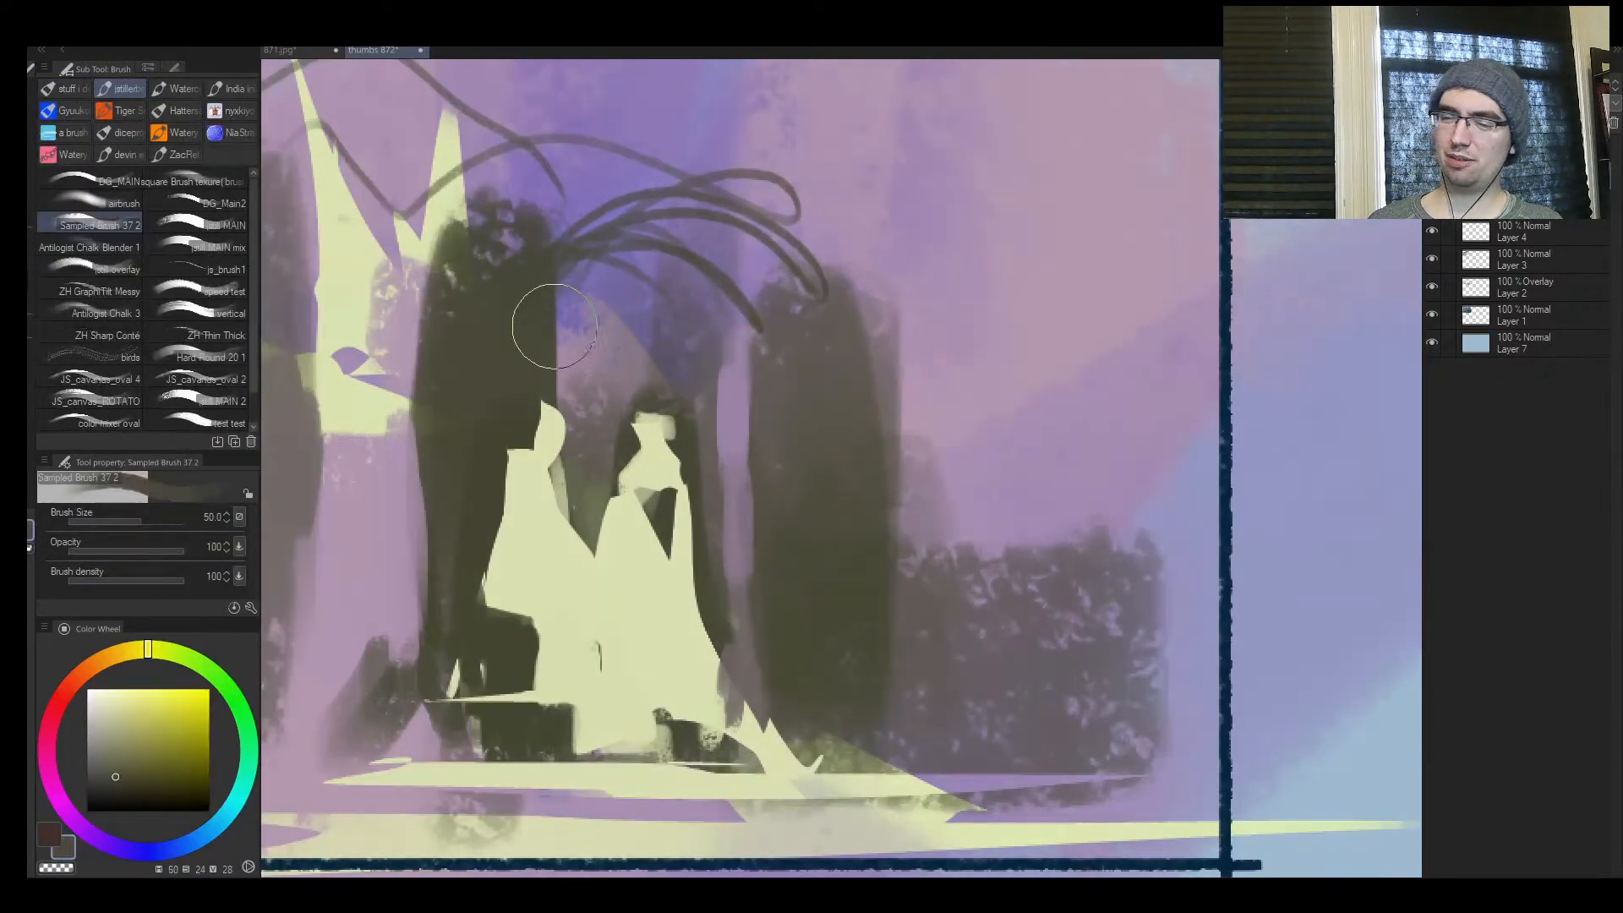
{"action": "key", "text": "bracketleft"}
{"action": "key", "text": "bracketleft"}
{"action": "key", "text": "bracketleft"}
{"action": "key", "text": "bracketleft"}
{"action": "left_click_drag", "start_coordinate": [710, 218], "coordinate": [769, 330]}
{"action": "left_click", "coordinate": [776, 292], "text": "alt"}
{"action": "mouse_move", "coordinate": [774, 233]}
{"action": "left_mouse_down"}
{"action": "mouse_move", "coordinate": [763, 201]}
{"action": "mouse_move", "coordinate": [455, 342]}
{"action": "left_mouse_up"}
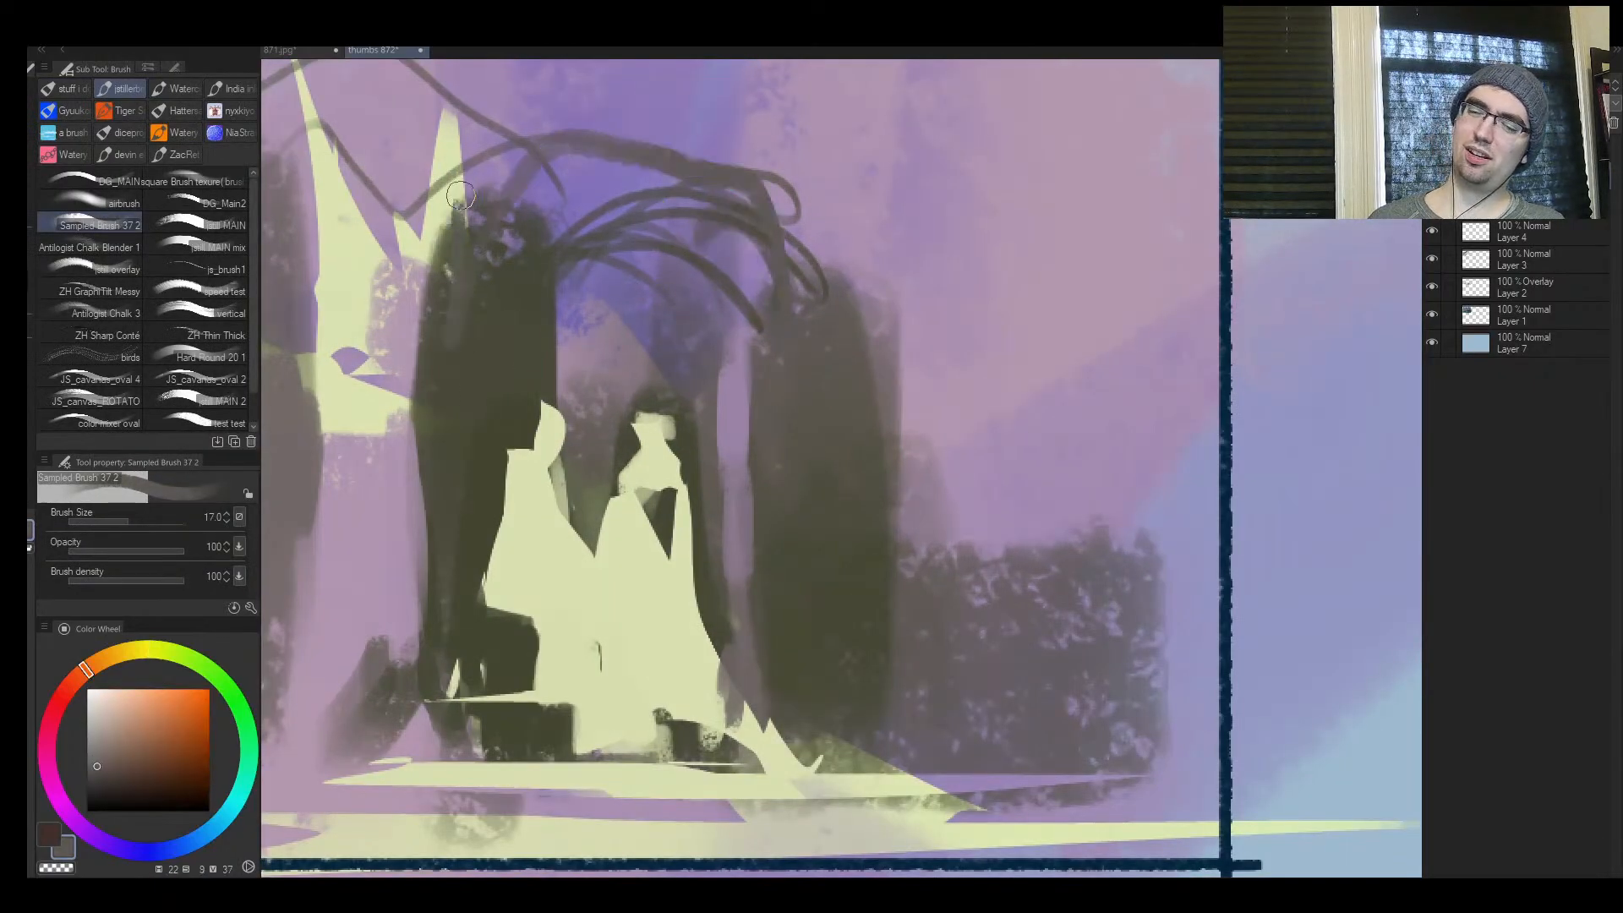
{"action": "left_click_drag", "start_coordinate": [458, 211], "coordinate": [734, 121]}
{"action": "key", "text": "ctrl+space"}
{"action": "mouse_move", "coordinate": [746, 188]}
{"action": "left_mouse_down"}
{"action": "mouse_move", "coordinate": [700, 190]}
{"action": "mouse_move", "coordinate": [720, 253]}
{"action": "left_mouse_up"}
{"action": "key", "text": "ctrl+z"}
{"action": "key", "text": "ctrl+z"}
{"action": "key", "text": "ctrl+z"}
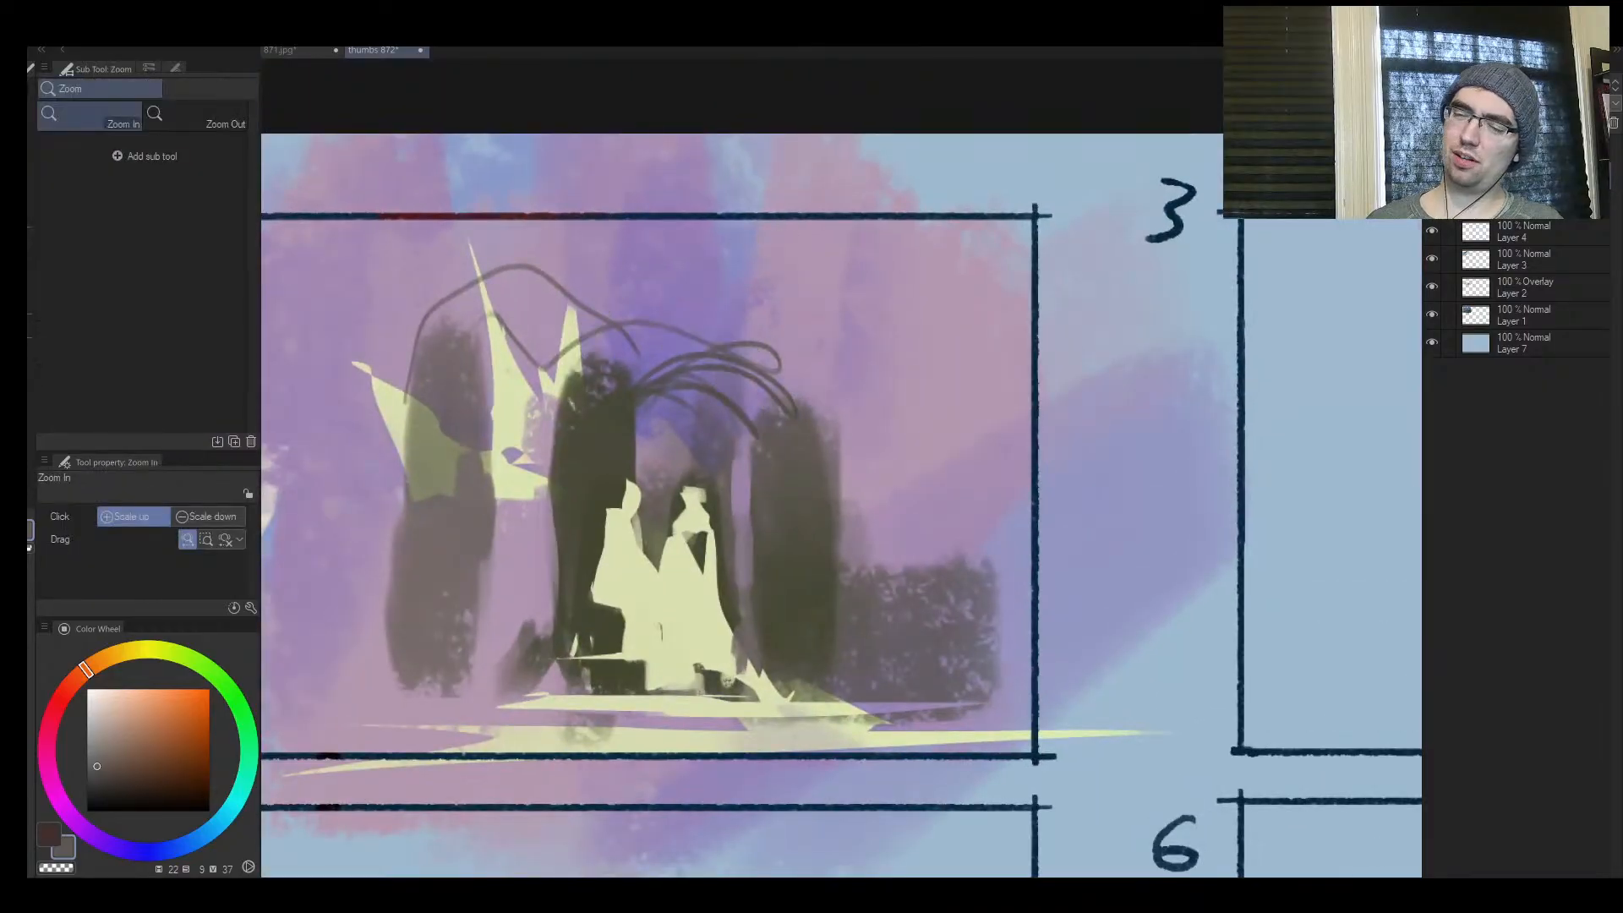
Try dark arching strokes between the two pillars flanking the figures, and undo them
{"action": "key", "text": "bracketleft"}
{"action": "mouse_move", "coordinate": [608, 440]}
{"action": "left_mouse_down"}
{"action": "mouse_move", "coordinate": [713, 271]}
{"action": "mouse_move", "coordinate": [649, 368]}
{"action": "mouse_move", "coordinate": [693, 273]}
{"action": "mouse_move", "coordinate": [788, 456]}
{"action": "left_mouse_up"}
{"action": "left_click", "coordinate": [628, 431], "text": "alt"}
{"action": "key", "text": "bracketright"}
{"action": "mouse_move", "coordinate": [734, 248]}
{"action": "left_mouse_down"}
{"action": "mouse_move", "coordinate": [793, 448]}
{"action": "mouse_move", "coordinate": [759, 290]}
{"action": "mouse_move", "coordinate": [792, 475]}
{"action": "mouse_move", "coordinate": [631, 466]}
{"action": "left_mouse_up"}
{"action": "key", "text": "ctrl+z"}
{"action": "key", "text": "ctrl+z"}
Sketch a tall pointed arch in dark strokes between the two pillars flanking the figures, and undo the last stroke
{"action": "mouse_move", "coordinate": [627, 369]}
{"action": "left_mouse_down"}
{"action": "mouse_move", "coordinate": [666, 286]}
{"action": "mouse_move", "coordinate": [720, 248]}
{"action": "mouse_move", "coordinate": [611, 372]}
{"action": "left_mouse_up"}
{"action": "left_click", "coordinate": [683, 245], "text": "alt"}
{"action": "key", "text": "bracketright"}
{"action": "mouse_move", "coordinate": [660, 296]}
{"action": "left_mouse_down"}
{"action": "mouse_move", "coordinate": [714, 243]}
{"action": "mouse_move", "coordinate": [623, 385]}
{"action": "left_mouse_up"}
{"action": "left_click", "coordinate": [679, 300], "text": "alt"}
{"action": "left_click_drag", "start_coordinate": [721, 256], "coordinate": [772, 401]}
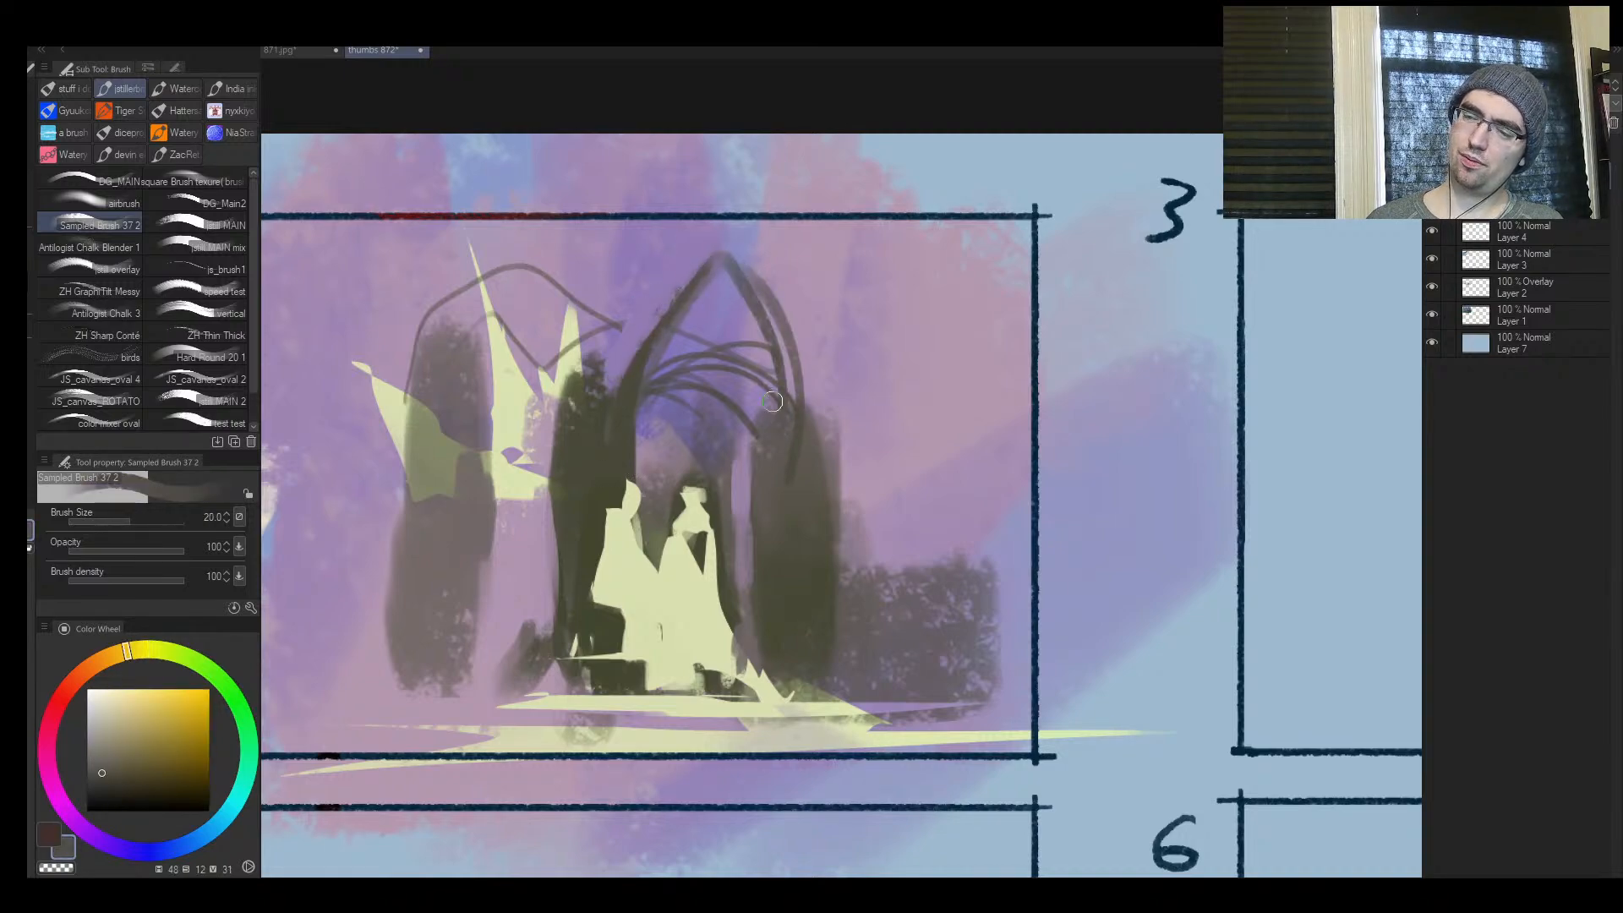
{"action": "key", "text": "ctrl+z"}
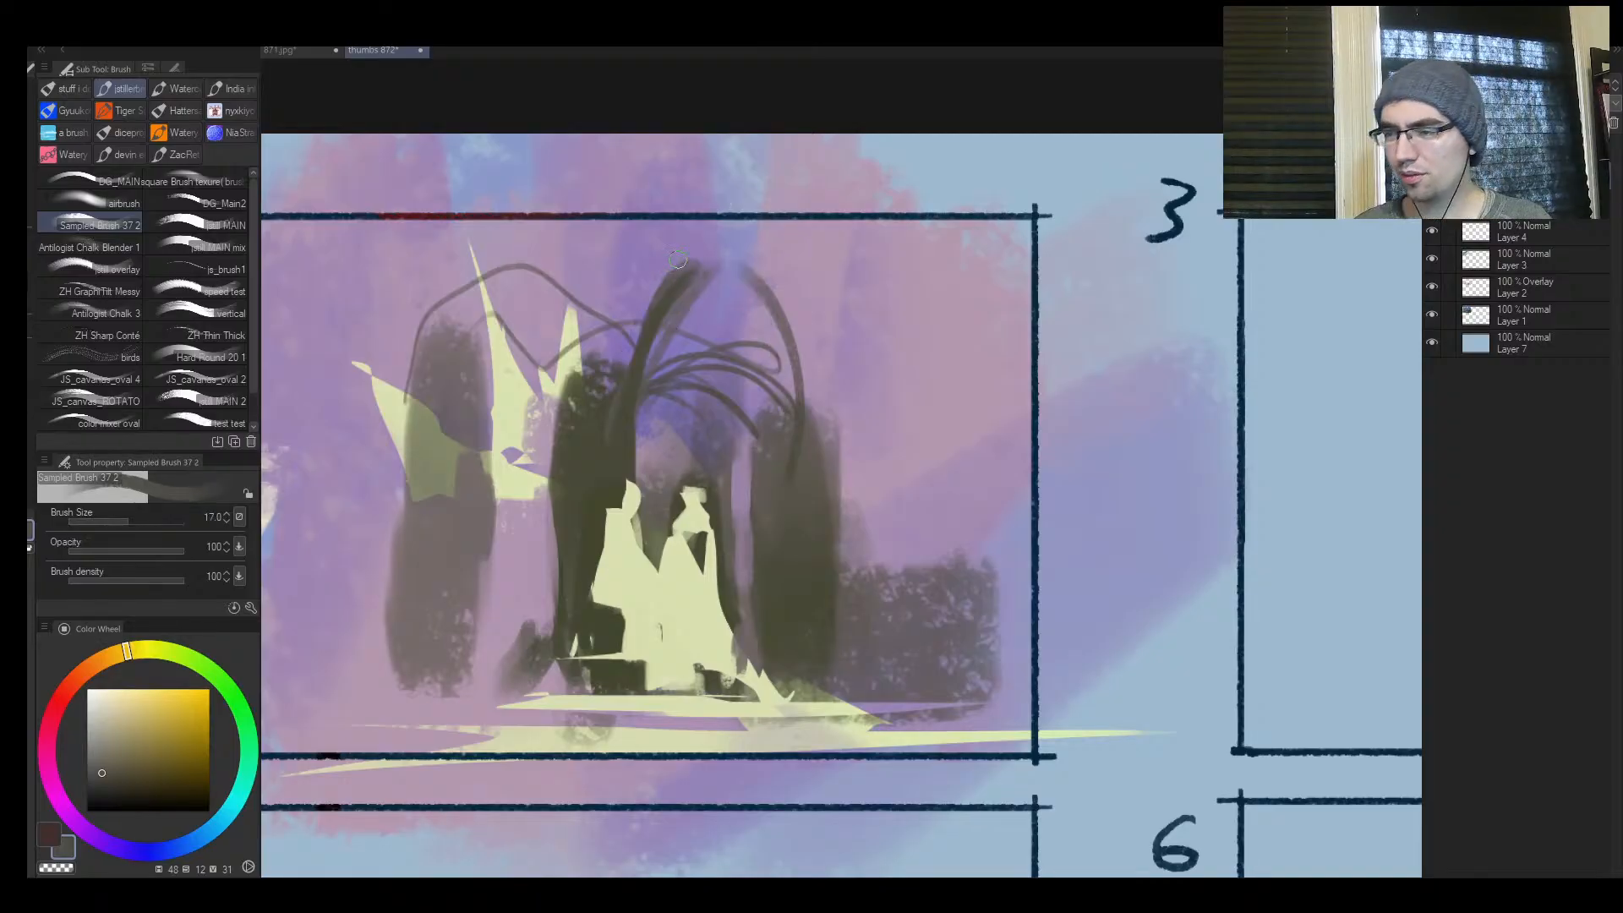
Redraw the pointed arch's sides in sampled dark tones at brush size 17 and trim its peak with the sampled background colour
{"action": "left_click_drag", "start_coordinate": [694, 247], "coordinate": [619, 376]}
{"action": "left_click", "coordinate": [691, 329], "text": "alt"}
{"action": "key", "text": "bracketright"}
{"action": "mouse_move", "coordinate": [702, 285]}
{"action": "left_mouse_down"}
{"action": "mouse_move", "coordinate": [649, 372]}
{"action": "mouse_move", "coordinate": [667, 321]}
{"action": "mouse_move", "coordinate": [717, 281]}
{"action": "left_mouse_up"}
{"action": "key", "text": "bracketright"}
{"action": "key", "text": "bracketright"}
{"action": "left_click", "coordinate": [773, 460], "text": "alt"}
{"action": "key", "text": "bracketleft"}
{"action": "key", "text": "bracketleft"}
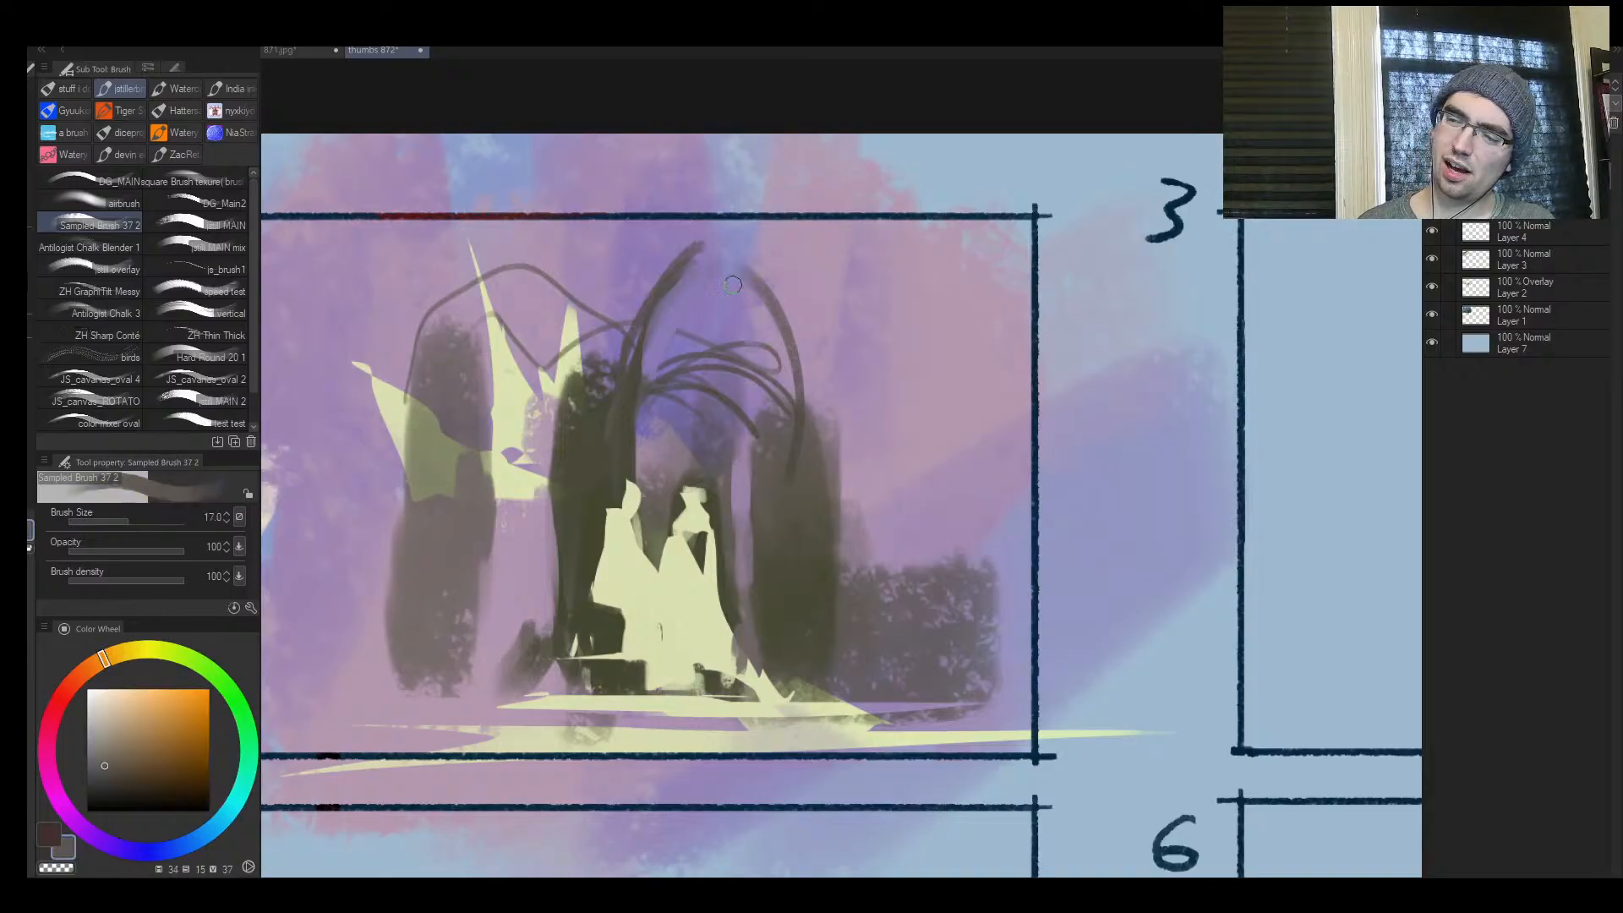
{"action": "left_click_drag", "start_coordinate": [755, 300], "coordinate": [778, 397]}
Fill the upper arch with thin dark tracery lines at brush size 12, undoing the strokes that miss
{"action": "key", "text": "bracketleft"}
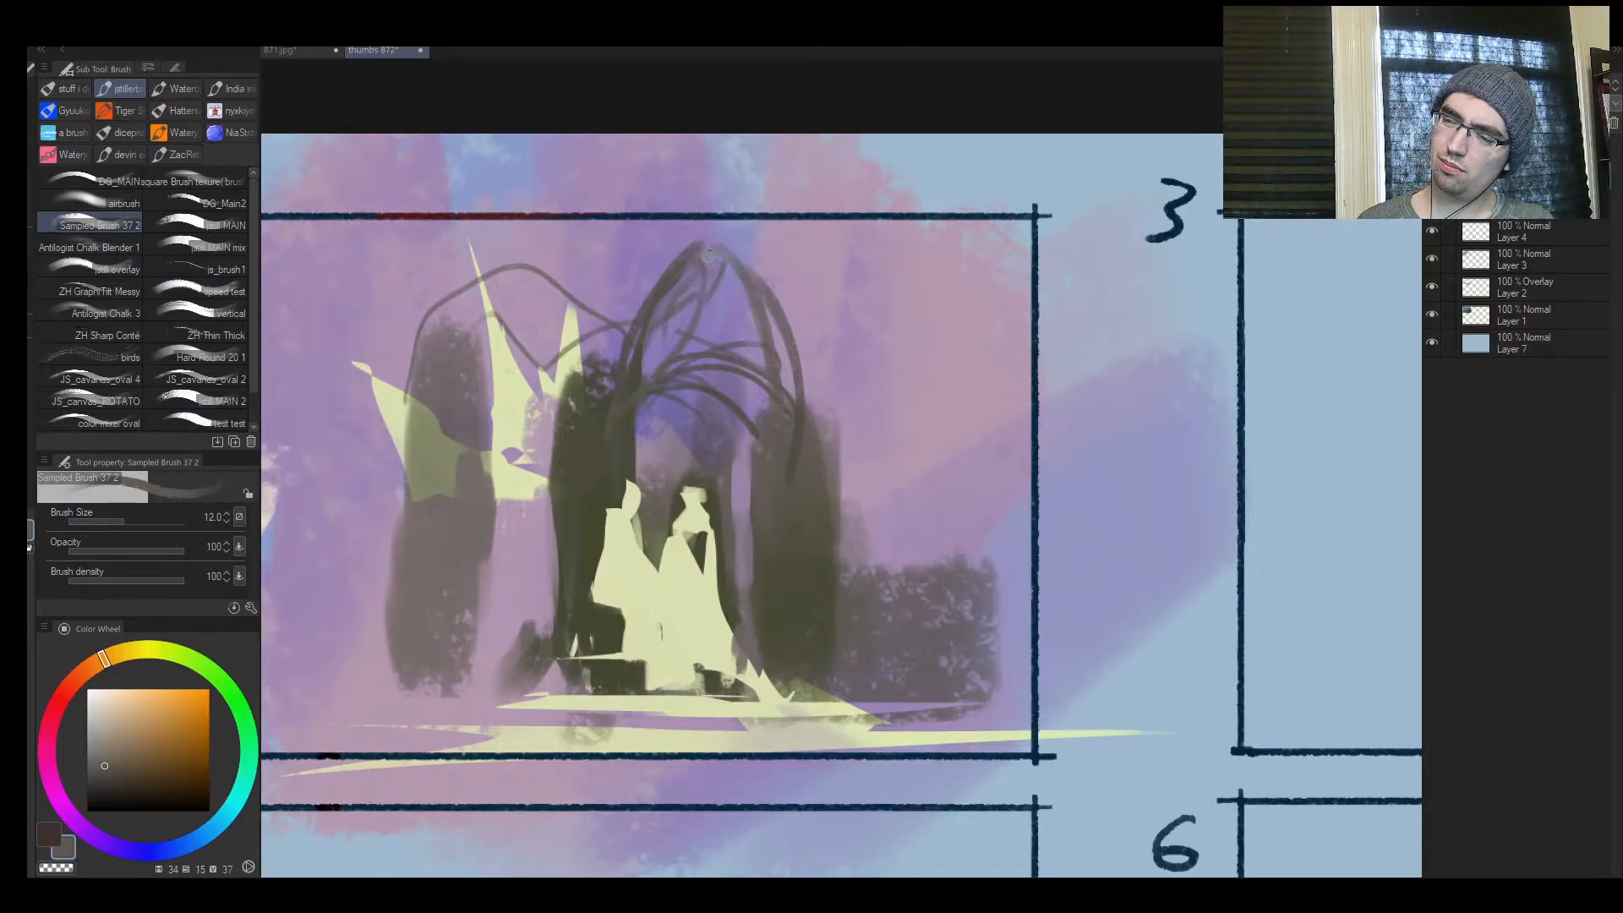
{"action": "mouse_move", "coordinate": [666, 324]}
{"action": "left_mouse_down"}
{"action": "mouse_move", "coordinate": [754, 318]}
{"action": "mouse_move", "coordinate": [675, 357]}
{"action": "left_mouse_up"}
{"action": "left_click_drag", "start_coordinate": [709, 294], "coordinate": [781, 351]}
{"action": "key", "text": "ctrl+z"}
{"action": "key", "text": "ctrl+z"}
{"action": "left_click", "coordinate": [781, 471], "text": "alt"}
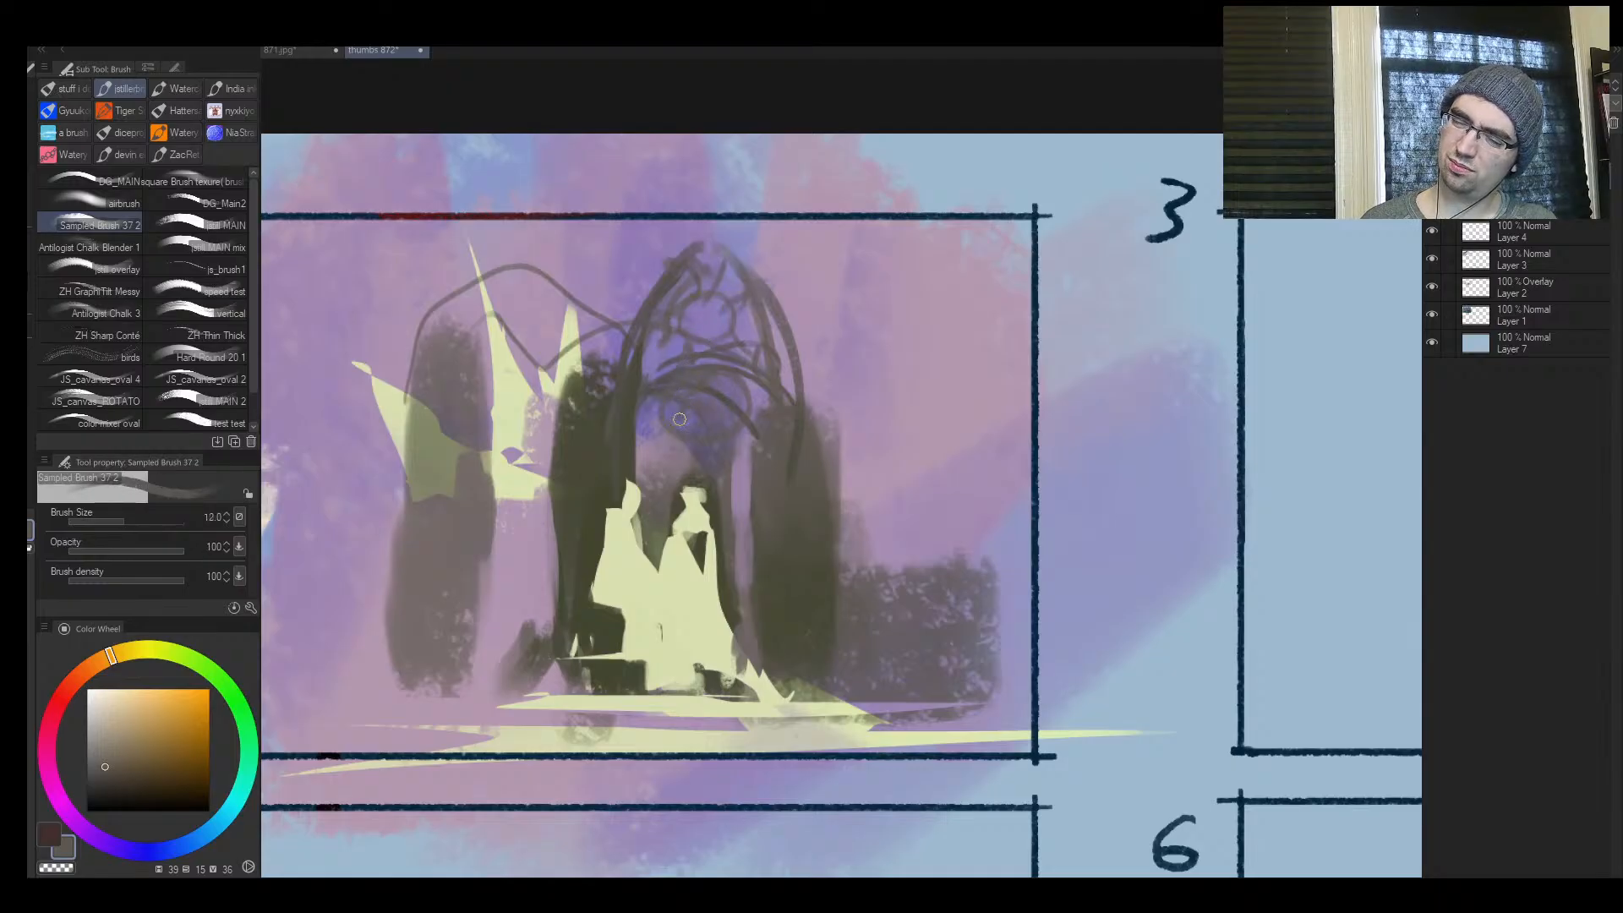
{"action": "left_click_drag", "start_coordinate": [614, 430], "coordinate": [750, 487]}
Flip the canvas horizontally and dab sampled violet into the openings of the arch tracery above and beside the figures
{"action": "key", "text": "h"}
{"action": "key", "text": "ctrl+space"}
{"action": "mouse_move", "coordinate": [849, 521]}
{"action": "left_mouse_down"}
{"action": "mouse_move", "coordinate": [777, 516]}
{"action": "mouse_move", "coordinate": [1099, 474]}
{"action": "left_mouse_up"}
{"action": "mouse_move", "coordinate": [1251, 438]}
{"action": "left_mouse_down"}
{"action": "mouse_move", "coordinate": [1051, 442]}
{"action": "mouse_move", "coordinate": [948, 416]}
{"action": "left_mouse_up"}
{"action": "left_click", "coordinate": [686, 328], "text": "alt"}
{"action": "mouse_move", "coordinate": [674, 330]}
{"action": "left_mouse_down"}
{"action": "mouse_move", "coordinate": [697, 350]}
{"action": "mouse_move", "coordinate": [664, 328]}
{"action": "left_mouse_up"}
{"action": "mouse_move", "coordinate": [669, 321]}
{"action": "left_mouse_down"}
{"action": "mouse_move", "coordinate": [696, 301]}
{"action": "mouse_move", "coordinate": [680, 296]}
{"action": "left_mouse_up"}
{"action": "key", "text": "]"}
{"action": "left_click_drag", "start_coordinate": [741, 299], "coordinate": [748, 342]}
{"action": "left_click_drag", "start_coordinate": [676, 359], "coordinate": [655, 391]}
{"action": "key", "text": "]"}
{"action": "key", "text": "]"}
{"action": "mouse_move", "coordinate": [747, 348]}
{"action": "left_mouse_down"}
{"action": "mouse_move", "coordinate": [761, 371]}
{"action": "mouse_move", "coordinate": [747, 385]}
{"action": "left_mouse_up"}
{"action": "left_click_drag", "start_coordinate": [624, 407], "coordinate": [646, 517]}
Sample the dark pillar colour and draw curling tracery and arch contours around the opening at brush size 10
{"action": "key", "text": "]"}
{"action": "left_click", "coordinate": [846, 419], "text": "alt"}
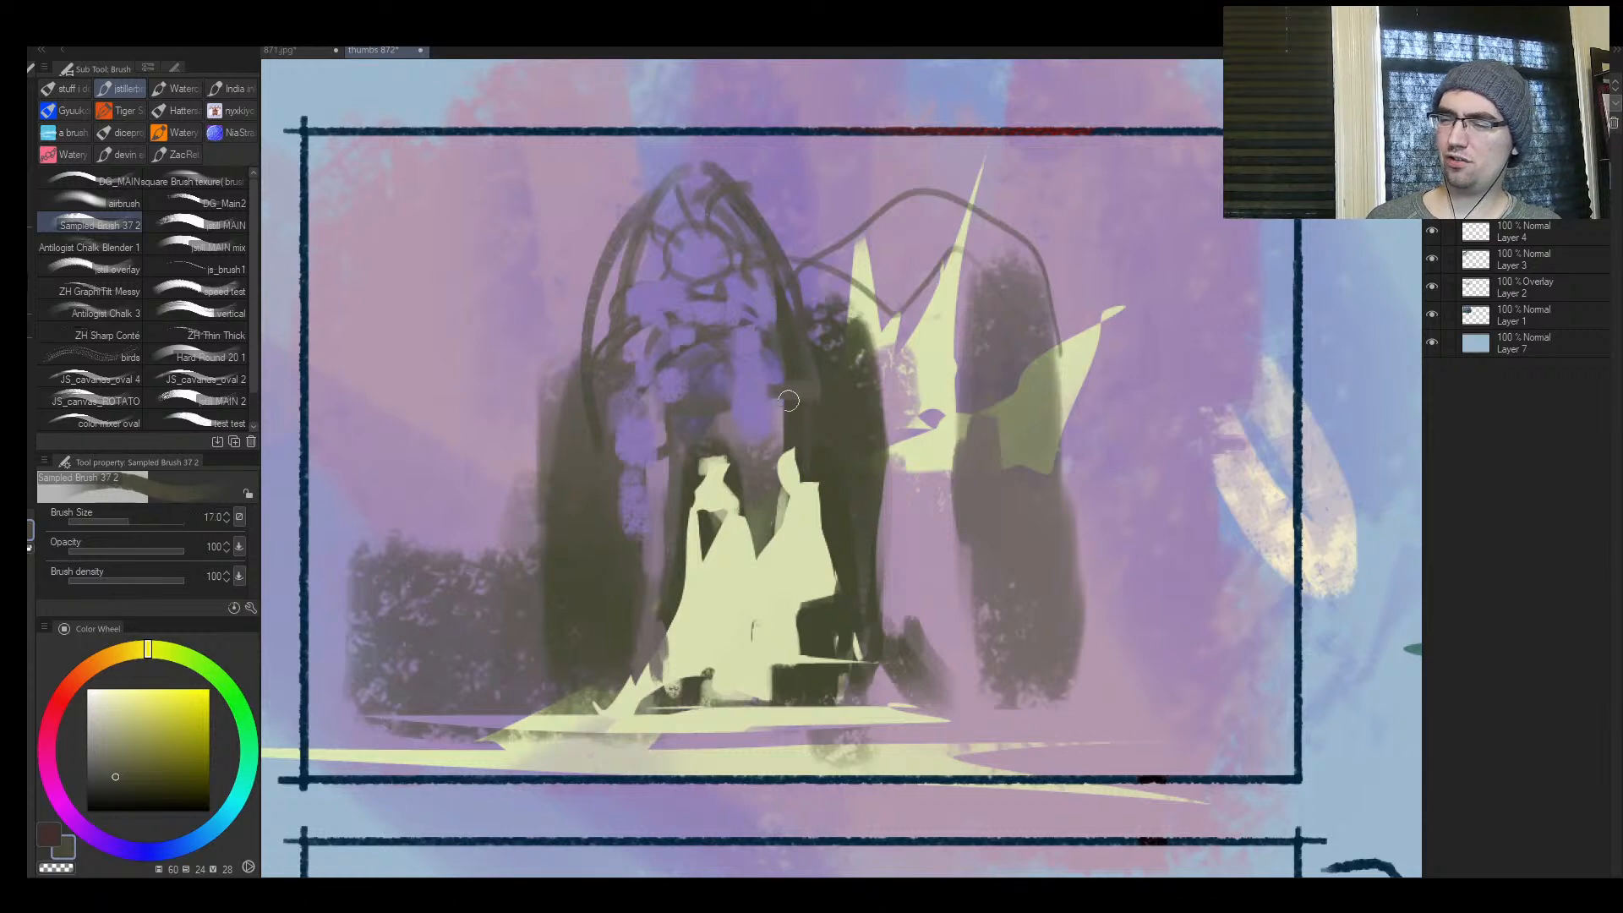
{"action": "left_click_drag", "start_coordinate": [787, 401], "coordinate": [732, 394]}
{"action": "key", "text": "["}
{"action": "key", "text": "["}
{"action": "left_click_drag", "start_coordinate": [665, 406], "coordinate": [627, 404]}
{"action": "left_click_drag", "start_coordinate": [619, 527], "coordinate": [667, 403]}
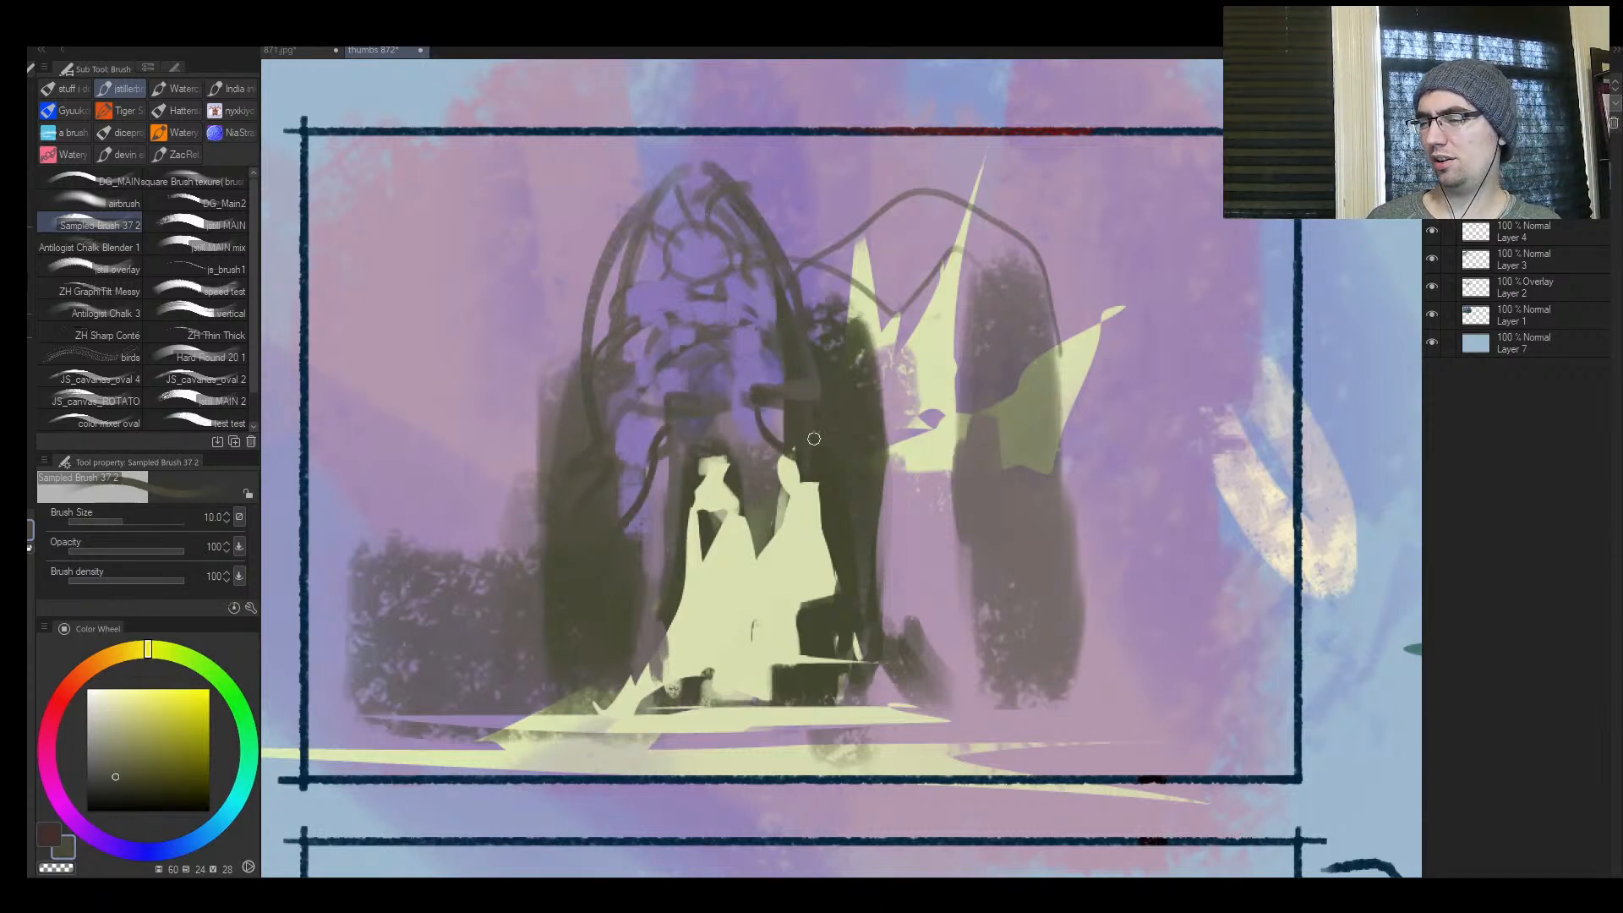
{"action": "left_click_drag", "start_coordinate": [782, 434], "coordinate": [744, 410]}
{"action": "mouse_move", "coordinate": [786, 391]}
{"action": "left_mouse_down"}
{"action": "mouse_move", "coordinate": [726, 369]}
{"action": "mouse_move", "coordinate": [668, 401]}
{"action": "left_mouse_up"}
{"action": "left_click_drag", "start_coordinate": [645, 328], "coordinate": [597, 367]}
{"action": "left_click_drag", "start_coordinate": [548, 452], "coordinate": [557, 473]}
{"action": "mouse_move", "coordinate": [595, 352]}
{"action": "left_mouse_down"}
{"action": "mouse_move", "coordinate": [619, 252]}
{"action": "mouse_move", "coordinate": [671, 210]}
{"action": "left_mouse_up"}
{"action": "left_click_drag", "start_coordinate": [701, 174], "coordinate": [612, 342]}
Draw a hanging vine beside the arch at brush size 15 and sweep a larger outer arch over the first one
{"action": "key", "text": "]"}
{"action": "left_click_drag", "start_coordinate": [548, 488], "coordinate": [462, 516]}
{"action": "left_click_drag", "start_coordinate": [459, 580], "coordinate": [451, 296]}
{"action": "left_click_drag", "start_coordinate": [502, 338], "coordinate": [592, 352]}
{"action": "left_click_drag", "start_coordinate": [642, 169], "coordinate": [533, 364]}
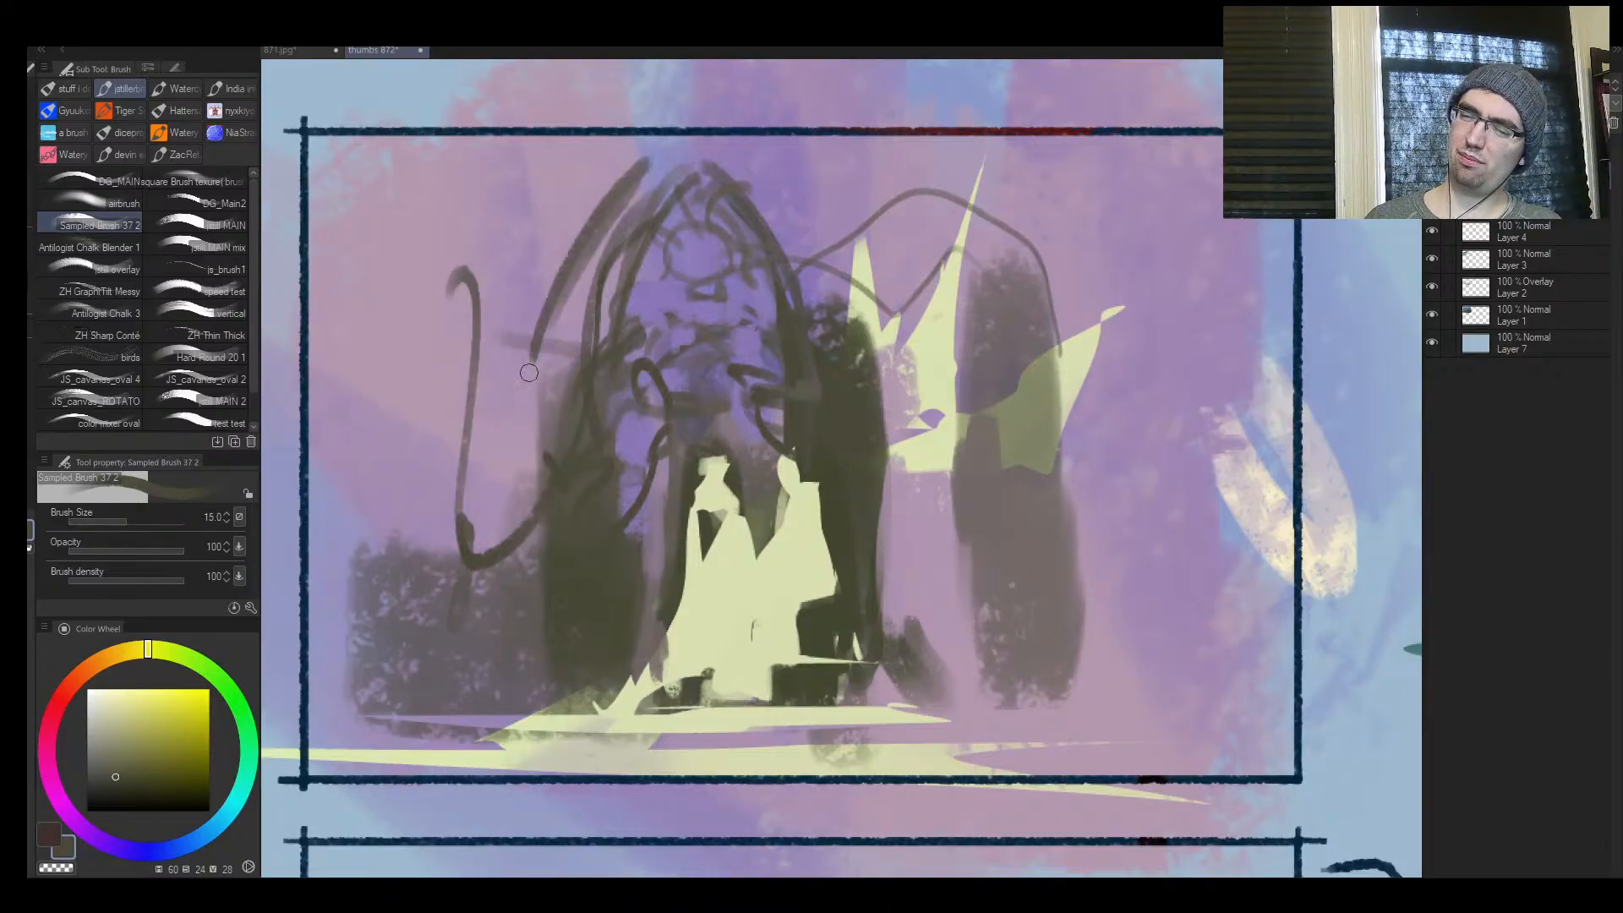
{"action": "mouse_move", "coordinate": [532, 430]}
{"action": "left_mouse_down"}
{"action": "mouse_move", "coordinate": [709, 138]}
{"action": "mouse_move", "coordinate": [846, 398]}
{"action": "mouse_move", "coordinate": [959, 241]}
{"action": "left_mouse_up"}
Paint thick dark branches growing from the pillar past the pale crown, darken the far pillar's base and line the ground strip
{"action": "key", "text": "]"}
{"action": "key", "text": "]"}
{"action": "key", "text": "]"}
{"action": "mouse_move", "coordinate": [883, 364]}
{"action": "left_mouse_down"}
{"action": "mouse_move", "coordinate": [1065, 174]}
{"action": "mouse_move", "coordinate": [955, 313]}
{"action": "left_mouse_up"}
{"action": "mouse_move", "coordinate": [962, 325]}
{"action": "left_mouse_down"}
{"action": "mouse_move", "coordinate": [954, 423]}
{"action": "mouse_move", "coordinate": [899, 423]}
{"action": "mouse_move", "coordinate": [1056, 76]}
{"action": "left_mouse_up"}
{"action": "key", "text": "]"}
{"action": "key", "text": "]"}
{"action": "key", "text": "]"}
{"action": "mouse_move", "coordinate": [1010, 288]}
{"action": "left_mouse_down"}
{"action": "mouse_move", "coordinate": [1133, 464]}
{"action": "mouse_move", "coordinate": [1099, 508]}
{"action": "left_mouse_up"}
{"action": "mouse_move", "coordinate": [997, 676]}
{"action": "left_mouse_down"}
{"action": "mouse_move", "coordinate": [1048, 642]}
{"action": "mouse_move", "coordinate": [1138, 689]}
{"action": "left_mouse_up"}
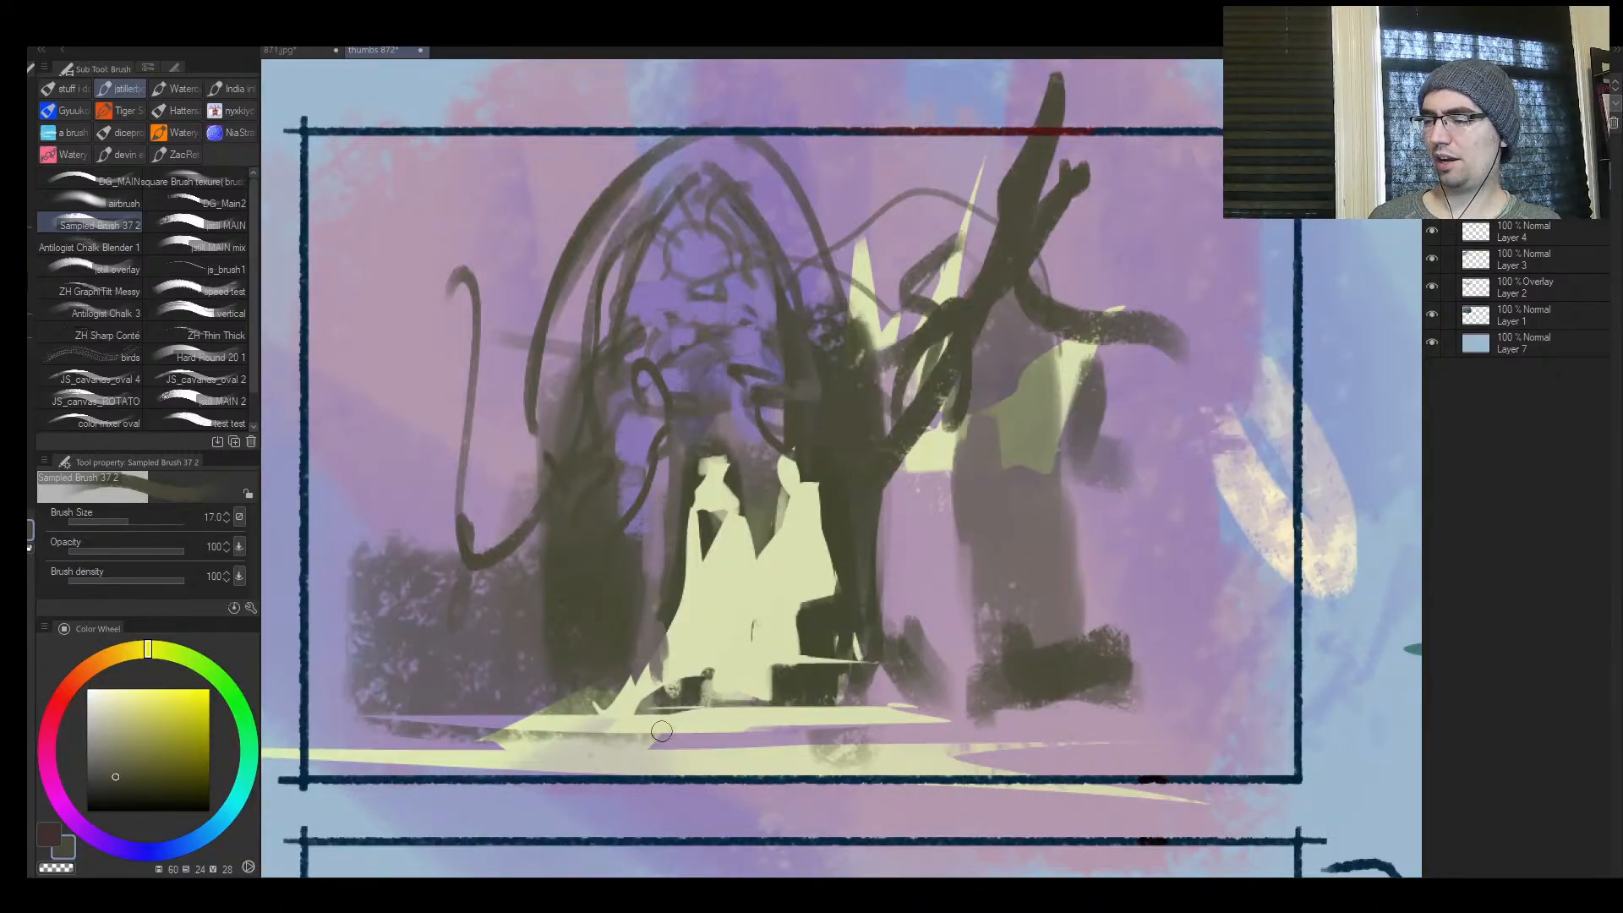
{"action": "left_click_drag", "start_coordinate": [662, 730], "coordinate": [896, 730]}
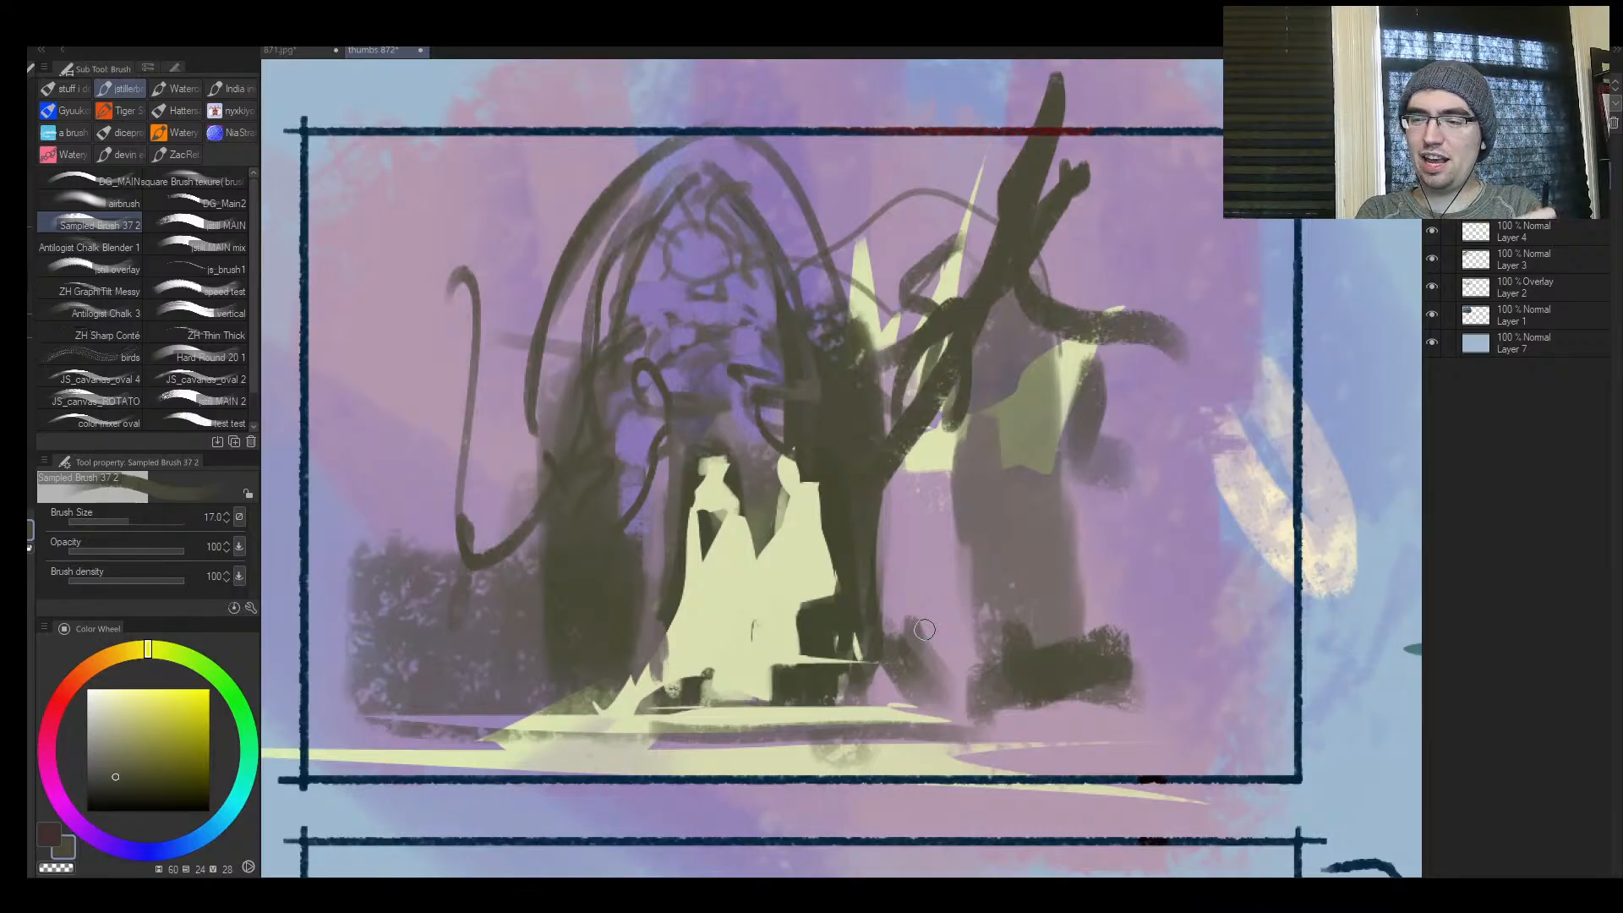
Flip the canvas back and paint sampled violet over the stray branch loop beside the pale crown at brush size 17
{"action": "key", "text": "h"}
{"action": "key", "text": "ctrl+space"}
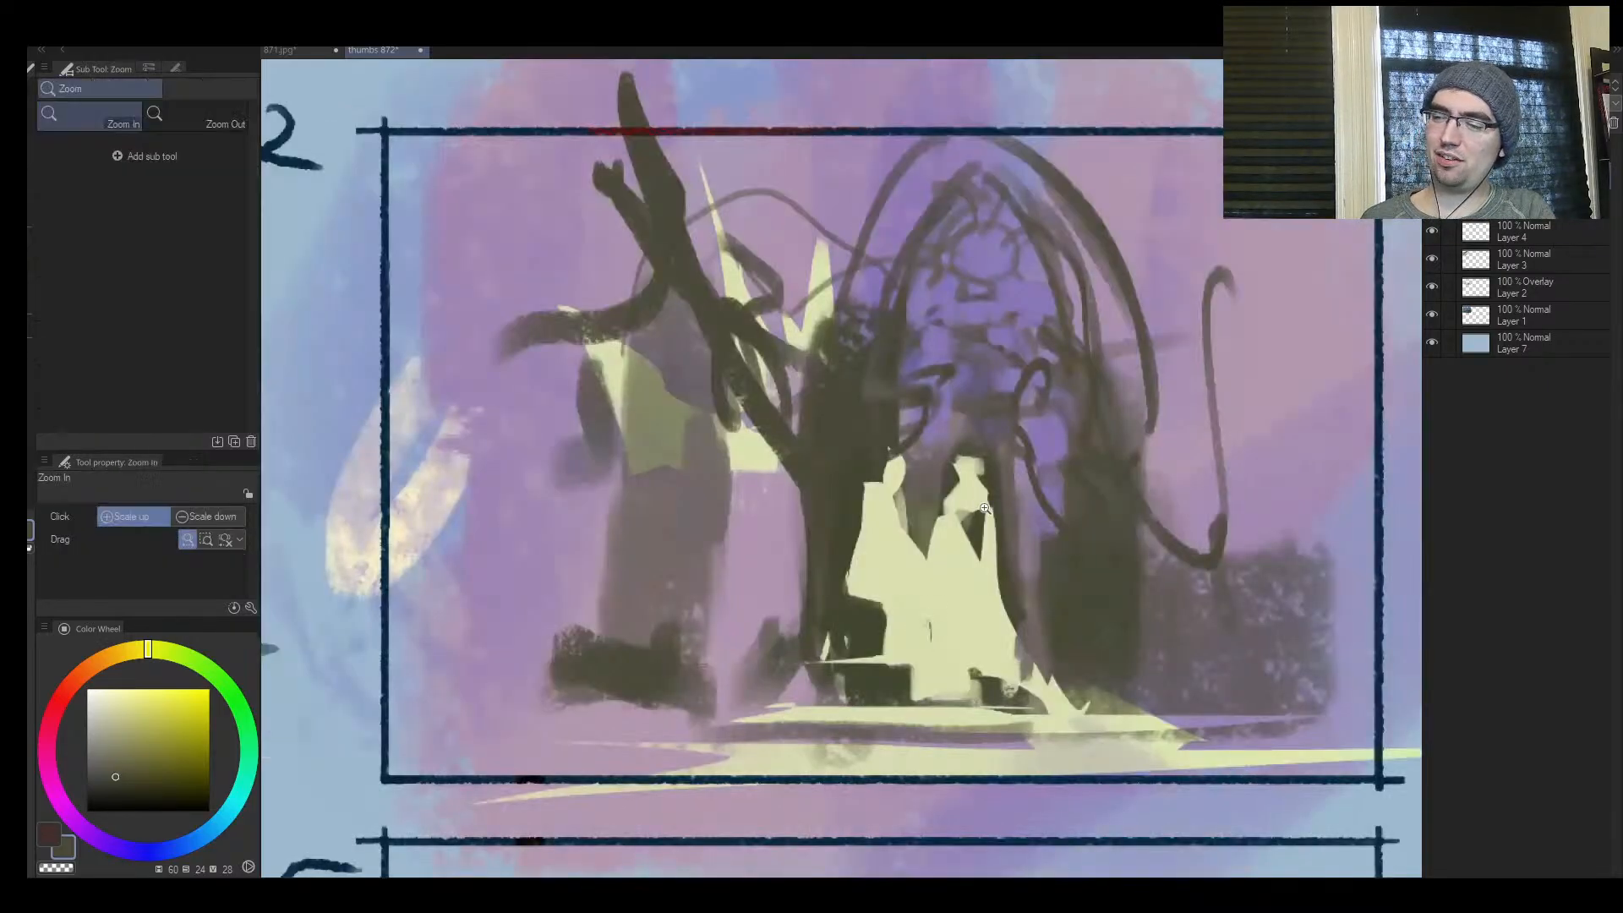
{"action": "left_click_drag", "start_coordinate": [972, 498], "coordinate": [1024, 490]}
{"action": "left_click_drag", "start_coordinate": [1014, 519], "coordinate": [1124, 514]}
{"action": "left_click", "coordinate": [790, 184], "text": "alt"}
{"action": "left_click_drag", "start_coordinate": [771, 226], "coordinate": [772, 282]}
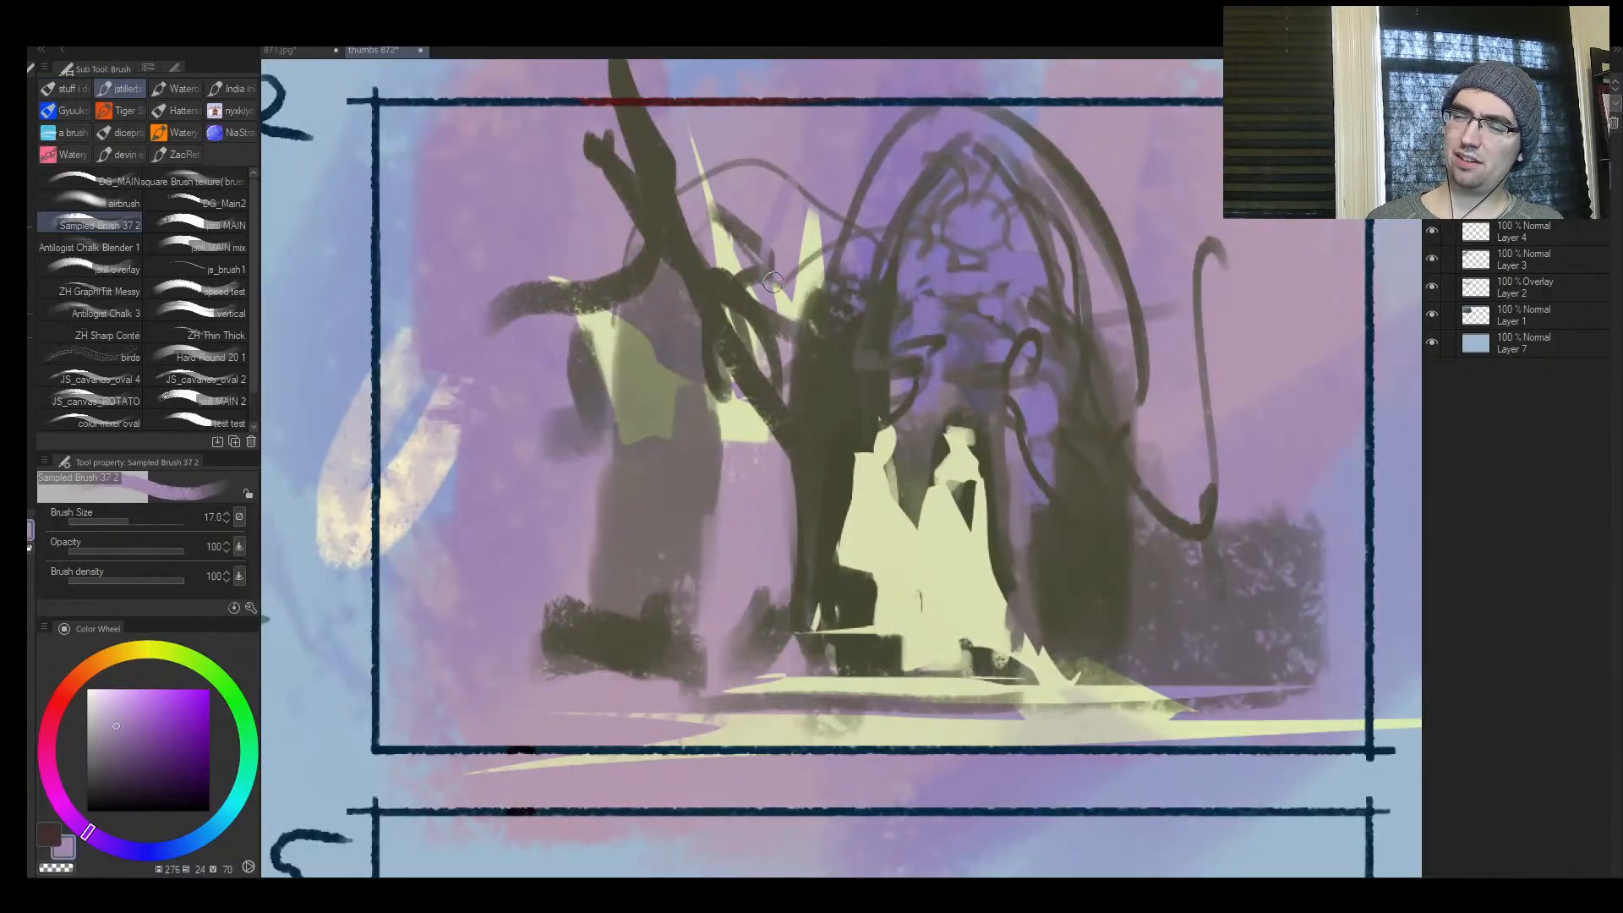
Sample dark pillar tones and paint a thick curved branch rising from the pillar on the figures' right, with a hooked root below
{"action": "left_click", "coordinate": [822, 362], "text": "alt"}
{"action": "key", "text": "]"}
{"action": "mouse_move", "coordinate": [1138, 337]}
{"action": "left_mouse_down"}
{"action": "mouse_move", "coordinate": [1203, 186]}
{"action": "mouse_move", "coordinate": [1135, 292]}
{"action": "left_mouse_up"}
{"action": "left_click", "coordinate": [1107, 397], "text": "alt"}
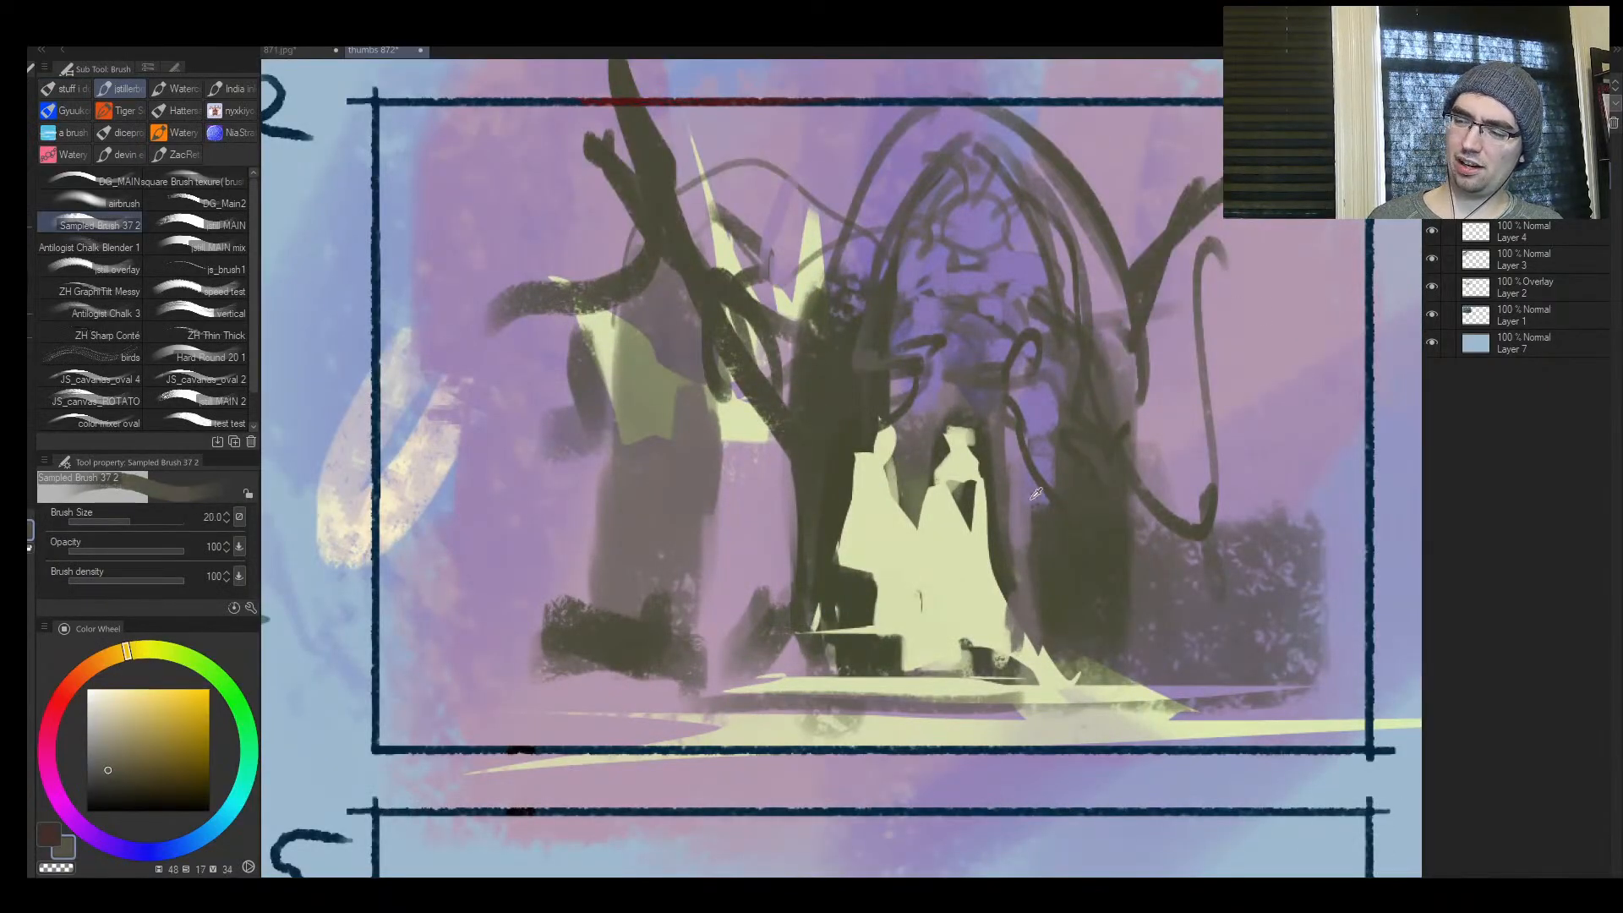
{"action": "key", "text": "]"}
{"action": "key", "text": "]"}
{"action": "mouse_move", "coordinate": [1117, 389]}
{"action": "left_mouse_down"}
{"action": "mouse_move", "coordinate": [1234, 230]}
{"action": "mouse_move", "coordinate": [1134, 295]}
{"action": "left_mouse_up"}
{"action": "left_click_drag", "start_coordinate": [1121, 439], "coordinate": [1077, 499]}
Block in dark foreground shapes at the pillar bases and a long dark ground band across the frame at brush size 25
{"action": "key", "text": "["}
{"action": "key", "text": "["}
{"action": "key", "text": "["}
{"action": "left_click_drag", "start_coordinate": [786, 632], "coordinate": [777, 615]}
{"action": "mouse_move", "coordinate": [683, 632]}
{"action": "left_mouse_down"}
{"action": "mouse_move", "coordinate": [761, 645]}
{"action": "mouse_move", "coordinate": [674, 662]}
{"action": "left_mouse_up"}
{"action": "key", "text": "]"}
{"action": "key", "text": "]"}
{"action": "mouse_move", "coordinate": [667, 676]}
{"action": "left_mouse_down"}
{"action": "mouse_move", "coordinate": [314, 671]}
{"action": "mouse_move", "coordinate": [728, 674]}
{"action": "left_mouse_up"}
{"action": "mouse_move", "coordinate": [1056, 635]}
{"action": "left_mouse_down"}
{"action": "mouse_move", "coordinate": [1183, 689]}
{"action": "mouse_move", "coordinate": [1403, 695]}
{"action": "left_mouse_up"}
{"action": "mouse_move", "coordinate": [769, 639]}
{"action": "left_mouse_down"}
{"action": "mouse_move", "coordinate": [770, 602]}
{"action": "mouse_move", "coordinate": [807, 601]}
{"action": "left_mouse_up"}
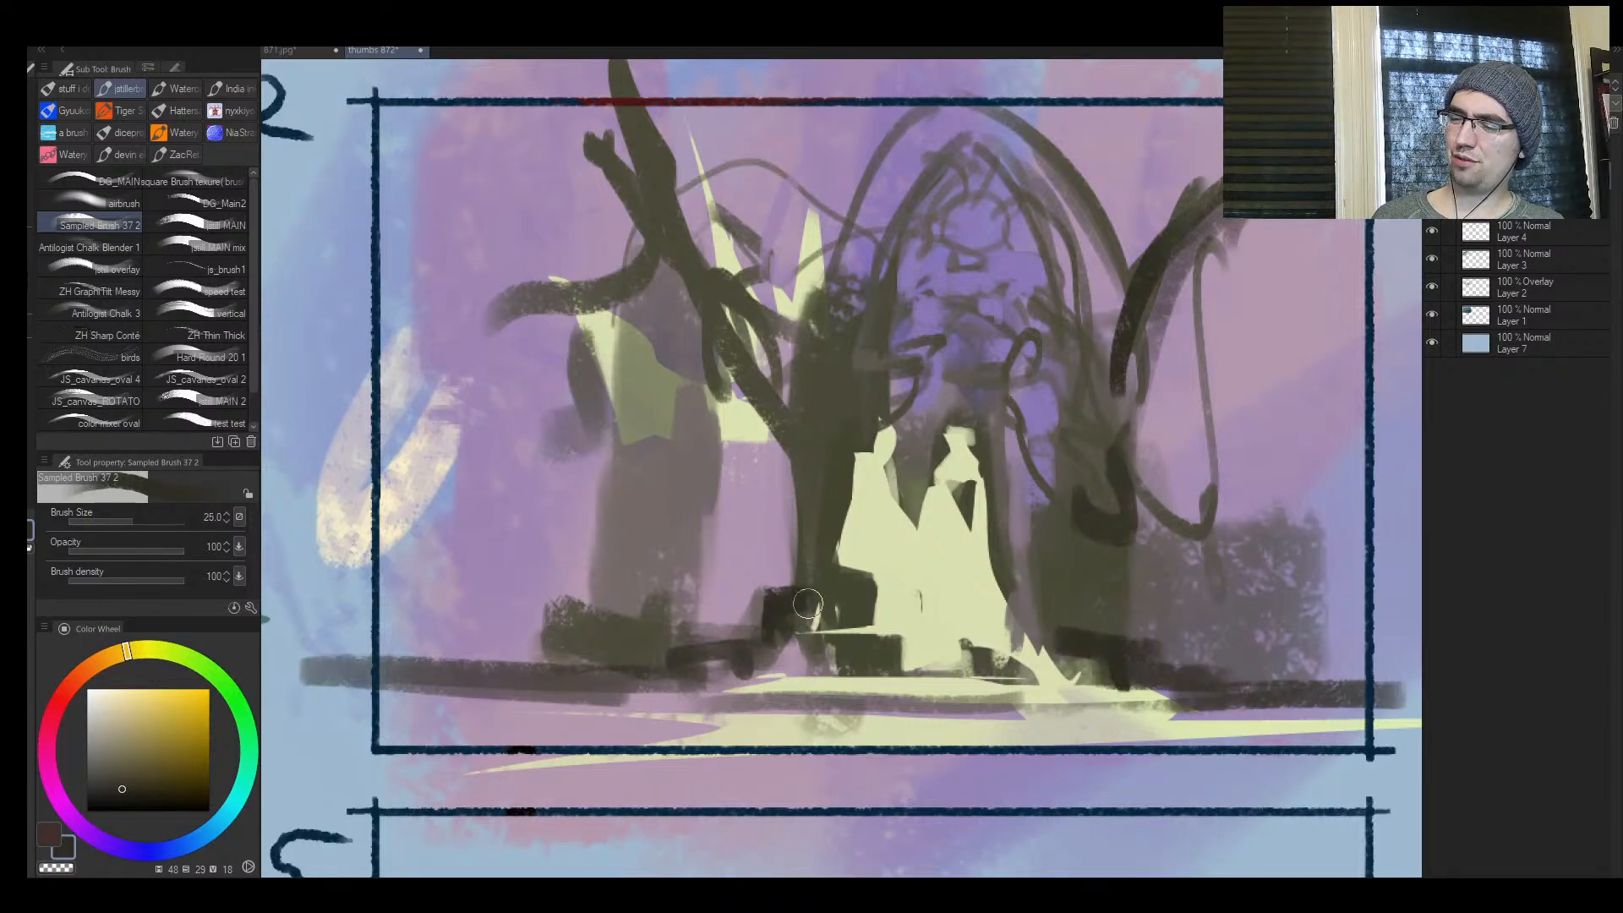
{"action": "left_click_drag", "start_coordinate": [753, 667], "coordinate": [397, 683]}
Add short dark accents to the faded left pillar and the end of the hanging vine at brush sizes 15 to 17
{"action": "key", "text": "["}
{"action": "key", "text": "["}
{"action": "left_click_drag", "start_coordinate": [640, 510], "coordinate": [640, 558]}
{"action": "left_click_drag", "start_coordinate": [639, 520], "coordinate": [665, 547]}
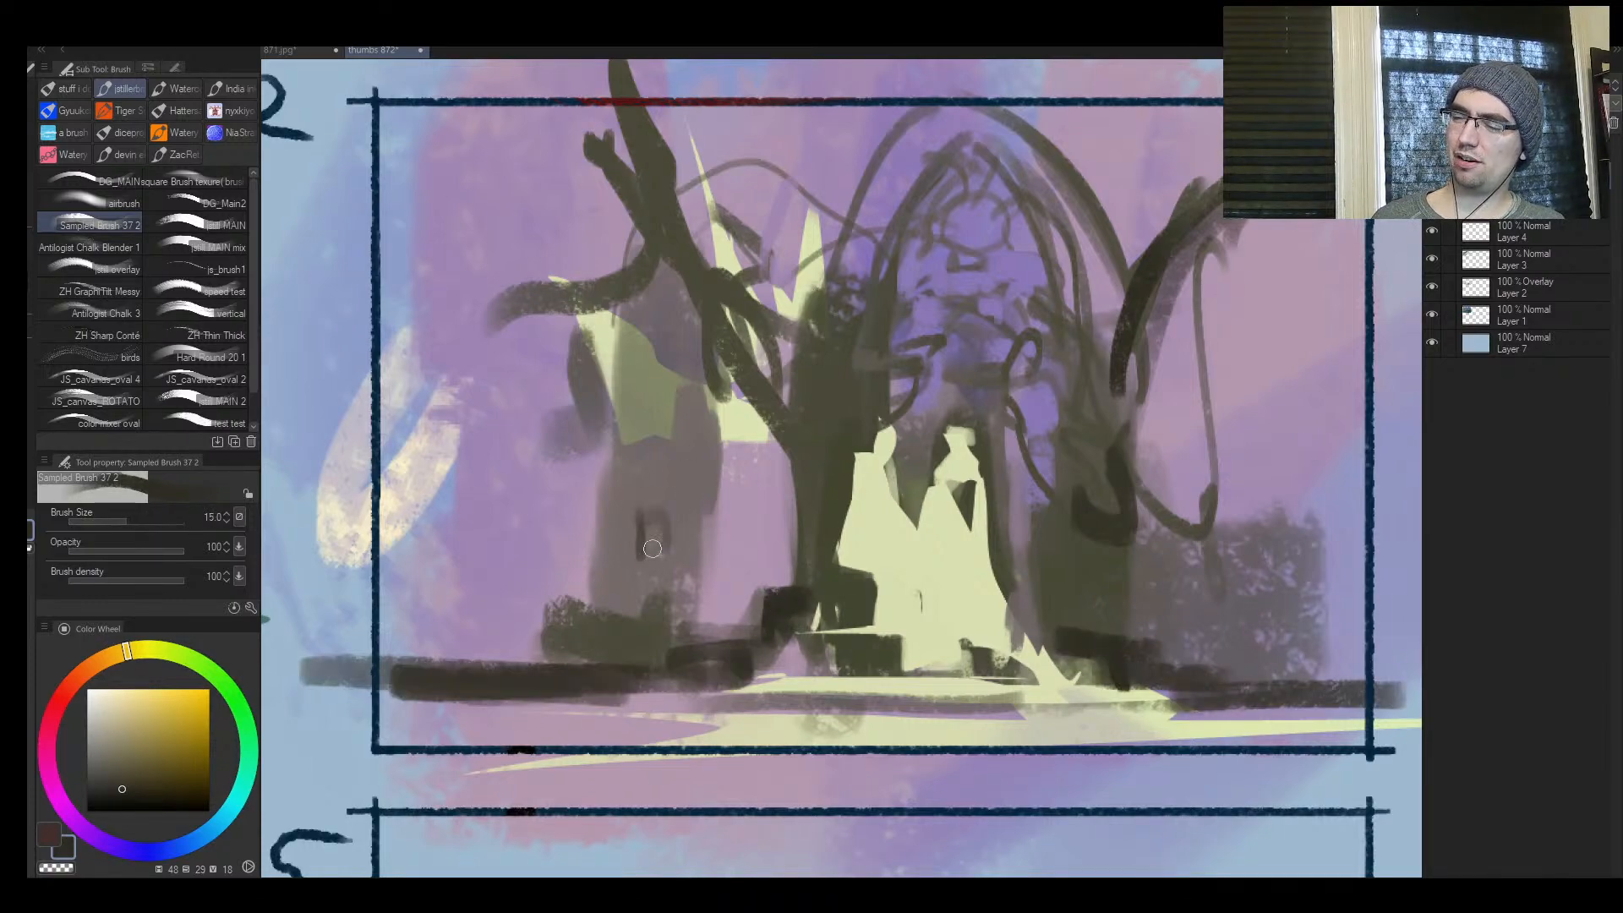
{"action": "left_click_drag", "start_coordinate": [586, 493], "coordinate": [632, 504]}
{"action": "mouse_move", "coordinate": [623, 470]}
{"action": "left_mouse_down"}
{"action": "mouse_move", "coordinate": [644, 507]}
{"action": "mouse_move", "coordinate": [612, 531]}
{"action": "left_mouse_up"}
{"action": "left_click_drag", "start_coordinate": [1176, 527], "coordinate": [1220, 587]}
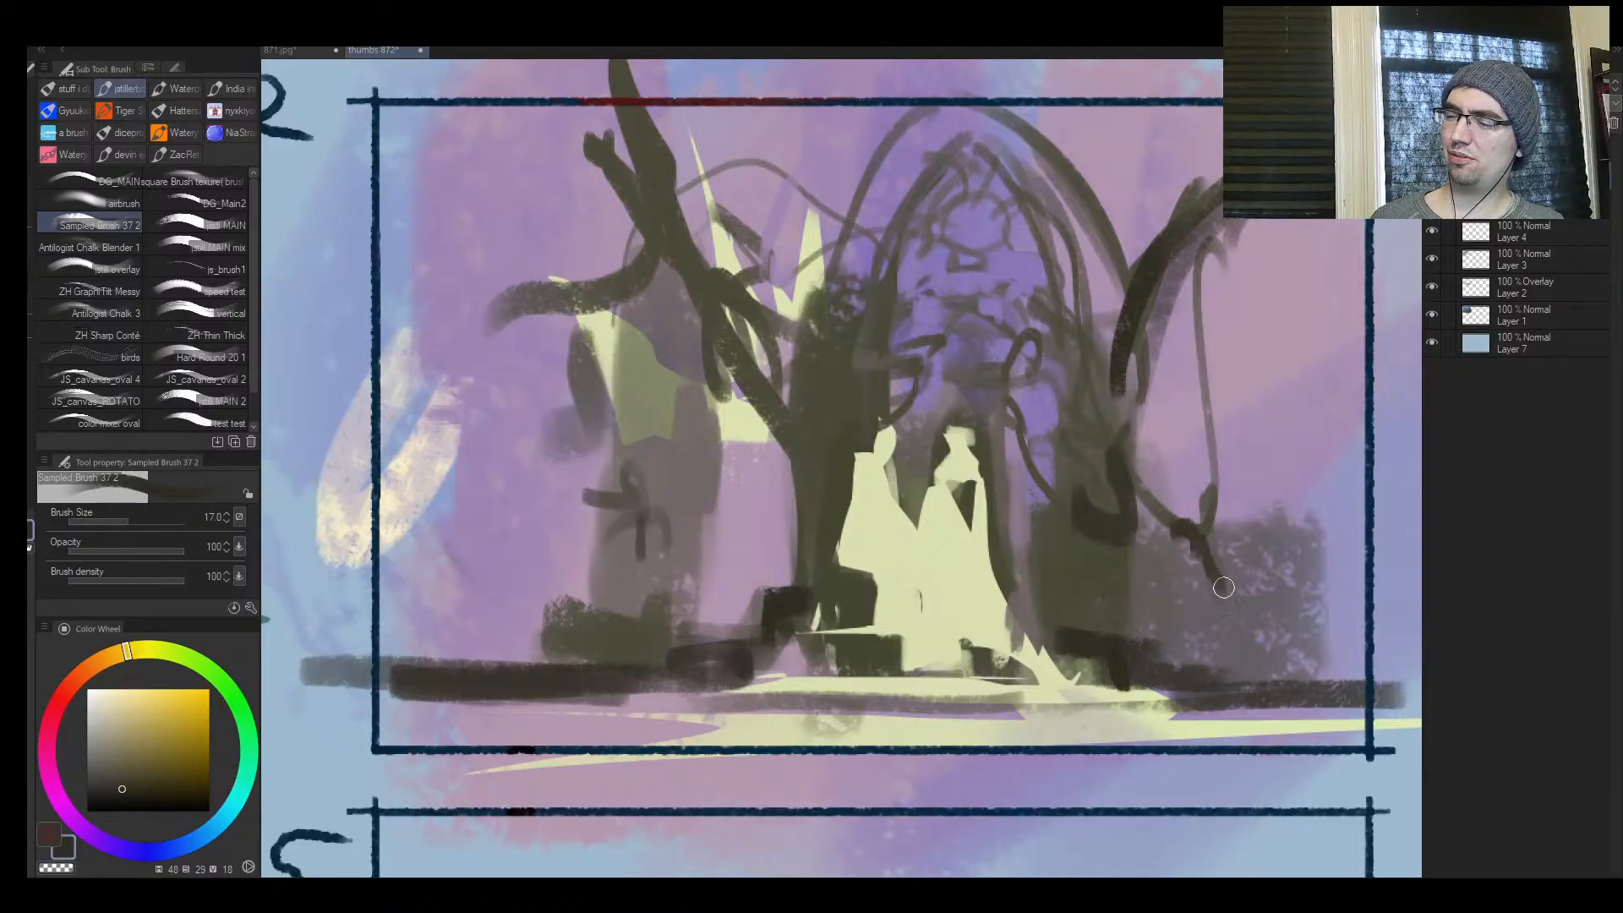
Thicken the two central trunks with dark strokes and build heavy roots beside the figures, using brush sizes up to 40
{"action": "left_click_drag", "start_coordinate": [1112, 515], "coordinate": [1037, 547]}
{"action": "left_click_drag", "start_coordinate": [1103, 501], "coordinate": [1115, 436]}
{"action": "key", "text": "]"}
{"action": "key", "text": "]"}
{"action": "key", "text": "]"}
{"action": "mouse_move", "coordinate": [1052, 569]}
{"action": "left_mouse_down"}
{"action": "mouse_move", "coordinate": [1050, 602]}
{"action": "mouse_move", "coordinate": [1023, 583]}
{"action": "left_mouse_up"}
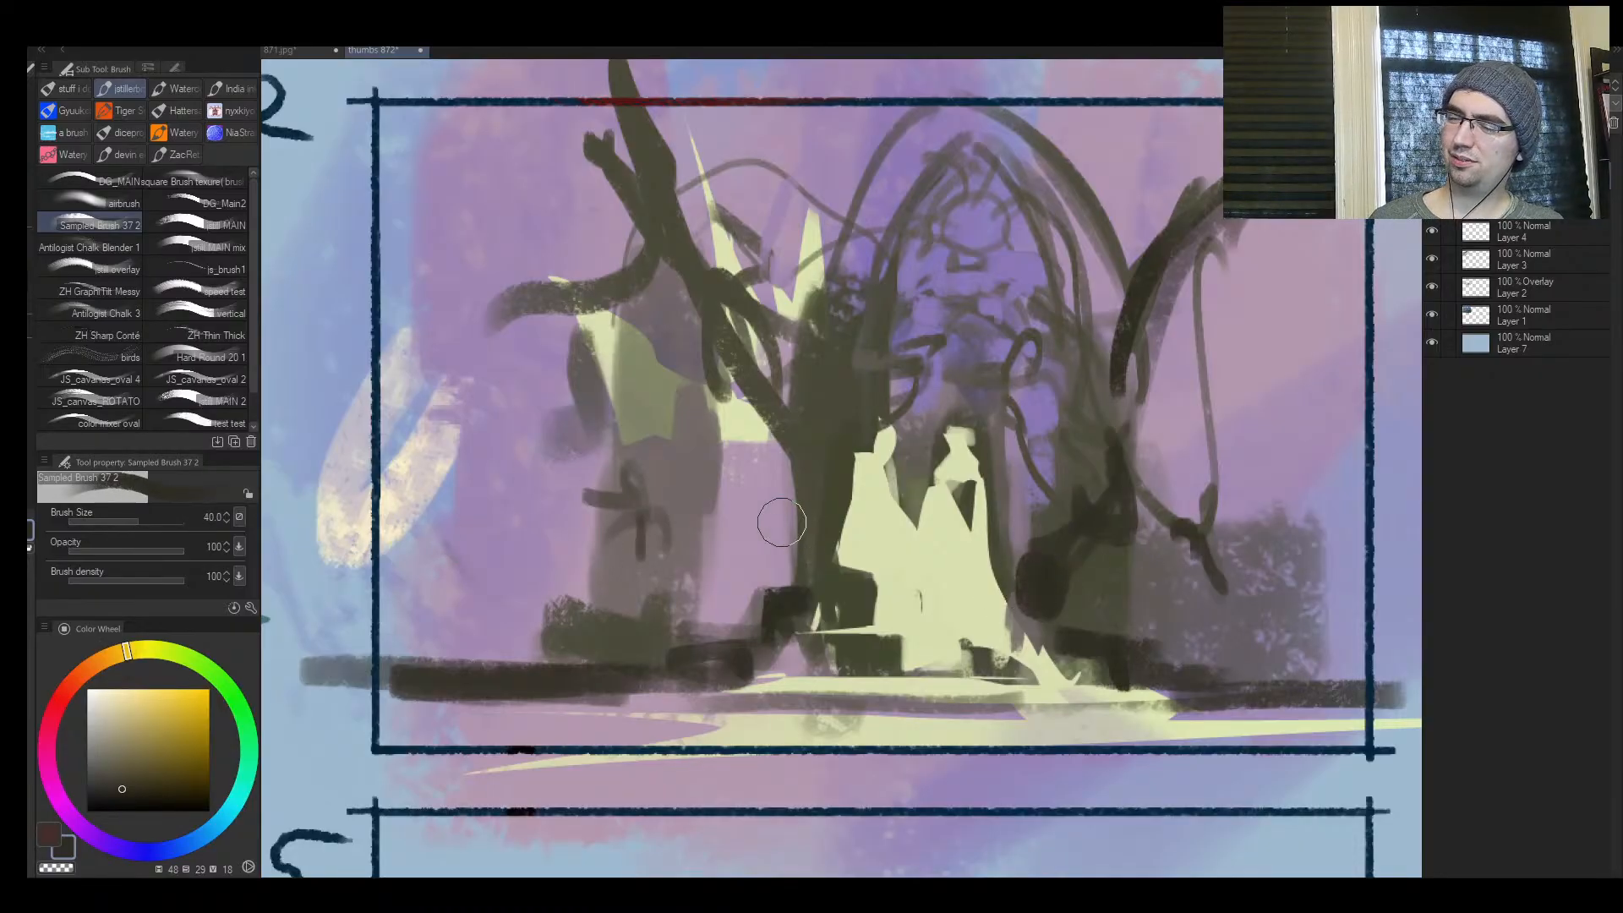
{"action": "left_click_drag", "start_coordinate": [792, 536], "coordinate": [762, 414]}
{"action": "mouse_move", "coordinate": [751, 407]}
{"action": "left_mouse_down"}
{"action": "mouse_move", "coordinate": [811, 483]}
{"action": "mouse_move", "coordinate": [814, 529]}
{"action": "left_mouse_up"}
{"action": "mouse_move", "coordinate": [1026, 549]}
{"action": "left_mouse_down"}
{"action": "mouse_move", "coordinate": [1044, 614]}
{"action": "mouse_move", "coordinate": [1093, 632]}
{"action": "left_mouse_up"}
Flip the canvas horizontally and, with sampled colours at a larger brush size, rework the outer foliage block and the faded pillar
{"action": "key", "text": "h"}
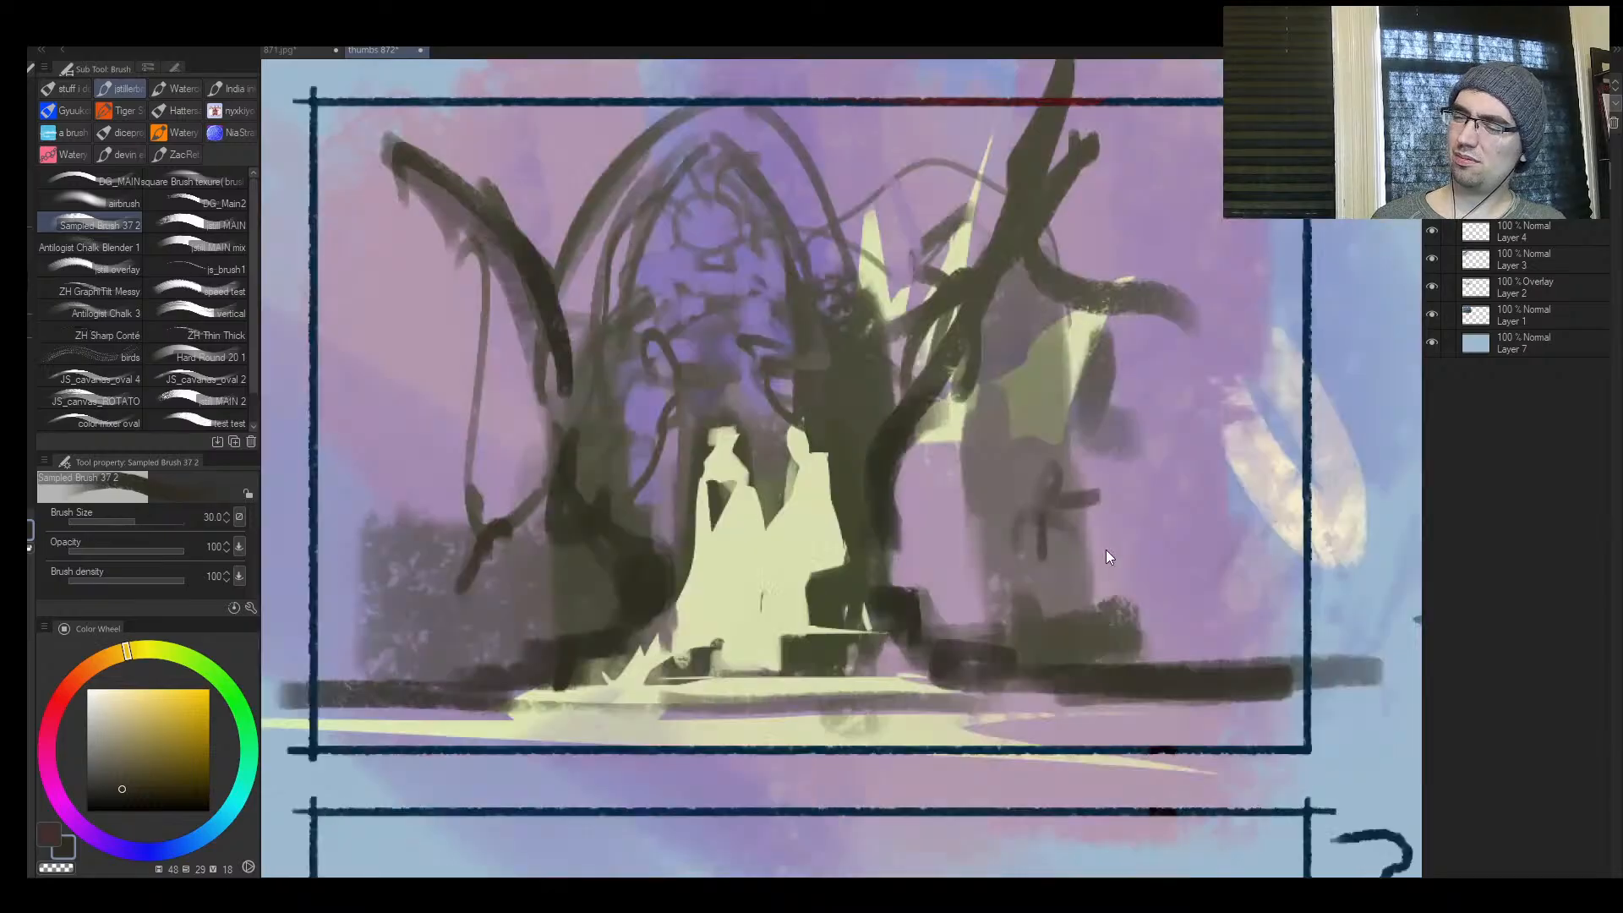
{"action": "key", "text": "ctrl+space"}
{"action": "mouse_move", "coordinate": [1070, 502]}
{"action": "left_mouse_down"}
{"action": "mouse_move", "coordinate": [1014, 536]}
{"action": "mouse_move", "coordinate": [991, 487]}
{"action": "left_mouse_up"}
{"action": "left_click", "coordinate": [608, 495], "text": "alt"}
{"action": "key", "text": "]"}
{"action": "key", "text": "]"}
{"action": "mouse_move", "coordinate": [583, 520]}
{"action": "left_mouse_down"}
{"action": "mouse_move", "coordinate": [602, 558]}
{"action": "mouse_move", "coordinate": [588, 585]}
{"action": "mouse_move", "coordinate": [686, 550]}
{"action": "mouse_move", "coordinate": [695, 587]}
{"action": "mouse_move", "coordinate": [533, 594]}
{"action": "mouse_move", "coordinate": [546, 454]}
{"action": "mouse_move", "coordinate": [541, 607]}
{"action": "mouse_move", "coordinate": [666, 578]}
{"action": "mouse_move", "coordinate": [576, 558]}
{"action": "left_mouse_up"}
{"action": "left_click", "coordinate": [715, 572], "text": "alt"}
{"action": "left_click", "coordinate": [621, 556], "text": "alt"}
{"action": "left_click", "coordinate": [560, 573], "text": "alt"}
{"action": "left_click_drag", "start_coordinate": [1100, 591], "coordinate": [1168, 587]}
{"action": "left_click", "coordinate": [1114, 542], "text": "alt"}
{"action": "mouse_move", "coordinate": [1091, 549]}
{"action": "left_mouse_down"}
{"action": "mouse_move", "coordinate": [1063, 506]}
{"action": "mouse_move", "coordinate": [1044, 393]}
{"action": "mouse_move", "coordinate": [1021, 417]}
{"action": "left_mouse_up"}
Break up the faded pillar by the pale crown with sampled violet and reshape it into slim, bent background trunks
{"action": "key", "text": "ctrl+space"}
{"action": "left_click", "coordinate": [1152, 485]}
{"action": "left_click", "coordinate": [942, 525], "text": "alt"}
{"action": "mouse_move", "coordinate": [938, 528]}
{"action": "left_mouse_down"}
{"action": "mouse_move", "coordinate": [1007, 550]}
{"action": "mouse_move", "coordinate": [1010, 613]}
{"action": "mouse_move", "coordinate": [1088, 410]}
{"action": "left_mouse_up"}
{"action": "left_click", "coordinate": [1074, 600], "text": "alt"}
{"action": "left_click_drag", "start_coordinate": [1129, 359], "coordinate": [1035, 626]}
{"action": "left_click", "coordinate": [998, 465], "text": "alt"}
{"action": "mouse_move", "coordinate": [1014, 511]}
{"action": "left_mouse_down"}
{"action": "mouse_move", "coordinate": [974, 633]}
{"action": "mouse_move", "coordinate": [881, 622]}
{"action": "mouse_move", "coordinate": [947, 652]}
{"action": "left_mouse_up"}
{"action": "left_click", "coordinate": [877, 610], "text": "alt"}
Try sweeping dark strokes across the arch and trunks with the brush reduced to size 20, and undo them
{"action": "key", "text": "["}
{"action": "key", "text": "["}
{"action": "key", "text": "["}
{"action": "mouse_move", "coordinate": [537, 463]}
{"action": "left_mouse_down"}
{"action": "mouse_move", "coordinate": [1027, 249]}
{"action": "mouse_move", "coordinate": [1090, 621]}
{"action": "left_mouse_up"}
{"action": "key", "text": "ctrl+z"}
{"action": "key", "text": "["}
{"action": "left_click_drag", "start_coordinate": [558, 440], "coordinate": [732, 129]}
{"action": "key", "text": "ctrl+z"}
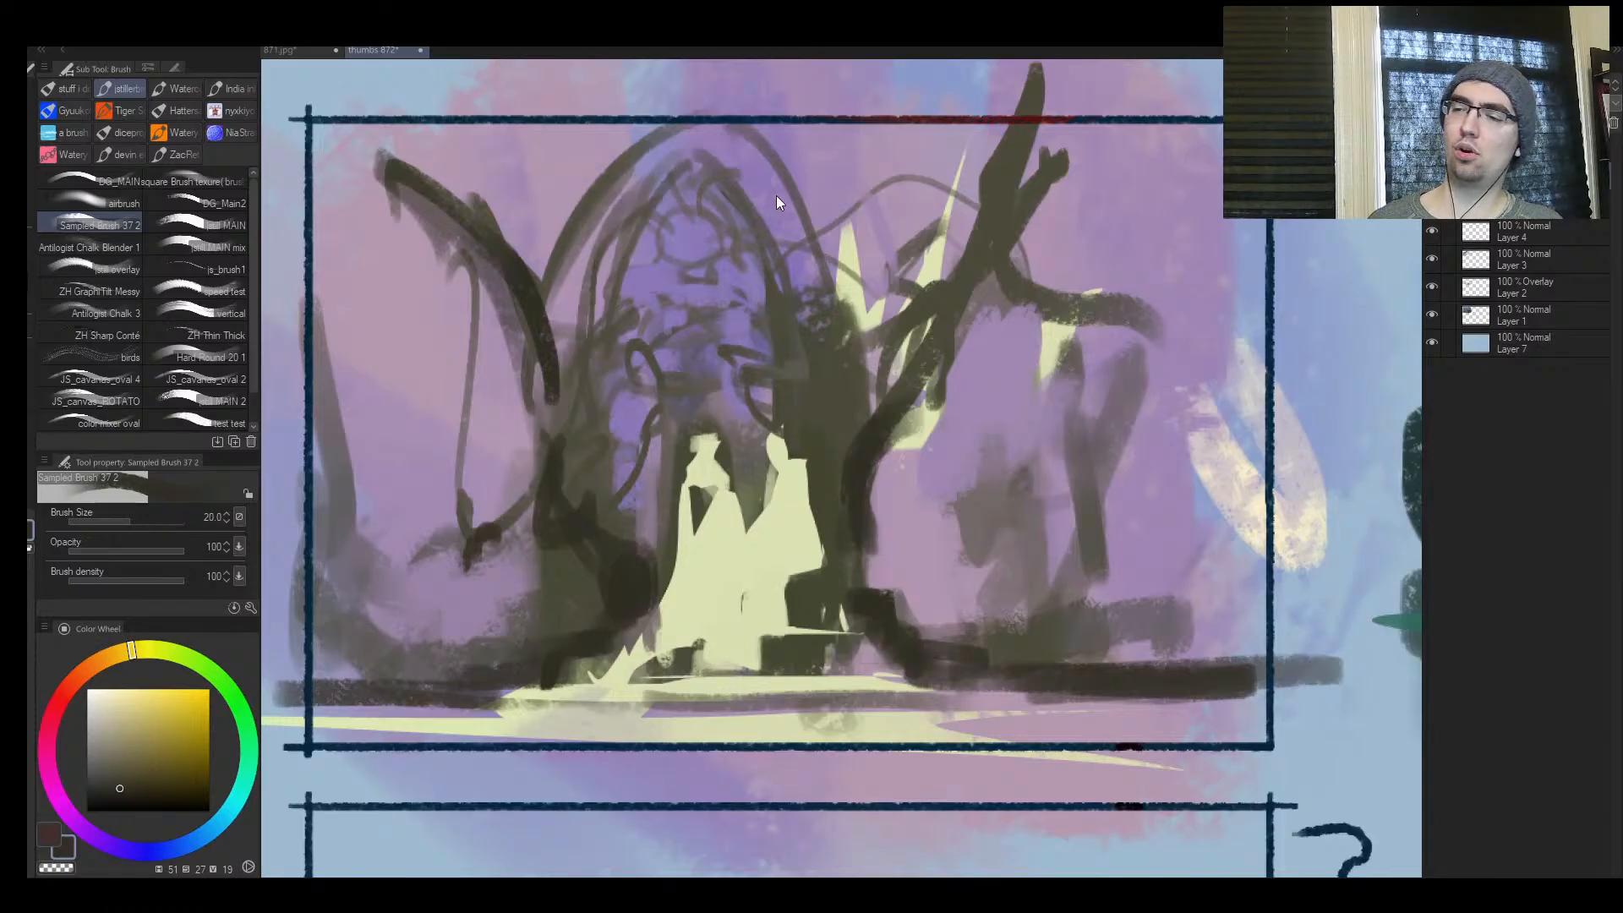
Flip the canvas back and extend the branch on the figures' right into a thick dark limb crossing the frame's upper edge
{"action": "key", "text": "ctrl+space"}
{"action": "left_click_drag", "start_coordinate": [988, 528], "coordinate": [1039, 487]}
{"action": "key", "text": "h"}
{"action": "left_click", "coordinate": [1092, 425]}
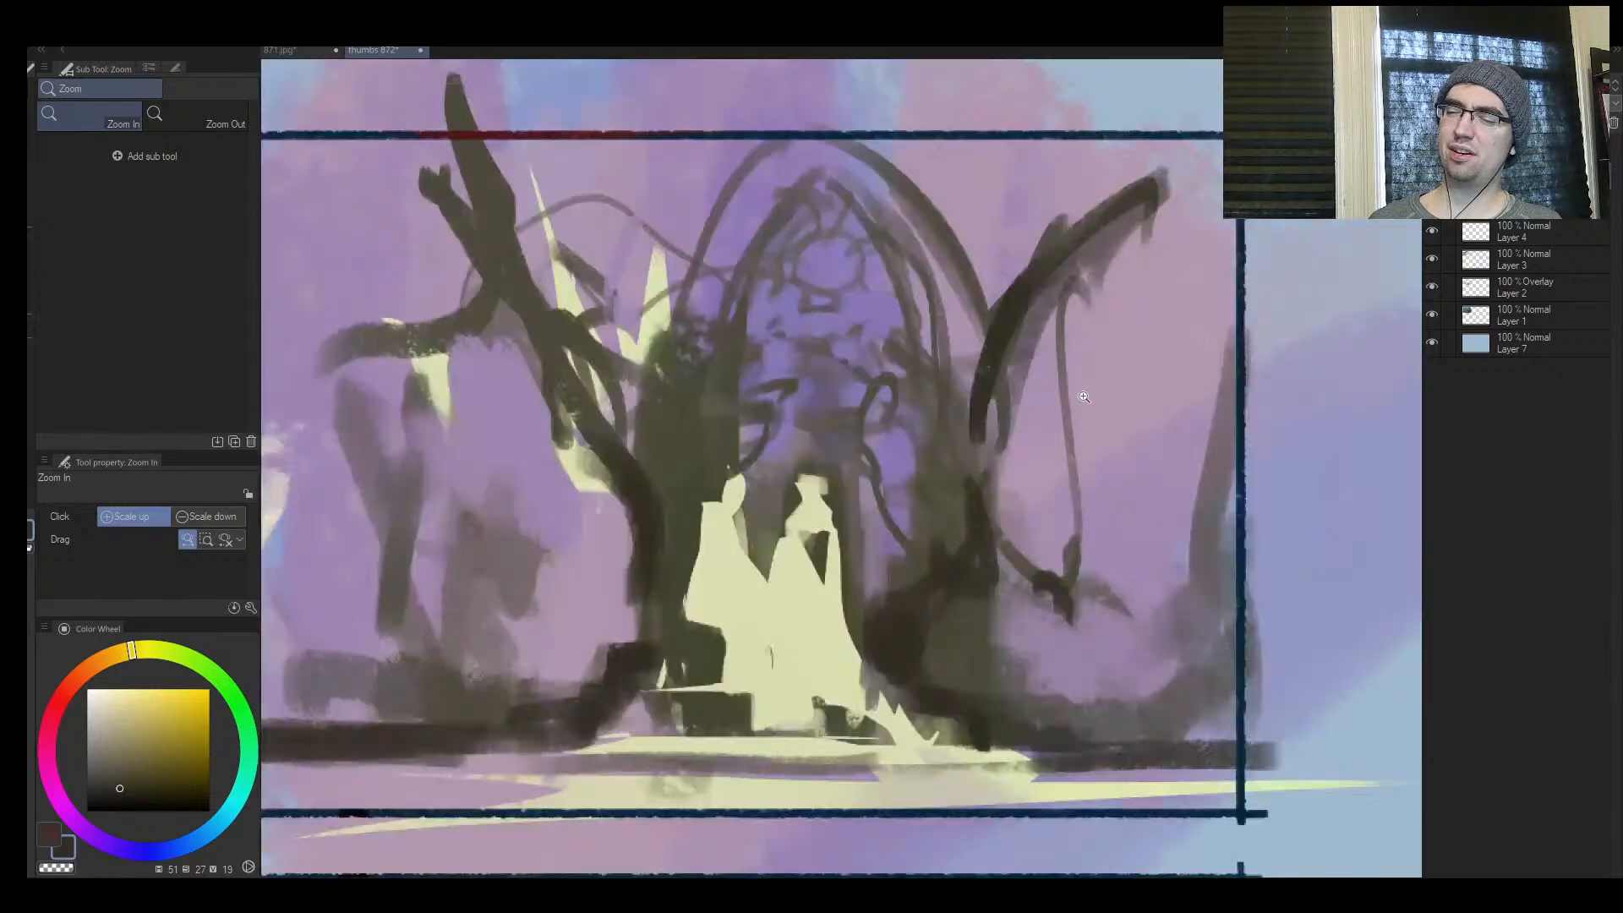
{"action": "mouse_move", "coordinate": [978, 355]}
{"action": "left_mouse_down"}
{"action": "mouse_move", "coordinate": [1148, 203]}
{"action": "mouse_move", "coordinate": [1202, 95]}
{"action": "left_mouse_up"}
{"action": "mouse_move", "coordinate": [1124, 188]}
{"action": "left_mouse_down"}
{"action": "mouse_move", "coordinate": [1140, 132]}
{"action": "mouse_move", "coordinate": [1162, 130]}
{"action": "left_mouse_up"}
Paint a second dark limb linking the left branches to the trunk beside the pale crown at brush size 25
{"action": "key", "text": "["}
{"action": "key", "text": "["}
{"action": "key", "text": "]"}
{"action": "mouse_move", "coordinate": [567, 324]}
{"action": "left_mouse_down"}
{"action": "mouse_move", "coordinate": [529, 264]}
{"action": "mouse_move", "coordinate": [536, 358]}
{"action": "mouse_move", "coordinate": [604, 466]}
{"action": "left_mouse_up"}
{"action": "mouse_move", "coordinate": [586, 357]}
{"action": "left_mouse_down"}
{"action": "mouse_move", "coordinate": [635, 435]}
{"action": "mouse_move", "coordinate": [630, 378]}
{"action": "left_mouse_up"}
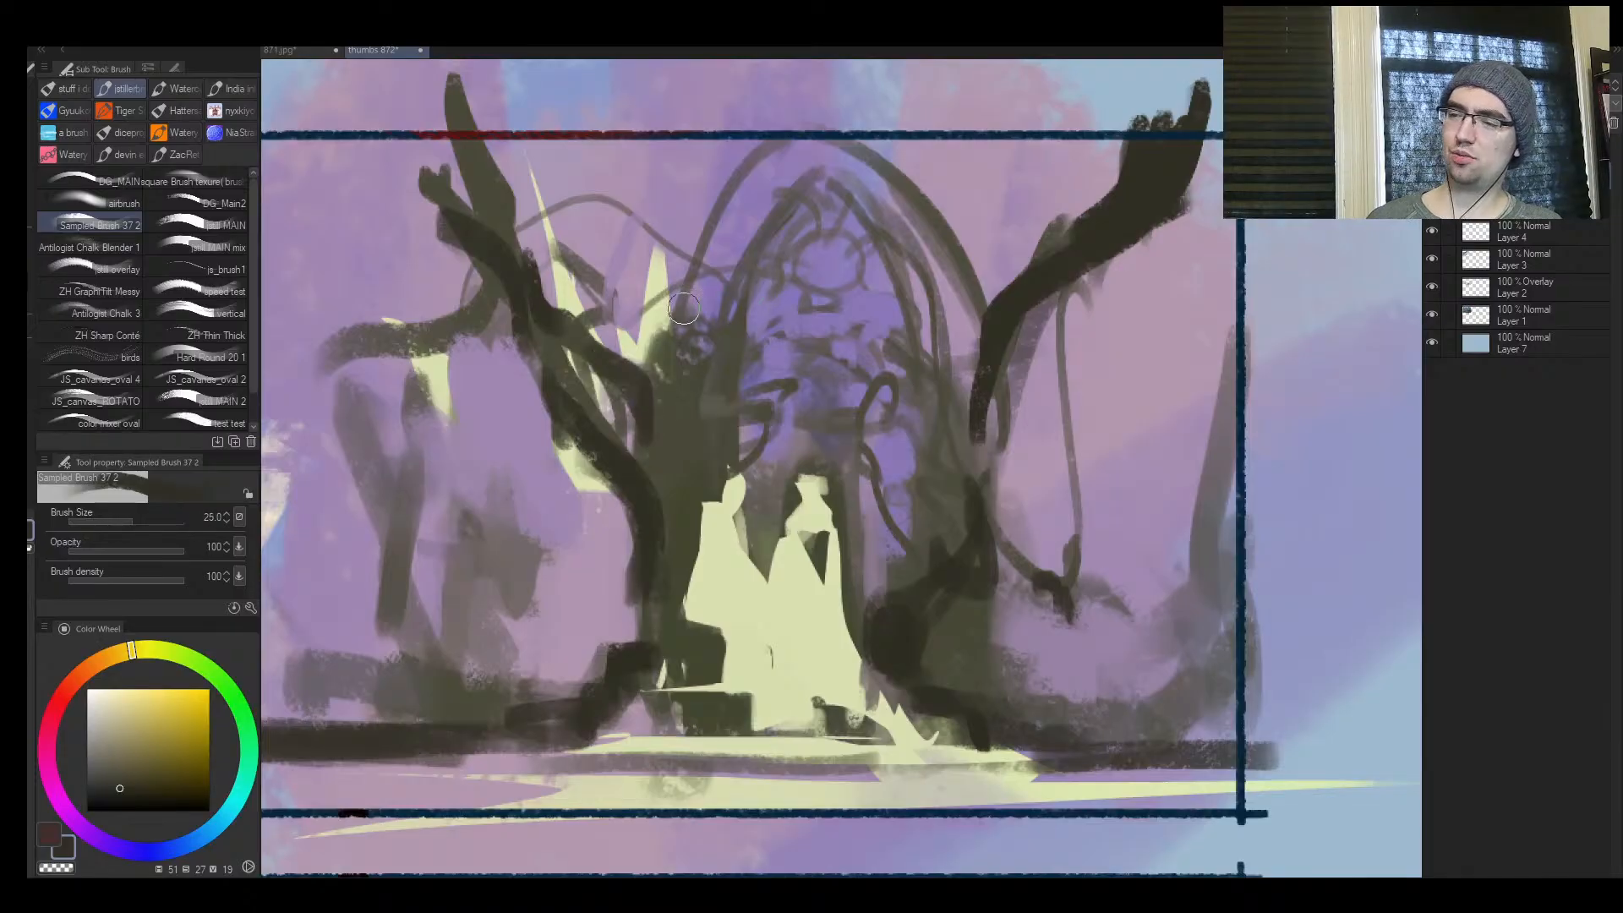
Redraw both sides of the pointed arch with long dark curved strokes, reducing the brush to size 10
{"action": "left_click_drag", "start_coordinate": [713, 227], "coordinate": [654, 393]}
{"action": "key", "text": "["}
{"action": "key", "text": "["}
{"action": "key", "text": "["}
{"action": "left_click_drag", "start_coordinate": [750, 180], "coordinate": [656, 372]}
{"action": "mouse_move", "coordinate": [790, 150]}
{"action": "left_mouse_down"}
{"action": "mouse_move", "coordinate": [664, 364]}
{"action": "mouse_move", "coordinate": [661, 439]}
{"action": "left_mouse_up"}
{"action": "key", "text": "["}
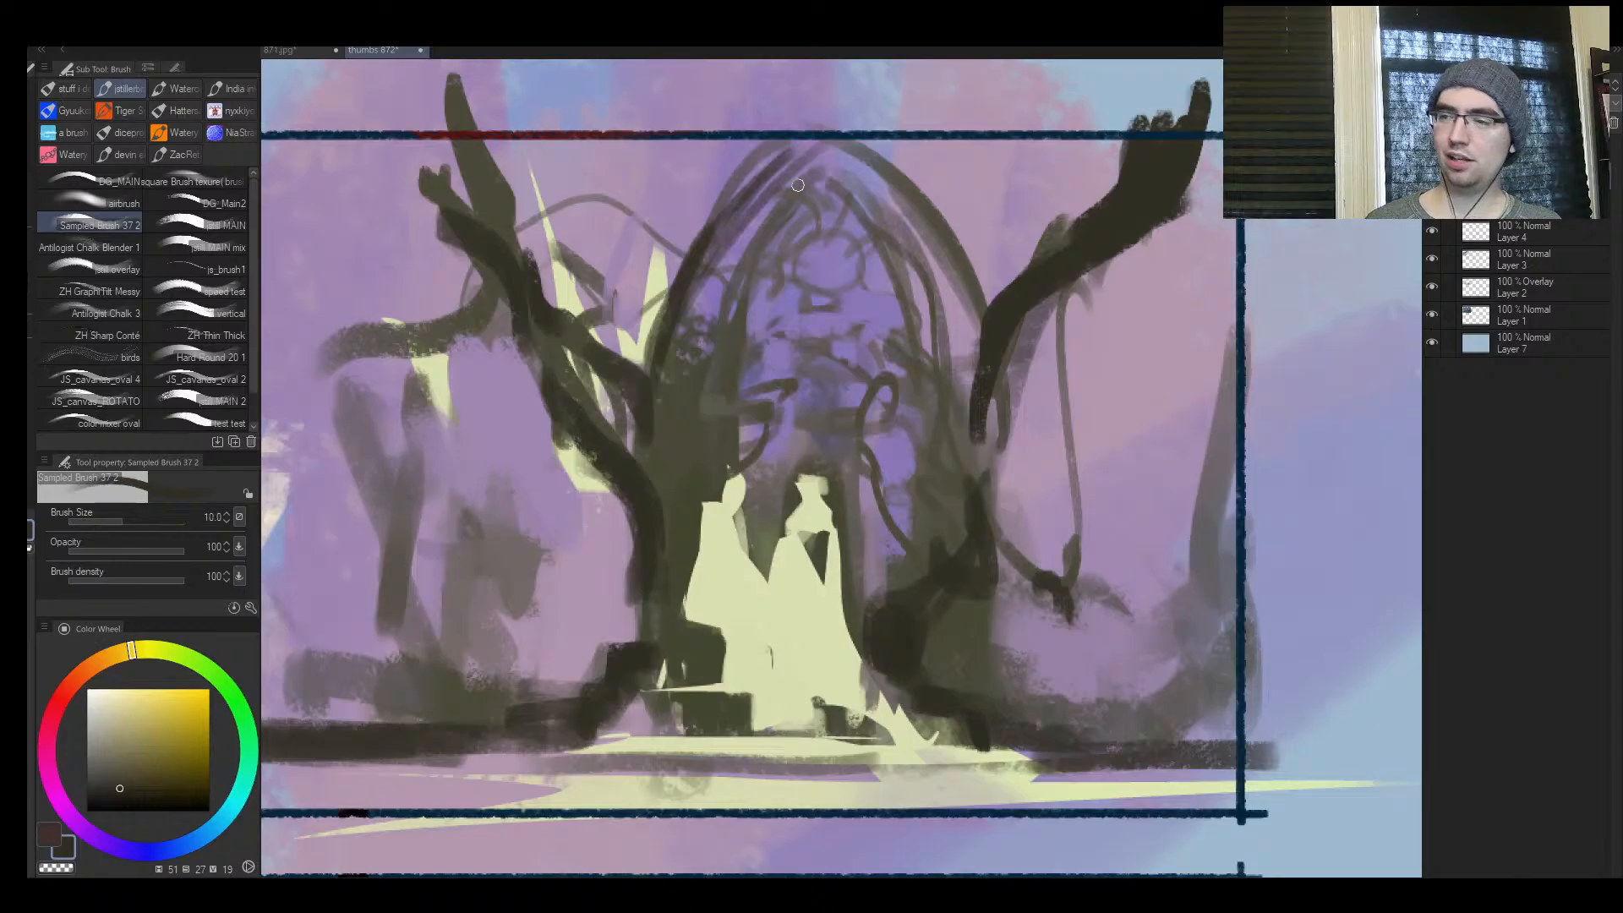
{"action": "left_click_drag", "start_coordinate": [769, 161], "coordinate": [961, 498]}
{"action": "key", "text": "ctrl+space"}
{"action": "left_click_drag", "start_coordinate": [1055, 342], "coordinate": [923, 380]}
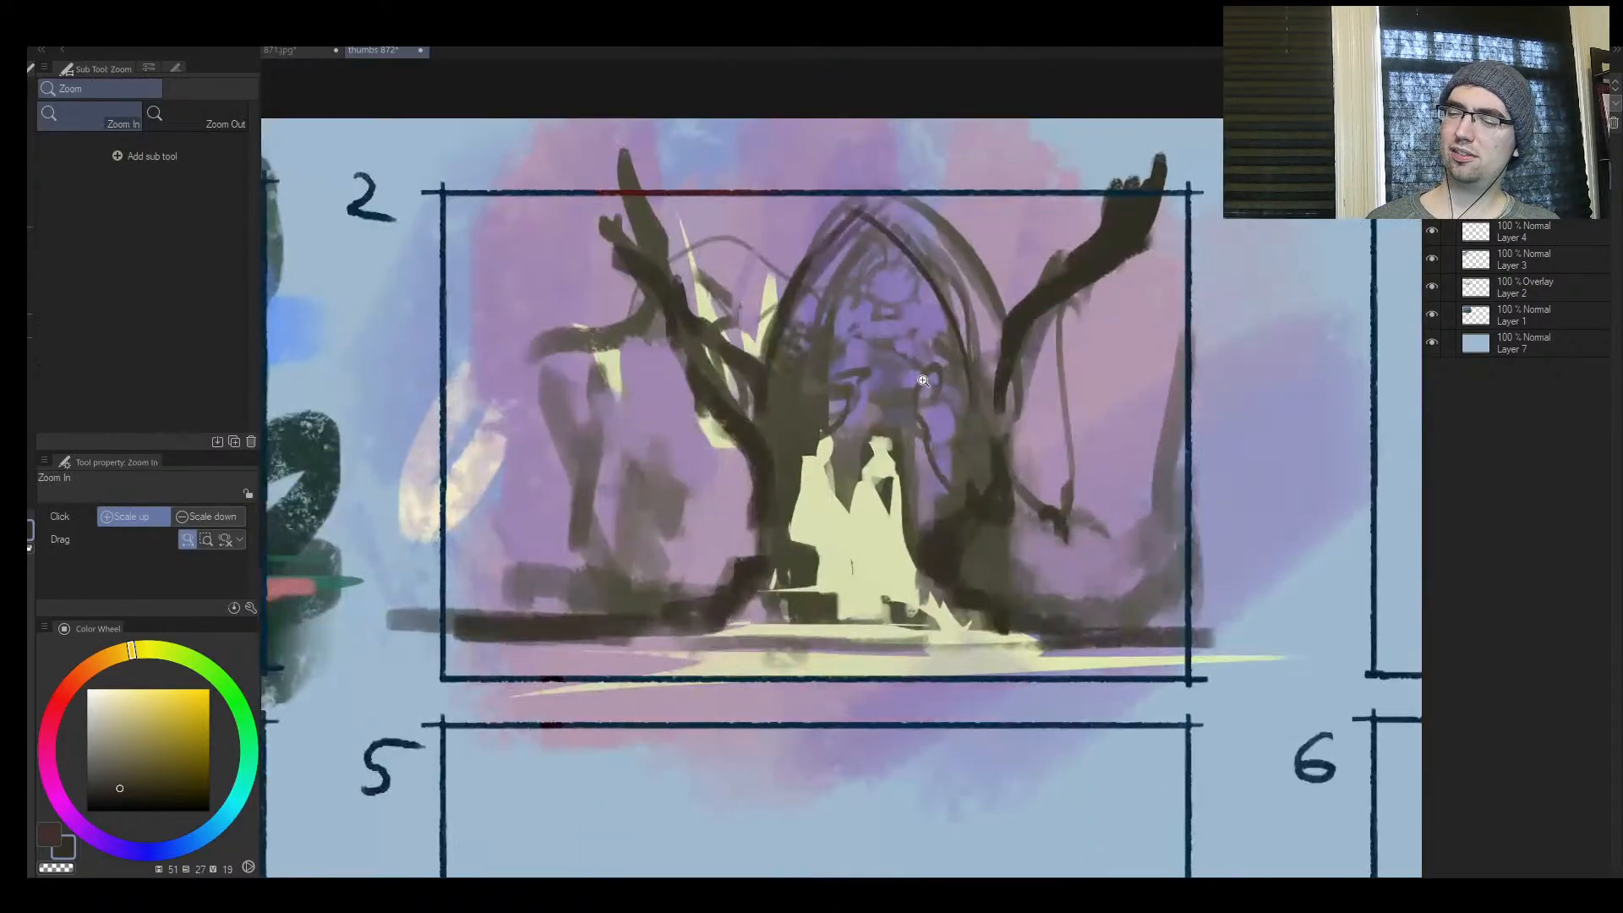
Add a small dark hook to the left limb and block in dark steps beside the figures' hems at brush size 8
{"action": "key", "text": "["}
{"action": "left_click_drag", "start_coordinate": [716, 418], "coordinate": [710, 429]}
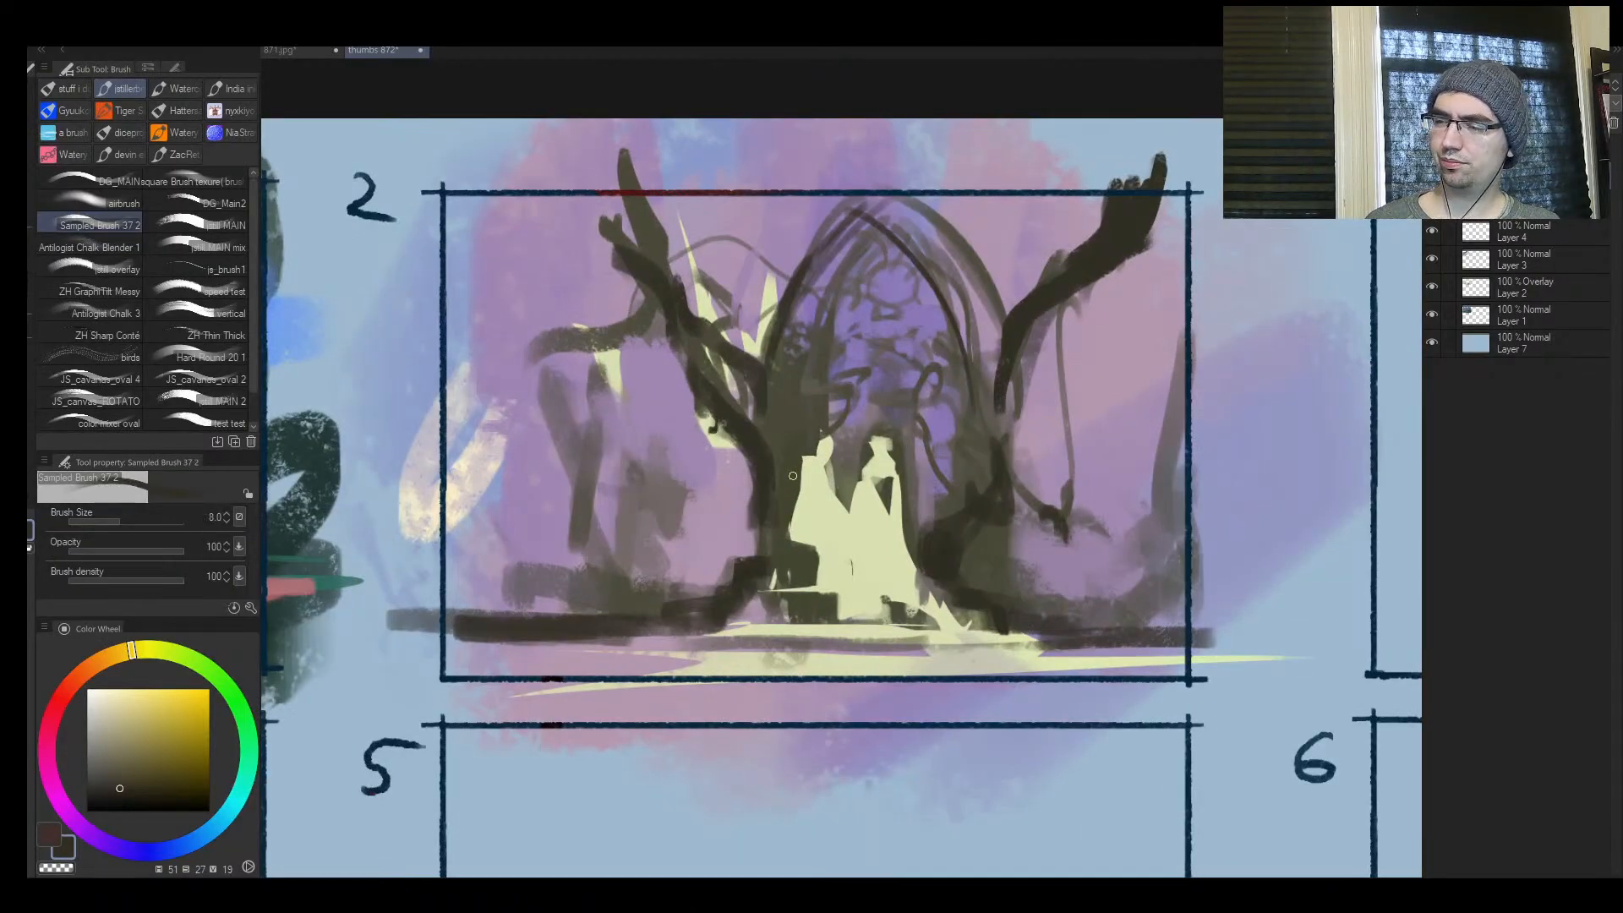
{"action": "key", "text": "ctrl+space"}
{"action": "left_click", "coordinate": [826, 429]}
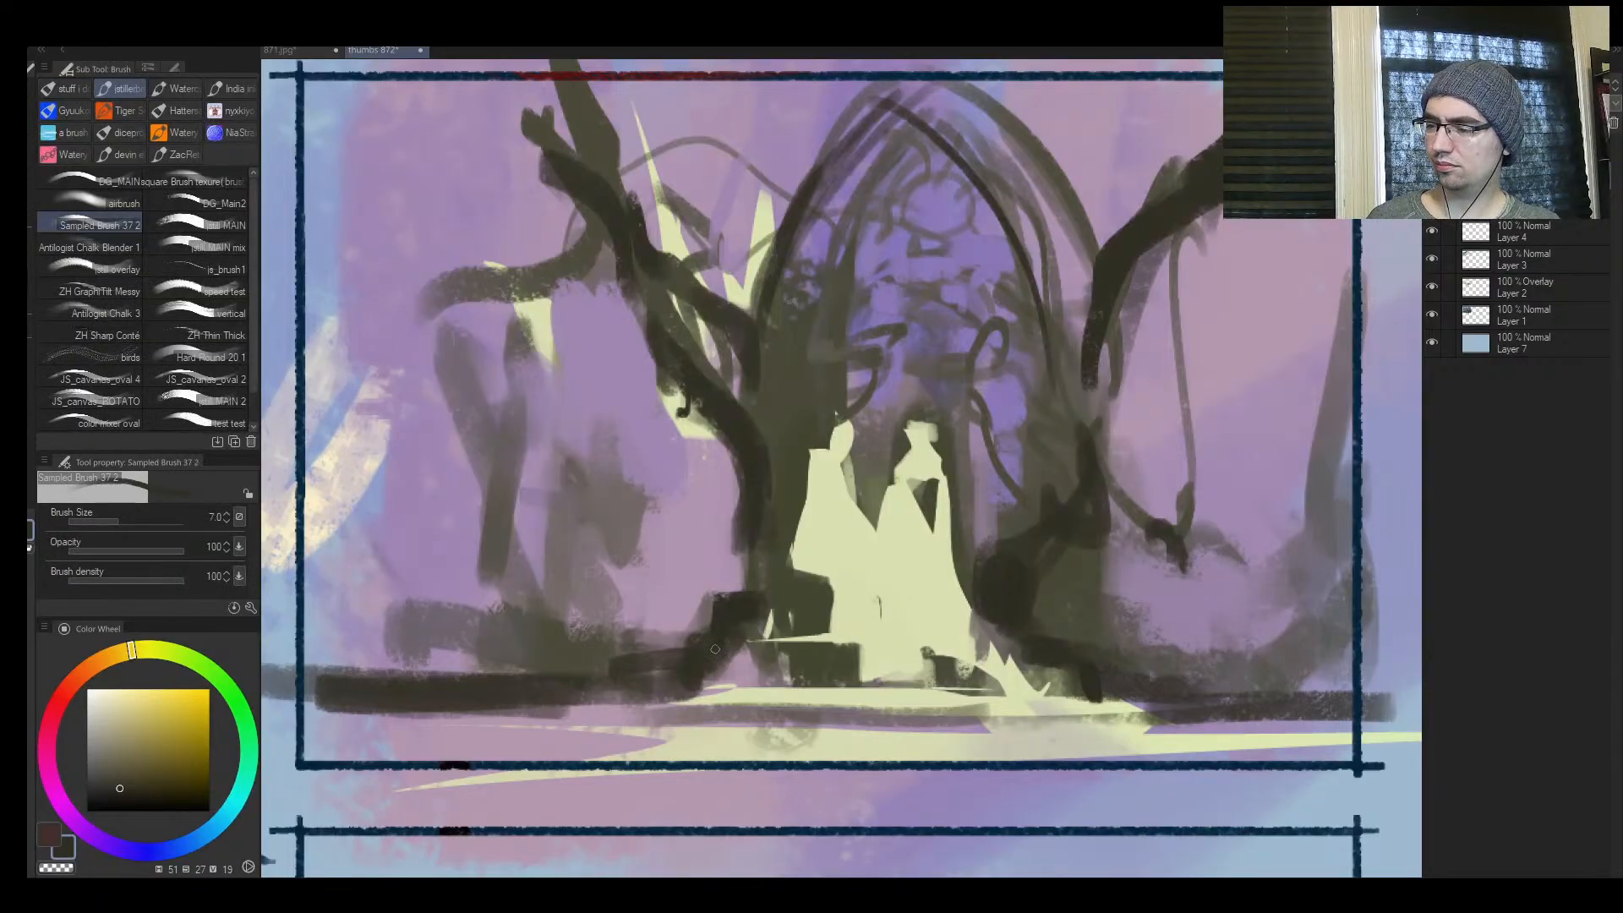
{"action": "key", "text": "]"}
{"action": "mouse_move", "coordinate": [732, 650]}
{"action": "left_mouse_down"}
{"action": "mouse_move", "coordinate": [823, 650]}
{"action": "mouse_move", "coordinate": [672, 662]}
{"action": "mouse_move", "coordinate": [828, 673]}
{"action": "left_mouse_up"}
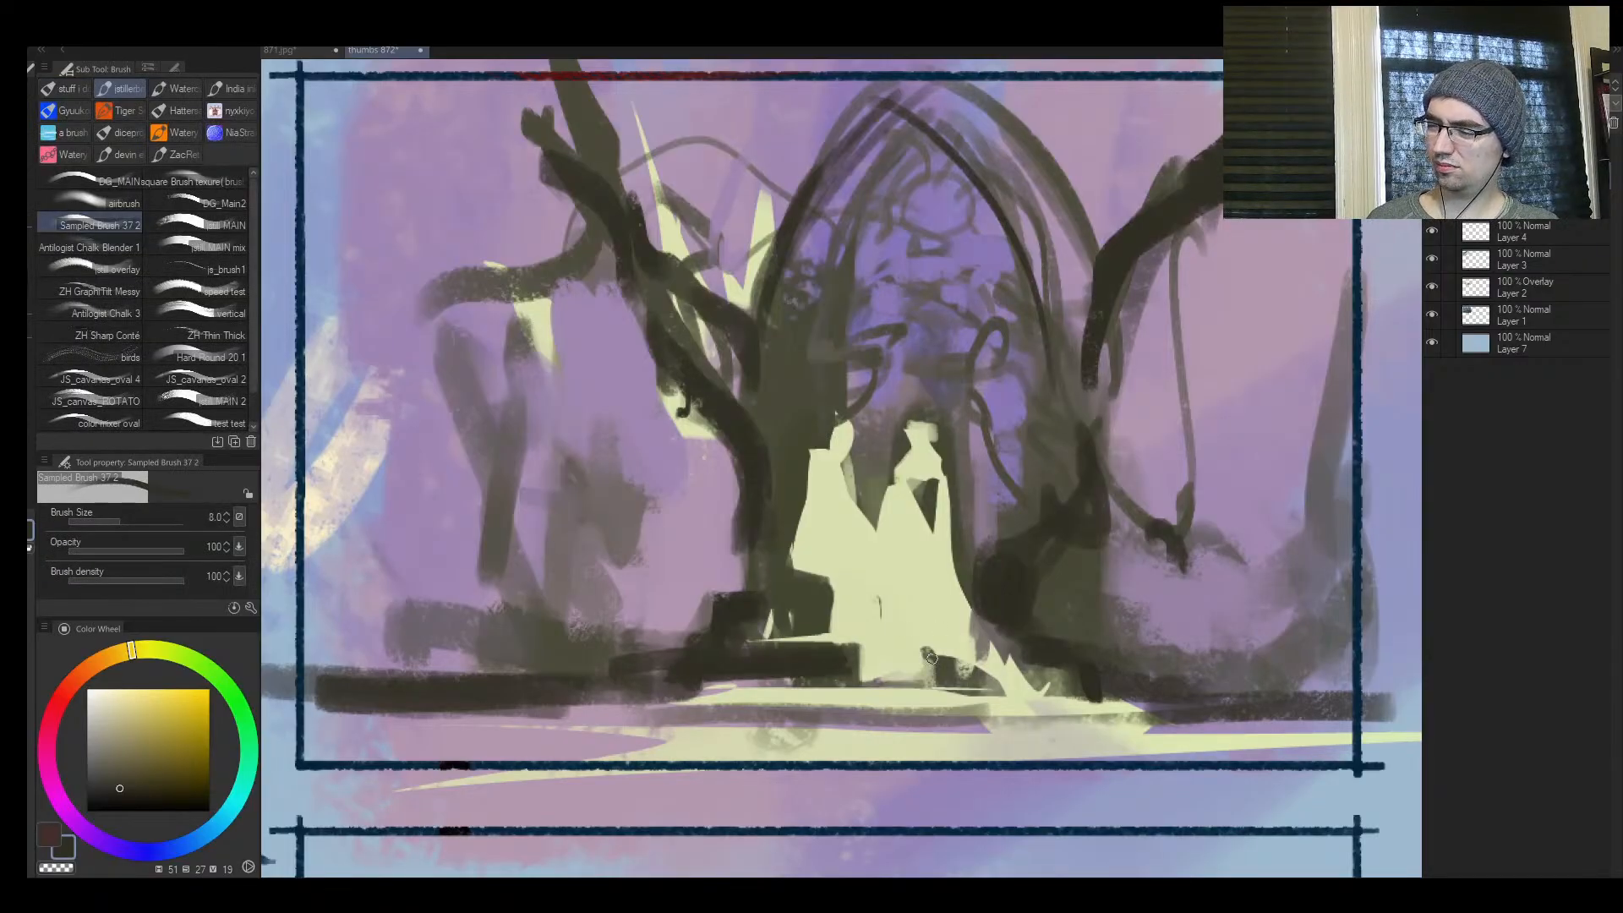
{"action": "mouse_move", "coordinate": [930, 658]}
{"action": "left_mouse_down"}
{"action": "mouse_move", "coordinate": [1000, 670]}
{"action": "mouse_move", "coordinate": [951, 680]}
{"action": "left_mouse_up"}
{"action": "key", "text": "["}
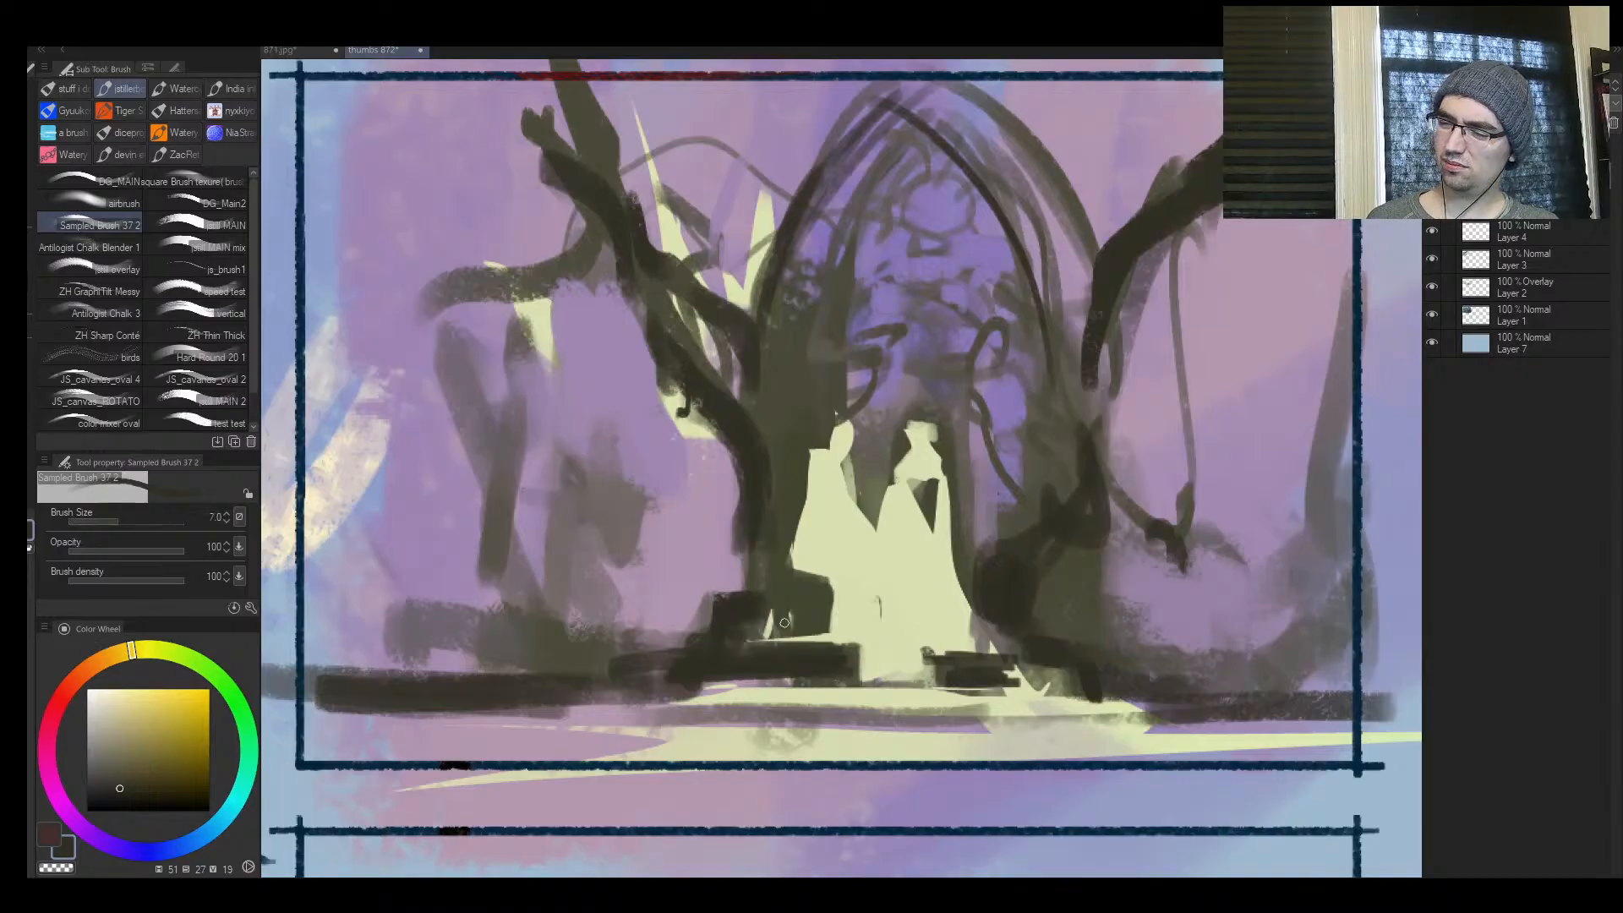
{"action": "left_click_drag", "start_coordinate": [785, 623], "coordinate": [819, 625]}
Flip the canvas and extend the gown edge nearest the thick trunk over the dark with sampled pale yellow at brush size 8
{"action": "key", "text": "h"}
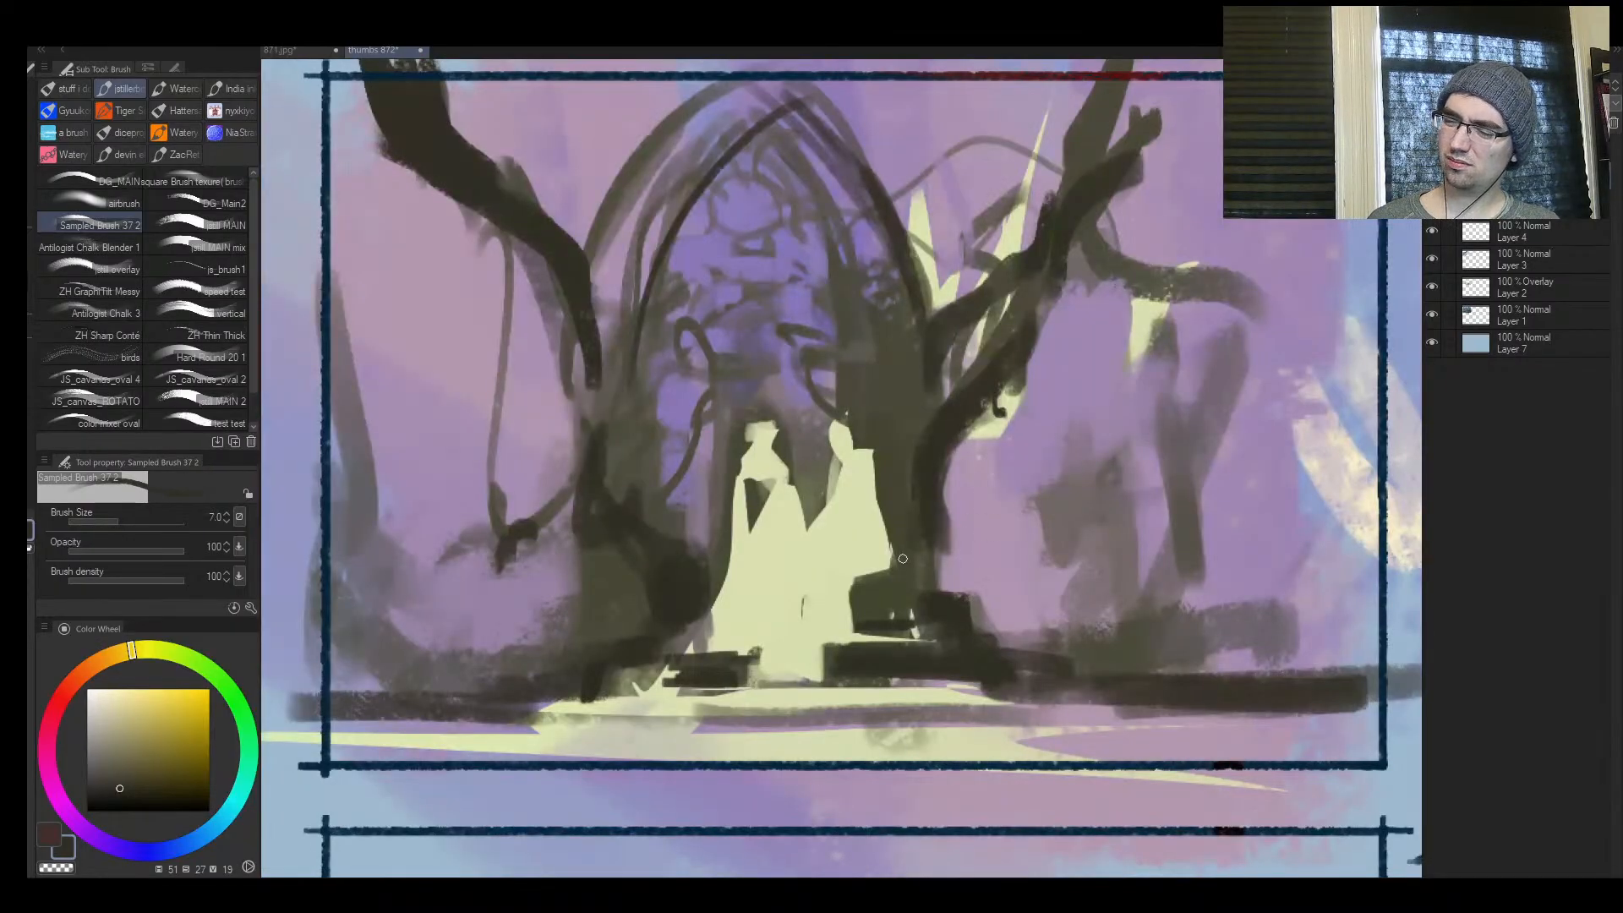
{"action": "left_click", "coordinate": [845, 598], "text": "alt"}
{"action": "key", "text": "]"}
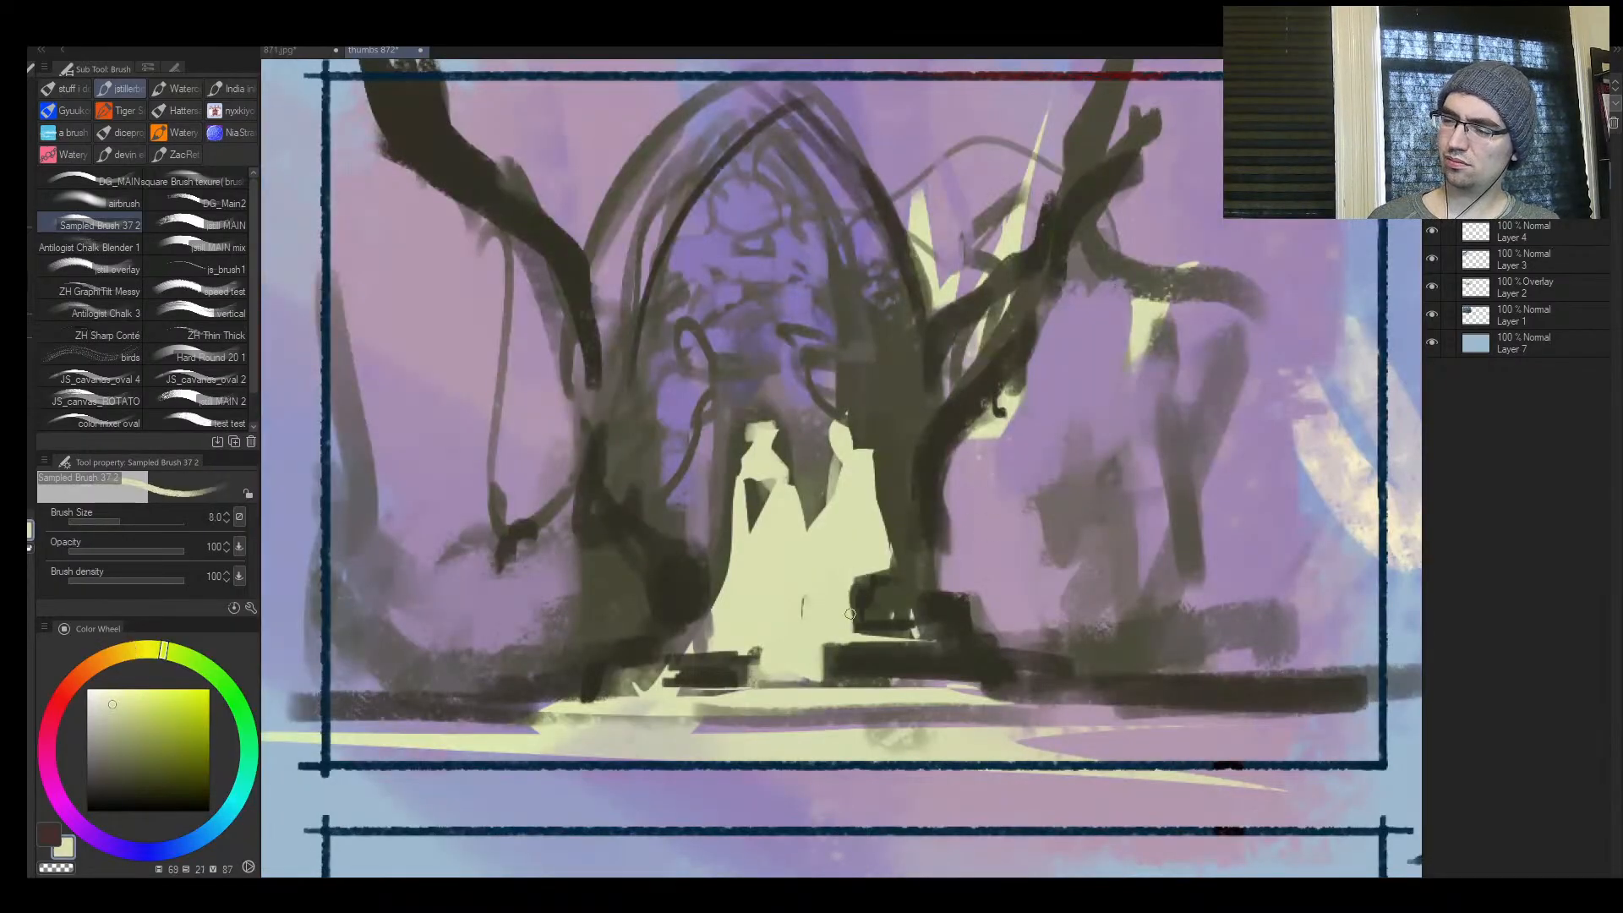
{"action": "mouse_move", "coordinate": [854, 585]}
{"action": "left_mouse_down"}
{"action": "mouse_move", "coordinate": [886, 573]}
{"action": "mouse_move", "coordinate": [849, 597]}
{"action": "left_mouse_up"}
Reshape both figures' heads with sampled pale yellow at a small brush size, giving the one by the thick trunk a spiky crown
{"action": "left_click", "coordinate": [851, 439], "text": "alt"}
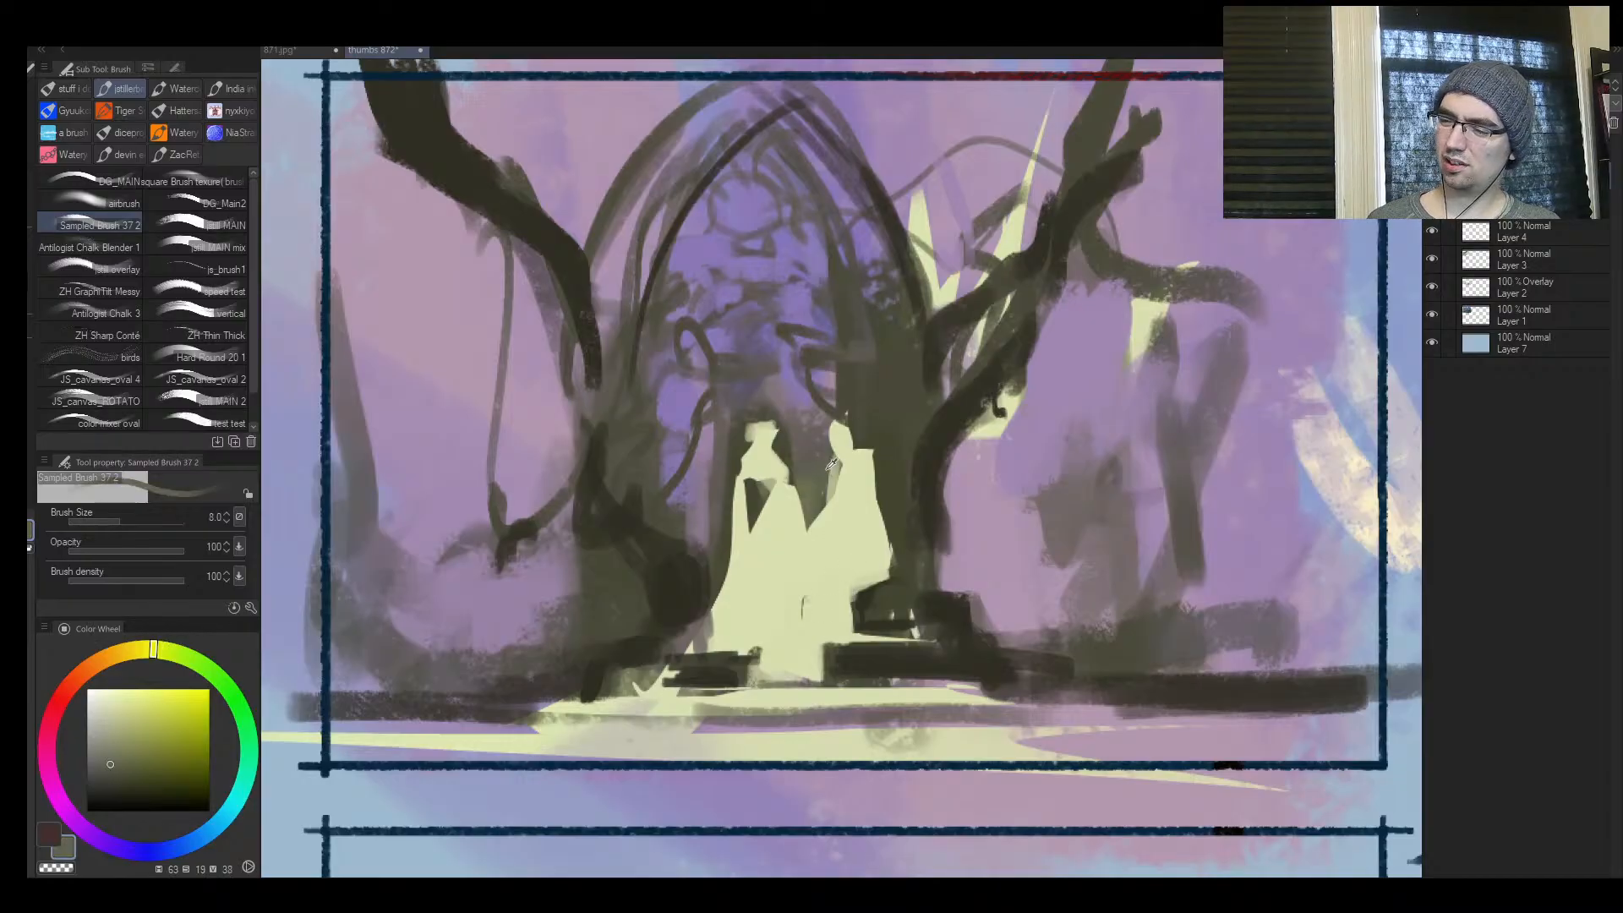
{"action": "left_click", "coordinate": [867, 427], "text": "ctrl"}
{"action": "key", "text": "ctrl+z"}
{"action": "left_click", "coordinate": [824, 442], "text": "alt"}
{"action": "key", "text": "["}
{"action": "mouse_move", "coordinate": [833, 437]}
{"action": "left_mouse_down"}
{"action": "mouse_move", "coordinate": [826, 402]}
{"action": "mouse_move", "coordinate": [798, 428]}
{"action": "left_mouse_up"}
{"action": "key", "text": "["}
{"action": "key", "text": "["}
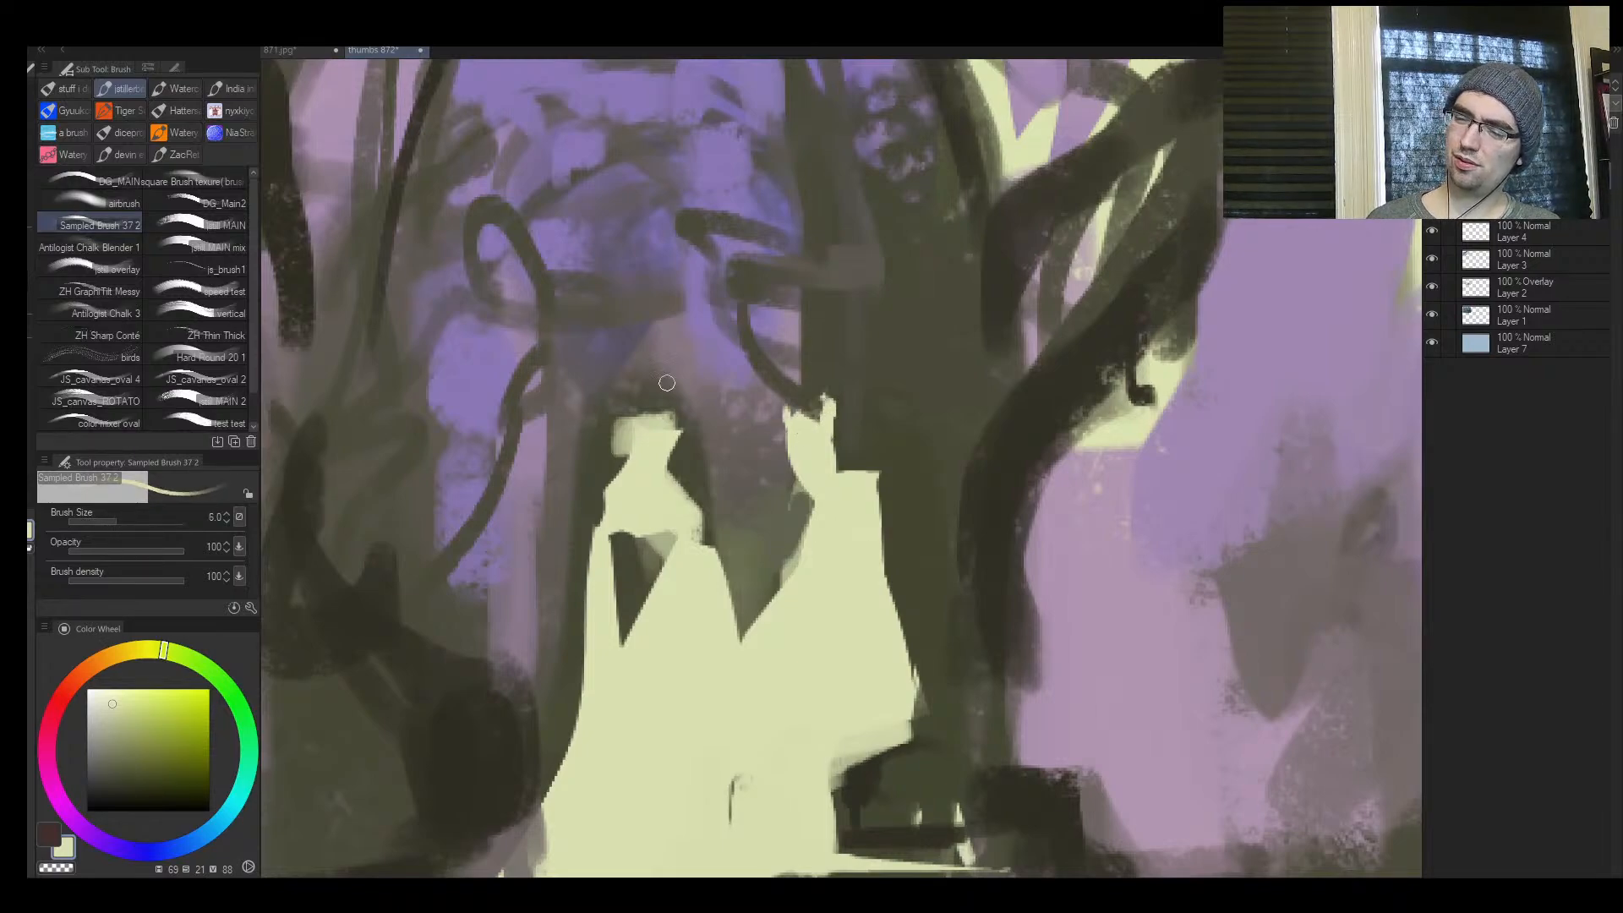
{"action": "key", "text": "]"}
{"action": "key", "text": "]"}
{"action": "mouse_move", "coordinate": [653, 440]}
{"action": "left_mouse_down"}
{"action": "mouse_move", "coordinate": [626, 431]}
{"action": "mouse_move", "coordinate": [666, 419]}
{"action": "left_mouse_up"}
Flip the canvas back and fill the dark gap in the right figure's gown with pale yellow at brush size 25
{"action": "key", "text": "ctrl+space"}
{"action": "left_click_drag", "start_coordinate": [668, 496], "coordinate": [591, 497]}
{"action": "key", "text": "h"}
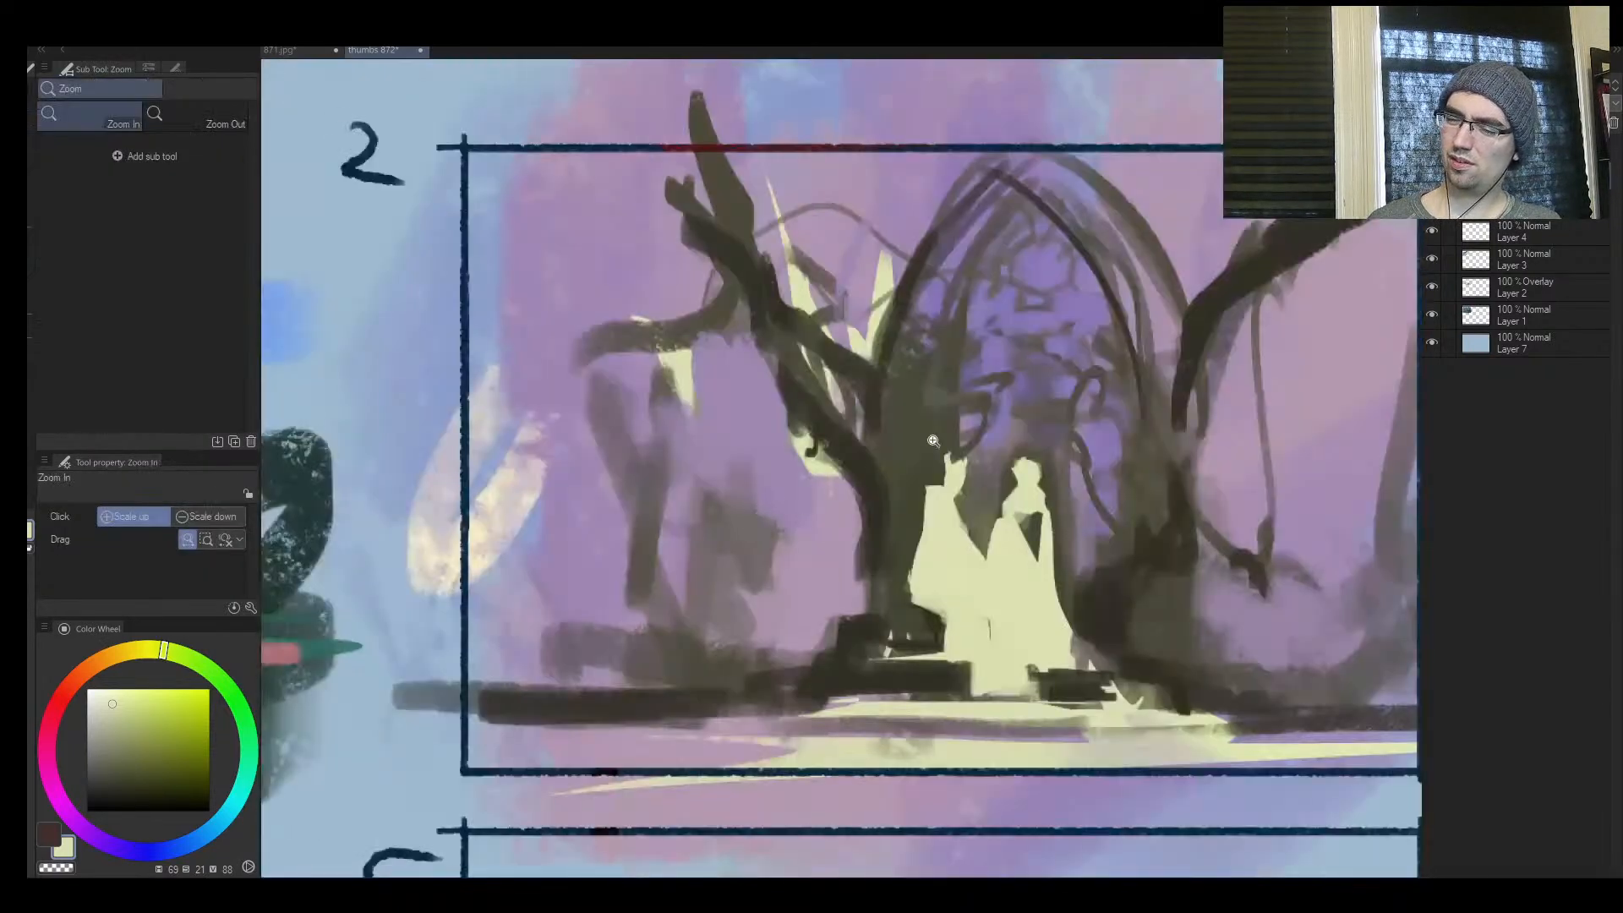
{"action": "key", "text": "]"}
{"action": "key", "text": "]"}
{"action": "key", "text": "]"}
{"action": "key", "text": "]"}
{"action": "key", "text": "]"}
{"action": "key", "text": "]"}
{"action": "key", "text": "]"}
{"action": "mouse_move", "coordinate": [1019, 512]}
{"action": "left_mouse_down"}
{"action": "mouse_move", "coordinate": [1036, 549]}
{"action": "mouse_move", "coordinate": [999, 555]}
{"action": "mouse_move", "coordinate": [1004, 516]}
{"action": "mouse_move", "coordinate": [1011, 580]}
{"action": "mouse_move", "coordinate": [1014, 524]}
{"action": "left_mouse_up"}
{"action": "left_click", "coordinate": [984, 522], "text": "alt"}
{"action": "left_click", "coordinate": [1021, 561], "text": "alt"}
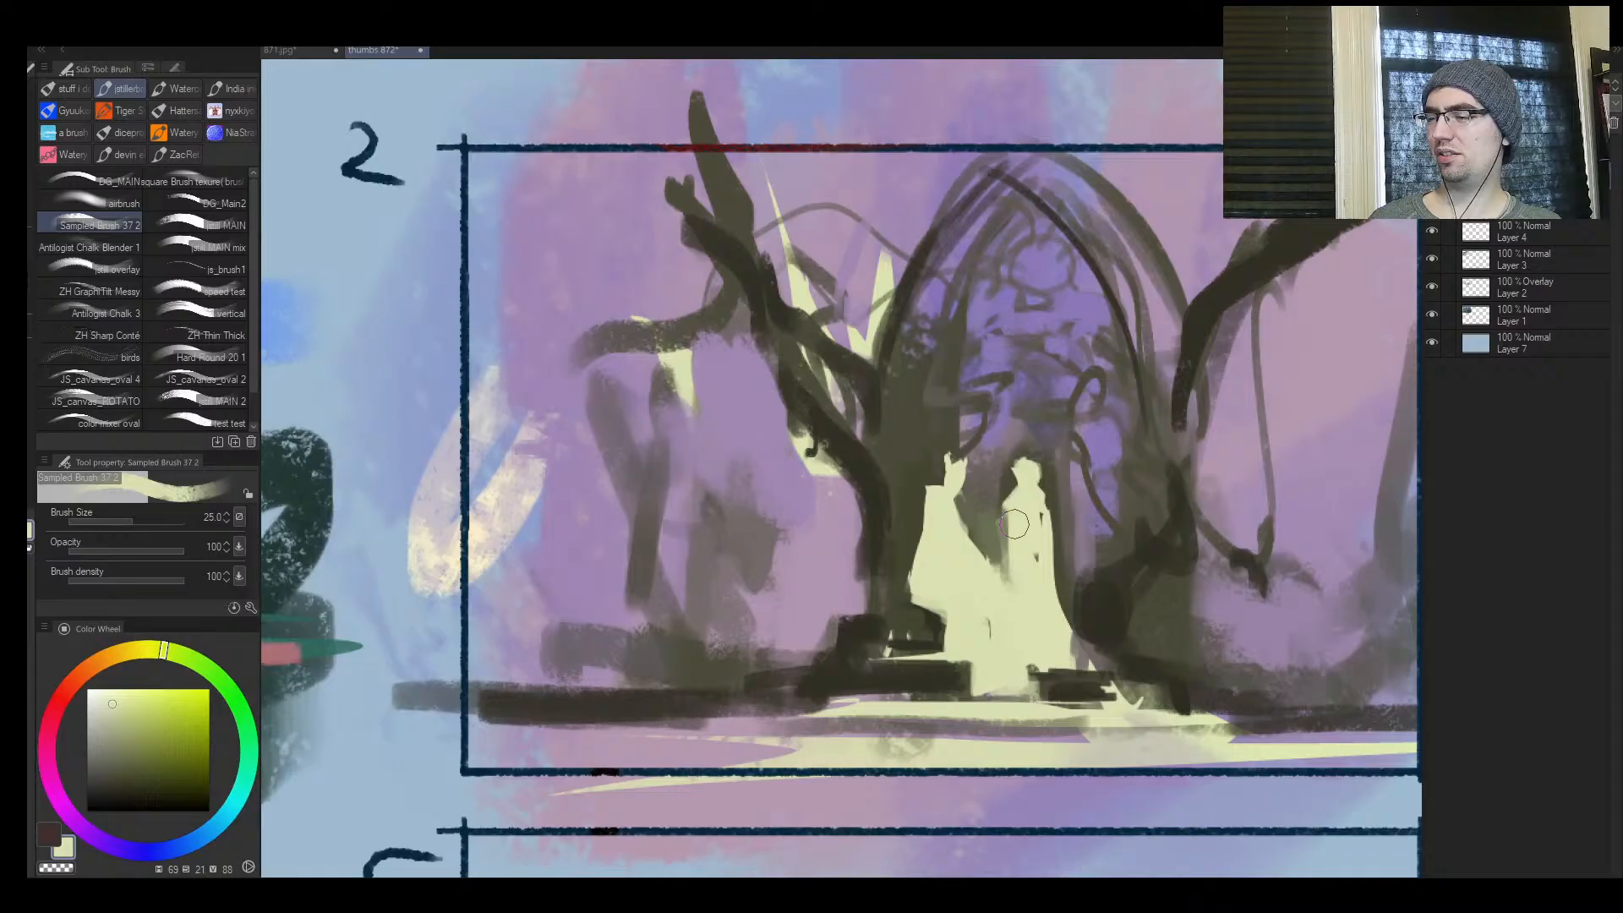
Shape a pointed crown on the right figure's head with a much smaller brush
{"action": "key", "text": "slash"}
{"action": "left_click", "coordinate": [1048, 499]}
{"action": "left_click", "coordinate": [1052, 495]}
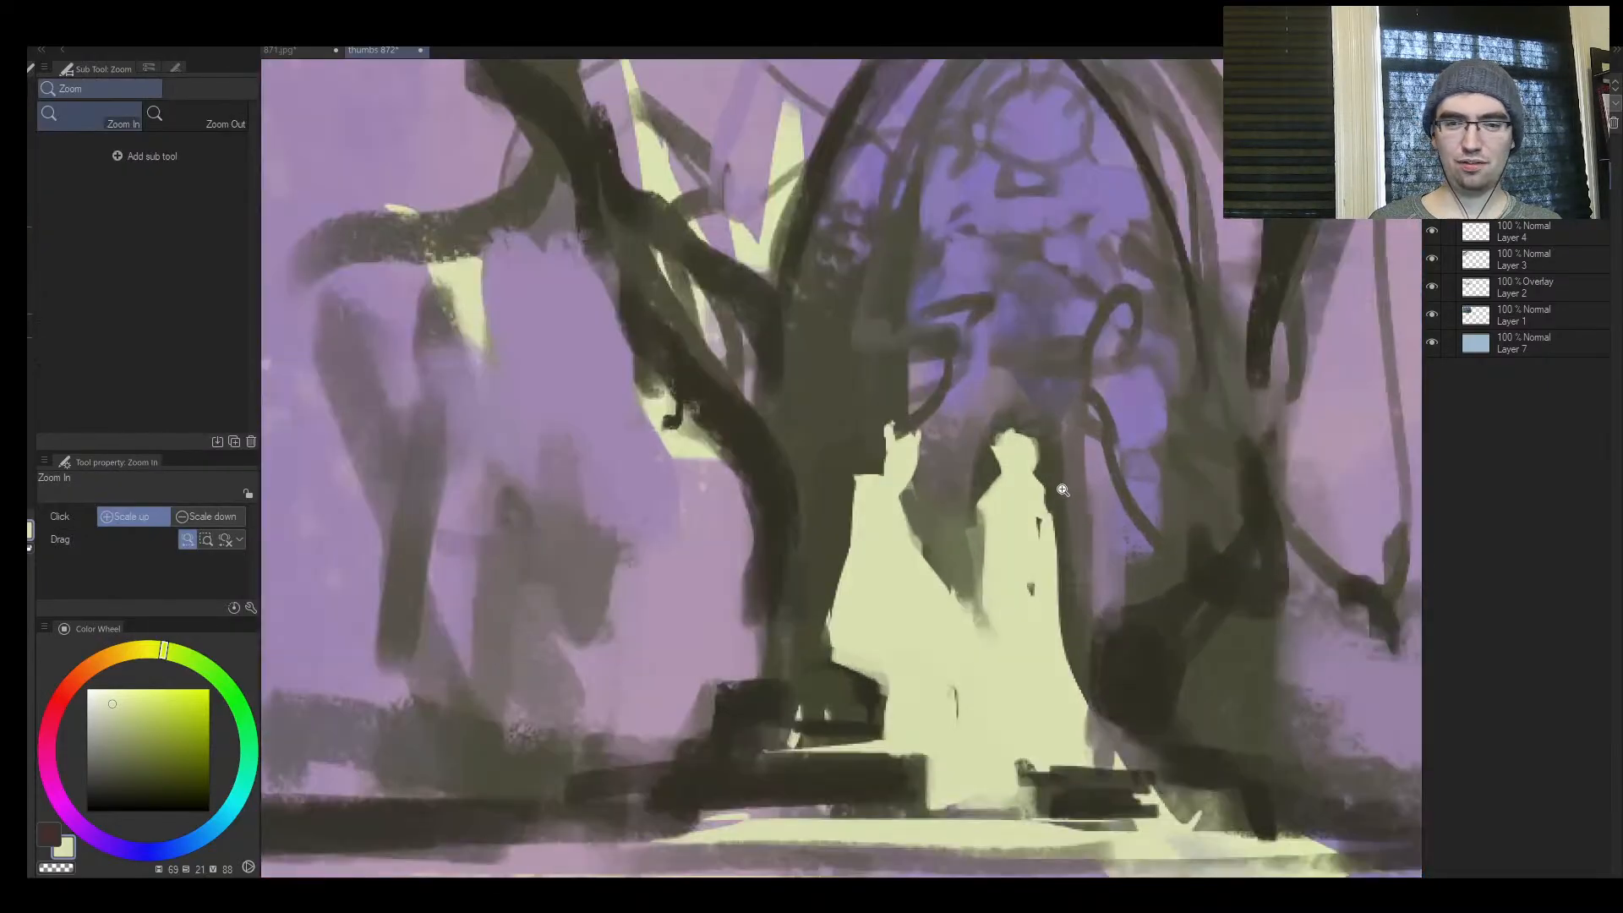
{"action": "mouse_move", "coordinate": [1066, 484]}
{"action": "left_mouse_down"}
{"action": "mouse_move", "coordinate": [888, 470]}
{"action": "mouse_move", "coordinate": [898, 459]}
{"action": "left_mouse_up"}
{"action": "key", "text": "b"}
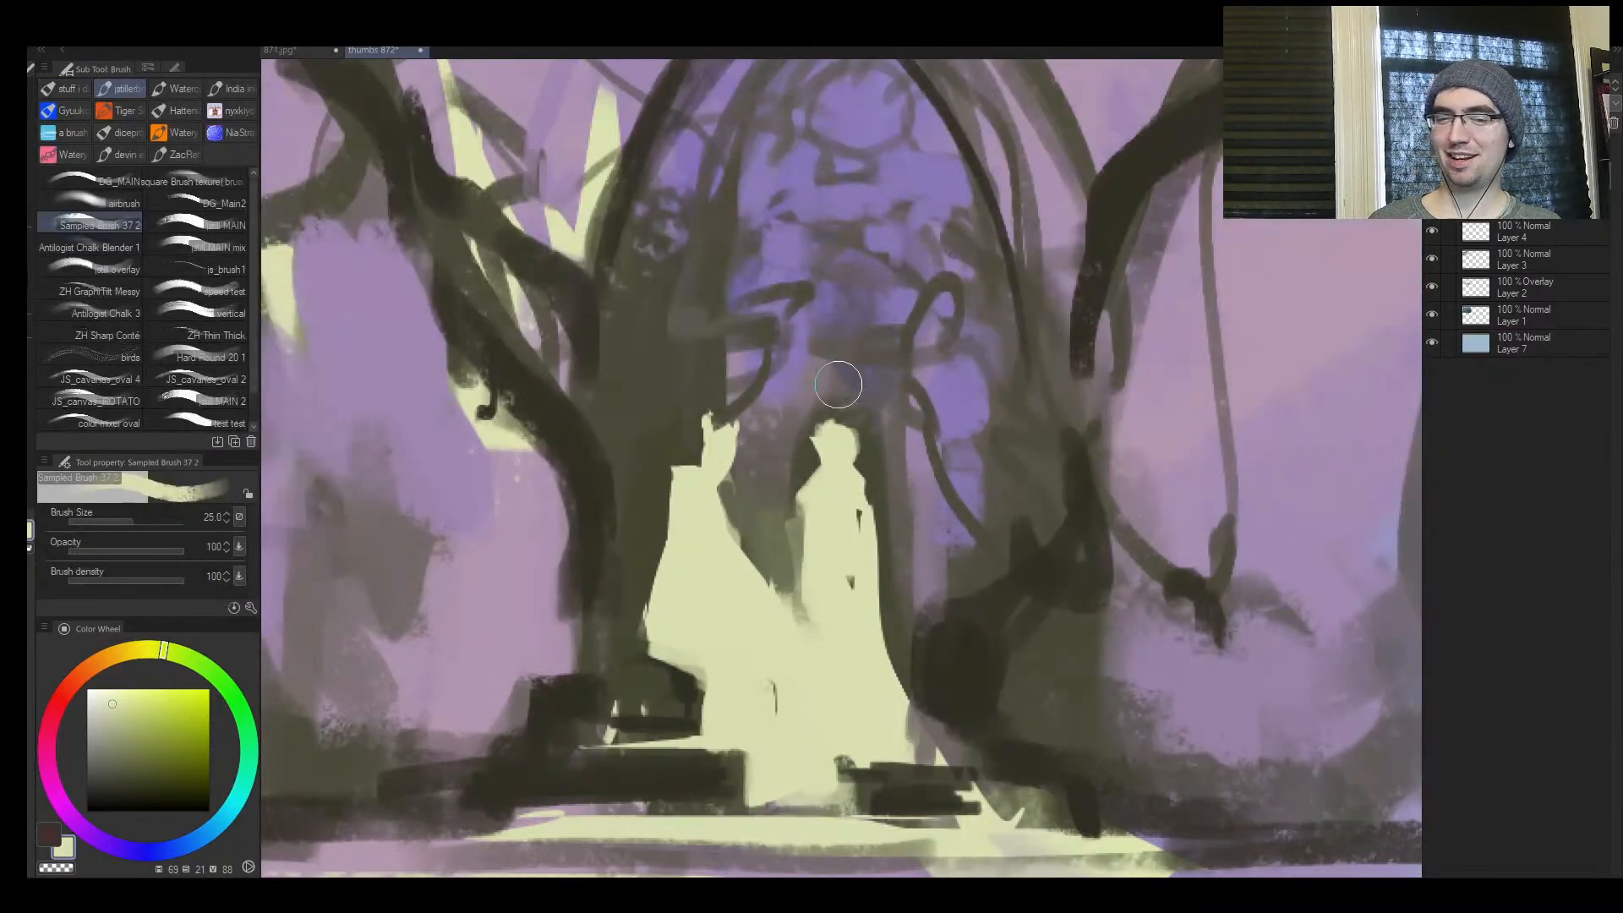
{"action": "key", "text": "bracketleft"}
{"action": "key", "text": "bracketleft"}
{"action": "key", "text": "bracketleft"}
{"action": "key", "text": "bracketleft"}
{"action": "key", "text": "bracketleft"}
{"action": "key", "text": "bracketleft"}
{"action": "key", "text": "bracketleft"}
{"action": "key", "text": "bracketleft"}
{"action": "mouse_move", "coordinate": [824, 430]}
{"action": "left_mouse_down"}
{"action": "mouse_move", "coordinate": [822, 416]}
{"action": "mouse_move", "coordinate": [813, 480]}
{"action": "mouse_move", "coordinate": [757, 506]}
{"action": "left_mouse_up"}
{"action": "left_click", "coordinate": [806, 434], "text": "alt"}
{"action": "left_click", "coordinate": [810, 464], "text": "alt"}
Flip the canvas and extend the dark edge of the trunk beside the figures down to its base with sampled dark olive
{"action": "key", "text": "ctrl+space"}
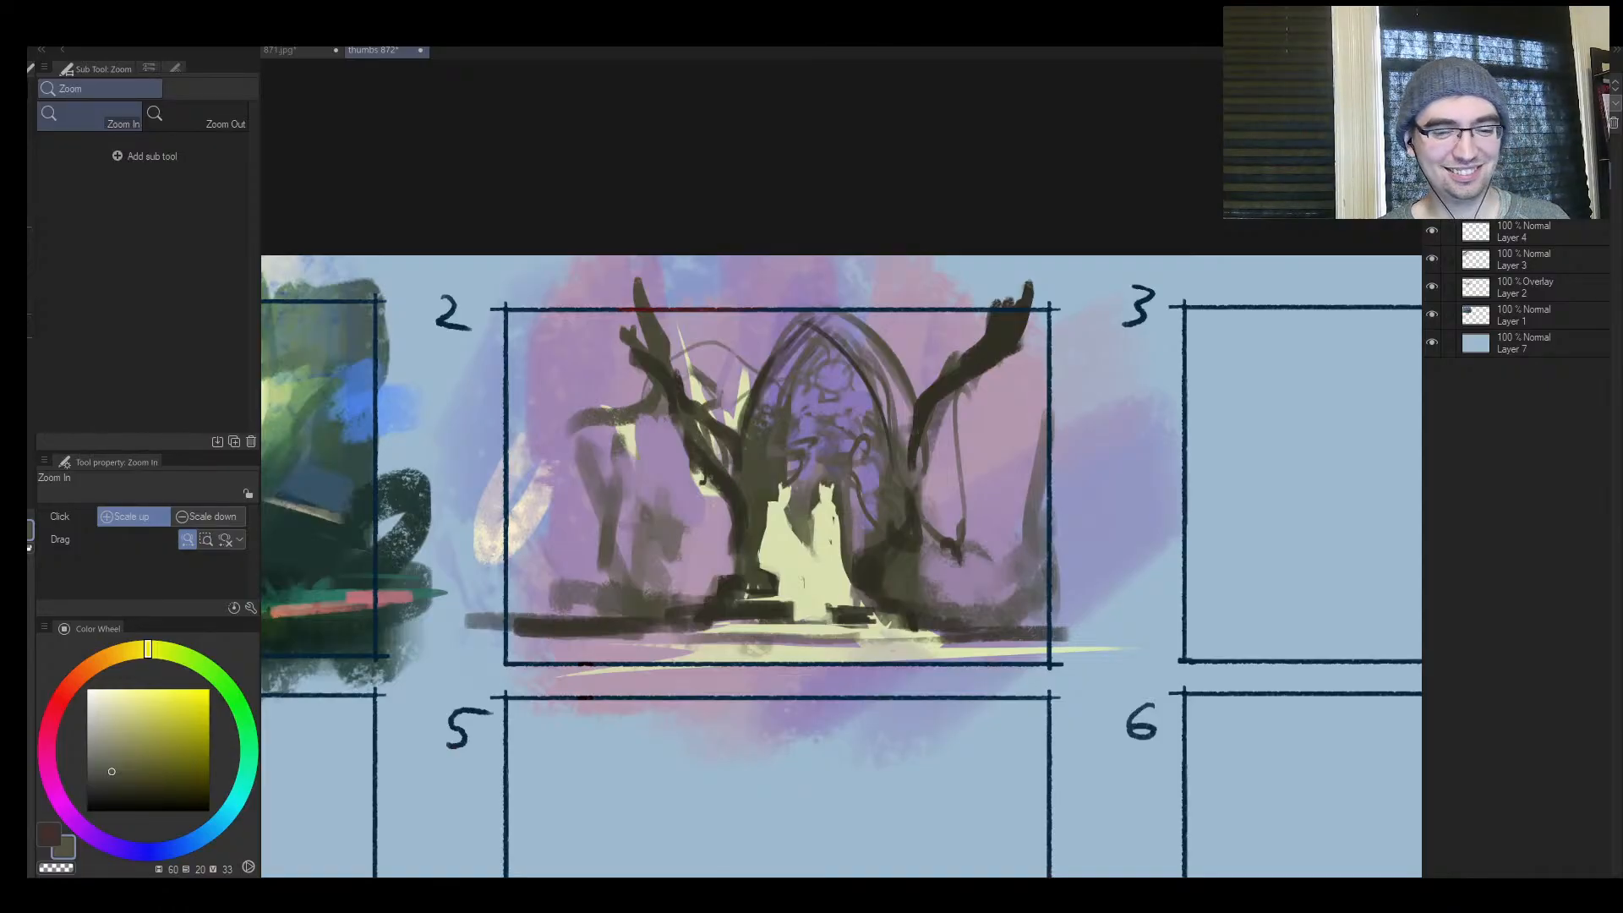
{"action": "left_click_drag", "start_coordinate": [820, 482], "coordinate": [769, 585]}
{"action": "key", "text": "x"}
{"action": "left_click_drag", "start_coordinate": [870, 522], "coordinate": [951, 436]}
{"action": "key", "text": "h"}
{"action": "left_click_drag", "start_coordinate": [1163, 524], "coordinate": [1207, 453]}
{"action": "left_click_drag", "start_coordinate": [1207, 452], "coordinate": [935, 385]}
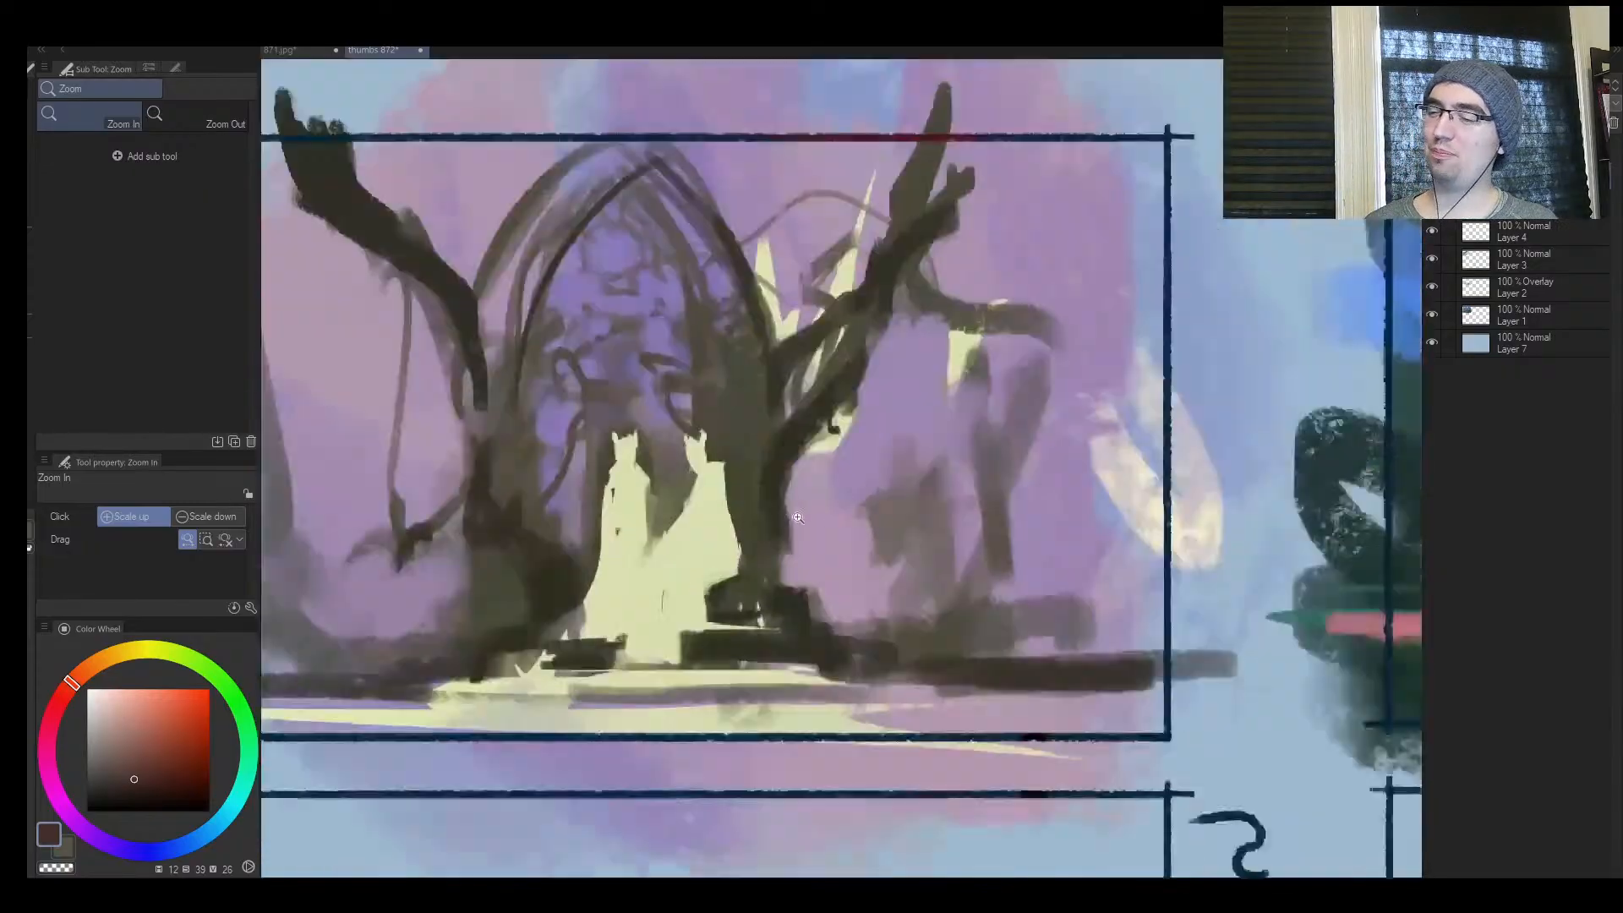
{"action": "left_click_drag", "start_coordinate": [787, 541], "coordinate": [822, 419]}
{"action": "left_click", "coordinate": [764, 502], "text": "alt"}
{"action": "left_click_drag", "start_coordinate": [777, 504], "coordinate": [771, 599]}
{"action": "left_click_drag", "start_coordinate": [918, 586], "coordinate": [879, 613]}
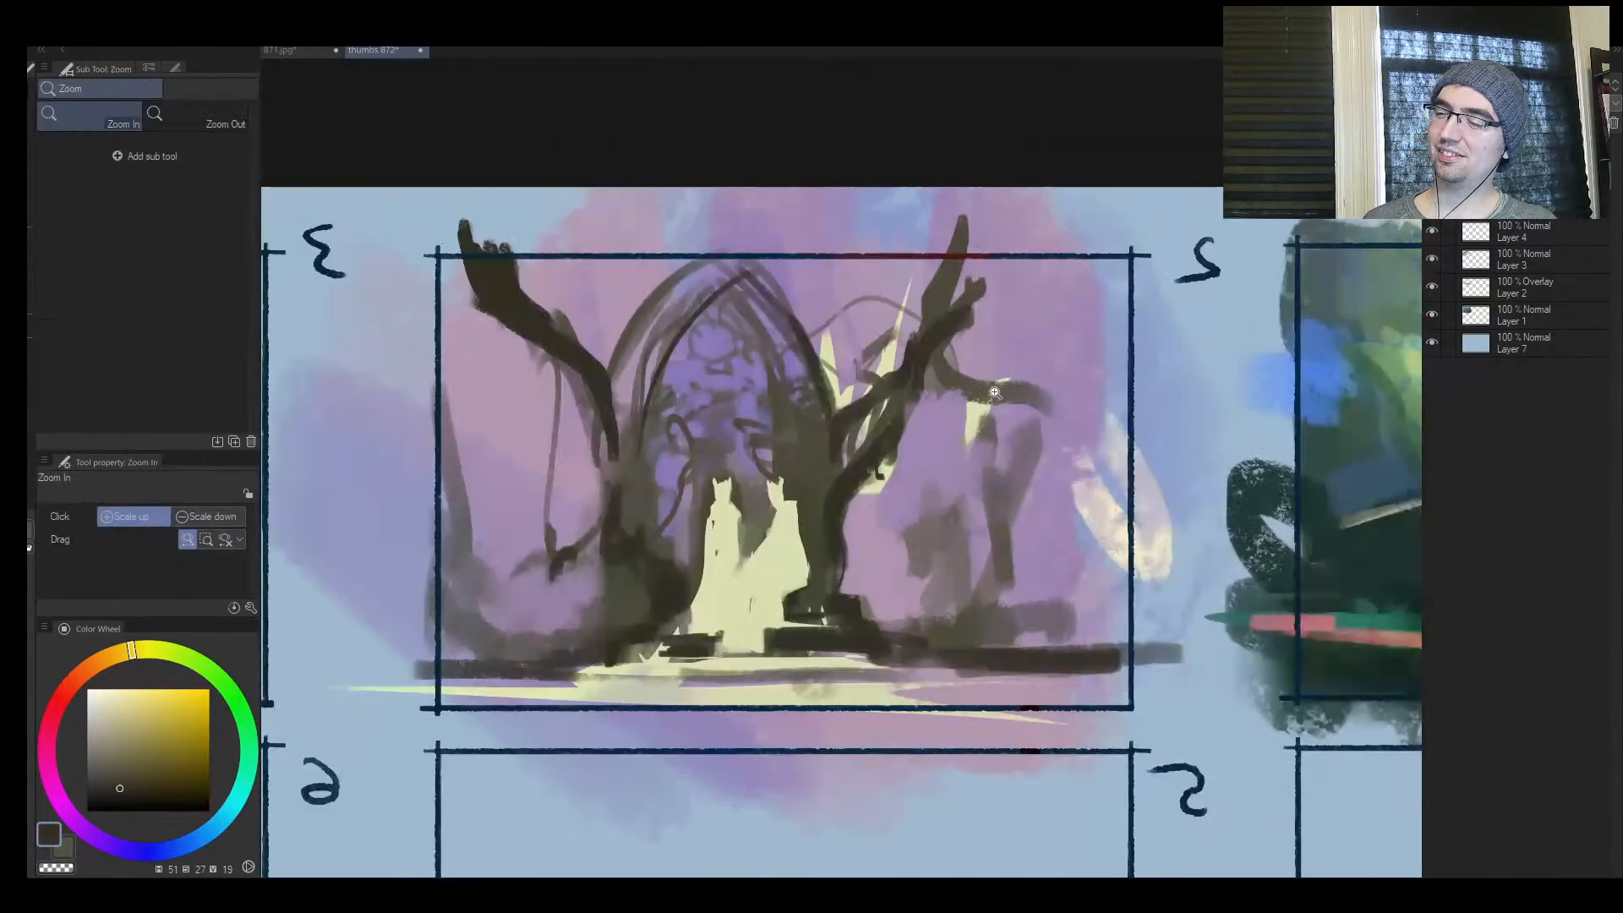
{"action": "mouse_move", "coordinate": [932, 524]}
{"action": "left_mouse_down"}
{"action": "mouse_move", "coordinate": [919, 554]}
{"action": "mouse_move", "coordinate": [855, 592]}
{"action": "left_mouse_up"}
Reinforce the arch's inner curves on both sides with thin dark strokes, raising the brush to size 10
{"action": "key", "text": "ctrl+space"}
{"action": "left_click_drag", "start_coordinate": [950, 558], "coordinate": [1004, 512]}
{"action": "left_click", "coordinate": [777, 583]}
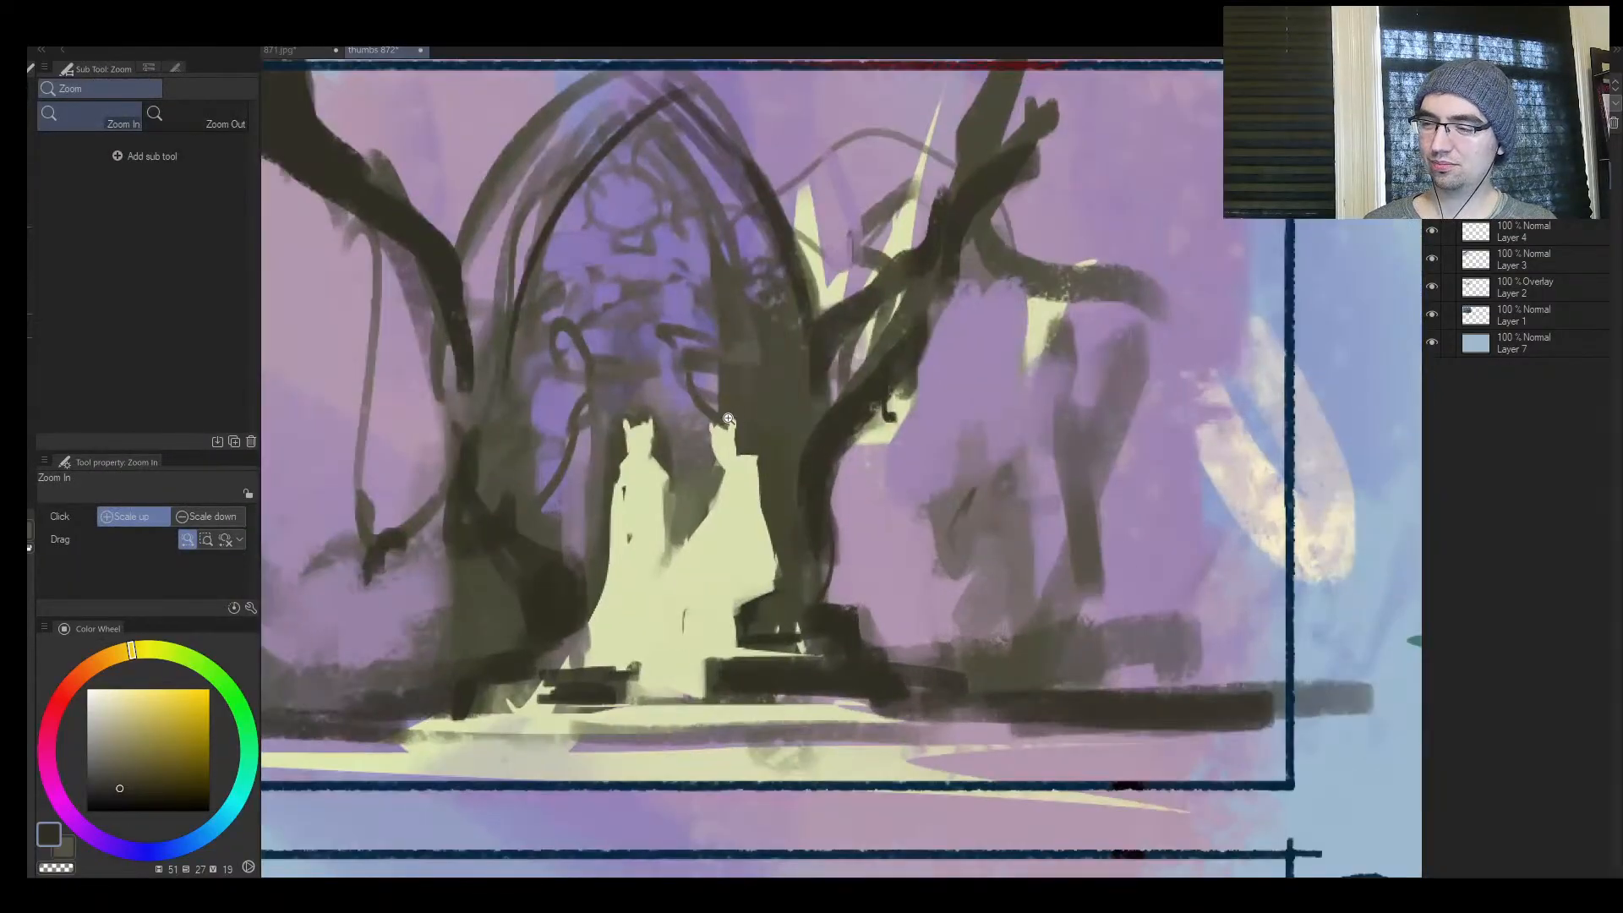
{"action": "mouse_move", "coordinate": [688, 436]}
{"action": "left_mouse_down"}
{"action": "mouse_move", "coordinate": [637, 499]}
{"action": "mouse_move", "coordinate": [564, 481]}
{"action": "mouse_move", "coordinate": [576, 434]}
{"action": "mouse_move", "coordinate": [517, 602]}
{"action": "left_mouse_up"}
{"action": "key", "text": "["}
{"action": "key", "text": "["}
{"action": "key", "text": "["}
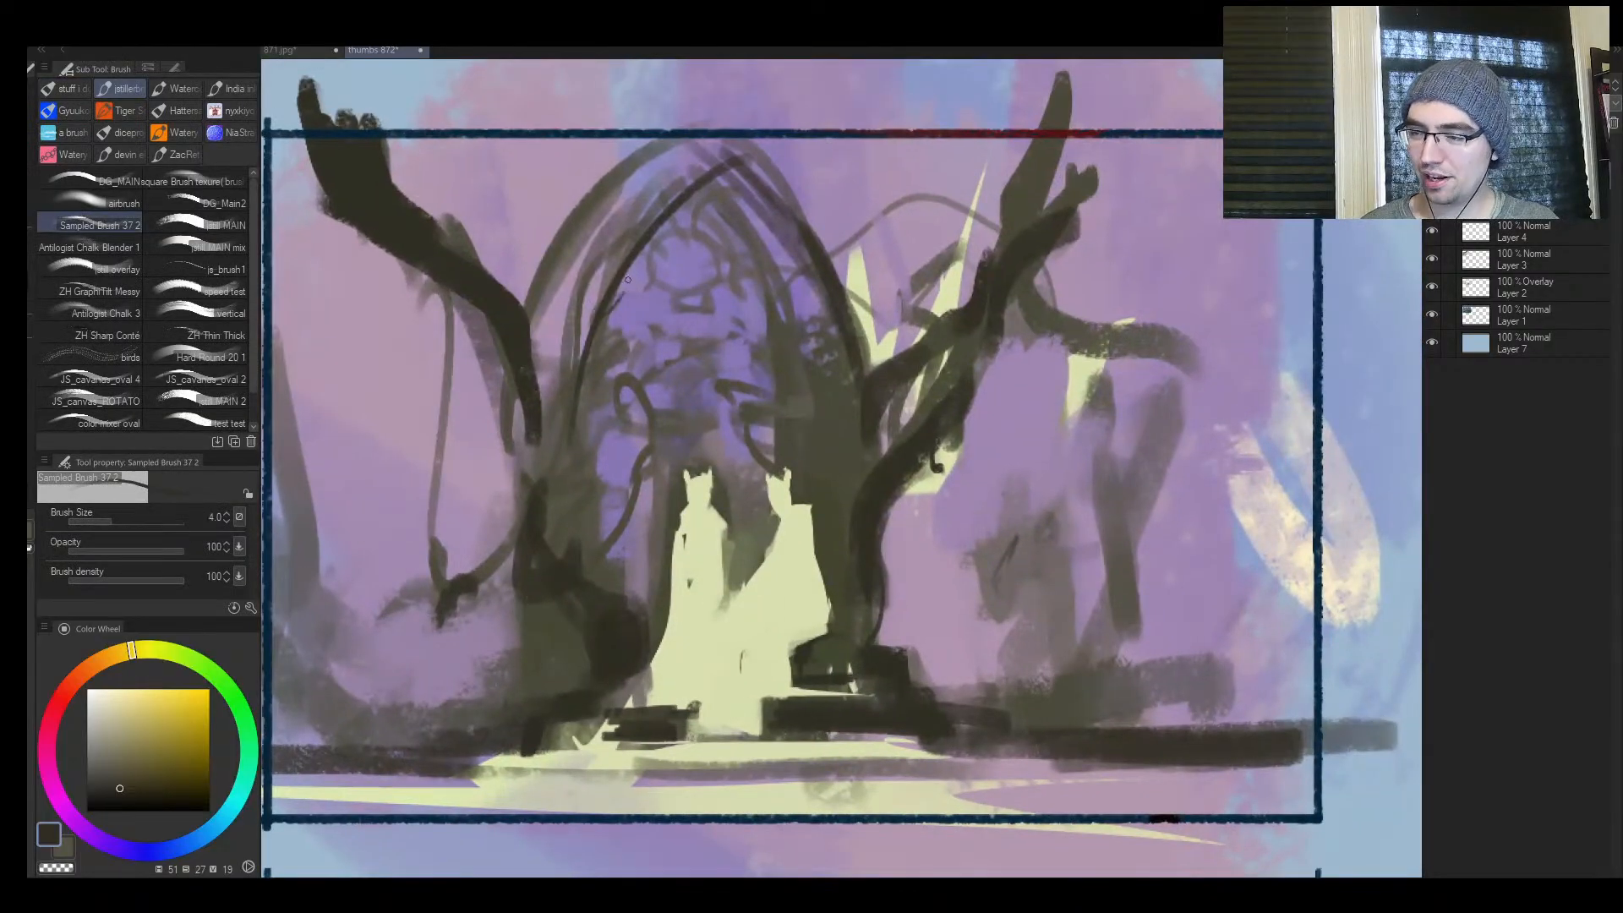
{"action": "key", "text": "]"}
{"action": "key", "text": "]"}
{"action": "mouse_move", "coordinate": [785, 230]}
{"action": "left_mouse_down"}
{"action": "mouse_move", "coordinate": [828, 290]}
{"action": "mouse_move", "coordinate": [769, 174]}
{"action": "left_mouse_up"}
{"action": "key", "text": "]"}
{"action": "left_click_drag", "start_coordinate": [591, 324], "coordinate": [709, 168]}
{"action": "key", "text": "]"}
{"action": "key", "text": "]"}
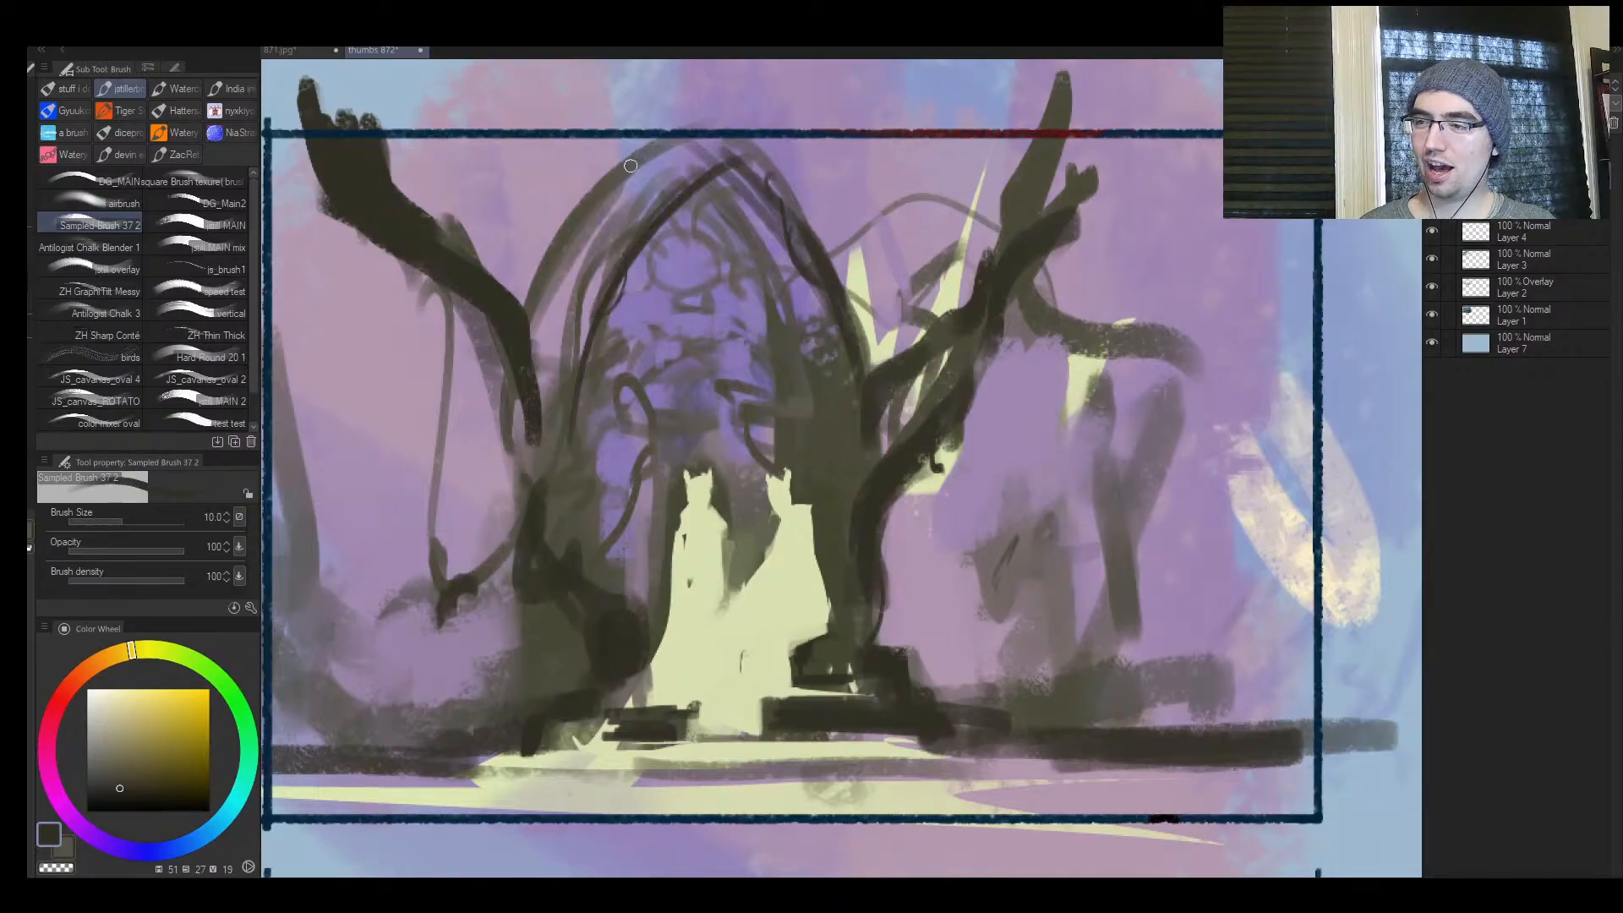
Darken the arch's outer left rib and redraw the outer right one as a longer curve crossing the frame's upper edge
{"action": "left_click_drag", "start_coordinate": [531, 373], "coordinate": [672, 143]}
{"action": "mouse_move", "coordinate": [617, 199]}
{"action": "left_mouse_down"}
{"action": "mouse_move", "coordinate": [698, 139]}
{"action": "mouse_move", "coordinate": [850, 245]}
{"action": "left_mouse_up"}
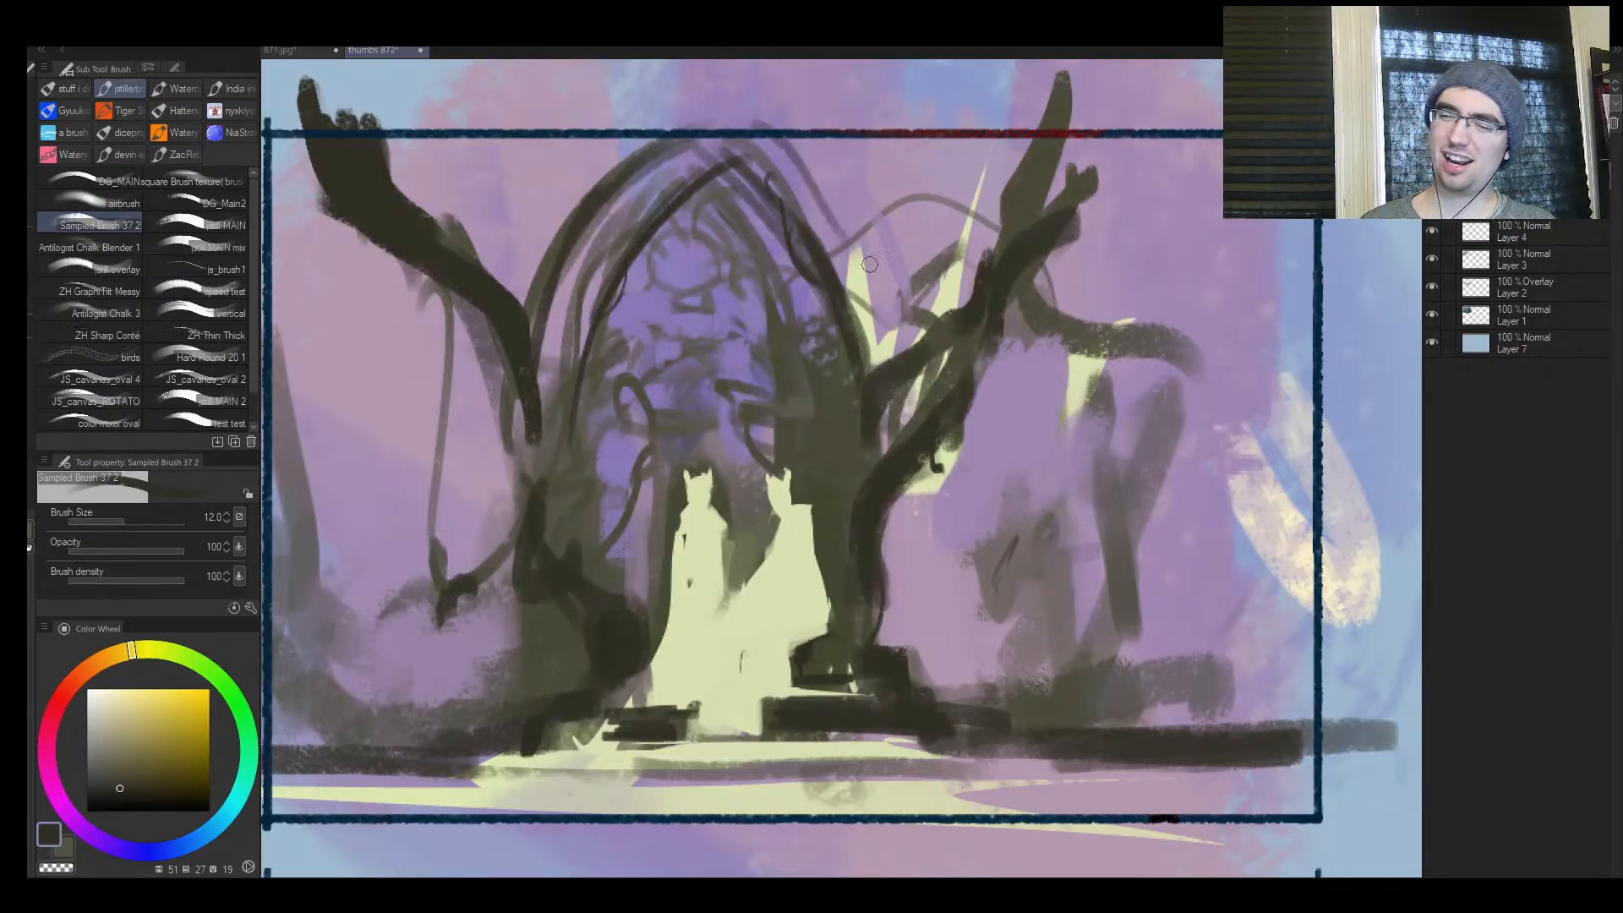
{"action": "key", "text": "]"}
{"action": "mouse_move", "coordinate": [761, 114]}
{"action": "left_mouse_down"}
{"action": "mouse_move", "coordinate": [847, 361]}
{"action": "mouse_move", "coordinate": [795, 106]}
{"action": "mouse_move", "coordinate": [758, 86]}
{"action": "left_mouse_up"}
{"action": "key", "text": "ctrl+z"}
{"action": "key", "text": "ctrl+z"}
{"action": "key", "text": "ctrl+z"}
{"action": "left_click_drag", "start_coordinate": [907, 348], "coordinate": [728, 90]}
Mark short dark masonry joints across the arch's bands on both sides with a smaller brush
{"action": "key", "text": "bracketleft"}
{"action": "key", "text": "bracketleft"}
{"action": "key", "text": "bracketleft"}
{"action": "key", "text": "bracketleft"}
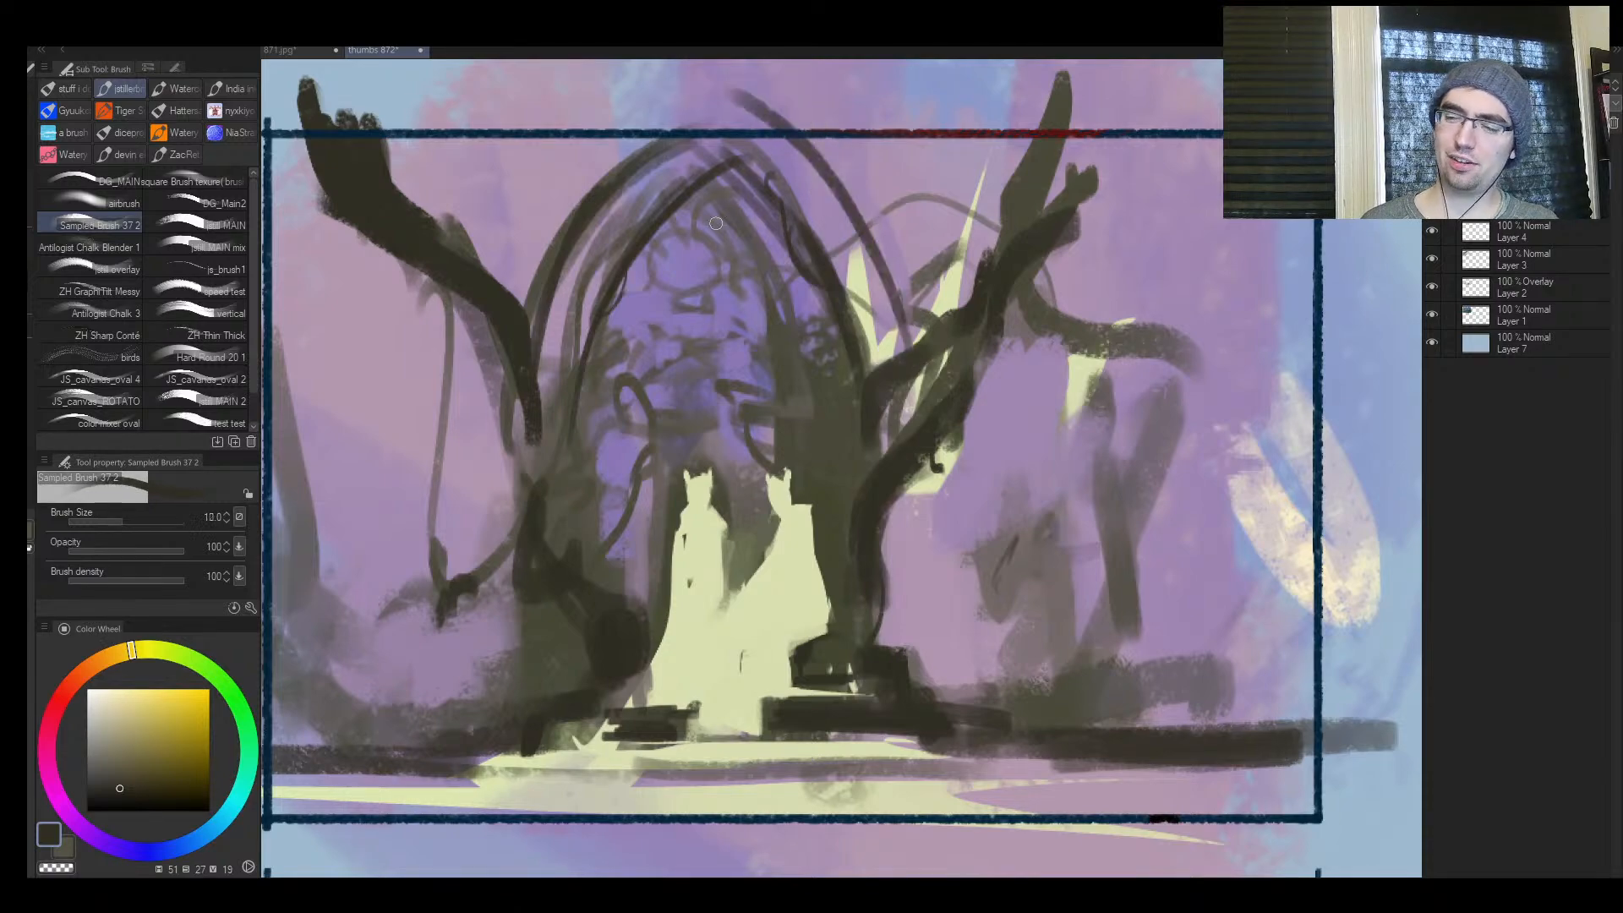
{"action": "left_click_drag", "start_coordinate": [601, 203], "coordinate": [631, 180]}
{"action": "key", "text": "bracketright"}
{"action": "mouse_move", "coordinate": [601, 290]}
{"action": "left_mouse_down"}
{"action": "mouse_move", "coordinate": [587, 267]}
{"action": "mouse_move", "coordinate": [561, 272]}
{"action": "mouse_move", "coordinate": [626, 230]}
{"action": "mouse_move", "coordinate": [616, 200]}
{"action": "mouse_move", "coordinate": [672, 196]}
{"action": "mouse_move", "coordinate": [687, 165]}
{"action": "mouse_move", "coordinate": [763, 142]}
{"action": "mouse_move", "coordinate": [816, 201]}
{"action": "mouse_move", "coordinate": [818, 247]}
{"action": "mouse_move", "coordinate": [861, 254]}
{"action": "mouse_move", "coordinate": [824, 343]}
{"action": "left_mouse_up"}
{"action": "key", "text": "bracketright"}
{"action": "key", "text": "bracketleft"}
{"action": "mouse_move", "coordinate": [536, 281]}
{"action": "left_mouse_down"}
{"action": "mouse_move", "coordinate": [582, 311]}
{"action": "mouse_move", "coordinate": [565, 367]}
{"action": "left_mouse_up"}
{"action": "key", "text": "bracketleft"}
Define hair beneath both figures' crowns with fine dark strokes at brush size 4
{"action": "key", "text": "ctrl+space"}
{"action": "left_click", "coordinate": [724, 576]}
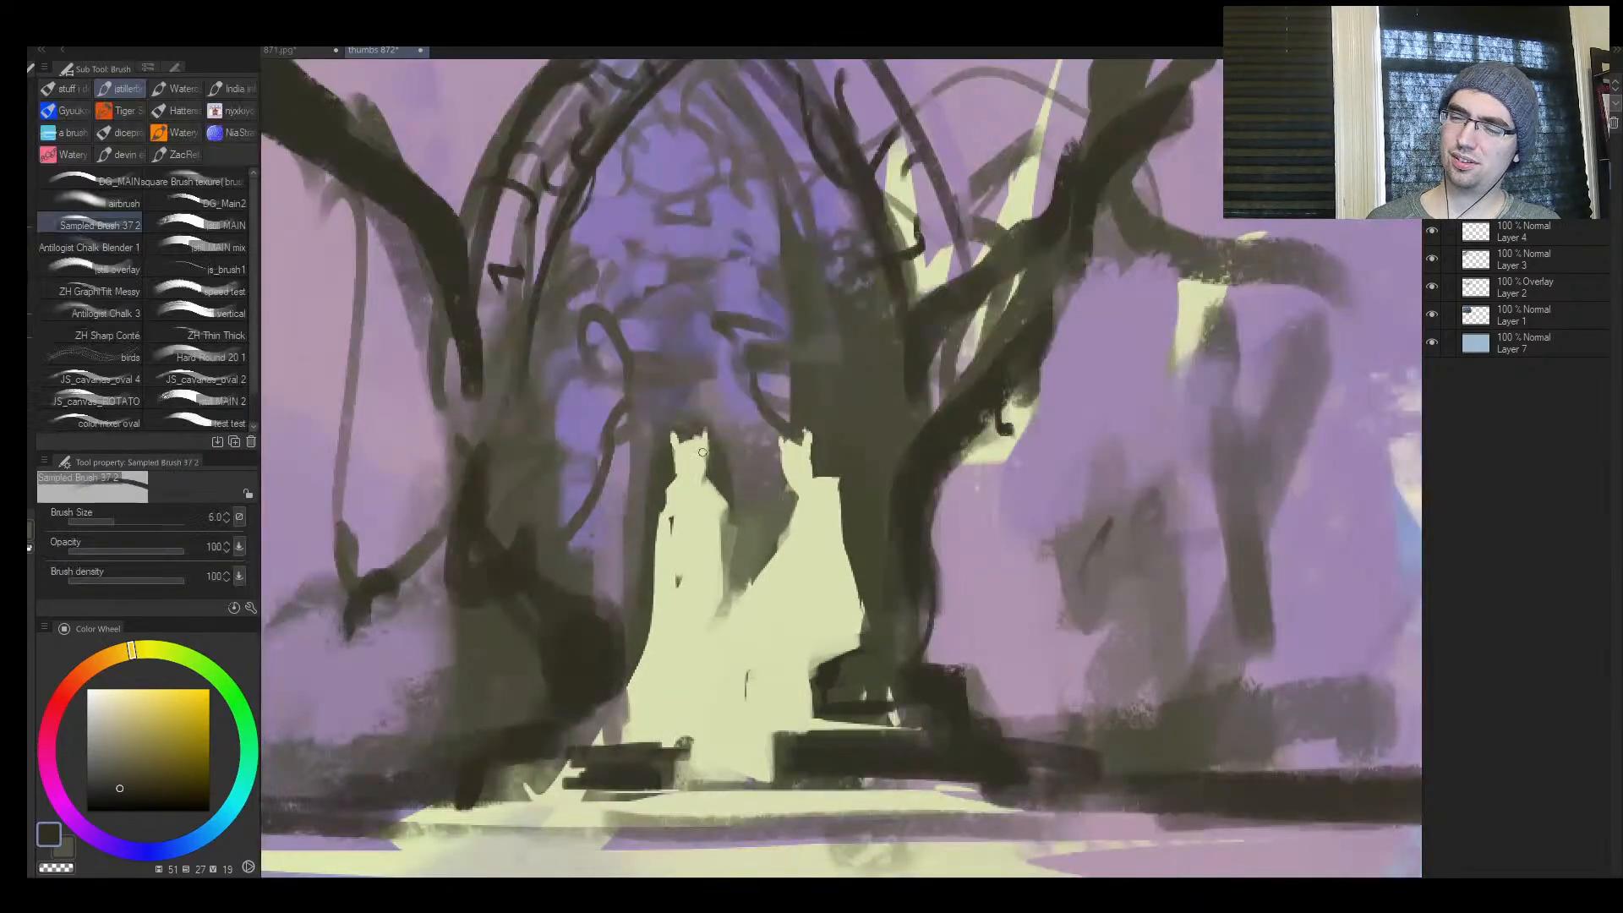
{"action": "key", "text": "bracketleft"}
{"action": "key", "text": "bracketleft"}
{"action": "key", "text": "bracketleft"}
{"action": "key", "text": "bracketleft"}
{"action": "left_click_drag", "start_coordinate": [684, 437], "coordinate": [675, 450]}
{"action": "mouse_move", "coordinate": [782, 442]}
{"action": "left_mouse_down"}
{"action": "mouse_move", "coordinate": [801, 451]}
{"action": "mouse_move", "coordinate": [781, 425]}
{"action": "left_mouse_up"}
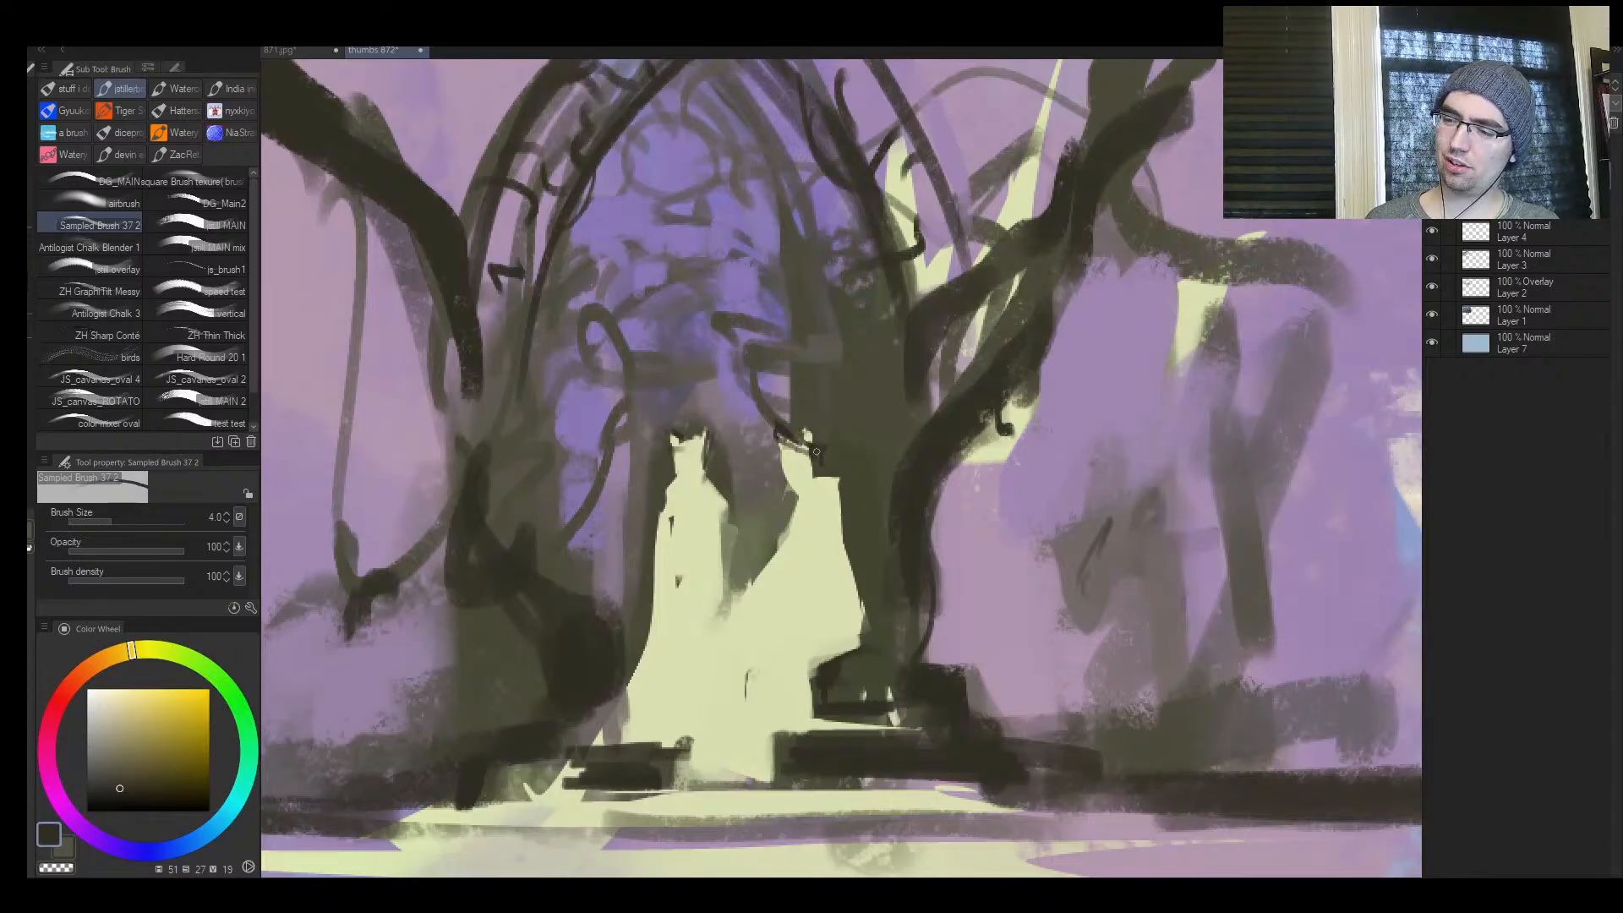
{"action": "key", "text": "bracketright"}
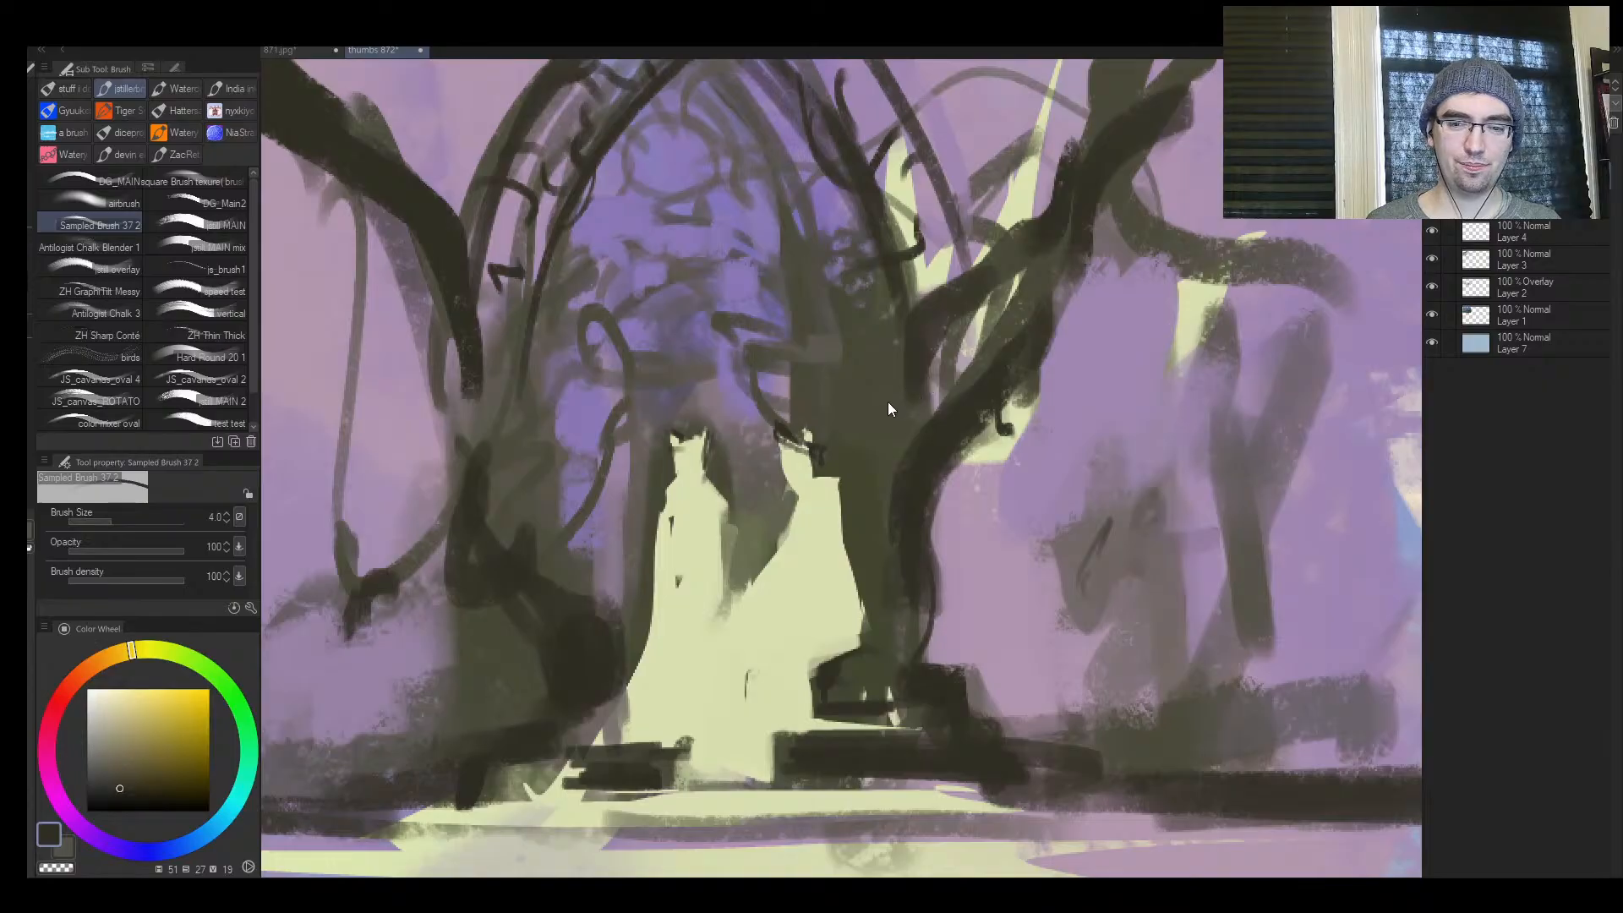
Choose a pale cream and dab small light spots on the steps and beneath the hooked limb
{"action": "key", "text": "ctrl+space"}
{"action": "mouse_move", "coordinate": [821, 533]}
{"action": "left_mouse_down"}
{"action": "mouse_move", "coordinate": [744, 537]}
{"action": "mouse_move", "coordinate": [835, 543]}
{"action": "mouse_move", "coordinate": [779, 554]}
{"action": "left_mouse_up"}
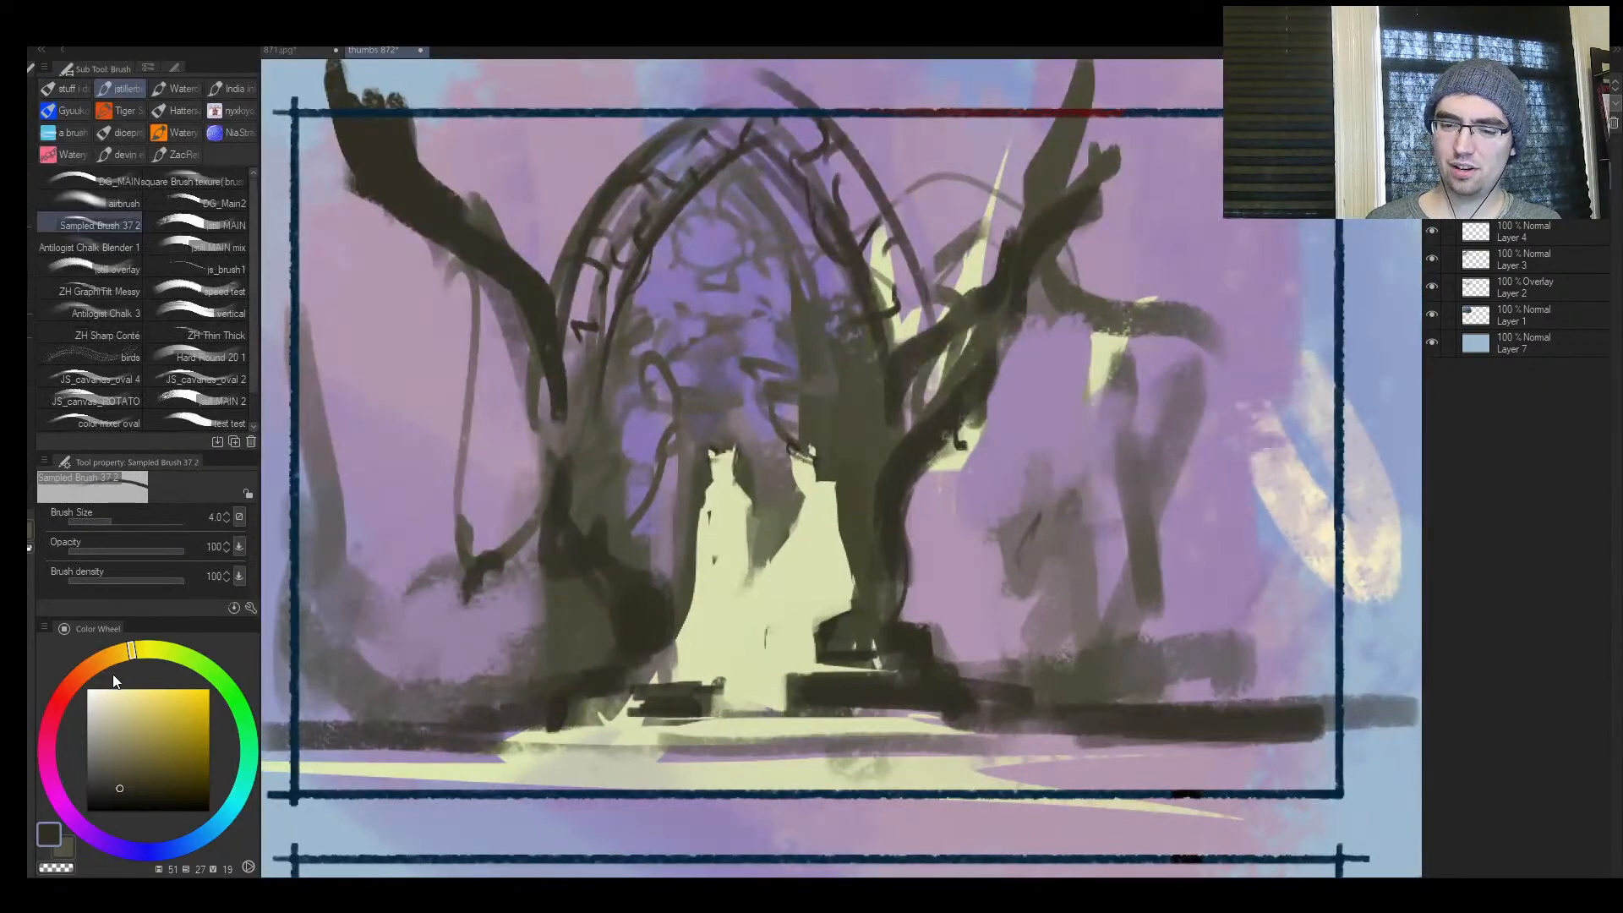
{"action": "left_click", "coordinate": [109, 698]}
{"action": "left_click", "coordinate": [110, 694]}
{"action": "key", "text": "bracketright"}
{"action": "key", "text": "bracketright"}
{"action": "key", "text": "bracketright"}
{"action": "left_click_drag", "start_coordinate": [1008, 690], "coordinate": [984, 673]}
{"action": "key", "text": "bracketright"}
{"action": "key", "text": "bracketright"}
{"action": "key", "text": "bracketright"}
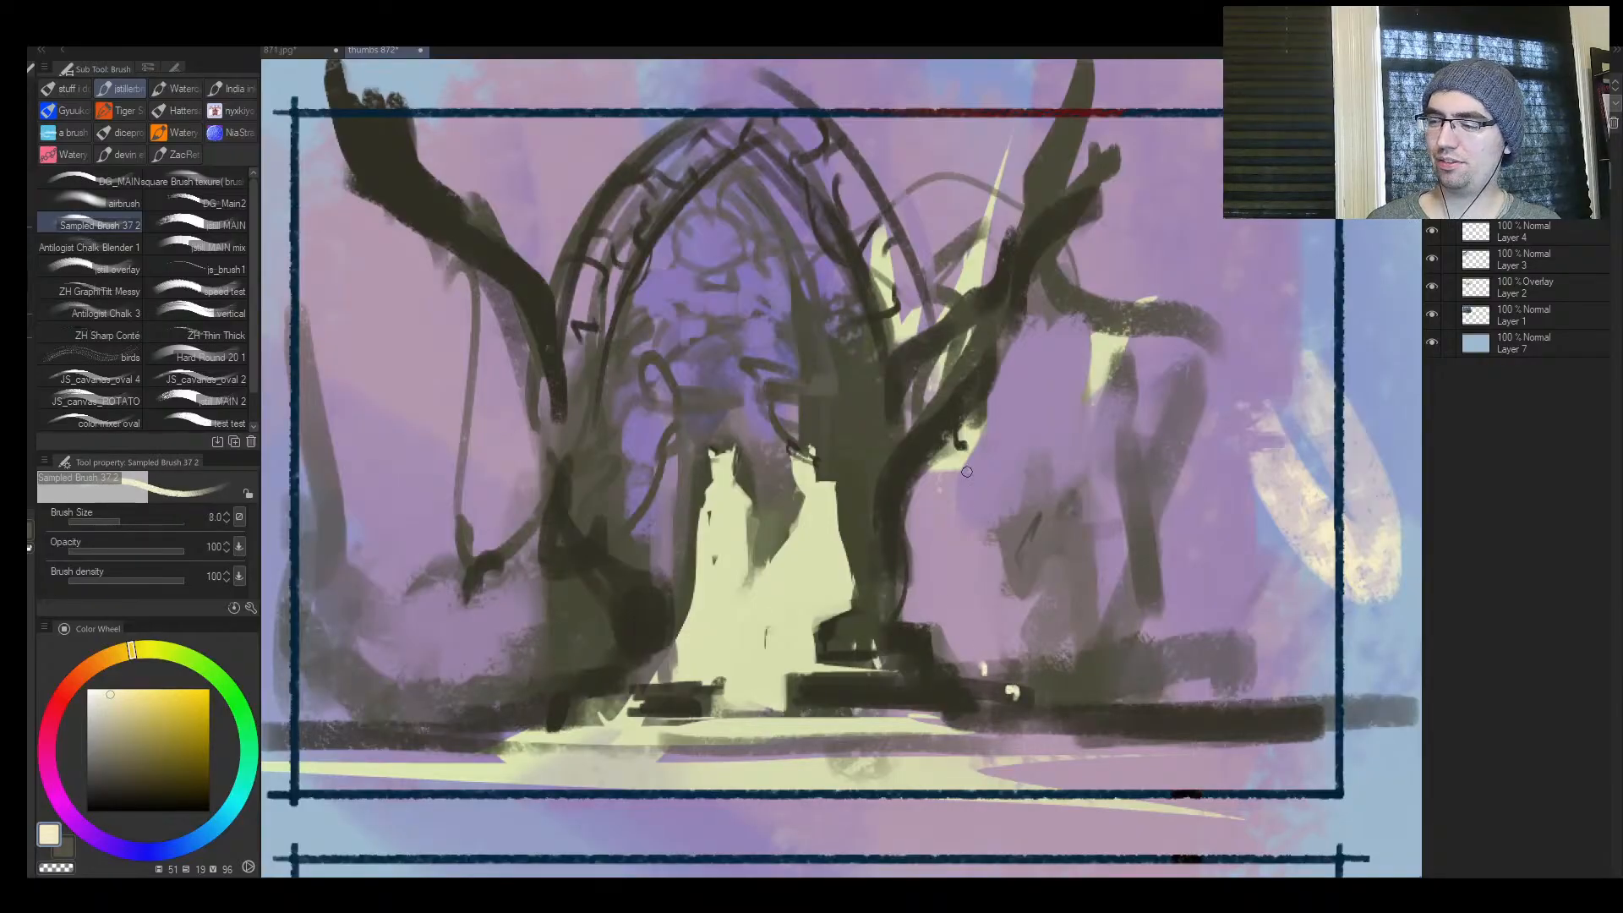
{"action": "left_click_drag", "start_coordinate": [960, 490], "coordinate": [960, 519]}
{"action": "left_click_drag", "start_coordinate": [1001, 624], "coordinate": [1002, 635]}
Try dabbing larger cream spots near the ground by the left tree, and undo them
{"action": "key", "text": "bracketright"}
{"action": "key", "text": "bracketright"}
{"action": "key", "text": "bracketright"}
{"action": "left_click_drag", "start_coordinate": [507, 669], "coordinate": [504, 687]}
{"action": "left_click_drag", "start_coordinate": [473, 693], "coordinate": [466, 705]}
{"action": "key", "text": "bracketleft"}
{"action": "key", "text": "bracketleft"}
{"action": "left_click_drag", "start_coordinate": [440, 683], "coordinate": [441, 698]}
{"action": "key", "text": "ctrl+z"}
{"action": "key", "text": "ctrl+z"}
{"action": "key", "text": "ctrl+z"}
{"action": "key", "text": "ctrl+z"}
{"action": "key", "text": "ctrl+z"}
{"action": "key", "text": "ctrl+z"}
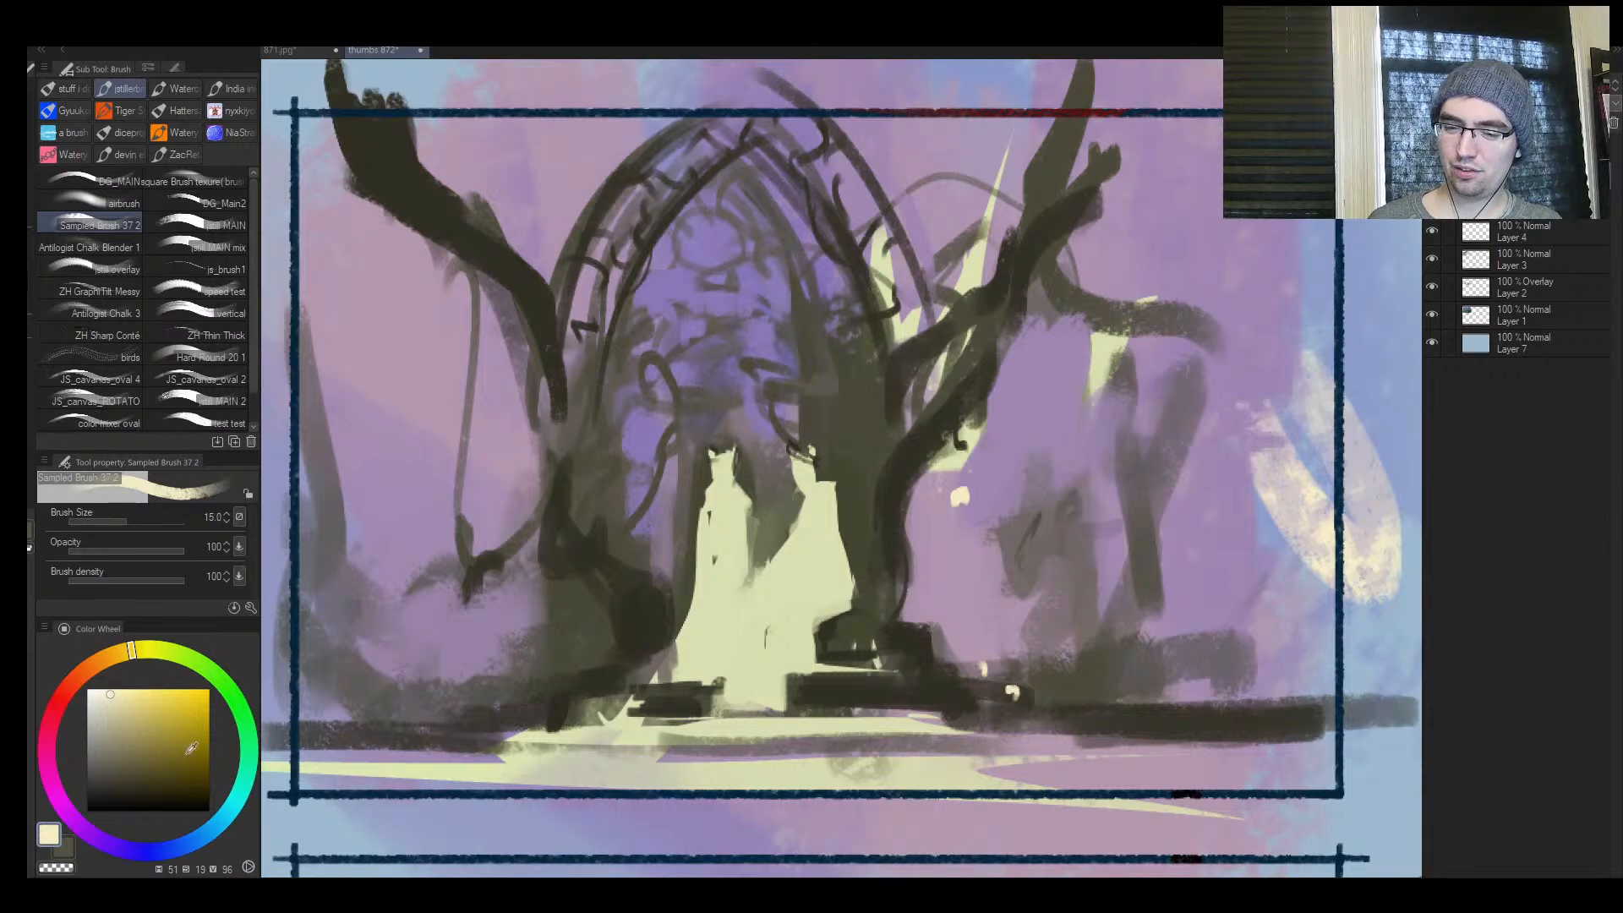
Sample a soft blue-violet and brush a patch beside the thin trunk at the frame's left side at size 60
{"action": "key", "text": "ctrl+space"}
{"action": "mouse_move", "coordinate": [681, 618]}
{"action": "left_mouse_down"}
{"action": "mouse_move", "coordinate": [525, 621]}
{"action": "mouse_move", "coordinate": [667, 617]}
{"action": "mouse_move", "coordinate": [744, 541]}
{"action": "left_mouse_up"}
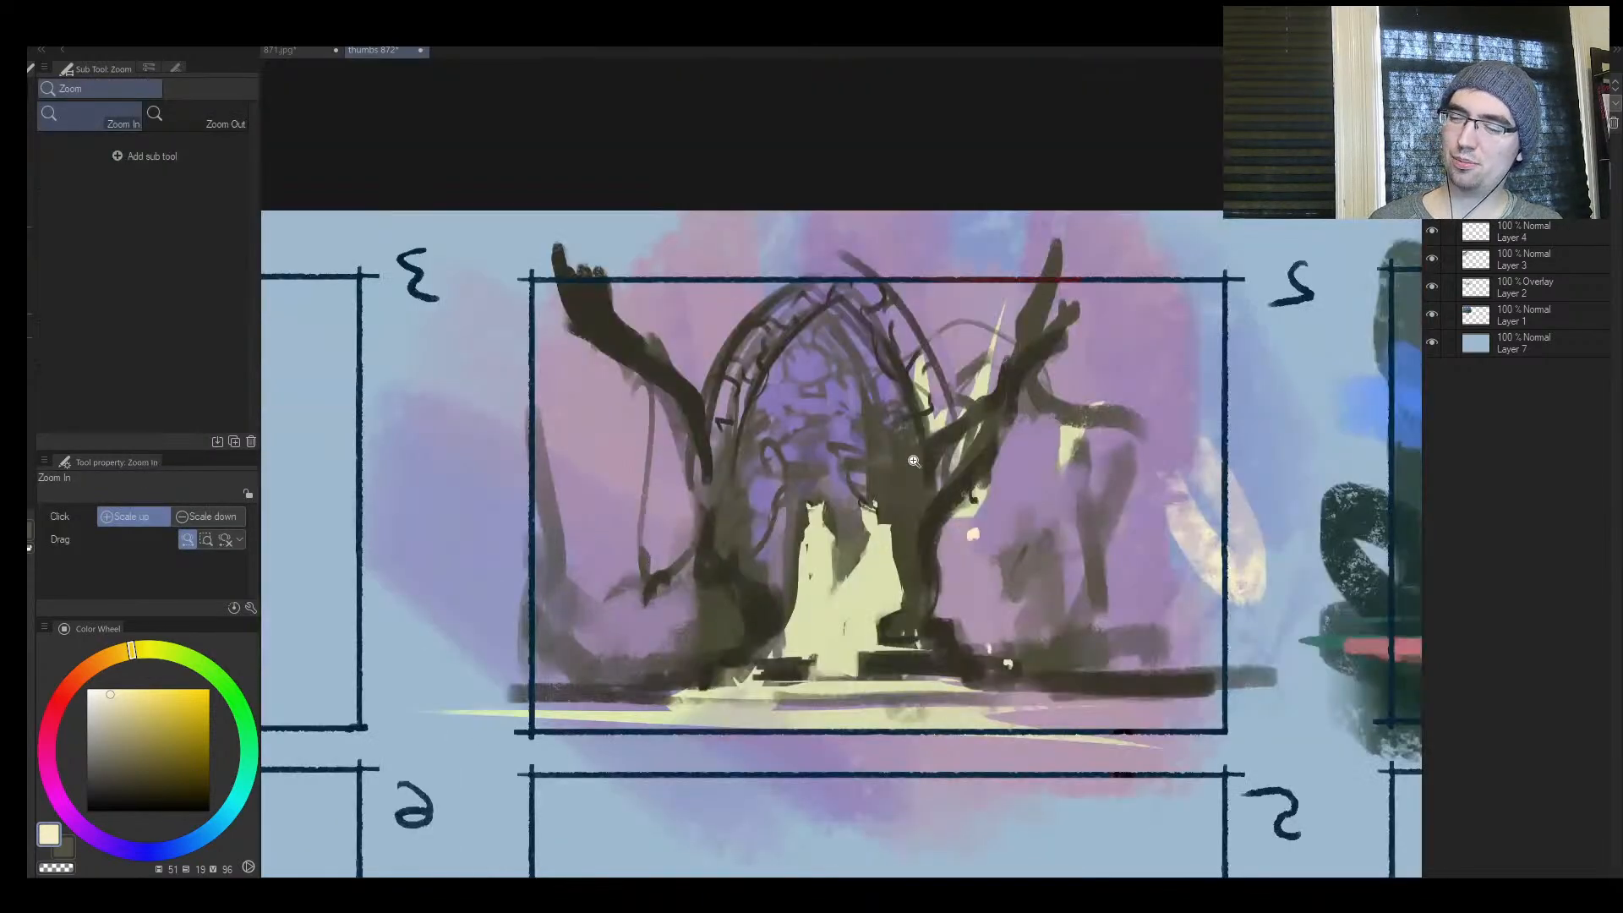
{"action": "mouse_move", "coordinate": [886, 505]}
{"action": "left_mouse_down"}
{"action": "mouse_move", "coordinate": [785, 507]}
{"action": "mouse_move", "coordinate": [927, 438]}
{"action": "left_mouse_up"}
{"action": "left_click", "coordinate": [1165, 374], "text": "alt"}
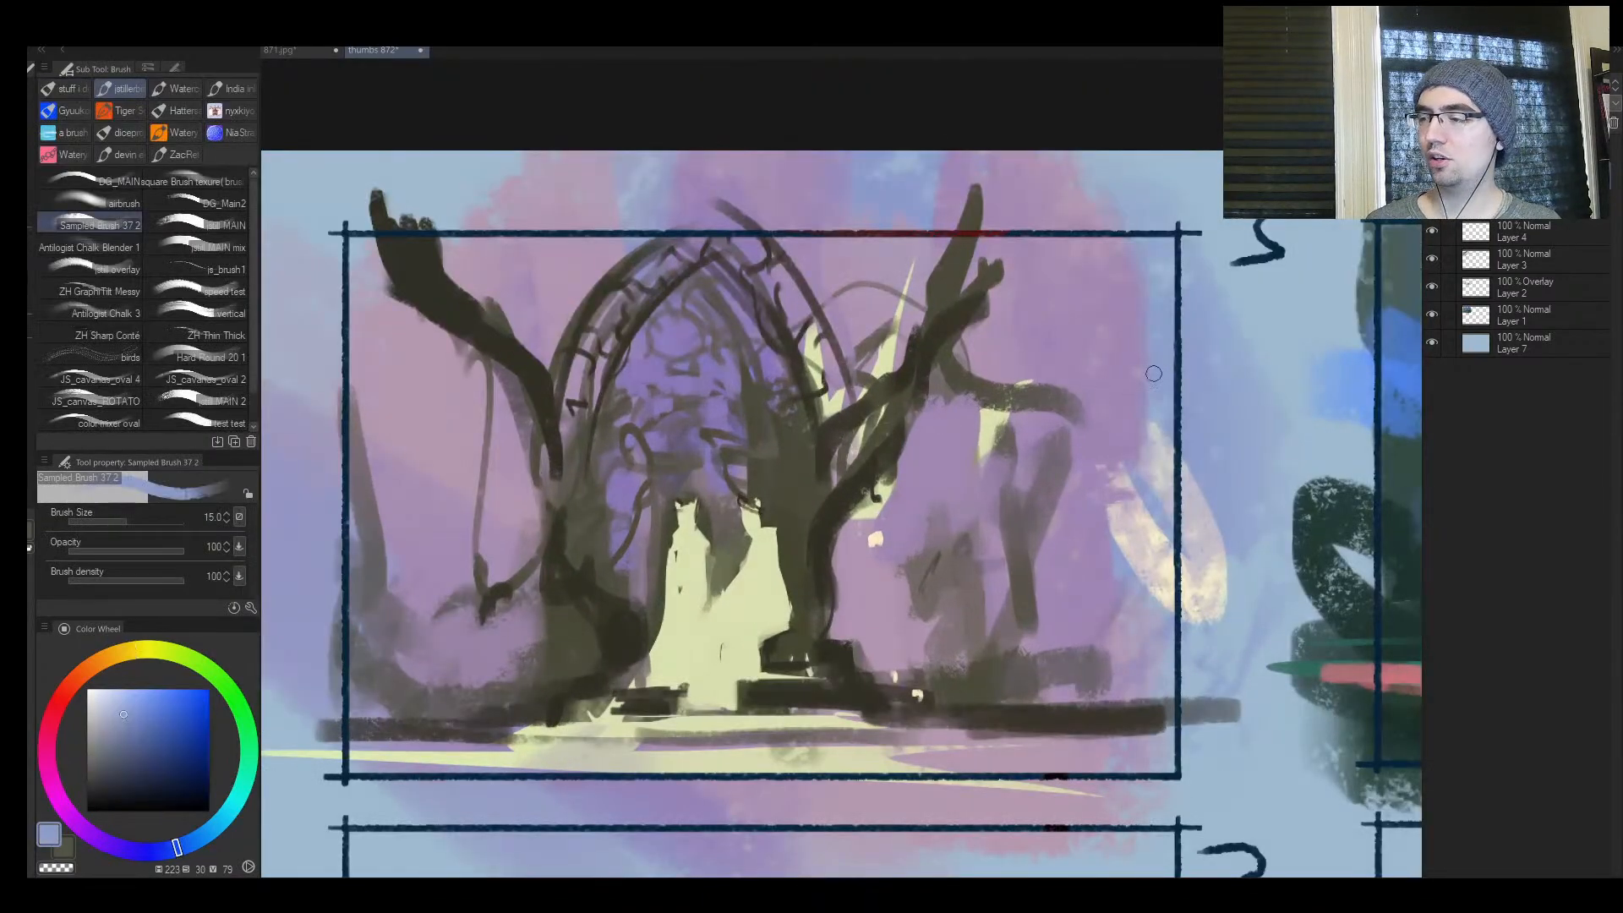
{"action": "key", "text": "]"}
{"action": "key", "text": "]"}
{"action": "key", "text": "]"}
{"action": "key", "text": "]"}
{"action": "key", "text": "]"}
{"action": "key", "text": "]"}
{"action": "left_click_drag", "start_coordinate": [387, 450], "coordinate": [389, 507]}
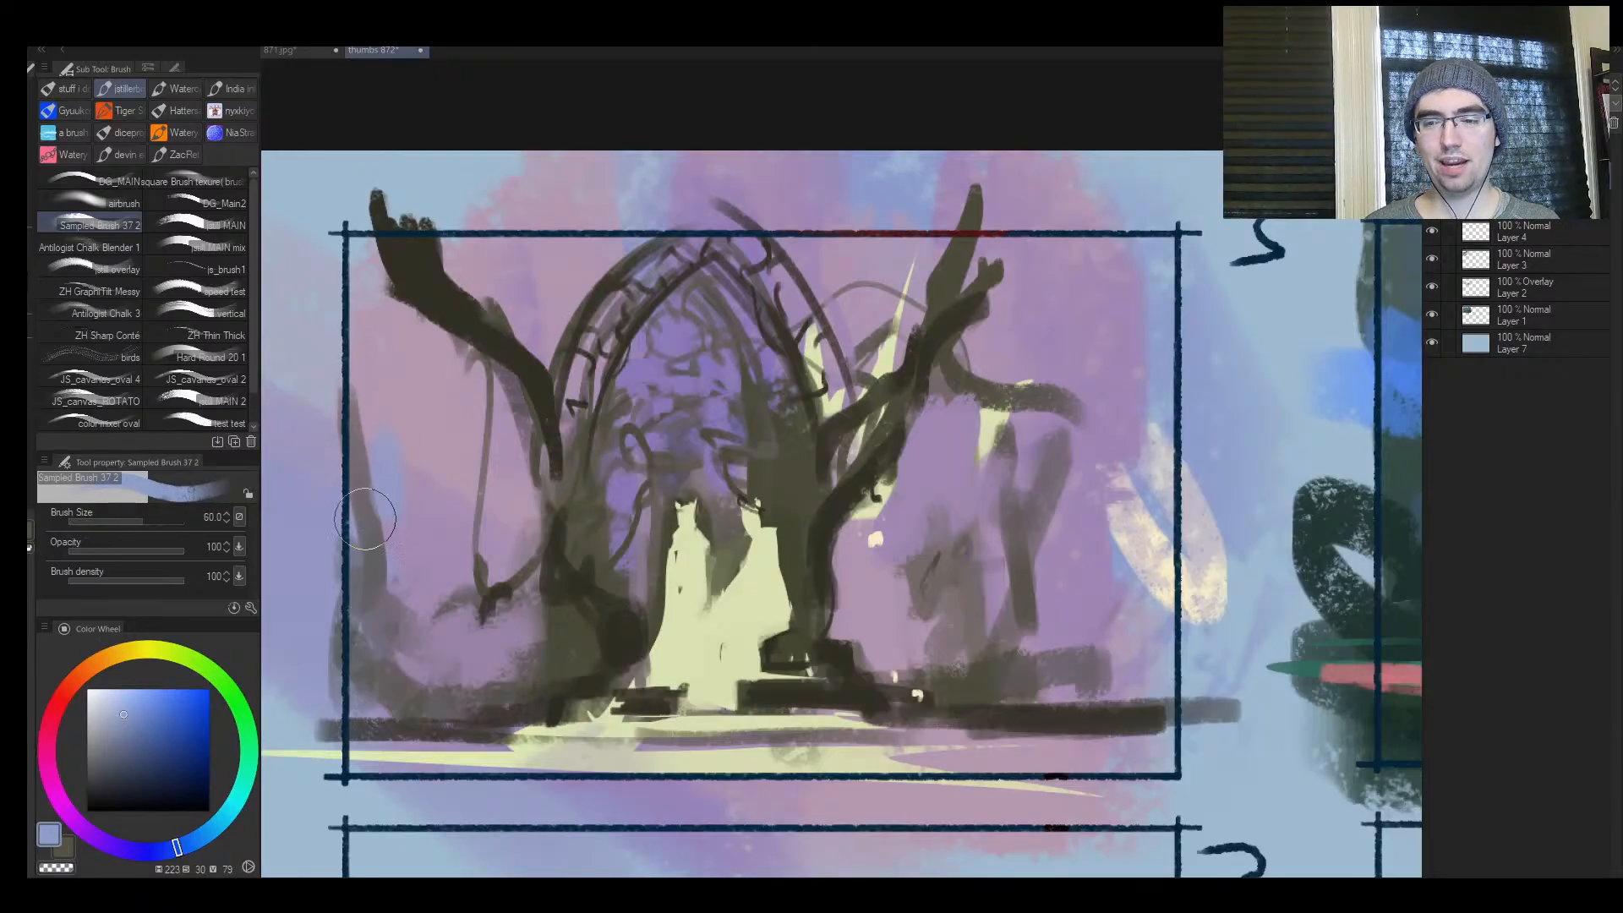
Choose a lighter blue and dab misty glows between the background trunks on both sides of the arch at brush sizes 60 to 80
{"action": "left_click", "coordinate": [121, 687]}
{"action": "left_click_drag", "start_coordinate": [400, 494], "coordinate": [407, 520]}
{"action": "key", "text": "]"}
{"action": "mouse_move", "coordinate": [877, 581]}
{"action": "left_mouse_down"}
{"action": "mouse_move", "coordinate": [881, 556]}
{"action": "mouse_move", "coordinate": [903, 578]}
{"action": "left_mouse_up"}
{"action": "left_click_drag", "start_coordinate": [444, 532], "coordinate": [451, 575]}
{"action": "mouse_move", "coordinate": [507, 504]}
{"action": "left_mouse_down"}
{"action": "mouse_move", "coordinate": [504, 544]}
{"action": "mouse_move", "coordinate": [532, 528]}
{"action": "left_mouse_up"}
{"action": "key", "text": "["}
{"action": "mouse_move", "coordinate": [841, 558]}
{"action": "left_mouse_down"}
{"action": "mouse_move", "coordinate": [853, 574]}
{"action": "mouse_move", "coordinate": [859, 561]}
{"action": "mouse_move", "coordinate": [849, 617]}
{"action": "mouse_move", "coordinate": [853, 575]}
{"action": "mouse_move", "coordinate": [893, 562]}
{"action": "mouse_move", "coordinate": [902, 593]}
{"action": "mouse_move", "coordinate": [908, 562]}
{"action": "mouse_move", "coordinate": [1068, 580]}
{"action": "mouse_move", "coordinate": [1091, 549]}
{"action": "left_mouse_up"}
{"action": "left_click", "coordinate": [948, 539], "text": "alt"}
{"action": "key", "text": "]"}
{"action": "left_click", "coordinate": [856, 578], "text": "alt"}
{"action": "key", "text": "["}
{"action": "mouse_move", "coordinate": [474, 608]}
{"action": "left_mouse_down"}
{"action": "mouse_move", "coordinate": [520, 642]}
{"action": "mouse_move", "coordinate": [482, 667]}
{"action": "left_mouse_up"}
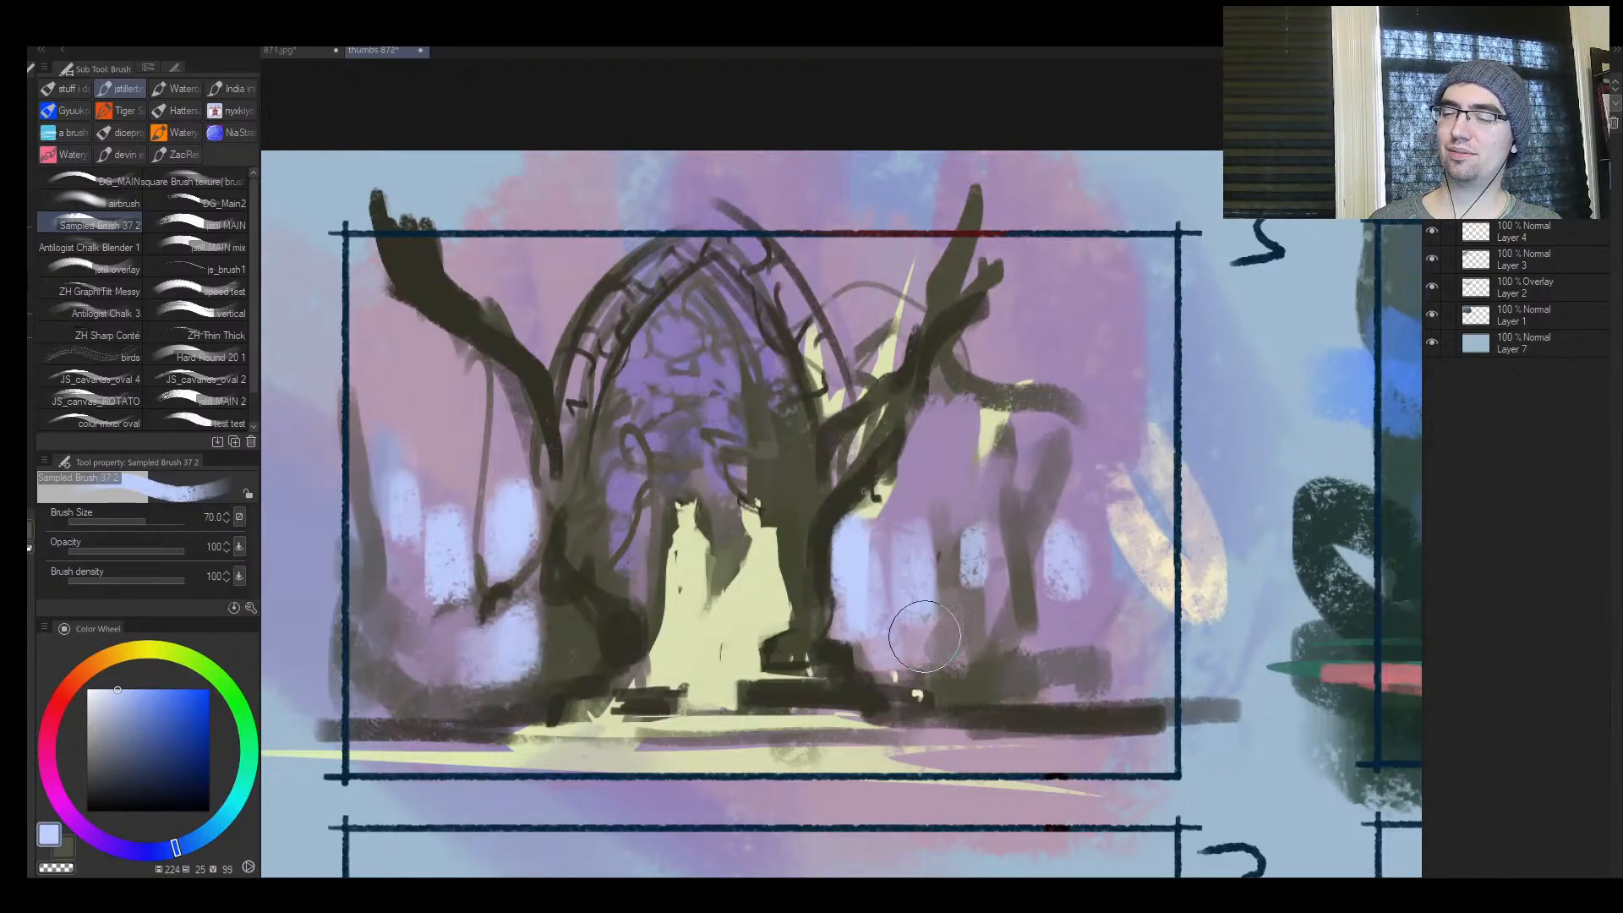
{"action": "key", "text": "]"}
{"action": "left_click_drag", "start_coordinate": [1088, 518], "coordinate": [1066, 585]}
Flip the canvas back and soften the pale blue glow beside the left trunk with sampled violet at brush size 80
{"action": "key", "text": "h"}
{"action": "mouse_move", "coordinate": [953, 533]}
{"action": "left_mouse_down"}
{"action": "mouse_move", "coordinate": [858, 541]}
{"action": "mouse_move", "coordinate": [989, 474]}
{"action": "left_mouse_up"}
{"action": "left_click", "coordinate": [822, 499], "text": "alt"}
{"action": "left_click_drag", "start_coordinate": [824, 511], "coordinate": [836, 572]}
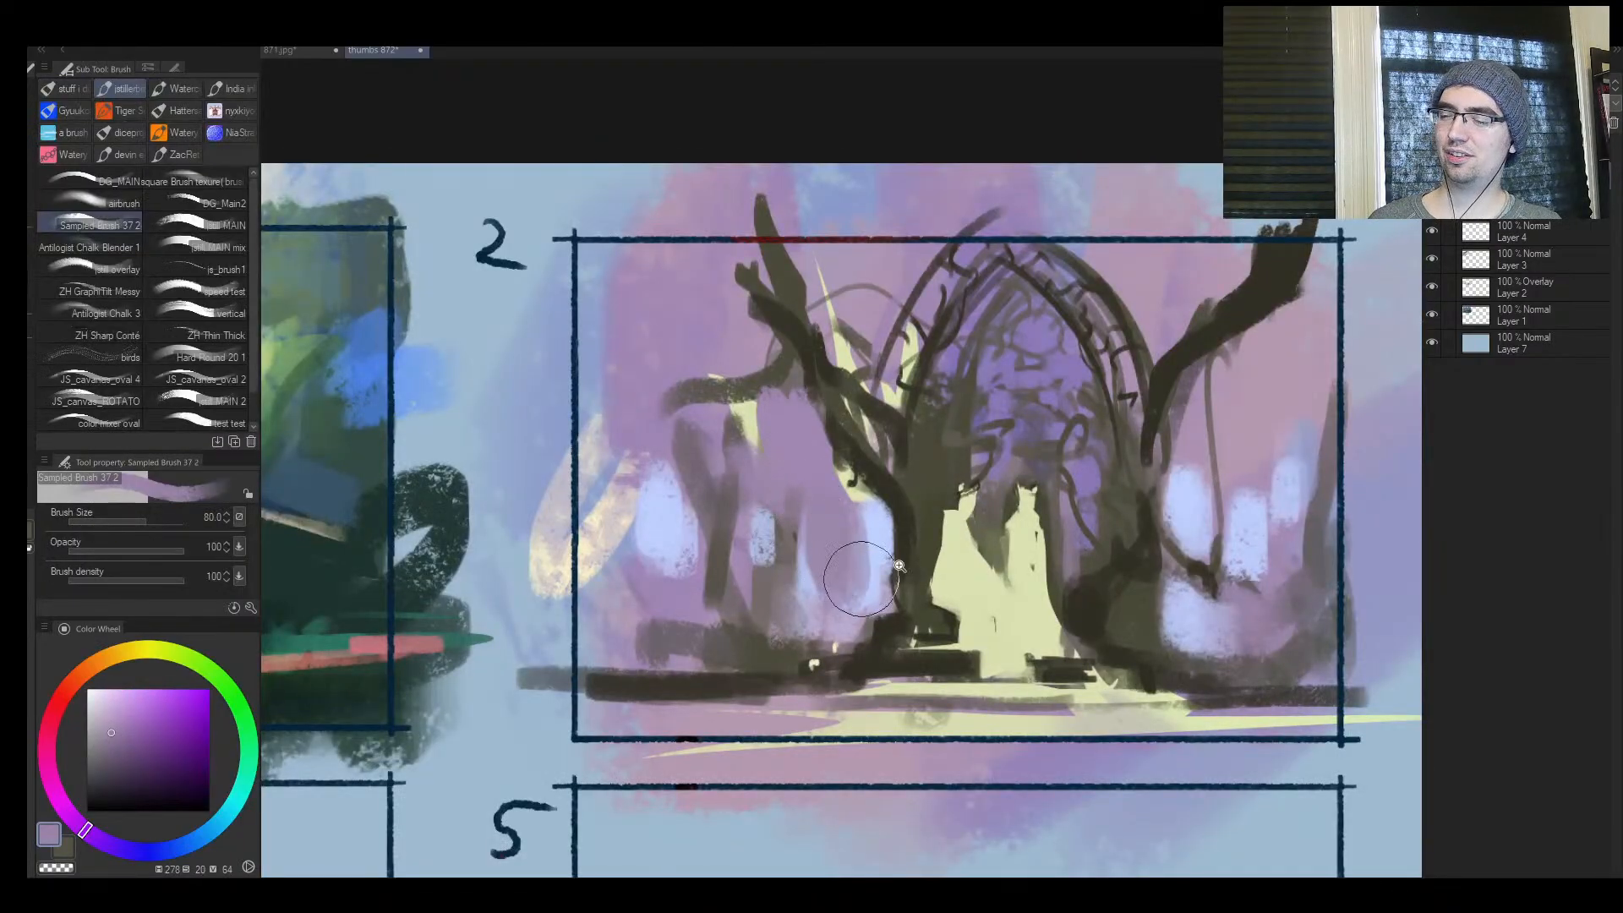
{"action": "left_click_drag", "start_coordinate": [934, 554], "coordinate": [887, 571]}
{"action": "left_click_drag", "start_coordinate": [1098, 537], "coordinate": [1141, 499]}
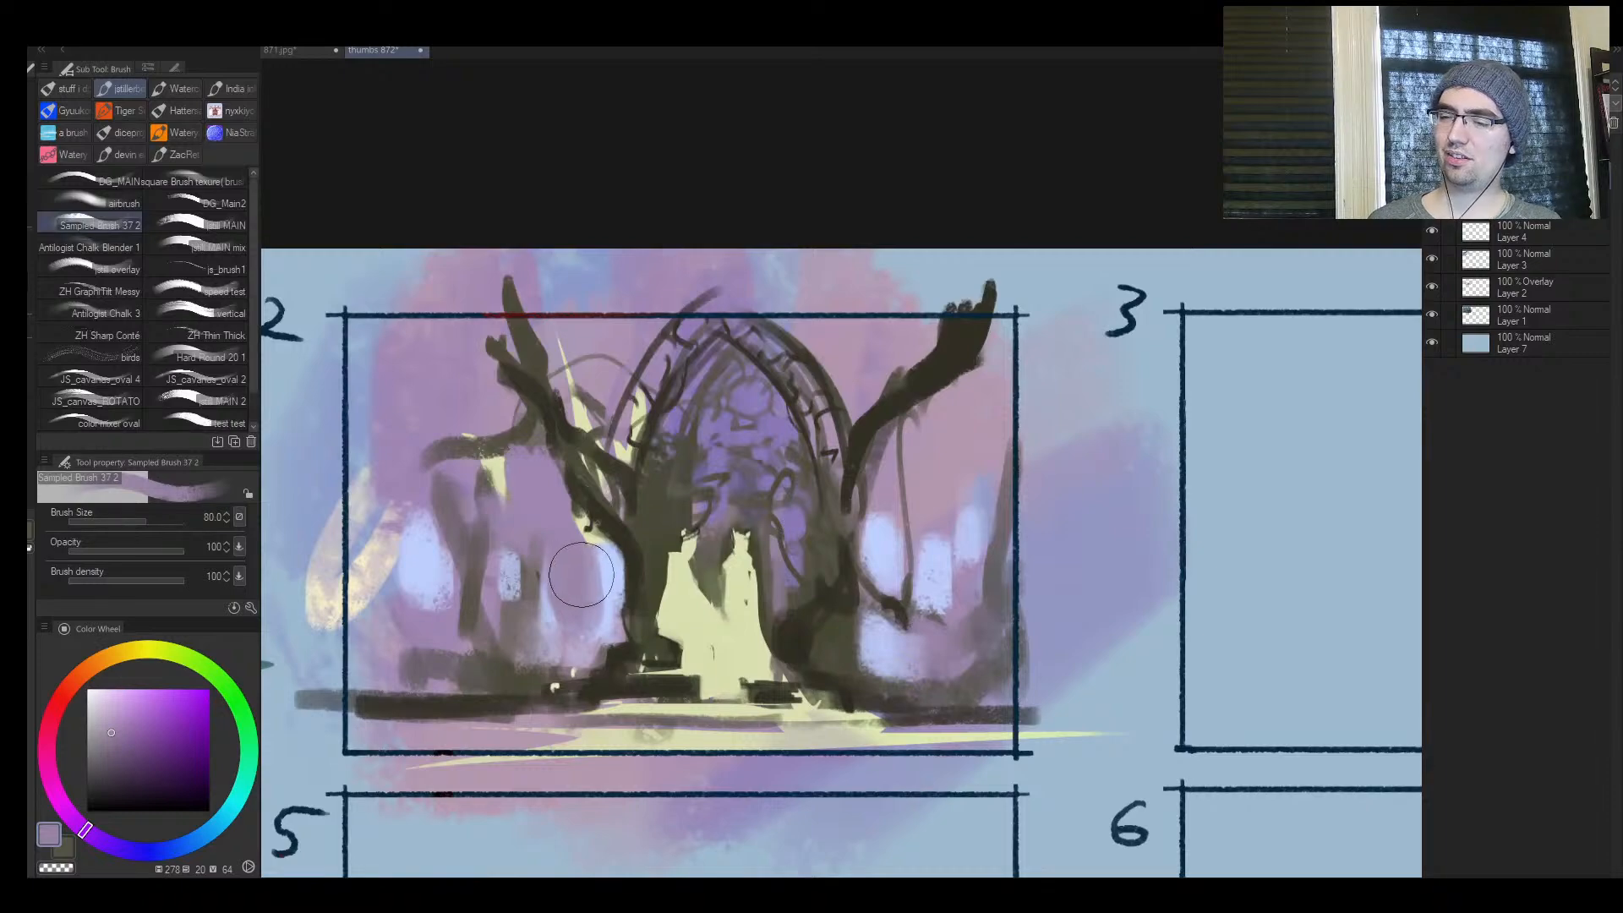
Sample the pale blue glow and dab low mist near the ground on the far side of the left tree at brush size 80
{"action": "key", "text": "]"}
{"action": "key", "text": "]"}
{"action": "left_click", "coordinate": [950, 533], "text": "alt"}
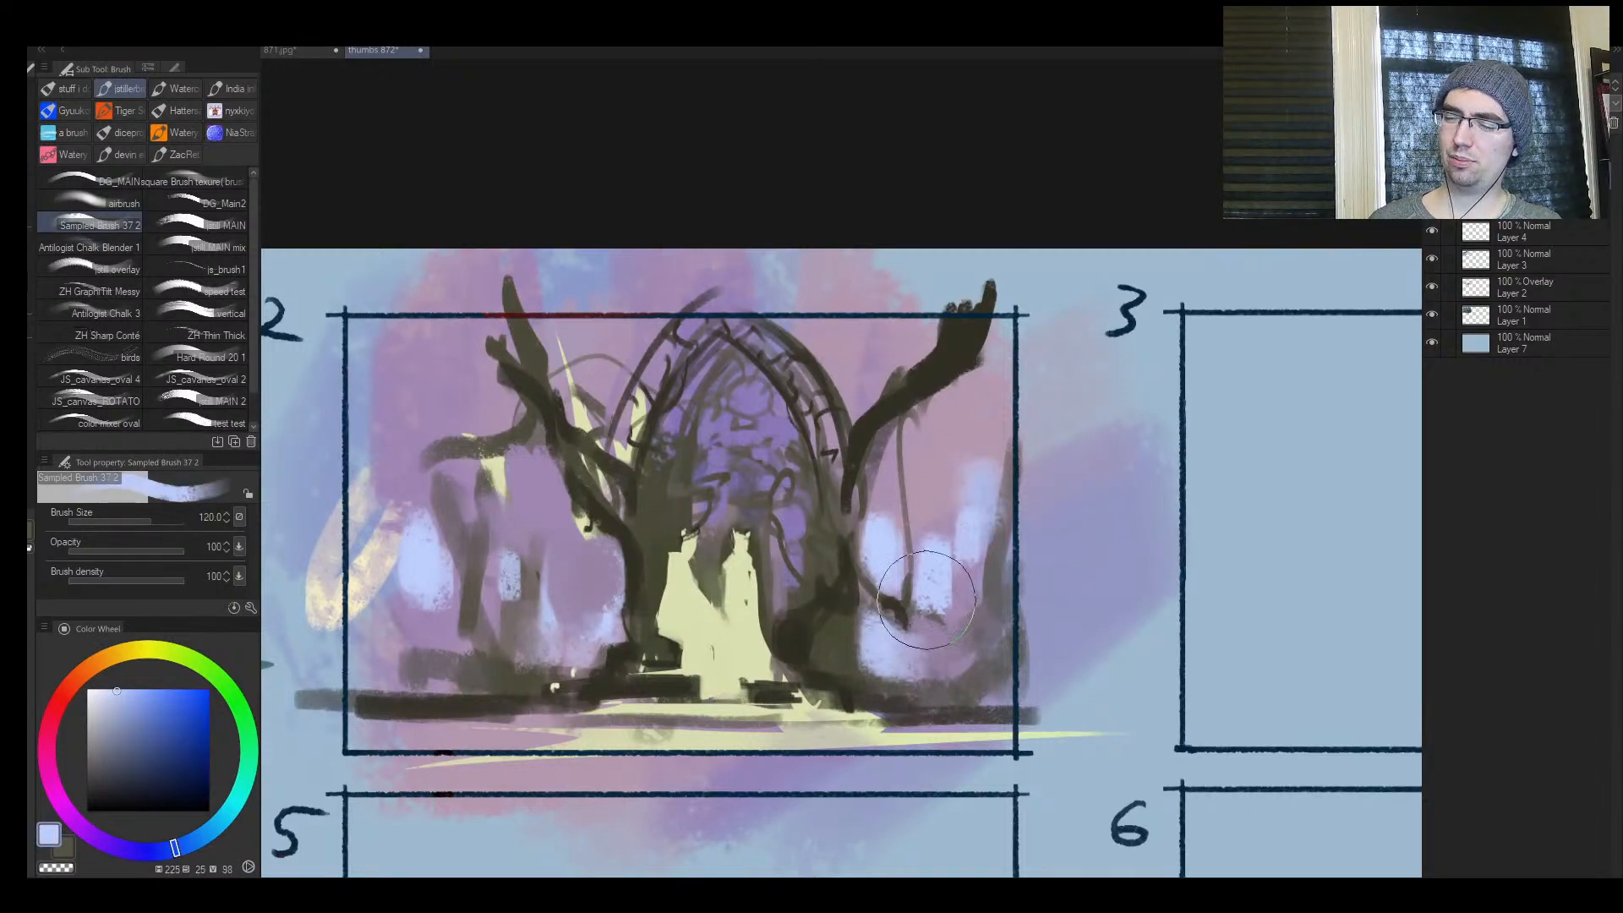
{"action": "left_click_drag", "start_coordinate": [566, 660], "coordinate": [561, 647]}
{"action": "key", "text": "["}
{"action": "key", "text": "["}
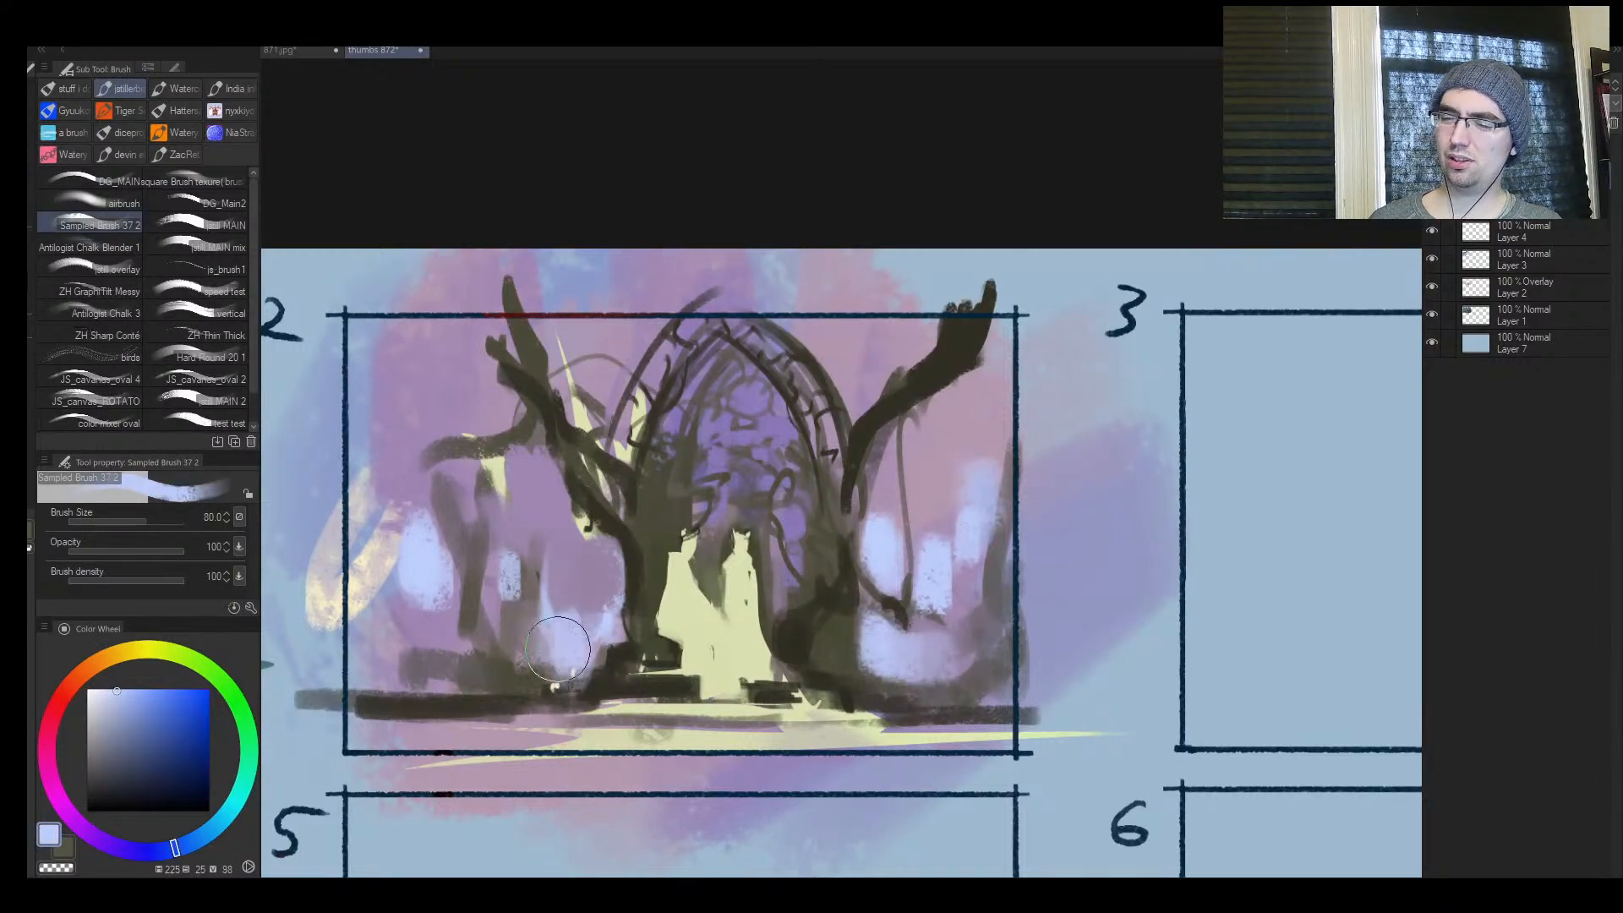
{"action": "left_click_drag", "start_coordinate": [344, 671], "coordinate": [348, 652]}
Reduce the brush to size 20 and dab a small pale blue highlight near the top of the arch's interior
{"action": "key", "text": "["}
{"action": "key", "text": "["}
{"action": "key", "text": "["}
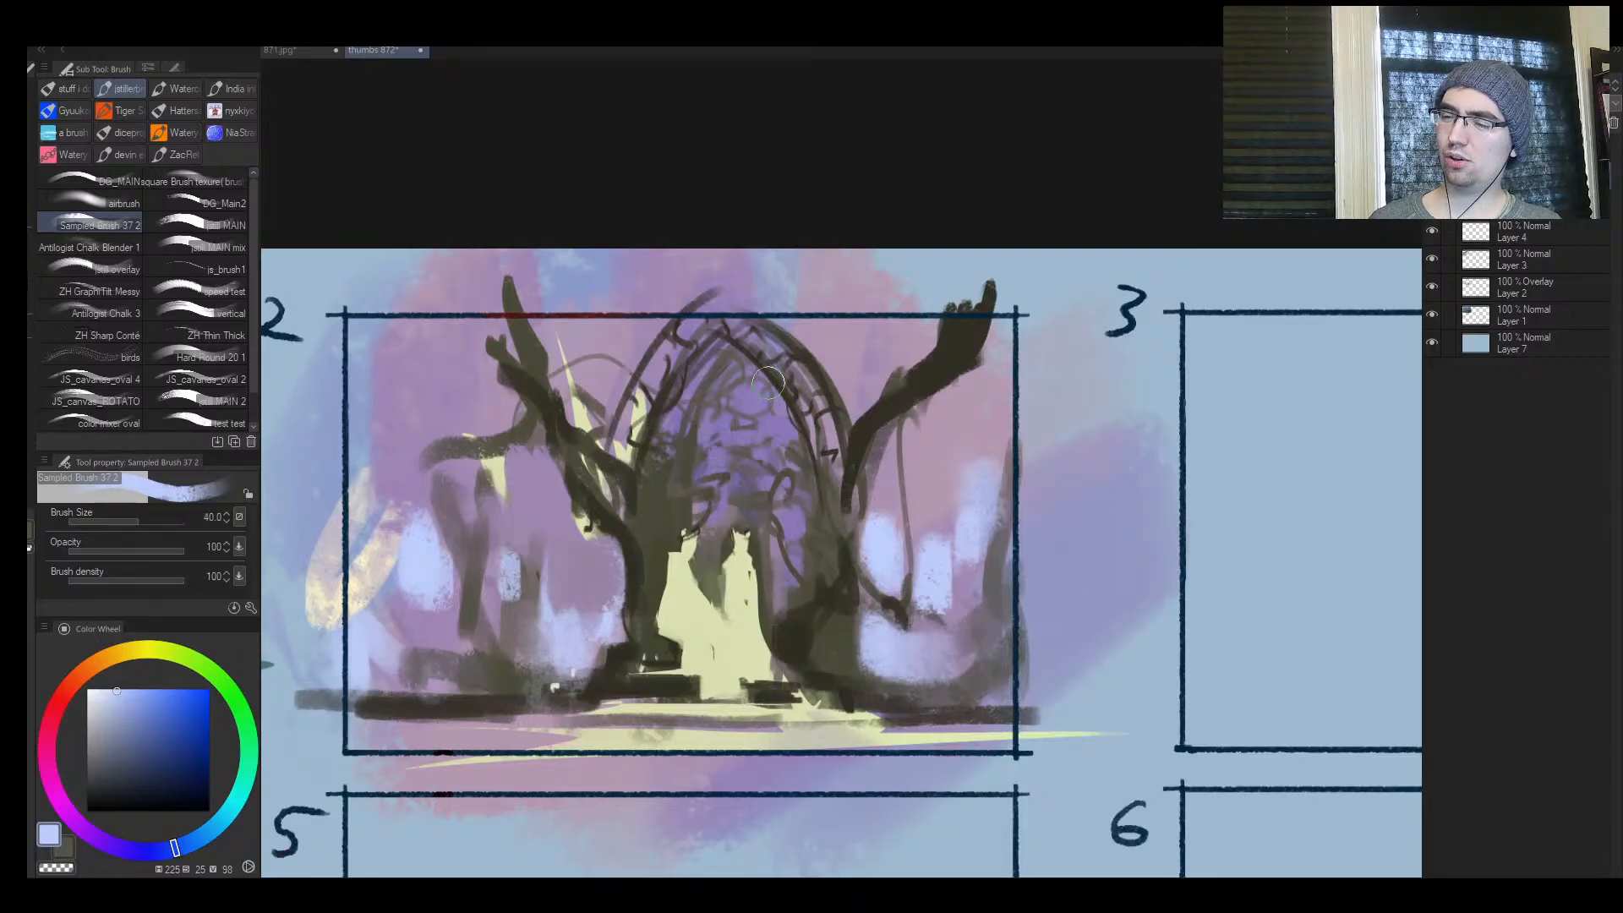
{"action": "key", "text": "["}
{"action": "key", "text": "["}
{"action": "key", "text": "["}
{"action": "left_click", "coordinate": [740, 397]}
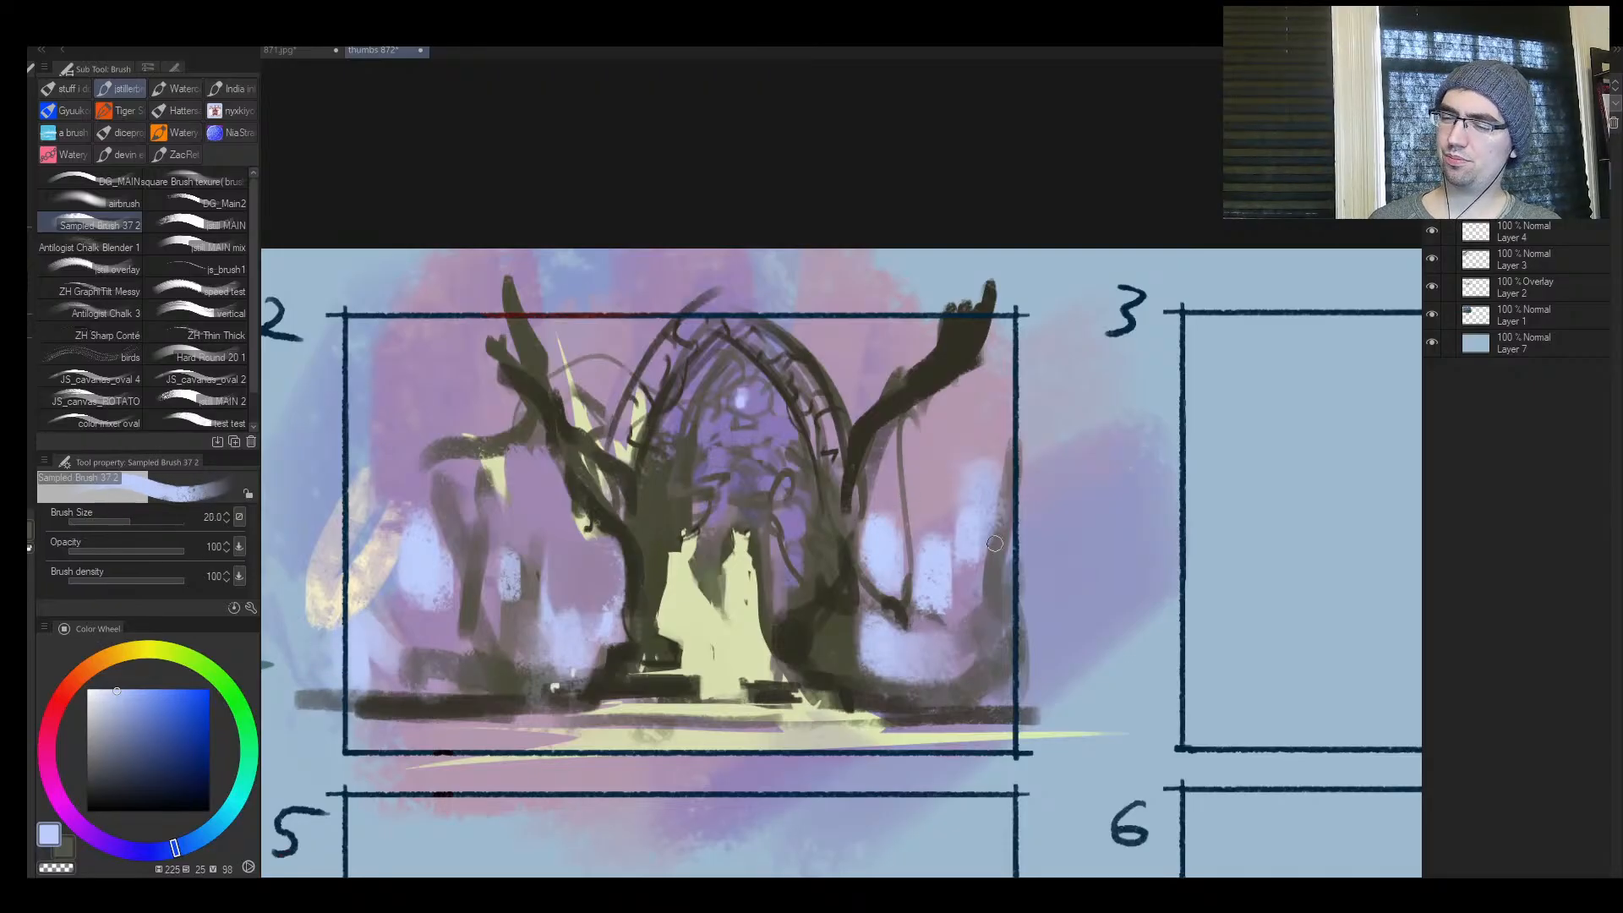
Soften the pale blue glow between the right tree and its hanging vine with sampled violet
{"action": "left_click", "coordinate": [914, 514], "text": "alt"}
{"action": "key", "text": "]"}
{"action": "mouse_move", "coordinate": [879, 520]}
{"action": "left_mouse_down"}
{"action": "mouse_move", "coordinate": [883, 628]}
{"action": "mouse_move", "coordinate": [953, 667]}
{"action": "mouse_move", "coordinate": [919, 681]}
{"action": "mouse_move", "coordinate": [978, 683]}
{"action": "mouse_move", "coordinate": [854, 698]}
{"action": "mouse_move", "coordinate": [988, 711]}
{"action": "left_mouse_up"}
{"action": "left_click", "coordinate": [875, 579], "text": "alt"}
Sample the dark trunk colour and paint roots along the ground on both sides of the arch at brush size 15
{"action": "left_click", "coordinate": [855, 698], "text": "alt"}
{"action": "key", "text": "["}
{"action": "key", "text": "["}
{"action": "left_click_drag", "start_coordinate": [860, 686], "coordinate": [979, 700]}
{"action": "key", "text": "["}
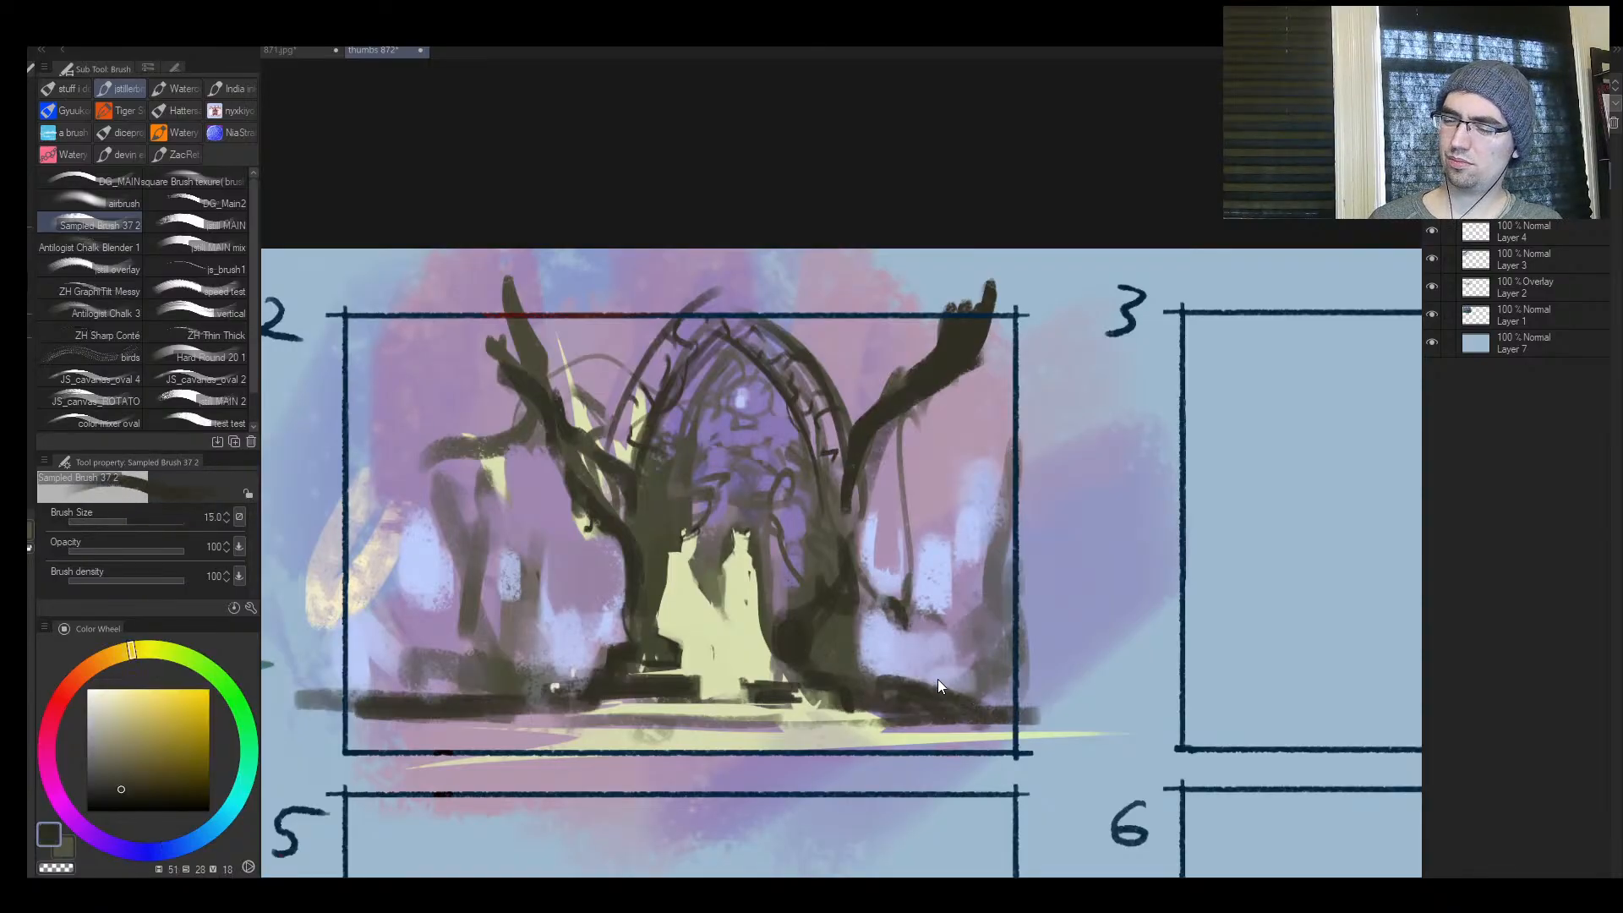
{"action": "mouse_move", "coordinate": [886, 676]}
{"action": "left_mouse_down"}
{"action": "mouse_move", "coordinate": [1014, 720]}
{"action": "mouse_move", "coordinate": [1001, 710]}
{"action": "left_mouse_up"}
{"action": "left_click_drag", "start_coordinate": [588, 678], "coordinate": [561, 698]}
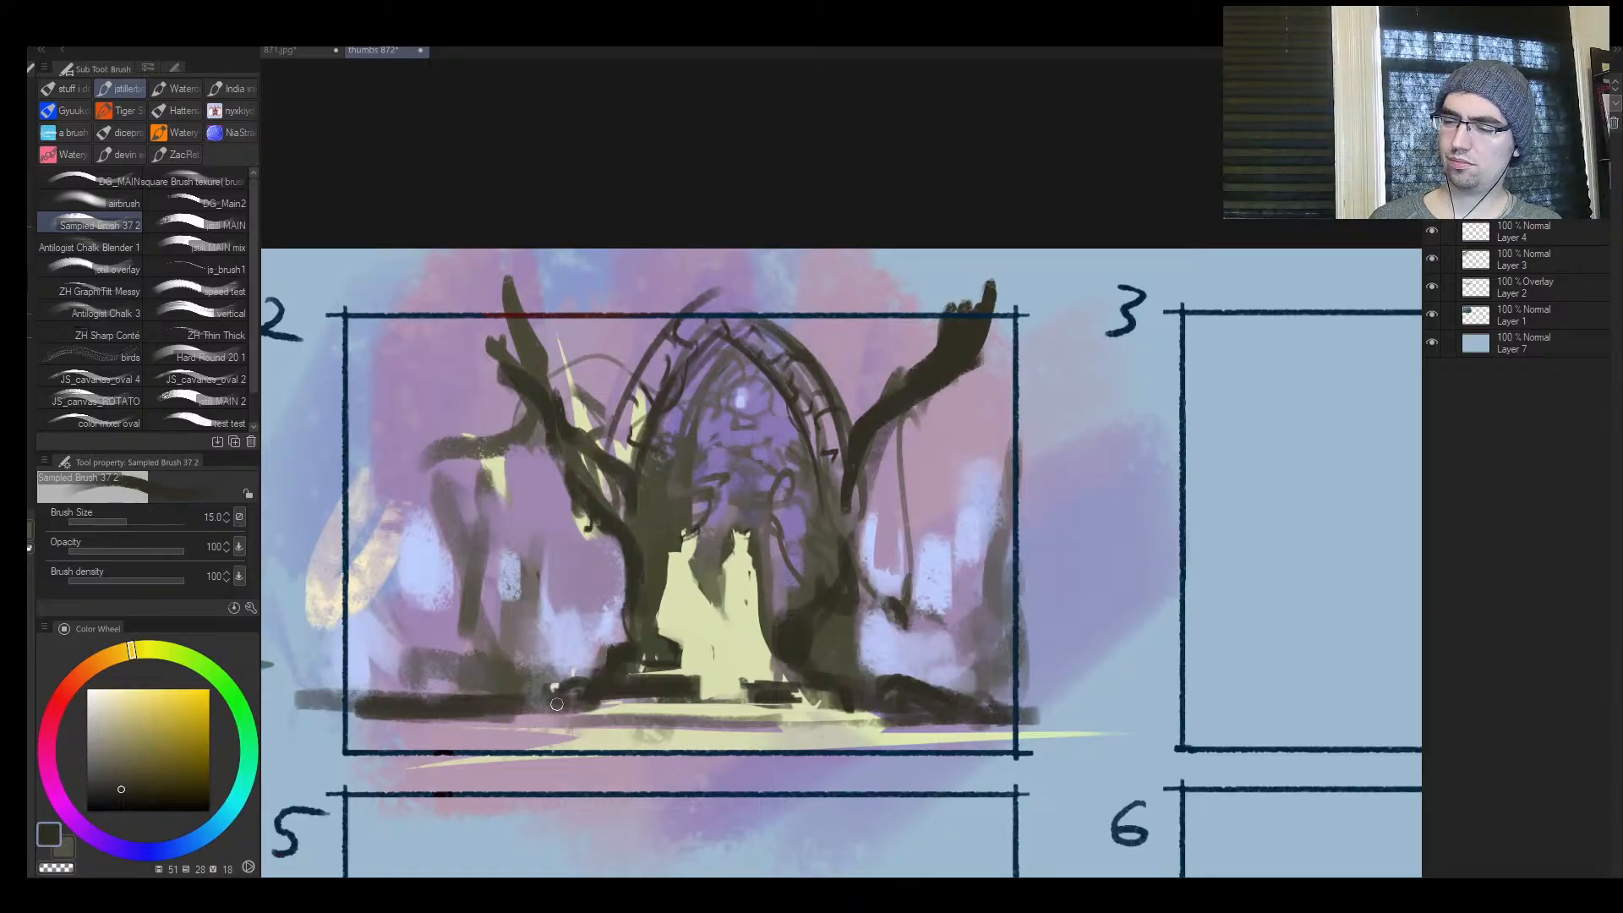
{"action": "left_click_drag", "start_coordinate": [679, 655], "coordinate": [732, 605]}
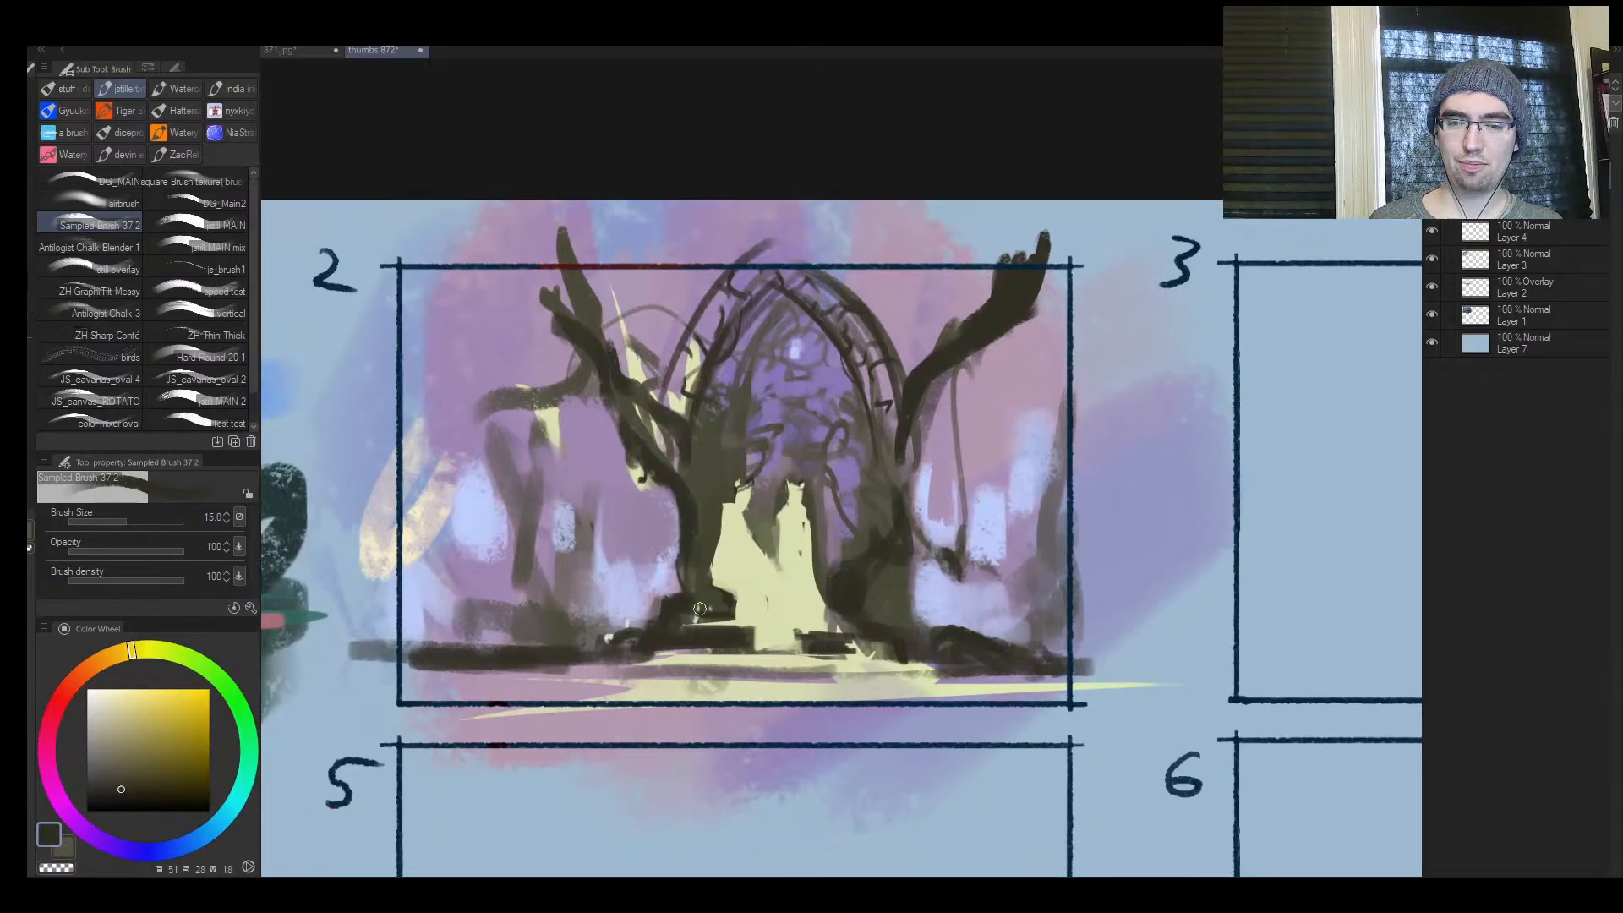
Paint violet over the dark shrubs near the ground at frame 2's left side and sample a dark olive at brush size 17
{"action": "key", "text": "ctrl+space"}
{"action": "left_click", "coordinate": [582, 580]}
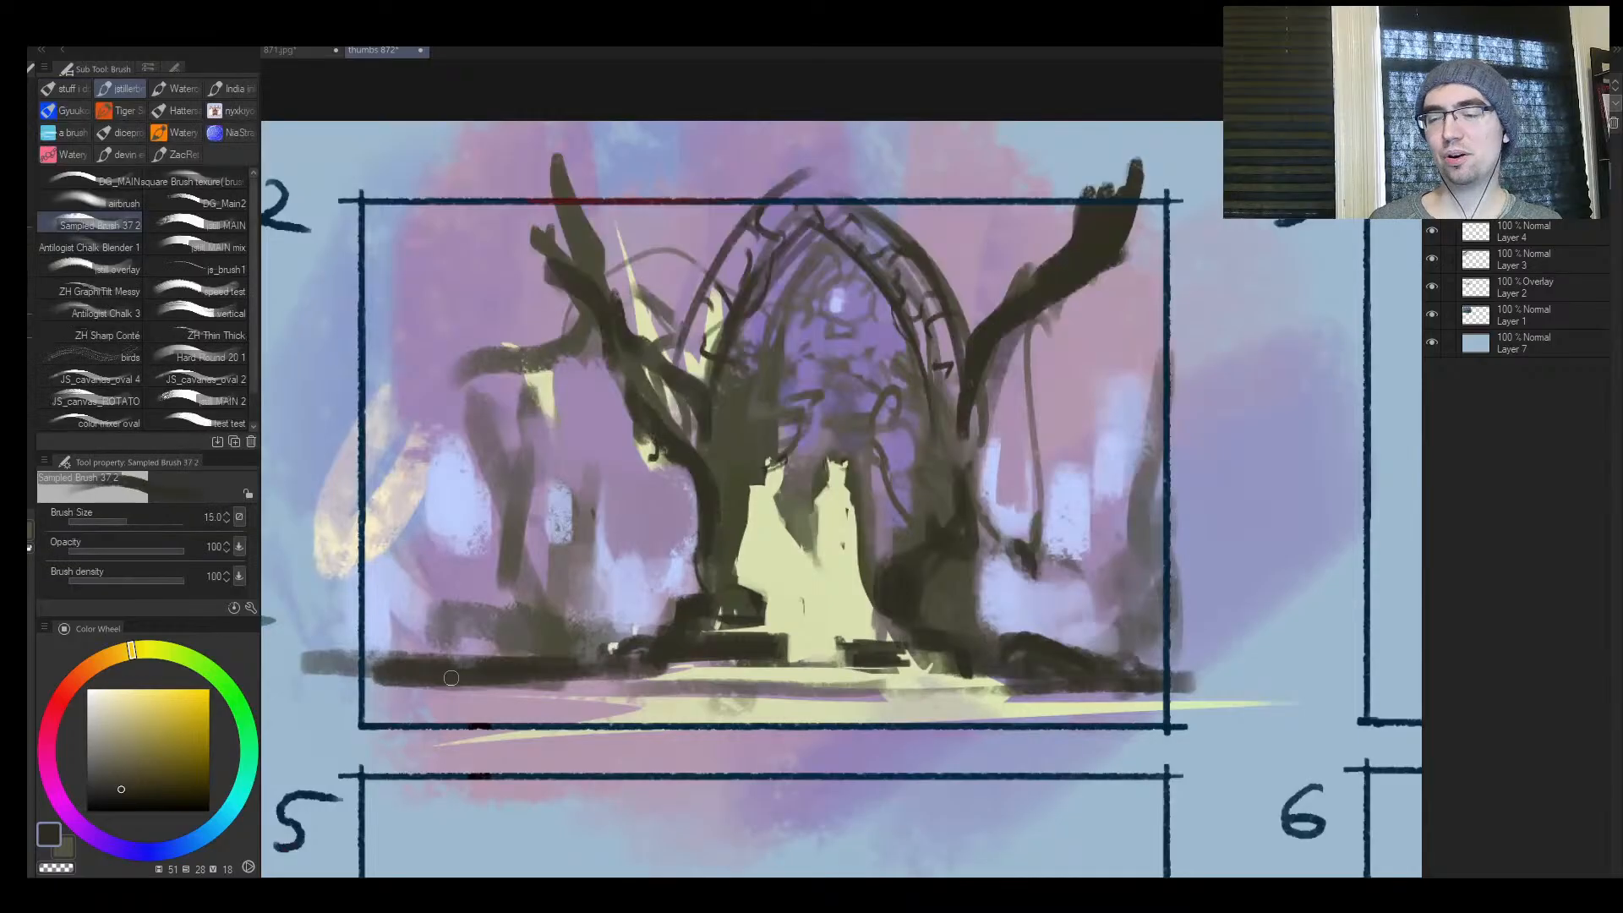
{"action": "left_click", "coordinate": [481, 635], "text": "alt"}
{"action": "left_click", "coordinate": [472, 591], "text": "alt"}
{"action": "key", "text": "]"}
{"action": "mouse_move", "coordinate": [448, 634]}
{"action": "left_mouse_down"}
{"action": "mouse_move", "coordinate": [490, 640]}
{"action": "mouse_move", "coordinate": [462, 624]}
{"action": "mouse_move", "coordinate": [478, 617]}
{"action": "mouse_move", "coordinate": [397, 630]}
{"action": "mouse_move", "coordinate": [444, 601]}
{"action": "mouse_move", "coordinate": [374, 630]}
{"action": "mouse_move", "coordinate": [461, 617]}
{"action": "left_mouse_up"}
{"action": "left_click", "coordinate": [479, 618], "text": "alt"}
{"action": "left_click", "coordinate": [482, 588], "text": "alt"}
{"action": "key", "text": "]"}
{"action": "left_click", "coordinate": [551, 621], "text": "alt"}
{"action": "key", "text": "["}
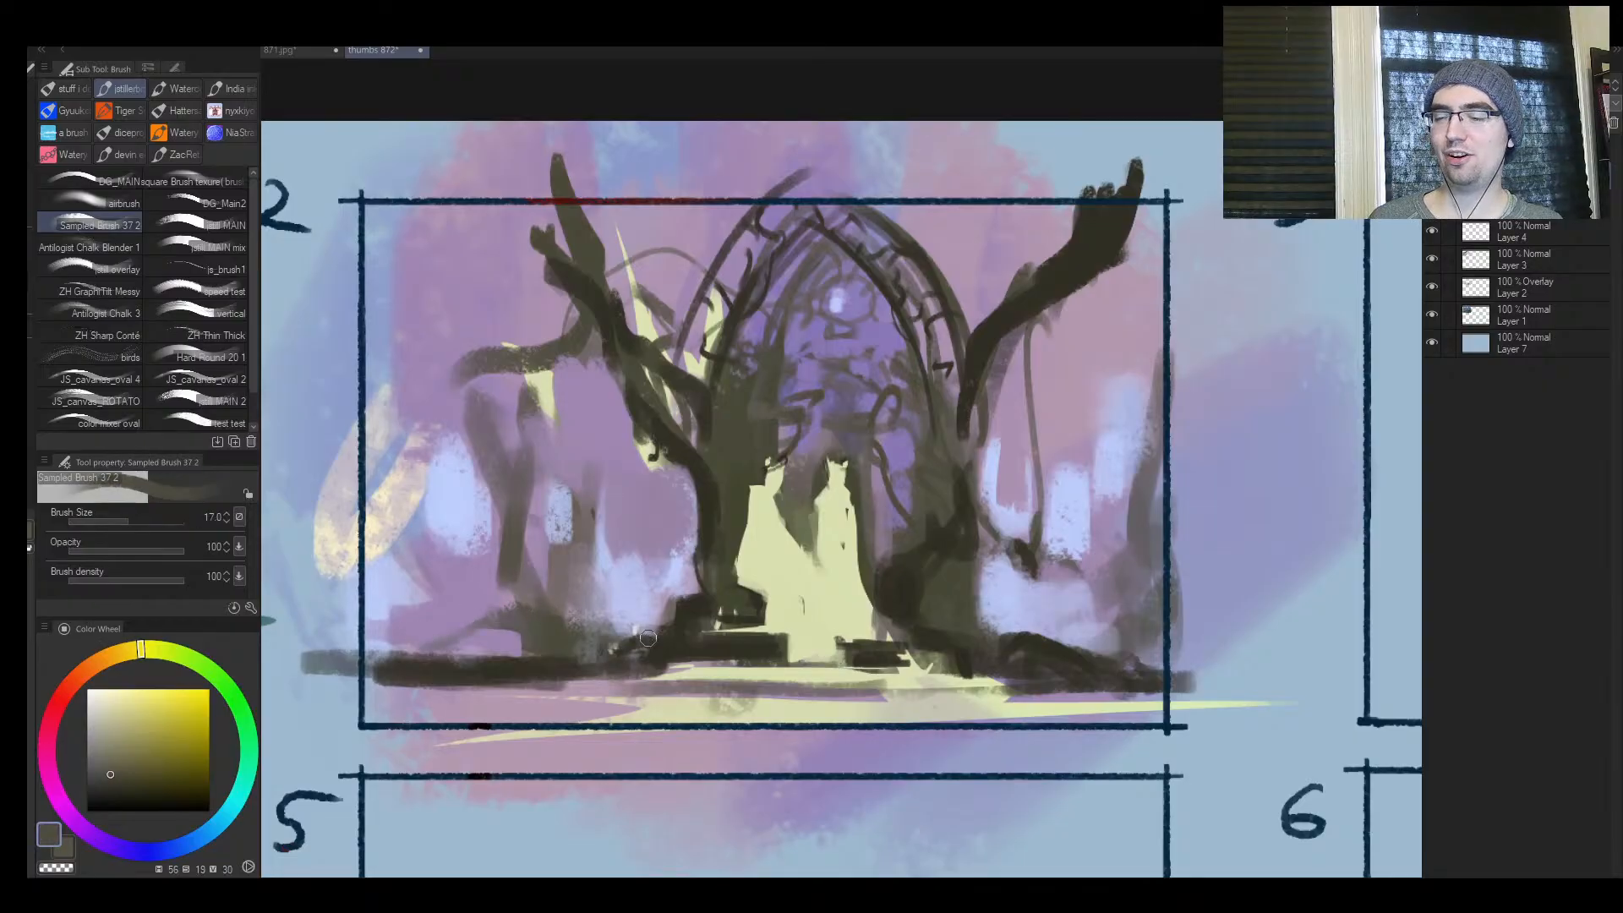
Extend the pale mist over the right tree's roots and mute the glow beside its trunk with violet at brush size 50
{"action": "left_click", "coordinate": [1057, 602], "text": "alt"}
{"action": "key", "text": "]"}
{"action": "mouse_move", "coordinate": [997, 596]}
{"action": "left_mouse_down"}
{"action": "mouse_move", "coordinate": [933, 598]}
{"action": "mouse_move", "coordinate": [998, 624]}
{"action": "left_mouse_up"}
{"action": "mouse_move", "coordinate": [1012, 524]}
{"action": "left_mouse_down"}
{"action": "mouse_move", "coordinate": [828, 410]}
{"action": "mouse_move", "coordinate": [1021, 453]}
{"action": "mouse_move", "coordinate": [981, 510]}
{"action": "left_mouse_up"}
{"action": "left_click", "coordinate": [991, 469], "text": "alt"}
{"action": "left_click", "coordinate": [981, 507], "text": "alt"}
{"action": "key", "text": "]"}
{"action": "key", "text": "]"}
{"action": "key", "text": "]"}
{"action": "mouse_move", "coordinate": [981, 453]}
{"action": "left_mouse_down"}
{"action": "mouse_move", "coordinate": [975, 508]}
{"action": "mouse_move", "coordinate": [1010, 520]}
{"action": "left_mouse_up"}
{"action": "left_click", "coordinate": [984, 452], "text": "alt"}
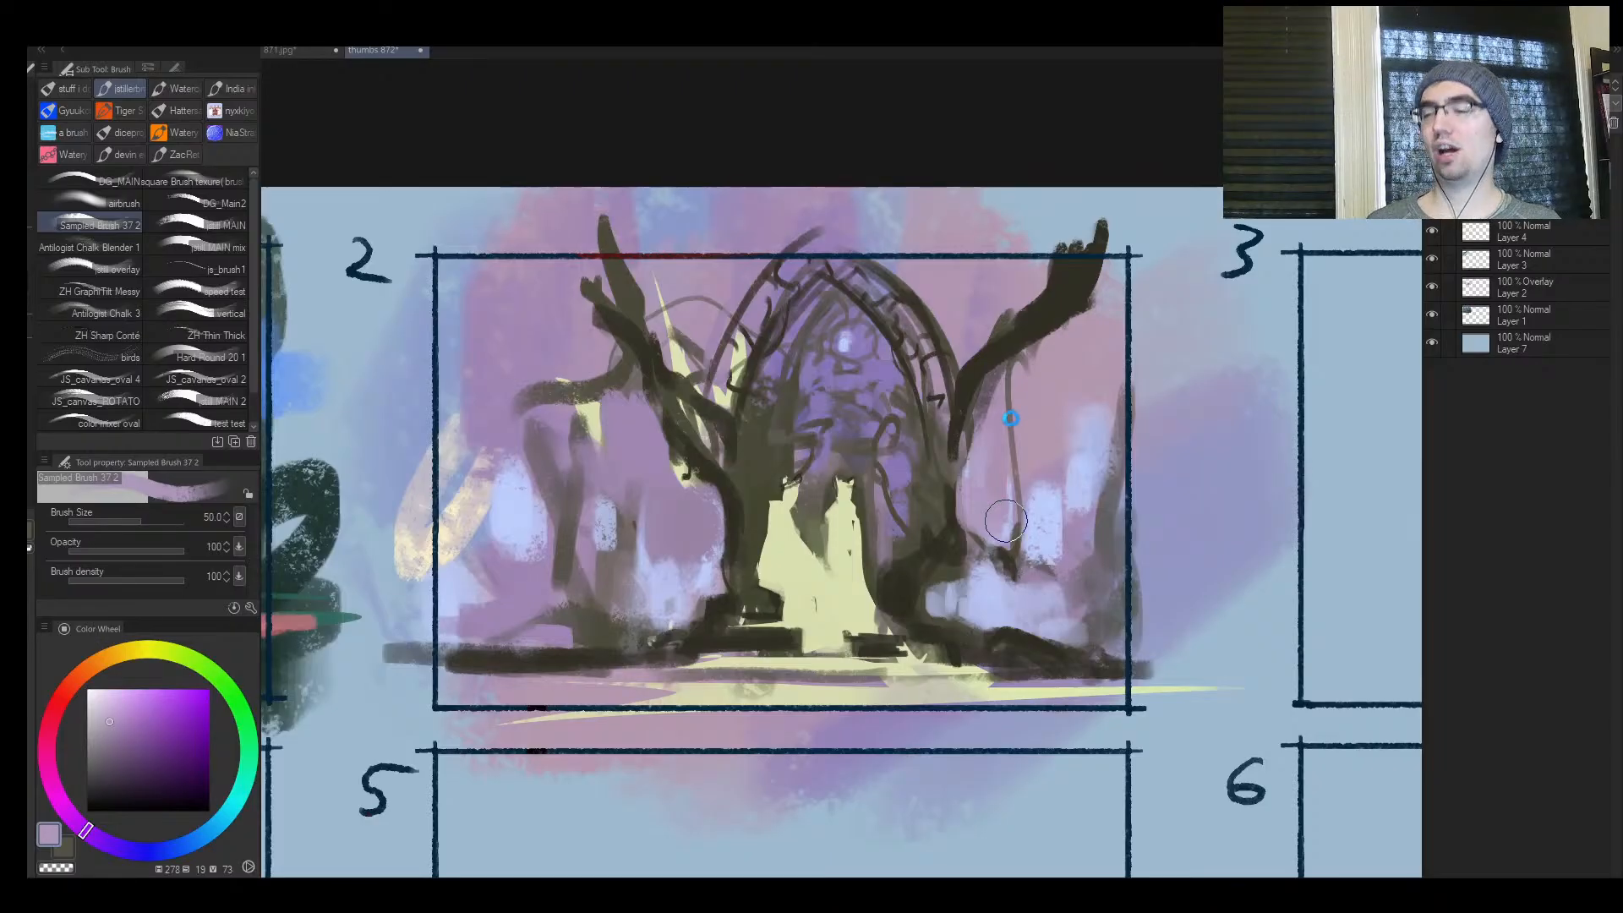
Sample the dark bark colour and add knotted roots and thicker lower trunks beside the arch, reducing the brush from size 50 to 17
{"action": "key", "text": "ctrl+space"}
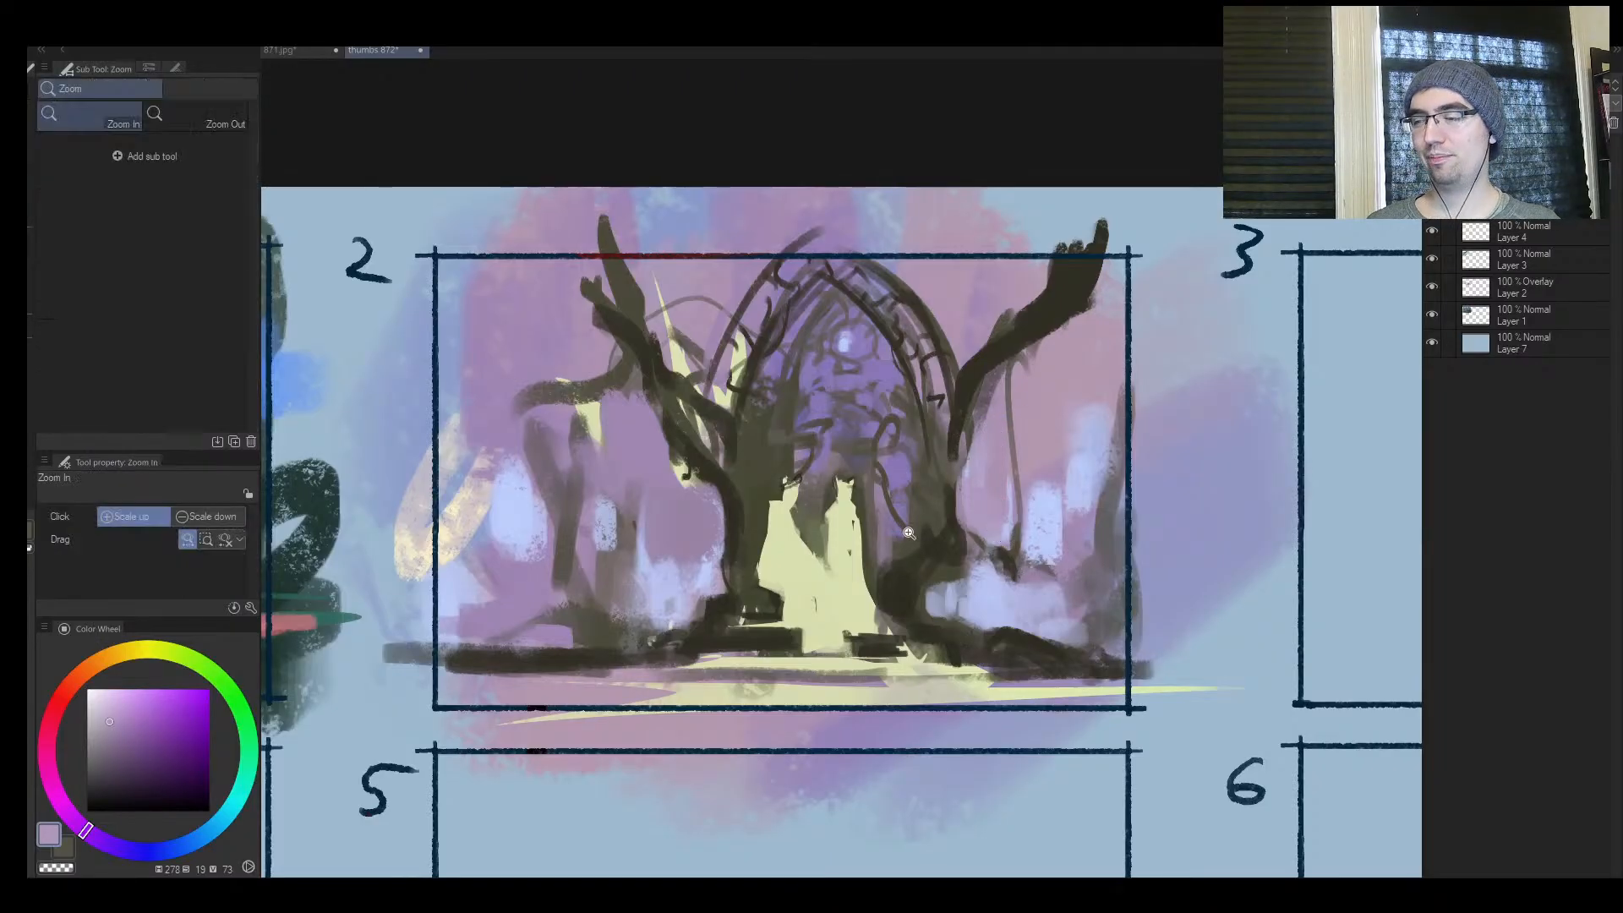
{"action": "left_click_drag", "start_coordinate": [893, 541], "coordinate": [949, 541]}
{"action": "left_click_drag", "start_coordinate": [1024, 496], "coordinate": [1136, 496]}
{"action": "left_click", "coordinate": [862, 382], "text": "alt"}
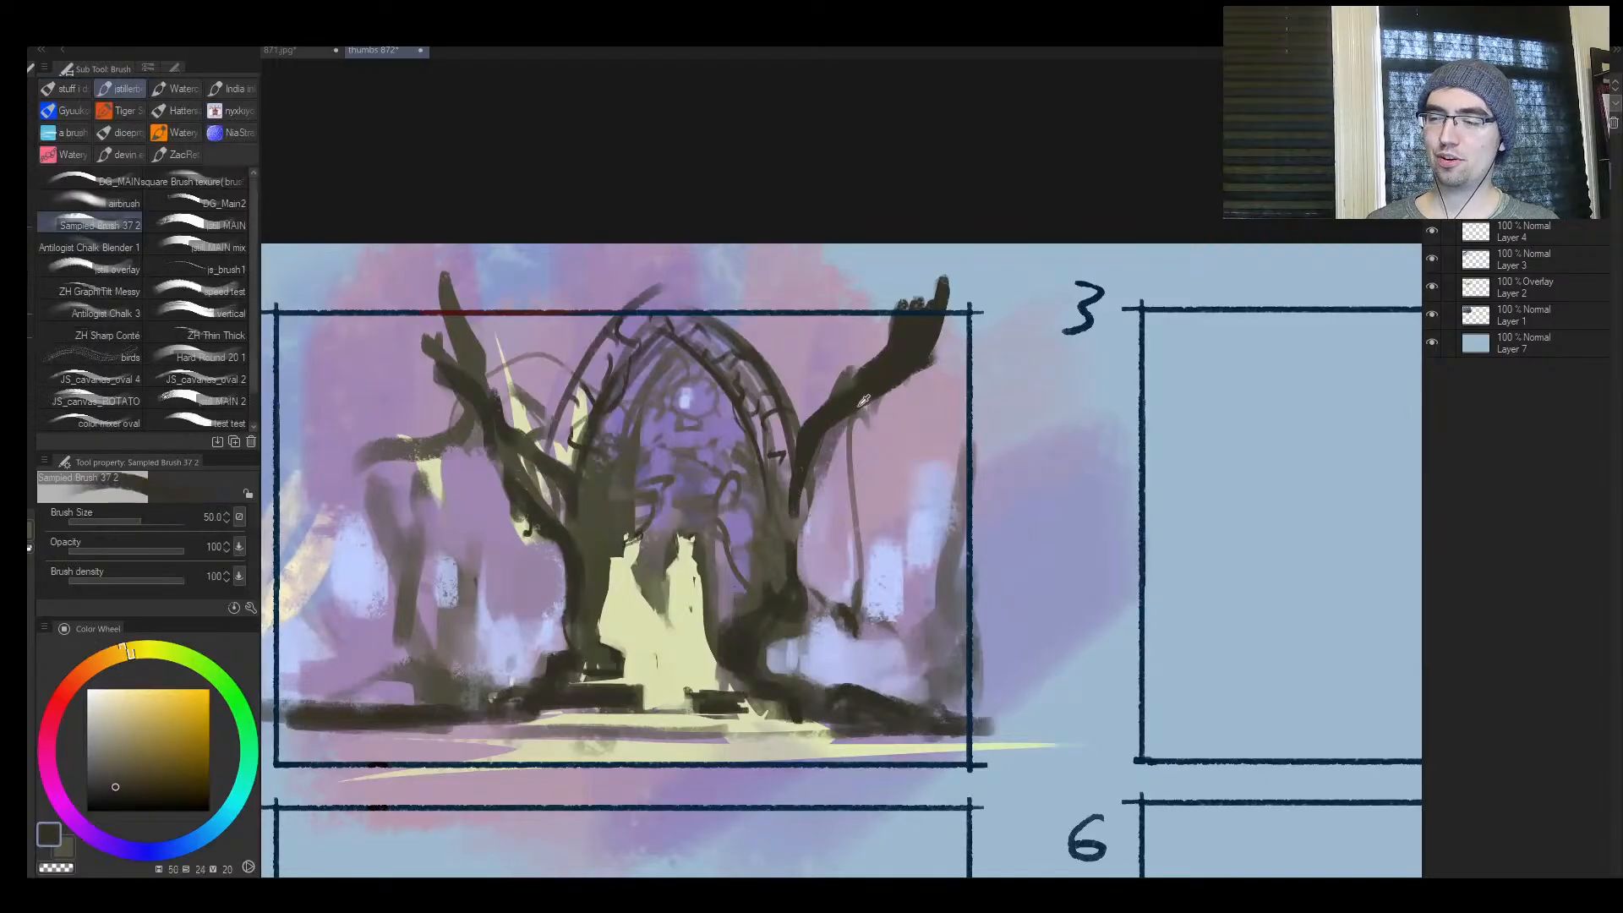
{"action": "left_click_drag", "start_coordinate": [809, 494], "coordinate": [803, 564]}
{"action": "mouse_move", "coordinate": [561, 615]}
{"action": "left_mouse_down"}
{"action": "mouse_move", "coordinate": [559, 575]}
{"action": "mouse_move", "coordinate": [519, 634]}
{"action": "mouse_move", "coordinate": [551, 649]}
{"action": "mouse_move", "coordinate": [530, 663]}
{"action": "mouse_move", "coordinate": [564, 604]}
{"action": "left_mouse_up"}
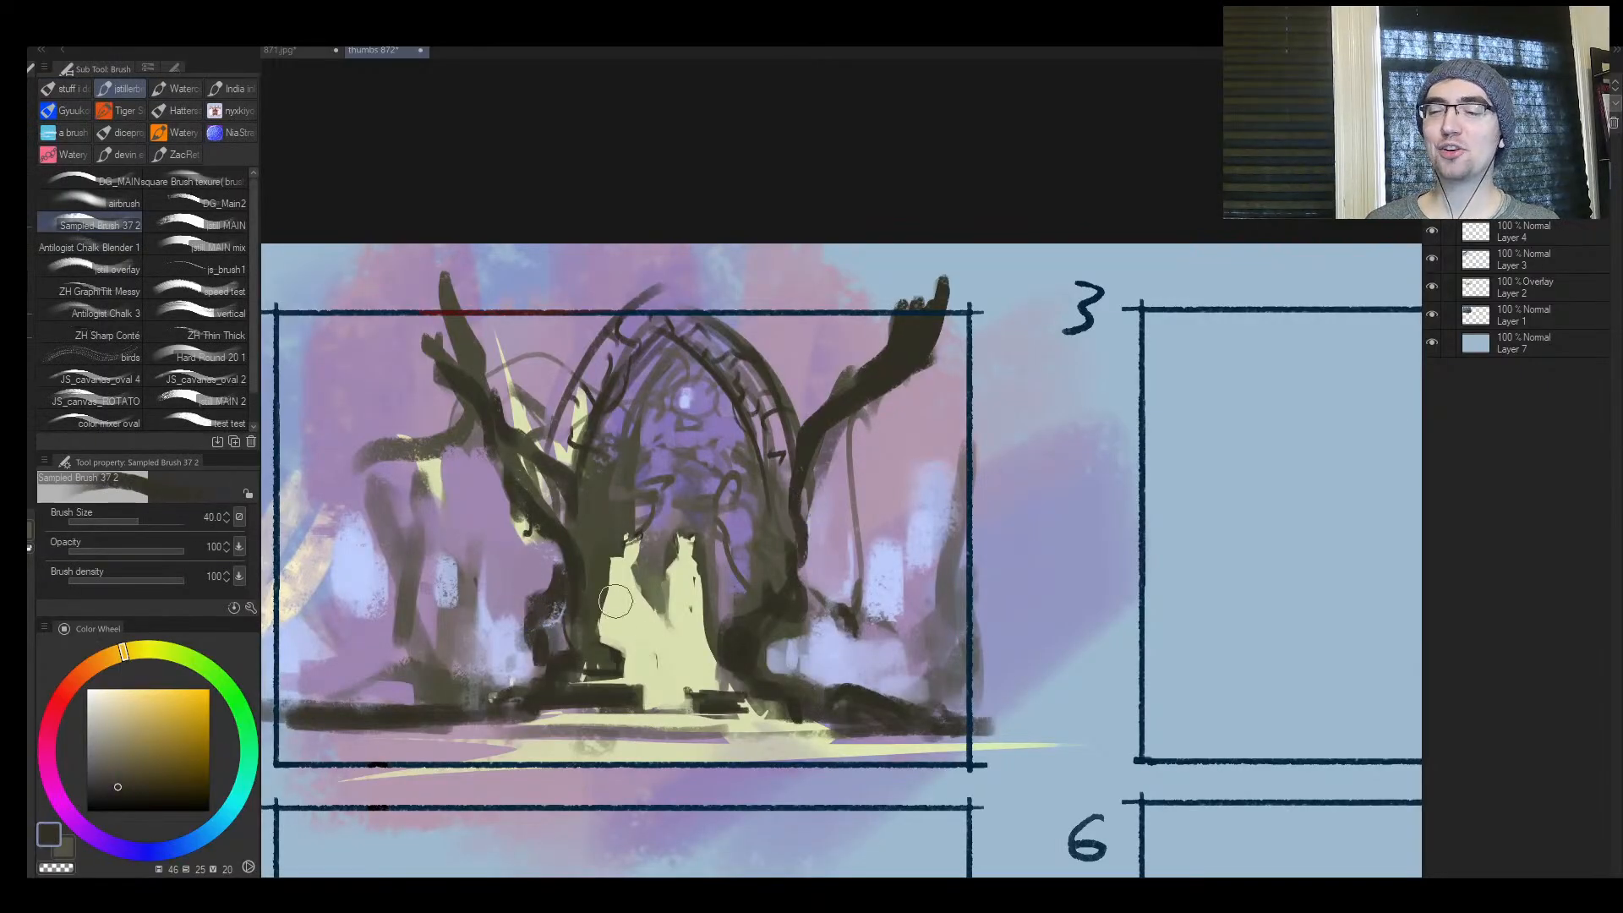
{"action": "key", "text": "bracketleft"}
{"action": "key", "text": "bracketleft"}
{"action": "mouse_move", "coordinate": [811, 645]}
{"action": "left_mouse_down"}
{"action": "mouse_move", "coordinate": [795, 664]}
{"action": "mouse_move", "coordinate": [801, 626]}
{"action": "left_mouse_up"}
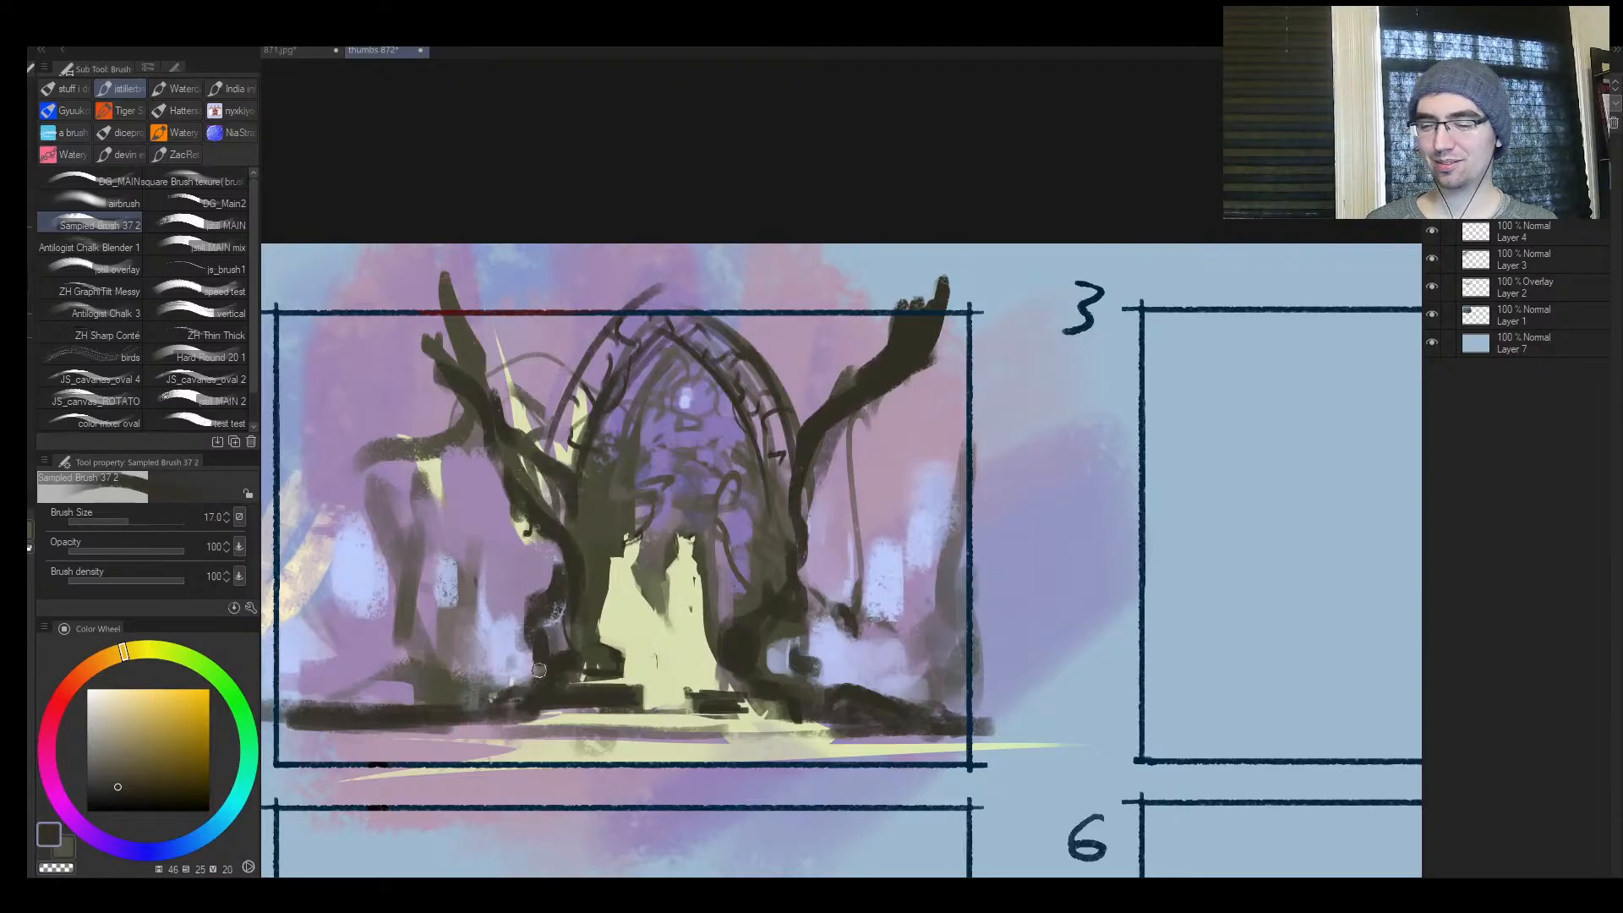
{"action": "left_click_drag", "start_coordinate": [538, 672], "coordinate": [531, 610]}
Draw a thin cord with a ring ornament hanging from the right tree's branch at brush size 8
{"action": "key", "text": "ctrl+space"}
{"action": "mouse_move", "coordinate": [676, 583]}
{"action": "left_mouse_down"}
{"action": "mouse_move", "coordinate": [609, 583]}
{"action": "mouse_move", "coordinate": [783, 515]}
{"action": "left_mouse_up"}
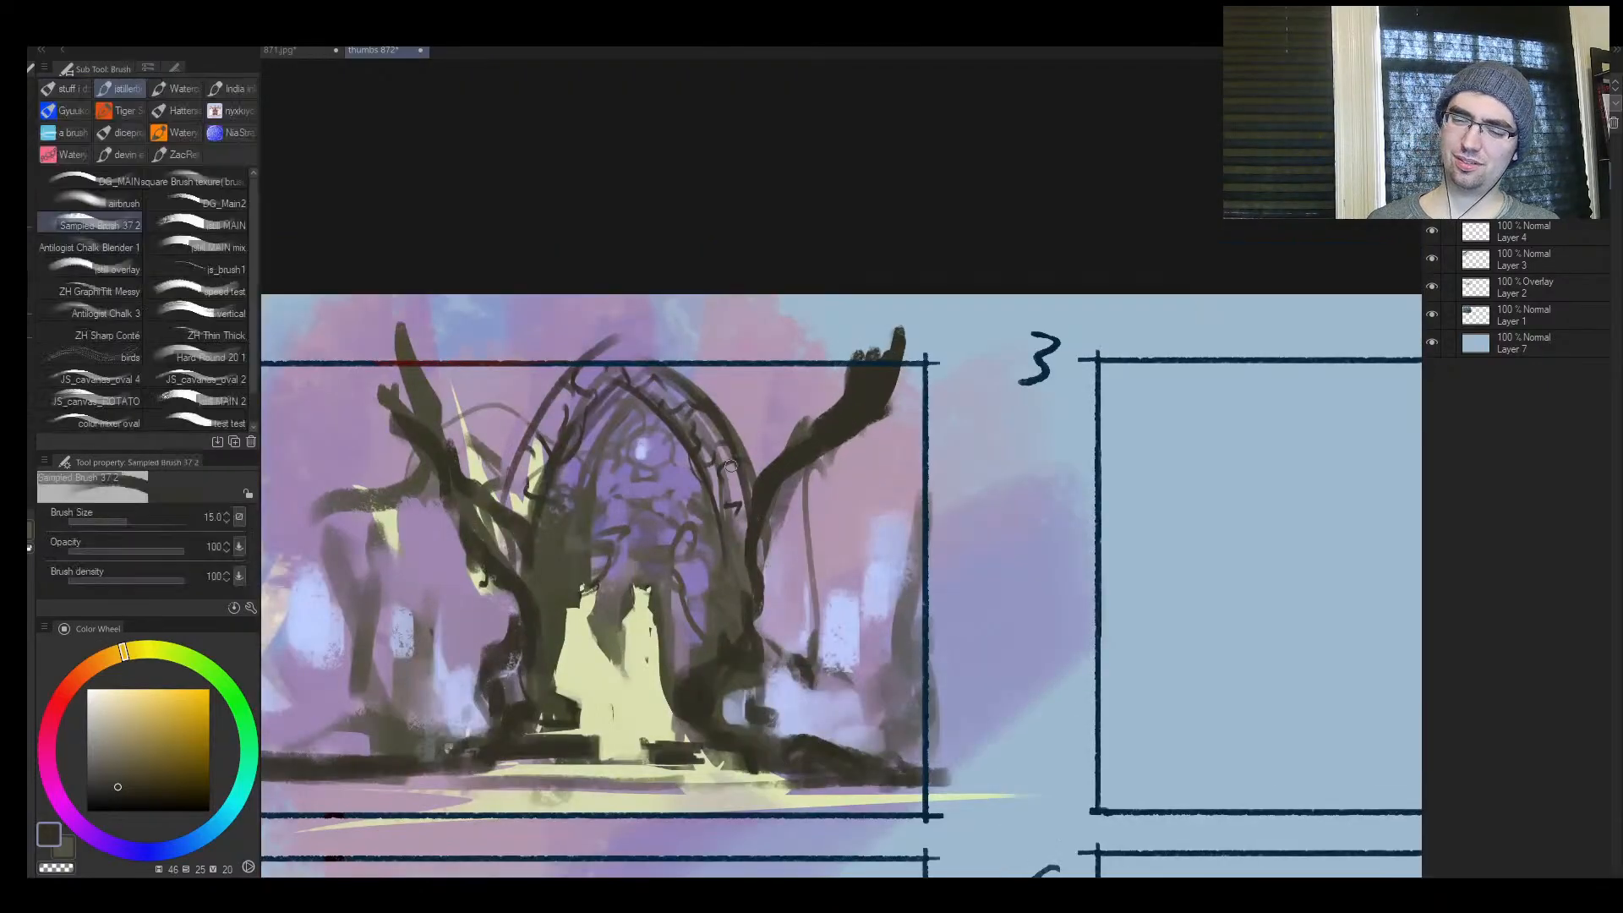
{"action": "key", "text": "bracketleft"}
{"action": "key", "text": "bracketleft"}
{"action": "key", "text": "bracketleft"}
{"action": "key", "text": "bracketright"}
{"action": "key", "text": "bracketleft"}
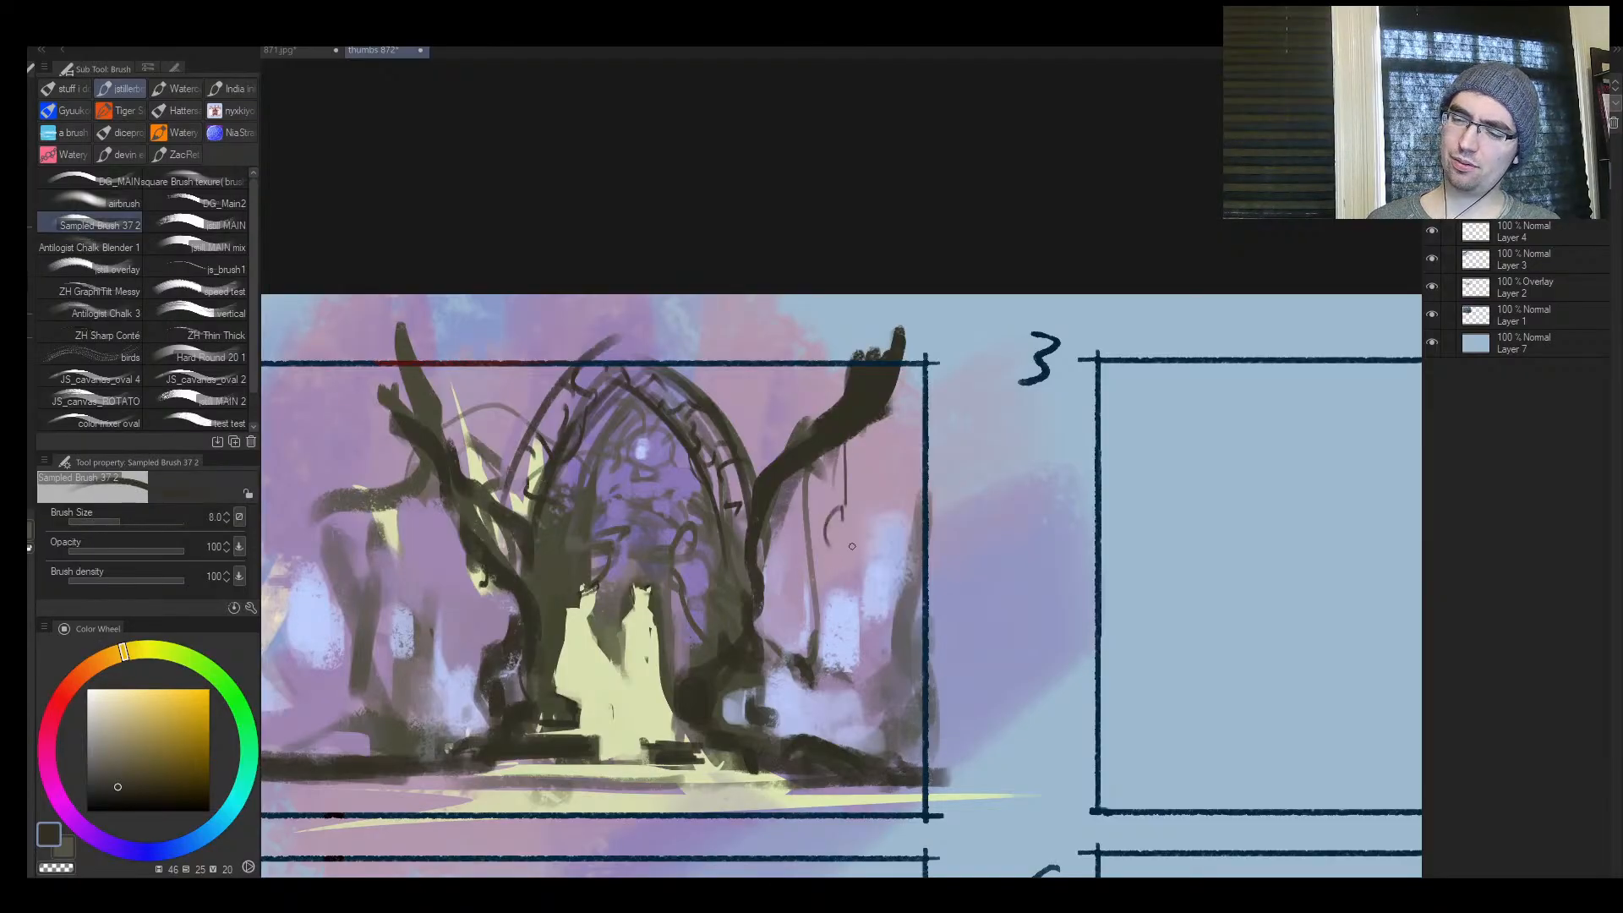
{"action": "left_click_drag", "start_coordinate": [845, 517], "coordinate": [850, 561]}
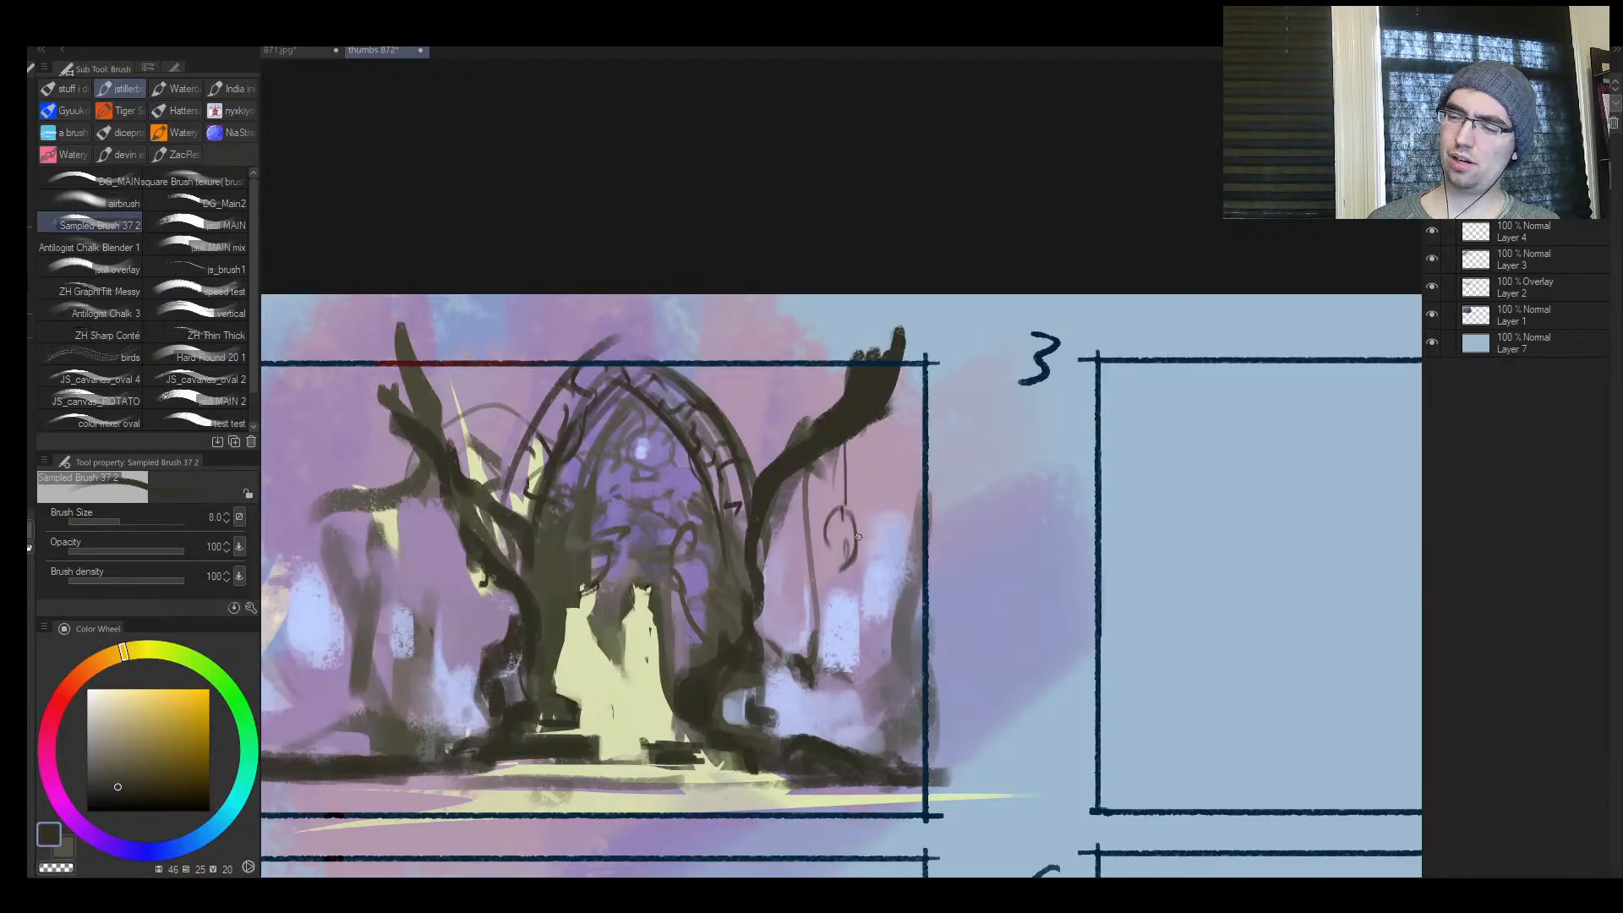
Add inner detail and short dangling strands to the hanging ring ornament with a fine brush, undoing strokes that miss
{"action": "key", "text": "ctrl+space"}
{"action": "left_click", "coordinate": [858, 537]}
{"action": "key", "text": "bracketright"}
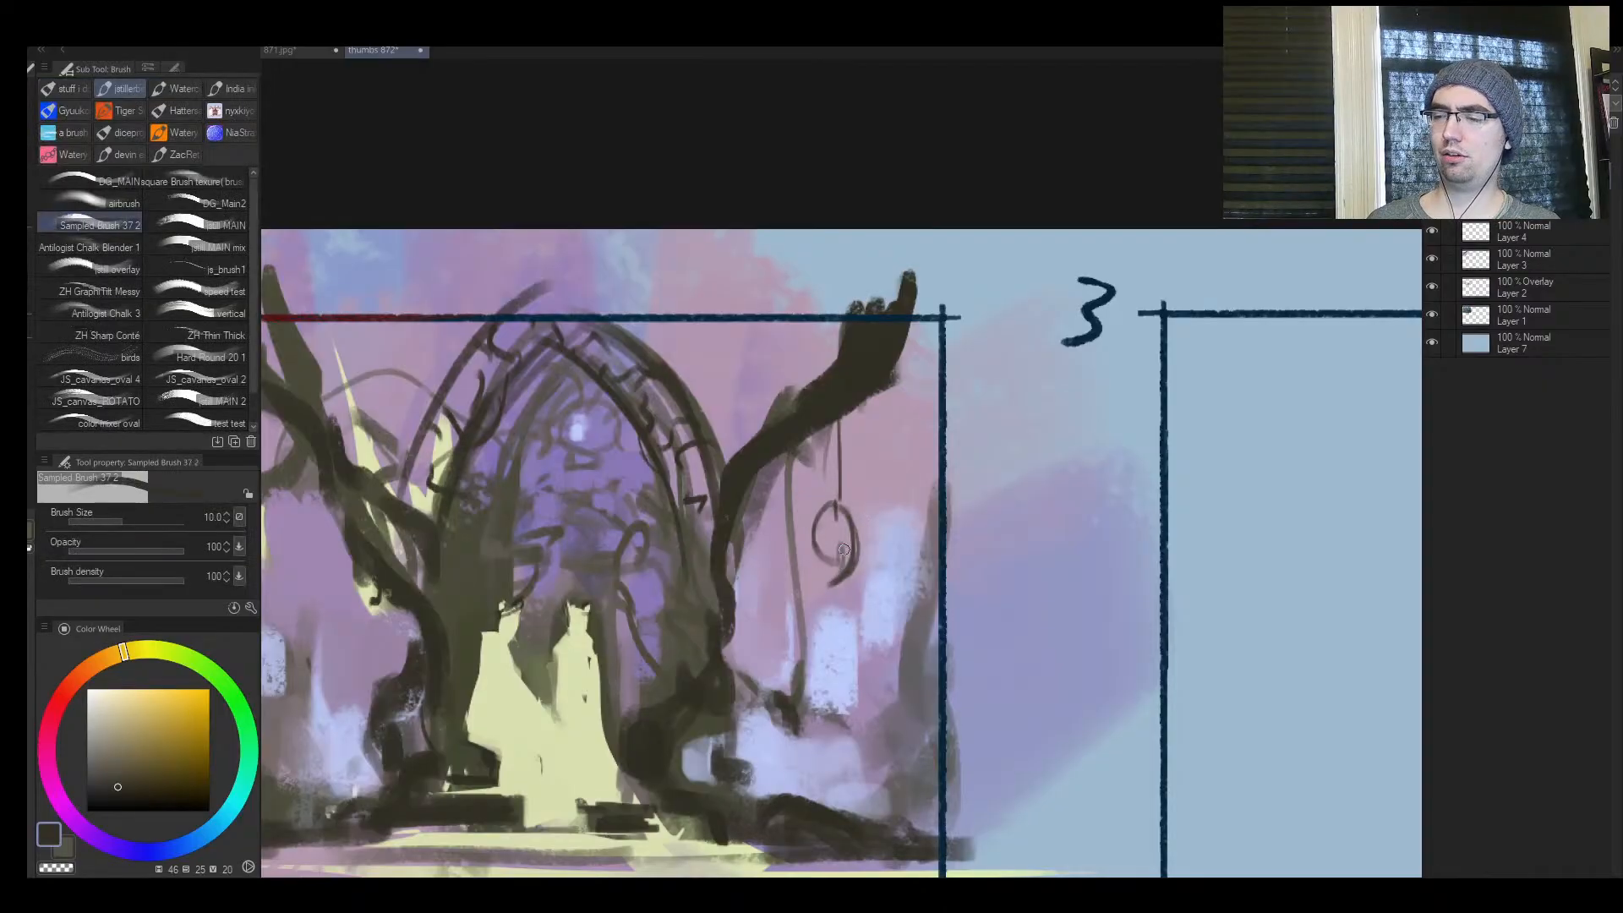
{"action": "key", "text": "bracketleft"}
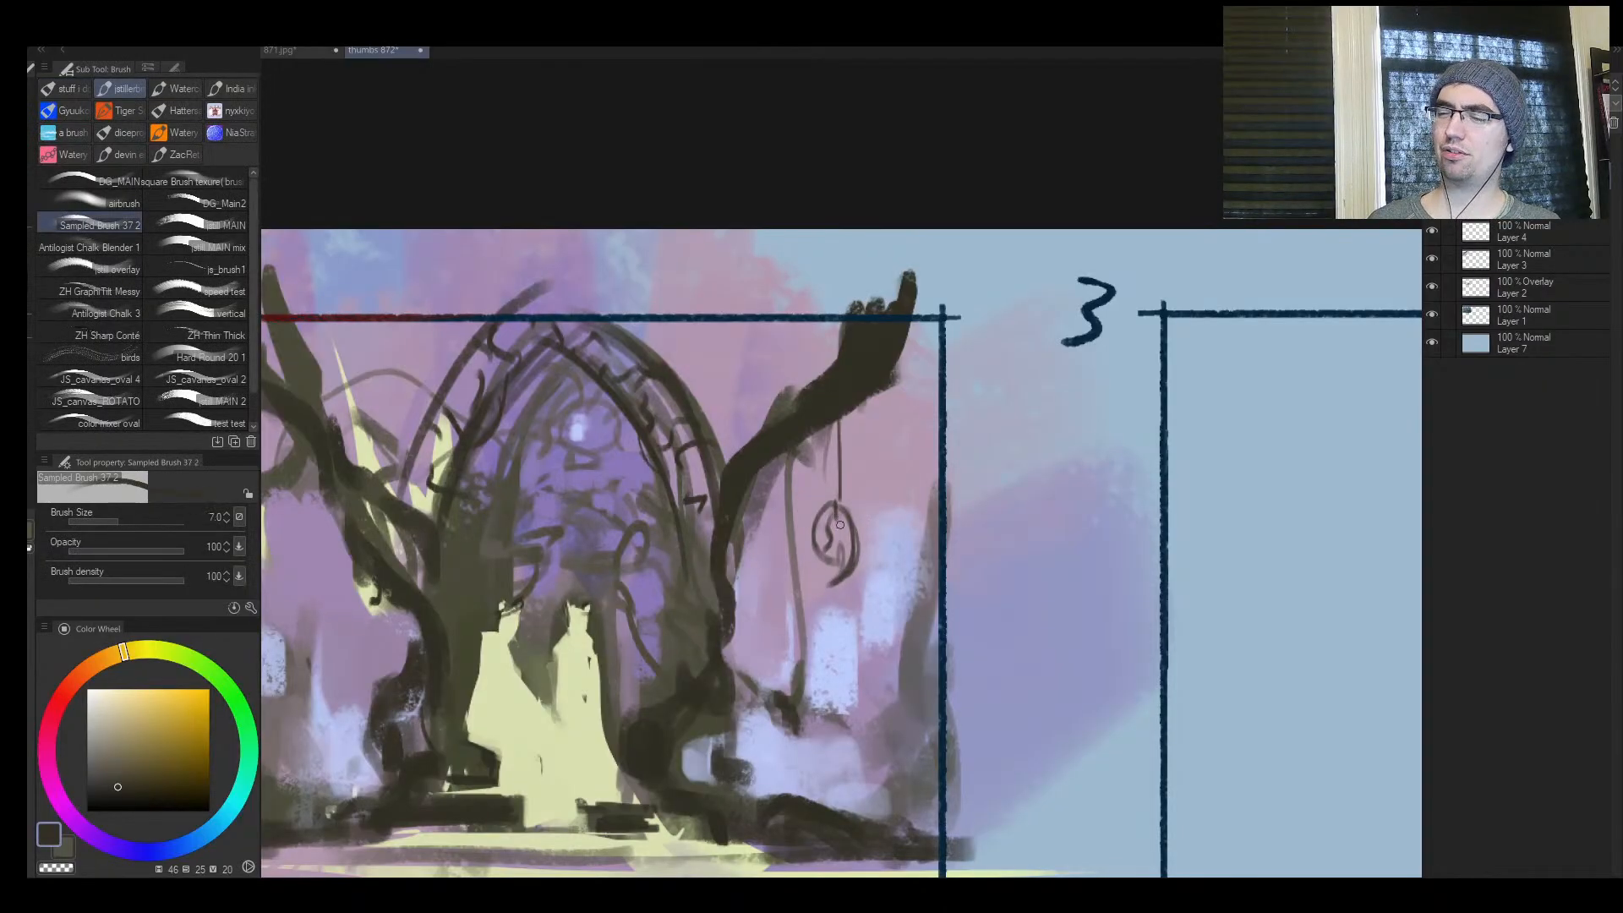
{"action": "mouse_move", "coordinate": [818, 533]}
{"action": "left_mouse_down"}
{"action": "mouse_move", "coordinate": [842, 521]}
{"action": "mouse_move", "coordinate": [848, 535]}
{"action": "mouse_move", "coordinate": [828, 514]}
{"action": "mouse_move", "coordinate": [848, 518]}
{"action": "mouse_move", "coordinate": [853, 560]}
{"action": "mouse_move", "coordinate": [813, 544]}
{"action": "mouse_move", "coordinate": [819, 602]}
{"action": "left_mouse_up"}
{"action": "key", "text": "ctrl+z"}
{"action": "key", "text": "ctrl+z"}
{"action": "key", "text": "bracketleft"}
{"action": "mouse_move", "coordinate": [840, 561]}
{"action": "left_mouse_down"}
{"action": "mouse_move", "coordinate": [838, 592]}
{"action": "mouse_move", "coordinate": [849, 571]}
{"action": "left_mouse_up"}
{"action": "key", "text": "slash"}
{"action": "key", "text": "h"}
{"action": "key", "text": "h"}
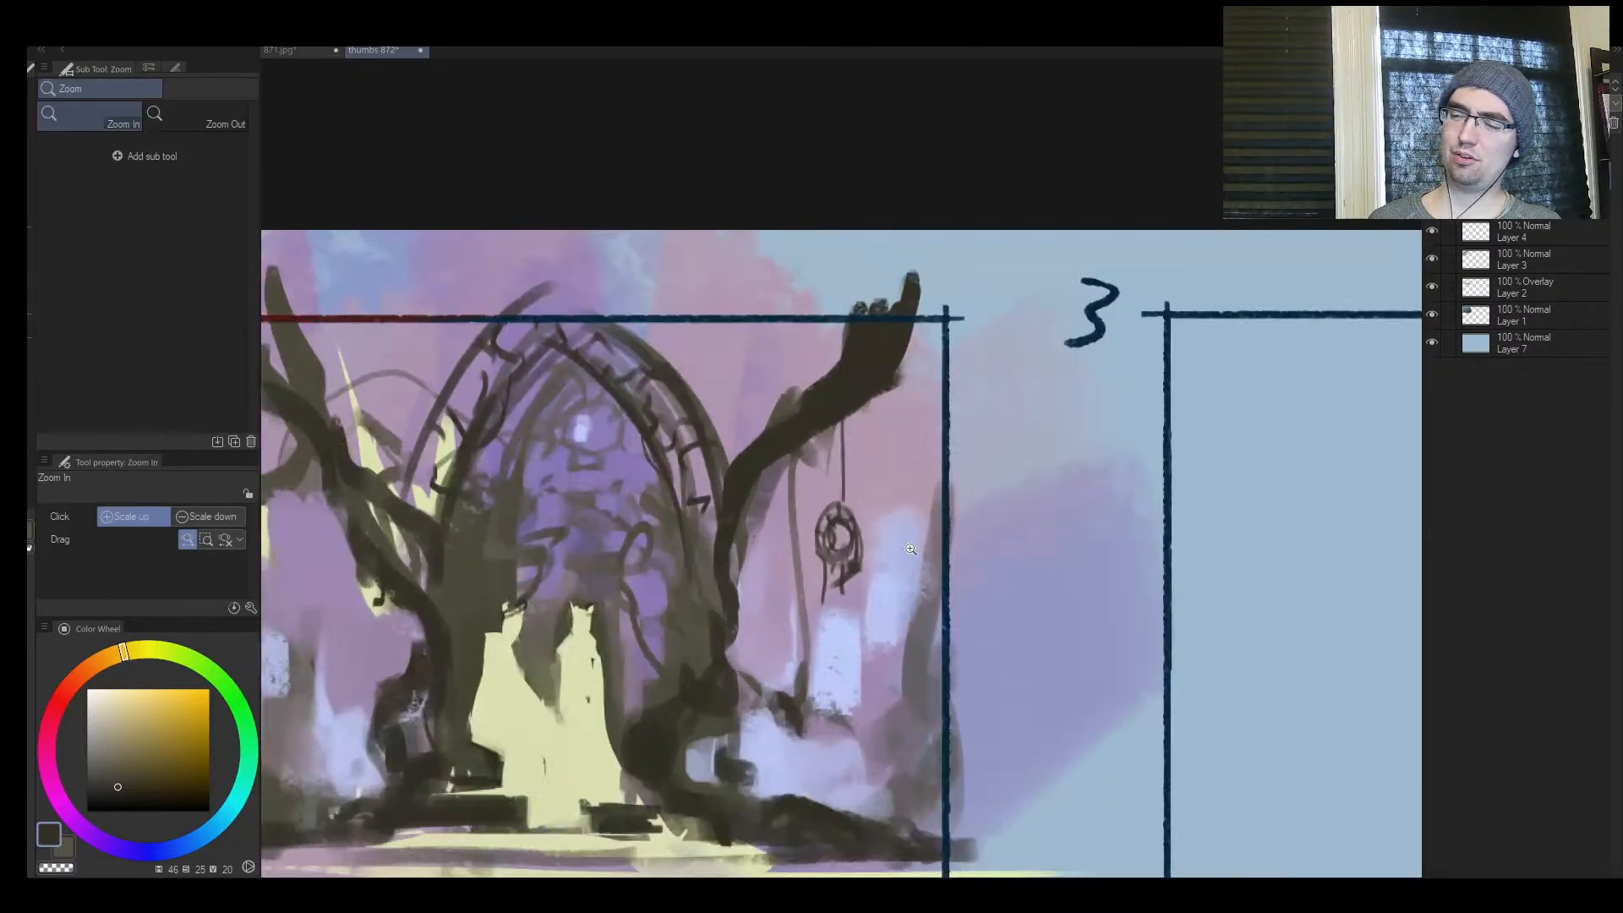
Flip the canvas, trim the ornament with sampled violet, reshape it in dark strokes at size 12, flip back and undo the last strokes
{"action": "key", "text": "h"}
{"action": "key", "text": "b"}
{"action": "left_click", "coordinate": [811, 568], "text": "alt"}
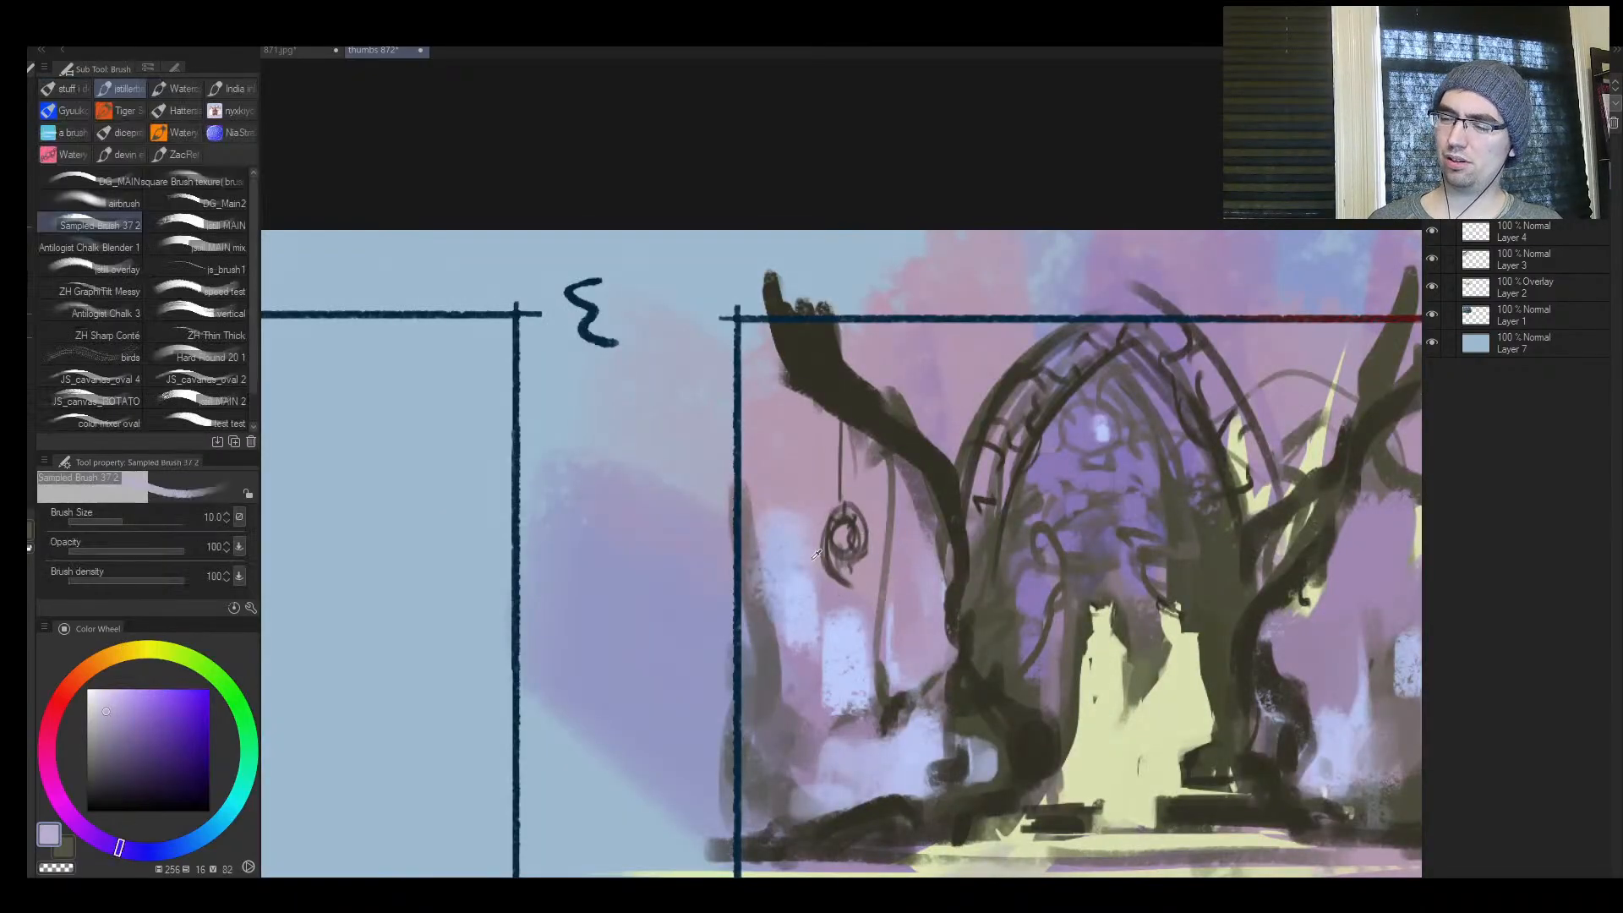
{"action": "left_click", "coordinate": [817, 571], "text": "alt"}
{"action": "mouse_move", "coordinate": [823, 549]}
{"action": "left_mouse_down"}
{"action": "mouse_move", "coordinate": [827, 583]}
{"action": "mouse_move", "coordinate": [846, 582]}
{"action": "mouse_move", "coordinate": [817, 558]}
{"action": "mouse_move", "coordinate": [828, 576]}
{"action": "mouse_move", "coordinate": [875, 562]}
{"action": "mouse_move", "coordinate": [870, 542]}
{"action": "mouse_move", "coordinate": [855, 581]}
{"action": "left_mouse_up"}
{"action": "left_click", "coordinate": [855, 524], "text": "alt"}
{"action": "left_click", "coordinate": [854, 524], "text": "alt"}
{"action": "mouse_move", "coordinate": [848, 513]}
{"action": "left_mouse_down"}
{"action": "mouse_move", "coordinate": [854, 570]}
{"action": "mouse_move", "coordinate": [850, 524]}
{"action": "mouse_move", "coordinate": [856, 603]}
{"action": "left_mouse_up"}
{"action": "key", "text": "bracketleft"}
{"action": "key", "text": "bracketleft"}
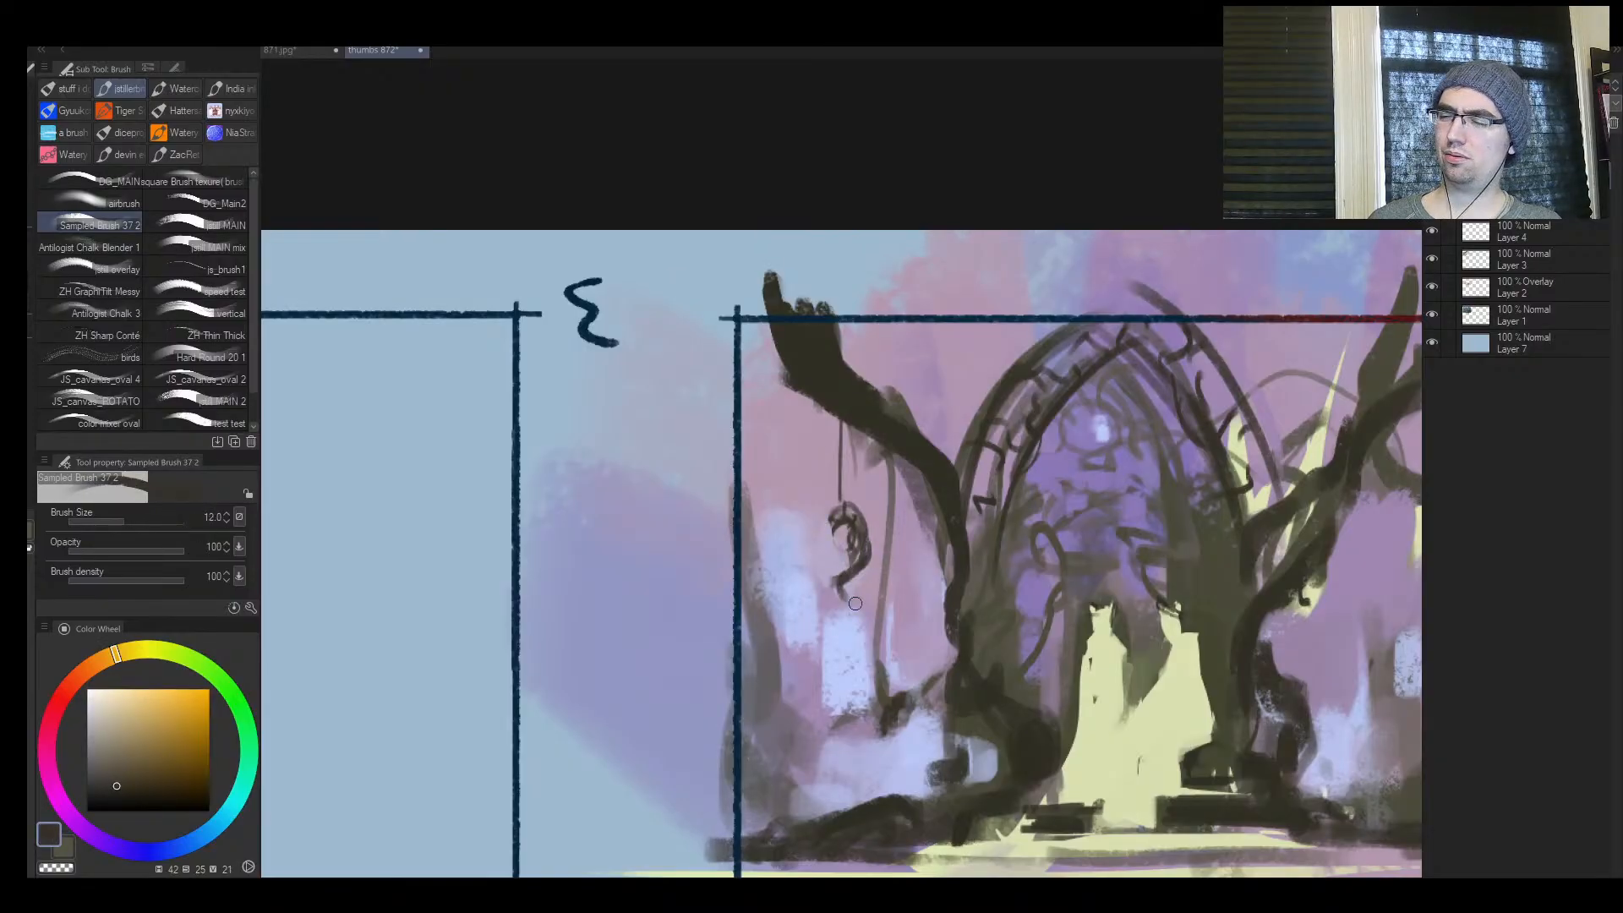
{"action": "key", "text": "h"}
{"action": "key", "text": "ctrl+z"}
{"action": "key", "text": "ctrl+z"}
Try a dark stroke on the hanging ornament's lower half at brush size 10, and undo it
{"action": "key", "text": "bracketleft"}
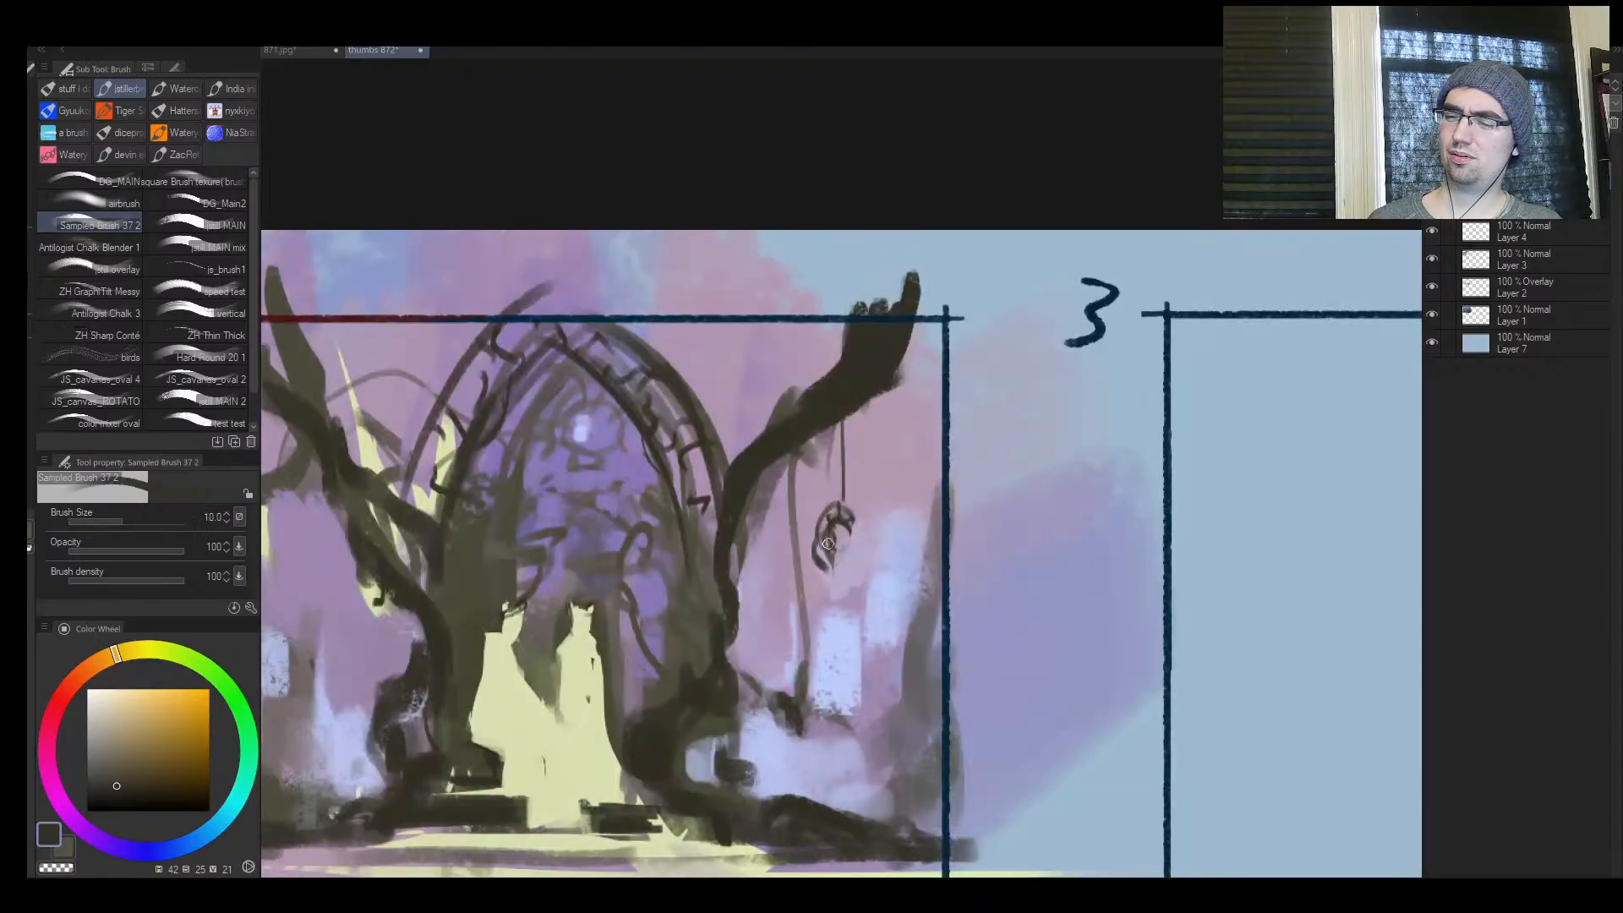
{"action": "mouse_move", "coordinate": [823, 539]}
{"action": "left_mouse_down"}
{"action": "mouse_move", "coordinate": [850, 577]}
{"action": "mouse_move", "coordinate": [828, 589]}
{"action": "mouse_move", "coordinate": [829, 570]}
{"action": "left_mouse_up"}
{"action": "key", "text": "bracketleft"}
{"action": "key", "text": "bracketright"}
{"action": "key", "text": "ctrl+z"}
{"action": "key", "text": "ctrl+z"}
{"action": "key", "text": "ctrl+z"}
Sample the surrounding pink and paint out the ornament's lower part and centre at brush size 17
{"action": "left_click", "coordinate": [814, 531], "text": "alt"}
{"action": "key", "text": "bracketright"}
{"action": "key", "text": "bracketright"}
{"action": "key", "text": "bracketright"}
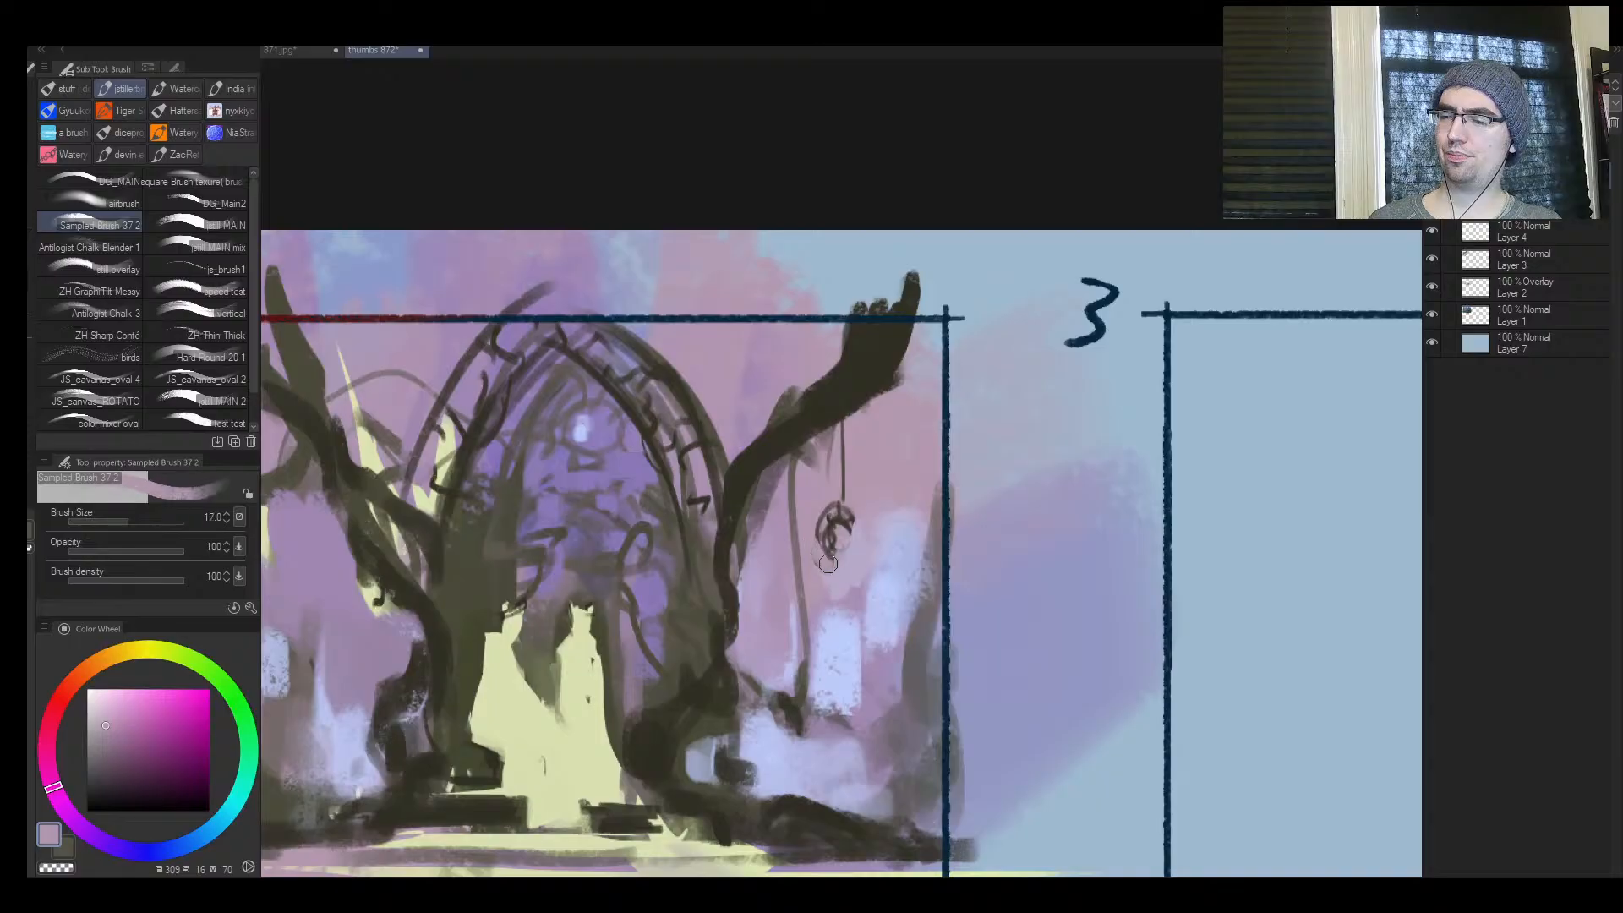
{"action": "left_click", "coordinate": [848, 534], "text": "alt"}
Sample a dark tone from the ornament and redraw its crescent shape with a short strand using a finer brush
{"action": "left_click", "coordinate": [849, 519], "text": "alt"}
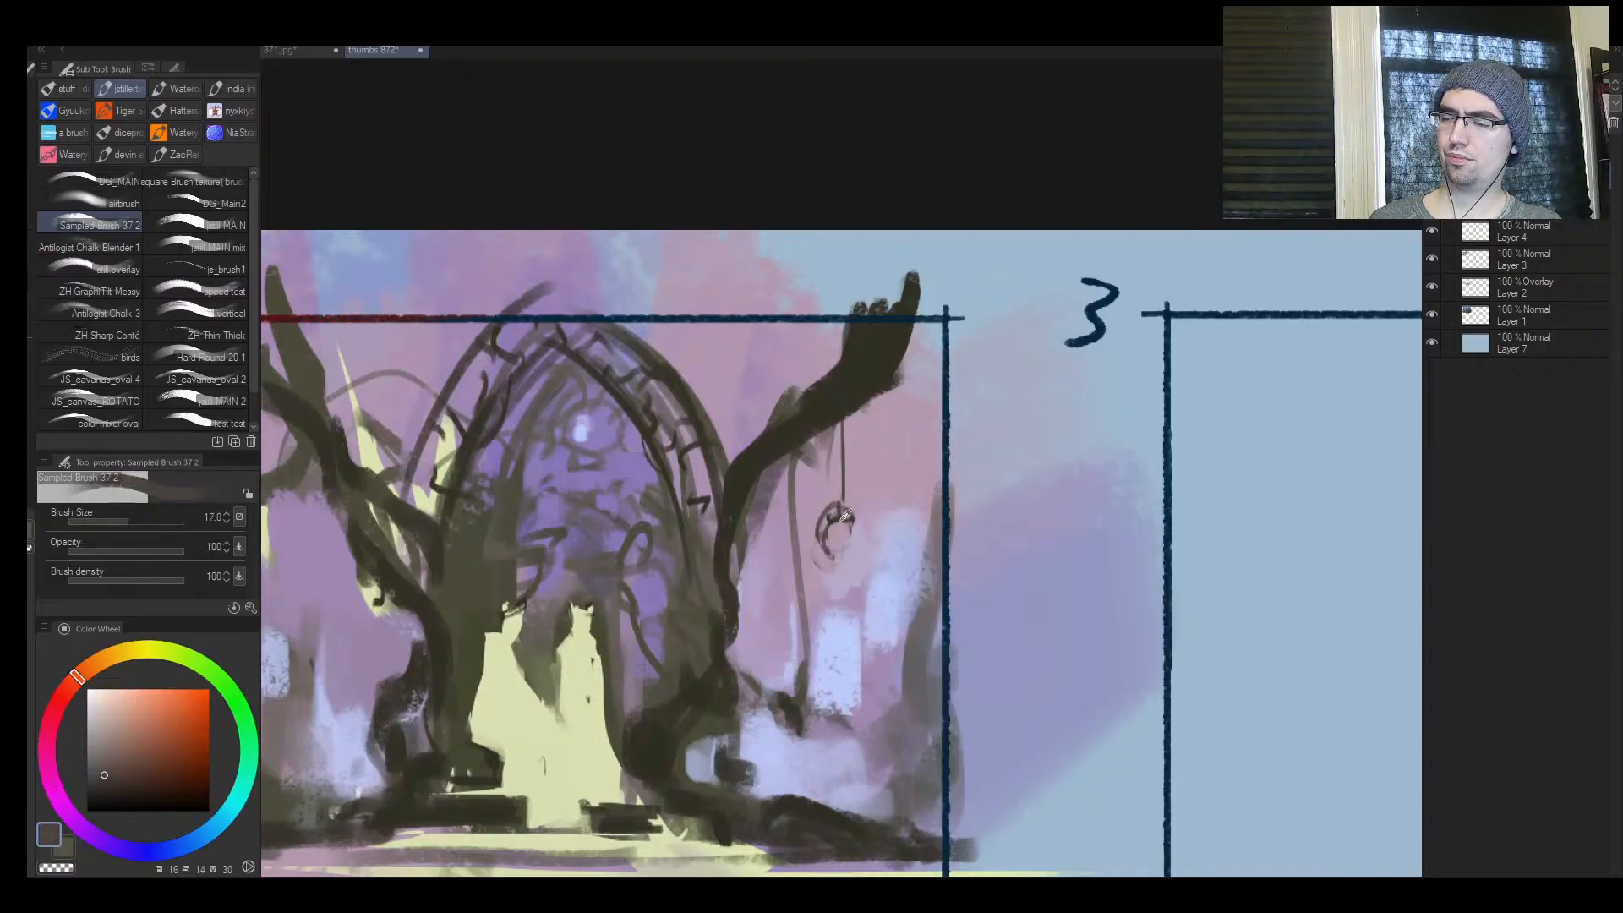
{"action": "left_click", "coordinate": [836, 531], "text": "alt"}
{"action": "key", "text": "bracketleft"}
{"action": "key", "text": "bracketleft"}
{"action": "key", "text": "bracketleft"}
{"action": "key", "text": "bracketleft"}
{"action": "key", "text": "bracketleft"}
{"action": "key", "text": "bracketleft"}
{"action": "left_click_drag", "start_coordinate": [828, 539], "coordinate": [855, 554]}
{"action": "key", "text": "bracketright"}
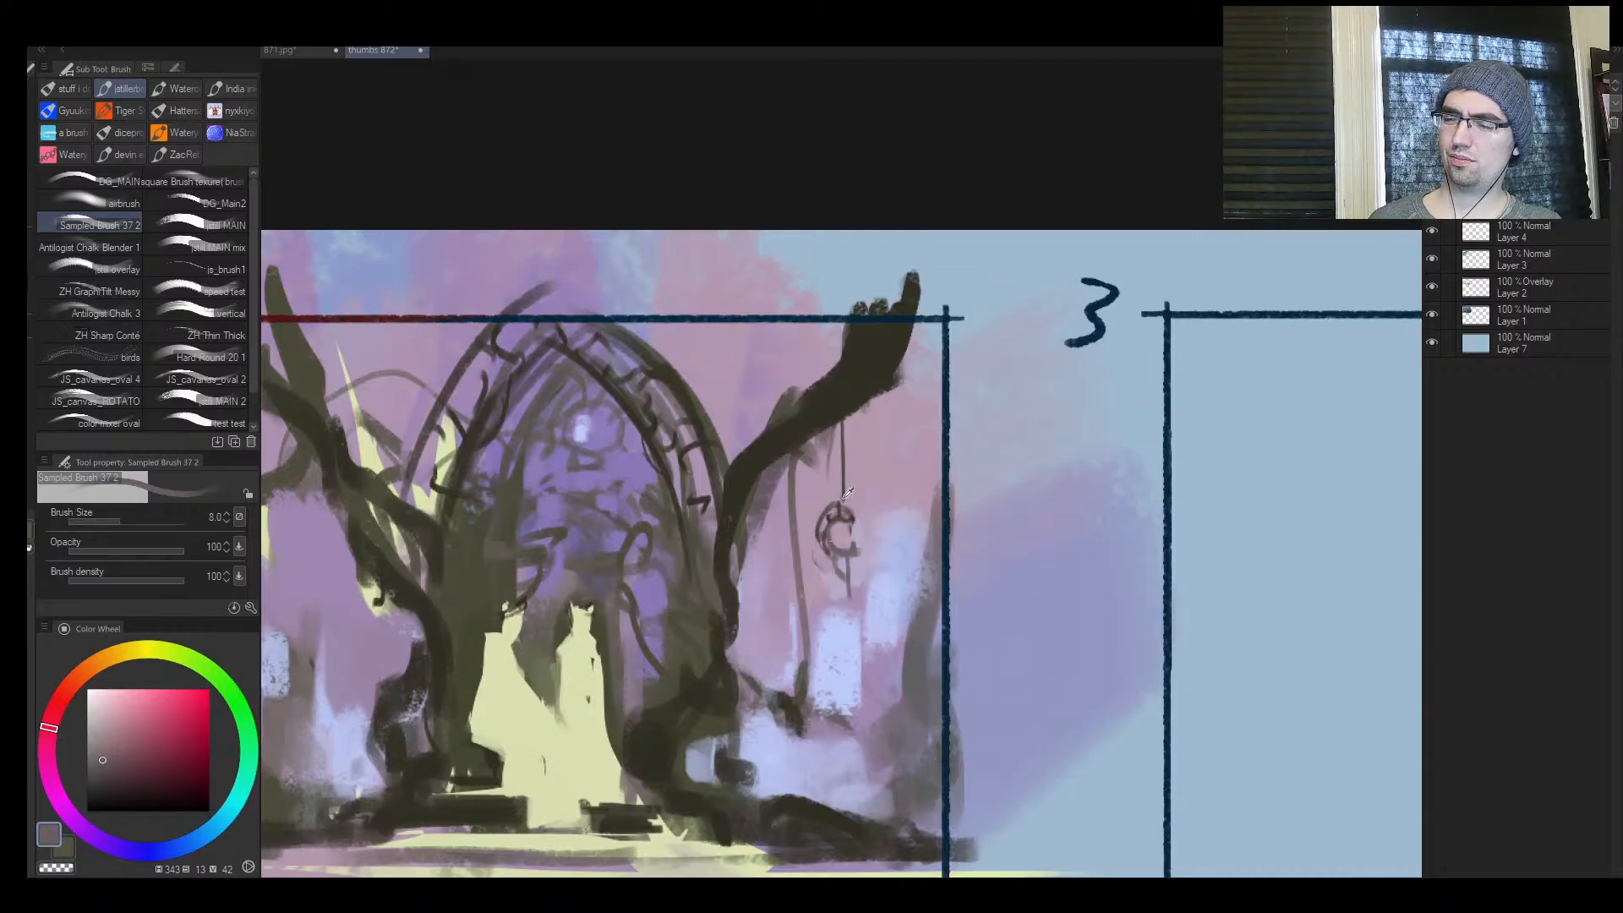
Sample the dark branch colour, draw dangling strands under the crescent ornament and darken its hanging cord
{"action": "left_click", "coordinate": [852, 369], "text": "alt"}
{"action": "key", "text": "bracketleft"}
{"action": "left_click_drag", "start_coordinate": [847, 555], "coordinate": [847, 604]}
{"action": "mouse_move", "coordinate": [837, 583]}
{"action": "left_mouse_down"}
{"action": "mouse_move", "coordinate": [840, 501]}
{"action": "mouse_move", "coordinate": [870, 503]}
{"action": "mouse_move", "coordinate": [833, 548]}
{"action": "left_mouse_up"}
{"action": "key", "text": "bracketright"}
{"action": "key", "text": "bracketright"}
{"action": "left_click_drag", "start_coordinate": [844, 507], "coordinate": [843, 428]}
{"action": "left_click_drag", "start_coordinate": [843, 437], "coordinate": [841, 499]}
Flip the canvas and draw a small hanging ornament beneath the other tree's branch at brush size 10
{"action": "key", "text": "ctrl+space"}
{"action": "left_click_drag", "start_coordinate": [838, 575], "coordinate": [752, 575]}
{"action": "key", "text": "h"}
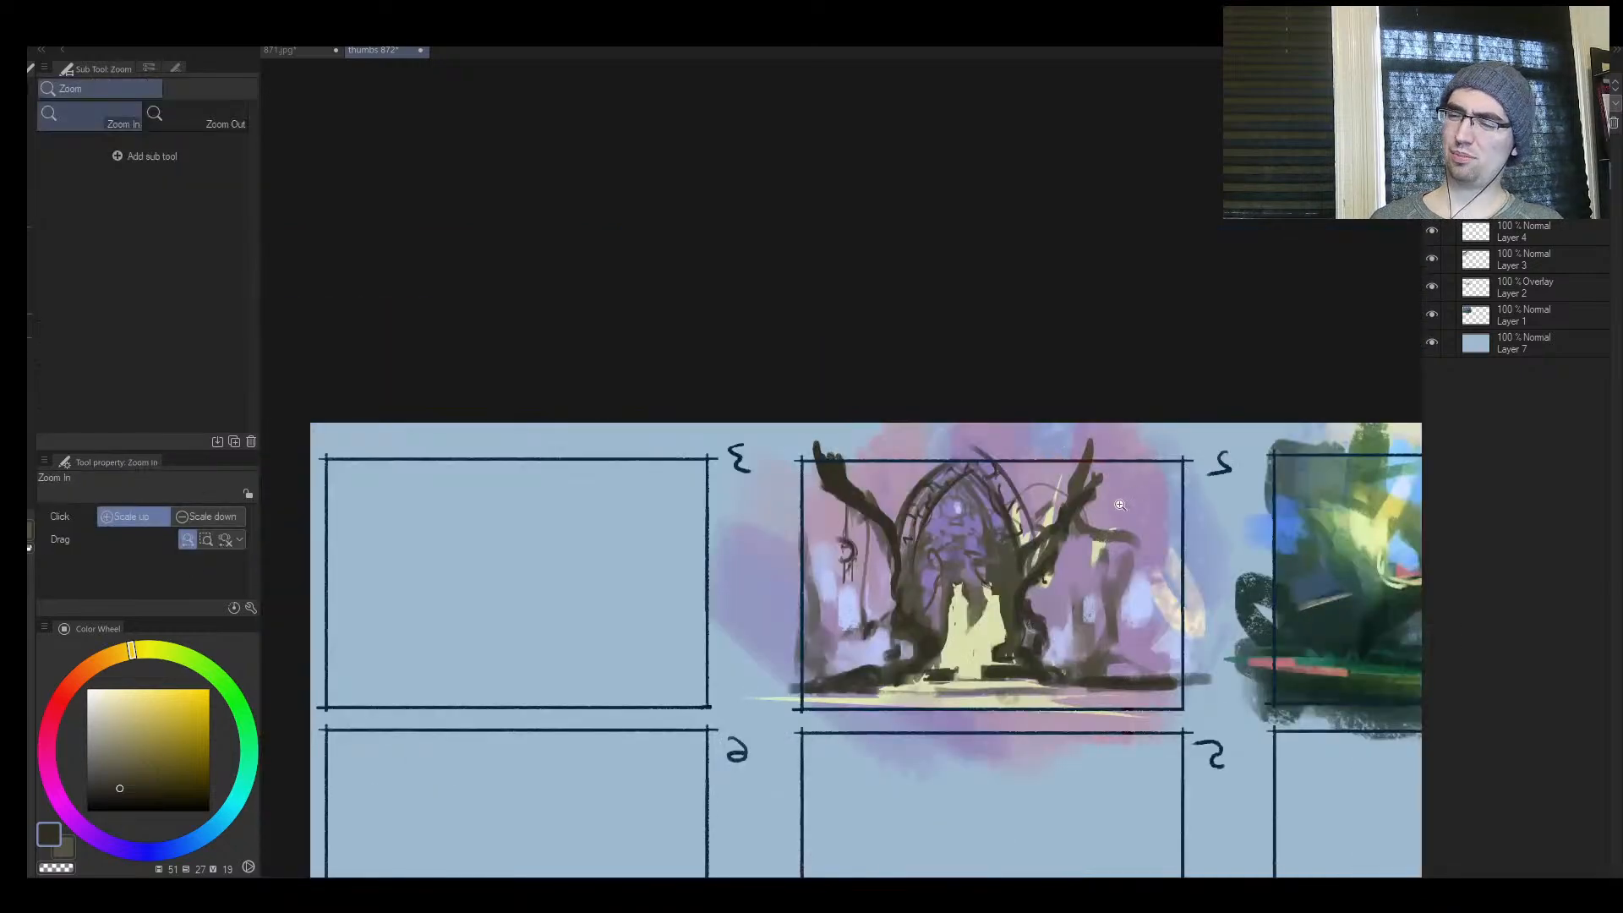
{"action": "left_click_drag", "start_coordinate": [1147, 558], "coordinate": [1194, 562]}
{"action": "left_click_drag", "start_coordinate": [1018, 559], "coordinate": [1013, 594]}
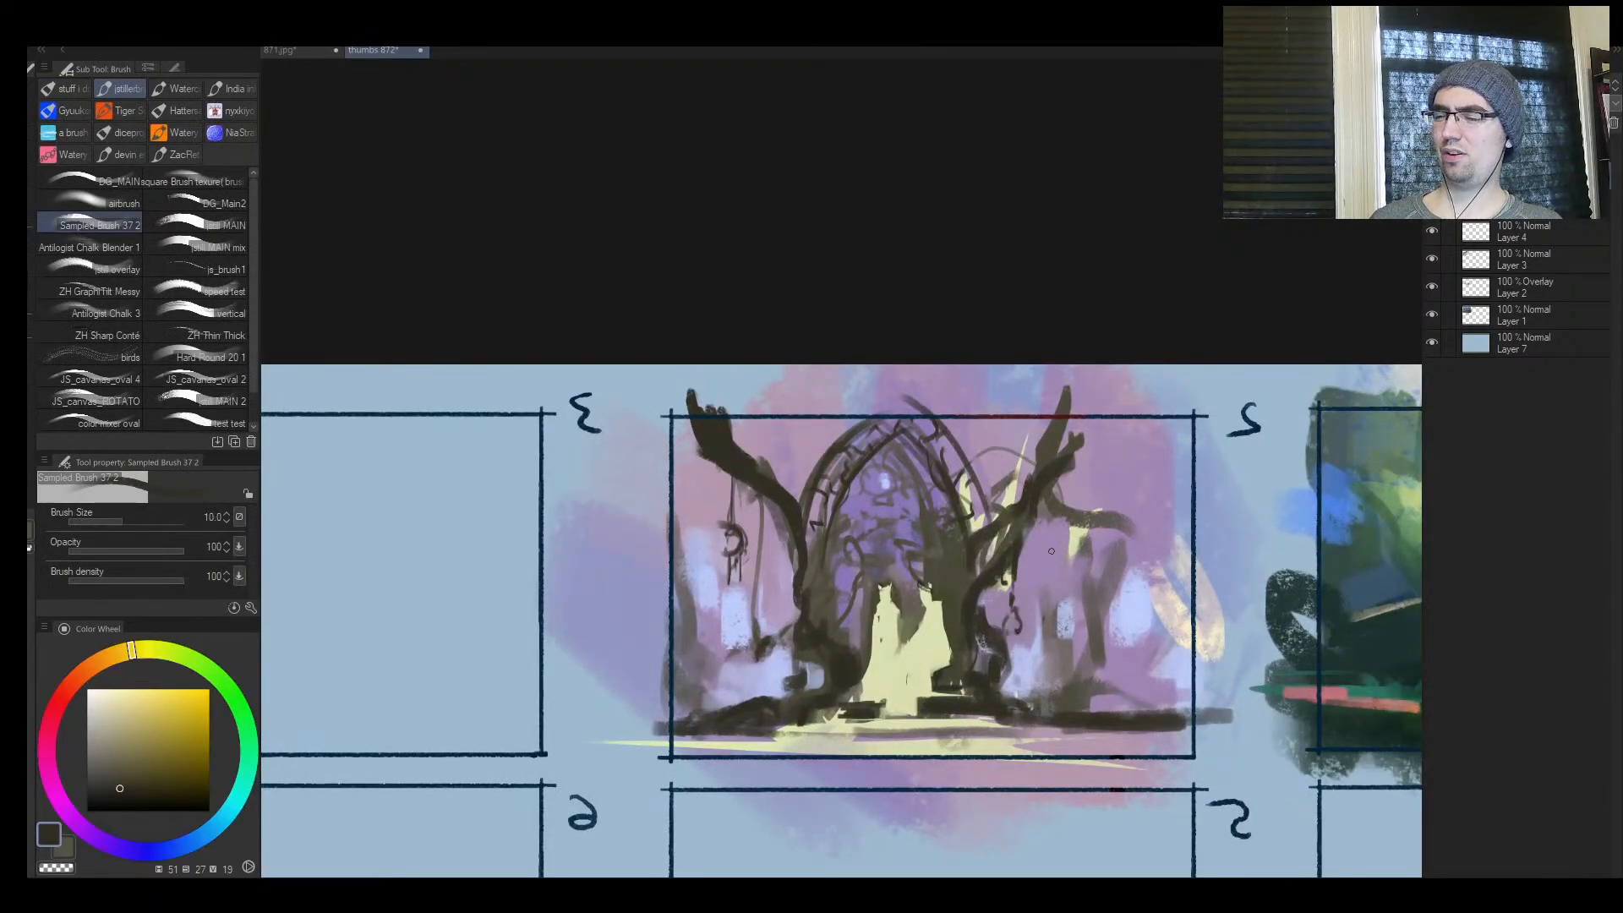
Flip the canvas back and examine the whole nine-frame sheet with the two painted thumbnails
{"action": "key", "text": "ctrl+space"}
{"action": "mouse_move", "coordinate": [1050, 551]}
{"action": "left_mouse_down"}
{"action": "mouse_move", "coordinate": [938, 559]}
{"action": "mouse_move", "coordinate": [1070, 590]}
{"action": "mouse_move", "coordinate": [899, 447]}
{"action": "left_mouse_up"}
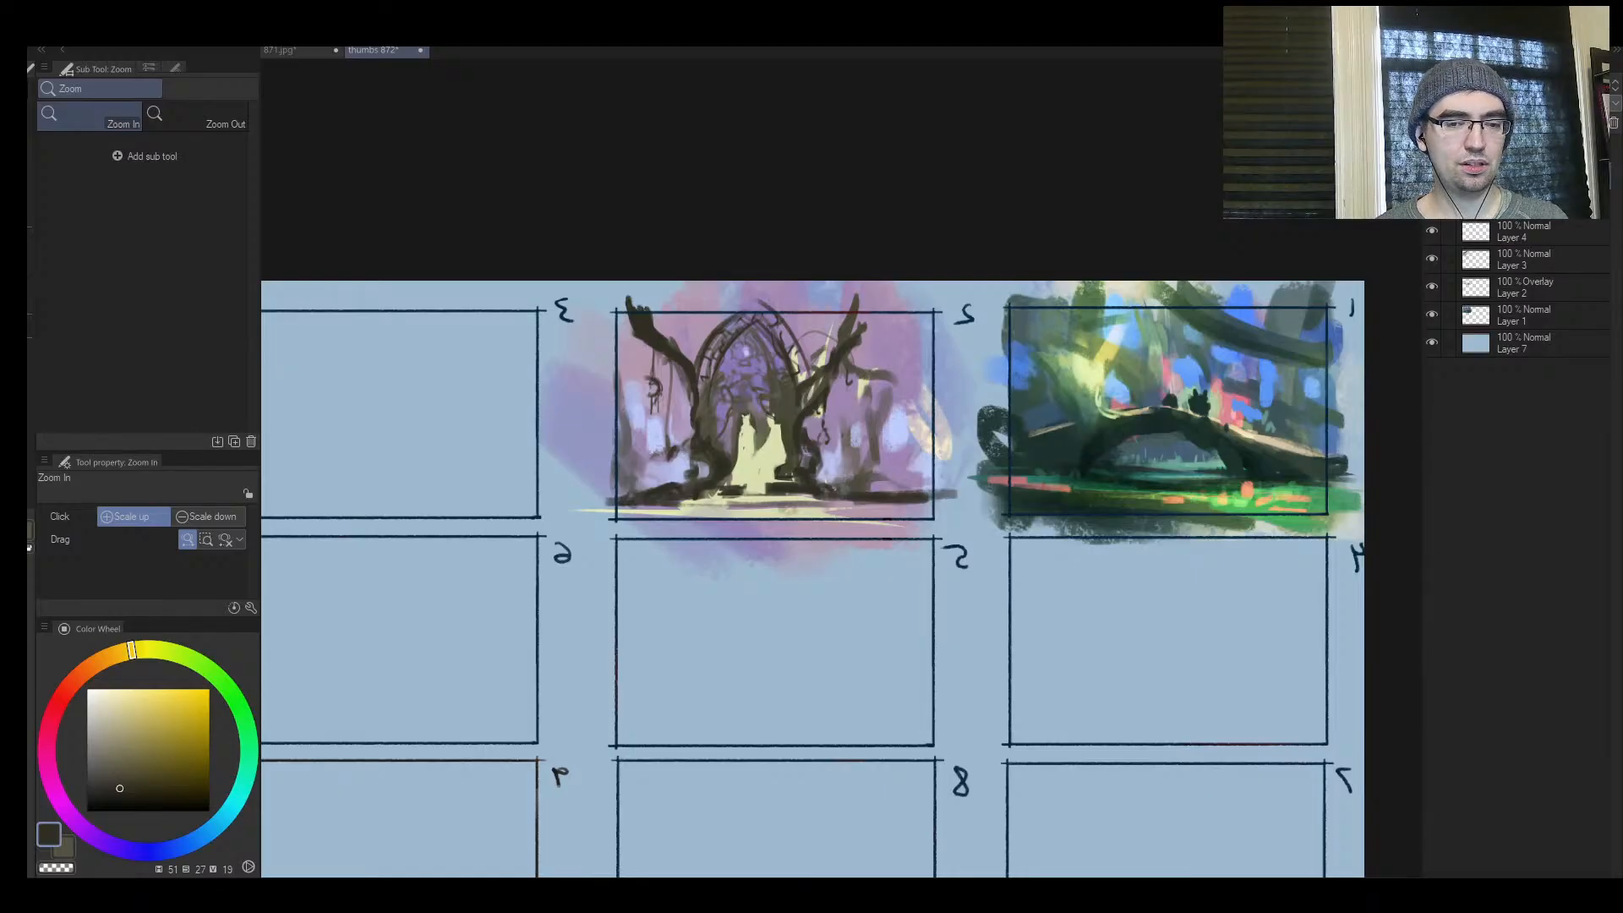
{"action": "left_click_drag", "start_coordinate": [753, 395], "coordinate": [761, 507]}
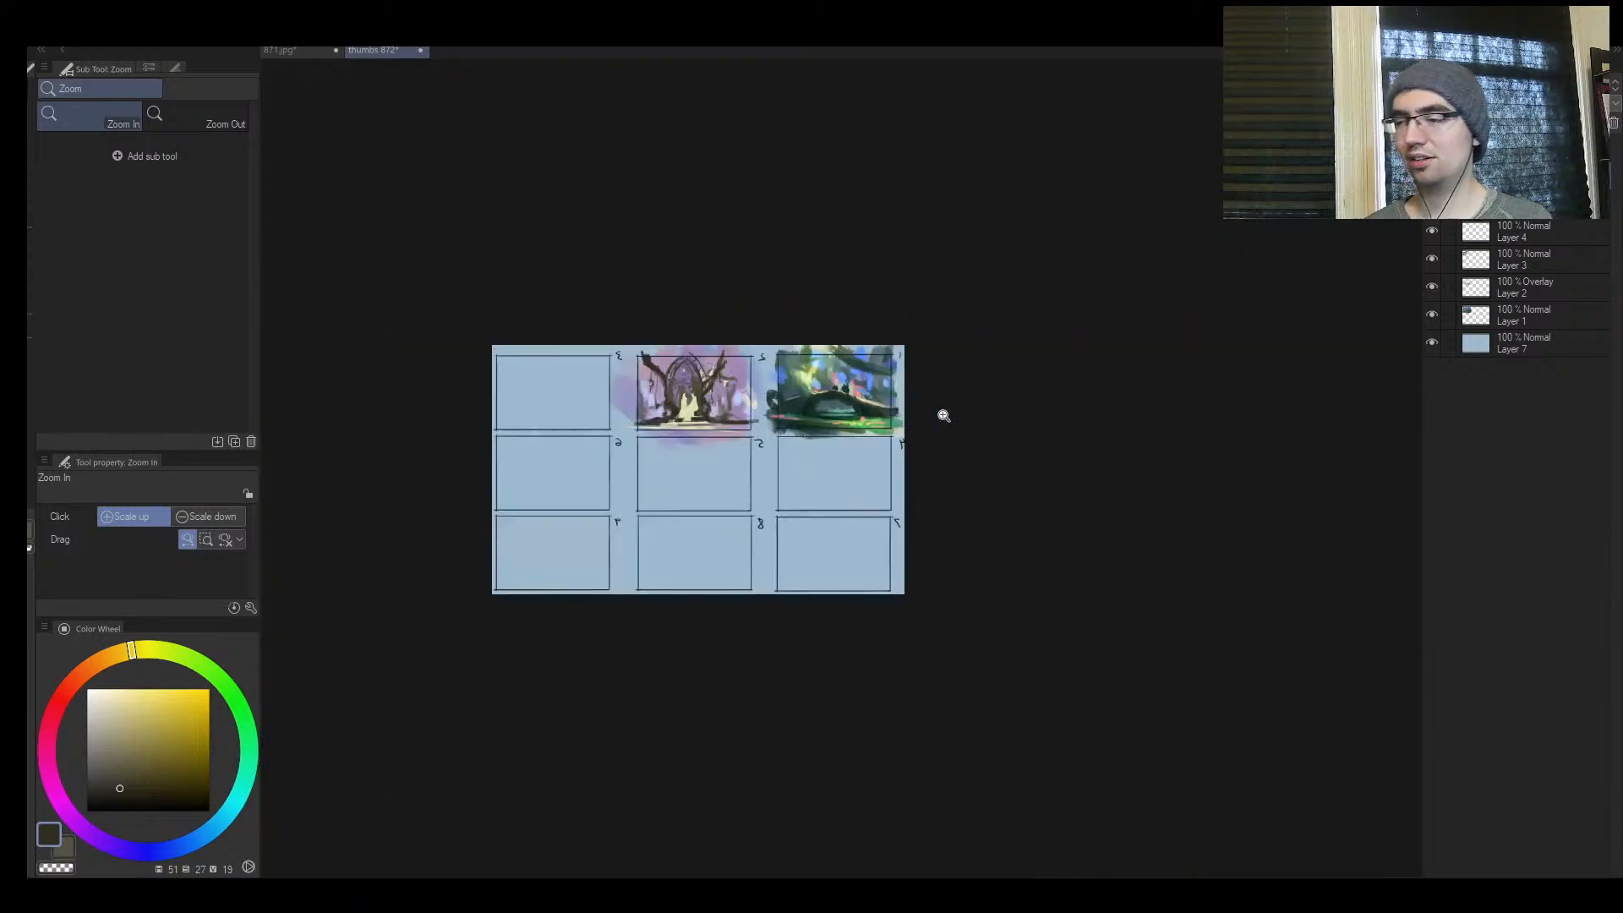
{"action": "left_click_drag", "start_coordinate": [943, 416], "coordinate": [950, 296]}
{"action": "key", "text": "h"}
{"action": "left_click_drag", "start_coordinate": [1155, 359], "coordinate": [710, 457]}
{"action": "mouse_move", "coordinate": [710, 456]}
{"action": "left_mouse_down"}
{"action": "mouse_move", "coordinate": [938, 456]}
{"action": "mouse_move", "coordinate": [717, 466]}
{"action": "mouse_move", "coordinate": [759, 385]}
{"action": "left_mouse_up"}
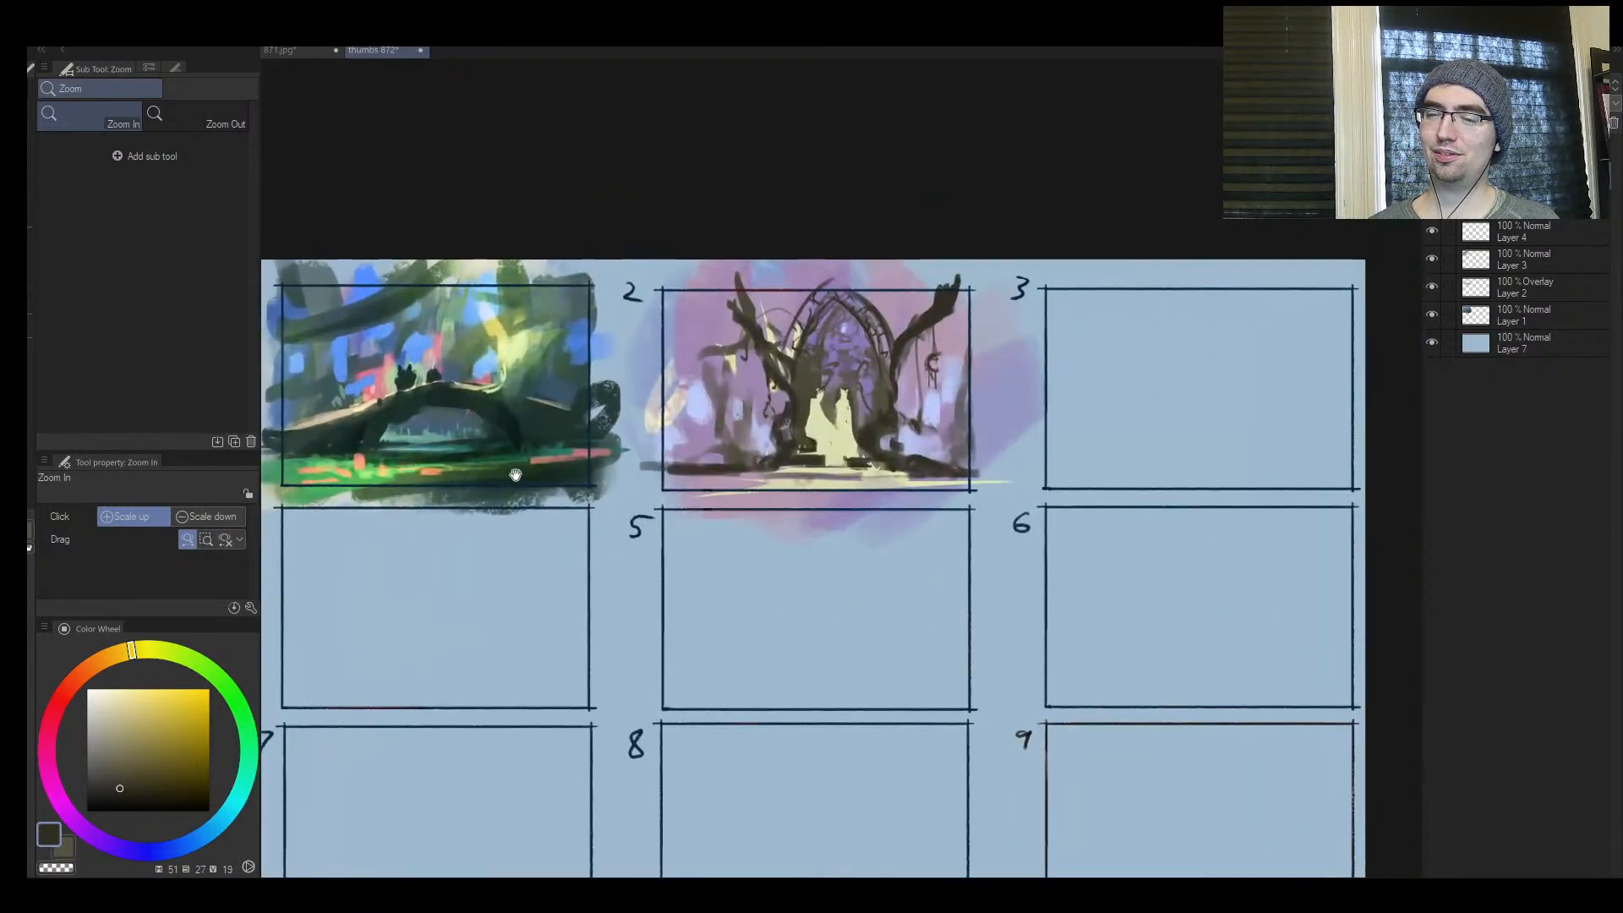
{"action": "mouse_move", "coordinate": [515, 474]}
{"action": "left_mouse_down"}
{"action": "mouse_move", "coordinate": [664, 444]}
{"action": "mouse_move", "coordinate": [617, 455]}
{"action": "left_mouse_up"}
Brush dark curved strokes and a diagonal stroke in frame 4, then pick a dark ochre and dab a patch beside them
{"action": "key", "text": "bracketright"}
{"action": "key", "text": "bracketright"}
{"action": "key", "text": "bracketright"}
{"action": "key", "text": "bracketright"}
{"action": "key", "text": "bracketright"}
{"action": "key", "text": "bracketright"}
{"action": "left_click_drag", "start_coordinate": [558, 564], "coordinate": [475, 602]}
{"action": "left_click_drag", "start_coordinate": [509, 623], "coordinate": [644, 562]}
{"action": "left_click_drag", "start_coordinate": [159, 776], "coordinate": [184, 696]}
{"action": "mouse_move", "coordinate": [603, 622]}
{"action": "left_mouse_down"}
{"action": "mouse_move", "coordinate": [678, 569]}
{"action": "mouse_move", "coordinate": [625, 610]}
{"action": "left_mouse_up"}
Enlarge the brush and lay broad ochre patches across the left half of frame 4
{"action": "key", "text": "bracketright"}
{"action": "key", "text": "bracketright"}
{"action": "key", "text": "bracketright"}
{"action": "key", "text": "bracketright"}
{"action": "key", "text": "bracketright"}
{"action": "key", "text": "bracketright"}
{"action": "key", "text": "bracketright"}
{"action": "key", "text": "bracketright"}
{"action": "key", "text": "bracketright"}
{"action": "key", "text": "bracketright"}
{"action": "mouse_move", "coordinate": [528, 592]}
{"action": "left_mouse_down"}
{"action": "mouse_move", "coordinate": [547, 569]}
{"action": "mouse_move", "coordinate": [483, 592]}
{"action": "left_mouse_up"}
{"action": "mouse_move", "coordinate": [421, 549]}
{"action": "left_mouse_down"}
{"action": "mouse_move", "coordinate": [423, 604]}
{"action": "mouse_move", "coordinate": [501, 634]}
{"action": "left_mouse_up"}
Choose lighter yellows and paint a pale yellow block over frame 4's ochre patch at brush sizes 200 to 150
{"action": "left_click", "coordinate": [144, 718]}
{"action": "key", "text": "bracketleft"}
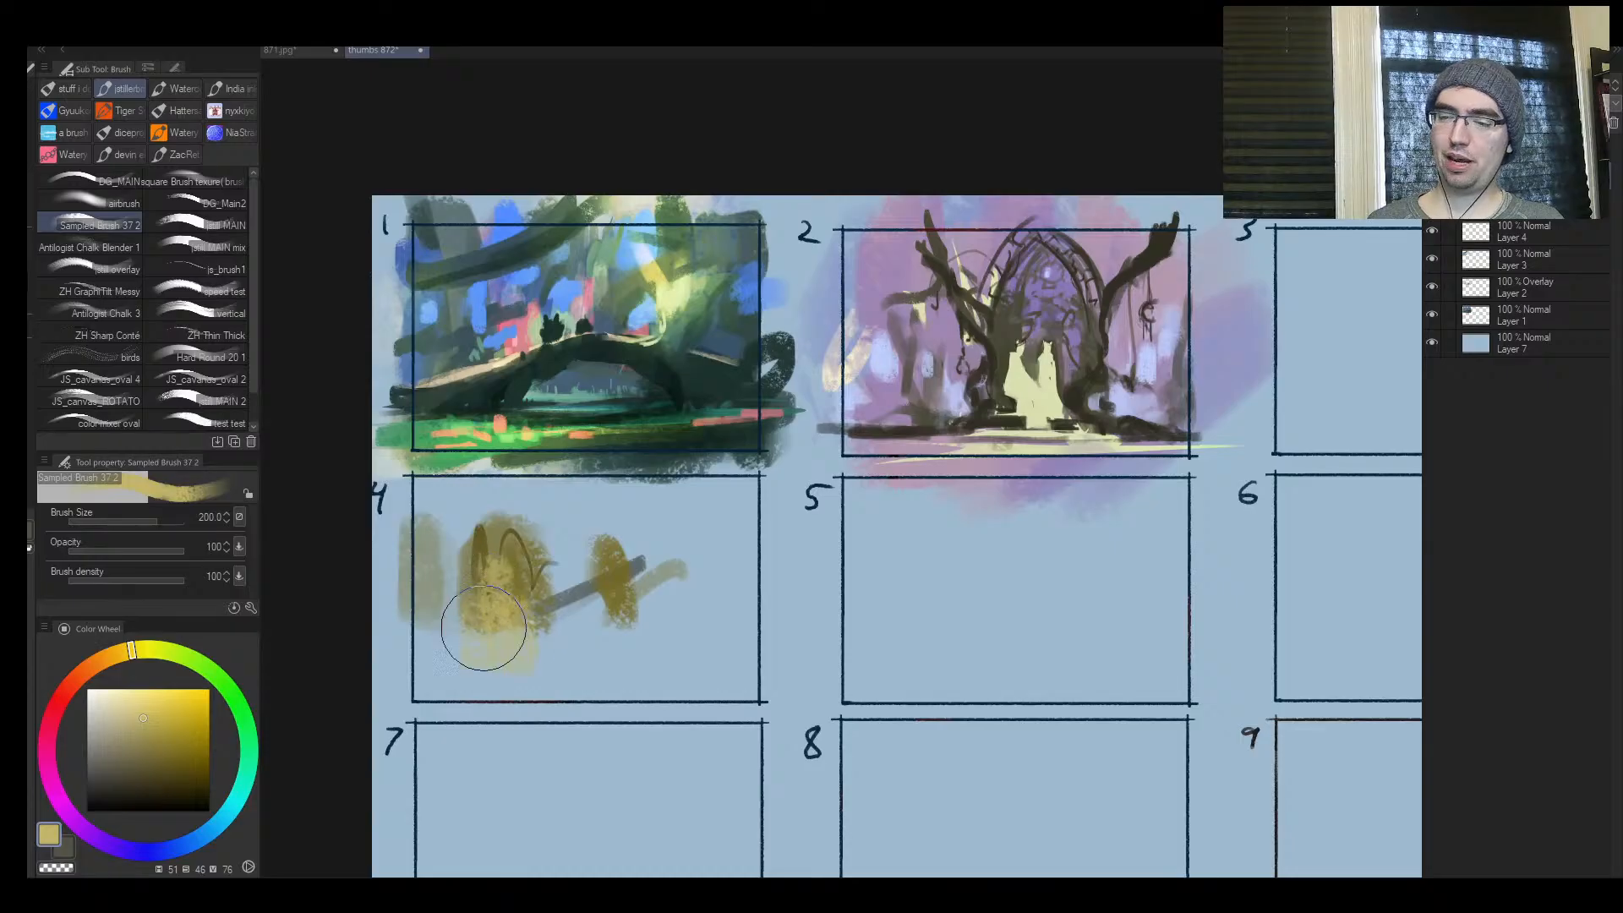
{"action": "left_click_drag", "start_coordinate": [143, 737], "coordinate": [142, 705]}
{"action": "key", "text": "bracketleft"}
{"action": "key", "text": "bracketleft"}
{"action": "left_click_drag", "start_coordinate": [502, 601], "coordinate": [503, 631]}
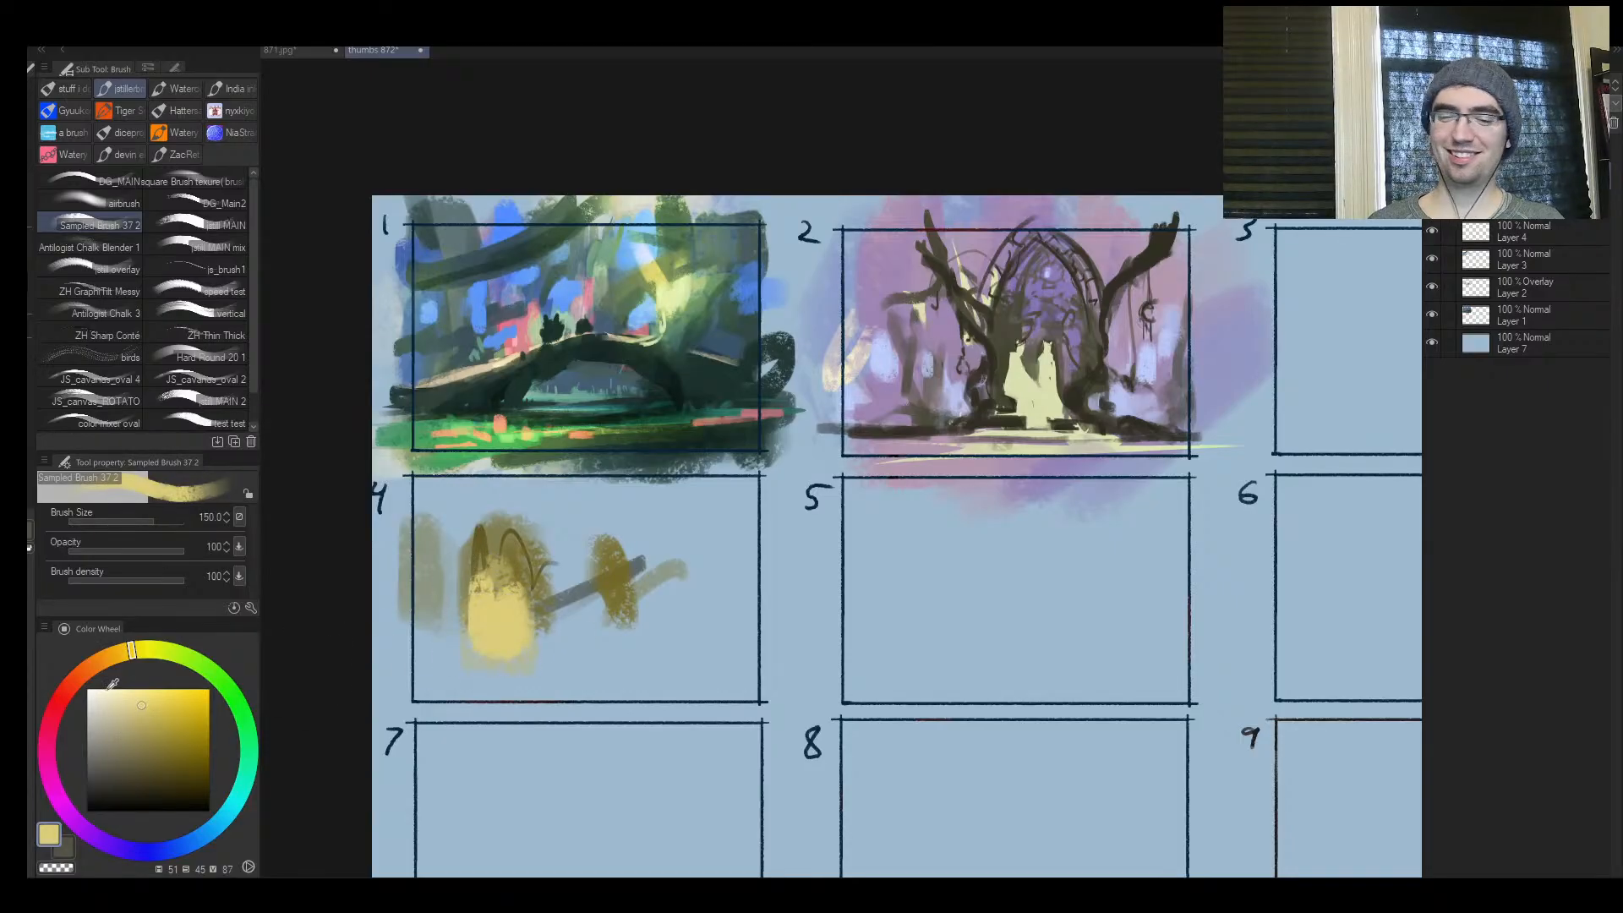
Choose a muted magenta and brush broad vertical patches across frame 4, then sample the blue background and stroke over them at size 250
{"action": "mouse_move", "coordinate": [147, 739]}
{"action": "left_mouse_down"}
{"action": "mouse_move", "coordinate": [137, 709]}
{"action": "mouse_move", "coordinate": [128, 746]}
{"action": "left_mouse_up"}
{"action": "left_click", "coordinate": [50, 770]}
{"action": "key", "text": "bracketright"}
{"action": "mouse_move", "coordinate": [514, 622]}
{"action": "left_mouse_down"}
{"action": "mouse_move", "coordinate": [422, 616]}
{"action": "mouse_move", "coordinate": [467, 694]}
{"action": "left_mouse_up"}
{"action": "key", "text": "bracketright"}
{"action": "key", "text": "bracketright"}
{"action": "mouse_move", "coordinate": [584, 678]}
{"action": "left_mouse_down"}
{"action": "mouse_move", "coordinate": [561, 536]}
{"action": "mouse_move", "coordinate": [668, 638]}
{"action": "left_mouse_up"}
{"action": "left_click", "coordinate": [537, 521], "text": "alt"}
{"action": "mouse_move", "coordinate": [526, 535]}
{"action": "left_mouse_down"}
{"action": "mouse_move", "coordinate": [524, 634]}
{"action": "mouse_move", "coordinate": [594, 532]}
{"action": "left_mouse_up"}
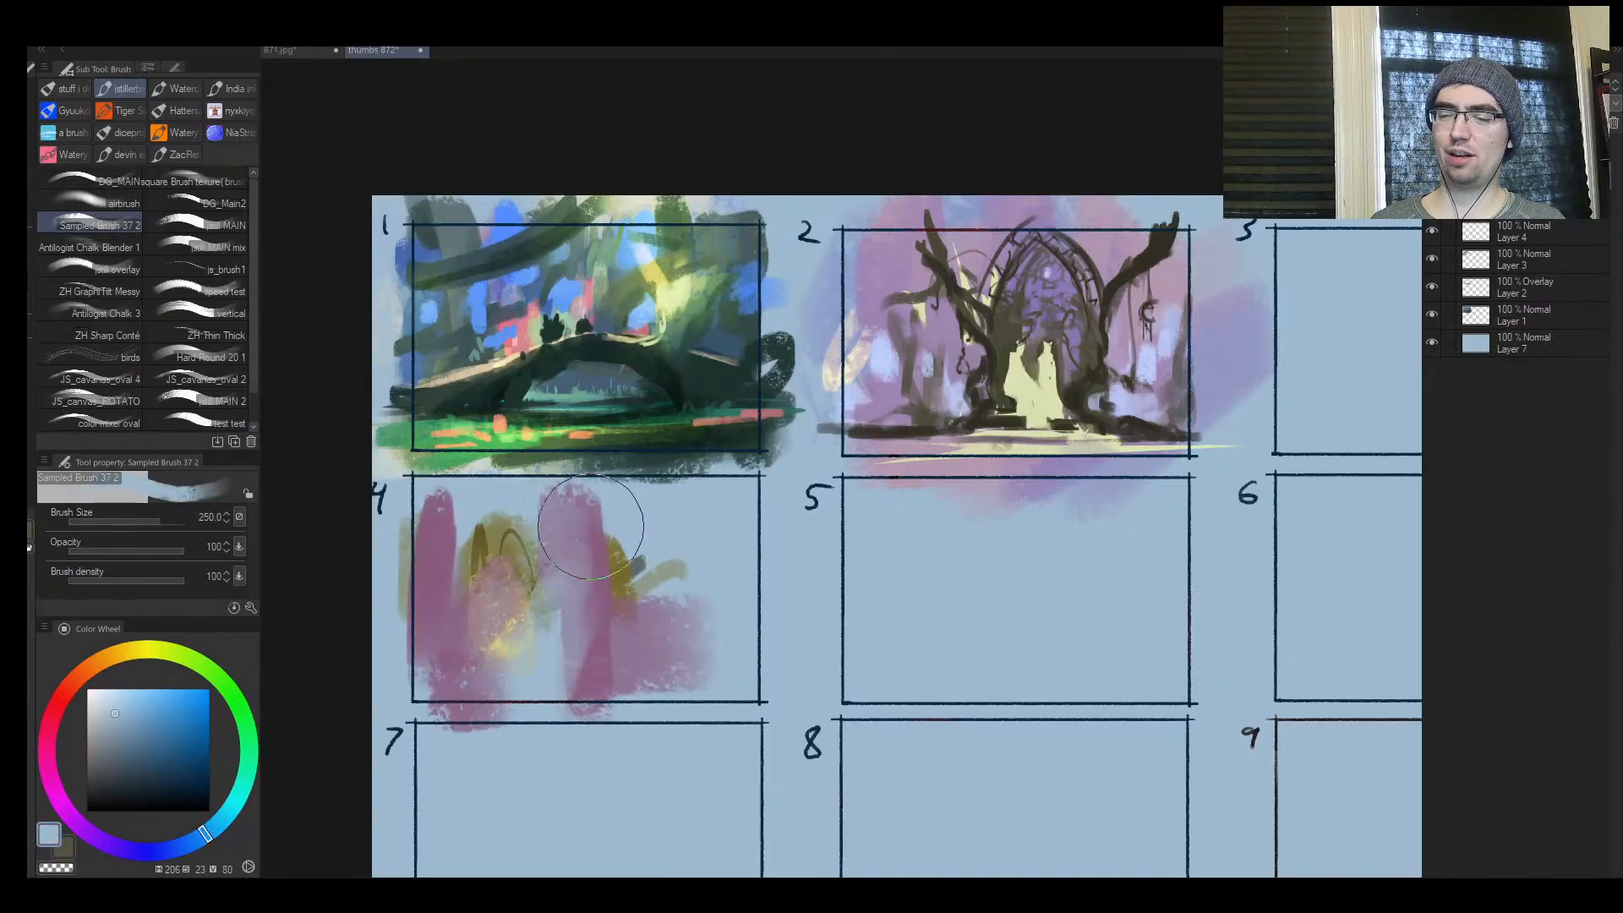
Scatter-blur frame 4's ochre strokes at size 150 and blend muted ochre over the magenta patch on the frame's right side
{"action": "key", "text": "j"}
{"action": "key", "text": "bracketright"}
{"action": "key", "text": "bracketright"}
{"action": "key", "text": "bracketright"}
{"action": "key", "text": "bracketright"}
{"action": "key", "text": "bracketright"}
{"action": "left_click_drag", "start_coordinate": [483, 525], "coordinate": [525, 542]}
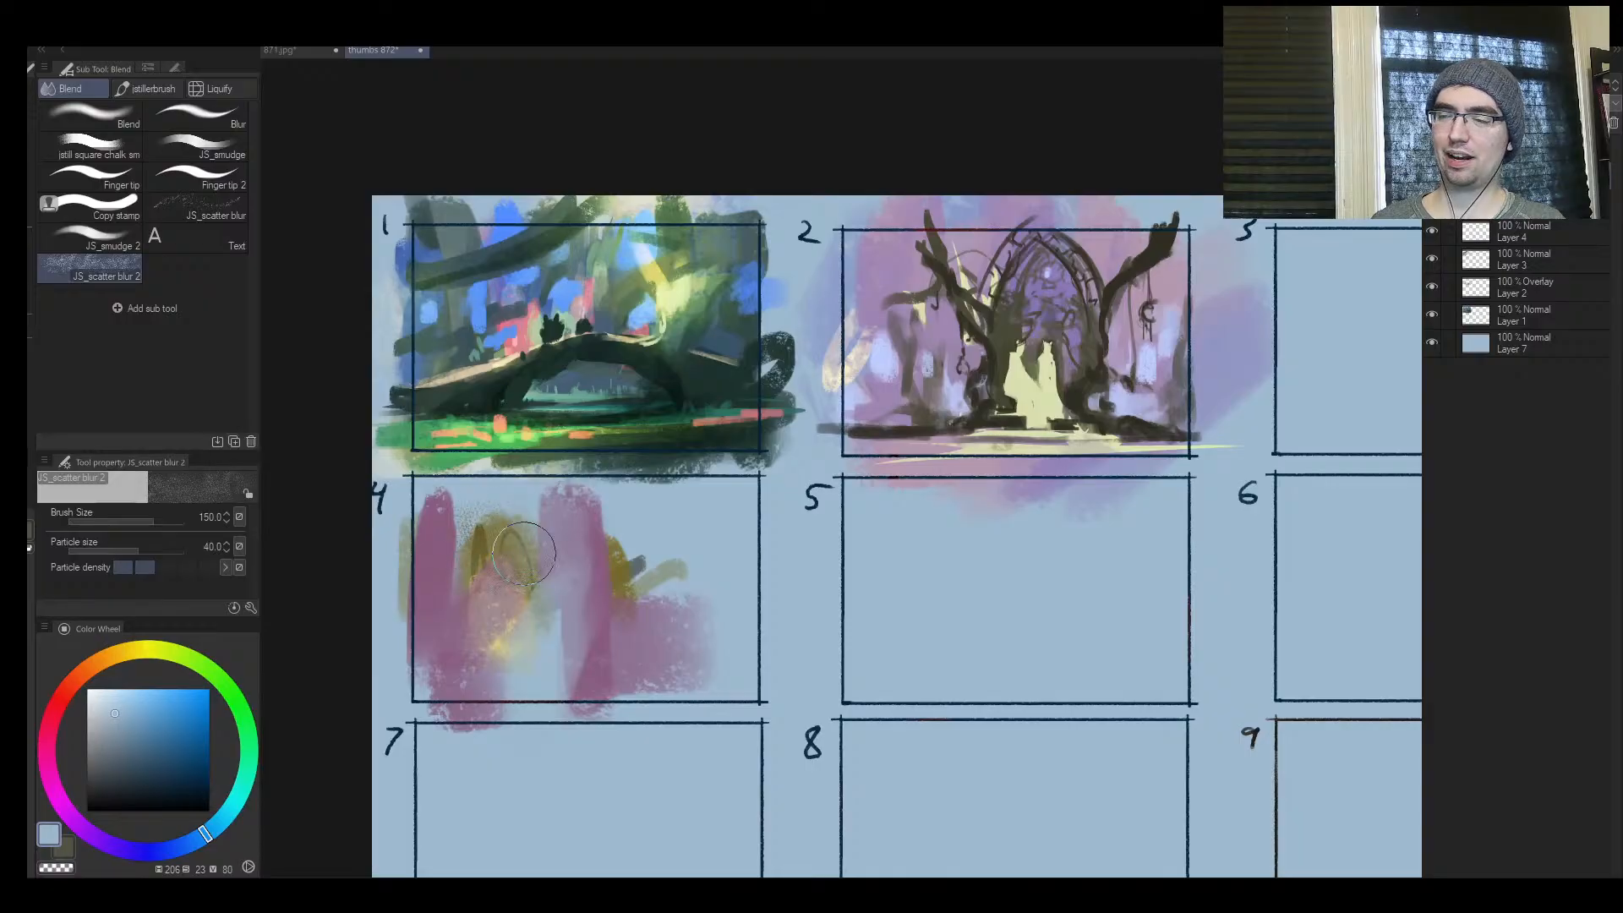
{"action": "key", "text": "b"}
{"action": "mouse_move", "coordinate": [624, 549]}
{"action": "left_mouse_down"}
{"action": "mouse_move", "coordinate": [695, 537]}
{"action": "mouse_move", "coordinate": [696, 638]}
{"action": "left_mouse_up"}
{"action": "left_click", "coordinate": [657, 578], "text": "alt"}
Pick a pale yellow-green and dab a foliage patch in the upper left of frame 2
{"action": "left_click", "coordinate": [166, 689]}
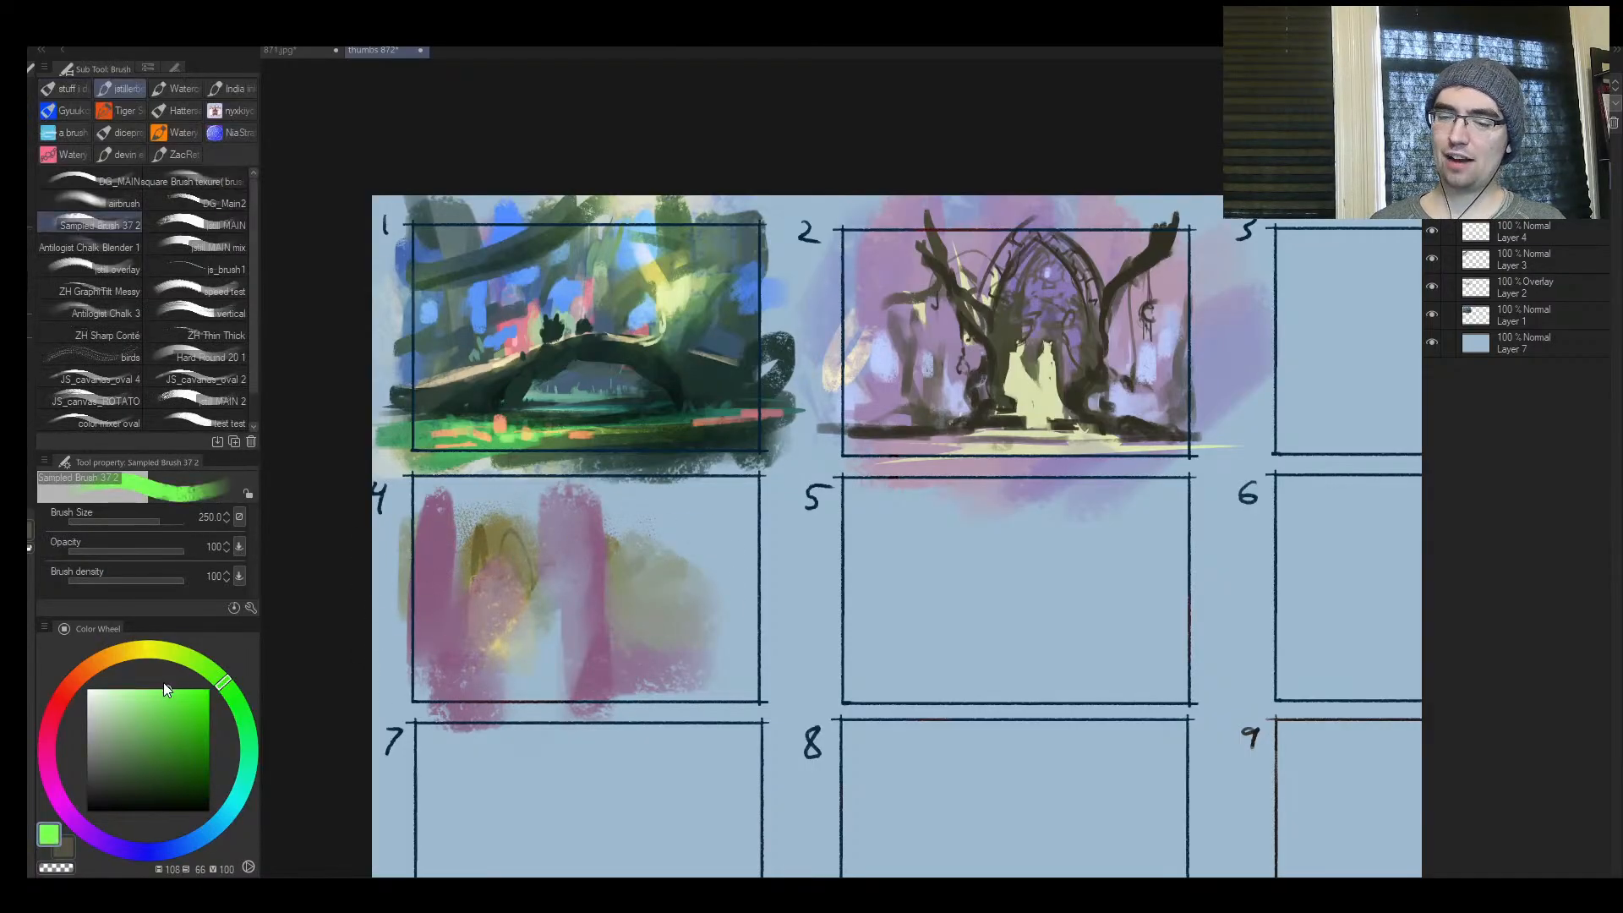
{"action": "left_click", "coordinate": [188, 651]}
{"action": "left_click", "coordinate": [134, 712]}
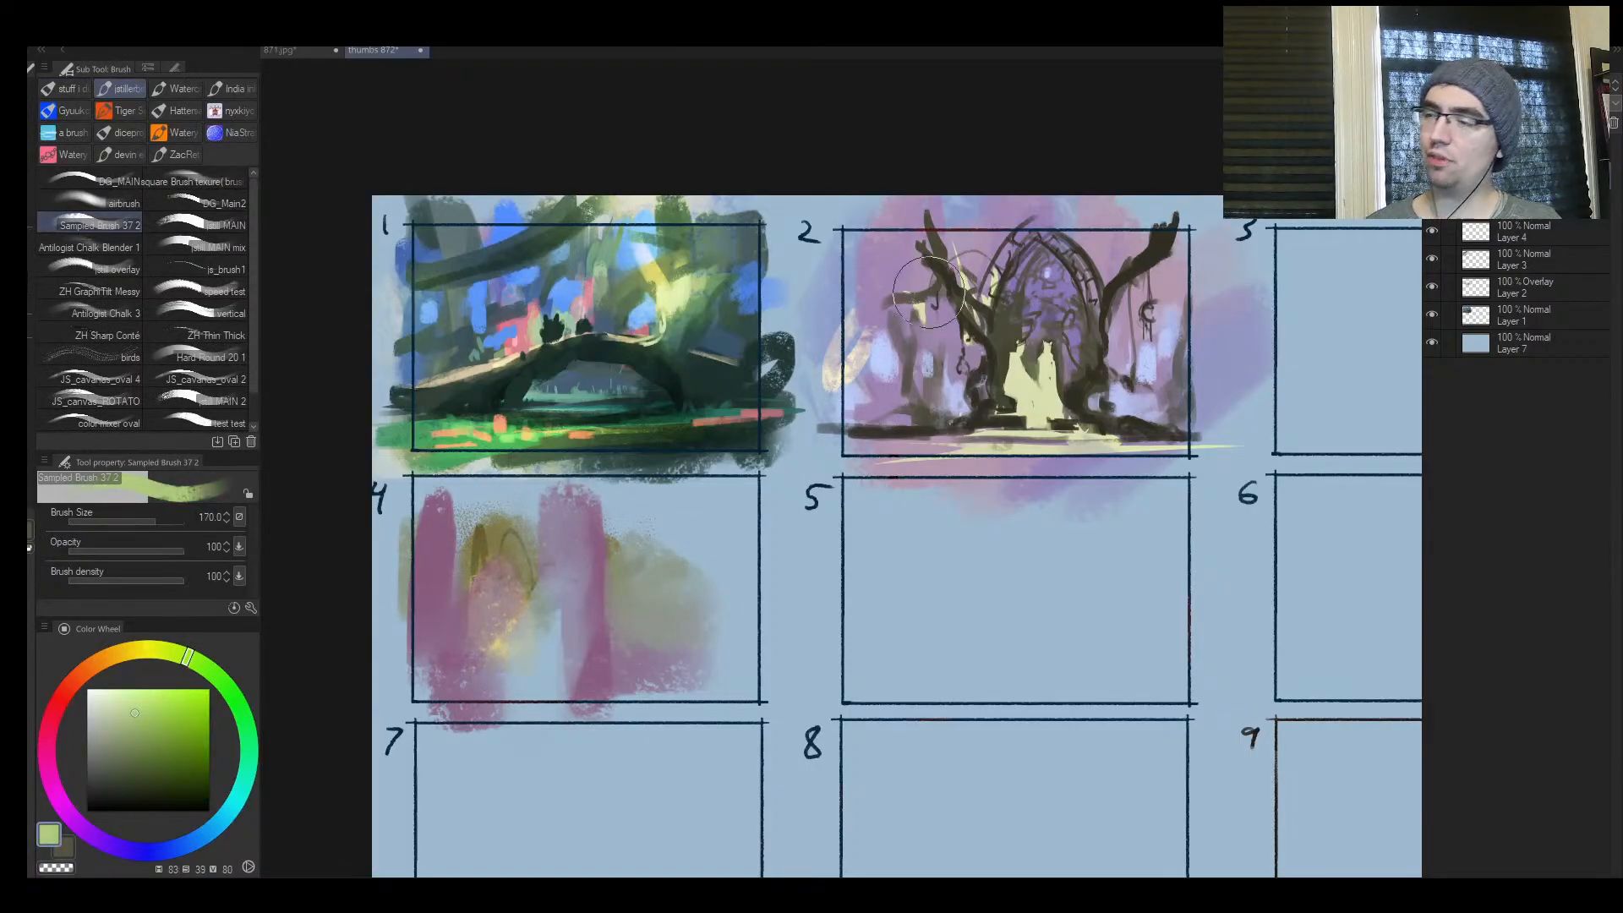
{"action": "key", "text": "bracketleft"}
{"action": "key", "text": "bracketleft"}
{"action": "key", "text": "bracketleft"}
{"action": "key", "text": "bracketleft"}
{"action": "key", "text": "bracketleft"}
{"action": "key", "text": "bracketleft"}
{"action": "left_click_drag", "start_coordinate": [1046, 295], "coordinate": [1230, 287]}
{"action": "left_click_drag", "start_coordinate": [1127, 282], "coordinate": [833, 381]}
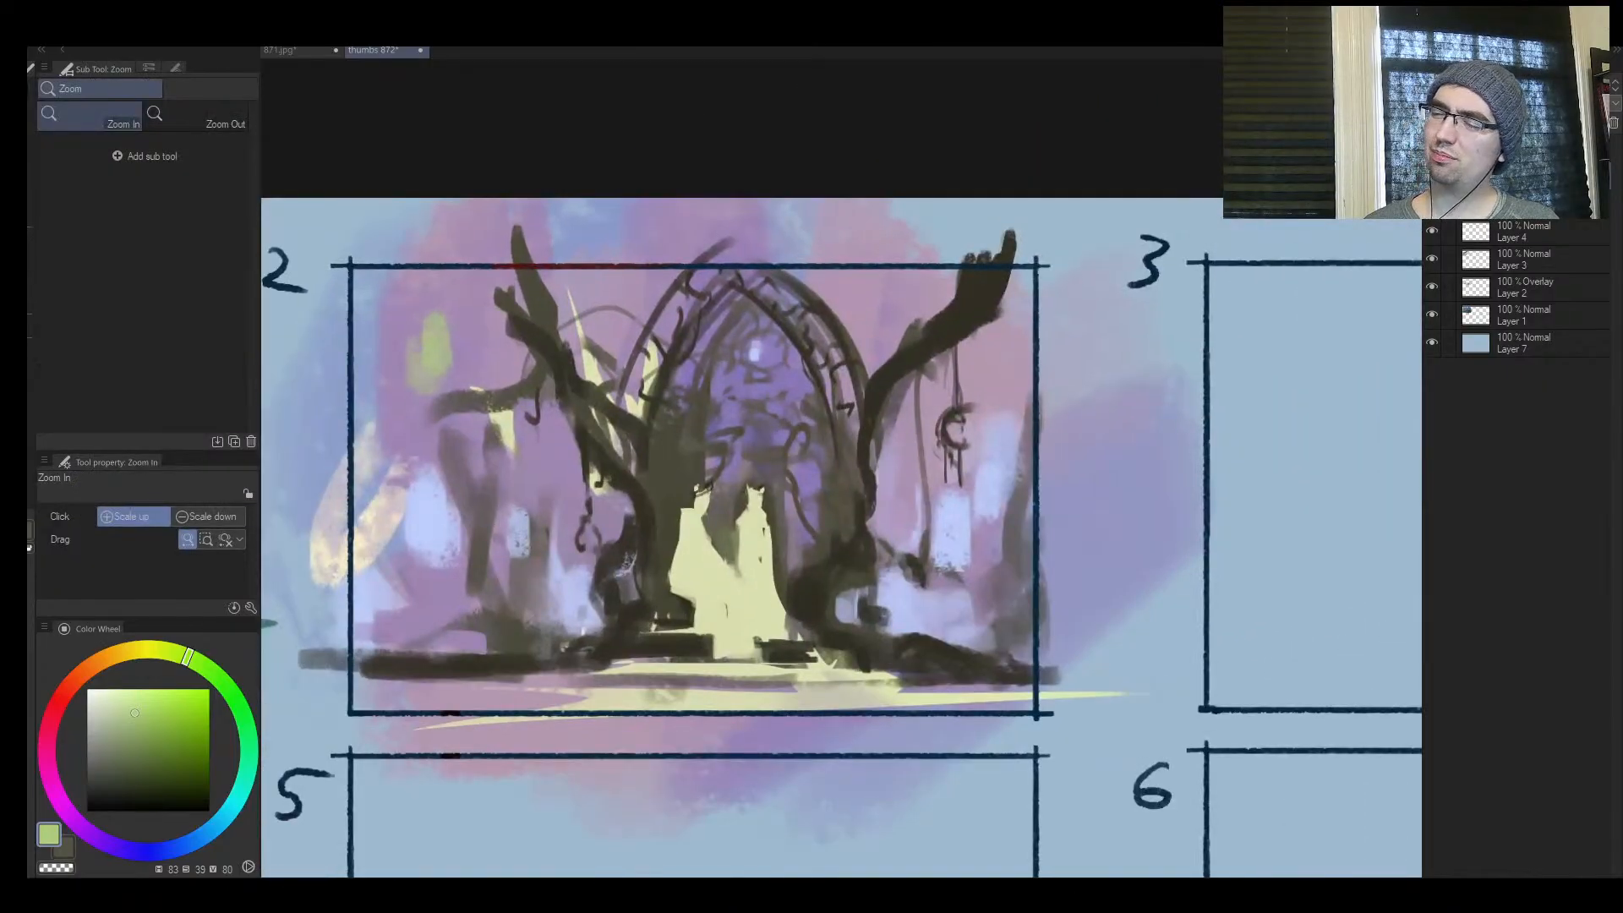
Paint a short pale green vertical stroke near frame 2's lower left edge at brush size 30
{"action": "key", "text": "bracketleft"}
{"action": "key", "text": "bracketleft"}
{"action": "key", "text": "bracketleft"}
{"action": "key", "text": "bracketleft"}
{"action": "key", "text": "bracketleft"}
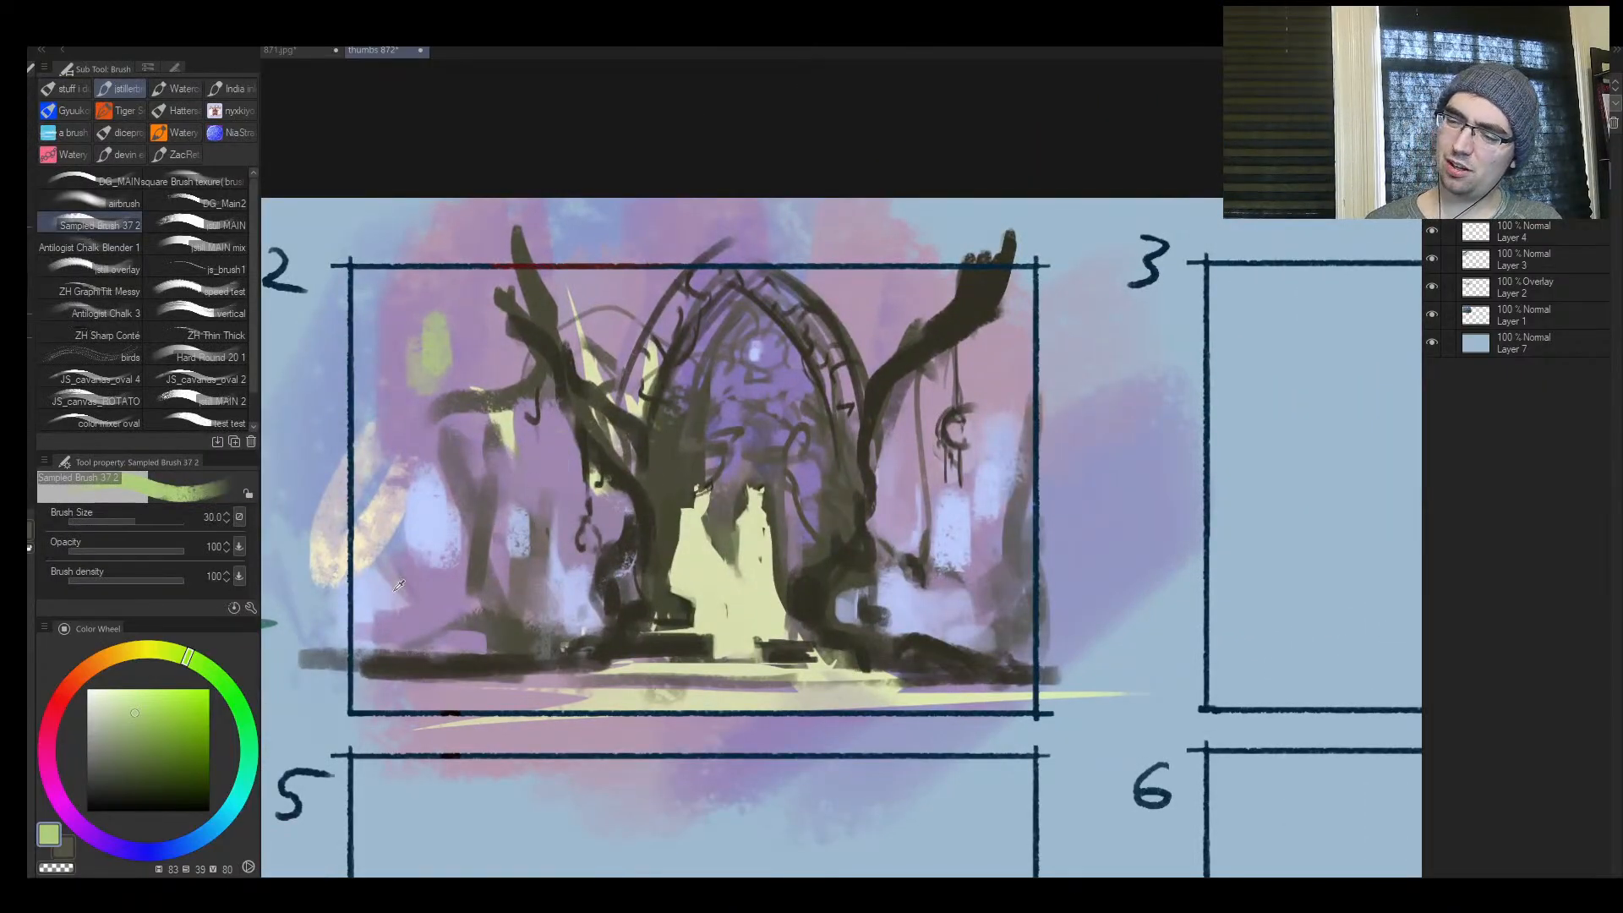
{"action": "left_click_drag", "start_coordinate": [387, 624], "coordinate": [391, 579]}
Enlarge the brush to 70 and above and paint pale green patches right of frame 2's arch top and along its right edge
{"action": "key", "text": "bracketright"}
{"action": "key", "text": "bracketright"}
{"action": "key", "text": "bracketright"}
{"action": "key", "text": "bracketright"}
{"action": "key", "text": "bracketright"}
{"action": "key", "text": "bracketright"}
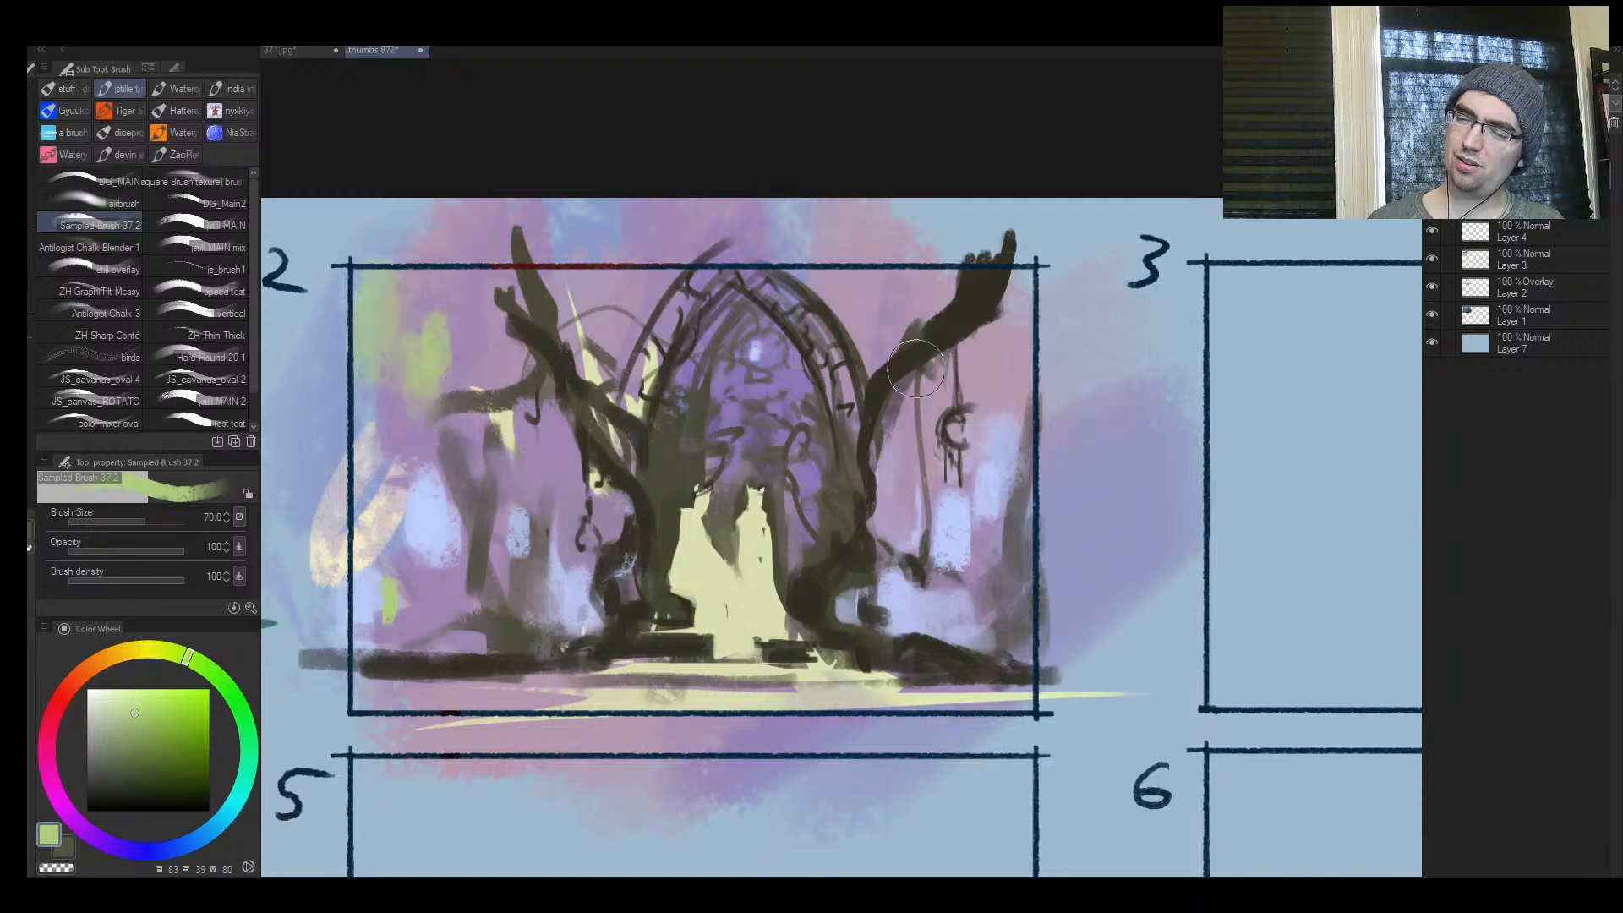
{"action": "mouse_move", "coordinate": [875, 325]}
{"action": "left_mouse_down"}
{"action": "mouse_move", "coordinate": [870, 346]}
{"action": "mouse_move", "coordinate": [853, 281]}
{"action": "left_mouse_up"}
{"action": "key", "text": "bracketright"}
{"action": "mouse_move", "coordinate": [996, 385]}
{"action": "left_mouse_down"}
{"action": "mouse_move", "coordinate": [1010, 418]}
{"action": "mouse_move", "coordinate": [952, 466]}
{"action": "mouse_move", "coordinate": [973, 467]}
{"action": "mouse_move", "coordinate": [996, 366]}
{"action": "mouse_move", "coordinate": [959, 399]}
{"action": "mouse_move", "coordinate": [1049, 373]}
{"action": "mouse_move", "coordinate": [1027, 410]}
{"action": "mouse_move", "coordinate": [1004, 367]}
{"action": "left_mouse_up"}
Choose darker greens and dab foliage over frame 2's right-edge patch, the left background branch and the left tree
{"action": "key", "text": "bracketleft"}
{"action": "left_click", "coordinate": [183, 732]}
{"action": "key", "text": "bracketright"}
{"action": "key", "text": "bracketright"}
{"action": "key", "text": "bracketleft"}
{"action": "key", "text": "bracketleft"}
{"action": "left_click", "coordinate": [174, 764]}
{"action": "key", "text": "bracketleft"}
{"action": "mouse_move", "coordinate": [463, 425]}
{"action": "left_mouse_down"}
{"action": "mouse_move", "coordinate": [391, 458]}
{"action": "mouse_move", "coordinate": [467, 445]}
{"action": "mouse_move", "coordinate": [479, 409]}
{"action": "left_mouse_up"}
{"action": "key", "text": "bracketleft"}
{"action": "mouse_move", "coordinate": [582, 319]}
{"action": "left_mouse_down"}
{"action": "mouse_move", "coordinate": [577, 335]}
{"action": "mouse_move", "coordinate": [572, 302]}
{"action": "left_mouse_up"}
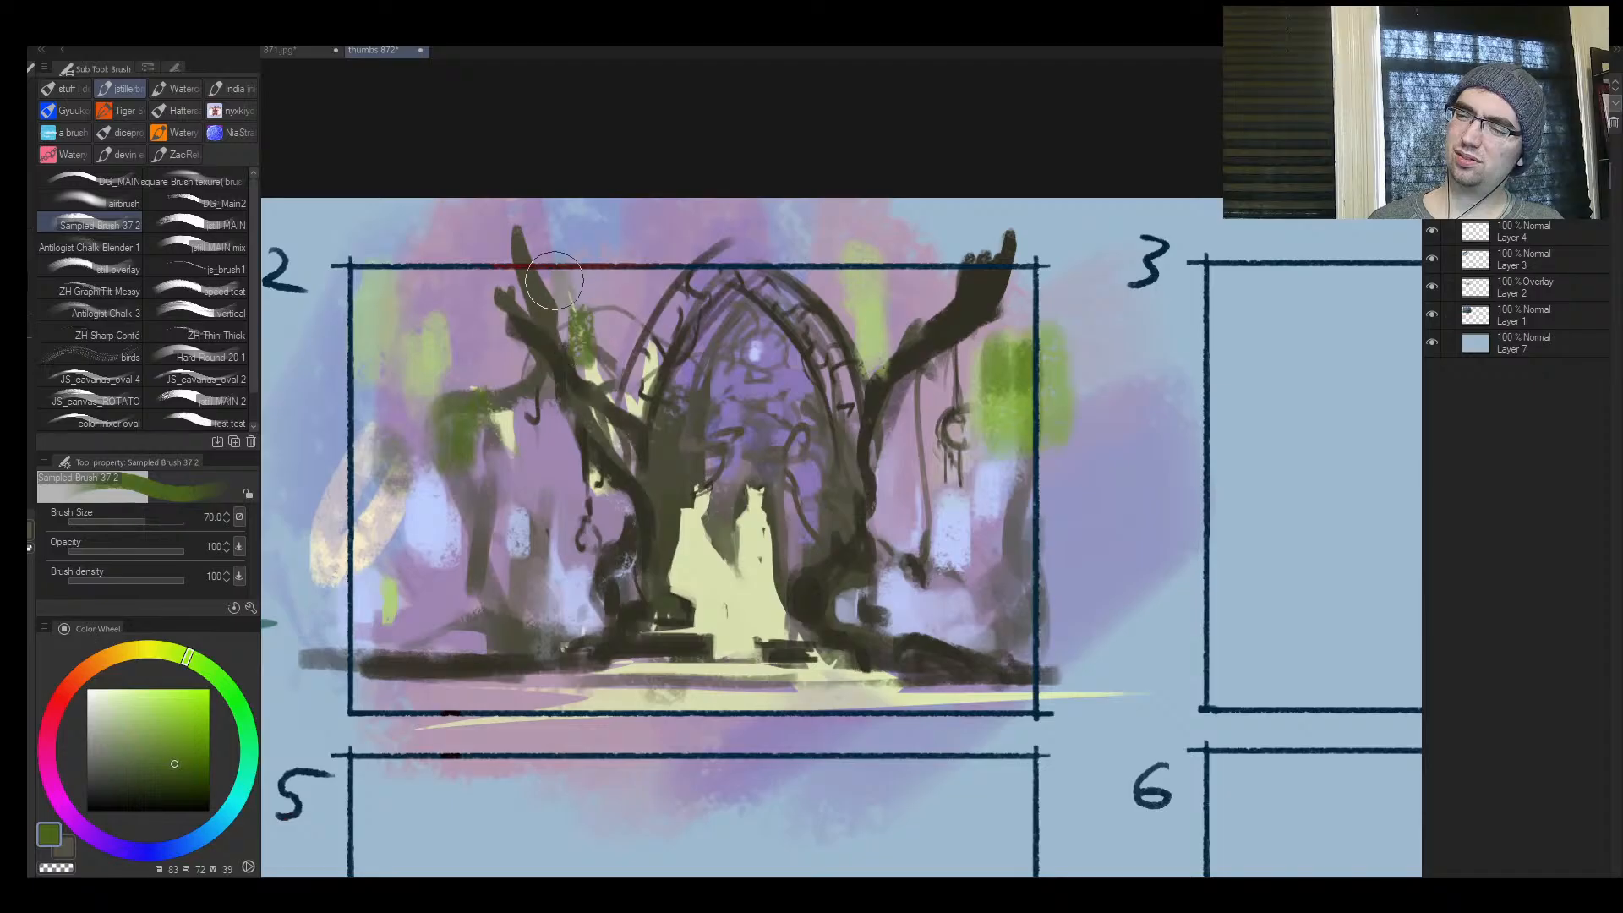
Add green hanging foliage below the right branch at size 30, and dab a very dark green into the left undergrowth
{"action": "key", "text": "bracketleft"}
{"action": "key", "text": "bracketleft"}
{"action": "left_click_drag", "start_coordinate": [914, 350], "coordinate": [922, 316]}
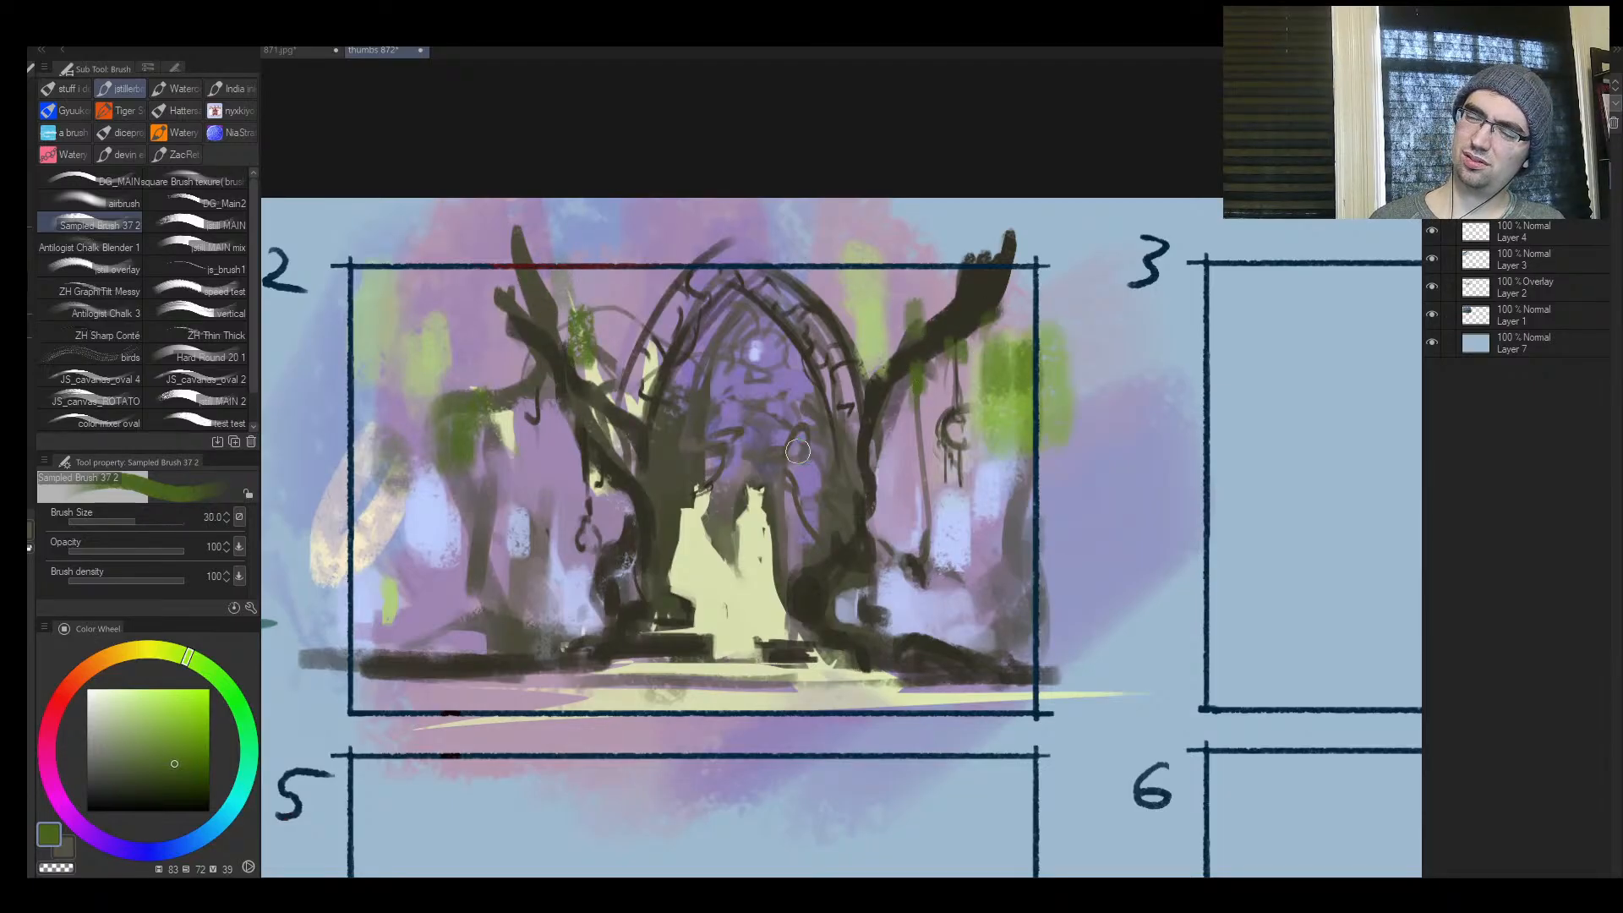
{"action": "left_click", "coordinate": [148, 781]}
{"action": "mouse_move", "coordinate": [535, 625]}
{"action": "left_mouse_down"}
{"action": "mouse_move", "coordinate": [527, 611]}
{"action": "mouse_move", "coordinate": [455, 649]}
{"action": "mouse_move", "coordinate": [568, 638]}
{"action": "left_mouse_up"}
Mirror the view, sample a muted olive and brush a background trunk below the green foliage by frame 2's outer edge
{"action": "key", "text": "h"}
{"action": "key", "text": "ctrl+space"}
{"action": "left_click_drag", "start_coordinate": [1126, 546], "coordinate": [1039, 558]}
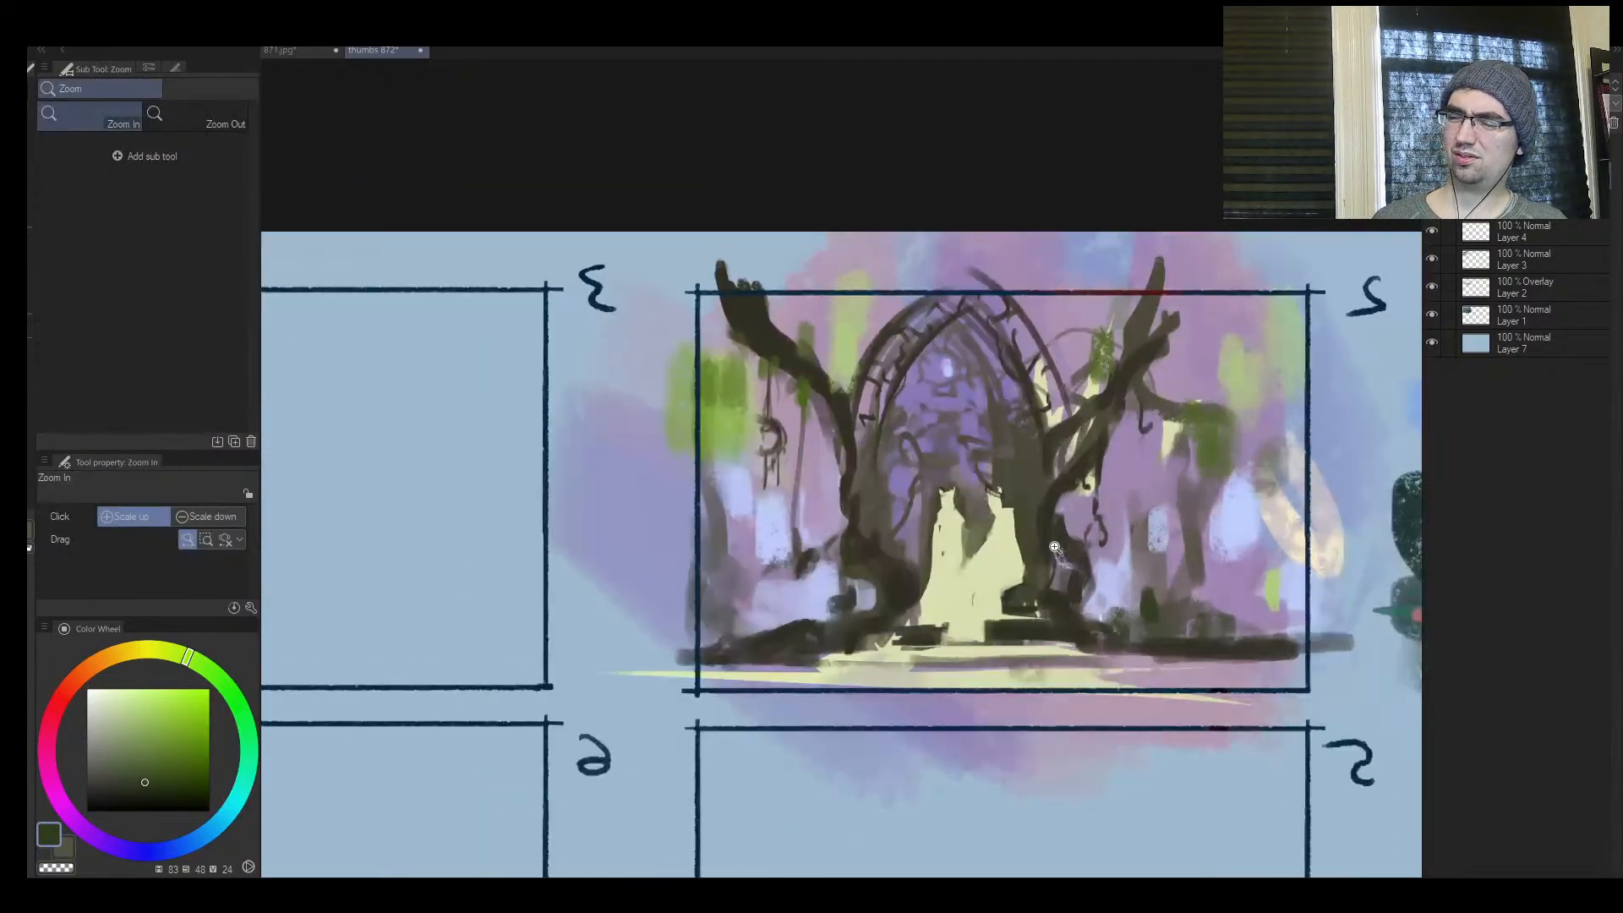
{"action": "left_click_drag", "start_coordinate": [1156, 430], "coordinate": [992, 411]}
{"action": "left_click", "coordinate": [1054, 408], "text": "alt"}
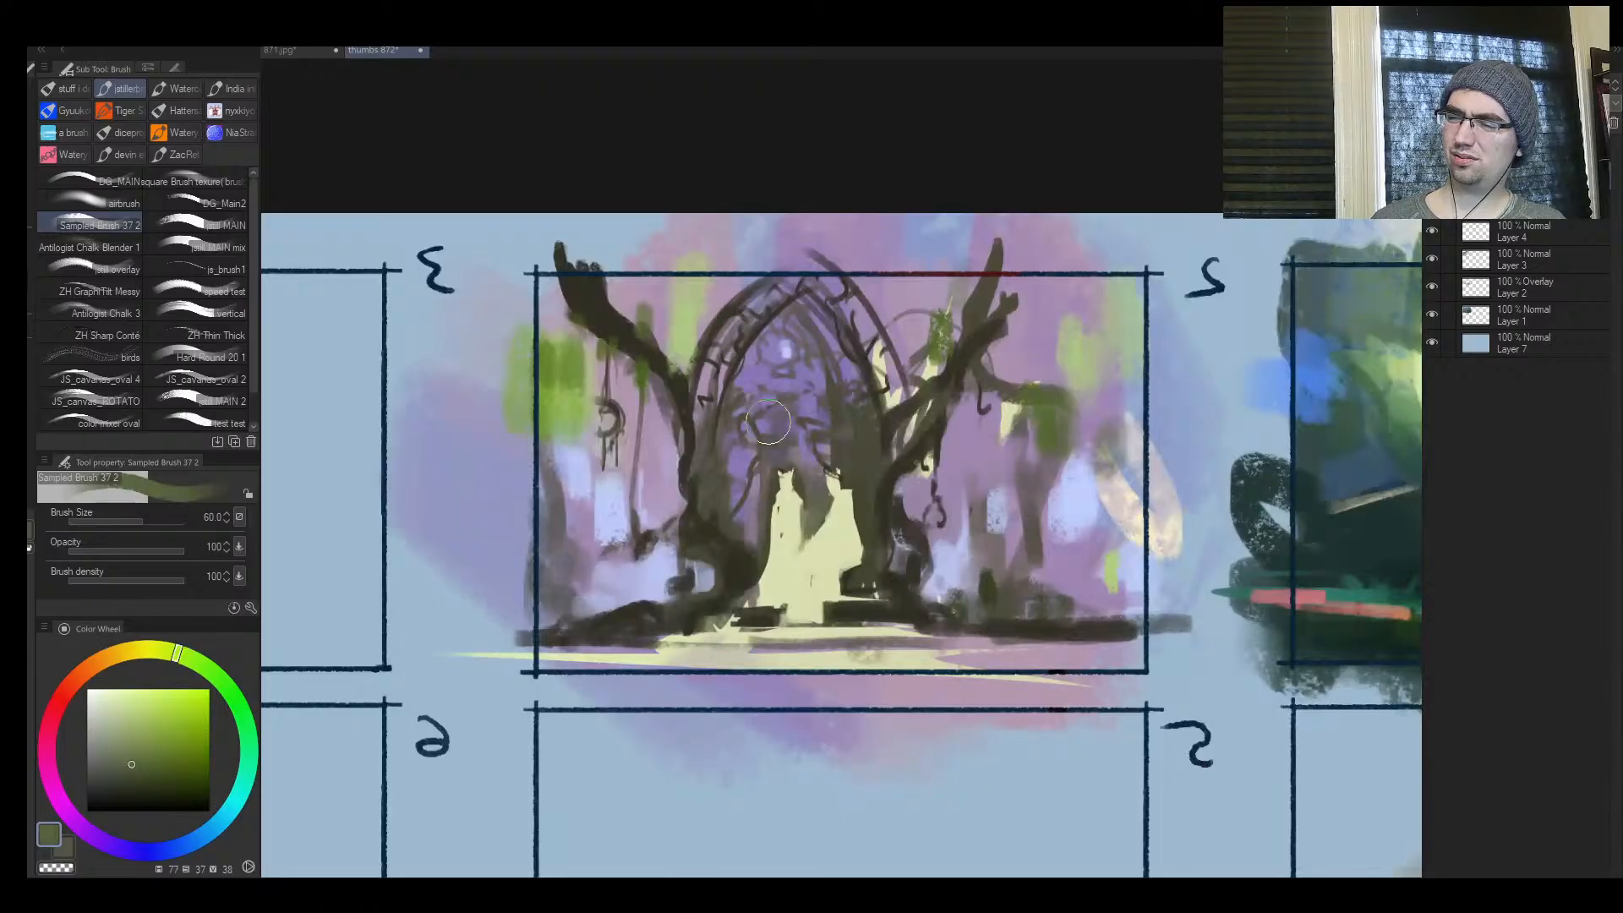
{"action": "left_click_drag", "start_coordinate": [561, 375], "coordinate": [579, 495]}
{"action": "key", "text": "bracketright"}
{"action": "left_click", "coordinate": [585, 352], "text": "alt"}
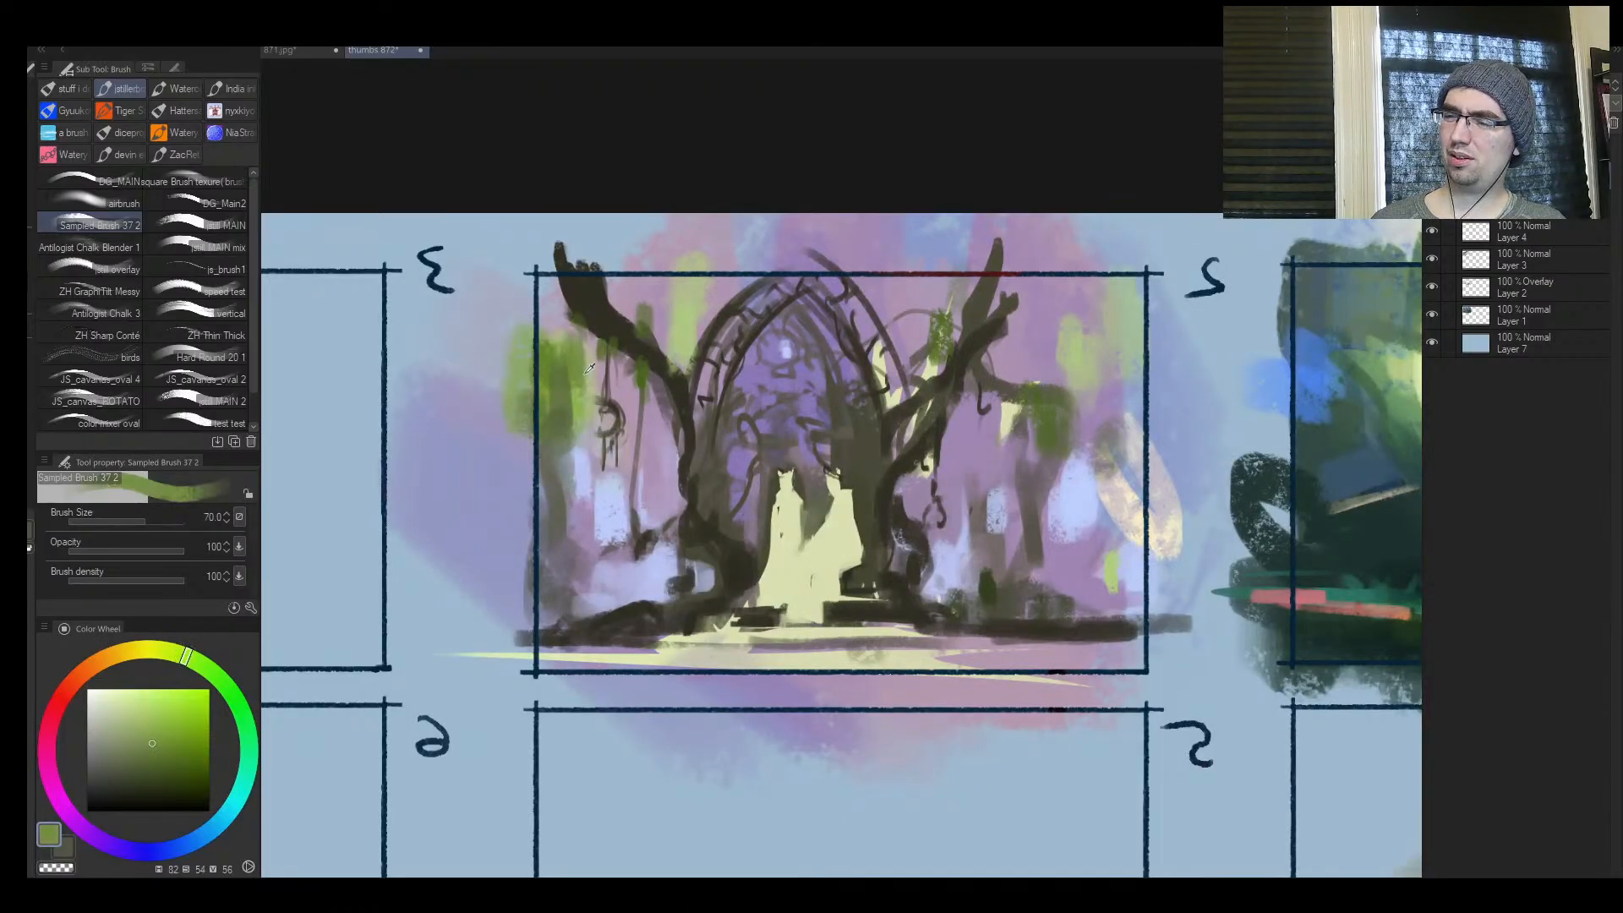
Sample the pale green and dab small leaves inside the arch and around the hanging ornament at brush sizes 5 to 17
{"action": "left_click", "coordinate": [683, 289], "text": "alt"}
{"action": "key", "text": "bracketright"}
{"action": "key", "text": "bracketleft"}
{"action": "key", "text": "bracketleft"}
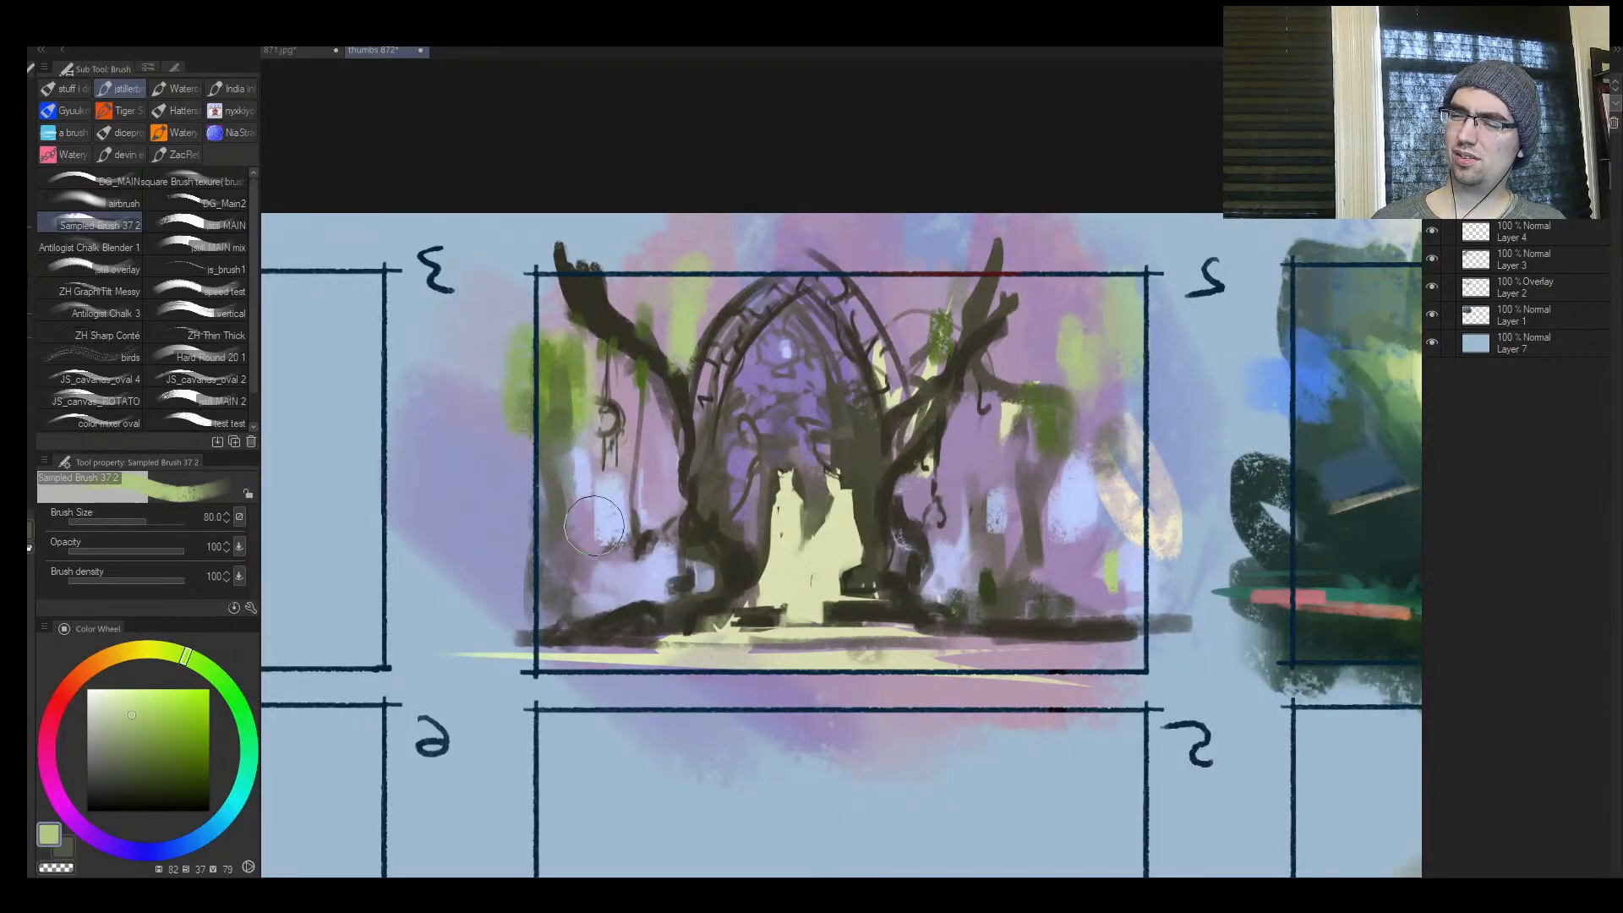
{"action": "key", "text": "bracketleft"}
{"action": "key", "text": "bracketleft"}
{"action": "key", "text": "bracketleft"}
{"action": "key", "text": "bracketleft"}
{"action": "key", "text": "bracketleft"}
{"action": "key", "text": "bracketleft"}
{"action": "key", "text": "bracketleft"}
{"action": "key", "text": "bracketleft"}
{"action": "key", "text": "bracketleft"}
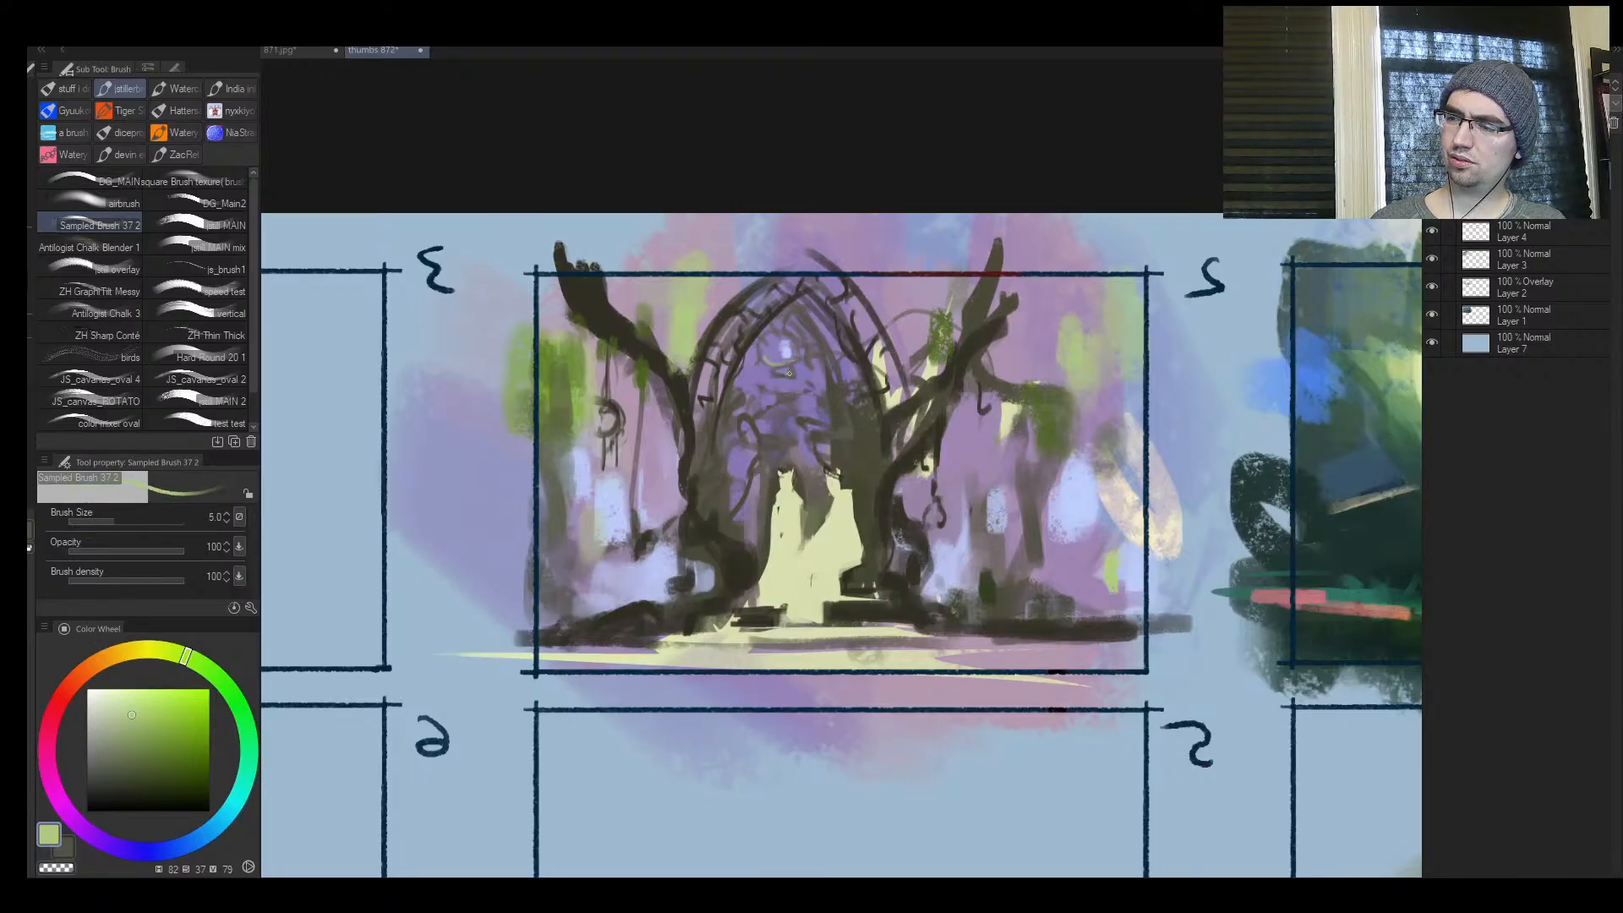
{"action": "key", "text": "bracketright"}
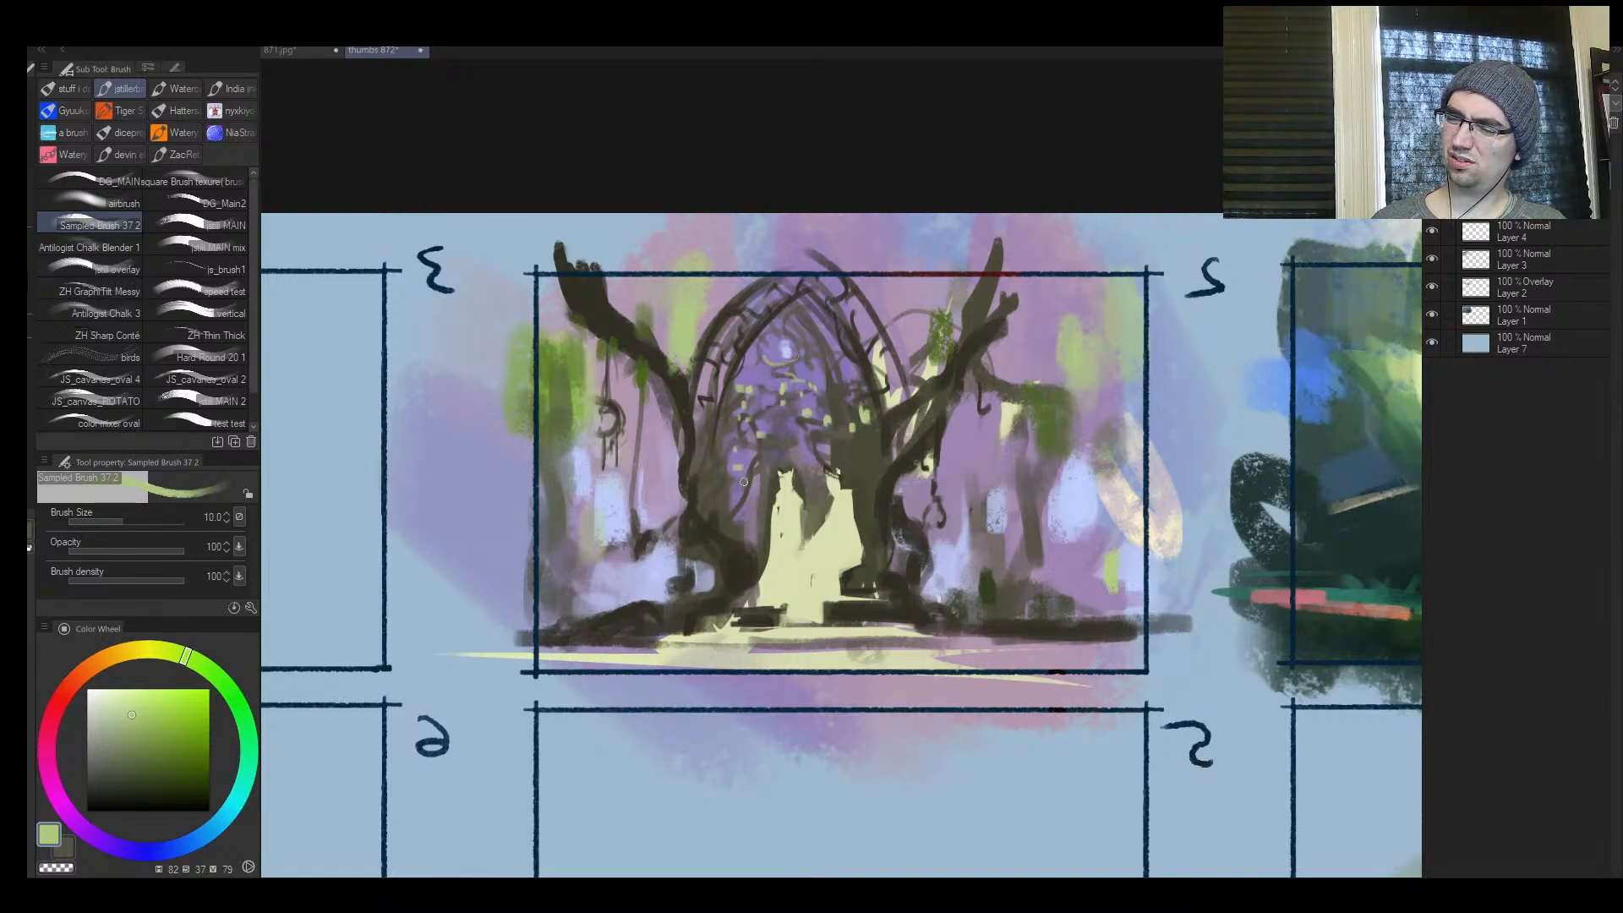
{"action": "key", "text": "bracketleft"}
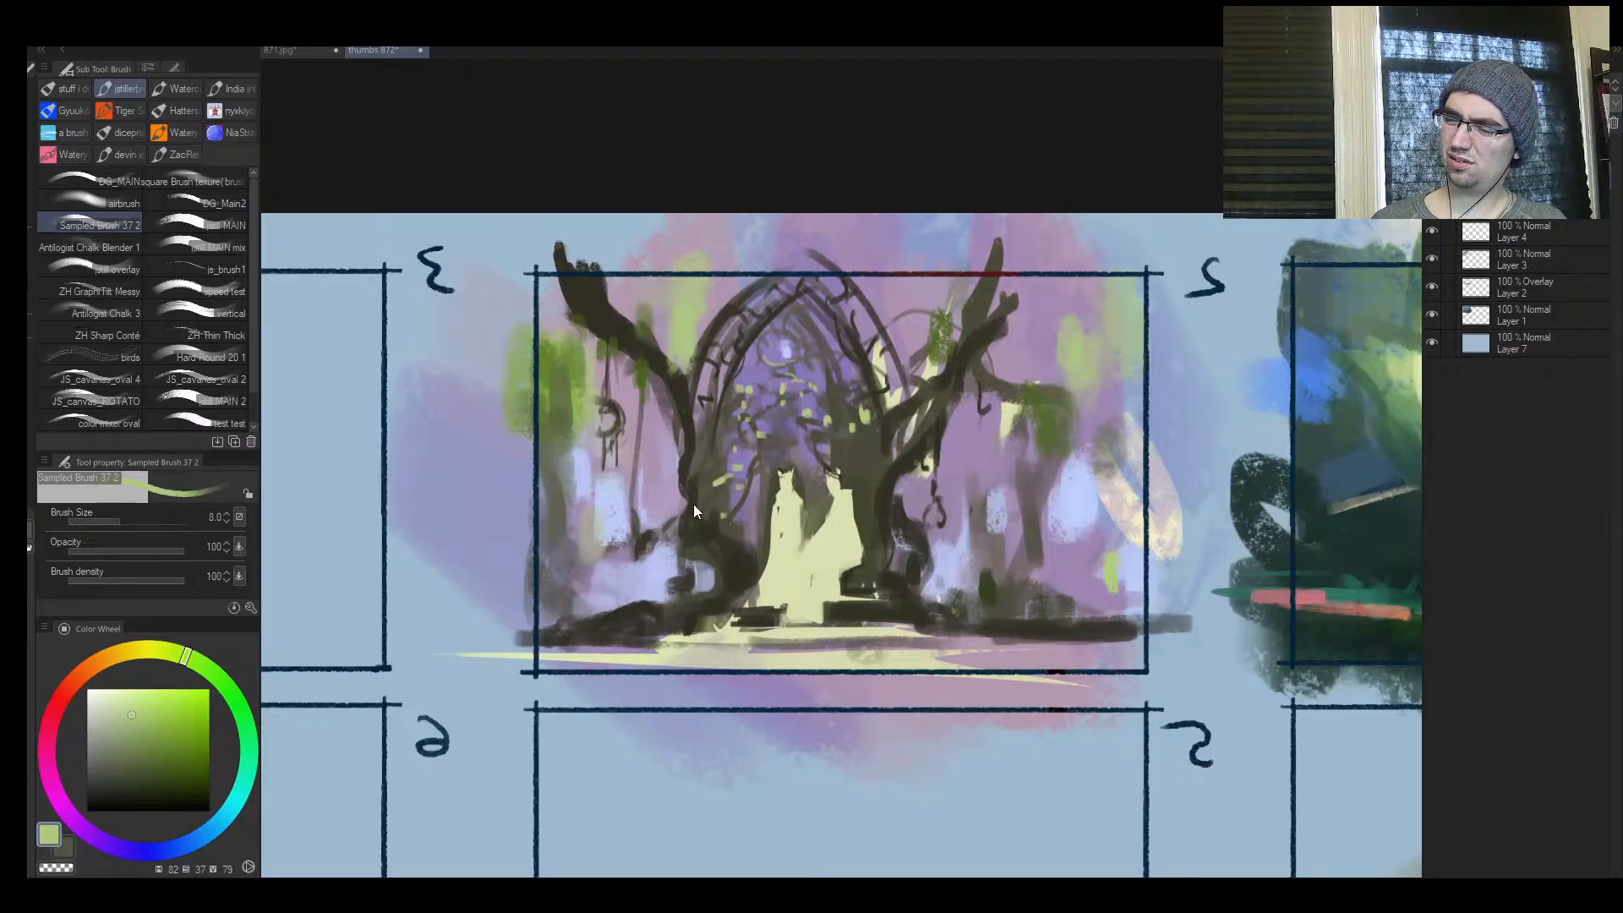
{"action": "key", "text": "bracketright"}
{"action": "key", "text": "bracketright"}
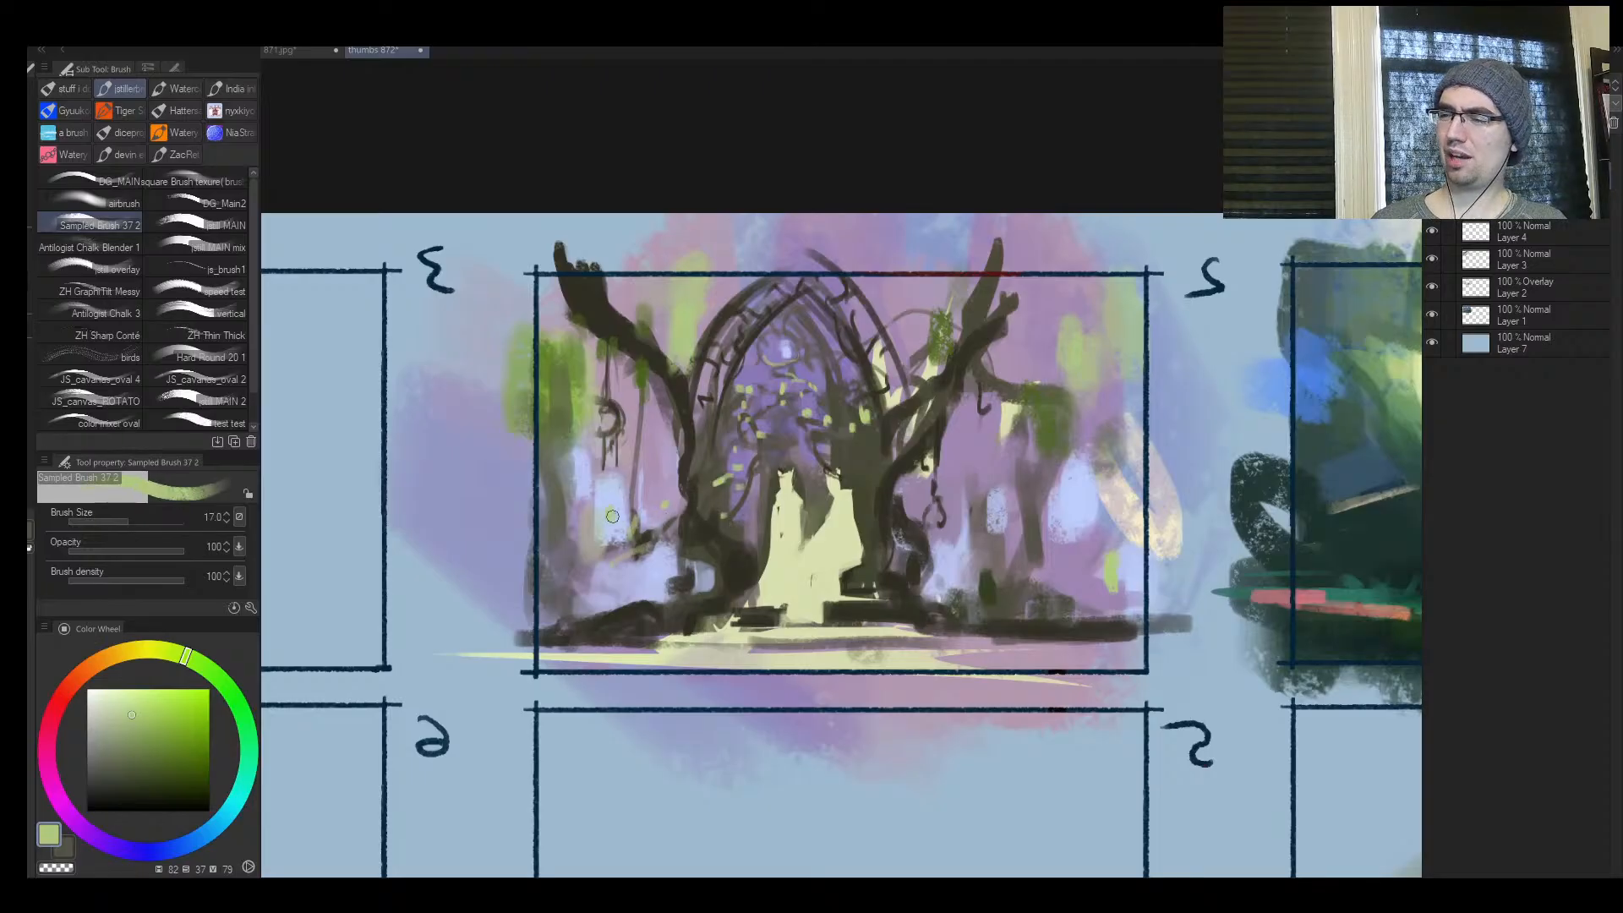
Sample nearby violet and olive tones and rework the foliage below the far background branch at brush size 25
{"action": "left_click", "coordinate": [1045, 421], "text": "alt"}
{"action": "key", "text": "bracketright"}
{"action": "left_click", "coordinate": [1014, 450], "text": "alt"}
{"action": "mouse_move", "coordinate": [1027, 422]}
{"action": "left_mouse_down"}
{"action": "mouse_move", "coordinate": [1010, 452]}
{"action": "mouse_move", "coordinate": [1047, 443]}
{"action": "left_mouse_up"}
{"action": "left_click", "coordinate": [1051, 411], "text": "alt"}
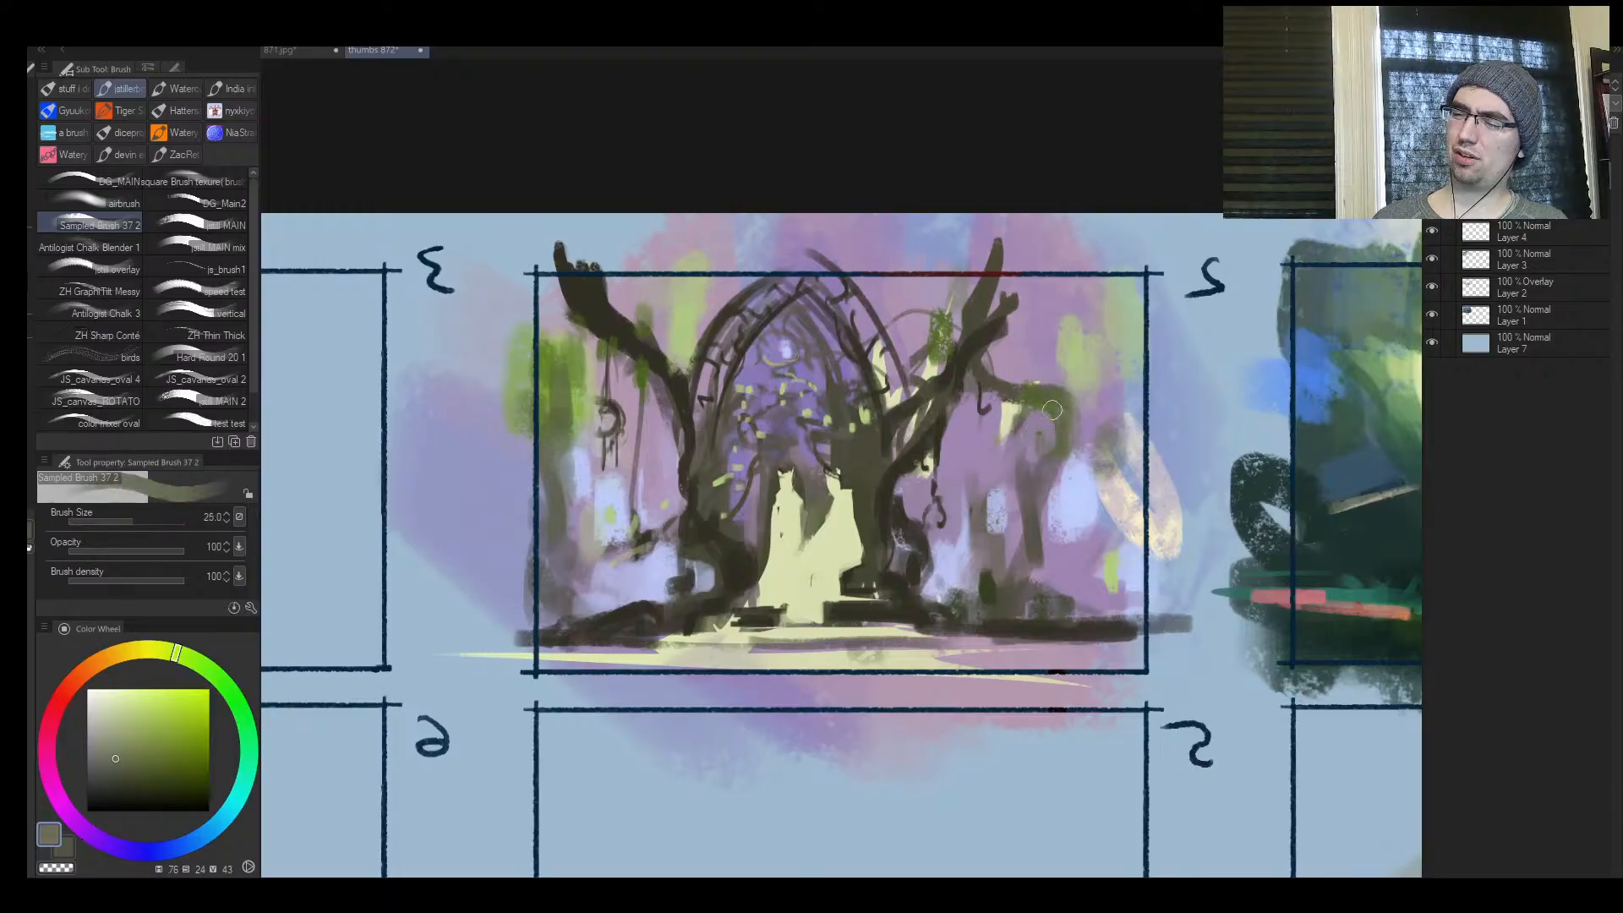
Unmirror the view, cover most of the right-edge green patch with muted pink and trim the upper-left green patches with violet
{"action": "key", "text": "ctrl+space"}
{"action": "mouse_move", "coordinate": [1023, 594]}
{"action": "left_mouse_down"}
{"action": "mouse_move", "coordinate": [676, 621]}
{"action": "mouse_move", "coordinate": [1075, 486]}
{"action": "left_mouse_up"}
{"action": "key", "text": "h"}
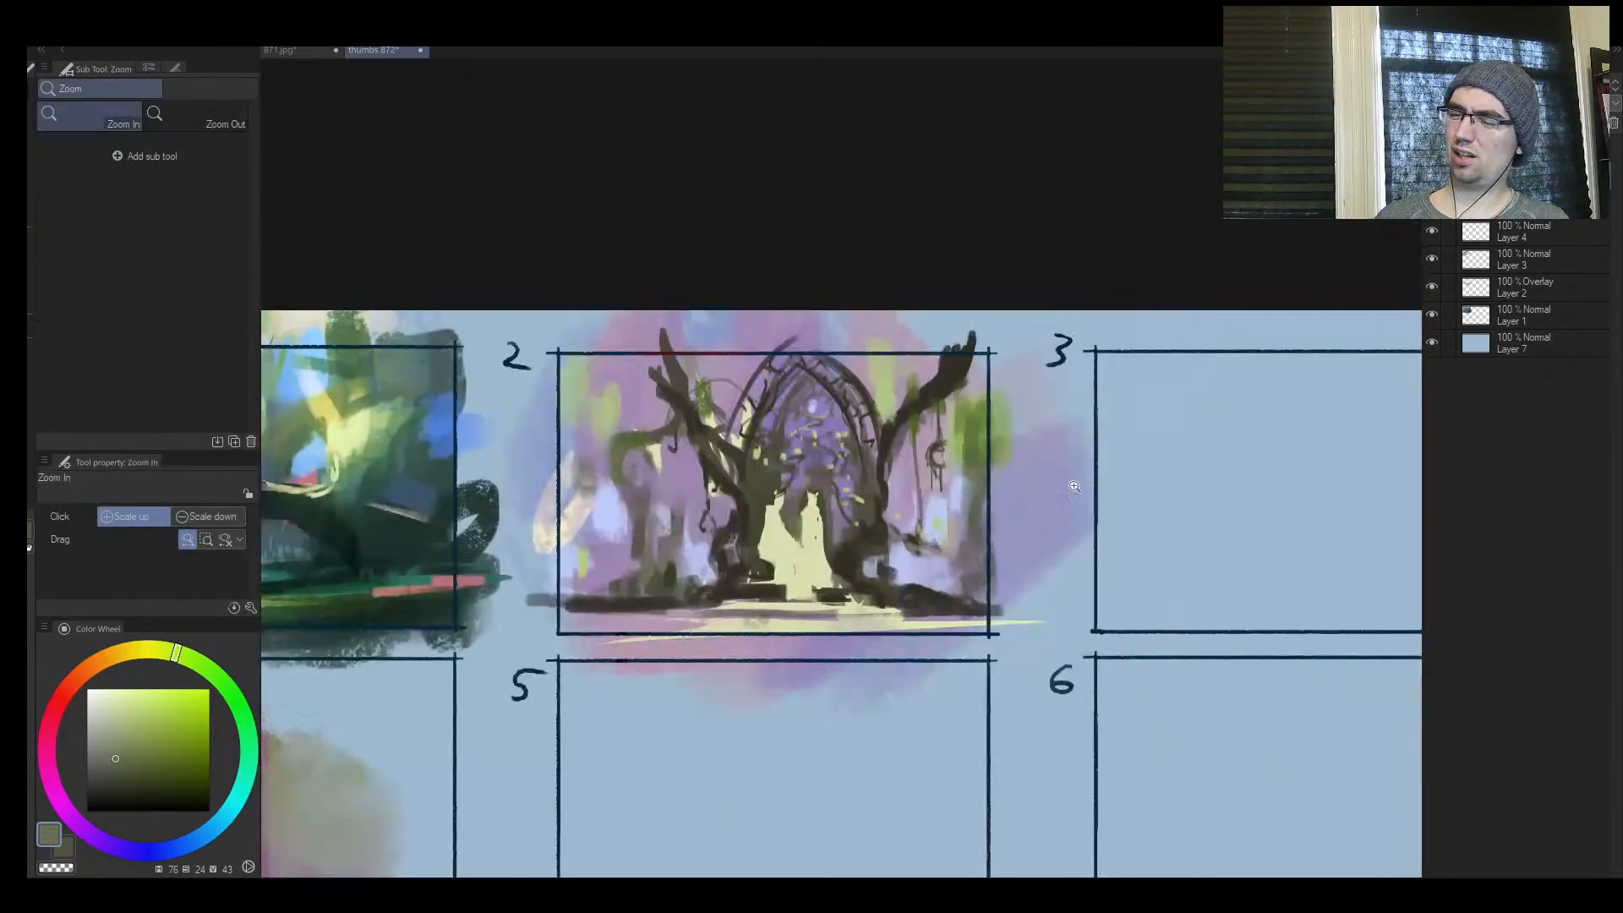
{"action": "left_click_drag", "start_coordinate": [860, 505], "coordinate": [888, 467]}
{"action": "left_click", "coordinate": [995, 386], "text": "alt"}
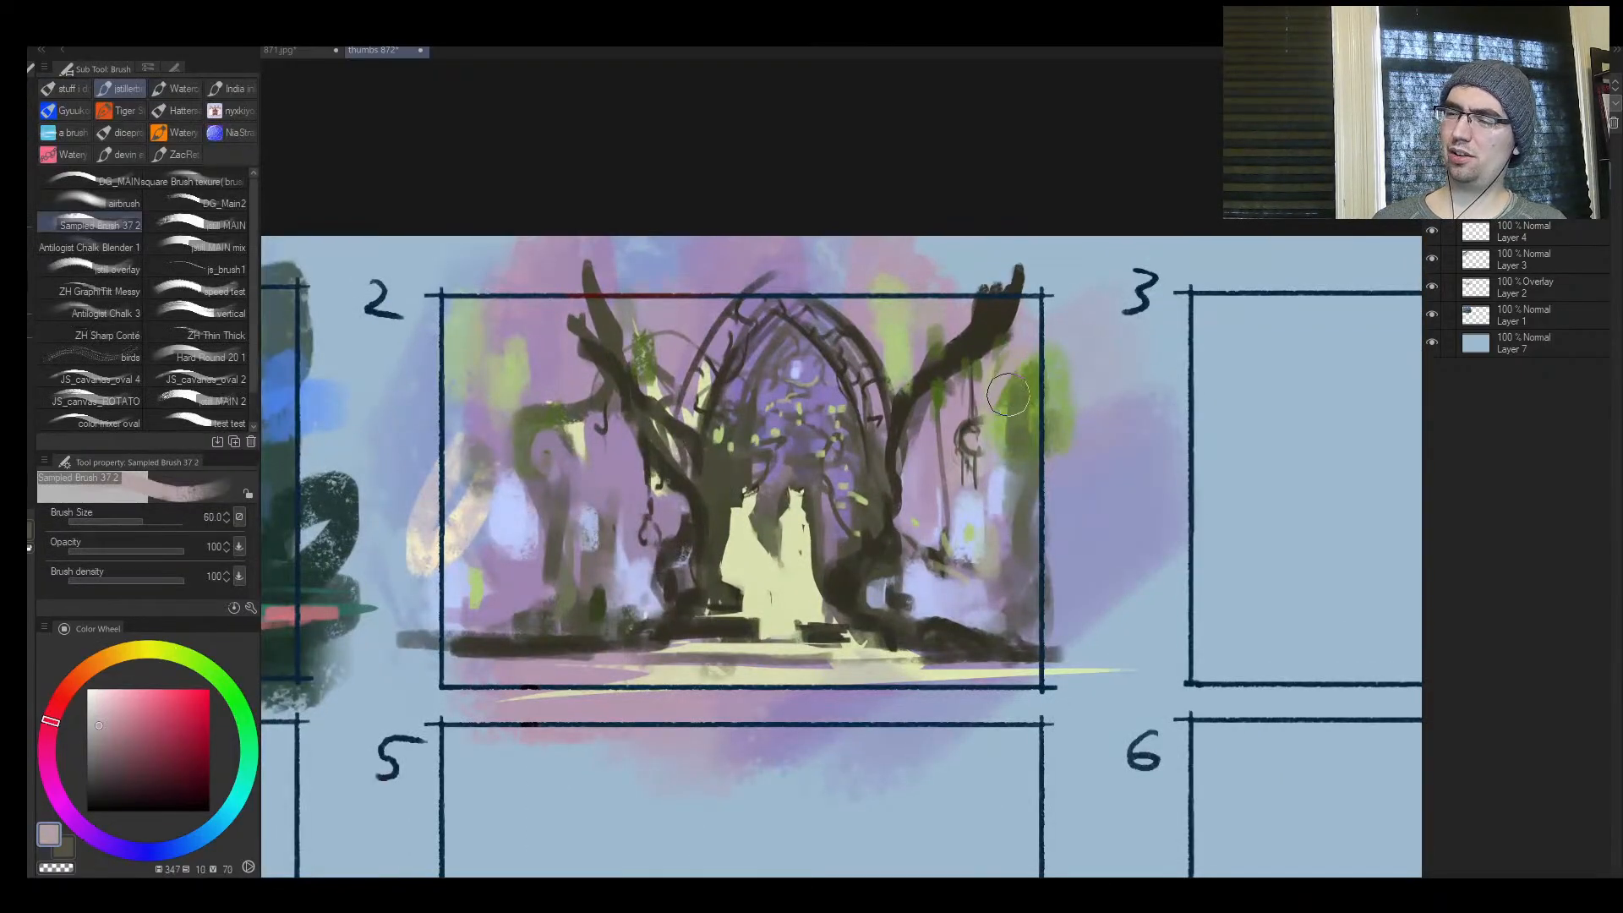
{"action": "mouse_move", "coordinate": [1009, 394]}
{"action": "left_mouse_down"}
{"action": "mouse_move", "coordinate": [1022, 423]}
{"action": "mouse_move", "coordinate": [1065, 427]}
{"action": "left_mouse_up"}
{"action": "key", "text": "bracketright"}
{"action": "left_click", "coordinate": [977, 362], "text": "alt"}
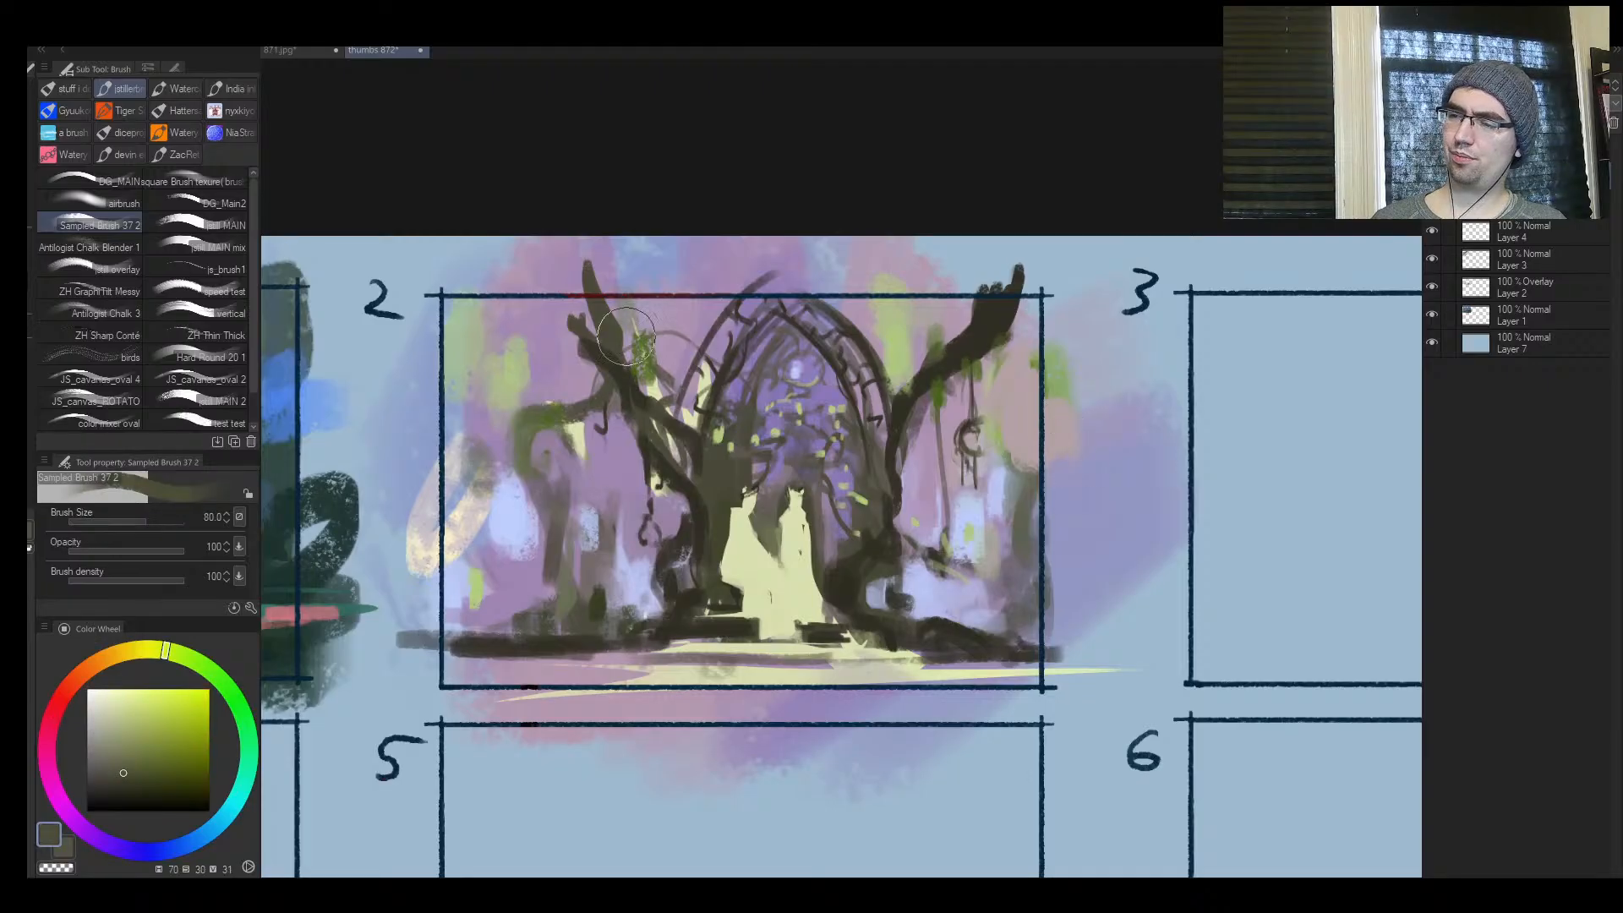
{"action": "left_click", "coordinate": [524, 363], "text": "alt"}
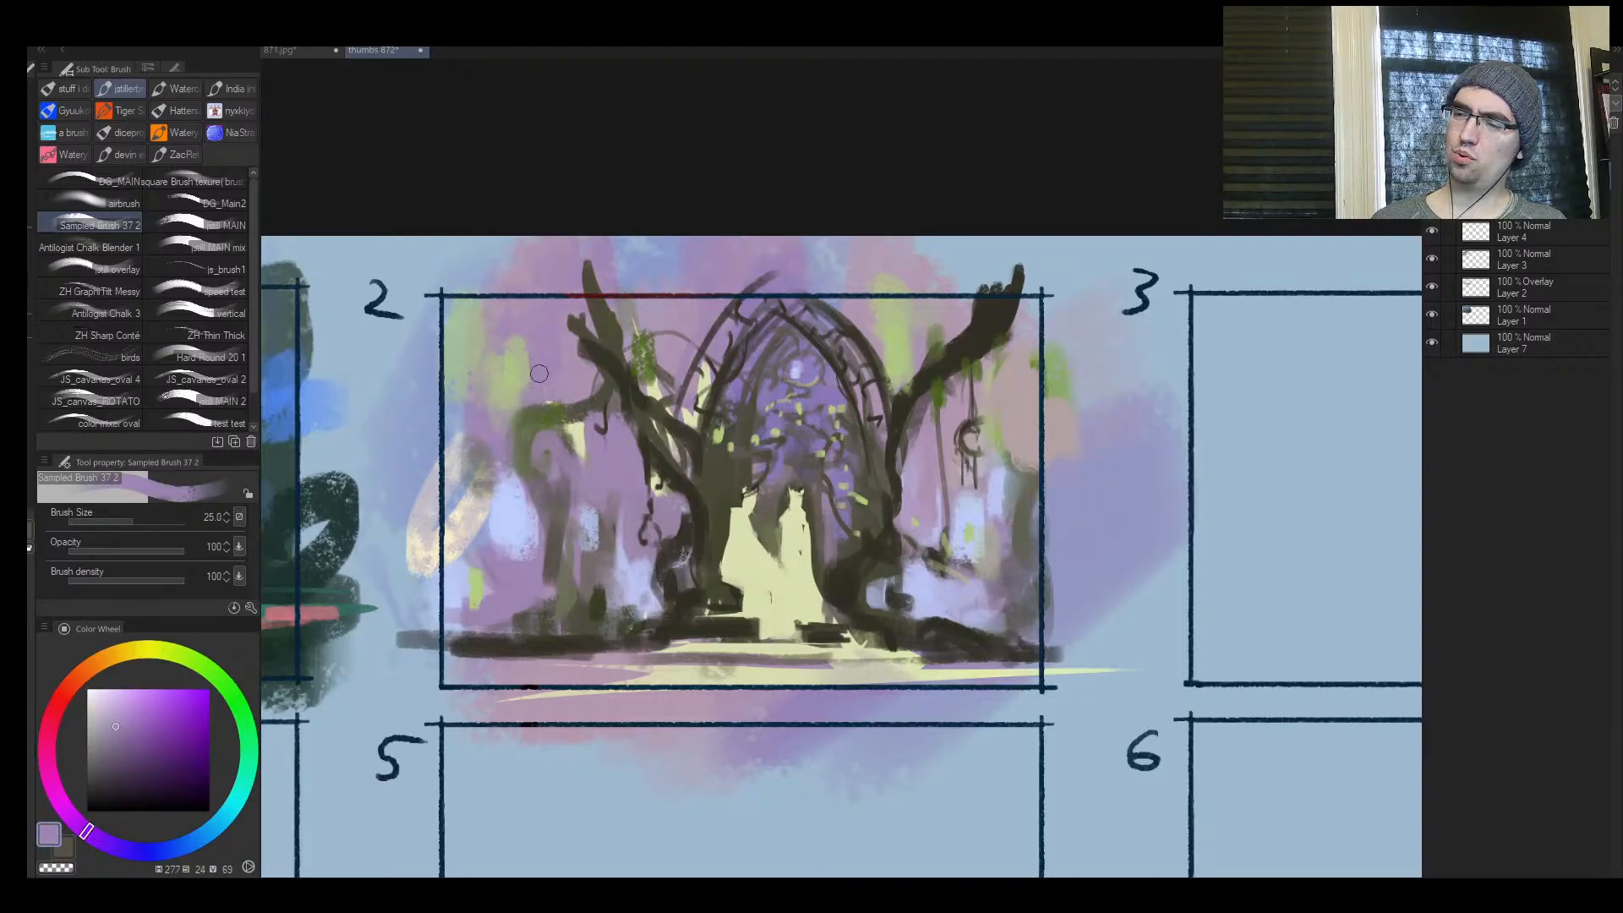
{"action": "left_click", "coordinate": [503, 423], "text": "alt"}
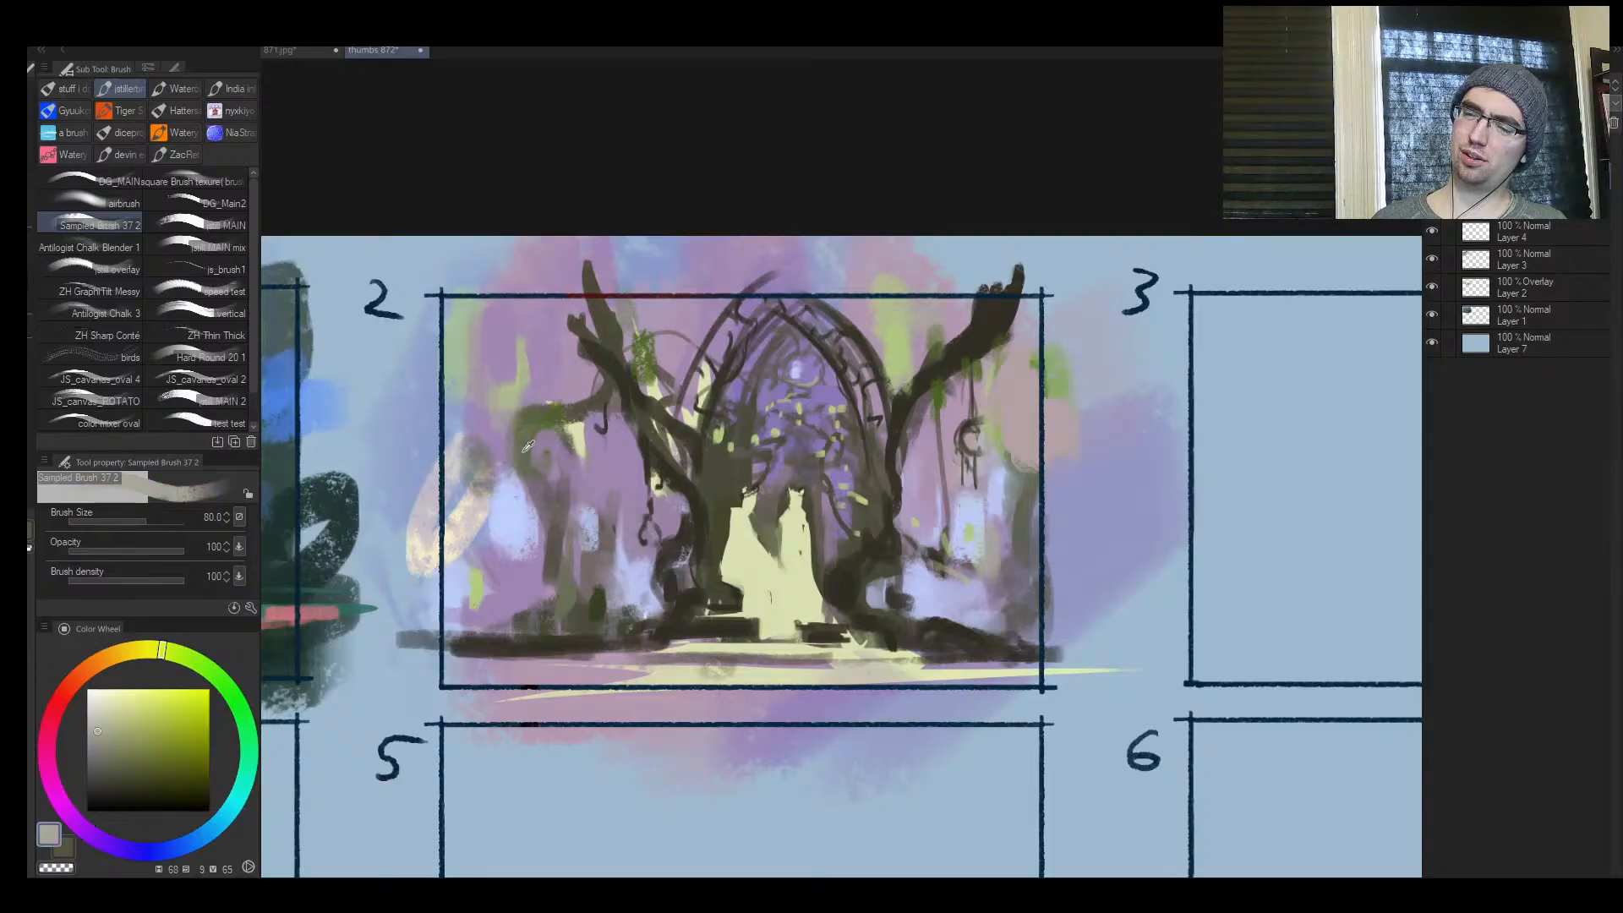
Sample the dark green undergrowth and paint bushes along the lower left and lower right of frame 2 at brush size 40
{"action": "mouse_move", "coordinate": [459, 561]}
{"action": "left_mouse_down"}
{"action": "mouse_move", "coordinate": [454, 619]}
{"action": "mouse_move", "coordinate": [502, 624]}
{"action": "mouse_move", "coordinate": [461, 614]}
{"action": "left_mouse_up"}
{"action": "key", "text": "bracketleft"}
{"action": "key", "text": "bracketleft"}
{"action": "left_click", "coordinate": [593, 609], "text": "alt"}
{"action": "left_click_drag", "start_coordinate": [981, 632], "coordinate": [1005, 607]}
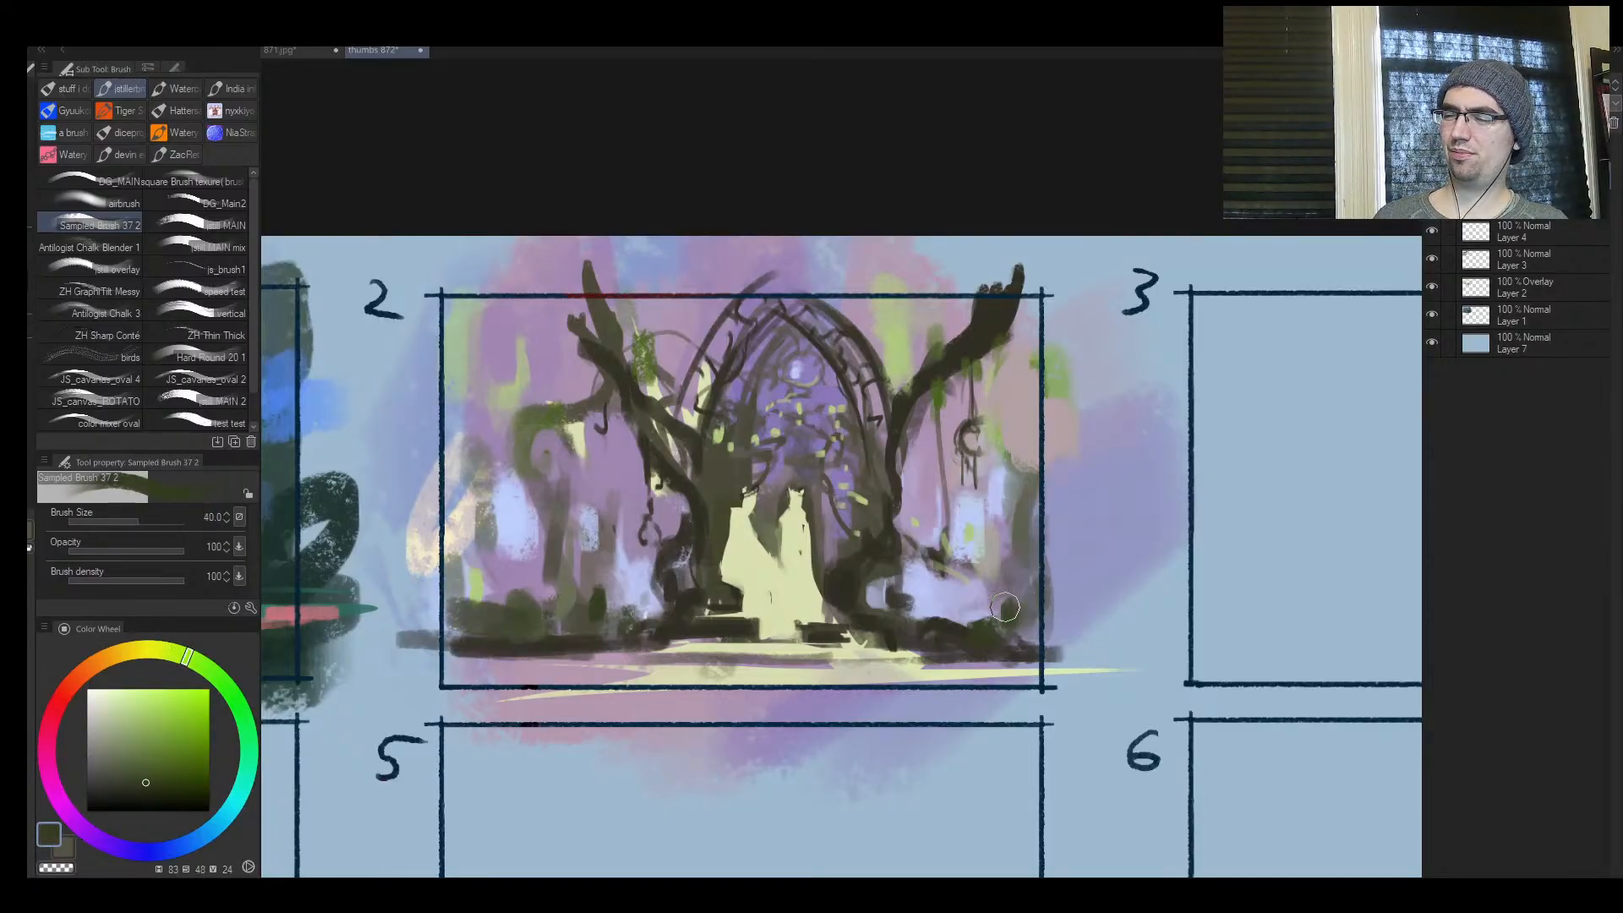
Brush broad dark green ground strokes from beyond frame 2's left edge across the foot of the scene
{"action": "left_click_drag", "start_coordinate": [422, 633], "coordinate": [585, 636]}
{"action": "left_click_drag", "start_coordinate": [393, 656], "coordinate": [596, 656]}
{"action": "mouse_move", "coordinate": [440, 668]}
{"action": "left_mouse_down"}
{"action": "mouse_move", "coordinate": [727, 672]}
{"action": "mouse_move", "coordinate": [635, 655]}
{"action": "mouse_move", "coordinate": [650, 677]}
{"action": "mouse_move", "coordinate": [848, 680]}
{"action": "left_mouse_up"}
Reduce the brush to 10 and draw thin dark green horizontal lines across the pale path in frame 2
{"action": "key", "text": "["}
{"action": "key", "text": "["}
{"action": "key", "text": "["}
{"action": "key", "text": "["}
{"action": "key", "text": "["}
{"action": "left_click_drag", "start_coordinate": [695, 668], "coordinate": [1006, 667]}
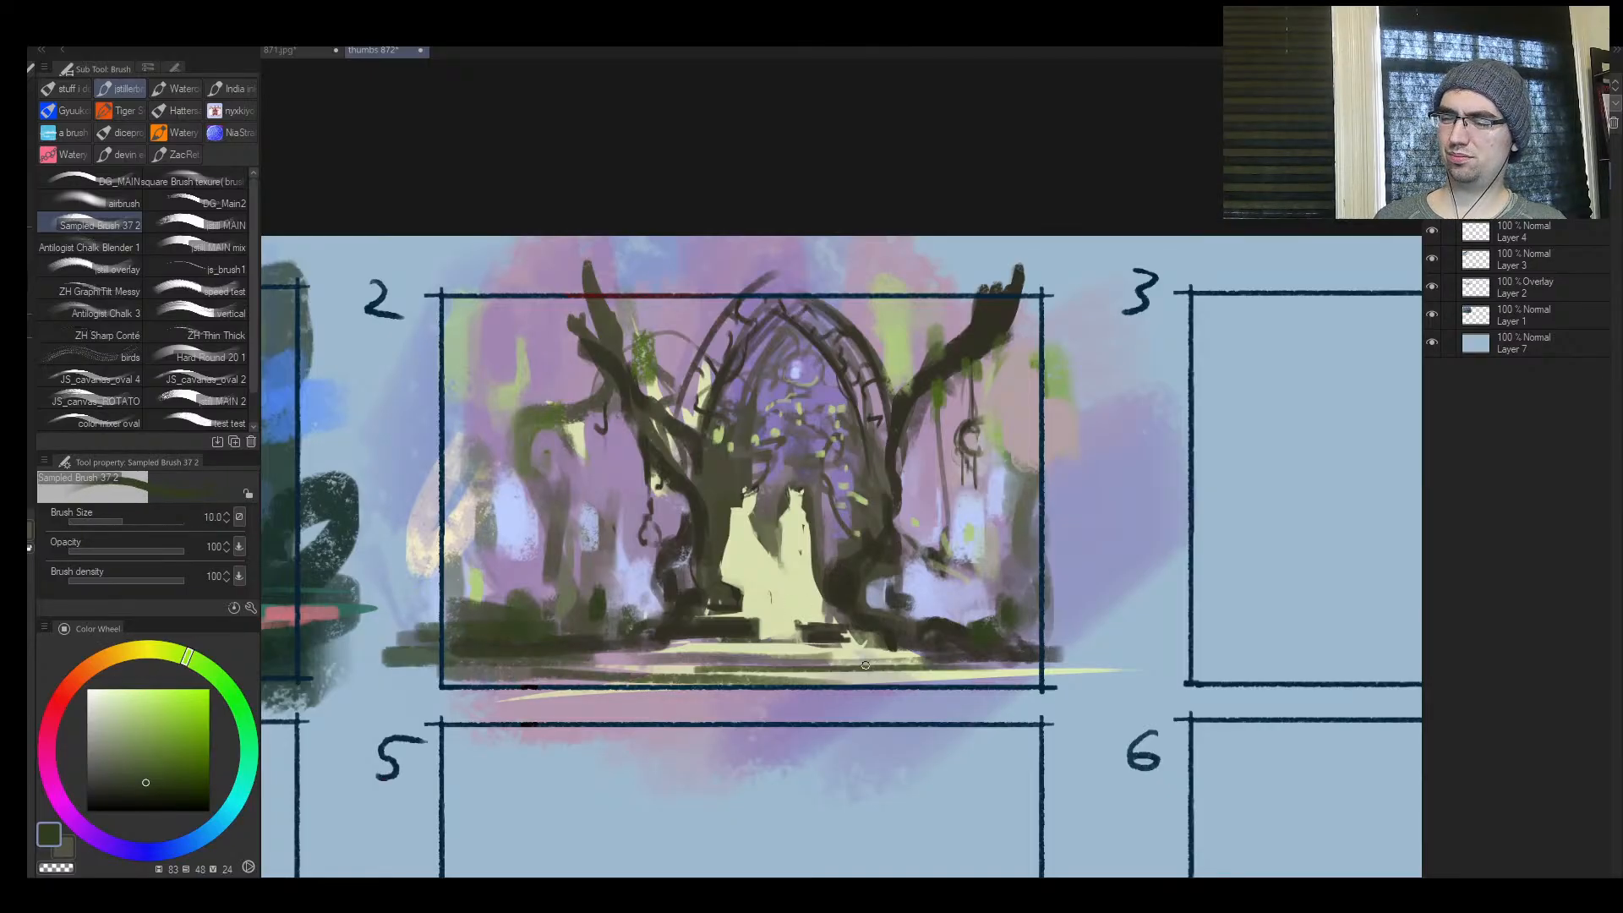
{"action": "left_click_drag", "start_coordinate": [583, 662], "coordinate": [999, 664]}
{"action": "left_click_drag", "start_coordinate": [573, 662], "coordinate": [949, 667]}
Enlarge the brush up to 30, add dark green strokes along the steps and foreground, and check frame 2 mirrored
{"action": "key", "text": "]"}
{"action": "key", "text": "]"}
{"action": "left_click_drag", "start_coordinate": [667, 649], "coordinate": [921, 656]}
{"action": "key", "text": "]"}
{"action": "key", "text": "]"}
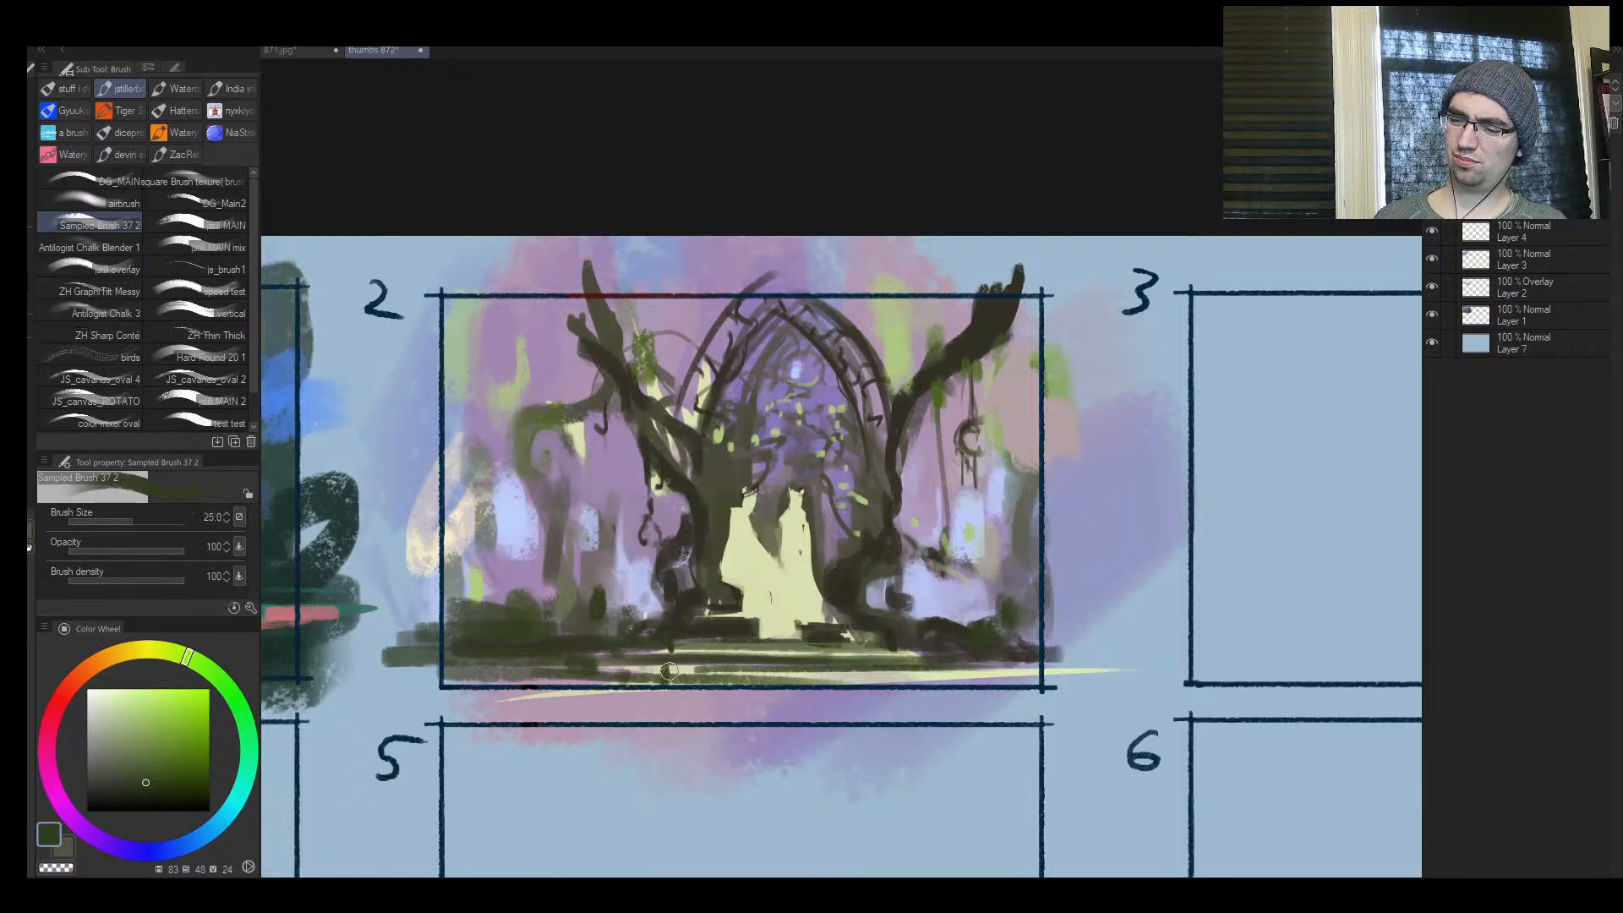
{"action": "key", "text": "h"}
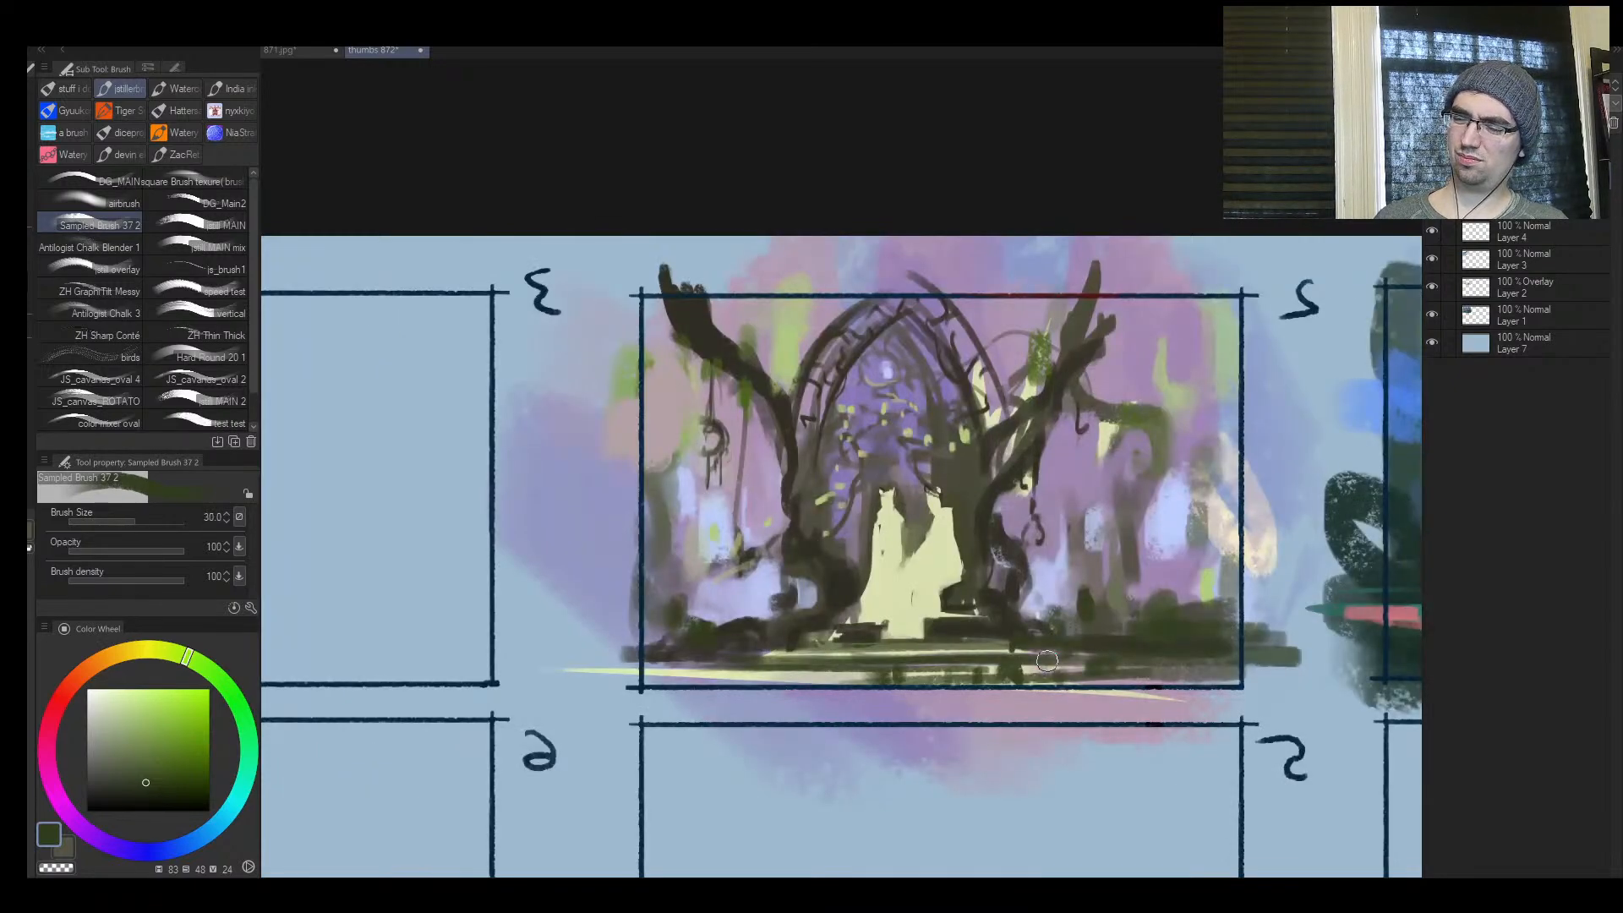
{"action": "key", "text": "ctrl+space"}
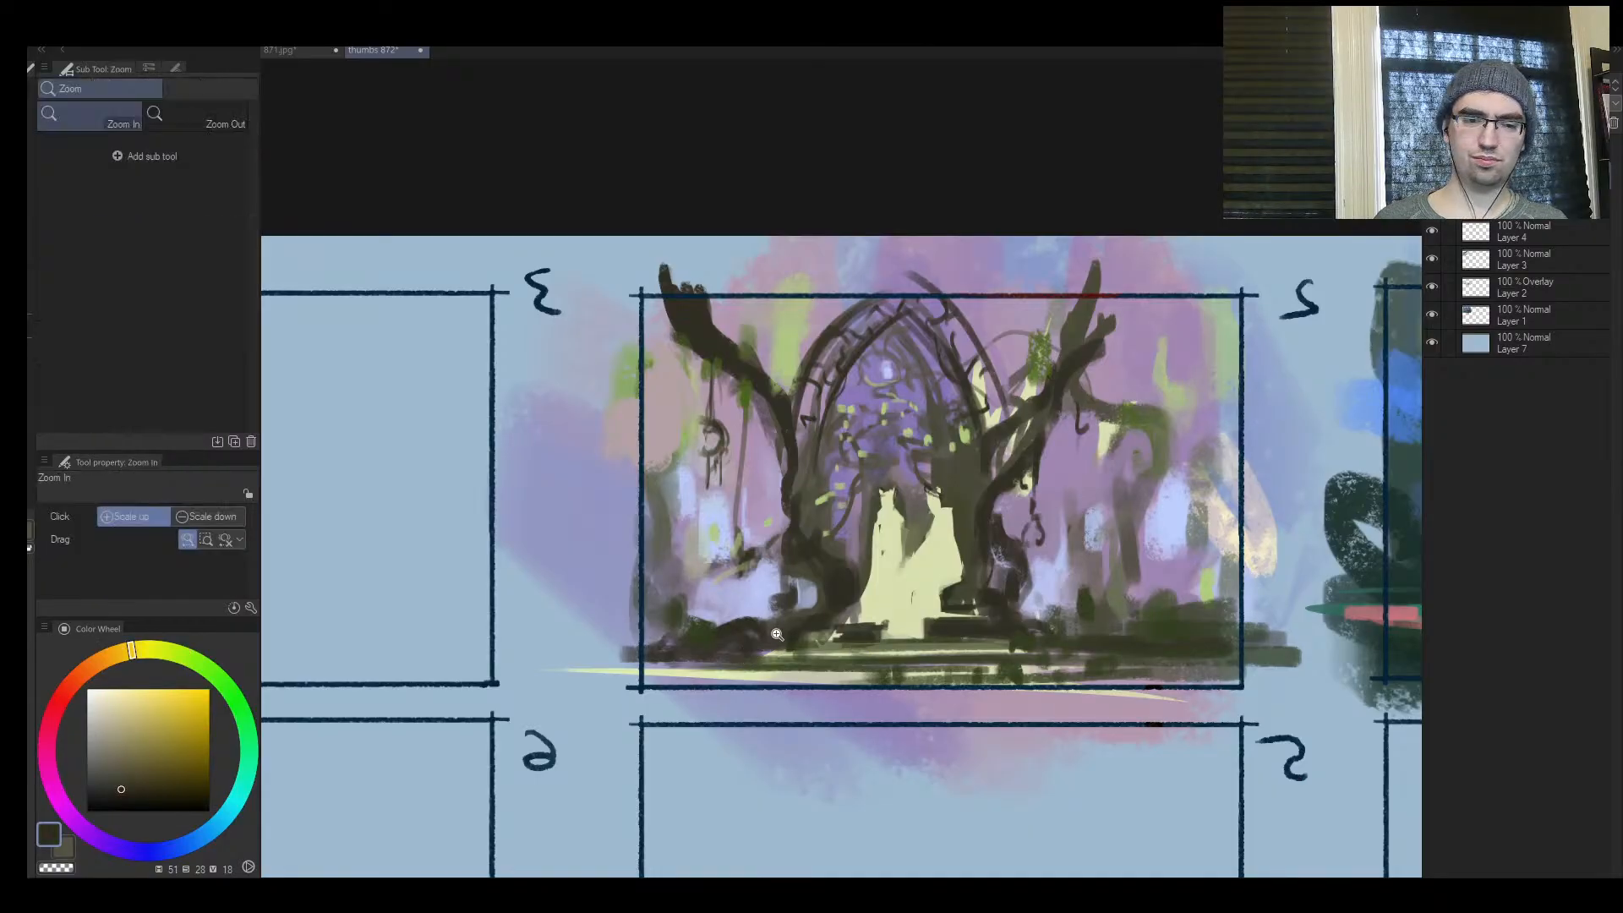
{"action": "left_click_drag", "start_coordinate": [780, 634], "coordinate": [746, 636]}
{"action": "mouse_move", "coordinate": [902, 623]}
{"action": "left_mouse_down"}
{"action": "mouse_move", "coordinate": [941, 607]}
{"action": "mouse_move", "coordinate": [820, 658]}
{"action": "left_mouse_up"}
{"action": "key", "text": "h"}
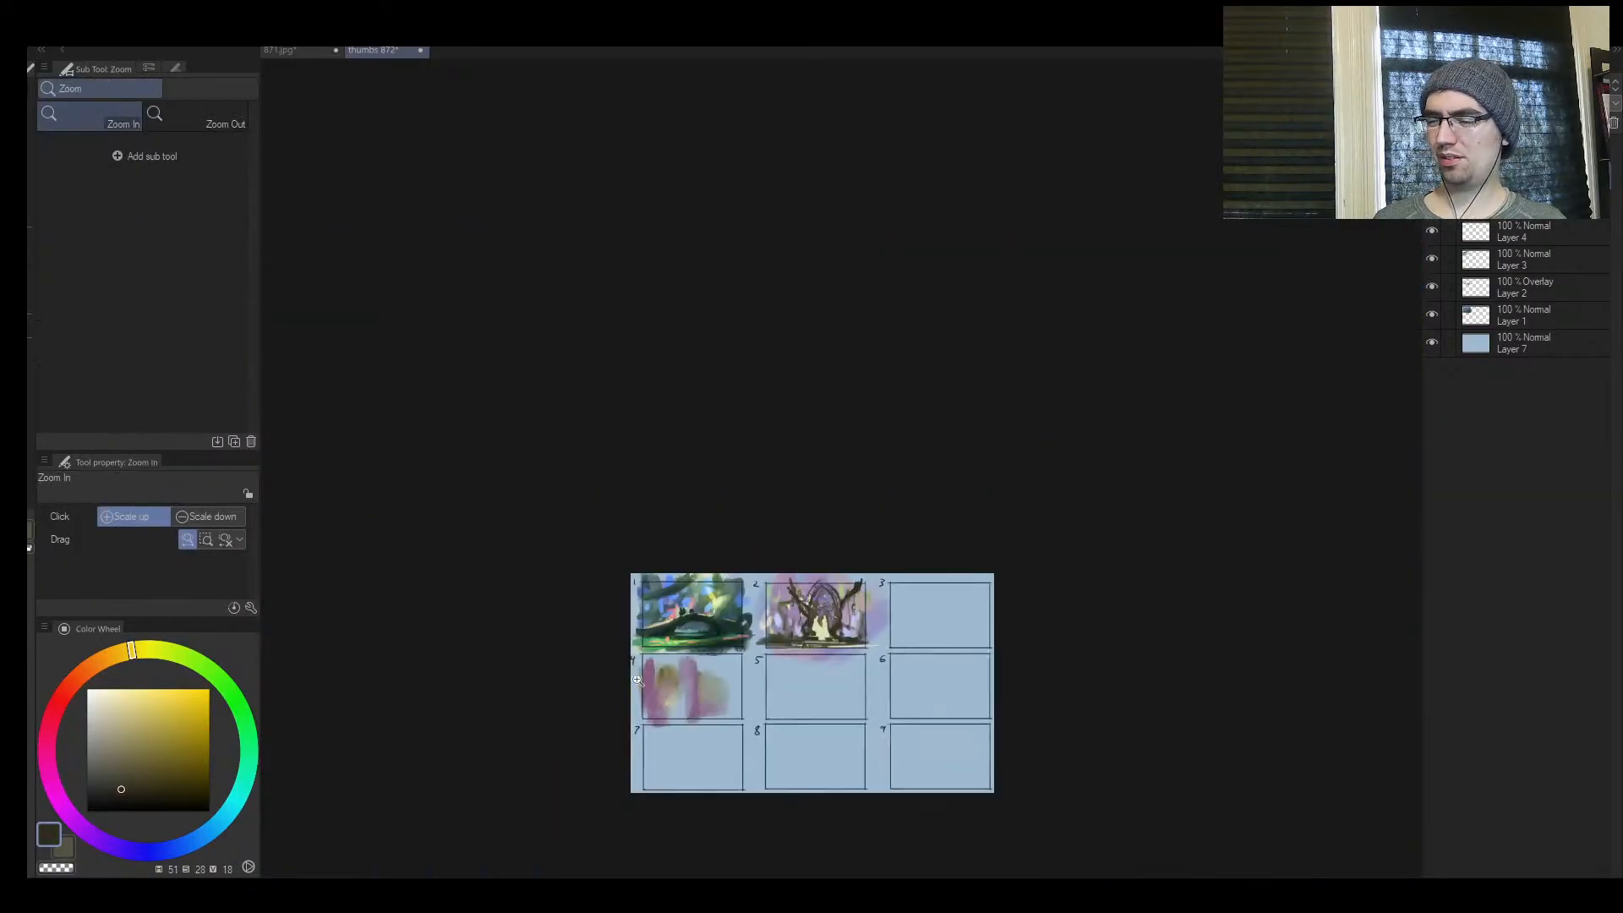
Pick a vivid blue-violet and brush it over the ochre area in frame 4's upper left at size 300
{"action": "left_click_drag", "start_coordinate": [642, 666], "coordinate": [911, 637]}
{"action": "left_click_drag", "start_coordinate": [778, 723], "coordinate": [670, 528]}
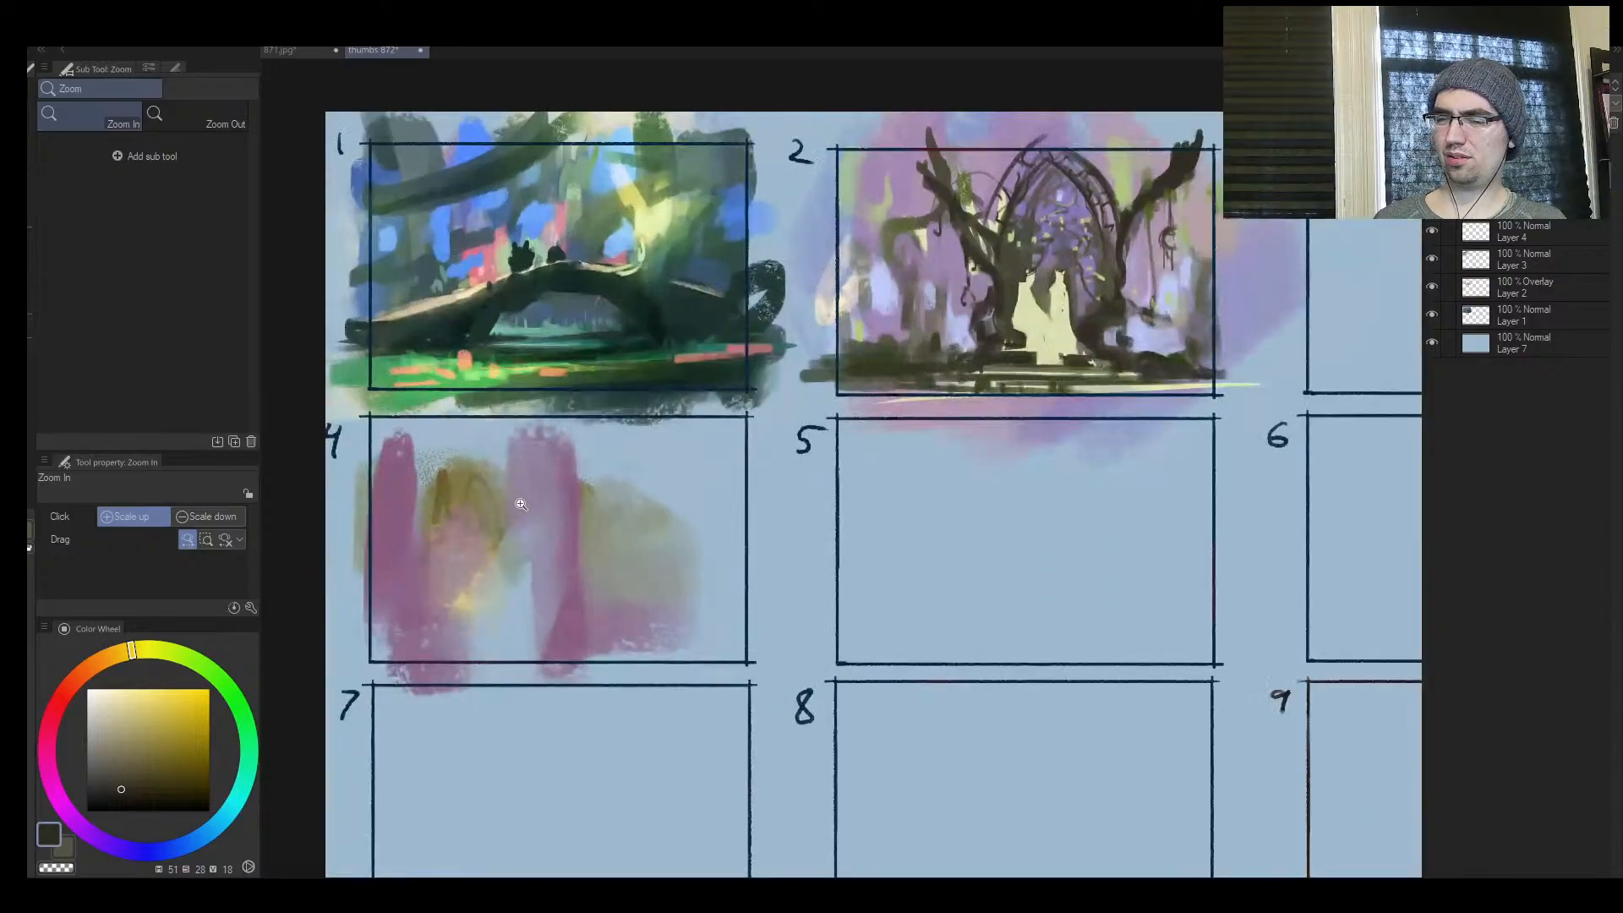
{"action": "left_click_drag", "start_coordinate": [522, 505], "coordinate": [554, 507]}
{"action": "left_click", "coordinate": [426, 499], "text": "alt"}
{"action": "left_click_drag", "start_coordinate": [166, 847], "coordinate": [114, 855]}
{"action": "left_click_drag", "start_coordinate": [167, 724], "coordinate": [178, 697]}
{"action": "key", "text": "bracketright"}
{"action": "key", "text": "bracketright"}
{"action": "key", "text": "bracketright"}
{"action": "key", "text": "bracketright"}
{"action": "key", "text": "bracketright"}
{"action": "key", "text": "bracketright"}
{"action": "key", "text": "bracketright"}
{"action": "key", "text": "bracketright"}
{"action": "key", "text": "bracketright"}
{"action": "key", "text": "bracketright"}
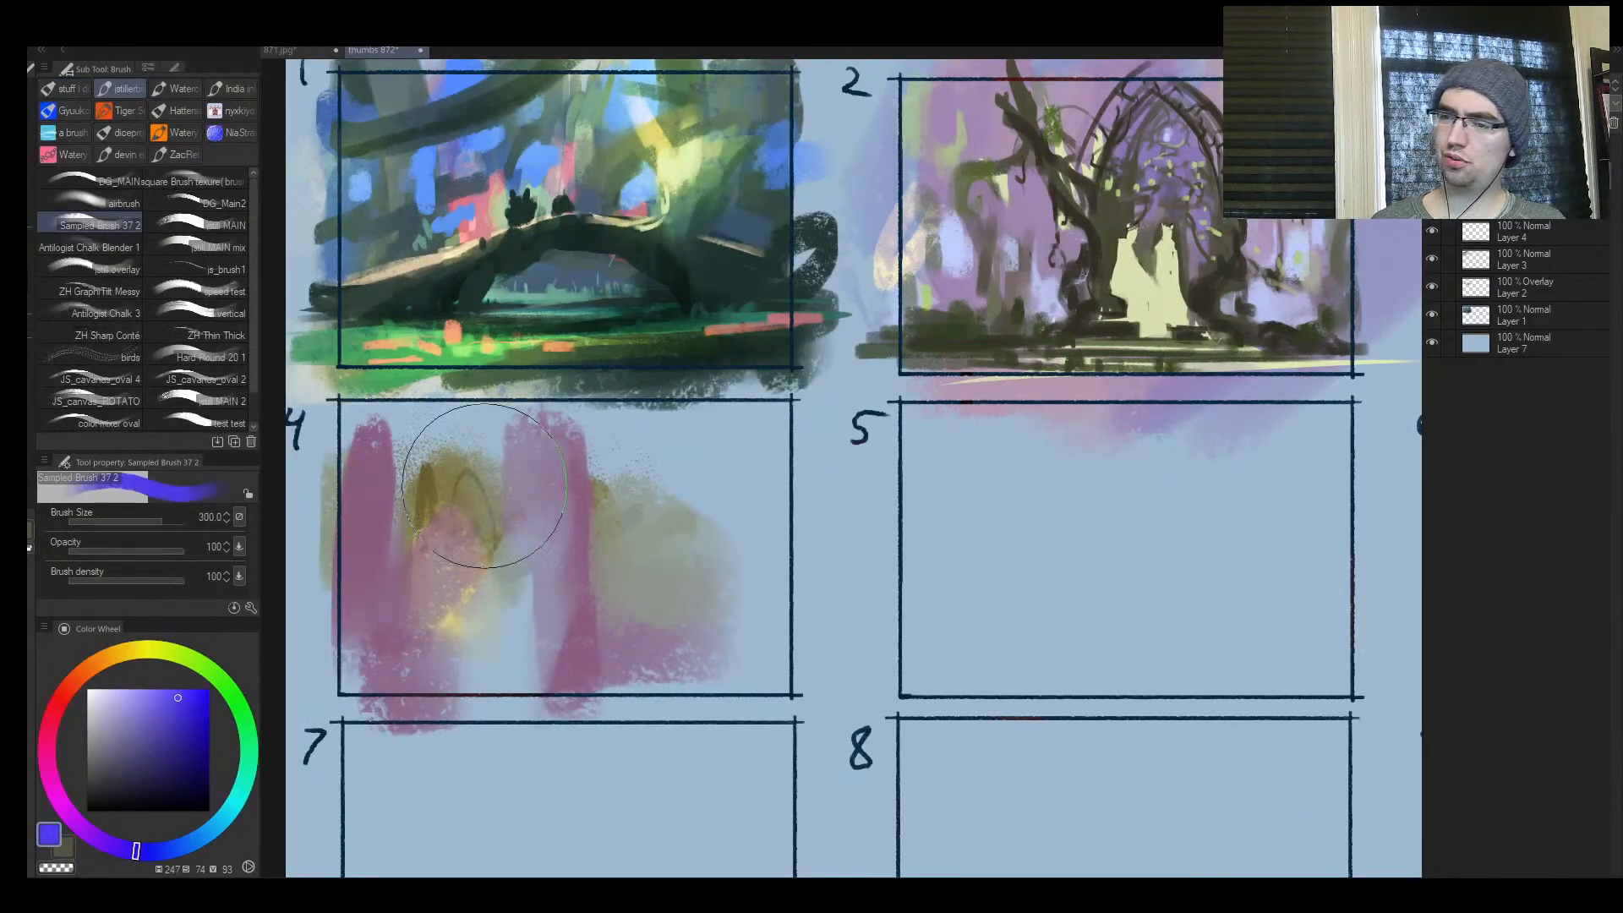
{"action": "mouse_move", "coordinate": [460, 495]}
{"action": "left_mouse_down"}
{"action": "mouse_move", "coordinate": [409, 492]}
{"action": "mouse_move", "coordinate": [429, 485]}
{"action": "mouse_move", "coordinate": [394, 460]}
{"action": "mouse_move", "coordinate": [472, 443]}
{"action": "mouse_move", "coordinate": [494, 515]}
{"action": "left_mouse_up"}
Set the brush to 200 and spread blue-violet strokes across the top and right half of frame 4
{"action": "key", "text": "bracketleft"}
{"action": "key", "text": "bracketleft"}
{"action": "key", "text": "bracketleft"}
{"action": "key", "text": "bracketleft"}
{"action": "key", "text": "bracketleft"}
{"action": "key", "text": "bracketleft"}
{"action": "key", "text": "bracketleft"}
{"action": "key", "text": "bracketright"}
{"action": "key", "text": "bracketright"}
{"action": "key", "text": "bracketright"}
{"action": "key", "text": "bracketright"}
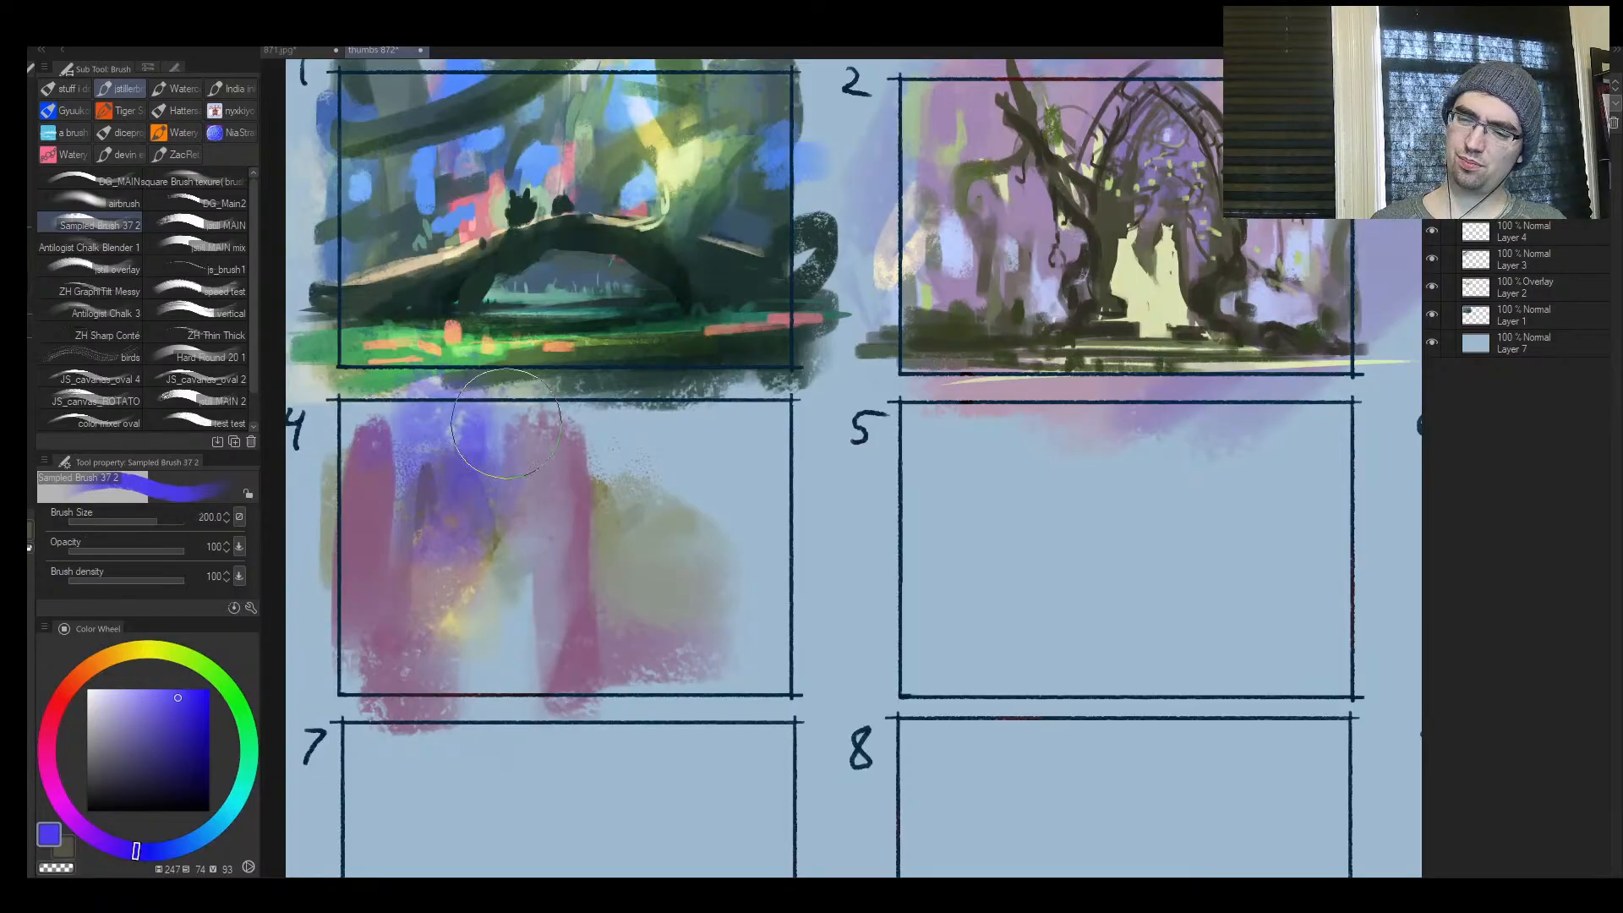
{"action": "mouse_move", "coordinate": [608, 434]}
{"action": "left_mouse_down"}
{"action": "mouse_move", "coordinate": [624, 507]}
{"action": "mouse_move", "coordinate": [729, 535]}
{"action": "mouse_move", "coordinate": [670, 453]}
{"action": "mouse_move", "coordinate": [735, 597]}
{"action": "mouse_move", "coordinate": [464, 580]}
{"action": "mouse_move", "coordinate": [615, 663]}
{"action": "mouse_move", "coordinate": [668, 651]}
{"action": "mouse_move", "coordinate": [727, 549]}
{"action": "left_mouse_up"}
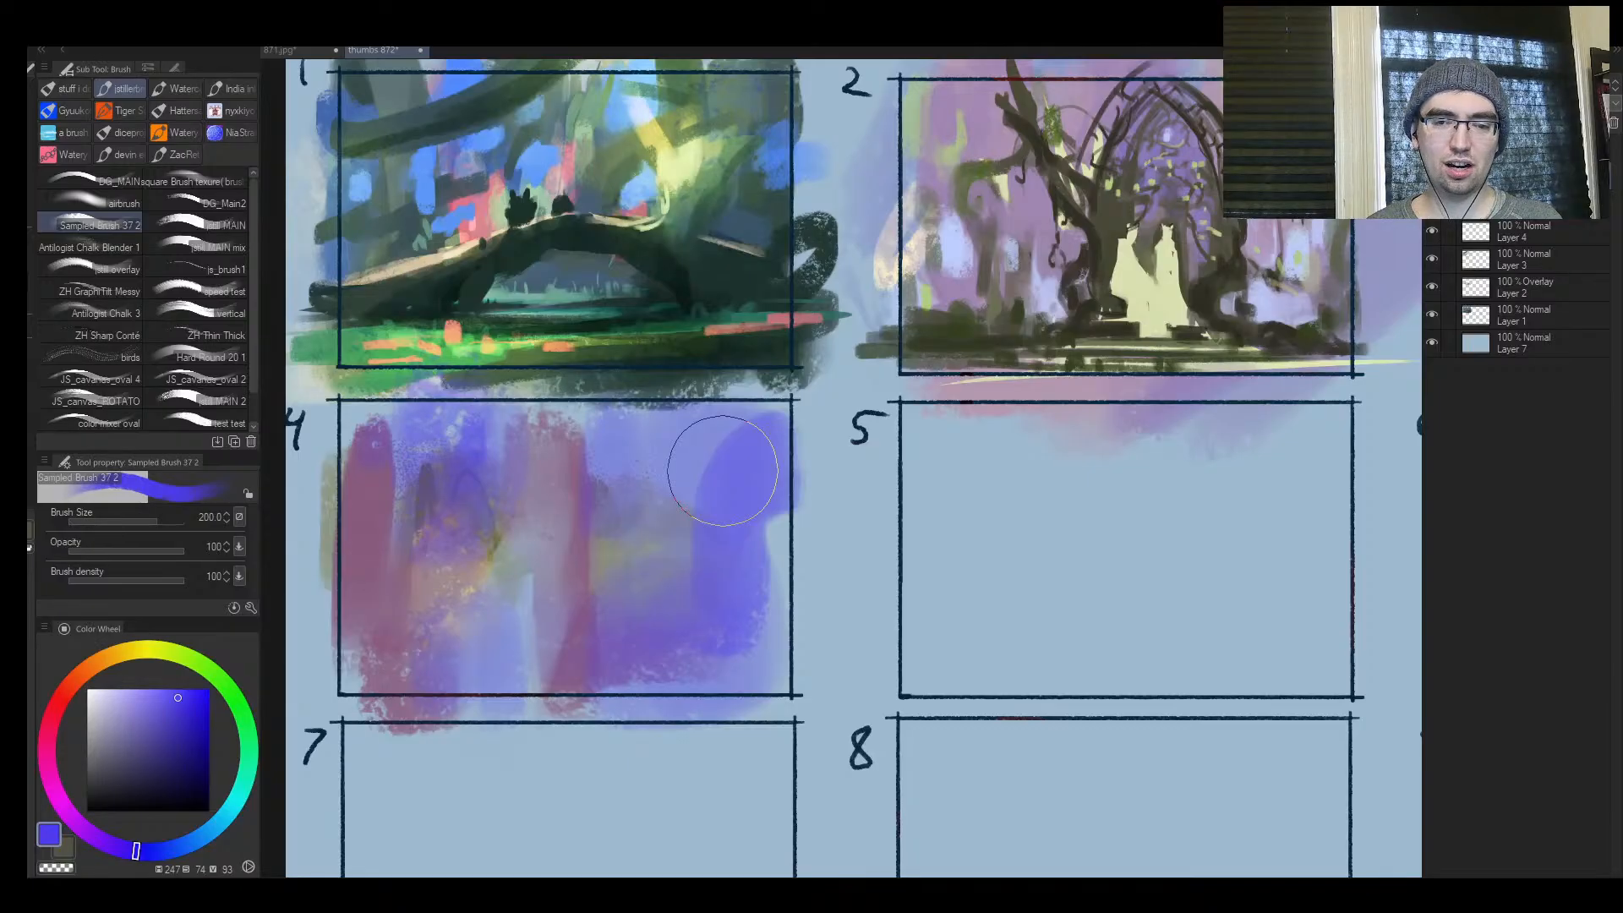
Reduce the brush to 150 and paint blue-violet over the lower left corner of frame 4
{"action": "key", "text": "["}
{"action": "key", "text": "["}
{"action": "key", "text": "["}
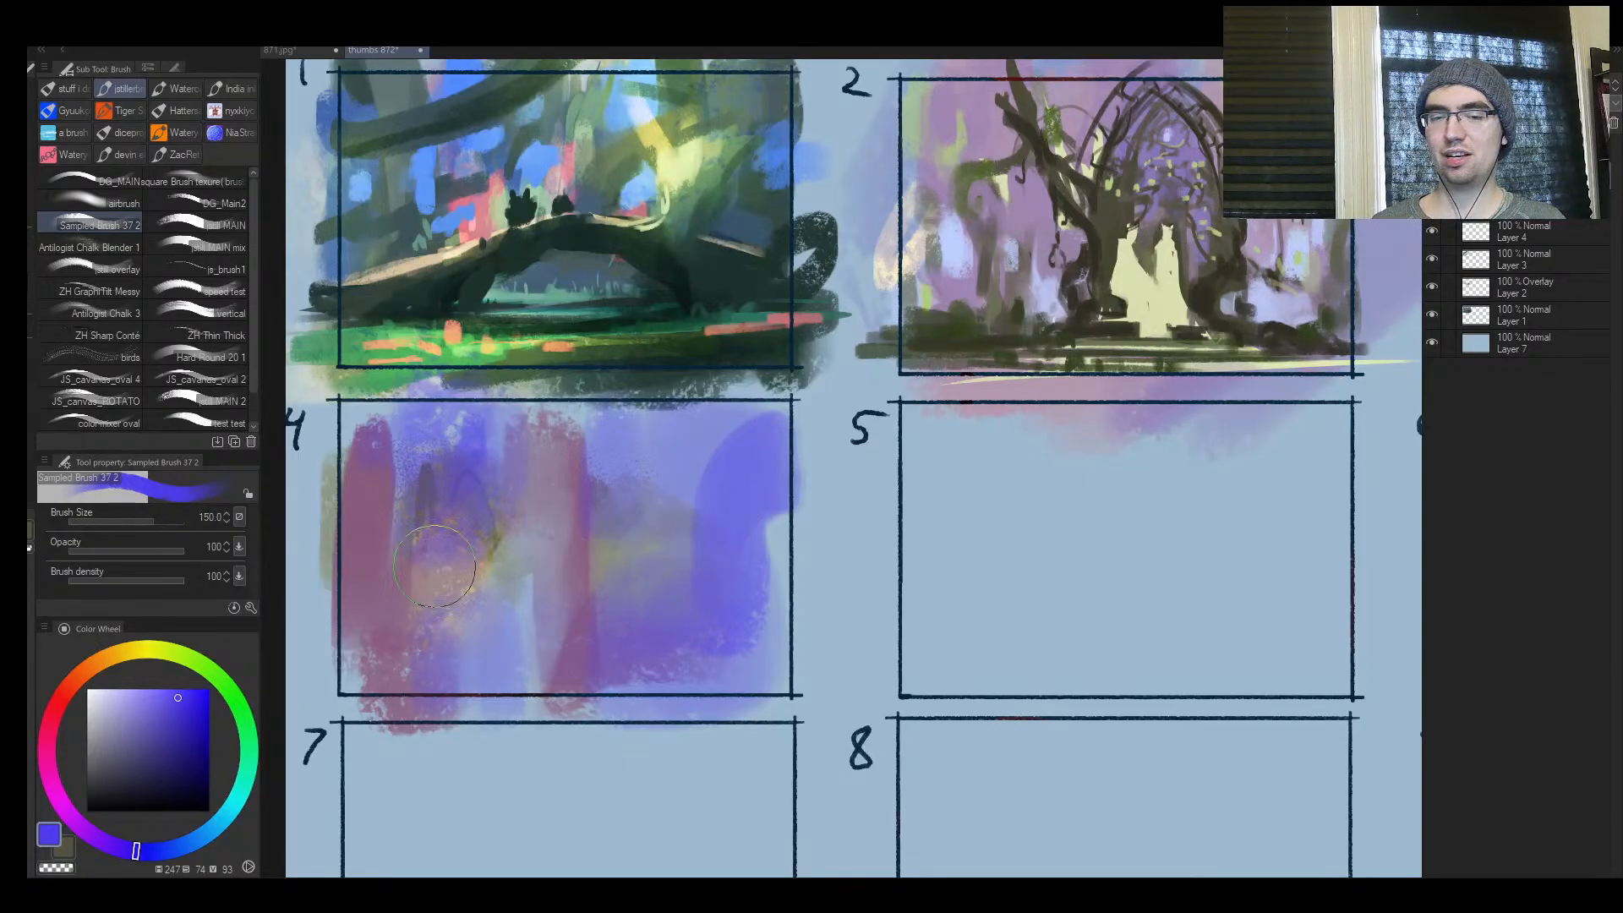
{"action": "mouse_move", "coordinate": [354, 616]}
{"action": "left_mouse_down"}
{"action": "mouse_move", "coordinate": [355, 596]}
{"action": "mouse_move", "coordinate": [358, 655]}
{"action": "mouse_move", "coordinate": [422, 649]}
{"action": "left_mouse_up"}
Sample periwinkle and violet tones from frame 4 and dab them over its lower left centre, adjusting the brush to 170
{"action": "key", "text": "]"}
{"action": "key", "text": "]"}
{"action": "key", "text": "]"}
{"action": "left_click", "coordinate": [497, 640], "text": "alt"}
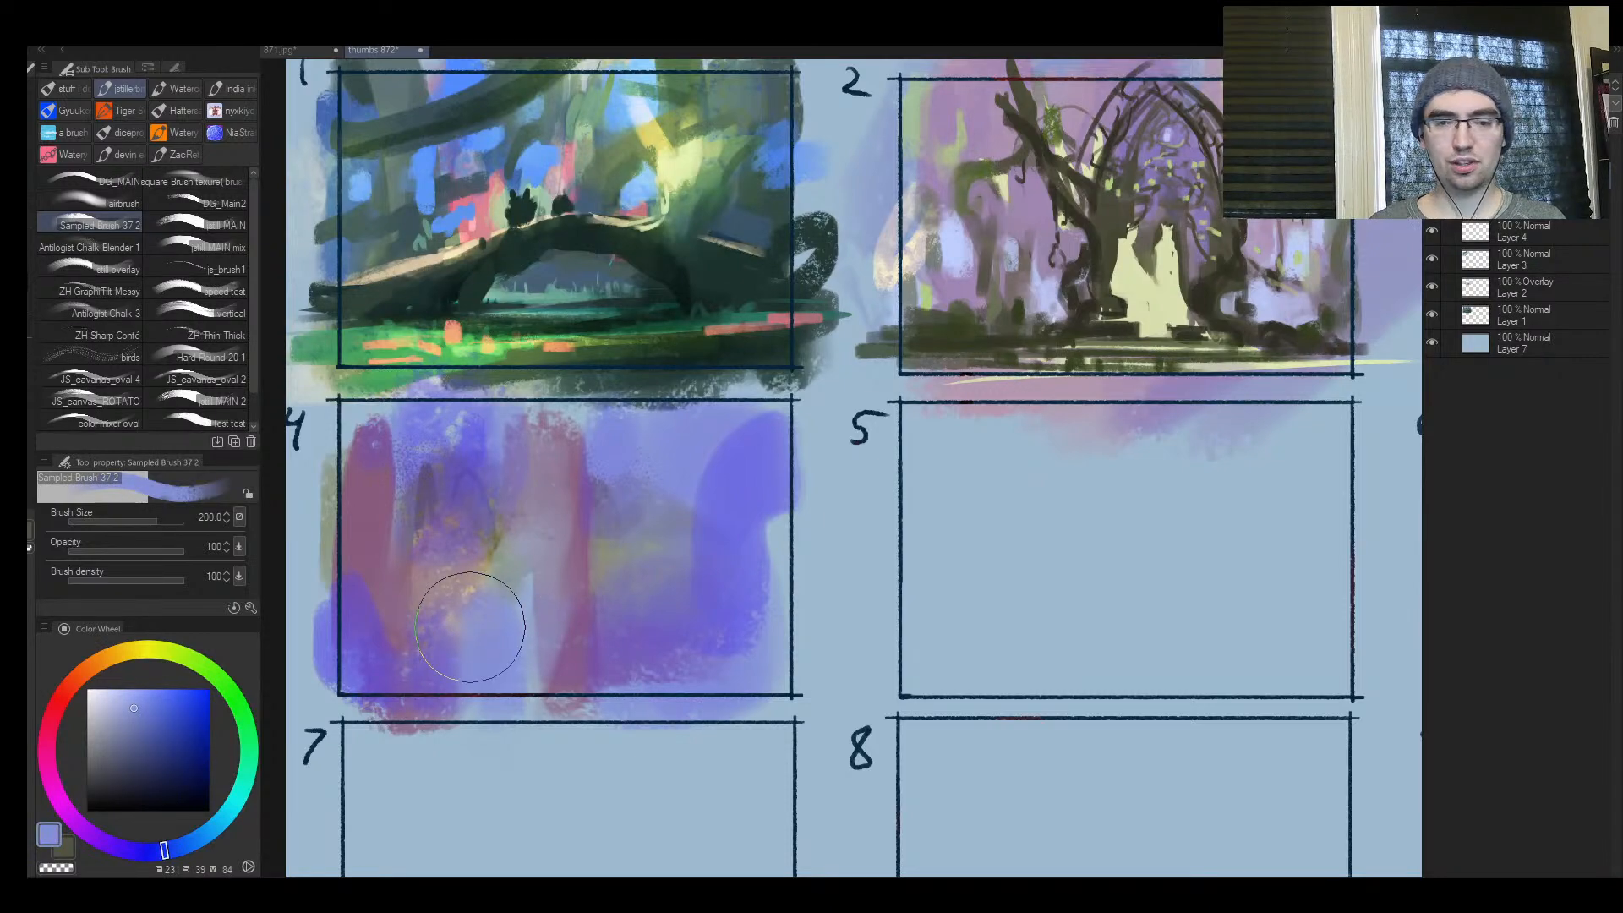
{"action": "key", "text": "["}
{"action": "key", "text": "["}
{"action": "mouse_move", "coordinate": [470, 626]}
{"action": "left_mouse_down"}
{"action": "mouse_move", "coordinate": [552, 527]}
{"action": "mouse_move", "coordinate": [562, 600]}
{"action": "mouse_move", "coordinate": [594, 647]}
{"action": "mouse_move", "coordinate": [541, 677]}
{"action": "mouse_move", "coordinate": [462, 640]}
{"action": "mouse_move", "coordinate": [484, 682]}
{"action": "mouse_move", "coordinate": [478, 651]}
{"action": "mouse_move", "coordinate": [438, 669]}
{"action": "mouse_move", "coordinate": [459, 684]}
{"action": "mouse_move", "coordinate": [440, 663]}
{"action": "mouse_move", "coordinate": [542, 650]}
{"action": "mouse_move", "coordinate": [428, 618]}
{"action": "left_mouse_up"}
{"action": "left_click", "coordinate": [421, 663], "text": "alt"}
{"action": "left_click", "coordinate": [492, 644], "text": "alt"}
{"action": "key", "text": "]"}
{"action": "left_click", "coordinate": [469, 673], "text": "alt"}
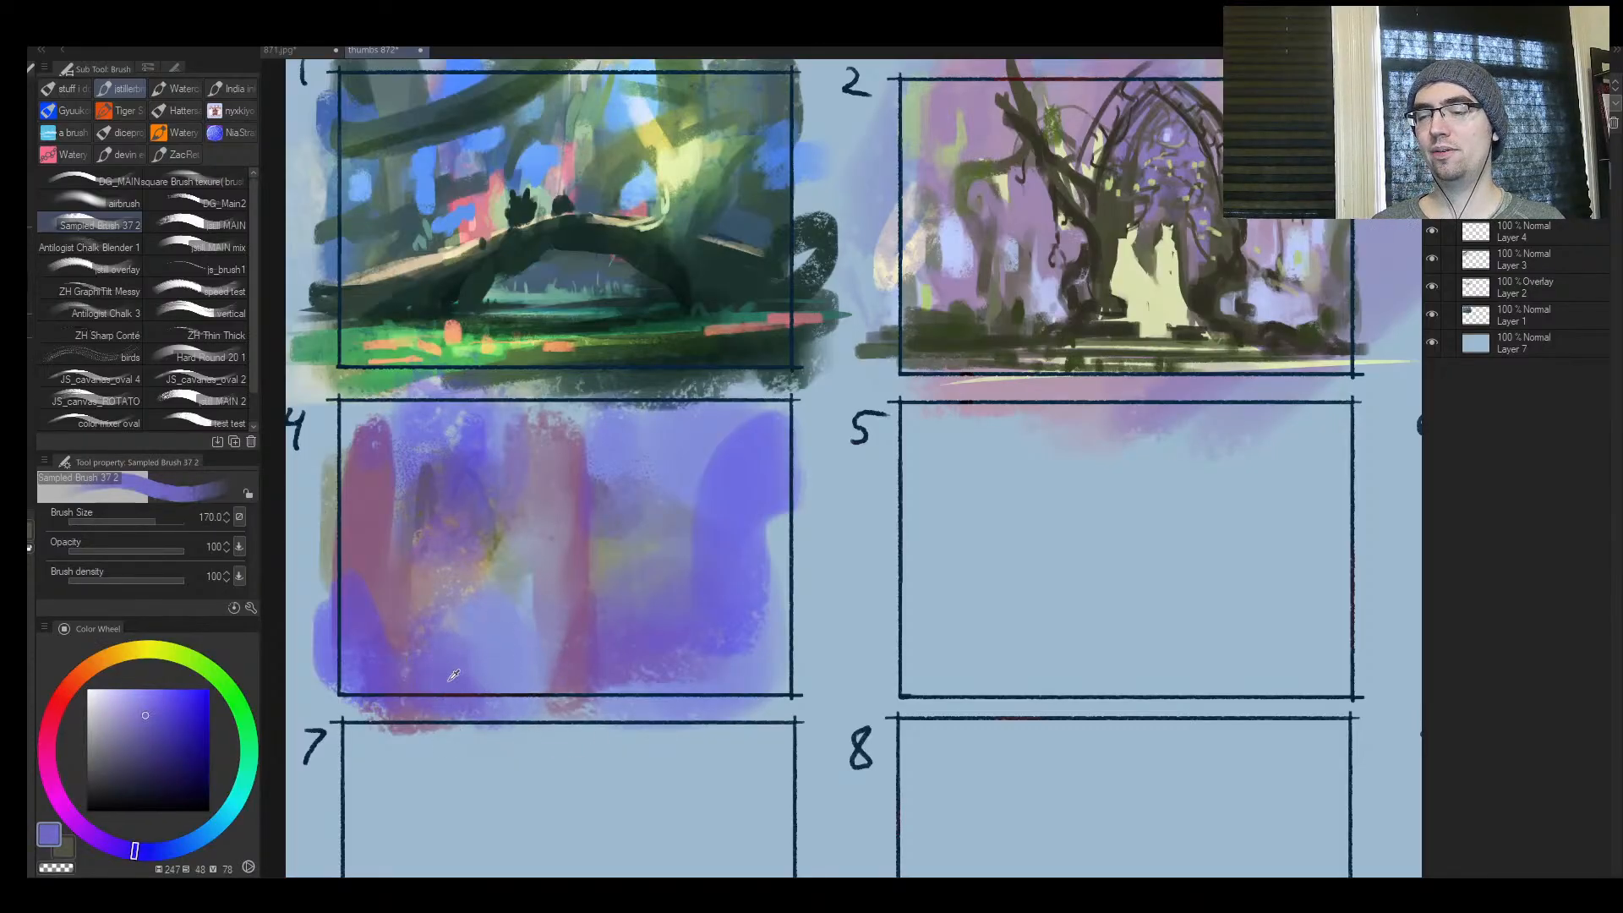
Brush blue-violet over the bottom centre, lower right and right edge of frame 4 at size 150
{"action": "key", "text": "["}
{"action": "mouse_move", "coordinate": [473, 681]}
{"action": "left_mouse_down"}
{"action": "mouse_move", "coordinate": [497, 695]}
{"action": "mouse_move", "coordinate": [485, 683]}
{"action": "left_mouse_up"}
{"action": "left_click_drag", "start_coordinate": [735, 627], "coordinate": [685, 690]}
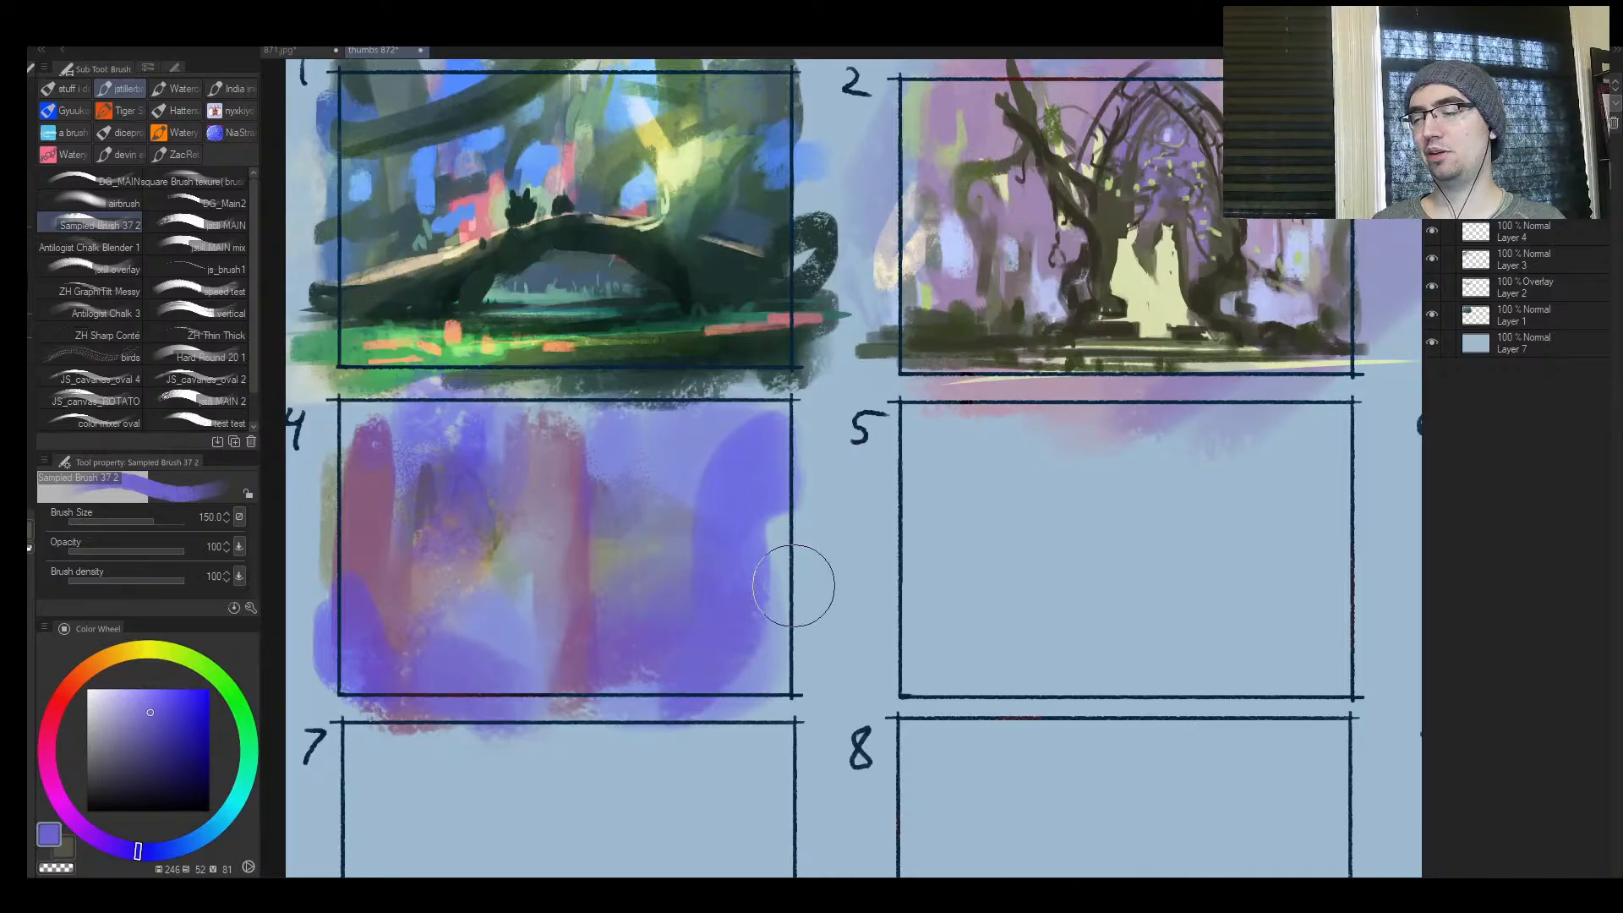
{"action": "mouse_move", "coordinate": [794, 586]}
{"action": "left_mouse_down"}
{"action": "mouse_move", "coordinate": [771, 546]}
{"action": "mouse_move", "coordinate": [737, 534]}
{"action": "mouse_move", "coordinate": [798, 560]}
{"action": "left_mouse_up"}
{"action": "left_click", "coordinate": [736, 534], "text": "alt"}
Mirror the canvas view, sample a mauve tone and paint it over the top of frame 4's central reddish trunk at size 120
{"action": "key", "text": "h"}
{"action": "key", "text": "ctrl+space"}
{"action": "left_click_drag", "start_coordinate": [889, 628], "coordinate": [812, 634]}
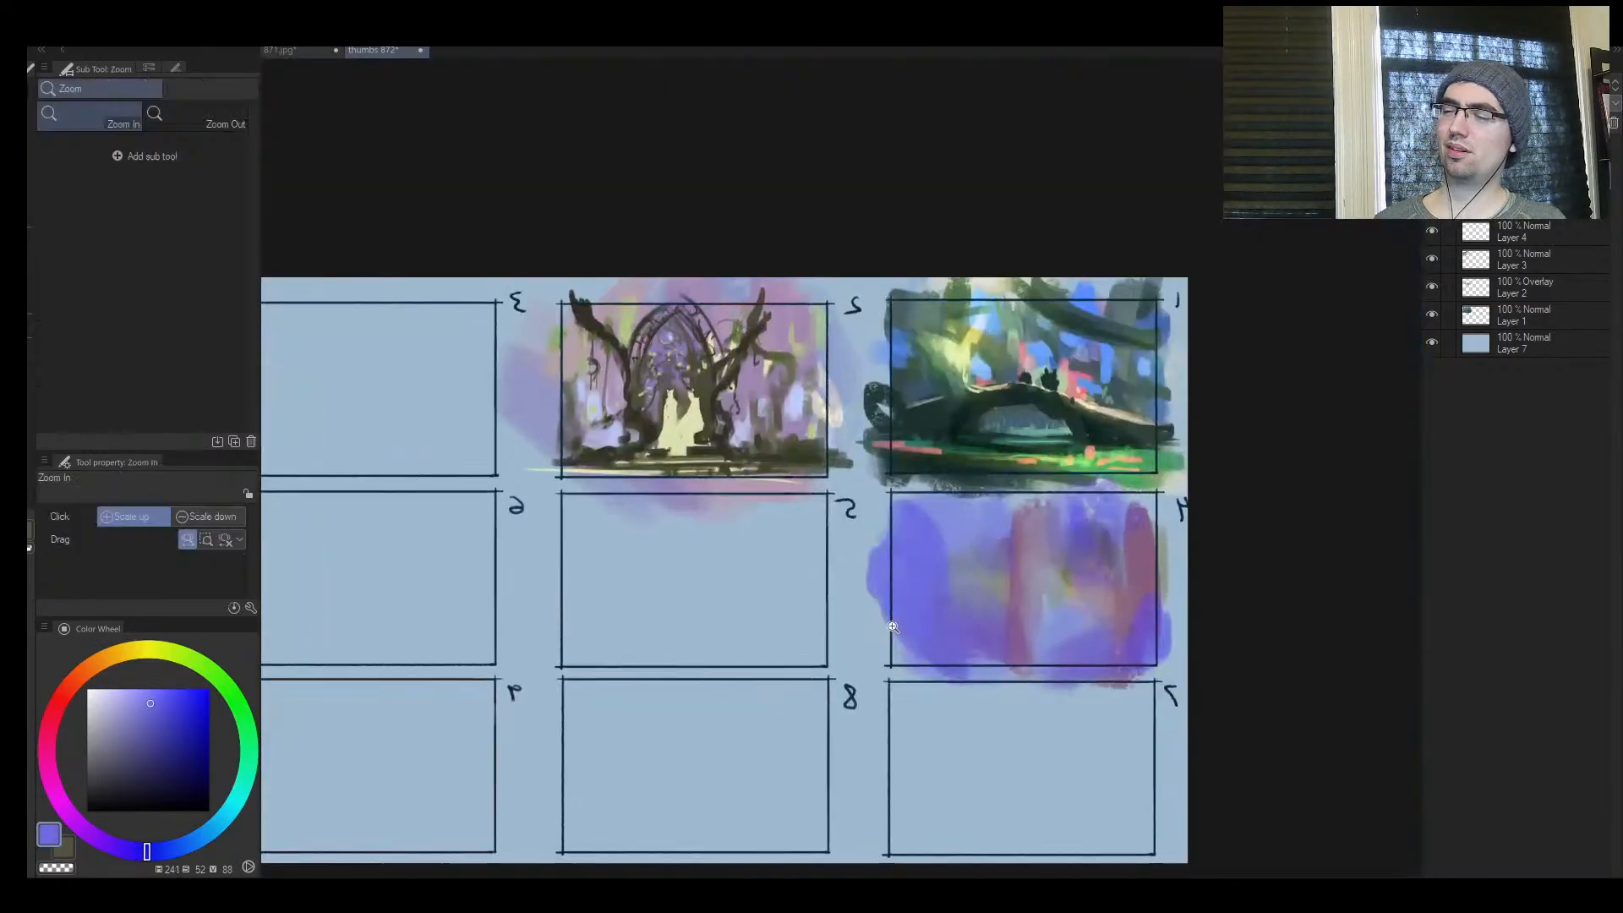
{"action": "left_click_drag", "start_coordinate": [972, 626], "coordinate": [766, 623]}
{"action": "mouse_move", "coordinate": [871, 602]}
{"action": "left_mouse_down"}
{"action": "mouse_move", "coordinate": [887, 507]}
{"action": "mouse_move", "coordinate": [710, 515]}
{"action": "left_mouse_up"}
{"action": "left_click_drag", "start_coordinate": [832, 470], "coordinate": [903, 403]}
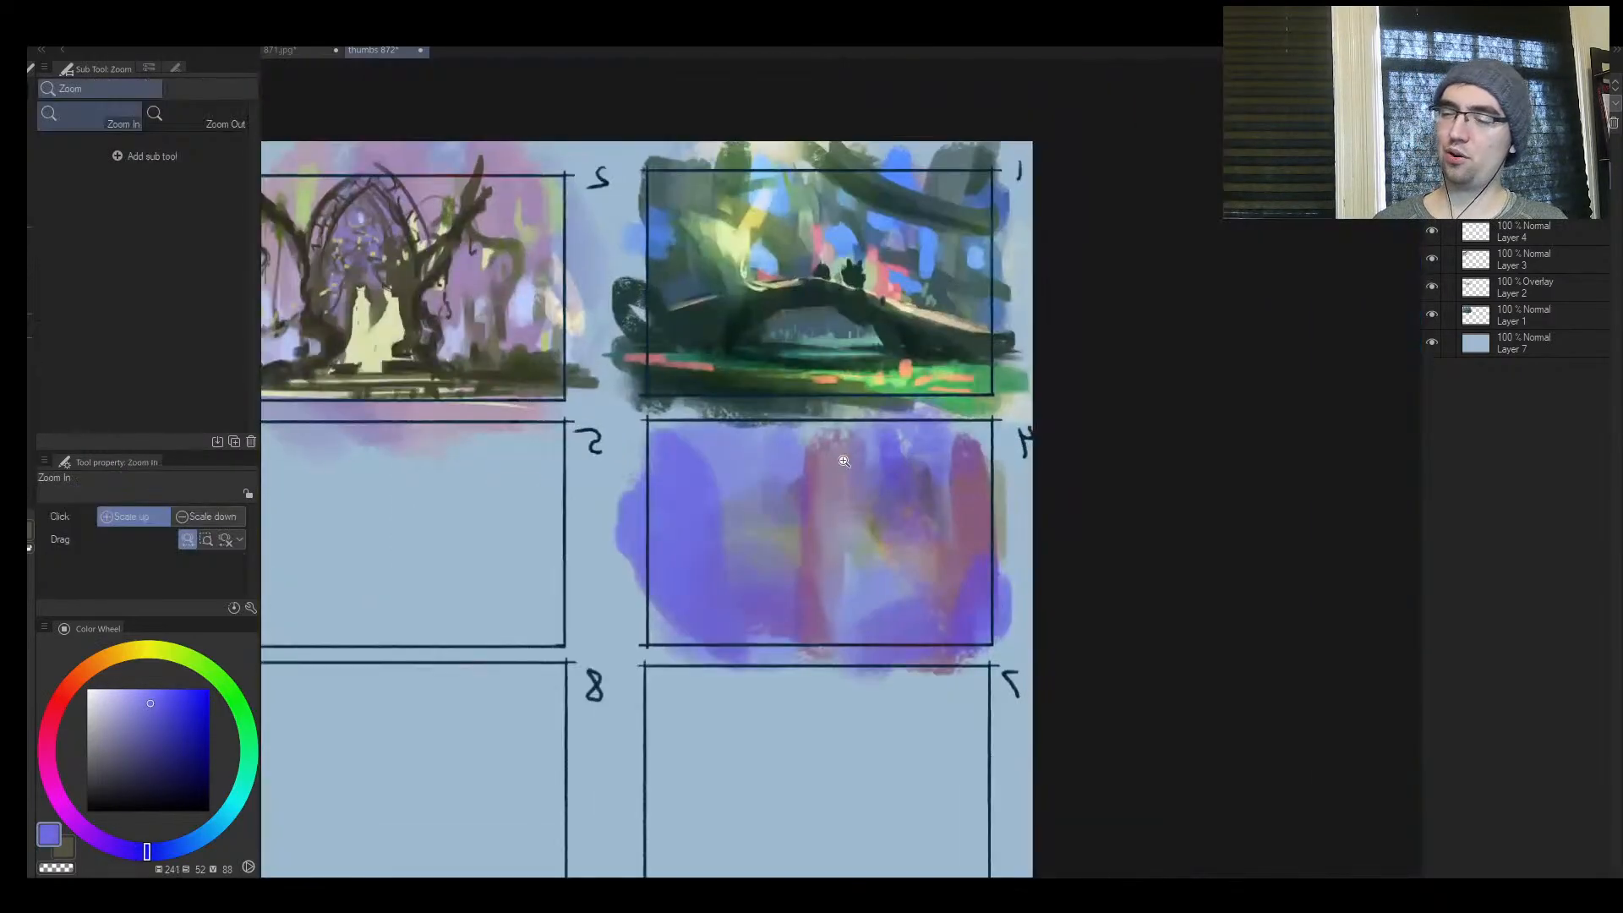
{"action": "left_click", "coordinate": [845, 482], "text": "alt"}
{"action": "left_click", "coordinate": [835, 478], "text": "alt"}
{"action": "key", "text": "["}
{"action": "left_click_drag", "start_coordinate": [835, 477], "coordinate": [828, 438]}
{"action": "left_click", "coordinate": [852, 486], "text": "alt"}
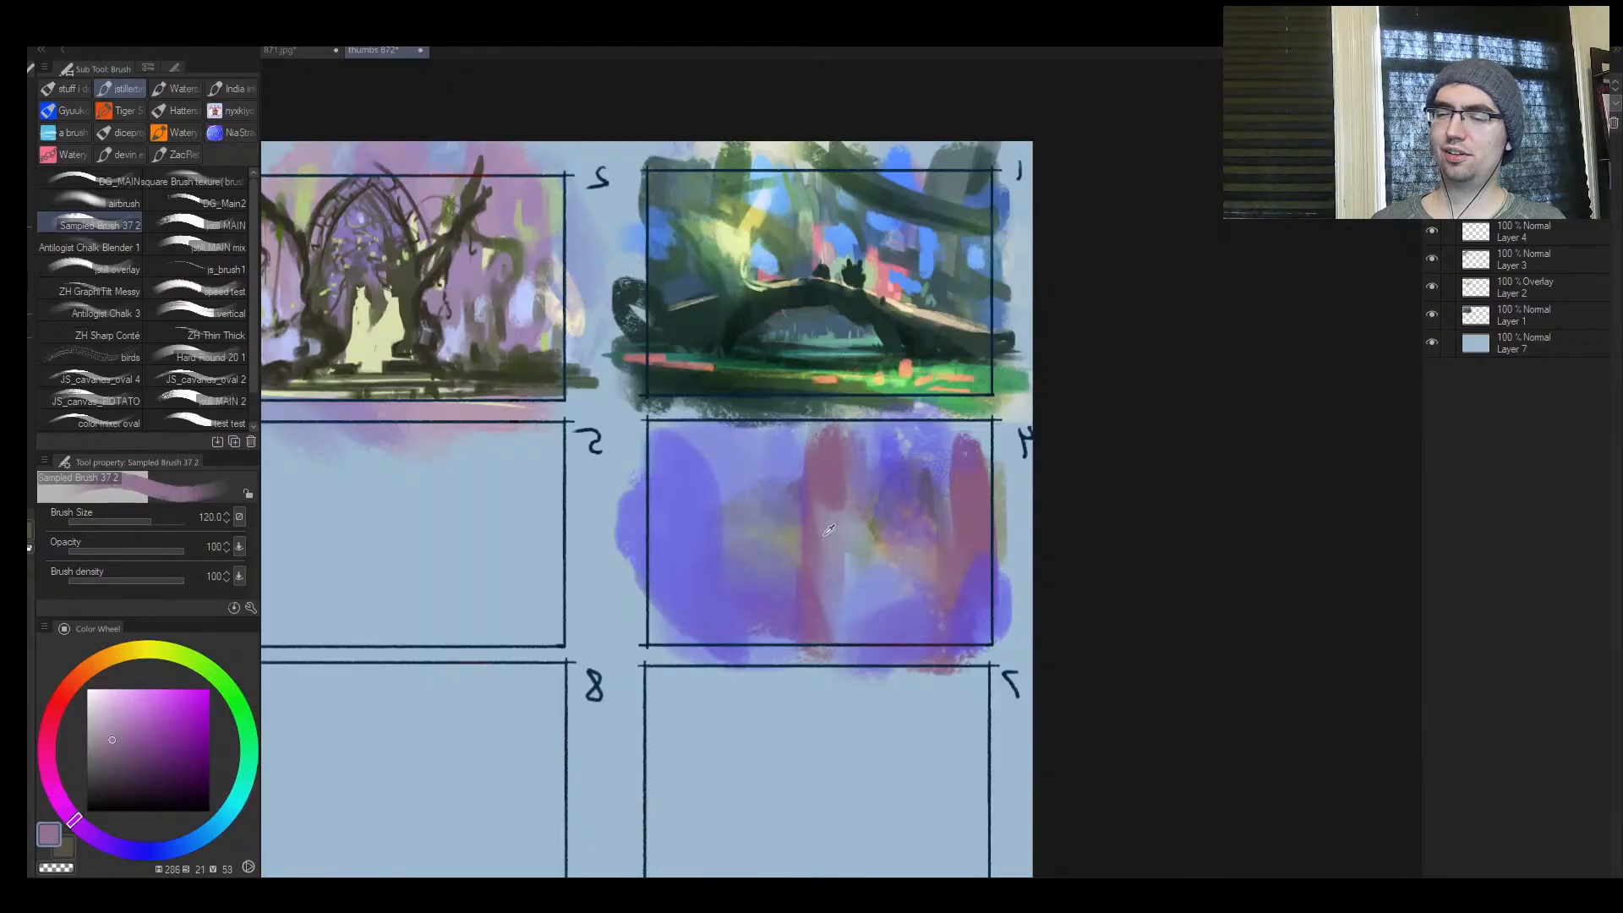
Sample blue-violet tones from frame 4 and brush them over the upper part of the central reddish trunk
{"action": "left_click", "coordinate": [855, 507], "text": "alt"}
{"action": "left_click_drag", "start_coordinate": [844, 528], "coordinate": [866, 438]}
{"action": "left_click", "coordinate": [889, 454], "text": "alt"}
{"action": "left_click", "coordinate": [892, 449], "text": "alt"}
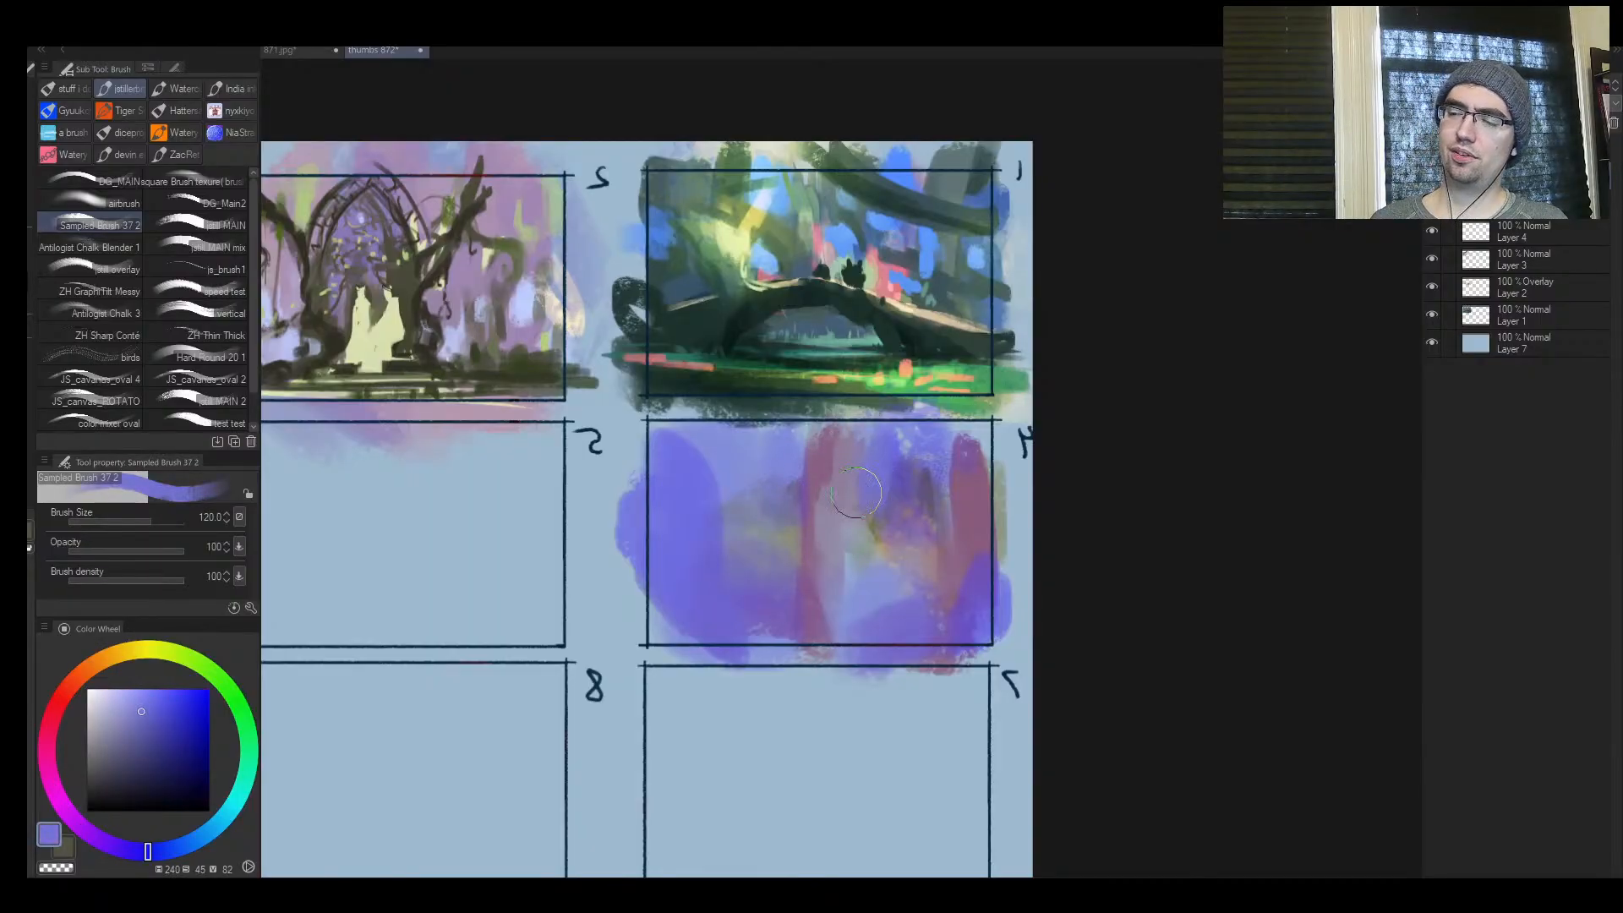
{"action": "left_click", "coordinate": [799, 448], "text": "alt"}
{"action": "left_click", "coordinate": [881, 470], "text": "alt"}
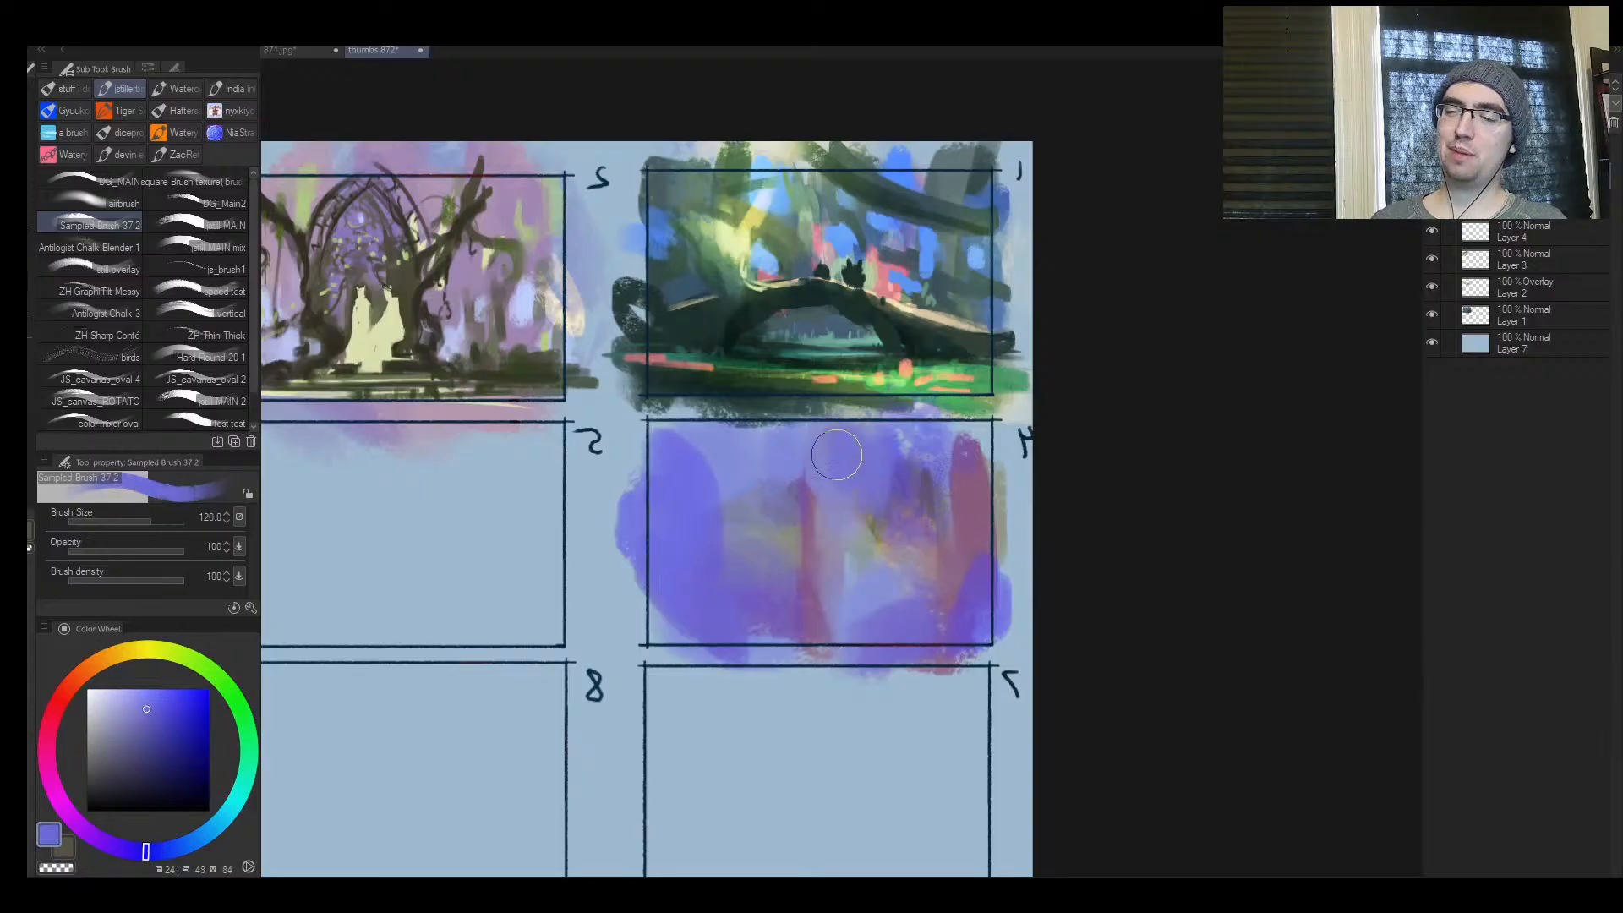
{"action": "mouse_move", "coordinate": [837, 456]}
{"action": "left_mouse_down"}
{"action": "mouse_move", "coordinate": [816, 568]}
{"action": "mouse_move", "coordinate": [856, 531]}
{"action": "left_mouse_up"}
Sample a muted grey-green and dab olive patches around frame 4's outer edge, on the side next to frame 5
{"action": "left_click", "coordinate": [876, 541], "text": "alt"}
{"action": "left_click", "coordinate": [871, 535], "text": "alt"}
{"action": "key", "text": "["}
{"action": "key", "text": "]"}
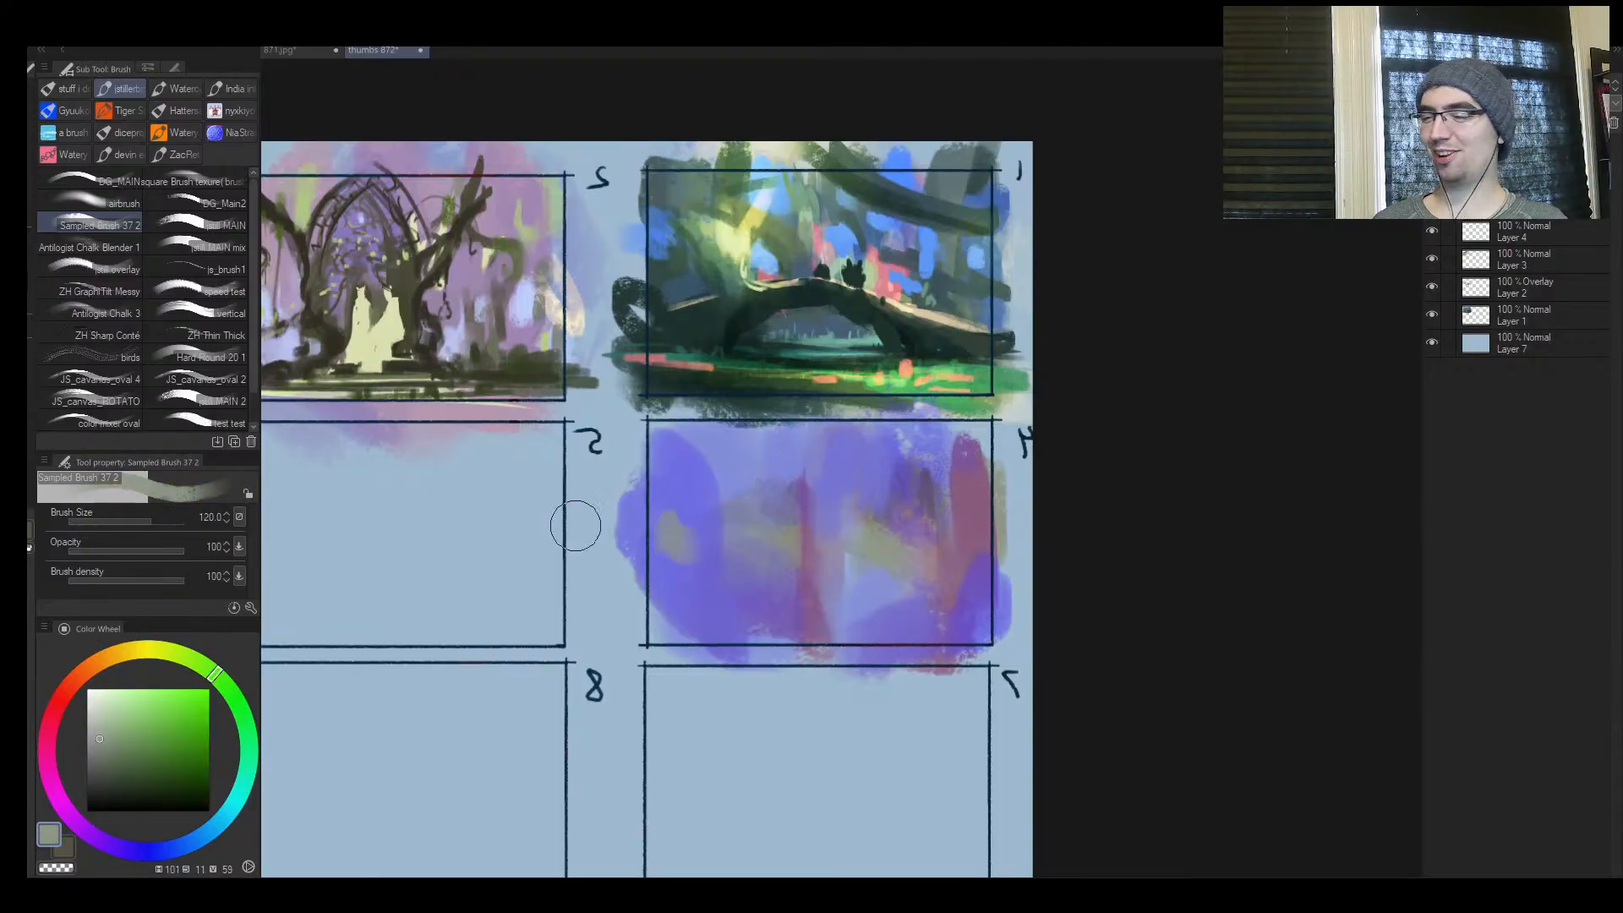
{"action": "mouse_move", "coordinate": [573, 525]}
{"action": "left_mouse_down"}
{"action": "mouse_move", "coordinate": [684, 623]}
{"action": "mouse_move", "coordinate": [630, 578]}
{"action": "left_mouse_up"}
{"action": "key", "text": "["}
{"action": "key", "text": "["}
{"action": "key", "text": "["}
{"action": "key", "text": "["}
Sample blue-violet, enlarge the brush to 250 and sweep it along the lower part of frame 4
{"action": "left_click", "coordinate": [739, 612], "text": "alt"}
{"action": "key", "text": "]"}
{"action": "key", "text": "]"}
{"action": "key", "text": "]"}
{"action": "key", "text": "]"}
{"action": "key", "text": "]"}
{"action": "key", "text": "]"}
{"action": "key", "text": "]"}
{"action": "mouse_move", "coordinate": [737, 627]}
{"action": "left_mouse_down"}
{"action": "mouse_move", "coordinate": [885, 636]}
{"action": "mouse_move", "coordinate": [996, 590]}
{"action": "left_mouse_up"}
Unmirror the view and lasso a descending diagonal strip, thin ground slivers and a small upright spike in frame 4
{"action": "key", "text": "h"}
{"action": "key", "text": "ctrl+space"}
{"action": "left_click_drag", "start_coordinate": [1207, 627], "coordinate": [1137, 627]}
{"action": "left_click_drag", "start_coordinate": [1254, 620], "coordinate": [1338, 607]}
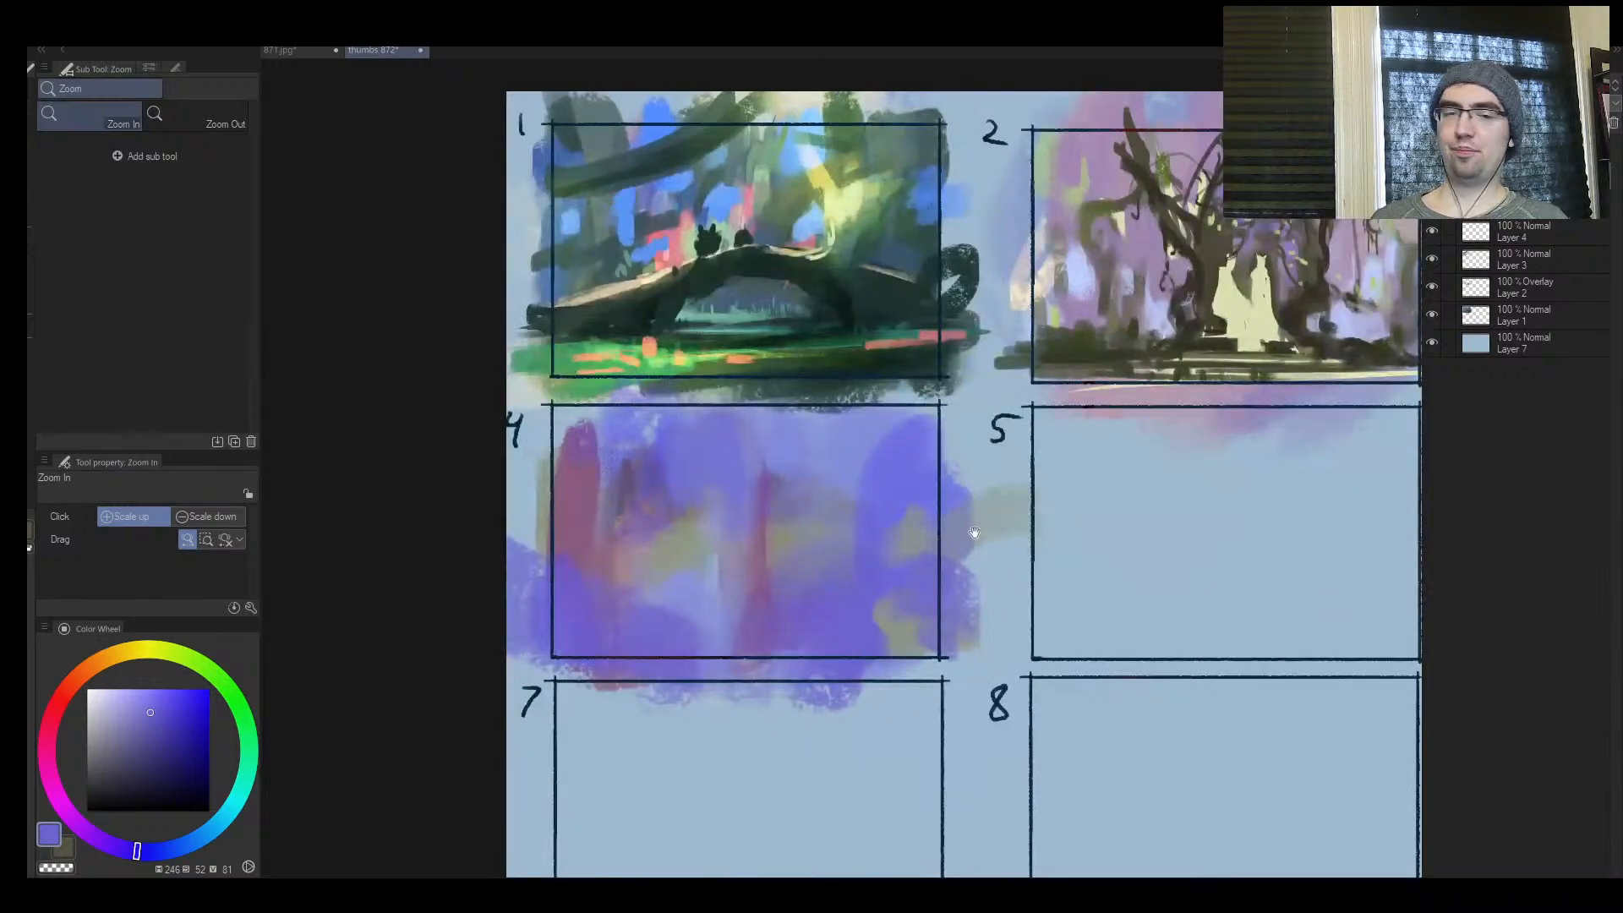
{"action": "left_click_drag", "start_coordinate": [970, 536], "coordinate": [761, 616]}
{"action": "left_click_drag", "start_coordinate": [591, 658], "coordinate": [639, 621]}
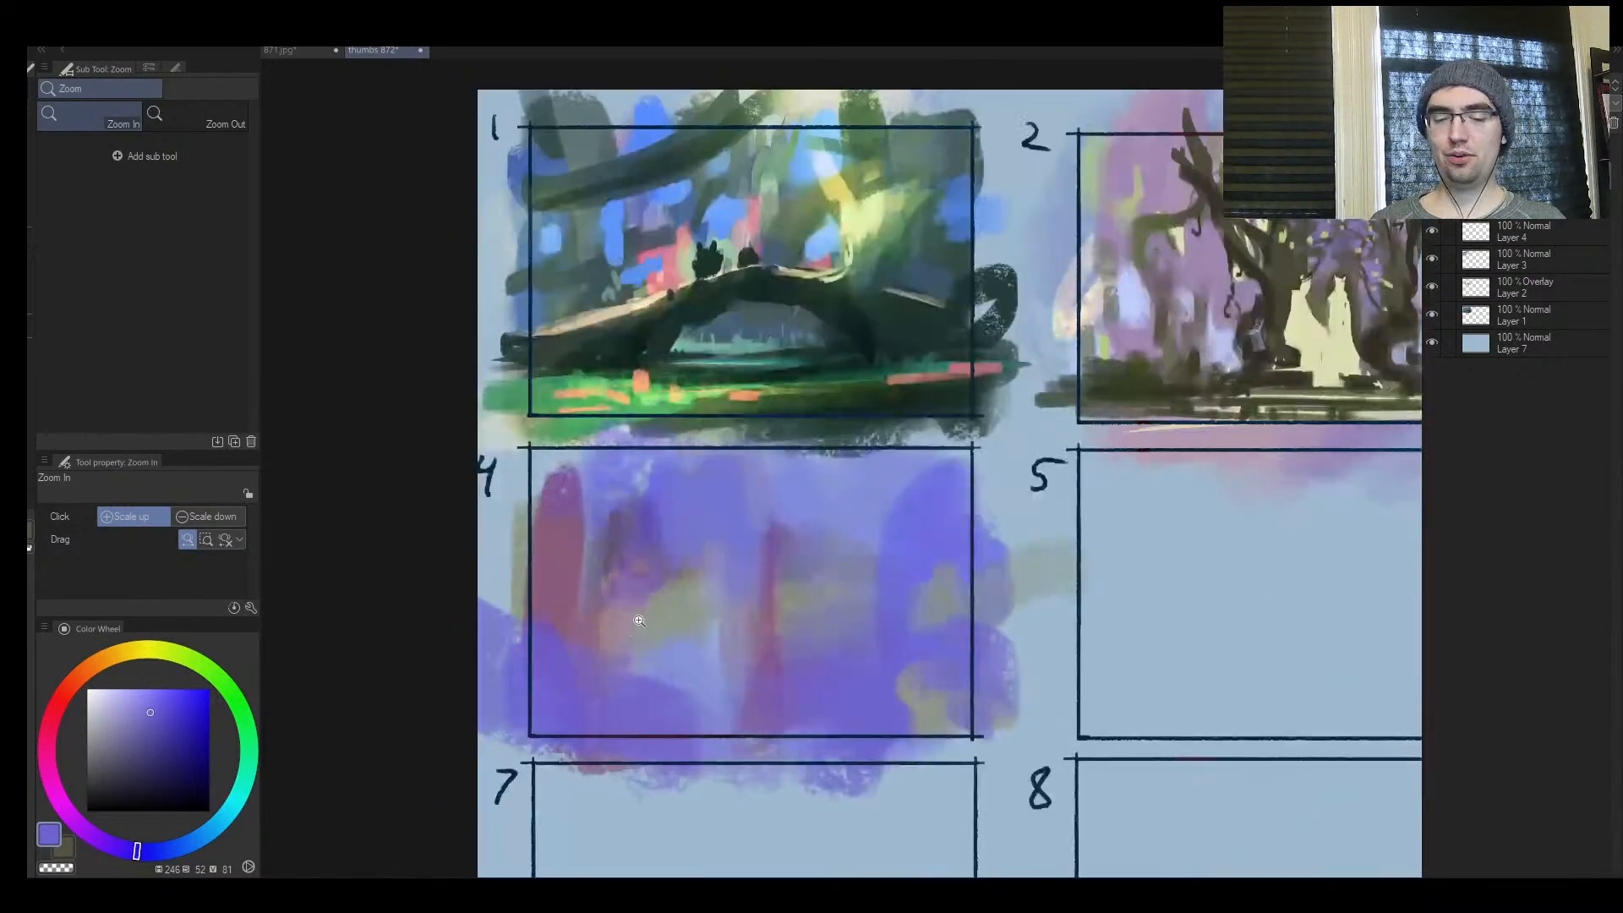
{"action": "left_click_drag", "start_coordinate": [653, 432], "coordinate": [458, 477]}
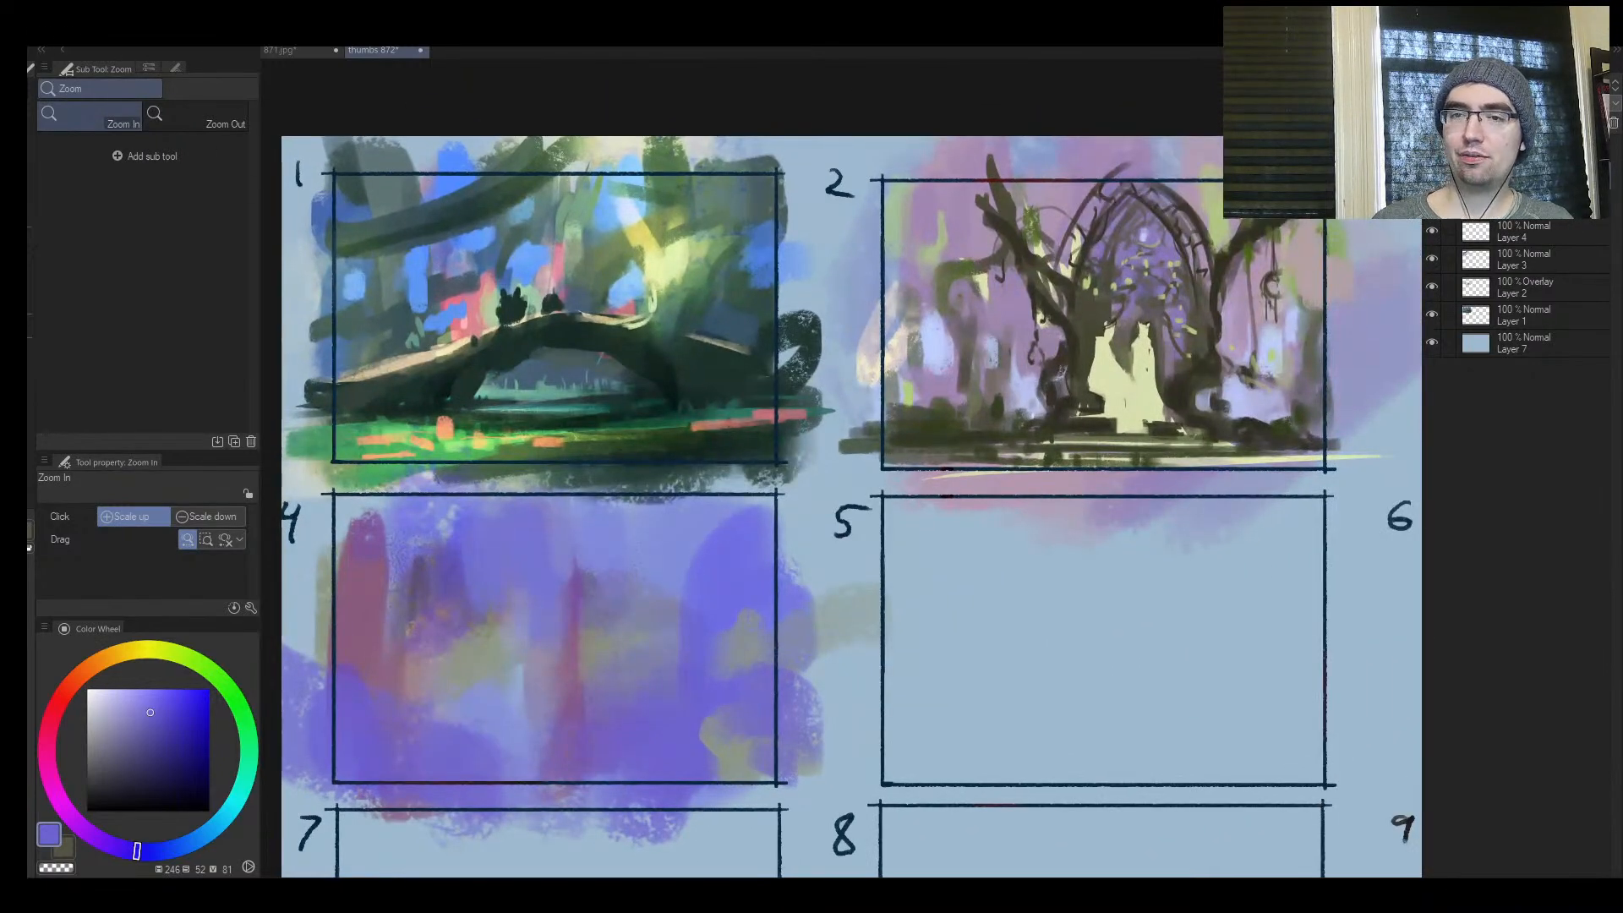
{"action": "left_click_drag", "start_coordinate": [554, 634], "coordinate": [509, 611]}
{"action": "key", "text": "m"}
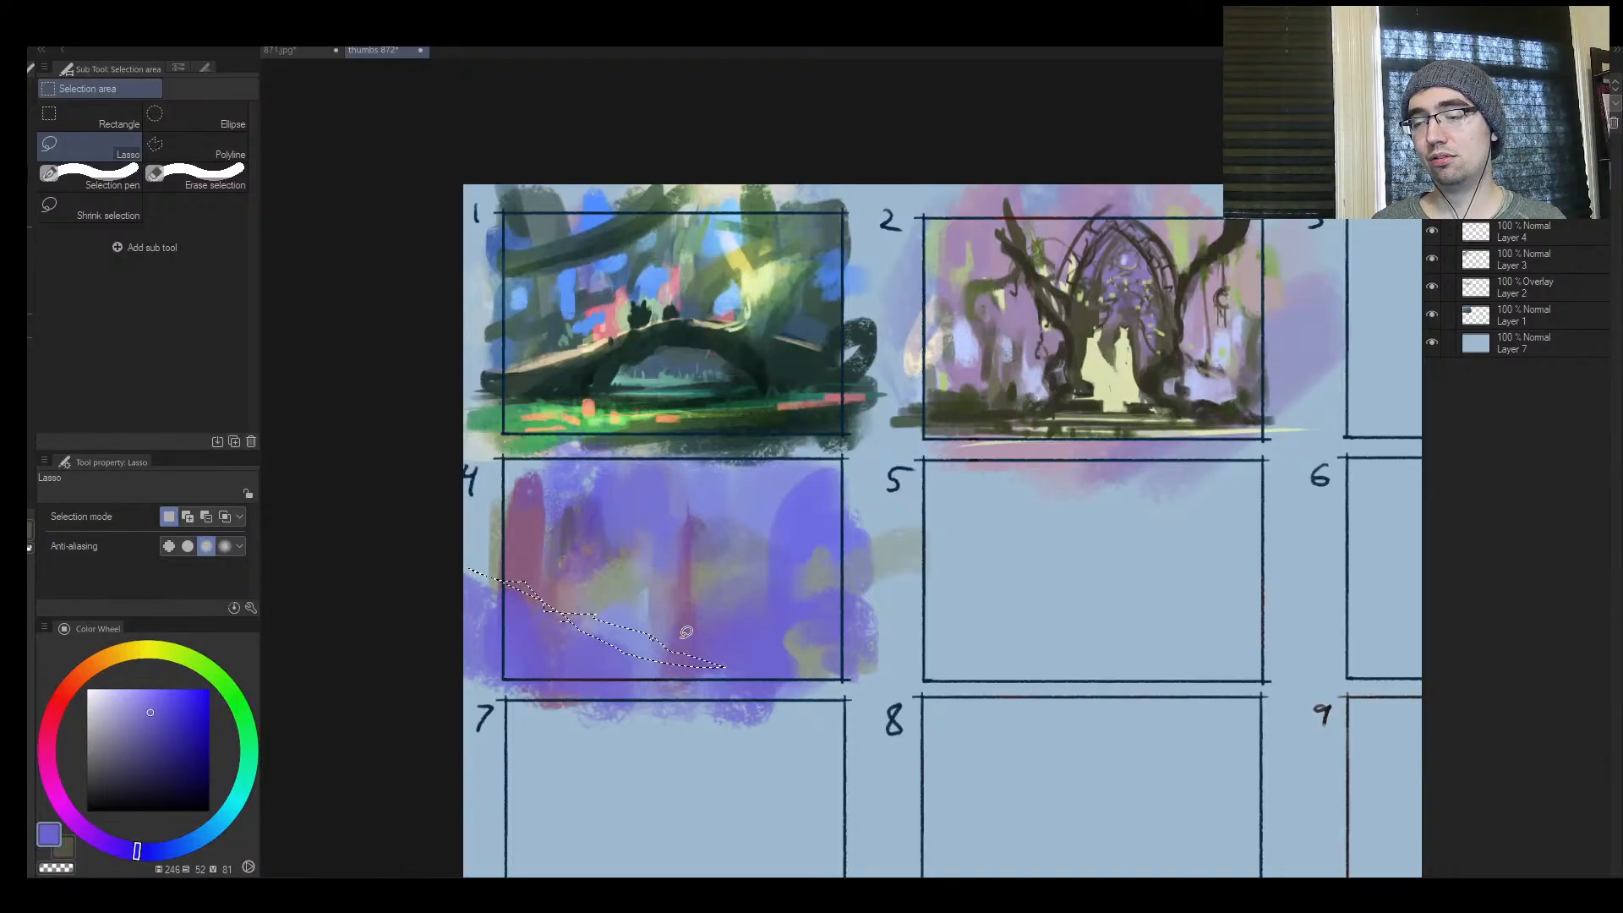
{"action": "key", "text": "b"}
{"action": "key", "text": "m"}
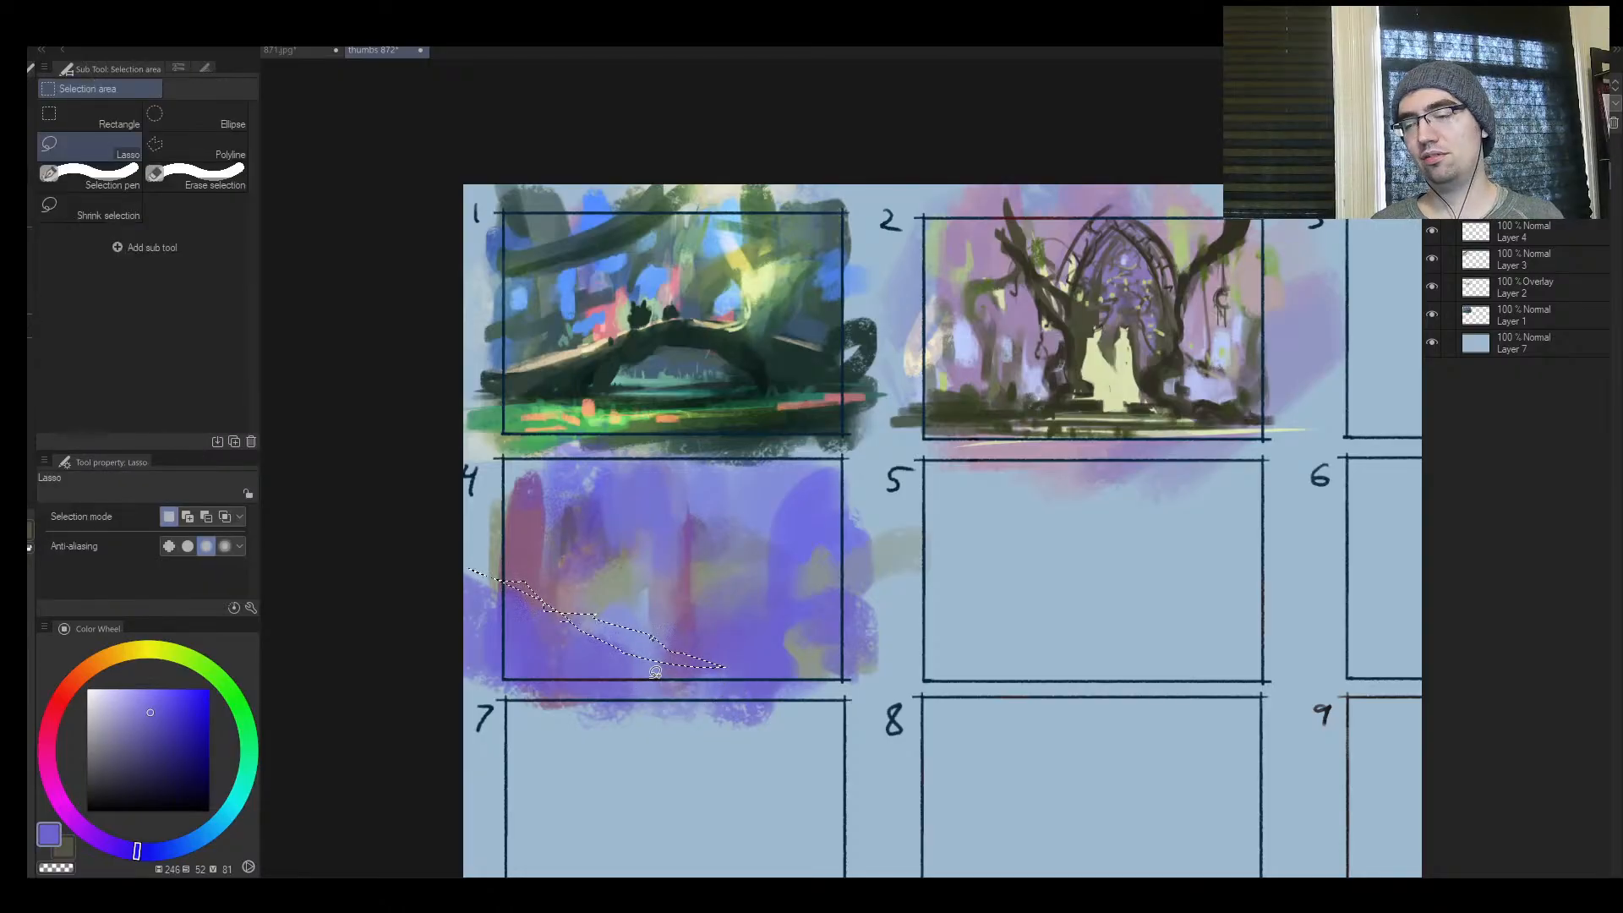
{"action": "mouse_move", "coordinate": [655, 672]}
{"action": "left_mouse_down"}
{"action": "mouse_move", "coordinate": [541, 674]}
{"action": "mouse_move", "coordinate": [794, 662]}
{"action": "left_mouse_up"}
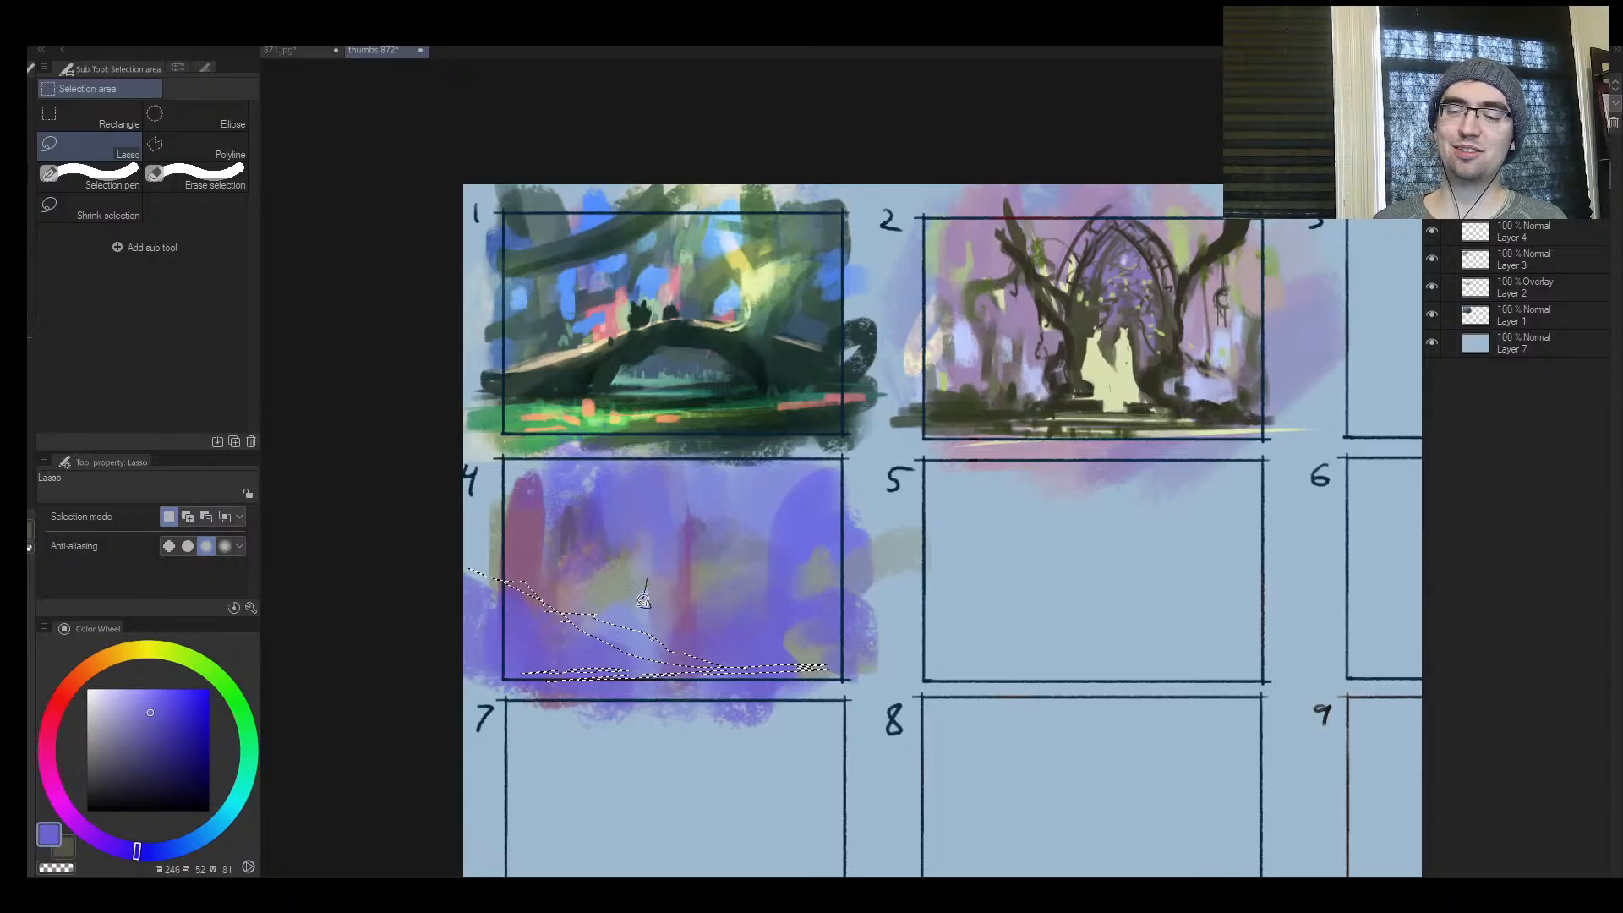
Sample light blue, fill the lassoed shapes in frame 4 with the brush at size 400, and deselect
{"action": "key", "text": "b"}
{"action": "scroll", "coordinate": [643, 598], "scroll_direction": "up", "scroll_amount": 2}
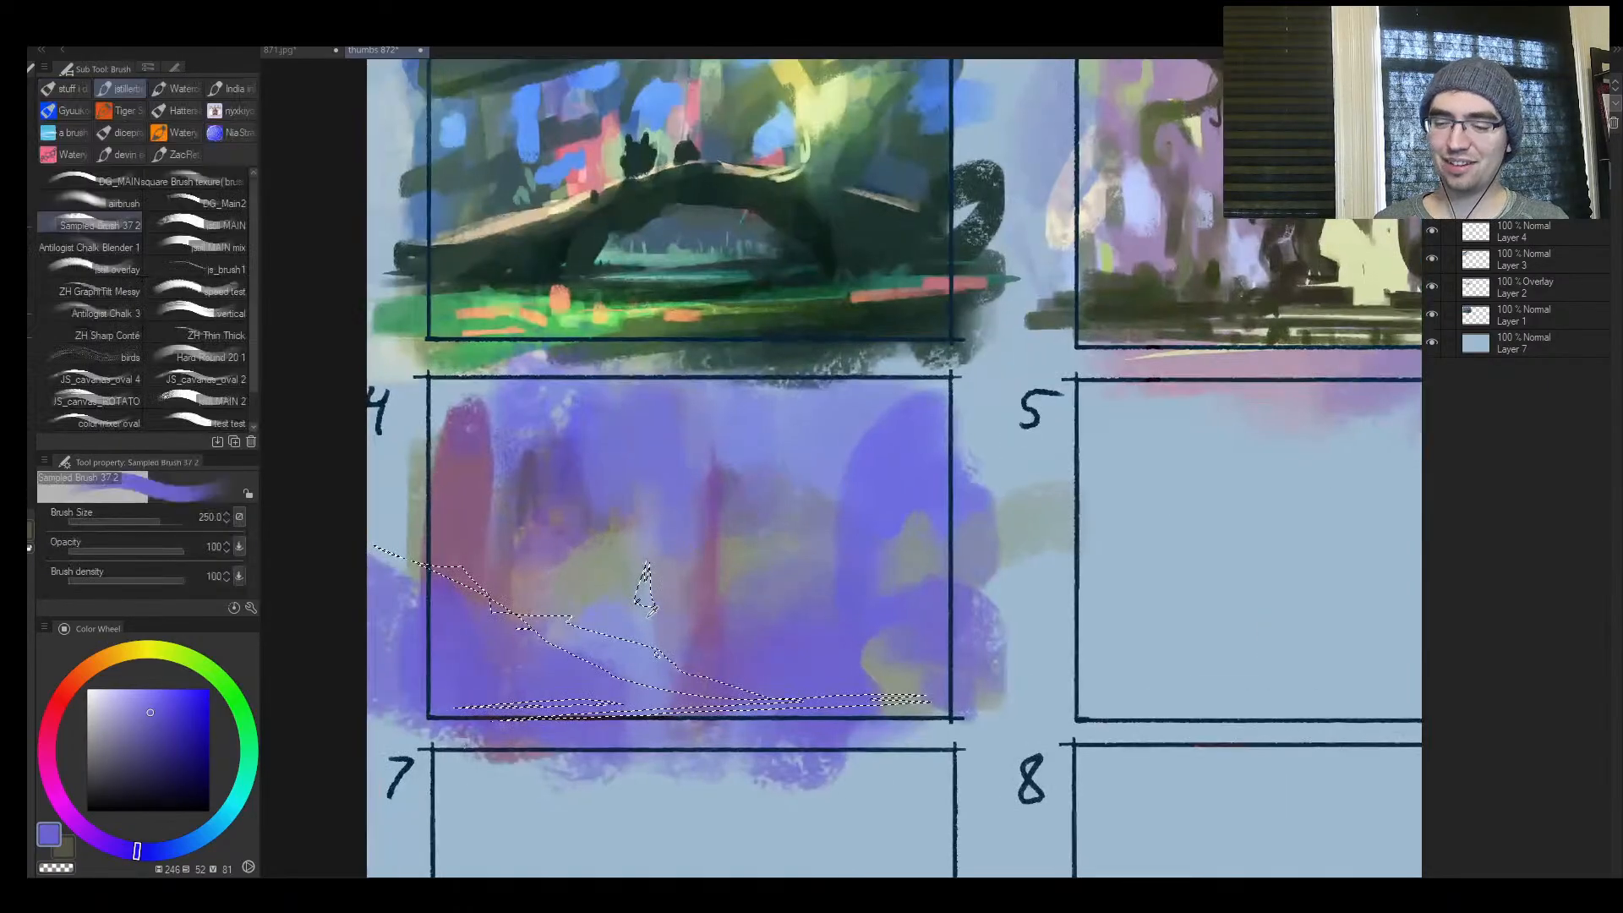
{"action": "left_click", "coordinate": [649, 616], "text": "alt"}
{"action": "key", "text": "bracketright"}
{"action": "key", "text": "bracketright"}
{"action": "mouse_move", "coordinate": [414, 651]}
{"action": "left_mouse_down"}
{"action": "mouse_move", "coordinate": [558, 609]}
{"action": "mouse_move", "coordinate": [532, 625]}
{"action": "left_mouse_up"}
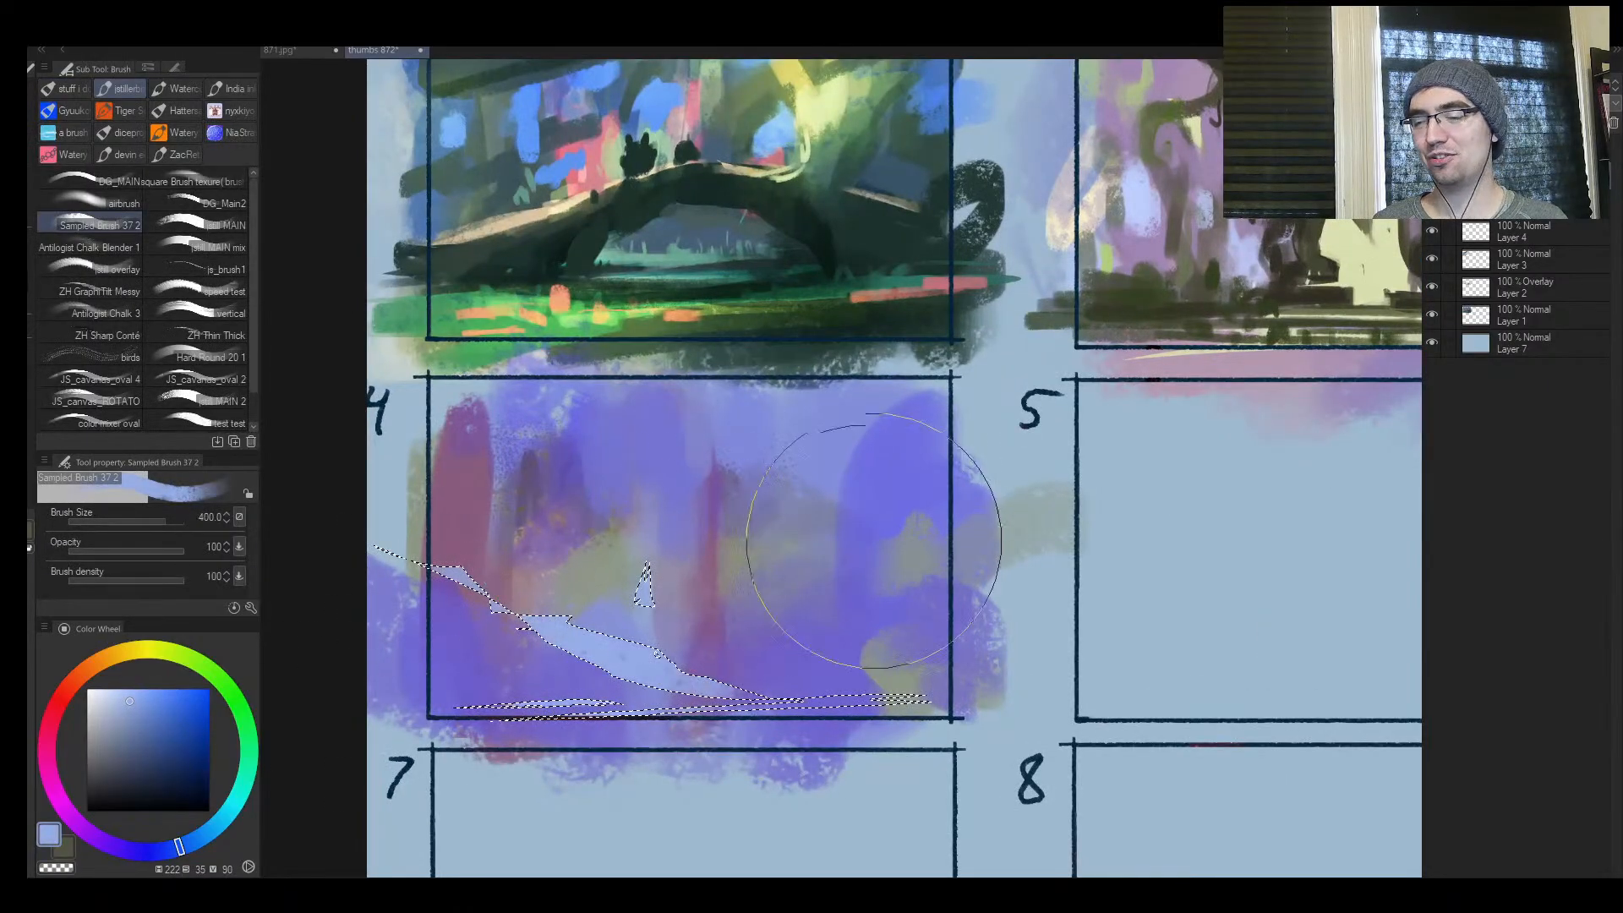
{"action": "key", "text": "ctrl+d"}
Check the mirrored view, sample periwinkle and brush it over the upper left and centre of frame 4
{"action": "key", "text": "h"}
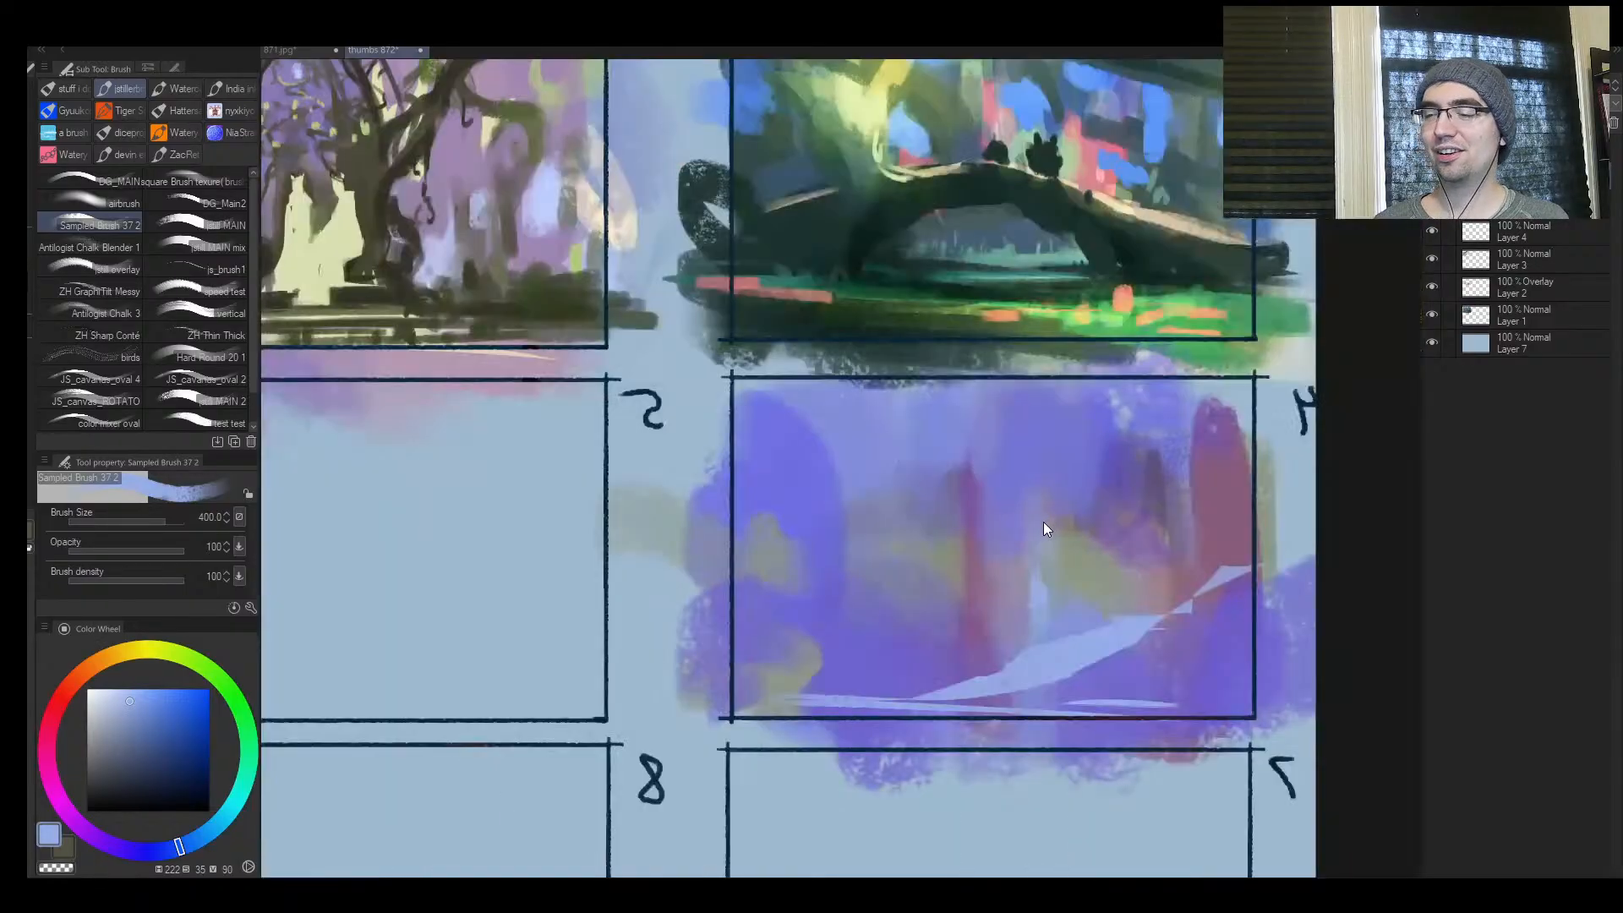
{"action": "key", "text": "h"}
{"action": "key", "text": "ctrl+space"}
{"action": "left_click_drag", "start_coordinate": [966, 564], "coordinate": [896, 574]}
{"action": "mouse_move", "coordinate": [1018, 564]}
{"action": "left_mouse_down"}
{"action": "mouse_move", "coordinate": [1052, 554]}
{"action": "mouse_move", "coordinate": [1014, 540]}
{"action": "left_mouse_up"}
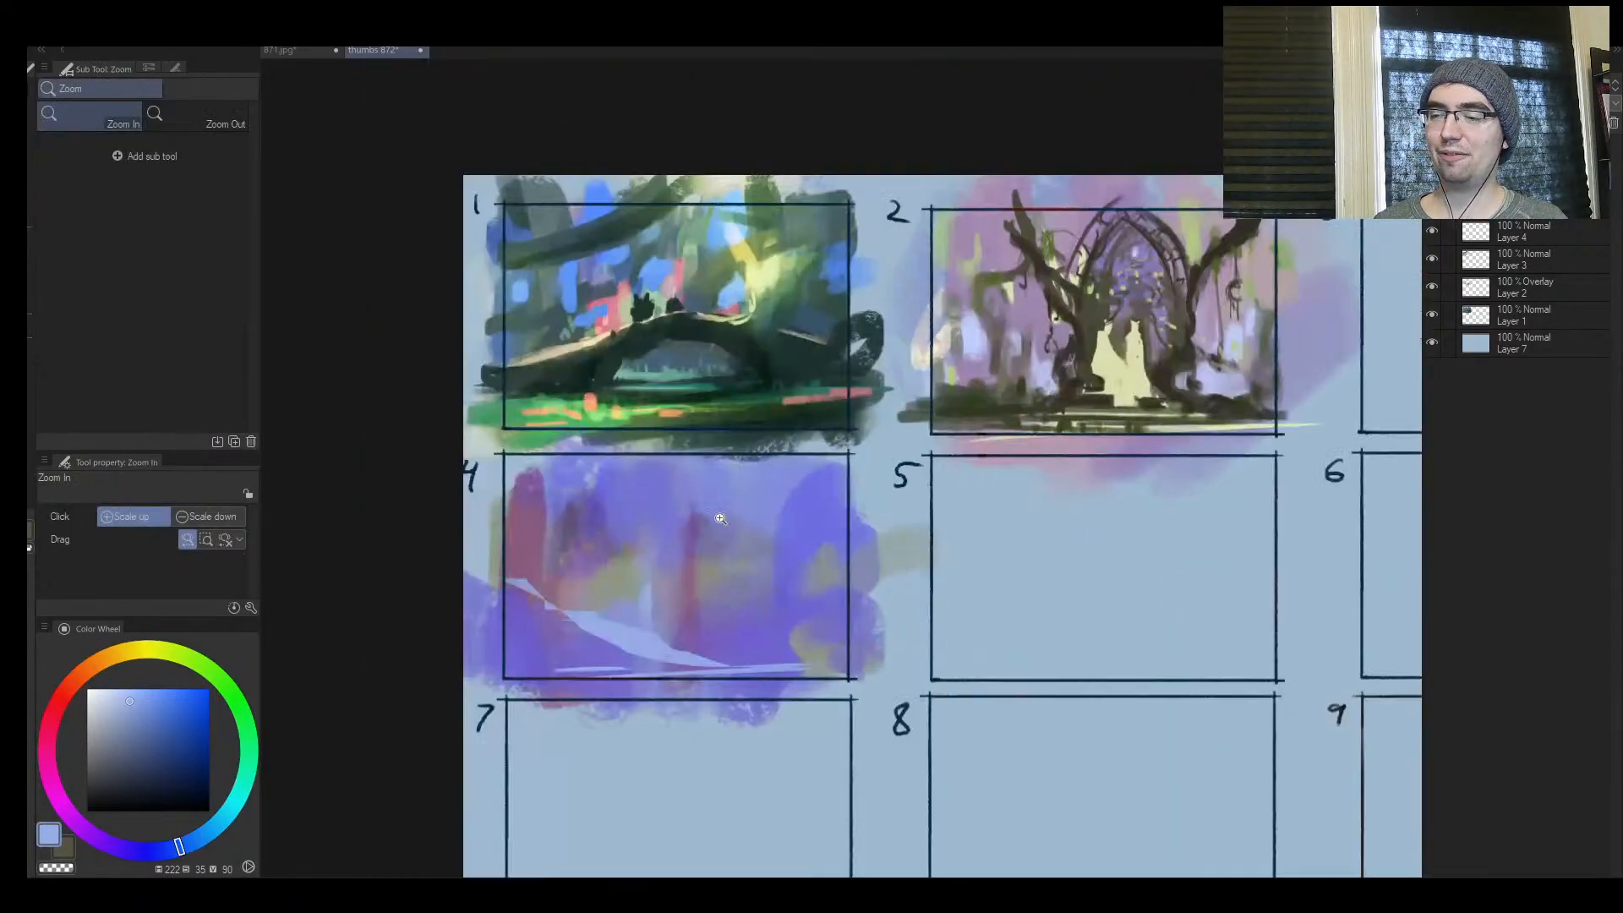
{"action": "left_click", "coordinate": [718, 505], "text": "alt"}
{"action": "left_click", "coordinate": [720, 492], "text": "alt"}
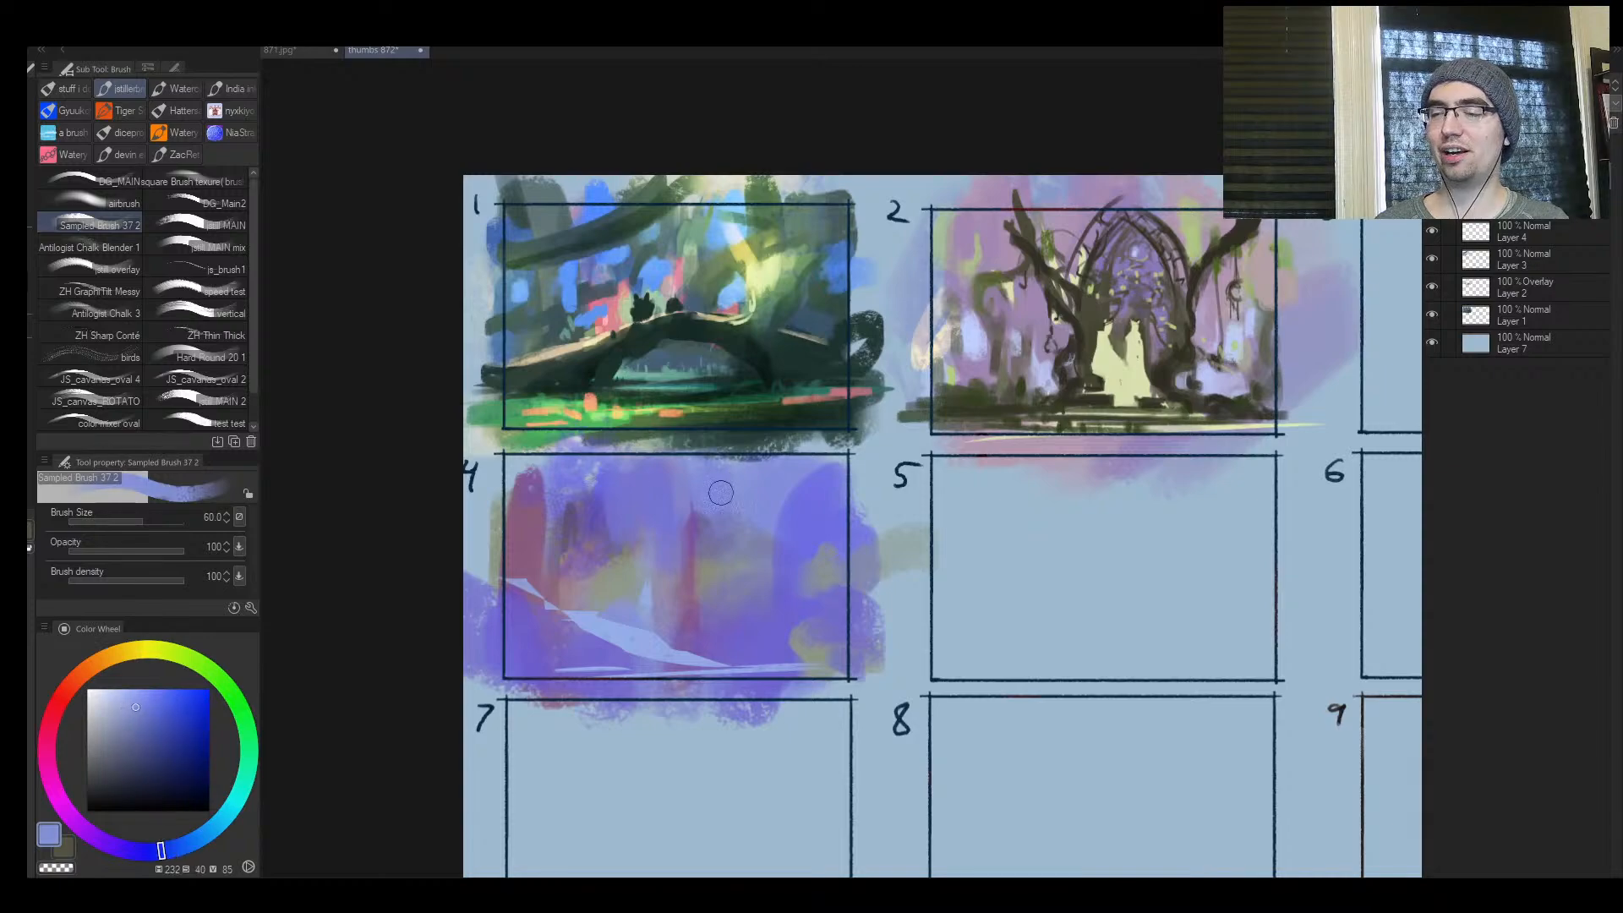
{"action": "key", "text": "]"}
{"action": "key", "text": "]"}
{"action": "mouse_move", "coordinate": [649, 506]}
{"action": "left_mouse_down"}
{"action": "mouse_move", "coordinate": [615, 520]}
{"action": "mouse_move", "coordinate": [554, 505]}
{"action": "mouse_move", "coordinate": [573, 493]}
{"action": "mouse_move", "coordinate": [567, 533]}
{"action": "mouse_move", "coordinate": [622, 536]}
{"action": "left_mouse_up"}
Sample a soft blue-violet from frame 4 and paint it over the upper part right of centre with a smaller brush
{"action": "left_click", "coordinate": [641, 615], "text": "alt"}
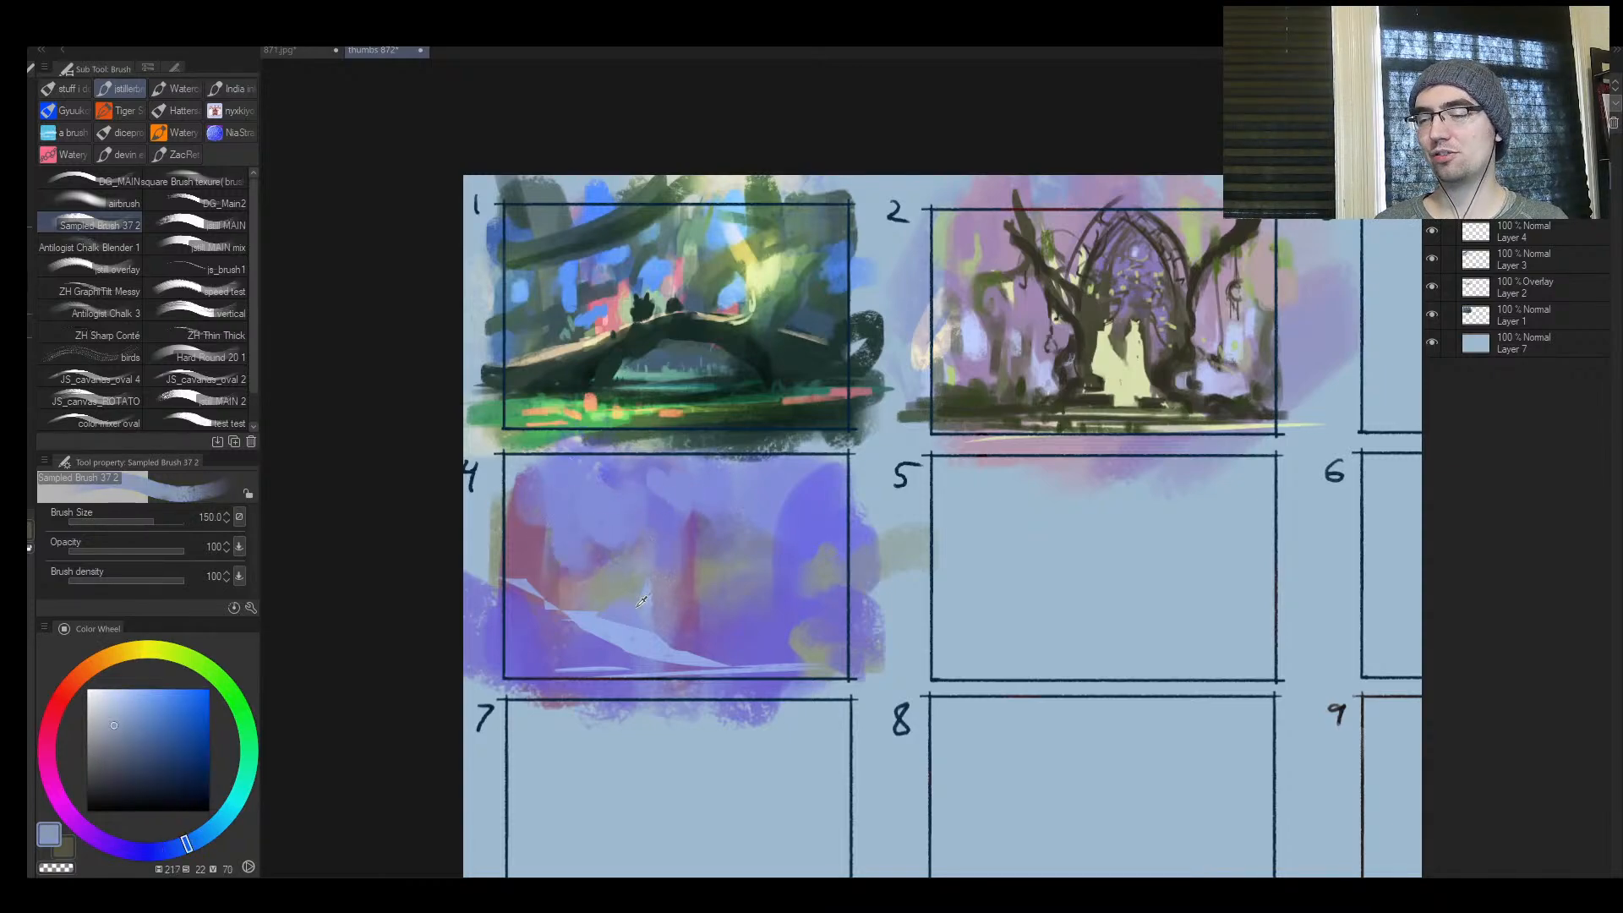
{"action": "left_click", "coordinate": [780, 517], "text": "alt"}
{"action": "key", "text": "["}
{"action": "mouse_move", "coordinate": [760, 515]}
{"action": "left_mouse_down"}
{"action": "mouse_move", "coordinate": [763, 553]}
{"action": "mouse_move", "coordinate": [767, 505]}
{"action": "mouse_move", "coordinate": [729, 545]}
{"action": "mouse_move", "coordinate": [702, 521]}
{"action": "left_mouse_up"}
Pick a paler light blue and dab it across the upper left and upper right of frame 4 at size 170
{"action": "left_click", "coordinate": [665, 640], "text": "alt"}
{"action": "key", "text": "["}
{"action": "key", "text": "["}
{"action": "left_click", "coordinate": [123, 689]}
{"action": "key", "text": "]"}
{"action": "key", "text": "]"}
{"action": "key", "text": "]"}
{"action": "mouse_move", "coordinate": [617, 490]}
{"action": "left_mouse_down"}
{"action": "mouse_move", "coordinate": [591, 521]}
{"action": "mouse_move", "coordinate": [710, 493]}
{"action": "mouse_move", "coordinate": [674, 530]}
{"action": "left_mouse_up"}
{"action": "left_click", "coordinate": [640, 509], "text": "alt"}
{"action": "left_click", "coordinate": [565, 505], "text": "alt"}
{"action": "left_click", "coordinate": [714, 499], "text": "alt"}
{"action": "left_click", "coordinate": [665, 495], "text": "alt"}
{"action": "left_click", "coordinate": [746, 489], "text": "alt"}
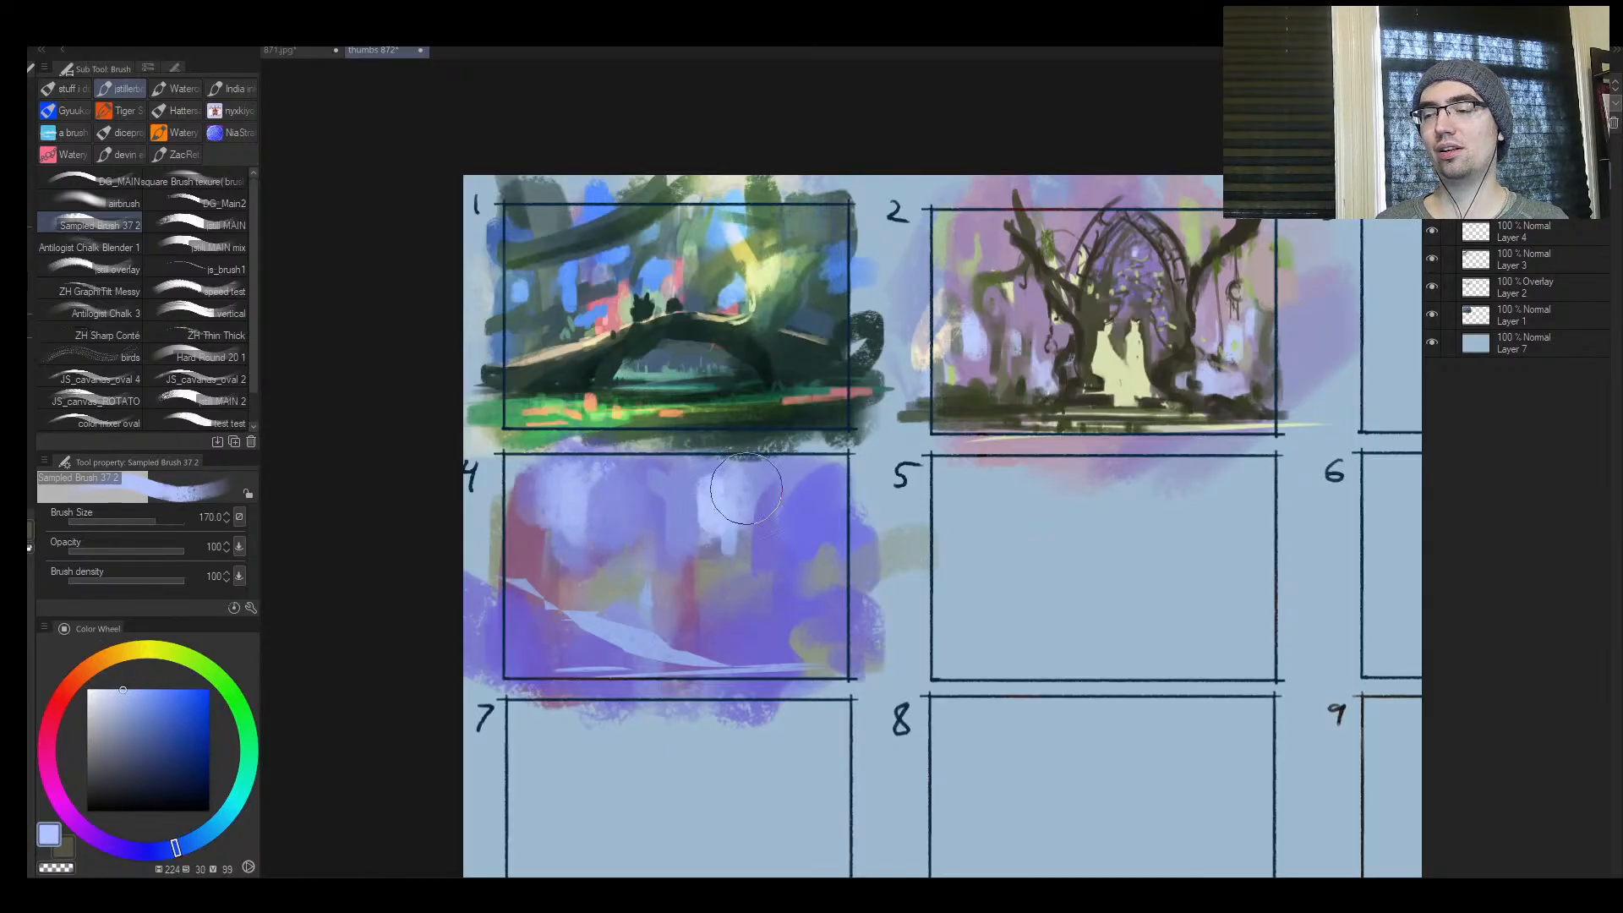
In the mirrored view, add small pale blue dabs around frame 4's bright upper patch and above the spike, using sizes 30 to 40
{"action": "key", "text": "h"}
{"action": "key", "text": "ctrl+space"}
{"action": "left_click_drag", "start_coordinate": [1113, 510], "coordinate": [1063, 512]}
{"action": "left_click_drag", "start_coordinate": [1165, 527], "coordinate": [1204, 522]}
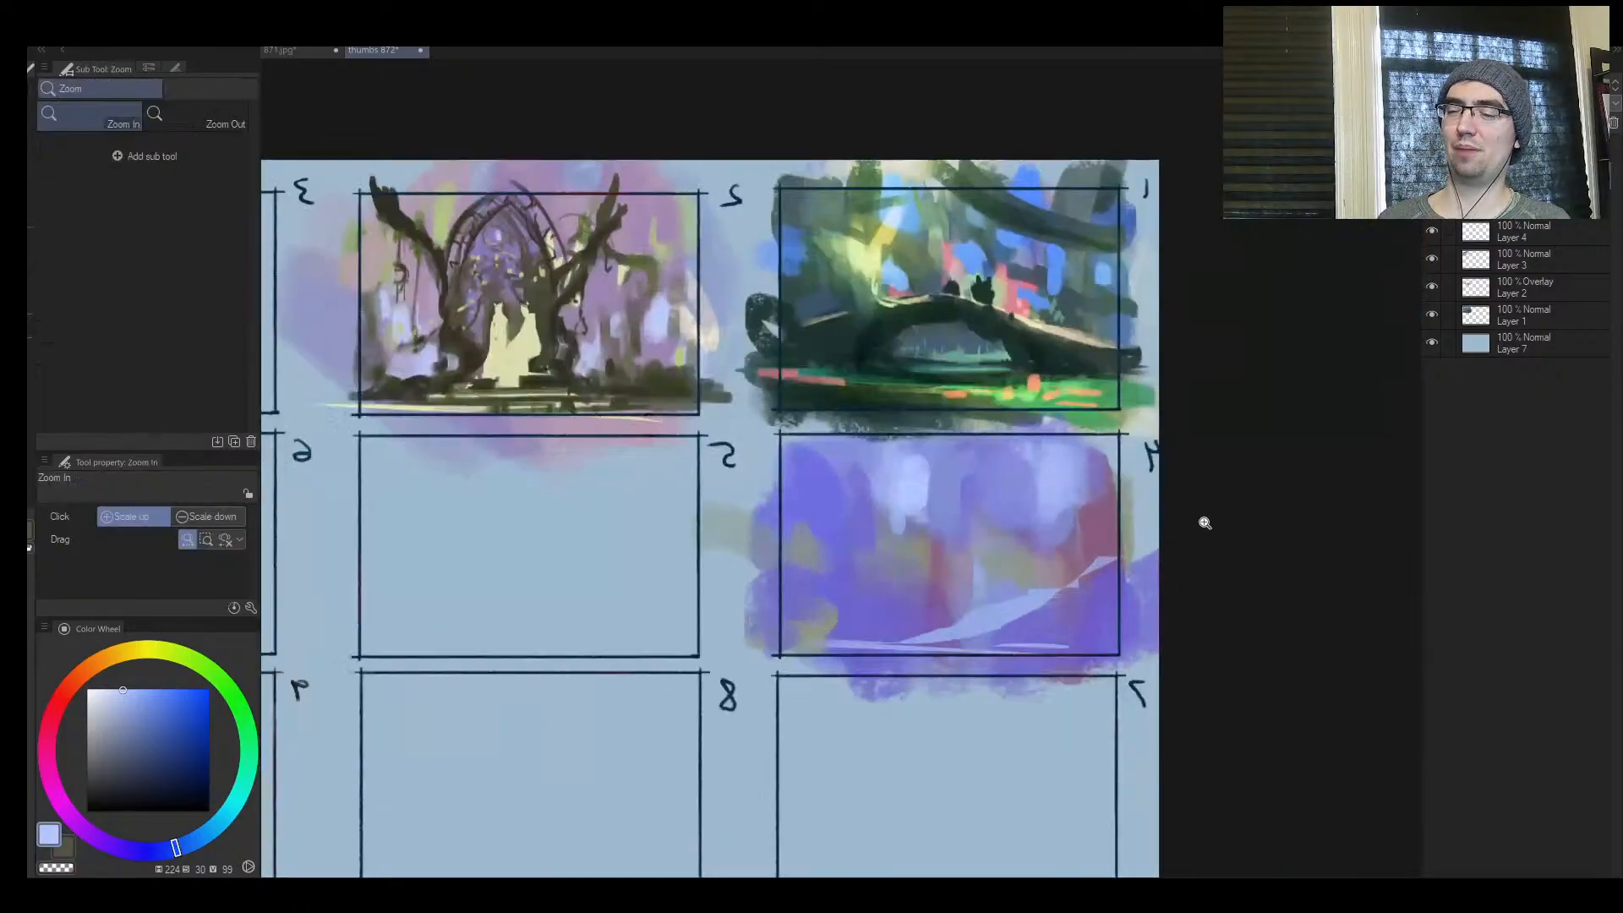
{"action": "left_click", "coordinate": [1149, 528]}
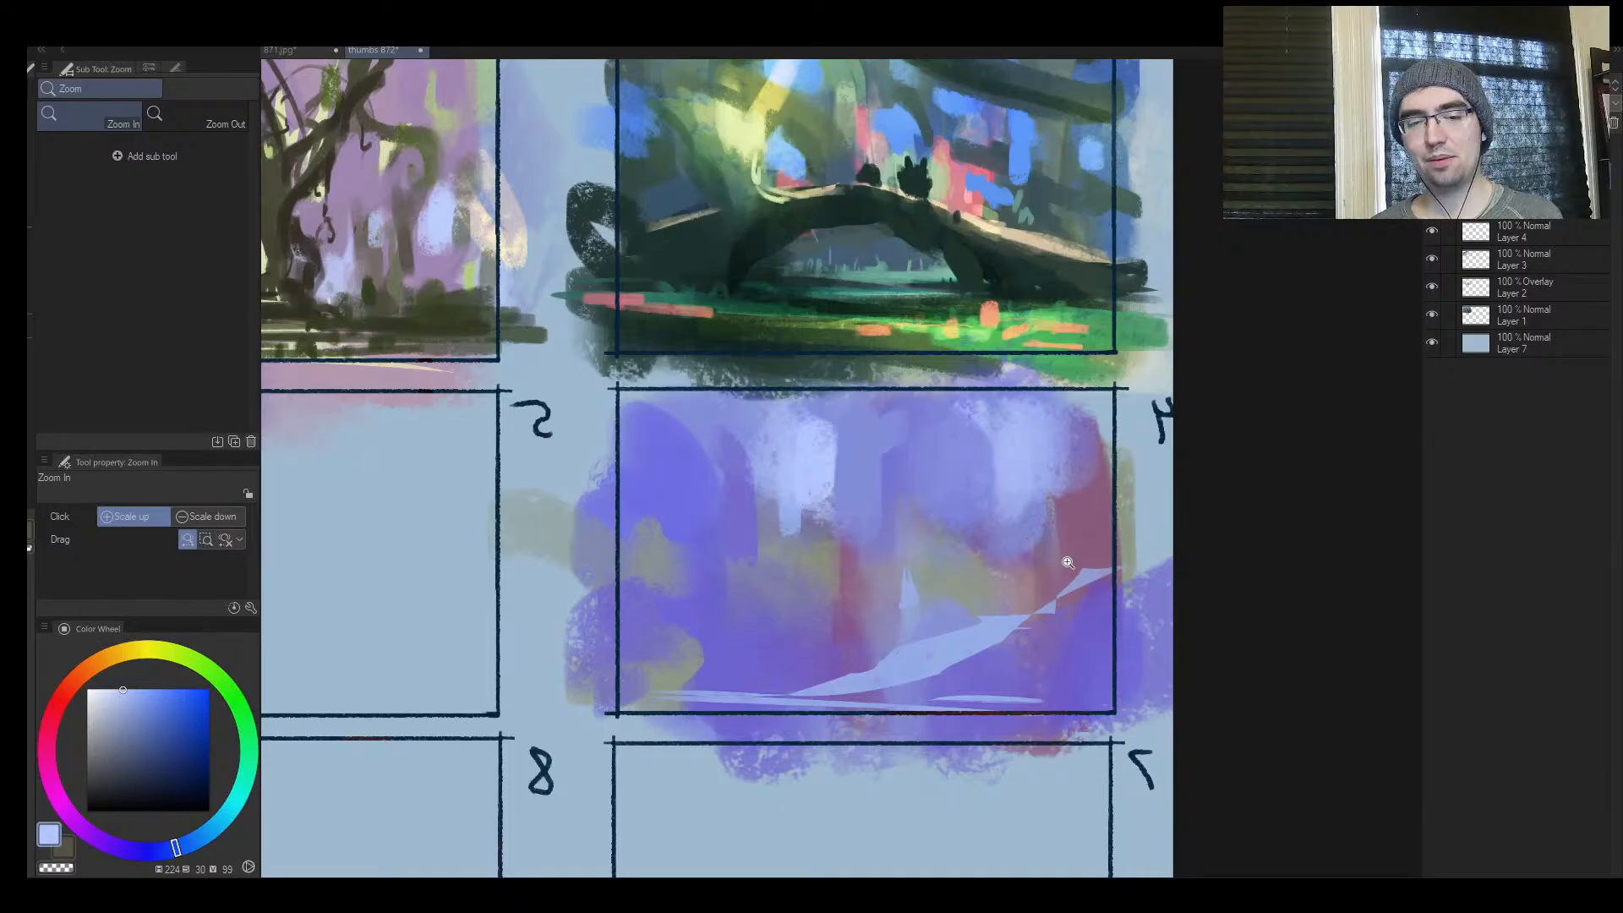
{"action": "key", "text": "b"}
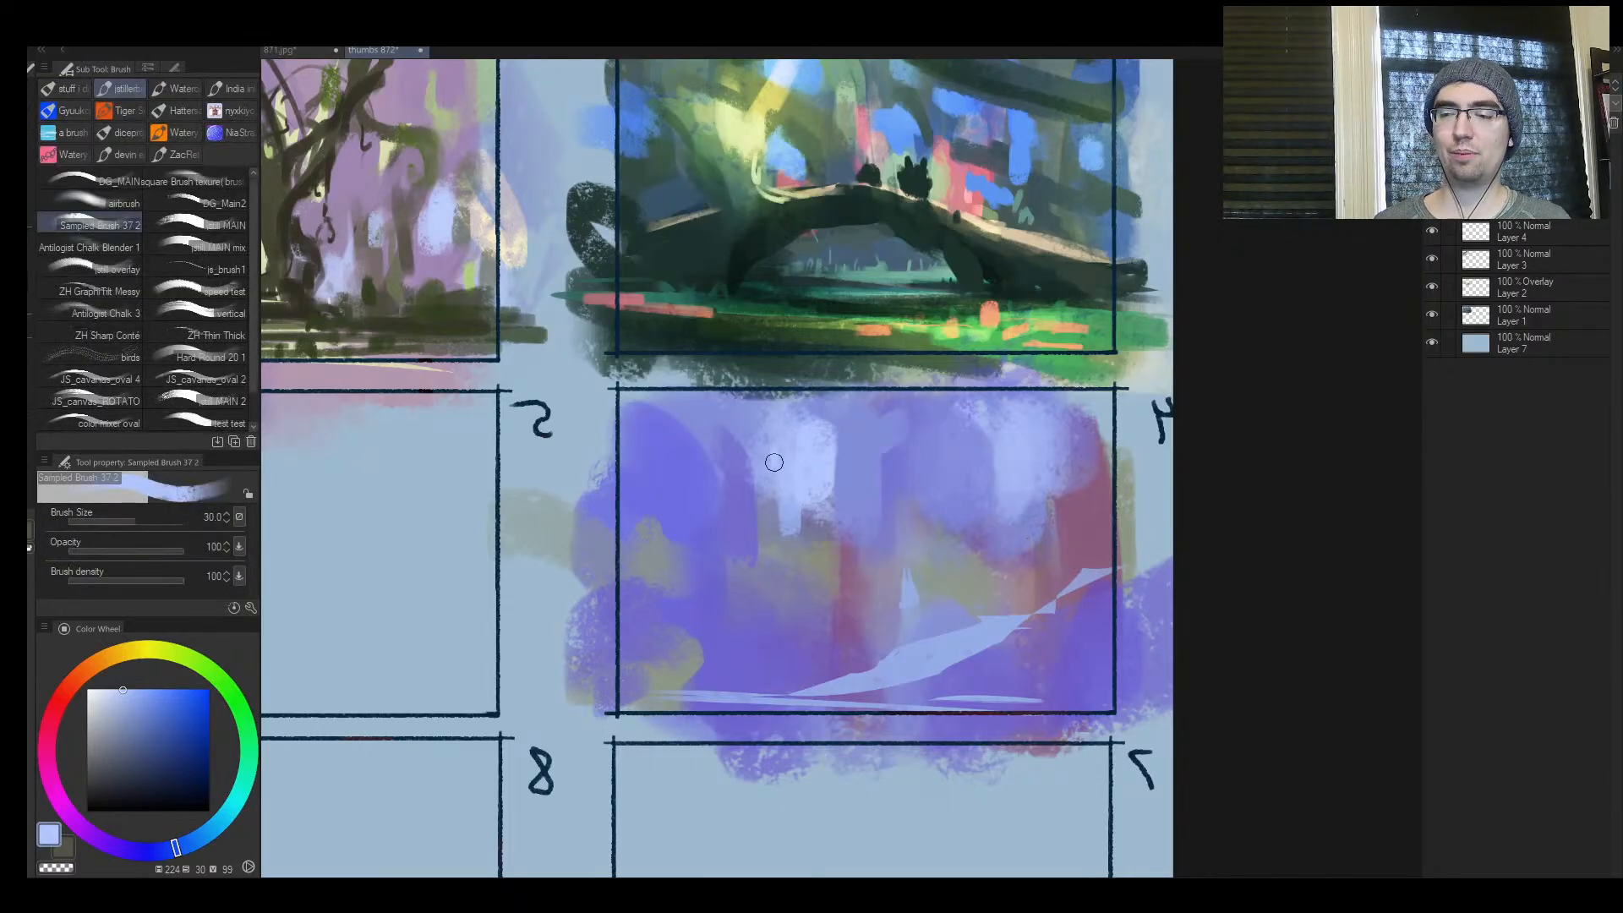
{"action": "left_click", "coordinate": [758, 424], "text": "alt"}
{"action": "mouse_move", "coordinate": [728, 437]}
{"action": "left_mouse_down"}
{"action": "mouse_move", "coordinate": [819, 496]}
{"action": "mouse_move", "coordinate": [787, 531]}
{"action": "mouse_move", "coordinate": [801, 496]}
{"action": "mouse_move", "coordinate": [800, 510]}
{"action": "left_mouse_up"}
{"action": "left_click", "coordinate": [860, 471], "text": "alt"}
{"action": "key", "text": "]"}
{"action": "left_click", "coordinate": [803, 473], "text": "alt"}
{"action": "left_click", "coordinate": [773, 508], "text": "alt"}
{"action": "left_click", "coordinate": [817, 474], "text": "alt"}
{"action": "left_click", "coordinate": [909, 594], "text": "alt"}
Unmirror the view, mix a muted olive-yellow and dab it either side of frame 4's central spike at sizes 60 to 70
{"action": "key", "text": "ctrl+space"}
{"action": "mouse_move", "coordinate": [903, 506]}
{"action": "left_mouse_down"}
{"action": "mouse_move", "coordinate": [984, 478]}
{"action": "mouse_move", "coordinate": [912, 517]}
{"action": "mouse_move", "coordinate": [963, 500]}
{"action": "mouse_move", "coordinate": [1009, 463]}
{"action": "mouse_move", "coordinate": [913, 520]}
{"action": "left_mouse_up"}
{"action": "key", "text": "ctrl+space"}
{"action": "key", "text": "h"}
{"action": "left_click_drag", "start_coordinate": [933, 510], "coordinate": [494, 500]}
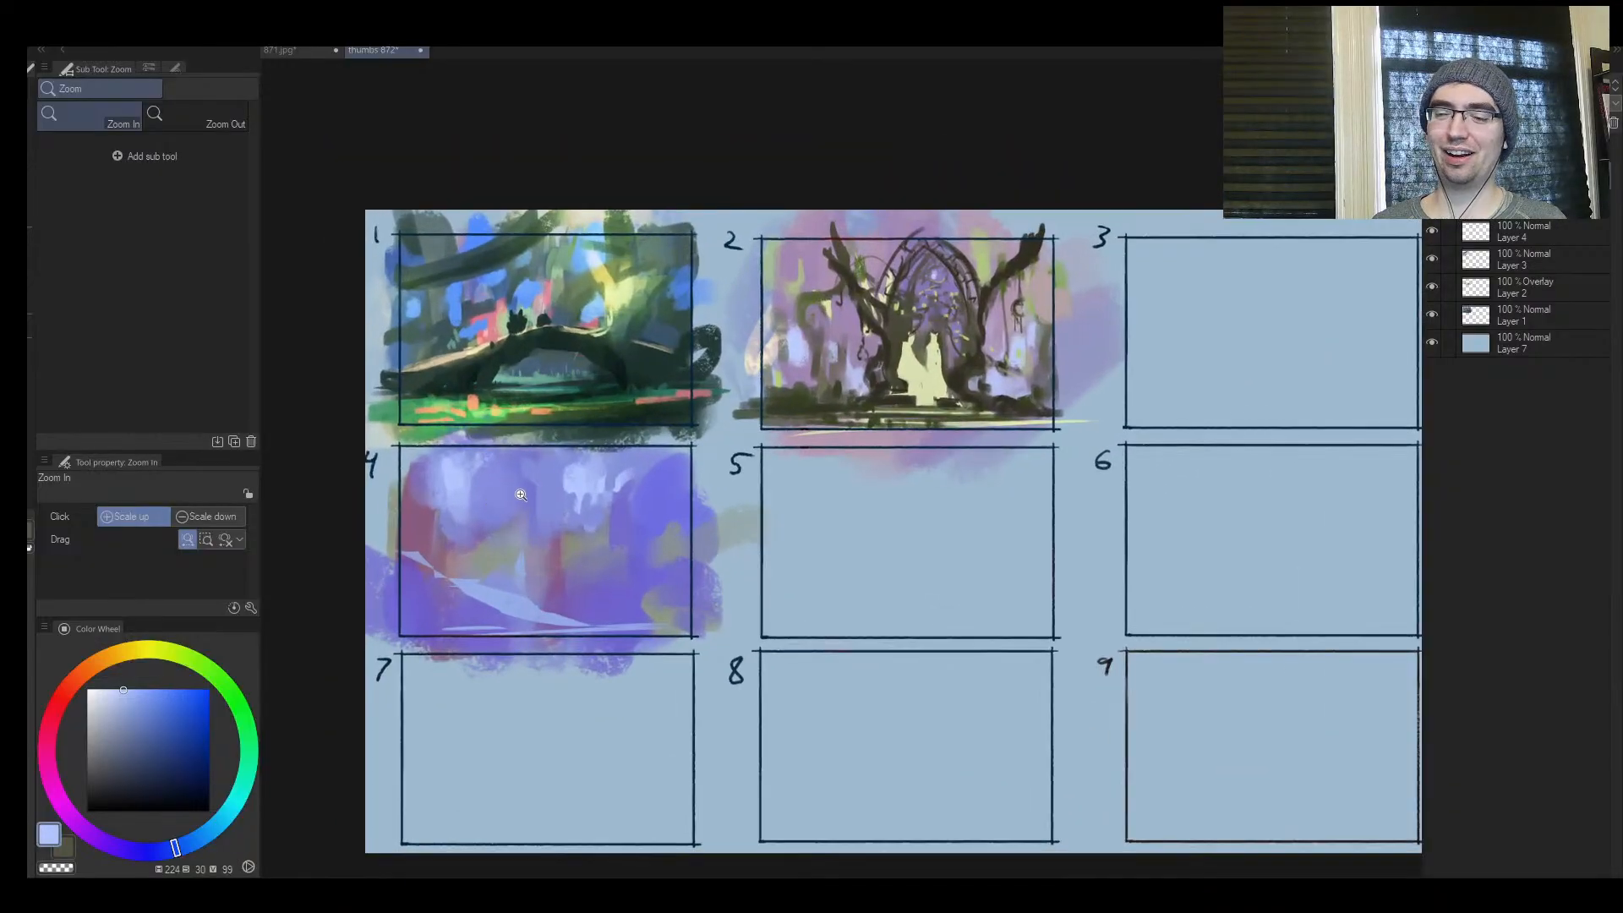
{"action": "key", "text": "b"}
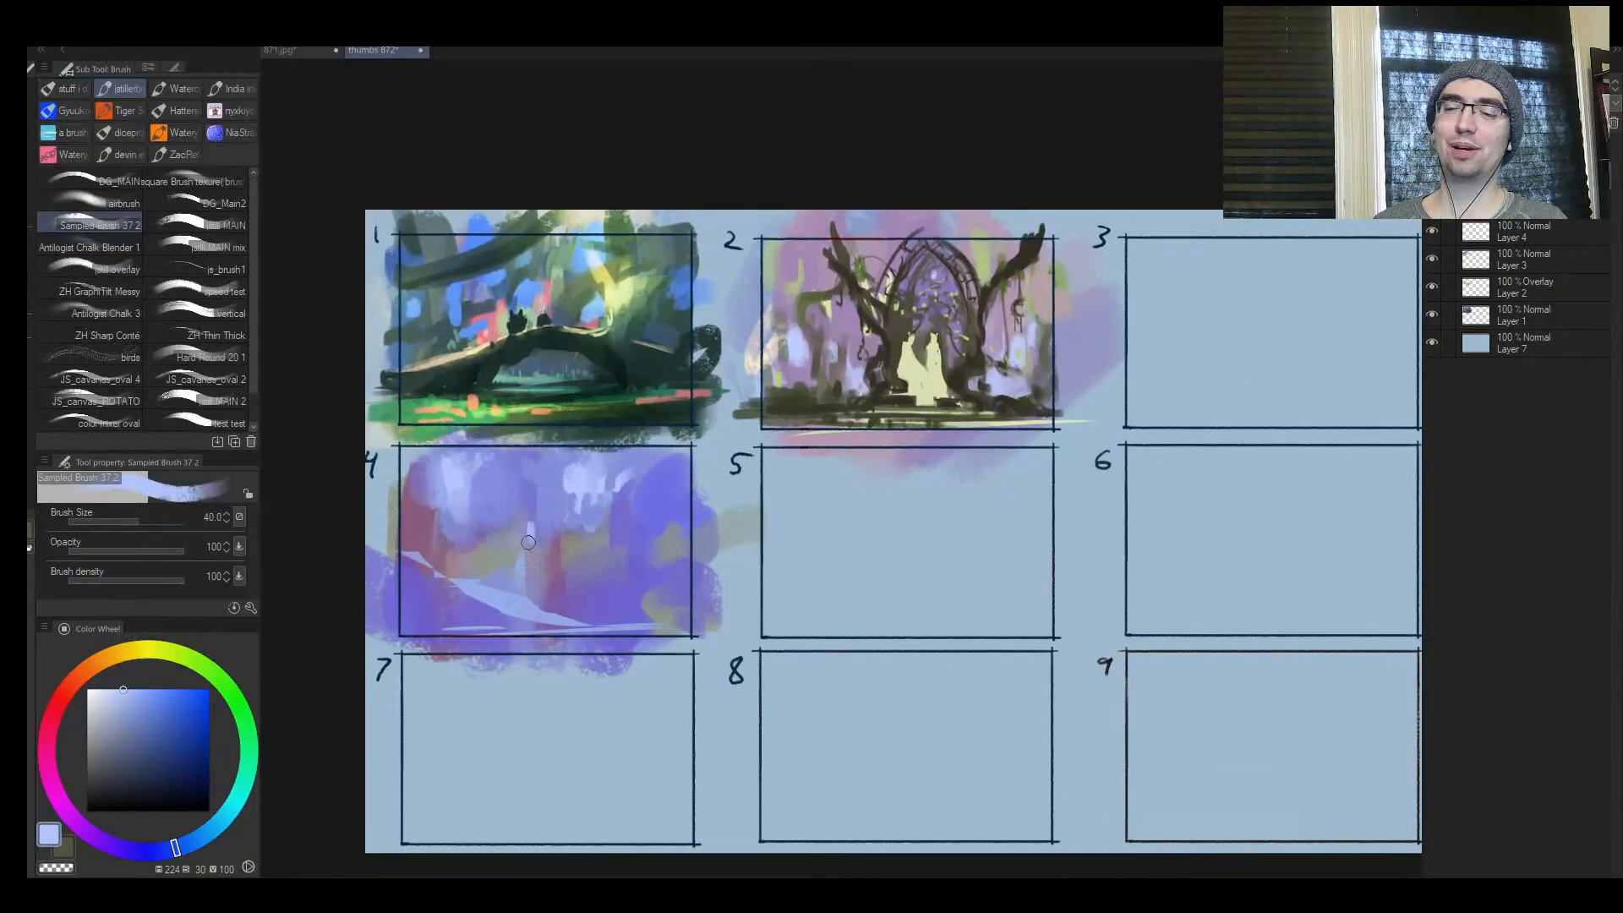
{"action": "left_click_drag", "start_coordinate": [532, 537], "coordinate": [559, 532]}
{"action": "left_click", "coordinate": [583, 552], "text": "alt"}
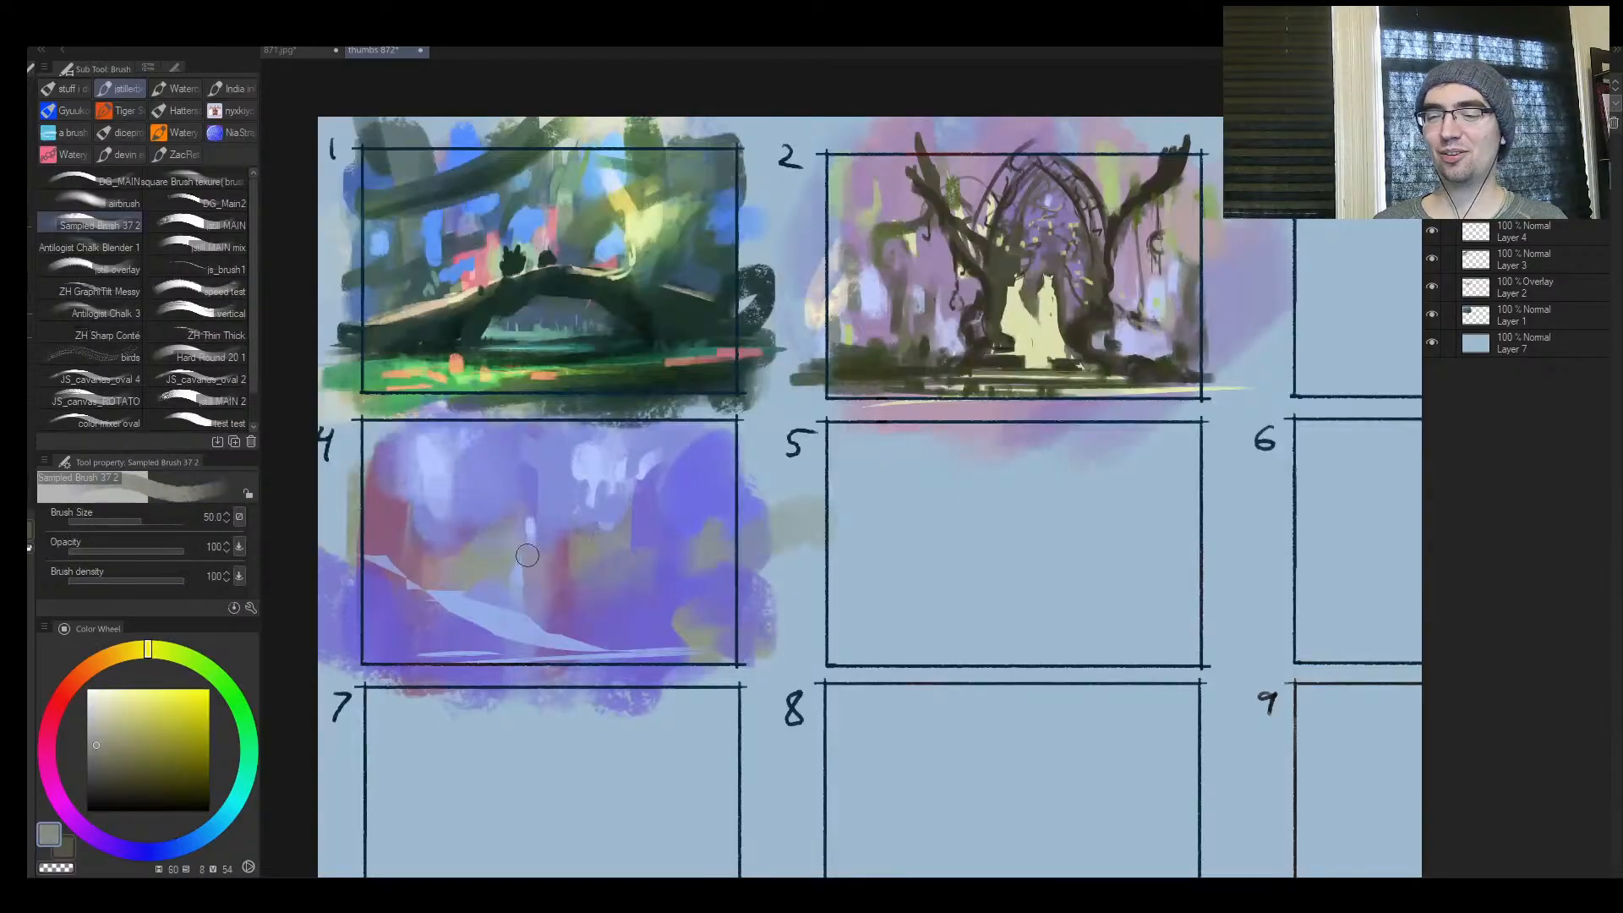
{"action": "left_click_drag", "start_coordinate": [134, 721], "coordinate": [119, 728]}
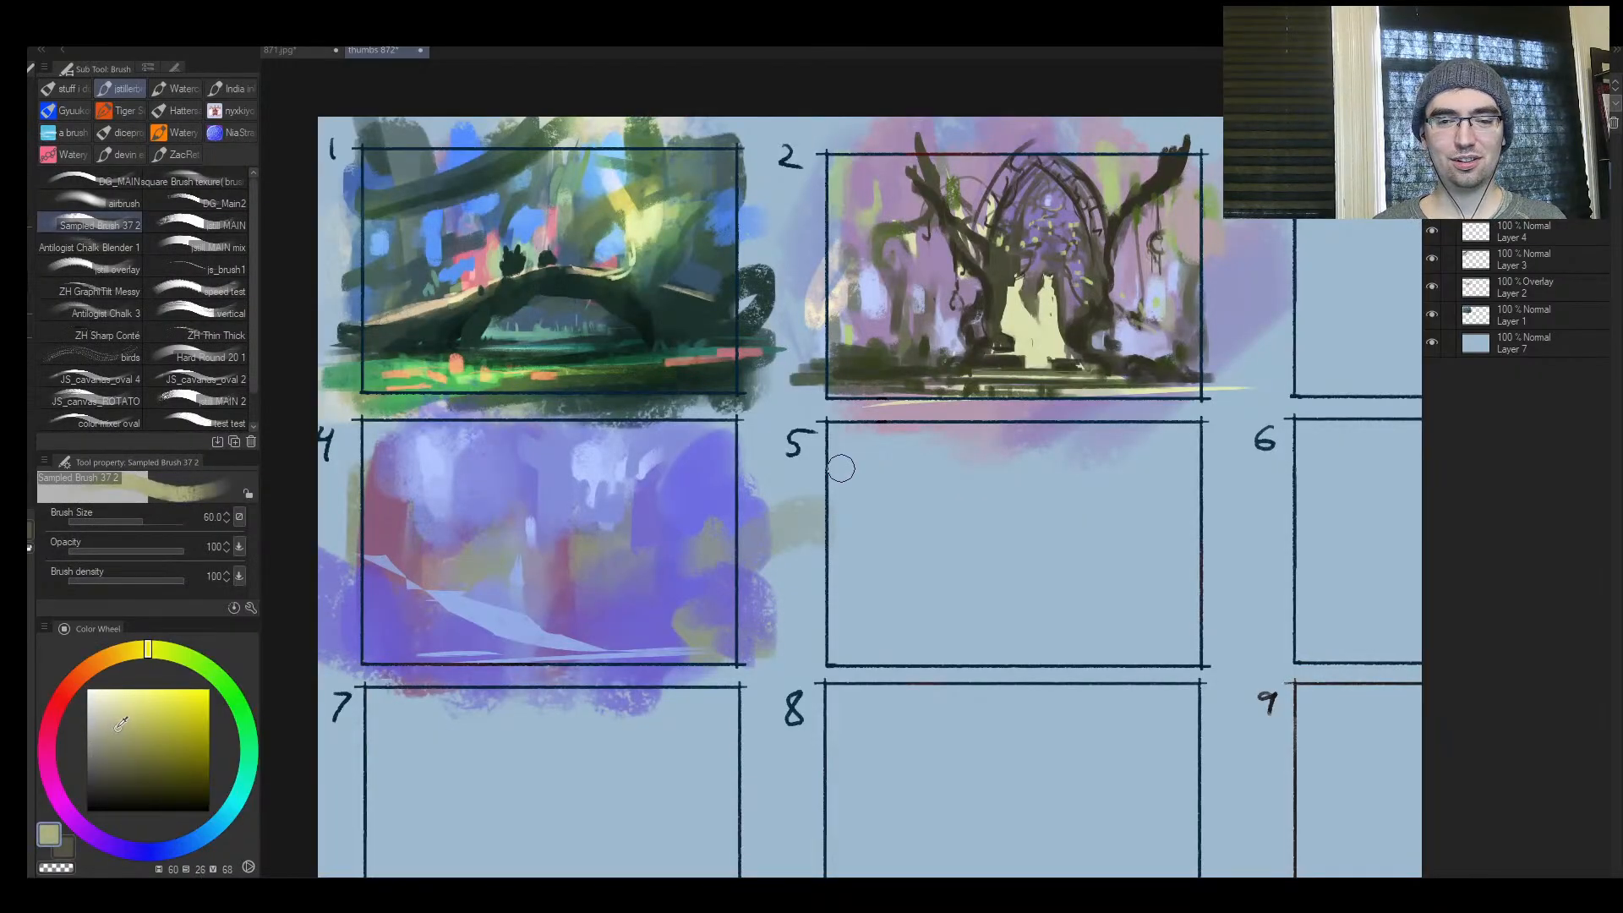
{"action": "key", "text": "bracketright"}
{"action": "key", "text": "bracketright"}
{"action": "key", "text": "bracketright"}
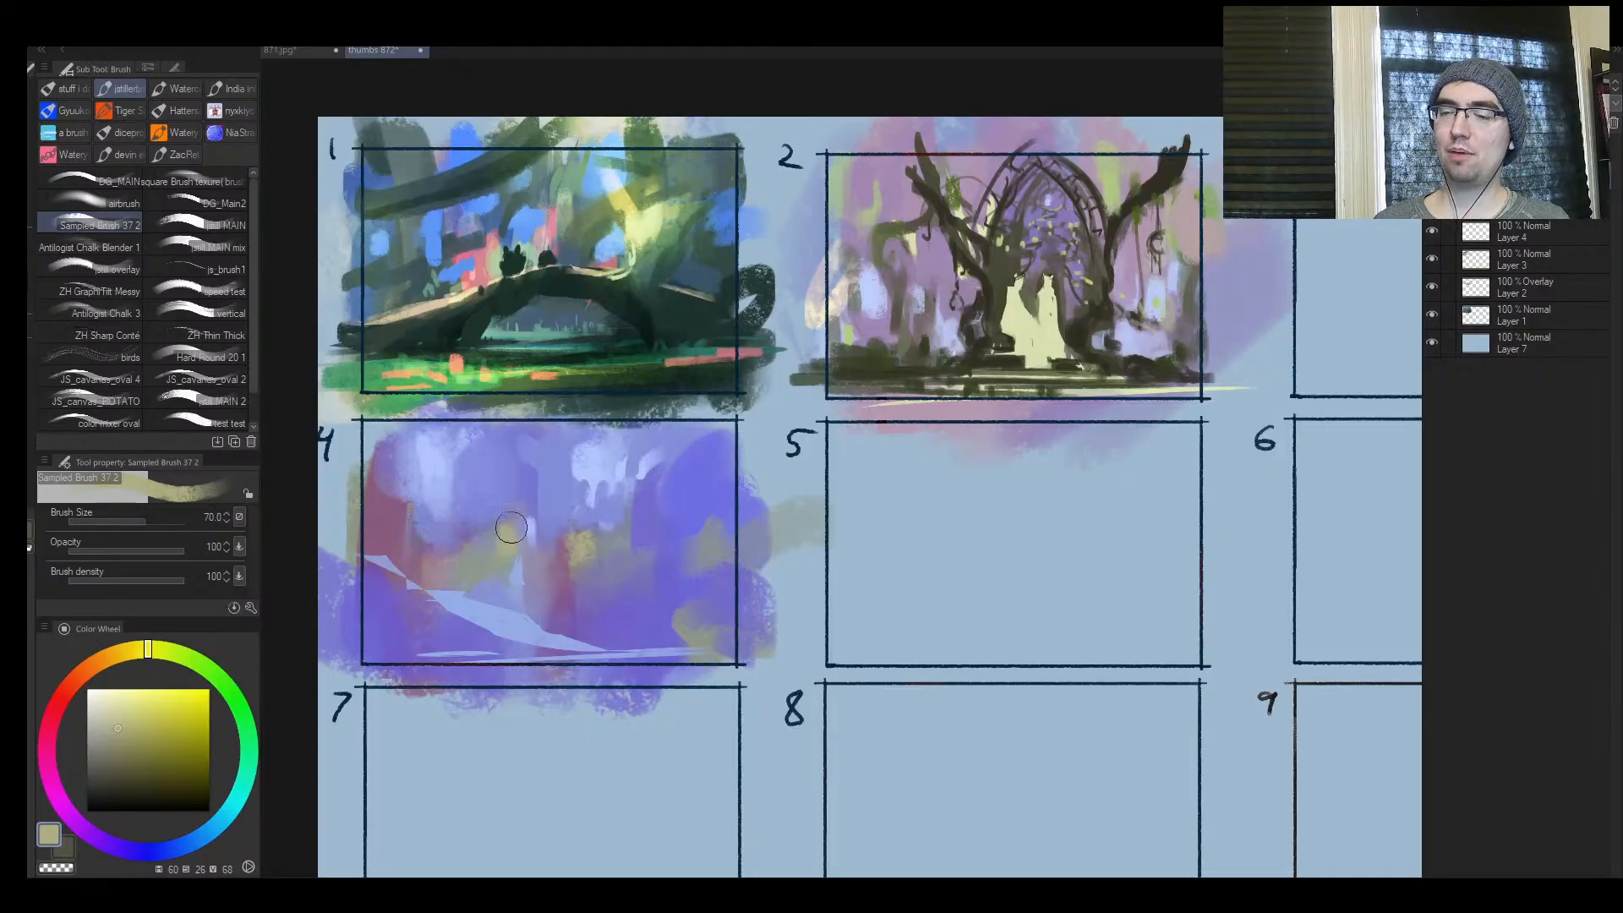
Switch to the 871.jpg village painting to examine its colours, and return to the thumbs 872 sheet
{"action": "left_click", "coordinate": [317, 52]}
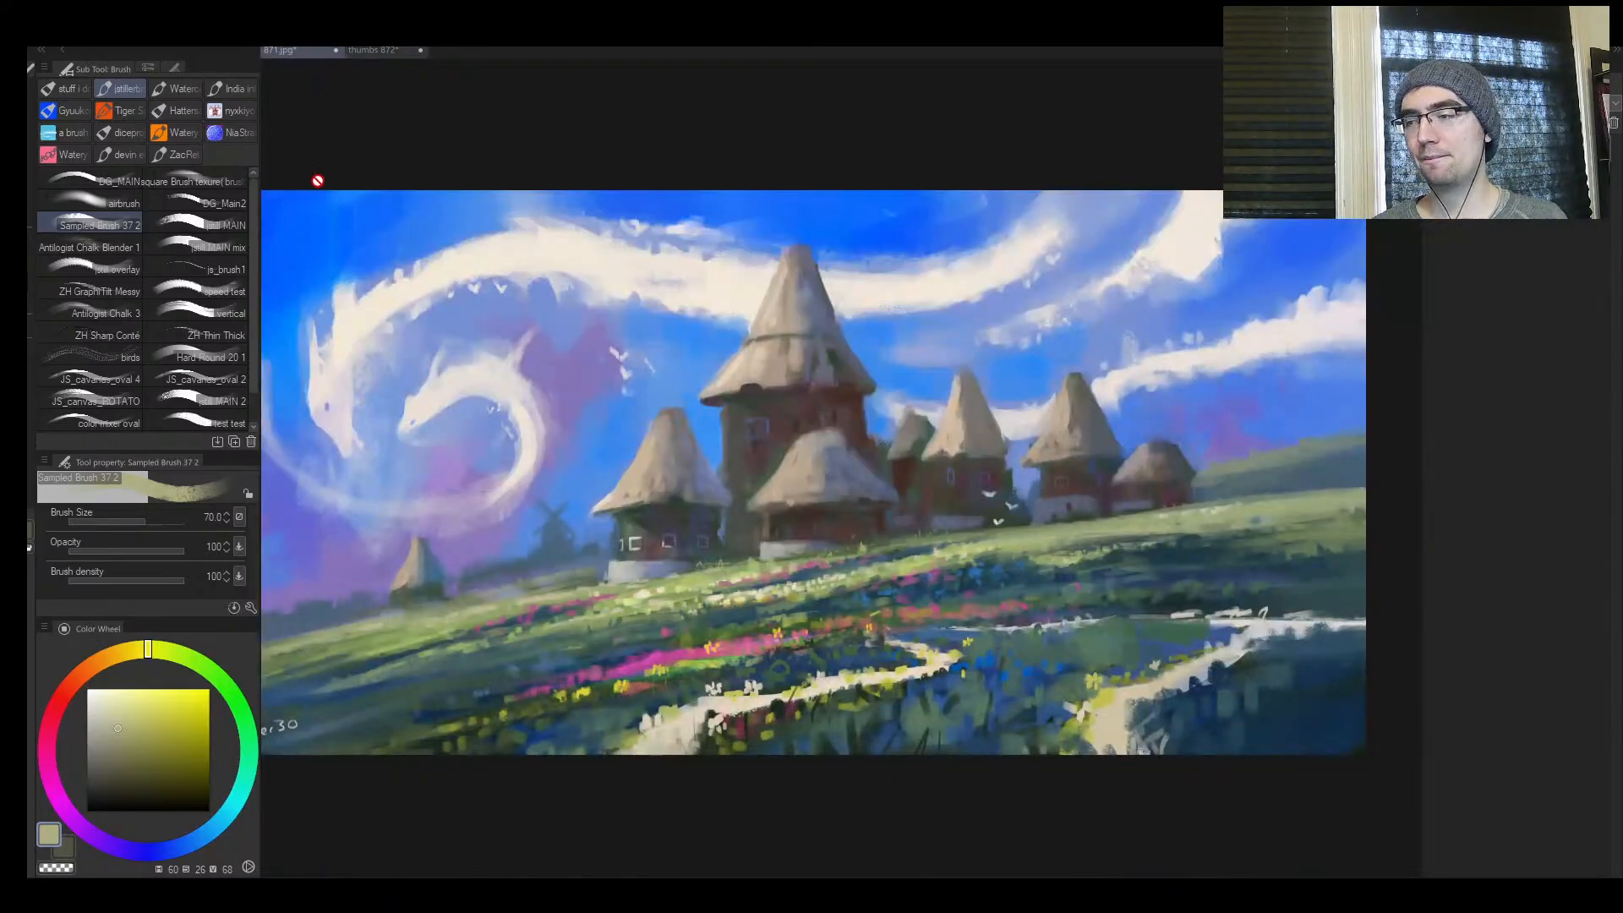
{"action": "left_click_drag", "start_coordinate": [541, 336], "coordinate": [509, 390]}
{"action": "scroll", "coordinate": [545, 349], "scroll_direction": "down", "scroll_amount": 2}
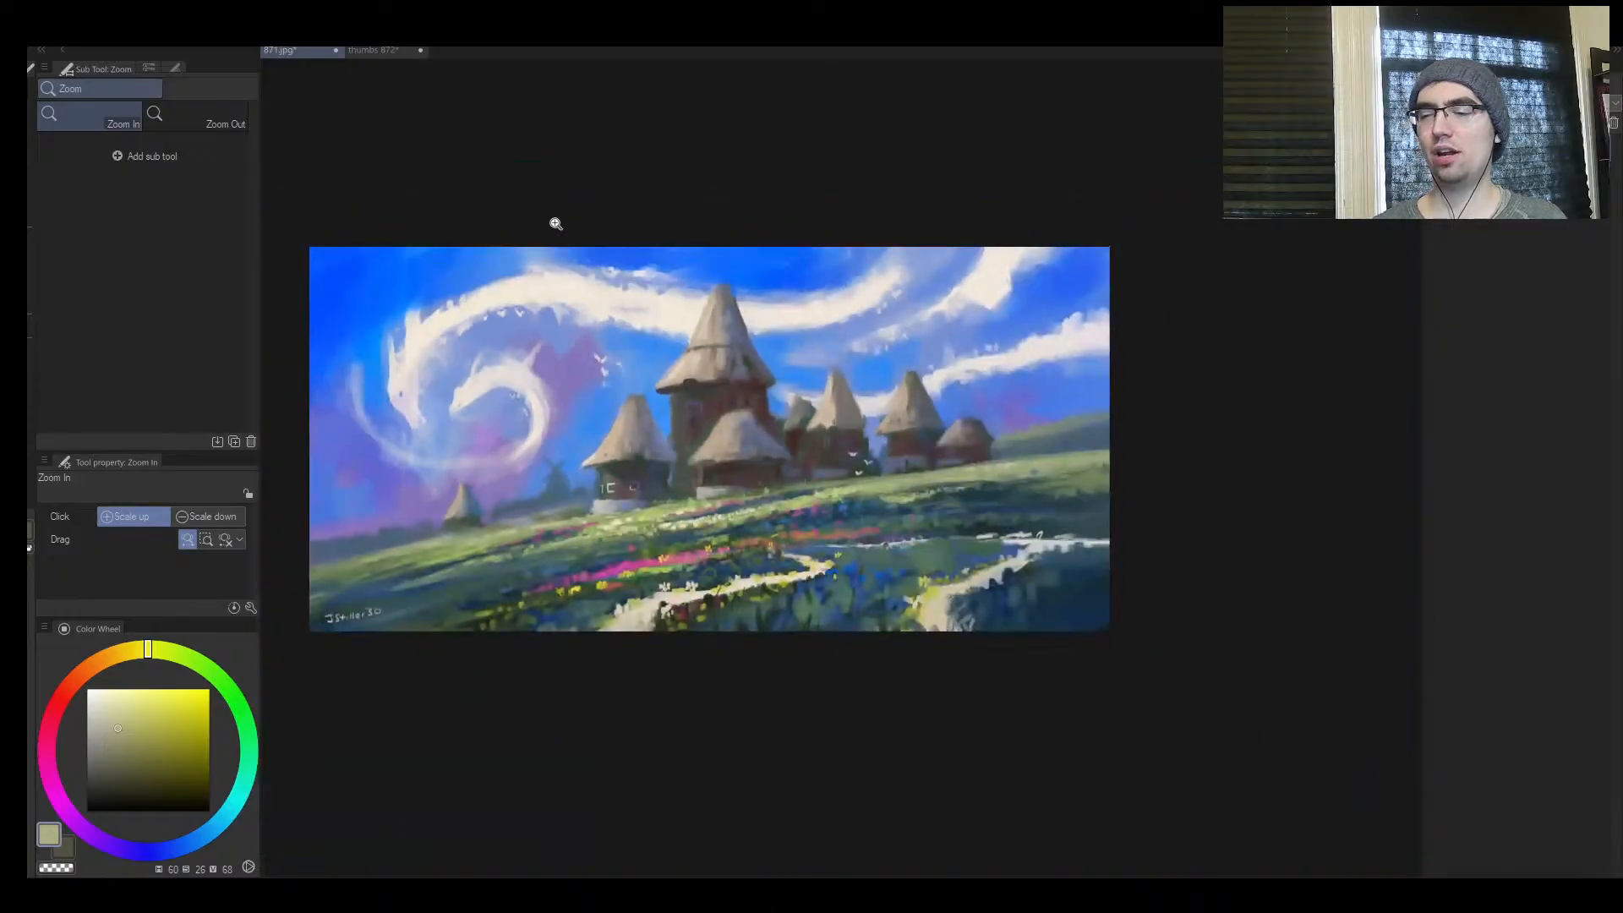
{"action": "scroll", "coordinate": [586, 325], "scroll_direction": "up", "scroll_amount": 1}
{"action": "left_click", "coordinate": [371, 52]}
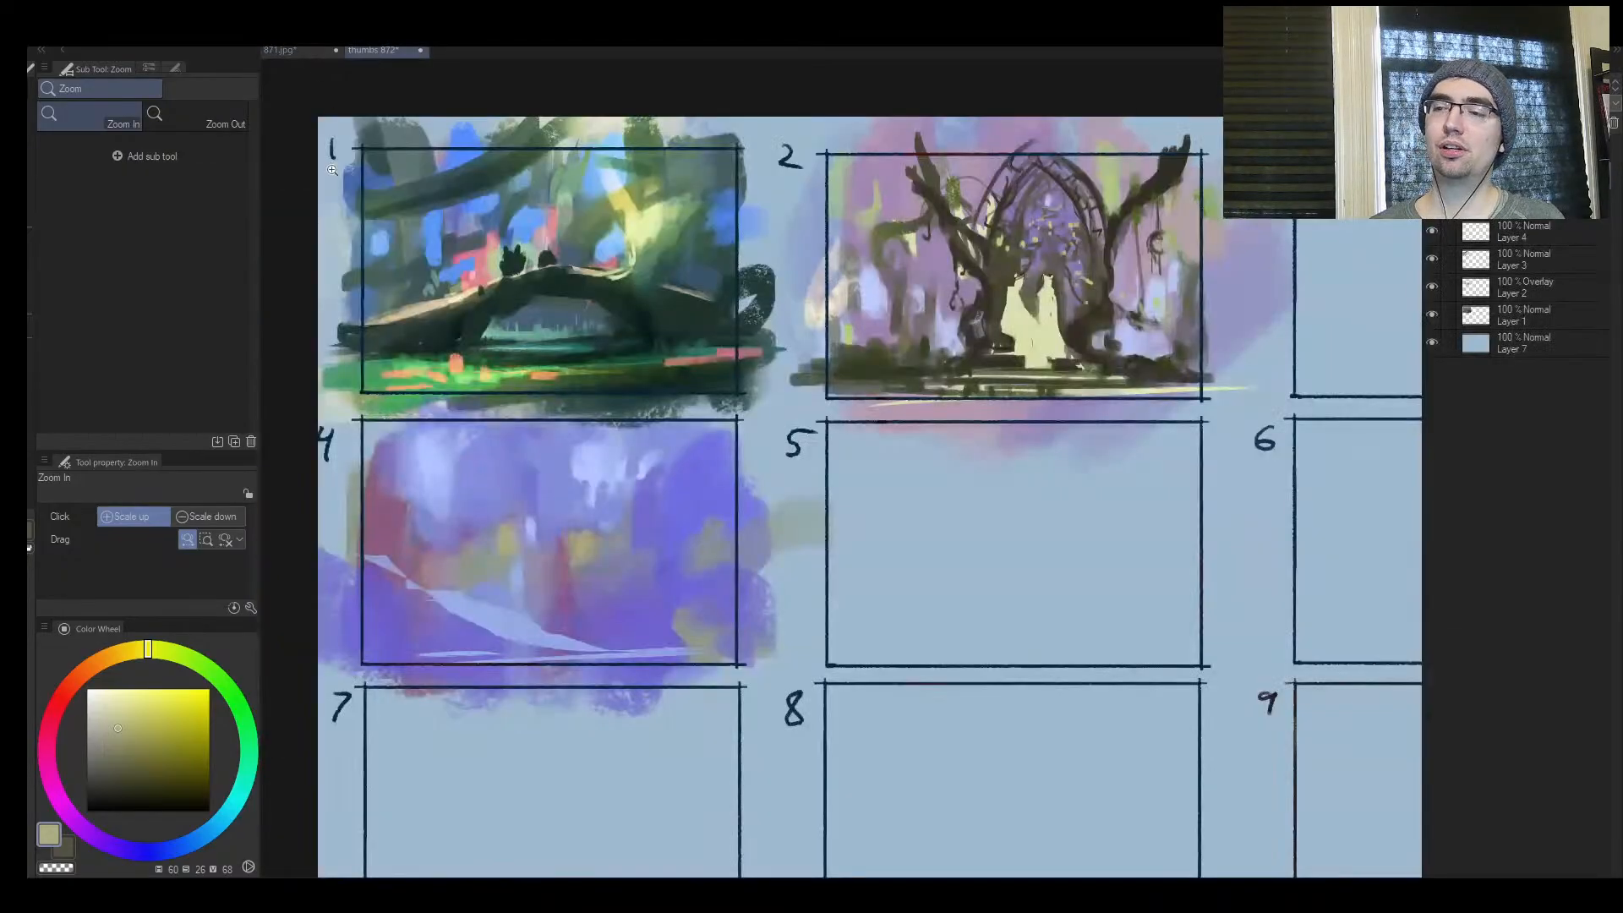
Pick a brighter pale yellow and dab small light patches across the middle of frame 4 at sizes 30 to 50
{"action": "scroll", "coordinate": [425, 431], "scroll_direction": "down", "scroll_amount": 2}
{"action": "scroll", "coordinate": [426, 431], "scroll_direction": "up", "scroll_amount": 2}
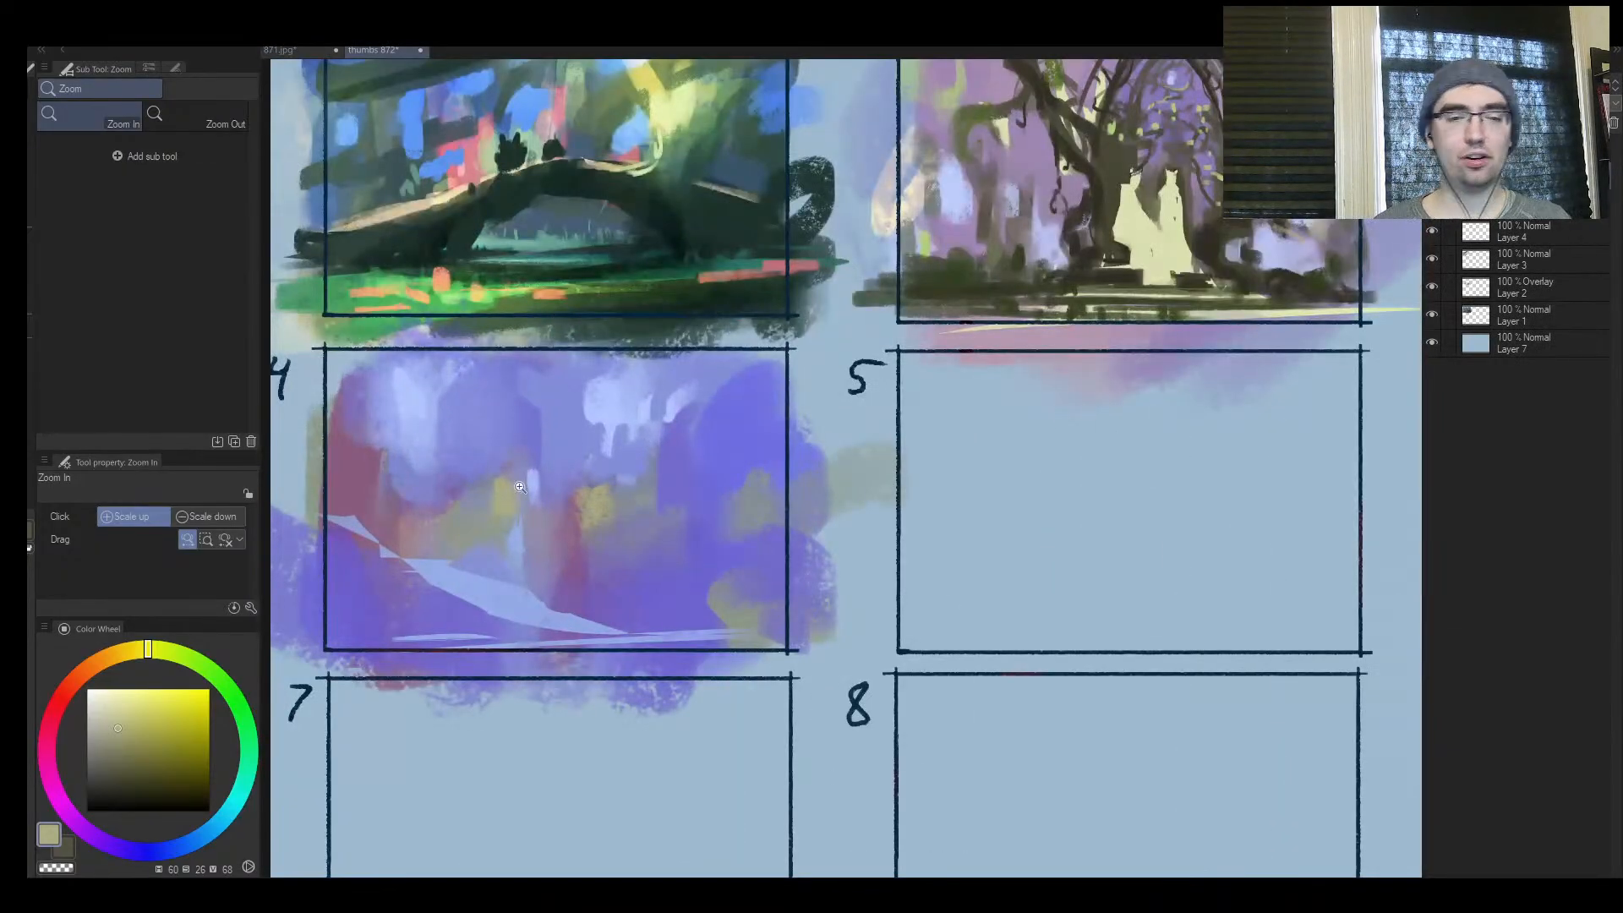
{"action": "scroll", "coordinate": [520, 487], "scroll_direction": "up", "scroll_amount": 1}
{"action": "key", "text": "b"}
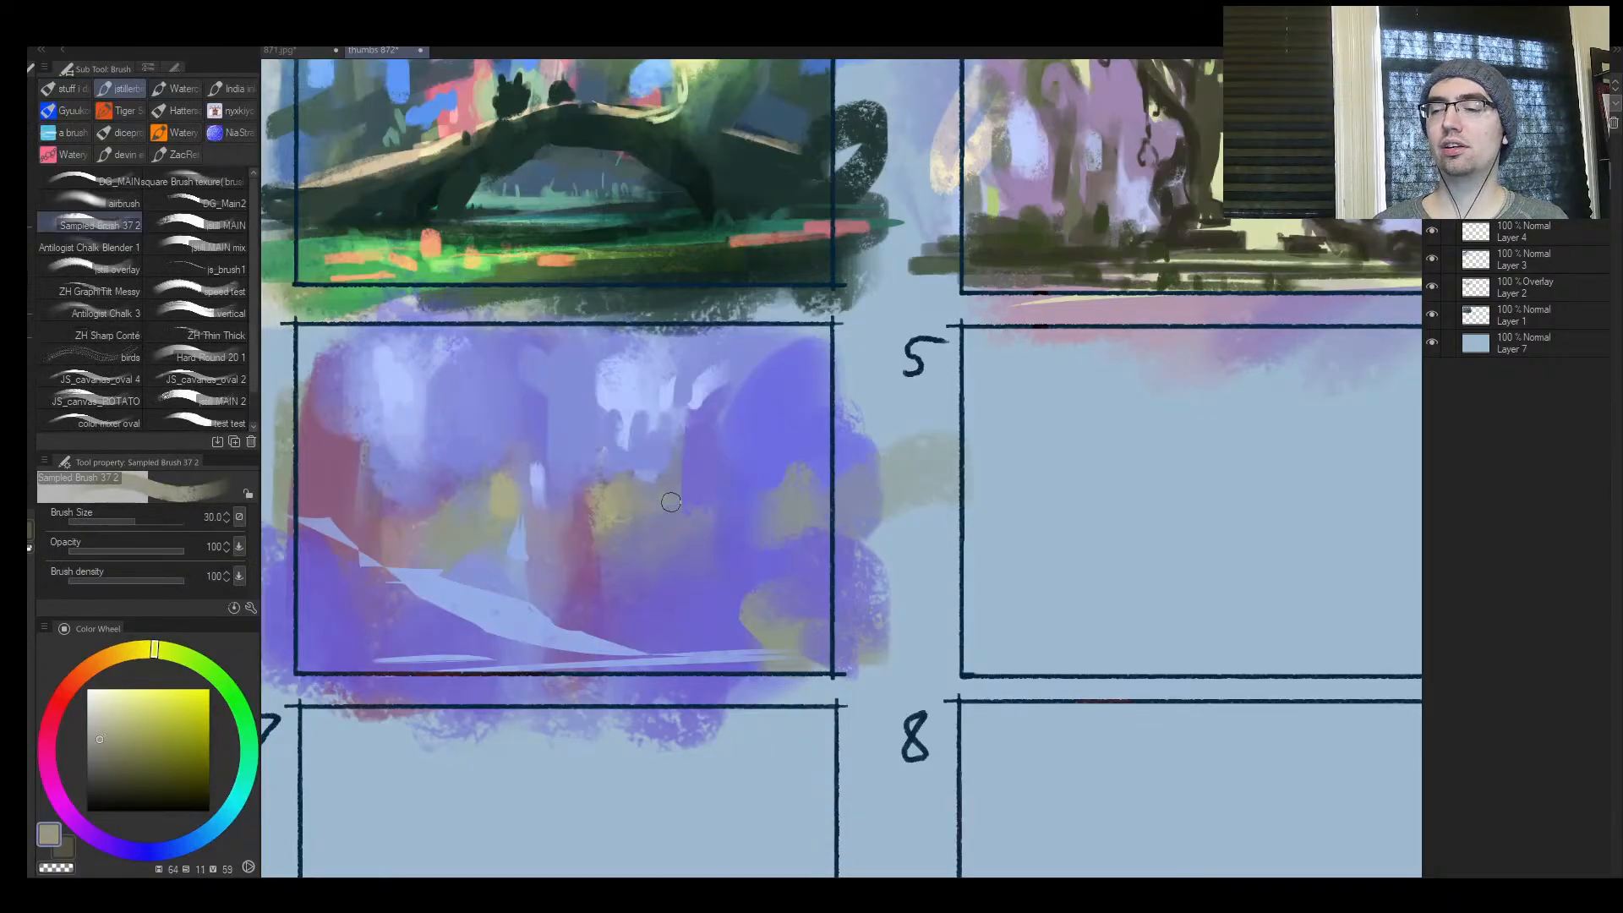
{"action": "left_click", "coordinate": [127, 703]}
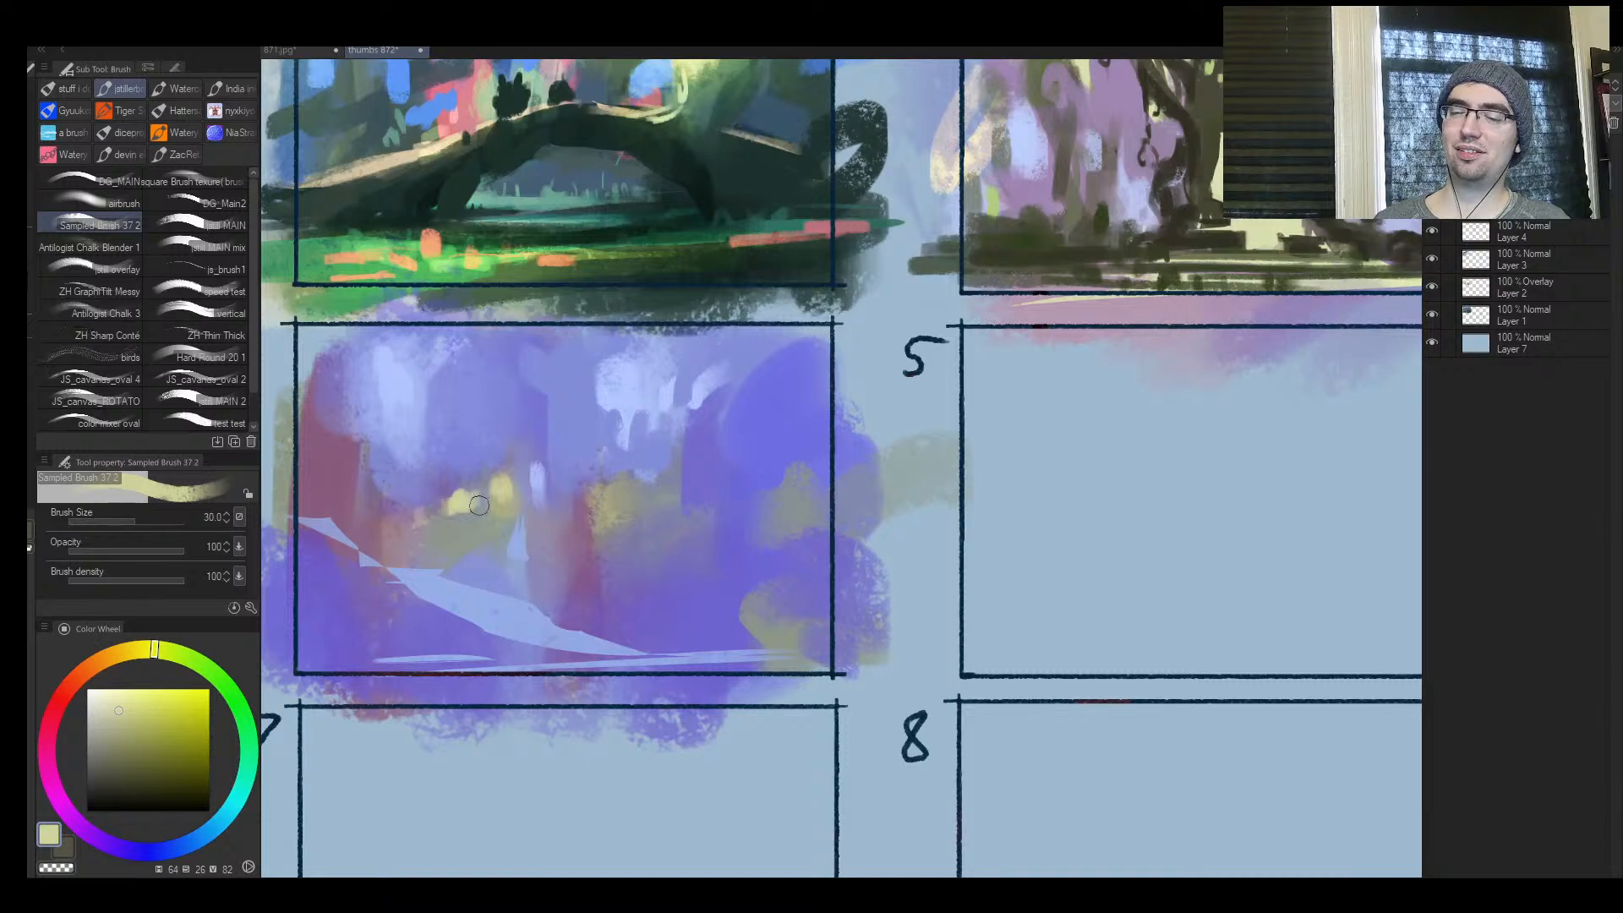
{"action": "left_click", "coordinate": [427, 517]}
{"action": "key", "text": "bracketright"}
{"action": "left_click_drag", "start_coordinate": [605, 497], "coordinate": [630, 490]}
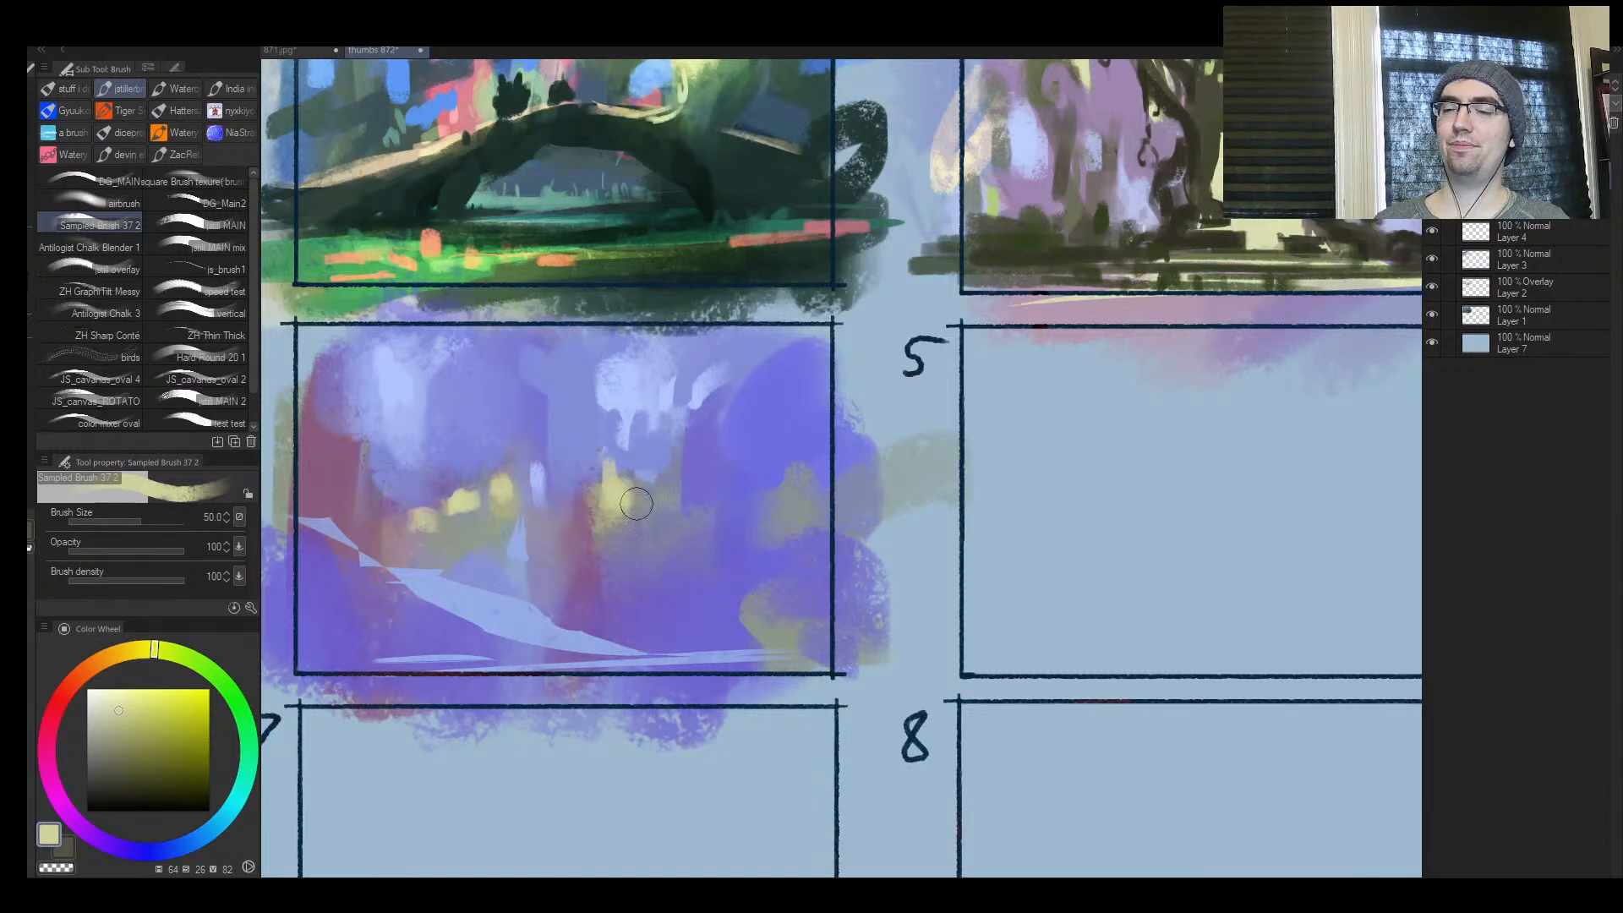
{"action": "mouse_move", "coordinate": [761, 503]}
{"action": "left_mouse_down"}
{"action": "mouse_move", "coordinate": [803, 488]}
{"action": "mouse_move", "coordinate": [776, 495]}
{"action": "mouse_move", "coordinate": [805, 451]}
{"action": "left_mouse_up"}
Sample pale yellow and dab soft patches across frame 4's middle band, extending the glowing cluster near its outer edge, at size 70
{"action": "key", "text": "ctrl+space"}
{"action": "left_click", "coordinate": [598, 486]}
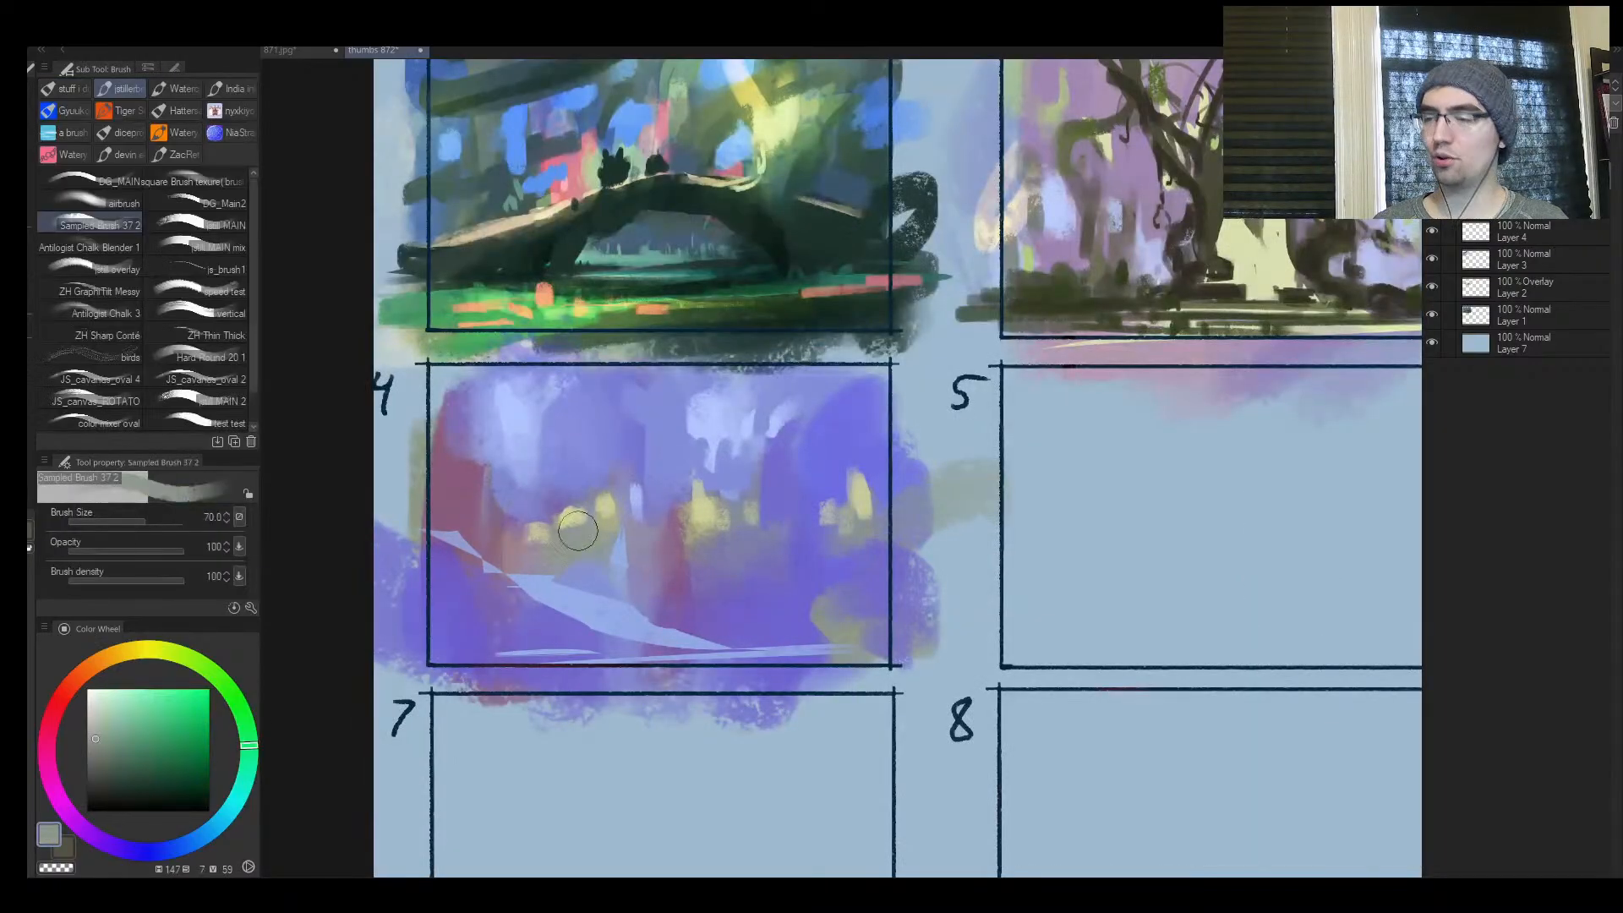
{"action": "left_click", "coordinate": [617, 507], "text": "alt"}
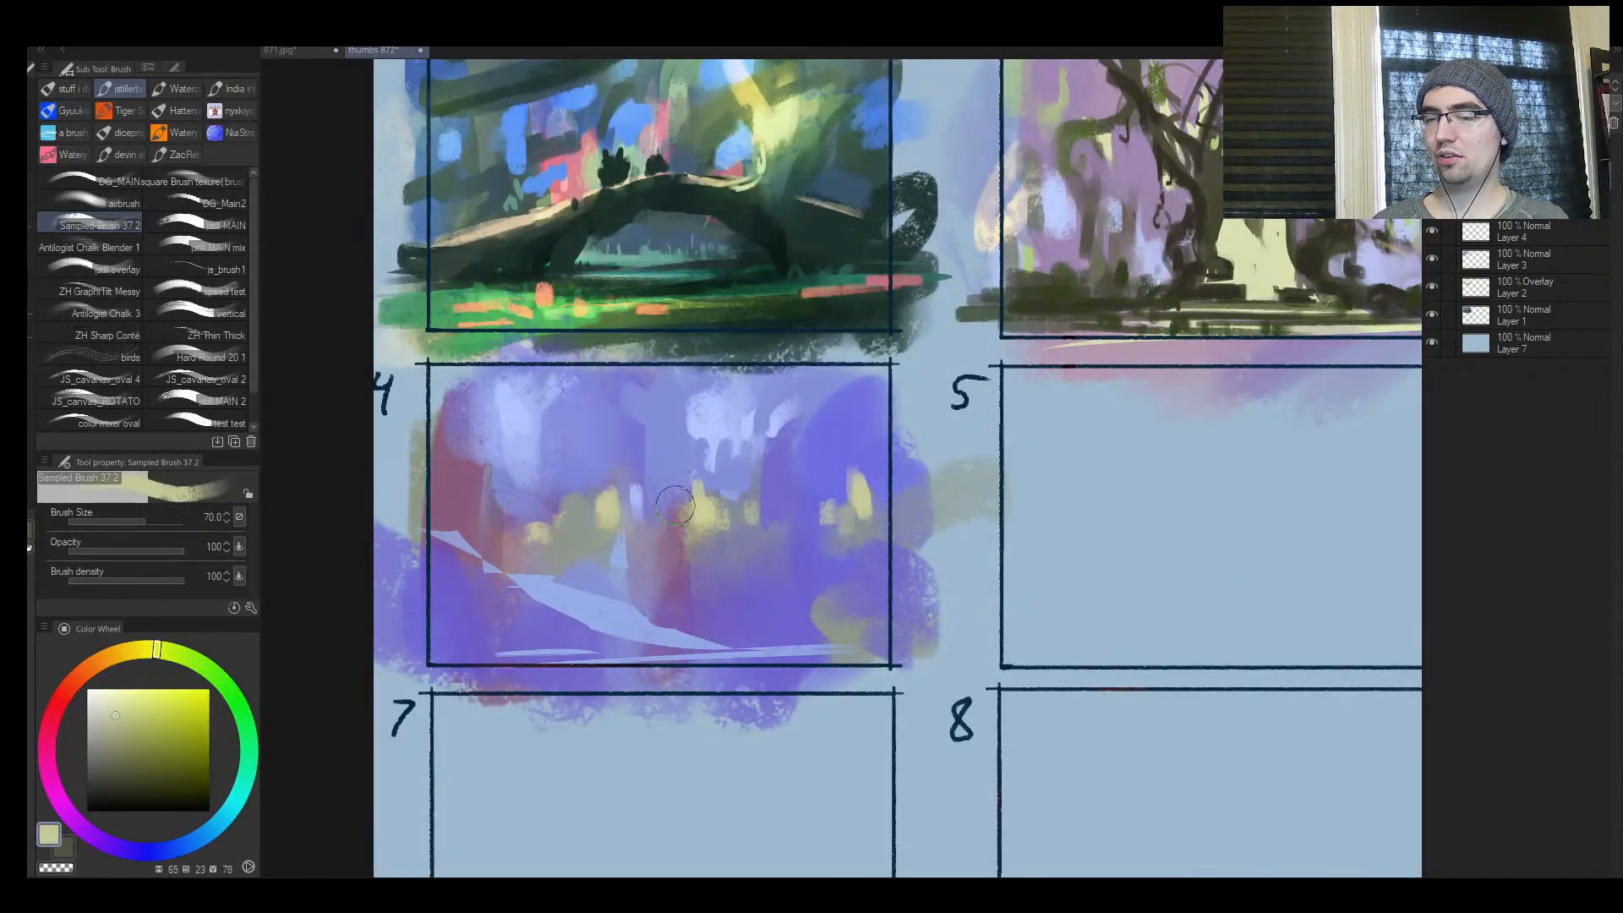
{"action": "left_click_drag", "start_coordinate": [703, 506], "coordinate": [696, 521]}
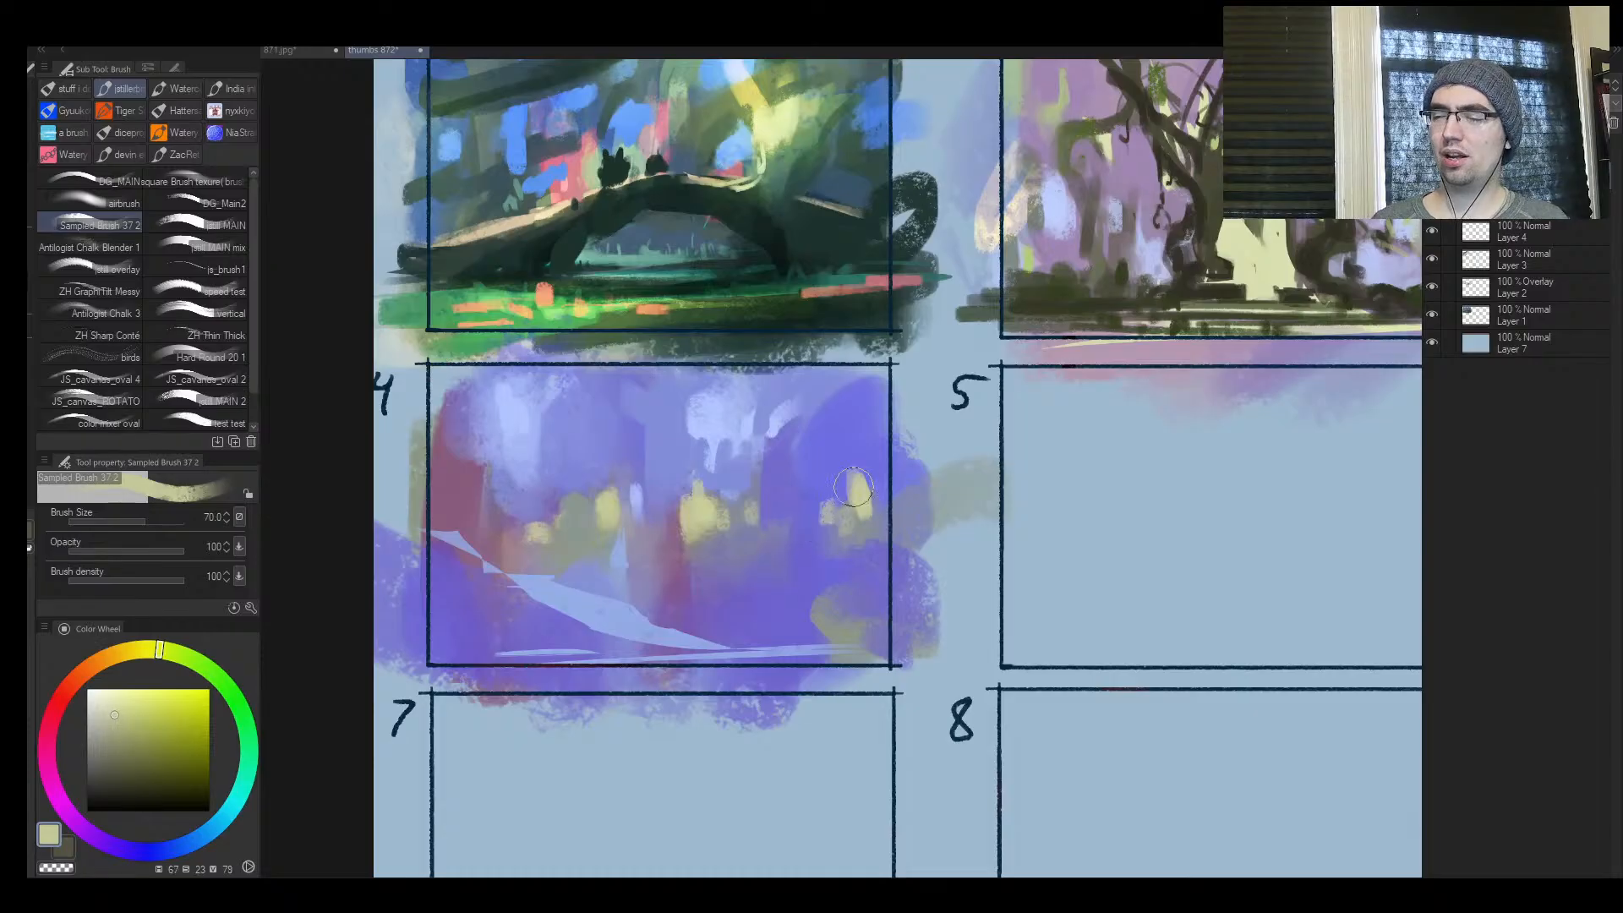
{"action": "mouse_move", "coordinate": [854, 487]}
{"action": "left_mouse_down"}
{"action": "mouse_move", "coordinate": [820, 518]}
{"action": "mouse_move", "coordinate": [812, 490]}
{"action": "mouse_move", "coordinate": [827, 509]}
{"action": "mouse_move", "coordinate": [896, 452]}
{"action": "mouse_move", "coordinate": [827, 533]}
{"action": "mouse_move", "coordinate": [879, 516]}
{"action": "mouse_move", "coordinate": [856, 540]}
{"action": "mouse_move", "coordinate": [737, 585]}
{"action": "mouse_move", "coordinate": [841, 523]}
{"action": "mouse_move", "coordinate": [807, 549]}
{"action": "left_mouse_up"}
{"action": "left_click", "coordinate": [811, 506], "text": "alt"}
{"action": "left_click", "coordinate": [860, 523], "text": "alt"}
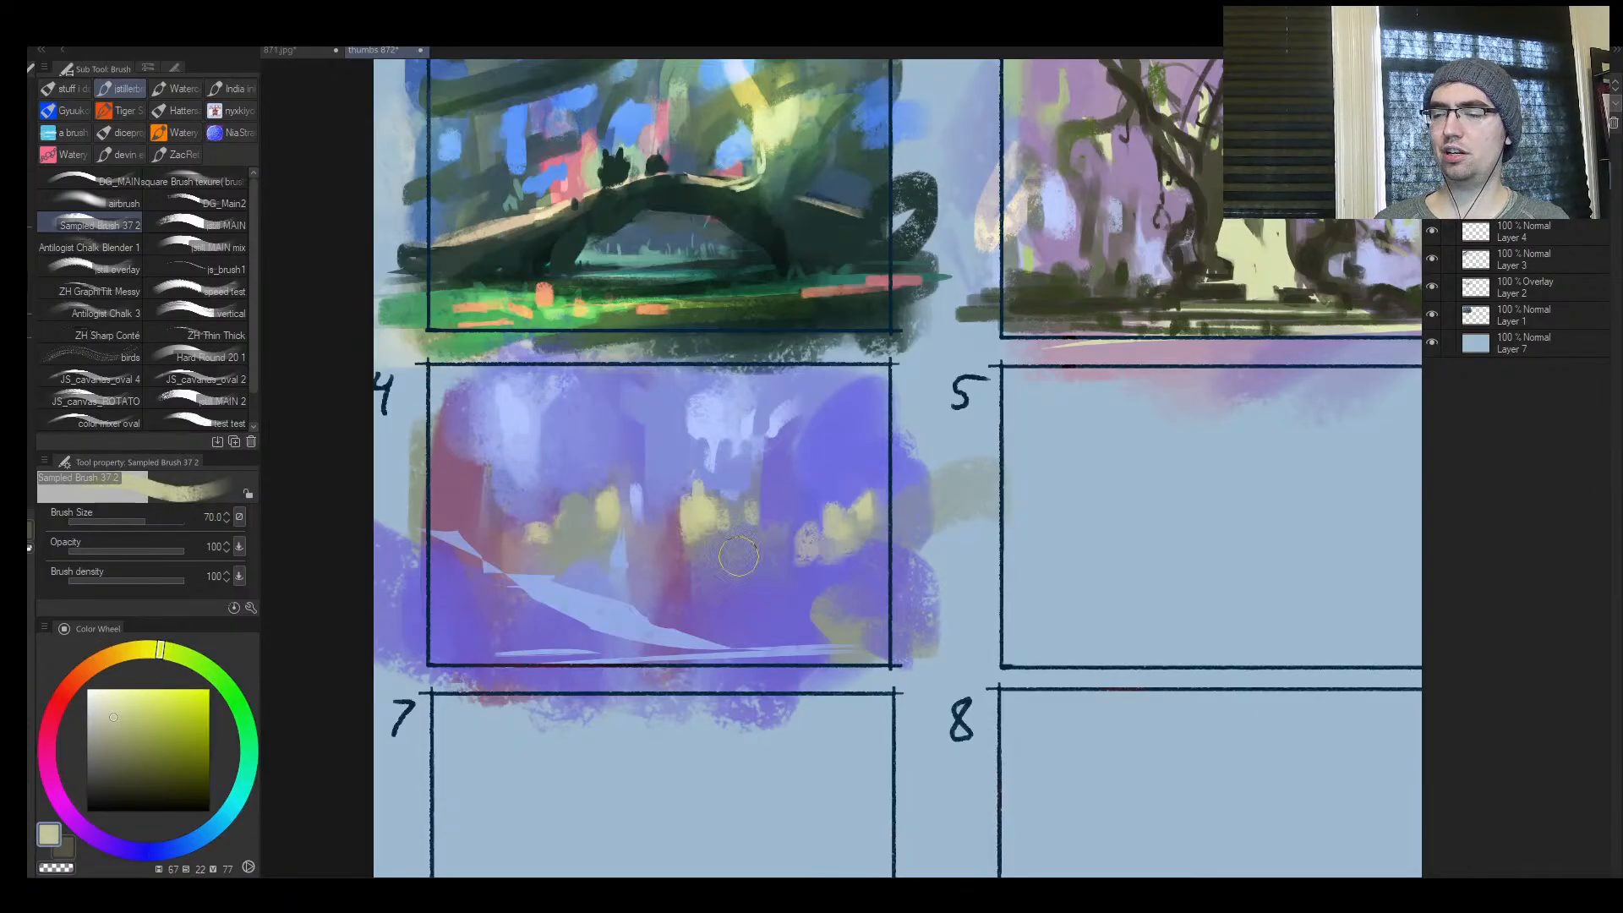
Mirror the view, brighten the yellow patch in frame 4's lower corner and paint violet around it at size 80
{"action": "key", "text": "h"}
{"action": "key", "text": "ctrl+space"}
{"action": "mouse_move", "coordinate": [1183, 554]}
{"action": "left_mouse_down"}
{"action": "mouse_move", "coordinate": [1169, 525]}
{"action": "mouse_move", "coordinate": [1184, 545]}
{"action": "left_mouse_up"}
{"action": "left_click_drag", "start_coordinate": [678, 655], "coordinate": [664, 687]}
{"action": "left_click", "coordinate": [727, 648], "text": "alt"}
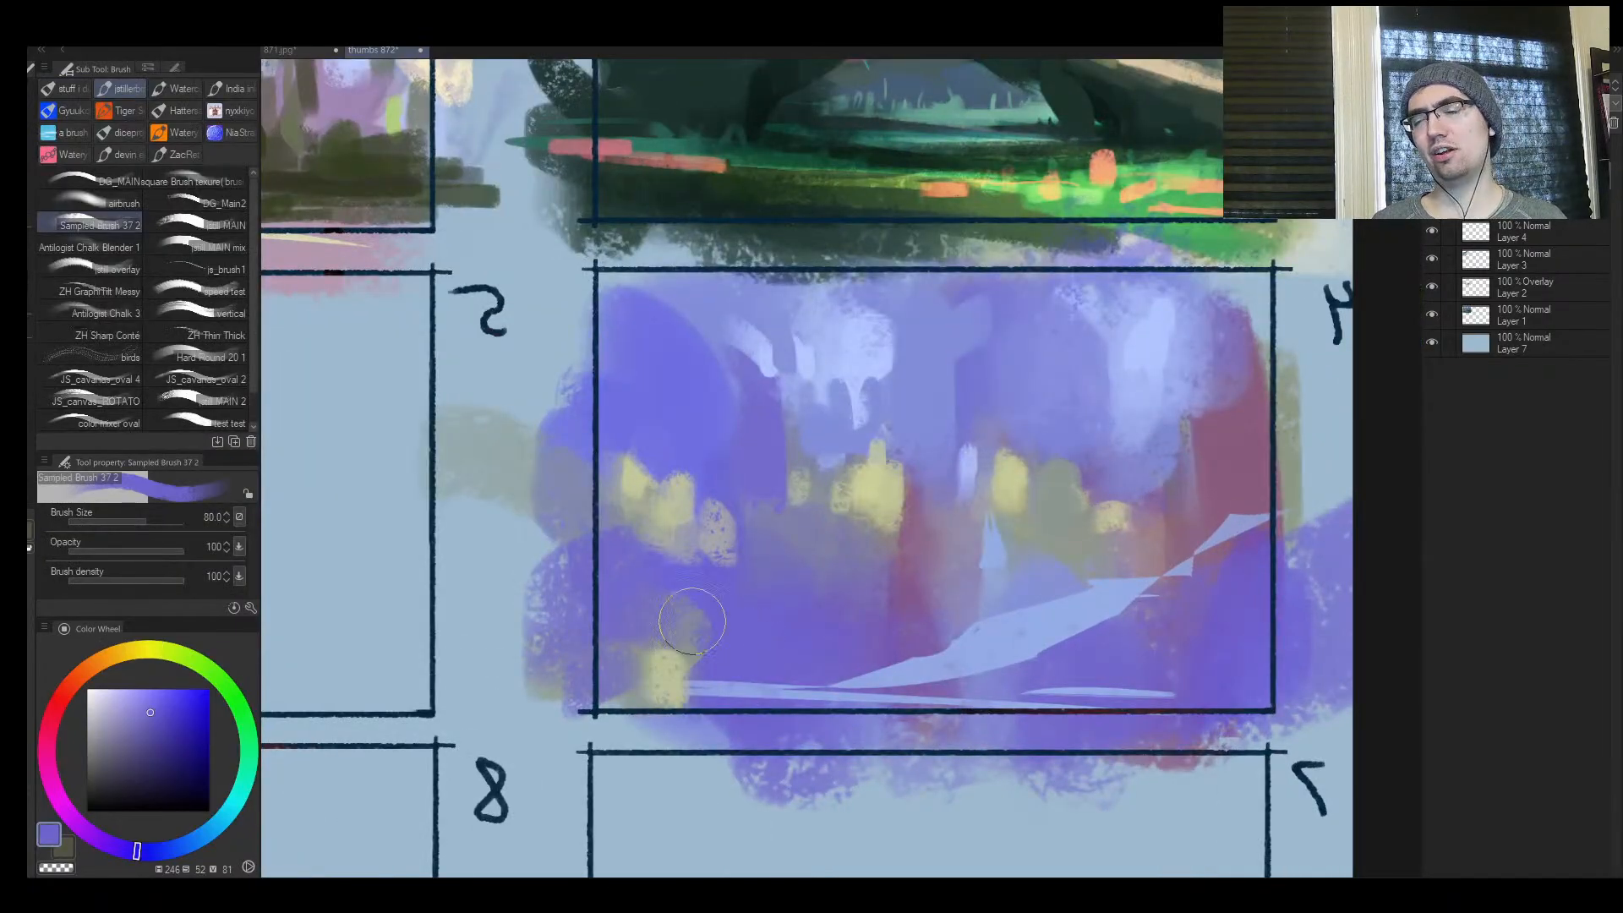
{"action": "mouse_move", "coordinate": [696, 623]}
{"action": "left_mouse_down"}
{"action": "mouse_move", "coordinate": [609, 609]}
{"action": "mouse_move", "coordinate": [645, 623]}
{"action": "left_mouse_up"}
{"action": "left_click", "coordinate": [675, 674], "text": "alt"}
{"action": "mouse_move", "coordinate": [670, 681]}
{"action": "left_mouse_down"}
{"action": "mouse_move", "coordinate": [785, 689]}
{"action": "mouse_move", "coordinate": [751, 689]}
{"action": "left_mouse_up"}
At brush size 50, reshape the olive-yellow corner patch into a low slope tapering towards the light path
{"action": "key", "text": "bracketleft"}
{"action": "key", "text": "bracketleft"}
{"action": "key", "text": "bracketleft"}
{"action": "left_click", "coordinate": [780, 664], "text": "alt"}
{"action": "left_click_drag", "start_coordinate": [698, 643], "coordinate": [802, 677]}
{"action": "left_click", "coordinate": [667, 677], "text": "alt"}
{"action": "mouse_move", "coordinate": [659, 673]}
{"action": "left_mouse_down"}
{"action": "mouse_move", "coordinate": [619, 650]}
{"action": "mouse_move", "coordinate": [644, 652]}
{"action": "left_mouse_up"}
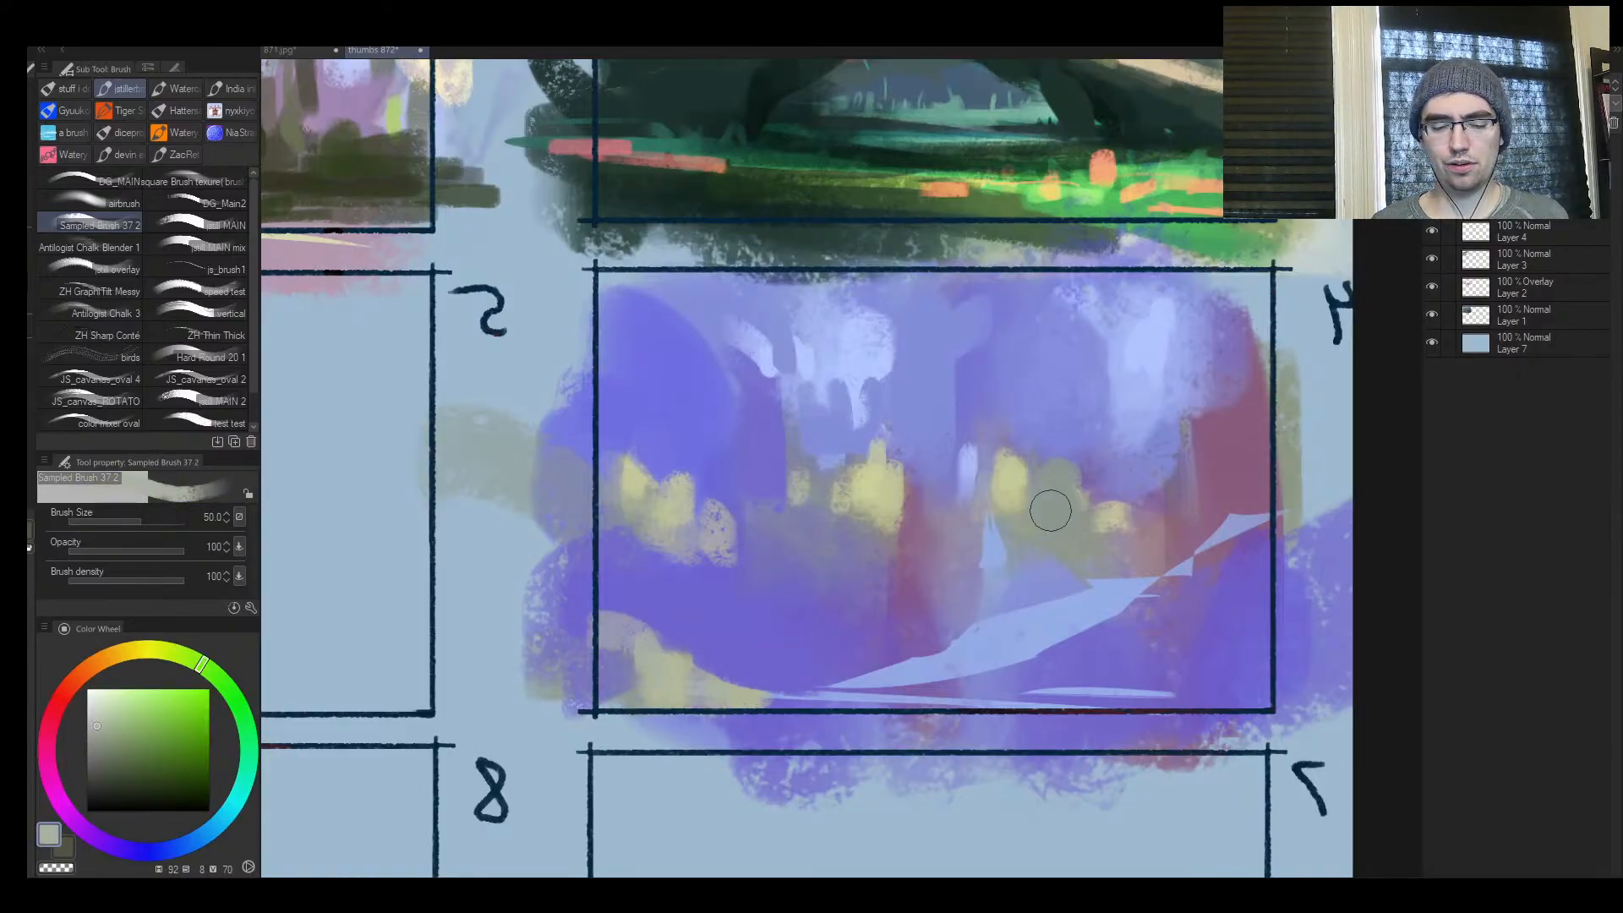
{"action": "key", "text": "m"}
{"action": "mouse_move", "coordinate": [1163, 670]}
{"action": "left_mouse_down"}
{"action": "mouse_move", "coordinate": [884, 701]}
{"action": "mouse_move", "coordinate": [965, 697]}
{"action": "left_mouse_up"}
{"action": "key", "text": "ctrl+space"}
{"action": "left_click_drag", "start_coordinate": [1179, 592], "coordinate": [1006, 655]}
{"action": "left_click_drag", "start_coordinate": [909, 655], "coordinate": [935, 654]}
{"action": "left_click", "coordinate": [948, 654]}
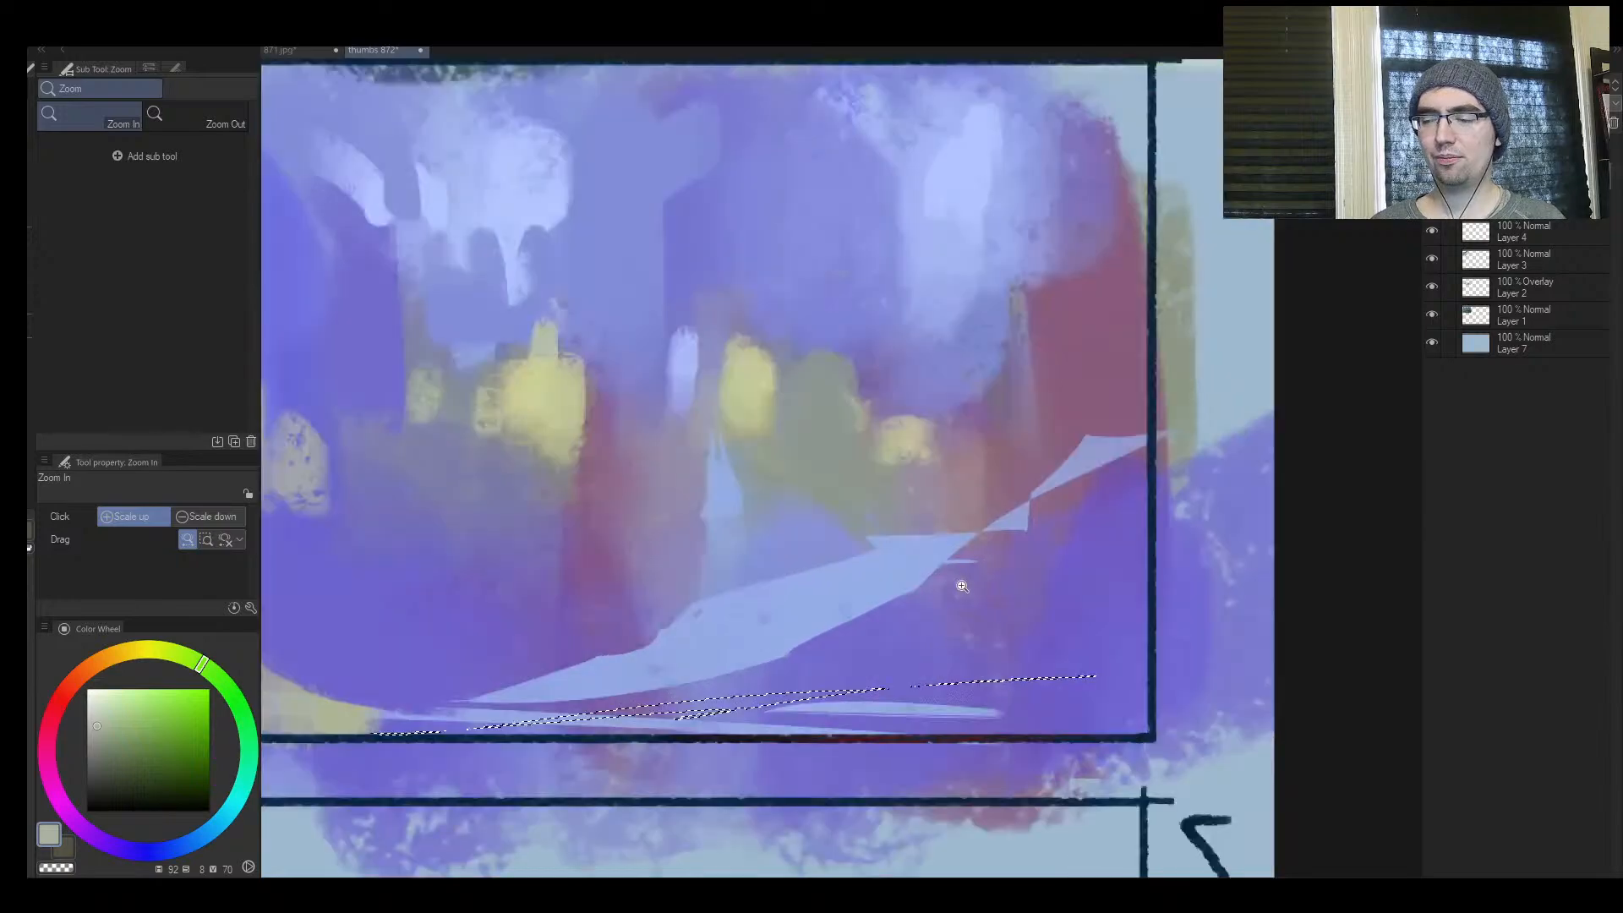
Clear the selection and paint blue-violet over the lower edge of frame 4's light path at size 50
{"action": "key", "text": "b"}
{"action": "left_click", "coordinate": [803, 662], "text": "alt"}
{"action": "key", "text": "ctrl+d"}
{"action": "left_click_drag", "start_coordinate": [765, 672], "coordinate": [856, 650]}
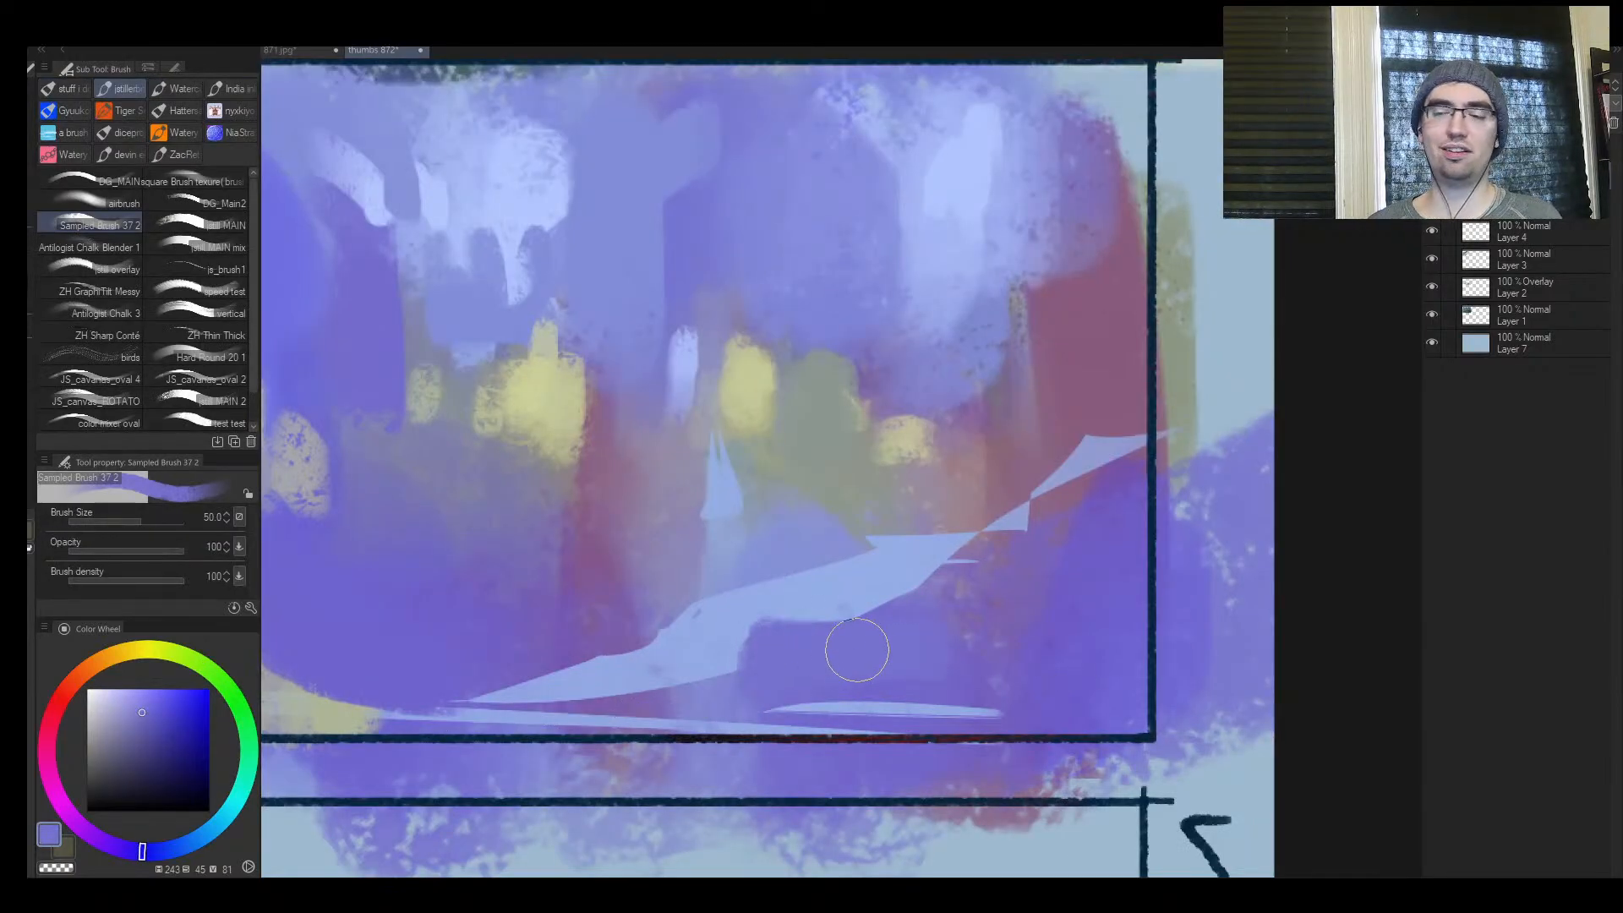
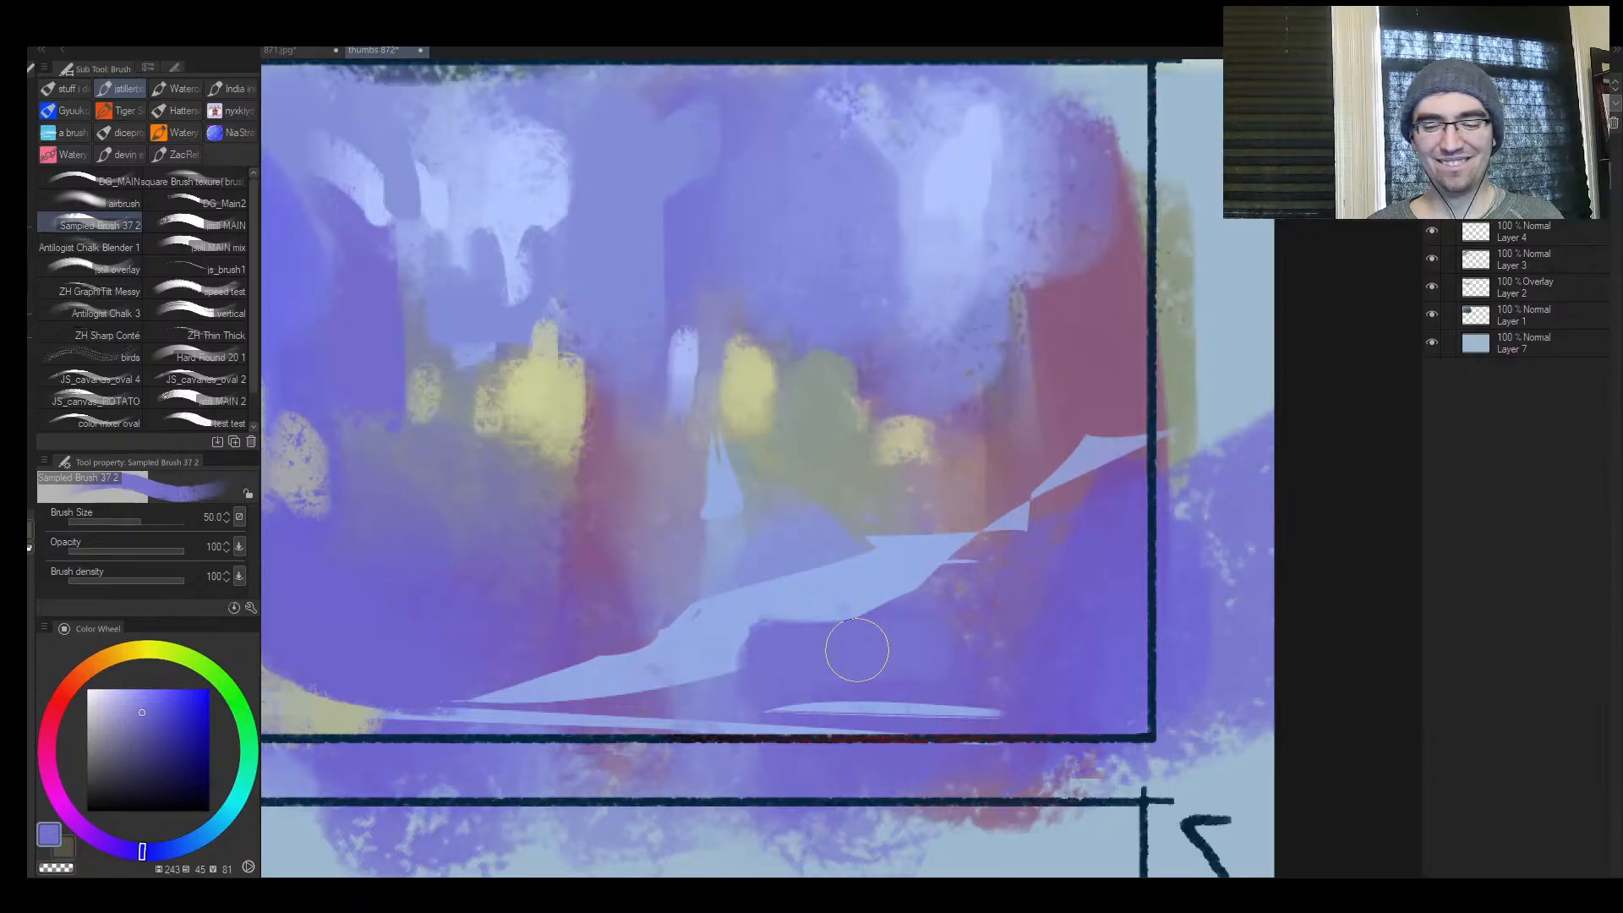
Unmirror the view and block bright cyan patches, hue about 191, into the left half of frame 5 with a large brush
{"action": "key", "text": "ctrl+space"}
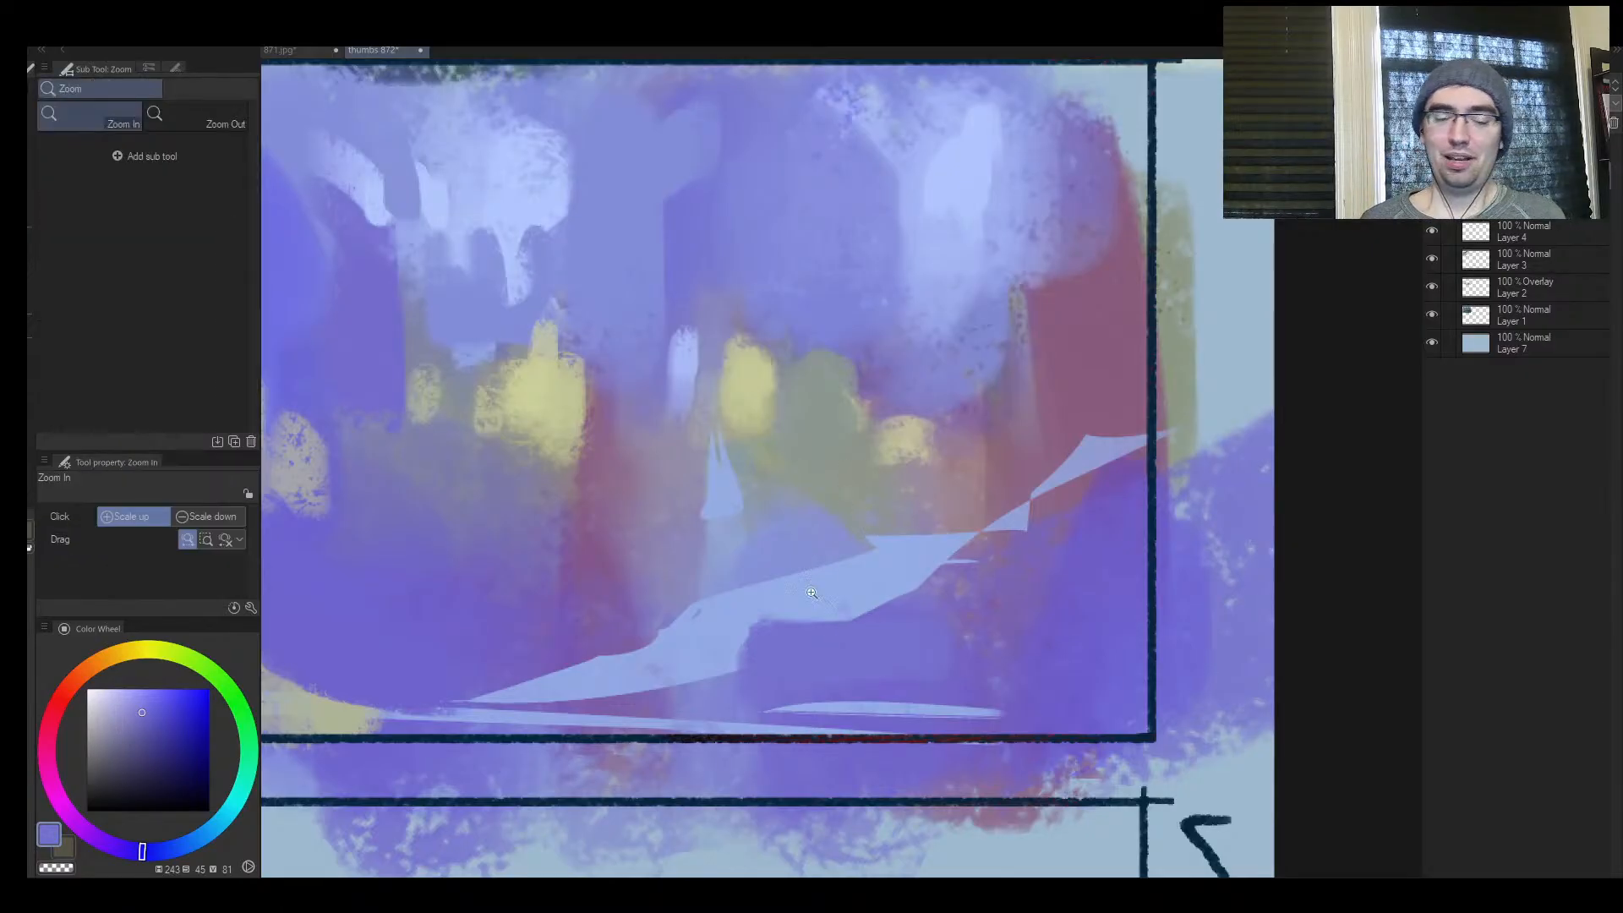
{"action": "mouse_move", "coordinate": [835, 555]}
{"action": "left_mouse_down"}
{"action": "mouse_move", "coordinate": [753, 558]}
{"action": "mouse_move", "coordinate": [782, 553]}
{"action": "left_mouse_up"}
{"action": "key", "text": "h"}
{"action": "left_click_drag", "start_coordinate": [917, 503], "coordinate": [846, 636]}
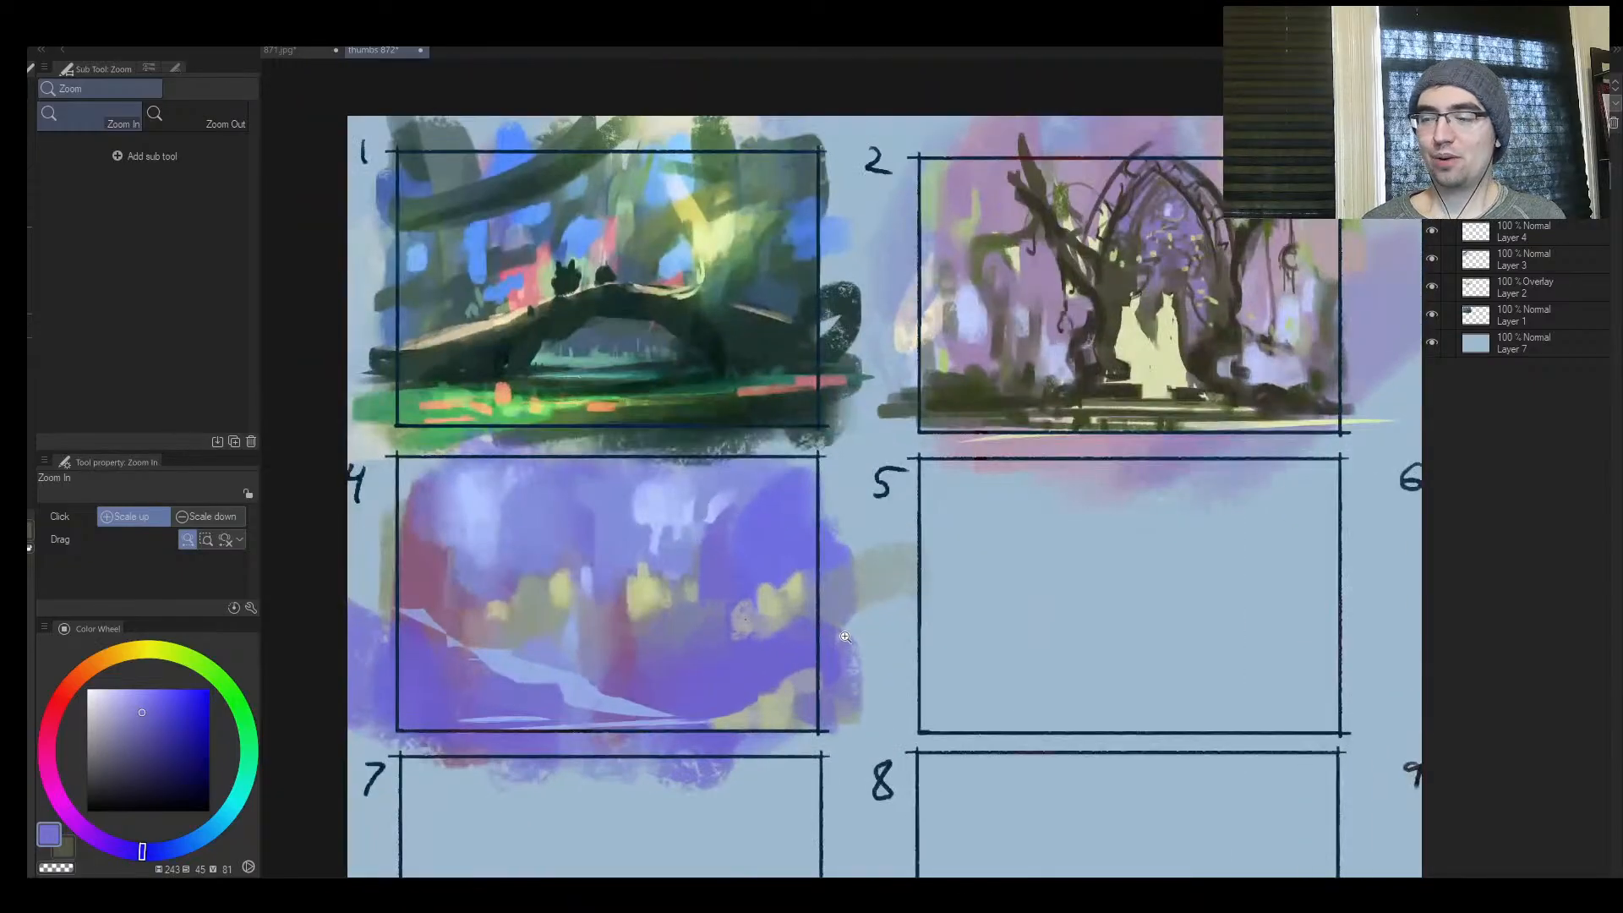
{"action": "left_click_drag", "start_coordinate": [914, 528], "coordinate": [860, 553]}
{"action": "left_click_drag", "start_coordinate": [751, 601], "coordinate": [711, 584]}
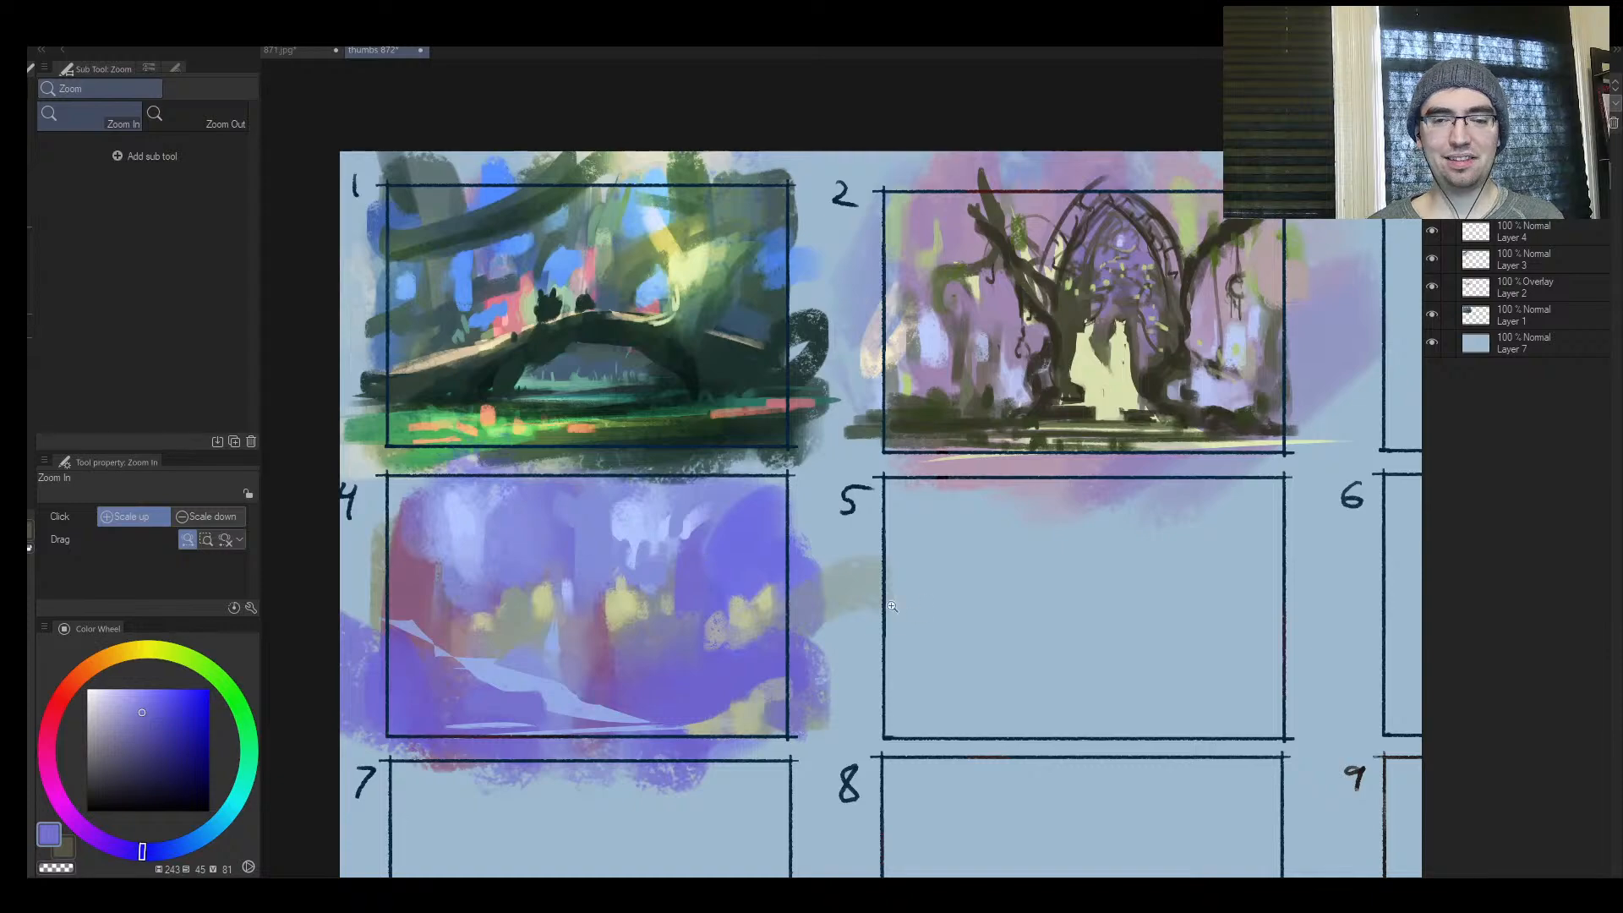
{"action": "left_click_drag", "start_coordinate": [963, 656], "coordinate": [631, 629]}
{"action": "left_click_drag", "start_coordinate": [169, 826], "coordinate": [240, 817]}
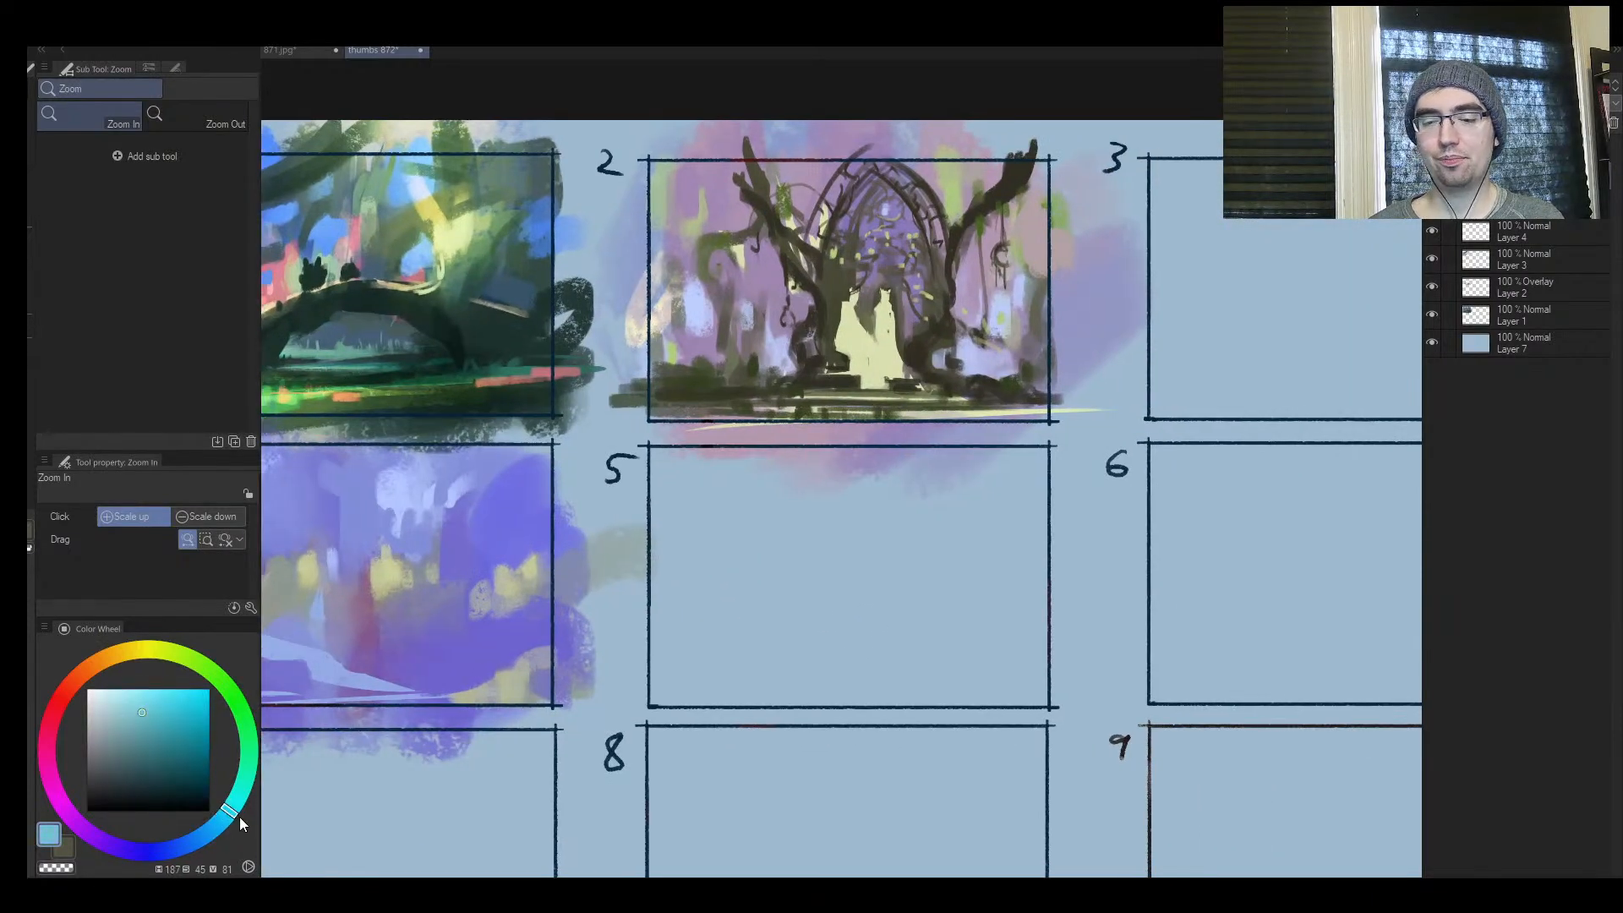
{"action": "left_click", "coordinate": [138, 725]}
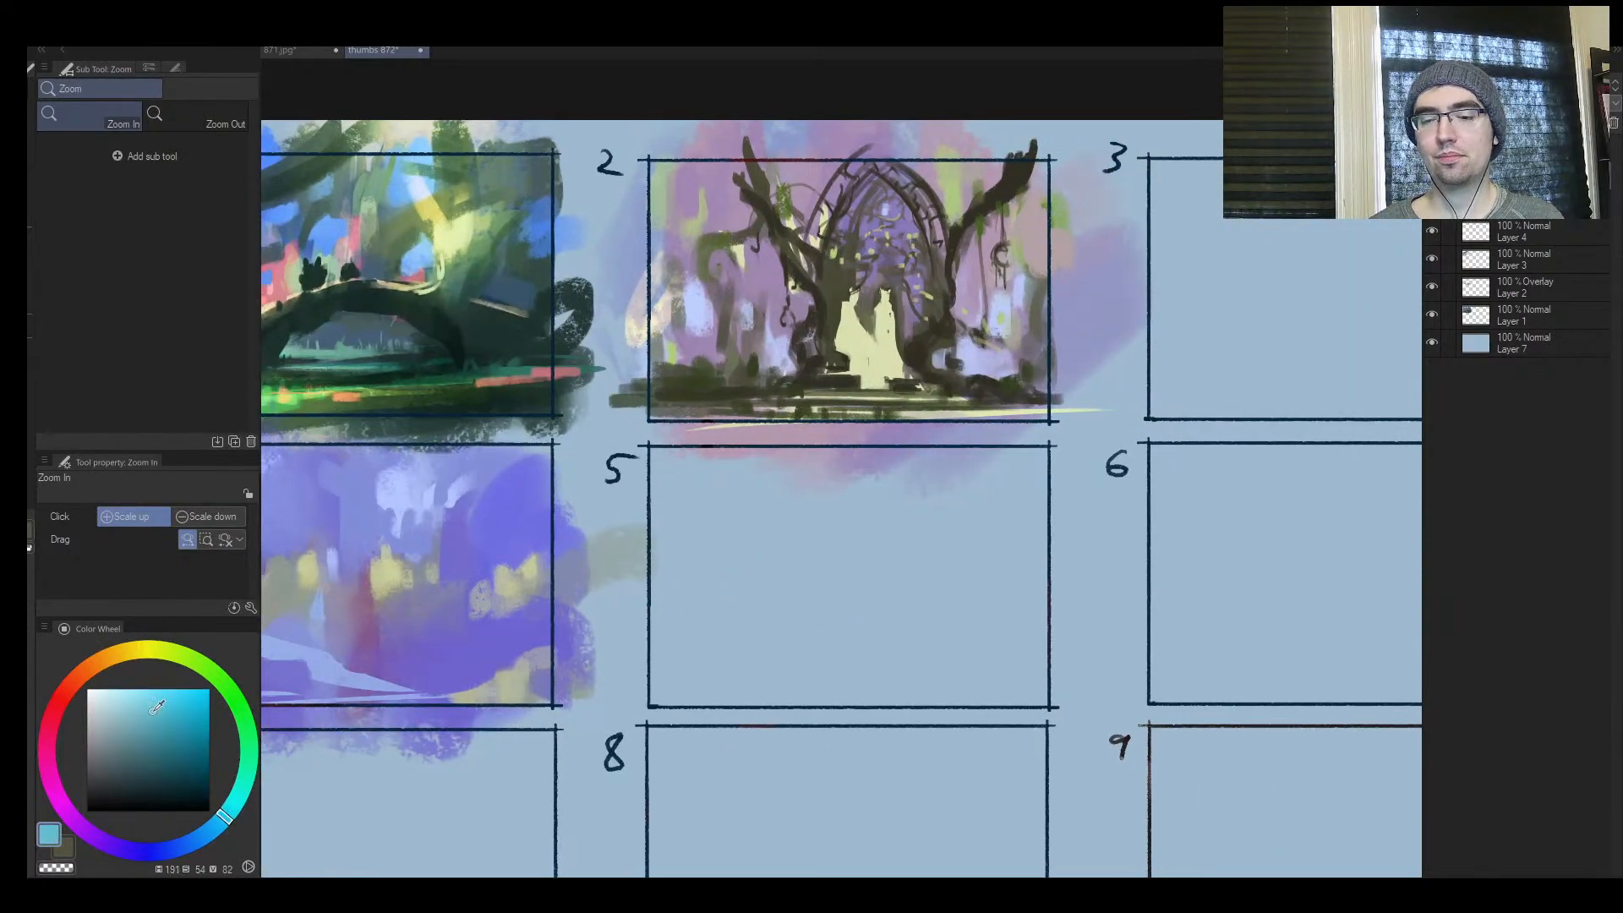
{"action": "key", "text": "b"}
{"action": "mouse_move", "coordinate": [744, 592]}
{"action": "left_mouse_down"}
{"action": "mouse_move", "coordinate": [713, 609]}
{"action": "mouse_move", "coordinate": [723, 642]}
{"action": "left_mouse_up"}
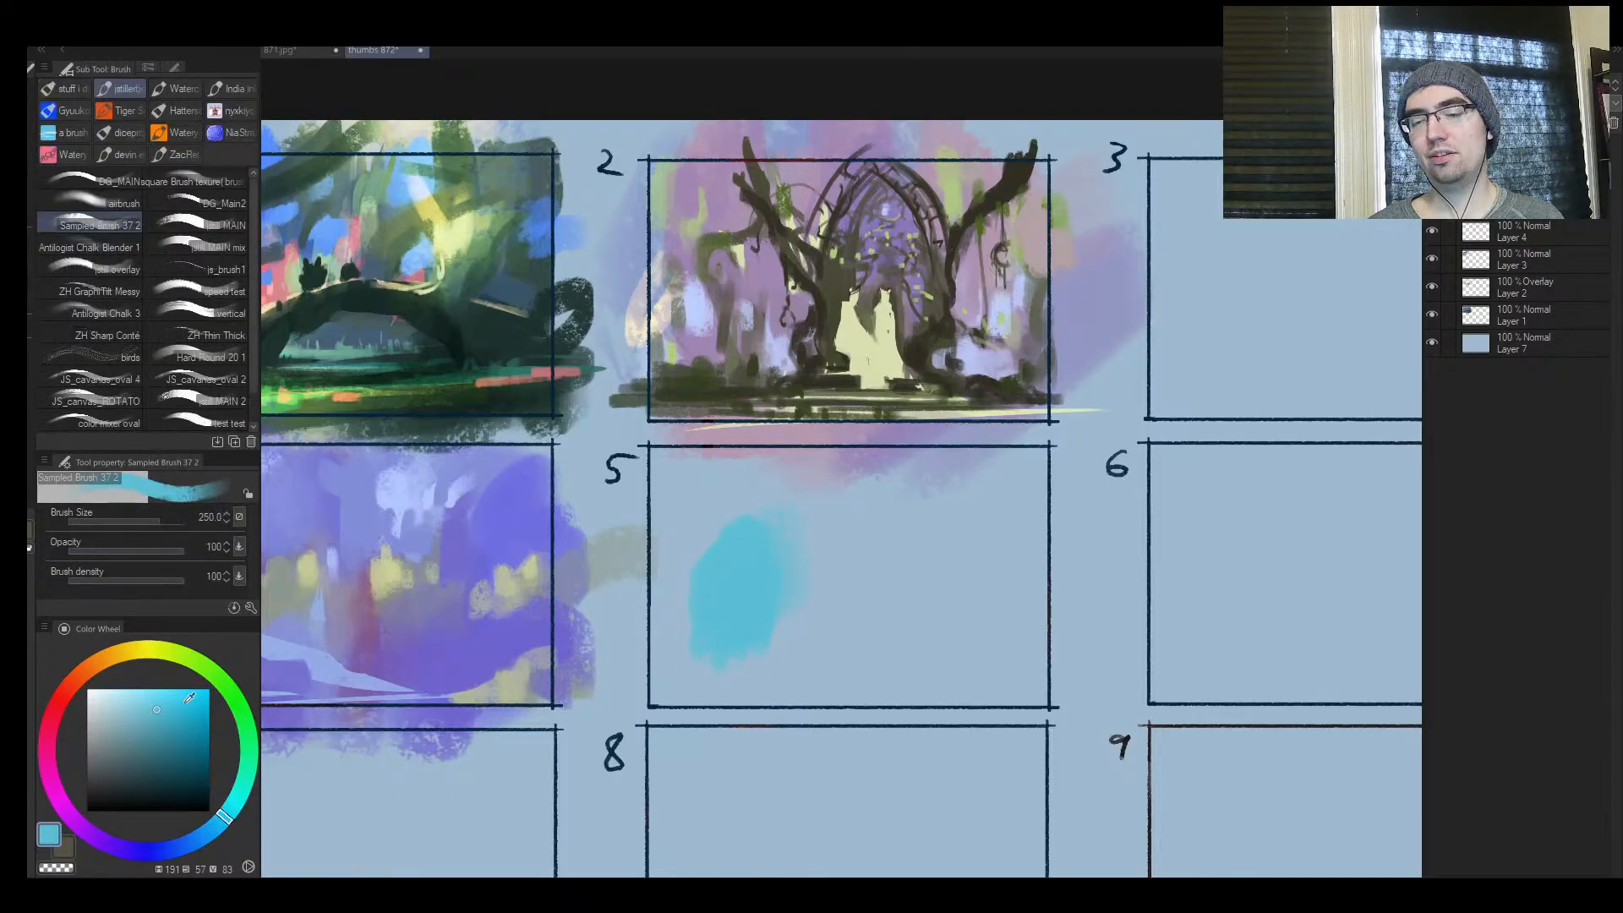
{"action": "mouse_move", "coordinate": [807, 579]}
{"action": "left_mouse_down"}
{"action": "mouse_move", "coordinate": [717, 601]}
{"action": "mouse_move", "coordinate": [737, 614]}
{"action": "mouse_move", "coordinate": [767, 576]}
{"action": "mouse_move", "coordinate": [712, 546]}
{"action": "left_mouse_up"}
{"action": "key", "text": "ctrl+z"}
{"action": "left_click", "coordinate": [169, 698]}
{"action": "left_click", "coordinate": [167, 694]}
{"action": "key", "text": "]"}
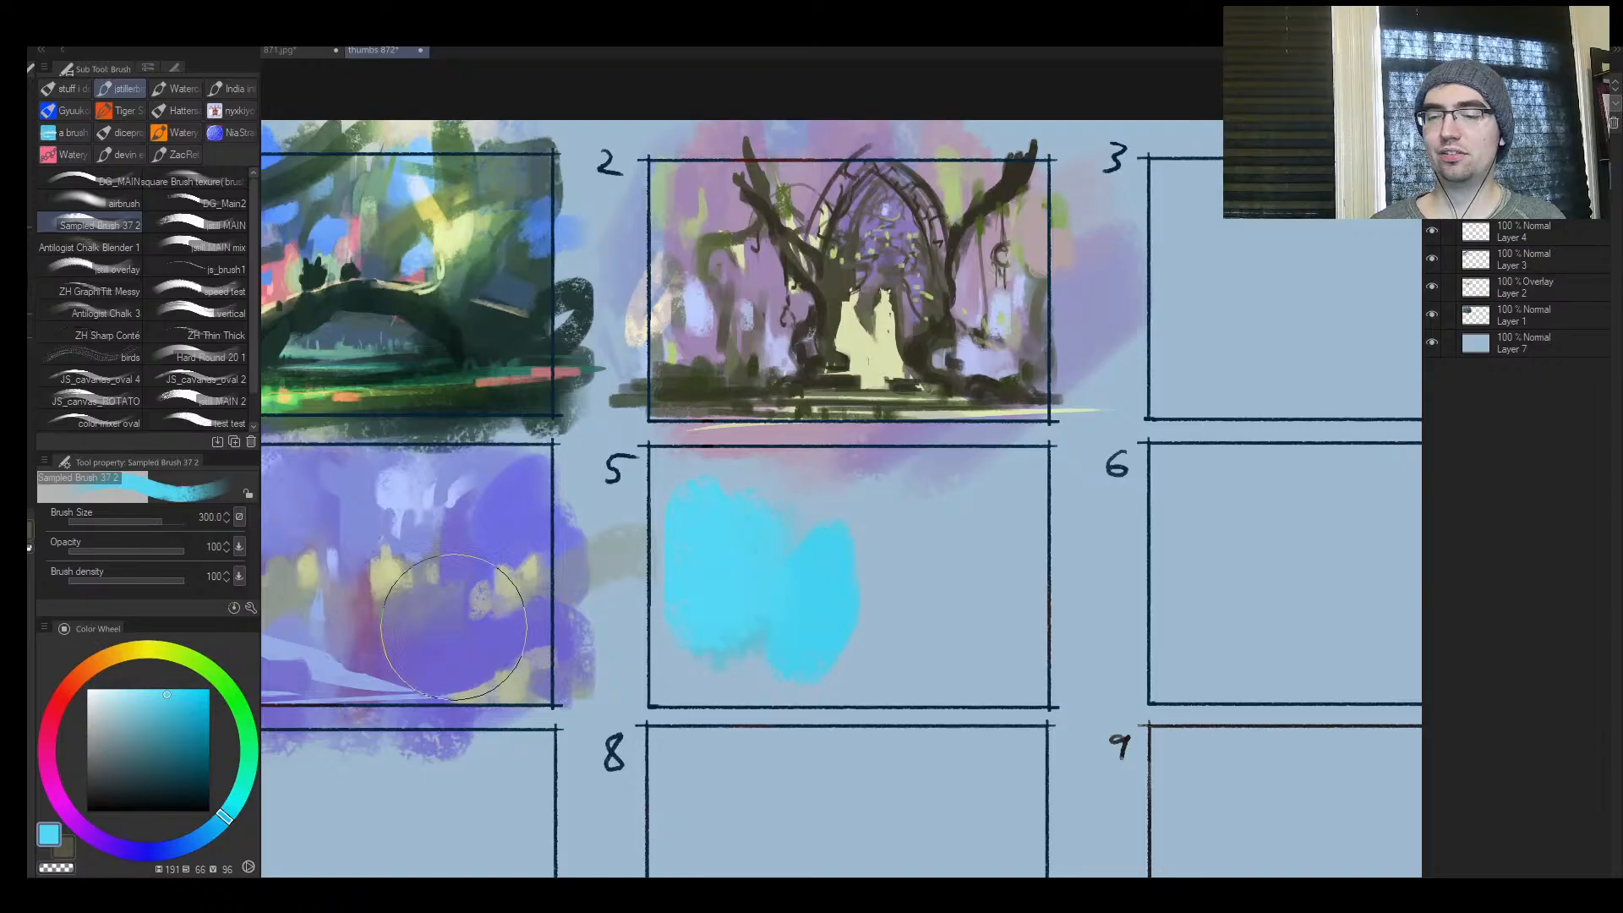
Mix a pinkish red and paint it over the second cyan patch near the middle of frame 5
{"action": "left_click", "coordinate": [725, 183], "text": "alt"}
{"action": "left_click", "coordinate": [141, 712]}
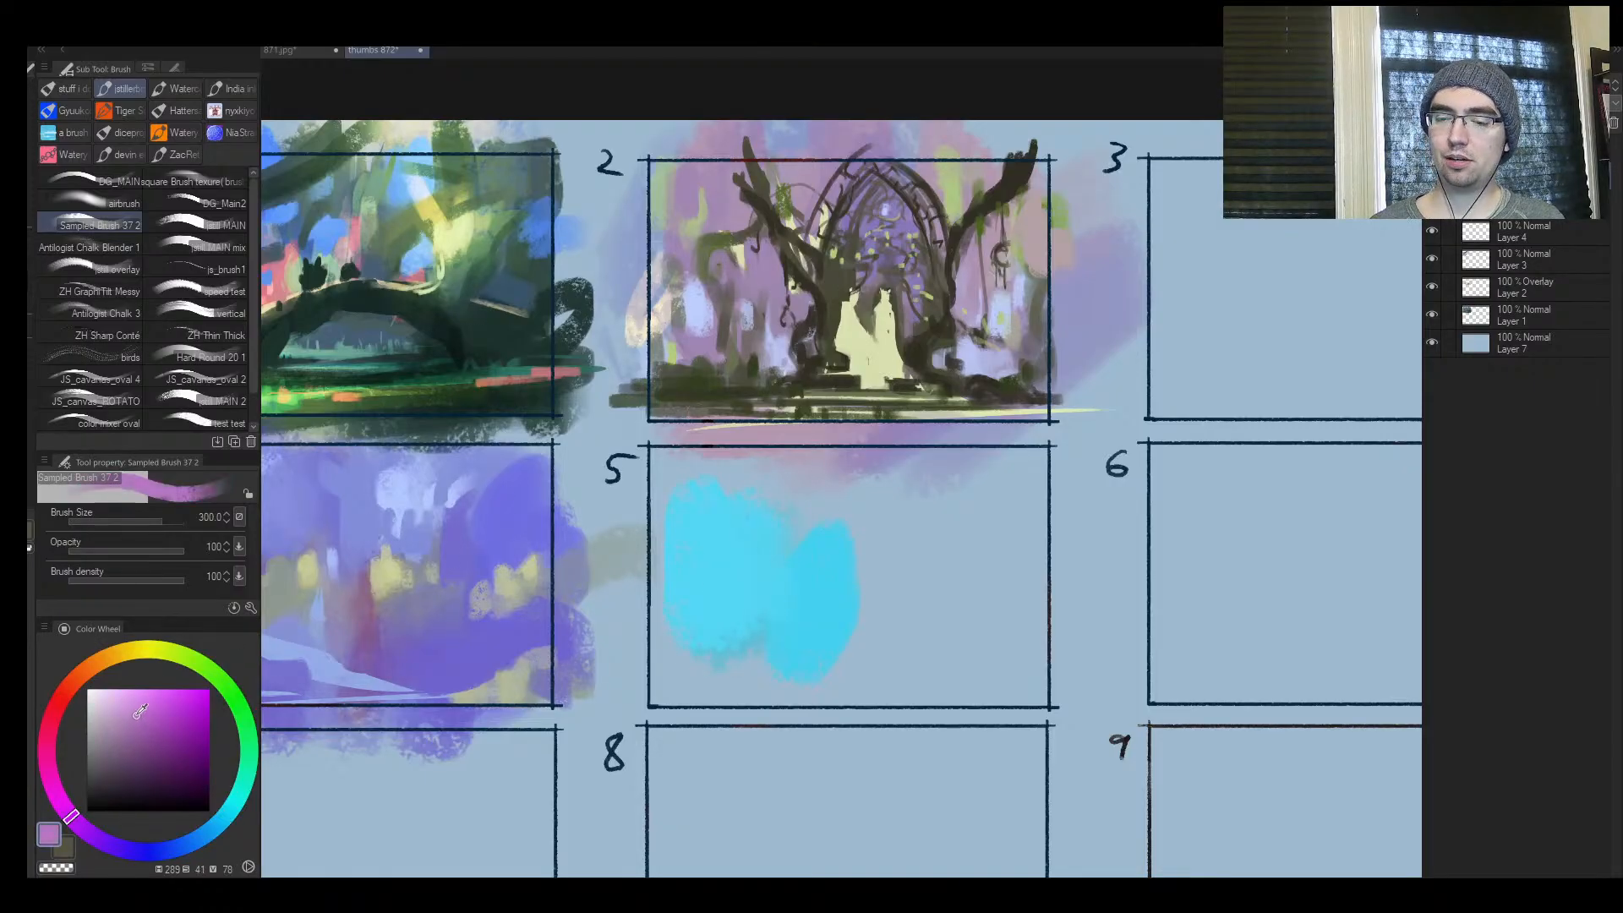
{"action": "left_click_drag", "start_coordinate": [57, 795], "coordinate": [56, 710]}
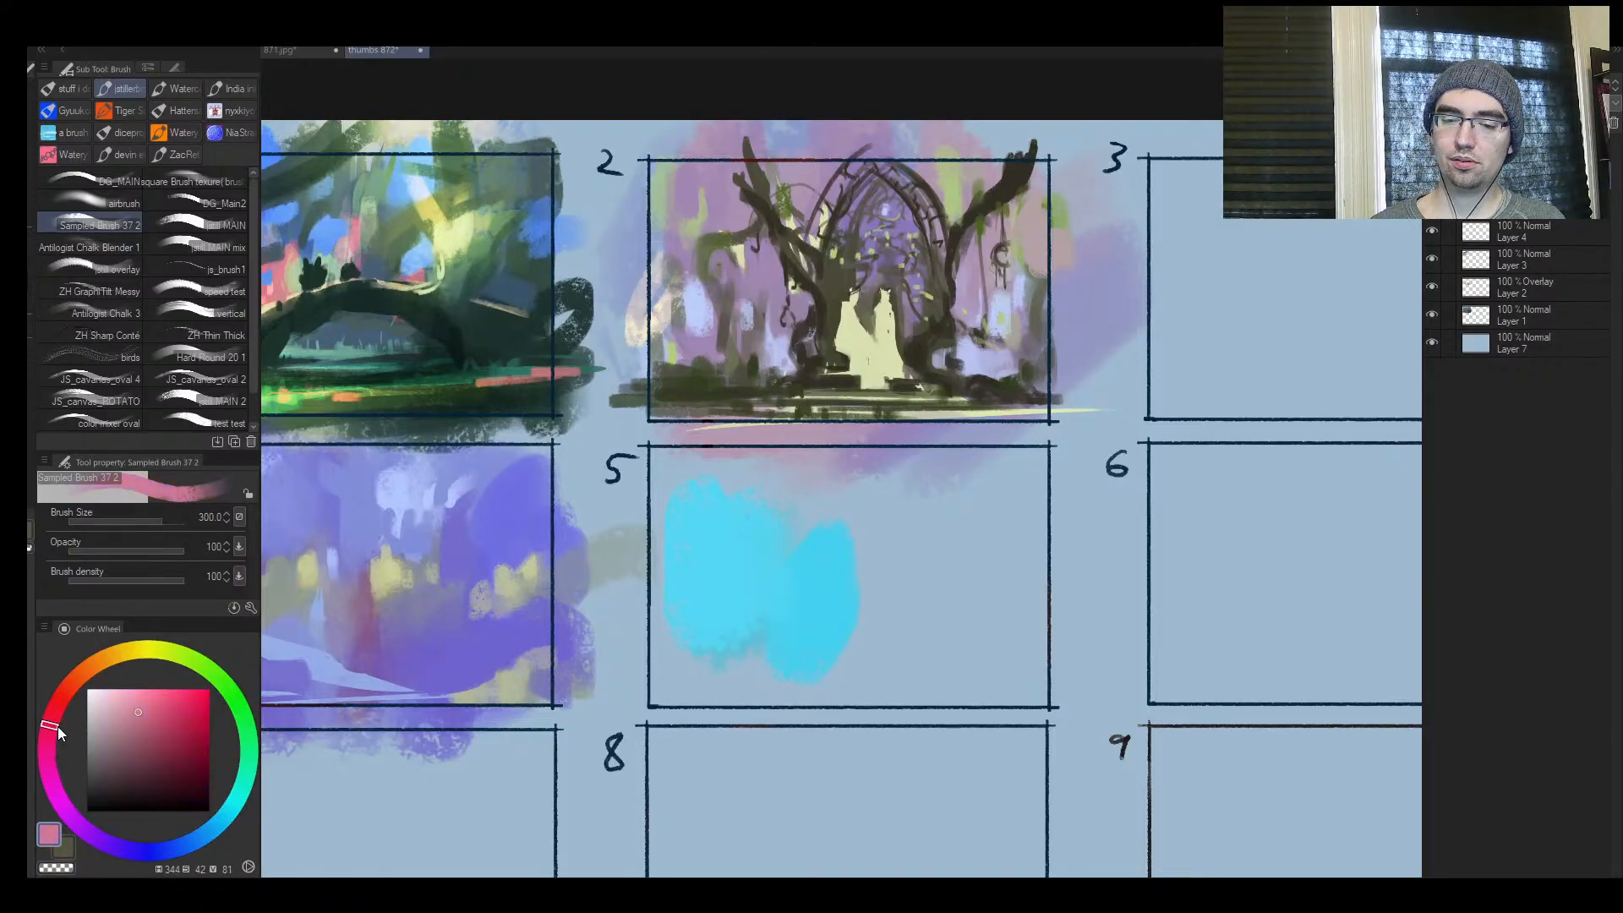
{"action": "left_click", "coordinate": [160, 697]}
{"action": "key", "text": "["}
{"action": "mouse_move", "coordinate": [804, 630]}
{"action": "left_mouse_down"}
{"action": "mouse_move", "coordinate": [819, 659]}
{"action": "mouse_move", "coordinate": [929, 592]}
{"action": "mouse_move", "coordinate": [962, 637]}
{"action": "mouse_move", "coordinate": [970, 601]}
{"action": "mouse_move", "coordinate": [955, 619]}
{"action": "mouse_move", "coordinate": [878, 598]}
{"action": "mouse_move", "coordinate": [865, 644]}
{"action": "left_mouse_up"}
{"action": "key", "text": "["}
{"action": "key", "text": "["}
Soften the colour to salmon and paint broad vertical patches from the middle of frame 5 towards its right side
{"action": "left_click", "coordinate": [138, 711]}
{"action": "key", "text": "]"}
{"action": "key", "text": "]"}
{"action": "left_click", "coordinate": [743, 575], "text": "alt"}
{"action": "key", "text": "]"}
{"action": "mouse_move", "coordinate": [776, 592]}
{"action": "left_mouse_down"}
{"action": "mouse_move", "coordinate": [776, 667]}
{"action": "mouse_move", "coordinate": [807, 655]}
{"action": "left_mouse_up"}
{"action": "left_click", "coordinate": [886, 601], "text": "alt"}
{"action": "mouse_move", "coordinate": [879, 596]}
{"action": "left_mouse_down"}
{"action": "mouse_move", "coordinate": [848, 529]}
{"action": "mouse_move", "coordinate": [847, 546]}
{"action": "left_mouse_up"}
Paint a tall cyan column through frame 5 and a salmon column along its left edge
{"action": "left_click", "coordinate": [711, 587], "text": "alt"}
{"action": "mouse_move", "coordinate": [744, 517]}
{"action": "left_mouse_down"}
{"action": "mouse_move", "coordinate": [704, 545]}
{"action": "mouse_move", "coordinate": [755, 548]}
{"action": "mouse_move", "coordinate": [721, 669]}
{"action": "left_mouse_up"}
{"action": "left_click", "coordinate": [873, 599], "text": "alt"}
{"action": "key", "text": "["}
{"action": "mouse_move", "coordinate": [664, 539]}
{"action": "left_mouse_down"}
{"action": "mouse_move", "coordinate": [698, 600]}
{"action": "mouse_move", "coordinate": [695, 654]}
{"action": "left_mouse_up"}
Sample the cyan and paint a short vertical strip between frame 5's right-hand salmon patches at size 200
{"action": "left_click", "coordinate": [797, 543], "text": "alt"}
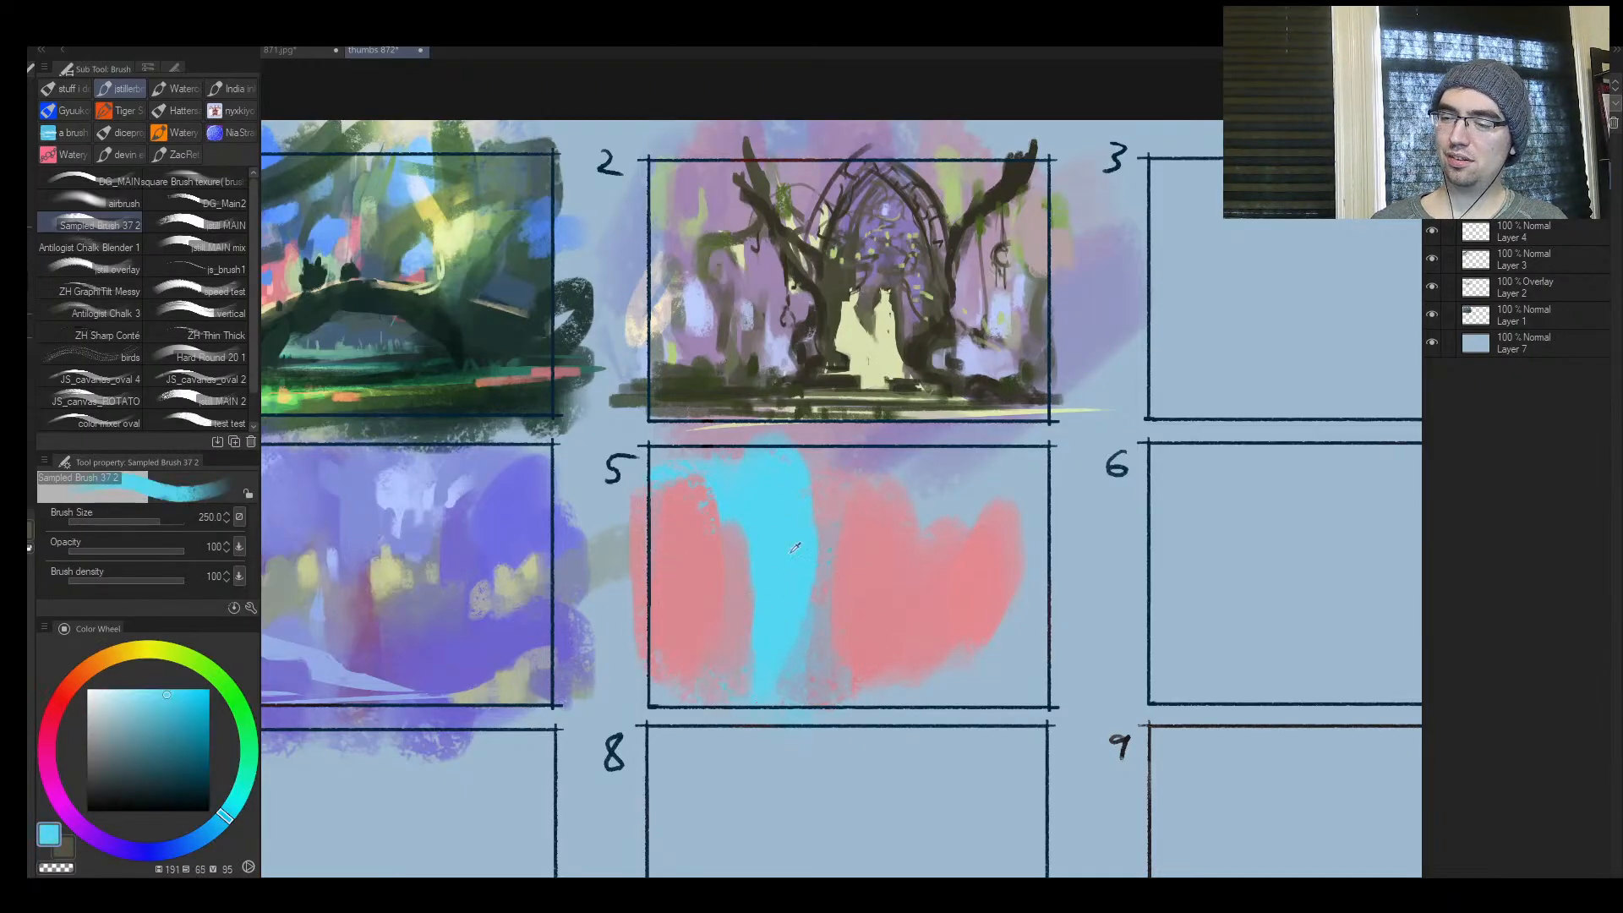
{"action": "key", "text": "["}
{"action": "mouse_move", "coordinate": [920, 583]}
{"action": "left_mouse_down"}
{"action": "mouse_move", "coordinate": [924, 638]}
{"action": "mouse_move", "coordinate": [871, 685]}
{"action": "left_mouse_up"}
{"action": "key", "text": "ctrl+space"}
{"action": "mouse_move", "coordinate": [870, 608]}
{"action": "left_mouse_down"}
{"action": "mouse_move", "coordinate": [949, 500]}
{"action": "mouse_move", "coordinate": [867, 541]}
{"action": "mouse_move", "coordinate": [924, 543]}
{"action": "mouse_move", "coordinate": [923, 497]}
{"action": "mouse_move", "coordinate": [876, 663]}
{"action": "left_mouse_up"}
Shift the salmon to a cooler pink, hue 334, and dab it over frame 5's central patch and its base at size 150
{"action": "left_click", "coordinate": [844, 525], "text": "alt"}
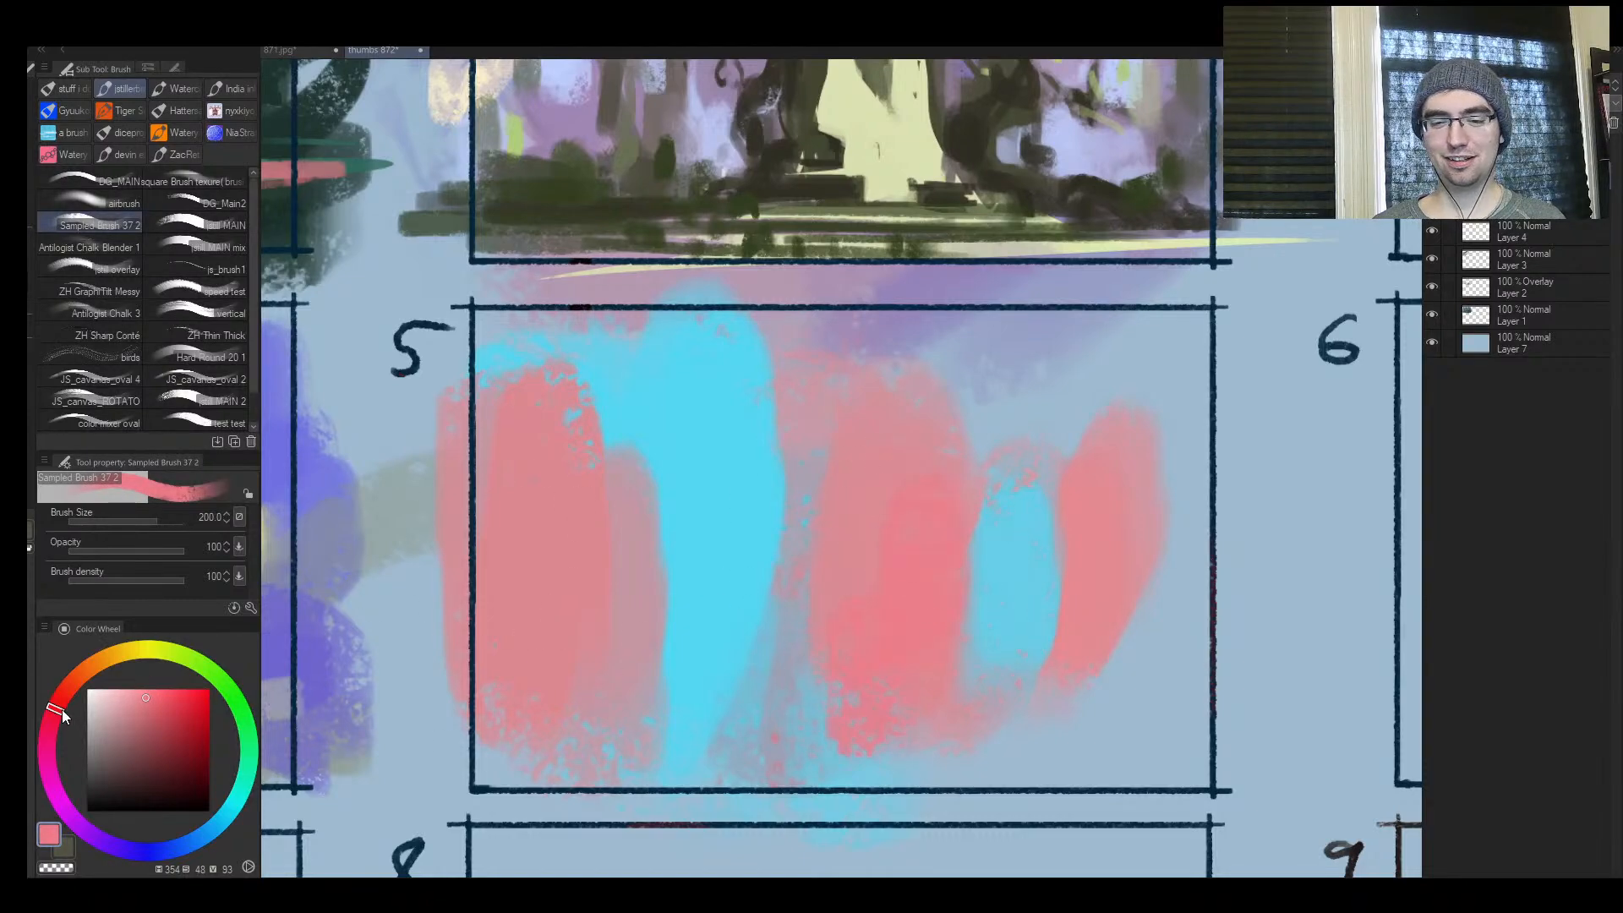
{"action": "mouse_move", "coordinate": [62, 710]}
{"action": "left_mouse_down"}
{"action": "mouse_move", "coordinate": [67, 696]}
{"action": "mouse_move", "coordinate": [47, 743]}
{"action": "left_mouse_up"}
{"action": "left_click", "coordinate": [136, 706]}
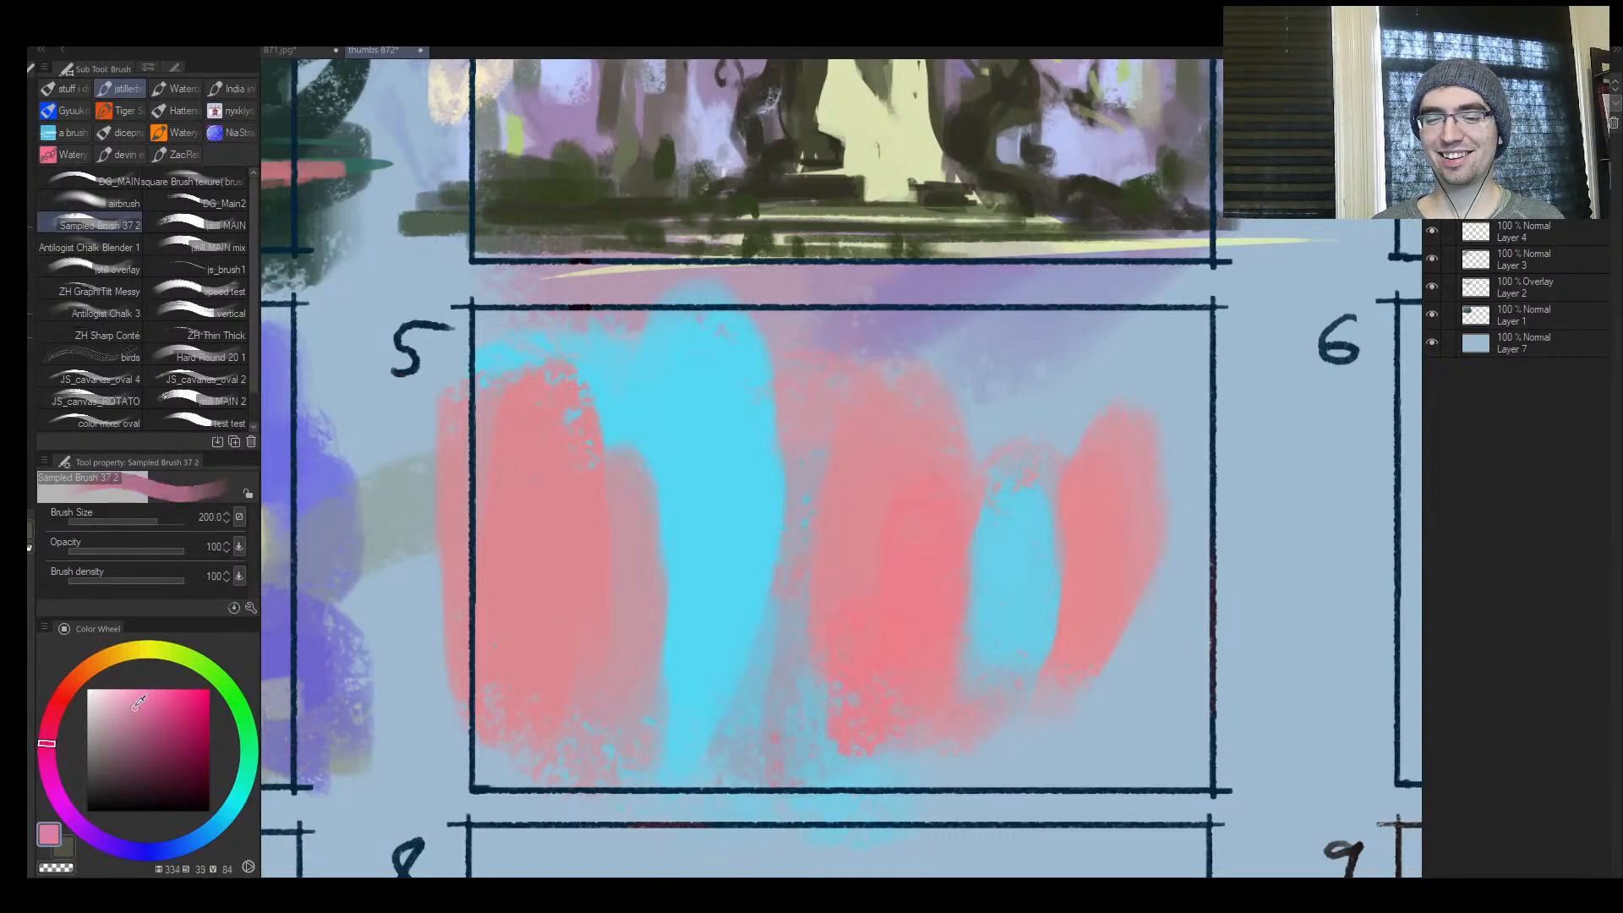
{"action": "left_click_drag", "start_coordinate": [135, 707], "coordinate": [138, 697]}
{"action": "key", "text": "["}
{"action": "key", "text": "["}
{"action": "mouse_move", "coordinate": [934, 541]}
{"action": "left_mouse_down"}
{"action": "mouse_move", "coordinate": [887, 474]}
{"action": "mouse_move", "coordinate": [902, 478]}
{"action": "left_mouse_up"}
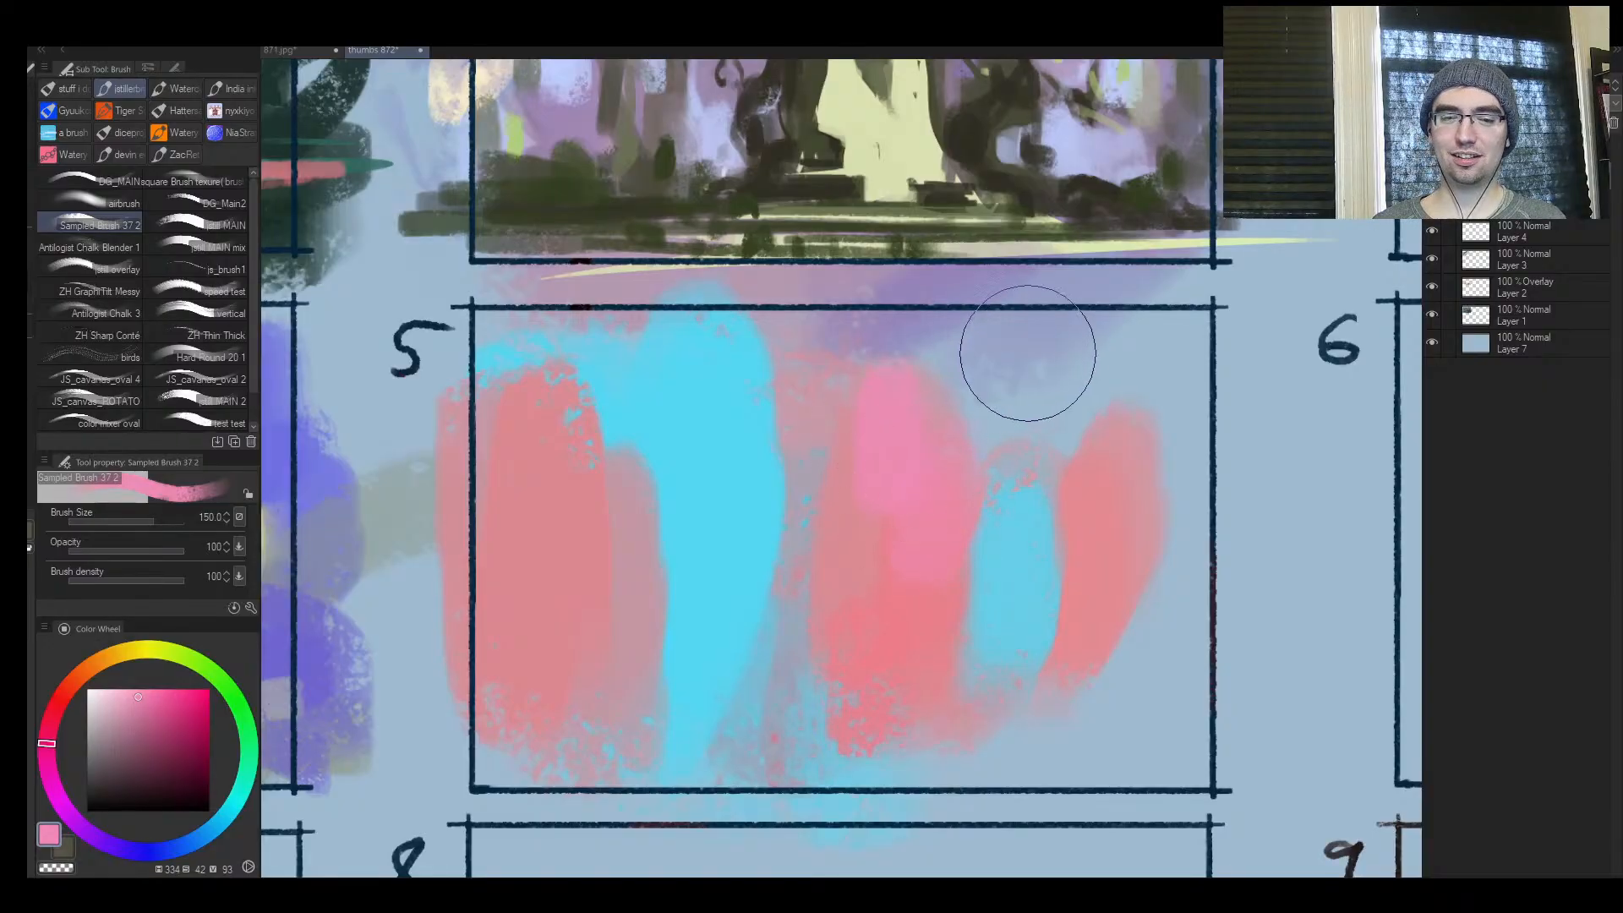
{"action": "mouse_move", "coordinate": [799, 689]}
{"action": "left_mouse_down"}
{"action": "mouse_move", "coordinate": [799, 726]}
{"action": "mouse_move", "coordinate": [844, 723]}
{"action": "mouse_move", "coordinate": [915, 675]}
{"action": "mouse_move", "coordinate": [989, 680]}
{"action": "left_mouse_up"}
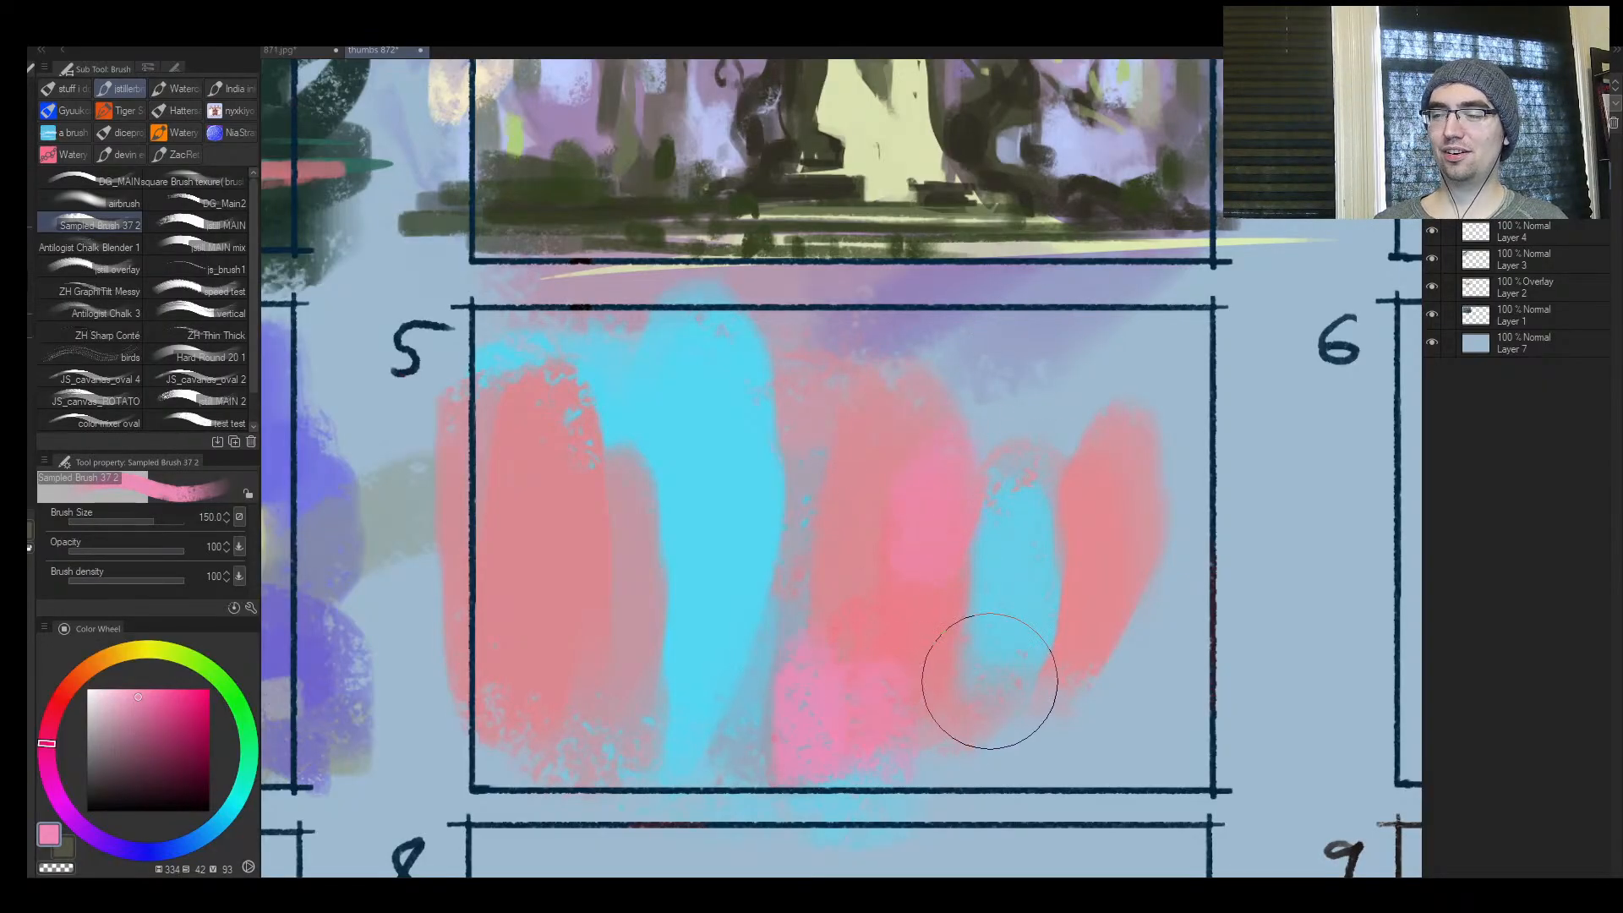
Sample the salmon and strengthen the lower part of frame 5's left column at size 150
{"action": "key", "text": "ctrl+space"}
{"action": "mouse_move", "coordinate": [901, 500]}
{"action": "left_mouse_down"}
{"action": "mouse_move", "coordinate": [870, 536]}
{"action": "mouse_move", "coordinate": [832, 485]}
{"action": "left_mouse_up"}
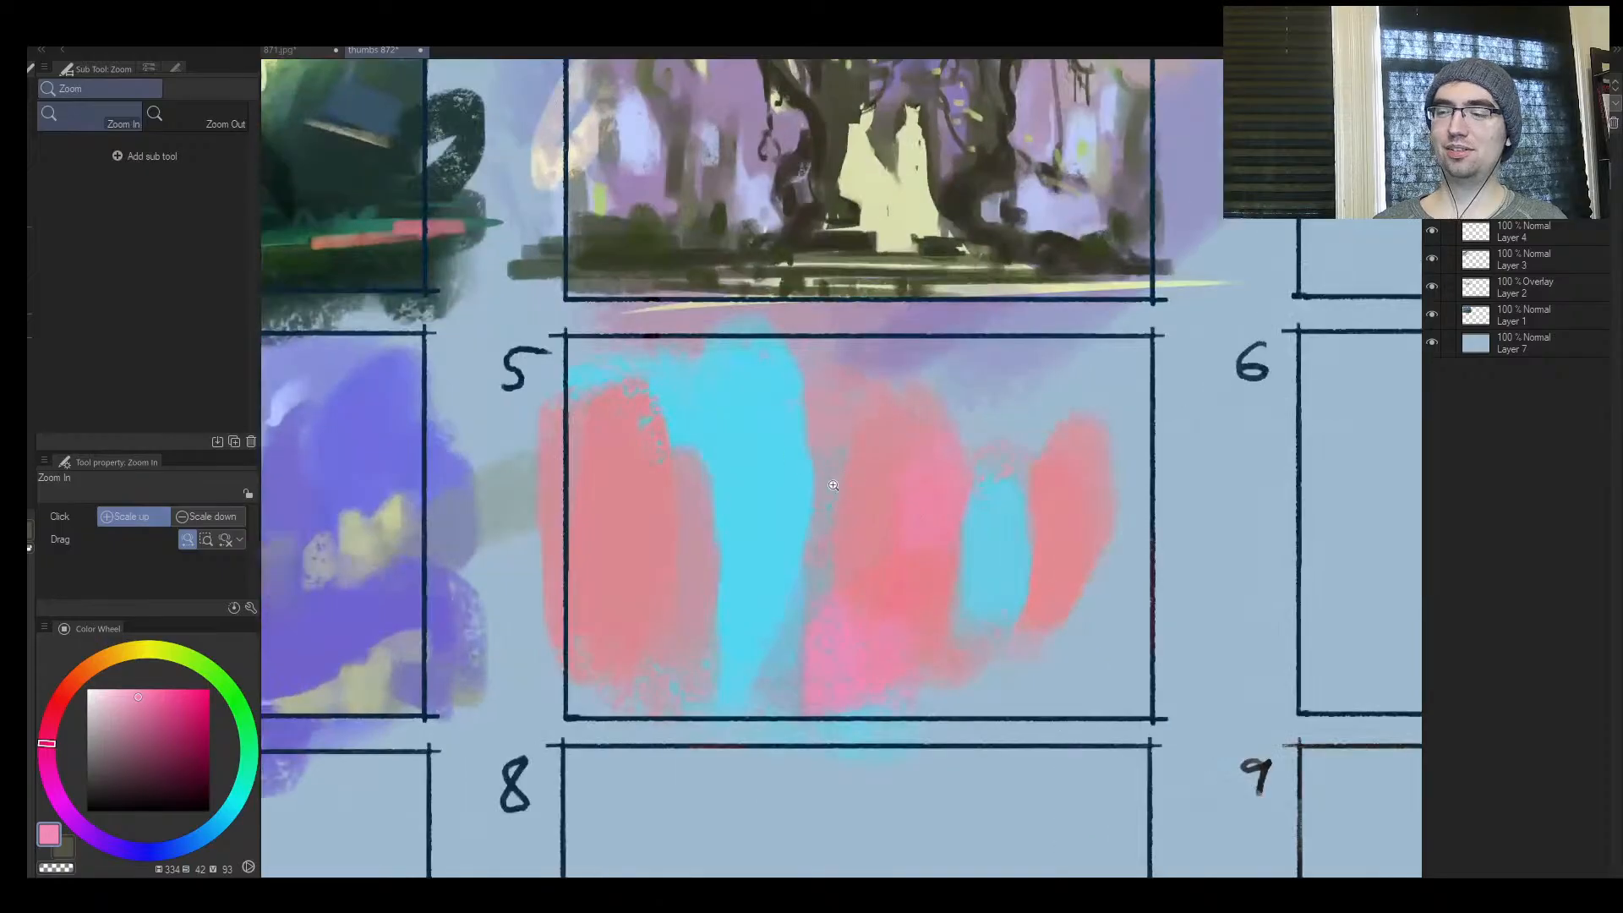
{"action": "left_click", "coordinate": [597, 580], "text": "alt"}
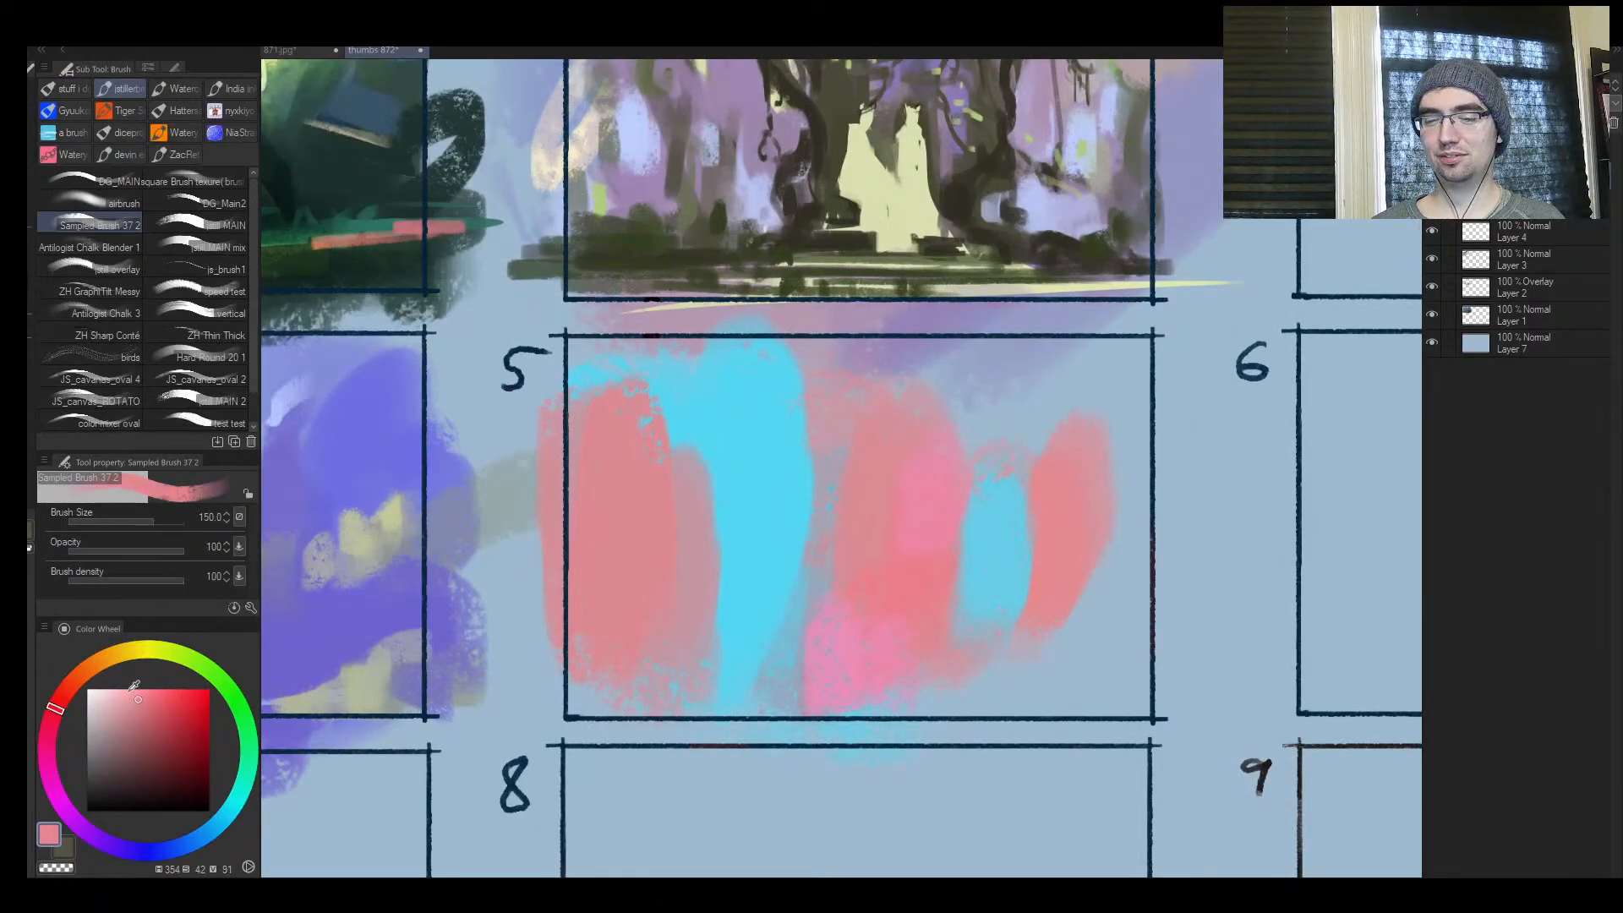
Pick a saturated pink and paint a large rounded demonstration patch in the left half of frame 8
{"action": "key", "text": "ctrl+space"}
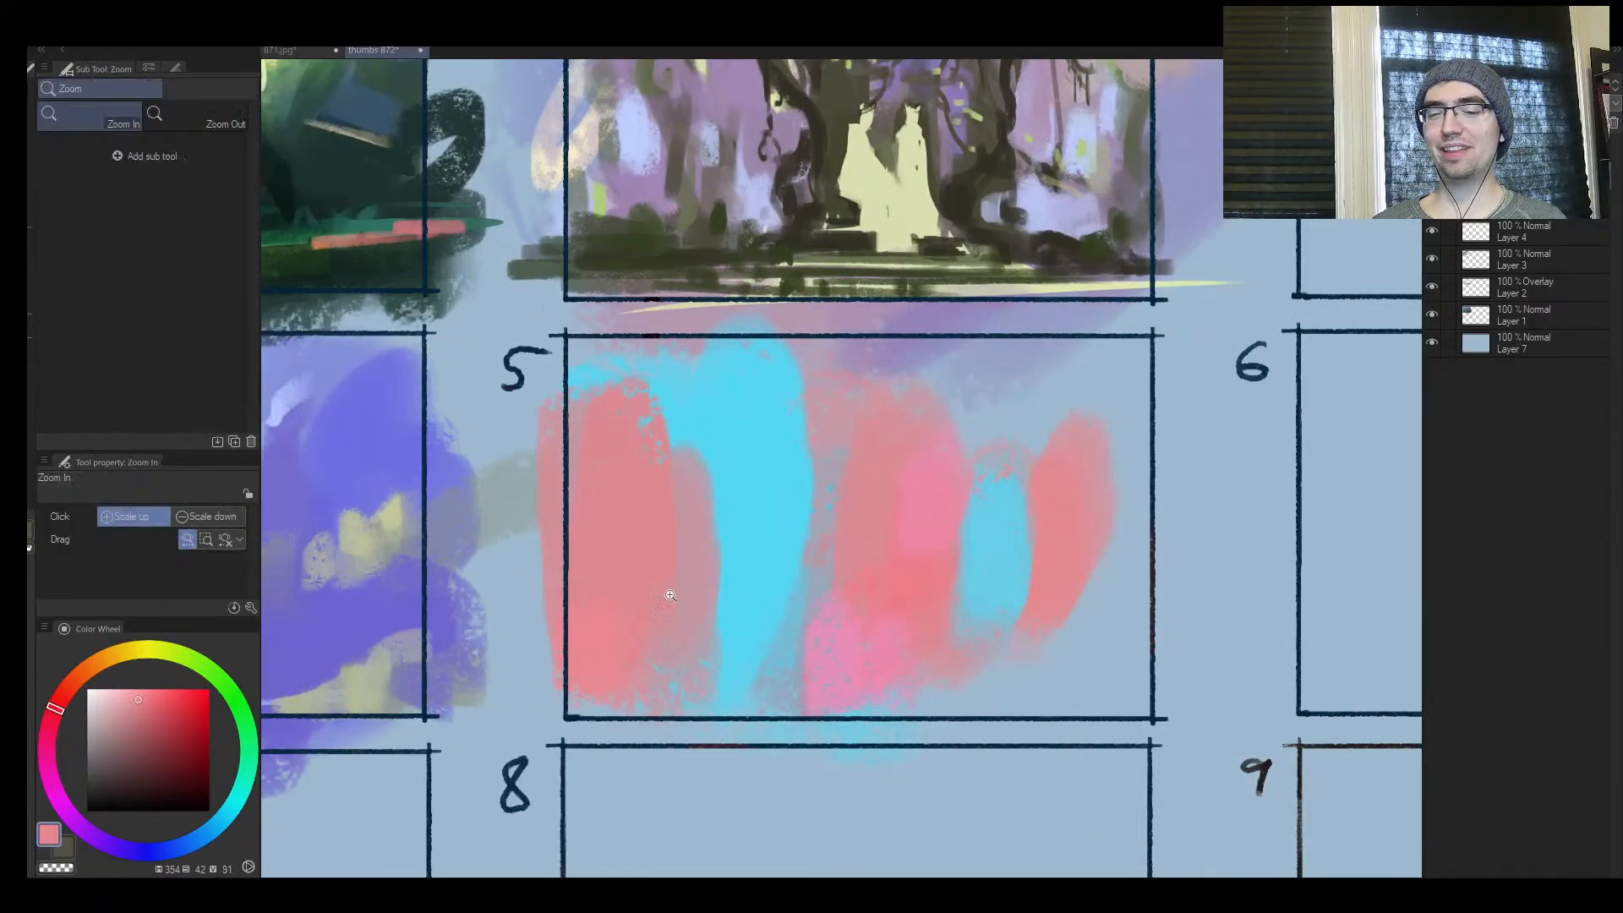
{"action": "mouse_move", "coordinate": [680, 590]}
{"action": "left_mouse_down"}
{"action": "mouse_move", "coordinate": [838, 657]}
{"action": "mouse_move", "coordinate": [968, 647]}
{"action": "left_mouse_up"}
{"action": "left_click_drag", "start_coordinate": [806, 694], "coordinate": [736, 500]}
{"action": "left_click_drag", "start_coordinate": [655, 536], "coordinate": [841, 468]}
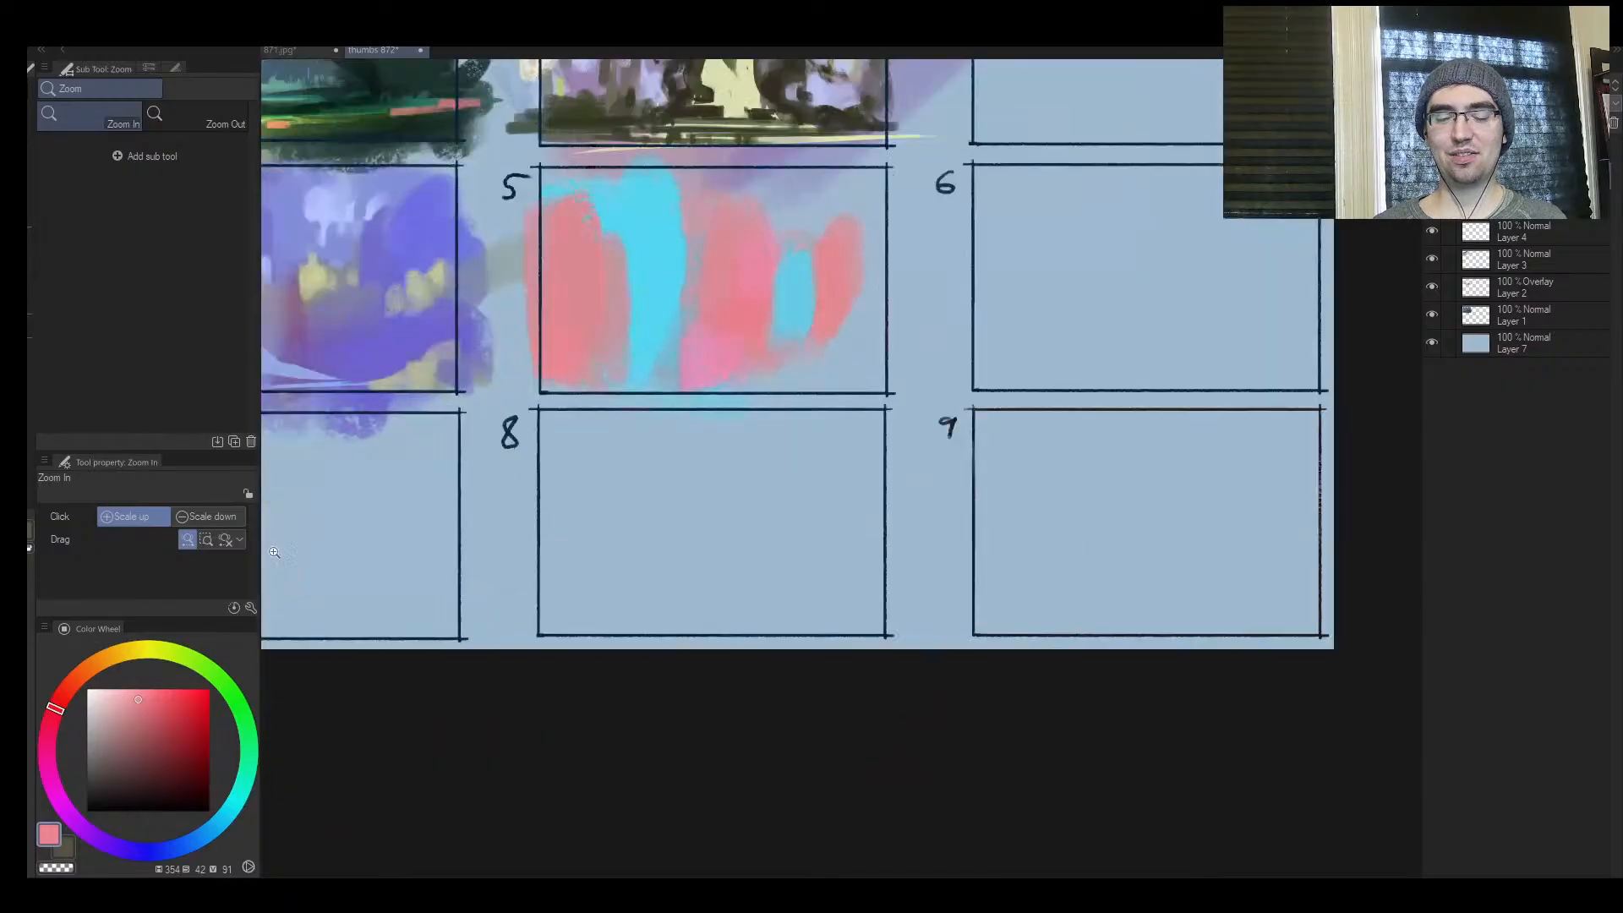
{"action": "left_click", "coordinate": [47, 736]}
{"action": "left_click", "coordinate": [167, 688]}
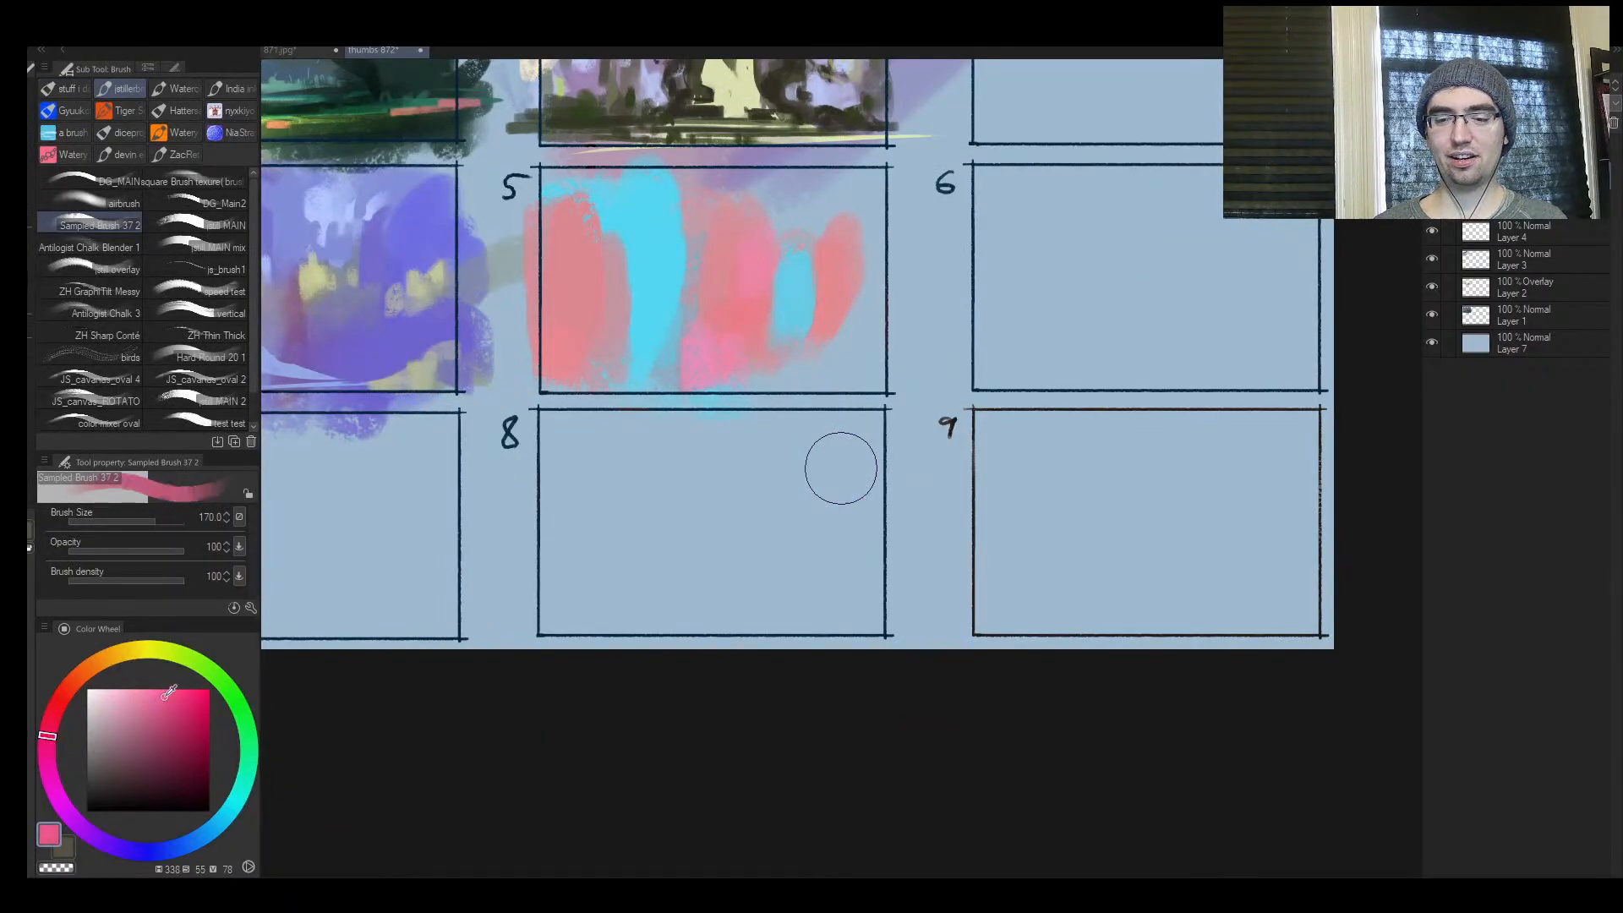
{"action": "key", "text": "bracketright"}
{"action": "left_click_drag", "start_coordinate": [632, 564], "coordinate": [629, 524]}
{"action": "key", "text": "ctrl+space"}
{"action": "left_click", "coordinate": [634, 529]}
{"action": "key", "text": "bracketright"}
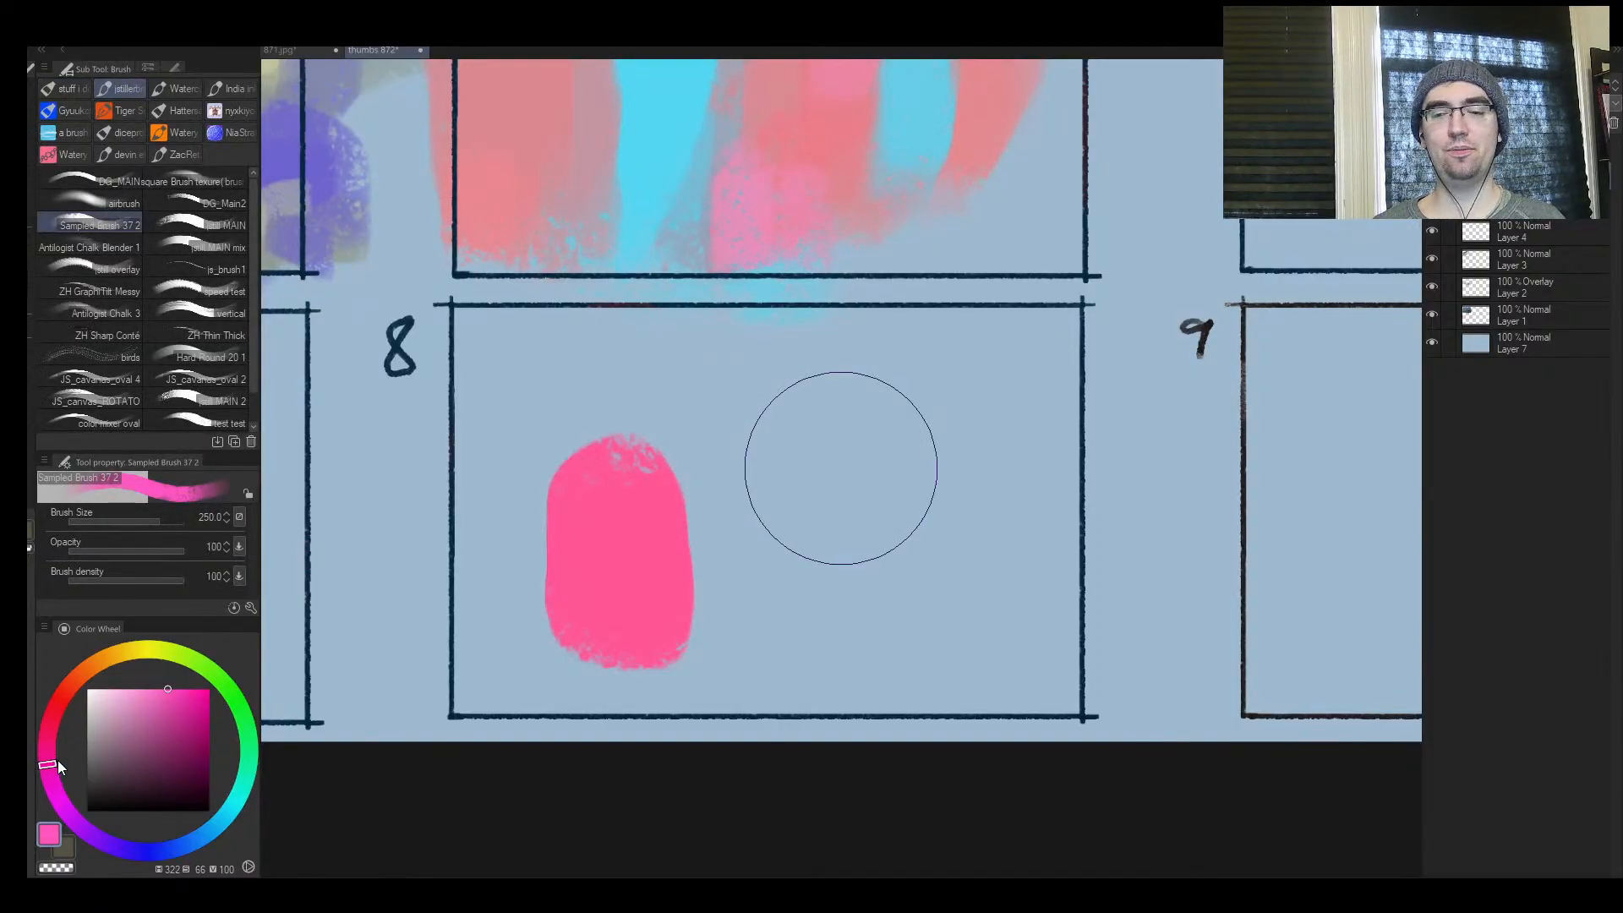
Pick a fully saturated red, hue 351, and paint a tall patch in the right half of frame 8
{"action": "left_click_drag", "start_coordinate": [57, 754], "coordinate": [60, 706]}
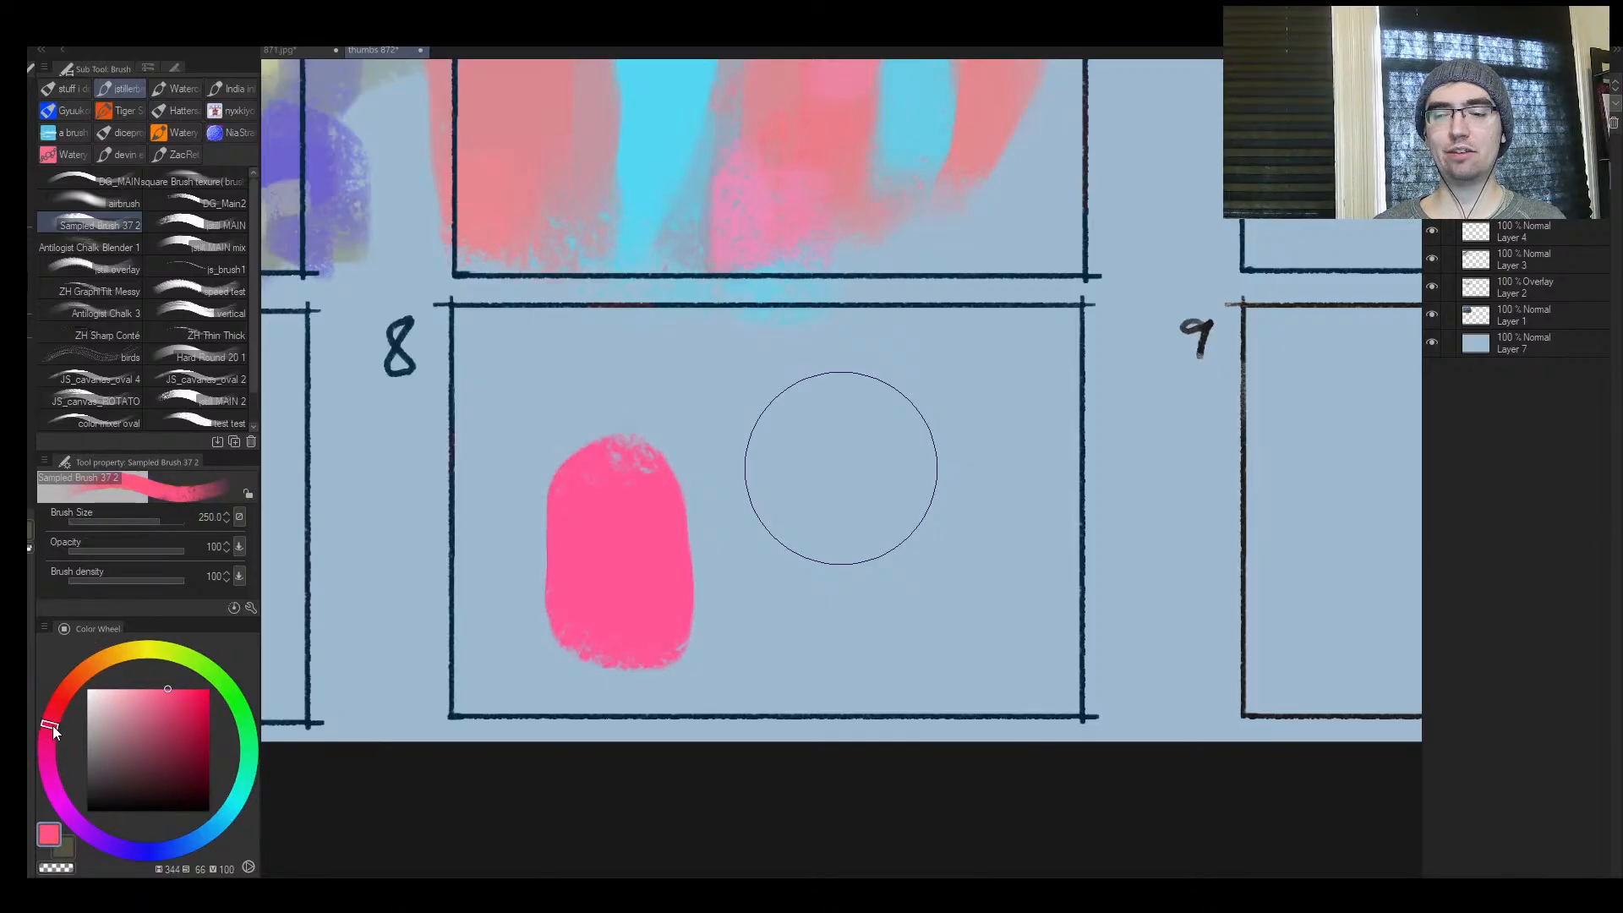
{"action": "left_click", "coordinate": [191, 689]}
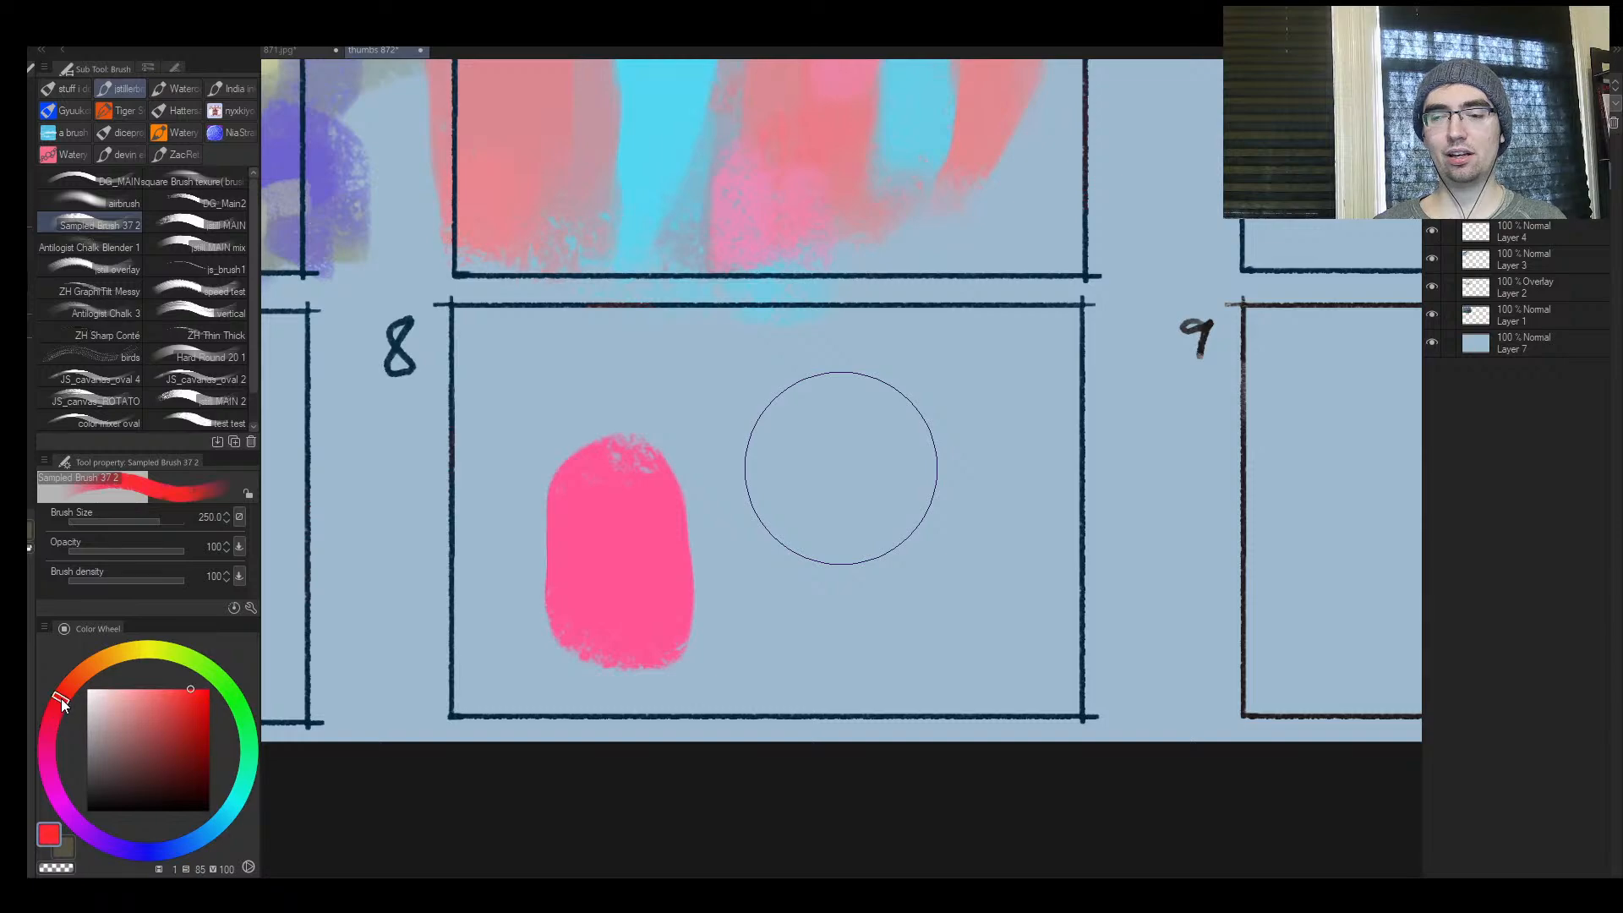
{"action": "left_click_drag", "start_coordinate": [61, 698], "coordinate": [64, 691]}
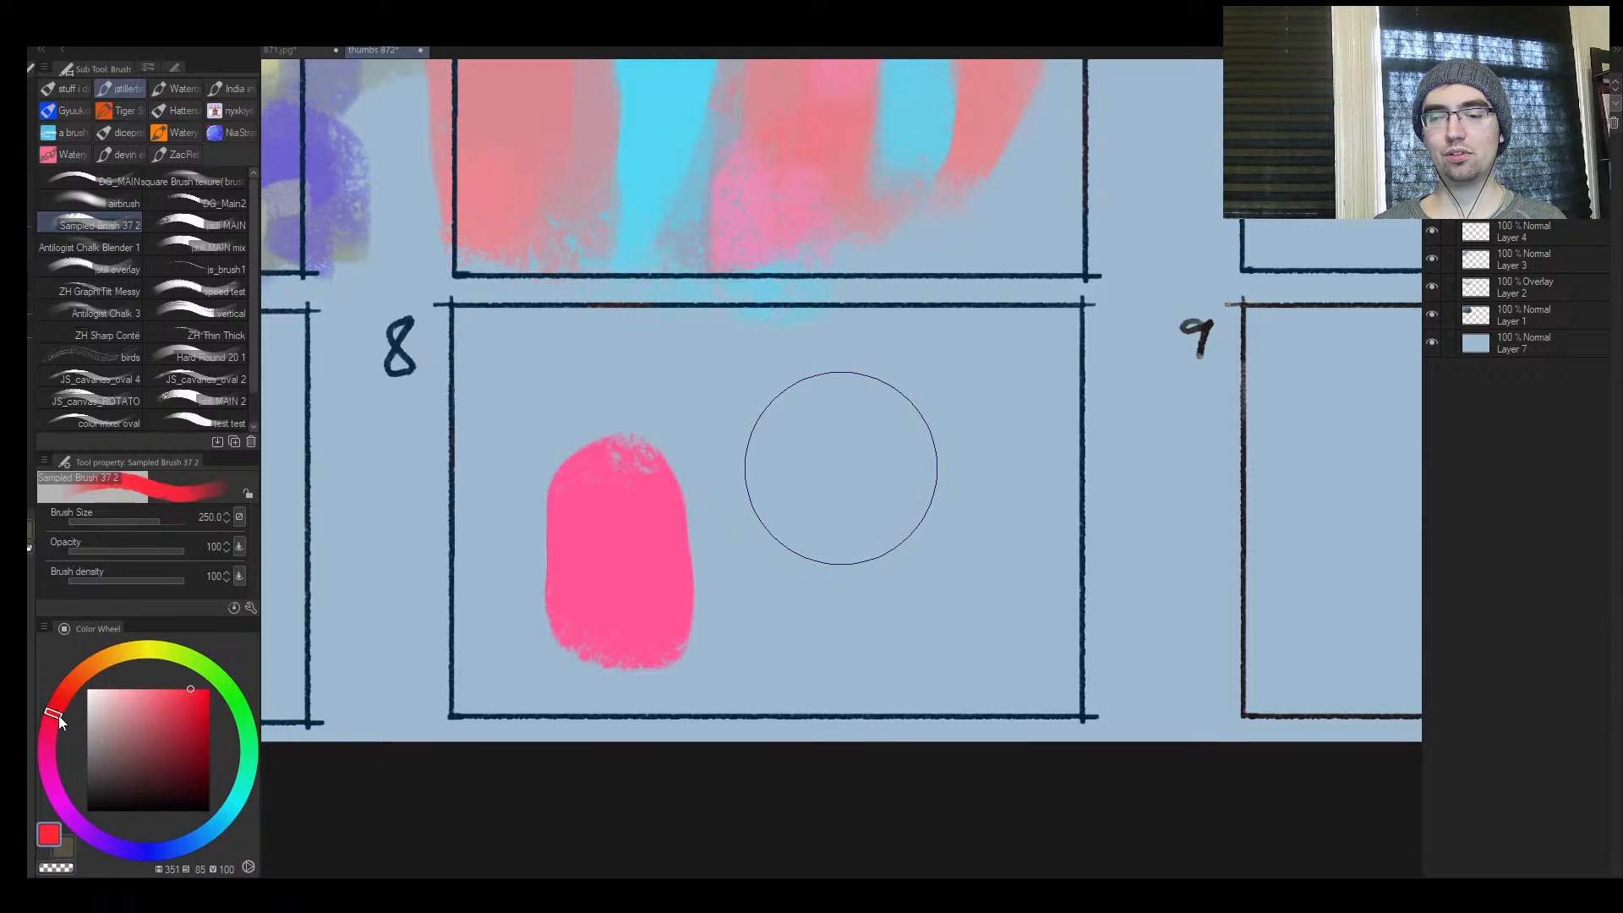
{"action": "left_click", "coordinate": [208, 688]}
{"action": "key", "text": "bracketright"}
{"action": "mouse_move", "coordinate": [902, 617]}
{"action": "left_mouse_down"}
{"action": "mouse_move", "coordinate": [922, 606]}
{"action": "mouse_move", "coordinate": [909, 626]}
{"action": "left_mouse_up"}
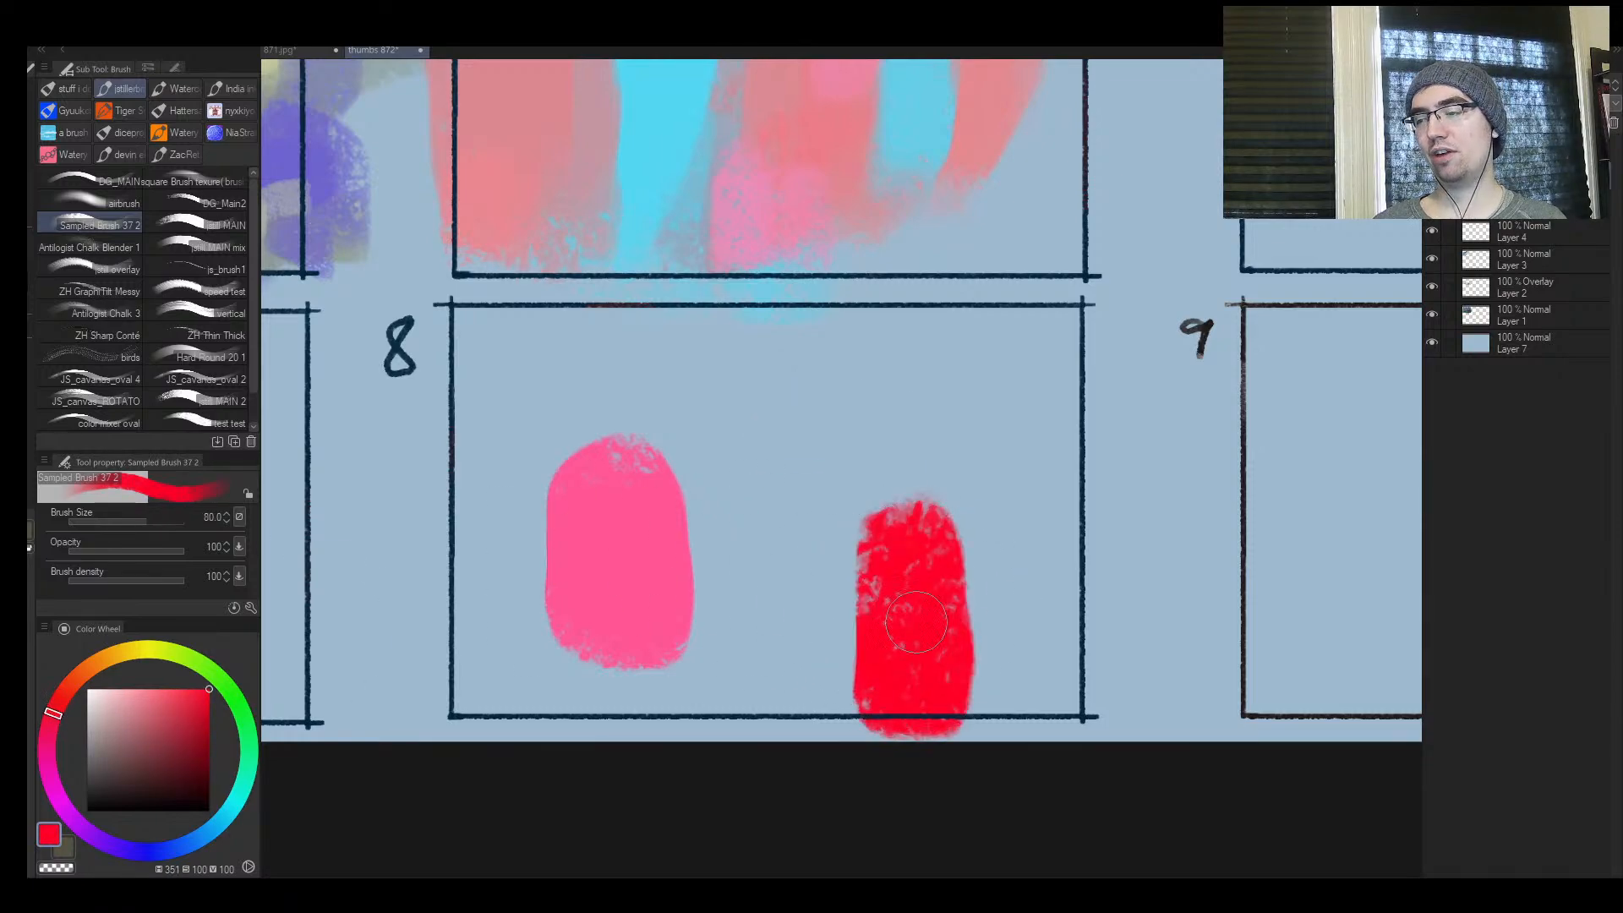
Lighten the red to salmon and paint patches overlapping the pink and red blocks in frame 8 at size 100
{"action": "key", "text": "bracketleft"}
{"action": "key", "text": "bracketleft"}
{"action": "key", "text": "bracketleft"}
{"action": "key", "text": "bracketleft"}
{"action": "key", "text": "bracketleft"}
{"action": "key", "text": "bracketleft"}
{"action": "key", "text": "bracketleft"}
{"action": "left_click_drag", "start_coordinate": [189, 708], "coordinate": [146, 683]}
{"action": "key", "text": "bracketright"}
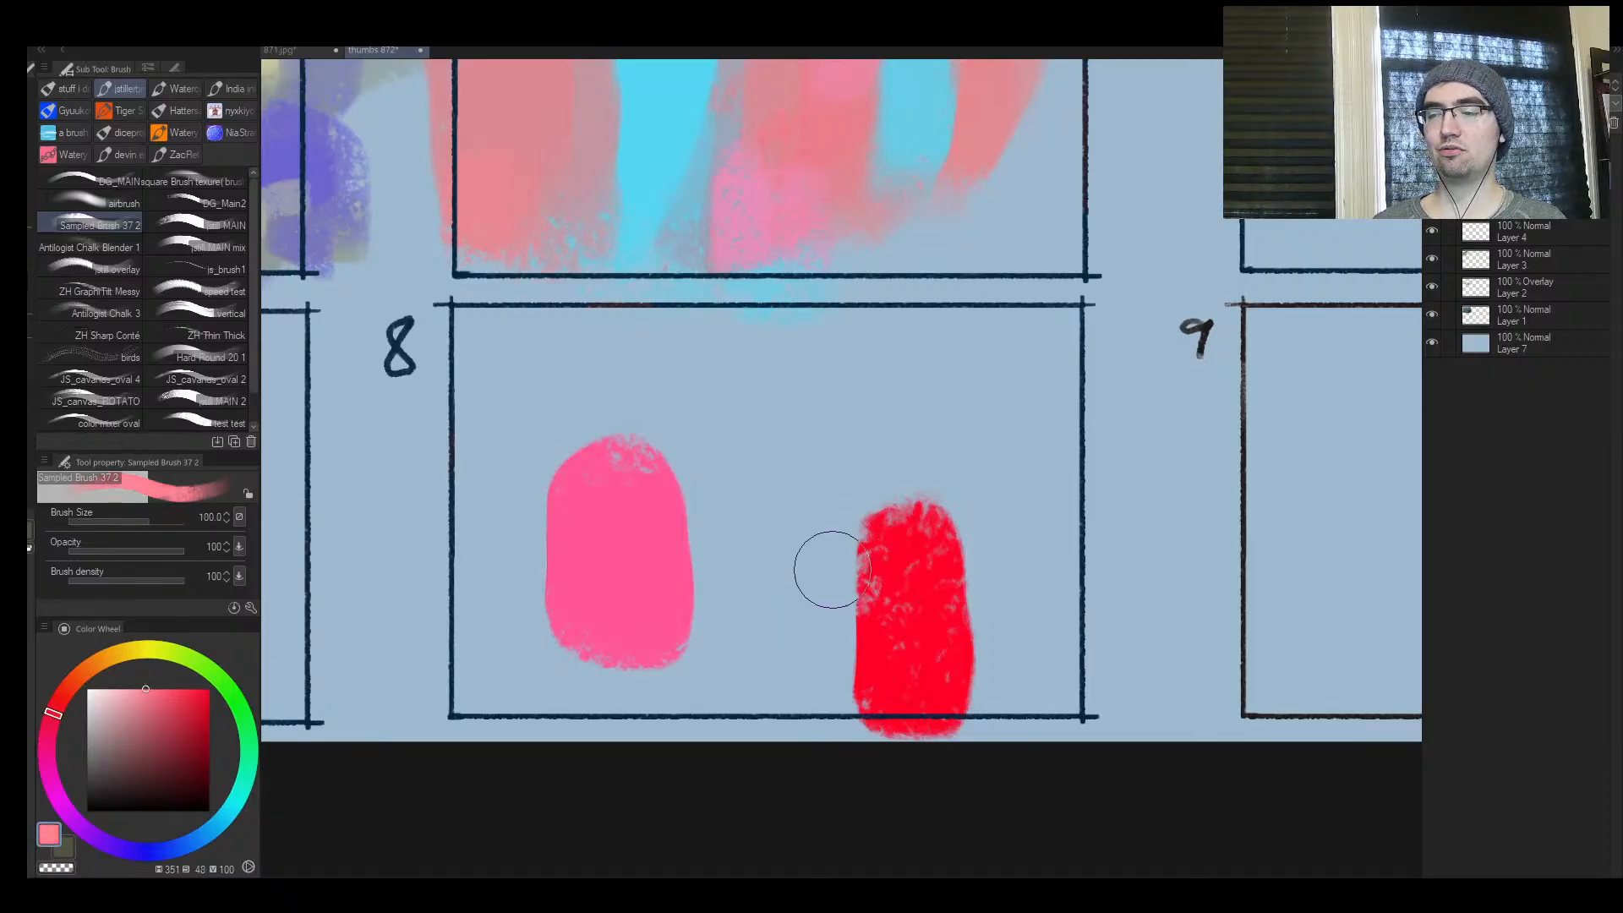
{"action": "mouse_move", "coordinate": [829, 561]}
{"action": "left_mouse_down"}
{"action": "mouse_move", "coordinate": [844, 525]}
{"action": "mouse_move", "coordinate": [991, 490]}
{"action": "mouse_move", "coordinate": [909, 540]}
{"action": "mouse_move", "coordinate": [951, 490]}
{"action": "mouse_move", "coordinate": [810, 493]}
{"action": "mouse_move", "coordinate": [750, 409]}
{"action": "mouse_move", "coordinate": [723, 440]}
{"action": "left_mouse_up"}
{"action": "key", "text": "ctrl+space"}
{"action": "key", "text": "ctrl+space"}
{"action": "left_click", "coordinate": [724, 440]}
{"action": "mouse_move", "coordinate": [598, 489]}
{"action": "left_mouse_down"}
{"action": "mouse_move", "coordinate": [645, 525]}
{"action": "mouse_move", "coordinate": [597, 428]}
{"action": "mouse_move", "coordinate": [684, 505]}
{"action": "mouse_move", "coordinate": [566, 580]}
{"action": "mouse_move", "coordinate": [614, 507]}
{"action": "left_mouse_up"}
{"action": "key", "text": "ctrl+space"}
{"action": "mouse_move", "coordinate": [485, 532]}
{"action": "left_mouse_down"}
{"action": "mouse_move", "coordinate": [484, 597]}
{"action": "mouse_move", "coordinate": [500, 576]}
{"action": "left_mouse_up"}
Draw two small salmon arrows pointing at the pink patch and its overlapping salmon patch in frame 8
{"action": "left_click_drag", "start_coordinate": [349, 504], "coordinate": [469, 482]}
{"action": "left_click_drag", "start_coordinate": [402, 466], "coordinate": [391, 543]}
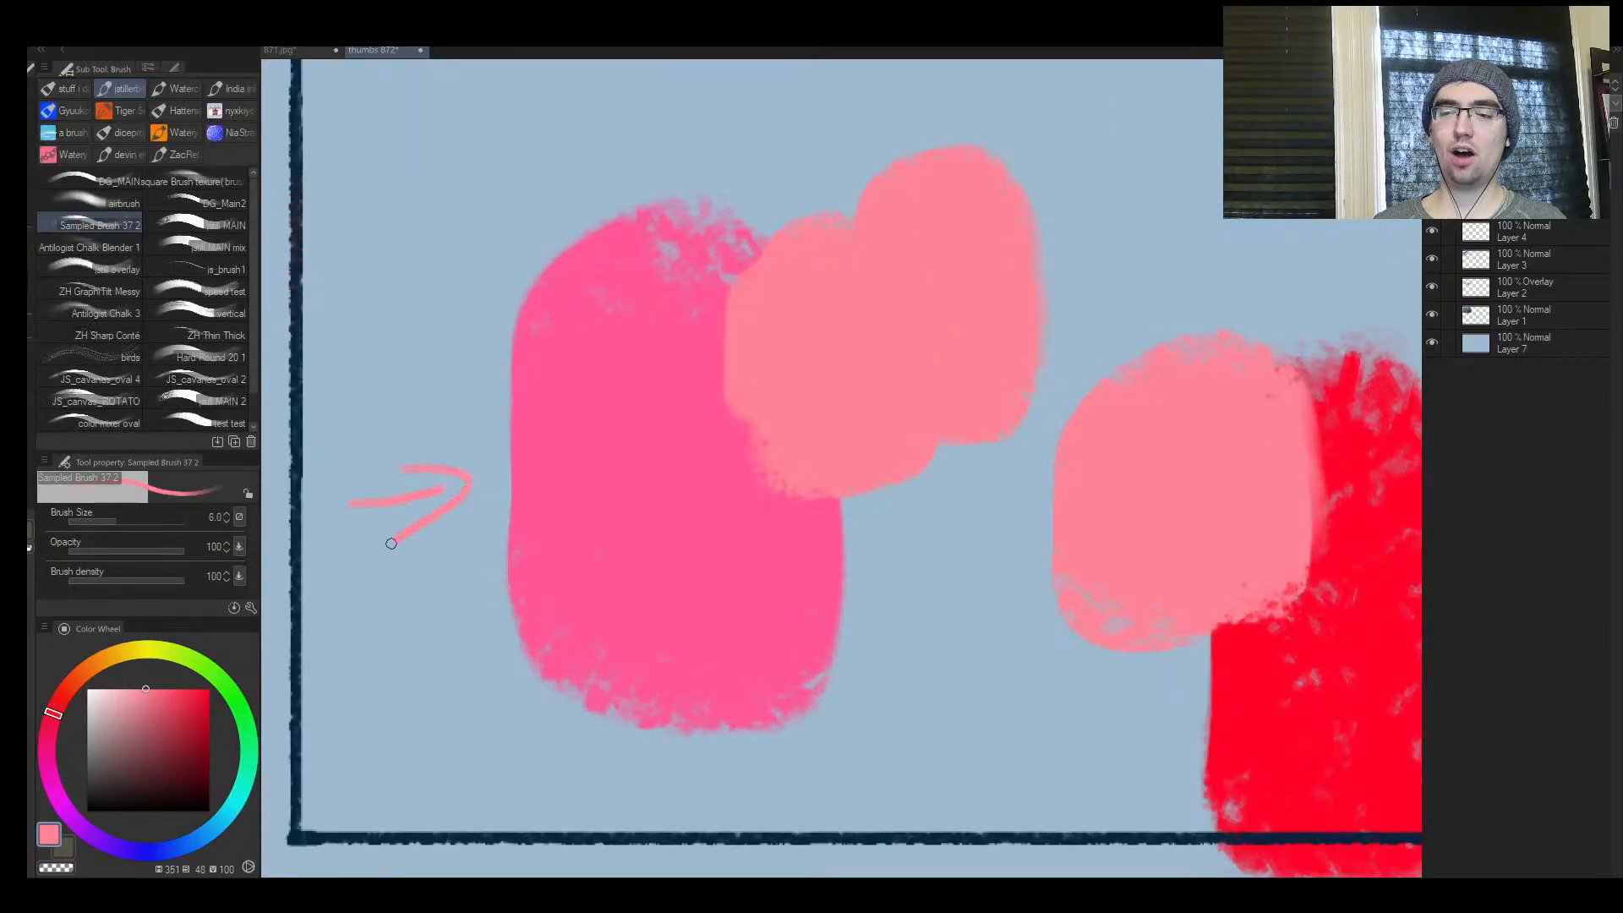
{"action": "left_click_drag", "start_coordinate": [801, 478], "coordinate": [583, 507]}
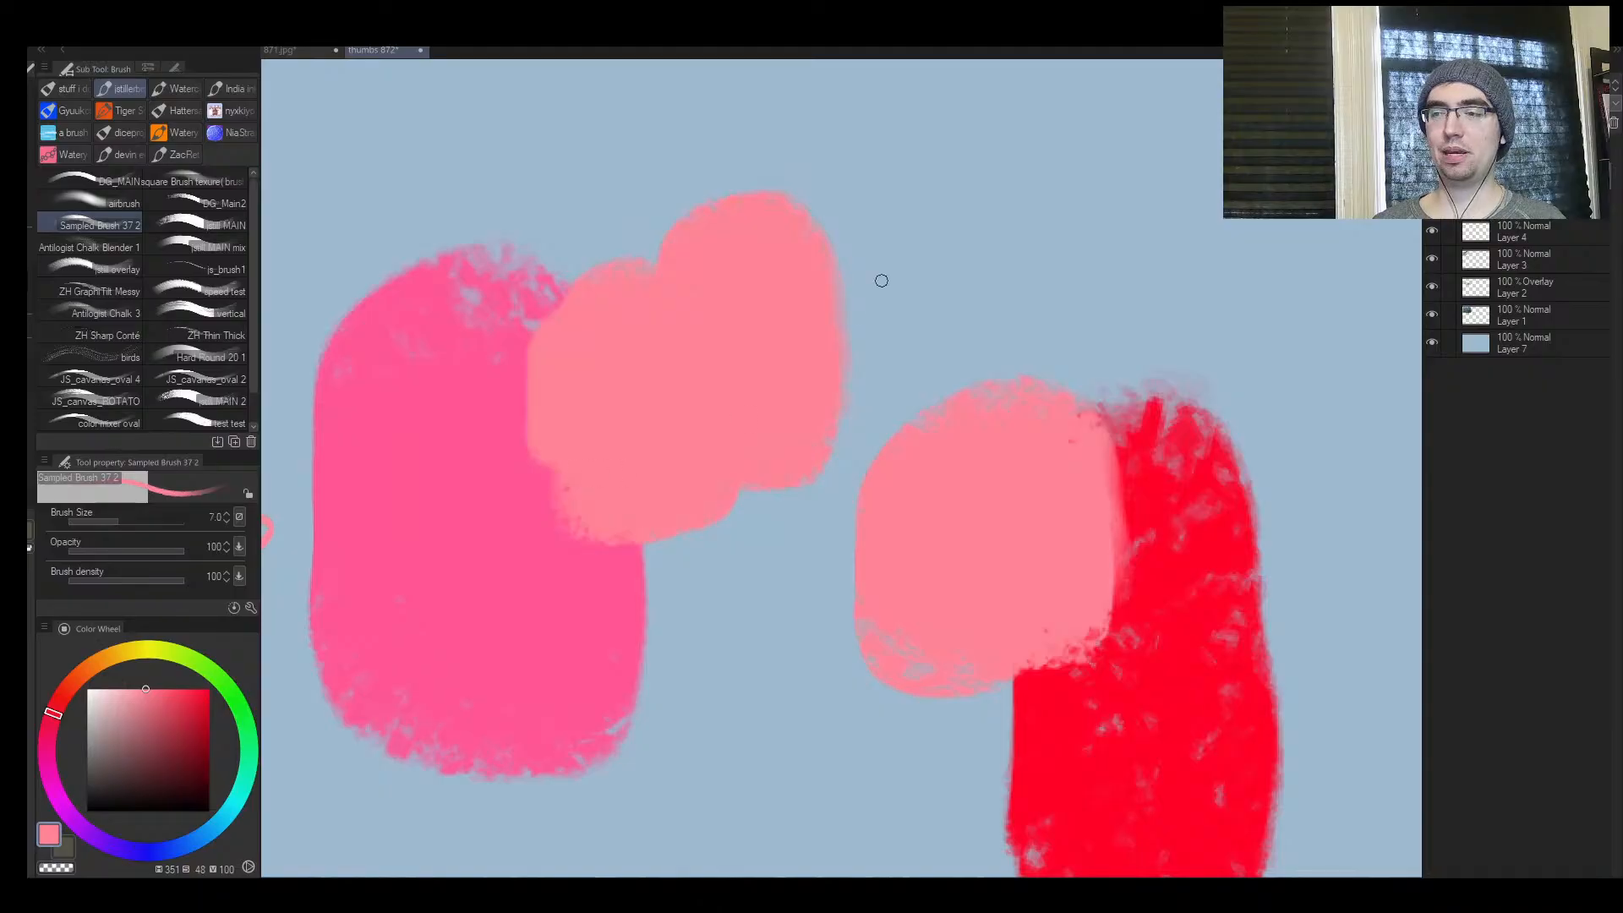
{"action": "left_click_drag", "start_coordinate": [1042, 157], "coordinate": [913, 228]}
{"action": "left_click_drag", "start_coordinate": [962, 153], "coordinate": [1002, 221]}
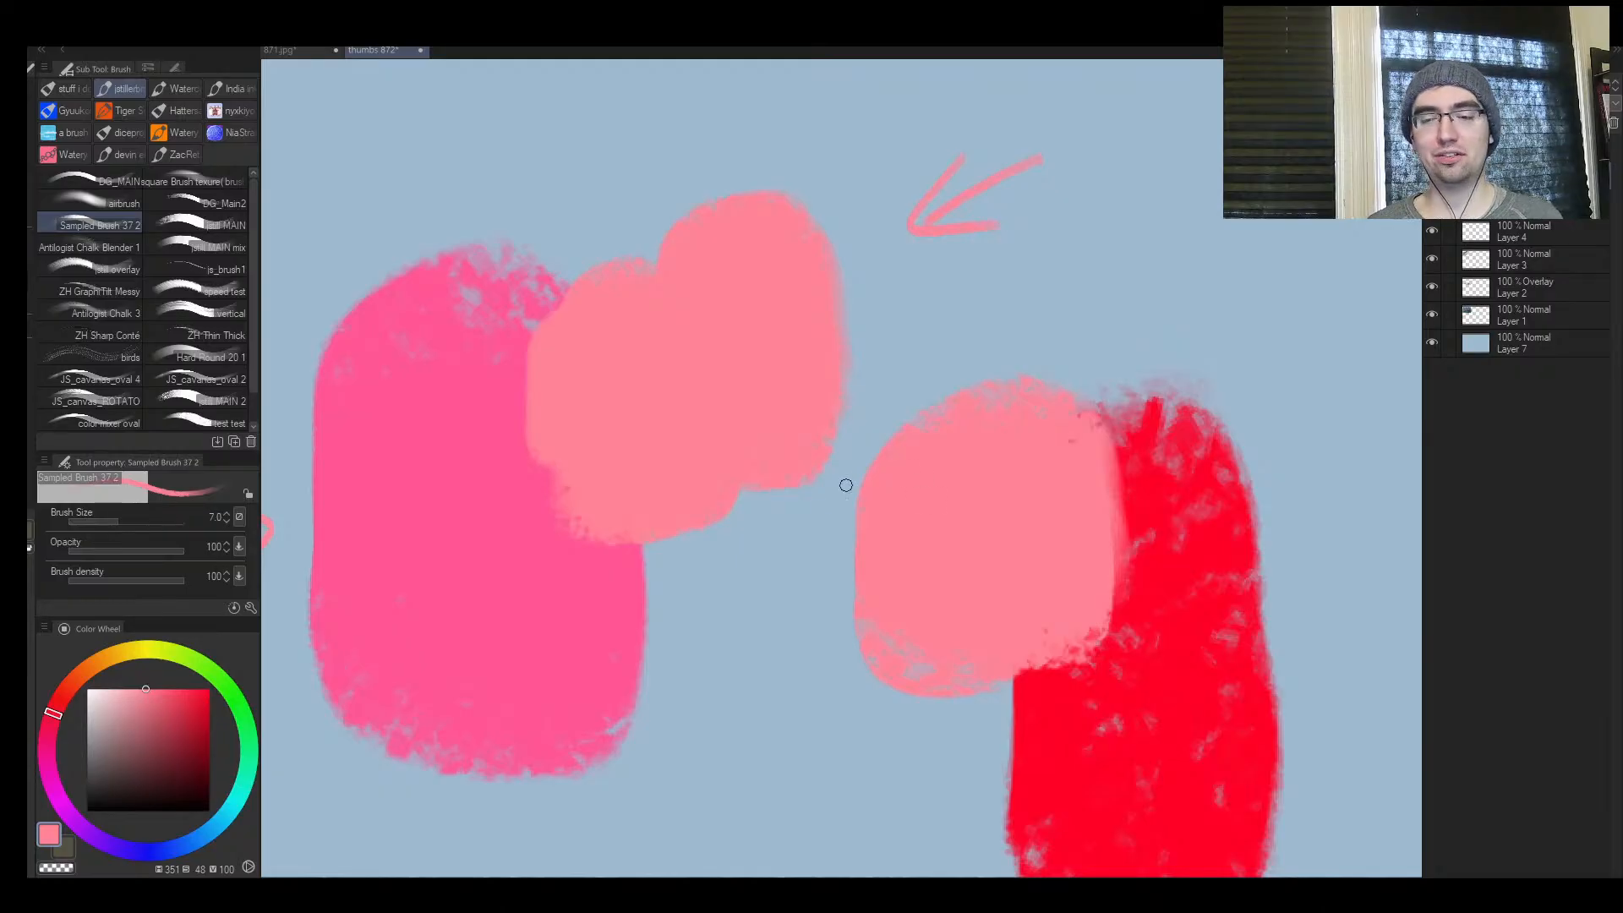
Erase all the demonstration patches and arrows from frame 8 with the Soft eraser at size 250
{"action": "mouse_move", "coordinate": [826, 527]}
{"action": "left_mouse_down"}
{"action": "mouse_move", "coordinate": [786, 543]}
{"action": "mouse_move", "coordinate": [824, 543]}
{"action": "mouse_move", "coordinate": [794, 547]}
{"action": "mouse_move", "coordinate": [844, 512]}
{"action": "mouse_move", "coordinate": [807, 501]}
{"action": "left_mouse_up"}
{"action": "key", "text": "e"}
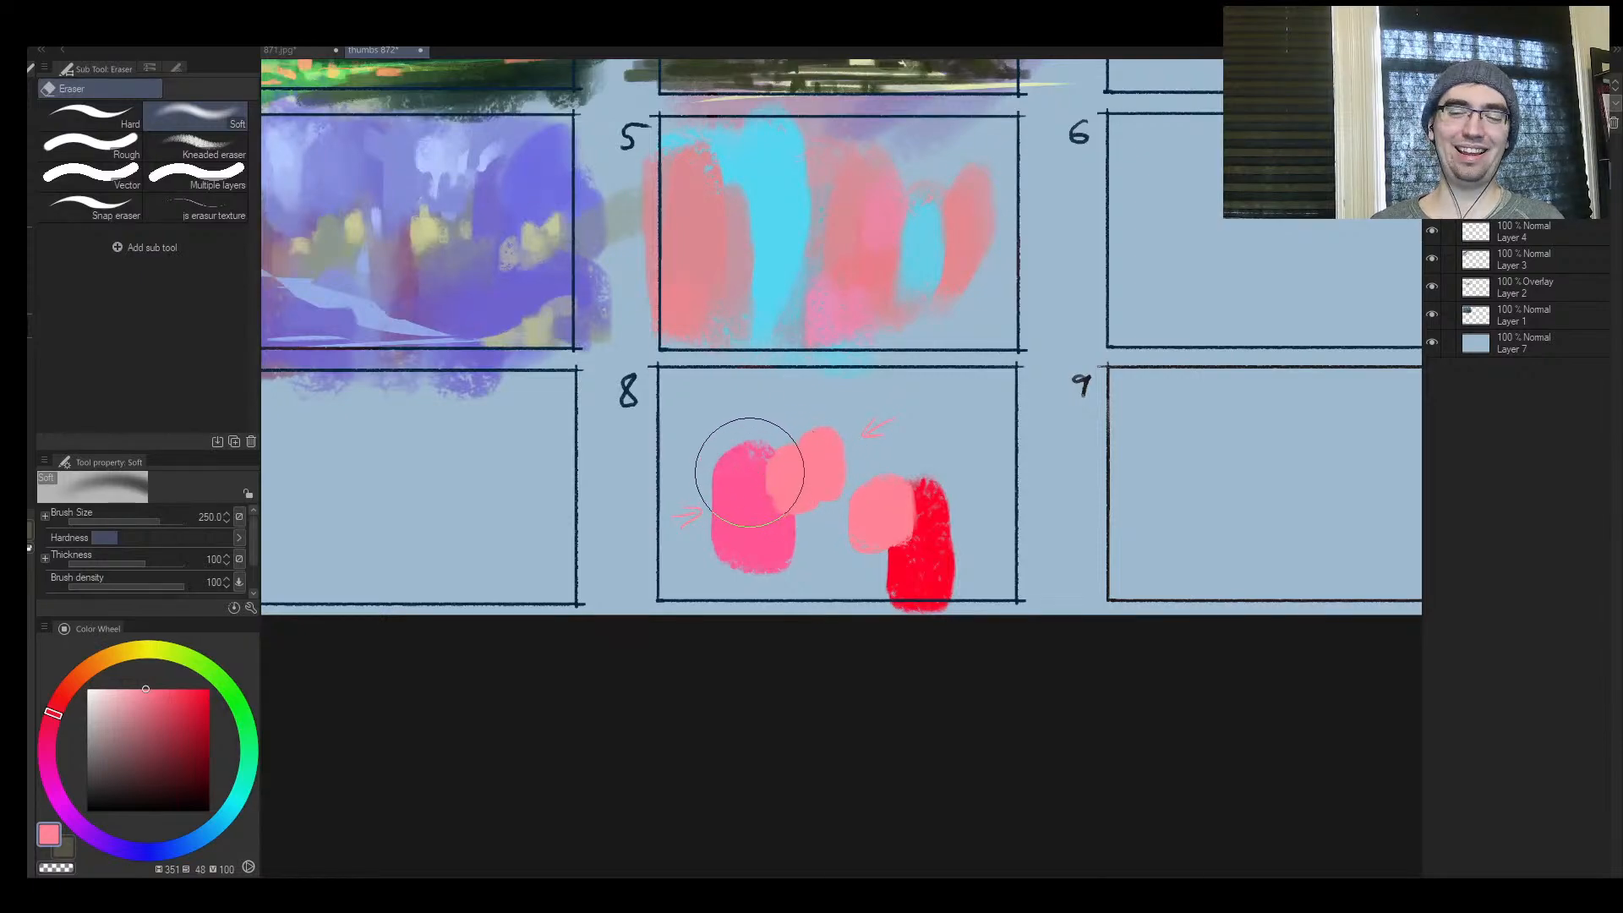
{"action": "mouse_move", "coordinate": [749, 471]}
{"action": "left_mouse_down"}
{"action": "mouse_move", "coordinate": [812, 459]}
{"action": "mouse_move", "coordinate": [743, 467]}
{"action": "mouse_move", "coordinate": [1115, 561]}
{"action": "mouse_move", "coordinate": [608, 442]}
{"action": "mouse_move", "coordinate": [740, 465]}
{"action": "left_mouse_up"}
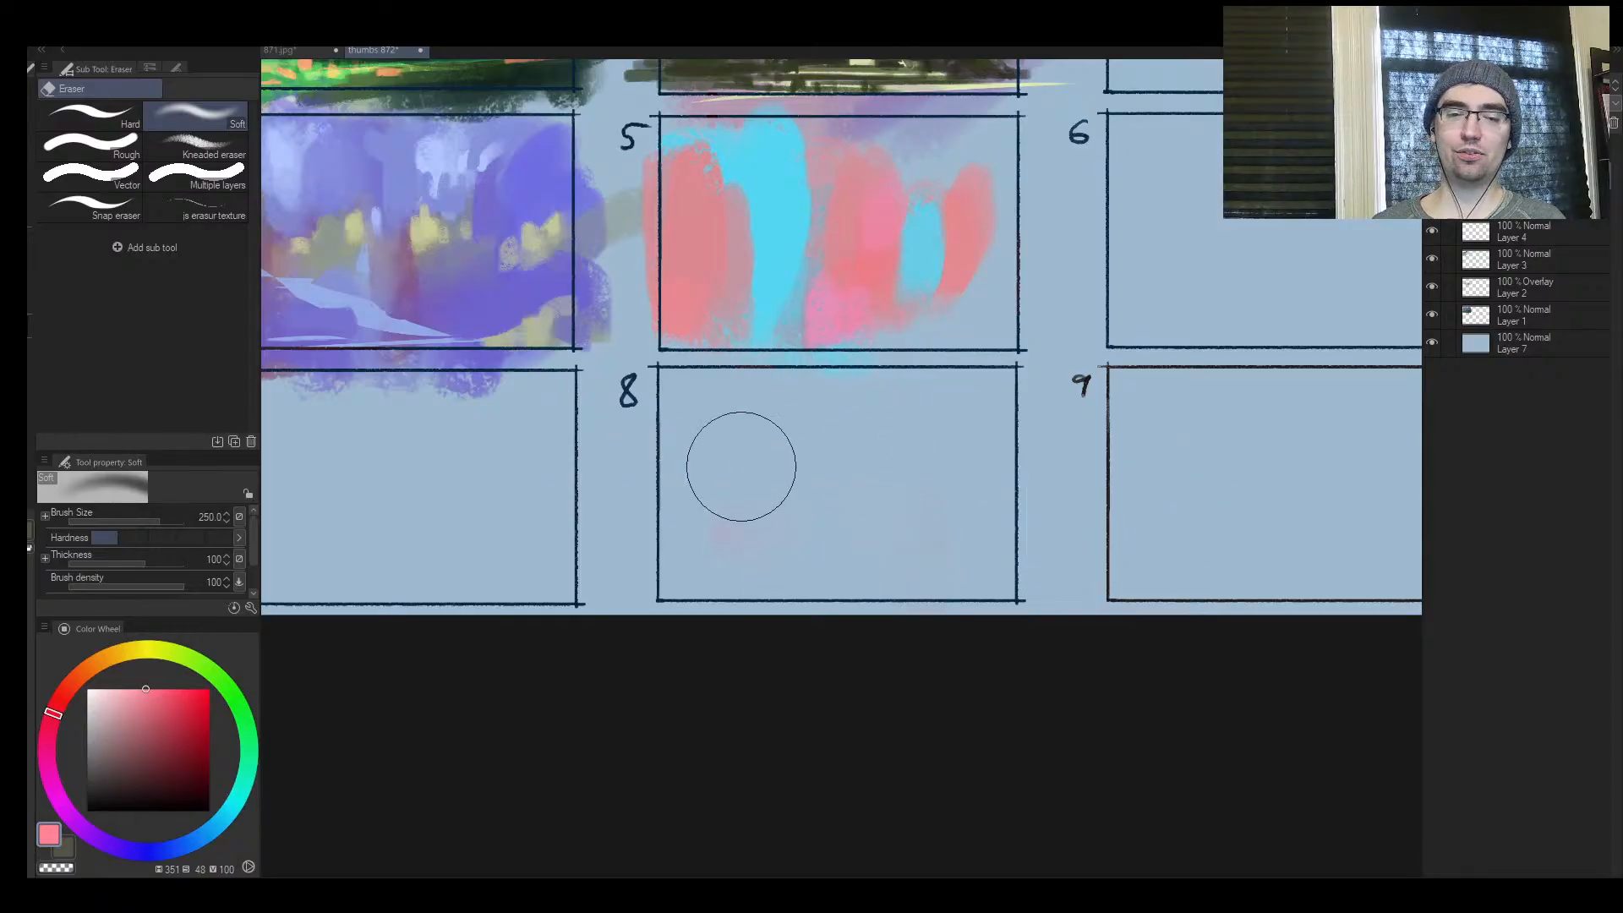
Sample salmon in frame 5 and paint it over the pink area at the central patch's base at size 100
{"action": "key", "text": "slash"}
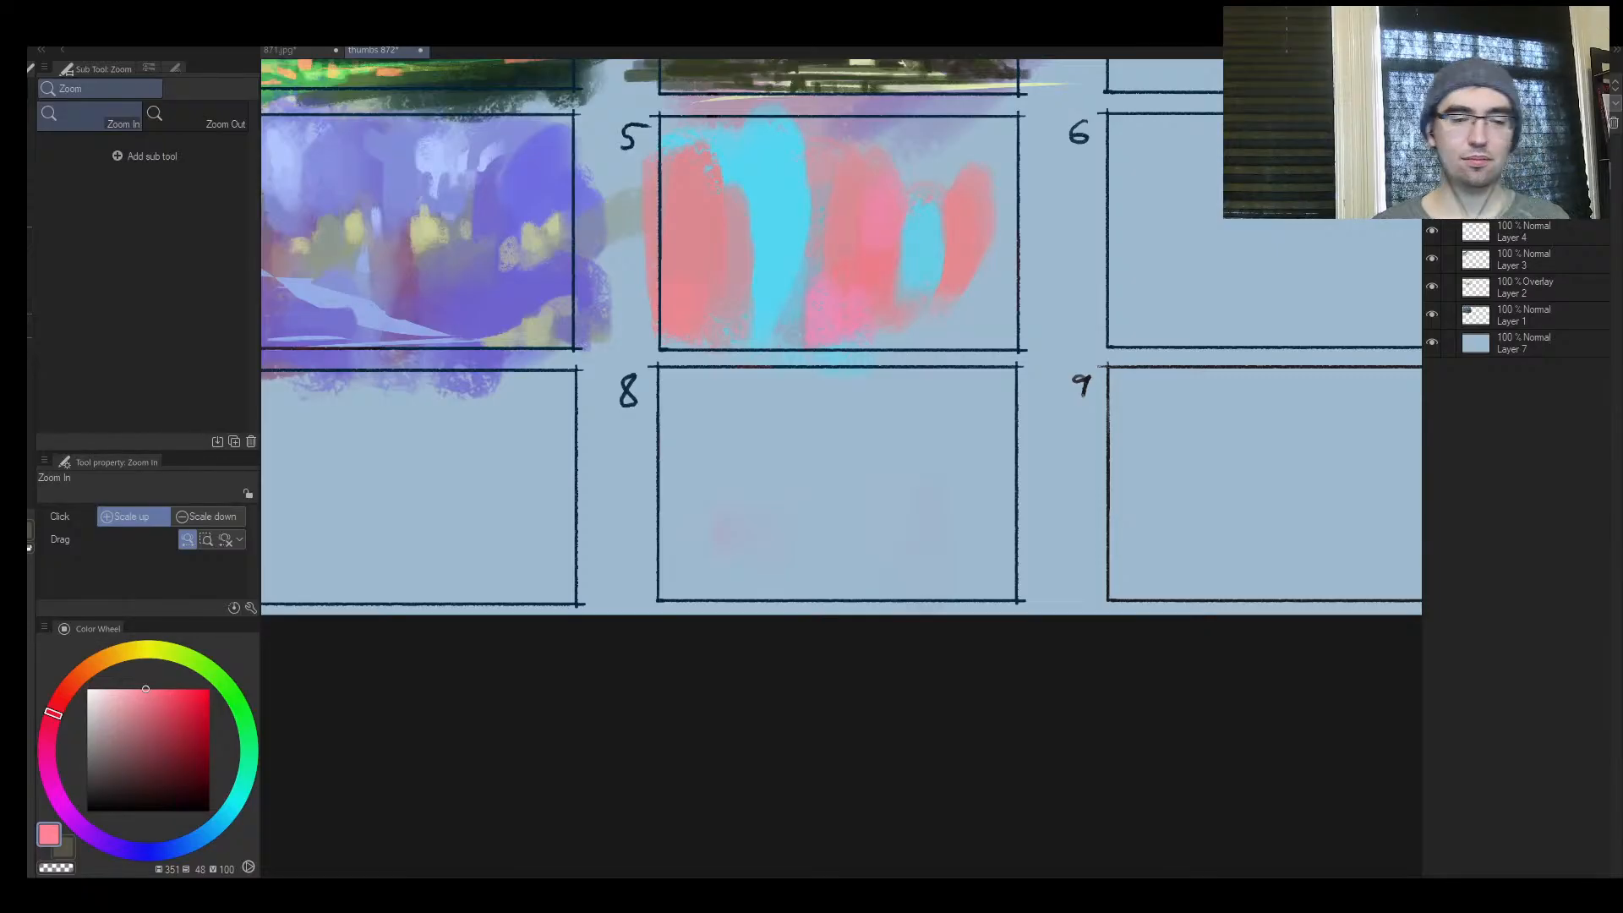
{"action": "scroll", "coordinate": [845, 499], "scroll_direction": "down", "scroll_amount": 2}
{"action": "scroll", "coordinate": [777, 507], "scroll_direction": "up", "scroll_amount": 5}
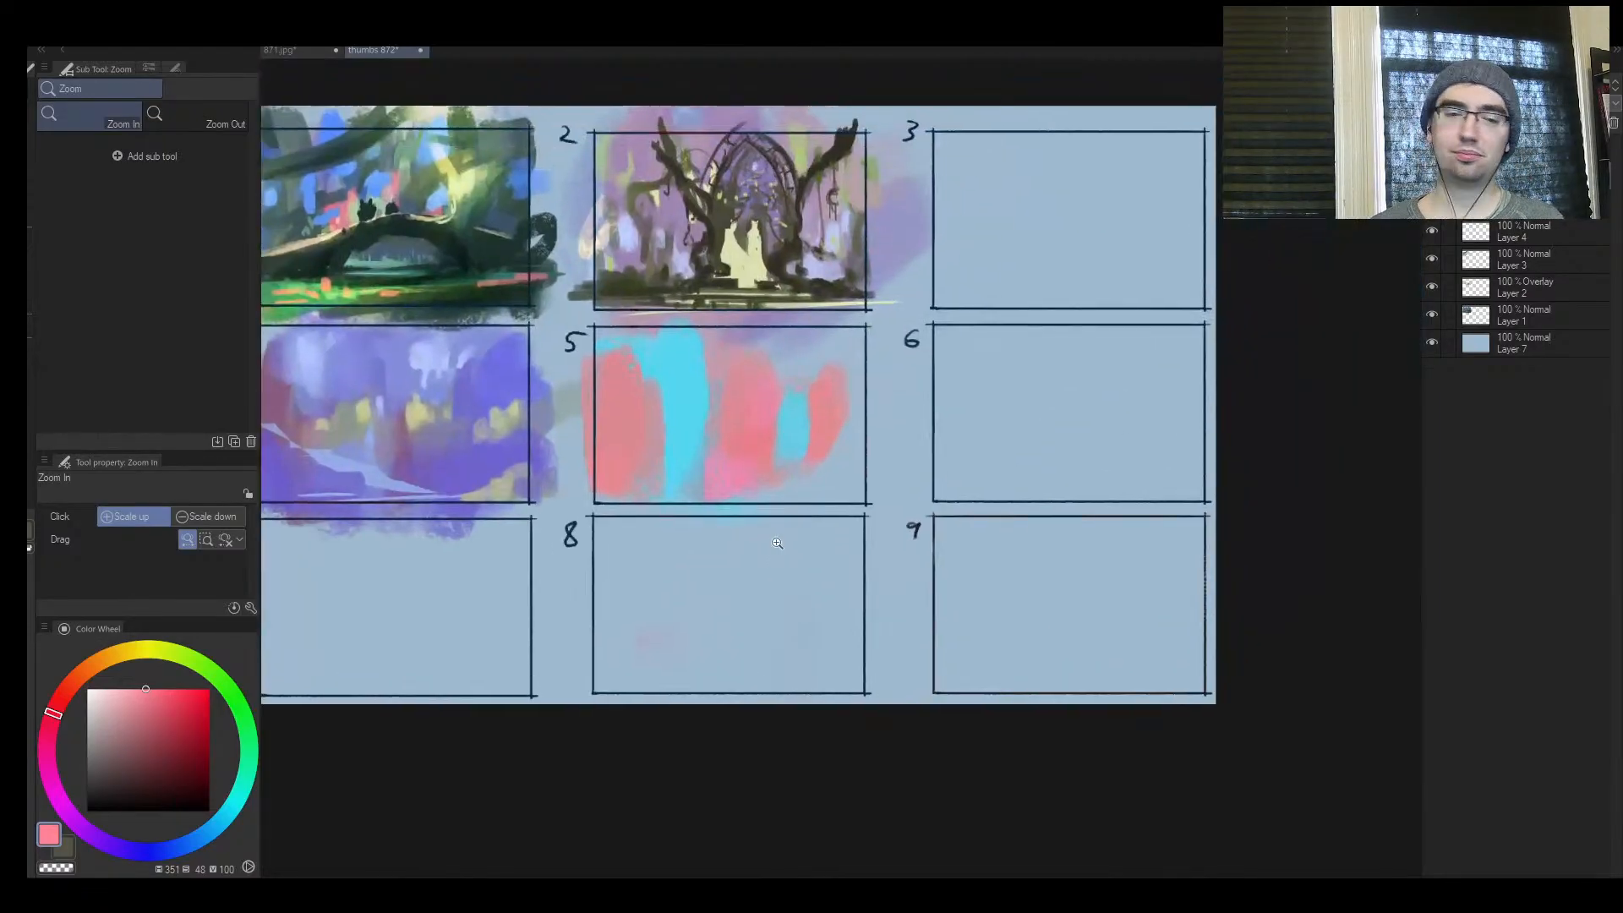
{"action": "left_click", "coordinate": [778, 417]}
{"action": "left_click", "coordinate": [680, 431], "text": "alt"}
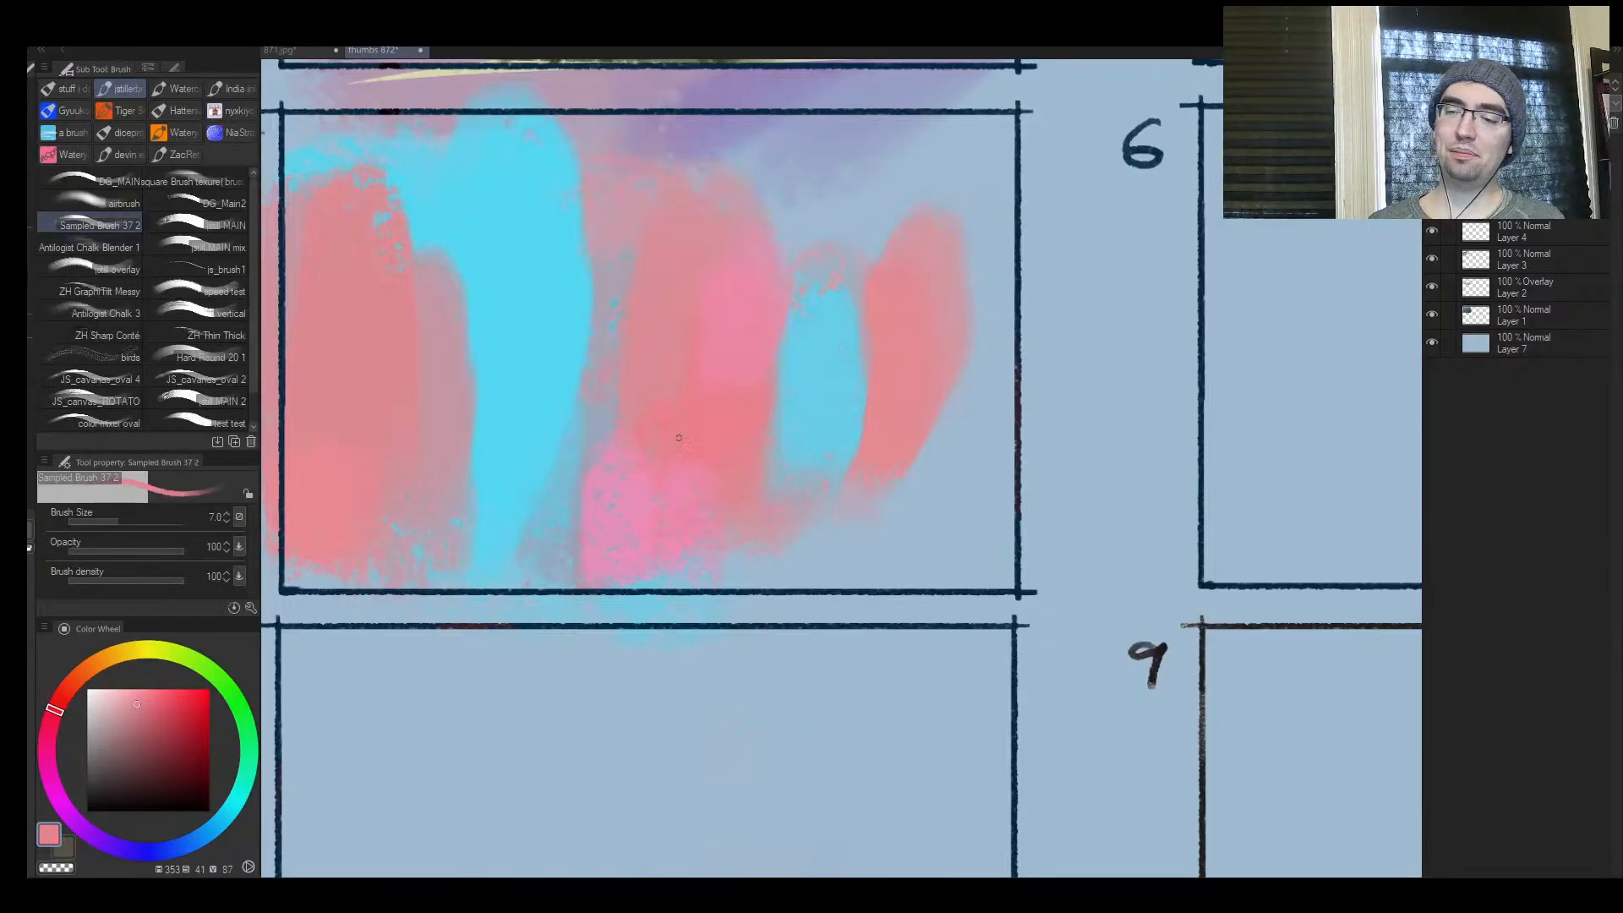
{"action": "mouse_move", "coordinate": [635, 481]}
{"action": "left_mouse_down"}
{"action": "mouse_move", "coordinate": [713, 431]}
{"action": "mouse_move", "coordinate": [638, 482]}
{"action": "mouse_move", "coordinate": [714, 492]}
{"action": "left_mouse_up"}
{"action": "left_click", "coordinate": [713, 431], "text": "alt"}
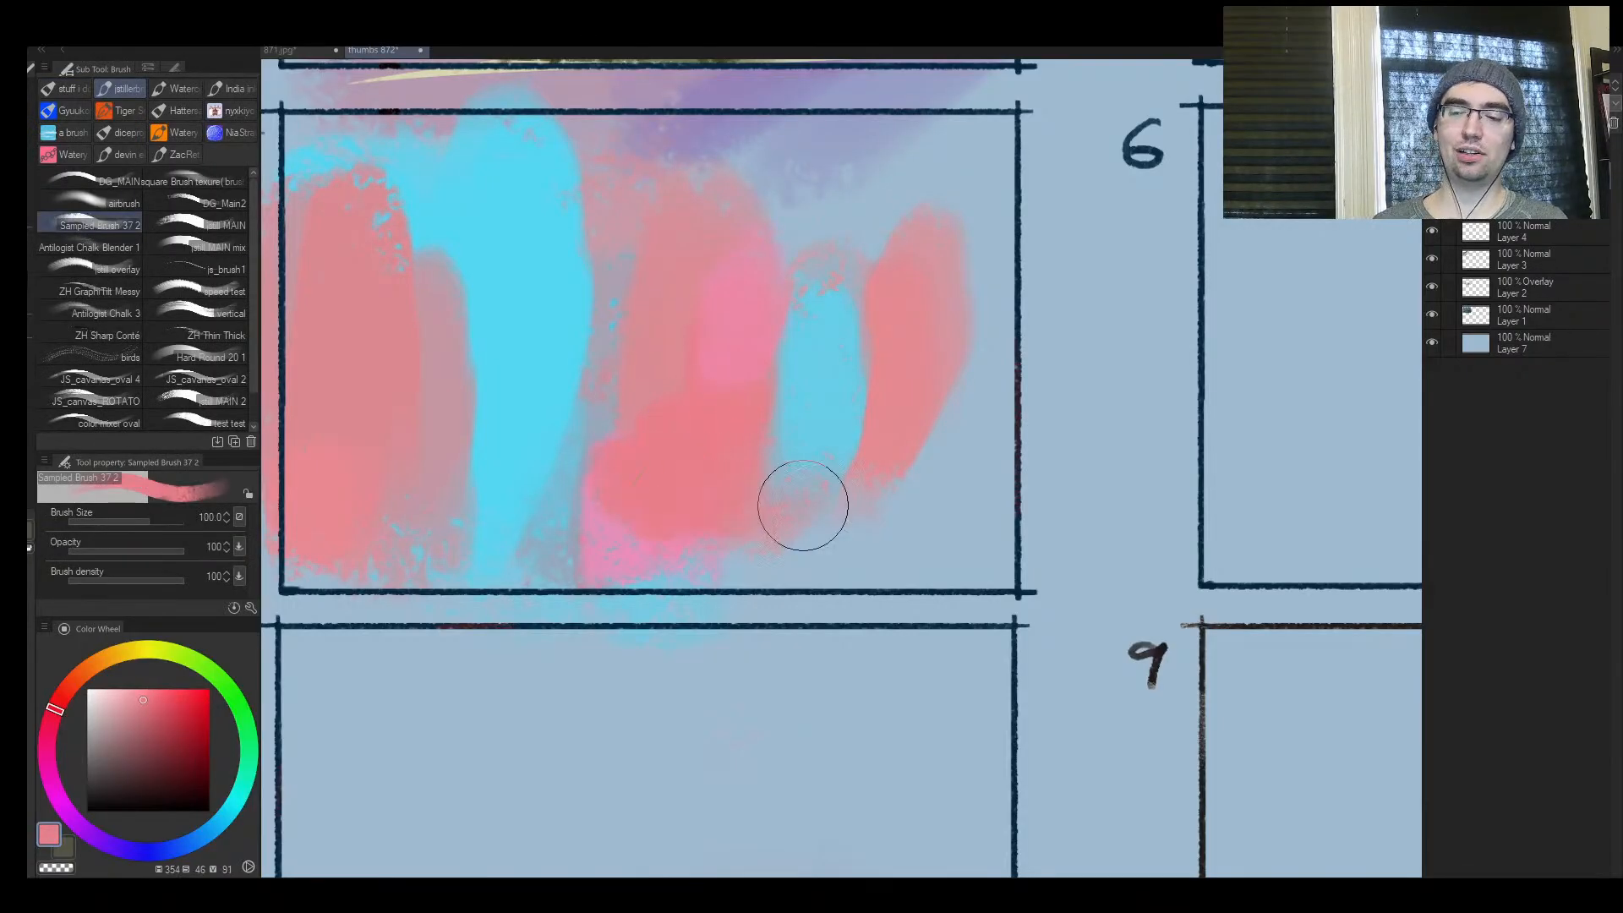
Paint a bright green patch and an overlapping lighter yellow-green patch in the upper left of frame 8
{"action": "key", "text": "ctrl+space"}
{"action": "left_click_drag", "start_coordinate": [842, 490], "coordinate": [818, 521]}
{"action": "left_click", "coordinate": [206, 667]}
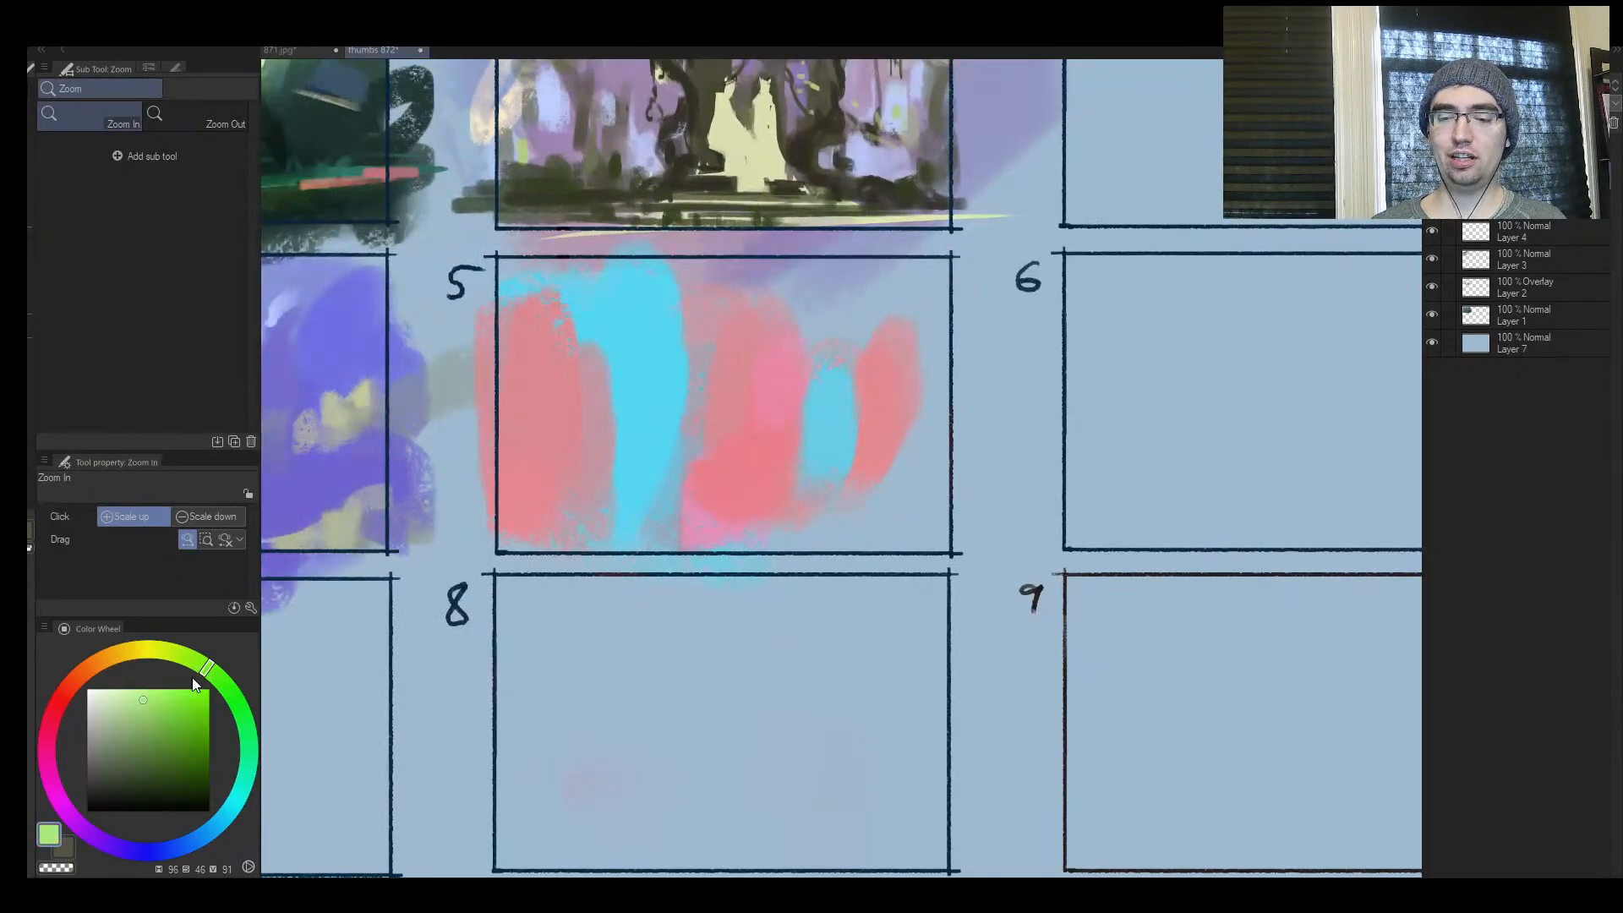
{"action": "left_click", "coordinate": [172, 710]}
{"action": "mouse_move", "coordinate": [528, 630]}
{"action": "left_mouse_down"}
{"action": "mouse_move", "coordinate": [536, 666]}
{"action": "mouse_move", "coordinate": [520, 653]}
{"action": "left_mouse_up"}
{"action": "key", "text": "ctrl+space"}
{"action": "left_click_drag", "start_coordinate": [640, 631], "coordinate": [463, 536]}
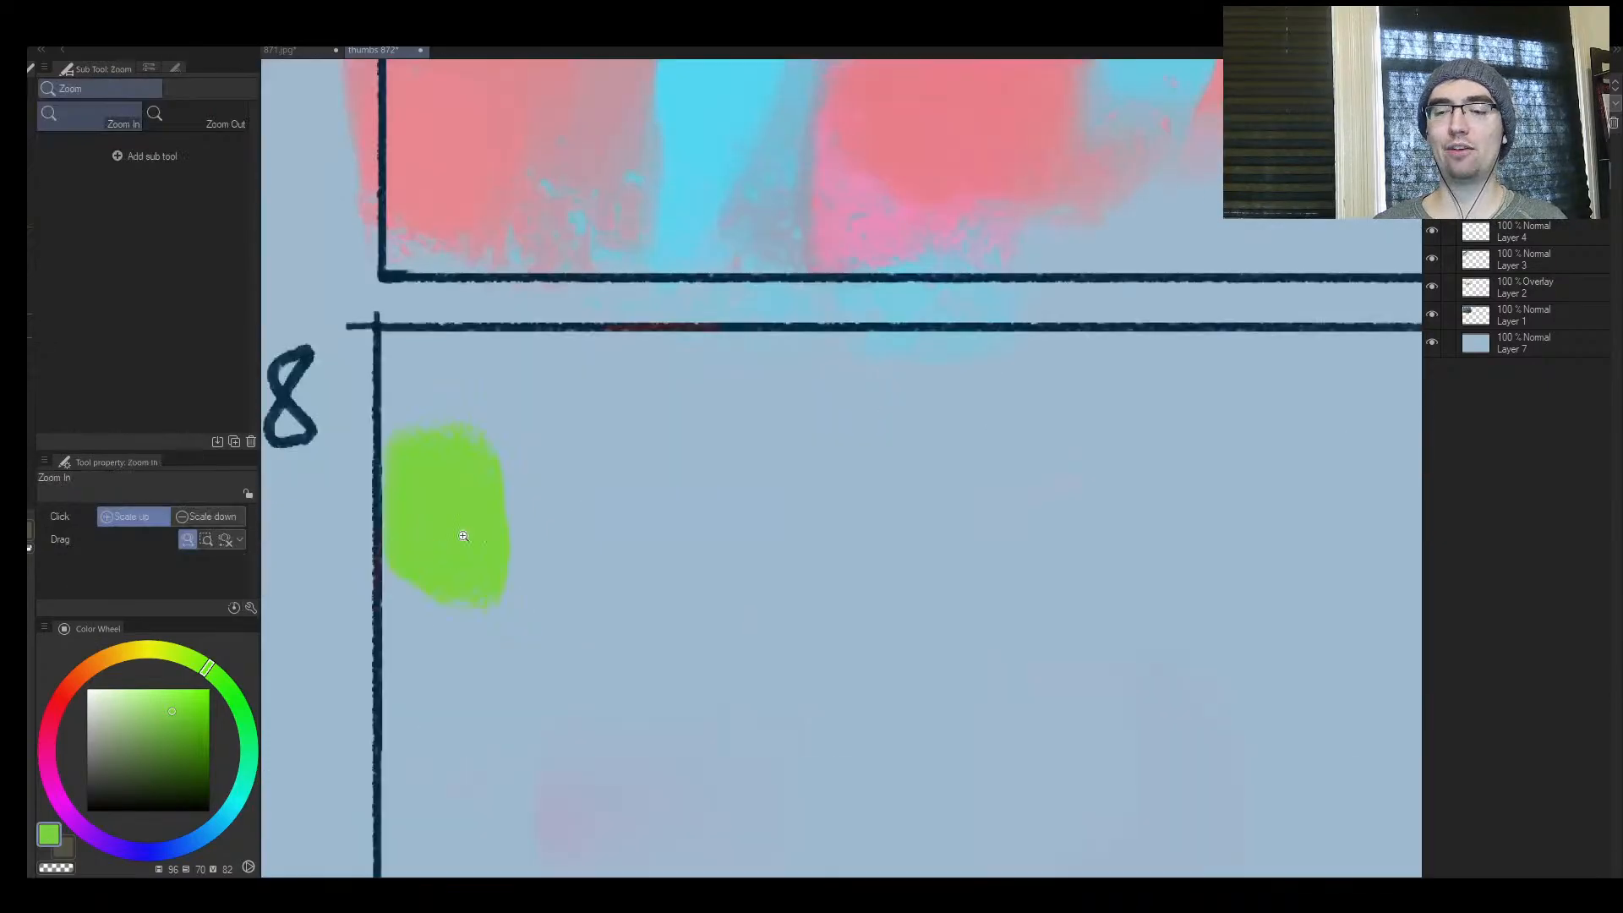
{"action": "left_click", "coordinate": [157, 708]}
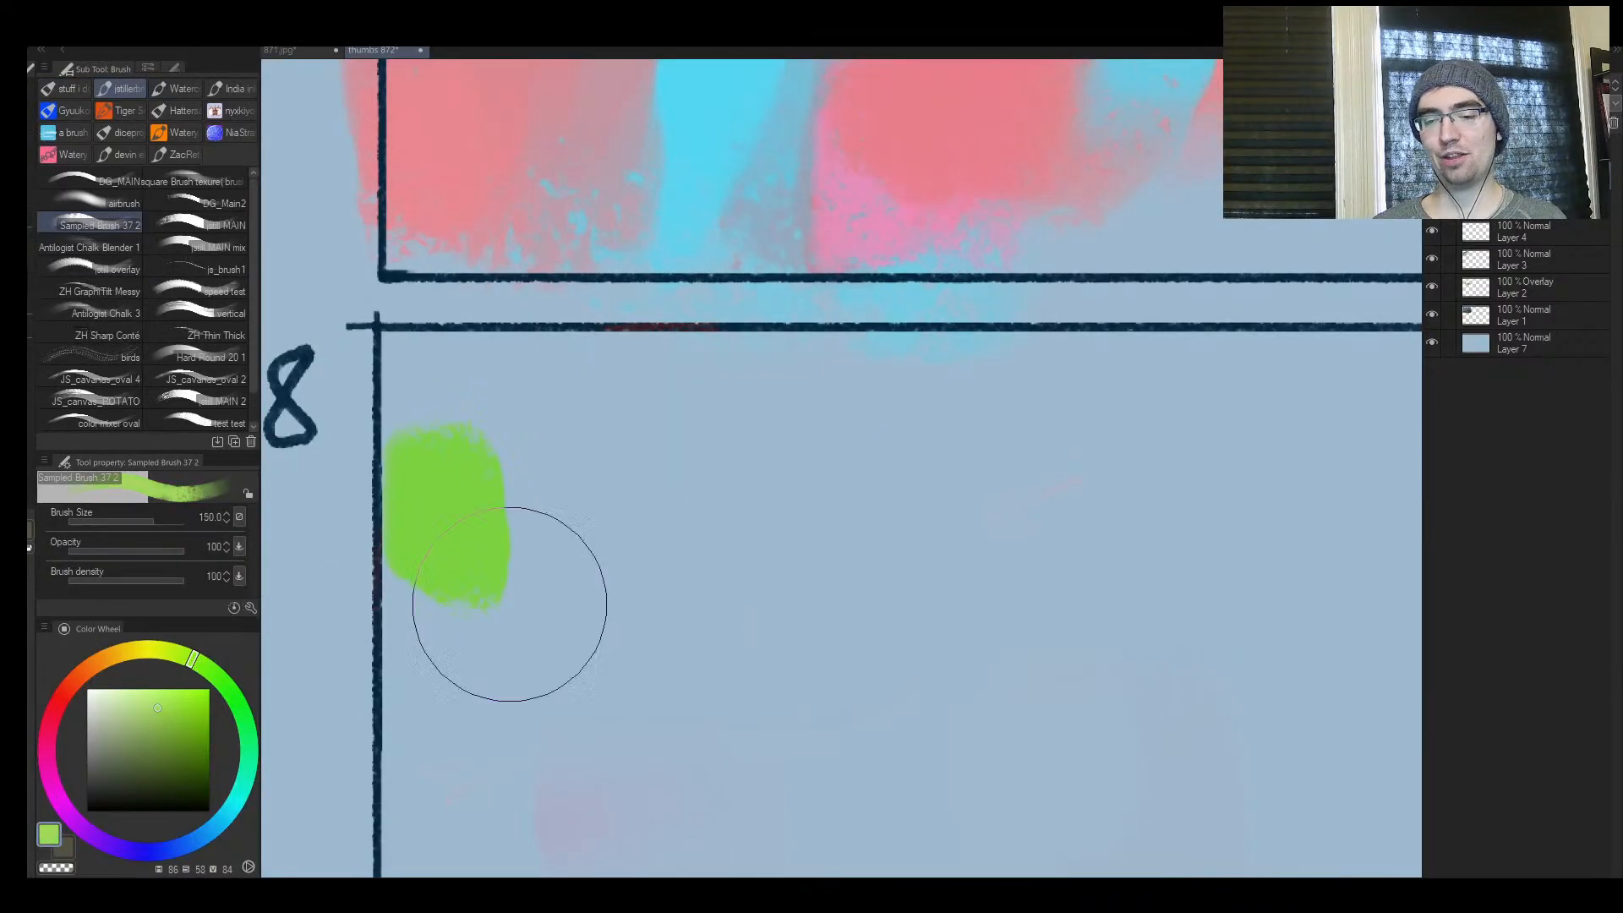
{"action": "mouse_move", "coordinate": [452, 667]}
{"action": "left_mouse_down"}
{"action": "mouse_move", "coordinate": [435, 580]}
{"action": "mouse_move", "coordinate": [448, 545]}
{"action": "left_mouse_up"}
Paint a dark olive patch overlapping the light greens in frame 8, plus a separate deep green patch to their right
{"action": "left_click", "coordinate": [172, 766]}
{"action": "key", "text": "bracketleft"}
{"action": "left_click_drag", "start_coordinate": [523, 592], "coordinate": [524, 736]}
{"action": "left_click", "coordinate": [252, 727]}
{"action": "left_click", "coordinate": [184, 747]}
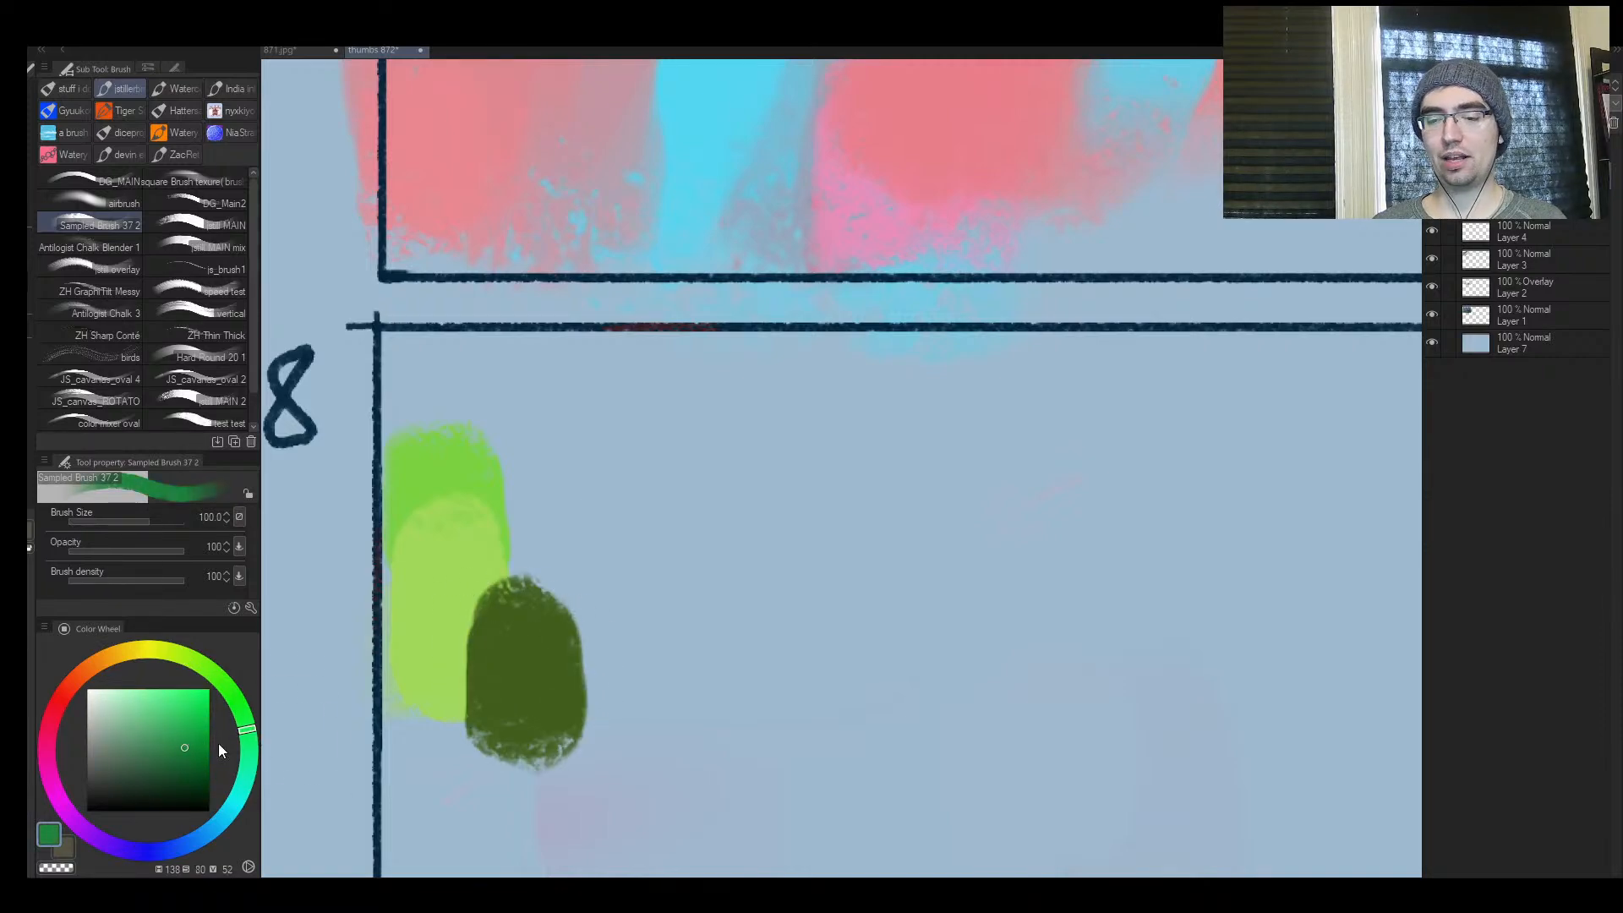
{"action": "key", "text": "bracketleft"}
{"action": "mouse_move", "coordinate": [727, 541]}
{"action": "left_mouse_down"}
{"action": "mouse_move", "coordinate": [778, 662]}
{"action": "mouse_move", "coordinate": [735, 731]}
{"action": "left_mouse_up"}
Paint a small, slightly lighter green patch next to the deep green one and circle all the swatches in frame 8 in deep green
{"action": "left_click_drag", "start_coordinate": [181, 764], "coordinate": [176, 732]}
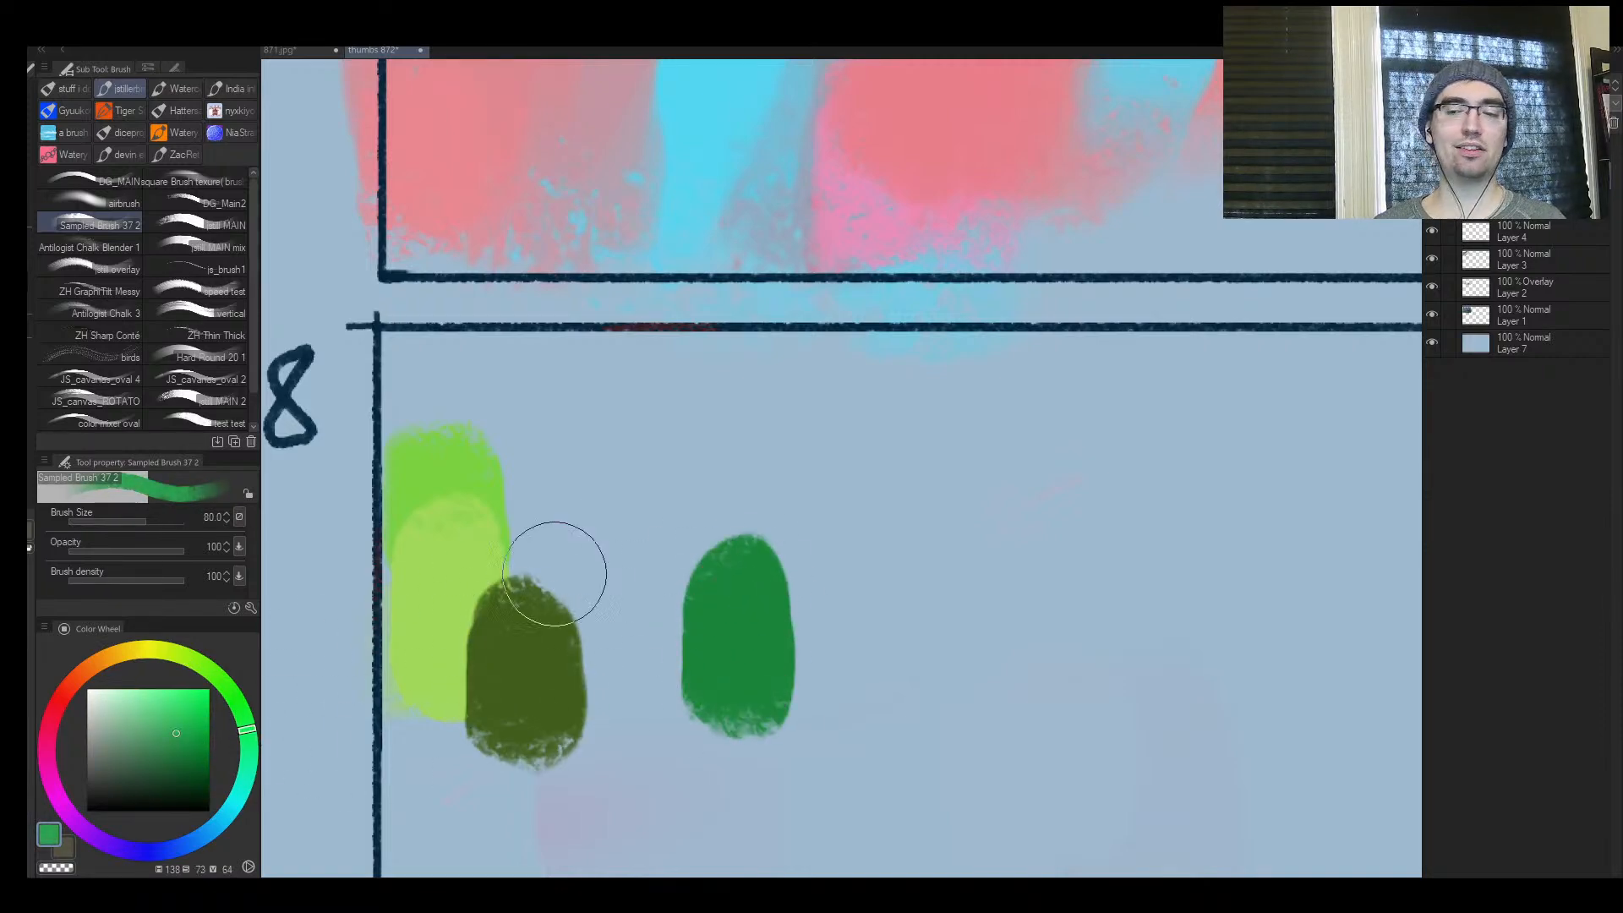
{"action": "key", "text": "bracketleft"}
{"action": "left_click_drag", "start_coordinate": [684, 495], "coordinate": [675, 583]}
{"action": "mouse_move", "coordinate": [706, 528]}
{"action": "left_mouse_down"}
{"action": "mouse_move", "coordinate": [714, 583]}
{"action": "mouse_move", "coordinate": [423, 383]}
{"action": "mouse_move", "coordinate": [768, 445]}
{"action": "mouse_move", "coordinate": [668, 473]}
{"action": "left_mouse_up"}
{"action": "left_click", "coordinate": [750, 605], "text": "alt"}
{"action": "key", "text": "ctrl+space"}
{"action": "mouse_move", "coordinate": [748, 363]}
{"action": "left_mouse_down"}
{"action": "mouse_move", "coordinate": [603, 589]}
{"action": "mouse_move", "coordinate": [697, 401]}
{"action": "mouse_move", "coordinate": [601, 457]}
{"action": "left_mouse_up"}
Sample the background blue and paint over the green patches and circle in frame 8 at size 150
{"action": "left_click_drag", "start_coordinate": [652, 492], "coordinate": [687, 459]}
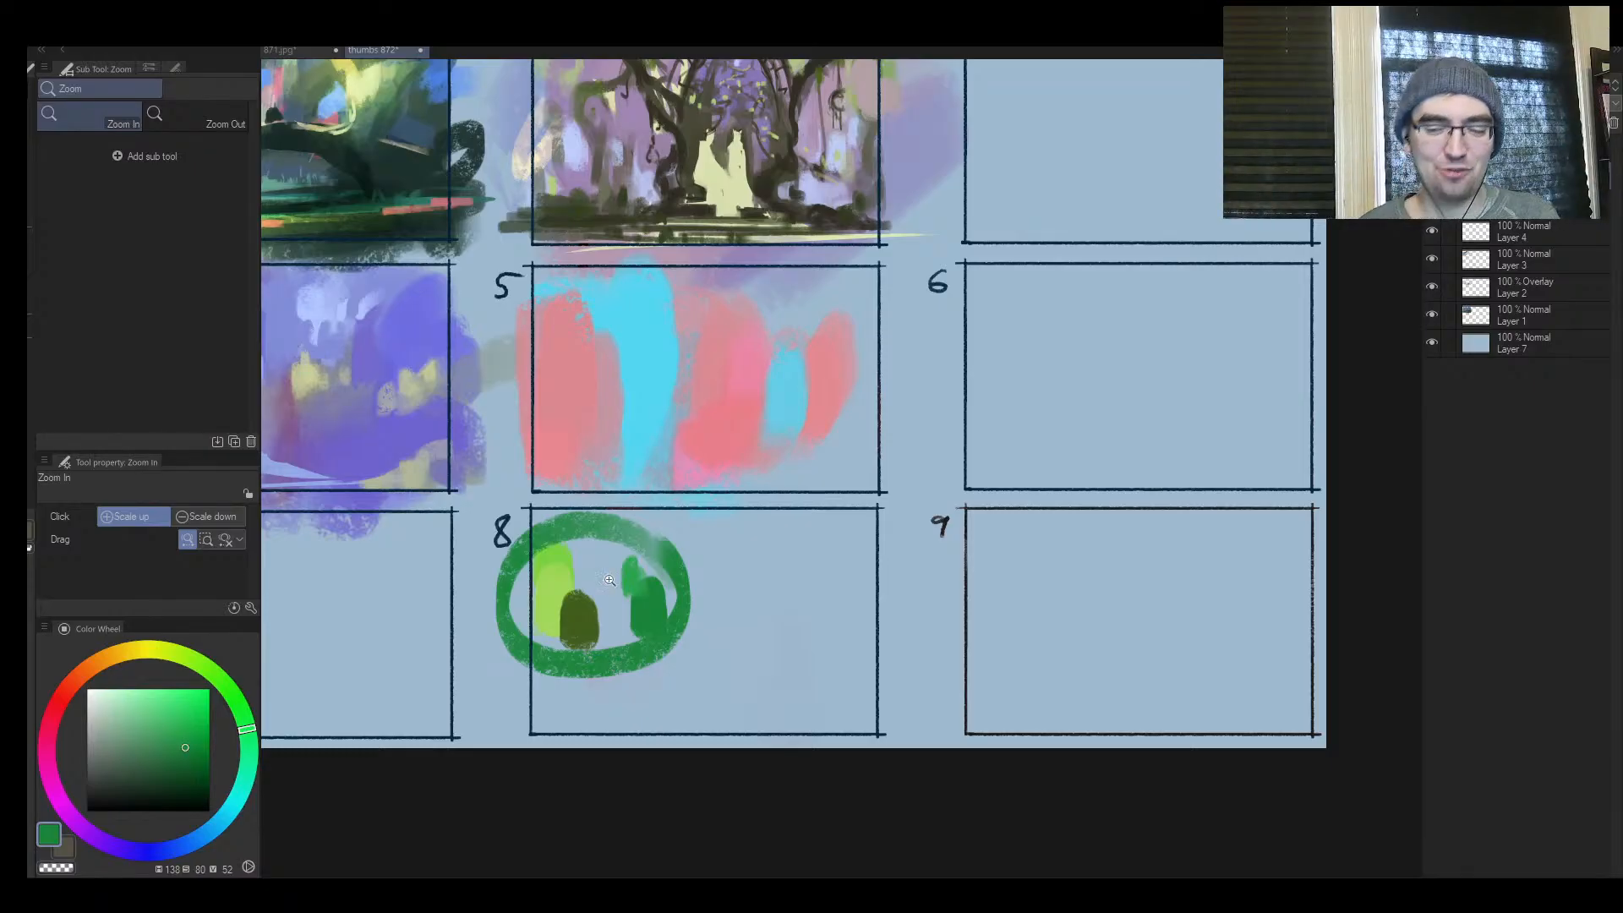
{"action": "left_click_drag", "start_coordinate": [680, 529], "coordinate": [747, 458]}
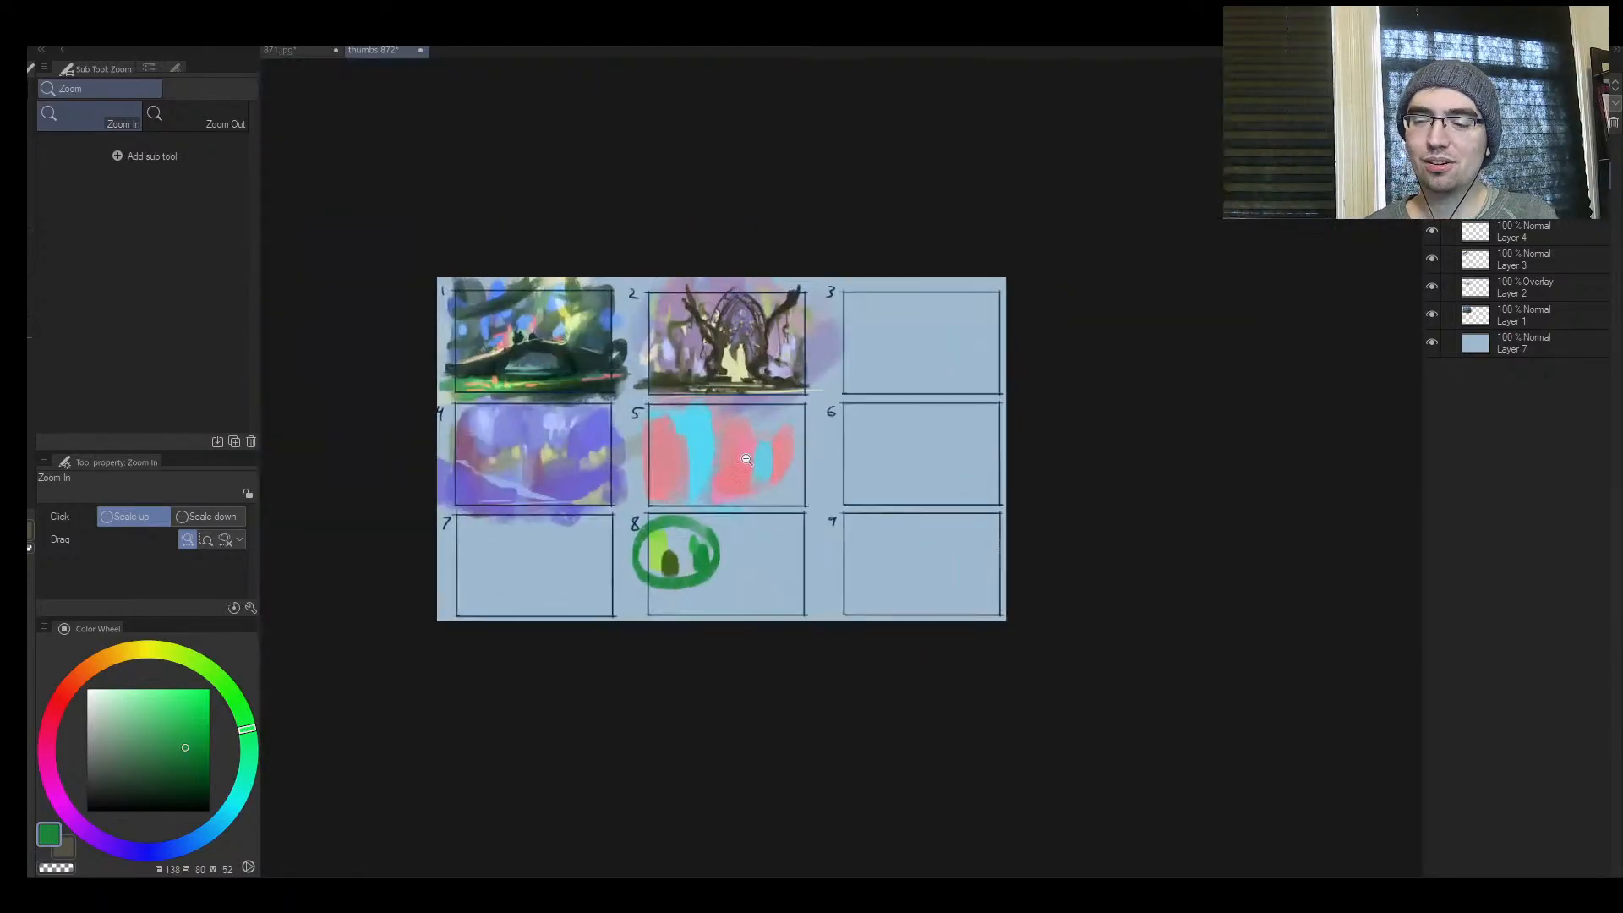
{"action": "key", "text": "h"}
{"action": "mouse_move", "coordinate": [1148, 549]}
{"action": "left_mouse_down"}
{"action": "mouse_move", "coordinate": [1168, 502]}
{"action": "mouse_move", "coordinate": [1130, 514]}
{"action": "left_mouse_up"}
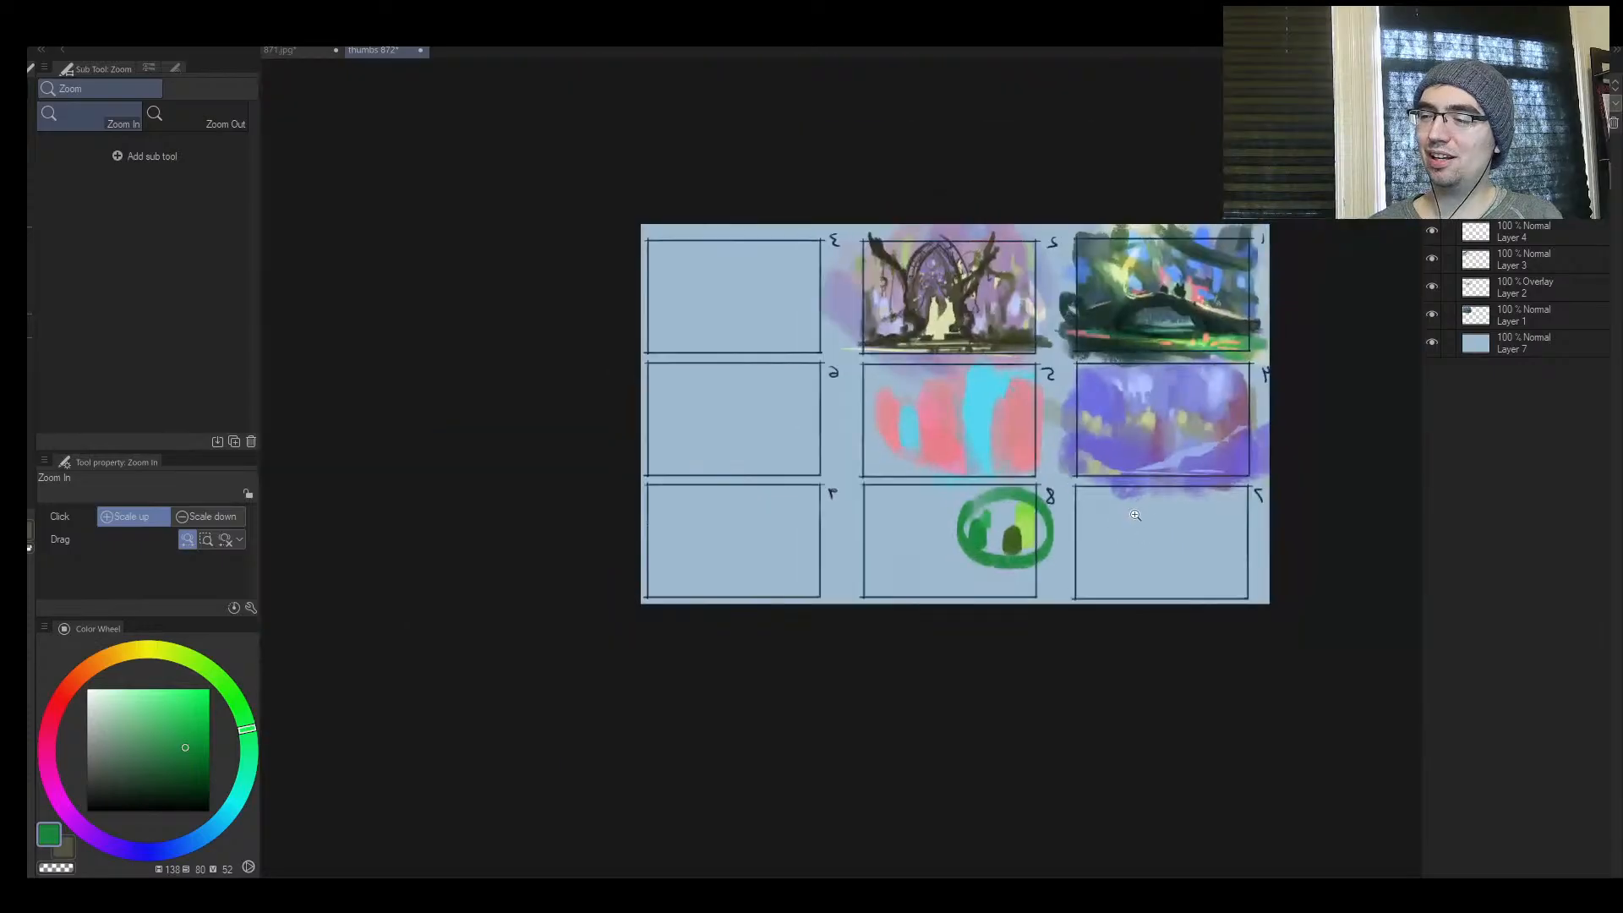
{"action": "key", "text": "h"}
{"action": "left_click_drag", "start_coordinate": [686, 509], "coordinate": [732, 479]}
{"action": "left_click", "coordinate": [809, 531], "text": "alt"}
{"action": "left_click_drag", "start_coordinate": [793, 594], "coordinate": [724, 646]}
{"action": "key", "text": "bracketright"}
{"action": "key", "text": "bracketright"}
{"action": "key", "text": "bracketright"}
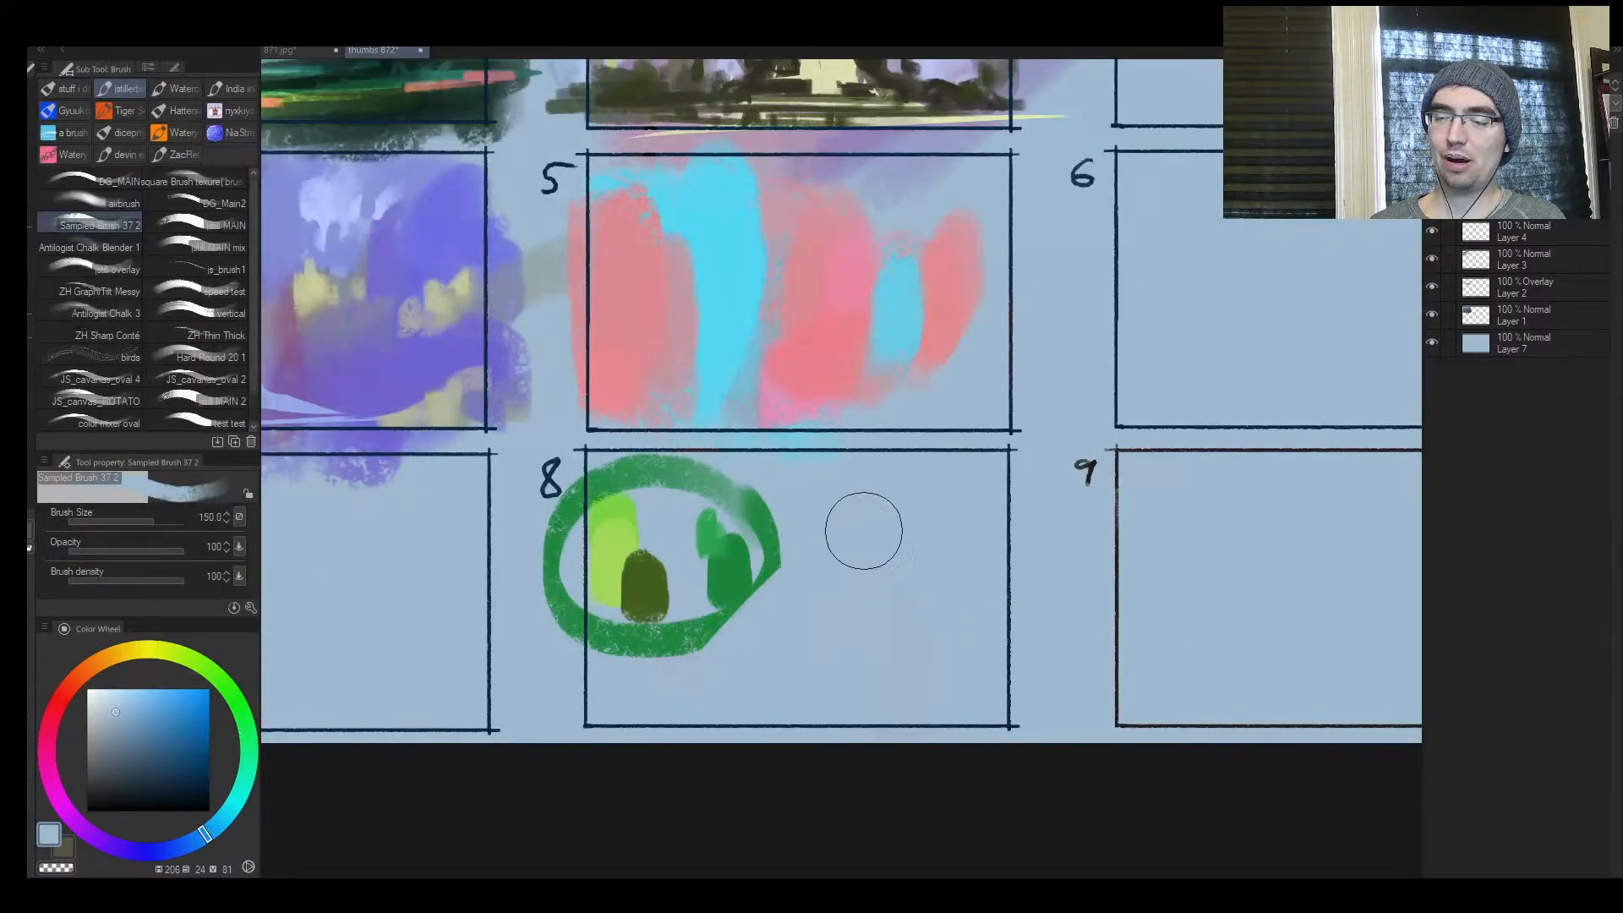
{"action": "mouse_move", "coordinate": [862, 533]}
{"action": "left_mouse_down"}
{"action": "mouse_move", "coordinate": [780, 537]}
{"action": "mouse_move", "coordinate": [720, 580]}
{"action": "mouse_move", "coordinate": [792, 535]}
{"action": "mouse_move", "coordinate": [612, 485]}
{"action": "mouse_move", "coordinate": [572, 543]}
{"action": "mouse_move", "coordinate": [617, 642]}
{"action": "mouse_move", "coordinate": [587, 721]}
{"action": "left_mouse_up"}
Sample the yellow in frame 4, lighten it and paint pale highlights over the top of the central yellow shape at size 100
{"action": "mouse_move", "coordinate": [703, 525]}
{"action": "left_mouse_down"}
{"action": "mouse_move", "coordinate": [520, 433]}
{"action": "mouse_move", "coordinate": [642, 505]}
{"action": "mouse_move", "coordinate": [807, 499]}
{"action": "left_mouse_up"}
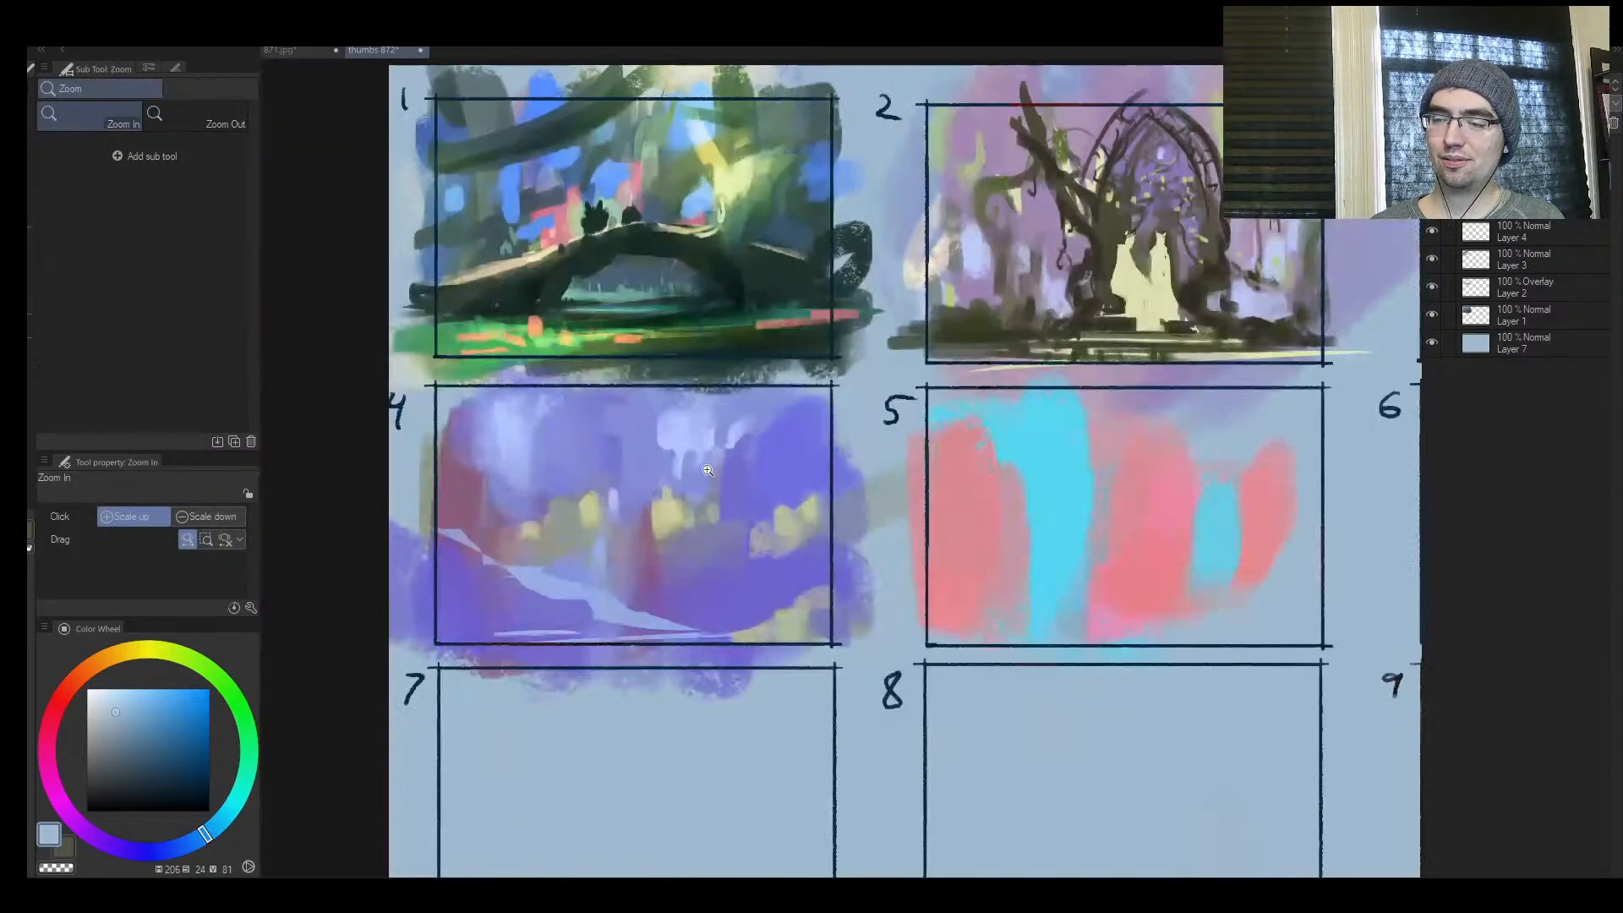
{"action": "left_click", "coordinate": [666, 517], "text": "alt"}
{"action": "left_click_drag", "start_coordinate": [664, 484], "coordinate": [683, 525]}
{"action": "left_click", "coordinate": [705, 364]}
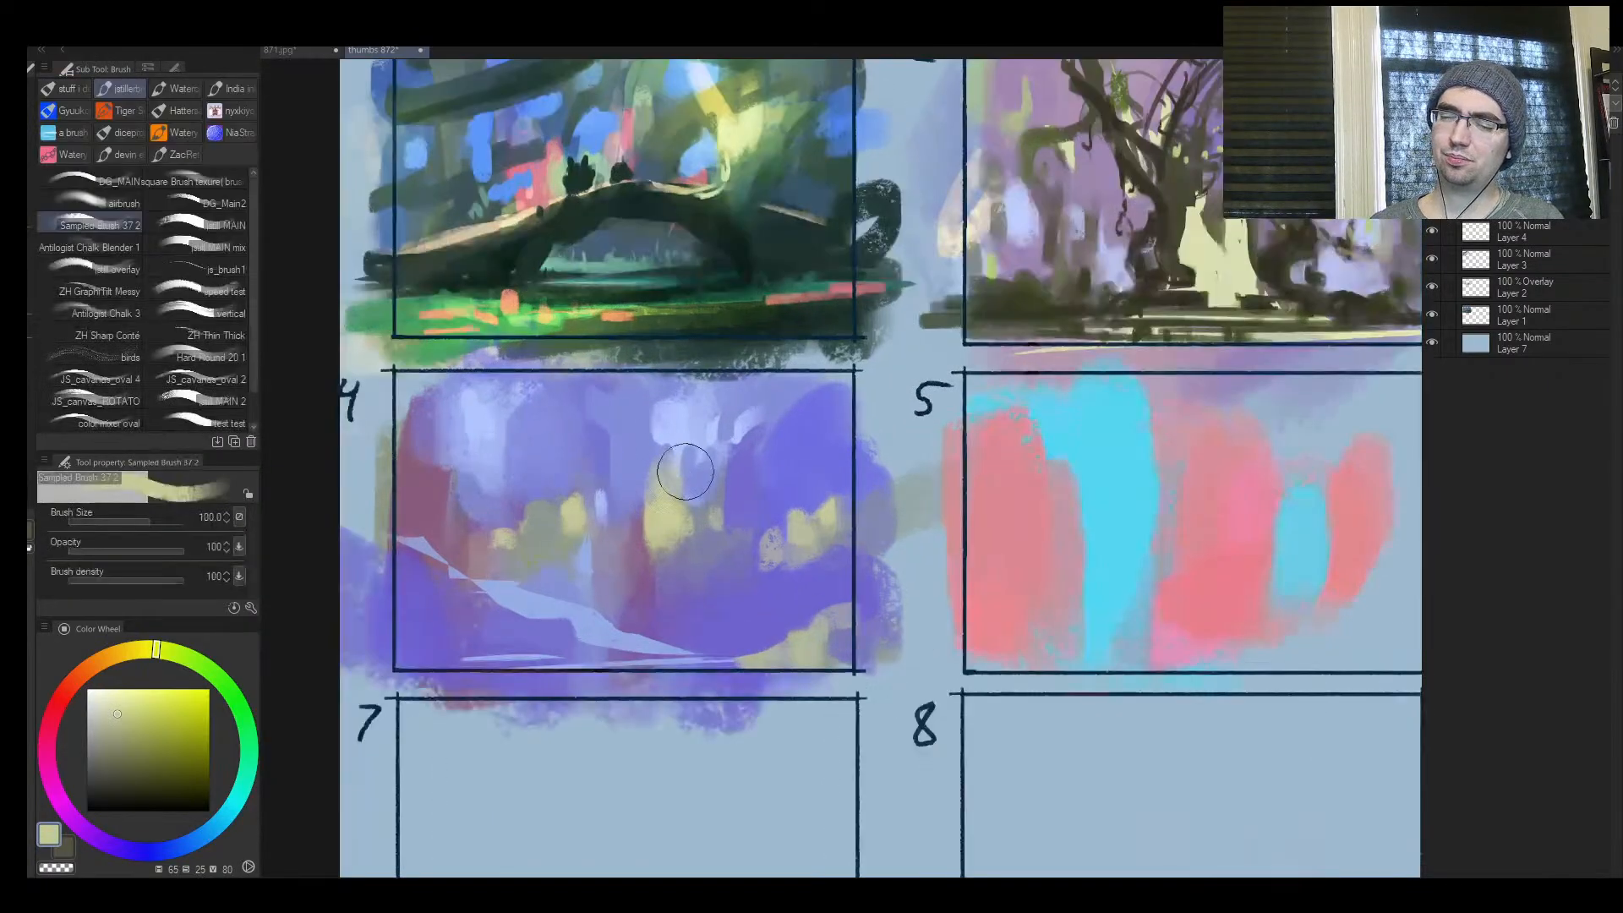
{"action": "left_click", "coordinate": [680, 457]}
{"action": "left_click", "coordinate": [125, 700]}
{"action": "key", "text": "]"}
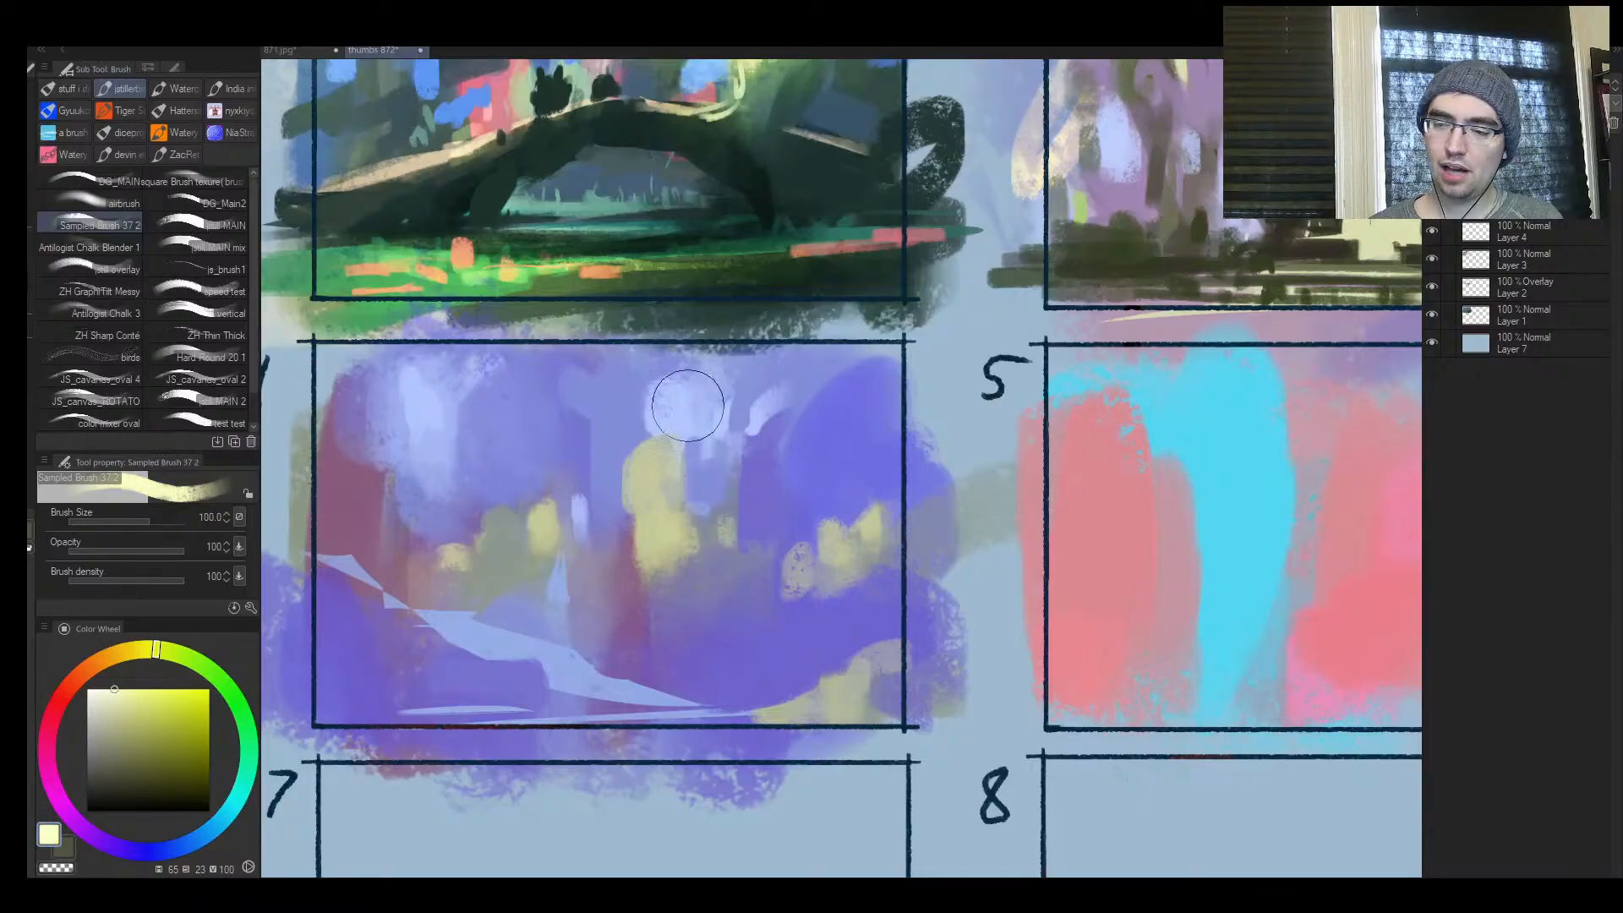
{"action": "mouse_move", "coordinate": [663, 465]}
{"action": "left_mouse_down"}
{"action": "mouse_move", "coordinate": [644, 506]}
{"action": "mouse_move", "coordinate": [709, 499]}
{"action": "mouse_move", "coordinate": [672, 457]}
{"action": "left_mouse_up"}
{"action": "left_click", "coordinate": [644, 510], "text": "alt"}
{"action": "left_click", "coordinate": [660, 473], "text": "alt"}
Paint smaller pale yellow highlights on the right and left yellow clusters in frame 4, starting at size 80
{"action": "key", "text": "["}
{"action": "left_click_drag", "start_coordinate": [826, 507], "coordinate": [803, 556]}
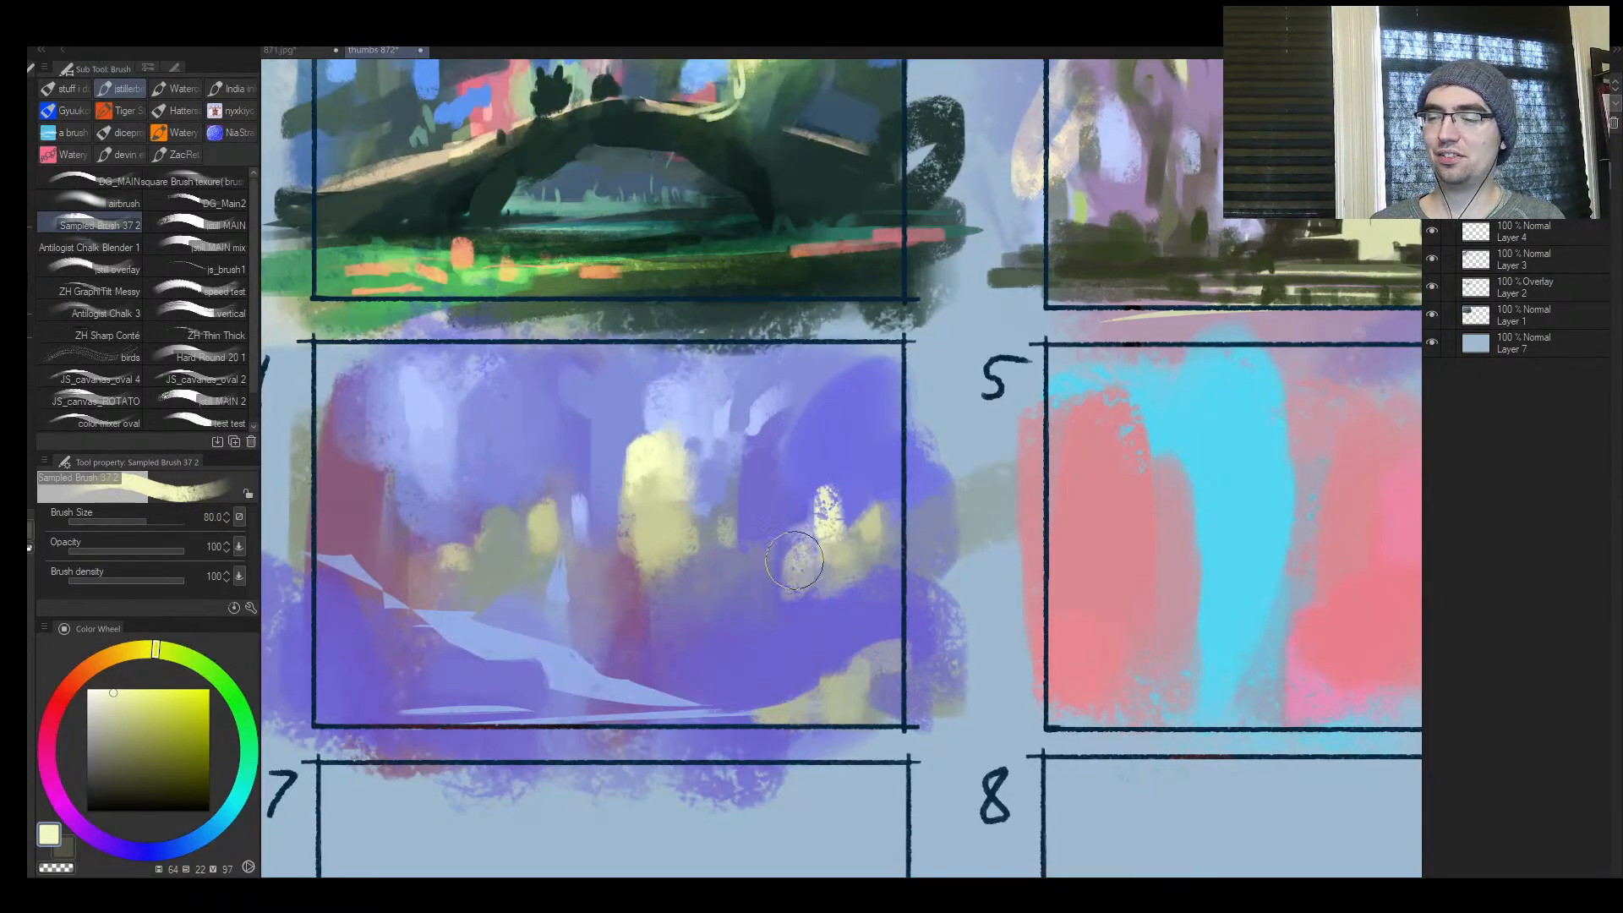
{"action": "key", "text": "["}
{"action": "key", "text": "["}
{"action": "key", "text": "["}
{"action": "mouse_move", "coordinate": [535, 494]}
{"action": "left_mouse_down"}
{"action": "mouse_move", "coordinate": [521, 547]}
{"action": "mouse_move", "coordinate": [555, 542]}
{"action": "mouse_move", "coordinate": [525, 509]}
{"action": "mouse_move", "coordinate": [494, 509]}
{"action": "mouse_move", "coordinate": [466, 555]}
{"action": "mouse_move", "coordinate": [488, 468]}
{"action": "mouse_move", "coordinate": [503, 561]}
{"action": "mouse_move", "coordinate": [530, 532]}
{"action": "mouse_move", "coordinate": [491, 528]}
{"action": "mouse_move", "coordinate": [544, 582]}
{"action": "mouse_move", "coordinate": [463, 579]}
{"action": "mouse_move", "coordinate": [439, 559]}
{"action": "mouse_move", "coordinate": [553, 525]}
{"action": "mouse_move", "coordinate": [630, 639]}
{"action": "mouse_move", "coordinate": [473, 557]}
{"action": "mouse_move", "coordinate": [551, 468]}
{"action": "mouse_move", "coordinate": [439, 554]}
{"action": "mouse_move", "coordinate": [359, 555]}
{"action": "mouse_move", "coordinate": [444, 538]}
{"action": "mouse_move", "coordinate": [490, 570]}
{"action": "mouse_move", "coordinate": [468, 499]}
{"action": "left_mouse_up"}
Refine the left yellow lights and the surrounding forms in frame 4 with small dabs of sampled colours
{"action": "left_click", "coordinate": [525, 550], "text": "alt"}
{"action": "key", "text": "]"}
{"action": "left_click", "coordinate": [527, 510], "text": "alt"}
{"action": "key", "text": "["}
{"action": "left_click", "coordinate": [505, 560], "text": "alt"}
{"action": "left_click", "coordinate": [603, 457], "text": "alt"}
{"action": "key", "text": "]"}
{"action": "left_click", "coordinate": [627, 641], "text": "alt"}
{"action": "key", "text": "]"}
{"action": "left_click", "coordinate": [358, 549], "text": "alt"}
{"action": "left_click", "coordinate": [502, 536], "text": "alt"}
Mirror the view horizontally and lasso thin horizontal strips across the pale path at the bottom of frame 4
{"action": "key", "text": "h"}
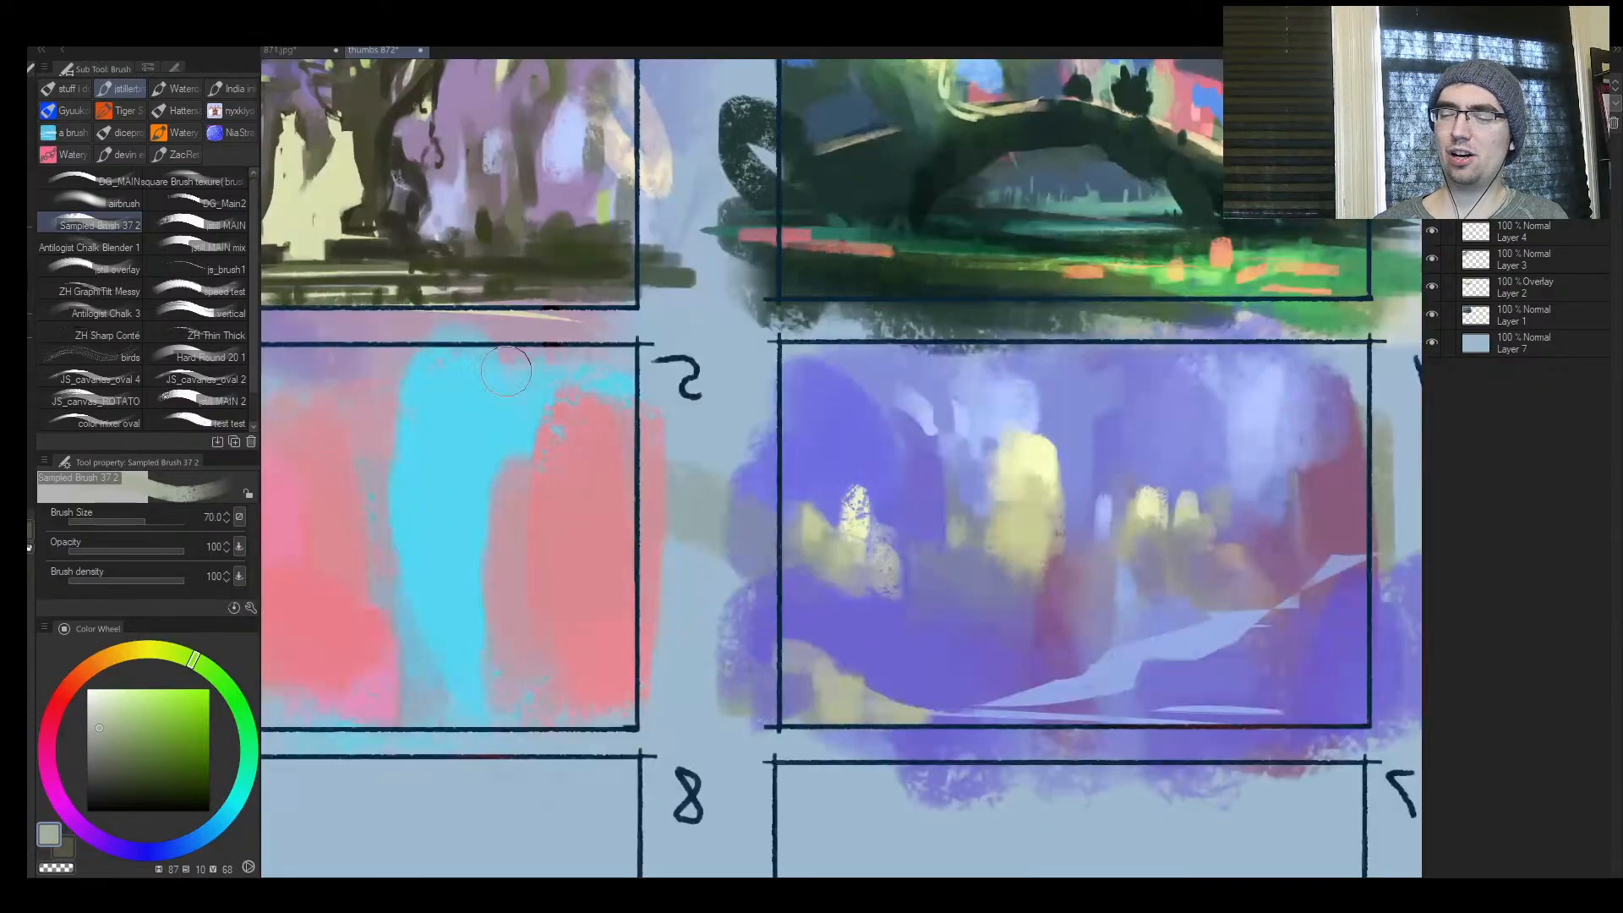
{"action": "key", "text": "ctrl+space"}
{"action": "left_click_drag", "start_coordinate": [1154, 541], "coordinate": [749, 570]}
{"action": "key", "text": "m"}
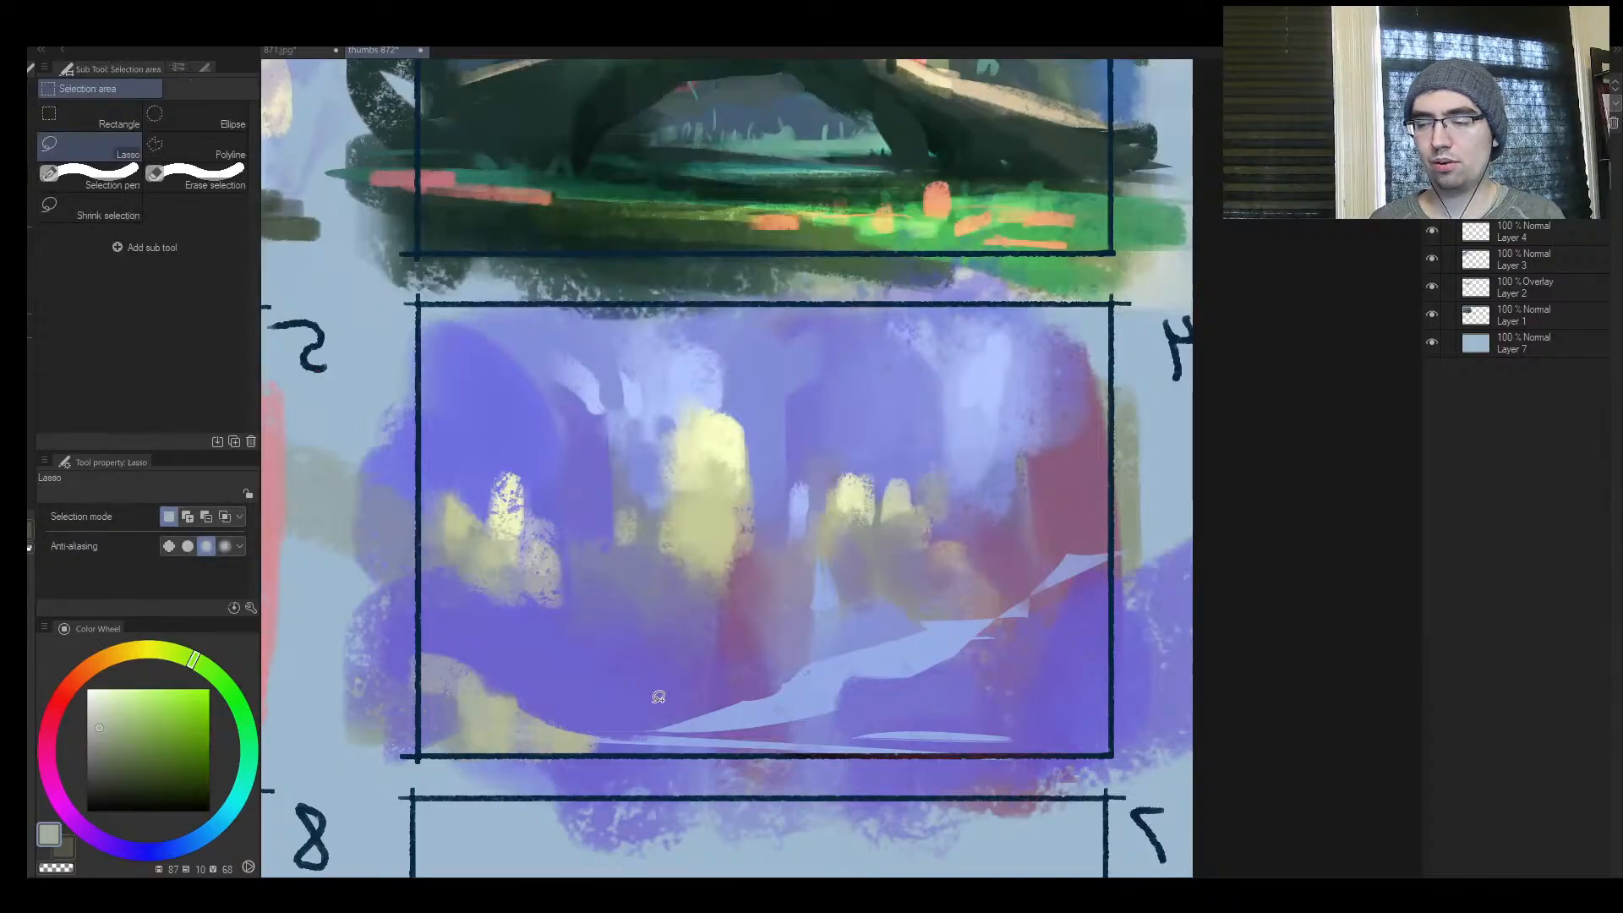
{"action": "left_click_drag", "start_coordinate": [560, 715], "coordinate": [809, 713]}
{"action": "mouse_move", "coordinate": [931, 676]}
{"action": "left_mouse_down"}
{"action": "mouse_move", "coordinate": [1112, 657]}
{"action": "mouse_move", "coordinate": [985, 662]}
{"action": "left_mouse_up"}
{"action": "key", "text": "ctrl+z"}
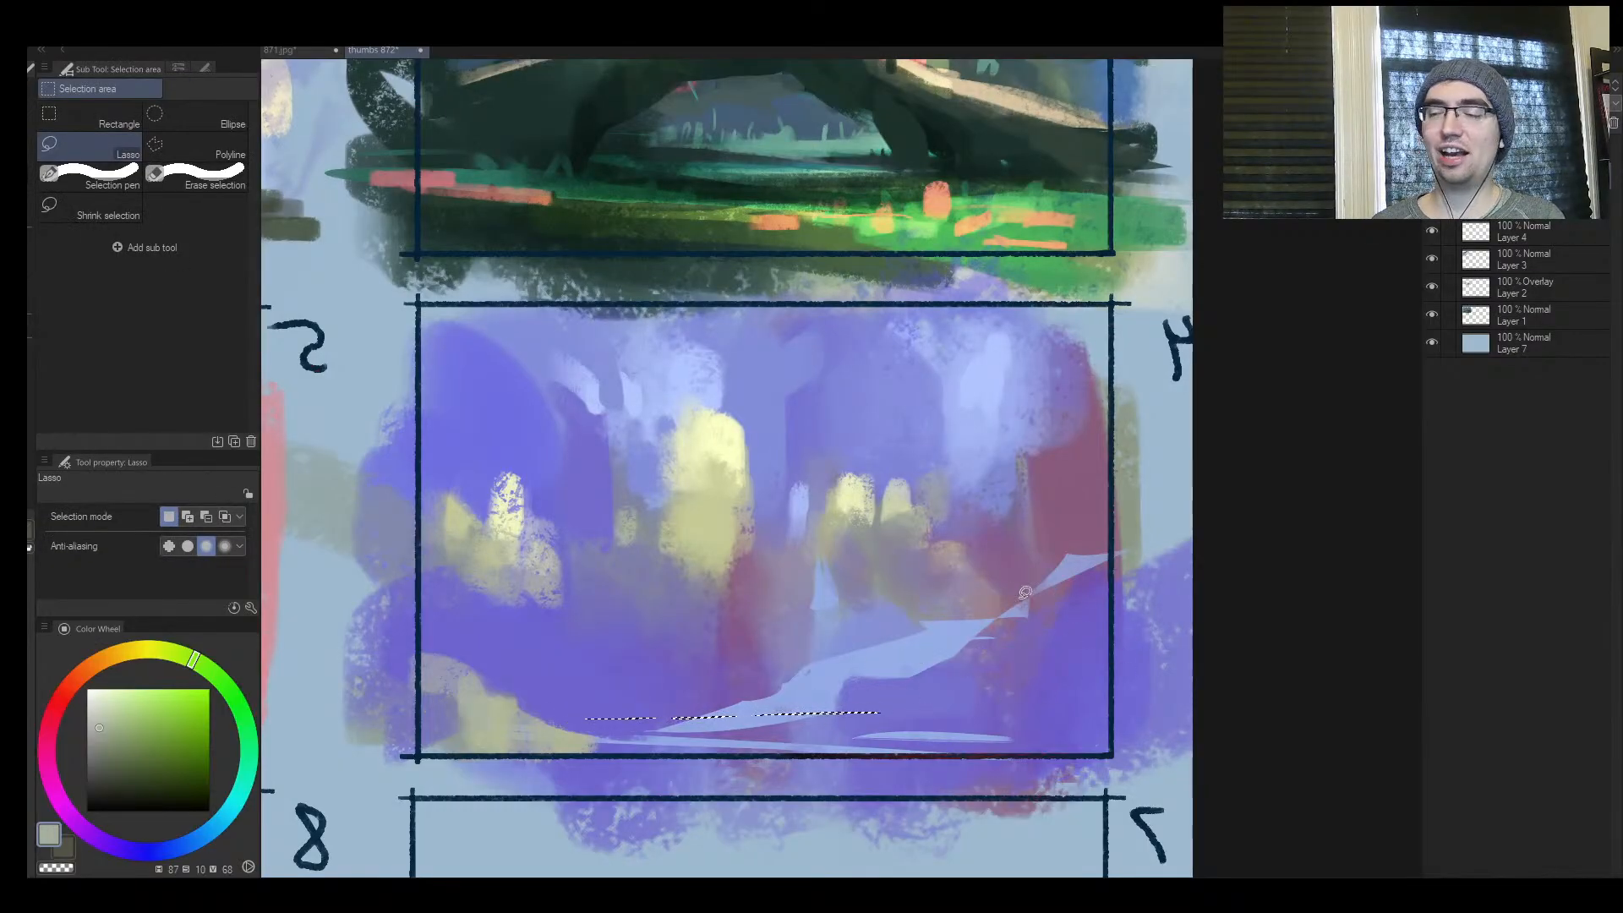
{"action": "key", "text": "b"}
{"action": "key", "text": "m"}
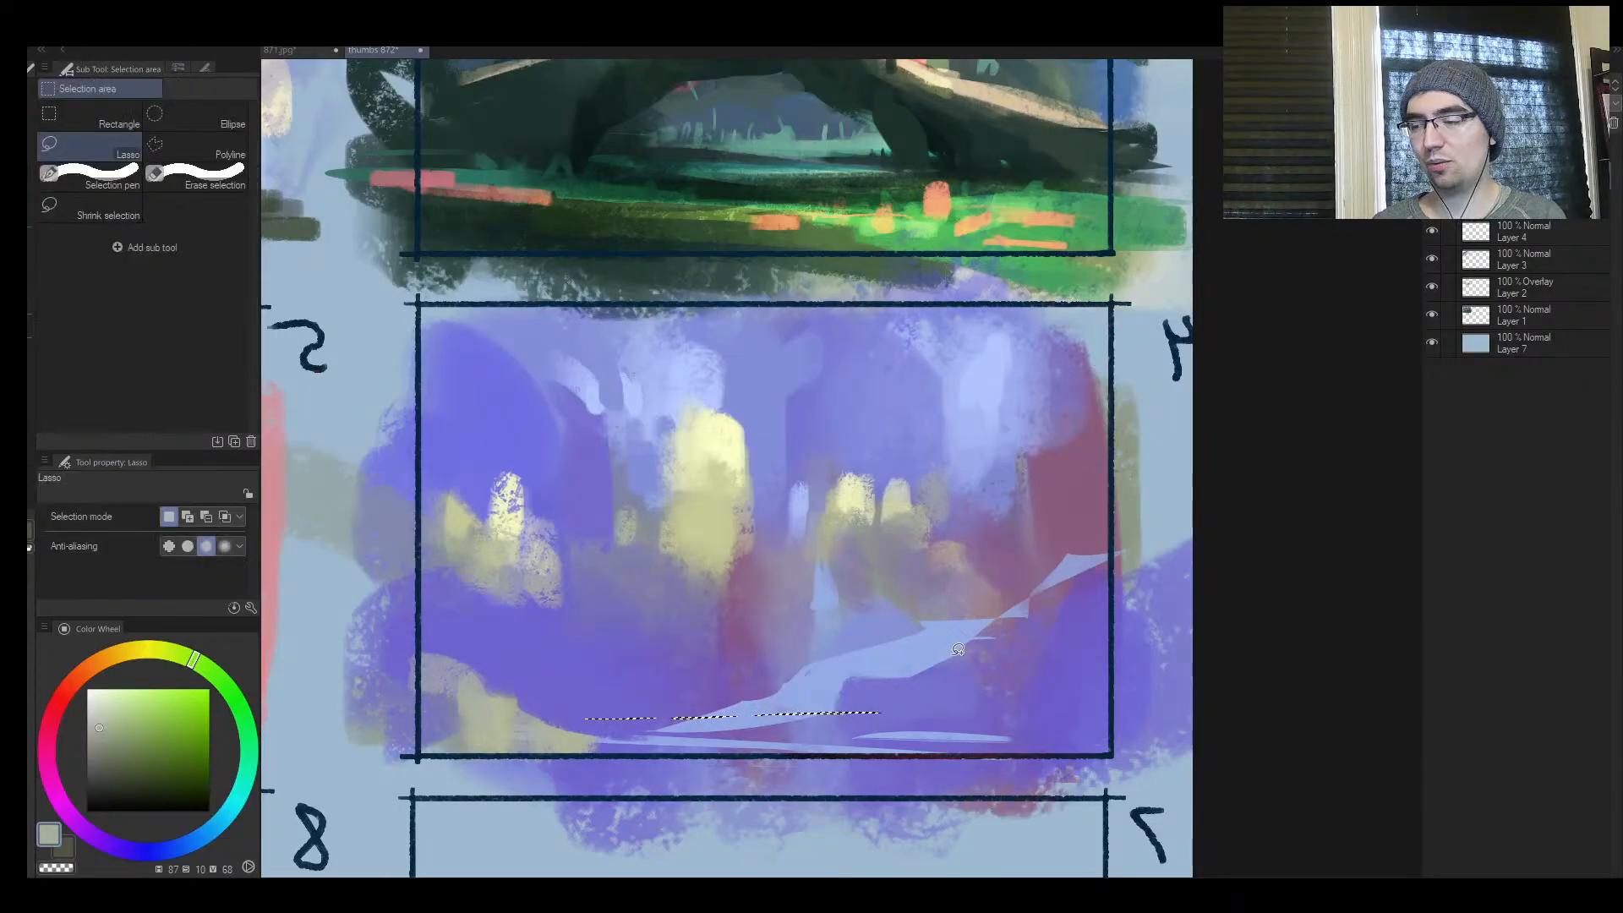
{"action": "mouse_move", "coordinate": [1124, 652]}
{"action": "left_mouse_down"}
{"action": "mouse_move", "coordinate": [778, 659]}
{"action": "mouse_move", "coordinate": [626, 683]}
{"action": "left_mouse_up"}
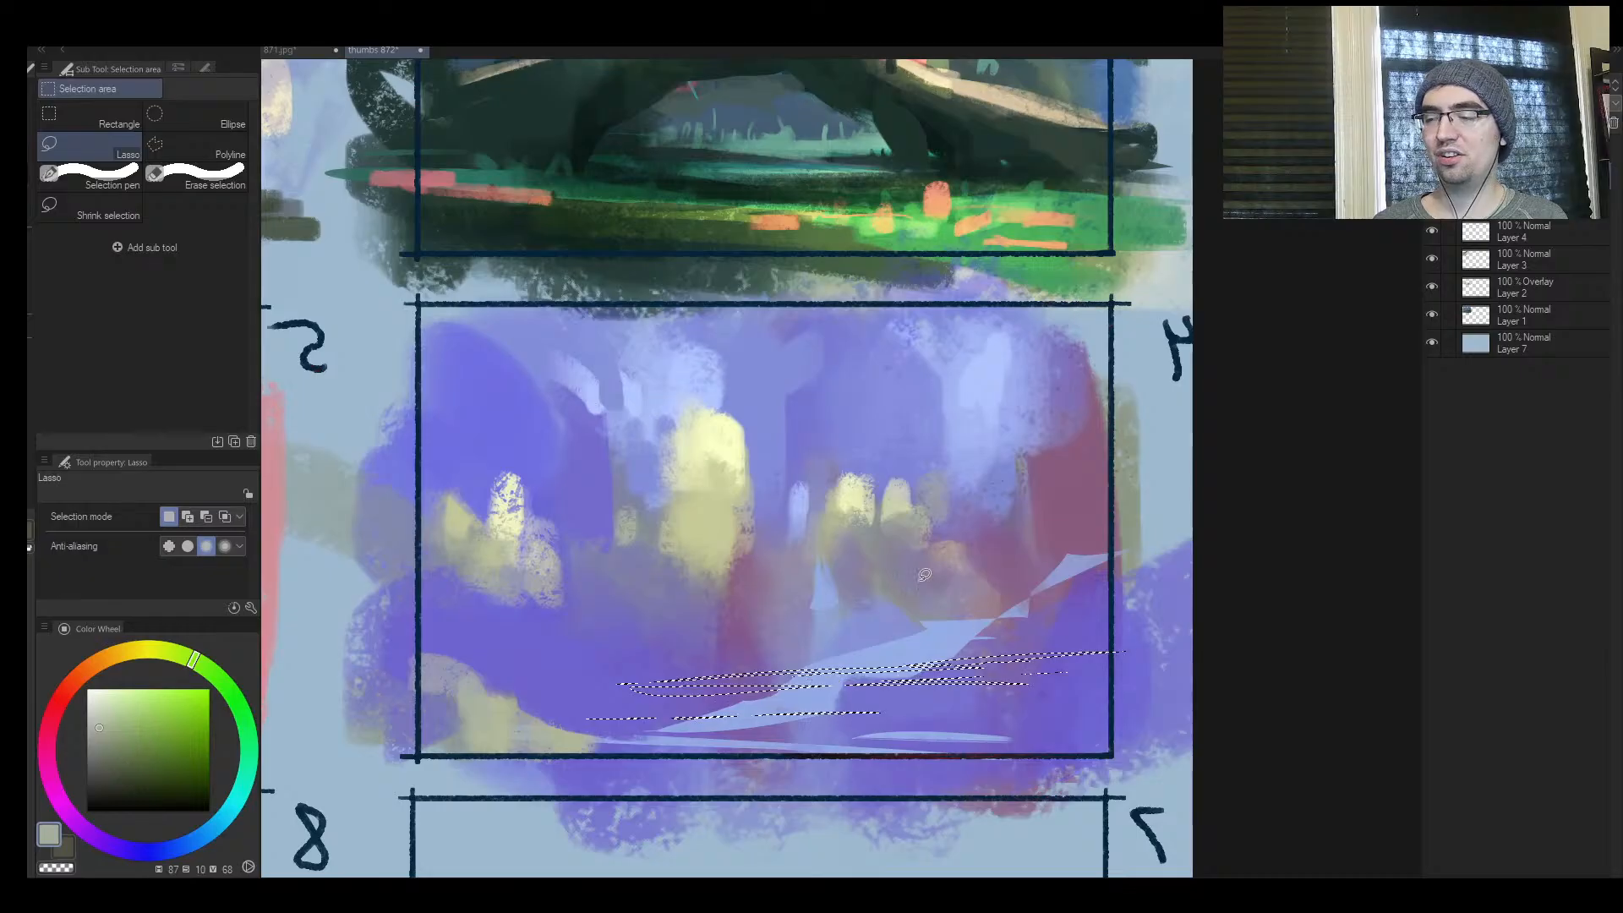
Sample a muted reddish purple, paint it into the selected strips across frame 4's path at size 100, and deselect
{"action": "key", "text": "b"}
{"action": "left_click", "coordinate": [595, 681], "text": "alt"}
{"action": "left_click", "coordinate": [962, 666], "text": "alt"}
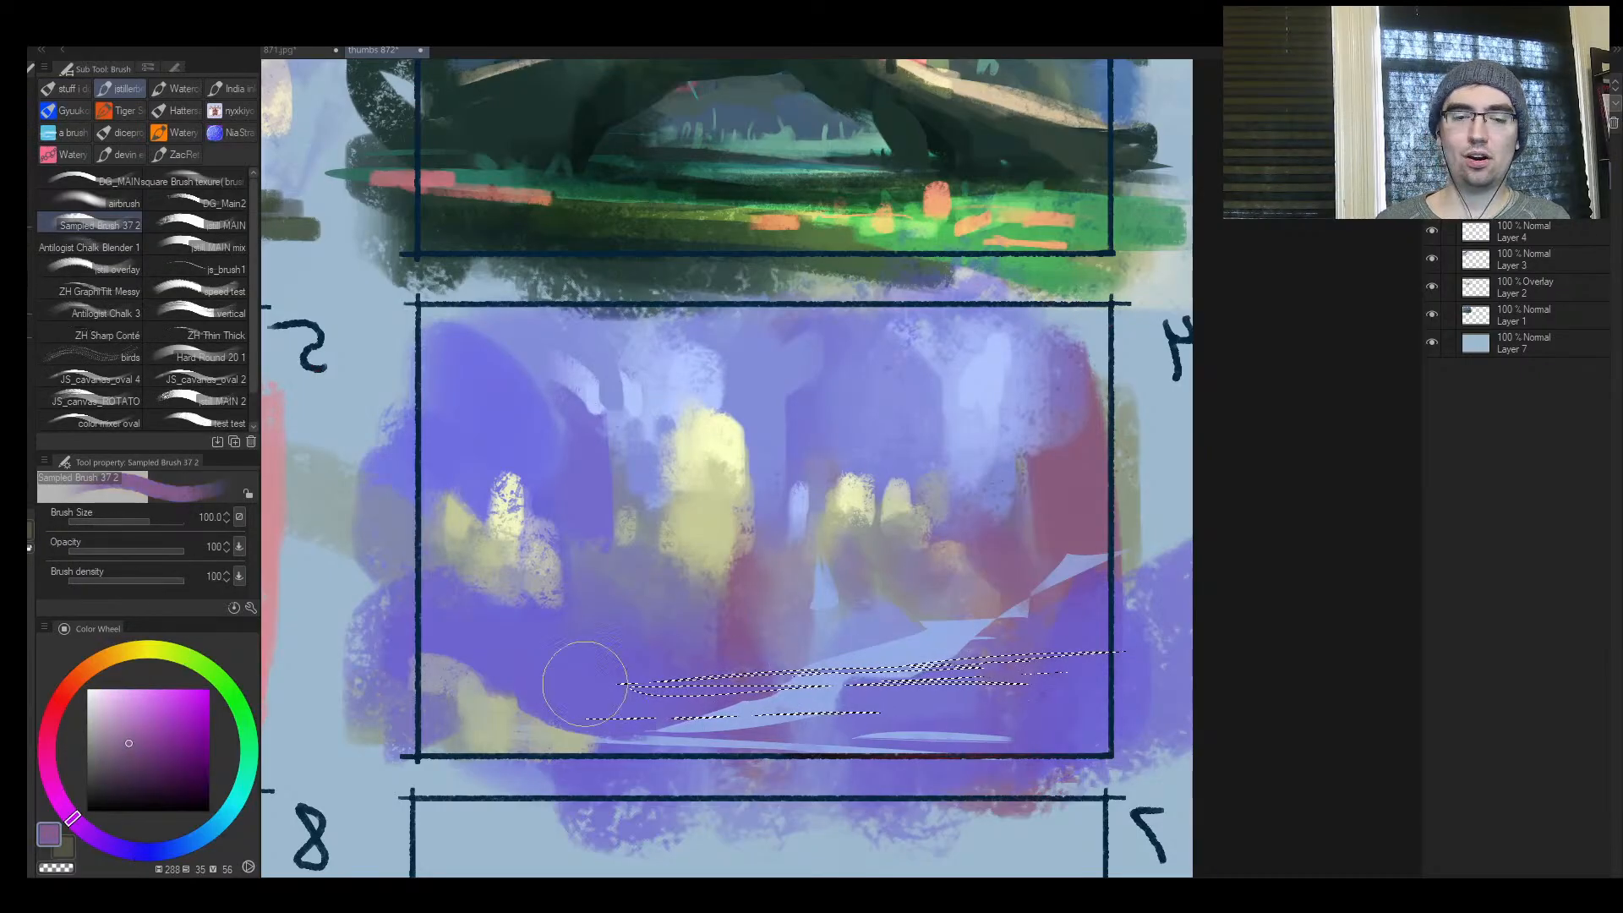
{"action": "left_click_drag", "start_coordinate": [755, 696], "coordinate": [819, 696]}
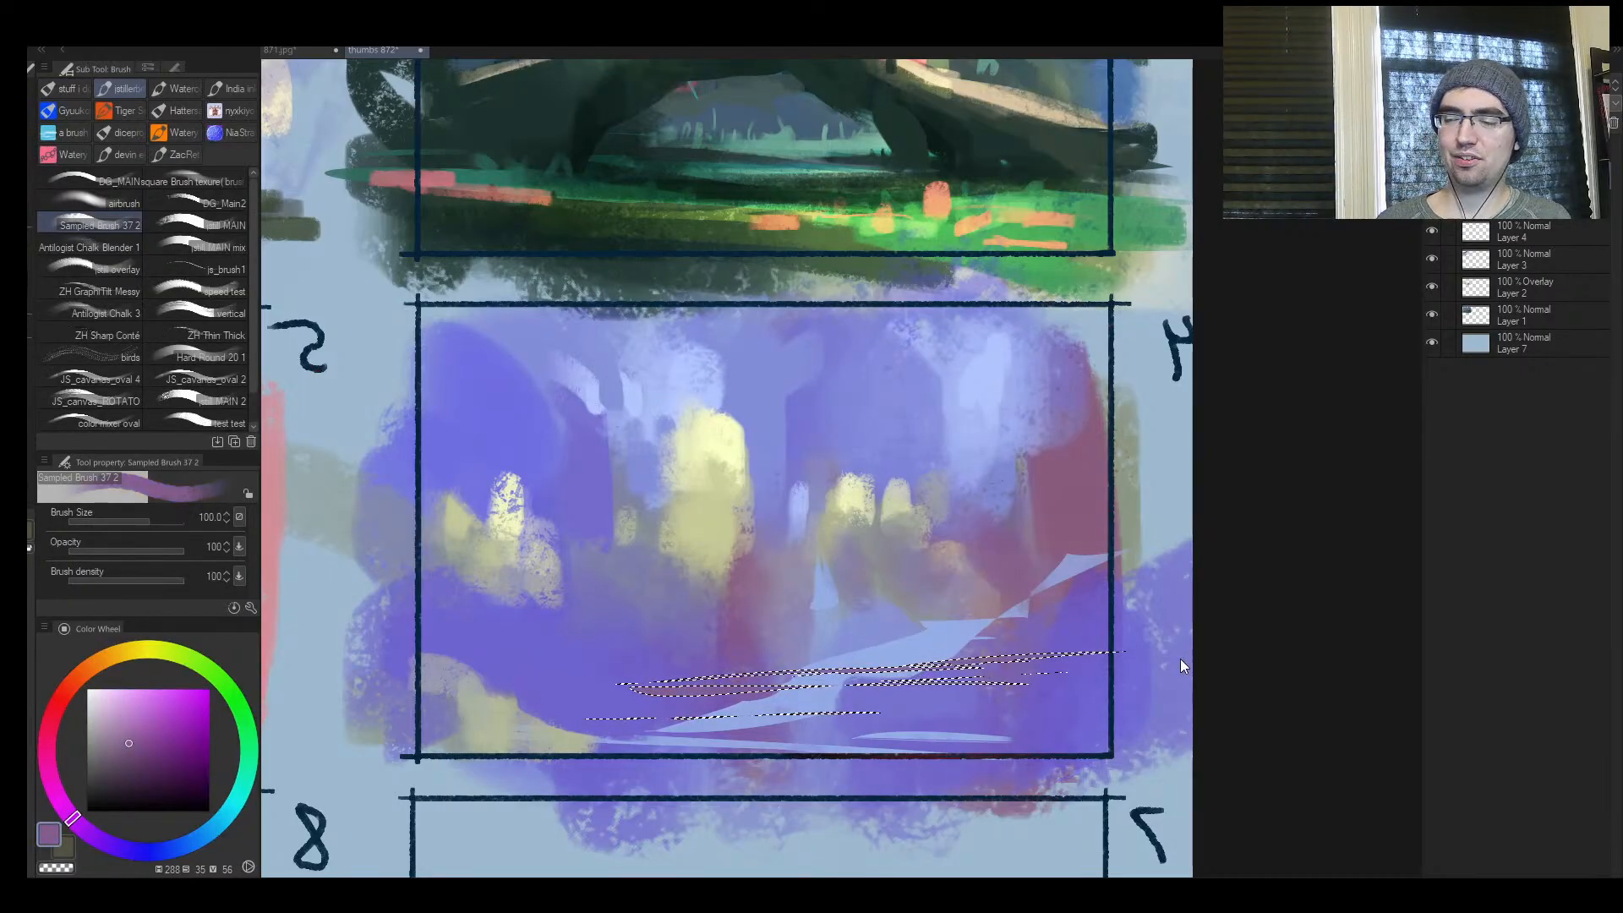
{"action": "key", "text": "ctrl+d"}
{"action": "key", "text": "h"}
Choose a saturated blue and dab it onto the purple ground in the lower right of frame 4 at size 60
{"action": "key", "text": "ctrl+space"}
{"action": "left_click_drag", "start_coordinate": [1017, 660], "coordinate": [938, 689]}
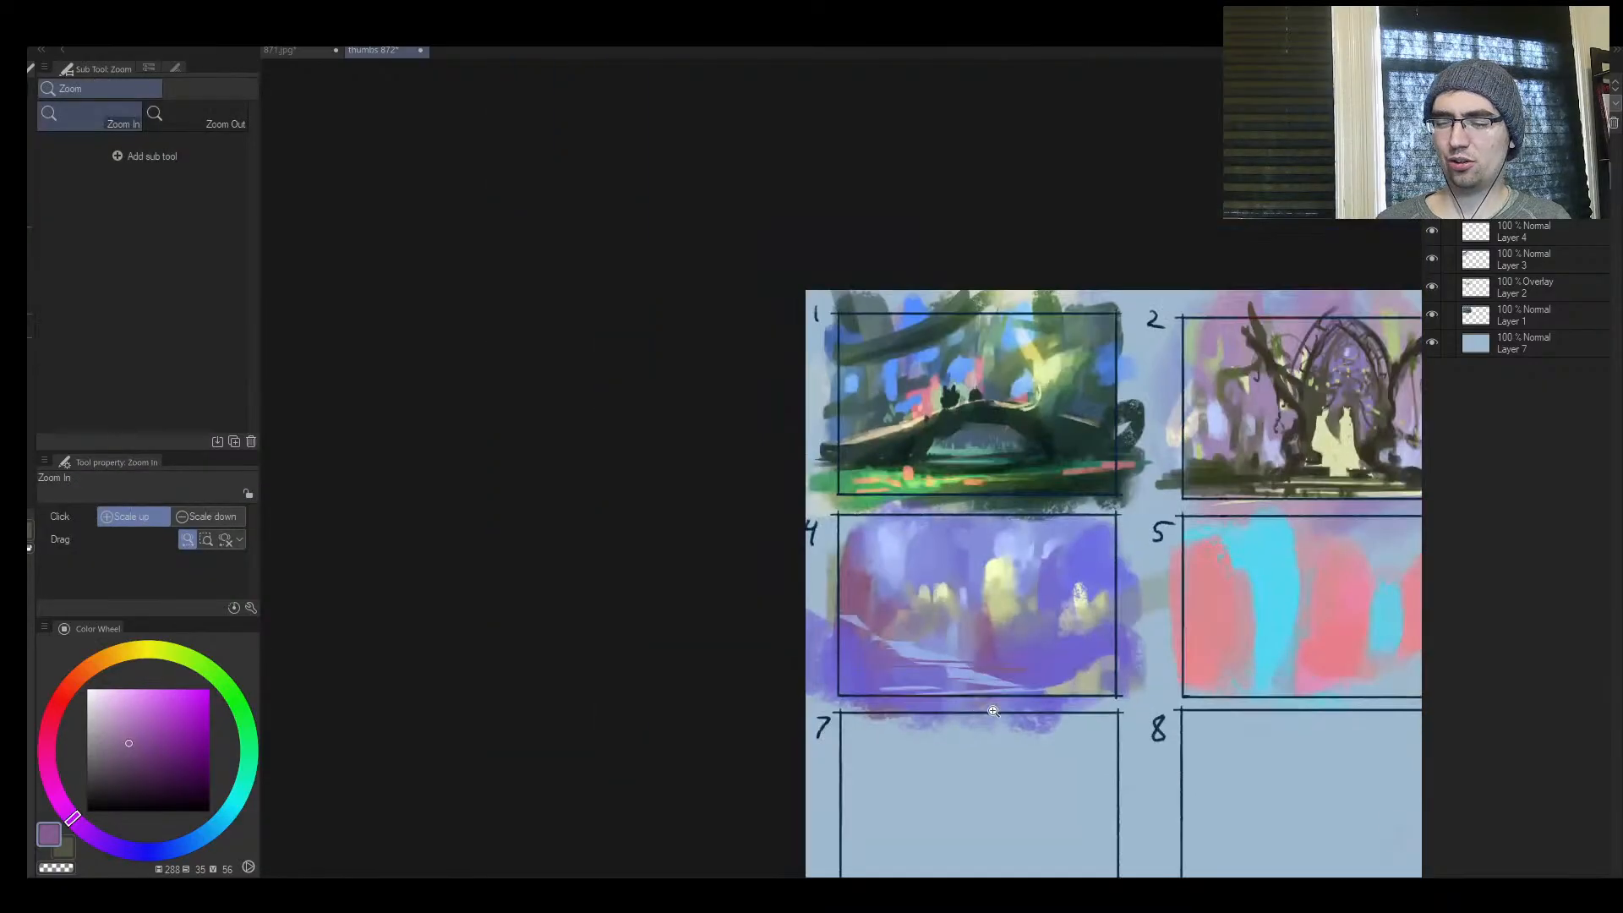
{"action": "left_click_drag", "start_coordinate": [1089, 683], "coordinate": [931, 673]}
{"action": "left_click_drag", "start_coordinate": [891, 688], "coordinate": [826, 748]}
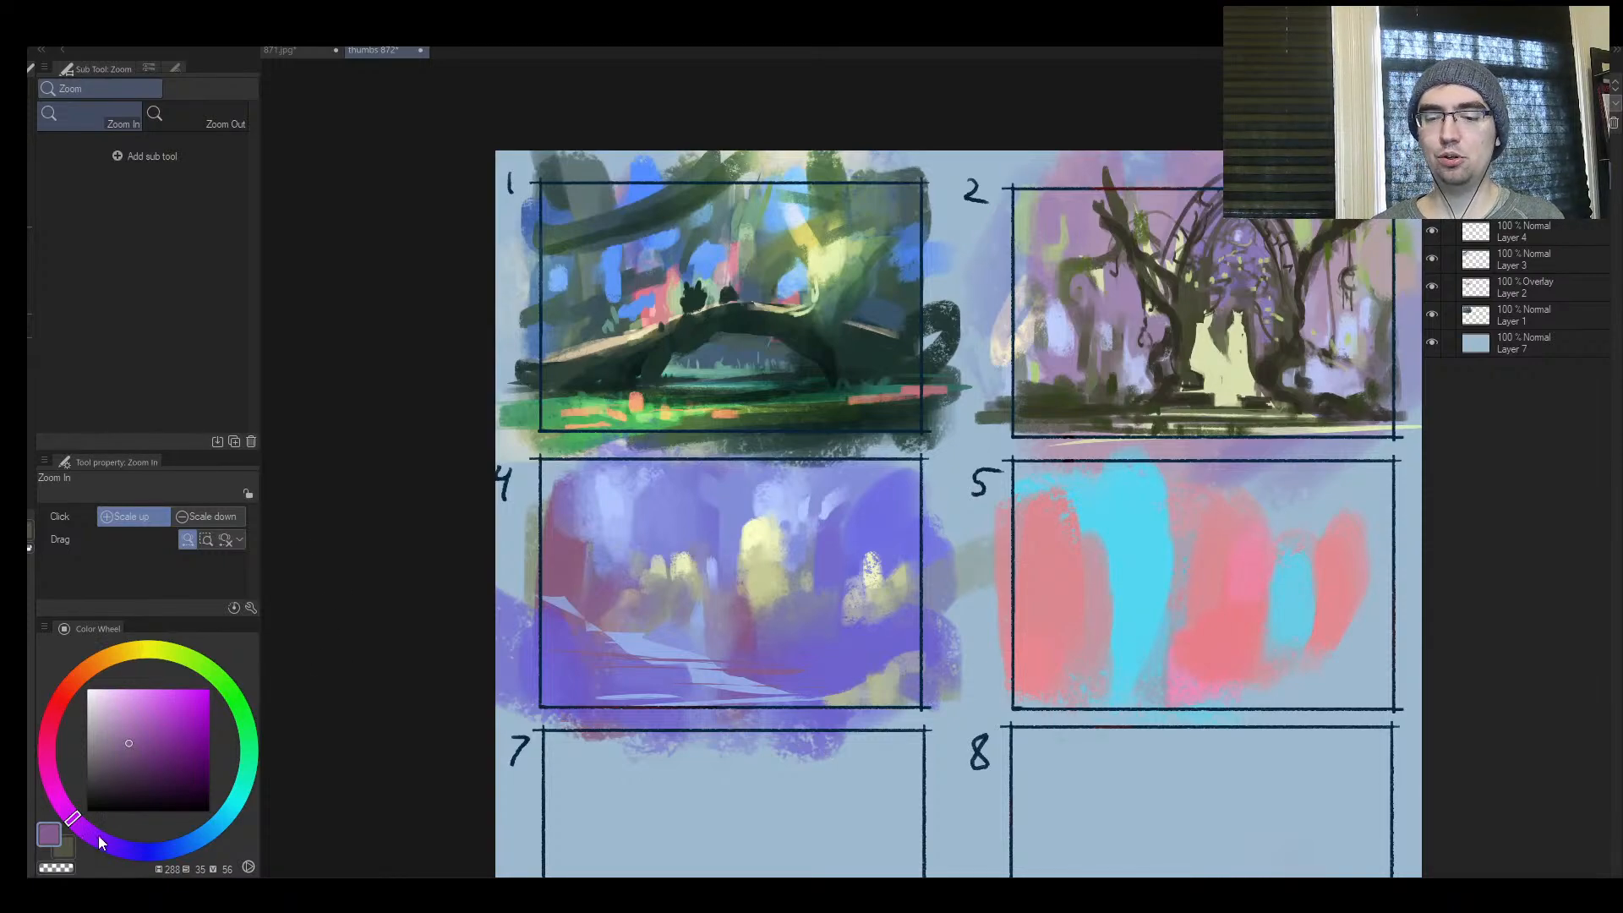
{"action": "left_click_drag", "start_coordinate": [98, 842], "coordinate": [144, 850]}
{"action": "left_click", "coordinate": [191, 696]}
{"action": "key", "text": "b"}
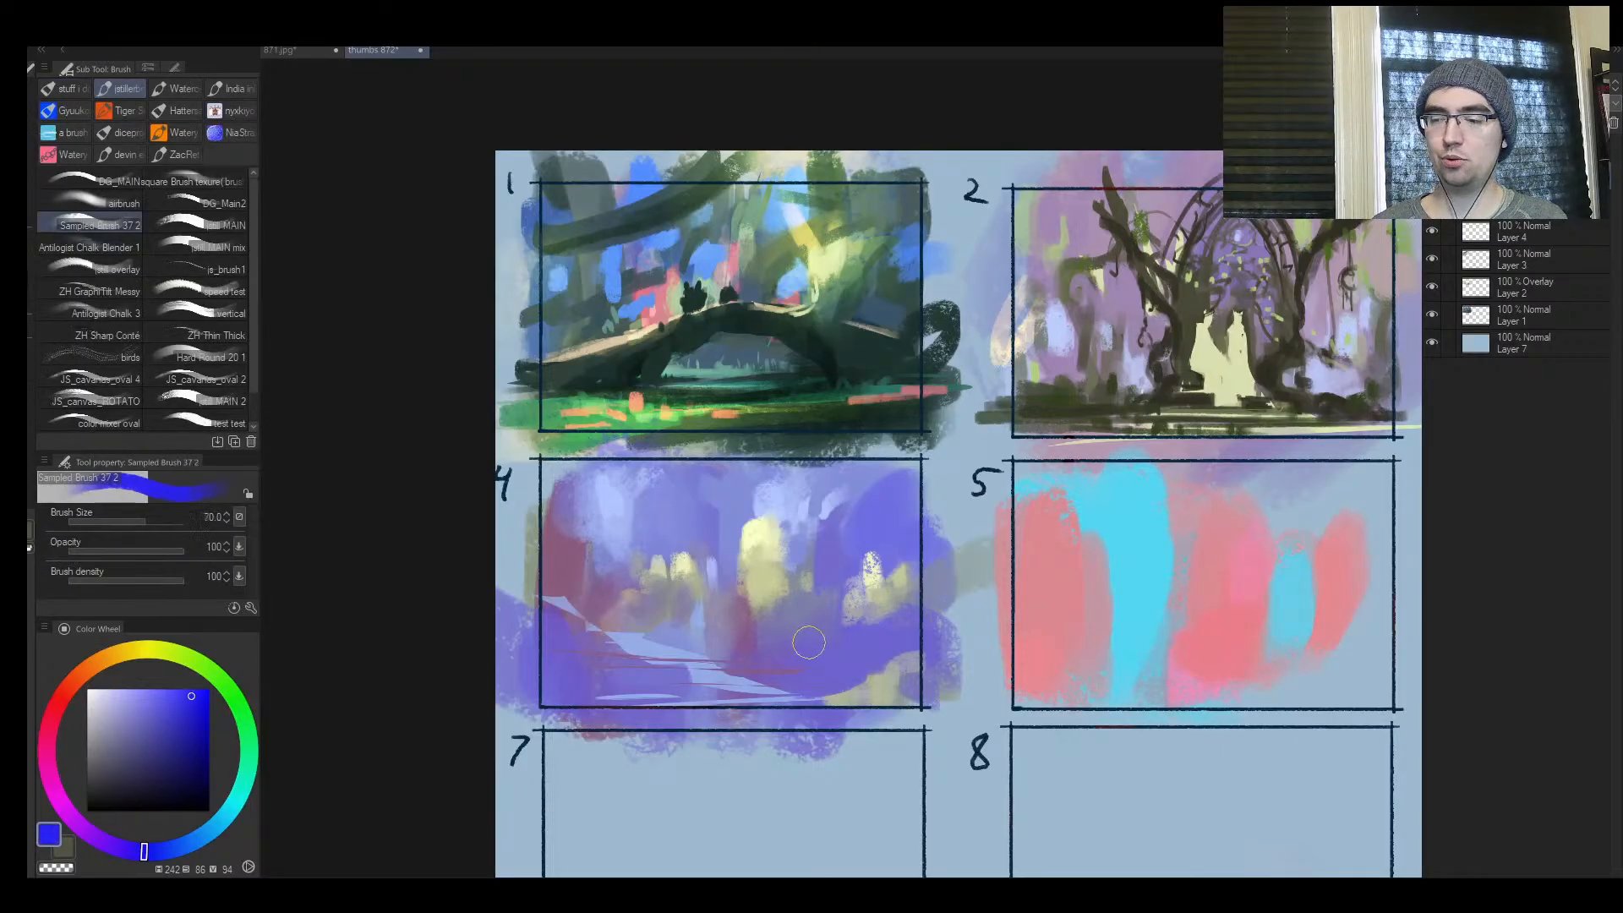
{"action": "key", "text": "ctrl+space"}
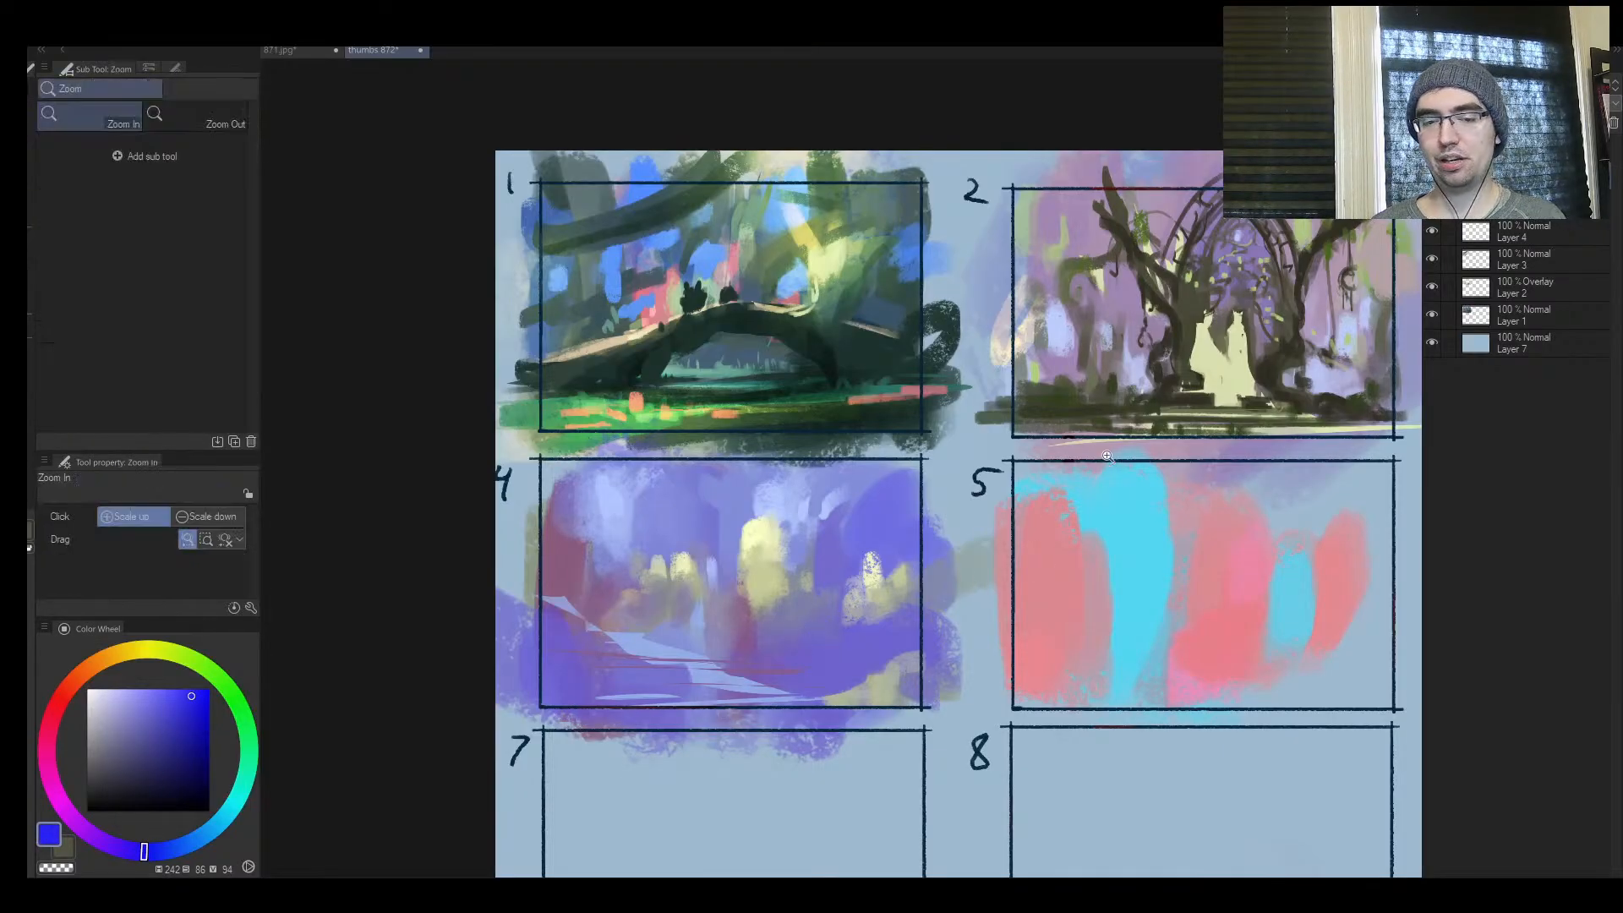
{"action": "left_click", "coordinate": [1107, 454]}
{"action": "left_click", "coordinate": [804, 653]}
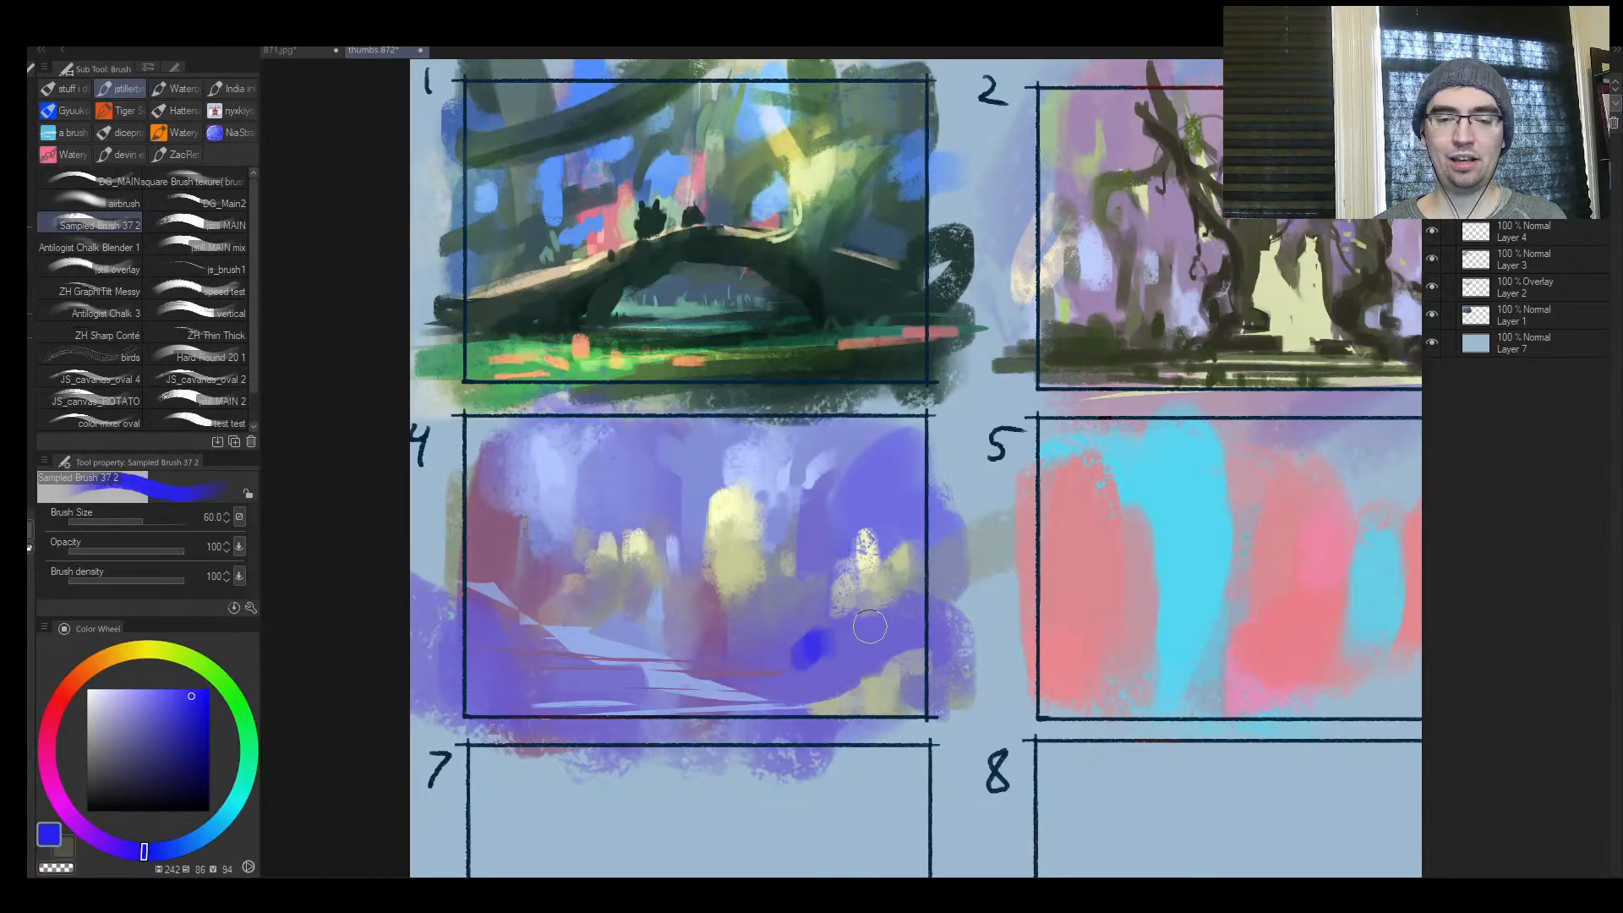
Try a dark greyish blue over the bright blue dab in frame 4, undo it, and place a small swatch in frame 8
{"action": "left_click_drag", "start_coordinate": [155, 721], "coordinate": [129, 753]}
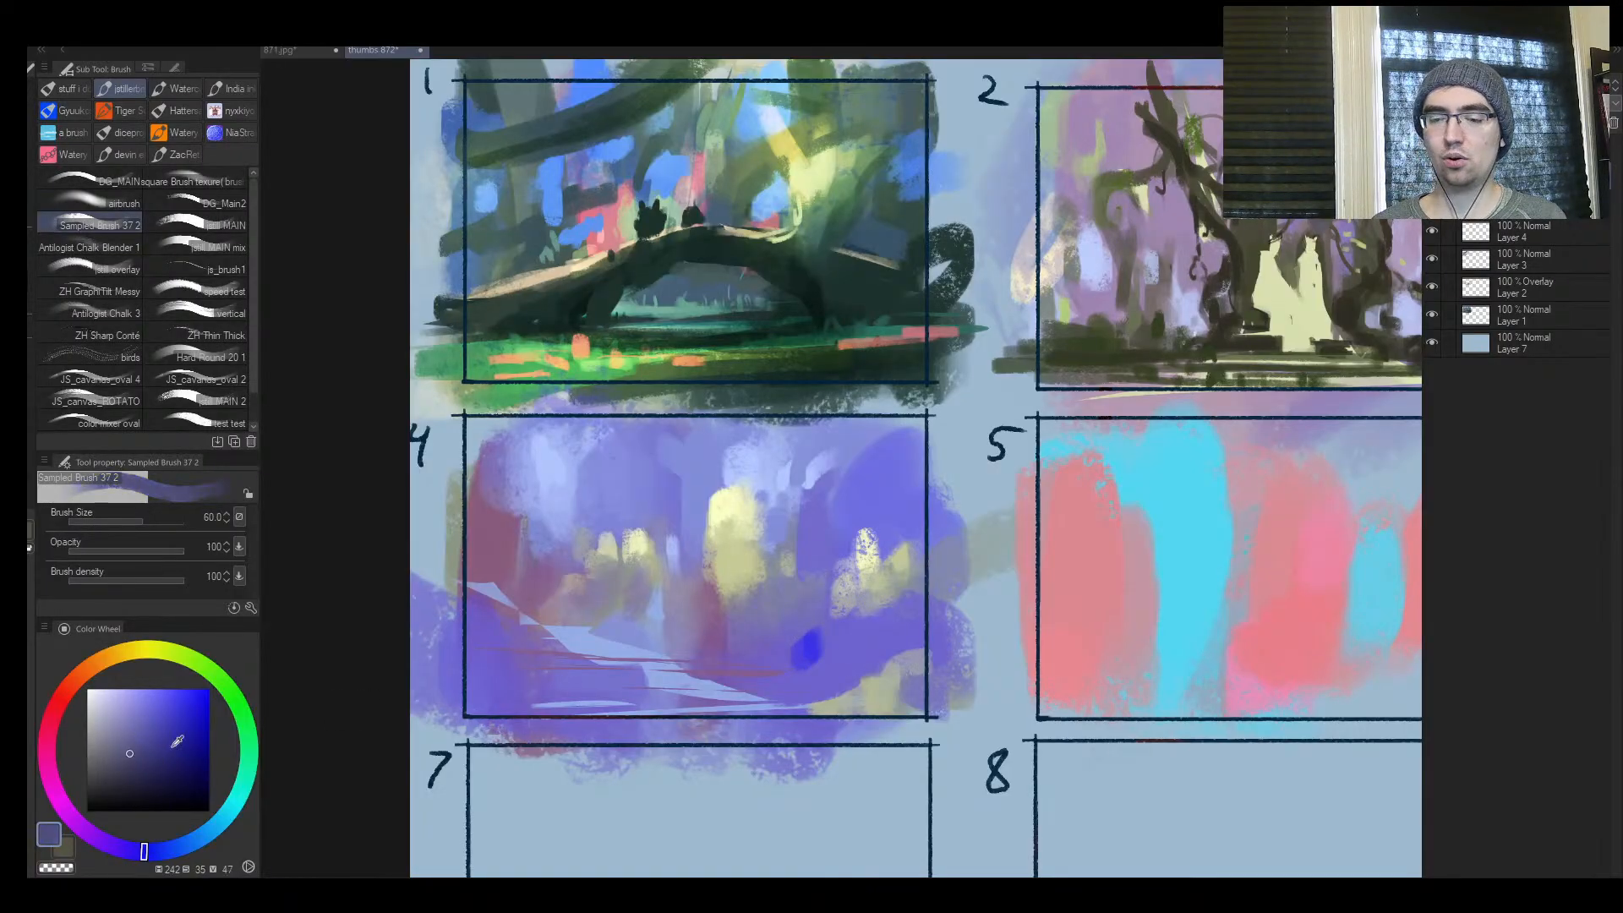
{"action": "key", "text": "bracketleft"}
{"action": "key", "text": "ctrl+space"}
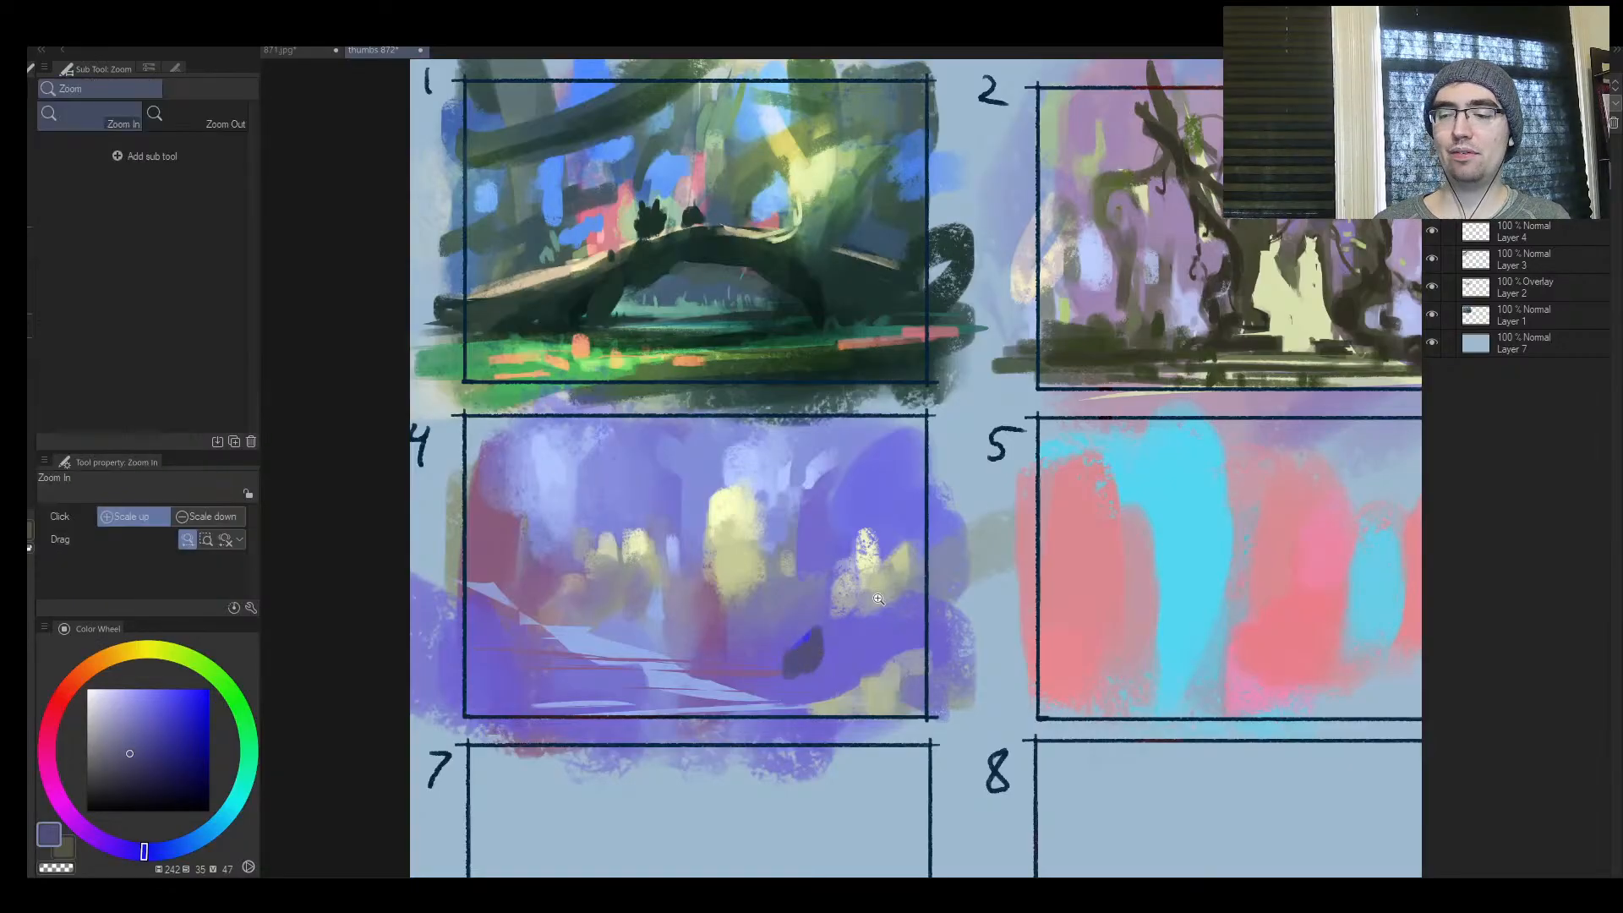
{"action": "key", "text": "ctrl+z"}
{"action": "mouse_move", "coordinate": [919, 609]}
{"action": "left_mouse_down"}
{"action": "mouse_move", "coordinate": [765, 478]}
{"action": "mouse_move", "coordinate": [587, 388]}
{"action": "left_mouse_up"}
{"action": "mouse_move", "coordinate": [808, 643]}
{"action": "left_mouse_down"}
{"action": "mouse_move", "coordinate": [869, 620]}
{"action": "mouse_move", "coordinate": [750, 665]}
{"action": "left_mouse_up"}
{"action": "key", "text": "ctrl+space"}
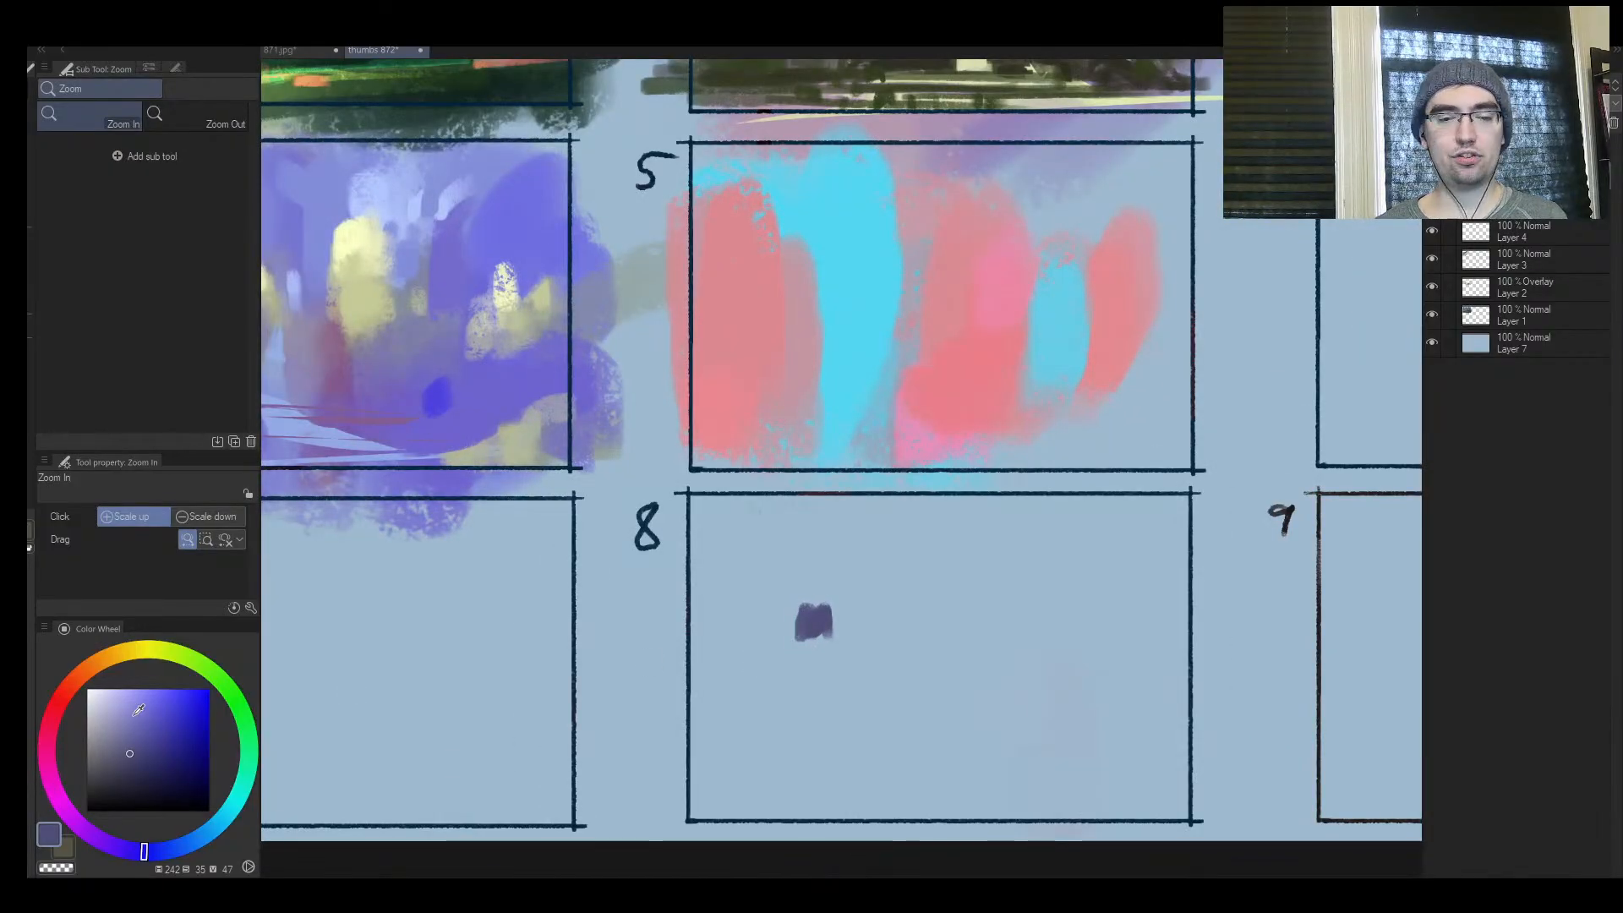
{"action": "left_click_drag", "start_coordinate": [727, 592], "coordinate": [783, 495]}
{"action": "left_click_drag", "start_coordinate": [668, 535], "coordinate": [711, 589]}
{"action": "left_click_drag", "start_coordinate": [711, 589], "coordinate": [754, 604]}
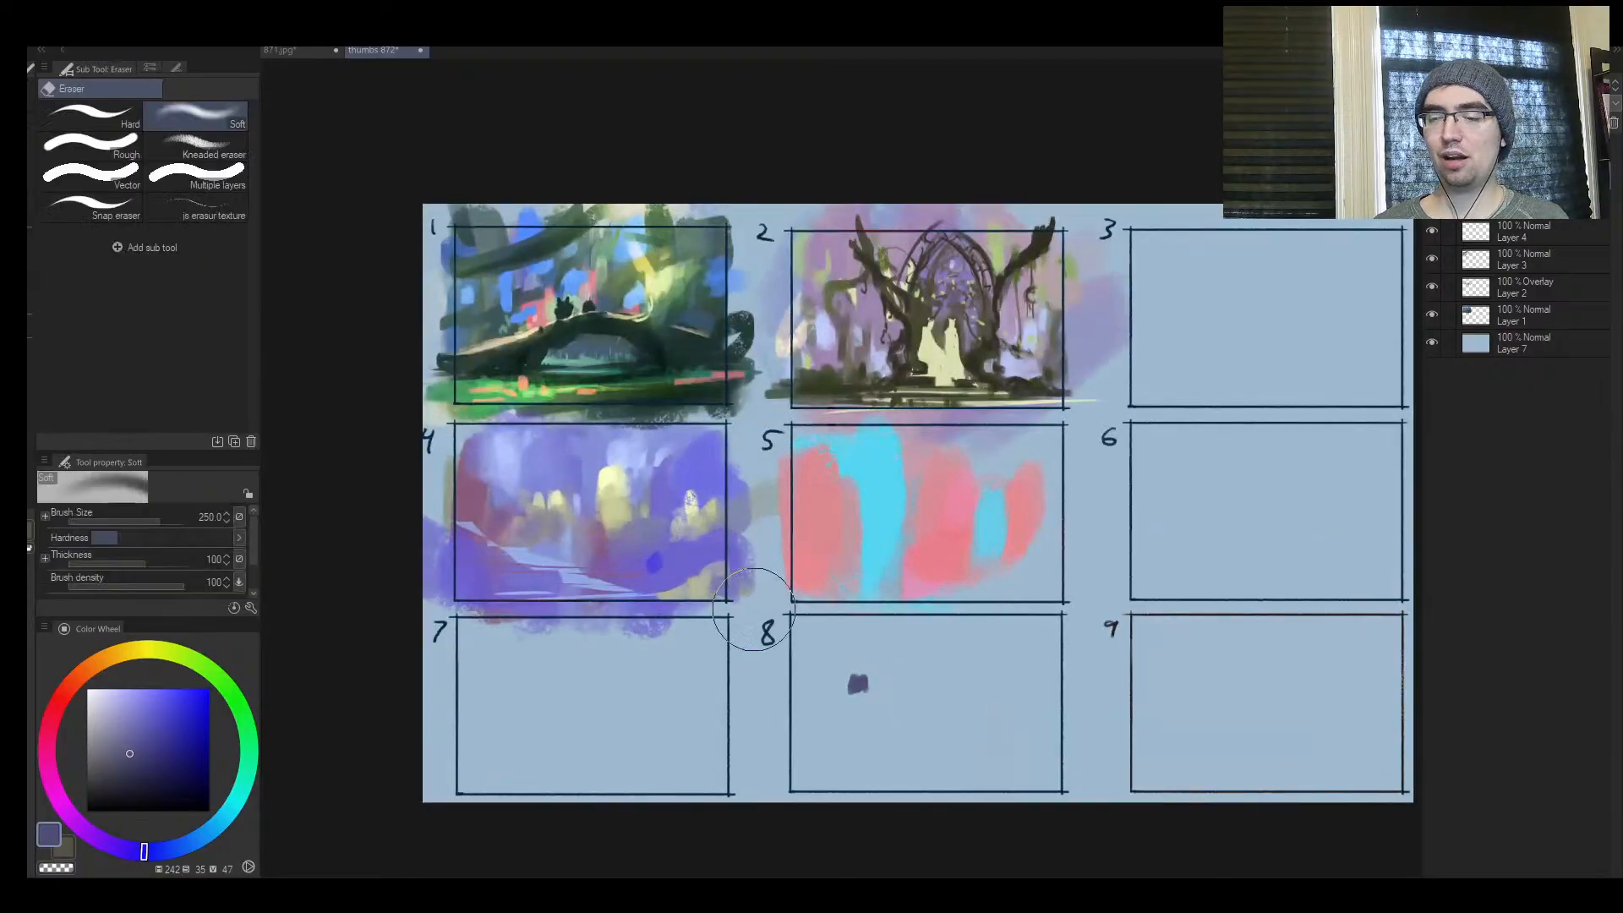
Cover the dark swatch in frame 8 with background blue and the blue dab in frame 4 with surrounding purple at size 150
{"action": "left_click", "coordinate": [855, 654], "text": "alt"}
{"action": "left_click_drag", "start_coordinate": [857, 675], "coordinate": [854, 693]}
{"action": "key", "text": "]"}
{"action": "key", "text": "]"}
{"action": "key", "text": "]"}
{"action": "key", "text": "]"}
{"action": "key", "text": "]"}
{"action": "key", "text": "]"}
{"action": "key", "text": "]"}
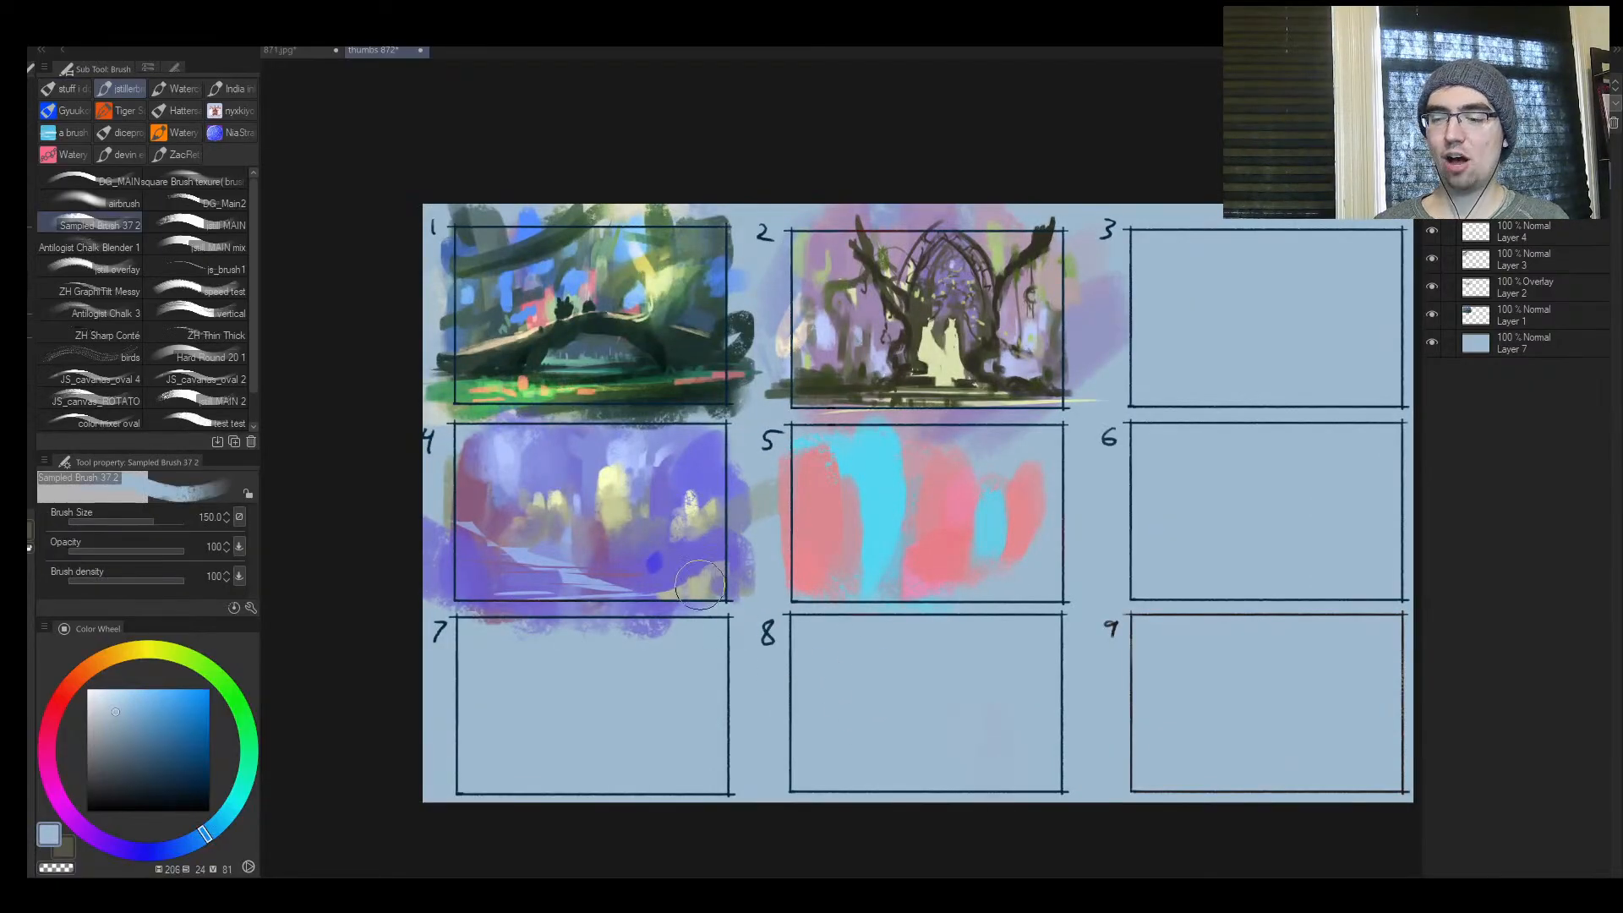
{"action": "left_click", "coordinate": [659, 577], "text": "alt"}
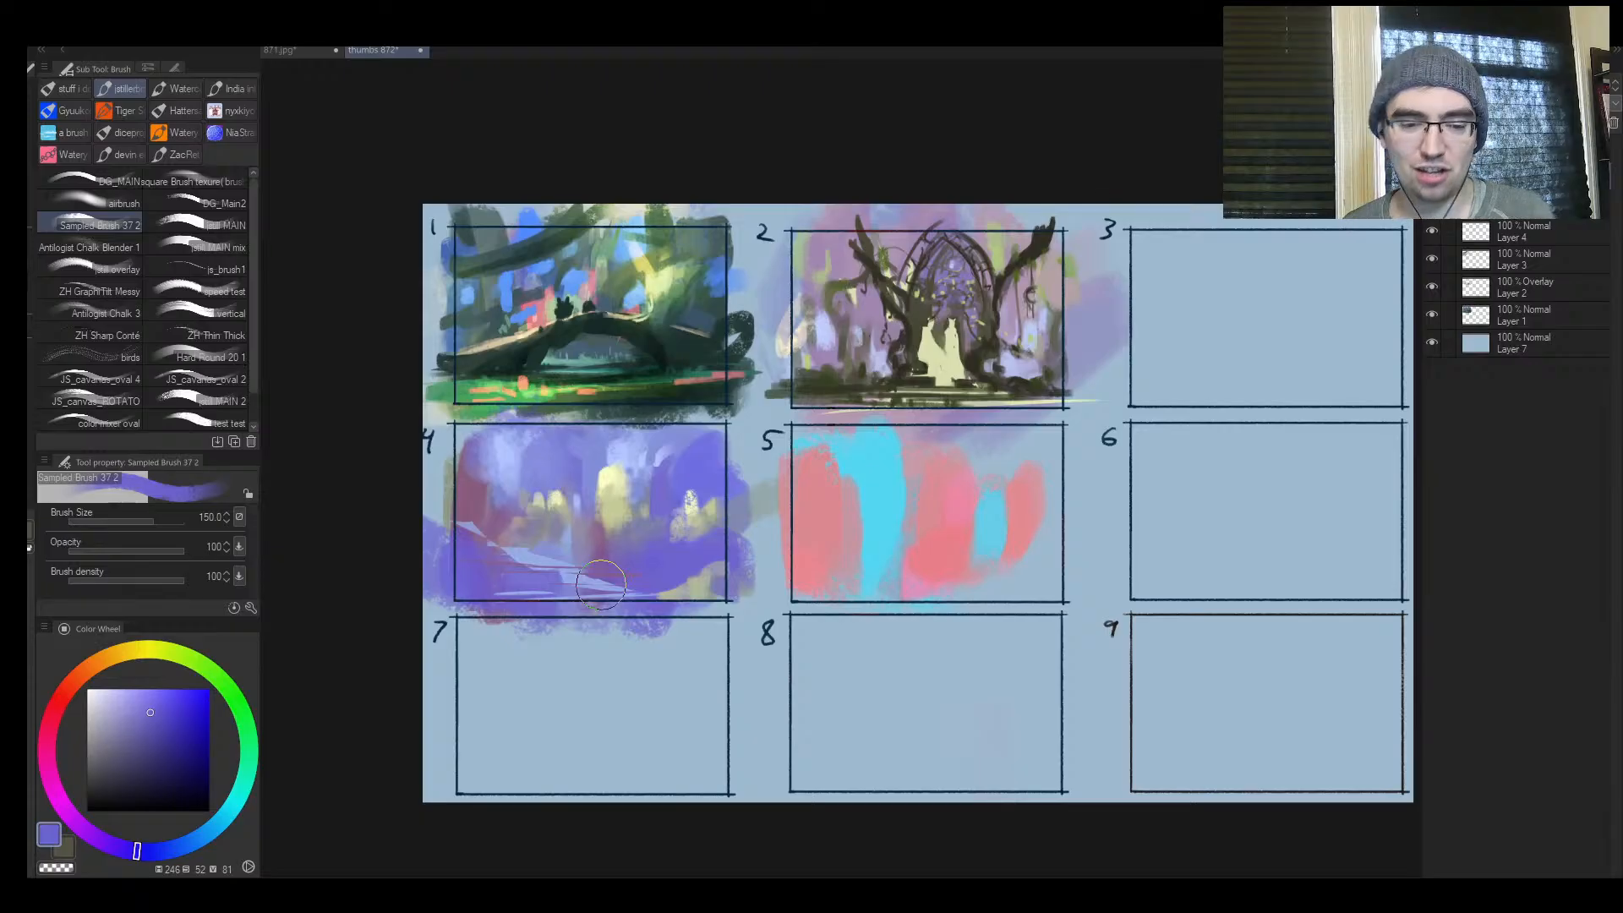
Examine the whole thumbnail sheet and frame 4 in a horizontally mirrored view
{"action": "key", "text": "ctrl+space"}
{"action": "mouse_move", "coordinate": [720, 531]}
{"action": "left_mouse_down"}
{"action": "mouse_move", "coordinate": [683, 563]}
{"action": "mouse_move", "coordinate": [775, 497]}
{"action": "left_mouse_up"}
{"action": "mouse_move", "coordinate": [774, 493]}
{"action": "left_mouse_down"}
{"action": "mouse_move", "coordinate": [718, 537]}
{"action": "mouse_move", "coordinate": [778, 489]}
{"action": "mouse_move", "coordinate": [768, 529]}
{"action": "left_mouse_up"}
{"action": "key", "text": "h"}
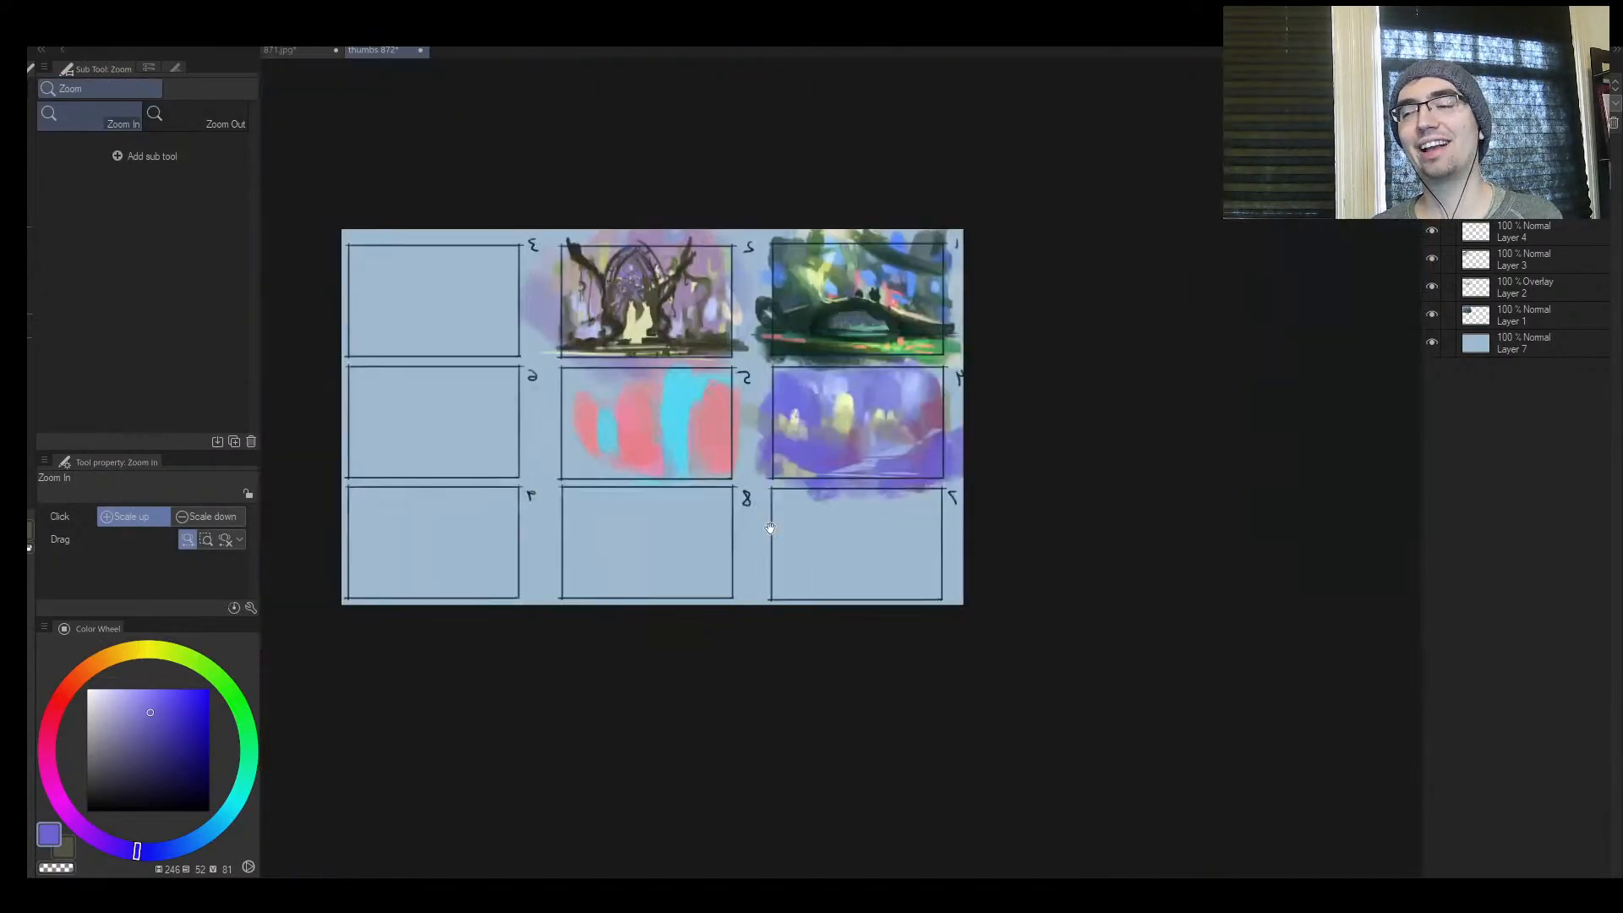
{"action": "left_click_drag", "start_coordinate": [877, 521], "coordinate": [718, 586]}
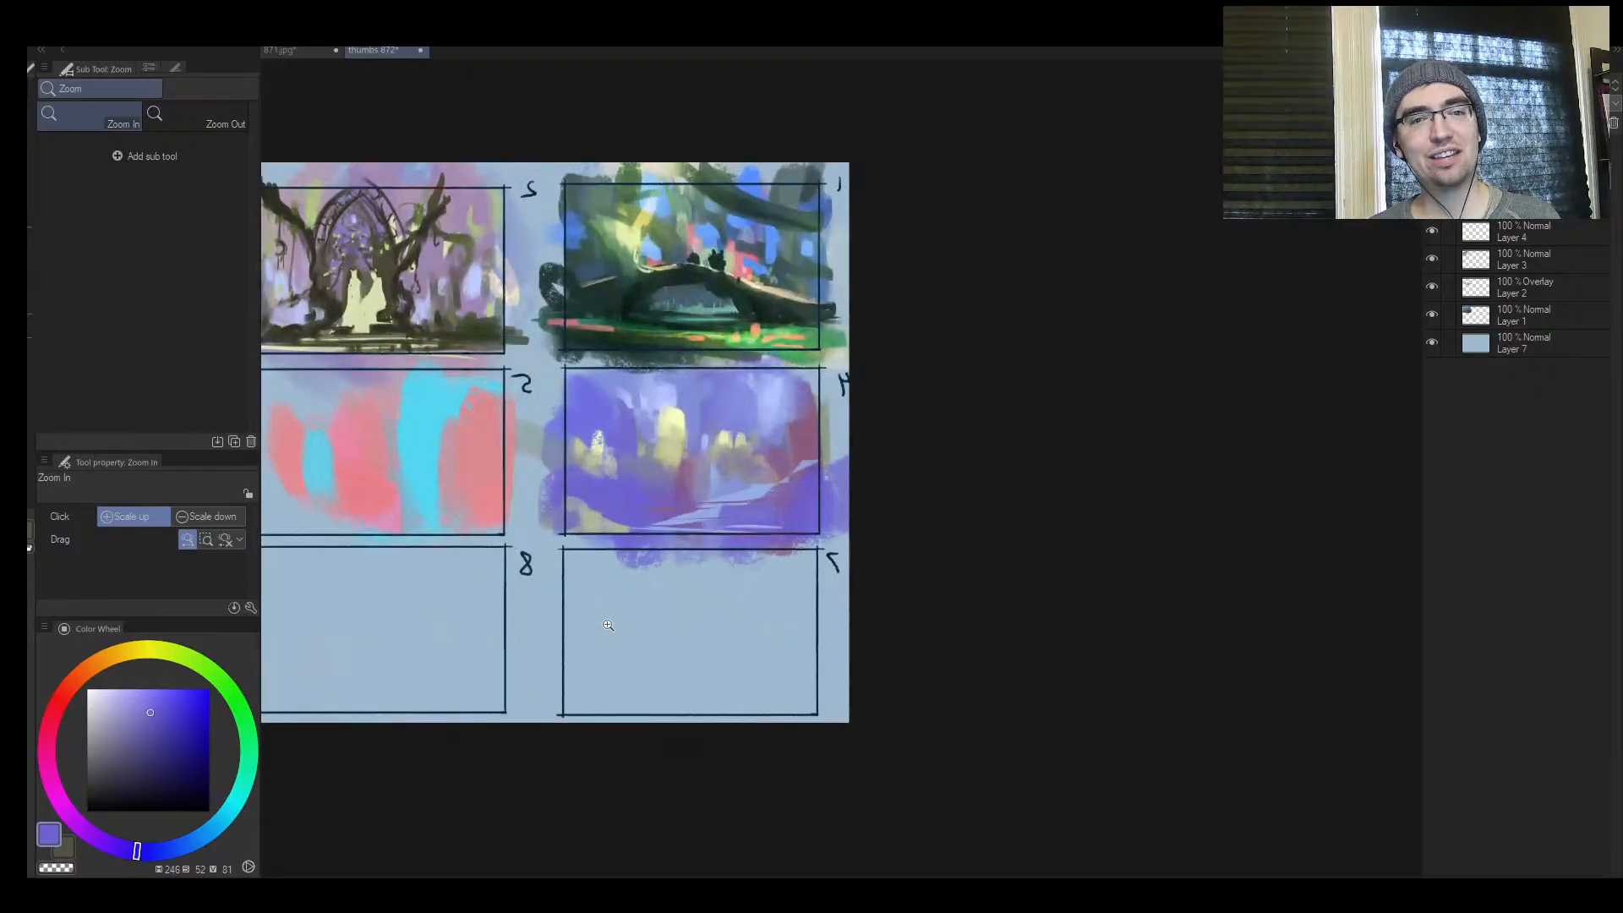
{"action": "left_click_drag", "start_coordinate": [632, 507], "coordinate": [675, 462]}
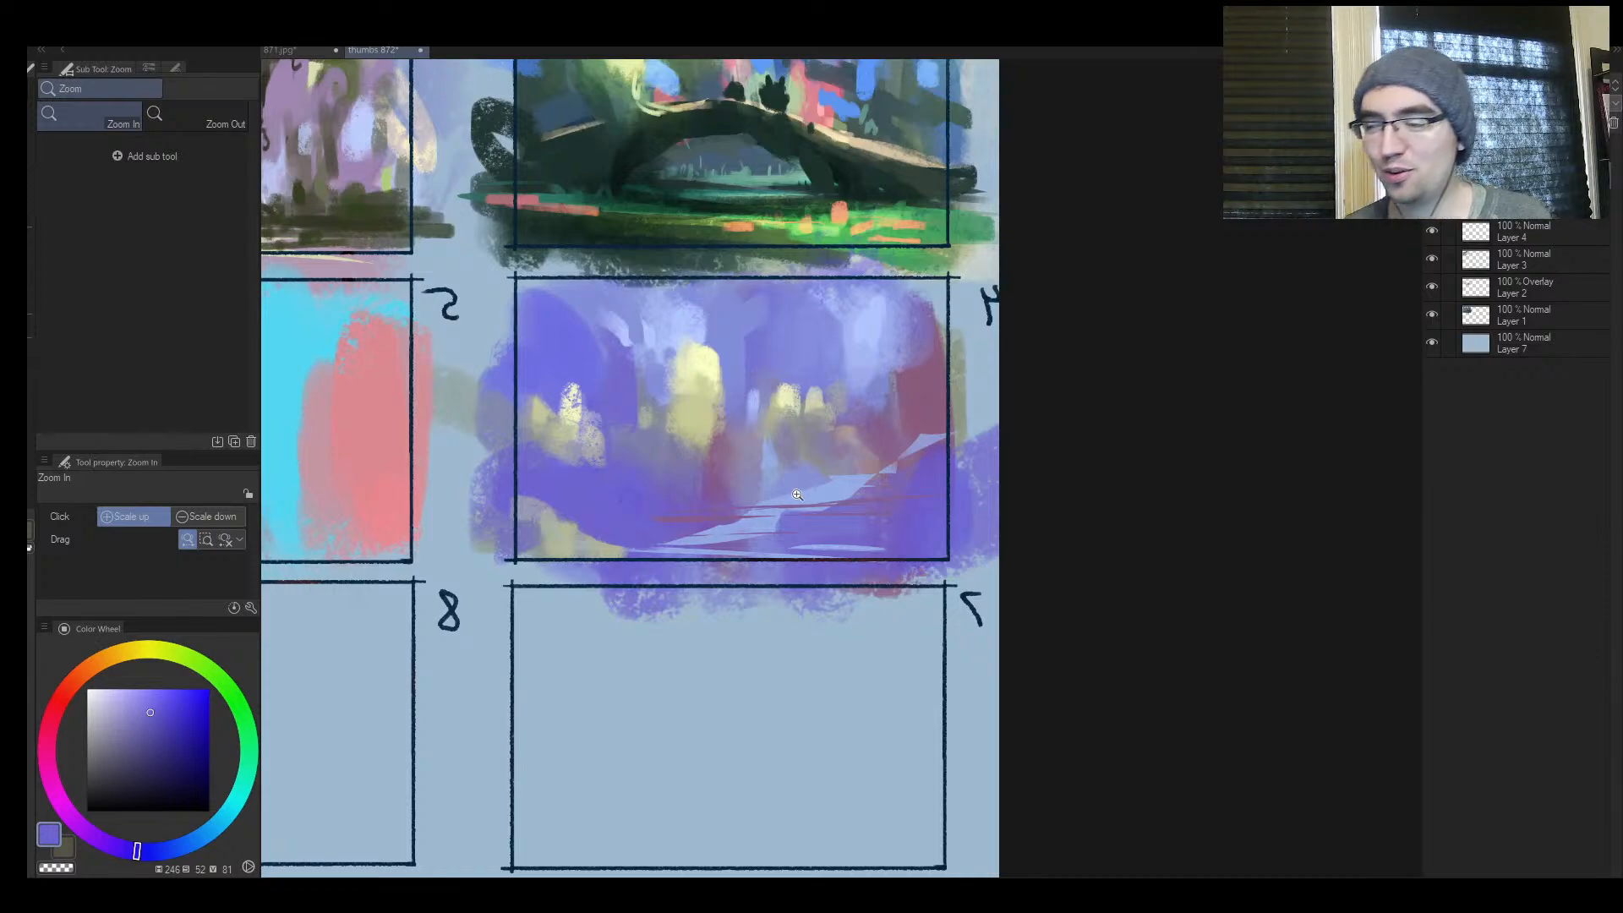
{"action": "left_click_drag", "start_coordinate": [797, 493], "coordinate": [775, 467]}
{"action": "key", "text": "h"}
Trim the left edge of the large yellow light in frame 4 with the surrounding periwinkle blue
{"action": "mouse_move", "coordinate": [1027, 389]}
{"action": "left_mouse_down"}
{"action": "mouse_move", "coordinate": [832, 390]}
{"action": "mouse_move", "coordinate": [930, 381]}
{"action": "left_mouse_up"}
{"action": "left_click", "coordinate": [617, 317], "text": "alt"}
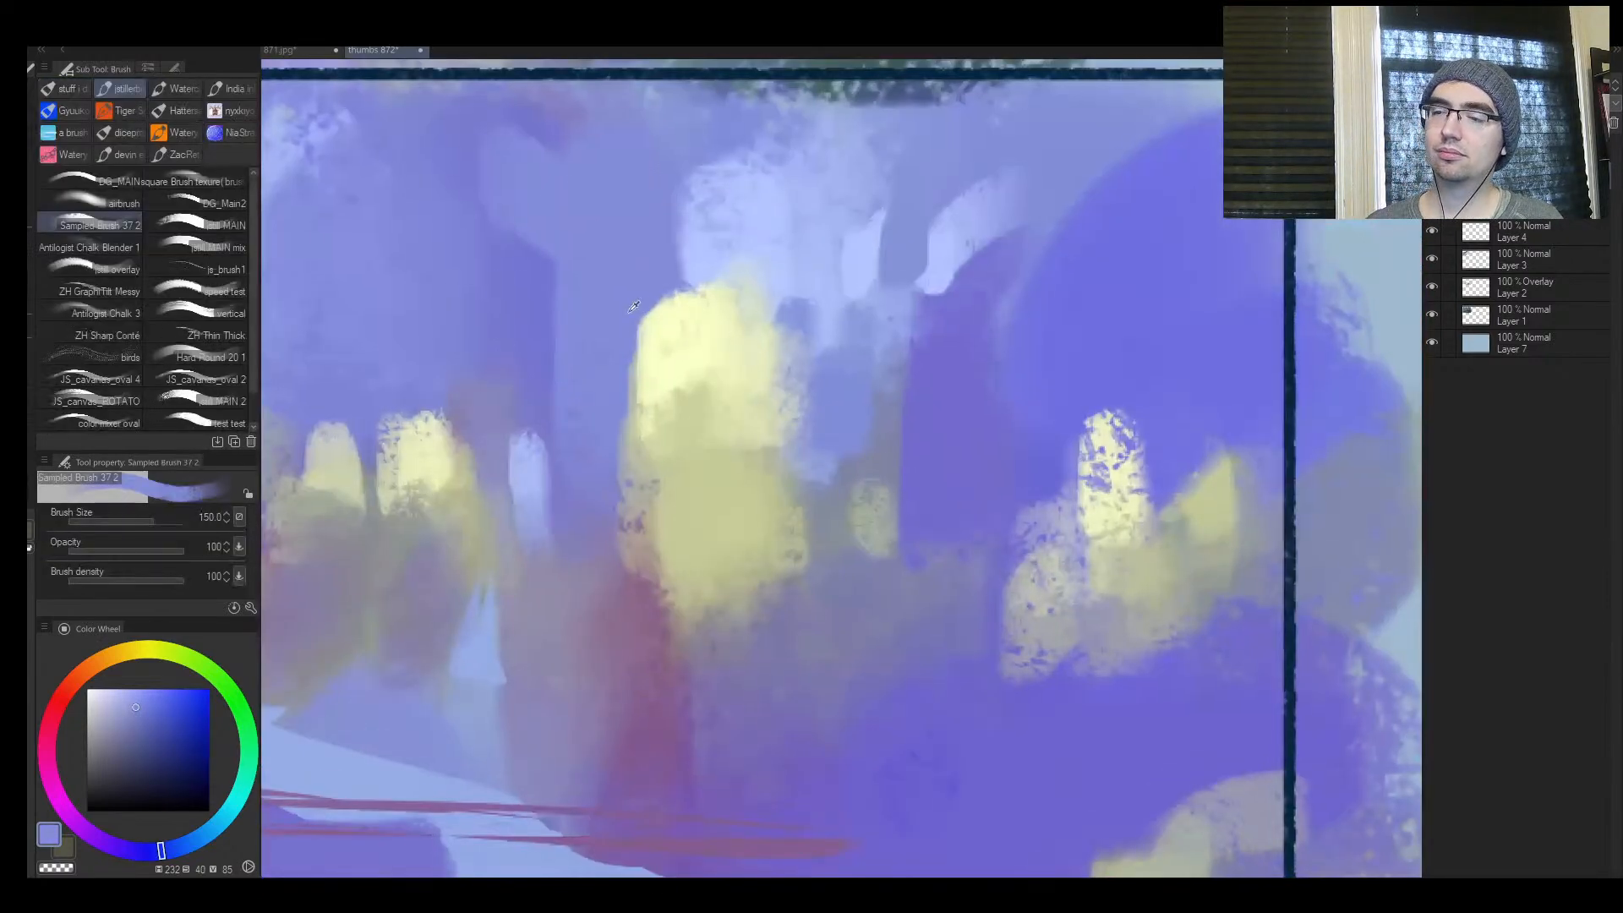
{"action": "left_click_drag", "start_coordinate": [639, 325], "coordinate": [612, 352]}
{"action": "key", "text": "bracketleft"}
{"action": "key", "text": "ctrl+z"}
{"action": "key", "text": "bracketleft"}
{"action": "key", "text": "bracketleft"}
{"action": "key", "text": "bracketleft"}
{"action": "key", "text": "bracketleft"}
{"action": "key", "text": "bracketleft"}
{"action": "key", "text": "bracketleft"}
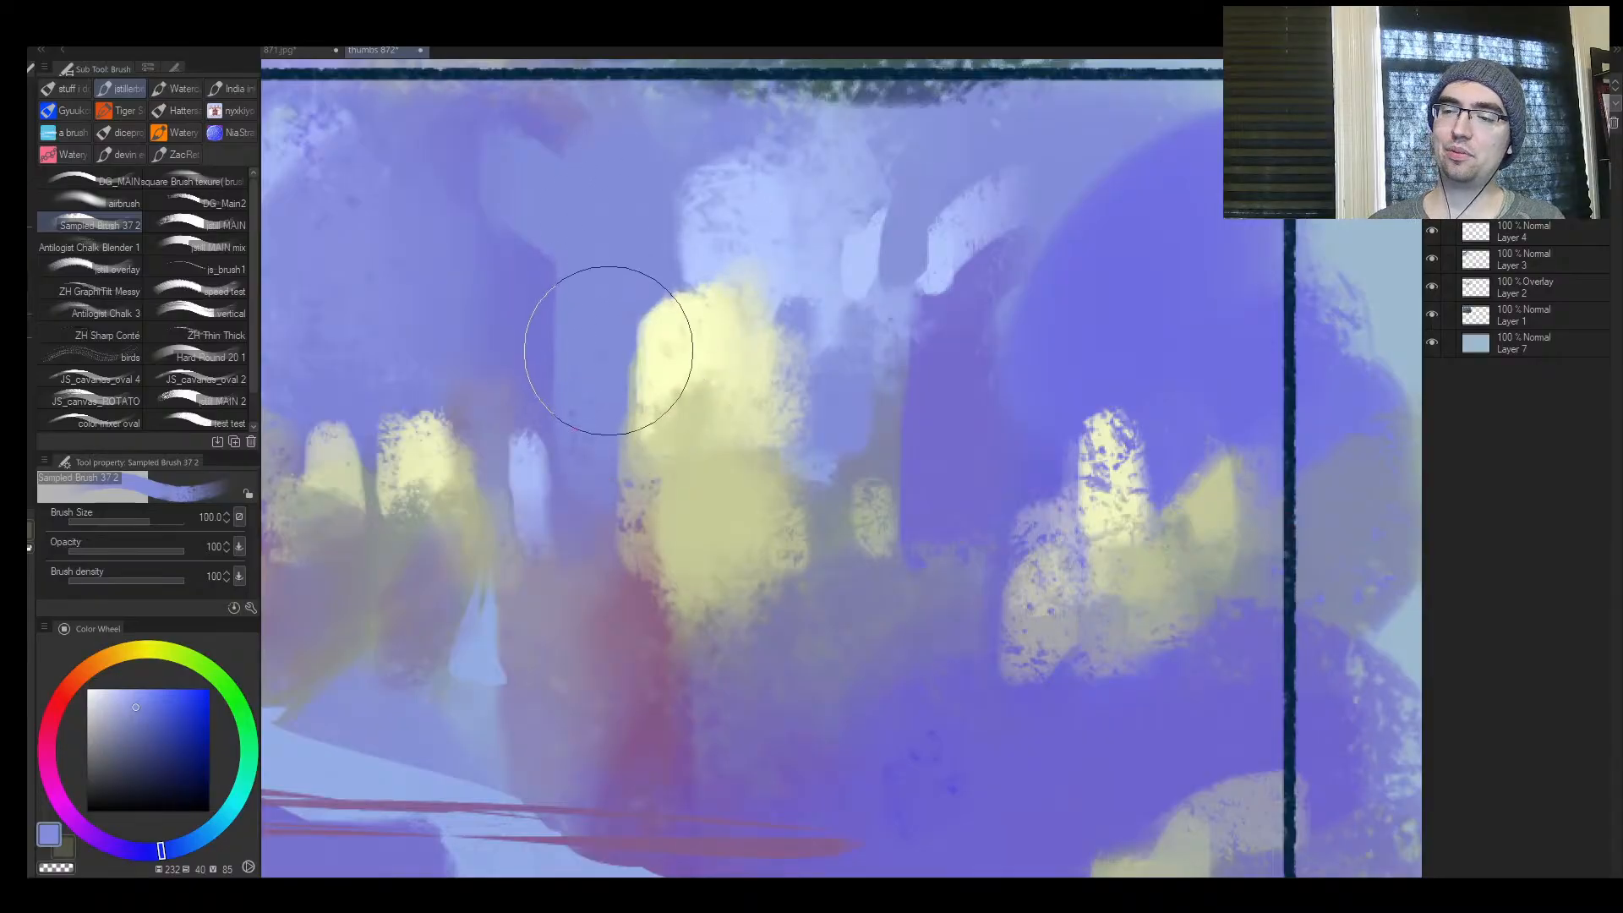
{"action": "key", "text": "bracketright"}
{"action": "mouse_move", "coordinate": [630, 366]}
{"action": "left_mouse_down"}
{"action": "mouse_move", "coordinate": [637, 309]}
{"action": "mouse_move", "coordinate": [668, 291]}
{"action": "mouse_move", "coordinate": [712, 297]}
{"action": "mouse_move", "coordinate": [706, 253]}
{"action": "mouse_move", "coordinate": [674, 283]}
{"action": "mouse_move", "coordinate": [666, 318]}
{"action": "left_mouse_up"}
Pick the pale yellow and dab a small bump onto the trimmed edge of frame 4's large light at size 17
{"action": "key", "text": "bracketleft"}
{"action": "key", "text": "bracketleft"}
{"action": "key", "text": "bracketleft"}
{"action": "key", "text": "bracketleft"}
{"action": "key", "text": "bracketleft"}
{"action": "key", "text": "bracketleft"}
{"action": "key", "text": "bracketleft"}
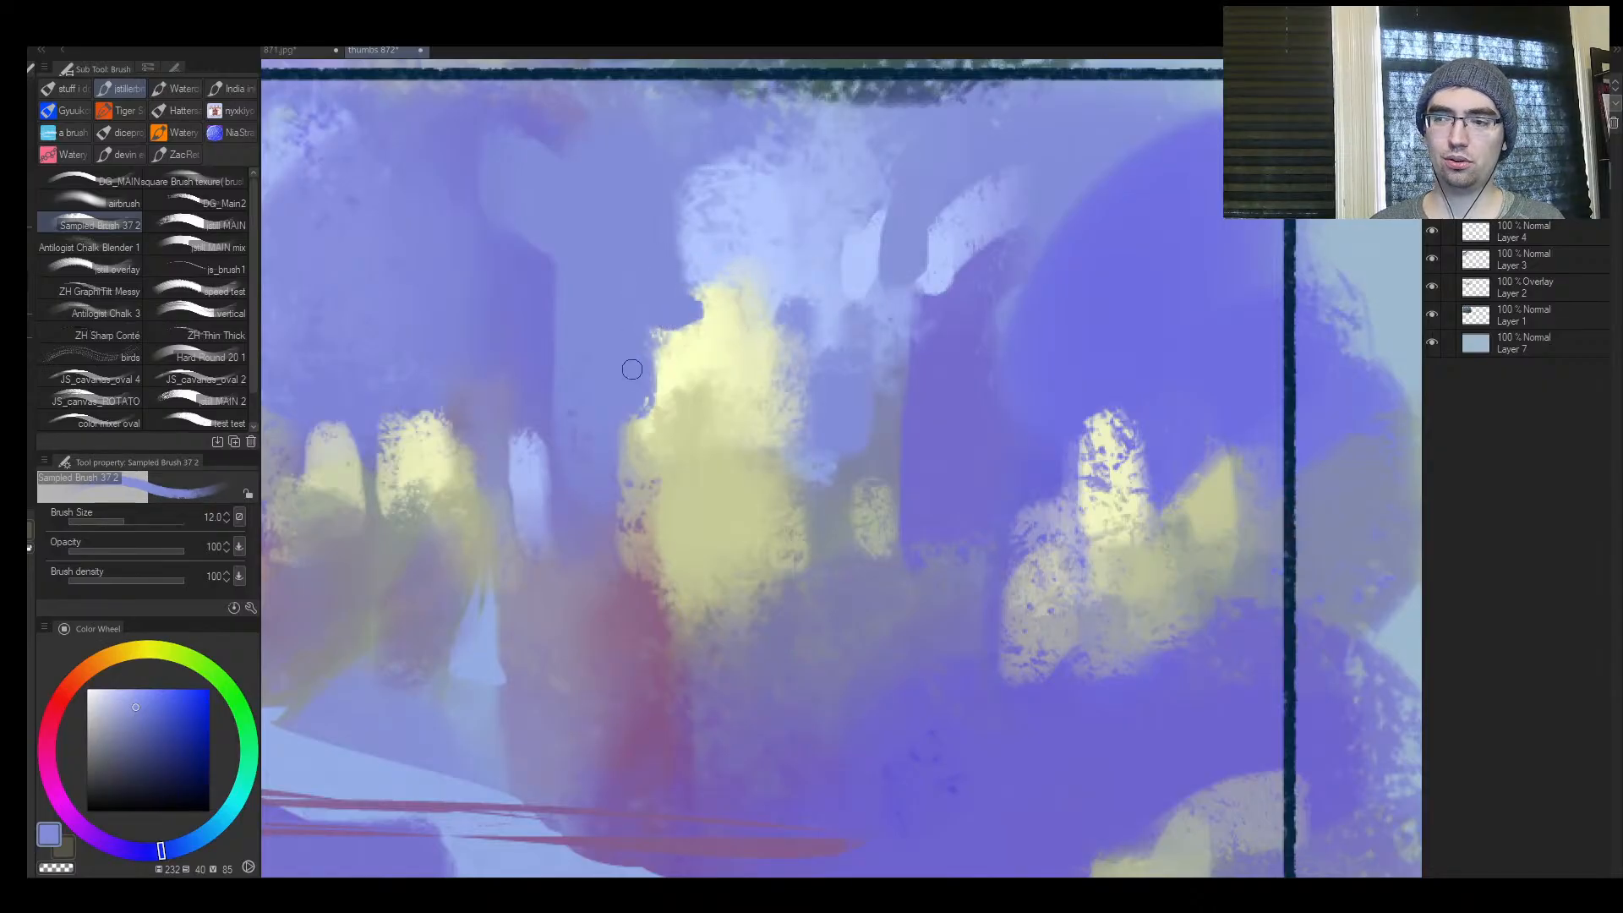
{"action": "key", "text": "bracketright"}
{"action": "key", "text": "bracketright"}
{"action": "left_click", "coordinate": [672, 372], "text": "alt"}
{"action": "mouse_move", "coordinate": [669, 392]}
{"action": "left_mouse_down"}
{"action": "mouse_move", "coordinate": [631, 419]}
{"action": "mouse_move", "coordinate": [630, 455]}
{"action": "mouse_move", "coordinate": [653, 430]}
{"action": "mouse_move", "coordinate": [626, 457]}
{"action": "mouse_move", "coordinate": [655, 411]}
{"action": "mouse_move", "coordinate": [648, 470]}
{"action": "mouse_move", "coordinate": [660, 403]}
{"action": "left_mouse_up"}
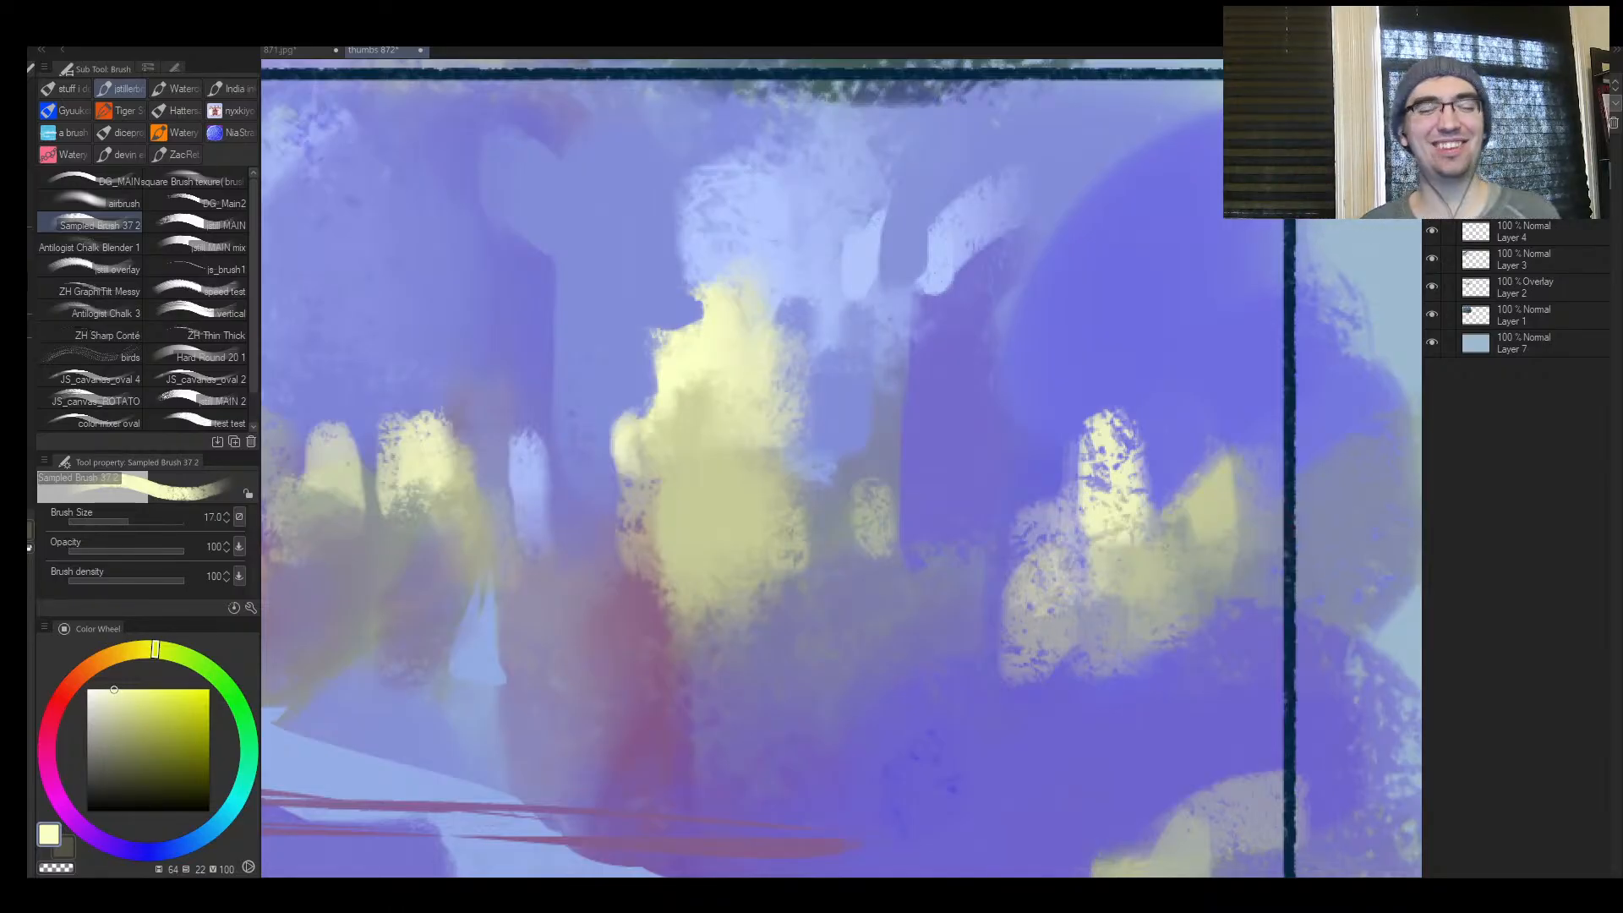
Flip the canvas view and refine the upper edge of frame 4's large light with its pale yellow at size 20
{"action": "key", "text": "ctrl+space"}
{"action": "left_click_drag", "start_coordinate": [688, 469], "coordinate": [406, 486]}
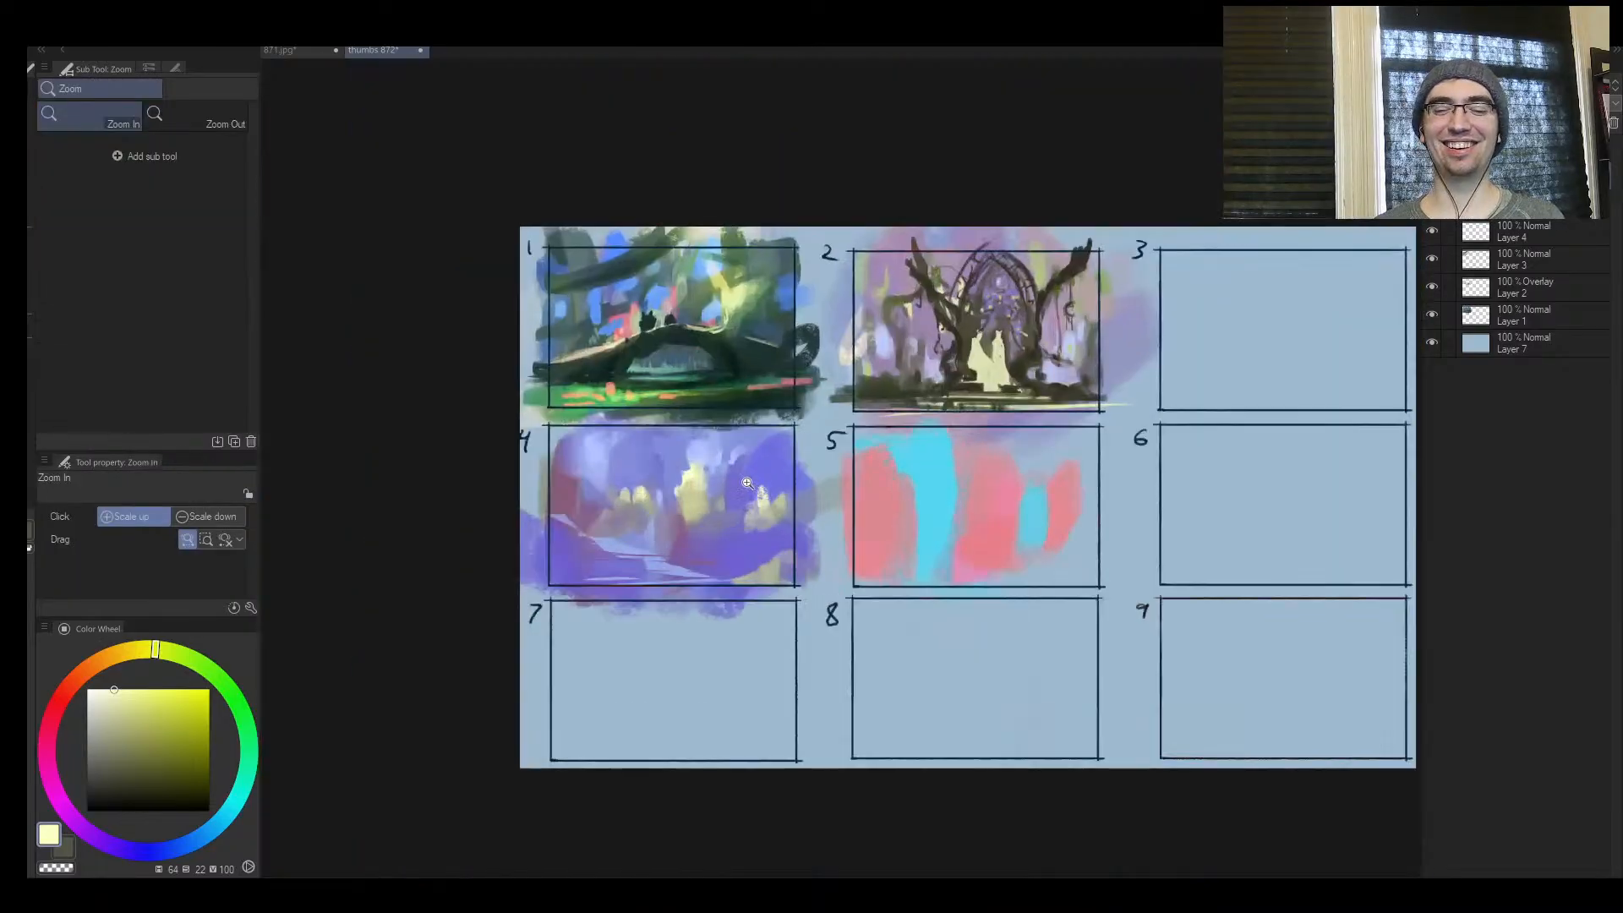
{"action": "left_click_drag", "start_coordinate": [778, 491], "coordinate": [1078, 366]}
{"action": "key", "text": "h"}
{"action": "left_click_drag", "start_coordinate": [1141, 482], "coordinate": [1217, 465]}
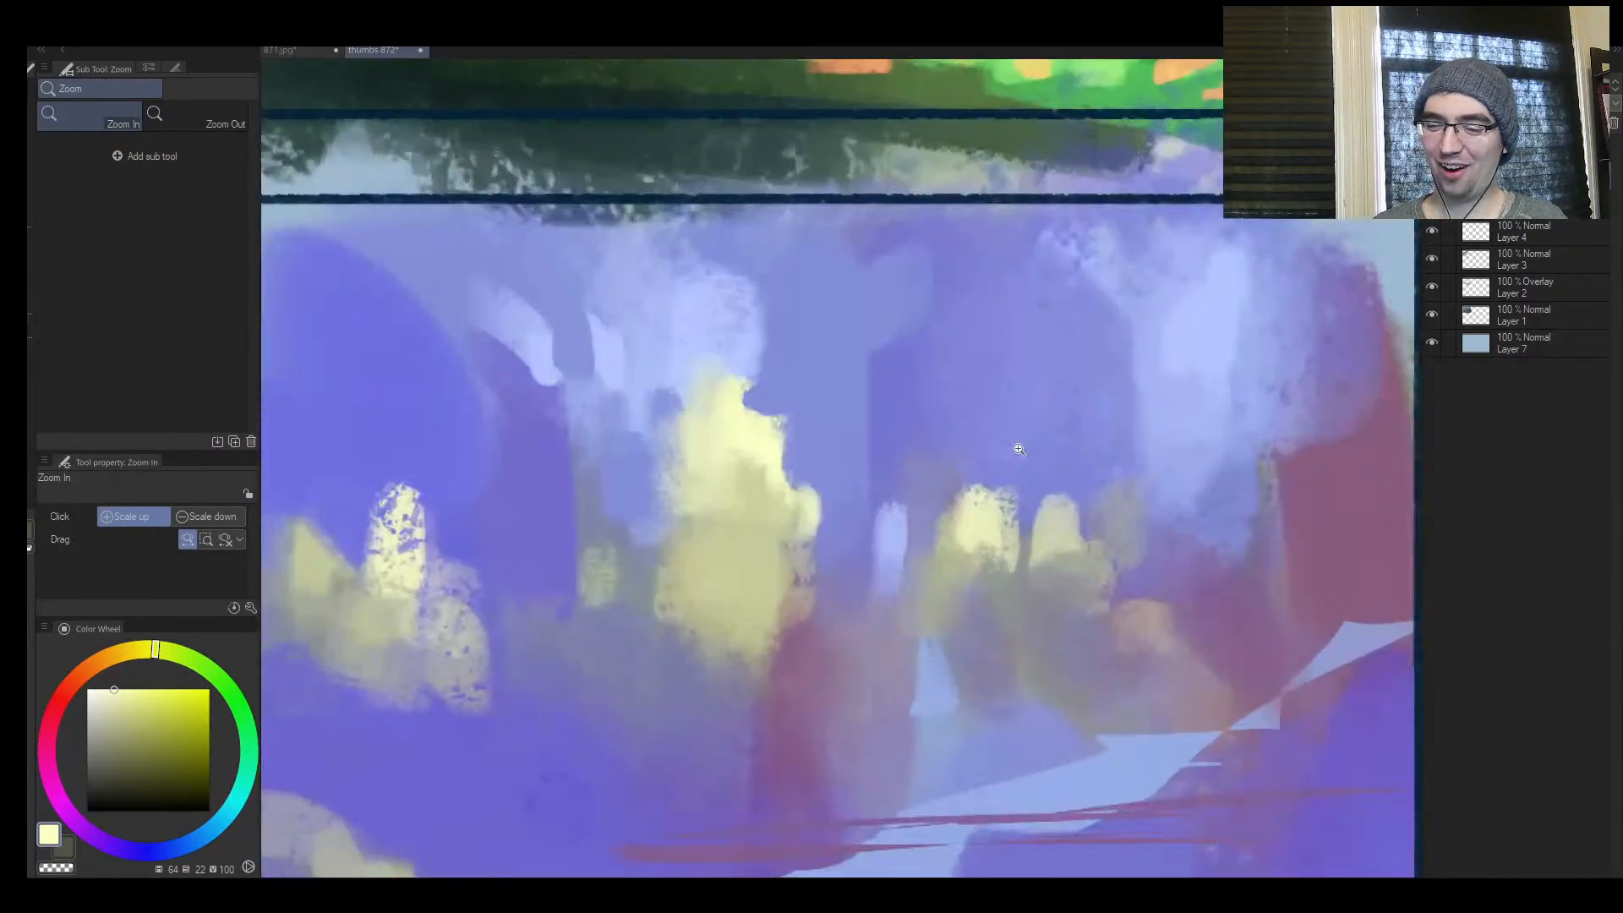
{"action": "left_click", "coordinate": [771, 439], "text": "alt"}
{"action": "key", "text": "]"}
{"action": "left_click_drag", "start_coordinate": [772, 424], "coordinate": [747, 377]}
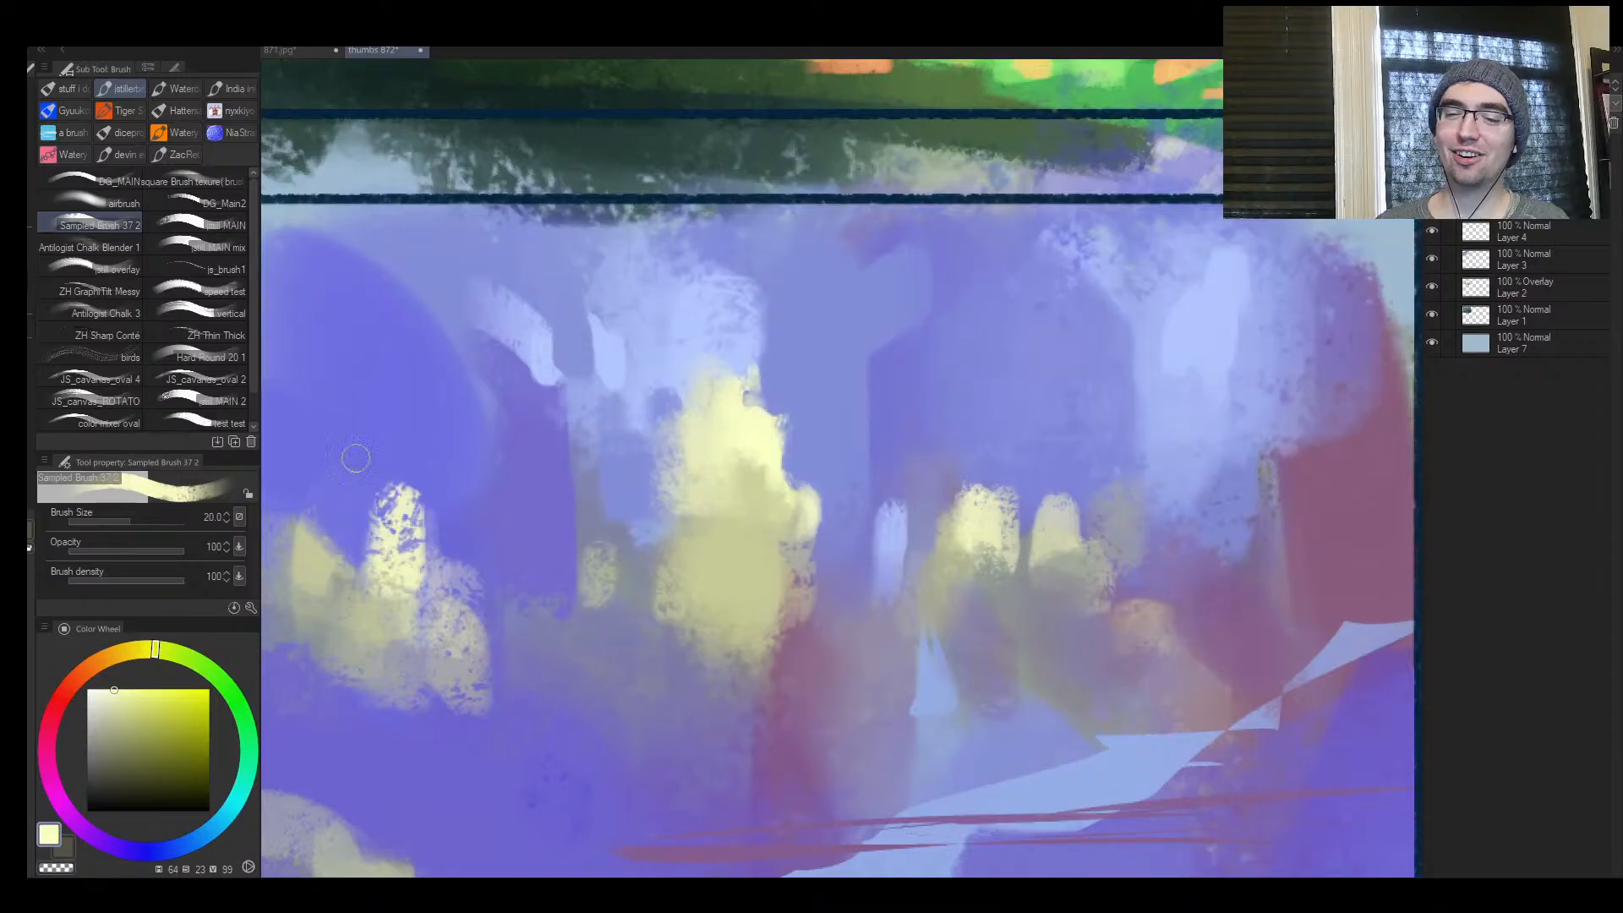
Lighten the pale yellow to near white at size 15 for highlights in frame 4's large light
{"action": "left_click", "coordinate": [153, 718]}
{"action": "left_click", "coordinate": [129, 688]}
{"action": "key", "text": "["}
{"action": "key", "text": "["}
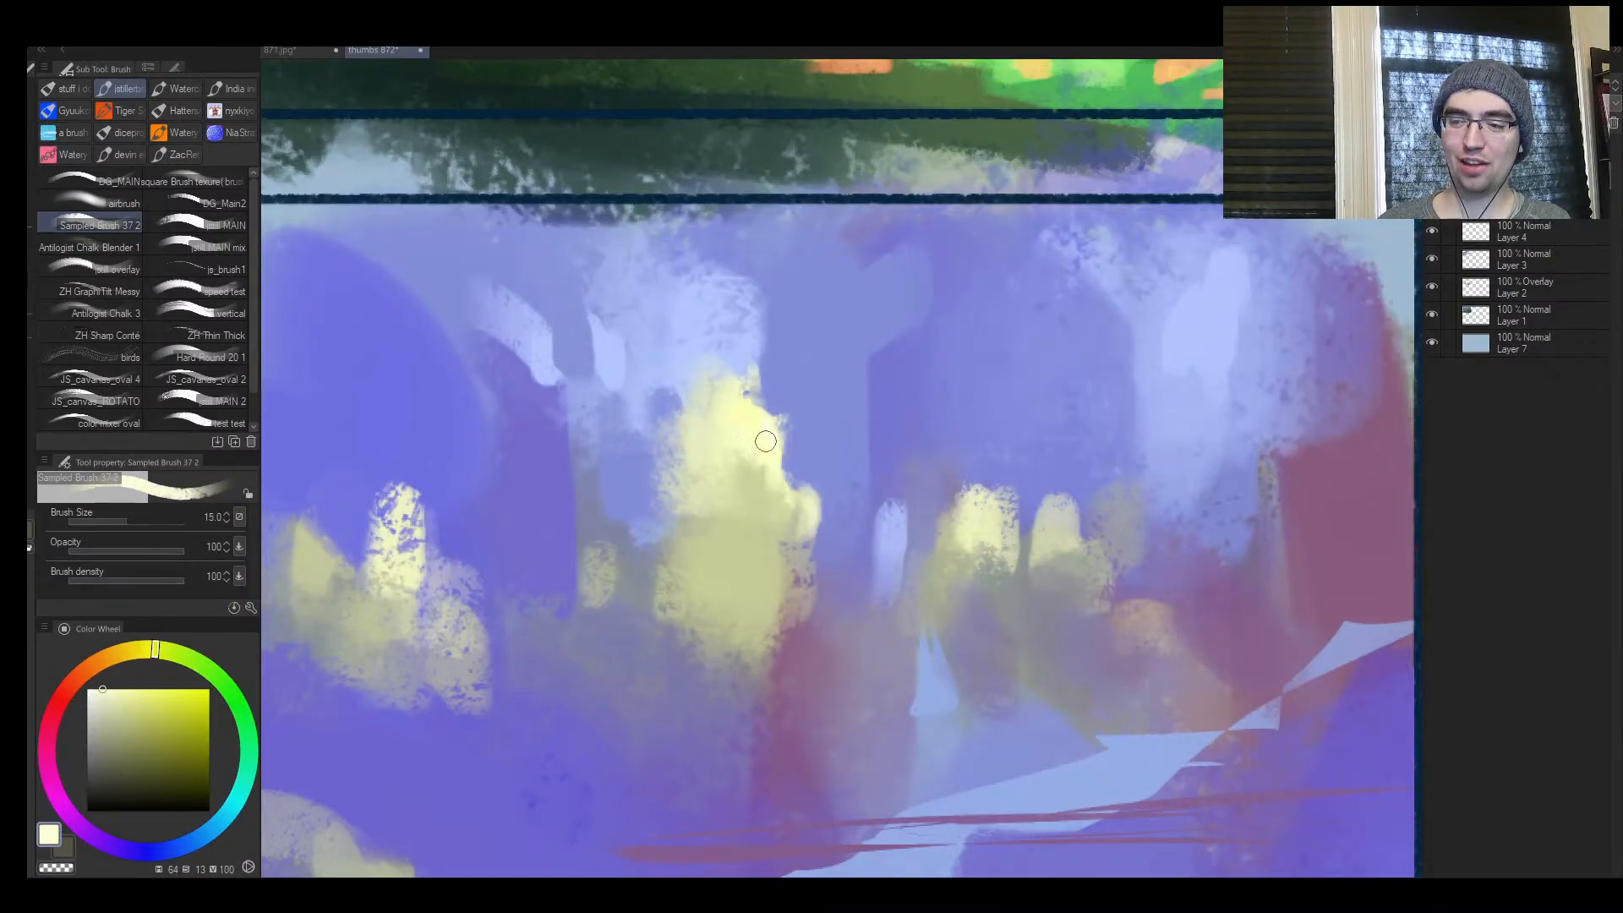
{"action": "left_click", "coordinate": [103, 690]}
{"action": "left_click", "coordinate": [91, 689]}
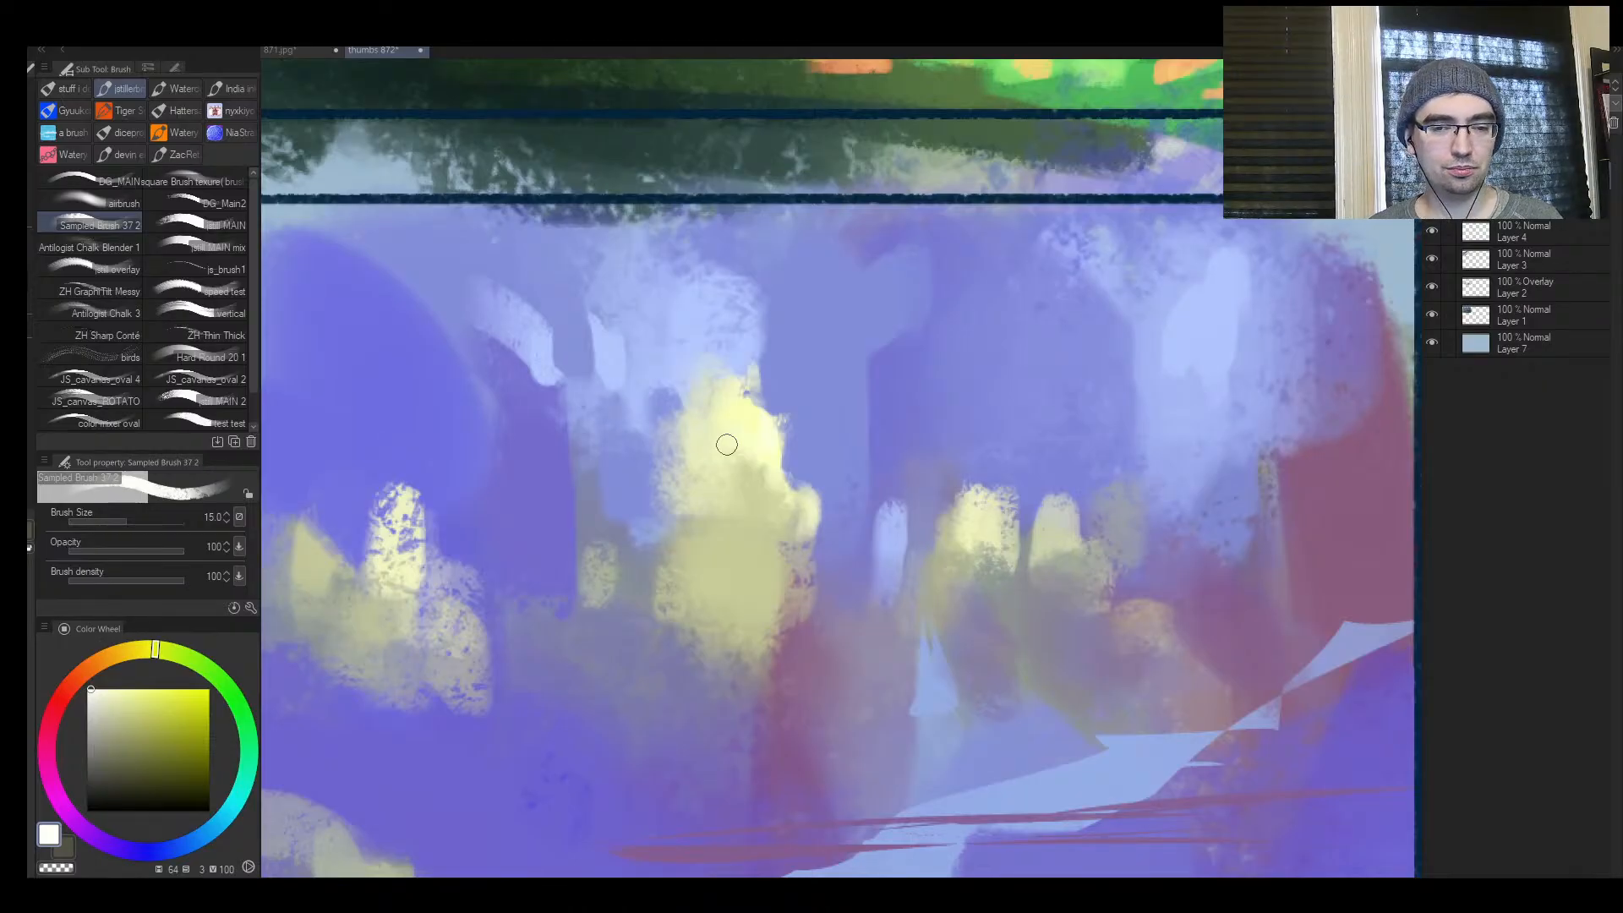
Flip the view back and carve soft purple notches into the edges of frame 4's light blue path at size 15
{"action": "key", "text": "ctrl+space"}
{"action": "mouse_move", "coordinate": [763, 549]}
{"action": "left_mouse_down"}
{"action": "mouse_move", "coordinate": [821, 573]}
{"action": "mouse_move", "coordinate": [901, 553]}
{"action": "mouse_move", "coordinate": [823, 560]}
{"action": "mouse_move", "coordinate": [849, 540]}
{"action": "left_mouse_up"}
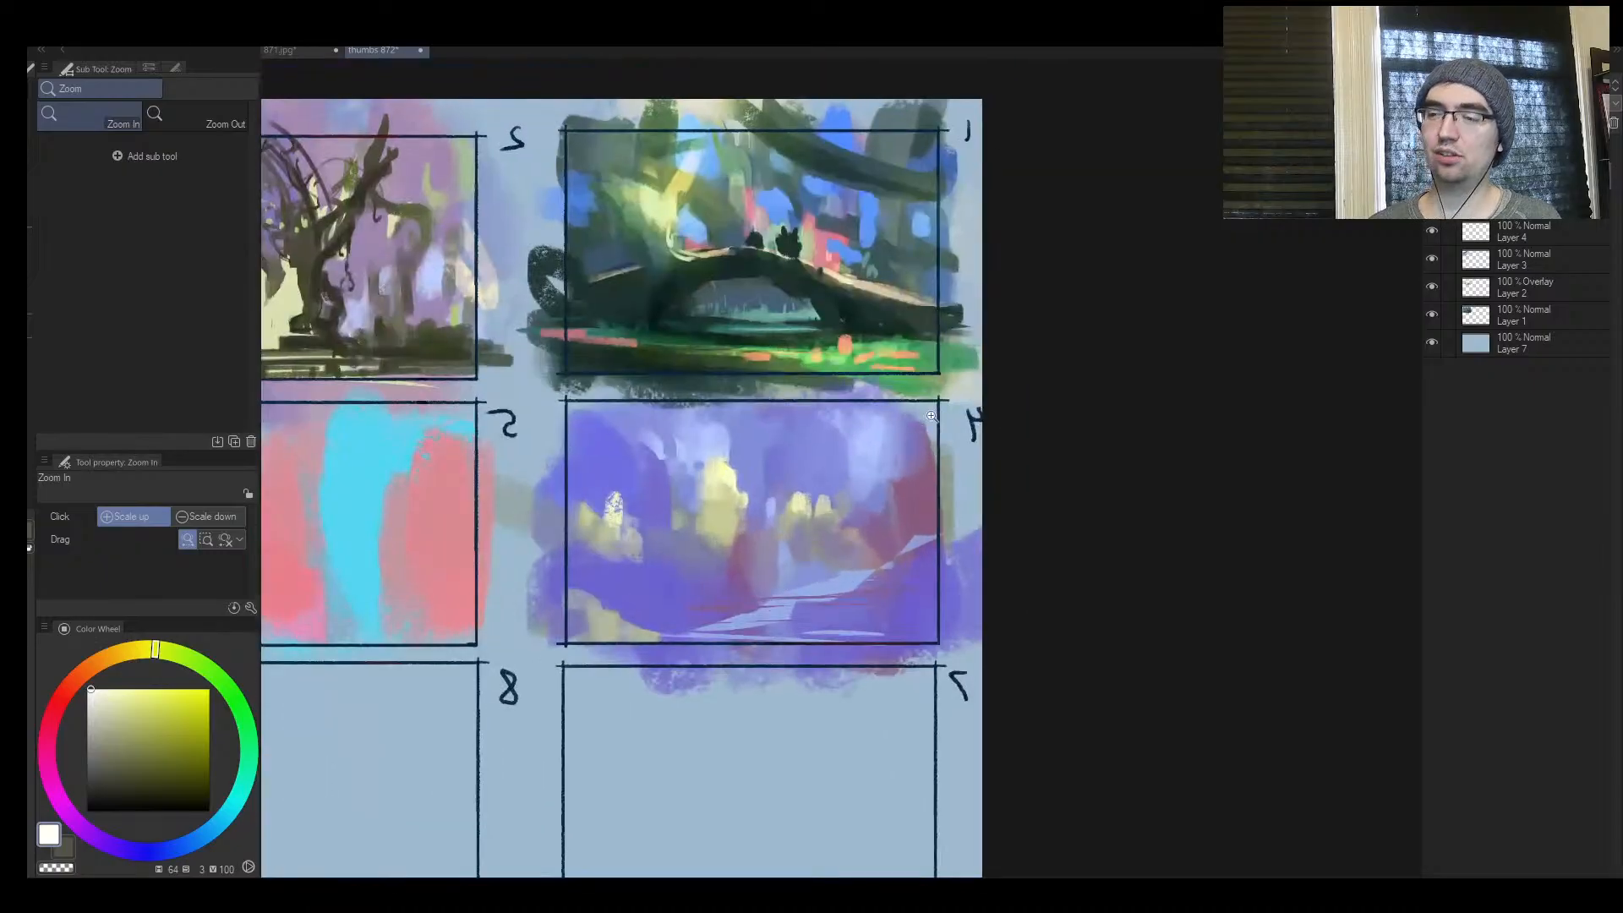
{"action": "key", "text": "h"}
{"action": "left_click_drag", "start_coordinate": [1109, 523], "coordinate": [869, 578]}
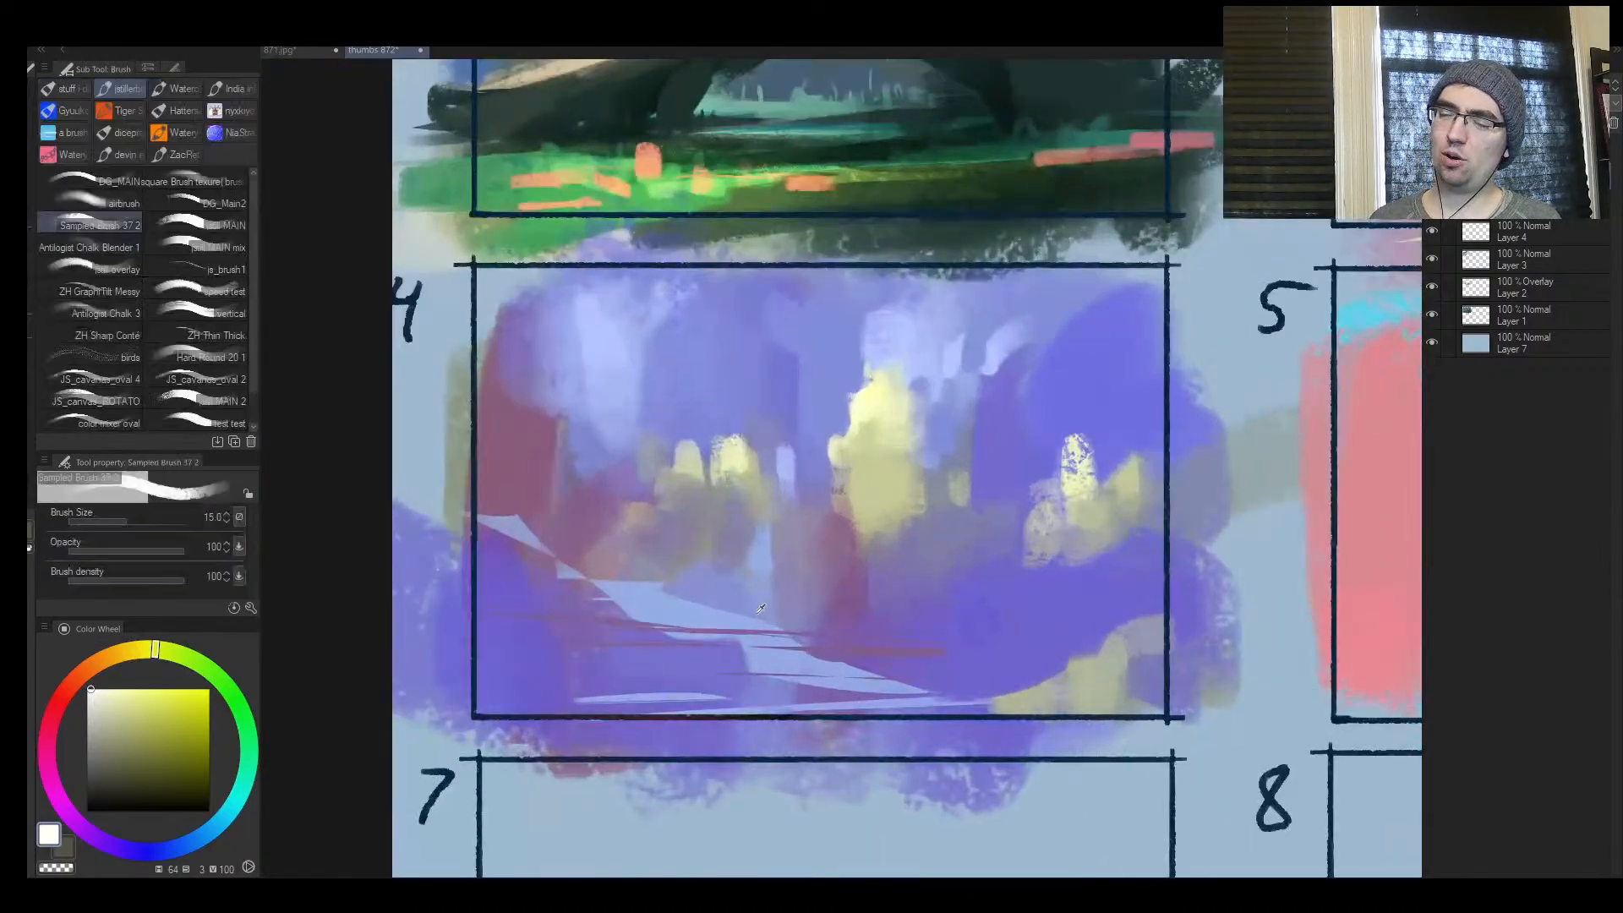
{"action": "left_click", "coordinate": [724, 593], "text": "alt"}
{"action": "left_click", "coordinate": [706, 592], "text": "alt"}
{"action": "left_click", "coordinate": [613, 609], "text": "alt"}
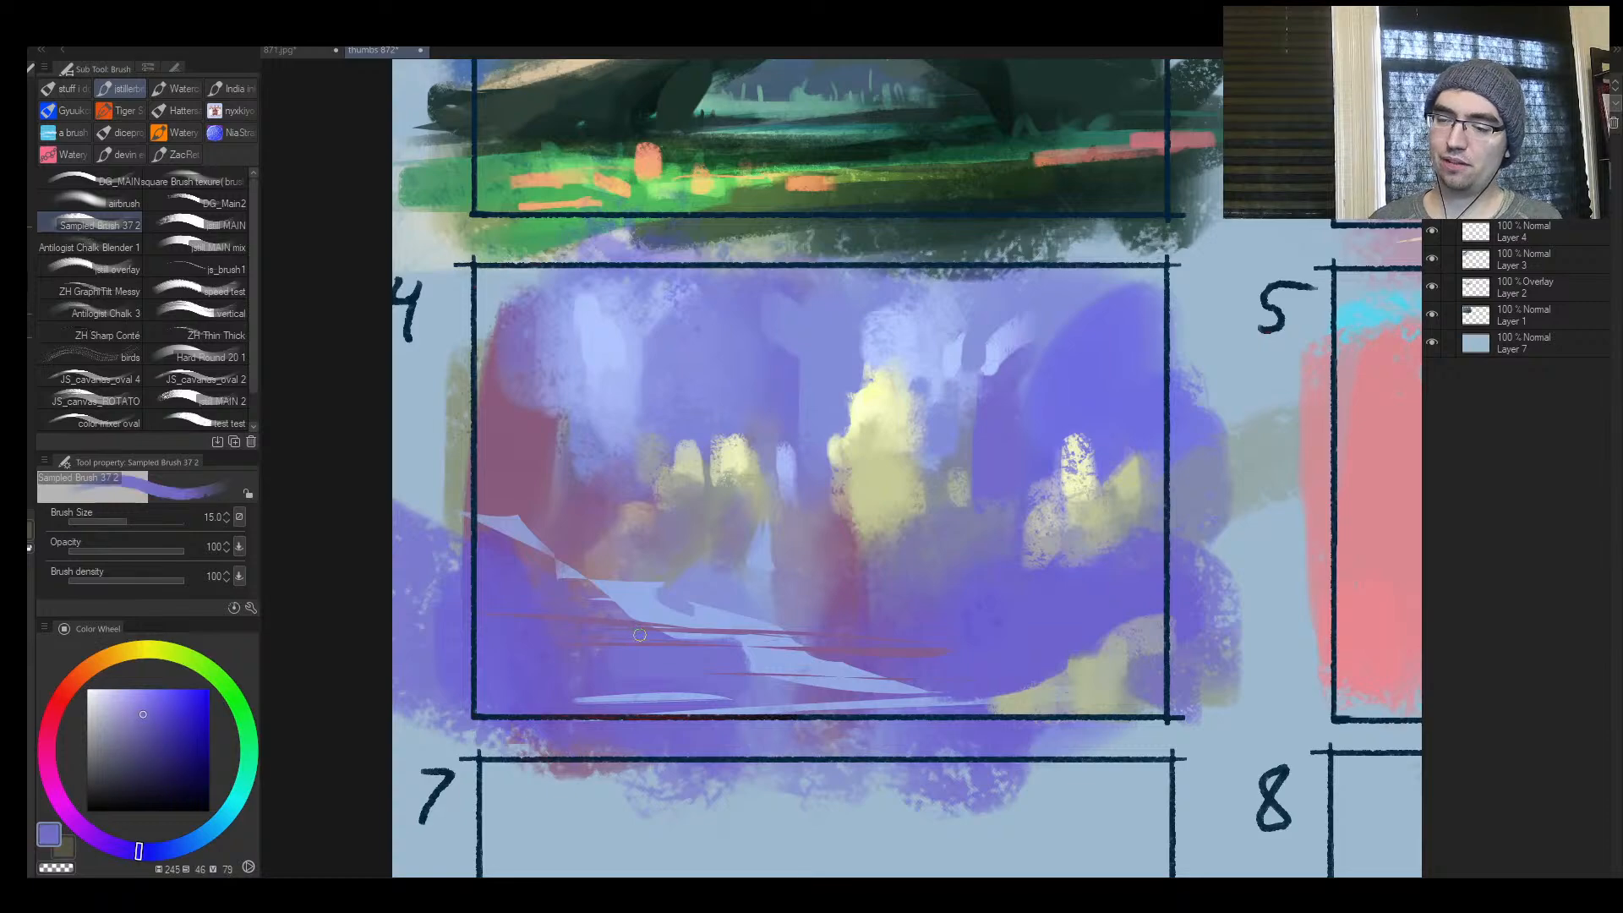
{"action": "left_click_drag", "start_coordinate": [734, 654], "coordinate": [763, 668]}
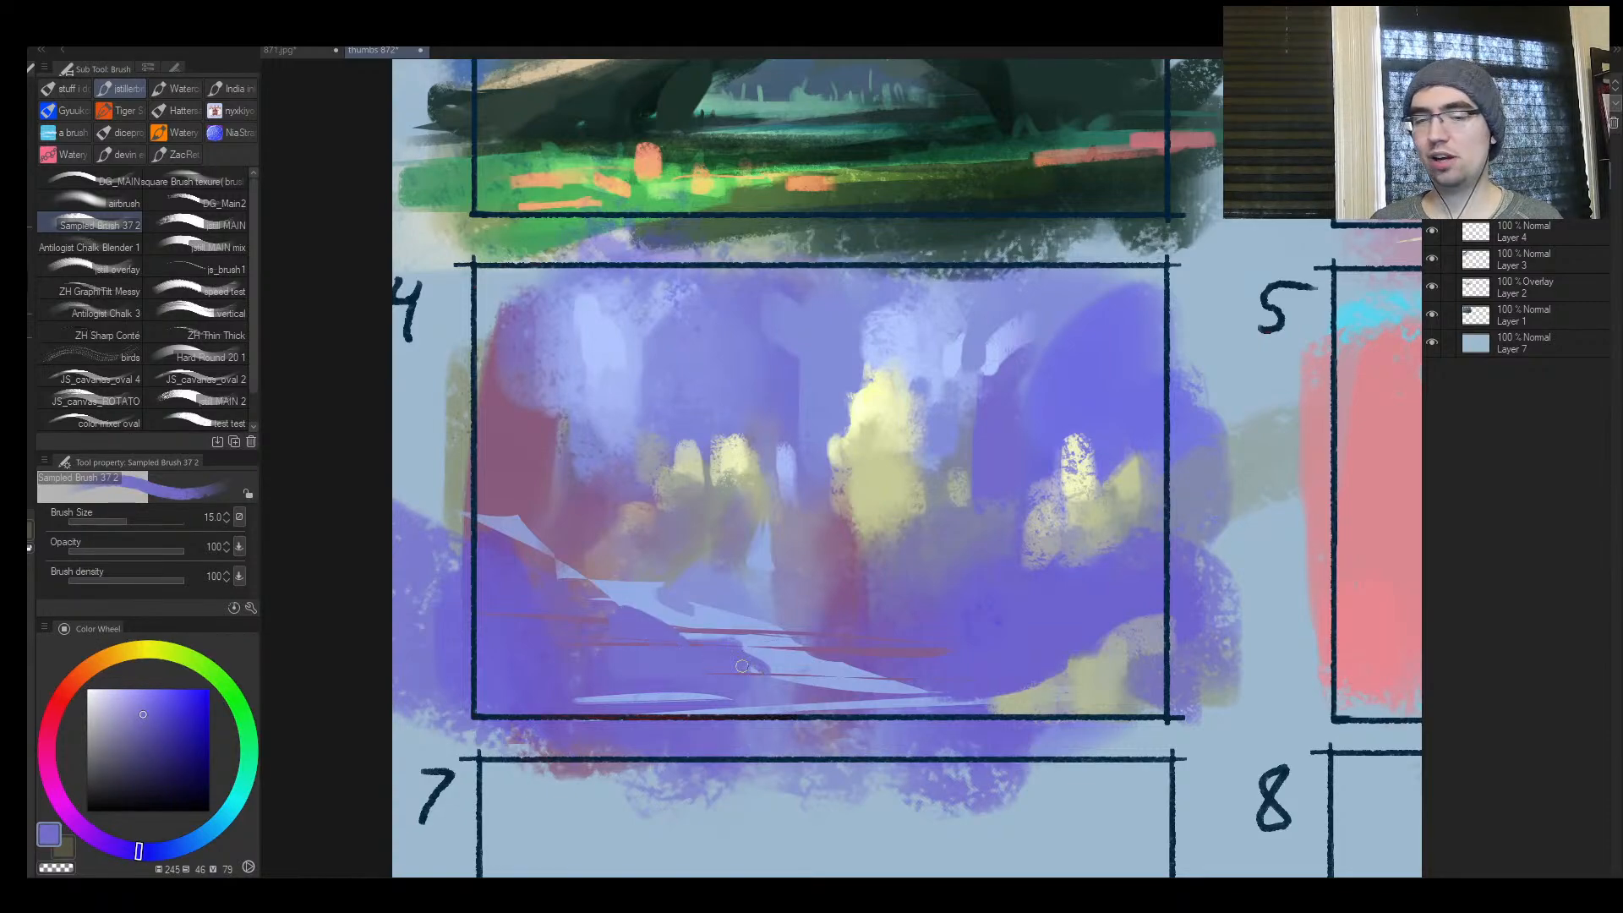
Pick the path's light blue and extend the path's upper edge toward the left side of frame 4
{"action": "key", "text": "ctrl+space"}
{"action": "left_click", "coordinate": [796, 606]}
{"action": "left_click", "coordinate": [803, 598], "text": "alt"}
{"action": "left_click", "coordinate": [802, 600], "text": "alt"}
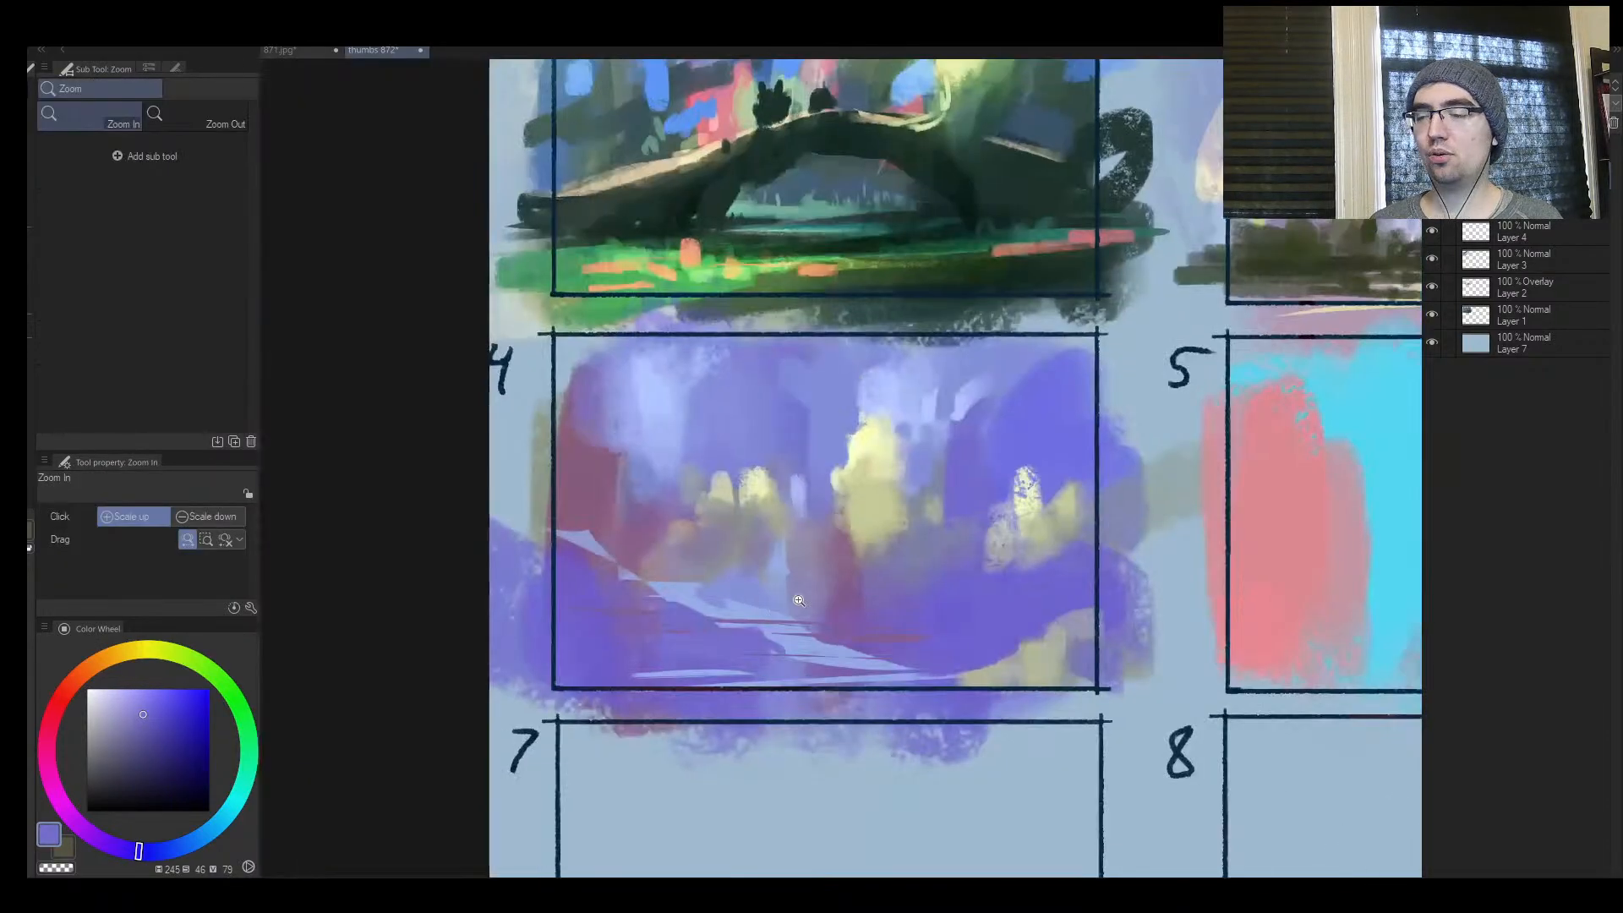
{"action": "left_click", "coordinate": [798, 600]}
{"action": "left_click", "coordinate": [794, 592]}
{"action": "left_click", "coordinate": [629, 587], "text": "alt"}
{"action": "mouse_move", "coordinate": [619, 581]}
{"action": "left_mouse_down"}
{"action": "mouse_move", "coordinate": [499, 561]}
{"action": "mouse_move", "coordinate": [550, 571]}
{"action": "mouse_move", "coordinate": [476, 577]}
{"action": "mouse_move", "coordinate": [449, 549]}
{"action": "mouse_move", "coordinate": [491, 580]}
{"action": "mouse_move", "coordinate": [603, 586]}
{"action": "mouse_move", "coordinate": [483, 575]}
{"action": "mouse_move", "coordinate": [555, 578]}
{"action": "left_mouse_up"}
{"action": "left_click", "coordinate": [554, 582], "text": "alt"}
Refine the upper-left bend of frame 4's path with fine light blue touches, varying the brush down to size 7
{"action": "key", "text": "bracketleft"}
{"action": "key", "text": "bracketleft"}
{"action": "key", "text": "bracketleft"}
{"action": "key", "text": "bracketleft"}
{"action": "key", "text": "bracketleft"}
{"action": "key", "text": "bracketleft"}
{"action": "key", "text": "bracketleft"}
{"action": "key", "text": "bracketleft"}
{"action": "left_click", "coordinate": [475, 585], "text": "alt"}
{"action": "left_click", "coordinate": [489, 585], "text": "alt"}
{"action": "key", "text": "bracketright"}
{"action": "key", "text": "bracketright"}
{"action": "key", "text": "bracketright"}
{"action": "left_click", "coordinate": [573, 590], "text": "alt"}
{"action": "key", "text": "bracketleft"}
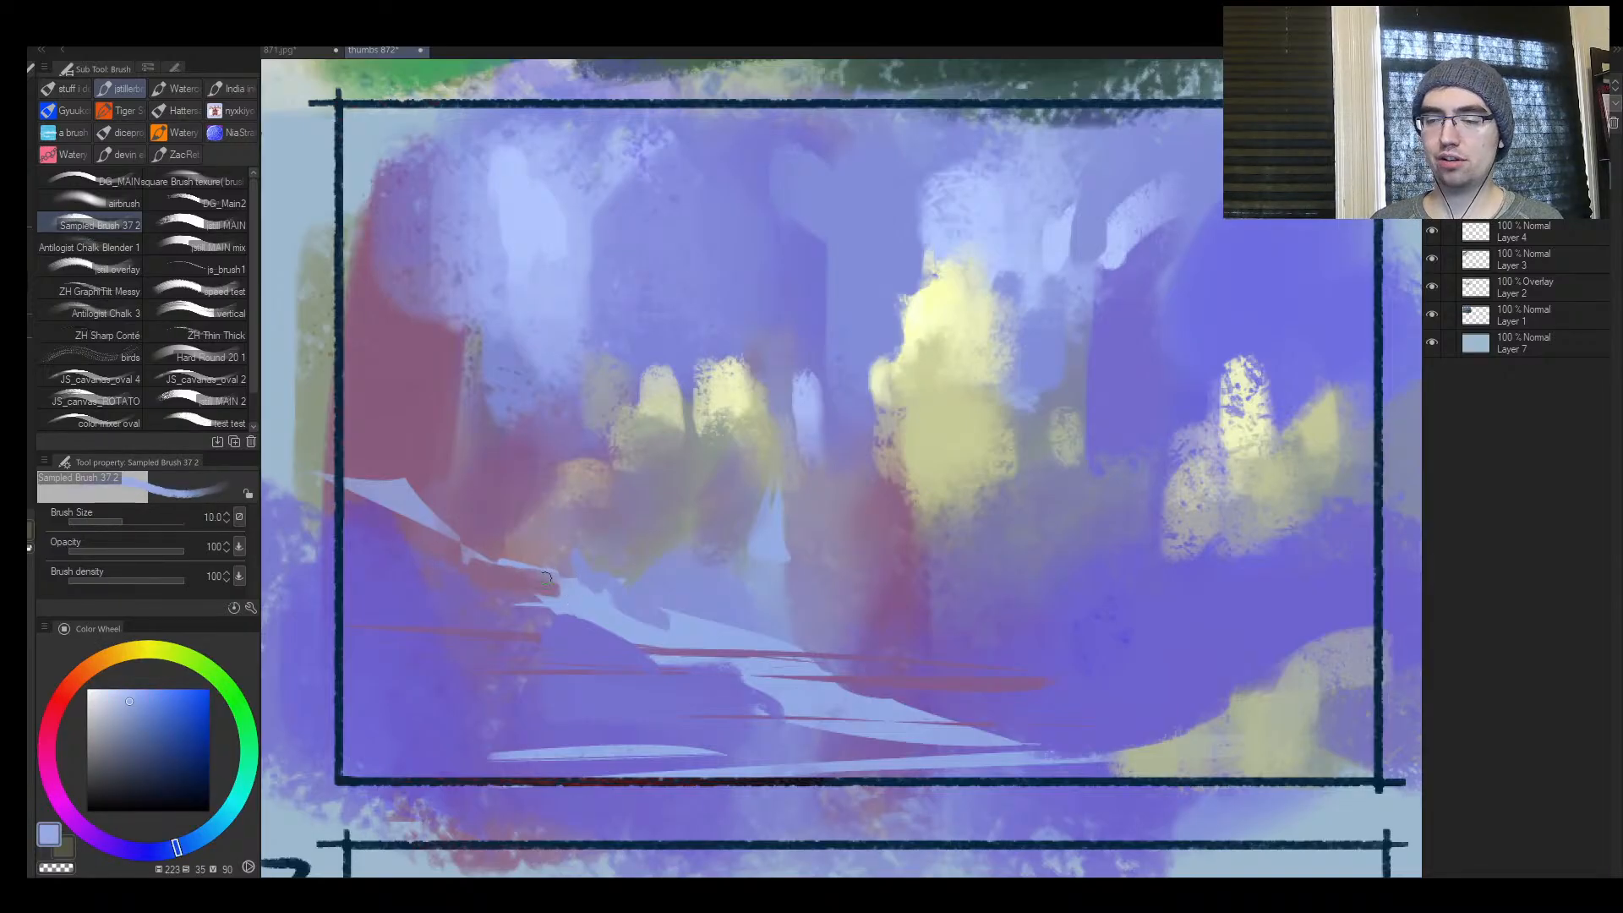
{"action": "key", "text": "bracketleft"}
{"action": "key", "text": "bracketleft"}
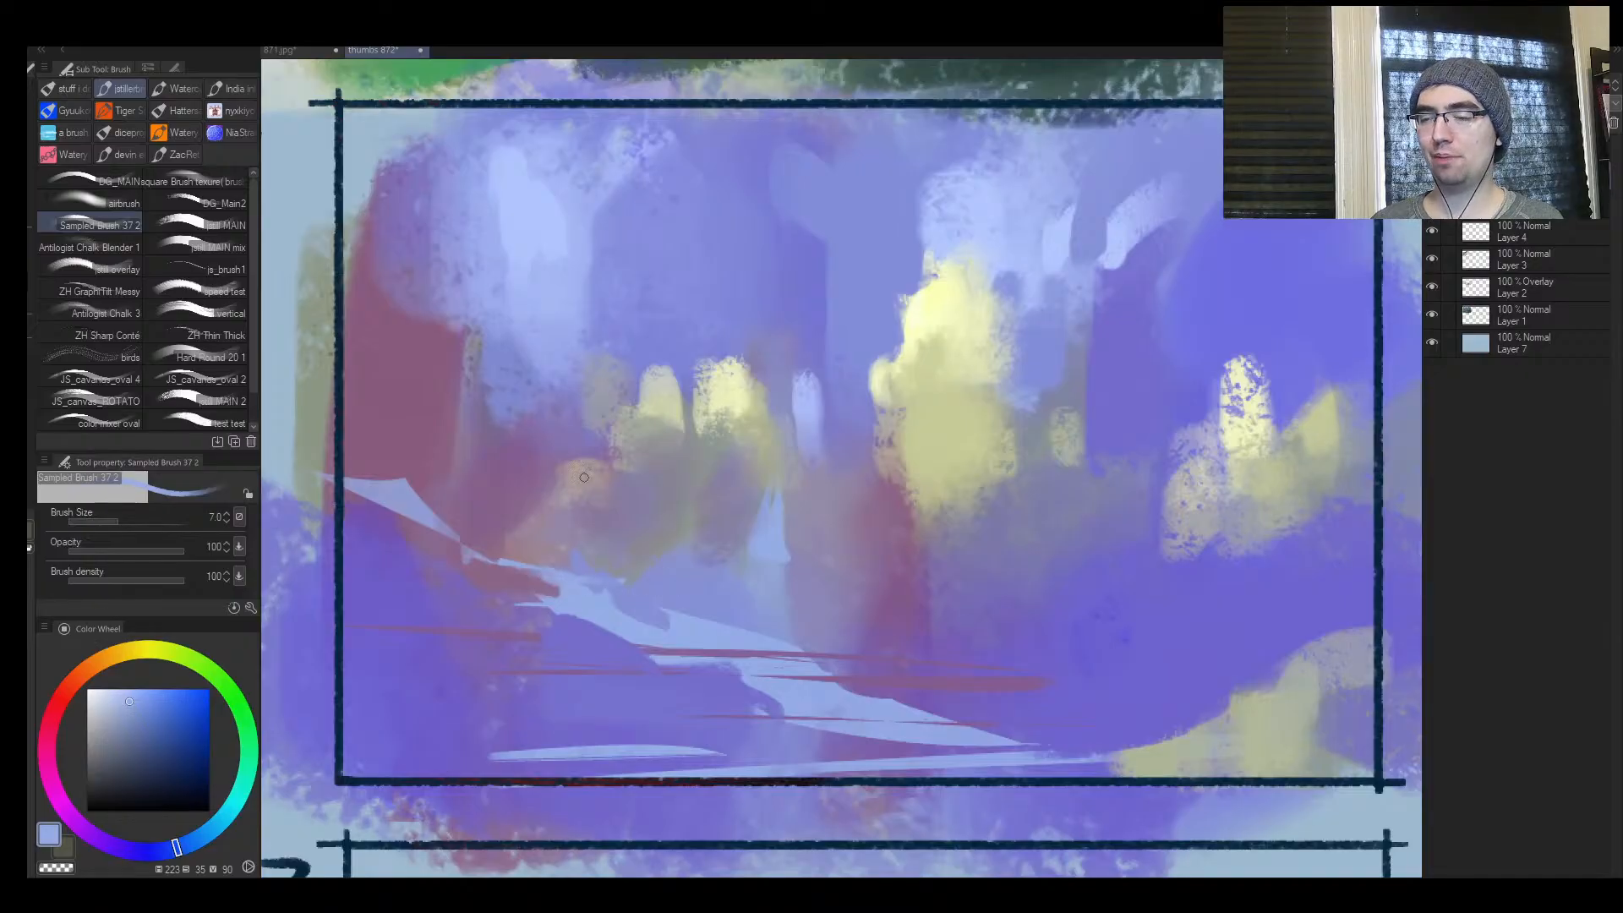
Pick the muted red beside the path and stroke it along the upper edge of frame 4's path bend
{"action": "left_click", "coordinate": [505, 543], "text": "alt"}
{"action": "key", "text": "bracketright"}
{"action": "left_click_drag", "start_coordinate": [518, 551], "coordinate": [600, 570]}
{"action": "mouse_move", "coordinate": [507, 544]}
{"action": "left_mouse_down"}
{"action": "mouse_move", "coordinate": [620, 570]}
{"action": "mouse_move", "coordinate": [512, 533]}
{"action": "left_mouse_up"}
{"action": "left_click", "coordinate": [629, 561], "text": "alt"}
{"action": "key", "text": "bracketright"}
Narrow the upper-left end of frame 4's path with surrounding muted purple tones up to size 12, and mirror the view
{"action": "left_click", "coordinate": [441, 545], "text": "alt"}
{"action": "left_click", "coordinate": [393, 513], "text": "alt"}
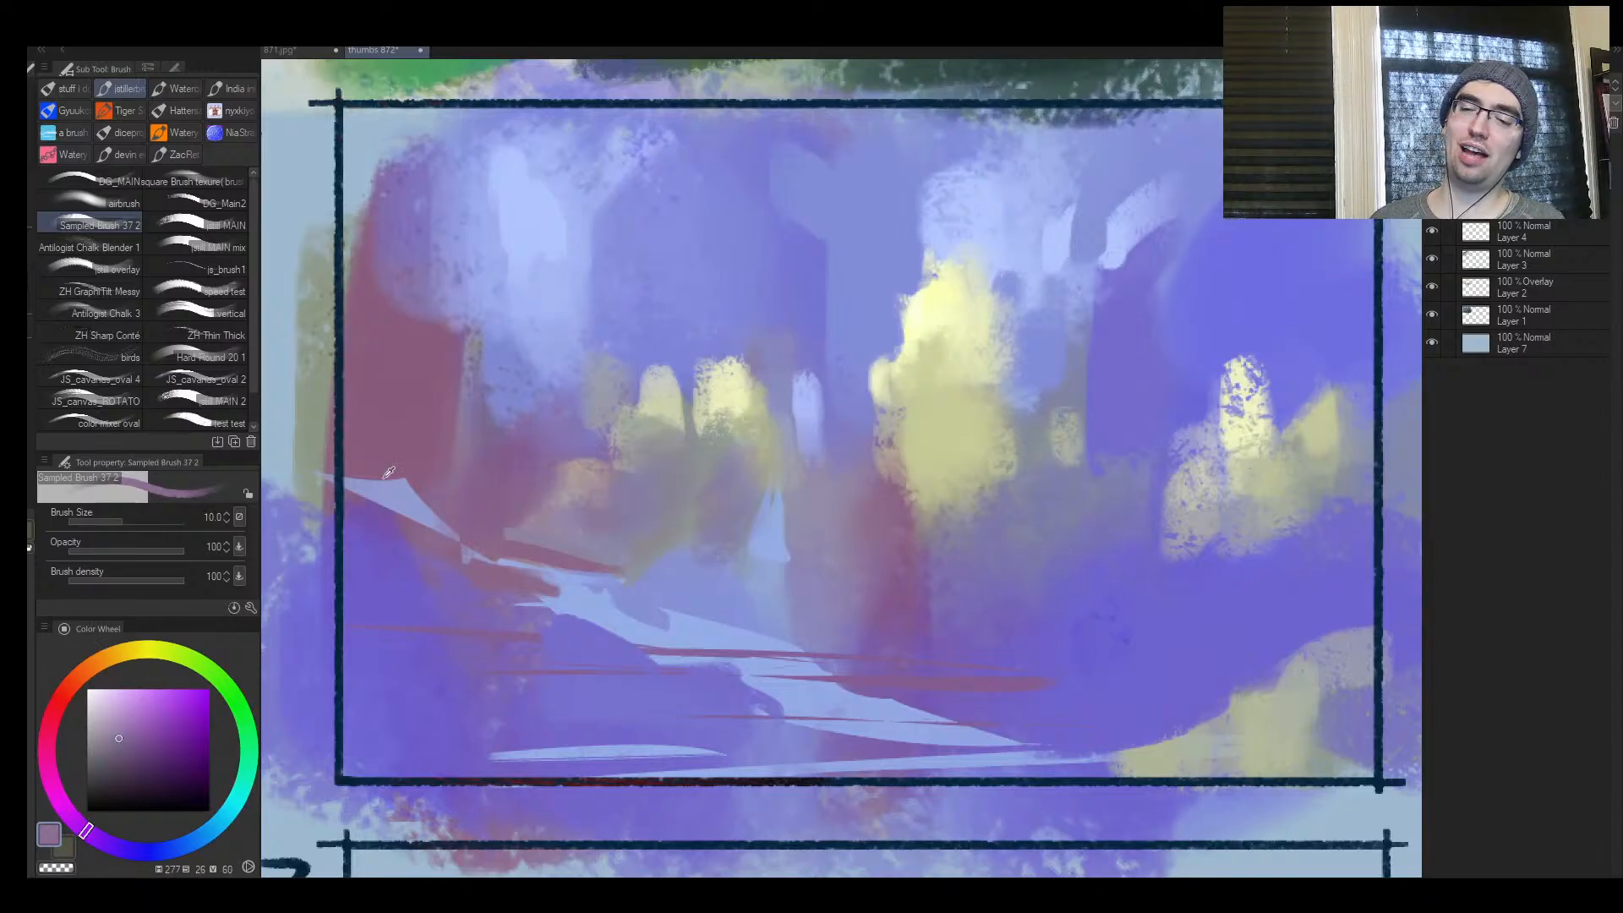
{"action": "left_click", "coordinate": [389, 453], "text": "alt"}
{"action": "left_click_drag", "start_coordinate": [333, 482], "coordinate": [396, 485]}
{"action": "key", "text": "bracketright"}
{"action": "mouse_move", "coordinate": [353, 487]}
{"action": "left_mouse_down"}
{"action": "mouse_move", "coordinate": [413, 516]}
{"action": "mouse_move", "coordinate": [532, 536]}
{"action": "left_mouse_up"}
{"action": "left_click", "coordinate": [438, 524], "text": "alt"}
{"action": "key", "text": "h"}
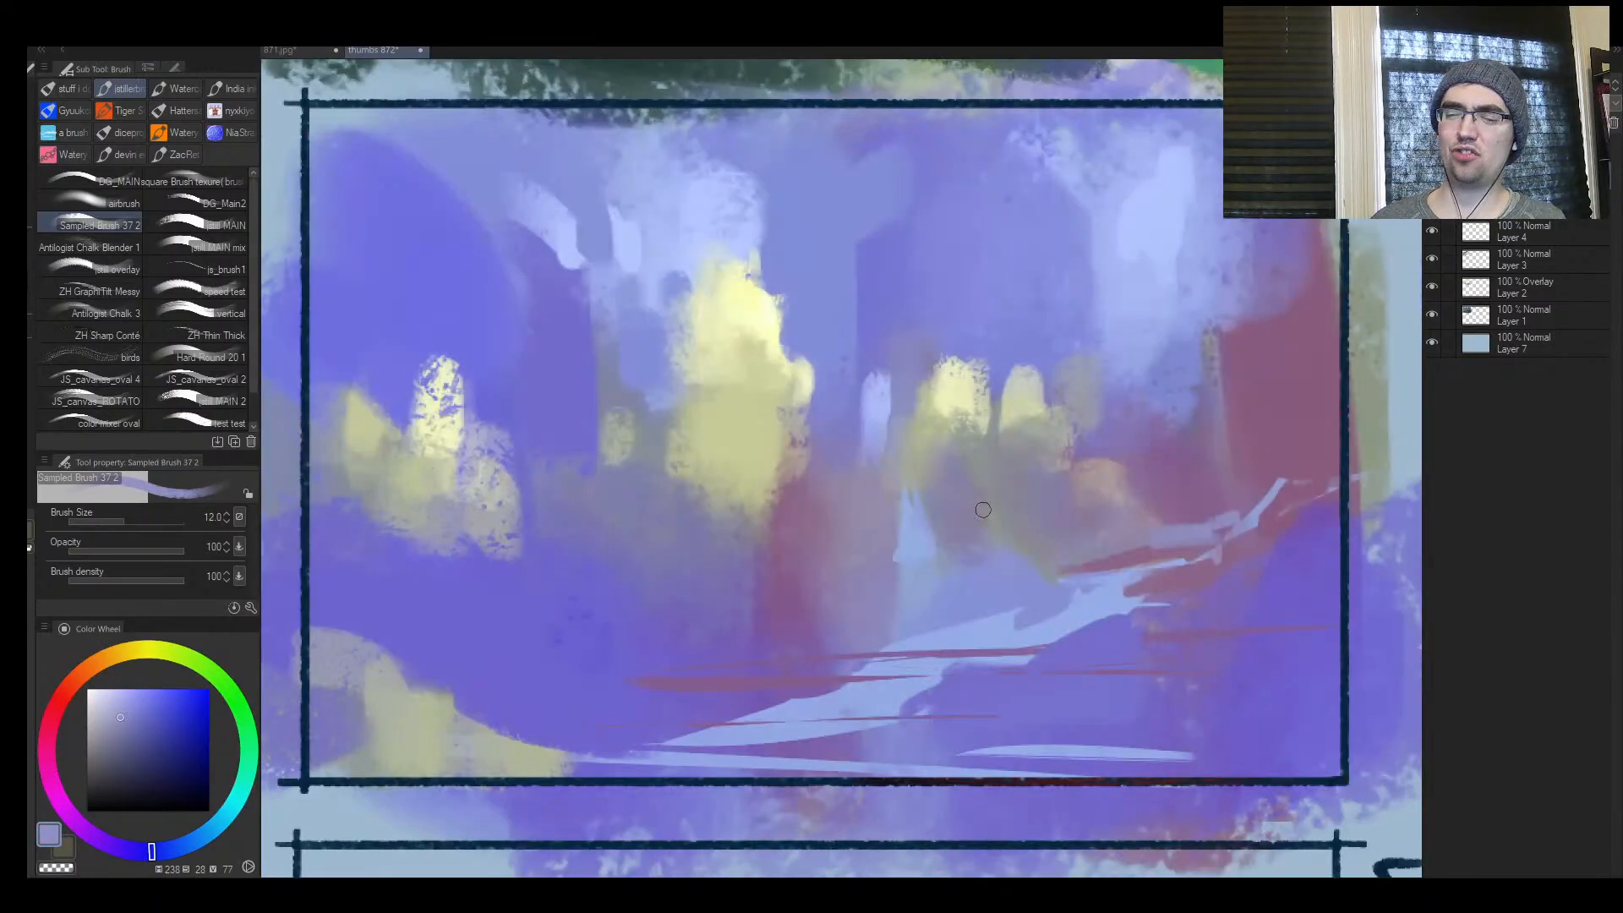
Place a small purple mark and a muted lavender patch just above frame 4's path at size 15
{"action": "key", "text": "ctrl+space"}
{"action": "mouse_move", "coordinate": [1101, 529]}
{"action": "left_mouse_down"}
{"action": "mouse_move", "coordinate": [982, 533]}
{"action": "mouse_move", "coordinate": [1194, 517]}
{"action": "mouse_move", "coordinate": [952, 531]}
{"action": "mouse_move", "coordinate": [1044, 538]}
{"action": "mouse_move", "coordinate": [981, 518]}
{"action": "left_mouse_up"}
{"action": "left_click", "coordinate": [1217, 571], "text": "alt"}
{"action": "left_click", "coordinate": [982, 560], "text": "alt"}
{"action": "key", "text": "]"}
{"action": "key", "text": "]"}
{"action": "left_click", "coordinate": [1062, 535], "text": "alt"}
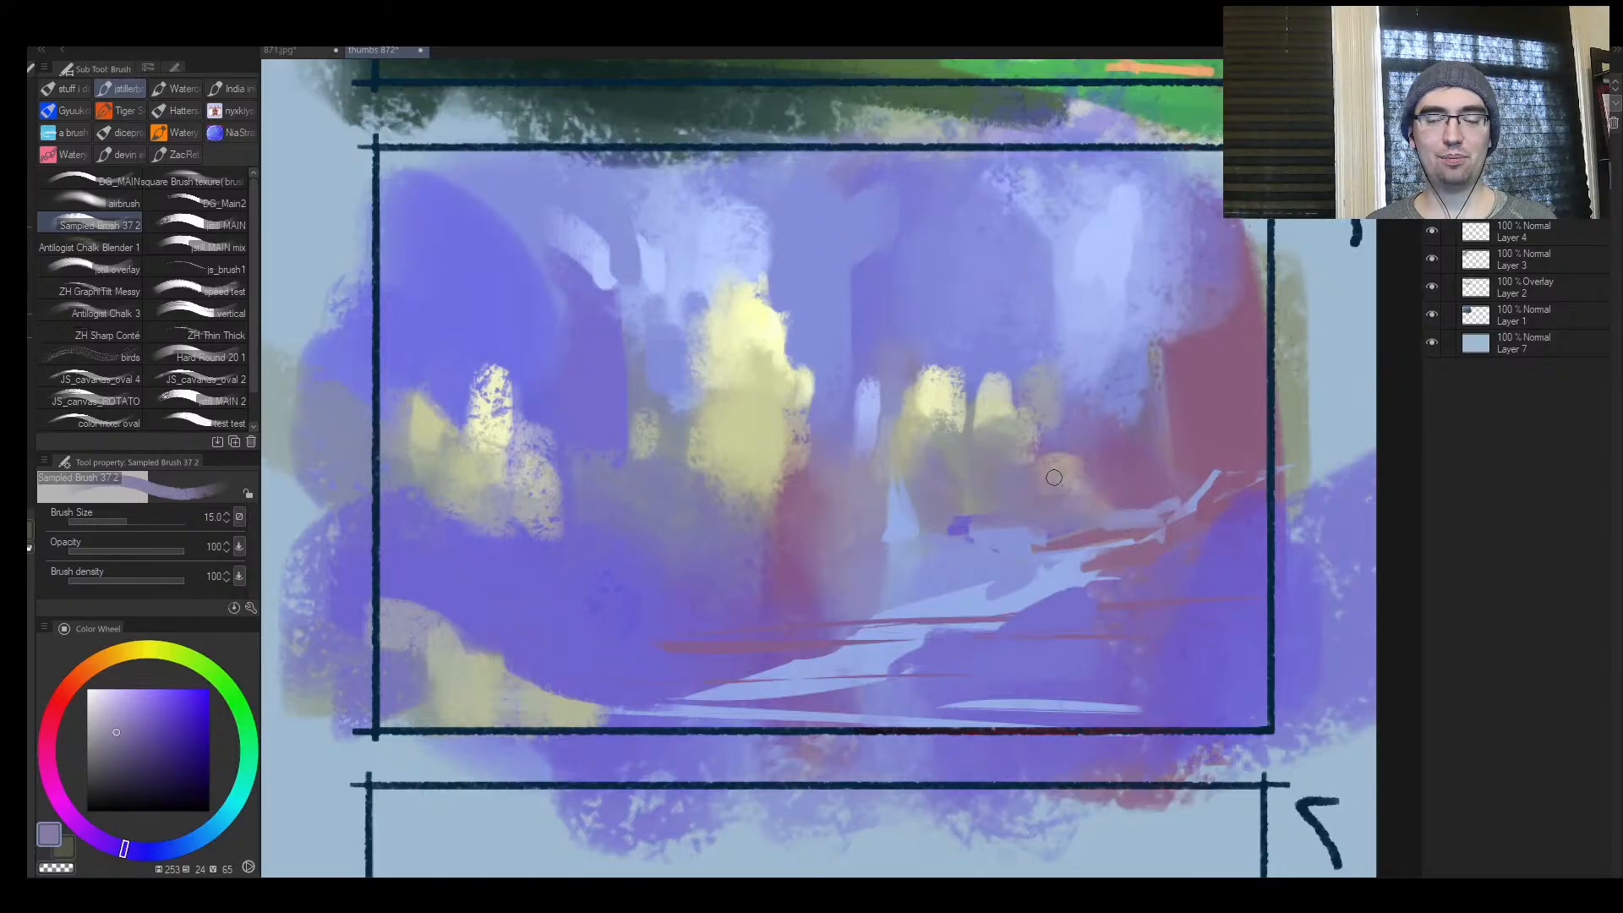
Build the purple mark above frame 4's path into a small walking figure with a body and two legs
{"action": "key", "text": "ctrl+space"}
{"action": "mouse_move", "coordinate": [961, 490]}
{"action": "left_mouse_down"}
{"action": "mouse_move", "coordinate": [917, 492]}
{"action": "mouse_move", "coordinate": [1086, 485]}
{"action": "left_mouse_up"}
{"action": "left_click", "coordinate": [923, 537], "text": "alt"}
{"action": "key", "text": "]"}
{"action": "left_click_drag", "start_coordinate": [913, 531], "coordinate": [891, 585]}
{"action": "left_click_drag", "start_coordinate": [925, 546], "coordinate": [920, 588]}
Paint rounded purple shapes beside the lower path in frame 4 over the red trunk's base at size 30
{"action": "key", "text": "]"}
{"action": "key", "text": "]"}
{"action": "key", "text": "]"}
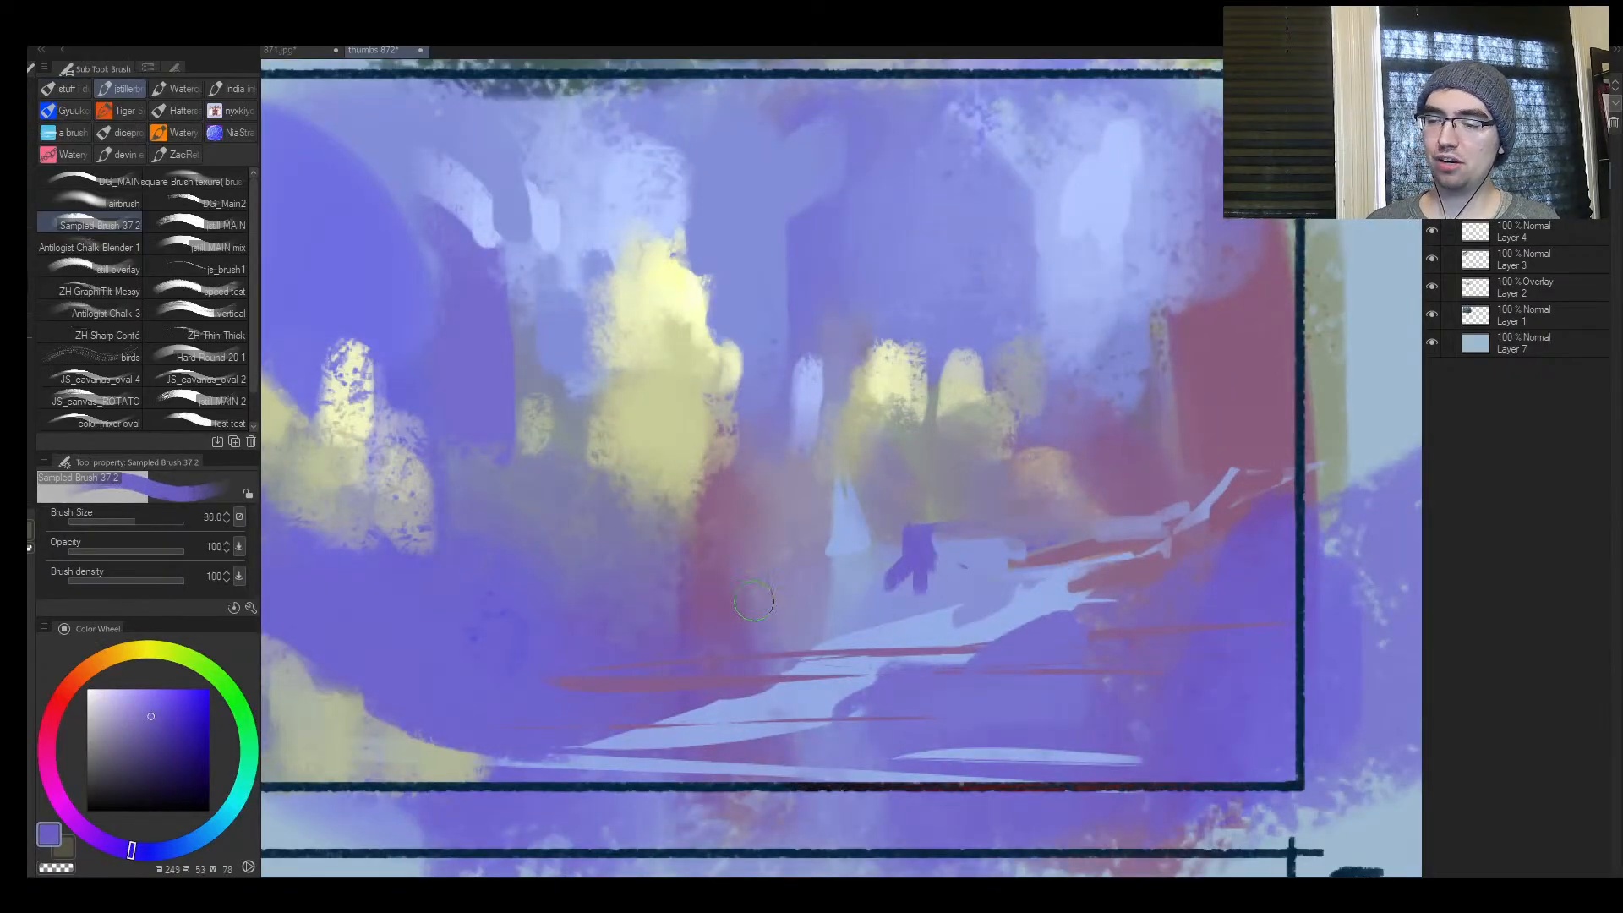
{"action": "left_click_drag", "start_coordinate": [765, 617], "coordinate": [743, 659]}
{"action": "key", "text": "]"}
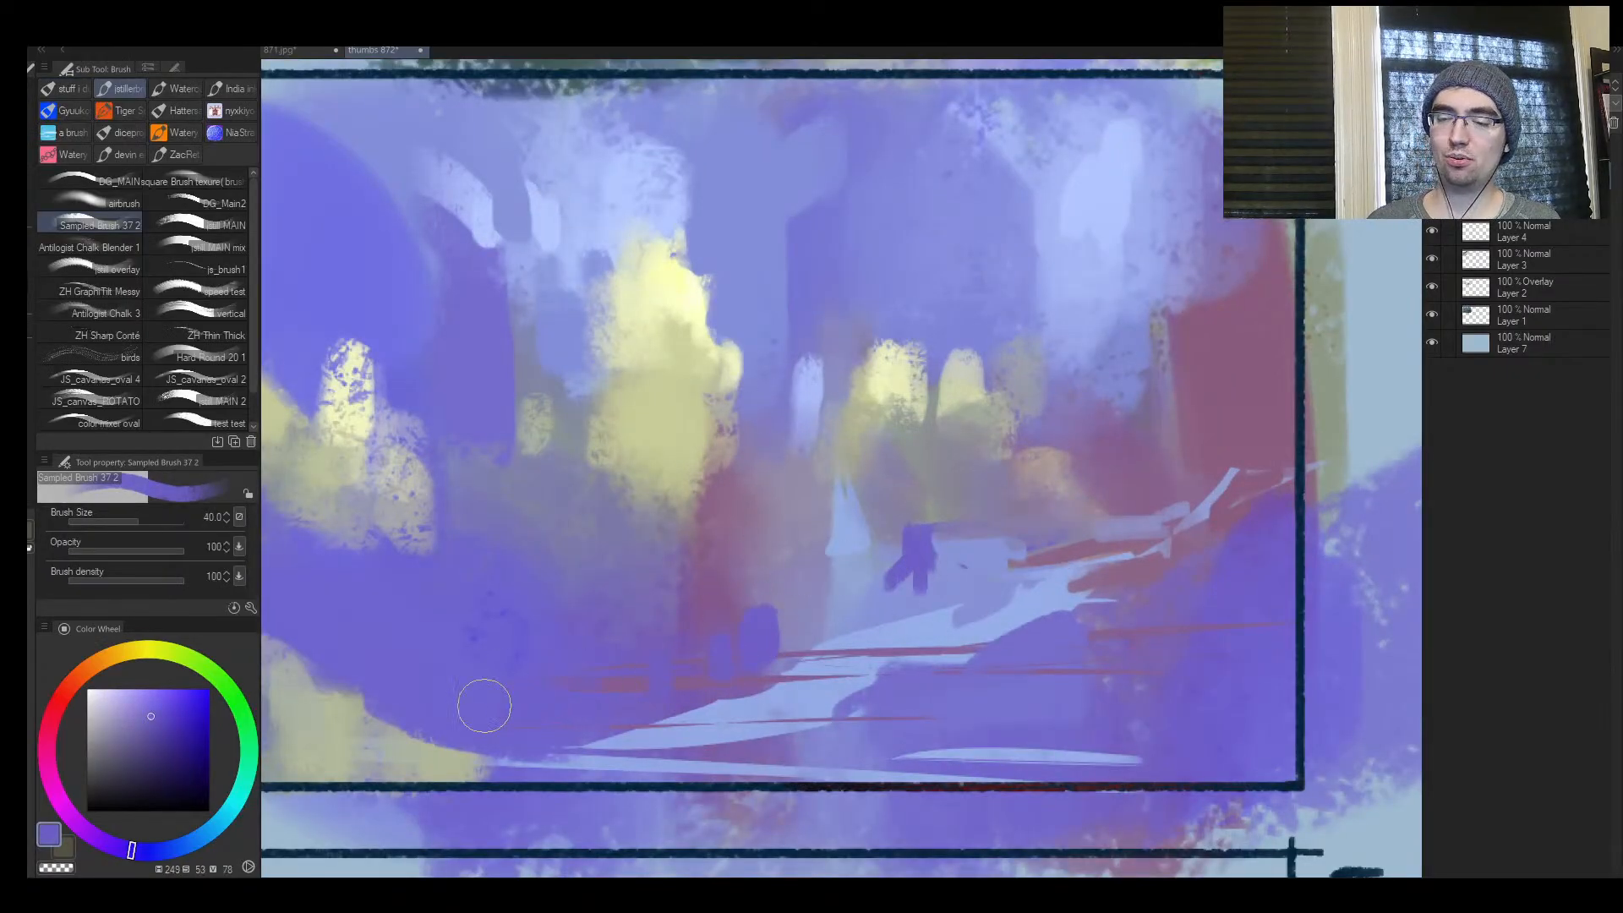
Pick pale yellow and add a tall vertical stroke above frame 4's large light
{"action": "key", "text": "ctrl+space"}
{"action": "left_click_drag", "start_coordinate": [586, 639], "coordinate": [527, 697]}
{"action": "left_click_drag", "start_coordinate": [619, 587], "coordinate": [642, 578]}
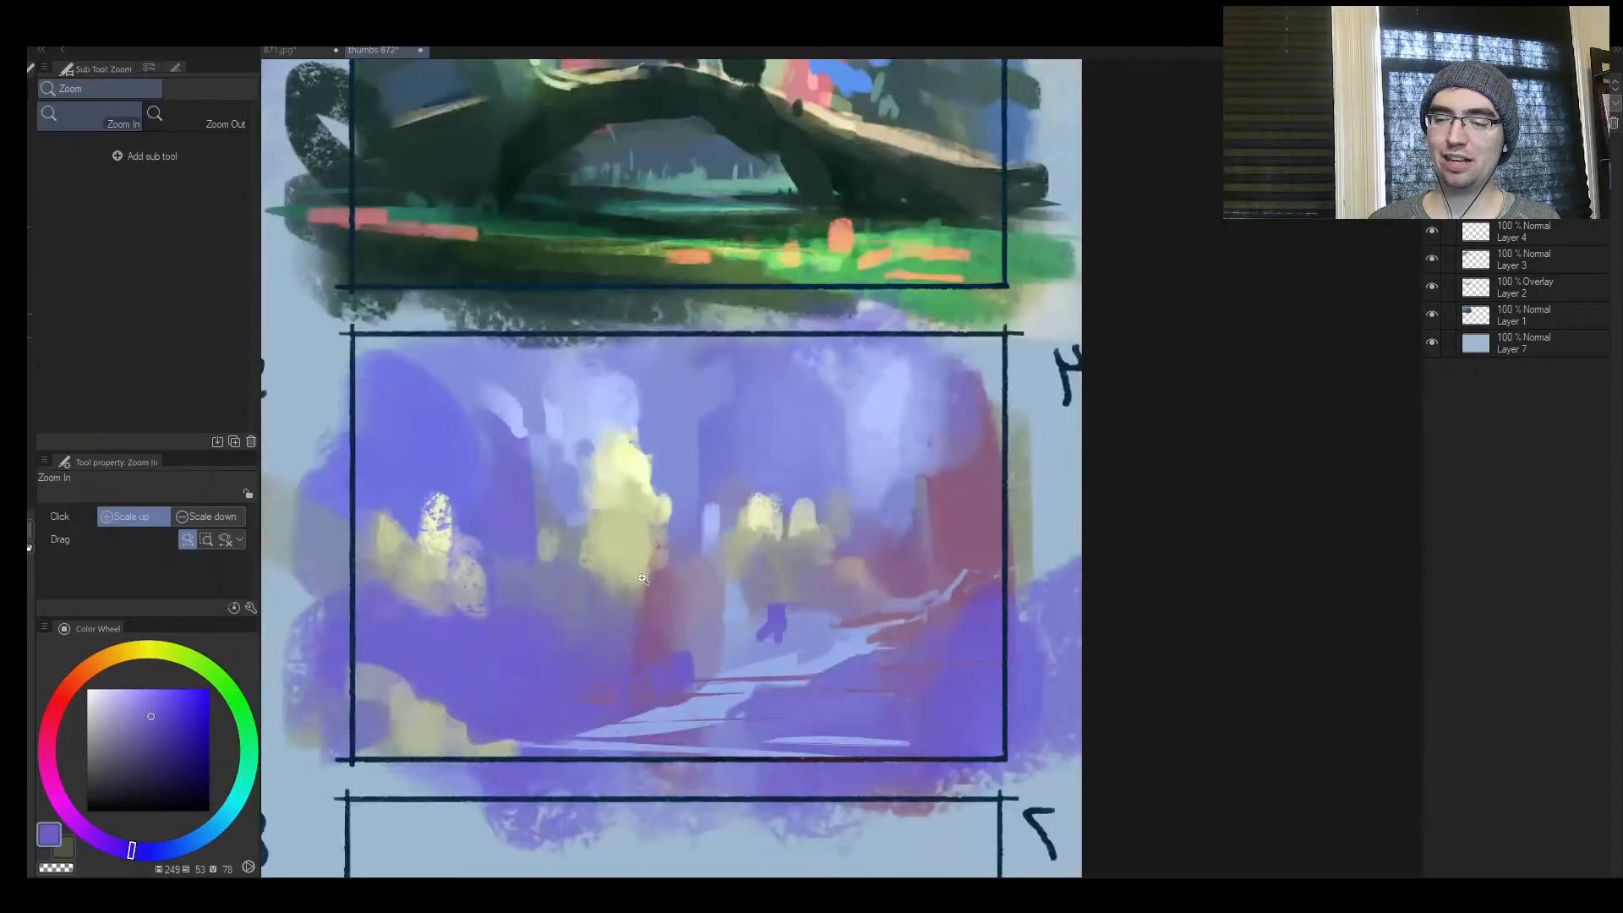
{"action": "left_click", "coordinate": [634, 465], "text": "alt"}
{"action": "left_click", "coordinate": [649, 408], "text": "alt"}
{"action": "mouse_move", "coordinate": [599, 416]}
{"action": "left_mouse_down"}
{"action": "mouse_move", "coordinate": [600, 453]}
{"action": "mouse_move", "coordinate": [630, 423]}
{"action": "mouse_move", "coordinate": [626, 445]}
{"action": "left_mouse_up"}
Spread light periwinkle around the pale upper light shafts near frame 4's red trunk at sizes 60 to 80
{"action": "left_click", "coordinate": [881, 407], "text": "alt"}
{"action": "key", "text": "]"}
{"action": "key", "text": "]"}
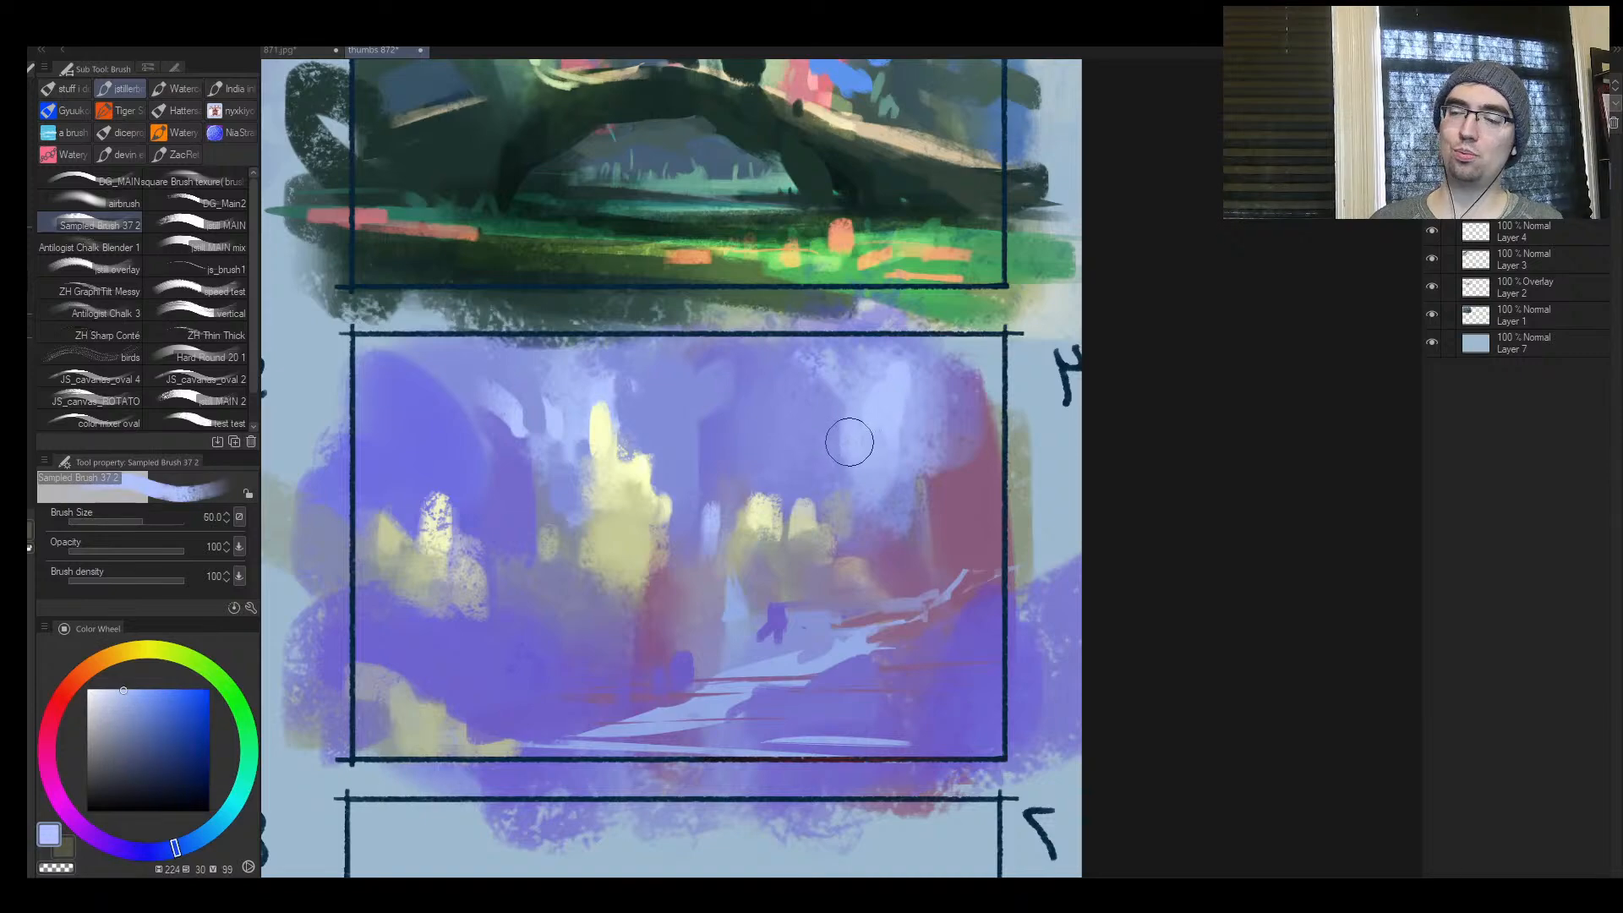
{"action": "left_click_drag", "start_coordinate": [852, 439], "coordinate": [851, 452]}
{"action": "left_click", "coordinate": [838, 422], "text": "alt"}
{"action": "left_click", "coordinate": [832, 410], "text": "alt"}
{"action": "key", "text": "]"}
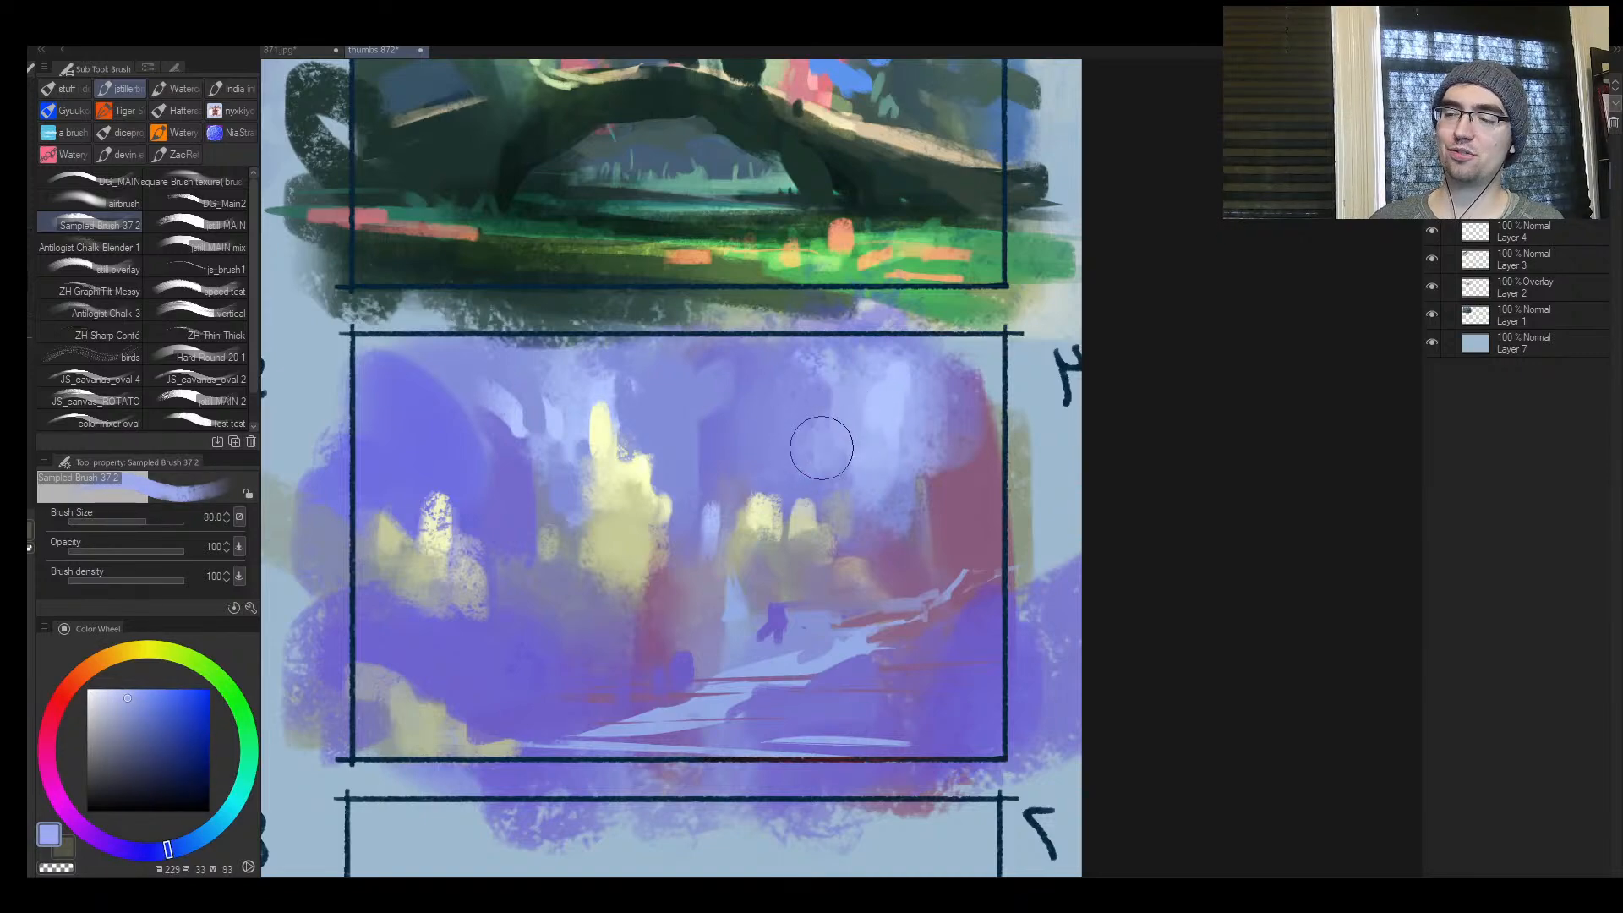
{"action": "left_click", "coordinate": [720, 433], "text": "alt"}
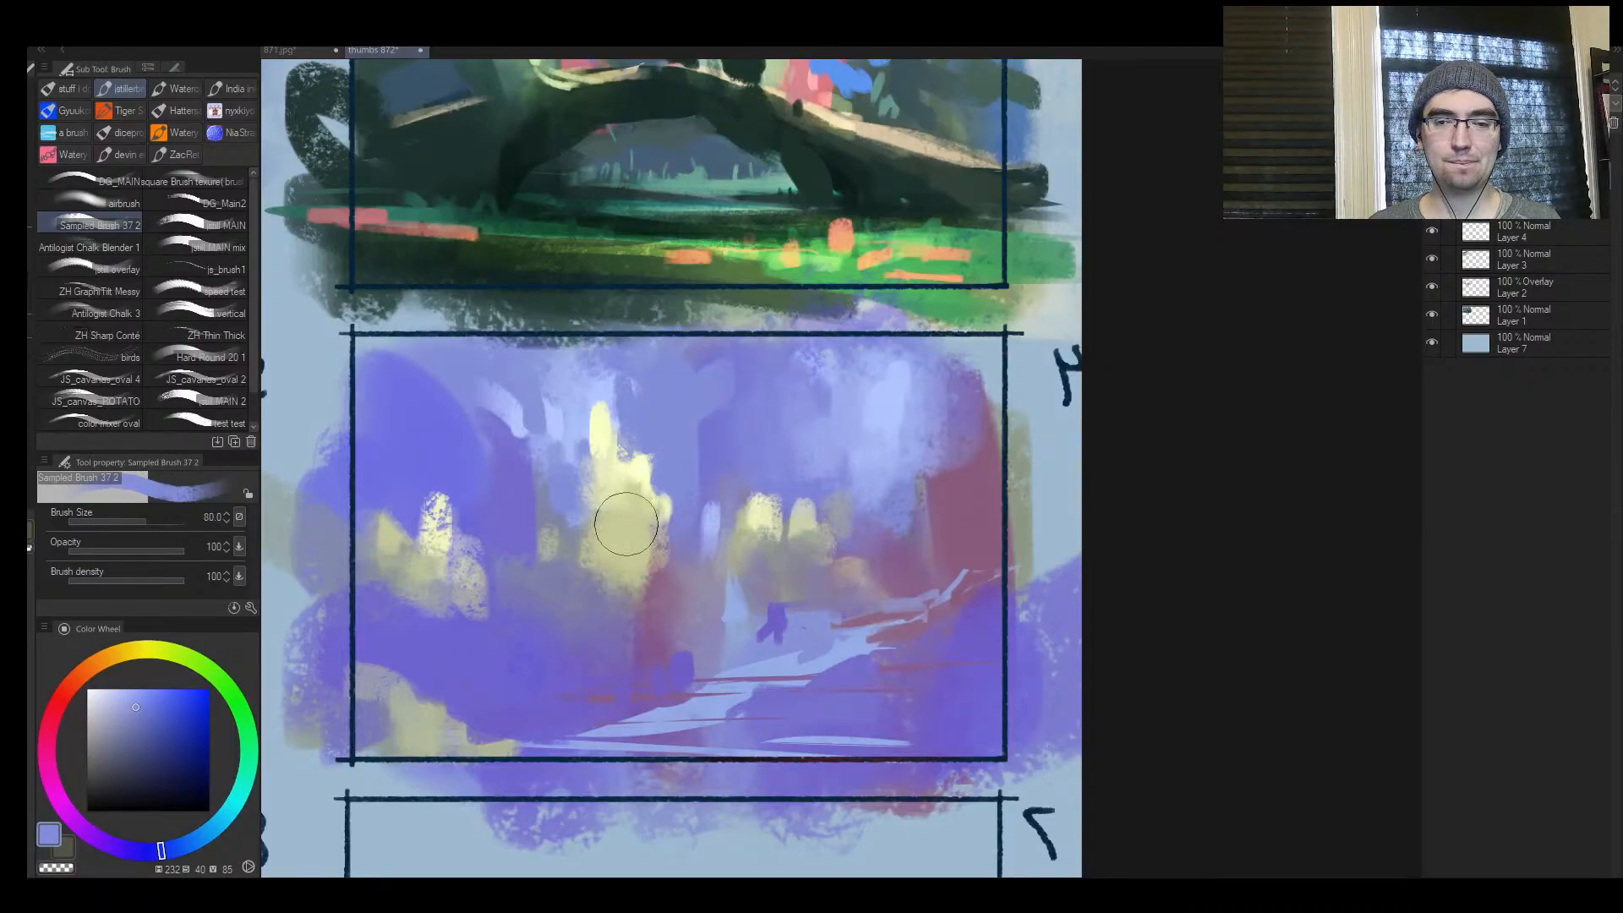
Examine frame 4 and its neighbouring thumbnails in the normal, unmirrored view
{"action": "key", "text": "ctrl+space"}
{"action": "left_click_drag", "start_coordinate": [661, 543], "coordinate": [754, 545]}
{"action": "key", "text": "h"}
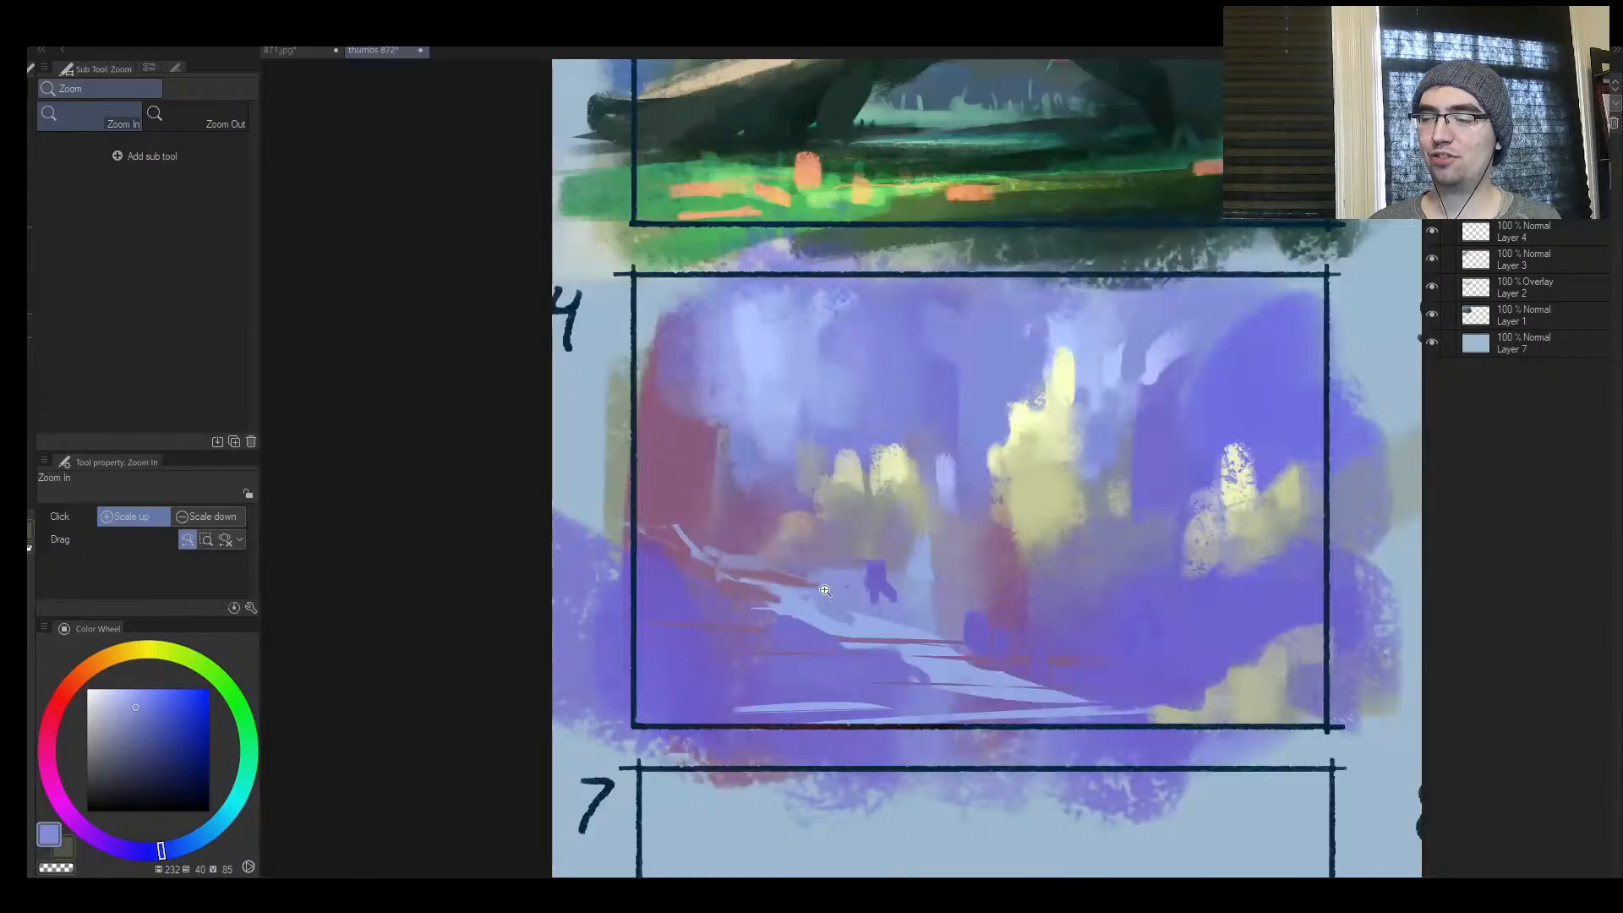
{"action": "left_click_drag", "start_coordinate": [827, 590], "coordinate": [693, 560]}
{"action": "left_click", "coordinate": [683, 526]}
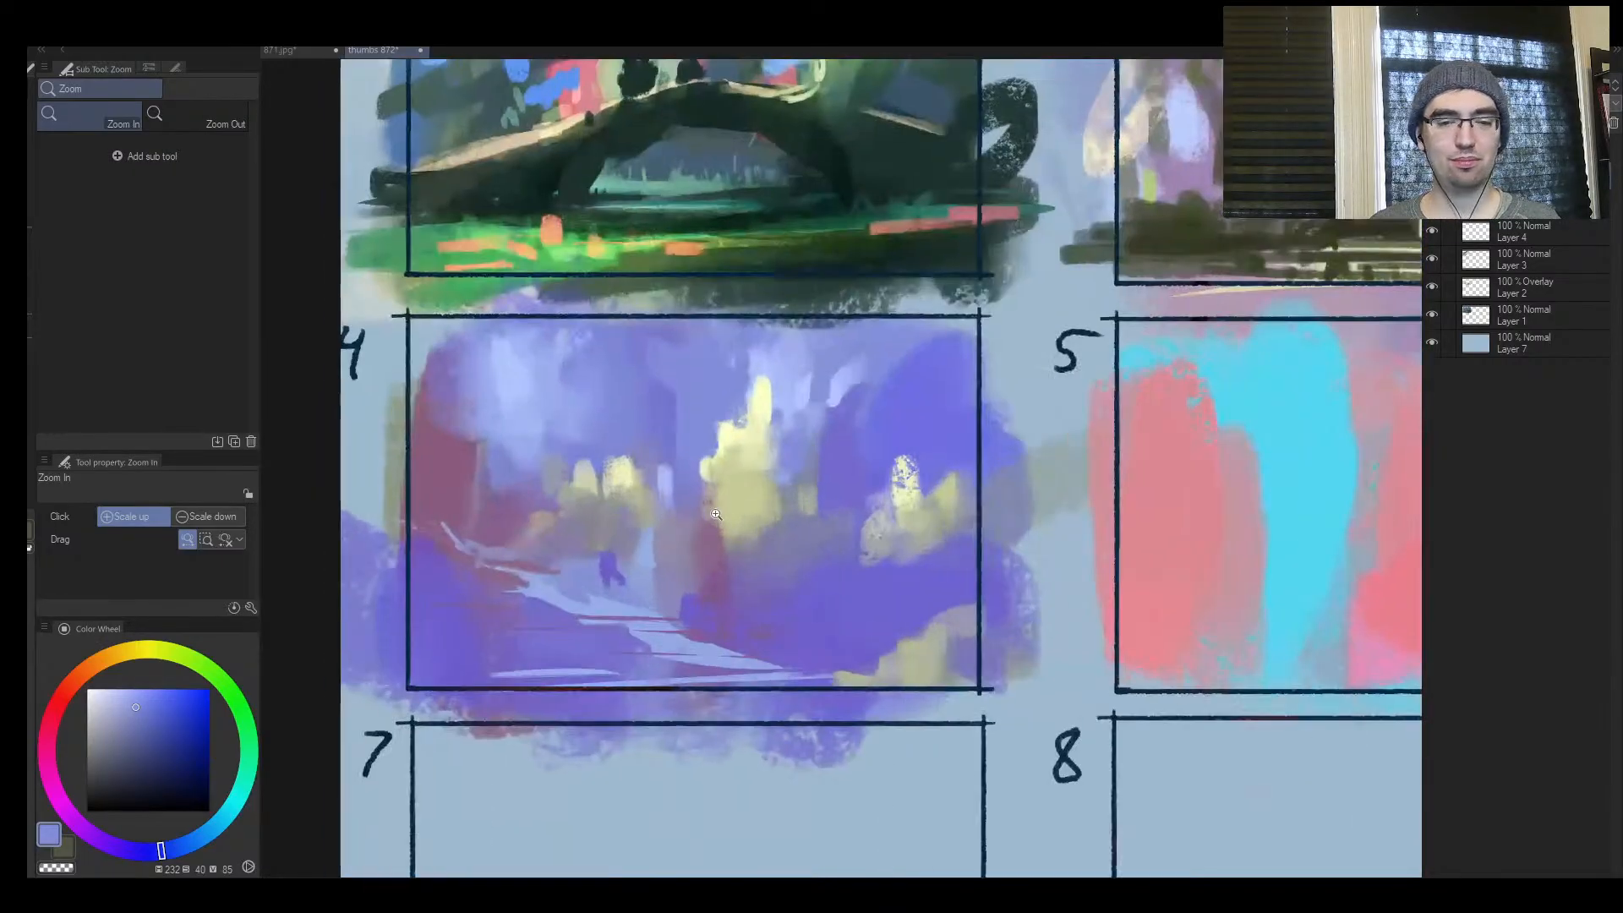
{"action": "key", "text": "m"}
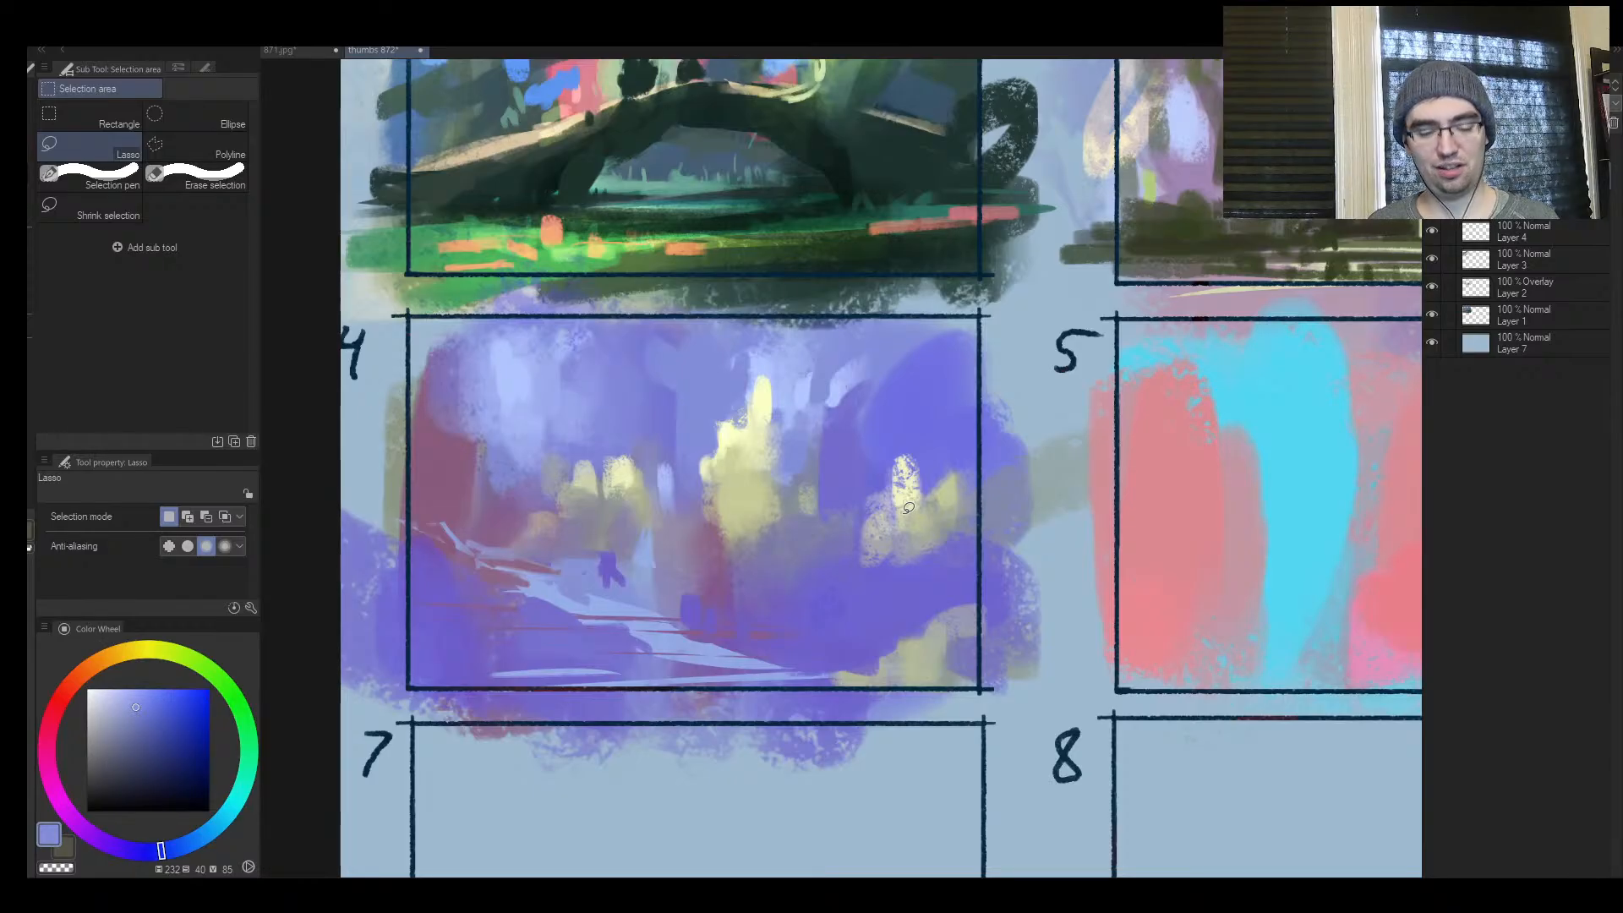
{"action": "key", "text": "ctrl+space"}
{"action": "mouse_move", "coordinate": [837, 590]}
{"action": "left_mouse_down"}
{"action": "mouse_move", "coordinate": [809, 578]}
{"action": "mouse_move", "coordinate": [857, 547]}
{"action": "mouse_move", "coordinate": [820, 532]}
{"action": "left_mouse_up"}
{"action": "key", "text": "b"}
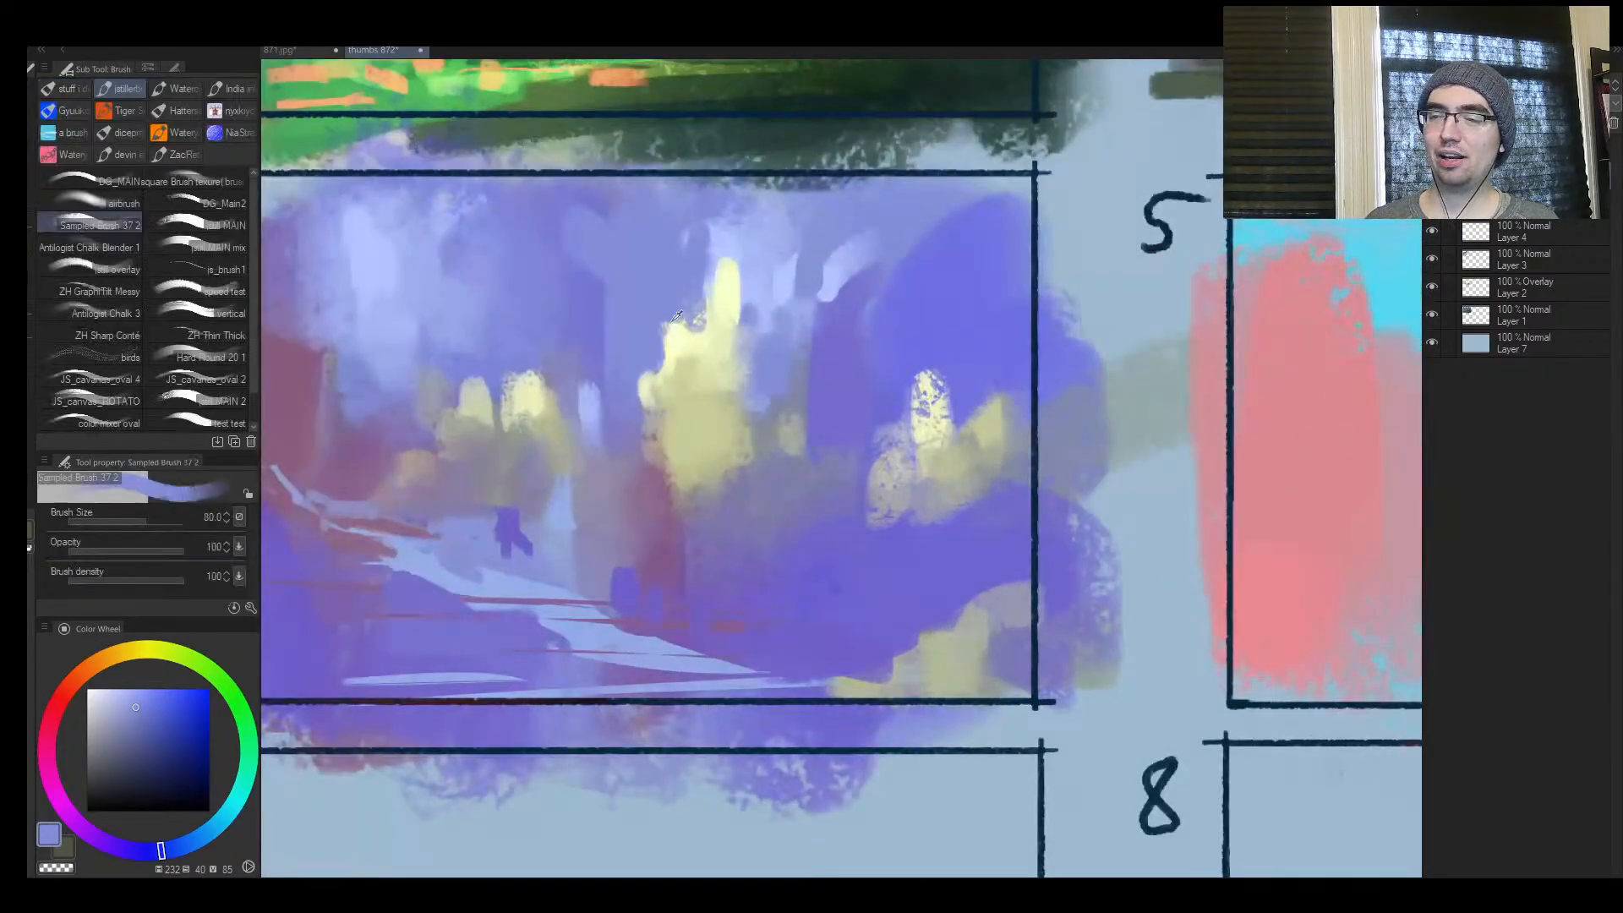
Mix a very pale off-white and dab it beside the yellow spire in frame 4 at size 50
{"action": "left_click", "coordinate": [677, 338], "text": "alt"}
{"action": "left_click_drag", "start_coordinate": [104, 698], "coordinate": [98, 693]}
{"action": "key", "text": "["}
{"action": "key", "text": "["}
{"action": "key", "text": "["}
{"action": "mouse_move", "coordinate": [679, 334]}
{"action": "left_mouse_down"}
{"action": "mouse_move", "coordinate": [699, 320]}
{"action": "mouse_move", "coordinate": [678, 336]}
{"action": "left_mouse_up"}
Choose a dark muted violet and paint a vertical dark shape between frame 4's two yellow light groups at size 80
{"action": "left_click", "coordinate": [85, 828]}
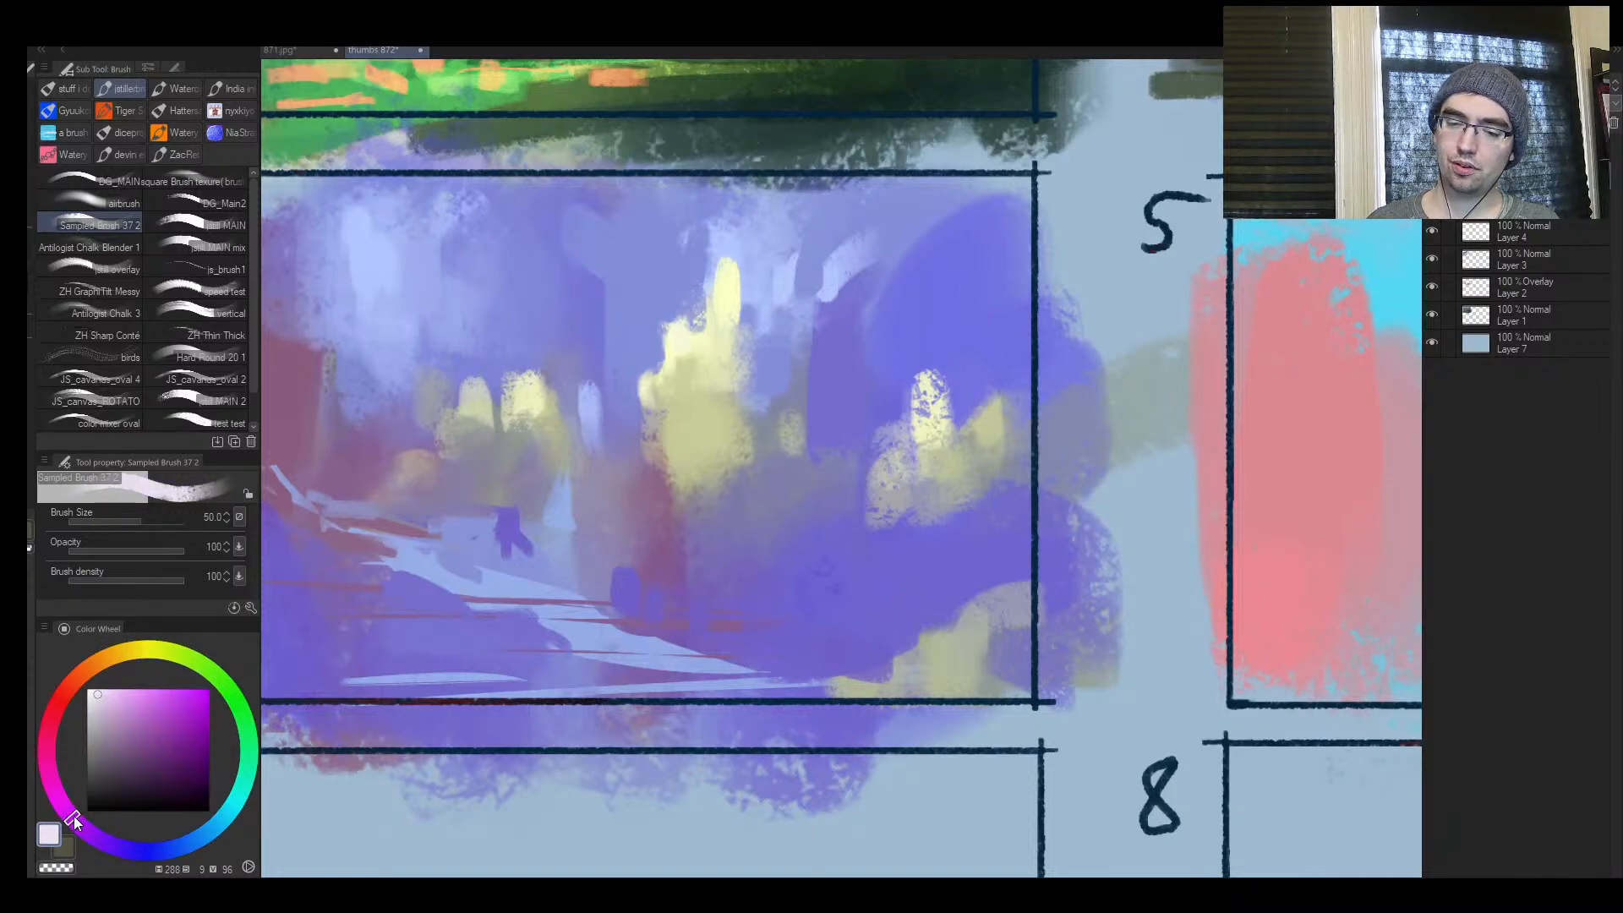
{"action": "left_click", "coordinate": [136, 705]}
{"action": "left_click", "coordinate": [101, 840]}
{"action": "left_click", "coordinate": [138, 748]}
{"action": "key", "text": "]"}
{"action": "key", "text": "]"}
{"action": "key", "text": "]"}
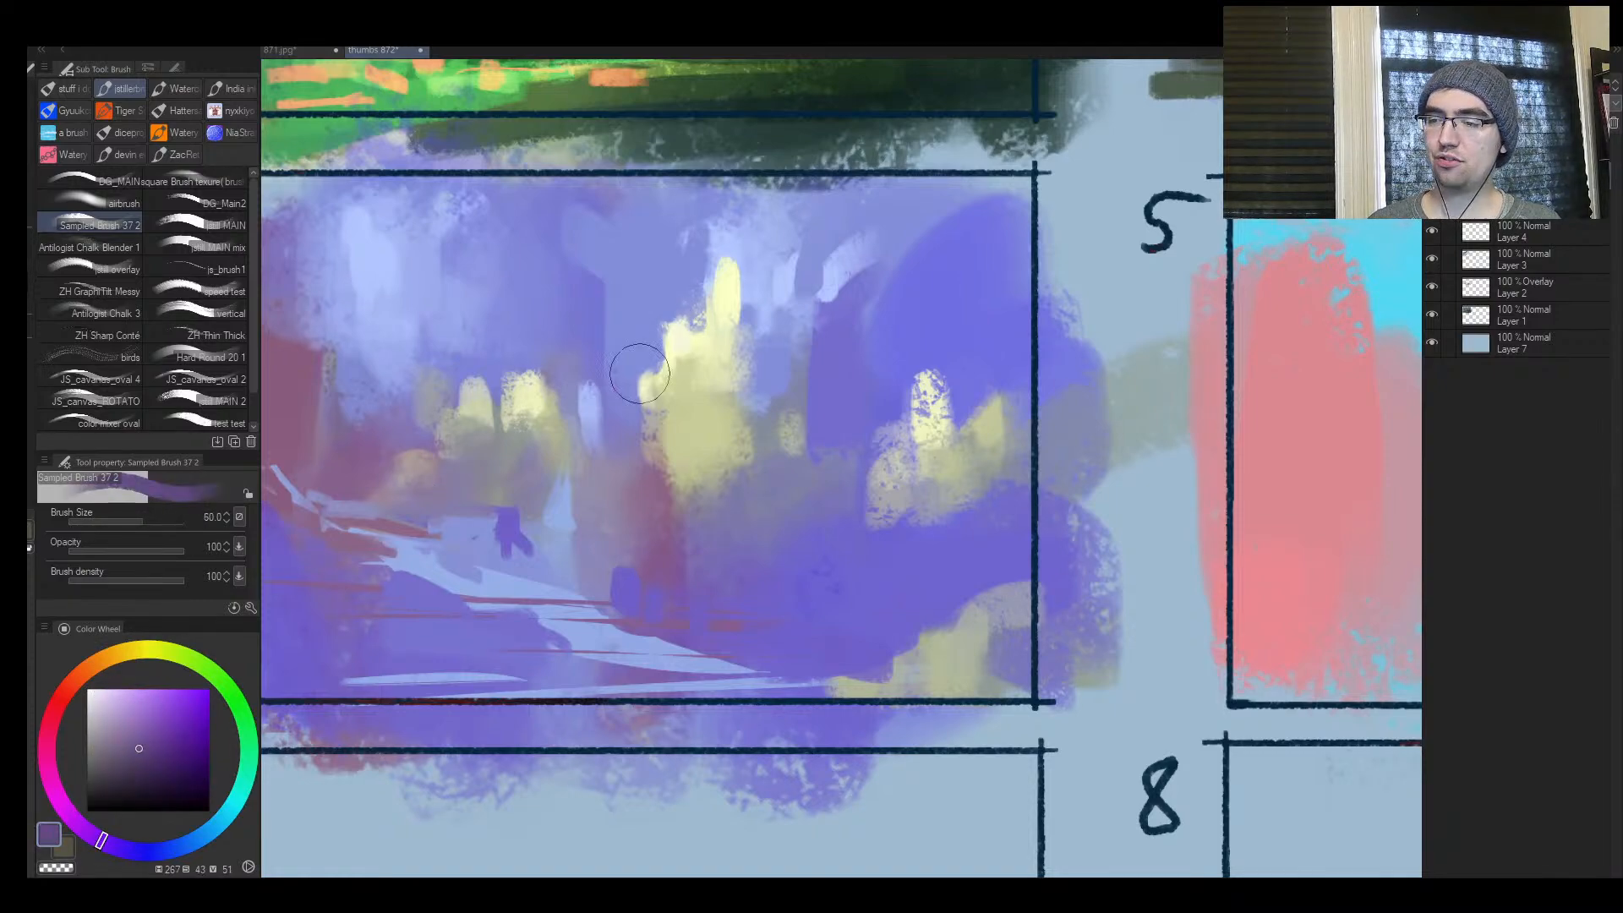
{"action": "left_click_drag", "start_coordinate": [613, 305], "coordinate": [580, 348]}
{"action": "key", "text": "h"}
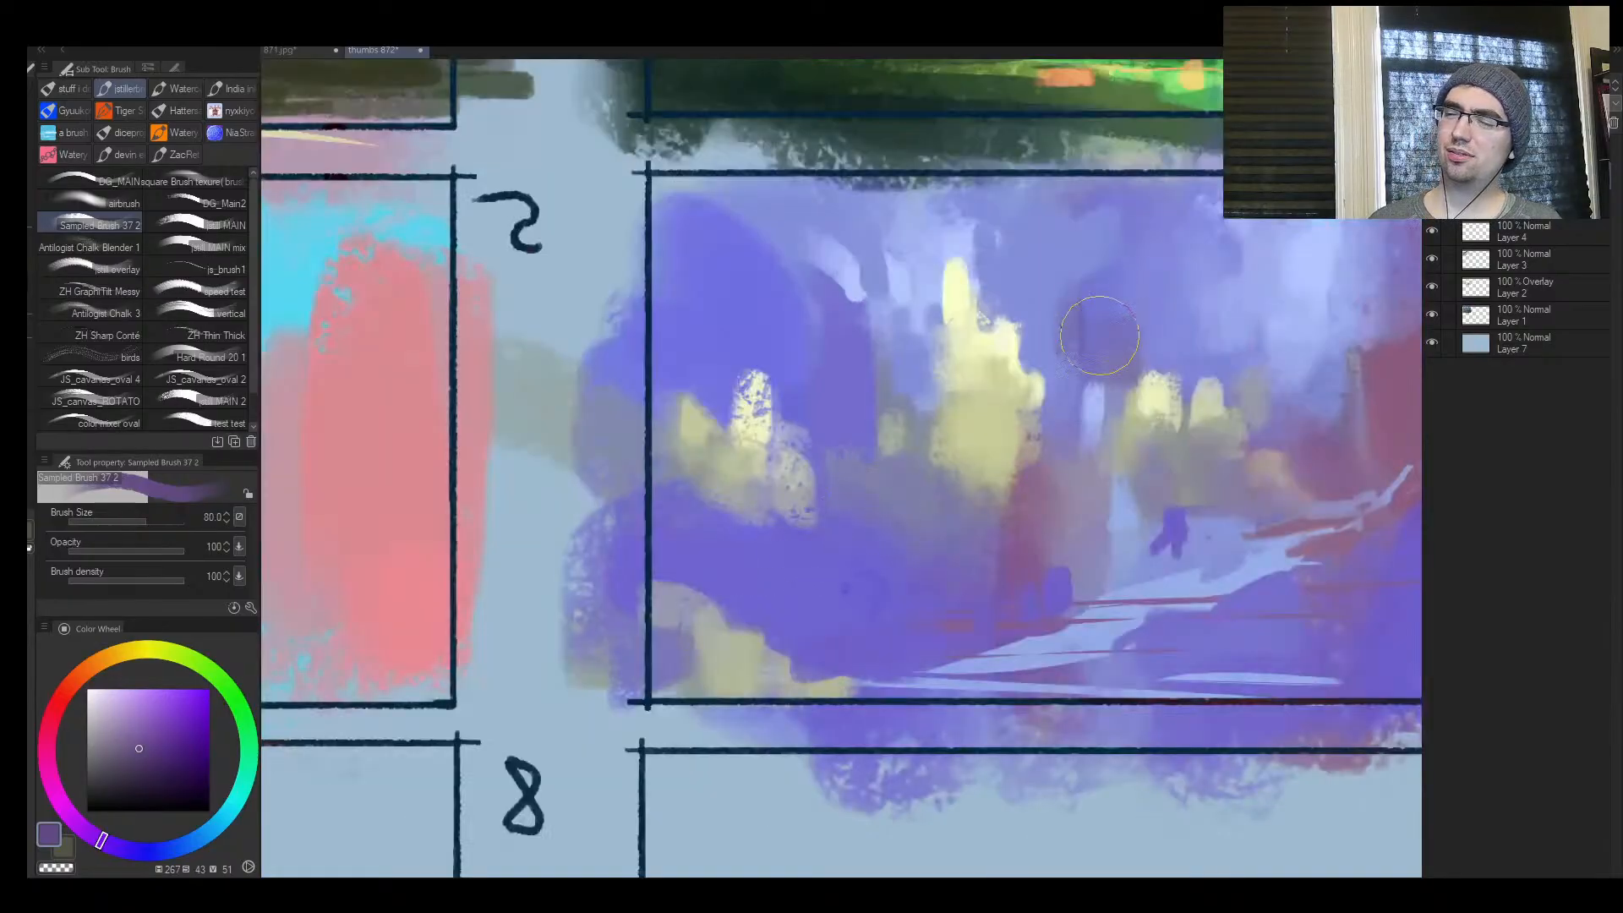
{"action": "left_click_drag", "start_coordinate": [1102, 301], "coordinate": [1105, 345]}
{"action": "left_click_drag", "start_coordinate": [1101, 415], "coordinate": [1048, 422]}
Choose a very dark greyish blue and block in dark upright shapes below frame 4's large yellow light at size 120
{"action": "mouse_move", "coordinate": [1174, 431]}
{"action": "left_mouse_down"}
{"action": "mouse_move", "coordinate": [843, 419]}
{"action": "mouse_move", "coordinate": [812, 386]}
{"action": "left_mouse_up"}
{"action": "left_click", "coordinate": [627, 538], "text": "alt"}
{"action": "left_click", "coordinate": [840, 471], "text": "alt"}
{"action": "key", "text": "]"}
{"action": "key", "text": "]"}
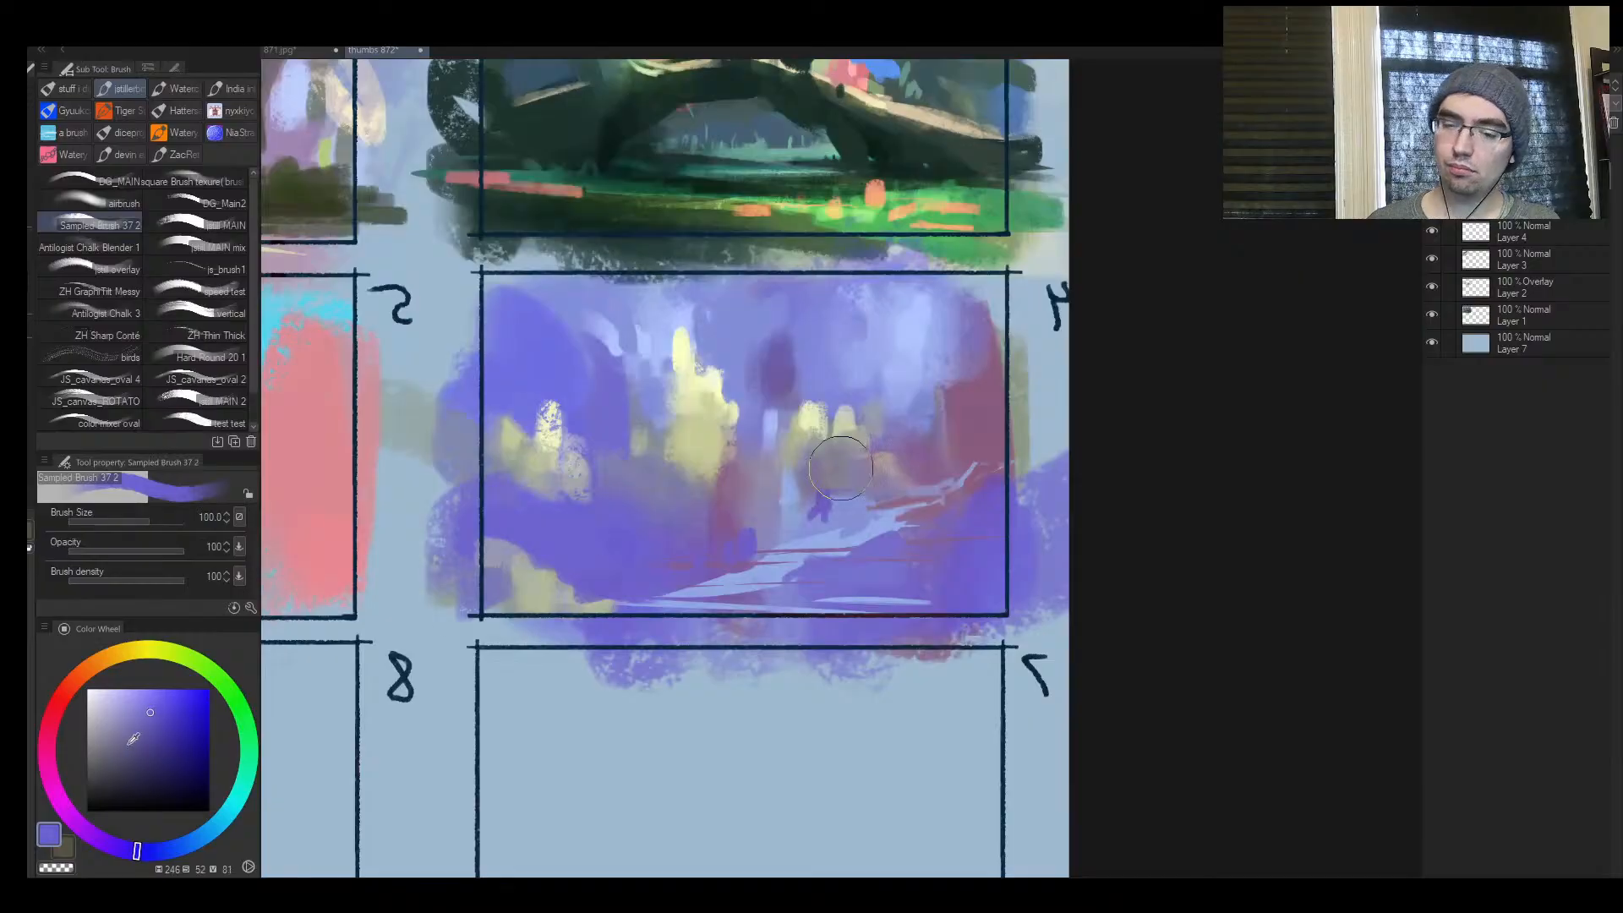
{"action": "left_click_drag", "start_coordinate": [119, 747], "coordinate": [110, 782]}
{"action": "mouse_move", "coordinate": [612, 507]}
{"action": "left_mouse_down"}
{"action": "mouse_move", "coordinate": [634, 559]}
{"action": "mouse_move", "coordinate": [657, 570]}
{"action": "mouse_move", "coordinate": [677, 522]}
{"action": "mouse_move", "coordinate": [717, 555]}
{"action": "mouse_move", "coordinate": [717, 474]}
{"action": "left_mouse_up"}
Try extending the dark strokes upward beside frame 4's large yellow light, check them unmirrored, and undo the last two strokes
{"action": "left_click_drag", "start_coordinate": [665, 422], "coordinate": [662, 453]}
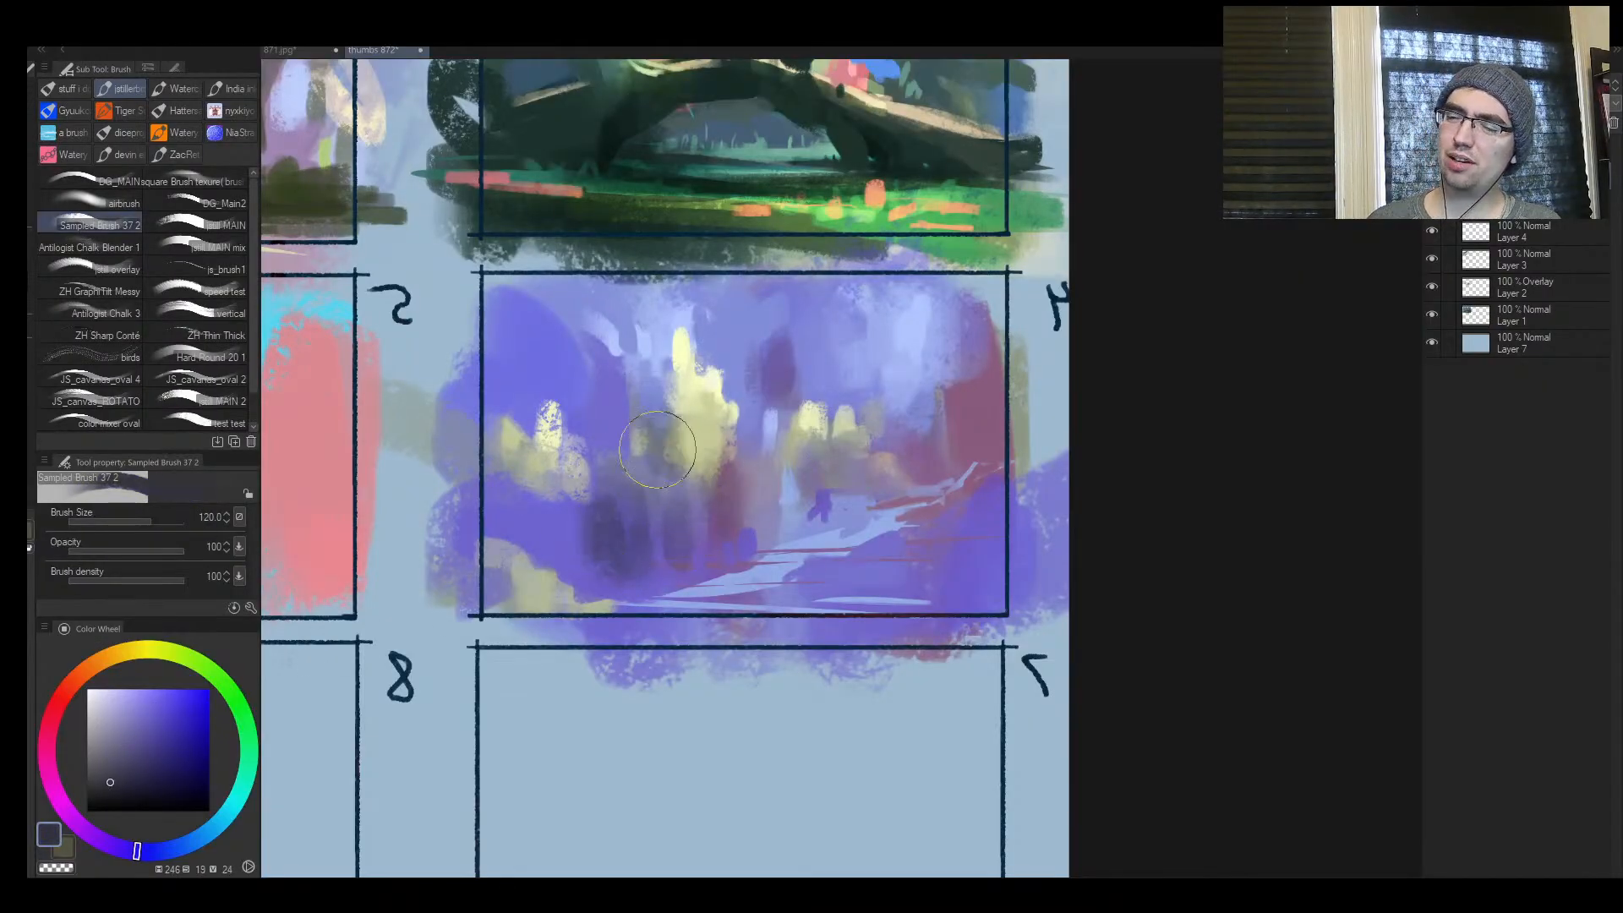
{"action": "left_click_drag", "start_coordinate": [651, 391], "coordinate": [649, 448]}
{"action": "key", "text": "h"}
{"action": "key", "text": "ctrl+z"}
{"action": "key", "text": "ctrl+z"}
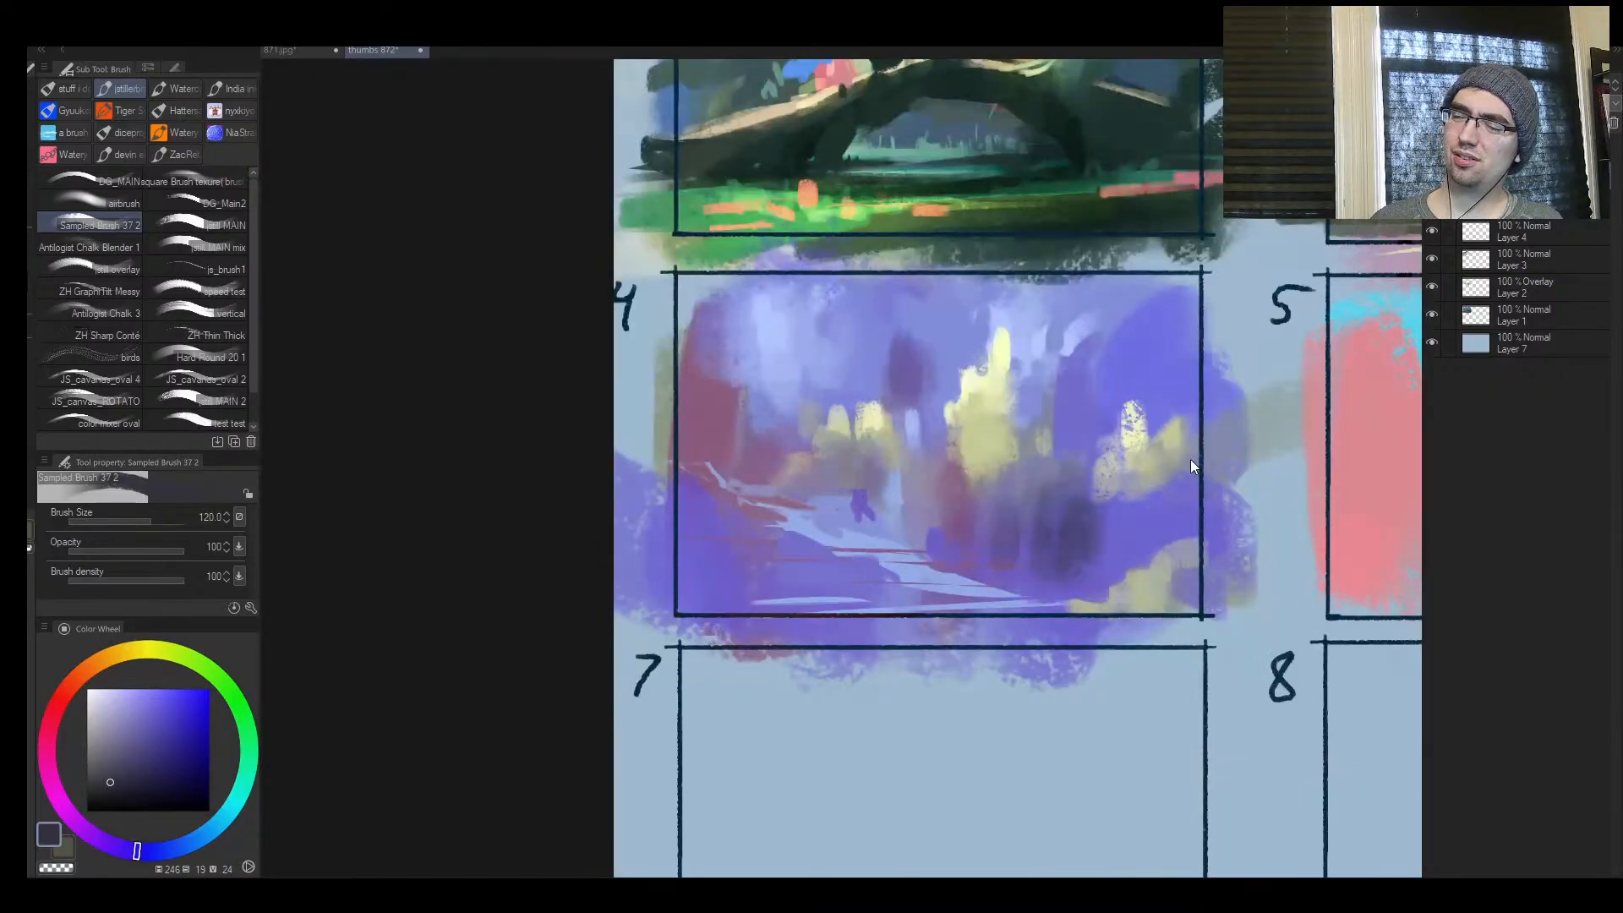
Undo the dark upright shapes below frame 4's large yellow light and sample the surrounding violet at size 100
{"action": "key", "text": "ctrl+z"}
{"action": "key", "text": "ctrl+z"}
{"action": "key", "text": "ctrl+z"}
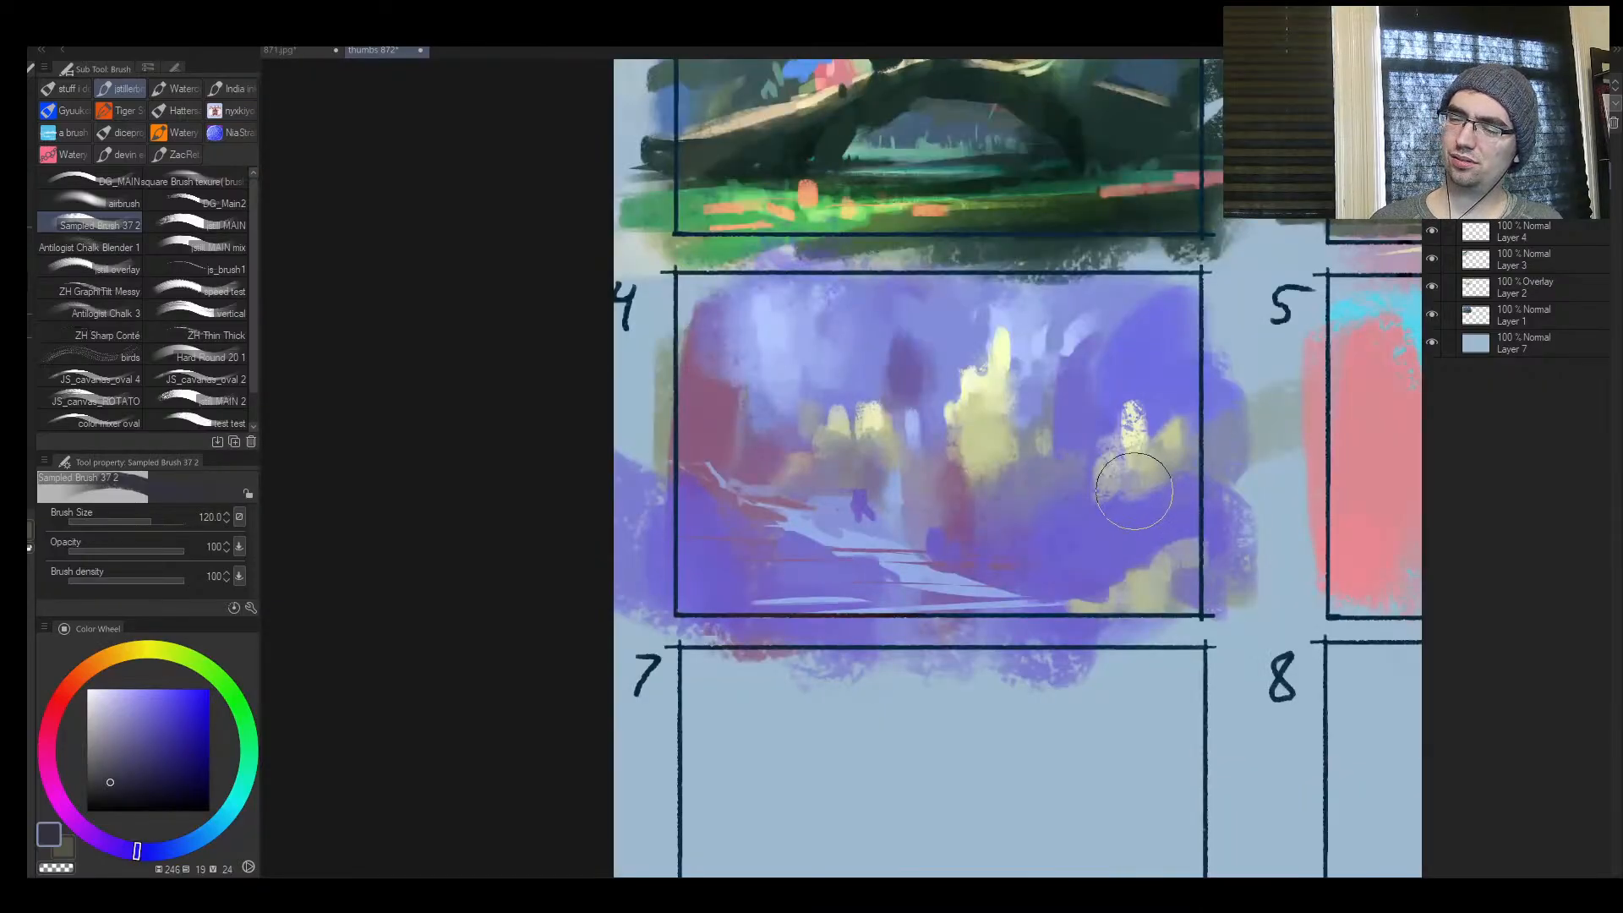
{"action": "key", "text": "ctrl+space"}
{"action": "left_click", "coordinate": [1092, 523]}
{"action": "left_click", "coordinate": [1160, 605], "text": "alt"}
{"action": "left_click", "coordinate": [1058, 526], "text": "alt"}
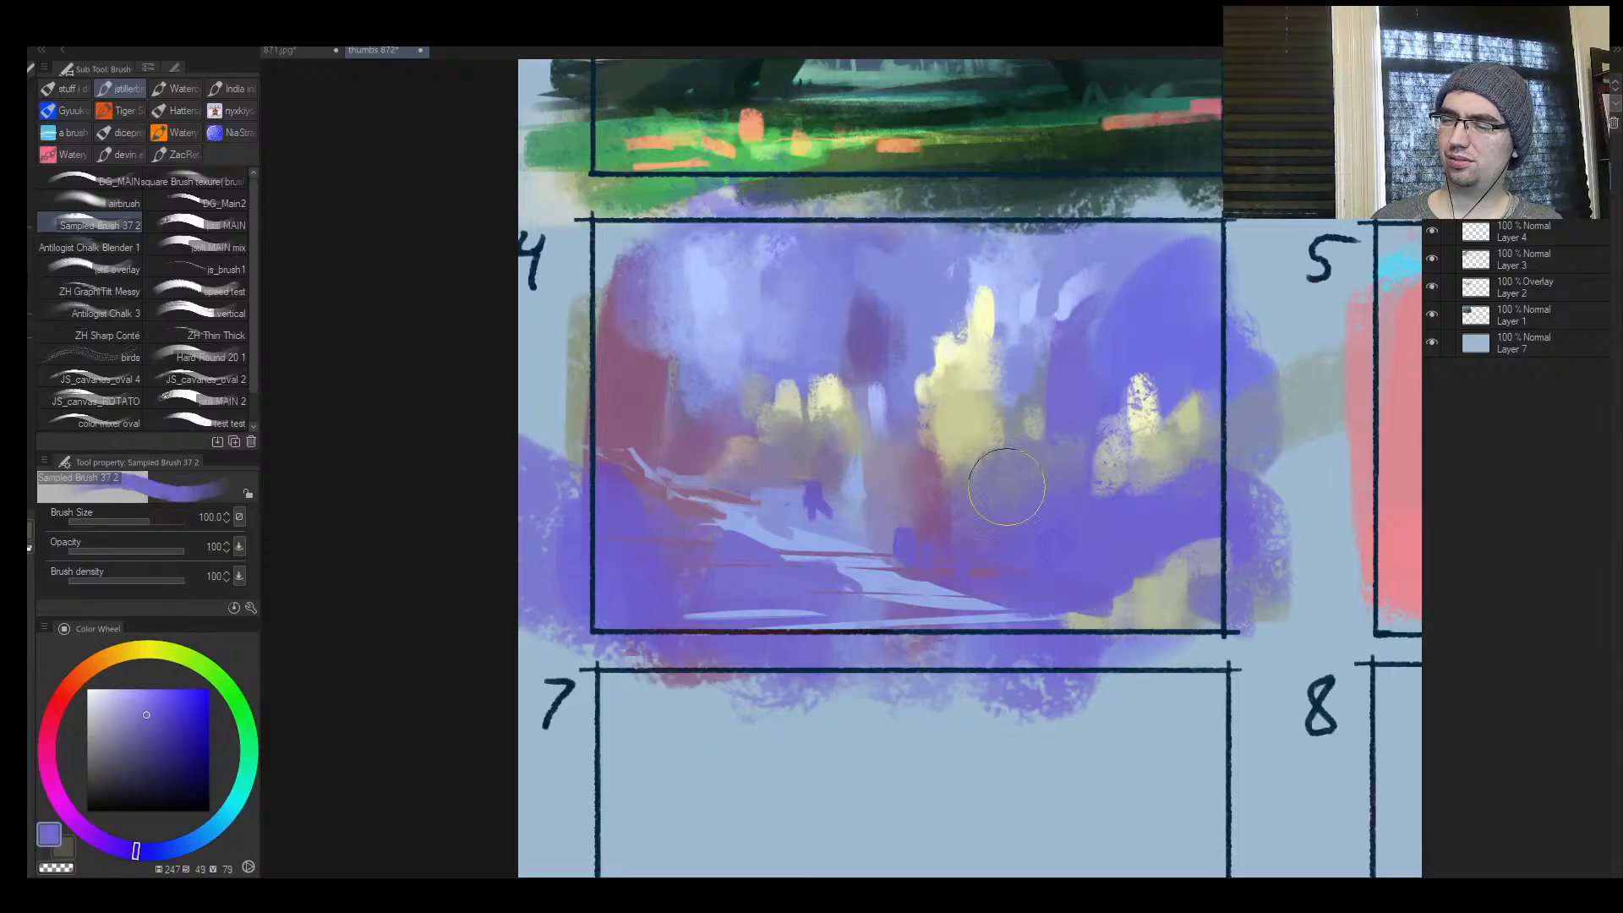
Sample pale blue-violets and paint over frame 4's dark red side area and the dark upright shape, raising the brush size to 150 and above
{"action": "left_click", "coordinate": [688, 282], "text": "alt"}
{"action": "left_click", "coordinate": [109, 715]}
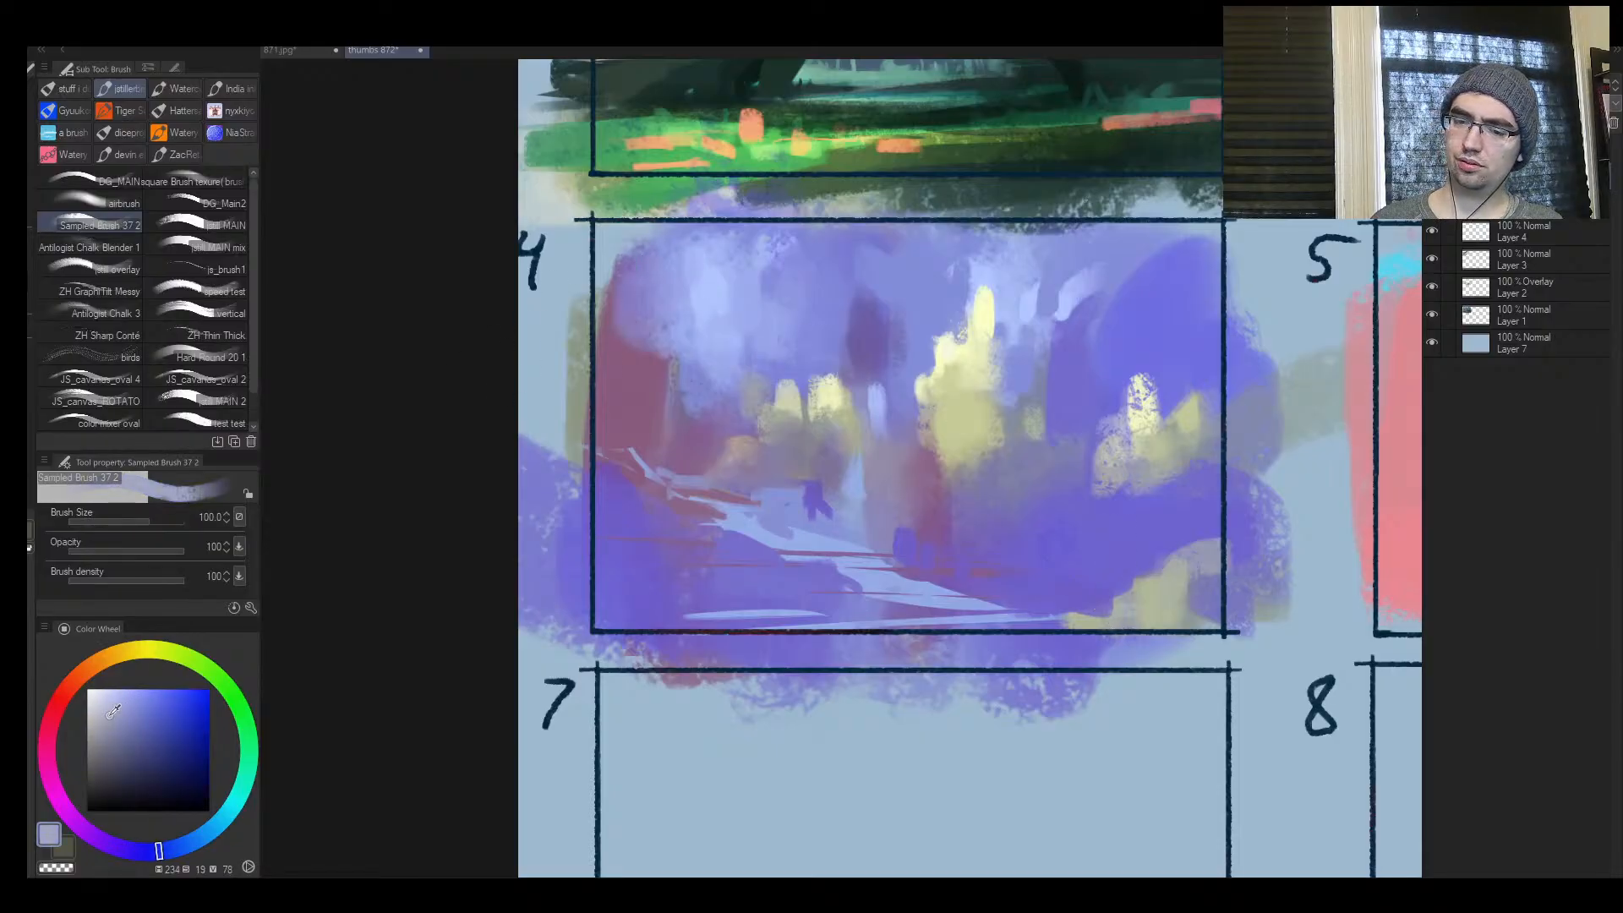
{"action": "key", "text": "["}
{"action": "mouse_move", "coordinate": [647, 308]}
{"action": "left_mouse_down"}
{"action": "mouse_move", "coordinate": [607, 365]}
{"action": "mouse_move", "coordinate": [650, 386]}
{"action": "left_mouse_up"}
{"action": "left_click_drag", "start_coordinate": [773, 358], "coordinate": [656, 405]}
{"action": "key", "text": "]"}
{"action": "key", "text": "]"}
{"action": "key", "text": "]"}
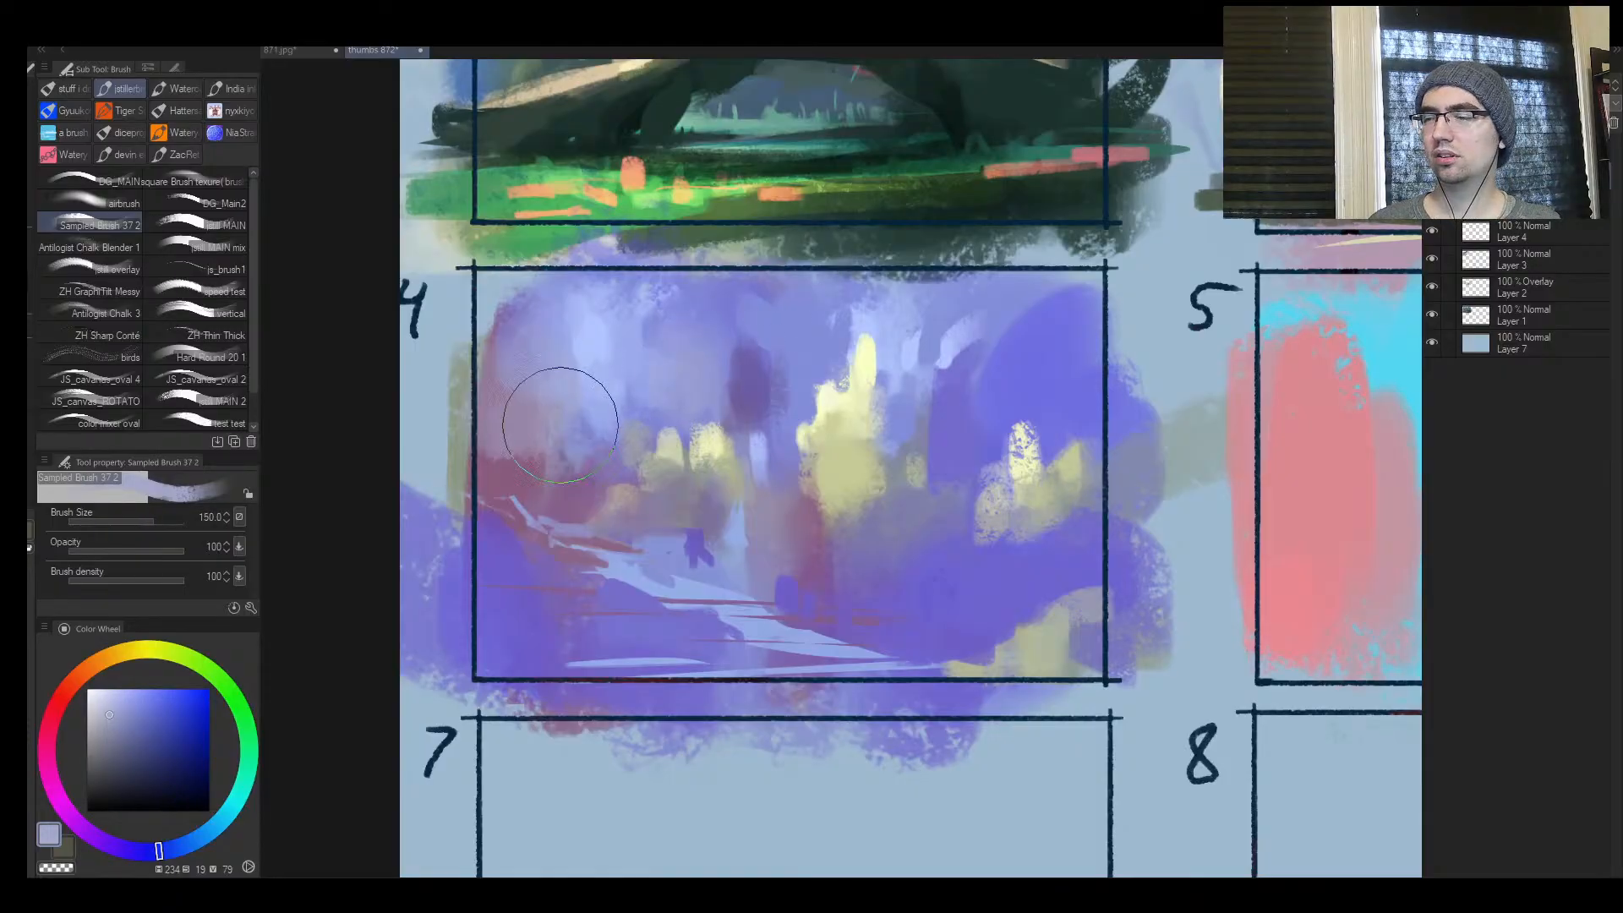
{"action": "left_click", "coordinate": [775, 330], "text": "alt"}
{"action": "key", "text": "]"}
{"action": "mouse_move", "coordinate": [711, 338]}
{"action": "left_mouse_down"}
{"action": "mouse_move", "coordinate": [647, 392]}
{"action": "mouse_move", "coordinate": [674, 400]}
{"action": "left_mouse_up"}
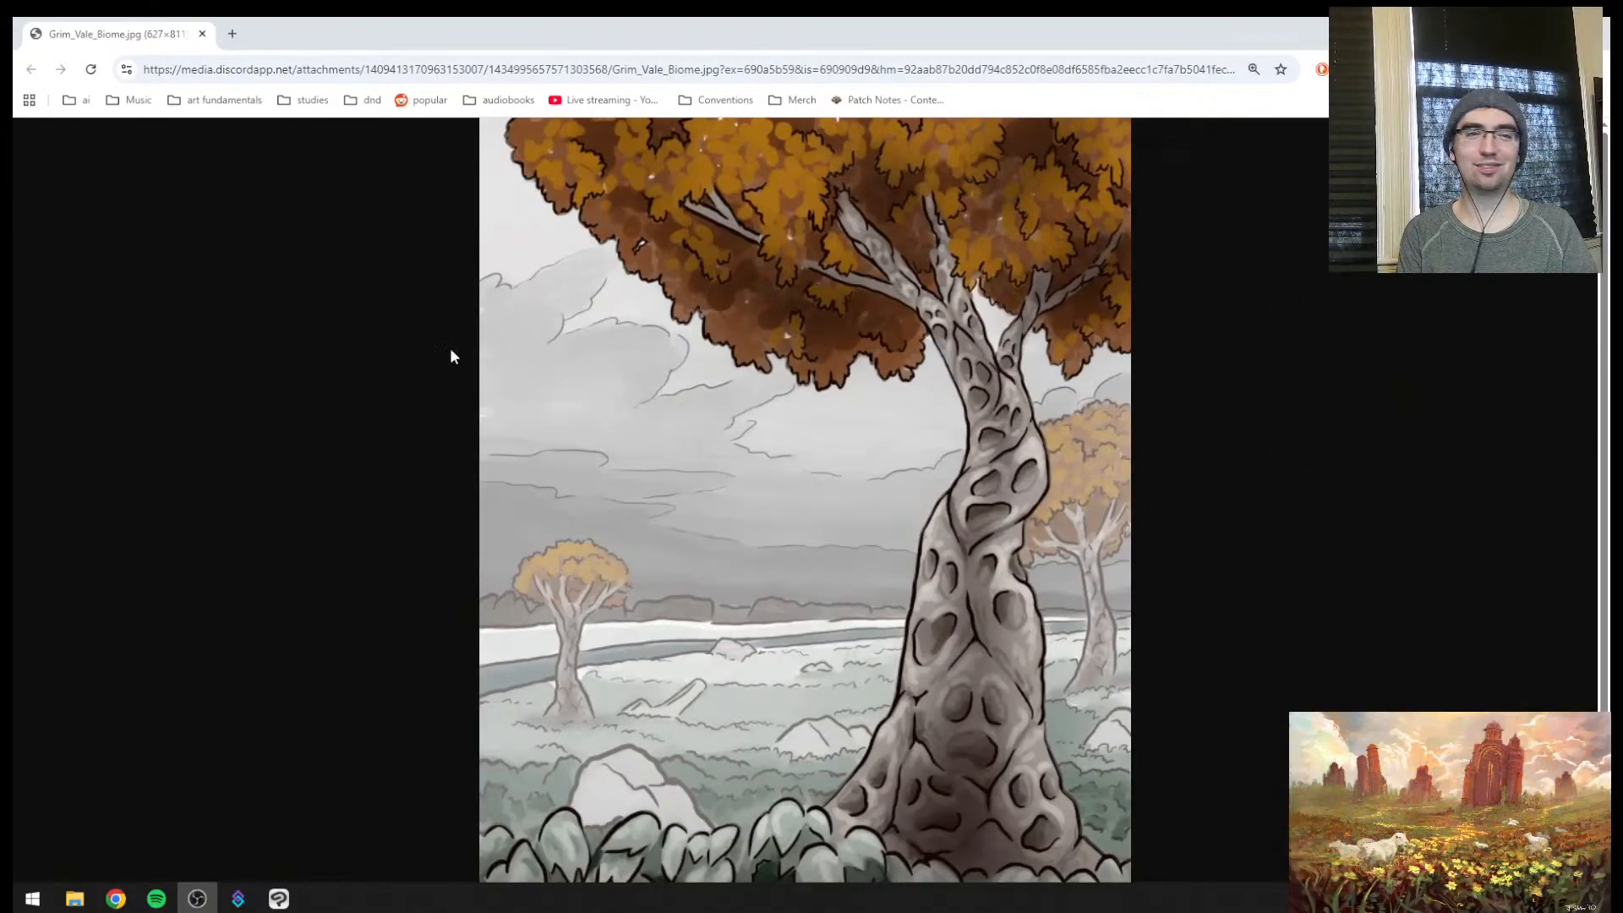
Switch from the tree image in the browser back to Clip Studio Paint and return to frame 4
{"action": "left_click", "coordinate": [602, 437]}
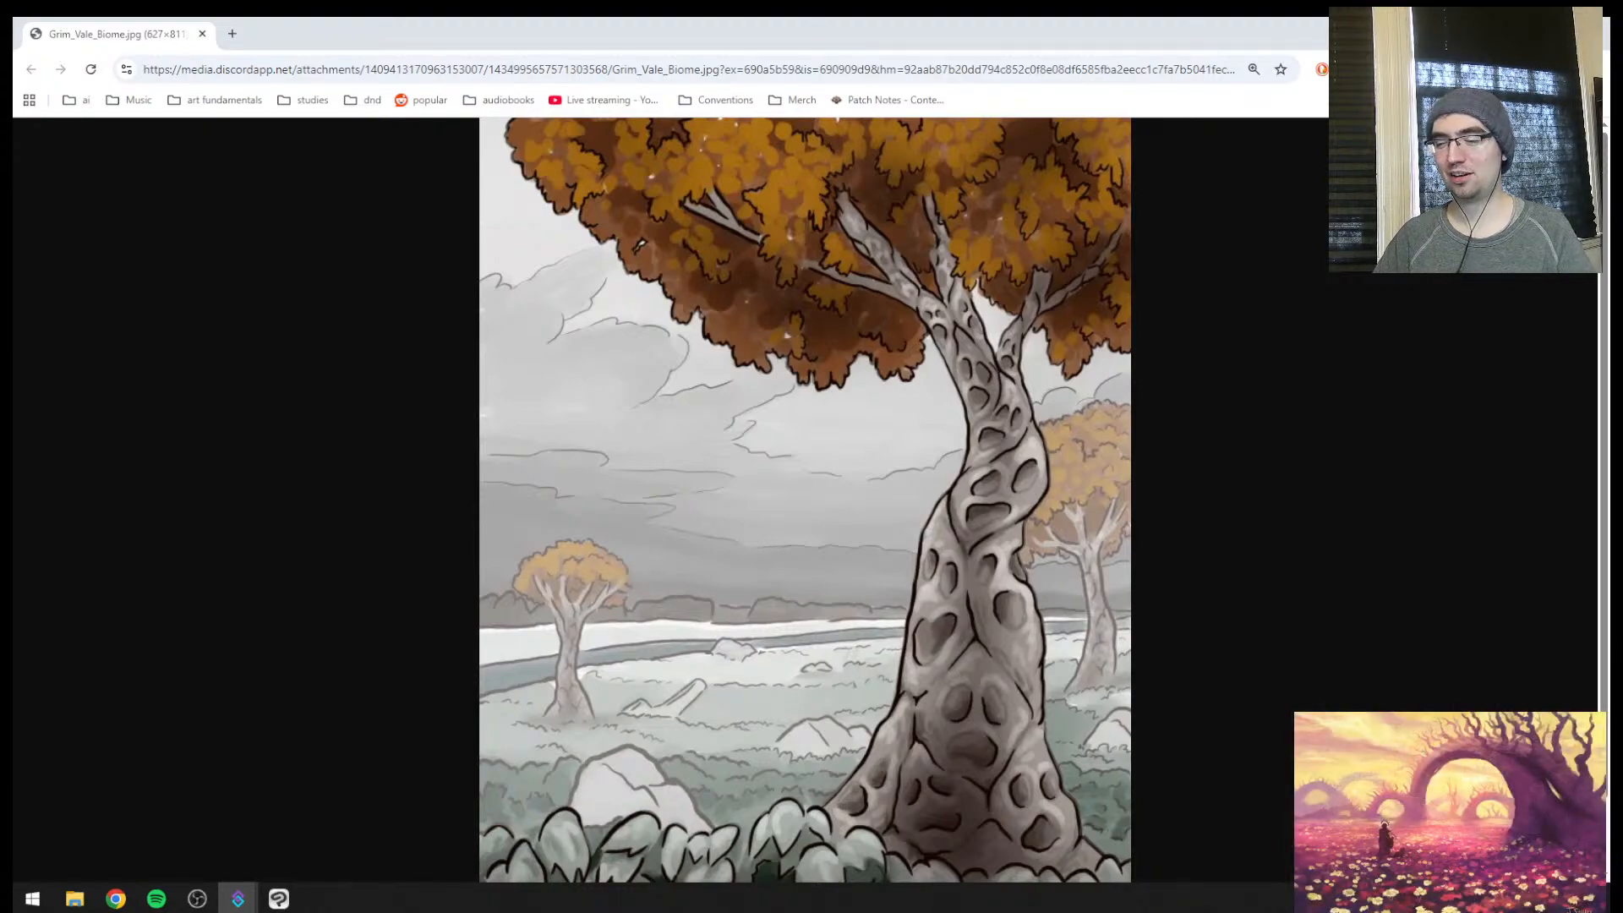
{"action": "left_click", "coordinate": [279, 898]}
{"action": "key", "text": "ctrl+space"}
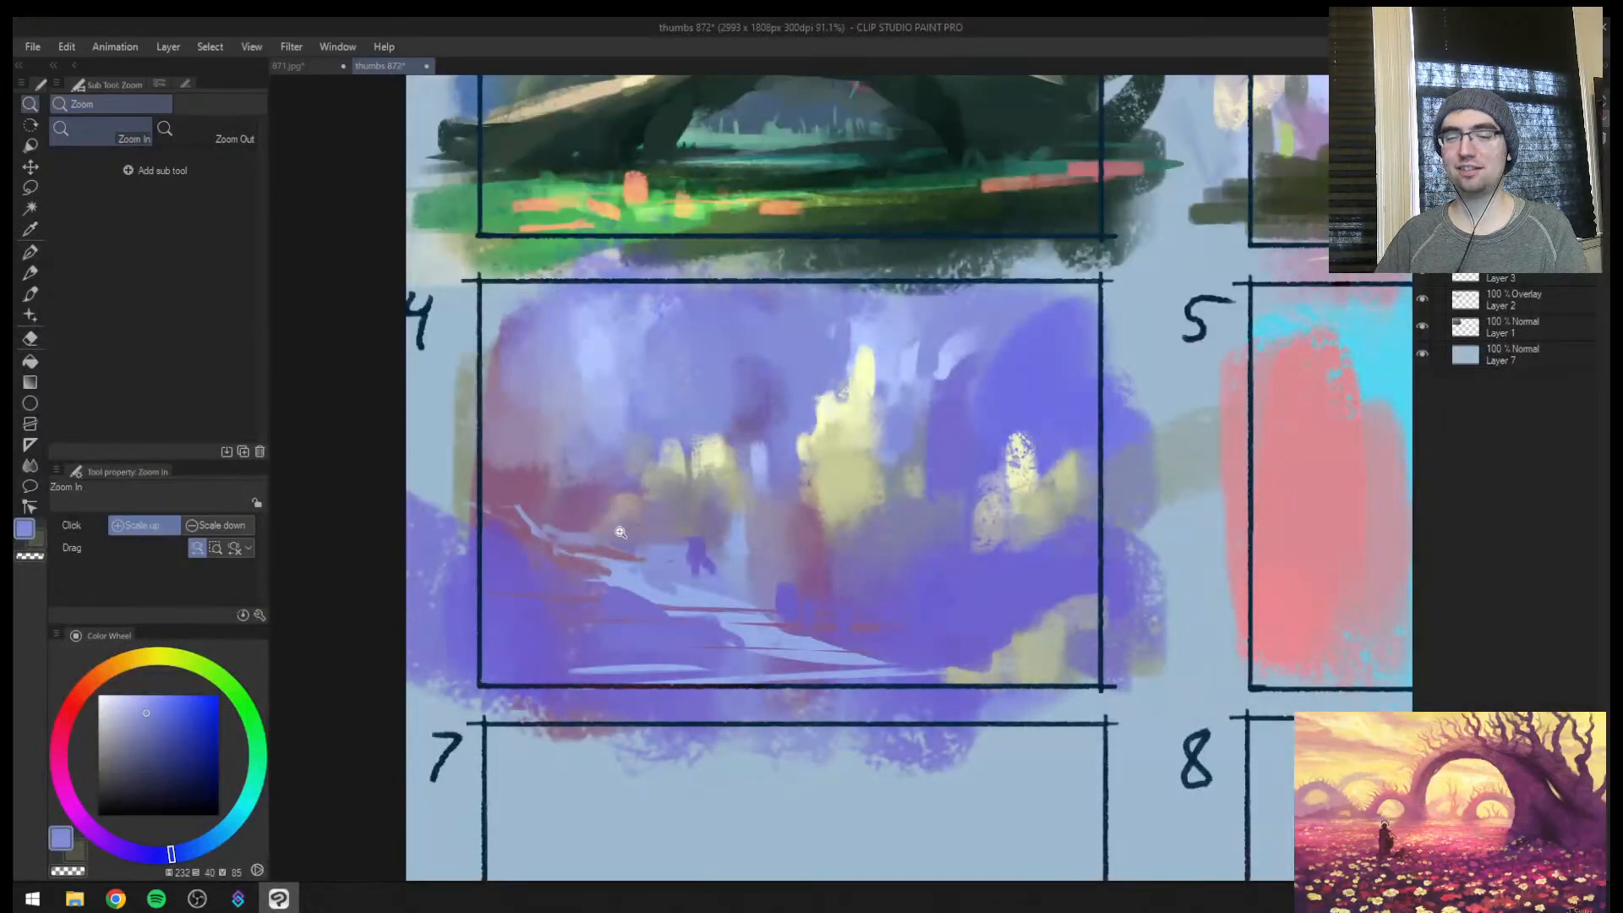
{"action": "mouse_move", "coordinate": [623, 531]}
{"action": "left_mouse_down"}
{"action": "mouse_move", "coordinate": [614, 547]}
{"action": "mouse_move", "coordinate": [706, 514]}
{"action": "left_mouse_up"}
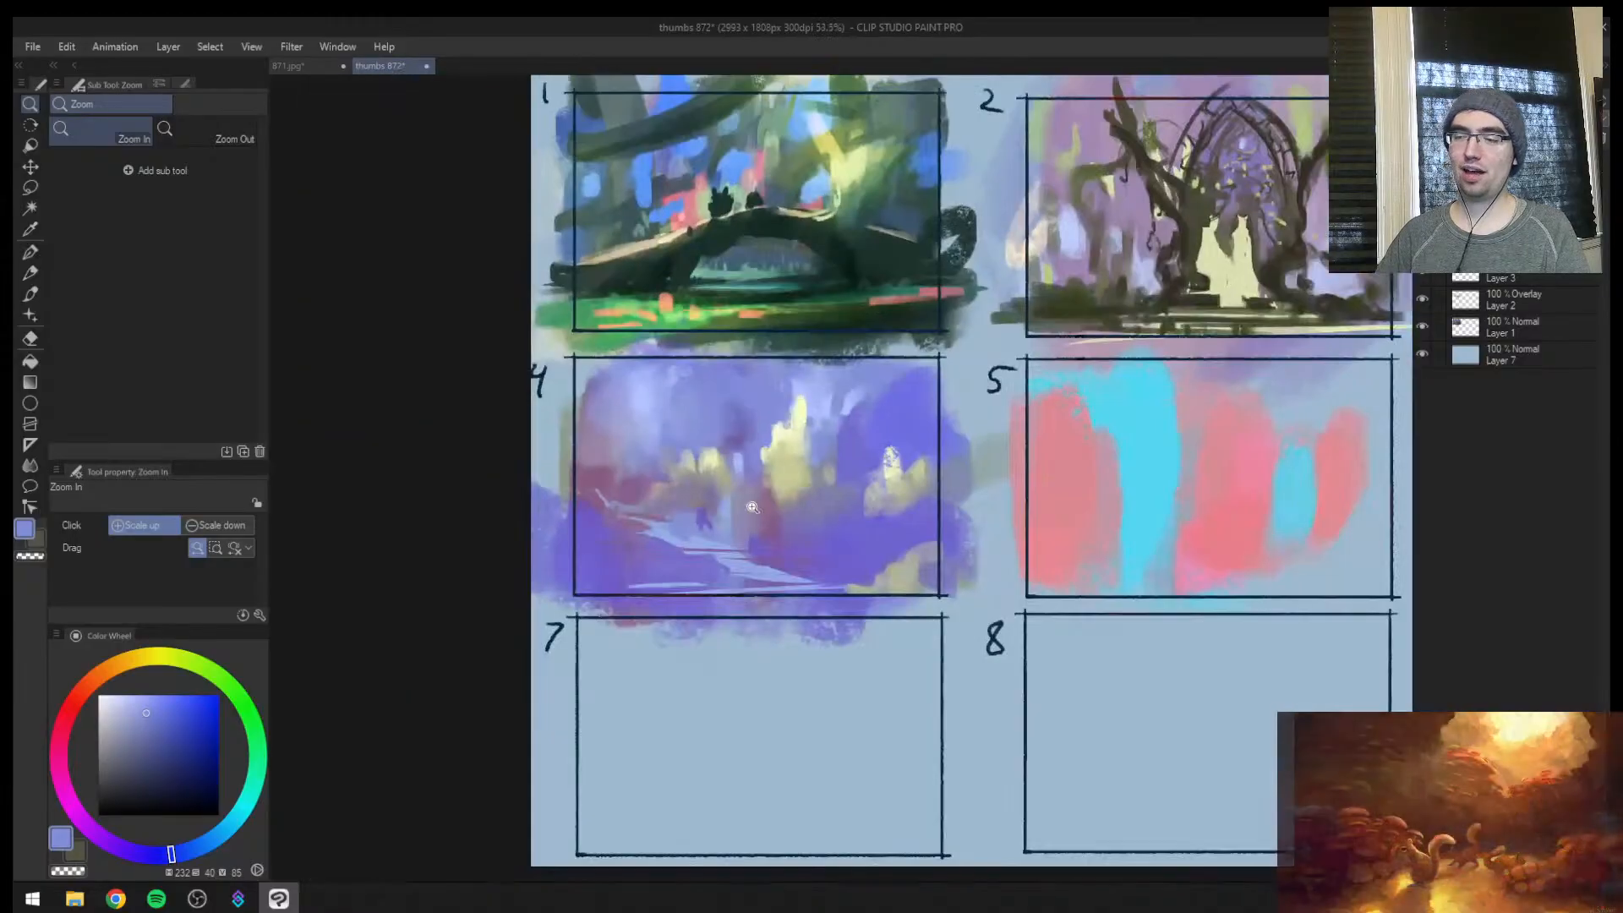
{"action": "left_click_drag", "start_coordinate": [838, 473], "coordinate": [866, 461]}
Sample pale yellow and build up frame 4's smaller yellow lights at size 50, blending their base
{"action": "left_click", "coordinate": [636, 483], "text": "alt"}
{"action": "left_click", "coordinate": [649, 500], "text": "alt"}
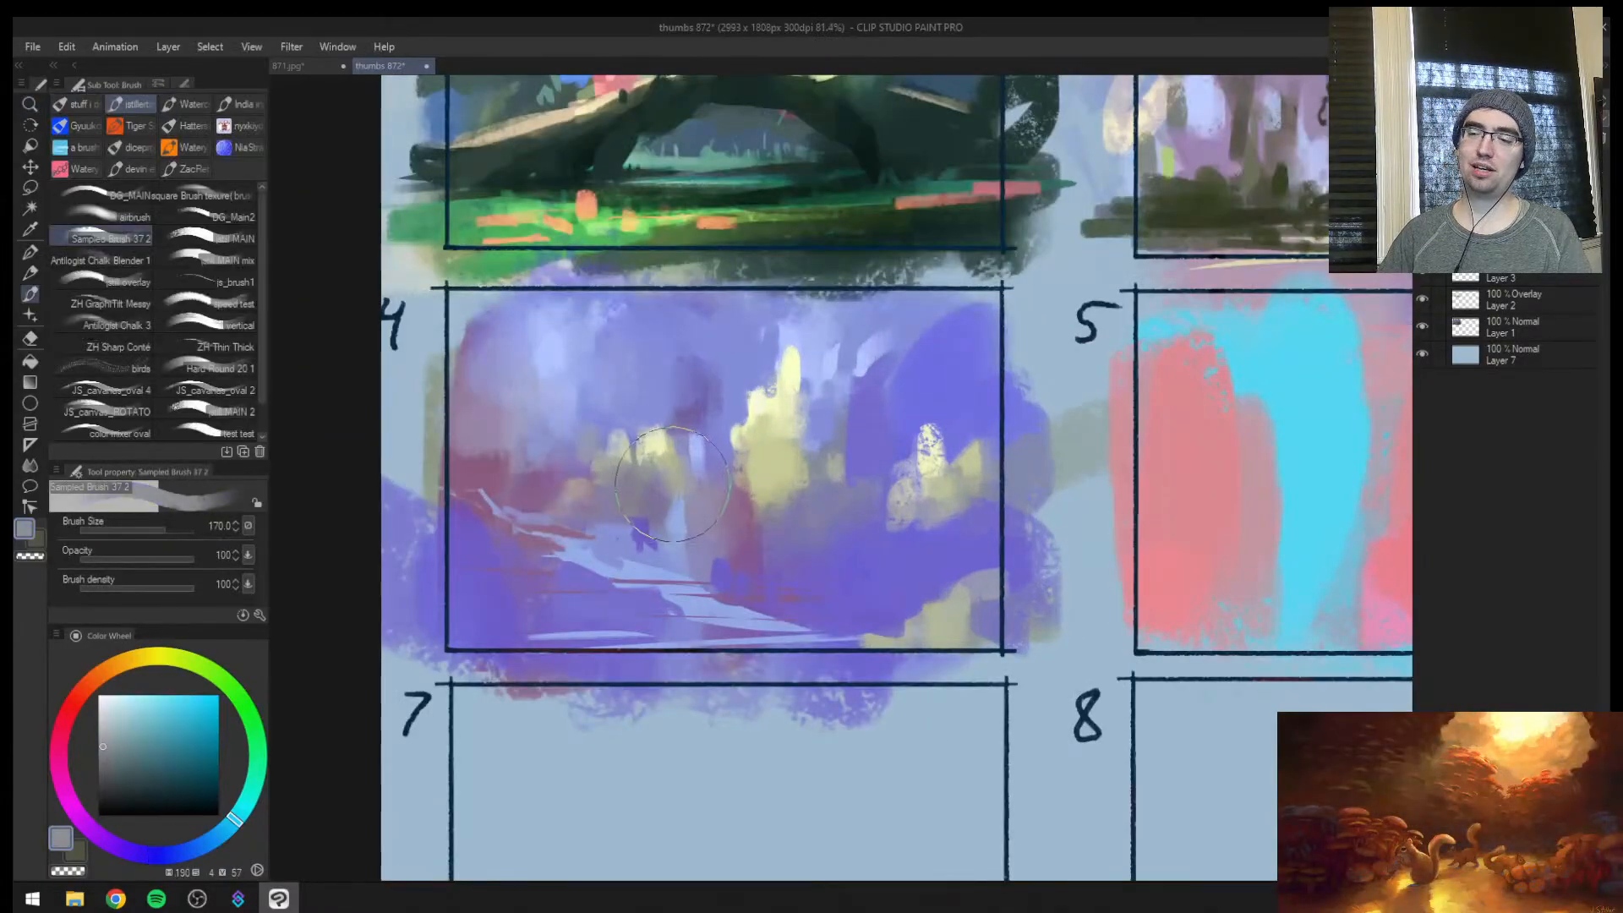
{"action": "left_click", "coordinate": [675, 460], "text": "alt"}
{"action": "key", "text": "]"}
{"action": "left_click", "coordinate": [658, 449], "text": "alt"}
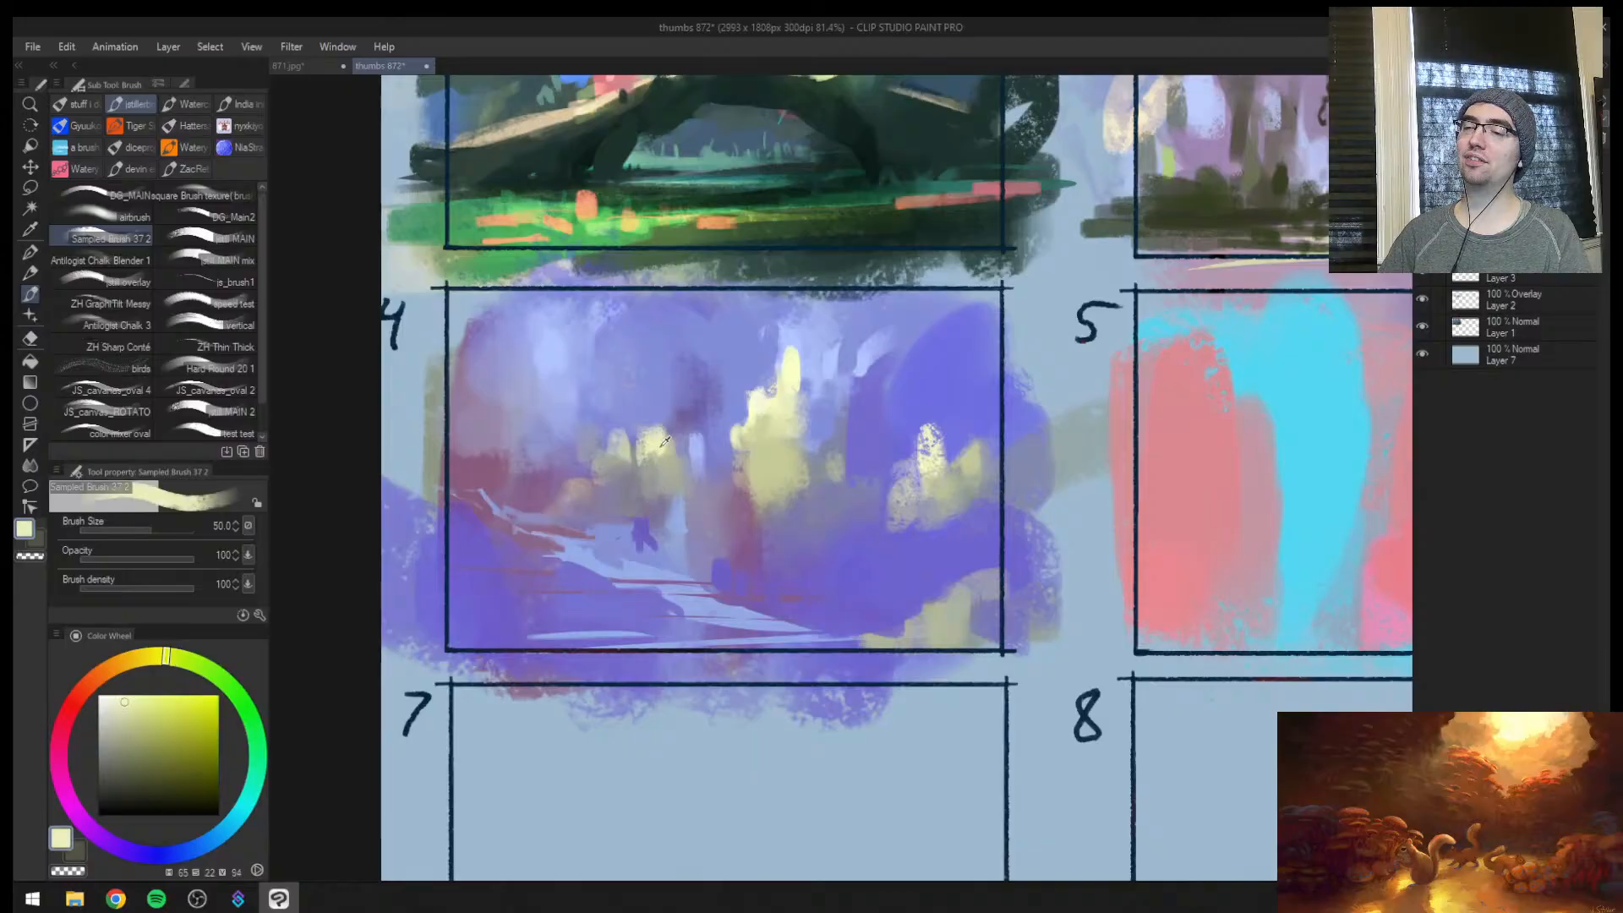
{"action": "mouse_move", "coordinate": [659, 458]}
{"action": "left_mouse_down"}
{"action": "mouse_move", "coordinate": [649, 497]}
{"action": "mouse_move", "coordinate": [595, 472]}
{"action": "mouse_move", "coordinate": [555, 507]}
{"action": "left_mouse_up"}
{"action": "left_click", "coordinate": [652, 468], "text": "alt"}
{"action": "left_click", "coordinate": [645, 498], "text": "alt"}
Choose a darker muted violet and block in a dark foreground mass beside the path in frame 4's lower corner at size 100
{"action": "key", "text": "]"}
{"action": "left_click", "coordinate": [551, 497], "text": "alt"}
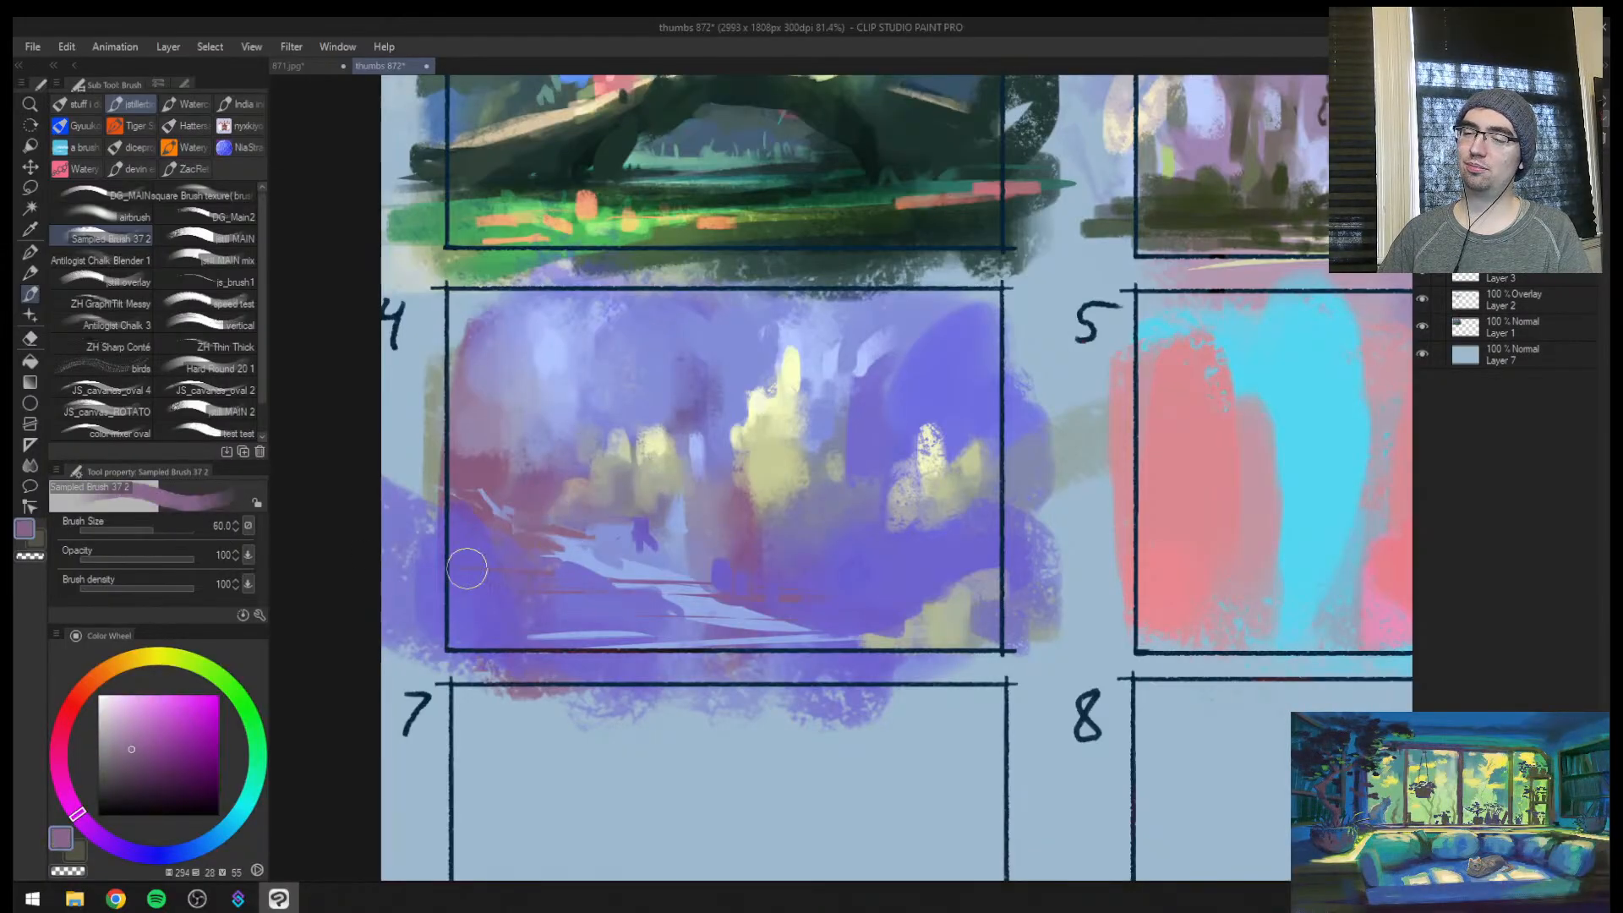
{"action": "left_click", "coordinate": [130, 785]}
{"action": "key", "text": "]"}
{"action": "key", "text": "]"}
{"action": "mouse_move", "coordinate": [507, 591]}
{"action": "left_mouse_down"}
{"action": "mouse_move", "coordinate": [459, 607]}
{"action": "mouse_move", "coordinate": [444, 578]}
{"action": "mouse_move", "coordinate": [624, 627]}
{"action": "mouse_move", "coordinate": [584, 623]}
{"action": "mouse_move", "coordinate": [563, 580]}
{"action": "left_mouse_up"}
{"action": "left_click", "coordinate": [513, 632], "text": "alt"}
{"action": "mouse_move", "coordinate": [495, 630]}
{"action": "left_mouse_down"}
{"action": "mouse_move", "coordinate": [470, 627]}
{"action": "mouse_move", "coordinate": [457, 569]}
{"action": "mouse_move", "coordinate": [468, 616]}
{"action": "left_mouse_up"}
{"action": "left_click", "coordinate": [457, 583], "text": "alt"}
{"action": "left_click", "coordinate": [513, 633], "text": "alt"}
{"action": "key", "text": "]"}
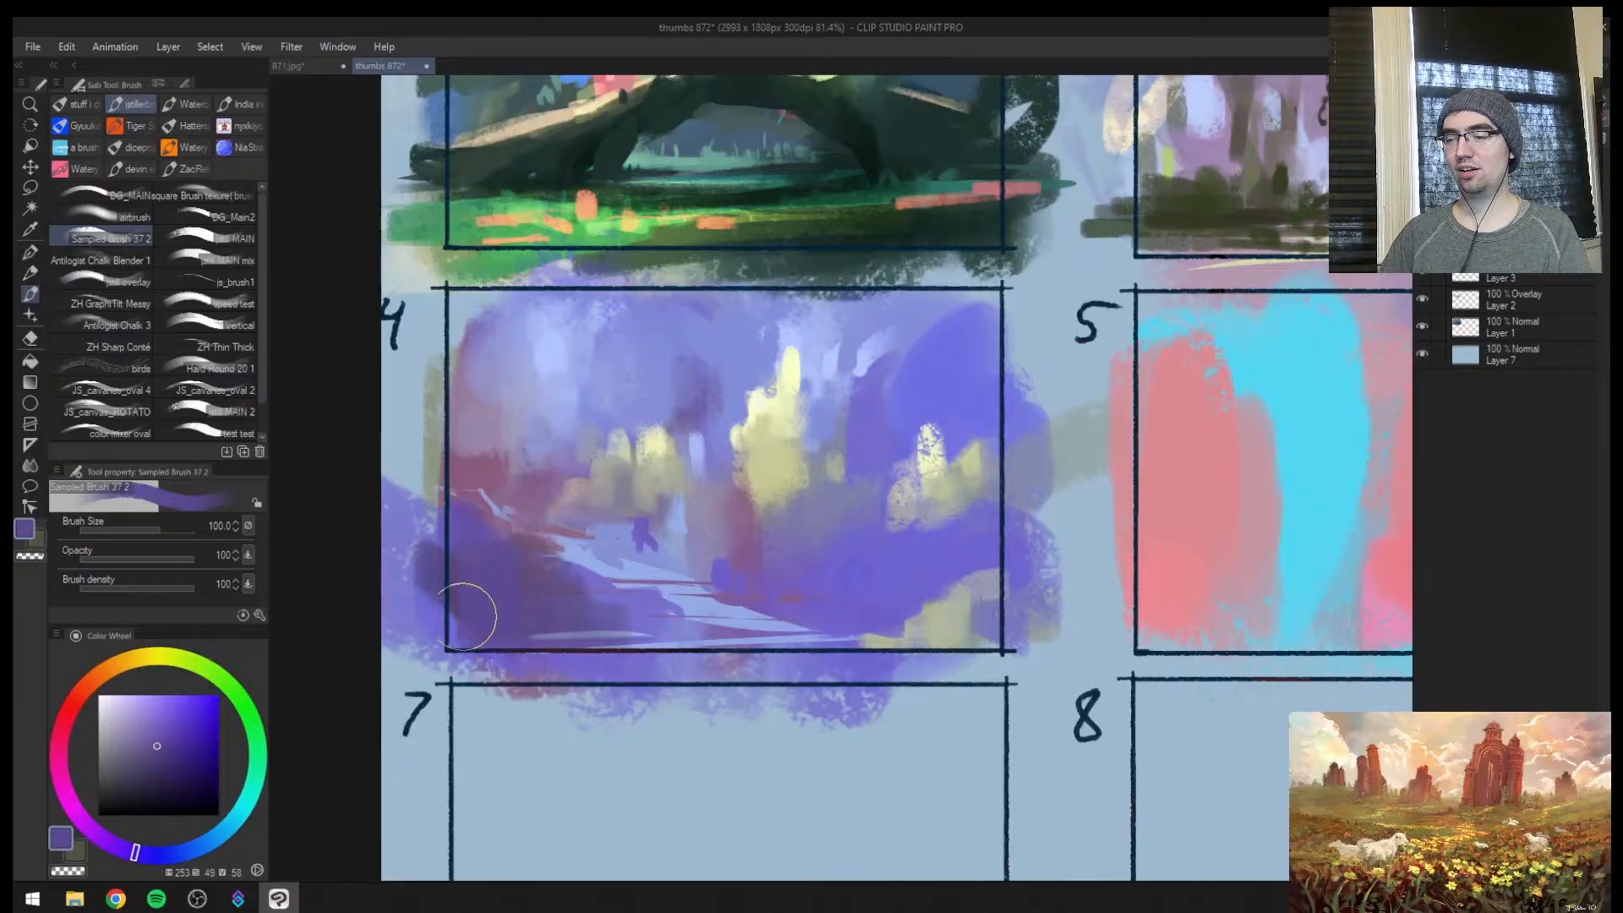
{"action": "left_click_drag", "start_coordinate": [585, 616], "coordinate": [649, 619]}
Mirror the canvas and dab dark violet rounded shapes beside the yellow foreground patch in frame 4 at size 70
{"action": "key", "text": "h"}
{"action": "left_click_drag", "start_coordinate": [1057, 561], "coordinate": [920, 555]}
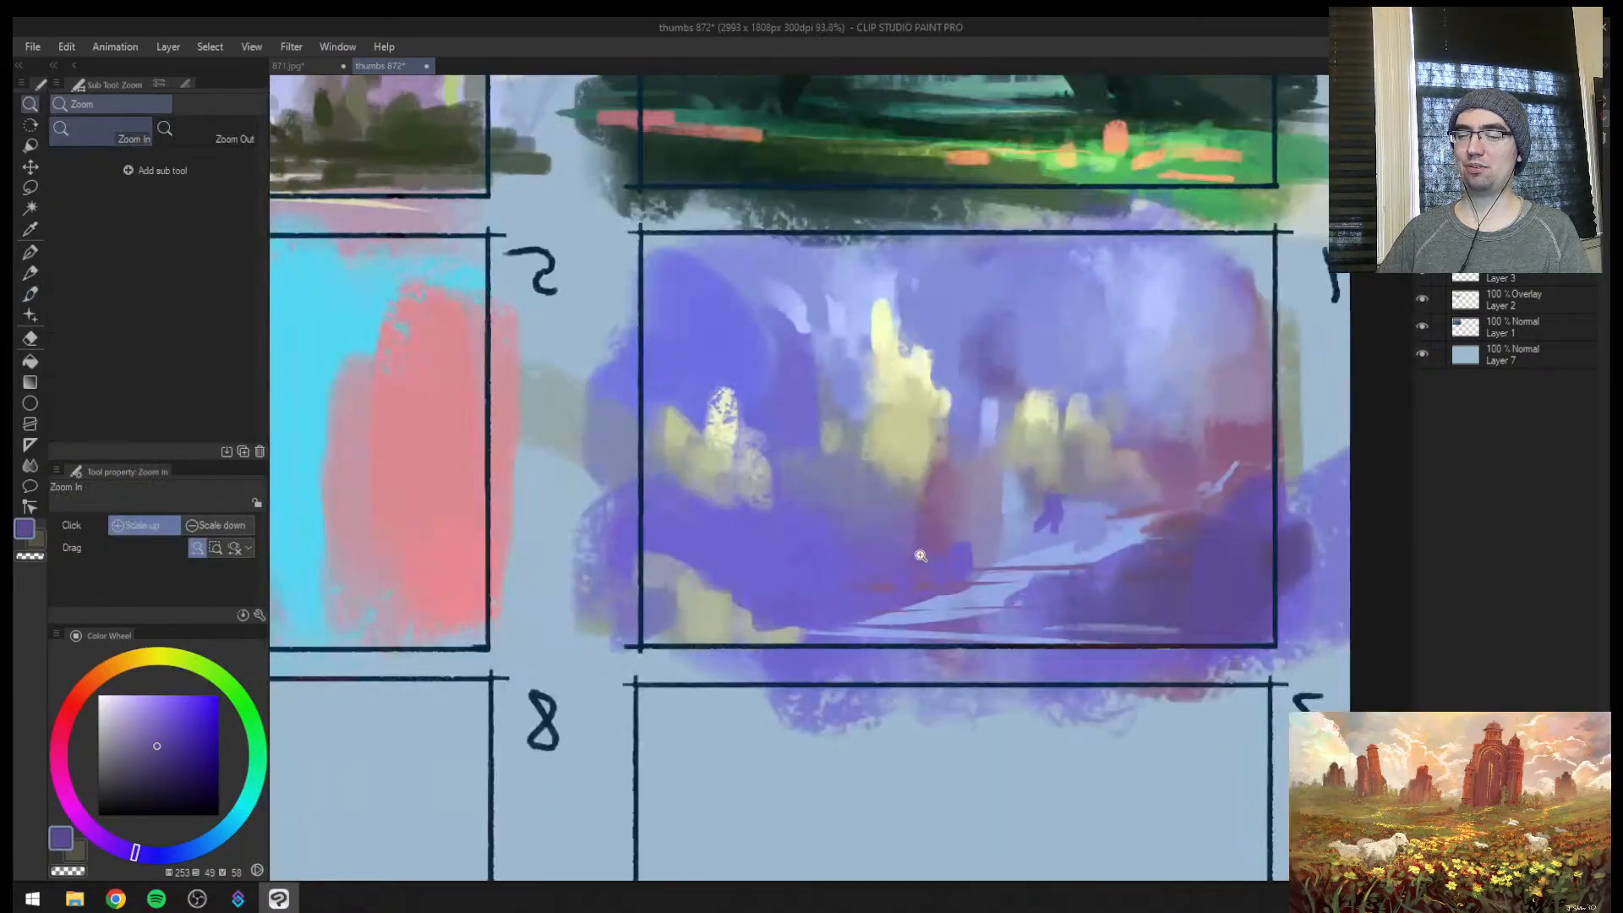
{"action": "key", "text": "["}
{"action": "mouse_move", "coordinate": [832, 601]}
{"action": "left_mouse_down"}
{"action": "mouse_move", "coordinate": [788, 614]}
{"action": "mouse_move", "coordinate": [851, 610]}
{"action": "left_mouse_up"}
{"action": "key", "text": "ctrl+space"}
{"action": "left_click_drag", "start_coordinate": [986, 613], "coordinate": [913, 605]}
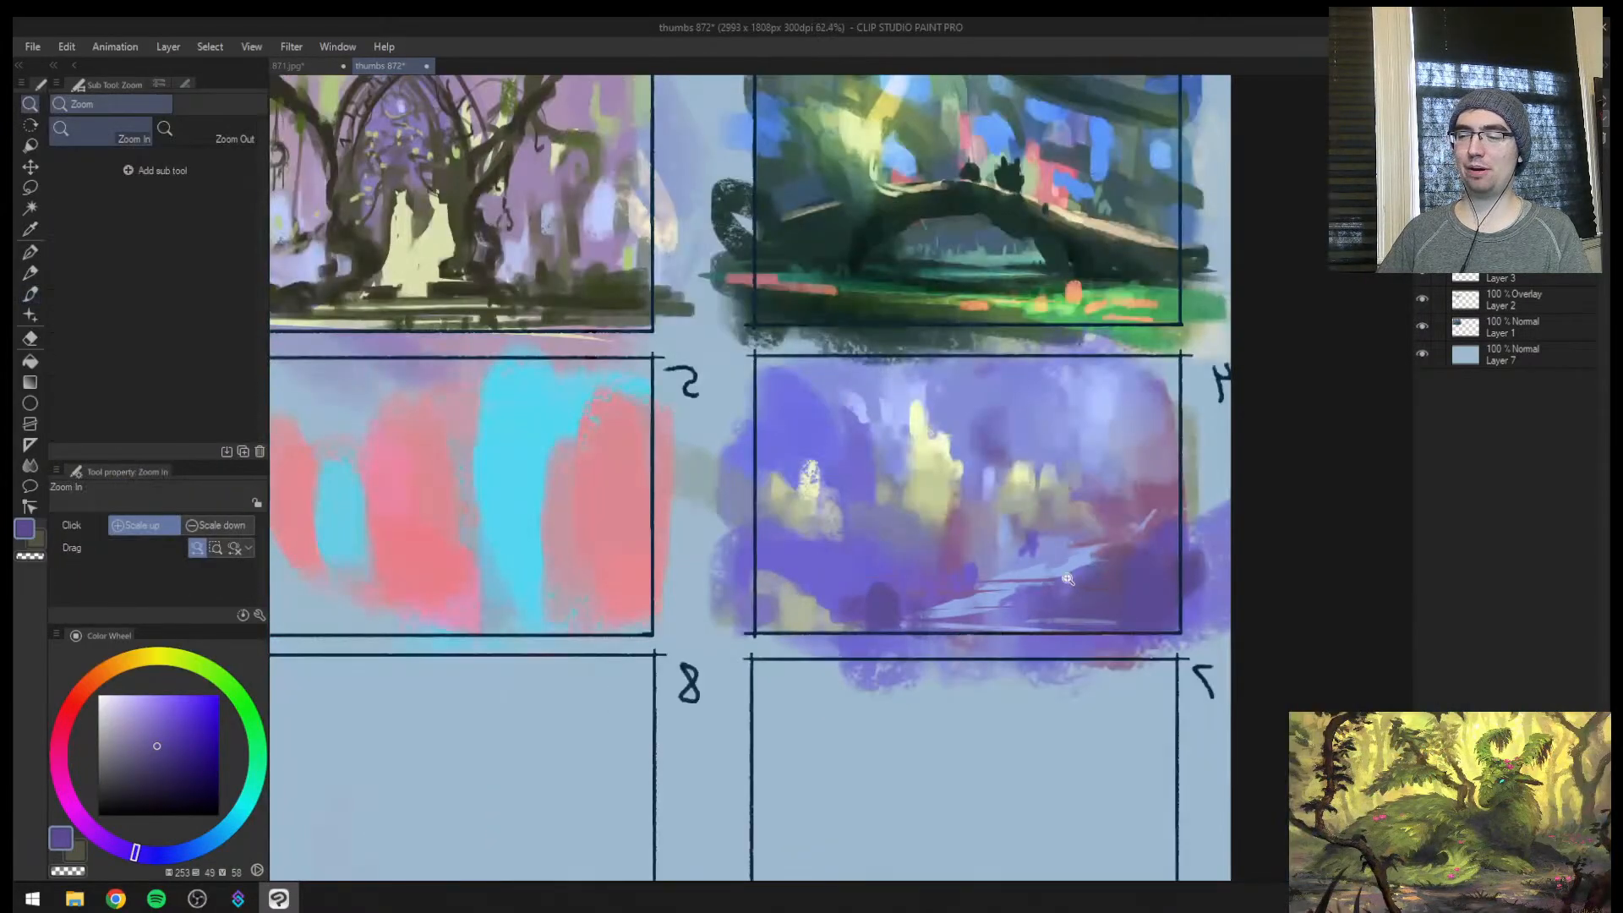
{"action": "left_click_drag", "start_coordinate": [1048, 559], "coordinate": [1059, 482]}
{"action": "left_click_drag", "start_coordinate": [644, 624], "coordinate": [635, 607]}
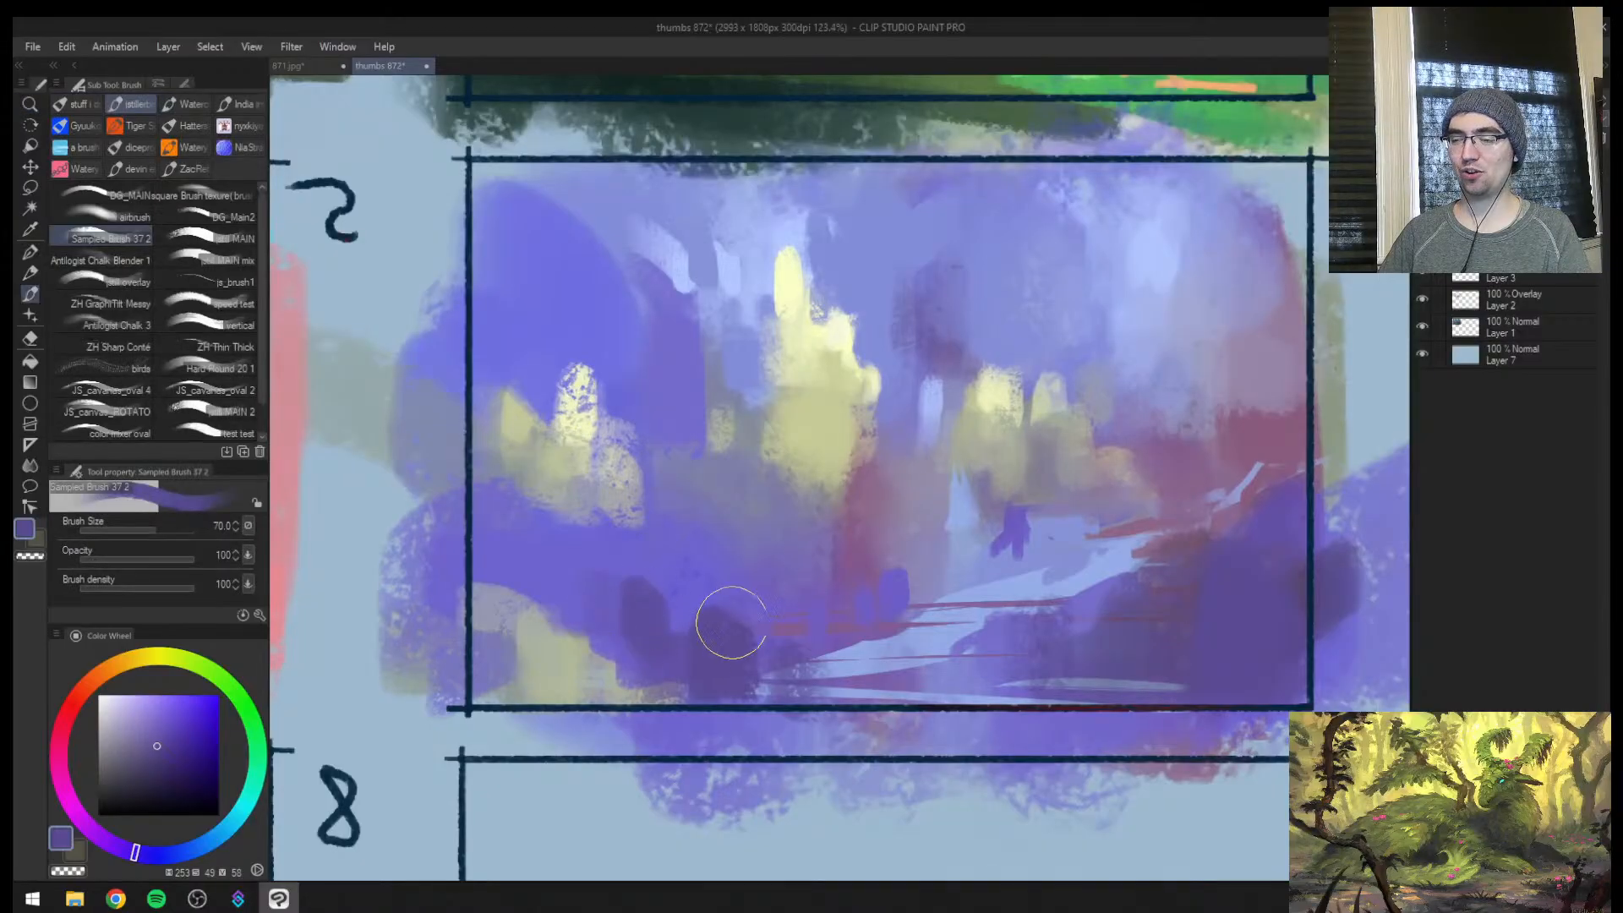
{"action": "key", "text": "ctrl+space"}
{"action": "left_click_drag", "start_coordinate": [726, 526], "coordinate": [619, 550]}
{"action": "left_click_drag", "start_coordinate": [584, 621], "coordinate": [594, 594]}
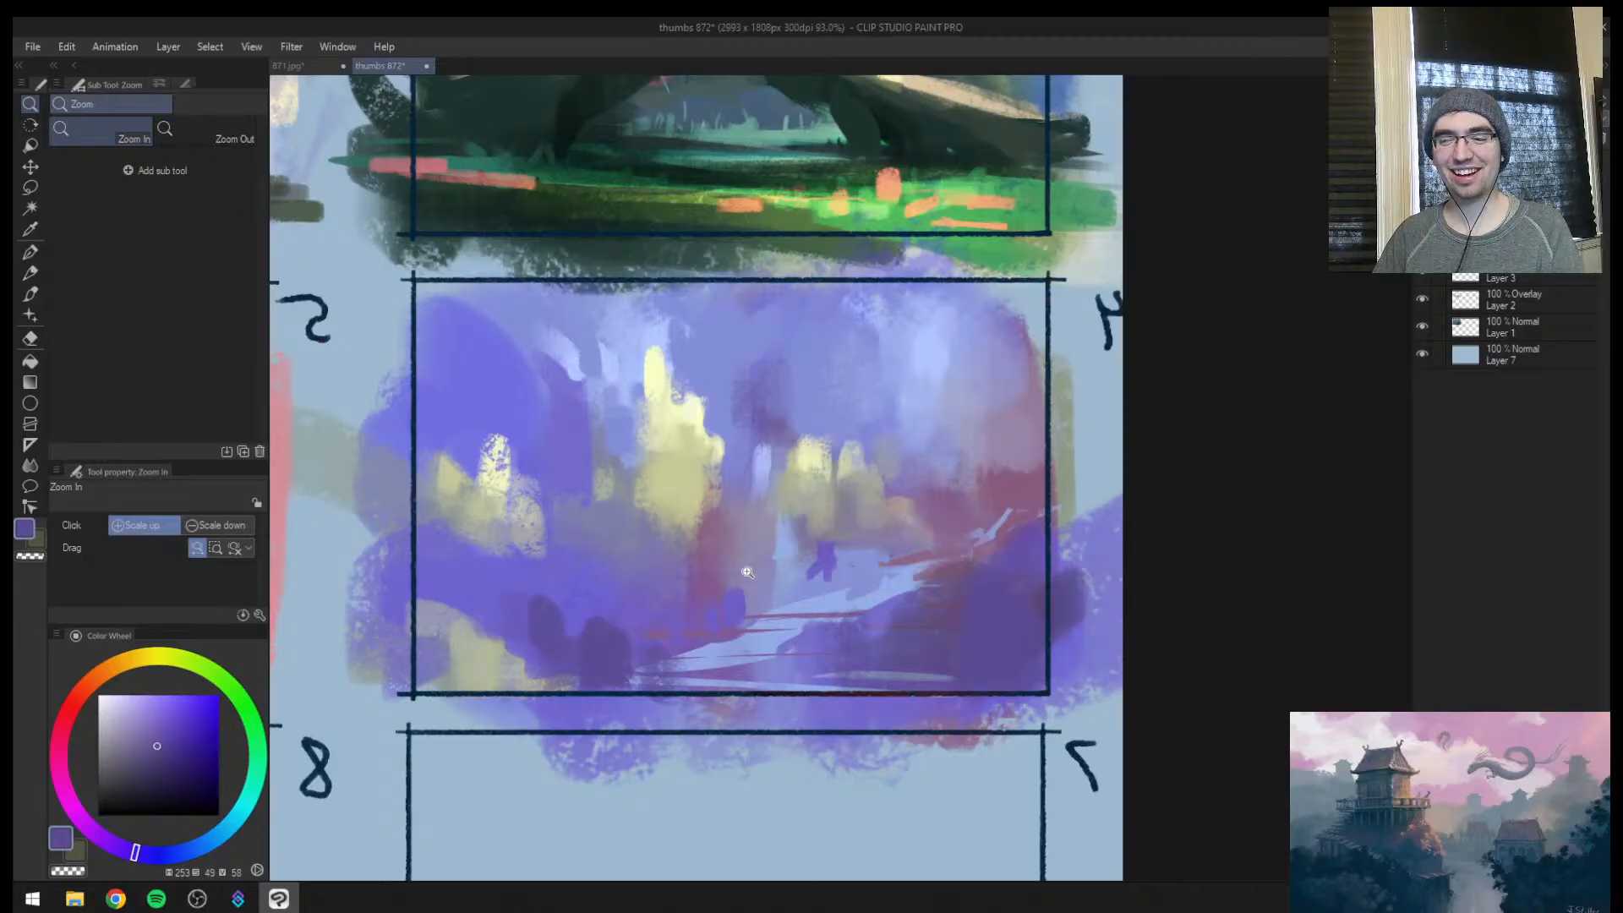
{"action": "mouse_move", "coordinate": [747, 572]}
{"action": "left_mouse_down"}
{"action": "mouse_move", "coordinate": [689, 585]}
{"action": "mouse_move", "coordinate": [774, 555]}
{"action": "left_mouse_up"}
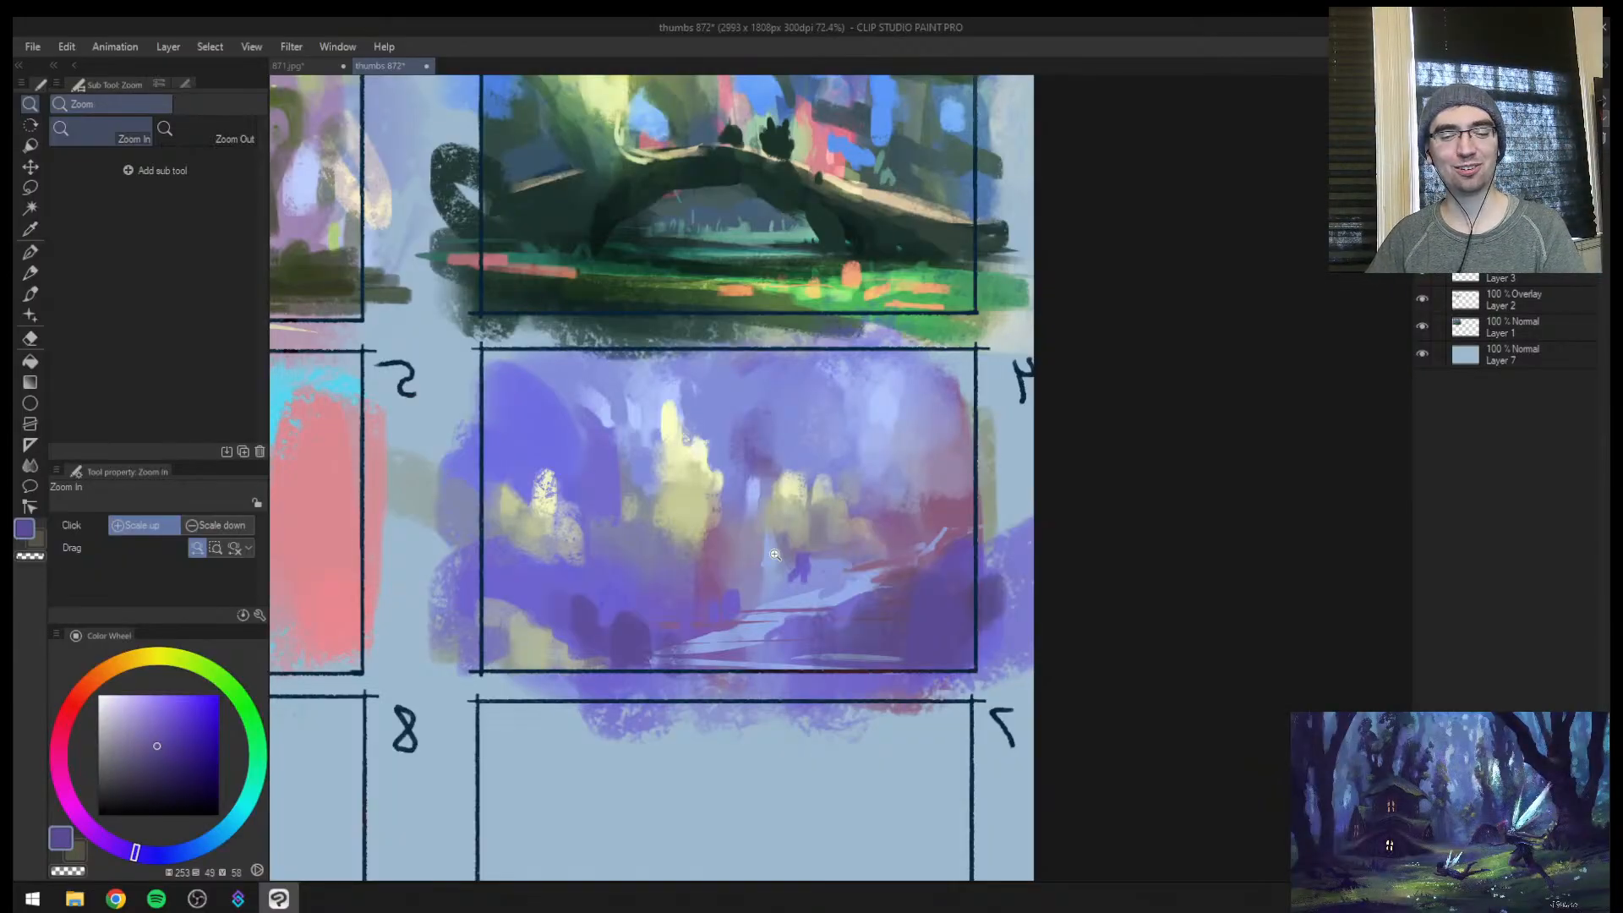
{"action": "mouse_move", "coordinate": [791, 550]}
{"action": "left_mouse_down"}
{"action": "mouse_move", "coordinate": [738, 551]}
{"action": "mouse_move", "coordinate": [829, 501]}
{"action": "left_mouse_up"}
Sample a mid violet and paint small upright shapes along frame 4's path edge, reducing the brush to size 30
{"action": "key", "text": "b"}
{"action": "left_click", "coordinate": [690, 633], "text": "alt"}
{"action": "key", "text": "bracketleft"}
{"action": "key", "text": "bracketleft"}
{"action": "mouse_move", "coordinate": [705, 621]}
{"action": "left_mouse_down"}
{"action": "mouse_move", "coordinate": [805, 490]}
{"action": "mouse_move", "coordinate": [710, 660]}
{"action": "mouse_move", "coordinate": [737, 627]}
{"action": "mouse_move", "coordinate": [770, 655]}
{"action": "left_mouse_up"}
{"action": "key", "text": "bracketleft"}
{"action": "key", "text": "bracketleft"}
{"action": "left_click_drag", "start_coordinate": [765, 616], "coordinate": [787, 650]}
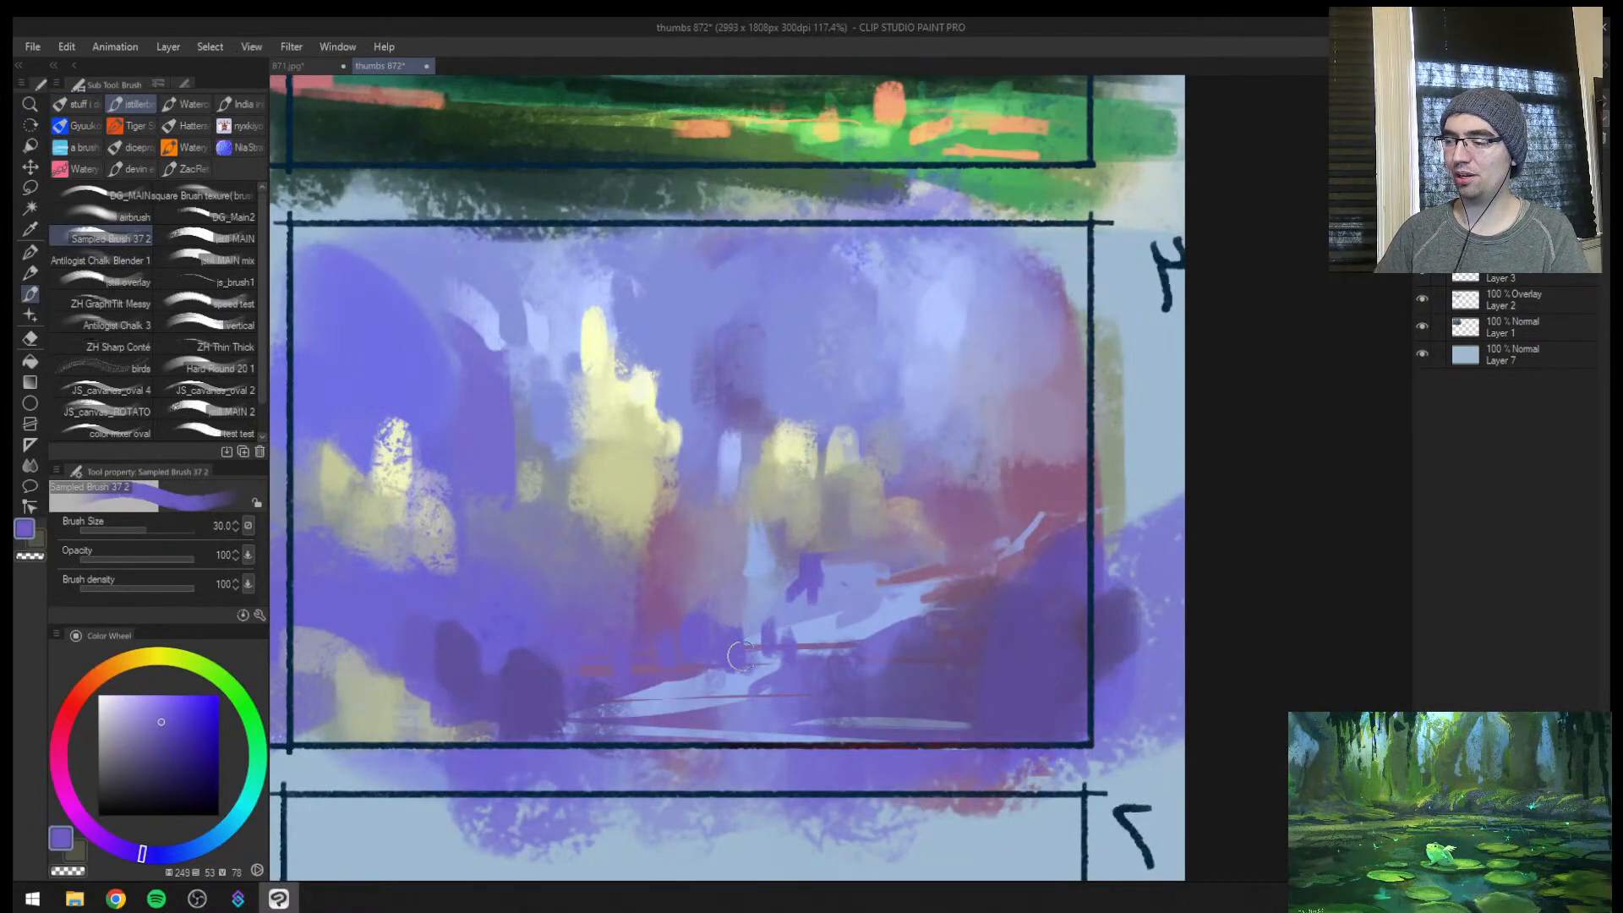
Cover the near end of frame 4's path with dark violet at size 50 and unmirror the canvas
{"action": "left_click_drag", "start_coordinate": [702, 683], "coordinate": [679, 684]}
{"action": "left_click", "coordinate": [528, 732], "text": "alt"}
{"action": "left_click_drag", "start_coordinate": [576, 702], "coordinate": [583, 726]}
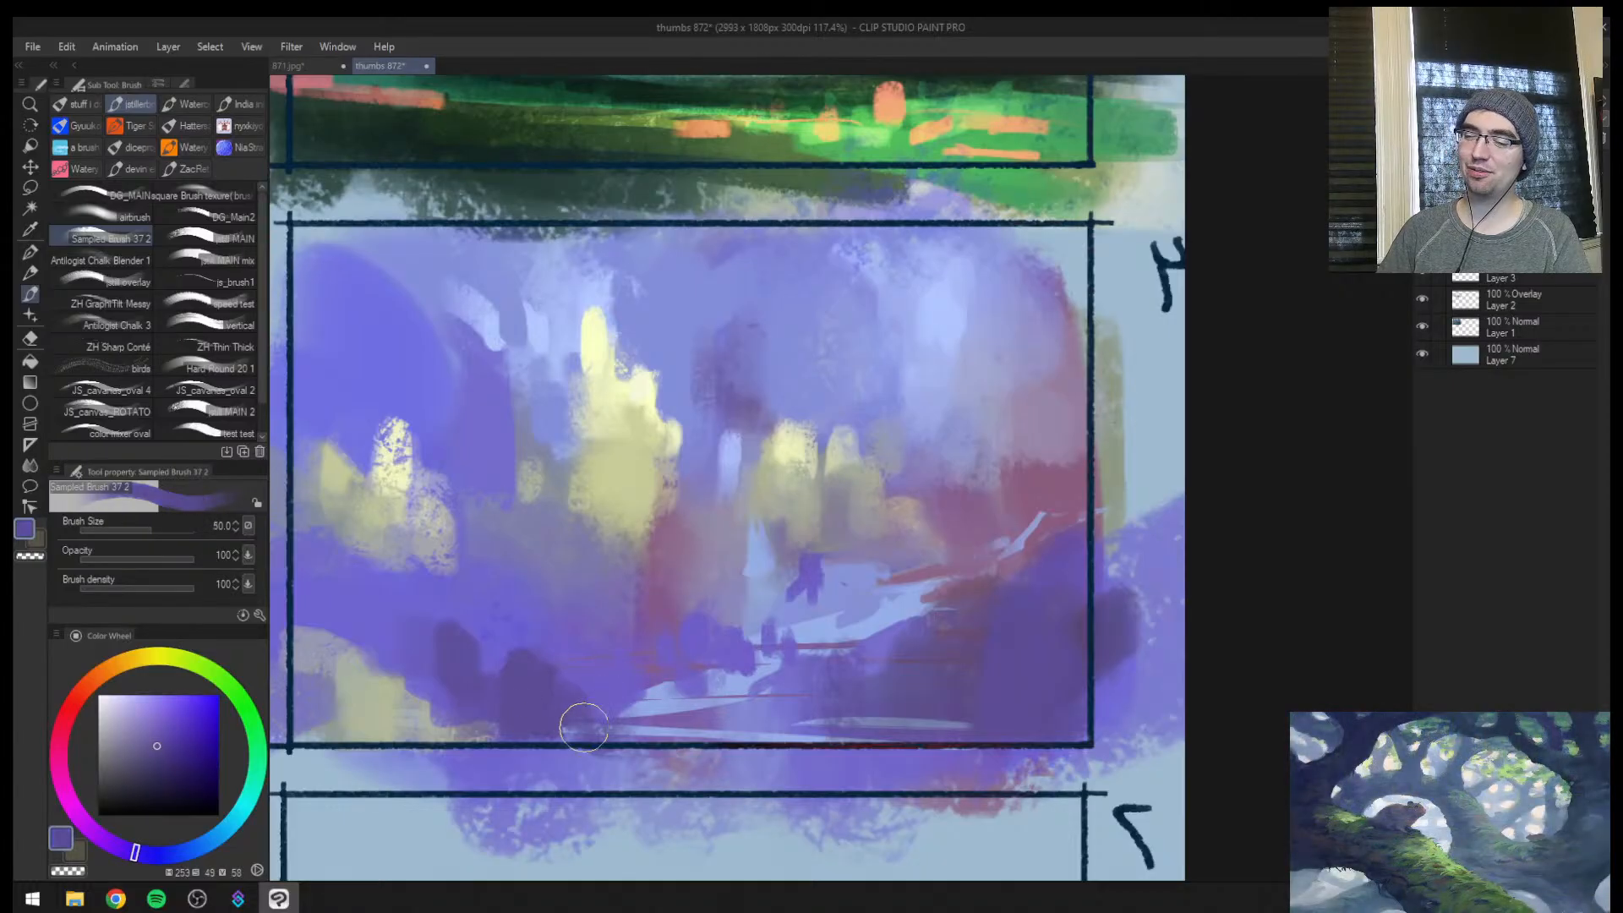
{"action": "key", "text": "ctrl+space"}
{"action": "mouse_move", "coordinate": [700, 662]}
{"action": "left_mouse_down"}
{"action": "mouse_move", "coordinate": [630, 707]}
{"action": "mouse_move", "coordinate": [660, 583]}
{"action": "left_mouse_up"}
{"action": "key", "text": "h"}
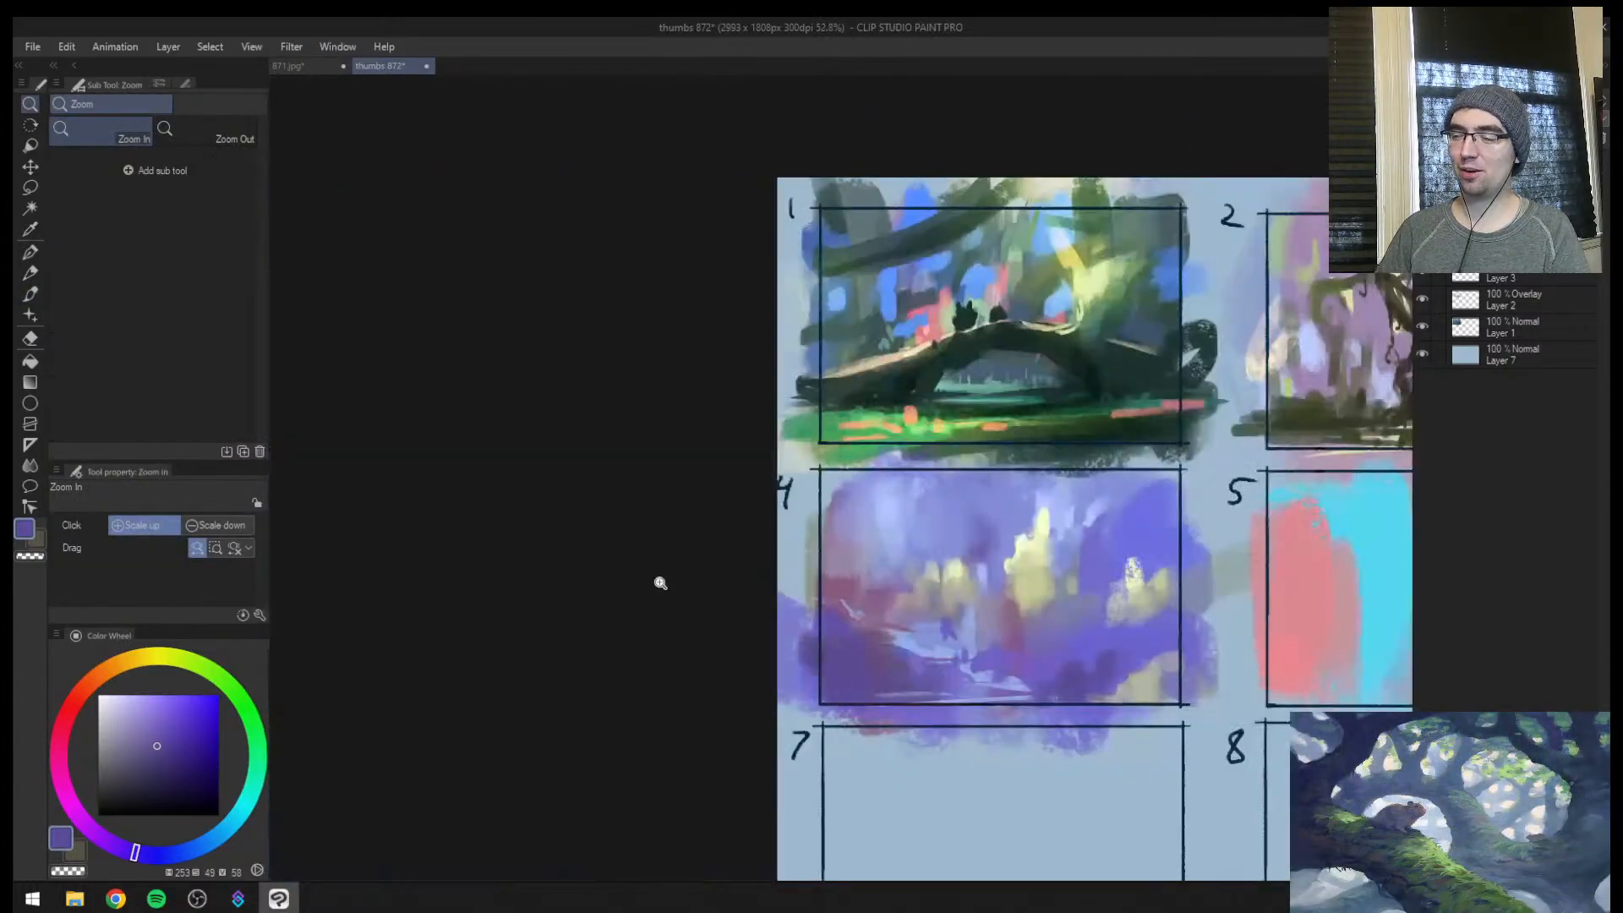
Sample a pale blue-violet and paint it into frame 4's sky and around the yellow spire's tip at size 60
{"action": "left_click_drag", "start_coordinate": [1003, 575], "coordinate": [675, 526]}
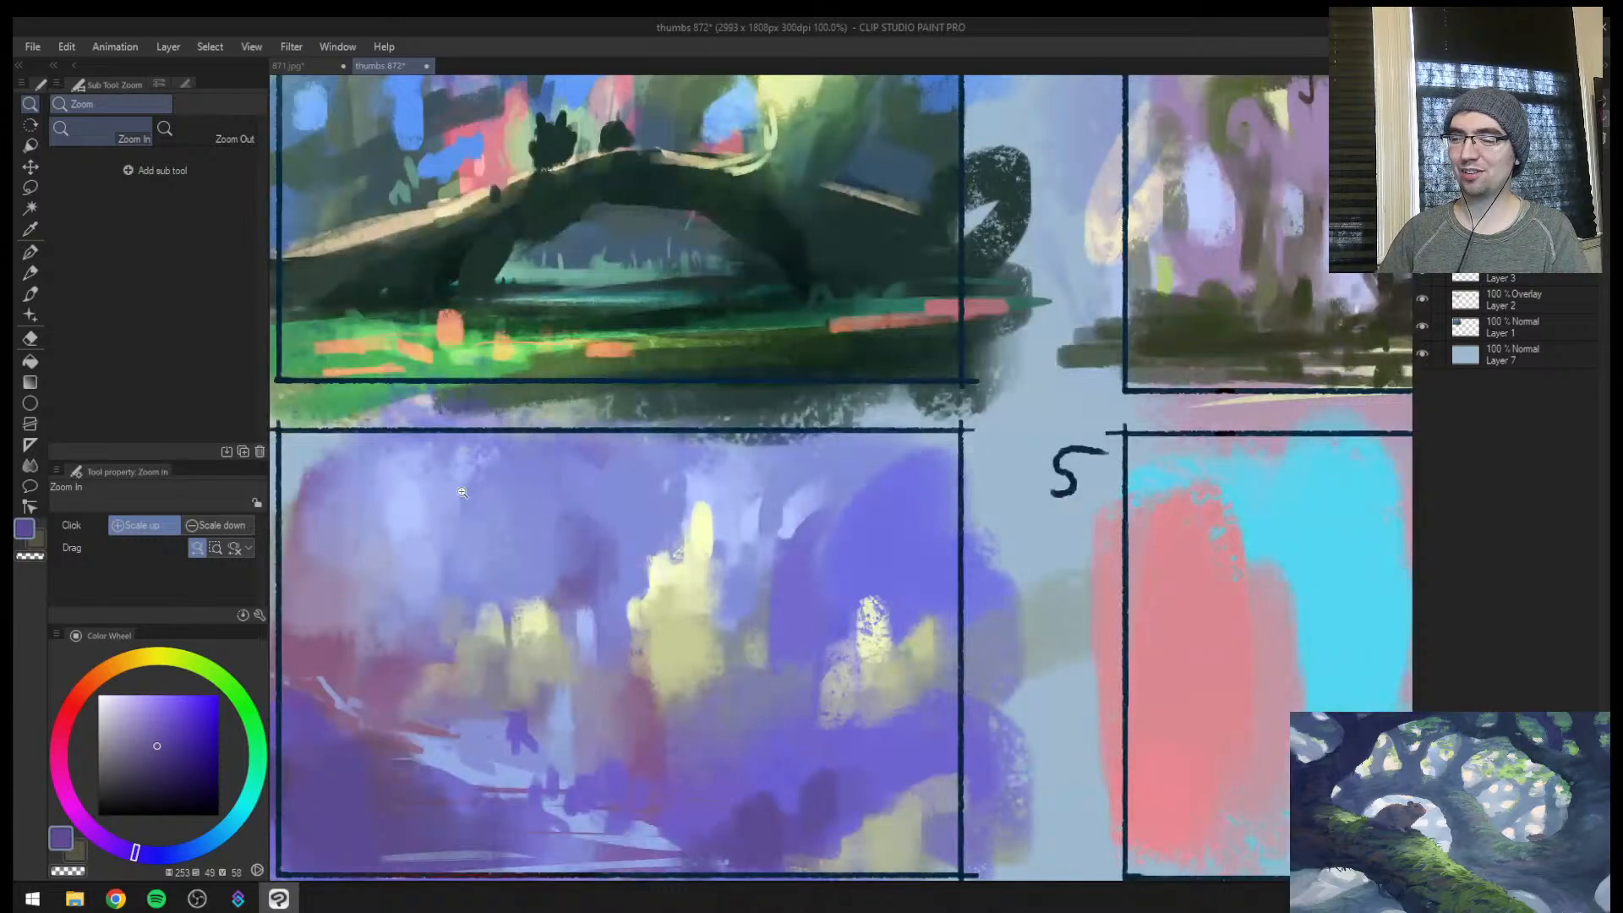
{"action": "left_click", "coordinate": [498, 497], "text": "alt"}
{"action": "left_click", "coordinate": [476, 463], "text": "alt"}
{"action": "left_click_drag", "start_coordinate": [471, 475], "coordinate": [473, 570]}
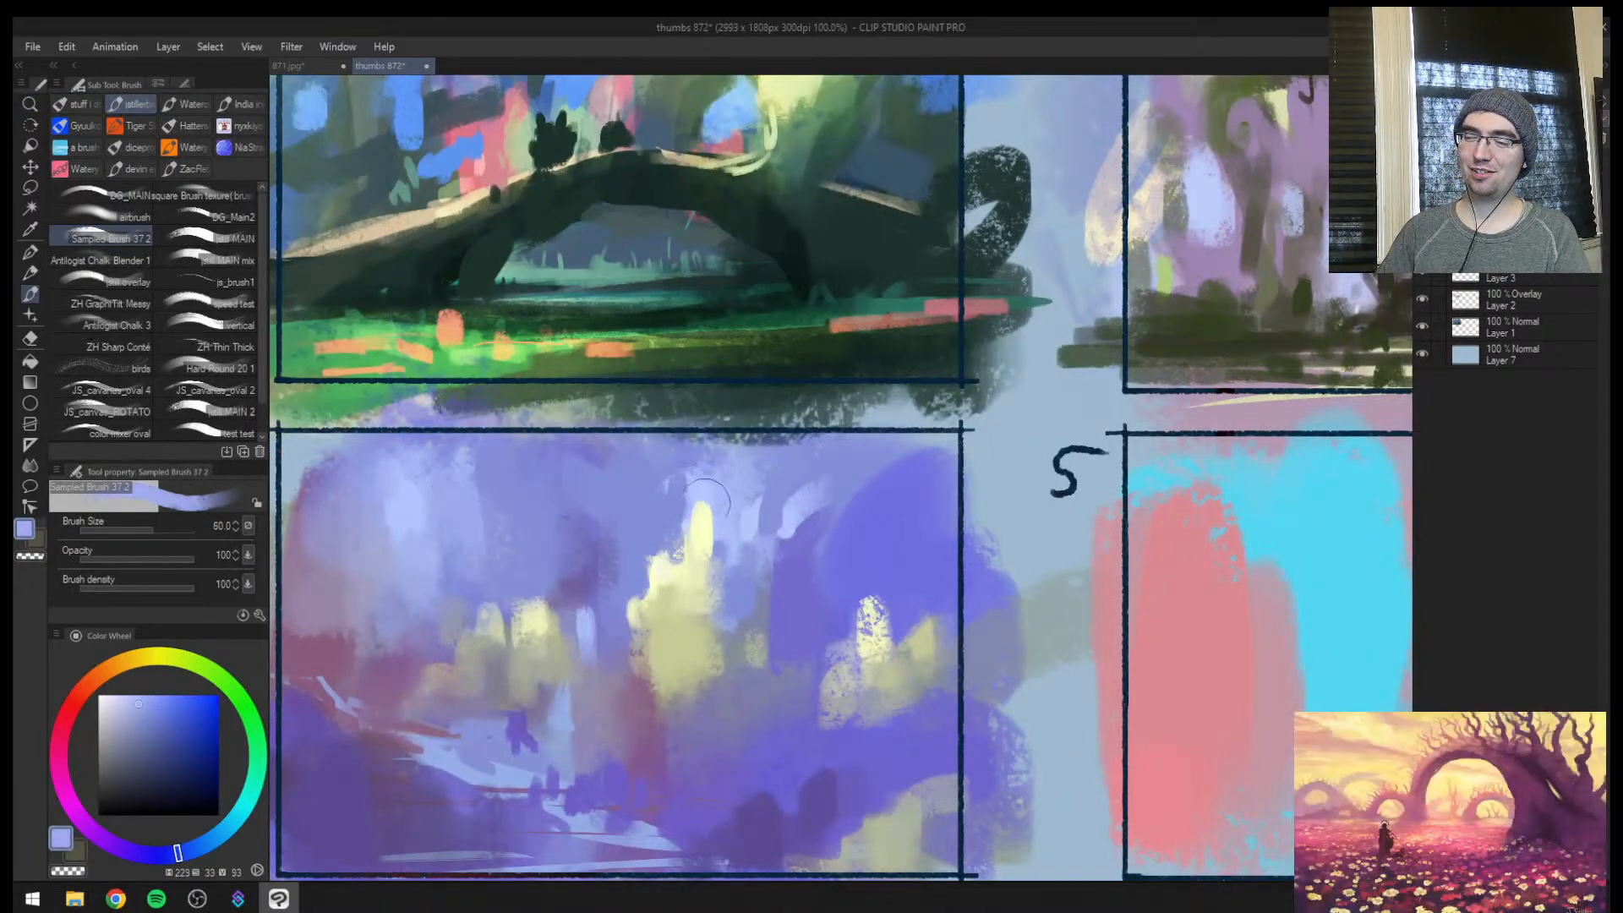
{"action": "mouse_move", "coordinate": [685, 511]}
{"action": "left_mouse_down"}
{"action": "mouse_move", "coordinate": [689, 558]}
{"action": "mouse_move", "coordinate": [668, 562]}
{"action": "mouse_move", "coordinate": [703, 560]}
{"action": "mouse_move", "coordinate": [743, 492]}
{"action": "left_mouse_up"}
Sample a pale cream and brighten the top of frame 4's large light and the two smaller lights
{"action": "left_click", "coordinate": [690, 562], "text": "alt"}
{"action": "left_click", "coordinate": [693, 561], "text": "alt"}
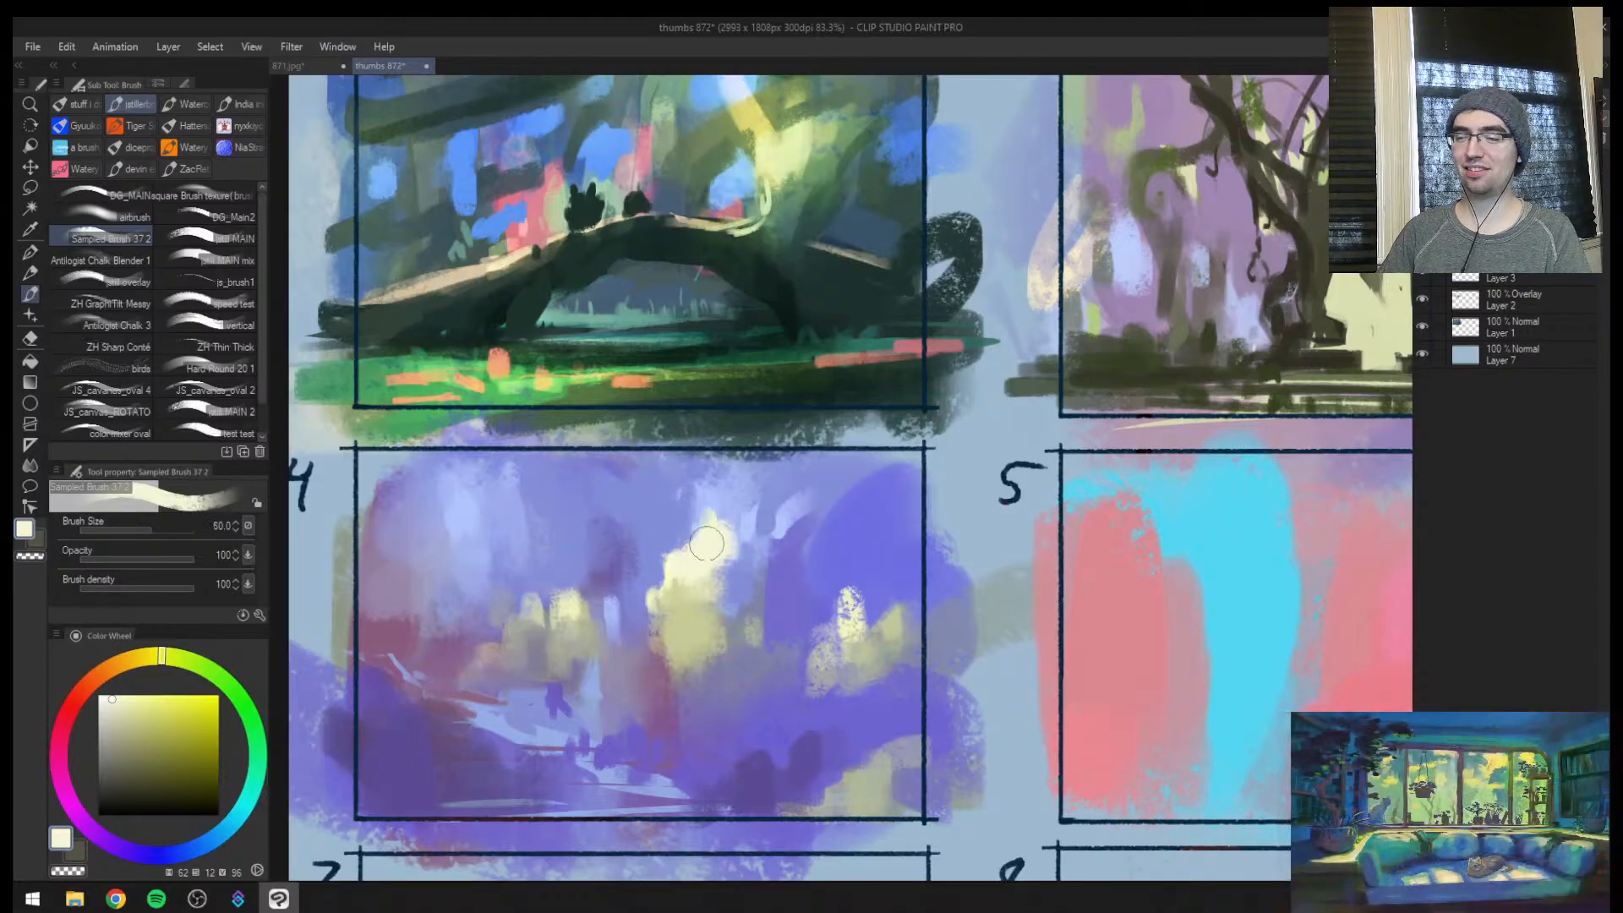
{"action": "key", "text": "bracketleft"}
{"action": "left_click_drag", "start_coordinate": [568, 597], "coordinate": [507, 621]}
Mirror the canvas, broaden the large light's cream top in frame 4, and rework the colours around its base
{"action": "key", "text": "h"}
{"action": "key", "text": "ctrl+space"}
{"action": "mouse_move", "coordinate": [978, 568]}
{"action": "left_mouse_down"}
{"action": "mouse_move", "coordinate": [917, 569]}
{"action": "mouse_move", "coordinate": [1006, 571]}
{"action": "left_mouse_up"}
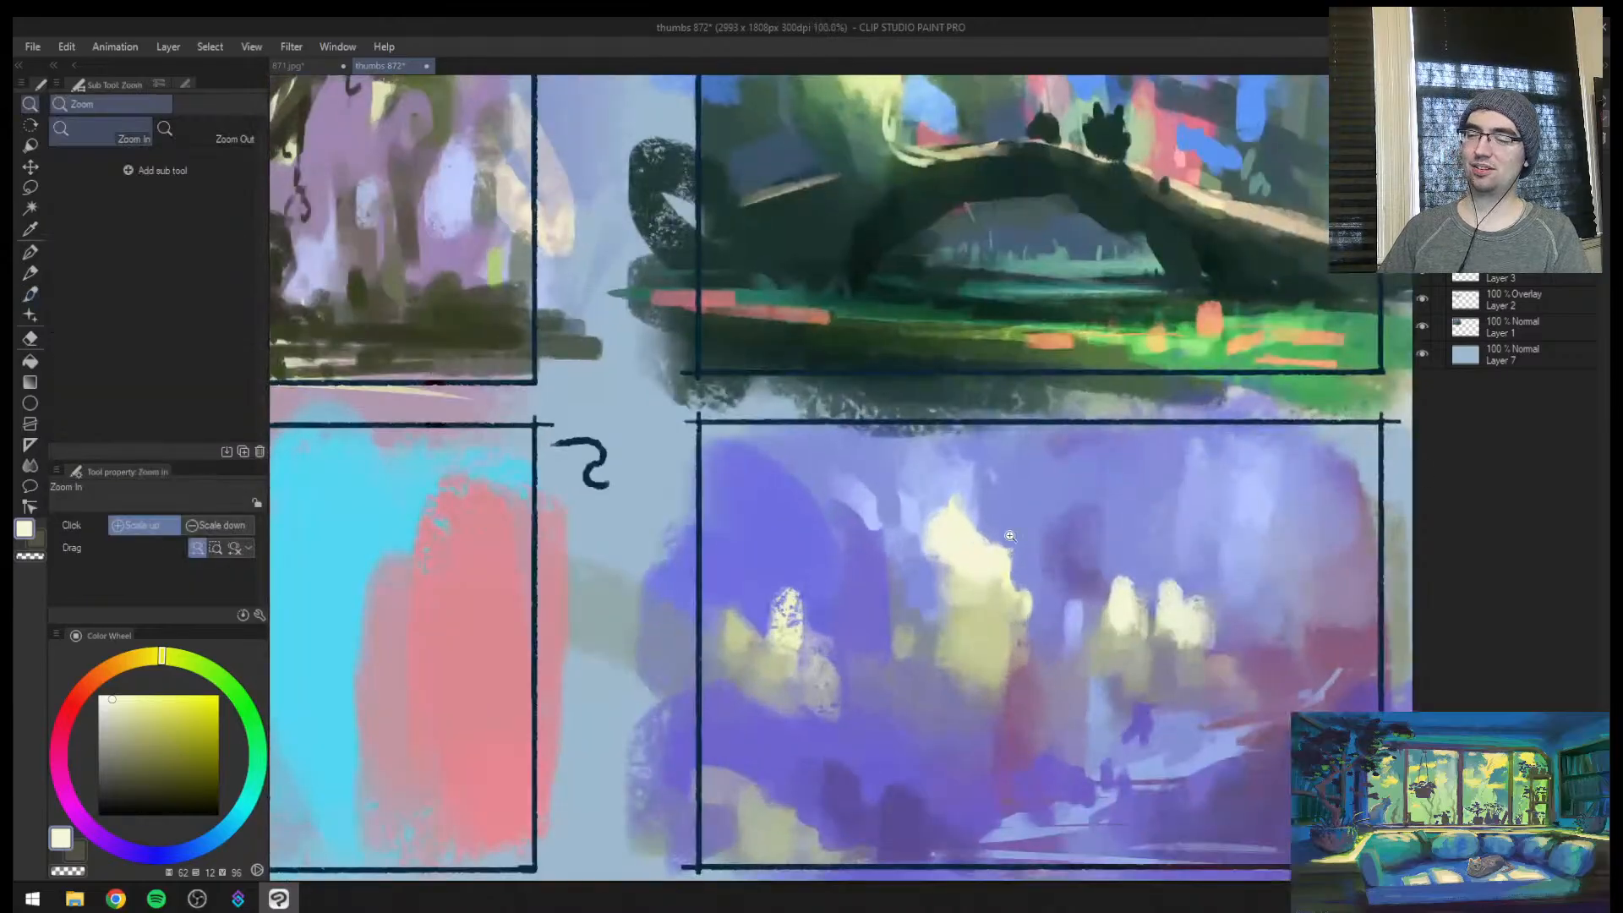
{"action": "key", "text": "bracketright"}
{"action": "left_click_drag", "start_coordinate": [976, 516], "coordinate": [964, 518]}
{"action": "left_click", "coordinate": [957, 672], "text": "alt"}
{"action": "key", "text": "bracketleft"}
{"action": "mouse_move", "coordinate": [953, 641]}
{"action": "left_mouse_down"}
{"action": "mouse_move", "coordinate": [960, 678]}
{"action": "mouse_move", "coordinate": [928, 575]}
{"action": "mouse_move", "coordinate": [969, 686]}
{"action": "mouse_move", "coordinate": [1002, 663]}
{"action": "left_mouse_up"}
{"action": "left_click", "coordinate": [1013, 686], "text": "alt"}
Create a new layer, set its blending mode to Add, and return to the brush
{"action": "key", "text": "ctrl+space"}
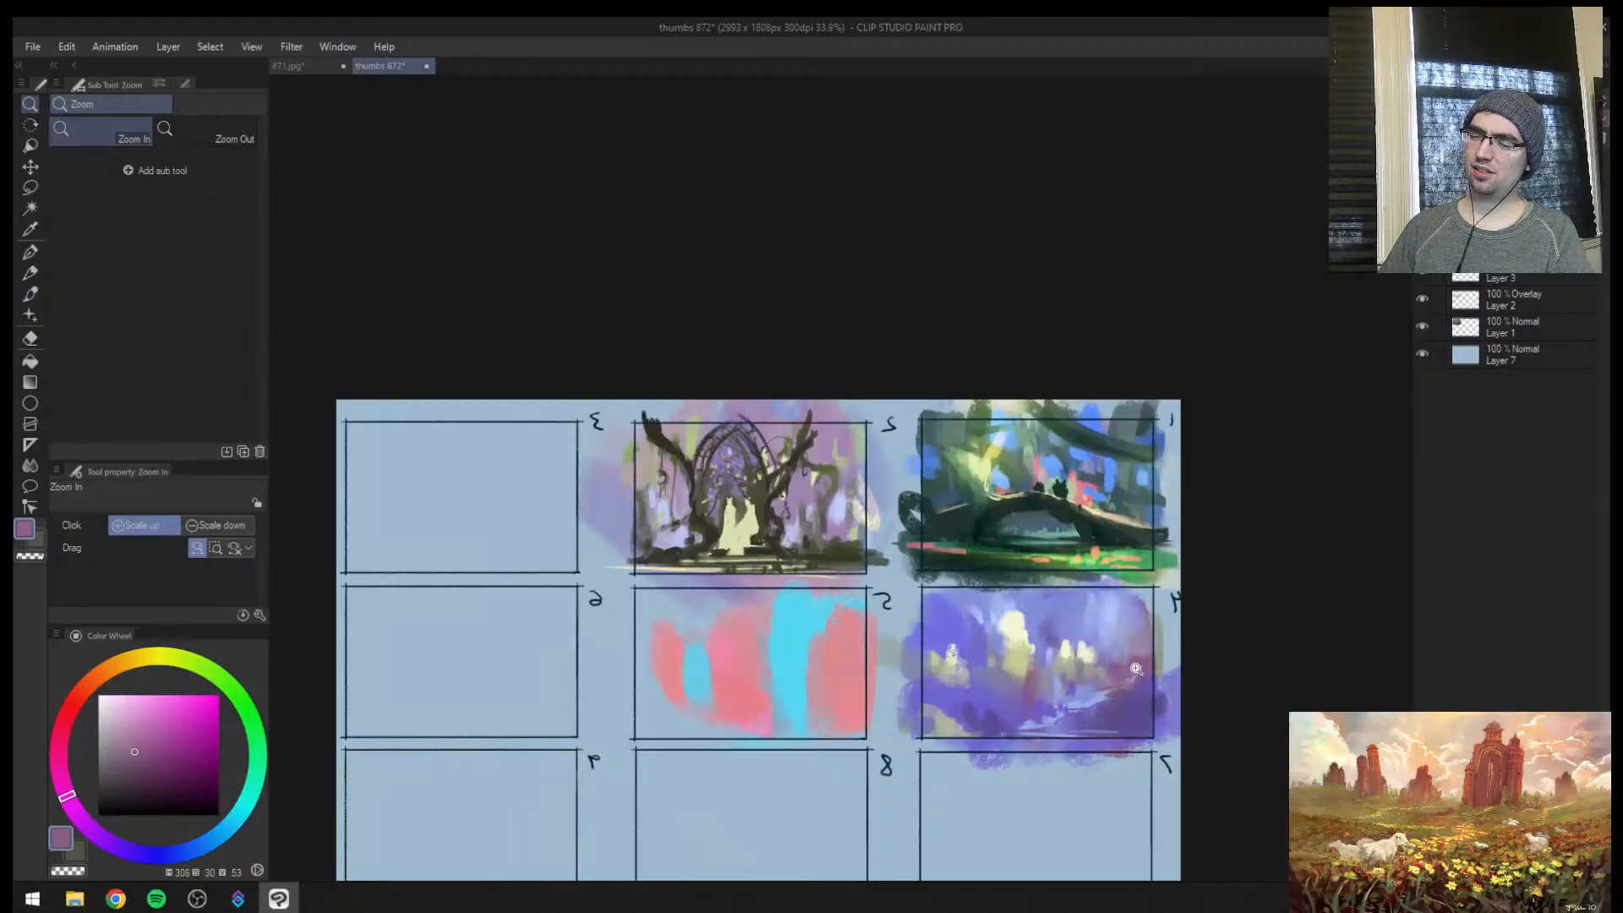
{"action": "left_click_drag", "start_coordinate": [1122, 698], "coordinate": [1203, 564]}
{"action": "key", "text": "ctrl+shift+n"}
{"action": "left_click", "coordinate": [1475, 103]}
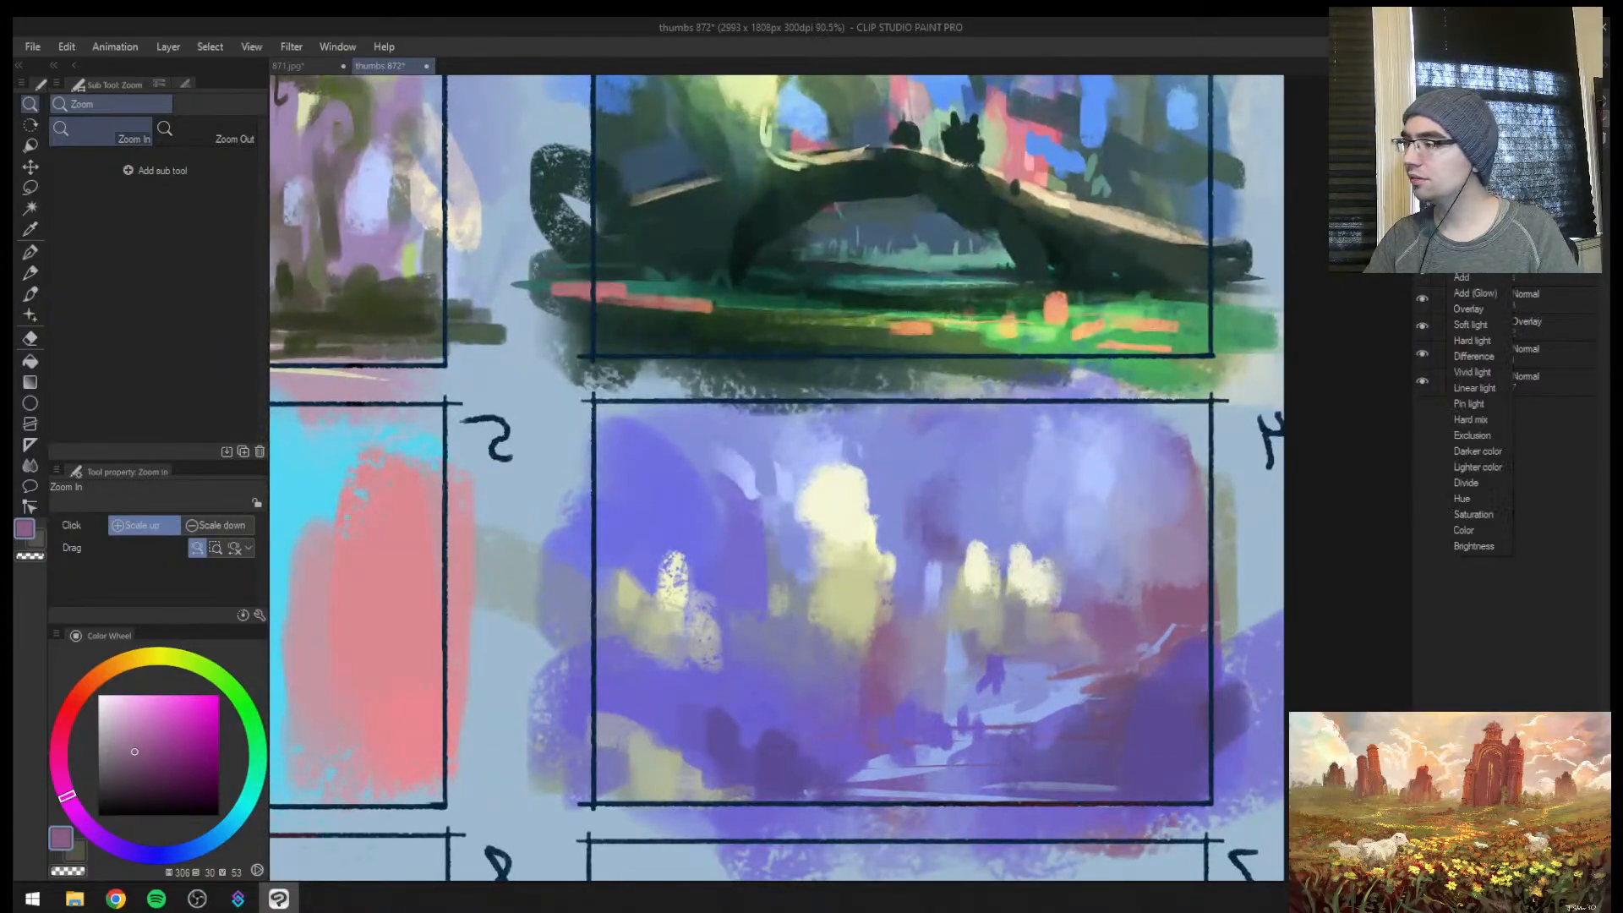
{"action": "left_click", "coordinate": [1479, 281]}
{"action": "key", "text": "b"}
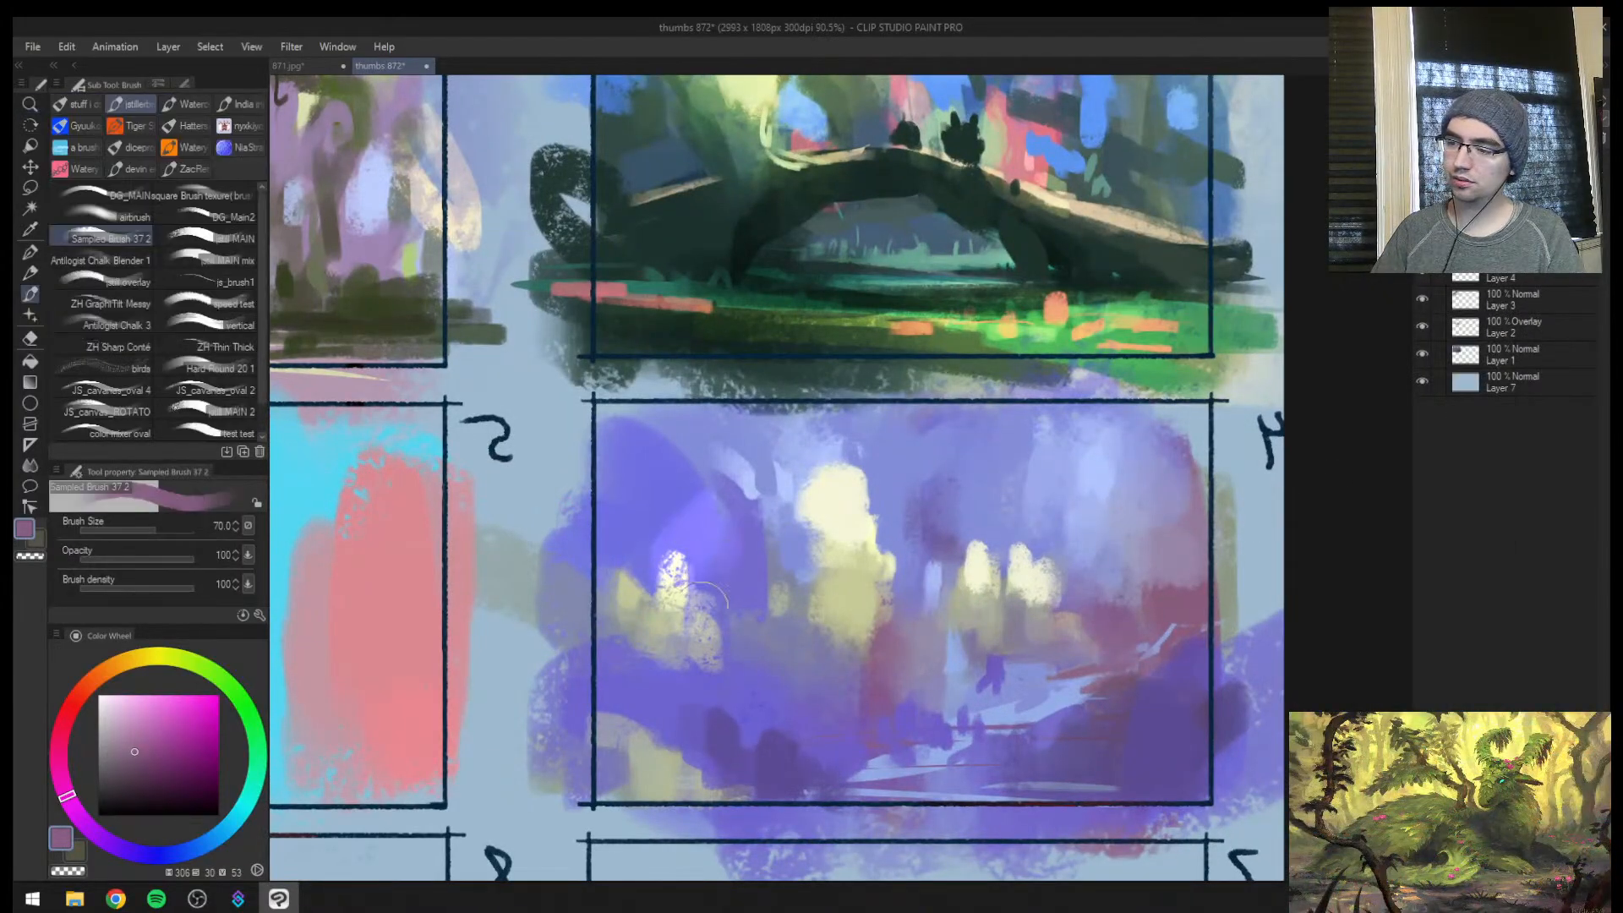
Sample violet and paint a soft glow between frame 4's large light and the textured light with a larger brush
{"action": "left_click", "coordinate": [678, 498], "text": "alt"}
{"action": "key", "text": "]"}
{"action": "key", "text": "]"}
{"action": "key", "text": "]"}
{"action": "key", "text": "]"}
{"action": "key", "text": "]"}
{"action": "mouse_move", "coordinate": [737, 494]}
{"action": "left_mouse_down"}
{"action": "mouse_move", "coordinate": [716, 553]}
{"action": "mouse_move", "coordinate": [750, 596]}
{"action": "left_mouse_up"}
{"action": "left_click_drag", "start_coordinate": [790, 498], "coordinate": [812, 651]}
Unmirror the canvas, try a violet glow stroke over the pale sky area in frame 4, and undo it
{"action": "key", "text": "h"}
{"action": "key", "text": "ctrl+space"}
{"action": "left_click_drag", "start_coordinate": [987, 607], "coordinate": [960, 525]}
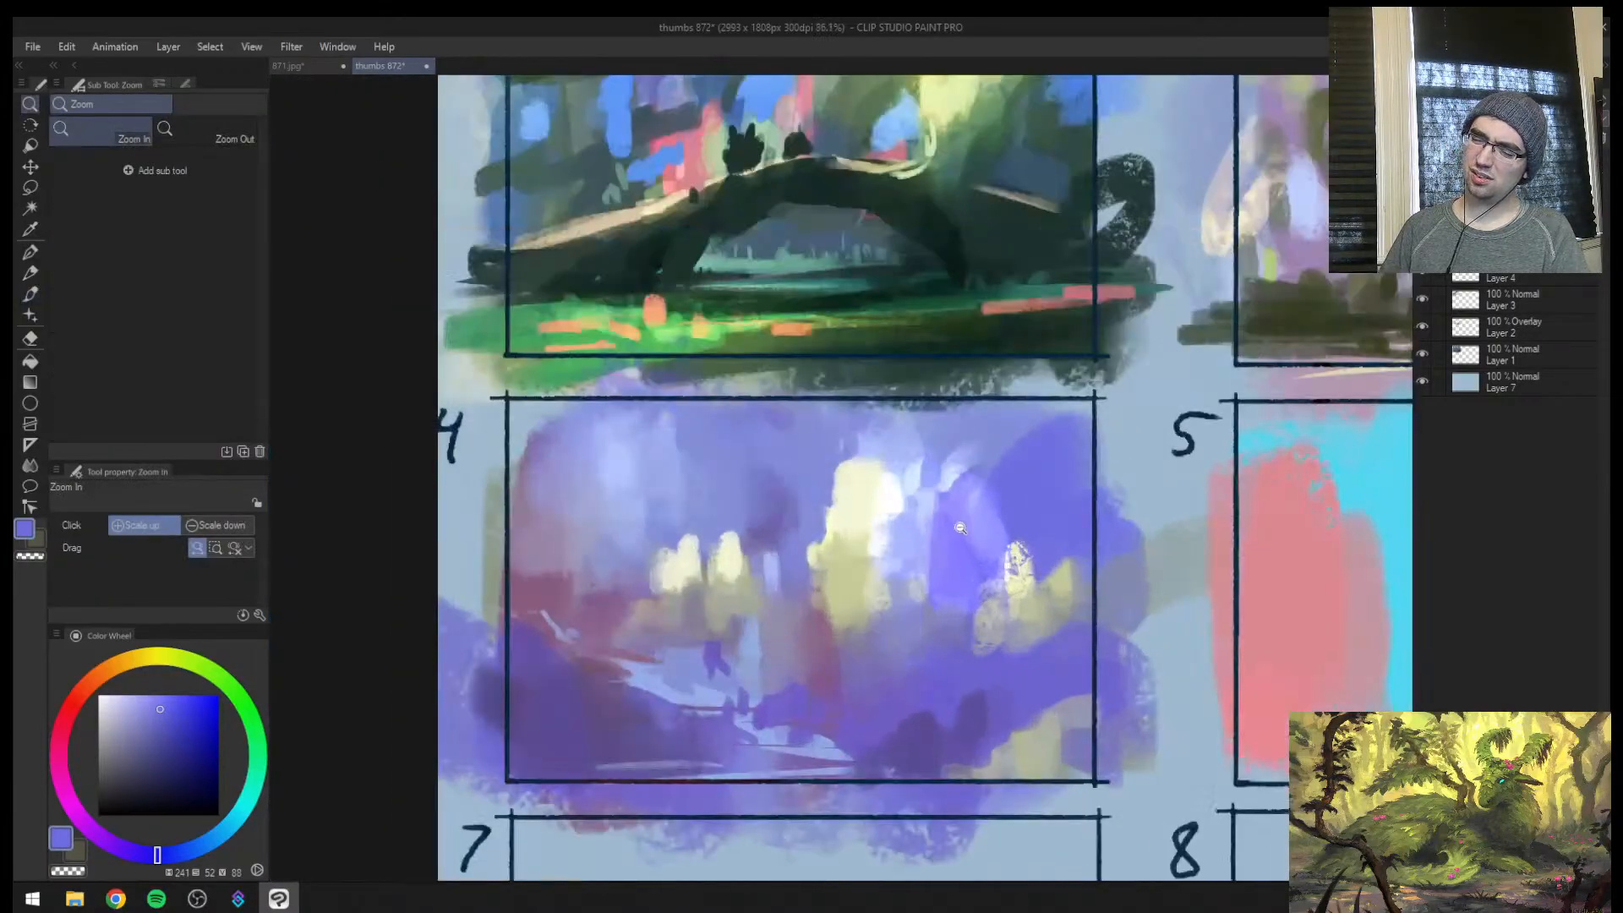
{"action": "mouse_move", "coordinate": [658, 505]}
{"action": "left_mouse_down"}
{"action": "mouse_move", "coordinate": [663, 533]}
{"action": "mouse_move", "coordinate": [640, 550]}
{"action": "left_mouse_up"}
{"action": "key", "text": "ctrl+z"}
Choose a fully saturated blue and glaze glow around frame 4's lights at size 200 and along the path at size 120, checking it mirrored
{"action": "left_click_drag", "start_coordinate": [187, 718], "coordinate": [220, 693]}
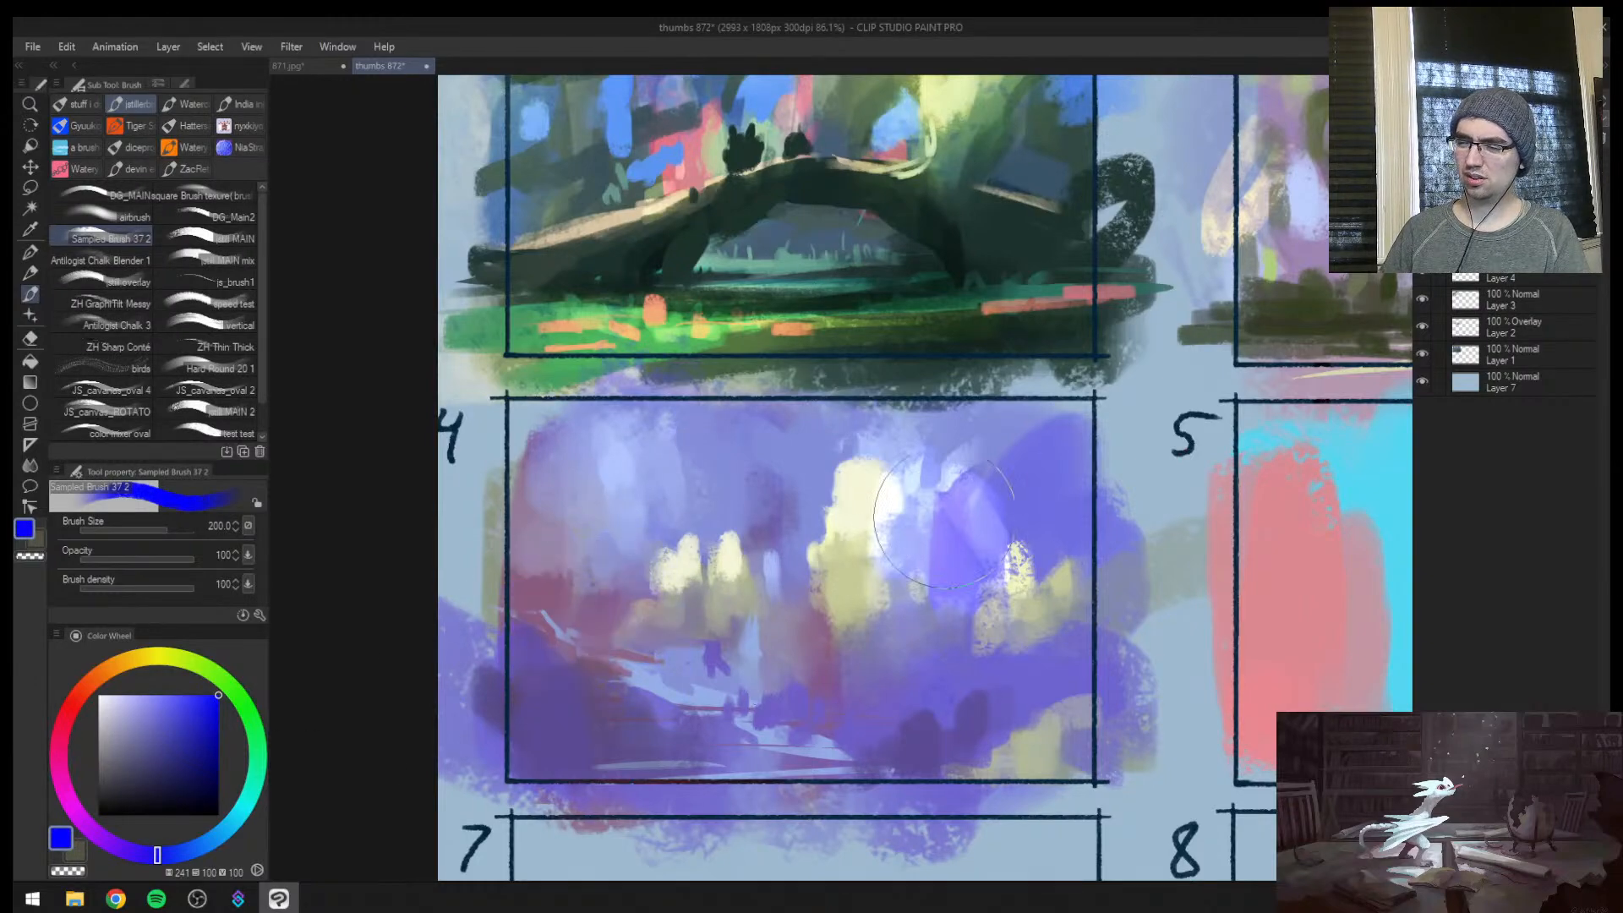
{"action": "left_click_drag", "start_coordinate": [992, 493], "coordinate": [935, 546]}
{"action": "mouse_move", "coordinate": [774, 473]}
{"action": "left_mouse_down"}
{"action": "mouse_move", "coordinate": [754, 536]}
{"action": "mouse_move", "coordinate": [802, 522]}
{"action": "mouse_move", "coordinate": [734, 521]}
{"action": "left_mouse_up"}
{"action": "key", "text": "h"}
{"action": "key", "text": "ctrl+space"}
{"action": "mouse_move", "coordinate": [1062, 600]}
{"action": "left_mouse_down"}
{"action": "mouse_move", "coordinate": [972, 588]}
{"action": "mouse_move", "coordinate": [1069, 578]}
{"action": "left_mouse_up"}
{"action": "left_click_drag", "start_coordinate": [875, 717], "coordinate": [1092, 682]}
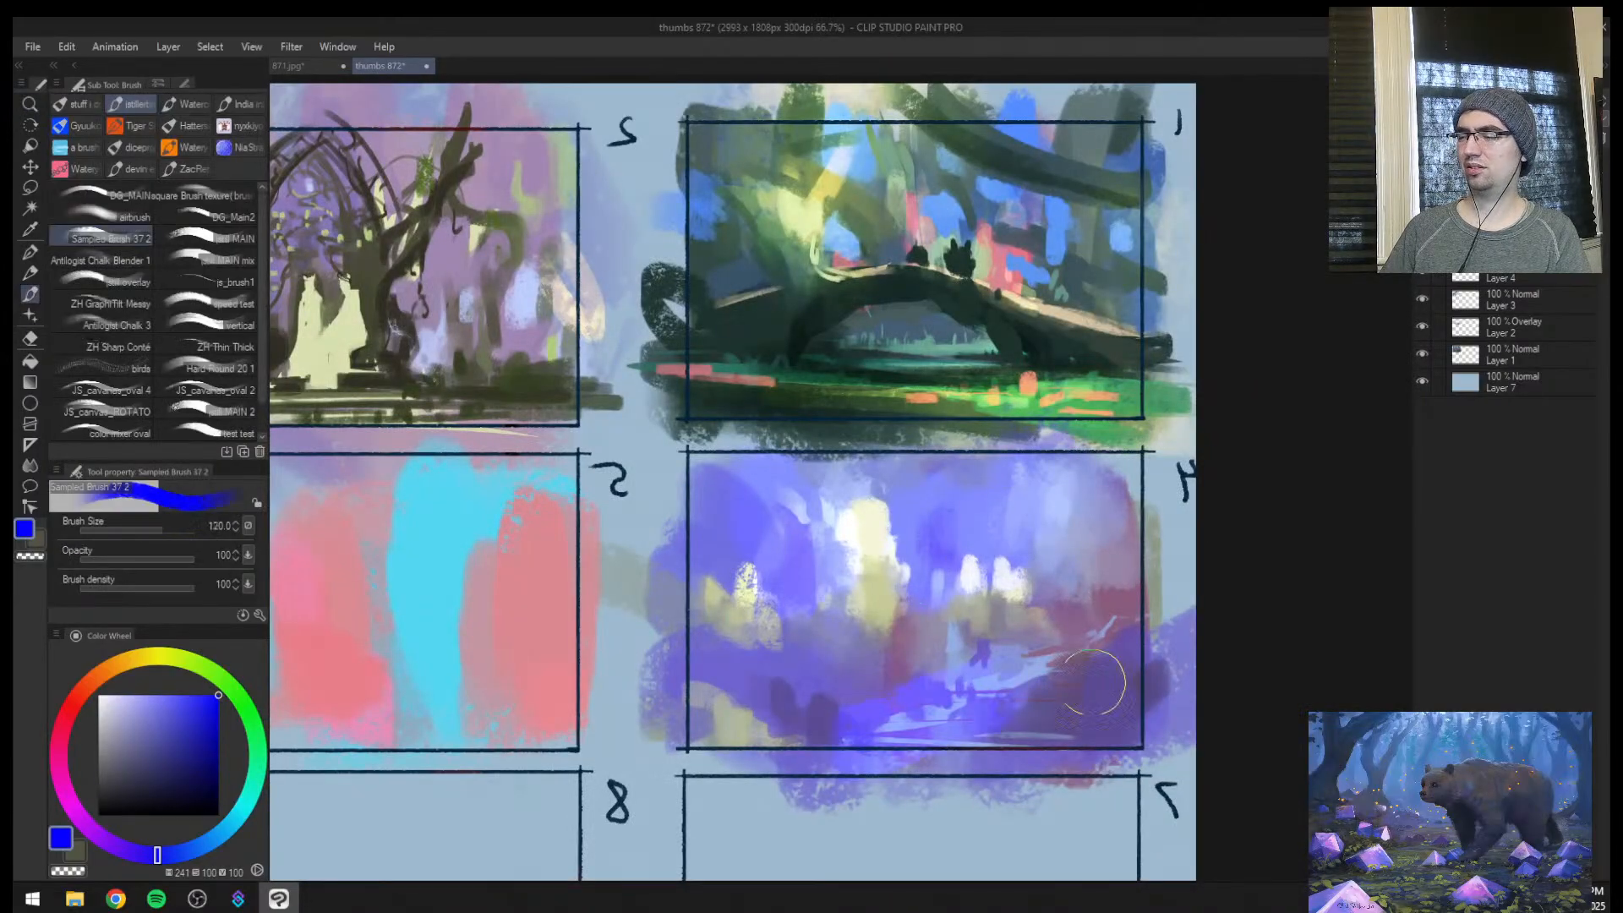
{"action": "key", "text": "h"}
Sample a muted magenta, glaze pink glow over frame 4's reddish side and above the path at up to size 300, and check it mirrored
{"action": "key", "text": "e"}
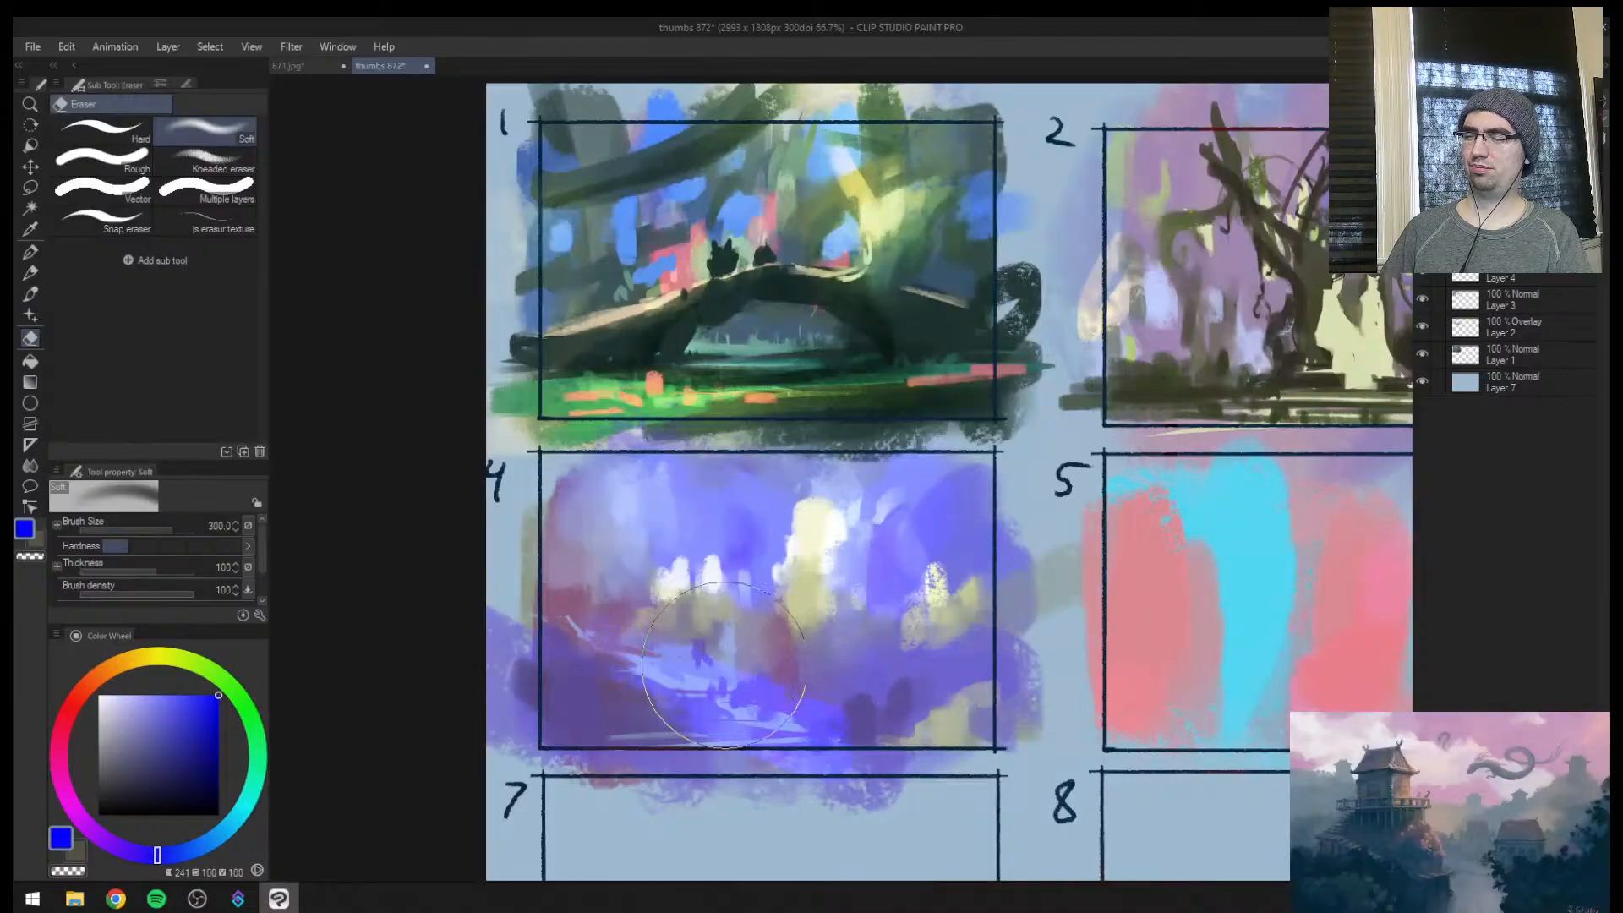
{"action": "key", "text": "b"}
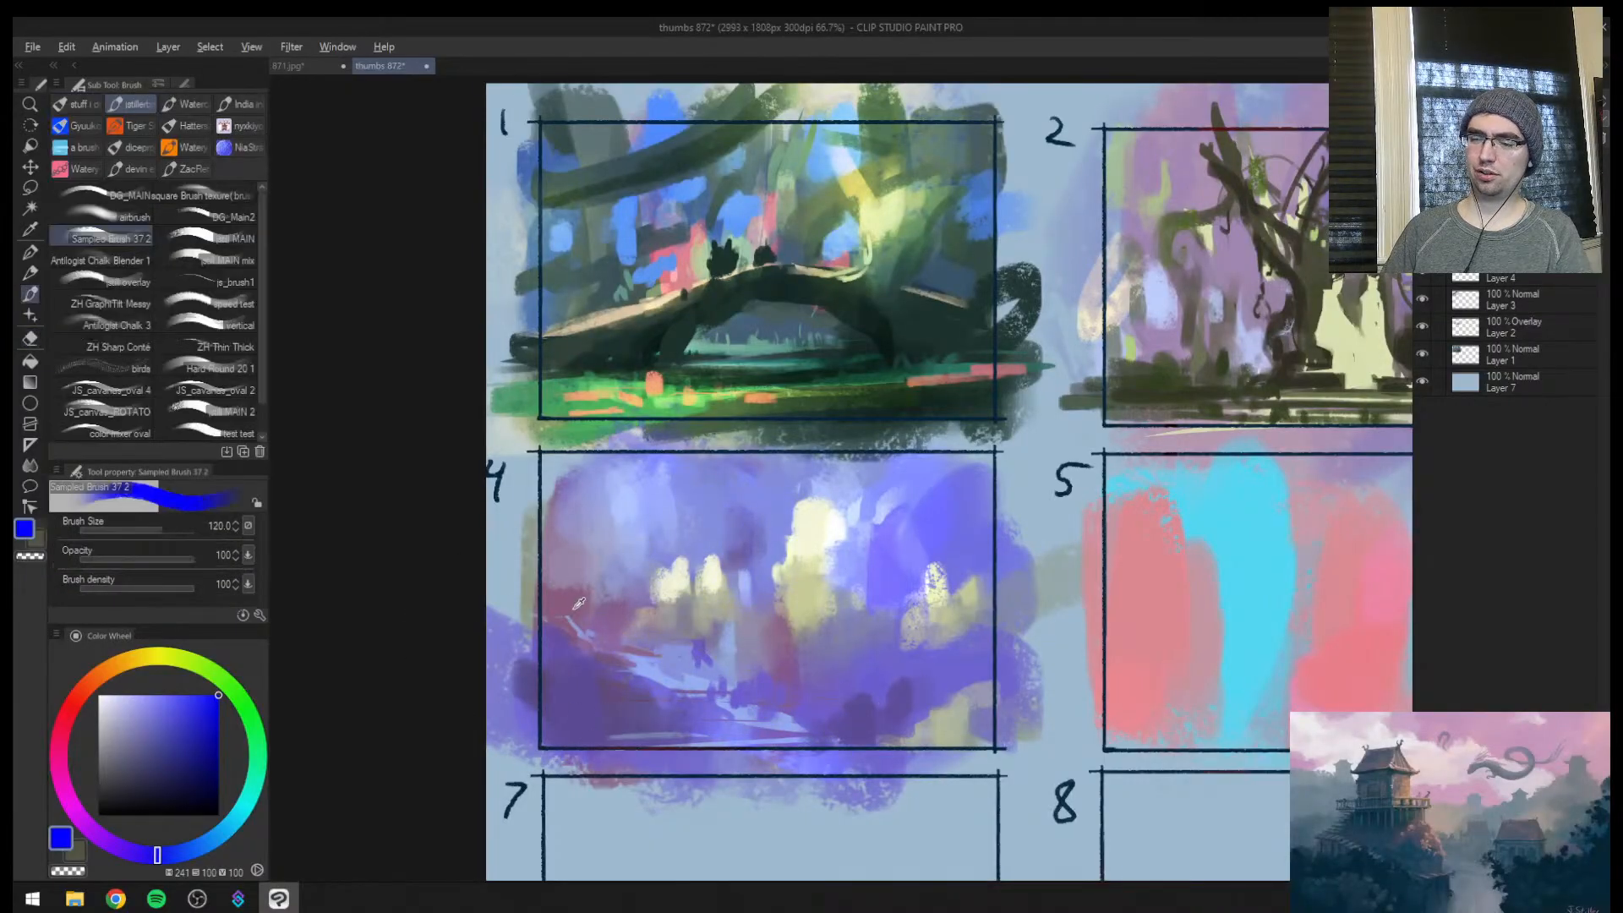
{"action": "left_click", "coordinate": [571, 601], "text": "alt"}
{"action": "mouse_move", "coordinate": [580, 662]}
{"action": "left_mouse_down"}
{"action": "mouse_move", "coordinate": [612, 524]}
{"action": "mouse_move", "coordinate": [587, 554]}
{"action": "left_mouse_up"}
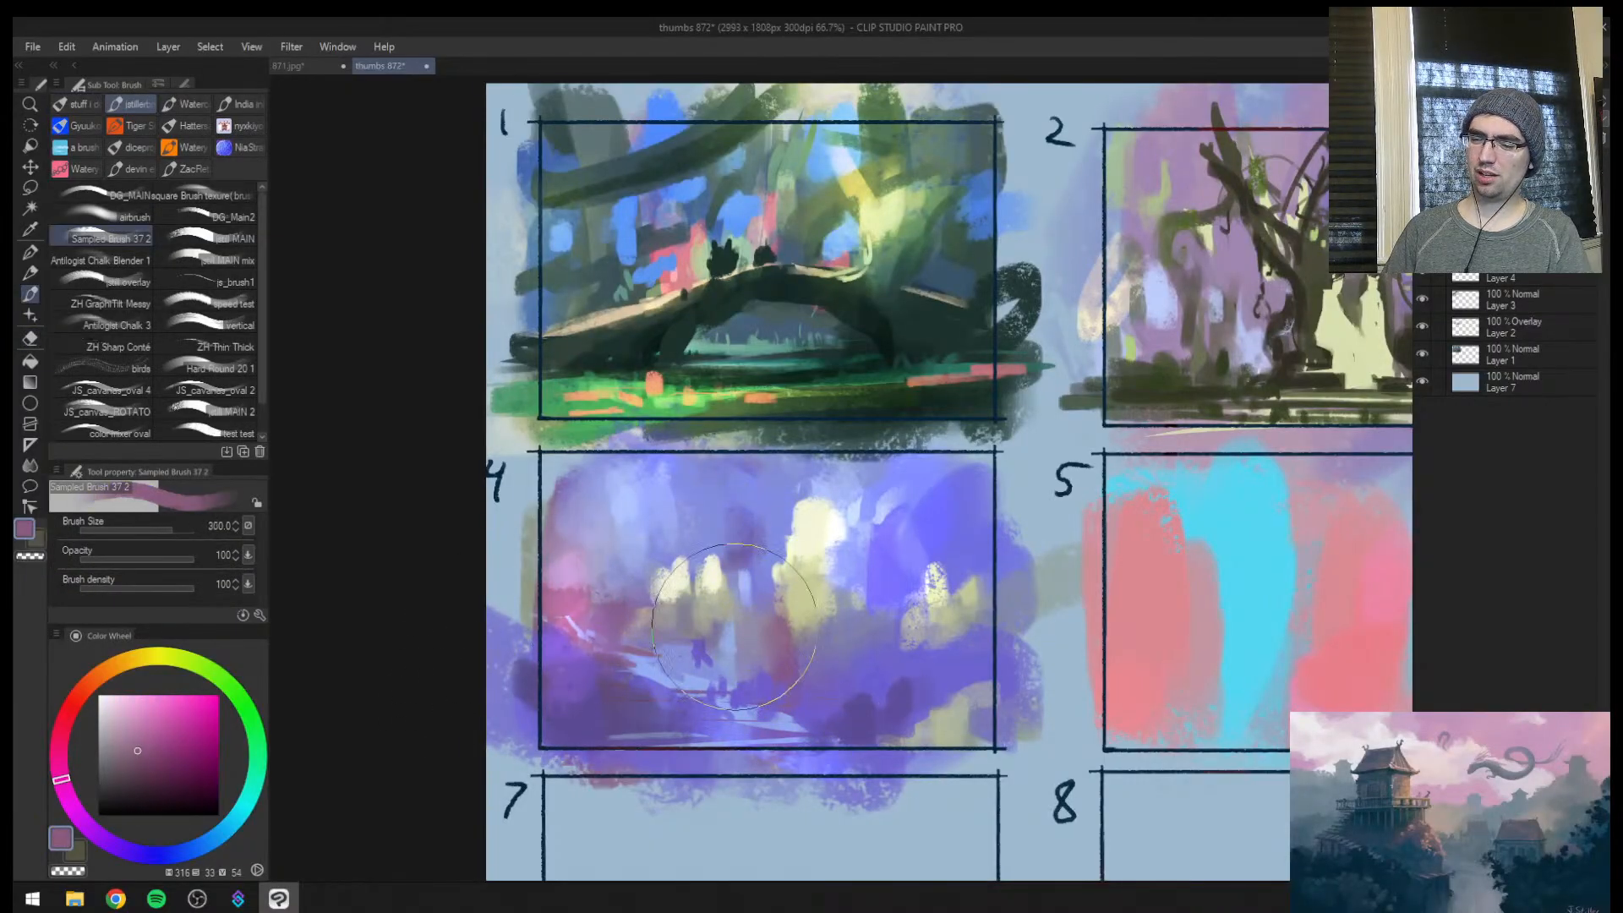
{"action": "key", "text": "]"}
{"action": "mouse_move", "coordinate": [734, 601]}
{"action": "left_mouse_down"}
{"action": "mouse_move", "coordinate": [768, 644]}
{"action": "mouse_move", "coordinate": [744, 652]}
{"action": "mouse_move", "coordinate": [747, 596]}
{"action": "left_mouse_up"}
{"action": "key", "text": "h"}
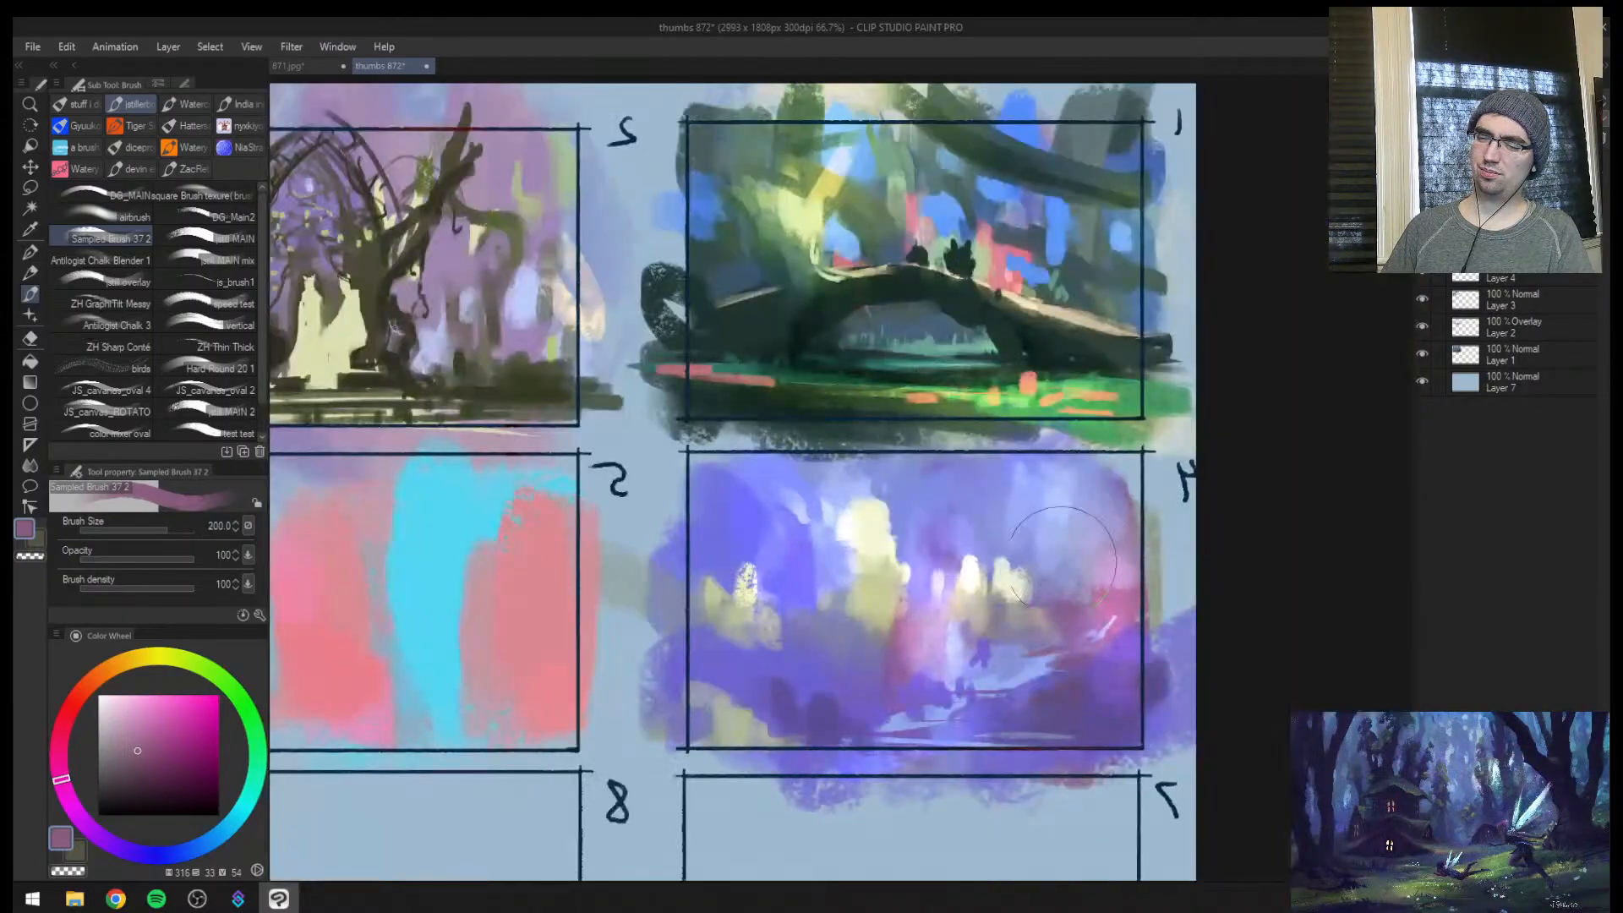
{"action": "key", "text": "e"}
{"action": "key", "text": "ctrl+space"}
{"action": "left_click_drag", "start_coordinate": [950, 609], "coordinate": [812, 604]}
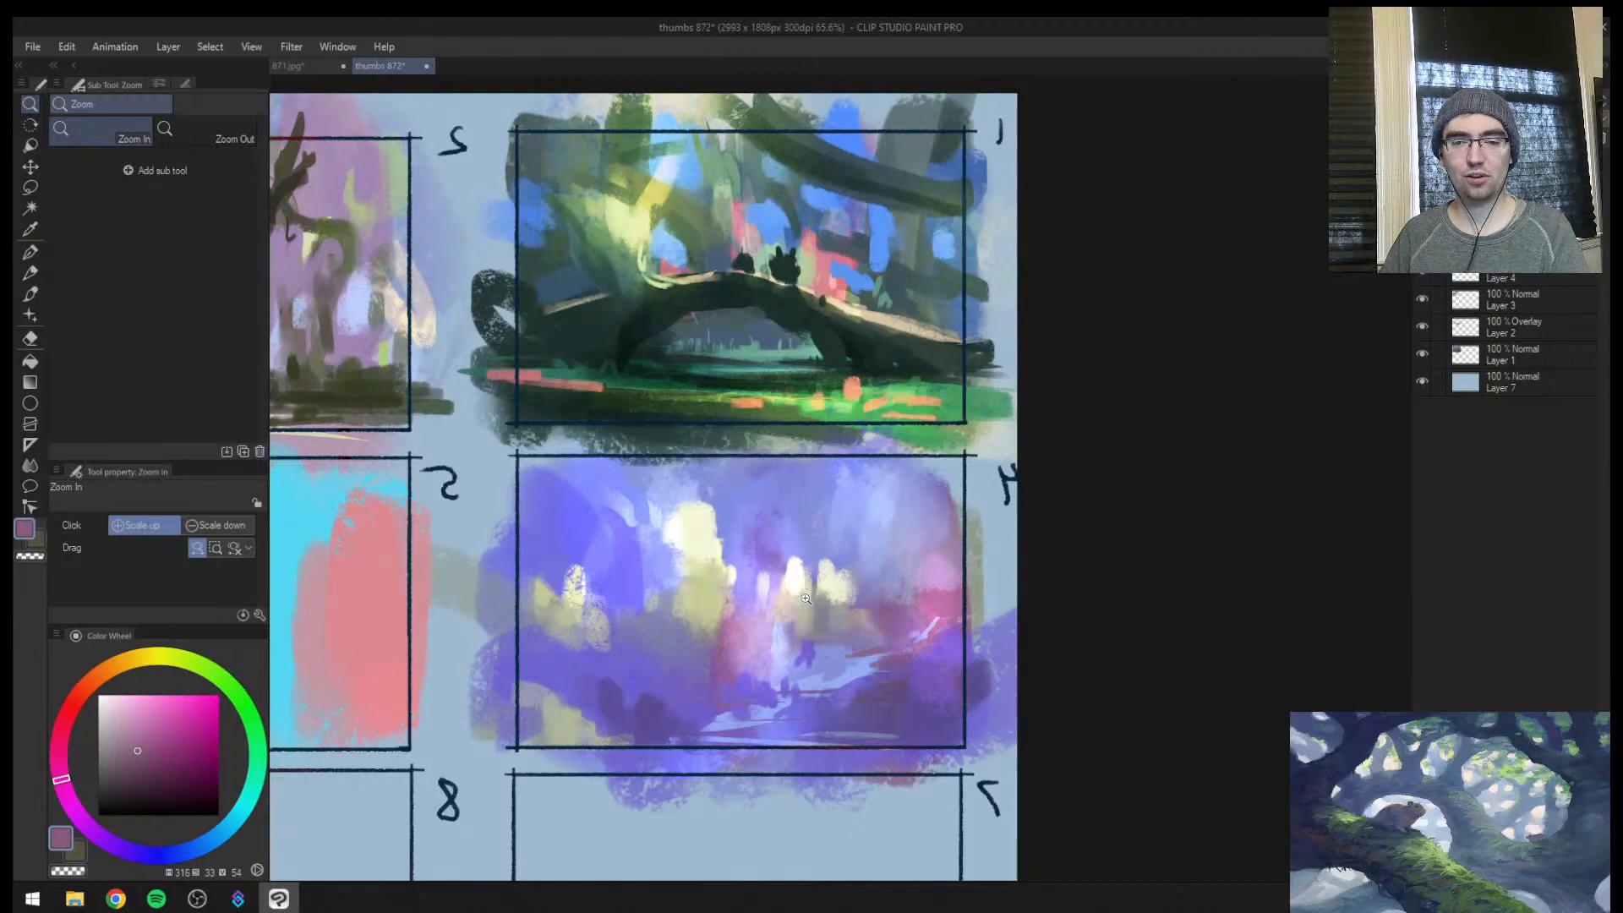
Soften the pink glow on frame 4's reddish side with the soft eraser, and add a new layer set to Overlay
{"action": "key", "text": "e"}
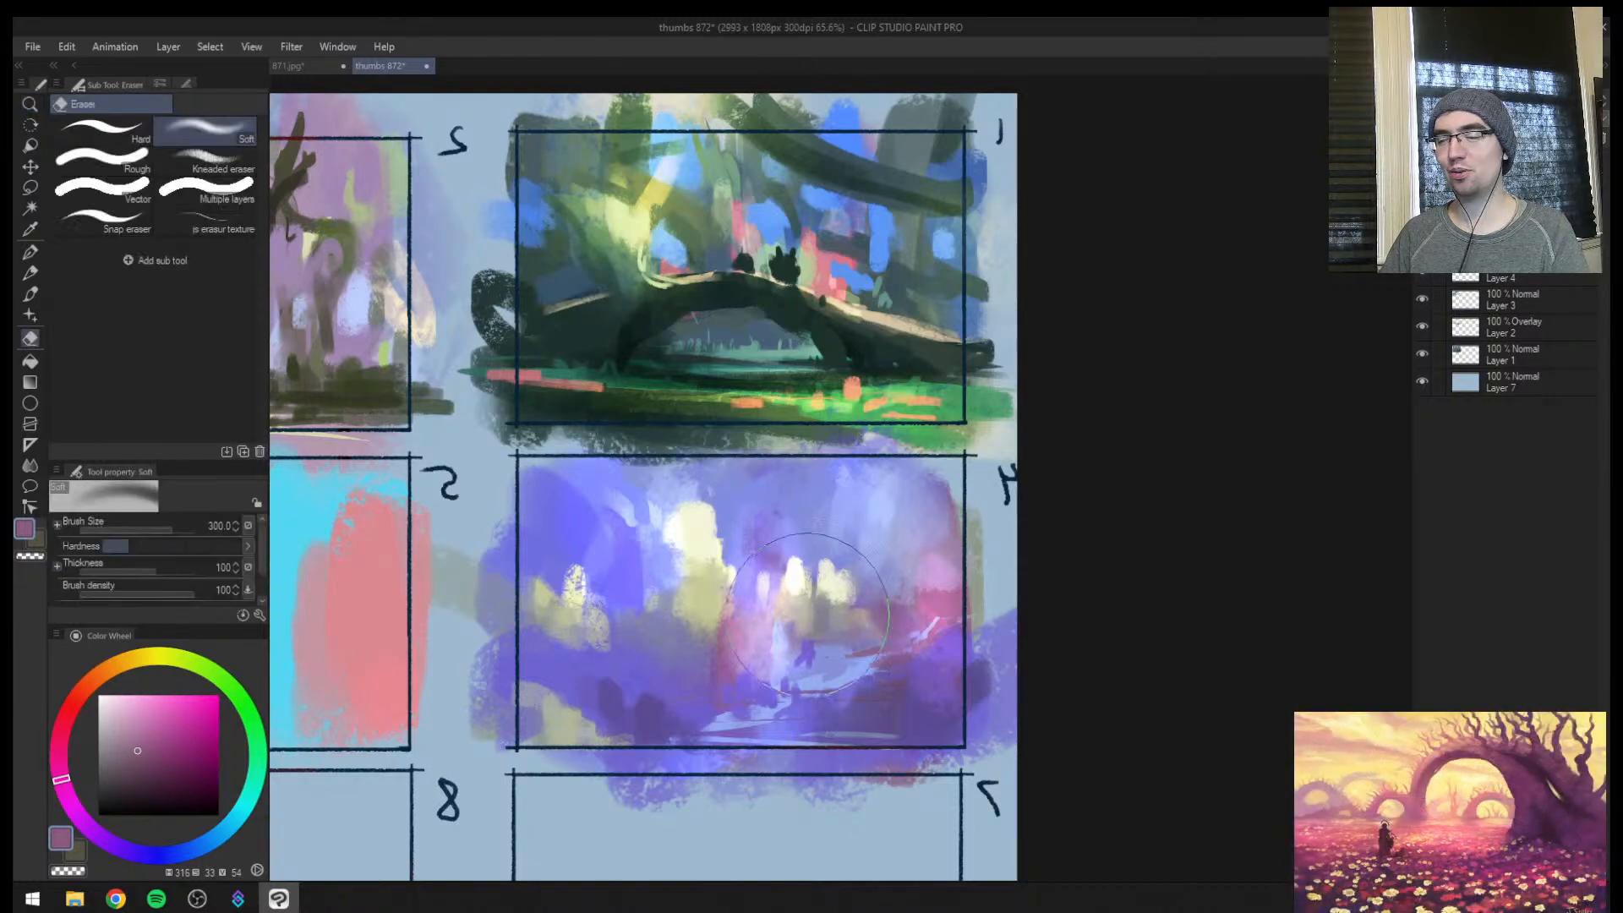
{"action": "mouse_move", "coordinate": [940, 562]}
{"action": "left_mouse_down"}
{"action": "mouse_move", "coordinate": [852, 662]}
{"action": "mouse_move", "coordinate": [816, 621]}
{"action": "left_mouse_up"}
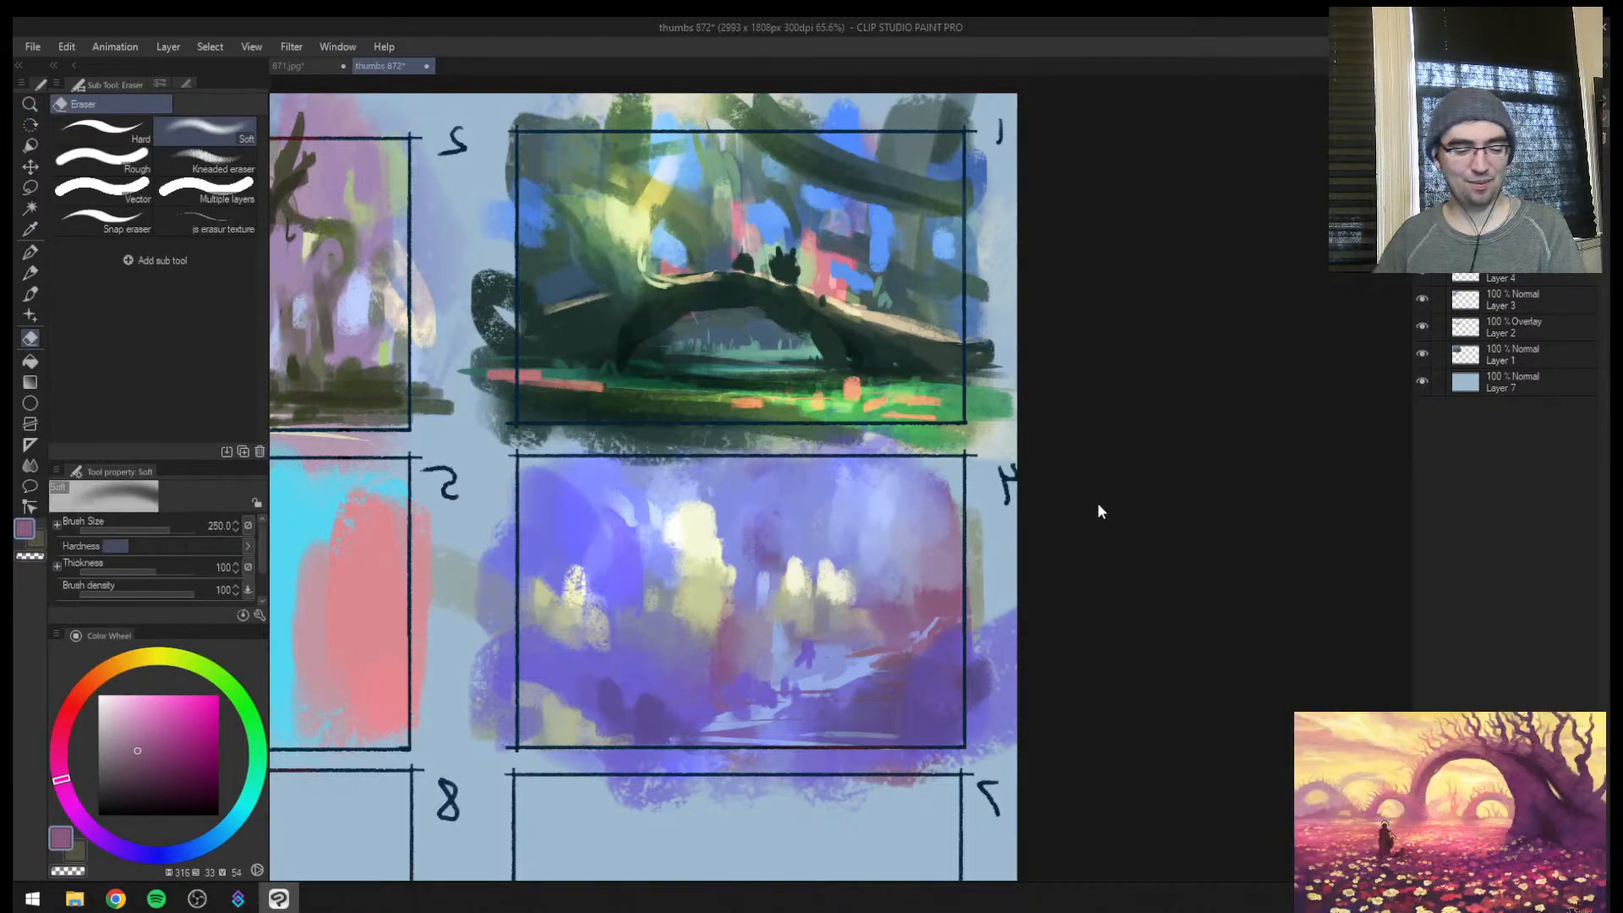
{"action": "left_click", "coordinate": [1428, 138]}
{"action": "left_click", "coordinate": [1479, 101]}
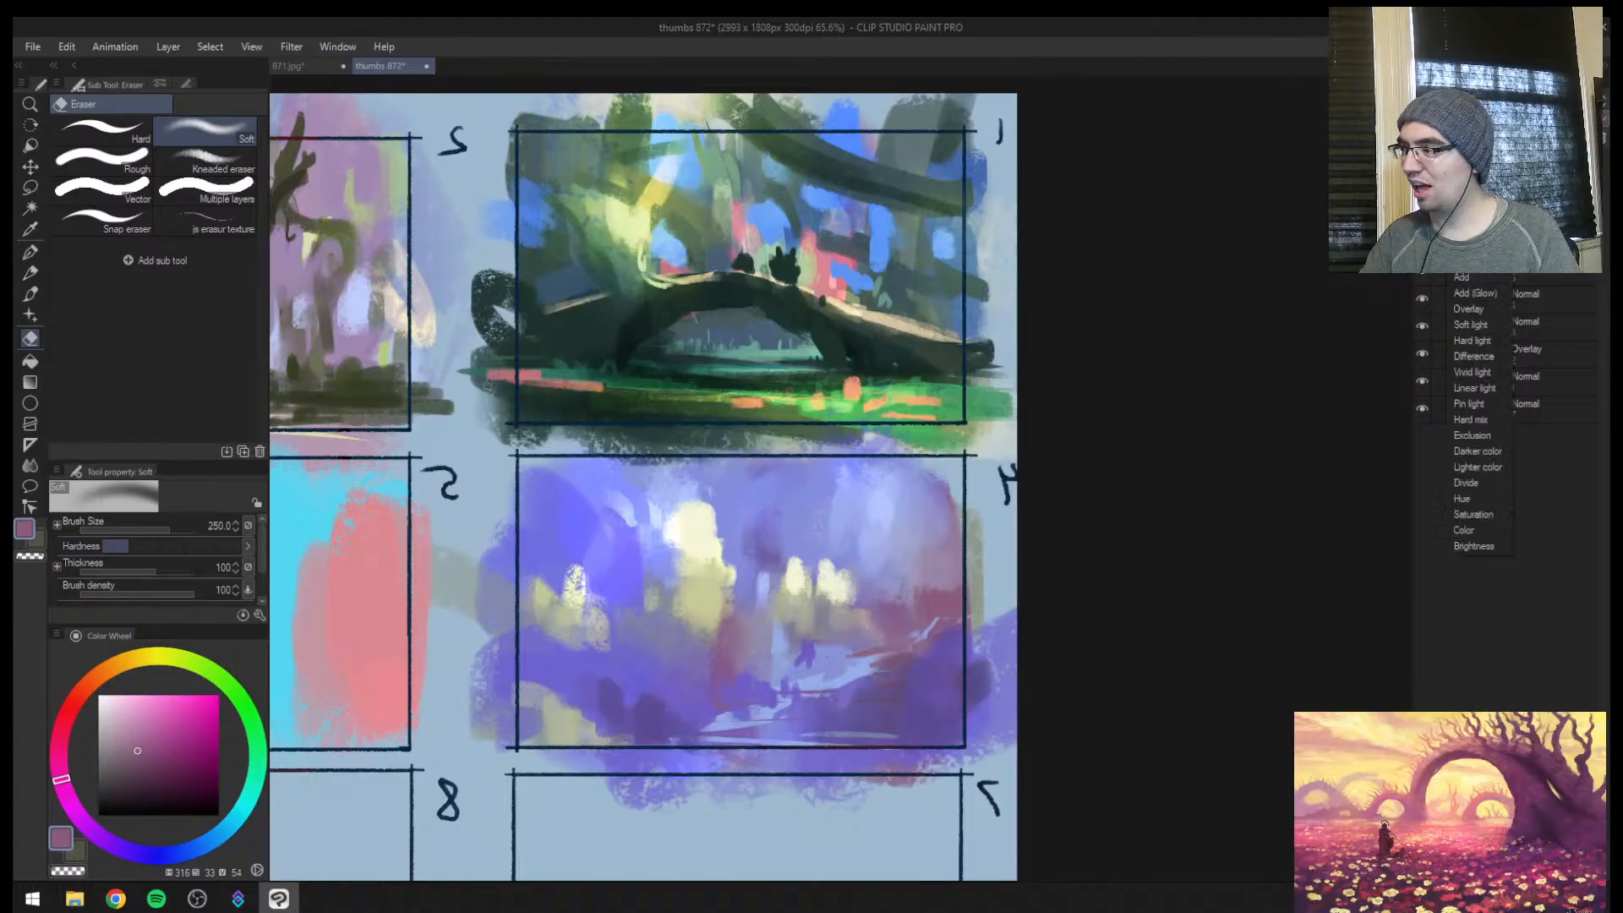
{"action": "left_click", "coordinate": [1471, 310]}
Choose a brighter pink, glaze a glow around frame 4's lights with an enlarged brush, and check the canvas unmirrored
{"action": "key", "text": "b"}
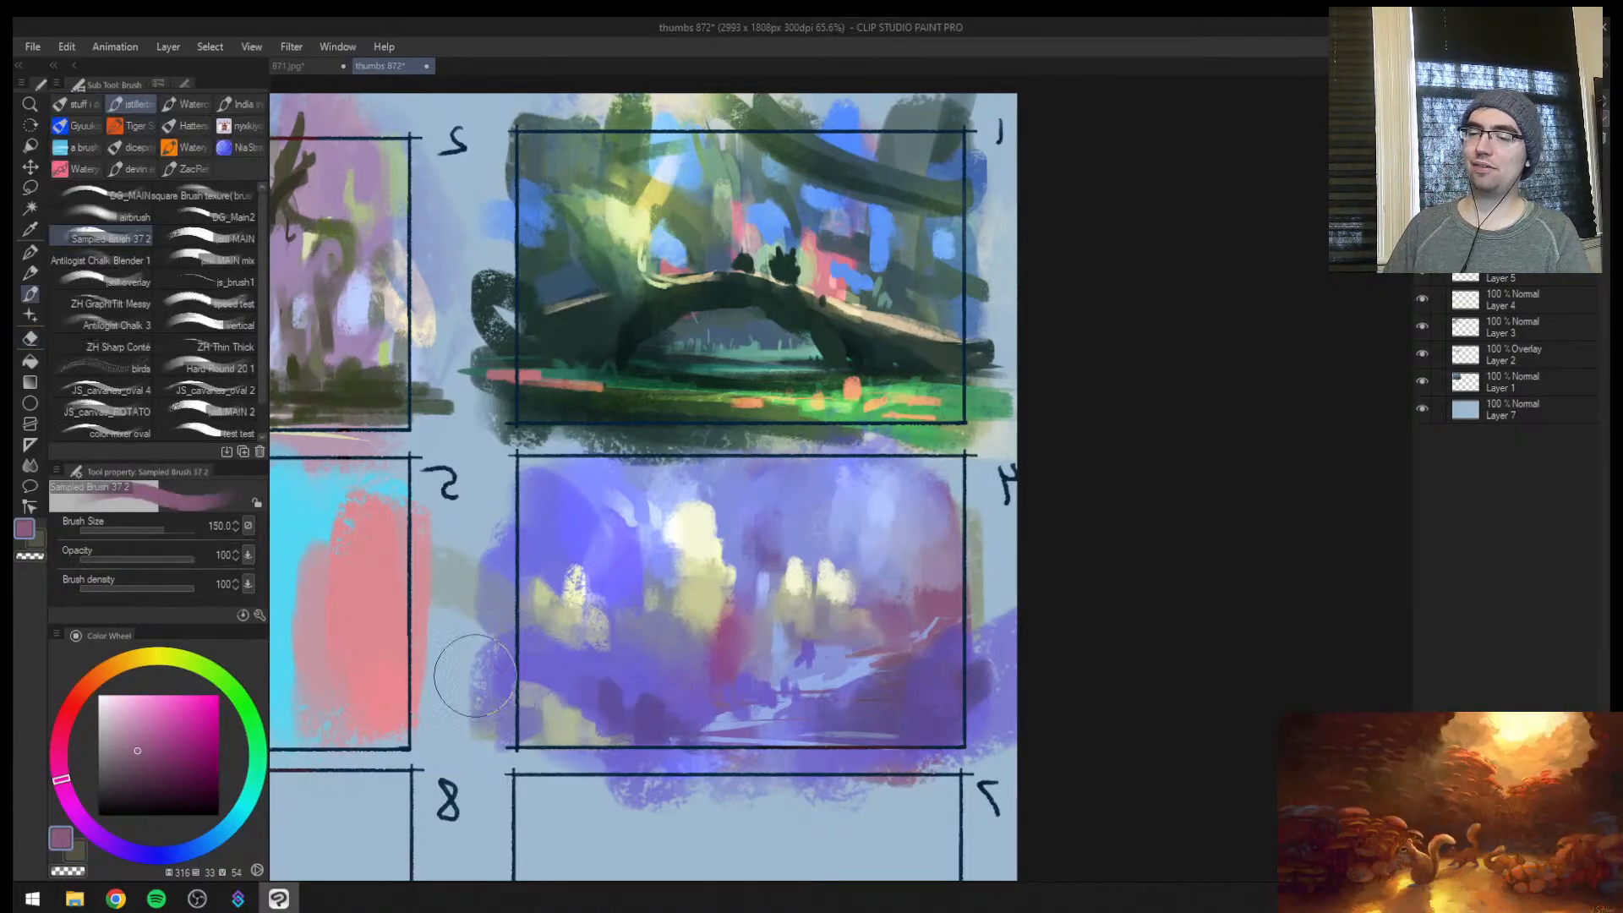
{"action": "left_click", "coordinate": [162, 711]}
{"action": "key", "text": "bracketright"}
{"action": "key", "text": "bracketright"}
{"action": "key", "text": "bracketright"}
{"action": "key", "text": "bracketright"}
{"action": "left_click_drag", "start_coordinate": [732, 630], "coordinate": [727, 634]}
{"action": "mouse_move", "coordinate": [664, 562]}
{"action": "left_mouse_down"}
{"action": "mouse_move", "coordinate": [651, 545]}
{"action": "mouse_move", "coordinate": [602, 570]}
{"action": "left_mouse_up"}
{"action": "key", "text": "h"}
{"action": "key", "text": "ctrl+space"}
{"action": "mouse_move", "coordinate": [786, 593]}
{"action": "left_mouse_down"}
{"action": "mouse_move", "coordinate": [727, 591]}
{"action": "mouse_move", "coordinate": [1025, 561]}
{"action": "left_mouse_up"}
Erase part of frame 4's overlay glow, build up more pink over its reddish side at size 200, and check it mirrored
{"action": "key", "text": "e"}
{"action": "mouse_move", "coordinate": [979, 626]}
{"action": "left_mouse_down"}
{"action": "mouse_move", "coordinate": [873, 619]}
{"action": "mouse_move", "coordinate": [916, 608]}
{"action": "mouse_move", "coordinate": [834, 609]}
{"action": "mouse_move", "coordinate": [808, 574]}
{"action": "mouse_move", "coordinate": [846, 594]}
{"action": "left_mouse_up"}
{"action": "key", "text": "b"}
{"action": "key", "text": "bracketleft"}
{"action": "key", "text": "bracketleft"}
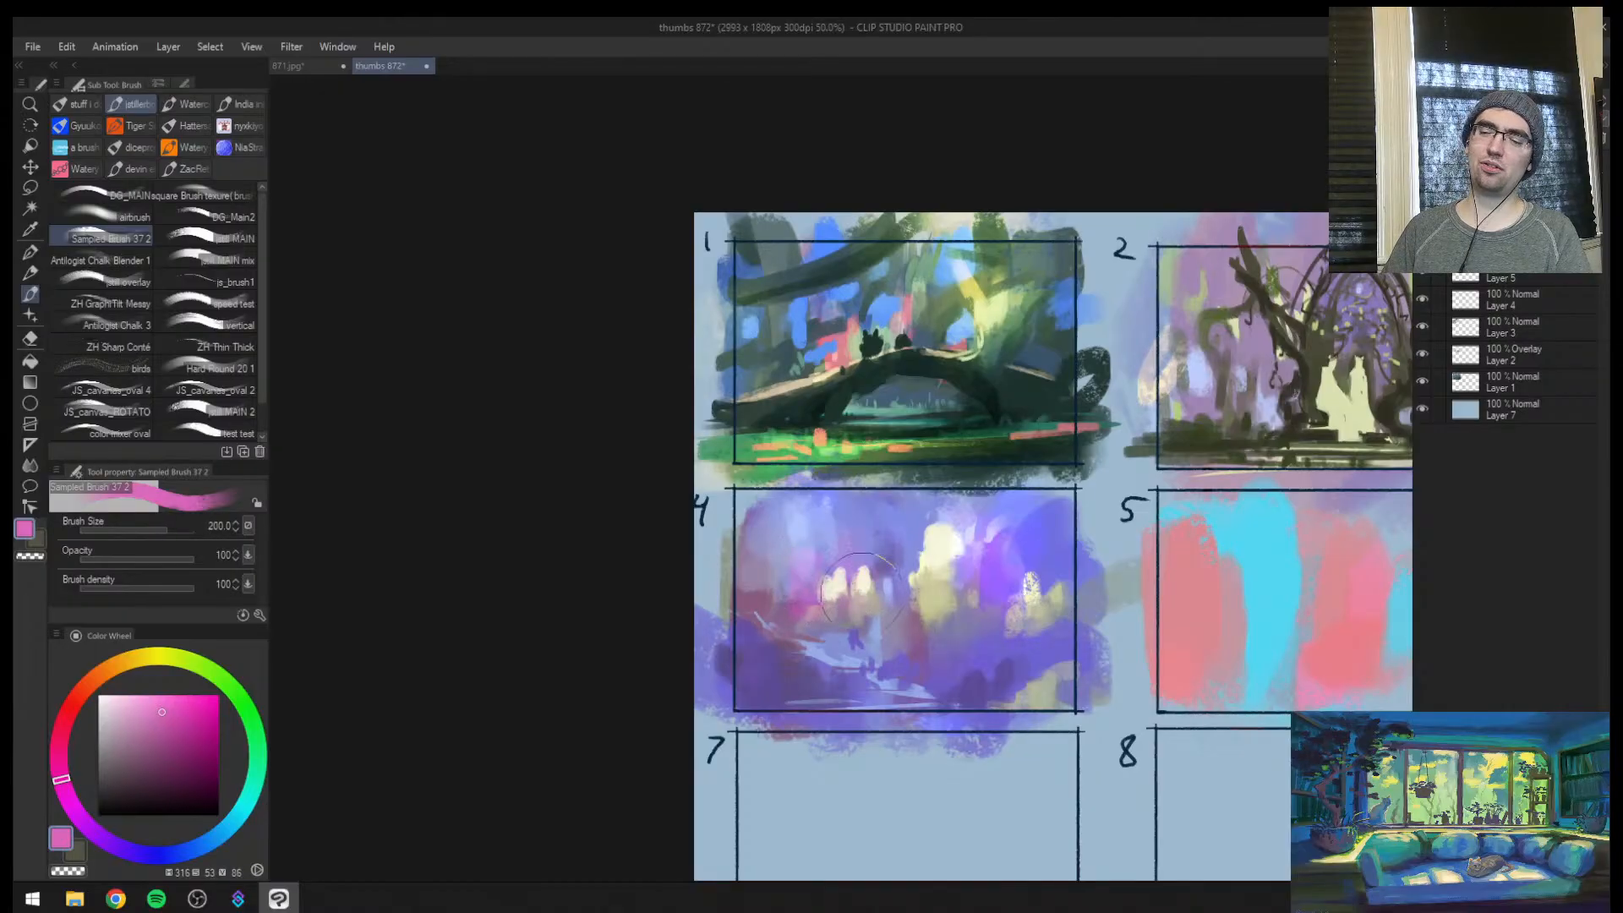
{"action": "key", "text": "e"}
{"action": "key", "text": "b"}
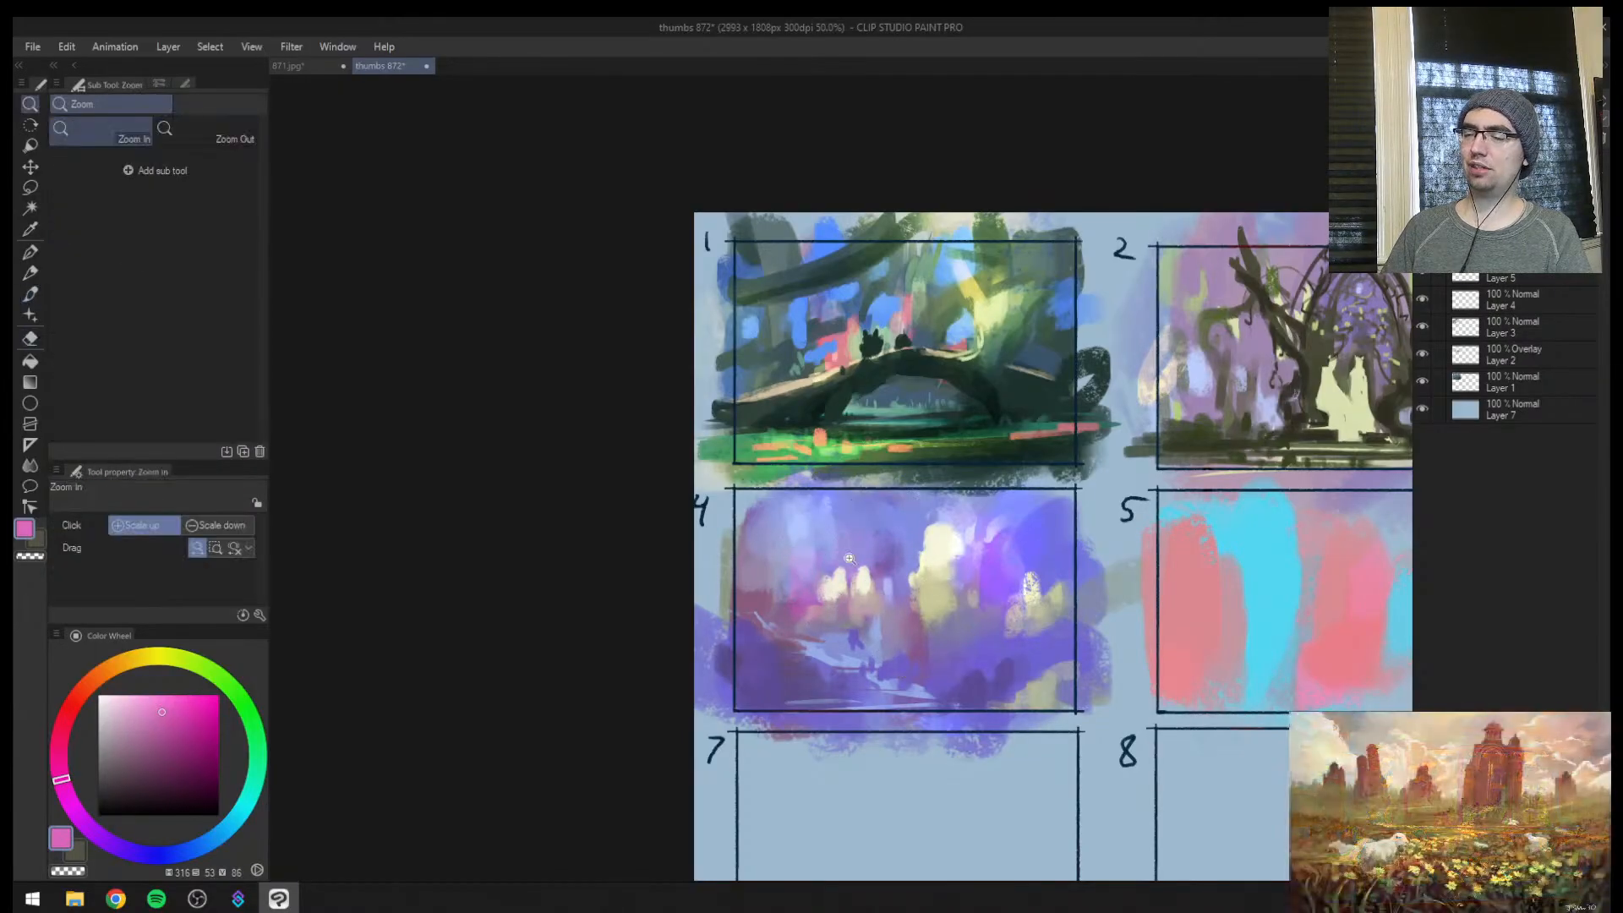
{"action": "scroll", "coordinate": [851, 567], "scroll_direction": "up", "scroll_amount": 1}
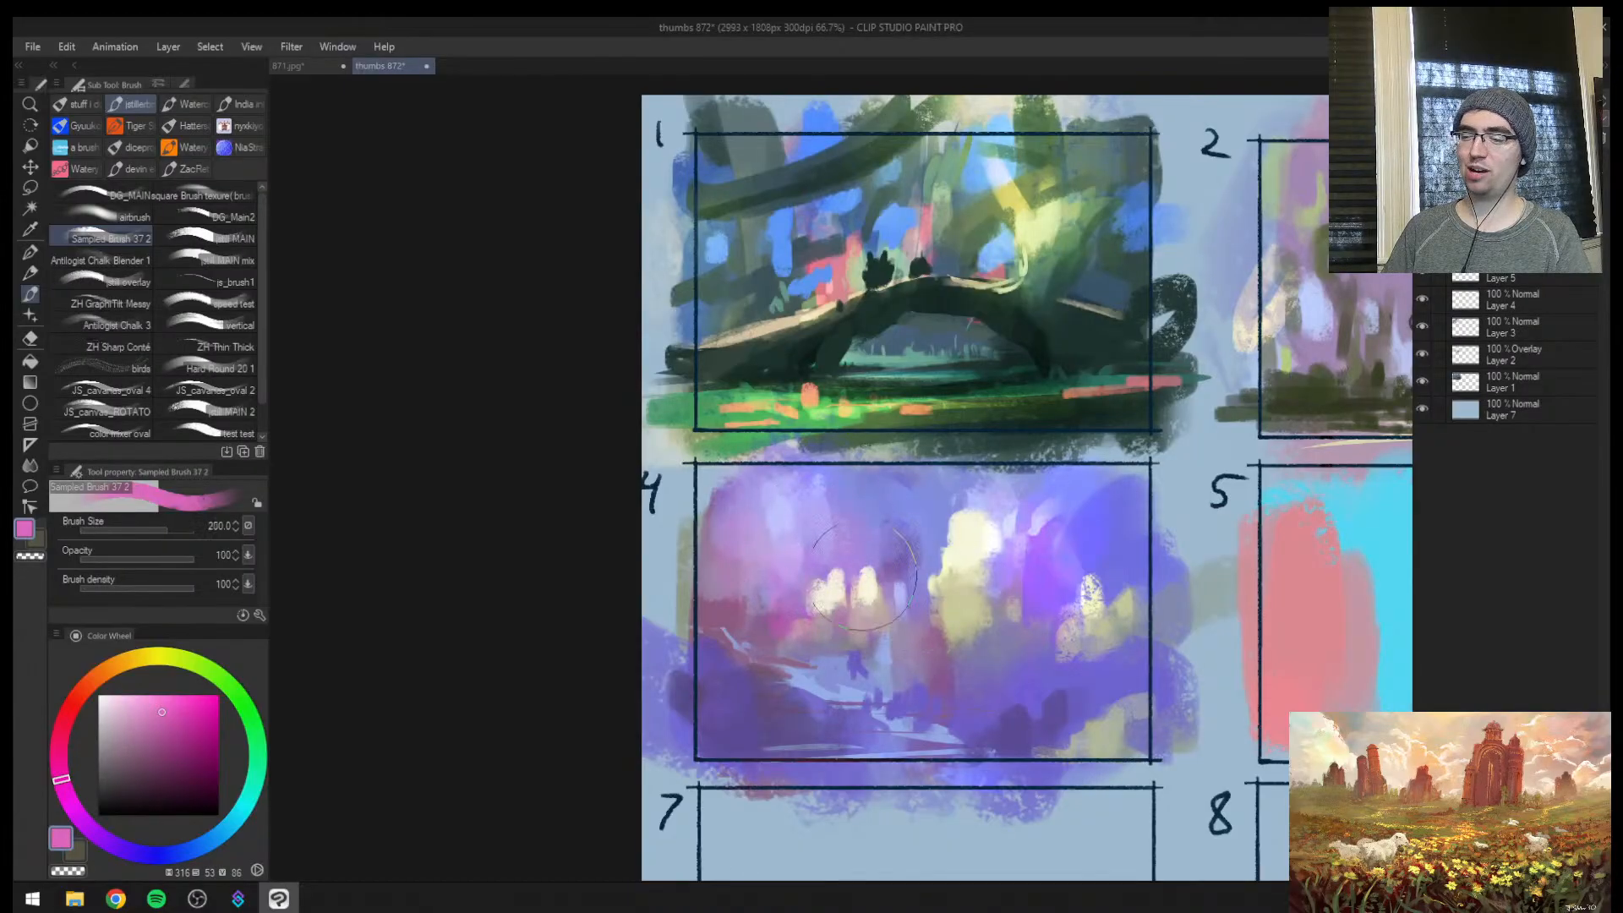
{"action": "key", "text": "bracketleft"}
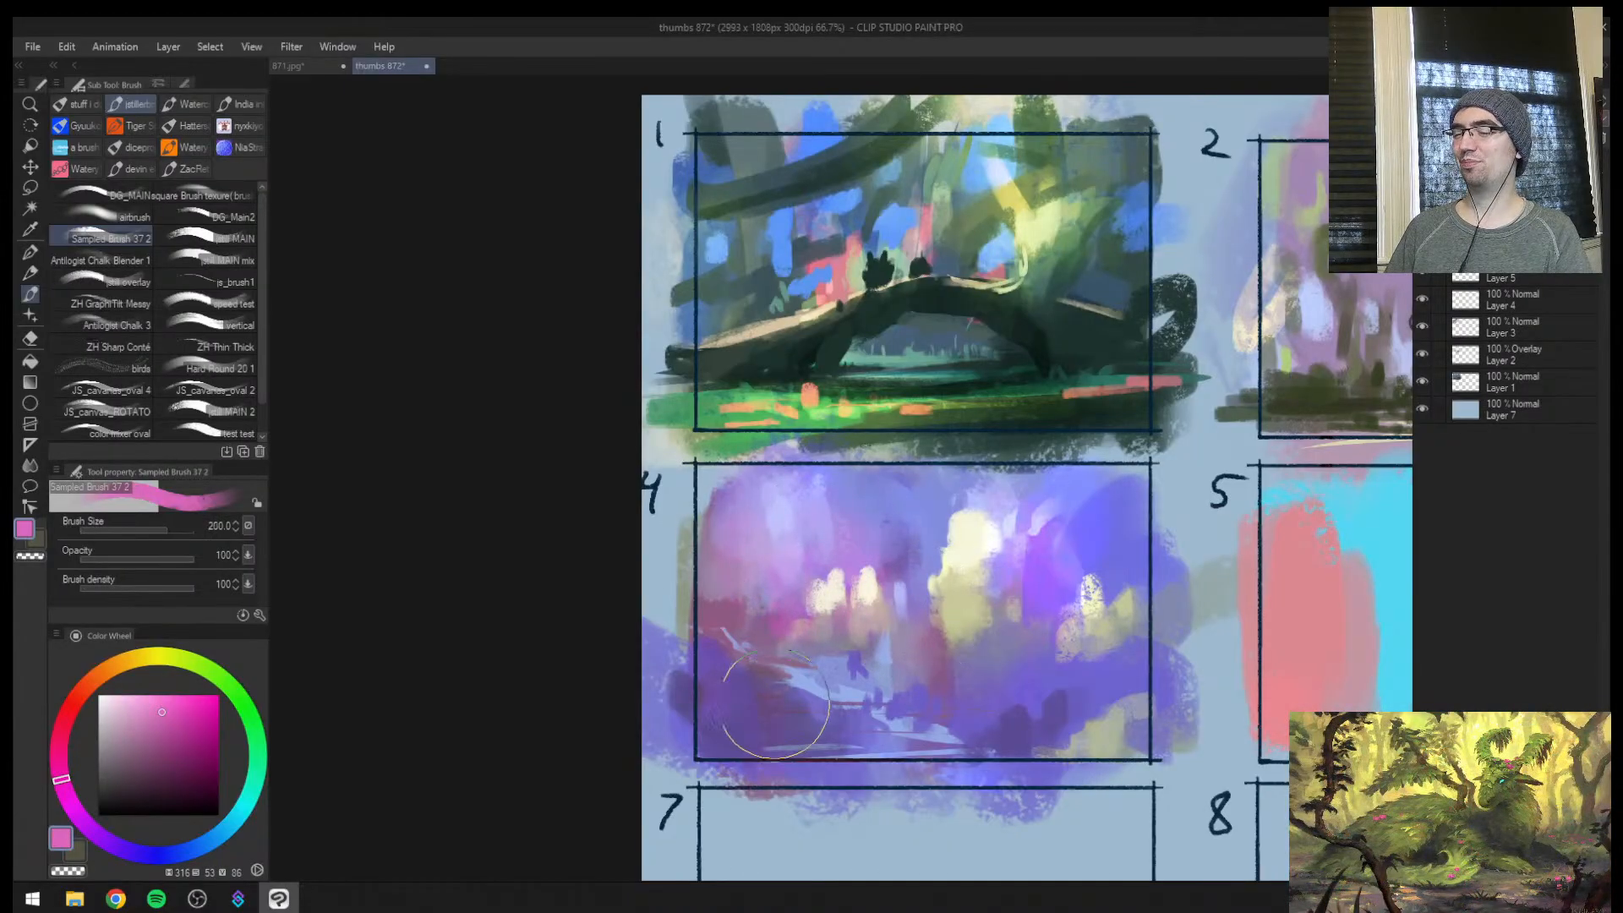
{"action": "key", "text": "h"}
{"action": "key", "text": "ctrl+space"}
{"action": "mouse_move", "coordinate": [982, 638]}
{"action": "left_mouse_down"}
{"action": "mouse_move", "coordinate": [970, 587]}
{"action": "mouse_move", "coordinate": [907, 596]}
{"action": "mouse_move", "coordinate": [919, 593]}
{"action": "left_mouse_up"}
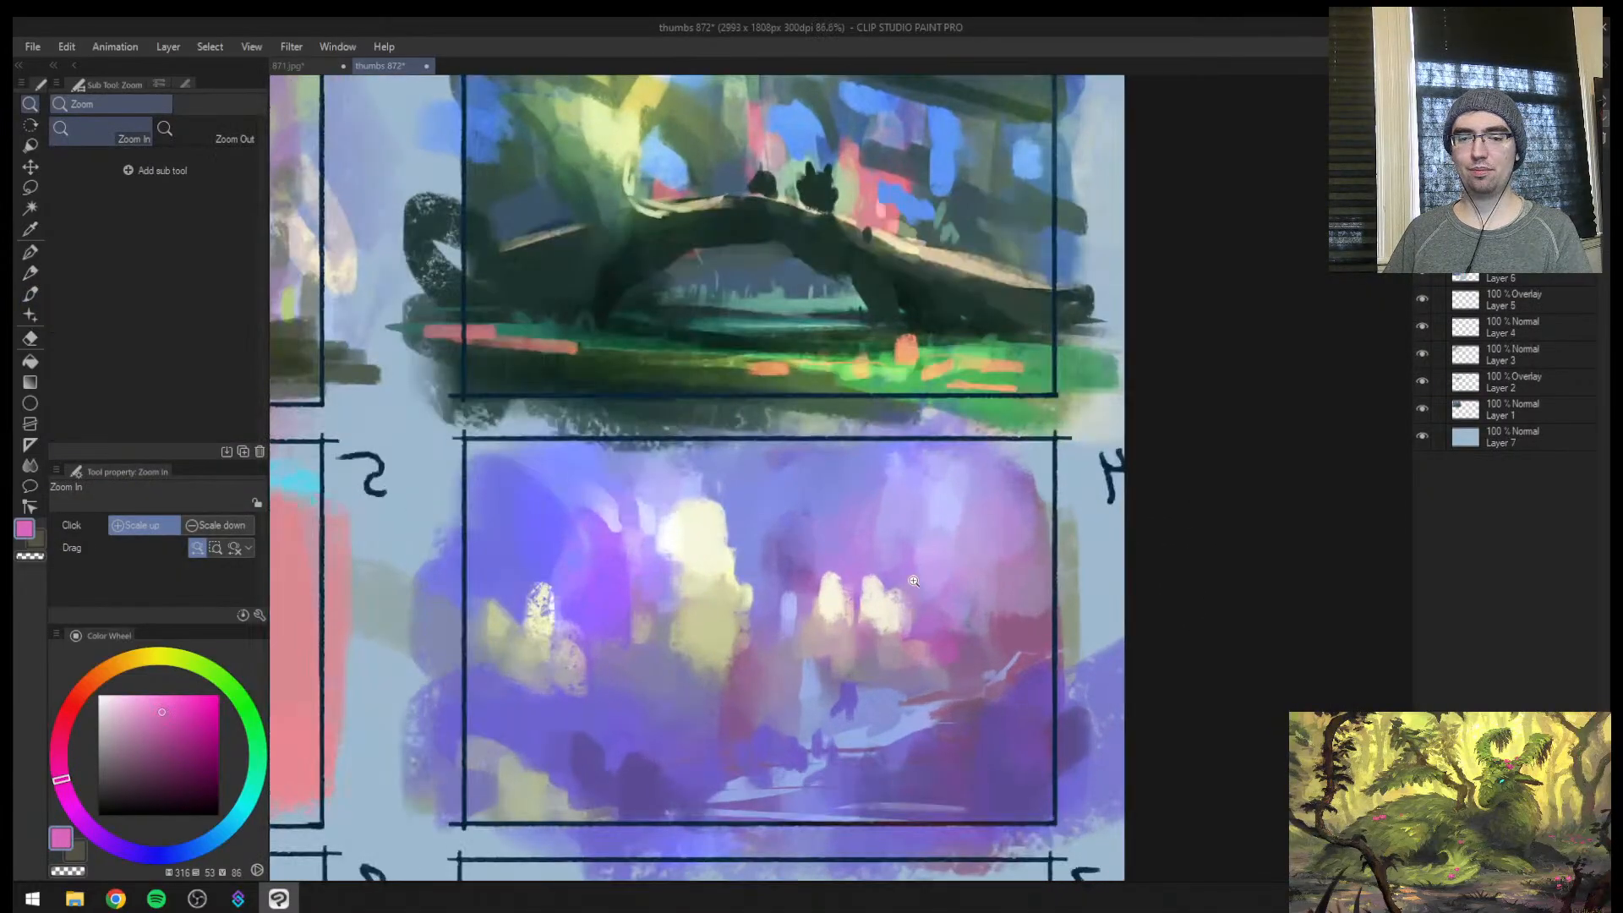
Add a new layer, sample cream from the lights, and sharpen frame 4's two small lights at size 15 and below
{"action": "key", "text": "ctrl+shift+n"}
{"action": "key", "text": "bracketleft"}
{"action": "key", "text": "ctrl+z"}
{"action": "key", "text": "bracketleft"}
{"action": "key", "text": "bracketleft"}
{"action": "key", "text": "bracketleft"}
{"action": "key", "text": "bracketleft"}
{"action": "key", "text": "bracketleft"}
{"action": "key", "text": "bracketleft"}
{"action": "key", "text": "bracketleft"}
{"action": "key", "text": "bracketleft"}
{"action": "key", "text": "bracketleft"}
{"action": "key", "text": "bracketleft"}
{"action": "key", "text": "["}
{"action": "left_click_drag", "start_coordinate": [822, 582], "coordinate": [811, 597]}
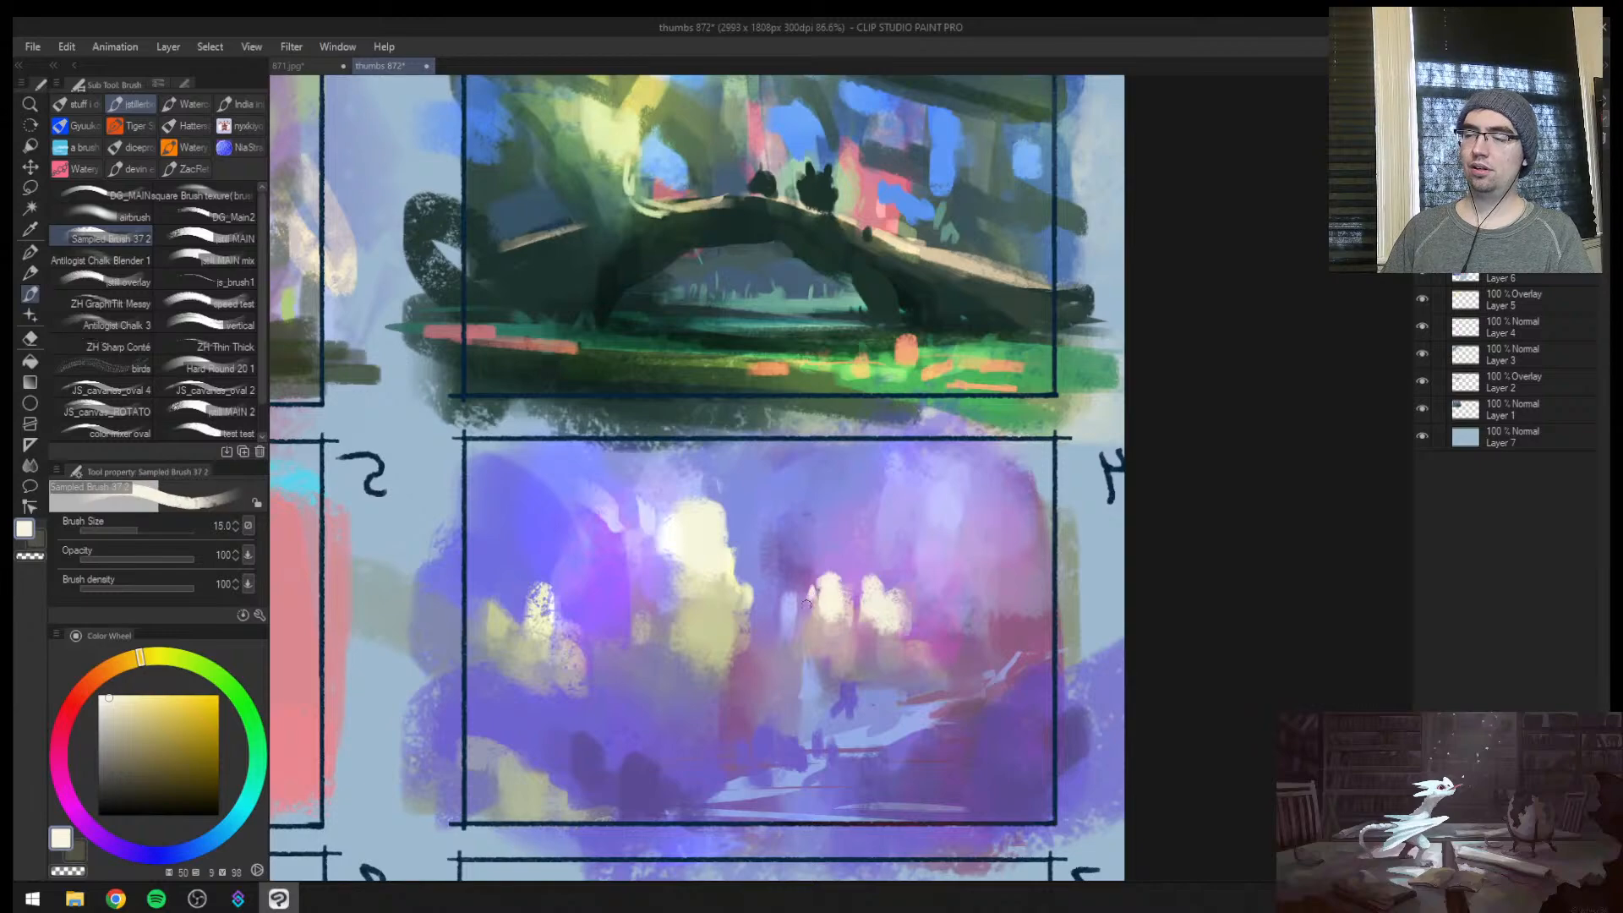
{"action": "key", "text": "]"}
{"action": "key", "text": "["}
{"action": "key", "text": "["}
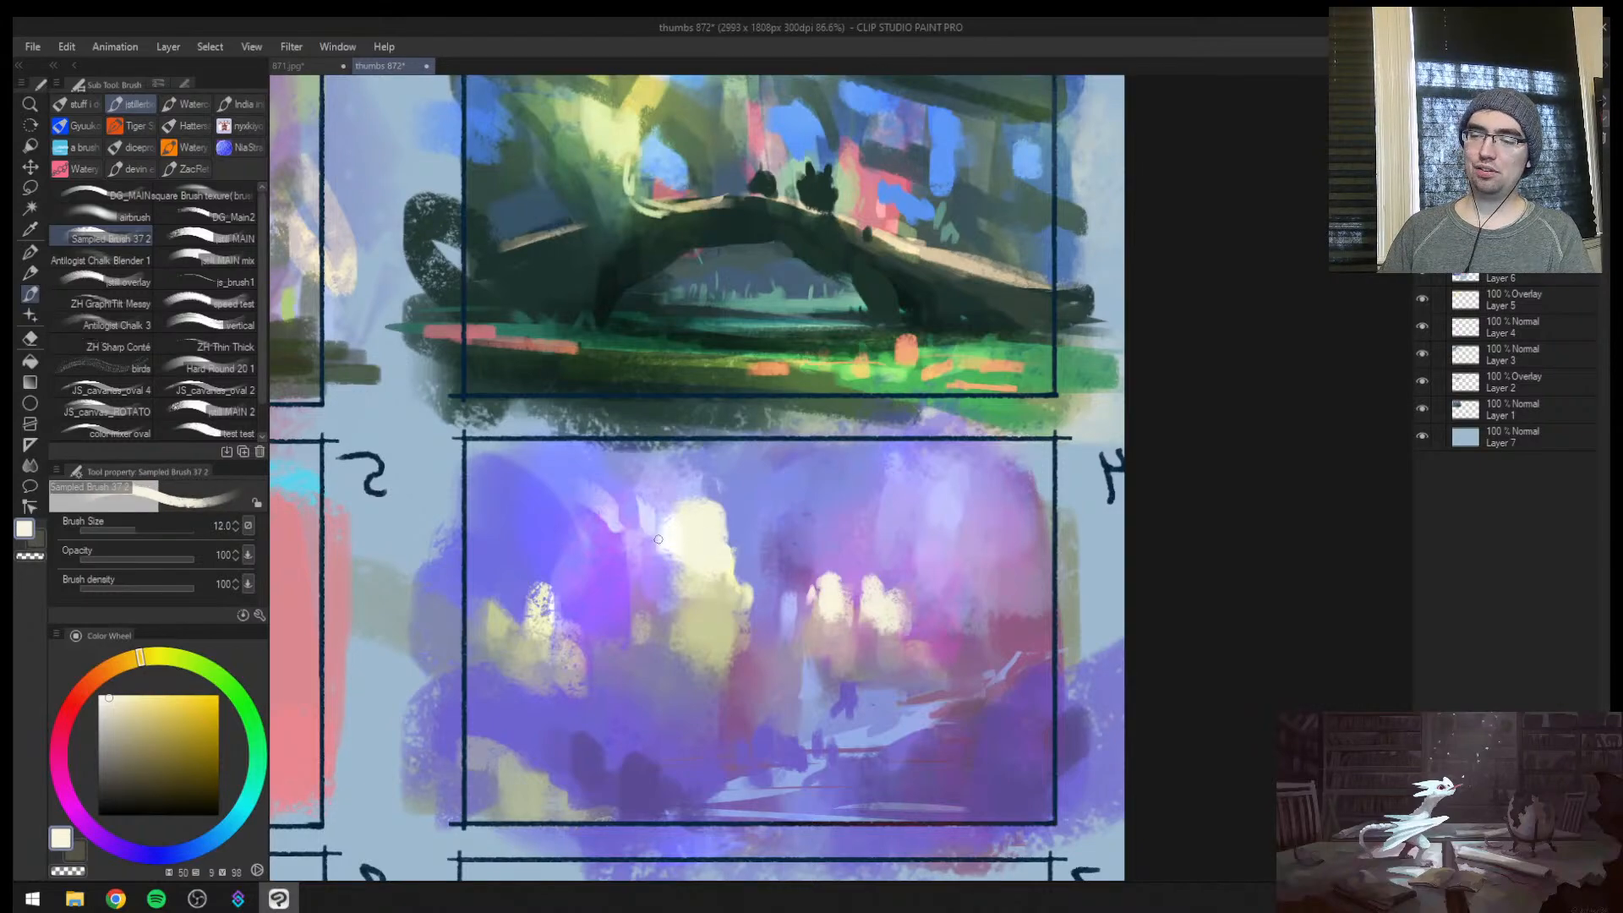
Paint small warm highlights on the pale arch beside frame 4's large light and fill in the textured light
{"action": "key", "text": "]"}
{"action": "key", "text": "]"}
{"action": "key", "text": "]"}
{"action": "key", "text": "]"}
{"action": "left_click_drag", "start_coordinate": [603, 521], "coordinate": [625, 534]}
{"action": "mouse_move", "coordinate": [543, 595]}
{"action": "left_mouse_down"}
{"action": "mouse_move", "coordinate": [542, 615]}
{"action": "mouse_move", "coordinate": [583, 645]}
{"action": "left_mouse_up"}
{"action": "key", "text": "]"}
{"action": "key", "text": "["}
{"action": "key", "text": "["}
{"action": "key", "text": "["}
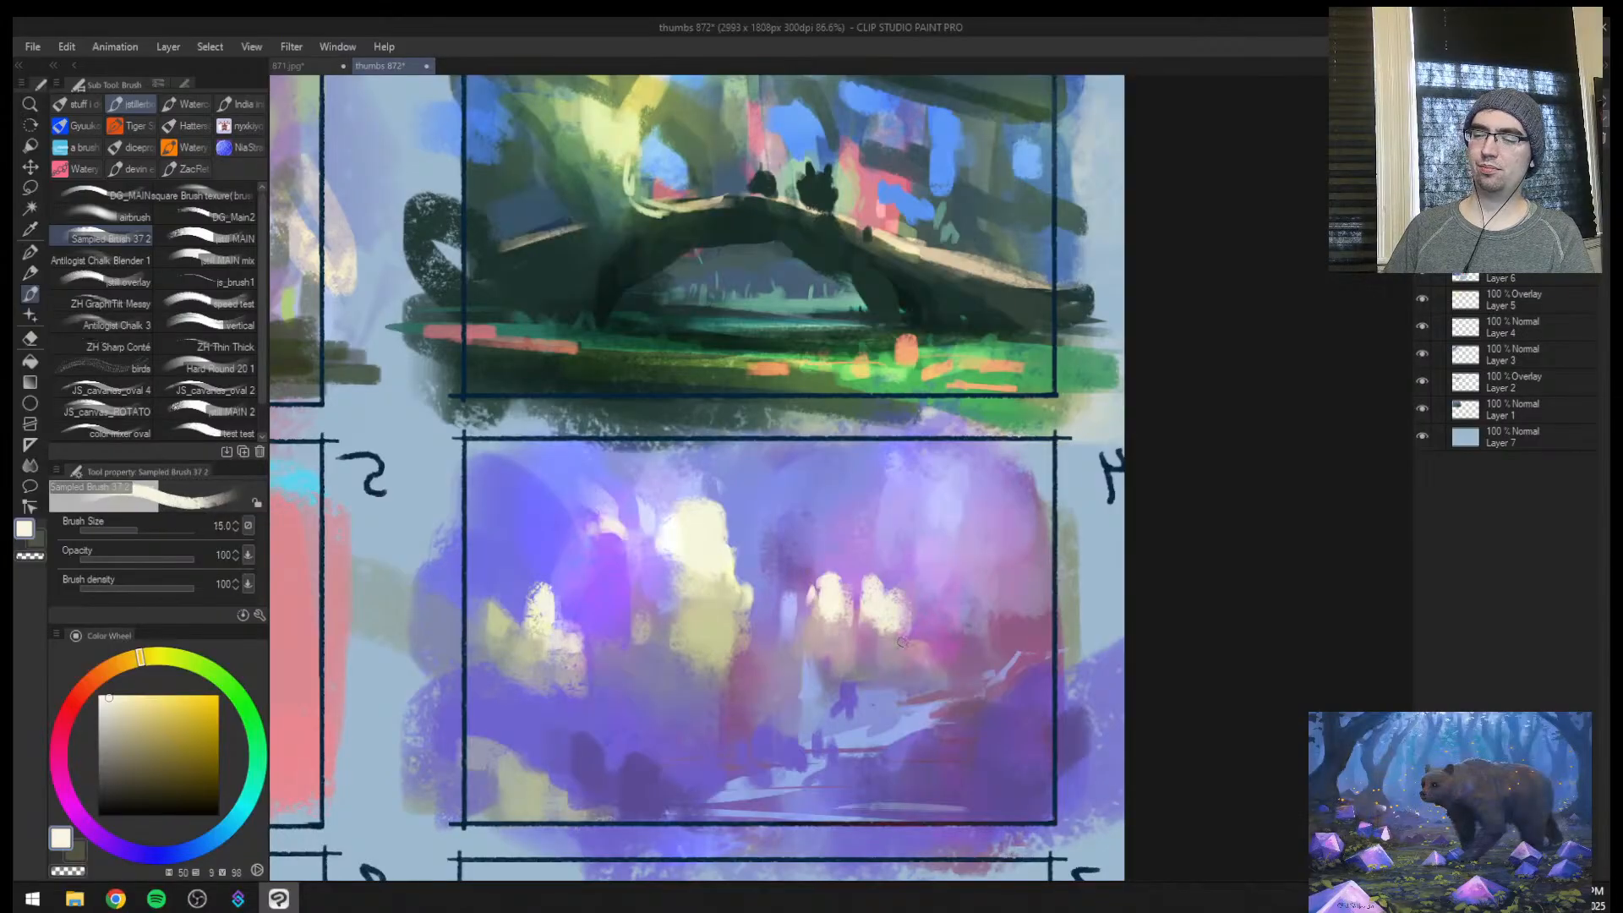
Unmirror the canvas and paint cream highlights beneath frame 4's lights and on the yellow patch in its lower corner
{"action": "key", "text": "h"}
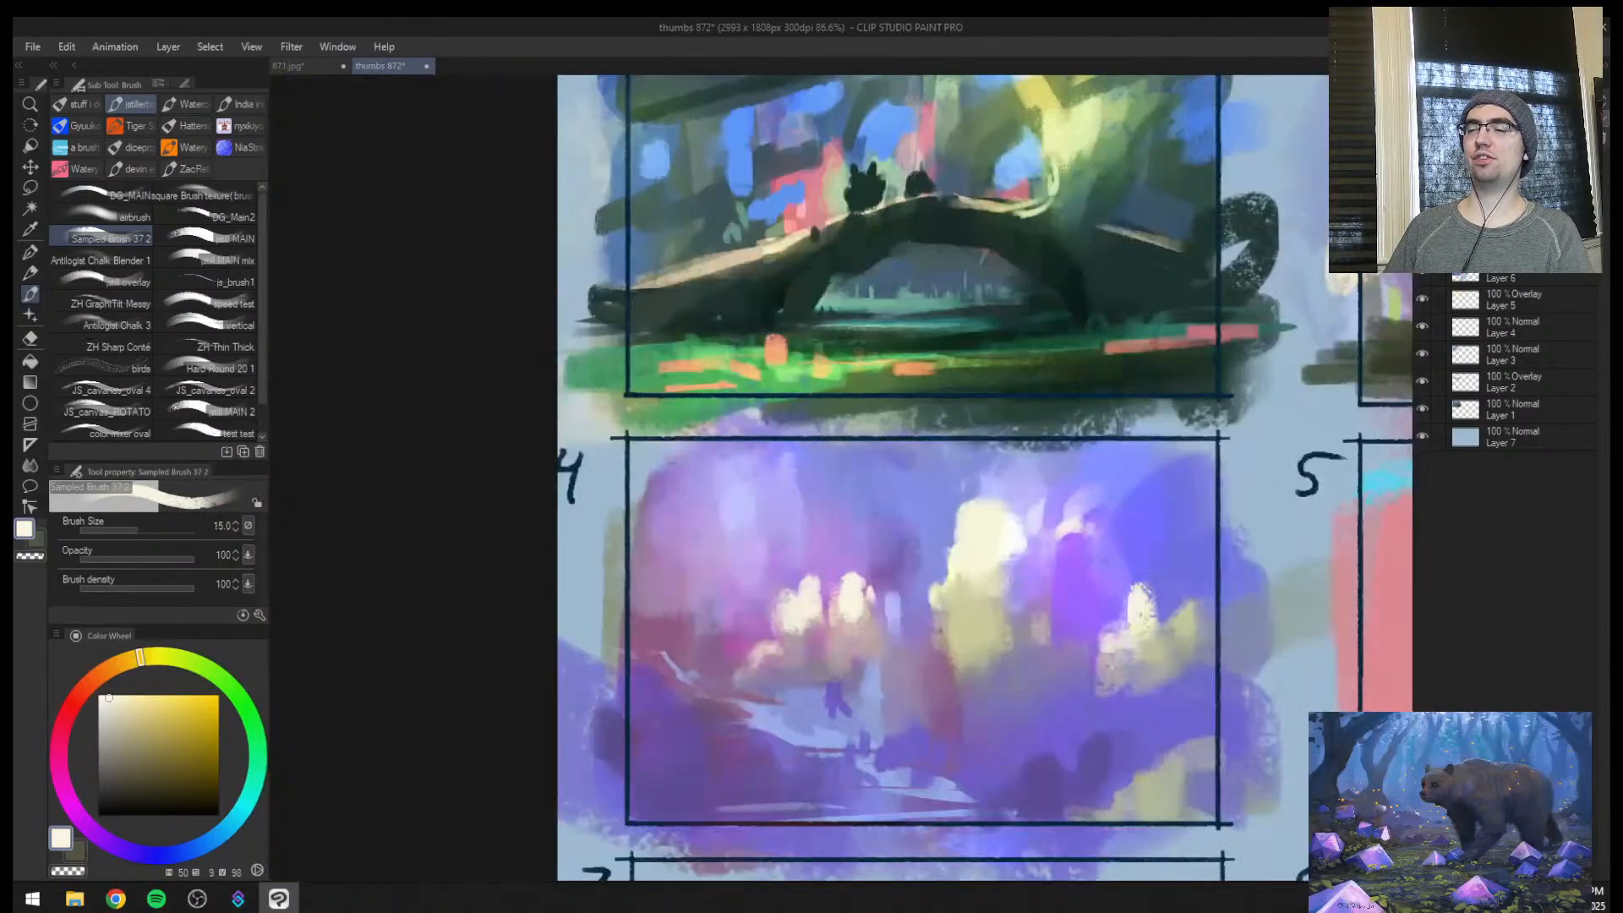
{"action": "key", "text": "["}
{"action": "left_click_drag", "start_coordinate": [775, 645], "coordinate": [704, 679]}
{"action": "mouse_move", "coordinate": [968, 677]}
{"action": "left_mouse_down"}
{"action": "mouse_move", "coordinate": [1021, 650]}
{"action": "mouse_move", "coordinate": [992, 667]}
{"action": "left_mouse_up"}
{"action": "key", "text": "bracketright"}
Sample the muted yellow patch and dab yellowish spots between the dark shapes in frame 4's foreground
{"action": "key", "text": "bracketright"}
{"action": "key", "text": "bracketright"}
{"action": "left_click_drag", "start_coordinate": [1147, 775], "coordinate": [1185, 763]}
{"action": "key", "text": "bracketright"}
{"action": "key", "text": "bracketright"}
{"action": "key", "text": "bracketright"}
{"action": "left_click", "coordinate": [1137, 791], "text": "alt"}
Sample dark violet, paint upright shapes along frame 4's foreground in the mirrored view, and darken the ground beside them at size 150
{"action": "key", "text": "bracketright"}
{"action": "key", "text": "bracketright"}
{"action": "key", "text": "bracketright"}
{"action": "mouse_move", "coordinate": [1089, 774]}
{"action": "left_mouse_down"}
{"action": "mouse_move", "coordinate": [1027, 734]}
{"action": "mouse_move", "coordinate": [1029, 772]}
{"action": "mouse_move", "coordinate": [974, 744]}
{"action": "left_mouse_up"}
{"action": "left_click", "coordinate": [1032, 762], "text": "alt"}
{"action": "key", "text": "h"}
{"action": "mouse_move", "coordinate": [717, 728]}
{"action": "left_mouse_down"}
{"action": "mouse_move", "coordinate": [715, 765]}
{"action": "mouse_move", "coordinate": [752, 768]}
{"action": "mouse_move", "coordinate": [721, 800]}
{"action": "mouse_move", "coordinate": [675, 787]}
{"action": "mouse_move", "coordinate": [712, 754]}
{"action": "mouse_move", "coordinate": [710, 801]}
{"action": "left_mouse_up"}
{"action": "left_click", "coordinate": [744, 791], "text": "alt"}
{"action": "left_click", "coordinate": [712, 753], "text": "alt"}
{"action": "left_click_drag", "start_coordinate": [777, 748], "coordinate": [775, 803]}
{"action": "left_click_drag", "start_coordinate": [815, 760], "coordinate": [812, 813]}
{"action": "key", "text": "bracketright"}
{"action": "key", "text": "bracketright"}
{"action": "key", "text": "bracketright"}
{"action": "key", "text": "bracketright"}
{"action": "left_click_drag", "start_coordinate": [881, 773], "coordinate": [921, 769]}
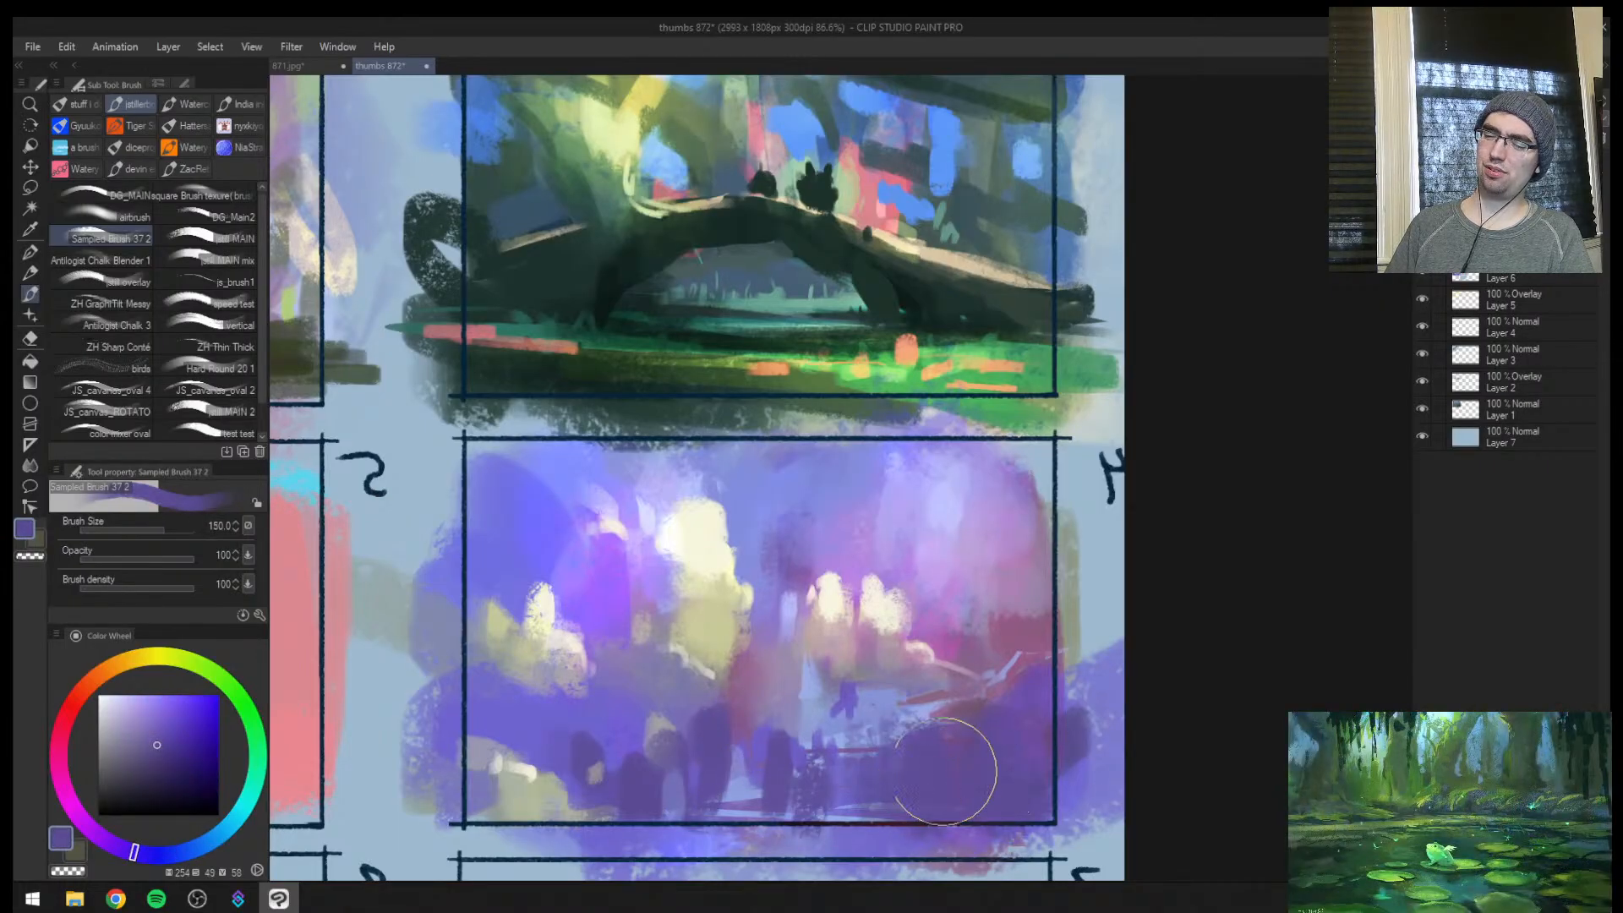
Lasso thin streaks across frame 4's foreground, fill them with a sampled pale blue at size 200, and deselect
{"action": "key", "text": "h"}
{"action": "key", "text": "ctrl+space"}
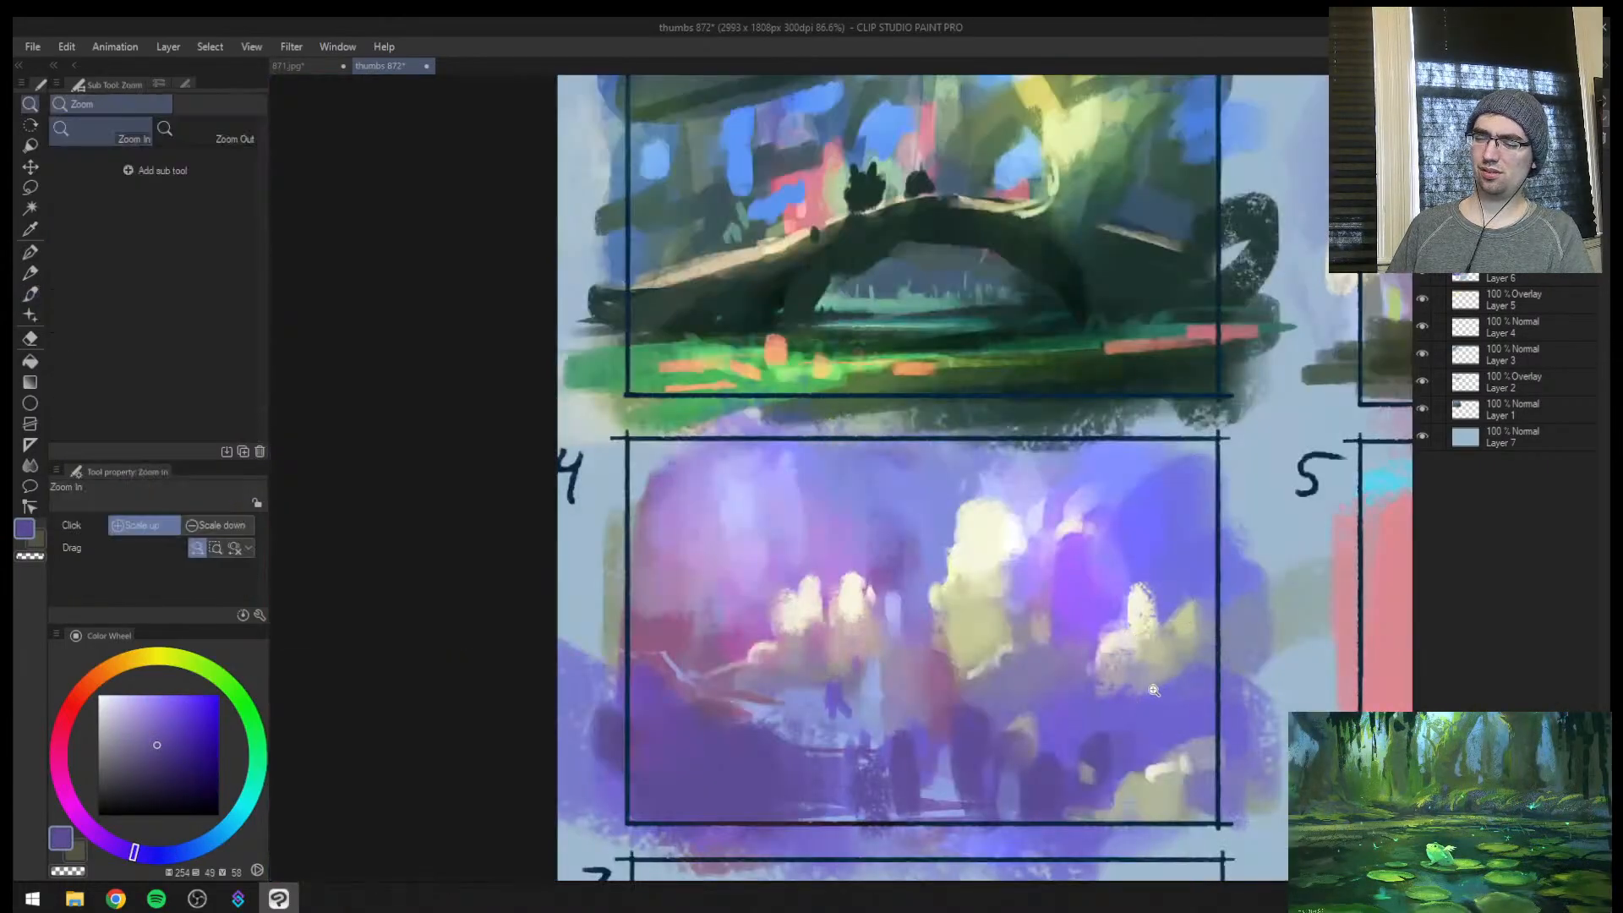
{"action": "left_click_drag", "start_coordinate": [1146, 708], "coordinate": [1136, 682]}
{"action": "key", "text": "m"}
{"action": "mouse_move", "coordinate": [1058, 794]}
{"action": "left_mouse_down"}
{"action": "mouse_move", "coordinate": [725, 806]}
{"action": "mouse_move", "coordinate": [1079, 786]}
{"action": "left_mouse_up"}
{"action": "mouse_move", "coordinate": [1131, 758]}
{"action": "left_mouse_down"}
{"action": "mouse_move", "coordinate": [1016, 777]}
{"action": "mouse_move", "coordinate": [1077, 771]}
{"action": "mouse_move", "coordinate": [1050, 763]}
{"action": "left_mouse_up"}
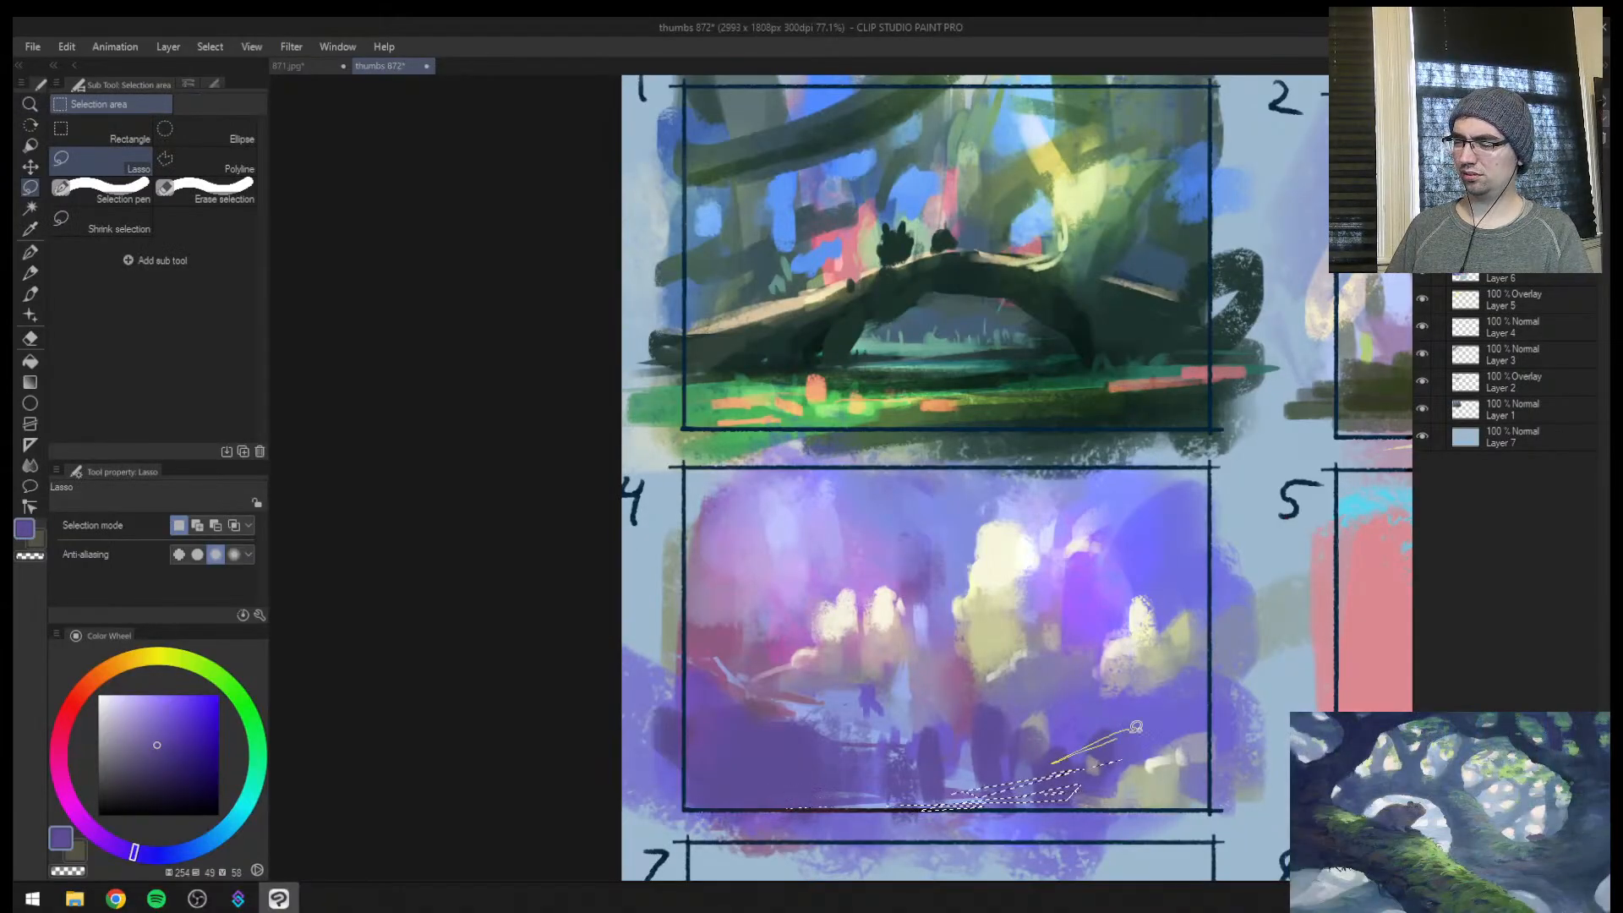
{"action": "mouse_move", "coordinate": [1143, 698]}
{"action": "left_mouse_down"}
{"action": "mouse_move", "coordinate": [1055, 757]}
{"action": "mouse_move", "coordinate": [1114, 715]}
{"action": "mouse_move", "coordinate": [1078, 699]}
{"action": "mouse_move", "coordinate": [1067, 788]}
{"action": "left_mouse_up"}
{"action": "key", "text": "b"}
{"action": "left_click", "coordinate": [906, 692], "text": "alt"}
{"action": "key", "text": "ctrl+d"}
Mirror the canvas and paint broad strokes over frame 4's path and dark foreground with a smaller brush
{"action": "key", "text": "h"}
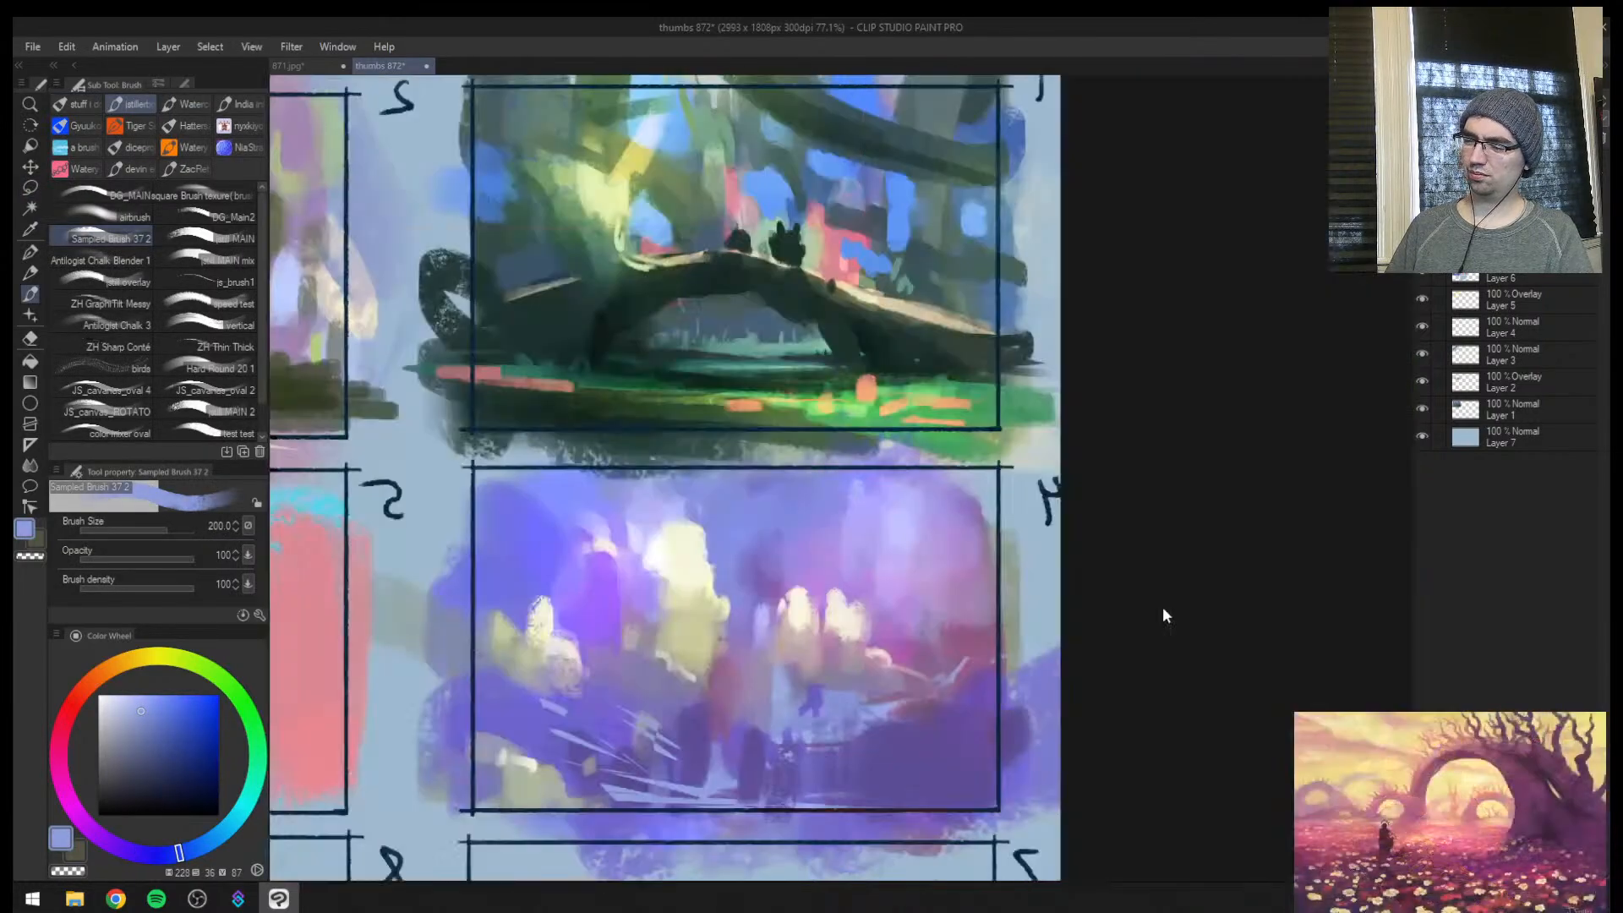
{"action": "key", "text": "bracketleft"}
{"action": "key", "text": "bracketleft"}
{"action": "key", "text": "bracketleft"}
{"action": "key", "text": "bracketleft"}
{"action": "key", "text": "bracketleft"}
{"action": "left_click_drag", "start_coordinate": [694, 732], "coordinate": [734, 771]}
{"action": "left_click_drag", "start_coordinate": [830, 782], "coordinate": [890, 720]}
{"action": "left_click_drag", "start_coordinate": [893, 723], "coordinate": [862, 791]}
Sample nearby colours and add thinner diagonal strokes through the middle of frame 4's foreground
{"action": "left_click", "coordinate": [854, 698], "text": "alt"}
{"action": "key", "text": "bracketleft"}
{"action": "key", "text": "bracketleft"}
{"action": "key", "text": "bracketleft"}
{"action": "key", "text": "bracketleft"}
{"action": "left_click", "coordinate": [818, 746], "text": "alt"}
{"action": "mouse_move", "coordinate": [898, 710]}
{"action": "left_mouse_down"}
{"action": "mouse_move", "coordinate": [858, 787]}
{"action": "mouse_move", "coordinate": [822, 789]}
{"action": "left_mouse_up"}
{"action": "left_click", "coordinate": [903, 763], "text": "alt"}
{"action": "left_click_drag", "start_coordinate": [829, 726], "coordinate": [808, 788]}
{"action": "mouse_move", "coordinate": [793, 683]}
{"action": "left_mouse_down"}
{"action": "mouse_move", "coordinate": [792, 737]}
{"action": "mouse_move", "coordinate": [744, 737]}
{"action": "left_mouse_up"}
{"action": "left_click", "coordinate": [762, 756], "text": "alt"}
{"action": "key", "text": "bracketright"}
Unmirror the canvas, sample a muted purple, and paint it over frame 4's reddish side at size 80
{"action": "key", "text": "h"}
{"action": "key", "text": "ctrl+space"}
{"action": "mouse_move", "coordinate": [1090, 671]}
{"action": "left_mouse_down"}
{"action": "mouse_move", "coordinate": [1014, 674]}
{"action": "mouse_move", "coordinate": [1062, 671]}
{"action": "left_mouse_up"}
{"action": "key", "text": "bracketright"}
{"action": "key", "text": "bracketright"}
{"action": "mouse_move", "coordinate": [784, 638]}
{"action": "left_mouse_down"}
{"action": "mouse_move", "coordinate": [790, 683]}
{"action": "mouse_move", "coordinate": [757, 683]}
{"action": "left_mouse_up"}
{"action": "left_click", "coordinate": [782, 656], "text": "alt"}
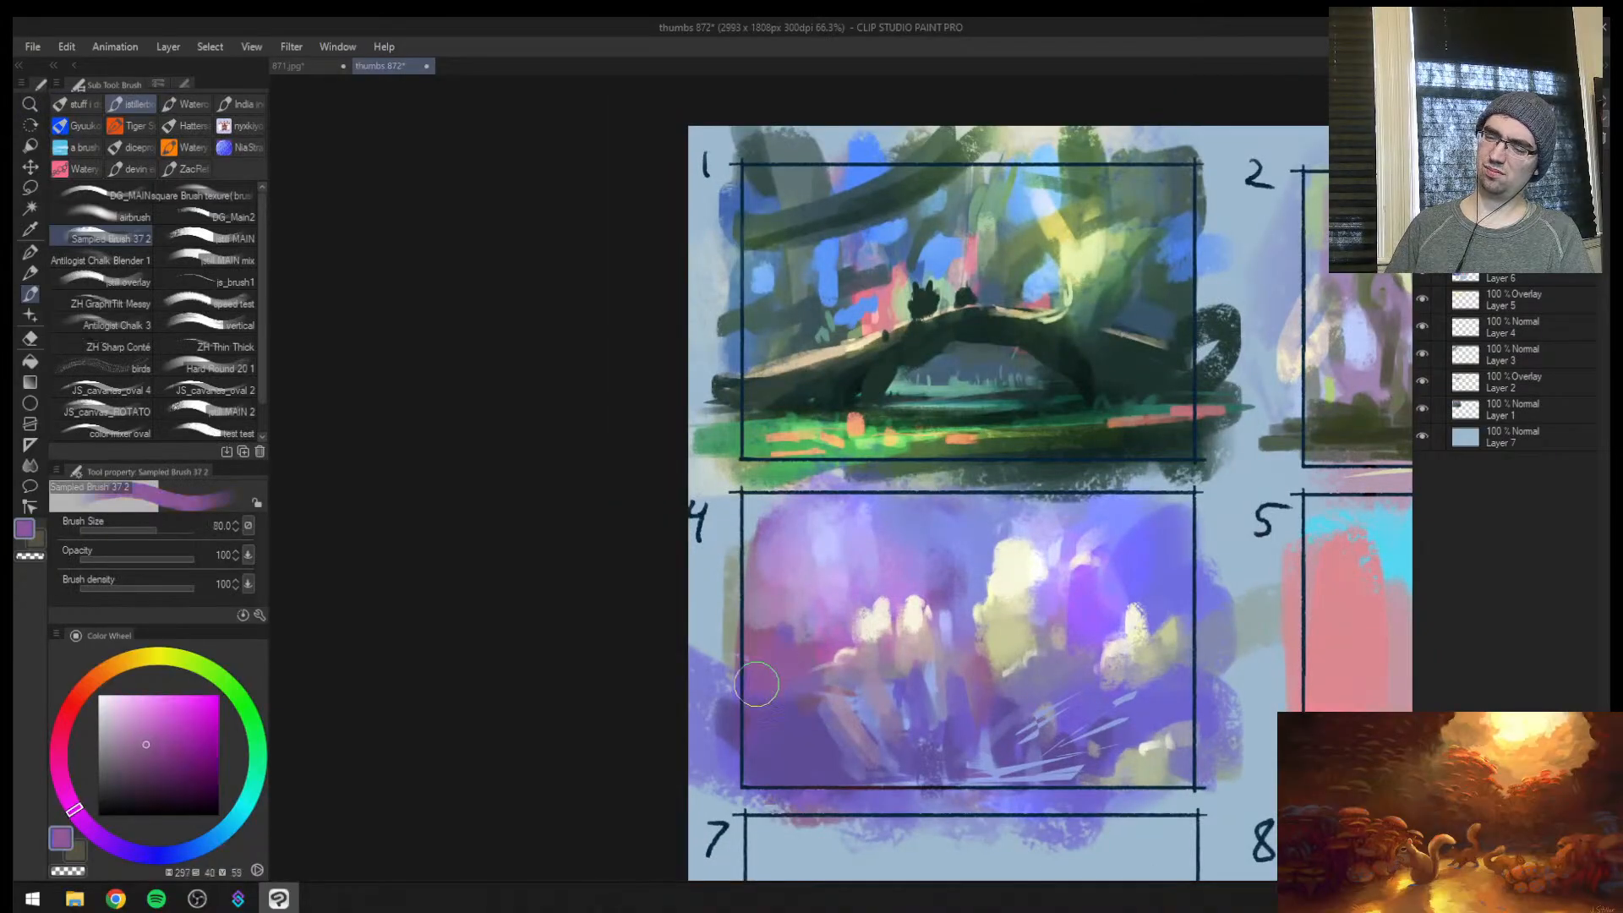
Sample blues and paint frame 4's upper sky, covering the pale arch beside the large light at size 100
{"action": "left_click", "coordinate": [938, 528], "text": "alt"}
{"action": "key", "text": "bracketright"}
{"action": "key", "text": "bracketright"}
{"action": "left_click_drag", "start_coordinate": [868, 532], "coordinate": [841, 513]}
{"action": "key", "text": "h"}
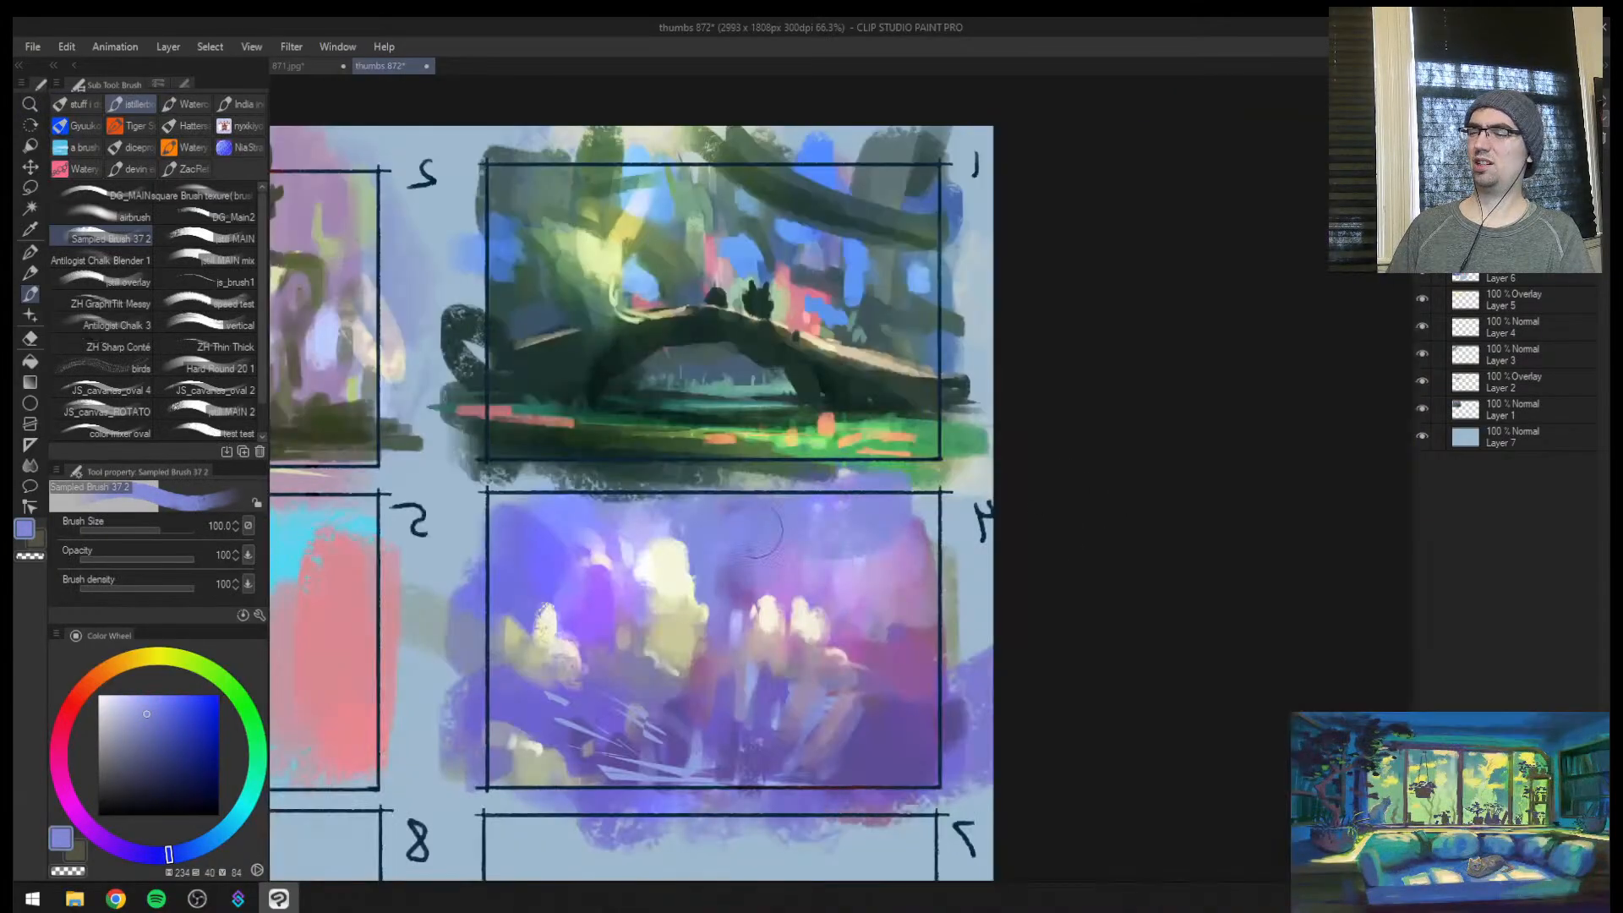
{"action": "left_click", "coordinate": [583, 507], "text": "alt"}
{"action": "mouse_move", "coordinate": [597, 510]}
{"action": "left_mouse_down"}
{"action": "mouse_move", "coordinate": [645, 519]}
{"action": "mouse_move", "coordinate": [605, 543]}
{"action": "mouse_move", "coordinate": [607, 561]}
{"action": "left_mouse_up"}
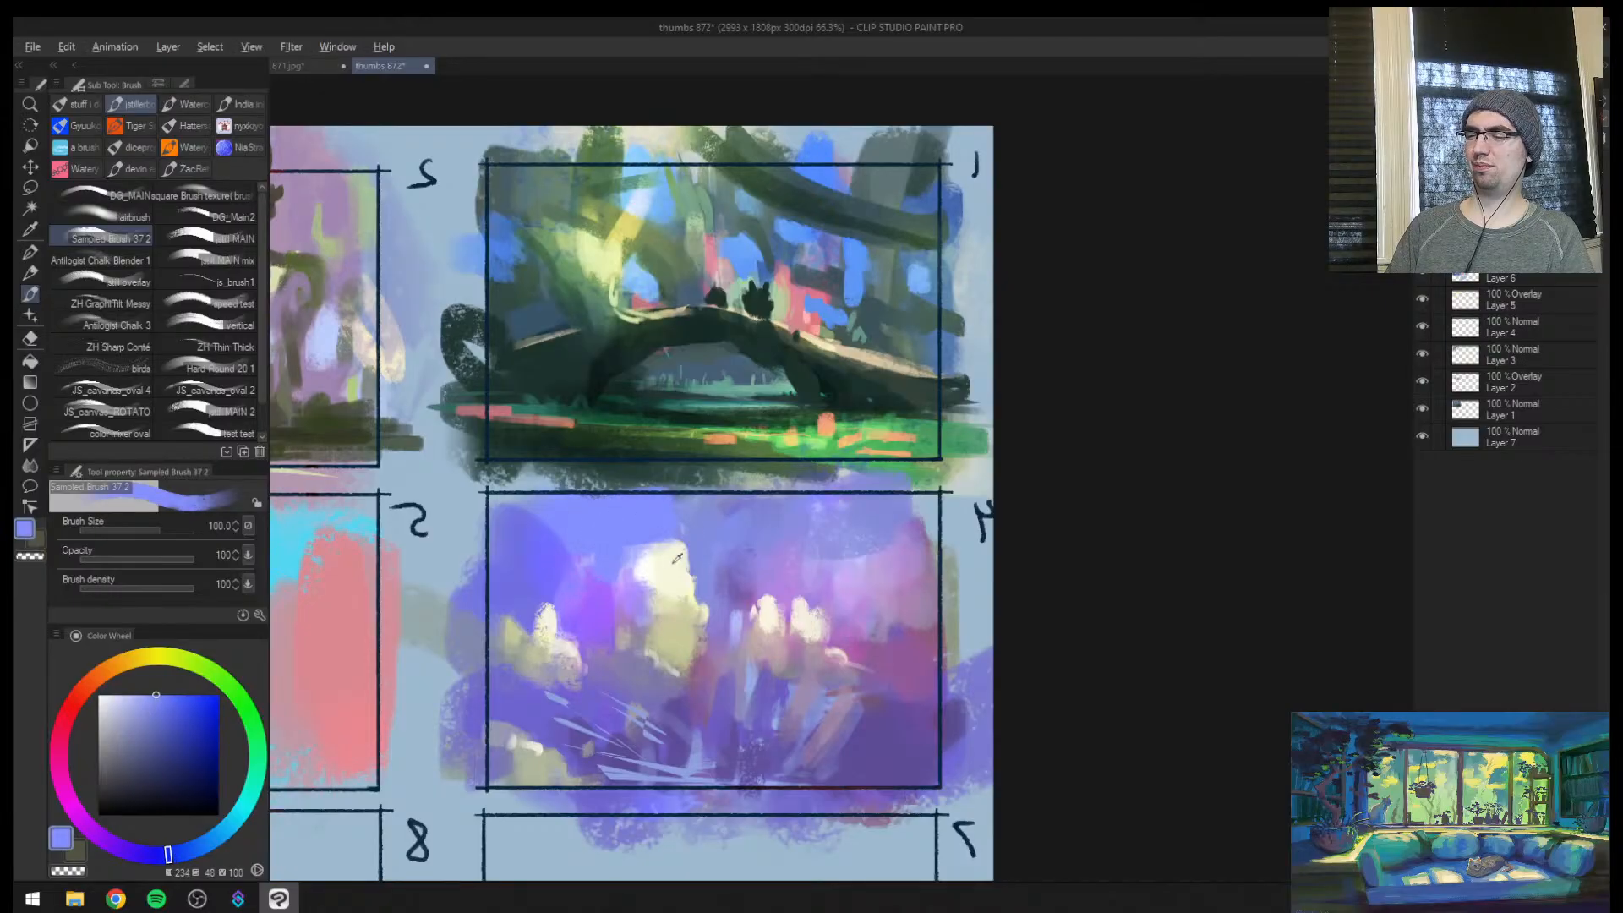
Sample cream and paint three new vertical lights on frame 4's pinkish side, reducing the brush to size 80
{"action": "left_click", "coordinate": [675, 566], "text": "alt"}
{"action": "left_click_drag", "start_coordinate": [803, 564], "coordinate": [813, 627]}
{"action": "key", "text": "bracketleft"}
{"action": "left_click_drag", "start_coordinate": [890, 569], "coordinate": [892, 596]}
{"action": "left_click_drag", "start_coordinate": [880, 636], "coordinate": [874, 679]}
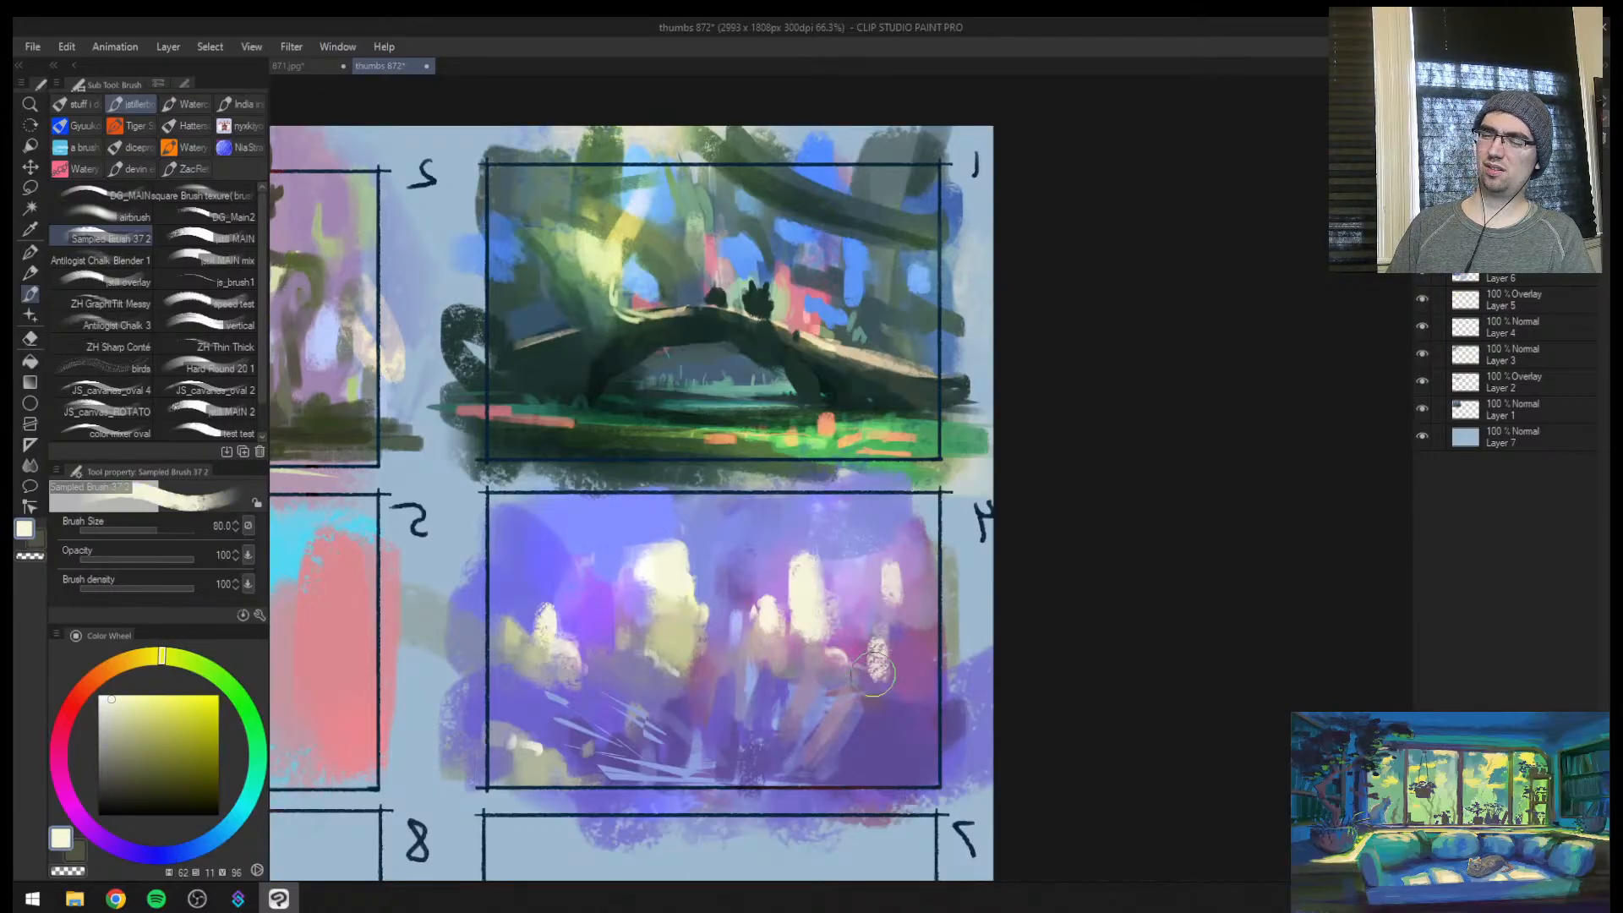
Unmirror the canvas, broaden frame 4's new tall light, extend the light on the blue side, and review the whole sheet
{"action": "key", "text": "h"}
{"action": "key", "text": "bracketright"}
{"action": "mouse_move", "coordinate": [870, 565]}
{"action": "left_mouse_down"}
{"action": "mouse_move", "coordinate": [864, 618]}
{"action": "mouse_move", "coordinate": [885, 546]}
{"action": "left_mouse_up"}
{"action": "key", "text": "bracketright"}
{"action": "mouse_move", "coordinate": [1123, 617]}
{"action": "left_mouse_down"}
{"action": "mouse_move", "coordinate": [1124, 637]}
{"action": "mouse_move", "coordinate": [1131, 610]}
{"action": "left_mouse_up"}
{"action": "key", "text": "ctrl+space"}
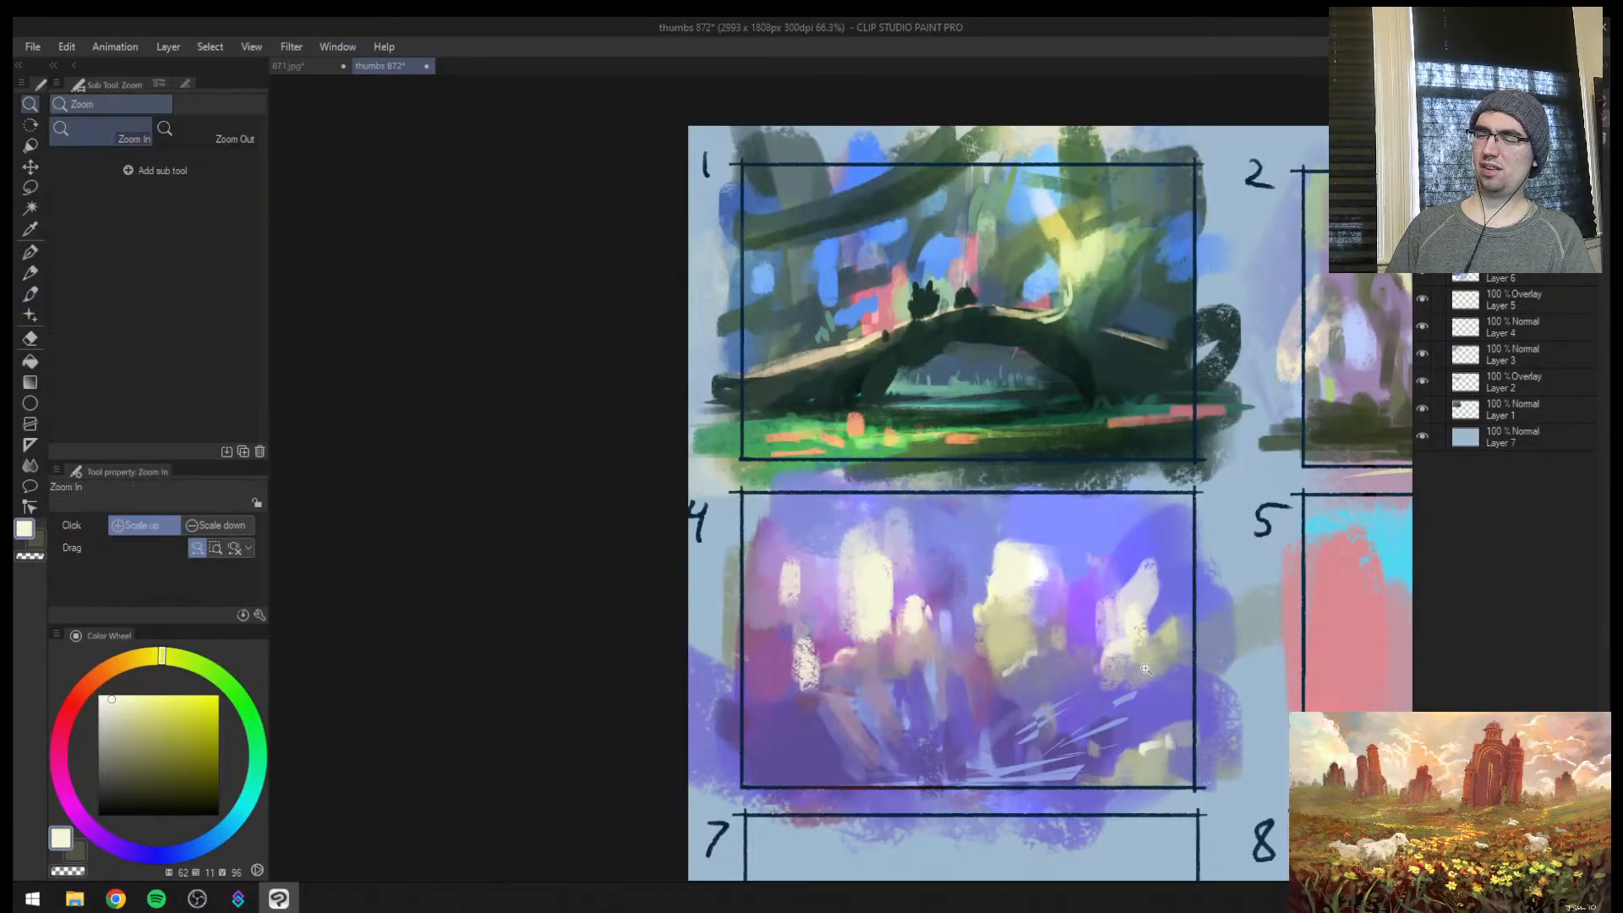
{"action": "mouse_move", "coordinate": [1148, 667]}
{"action": "left_mouse_down"}
{"action": "mouse_move", "coordinate": [1082, 702]}
{"action": "mouse_move", "coordinate": [1251, 649]}
{"action": "mouse_move", "coordinate": [1209, 666]}
{"action": "mouse_move", "coordinate": [829, 637]}
{"action": "mouse_move", "coordinate": [939, 603]}
{"action": "mouse_move", "coordinate": [907, 621]}
{"action": "left_mouse_up"}
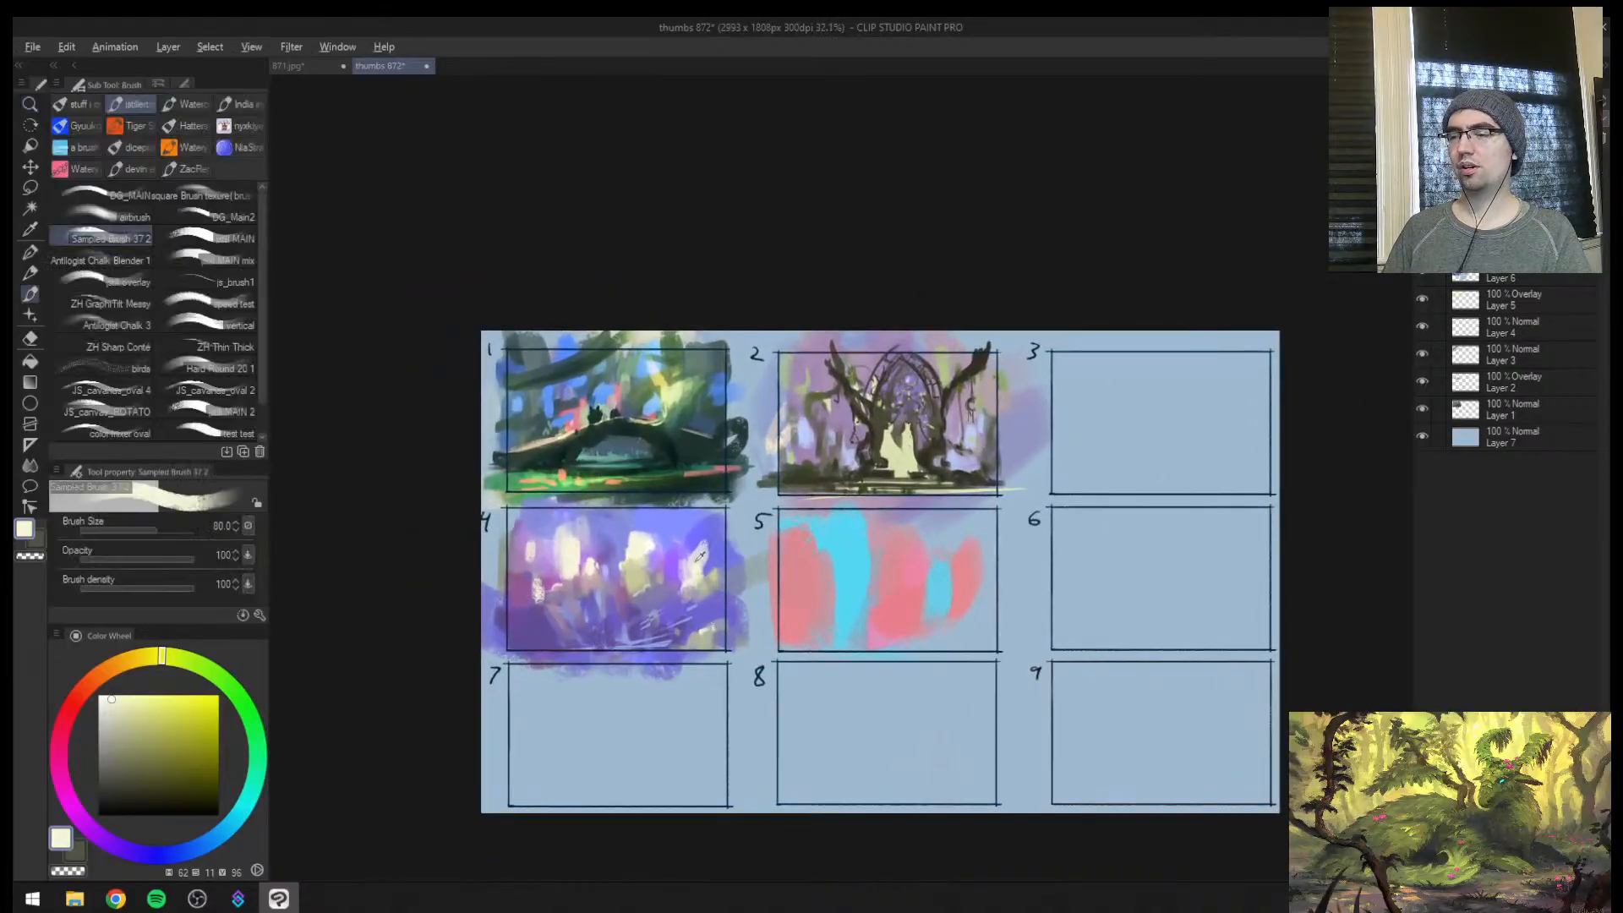
Try a sampled violet-blue stroke at size 200 over frame 5's cyan area and undo it
{"action": "left_click", "coordinate": [676, 529], "text": "alt"}
{"action": "left_click_drag", "start_coordinate": [833, 558], "coordinate": [834, 573]}
{"action": "key", "text": "ctrl+space"}
{"action": "left_click", "coordinate": [947, 583]}
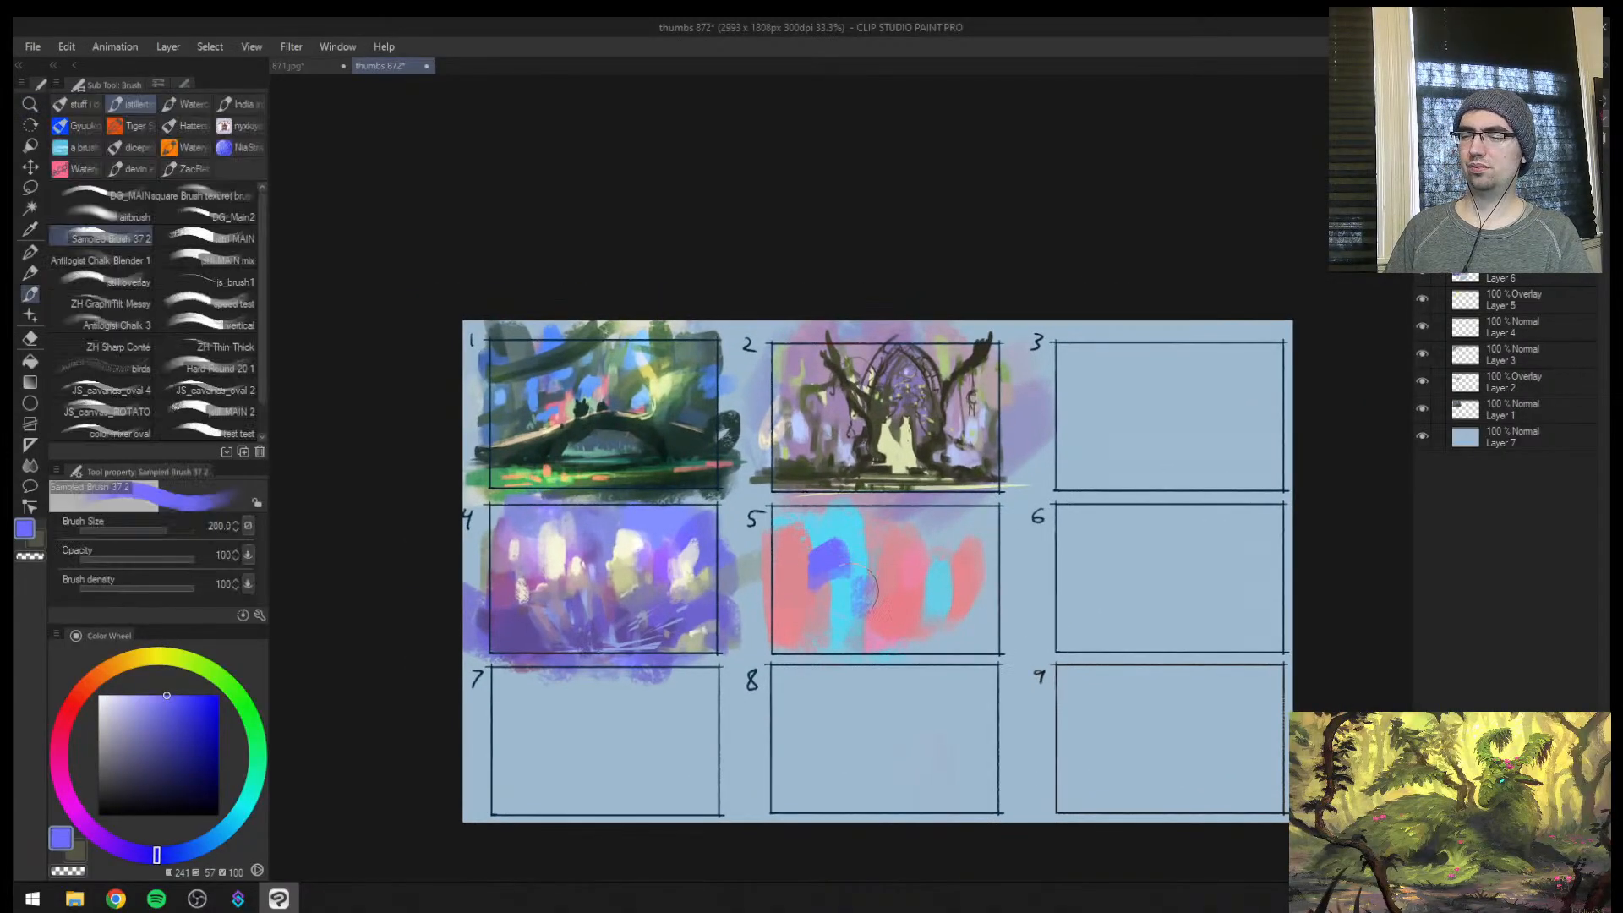
{"action": "key", "text": "ctrl+z"}
Sample frame 5's cyan and pink and rework the edge between the cyan column and the central pink mass at size 200
{"action": "key", "text": "ctrl+space"}
{"action": "left_click", "coordinate": [610, 600]}
{"action": "key", "text": "e"}
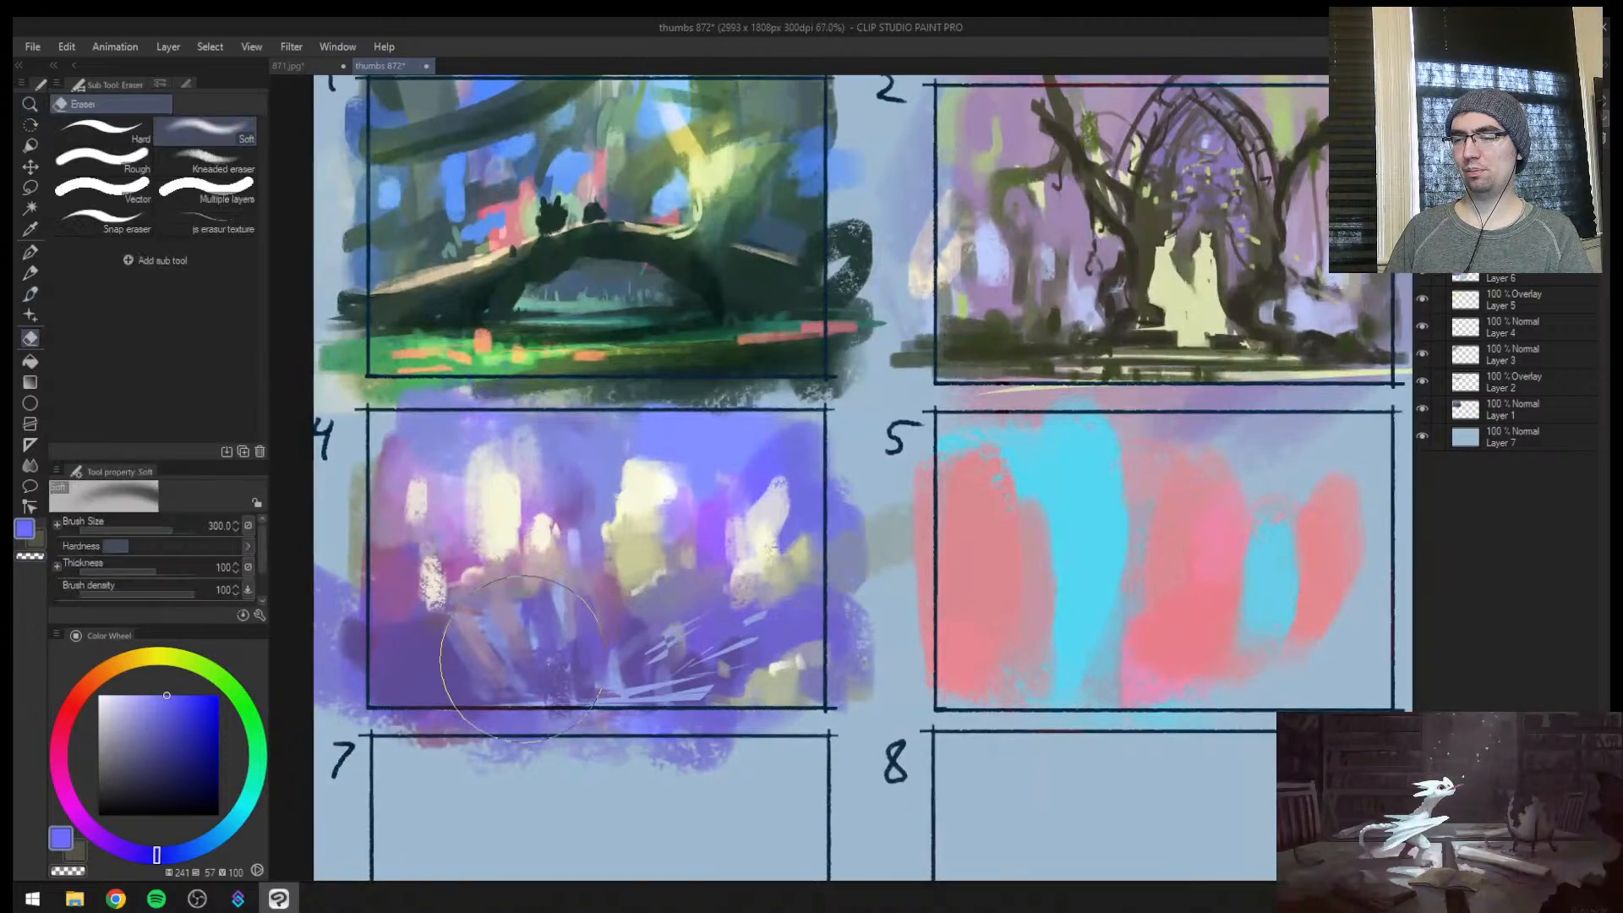
{"action": "key", "text": "ctrl+space"}
{"action": "left_click_drag", "start_coordinate": [1002, 630], "coordinate": [976, 630]}
{"action": "key", "text": "space"}
{"action": "mouse_move", "coordinate": [1151, 551]}
{"action": "left_mouse_down"}
{"action": "mouse_move", "coordinate": [906, 566]}
{"action": "mouse_move", "coordinate": [816, 693]}
{"action": "left_mouse_up"}
{"action": "key", "text": "b"}
{"action": "left_click", "coordinate": [833, 535], "text": "alt"}
{"action": "left_click", "coordinate": [879, 604], "text": "alt"}
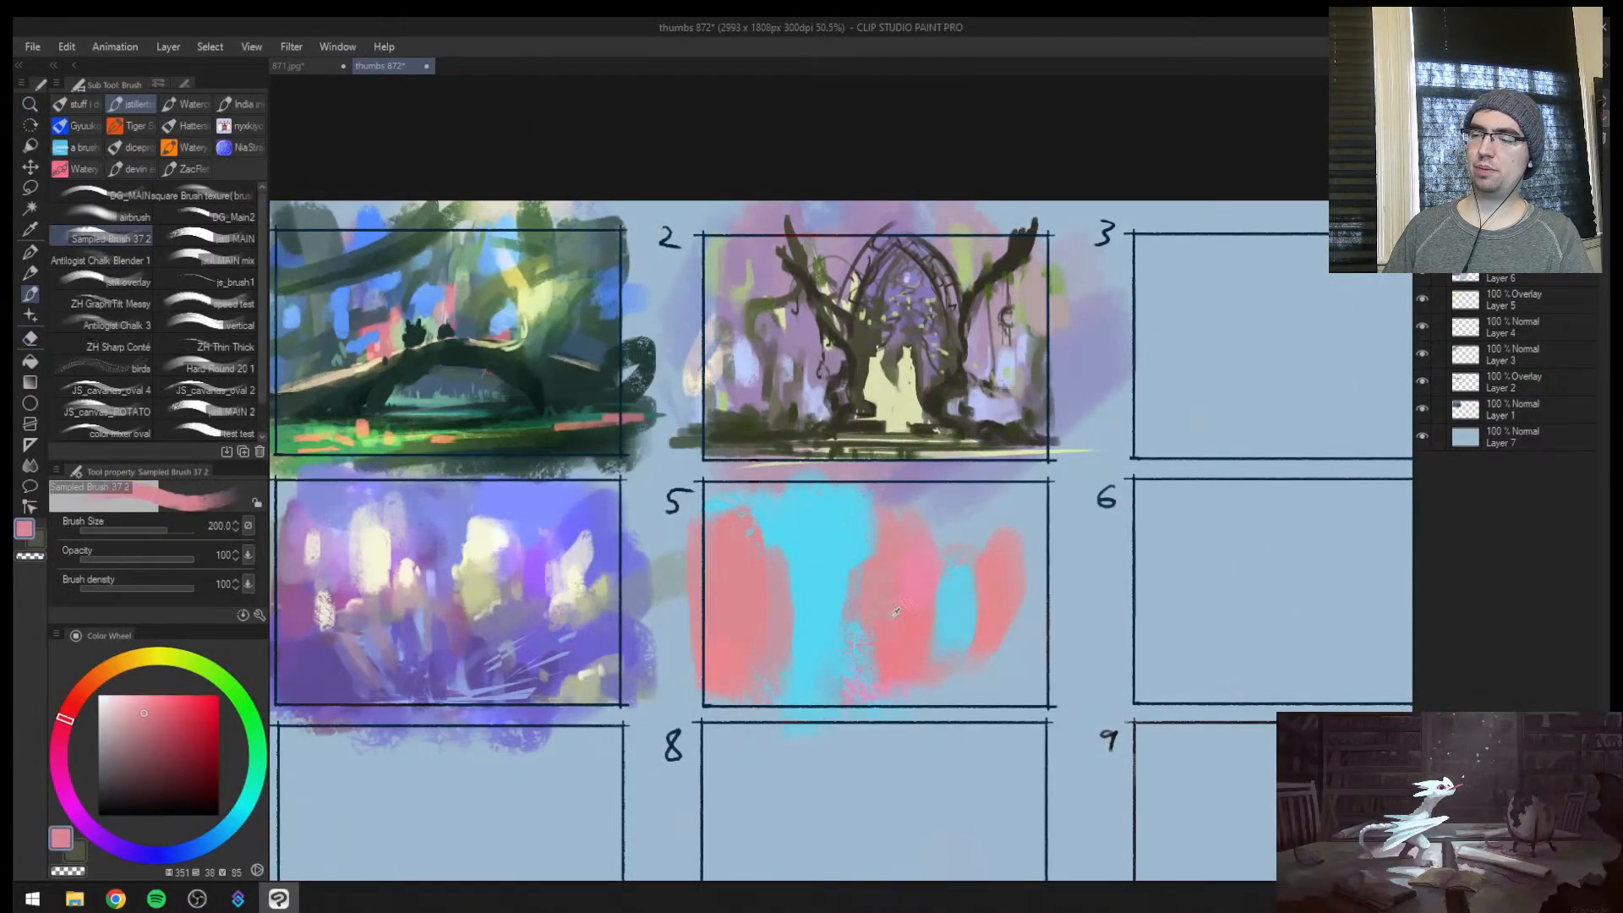
{"action": "left_click_drag", "start_coordinate": [880, 621], "coordinate": [871, 664]}
Choose a more saturated pink, then reshape frame 5 with pink across its lower half and sampled cyan across the sky
{"action": "left_click", "coordinate": [187, 703]}
{"action": "key", "text": "bracketleft"}
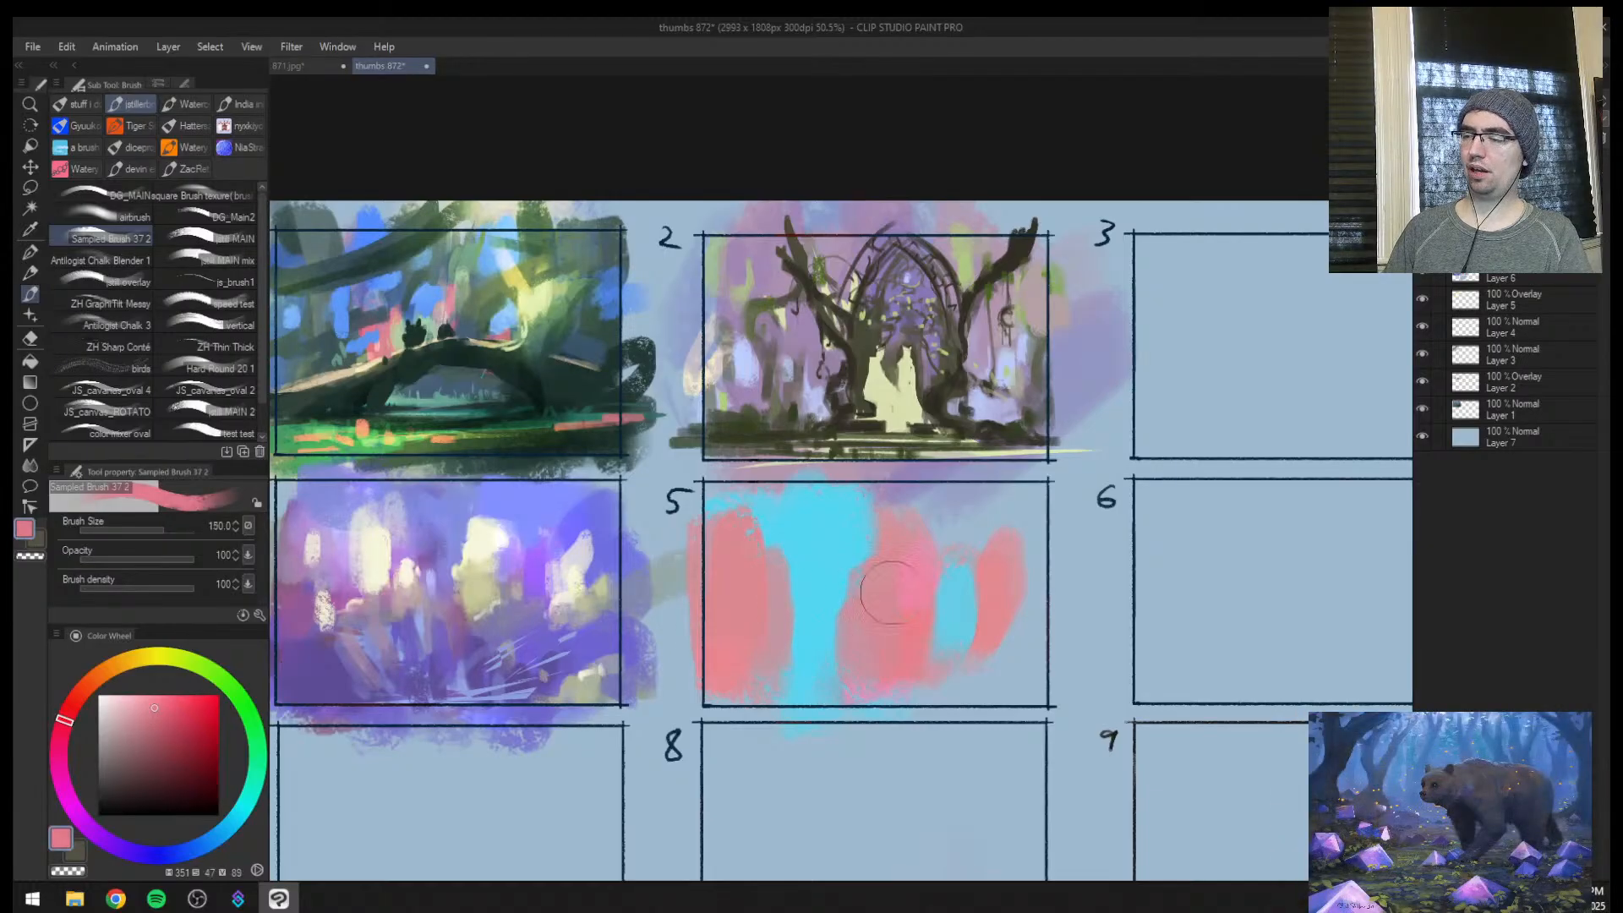
{"action": "left_click_drag", "start_coordinate": [894, 591], "coordinate": [893, 621]}
{"action": "left_click", "coordinate": [836, 536], "text": "alt"}
{"action": "mouse_move", "coordinate": [911, 509]}
{"action": "left_mouse_down"}
{"action": "mouse_move", "coordinate": [824, 511]}
{"action": "mouse_move", "coordinate": [945, 532]}
{"action": "left_mouse_up"}
{"action": "left_click", "coordinate": [892, 615], "text": "alt"}
{"action": "mouse_move", "coordinate": [894, 612]}
{"action": "left_mouse_down"}
{"action": "mouse_move", "coordinate": [748, 683]}
{"action": "mouse_move", "coordinate": [1093, 551]}
{"action": "mouse_move", "coordinate": [955, 593]}
{"action": "mouse_move", "coordinate": [989, 594]}
{"action": "mouse_move", "coordinate": [871, 665]}
{"action": "mouse_move", "coordinate": [997, 541]}
{"action": "mouse_move", "coordinate": [1014, 482]}
{"action": "mouse_move", "coordinate": [831, 691]}
{"action": "left_mouse_up"}
Lasso jagged diagonal wedges along frame 5's lower edge, paint them with sampled cyan at size 170, and deselect
{"action": "key", "text": "m"}
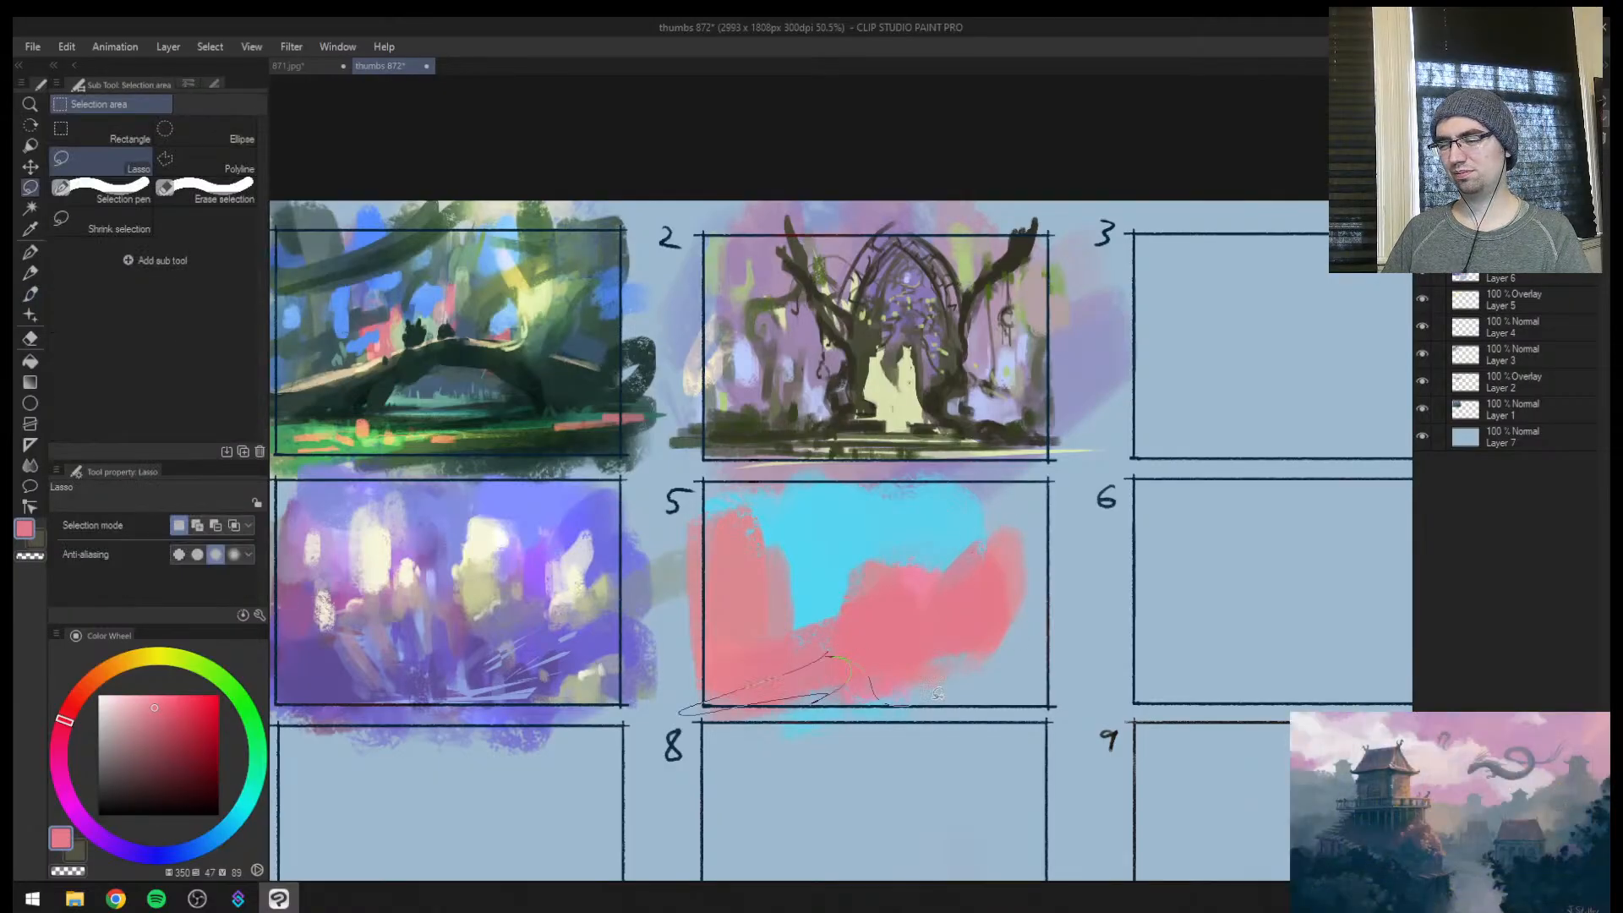
{"action": "mouse_move", "coordinate": [938, 694]}
{"action": "left_mouse_down"}
{"action": "mouse_move", "coordinate": [1109, 574]}
{"action": "mouse_move", "coordinate": [1126, 589]}
{"action": "mouse_move", "coordinate": [930, 698]}
{"action": "left_mouse_up"}
{"action": "key", "text": "b"}
{"action": "left_click", "coordinate": [898, 537], "text": "alt"}
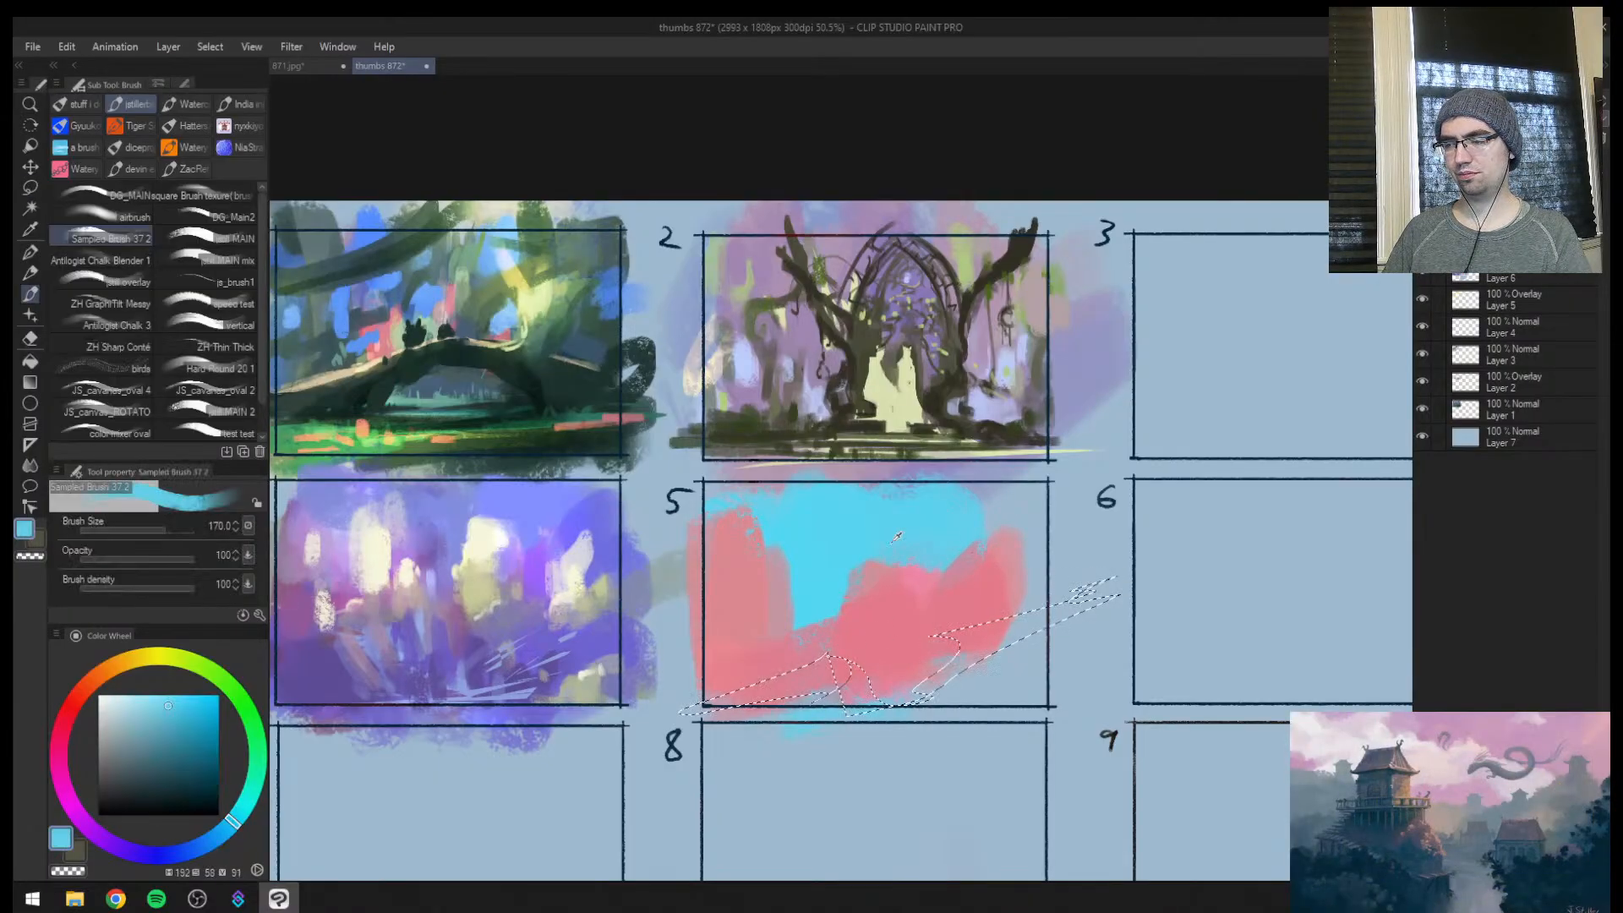
{"action": "left_click_drag", "start_coordinate": [706, 706], "coordinate": [1063, 645]}
{"action": "key", "text": "ctrl+d"}
Sample frame 5's pink and fill in the base of its central pink mass at size 170
{"action": "left_click", "coordinate": [864, 635], "text": "alt"}
{"action": "left_click_drag", "start_coordinate": [842, 624], "coordinate": [898, 620]}
{"action": "key", "text": "ctrl+super+c"}
{"action": "key", "text": "ctrl+super+c"}
{"action": "left_click", "coordinate": [735, 655], "text": "alt"}
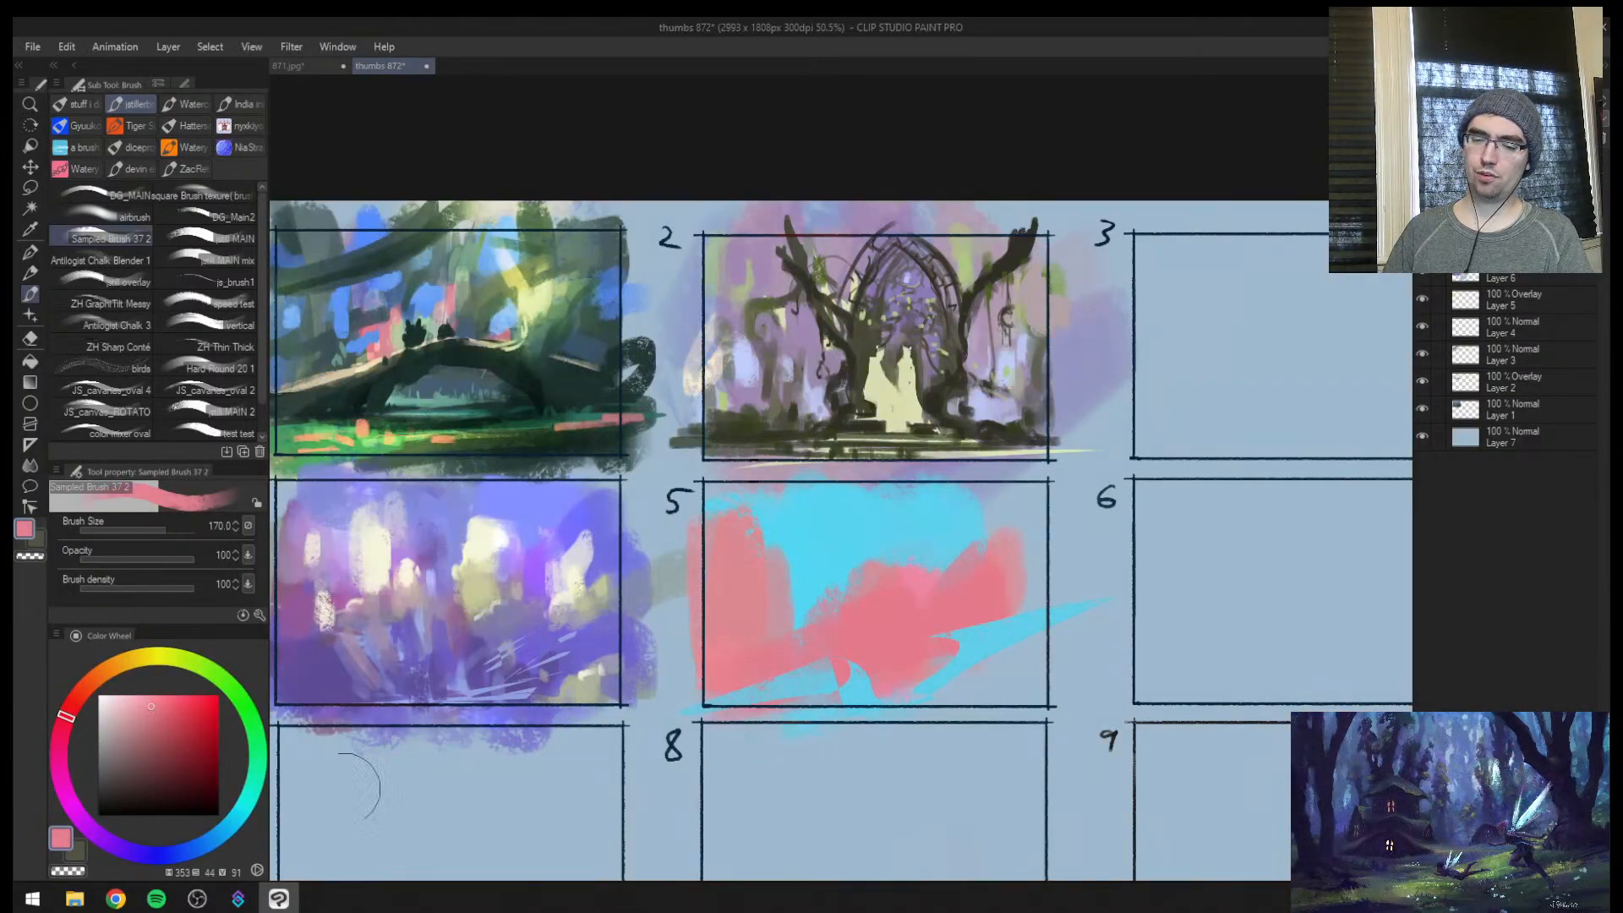
Choose a dark red and start a shadow line along the pink ground's slope in frame 5, then raise the red's saturation
{"action": "left_click", "coordinate": [152, 774]}
{"action": "mouse_move", "coordinate": [130, 843]}
{"action": "left_mouse_down"}
{"action": "mouse_move", "coordinate": [79, 817]}
{"action": "mouse_move", "coordinate": [66, 748]}
{"action": "mouse_move", "coordinate": [86, 722]}
{"action": "left_mouse_up"}
{"action": "left_click", "coordinate": [203, 784]}
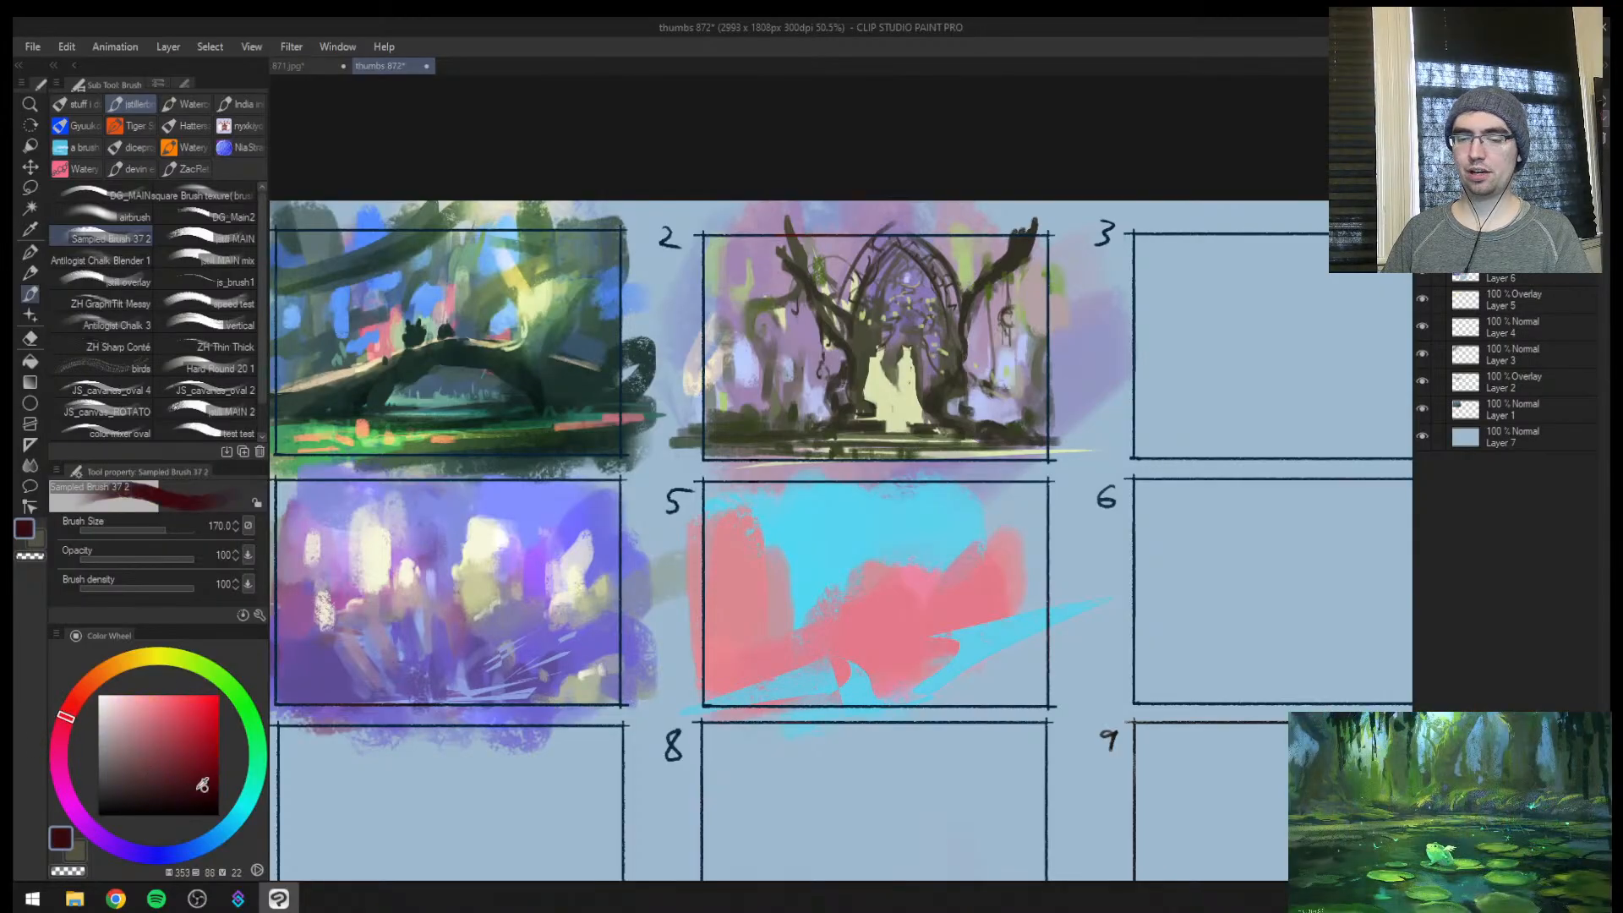
{"action": "mouse_move", "coordinate": [707, 693]}
{"action": "left_mouse_down"}
{"action": "mouse_move", "coordinate": [828, 657]}
{"action": "mouse_move", "coordinate": [837, 673]}
{"action": "mouse_move", "coordinate": [743, 660]}
{"action": "mouse_move", "coordinate": [749, 639]}
{"action": "mouse_move", "coordinate": [736, 644]}
{"action": "mouse_move", "coordinate": [818, 664]}
{"action": "mouse_move", "coordinate": [693, 682]}
{"action": "mouse_move", "coordinate": [896, 632]}
{"action": "left_mouse_up"}
{"action": "left_click", "coordinate": [220, 752]}
Paint dark red edges around the central notch and up the right slope of frame 5's pink ground
{"action": "key", "text": "ctrl+space"}
{"action": "left_click", "coordinate": [790, 649], "text": "alt"}
{"action": "key", "text": "ctrl+space"}
{"action": "left_click", "coordinate": [797, 689], "text": "alt"}
{"action": "key", "text": "]"}
{"action": "mouse_move", "coordinate": [793, 678]}
{"action": "left_mouse_down"}
{"action": "mouse_move", "coordinate": [786, 705]}
{"action": "mouse_move", "coordinate": [808, 691]}
{"action": "left_mouse_up"}
{"action": "left_click_drag", "start_coordinate": [820, 694], "coordinate": [848, 727]}
{"action": "mouse_move", "coordinate": [895, 723]}
{"action": "left_mouse_down"}
{"action": "mouse_move", "coordinate": [934, 682]}
{"action": "mouse_move", "coordinate": [915, 649]}
{"action": "mouse_move", "coordinate": [1027, 604]}
{"action": "left_mouse_up"}
Resample the dark red and thicken frame 5's left slope line at size 25 and the bank right of the notch
{"action": "left_click", "coordinate": [870, 603], "text": "alt"}
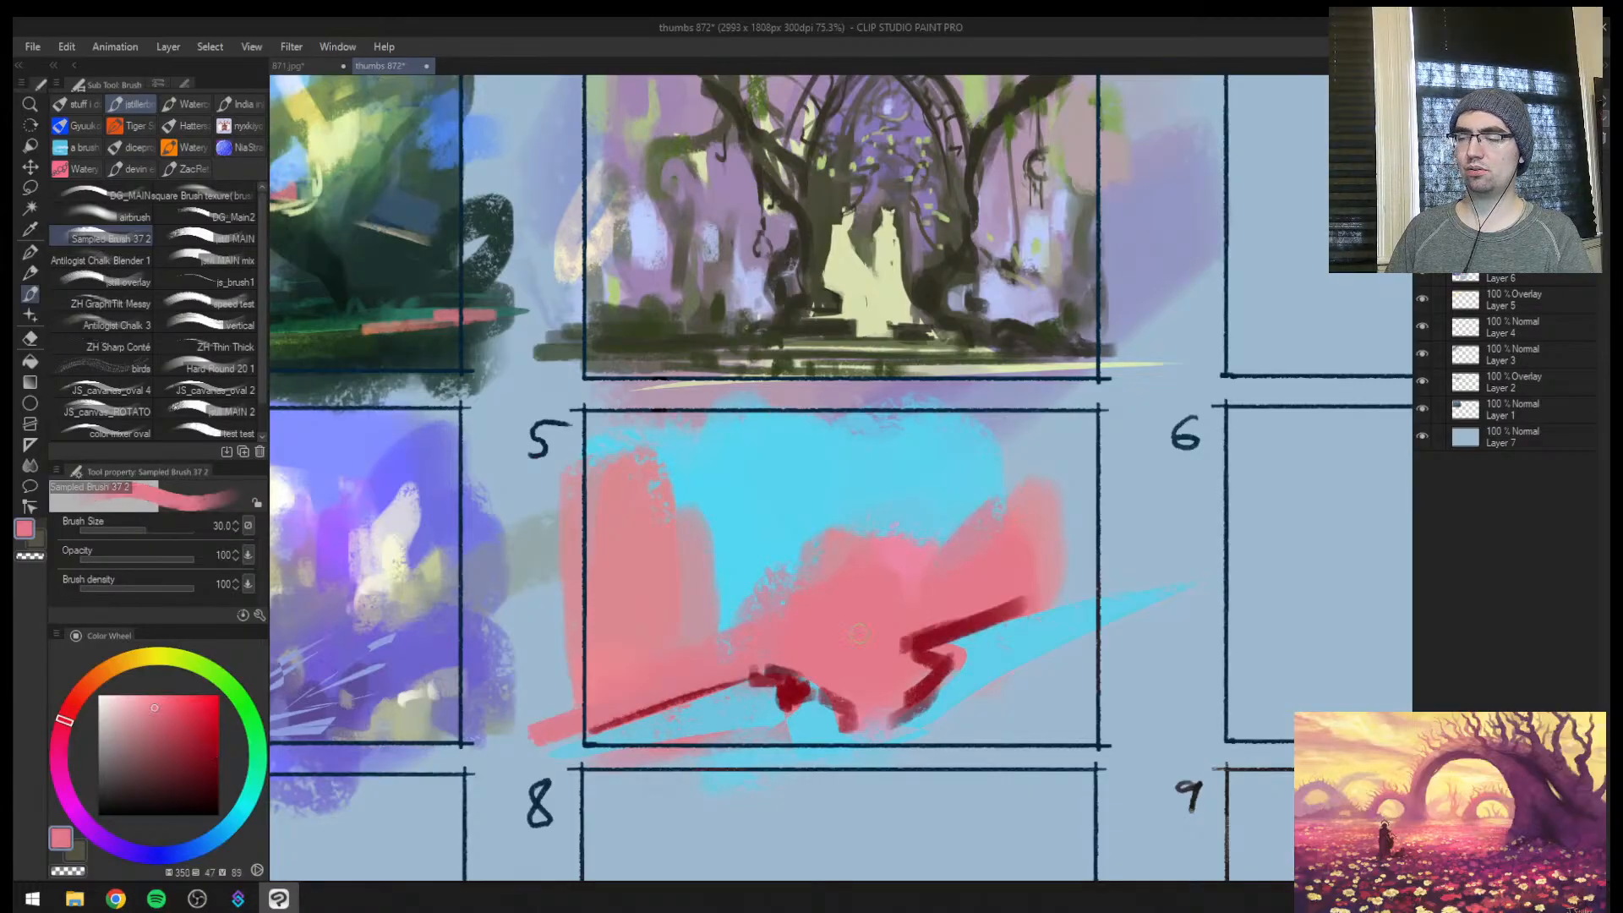
{"action": "left_click", "coordinate": [791, 686], "text": "alt"}
{"action": "key", "text": "["}
{"action": "left_click_drag", "start_coordinate": [565, 734], "coordinate": [765, 674]}
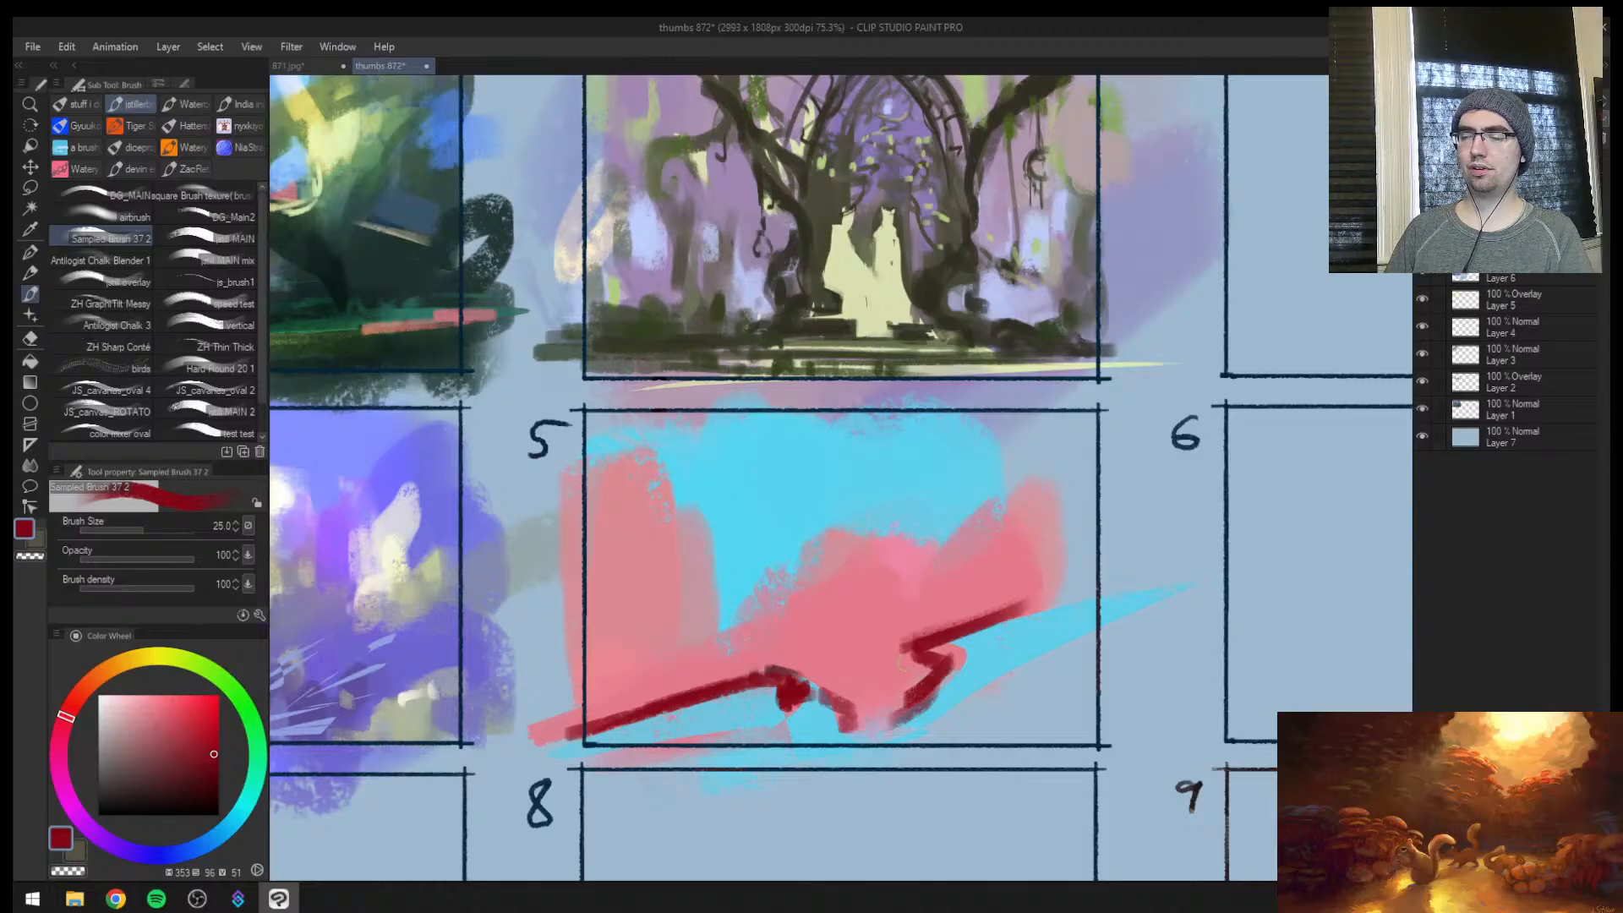
{"action": "key", "text": "]"}
{"action": "mouse_move", "coordinate": [903, 662]}
{"action": "left_mouse_down"}
{"action": "mouse_move", "coordinate": [808, 686]}
{"action": "mouse_move", "coordinate": [874, 673]}
{"action": "left_mouse_up"}
{"action": "left_click_drag", "start_coordinate": [874, 673], "coordinate": [942, 673]}
{"action": "mouse_move", "coordinate": [932, 645]}
{"action": "left_mouse_down"}
{"action": "mouse_move", "coordinate": [1064, 592]}
{"action": "mouse_move", "coordinate": [985, 592]}
{"action": "left_mouse_up"}
Mirror the canvas and paint sampled muted red over frame 5's higher slope and the peak above it at size 50
{"action": "key", "text": "h"}
{"action": "mouse_move", "coordinate": [697, 576]}
{"action": "left_mouse_down"}
{"action": "mouse_move", "coordinate": [629, 581]}
{"action": "mouse_move", "coordinate": [757, 624]}
{"action": "left_mouse_up"}
{"action": "left_click", "coordinate": [679, 590], "text": "alt"}
{"action": "key", "text": "]"}
{"action": "left_click", "coordinate": [699, 619], "text": "alt"}
{"action": "key", "text": "]"}
{"action": "mouse_move", "coordinate": [646, 596]}
{"action": "left_mouse_down"}
{"action": "mouse_move", "coordinate": [547, 573]}
{"action": "mouse_move", "coordinate": [676, 623]}
{"action": "left_mouse_up"}
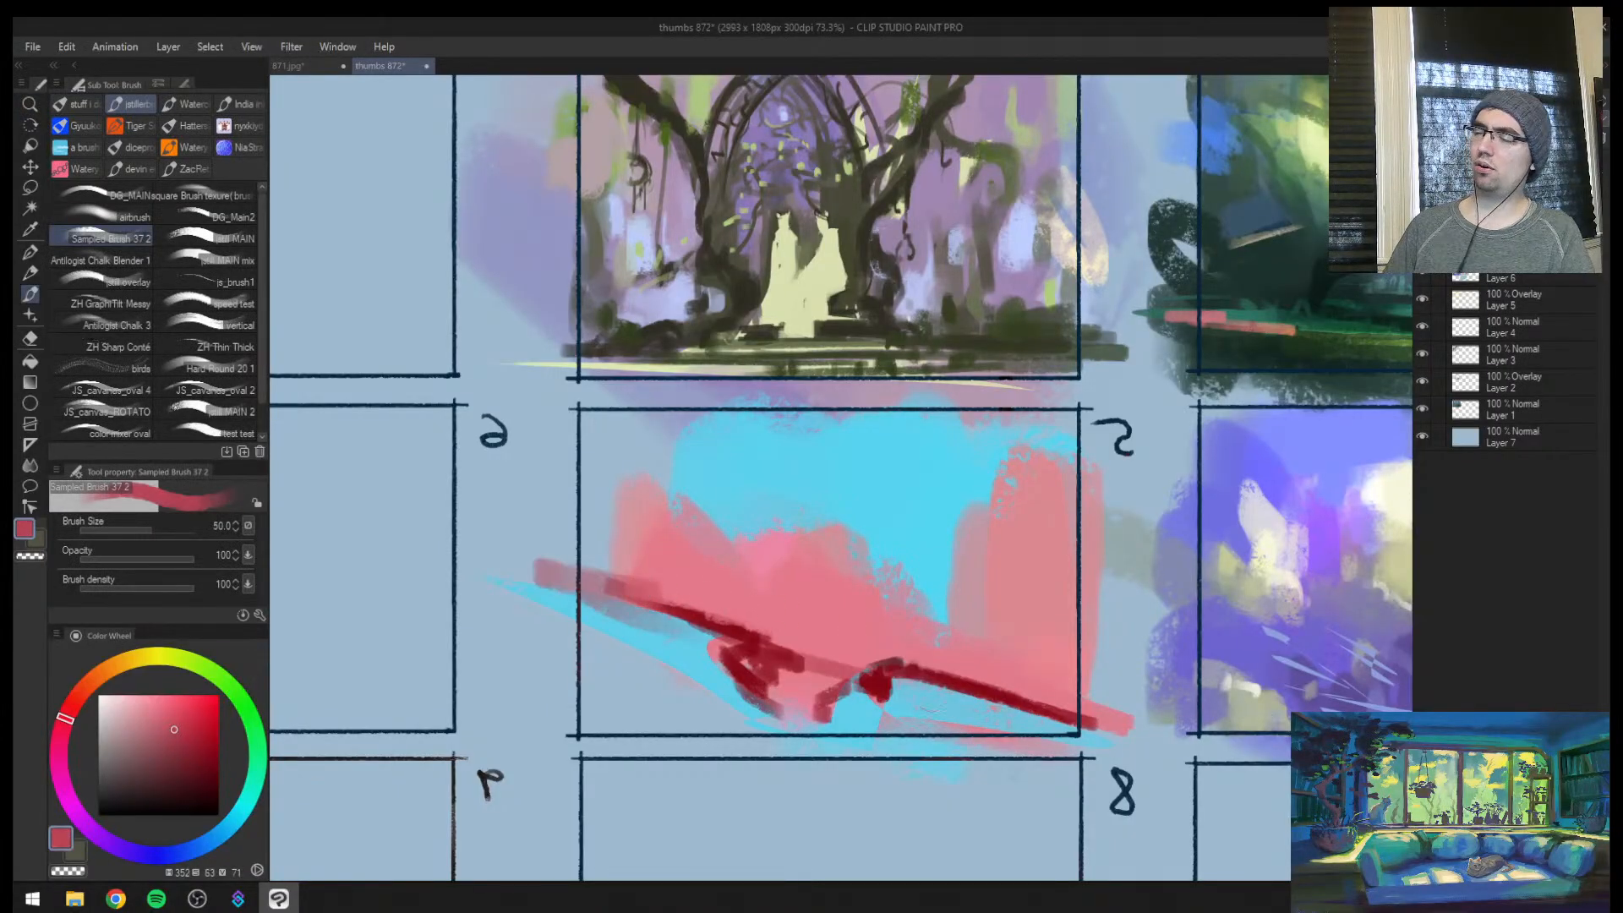
{"action": "left_click_drag", "start_coordinate": [611, 509], "coordinate": [583, 573]}
{"action": "mouse_move", "coordinate": [615, 498]}
{"action": "left_mouse_down"}
{"action": "mouse_move", "coordinate": [624, 579]}
{"action": "mouse_move", "coordinate": [689, 593]}
{"action": "left_mouse_up"}
Enlarge the brush and block in muted red rock shapes above the lower slope line on frame 5's tall pink column side
{"action": "key", "text": "]"}
{"action": "key", "text": "]"}
{"action": "key", "text": "]"}
{"action": "mouse_move", "coordinate": [850, 609]}
{"action": "left_mouse_down"}
{"action": "mouse_move", "coordinate": [850, 636]}
{"action": "mouse_move", "coordinate": [883, 655]}
{"action": "left_mouse_up"}
{"action": "left_click_drag", "start_coordinate": [896, 659], "coordinate": [1027, 689]}
{"action": "left_click_drag", "start_coordinate": [1057, 583], "coordinate": [1069, 686]}
{"action": "left_click_drag", "start_coordinate": [1099, 657], "coordinate": [1105, 692]}
{"action": "left_click_drag", "start_coordinate": [1064, 541], "coordinate": [1024, 644]}
{"action": "left_click_drag", "start_coordinate": [949, 639], "coordinate": [999, 661]}
Add muted red shapes to frame 5's central mass and raise a sampled light pink spire above it at size 100
{"action": "left_click_drag", "start_coordinate": [806, 598], "coordinate": [785, 627]}
{"action": "mouse_move", "coordinate": [785, 627]}
{"action": "left_mouse_down"}
{"action": "mouse_move", "coordinate": [744, 624]}
{"action": "mouse_move", "coordinate": [820, 644]}
{"action": "left_mouse_up"}
{"action": "left_click", "coordinate": [761, 562], "text": "alt"}
{"action": "left_click_drag", "start_coordinate": [771, 585], "coordinate": [751, 610]}
{"action": "left_click", "coordinate": [782, 558], "text": "alt"}
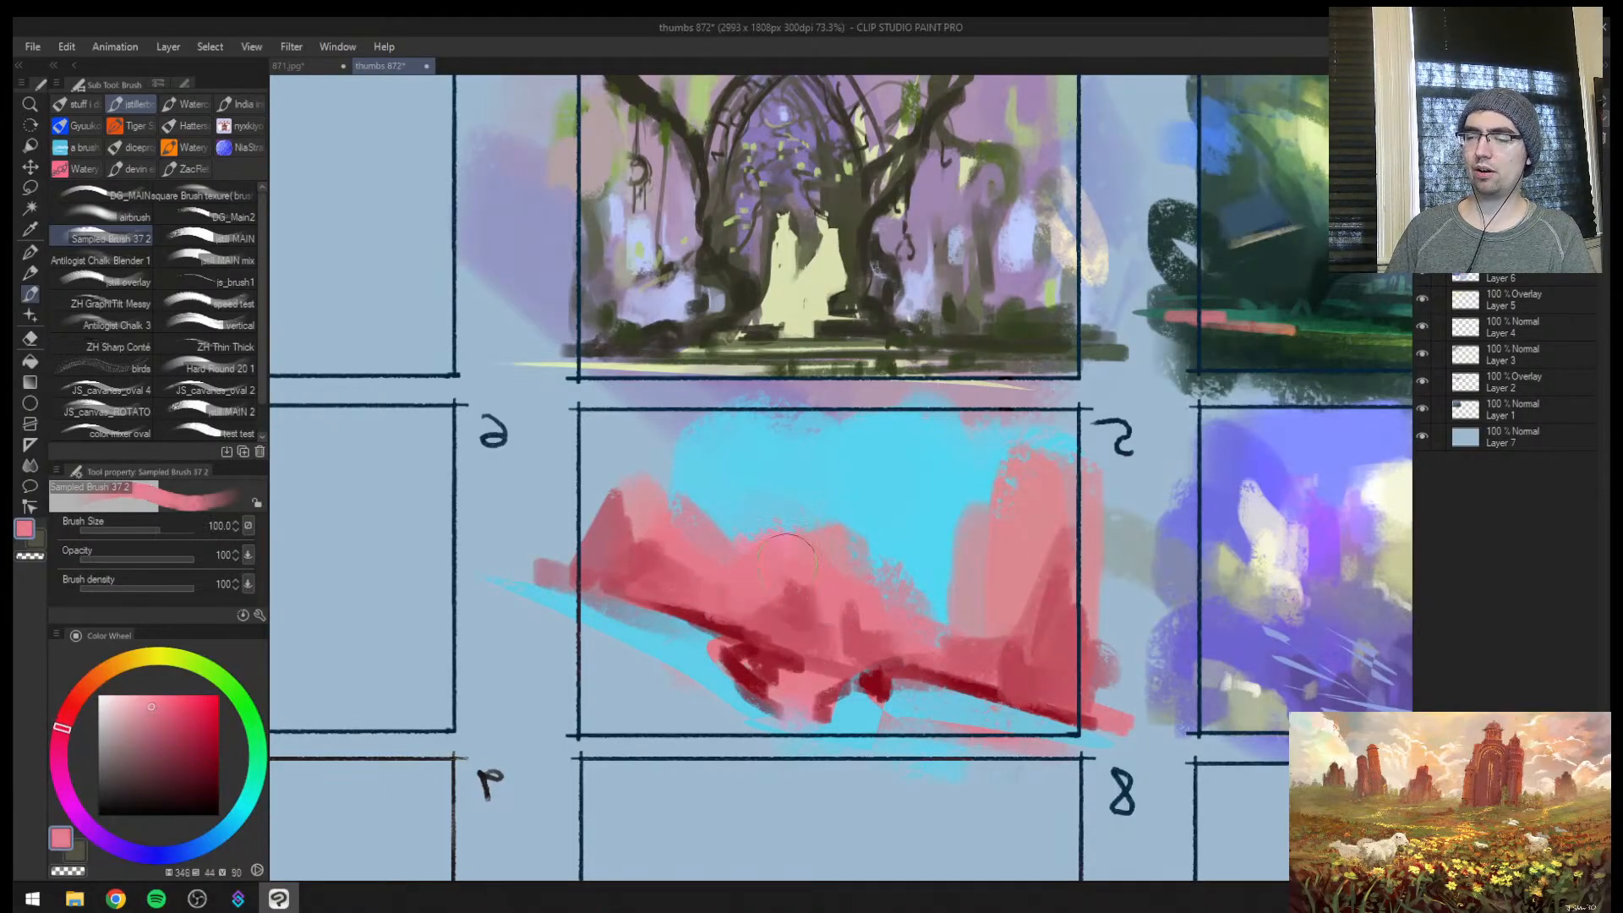
{"action": "key", "text": "]"}
{"action": "mouse_move", "coordinate": [796, 498]}
{"action": "left_mouse_down"}
{"action": "mouse_move", "coordinate": [798, 542]}
{"action": "mouse_move", "coordinate": [880, 593]}
{"action": "left_mouse_up"}
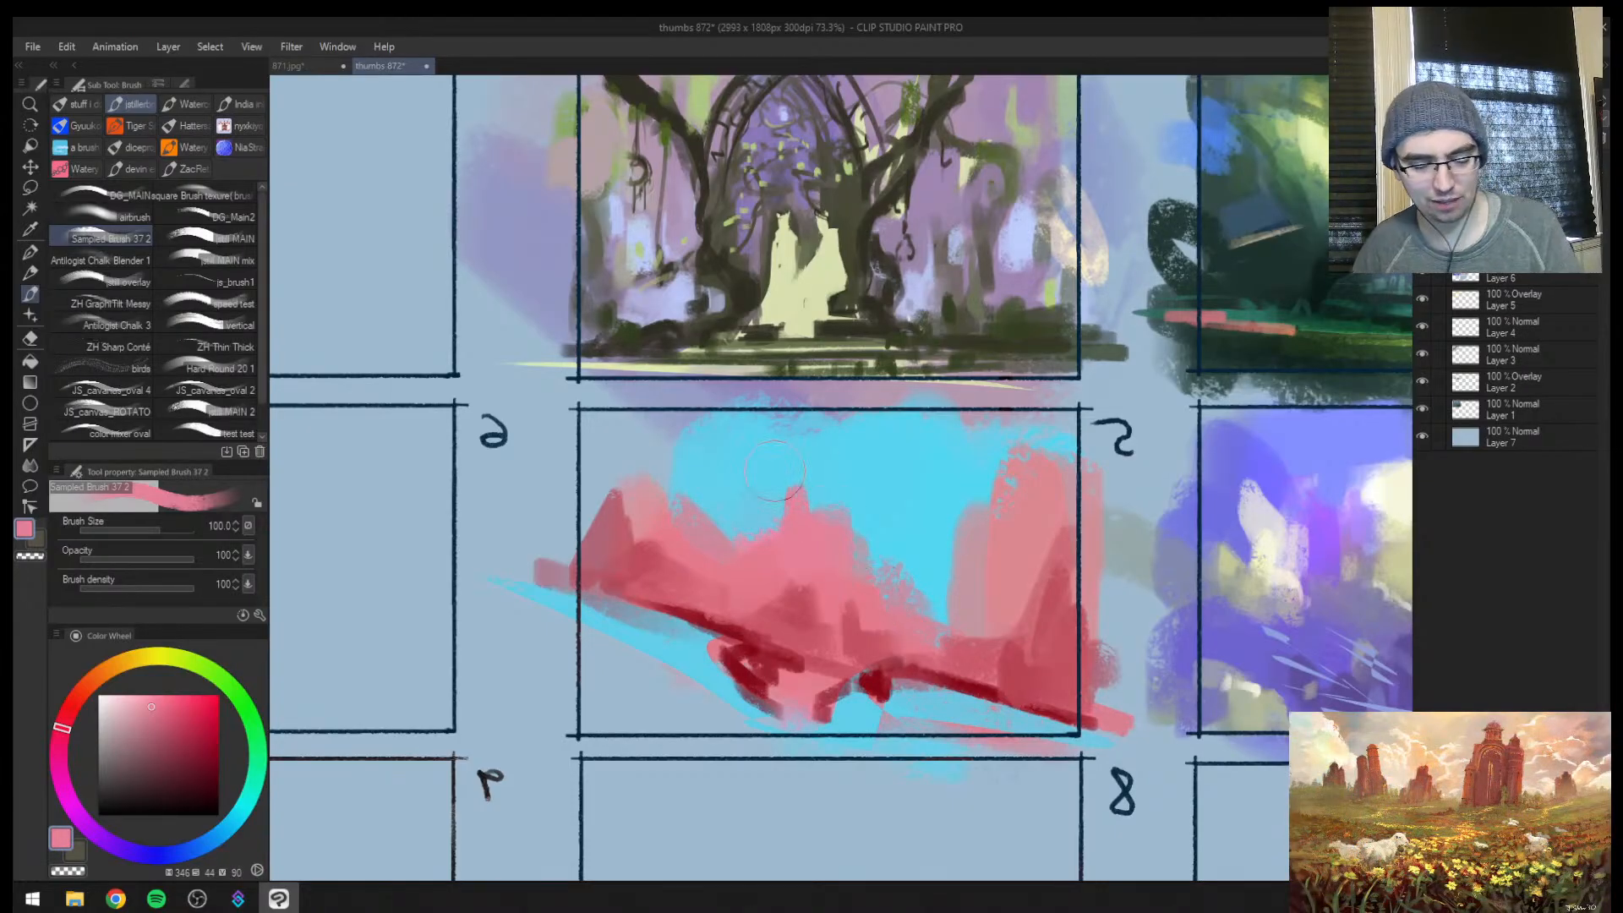
Unmirror the canvas and place a small sampled dark red accent on the skyline right of frame 5's central spire
{"action": "key", "text": "h"}
{"action": "key", "text": "ctrl+space"}
{"action": "left_click_drag", "start_coordinate": [930, 541], "coordinate": [1065, 463]}
{"action": "left_click_drag", "start_coordinate": [915, 589], "coordinate": [942, 579]}
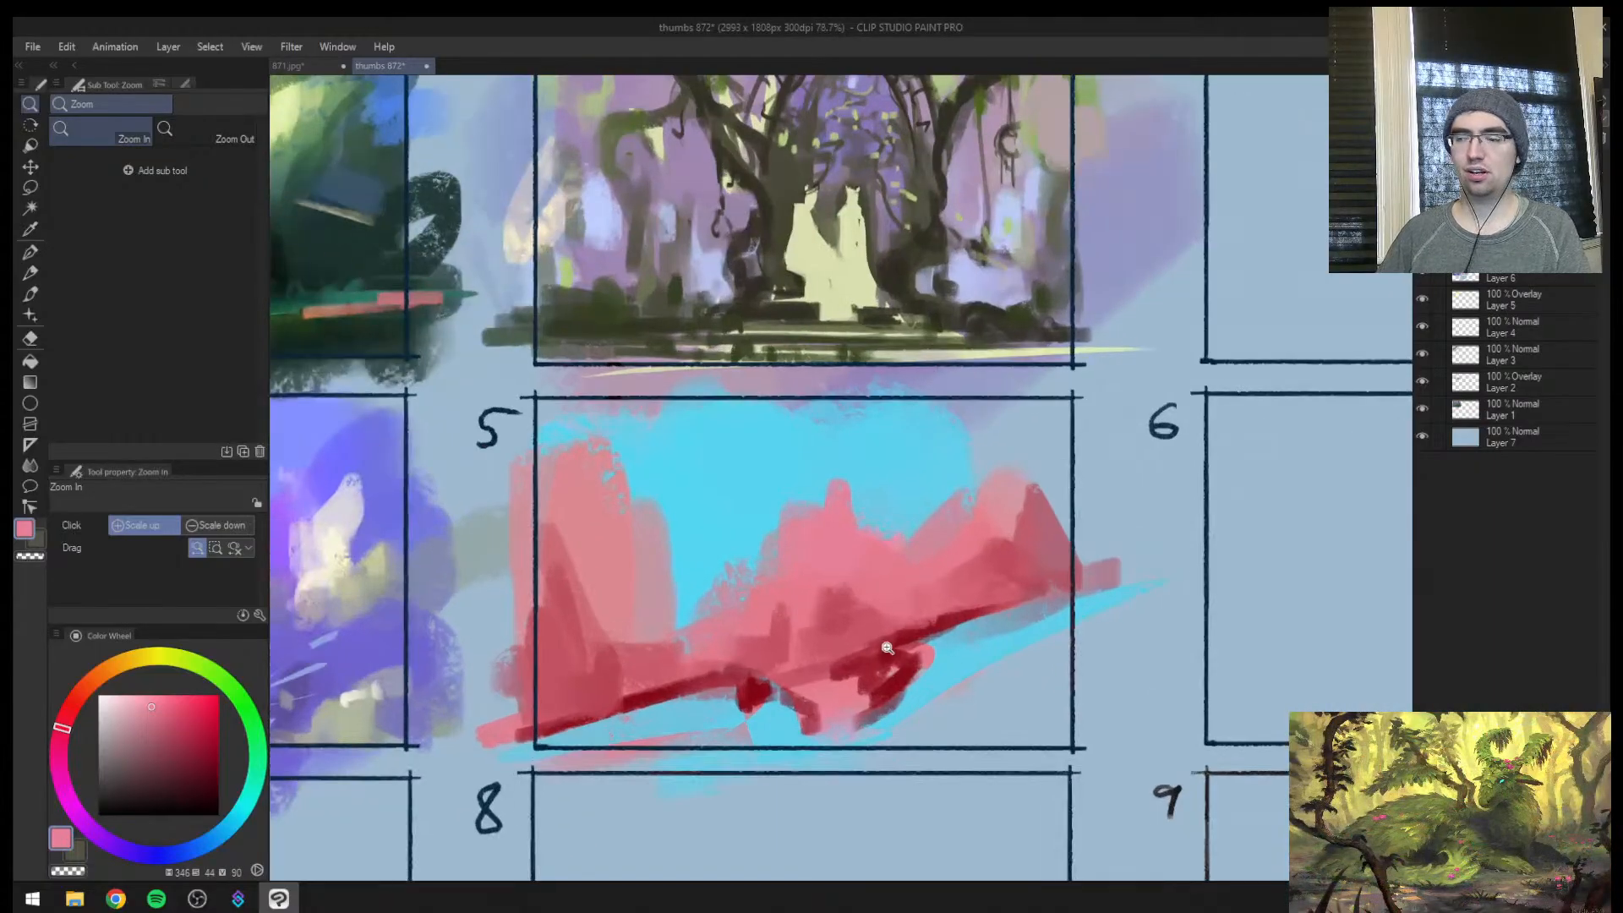
{"action": "left_click", "coordinate": [889, 644], "text": "alt"}
{"action": "mouse_move", "coordinate": [918, 512]}
{"action": "left_mouse_down"}
{"action": "mouse_move", "coordinate": [905, 540]}
{"action": "mouse_move", "coordinate": [918, 516]}
{"action": "left_mouse_up"}
{"action": "key", "text": "ctrl+space"}
{"action": "mouse_move", "coordinate": [968, 545]}
{"action": "left_mouse_down"}
{"action": "mouse_move", "coordinate": [939, 546]}
{"action": "mouse_move", "coordinate": [958, 533]}
{"action": "mouse_move", "coordinate": [948, 517]}
{"action": "left_mouse_up"}
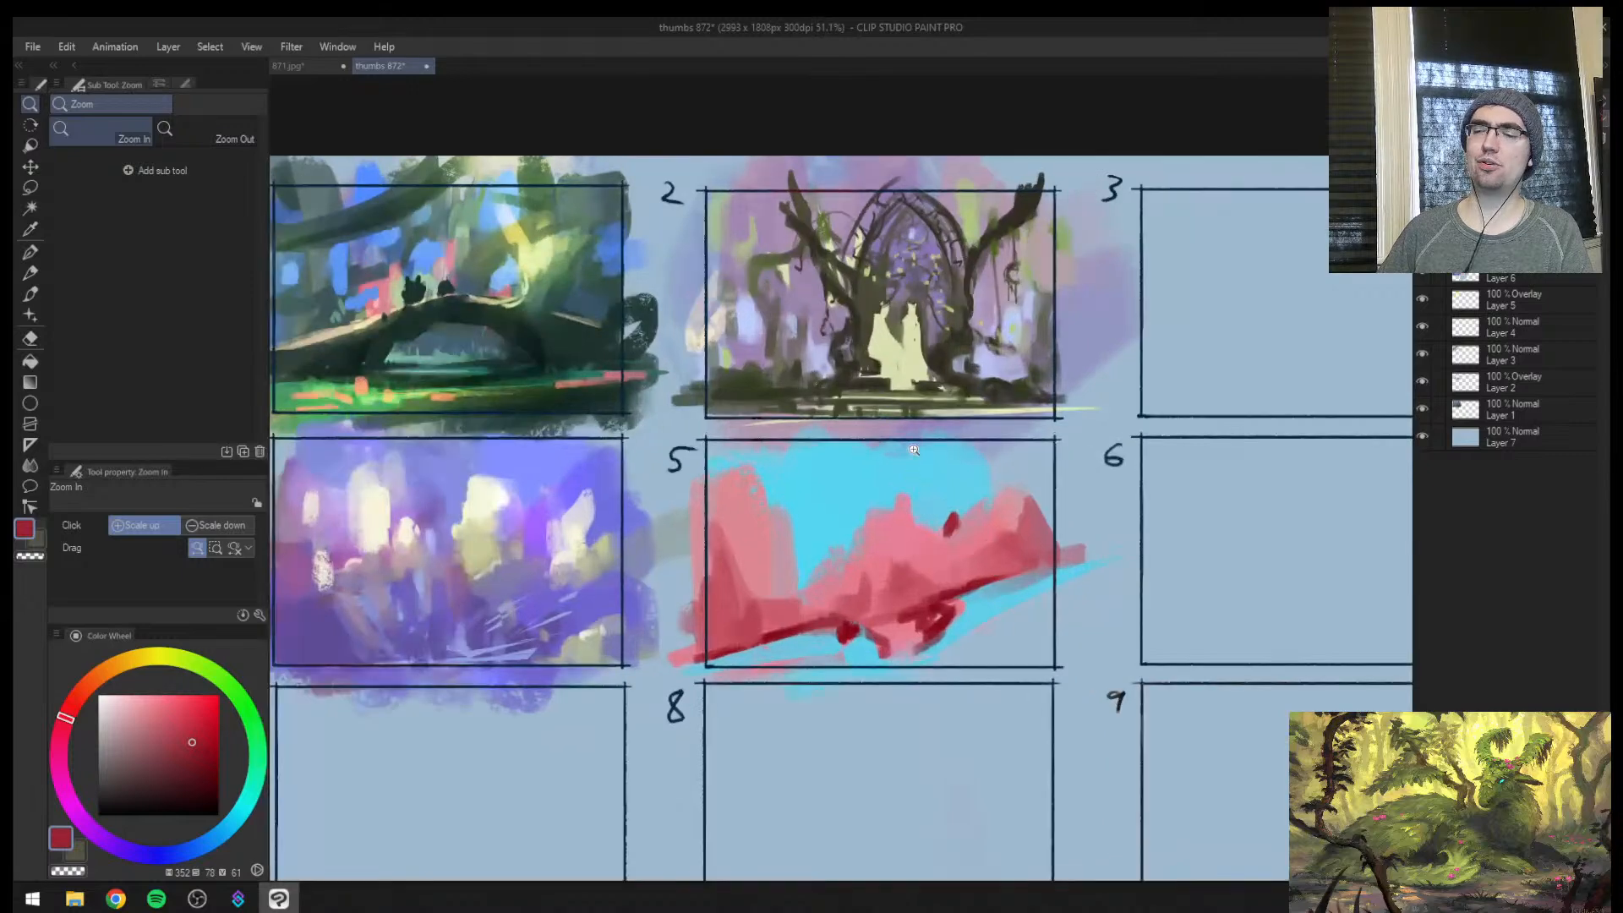
Sample frame 5's pinks and build a broad rose rock mass between the left column and the central spire
{"action": "left_click", "coordinate": [785, 604], "text": "alt"}
{"action": "left_click", "coordinate": [807, 578], "text": "alt"}
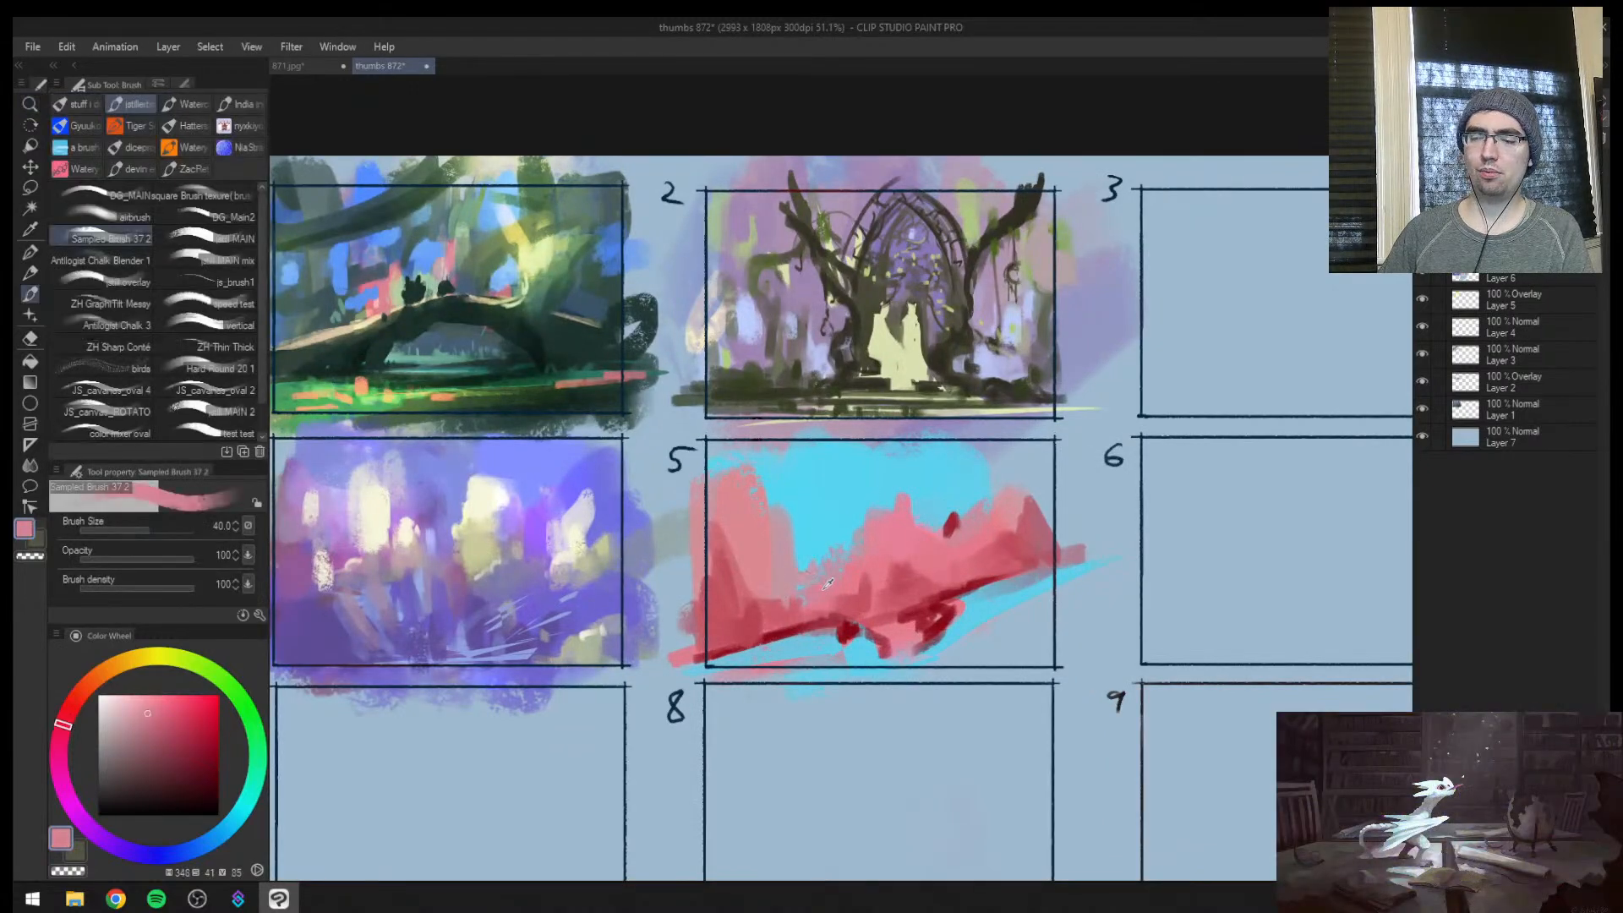
{"action": "left_click_drag", "start_coordinate": [809, 579], "coordinate": [801, 542]}
{"action": "left_click", "coordinate": [745, 605], "text": "alt"}
{"action": "key", "text": "bracketright"}
{"action": "mouse_move", "coordinate": [761, 600]}
{"action": "left_mouse_down"}
{"action": "mouse_move", "coordinate": [774, 536]}
{"action": "mouse_move", "coordinate": [791, 602]}
{"action": "mouse_move", "coordinate": [835, 502]}
{"action": "left_mouse_up"}
Paint a tall sampled pink spire over the dark accent in frame 5's right half at size 150
{"action": "key", "text": "bracketright"}
{"action": "key", "text": "bracketright"}
{"action": "key", "text": "bracketright"}
{"action": "key", "text": "bracketright"}
{"action": "key", "text": "bracketright"}
{"action": "key", "text": "bracketright"}
{"action": "left_click", "coordinate": [980, 518], "text": "alt"}
{"action": "left_click_drag", "start_coordinate": [974, 519], "coordinate": [952, 460]}
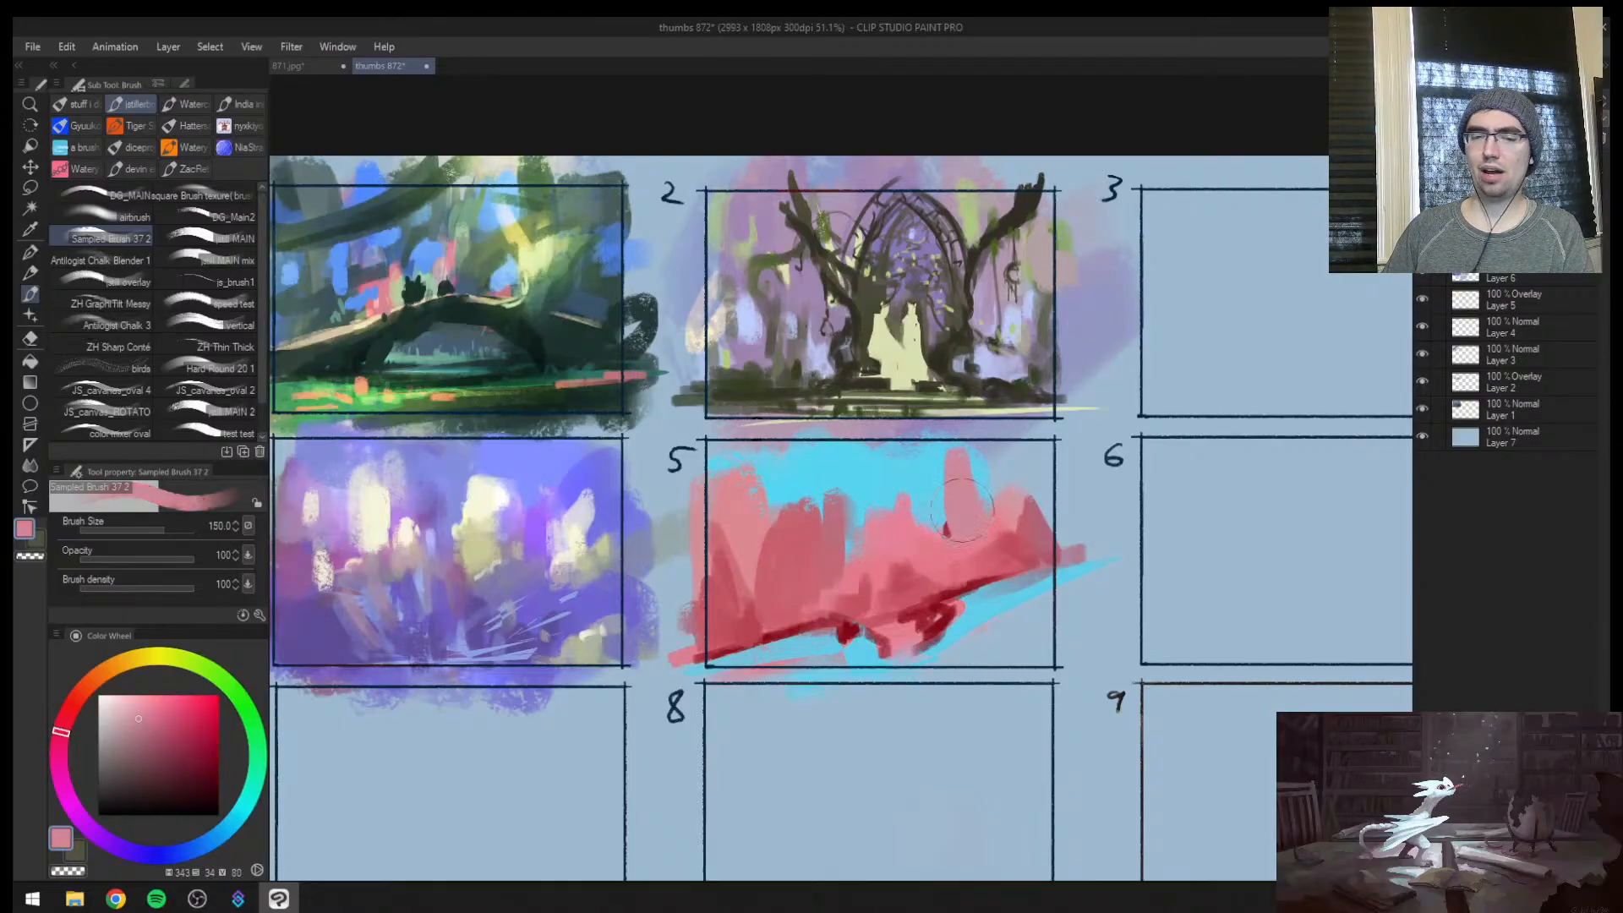
Sample the cyan and repaint frame 5's upper-left sky around the rose rock mass at size 250
{"action": "left_click", "coordinate": [837, 506], "text": "alt"}
{"action": "key", "text": "bracketright"}
{"action": "key", "text": "bracketright"}
{"action": "key", "text": "bracketright"}
{"action": "mouse_move", "coordinate": [839, 505]}
{"action": "left_mouse_down"}
{"action": "mouse_move", "coordinate": [831, 517]}
{"action": "mouse_move", "coordinate": [754, 468]}
{"action": "left_mouse_up"}
Sample a muted red and sweep strokes along frame 5's lower-left slope at size 50, past the frame border
{"action": "left_click", "coordinate": [1021, 541], "text": "alt"}
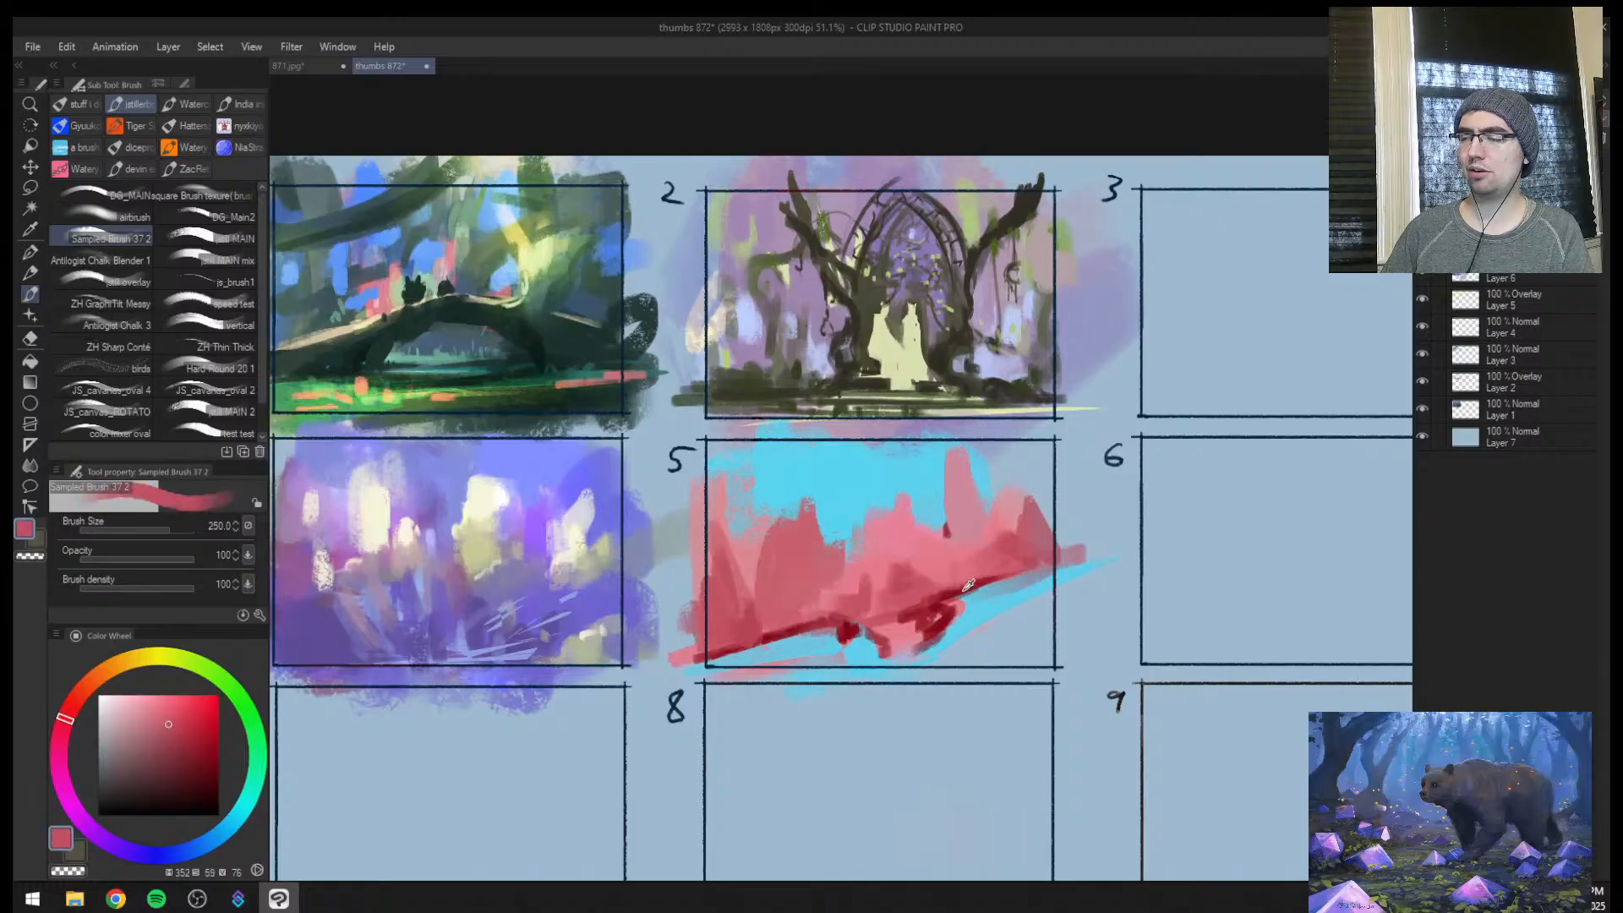
{"action": "key", "text": "bracketleft"}
{"action": "key", "text": "bracketleft"}
{"action": "key", "text": "bracketleft"}
{"action": "key", "text": "bracketleft"}
{"action": "key", "text": "bracketleft"}
{"action": "key", "text": "bracketleft"}
{"action": "key", "text": "bracketleft"}
{"action": "key", "text": "bracketleft"}
{"action": "key", "text": "bracketleft"}
{"action": "key", "text": "bracketleft"}
{"action": "left_click_drag", "start_coordinate": [644, 681], "coordinate": [867, 630]}
{"action": "left_click_drag", "start_coordinate": [705, 664], "coordinate": [835, 629]}
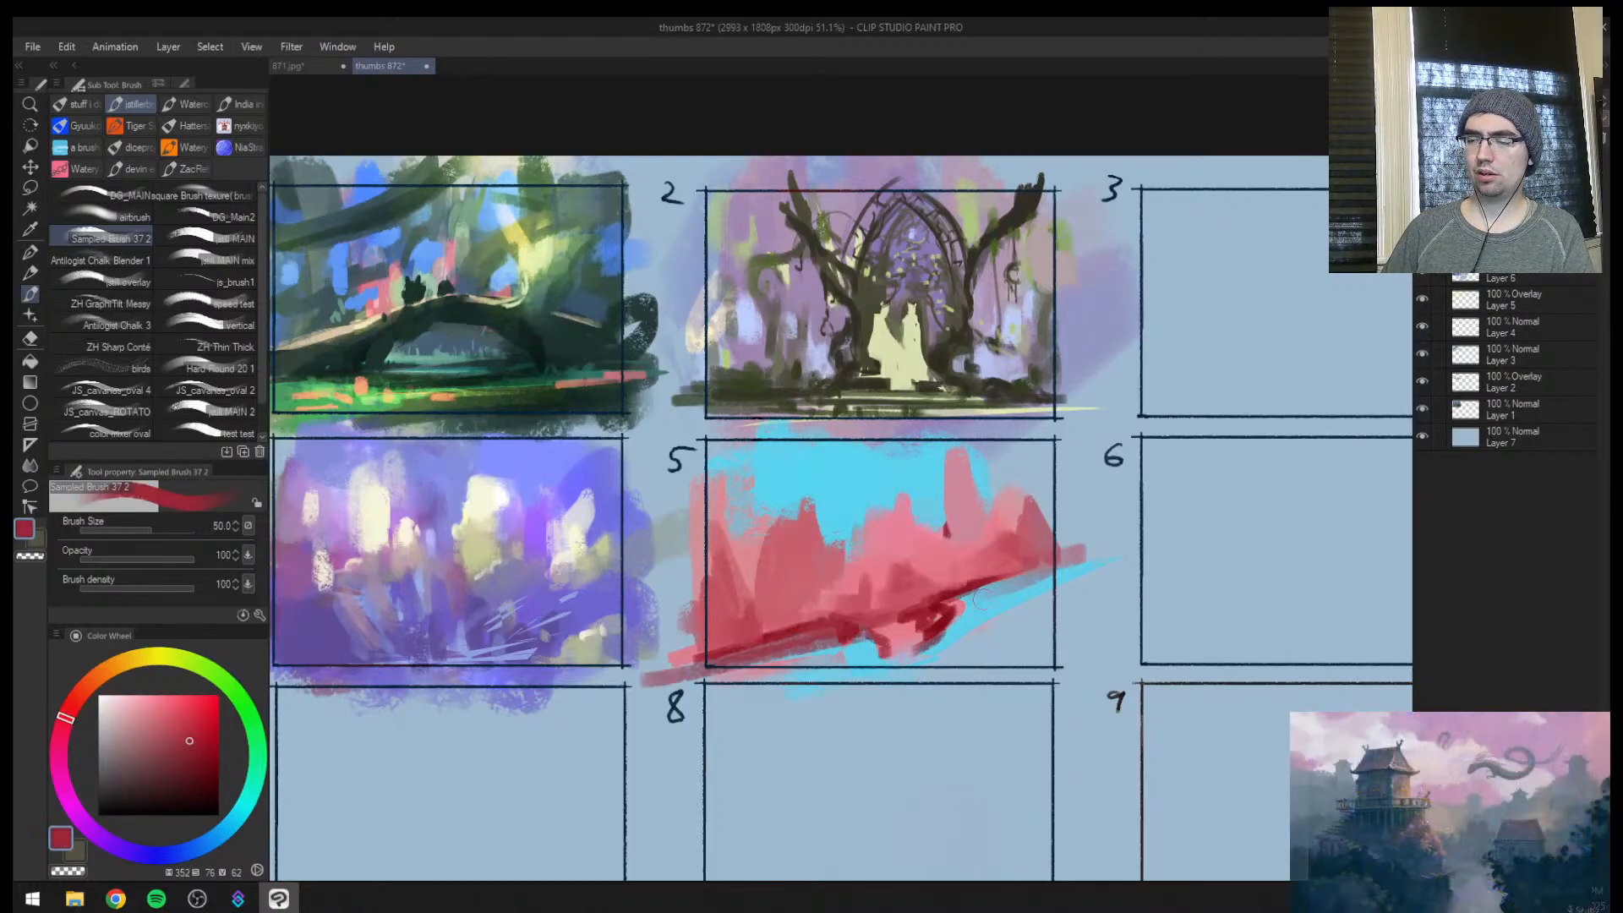
Try a long dark red stroke up frame 5's right slope, check it mirrored, and undo it
{"action": "key", "text": "bracketright"}
{"action": "left_click", "coordinate": [940, 607], "text": "alt"}
{"action": "left_click_drag", "start_coordinate": [948, 609], "coordinate": [1158, 505]}
{"action": "key", "text": "h"}
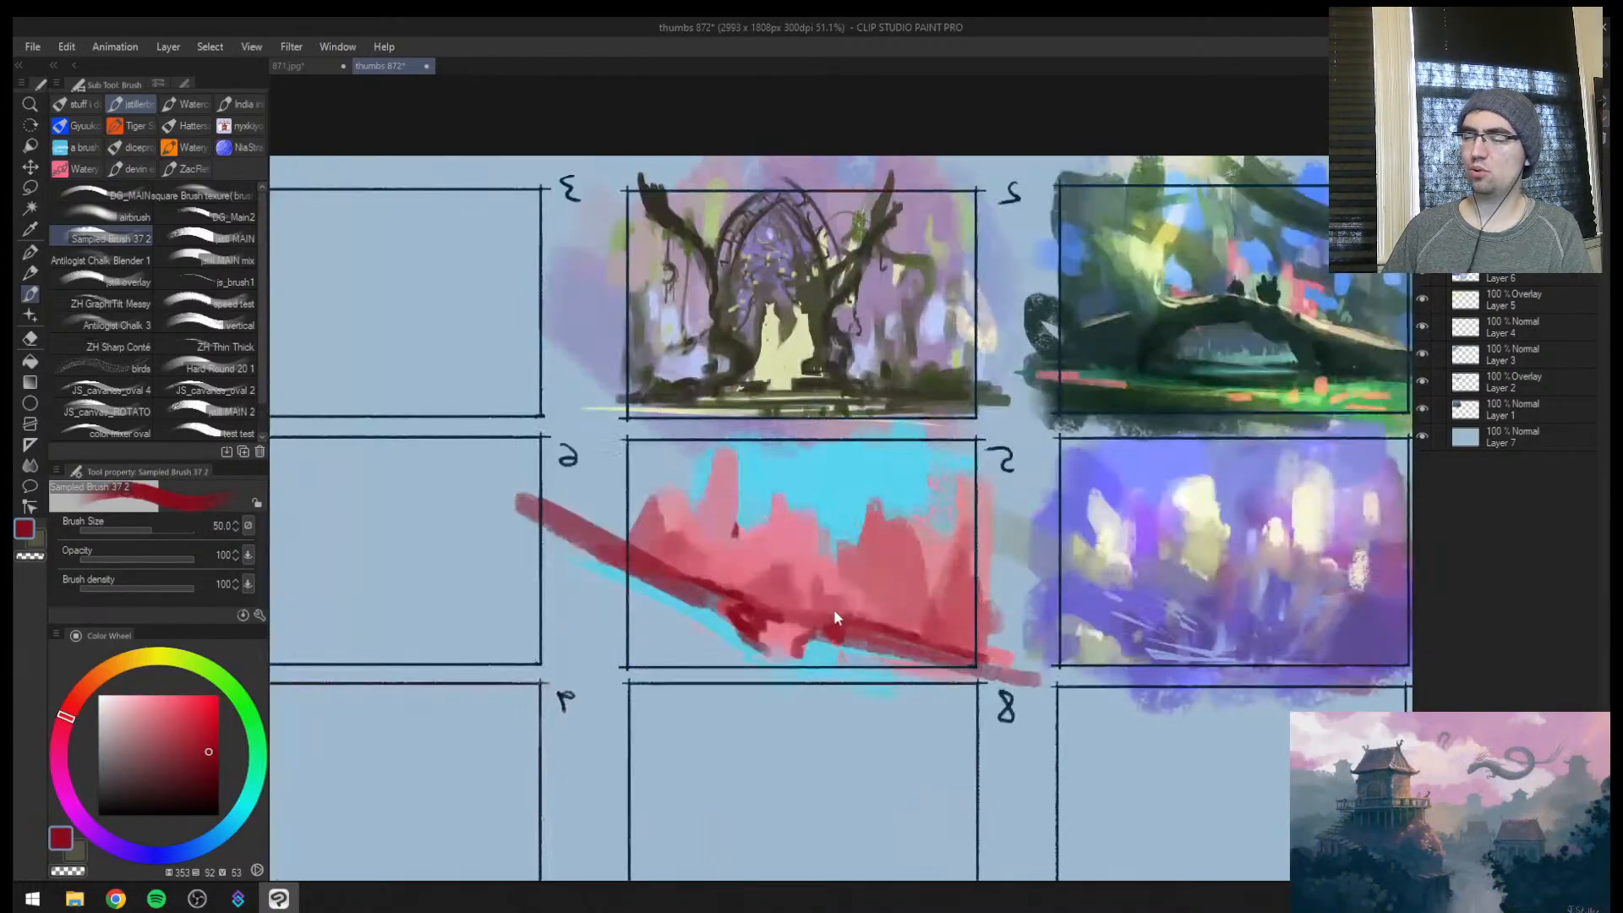
{"action": "key", "text": "ctrl+z"}
Paint dark red rock spires at frame 5's outer edge at size 80 and extend sampled cyan over the sky above them
{"action": "key", "text": "ctrl+space"}
{"action": "mouse_move", "coordinate": [927, 616]}
{"action": "left_mouse_down"}
{"action": "mouse_move", "coordinate": [785, 624]}
{"action": "mouse_move", "coordinate": [895, 606]}
{"action": "left_mouse_up"}
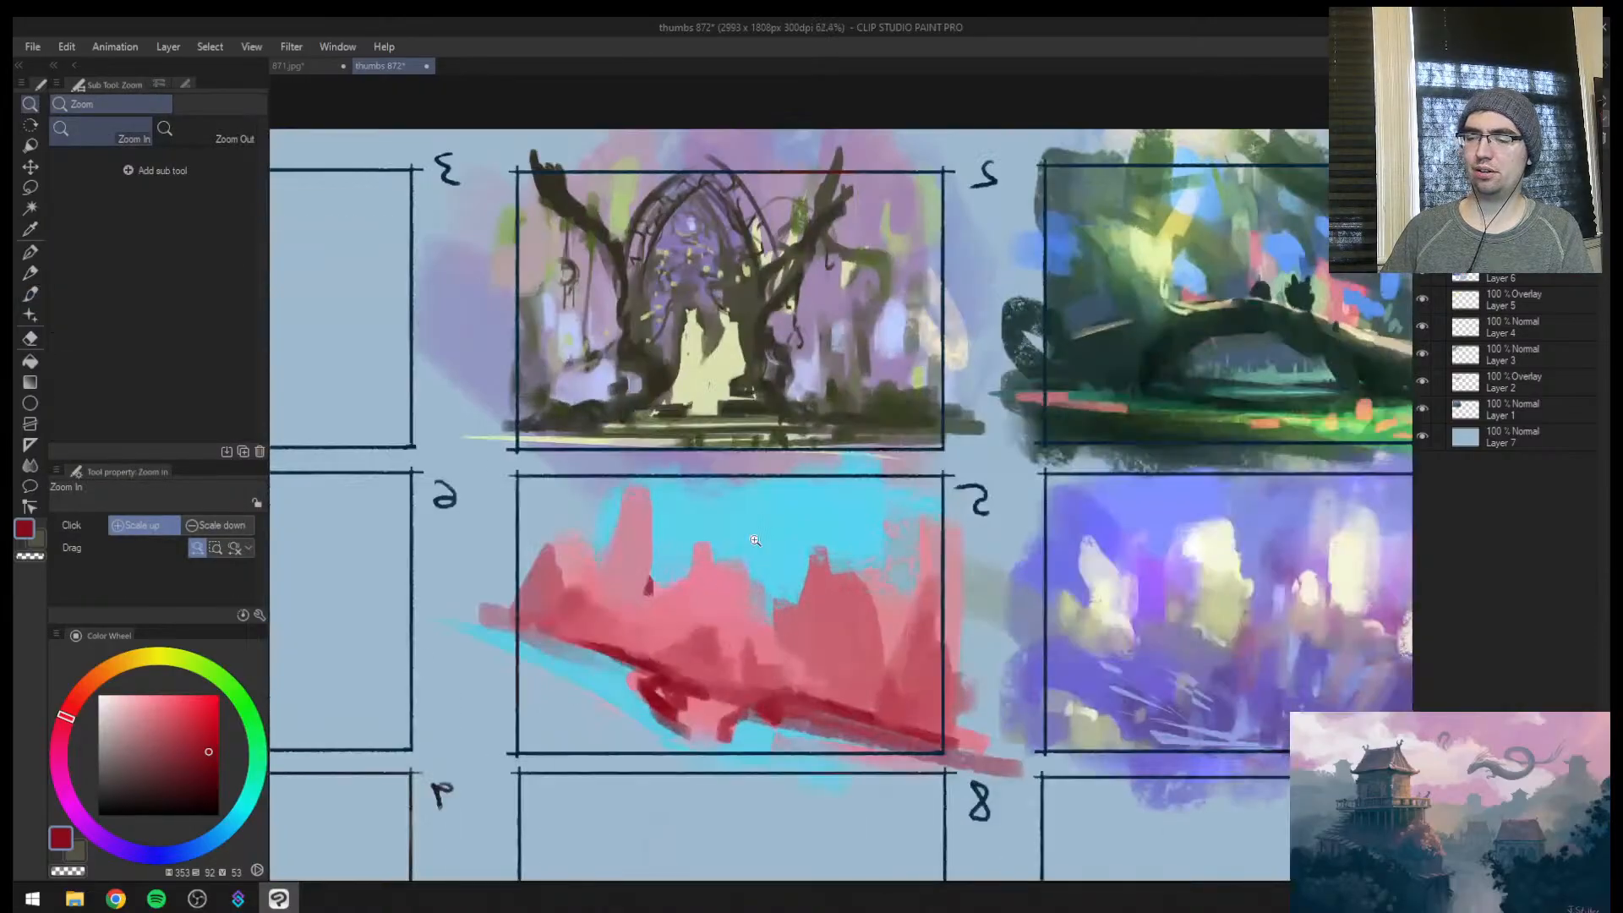
{"action": "key", "text": "bracketright"}
{"action": "key", "text": "bracketright"}
{"action": "key", "text": "bracketright"}
{"action": "mouse_move", "coordinate": [519, 545]}
{"action": "left_mouse_down"}
{"action": "mouse_move", "coordinate": [546, 569]}
{"action": "mouse_move", "coordinate": [583, 545]}
{"action": "left_mouse_up"}
{"action": "left_click", "coordinate": [575, 591], "text": "alt"}
{"action": "left_click", "coordinate": [591, 524], "text": "alt"}
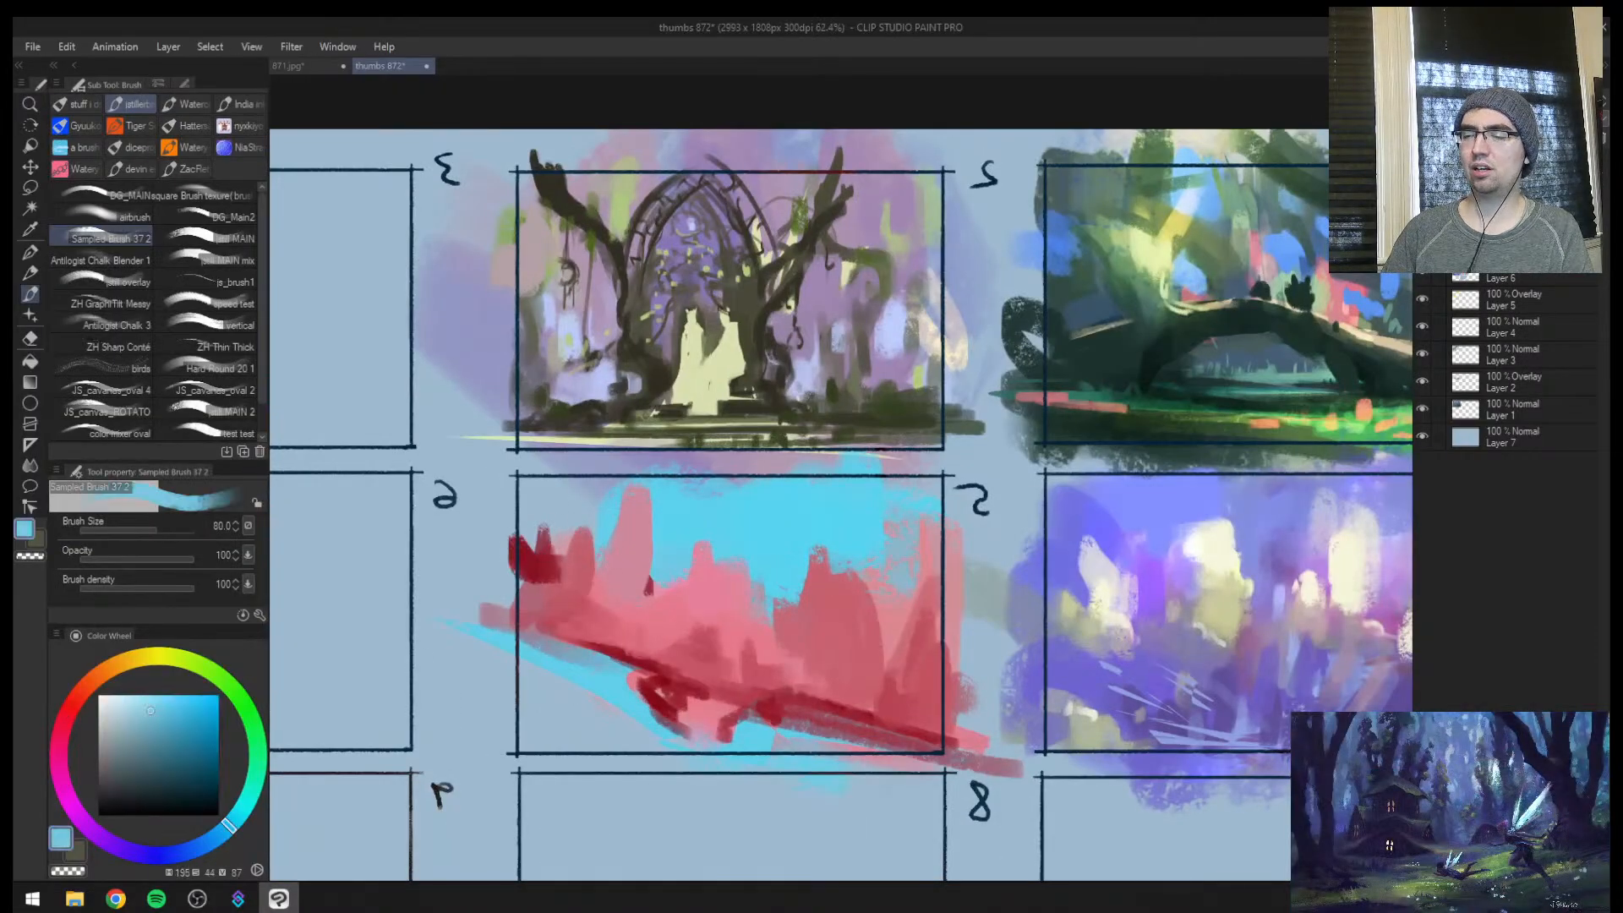
{"action": "key", "text": "bracketright"}
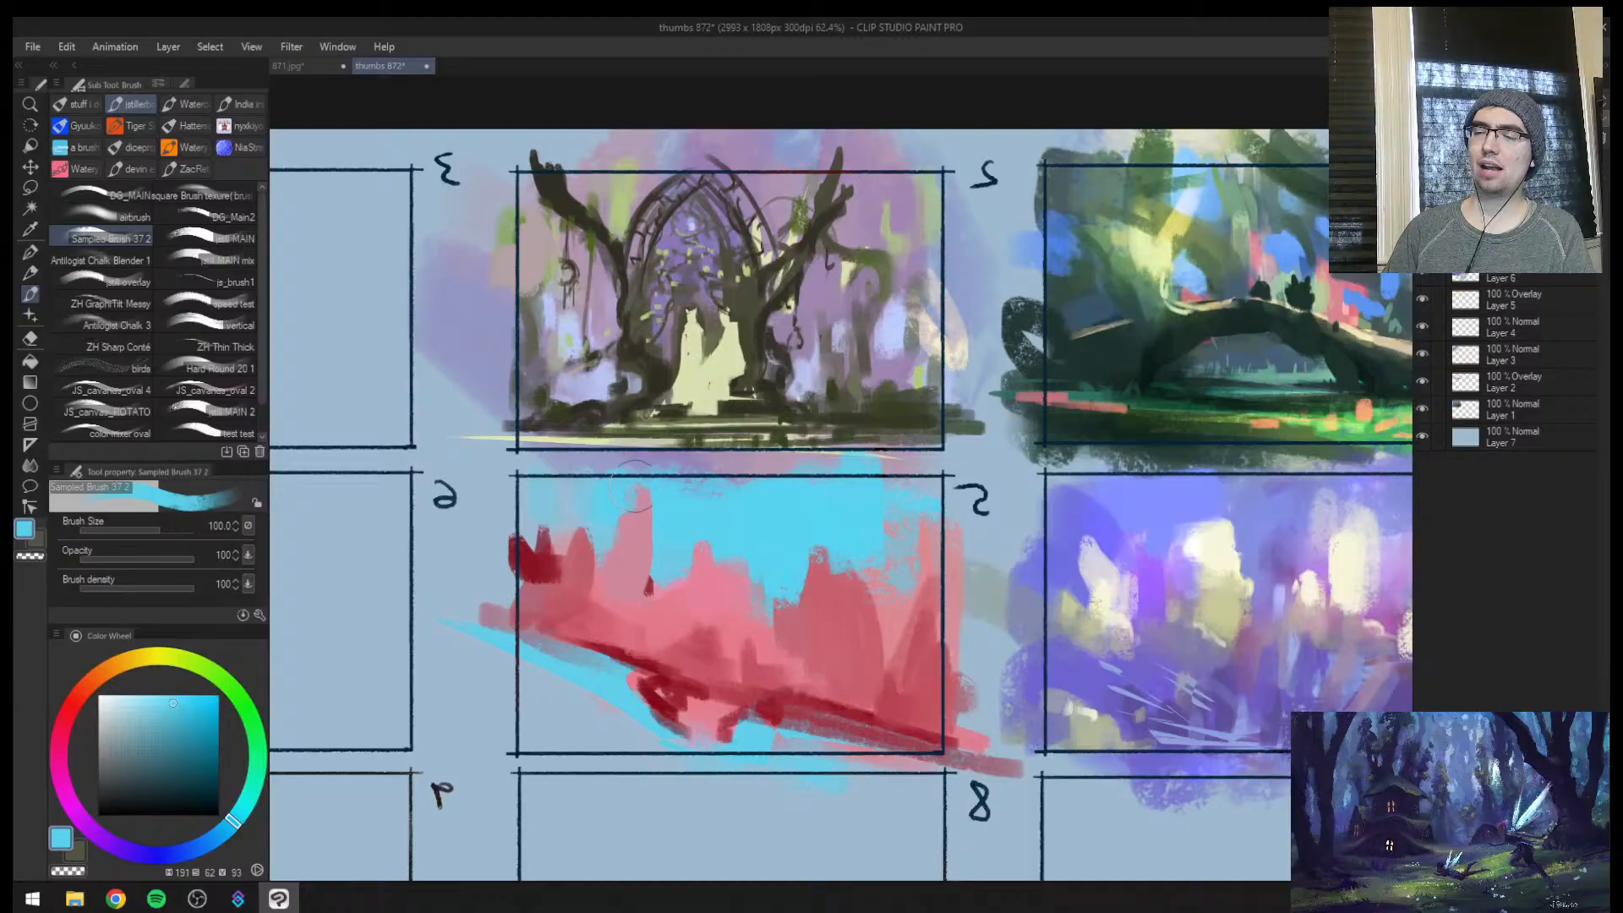
Sample the dark red and add narrow shadow strokes beside frame 5's large rose rock, at size 70 and then 40
{"action": "left_click", "coordinate": [539, 559], "text": "alt"}
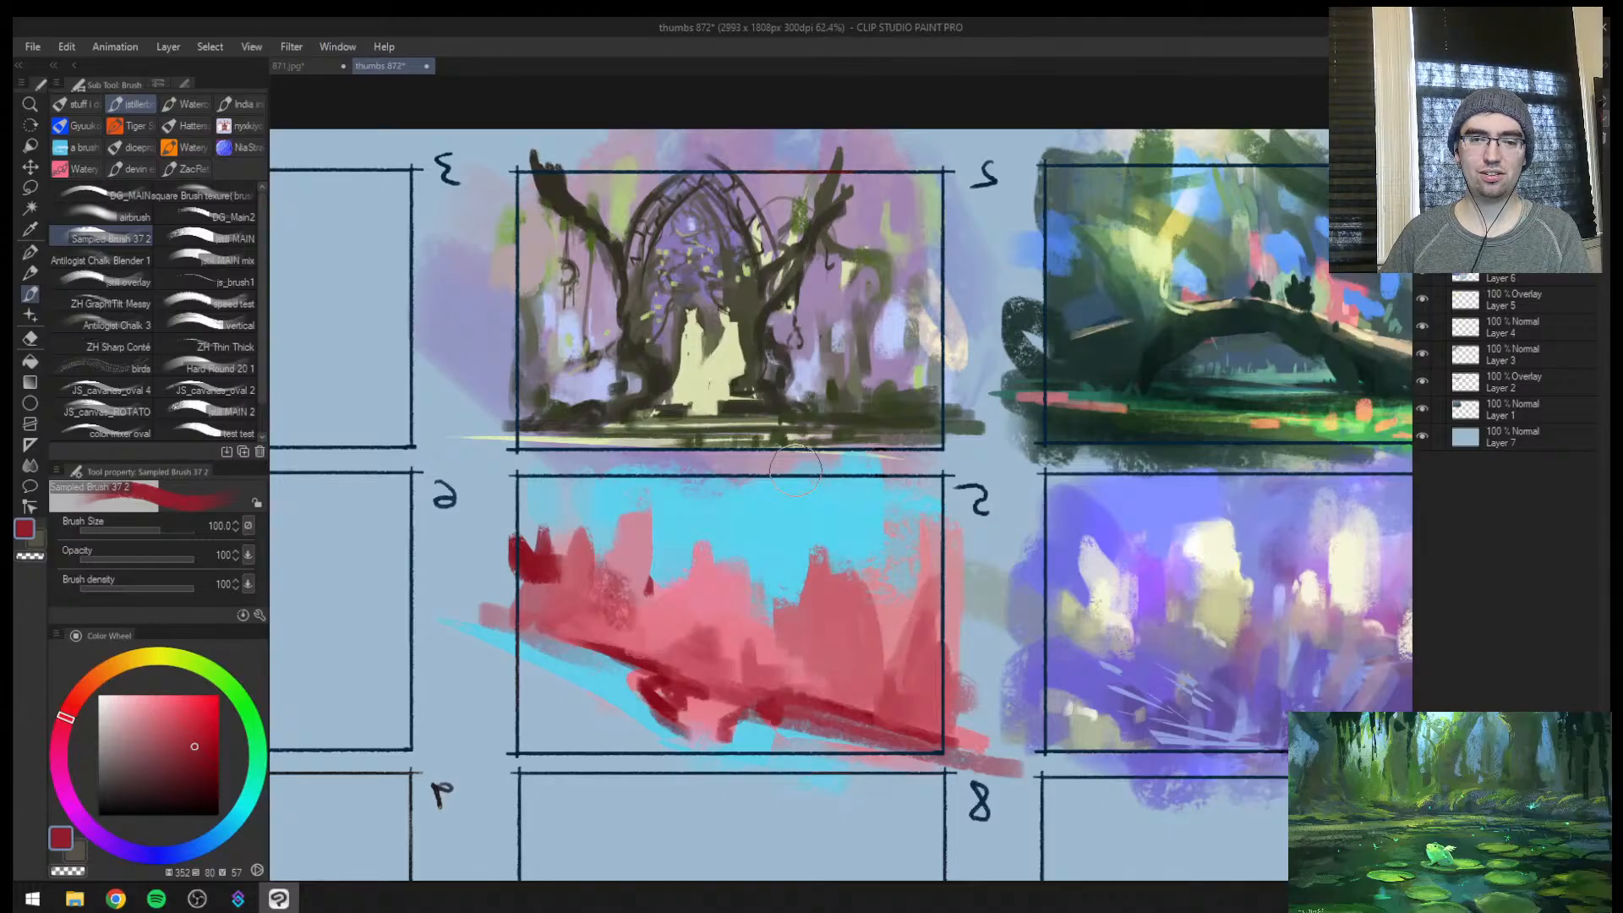
{"action": "key", "text": "ctrl+space"}
{"action": "mouse_move", "coordinate": [852, 515]}
{"action": "left_mouse_down"}
{"action": "mouse_move", "coordinate": [786, 528]}
{"action": "mouse_move", "coordinate": [900, 576]}
{"action": "left_mouse_up"}
{"action": "key", "text": "["}
{"action": "key", "text": "["}
{"action": "left_click_drag", "start_coordinate": [782, 585], "coordinate": [796, 639]}
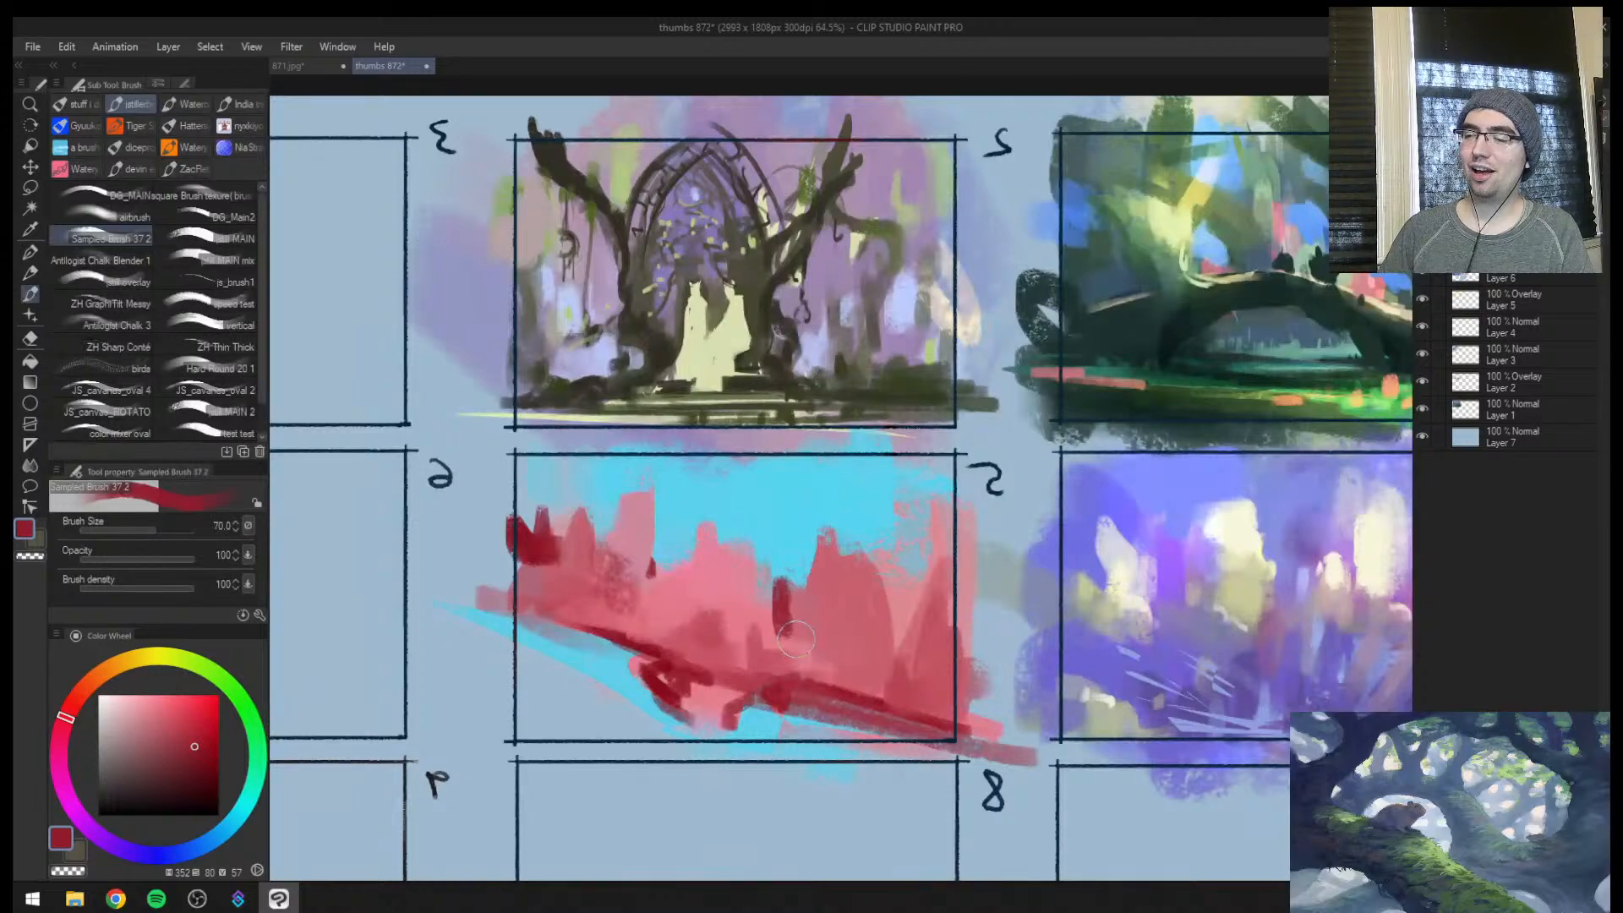
{"action": "key", "text": "["}
{"action": "key", "text": "["}
{"action": "key", "text": "["}
{"action": "left_click_drag", "start_coordinate": [821, 555], "coordinate": [811, 623]}
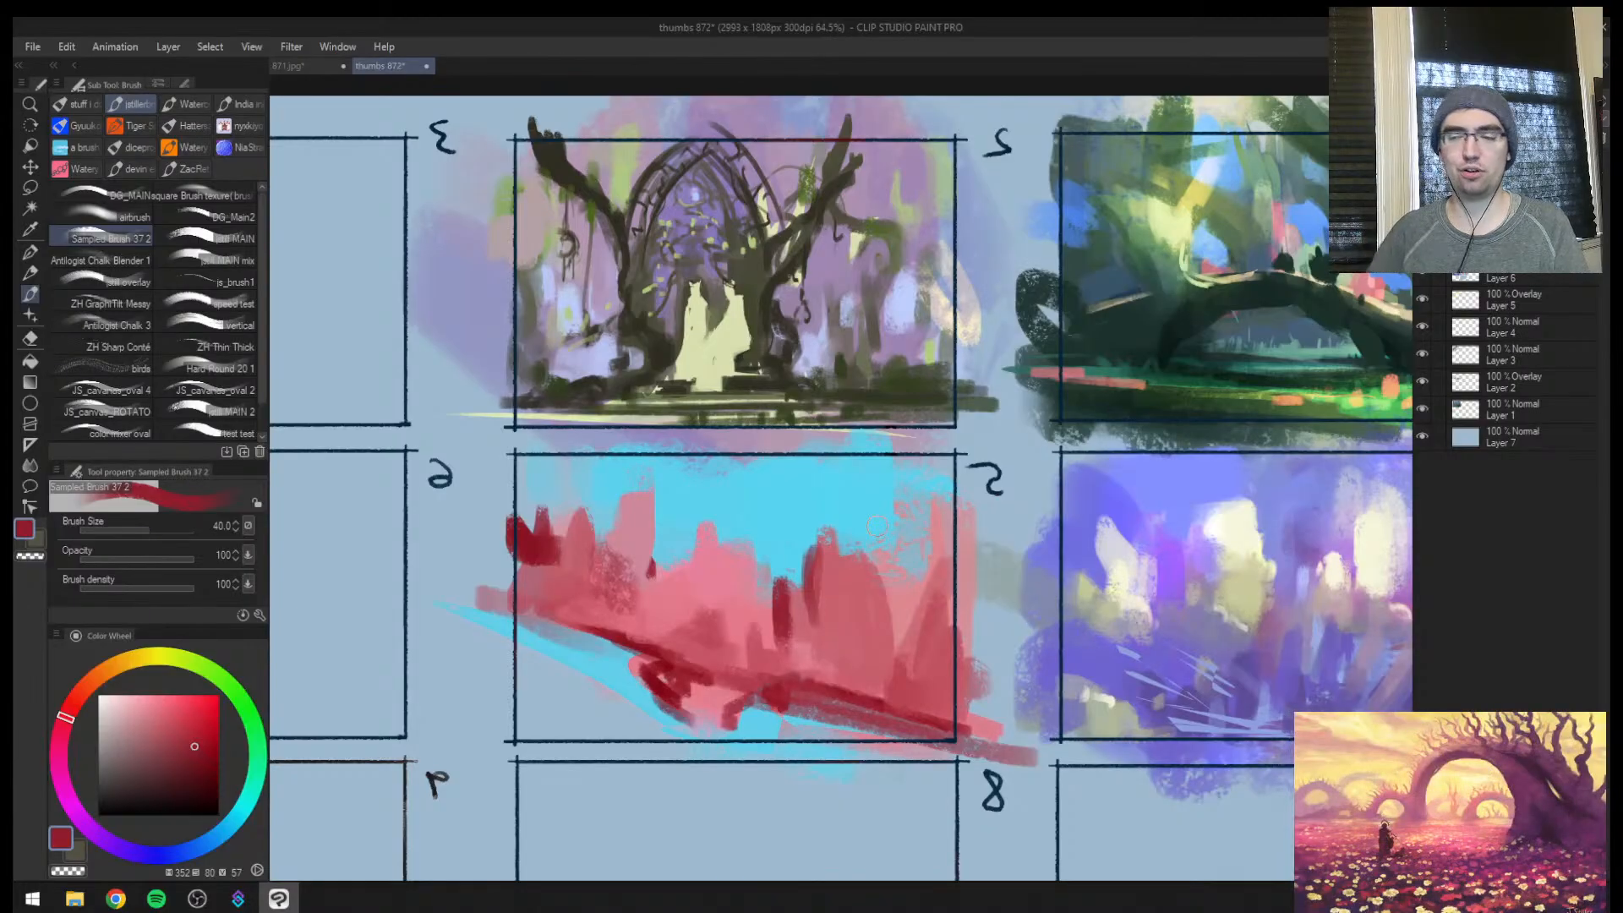
Unmirror the canvas and review frame 5 against the other thumbnails on the whole sheet
{"action": "key", "text": "ctrl+space"}
{"action": "left_click_drag", "start_coordinate": [812, 507], "coordinate": [902, 483]}
{"action": "key", "text": "h"}
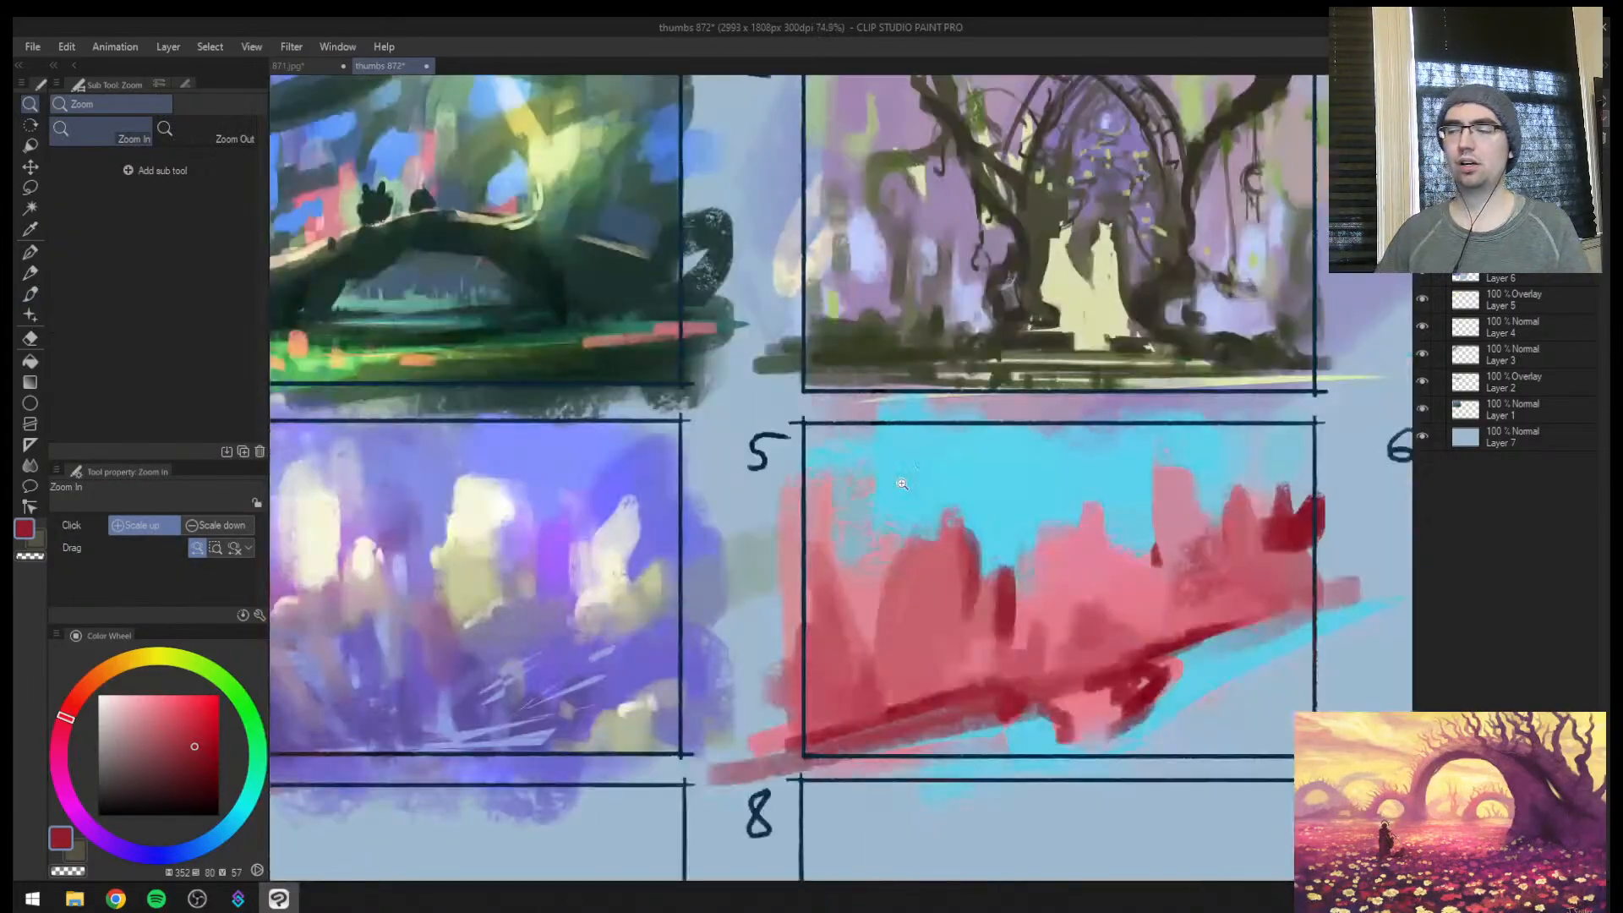
{"action": "scroll", "coordinate": [902, 483], "scroll_direction": "down", "scroll_amount": 3}
{"action": "left_click_drag", "start_coordinate": [1027, 569], "coordinate": [816, 565]}
{"action": "left_click", "coordinate": [817, 501]}
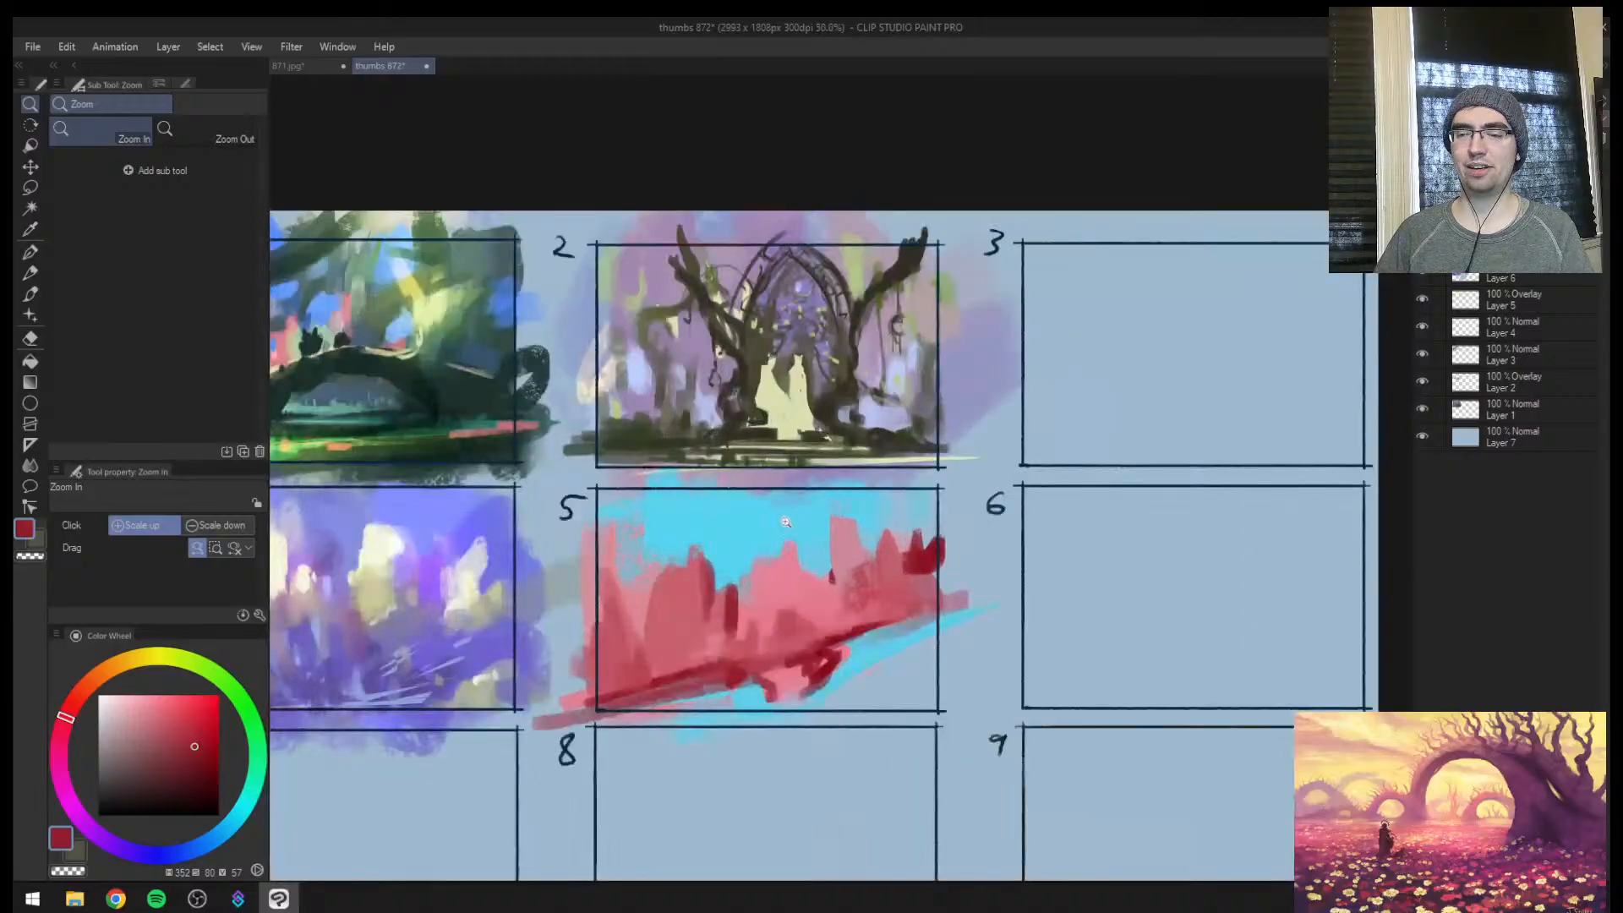
{"action": "left_click_drag", "start_coordinate": [813, 500], "coordinate": [745, 545]}
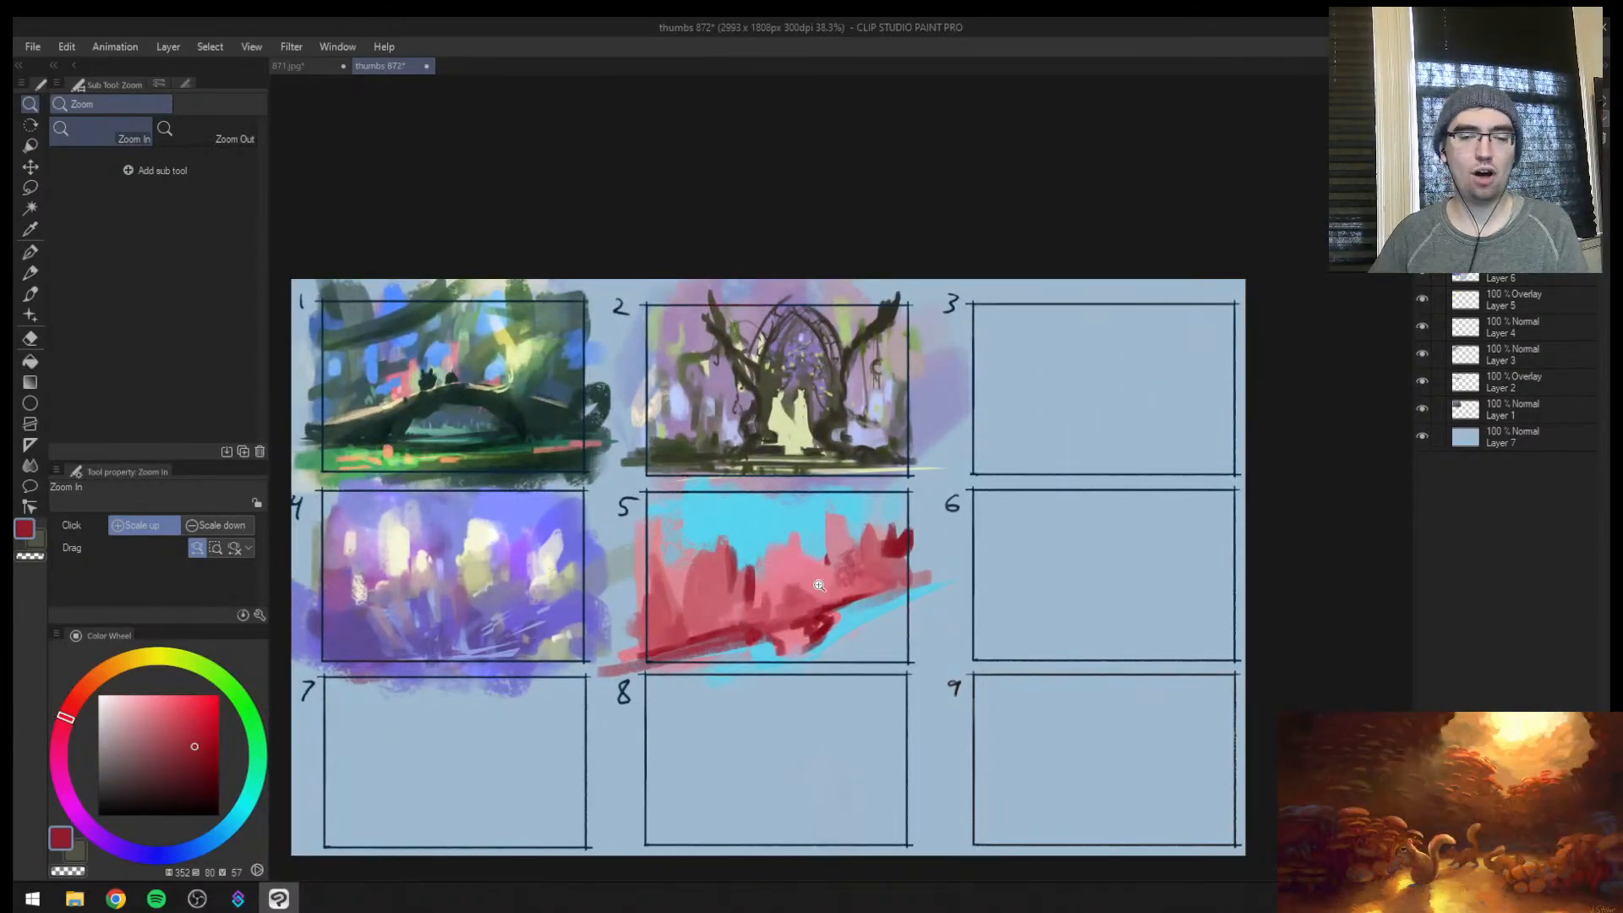
Cover frame 5's tall right-hand pink spire with a sampled muted blue and broaden the sky there, enlarging the brush to 250
{"action": "left_click_drag", "start_coordinate": [803, 563], "coordinate": [879, 550]}
{"action": "left_click", "coordinate": [933, 524], "text": "alt"}
{"action": "mouse_move", "coordinate": [793, 467]}
{"action": "left_mouse_down"}
{"action": "mouse_move", "coordinate": [780, 517]}
{"action": "mouse_move", "coordinate": [803, 558]}
{"action": "left_mouse_up"}
{"action": "left_click", "coordinate": [858, 503], "text": "alt"}
{"action": "mouse_move", "coordinate": [845, 477]}
{"action": "left_mouse_down"}
{"action": "mouse_move", "coordinate": [824, 541]}
{"action": "mouse_move", "coordinate": [827, 480]}
{"action": "mouse_move", "coordinate": [846, 495]}
{"action": "left_mouse_up"}
{"action": "left_click", "coordinate": [833, 461], "text": "alt"}
{"action": "key", "text": "bracketright"}
{"action": "key", "text": "bracketright"}
{"action": "key", "text": "bracketright"}
{"action": "key", "text": "bracketright"}
{"action": "key", "text": "bracketright"}
{"action": "key", "text": "bracketright"}
{"action": "key", "text": "bracketright"}
{"action": "key", "text": "bracketright"}
{"action": "key", "text": "bracketright"}
{"action": "key", "text": "bracketright"}
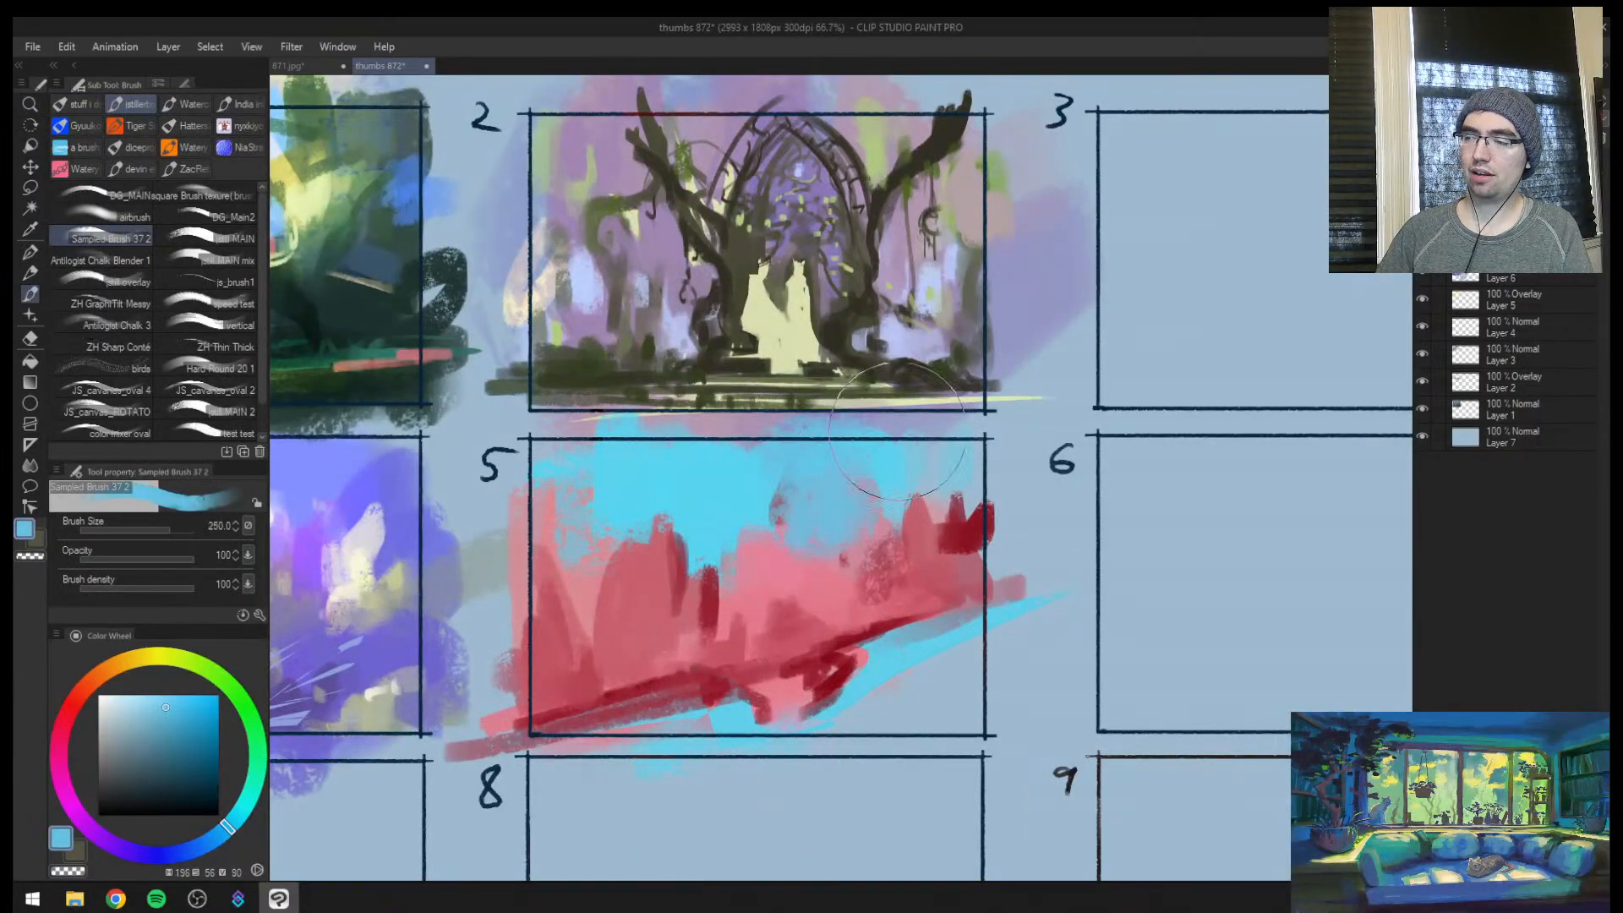
Try vertical violet-blue strokes sampled from frame 4 across frame 5's mirrored sky at sizes 300 to 400, and undo them
{"action": "key", "text": "h"}
{"action": "mouse_move", "coordinate": [1066, 516]}
{"action": "left_mouse_down"}
{"action": "mouse_move", "coordinate": [712, 550]}
{"action": "mouse_move", "coordinate": [787, 497]}
{"action": "left_mouse_up"}
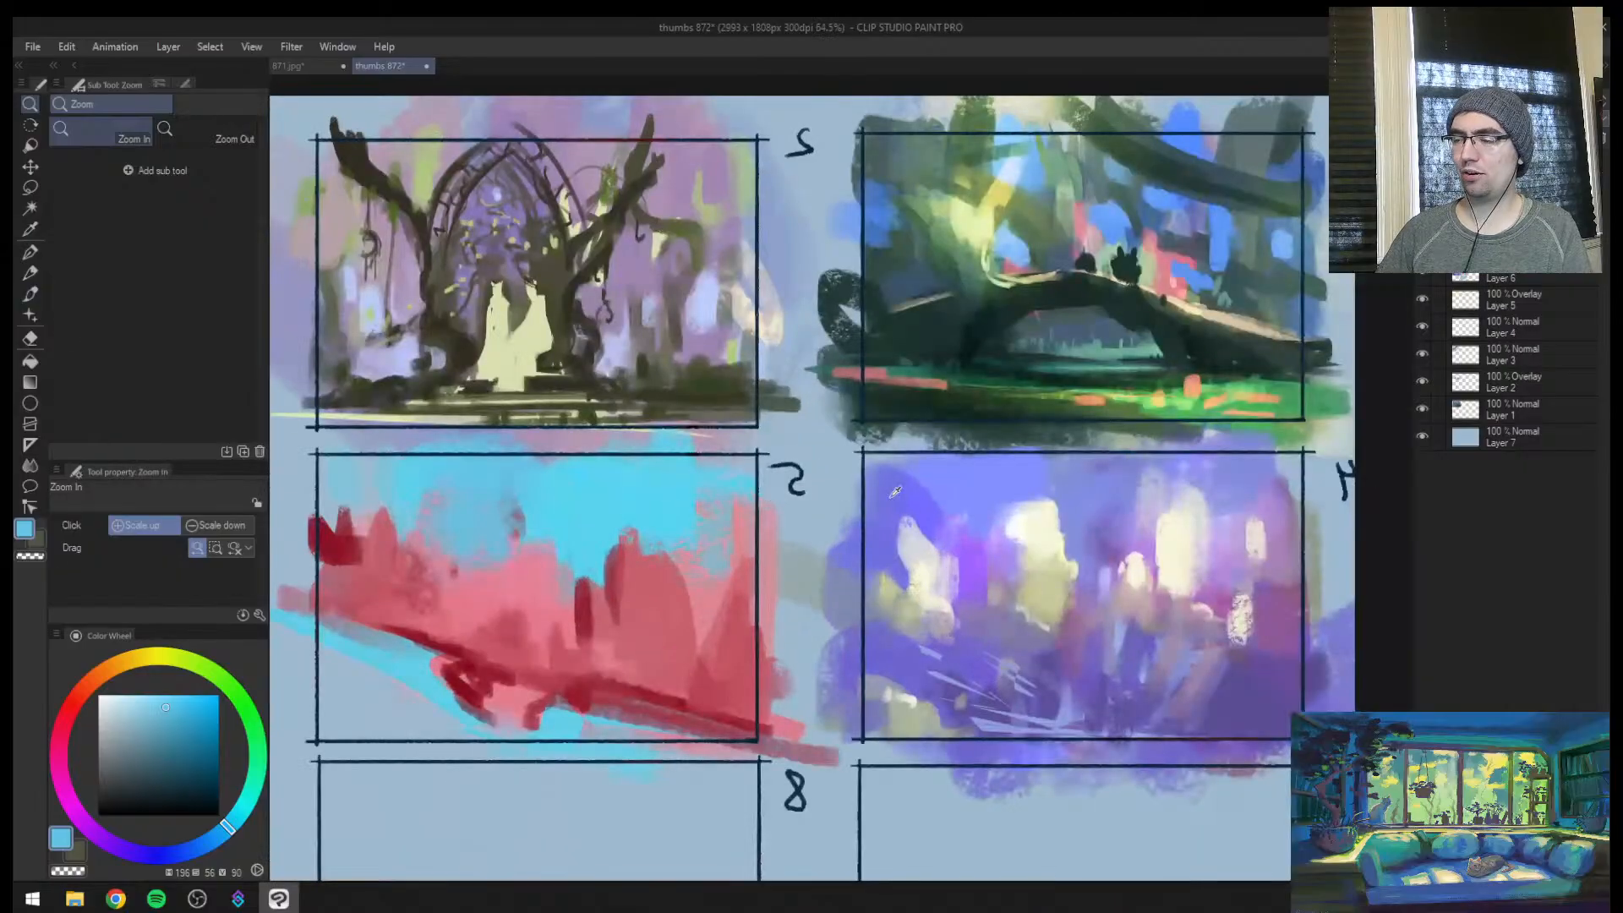
{"action": "left_click", "coordinate": [896, 493], "text": "alt"}
{"action": "left_click_drag", "start_coordinate": [464, 486], "coordinate": [458, 554]}
{"action": "left_click_drag", "start_coordinate": [377, 481], "coordinate": [384, 511]}
{"action": "left_click_drag", "start_coordinate": [582, 524], "coordinate": [581, 564]}
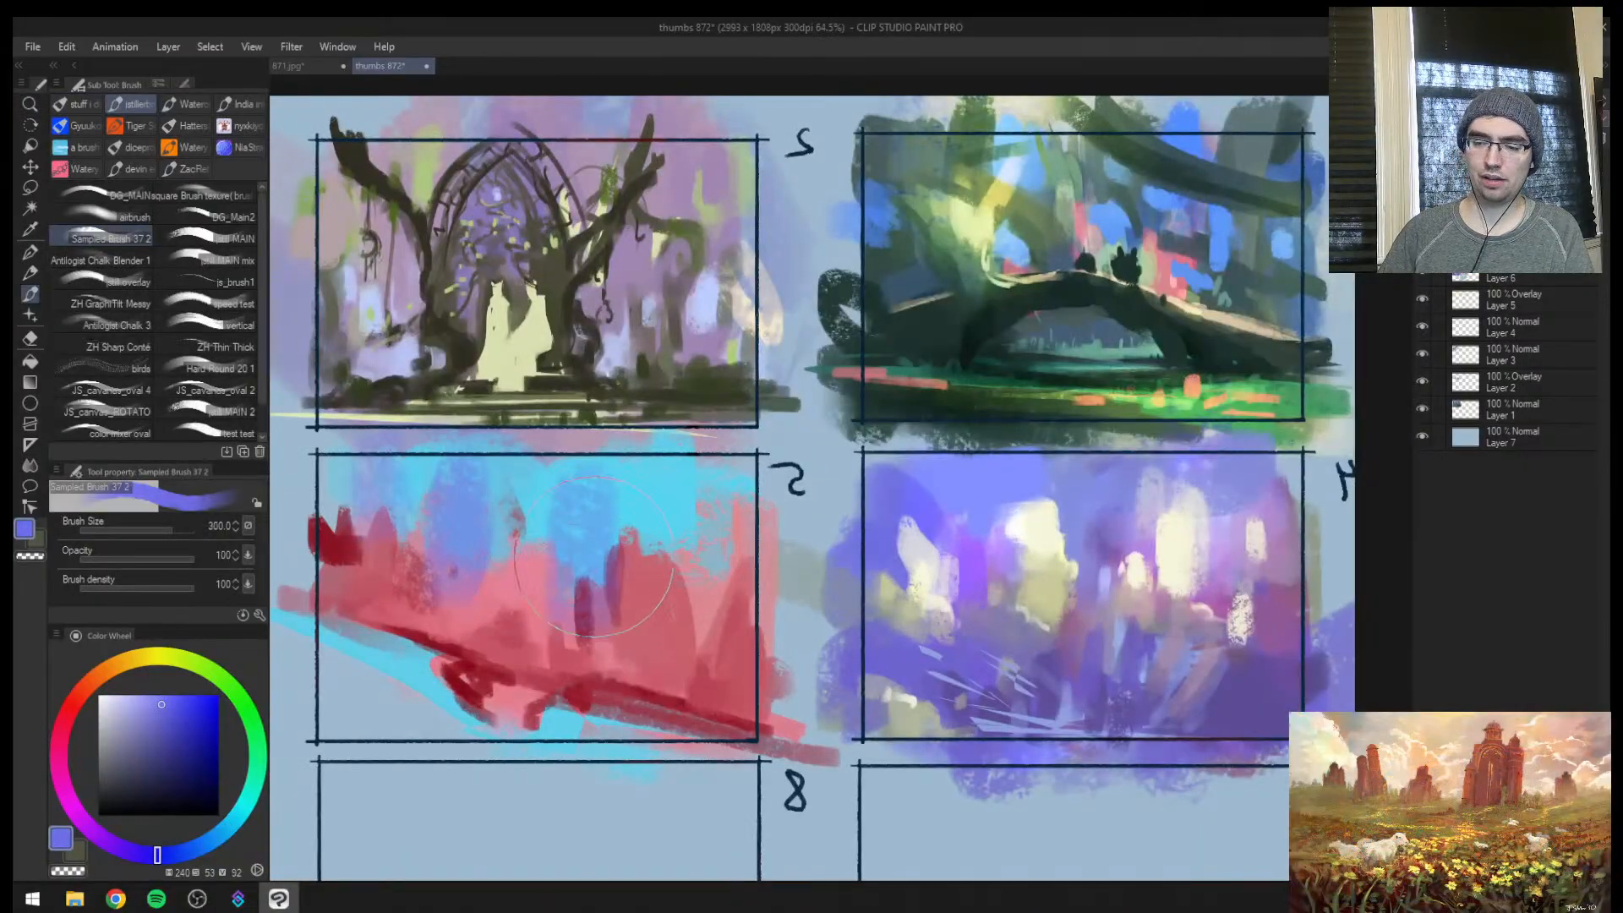
{"action": "key", "text": "bracketright"}
{"action": "left_click_drag", "start_coordinate": [732, 517], "coordinate": [729, 545]}
{"action": "key", "text": "bracketright"}
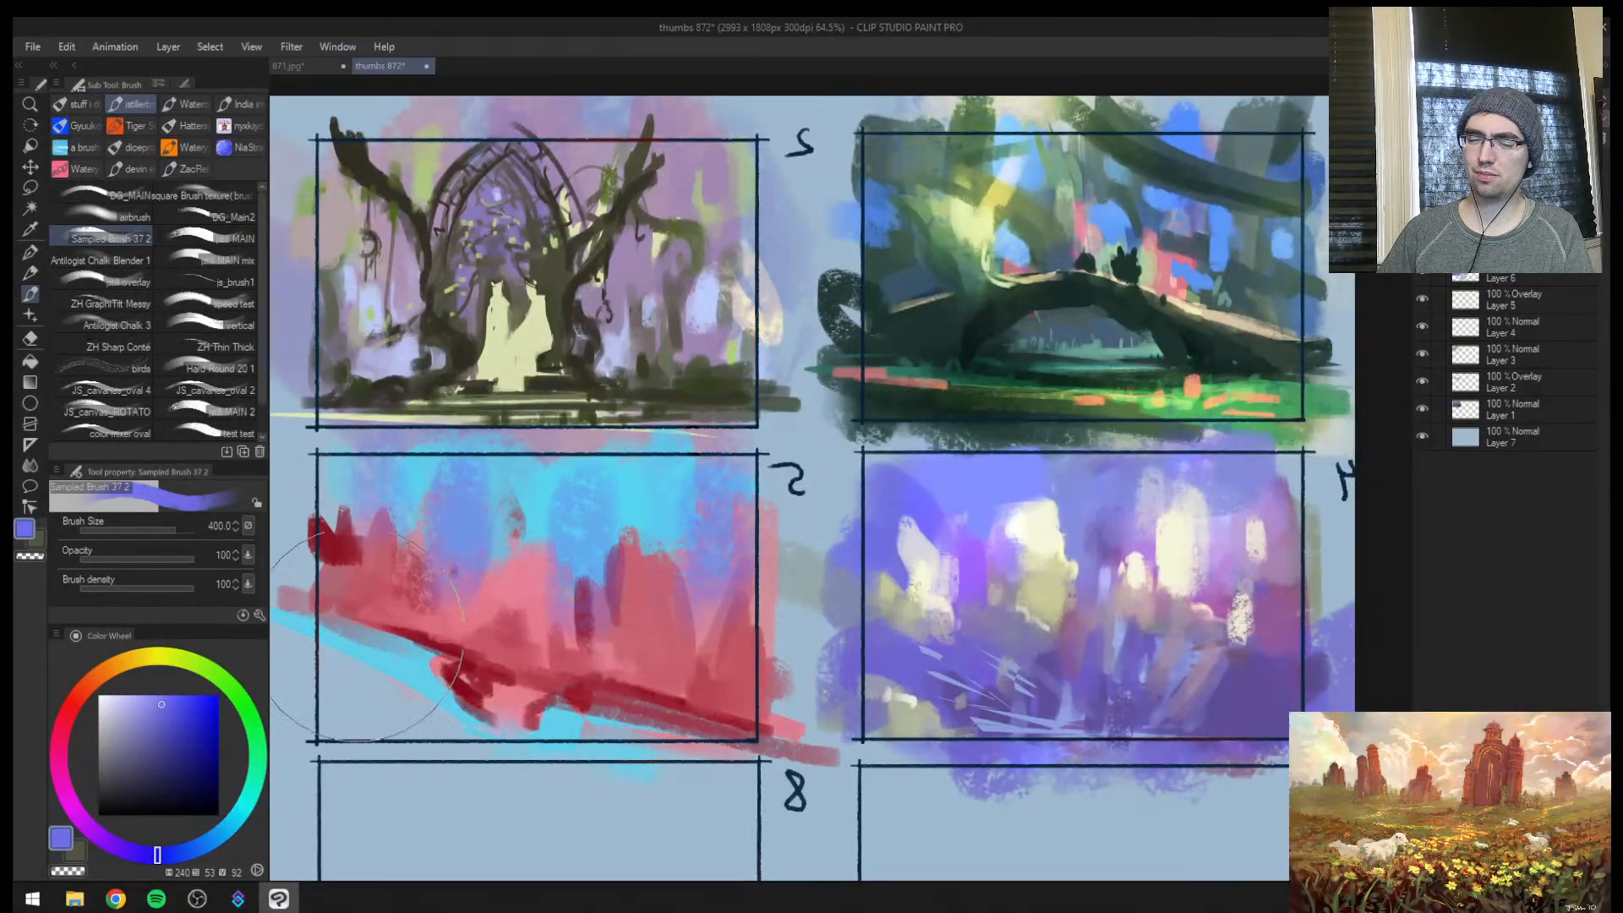
{"action": "key", "text": "ctrl+z"}
{"action": "key", "text": "ctrl+z"}
{"action": "key", "text": "ctrl+z"}
{"action": "key", "text": "ctrl+z"}
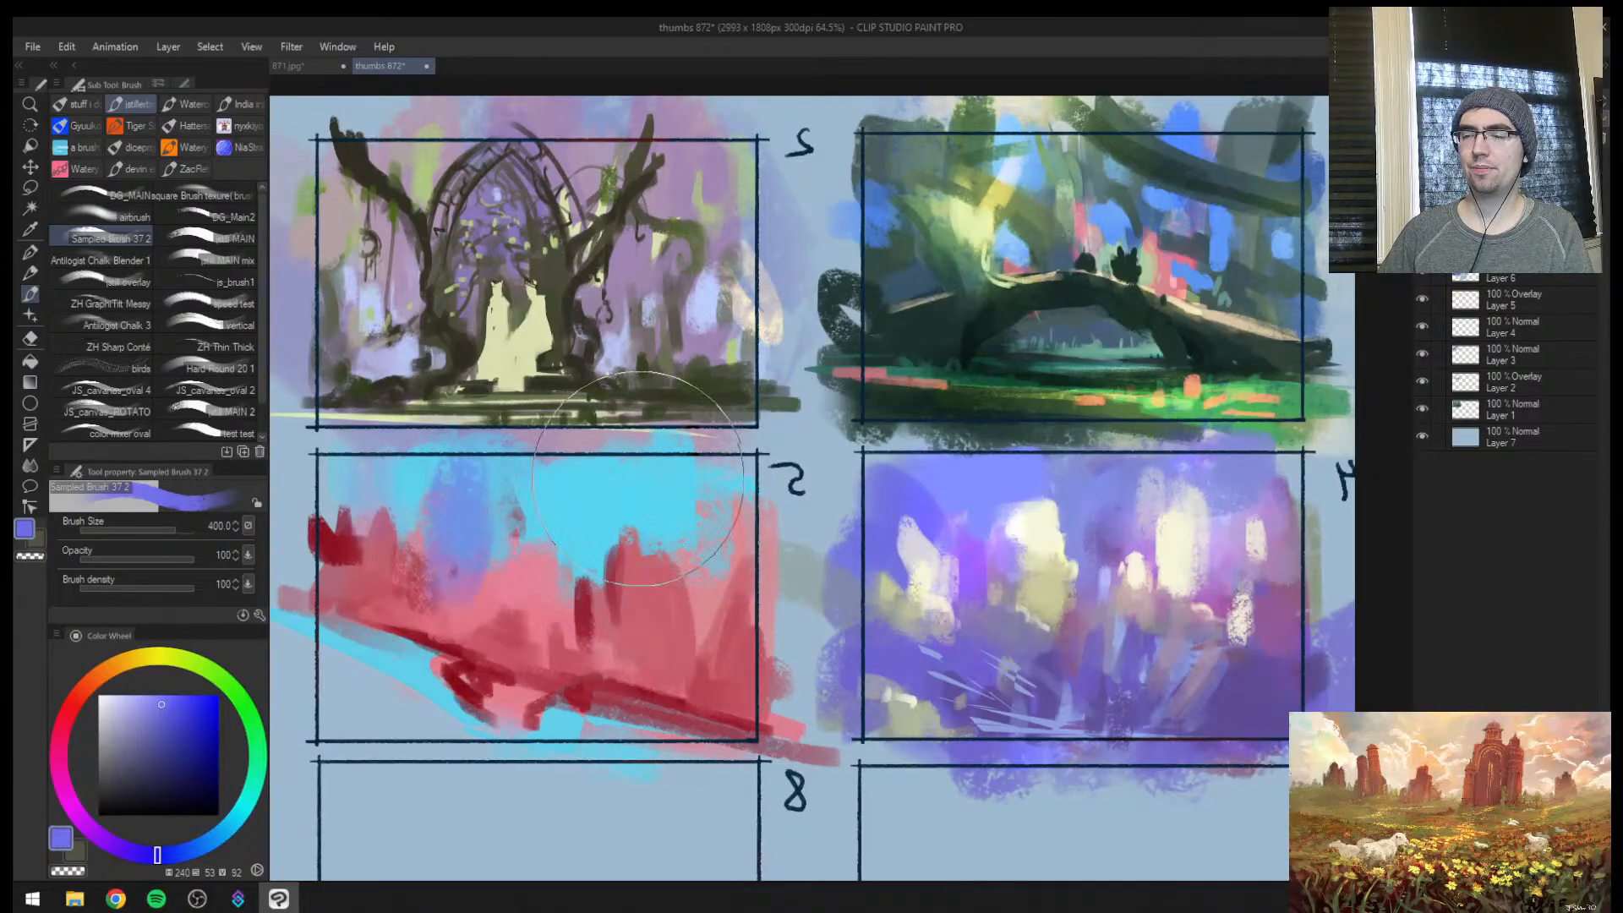
Sample the sky cyan, lighten it to a pale cyan, and paint two soft vertical glows in frame 5's sky at size 170
{"action": "left_click", "coordinate": [600, 487], "text": "alt"}
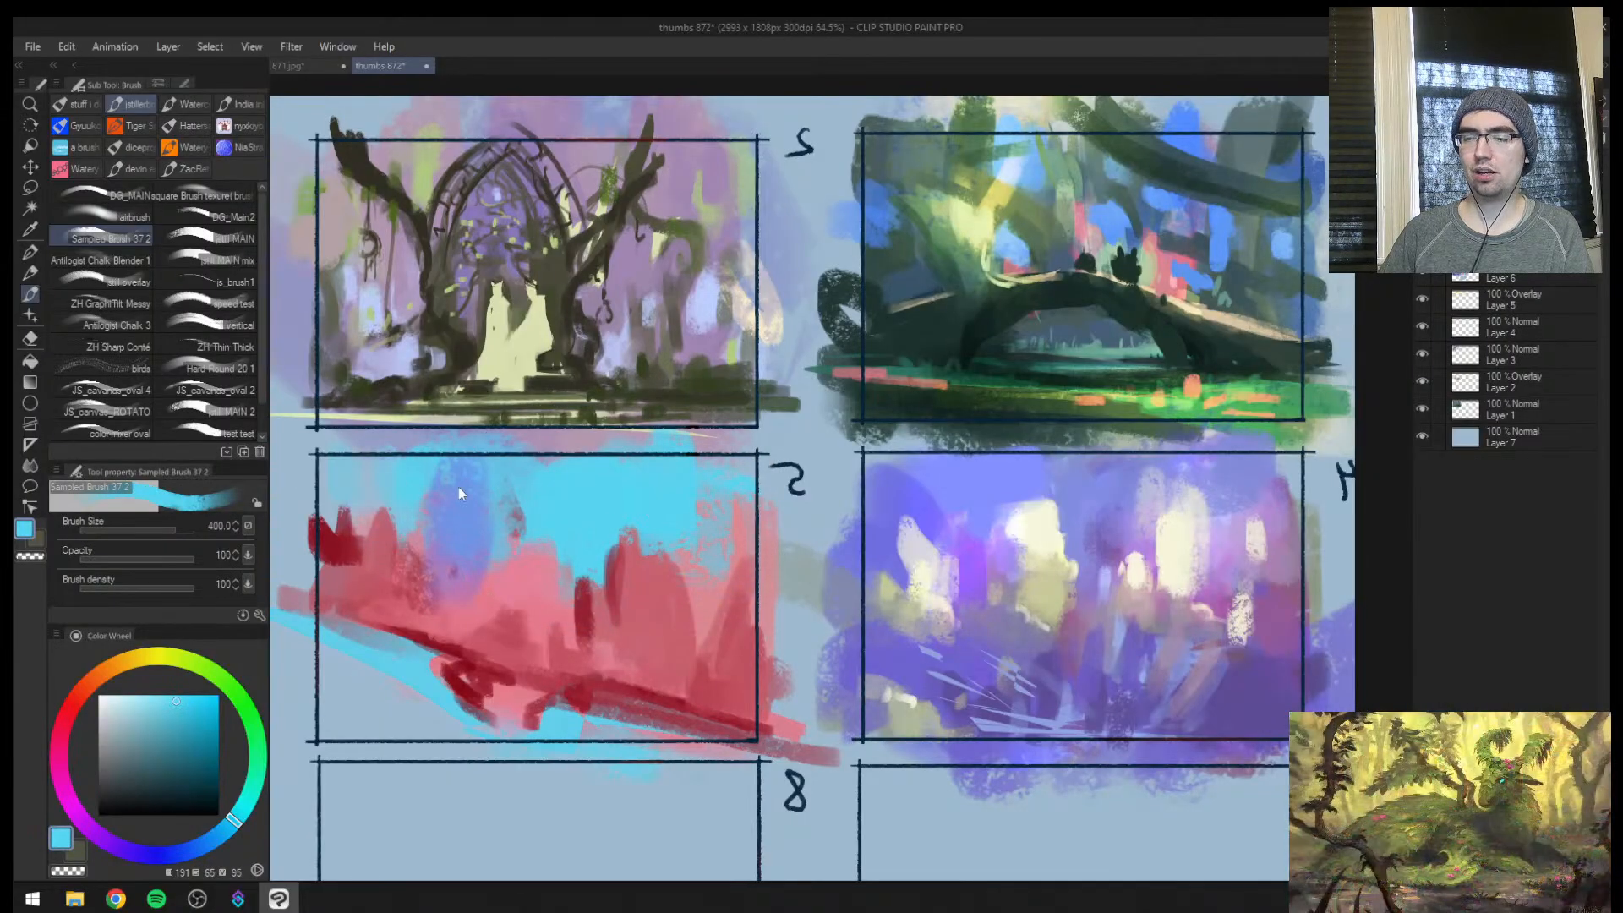
{"action": "left_click", "coordinate": [138, 697]}
{"action": "key", "text": "bracketleft"}
{"action": "key", "text": "bracketleft"}
{"action": "key", "text": "bracketleft"}
{"action": "key", "text": "bracketleft"}
{"action": "mouse_move", "coordinate": [475, 513]}
{"action": "left_mouse_down"}
{"action": "mouse_move", "coordinate": [484, 481]}
{"action": "mouse_move", "coordinate": [481, 496]}
{"action": "left_mouse_up"}
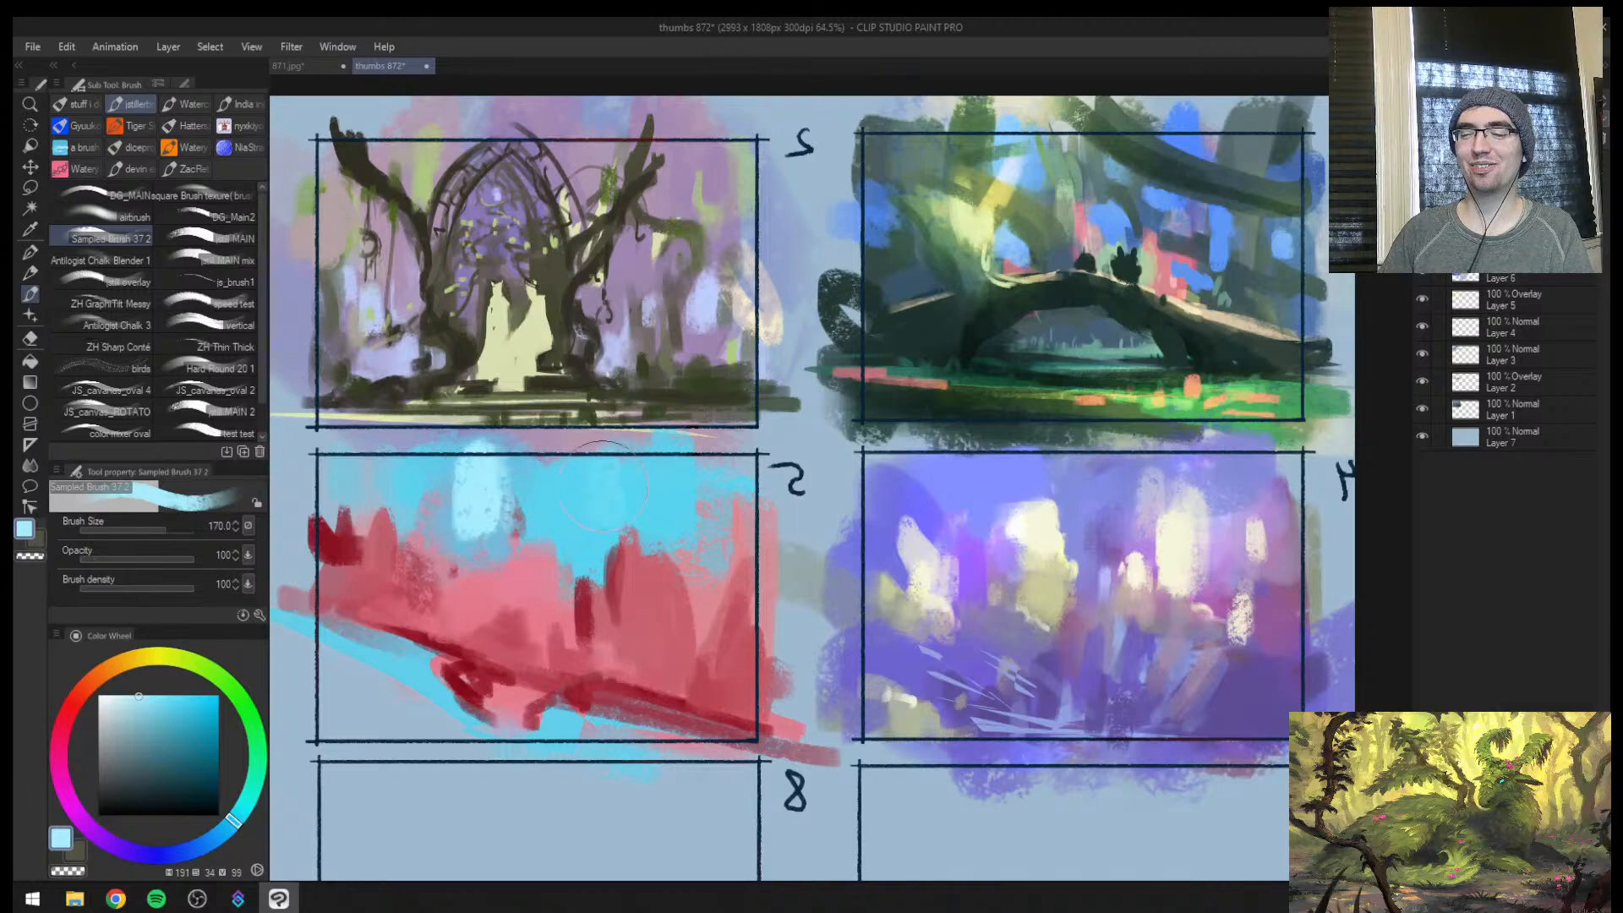
{"action": "left_click_drag", "start_coordinate": [606, 485], "coordinate": [607, 496]}
Unmirror the canvas and add more pale cyan vertical strokes between the glows and toward frame 5's right edge
{"action": "key", "text": "h"}
{"action": "left_click_drag", "start_coordinate": [907, 493], "coordinate": [520, 500]}
{"action": "left_click", "coordinate": [640, 506], "text": "alt"}
{"action": "left_click_drag", "start_coordinate": [670, 486], "coordinate": [672, 550]}
{"action": "left_click", "coordinate": [700, 499], "text": "alt"}
{"action": "left_click_drag", "start_coordinate": [729, 469], "coordinate": [728, 523]}
{"action": "left_click_drag", "start_coordinate": [902, 469], "coordinate": [942, 473]}
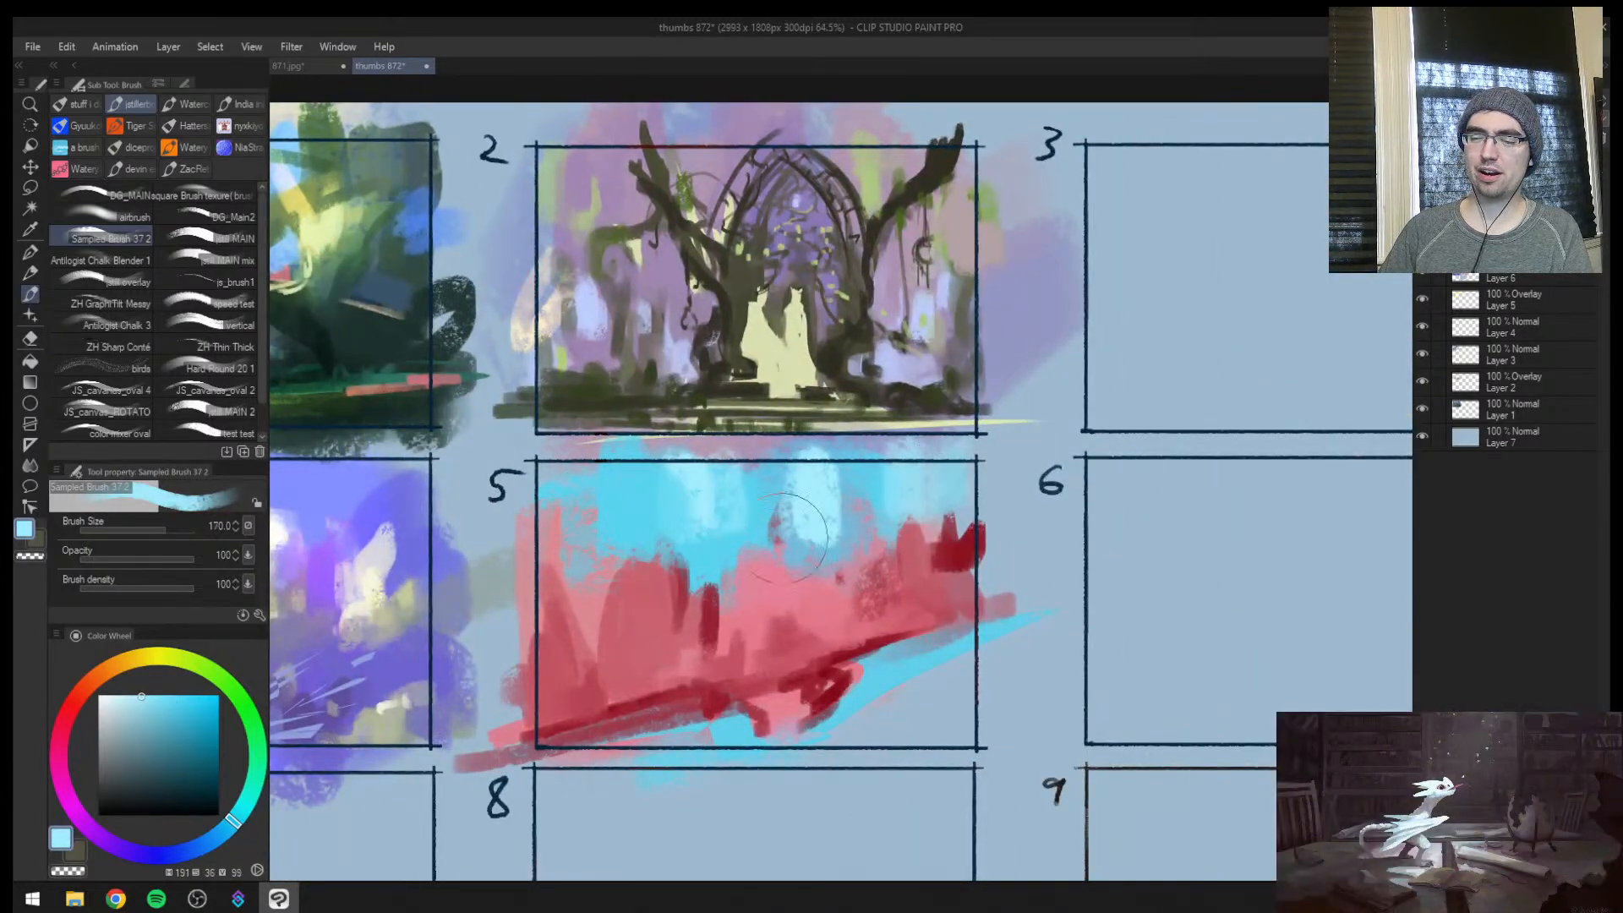
Sample the sky cyan and soften the lower part of frame 5's right-hand pale glow at brush size 170
{"action": "left_click", "coordinate": [712, 536], "text": "alt"}
{"action": "mouse_move", "coordinate": [780, 511]}
{"action": "left_mouse_down"}
{"action": "mouse_move", "coordinate": [860, 526]}
{"action": "mouse_move", "coordinate": [872, 483]}
{"action": "mouse_move", "coordinate": [824, 546]}
{"action": "left_mouse_up"}
{"action": "left_click", "coordinate": [870, 487], "text": "alt"}
{"action": "left_click", "coordinate": [872, 487], "text": "alt"}
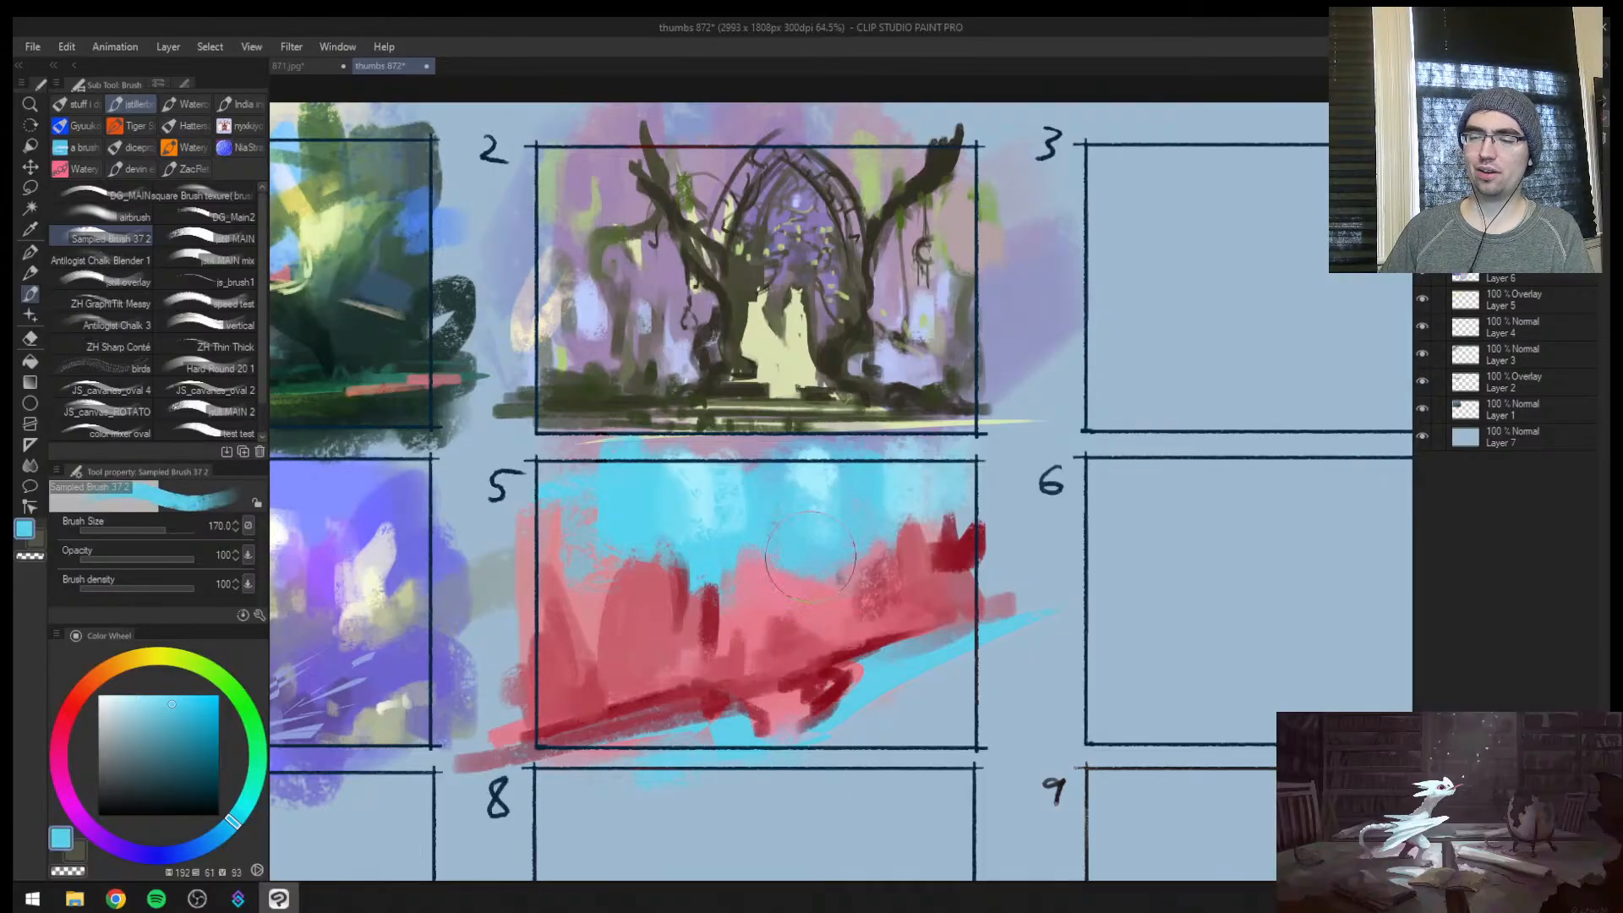
Reduce the brush to 60 and paint a cyan stroke along the lower edge of frame 5's dark red bank
{"action": "key", "text": "["}
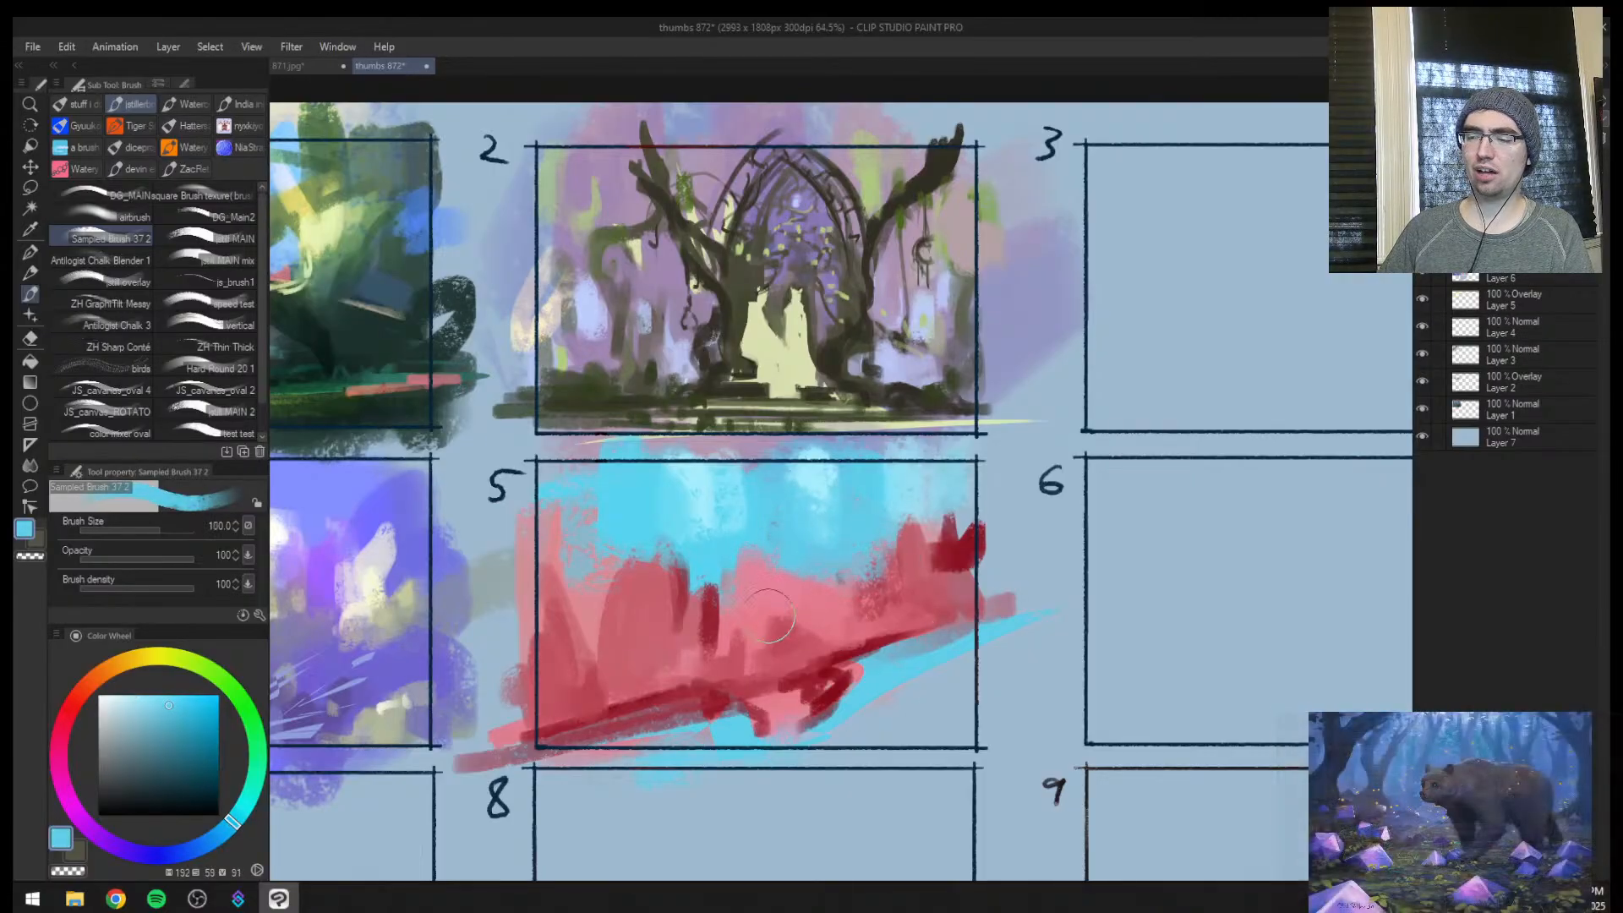
{"action": "key", "text": "["}
{"action": "key", "text": "["}
{"action": "key", "text": "["}
{"action": "key", "text": "["}
{"action": "key", "text": "["}
{"action": "left_click_drag", "start_coordinate": [636, 761], "coordinate": [766, 724]}
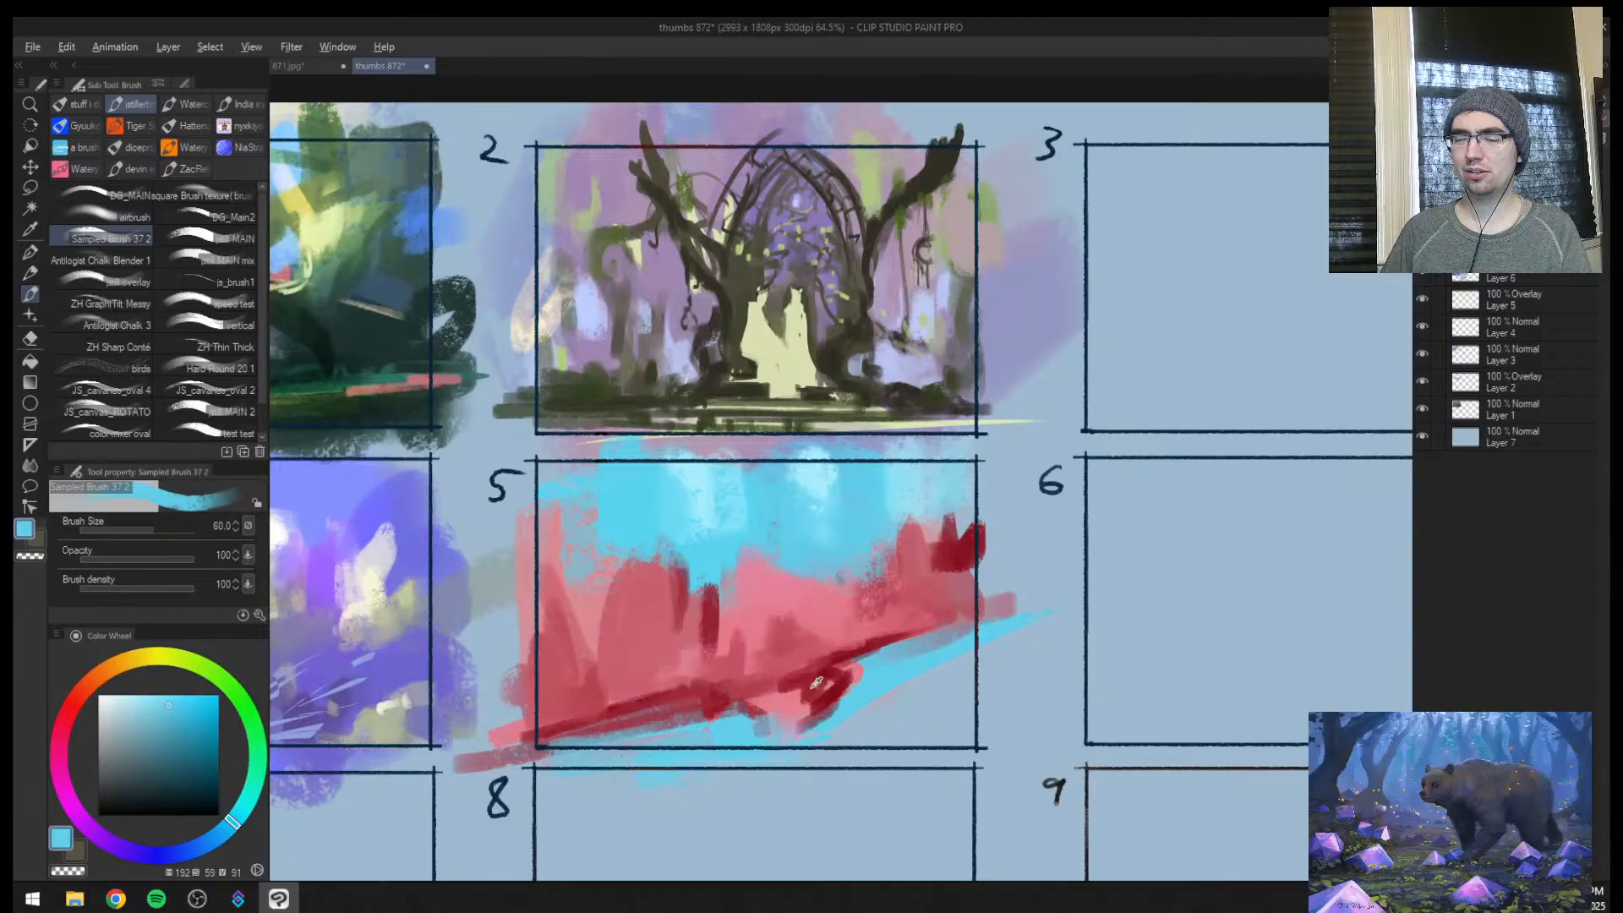
Sample the dark red, paint a long diagonal bank below frame 5's cyan stream at size 50, and pick up the rock pink
{"action": "left_click", "coordinate": [819, 688], "text": "alt"}
{"action": "key", "text": "["}
{"action": "left_click_drag", "start_coordinate": [1000, 673], "coordinate": [685, 764]}
{"action": "left_click", "coordinate": [828, 625], "text": "alt"}
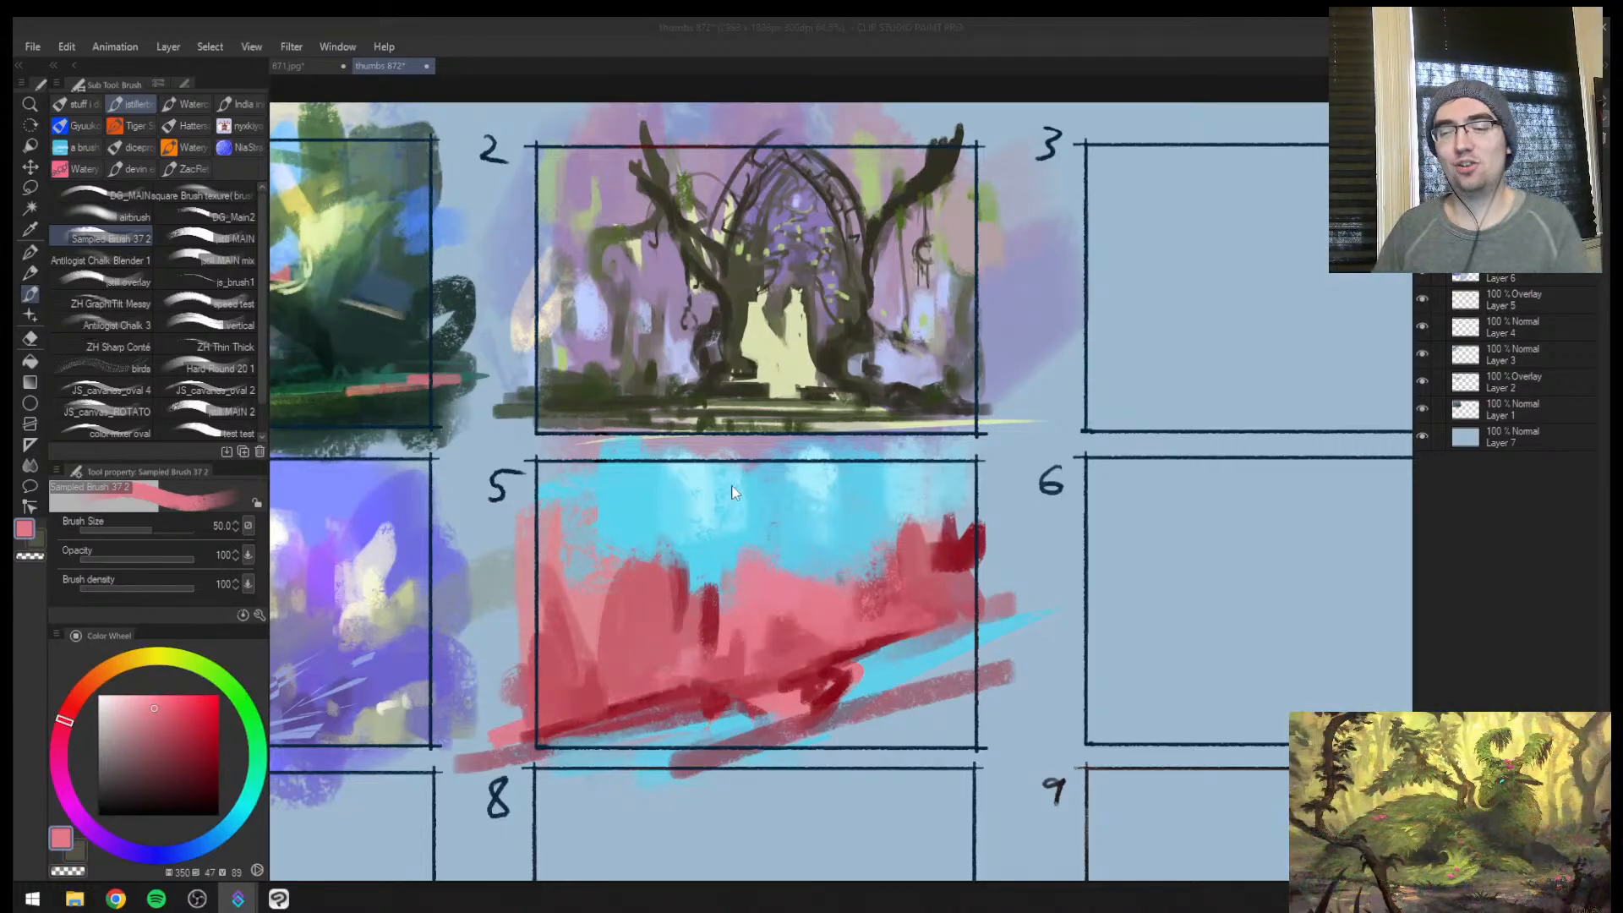
Sample a rose red from frame 5's left-hand rocks and touch up the area near their base
{"action": "left_click", "coordinate": [674, 556]}
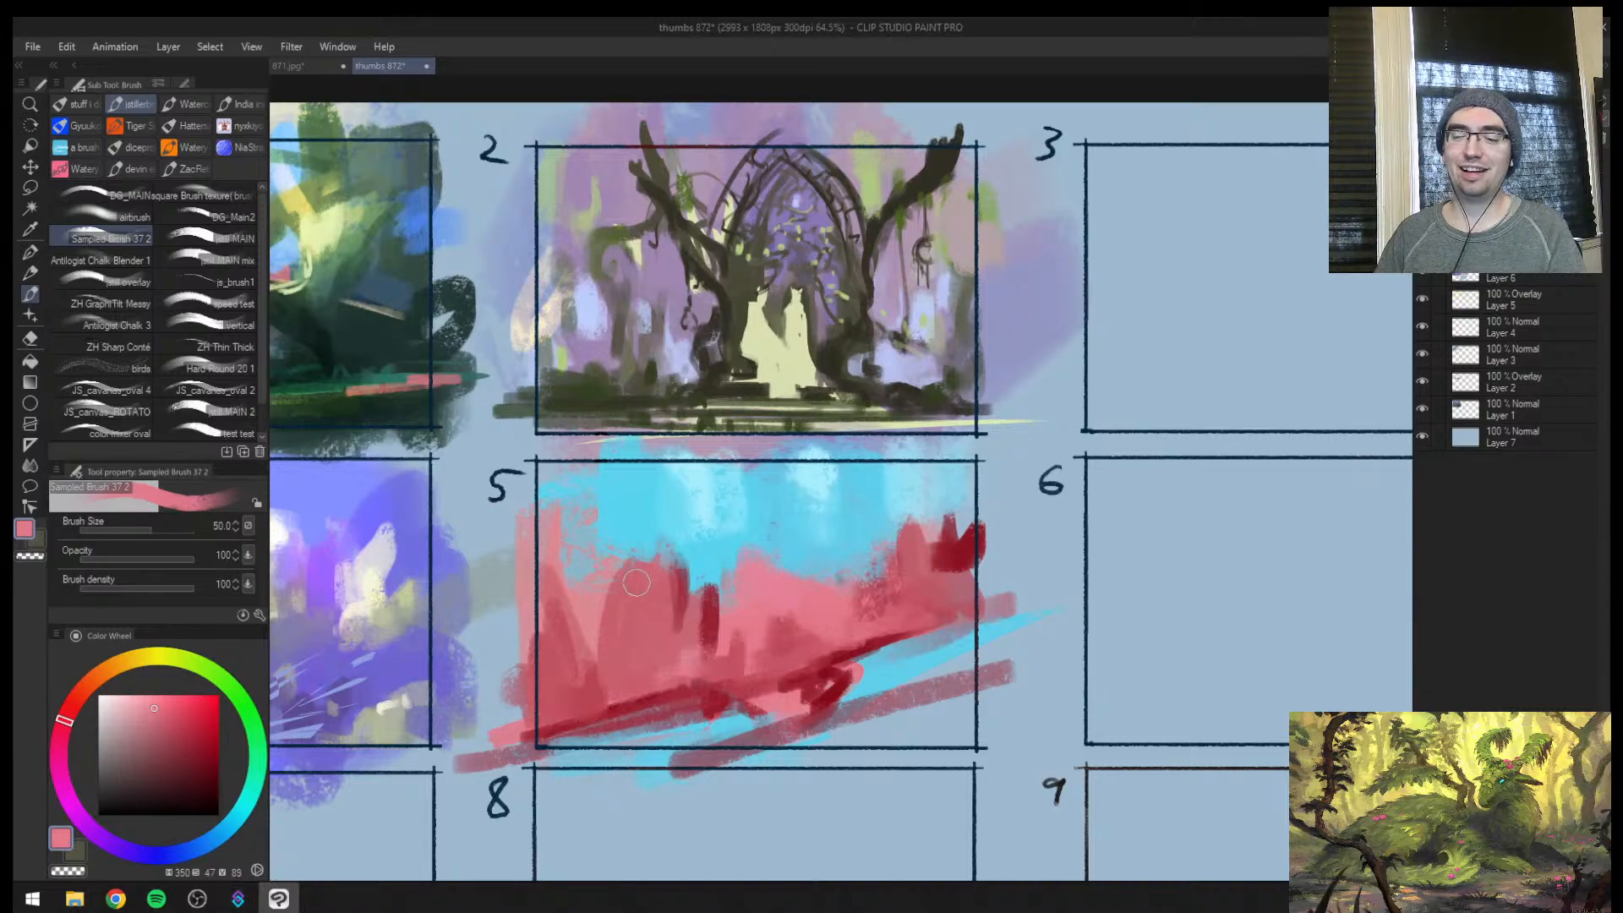
{"action": "key", "text": "ctrl+space"}
{"action": "mouse_move", "coordinate": [633, 608]}
{"action": "left_mouse_down"}
{"action": "mouse_move", "coordinate": [599, 664]}
{"action": "mouse_move", "coordinate": [664, 617]}
{"action": "mouse_move", "coordinate": [629, 616]}
{"action": "left_mouse_up"}
{"action": "left_click", "coordinate": [602, 655], "text": "alt"}
{"action": "left_click_drag", "start_coordinate": [592, 683], "coordinate": [635, 669]}
Check frame 5's composition against the other thumbnails in a mirrored and a normal view of the sheet
{"action": "key", "text": "h"}
{"action": "key", "text": "ctrl+space"}
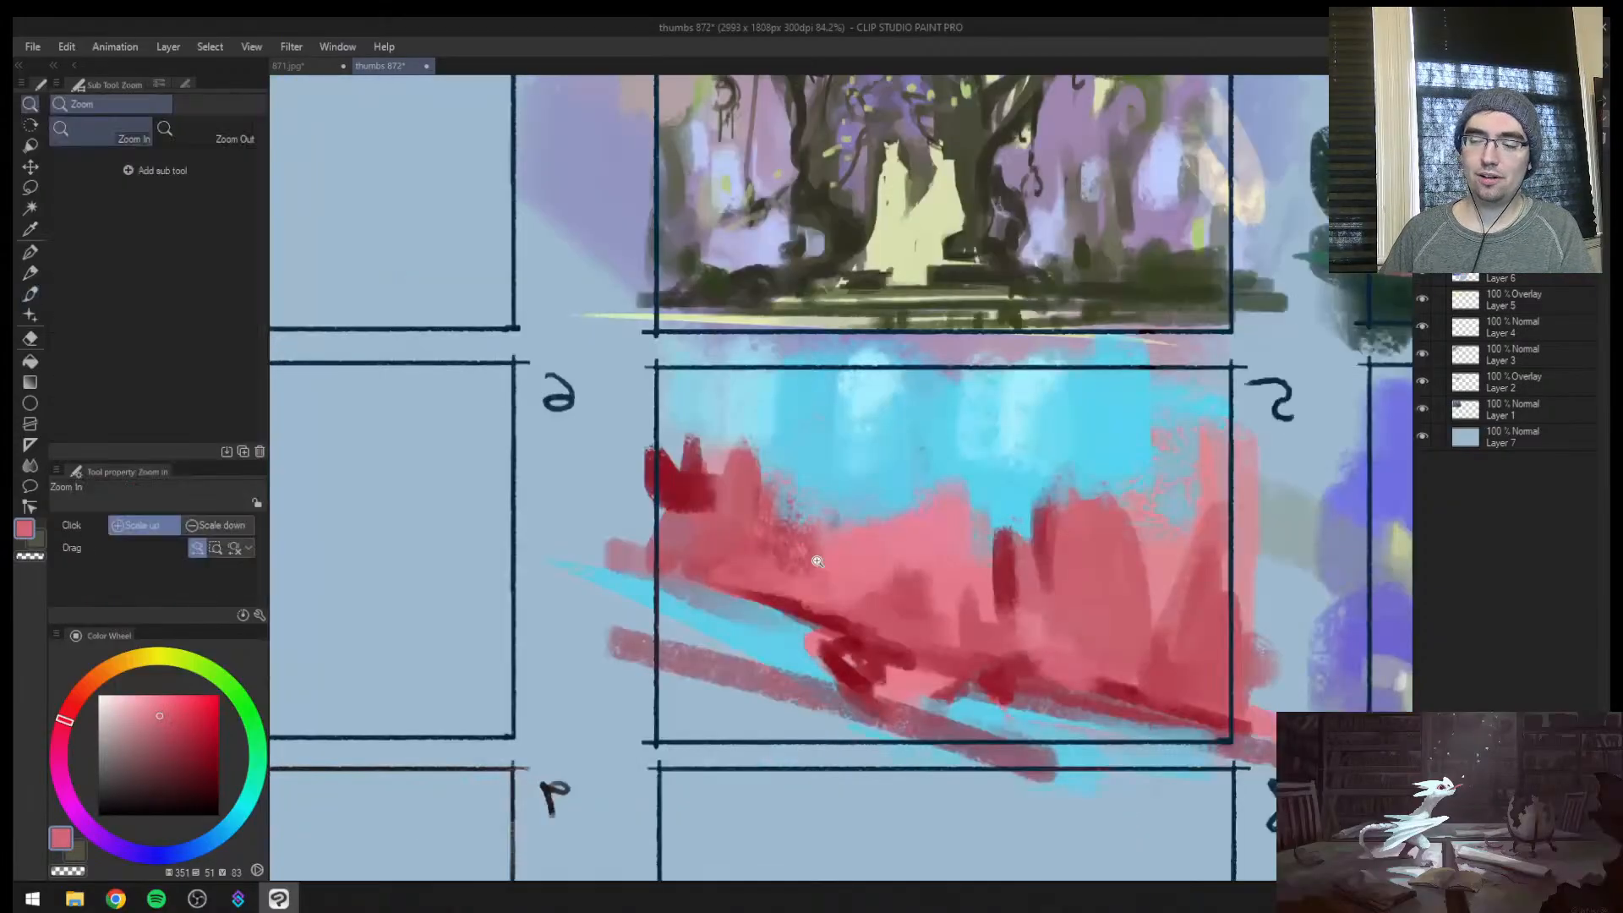
{"action": "left_click_drag", "start_coordinate": [895, 571], "coordinate": [667, 634]}
{"action": "left_click_drag", "start_coordinate": [677, 728], "coordinate": [756, 652]}
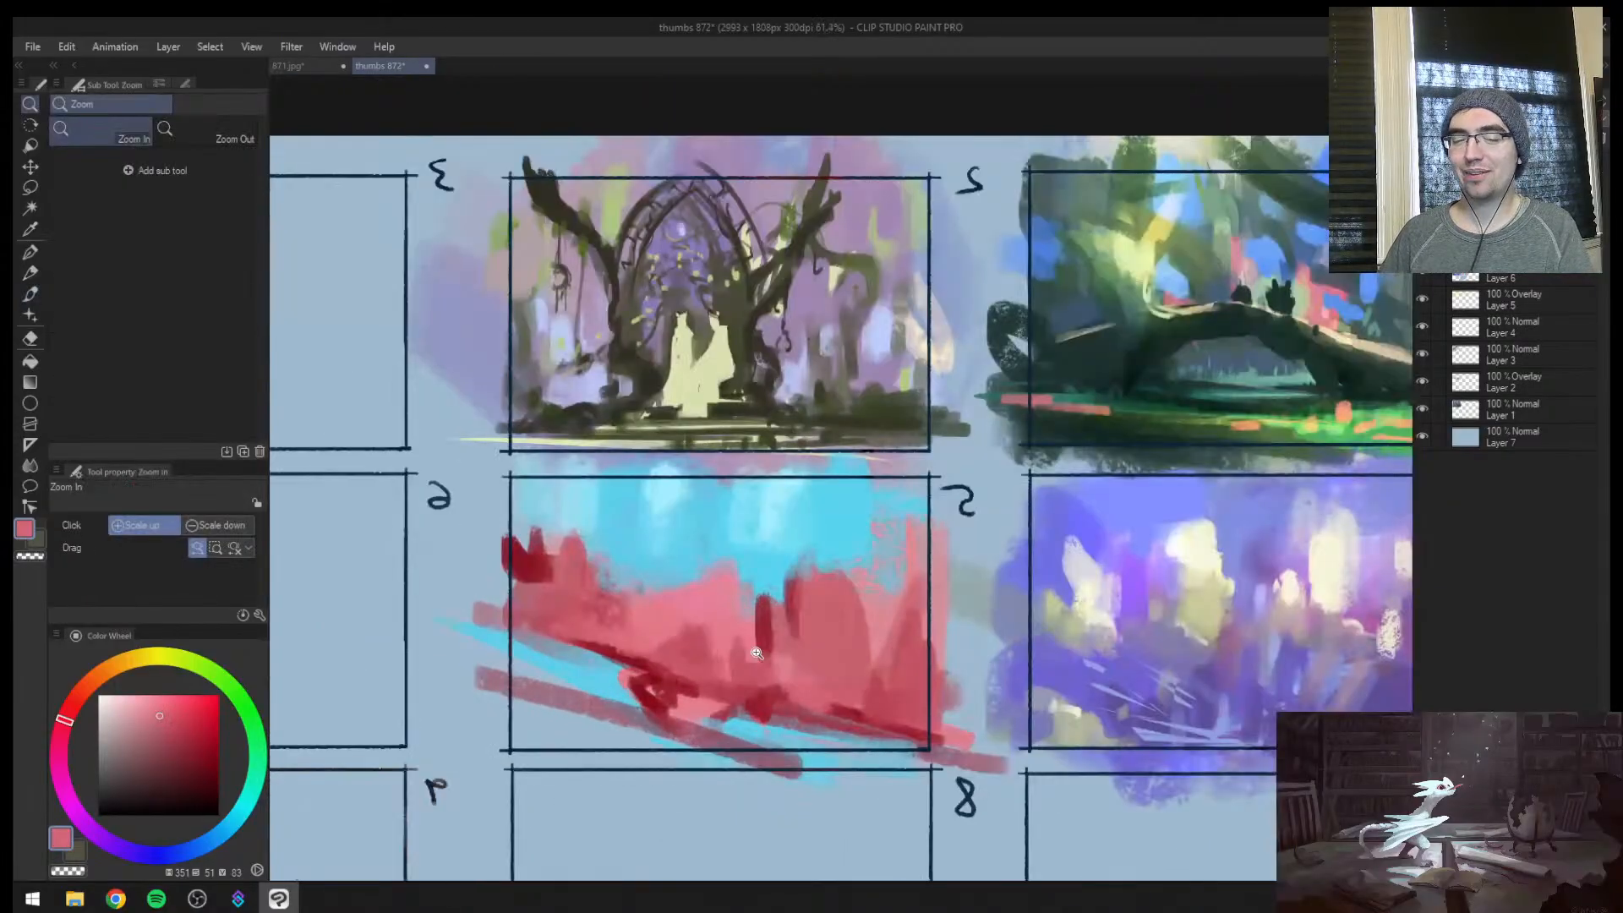
{"action": "left_click_drag", "start_coordinate": [700, 591], "coordinate": [793, 505]}
{"action": "key", "text": "h"}
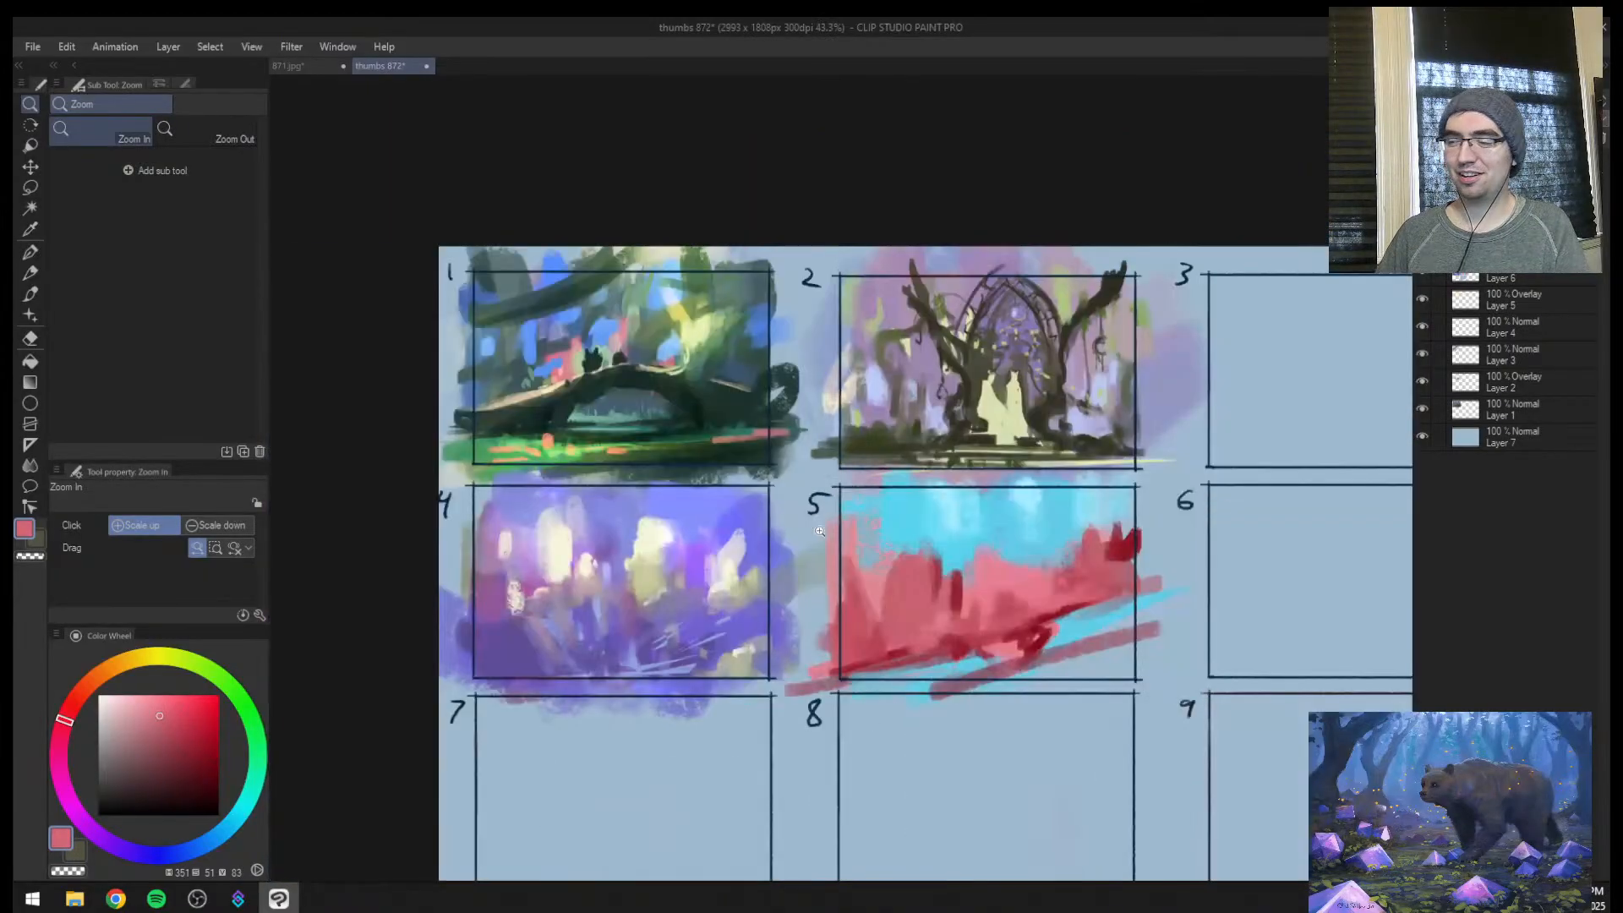
Mute the rose colour to a greyish pink and enlarge the brush to 200
{"action": "left_click_drag", "start_coordinate": [1059, 587], "coordinate": [726, 611]}
{"action": "key", "text": "b"}
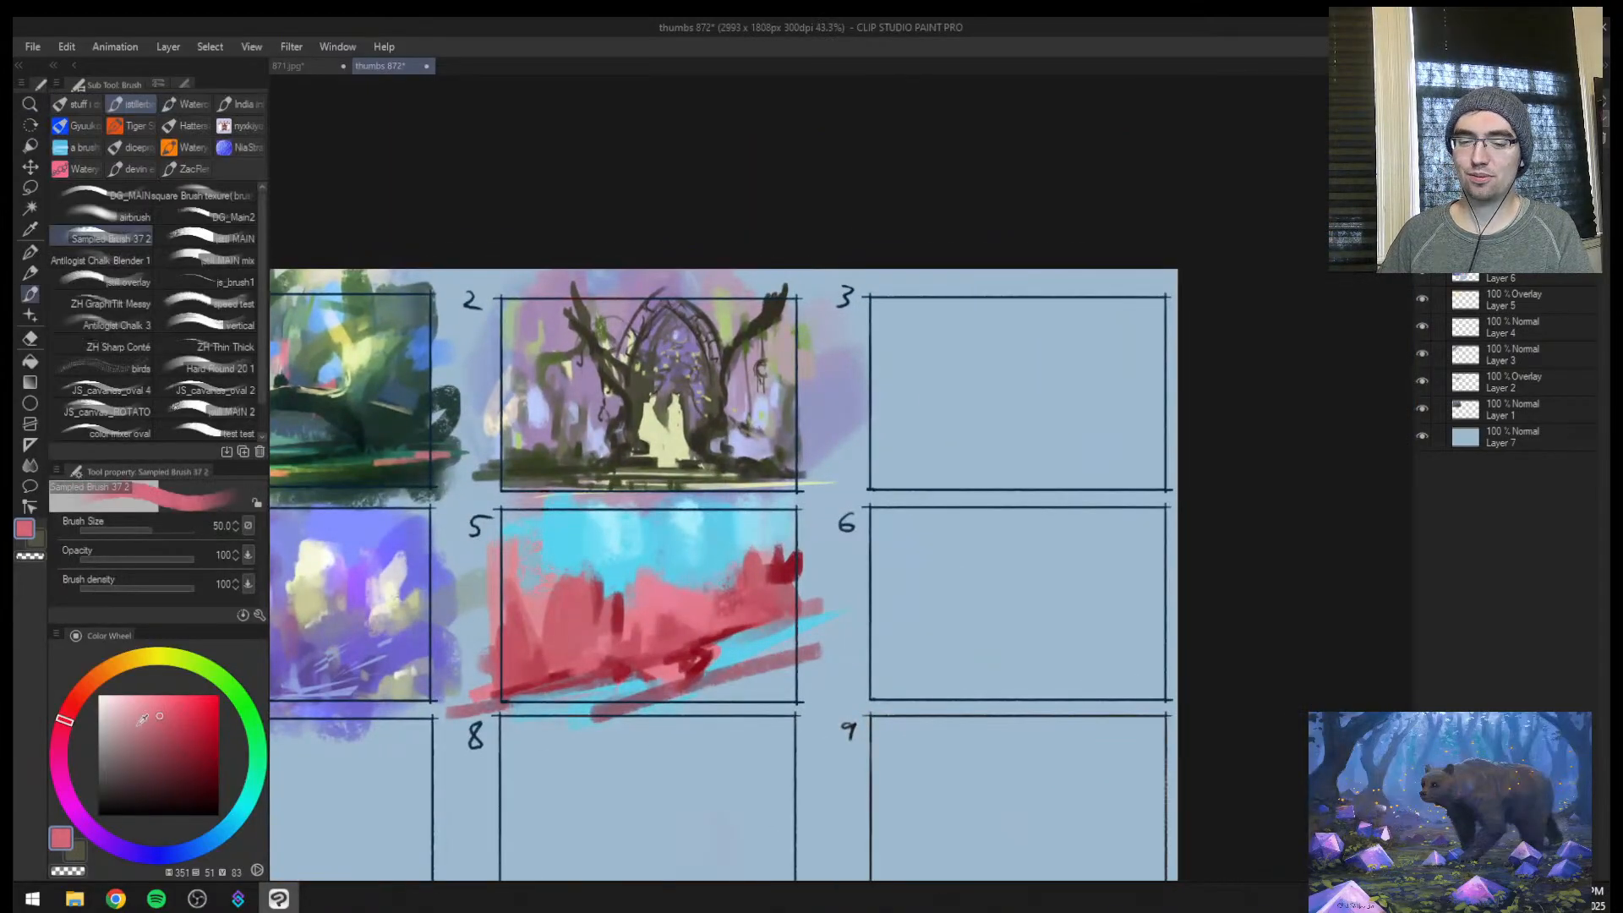
{"action": "key", "text": "]"}
{"action": "key", "text": "]"}
{"action": "key", "text": "]"}
{"action": "key", "text": "]"}
{"action": "key", "text": "]"}
{"action": "key", "text": "]"}
{"action": "key", "text": "]"}
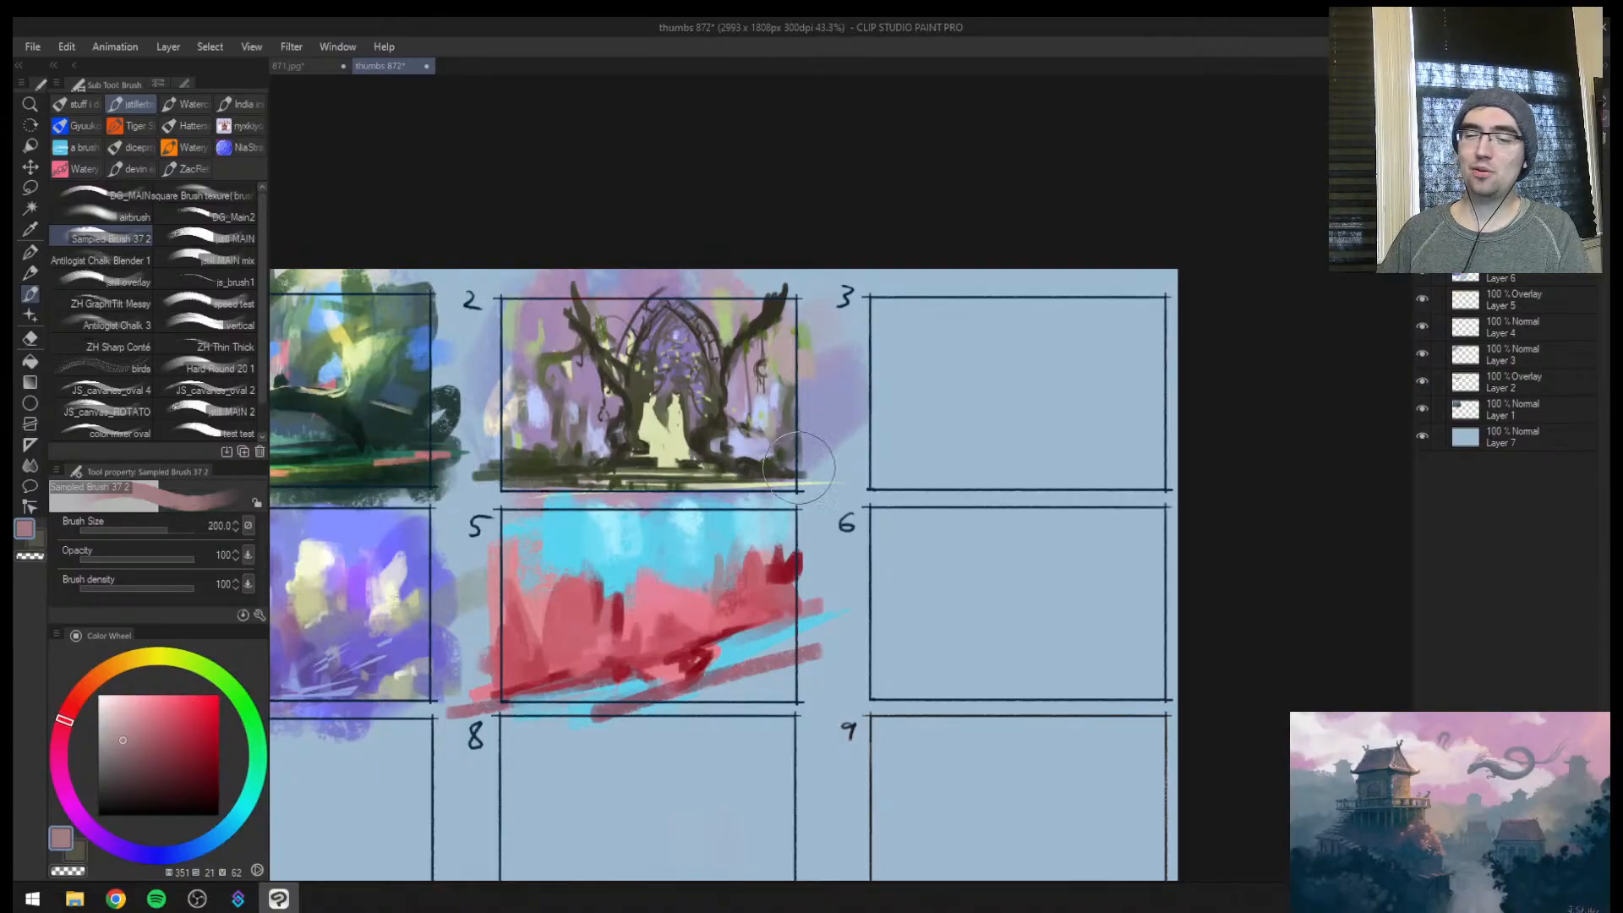
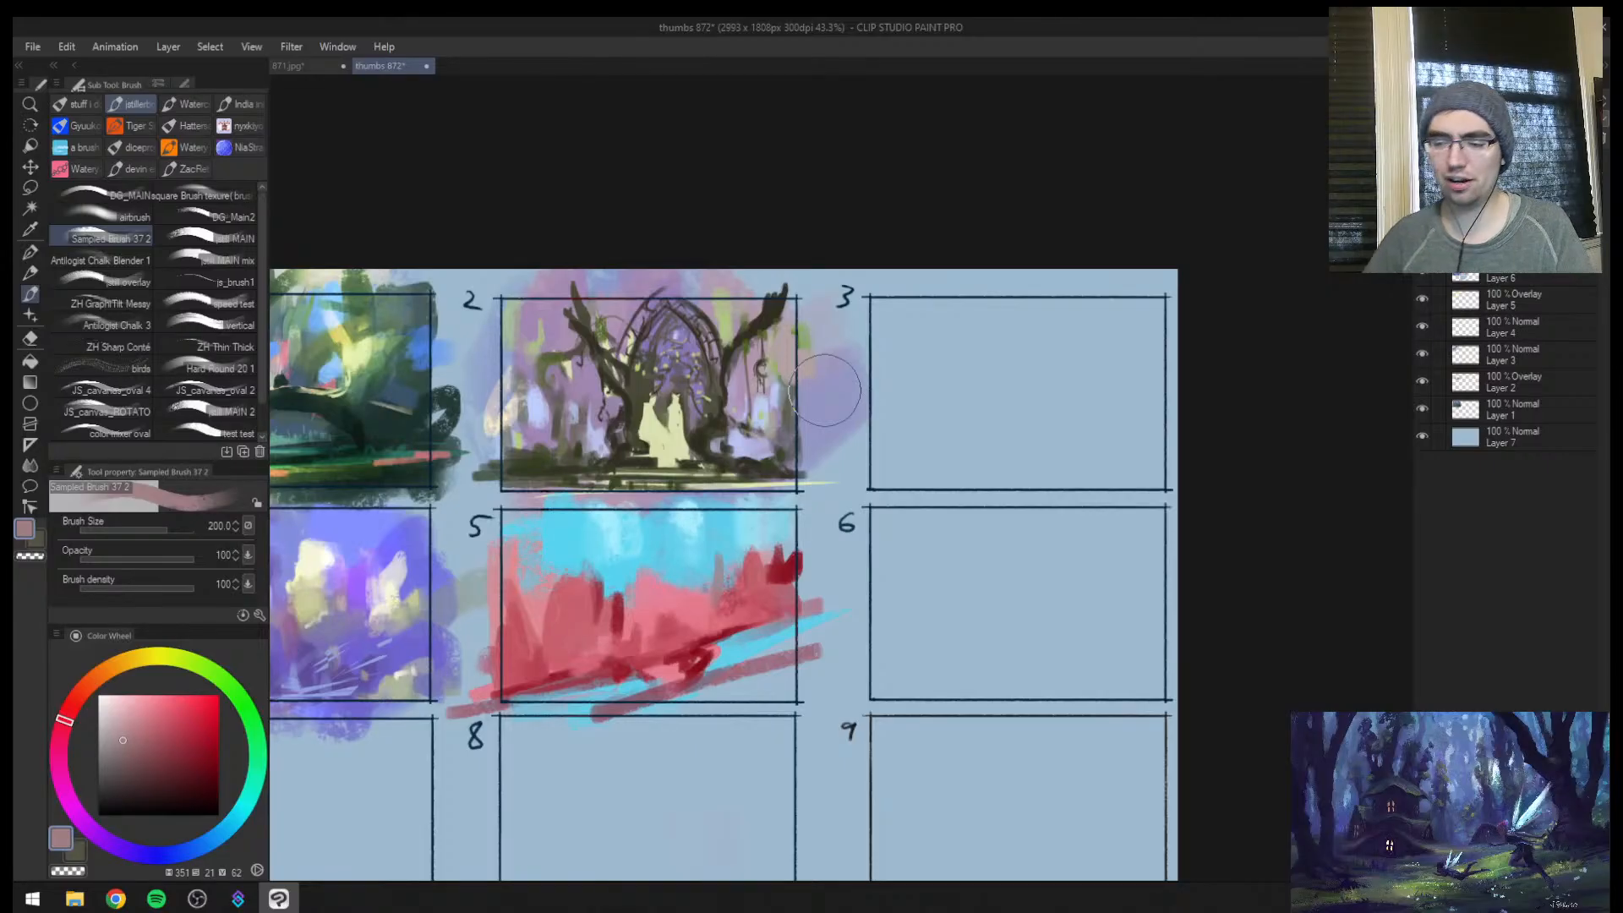
Paint muted grey-pink and dark red rock columns against the cyan sky on the right side of frame 5
{"action": "key", "text": "ctrl+space"}
{"action": "mouse_move", "coordinate": [614, 593]}
{"action": "left_mouse_down"}
{"action": "mouse_move", "coordinate": [600, 609]}
{"action": "mouse_move", "coordinate": [678, 582]}
{"action": "left_mouse_up"}
{"action": "left_click", "coordinate": [852, 556], "text": "alt"}
{"action": "left_click_drag", "start_coordinate": [793, 526], "coordinate": [786, 564]}
{"action": "left_click_drag", "start_coordinate": [737, 534], "coordinate": [733, 565]}
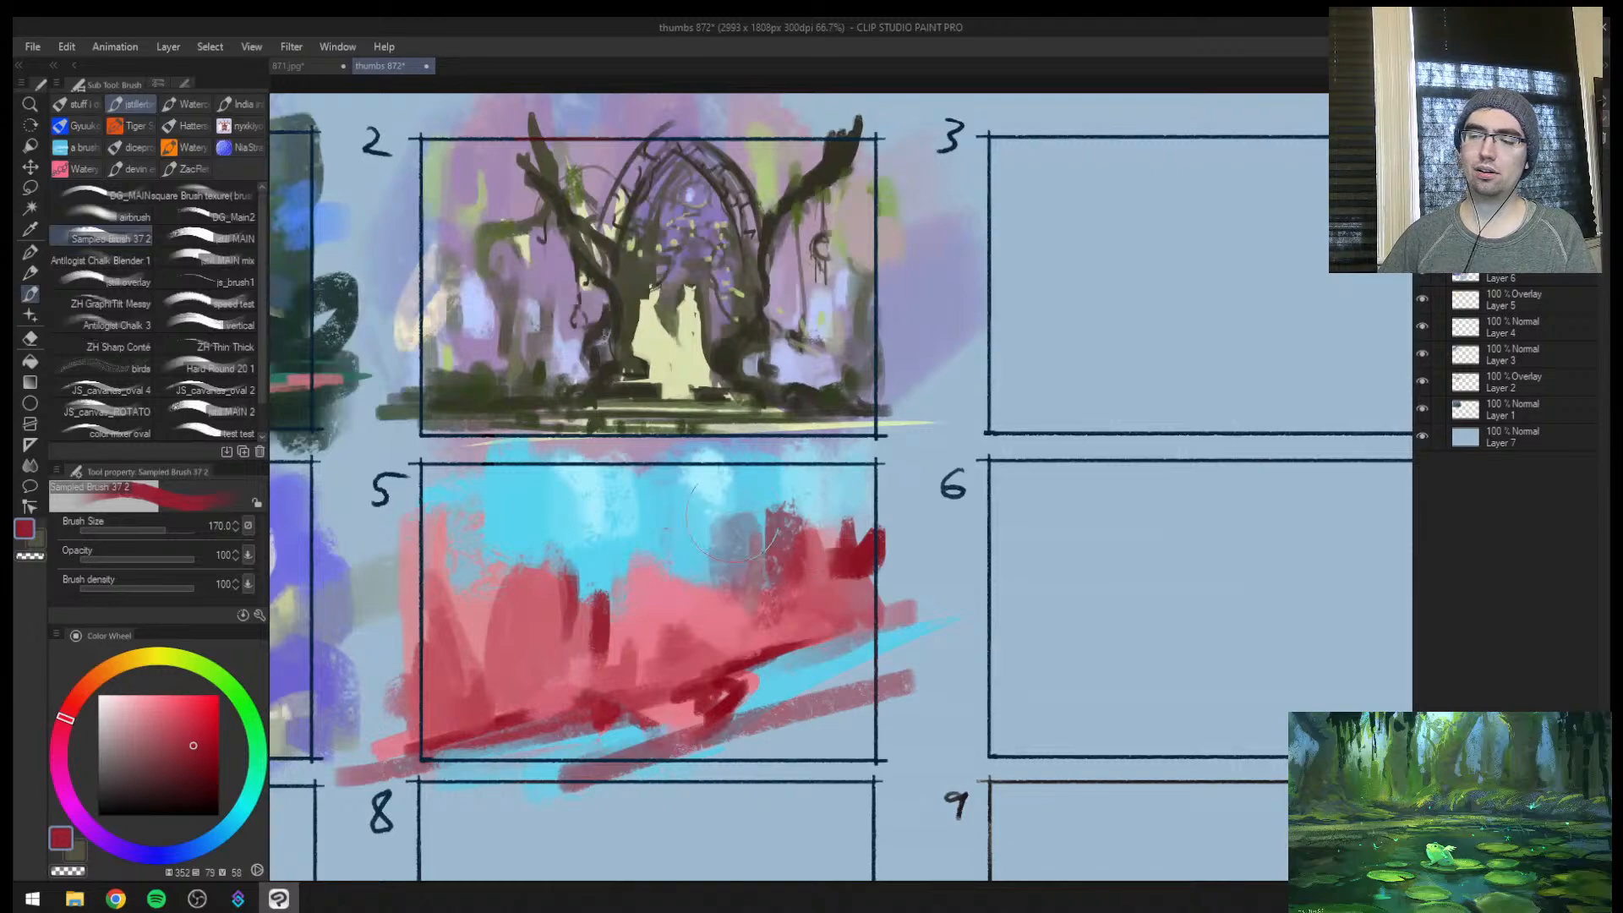
{"action": "key", "text": "bracketleft"}
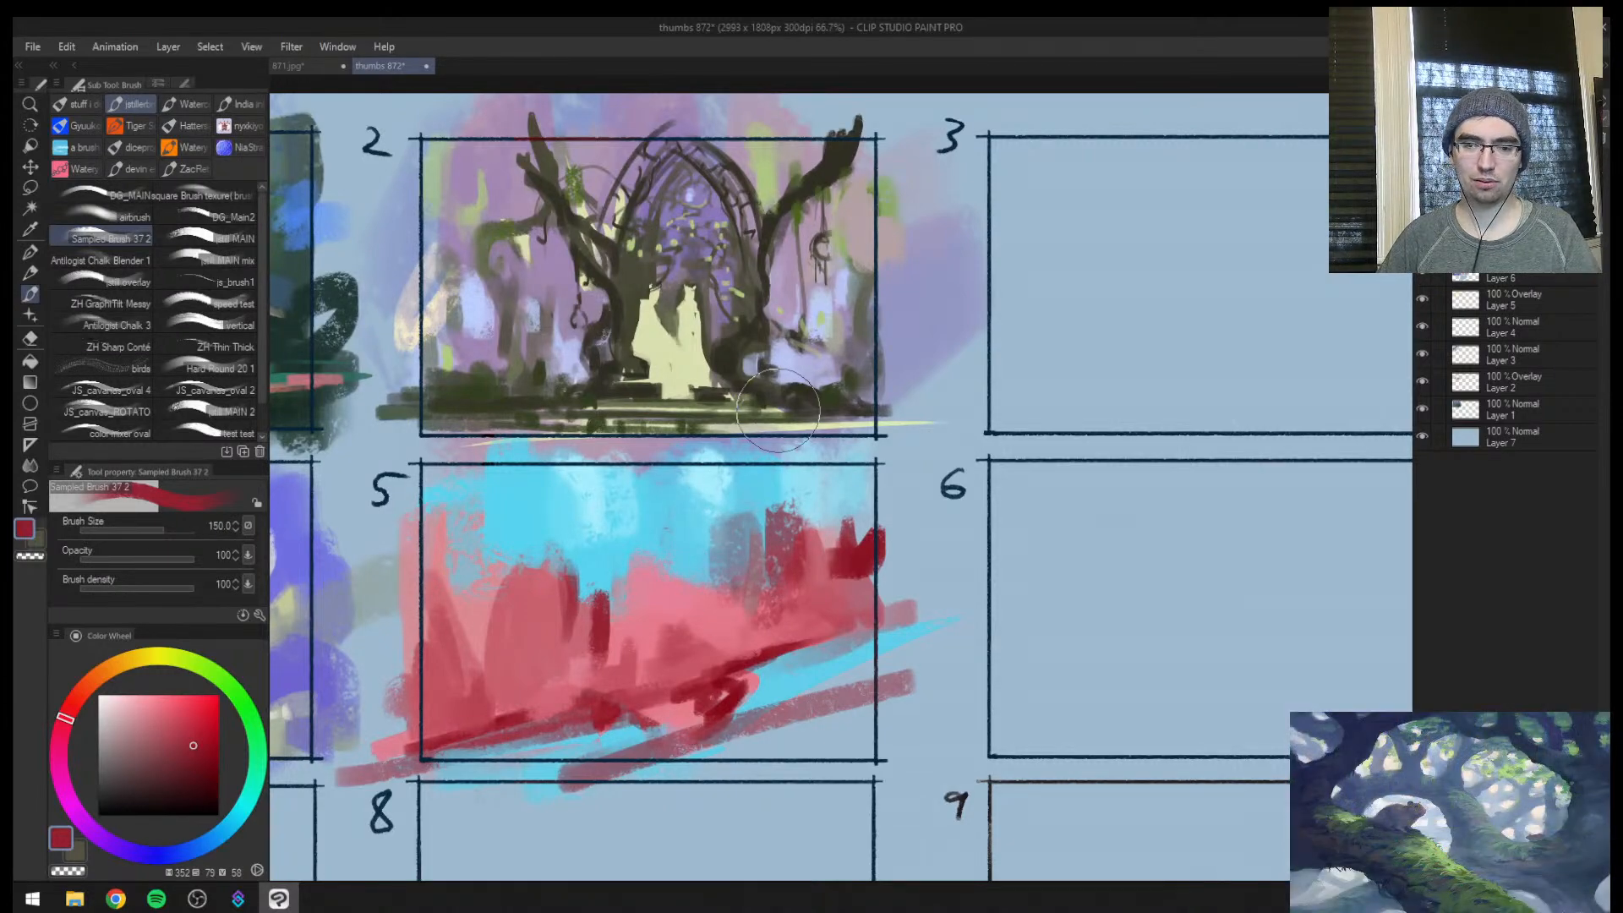
Mirror the canvas view, sample a greyish blue from frame 5, and build up the hazy distant column beside the dark red rocks
{"action": "key", "text": "ctrl+space"}
{"action": "mouse_move", "coordinate": [714, 572]}
{"action": "left_mouse_down"}
{"action": "mouse_move", "coordinate": [646, 573]}
{"action": "mouse_move", "coordinate": [728, 575]}
{"action": "left_mouse_up"}
{"action": "key", "text": "h"}
{"action": "mouse_move", "coordinate": [1027, 556]}
{"action": "left_mouse_down"}
{"action": "mouse_move", "coordinate": [676, 551]}
{"action": "mouse_move", "coordinate": [728, 551]}
{"action": "left_mouse_up"}
{"action": "key", "text": "space"}
{"action": "key", "text": "ctrl+space"}
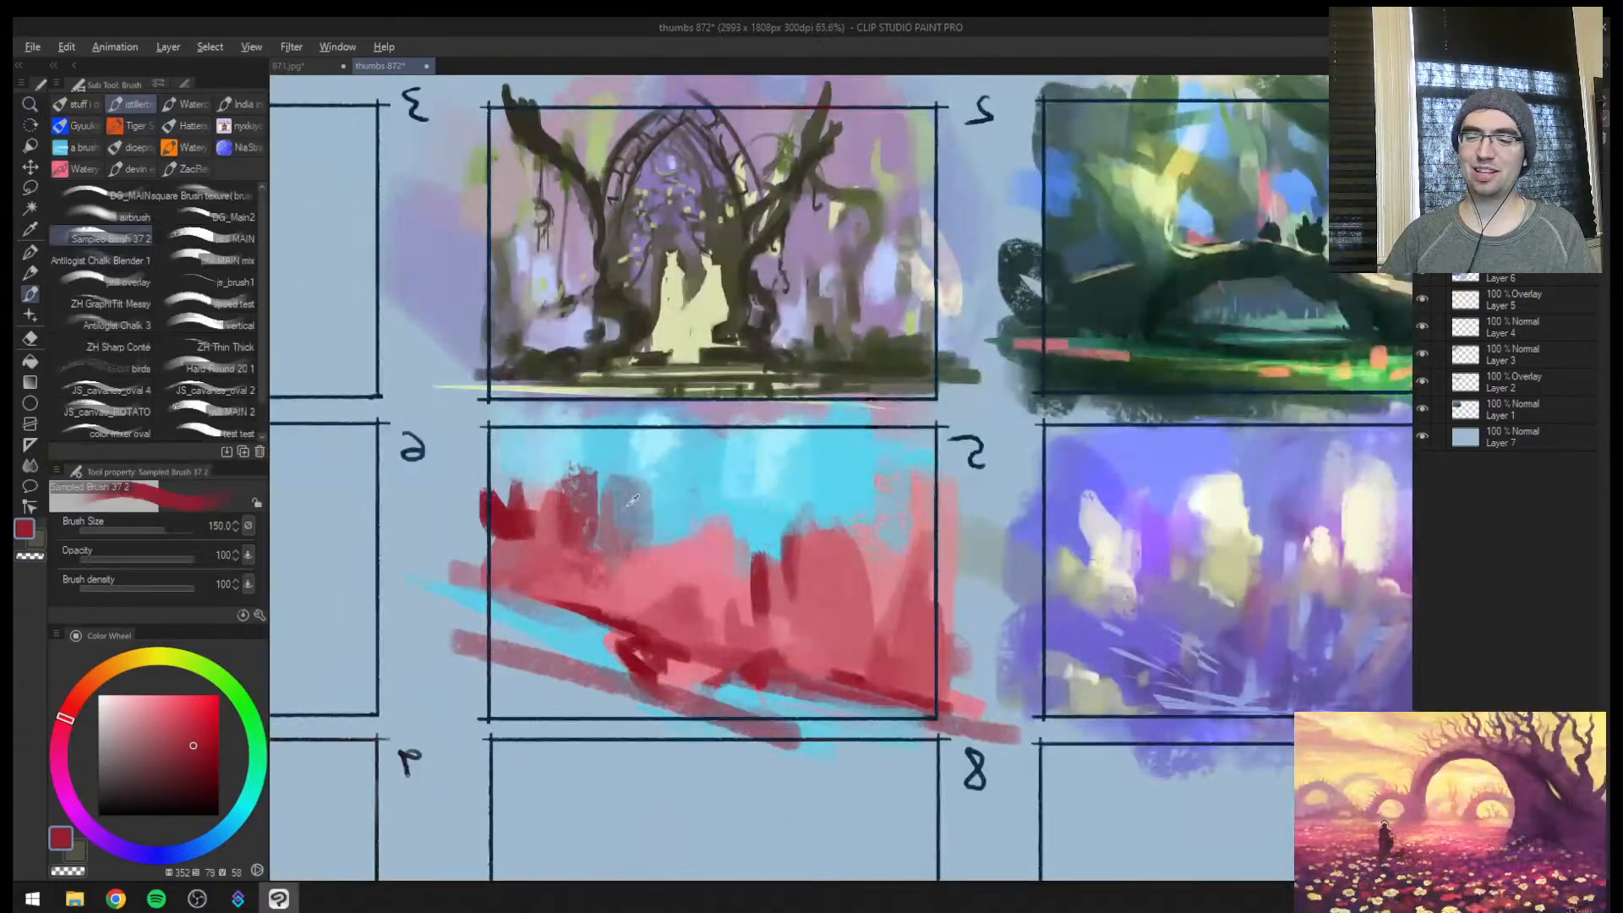
{"action": "left_click", "coordinate": [628, 508], "text": "alt"}
{"action": "mouse_move", "coordinate": [636, 473]}
{"action": "left_mouse_down"}
{"action": "mouse_move", "coordinate": [672, 544]}
{"action": "mouse_move", "coordinate": [650, 569]}
{"action": "mouse_move", "coordinate": [711, 465]}
{"action": "mouse_move", "coordinate": [677, 520]}
{"action": "left_mouse_up"}
{"action": "left_click", "coordinate": [648, 581], "text": "alt"}
{"action": "key", "text": "bracketleft"}
{"action": "left_click", "coordinate": [644, 494], "text": "alt"}
{"action": "left_click_drag", "start_coordinate": [650, 467], "coordinate": [653, 486]}
{"action": "left_click_drag", "start_coordinate": [682, 501], "coordinate": [684, 514]}
Refine the edges of frame 5's distant grey-blue columns and the surrounding sky with short strokes in sampled colours
{"action": "key", "text": "ctrl+space"}
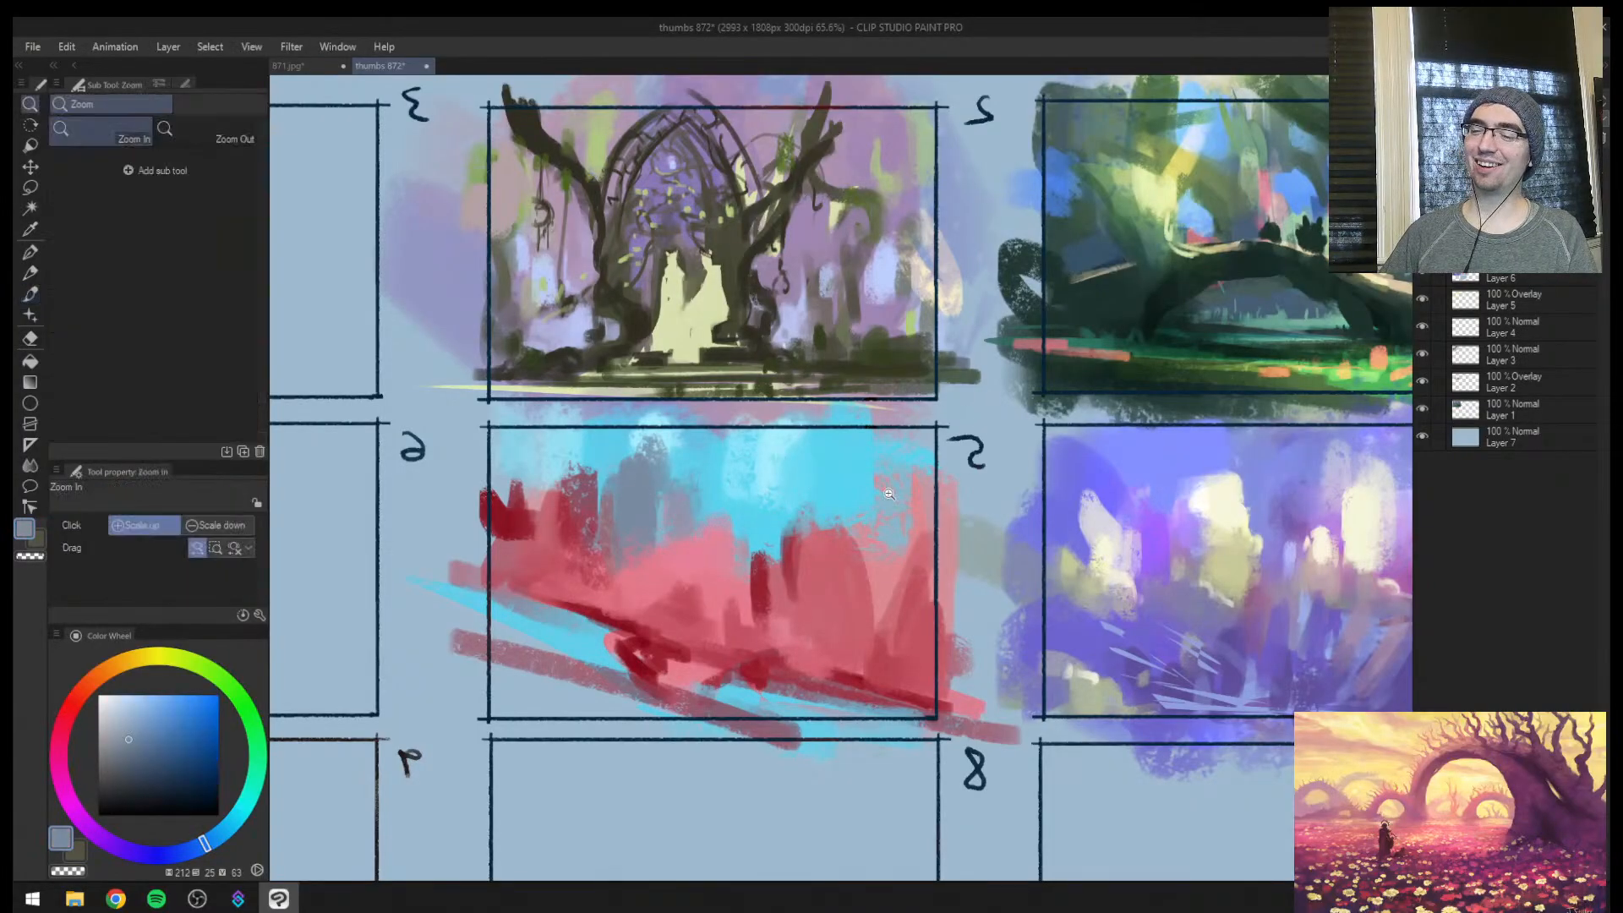
{"action": "left_click_drag", "start_coordinate": [884, 492], "coordinate": [930, 493]}
{"action": "left_click", "coordinate": [606, 475], "text": "alt"}
{"action": "key", "text": "bracketleft"}
{"action": "left_click_drag", "start_coordinate": [566, 475], "coordinate": [567, 509]}
{"action": "key", "text": "bracketleft"}
{"action": "key", "text": "bracketleft"}
{"action": "mouse_move", "coordinate": [517, 413]}
{"action": "left_mouse_down"}
{"action": "mouse_move", "coordinate": [464, 428]}
{"action": "mouse_move", "coordinate": [537, 475]}
{"action": "mouse_move", "coordinate": [517, 527]}
{"action": "mouse_move", "coordinate": [560, 541]}
{"action": "left_mouse_up"}
{"action": "left_click", "coordinate": [518, 435], "text": "alt"}
{"action": "left_click_drag", "start_coordinate": [511, 509], "coordinate": [517, 571]}
{"action": "left_click", "coordinate": [472, 554], "text": "alt"}
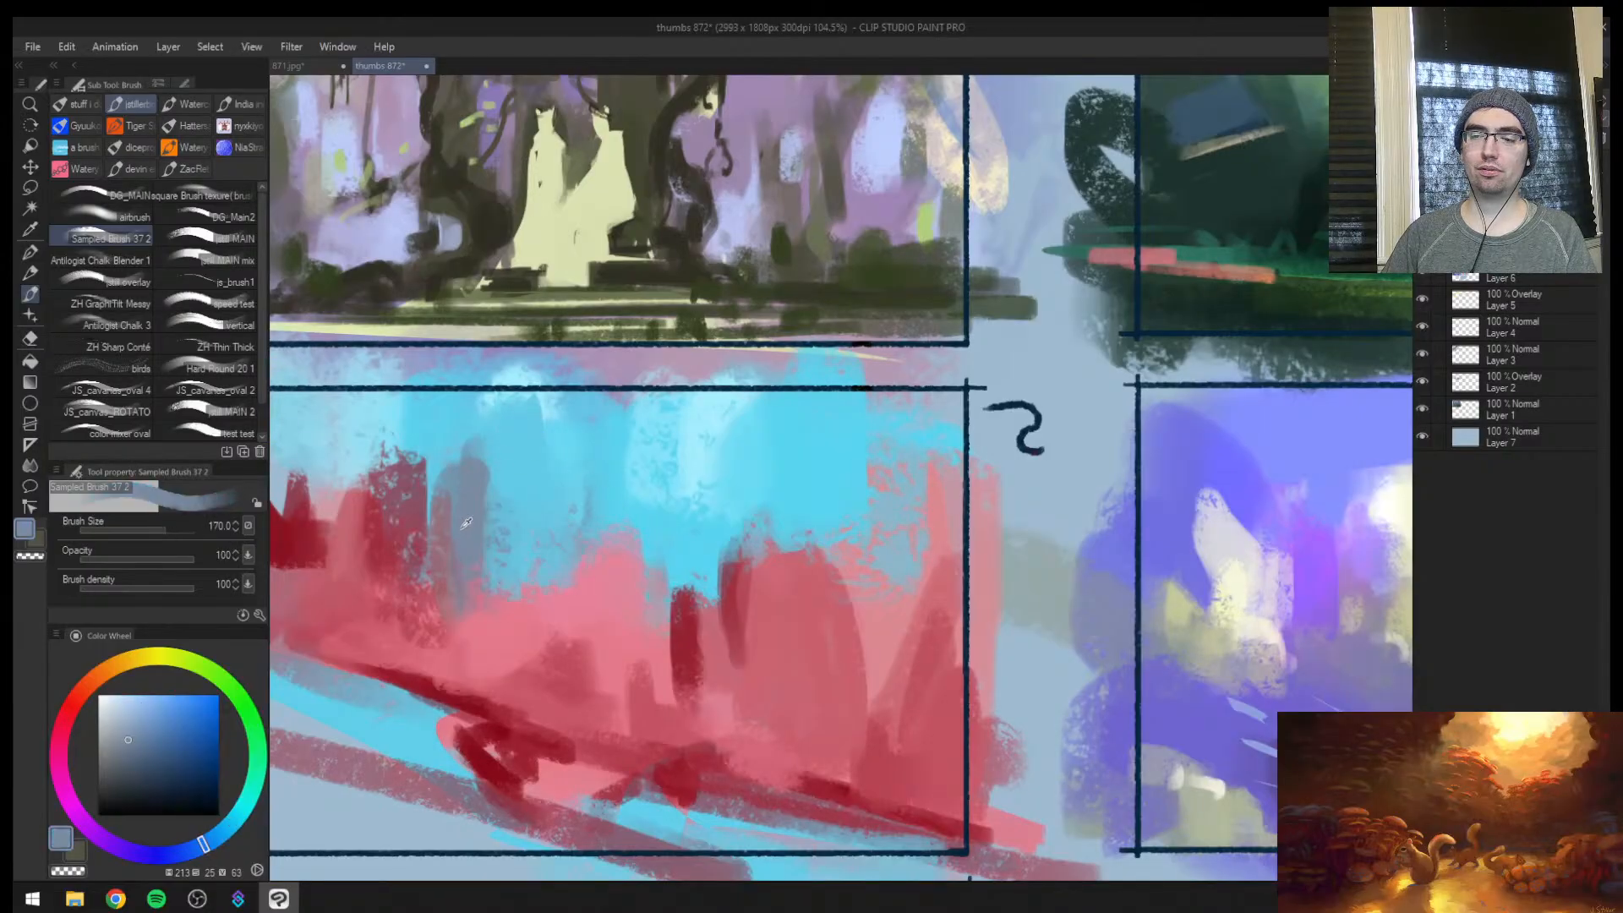
Sample a muted rose and soften the dark red column next to frame 5's grey-blue one
{"action": "key", "text": "bracketright"}
{"action": "key", "text": "bracketright"}
{"action": "key", "text": "bracketright"}
{"action": "left_click", "coordinate": [404, 526], "text": "alt"}
{"action": "left_click_drag", "start_coordinate": [414, 470], "coordinate": [405, 582]}
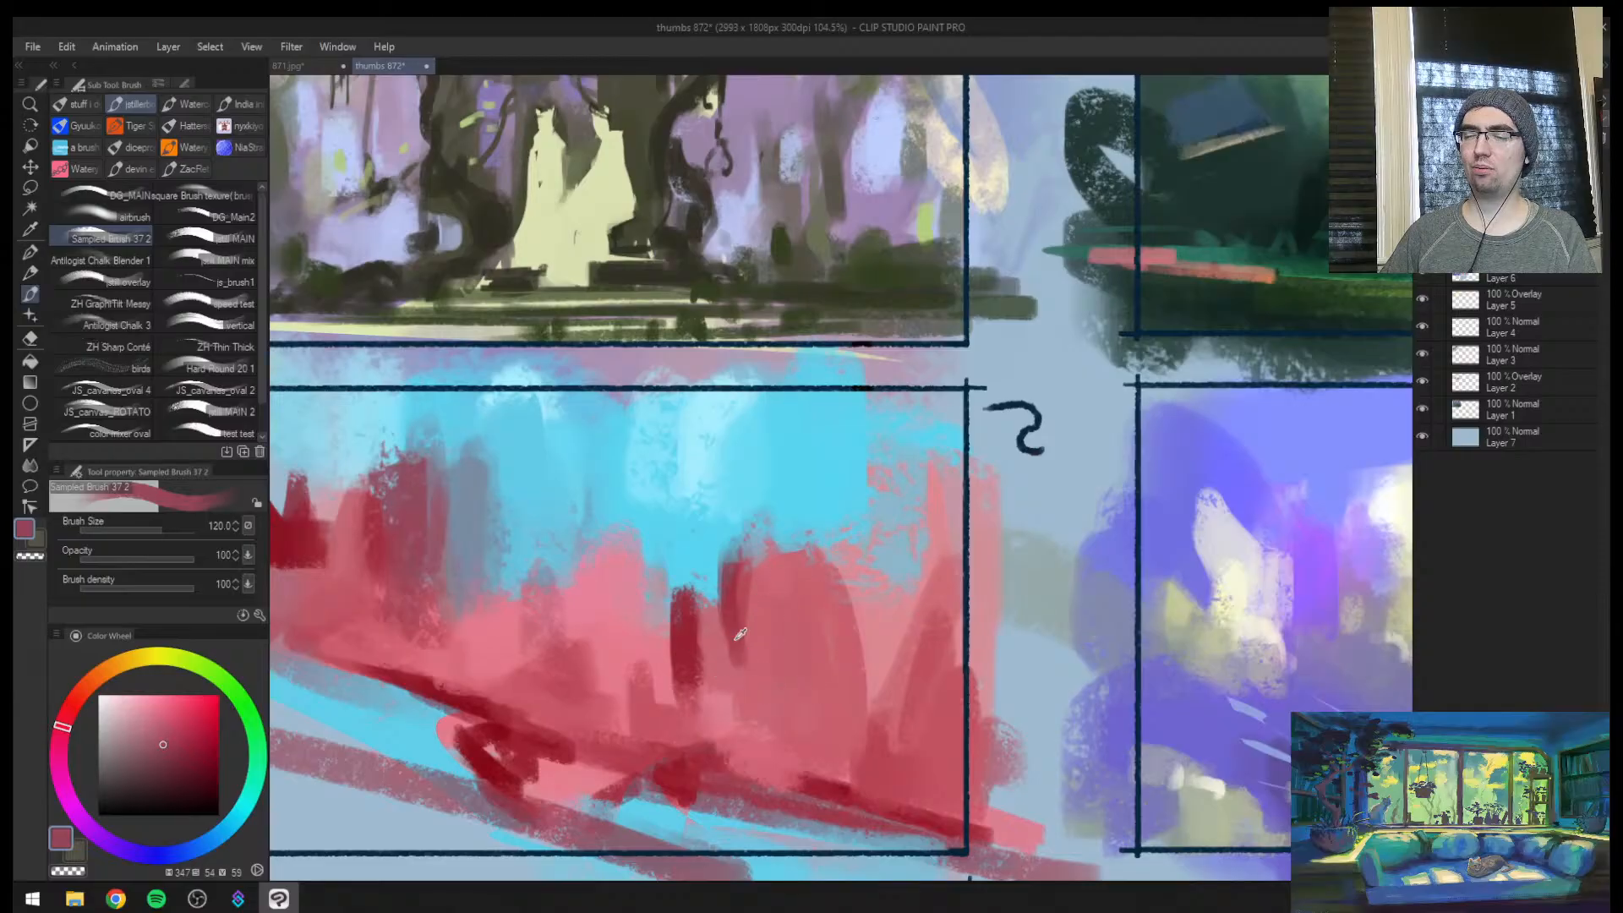
Paint a tall muted rose rock spire at size 120, rising from frame 5's pink rocks to its upper edge
{"action": "mouse_move", "coordinate": [742, 636]}
{"action": "left_mouse_down"}
{"action": "mouse_move", "coordinate": [784, 480]}
{"action": "mouse_move", "coordinate": [795, 508]}
{"action": "left_mouse_up"}
{"action": "key", "text": "ctrl+space"}
{"action": "left_click_drag", "start_coordinate": [794, 609], "coordinate": [718, 592]}
{"action": "left_click_drag", "start_coordinate": [828, 478], "coordinate": [890, 419]}
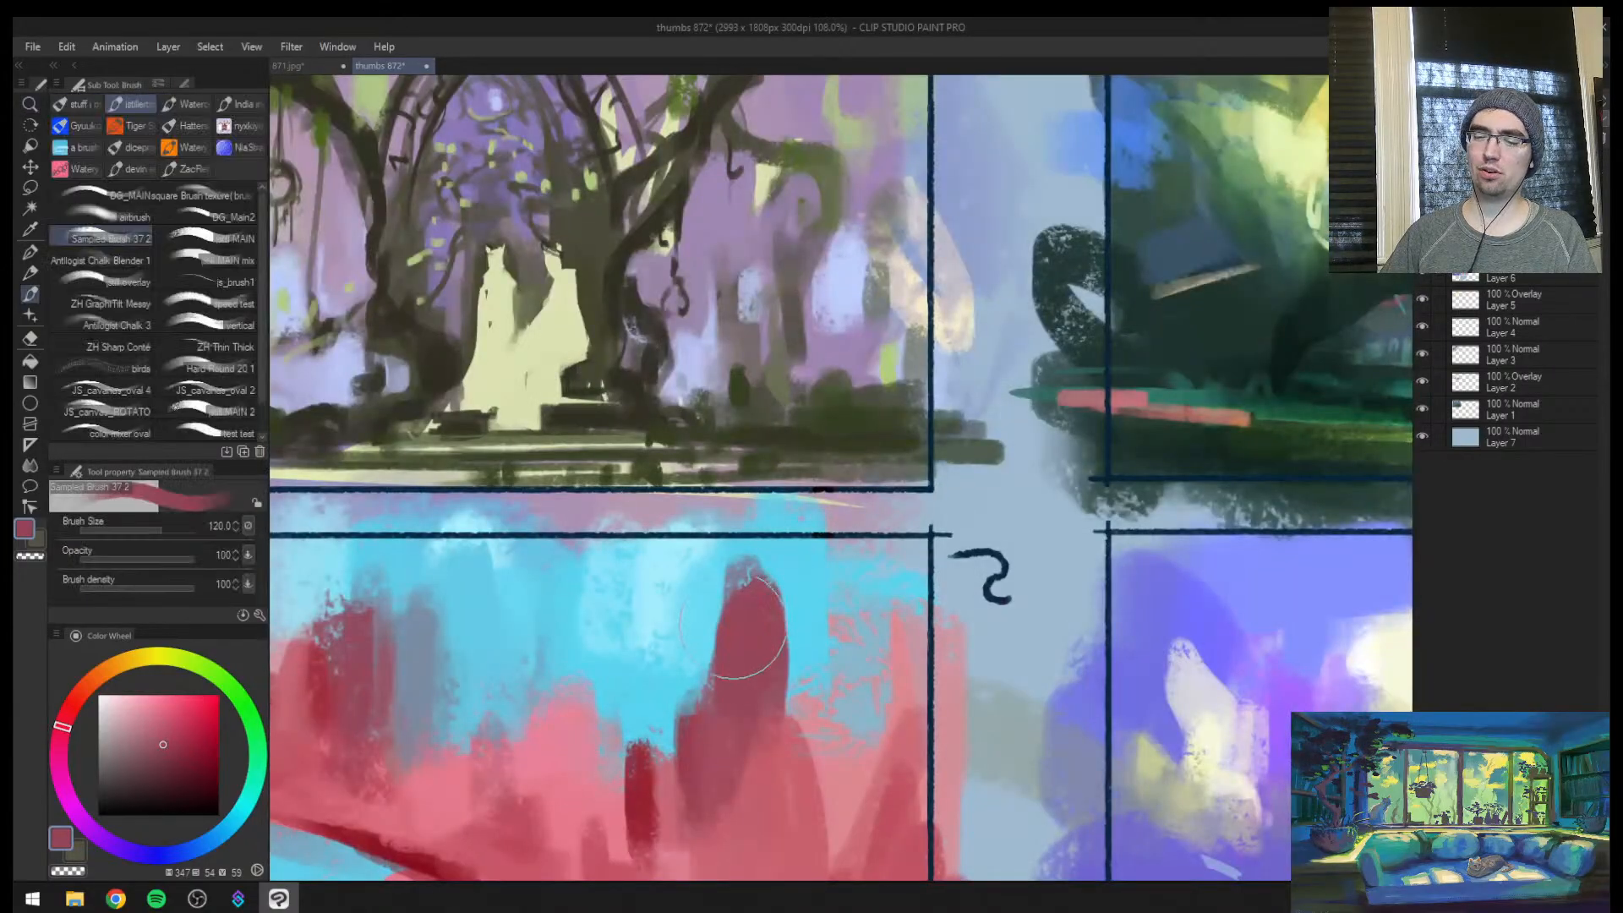
{"action": "mouse_move", "coordinate": [737, 643]}
{"action": "left_mouse_down"}
{"action": "mouse_move", "coordinate": [734, 563]}
{"action": "mouse_move", "coordinate": [711, 542]}
{"action": "mouse_move", "coordinate": [697, 655]}
{"action": "left_mouse_up"}
{"action": "key", "text": "ctrl+space"}
{"action": "mouse_move", "coordinate": [752, 714]}
{"action": "left_mouse_down"}
{"action": "mouse_move", "coordinate": [767, 655]}
{"action": "mouse_move", "coordinate": [739, 677]}
{"action": "left_mouse_up"}
{"action": "left_click", "coordinate": [750, 673], "text": "alt"}
{"action": "left_click", "coordinate": [738, 587], "text": "alt"}
{"action": "left_click_drag", "start_coordinate": [745, 554], "coordinate": [755, 681]}
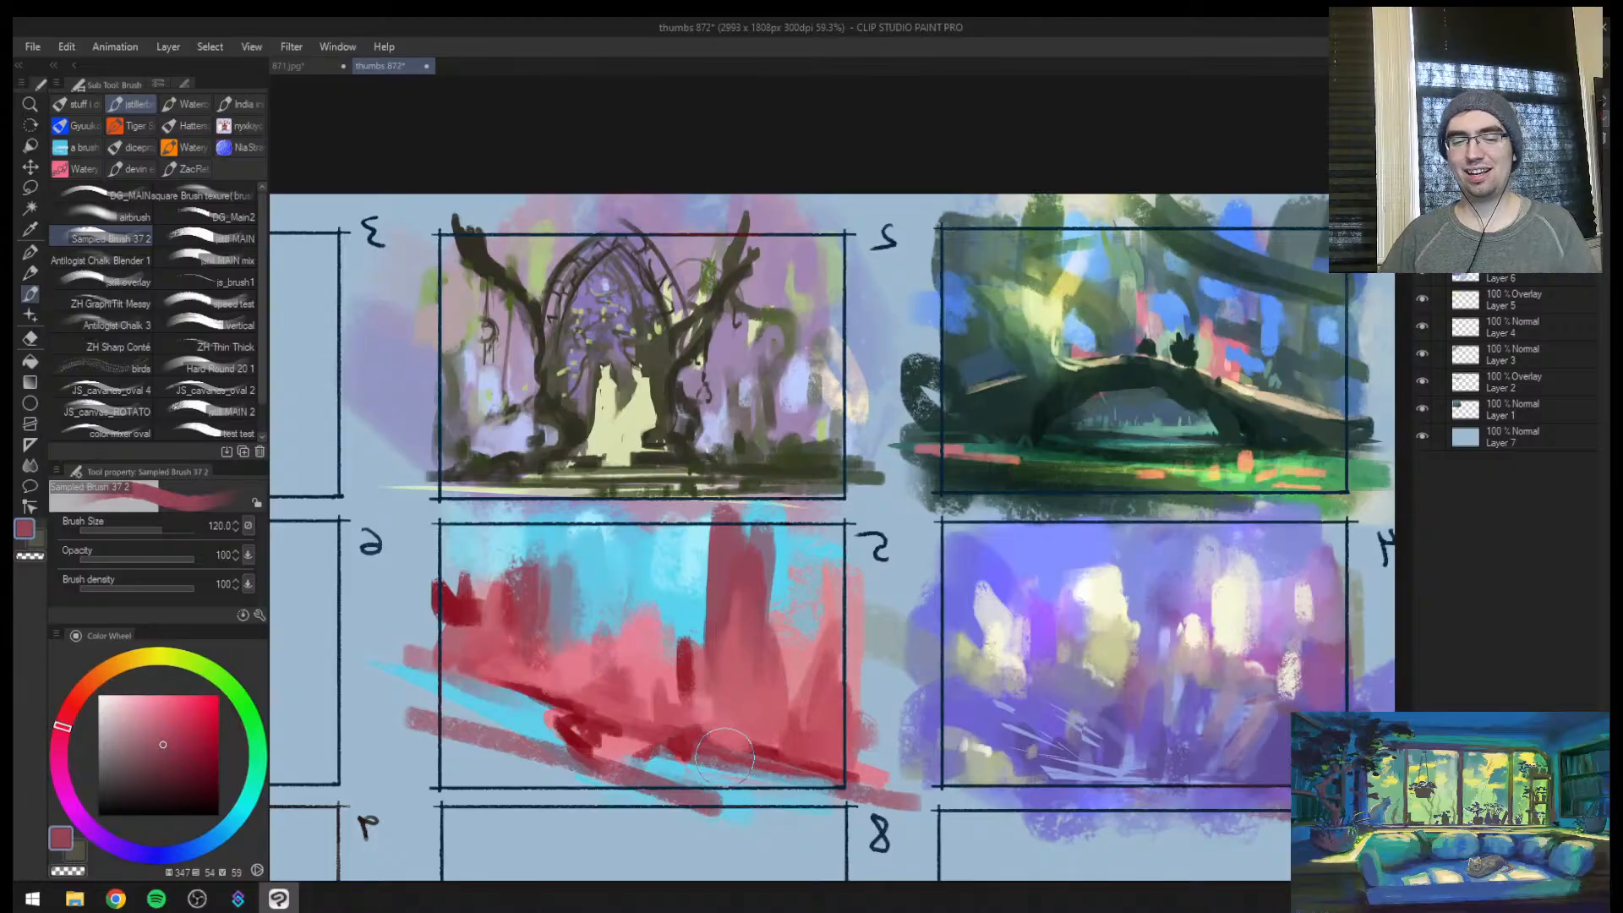
Check the sheet in mirrored and normal views, and touch up frame 5's sky with sampled cyan at size 100
{"action": "key", "text": "ctrl+space"}
{"action": "mouse_move", "coordinate": [602, 579]}
{"action": "left_mouse_down"}
{"action": "mouse_move", "coordinate": [534, 644]}
{"action": "mouse_move", "coordinate": [545, 621]}
{"action": "left_mouse_up"}
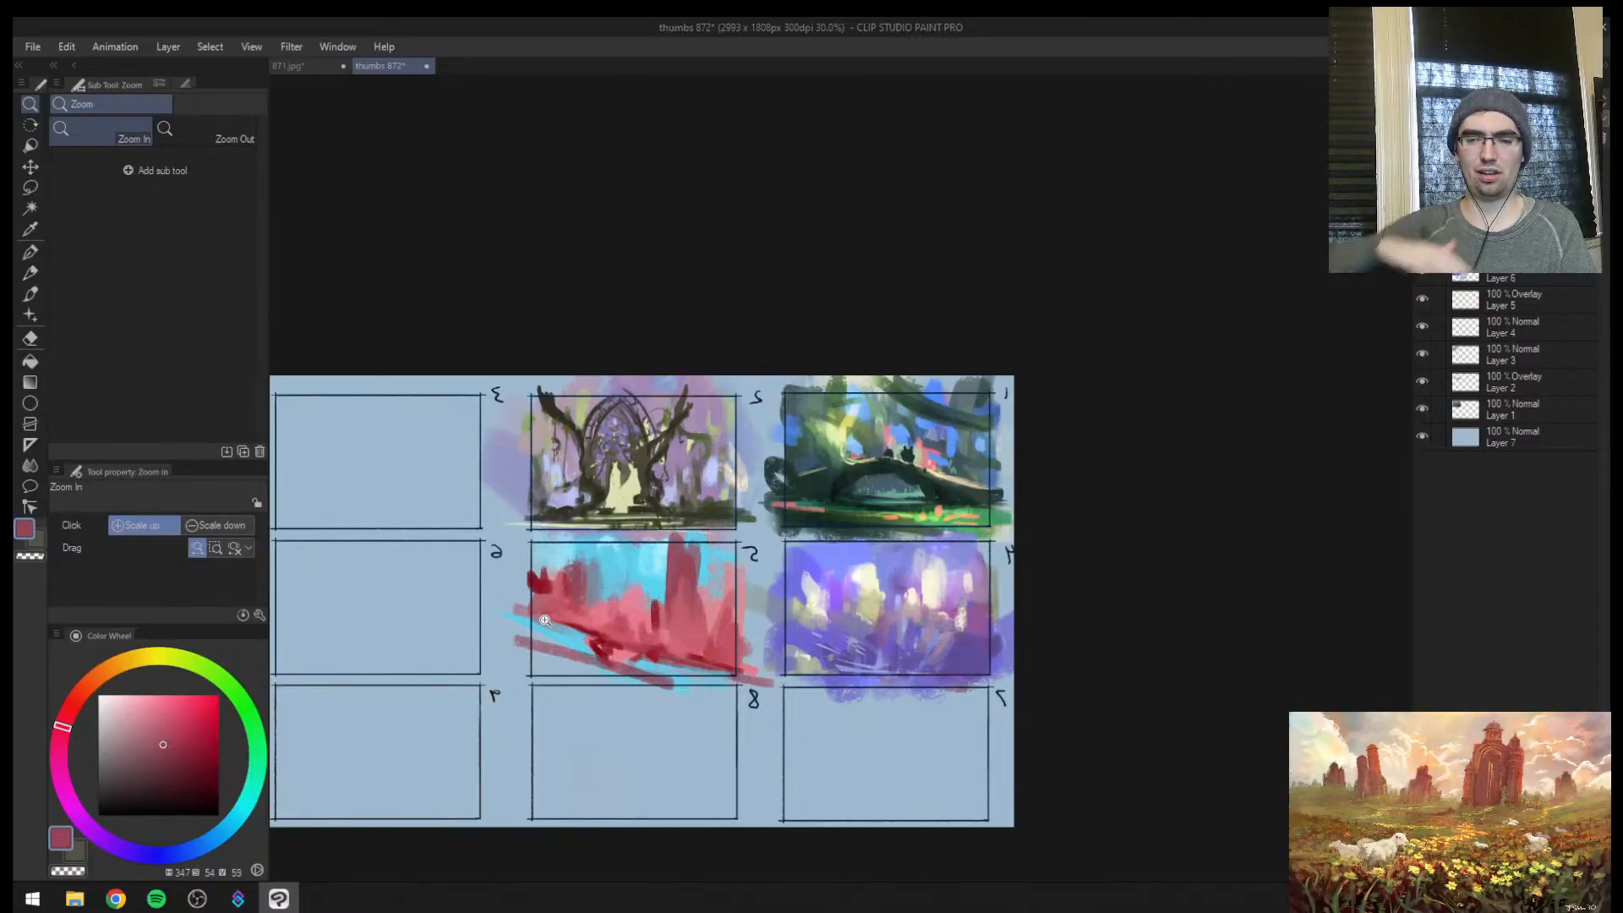
{"action": "key", "text": "h"}
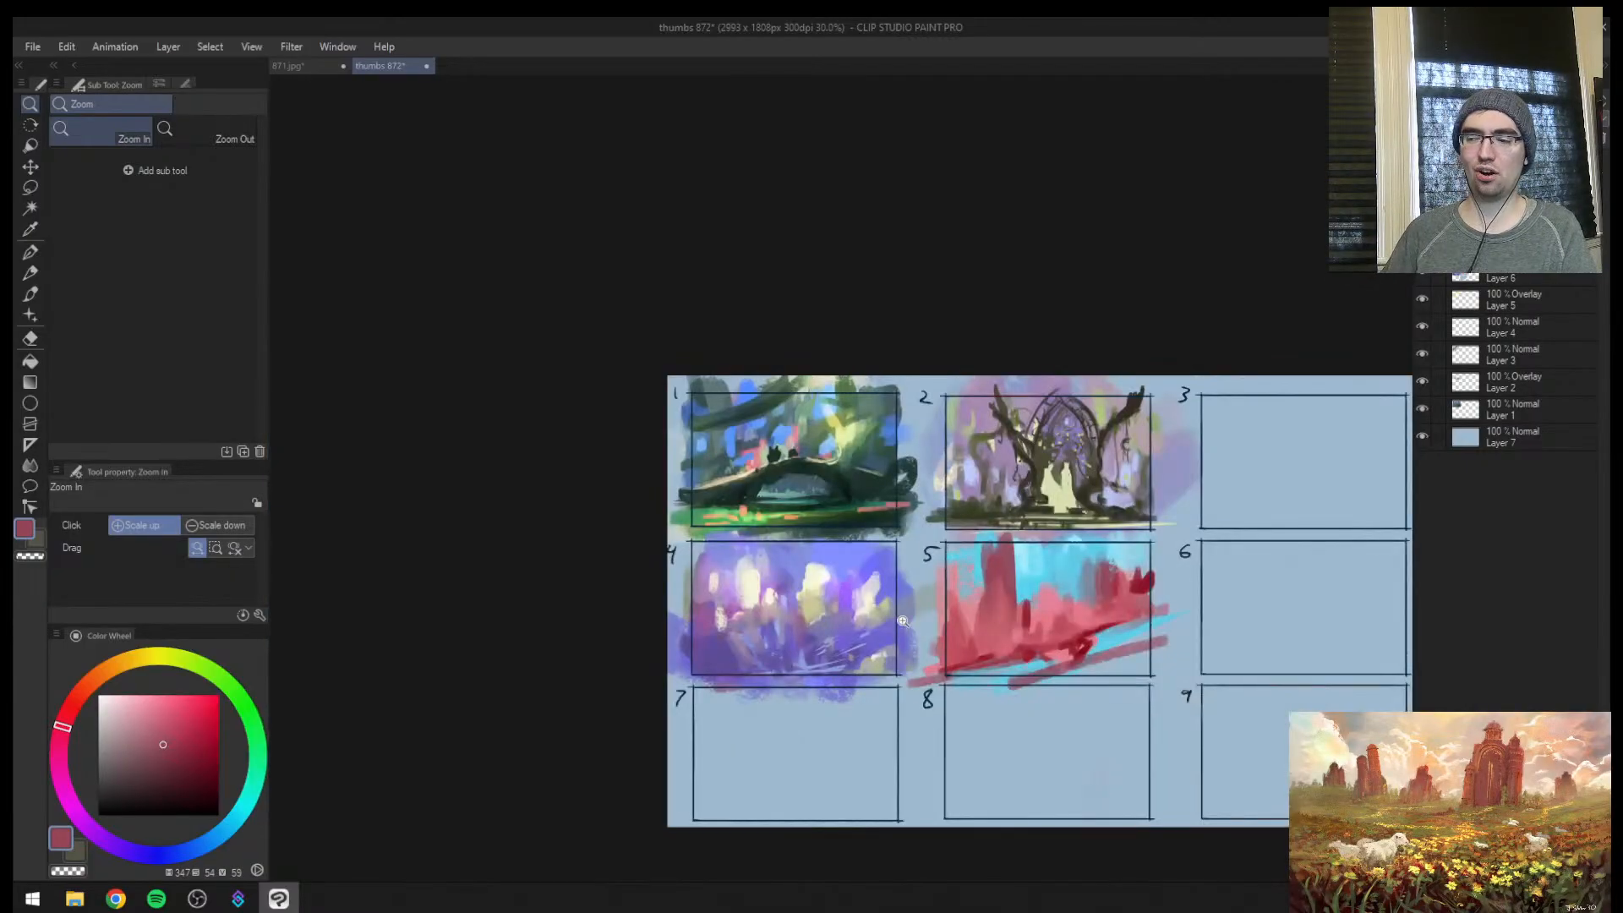
{"action": "mouse_move", "coordinate": [904, 612]}
{"action": "left_mouse_down"}
{"action": "mouse_move", "coordinate": [1192, 584]}
{"action": "mouse_move", "coordinate": [735, 582]}
{"action": "mouse_move", "coordinate": [934, 554]}
{"action": "left_mouse_up"}
{"action": "left_click", "coordinate": [725, 564]}
{"action": "left_click", "coordinate": [724, 473], "text": "alt"}
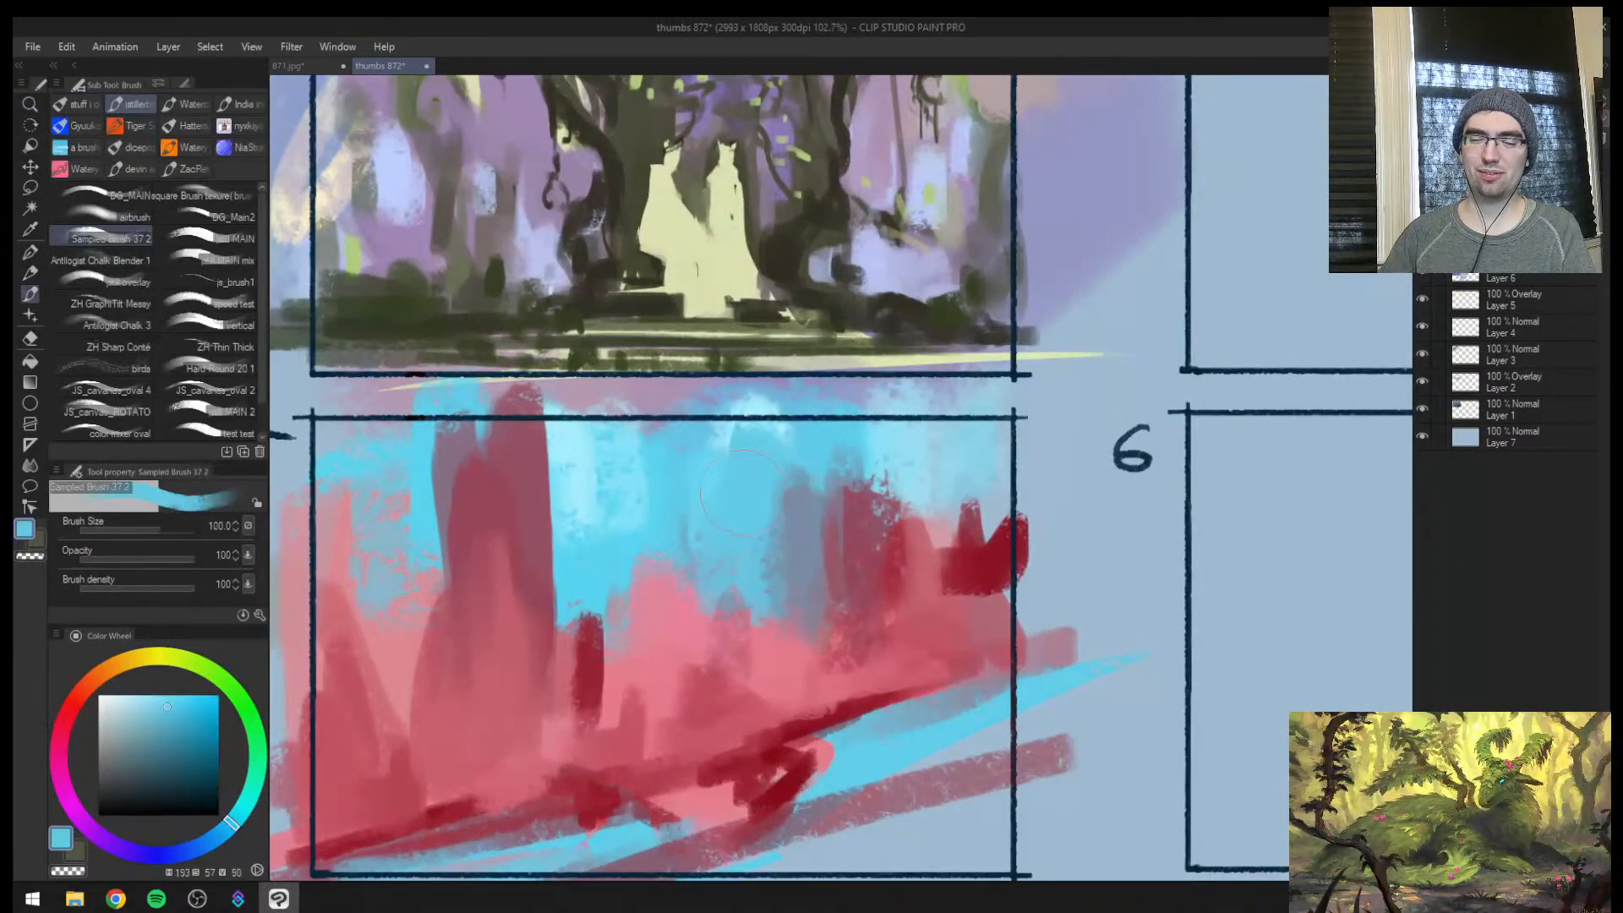
Sample the dark red and dab small rock shapes along frame 5's stream bank at size 80
{"action": "left_click", "coordinate": [788, 759], "text": "alt"}
{"action": "key", "text": "["}
{"action": "left_click_drag", "start_coordinate": [790, 737], "coordinate": [781, 729]}
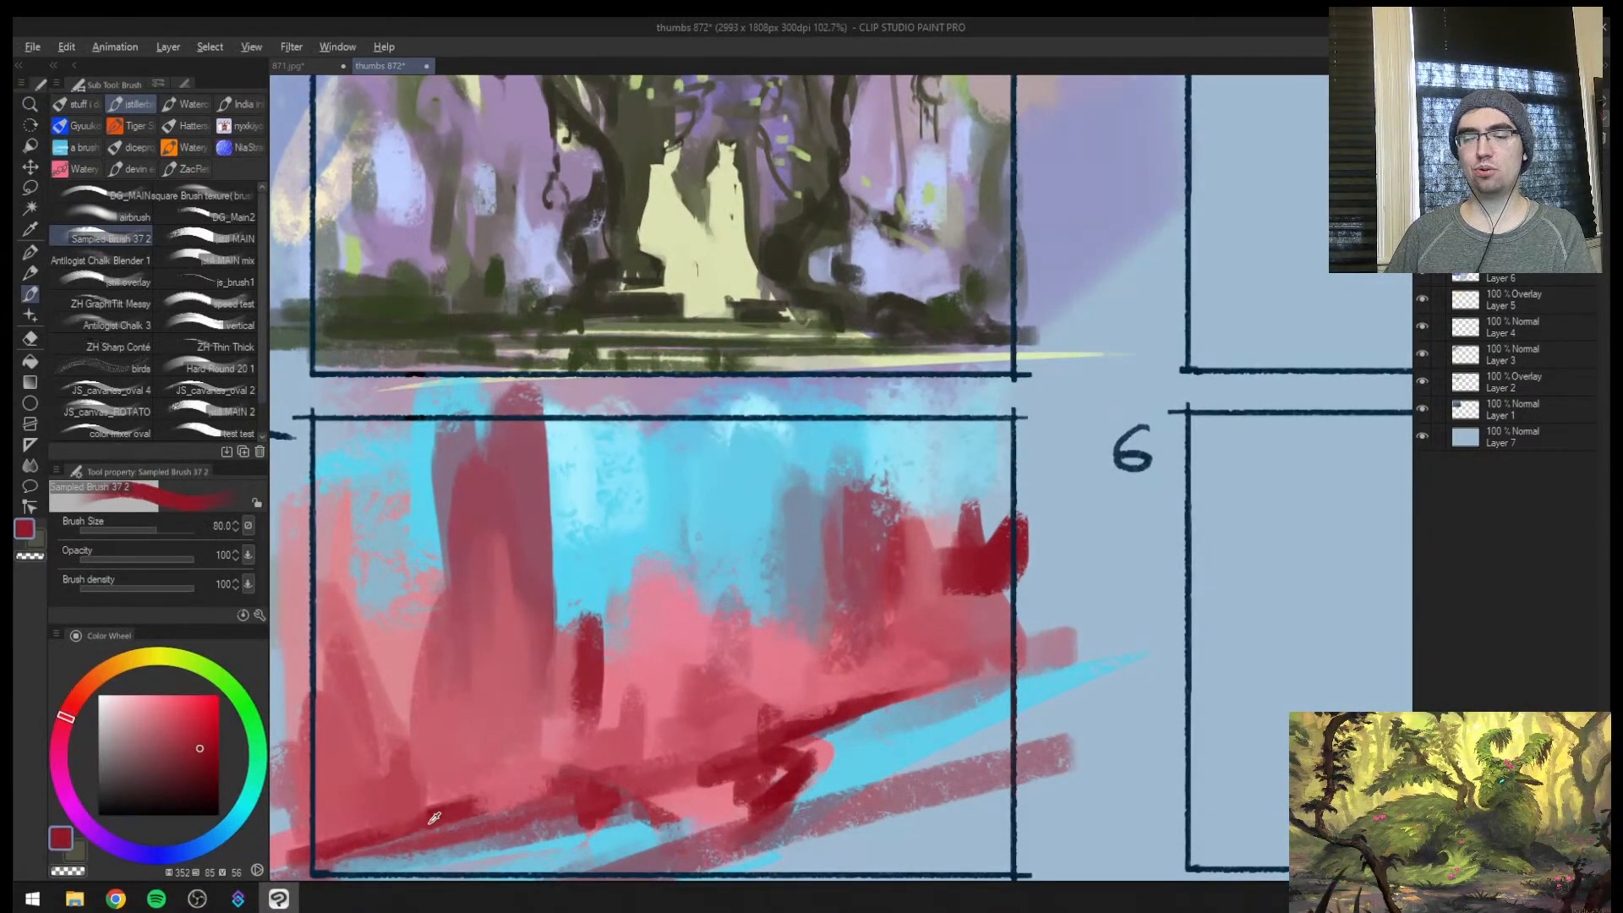
{"action": "mouse_move", "coordinate": [484, 759]}
{"action": "left_mouse_down"}
{"action": "mouse_move", "coordinate": [543, 635]}
{"action": "mouse_move", "coordinate": [443, 721]}
{"action": "mouse_move", "coordinate": [380, 734]}
{"action": "left_mouse_up"}
{"action": "left_click", "coordinate": [527, 693], "text": "alt"}
{"action": "left_click_drag", "start_coordinate": [513, 678], "coordinate": [511, 703]}
{"action": "left_click", "coordinate": [433, 678], "text": "alt"}
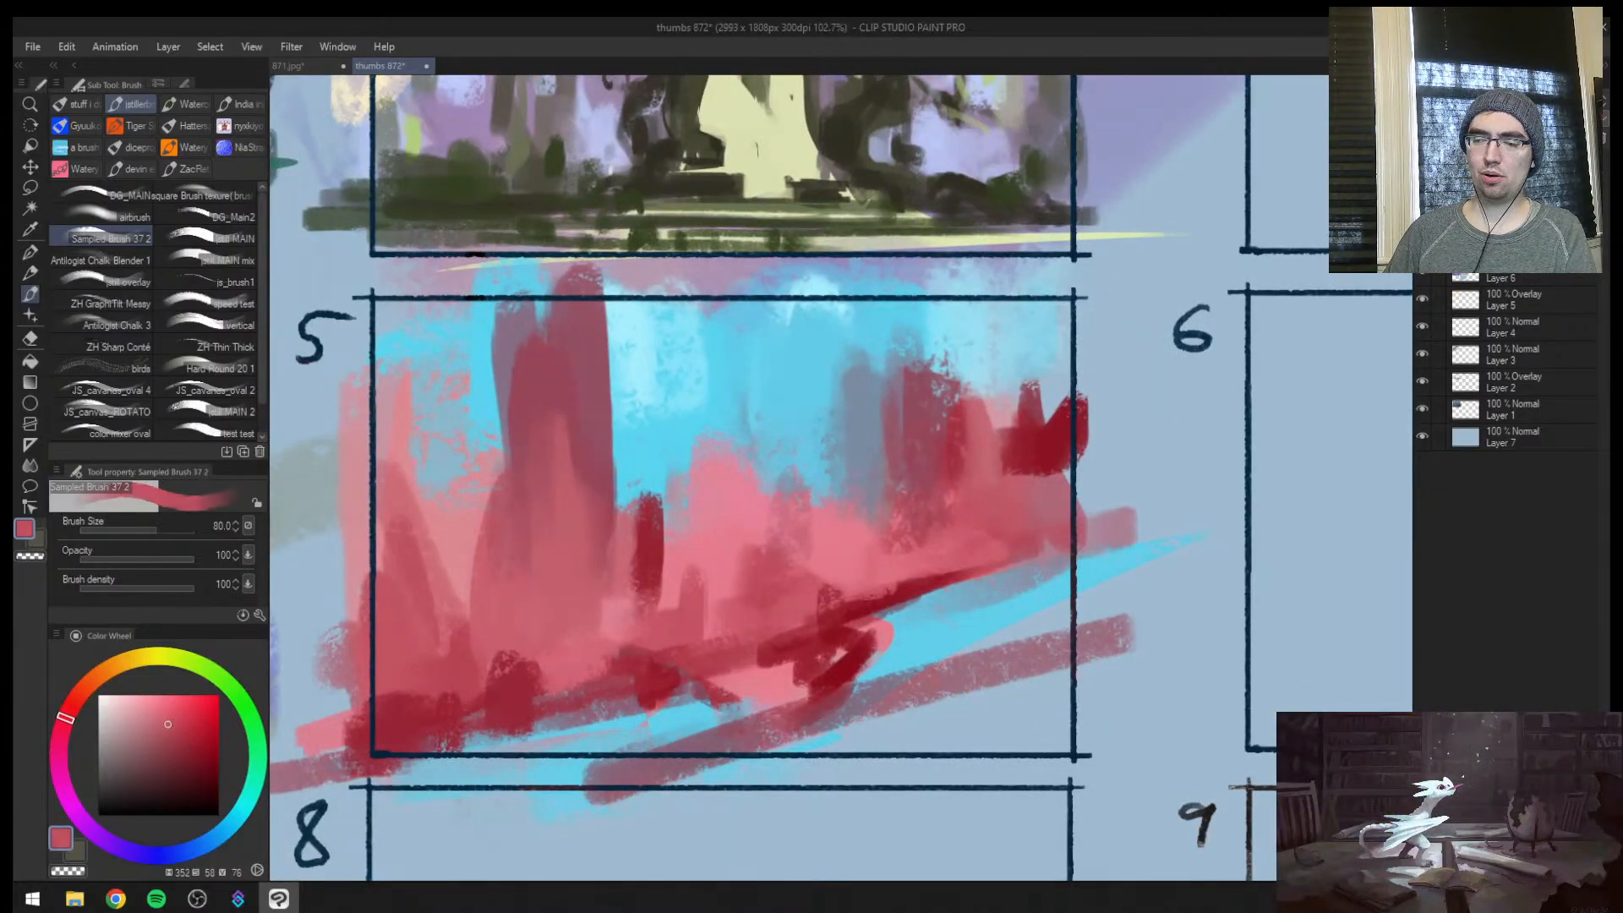
Fill frame 5's lower-left corner with rose red and extend the dark red bumps along the bank below the spire
{"action": "left_click_drag", "start_coordinate": [385, 709], "coordinate": [416, 723]}
{"action": "left_click", "coordinate": [516, 686], "text": "alt"}
{"action": "left_click_drag", "start_coordinate": [535, 674], "coordinate": [533, 703]}
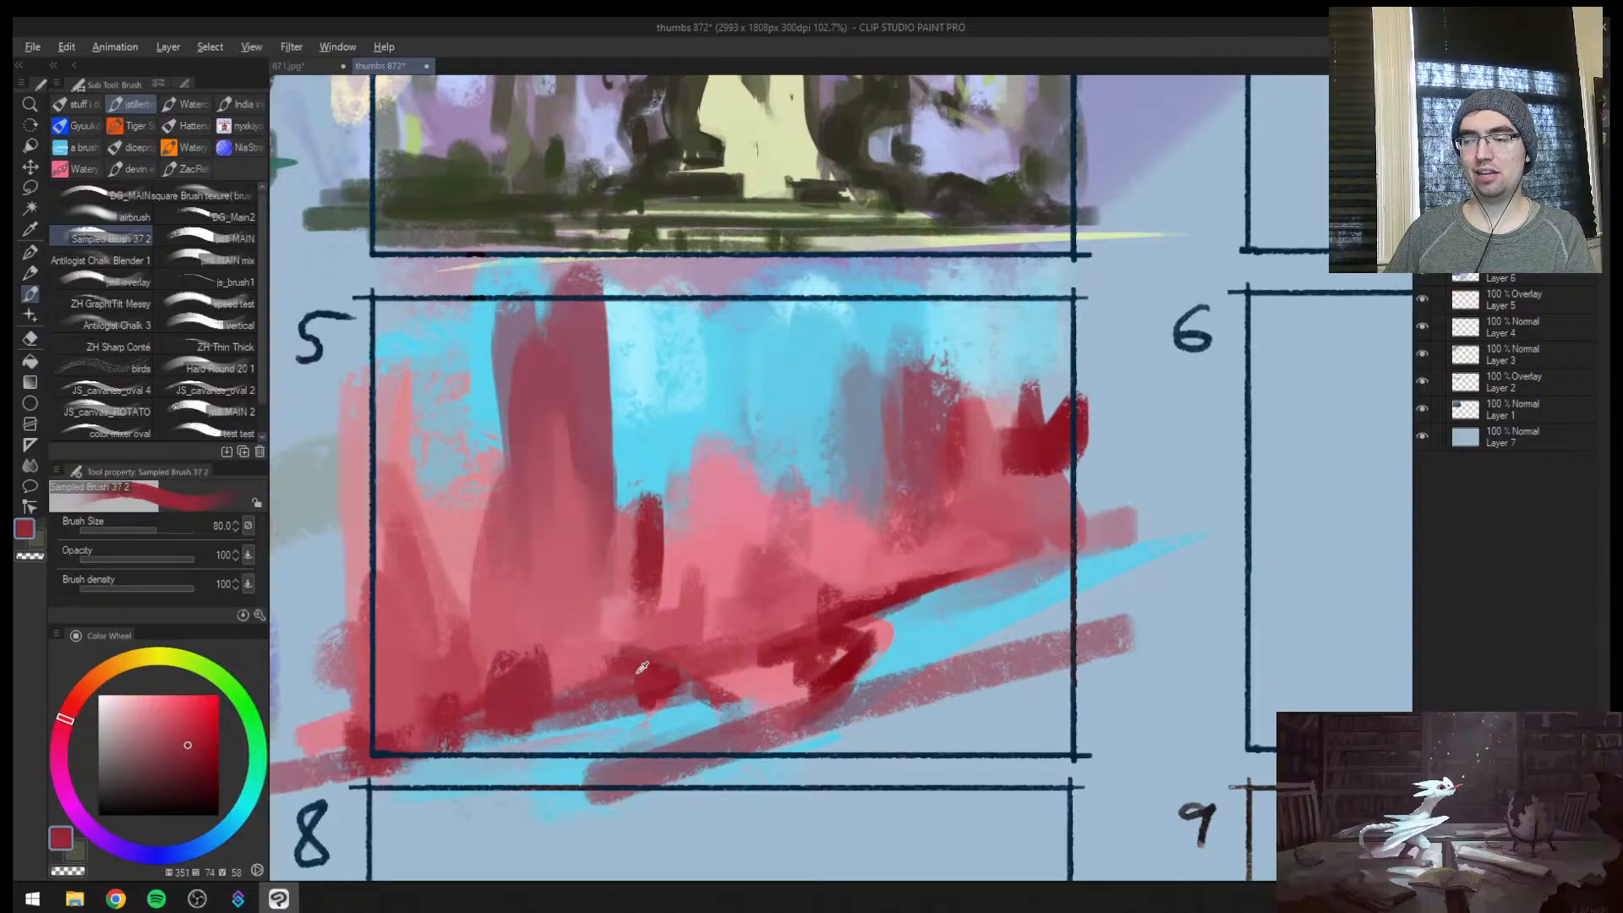
{"action": "left_click", "coordinate": [639, 672], "text": "alt"}
{"action": "left_click_drag", "start_coordinate": [621, 664], "coordinate": [618, 639]}
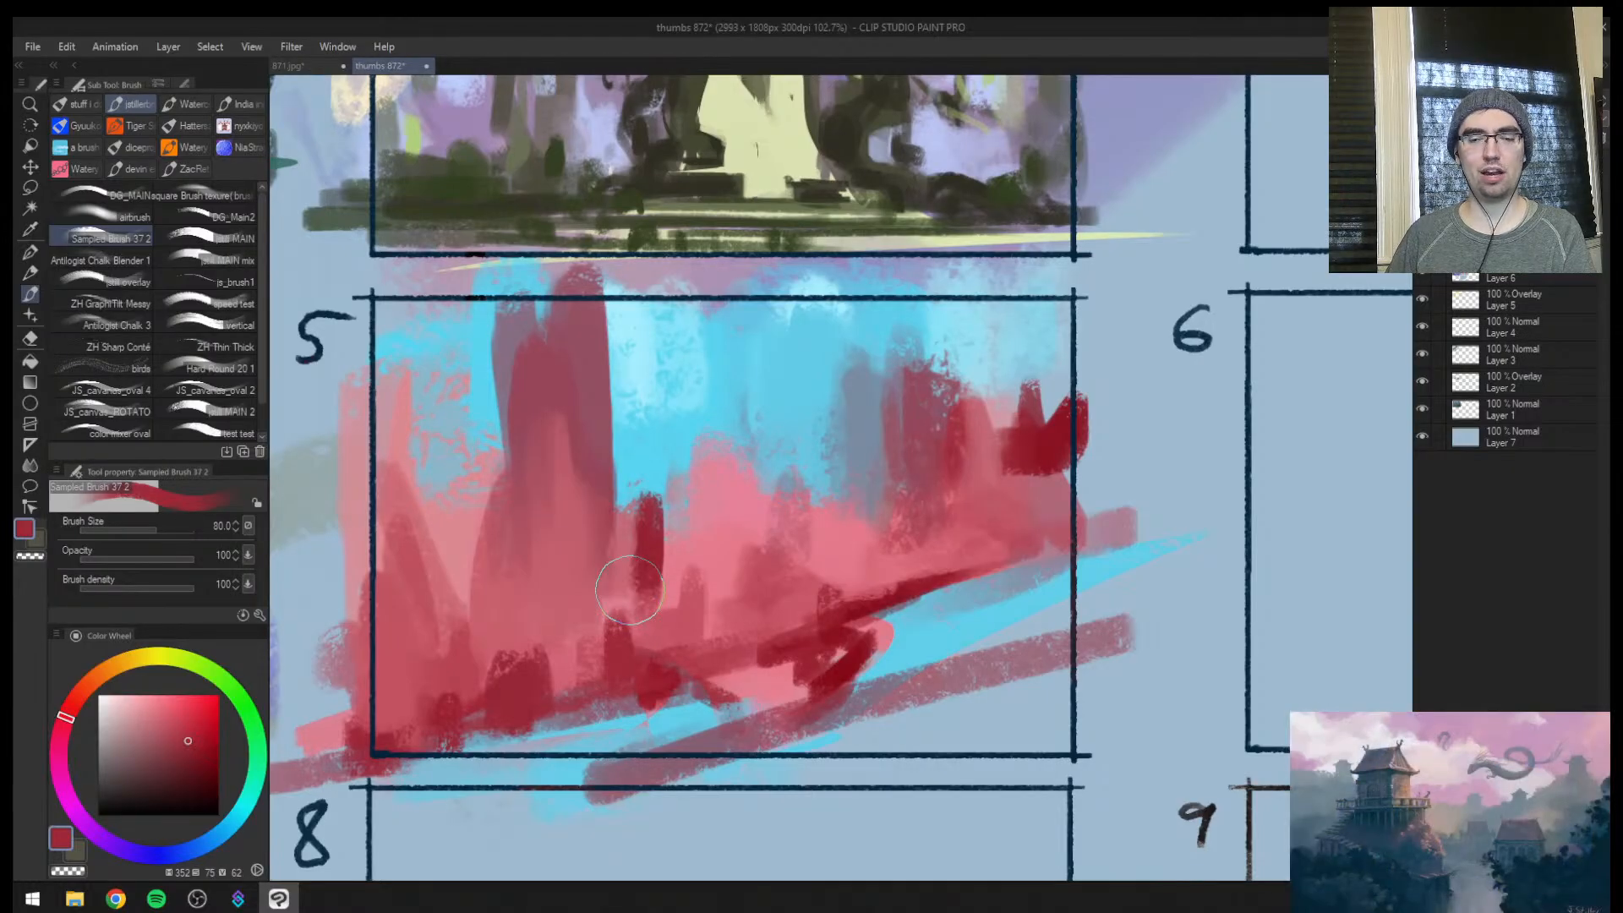
Add a dark red rock on the bank at the far end of frame 5's cyan stream
{"action": "key", "text": "ctrl+space"}
{"action": "left_click_drag", "start_coordinate": [698, 618], "coordinate": [755, 616]}
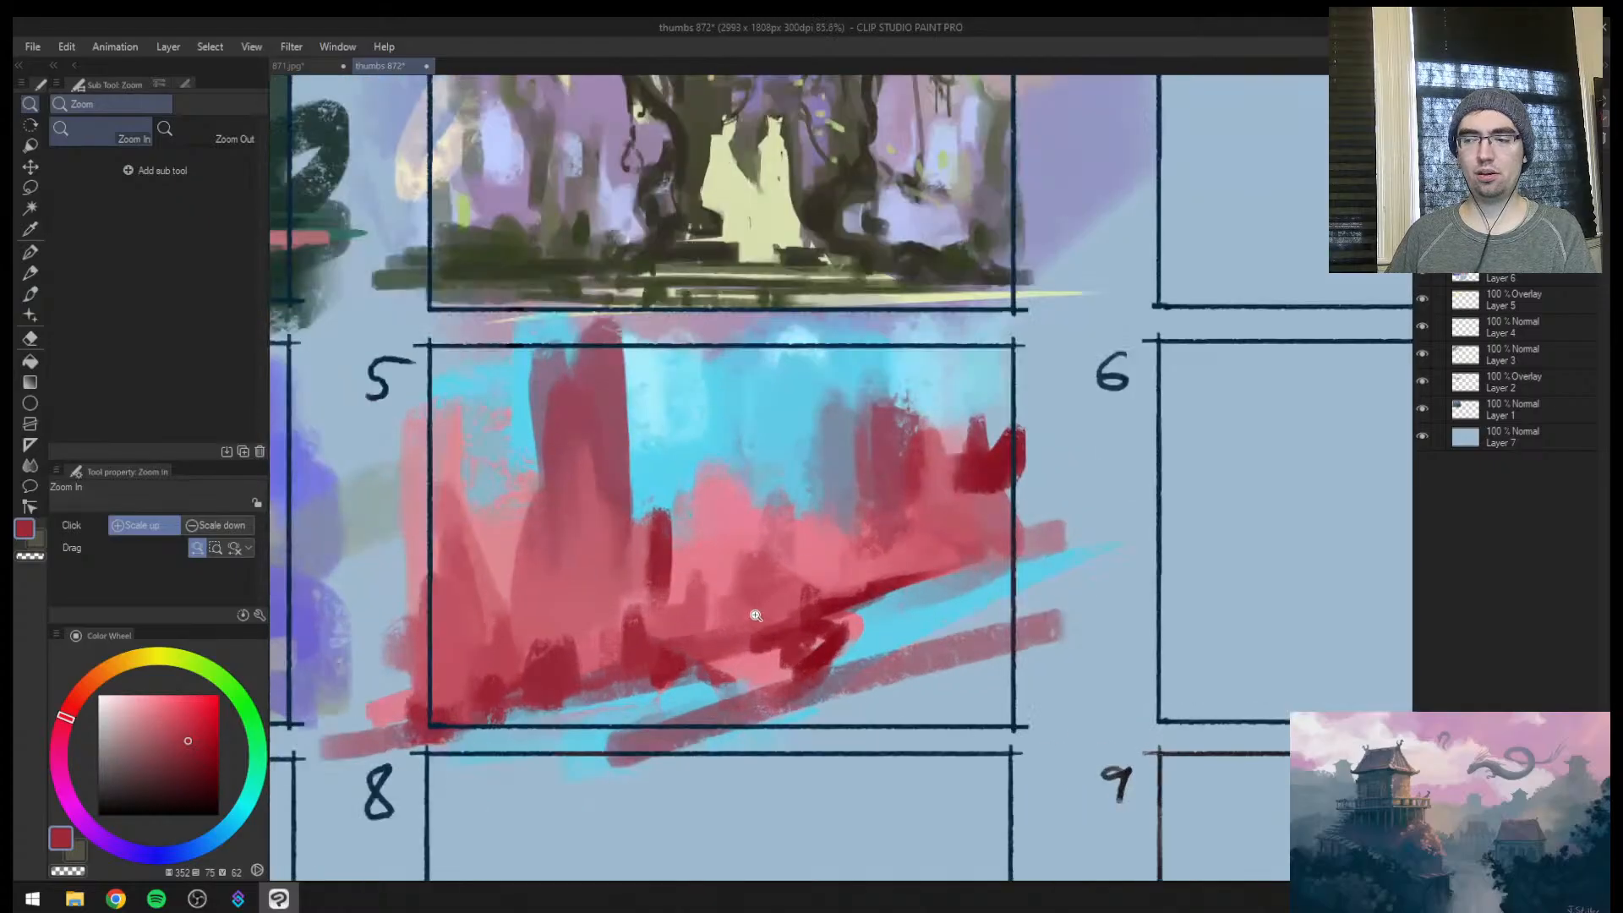
{"action": "left_click_drag", "start_coordinate": [906, 600], "coordinate": [997, 591]}
{"action": "left_click", "coordinate": [890, 568], "text": "alt"}
{"action": "left_click_drag", "start_coordinate": [932, 526], "coordinate": [963, 610]}
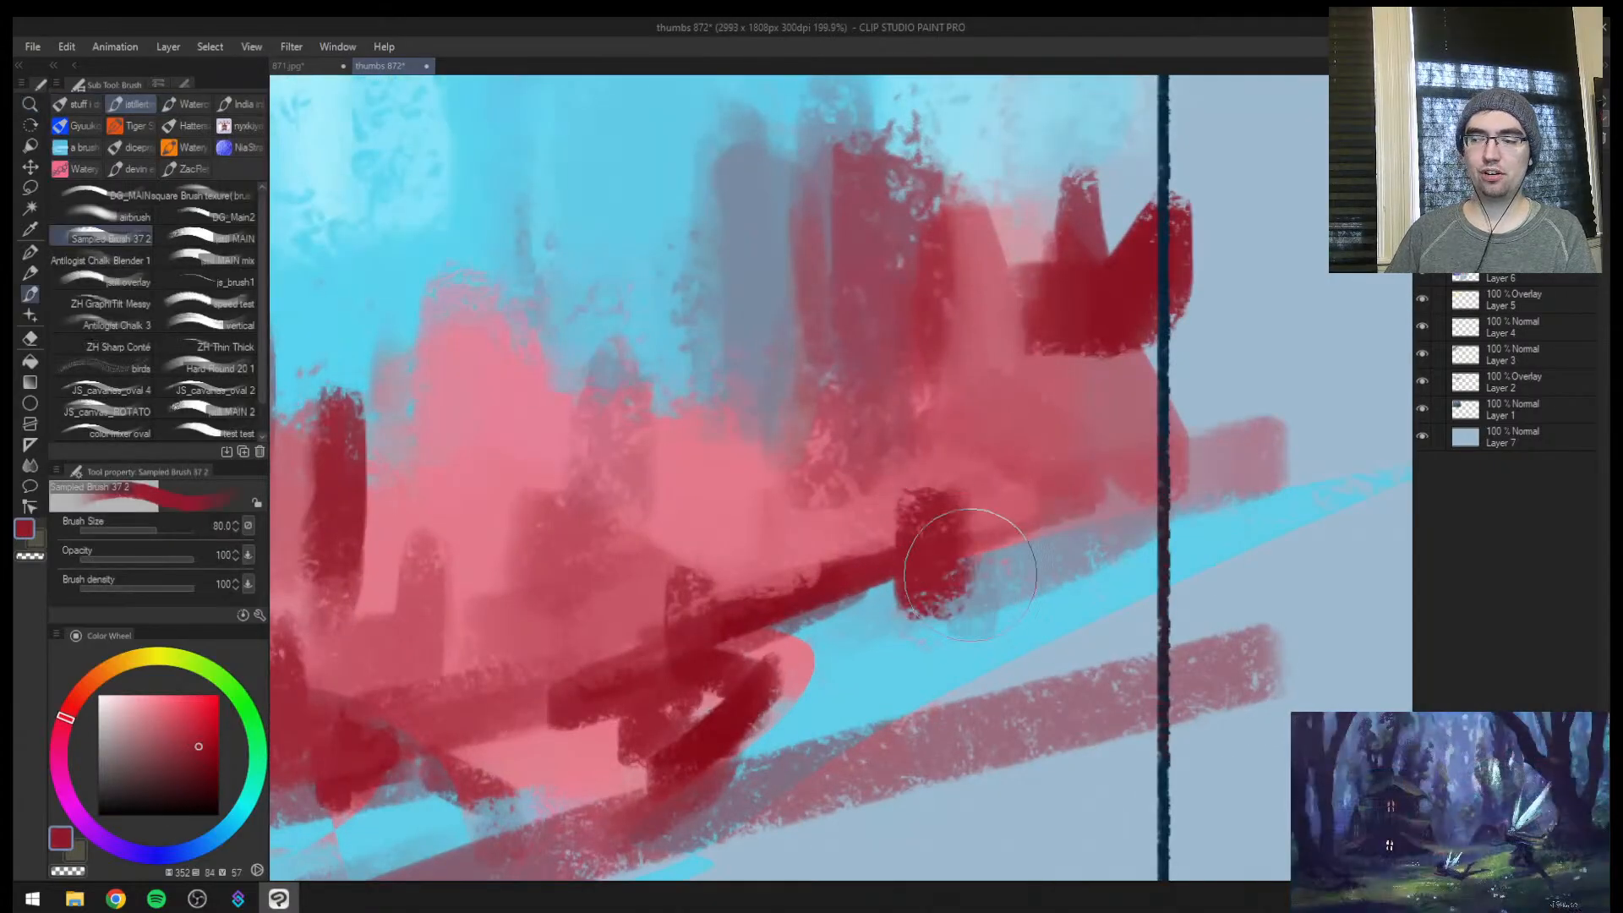
Review the sheet mirrored, brighten frame 5's sky with sampled cyan at size 100, and pick up the rock pink
{"action": "key", "text": "ctrl+space"}
{"action": "scroll", "coordinate": [1054, 610], "scroll_direction": "down", "scroll_amount": 4}
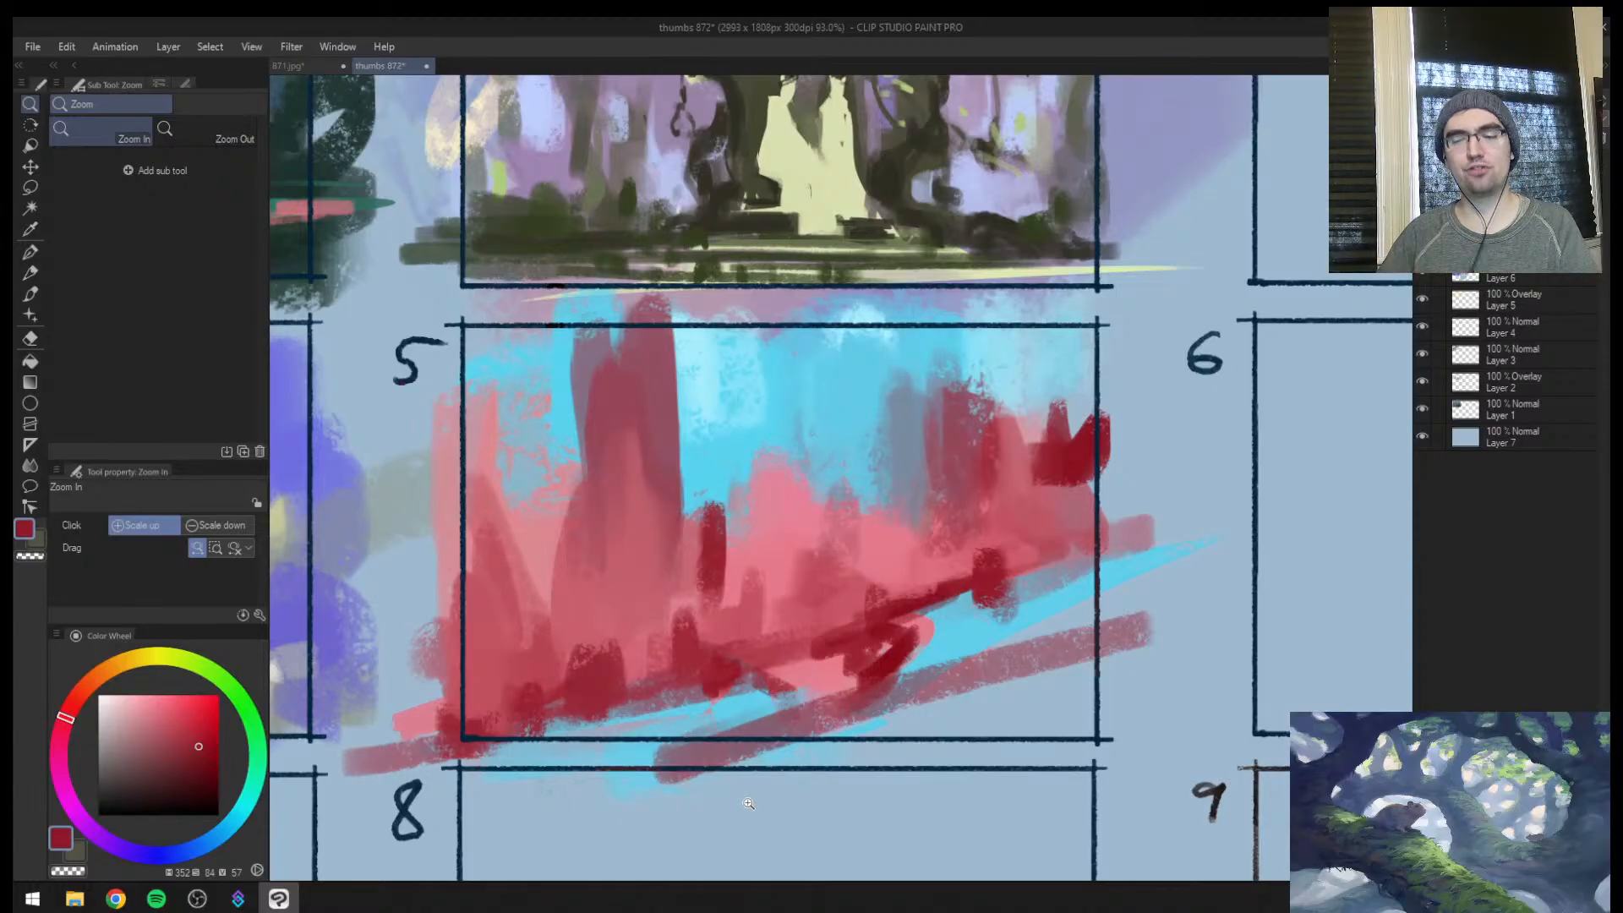
{"action": "scroll", "coordinate": [854, 570], "scroll_direction": "down", "scroll_amount": 4}
{"action": "scroll", "coordinate": [854, 571], "scroll_direction": "up", "scroll_amount": 3}
{"action": "key", "text": "h"}
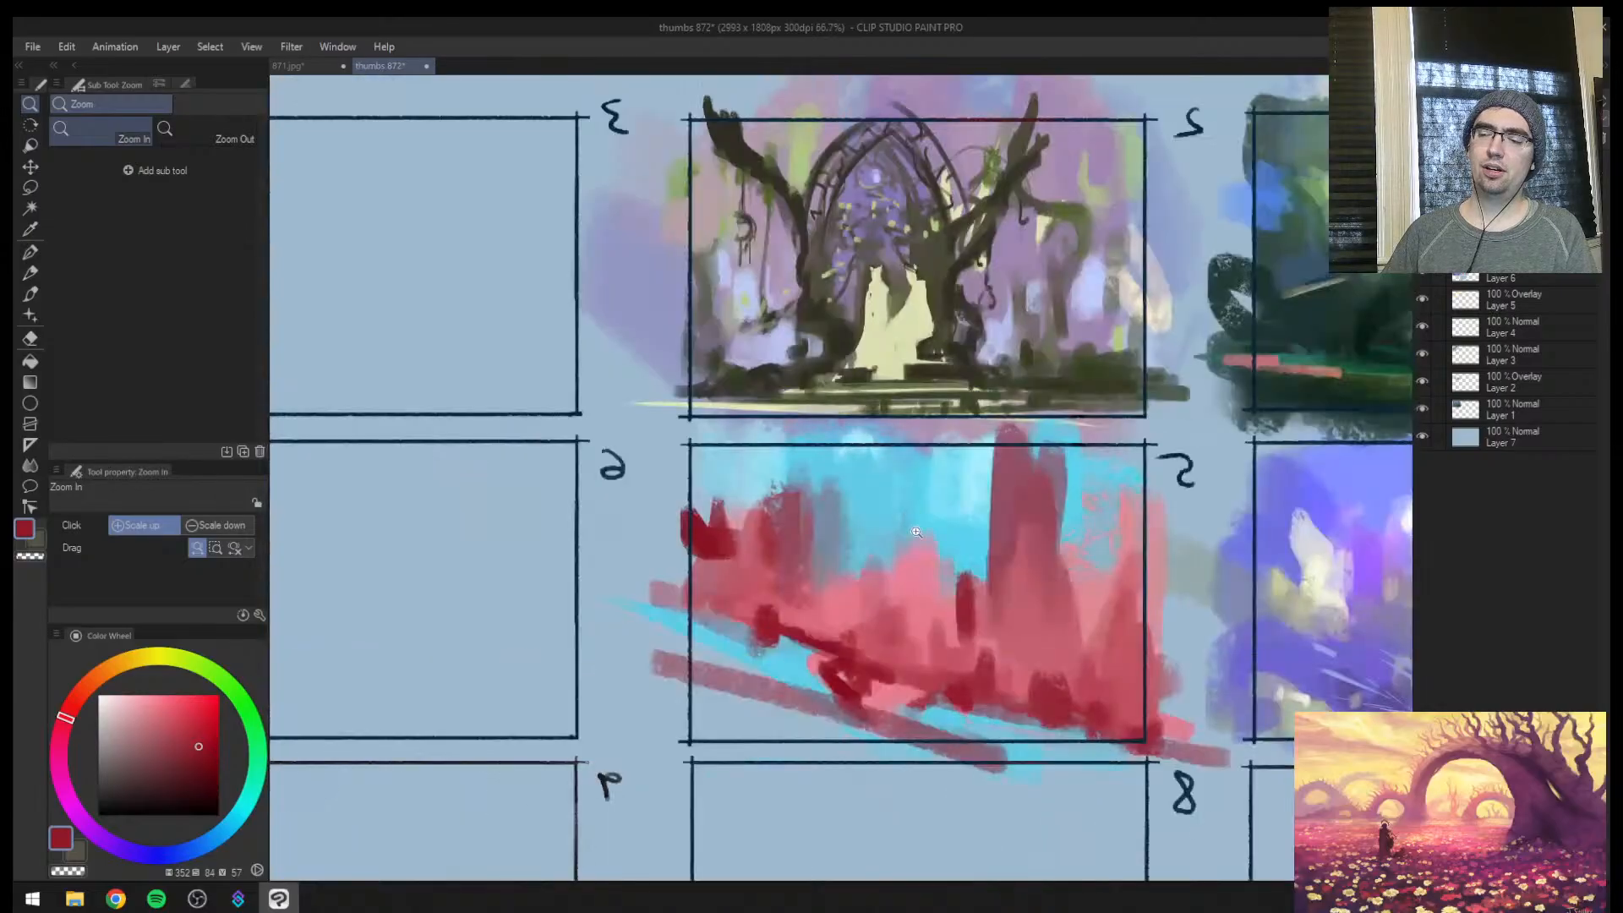
{"action": "mouse_move", "coordinate": [916, 531]}
{"action": "left_mouse_down"}
{"action": "mouse_move", "coordinate": [636, 517]}
{"action": "mouse_move", "coordinate": [689, 507]}
{"action": "left_mouse_up"}
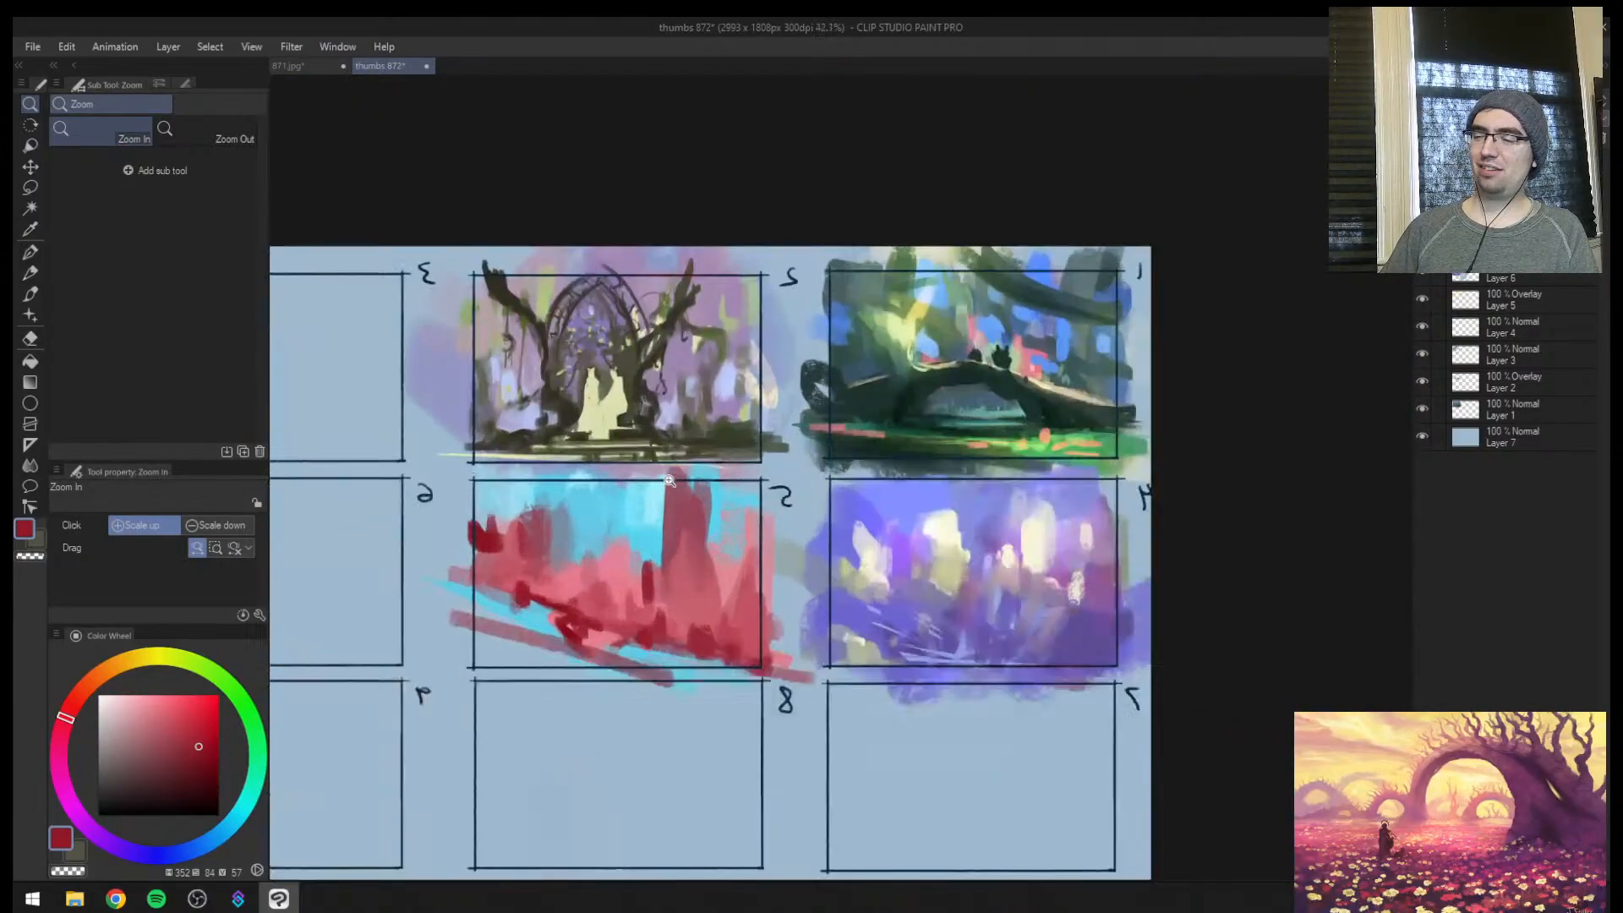
{"action": "left_click", "coordinate": [626, 505], "text": "alt"}
{"action": "key", "text": "bracketright"}
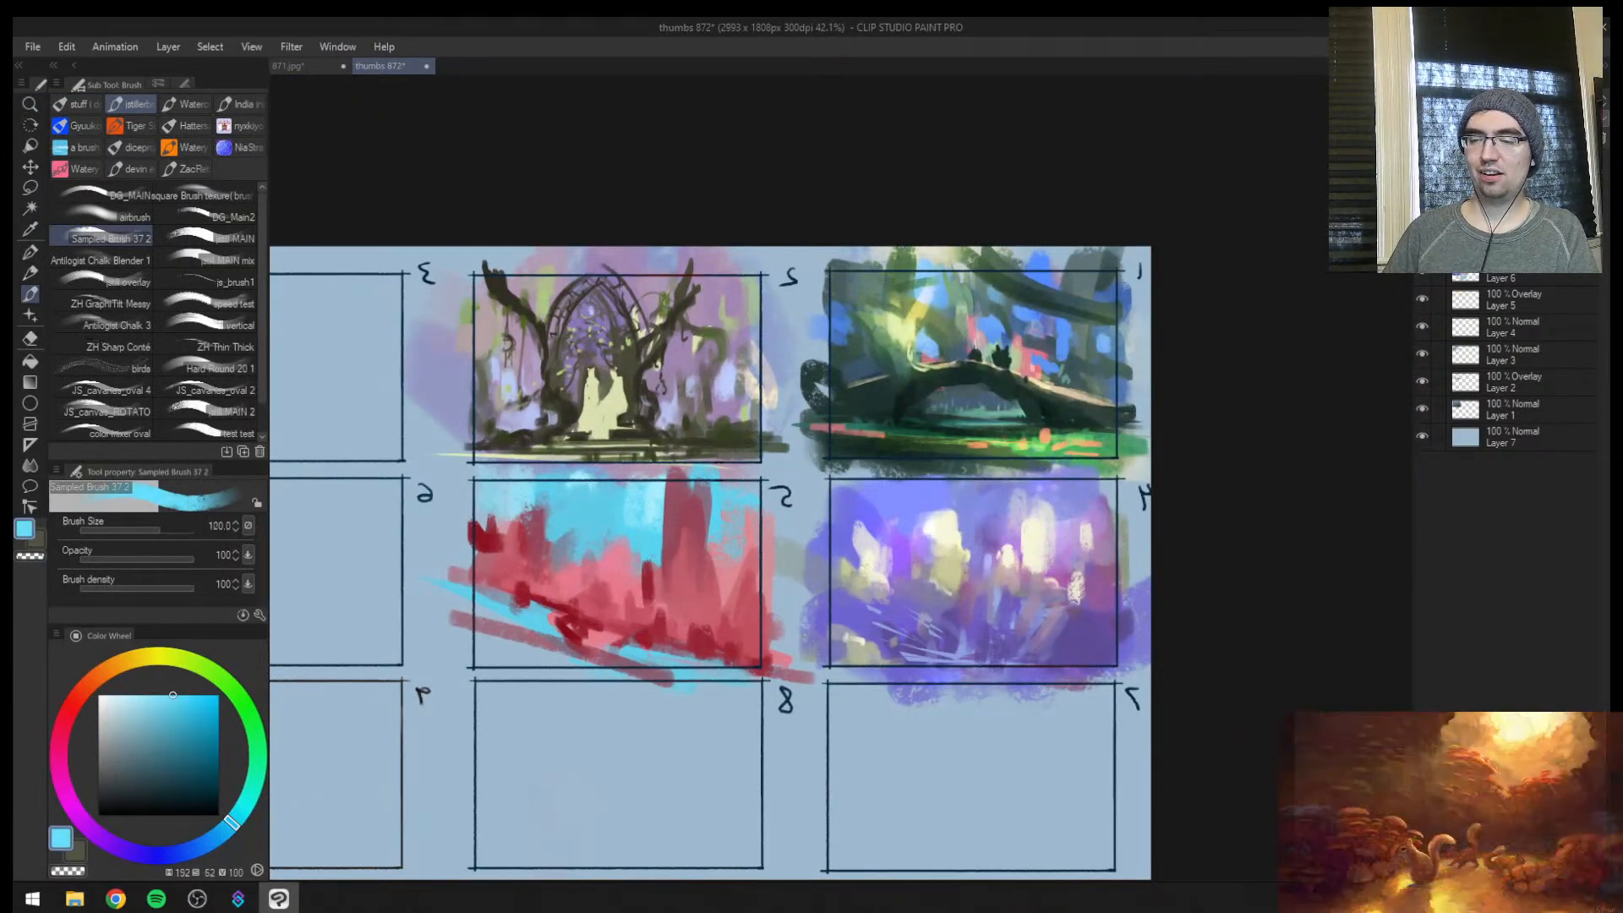
{"action": "mouse_move", "coordinate": [579, 495]}
{"action": "left_mouse_down"}
{"action": "mouse_move", "coordinate": [541, 562]}
{"action": "mouse_move", "coordinate": [531, 517]}
{"action": "mouse_move", "coordinate": [597, 538]}
{"action": "mouse_move", "coordinate": [579, 558]}
{"action": "left_mouse_up"}
{"action": "left_click", "coordinate": [525, 556], "text": "alt"}
Paint cyan down between frame 5's rocks and carve the tall spire into a pointed peak at size 100
{"action": "key", "text": "ctrl+space"}
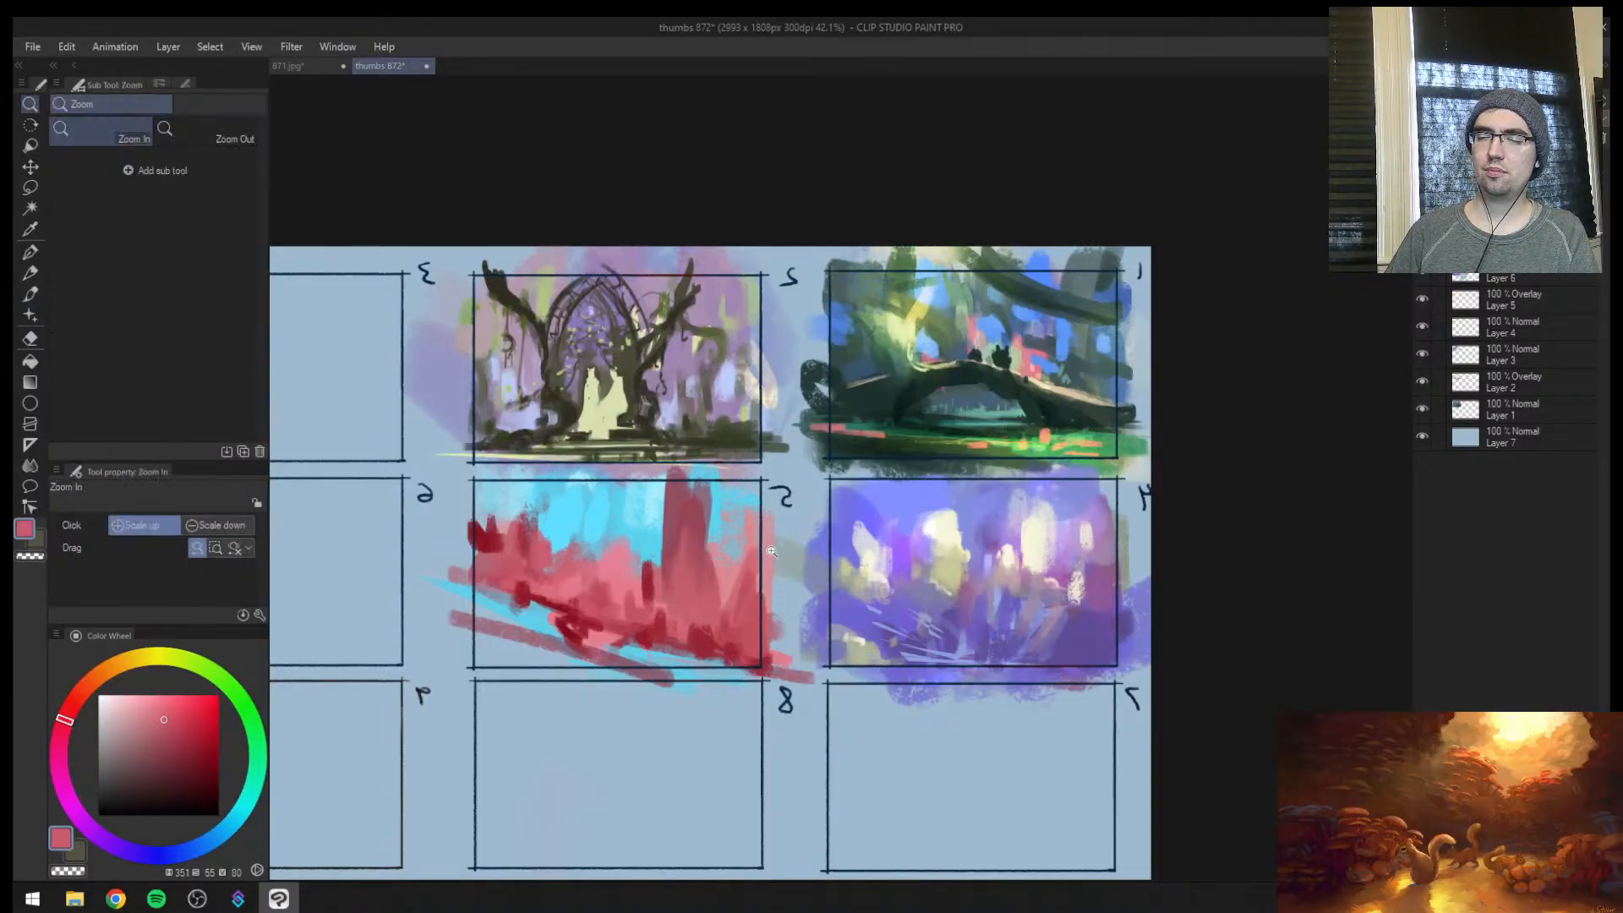
{"action": "left_click_drag", "start_coordinate": [715, 582], "coordinate": [791, 574]}
{"action": "left_click", "coordinate": [590, 522], "text": "alt"}
{"action": "mouse_move", "coordinate": [585, 549]}
{"action": "left_mouse_down"}
{"action": "mouse_move", "coordinate": [570, 592]}
{"action": "mouse_move", "coordinate": [598, 598]}
{"action": "left_mouse_up"}
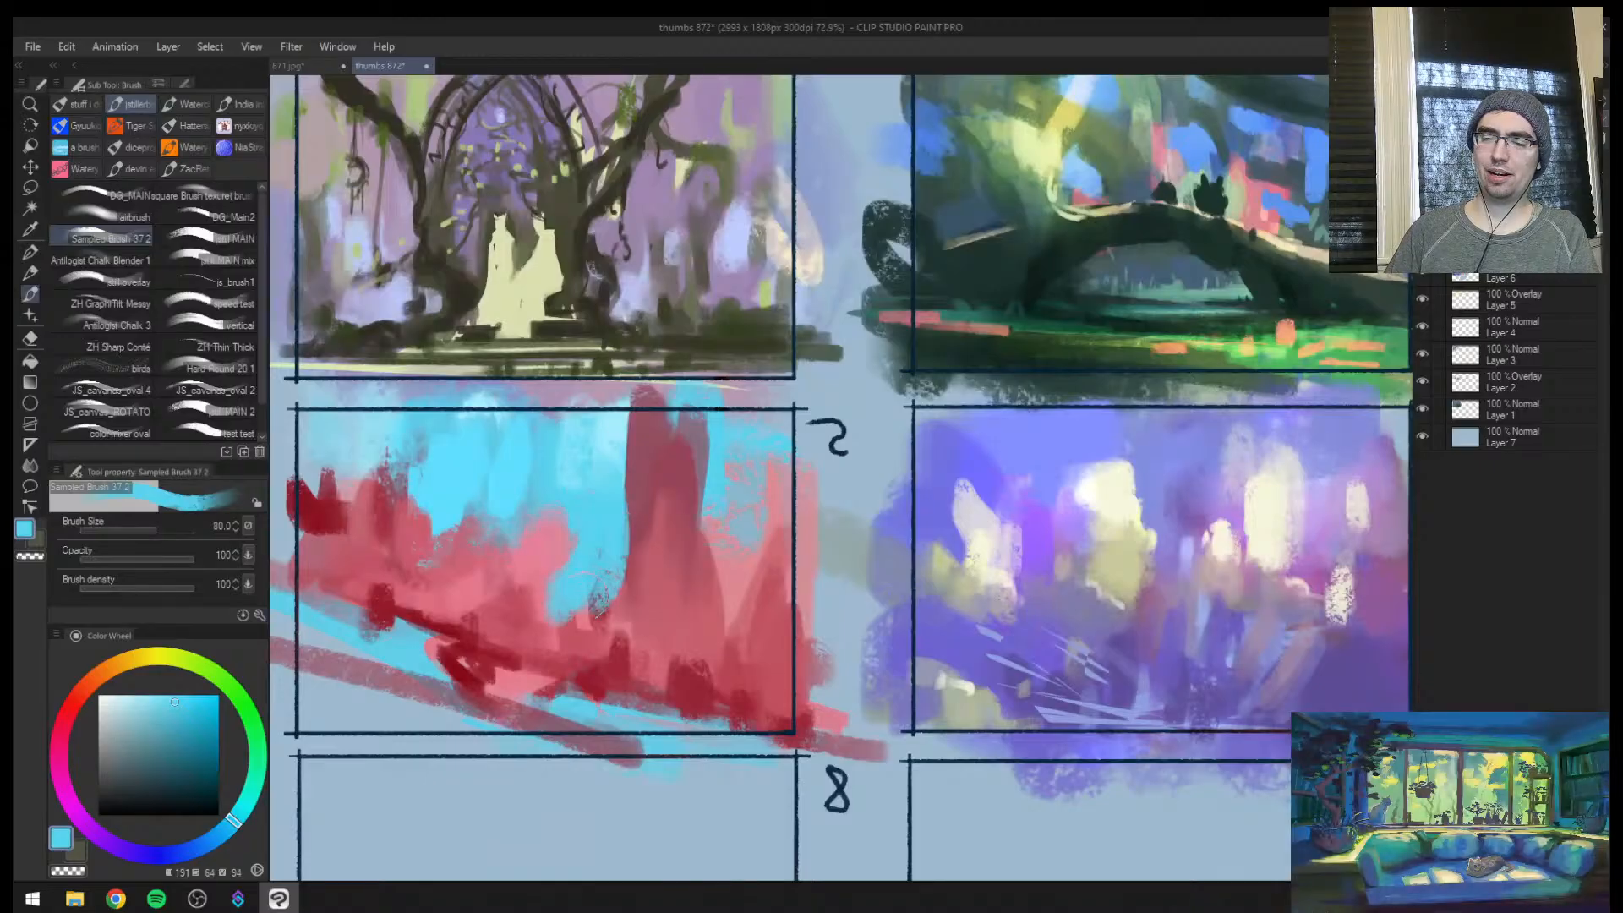
{"action": "key", "text": "]"}
{"action": "mouse_move", "coordinate": [610, 490]}
{"action": "left_mouse_down"}
{"action": "mouse_move", "coordinate": [650, 446]}
{"action": "mouse_move", "coordinate": [659, 413]}
{"action": "mouse_move", "coordinate": [696, 421]}
{"action": "mouse_move", "coordinate": [723, 537]}
{"action": "left_mouse_up"}
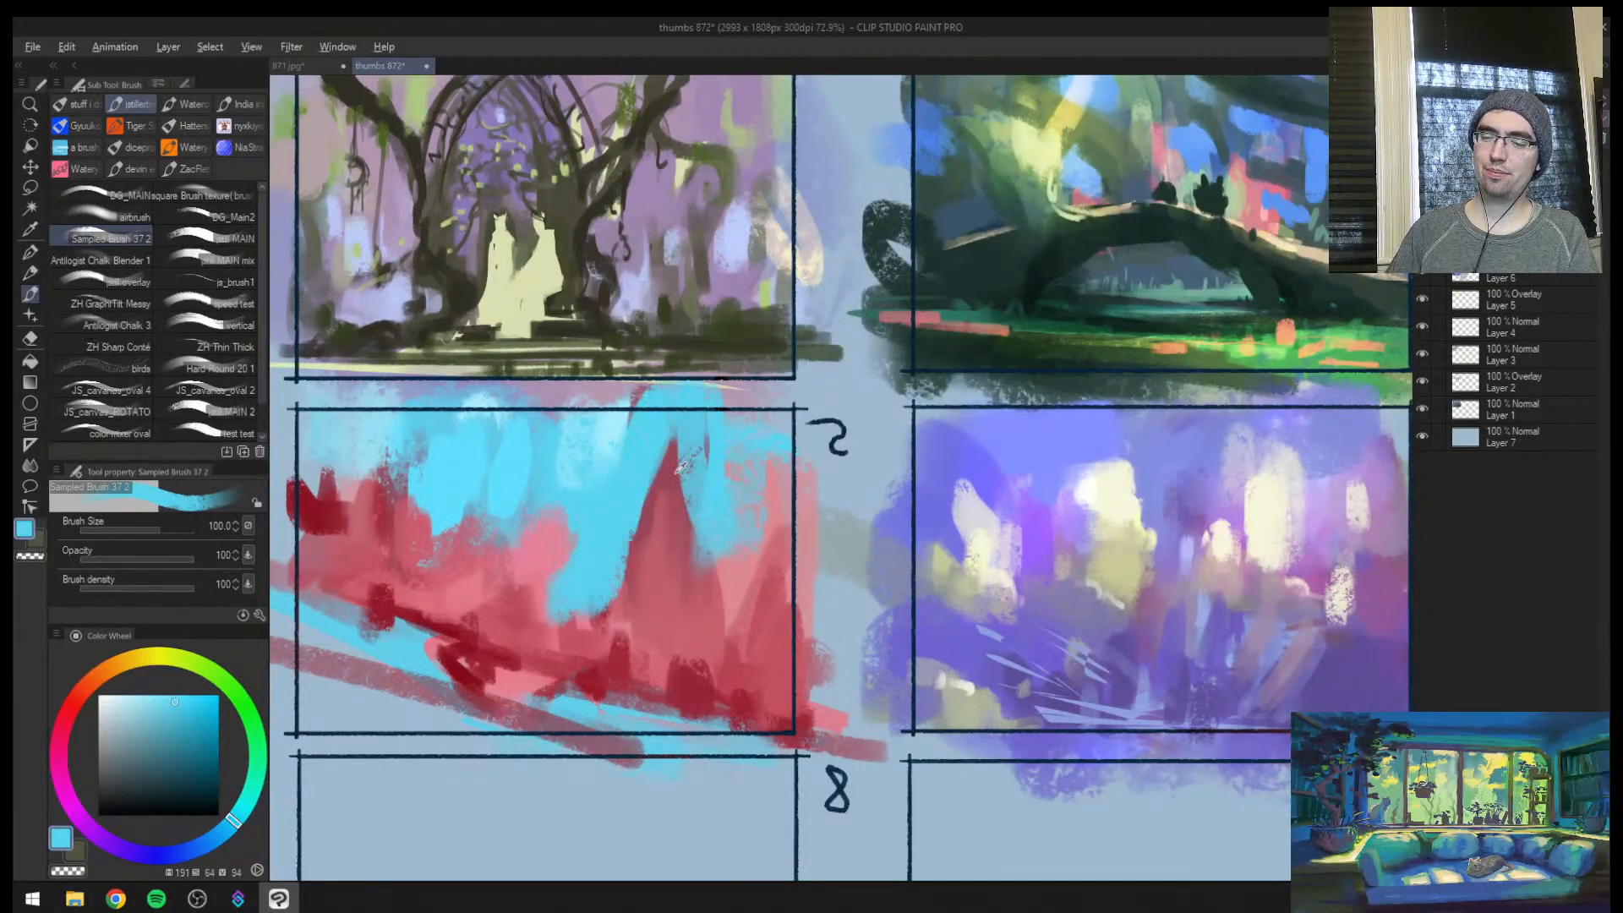
Rebuild the spire's tip in sampled rose and add a slim pink column in the cyan gap at size 70
{"action": "left_click", "coordinate": [659, 510], "text": "alt"}
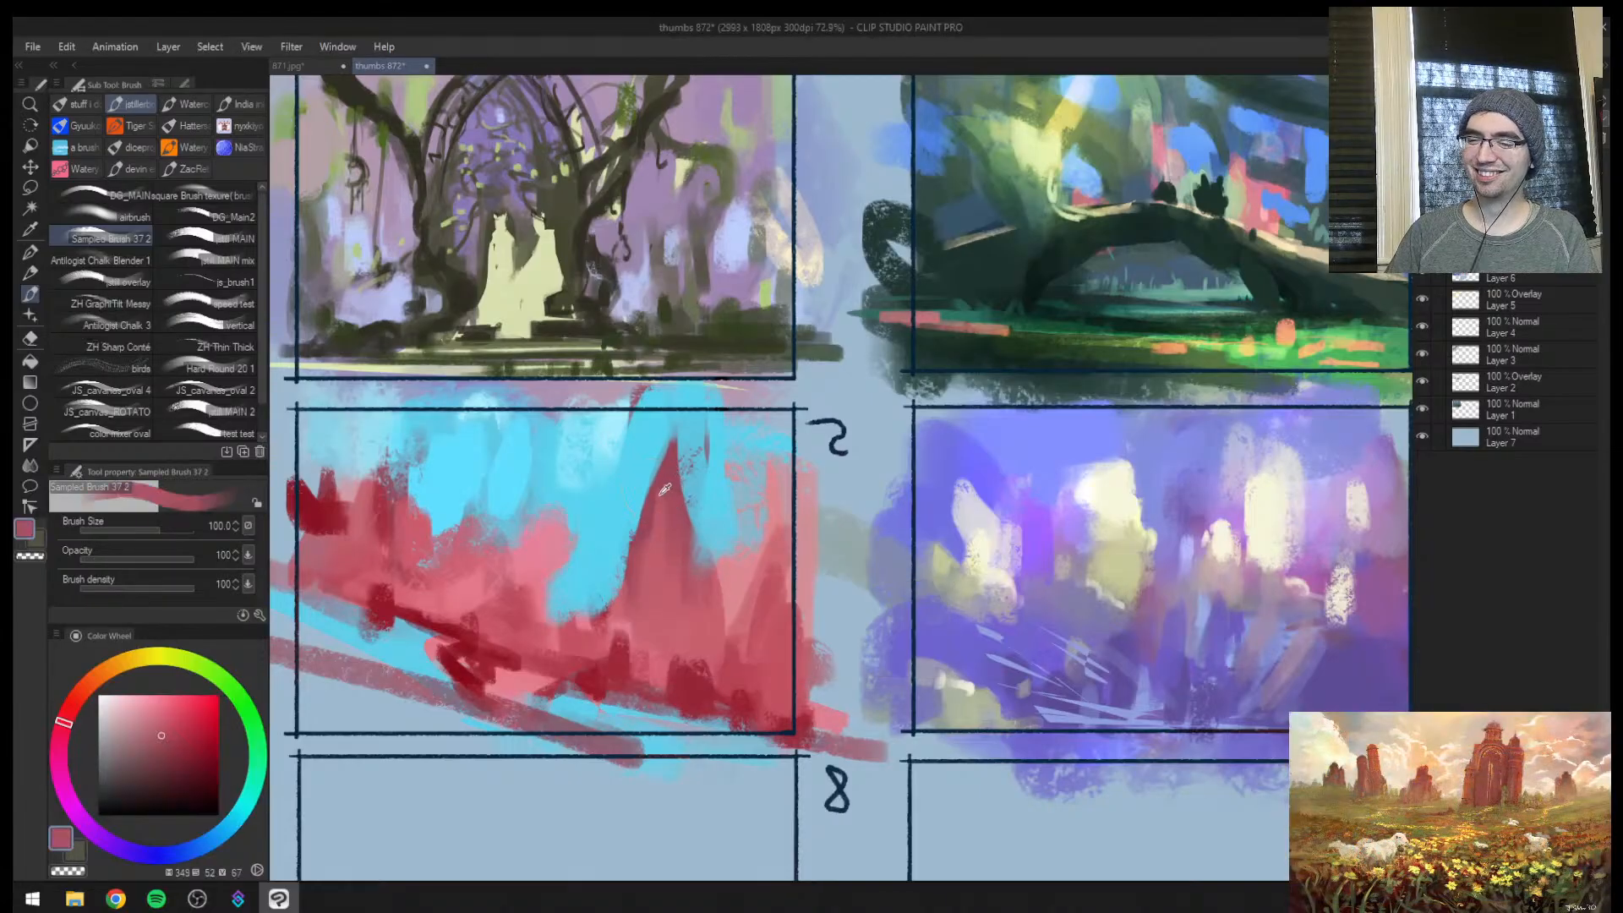
{"action": "key", "text": "["}
{"action": "mouse_move", "coordinate": [664, 482]}
{"action": "left_mouse_down"}
{"action": "mouse_move", "coordinate": [684, 431]}
{"action": "mouse_move", "coordinate": [695, 545]}
{"action": "left_mouse_up"}
{"action": "left_click", "coordinate": [681, 551], "text": "alt"}
{"action": "key", "text": "["}
{"action": "left_click_drag", "start_coordinate": [597, 512], "coordinate": [584, 630]}
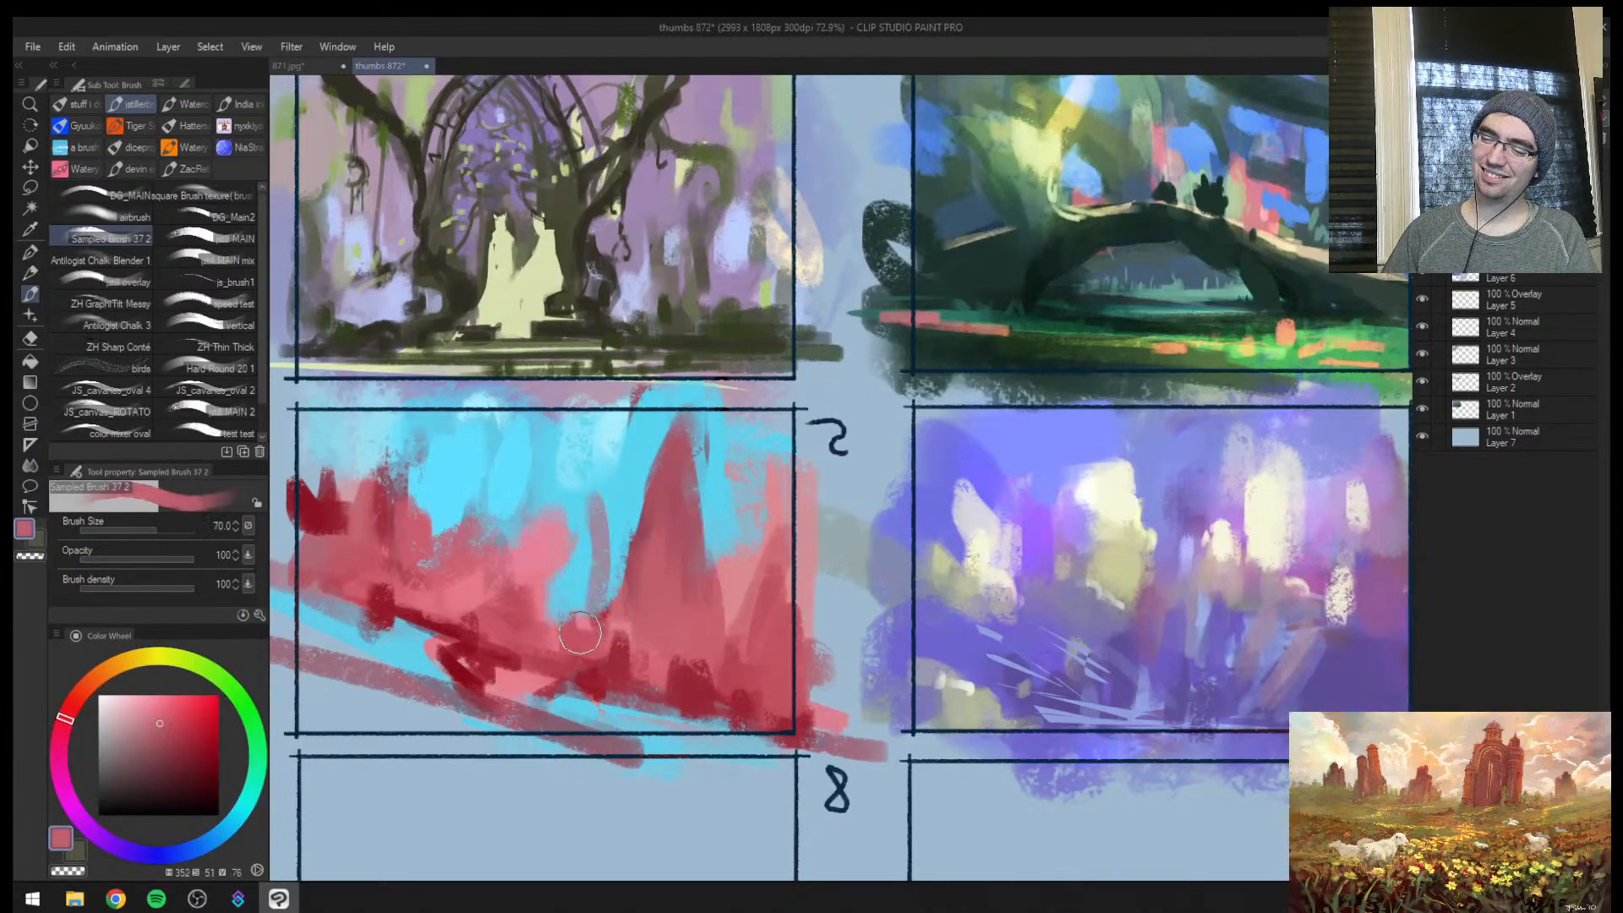
Return to the normal view and lasso several thin horizontal slivers across frame 5's right-hand rocks
{"action": "key", "text": "h"}
{"action": "left_click_drag", "start_coordinate": [976, 543], "coordinate": [786, 511]}
{"action": "key", "text": "ctrl+space"}
{"action": "left_click_drag", "start_coordinate": [987, 471], "coordinate": [911, 513]}
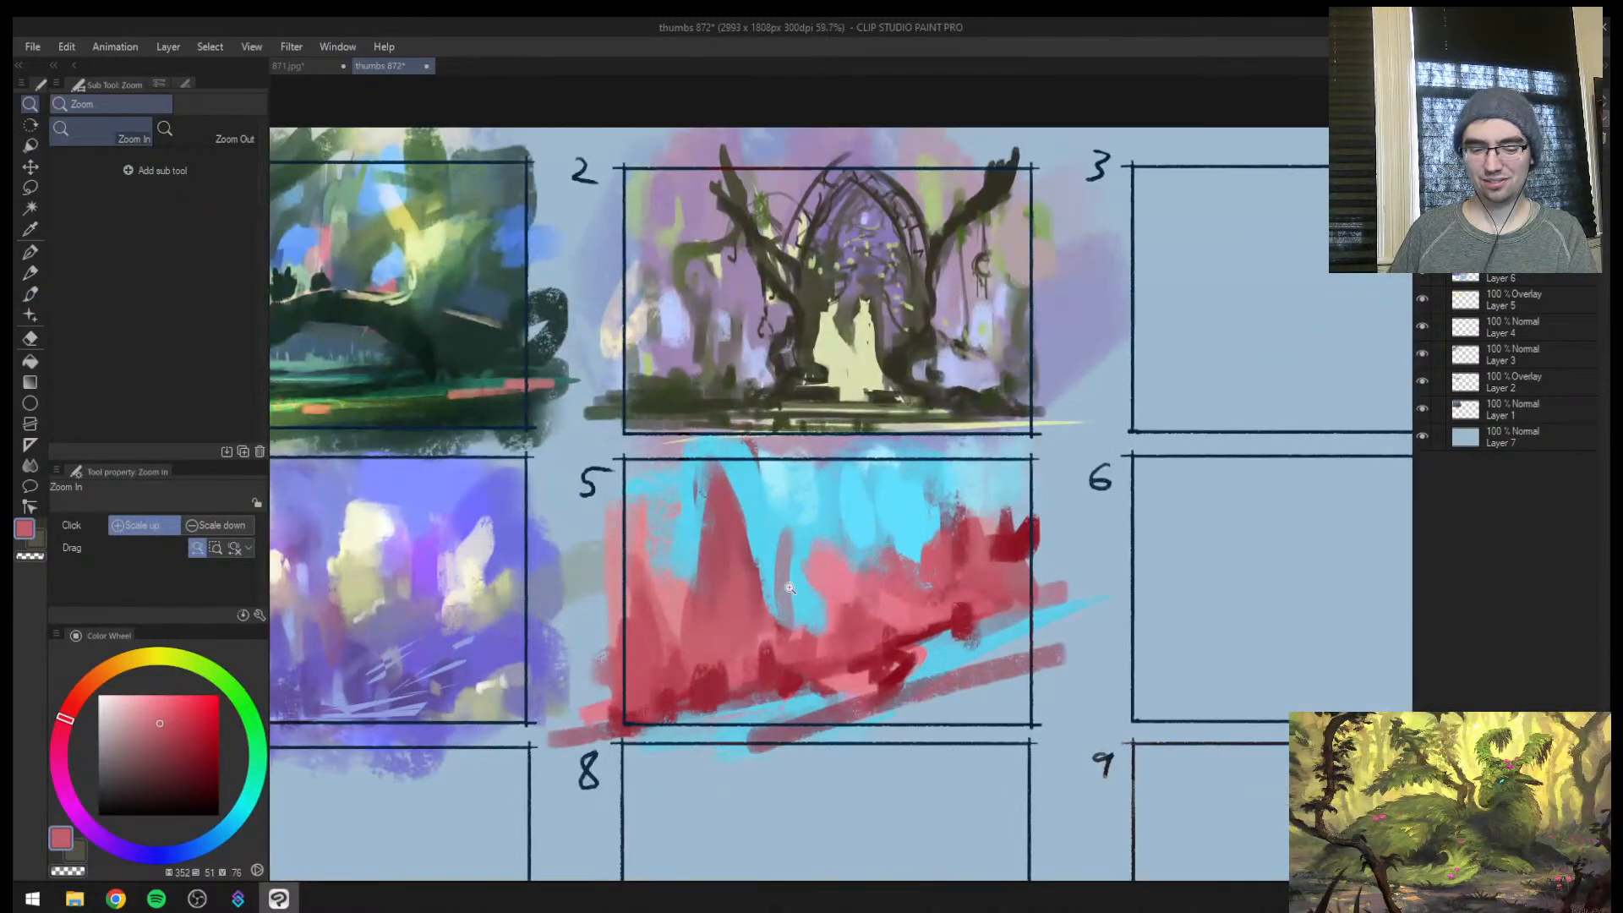
{"action": "key", "text": "m"}
{"action": "mouse_move", "coordinate": [843, 626]}
{"action": "left_mouse_down"}
{"action": "mouse_move", "coordinate": [765, 640]}
{"action": "mouse_move", "coordinate": [887, 633]}
{"action": "mouse_move", "coordinate": [951, 599]}
{"action": "mouse_move", "coordinate": [883, 583]}
{"action": "mouse_move", "coordinate": [871, 588]}
{"action": "mouse_move", "coordinate": [1024, 578]}
{"action": "left_mouse_up"}
{"action": "key", "text": "b"}
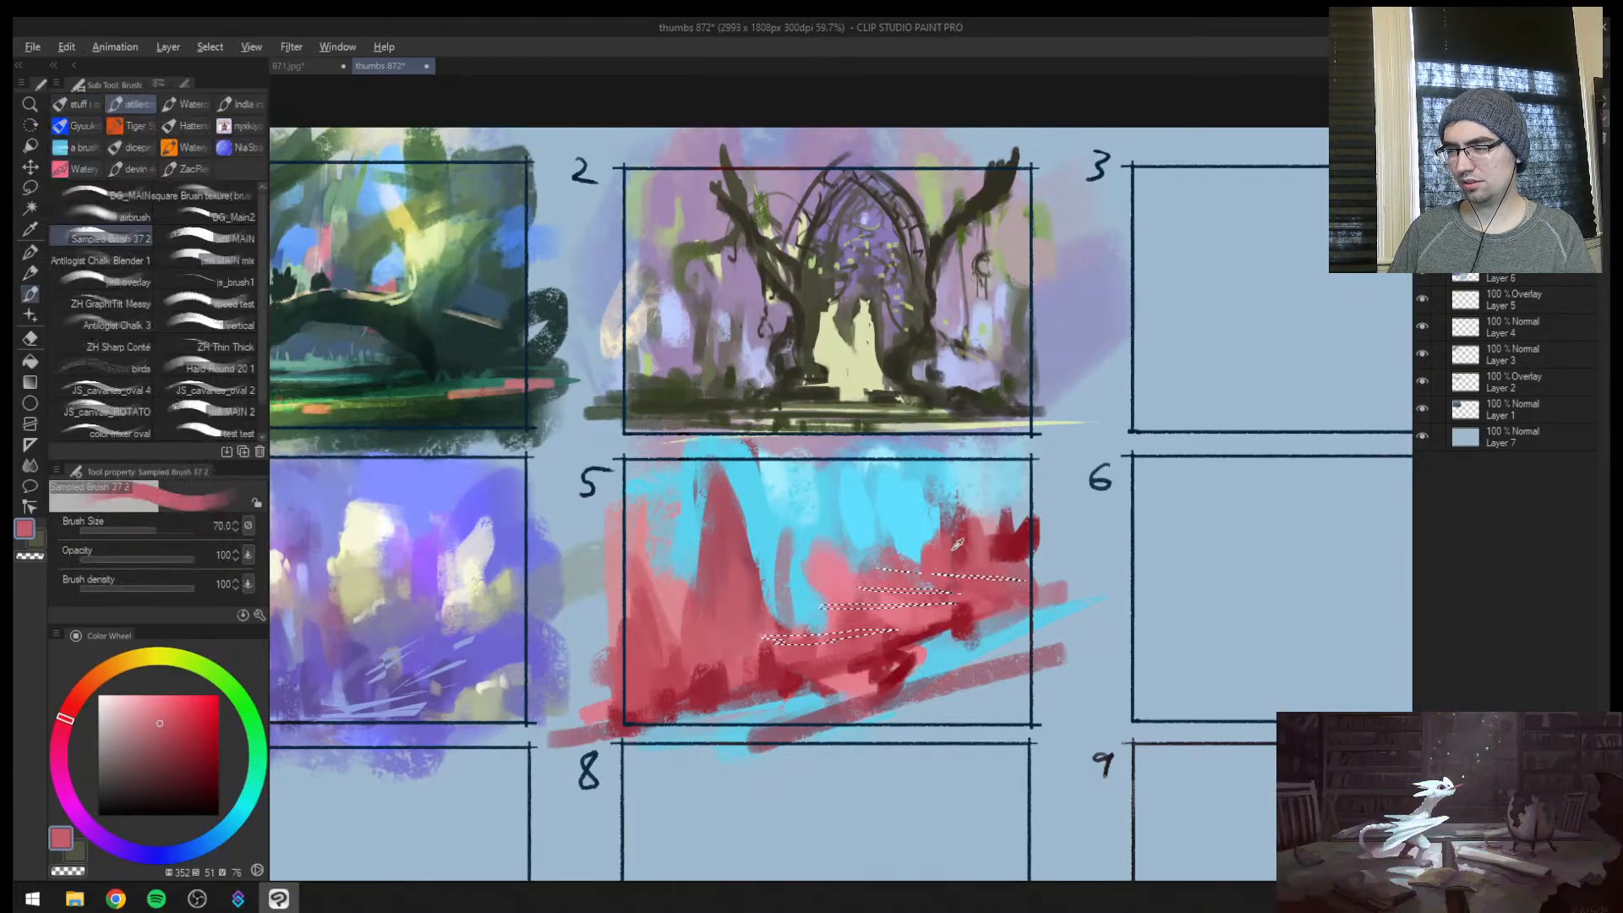
Fill the selected slivers with sampled dark red at size 150 and clear the selection
{"action": "left_click", "coordinate": [1007, 553], "text": "alt"}
{"action": "key", "text": "]"}
{"action": "key", "text": "]"}
{"action": "key", "text": "]"}
{"action": "left_click_drag", "start_coordinate": [918, 611], "coordinate": [999, 578]}
{"action": "key", "text": "ctrl+d"}
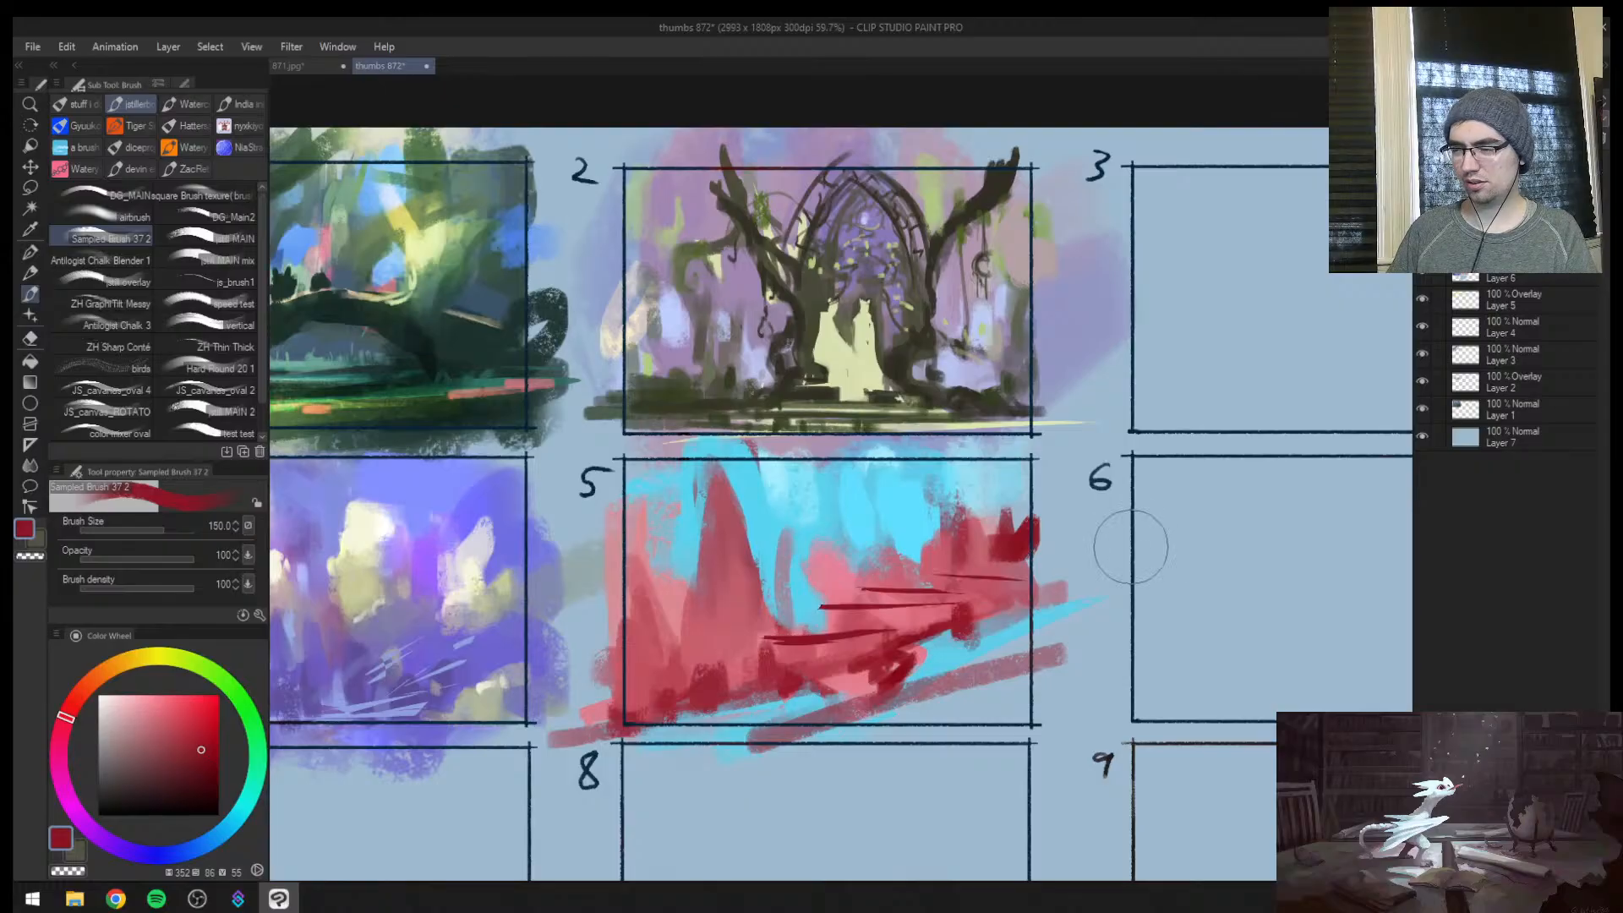
Mirror the view, lasso three slab shapes along the dark red ledges, and glaze them with sampled cyan at size 170
{"action": "key", "text": "h"}
{"action": "key", "text": "m"}
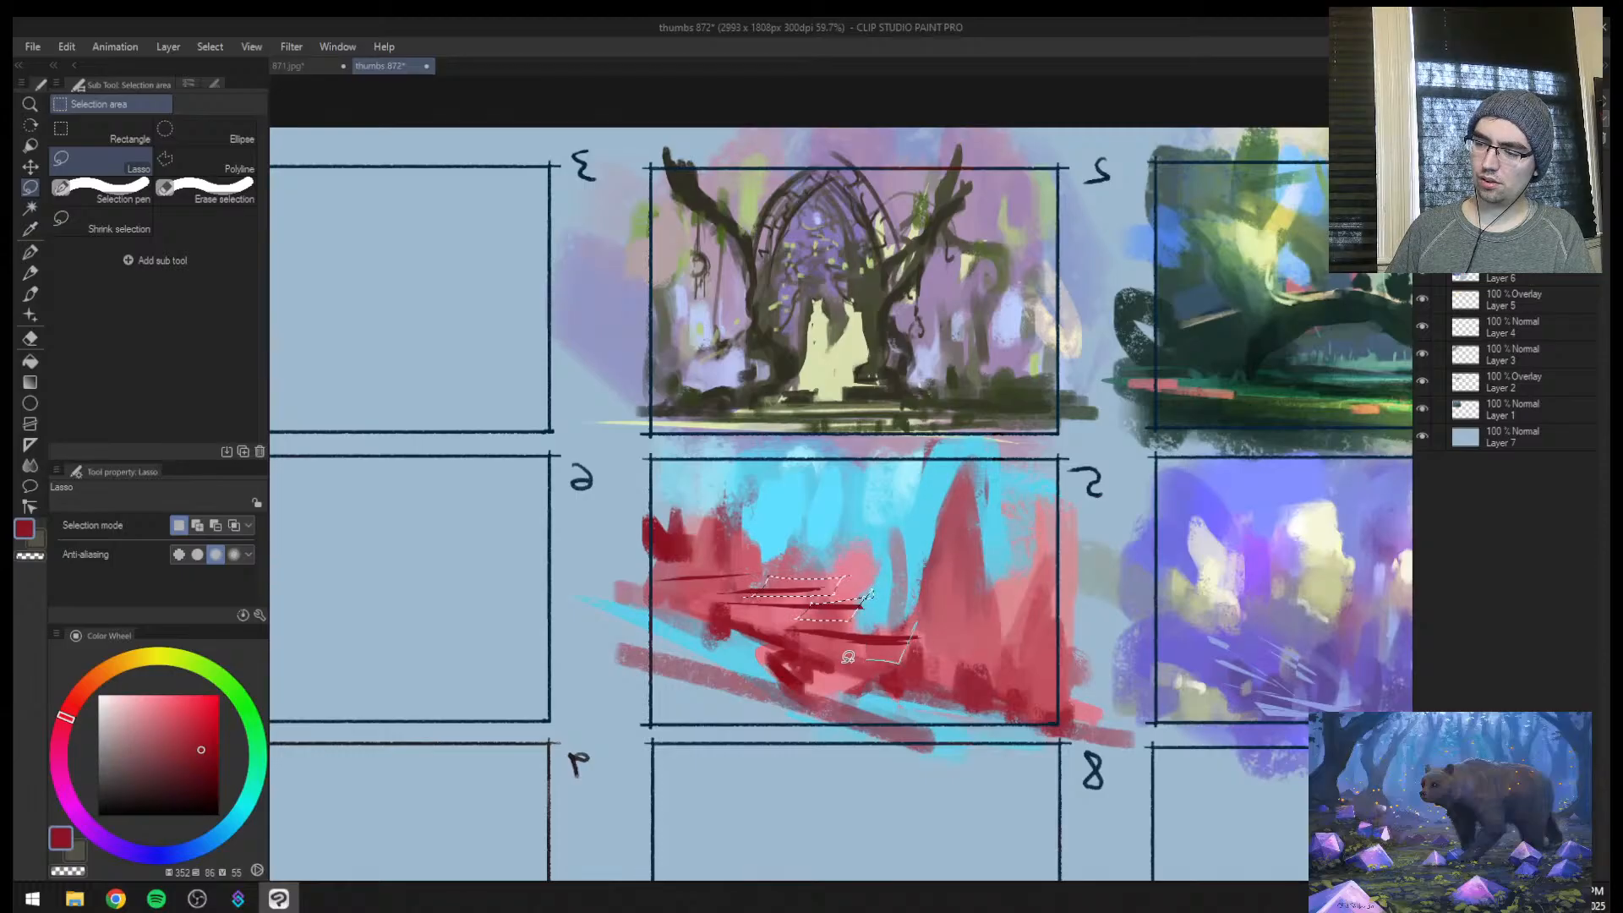
{"action": "mouse_move", "coordinate": [848, 657]}
{"action": "left_mouse_down"}
{"action": "mouse_move", "coordinate": [935, 627]}
{"action": "mouse_move", "coordinate": [715, 584]}
{"action": "left_mouse_up"}
{"action": "key", "text": "b"}
{"action": "left_click", "coordinate": [911, 585], "text": "alt"}
{"action": "key", "text": "]"}
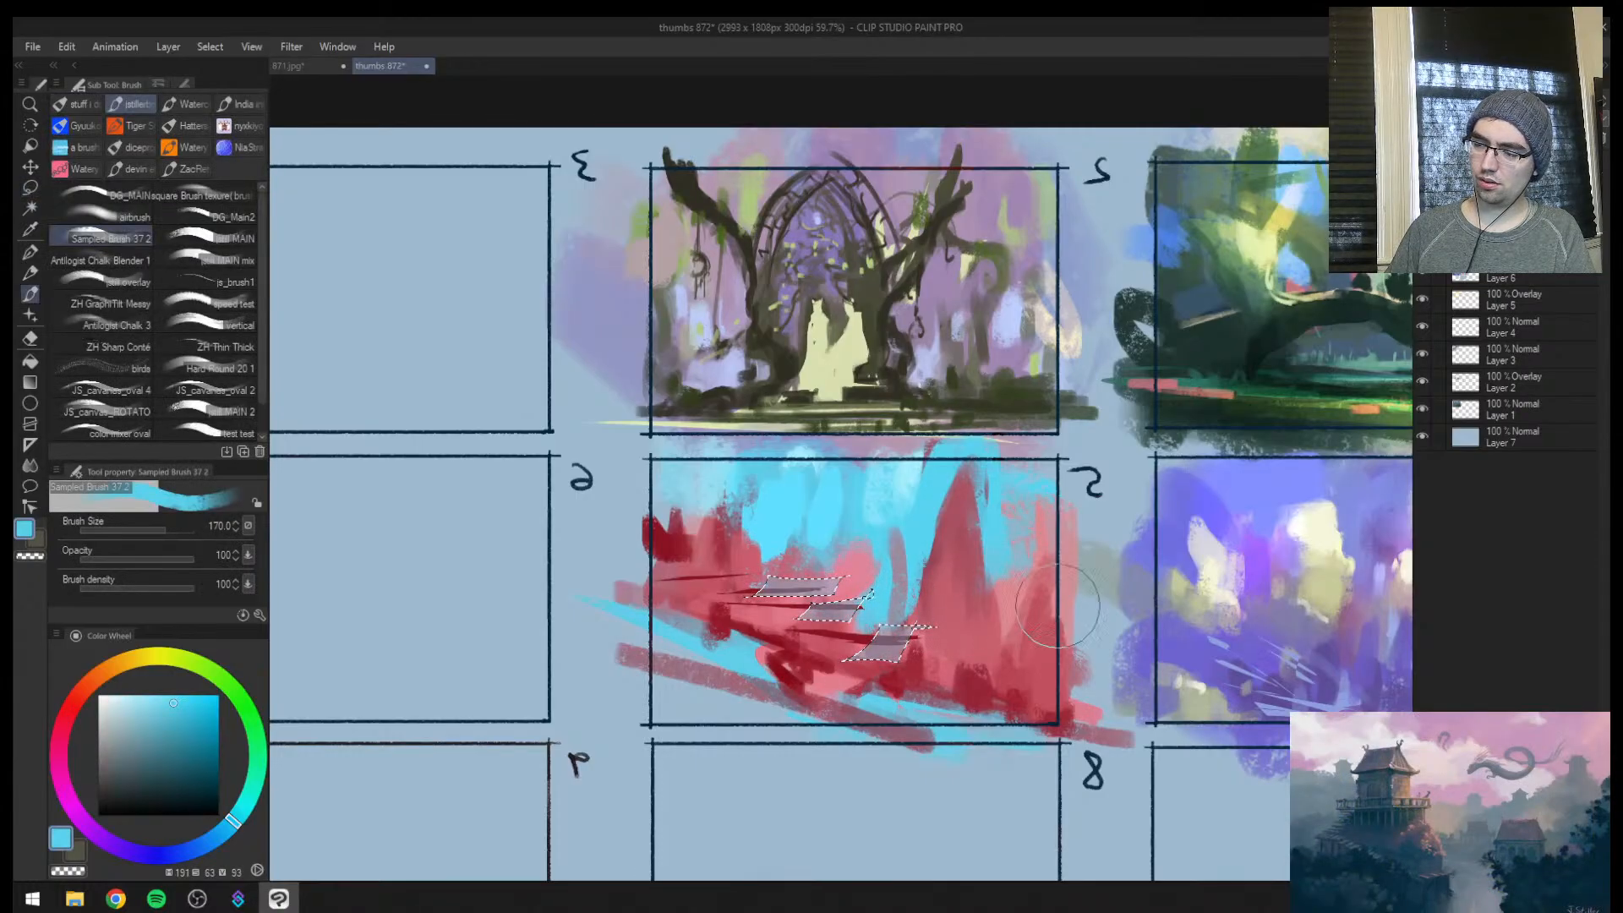
Sample the dark red, reduce the brush to 30, clear the slab selection, and return to the normal view
{"action": "left_click", "coordinate": [763, 598], "text": "alt"}
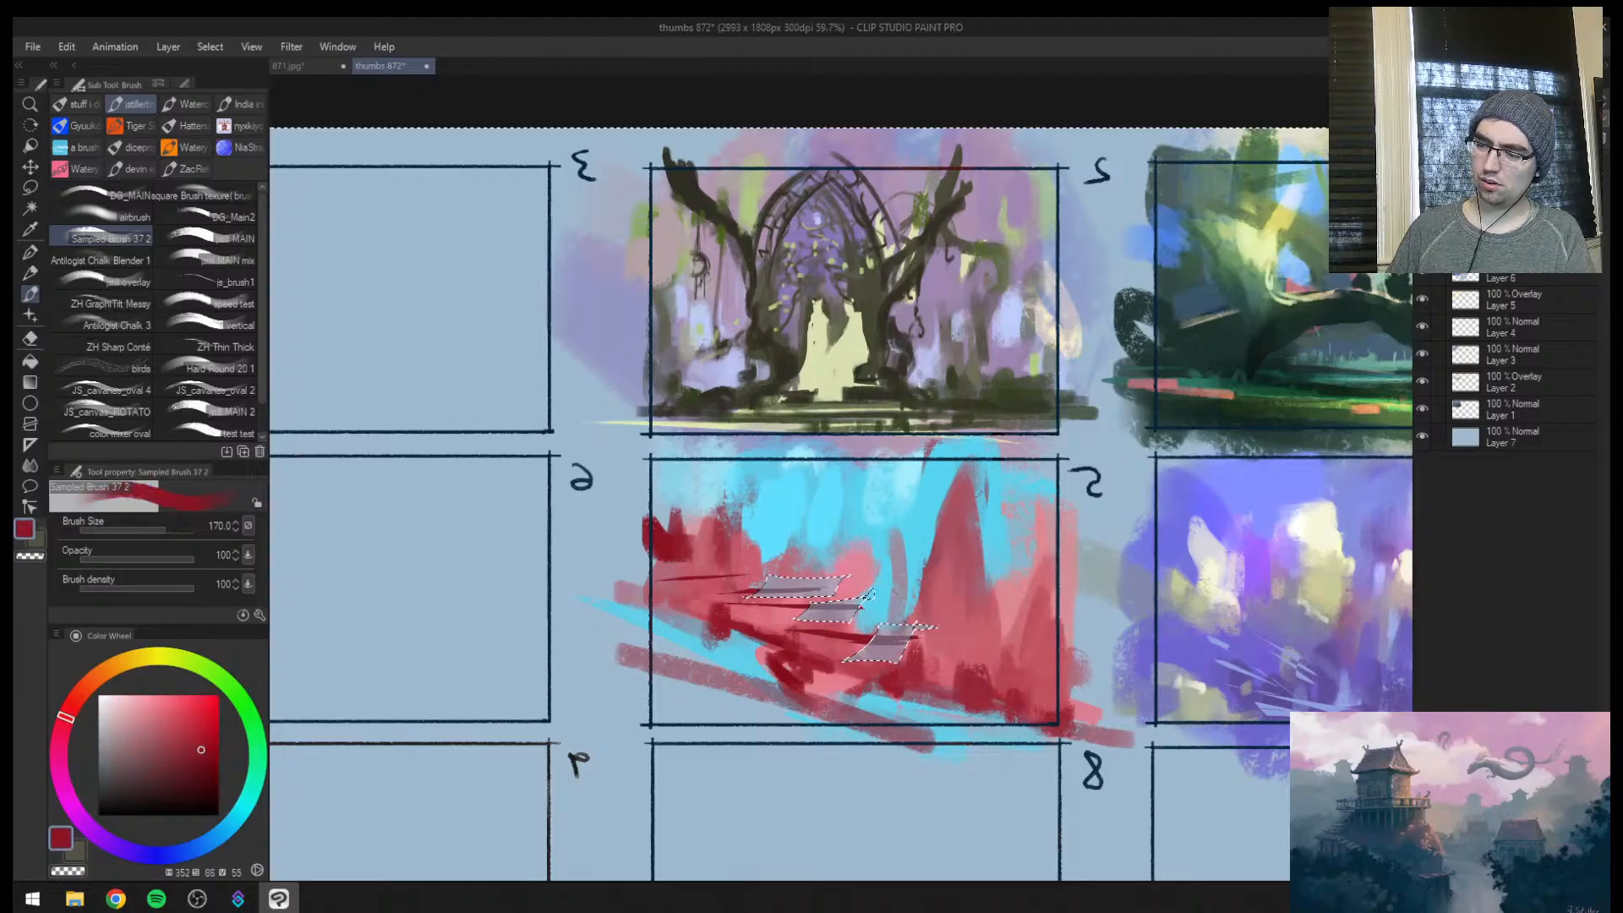
{"action": "key", "text": "["}
{"action": "key", "text": "["}
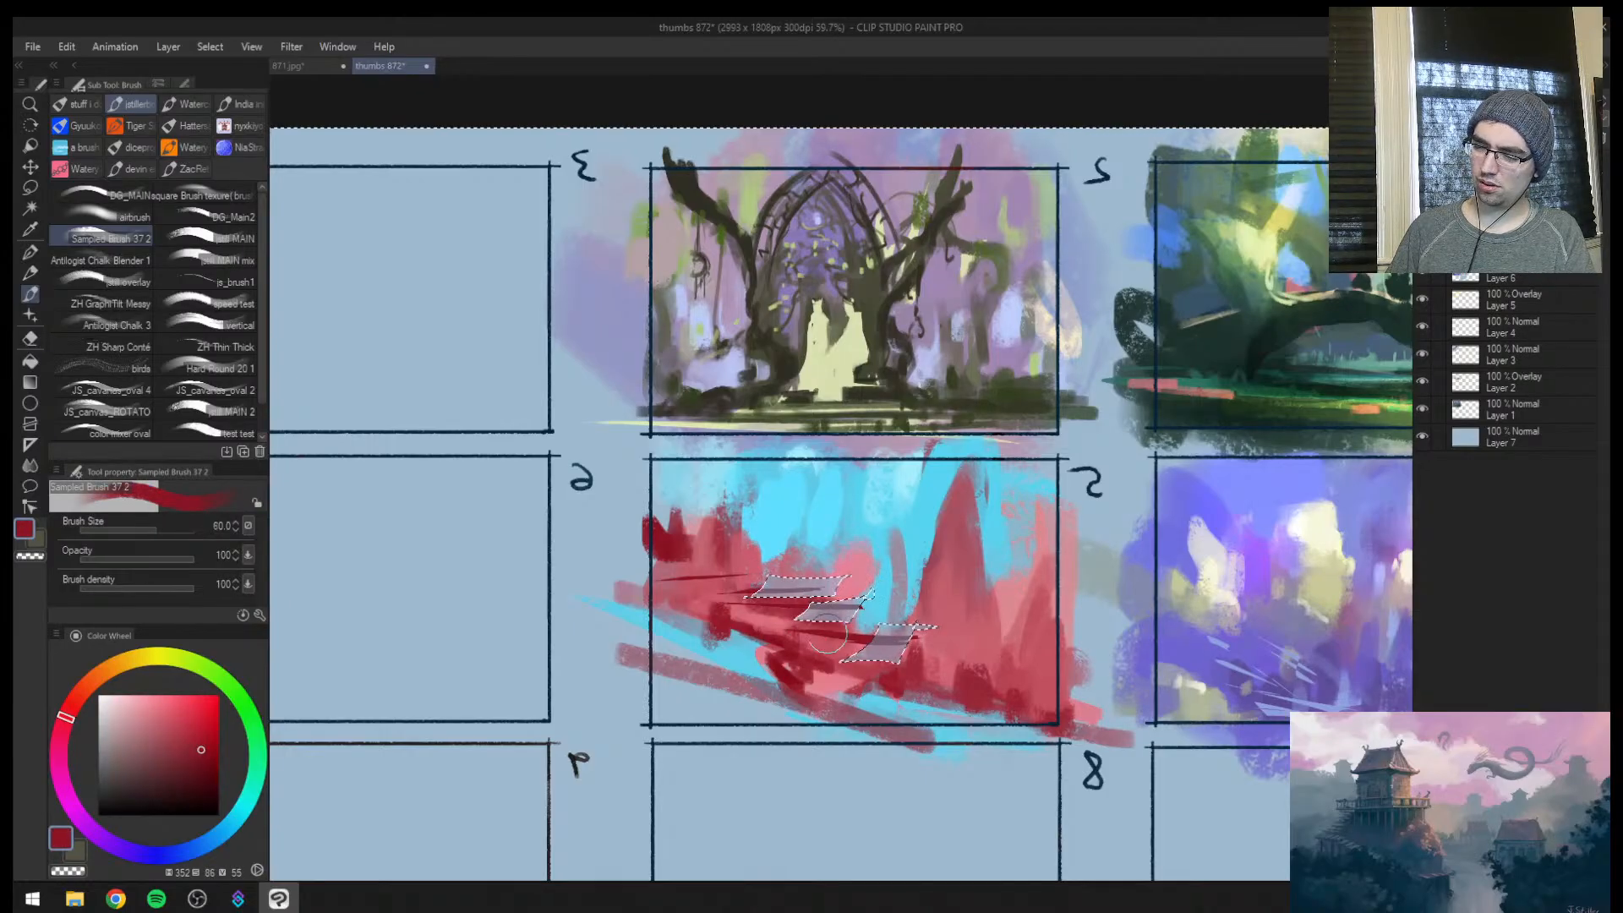
{"action": "key", "text": "["}
{"action": "key", "text": "ctrl+d"}
{"action": "key", "text": "h"}
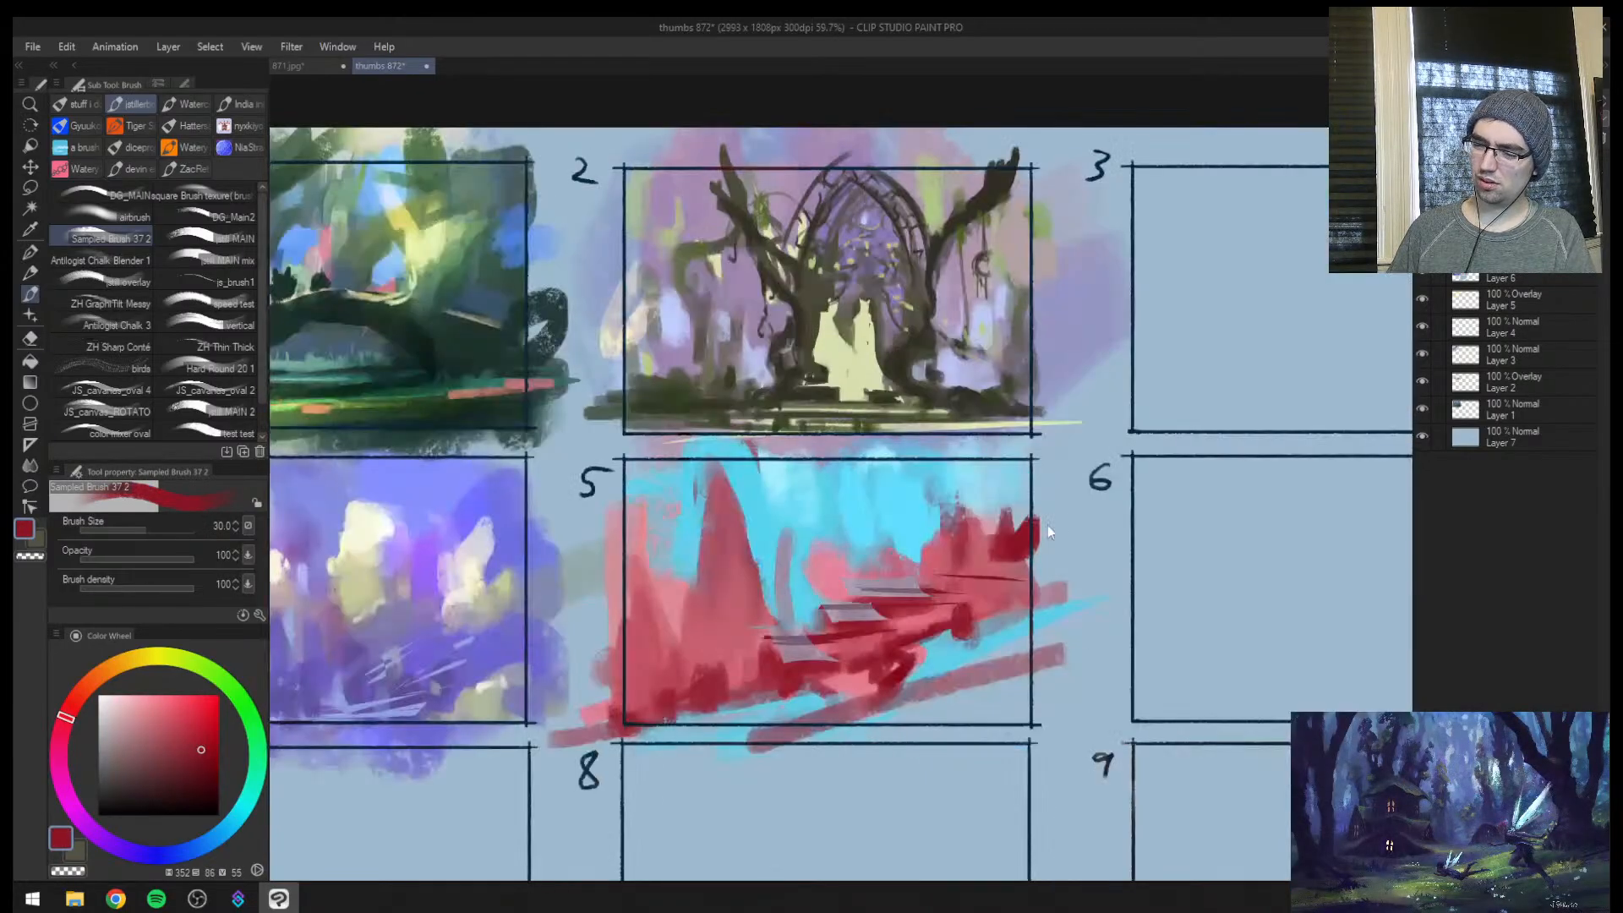
Sample the sky's cyan and repaint the three selected slabs in frame 5 with the brush at size 50
{"action": "left_click", "coordinate": [884, 518], "text": "alt"}
{"action": "key", "text": "]"}
{"action": "key", "text": "]"}
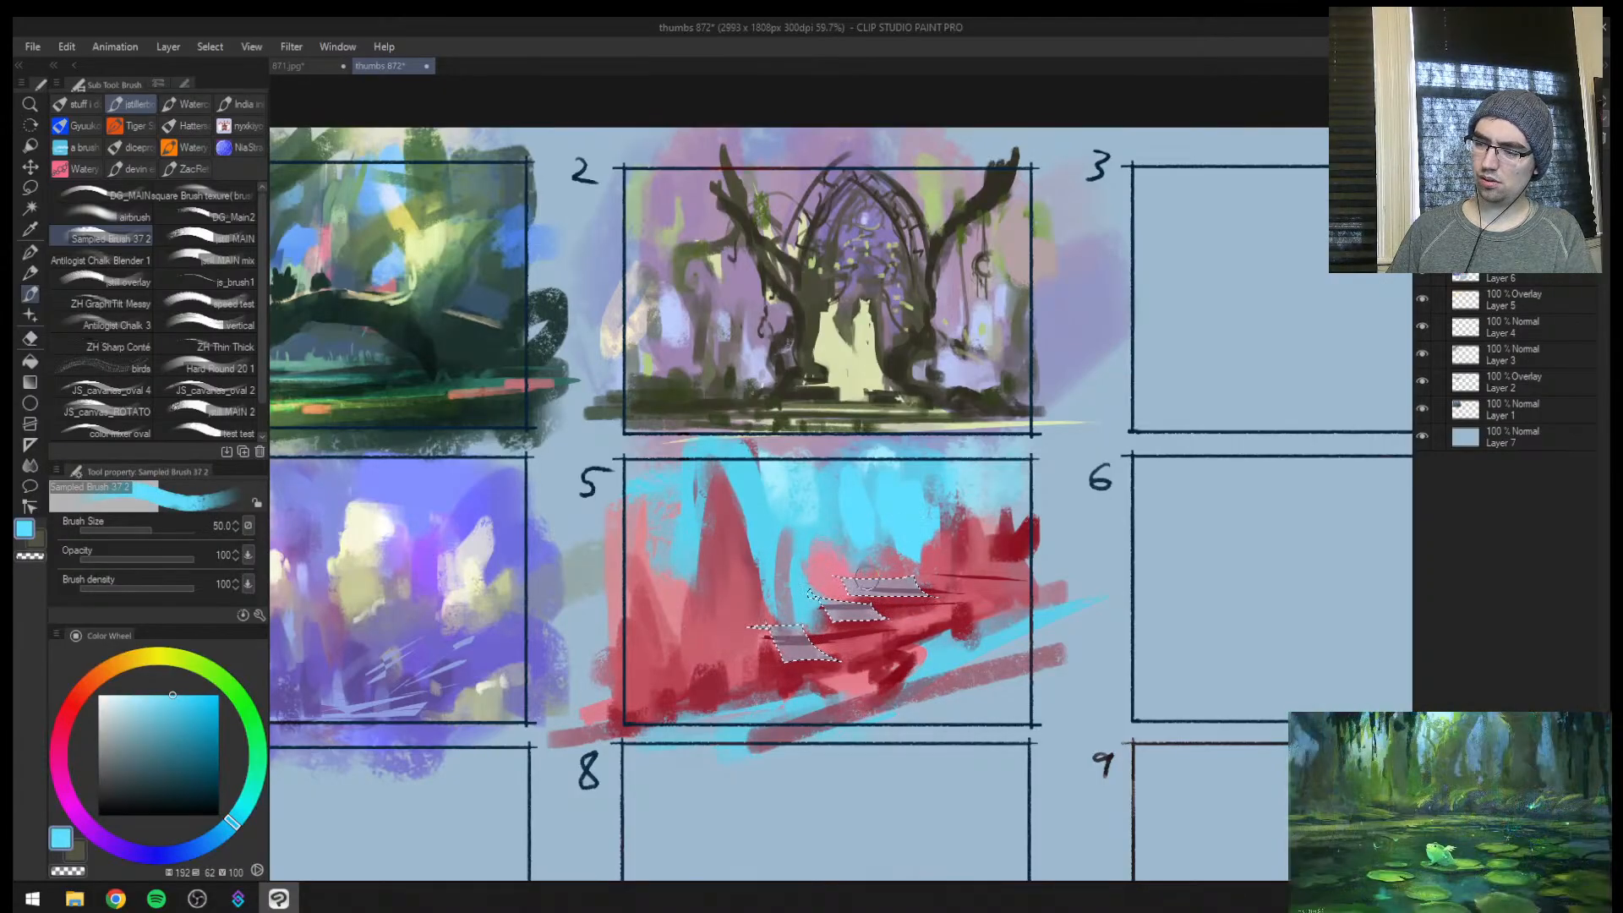
{"action": "key", "text": "]"}
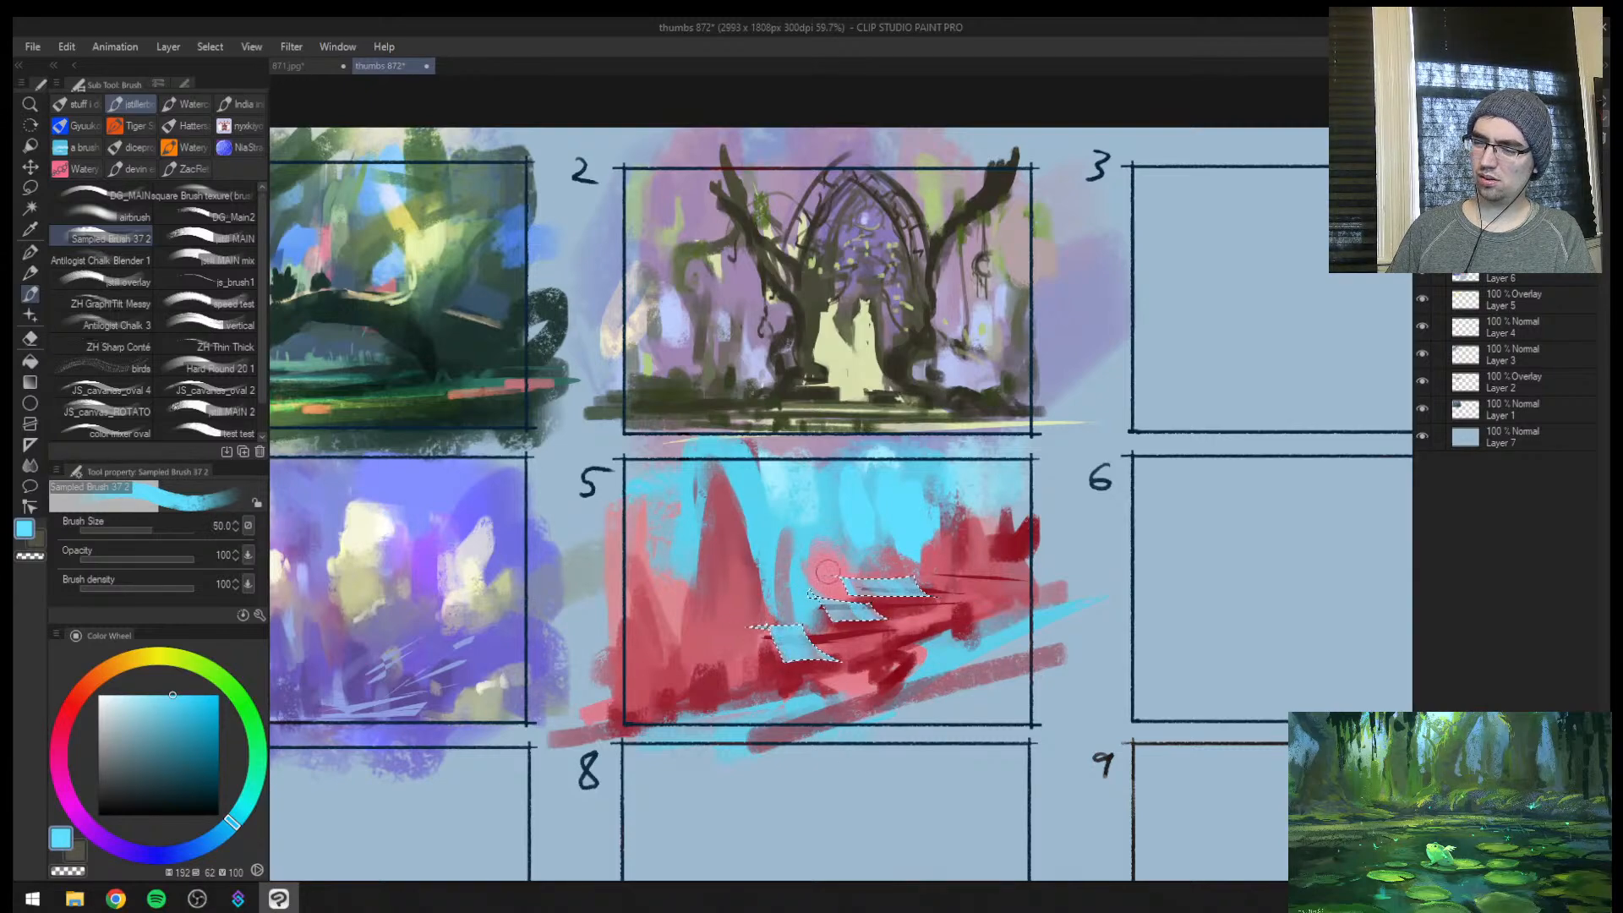
Invert the slab selection, sample dark red, and sharpen the rock edges around the slabs with brush sizes 17 to 50
{"action": "key", "text": "ctrl+shift+i"}
{"action": "left_click", "coordinate": [830, 620], "text": "alt"}
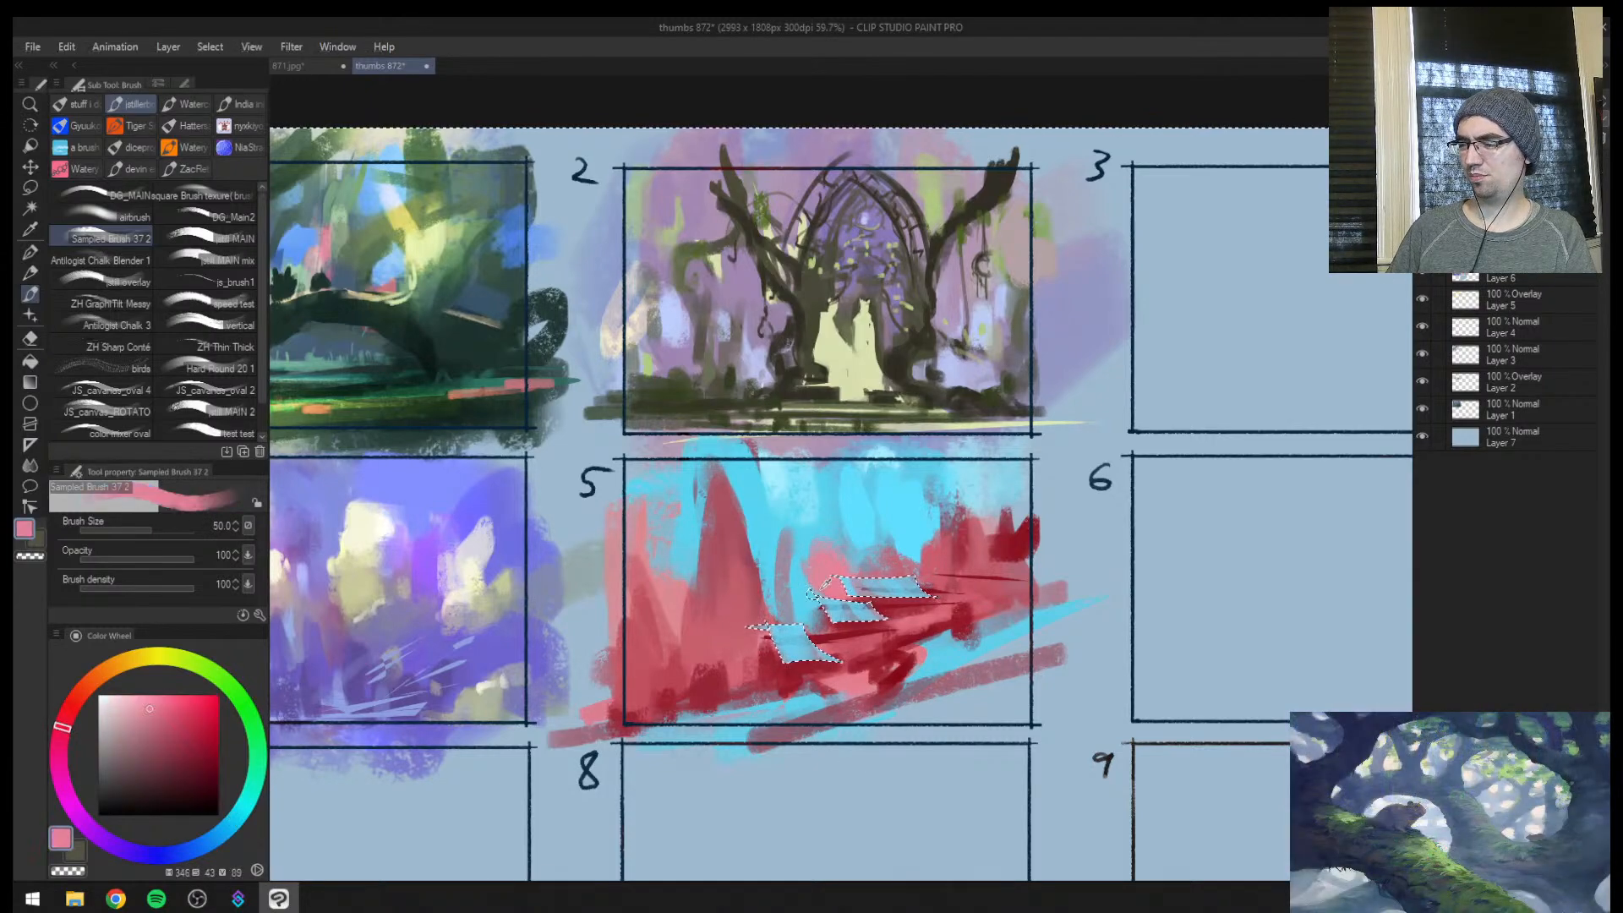
{"action": "left_click", "coordinate": [835, 621], "text": "alt"}
{"action": "left_click", "coordinate": [836, 618], "text": "alt"}
{"action": "key", "text": "["}
{"action": "key", "text": "["}
{"action": "key", "text": "["}
{"action": "key", "text": "["}
{"action": "key", "text": "["}
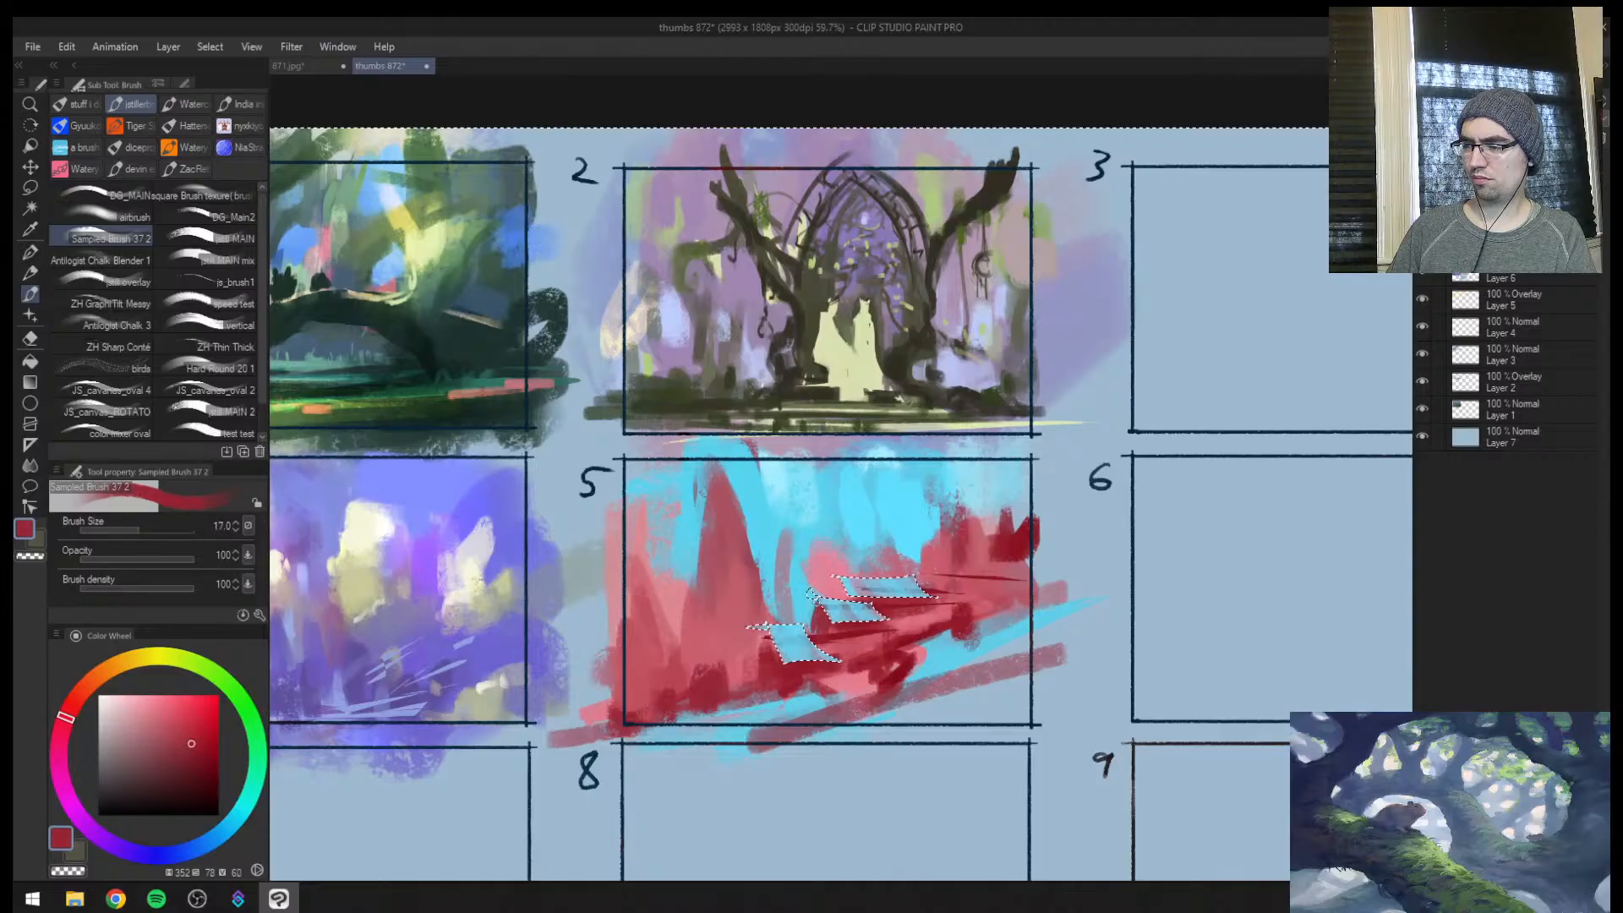
{"action": "key", "text": "]"}
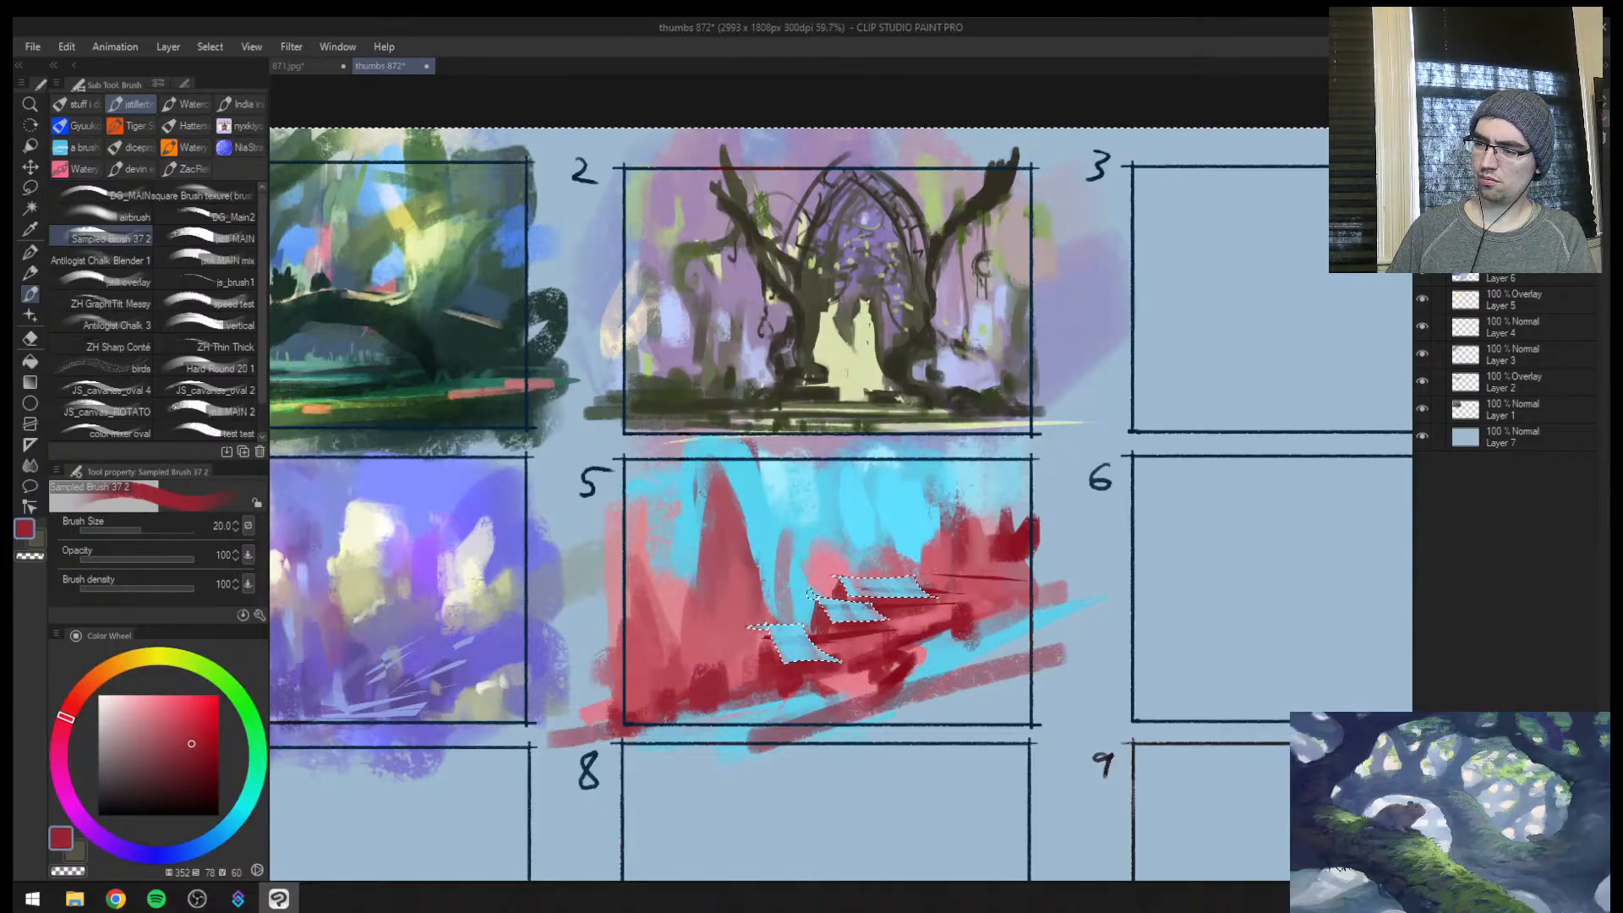
{"action": "key", "text": "]"}
{"action": "key", "text": "]"}
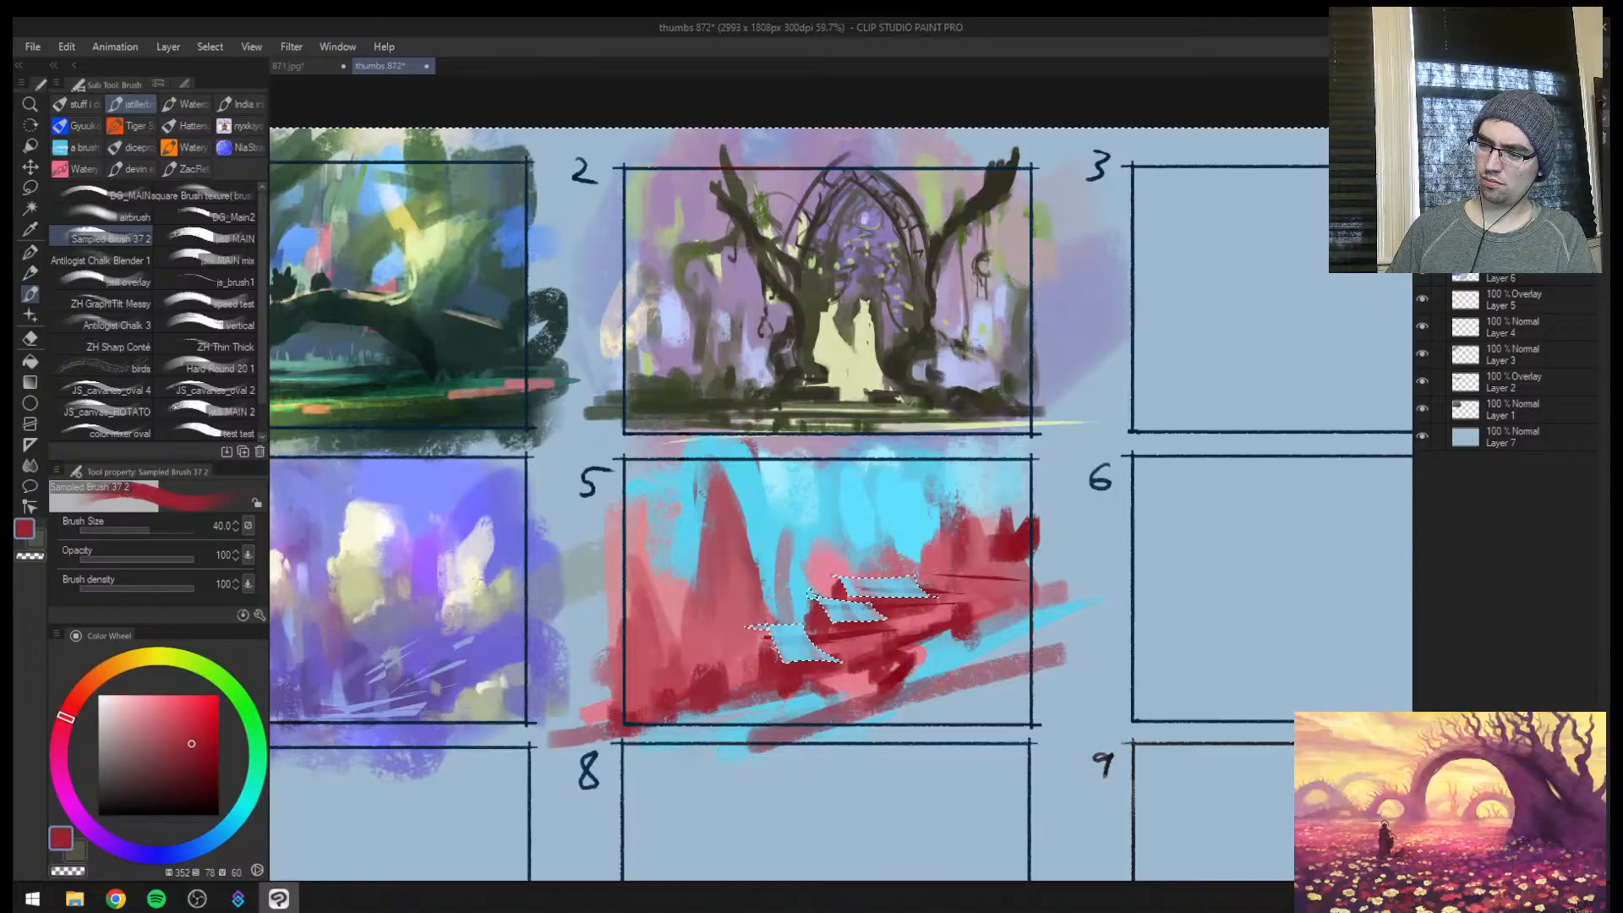
{"action": "key", "text": "bracketleft"}
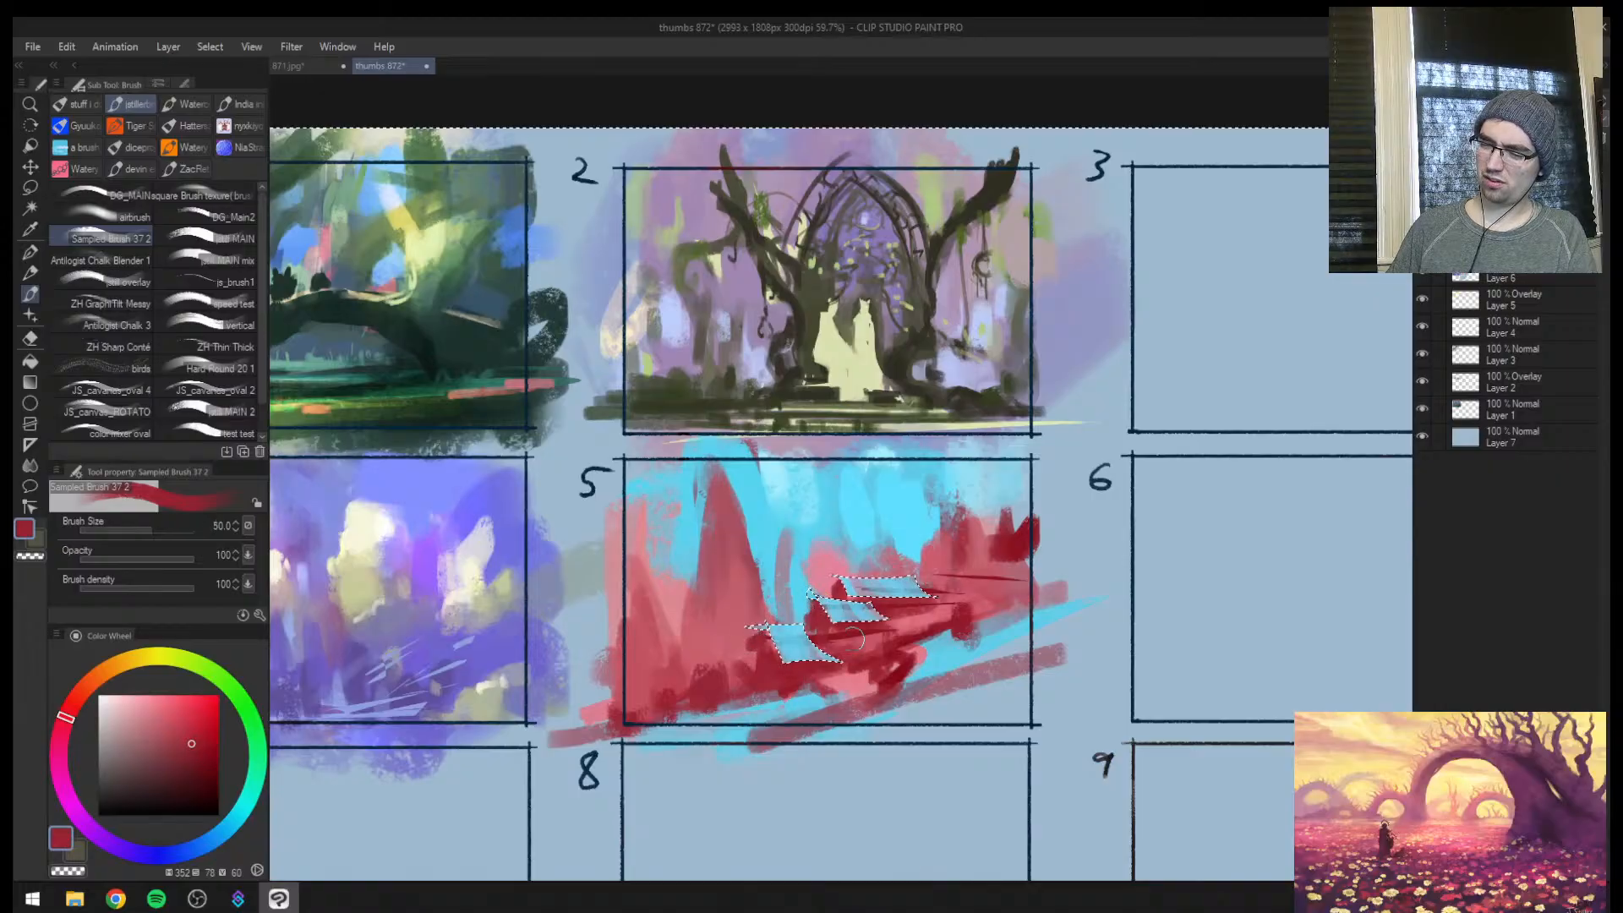
Paint soft cyan and dusty pink strokes behind the slabs and over the spire's lower flank with sampled colours at sizes 60 to 80
{"action": "key", "text": "ctrl+shift+i"}
{"action": "left_click", "coordinate": [799, 579], "text": "alt"}
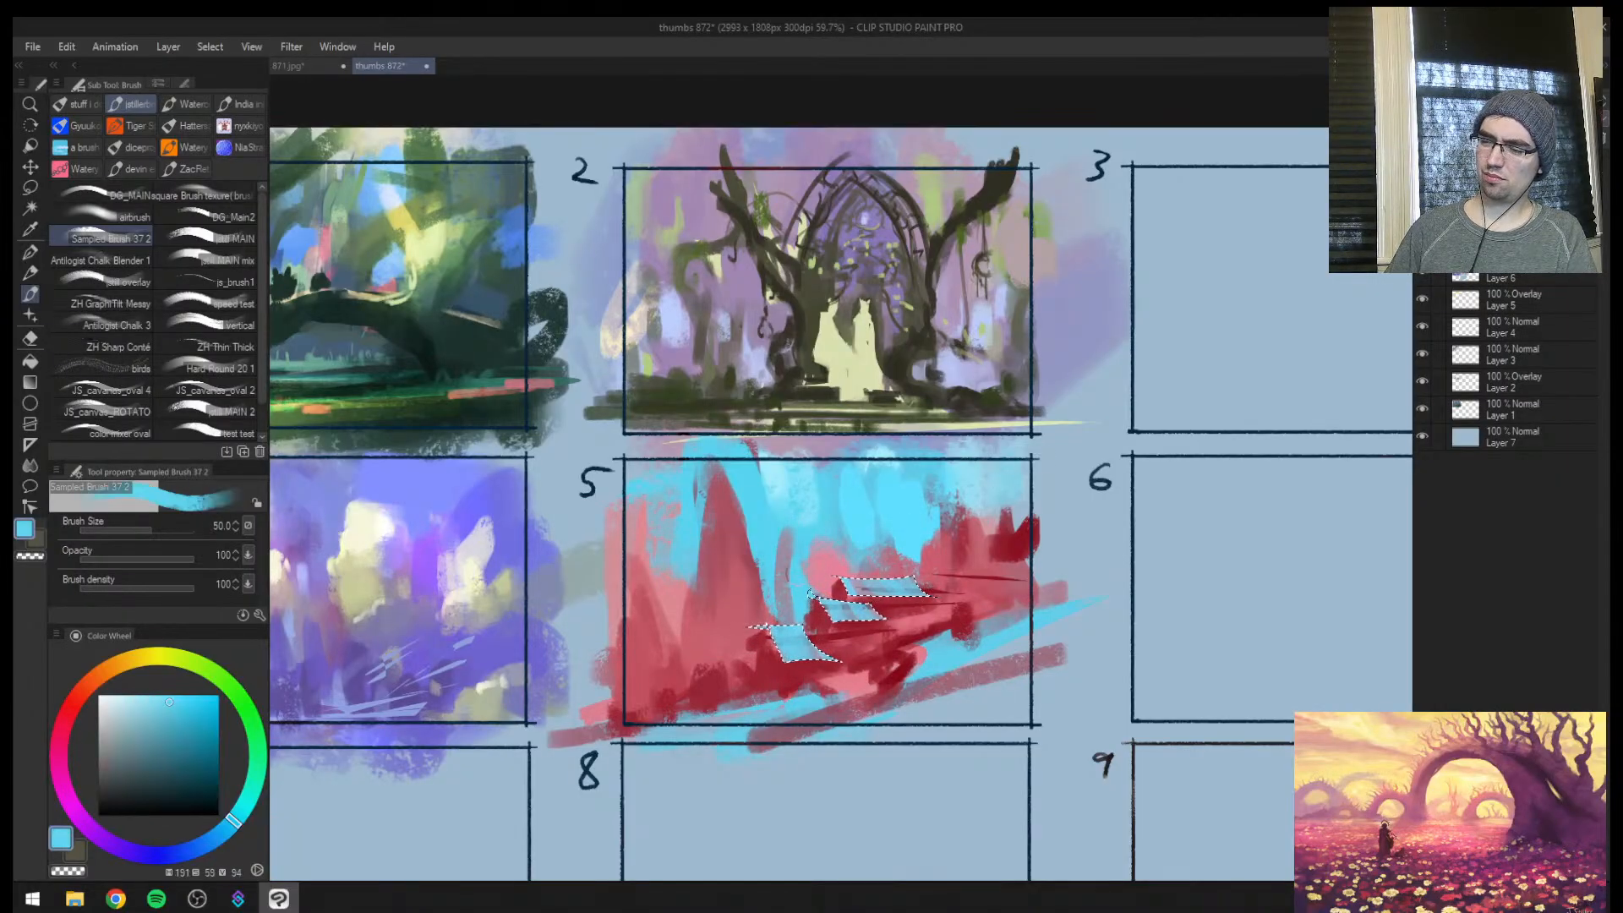
{"action": "left_click", "coordinate": [817, 530], "text": "alt"}
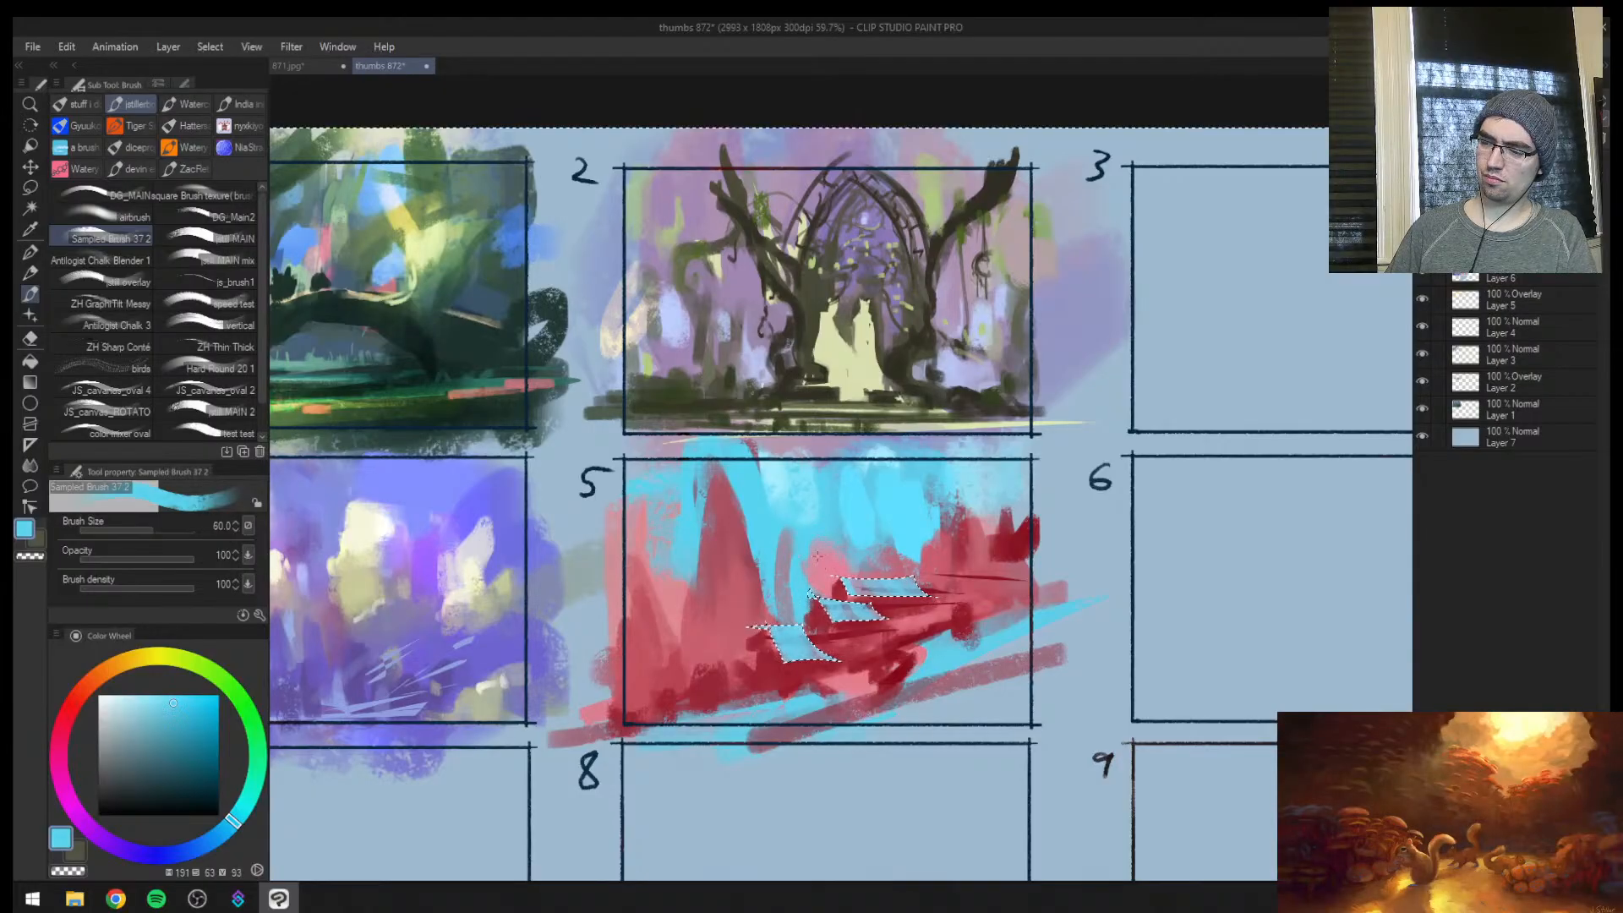
{"action": "left_click", "coordinate": [824, 549], "text": "alt"}
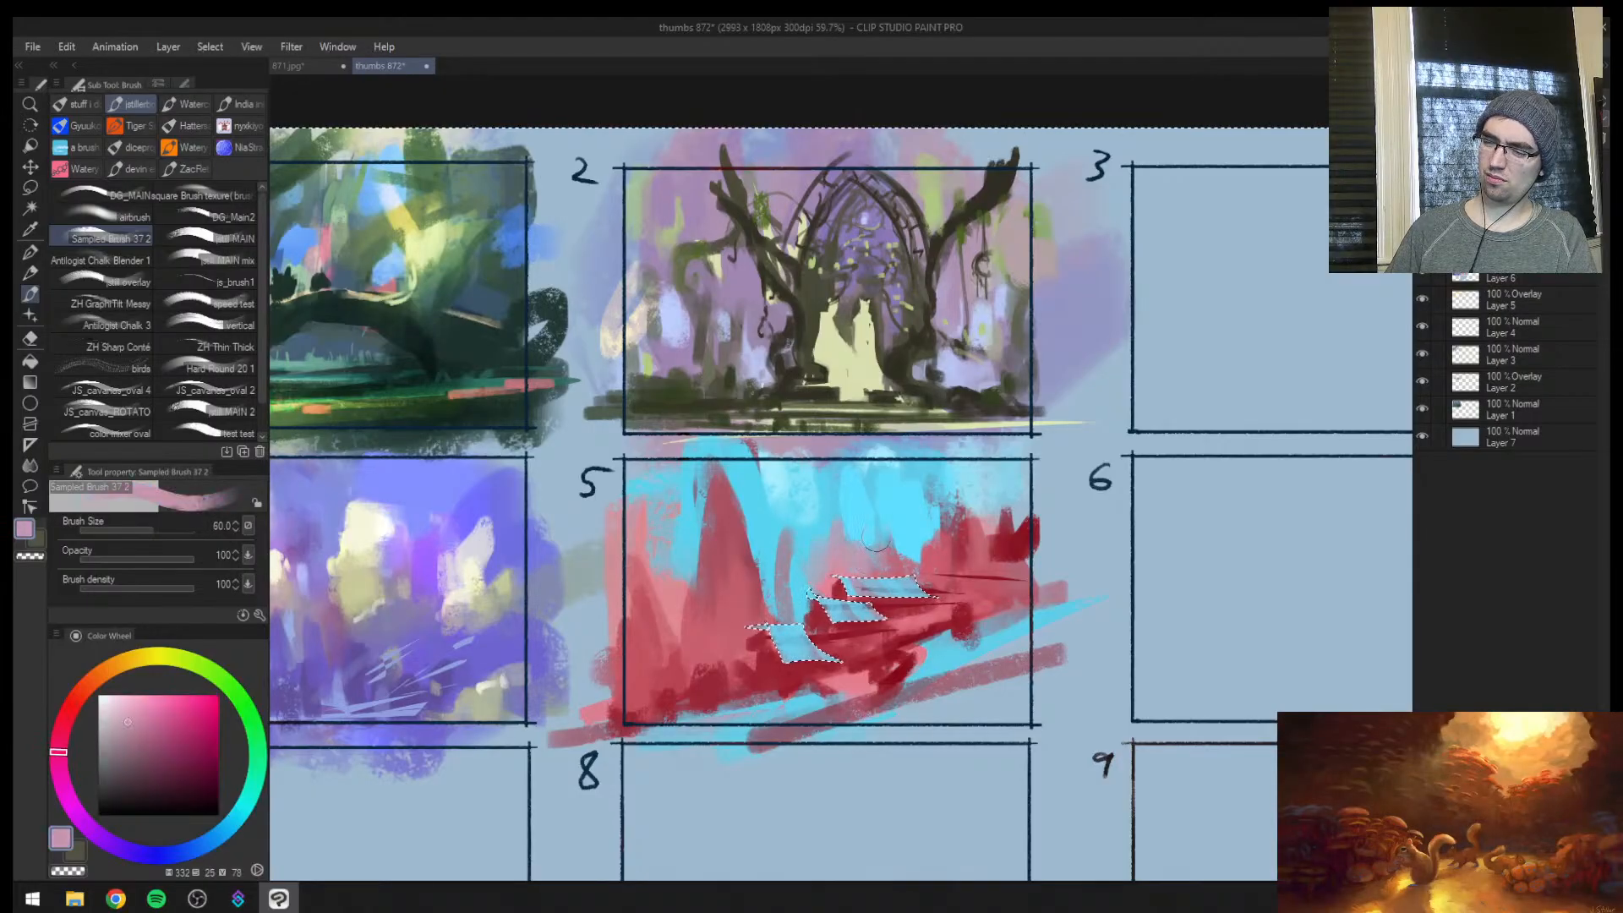
{"action": "left_click", "coordinate": [879, 541], "text": "alt"}
{"action": "left_click", "coordinate": [788, 563], "text": "alt"}
{"action": "left_click_drag", "start_coordinate": [787, 566], "coordinate": [798, 615]}
{"action": "left_click", "coordinate": [795, 598], "text": "alt"}
{"action": "mouse_move", "coordinate": [793, 541]}
{"action": "left_mouse_down"}
{"action": "mouse_move", "coordinate": [746, 579]}
{"action": "mouse_move", "coordinate": [749, 554]}
{"action": "mouse_move", "coordinate": [780, 569]}
{"action": "mouse_move", "coordinate": [777, 539]}
{"action": "mouse_move", "coordinate": [745, 626]}
{"action": "mouse_move", "coordinate": [760, 614]}
{"action": "left_mouse_up"}
{"action": "left_click", "coordinate": [745, 554], "text": "alt"}
{"action": "left_click", "coordinate": [763, 541], "text": "alt"}
{"action": "key", "text": "]"}
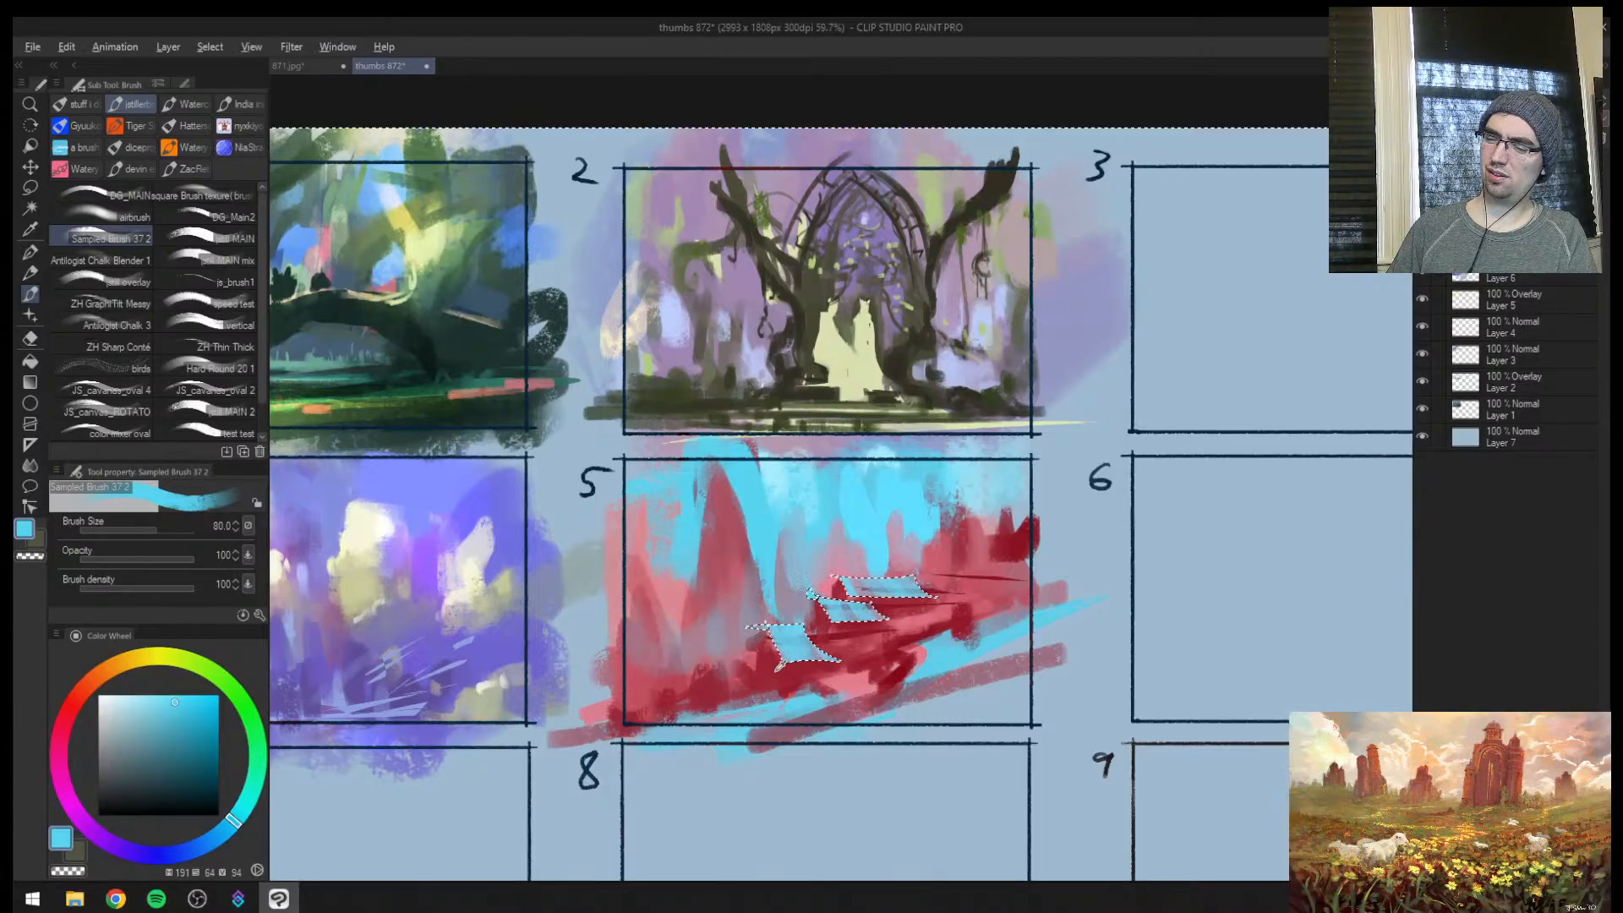
Sample dark red, reduce the brush to 25, darken the rock beside the lowest slab, and clear the selection
{"action": "left_click", "coordinate": [757, 649], "text": "alt"}
{"action": "key", "text": "["}
{"action": "key", "text": "["}
{"action": "key", "text": "["}
{"action": "key", "text": "["}
{"action": "key", "text": "["}
{"action": "key", "text": "["}
{"action": "mouse_move", "coordinate": [761, 646]}
{"action": "left_mouse_down"}
{"action": "mouse_move", "coordinate": [755, 630]}
{"action": "mouse_move", "coordinate": [741, 668]}
{"action": "mouse_move", "coordinate": [753, 637]}
{"action": "left_mouse_up"}
{"action": "left_click", "coordinate": [738, 644], "text": "alt"}
{"action": "left_click", "coordinate": [755, 655], "text": "alt"}
{"action": "key", "text": "ctrl+d"}
Mirror the view and extend the dark red rock edges around the slabs with the brush at size 20
{"action": "key", "text": "h"}
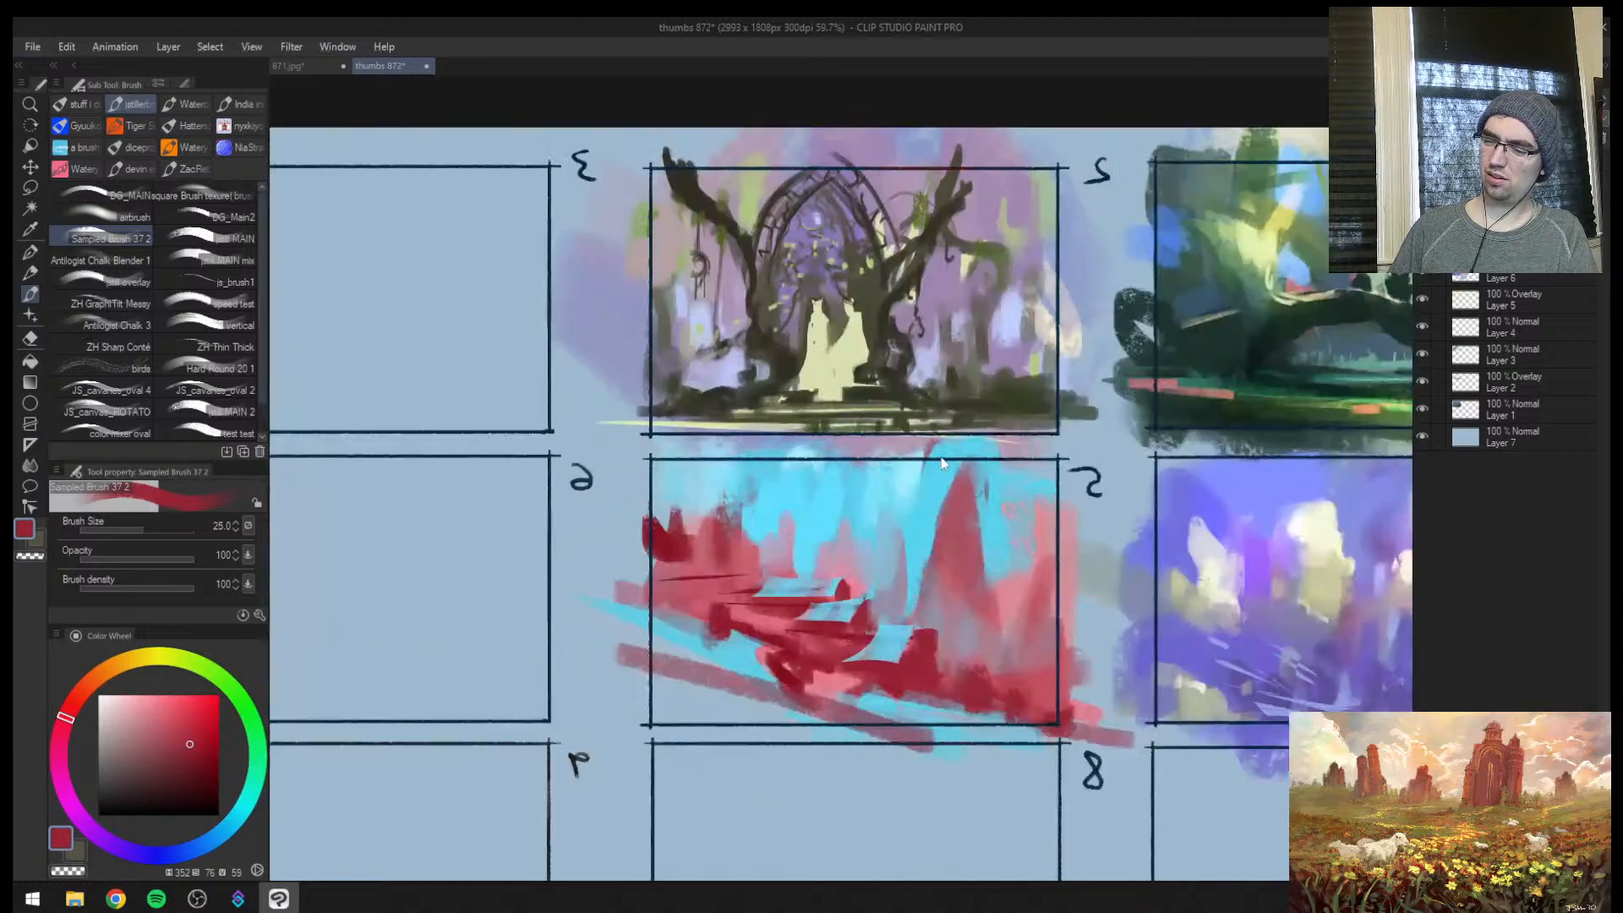
{"action": "scroll", "coordinate": [925, 647], "scroll_direction": "up", "scroll_amount": 3}
{"action": "key", "text": "["}
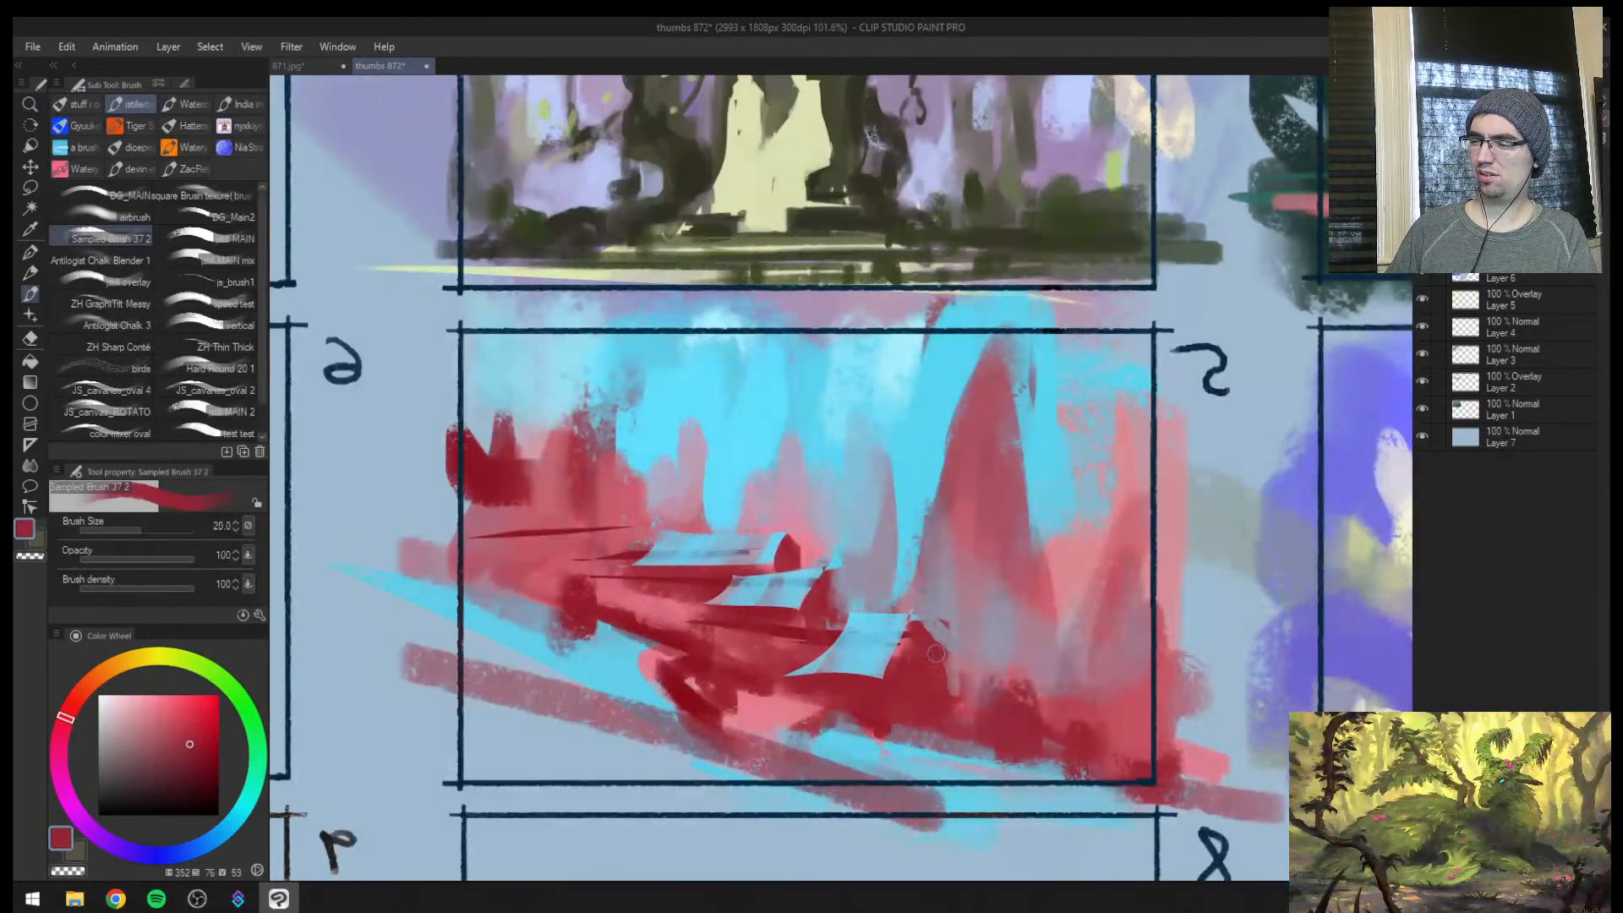
{"action": "left_click_drag", "start_coordinate": [926, 641], "coordinate": [693, 526]}
{"action": "left_click", "coordinate": [620, 555]}
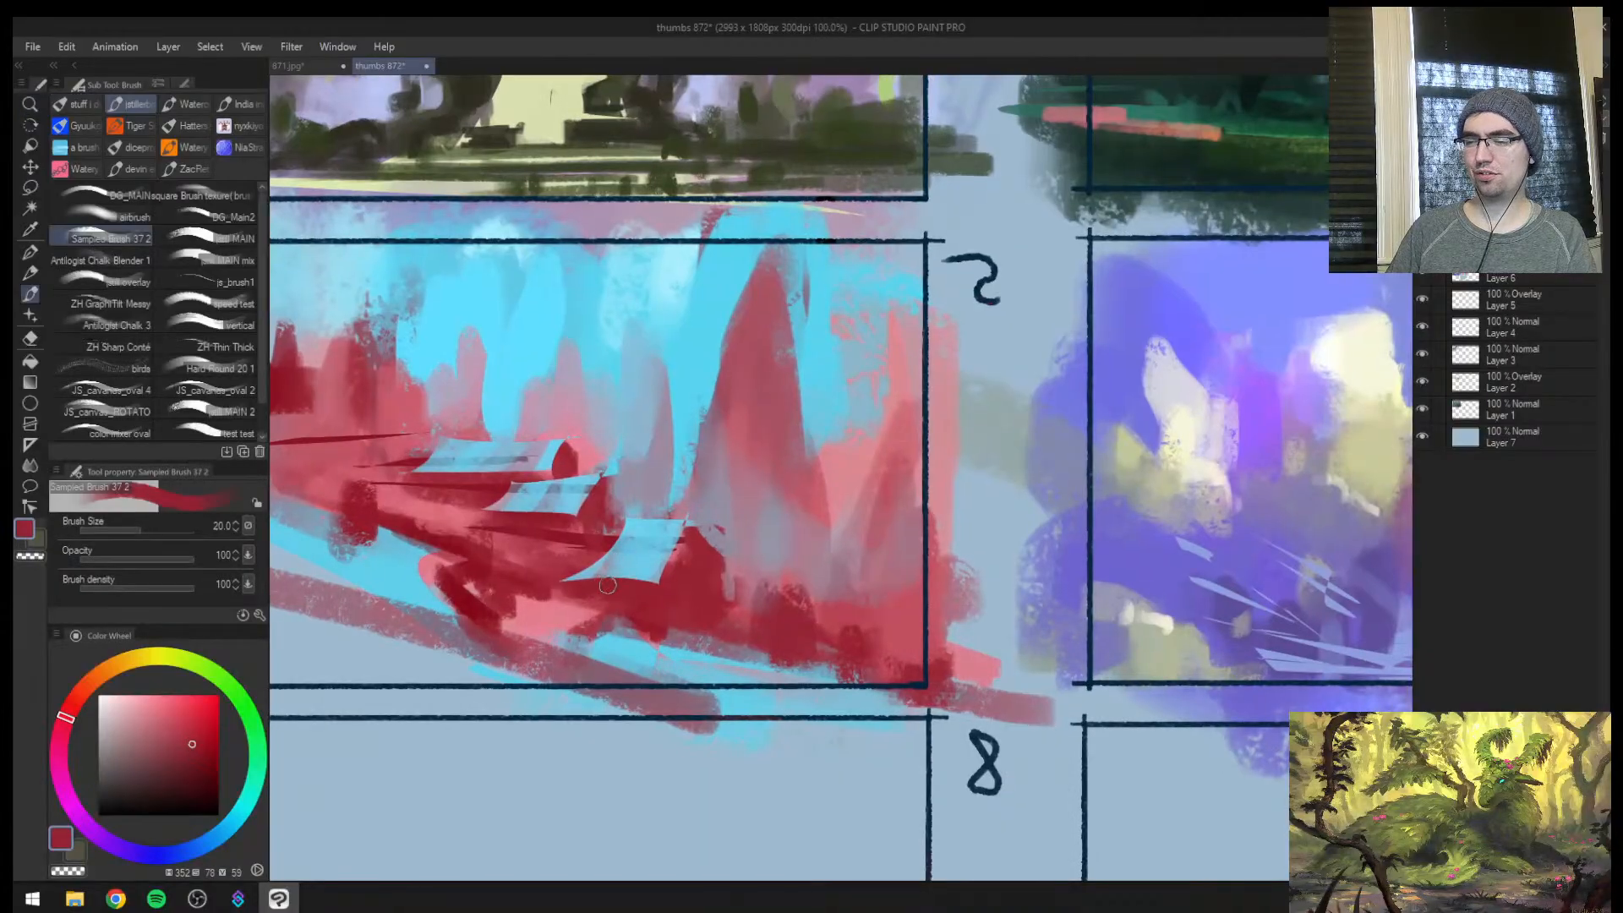
Refine the undersides and far edges of the slabs with thin dark red strokes at sizes 8 to 12
{"action": "key", "text": "bracketleft"}
{"action": "key", "text": "bracketleft"}
{"action": "key", "text": "bracketleft"}
{"action": "key", "text": "bracketleft"}
{"action": "key", "text": "bracketleft"}
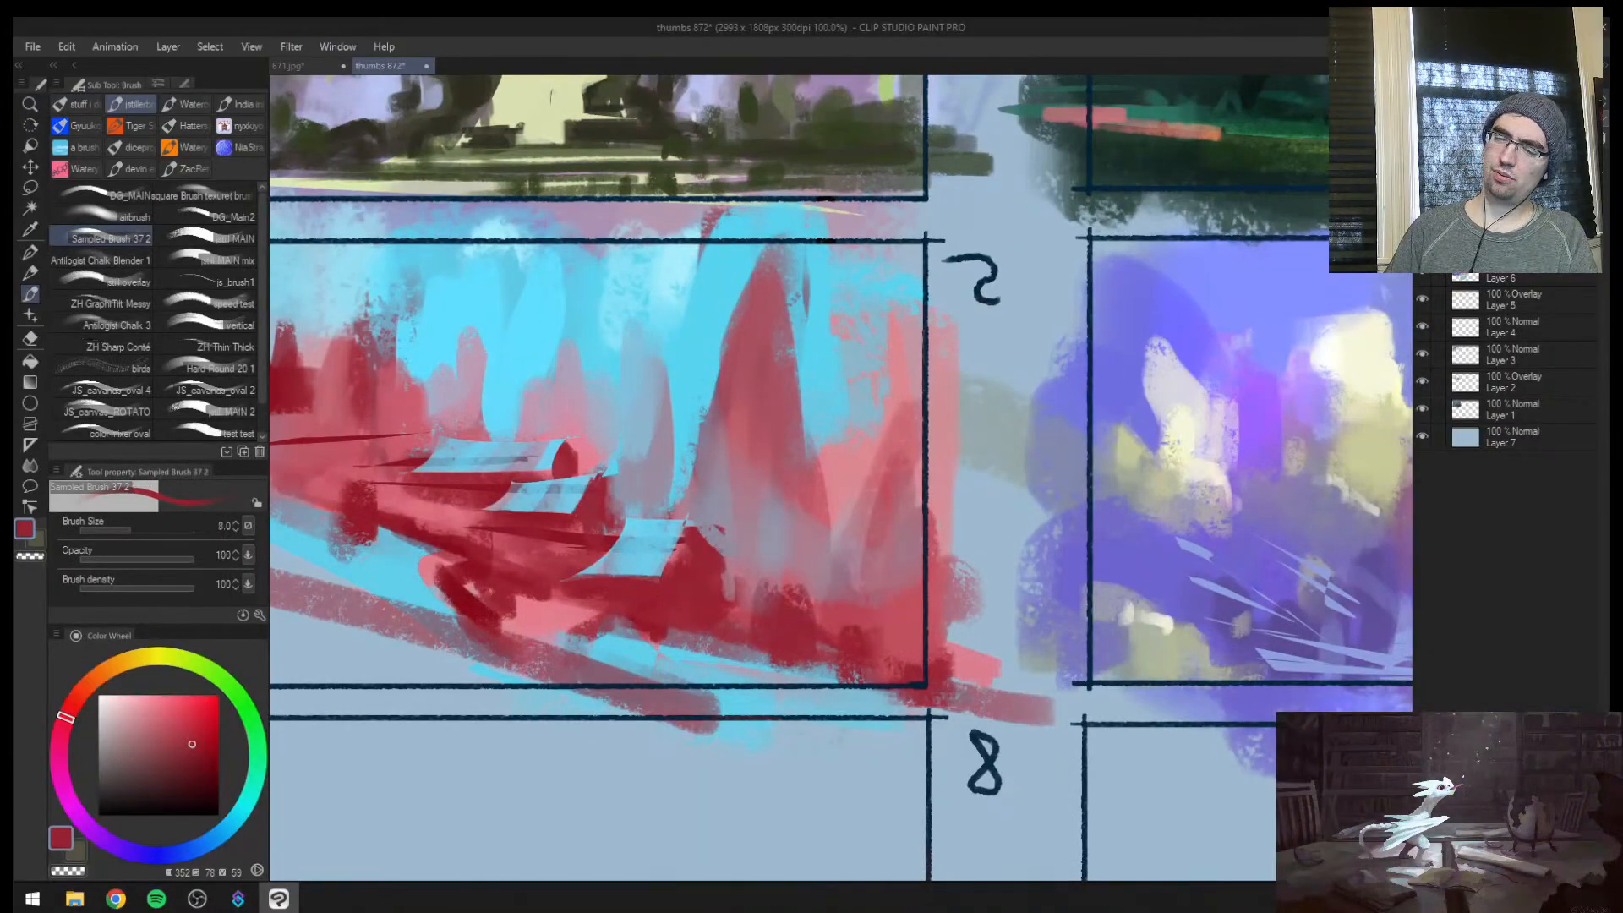
{"action": "key", "text": "bracketright"}
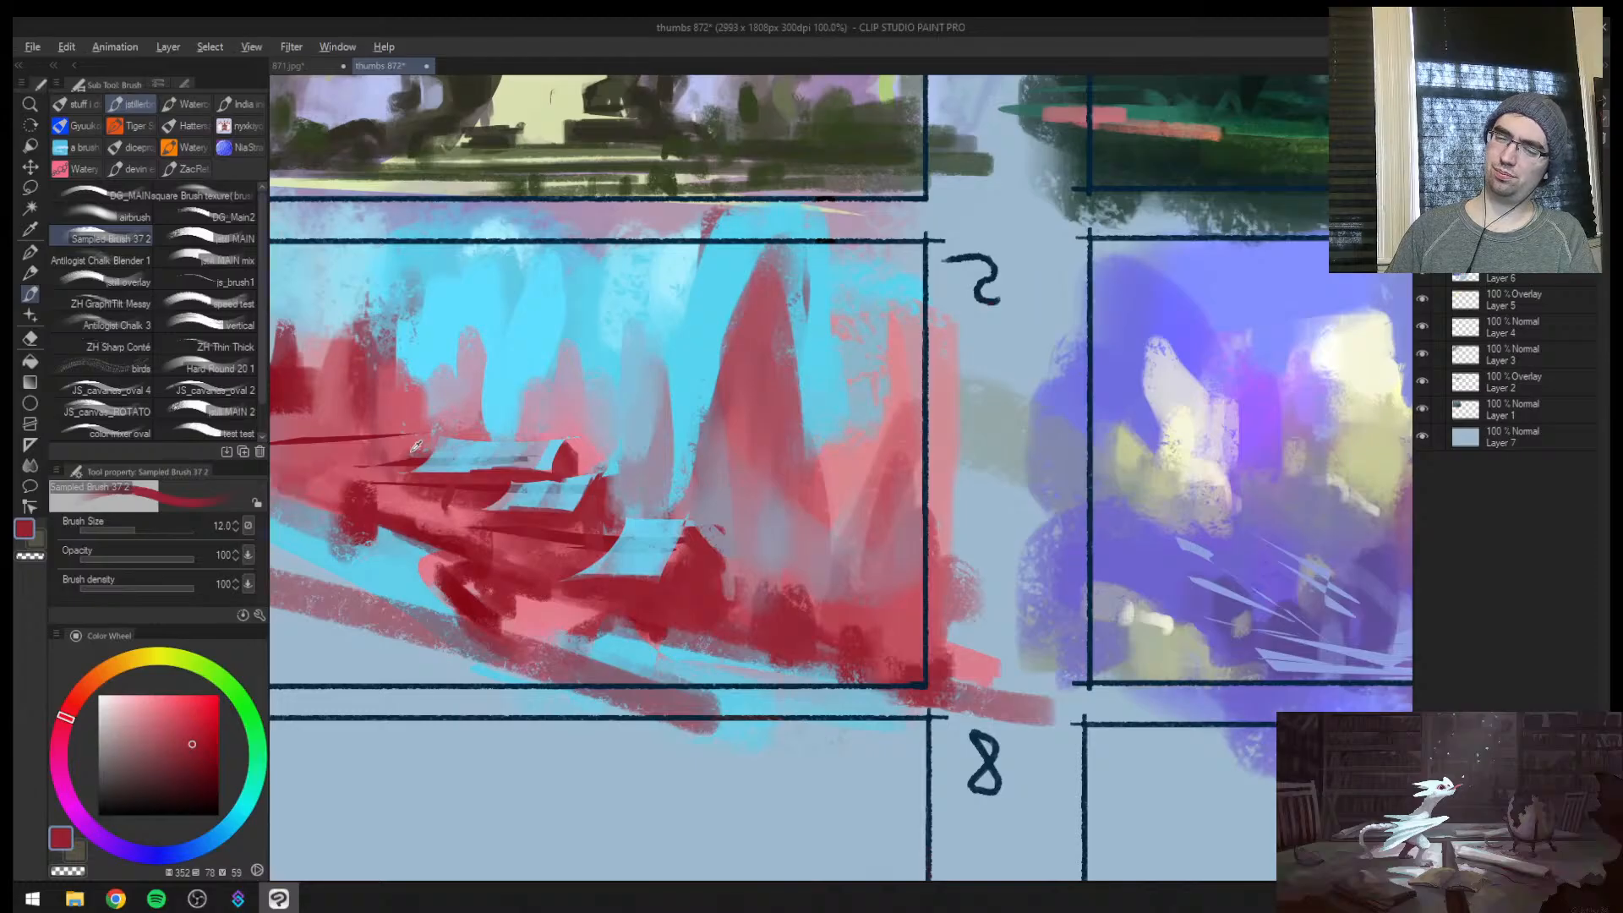
{"action": "left_click", "coordinate": [418, 444], "text": "alt"}
{"action": "key", "text": "bracketright"}
{"action": "left_click_drag", "start_coordinate": [545, 491], "coordinate": [668, 480]}
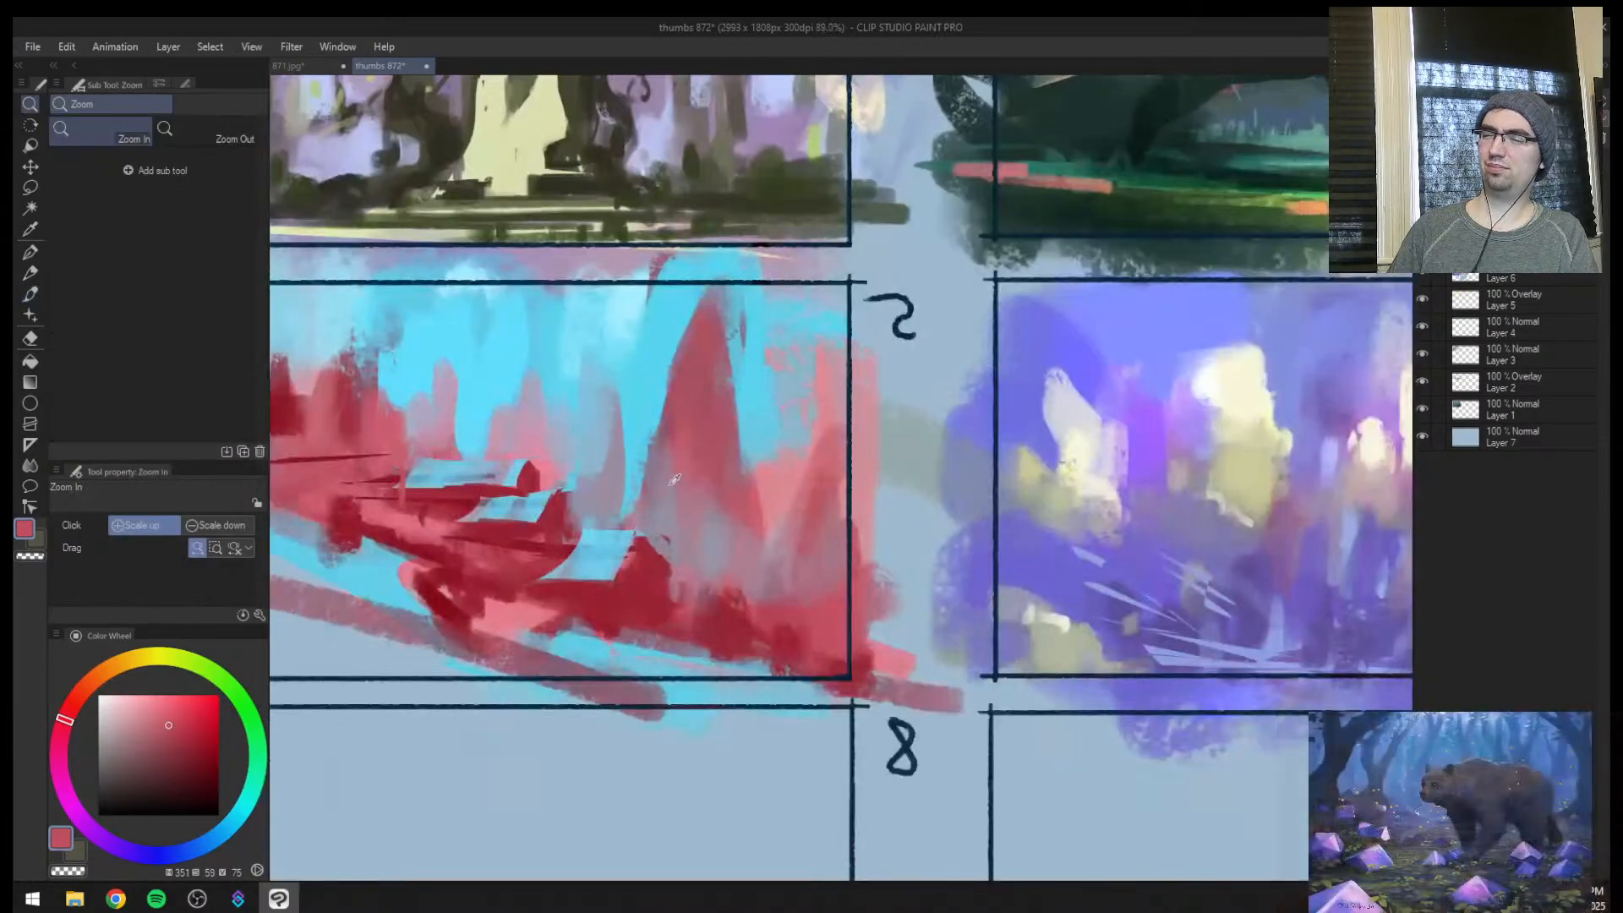
Return to the normal view and touch up the upper slabs with sampled light blue and dark red at size 15
{"action": "left_click", "coordinate": [635, 484], "text": "alt"}
{"action": "key", "text": "h"}
{"action": "left_click_drag", "start_coordinate": [1179, 489], "coordinate": [923, 503]}
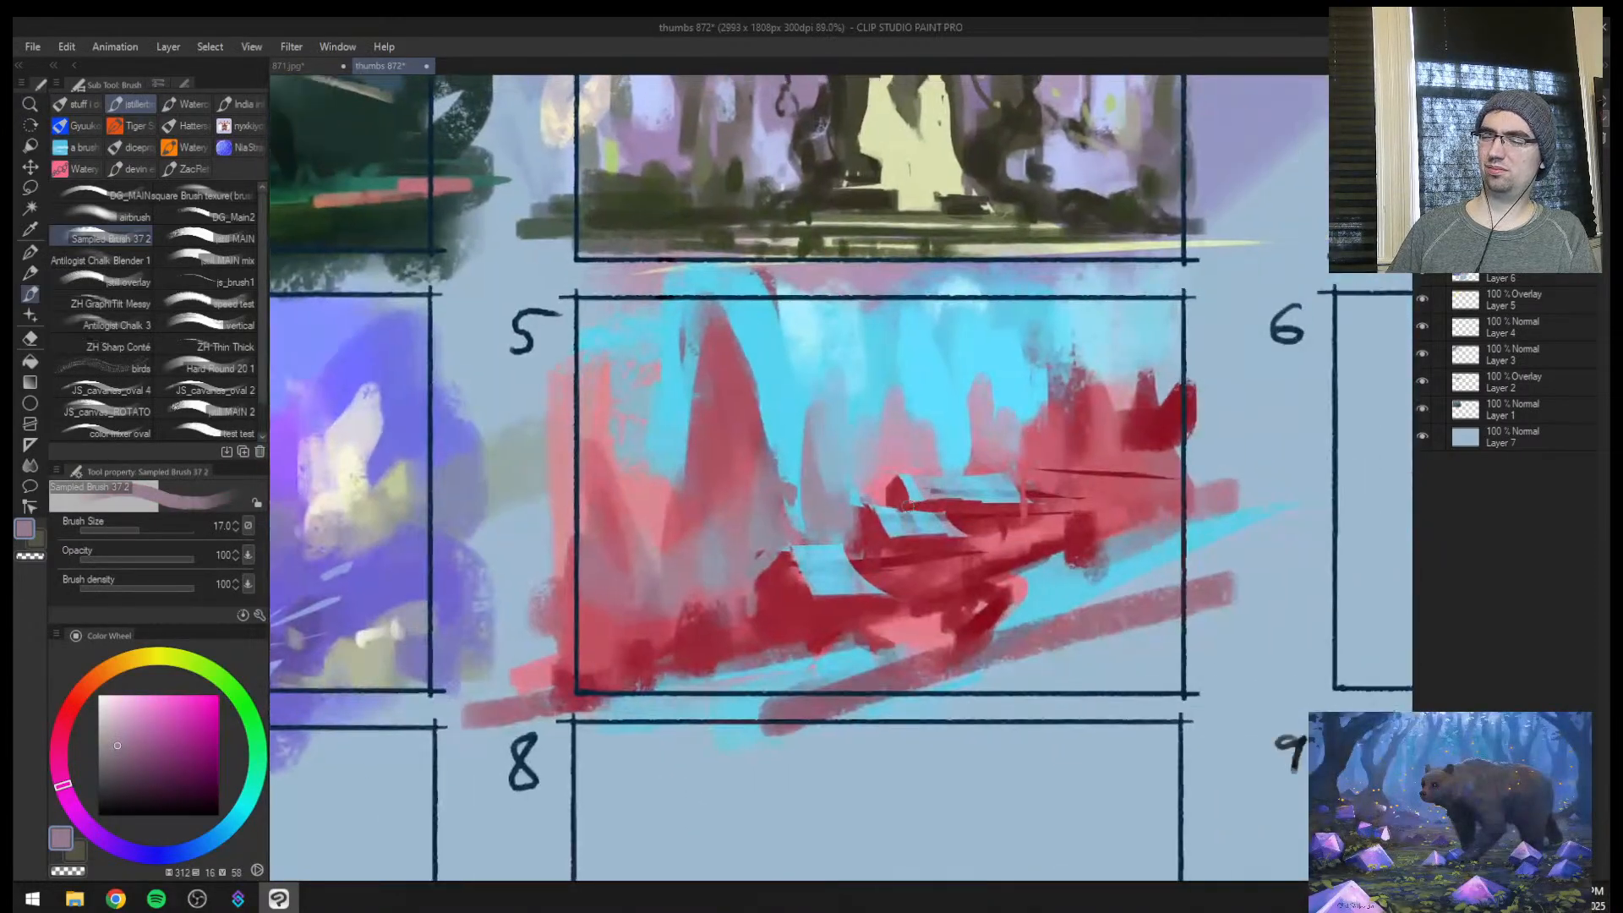
{"action": "left_click", "coordinate": [918, 484], "text": "alt"}
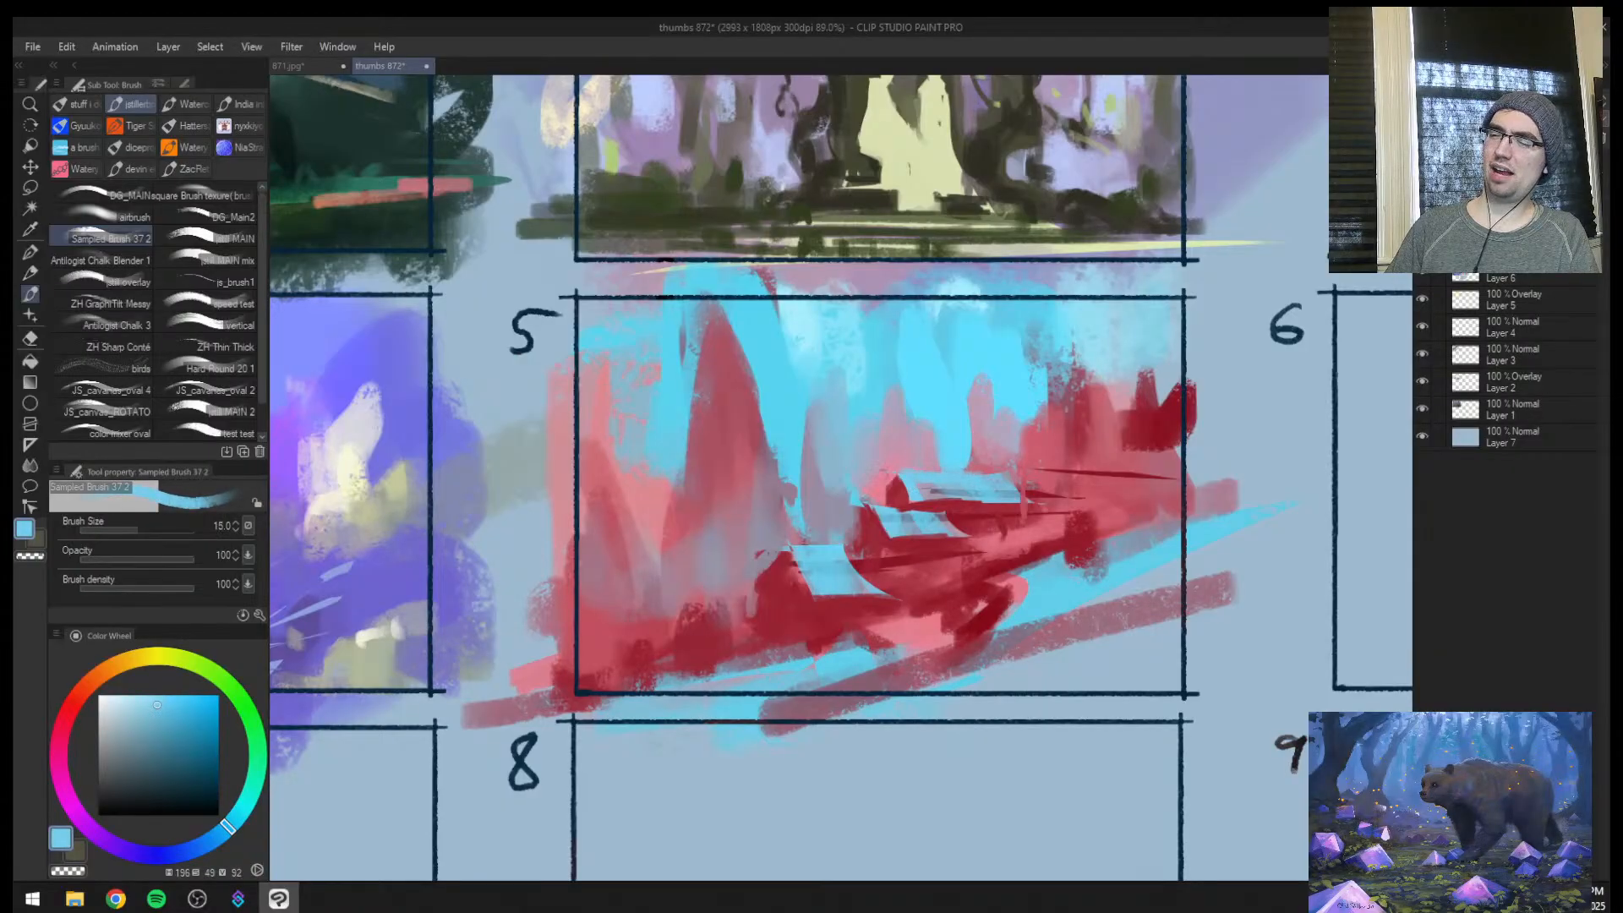
{"action": "left_click", "coordinate": [887, 480], "text": "alt"}
{"action": "key", "text": "bracketleft"}
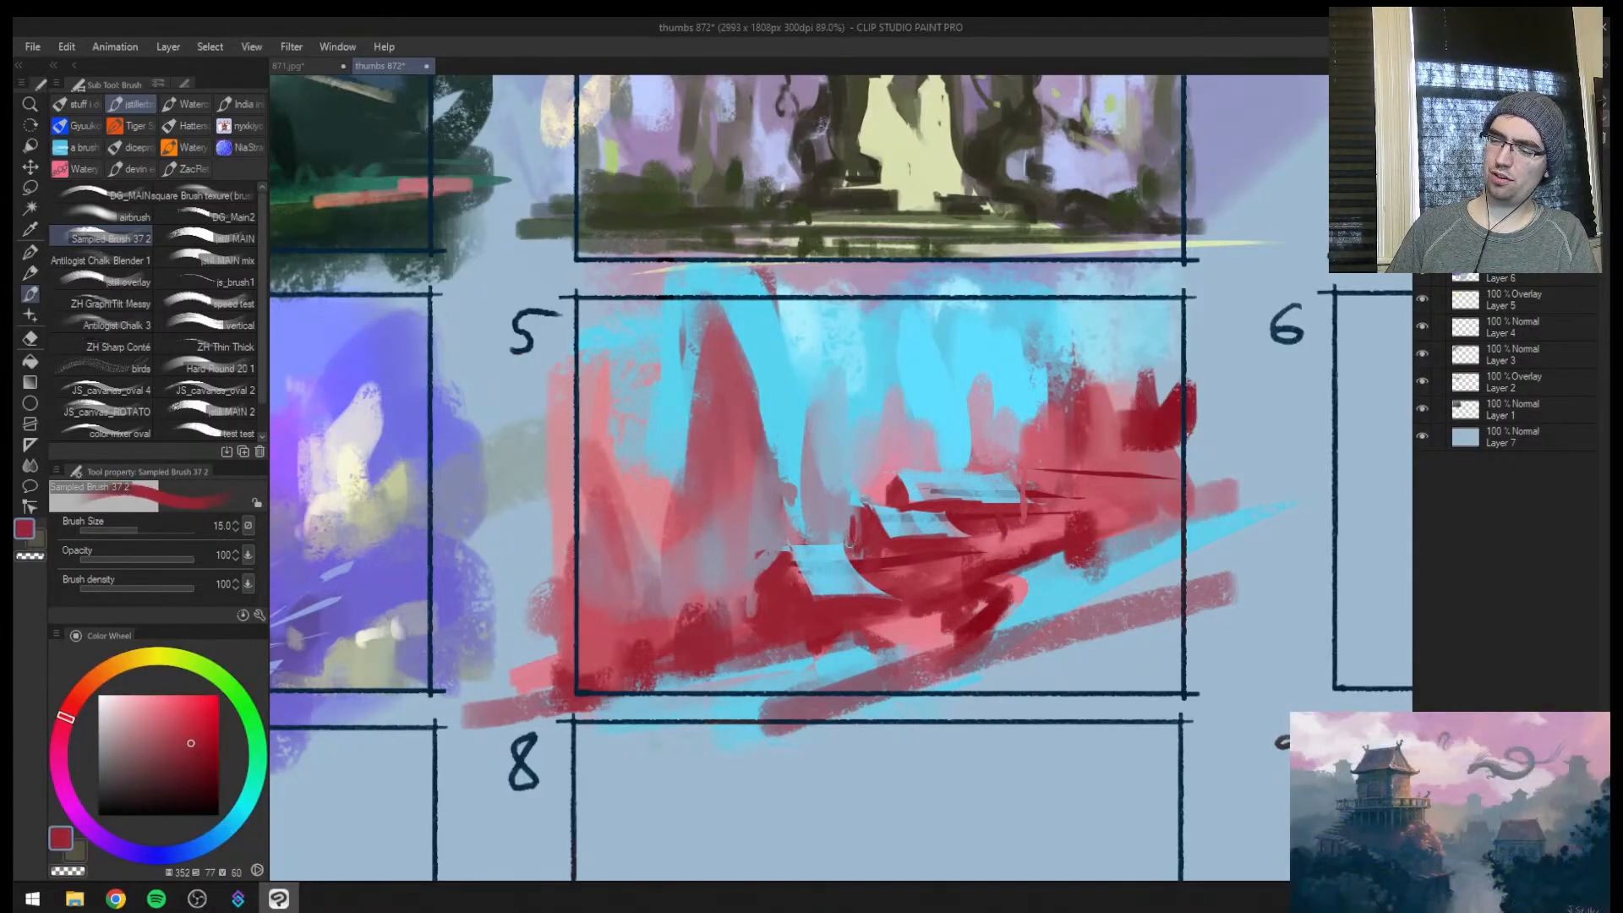
Enlarge the brush and paint more sampled red over the rocks below and beside the lowest slab
{"action": "left_click", "coordinate": [888, 625], "text": "alt"}
{"action": "key", "text": "bracketright"}
{"action": "key", "text": "bracketright"}
{"action": "mouse_move", "coordinate": [854, 640]}
{"action": "left_mouse_down"}
{"action": "mouse_move", "coordinate": [807, 655]}
{"action": "mouse_move", "coordinate": [859, 594]}
{"action": "left_mouse_up"}
{"action": "left_click", "coordinate": [826, 578], "text": "alt"}
Lasso several long diagonal slivers along the lower ledges and stream of frame 5, undoing the misplaced one
{"action": "key", "text": "ctrl+space"}
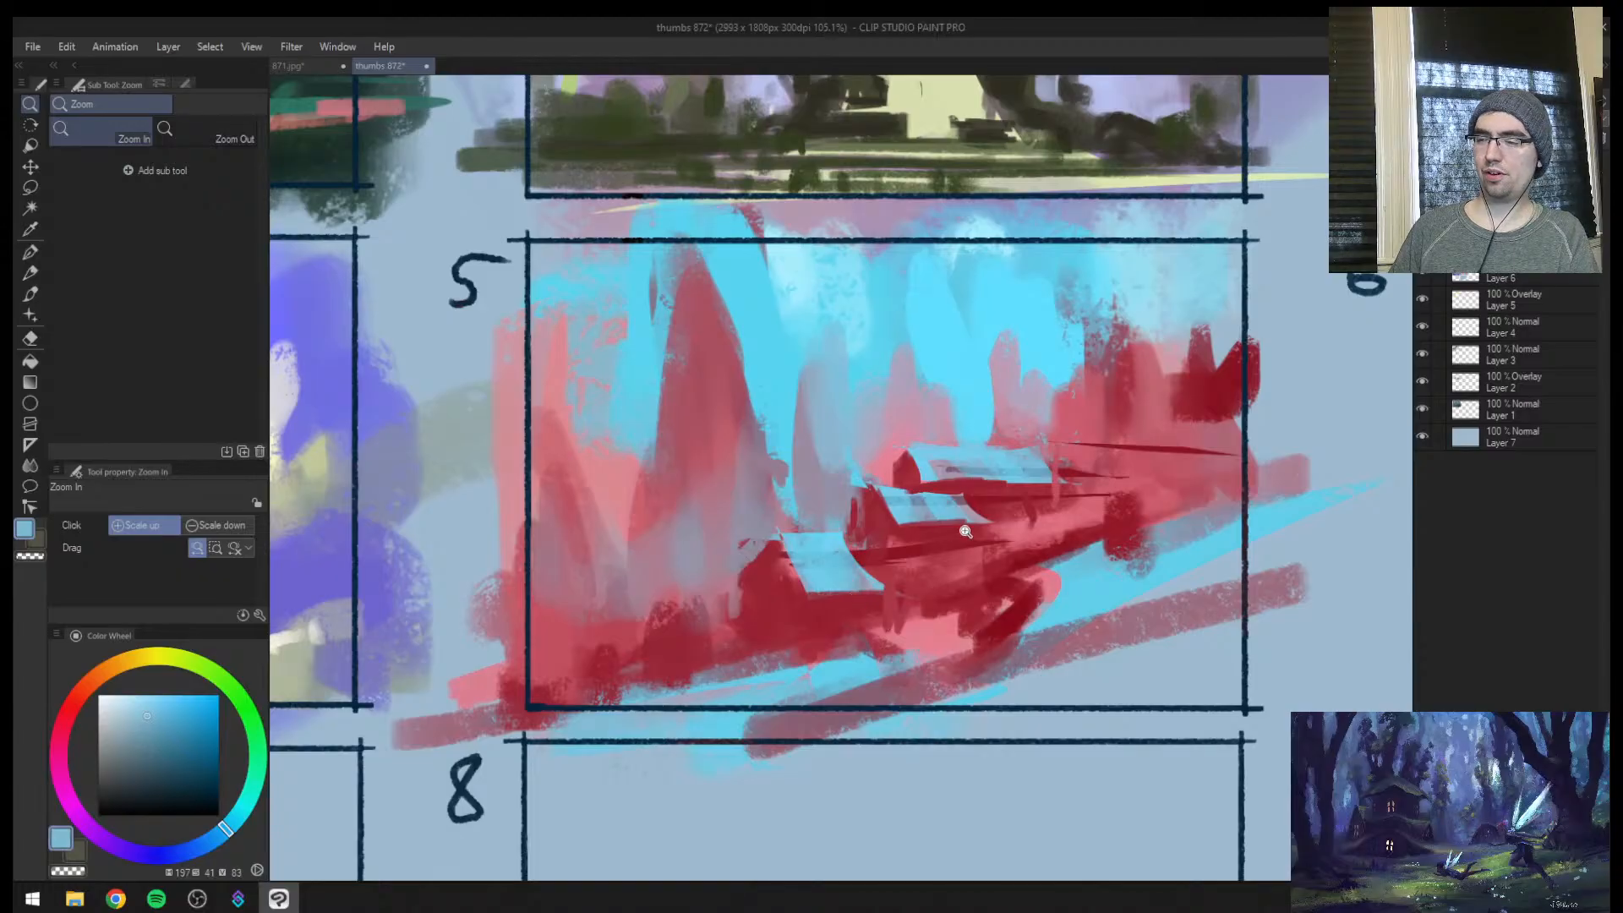
{"action": "key", "text": "m"}
{"action": "mouse_move", "coordinate": [744, 629]}
{"action": "left_mouse_down"}
{"action": "mouse_move", "coordinate": [851, 637]}
{"action": "mouse_move", "coordinate": [1006, 606]}
{"action": "mouse_move", "coordinate": [874, 668]}
{"action": "mouse_move", "coordinate": [707, 707]}
{"action": "mouse_move", "coordinate": [399, 747]}
{"action": "left_mouse_up"}
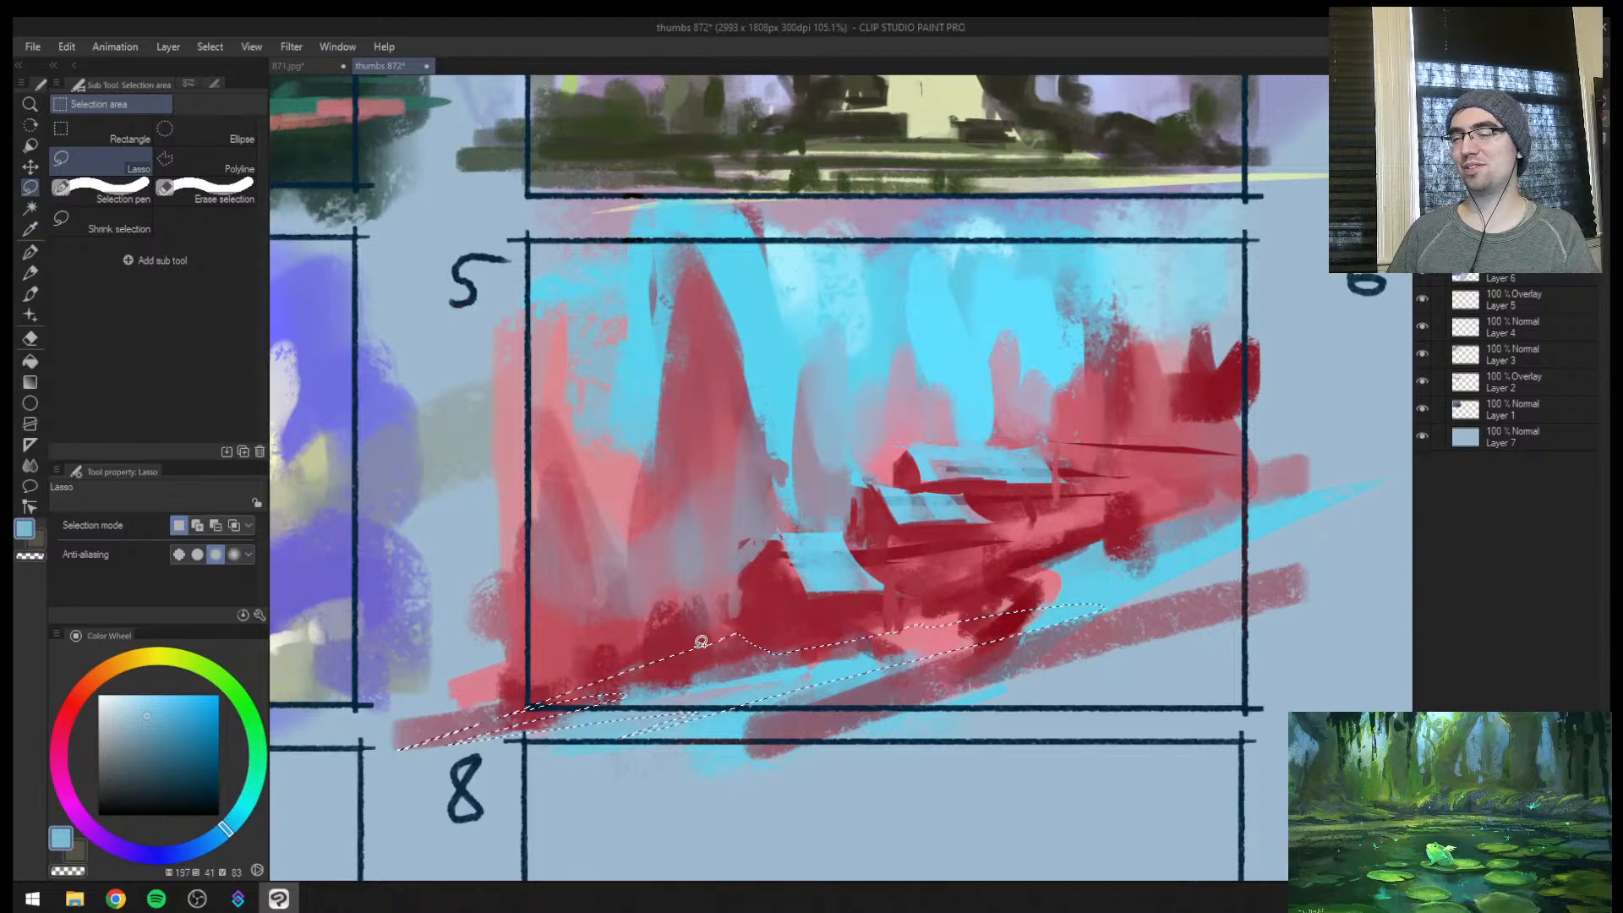
{"action": "mouse_move", "coordinate": [884, 632]}
{"action": "left_mouse_down"}
{"action": "mouse_move", "coordinate": [1192, 537]}
{"action": "mouse_move", "coordinate": [938, 627]}
{"action": "left_mouse_up"}
{"action": "left_click_drag", "start_coordinate": [1132, 552], "coordinate": [895, 596]}
{"action": "key", "text": "ctrl+z"}
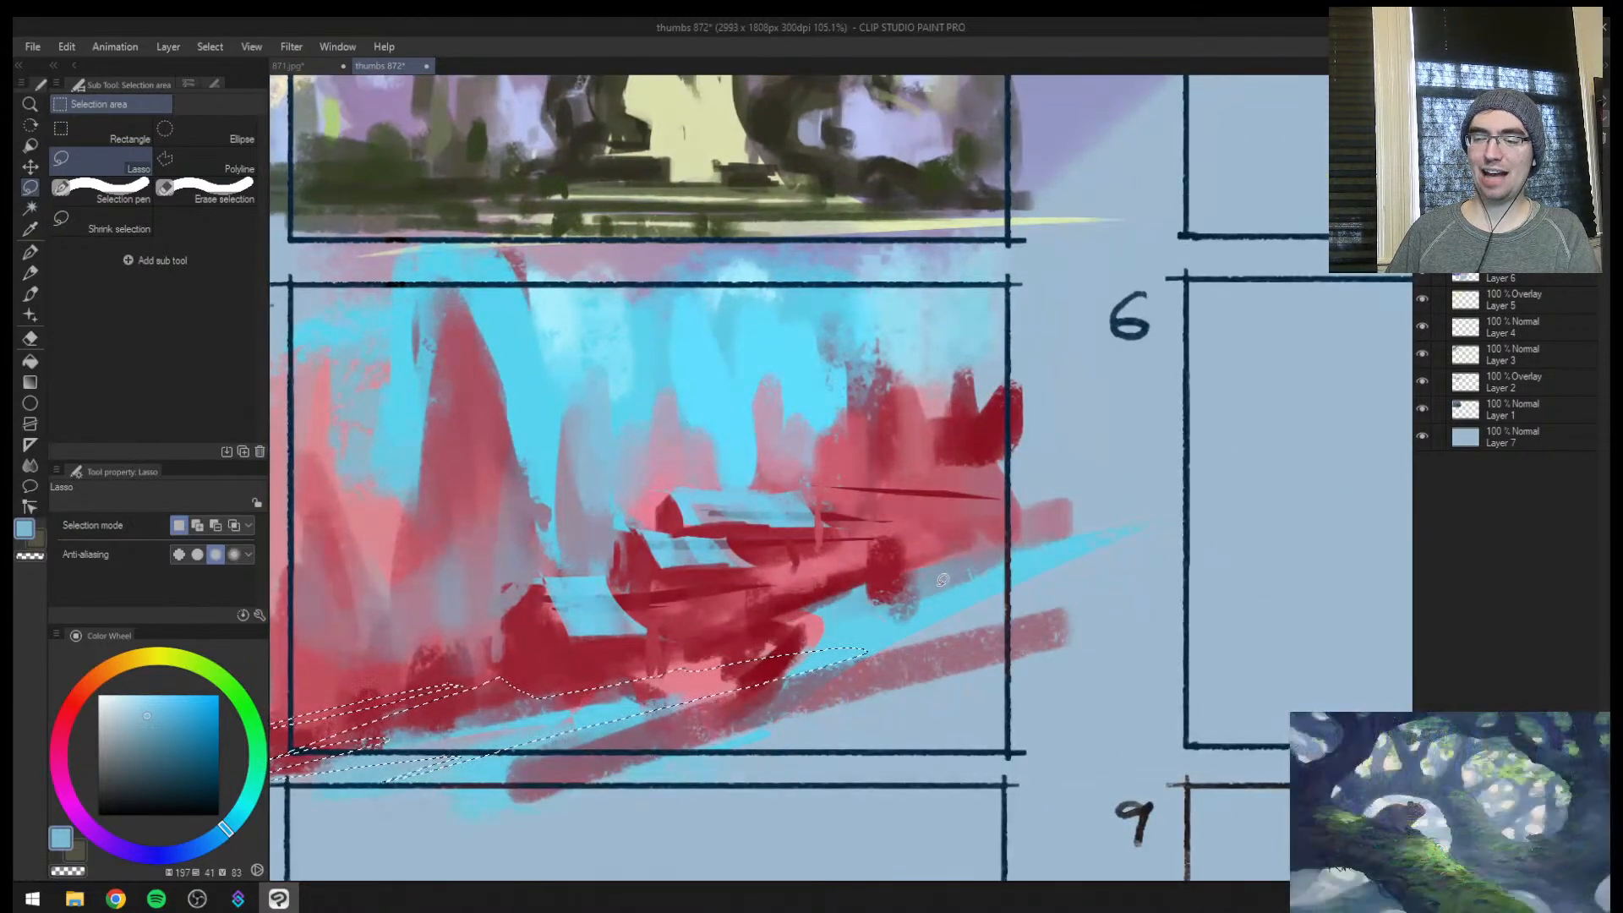
{"action": "mouse_move", "coordinate": [773, 673]}
{"action": "left_mouse_down"}
{"action": "mouse_move", "coordinate": [990, 640]}
{"action": "mouse_move", "coordinate": [565, 792]}
{"action": "left_mouse_up"}
{"action": "mouse_move", "coordinate": [779, 629]}
{"action": "left_mouse_down"}
{"action": "mouse_move", "coordinate": [805, 620]}
{"action": "mouse_move", "coordinate": [630, 668]}
{"action": "left_mouse_up"}
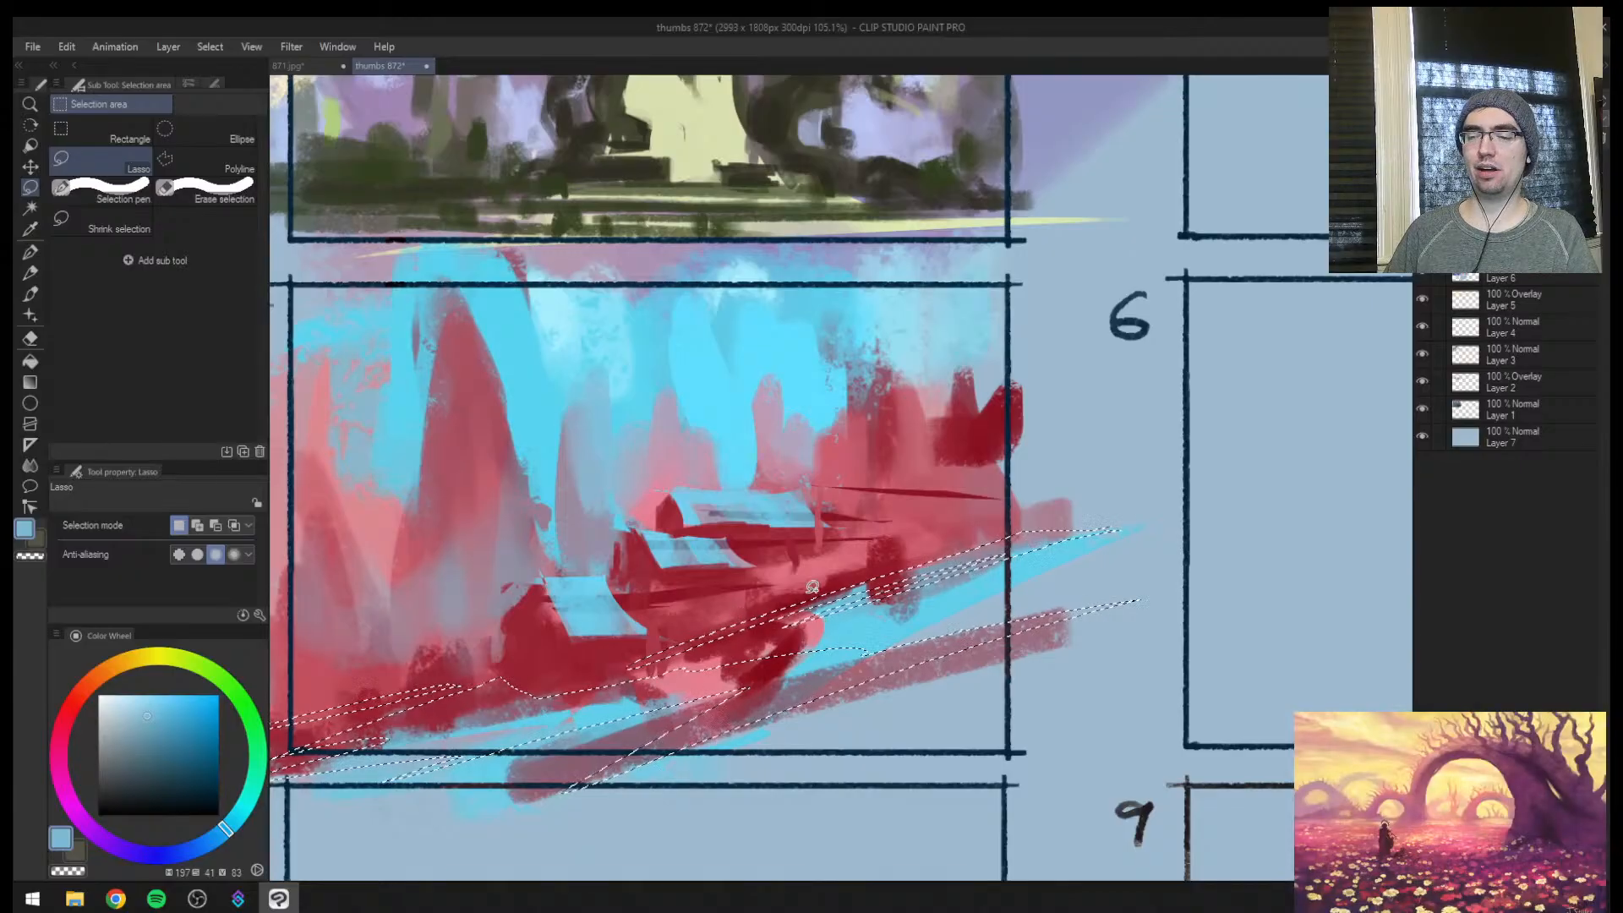
{"action": "left_click_drag", "start_coordinate": [854, 699], "coordinate": [1097, 651]}
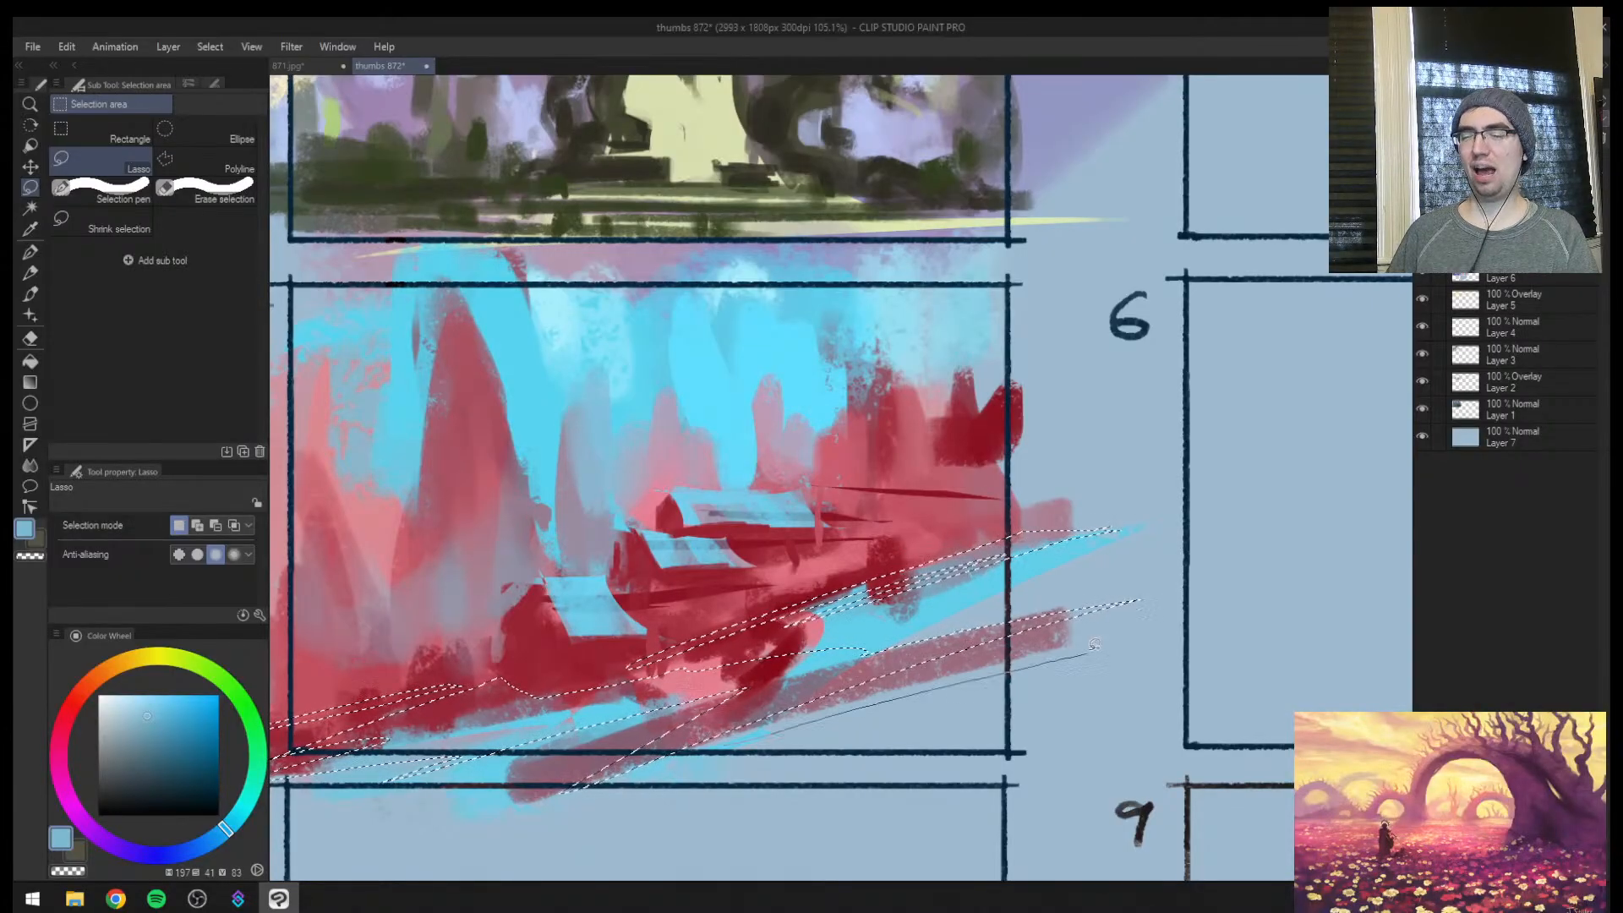
Mirror the view and add another long lasso sliver along the foreground ledge of frame 5
{"action": "key", "text": "h"}
{"action": "key", "text": "ctrl+space"}
{"action": "scroll", "coordinate": [1090, 660], "scroll_direction": "down", "scroll_amount": 5}
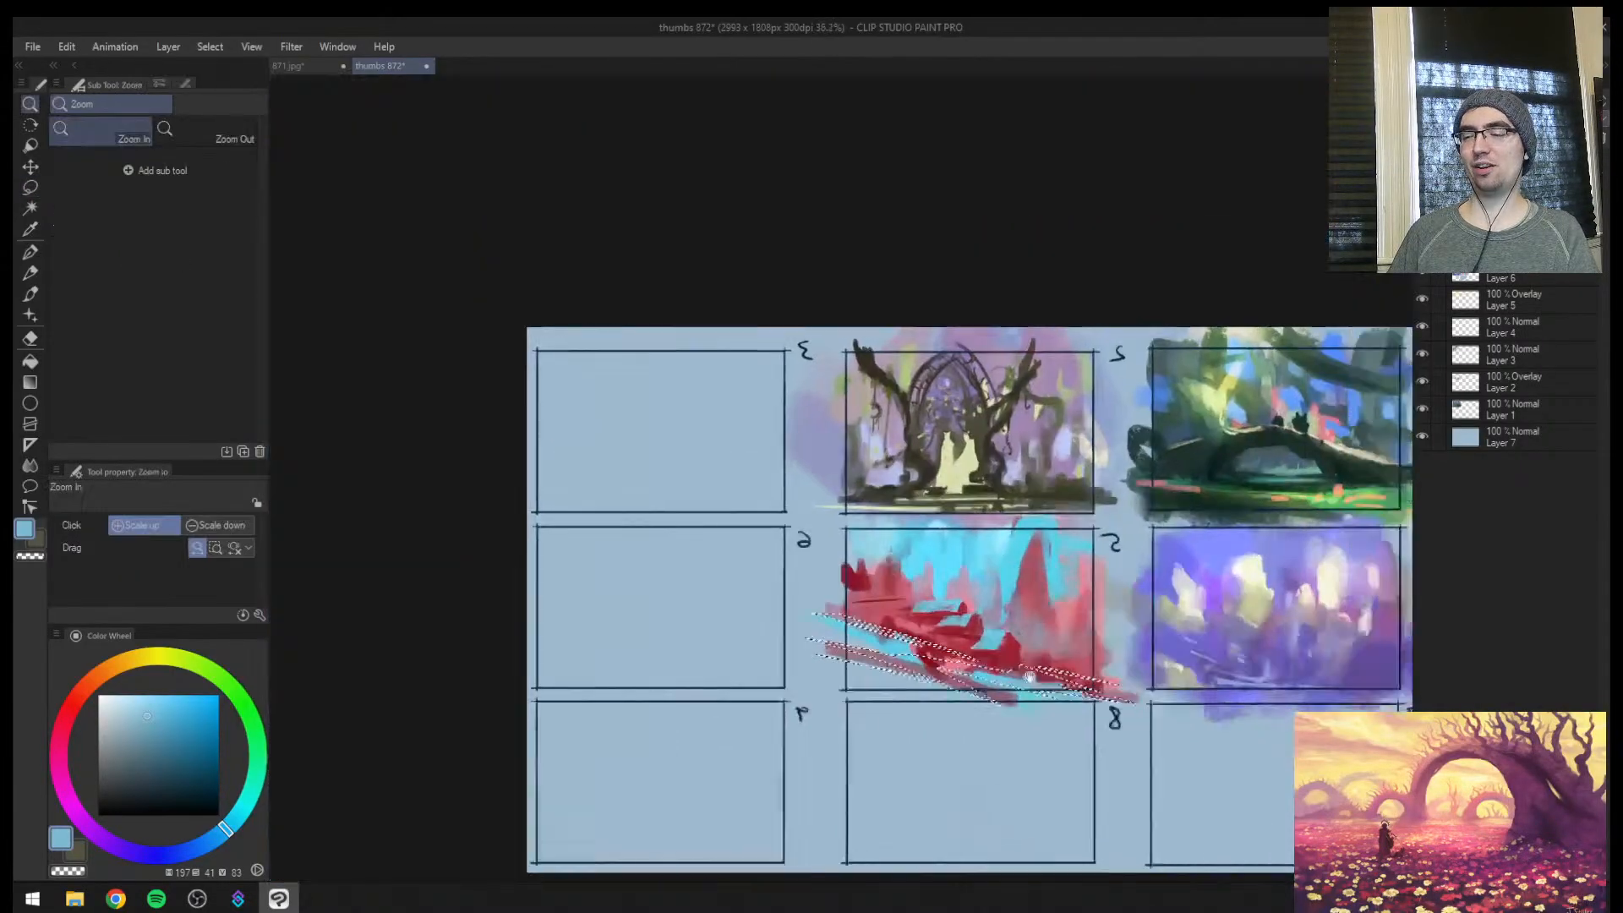
{"action": "scroll", "coordinate": [828, 668], "scroll_direction": "up", "scroll_amount": 3}
{"action": "left_click_drag", "start_coordinate": [828, 667], "coordinate": [1052, 718]}
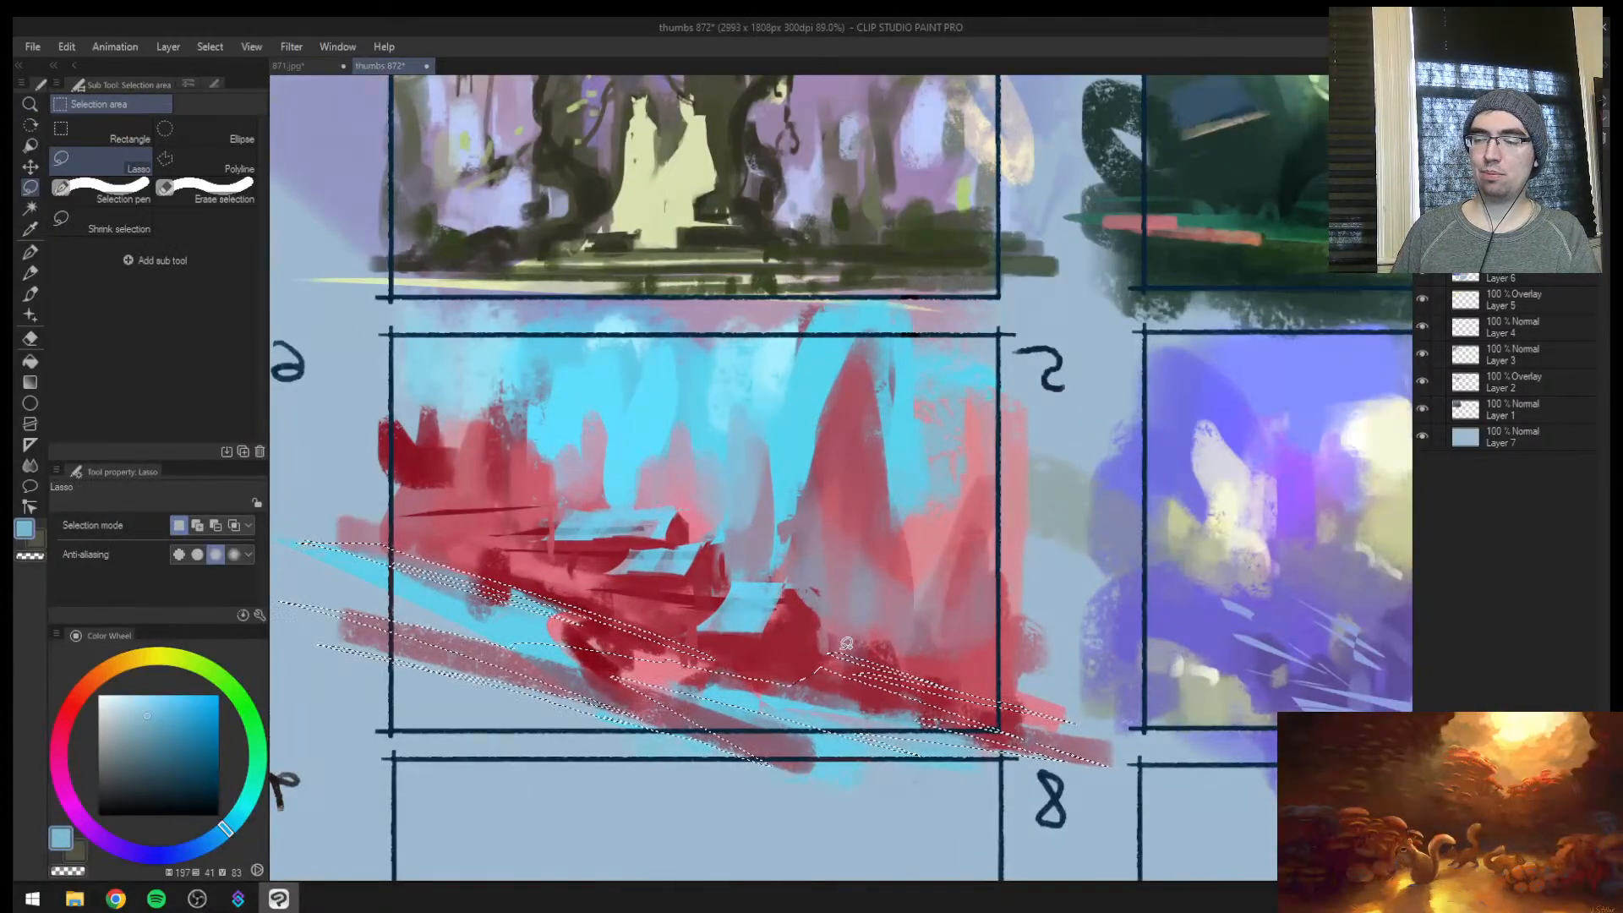
Enlarge the brush to 150, fill the selected foreground slivers with sampled dark red, and clear the selection
{"action": "key", "text": "b"}
{"action": "key", "text": "bracketright"}
{"action": "key", "text": "bracketright"}
{"action": "key", "text": "bracketright"}
{"action": "key", "text": "bracketright"}
{"action": "key", "text": "bracketright"}
{"action": "key", "text": "bracketright"}
{"action": "key", "text": "bracketright"}
{"action": "key", "text": "bracketright"}
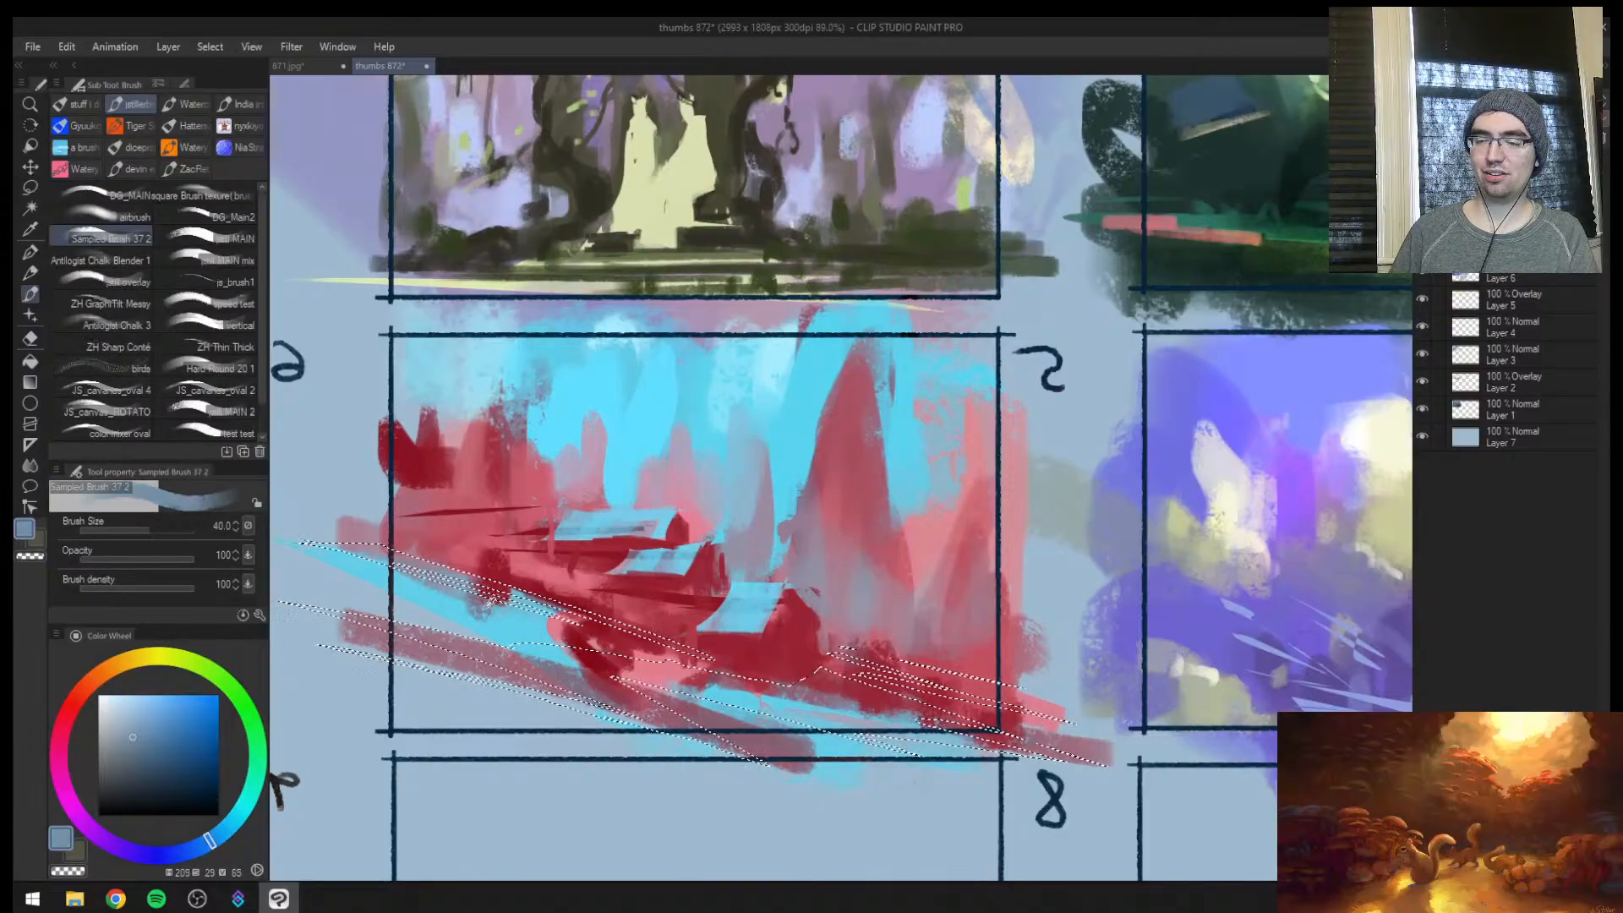
{"action": "left_click", "coordinate": [440, 541], "text": "alt"}
{"action": "mouse_move", "coordinate": [354, 672]}
{"action": "left_mouse_down"}
{"action": "mouse_move", "coordinate": [407, 671]}
{"action": "mouse_move", "coordinate": [479, 721]}
{"action": "left_mouse_up"}
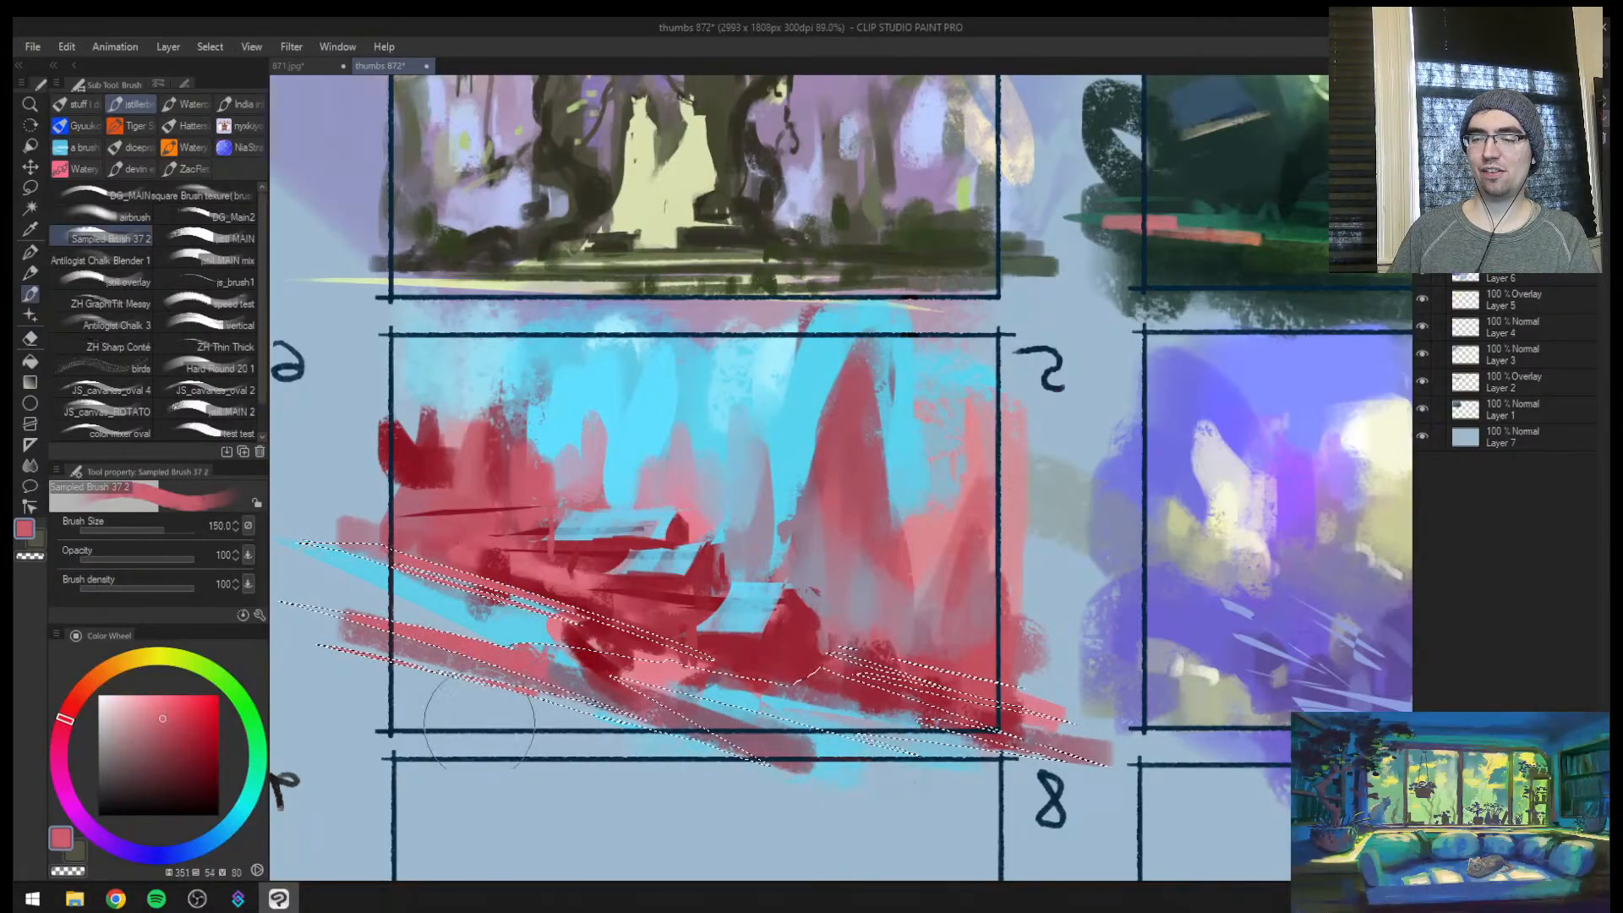
{"action": "key", "text": "ctrl+z"}
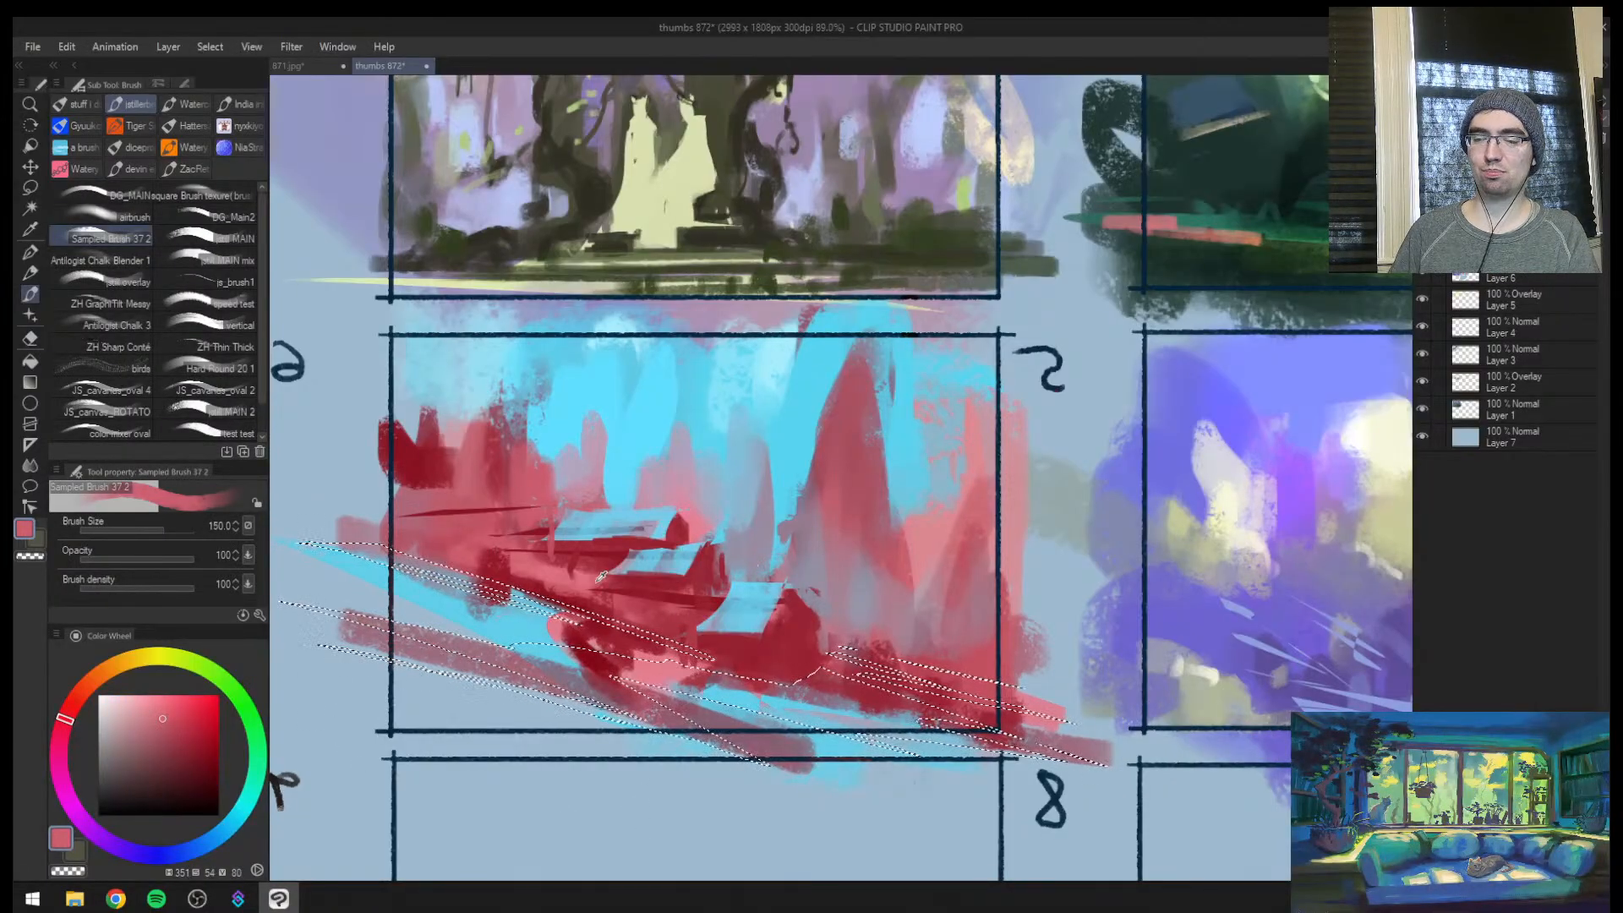
{"action": "left_click", "coordinate": [541, 564], "text": "alt"}
{"action": "mouse_move", "coordinate": [325, 541]}
{"action": "left_mouse_down"}
{"action": "mouse_move", "coordinate": [457, 579]}
{"action": "mouse_move", "coordinate": [381, 668]}
{"action": "mouse_move", "coordinate": [972, 732]}
{"action": "mouse_move", "coordinate": [598, 747]}
{"action": "left_mouse_up"}
{"action": "key", "text": "ctrl+d"}
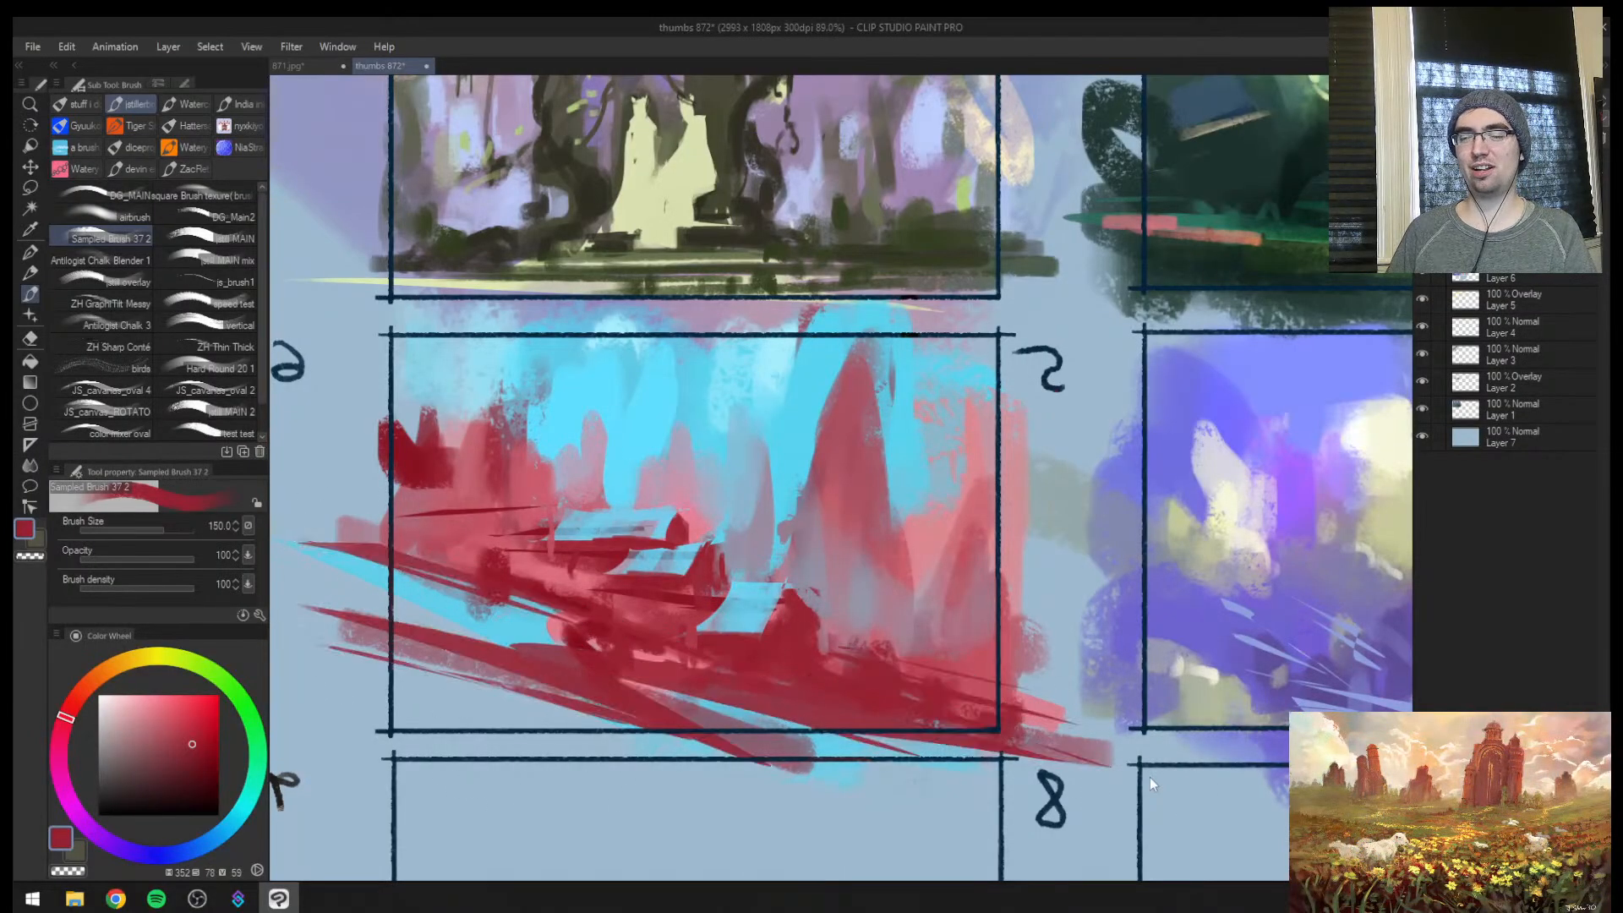
Return to the normal view and examine frame 5 against the whole nine-frame sheet
{"action": "key", "text": "h"}
{"action": "key", "text": "slash"}
{"action": "mouse_move", "coordinate": [1053, 574]}
{"action": "left_mouse_down"}
{"action": "mouse_move", "coordinate": [1014, 586]}
{"action": "mouse_move", "coordinate": [1148, 550]}
{"action": "left_mouse_up"}
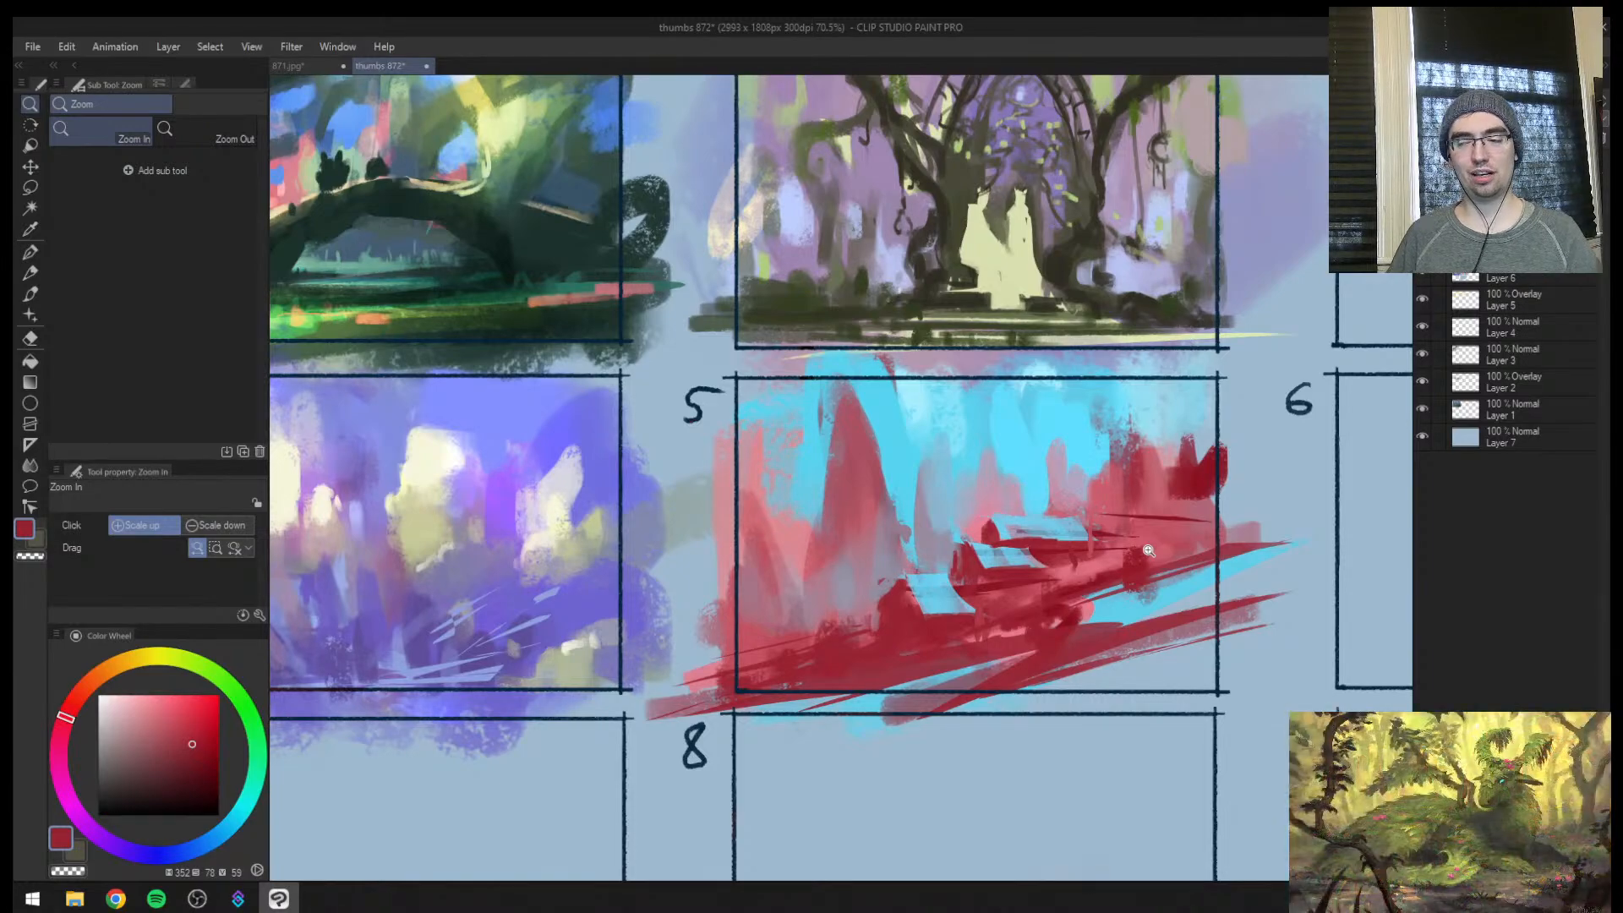
{"action": "left_click_drag", "start_coordinate": [857, 541], "coordinate": [830, 573]}
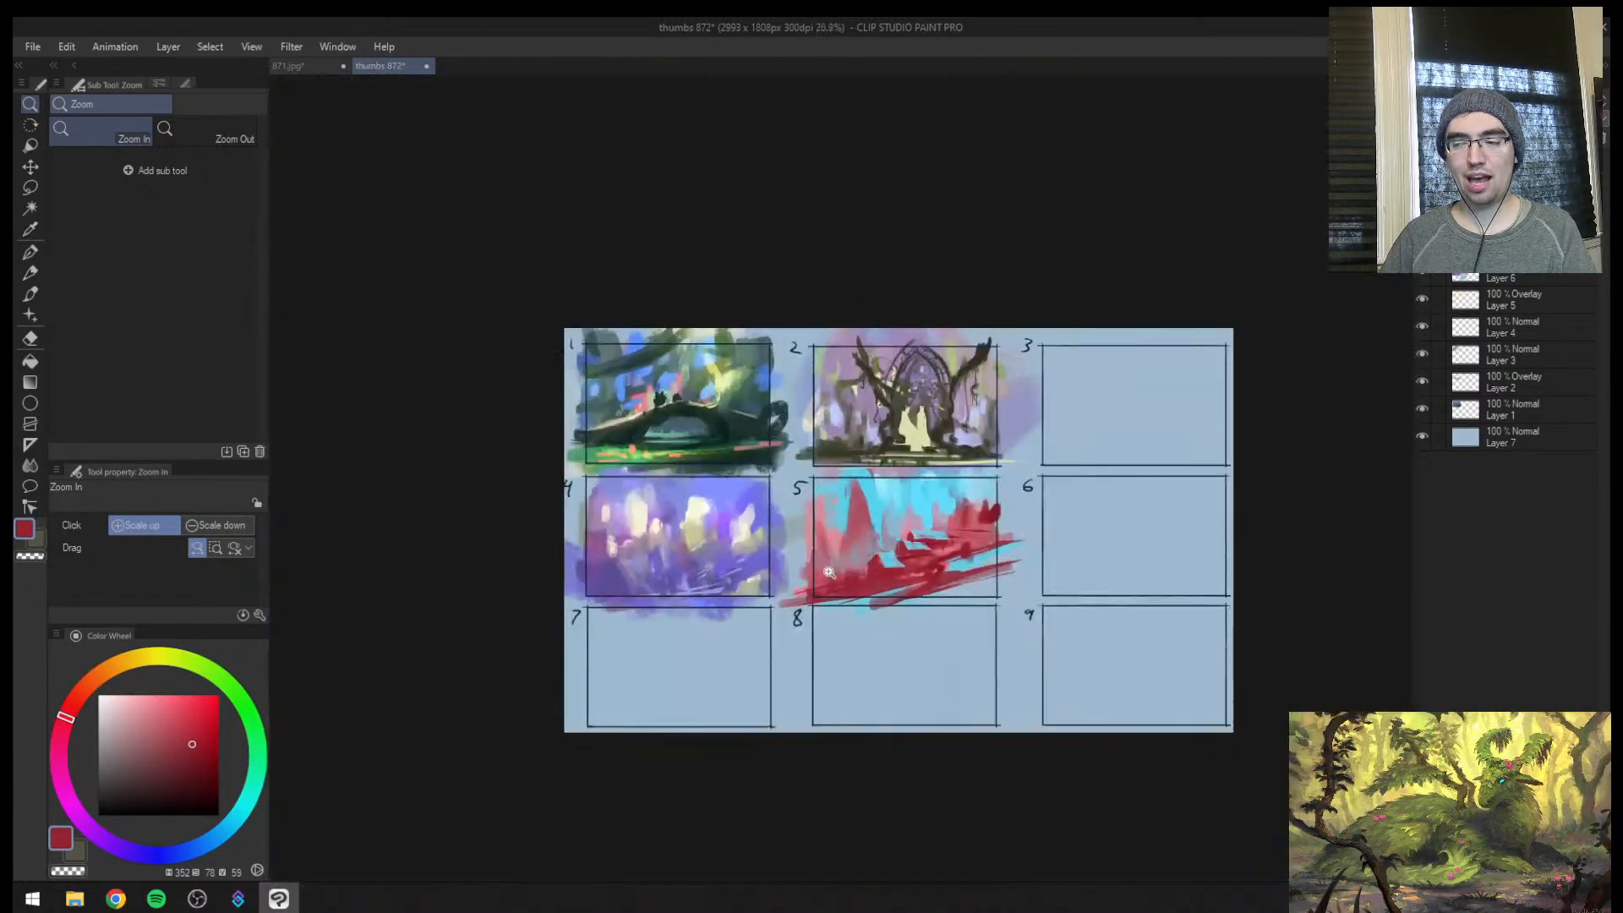
{"action": "left_click_drag", "start_coordinate": [923, 550], "coordinate": [1035, 528]}
Mirror the view and trim the dark red rock beside the lowest slab with sampled dusty pink at size 15
{"action": "key", "text": "h"}
{"action": "double_click", "coordinate": [960, 556]}
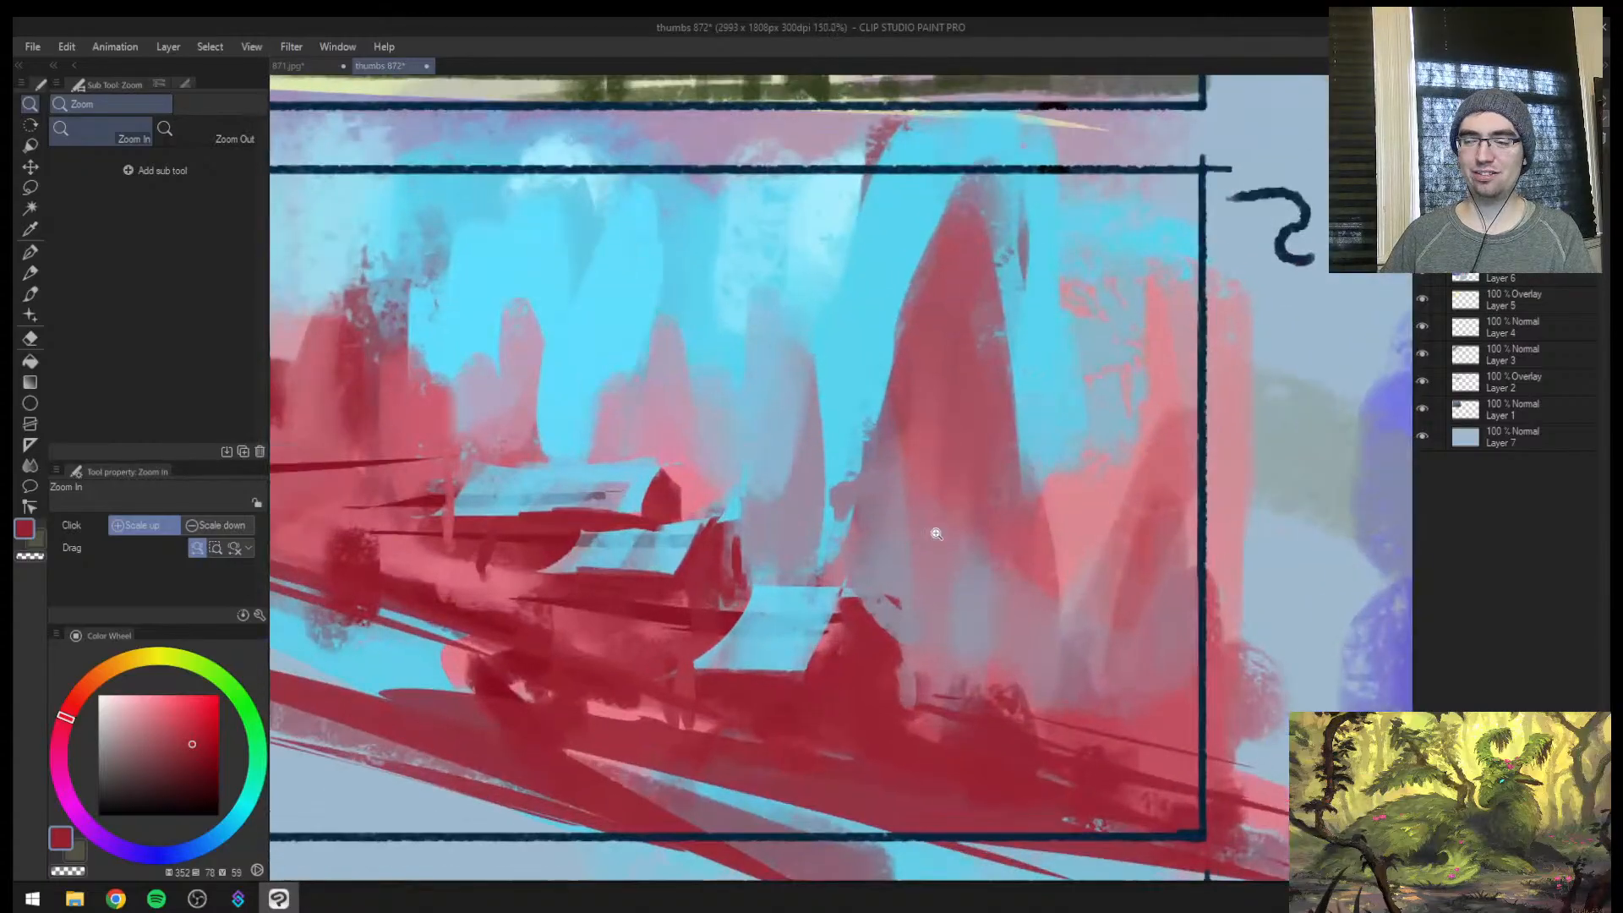
{"action": "key", "text": "b"}
{"action": "left_click", "coordinate": [940, 605], "text": "alt"}
{"action": "mouse_move", "coordinate": [938, 687]}
{"action": "left_mouse_down"}
{"action": "mouse_move", "coordinate": [906, 676]}
{"action": "mouse_move", "coordinate": [888, 701]}
{"action": "left_mouse_up"}
{"action": "key", "text": "ctrl+z"}
{"action": "left_click", "coordinate": [931, 636], "text": "alt"}
{"action": "key", "text": "["}
{"action": "key", "text": "["}
{"action": "key", "text": "["}
{"action": "key", "text": "["}
{"action": "key", "text": "["}
{"action": "key", "text": "["}
{"action": "key", "text": "["}
{"action": "key", "text": "["}
{"action": "key", "text": "["}
{"action": "key", "text": "["}
{"action": "key", "text": "ctrl+space"}
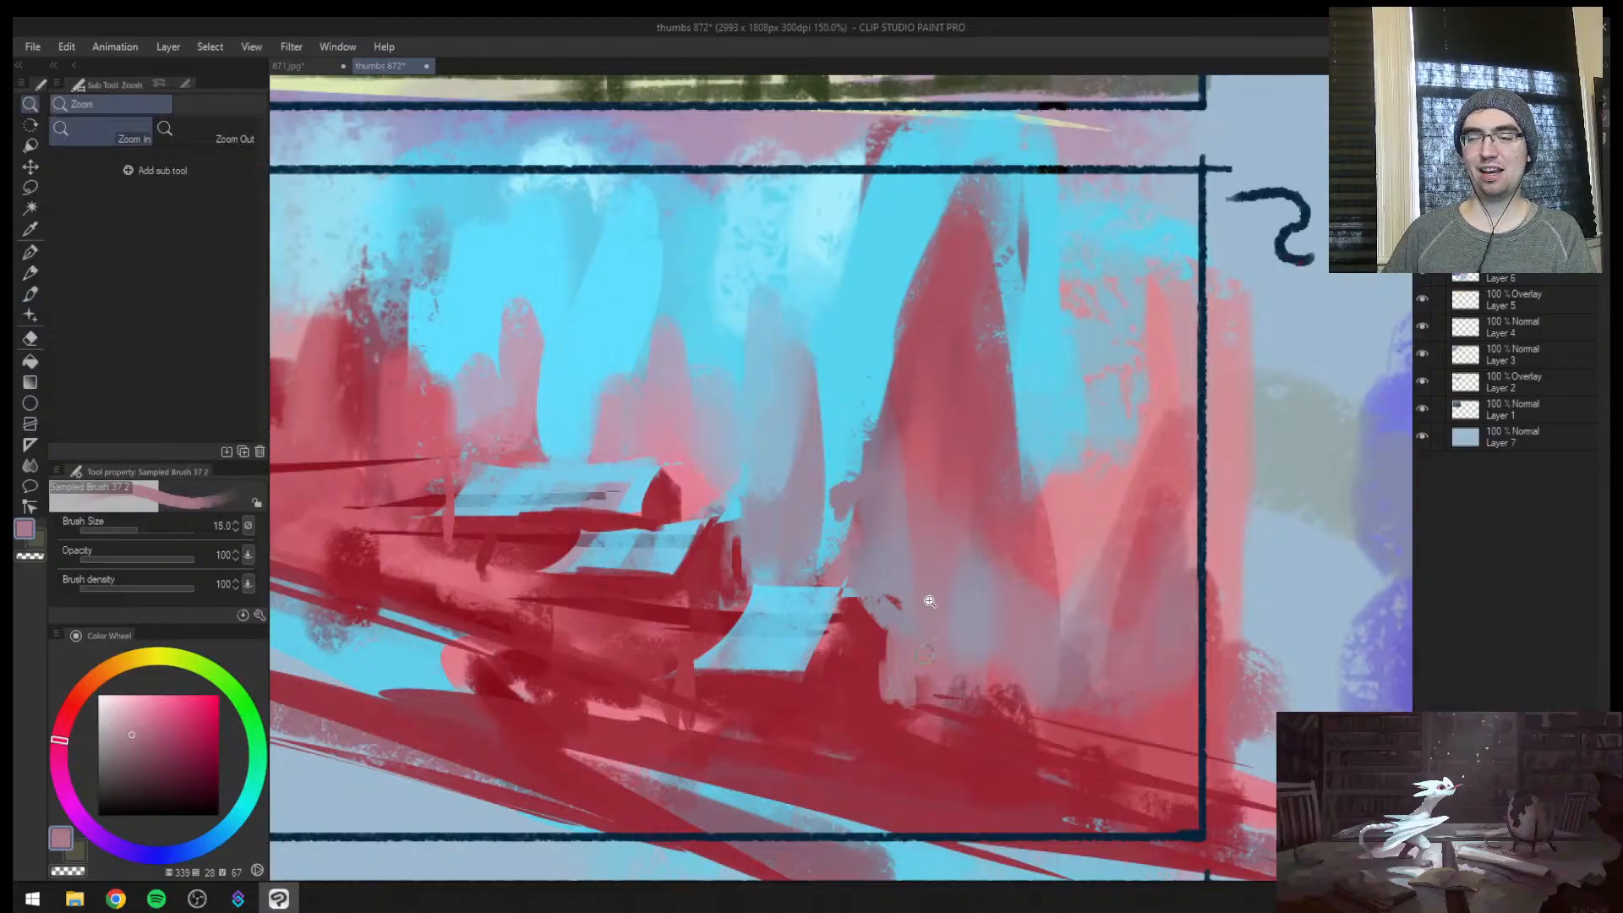
Sketch a profile nose, nostril and mouth in very dark olive along the edge of frame 4's pale yellow clump
{"action": "left_click_drag", "start_coordinate": [926, 579], "coordinate": [824, 610]}
{"action": "left_click_drag", "start_coordinate": [1010, 522], "coordinate": [1107, 524]}
{"action": "left_click_drag", "start_coordinate": [1228, 524], "coordinate": [580, 473]}
{"action": "mouse_move", "coordinate": [832, 466]}
{"action": "left_mouse_down"}
{"action": "mouse_move", "coordinate": [1027, 465]}
{"action": "mouse_move", "coordinate": [746, 436]}
{"action": "mouse_move", "coordinate": [696, 458]}
{"action": "mouse_move", "coordinate": [714, 475]}
{"action": "left_mouse_up"}
{"action": "left_click", "coordinate": [675, 445], "text": "alt"}
{"action": "key", "text": "ctrl+space"}
{"action": "left_click_drag", "start_coordinate": [712, 472], "coordinate": [798, 470]}
{"action": "left_click", "coordinate": [219, 801]}
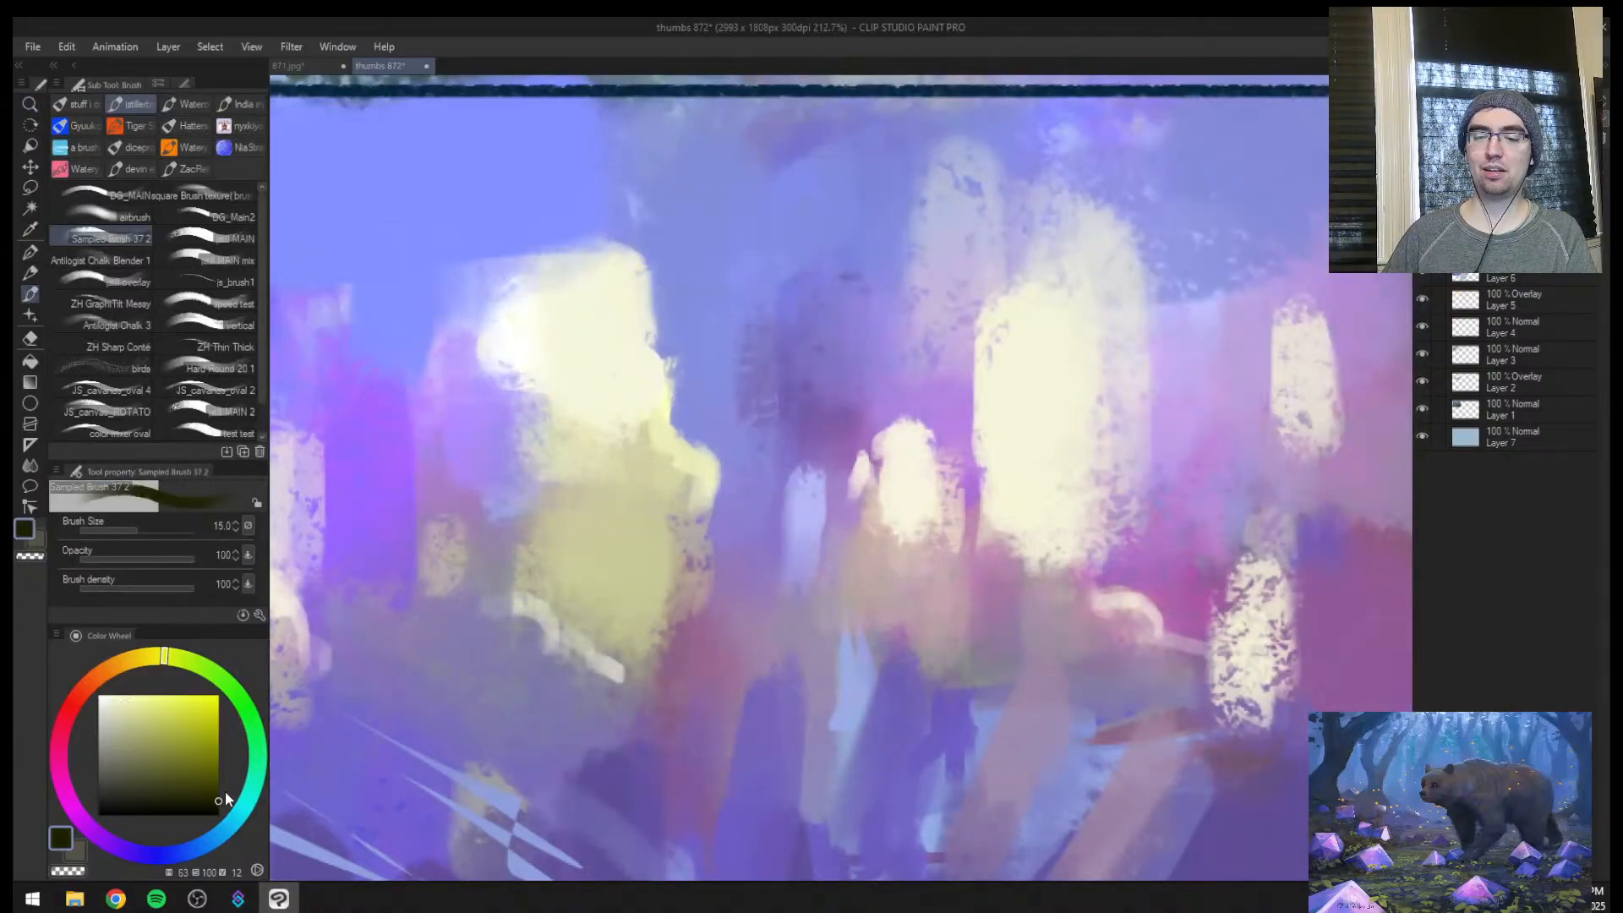
{"action": "key", "text": "]"}
{"action": "mouse_move", "coordinate": [677, 397]}
{"action": "left_mouse_down"}
{"action": "mouse_move", "coordinate": [710, 458]}
{"action": "mouse_move", "coordinate": [686, 539]}
{"action": "mouse_move", "coordinate": [677, 509]}
{"action": "mouse_move", "coordinate": [708, 532]}
{"action": "mouse_move", "coordinate": [724, 506]}
{"action": "left_mouse_up"}
{"action": "key", "text": "]"}
Add a domed head outline, hair strokes, an eye and neck lines around the sketched profile at brush size 10
{"action": "key", "text": "]"}
{"action": "mouse_move", "coordinate": [634, 594]}
{"action": "left_mouse_down"}
{"action": "mouse_move", "coordinate": [644, 582]}
{"action": "mouse_move", "coordinate": [706, 599]}
{"action": "left_mouse_up"}
{"action": "left_click_drag", "start_coordinate": [627, 581], "coordinate": [672, 587]}
{"action": "mouse_move", "coordinate": [605, 357]}
{"action": "left_mouse_down"}
{"action": "mouse_move", "coordinate": [633, 246]}
{"action": "mouse_move", "coordinate": [647, 399]}
{"action": "left_mouse_up"}
{"action": "mouse_move", "coordinate": [624, 244]}
{"action": "left_mouse_down"}
{"action": "mouse_move", "coordinate": [436, 284]}
{"action": "mouse_move", "coordinate": [429, 431]}
{"action": "left_mouse_up"}
{"action": "key", "text": "]"}
{"action": "key", "text": "]"}
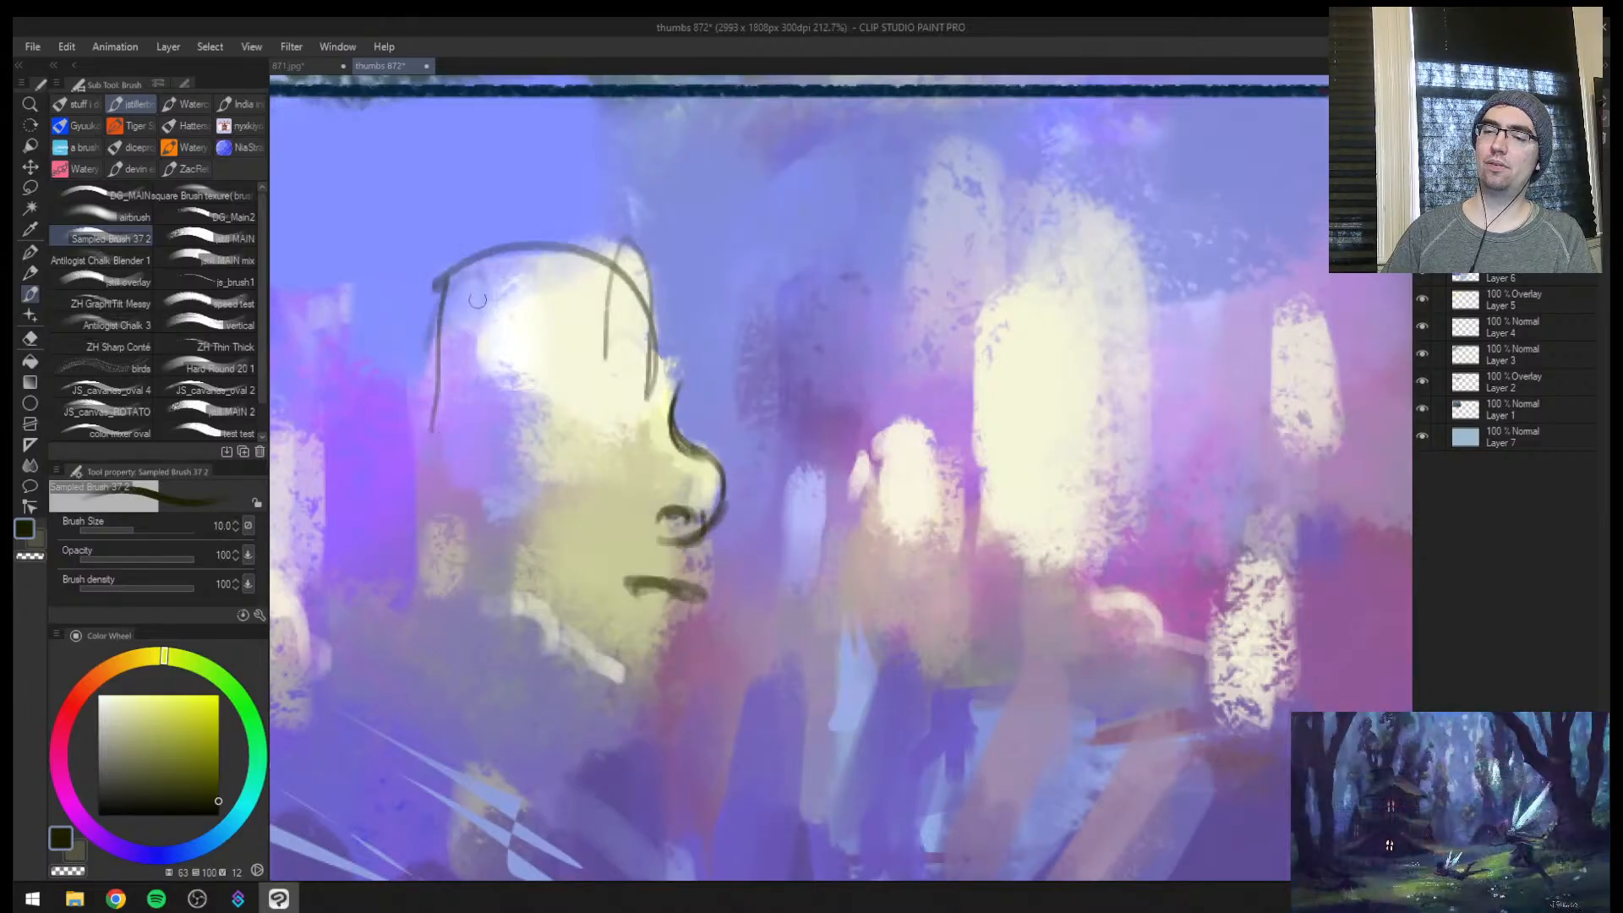
{"action": "mouse_move", "coordinate": [490, 314]}
{"action": "left_mouse_down"}
{"action": "mouse_move", "coordinate": [541, 387]}
{"action": "mouse_move", "coordinate": [545, 460]}
{"action": "left_mouse_up"}
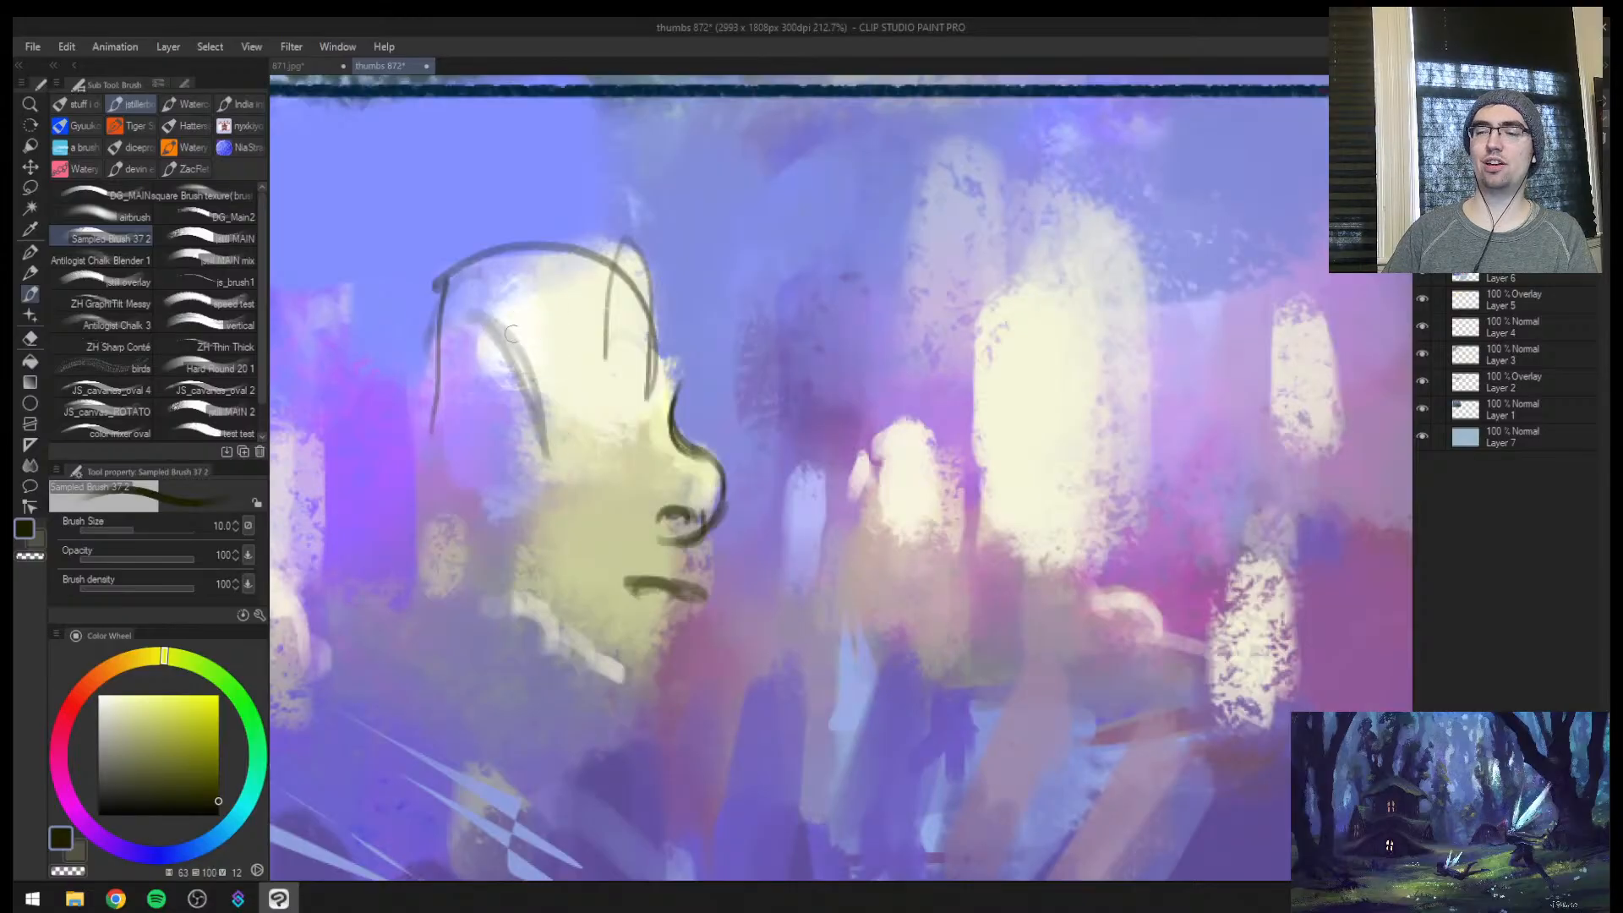
{"action": "left_click_drag", "start_coordinate": [517, 338], "coordinate": [558, 524]}
{"action": "left_click_drag", "start_coordinate": [640, 391], "coordinate": [625, 387]}
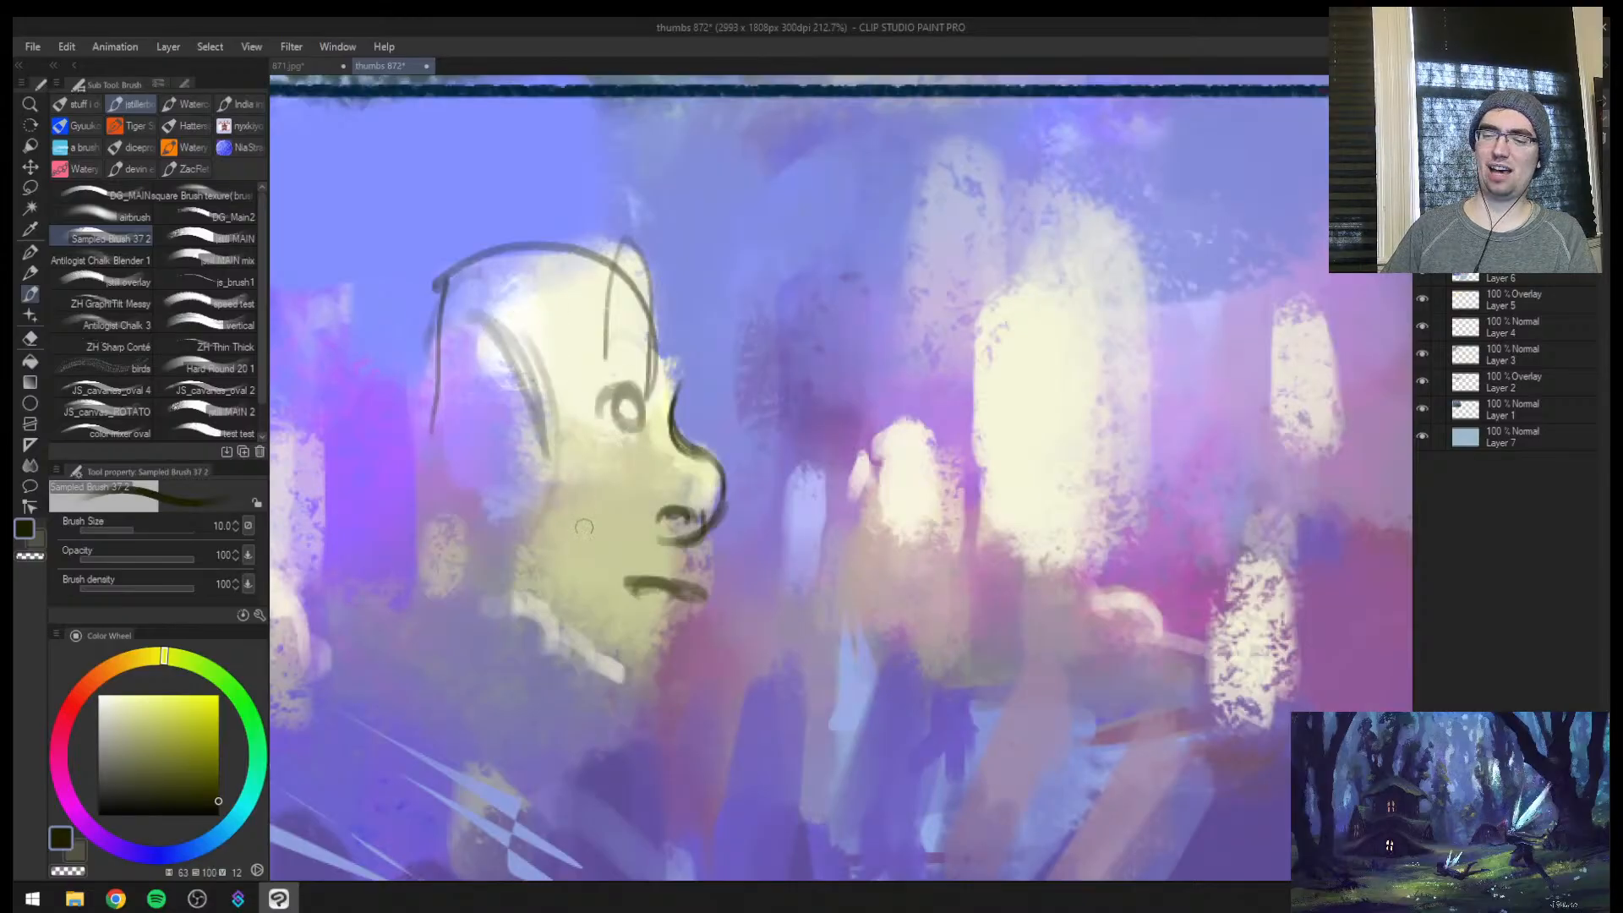
{"action": "left_click_drag", "start_coordinate": [428, 480], "coordinate": [526, 627]}
{"action": "left_click_drag", "start_coordinate": [690, 645], "coordinate": [649, 752]}
Return to the normal view and sketch a simple outlined face over frame 4's tall cream patch
{"action": "scroll", "coordinate": [691, 645], "scroll_direction": "down", "scroll_amount": 4}
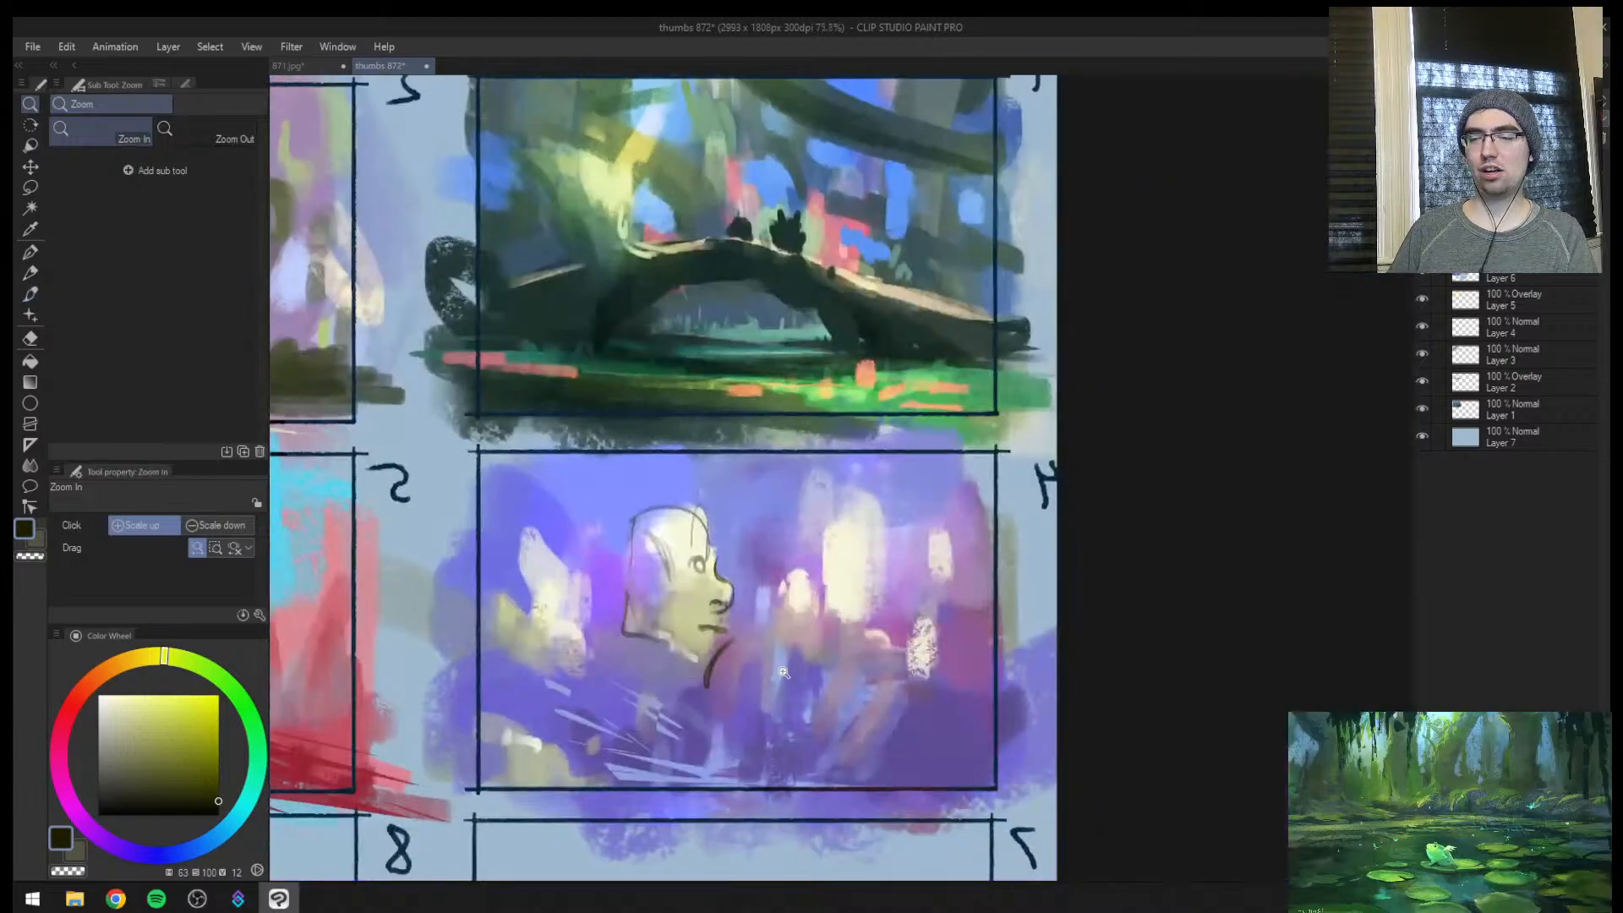
{"action": "scroll", "coordinate": [691, 645], "scroll_direction": "up", "scroll_amount": 2}
{"action": "key", "text": "]"}
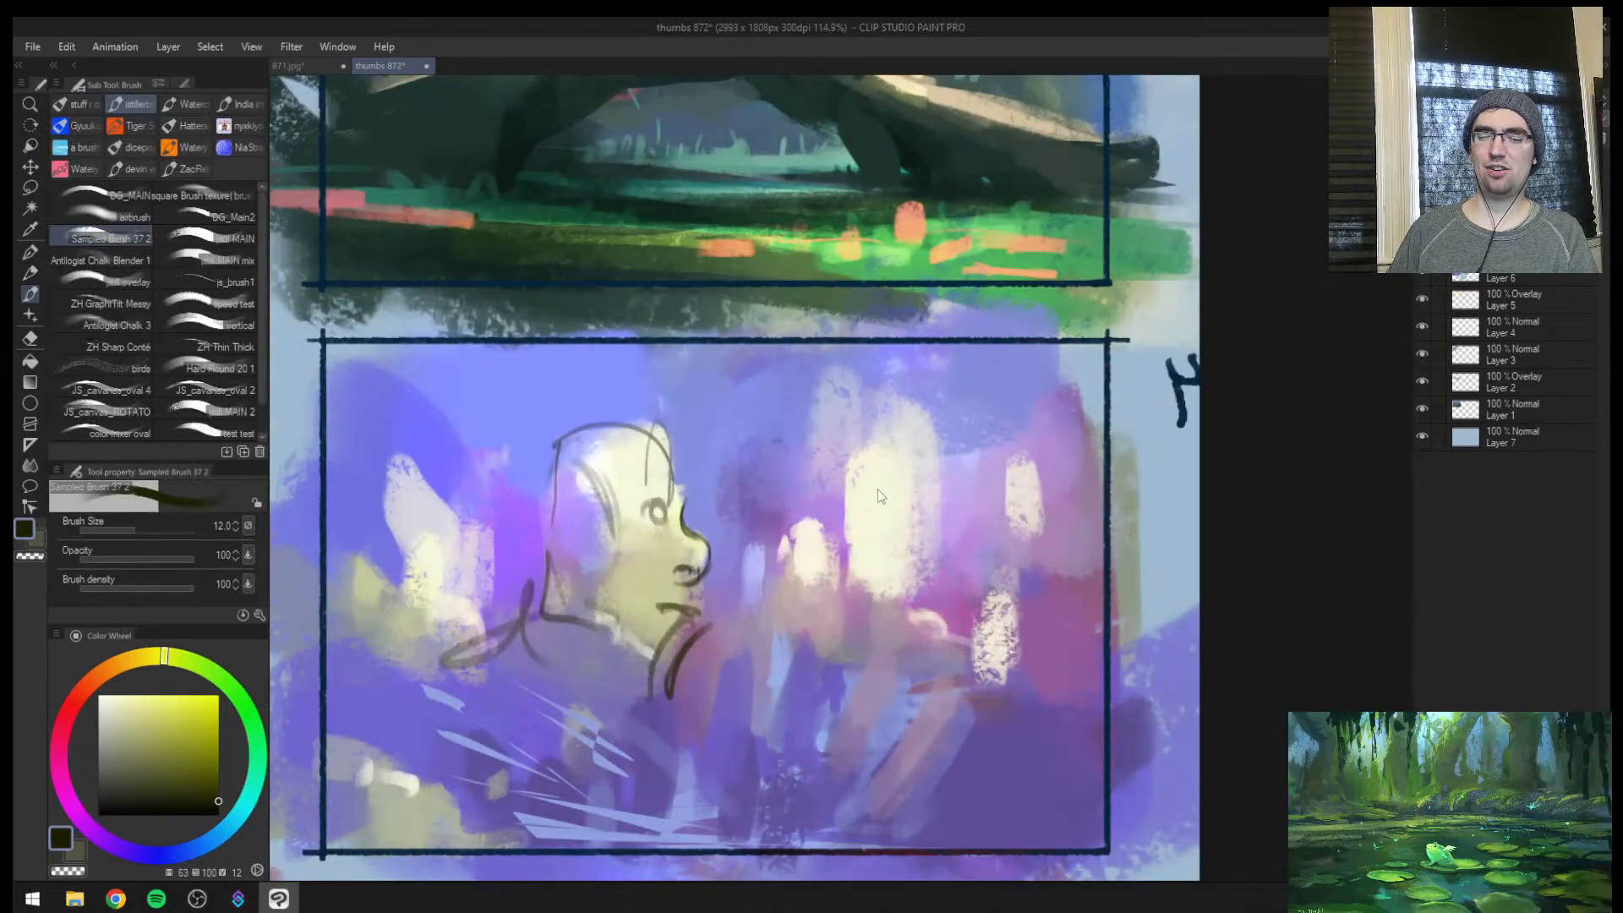
{"action": "key", "text": "h"}
{"action": "key", "text": "["}
{"action": "scroll", "coordinate": [972, 521], "scroll_direction": "up", "scroll_amount": 2}
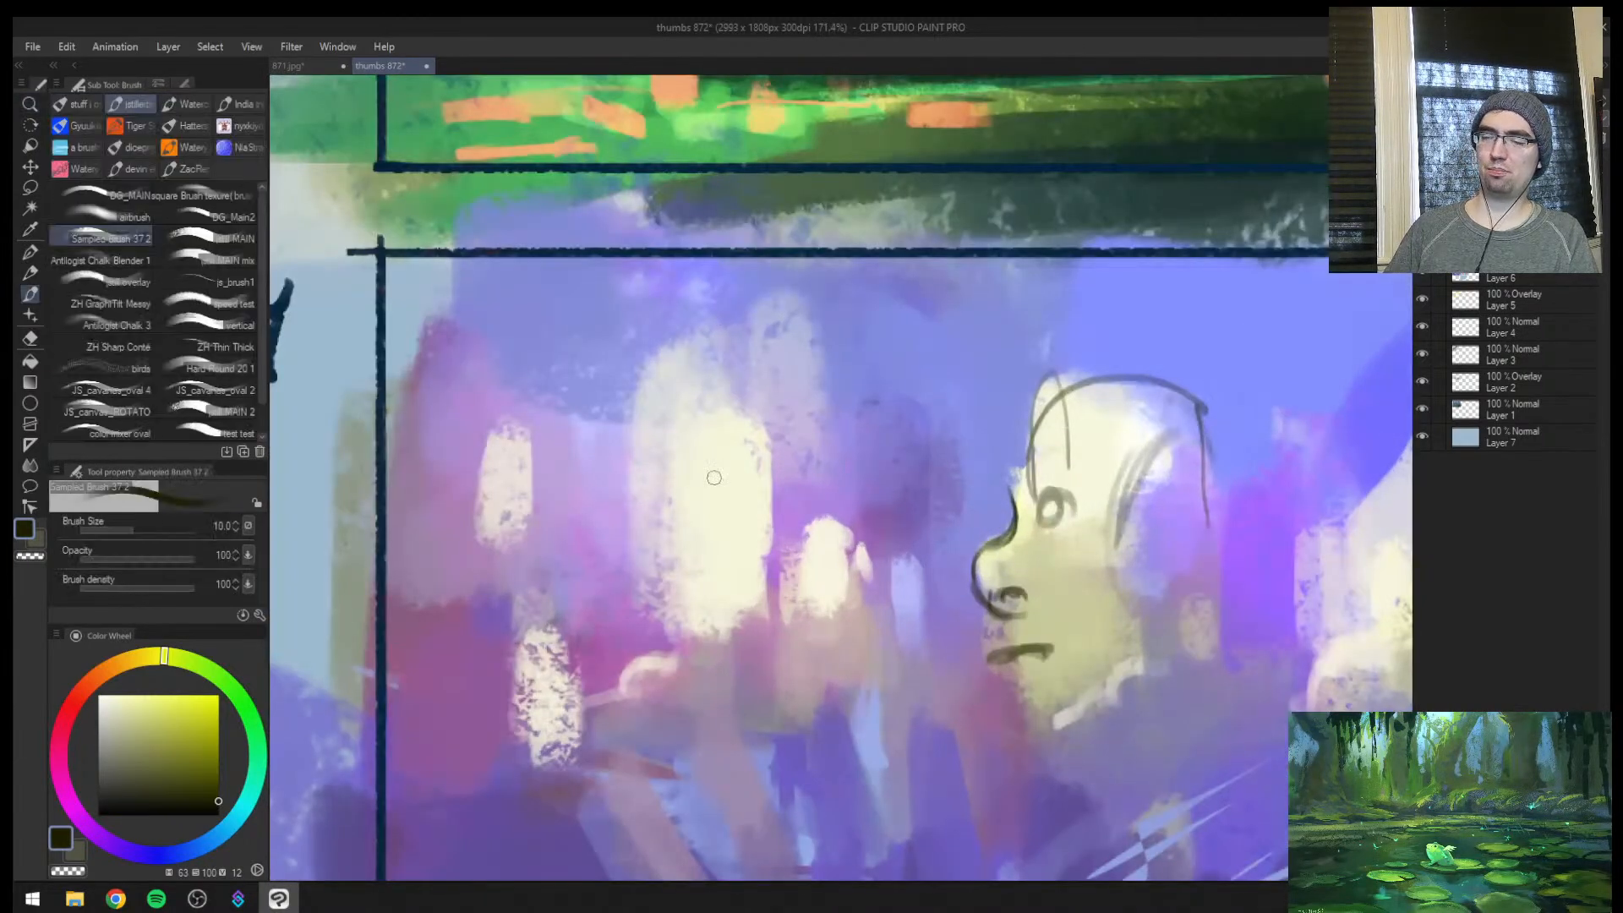
{"action": "left_click", "coordinate": [725, 465]}
{"action": "mouse_move", "coordinate": [710, 374]}
{"action": "left_mouse_down"}
{"action": "mouse_move", "coordinate": [771, 466]}
{"action": "mouse_move", "coordinate": [621, 440]}
{"action": "mouse_move", "coordinate": [629, 533]}
{"action": "left_mouse_up"}
{"action": "mouse_move", "coordinate": [765, 461]}
{"action": "left_mouse_down"}
{"action": "mouse_move", "coordinate": [693, 646]}
{"action": "mouse_move", "coordinate": [658, 663]}
{"action": "left_mouse_up"}
{"action": "left_click_drag", "start_coordinate": [762, 562], "coordinate": [746, 564]}
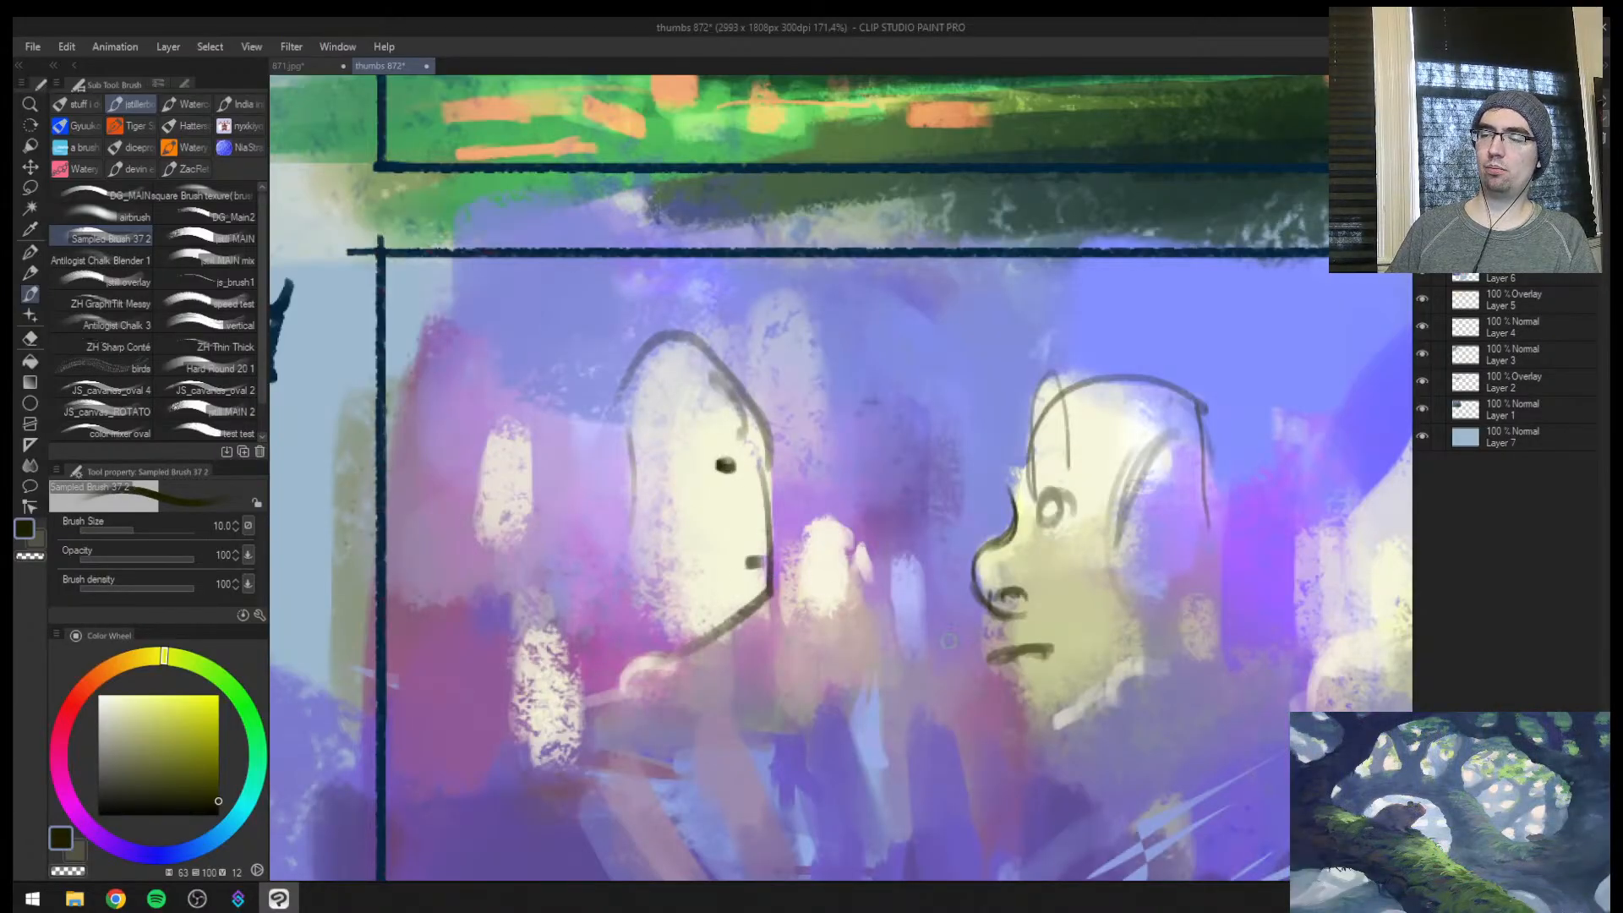
Undo the face sketch on the tall patch and the head, hair and eye lines on the pale clump
{"action": "key", "text": "ctrl+space"}
{"action": "left_click_drag", "start_coordinate": [1078, 634], "coordinate": [1006, 643]}
{"action": "mouse_move", "coordinate": [1183, 656]}
{"action": "left_mouse_down"}
{"action": "mouse_move", "coordinate": [1215, 632]}
{"action": "mouse_move", "coordinate": [897, 681]}
{"action": "left_mouse_up"}
{"action": "key", "text": "ctrl+z"}
{"action": "key", "text": "ctrl+z"}
{"action": "key", "text": "ctrl+z"}
{"action": "key", "text": "ctrl+z"}
{"action": "key", "text": "ctrl+z"}
{"action": "key", "text": "ctrl+z"}
{"action": "key", "text": "ctrl+z"}
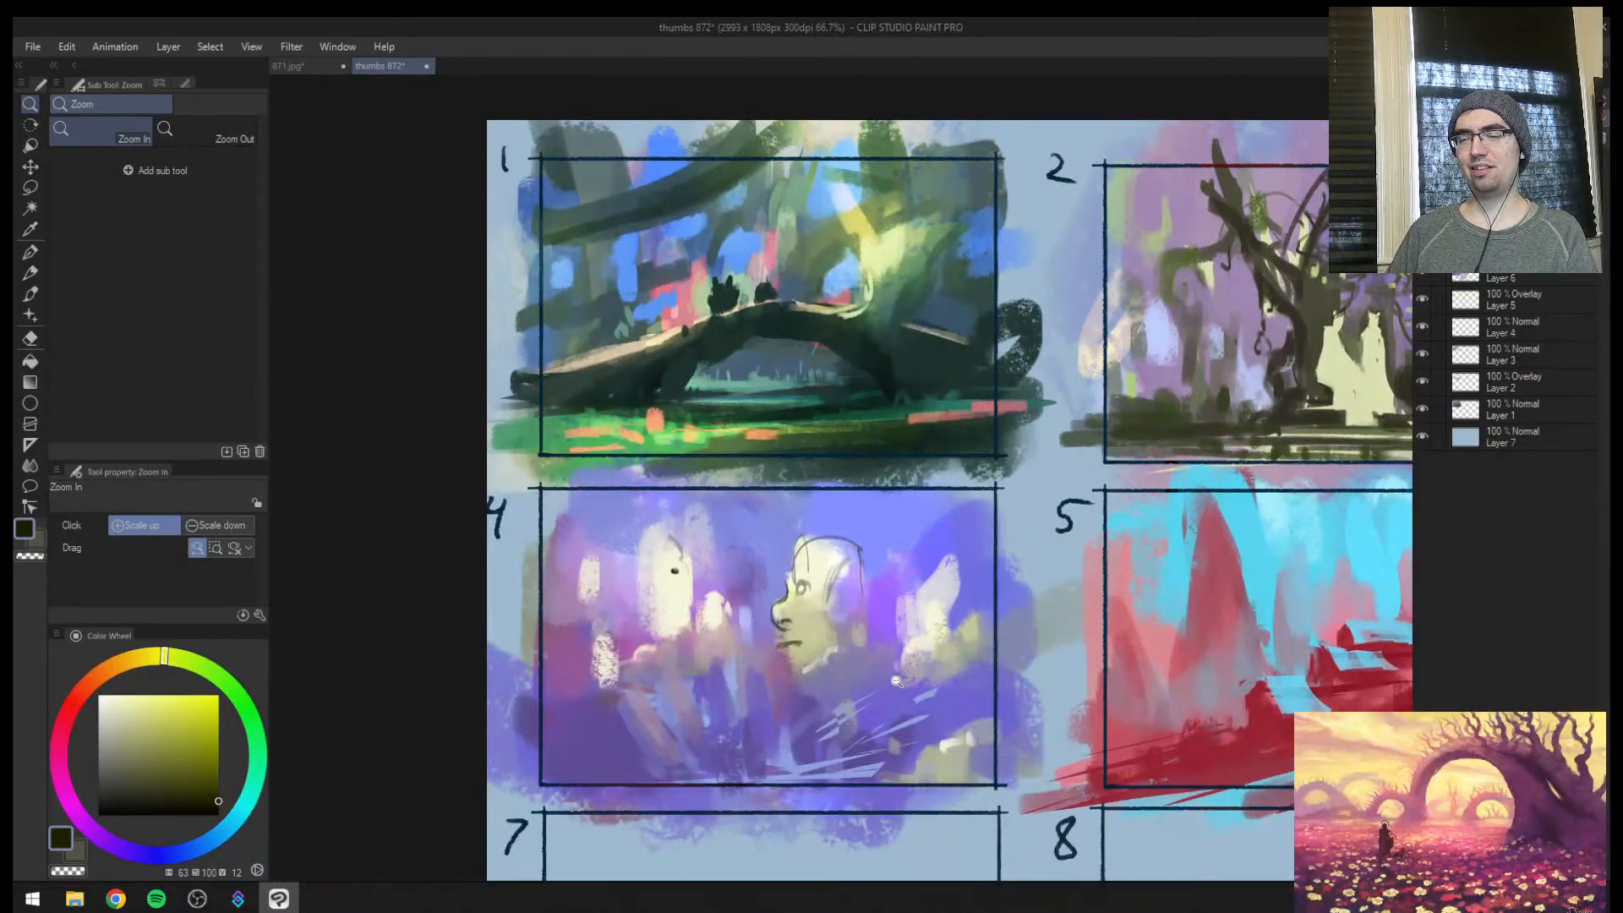
{"action": "key", "text": "ctrl+z"}
{"action": "key", "text": "ctrl+z"}
{"action": "key", "text": "ctrl+z"}
{"action": "key", "text": "ctrl+z"}
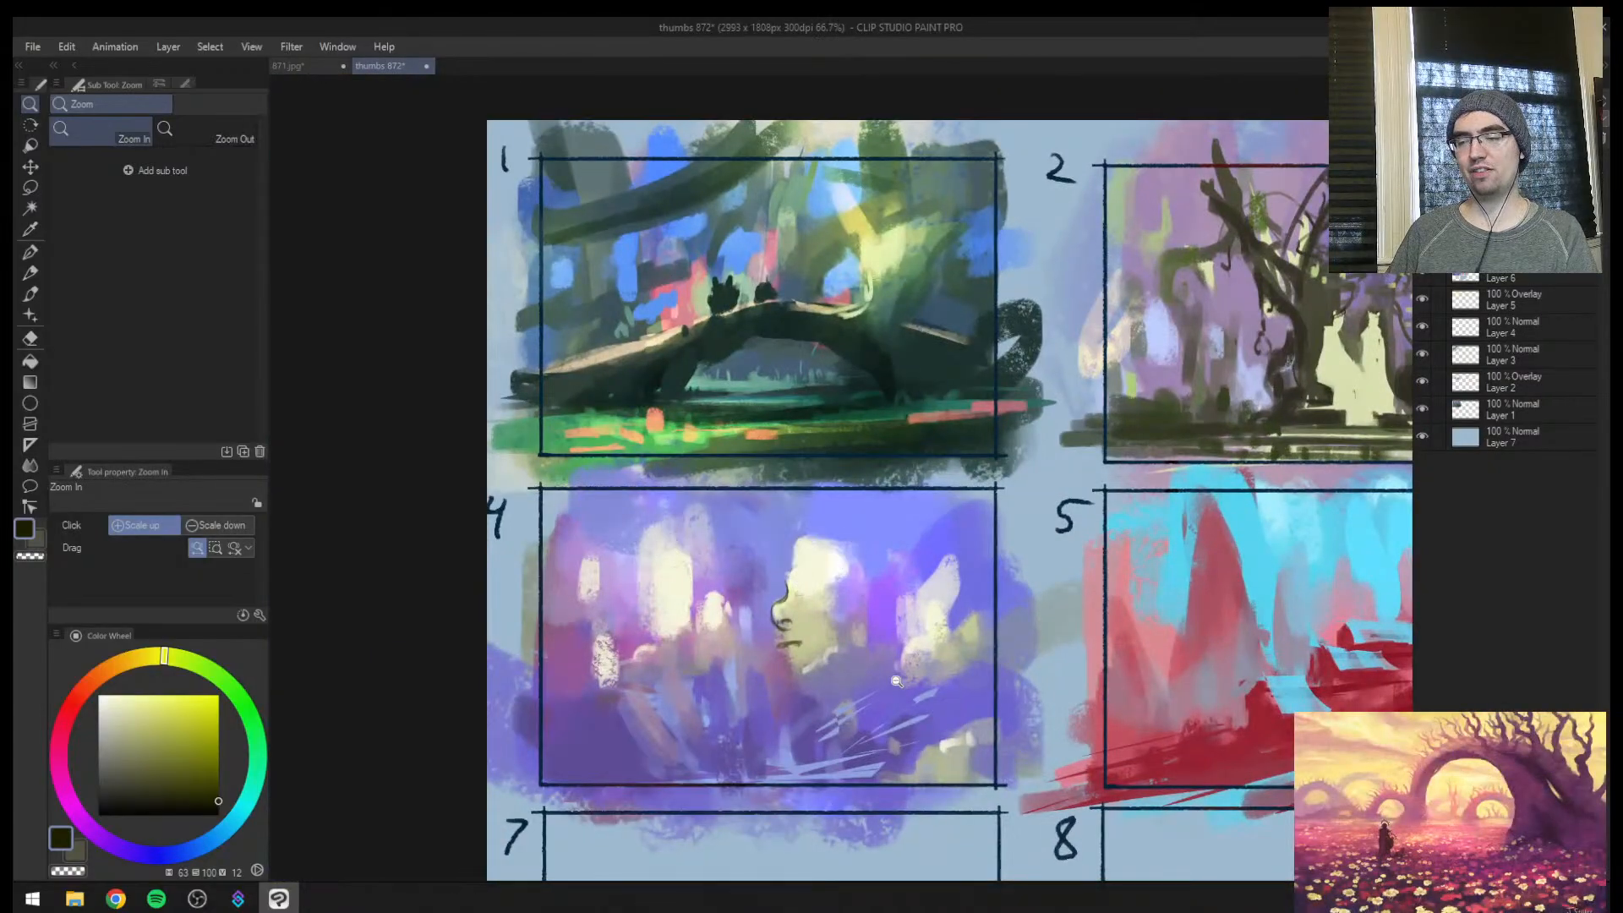
Sample the pale cream and dab small petal marks around the upper edge of frame 4's central clump
{"action": "left_click_drag", "start_coordinate": [821, 629], "coordinate": [1221, 624]}
{"action": "key", "text": "b"}
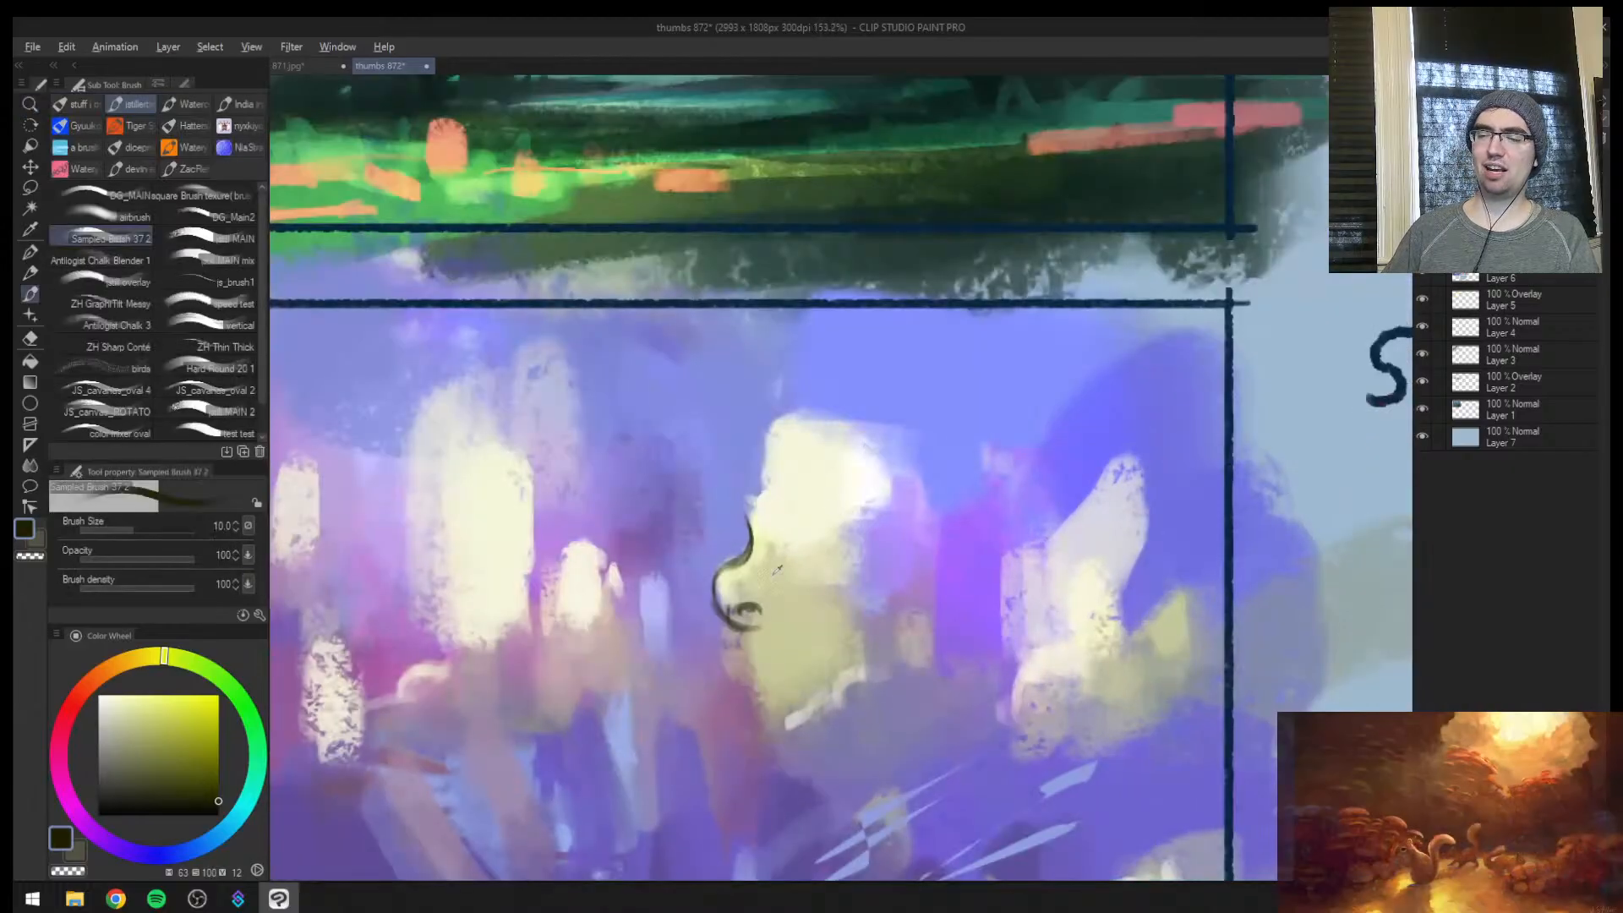
{"action": "left_click", "coordinate": [775, 554], "text": "alt"}
{"action": "mouse_move", "coordinate": [751, 571]}
{"action": "left_mouse_down"}
{"action": "mouse_move", "coordinate": [763, 504]}
{"action": "mouse_move", "coordinate": [741, 506]}
{"action": "mouse_move", "coordinate": [730, 563]}
{"action": "left_mouse_up"}
{"action": "left_click", "coordinate": [786, 497], "text": "alt"}
{"action": "mouse_move", "coordinate": [725, 554]}
{"action": "left_mouse_down"}
{"action": "mouse_move", "coordinate": [717, 588]}
{"action": "mouse_move", "coordinate": [738, 619]}
{"action": "left_mouse_up"}
{"action": "left_click_drag", "start_coordinate": [764, 476], "coordinate": [739, 438]}
{"action": "left_click_drag", "start_coordinate": [754, 416], "coordinate": [777, 399]}
{"action": "mouse_move", "coordinate": [805, 425]}
{"action": "left_mouse_down"}
{"action": "mouse_move", "coordinate": [804, 392]}
{"action": "mouse_move", "coordinate": [833, 408]}
{"action": "left_mouse_up"}
{"action": "mouse_move", "coordinate": [861, 428]}
{"action": "left_mouse_down"}
{"action": "mouse_move", "coordinate": [853, 415]}
{"action": "mouse_move", "coordinate": [882, 398]}
{"action": "left_mouse_up"}
Enlarge the brush to 30, extend the cream dabs, and carve the clump's lower sides with sampled violet
{"action": "key", "text": "bracketright"}
{"action": "key", "text": "bracketright"}
{"action": "mouse_move", "coordinate": [754, 421]}
{"action": "left_mouse_down"}
{"action": "mouse_move", "coordinate": [732, 534]}
{"action": "mouse_move", "coordinate": [713, 551]}
{"action": "mouse_move", "coordinate": [735, 612]}
{"action": "left_mouse_up"}
{"action": "left_click", "coordinate": [704, 585], "text": "alt"}
{"action": "key", "text": "bracketright"}
{"action": "left_click_drag", "start_coordinate": [734, 615], "coordinate": [739, 649]}
{"action": "left_click_drag", "start_coordinate": [861, 611], "coordinate": [839, 692]}
{"action": "left_click_drag", "start_coordinate": [779, 695], "coordinate": [783, 712]}
{"action": "left_click", "coordinate": [734, 629], "text": "alt"}
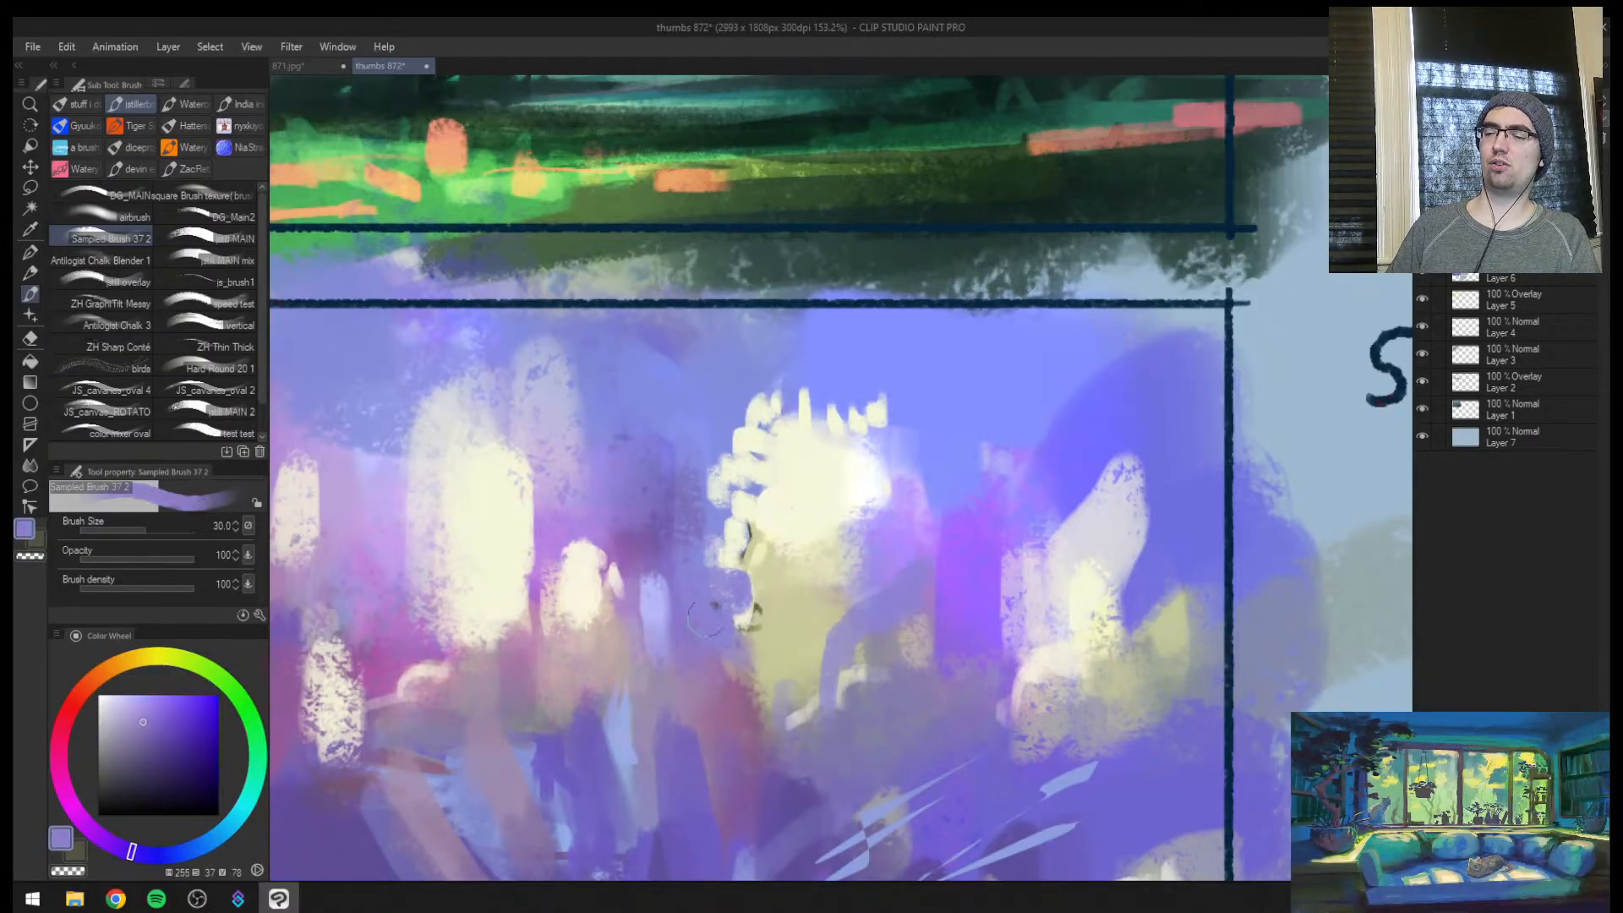
Sample a muted purple and paint branching stems rising through the cream flower cluster with a smaller brush
{"action": "key", "text": "ctrl+space"}
{"action": "mouse_move", "coordinate": [750, 619]}
{"action": "left_mouse_down"}
{"action": "mouse_move", "coordinate": [756, 662]}
{"action": "mouse_move", "coordinate": [807, 621]}
{"action": "left_mouse_up"}
{"action": "left_click", "coordinate": [807, 674], "text": "alt"}
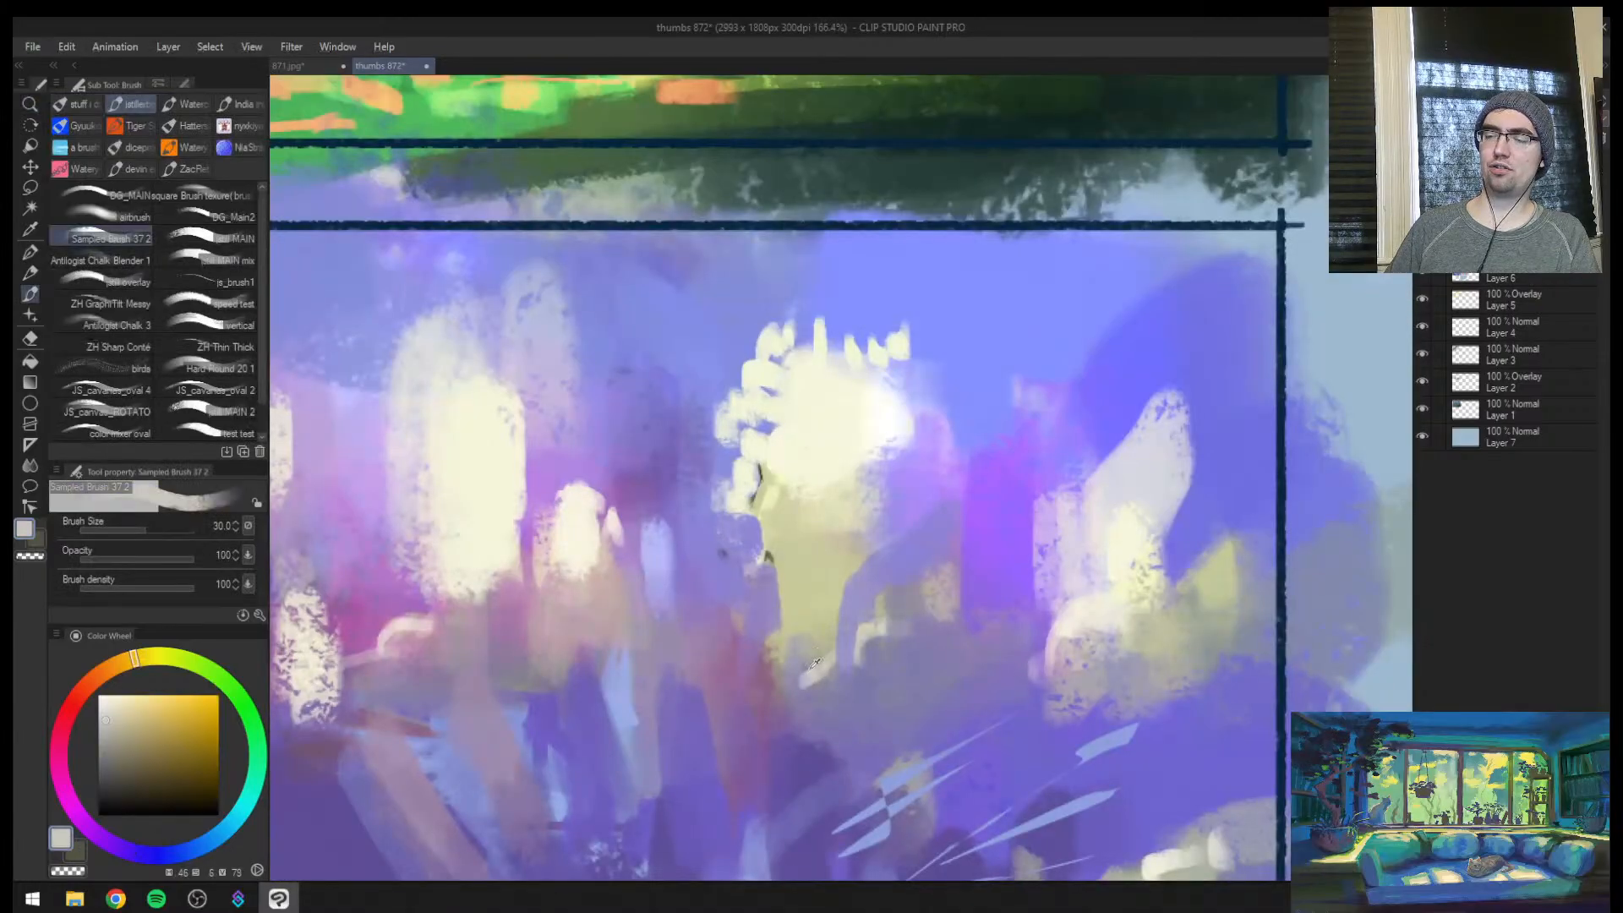
{"action": "left_click", "coordinate": [800, 771], "text": "alt"}
{"action": "key", "text": "bracketleft"}
{"action": "key", "text": "bracketleft"}
{"action": "mouse_move", "coordinate": [810, 742]}
{"action": "left_mouse_down"}
{"action": "mouse_move", "coordinate": [880, 446]}
{"action": "mouse_move", "coordinate": [839, 629]}
{"action": "left_mouse_up"}
{"action": "left_click_drag", "start_coordinate": [817, 705], "coordinate": [802, 517]}
{"action": "mouse_move", "coordinate": [758, 497]}
{"action": "left_mouse_down"}
{"action": "mouse_move", "coordinate": [787, 510]}
{"action": "mouse_move", "coordinate": [940, 361]}
{"action": "left_mouse_up"}
{"action": "left_click_drag", "start_coordinate": [903, 426], "coordinate": [820, 734]}
{"action": "mouse_move", "coordinate": [754, 608]}
{"action": "left_mouse_down"}
{"action": "mouse_move", "coordinate": [791, 734]}
{"action": "mouse_move", "coordinate": [753, 719]}
{"action": "mouse_move", "coordinate": [781, 718]}
{"action": "mouse_move", "coordinate": [875, 602]}
{"action": "mouse_move", "coordinate": [937, 638]}
{"action": "mouse_move", "coordinate": [925, 701]}
{"action": "left_mouse_up"}
Sample bright violet and paint thin stems beneath the pale bloom near frame 4's outer edge
{"action": "key", "text": "ctrl+space"}
{"action": "left_click", "coordinate": [970, 608], "text": "alt"}
{"action": "left_click", "coordinate": [908, 602], "text": "alt"}
{"action": "mouse_move", "coordinate": [979, 623]}
{"action": "left_mouse_down"}
{"action": "mouse_move", "coordinate": [963, 701]}
{"action": "mouse_move", "coordinate": [974, 692]}
{"action": "left_mouse_up"}
{"action": "mouse_move", "coordinate": [1001, 626]}
{"action": "left_mouse_down"}
{"action": "mouse_move", "coordinate": [988, 694]}
{"action": "mouse_move", "coordinate": [923, 692]}
{"action": "left_mouse_up"}
Mirror the view and examine frame 4's flowers against the other painted thumbnails on the sheet
{"action": "key", "text": "ctrl+space"}
{"action": "left_click_drag", "start_coordinate": [1106, 664], "coordinate": [1171, 630]}
{"action": "key", "text": "h"}
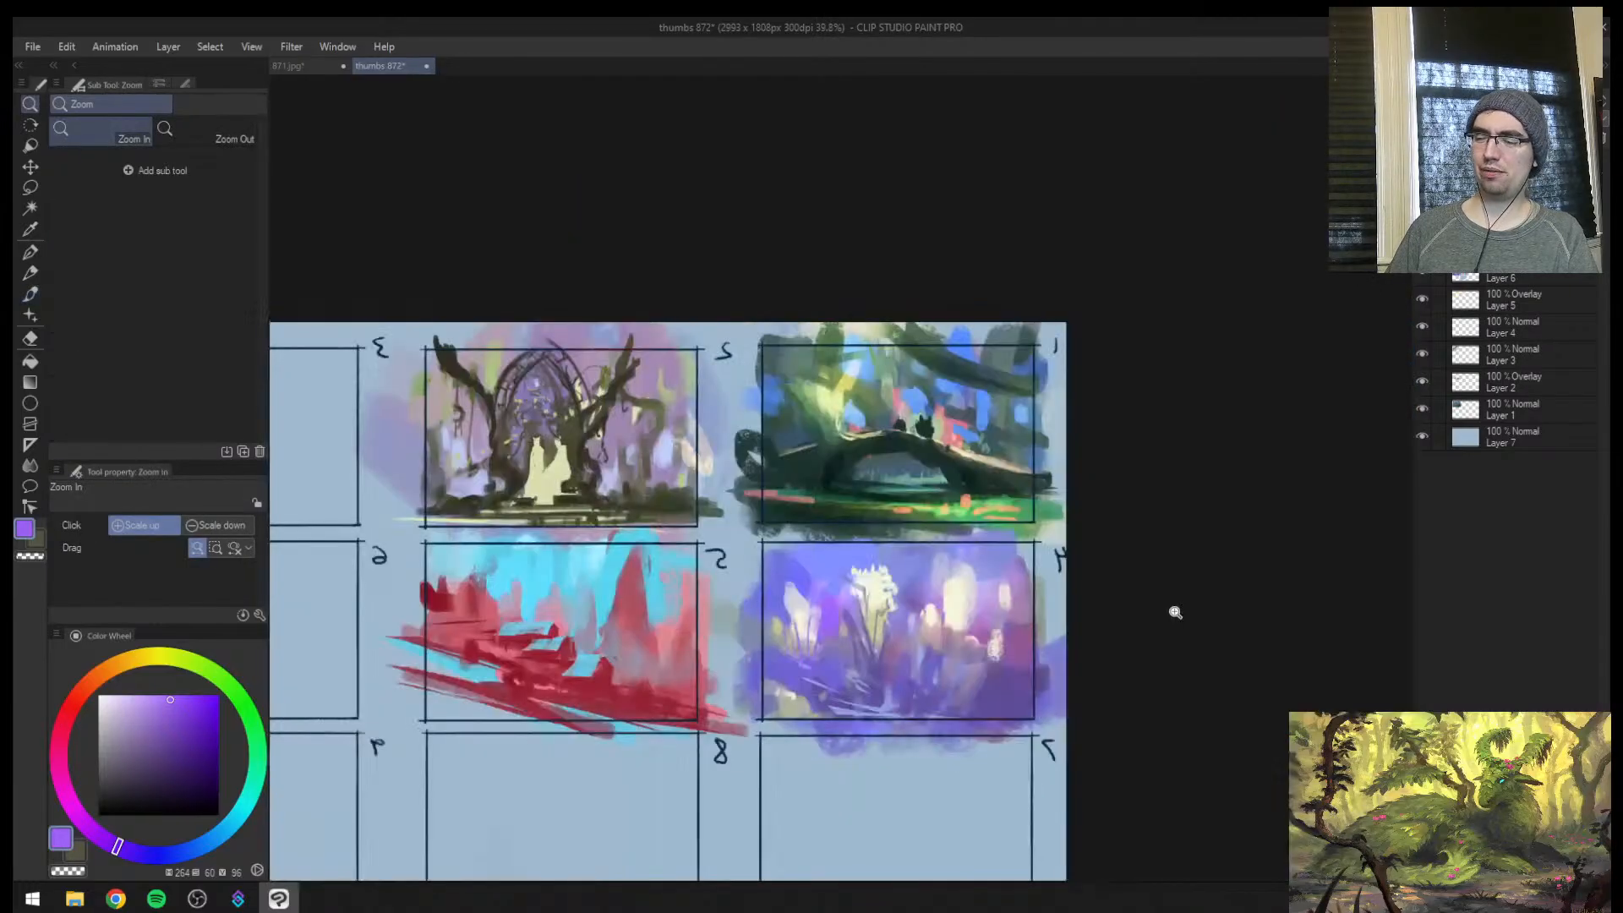
{"action": "left_click_drag", "start_coordinate": [612, 615], "coordinate": [630, 615]}
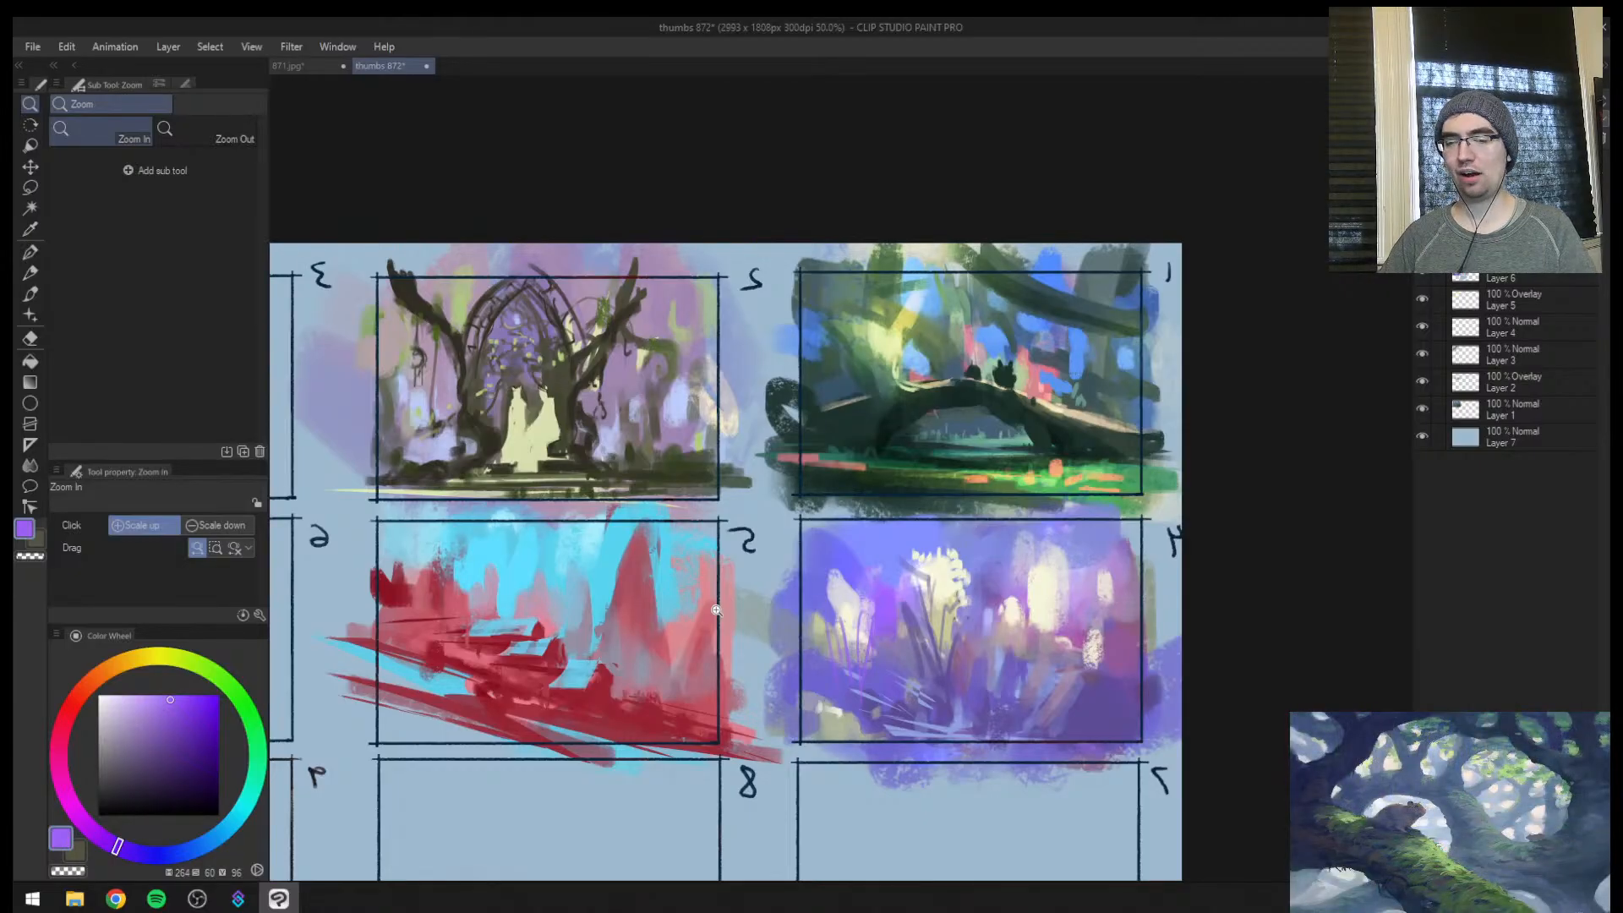
{"action": "left_click", "coordinate": [1082, 658]}
{"action": "left_click_drag", "start_coordinate": [1137, 578], "coordinate": [972, 481]}
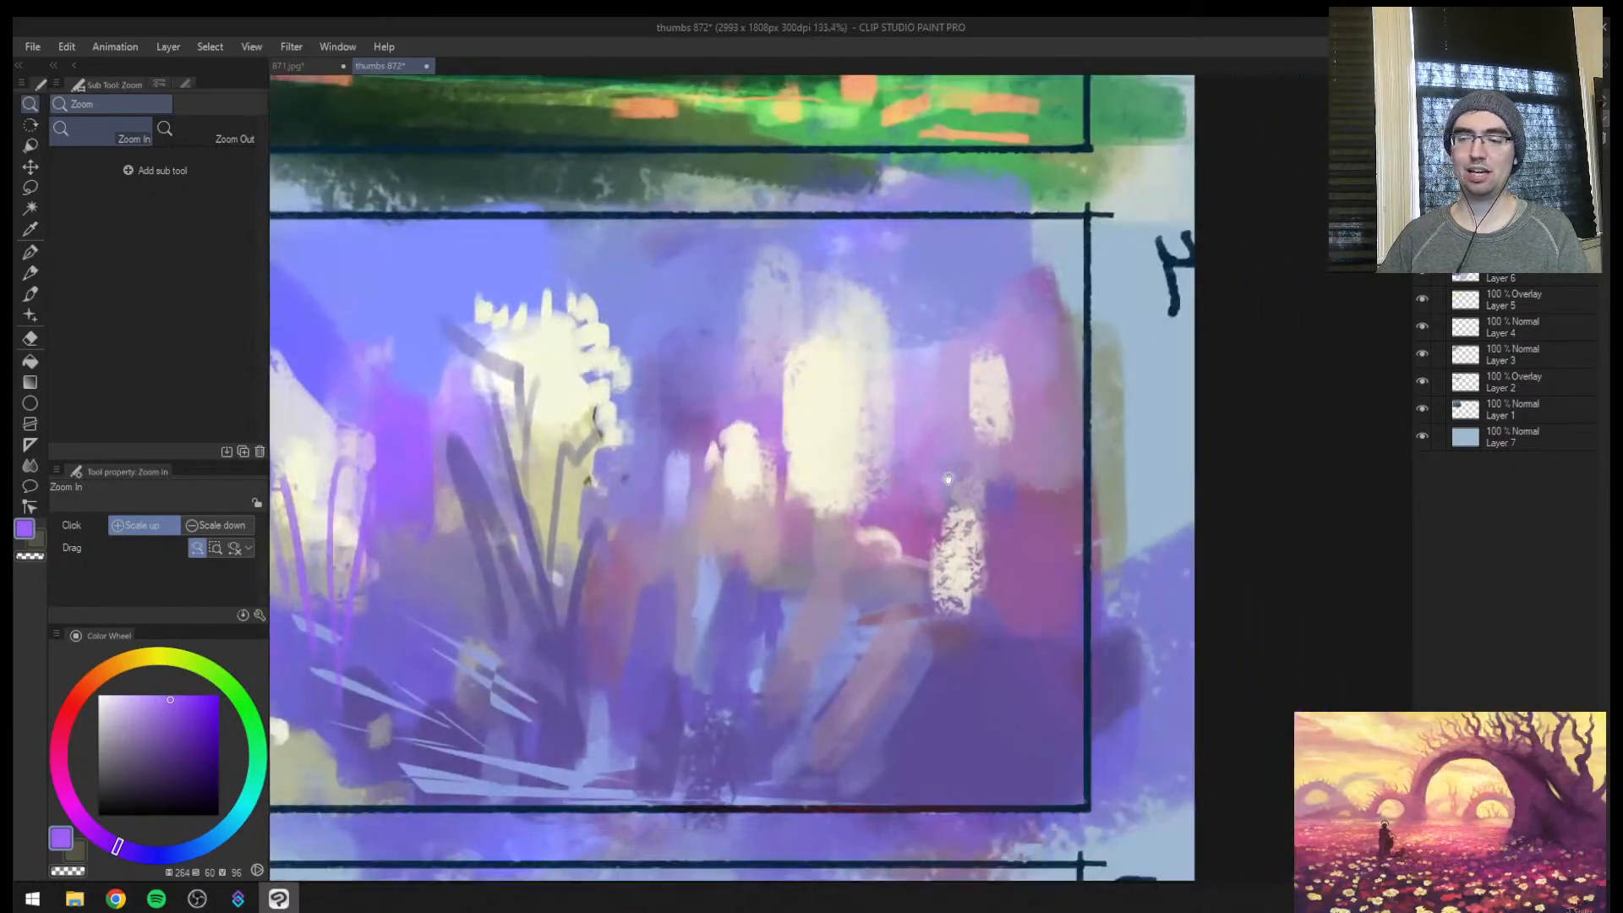
{"action": "left_click_drag", "start_coordinate": [902, 532], "coordinate": [875, 547]}
{"action": "left_click_drag", "start_coordinate": [698, 486], "coordinate": [704, 470]}
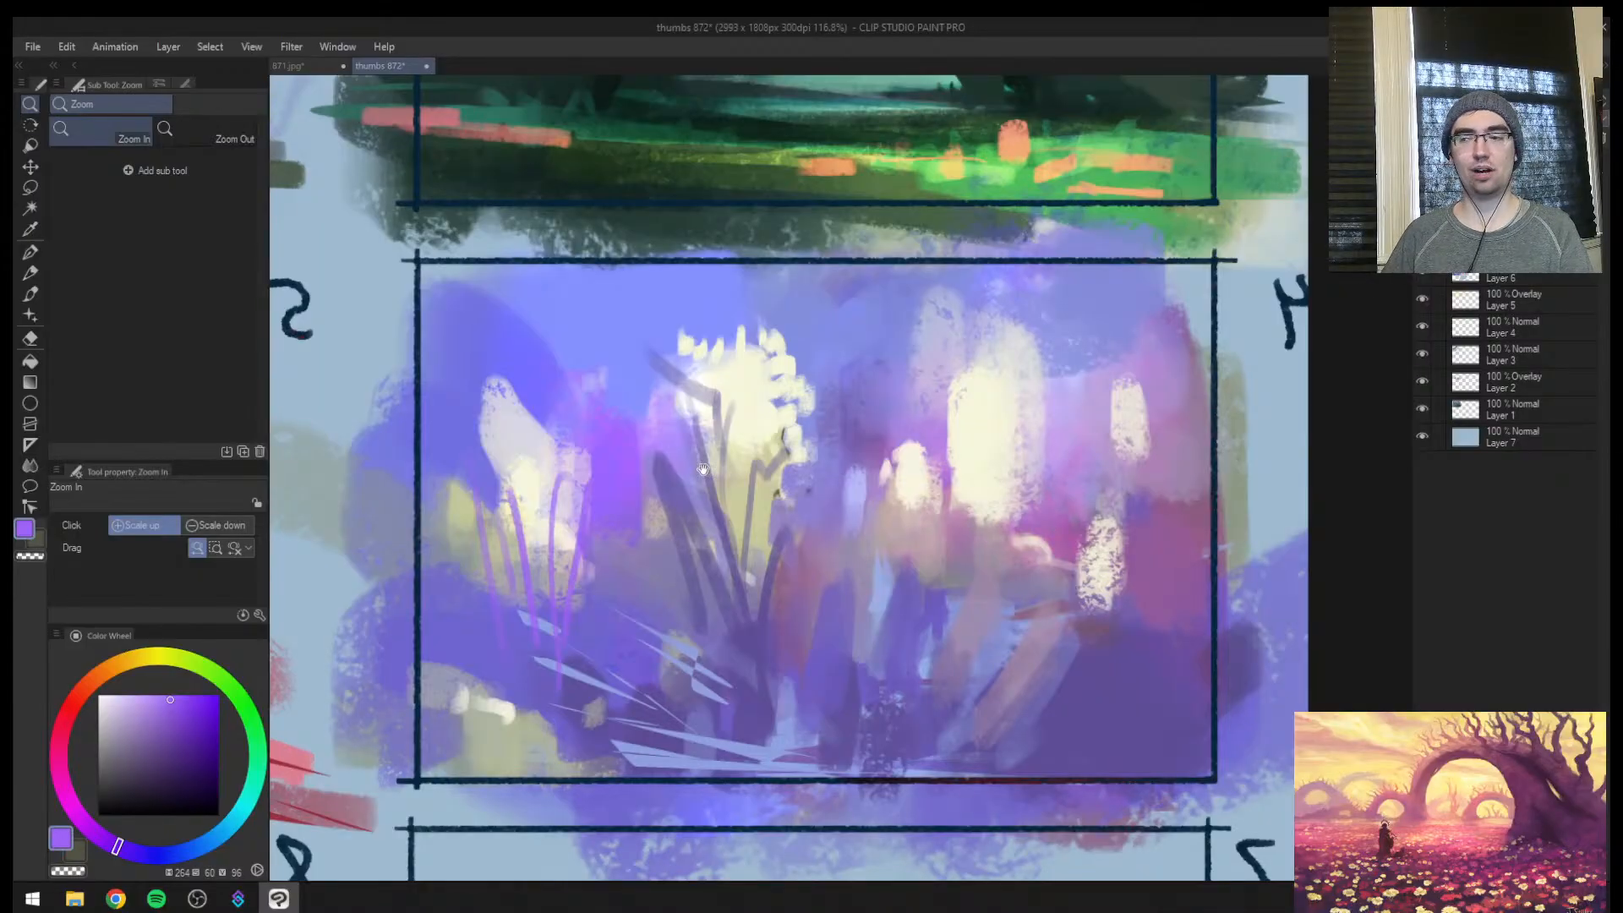
{"action": "mouse_move", "coordinate": [850, 694]}
{"action": "left_mouse_down"}
{"action": "mouse_move", "coordinate": [920, 681]}
{"action": "mouse_move", "coordinate": [861, 685]}
{"action": "left_mouse_up"}
{"action": "left_click_drag", "start_coordinate": [801, 636], "coordinate": [667, 618]}
{"action": "left_click_drag", "start_coordinate": [536, 621], "coordinate": [570, 582]}
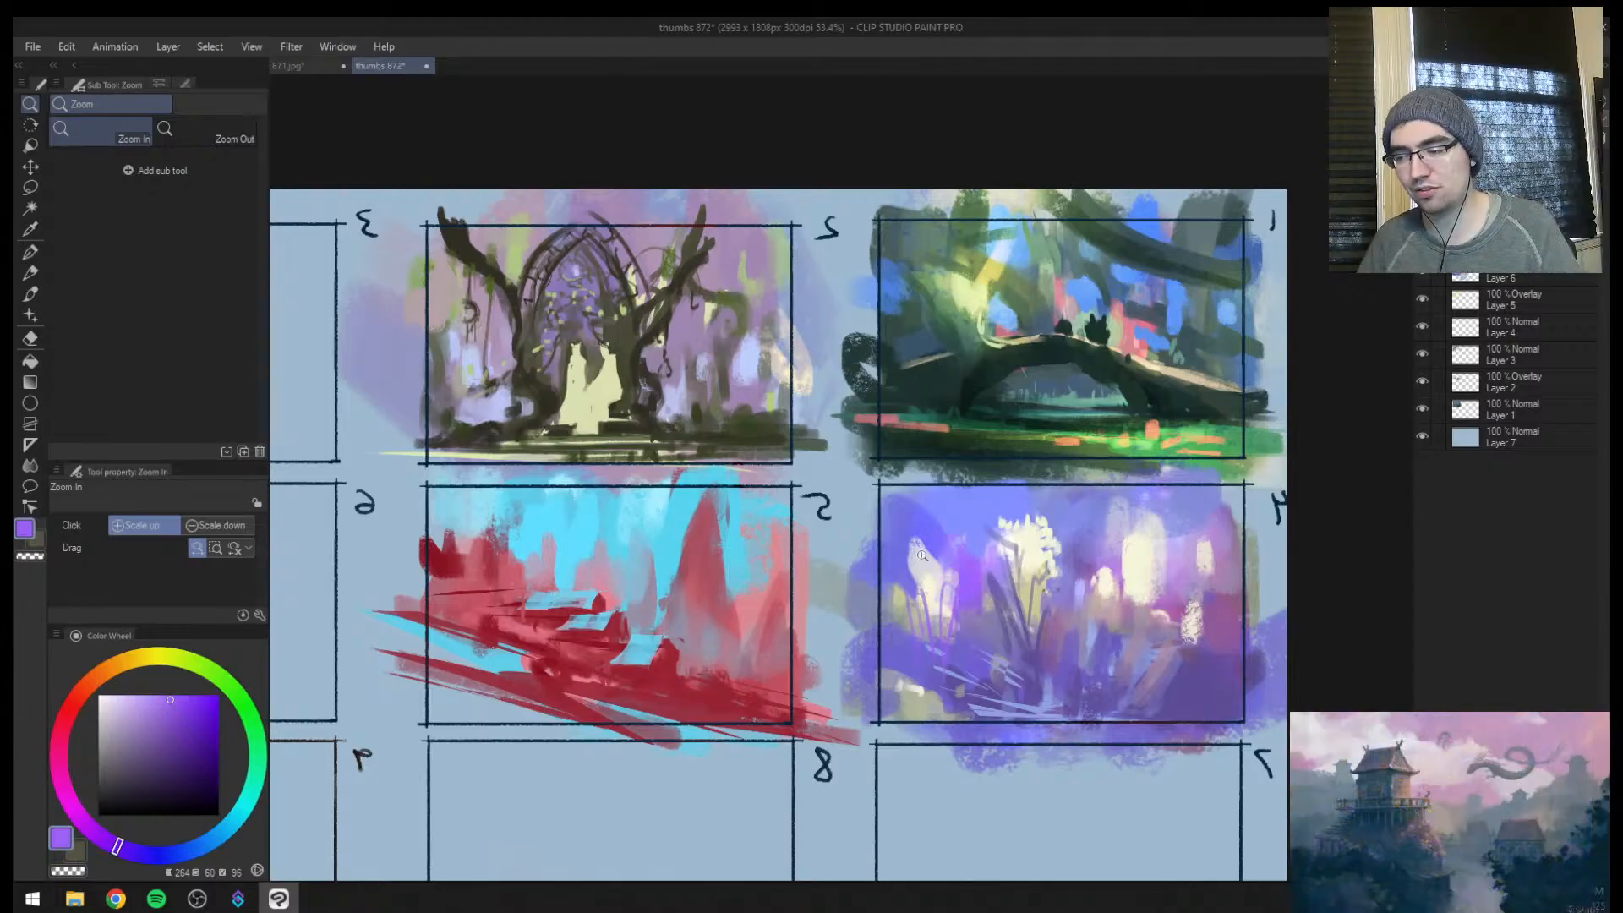
{"action": "left_click_drag", "start_coordinate": [964, 582], "coordinate": [1023, 591]}
Return to the normal view and dab sampled cyan beside the base of frame 5's tall red spire
{"action": "key", "text": "h"}
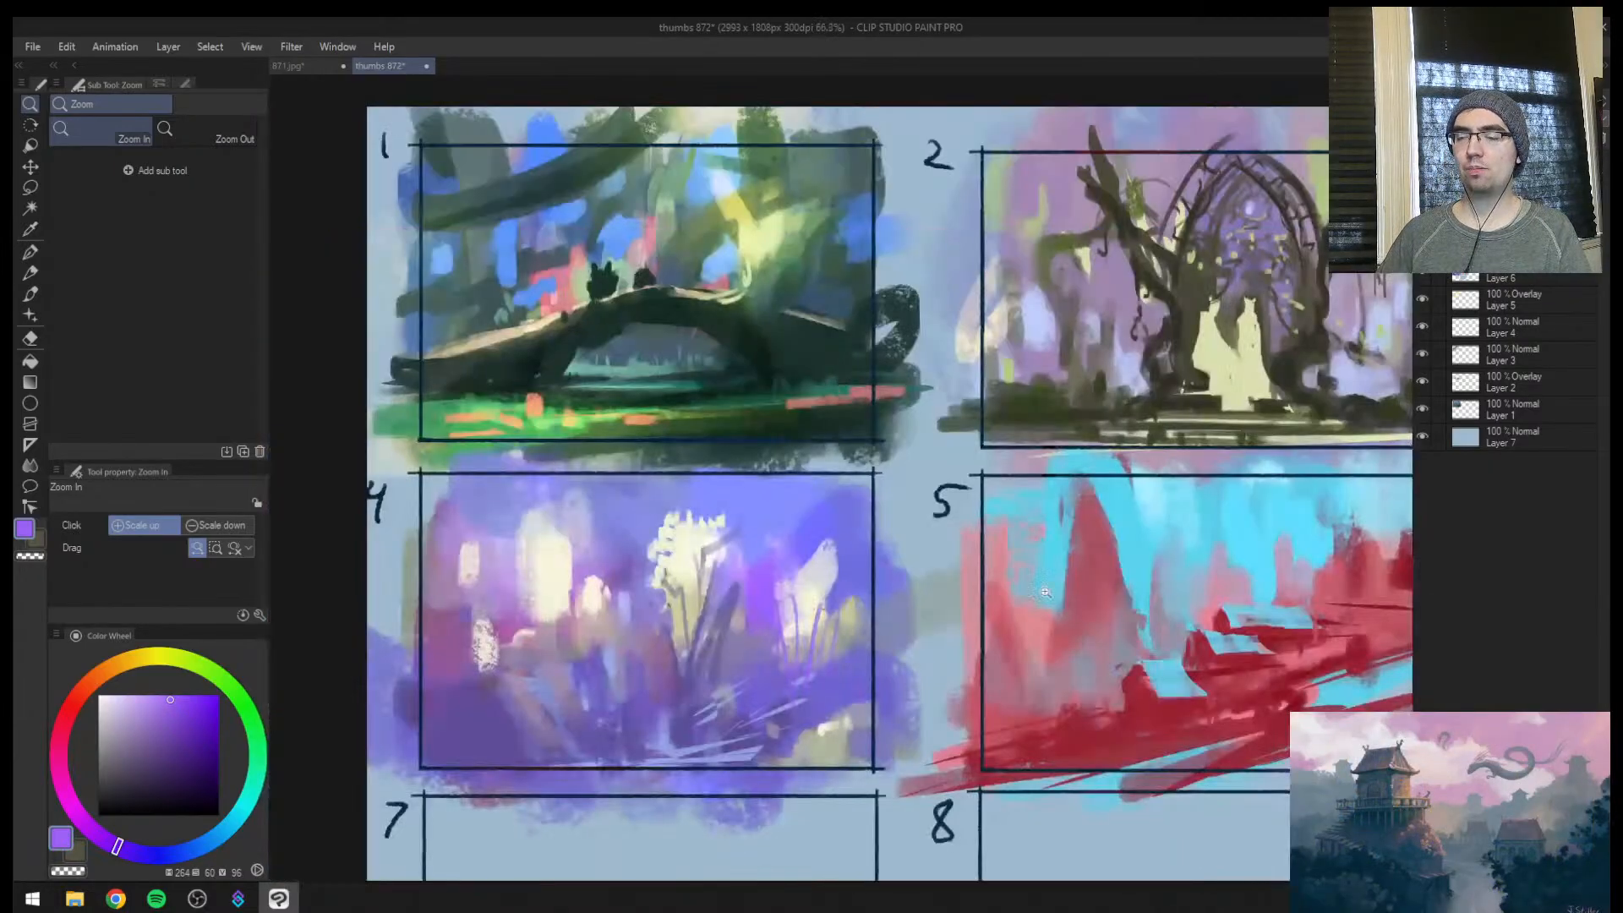
{"action": "left_click_drag", "start_coordinate": [1270, 649], "coordinate": [841, 670]}
{"action": "mouse_move", "coordinate": [786, 652]}
{"action": "left_mouse_down"}
{"action": "mouse_move", "coordinate": [702, 641]}
{"action": "mouse_move", "coordinate": [782, 624]}
{"action": "left_mouse_up"}
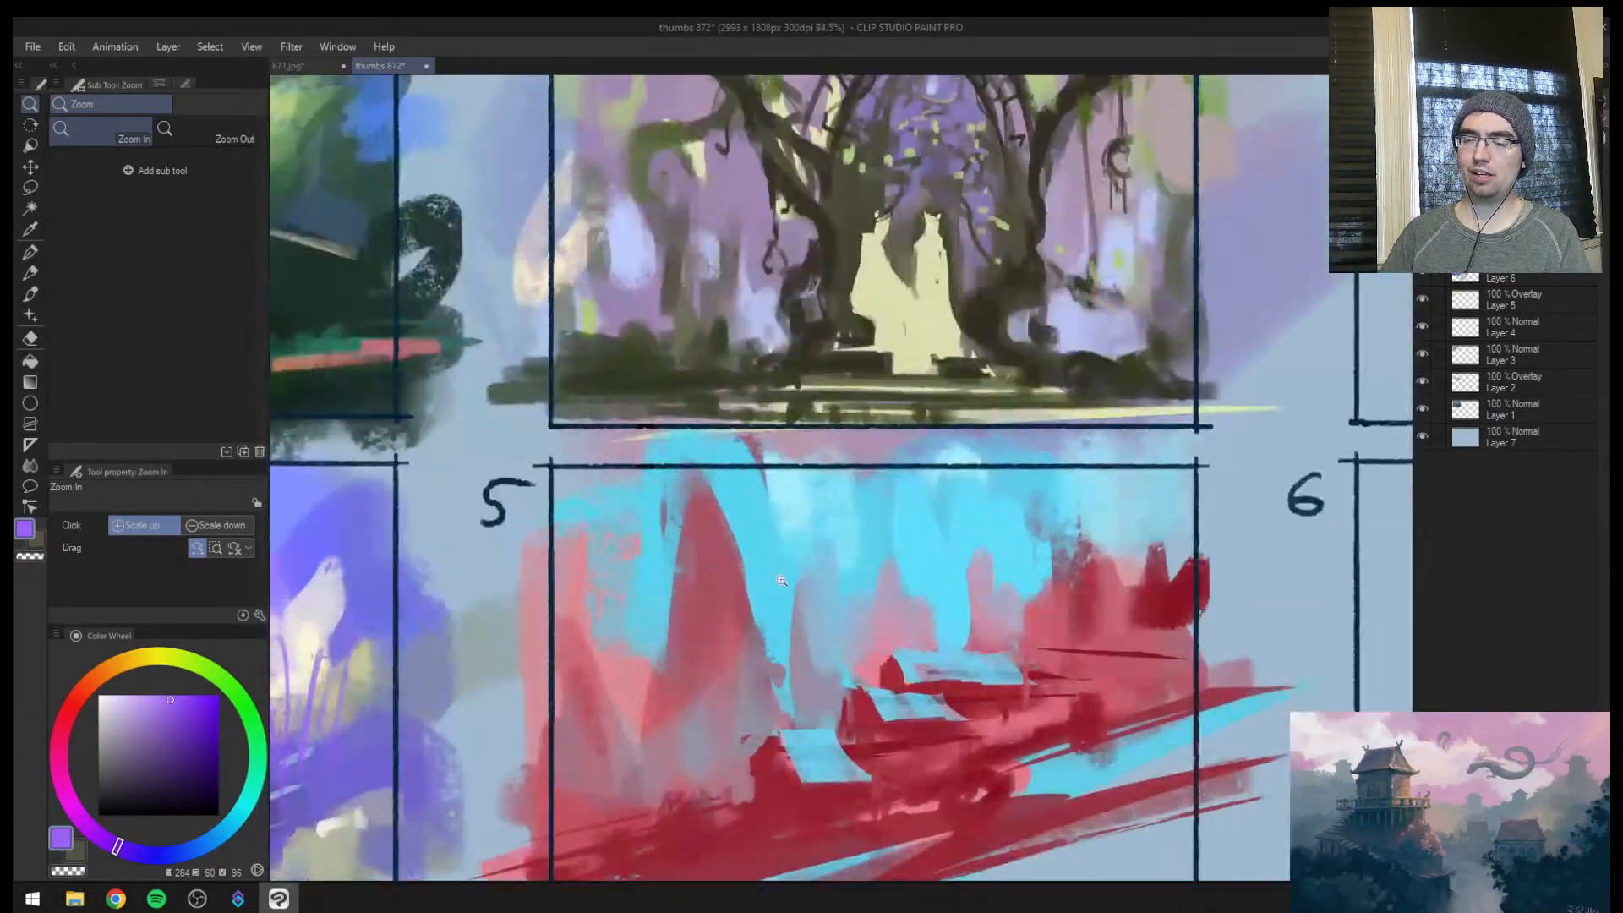
{"action": "left_click", "coordinate": [779, 619], "text": "alt"}
{"action": "key", "text": "]"}
{"action": "key", "text": "]"}
{"action": "key", "text": "]"}
{"action": "key", "text": "]"}
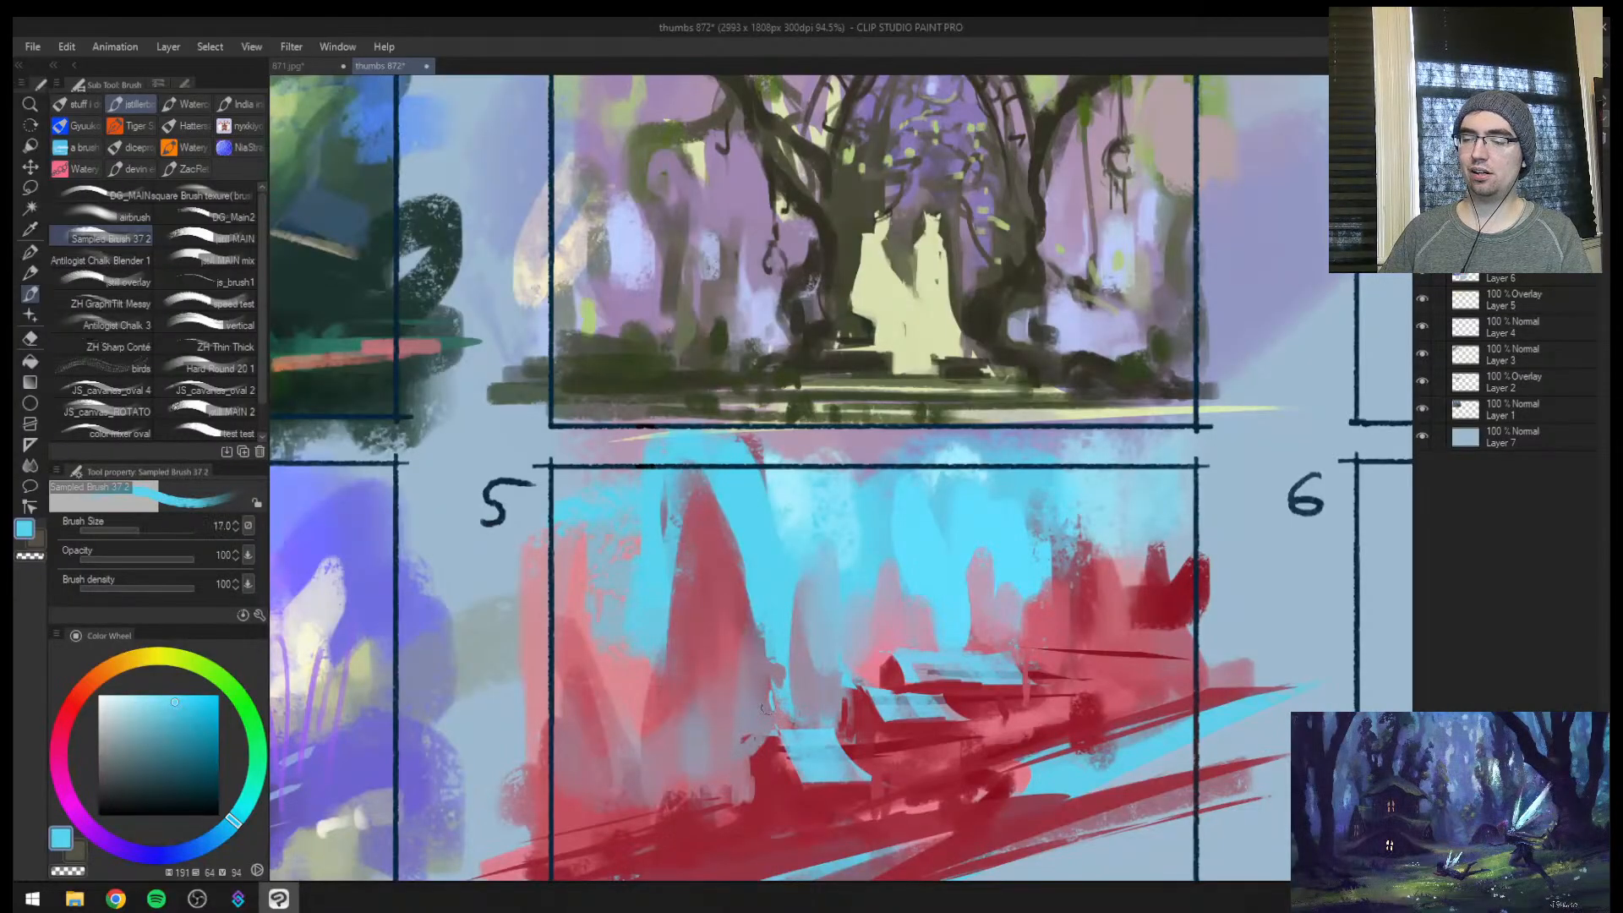
{"action": "left_click", "coordinate": [639, 682], "text": "alt"}
{"action": "left_click", "coordinate": [642, 646], "text": "alt"}
{"action": "mouse_move", "coordinate": [650, 687]}
{"action": "left_mouse_down"}
{"action": "mouse_move", "coordinate": [652, 737]}
{"action": "mouse_move", "coordinate": [662, 720]}
{"action": "left_mouse_up"}
{"action": "left_click", "coordinate": [665, 714], "text": "alt"}
Reshape frame 5's middle background rocks into pointed peaks with sampled dusty pink and cyan
{"action": "key", "text": "ctrl+space"}
{"action": "left_click_drag", "start_coordinate": [712, 549], "coordinate": [695, 551]}
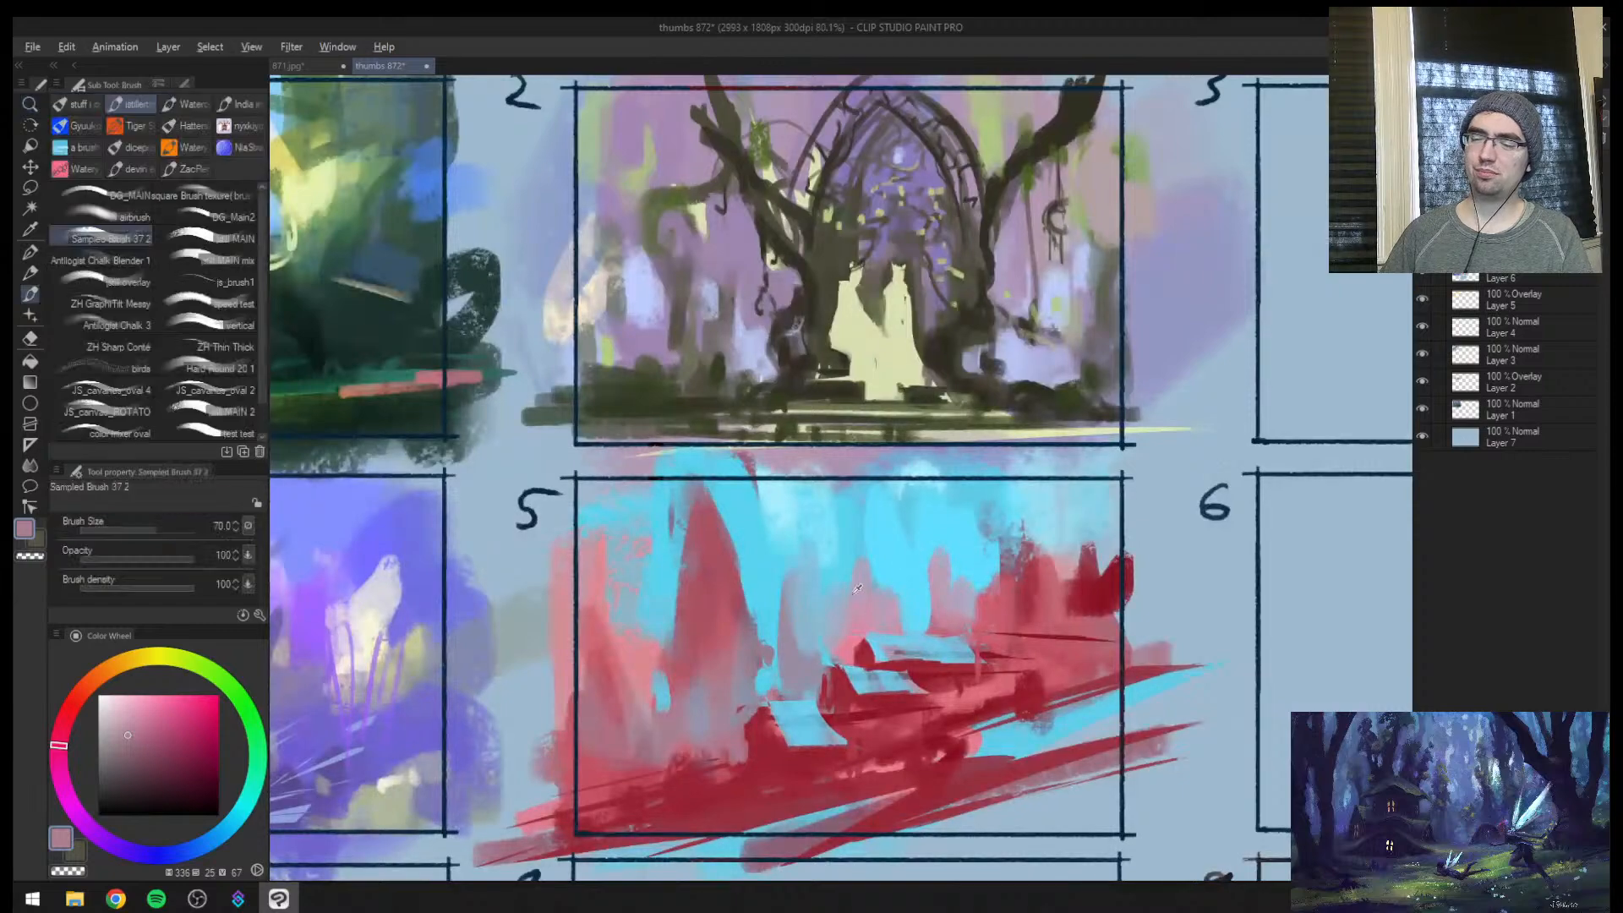
{"action": "left_click", "coordinate": [847, 609], "text": "alt"}
{"action": "mouse_move", "coordinate": [867, 537]}
{"action": "left_mouse_down"}
{"action": "mouse_move", "coordinate": [862, 600]}
{"action": "mouse_move", "coordinate": [783, 630]}
{"action": "mouse_move", "coordinate": [784, 661]}
{"action": "left_mouse_up"}
{"action": "left_click", "coordinate": [900, 563], "text": "alt"}
{"action": "left_click", "coordinate": [791, 578], "text": "alt"}
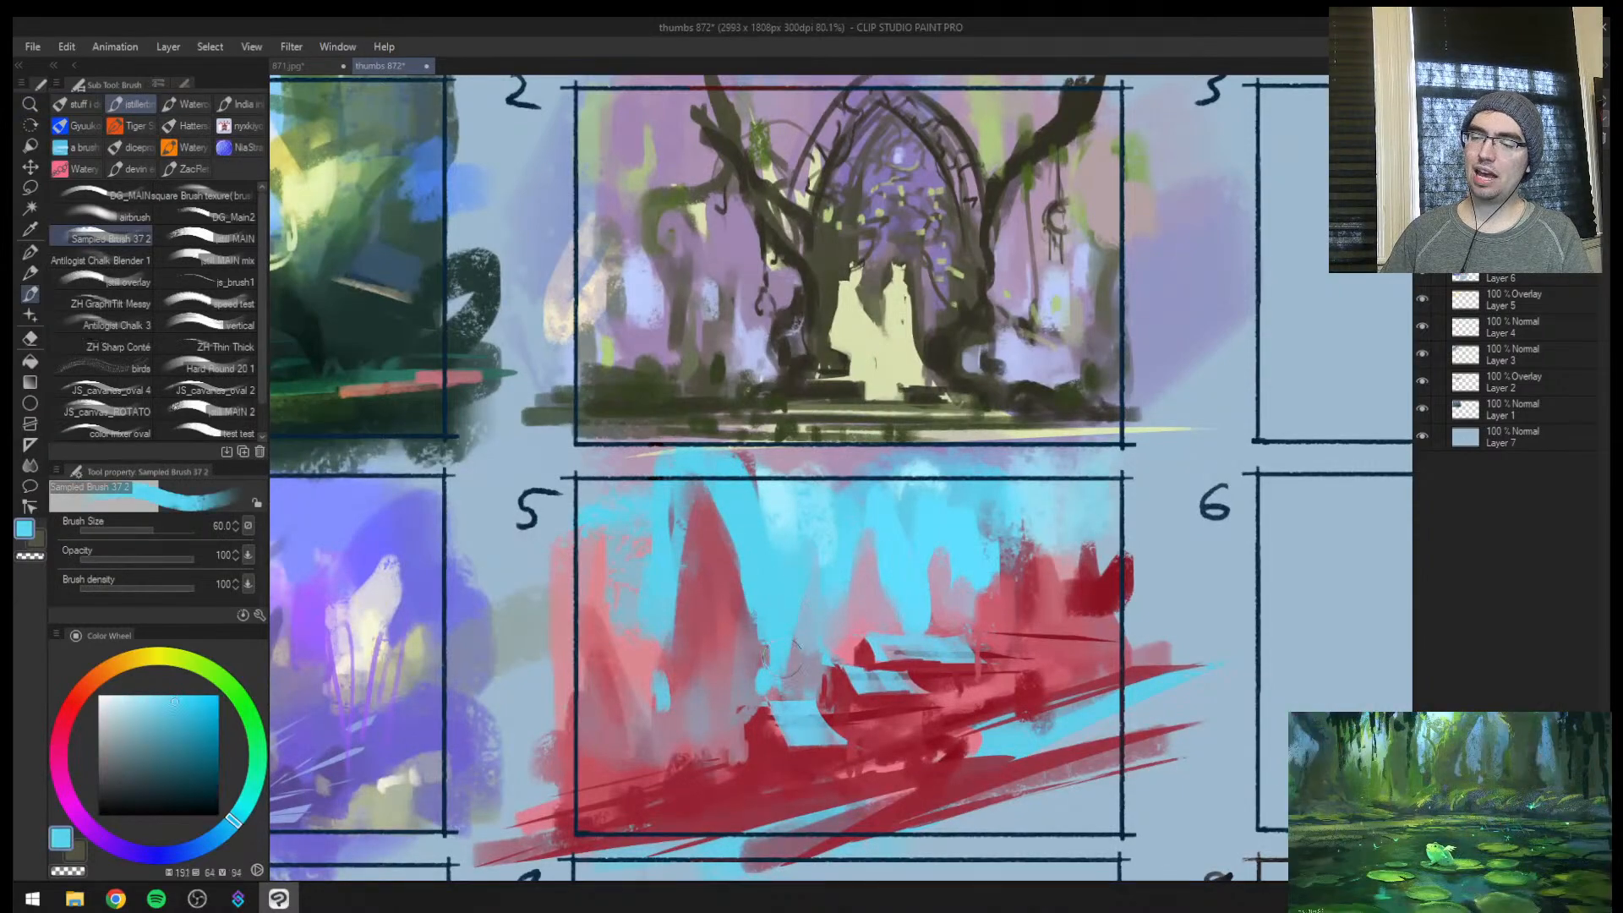
Refine the silhouette of frame 5's tall spire with sampled colours and check it against the whole sheet
{"action": "mouse_move", "coordinate": [700, 483]}
{"action": "left_mouse_down"}
{"action": "mouse_move", "coordinate": [676, 541]}
{"action": "mouse_move", "coordinate": [679, 676]}
{"action": "left_mouse_up"}
{"action": "left_click", "coordinate": [698, 598], "text": "alt"}
{"action": "key", "text": "ctrl+space"}
{"action": "mouse_move", "coordinate": [680, 583]}
{"action": "left_mouse_down"}
{"action": "mouse_move", "coordinate": [681, 672]}
{"action": "mouse_move", "coordinate": [609, 607]}
{"action": "left_mouse_up"}
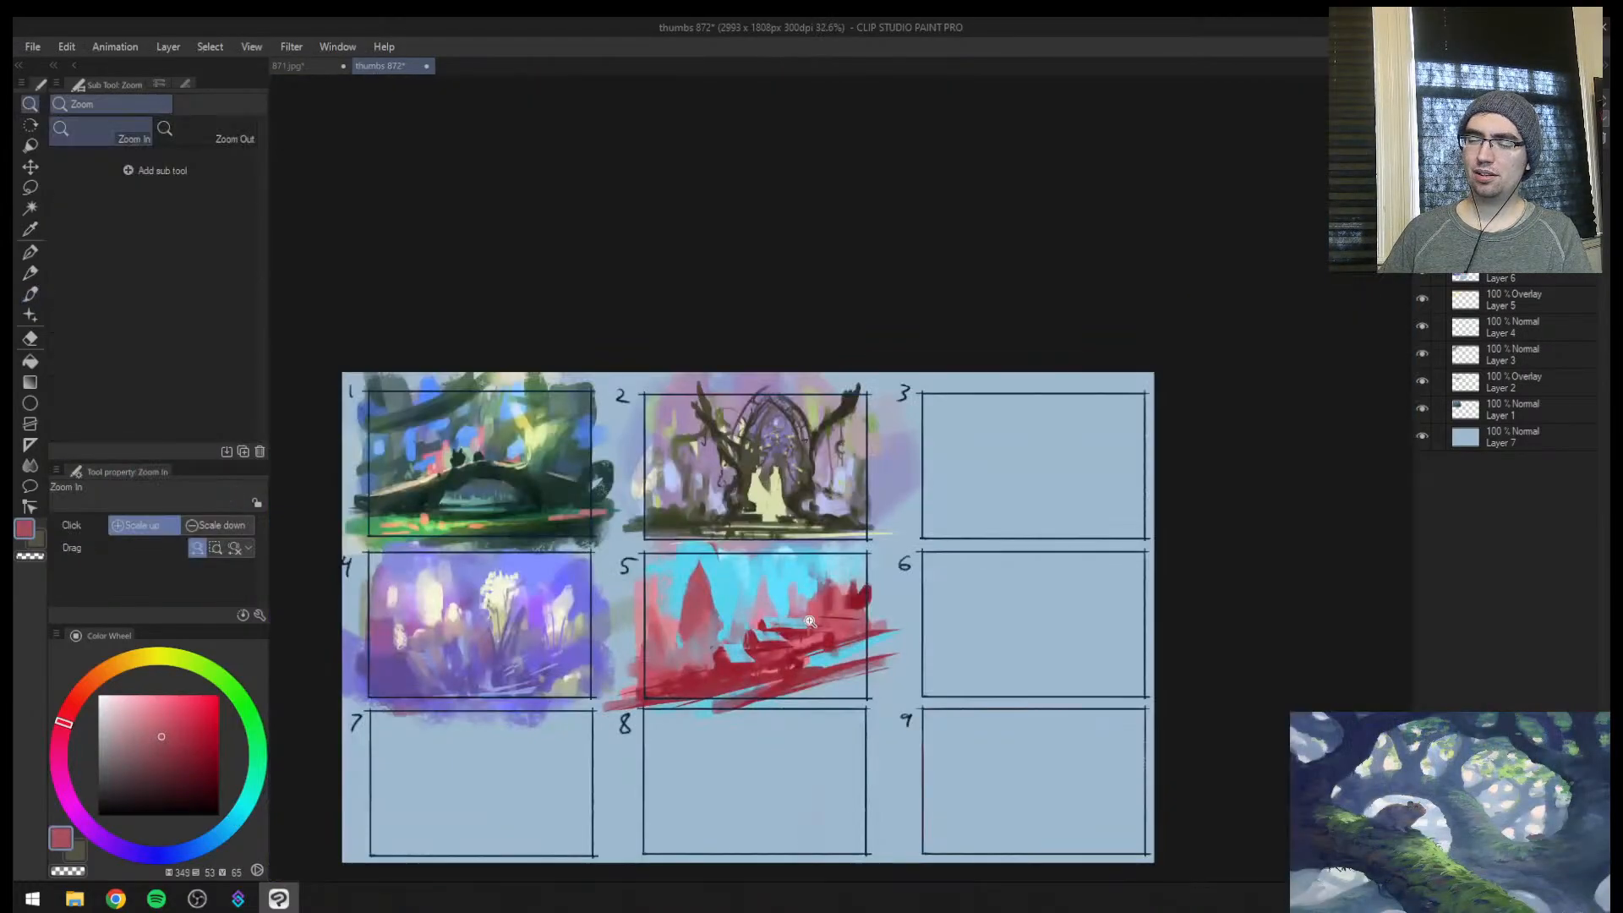
Paint a second tall dark red spire behind the rocks opposite frame 5's main spire at brush size 70
{"action": "left_click_drag", "start_coordinate": [810, 621], "coordinate": [856, 571]}
{"action": "left_click", "coordinate": [867, 539], "text": "alt"}
{"action": "mouse_move", "coordinate": [863, 463]}
{"action": "left_mouse_down"}
{"action": "mouse_move", "coordinate": [839, 578]}
{"action": "mouse_move", "coordinate": [862, 541]}
{"action": "left_mouse_up"}
{"action": "left_click", "coordinate": [908, 464], "text": "alt"}
{"action": "mouse_move", "coordinate": [892, 433]}
{"action": "left_mouse_down"}
{"action": "mouse_move", "coordinate": [908, 491]}
{"action": "mouse_move", "coordinate": [842, 588]}
{"action": "left_mouse_up"}
{"action": "left_click", "coordinate": [858, 516], "text": "alt"}
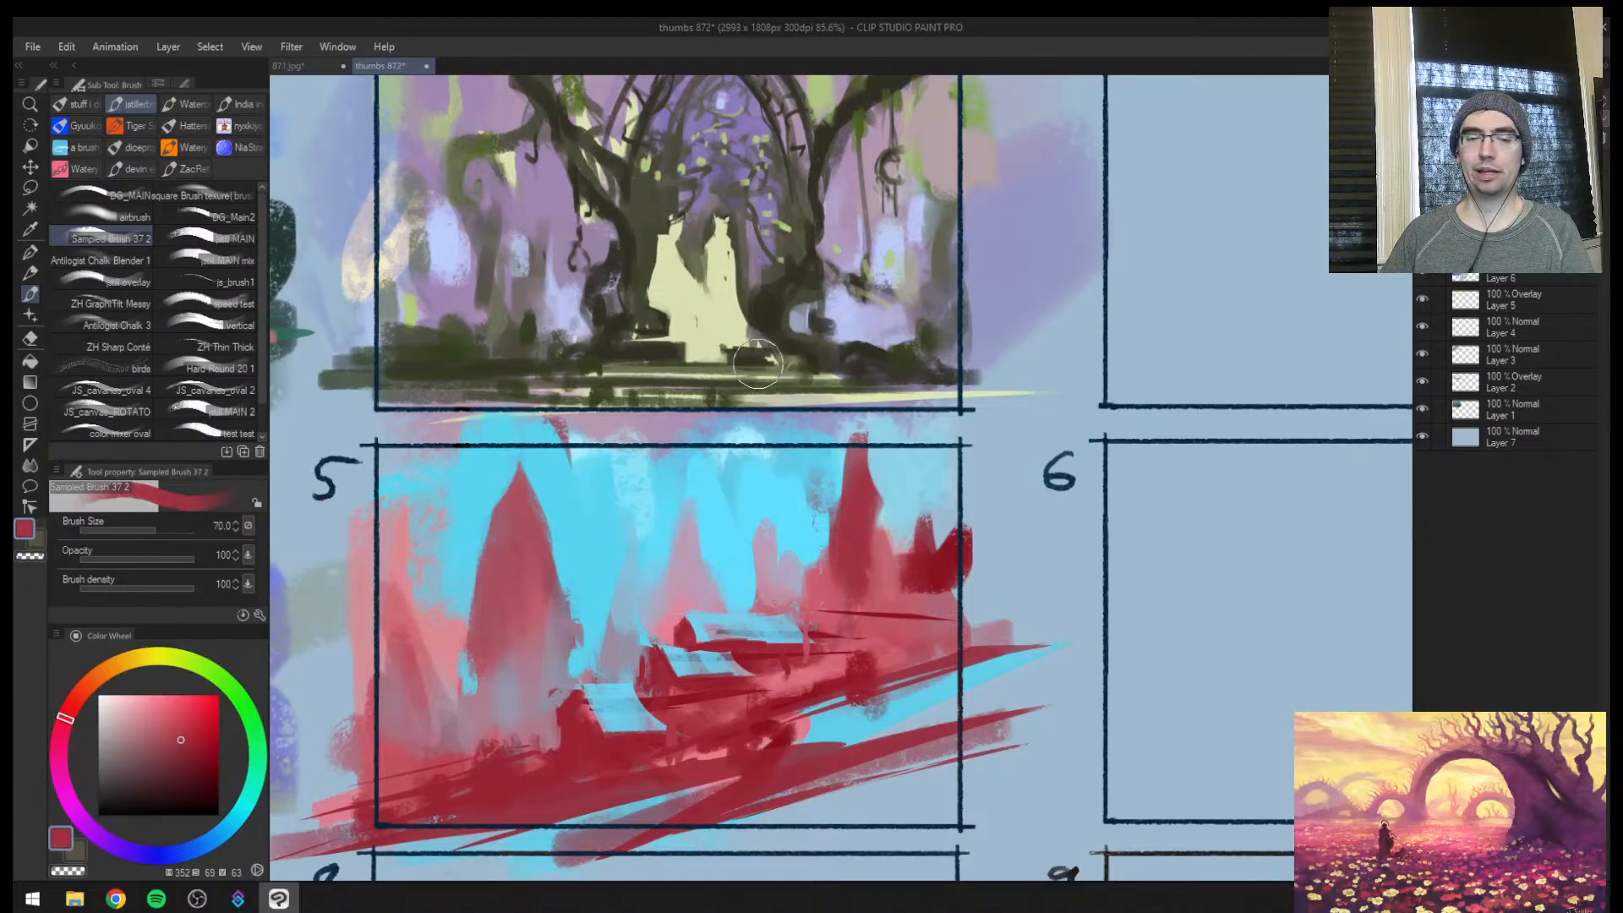
Reduce the brush and paint a smaller red peak beside the second tall spire in frame 5
{"action": "key", "text": "bracketleft"}
{"action": "key", "text": "bracketleft"}
{"action": "key", "text": "bracketleft"}
{"action": "key", "text": "bracketleft"}
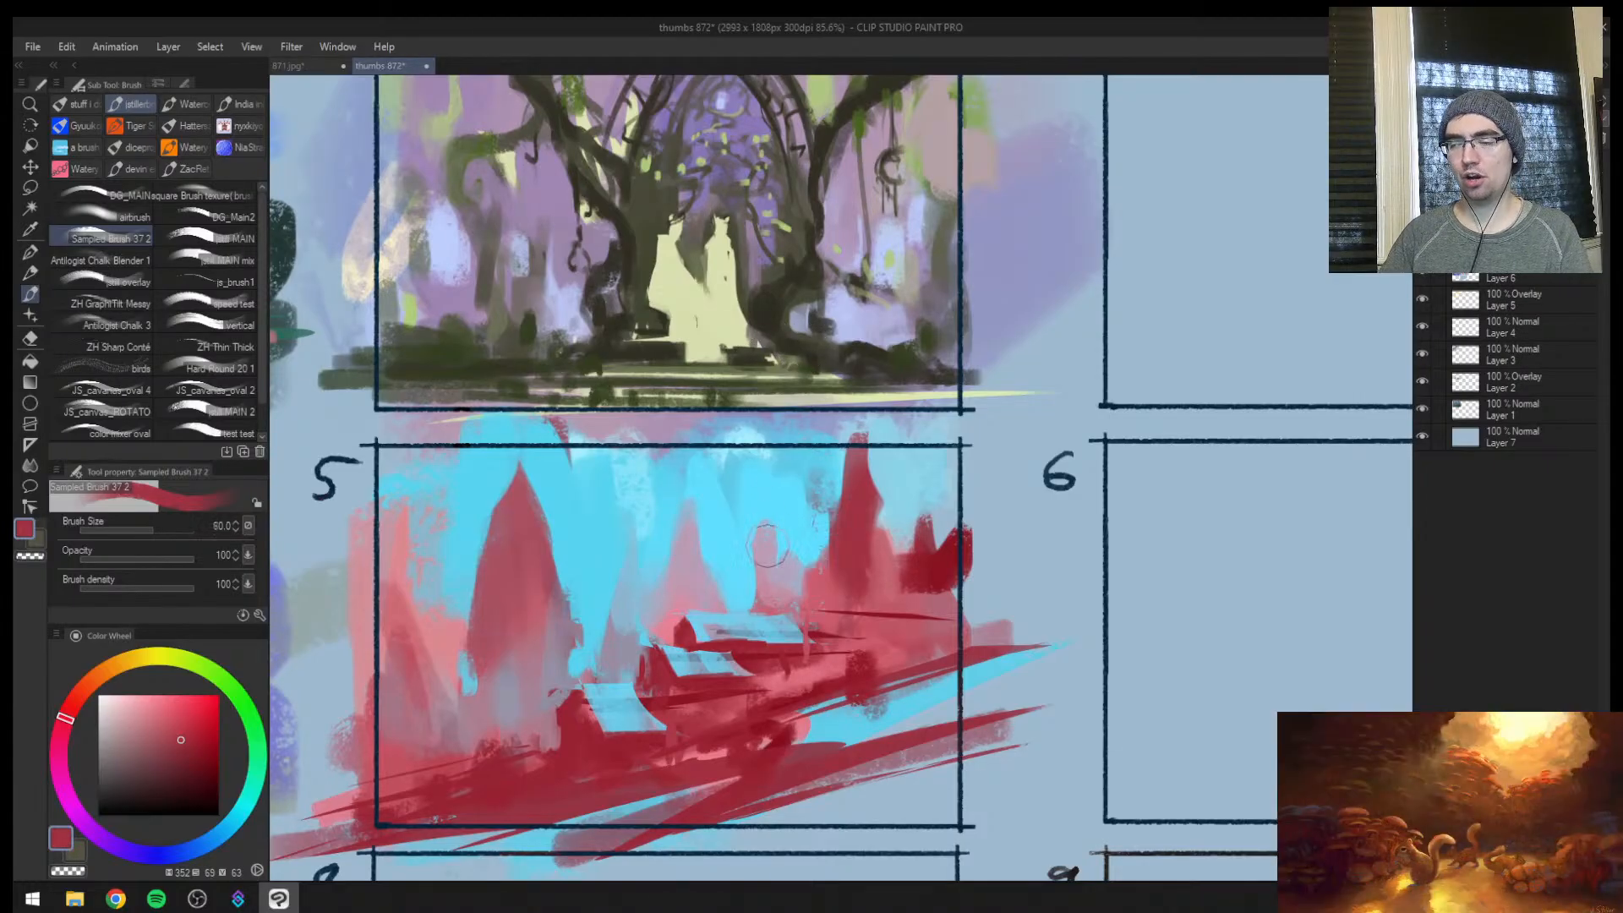
{"action": "mouse_move", "coordinate": [768, 517]}
{"action": "left_mouse_down"}
{"action": "mouse_move", "coordinate": [763, 571]}
{"action": "mouse_move", "coordinate": [781, 482]}
{"action": "mouse_move", "coordinate": [771, 577]}
{"action": "left_mouse_up"}
{"action": "left_click", "coordinate": [766, 549], "text": "alt"}
{"action": "left_click_drag", "start_coordinate": [786, 511], "coordinate": [801, 580]}
Paint sampled cyan sky at size 70 around frame 5's middle peaks to narrow and lower them
{"action": "left_click", "coordinate": [797, 478], "text": "alt"}
{"action": "key", "text": "bracketright"}
{"action": "key", "text": "bracketright"}
{"action": "key", "text": "bracketright"}
{"action": "key", "text": "bracketright"}
{"action": "key", "text": "bracketright"}
{"action": "left_click", "coordinate": [797, 476], "text": "alt"}
{"action": "key", "text": "bracketleft"}
{"action": "mouse_move", "coordinate": [808, 482]}
{"action": "left_mouse_down"}
{"action": "mouse_move", "coordinate": [800, 531]}
{"action": "mouse_move", "coordinate": [820, 473]}
{"action": "mouse_move", "coordinate": [807, 538]}
{"action": "left_mouse_up"}
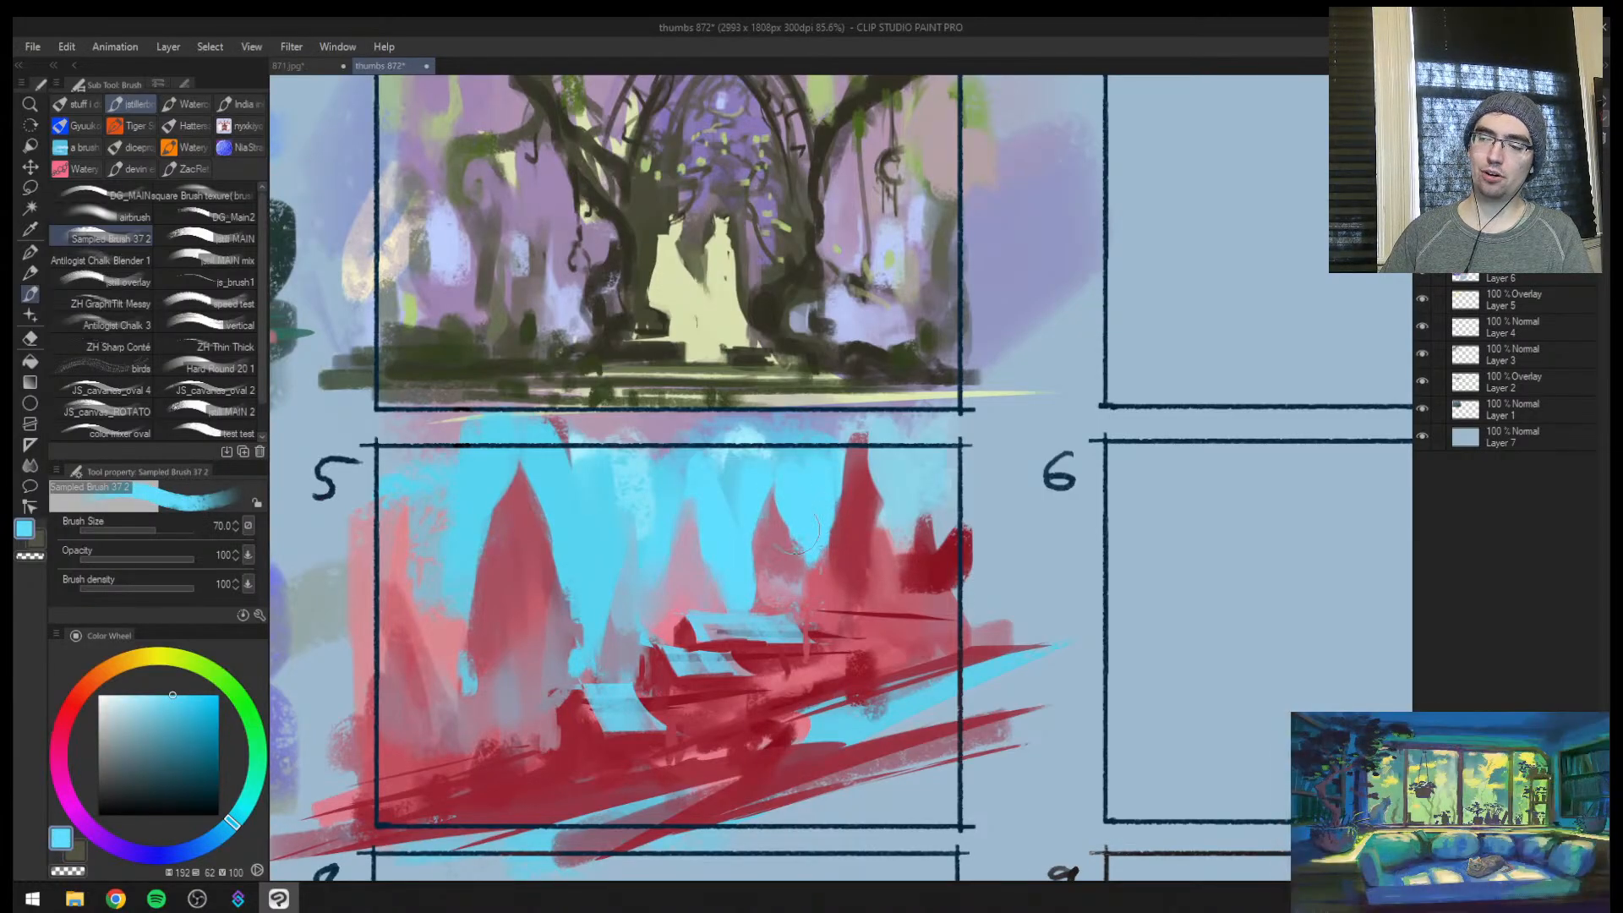
{"action": "mouse_move", "coordinate": [737, 482]}
{"action": "left_mouse_down"}
{"action": "mouse_move", "coordinate": [777, 475]}
{"action": "mouse_move", "coordinate": [746, 532]}
{"action": "left_mouse_up"}
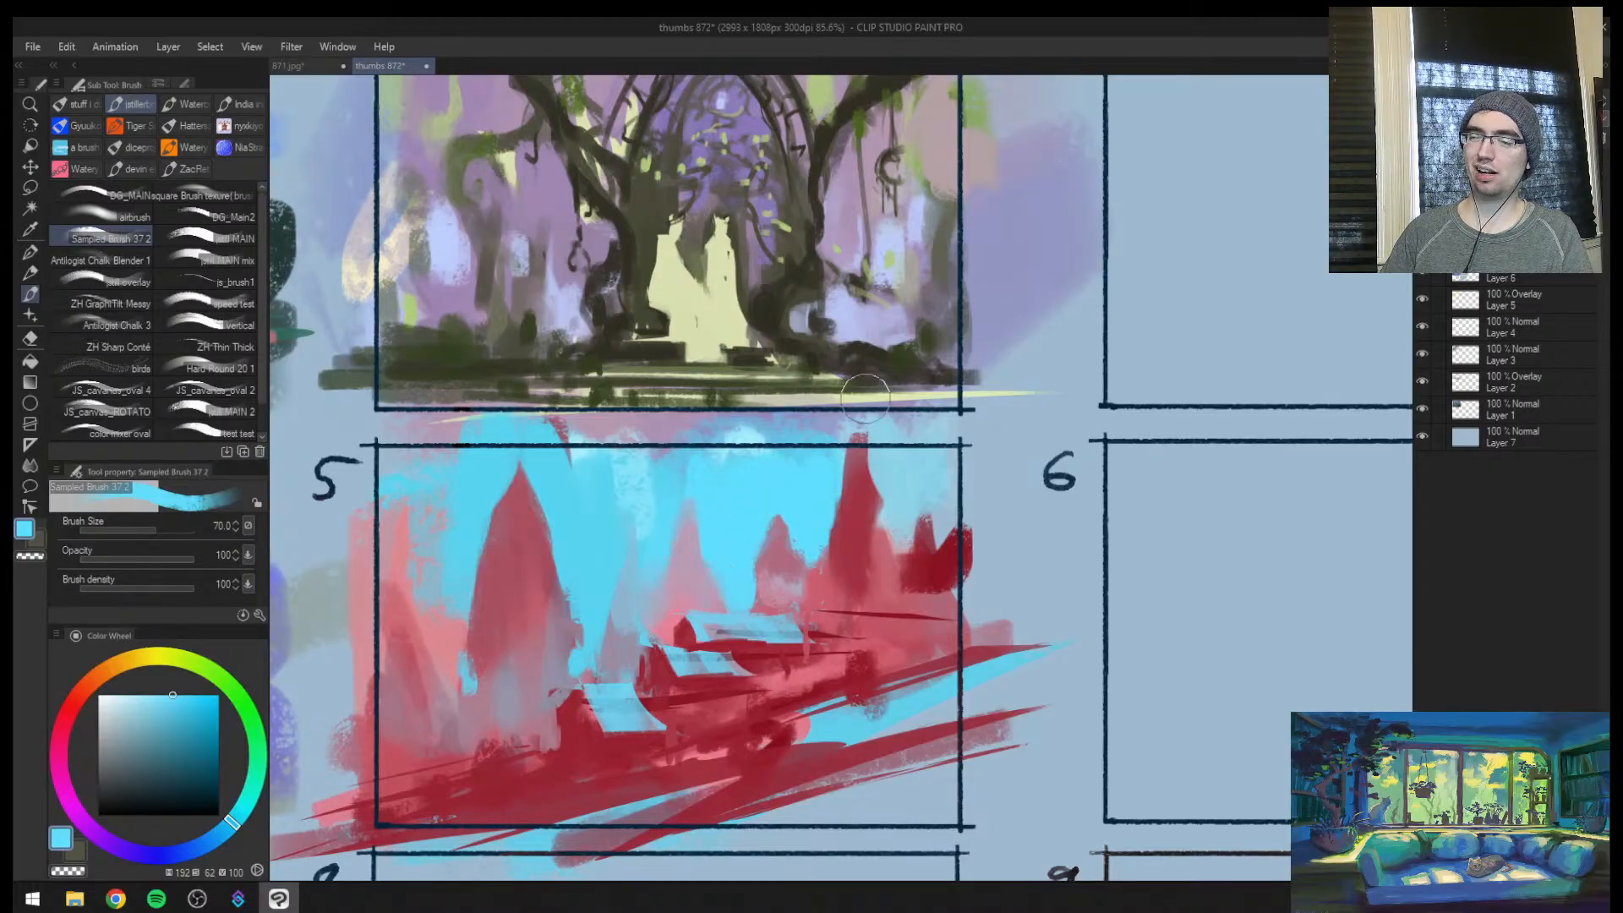
{"action": "left_click_drag", "start_coordinate": [683, 479], "coordinate": [738, 590]}
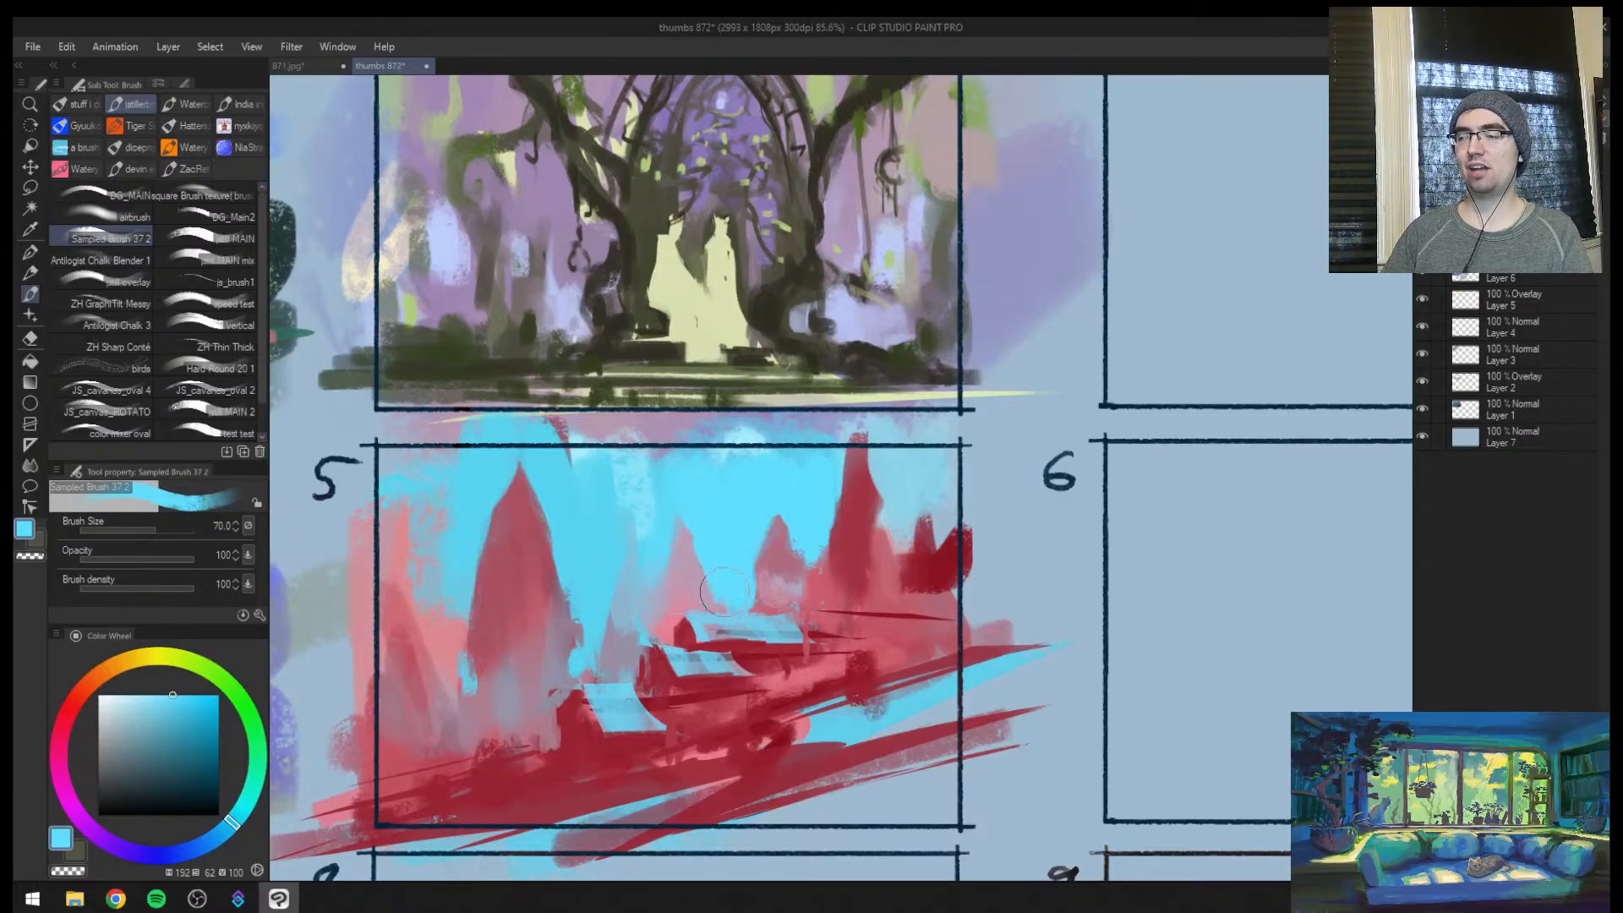
{"action": "mouse_move", "coordinate": [658, 537]}
{"action": "left_mouse_down"}
{"action": "mouse_move", "coordinate": [676, 508]}
{"action": "mouse_move", "coordinate": [646, 624]}
{"action": "left_mouse_up"}
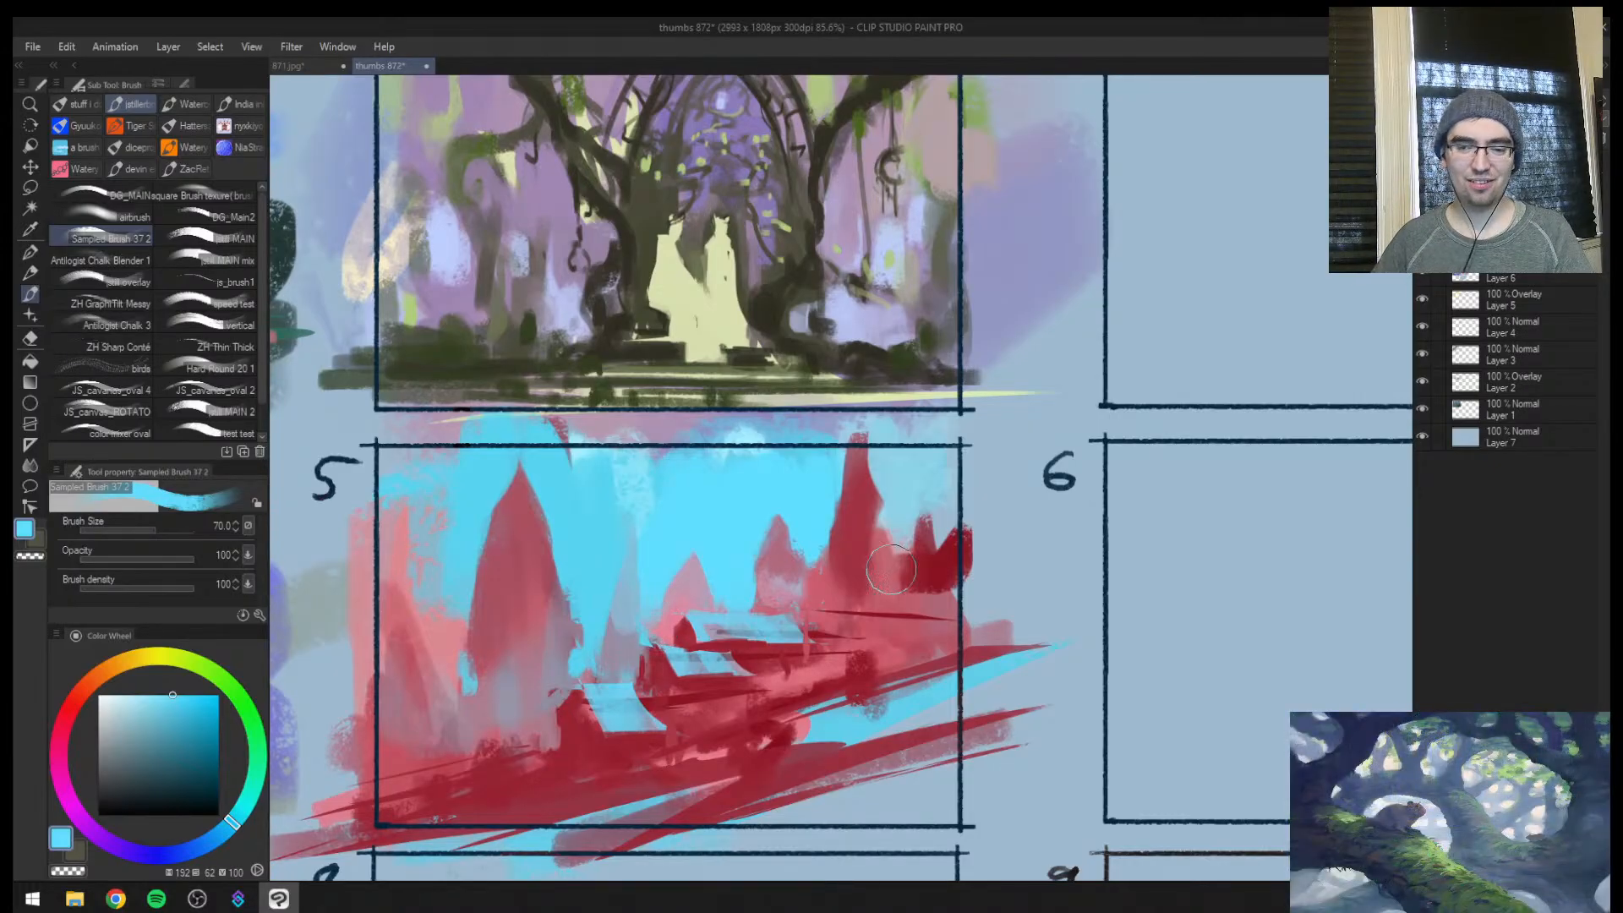
Check frame 5 against the whole sheet and touch up the middle peak's tip with sampled pink at size 30
{"action": "key", "text": "ctrl+space"}
{"action": "left_click_drag", "start_coordinate": [893, 553], "coordinate": [880, 578]}
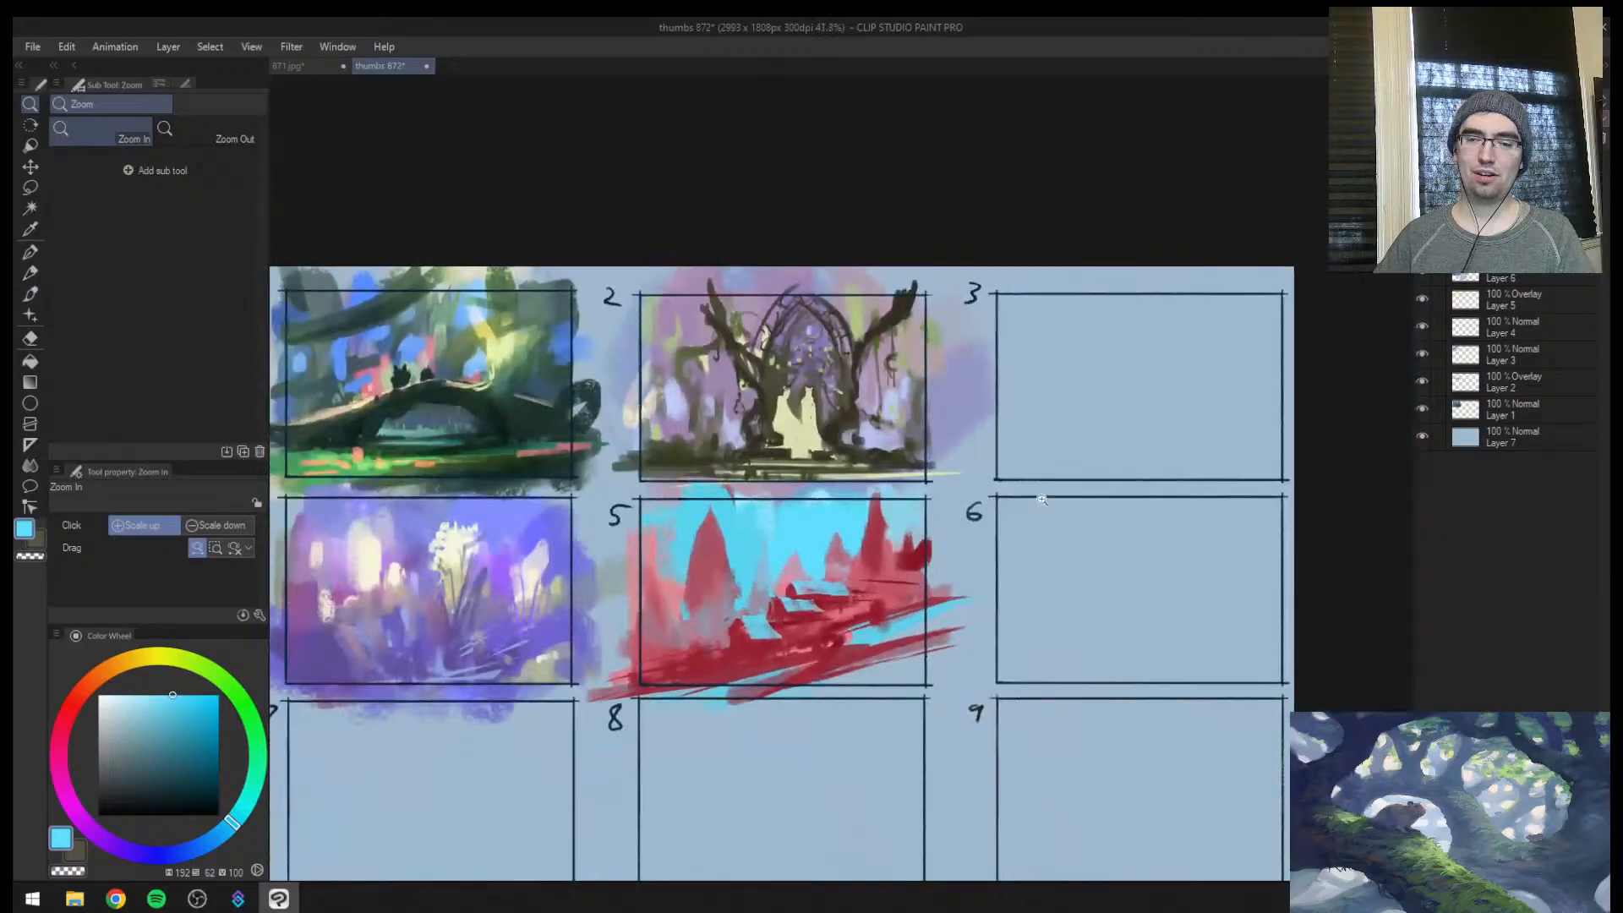
{"action": "left_click_drag", "start_coordinate": [955, 483], "coordinate": [964, 481]}
{"action": "left_click", "coordinate": [795, 530]}
{"action": "left_click", "coordinate": [772, 583], "text": "alt"}
{"action": "mouse_move", "coordinate": [770, 590]}
{"action": "left_mouse_down"}
{"action": "mouse_move", "coordinate": [776, 553]}
{"action": "mouse_move", "coordinate": [756, 642]}
{"action": "mouse_move", "coordinate": [739, 646]}
{"action": "mouse_move", "coordinate": [786, 558]}
{"action": "left_mouse_up"}
{"action": "key", "text": "ctrl+space"}
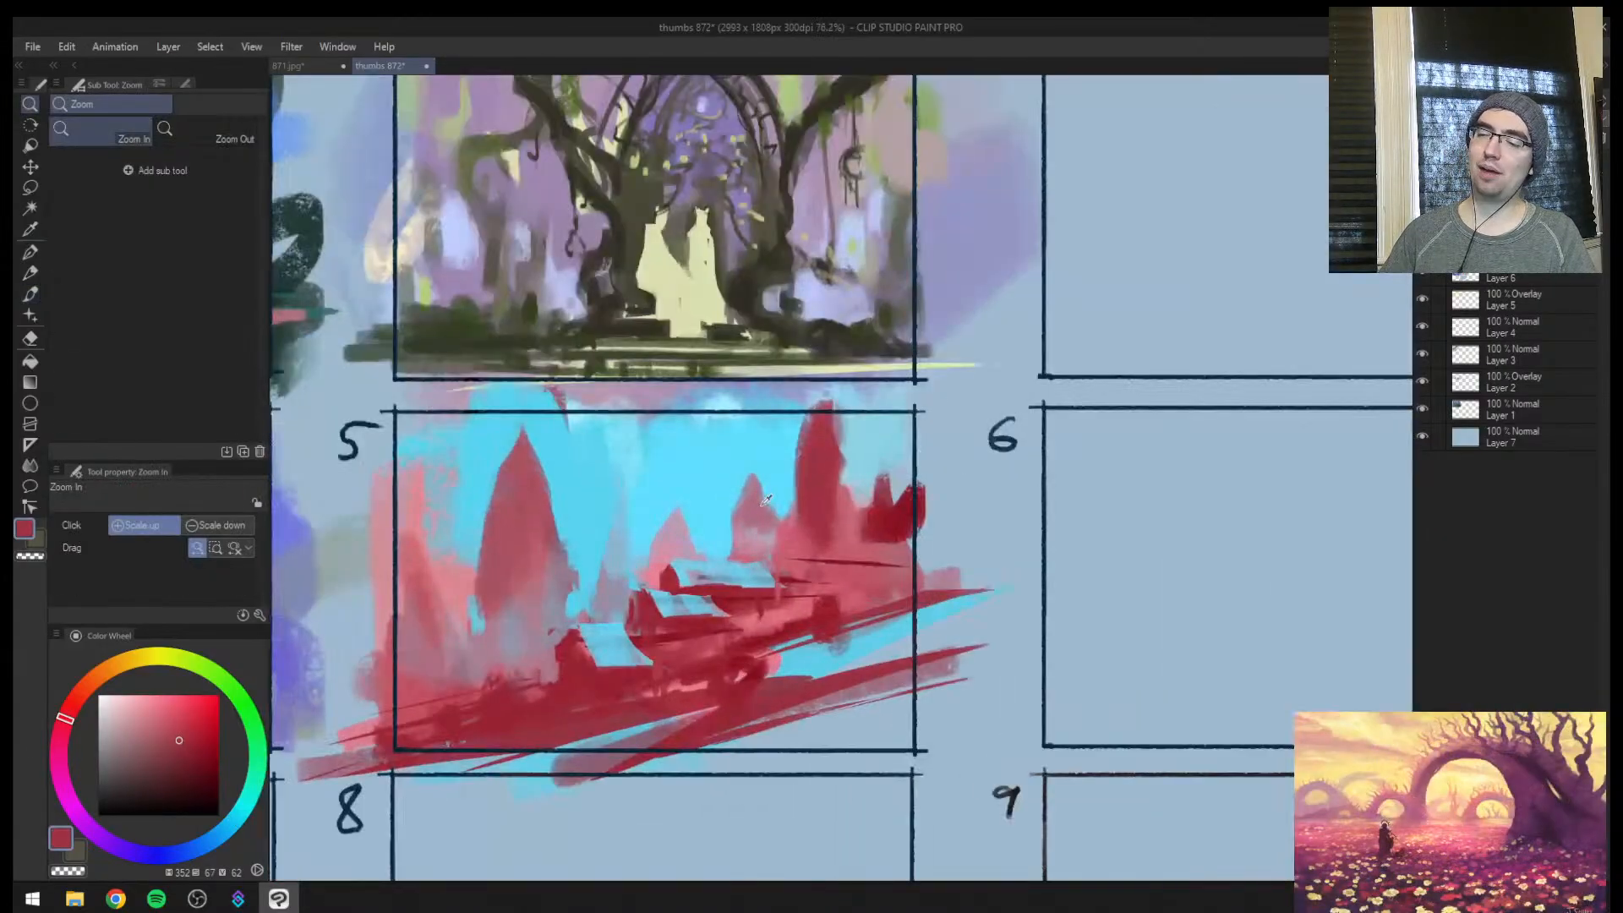
{"action": "left_click", "coordinate": [754, 509], "text": "alt"}
{"action": "left_click_drag", "start_coordinate": [755, 475], "coordinate": [755, 505]}
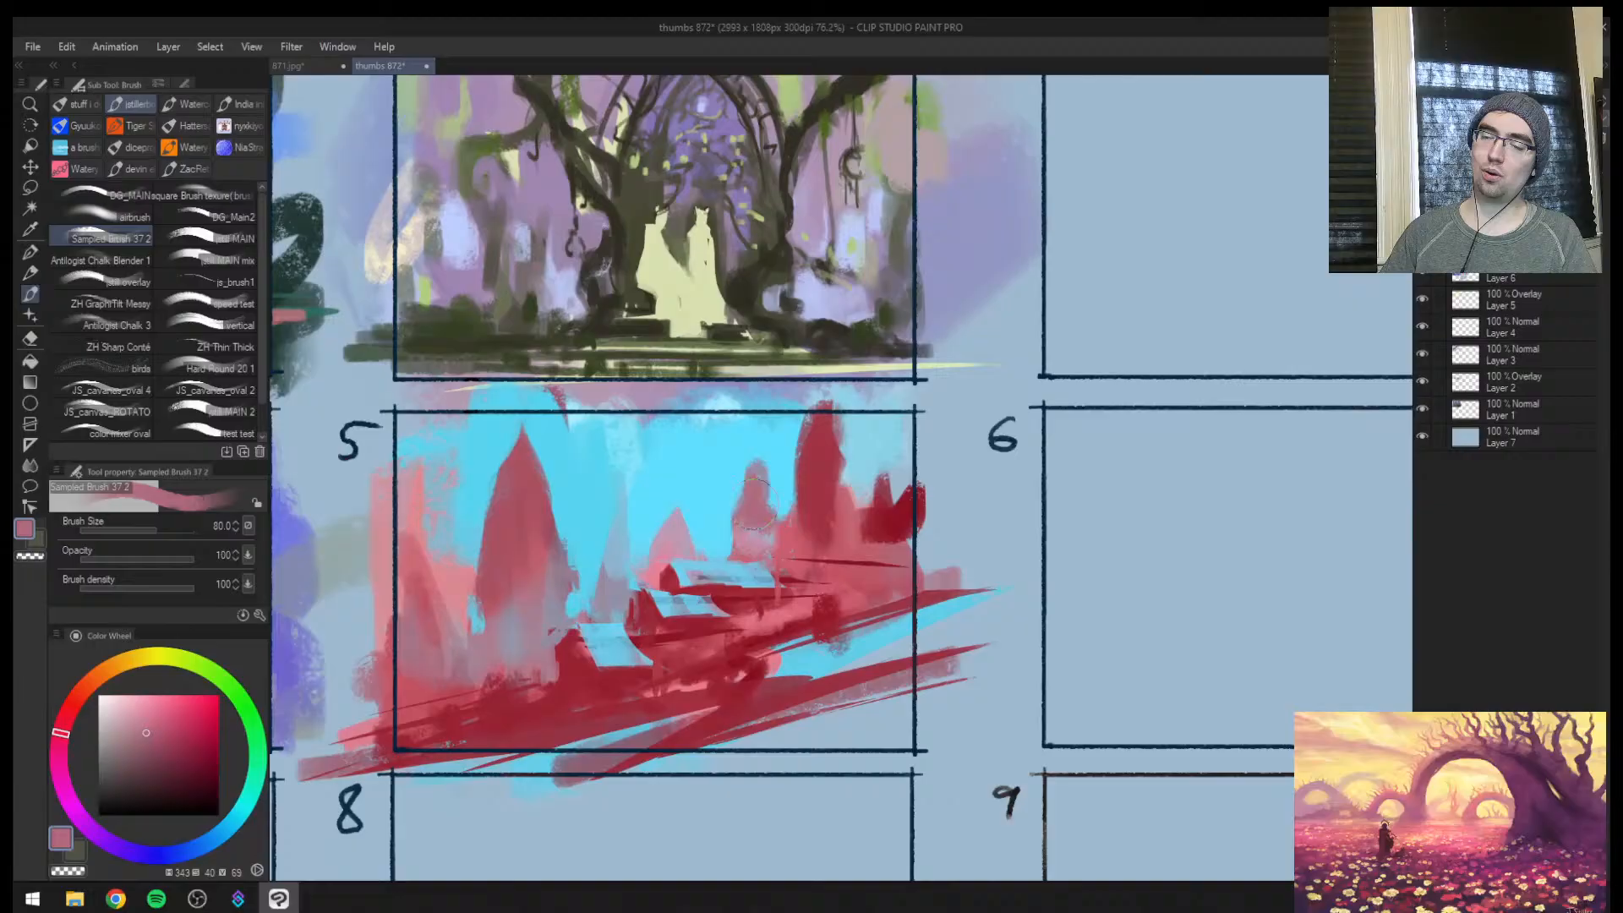
Paint a small dusty pink peak behind the lowest slab, trim it with cyan, and mirror the view
{"action": "mouse_move", "coordinate": [608, 537]}
{"action": "left_mouse_down"}
{"action": "mouse_move", "coordinate": [616, 517]}
{"action": "mouse_move", "coordinate": [622, 568]}
{"action": "left_mouse_up"}
{"action": "left_click", "coordinate": [635, 513], "text": "alt"}
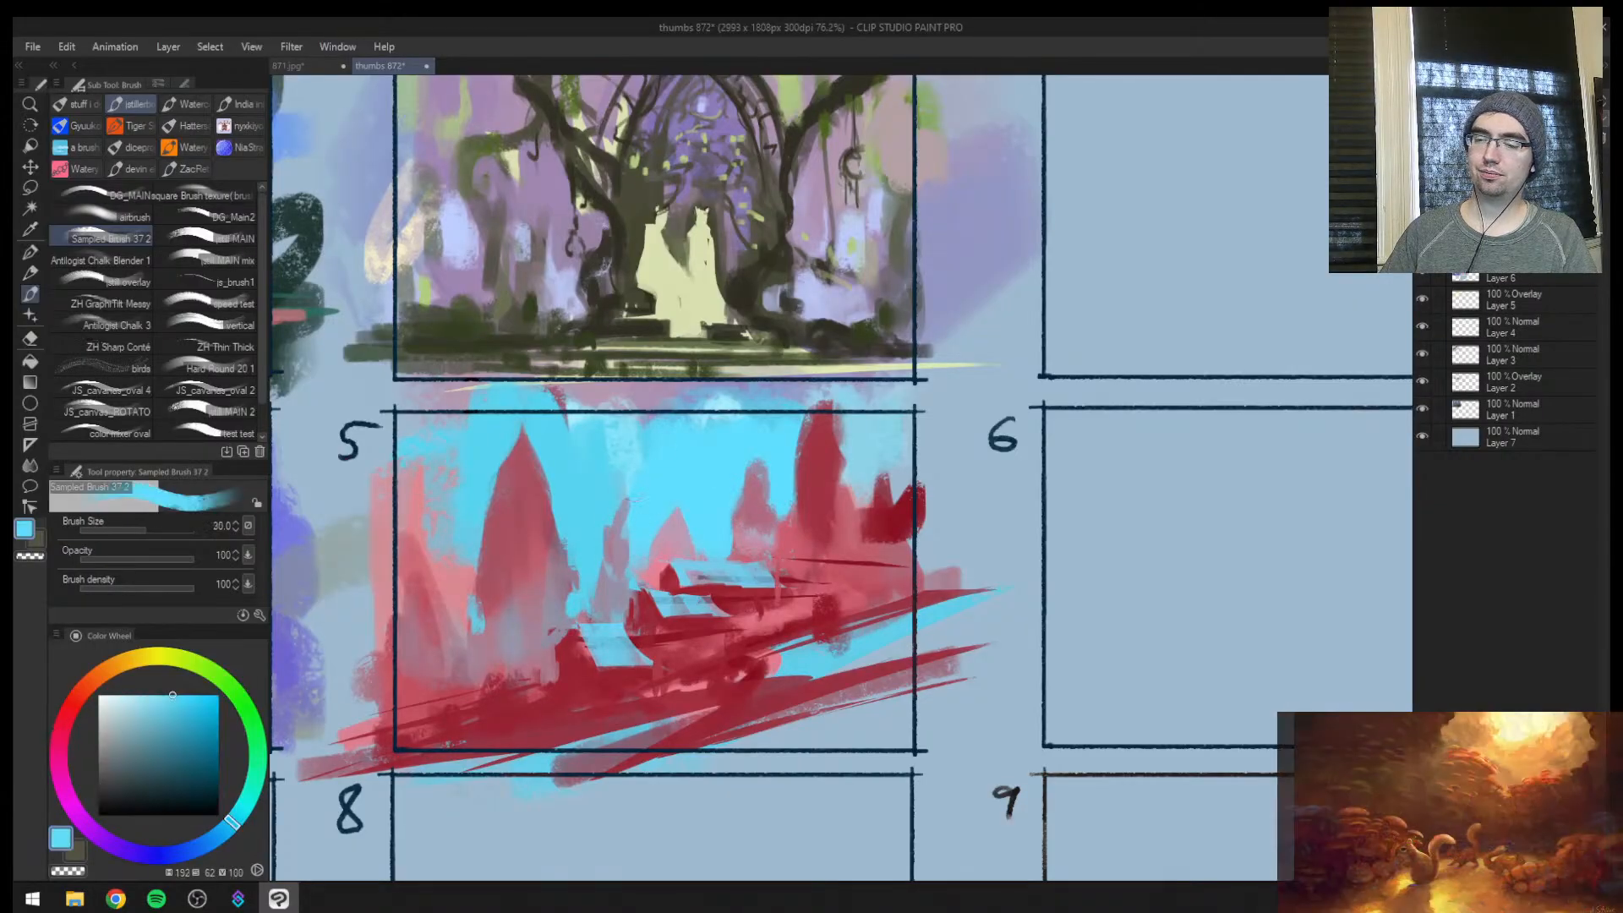
{"action": "key", "text": "]"}
{"action": "left_click_drag", "start_coordinate": [618, 490], "coordinate": [624, 522]}
{"action": "left_click", "coordinate": [616, 577], "text": "alt"}
{"action": "key", "text": "h"}
{"action": "key", "text": "ctrl+space"}
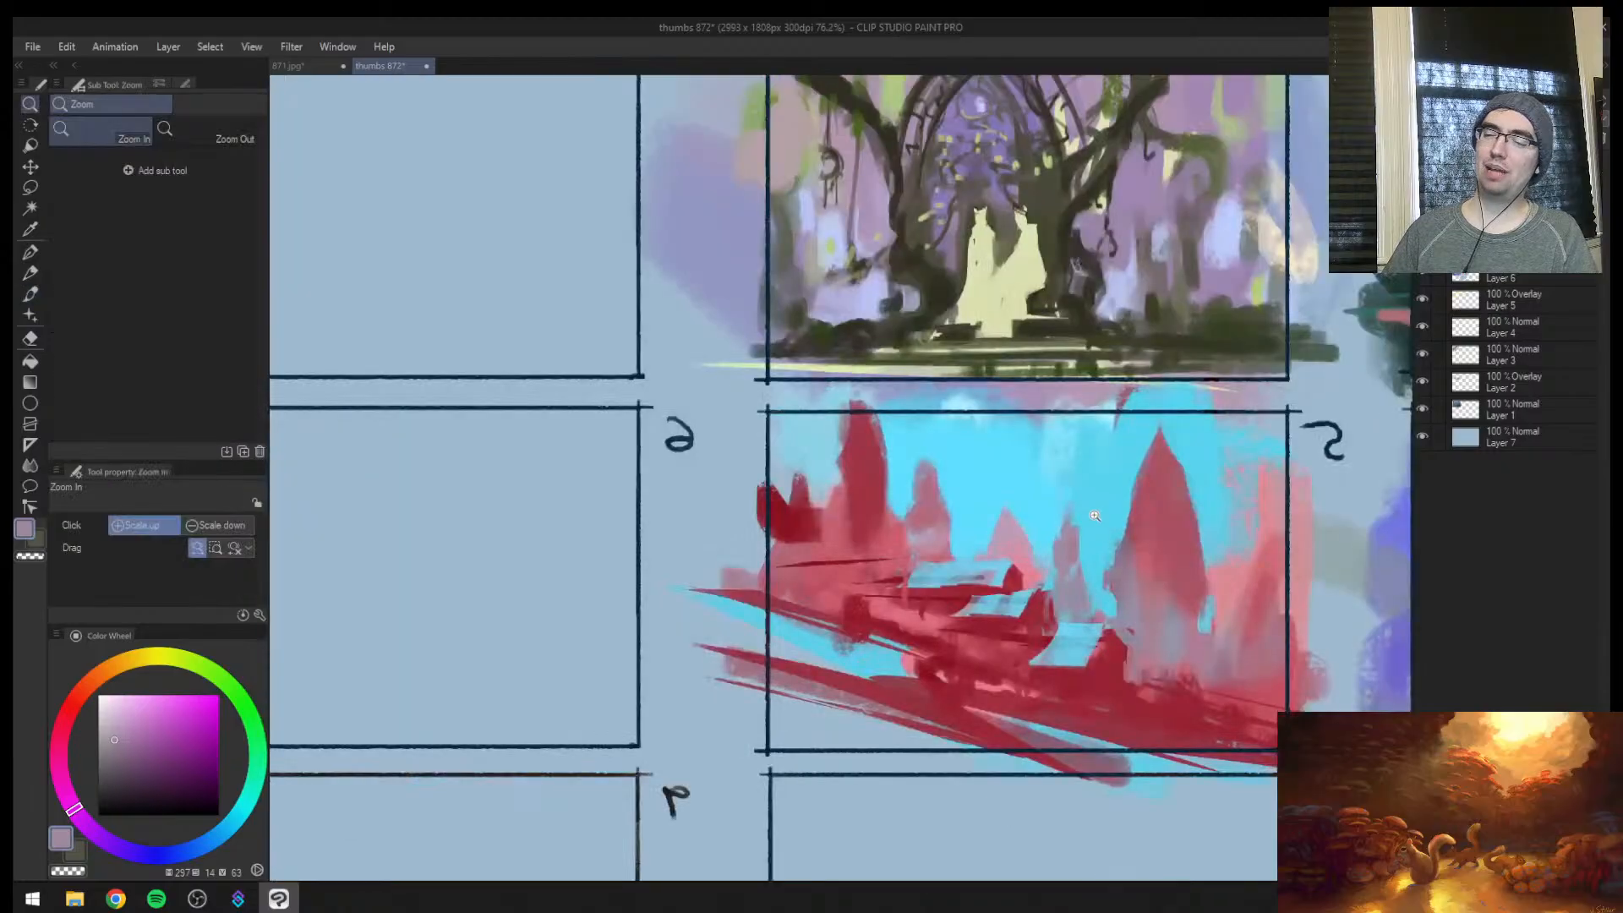
Paint a small dark red spire in front of frame 5's large spire, using sampled red and an enlarged brush
{"action": "left_click_drag", "start_coordinate": [1110, 517], "coordinate": [1082, 541]}
{"action": "mouse_move", "coordinate": [1220, 539]}
{"action": "left_mouse_down"}
{"action": "mouse_move", "coordinate": [1240, 532]}
{"action": "mouse_move", "coordinate": [765, 545]}
{"action": "mouse_move", "coordinate": [707, 567]}
{"action": "mouse_move", "coordinate": [704, 546]}
{"action": "left_mouse_up"}
{"action": "left_click", "coordinate": [695, 656], "text": "alt"}
{"action": "key", "text": "]"}
{"action": "left_click_drag", "start_coordinate": [713, 608], "coordinate": [715, 671]}
{"action": "left_click", "coordinate": [678, 588], "text": "alt"}
{"action": "key", "text": "]"}
{"action": "left_click_drag", "start_coordinate": [678, 599], "coordinate": [694, 637]}
{"action": "left_click_drag", "start_coordinate": [705, 577], "coordinate": [700, 654]}
{"action": "left_click", "coordinate": [709, 647], "text": "alt"}
{"action": "key", "text": "ctrl+space"}
{"action": "mouse_move", "coordinate": [780, 540]}
{"action": "left_mouse_down"}
{"action": "mouse_move", "coordinate": [717, 541]}
{"action": "mouse_move", "coordinate": [735, 465]}
{"action": "left_mouse_up"}
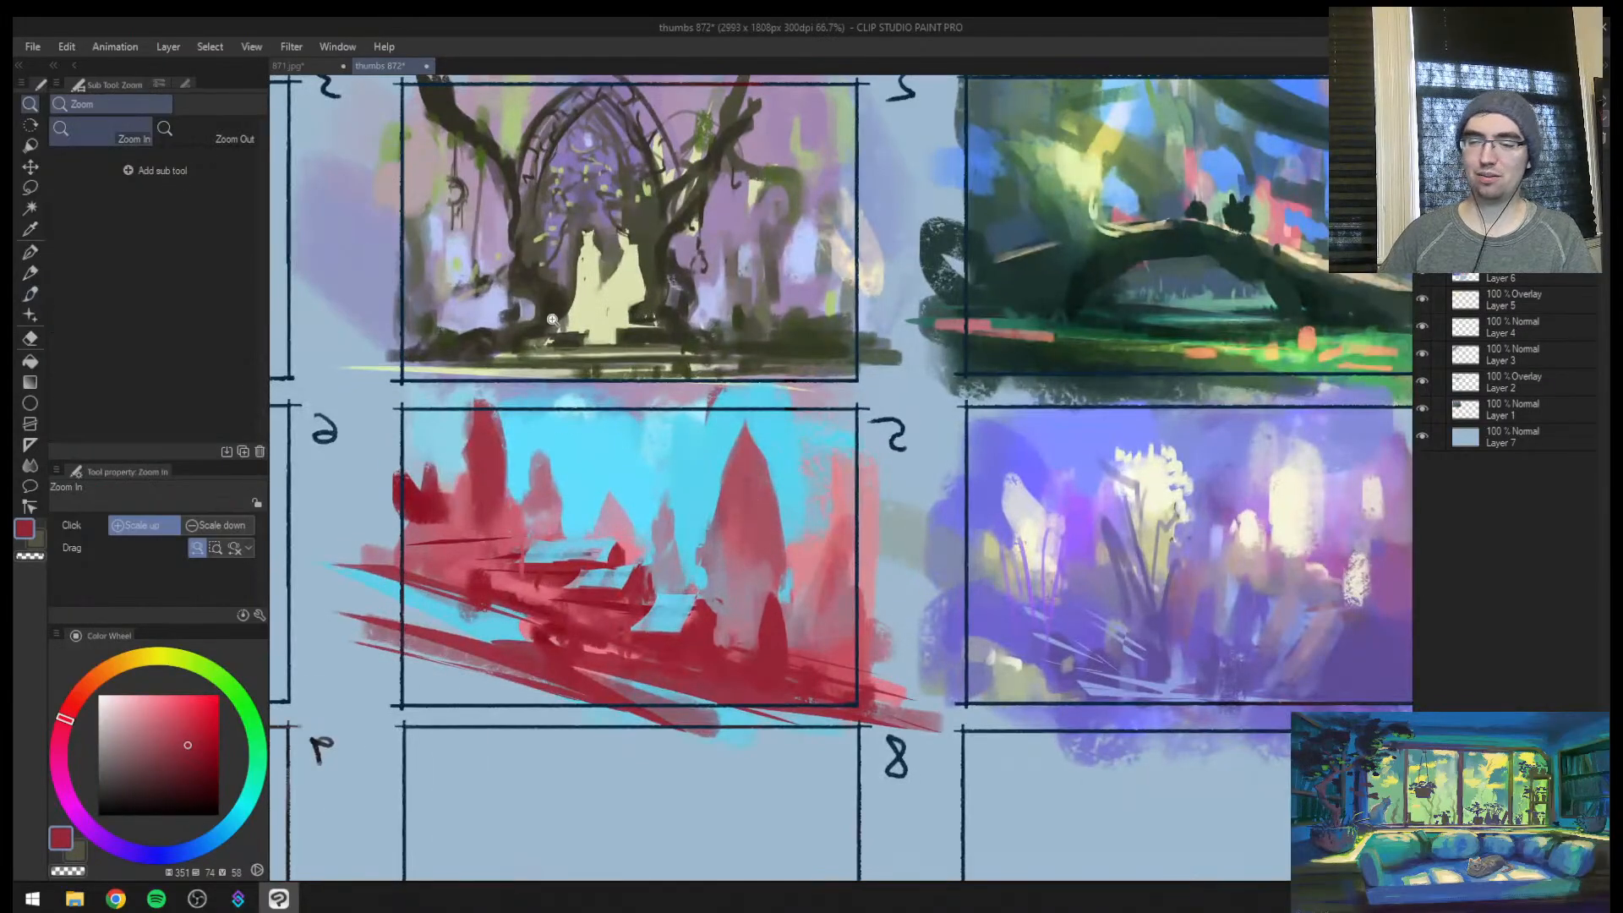
Reshape the dark red spires at frame 5's outer edge with sampled colours at size 60, and mirror the view
{"action": "left_click", "coordinate": [457, 475], "text": "alt"}
{"action": "mouse_move", "coordinate": [449, 480]}
{"action": "left_mouse_down"}
{"action": "mouse_move", "coordinate": [410, 513]}
{"action": "mouse_move", "coordinate": [437, 418]}
{"action": "mouse_move", "coordinate": [404, 537]}
{"action": "left_mouse_up"}
{"action": "left_click", "coordinate": [409, 513], "text": "alt"}
{"action": "left_click", "coordinate": [417, 536], "text": "alt"}
{"action": "key", "text": "]"}
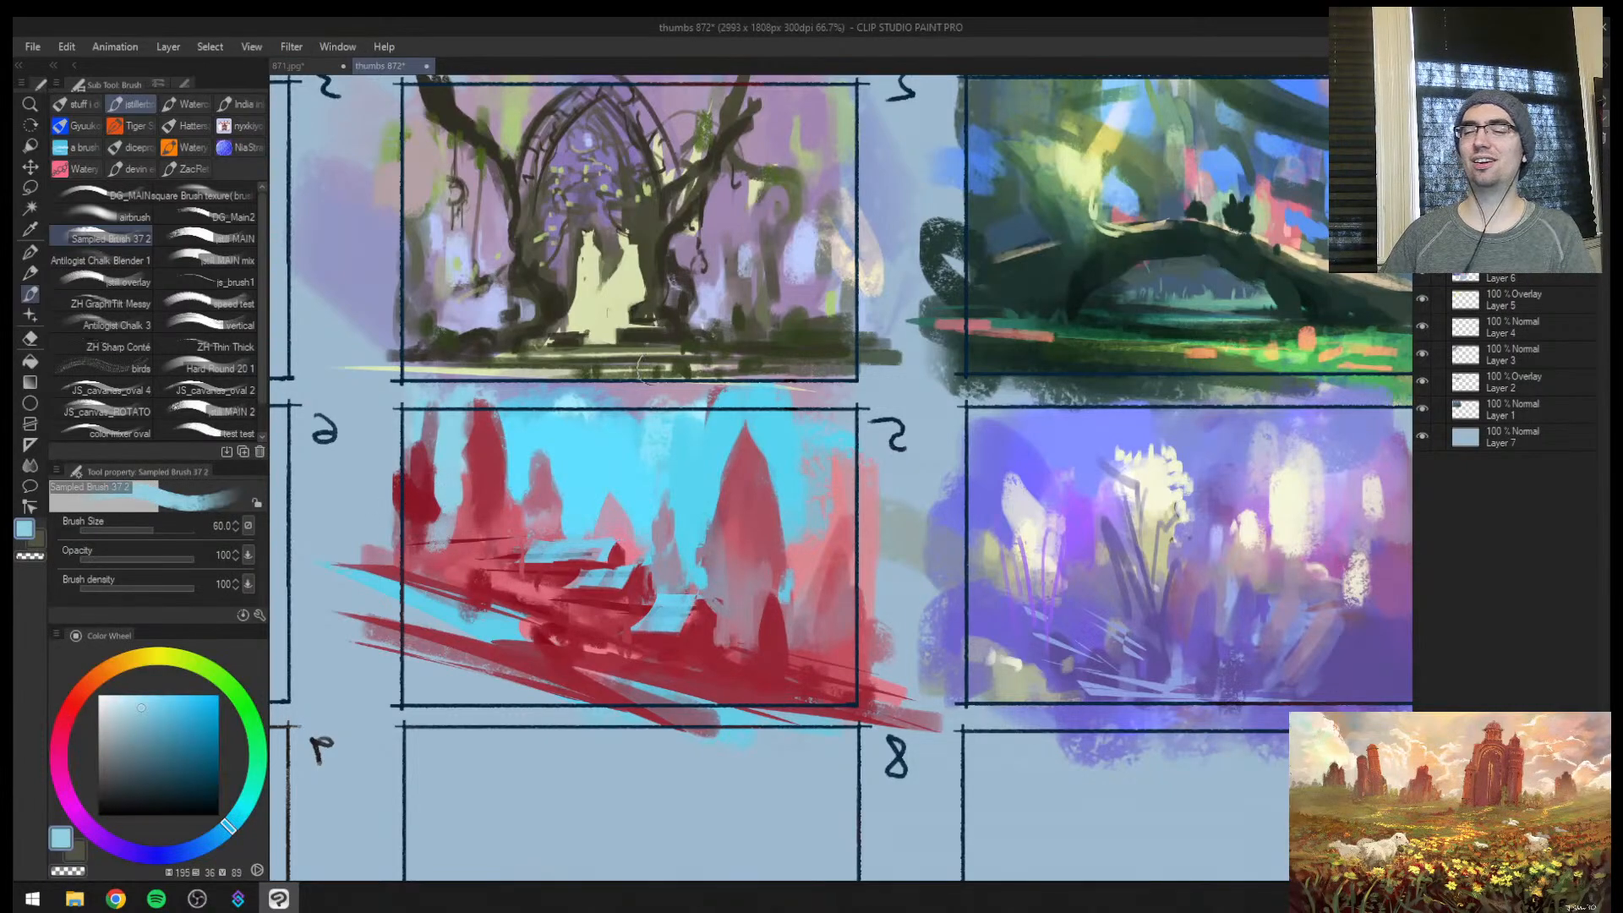
{"action": "key", "text": "h"}
Paint sampled red at size 25 around and beneath the highest cyan slab in frame 5
{"action": "mouse_move", "coordinate": [1109, 559]}
{"action": "left_mouse_down"}
{"action": "mouse_move", "coordinate": [837, 542]}
{"action": "mouse_move", "coordinate": [870, 527]}
{"action": "left_mouse_up"}
{"action": "left_click", "coordinate": [840, 525], "text": "alt"}
{"action": "left_click", "coordinate": [839, 522], "text": "alt"}
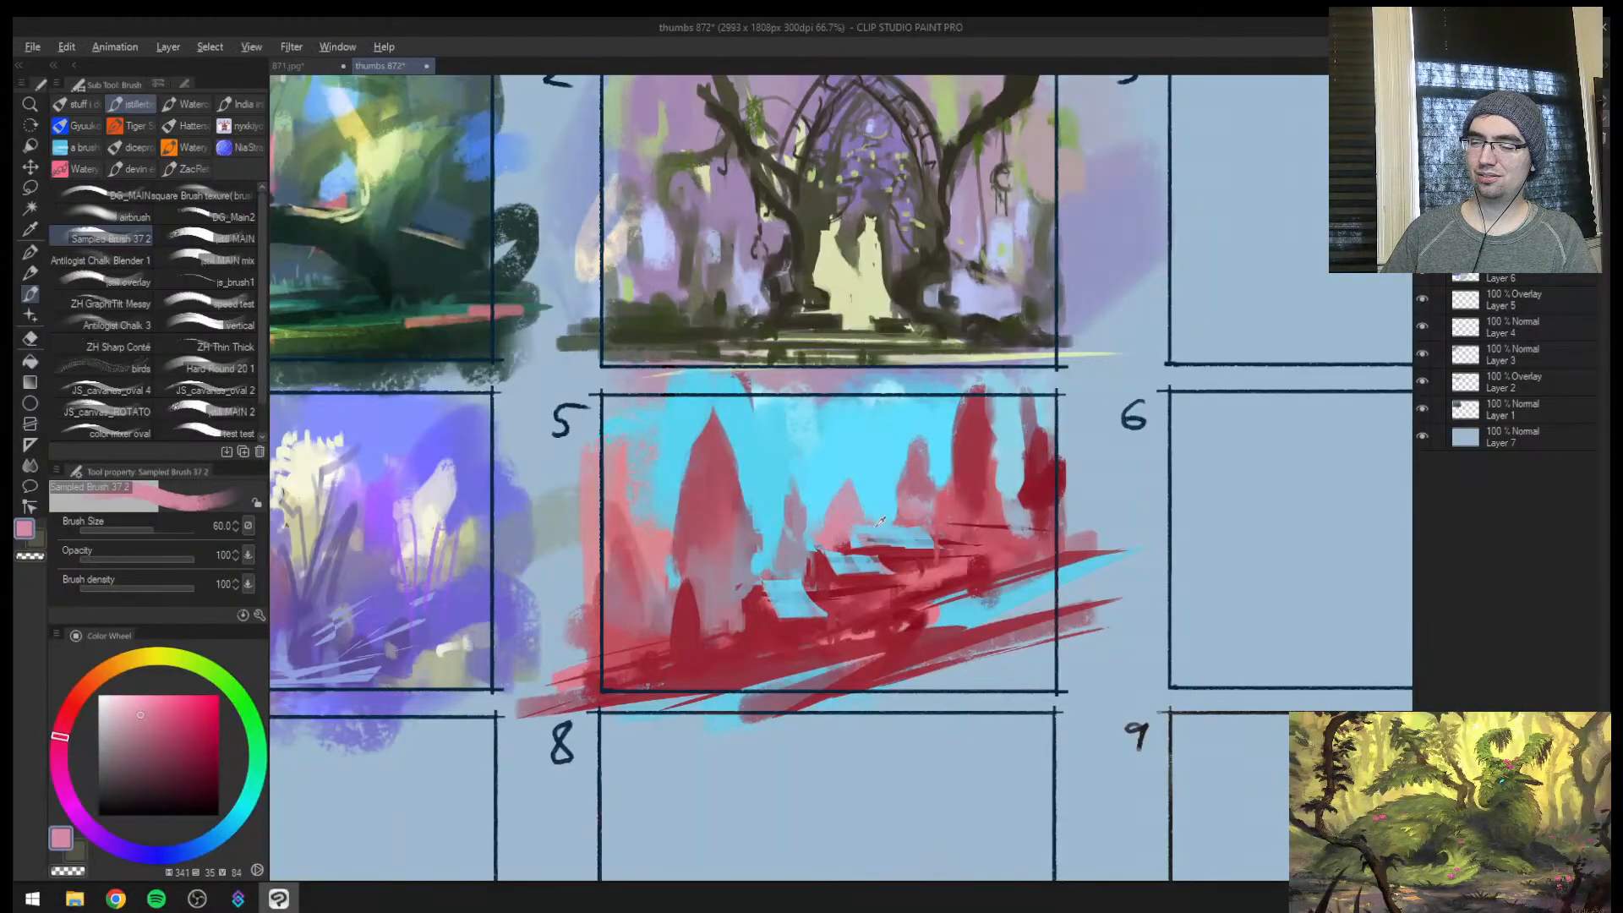
{"action": "left_click", "coordinate": [887, 551], "text": "alt"}
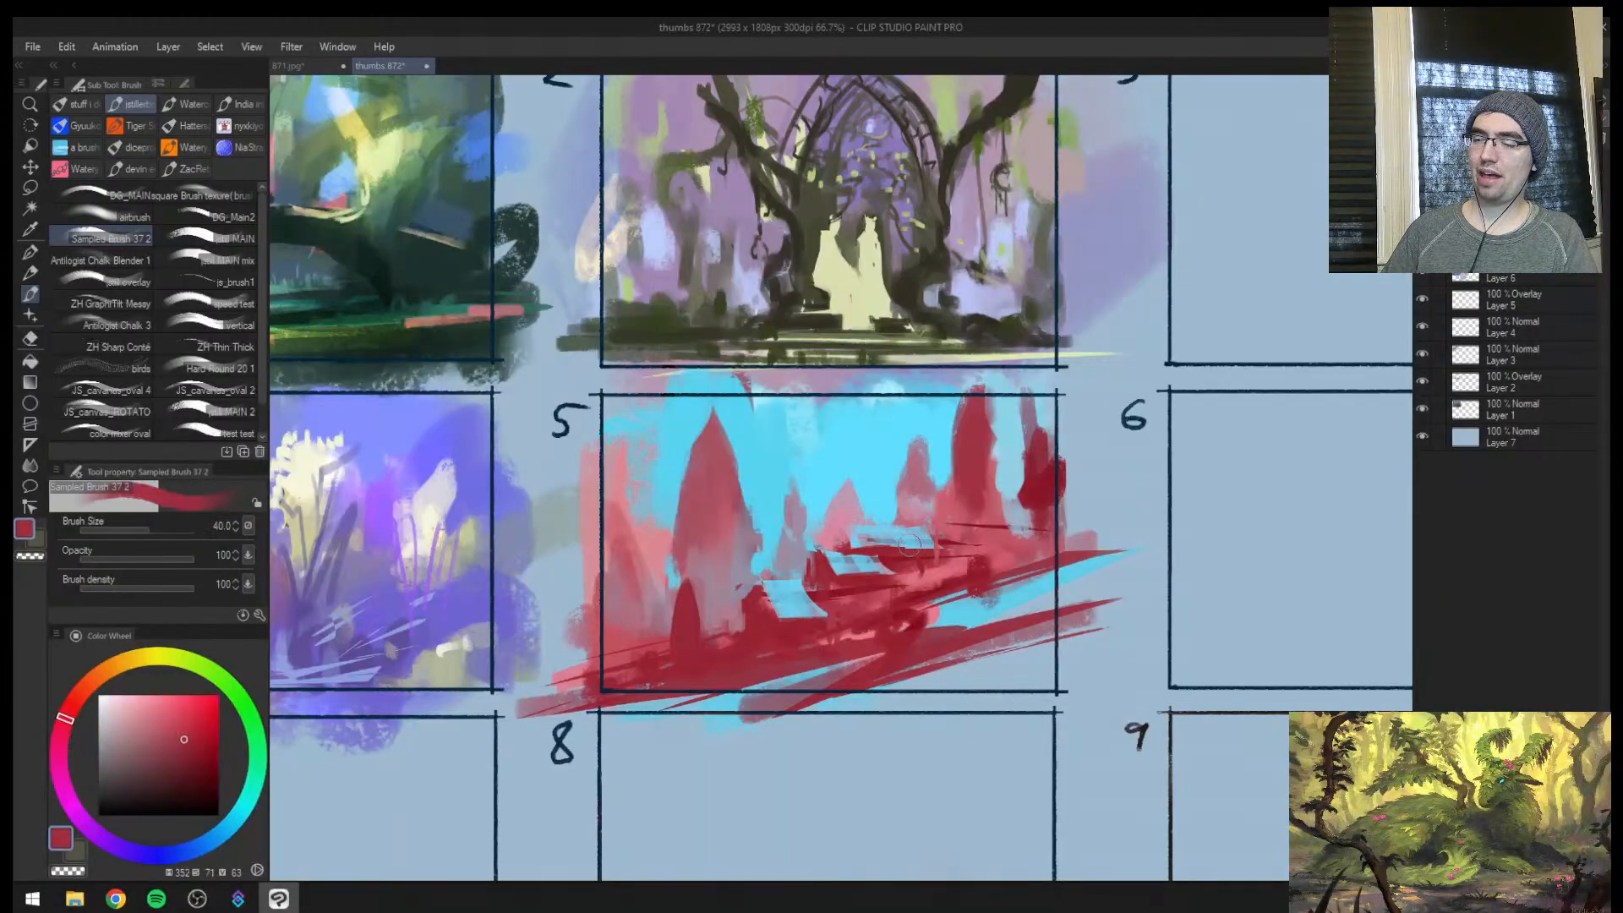
{"action": "key", "text": "bracketleft"}
{"action": "key", "text": "bracketleft"}
{"action": "left_click", "coordinate": [936, 561], "text": "alt"}
{"action": "left_click_drag", "start_coordinate": [932, 542], "coordinate": [926, 575]}
{"action": "left_click", "coordinate": [910, 564], "text": "alt"}
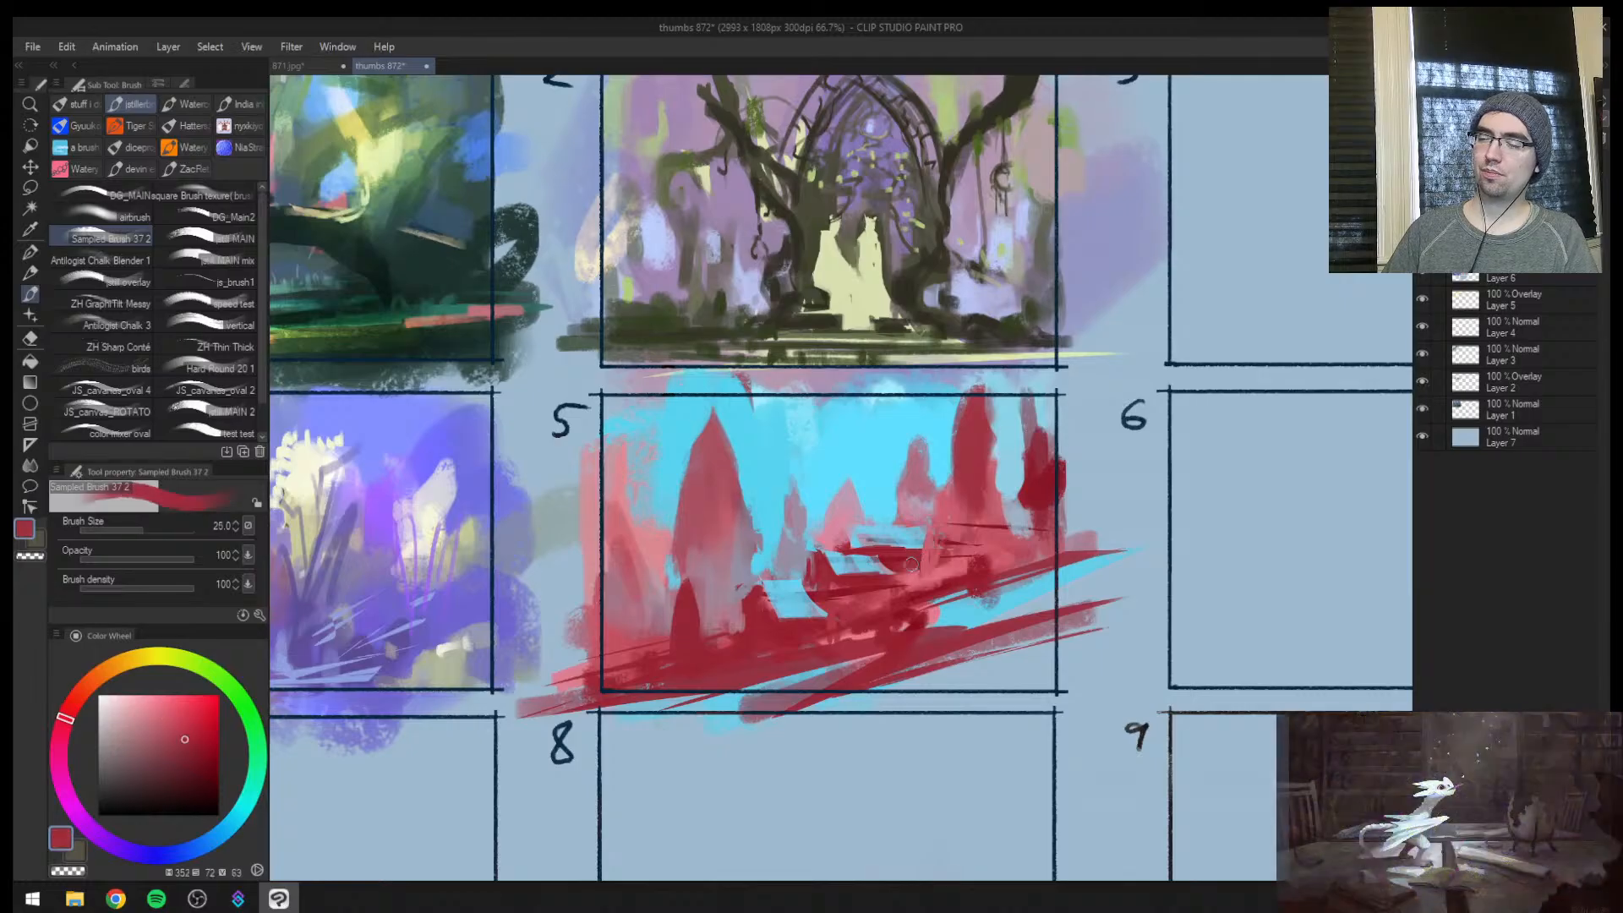
Blend sampled lighter and darker red patches into the slope around frame 5's lower slabs at size 40
{"action": "left_click", "coordinate": [884, 596], "text": "alt"}
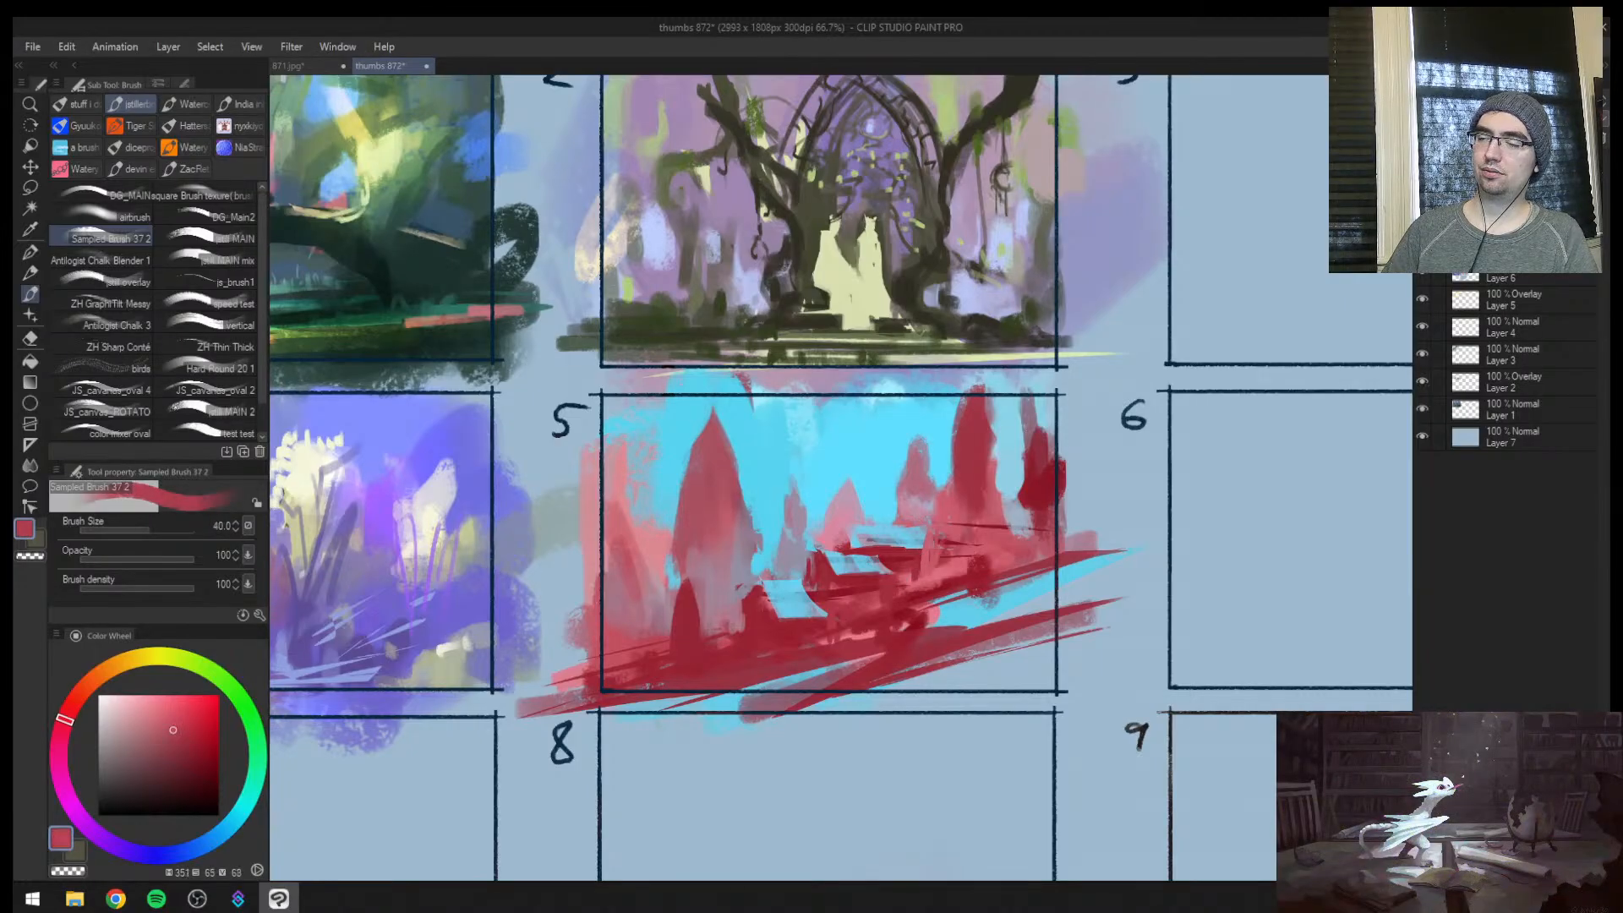
{"action": "left_click", "coordinate": [886, 591], "text": "alt"}
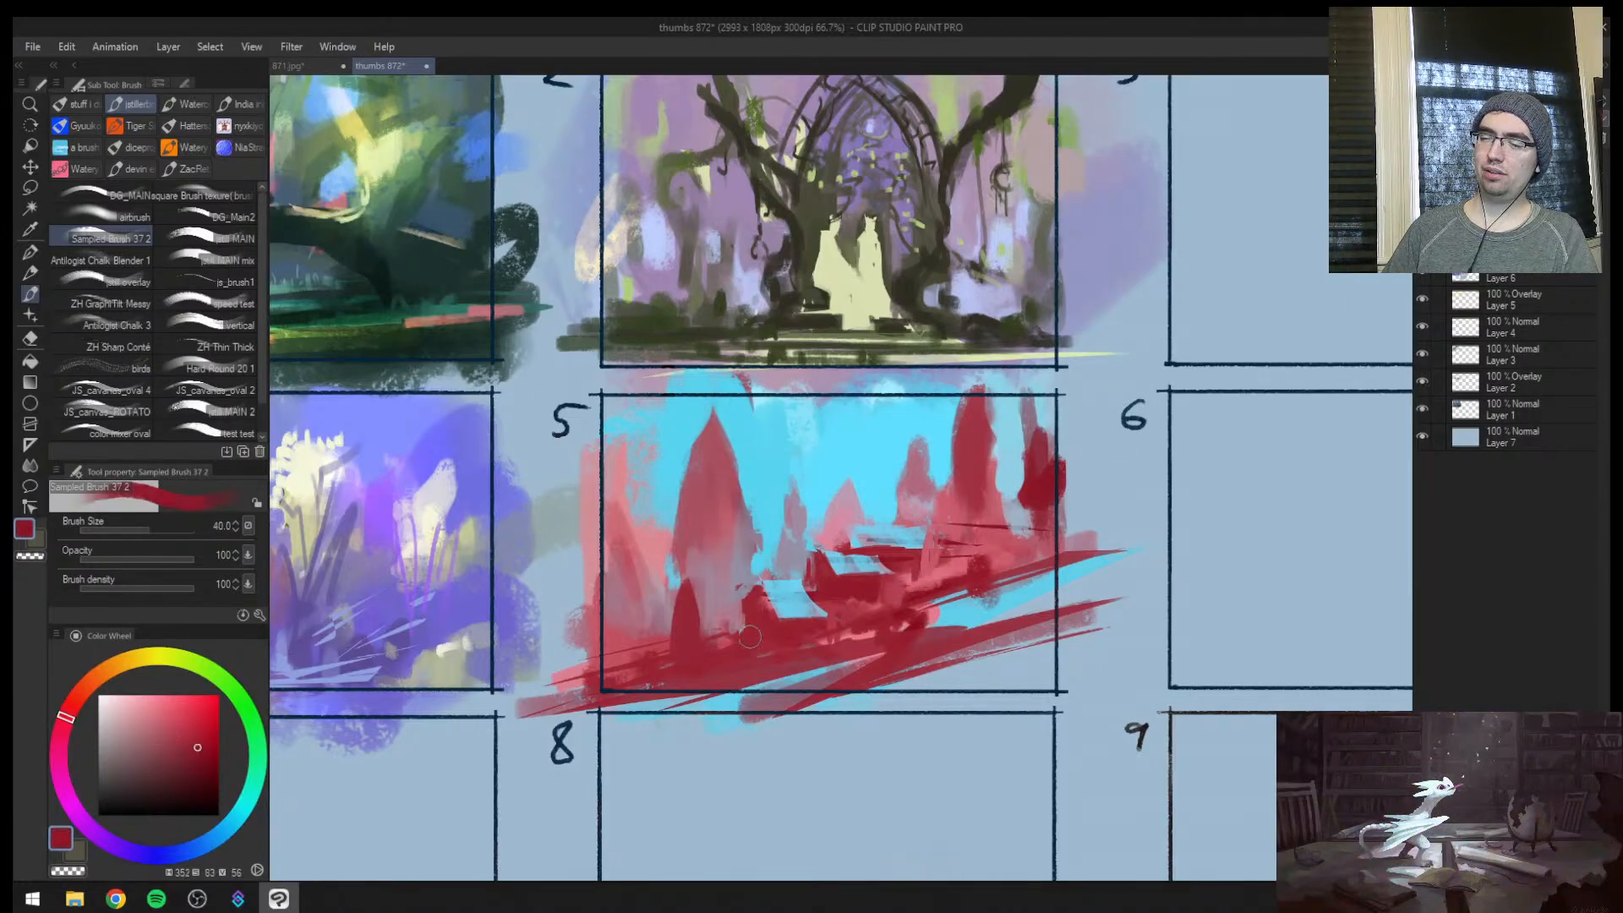
{"action": "left_click", "coordinate": [733, 598], "text": "alt"}
{"action": "left_click_drag", "start_coordinate": [743, 596], "coordinate": [745, 624]}
{"action": "left_click", "coordinate": [749, 628], "text": "alt"}
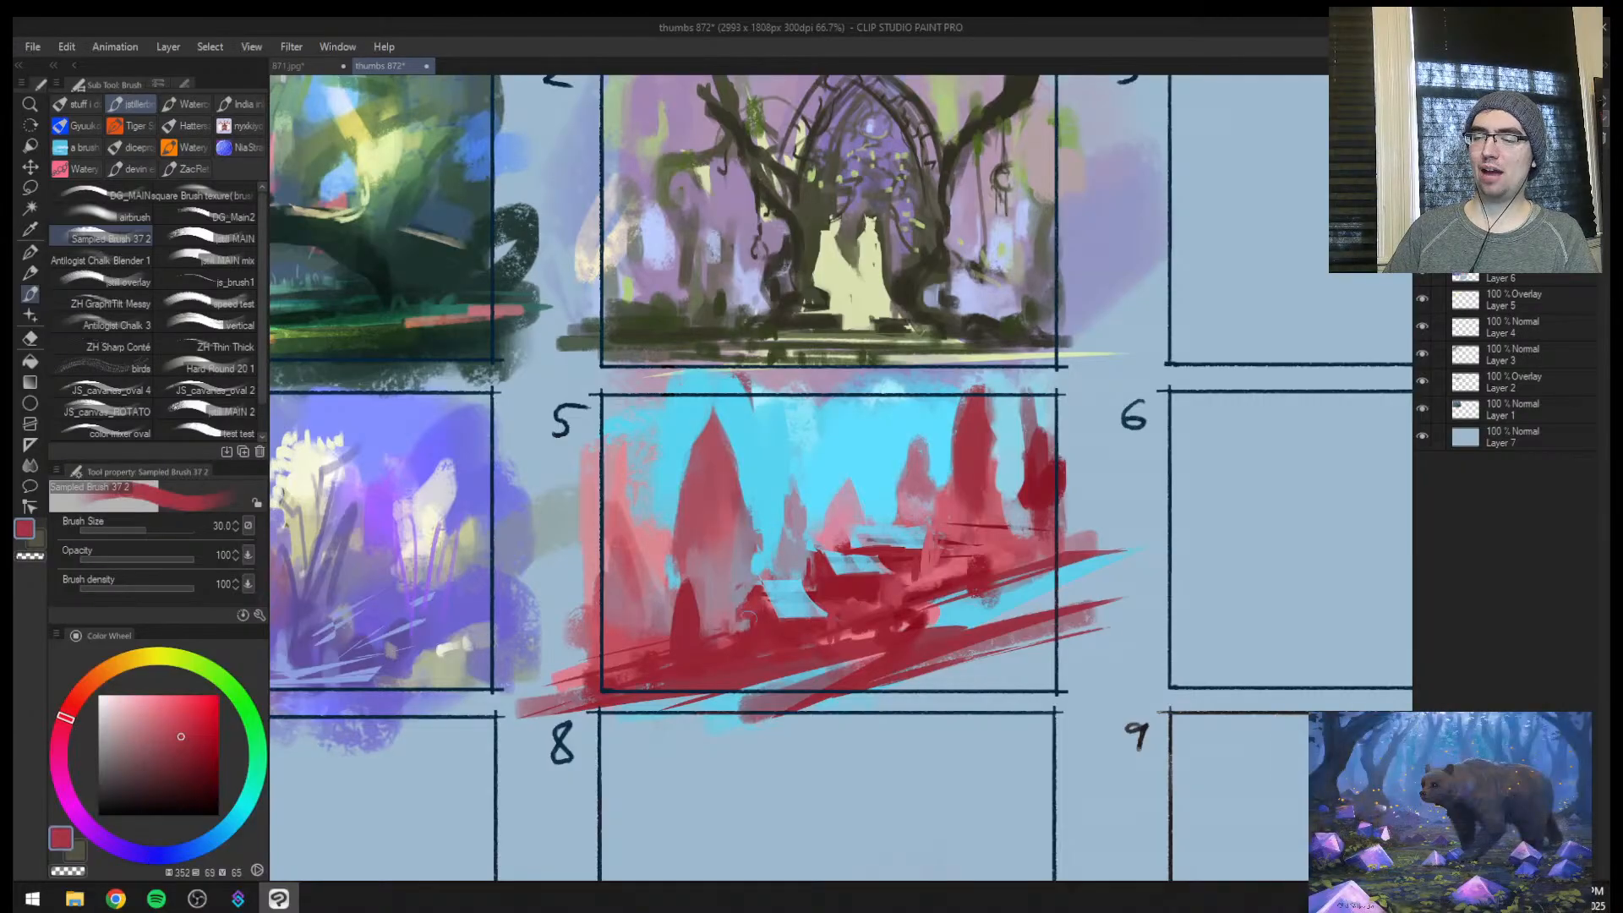
Carve frame 5's large spire narrower with sampled cyan at size 80, and add thin cyan strips beside it
{"action": "key", "text": "ctrl+space"}
{"action": "left_click", "coordinate": [792, 594]}
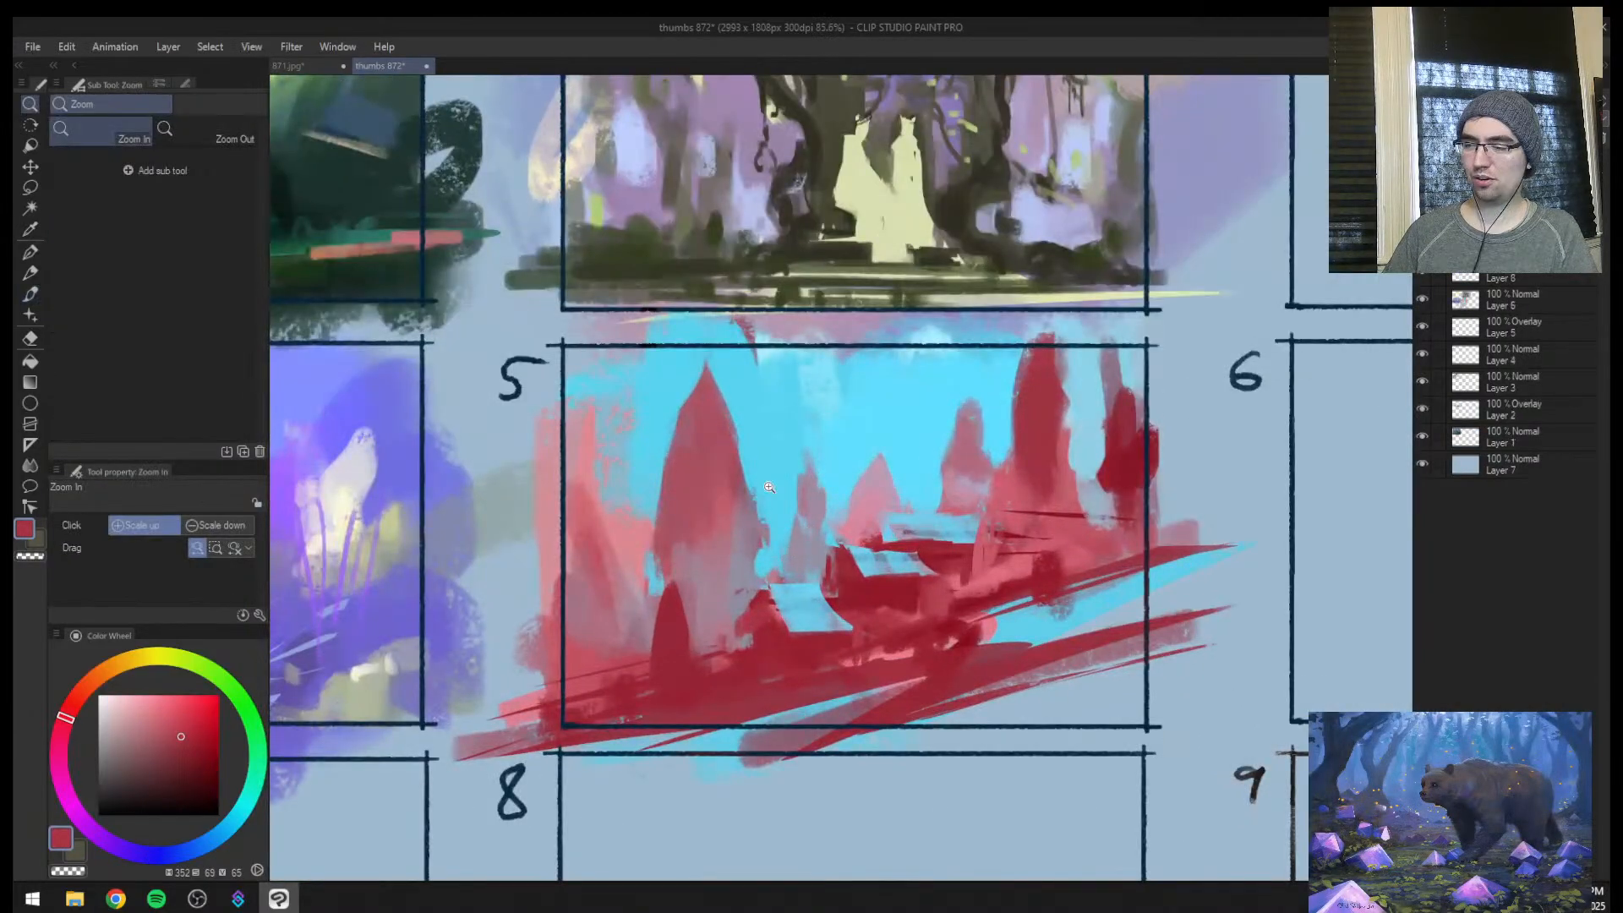
{"action": "left_click", "coordinate": [737, 397], "text": "alt"}
{"action": "key", "text": "bracketright"}
{"action": "key", "text": "bracketright"}
{"action": "key", "text": "bracketright"}
{"action": "key", "text": "bracketright"}
{"action": "key", "text": "bracketright"}
{"action": "mouse_move", "coordinate": [727, 406]}
{"action": "left_mouse_down"}
{"action": "mouse_move", "coordinate": [686, 400]}
{"action": "mouse_move", "coordinate": [706, 393]}
{"action": "mouse_move", "coordinate": [686, 440]}
{"action": "left_mouse_up"}
{"action": "key", "text": "bracketleft"}
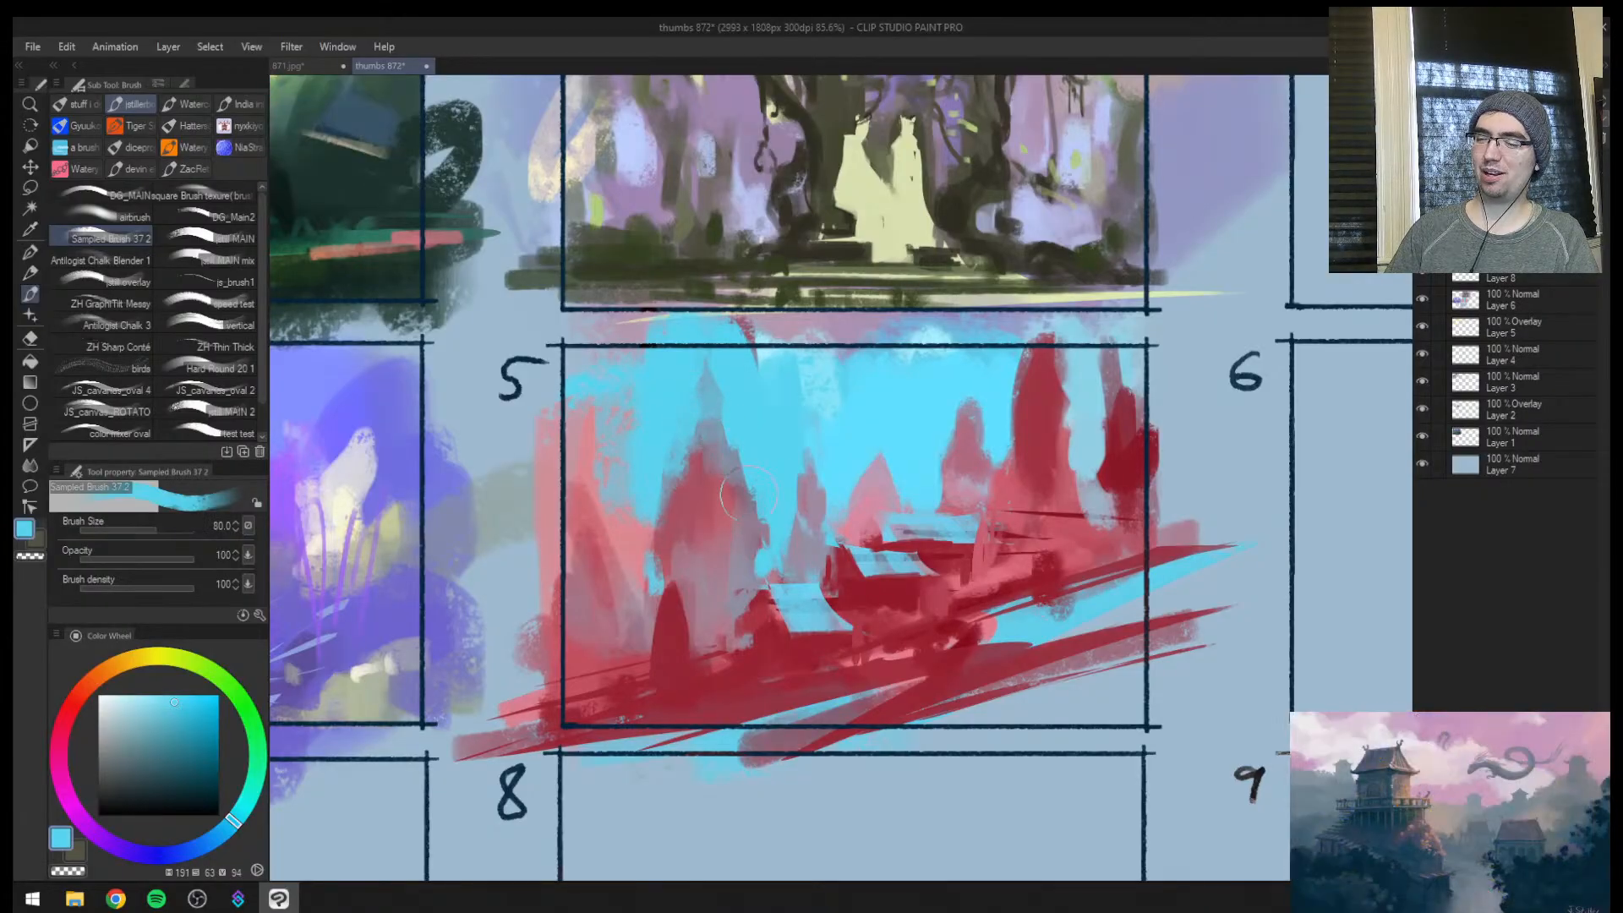
{"action": "key", "text": "bracketleft"}
{"action": "key", "text": "bracketleft"}
{"action": "key", "text": "bracketleft"}
{"action": "key", "text": "bracketleft"}
{"action": "left_click", "coordinate": [753, 533], "text": "alt"}
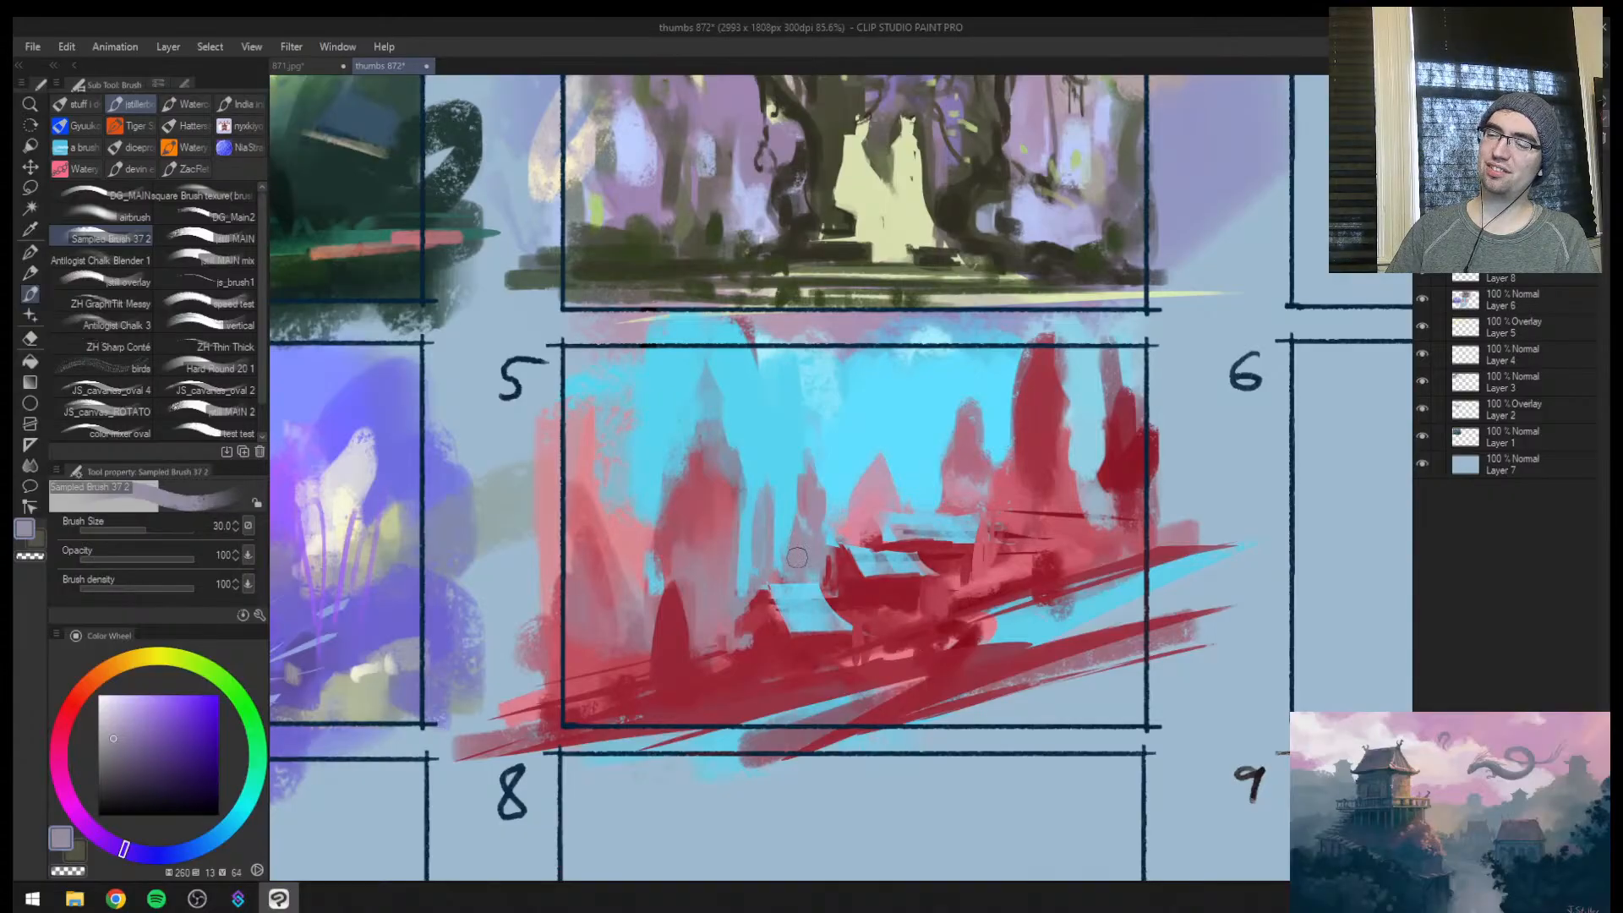
Paint a vertical dark red trunk through frame 5's tall spire opposite the large one, at size 60
{"action": "key", "text": "bracketright"}
{"action": "left_click", "coordinate": [942, 569], "text": "alt"}
{"action": "key", "text": "bracketright"}
{"action": "key", "text": "bracketright"}
{"action": "key", "text": "bracketright"}
{"action": "left_click_drag", "start_coordinate": [1036, 694], "coordinate": [1036, 361]}
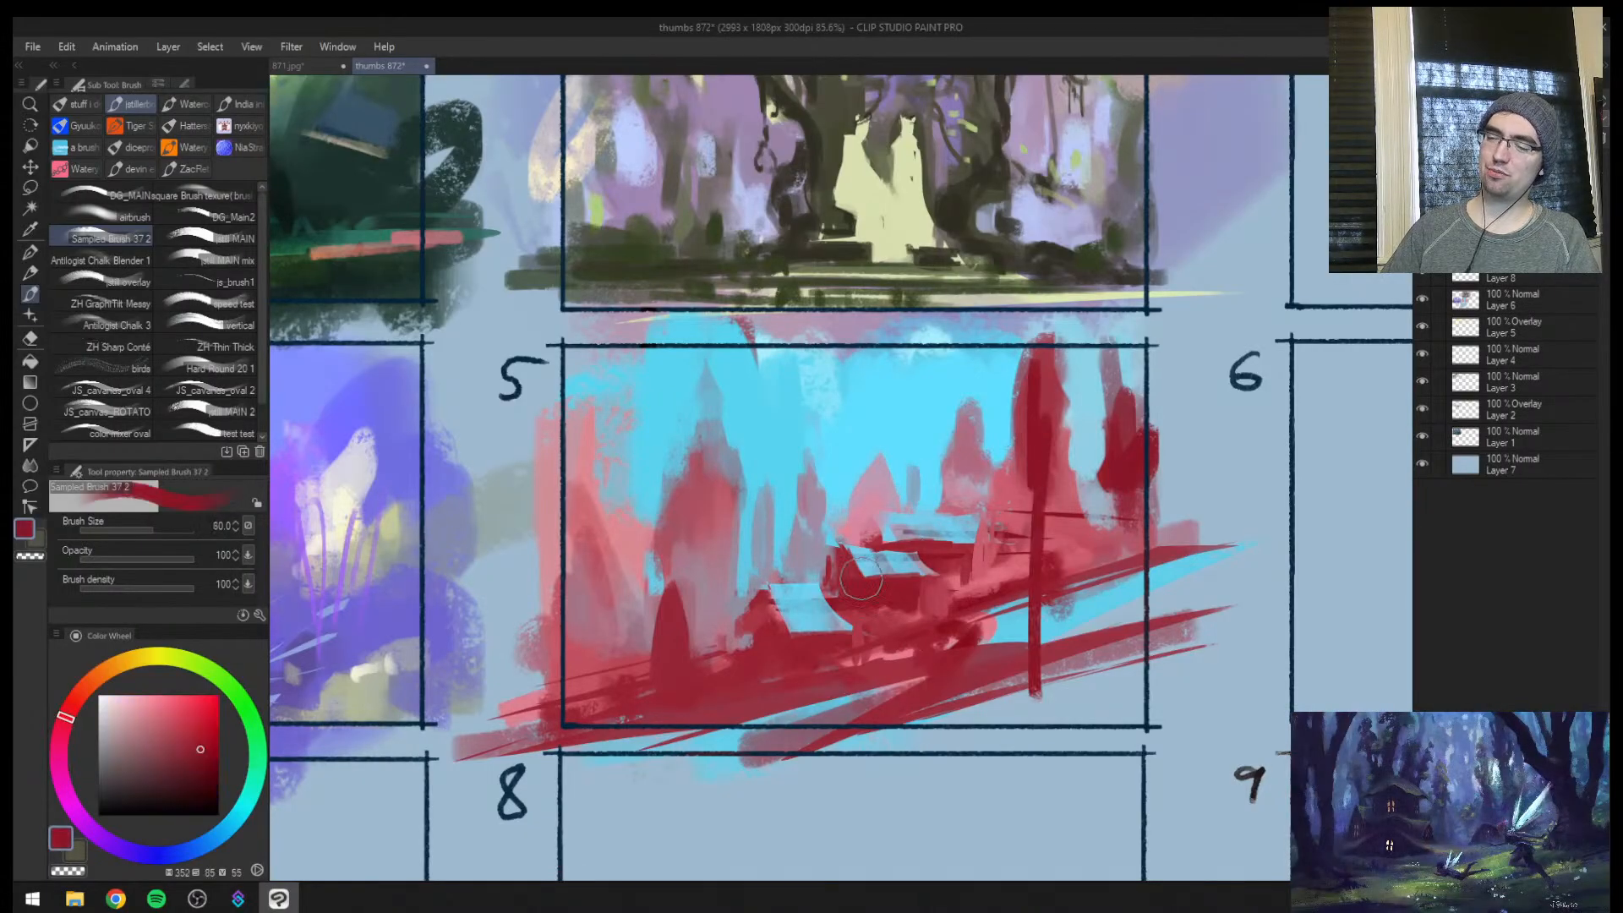
Thicken the trunk with a darker red, add a short stump beside it, mirror the view and undo the stump's long upper stroke
{"action": "left_click", "coordinate": [186, 775]}
{"action": "key", "text": "bracketright"}
{"action": "left_click_drag", "start_coordinate": [1022, 714], "coordinate": [1048, 296]}
{"action": "key", "text": "bracketleft"}
{"action": "left_click_drag", "start_coordinate": [988, 734], "coordinate": [993, 640]}
{"action": "left_click_drag", "start_coordinate": [991, 714], "coordinate": [1004, 357]}
{"action": "key", "text": "h"}
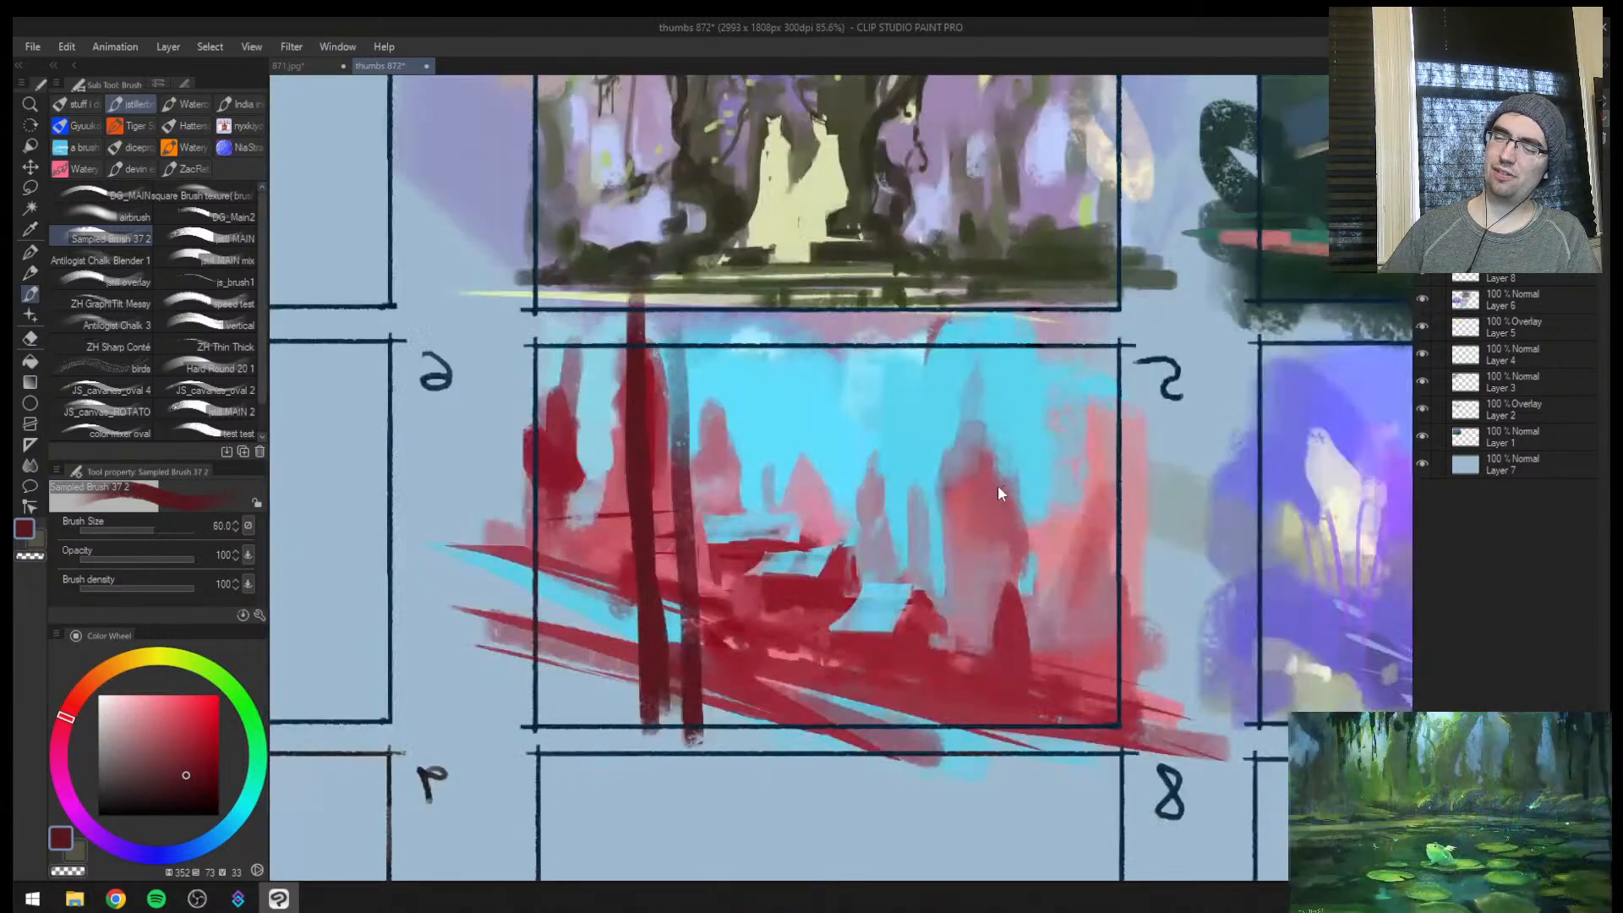
{"action": "key", "text": "ctrl+z"}
Paint a broad dark maroon trunk along frame 5's outer edge, enlarging the brush to size 120
{"action": "left_click_drag", "start_coordinate": [572, 617], "coordinate": [590, 321]}
{"action": "left_click_drag", "start_coordinate": [589, 351], "coordinate": [559, 674]}
{"action": "key", "text": "bracketright"}
{"action": "key", "text": "bracketright"}
{"action": "key", "text": "bracketright"}
{"action": "key", "text": "bracketright"}
{"action": "key", "text": "bracketright"}
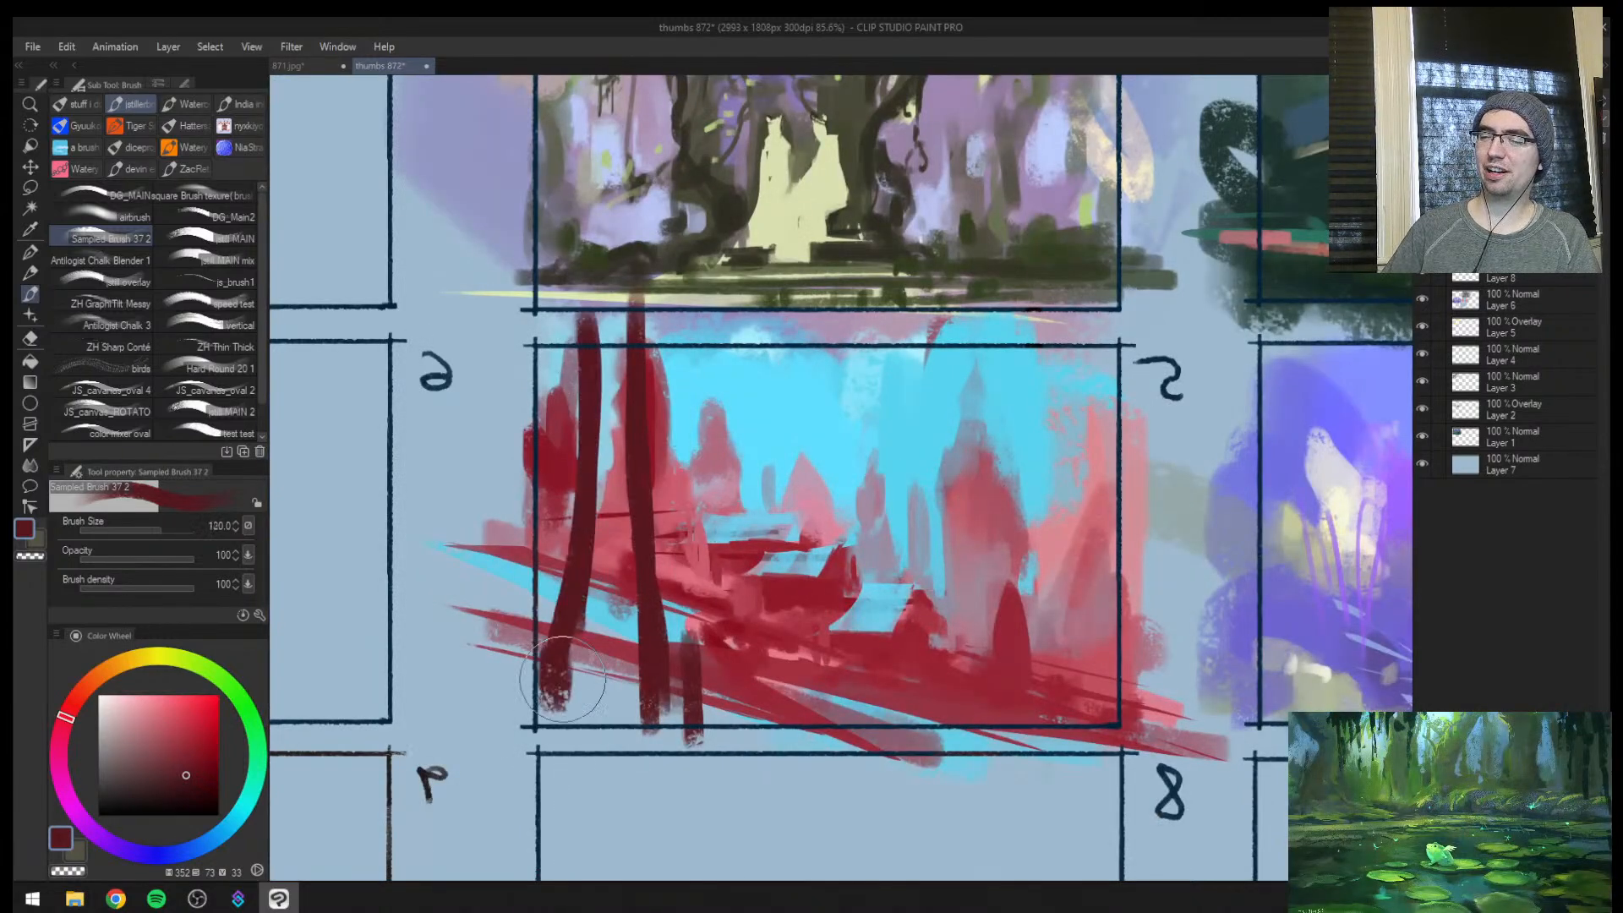
{"action": "mouse_move", "coordinate": [550, 745]}
{"action": "left_mouse_down"}
{"action": "mouse_move", "coordinate": [595, 291]}
{"action": "mouse_move", "coordinate": [555, 676]}
{"action": "left_mouse_up"}
Paint a slanting maroon trunk beside the broad one at size 100, with sampled red masses along its side
{"action": "key", "text": "bracketleft"}
{"action": "key", "text": "bracketleft"}
{"action": "left_click_drag", "start_coordinate": [675, 339], "coordinate": [603, 745]}
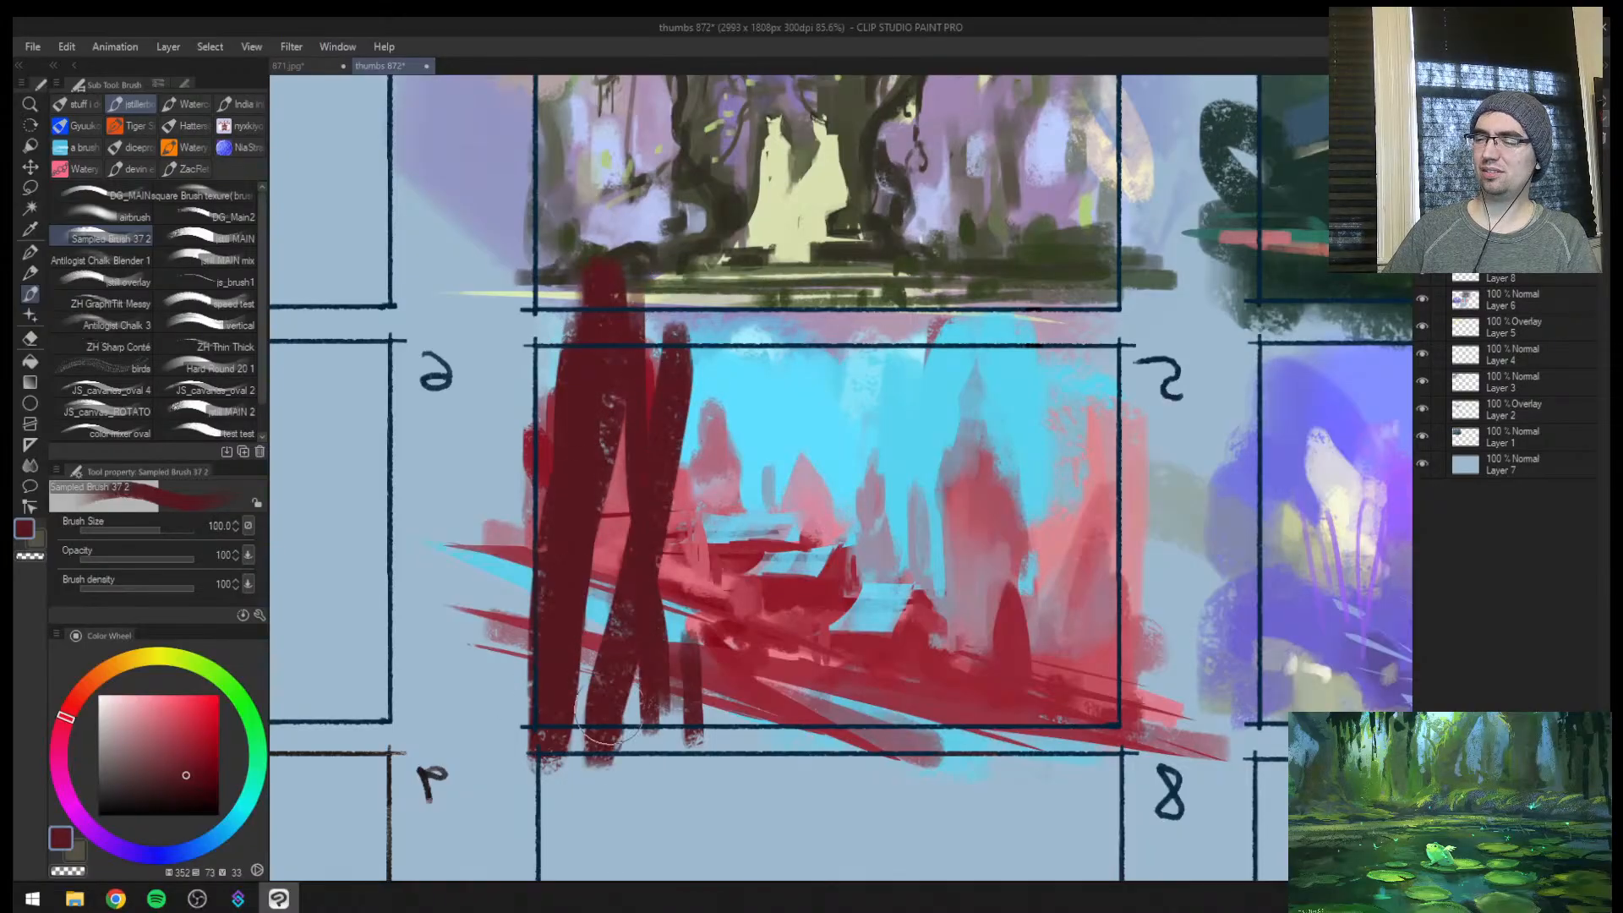
{"action": "left_click", "coordinate": [698, 645], "text": "alt"}
{"action": "mouse_move", "coordinate": [690, 624]}
{"action": "left_mouse_down"}
{"action": "mouse_move", "coordinate": [635, 744]}
{"action": "mouse_move", "coordinate": [671, 404]}
{"action": "left_mouse_up"}
{"action": "left_click", "coordinate": [639, 655], "text": "alt"}
{"action": "mouse_move", "coordinate": [666, 511]}
{"action": "left_mouse_down"}
{"action": "mouse_move", "coordinate": [706, 457]}
{"action": "mouse_move", "coordinate": [721, 323]}
{"action": "left_mouse_up"}
Add narrower streaks of a darker maroon along the slanting trunk with a reduced brush
{"action": "key", "text": "bracketleft"}
{"action": "key", "text": "bracketleft"}
{"action": "key", "text": "bracketleft"}
{"action": "key", "text": "bracketleft"}
{"action": "mouse_move", "coordinate": [715, 303]}
{"action": "left_mouse_down"}
{"action": "mouse_move", "coordinate": [677, 376]}
{"action": "mouse_move", "coordinate": [665, 445]}
{"action": "mouse_move", "coordinate": [718, 355]}
{"action": "mouse_move", "coordinate": [649, 494]}
{"action": "mouse_move", "coordinate": [615, 695]}
{"action": "left_mouse_up"}
{"action": "left_click", "coordinate": [182, 788]}
{"action": "left_click_drag", "start_coordinate": [623, 659], "coordinate": [701, 325]}
Darken the broad trunk at size 170, and shade the slanting trunk's base and nearby ground at size 60
{"action": "key", "text": "bracketright"}
{"action": "key", "text": "bracketright"}
{"action": "key", "text": "bracketright"}
{"action": "key", "text": "bracketright"}
{"action": "key", "text": "bracketright"}
{"action": "key", "text": "bracketright"}
{"action": "key", "text": "bracketright"}
{"action": "left_click_drag", "start_coordinate": [593, 305], "coordinate": [546, 722]}
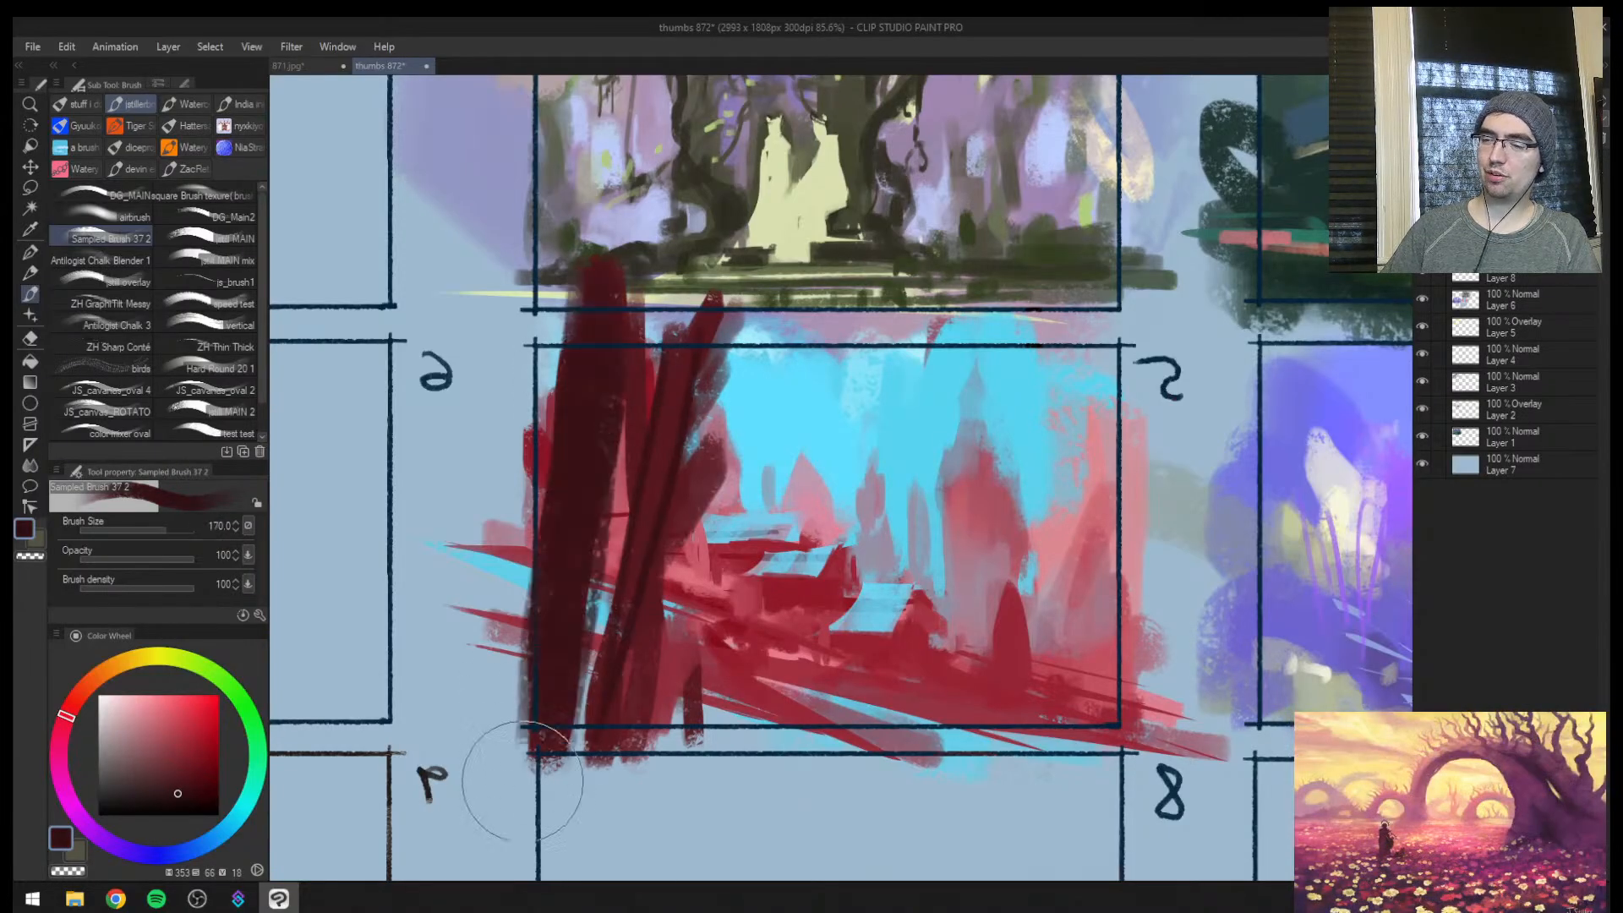
{"action": "key", "text": "bracketleft"}
{"action": "key", "text": "bracketleft"}
{"action": "key", "text": "bracketleft"}
{"action": "key", "text": "bracketleft"}
{"action": "left_click_drag", "start_coordinate": [614, 639], "coordinate": [609, 728]}
{"action": "left_click_drag", "start_coordinate": [717, 692], "coordinate": [888, 742]}
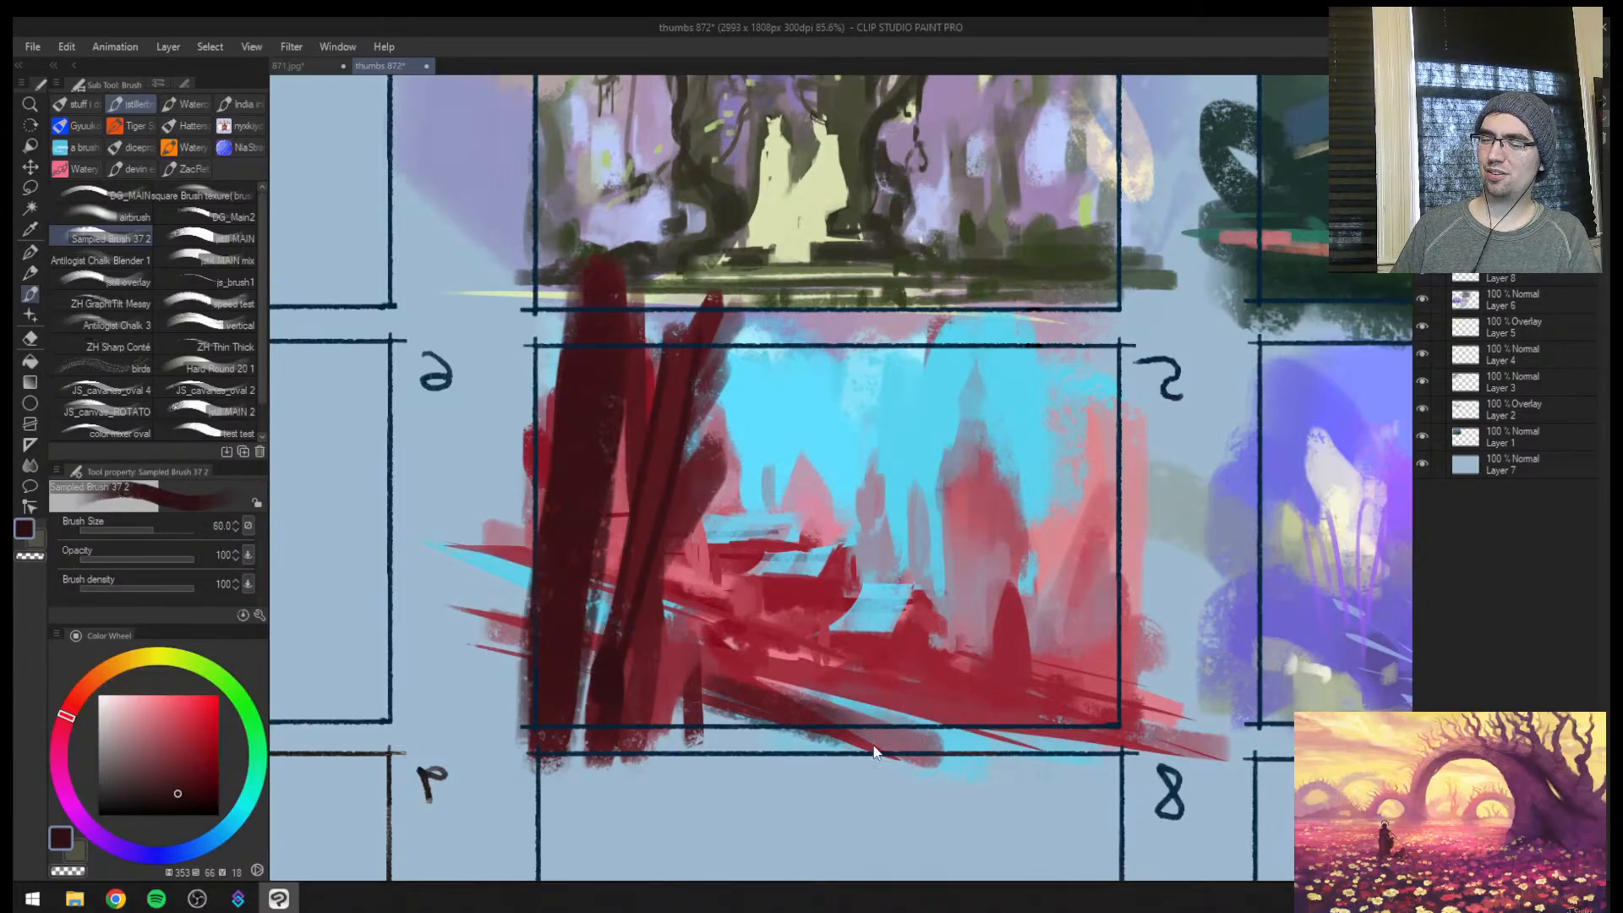
Lasso a diagonal strip across frame 5's lower slope, fill it with sampled cyan strokes at size 70, and deselect
{"action": "key", "text": "h"}
{"action": "key", "text": "m"}
{"action": "mouse_move", "coordinate": [979, 653]}
{"action": "left_mouse_down"}
{"action": "mouse_move", "coordinate": [547, 776]}
{"action": "mouse_move", "coordinate": [1002, 649]}
{"action": "left_mouse_up"}
{"action": "key", "text": "b"}
{"action": "left_click", "coordinate": [1011, 607], "text": "alt"}
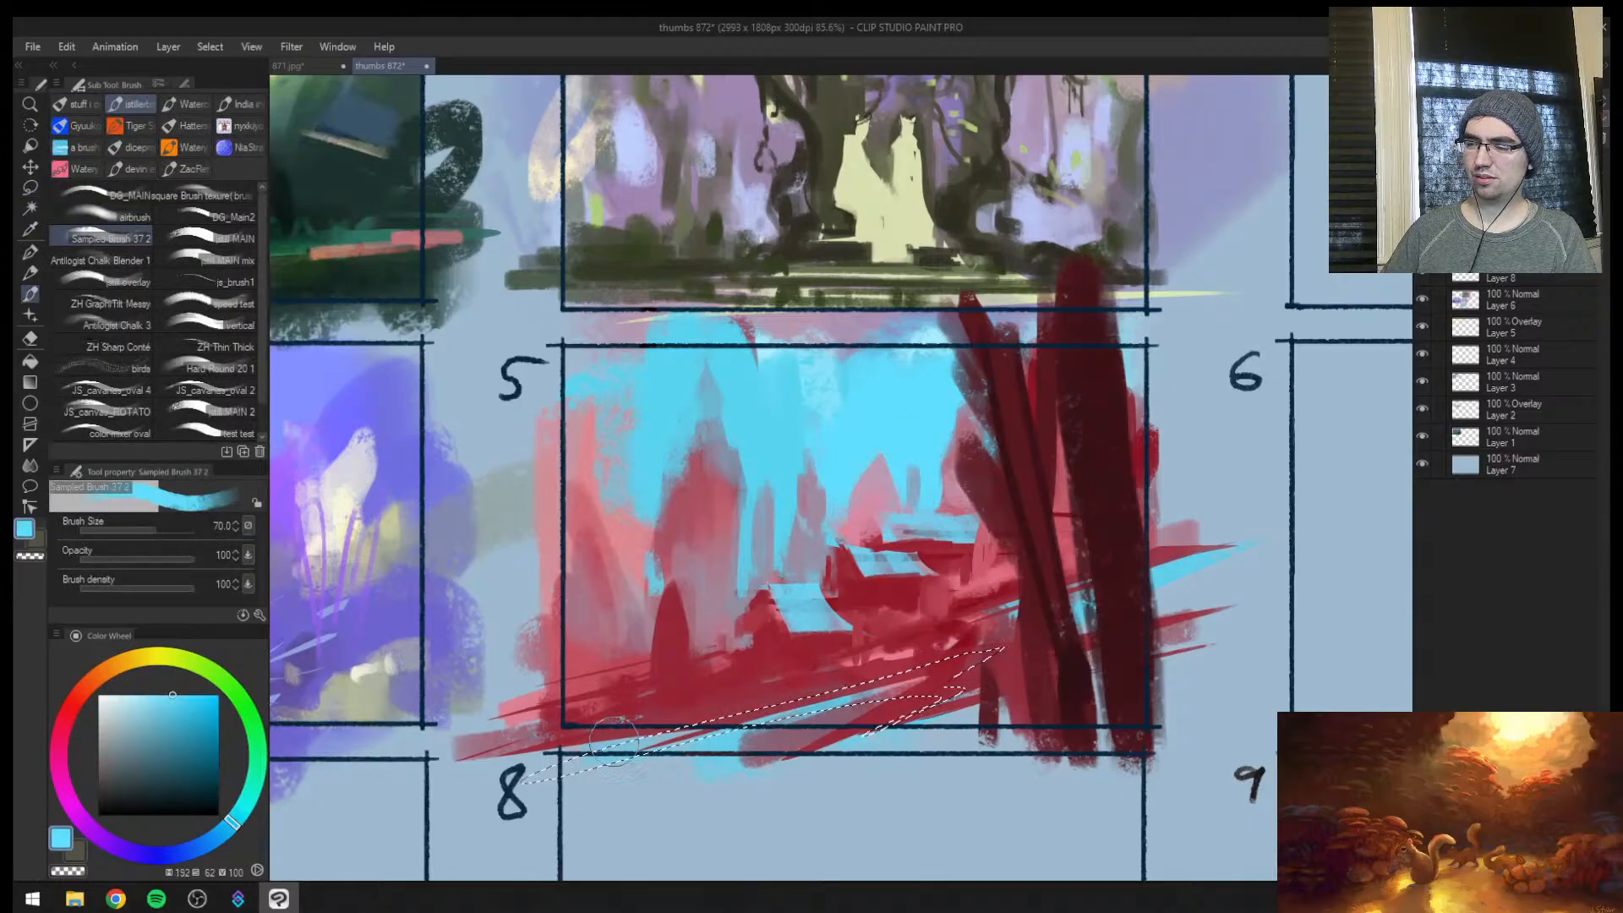
{"action": "left_click_drag", "start_coordinate": [663, 732], "coordinate": [914, 683]}
{"action": "mouse_move", "coordinate": [779, 706]}
{"action": "left_mouse_down"}
{"action": "mouse_move", "coordinate": [951, 676]}
{"action": "mouse_move", "coordinate": [940, 634]}
{"action": "mouse_move", "coordinate": [1070, 642]}
{"action": "mouse_move", "coordinate": [787, 703]}
{"action": "left_mouse_up"}
{"action": "key", "text": "ctrl+d"}
Paint sampled muted blue strokes over the upper end of the cyan strip beside the trunks
{"action": "key", "text": "ctrl+space"}
{"action": "key", "text": "bracketleft"}
{"action": "key", "text": "bracketleft"}
{"action": "key", "text": "bracketleft"}
{"action": "left_click", "coordinate": [920, 686], "text": "alt"}
{"action": "key", "text": "bracketright"}
{"action": "key", "text": "bracketright"}
{"action": "key", "text": "bracketright"}
Touch up the edges of frame 5's cyan slabs with sampled cyan and blue at size 10
{"action": "key", "text": "ctrl+space"}
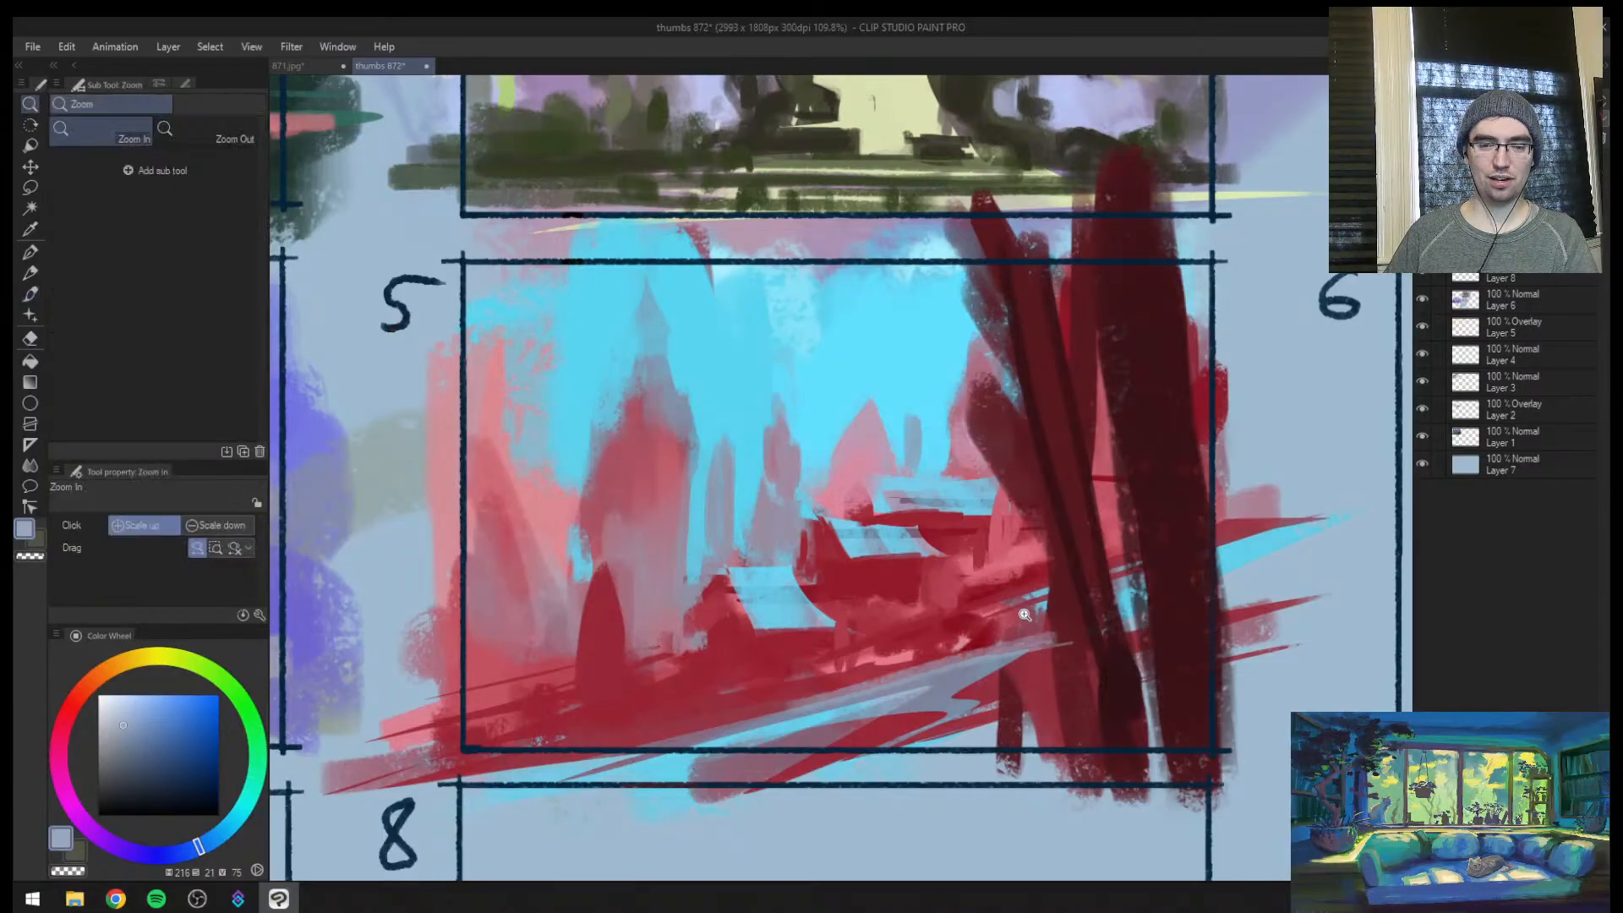
{"action": "mouse_move", "coordinate": [1015, 622]}
{"action": "left_mouse_down"}
{"action": "mouse_move", "coordinate": [926, 634]}
{"action": "mouse_move", "coordinate": [948, 632]}
{"action": "left_mouse_up"}
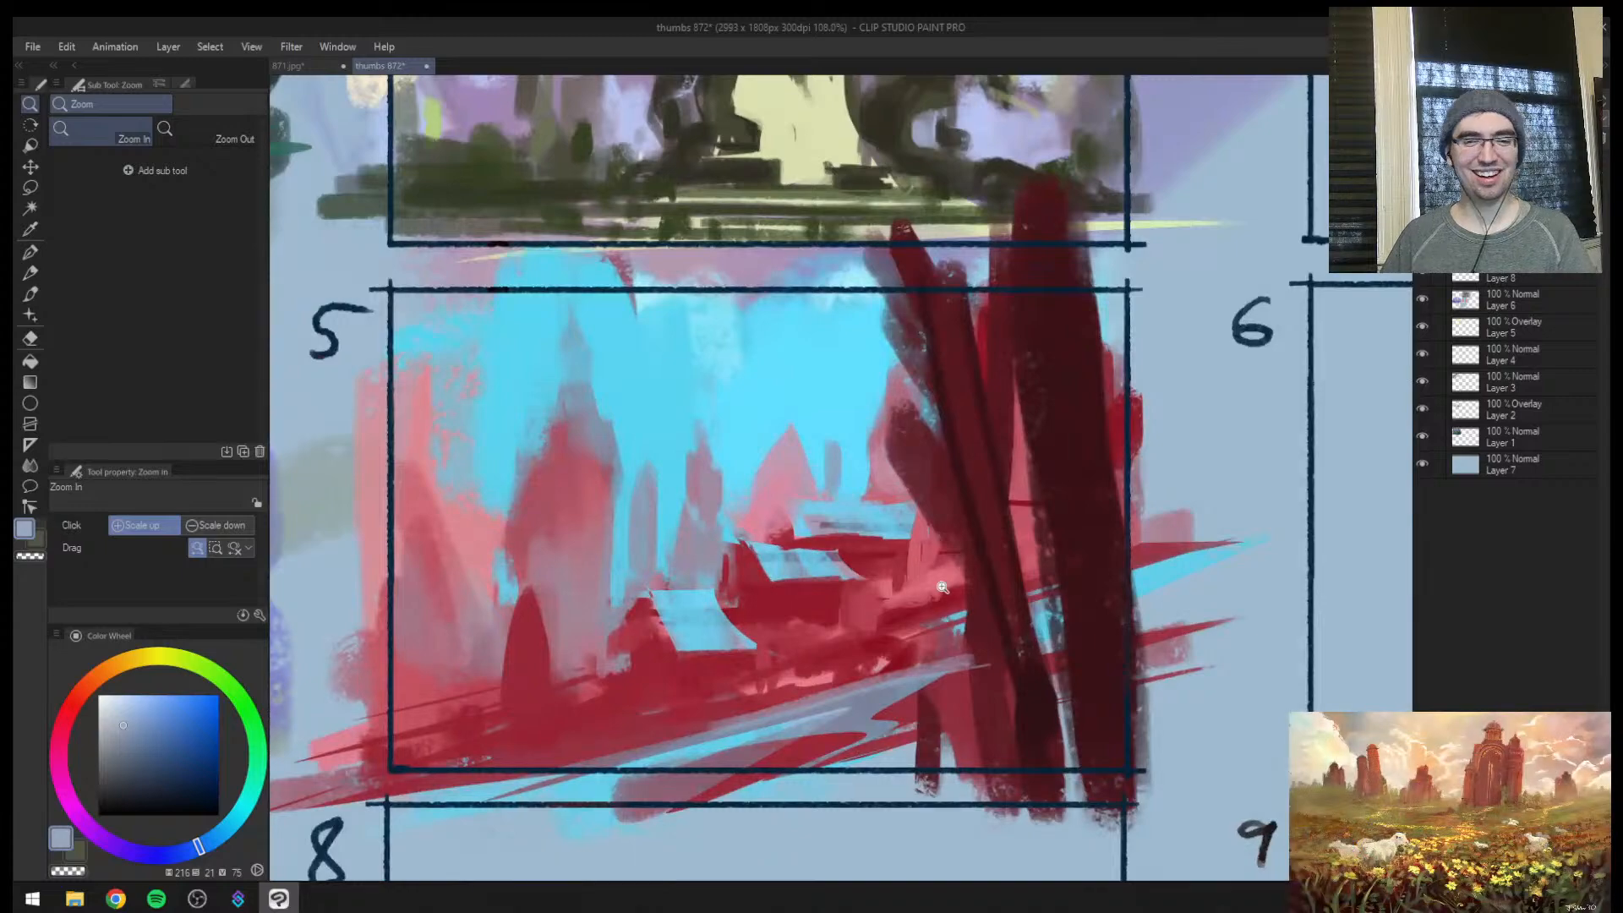
{"action": "left_click", "coordinate": [827, 597], "text": "alt"}
{"action": "left_click", "coordinate": [818, 561], "text": "alt"}
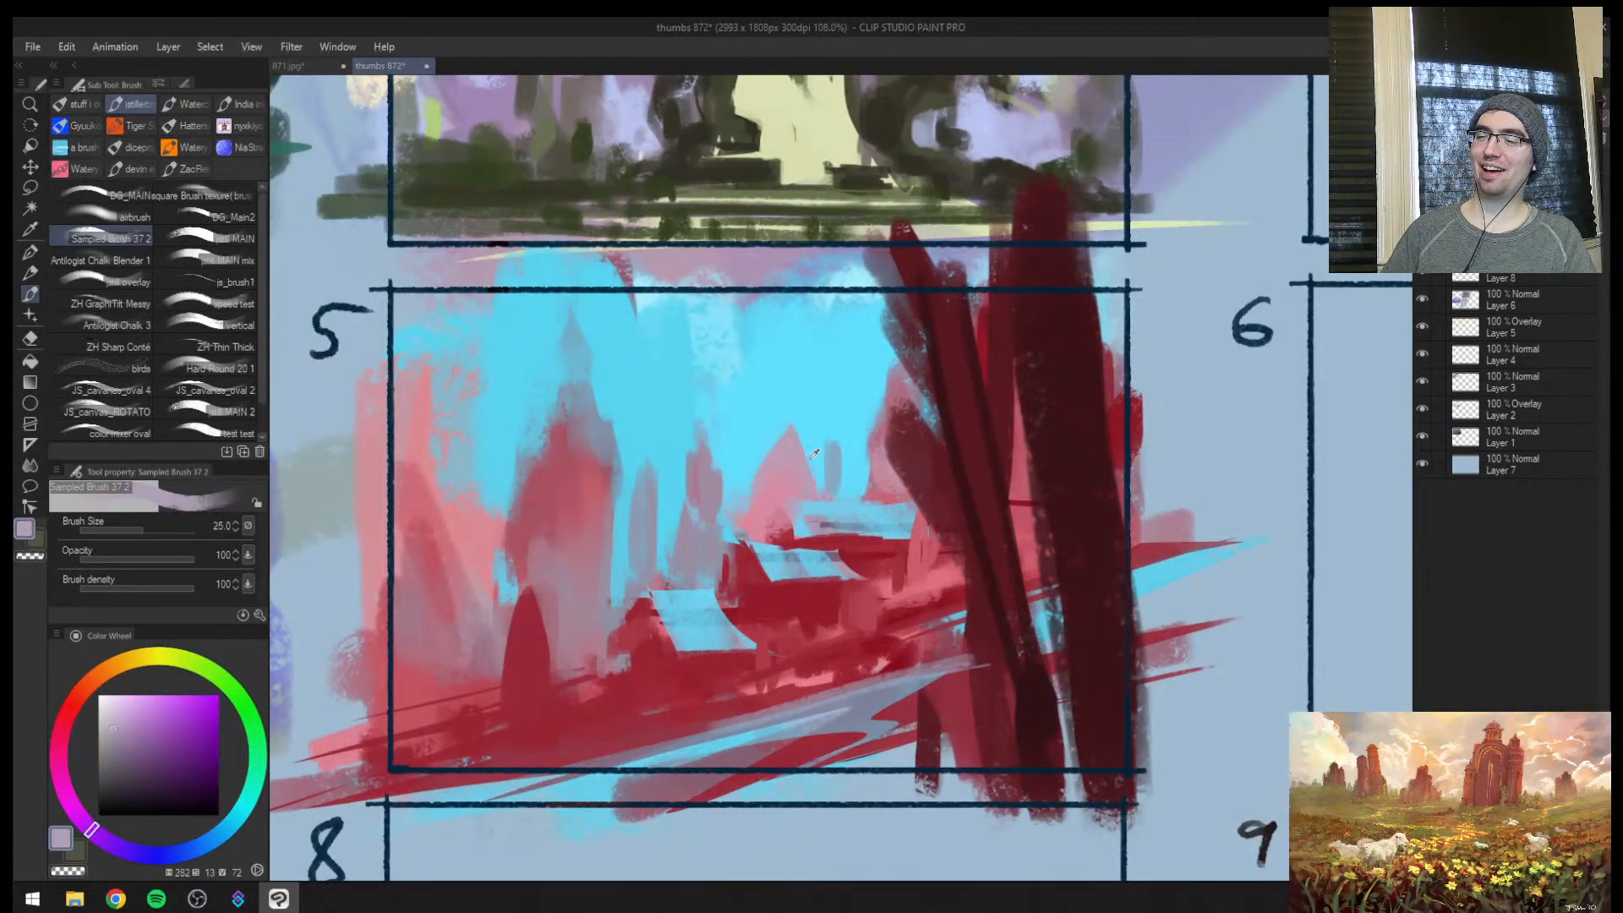
{"action": "left_click", "coordinate": [784, 564], "text": "alt"}
{"action": "key", "text": "bracketleft"}
{"action": "key", "text": "bracketleft"}
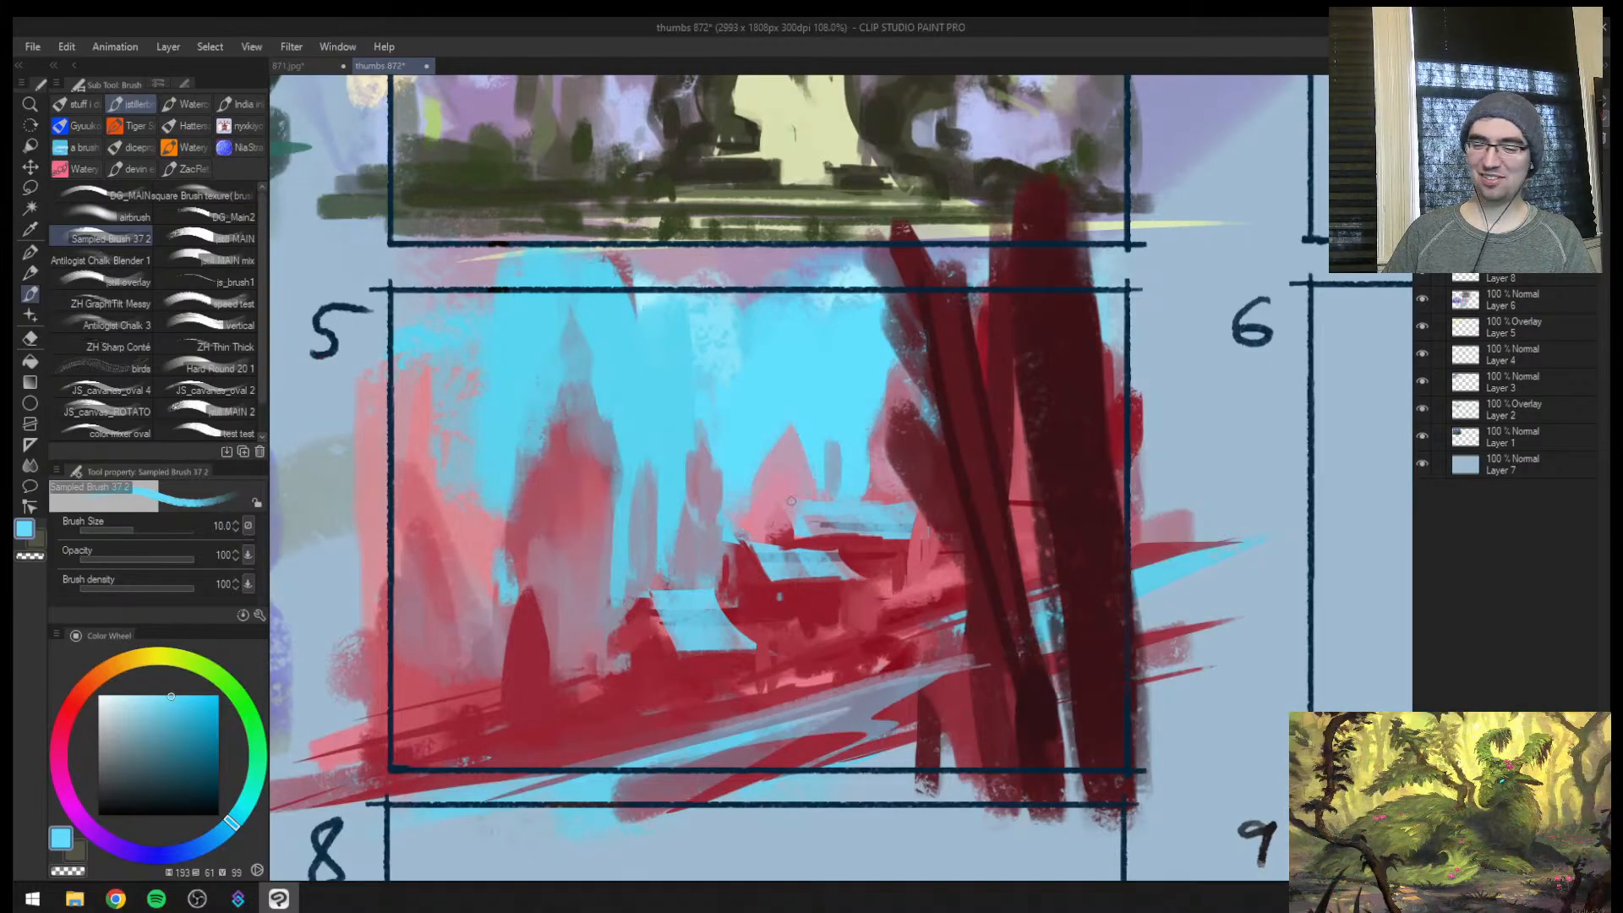
{"action": "left_click", "coordinate": [687, 630], "text": "alt"}
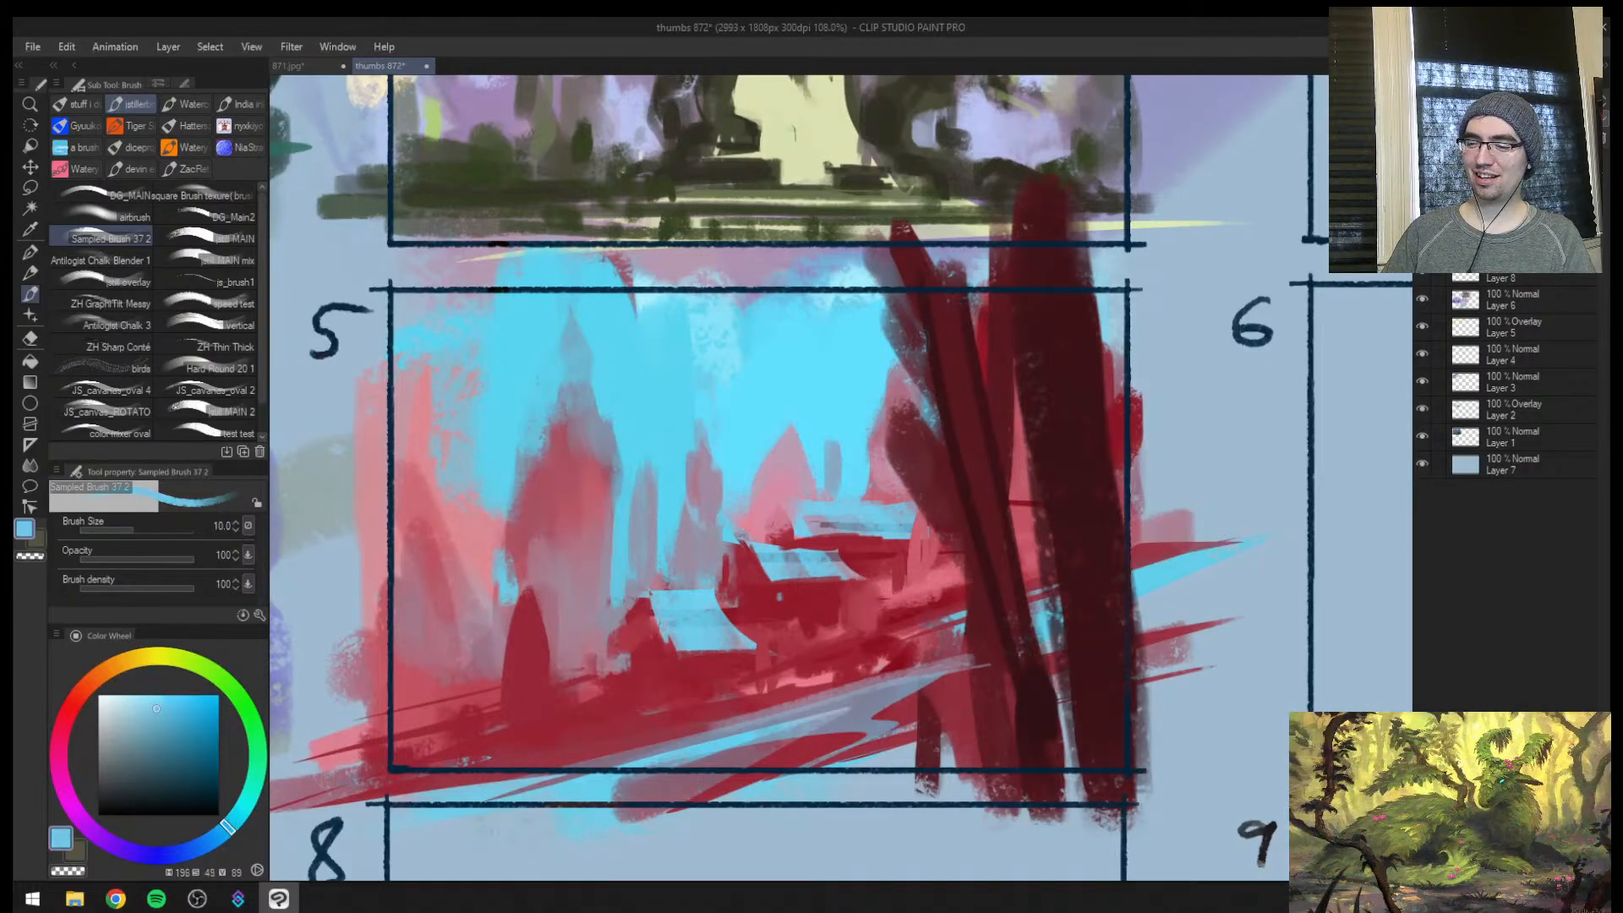
Trim the lowest slab with sampled red at size 12, and paint red beneath the middle slab at size 20
{"action": "left_click", "coordinate": [651, 612], "text": "alt"}
{"action": "key", "text": "bracketright"}
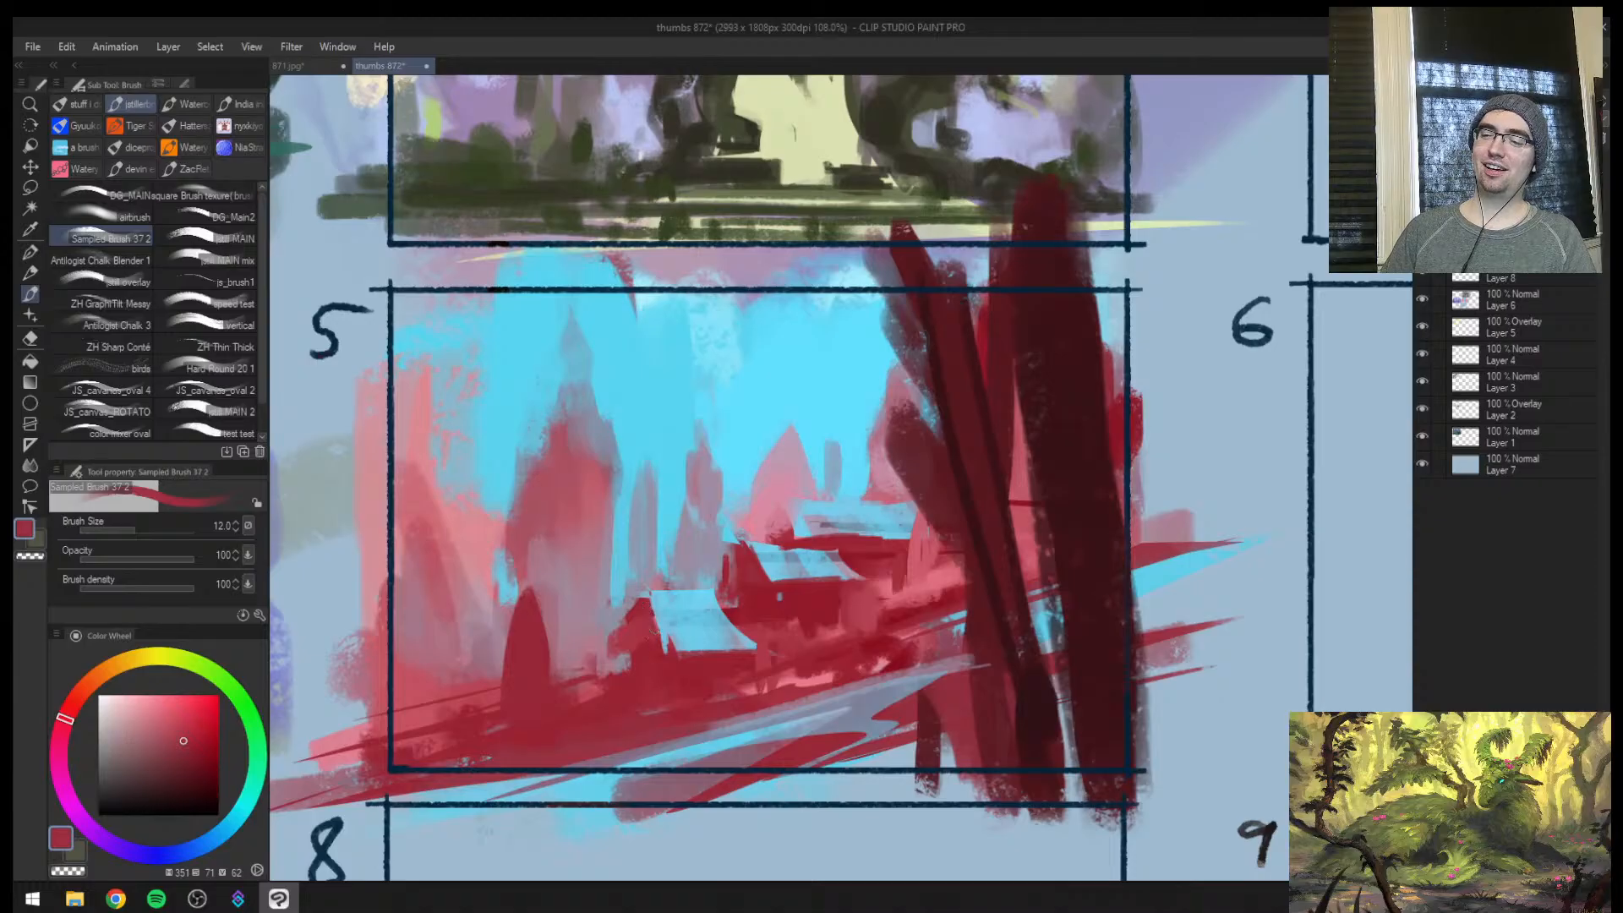
{"action": "left_click", "coordinate": [652, 638], "text": "alt"}
{"action": "mouse_move", "coordinate": [649, 619]}
{"action": "left_mouse_down"}
{"action": "mouse_move", "coordinate": [663, 651]}
{"action": "mouse_move", "coordinate": [724, 648]}
{"action": "left_mouse_up"}
{"action": "key", "text": "bracketright"}
{"action": "key", "text": "bracketright"}
{"action": "key", "text": "bracketright"}
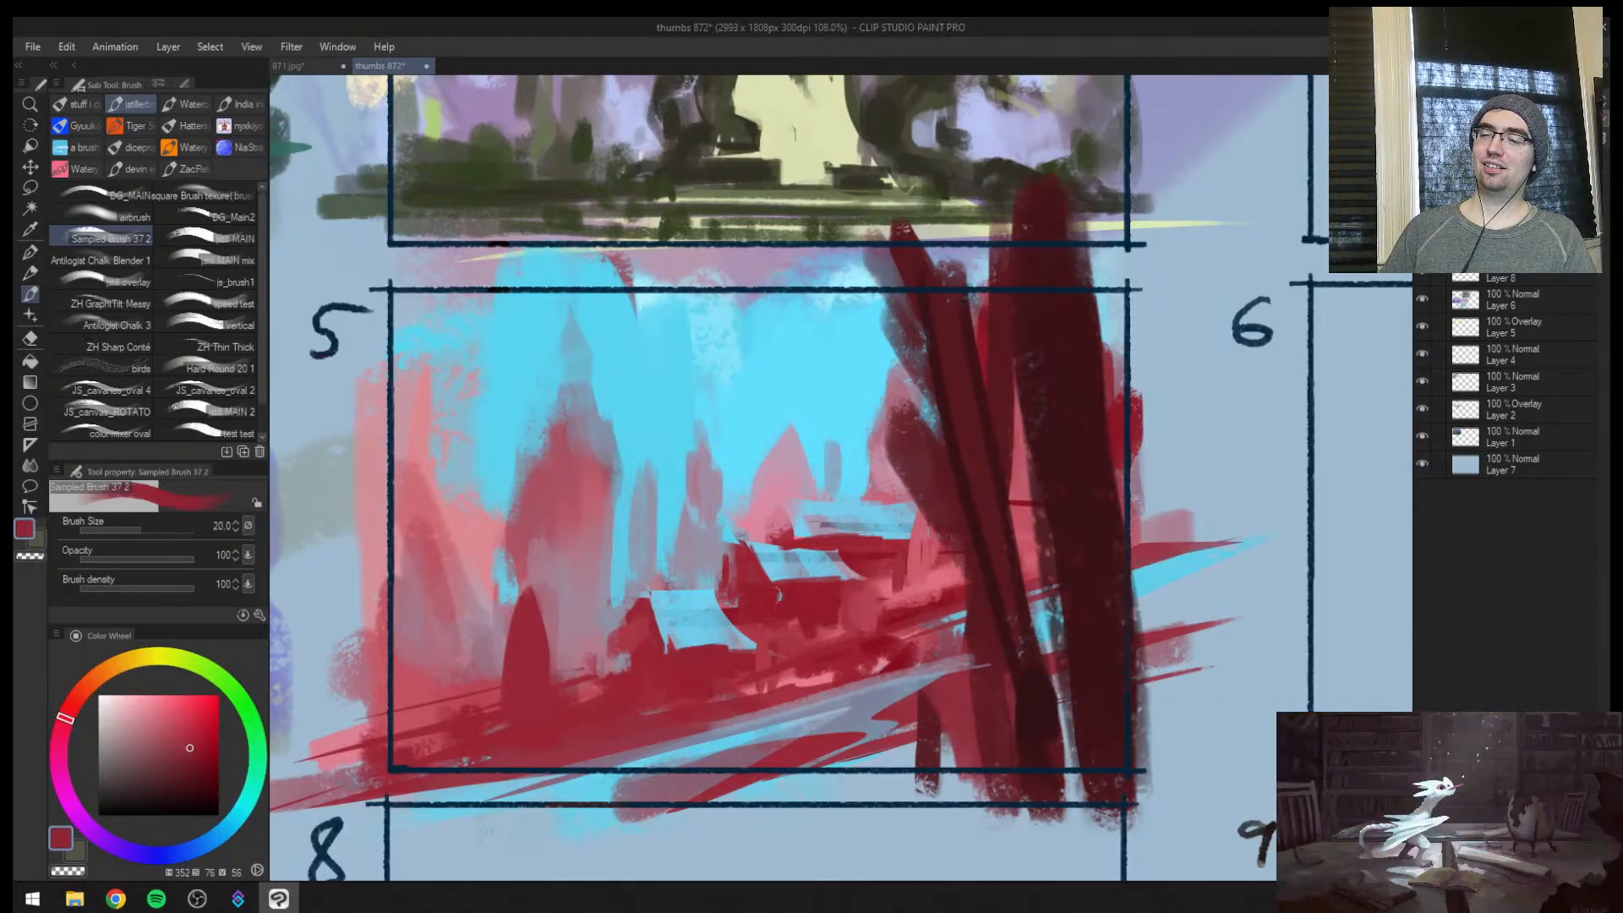
{"action": "left_click", "coordinate": [796, 578], "text": "alt"}
{"action": "left_click_drag", "start_coordinate": [773, 584], "coordinate": [848, 582]}
Add fine maroon accents along the highest slab and outline its gable end at size 8
{"action": "left_click", "coordinate": [994, 508], "text": "alt"}
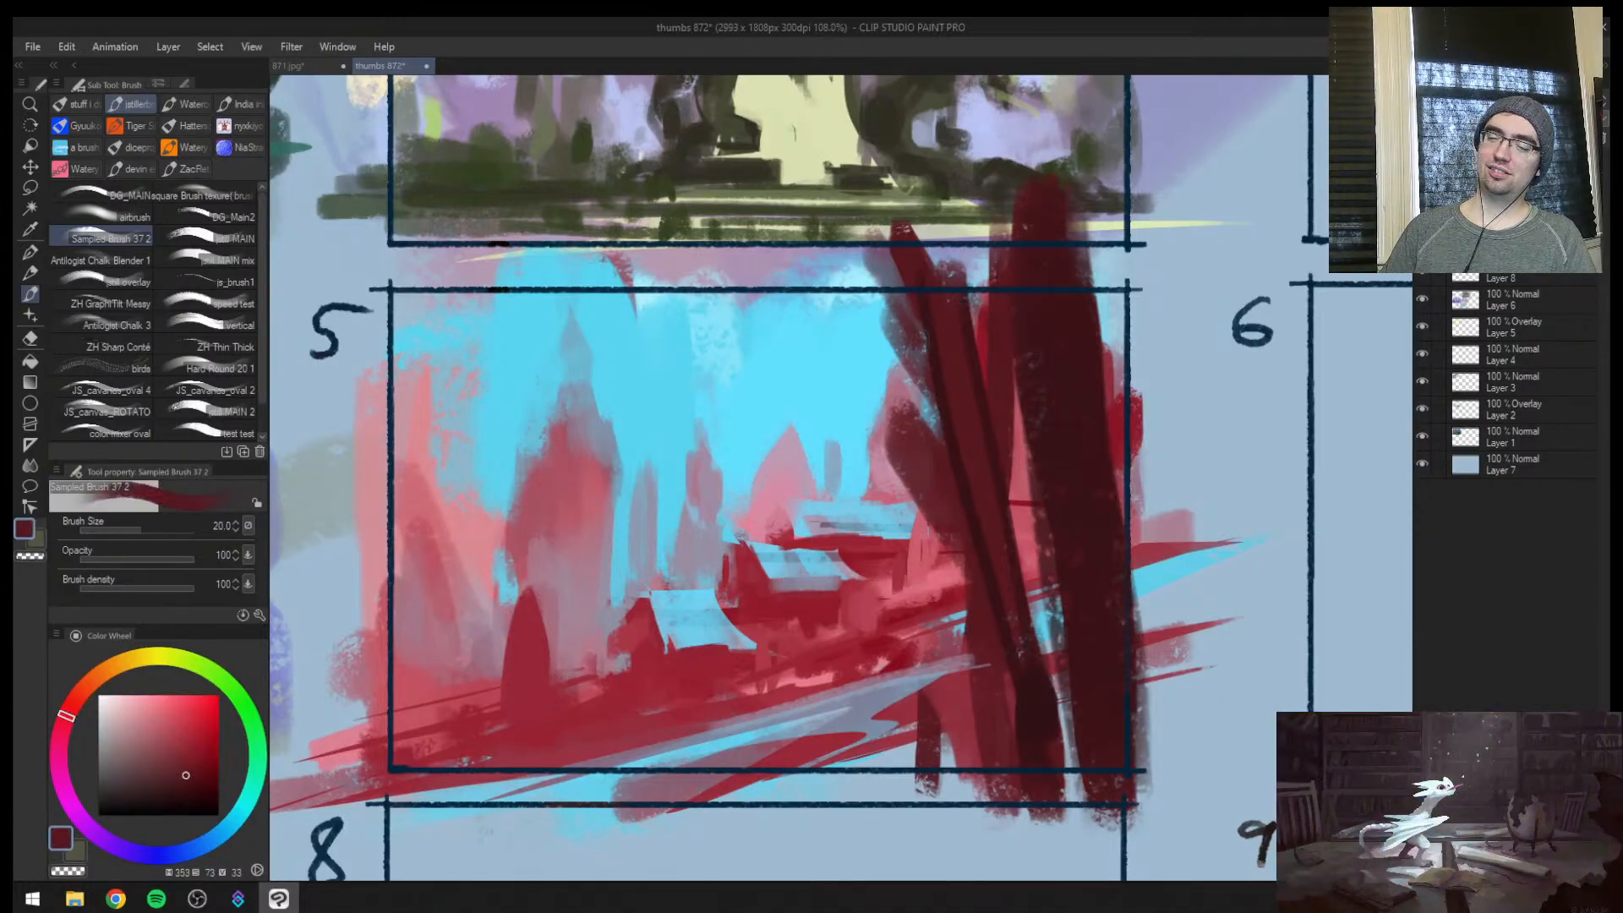
{"action": "key", "text": "bracketleft"}
{"action": "key", "text": "bracketleft"}
{"action": "key", "text": "bracketleft"}
{"action": "key", "text": "bracketleft"}
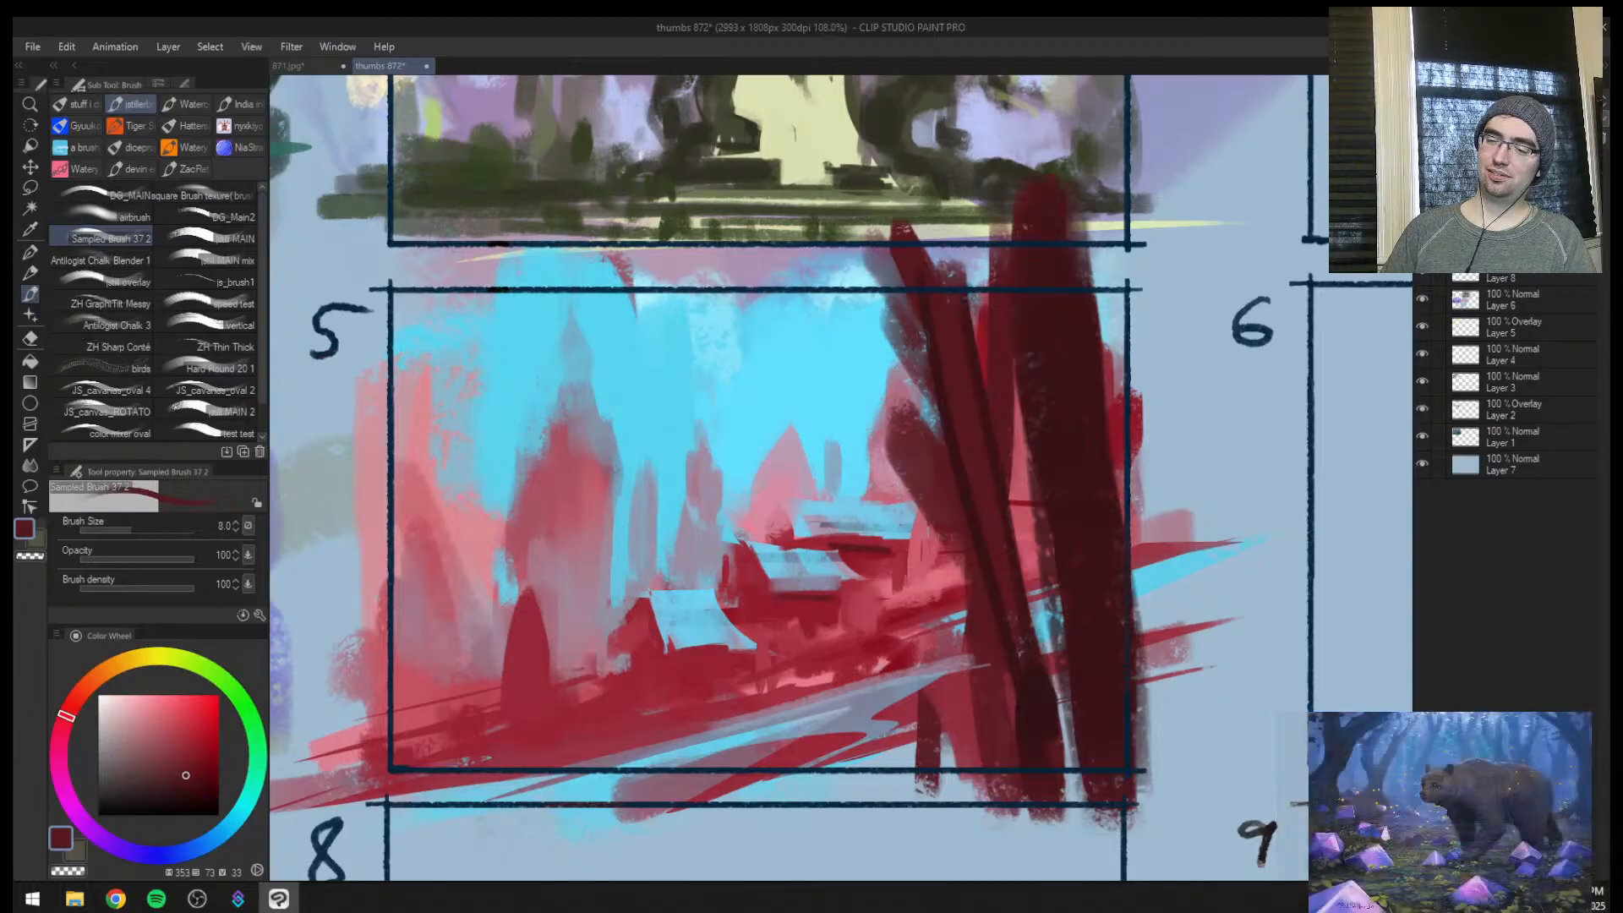
{"action": "left_click_drag", "start_coordinate": [841, 547], "coordinate": [929, 545]}
{"action": "key", "text": "bracketright"}
{"action": "key", "text": "bracketright"}
{"action": "key", "text": "bracketleft"}
{"action": "key", "text": "bracketleft"}
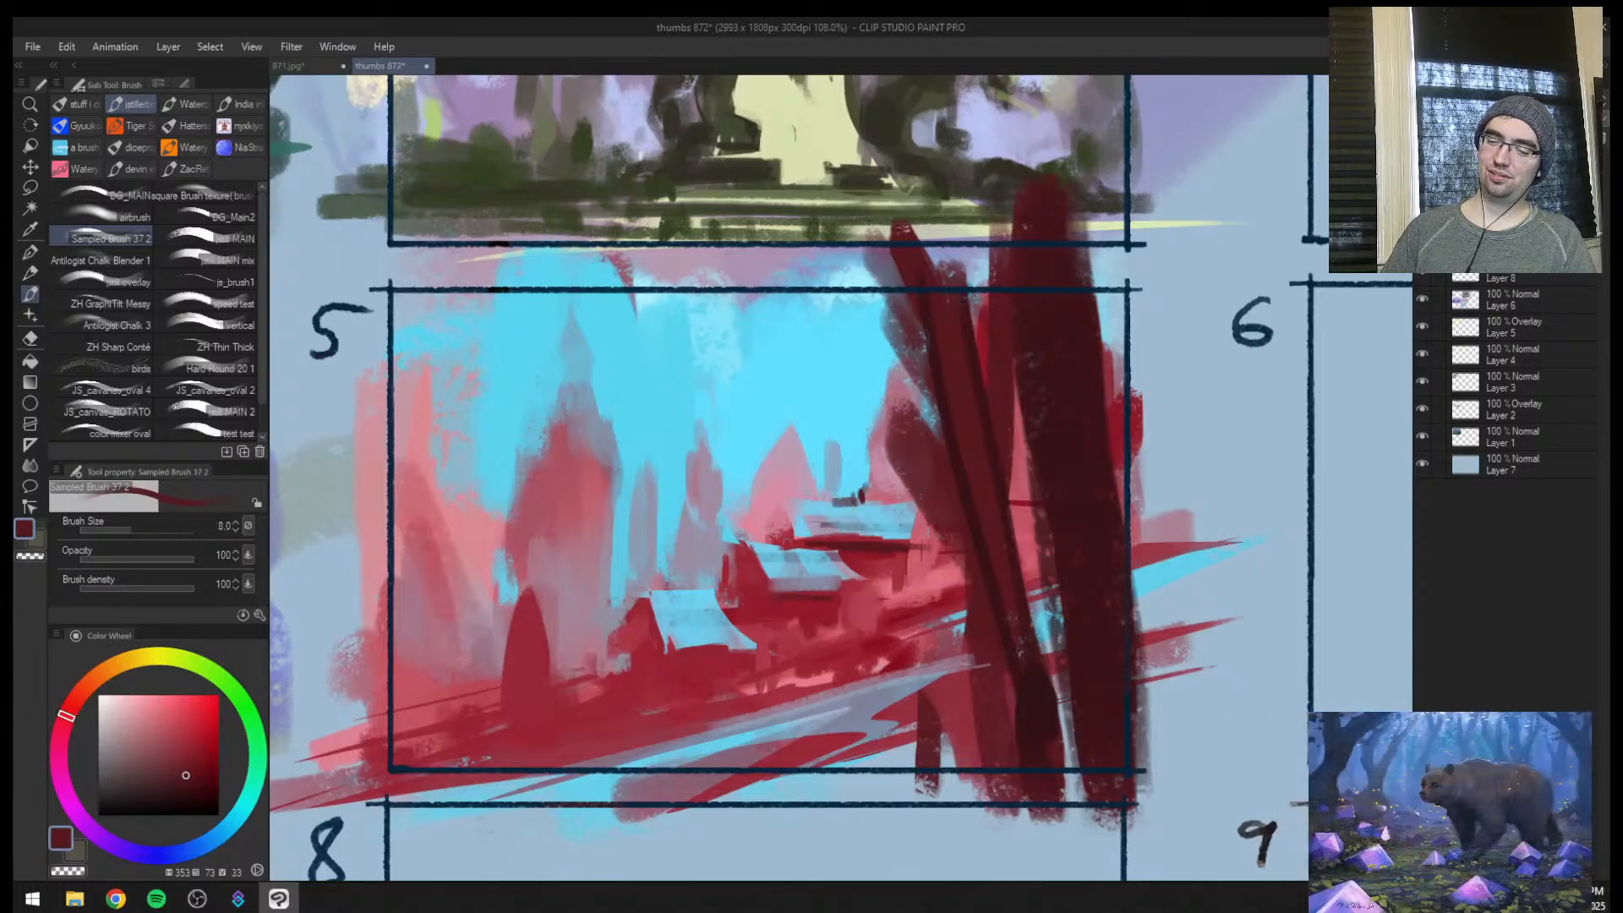
{"action": "left_click_drag", "start_coordinate": [801, 537], "coordinate": [782, 515]}
Paint maroon gable ends on the two lower slabs and a small dark dormer on the lowest roof at size 12
{"action": "key", "text": "bracketright"}
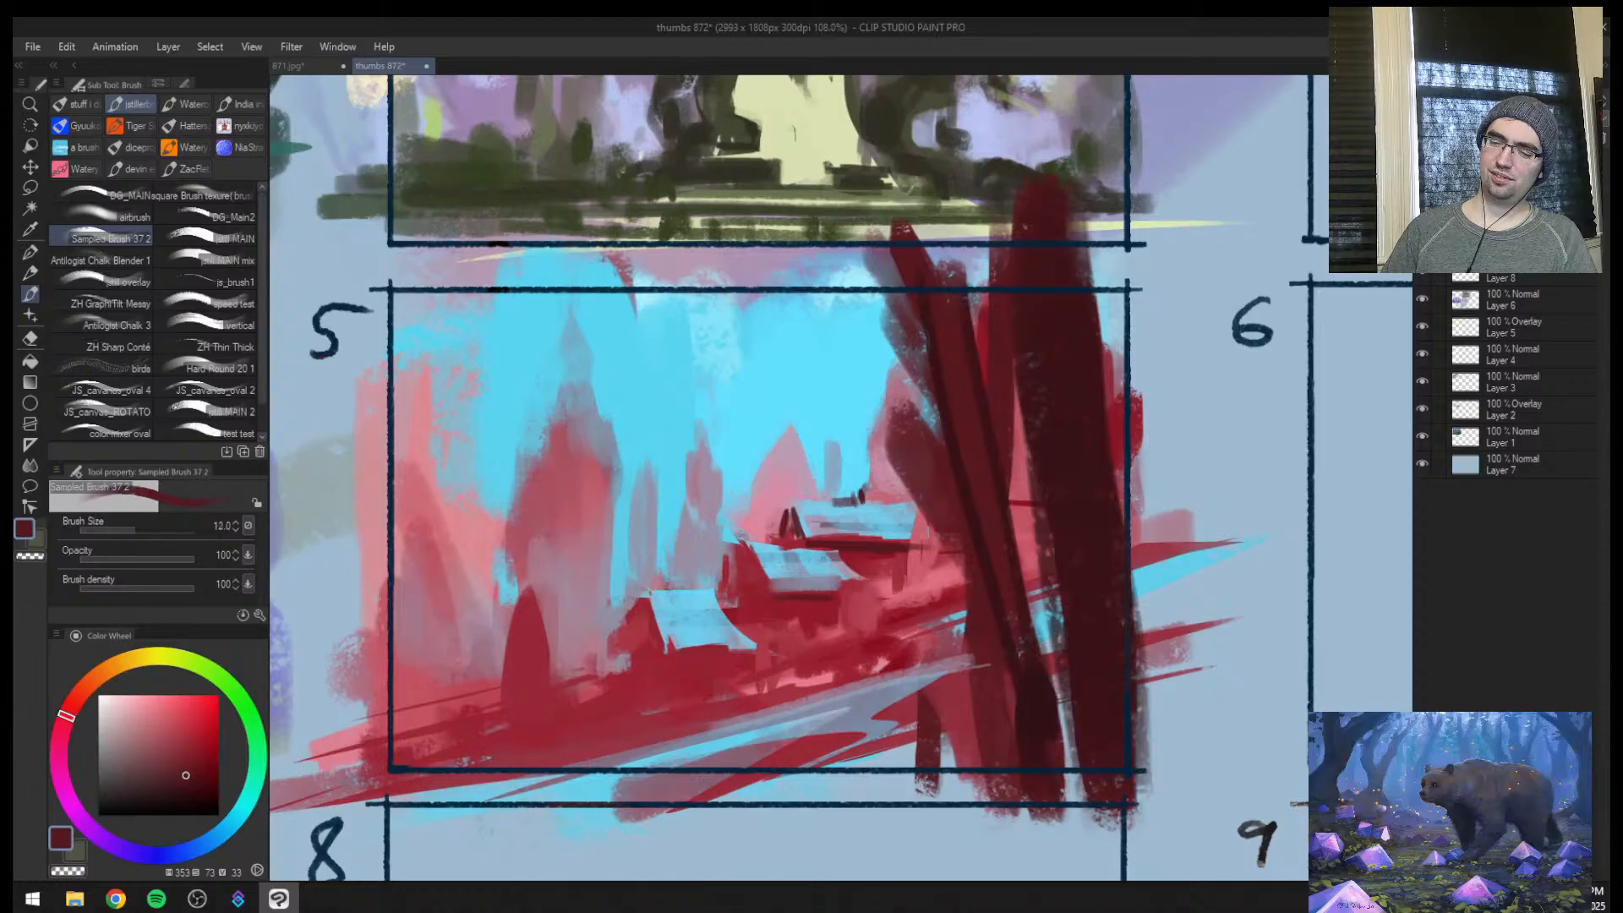
{"action": "key", "text": "]"}
{"action": "key", "text": "]"}
{"action": "key", "text": "]"}
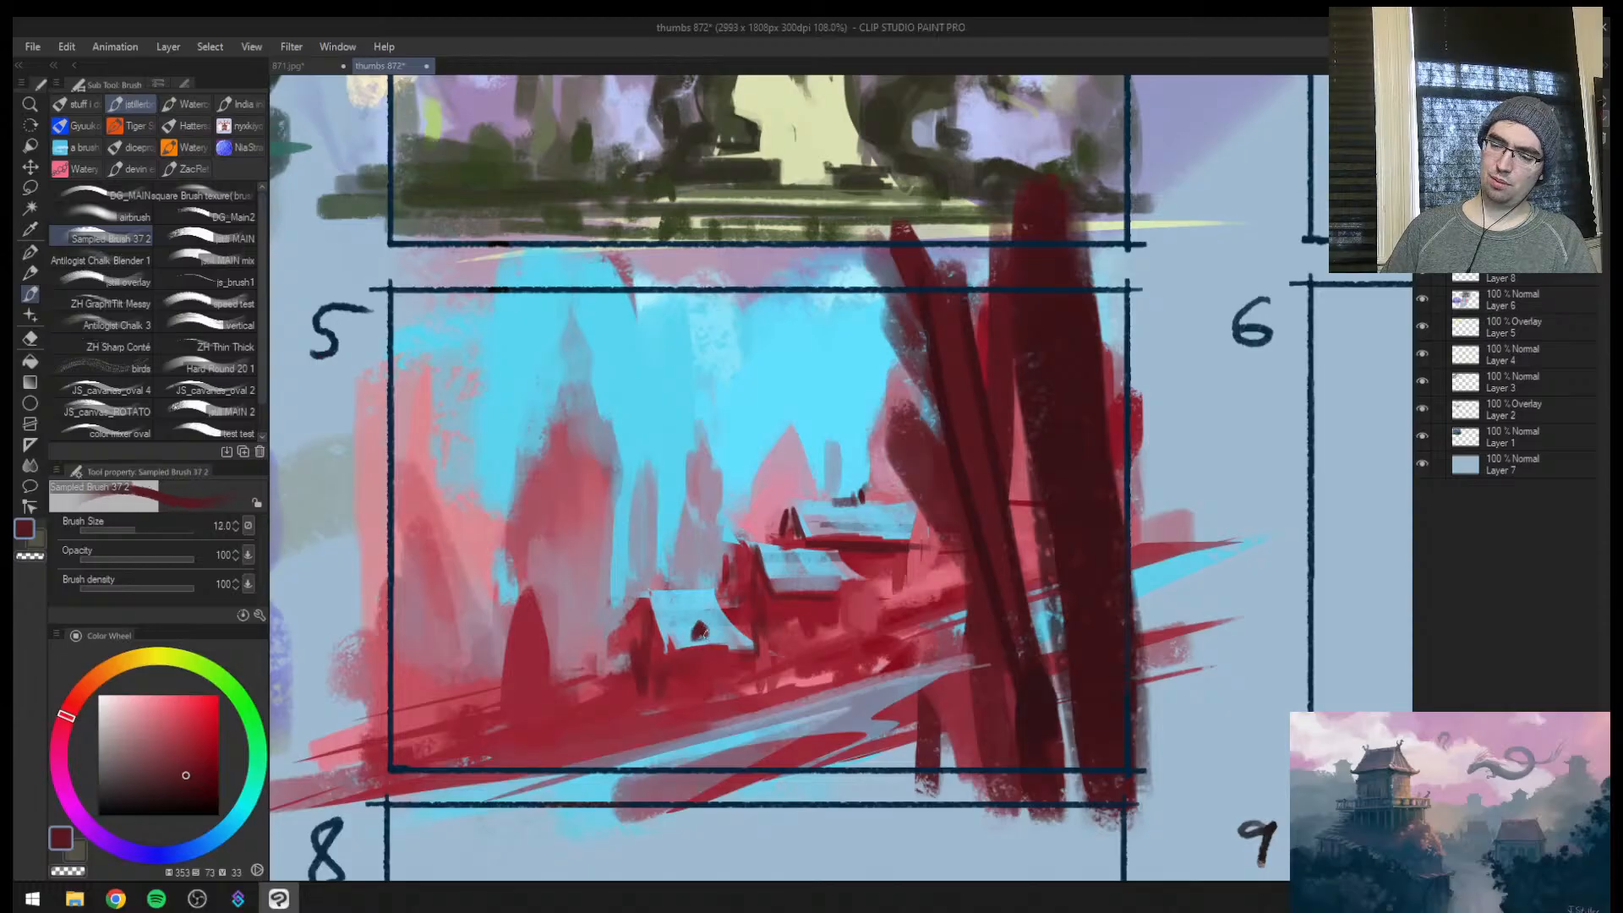
Soften the lowest roof's dark dormer with sampled red at size 12
{"action": "left_click", "coordinate": [712, 658], "text": "alt"}
{"action": "left_click_drag", "start_coordinate": [700, 624], "coordinate": [703, 639]}
{"action": "key", "text": "["}
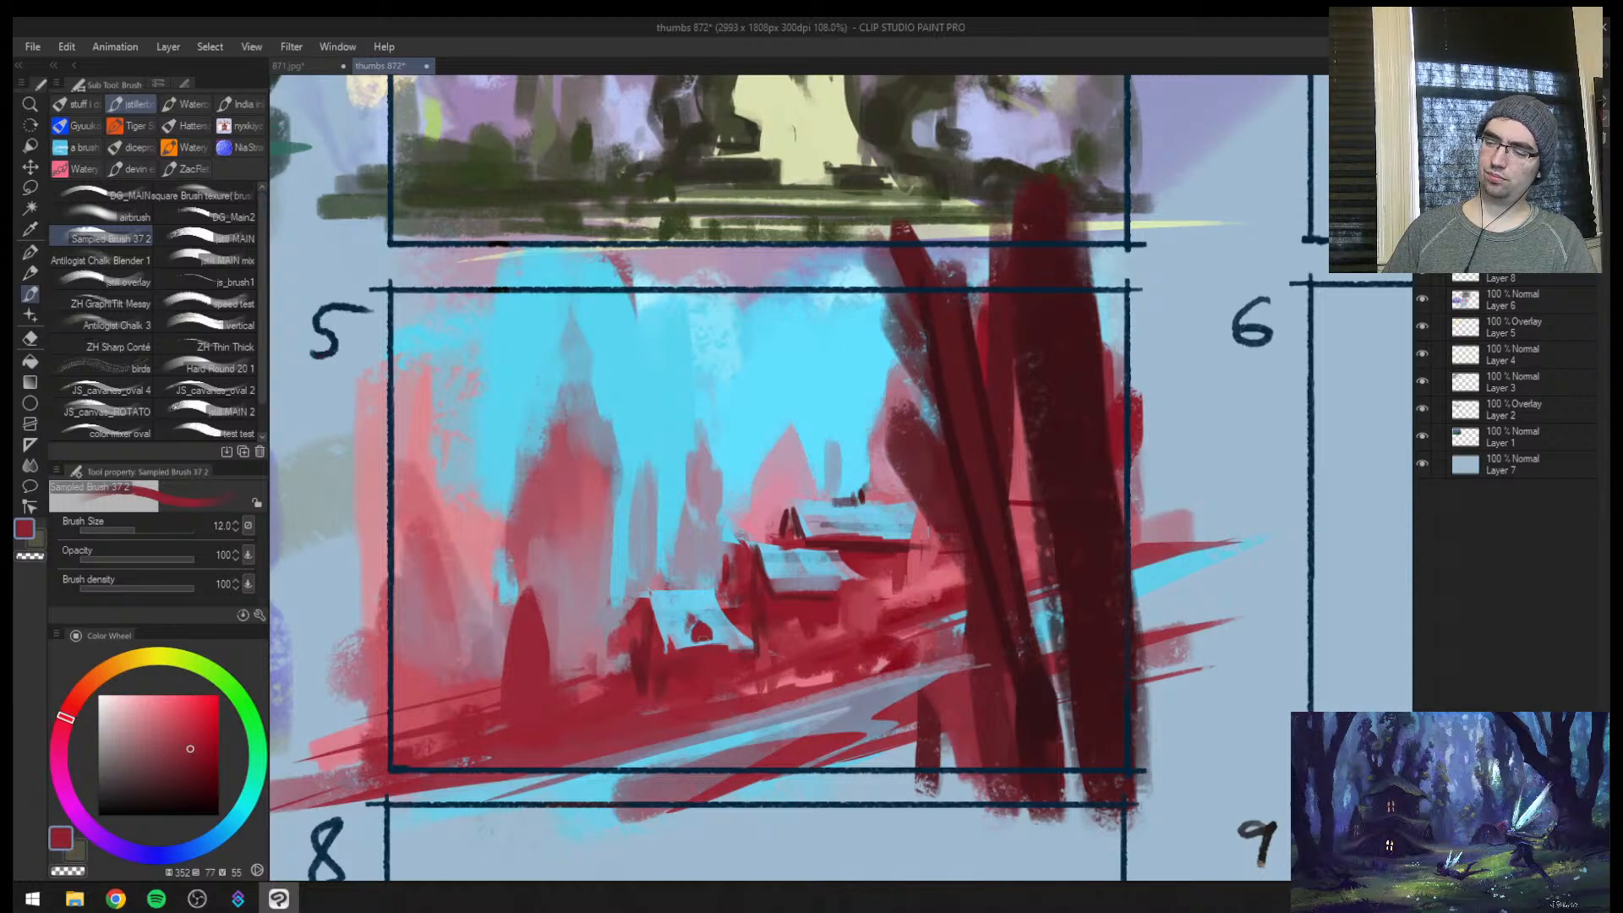
{"action": "left_click", "coordinate": [701, 630], "text": "alt"}
{"action": "left_click", "coordinate": [703, 643], "text": "alt"}
{"action": "key", "text": "]"}
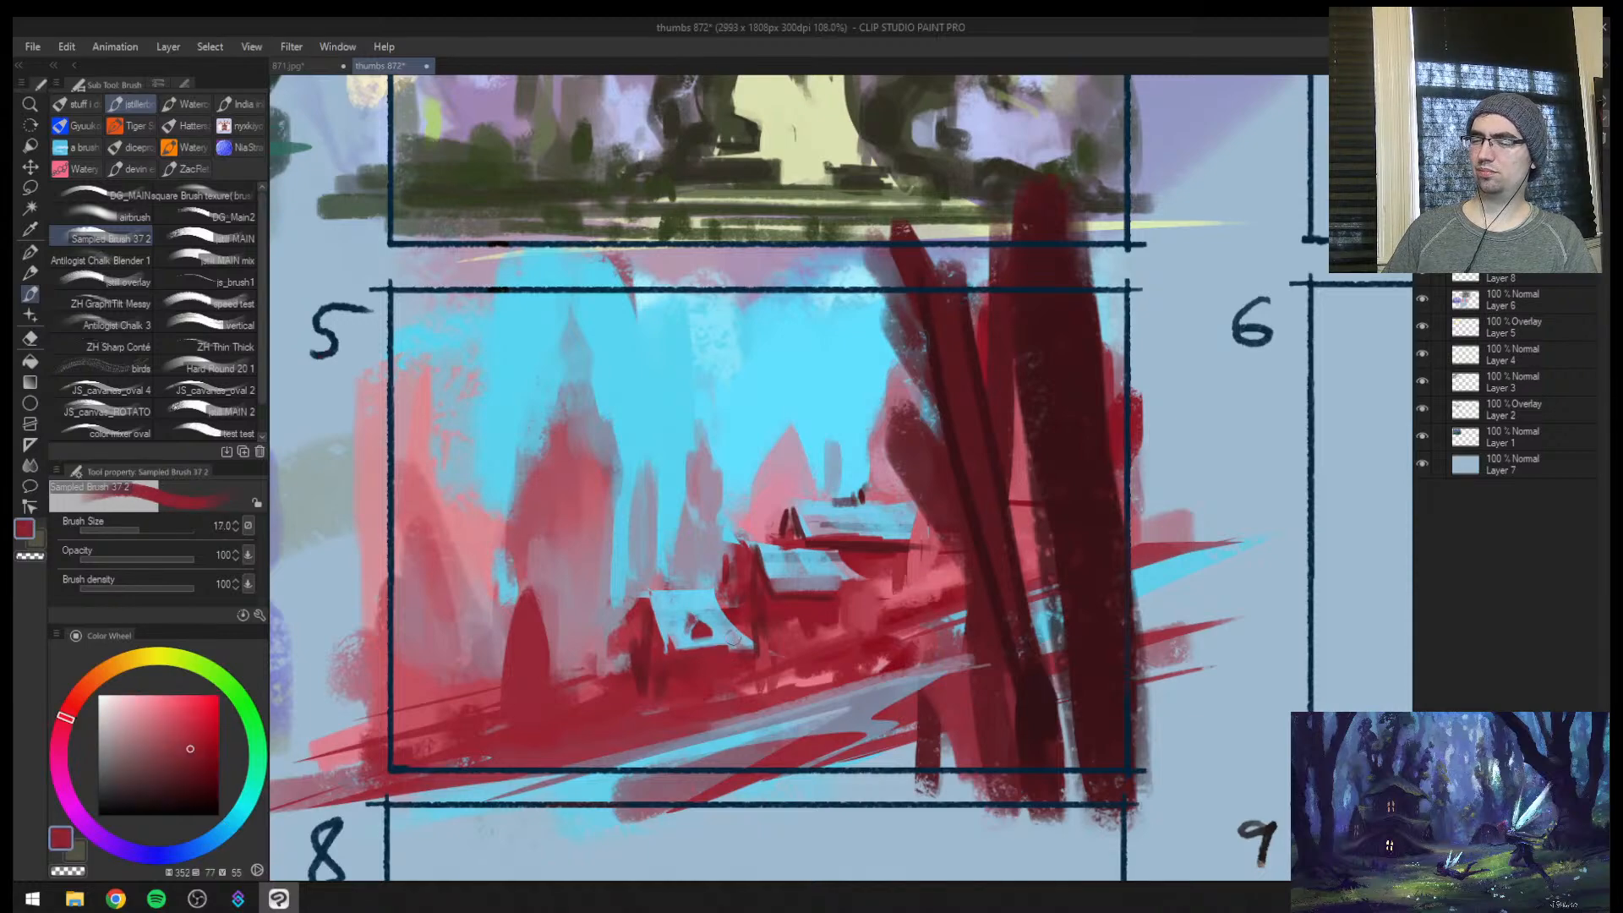
Paint a small sampled-blue roof beside the lowest house, refine its edges at size 12, and mirror the view
{"action": "key", "text": "["}
{"action": "left_click", "coordinate": [686, 635], "text": "alt"}
{"action": "key", "text": "["}
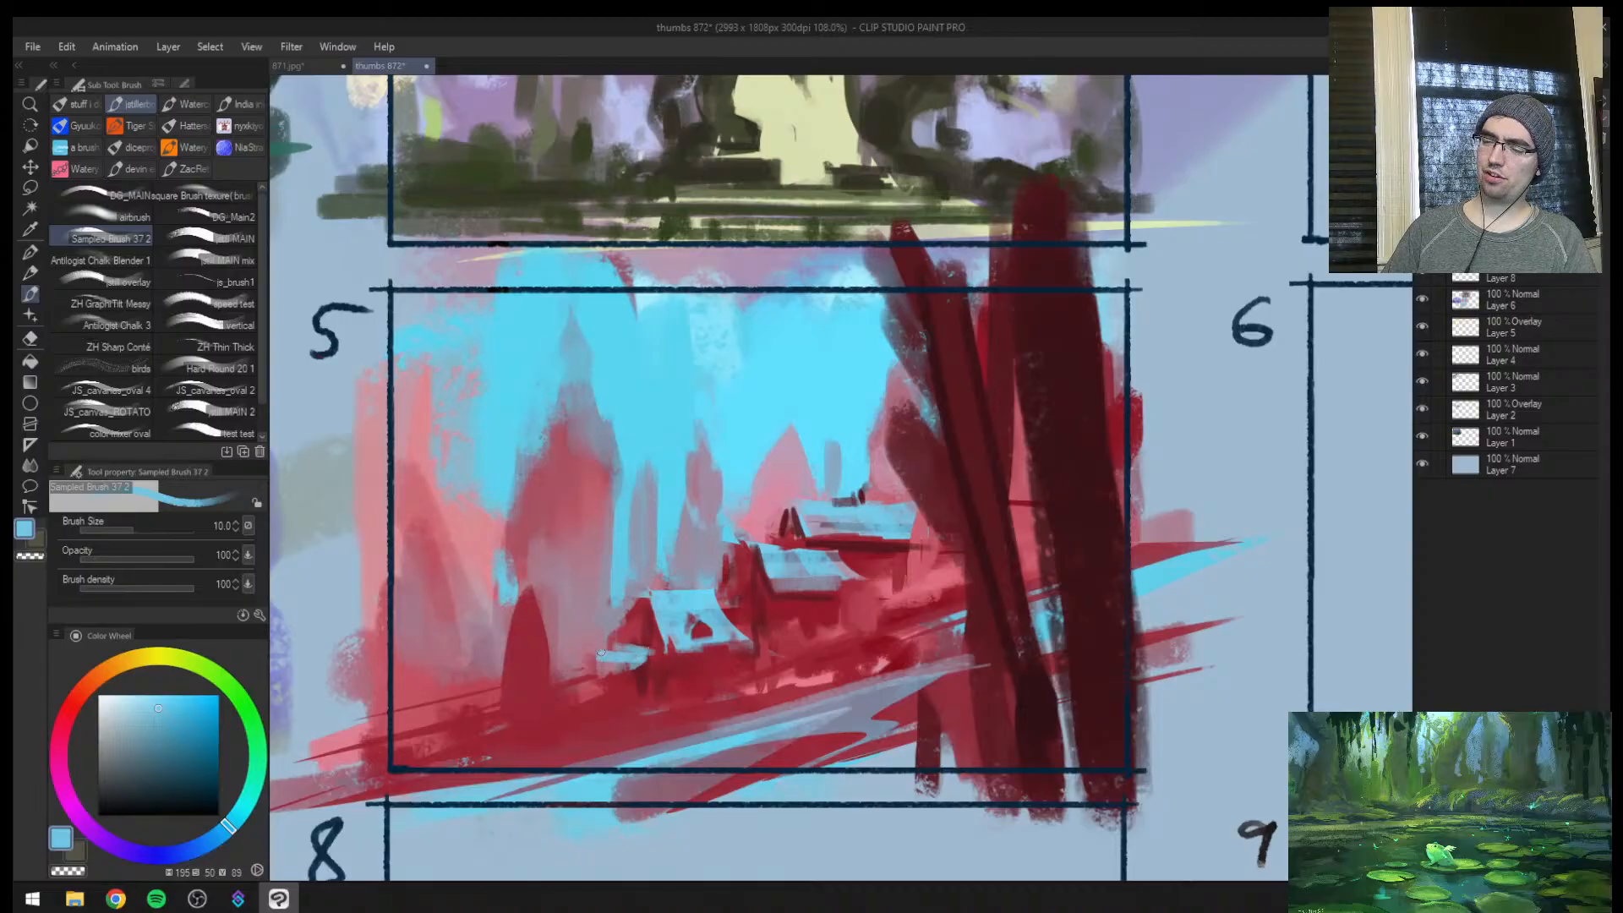
{"action": "left_click", "coordinate": [644, 676], "text": "alt"}
{"action": "key", "text": "]"}
{"action": "mouse_move", "coordinate": [588, 668]}
{"action": "left_mouse_down"}
{"action": "mouse_move", "coordinate": [634, 679]}
{"action": "mouse_move", "coordinate": [582, 658]}
{"action": "mouse_move", "coordinate": [644, 644]}
{"action": "left_mouse_up"}
{"action": "left_click", "coordinate": [625, 636], "text": "alt"}
{"action": "left_click", "coordinate": [627, 658], "text": "alt"}
{"action": "key", "text": "h"}
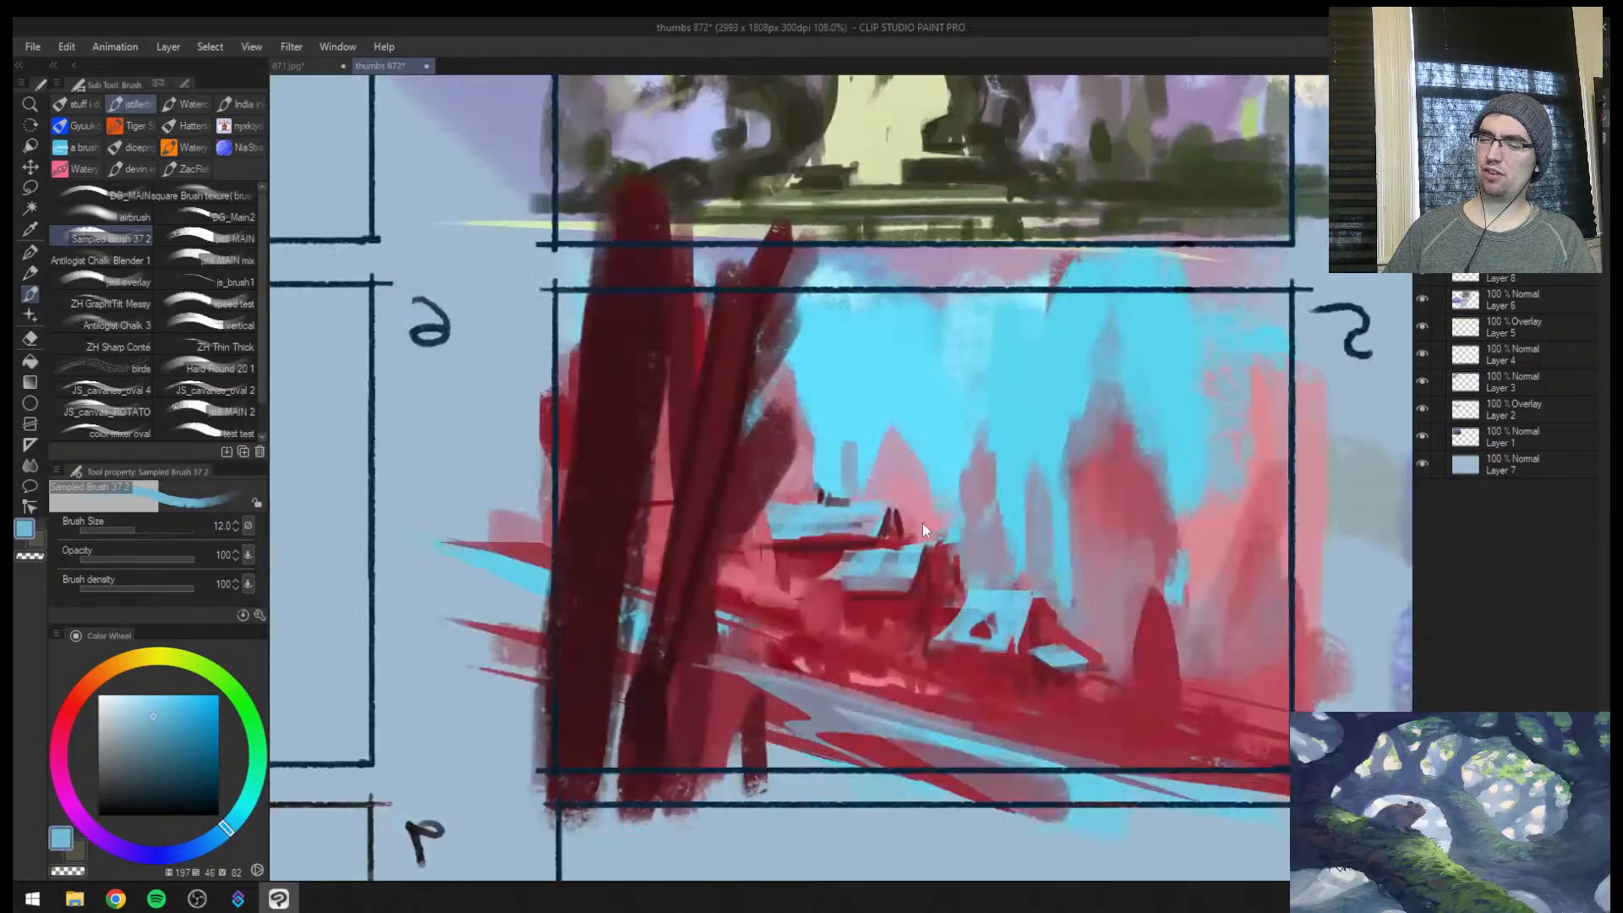
{"action": "left_click", "coordinate": [1092, 635], "text": "alt"}
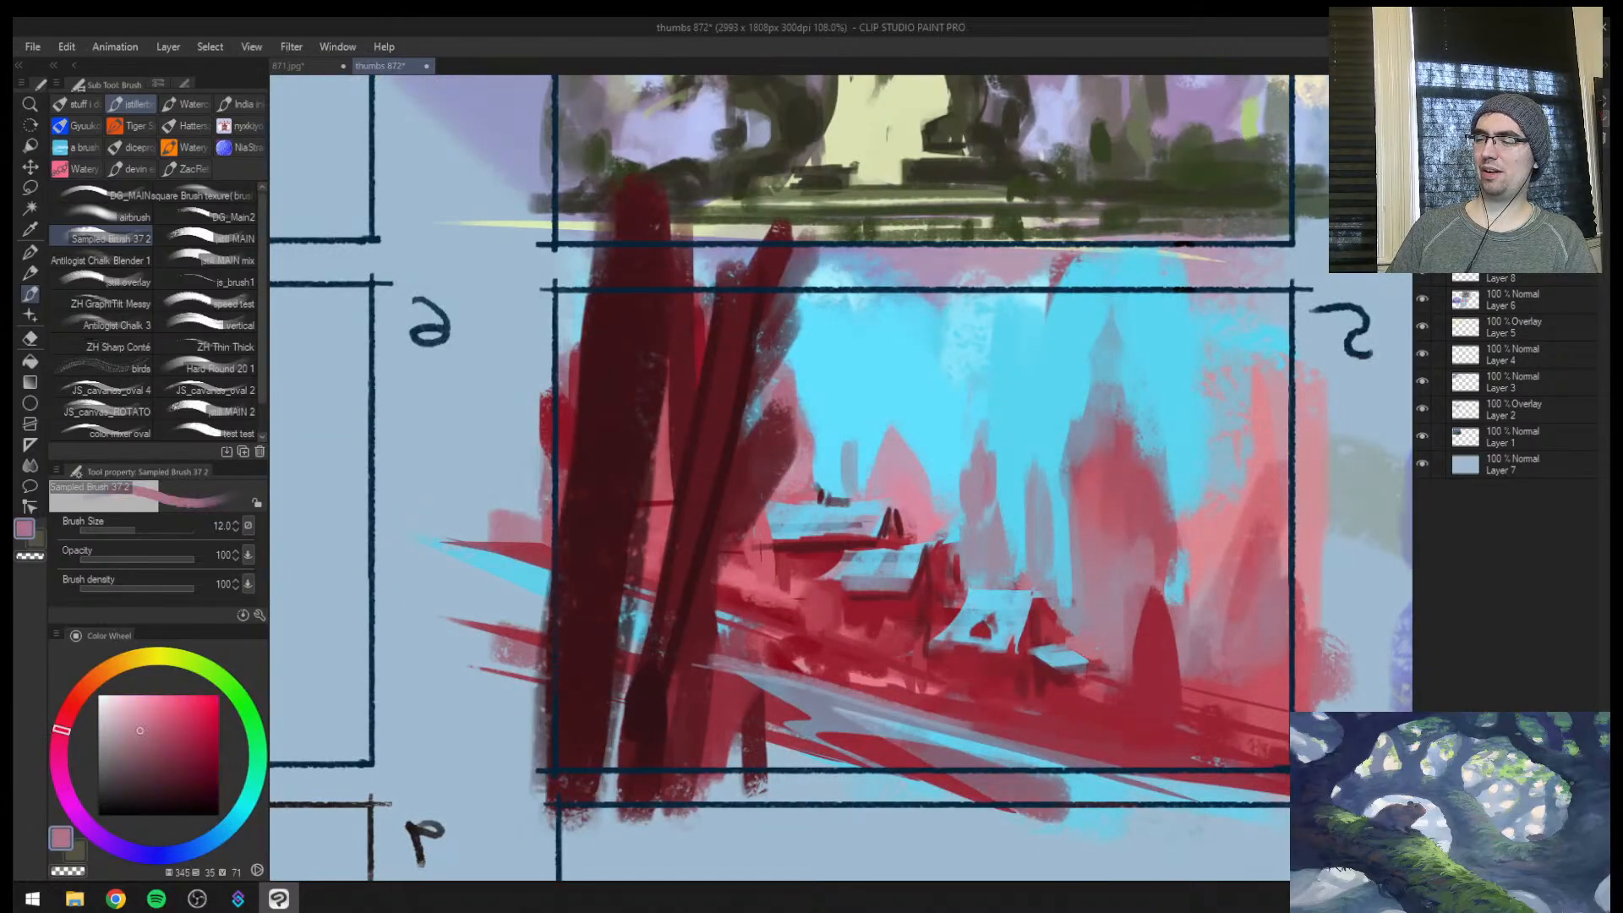
Dab a sampled muted mauve along the base of the lowest house and the ground beside it at size 15
{"action": "left_click", "coordinate": [1068, 671], "text": "alt"}
{"action": "key", "text": "]"}
{"action": "mouse_move", "coordinate": [1080, 673]}
{"action": "left_mouse_down"}
{"action": "mouse_move", "coordinate": [1075, 698]}
{"action": "mouse_move", "coordinate": [1031, 696]}
{"action": "left_mouse_up"}
{"action": "left_click_drag", "start_coordinate": [940, 673], "coordinate": [928, 678]}
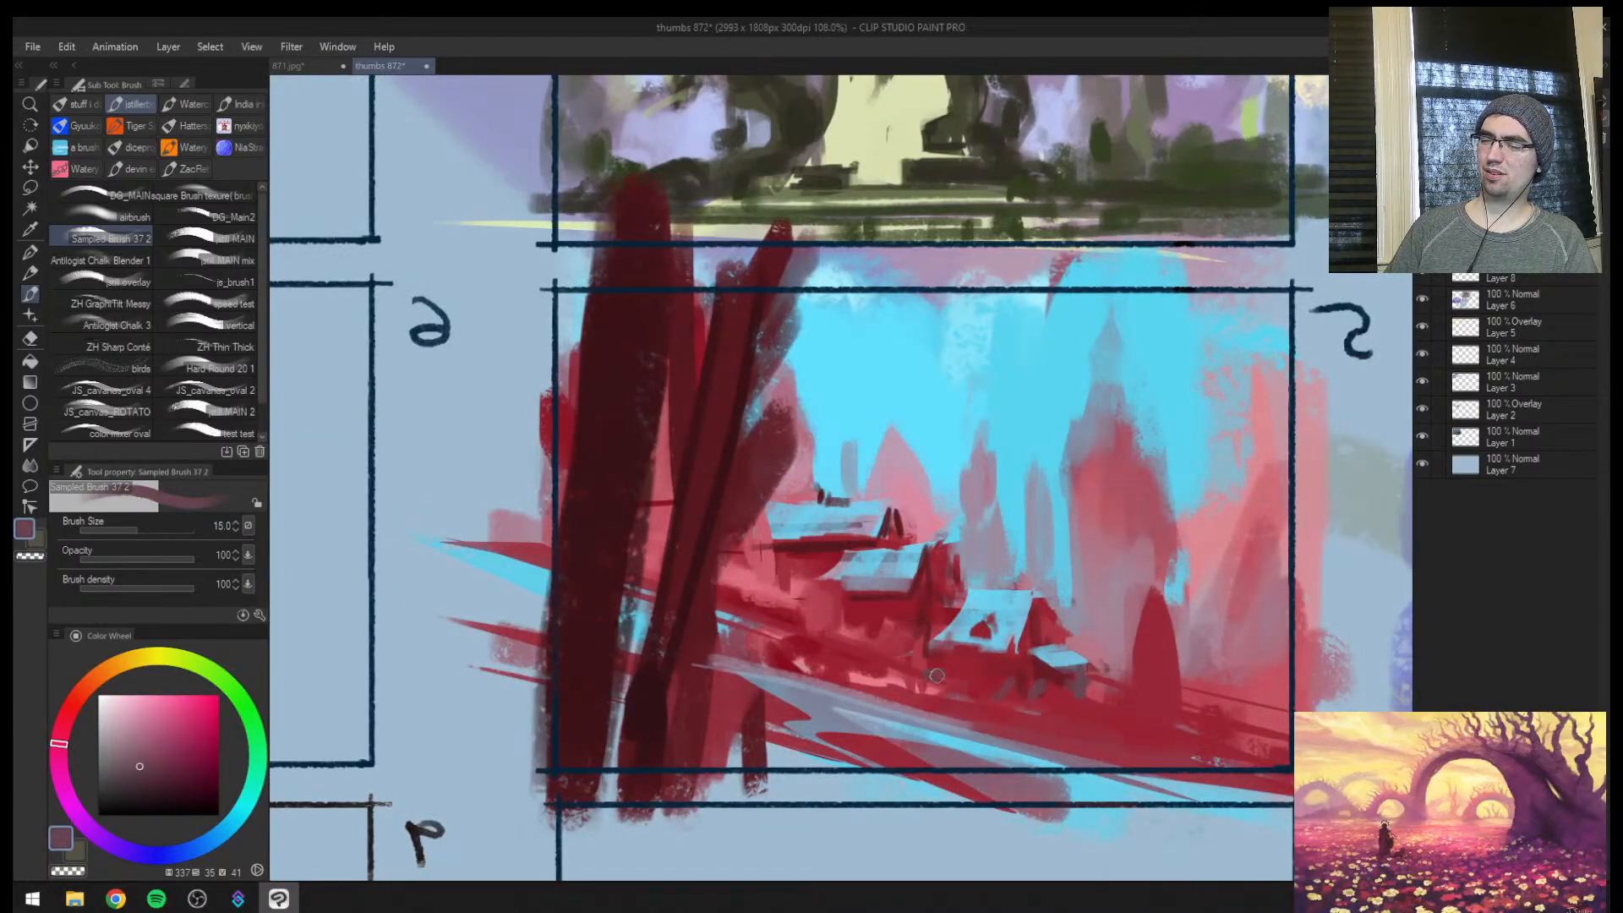
Paint a small grey-blue roof below the middle house at size 12 and add sampled maroon shadow beneath it
{"action": "left_click", "coordinate": [892, 595], "text": "alt"}
{"action": "left_click", "coordinate": [862, 621], "text": "alt"}
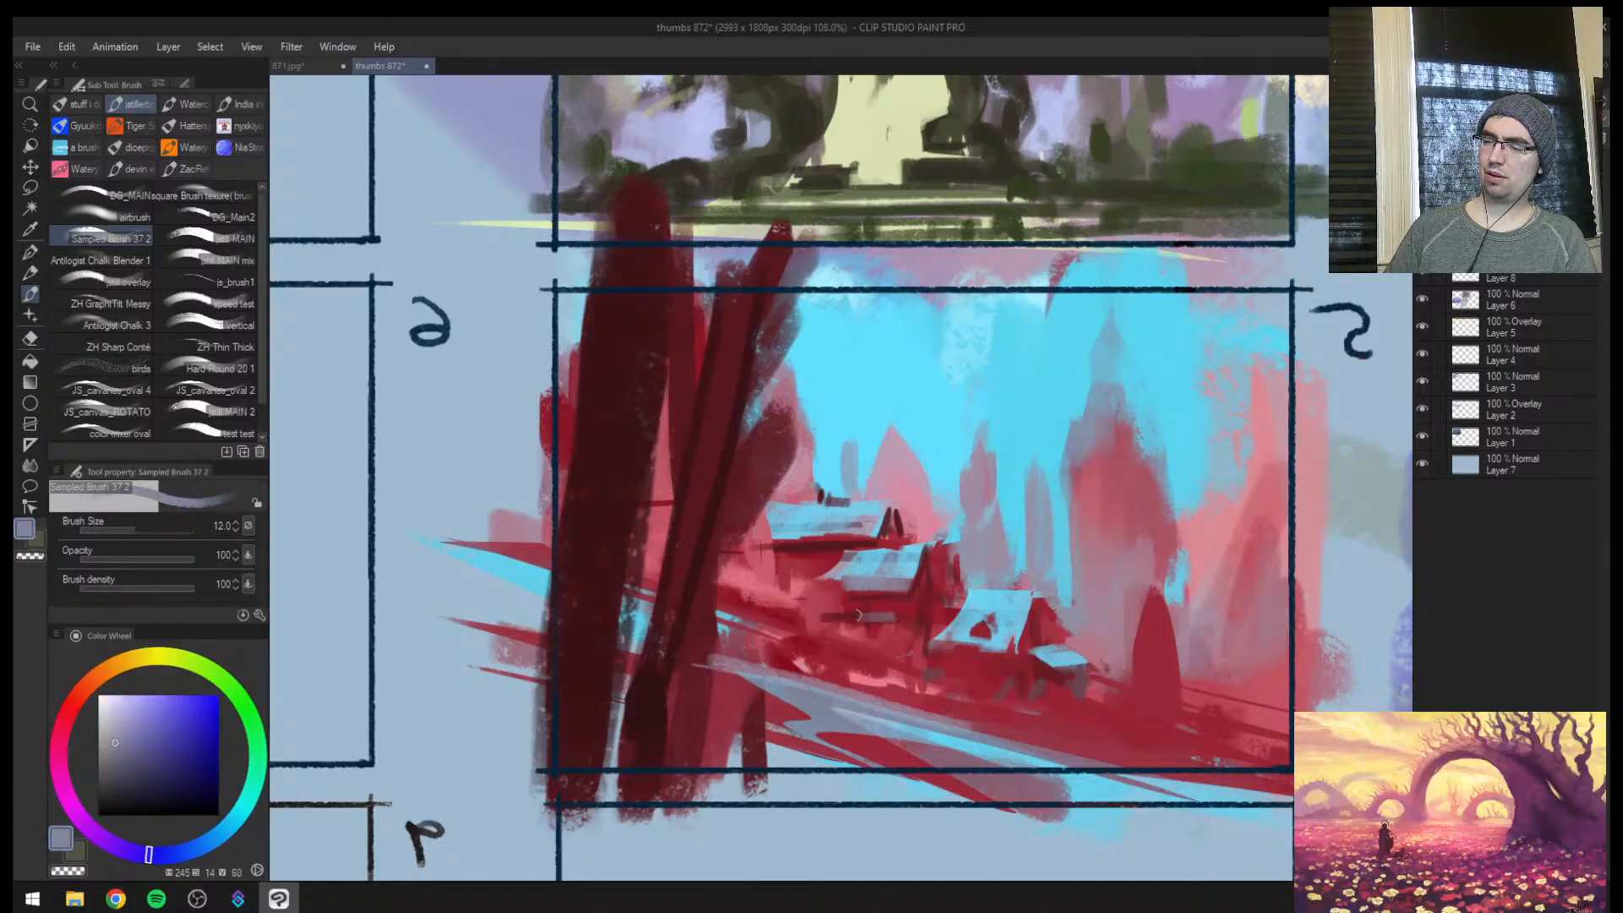
{"action": "left_click", "coordinate": [841, 631], "text": "alt"}
{"action": "key", "text": "]"}
{"action": "mouse_move", "coordinate": [844, 620]}
{"action": "left_mouse_down"}
{"action": "mouse_move", "coordinate": [854, 651]}
{"action": "mouse_move", "coordinate": [882, 653]}
{"action": "left_mouse_up"}
{"action": "key", "text": "]"}
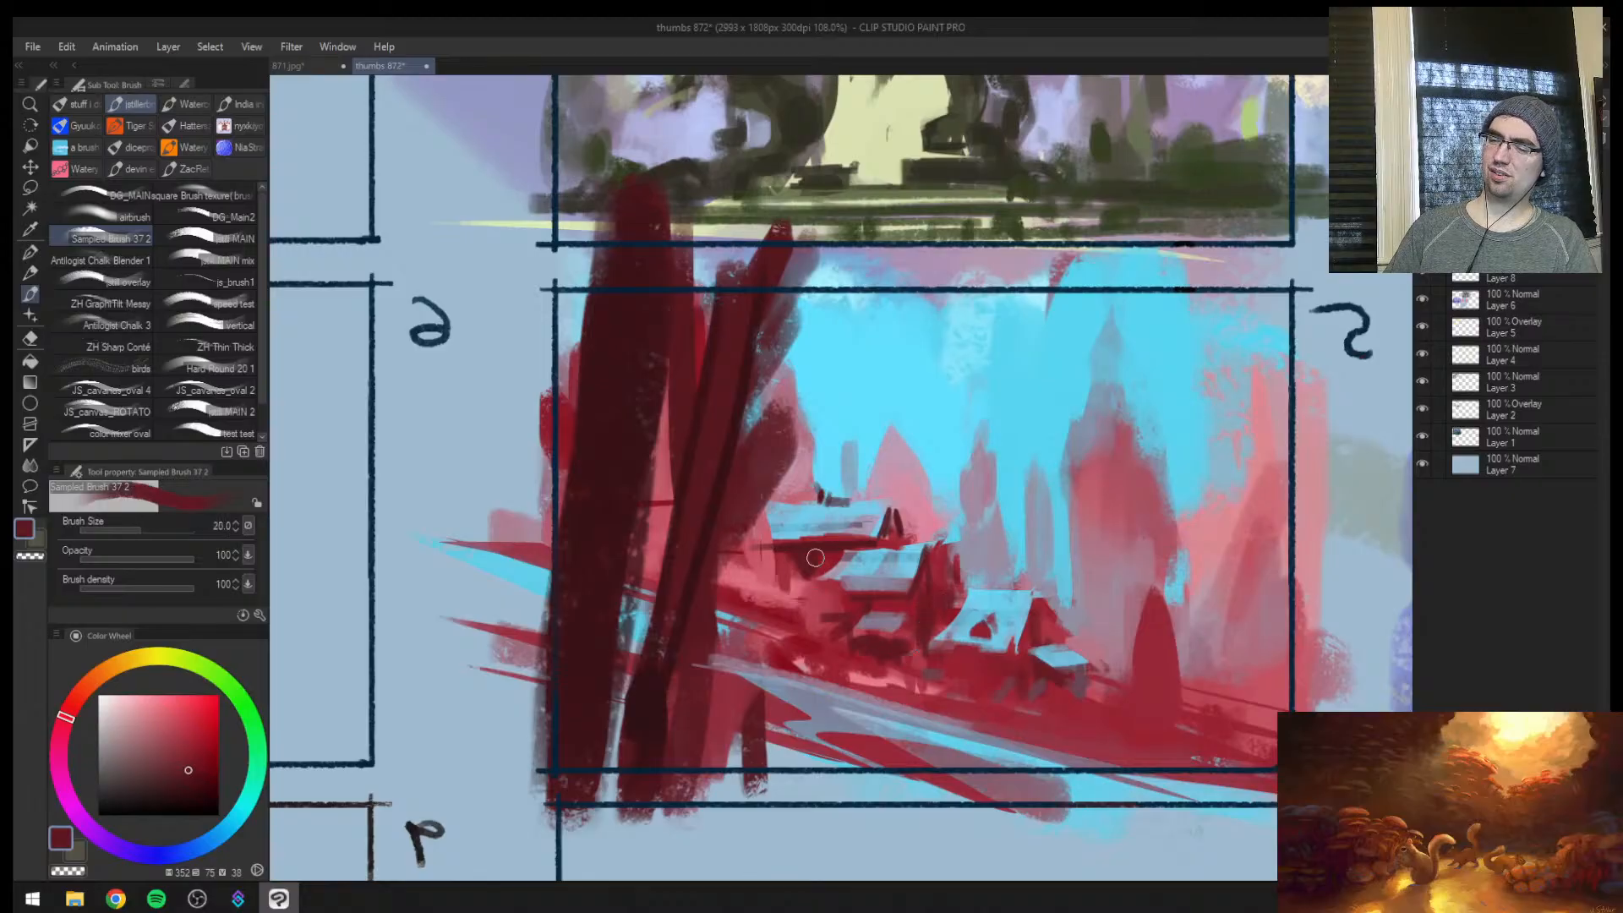
Touch up the slope beside the houses with sampled maroon at size 20 and sampled grey-blue at size 30, checking the mirrored view
{"action": "mouse_move", "coordinate": [829, 613]}
{"action": "left_mouse_down"}
{"action": "mouse_move", "coordinate": [783, 568]}
{"action": "mouse_move", "coordinate": [761, 593]}
{"action": "mouse_move", "coordinate": [813, 624]}
{"action": "mouse_move", "coordinate": [754, 617]}
{"action": "mouse_move", "coordinate": [828, 625]}
{"action": "mouse_move", "coordinate": [763, 578]}
{"action": "left_mouse_up"}
{"action": "left_click", "coordinate": [770, 584], "text": "alt"}
{"action": "left_click", "coordinate": [813, 624], "text": "alt"}
{"action": "key", "text": "h"}
{"action": "left_click", "coordinate": [873, 682], "text": "alt"}
{"action": "key", "text": "["}
{"action": "key", "text": "["}
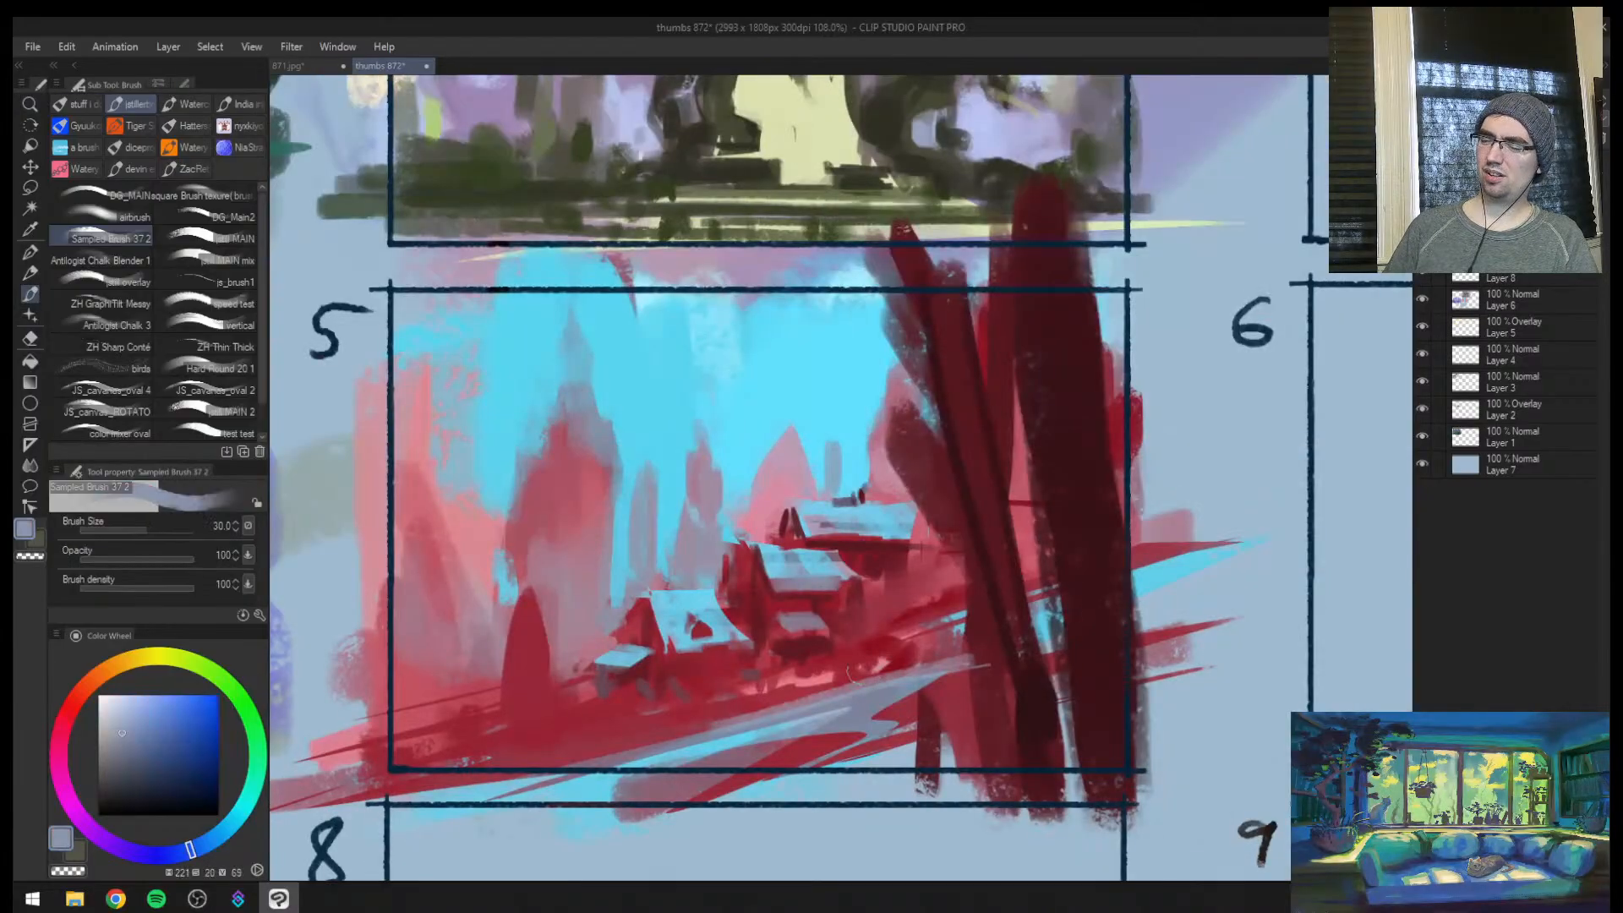
{"action": "mouse_move", "coordinate": [965, 605]}
{"action": "left_mouse_down"}
{"action": "mouse_move", "coordinate": [811, 683]}
{"action": "mouse_move", "coordinate": [883, 631]}
{"action": "left_mouse_up"}
{"action": "key", "text": "h"}
Paint short dark maroon trunks along the stream beside the leaning foreground trunks at size 70
{"action": "key", "text": "ctrl+space"}
{"action": "left_click_drag", "start_coordinate": [984, 618], "coordinate": [1035, 575]}
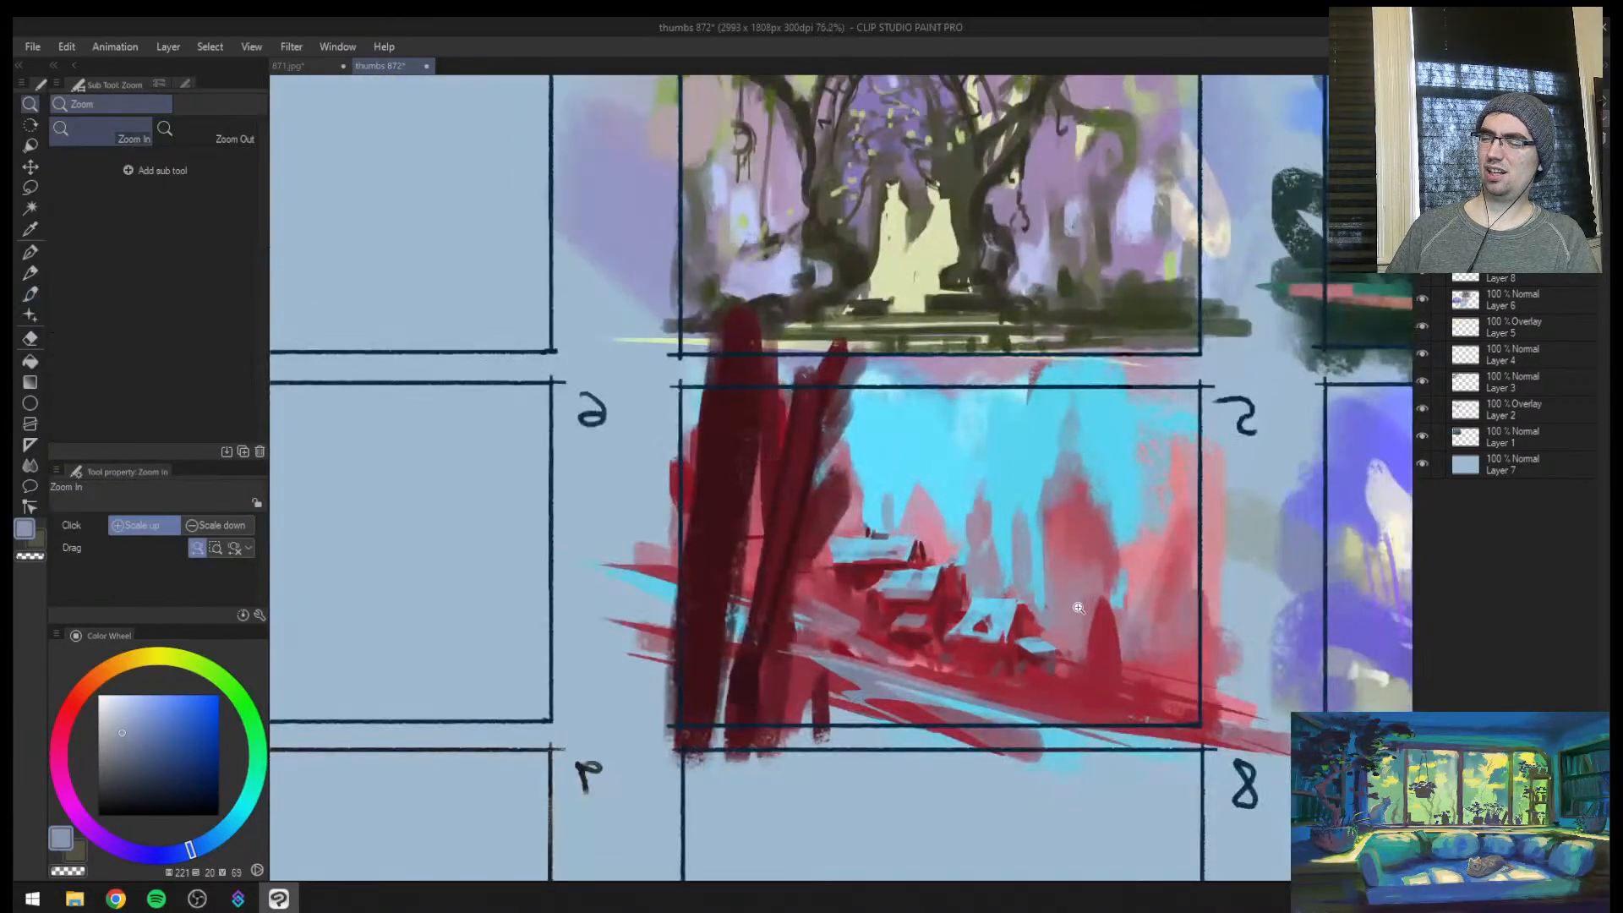
{"action": "left_click", "coordinate": [825, 591], "text": "alt"}
{"action": "key", "text": "["}
{"action": "left_click", "coordinate": [826, 678], "text": "alt"}
{"action": "key", "text": "bracketright"}
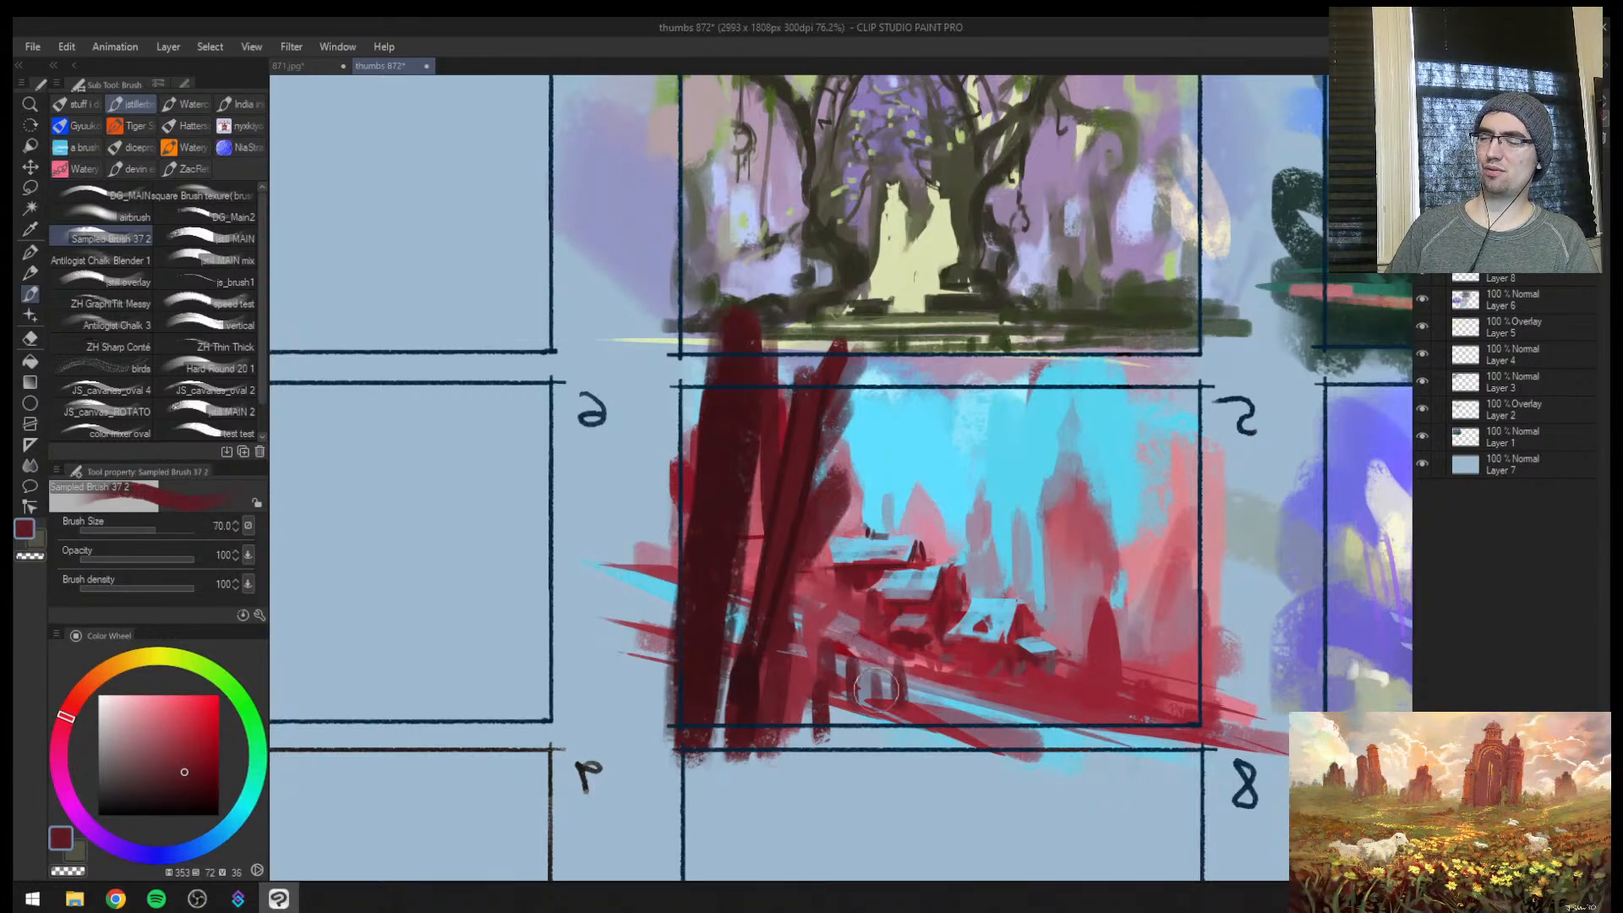
{"action": "left_click_drag", "start_coordinate": [875, 689], "coordinate": [850, 689]}
Paint over the dark red cone between the lowest house and the frame edge with sampled mauve-pink at size 50
{"action": "left_click", "coordinate": [1078, 629], "text": "alt"}
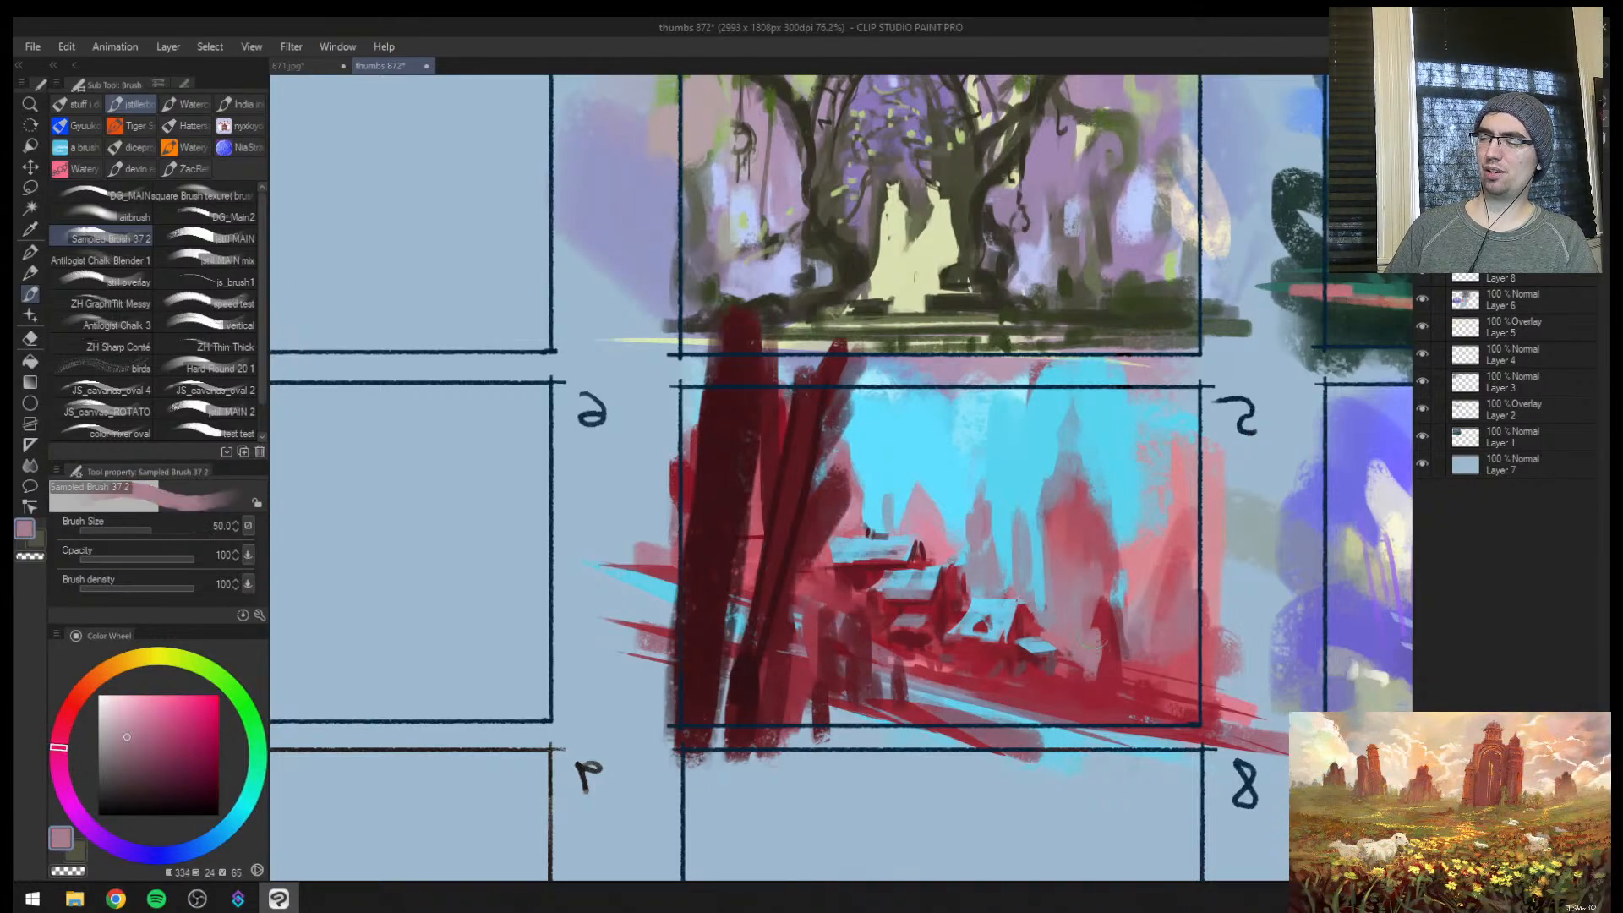
{"action": "left_click", "coordinate": [1093, 653], "text": "alt"}
{"action": "left_click_drag", "start_coordinate": [1104, 669], "coordinate": [1115, 675]}
{"action": "left_click_drag", "start_coordinate": [1108, 600], "coordinate": [1129, 678]}
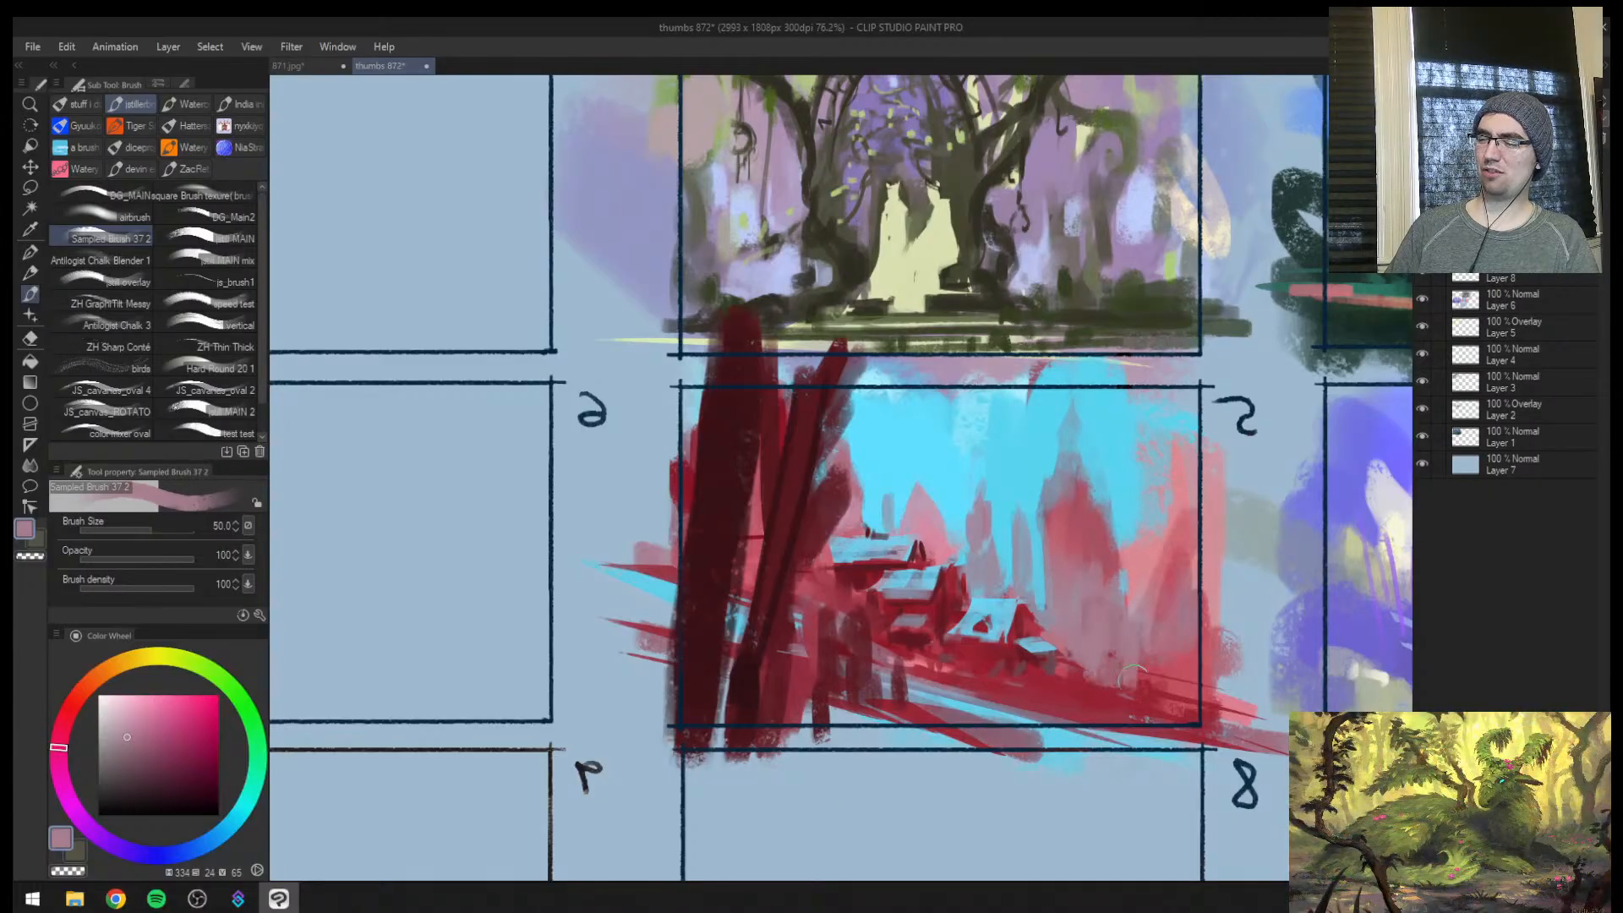
Mirror the view and dab sampled red over the ground beside the lowest house at size 40
{"action": "key", "text": "h"}
{"action": "left_click_drag", "start_coordinate": [840, 659], "coordinate": [791, 652]}
{"action": "left_click", "coordinate": [708, 671]}
{"action": "left_click", "coordinate": [686, 671], "text": "alt"}
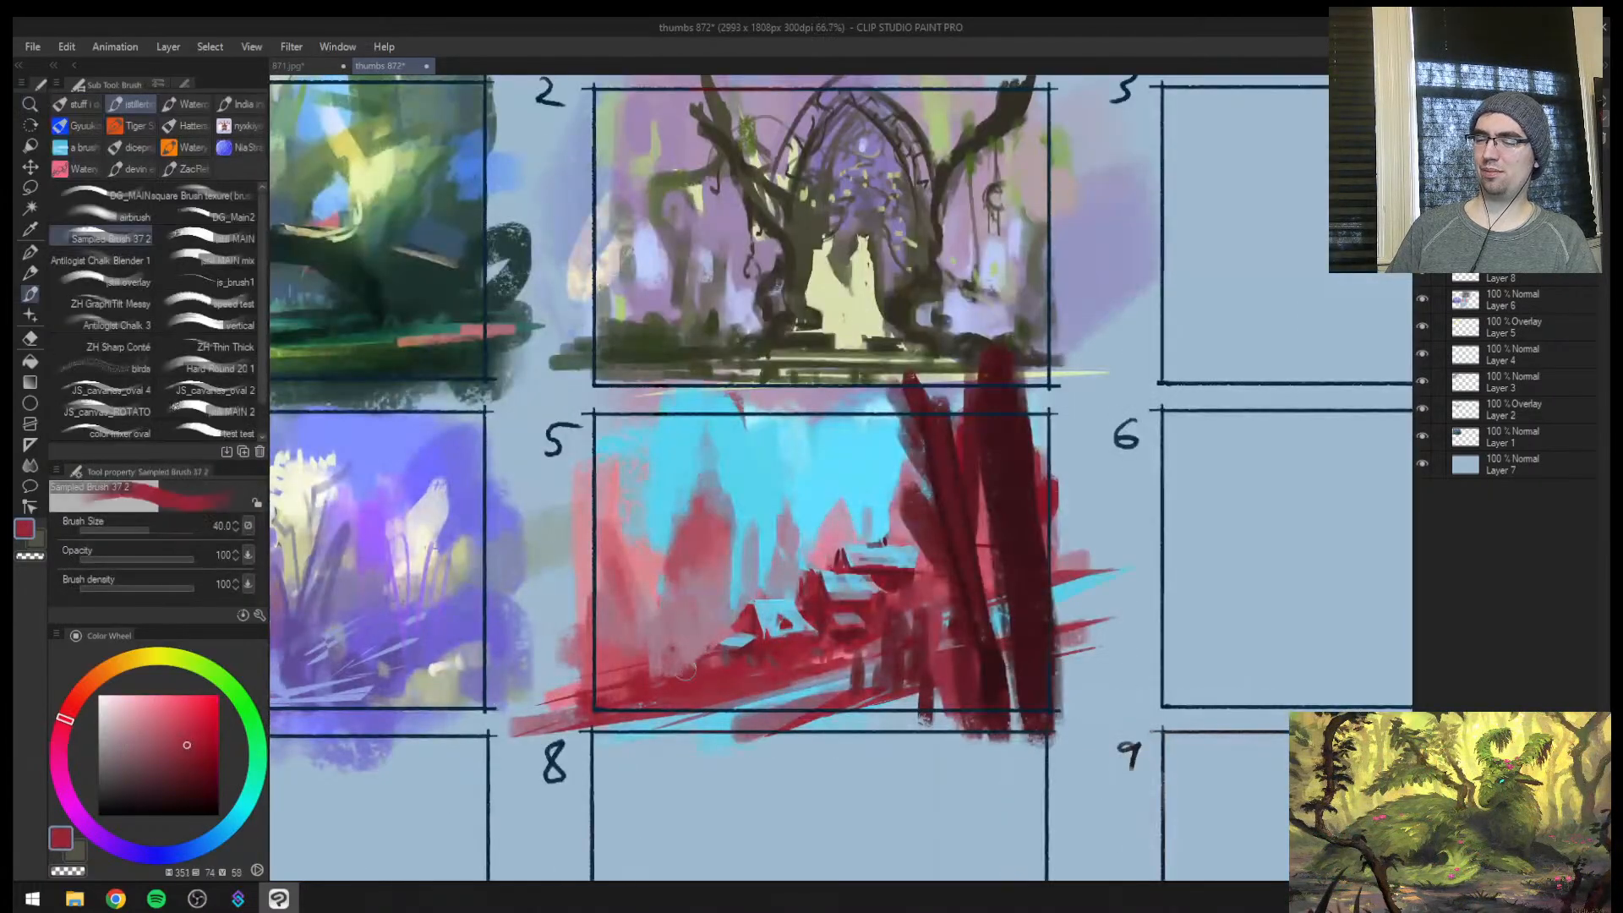
Lasso a thin strip across frame 5's foreground, fill it with sampled cyan brushwork at size 50, and deselect
{"action": "key", "text": "m"}
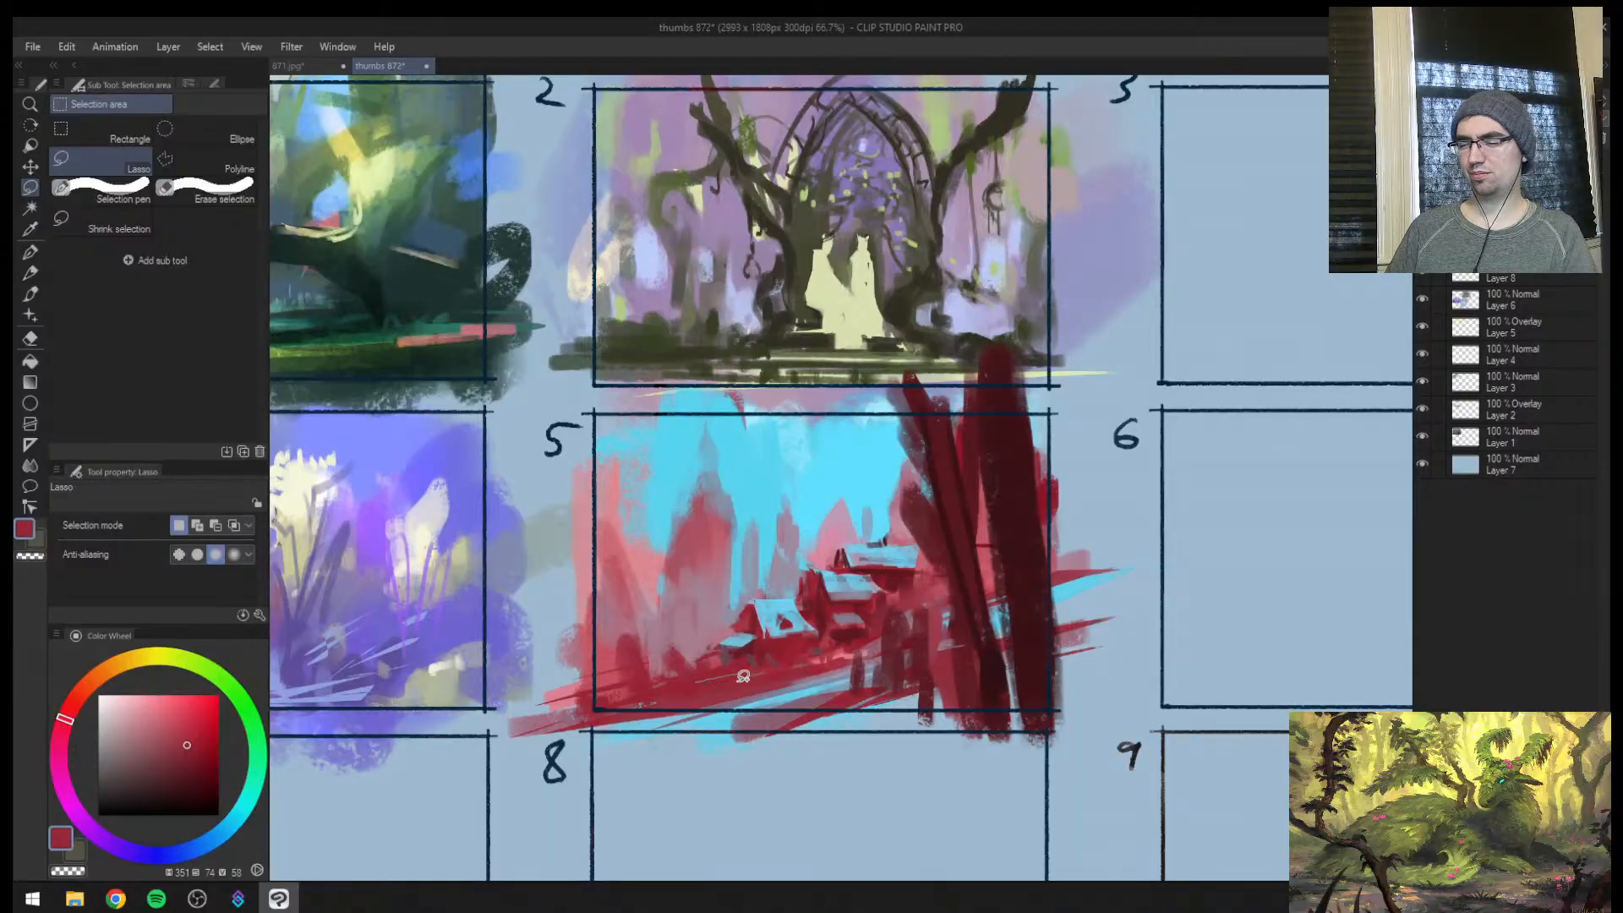
{"action": "mouse_move", "coordinate": [1113, 662]}
{"action": "left_mouse_down"}
{"action": "mouse_move", "coordinate": [533, 680]}
{"action": "mouse_move", "coordinate": [1185, 677]}
{"action": "left_mouse_up"}
{"action": "key", "text": "b"}
{"action": "left_click", "coordinate": [794, 693], "text": "alt"}
{"action": "key", "text": "]"}
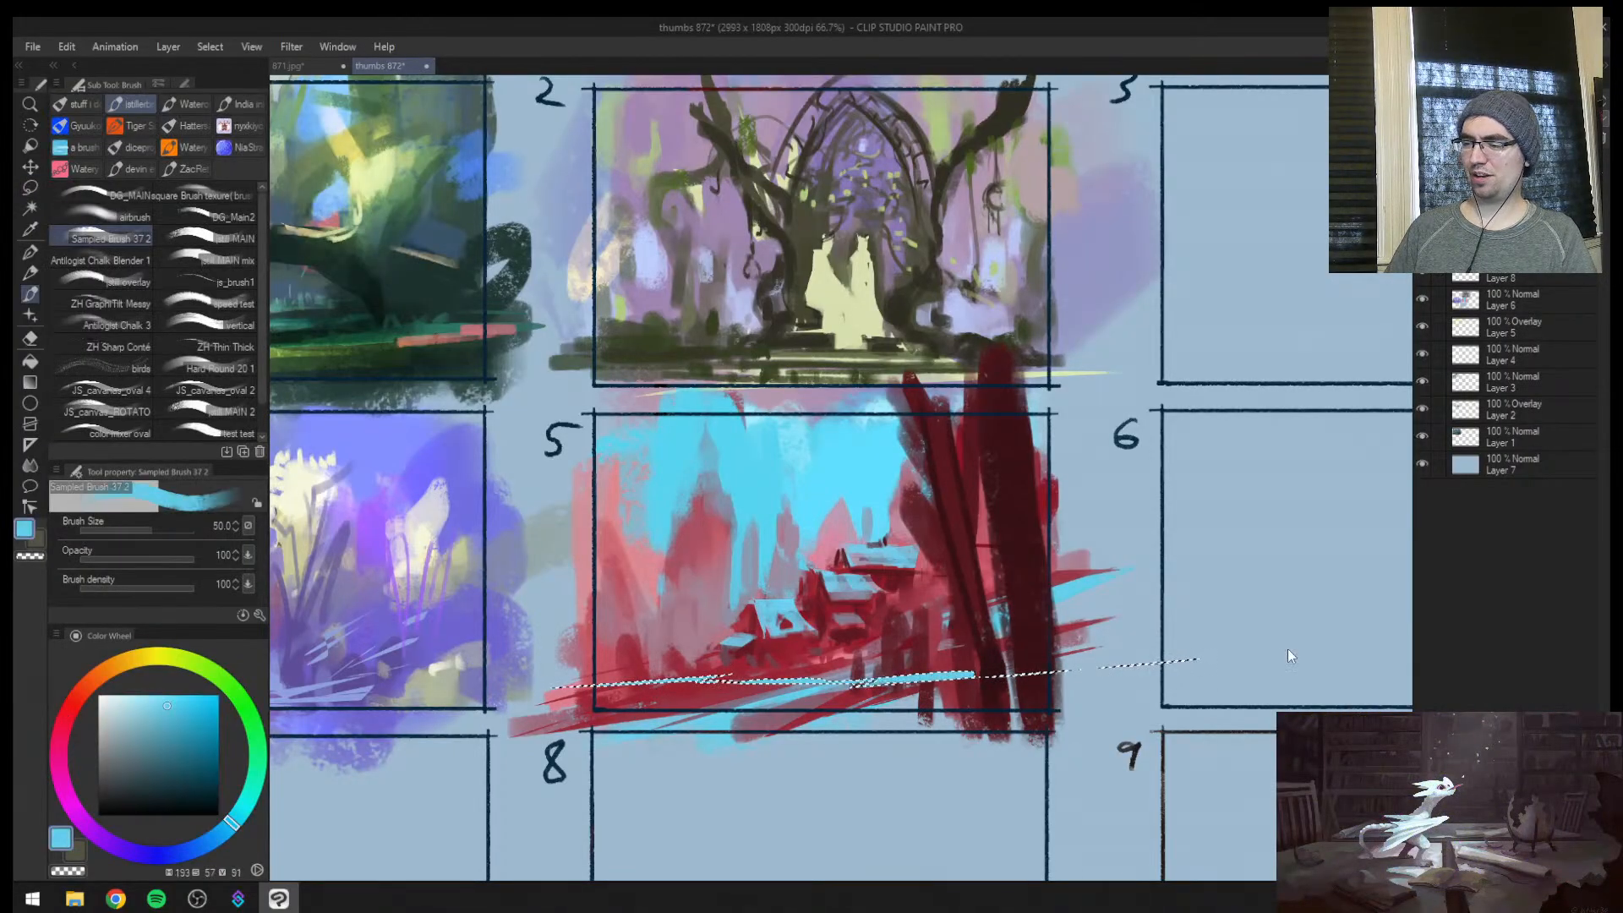
{"action": "key", "text": "ctrl+d"}
Mirror the view and strengthen the tall spire's lower body with sampled red at size 60
{"action": "left_click", "coordinate": [993, 644], "text": "alt"}
{"action": "key", "text": "h"}
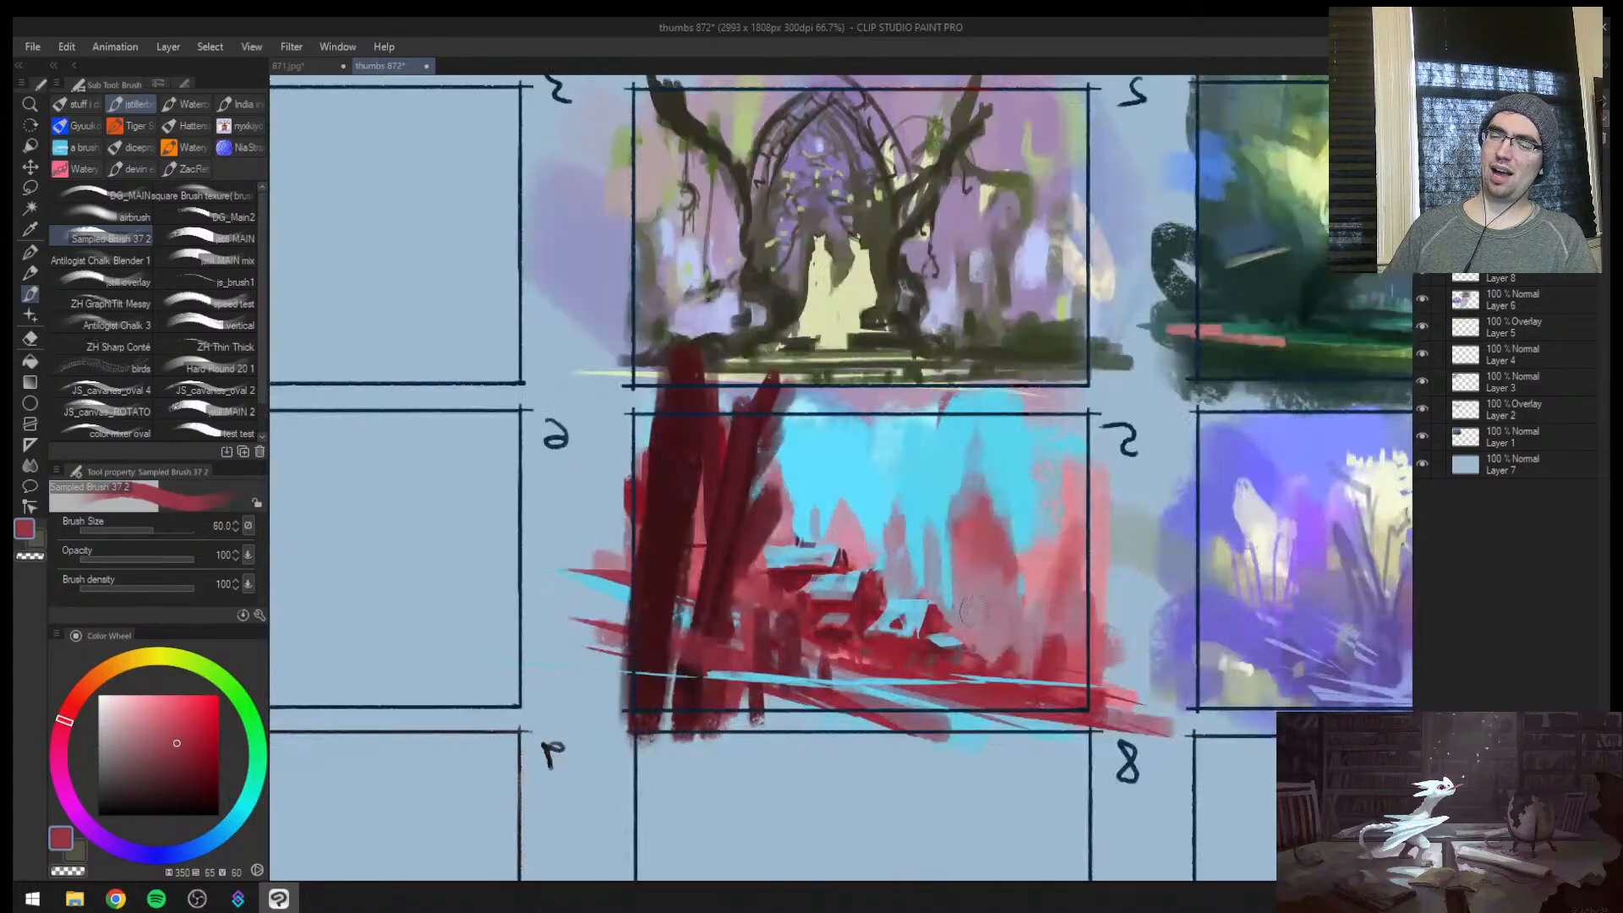
{"action": "left_click_drag", "start_coordinate": [953, 610], "coordinate": [952, 551]}
{"action": "left_click", "coordinate": [470, 689], "text": "alt"}
Add a new layer, set its blending mode to Overlay, and choose a bright orange-red brush colour
{"action": "key", "text": "ctrl+space"}
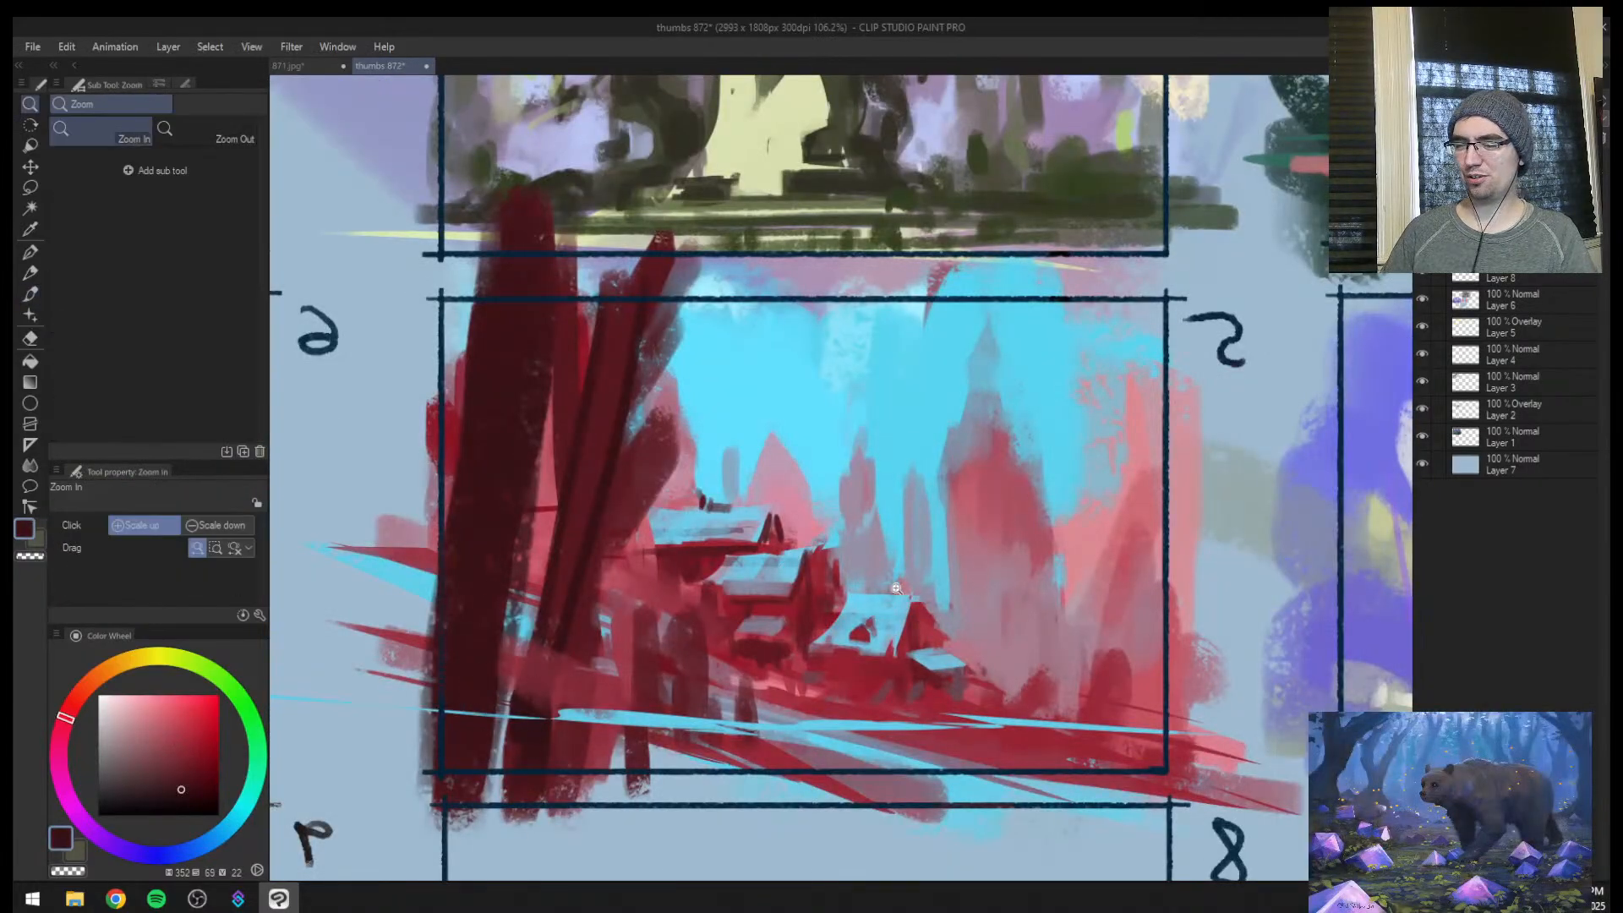
{"action": "left_click", "coordinate": [896, 580]}
{"action": "key", "text": "ctrl+shift+n"}
{"action": "left_click", "coordinate": [1479, 103]}
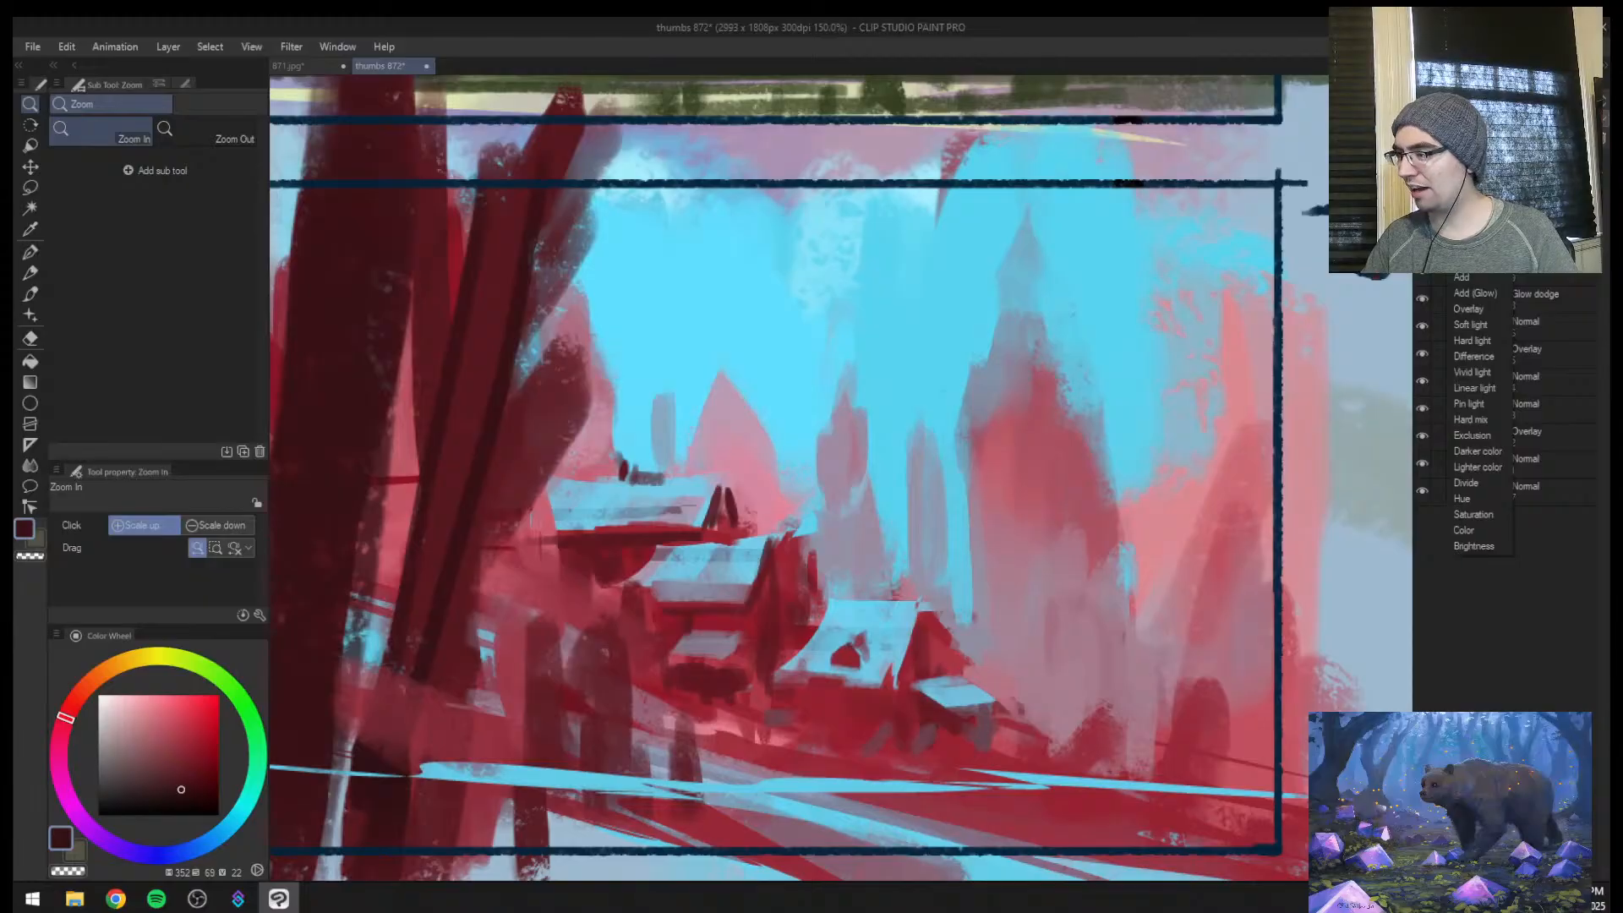
{"action": "left_click", "coordinate": [1475, 262]}
{"action": "key", "text": "b"}
{"action": "mouse_move", "coordinate": [112, 674]}
{"action": "left_mouse_down"}
{"action": "mouse_move", "coordinate": [74, 751]}
{"action": "mouse_move", "coordinate": [84, 687]}
{"action": "left_mouse_up"}
{"action": "left_click", "coordinate": [183, 719]}
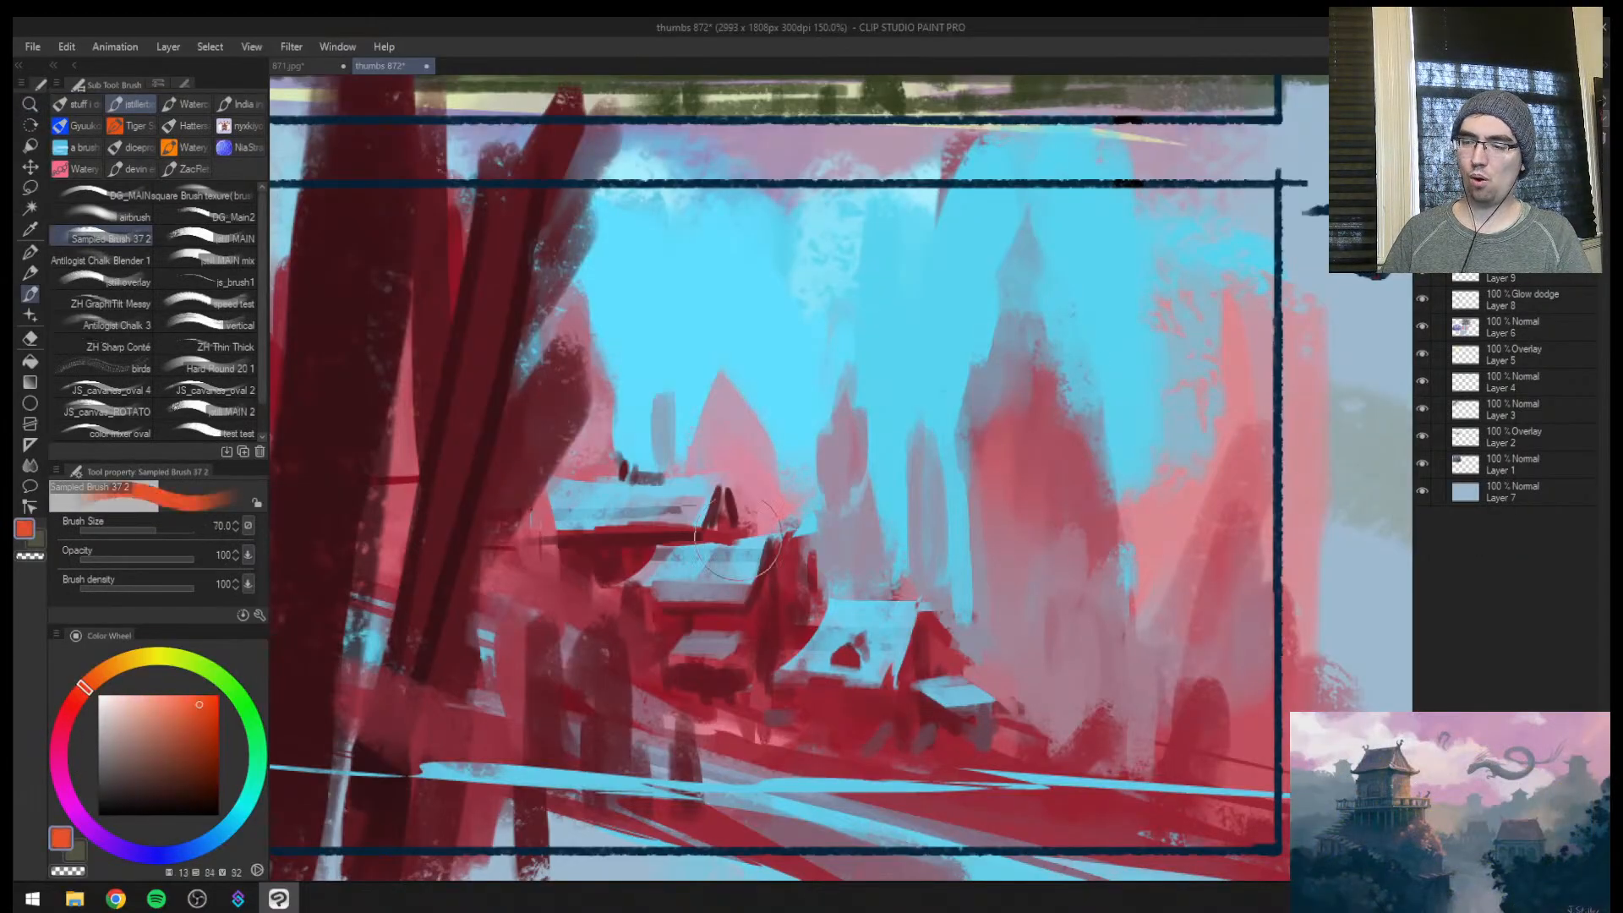
Glaze orange-red glow over the houses and the base of the spires at size 100, and mirror the view
{"action": "key", "text": "bracketright"}
{"action": "key", "text": "bracketright"}
{"action": "mouse_move", "coordinate": [736, 539]}
{"action": "left_mouse_down"}
{"action": "mouse_move", "coordinate": [725, 498]}
{"action": "mouse_move", "coordinate": [954, 591]}
{"action": "mouse_move", "coordinate": [1019, 667]}
{"action": "mouse_move", "coordinate": [1090, 701]}
{"action": "left_mouse_up"}
{"action": "key", "text": "h"}
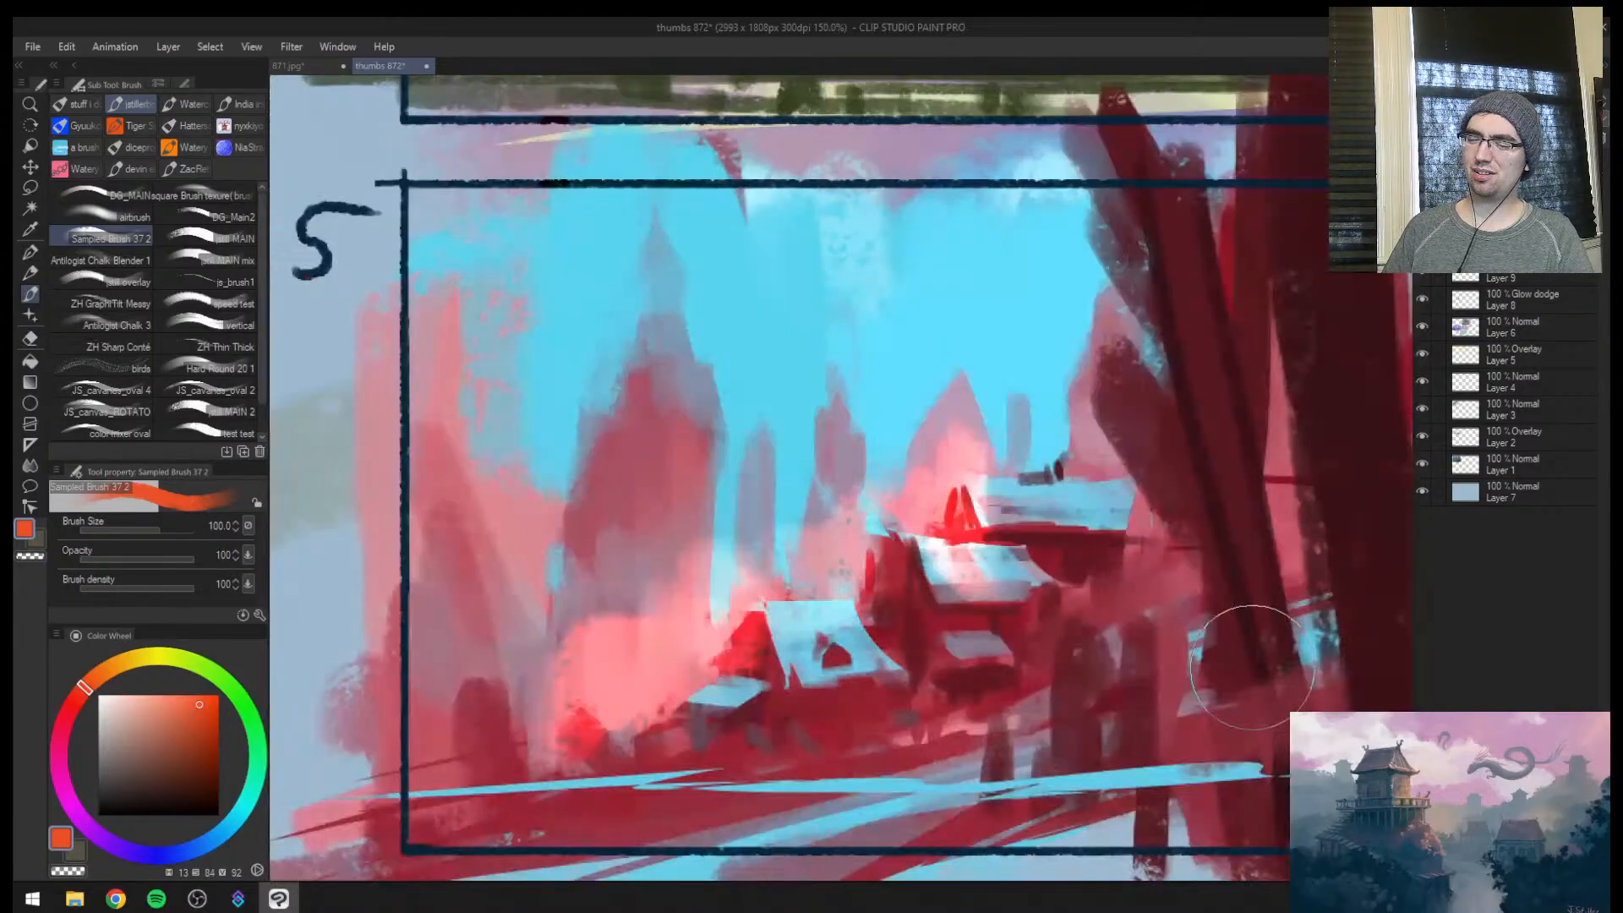
Fade the orange-red glow around the houses and lower spires with the Soft eraser at size 400
{"action": "key", "text": "z"}
{"action": "left_click_drag", "start_coordinate": [1057, 626], "coordinate": [980, 630]}
{"action": "left_click_drag", "start_coordinate": [1158, 668], "coordinate": [1260, 659]}
{"action": "left_click_drag", "start_coordinate": [950, 513], "coordinate": [928, 508]}
{"action": "key", "text": "e"}
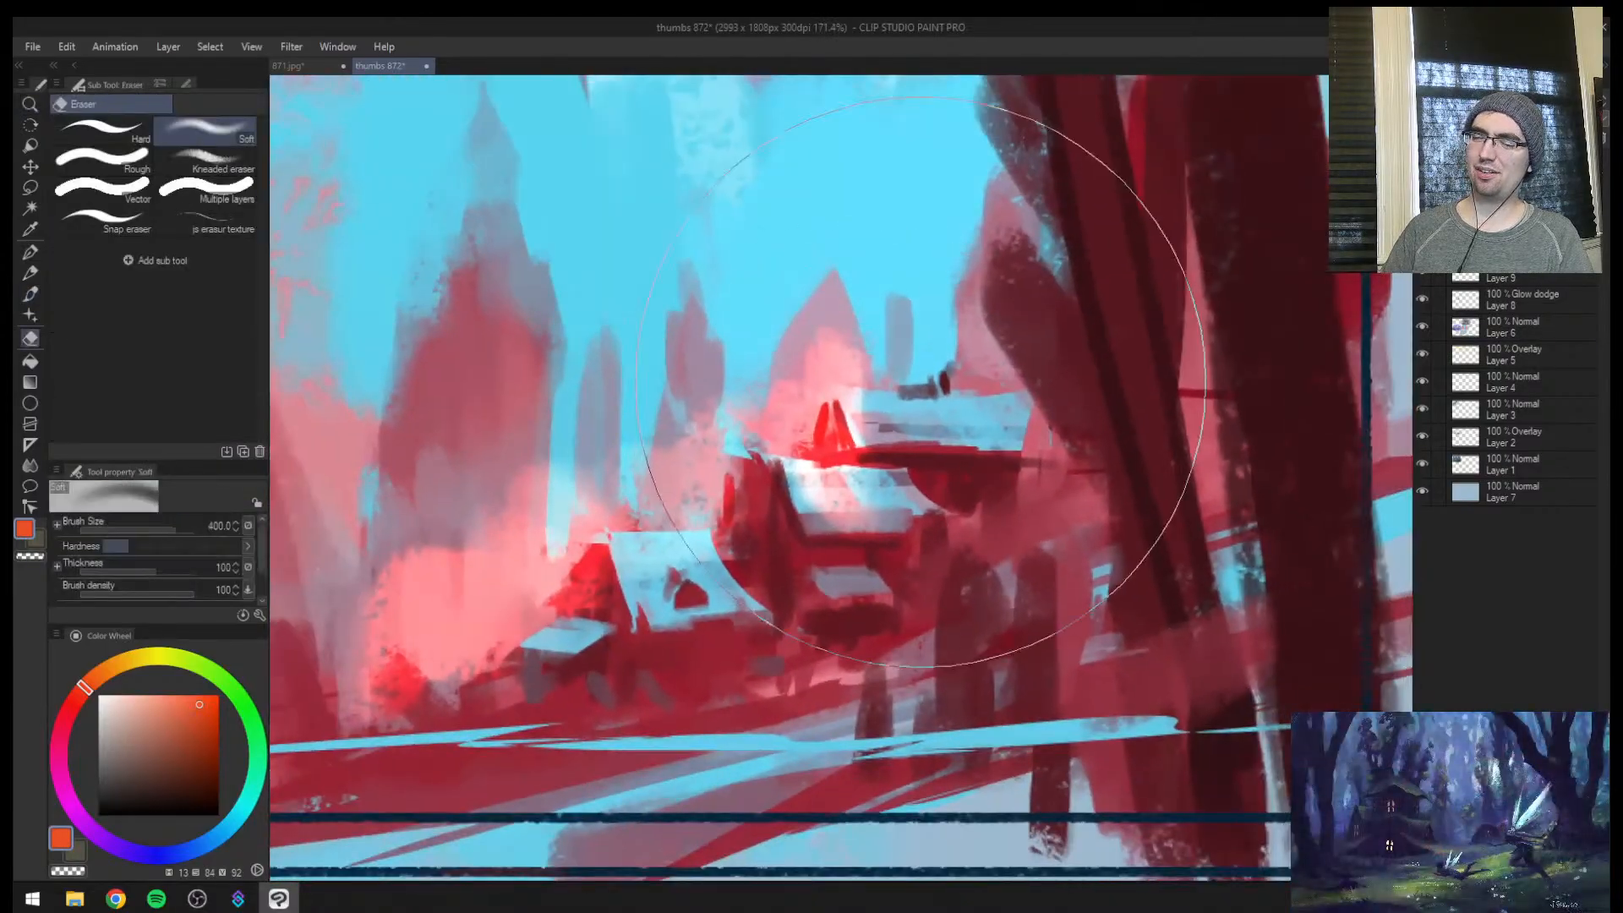
{"action": "left_click_drag", "start_coordinate": [896, 406], "coordinate": [507, 541]}
Brighten the ground band below the houses with broad orange-red strokes at size 50
{"action": "key", "text": "z"}
{"action": "left_click_drag", "start_coordinate": [777, 558], "coordinate": [705, 575]}
{"action": "key", "text": "b"}
{"action": "mouse_move", "coordinate": [604, 675]}
{"action": "left_mouse_down"}
{"action": "mouse_move", "coordinate": [845, 622]}
{"action": "mouse_move", "coordinate": [848, 603]}
{"action": "mouse_move", "coordinate": [515, 669]}
{"action": "left_mouse_up"}
{"action": "key", "text": "bracketright"}
{"action": "key", "text": "bracketright"}
{"action": "key", "text": "bracketright"}
{"action": "key", "text": "bracketright"}
{"action": "left_click_drag", "start_coordinate": [718, 644], "coordinate": [934, 616]}
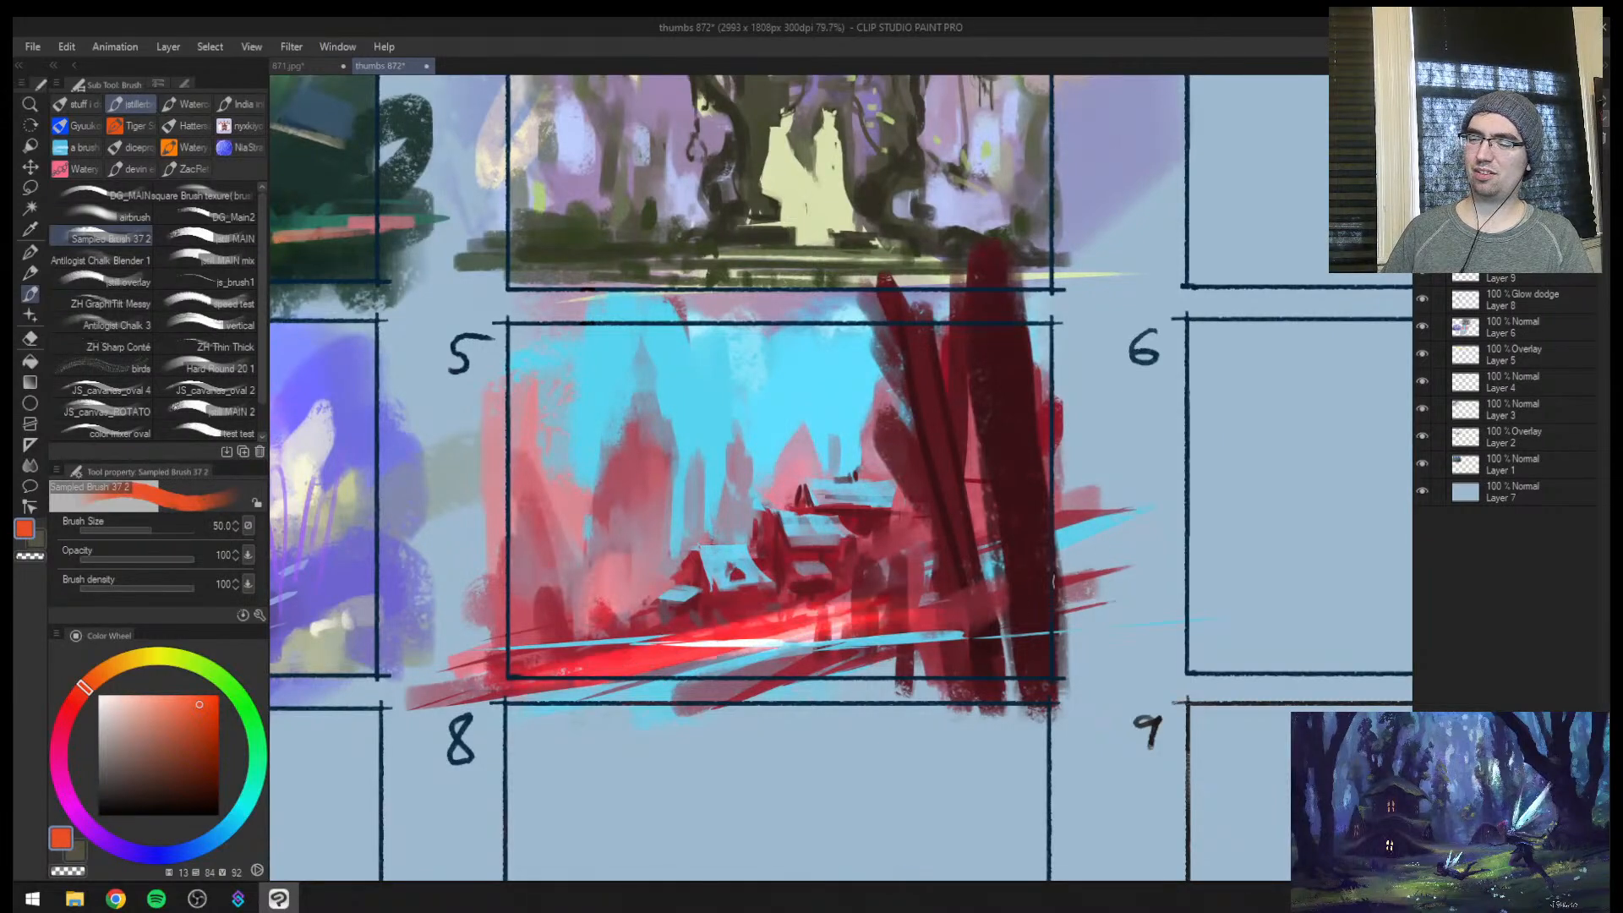
Try an orange-red glaze over the lower houses, mirror the view, and fade it with the Soft eraser at size 400
{"action": "left_click_drag", "start_coordinate": [696, 553], "coordinate": [692, 587]}
{"action": "key", "text": "bracketright"}
{"action": "key", "text": "bracketright"}
{"action": "mouse_move", "coordinate": [759, 516]}
{"action": "left_mouse_down"}
{"action": "mouse_move", "coordinate": [836, 500]}
{"action": "mouse_move", "coordinate": [855, 519]}
{"action": "mouse_move", "coordinate": [807, 545]}
{"action": "left_mouse_up"}
{"action": "key", "text": "h"}
{"action": "key", "text": "z"}
{"action": "left_click_drag", "start_coordinate": [982, 593], "coordinate": [921, 598]}
{"action": "key", "text": "e"}
{"action": "left_click_drag", "start_coordinate": [886, 507], "coordinate": [883, 604]}
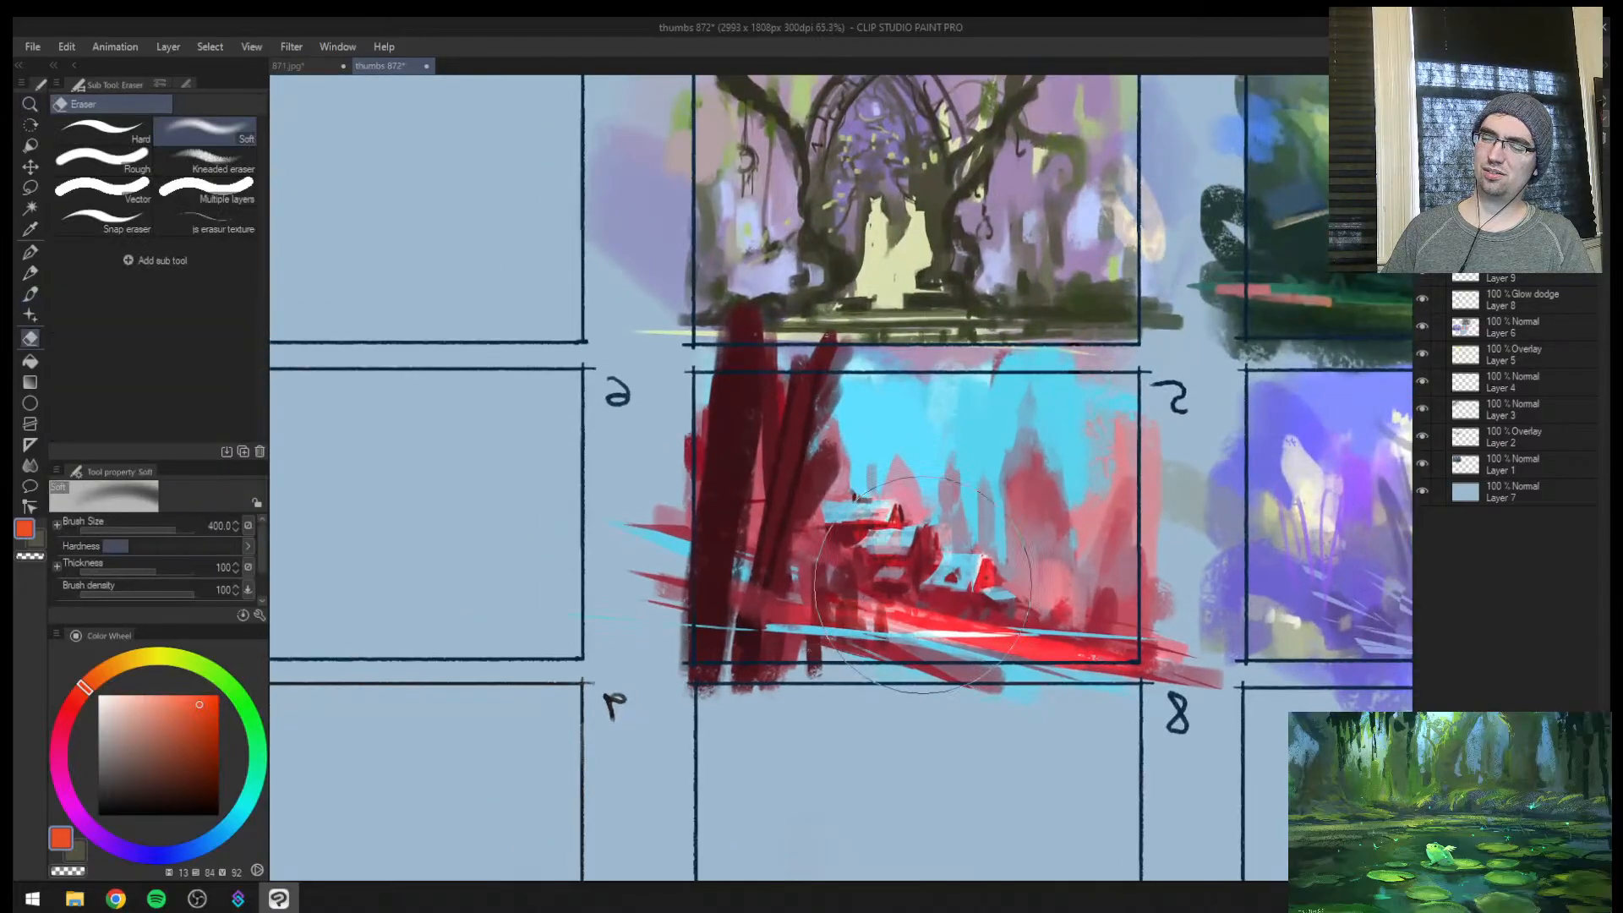
Try a tighter orange-red glow across the house gables and the ground beside them with a smaller brush
{"action": "key", "text": "b"}
{"action": "key", "text": "bracketleft"}
{"action": "key", "text": "bracketleft"}
{"action": "mouse_move", "coordinate": [922, 524]}
{"action": "left_mouse_down"}
{"action": "mouse_move", "coordinate": [939, 543]}
{"action": "mouse_move", "coordinate": [907, 558]}
{"action": "left_mouse_up"}
{"action": "mouse_move", "coordinate": [940, 546]}
{"action": "left_mouse_down"}
{"action": "mouse_move", "coordinate": [971, 571]}
{"action": "mouse_move", "coordinate": [962, 592]}
{"action": "mouse_move", "coordinate": [1091, 593]}
{"action": "left_mouse_up"}
Erase the orange-red glow from the houses with the Soft eraser at size 300
{"action": "key", "text": "z"}
{"action": "key", "text": "e"}
{"action": "key", "text": "z"}
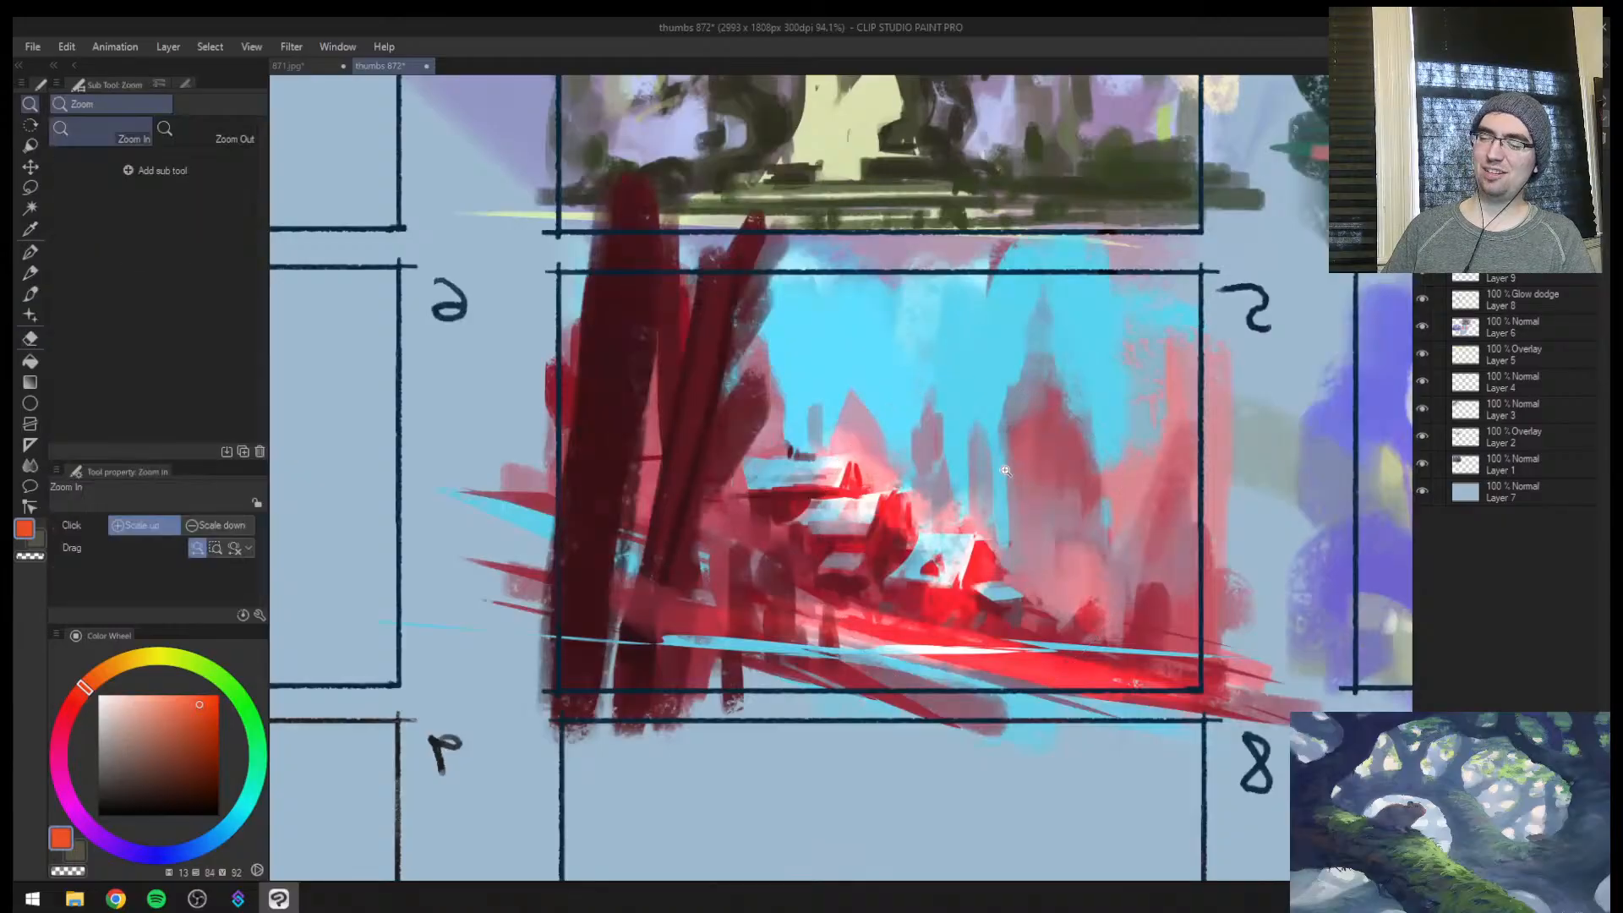
{"action": "left_click_drag", "start_coordinate": [1093, 437], "coordinate": [999, 480]}
{"action": "left_click_drag", "start_coordinate": [1010, 524], "coordinate": [1069, 524]}
{"action": "key", "text": "e"}
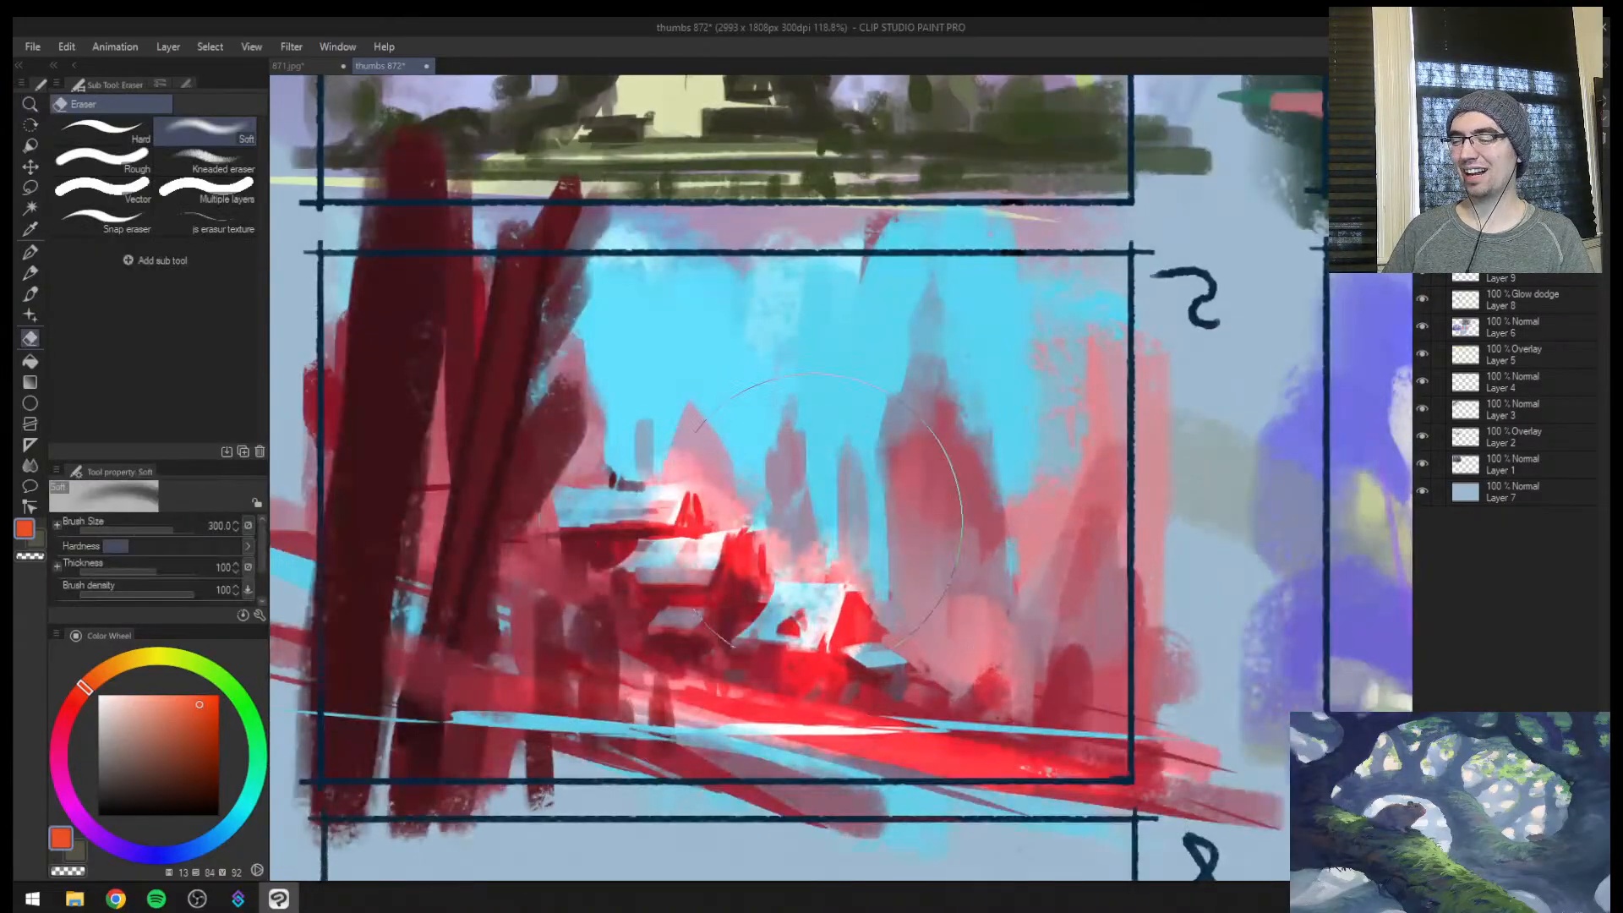
{"action": "mouse_move", "coordinate": [719, 541]}
{"action": "left_mouse_down"}
{"action": "mouse_move", "coordinate": [737, 472]}
{"action": "mouse_move", "coordinate": [811, 583]}
{"action": "left_mouse_up"}
Paint orange-red light on the lowest house's gable and side roof at size 25 and on the middle gable with a smaller brush
{"action": "key", "text": "b"}
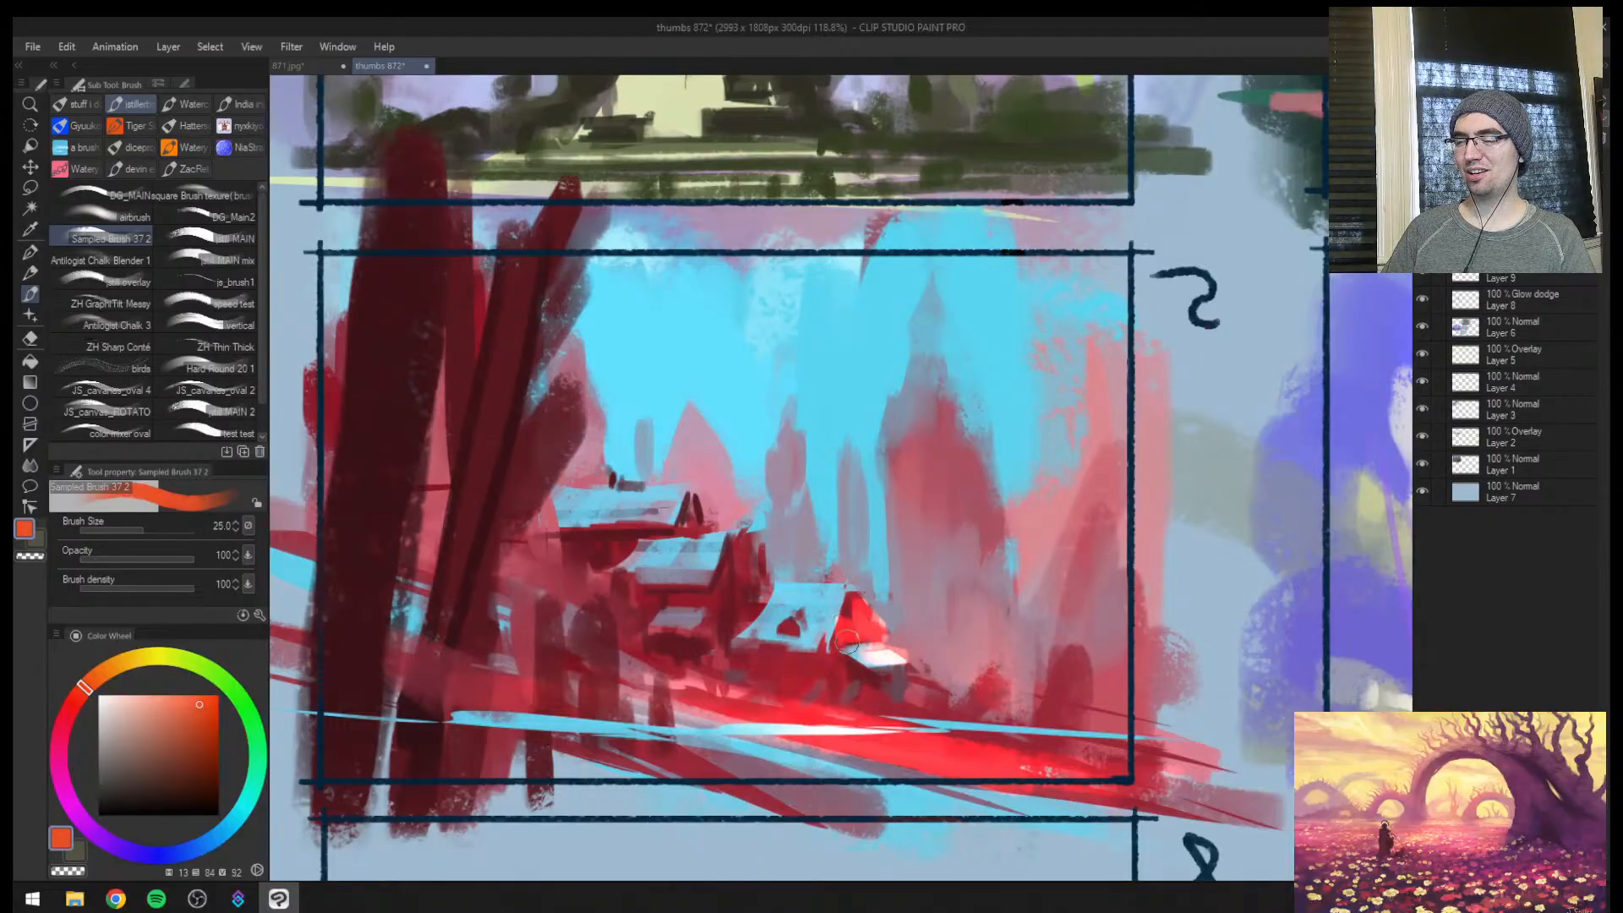
{"action": "key", "text": "bracketleft"}
{"action": "left_click_drag", "start_coordinate": [751, 562], "coordinate": [752, 551]}
{"action": "key", "text": "bracketleft"}
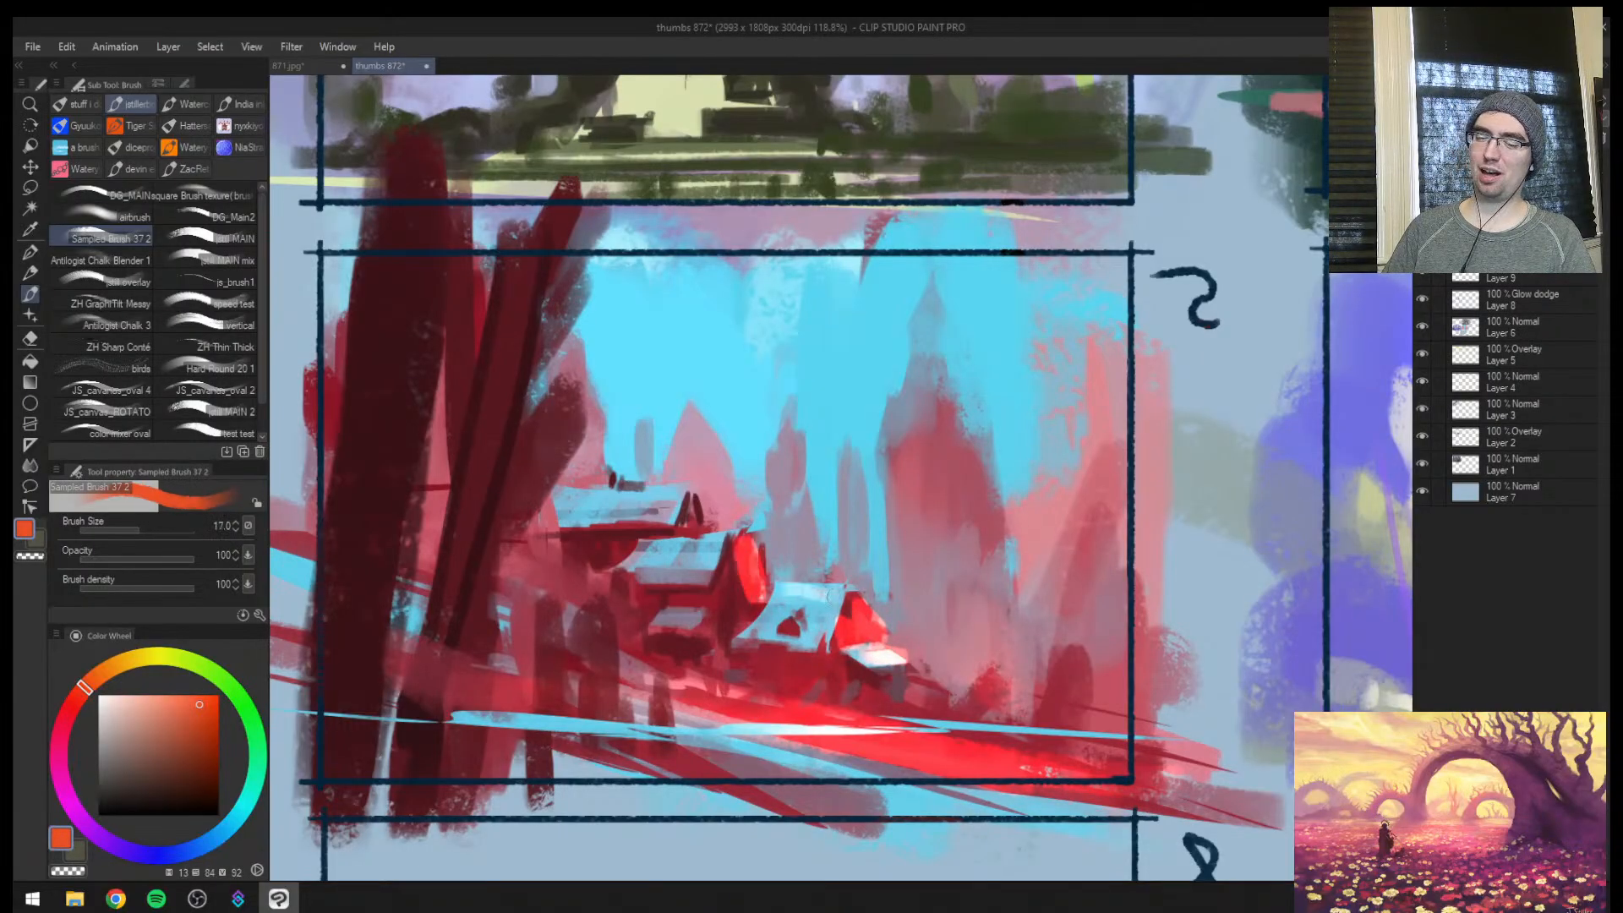
{"action": "key", "text": "bracketright"}
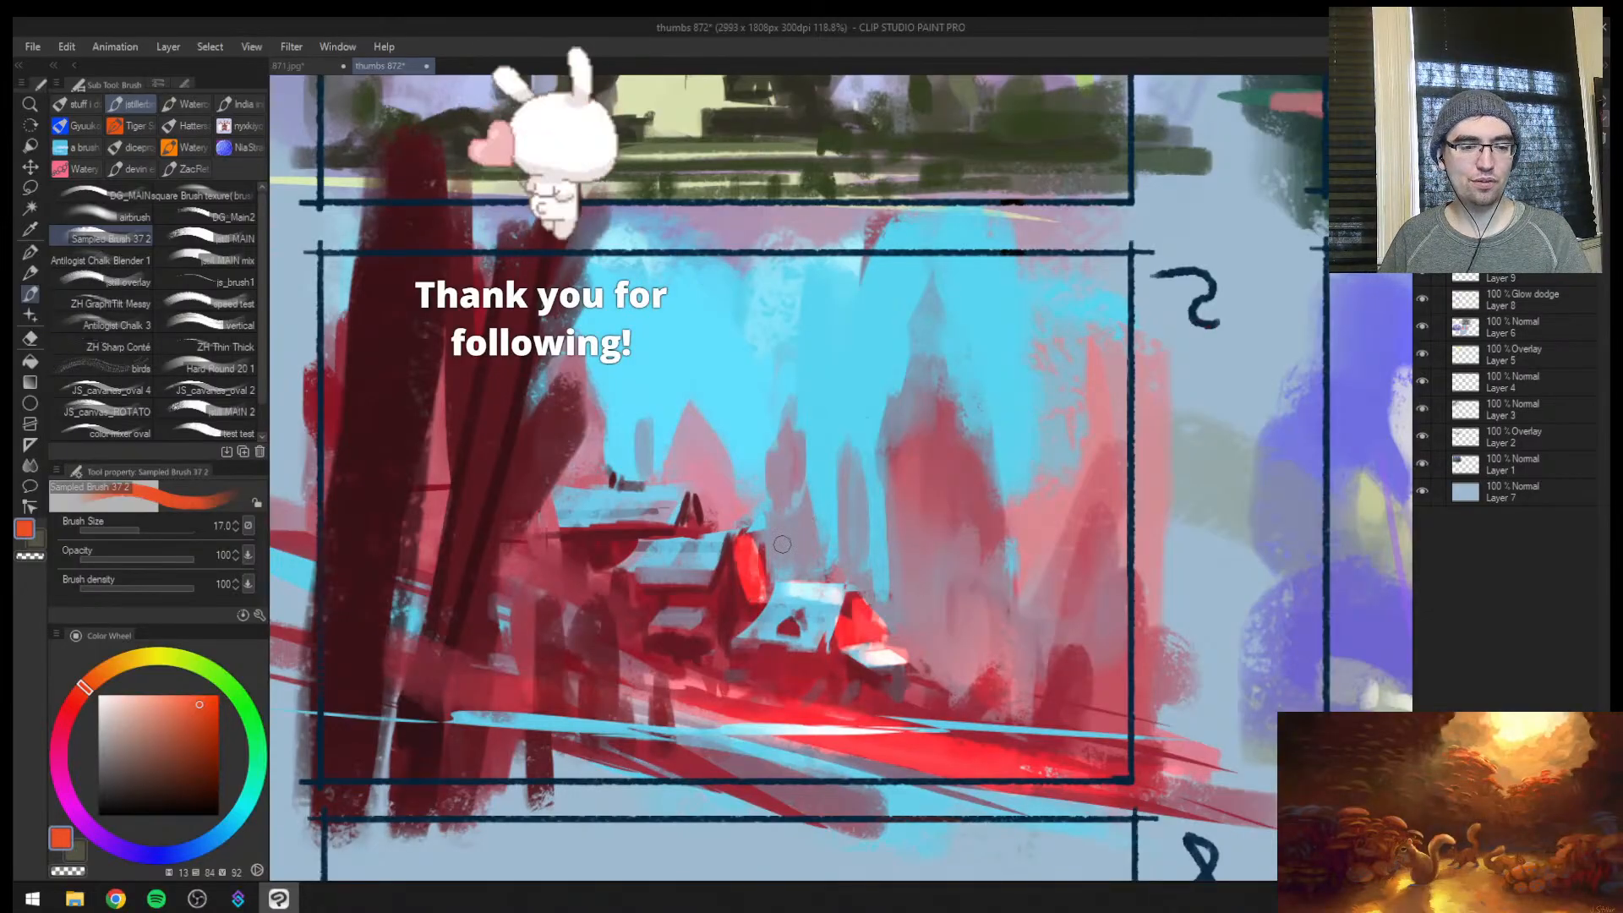
Add orange-red highlights to the tall spire and the smaller distant spires at sizes 50 and 40, mirroring the view
{"action": "key", "text": "slash"}
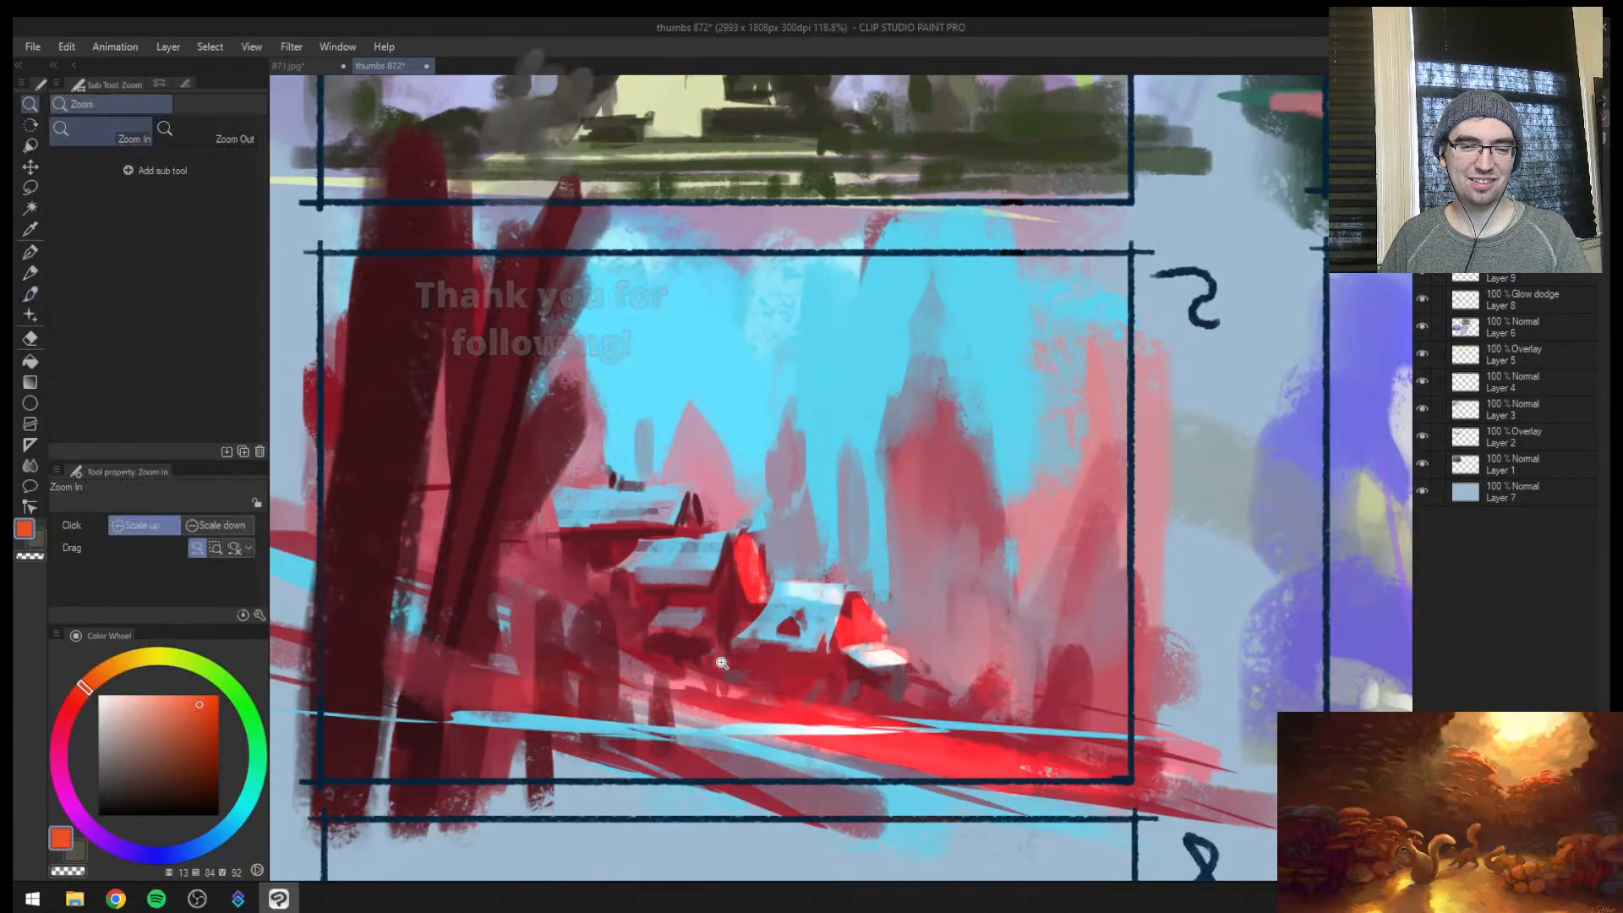
{"action": "scroll", "coordinate": [710, 678], "scroll_direction": "down", "scroll_amount": 5}
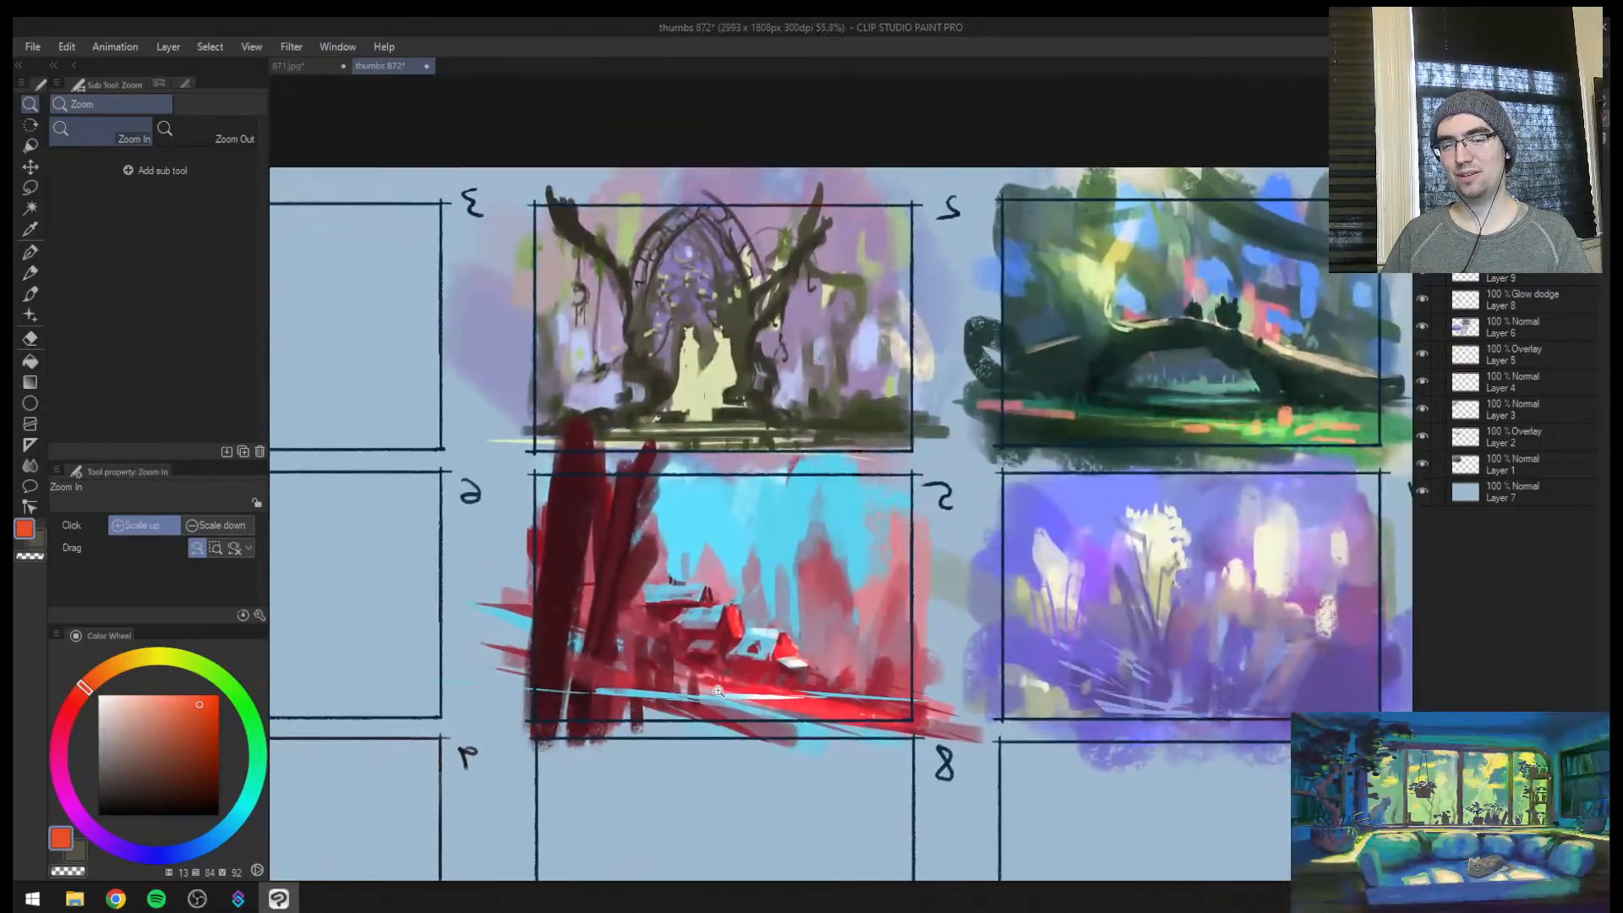
{"action": "scroll", "coordinate": [748, 666], "scroll_direction": "up", "scroll_amount": 2}
{"action": "key", "text": "b"}
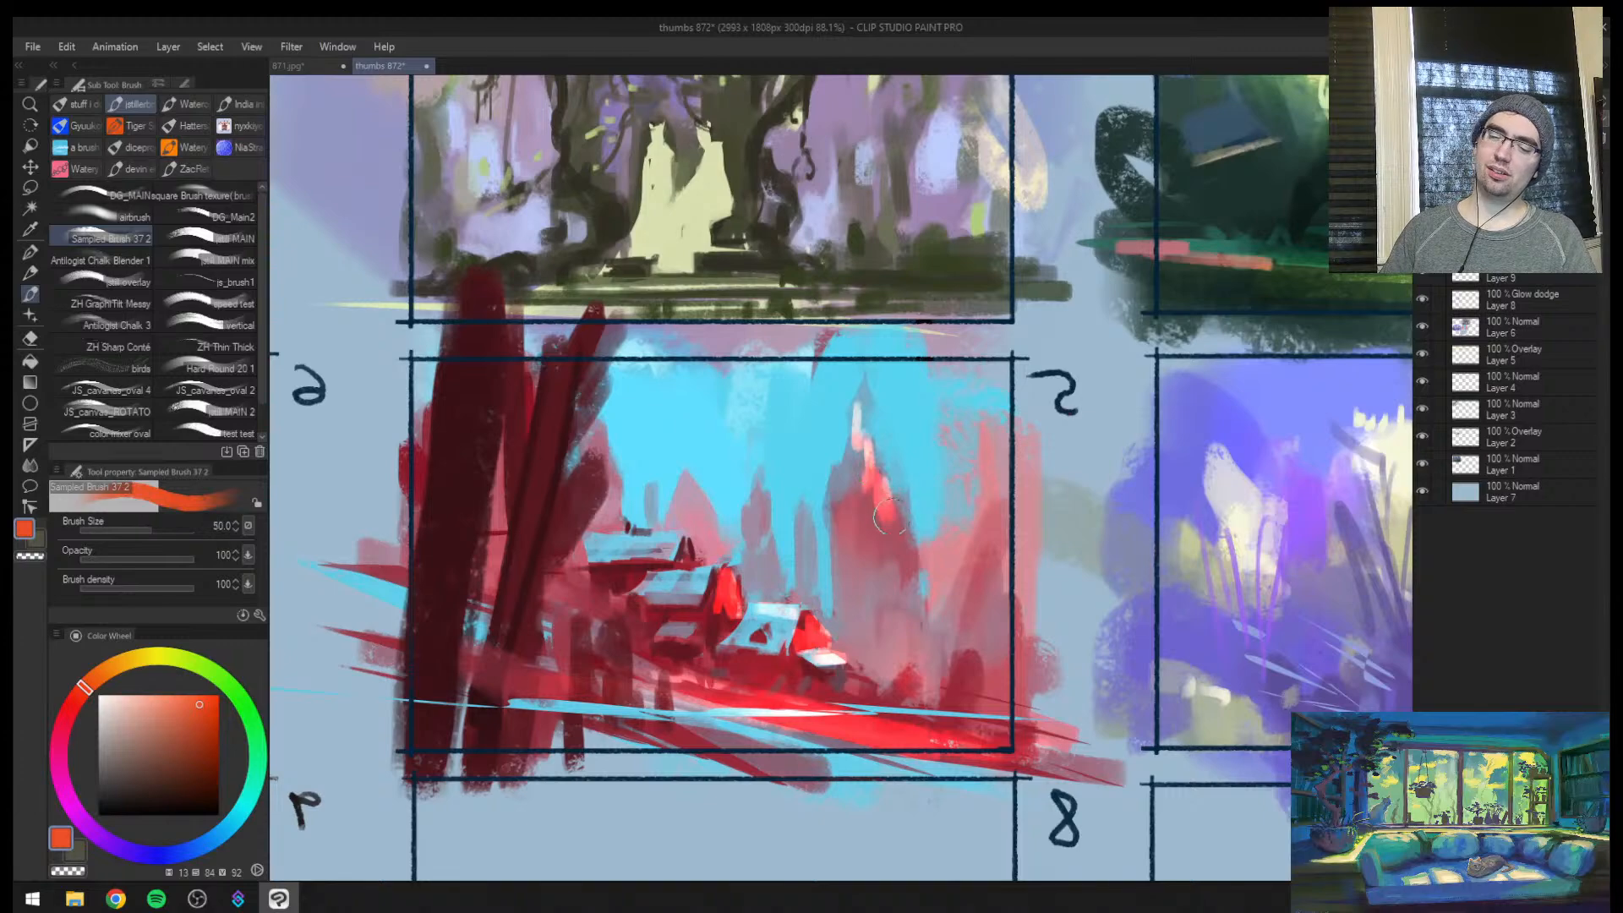
{"action": "key", "text": "bracketright"}
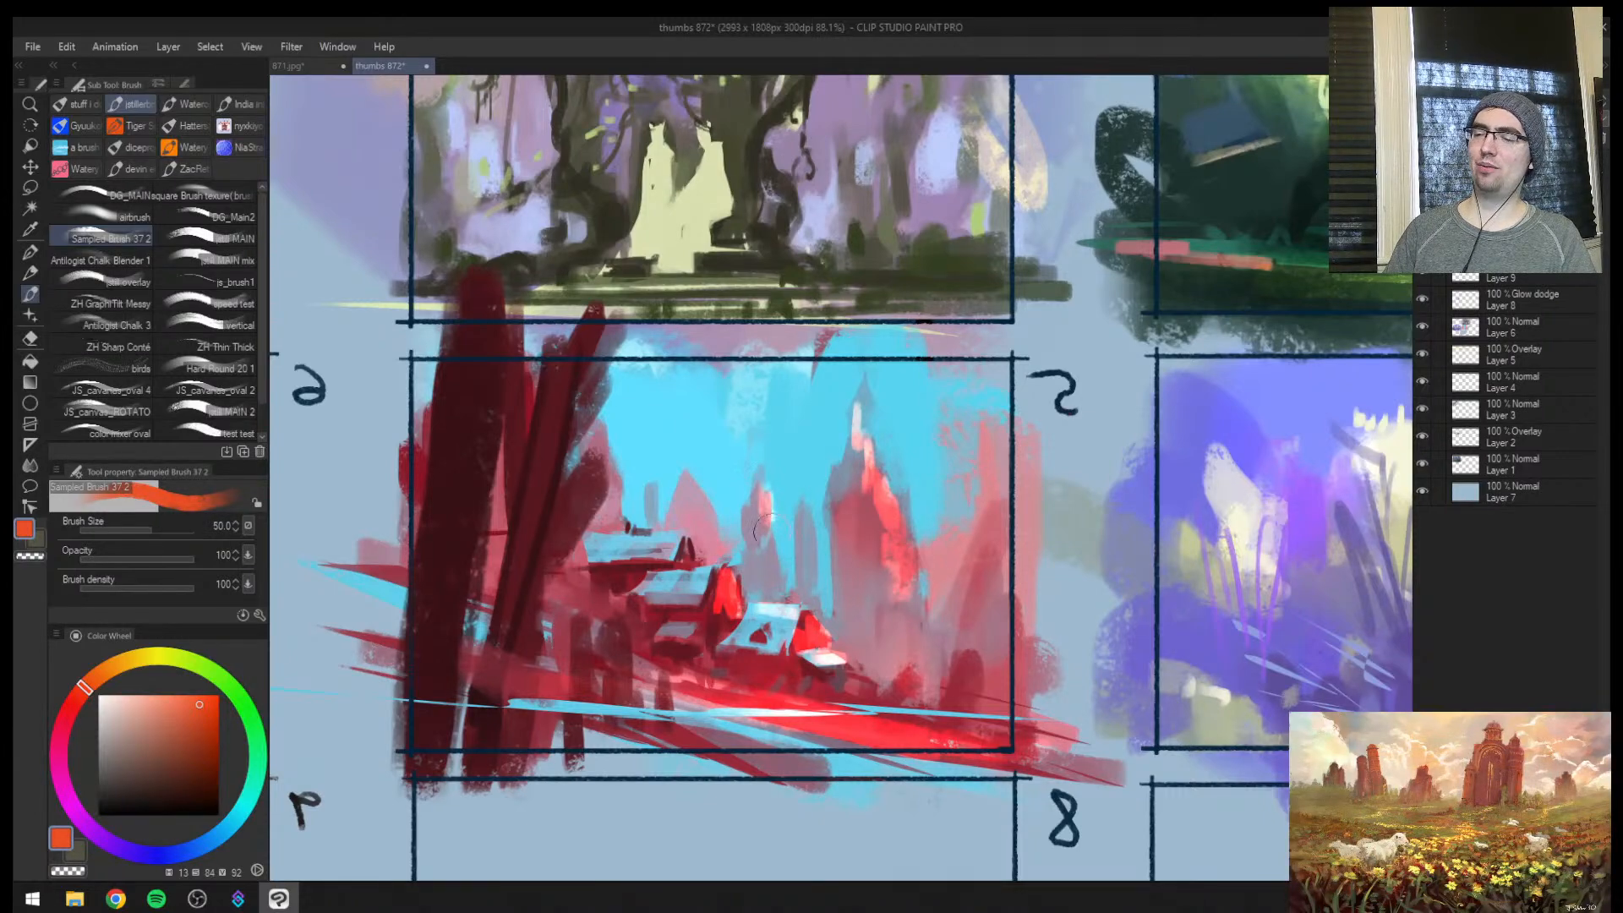
{"action": "key", "text": "h"}
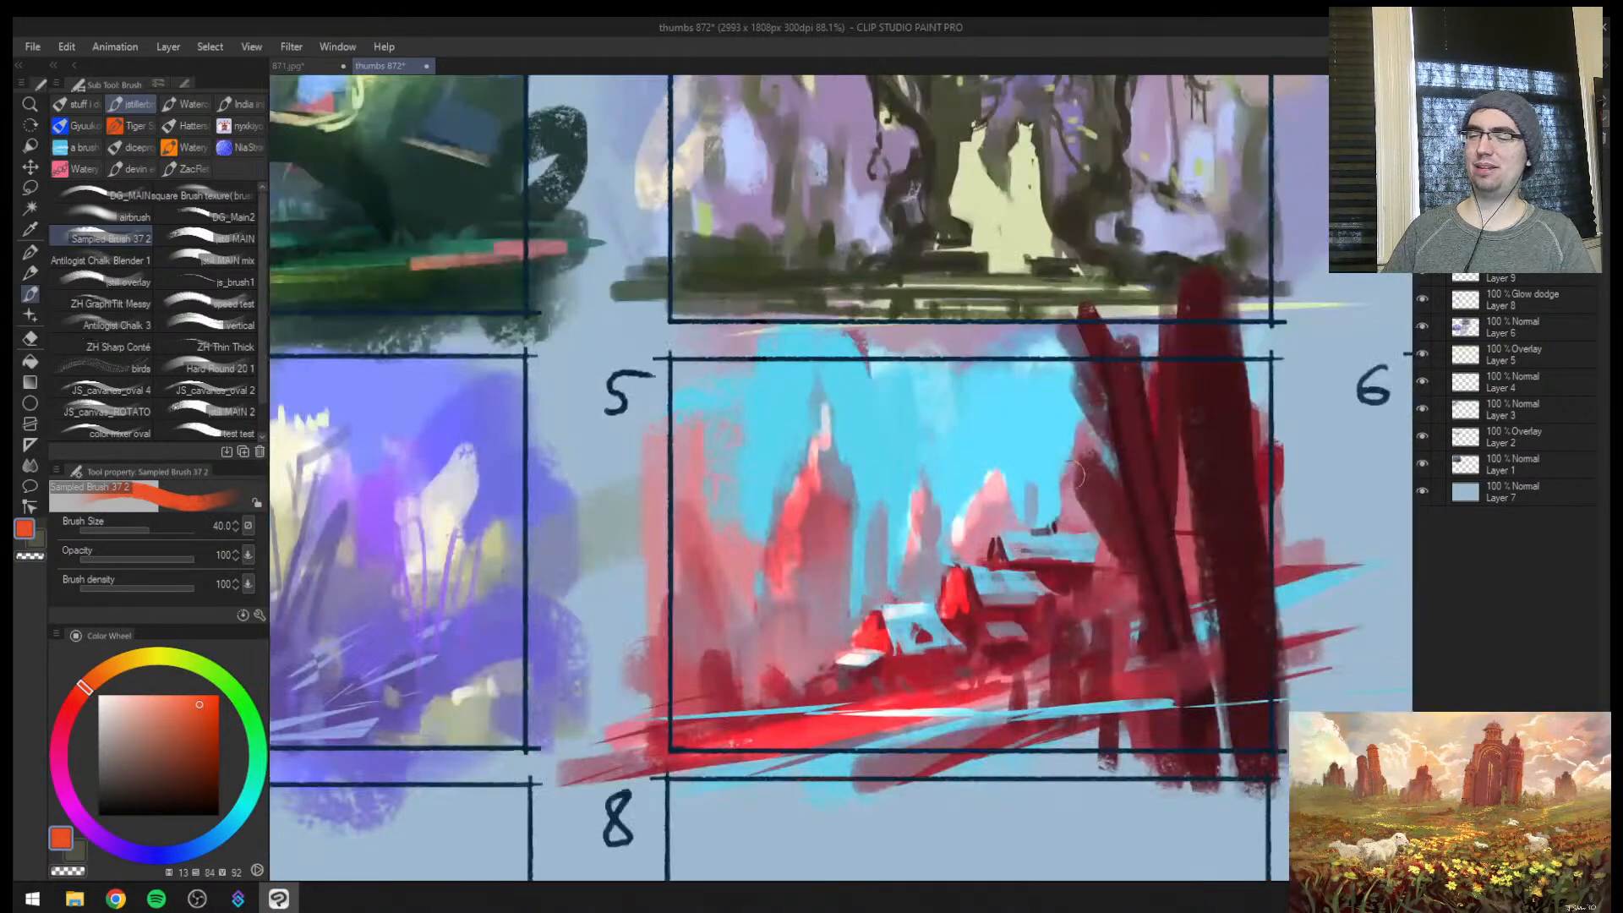
{"action": "key", "text": "bracketleft"}
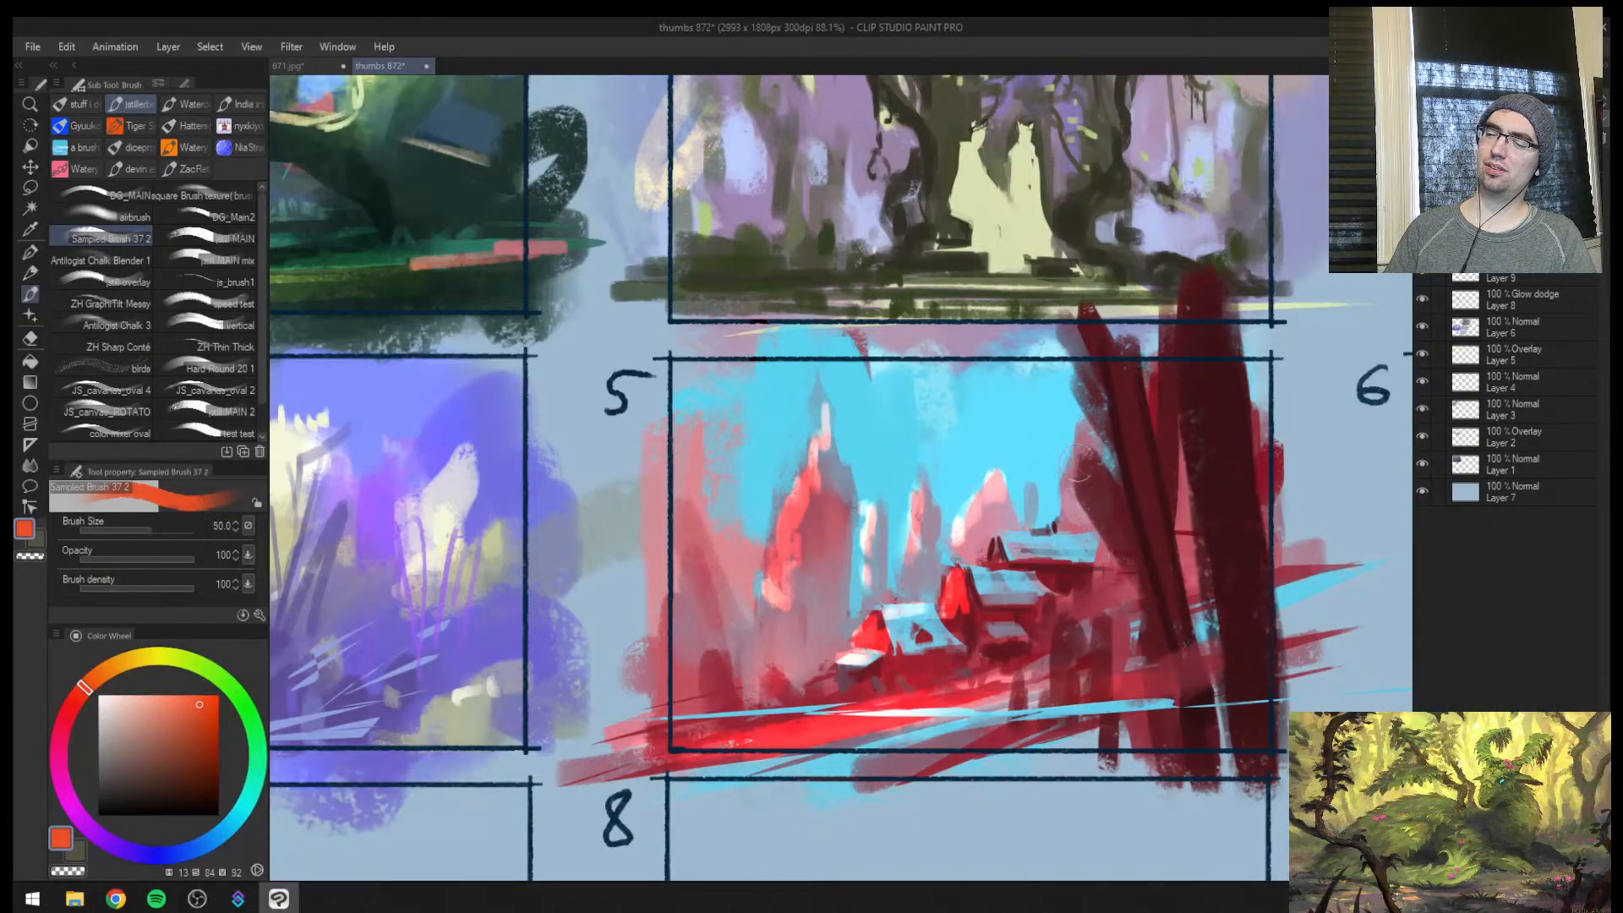
Add orange-red light to the foliage beside the leaning trunk and to the spire nearest the frame's outer edge
{"action": "key", "text": "bracketright"}
{"action": "key", "text": "bracketright"}
{"action": "left_click_drag", "start_coordinate": [1077, 464], "coordinate": [1088, 476]}
{"action": "key", "text": "bracketleft"}
{"action": "key", "text": "bracketleft"}
{"action": "mouse_move", "coordinate": [701, 515]}
{"action": "left_mouse_down"}
{"action": "mouse_move", "coordinate": [722, 556]}
{"action": "mouse_move", "coordinate": [711, 528]}
{"action": "mouse_move", "coordinate": [695, 604]}
{"action": "left_mouse_up"}
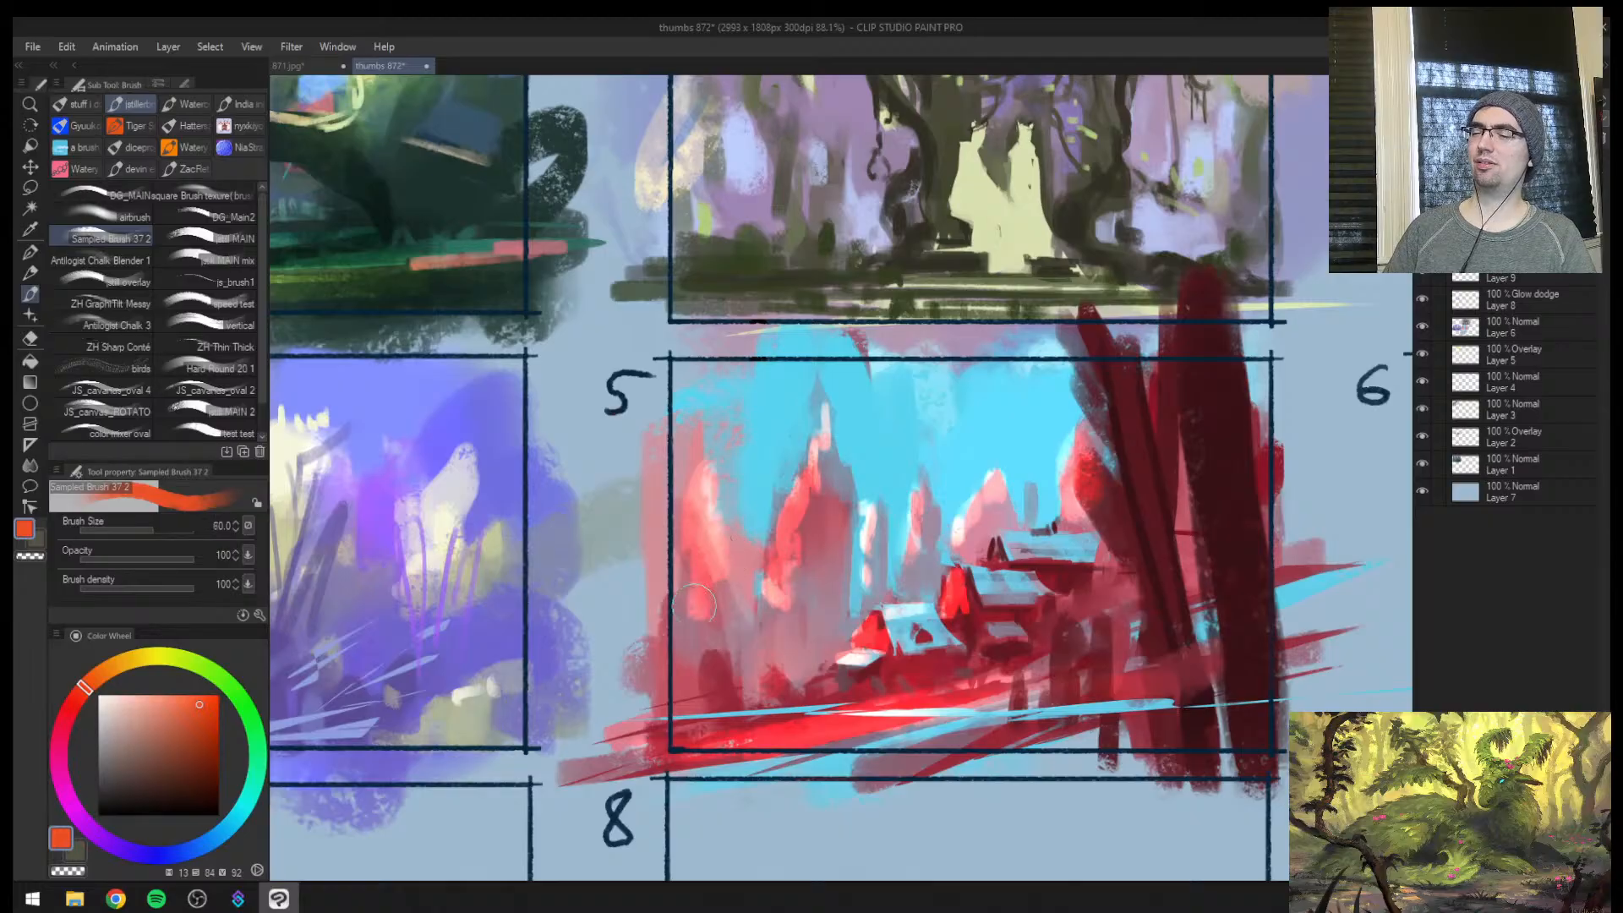
Streak fine orange-red strokes across the ground beside the lowest house at size 12 and mirror the view
{"action": "key", "text": "bracketleft"}
{"action": "key", "text": "bracketleft"}
{"action": "key", "text": "bracketleft"}
{"action": "key", "text": "bracketleft"}
{"action": "left_click_drag", "start_coordinate": [930, 712], "coordinate": [1002, 702]}
{"action": "left_click_drag", "start_coordinate": [679, 734], "coordinate": [825, 698]}
{"action": "left_click_drag", "start_coordinate": [679, 717], "coordinate": [818, 693]}
{"action": "left_click_drag", "start_coordinate": [667, 708], "coordinate": [825, 678]}
{"action": "left_click_drag", "start_coordinate": [670, 700], "coordinate": [811, 672]}
{"action": "key", "text": "h"}
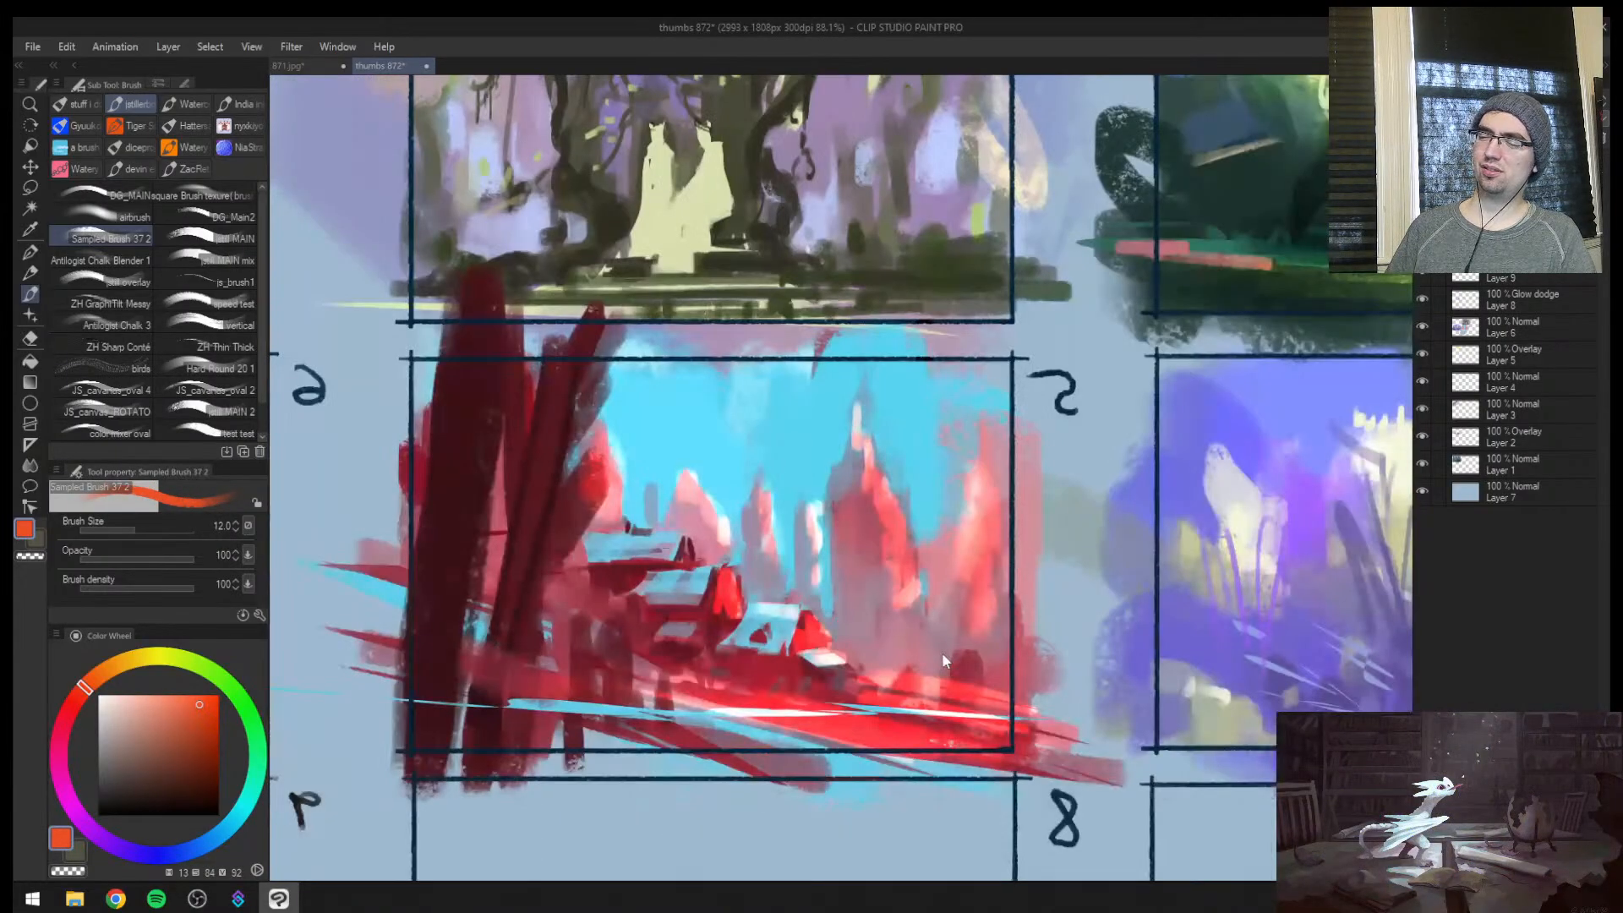
Add a new layer and sweep sampled sky cyan along the stream across frame 5's foreground
{"action": "key", "text": "ctrl+shift+n"}
{"action": "left_click", "coordinate": [798, 473], "text": "alt"}
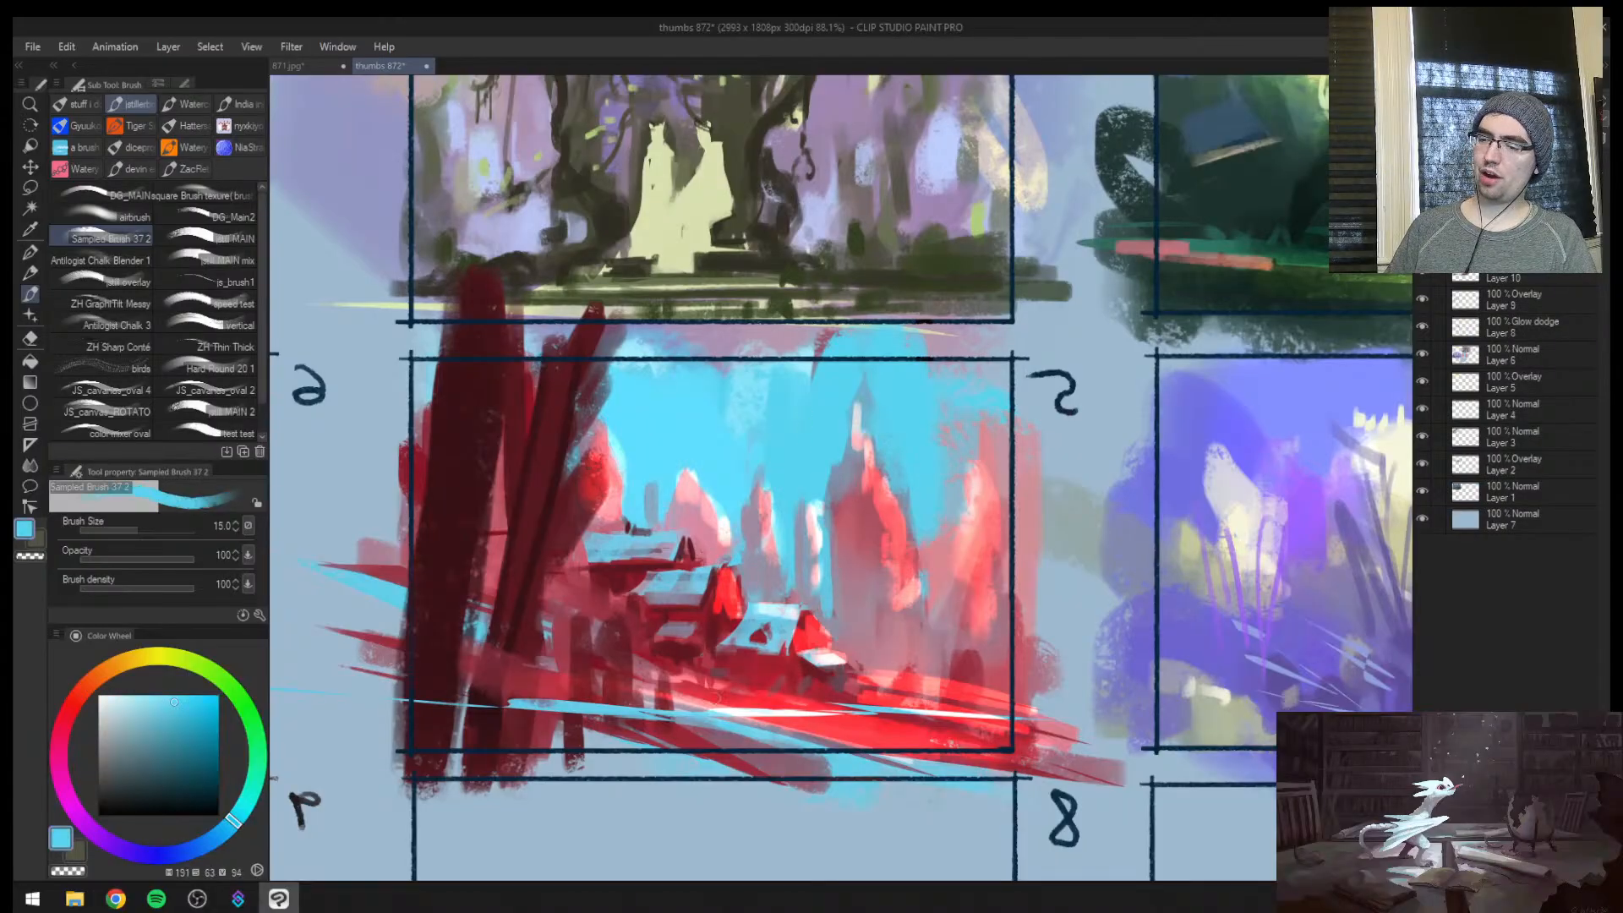
{"action": "key", "text": "bracketright"}
{"action": "key", "text": "bracketright"}
{"action": "key", "text": "bracketright"}
{"action": "key", "text": "bracketright"}
{"action": "left_click_drag", "start_coordinate": [791, 733], "coordinate": [848, 749]}
{"action": "mouse_move", "coordinate": [562, 697]}
{"action": "left_mouse_down"}
{"action": "mouse_move", "coordinate": [879, 750]}
{"action": "mouse_move", "coordinate": [951, 725]}
{"action": "mouse_move", "coordinate": [1020, 739]}
{"action": "left_mouse_up"}
Sample a muted blue from the stream and extend its strokes across the red ground with a fine brush
{"action": "left_click", "coordinate": [709, 724], "text": "alt"}
{"action": "key", "text": "bracketright"}
{"action": "key", "text": "bracketright"}
{"action": "key", "text": "bracketright"}
{"action": "key", "text": "bracketleft"}
{"action": "key", "text": "bracketleft"}
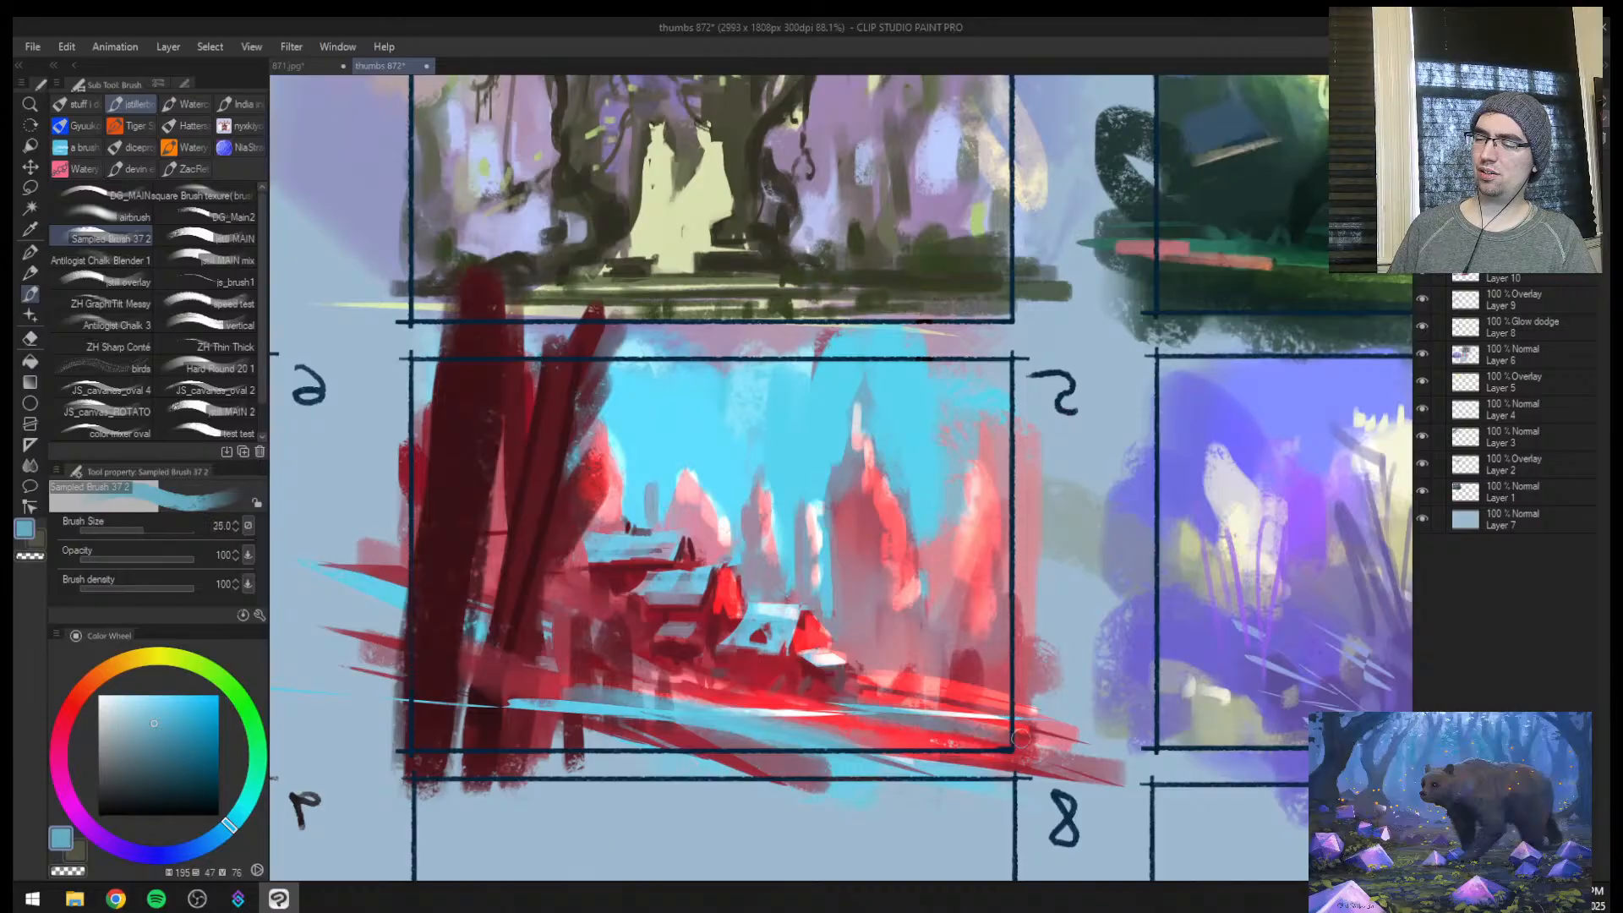
{"action": "key", "text": "bracketleft"}
{"action": "key", "text": "bracketleft"}
{"action": "left_click_drag", "start_coordinate": [782, 699], "coordinate": [1145, 723]}
Mirror the view, broaden the stream toward the foreground trunks with sampled cyan, and raise the brush size to 100
{"action": "key", "text": "h"}
{"action": "left_click", "coordinate": [1058, 710], "text": "alt"}
{"action": "key", "text": "bracketright"}
{"action": "key", "text": "bracketright"}
{"action": "key", "text": "bracketright"}
{"action": "left_click_drag", "start_coordinate": [972, 751], "coordinate": [1182, 718]}
{"action": "key", "text": "bracketright"}
{"action": "key", "text": "bracketright"}
{"action": "key", "text": "bracketright"}
{"action": "key", "text": "bracketright"}
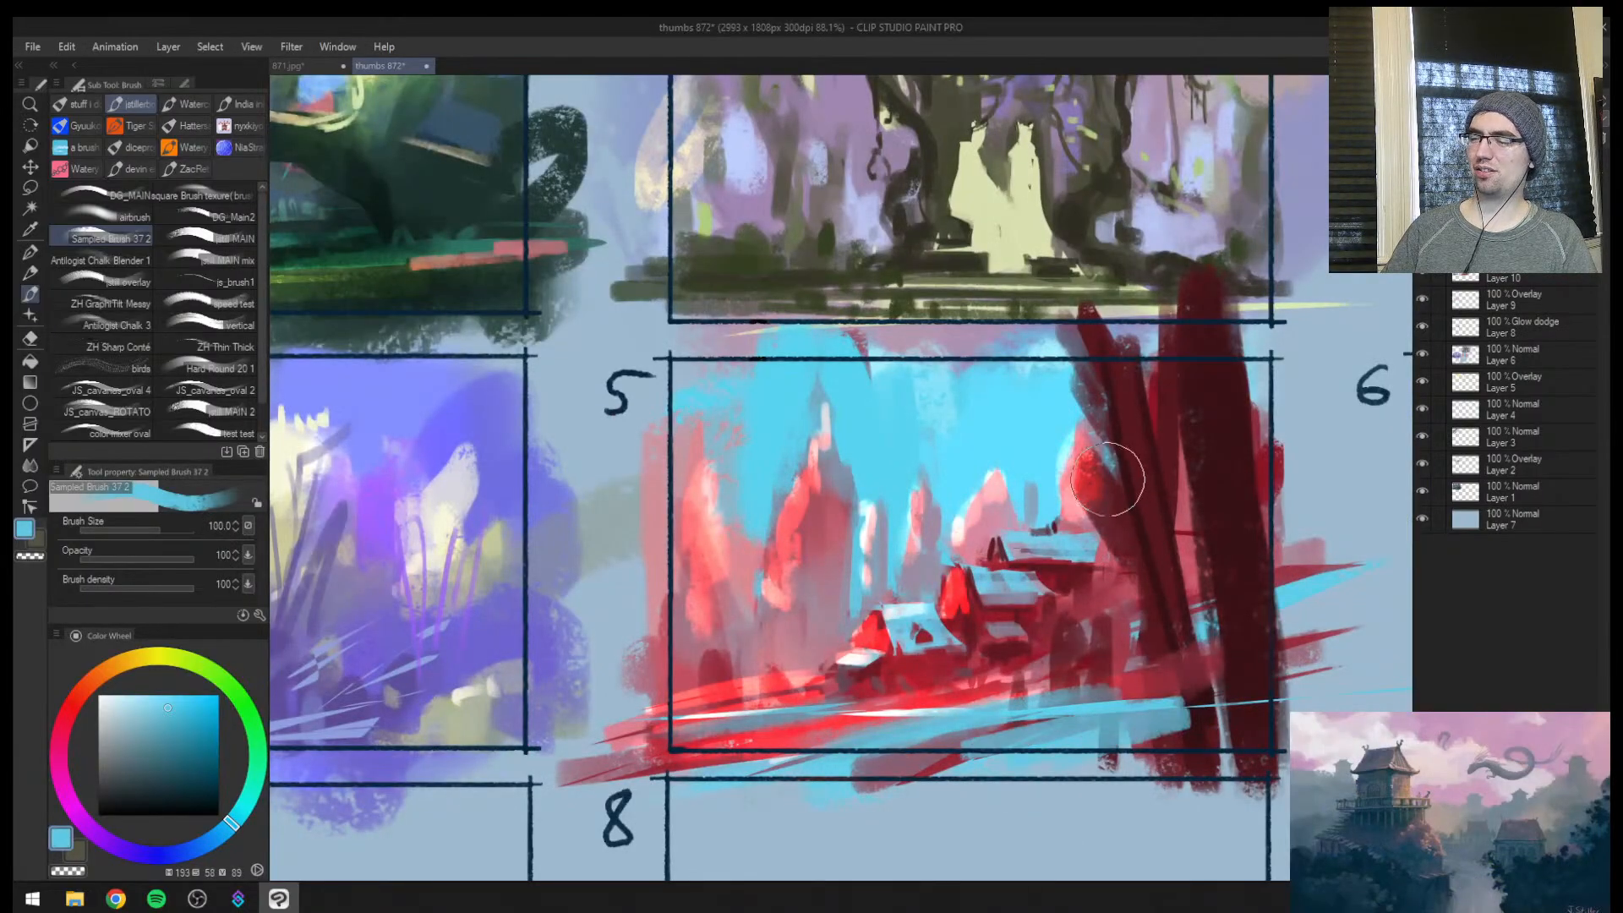
Break up the tall spires in frame 5 with sampled muted red and sky cyan strokes at brush sizes 20 and 30
{"action": "key", "text": "bracketleft"}
{"action": "key", "text": "bracketleft"}
{"action": "key", "text": "h"}
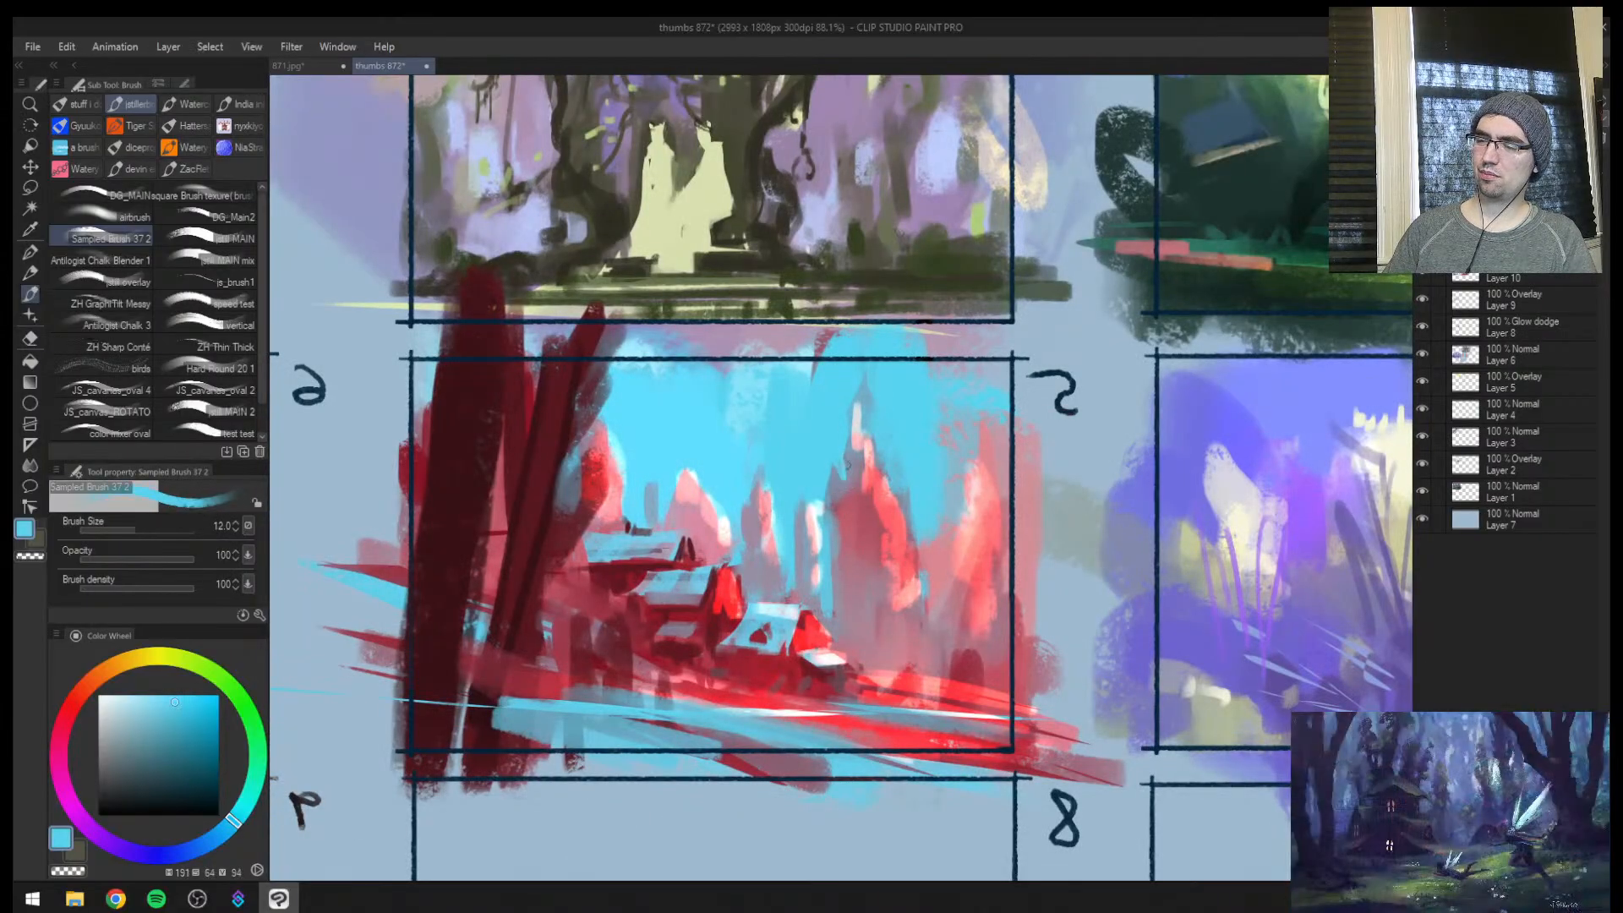
{"action": "key", "text": "bracketleft"}
{"action": "key", "text": "bracketleft"}
{"action": "left_click", "coordinate": [855, 590], "text": "alt"}
{"action": "key", "text": "bracketright"}
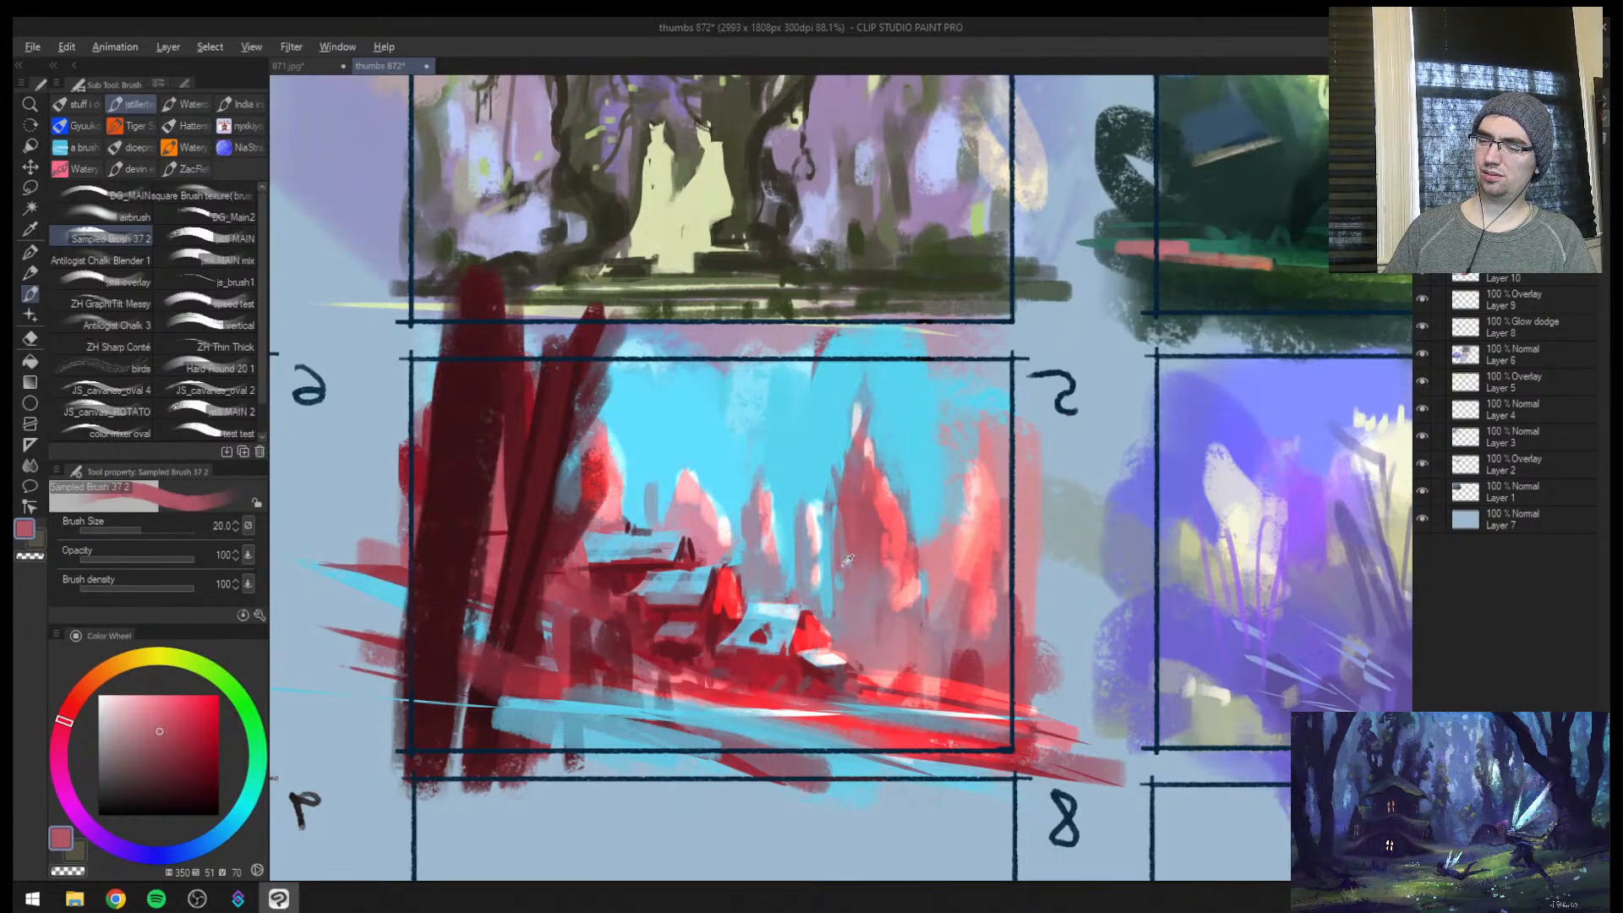
{"action": "left_click", "coordinate": [842, 592], "text": "alt"}
{"action": "key", "text": "bracketright"}
{"action": "key", "text": "bracketright"}
{"action": "key", "text": "bracketright"}
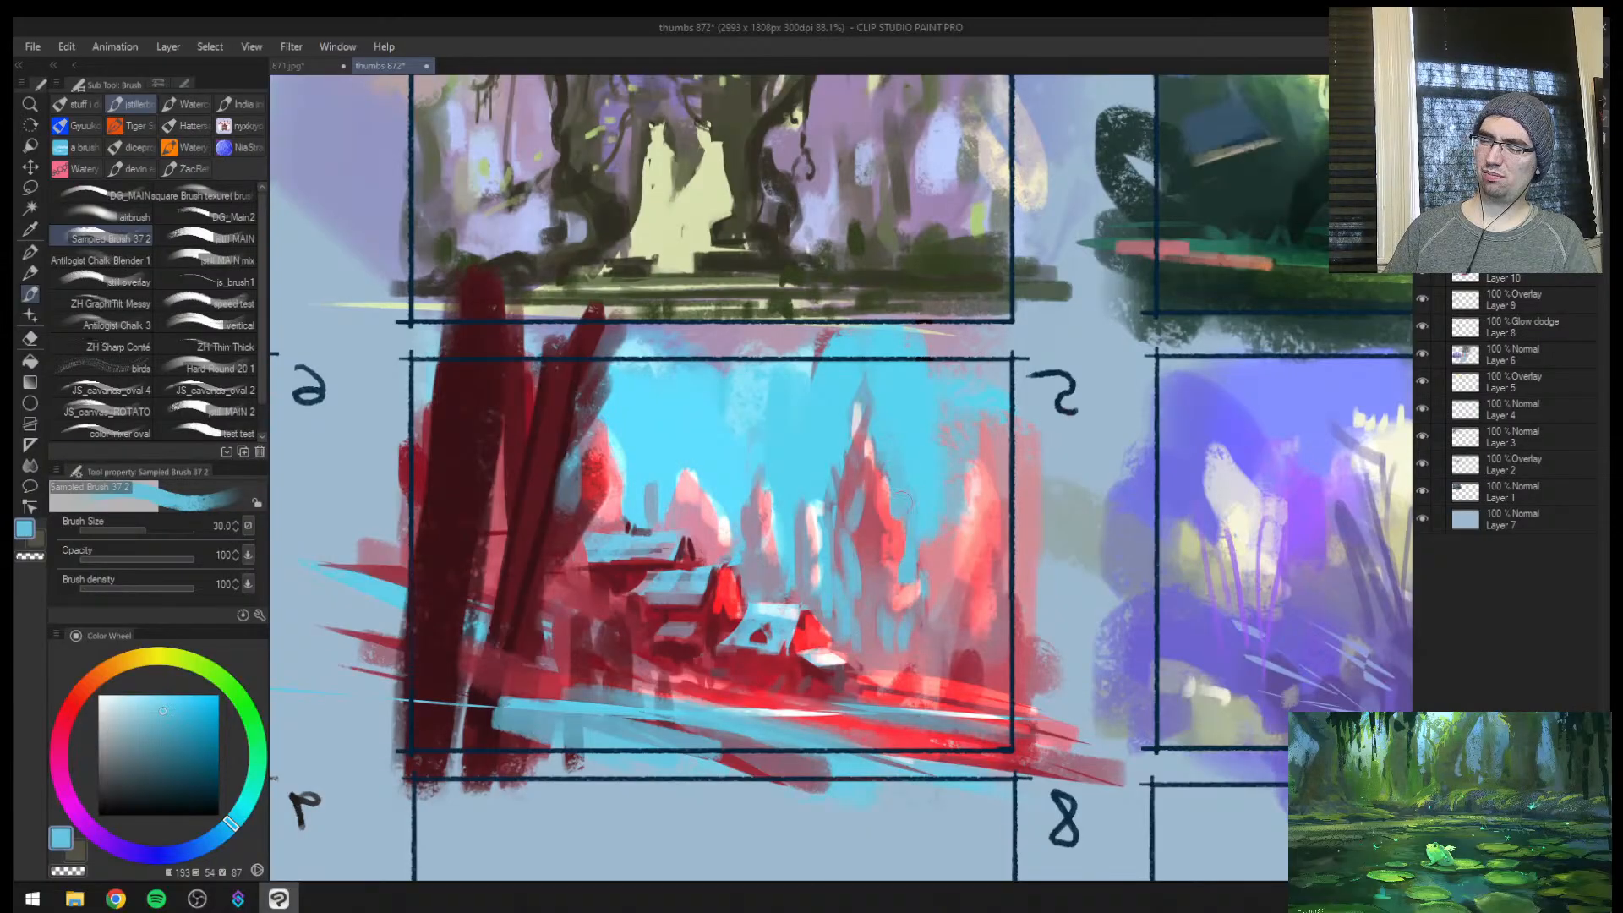
{"action": "key", "text": "h"}
Sample dark red from frame 5's foreground trunks, mirror the view and touch up the trunks' edges with a smaller brush
{"action": "key", "text": "ctrl+space"}
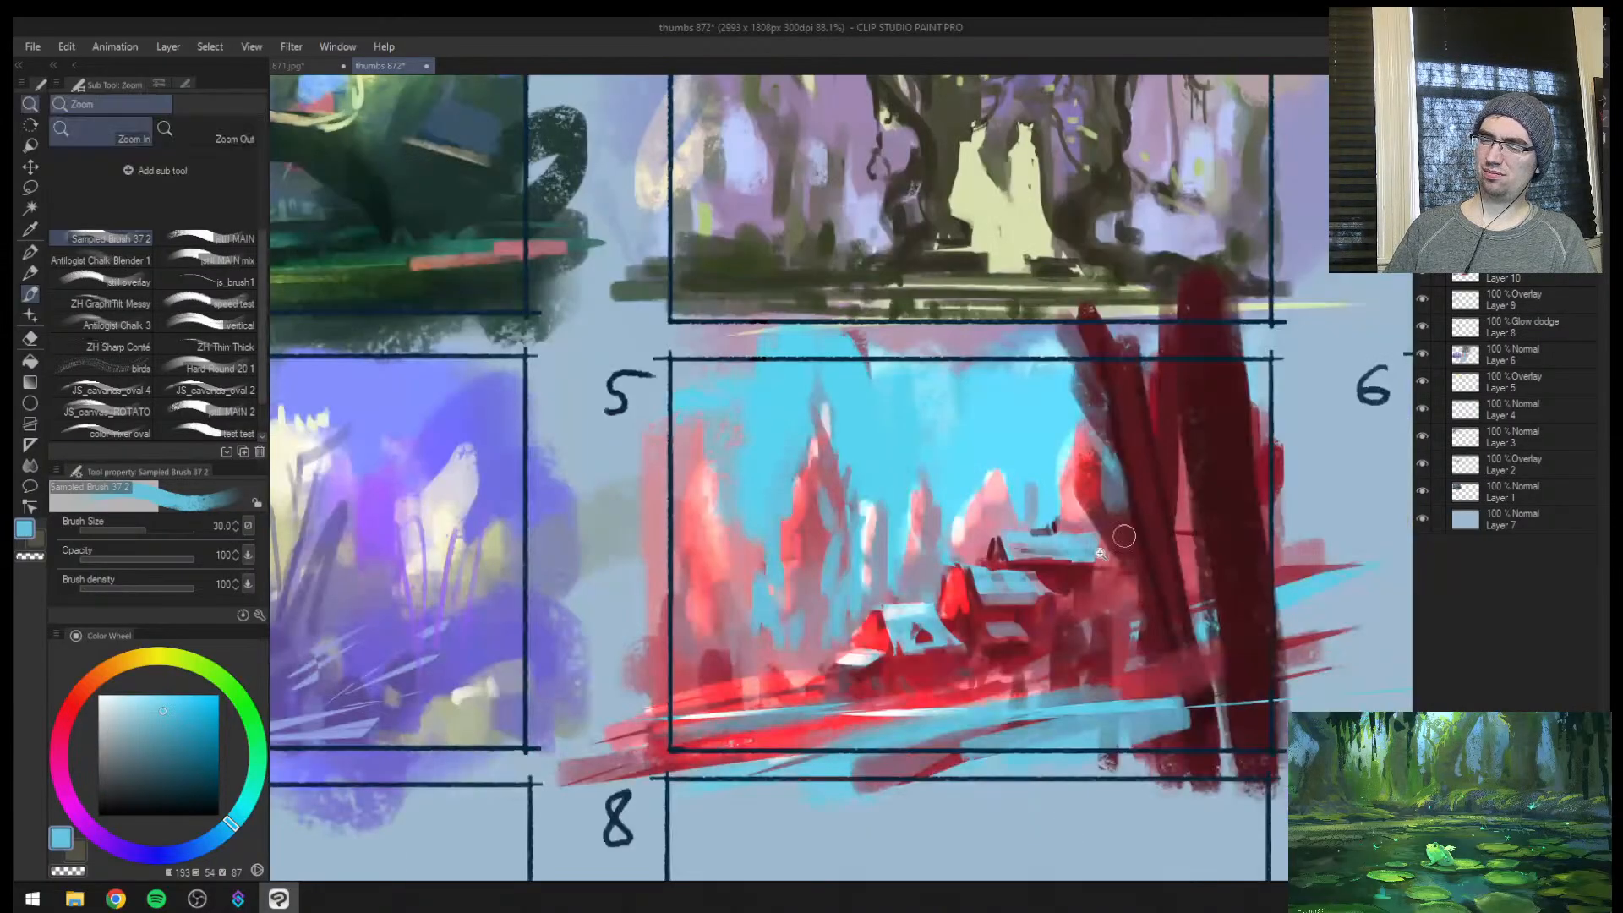
{"action": "left_click_drag", "start_coordinate": [1123, 537], "coordinate": [809, 473]}
{"action": "mouse_move", "coordinate": [736, 540]}
{"action": "left_mouse_down"}
{"action": "mouse_move", "coordinate": [609, 534]}
{"action": "mouse_move", "coordinate": [727, 508]}
{"action": "mouse_move", "coordinate": [778, 659]}
{"action": "left_mouse_up"}
{"action": "left_click", "coordinate": [876, 602], "text": "alt"}
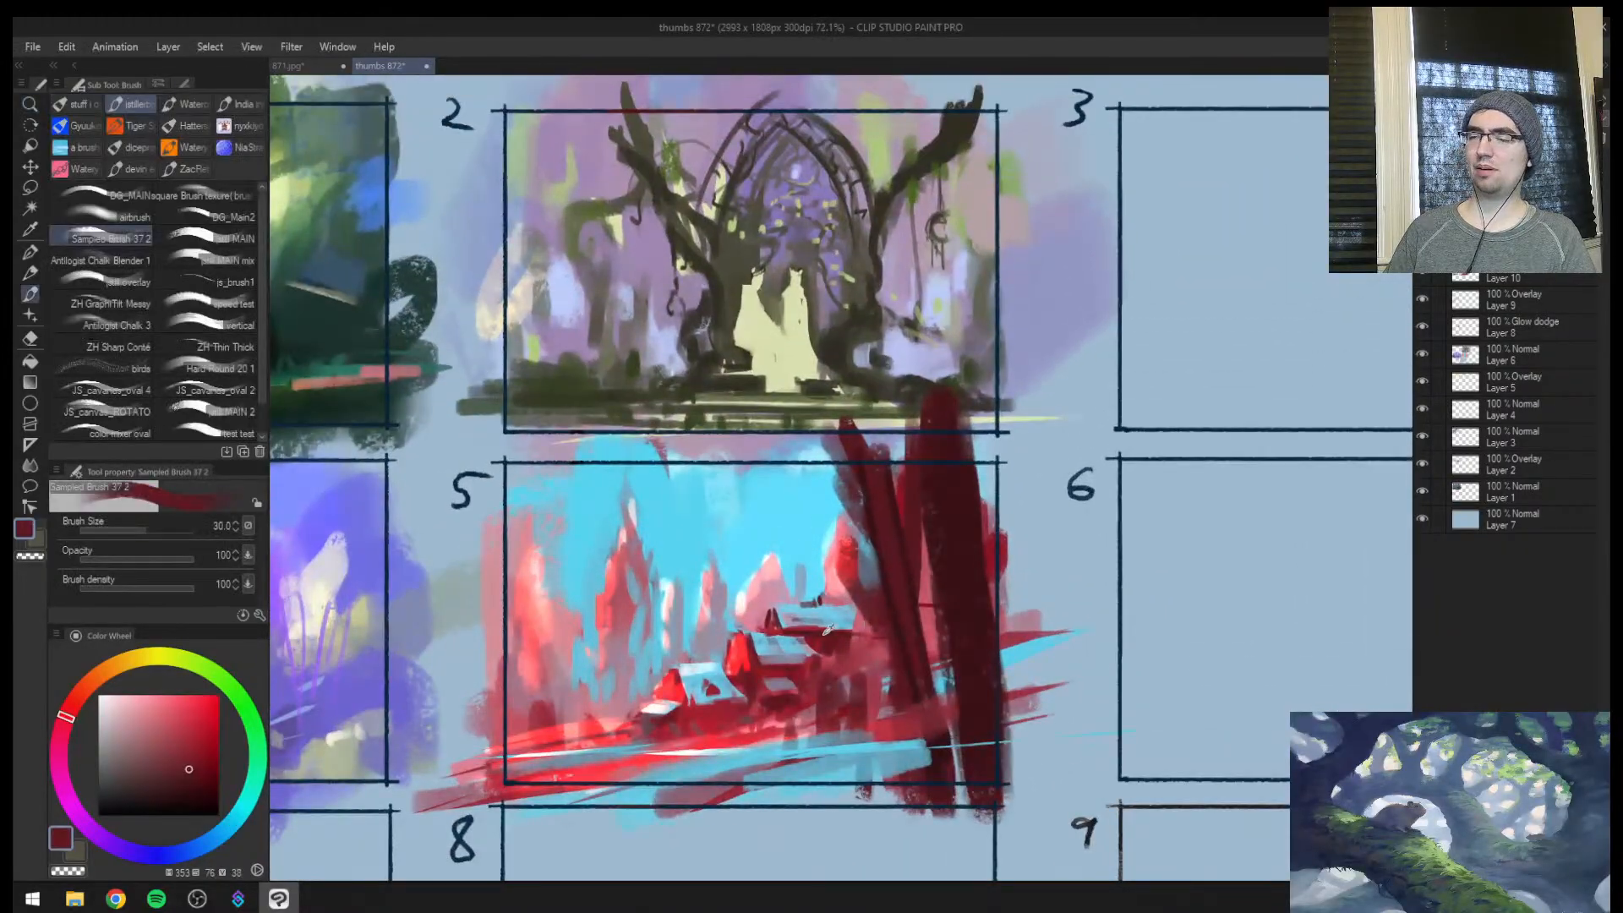
{"action": "key", "text": "h"}
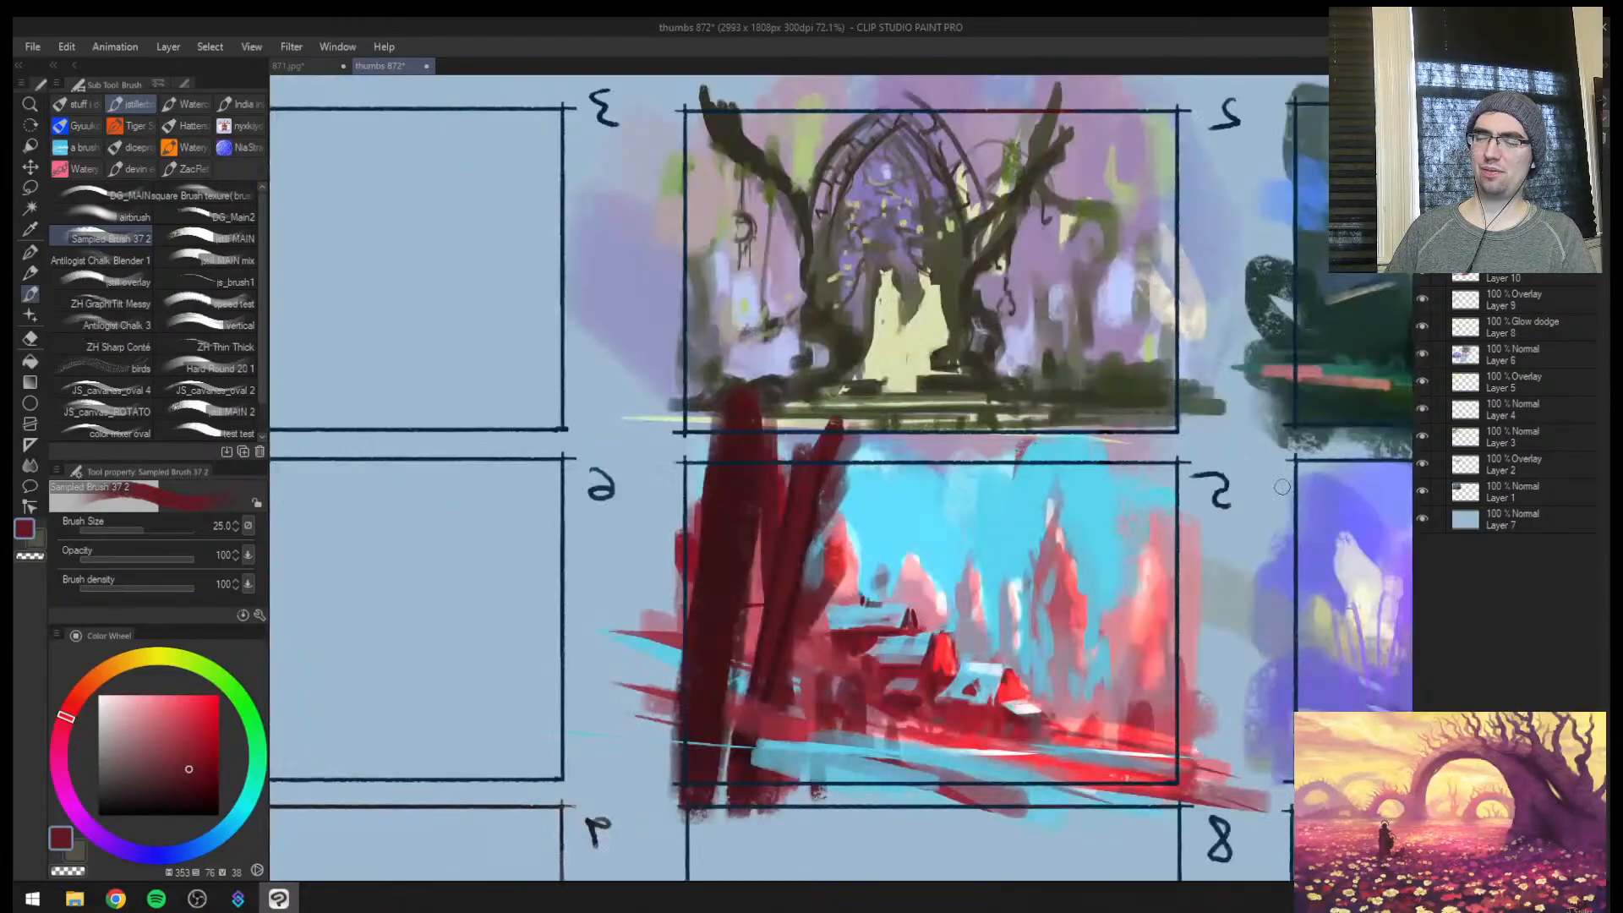
{"action": "left_click_drag", "start_coordinate": [1040, 625], "coordinate": [1151, 618], "text": "ctrl+space"}
{"action": "left_click", "coordinate": [673, 549], "text": "alt"}
{"action": "mouse_move", "coordinate": [666, 555]}
{"action": "left_mouse_down"}
{"action": "mouse_move", "coordinate": [644, 486]}
{"action": "mouse_move", "coordinate": [646, 557]}
{"action": "left_mouse_up"}
Sample the sky cyan, enlarge the brush and paint over the upper parts of frame 5's foreground trunks
{"action": "left_click", "coordinate": [715, 426], "text": "alt"}
{"action": "key", "text": "bracketright"}
{"action": "key", "text": "bracketright"}
{"action": "key", "text": "bracketright"}
{"action": "key", "text": "bracketright"}
{"action": "key", "text": "bracketright"}
{"action": "key", "text": "bracketright"}
{"action": "mouse_move", "coordinate": [668, 323]}
{"action": "left_mouse_down"}
{"action": "mouse_move", "coordinate": [629, 367]}
{"action": "mouse_move", "coordinate": [492, 401]}
{"action": "mouse_move", "coordinate": [463, 306]}
{"action": "mouse_move", "coordinate": [371, 327]}
{"action": "mouse_move", "coordinate": [688, 317]}
{"action": "left_mouse_up"}
{"action": "left_click_drag", "start_coordinate": [768, 444], "coordinate": [672, 473], "text": "ctrl+space"}
{"action": "left_click", "coordinate": [682, 524], "text": "ctrl+space"}
{"action": "left_click", "coordinate": [678, 536], "text": "alt"}
{"action": "mouse_move", "coordinate": [636, 528]}
{"action": "left_mouse_down"}
{"action": "mouse_move", "coordinate": [621, 573]}
{"action": "mouse_move", "coordinate": [602, 449]}
{"action": "mouse_move", "coordinate": [571, 672]}
{"action": "mouse_move", "coordinate": [675, 675]}
{"action": "mouse_move", "coordinate": [662, 657]}
{"action": "left_mouse_up"}
Cover the lower trunks with a muted red mass, rebuild the pink spire behind the houses and mirror the view
{"action": "left_click", "coordinate": [681, 365], "text": "alt"}
{"action": "mouse_move", "coordinate": [676, 405]}
{"action": "left_mouse_down"}
{"action": "mouse_move", "coordinate": [461, 416]}
{"action": "mouse_move", "coordinate": [634, 509]}
{"action": "mouse_move", "coordinate": [634, 526]}
{"action": "mouse_move", "coordinate": [639, 470]}
{"action": "mouse_move", "coordinate": [676, 467]}
{"action": "mouse_move", "coordinate": [673, 504]}
{"action": "mouse_move", "coordinate": [670, 427]}
{"action": "mouse_move", "coordinate": [656, 516]}
{"action": "mouse_move", "coordinate": [682, 483]}
{"action": "mouse_move", "coordinate": [680, 461]}
{"action": "mouse_move", "coordinate": [637, 545]}
{"action": "left_mouse_up"}
{"action": "left_click", "coordinate": [671, 526], "text": "alt"}
{"action": "left_click", "coordinate": [679, 455], "text": "alt"}
{"action": "left_click", "coordinate": [646, 397], "text": "alt"}
{"action": "key", "text": "]"}
{"action": "left_click", "coordinate": [719, 431], "text": "alt"}
{"action": "key", "text": "["}
{"action": "key", "text": "["}
{"action": "key", "text": "h"}
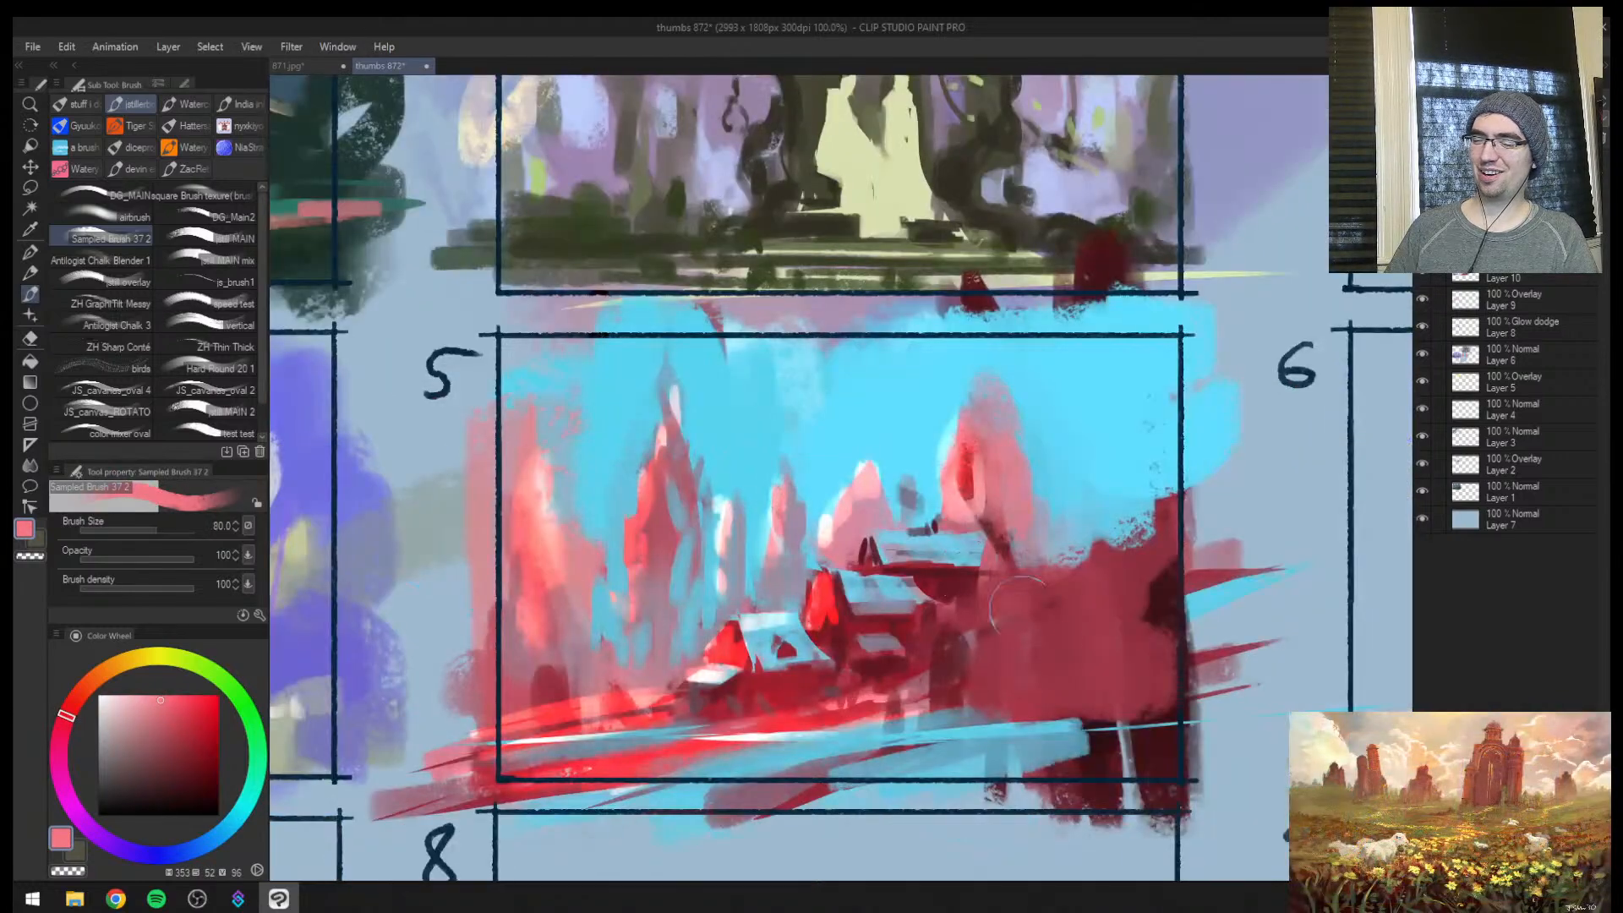
Darken the ground beside the highest house with sampled dark red and extend the stream over the trunk bases in muted blue
{"action": "left_click", "coordinate": [965, 600], "text": "alt"}
{"action": "mouse_move", "coordinate": [950, 610]}
{"action": "left_mouse_down"}
{"action": "mouse_move", "coordinate": [992, 612]}
{"action": "mouse_move", "coordinate": [960, 636]}
{"action": "left_mouse_up"}
{"action": "left_click", "coordinate": [920, 721], "text": "alt"}
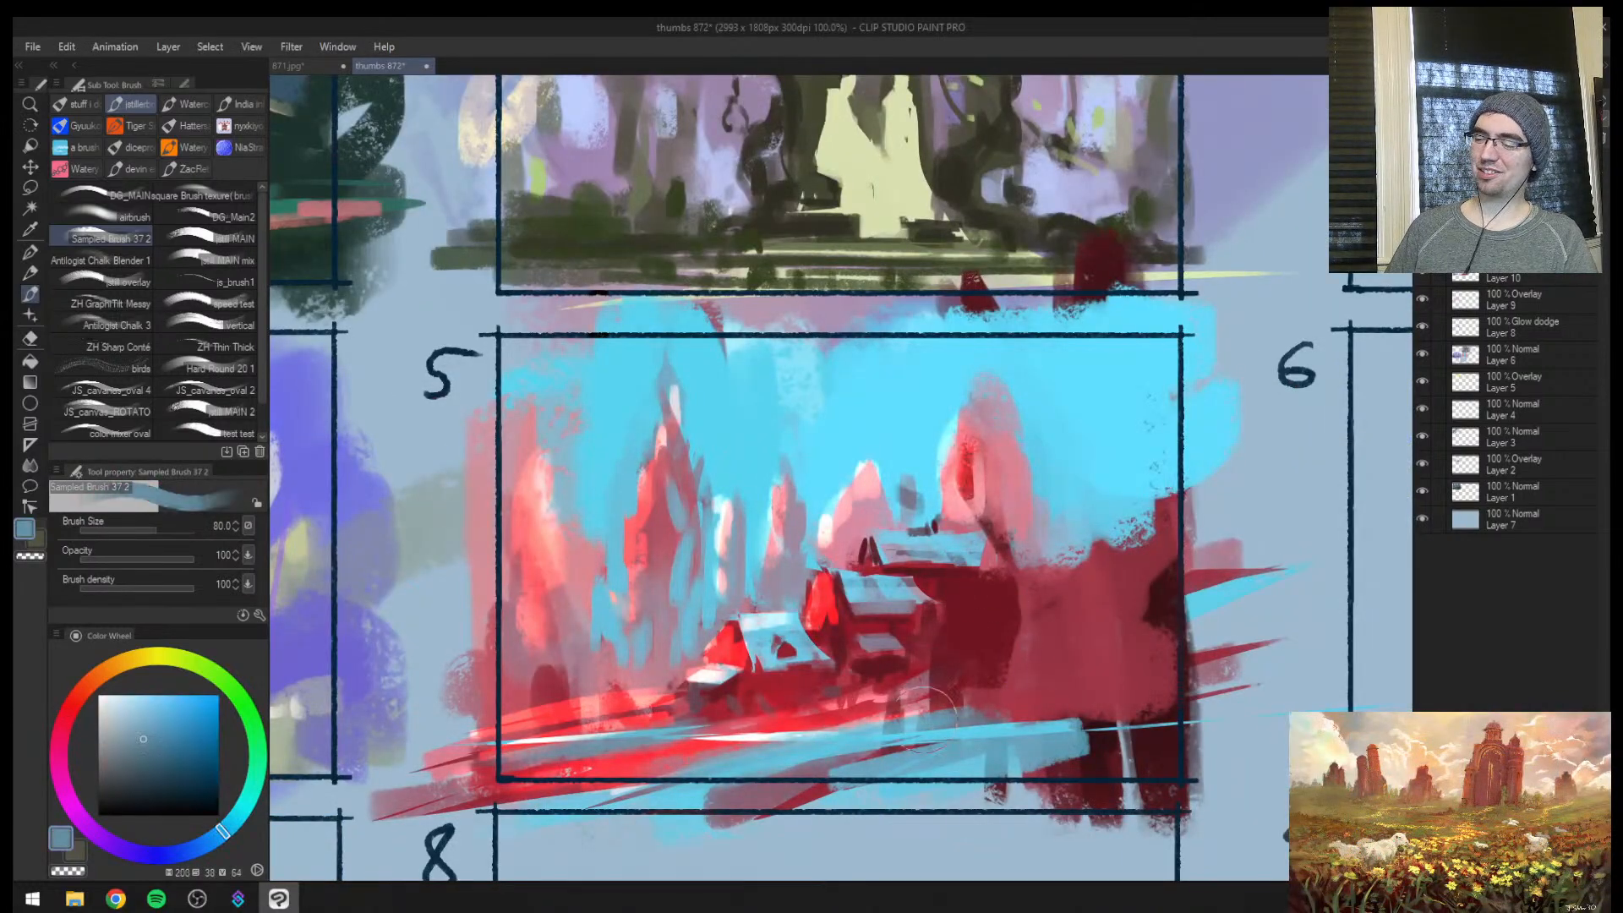
{"action": "left_click_drag", "start_coordinate": [921, 718], "coordinate": [1236, 672]}
{"action": "mouse_move", "coordinate": [1166, 714]}
{"action": "left_mouse_down"}
{"action": "mouse_move", "coordinate": [938, 746]}
{"action": "mouse_move", "coordinate": [1211, 722]}
{"action": "left_mouse_up"}
Paint a sloping muted red hillside behind the houses with a broad sampled brush and mirror the view
{"action": "left_click", "coordinate": [1072, 509], "text": "alt"}
{"action": "key", "text": "]"}
{"action": "mouse_move", "coordinate": [1067, 541]}
{"action": "left_mouse_down"}
{"action": "mouse_move", "coordinate": [1017, 644]}
{"action": "mouse_move", "coordinate": [1175, 492]}
{"action": "mouse_move", "coordinate": [1038, 553]}
{"action": "left_mouse_up"}
{"action": "left_click", "coordinate": [968, 635], "text": "alt"}
{"action": "key", "text": "["}
{"action": "mouse_move", "coordinate": [1037, 630]}
{"action": "left_mouse_down"}
{"action": "mouse_move", "coordinate": [1173, 593]}
{"action": "mouse_move", "coordinate": [930, 715]}
{"action": "left_mouse_up"}
{"action": "mouse_move", "coordinate": [644, 663]}
{"action": "left_mouse_down"}
{"action": "mouse_move", "coordinate": [520, 720]}
{"action": "mouse_move", "coordinate": [968, 470]}
{"action": "mouse_move", "coordinate": [1017, 494]}
{"action": "mouse_move", "coordinate": [1045, 551]}
{"action": "mouse_move", "coordinate": [1024, 605]}
{"action": "mouse_move", "coordinate": [1099, 584]}
{"action": "left_mouse_up"}
{"action": "left_click", "coordinate": [553, 634], "text": "alt"}
{"action": "key", "text": "["}
{"action": "key", "text": "["}
{"action": "left_click", "coordinate": [672, 636], "text": "alt"}
{"action": "key", "text": "]"}
{"action": "key", "text": "]"}
{"action": "key", "text": "h"}
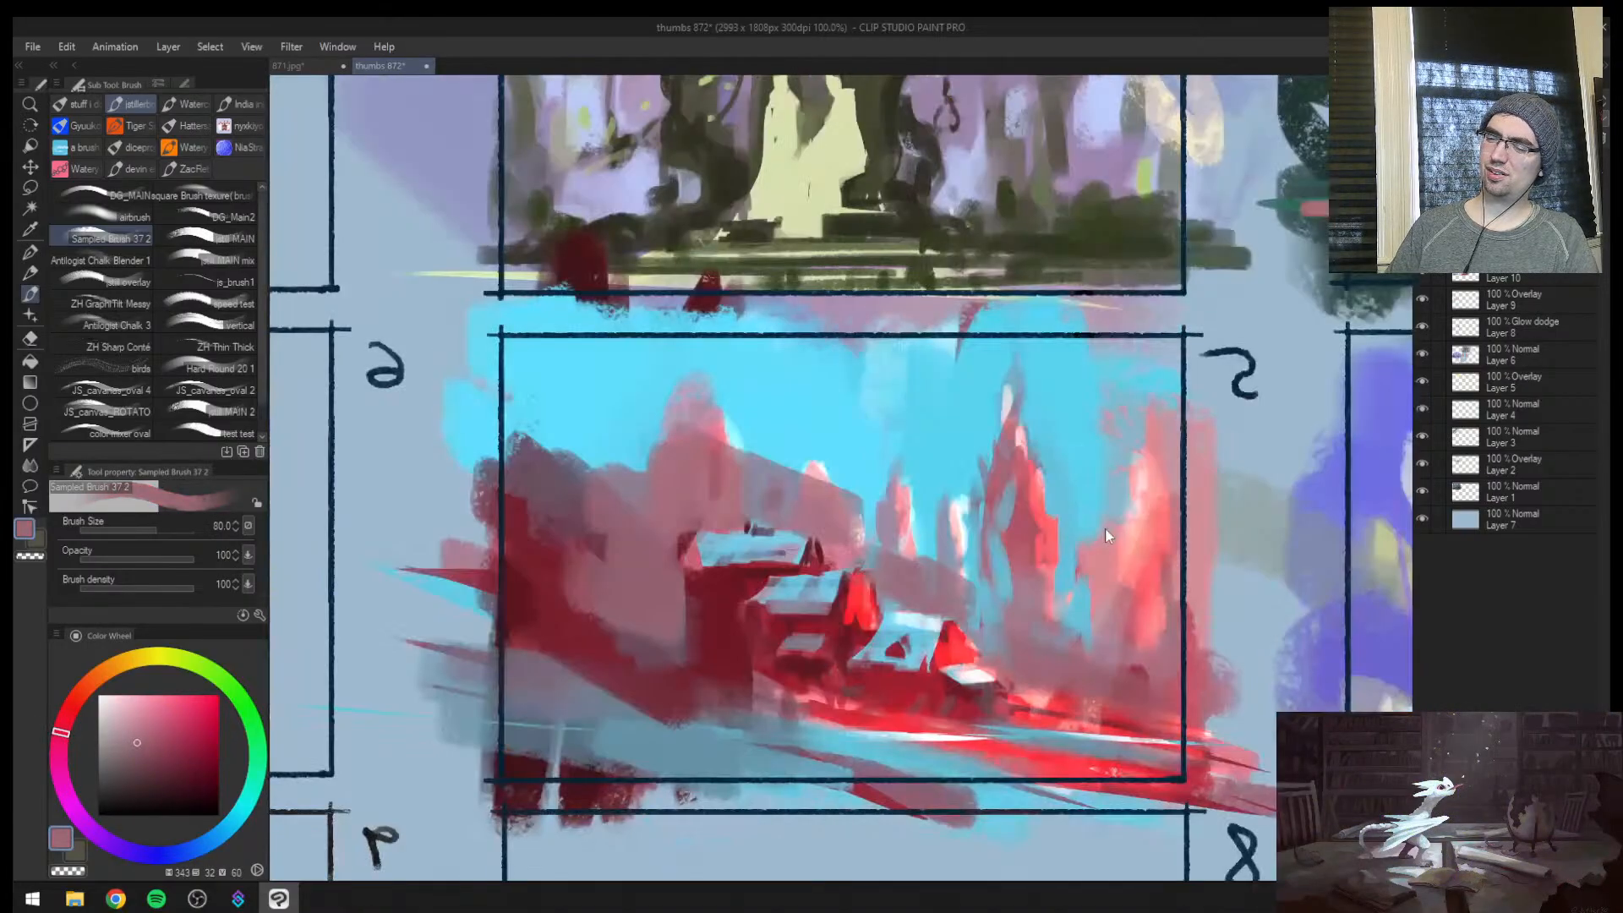
Rework the slope beside the houses with sampled reds, blend its foot into the stream, and mirror the view
{"action": "left_click", "coordinate": [759, 652], "text": "alt"}
{"action": "mouse_move", "coordinate": [706, 645]}
{"action": "left_mouse_down"}
{"action": "mouse_move", "coordinate": [521, 541]}
{"action": "mouse_move", "coordinate": [596, 579]}
{"action": "mouse_move", "coordinate": [600, 538]}
{"action": "left_mouse_up"}
{"action": "left_click", "coordinate": [659, 697], "text": "alt"}
{"action": "mouse_move", "coordinate": [676, 695]}
{"action": "left_mouse_down"}
{"action": "mouse_move", "coordinate": [545, 669]}
{"action": "mouse_move", "coordinate": [741, 691]}
{"action": "left_mouse_up"}
{"action": "key", "text": "h"}
{"action": "left_click_drag", "start_coordinate": [1077, 615], "coordinate": [1149, 575]}
{"action": "mouse_move", "coordinate": [1149, 575]}
{"action": "left_mouse_down"}
{"action": "mouse_move", "coordinate": [845, 701]}
{"action": "mouse_move", "coordinate": [1005, 715]}
{"action": "left_mouse_up"}
Streak sampled cyan at size 30 and bright red at size 20 across the stream and its bank below the houses
{"action": "key", "text": "bracketleft"}
{"action": "key", "text": "bracketleft"}
{"action": "left_click", "coordinate": [836, 725], "text": "alt"}
{"action": "left_click", "coordinate": [835, 727], "text": "alt"}
{"action": "left_click_drag", "start_coordinate": [862, 727], "coordinate": [1118, 697]}
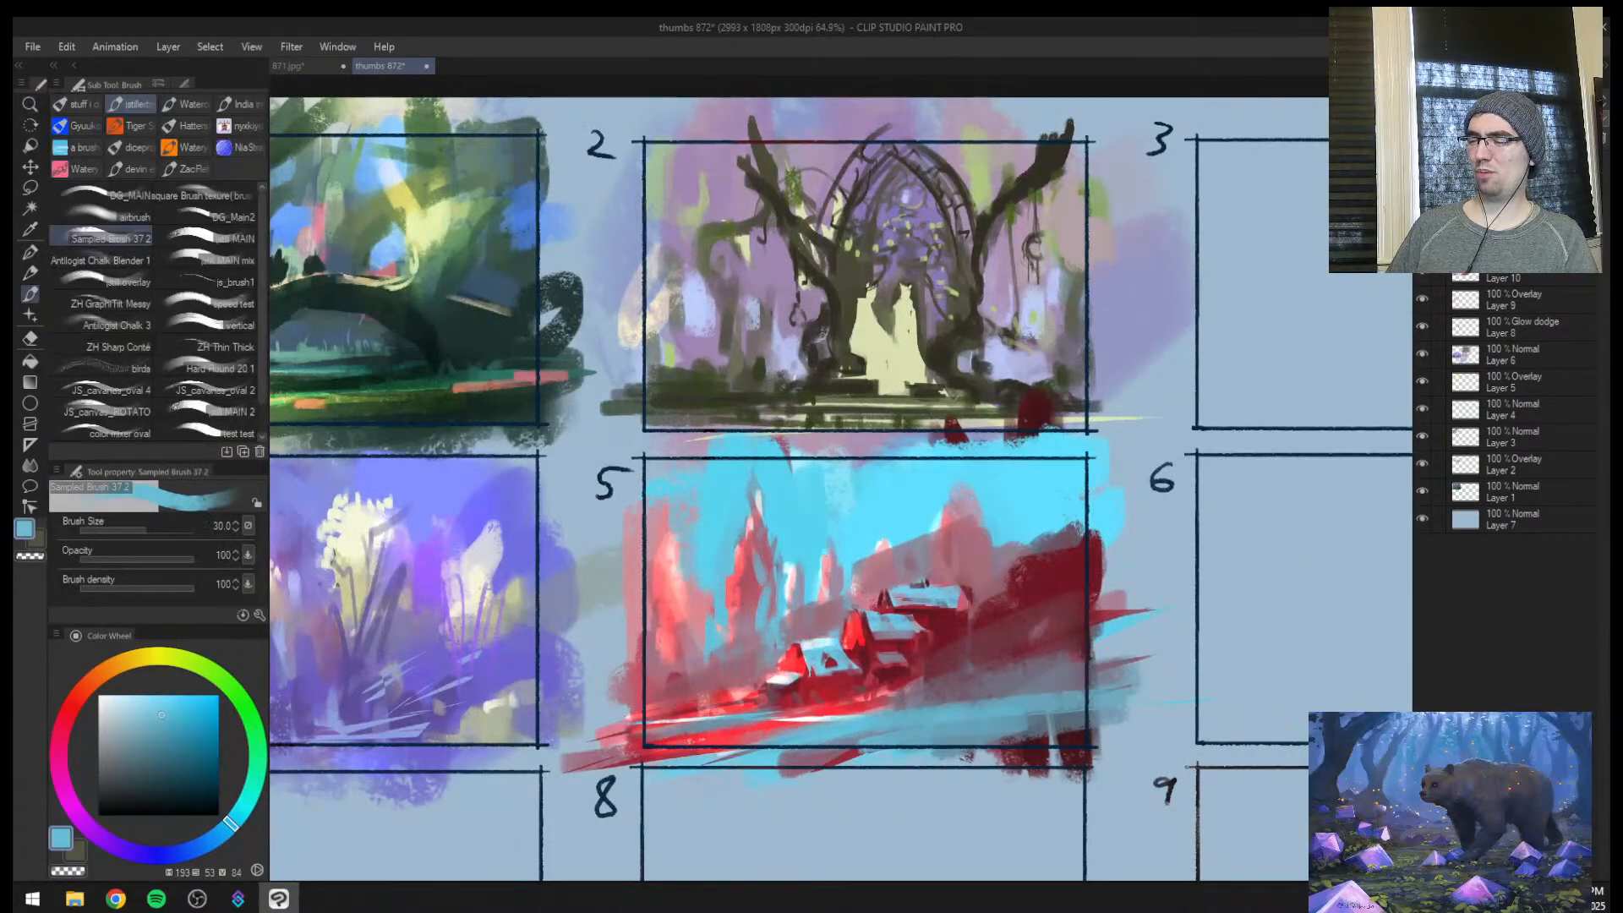
{"action": "left_click_drag", "start_coordinate": [926, 707], "coordinate": [1078, 695]}
{"action": "key", "text": "bracketleft"}
{"action": "key", "text": "bracketleft"}
{"action": "key", "text": "bracketleft"}
{"action": "key", "text": "bracketleft"}
{"action": "left_click", "coordinate": [861, 701], "text": "alt"}
{"action": "key", "text": "bracketleft"}
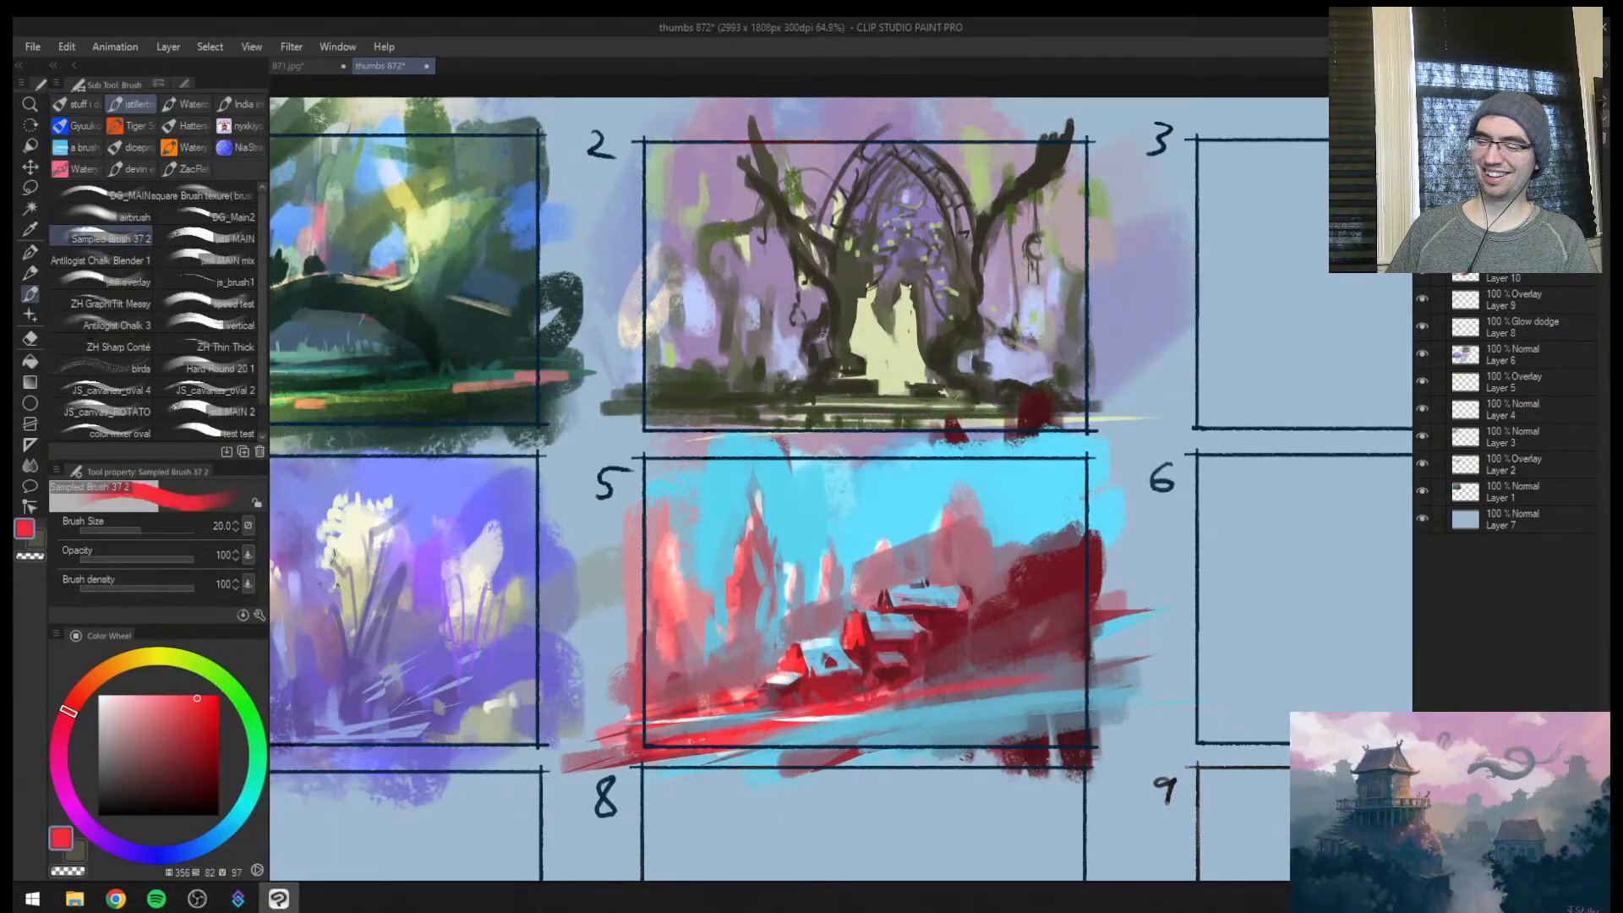
Refine the hillside above the houses with sampled reds and cut sky cyan into its upper edge
{"action": "key", "text": "ctrl+space"}
{"action": "left_click_drag", "start_coordinate": [976, 675], "coordinate": [888, 677]}
{"action": "left_click", "coordinate": [955, 620], "text": "alt"}
{"action": "left_click", "coordinate": [965, 603], "text": "alt"}
{"action": "mouse_move", "coordinate": [928, 592]}
{"action": "left_mouse_down"}
{"action": "mouse_move", "coordinate": [921, 612]}
{"action": "mouse_move", "coordinate": [1006, 635]}
{"action": "left_mouse_up"}
{"action": "left_click", "coordinate": [930, 587], "text": "alt"}
{"action": "key", "text": "bracketright"}
{"action": "key", "text": "ctrl+space"}
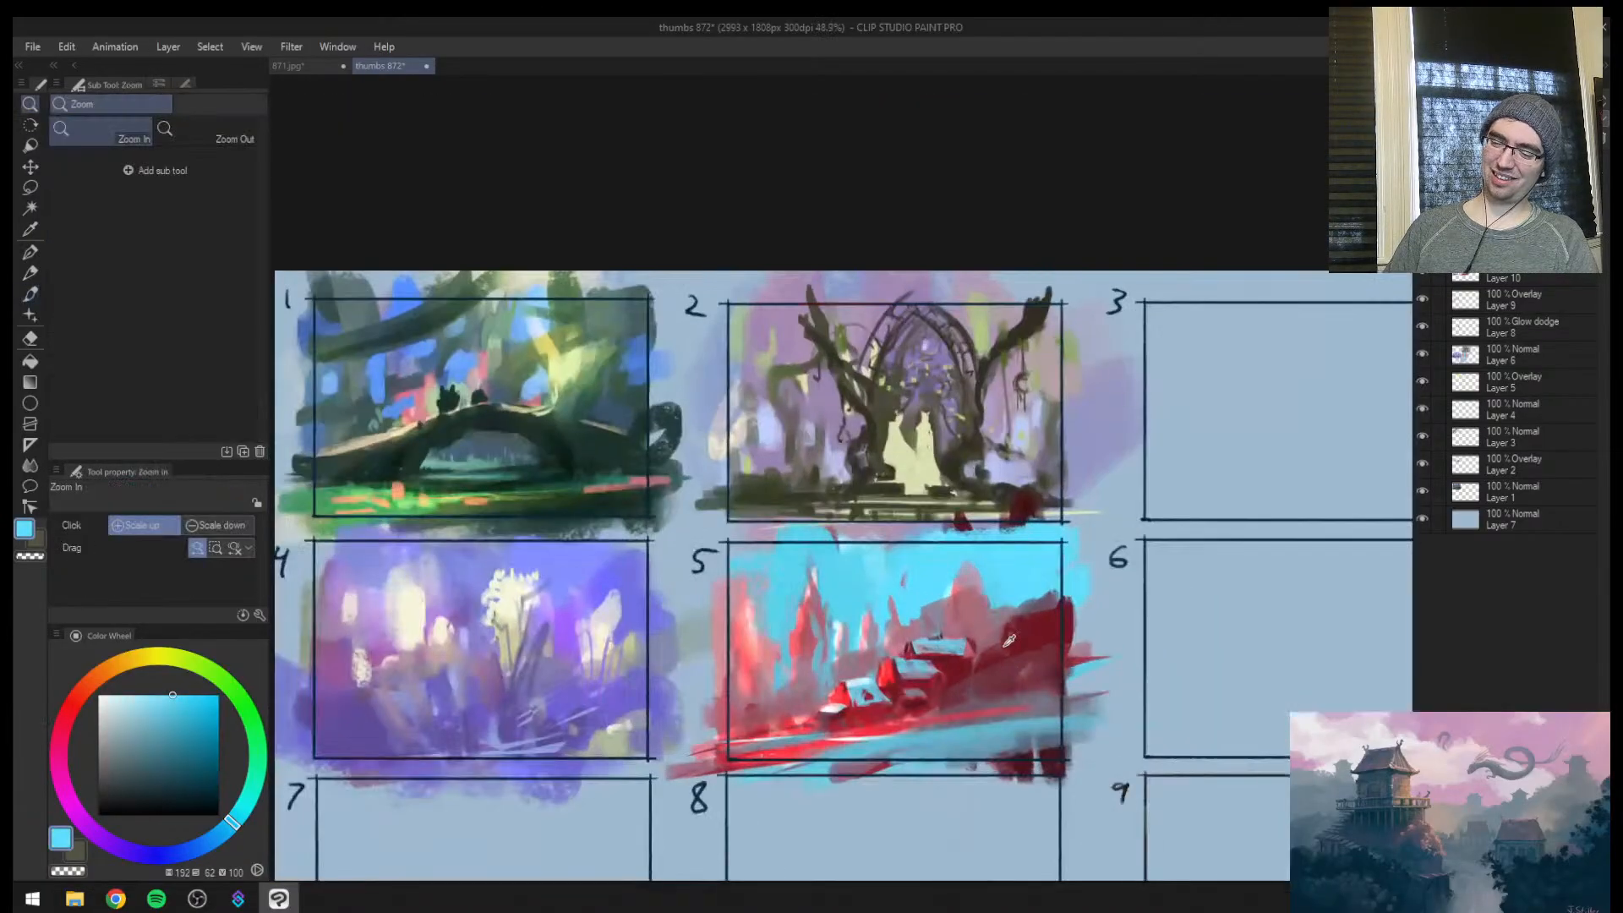
Paint two dark red tree silhouettes rising from the hillside at brush sizes 50 and 70
{"action": "left_click", "coordinate": [1014, 604], "text": "alt"}
{"action": "key", "text": "bracketleft"}
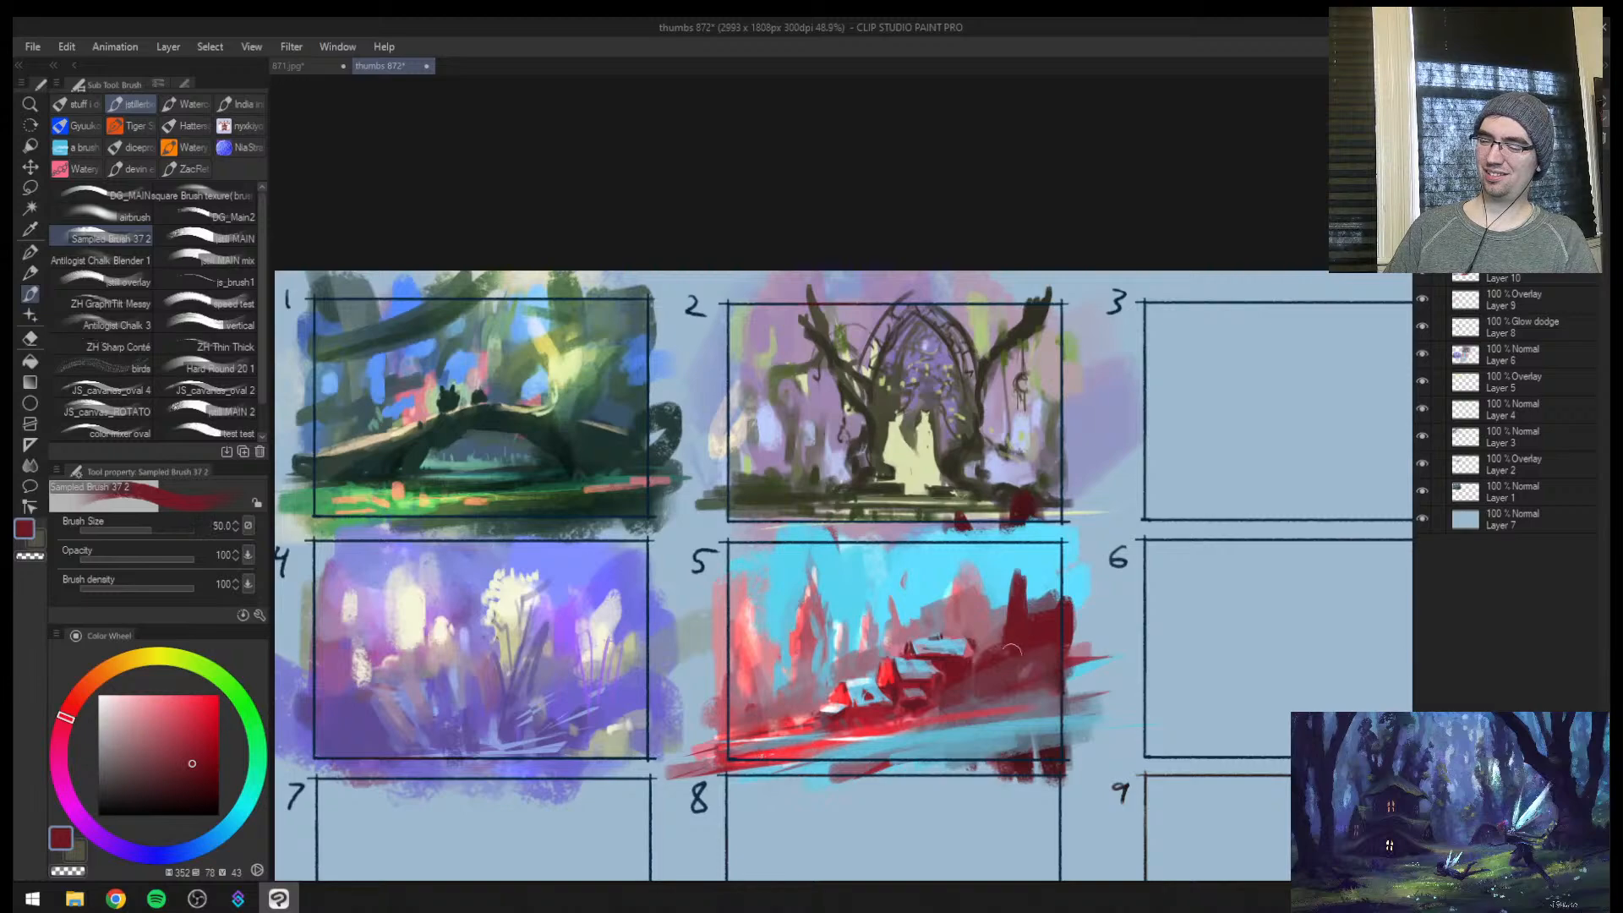
{"action": "key", "text": "bracketright"}
{"action": "key", "text": "bracketright"}
{"action": "left_click_drag", "start_coordinate": [980, 564], "coordinate": [994, 701]}
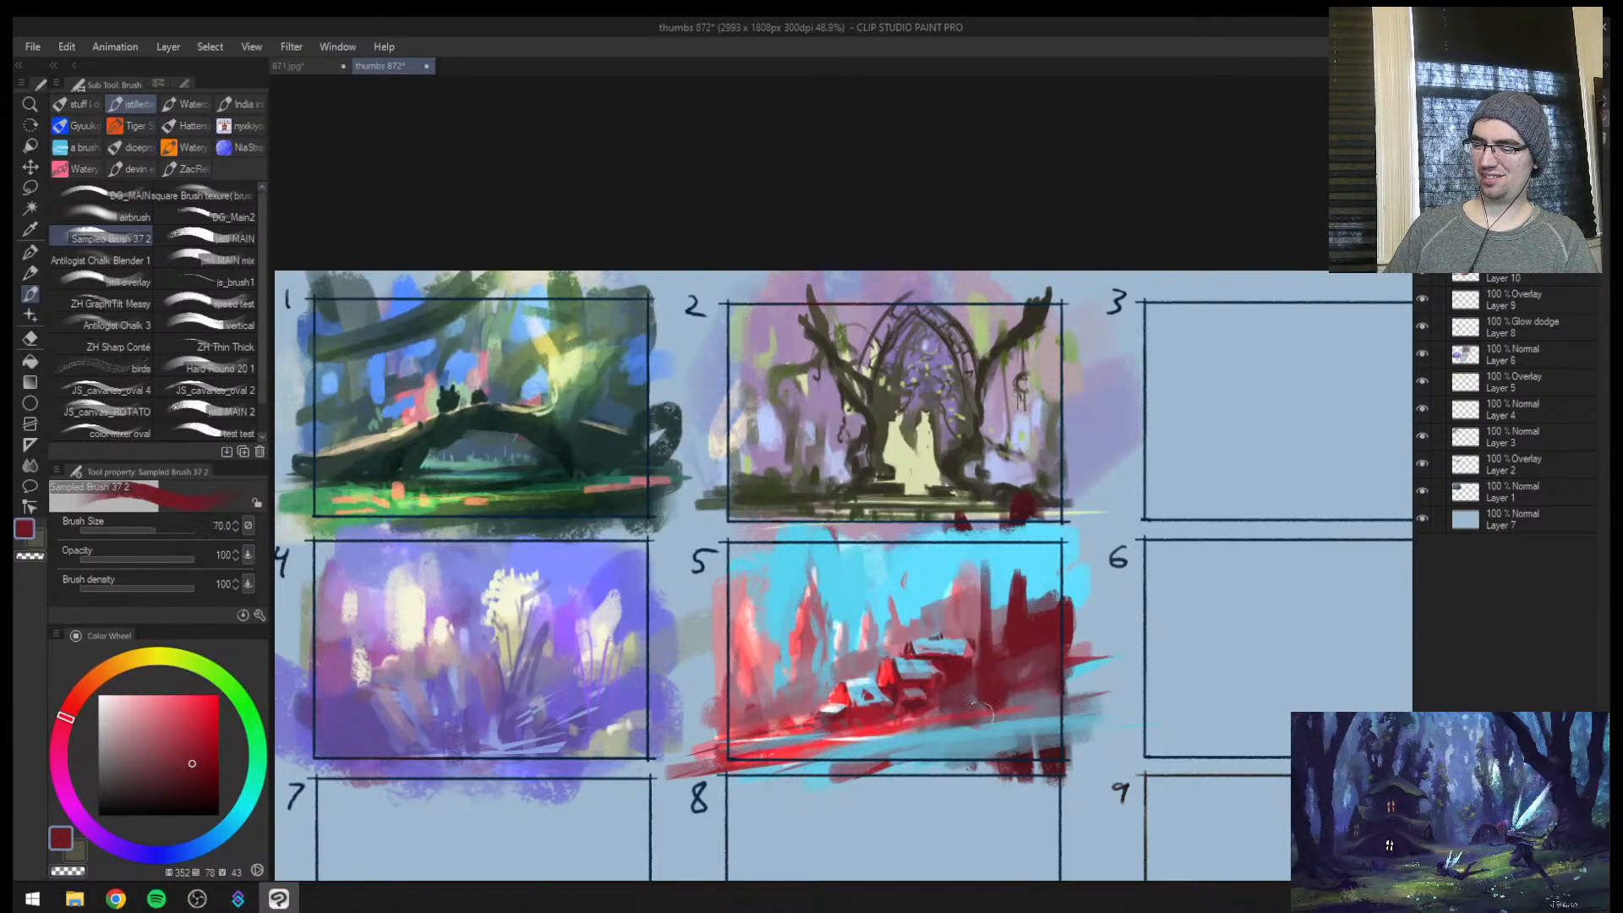
Mirror the view and add tiny dark red fence posts along the bank below the houses with a fine brush
{"action": "key", "text": "bracketleft"}
{"action": "key", "text": "bracketleft"}
{"action": "key", "text": "bracketleft"}
{"action": "key", "text": "bracketleft"}
{"action": "key", "text": "bracketleft"}
{"action": "key", "text": "bracketleft"}
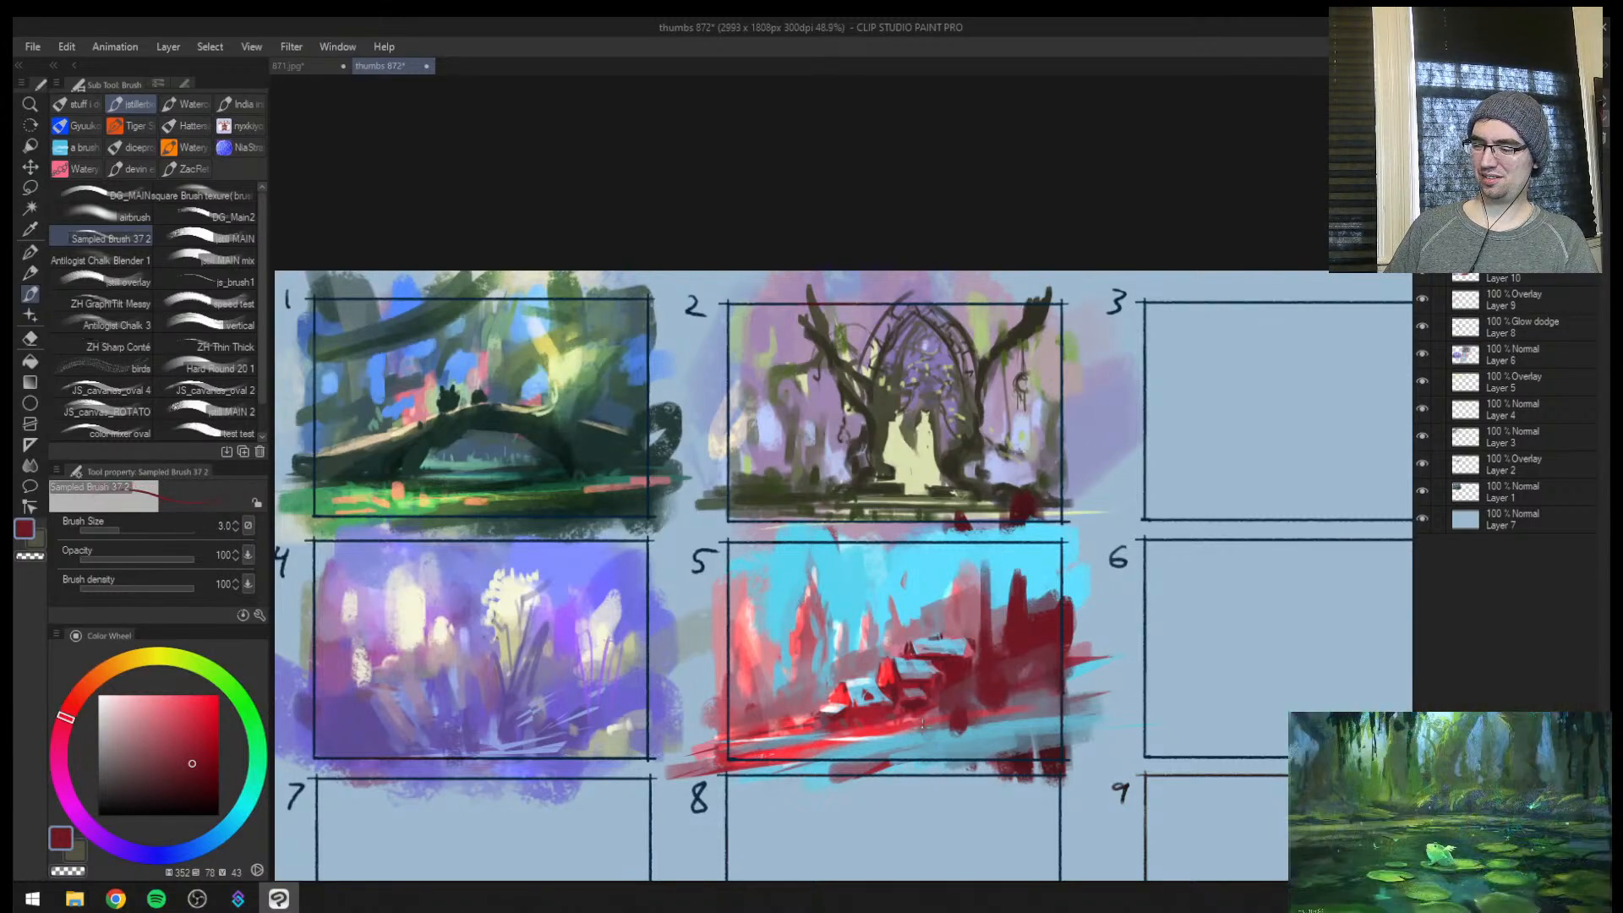
{"action": "key", "text": "h"}
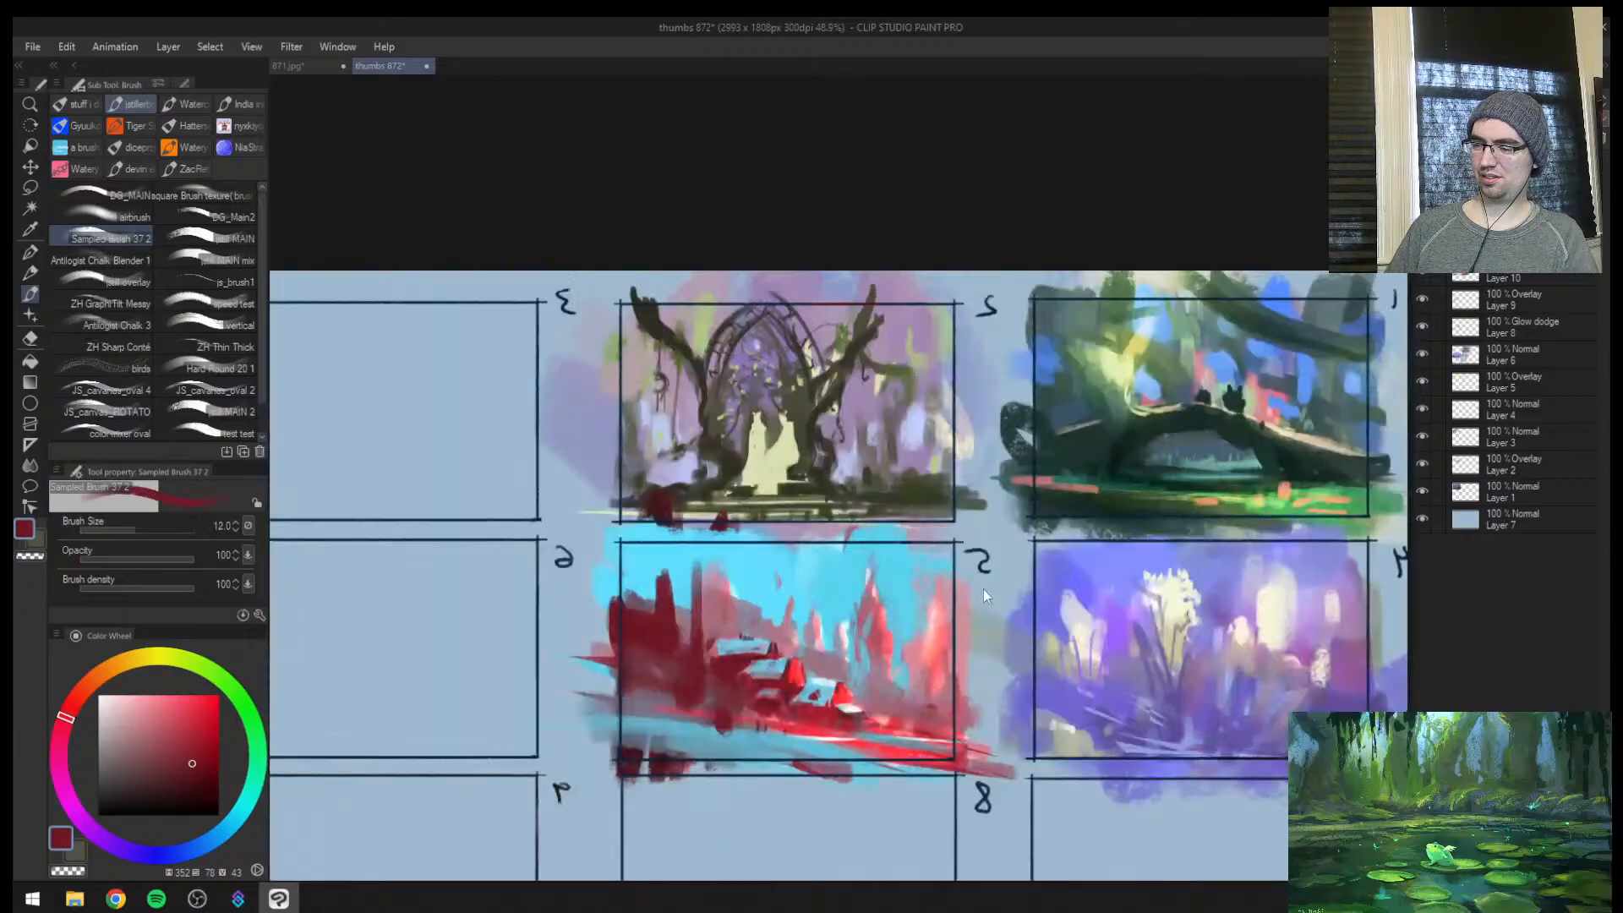
{"action": "key", "text": "ctrl+space"}
{"action": "left_click", "coordinate": [807, 736]}
{"action": "key", "text": "ctrl+space"}
{"action": "left_click", "coordinate": [802, 729]}
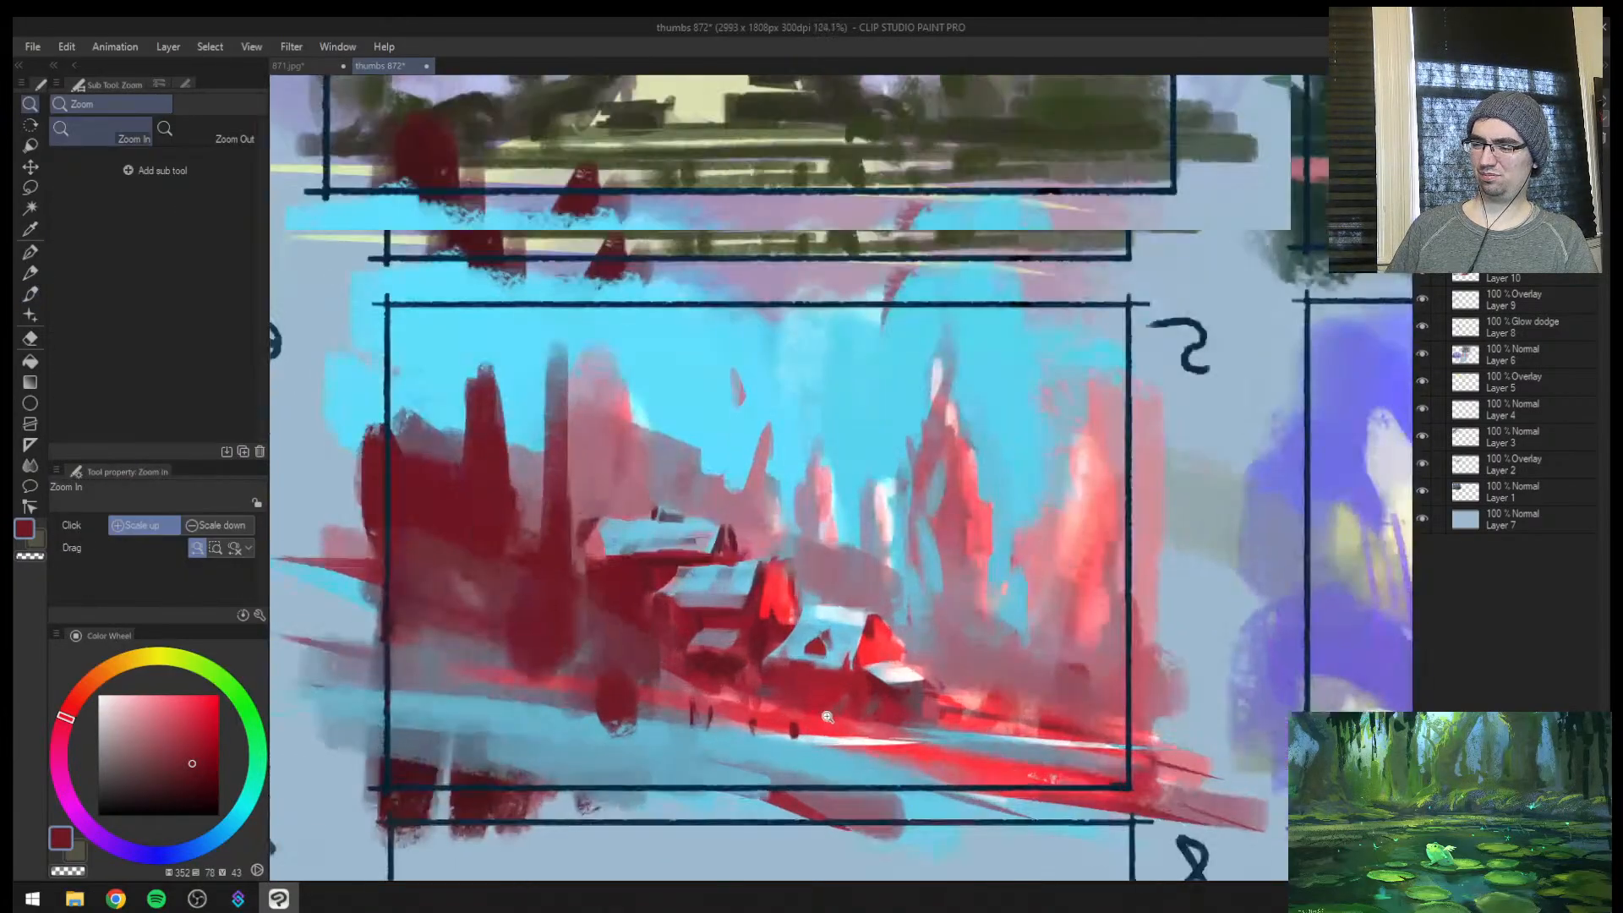
{"action": "key", "text": "bracketleft"}
{"action": "key", "text": "bracketleft"}
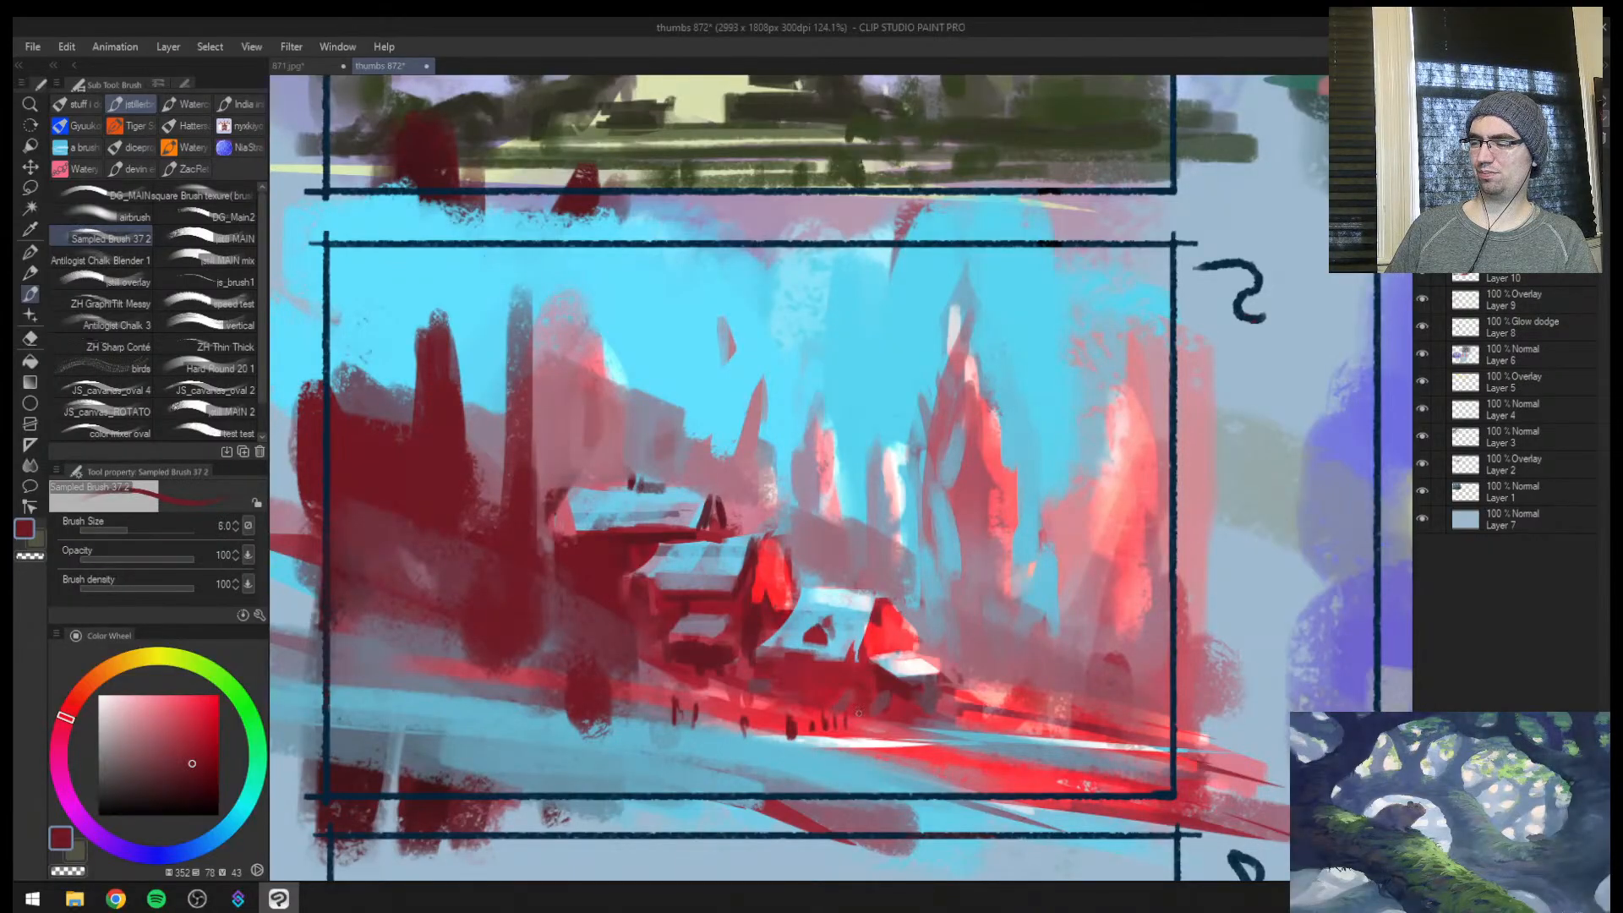
{"action": "key", "text": "bracketleft"}
{"action": "key", "text": "bracketleft"}
{"action": "key", "text": "bracketleft"}
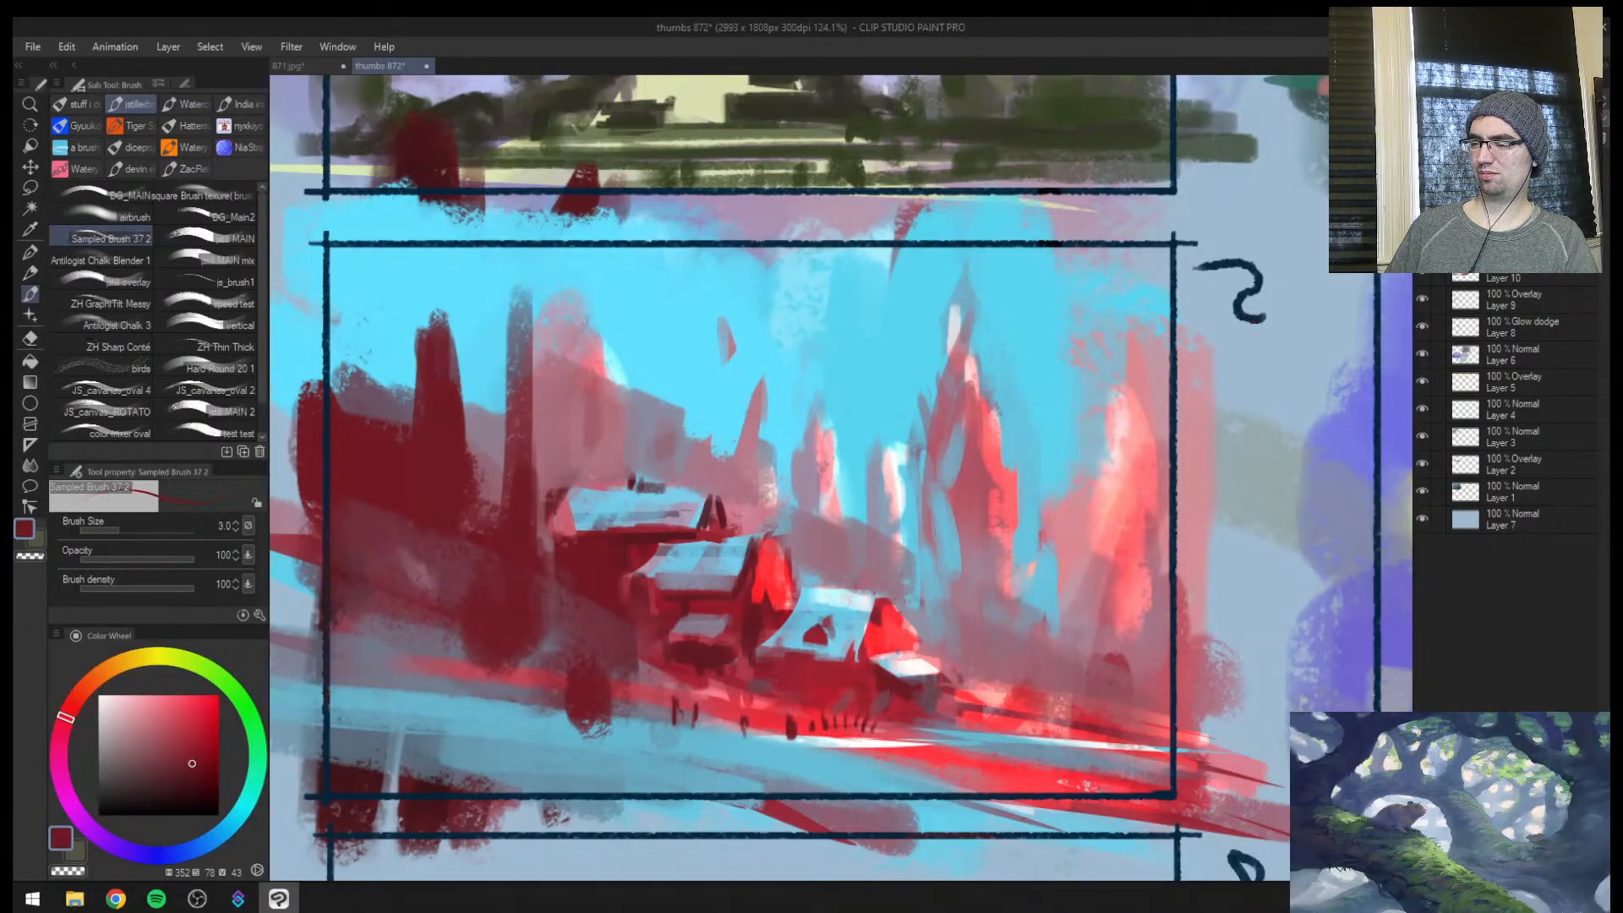
Draw thin dark red rail lines along the stream bank and beside the lowest house's fence at brush sizes 5 to 7
{"action": "key", "text": "bracketright"}
{"action": "left_click_drag", "start_coordinate": [790, 727], "coordinate": [373, 667]}
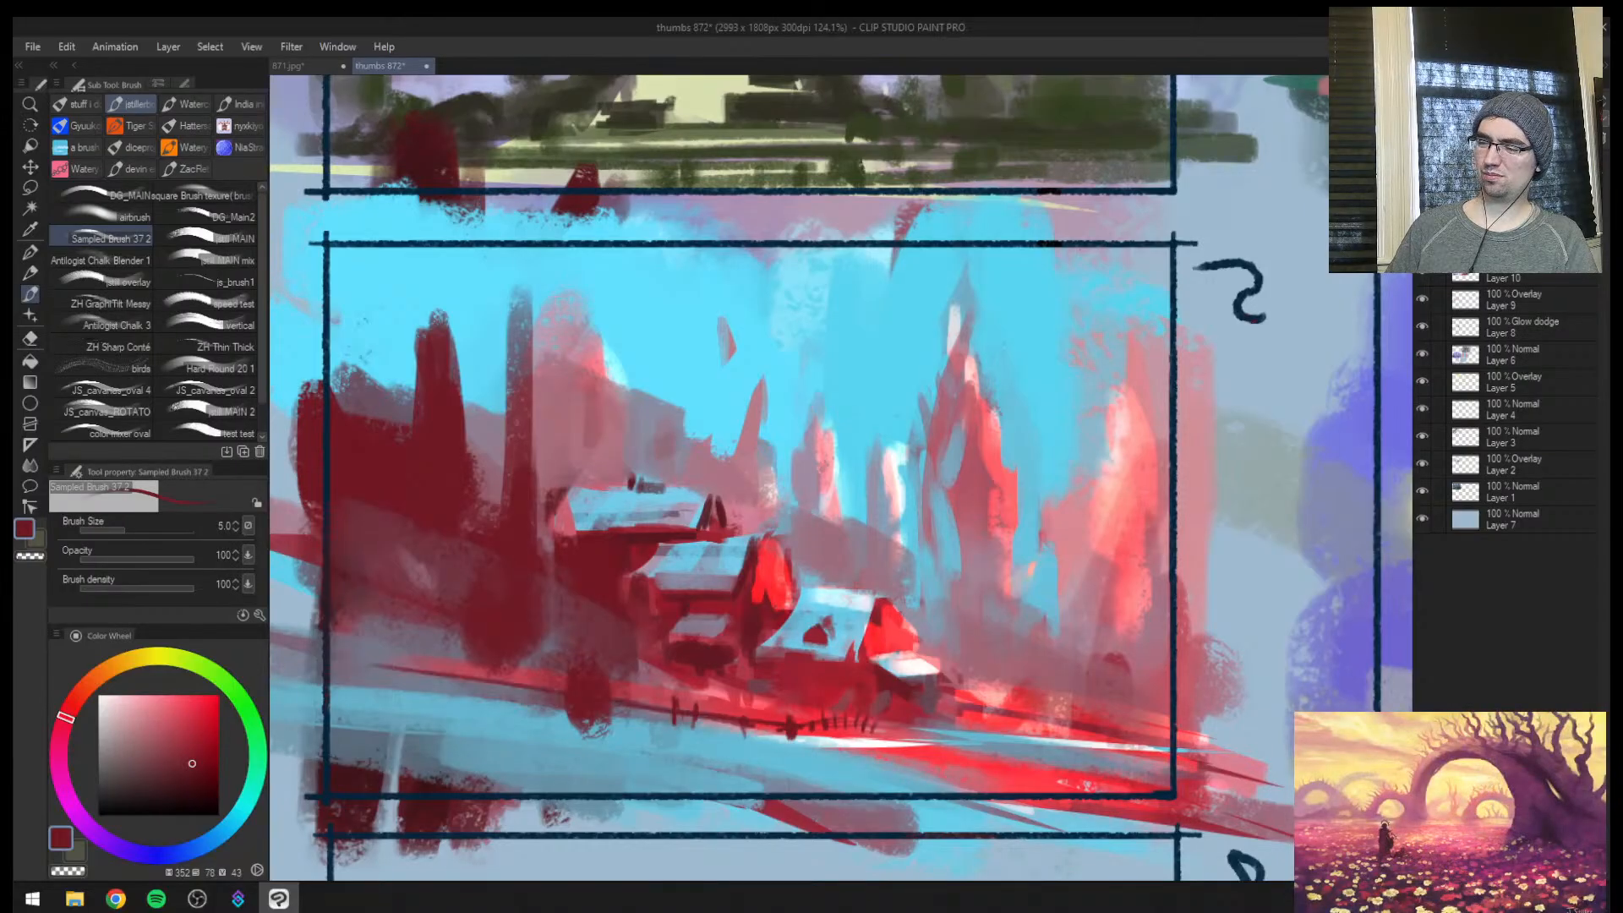
{"action": "key", "text": "bracketright"}
{"action": "left_click_drag", "start_coordinate": [515, 686], "coordinate": [312, 655]}
{"action": "key", "text": "bracketleft"}
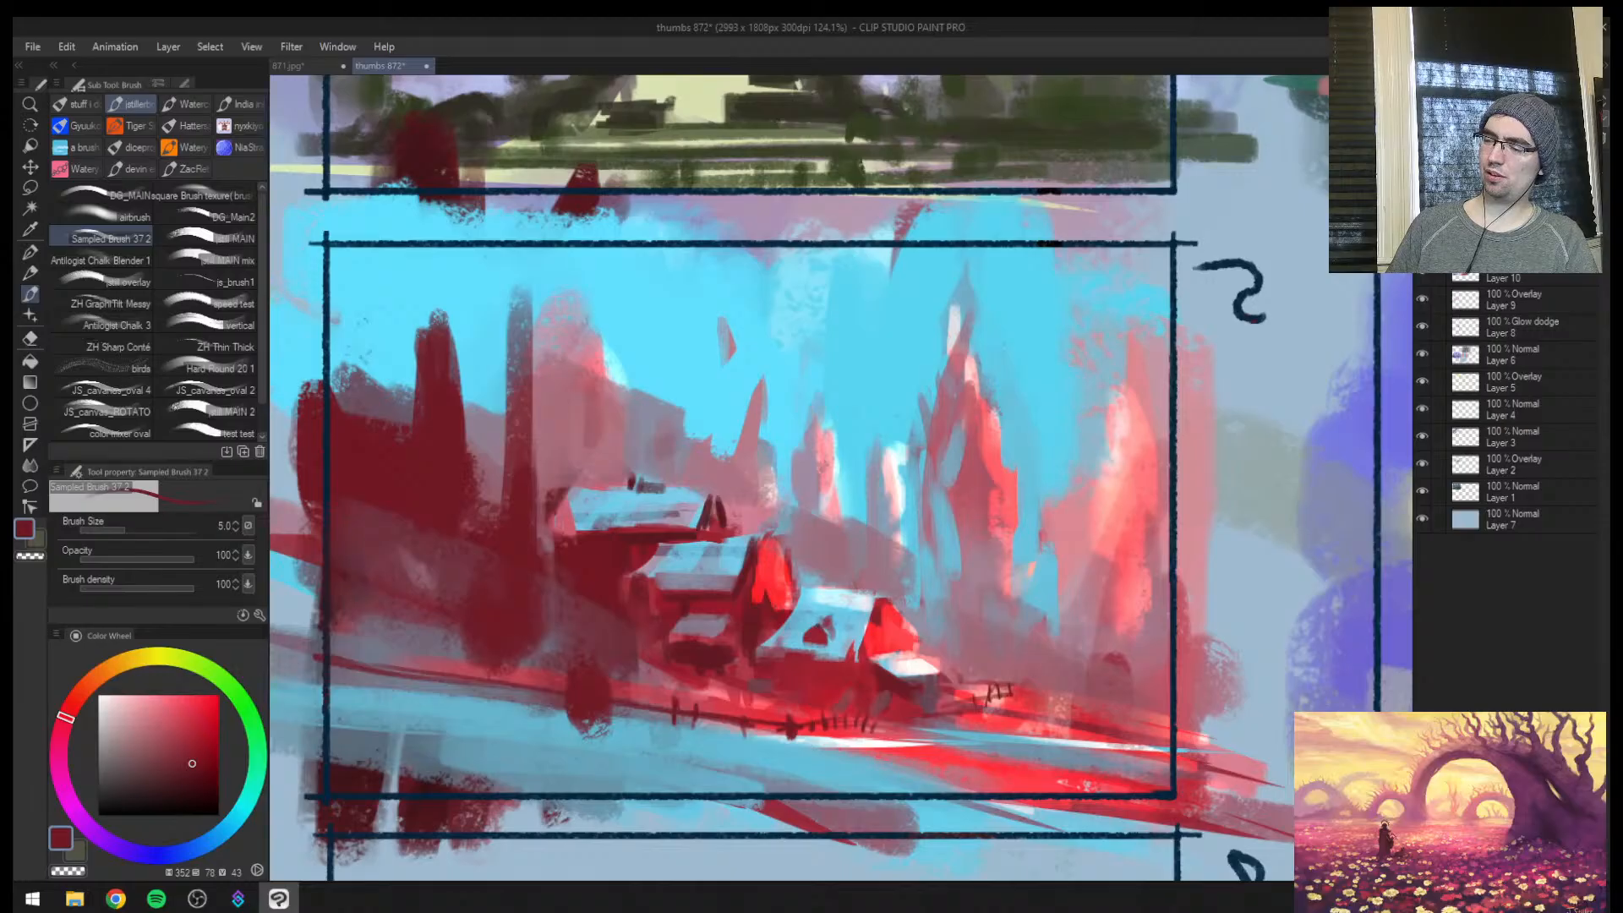
{"action": "key", "text": "bracketright"}
{"action": "left_click_drag", "start_coordinate": [1029, 683], "coordinate": [955, 680]}
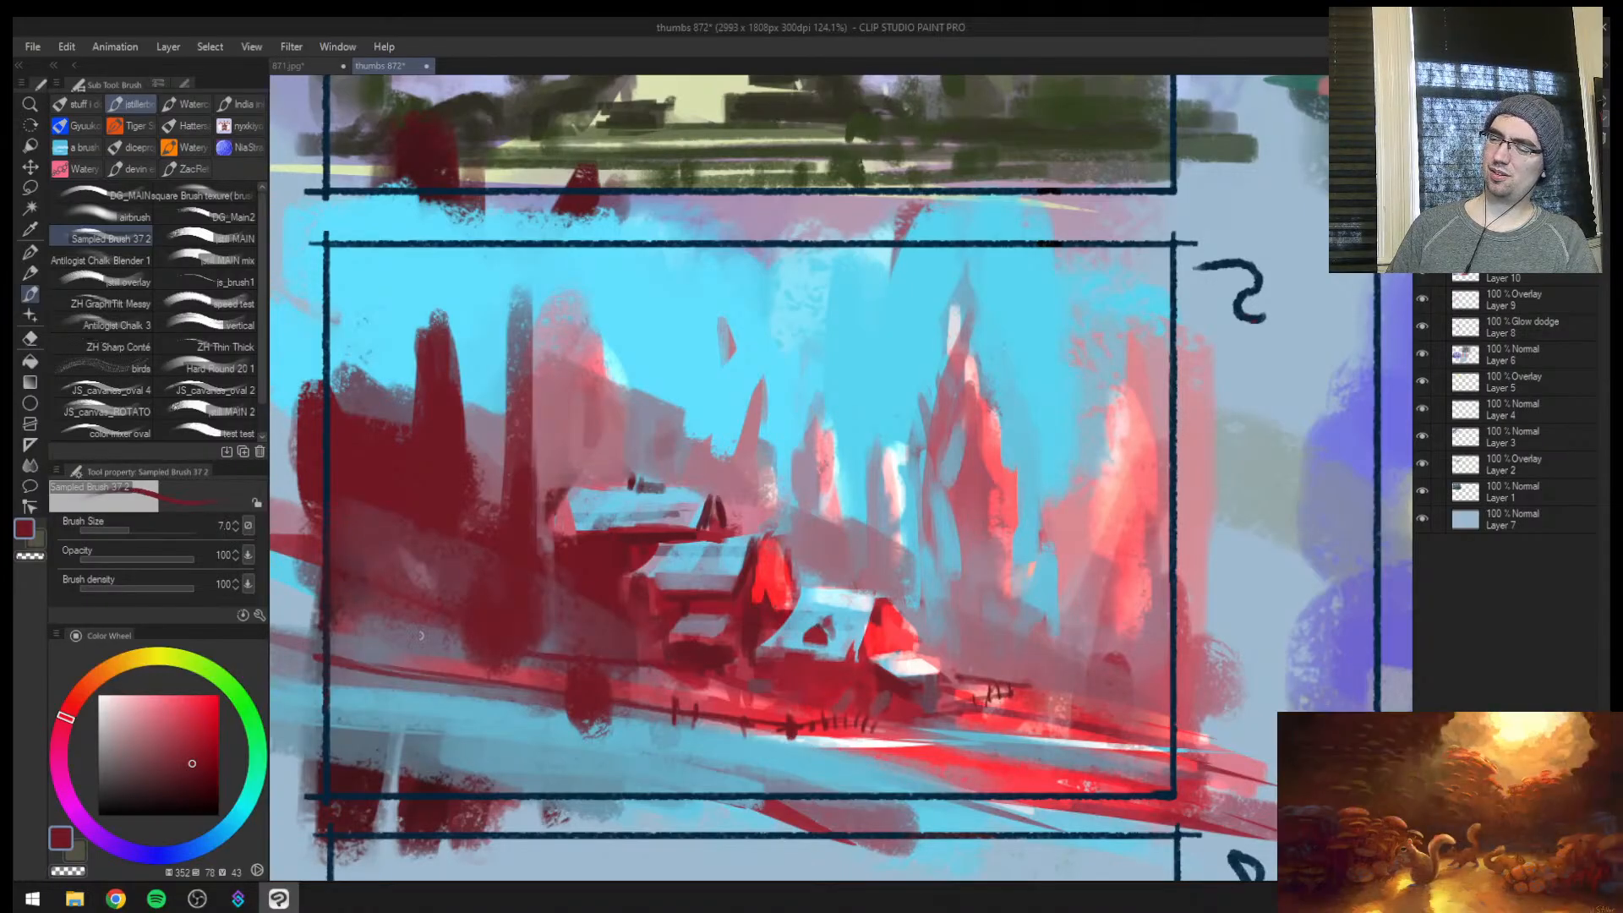
Sweep a curved dark red contour line down the slope below the tree silhouettes at brush size 7
{"action": "left_click_drag", "start_coordinate": [272, 592], "coordinate": [559, 684]}
{"action": "key", "text": "bracketleft"}
{"action": "key", "text": "bracketright"}
{"action": "key", "text": "bracketright"}
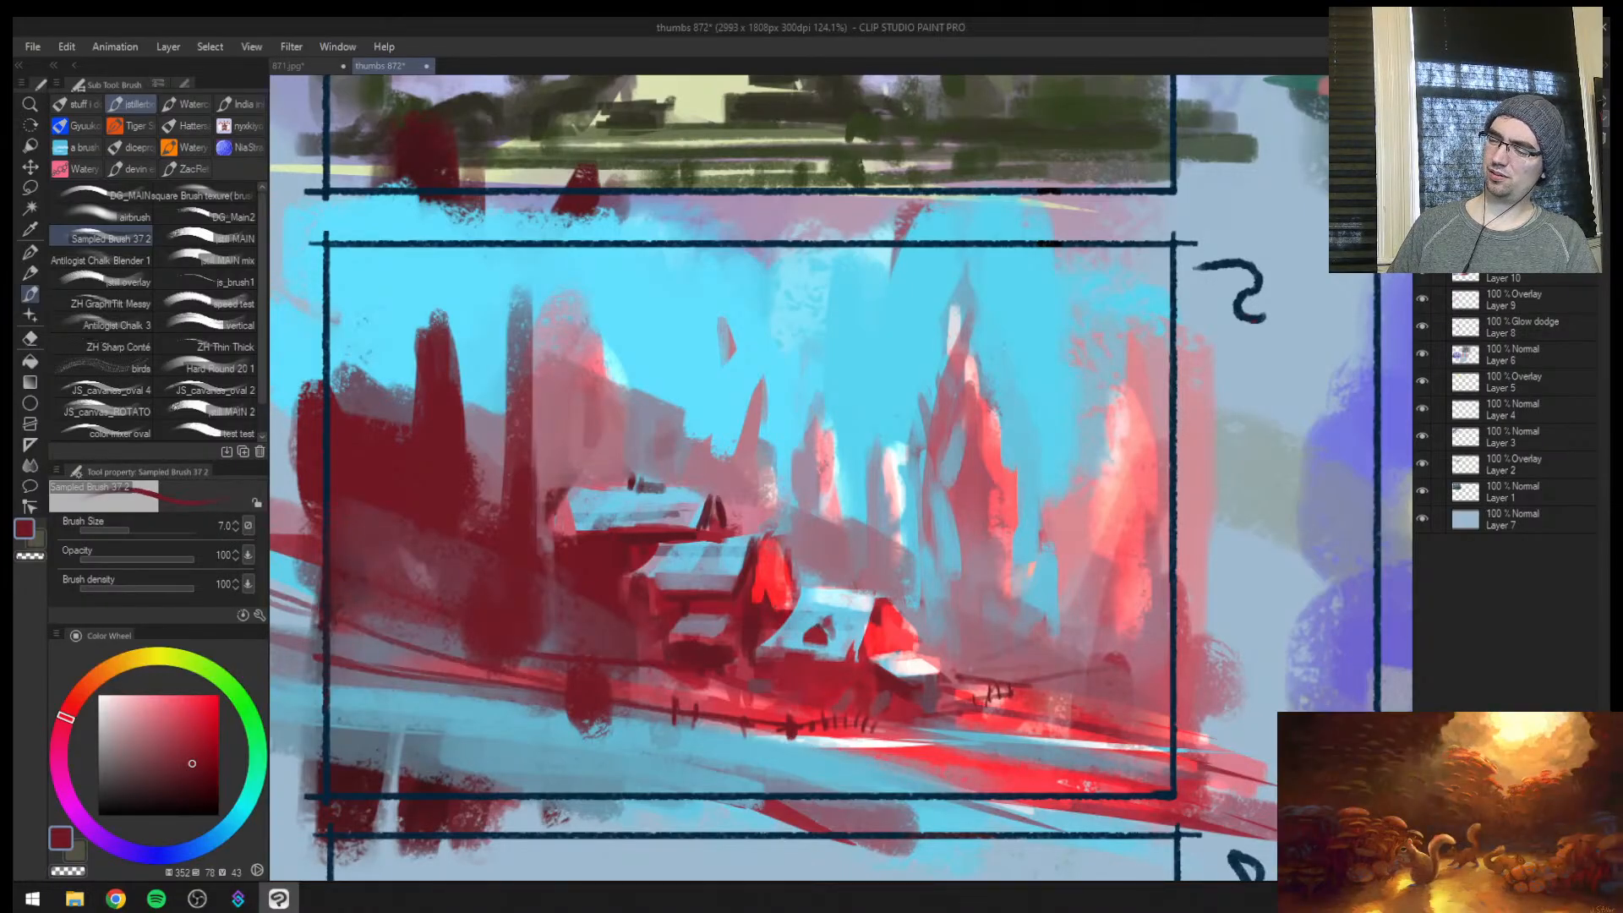
{"action": "left_click_drag", "start_coordinate": [1032, 606], "coordinate": [941, 654]}
{"action": "key", "text": "ctrl+z"}
{"action": "key", "text": "ctrl+z"}
Mirror the view and lasso thin horizontal bands across the ground beside the lowest house in frame 5
{"action": "key", "text": "h"}
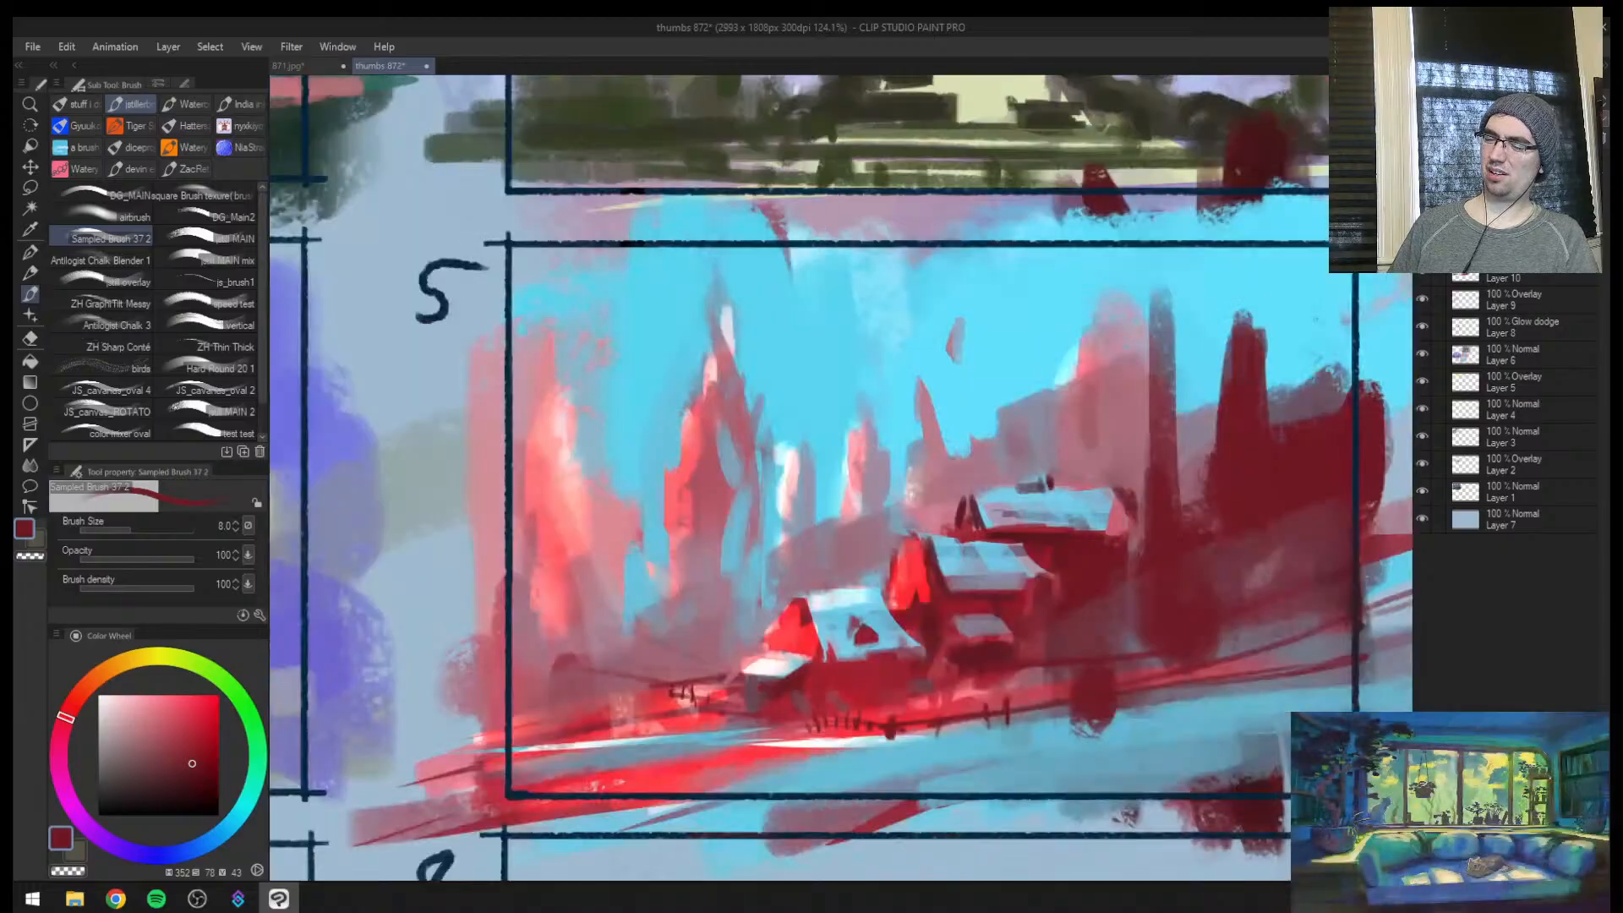
{"action": "key", "text": "ctrl+space"}
{"action": "key", "text": "m"}
{"action": "mouse_move", "coordinate": [680, 687]}
{"action": "left_mouse_down"}
{"action": "mouse_move", "coordinate": [473, 676]}
{"action": "mouse_move", "coordinate": [364, 693]}
{"action": "mouse_move", "coordinate": [676, 692]}
{"action": "left_mouse_up"}
{"action": "mouse_move", "coordinate": [596, 649]}
{"action": "left_mouse_down"}
{"action": "mouse_move", "coordinate": [697, 670]}
{"action": "mouse_move", "coordinate": [591, 648]}
{"action": "left_mouse_up"}
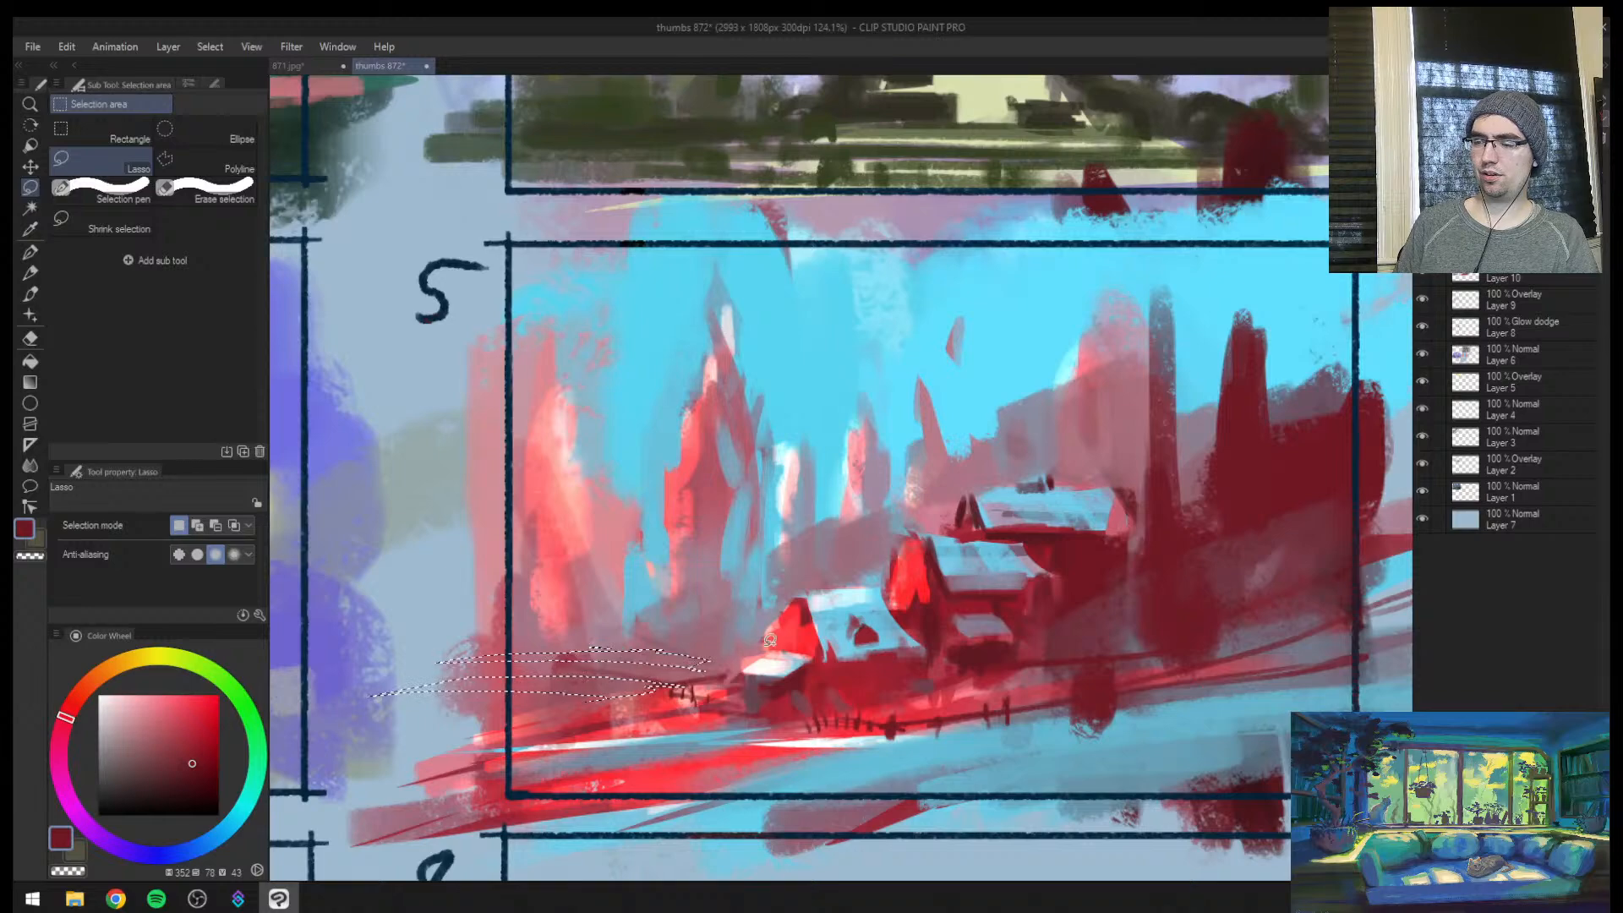
{"action": "left_click_drag", "start_coordinate": [728, 655], "coordinate": [761, 632]}
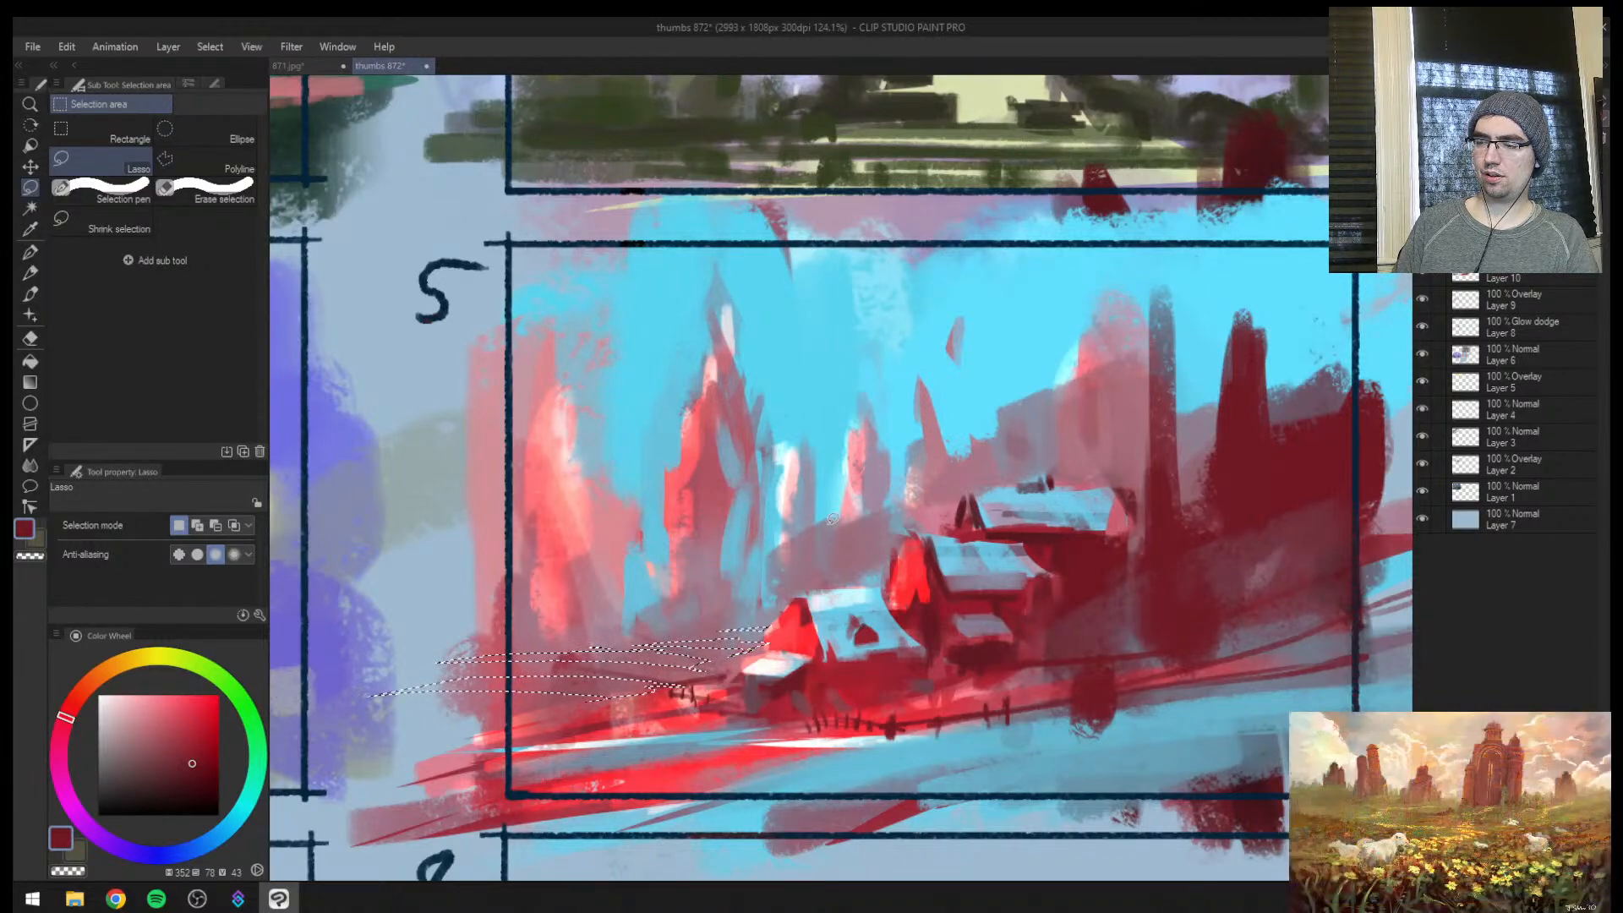
Fill the selected ground bands with sampled sky cyan at brush size 80 and deselect
{"action": "key", "text": "b"}
{"action": "left_click", "coordinate": [851, 398], "text": "alt"}
{"action": "key", "text": "bracketright"}
{"action": "key", "text": "bracketright"}
{"action": "key", "text": "bracketright"}
{"action": "key", "text": "bracketright"}
{"action": "key", "text": "bracketright"}
{"action": "key", "text": "bracketright"}
{"action": "key", "text": "bracketright"}
{"action": "key", "text": "bracketright"}
{"action": "key", "text": "bracketright"}
{"action": "key", "text": "bracketright"}
{"action": "key", "text": "bracketright"}
{"action": "key", "text": "bracketright"}
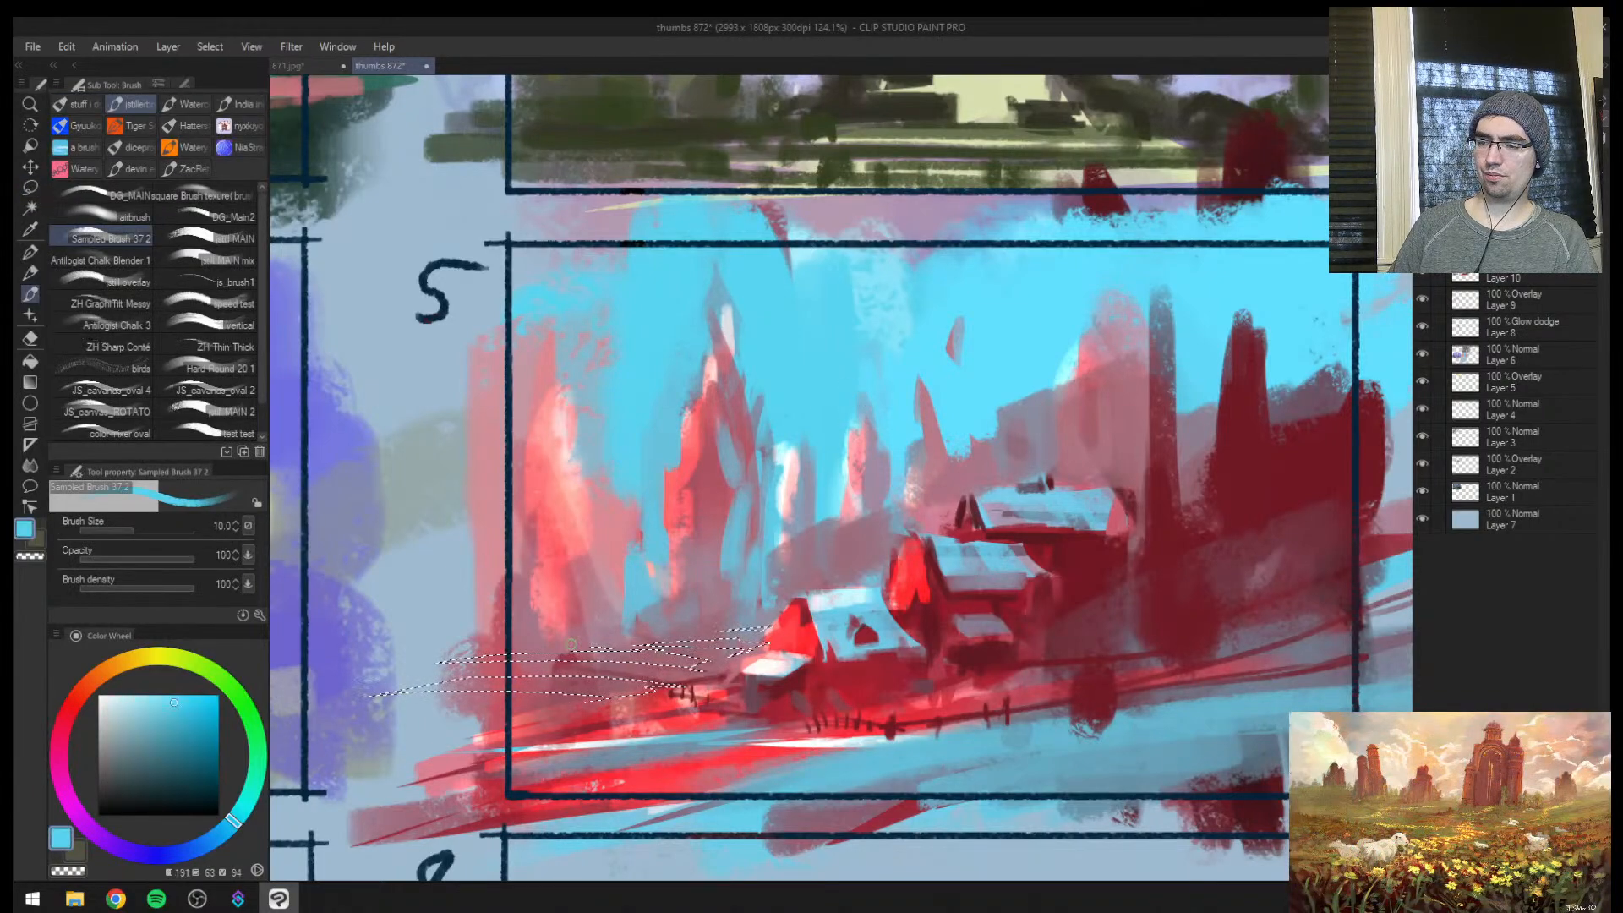
{"action": "left_click_drag", "start_coordinate": [453, 681], "coordinate": [871, 659]}
{"action": "left_click_drag", "start_coordinate": [575, 675], "coordinate": [702, 658]}
{"action": "key", "text": "ctrl+d"}
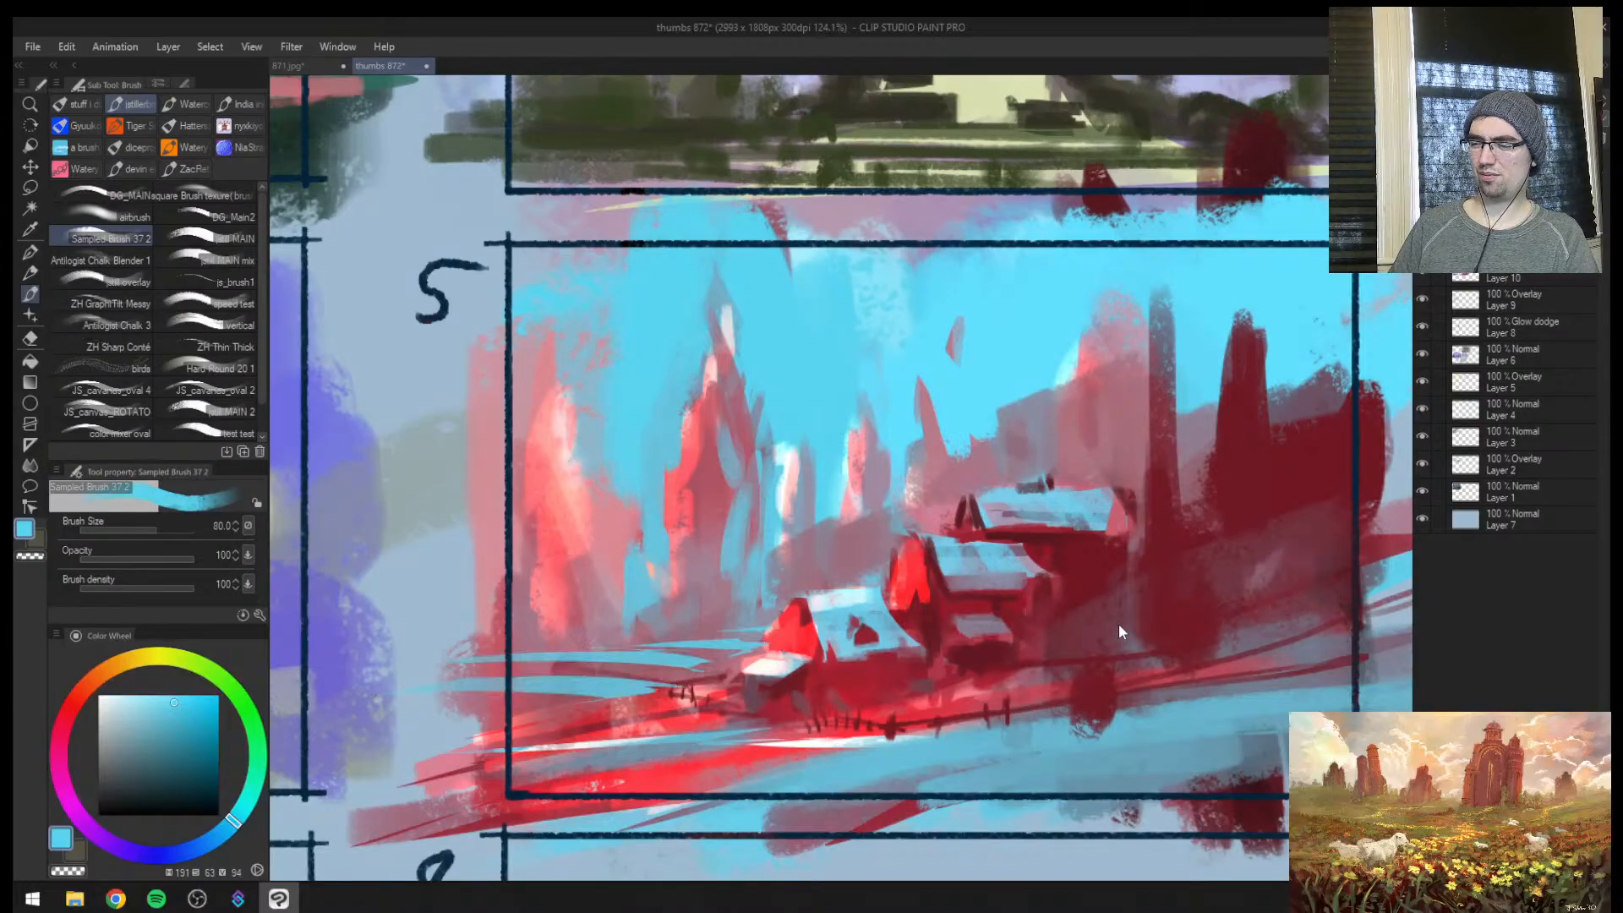
Blend the spire bases above the cyan bands with sampled muted greys at brush size 10, mirroring the view to check
{"action": "key", "text": "h"}
{"action": "key", "text": "bracketleft"}
{"action": "key", "text": "bracketleft"}
{"action": "key", "text": "bracketleft"}
{"action": "key", "text": "bracketleft"}
{"action": "key", "text": "bracketleft"}
{"action": "key", "text": "bracketleft"}
{"action": "key", "text": "bracketleft"}
{"action": "key", "text": "bracketleft"}
{"action": "key", "text": "bracketleft"}
{"action": "key", "text": "bracketleft"}
{"action": "key", "text": "bracketleft"}
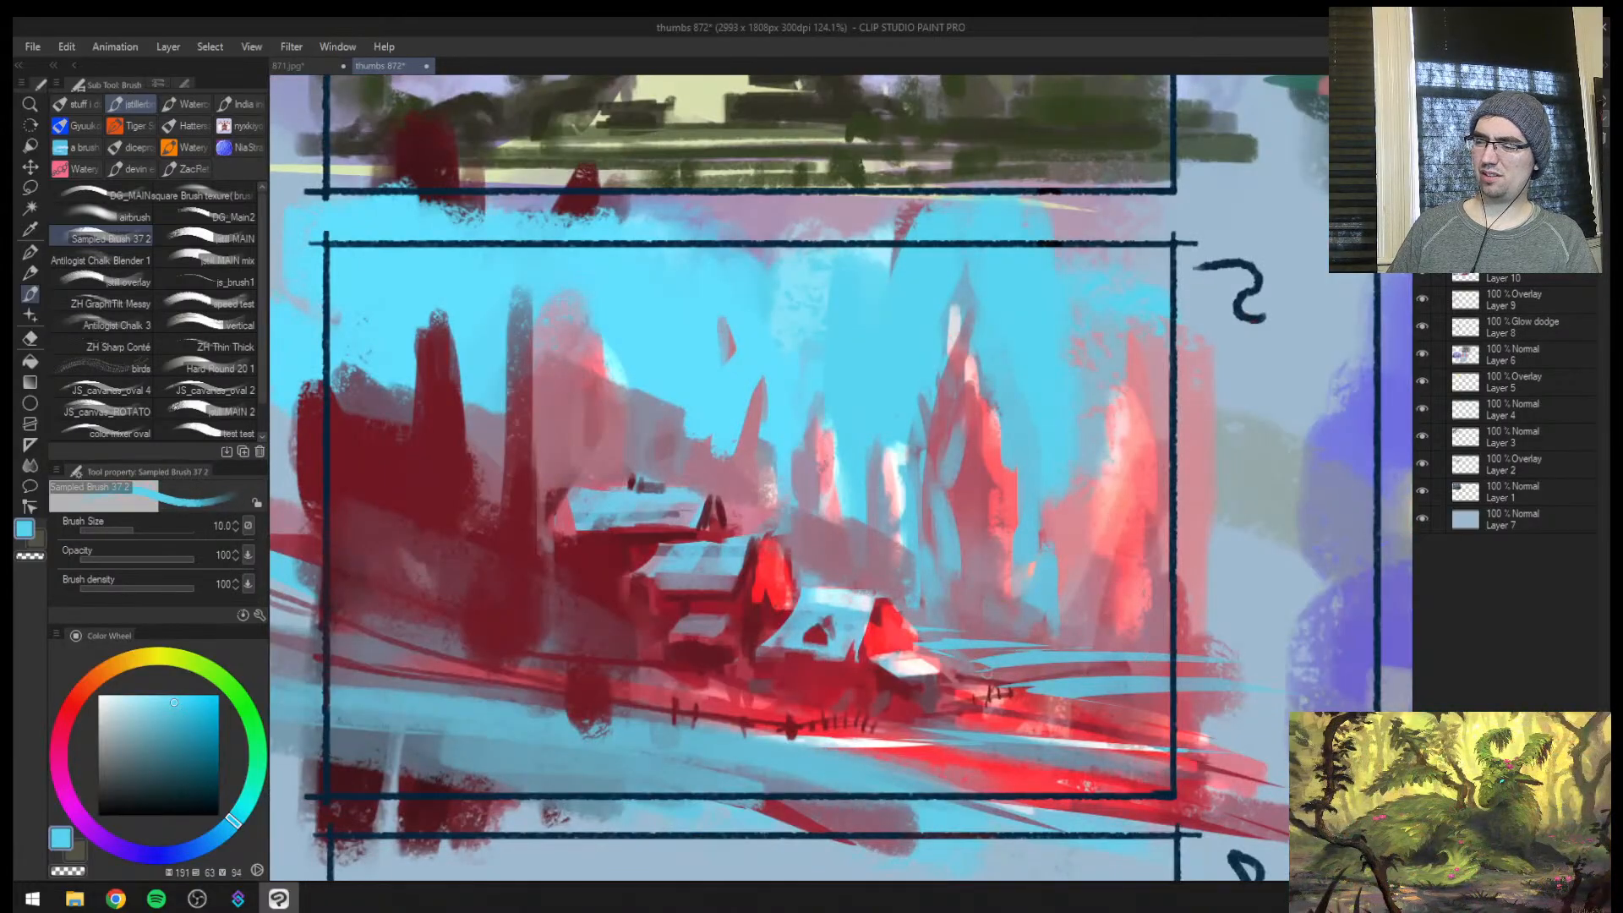
{"action": "left_click", "coordinate": [934, 645], "text": "alt"}
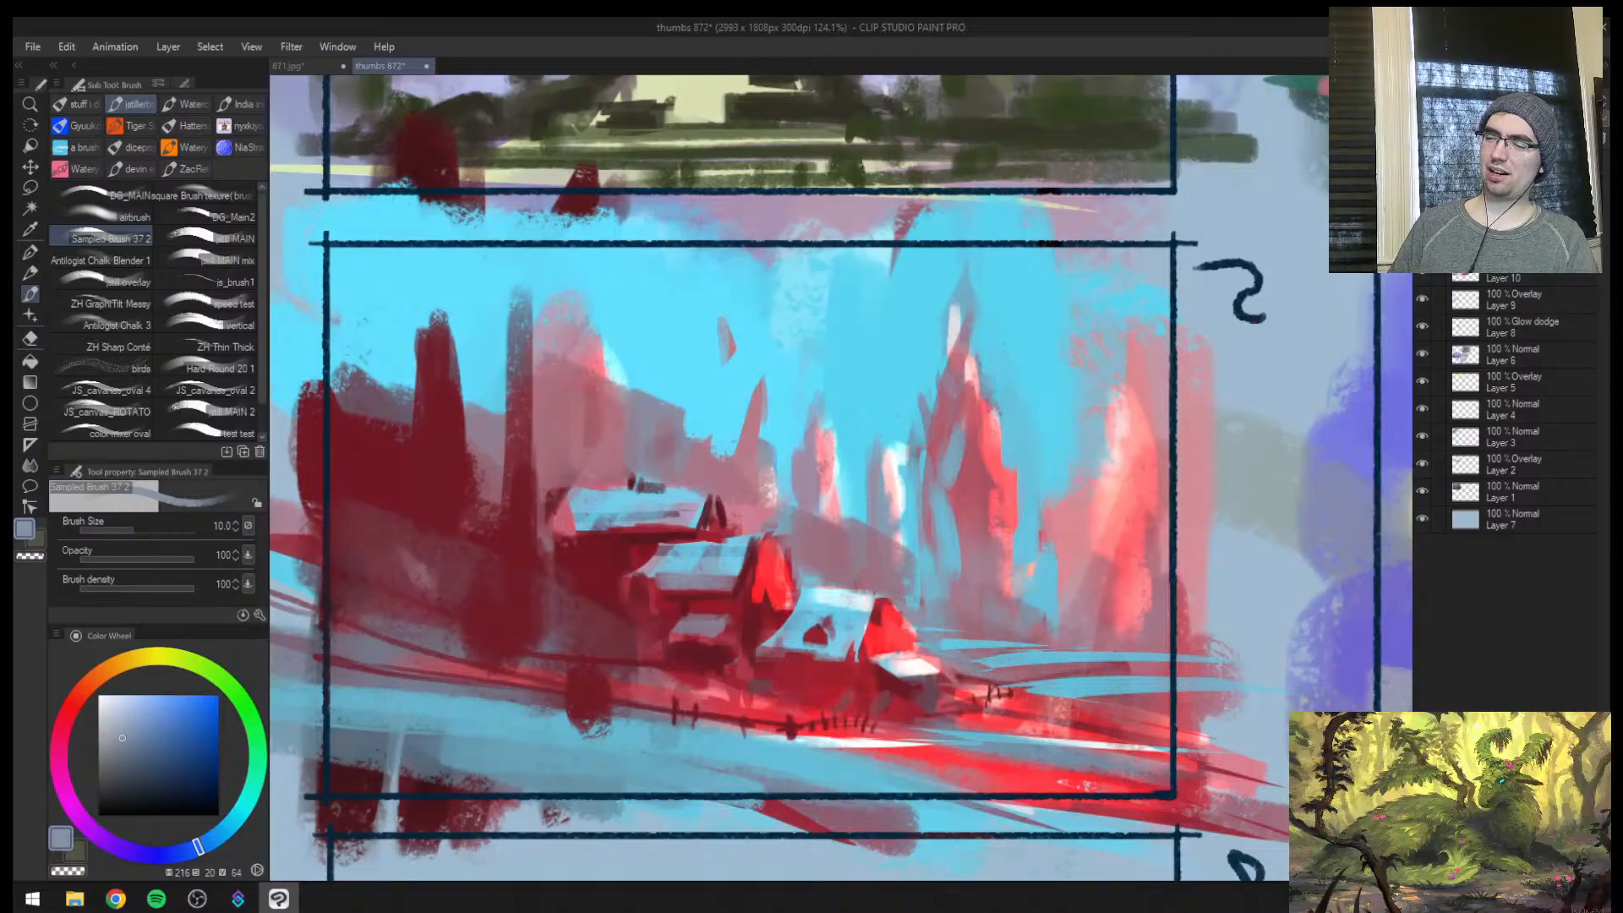
{"action": "left_click", "coordinate": [1021, 628], "text": "alt"}
{"action": "mouse_move", "coordinate": [1004, 622]}
{"action": "left_mouse_down"}
{"action": "mouse_move", "coordinate": [1035, 634]}
{"action": "mouse_move", "coordinate": [1058, 612]}
{"action": "left_mouse_up"}
{"action": "left_click", "coordinate": [1044, 604], "text": "alt"}
{"action": "left_click", "coordinate": [1027, 625], "text": "alt"}
{"action": "key", "text": "ctrl+space"}
{"action": "left_click_drag", "start_coordinate": [847, 615], "coordinate": [875, 600]}
{"action": "key", "text": "h"}
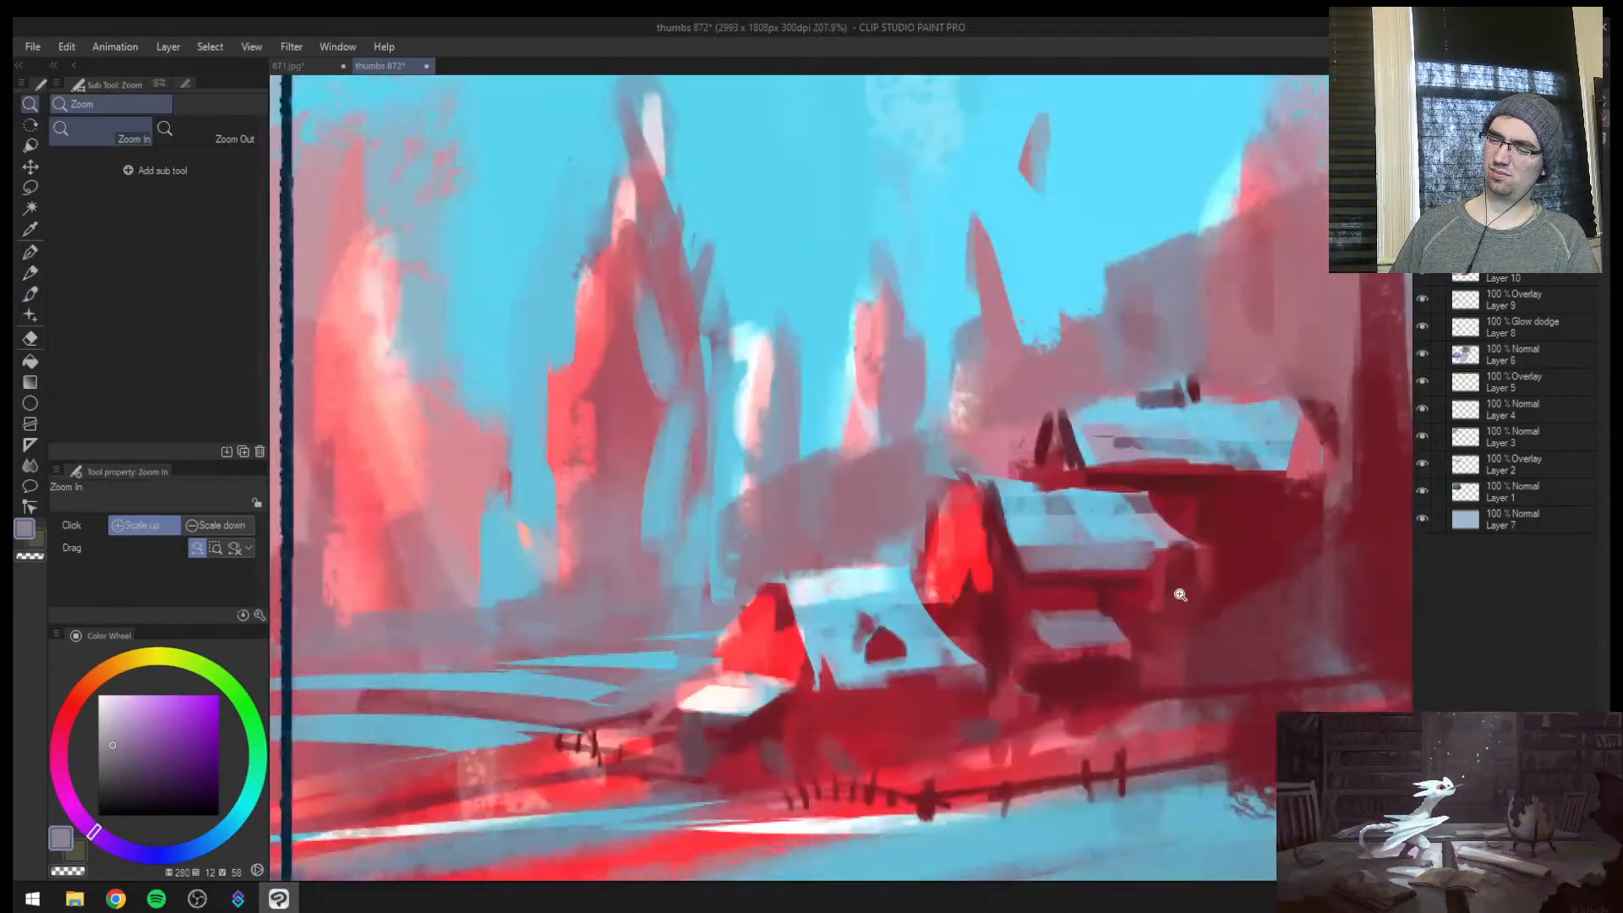
{"action": "scroll", "coordinate": [1127, 638], "scroll_direction": "down", "scroll_amount": 5}
{"action": "scroll", "coordinate": [1147, 645], "scroll_direction": "up", "scroll_amount": 3}
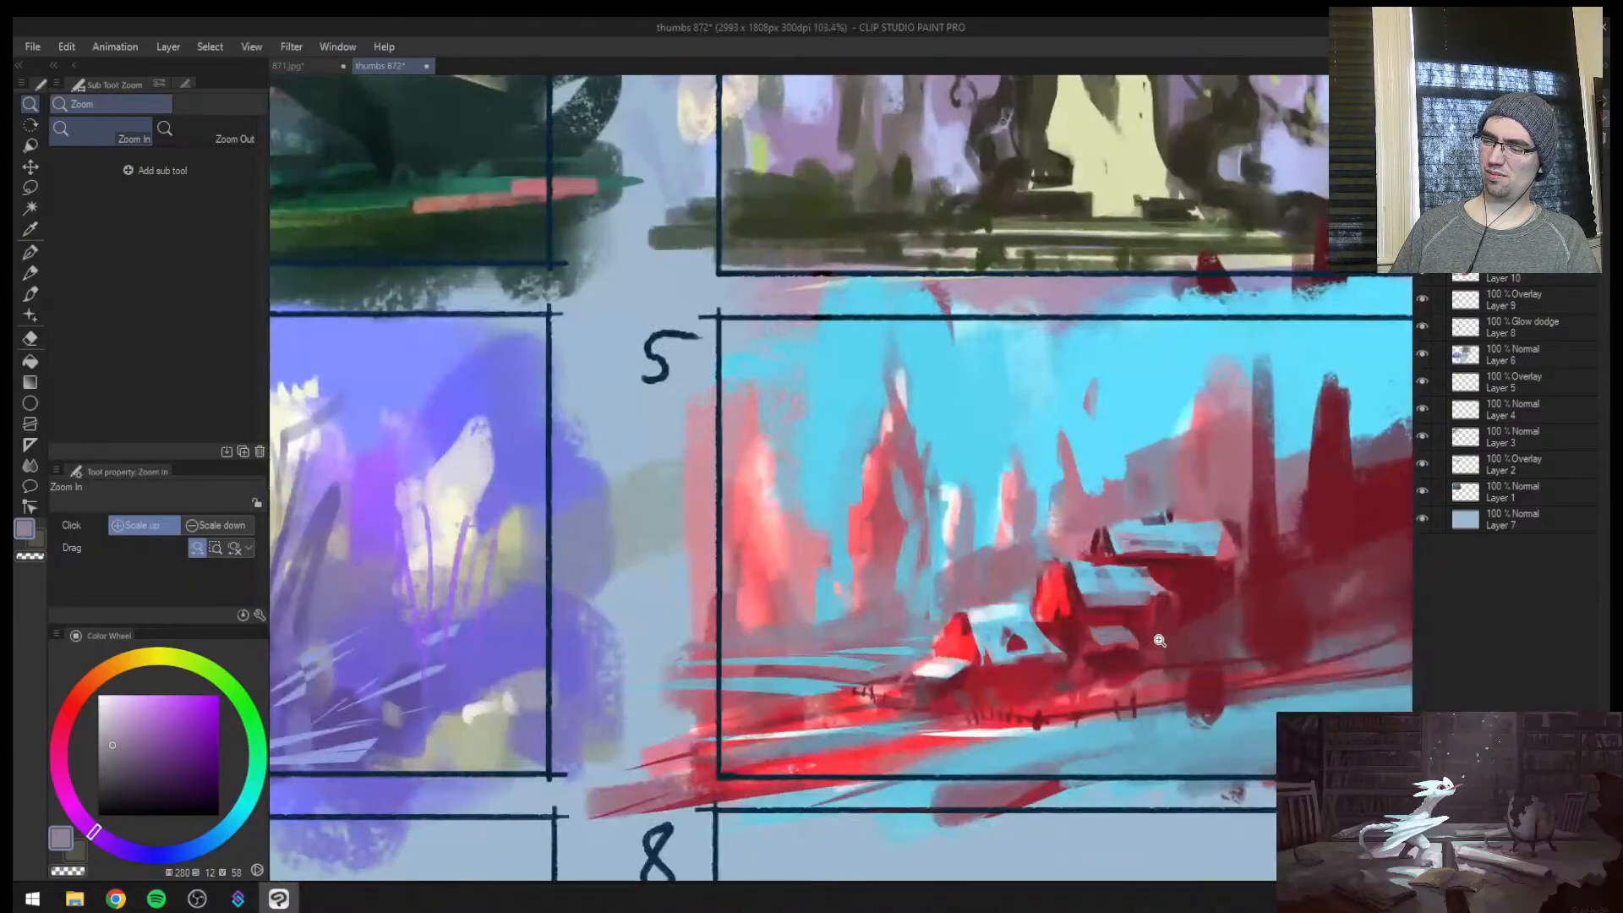
Sample a muted pink and soften the spires behind the houses with the JS_scatter blur 2 blender at size 150
{"action": "key", "text": "b"}
{"action": "left_click", "coordinate": [1084, 503], "text": "alt"}
{"action": "key", "text": "j"}
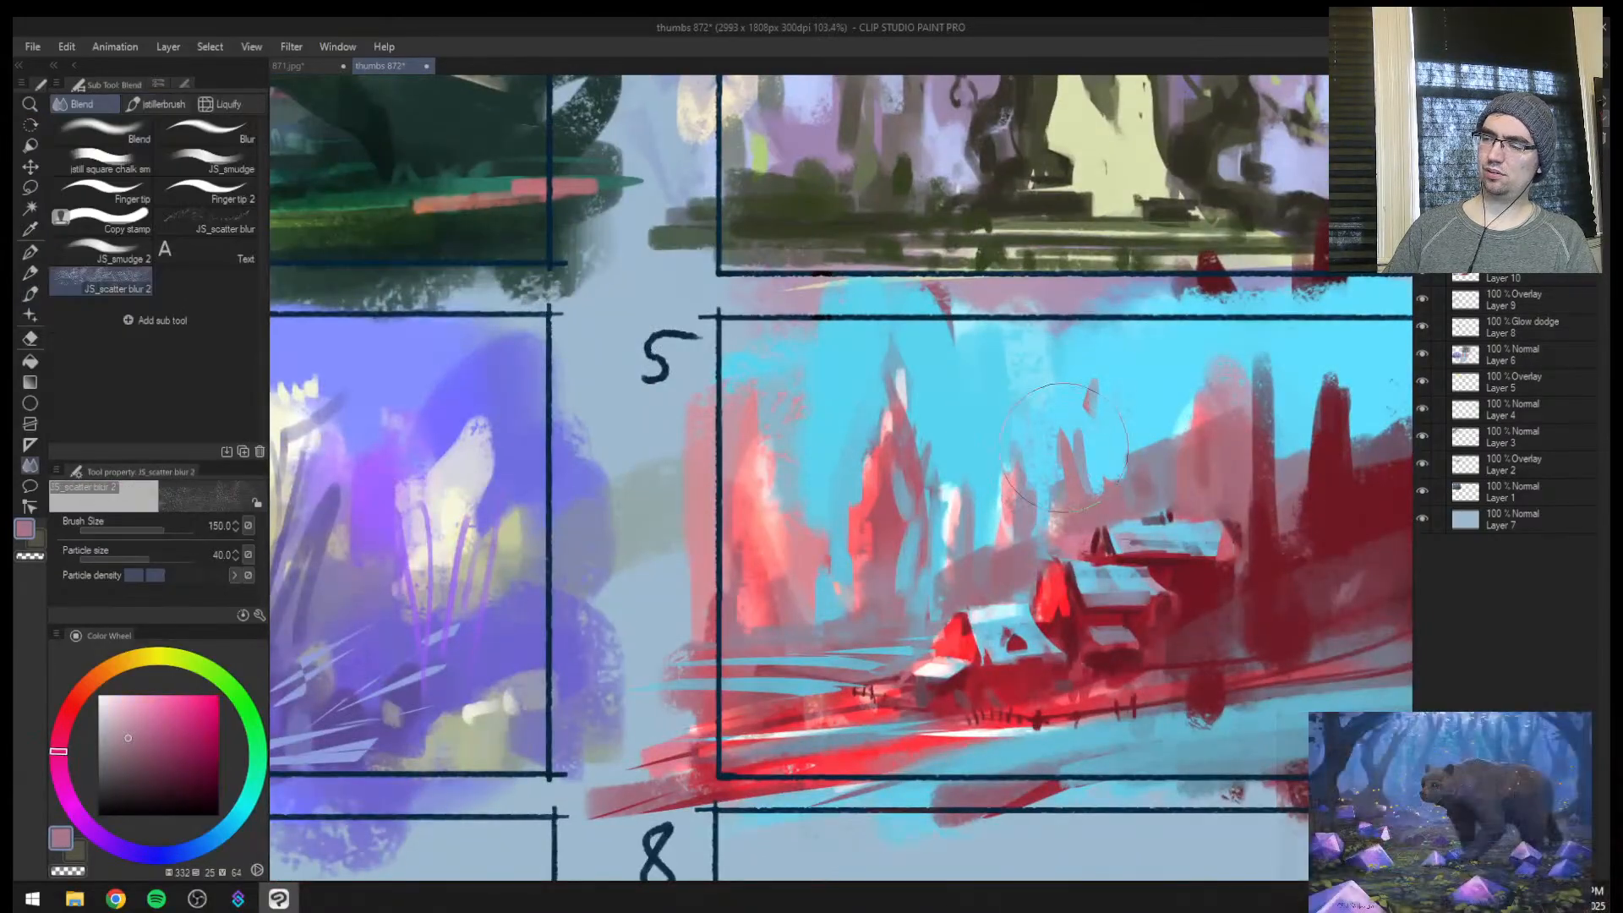
{"action": "key", "text": "ctrl+space"}
{"action": "scroll", "coordinate": [1084, 518], "scroll_direction": "down", "scroll_amount": 4}
{"action": "scroll", "coordinate": [792, 629], "scroll_direction": "up", "scroll_amount": 3}
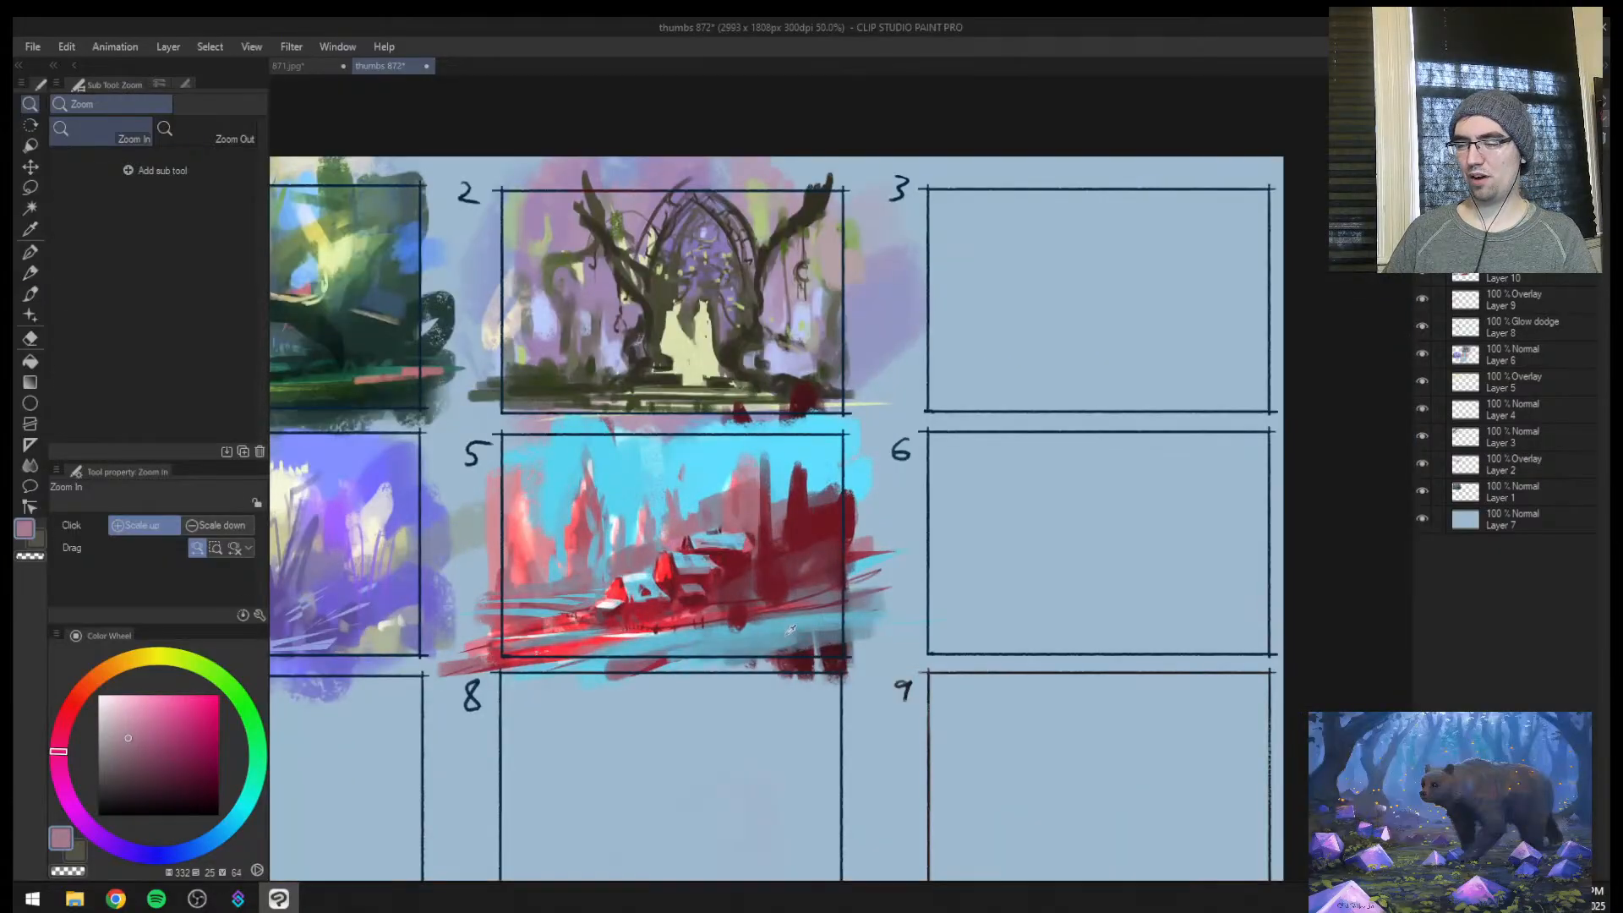
Touch up the dark trees and hillside ground in frame 5 with sampled muted reds at brush size 30
{"action": "key", "text": "b"}
{"action": "left_click", "coordinate": [791, 628], "text": "alt"}
{"action": "left_click_drag", "start_coordinate": [790, 644], "coordinate": [850, 657]}
{"action": "left_click", "coordinate": [822, 573], "text": "alt"}
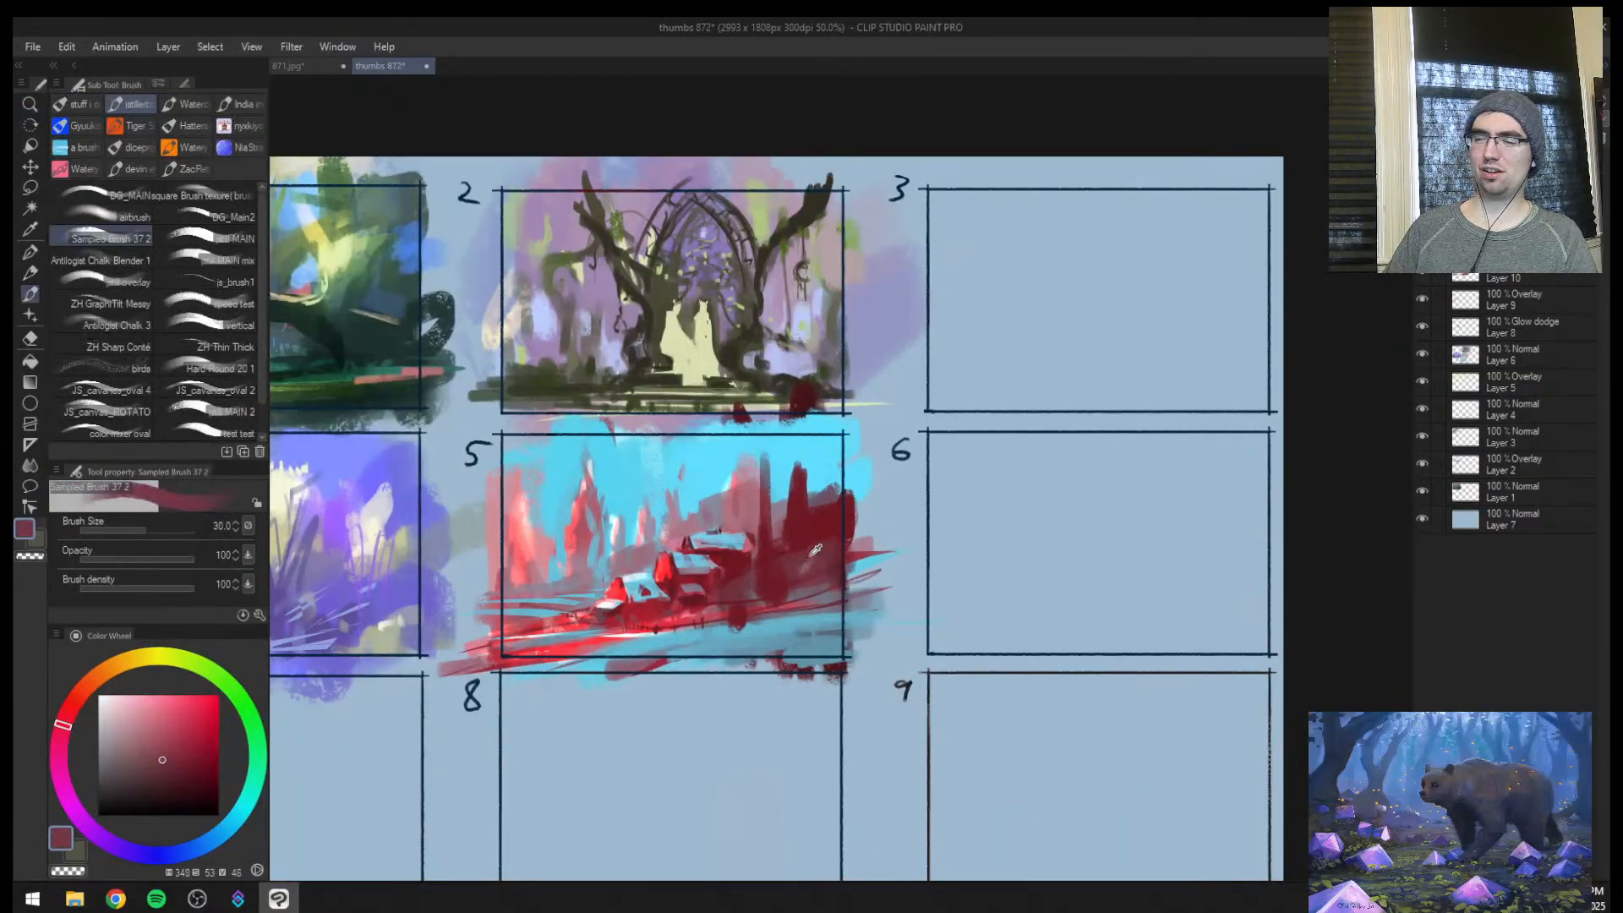
{"action": "left_click", "coordinate": [821, 518], "text": "alt"}
Dab a dark red starting mark in frame 6 and compare it against the whole sheet
{"action": "left_click_drag", "start_coordinate": [948, 512], "coordinate": [989, 489]}
{"action": "key", "text": "ctrl+space"}
{"action": "scroll", "coordinate": [968, 516], "scroll_direction": "down", "scroll_amount": 2}
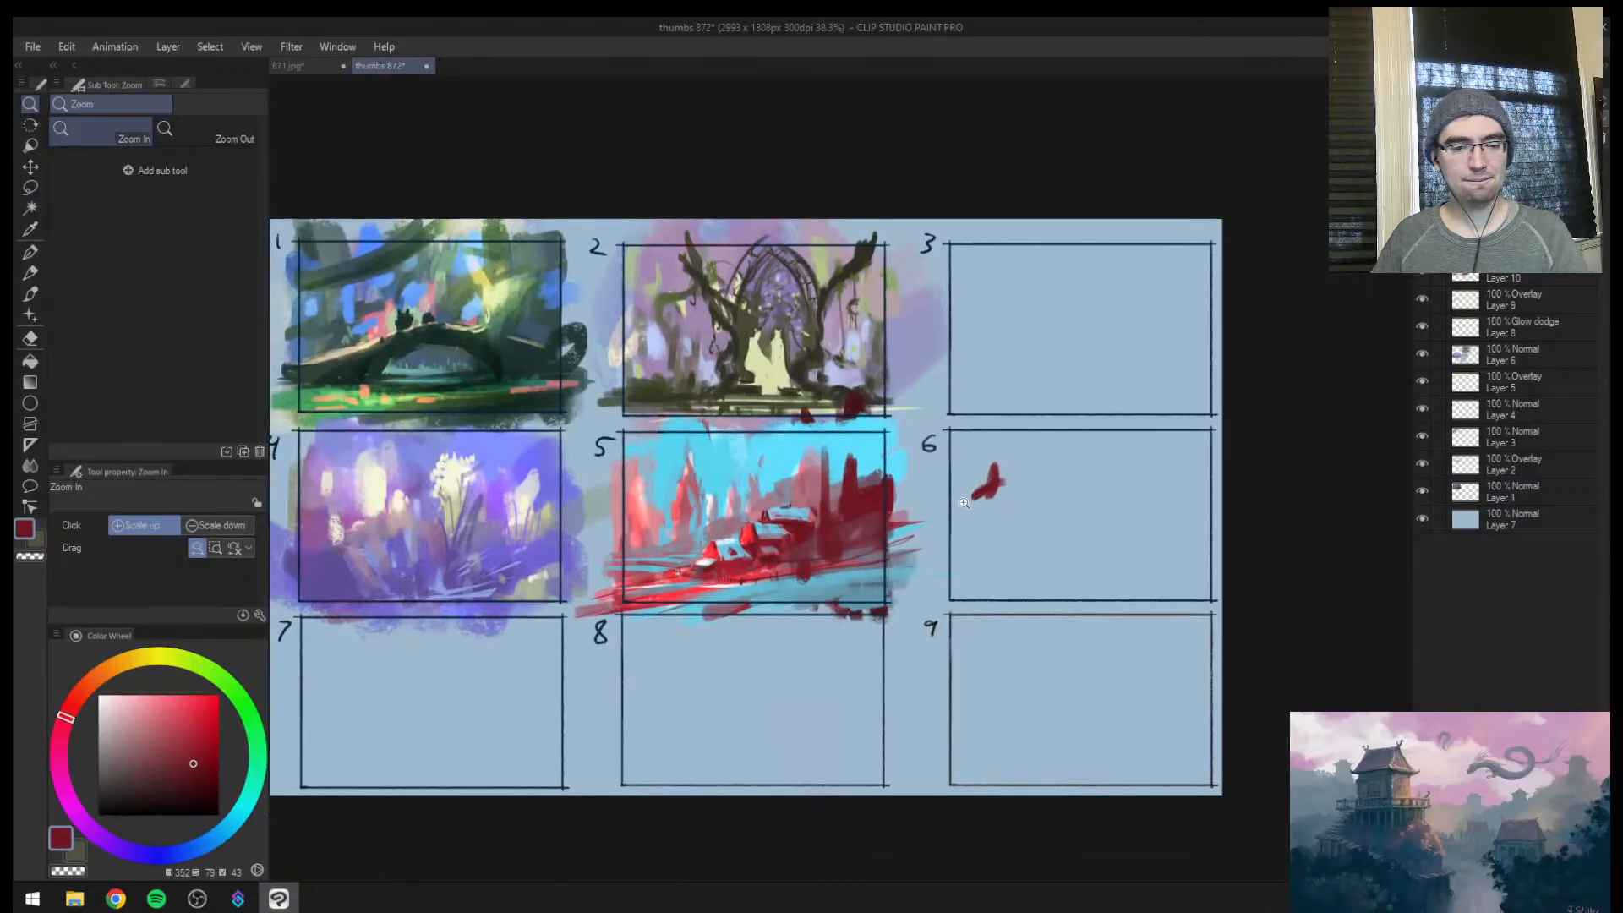
{"action": "scroll", "coordinate": [941, 517], "scroll_direction": "down", "scroll_amount": 2}
{"action": "scroll", "coordinate": [941, 517], "scroll_direction": "down", "scroll_amount": 2}
{"action": "scroll", "coordinate": [980, 478], "scroll_direction": "up", "scroll_amount": 3}
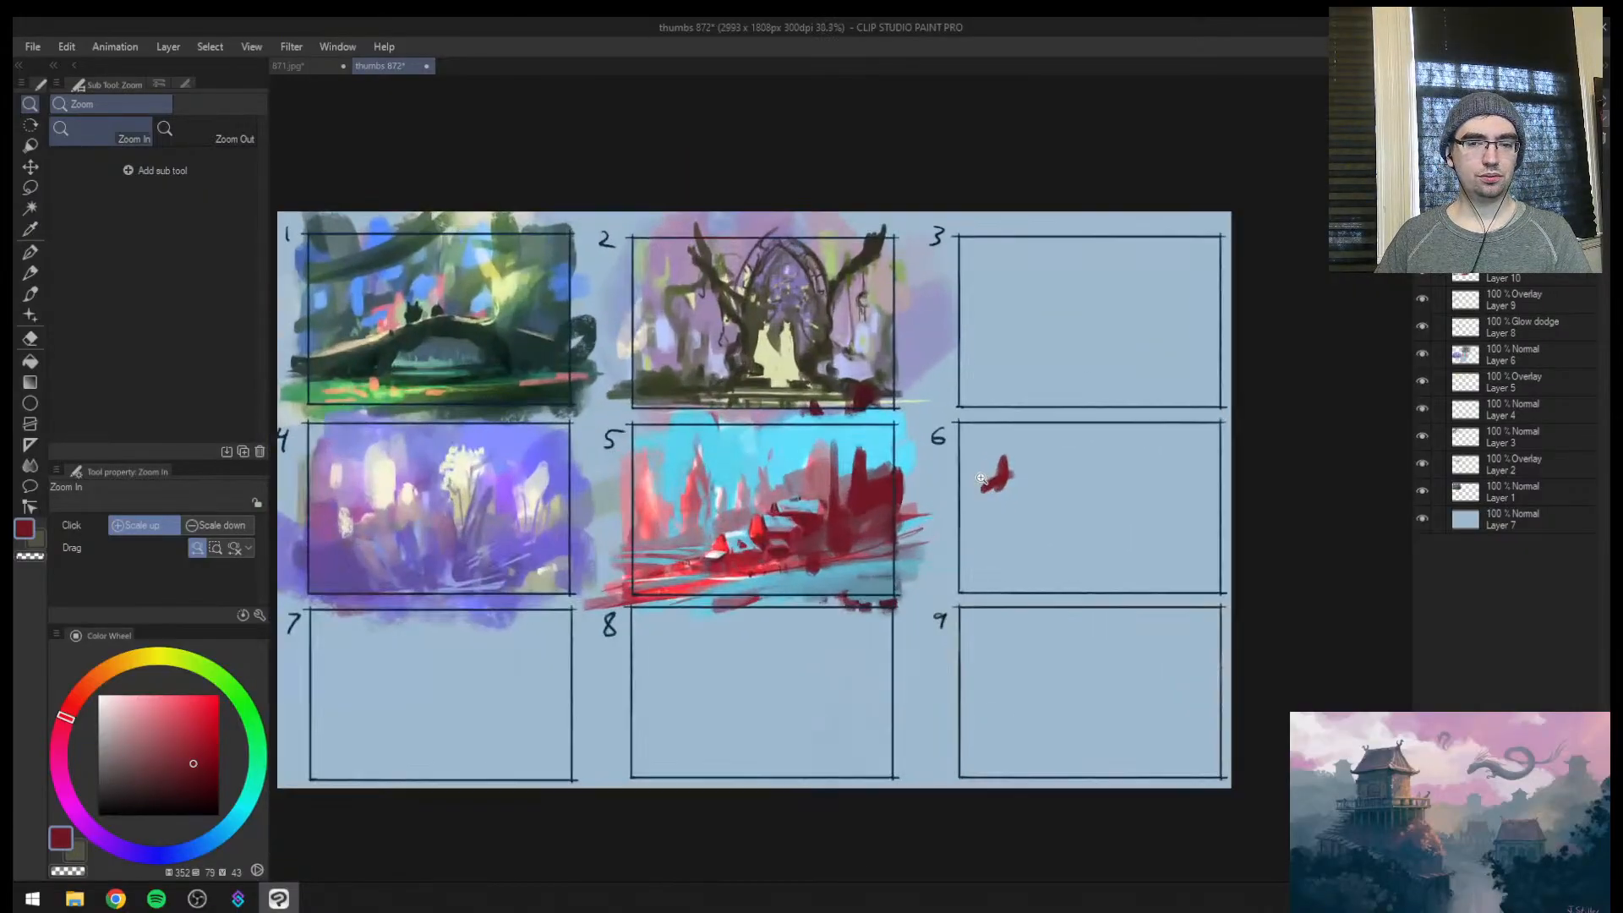
{"action": "scroll", "coordinate": [975, 488], "scroll_direction": "up", "scroll_amount": 1}
{"action": "scroll", "coordinate": [972, 490], "scroll_direction": "down", "scroll_amount": 2}
{"action": "scroll", "coordinate": [963, 495], "scroll_direction": "up", "scroll_amount": 3}
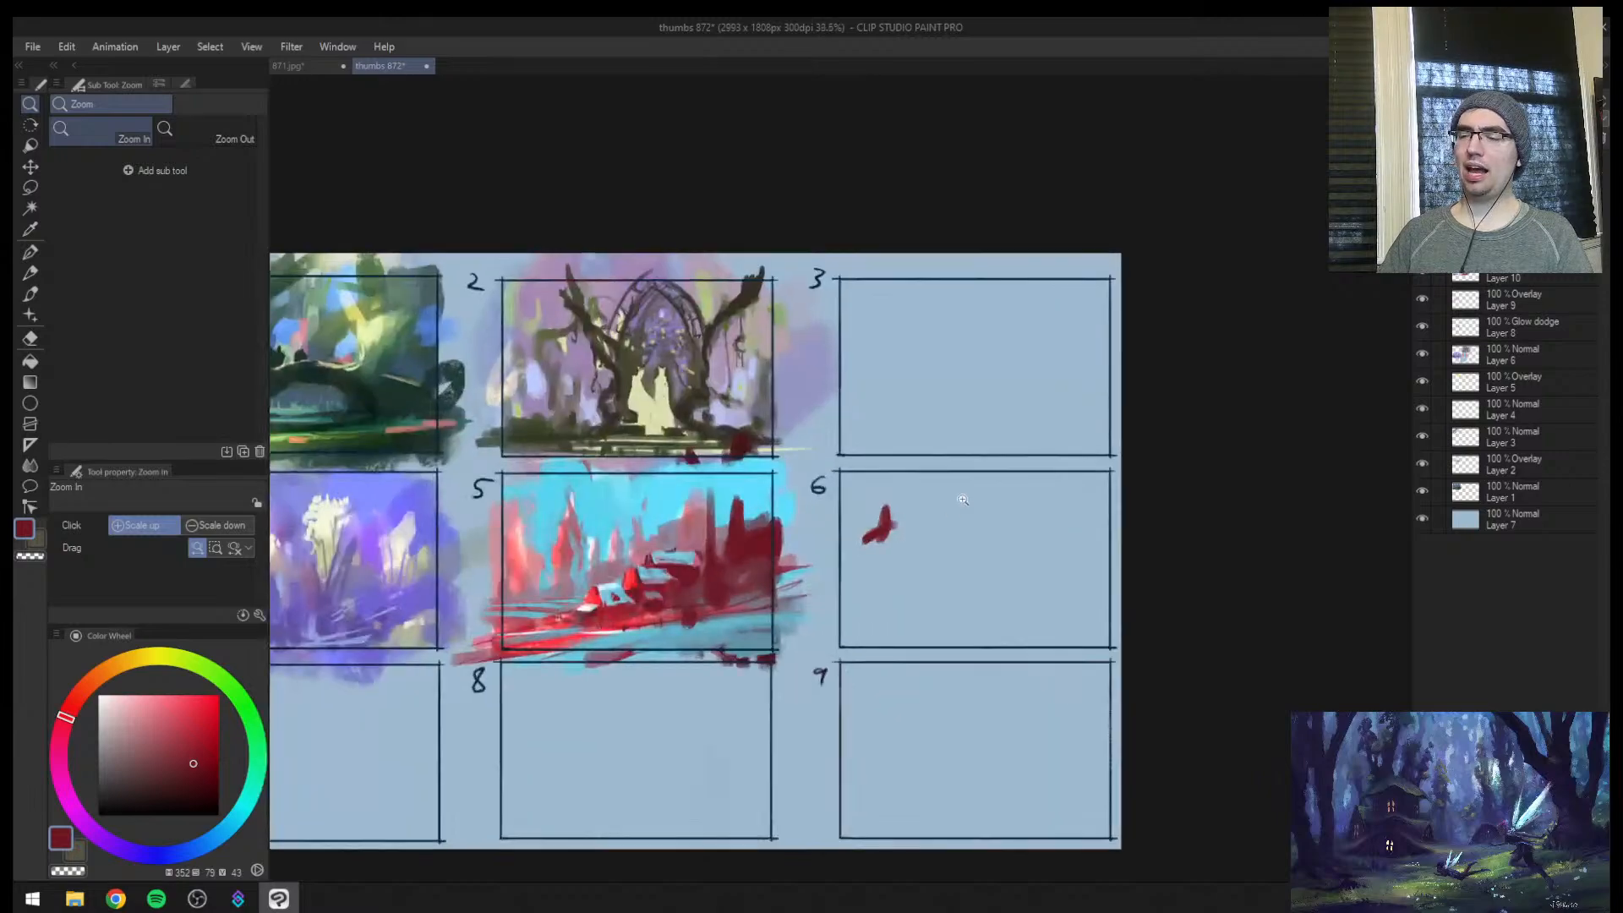
Paint a dark red upright form in frame 6 and cut into its side with the sampled background blue
{"action": "key", "text": "b"}
{"action": "left_click", "coordinate": [873, 531], "text": "alt"}
{"action": "mouse_move", "coordinate": [864, 500]}
{"action": "left_mouse_down"}
{"action": "mouse_move", "coordinate": [857, 557]}
{"action": "mouse_move", "coordinate": [823, 610]}
{"action": "left_mouse_up"}
{"action": "key", "text": "bracketright"}
{"action": "key", "text": "bracketright"}
{"action": "key", "text": "bracketright"}
{"action": "key", "text": "bracketright"}
{"action": "key", "text": "bracketright"}
{"action": "mouse_move", "coordinate": [877, 514]}
{"action": "left_mouse_down"}
{"action": "mouse_move", "coordinate": [883, 588]}
{"action": "mouse_move", "coordinate": [866, 551]}
{"action": "mouse_move", "coordinate": [853, 596]}
{"action": "mouse_move", "coordinate": [835, 539]}
{"action": "mouse_move", "coordinate": [848, 596]}
{"action": "left_mouse_up"}
{"action": "left_click", "coordinate": [835, 498], "text": "alt"}
{"action": "key", "text": "bracketright"}
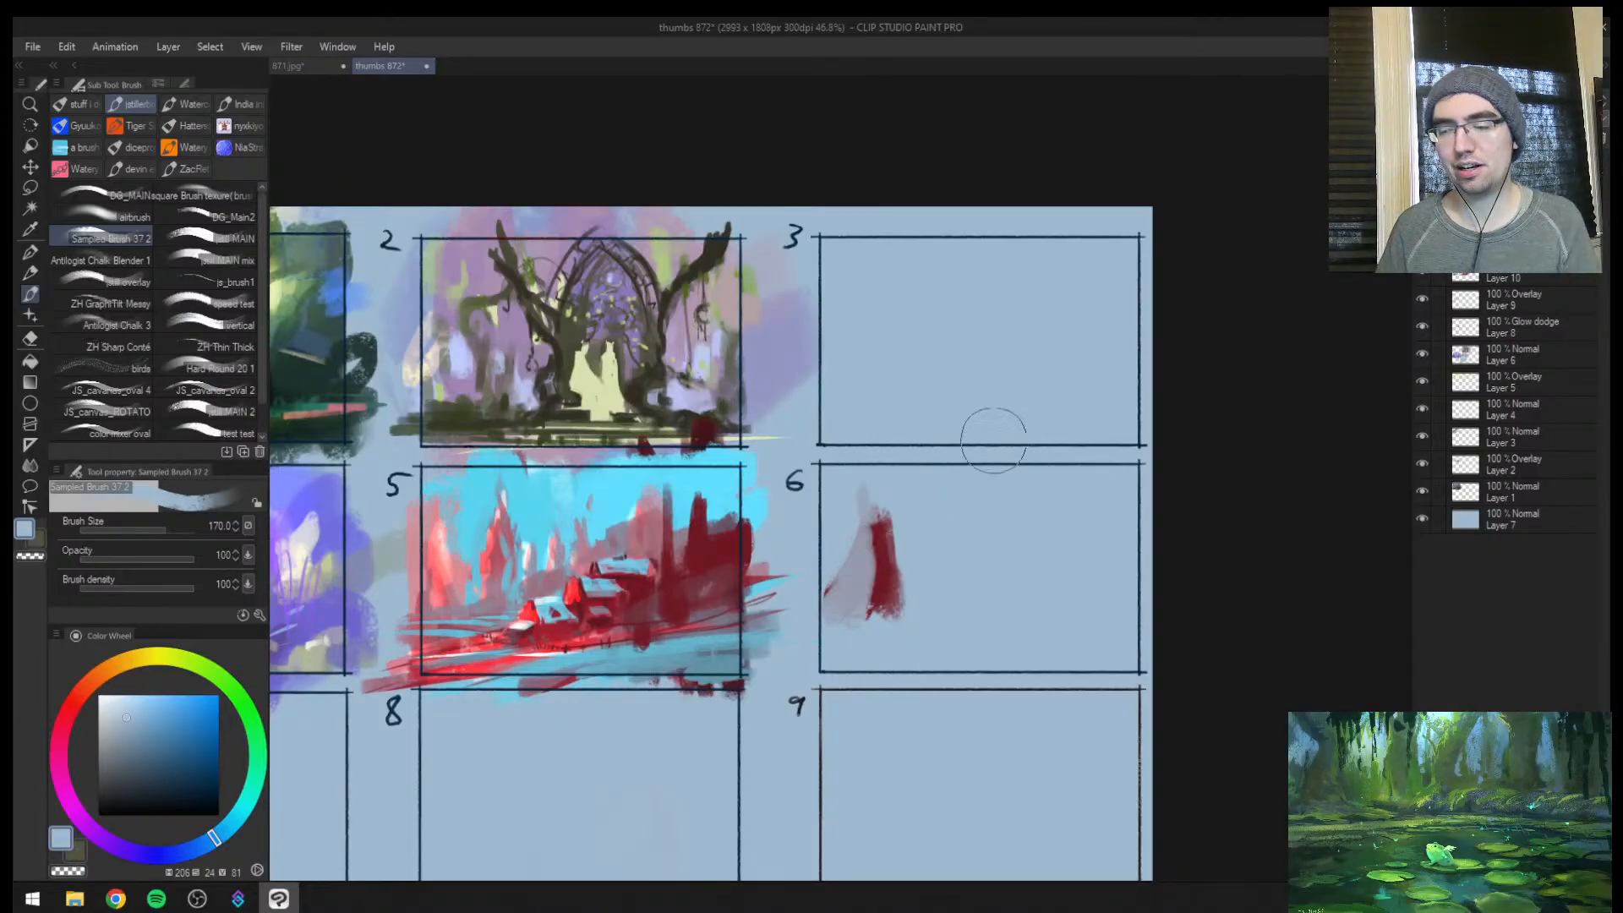
Reshape the red form in frame 6 into a pointed cone, trimming its edges with background blue at brush size 150
{"action": "key", "text": "ctrl+space"}
{"action": "mouse_move", "coordinate": [905, 557]}
{"action": "left_mouse_down"}
{"action": "mouse_move", "coordinate": [850, 560]}
{"action": "mouse_move", "coordinate": [952, 566]}
{"action": "mouse_move", "coordinate": [897, 547]}
{"action": "mouse_move", "coordinate": [855, 473]}
{"action": "mouse_move", "coordinate": [834, 565]}
{"action": "left_mouse_up"}
{"action": "left_click", "coordinate": [837, 524], "text": "alt"}
{"action": "left_click", "coordinate": [836, 541], "text": "alt"}
{"action": "left_click", "coordinate": [855, 402], "text": "alt"}
{"action": "key", "text": "["}
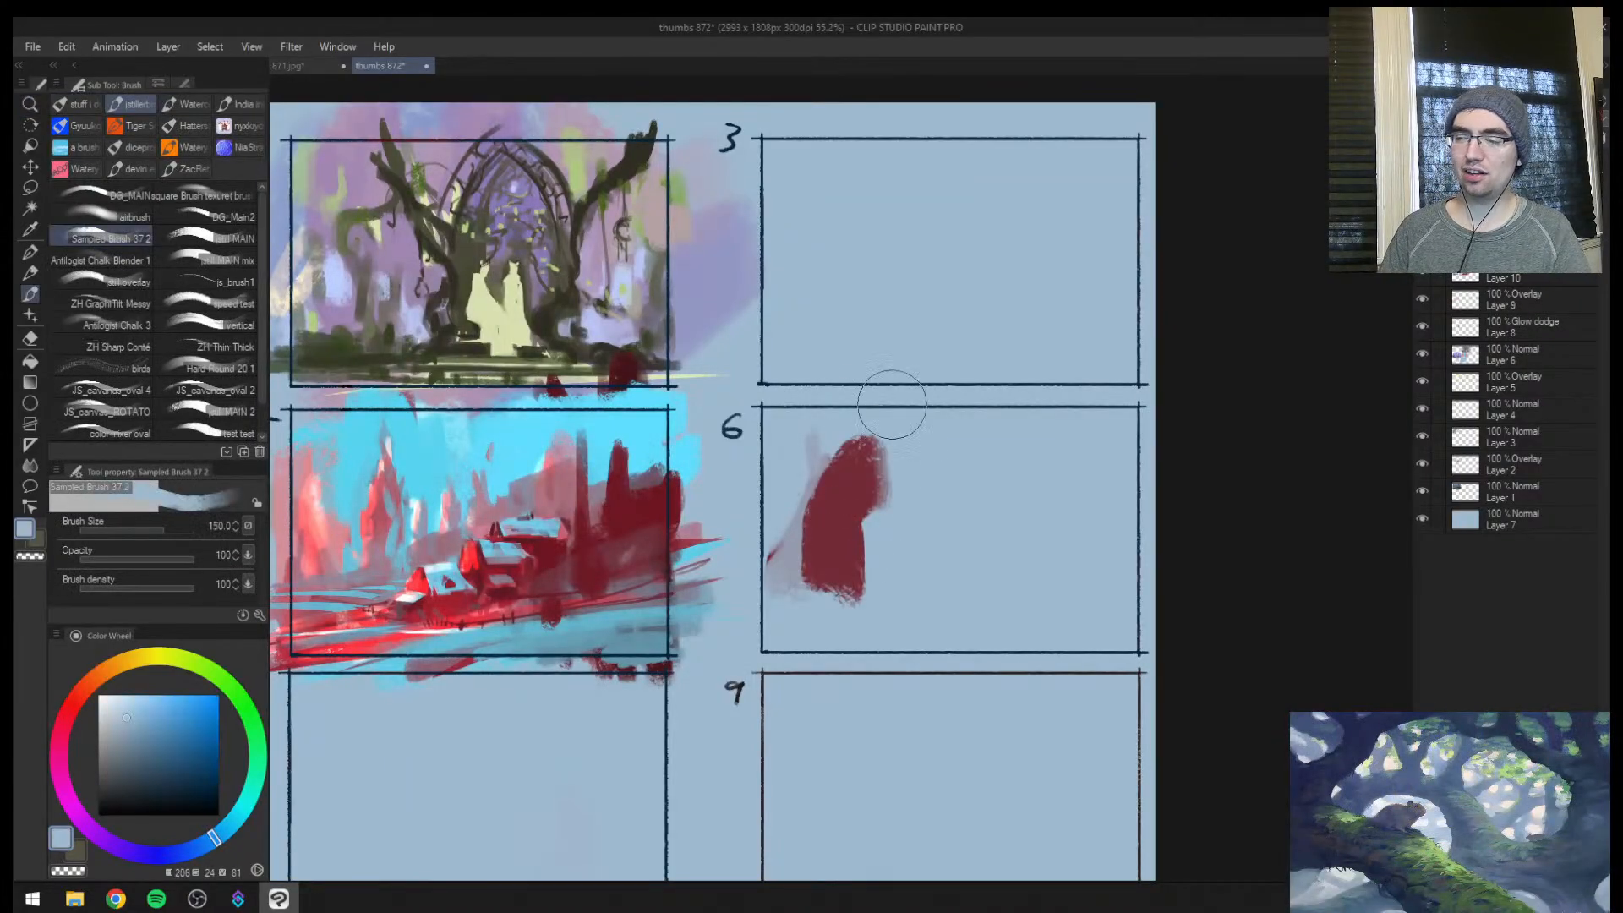
{"action": "mouse_move", "coordinate": [805, 460]}
{"action": "left_mouse_down"}
{"action": "mouse_move", "coordinate": [794, 545]}
{"action": "mouse_move", "coordinate": [839, 439]}
{"action": "left_mouse_up"}
{"action": "left_click", "coordinate": [874, 501], "text": "alt"}
{"action": "left_click_drag", "start_coordinate": [877, 499], "coordinate": [884, 592]}
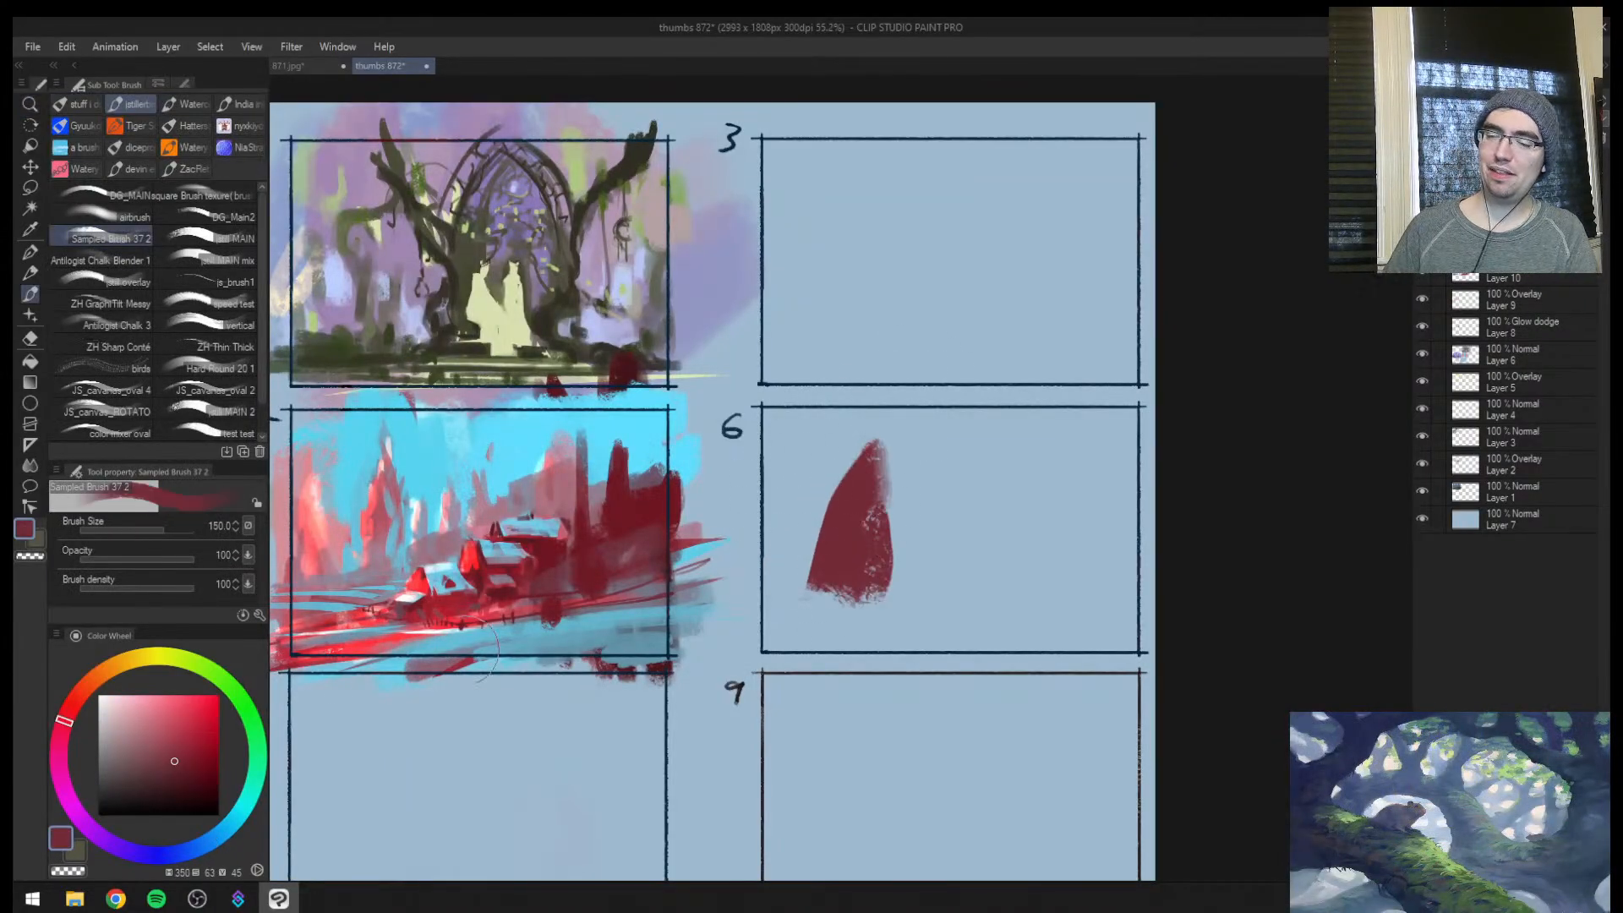
Choose a bright cyan of hue 192 and block in a sky over the upper part of frame 6
{"action": "left_click", "coordinate": [173, 703]}
{"action": "left_click", "coordinate": [220, 832]}
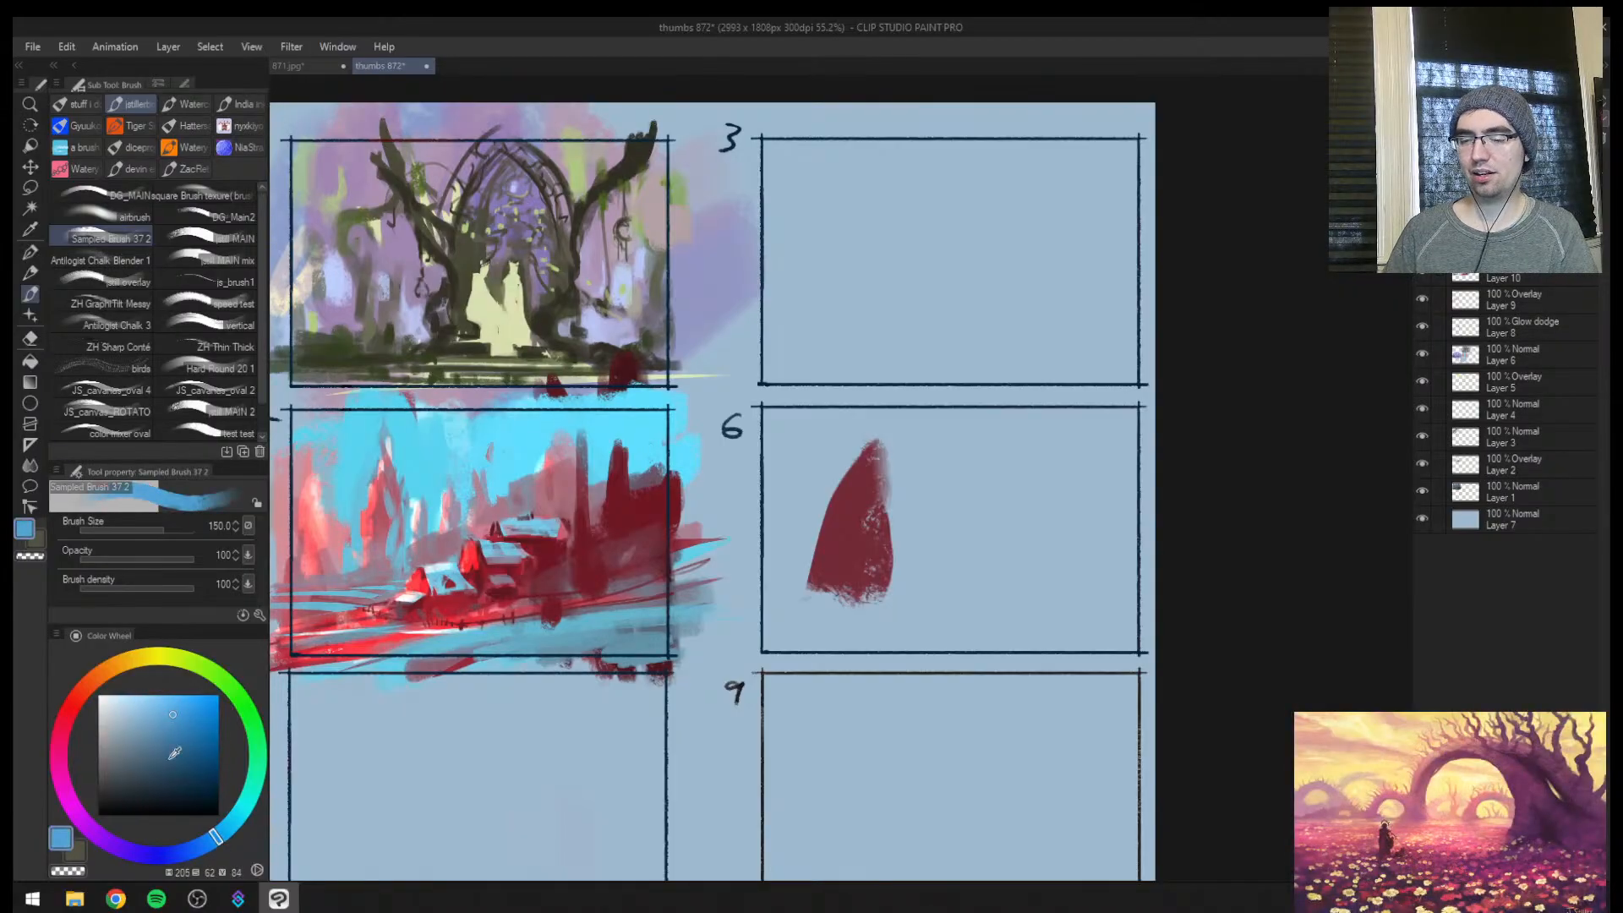
{"action": "left_click", "coordinate": [171, 700]}
{"action": "scroll", "coordinate": [736, 461], "scroll_direction": "down", "scroll_amount": 2}
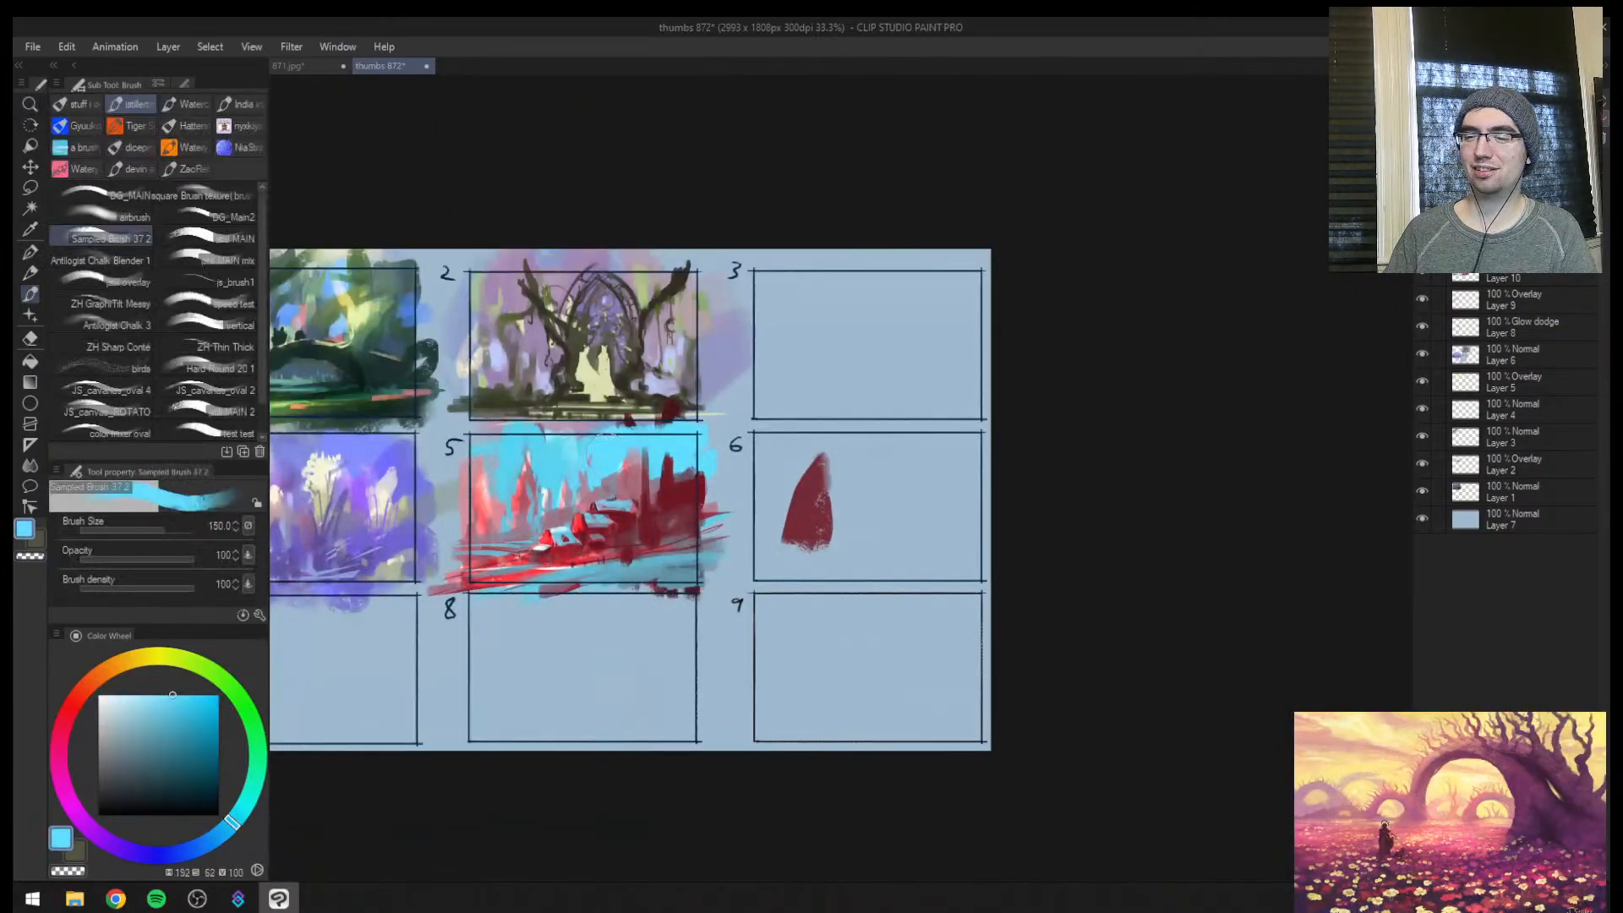
{"action": "left_click_drag", "start_coordinate": [623, 467], "coordinate": [640, 461]}
{"action": "mouse_move", "coordinate": [795, 509]}
{"action": "left_mouse_down"}
{"action": "mouse_move", "coordinate": [799, 463]}
{"action": "mouse_move", "coordinate": [822, 469]}
{"action": "mouse_move", "coordinate": [786, 461]}
{"action": "mouse_move", "coordinate": [778, 439]}
{"action": "mouse_move", "coordinate": [857, 444]}
{"action": "left_mouse_up"}
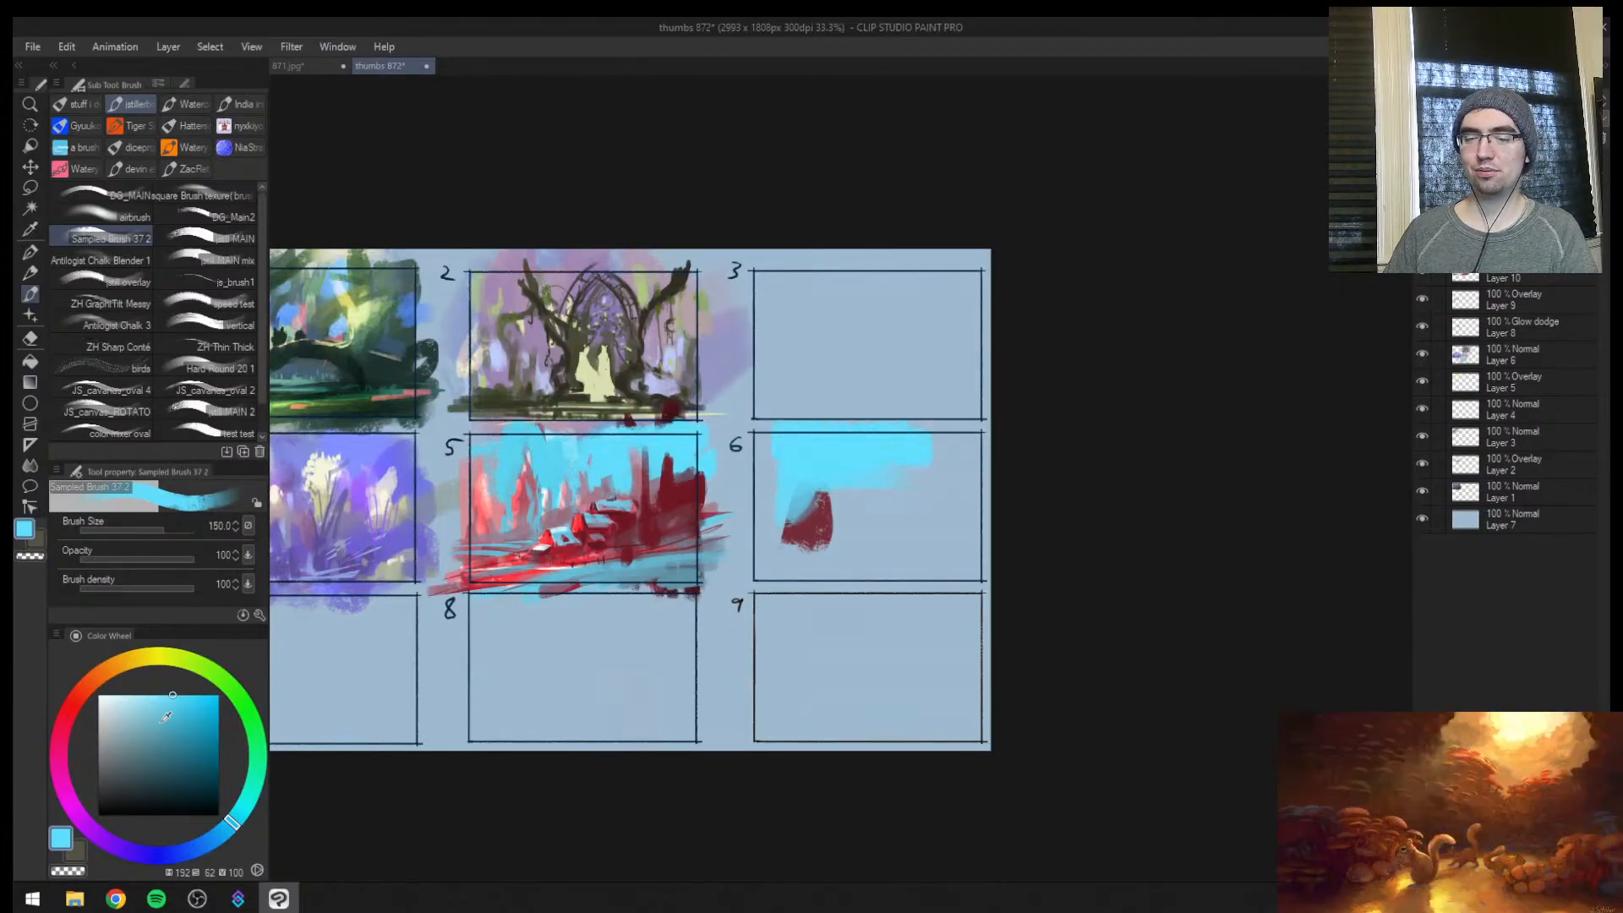
Choose a deeper blue of hue 208 and block it in broadly from frame 6 up across frame 3
{"action": "left_click_drag", "start_coordinate": [166, 717], "coordinate": [204, 716]}
{"action": "left_click", "coordinate": [210, 841]}
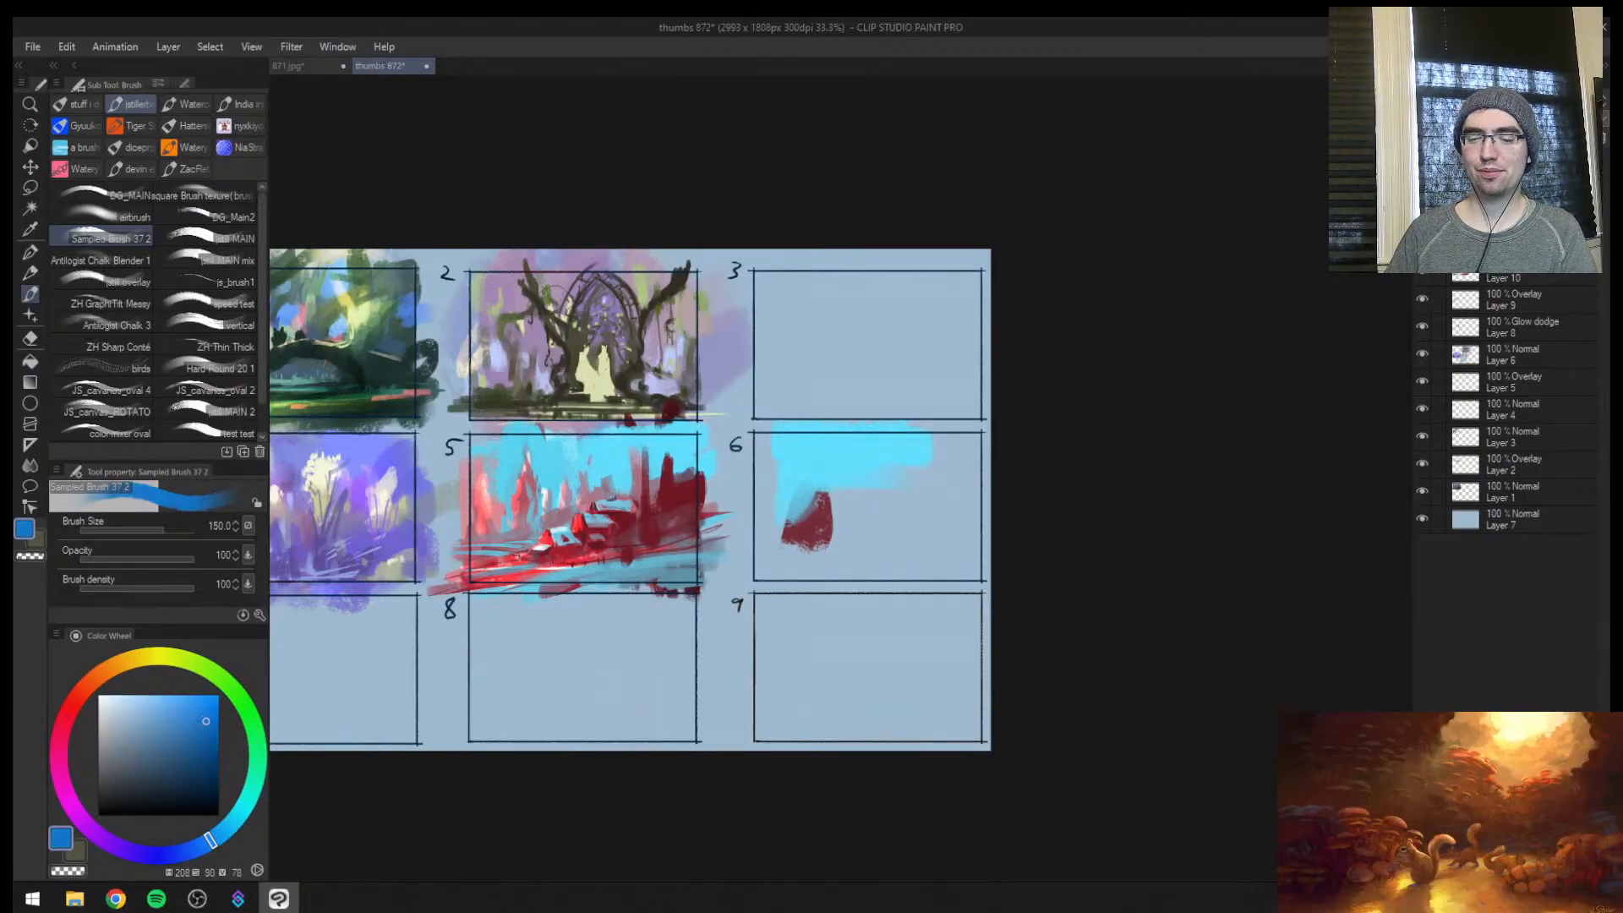
{"action": "mouse_move", "coordinate": [798, 457]}
{"action": "left_mouse_down"}
{"action": "mouse_move", "coordinate": [776, 475]}
{"action": "mouse_move", "coordinate": [845, 449]}
{"action": "left_mouse_up"}
{"action": "key", "text": "ctrl+space"}
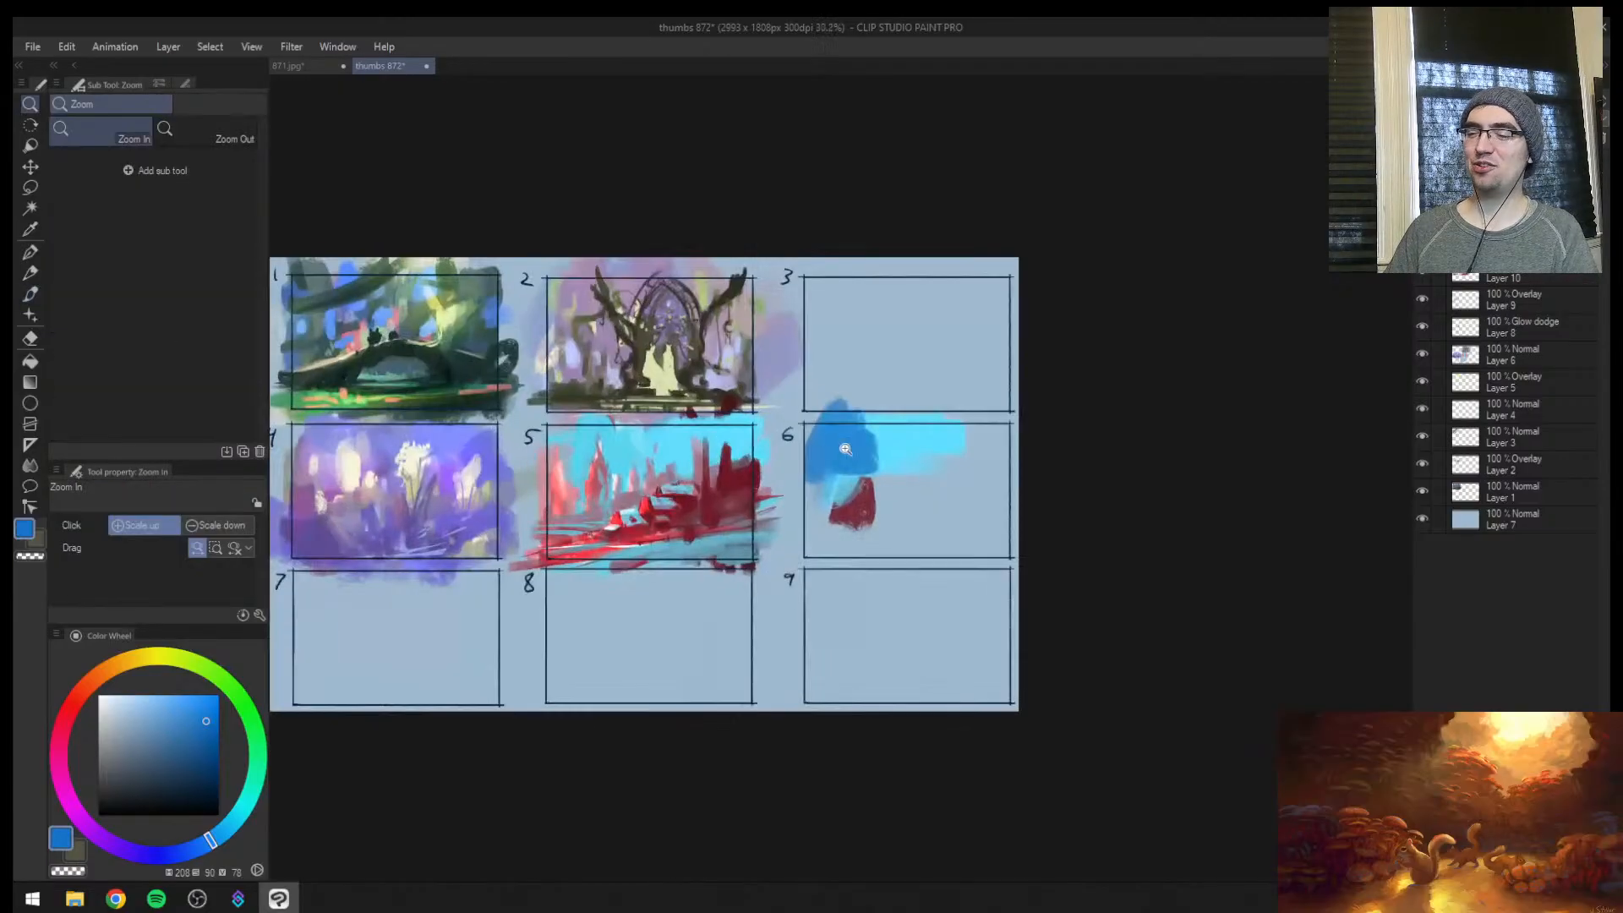
{"action": "mouse_move", "coordinate": [862, 347]}
{"action": "left_mouse_down"}
{"action": "mouse_move", "coordinate": [899, 413]}
{"action": "mouse_move", "coordinate": [858, 433]}
{"action": "mouse_move", "coordinate": [960, 361]}
{"action": "mouse_move", "coordinate": [939, 419]}
{"action": "mouse_move", "coordinate": [970, 420]}
{"action": "left_mouse_up"}
{"action": "key", "text": "ctrl+space"}
Sample periwinkle from frame 4 and paint light sky patches into frame 3's blue at brush size 300
{"action": "left_click", "coordinate": [439, 545], "text": "alt"}
{"action": "mouse_move", "coordinate": [878, 397]}
{"action": "left_mouse_down"}
{"action": "mouse_move", "coordinate": [867, 377]}
{"action": "mouse_move", "coordinate": [916, 388]}
{"action": "mouse_move", "coordinate": [887, 442]}
{"action": "mouse_move", "coordinate": [808, 441]}
{"action": "left_mouse_up"}
{"action": "left_click", "coordinate": [970, 397], "text": "alt"}
{"action": "left_click", "coordinate": [884, 359], "text": "alt"}
{"action": "key", "text": "["}
{"action": "left_click_drag", "start_coordinate": [913, 405], "coordinate": [942, 434]}
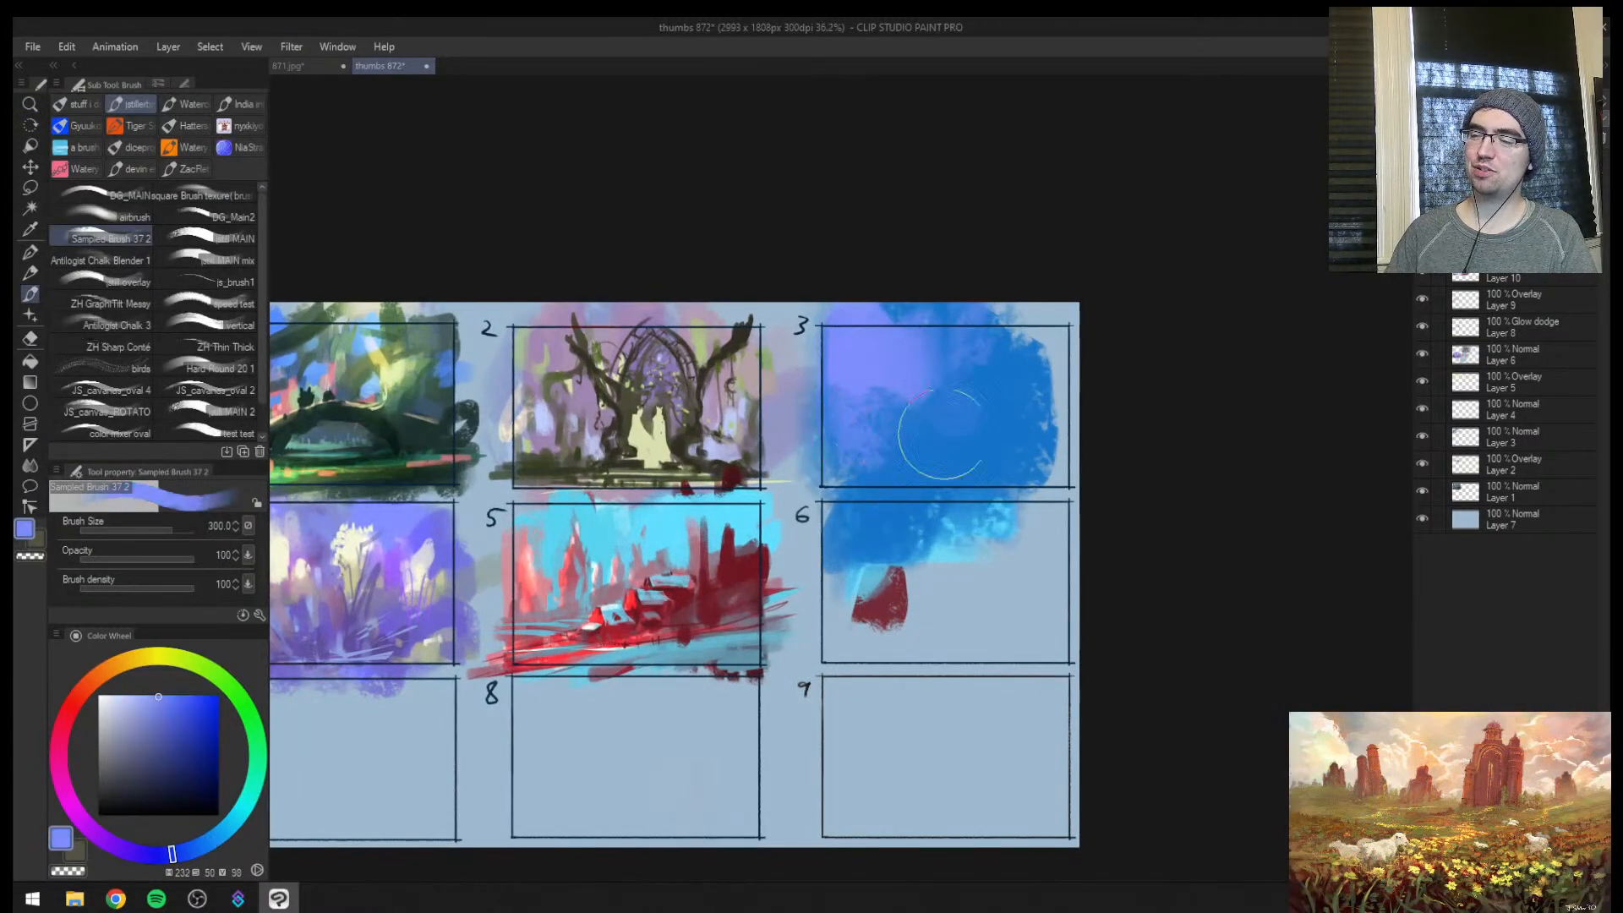
Balance frame 3's sky with periwinkle and sampled blue, and paint frame 6 clean with the sampled background colour
{"action": "left_click_drag", "start_coordinate": [1048, 345], "coordinate": [1066, 319]}
{"action": "left_click", "coordinate": [980, 406], "text": "alt"}
{"action": "left_click_drag", "start_coordinate": [984, 414], "coordinate": [1014, 453]}
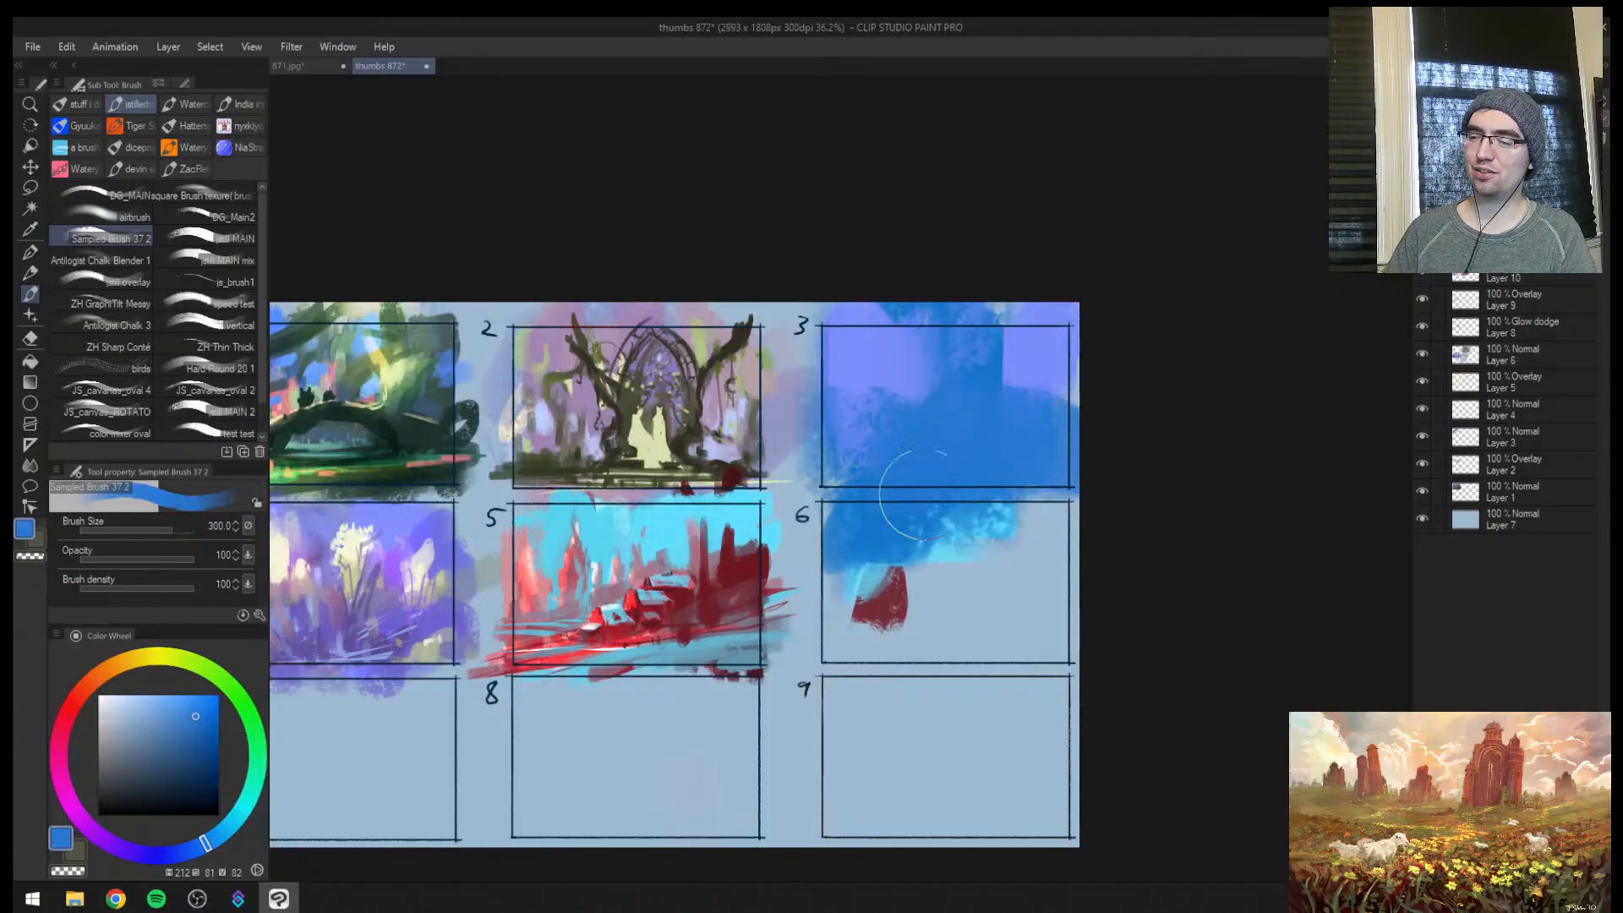
{"action": "left_click", "coordinate": [892, 642], "text": "alt"}
{"action": "mouse_move", "coordinate": [896, 646]}
{"action": "left_mouse_down"}
{"action": "mouse_move", "coordinate": [1143, 563]}
{"action": "mouse_move", "coordinate": [862, 533]}
{"action": "mouse_move", "coordinate": [1086, 516]}
{"action": "left_mouse_up"}
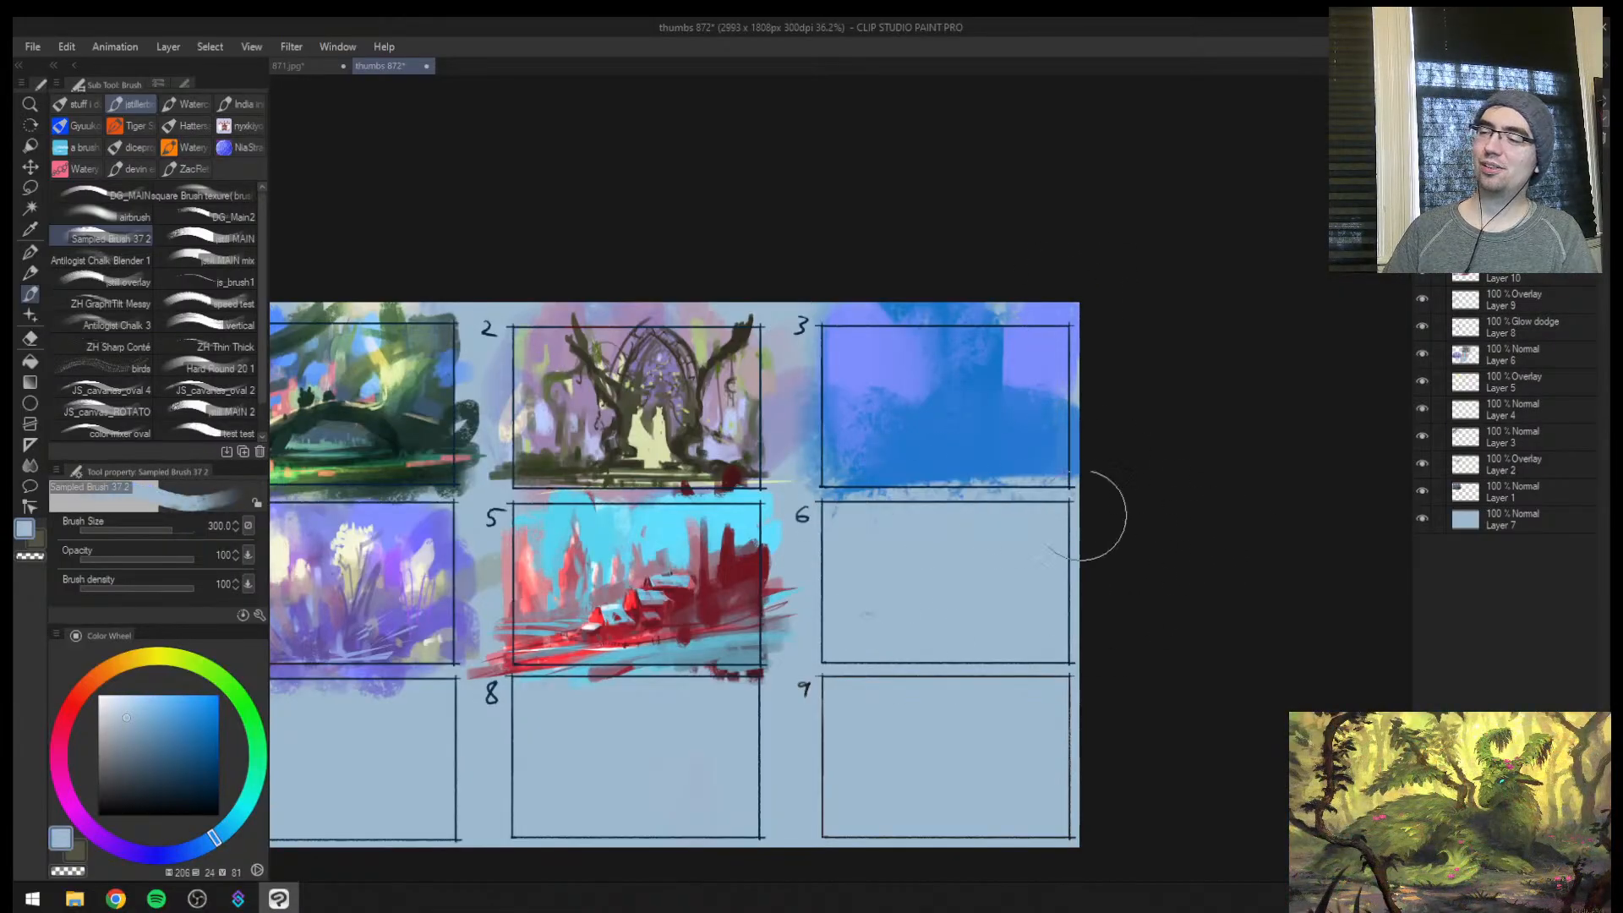
Choose a muted purple of hue 302, lay a ground band along the bottom of frame 3, and mirror the view
{"action": "mouse_move", "coordinate": [102, 842]}
{"action": "left_mouse_down"}
{"action": "mouse_move", "coordinate": [69, 779]}
{"action": "mouse_move", "coordinate": [79, 799]}
{"action": "mouse_move", "coordinate": [150, 761]}
{"action": "left_mouse_up"}
{"action": "key", "text": "bracketleft"}
{"action": "key", "text": "bracketleft"}
{"action": "key", "text": "bracketleft"}
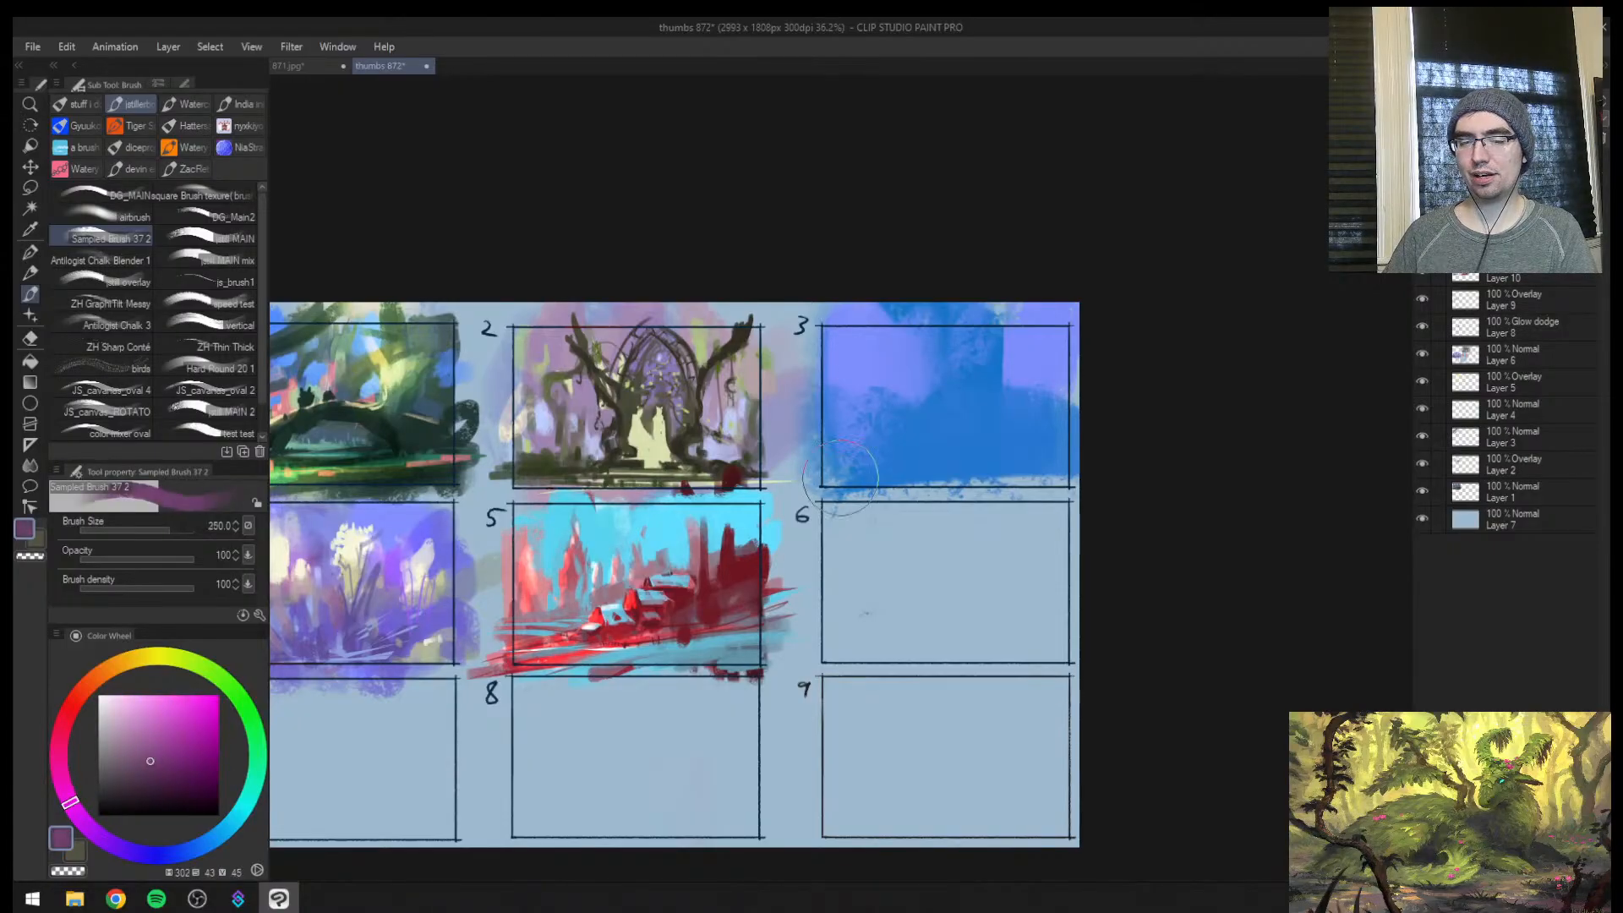
{"action": "left_click_drag", "start_coordinate": [851, 472], "coordinate": [1126, 465]}
{"action": "key", "text": "z"}
{"action": "left_click_drag", "start_coordinate": [1018, 425], "coordinate": [981, 451]}
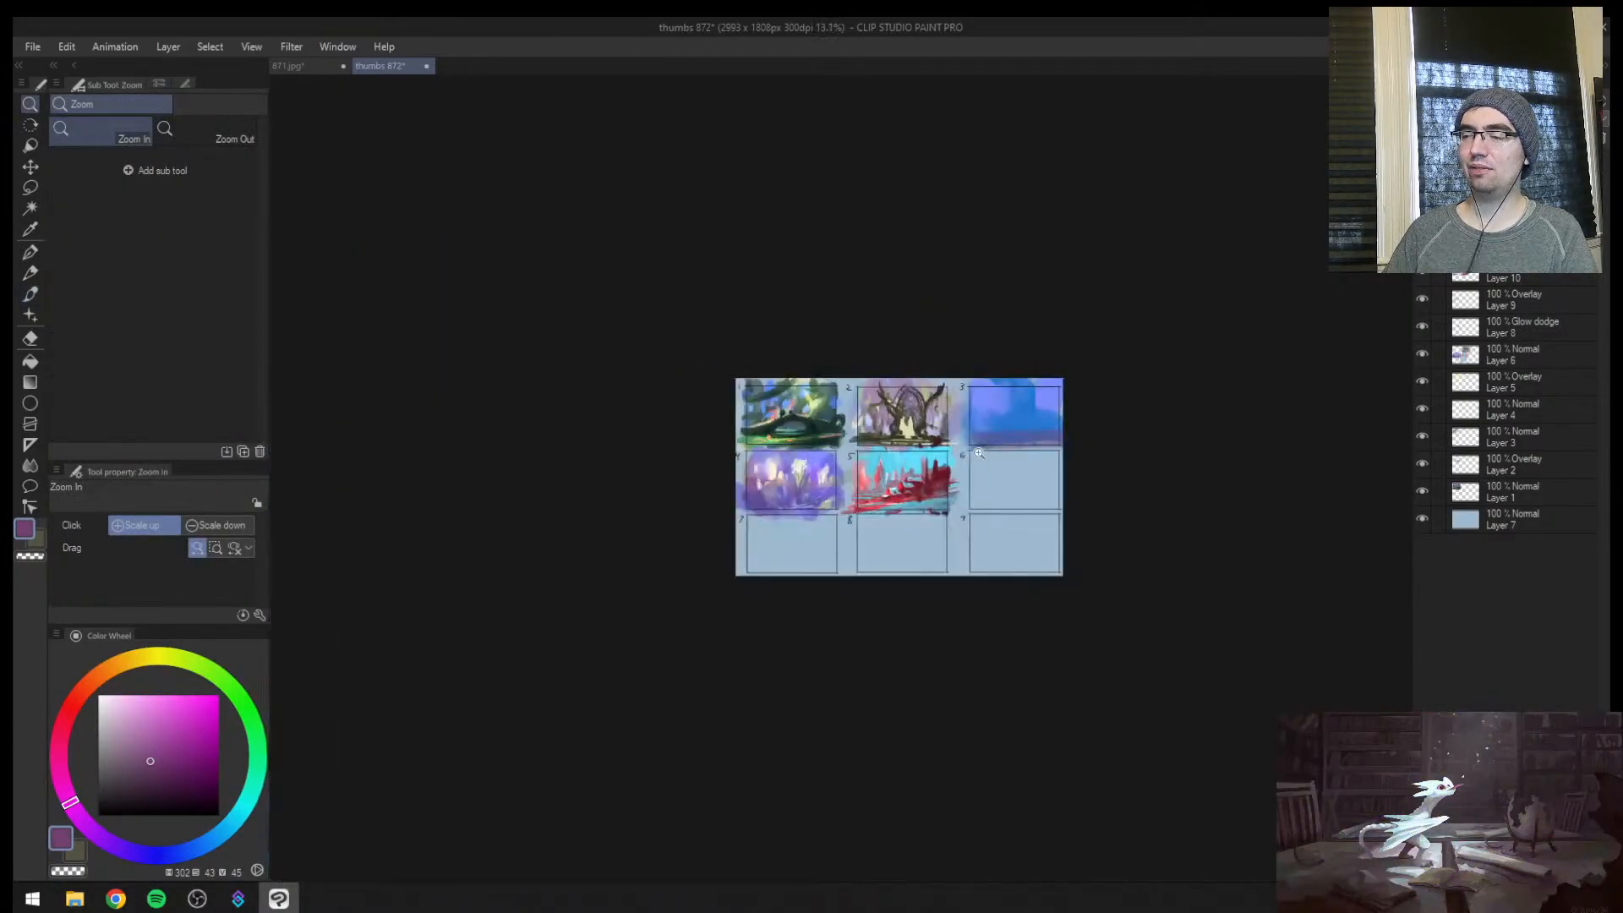
{"action": "key", "text": "h"}
{"action": "left_click_drag", "start_coordinate": [662, 408], "coordinate": [720, 390]}
{"action": "left_click_drag", "start_coordinate": [853, 447], "coordinate": [597, 460]}
Break up the upper edge of frame 3's ground band with sampled violet and blue strokes at brush size 120
{"action": "key", "text": "b"}
{"action": "left_click", "coordinate": [467, 504], "text": "alt"}
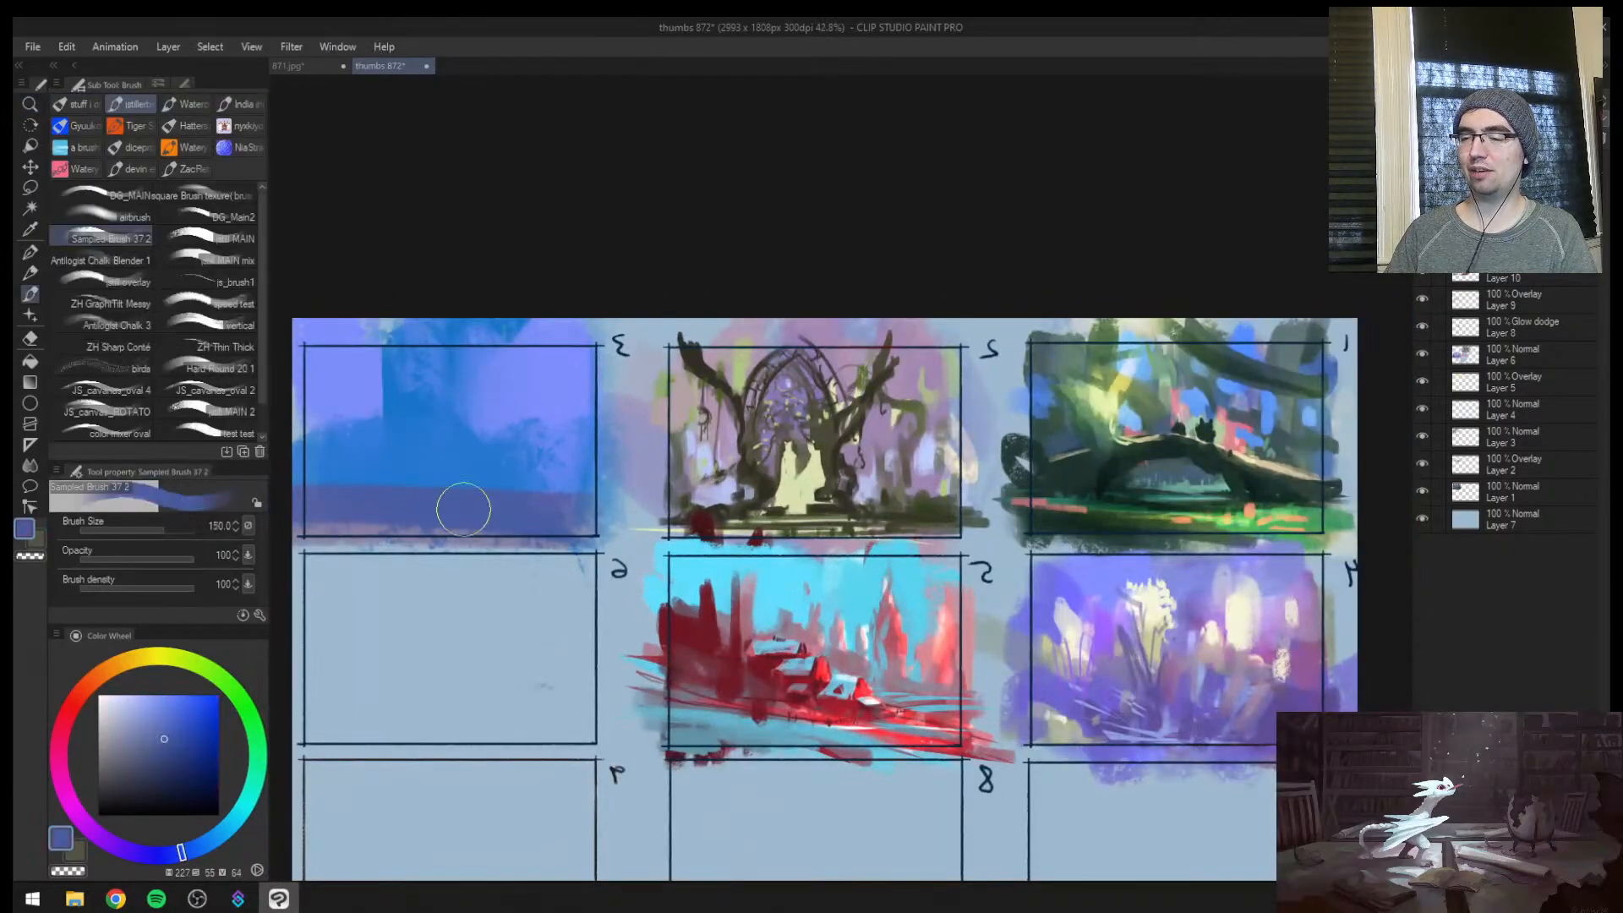
{"action": "key", "text": "bracketleft"}
{"action": "key", "text": "bracketleft"}
{"action": "mouse_move", "coordinate": [470, 495]}
{"action": "left_mouse_down"}
{"action": "mouse_move", "coordinate": [553, 493]}
{"action": "mouse_move", "coordinate": [471, 463]}
{"action": "left_mouse_up"}
{"action": "left_click", "coordinate": [512, 463], "text": "alt"}
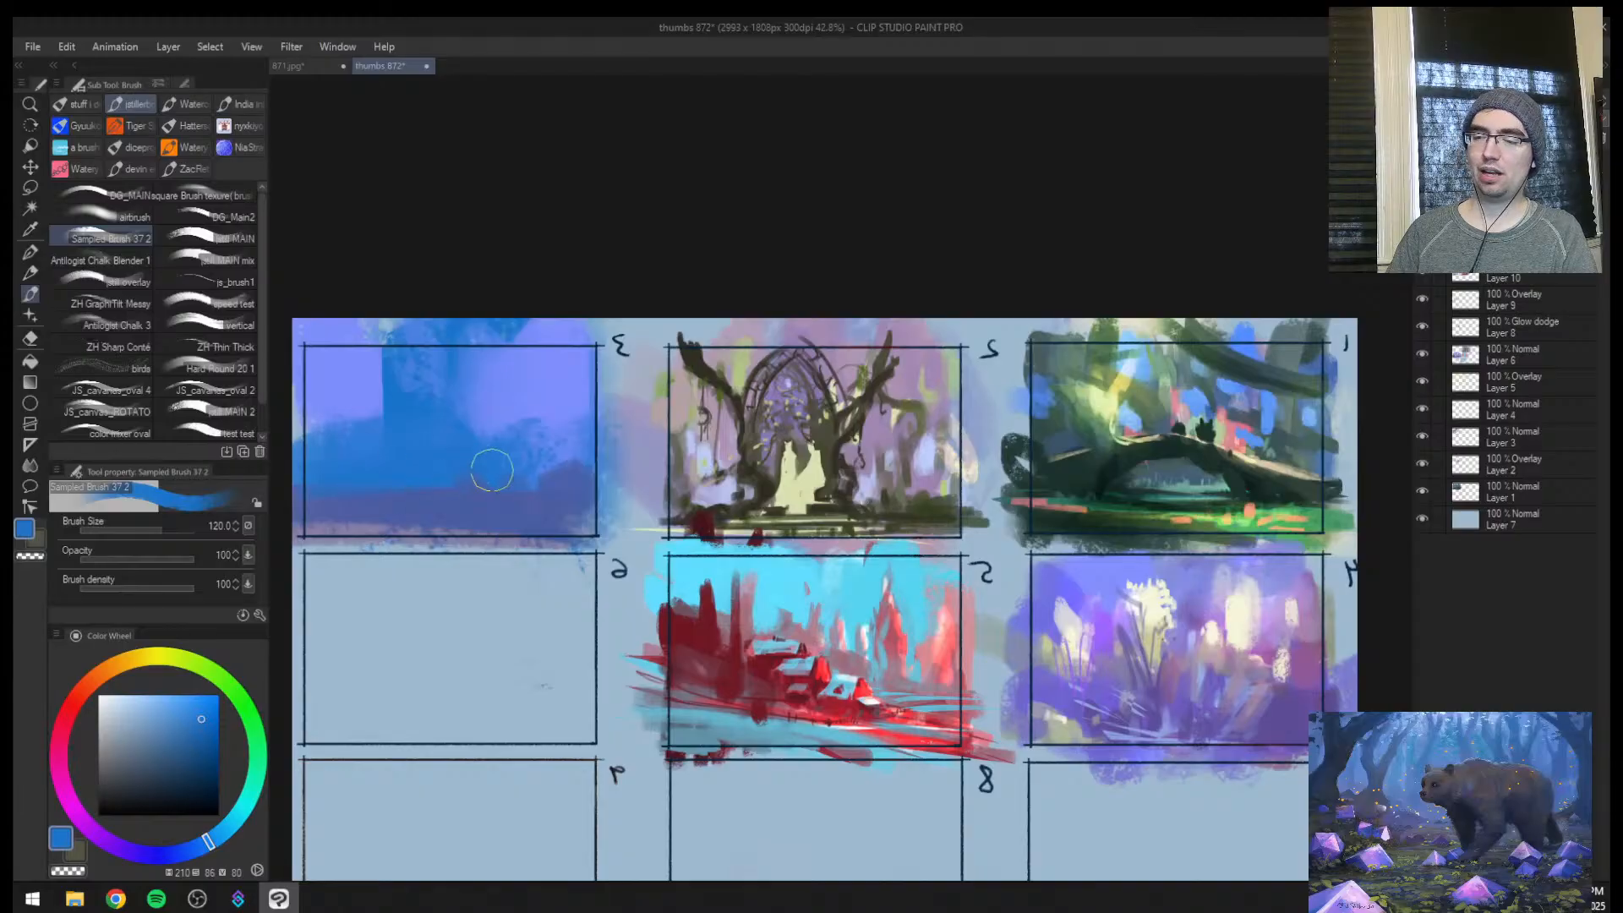
{"action": "left_click", "coordinate": [390, 502], "text": "alt"}
{"action": "left_click_drag", "start_coordinate": [315, 479], "coordinate": [382, 473]}
Sample the mid blue and broaden the blue mass across the middle of frame 3 at brush size 200
{"action": "left_click", "coordinate": [456, 444], "text": "alt"}
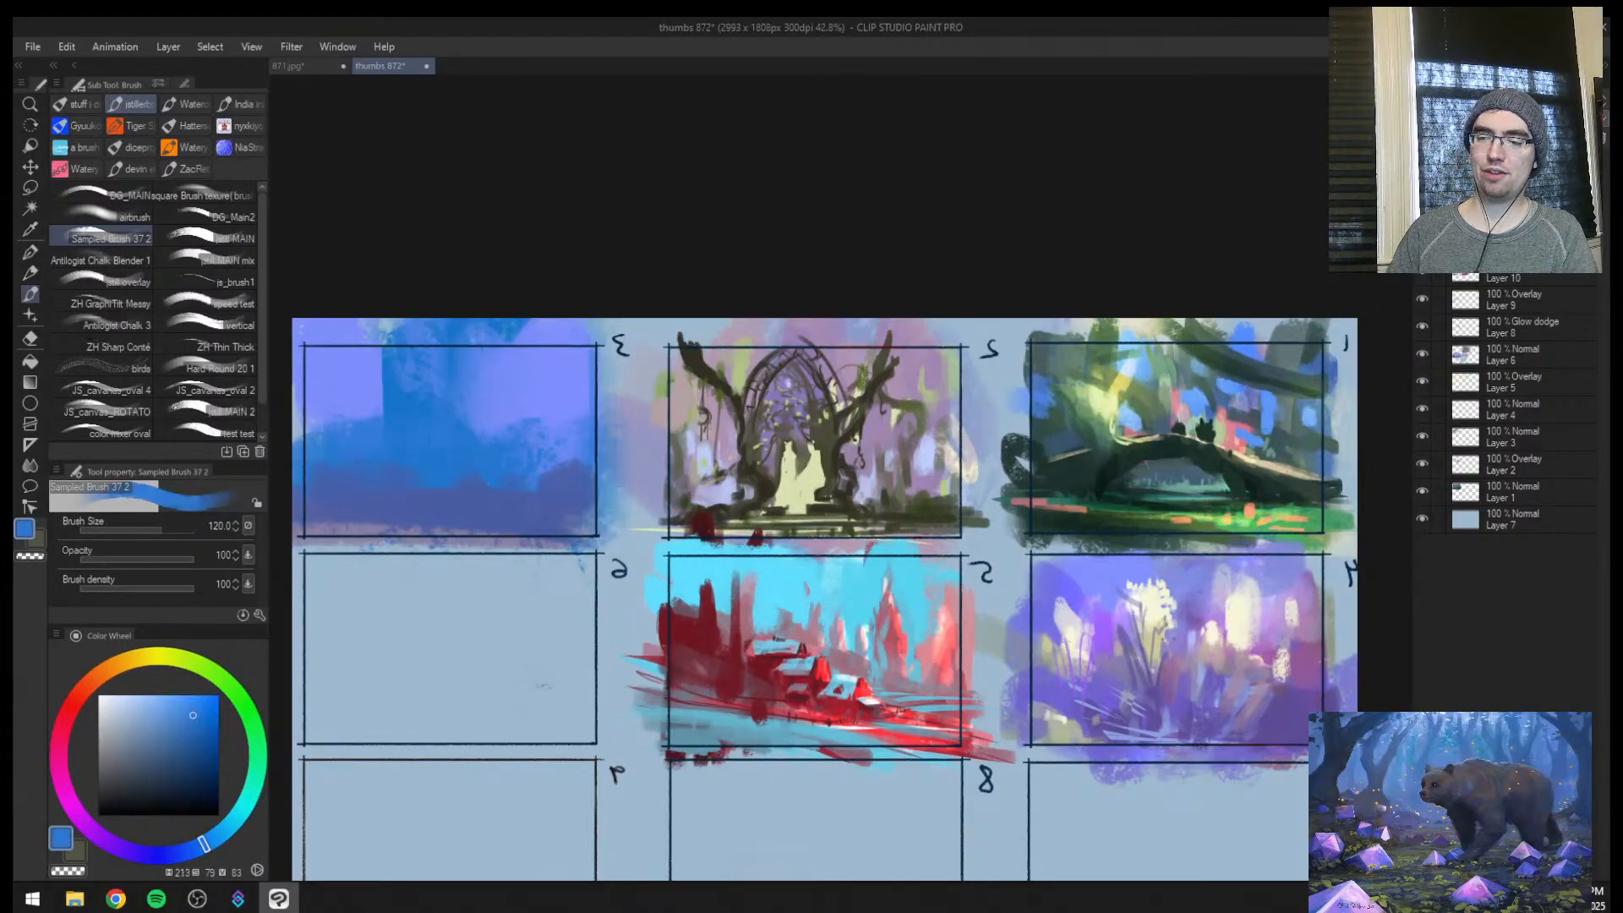
{"action": "key", "text": "bracketright"}
{"action": "key", "text": "bracketright"}
{"action": "key", "text": "bracketright"}
{"action": "mouse_move", "coordinate": [455, 406]}
{"action": "left_mouse_down"}
{"action": "mouse_move", "coordinate": [502, 431]}
{"action": "mouse_move", "coordinate": [607, 440]}
{"action": "left_mouse_up"}
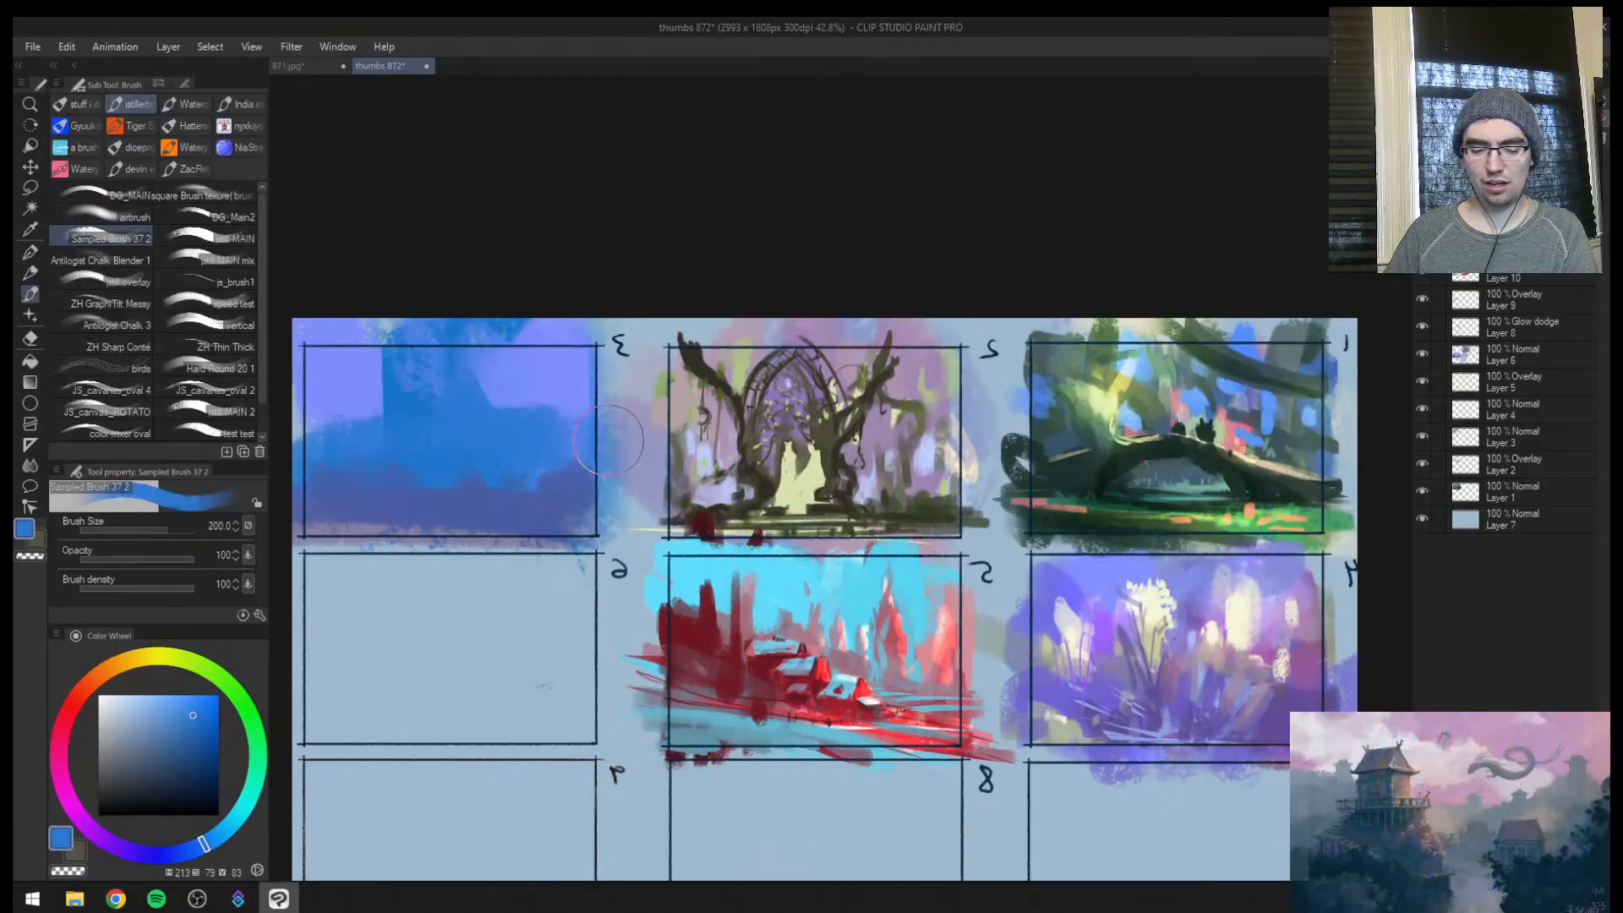
{"action": "key", "text": "m"}
{"action": "mouse_move", "coordinate": [394, 497]}
{"action": "left_mouse_down"}
{"action": "mouse_move", "coordinate": [288, 515]}
{"action": "mouse_move", "coordinate": [608, 510]}
{"action": "left_mouse_up"}
{"action": "key", "text": "slash"}
{"action": "scroll", "coordinate": [583, 406], "scroll_direction": "up", "scroll_amount": 2}
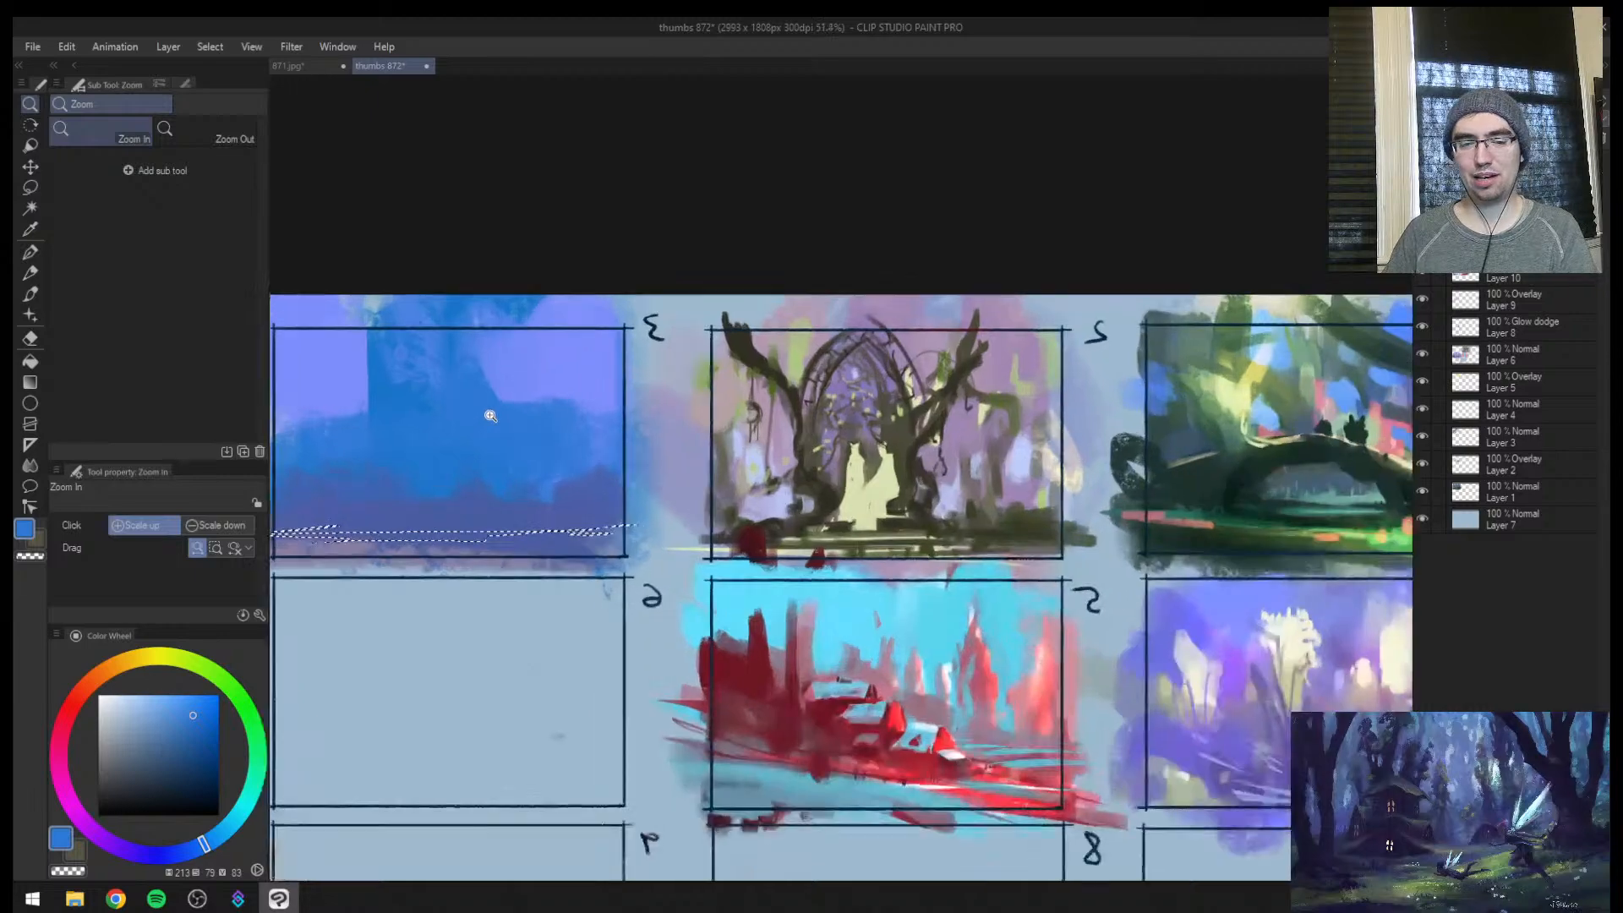
{"action": "key", "text": "b"}
{"action": "key", "text": "ctrl+d"}
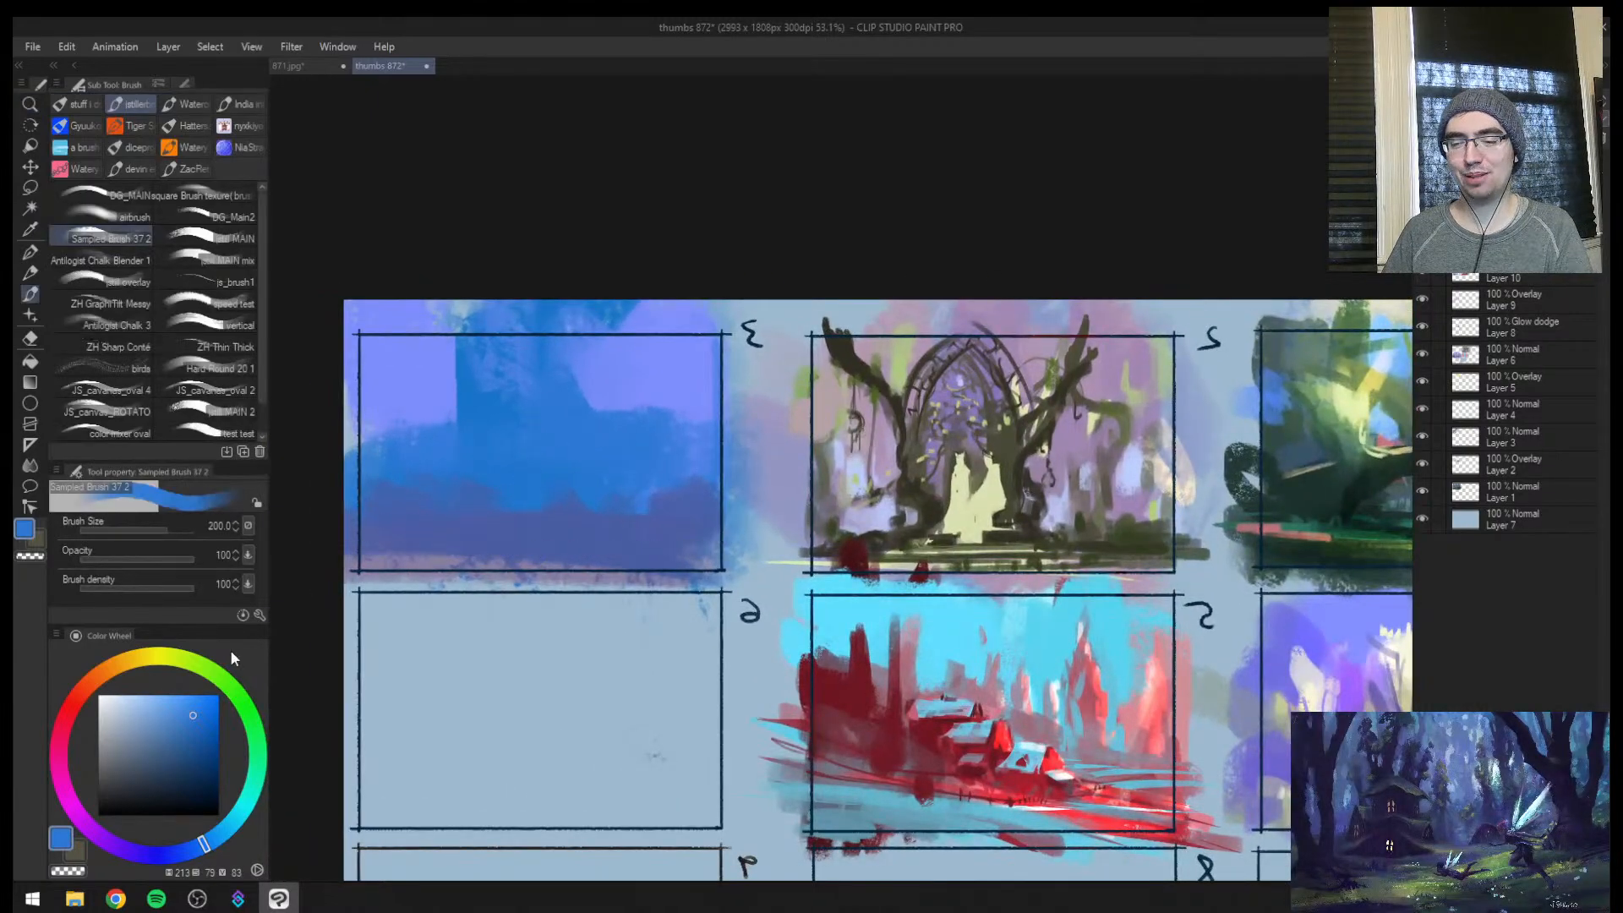
Choose a dark purple of hue 278 and paint diagonal ground strokes across the bottom of frame 3 at brush size 60
{"action": "mouse_move", "coordinate": [103, 689]}
{"action": "left_mouse_down"}
{"action": "mouse_move", "coordinate": [63, 747]}
{"action": "mouse_move", "coordinate": [96, 833]}
{"action": "left_mouse_up"}
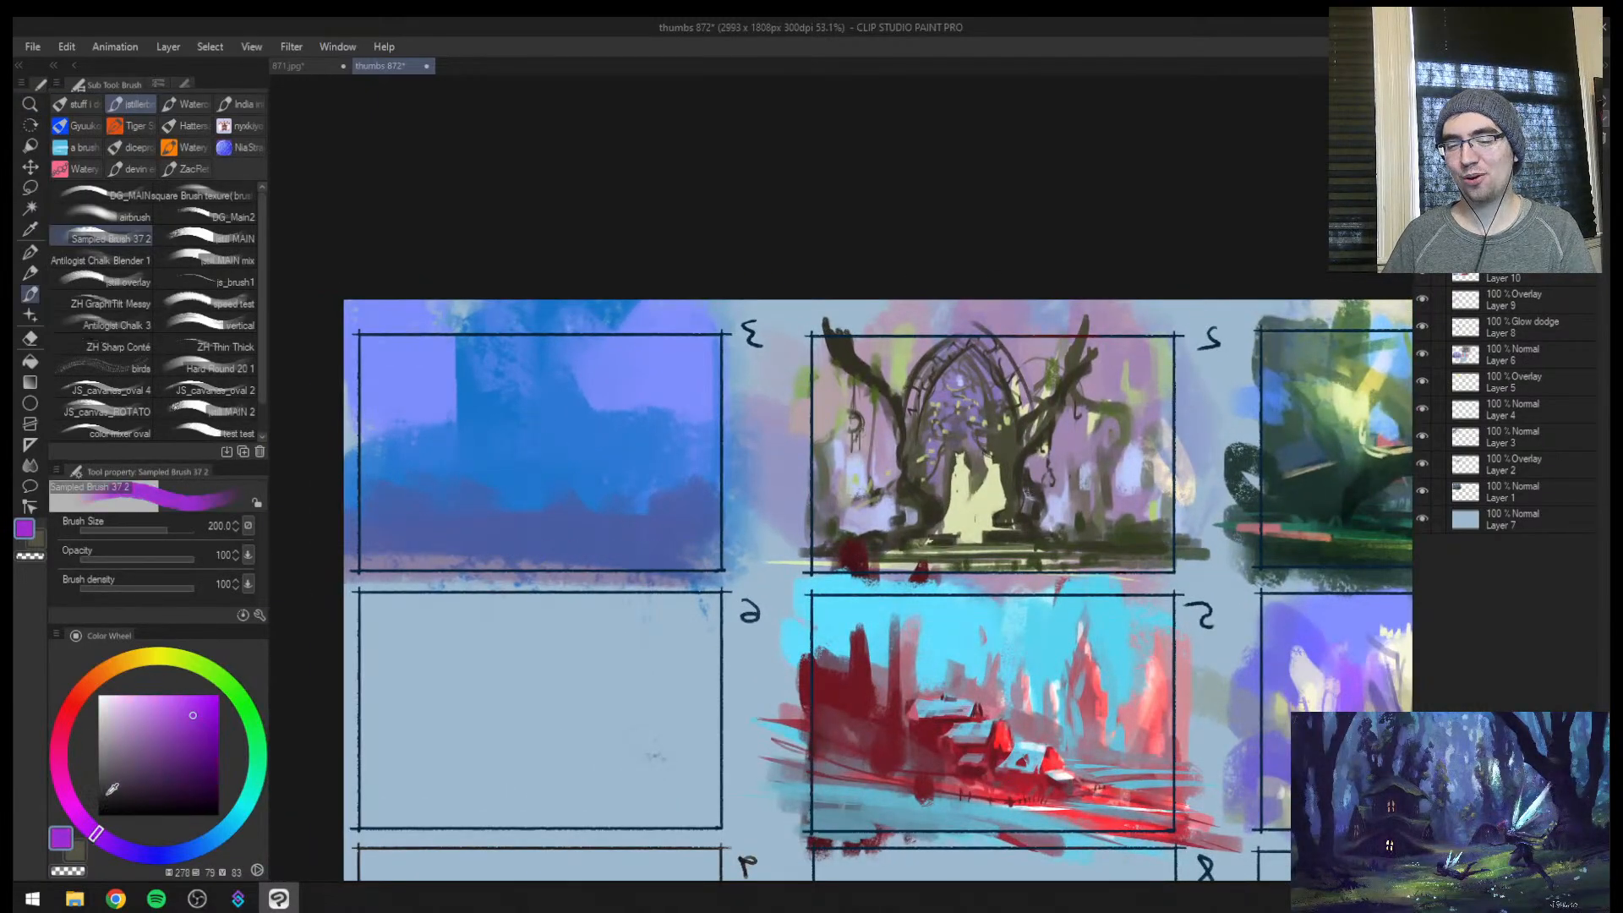
{"action": "left_click", "coordinate": [161, 764]}
{"action": "left_click_drag", "start_coordinate": [161, 764], "coordinate": [158, 768]}
{"action": "key", "text": "bracketleft"}
{"action": "key", "text": "bracketleft"}
{"action": "key", "text": "bracketleft"}
{"action": "key", "text": "bracketleft"}
{"action": "key", "text": "bracketleft"}
{"action": "key", "text": "bracketleft"}
{"action": "key", "text": "bracketleft"}
{"action": "left_click_drag", "start_coordinate": [590, 531], "coordinate": [428, 578]}
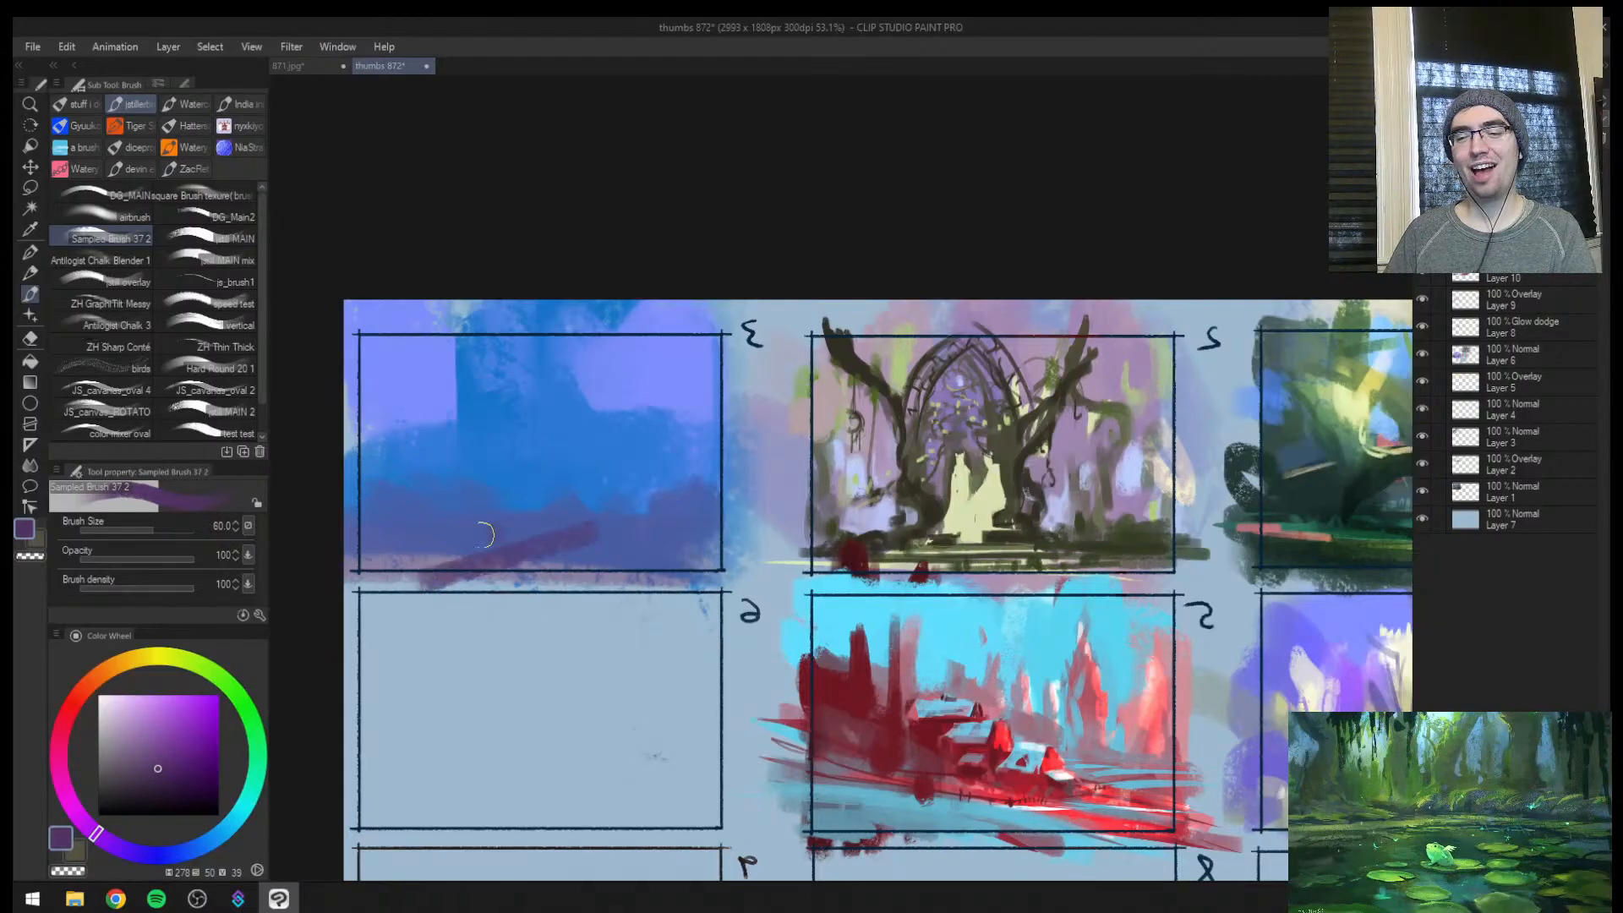
{"action": "left_click_drag", "start_coordinate": [490, 532], "coordinate": [350, 556]}
{"action": "left_click_drag", "start_coordinate": [653, 522], "coordinate": [567, 606]}
{"action": "left_click_drag", "start_coordinate": [689, 545], "coordinate": [609, 587]}
Build up frame 3's purple ground and blend its upper edge with sampled tones, varying the brush size
{"action": "key", "text": "bracketright"}
{"action": "key", "text": "bracketright"}
{"action": "key", "text": "bracketright"}
{"action": "key", "text": "bracketright"}
{"action": "key", "text": "bracketright"}
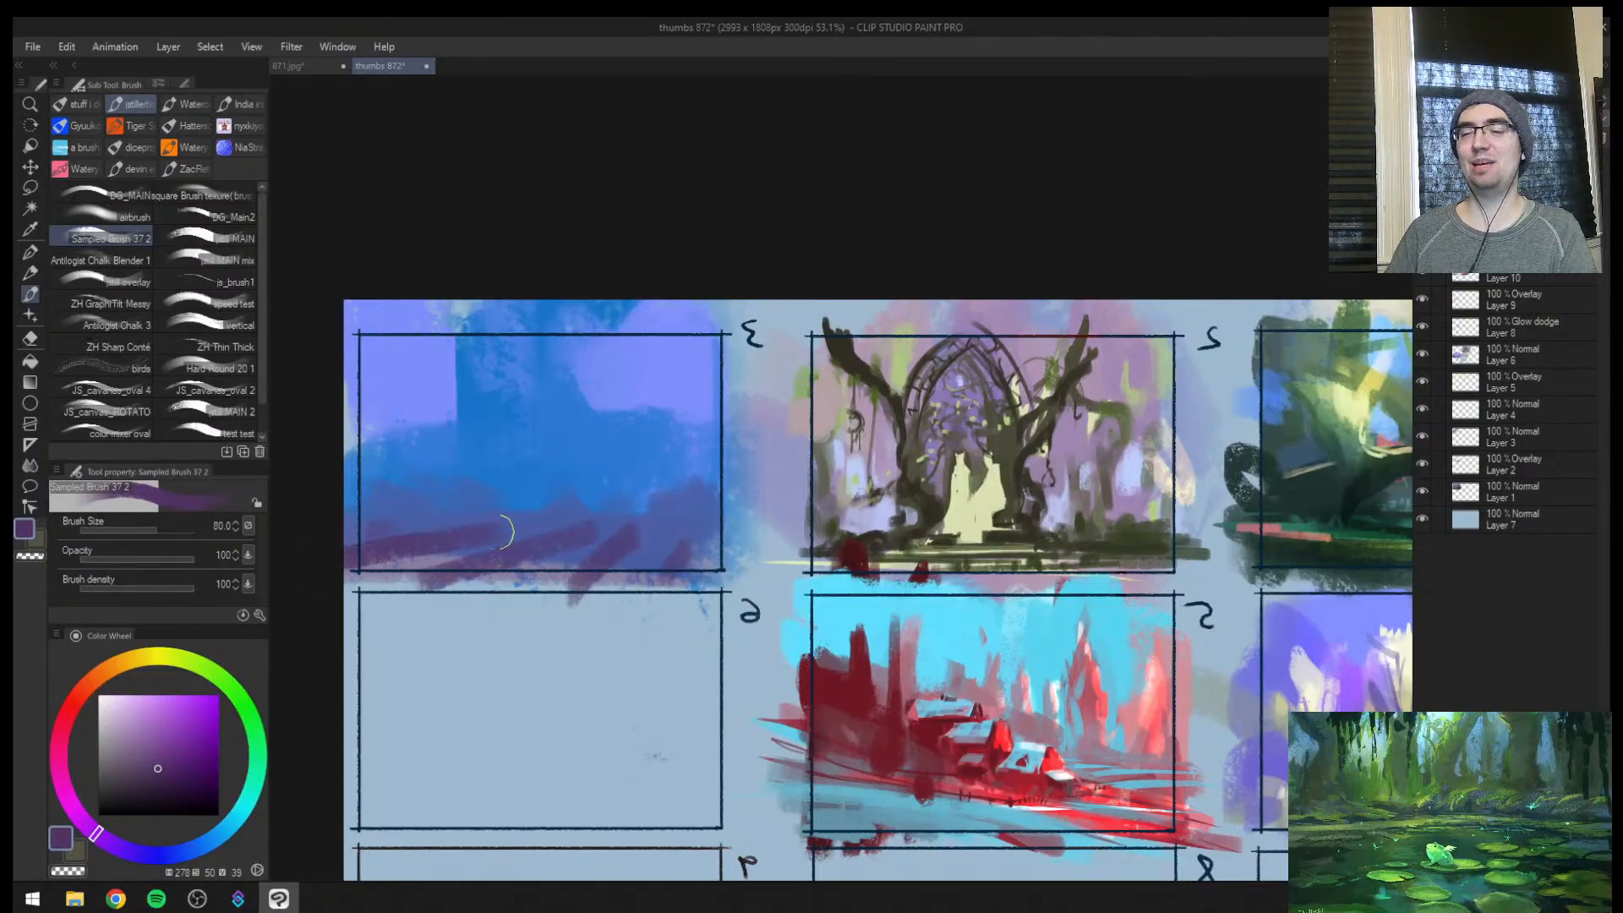
{"action": "key", "text": "bracketleft"}
{"action": "key", "text": "bracketleft"}
{"action": "mouse_move", "coordinate": [406, 538]}
{"action": "left_mouse_down"}
{"action": "mouse_move", "coordinate": [464, 540]}
{"action": "mouse_move", "coordinate": [396, 556]}
{"action": "mouse_move", "coordinate": [601, 562]}
{"action": "mouse_move", "coordinate": [510, 551]}
{"action": "mouse_move", "coordinate": [406, 566]}
{"action": "mouse_move", "coordinate": [649, 579]}
{"action": "mouse_move", "coordinate": [692, 550]}
{"action": "mouse_move", "coordinate": [654, 525]}
{"action": "mouse_move", "coordinate": [697, 561]}
{"action": "mouse_move", "coordinate": [659, 522]}
{"action": "left_mouse_up"}
{"action": "key", "text": "bracketleft"}
{"action": "left_click", "coordinate": [678, 517], "text": "alt"}
{"action": "left_click", "coordinate": [695, 556], "text": "alt"}
{"action": "key", "text": "bracketleft"}
{"action": "key", "text": "bracketleft"}
{"action": "left_click_drag", "start_coordinate": [657, 520], "coordinate": [707, 529]}
Paint a small dark violet spire rising from the ground in frame 3 and widen its base
{"action": "mouse_move", "coordinate": [618, 428]}
{"action": "left_mouse_down"}
{"action": "mouse_move", "coordinate": [617, 480]}
{"action": "mouse_move", "coordinate": [627, 415]}
{"action": "mouse_move", "coordinate": [579, 416]}
{"action": "mouse_move", "coordinate": [671, 371]}
{"action": "mouse_move", "coordinate": [672, 294]}
{"action": "left_mouse_up"}
{"action": "key", "text": "ctrl+space"}
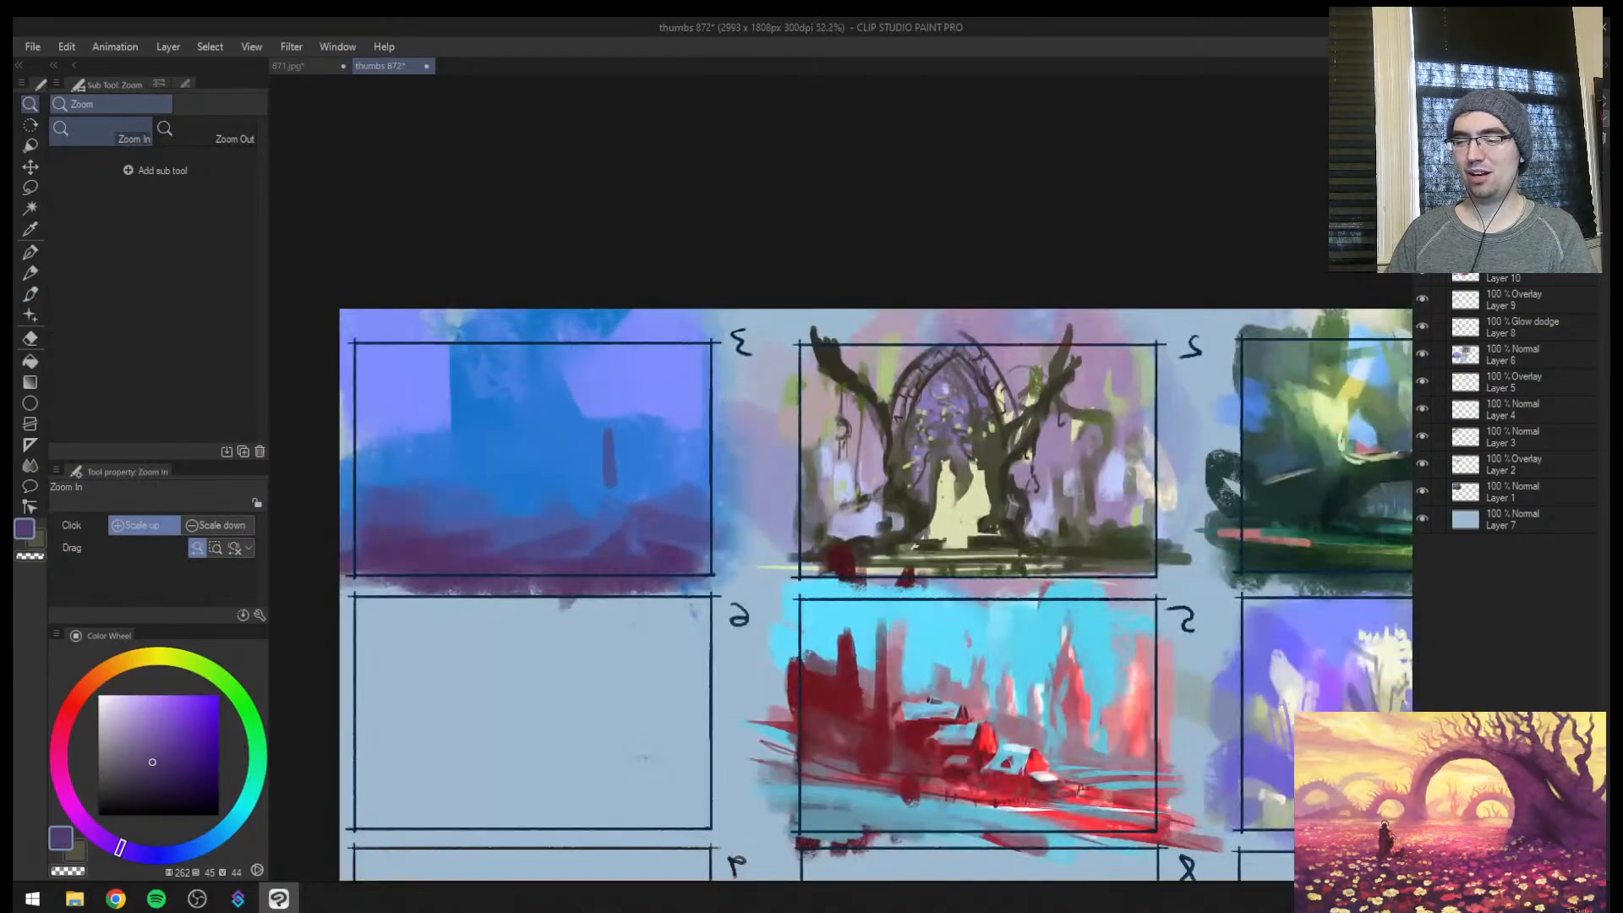
{"action": "left_click", "coordinate": [610, 467], "text": "alt"}
{"action": "left_click", "coordinate": [604, 467], "text": "alt"}
{"action": "mouse_move", "coordinate": [592, 475]}
{"action": "left_mouse_down"}
{"action": "mouse_move", "coordinate": [595, 498]}
{"action": "mouse_move", "coordinate": [613, 450]}
{"action": "mouse_move", "coordinate": [617, 489]}
{"action": "mouse_move", "coordinate": [593, 421]}
{"action": "mouse_move", "coordinate": [638, 490]}
{"action": "left_mouse_up"}
{"action": "left_click", "coordinate": [578, 446], "text": "alt"}
Sample the mid blue and add a slope down the side of the large central mass in frame 3 at brush size 70
{"action": "key", "text": "ctrl+space"}
{"action": "key", "text": "space"}
{"action": "left_click", "coordinate": [513, 446], "text": "alt"}
{"action": "left_click_drag", "start_coordinate": [507, 432], "coordinate": [467, 455]}
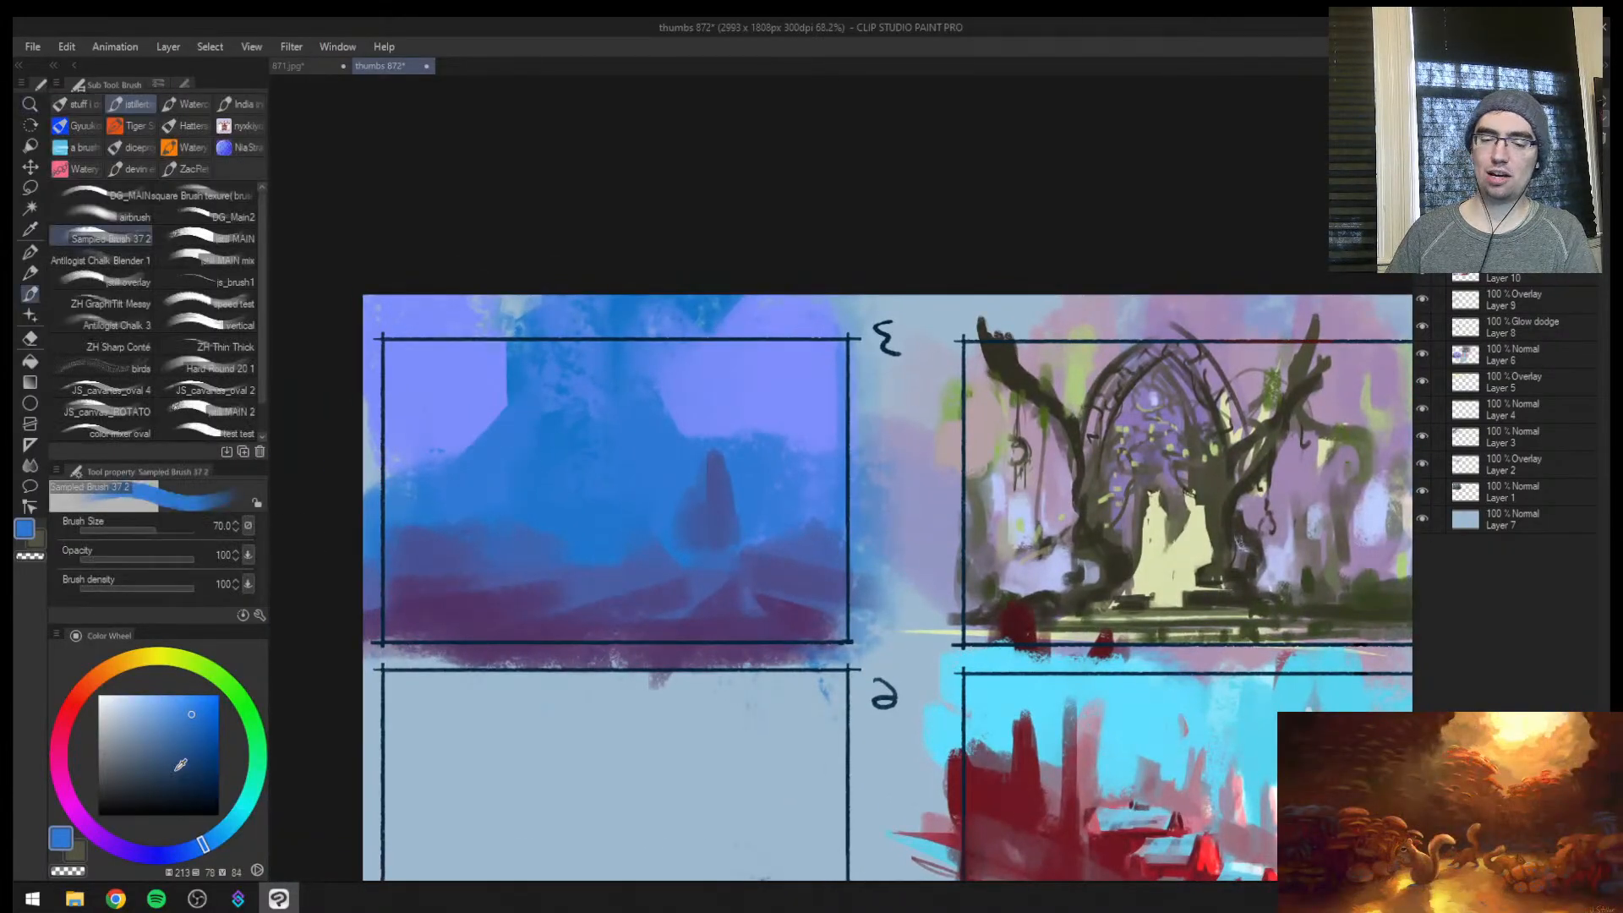
Set the brush colour to a deep purple with hue 285, saturation 70 and value 53
{"action": "mouse_move", "coordinate": [201, 845]}
{"action": "left_mouse_down"}
{"action": "mouse_move", "coordinate": [99, 852]}
{"action": "mouse_move", "coordinate": [76, 814]}
{"action": "mouse_move", "coordinate": [88, 827]}
{"action": "left_mouse_up"}
{"action": "left_click", "coordinate": [190, 746]}
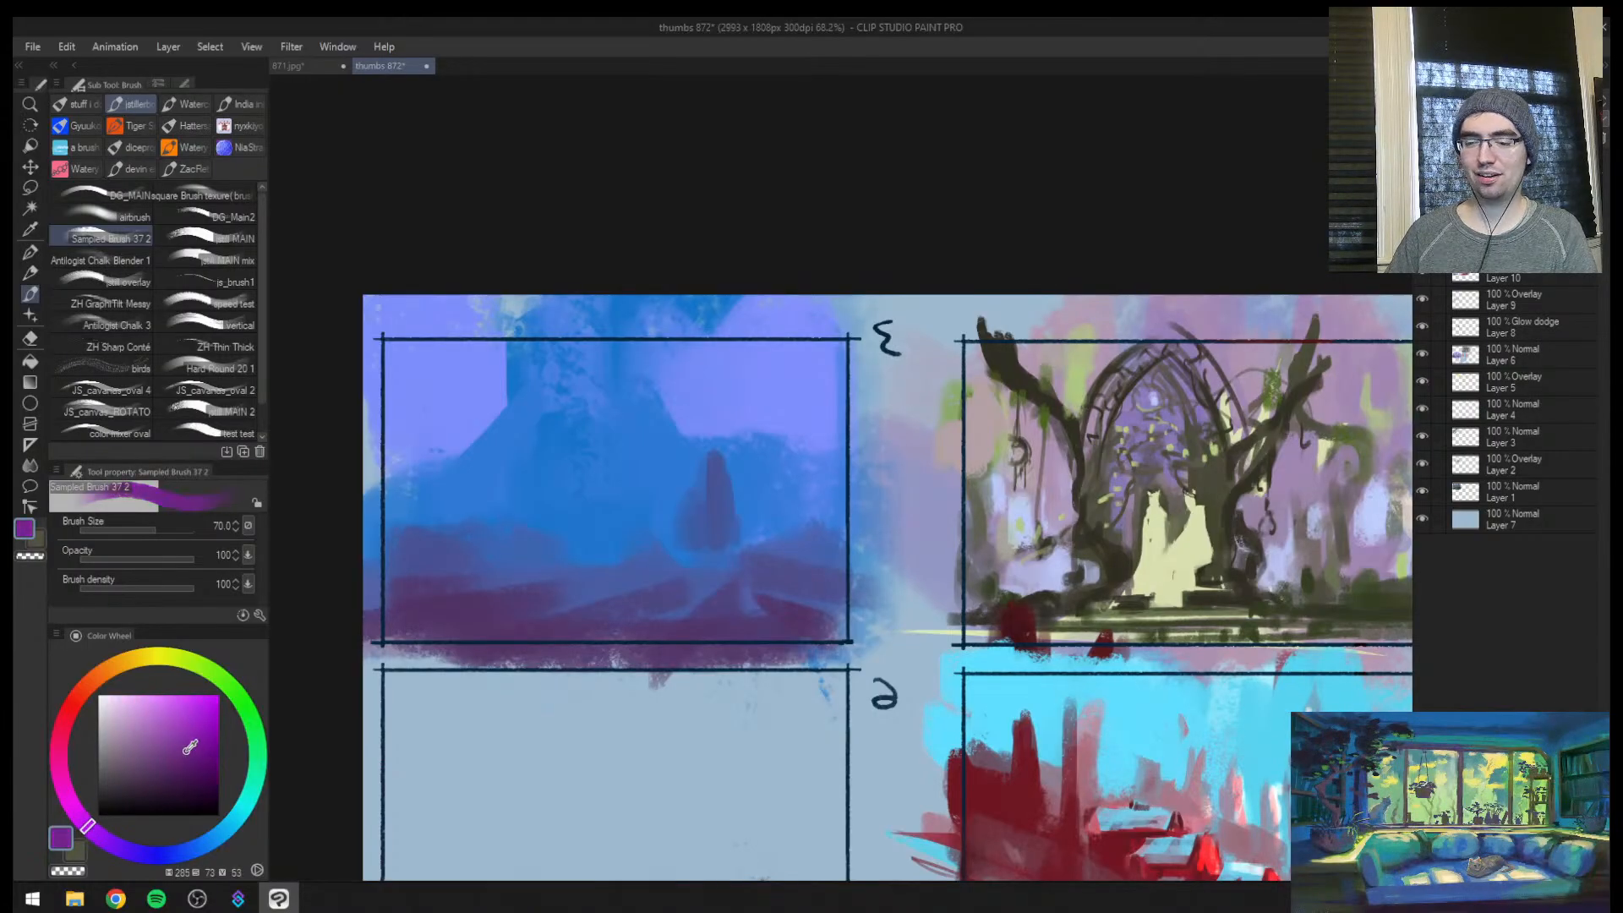
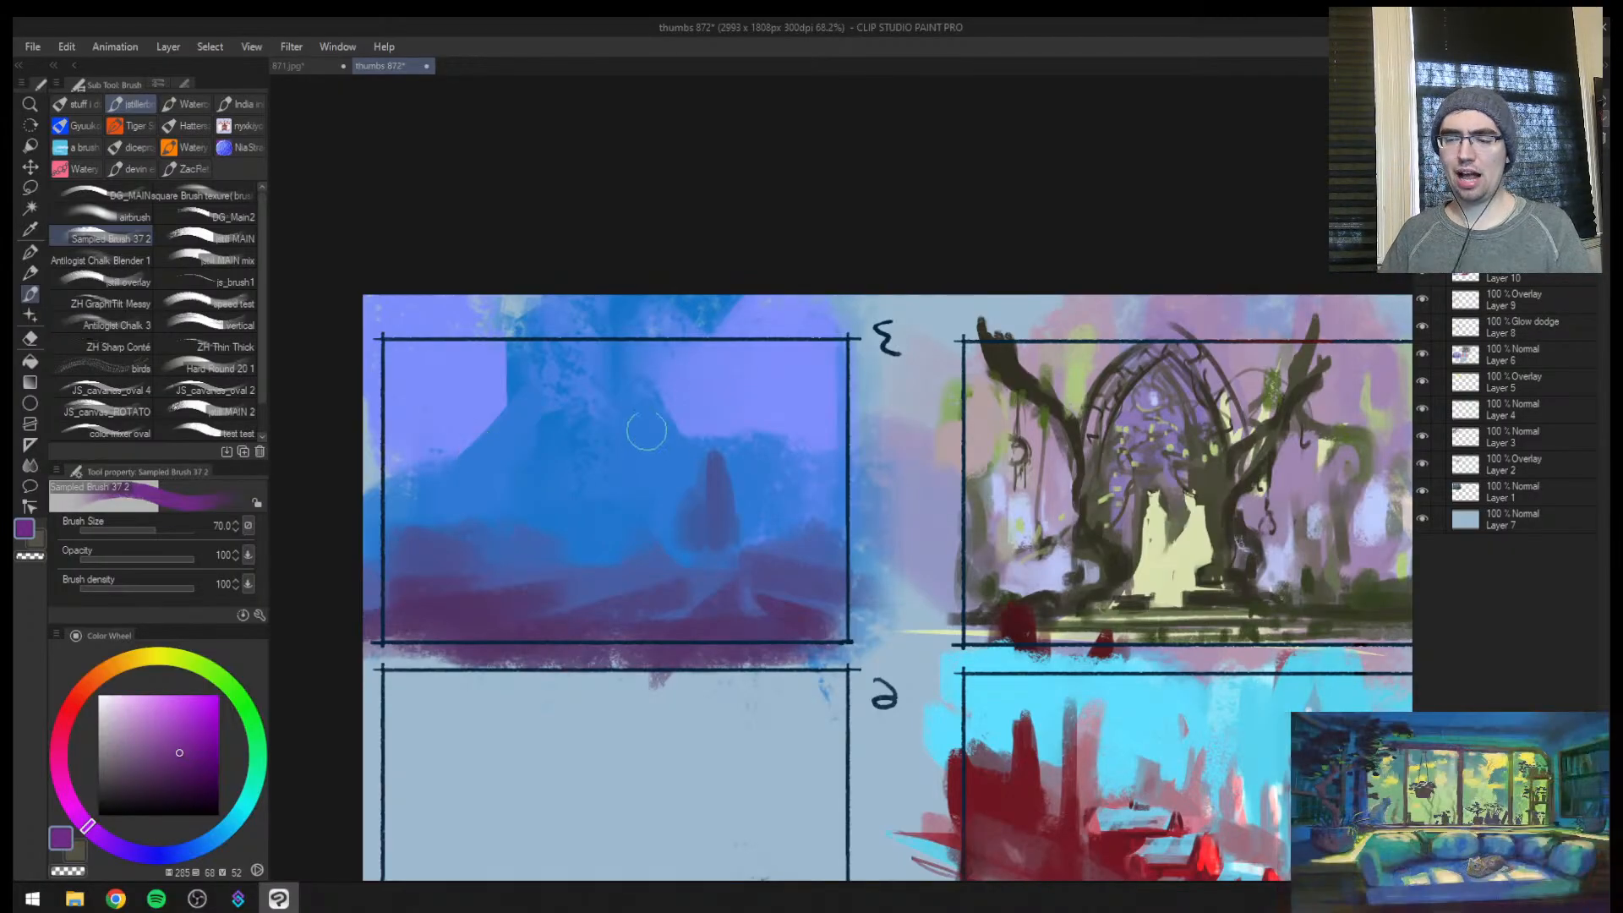
Paint a tall dark purple tower at the centre of thumbnail 3, plus a fainter small spire beside it
{"action": "key", "text": "ctrl+space"}
{"action": "left_click_drag", "start_coordinate": [610, 477], "coordinate": [579, 513]}
{"action": "key", "text": "h"}
{"action": "left_click", "coordinate": [926, 505]}
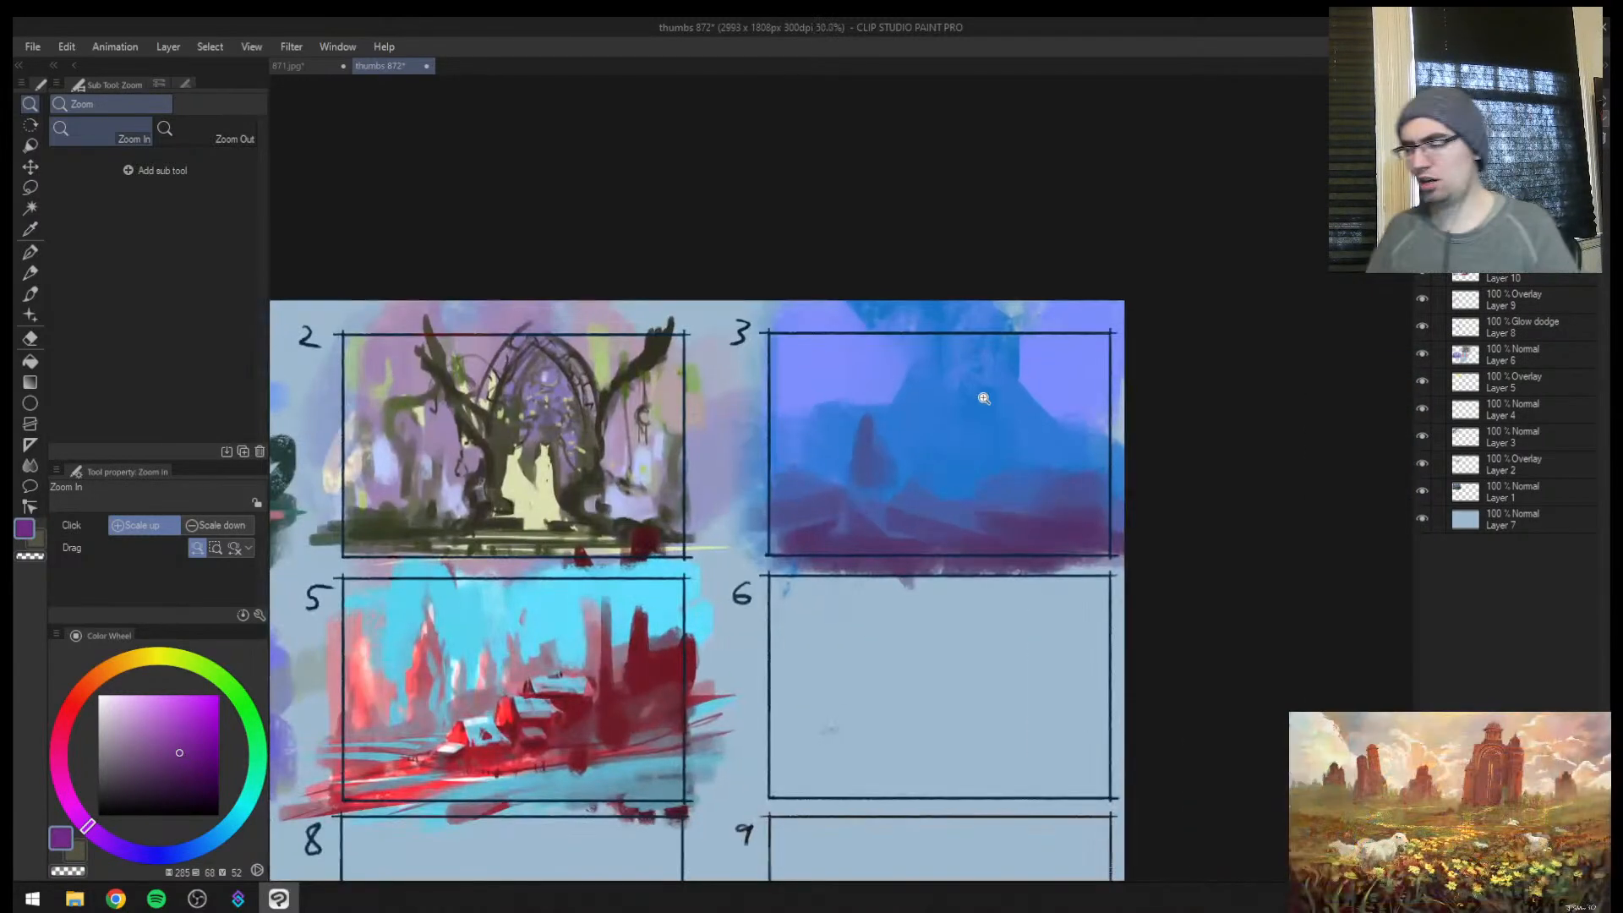
{"action": "left_click", "coordinate": [967, 466]}
{"action": "left_click_drag", "start_coordinate": [977, 471], "coordinate": [839, 528]}
{"action": "left_click", "coordinate": [839, 528]}
{"action": "key", "text": "b"}
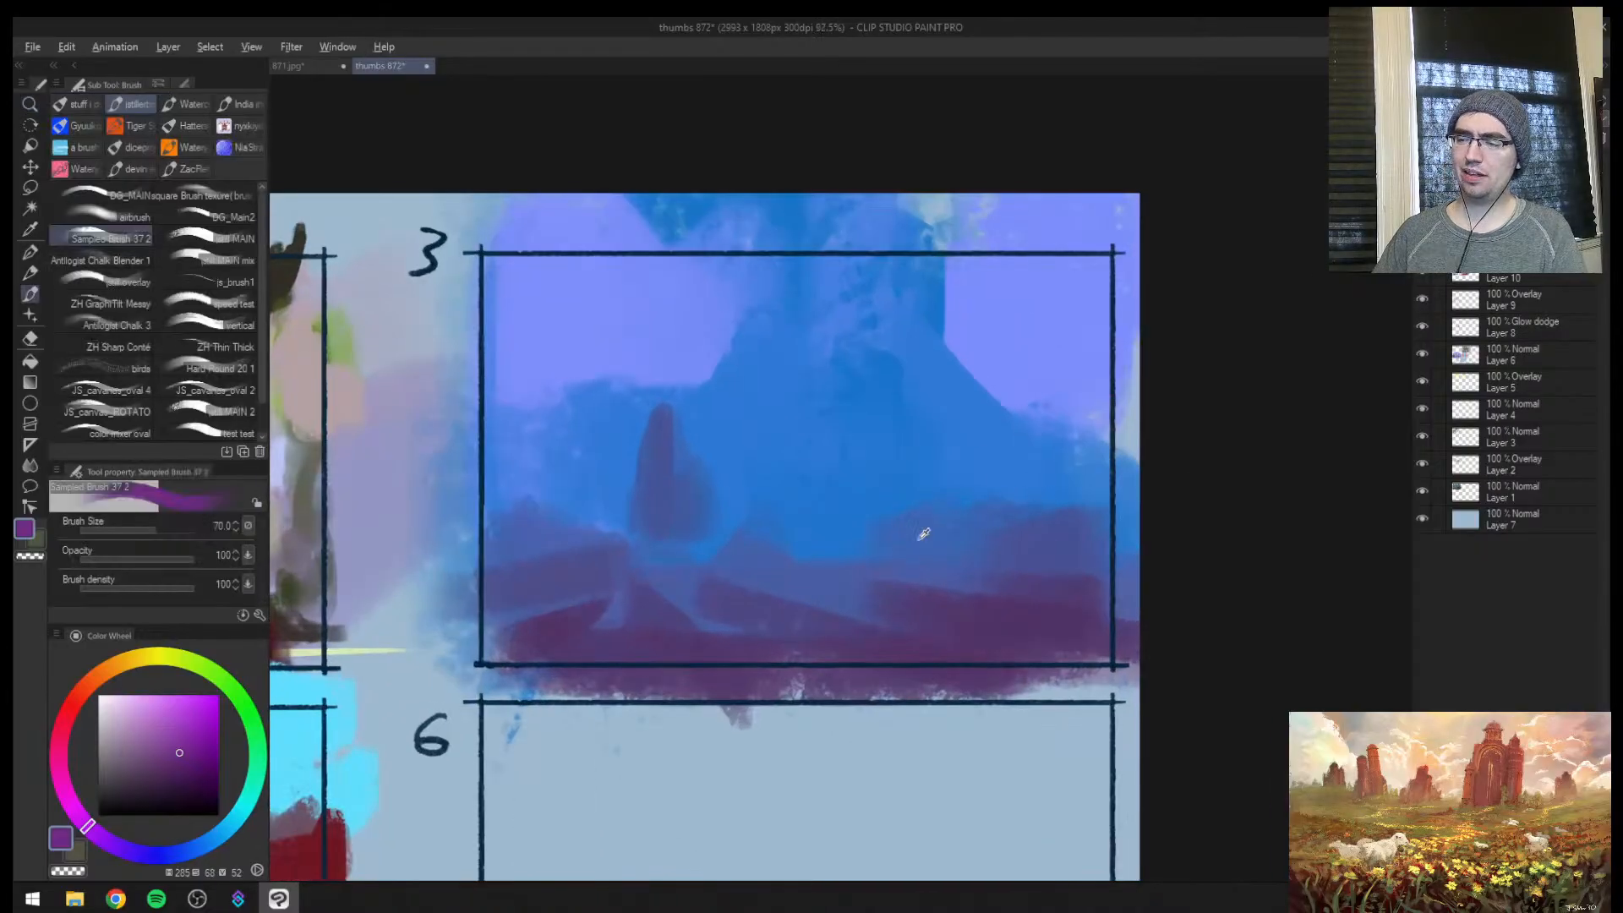
{"action": "left_click", "coordinate": [858, 569], "text": "alt"}
{"action": "left_click", "coordinate": [747, 543], "text": "alt"}
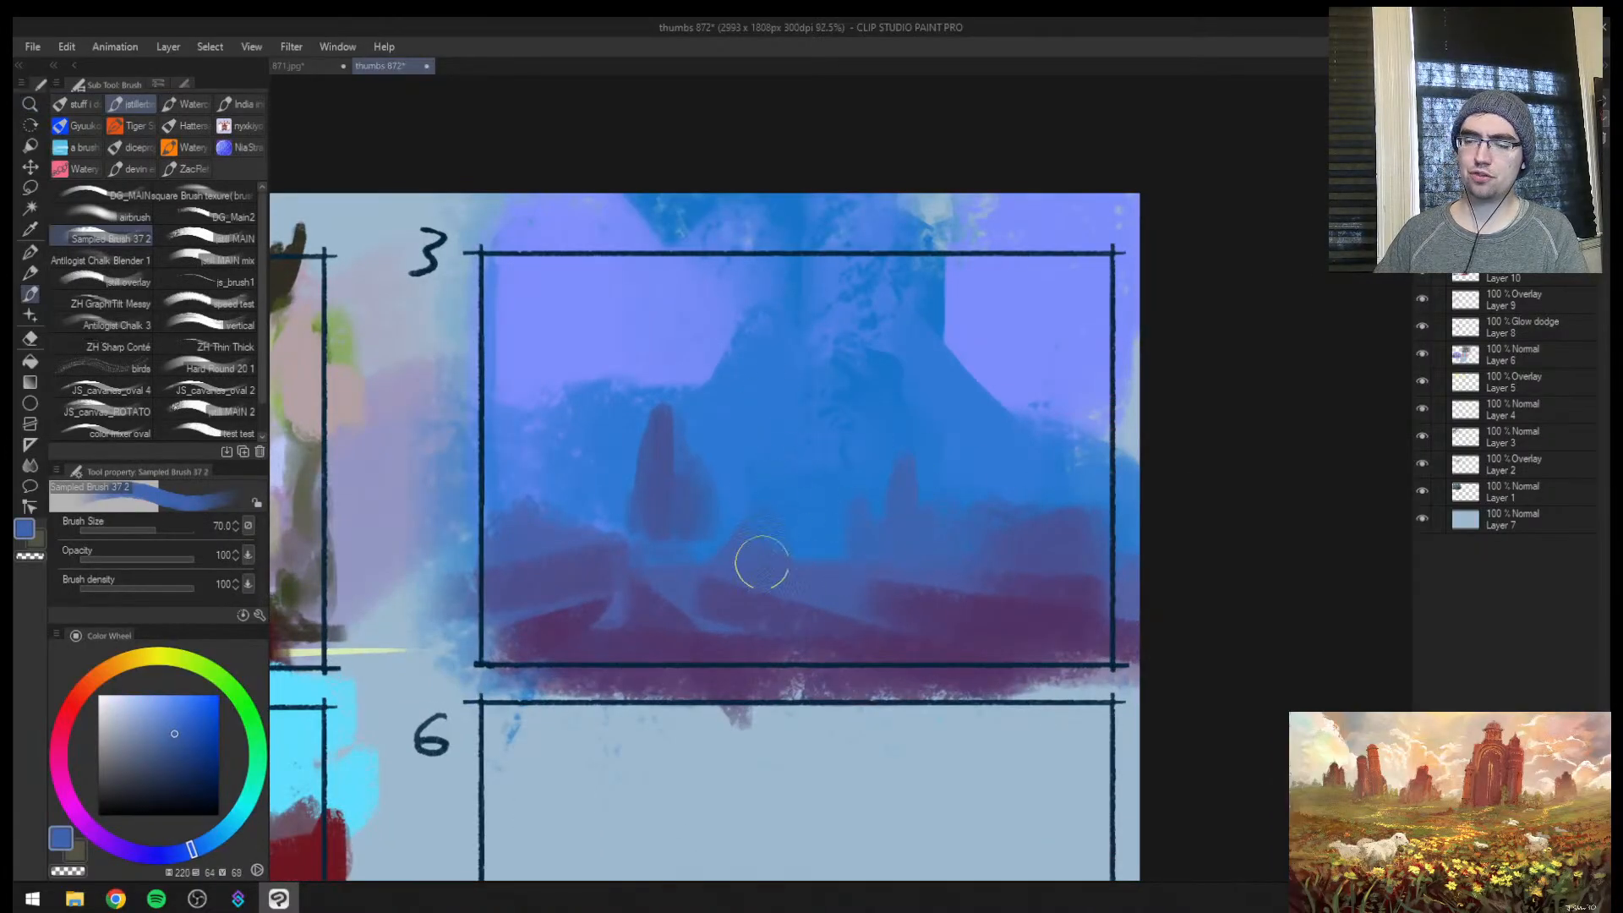
{"action": "left_click", "coordinate": [896, 592], "text": "alt"}
{"action": "mouse_move", "coordinate": [796, 551]}
{"action": "left_mouse_down"}
{"action": "mouse_move", "coordinate": [809, 463]}
{"action": "mouse_move", "coordinate": [823, 545]}
{"action": "mouse_move", "coordinate": [809, 526]}
{"action": "mouse_move", "coordinate": [829, 441]}
{"action": "mouse_move", "coordinate": [854, 448]}
{"action": "mouse_move", "coordinate": [854, 382]}
{"action": "left_mouse_up"}
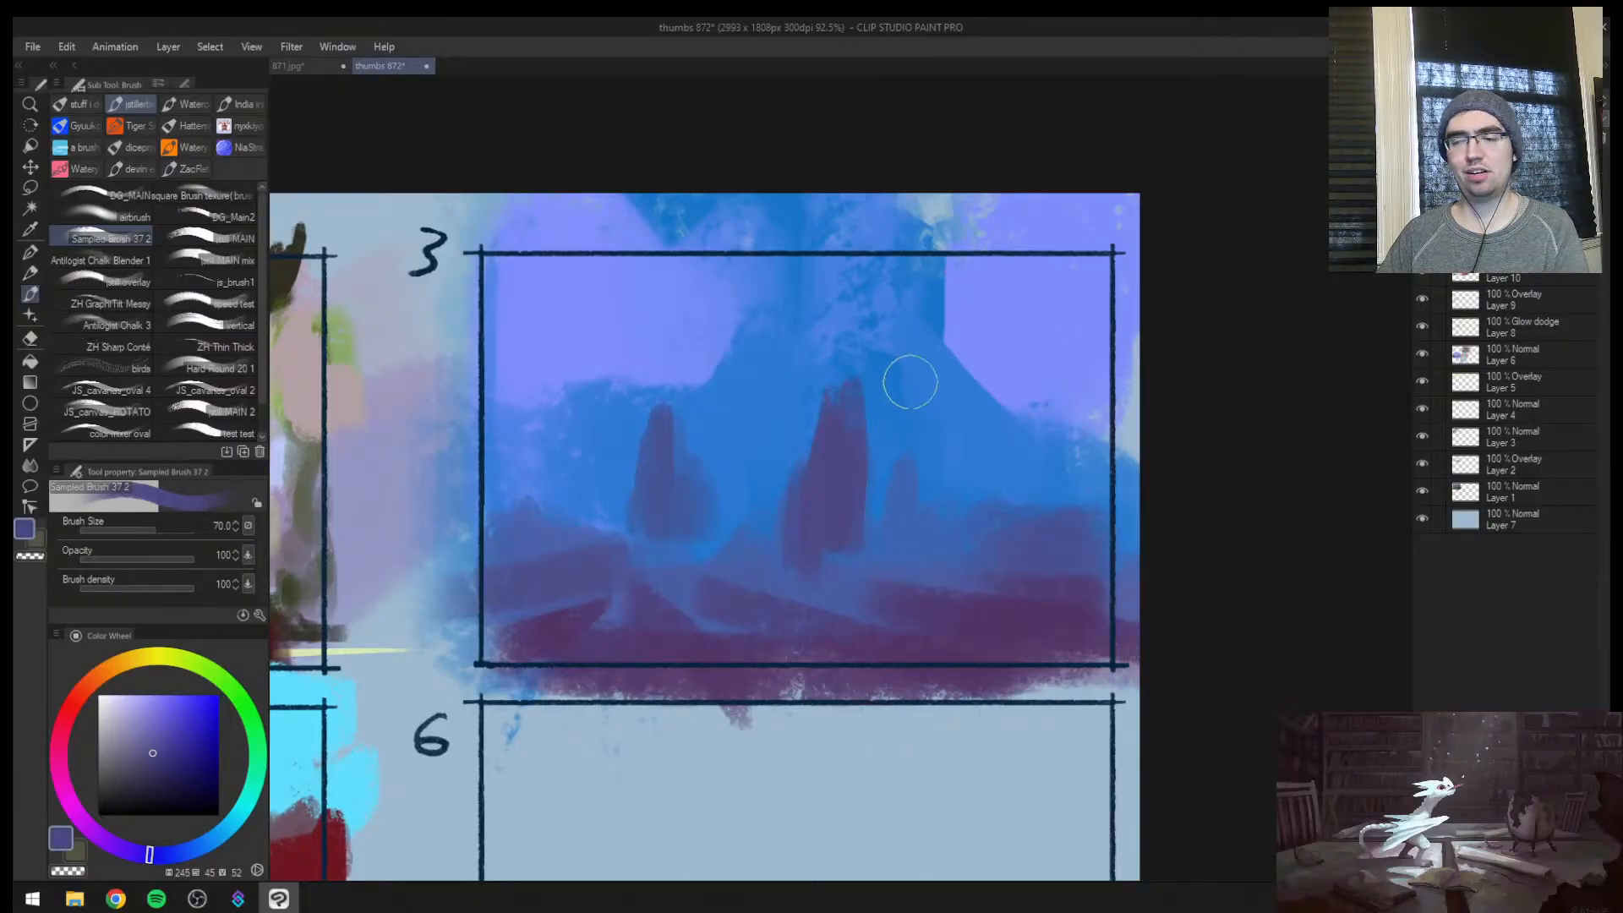
Rework the purple tower on the left of thumbnail 3 into a lower, jagged bluish building silhouette using brush size 100
{"action": "left_click", "coordinate": [632, 450], "text": "alt"}
{"action": "left_click_drag", "start_coordinate": [644, 463], "coordinate": [681, 407]}
{"action": "left_click", "coordinate": [709, 499], "text": "alt"}
{"action": "key", "text": "]"}
{"action": "left_click_drag", "start_coordinate": [734, 456], "coordinate": [718, 512]}
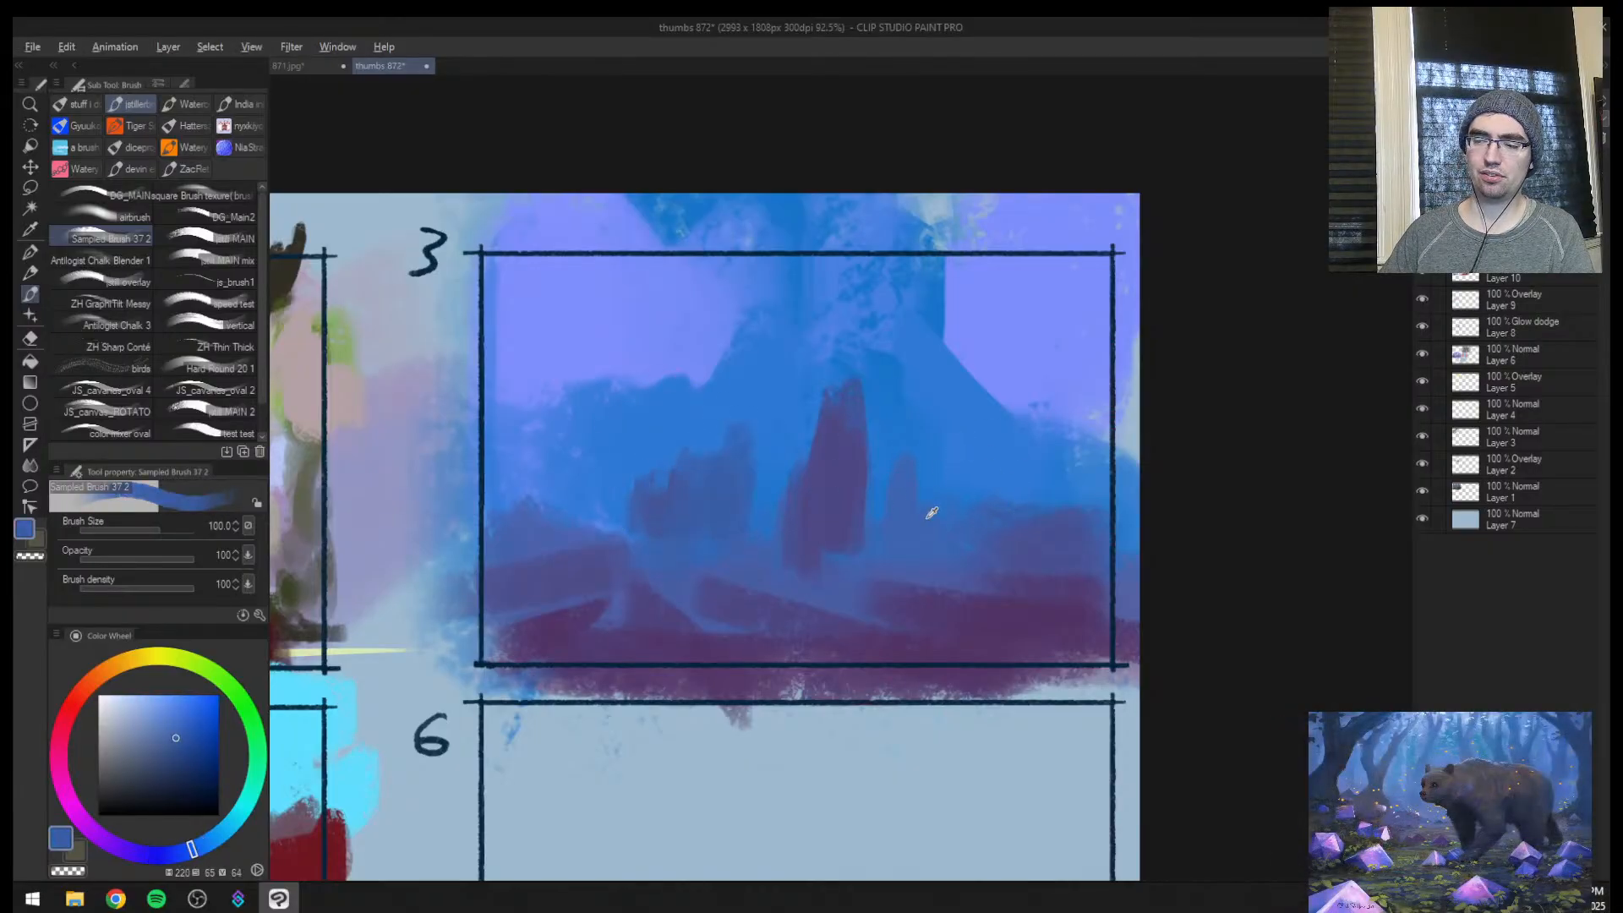
Repaint the small spire right of the central tower as a faint dark blue slope
{"action": "left_click", "coordinate": [930, 512], "text": "alt"}
{"action": "left_click_drag", "start_coordinate": [904, 447], "coordinate": [913, 526]}
{"action": "left_click", "coordinate": [951, 419], "text": "alt"}
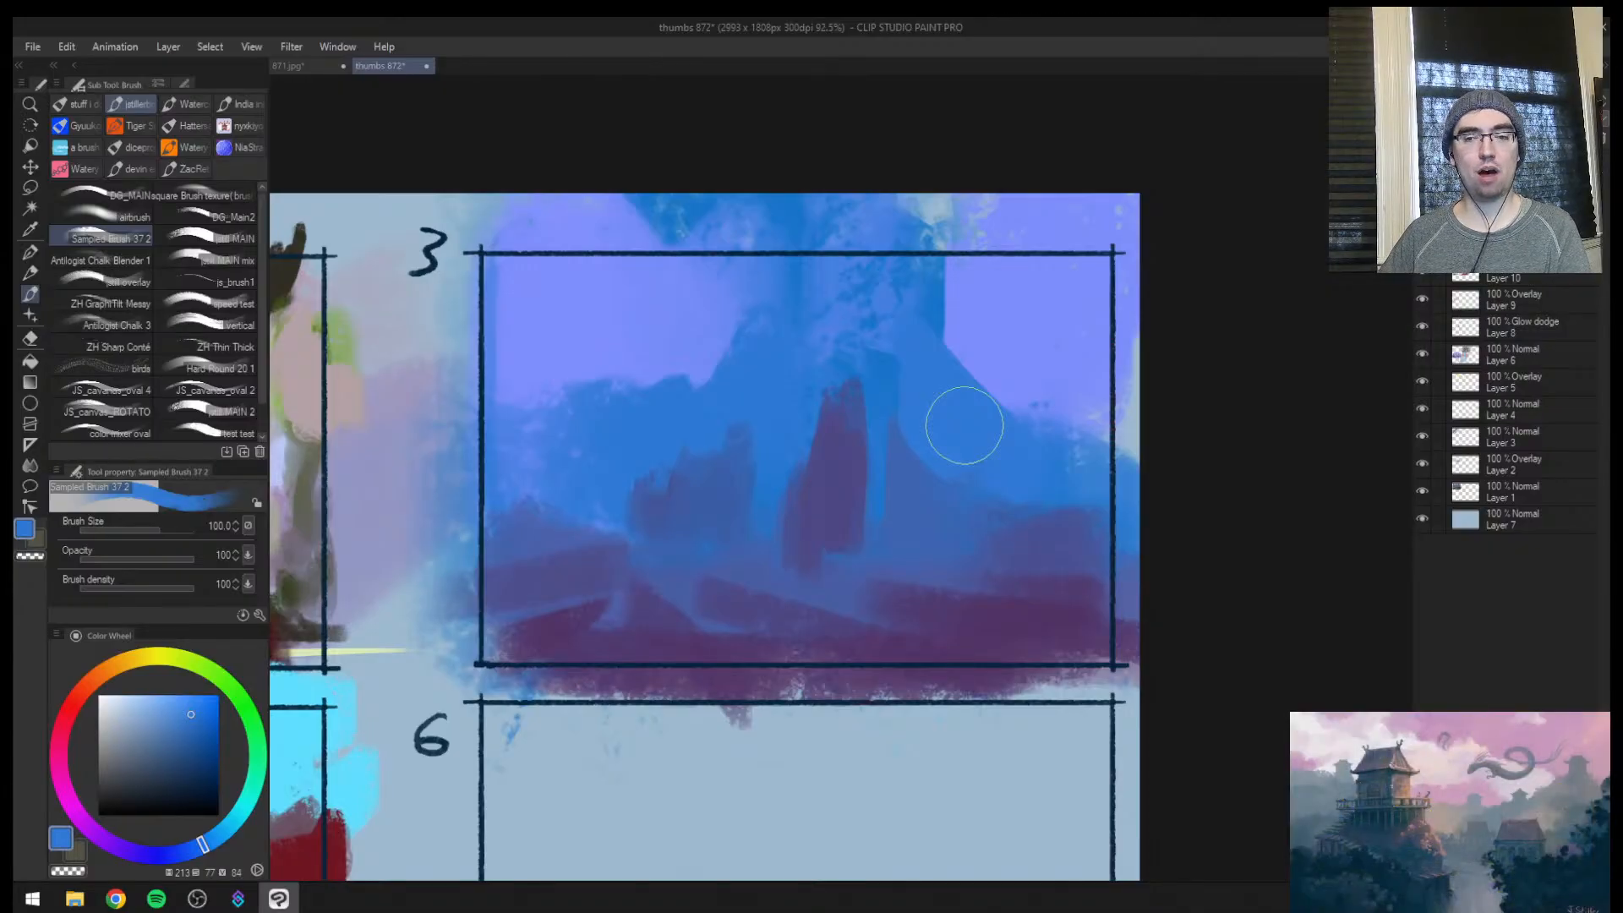
Glaze deep blue (hue 232, saturation 96, value 52) over the left edge and sky of thumbnail 3 with brush size 200
{"action": "key", "text": "ctrl+space"}
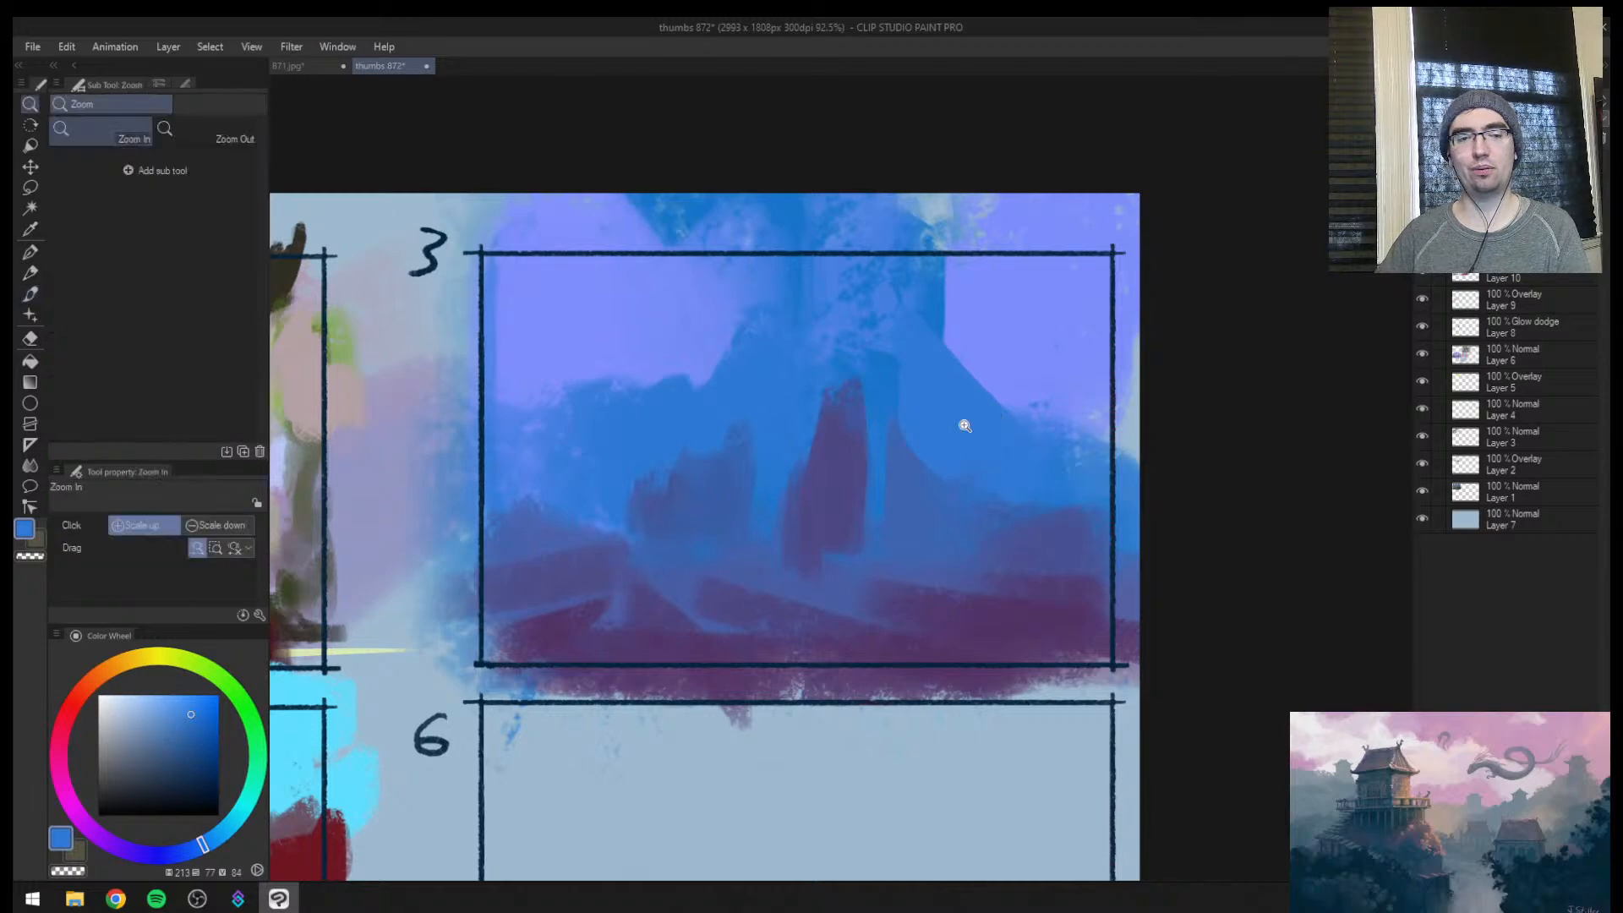
{"action": "mouse_move", "coordinate": [965, 426]}
{"action": "left_mouse_down"}
{"action": "mouse_move", "coordinate": [747, 543]}
{"action": "mouse_move", "coordinate": [831, 488]}
{"action": "mouse_move", "coordinate": [937, 517]}
{"action": "left_mouse_up"}
{"action": "key", "text": "ctrl+space"}
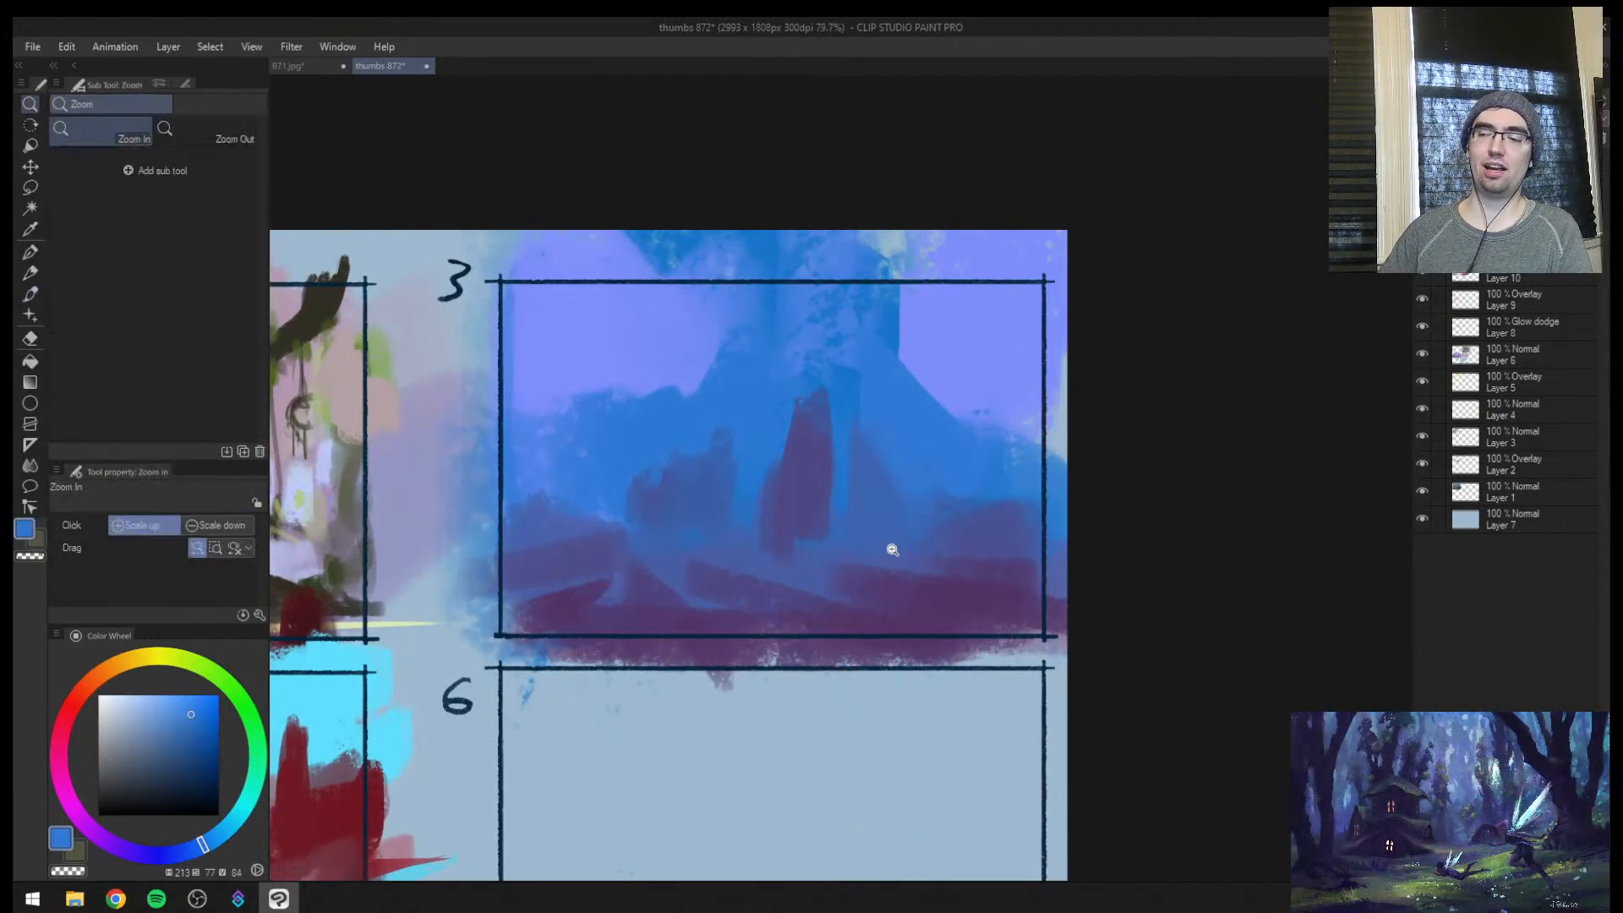
{"action": "left_click_drag", "start_coordinate": [876, 573], "coordinate": [921, 386]}
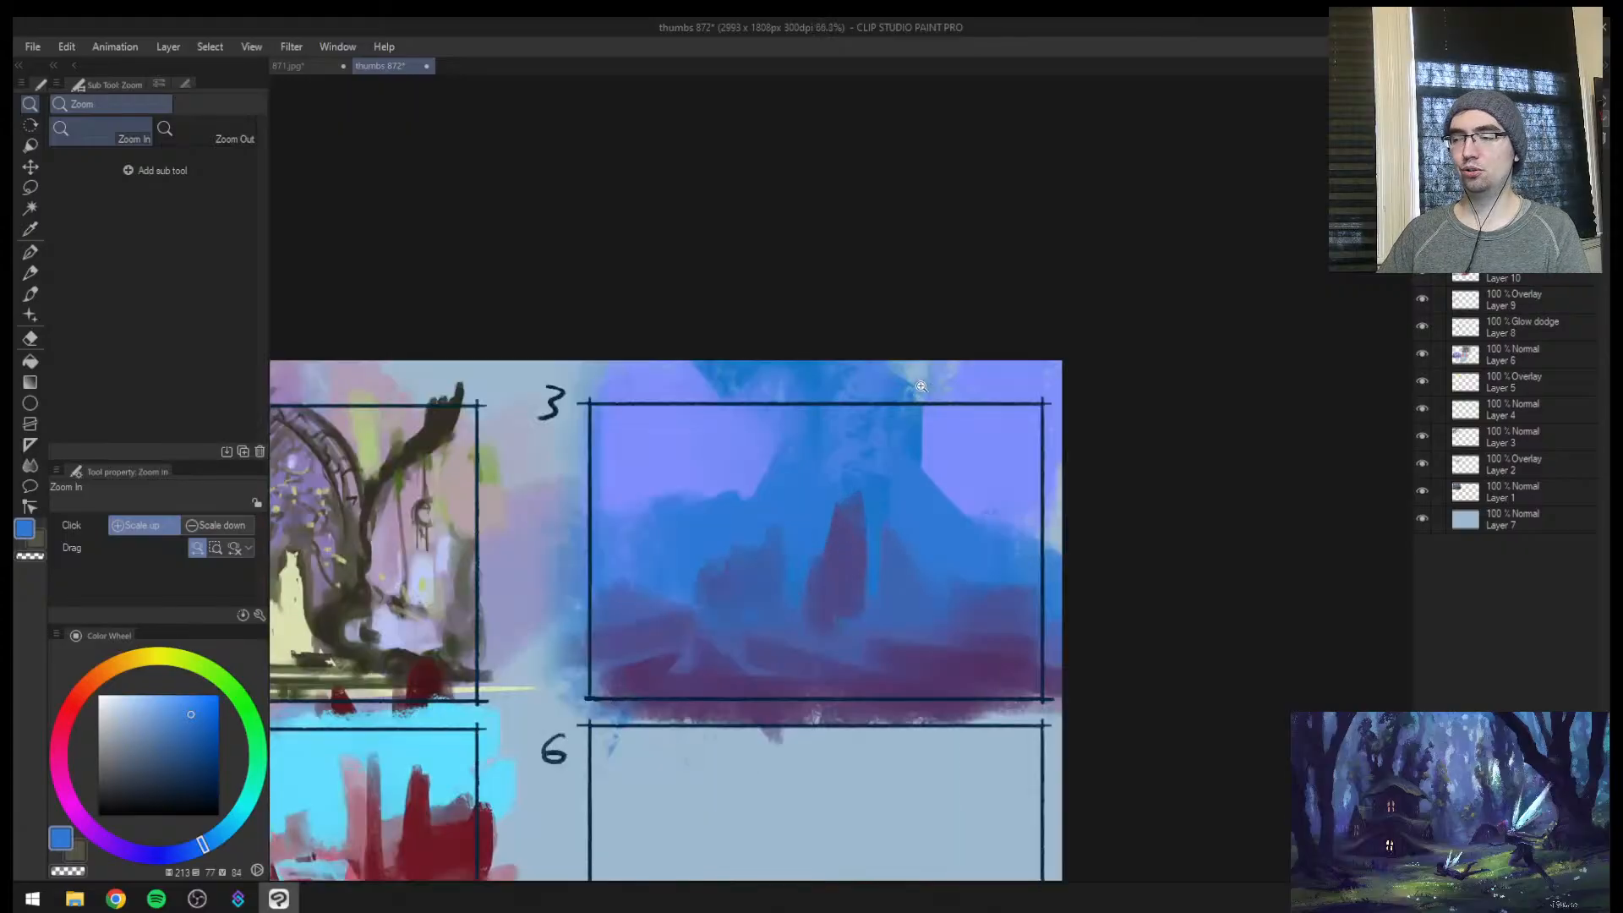
{"action": "left_click", "coordinate": [211, 770]}
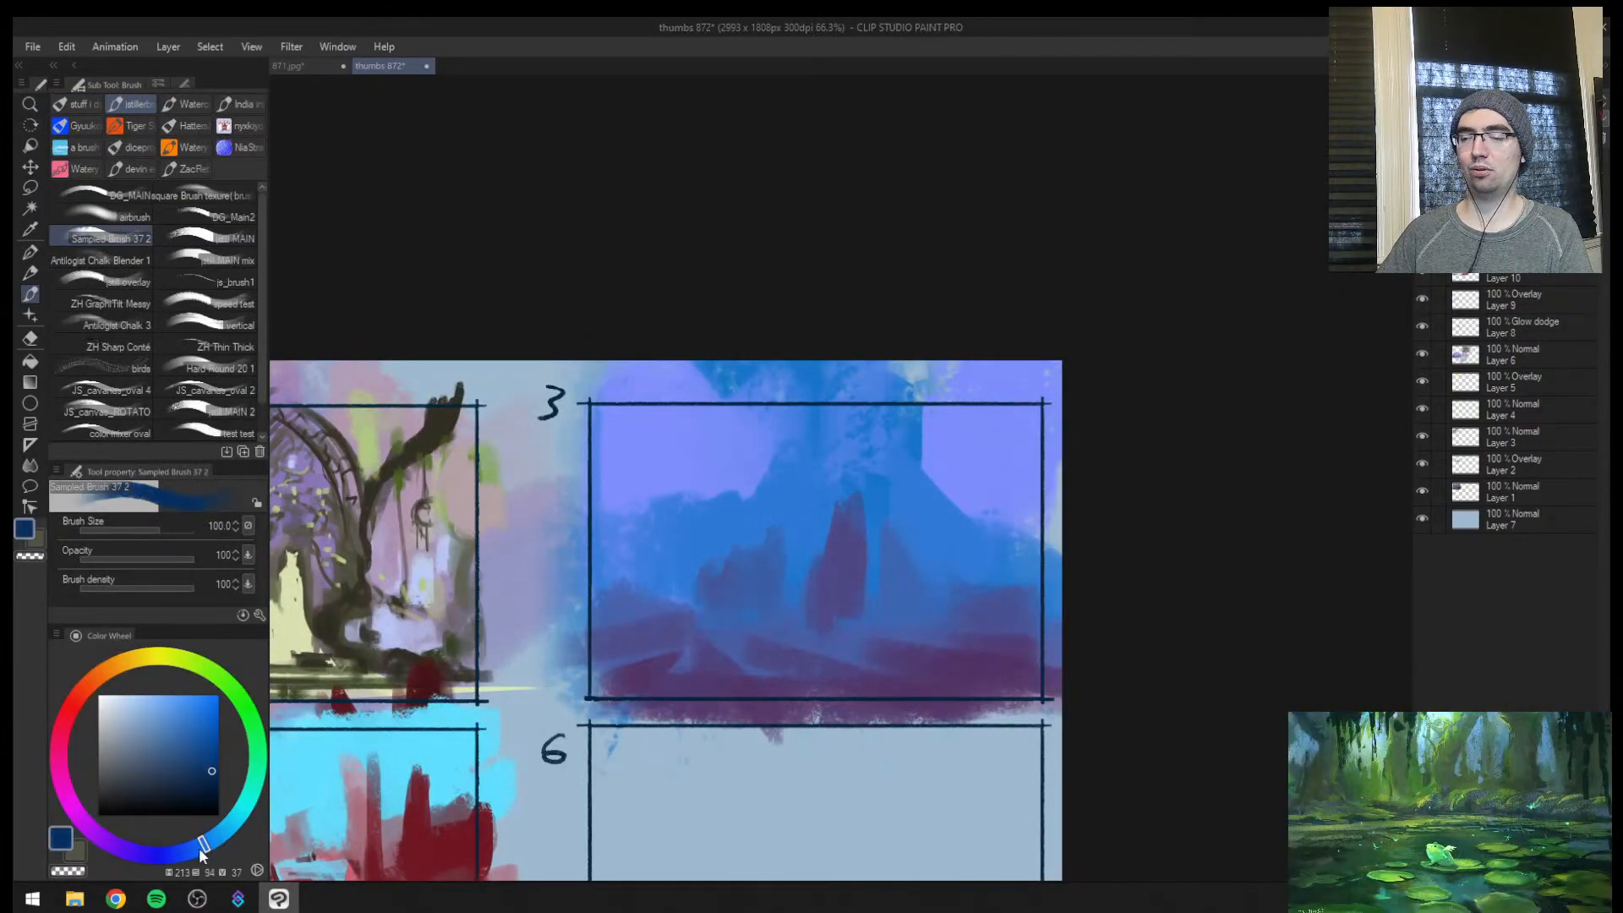
{"action": "left_click_drag", "start_coordinate": [199, 849], "coordinate": [172, 854]}
{"action": "left_click", "coordinate": [213, 752]}
{"action": "key", "text": "]"}
{"action": "mouse_move", "coordinate": [588, 444]}
{"action": "left_mouse_down"}
{"action": "mouse_move", "coordinate": [614, 436]}
{"action": "mouse_move", "coordinate": [616, 585]}
{"action": "left_mouse_up"}
{"action": "key", "text": "]"}
{"action": "mouse_move", "coordinate": [653, 417]}
{"action": "left_mouse_down"}
{"action": "mouse_move", "coordinate": [829, 417]}
{"action": "mouse_move", "coordinate": [1001, 505]}
{"action": "mouse_move", "coordinate": [753, 550]}
{"action": "mouse_move", "coordinate": [815, 573]}
{"action": "mouse_move", "coordinate": [899, 515]}
{"action": "mouse_move", "coordinate": [877, 457]}
{"action": "left_mouse_up"}
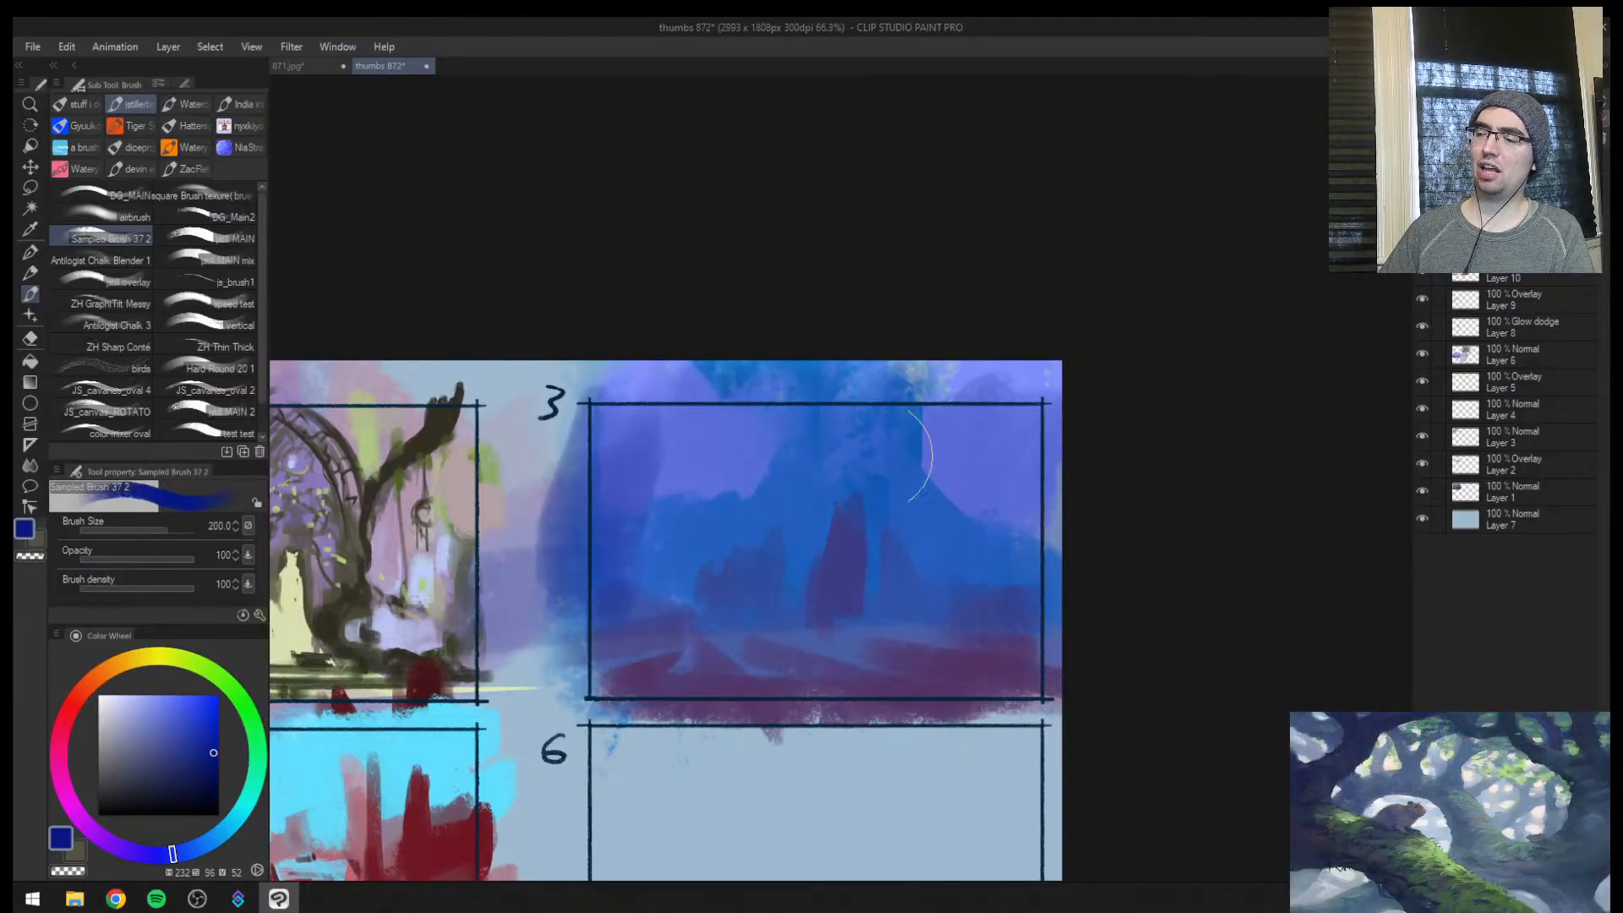
{"action": "key", "text": "ctrl+space"}
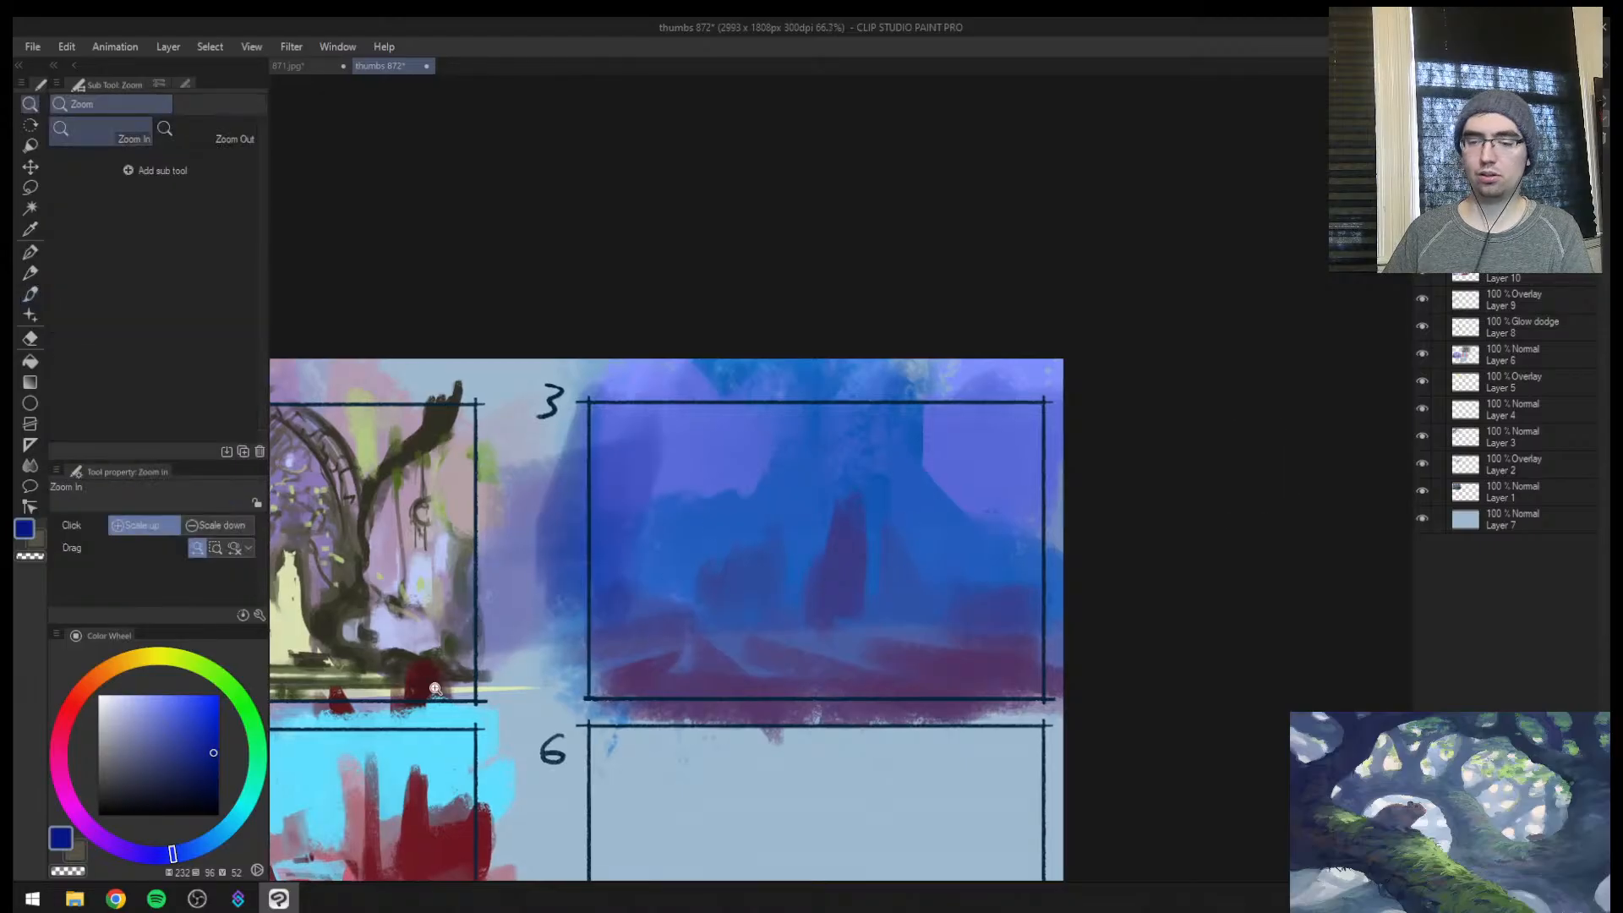
{"action": "mouse_move", "coordinate": [138, 657]}
{"action": "left_mouse_down"}
{"action": "mouse_move", "coordinate": [163, 699]}
{"action": "mouse_move", "coordinate": [122, 705]}
{"action": "left_mouse_up"}
{"action": "key", "text": "b"}
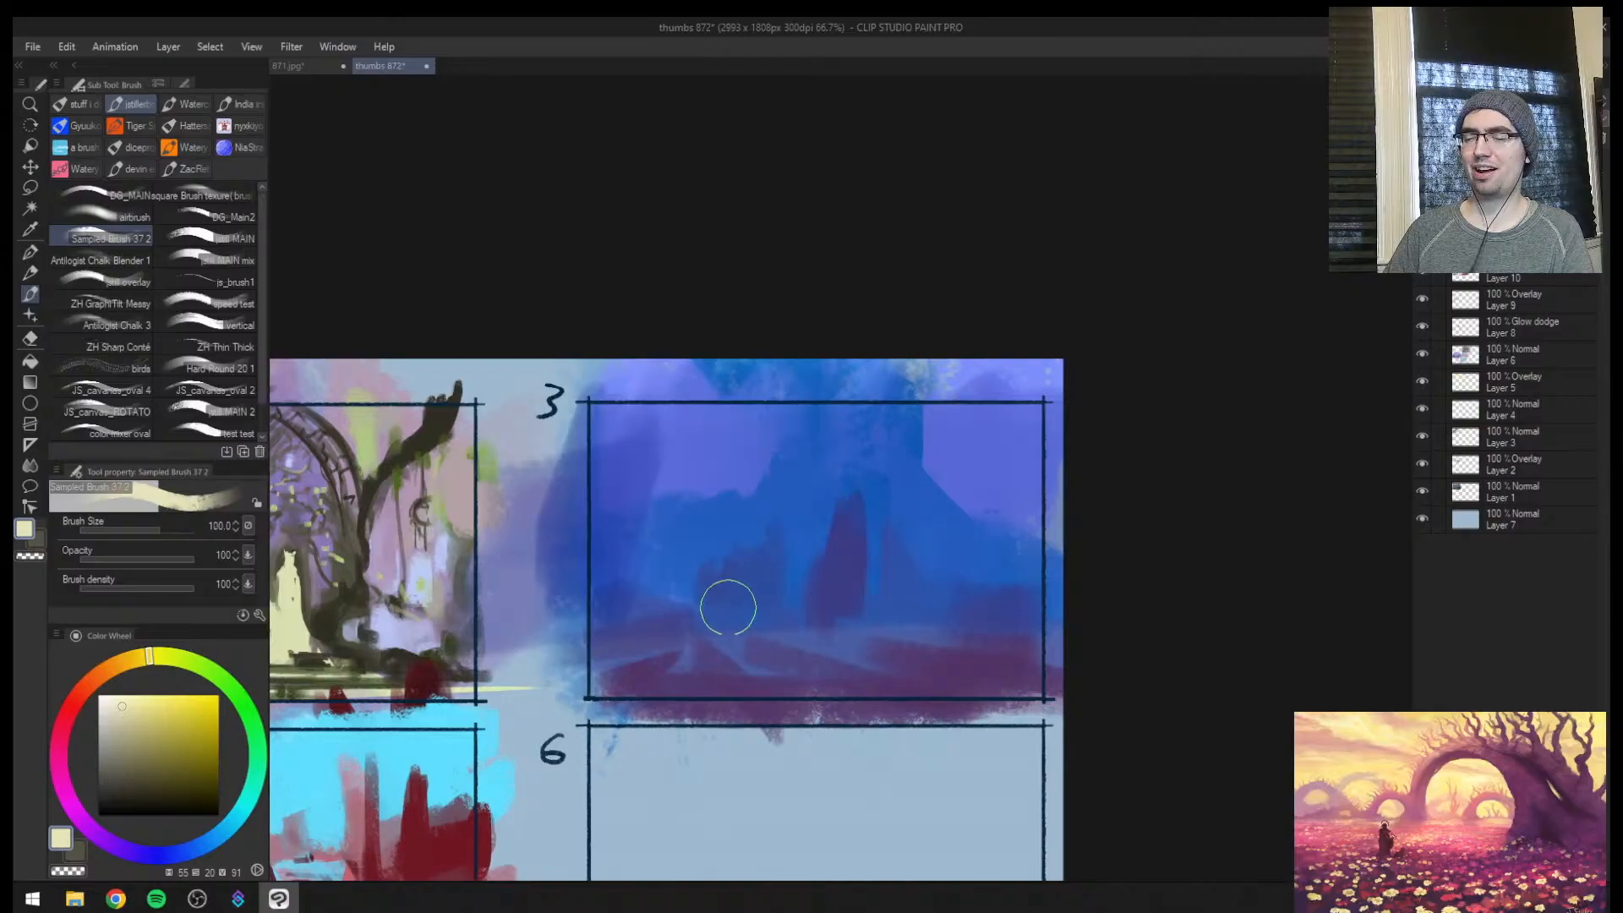
{"action": "key", "text": "["}
{"action": "key", "text": "["}
{"action": "key", "text": "["}
{"action": "key", "text": "["}
{"action": "key", "text": "["}
{"action": "key", "text": "["}
{"action": "key", "text": "["}
{"action": "key", "text": "["}
{"action": "key", "text": "["}
{"action": "key", "text": "["}
{"action": "left_click_drag", "start_coordinate": [649, 650], "coordinate": [693, 650]}
{"action": "key", "text": "ctrl+z"}
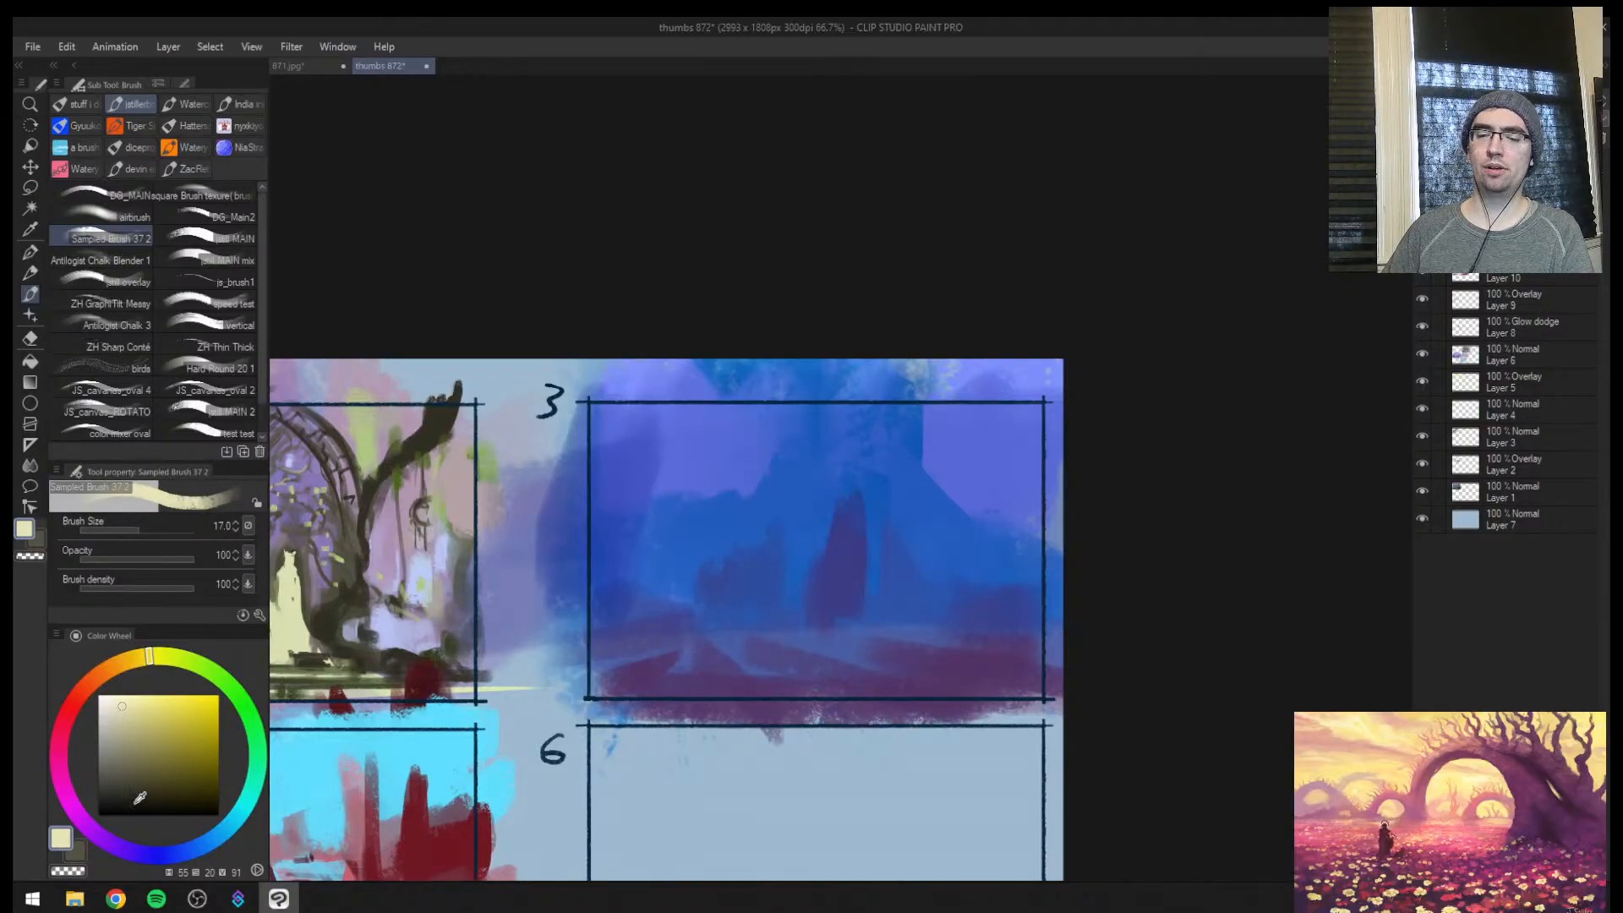
Paint a bright orange band of light across the left side of the ground in thumbnail 3
{"action": "left_click_drag", "start_coordinate": [150, 656], "coordinate": [87, 683]}
{"action": "left_click", "coordinate": [186, 696]}
{"action": "key", "text": "]"}
{"action": "key", "text": "]"}
{"action": "key", "text": "]"}
{"action": "key", "text": "]"}
{"action": "key", "text": "]"}
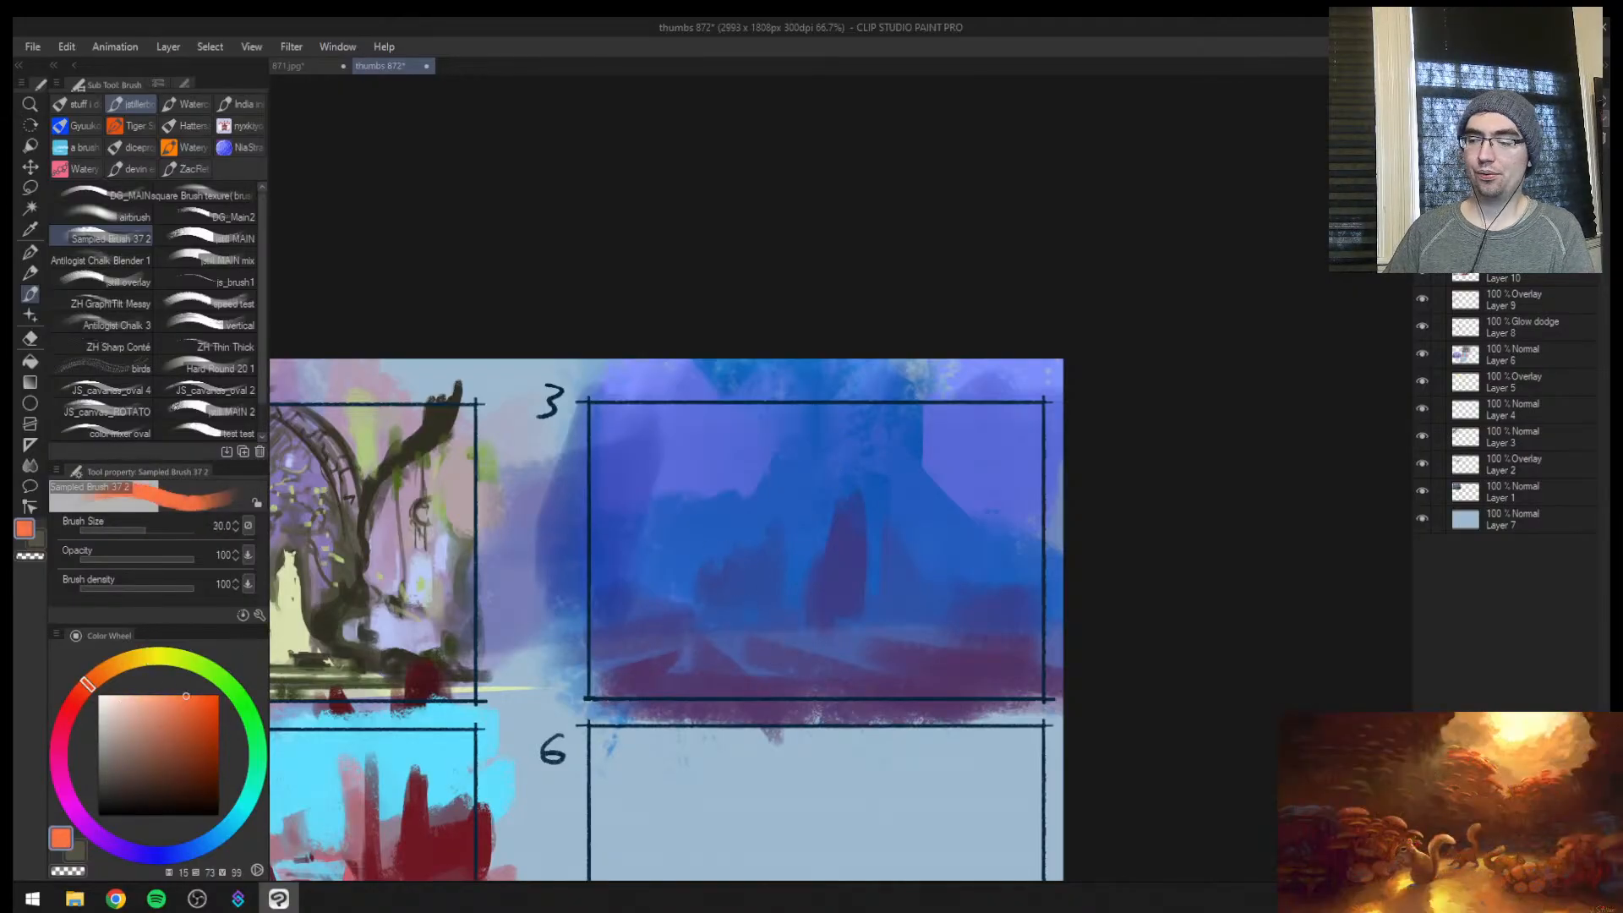
{"action": "left_click_drag", "start_coordinate": [607, 641], "coordinate": [824, 651]}
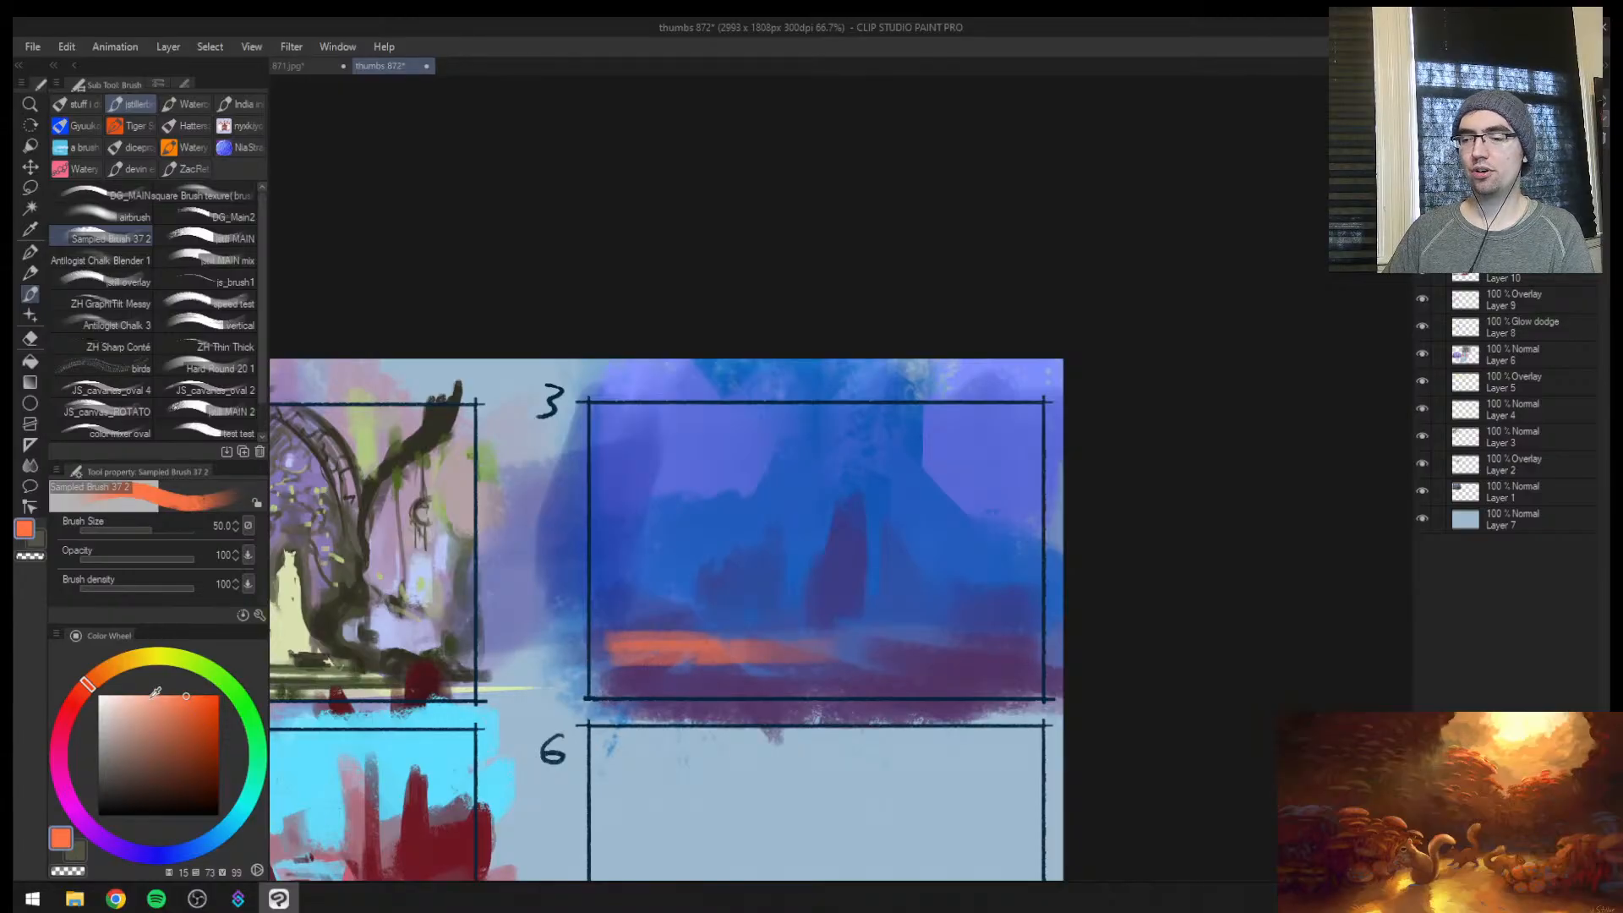
{"action": "key", "text": "]"}
{"action": "left_click_drag", "start_coordinate": [118, 672], "coordinate": [127, 660]}
{"action": "left_click", "coordinate": [218, 695]}
{"action": "key", "text": "["}
{"action": "key", "text": "["}
{"action": "left_click_drag", "start_coordinate": [884, 639], "coordinate": [1042, 639]}
{"action": "key", "text": "ctrl+z"}
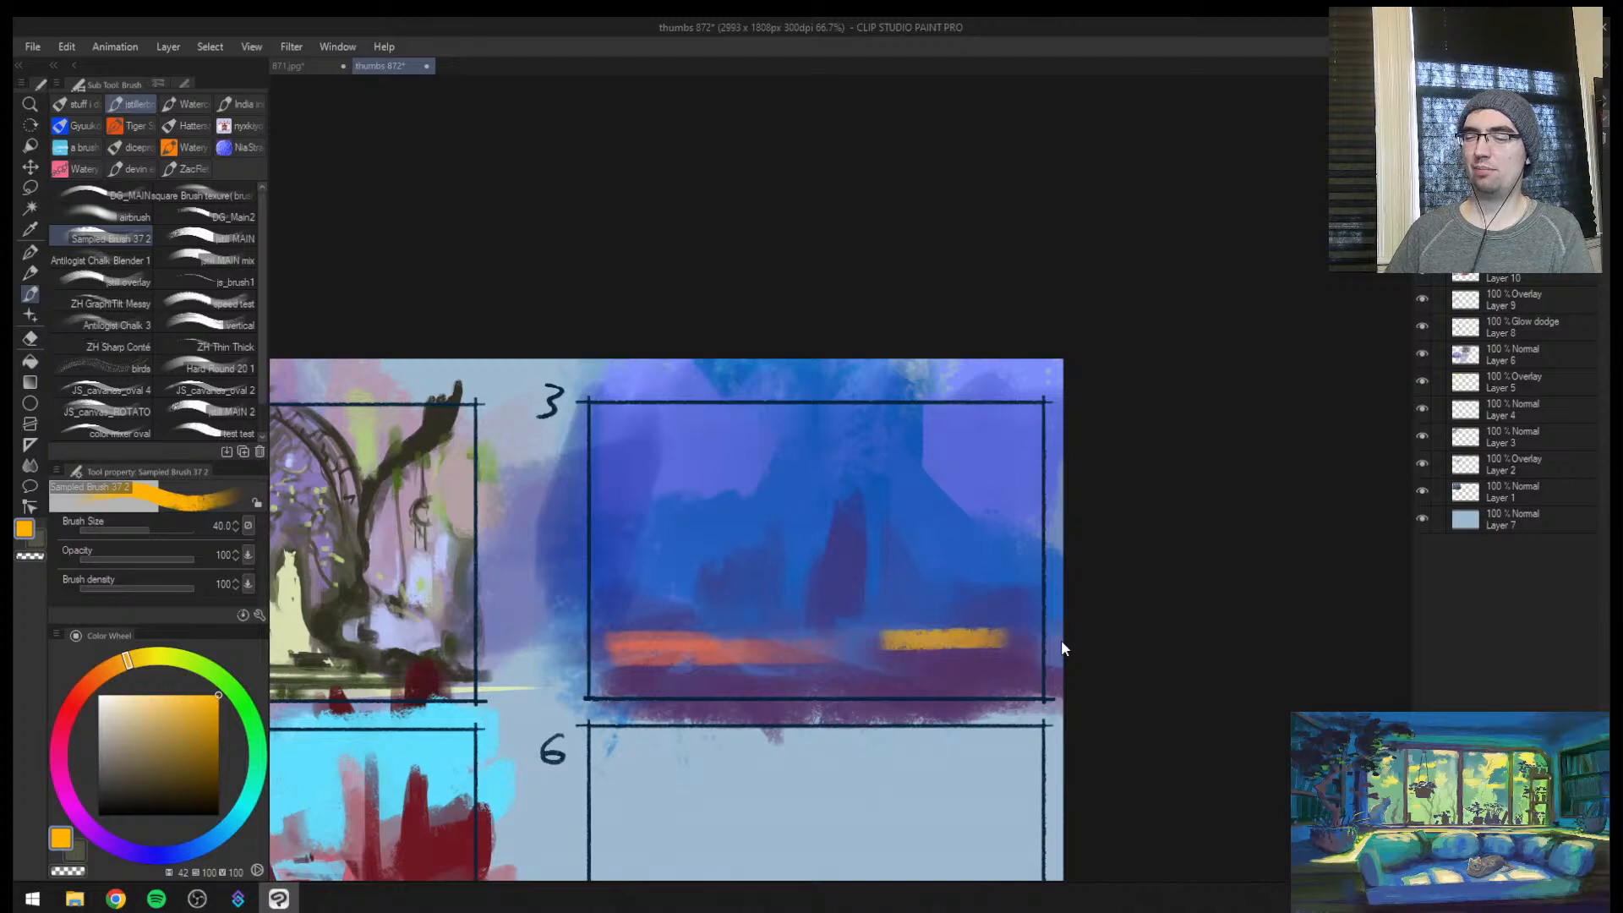
{"action": "key", "text": "ctrl+z"}
Break up the left end of the orange band with sampled ground colours and add a thinner orange streak on the right ground
{"action": "key", "text": "ctrl+space"}
{"action": "left_click_drag", "start_coordinate": [845, 597], "coordinate": [921, 591]}
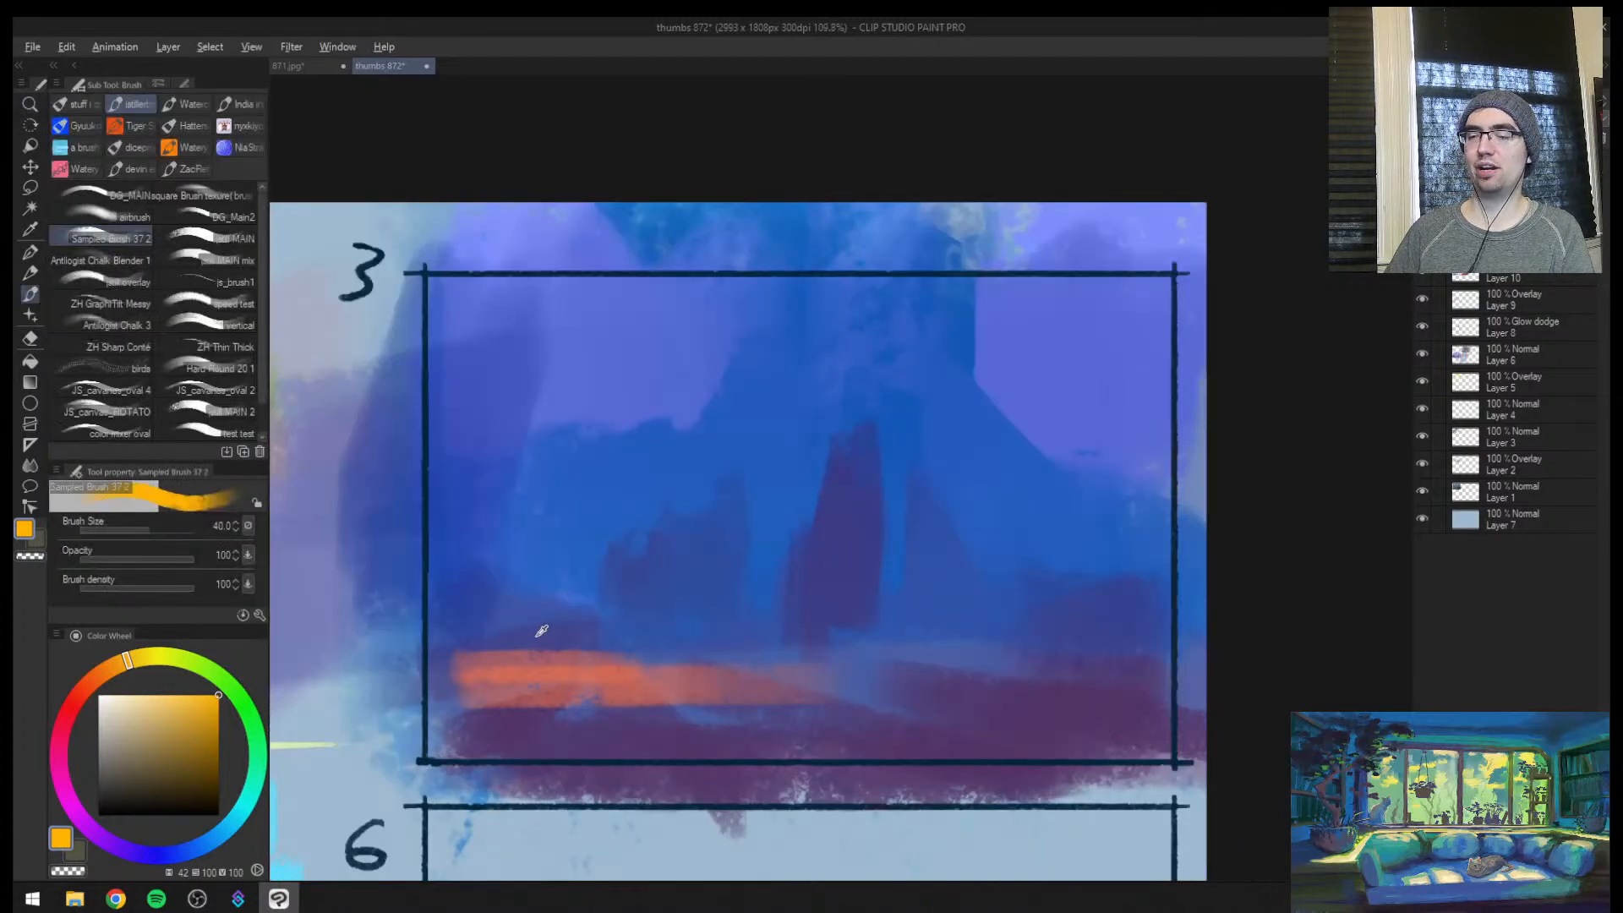
{"action": "left_click", "coordinate": [536, 626], "text": "alt"}
{"action": "mouse_move", "coordinate": [536, 626]}
{"action": "left_mouse_down"}
{"action": "mouse_move", "coordinate": [524, 714]}
{"action": "mouse_move", "coordinate": [632, 680]}
{"action": "left_mouse_up"}
{"action": "left_click", "coordinate": [627, 681], "text": "alt"}
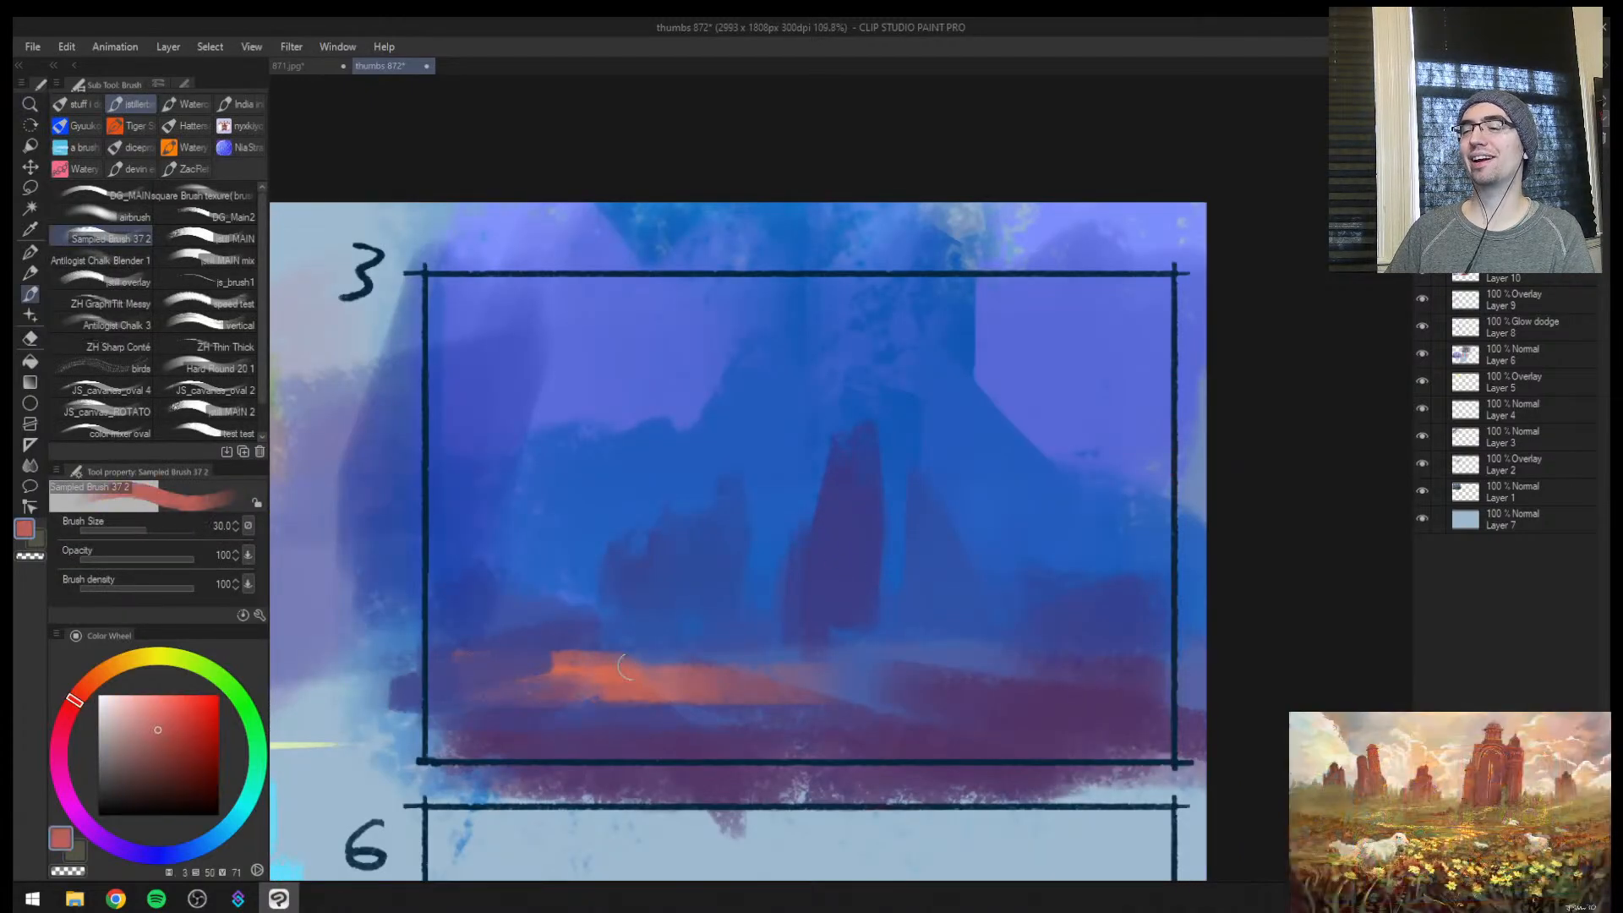
{"action": "left_click_drag", "start_coordinate": [898, 664], "coordinate": [1247, 672]}
{"action": "left_click_drag", "start_coordinate": [1006, 658], "coordinate": [1129, 658]}
Dot small orange window lights across the dark buildings on both sides of the central tower
{"action": "key", "text": "bracketleft"}
{"action": "key", "text": "bracketleft"}
{"action": "key", "text": "bracketleft"}
{"action": "key", "text": "bracketleft"}
{"action": "key", "text": "bracketleft"}
{"action": "mouse_move", "coordinate": [750, 593]}
{"action": "left_mouse_down"}
{"action": "mouse_move", "coordinate": [752, 607]}
{"action": "mouse_move", "coordinate": [742, 589]}
{"action": "left_mouse_up"}
{"action": "key", "text": "bracketleft"}
{"action": "key", "text": "bracketleft"}
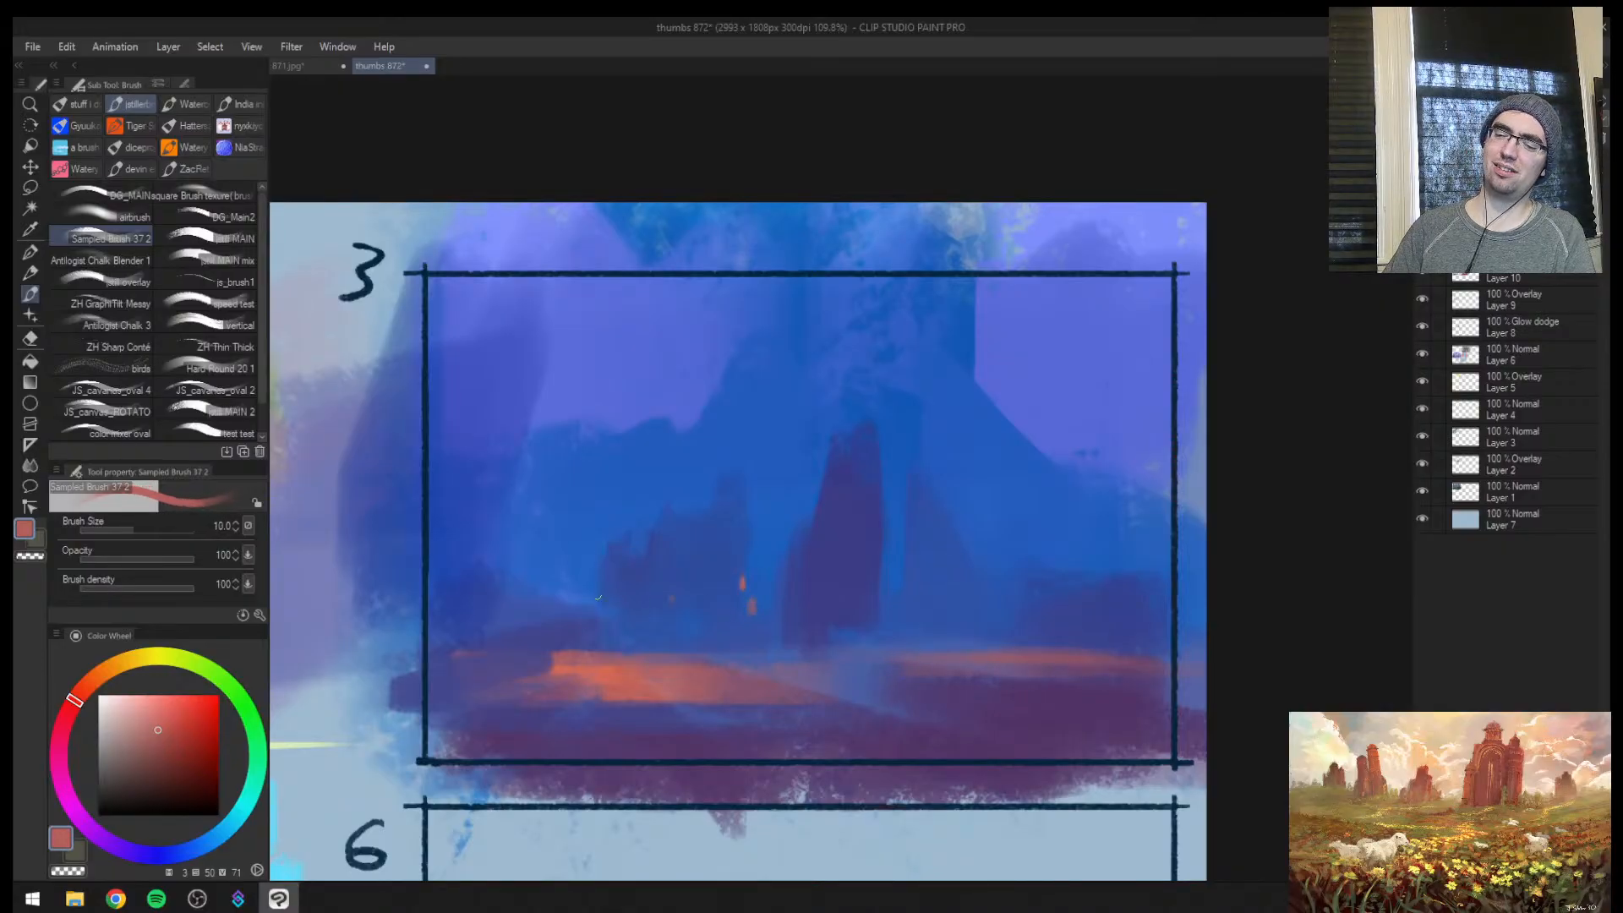
{"action": "key", "text": "bracketright"}
{"action": "left_click", "coordinate": [753, 582]}
{"action": "left_click", "coordinate": [905, 582]}
{"action": "left_click", "coordinate": [1030, 583]}
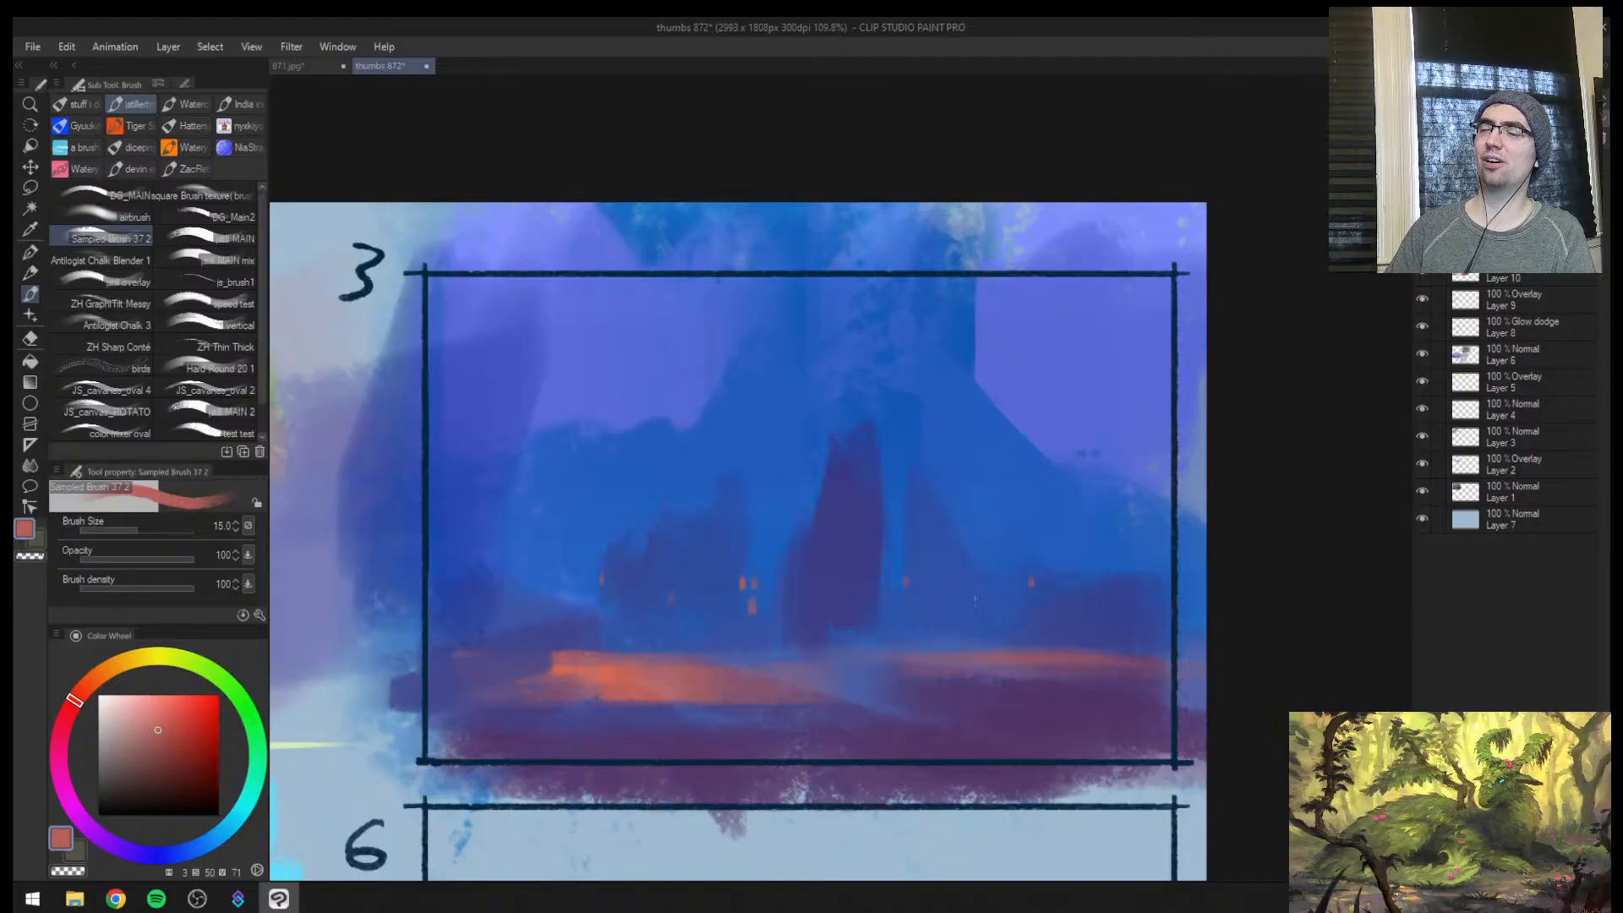
Mirror the view and cut a lighter violet-blue diagonal strip of sky into the upper edge of the mountain peak
{"action": "key", "text": "h"}
{"action": "left_click_drag", "start_coordinate": [971, 547], "coordinate": [1001, 519]}
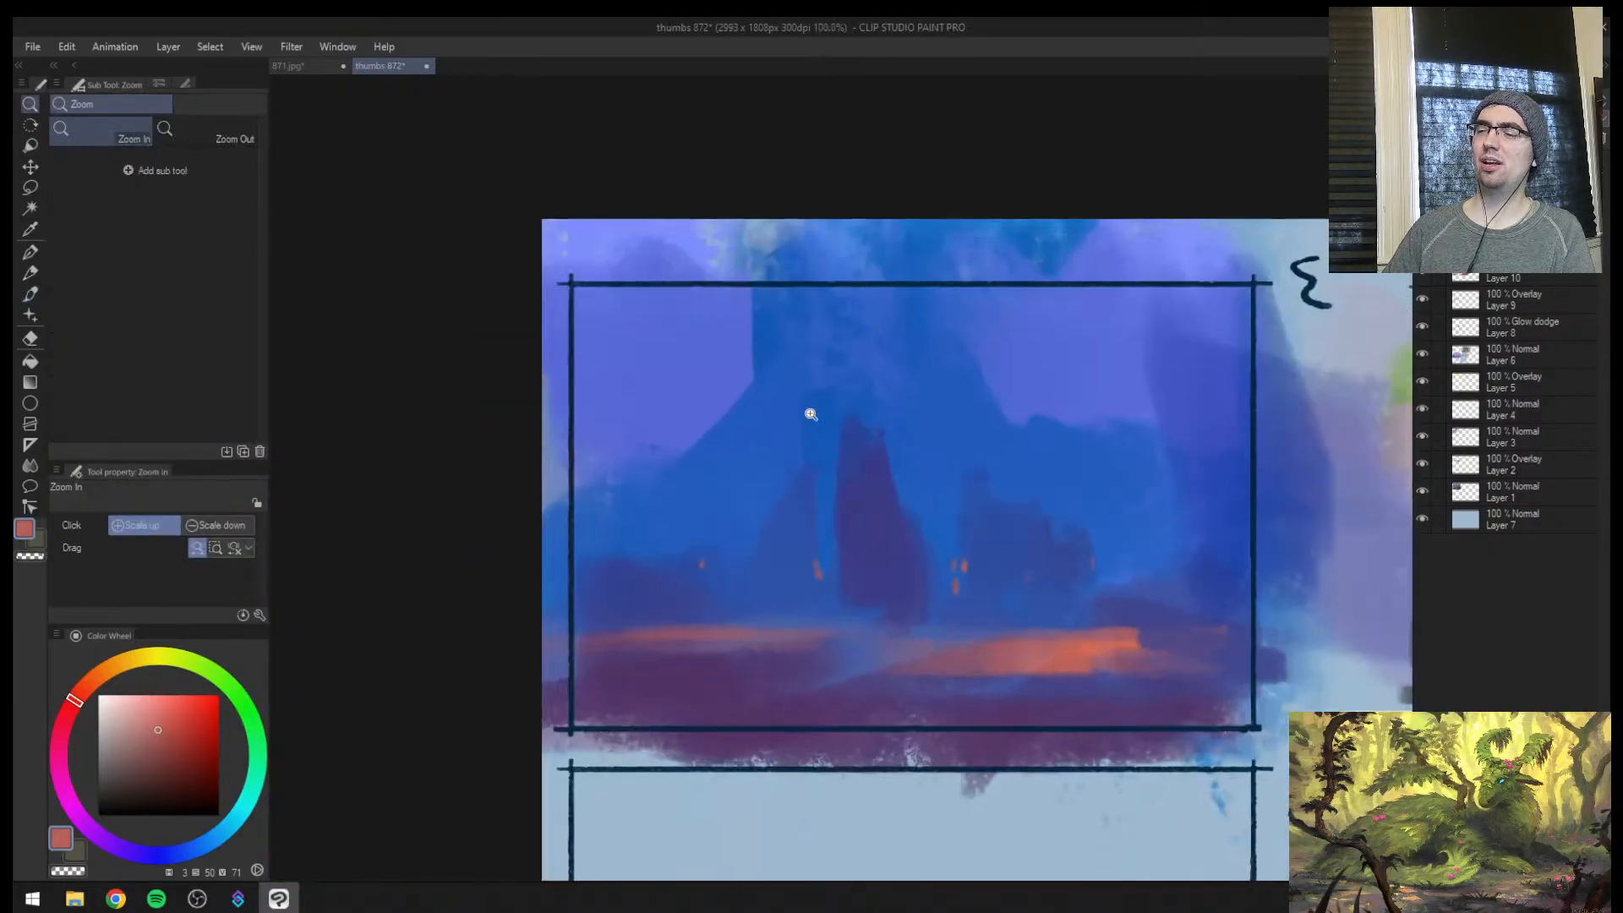
{"action": "left_click", "coordinate": [811, 363], "text": "alt"}
{"action": "key", "text": "bracketright"}
{"action": "left_click", "coordinate": [710, 392], "text": "alt"}
{"action": "left_click_drag", "start_coordinate": [813, 291], "coordinate": [725, 404]}
{"action": "left_click_drag", "start_coordinate": [758, 340], "coordinate": [792, 298]}
{"action": "key", "text": "bracketright"}
{"action": "key", "text": "bracketright"}
{"action": "key", "text": "bracketright"}
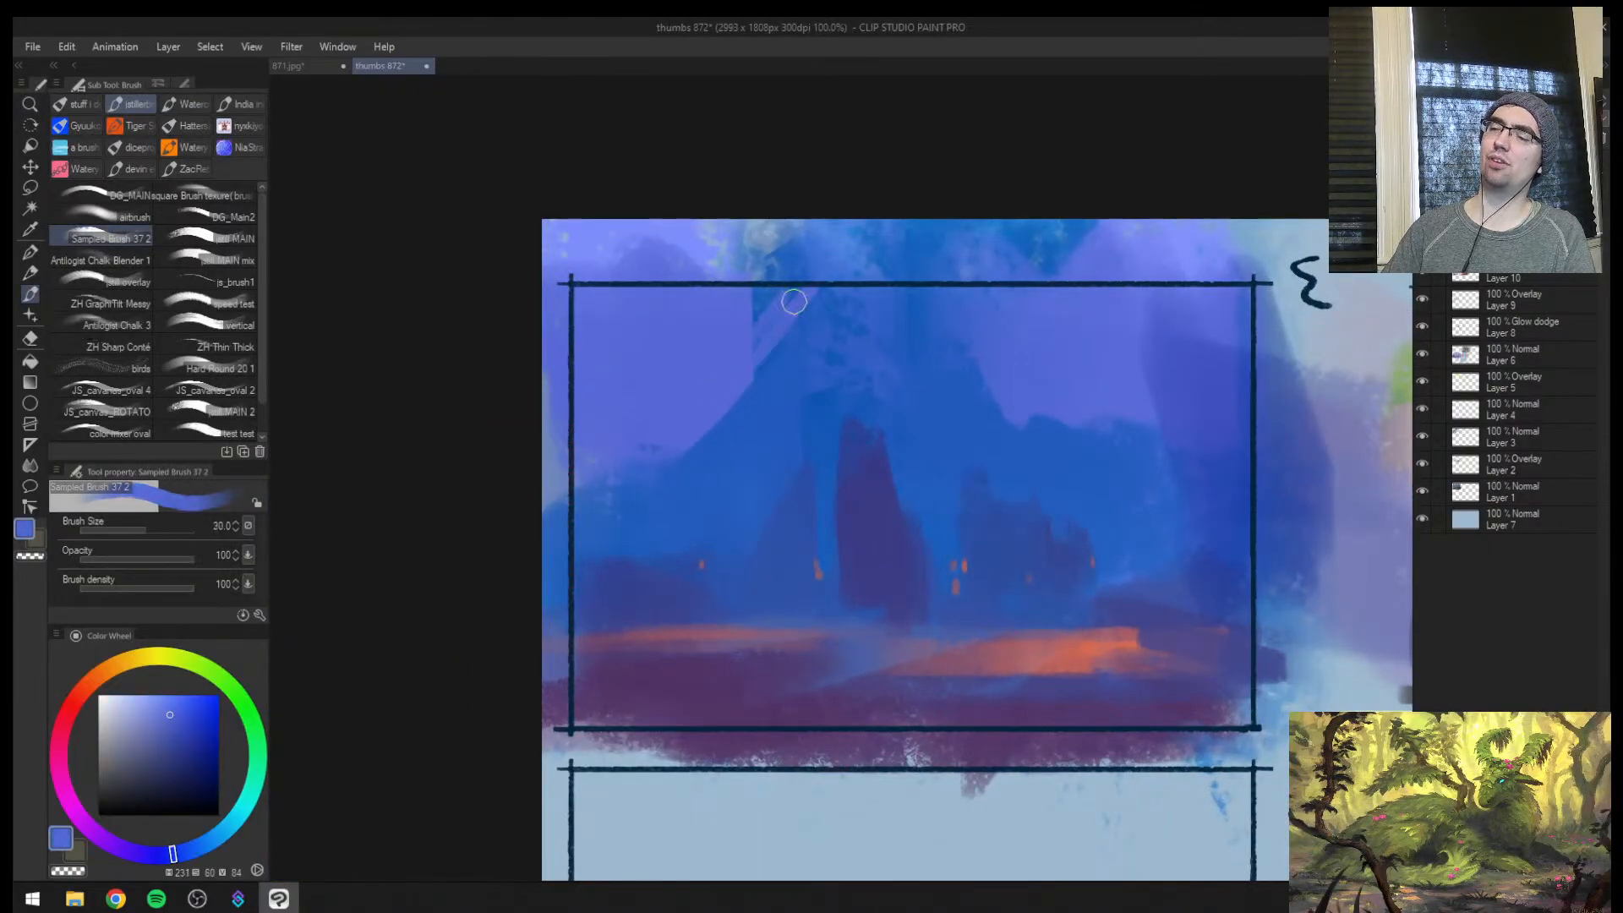
{"action": "key", "text": "ctrl+z"}
Paint a slanted blue spire rising beside the mountain slope with brush size 40
{"action": "left_click", "coordinate": [753, 435], "text": "alt"}
{"action": "key", "text": "bracketright"}
{"action": "left_click_drag", "start_coordinate": [700, 396], "coordinate": [673, 464]}
Widen the central tower in dark purple-blue and shape a sloping roof on top of it
{"action": "left_click", "coordinate": [862, 546], "text": "alt"}
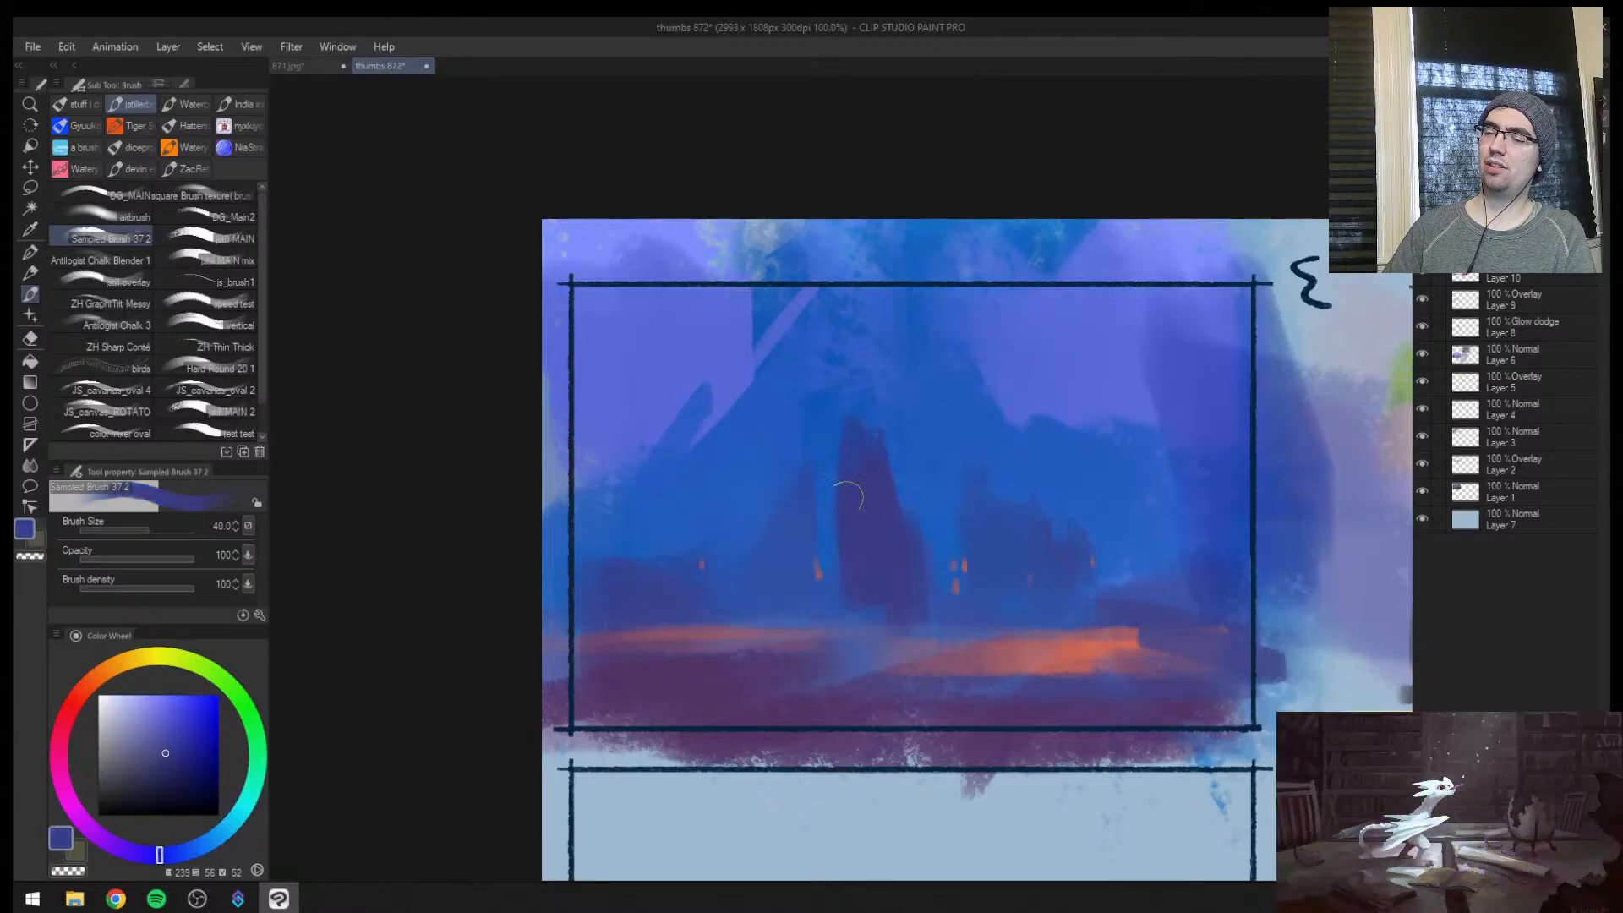
{"action": "mouse_move", "coordinate": [848, 495]}
{"action": "left_mouse_down"}
{"action": "mouse_move", "coordinate": [865, 455]}
{"action": "mouse_move", "coordinate": [899, 500]}
{"action": "left_mouse_up"}
{"action": "left_click", "coordinate": [871, 408], "text": "alt"}
{"action": "mouse_move", "coordinate": [861, 417]}
{"action": "left_mouse_down"}
{"action": "mouse_move", "coordinate": [811, 485]}
{"action": "mouse_move", "coordinate": [955, 473]}
{"action": "left_mouse_up"}
{"action": "left_click_drag", "start_coordinate": [939, 534], "coordinate": [926, 536]}
{"action": "left_click", "coordinate": [887, 488], "text": "alt"}
{"action": "key", "text": "bracketleft"}
{"action": "left_click_drag", "start_coordinate": [861, 413], "coordinate": [928, 490]}
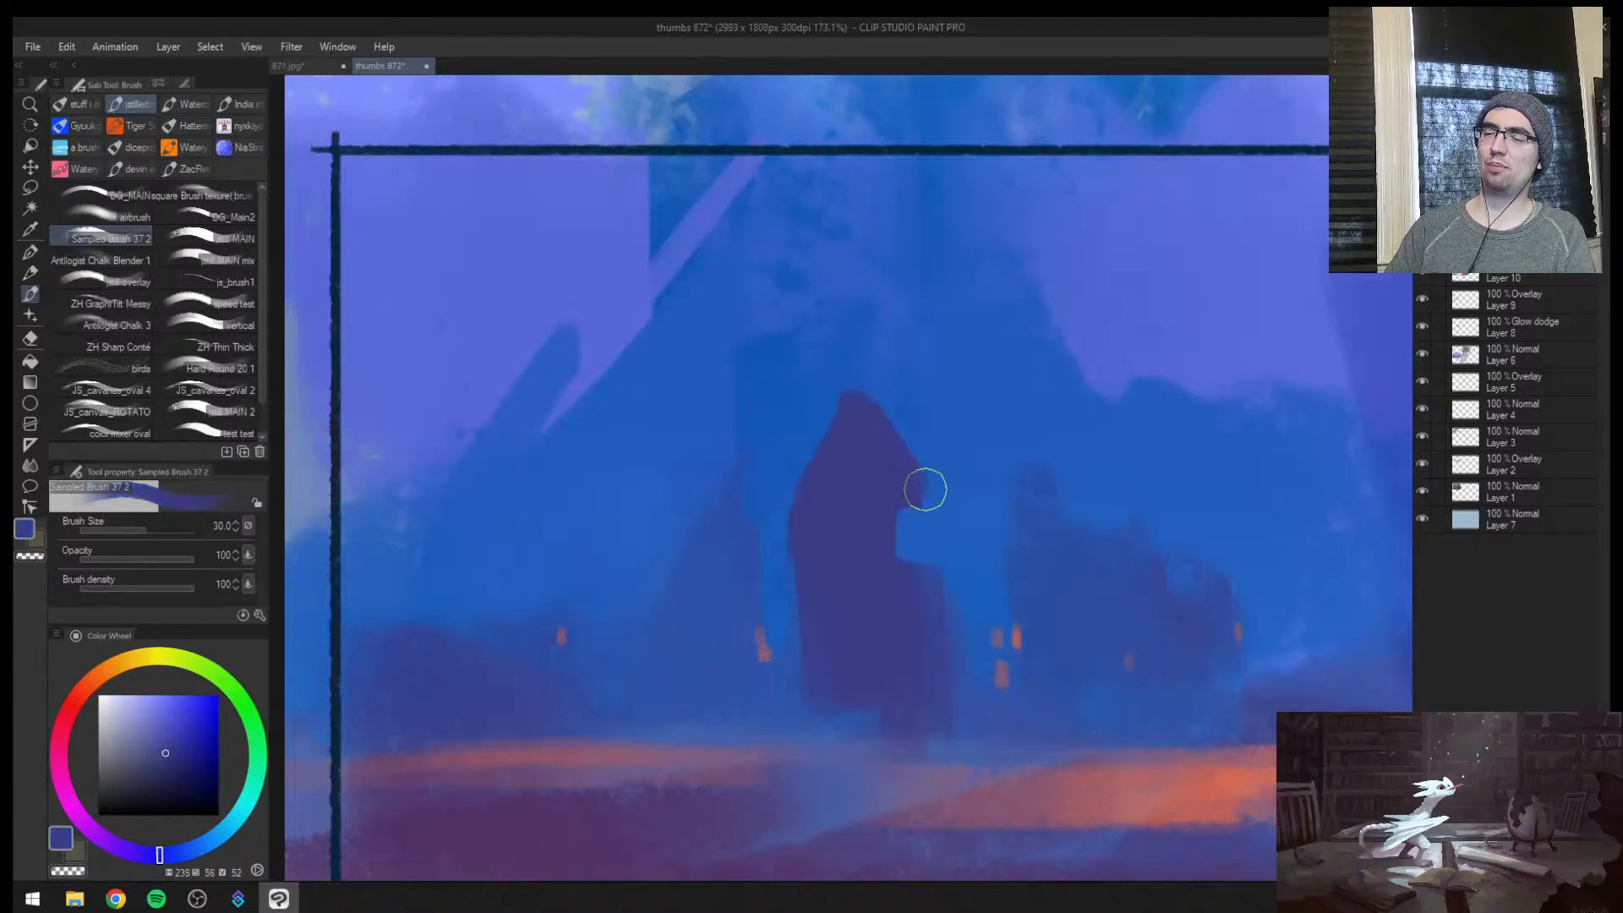
Extend the central tower's roof upward into a tall pointed spire with flared eaves
{"action": "left_click_drag", "start_coordinate": [887, 323], "coordinate": [796, 475]}
{"action": "left_click_drag", "start_coordinate": [867, 380], "coordinate": [894, 425]}
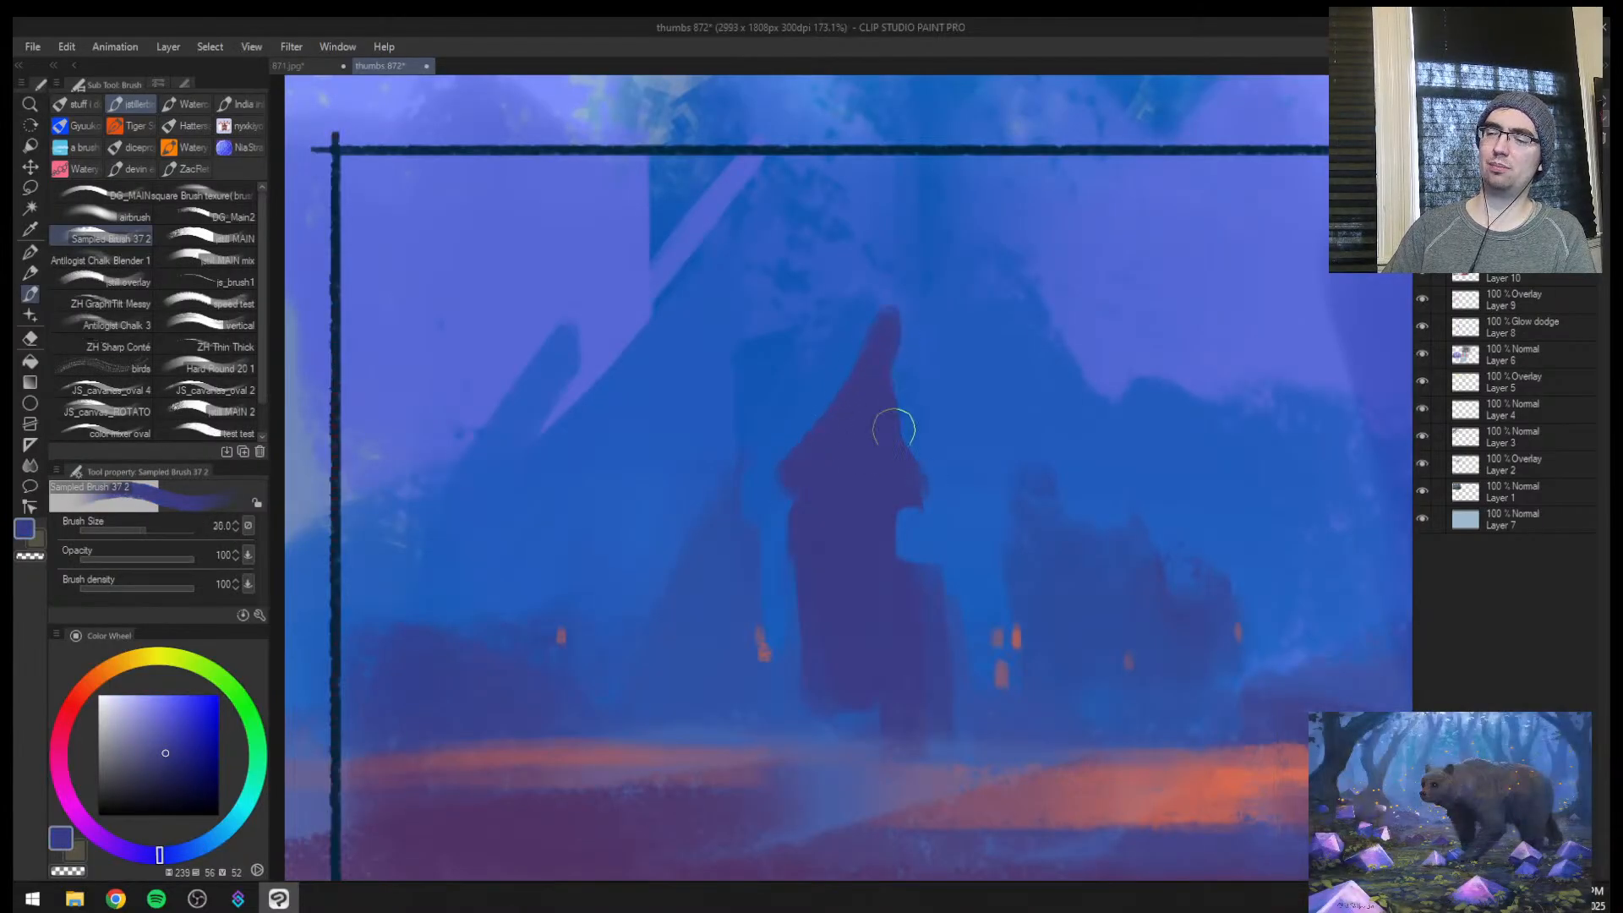
{"action": "left_click_drag", "start_coordinate": [895, 342], "coordinate": [926, 450]}
Fill out the central tower's lower wall, restore the unmirrored view and reshape the tower's base
{"action": "key", "text": "bracketleft"}
{"action": "mouse_move", "coordinate": [899, 551]}
{"action": "left_mouse_down"}
{"action": "mouse_move", "coordinate": [933, 464]}
{"action": "mouse_move", "coordinate": [937, 681]}
{"action": "mouse_move", "coordinate": [915, 678]}
{"action": "mouse_move", "coordinate": [935, 617]}
{"action": "left_mouse_up"}
{"action": "key", "text": "h"}
{"action": "key", "text": "ctrl+space"}
{"action": "key", "text": "bracketright"}
{"action": "key", "text": "bracketright"}
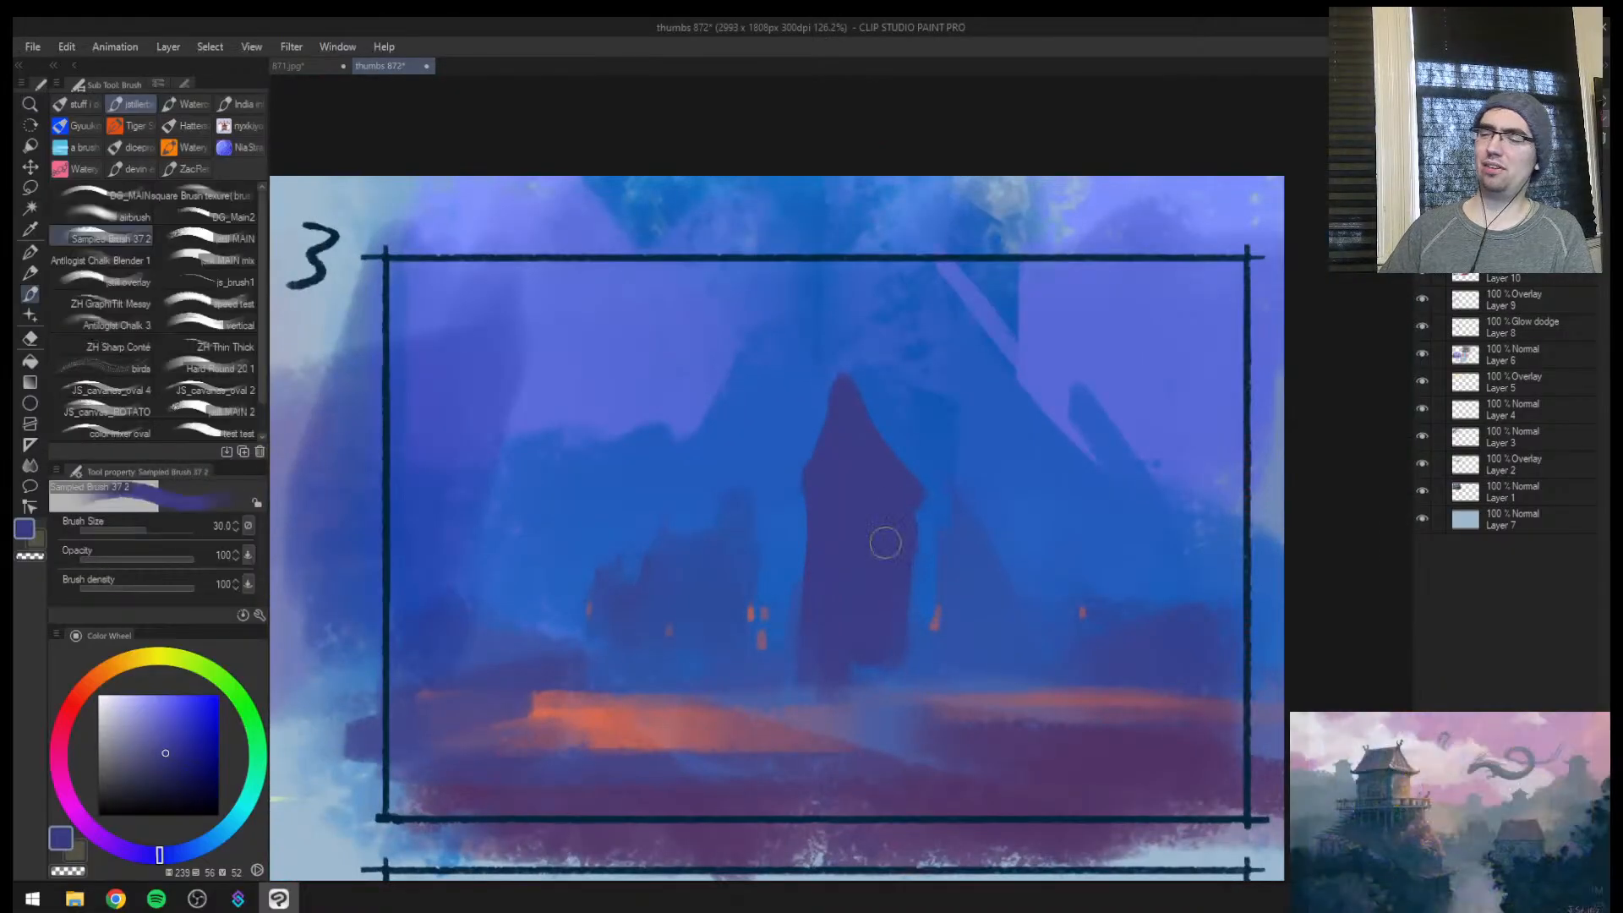
{"action": "mouse_move", "coordinate": [901, 558]}
{"action": "left_mouse_down"}
{"action": "mouse_move", "coordinate": [906, 685]}
{"action": "mouse_move", "coordinate": [899, 630]}
{"action": "mouse_move", "coordinate": [826, 656]}
{"action": "left_mouse_up"}
Add a thin darker blue diagonal ridge behind the left side of the central tower's roof with brush size 10
{"action": "key", "text": "ctrl+space"}
{"action": "left_click_drag", "start_coordinate": [904, 608], "coordinate": [983, 535]}
{"action": "left_click", "coordinate": [740, 505], "text": "alt"}
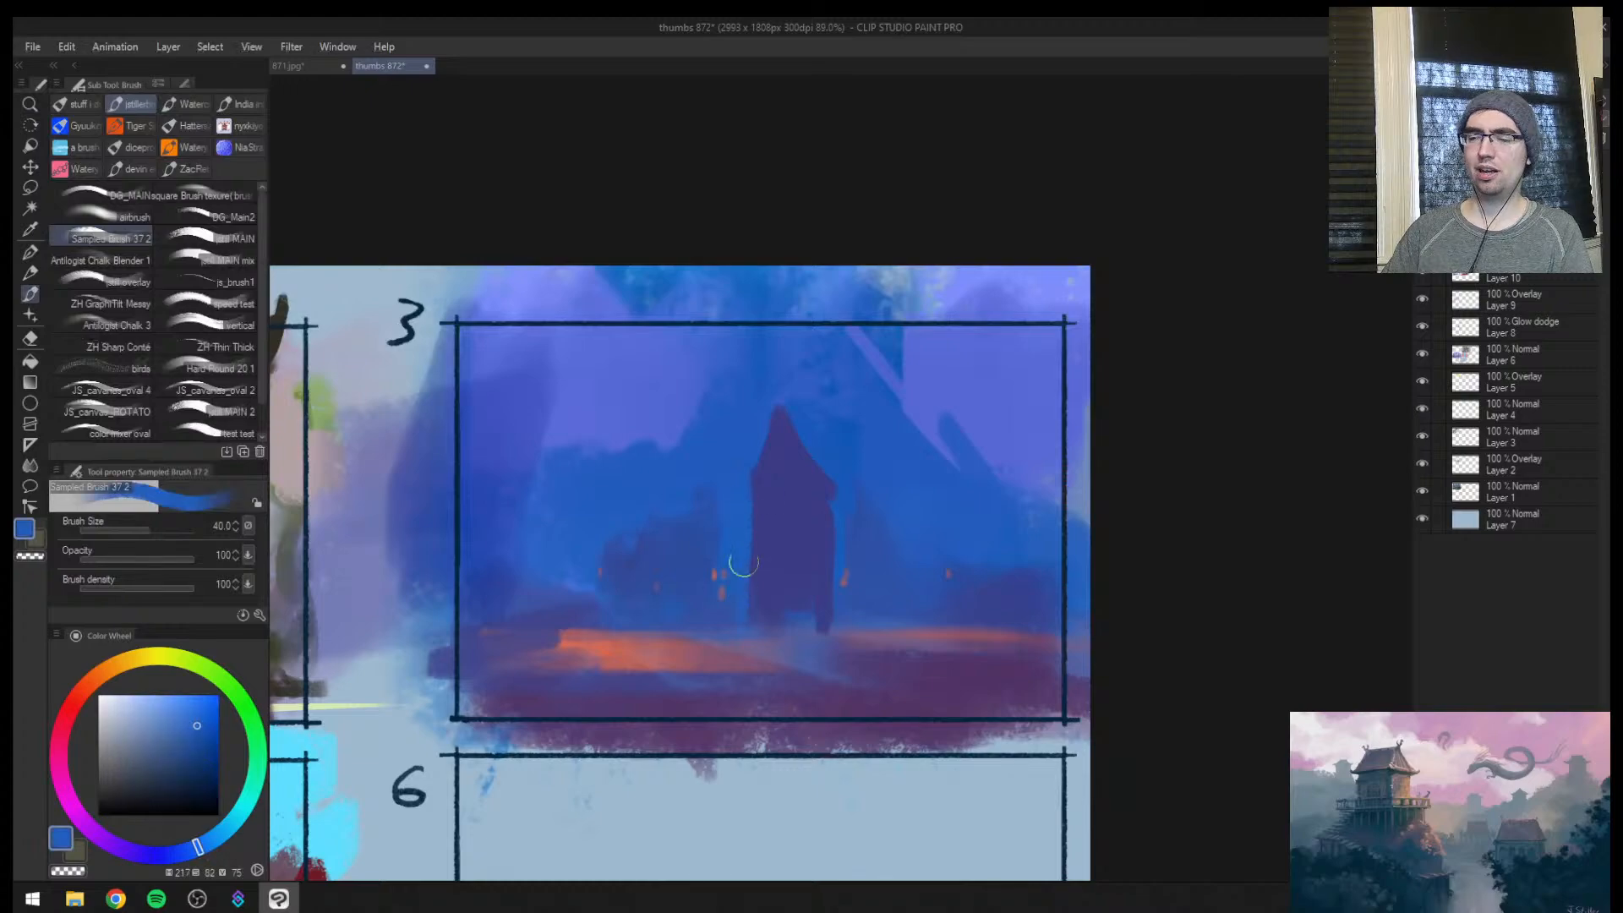
{"action": "key", "text": "ctrl+space"}
{"action": "mouse_move", "coordinate": [743, 517]}
{"action": "left_mouse_down"}
{"action": "mouse_move", "coordinate": [745, 636]}
{"action": "mouse_move", "coordinate": [772, 535]}
{"action": "left_mouse_up"}
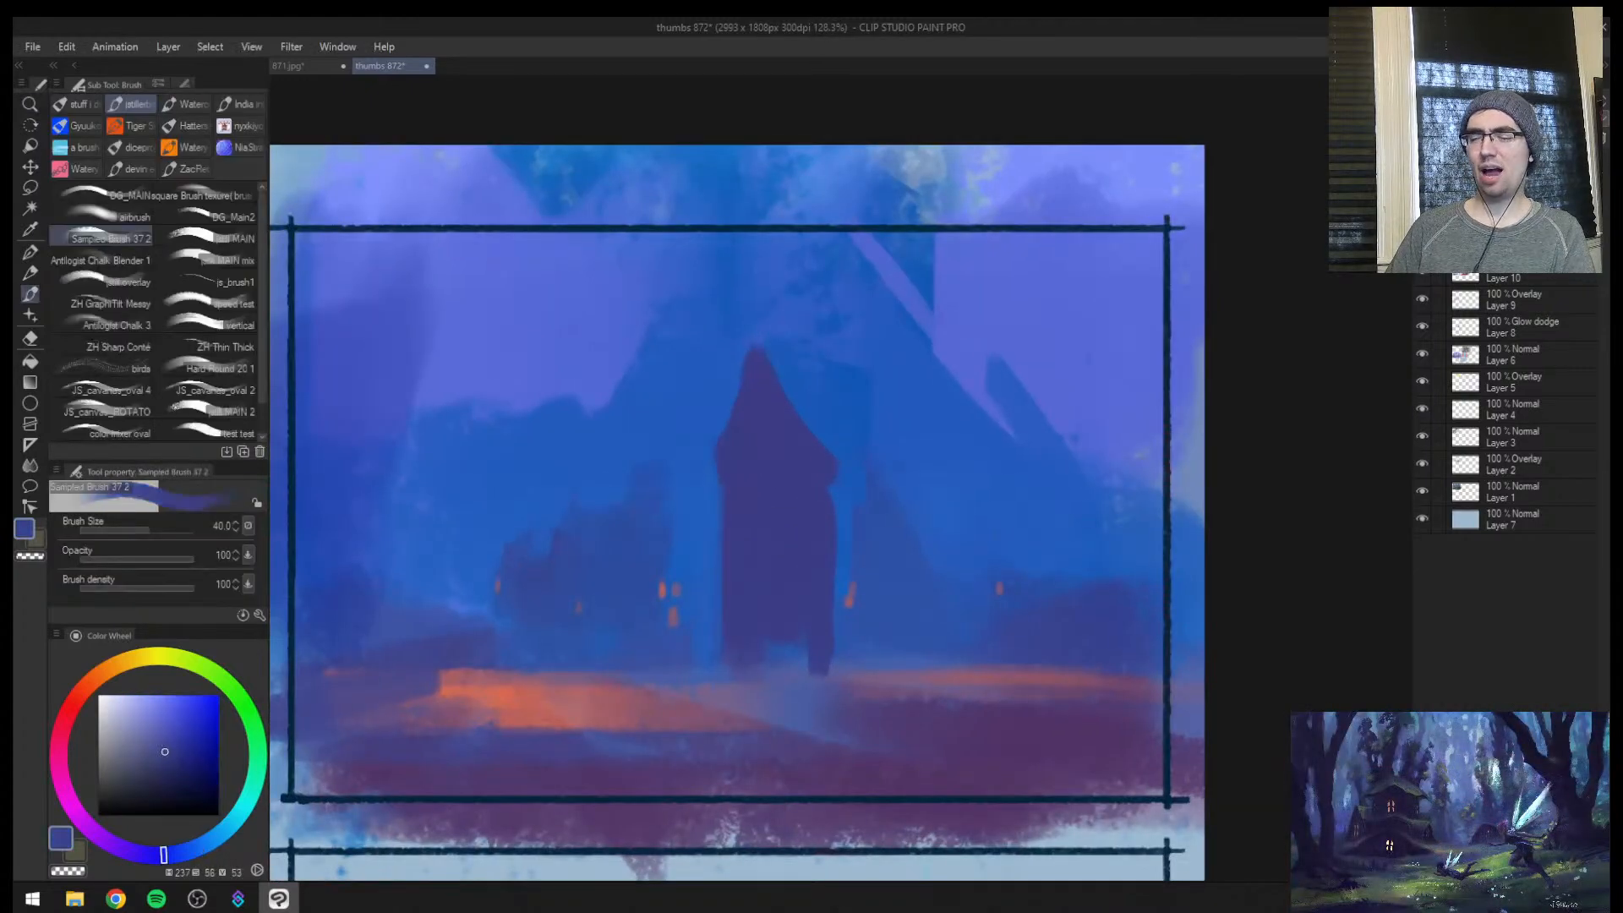
{"action": "left_click", "coordinate": [633, 616], "text": "alt"}
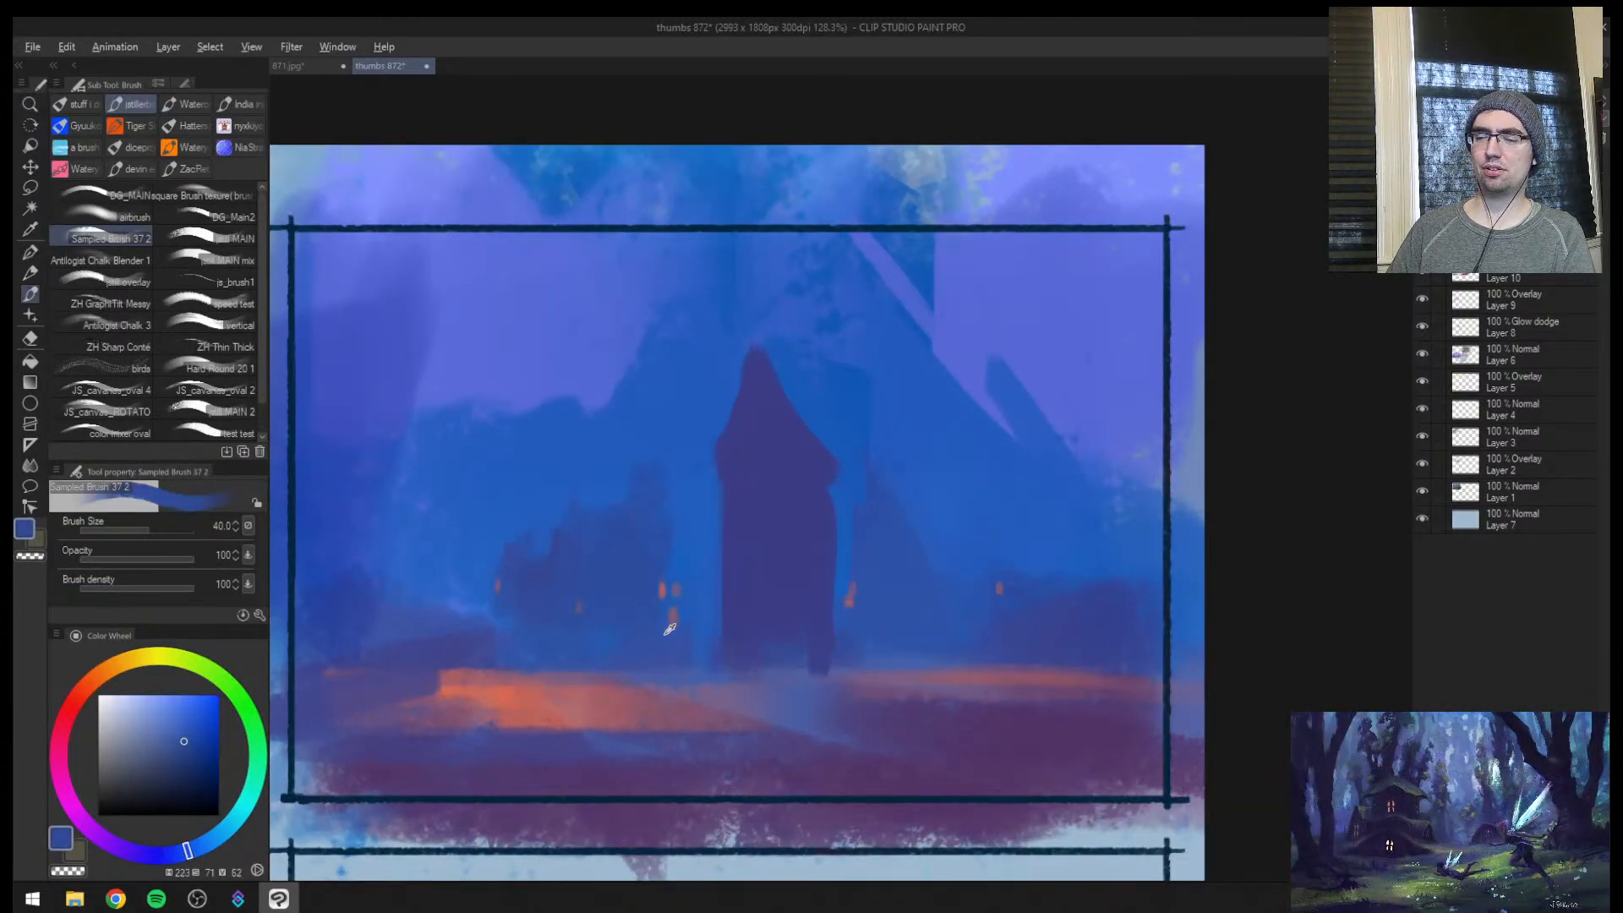
{"action": "key", "text": "["}
{"action": "key", "text": "["}
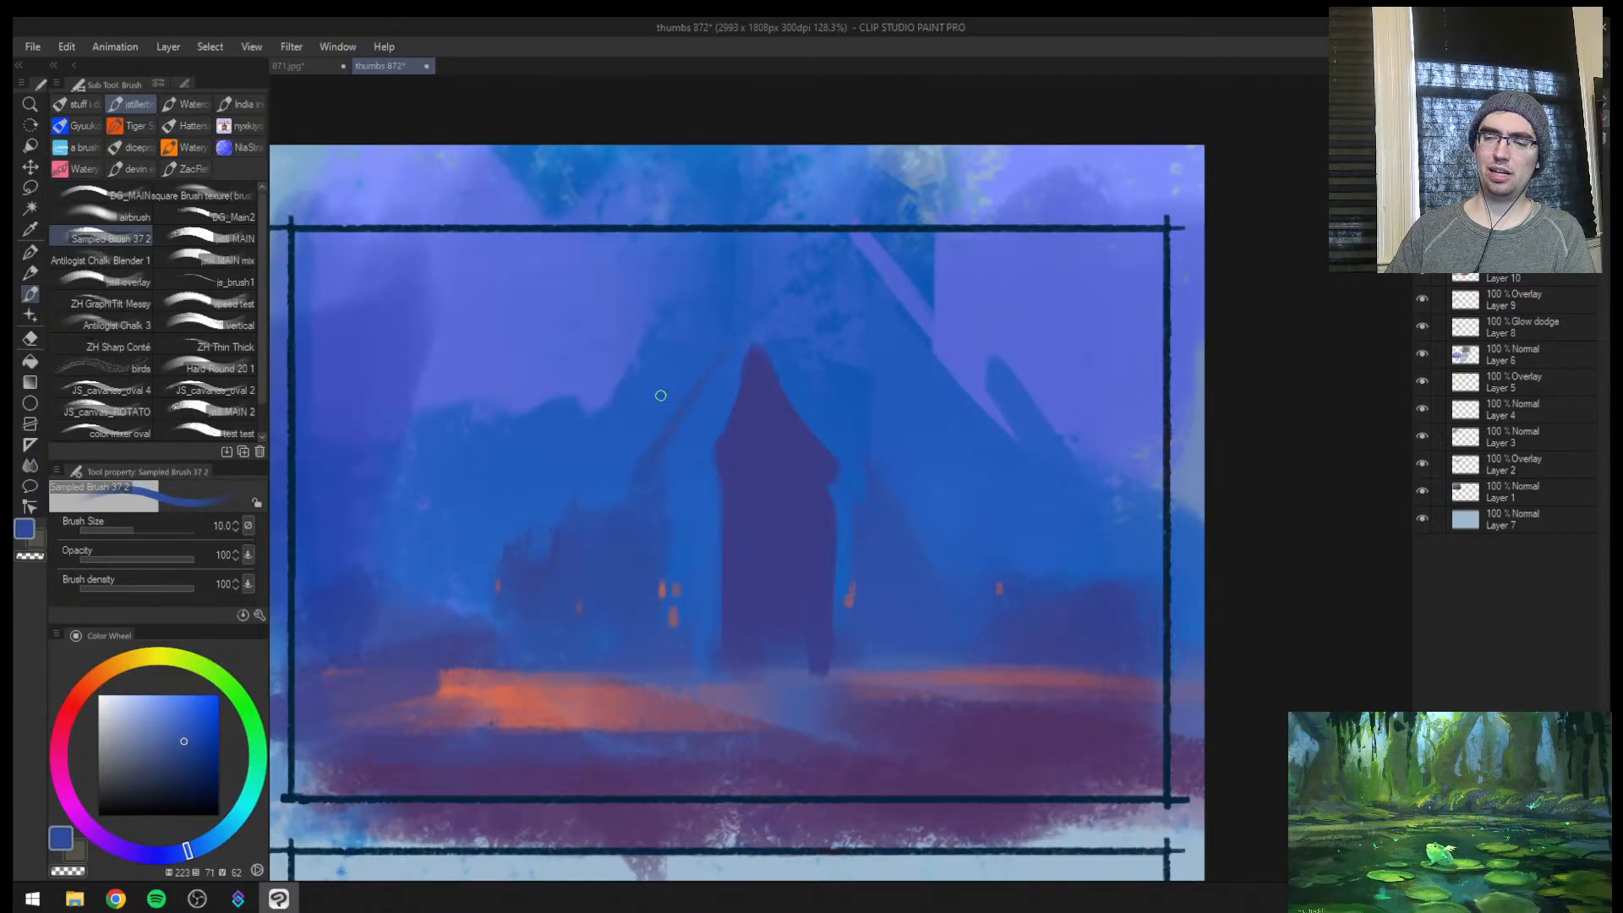
{"action": "left_click", "coordinate": [735, 339], "text": "alt"}
{"action": "key", "text": "]"}
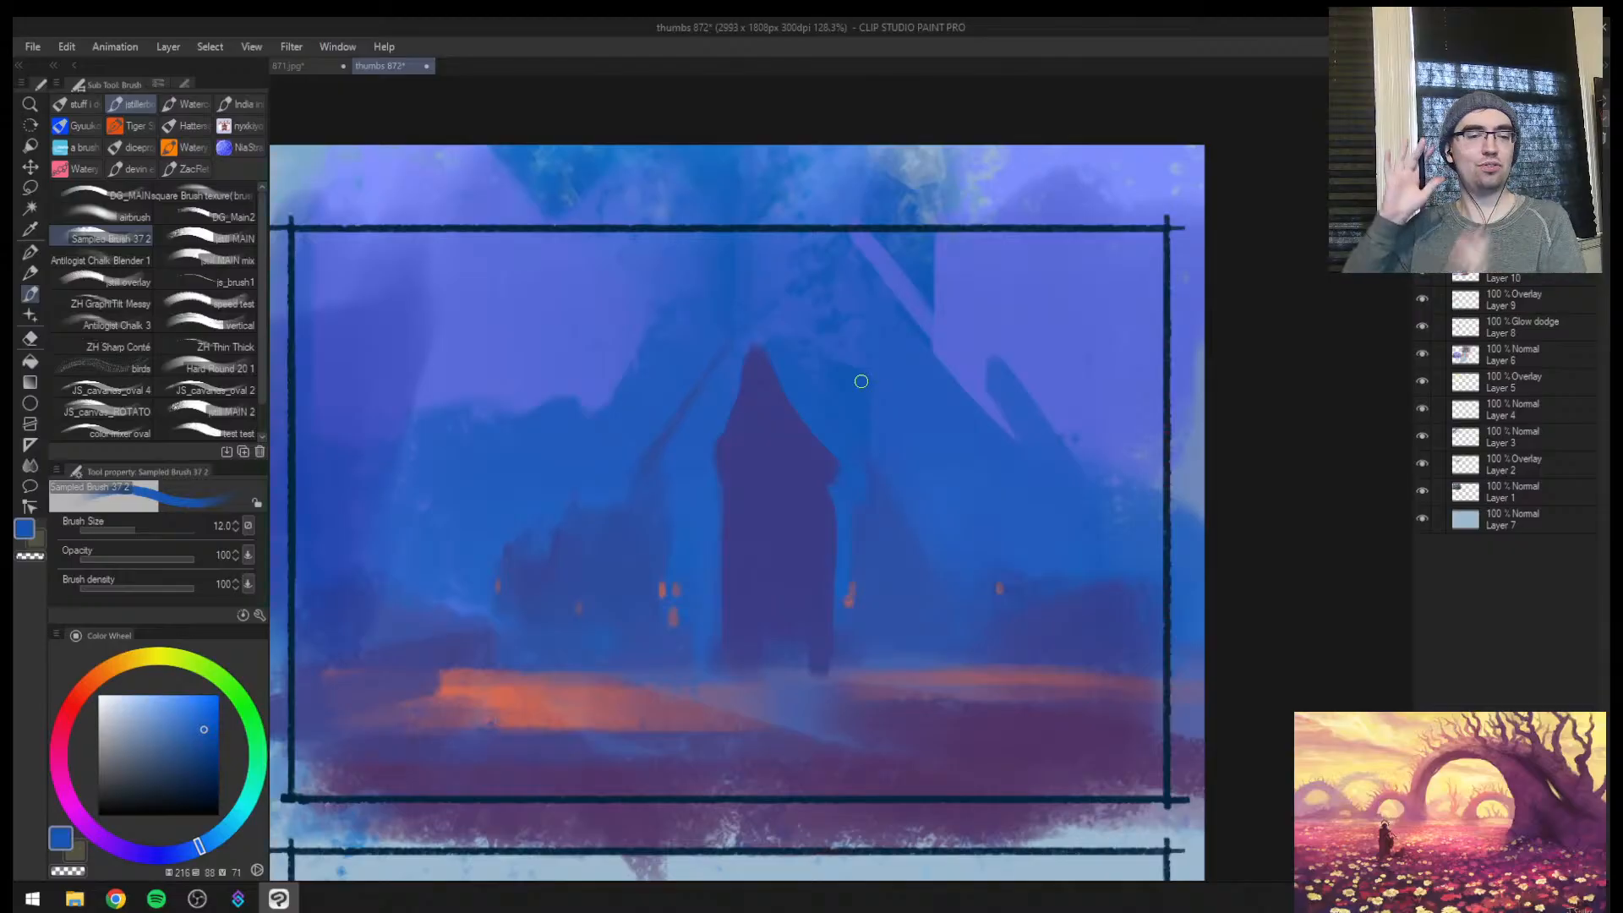
Check the composition mirrored, then trim the central tower's right wall below the eave with the sampled background blue
{"action": "left_click_drag", "start_coordinate": [837, 645], "coordinate": [945, 569]}
{"action": "key", "text": "h"}
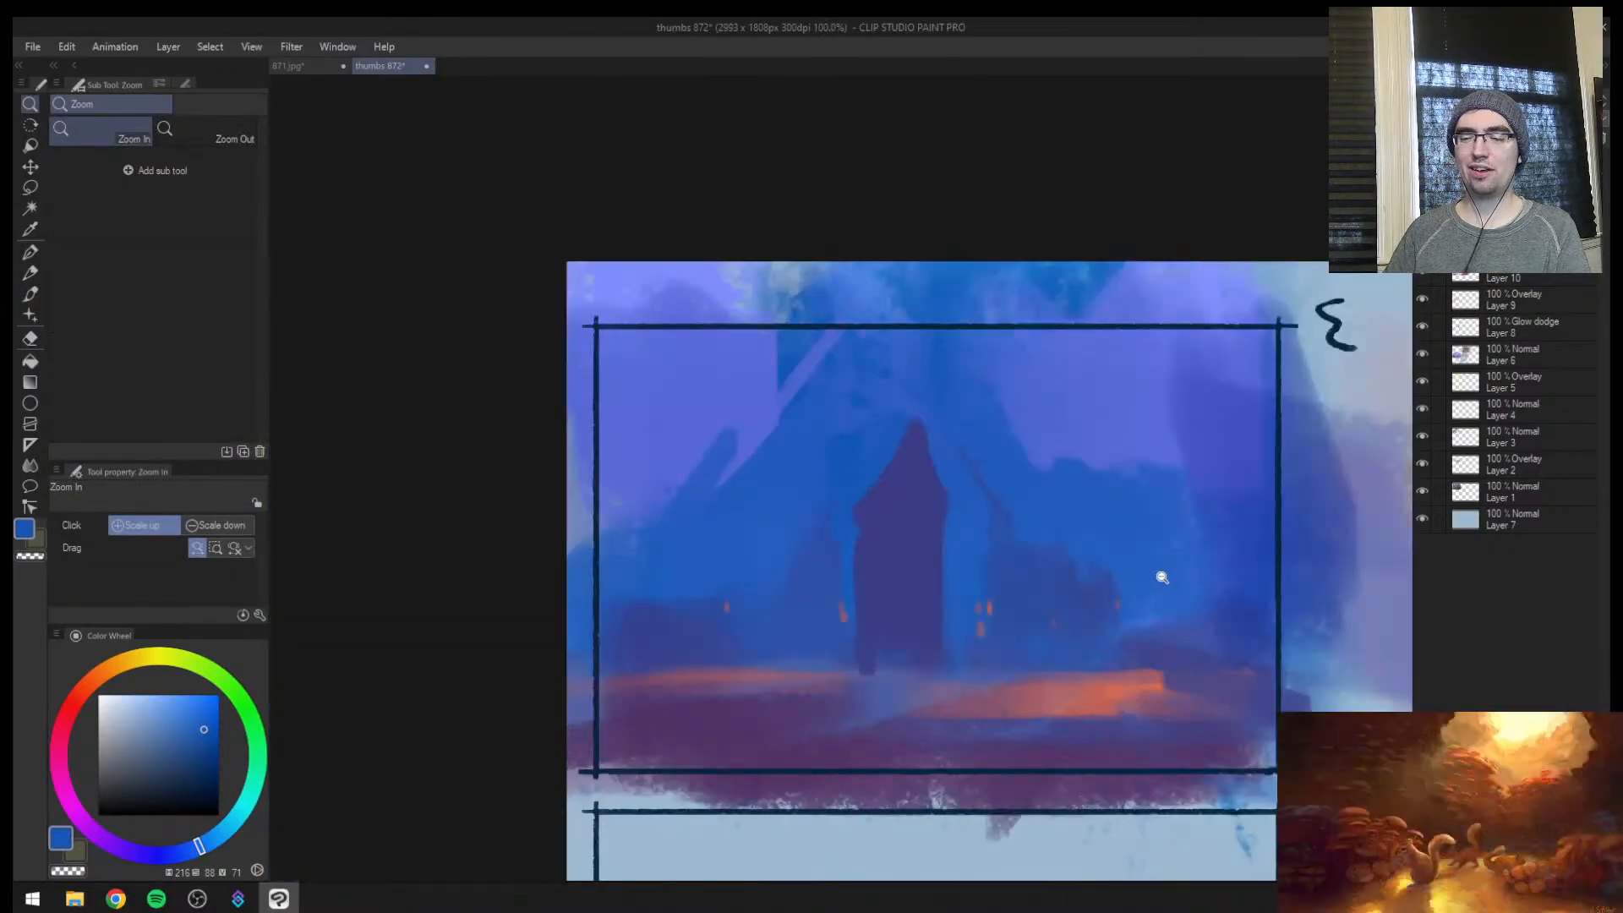
{"action": "key", "text": "h"}
{"action": "left_click_drag", "start_coordinate": [913, 681], "coordinate": [928, 662]}
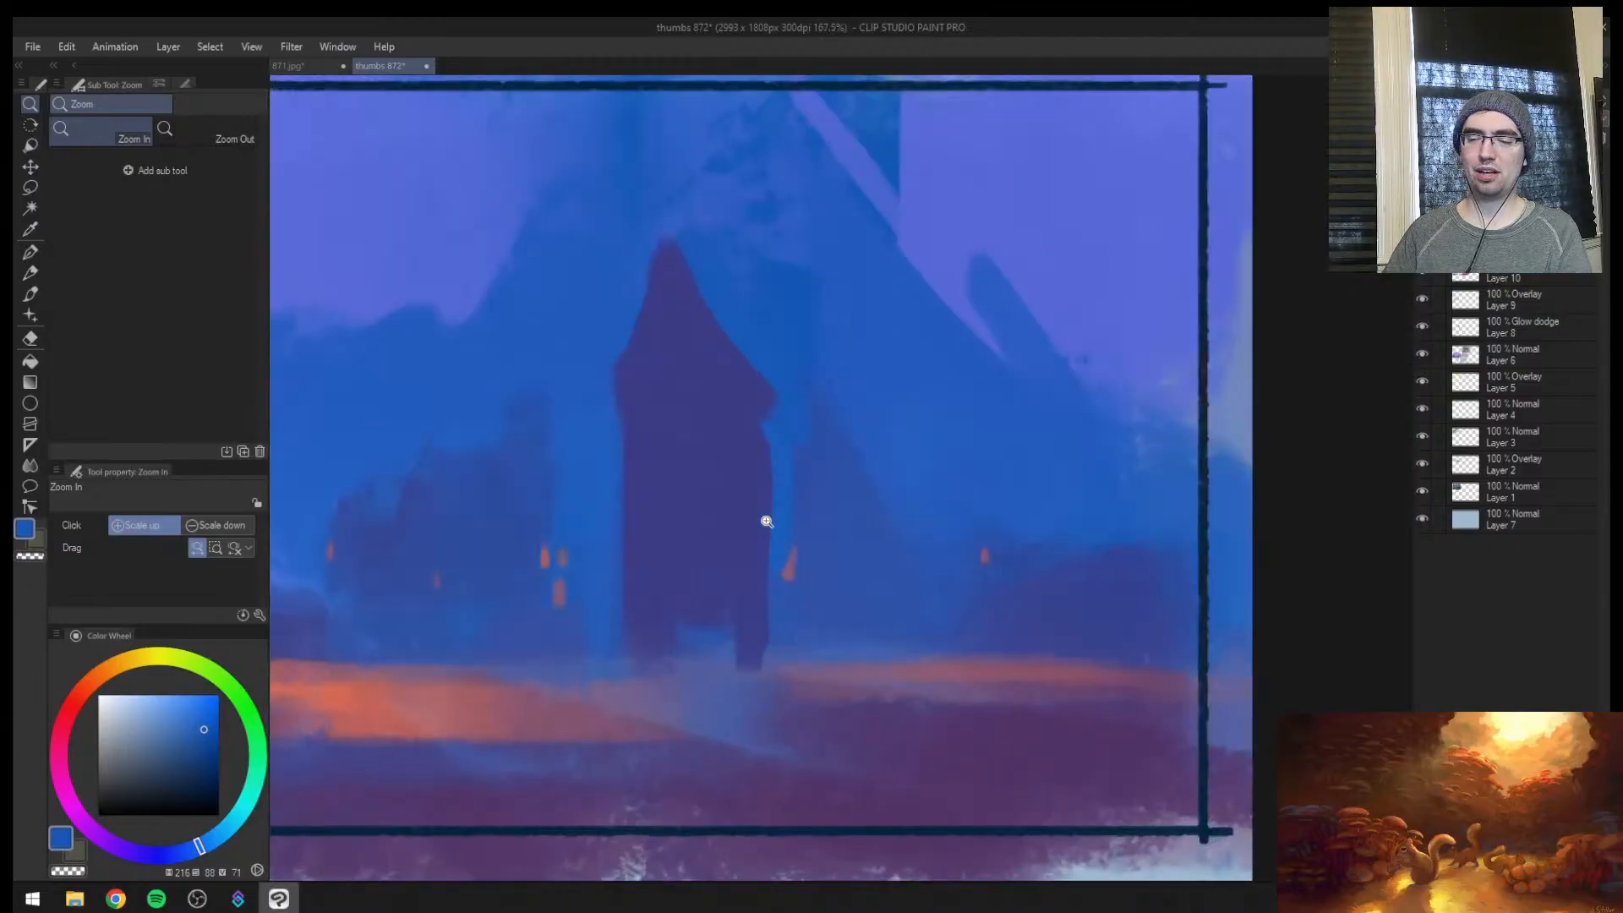
{"action": "key", "text": "b"}
{"action": "left_click", "coordinate": [789, 434], "text": "alt"}
{"action": "left_click_drag", "start_coordinate": [769, 458], "coordinate": [762, 417]}
{"action": "key", "text": "ctrl+alt+0"}
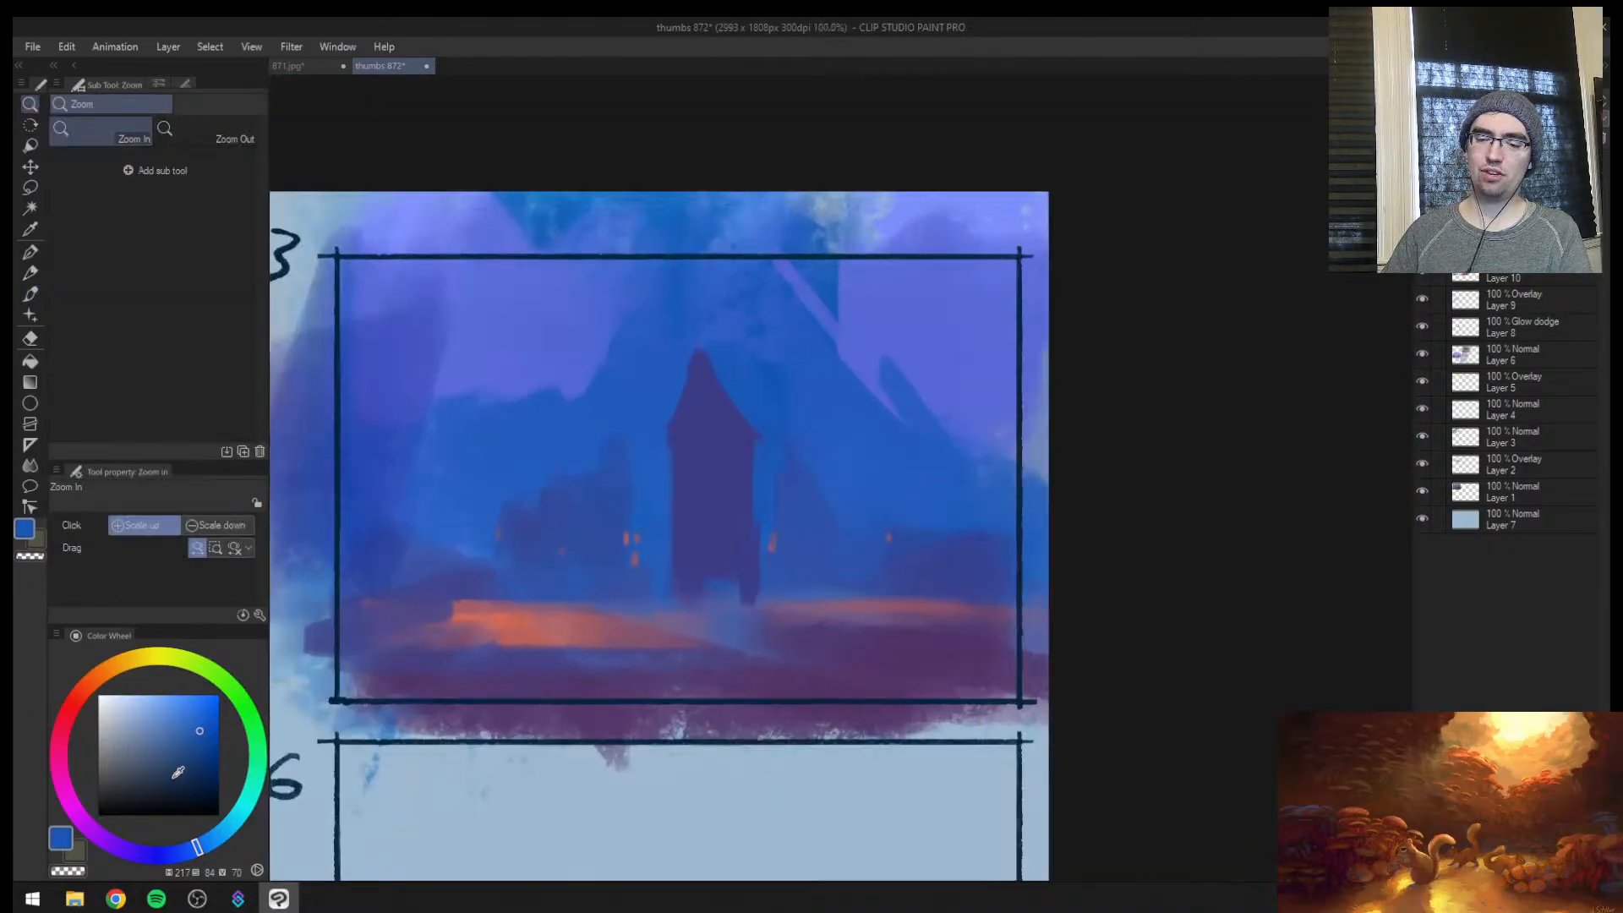
Try outlining the central tower's wall and roof slopes in black with brush size 10
{"action": "key", "text": "x"}
{"action": "mouse_move", "coordinate": [678, 456]}
{"action": "left_mouse_down"}
{"action": "mouse_move", "coordinate": [662, 591]}
{"action": "mouse_move", "coordinate": [712, 525]}
{"action": "left_mouse_up"}
{"action": "key", "text": "ctrl+space"}
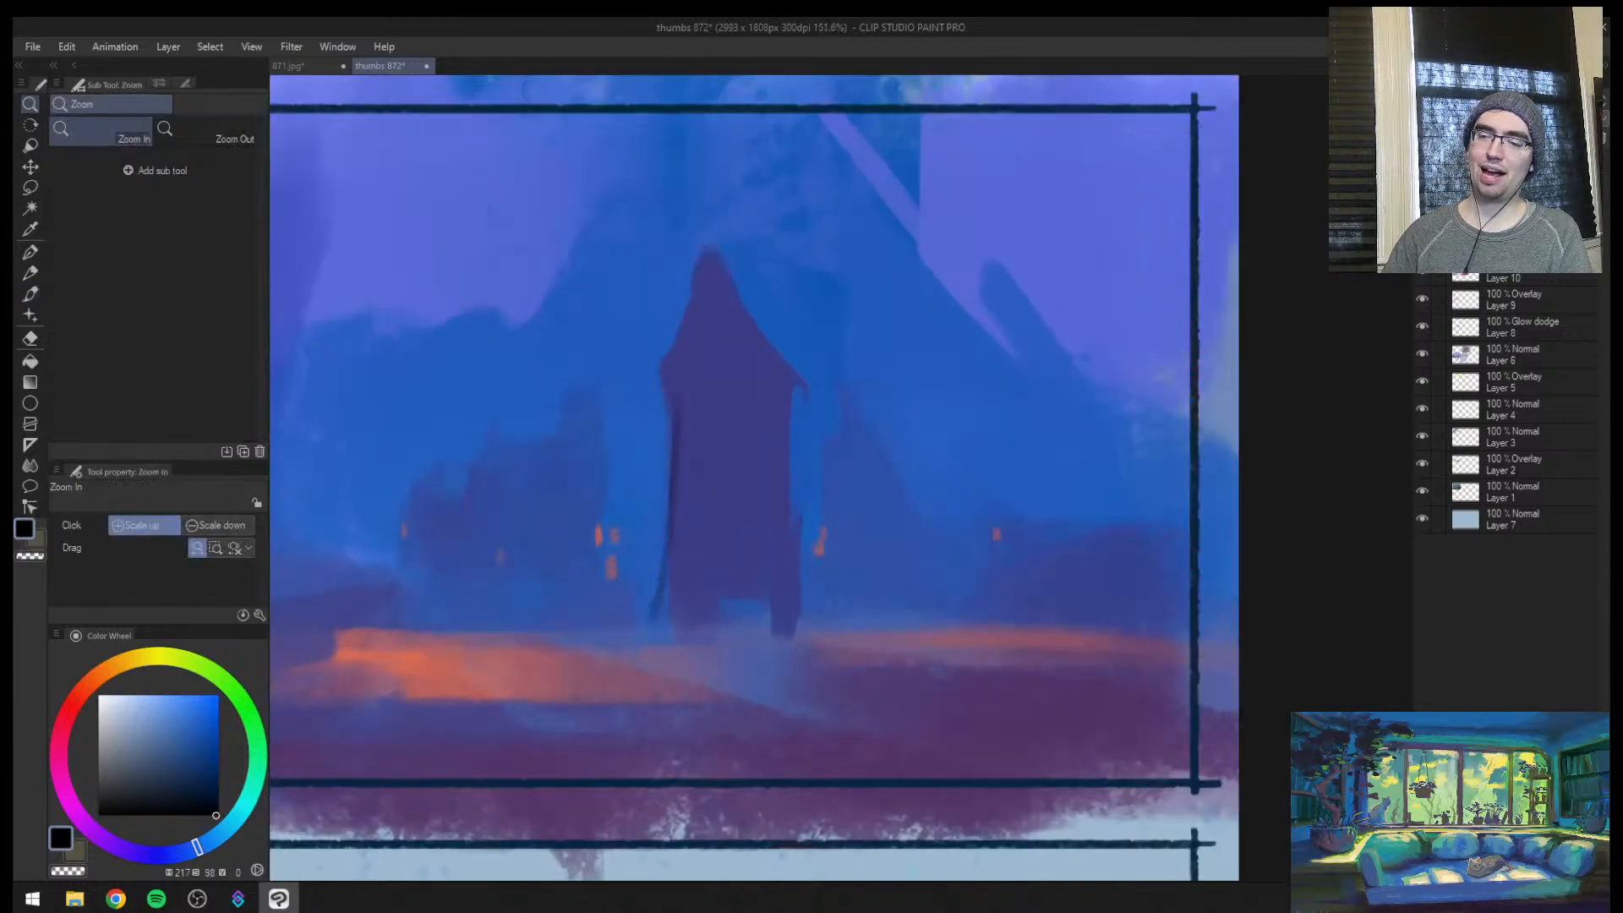
{"action": "key", "text": "bracketleft"}
{"action": "key", "text": "bracketleft"}
{"action": "key", "text": "bracketleft"}
{"action": "left_click_drag", "start_coordinate": [715, 178], "coordinate": [741, 435]}
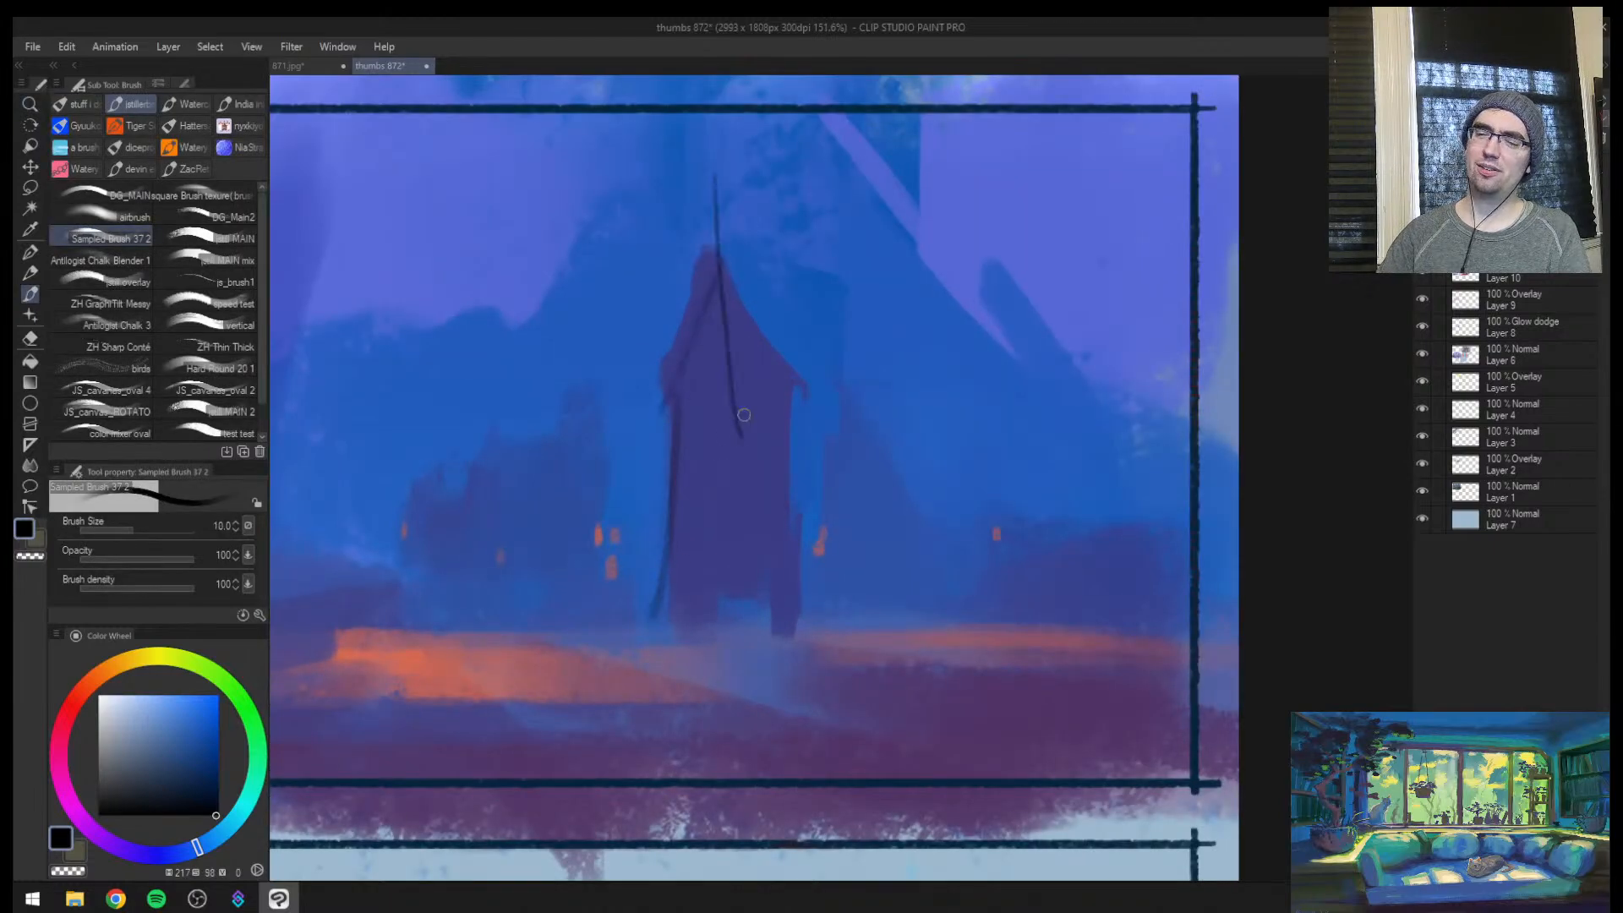
Try sketching a slanted side roof and walls off the tower in black with brush size 15, and undo the whole sketch
{"action": "key", "text": "bracketright"}
{"action": "key", "text": "bracketright"}
{"action": "key", "text": "bracketright"}
{"action": "mouse_move", "coordinate": [733, 375]}
{"action": "left_mouse_down"}
{"action": "mouse_move", "coordinate": [742, 607]}
{"action": "mouse_move", "coordinate": [915, 388]}
{"action": "mouse_move", "coordinate": [739, 231]}
{"action": "mouse_move", "coordinate": [902, 377]}
{"action": "mouse_move", "coordinate": [777, 240]}
{"action": "mouse_move", "coordinate": [704, 225]}
{"action": "mouse_move", "coordinate": [869, 243]}
{"action": "left_mouse_up"}
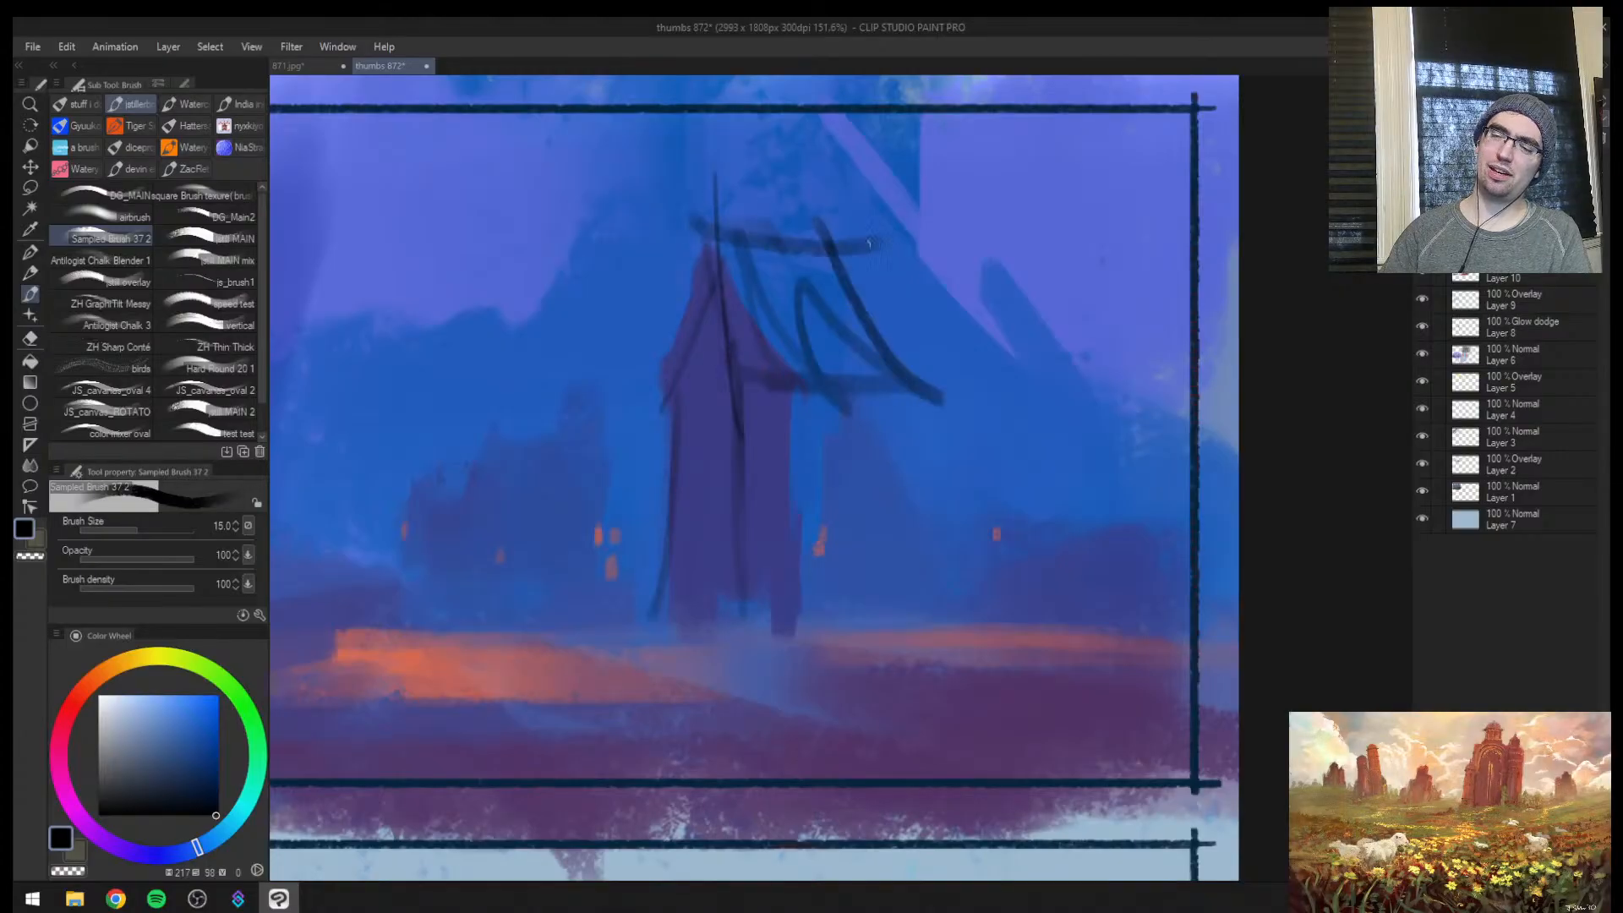
{"action": "left_click_drag", "start_coordinate": [894, 382], "coordinate": [917, 602]}
{"action": "mouse_move", "coordinate": [720, 394]}
{"action": "left_mouse_down"}
{"action": "mouse_move", "coordinate": [741, 590]}
{"action": "mouse_move", "coordinate": [680, 610]}
{"action": "left_mouse_up"}
{"action": "key", "text": "slash"}
{"action": "left_click_drag", "start_coordinate": [733, 540], "coordinate": [714, 522]}
{"action": "key", "text": "h"}
{"action": "key", "text": "ctrl+z"}
{"action": "key", "text": "ctrl+z"}
{"action": "key", "text": "ctrl+z"}
{"action": "key", "text": "ctrl+z"}
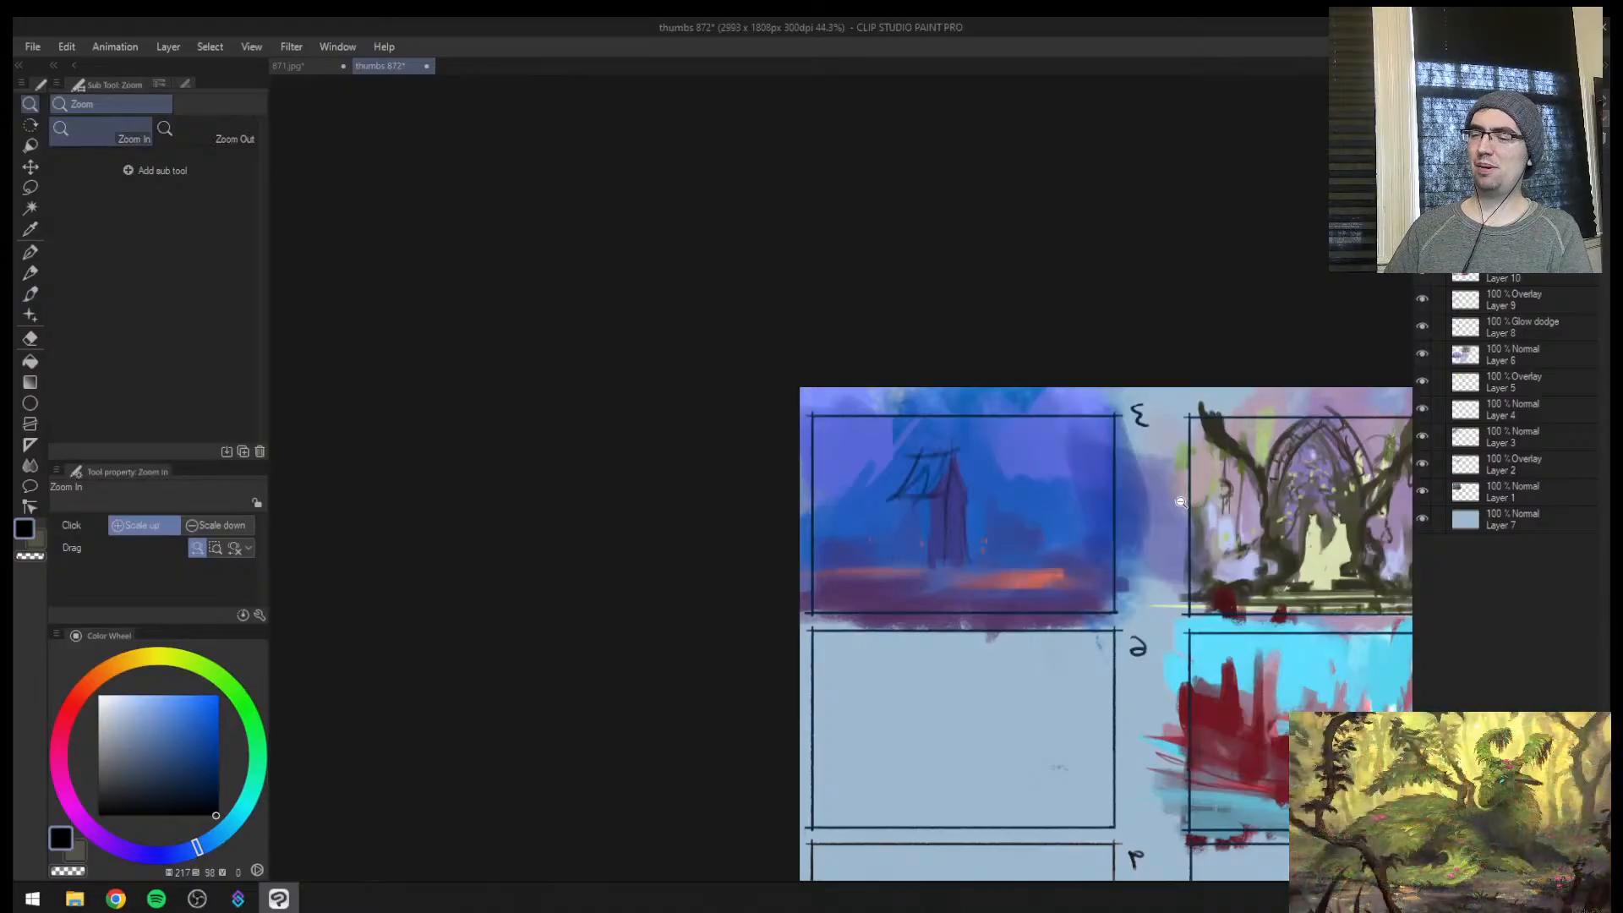
Paint out the central tower's pointed roof with the sampled background blue and broaden its wall in the tower's purple-blue
{"action": "left_click_drag", "start_coordinate": [1020, 549], "coordinate": [1078, 541]}
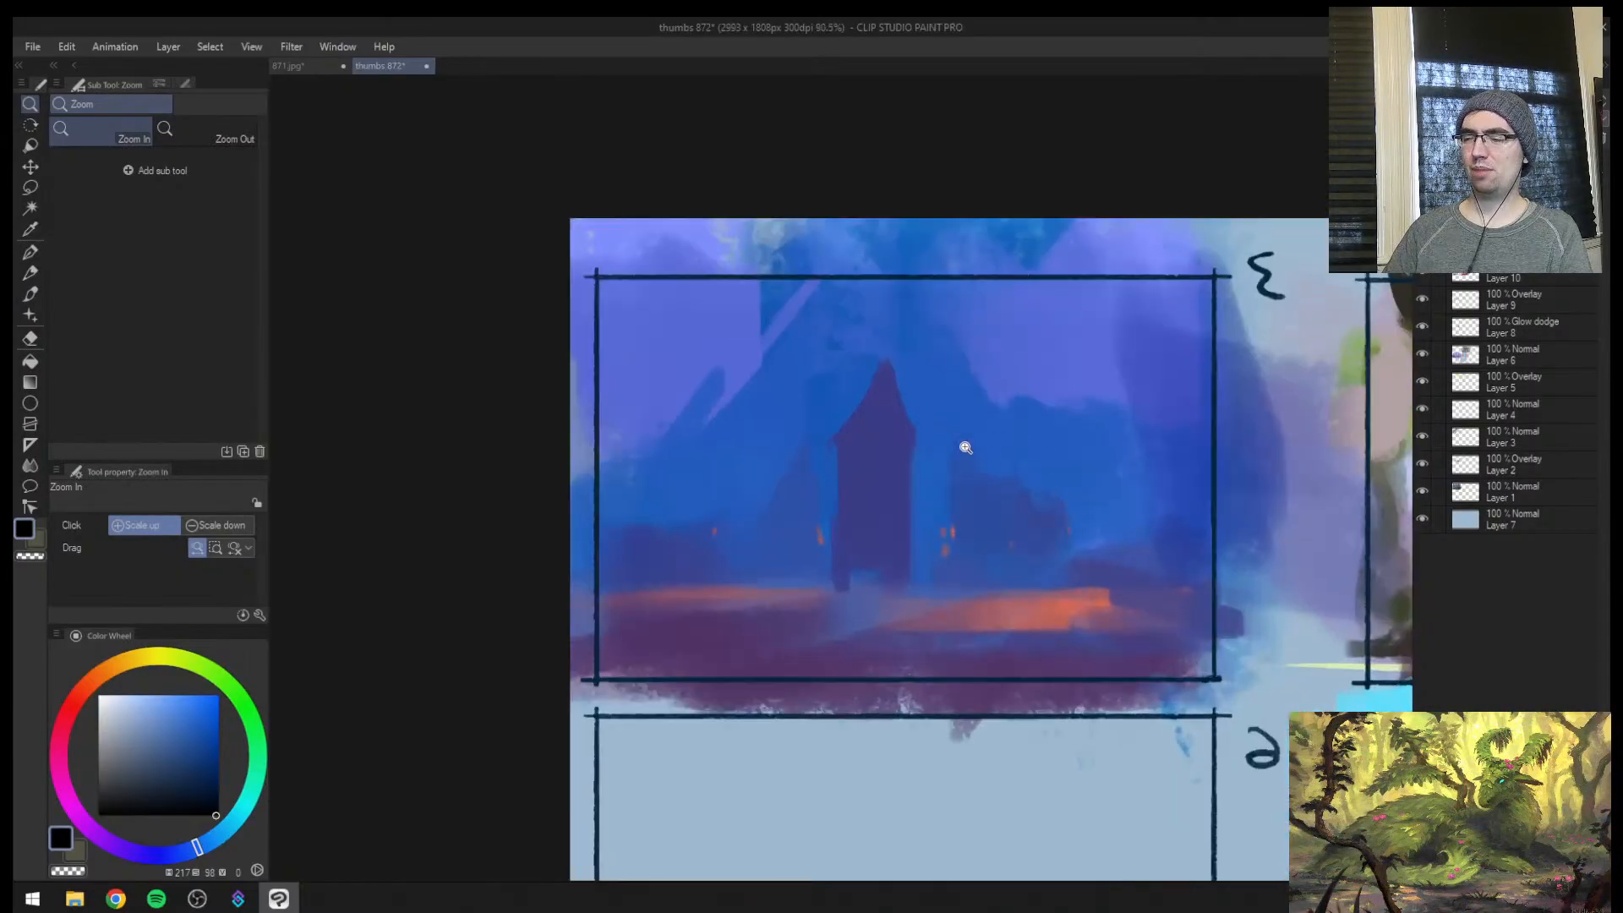
{"action": "key", "text": "b"}
{"action": "left_click", "coordinate": [909, 464], "text": "alt"}
{"action": "left_click_drag", "start_coordinate": [911, 517], "coordinate": [922, 500]}
{"action": "left_click", "coordinate": [832, 414], "text": "alt"}
{"action": "mouse_move", "coordinate": [848, 443]}
{"action": "left_mouse_down"}
{"action": "mouse_move", "coordinate": [894, 372]}
{"action": "mouse_move", "coordinate": [901, 423]}
{"action": "left_mouse_up"}
{"action": "left_click", "coordinate": [877, 490], "text": "alt"}
Build out the tower's lower walls and base with blocky side masses in the sampled purple-blue at brush size 40
{"action": "key", "text": "["}
{"action": "mouse_move", "coordinate": [831, 478]}
{"action": "left_mouse_down"}
{"action": "mouse_move", "coordinate": [833, 515]}
{"action": "mouse_move", "coordinate": [869, 510]}
{"action": "mouse_move", "coordinate": [766, 570]}
{"action": "left_mouse_up"}
{"action": "left_click_drag", "start_coordinate": [763, 562], "coordinate": [824, 539]}
{"action": "key", "text": "]"}
{"action": "left_click", "coordinate": [735, 657], "text": "alt"}
{"action": "left_click_drag", "start_coordinate": [735, 657], "coordinate": [713, 673]}
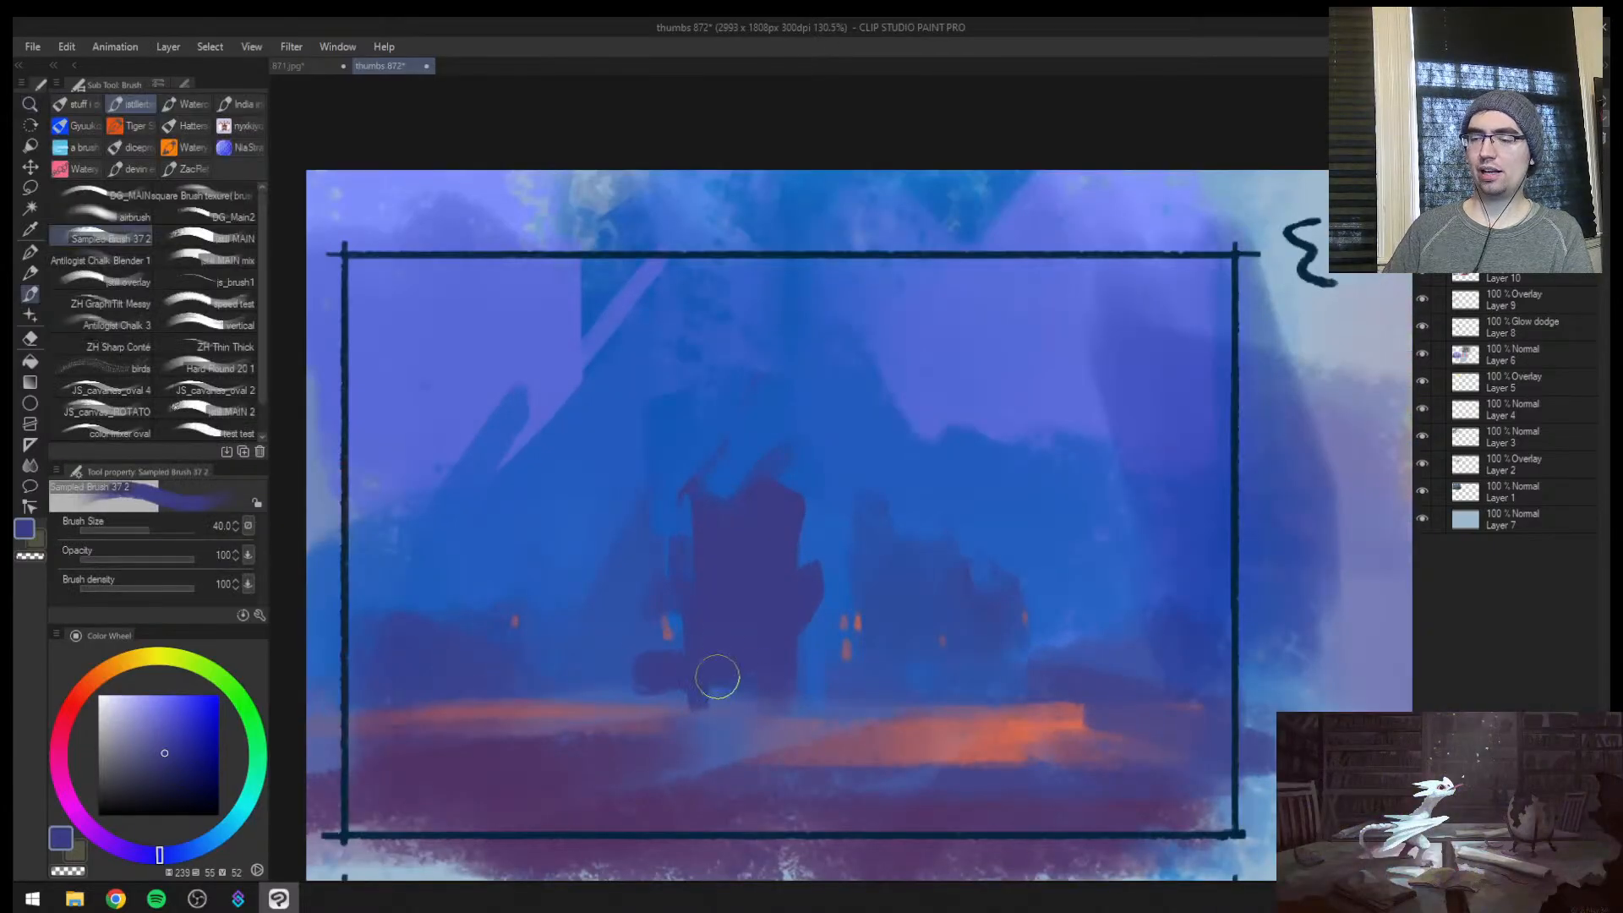
{"action": "left_click", "coordinate": [569, 663], "text": "alt"}
{"action": "left_click", "coordinate": [737, 654], "text": "alt"}
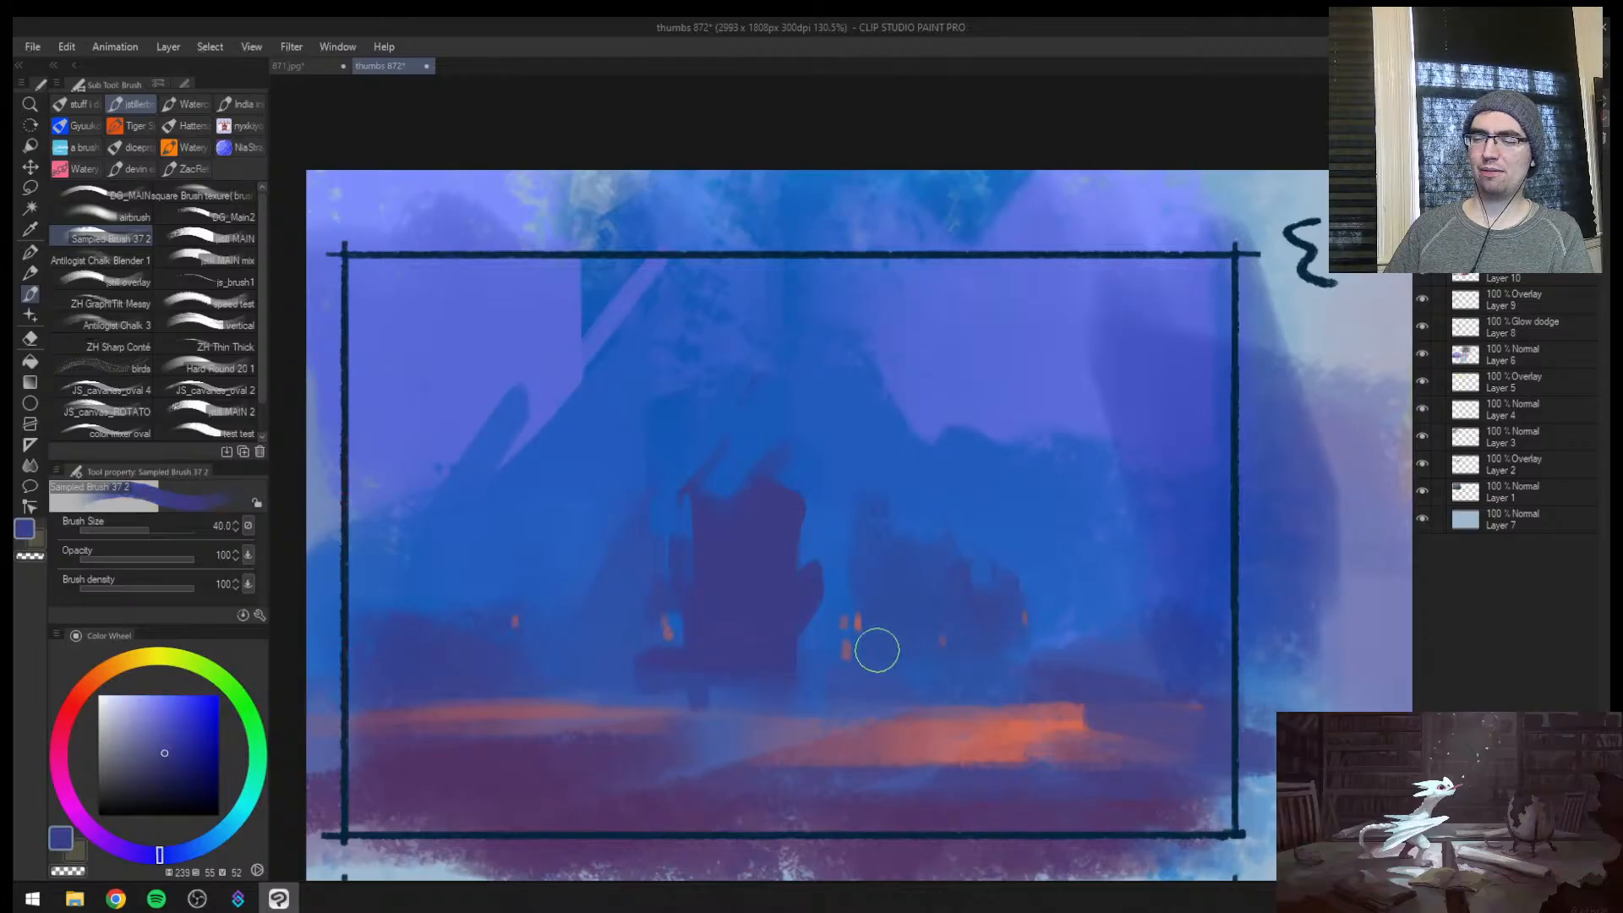
{"action": "left_click_drag", "start_coordinate": [797, 584], "coordinate": [799, 654]}
Rebuild the tower's top as a narrow slanted peak, carving its sloped side with background blue
{"action": "key", "text": "bracketright"}
{"action": "mouse_move", "coordinate": [765, 448]}
{"action": "left_mouse_down"}
{"action": "mouse_move", "coordinate": [711, 523]}
{"action": "mouse_move", "coordinate": [768, 428]}
{"action": "mouse_move", "coordinate": [766, 547]}
{"action": "mouse_move", "coordinate": [738, 418]}
{"action": "mouse_move", "coordinate": [701, 504]}
{"action": "left_mouse_up"}
{"action": "left_click", "coordinate": [719, 420], "text": "alt"}
{"action": "left_click", "coordinate": [753, 516], "text": "alt"}
{"action": "key", "text": "bracketleft"}
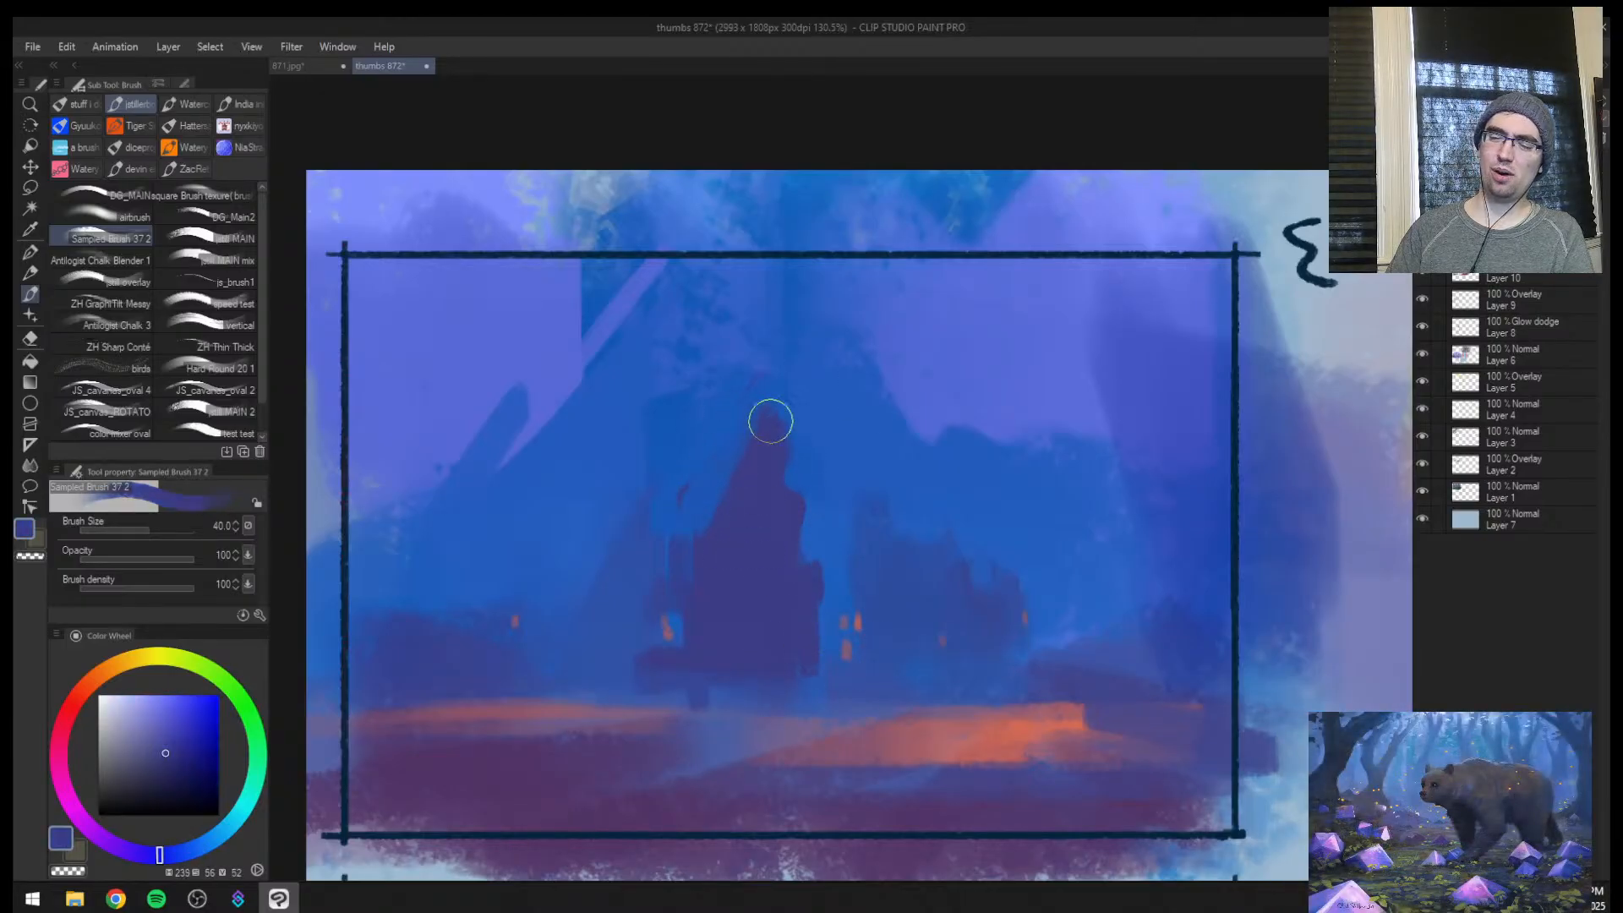
{"action": "mouse_move", "coordinate": [770, 420]}
{"action": "left_mouse_down"}
{"action": "mouse_move", "coordinate": [756, 535]}
{"action": "mouse_move", "coordinate": [698, 507]}
{"action": "left_mouse_up"}
{"action": "left_click", "coordinate": [702, 483], "text": "alt"}
{"action": "left_click_drag", "start_coordinate": [724, 407], "coordinate": [708, 540]}
{"action": "left_click_drag", "start_coordinate": [752, 389], "coordinate": [708, 551]}
{"action": "left_click", "coordinate": [762, 431], "text": "alt"}
Draw a thin horizontal roof ridge extending sideways from the tower's peak in the same purple-blue
{"action": "key", "text": "bracketleft"}
{"action": "key", "text": "bracketleft"}
{"action": "key", "text": "bracketleft"}
{"action": "left_click_drag", "start_coordinate": [658, 406], "coordinate": [742, 401]}
{"action": "key", "text": "bracketleft"}
{"action": "key", "text": "bracketleft"}
{"action": "key", "text": "bracketleft"}
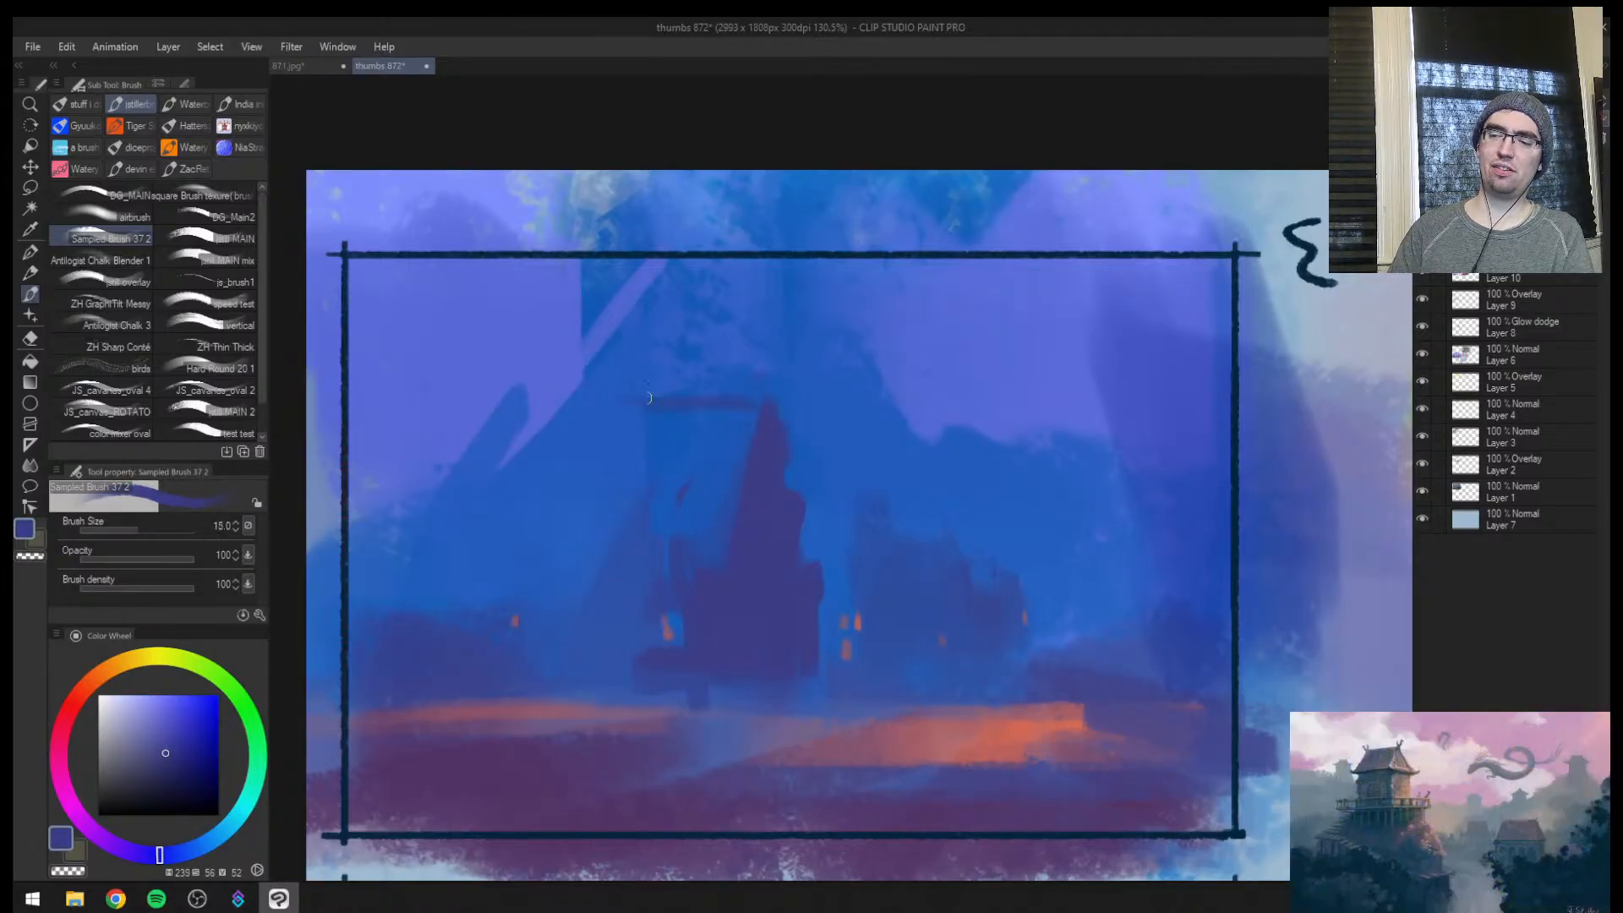
Try sketching a gabled house outline with walls, eave and ground line over the distant buildings beside the tower at brush size 17
{"action": "mouse_move", "coordinate": [862, 473]}
{"action": "left_mouse_down"}
{"action": "mouse_move", "coordinate": [1000, 511]}
{"action": "mouse_move", "coordinate": [980, 667]}
{"action": "left_mouse_up"}
{"action": "mouse_move", "coordinate": [866, 470]}
{"action": "left_mouse_down"}
{"action": "mouse_move", "coordinate": [866, 662]}
{"action": "mouse_move", "coordinate": [913, 555]}
{"action": "mouse_move", "coordinate": [1062, 518]}
{"action": "mouse_move", "coordinate": [1091, 672]}
{"action": "left_mouse_up"}
{"action": "key", "text": "ctrl+z"}
{"action": "key", "text": "ctrl+z"}
{"action": "key", "text": "ctrl+z"}
{"action": "left_click_drag", "start_coordinate": [894, 675], "coordinate": [1073, 677]}
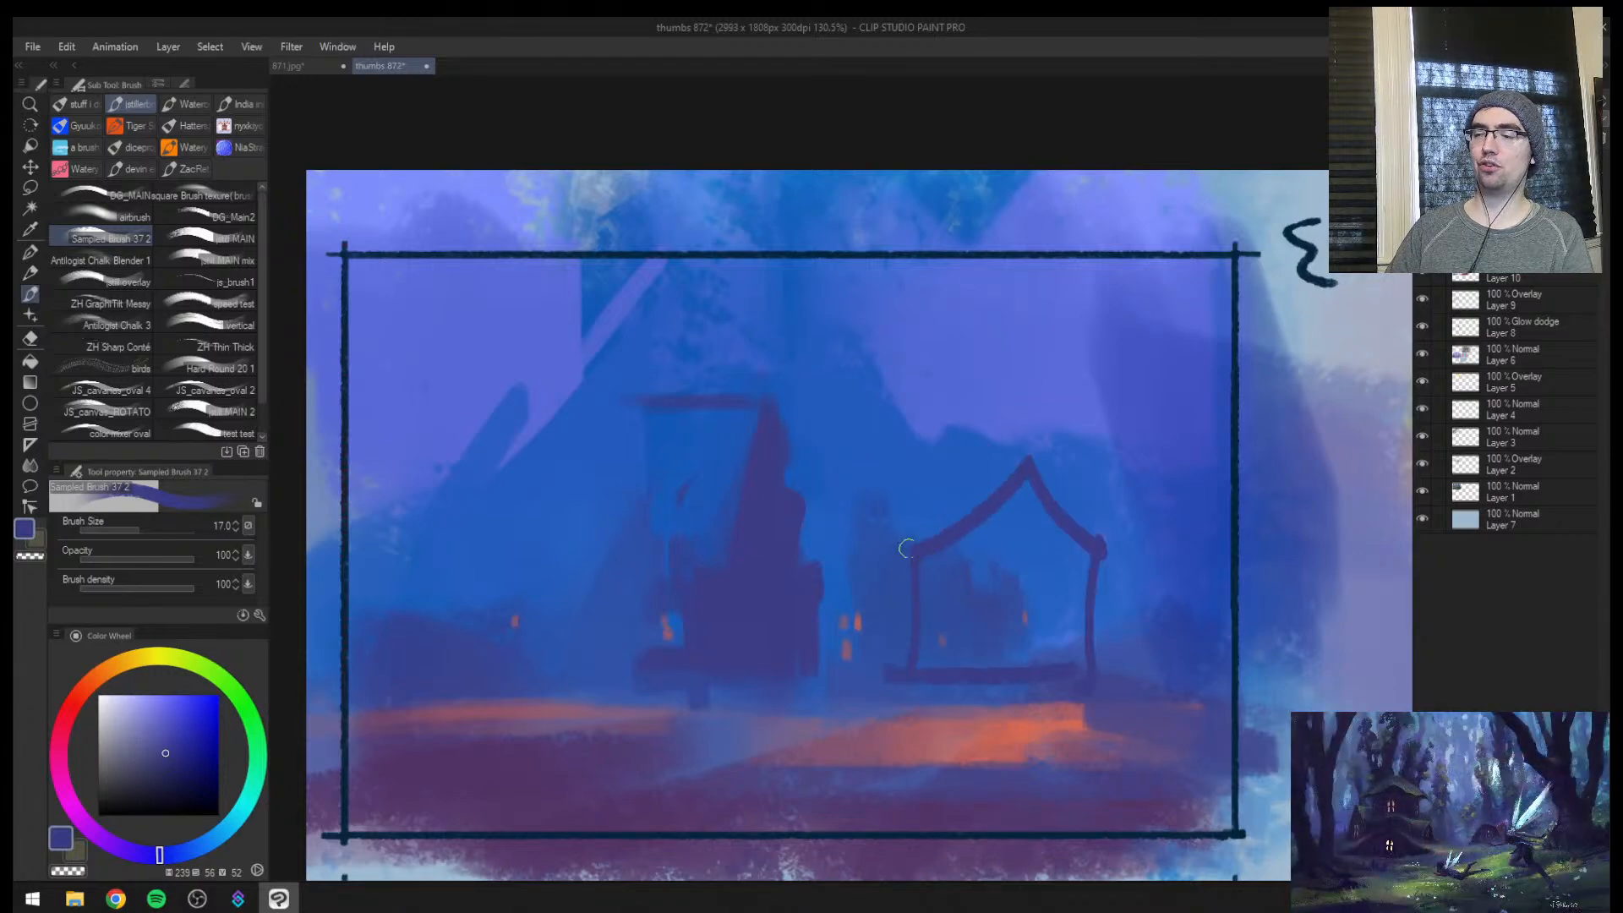
{"action": "left_click_drag", "start_coordinate": [905, 548], "coordinate": [1119, 549]}
Try adding a small doorway and finer details to the gabled house sketch, then undo the house
{"action": "scroll", "coordinate": [1120, 548], "scroll_direction": "up", "scroll_amount": 2}
{"action": "key", "text": "bracketleft"}
{"action": "key", "text": "bracketleft"}
{"action": "key", "text": "bracketleft"}
{"action": "left_click_drag", "start_coordinate": [845, 760], "coordinate": [871, 691]}
{"action": "left_click_drag", "start_coordinate": [875, 689], "coordinate": [892, 779]}
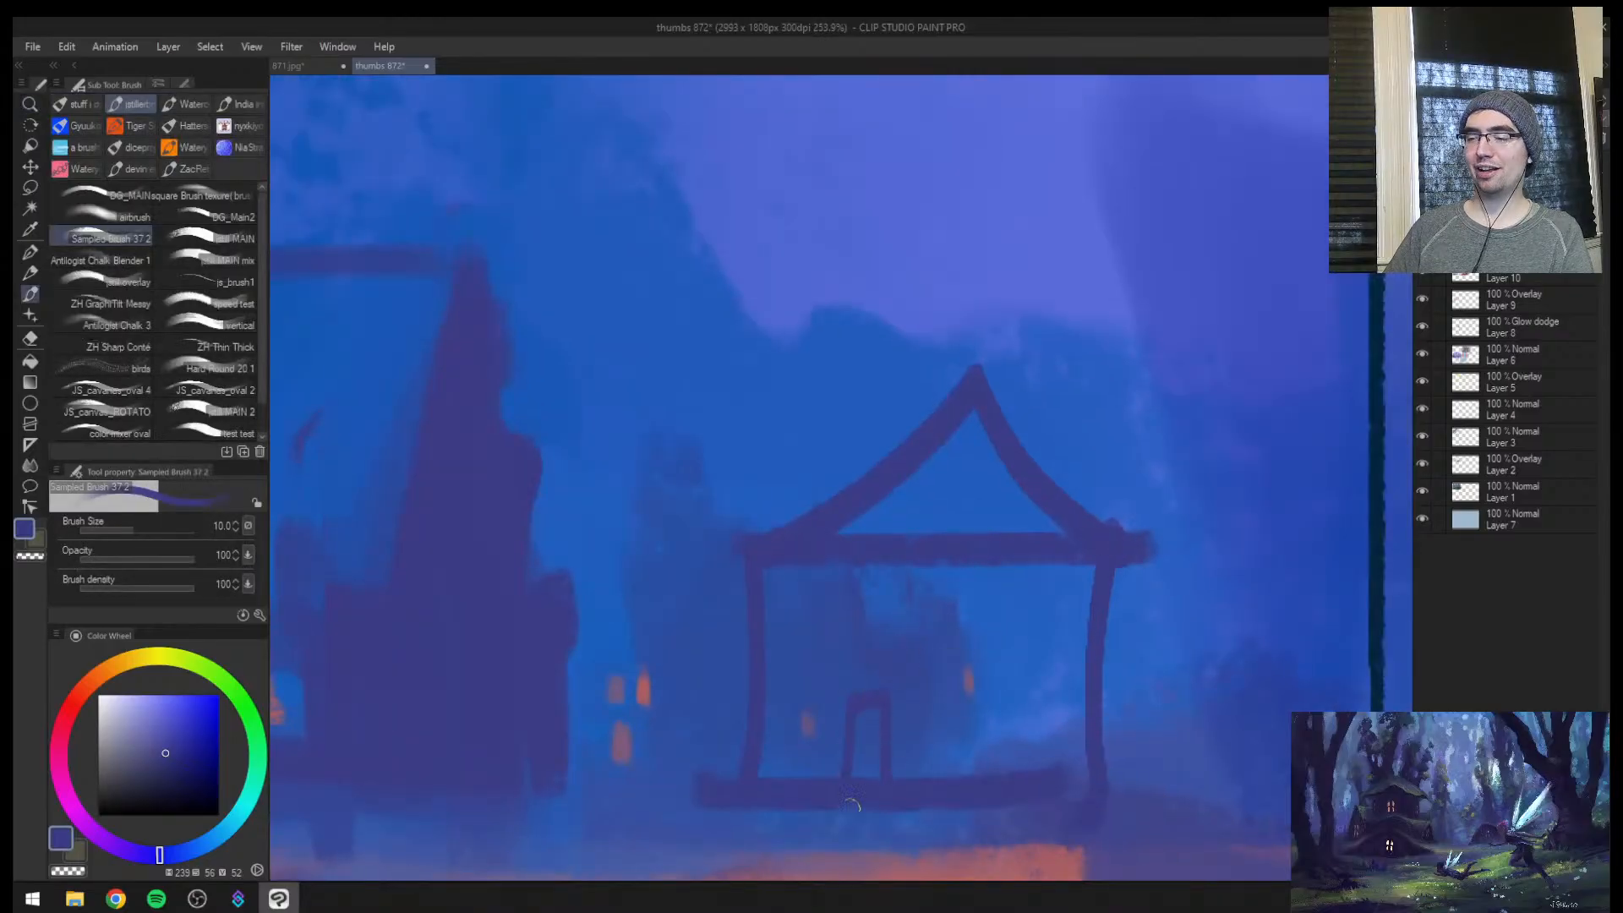
{"action": "key", "text": "bracketleft"}
{"action": "key", "text": "bracketleft"}
{"action": "scroll", "coordinate": [956, 769], "scroll_direction": "up", "scroll_amount": 1}
{"action": "left_click_drag", "start_coordinate": [961, 576], "coordinate": [962, 617]}
{"action": "left_click_drag", "start_coordinate": [962, 617], "coordinate": [1021, 607]}
{"action": "key", "text": "ctrl+space"}
{"action": "mouse_move", "coordinate": [980, 677]}
{"action": "left_mouse_down"}
{"action": "mouse_move", "coordinate": [896, 714]}
{"action": "mouse_move", "coordinate": [943, 708]}
{"action": "left_mouse_up"}
{"action": "key", "text": "ctrl+z"}
{"action": "key", "text": "ctrl+z"}
{"action": "key", "text": "ctrl+z"}
{"action": "key", "text": "ctrl+z"}
{"action": "key", "text": "ctrl+z"}
{"action": "key", "text": "ctrl+z"}
Draw the central building's front corner and slanted gable edge in a darker shade of the same blue
{"action": "key", "text": "h"}
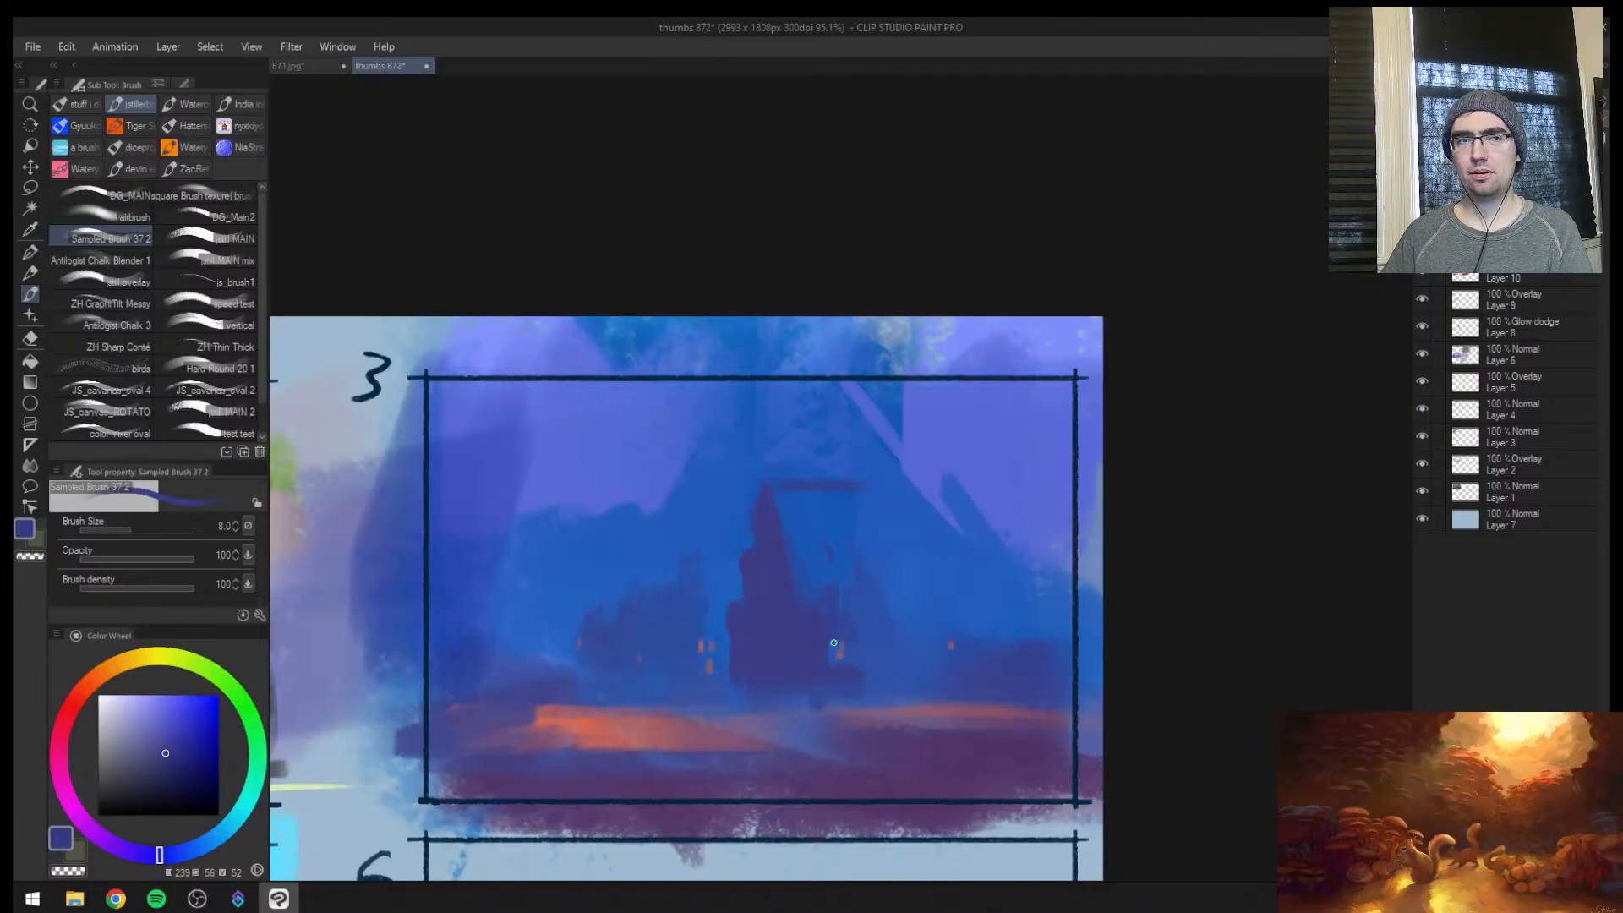
{"action": "key", "text": "ctrl+space"}
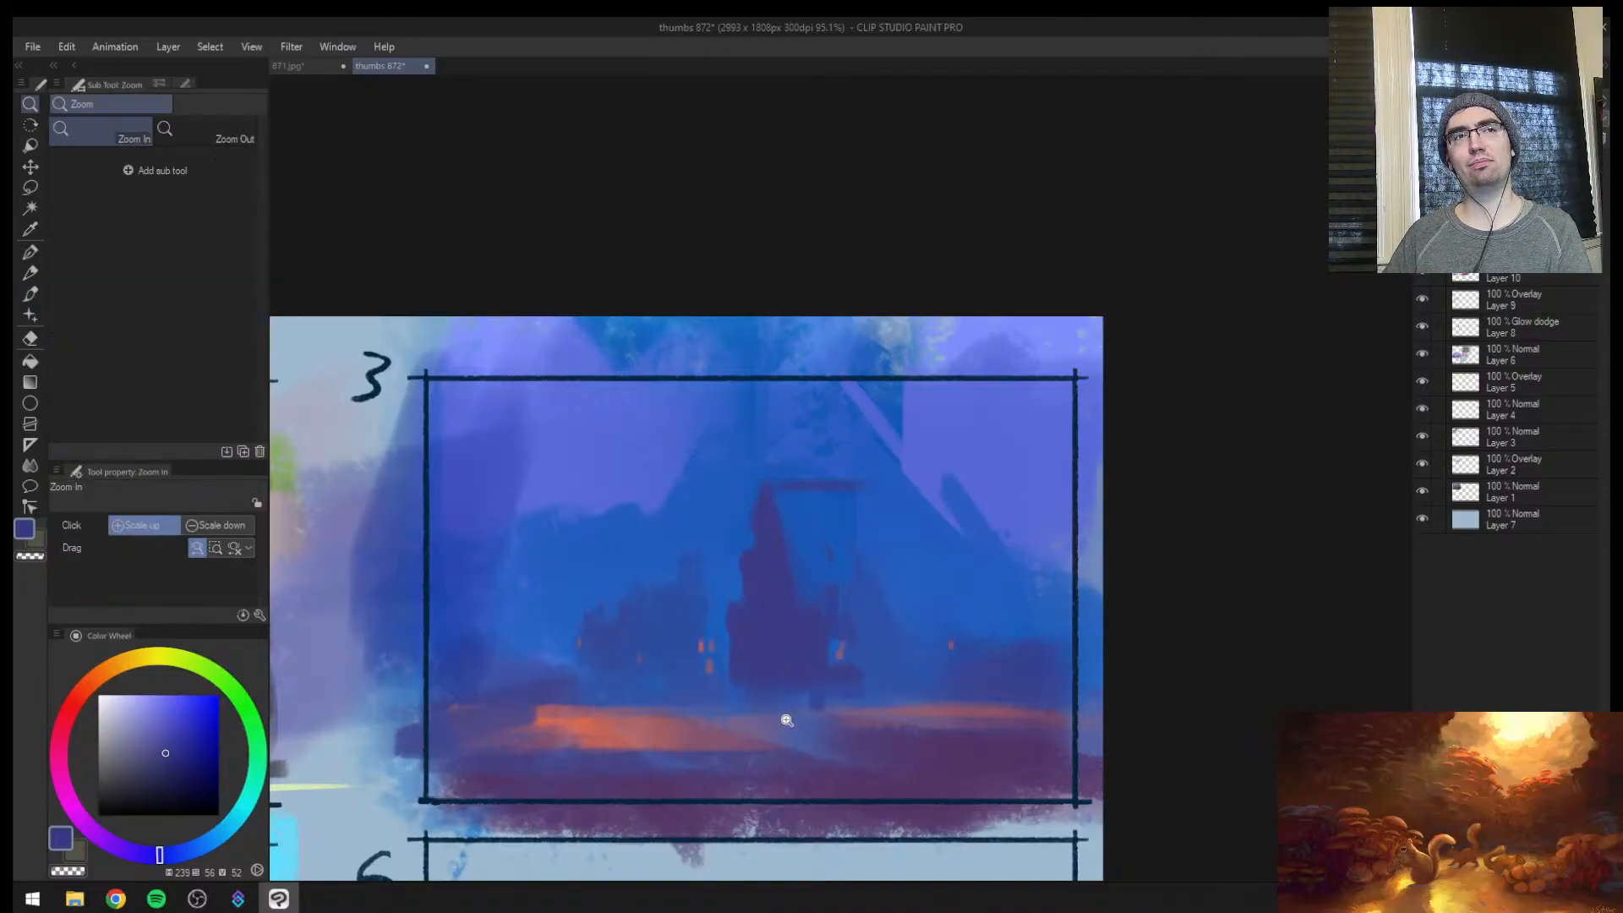
{"action": "mouse_move", "coordinate": [790, 723]}
{"action": "left_mouse_down"}
{"action": "mouse_move", "coordinate": [826, 710]}
{"action": "mouse_move", "coordinate": [848, 728]}
{"action": "mouse_move", "coordinate": [867, 700]}
{"action": "mouse_move", "coordinate": [916, 384]}
{"action": "left_mouse_up"}
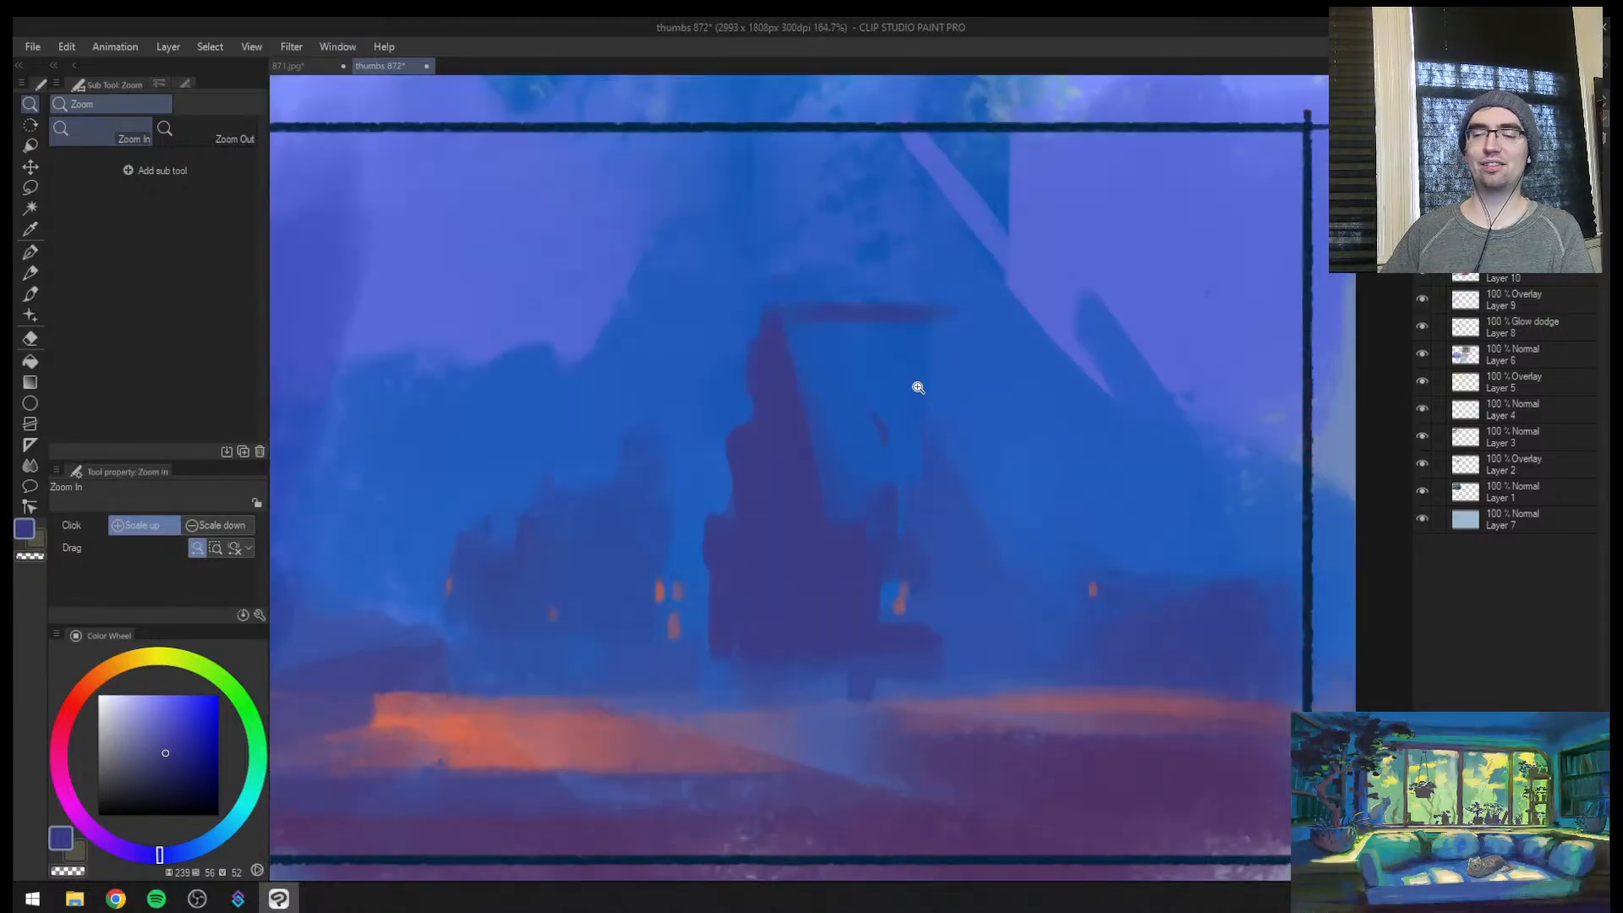
{"action": "left_click", "coordinate": [186, 782]}
{"action": "key", "text": "bracketright"}
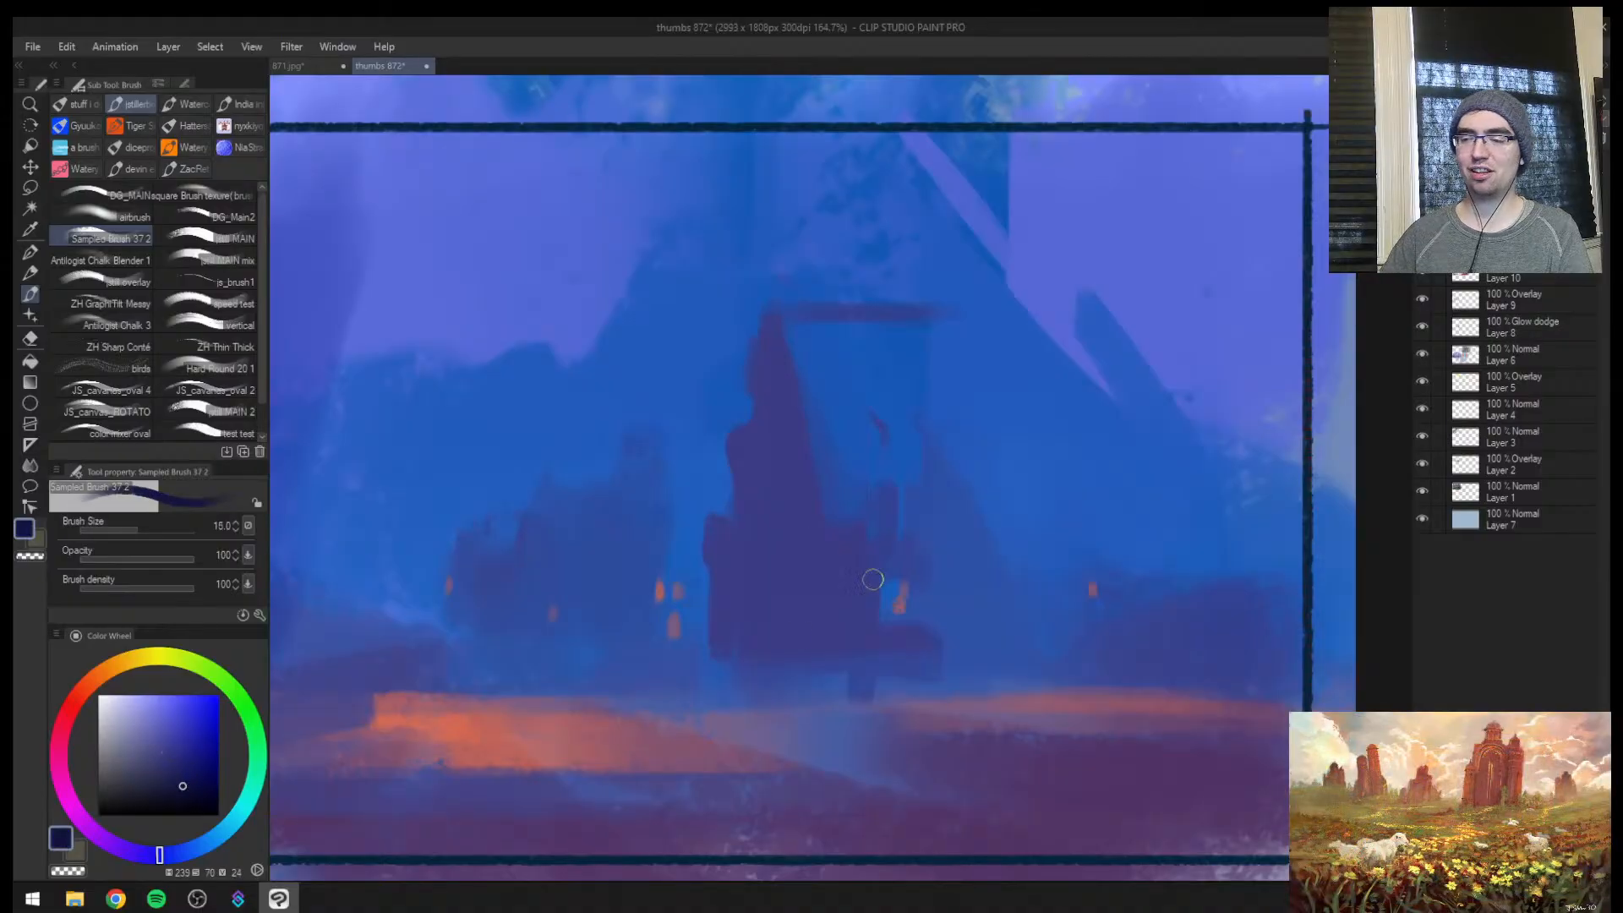
{"action": "left_click_drag", "start_coordinate": [827, 541], "coordinate": [832, 632]}
{"action": "left_click_drag", "start_coordinate": [779, 374], "coordinate": [818, 594]}
{"action": "key", "text": "ctrl+space"}
{"action": "mouse_move", "coordinate": [866, 514]}
{"action": "left_mouse_down"}
{"action": "mouse_move", "coordinate": [884, 580]}
{"action": "mouse_move", "coordinate": [917, 583]}
{"action": "left_mouse_up"}
Frame a large side roof in the mirrored view with a dark eave line and a thin slanted far edge at brush size 10
{"action": "key", "text": "h"}
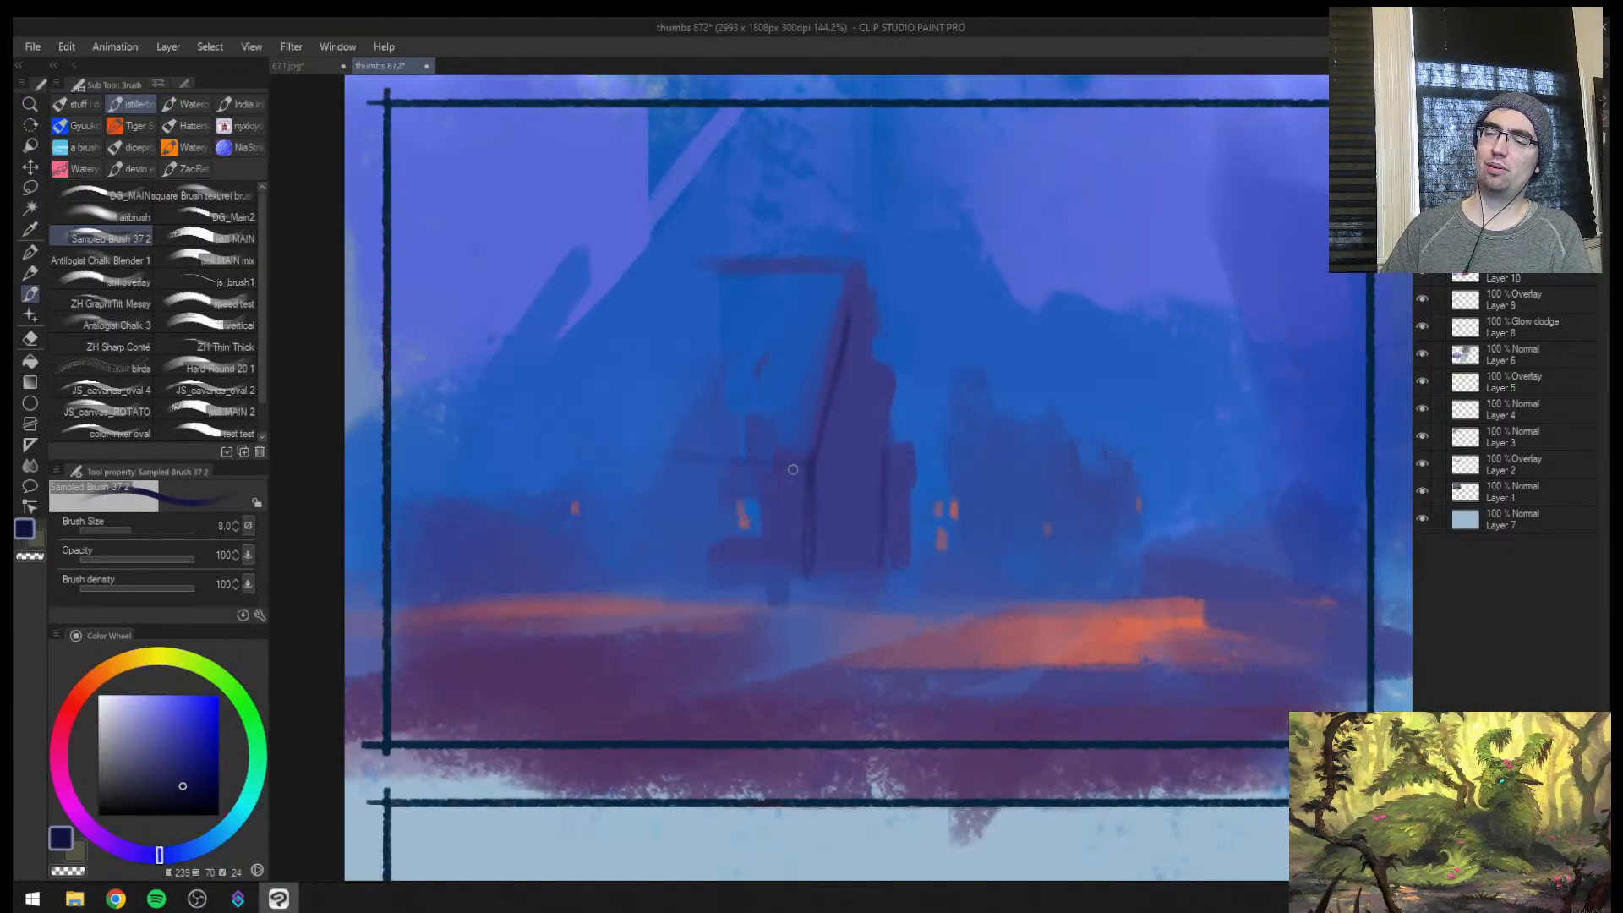
{"action": "key", "text": "bracketright"}
{"action": "left_click_drag", "start_coordinate": [670, 437], "coordinate": [725, 446]}
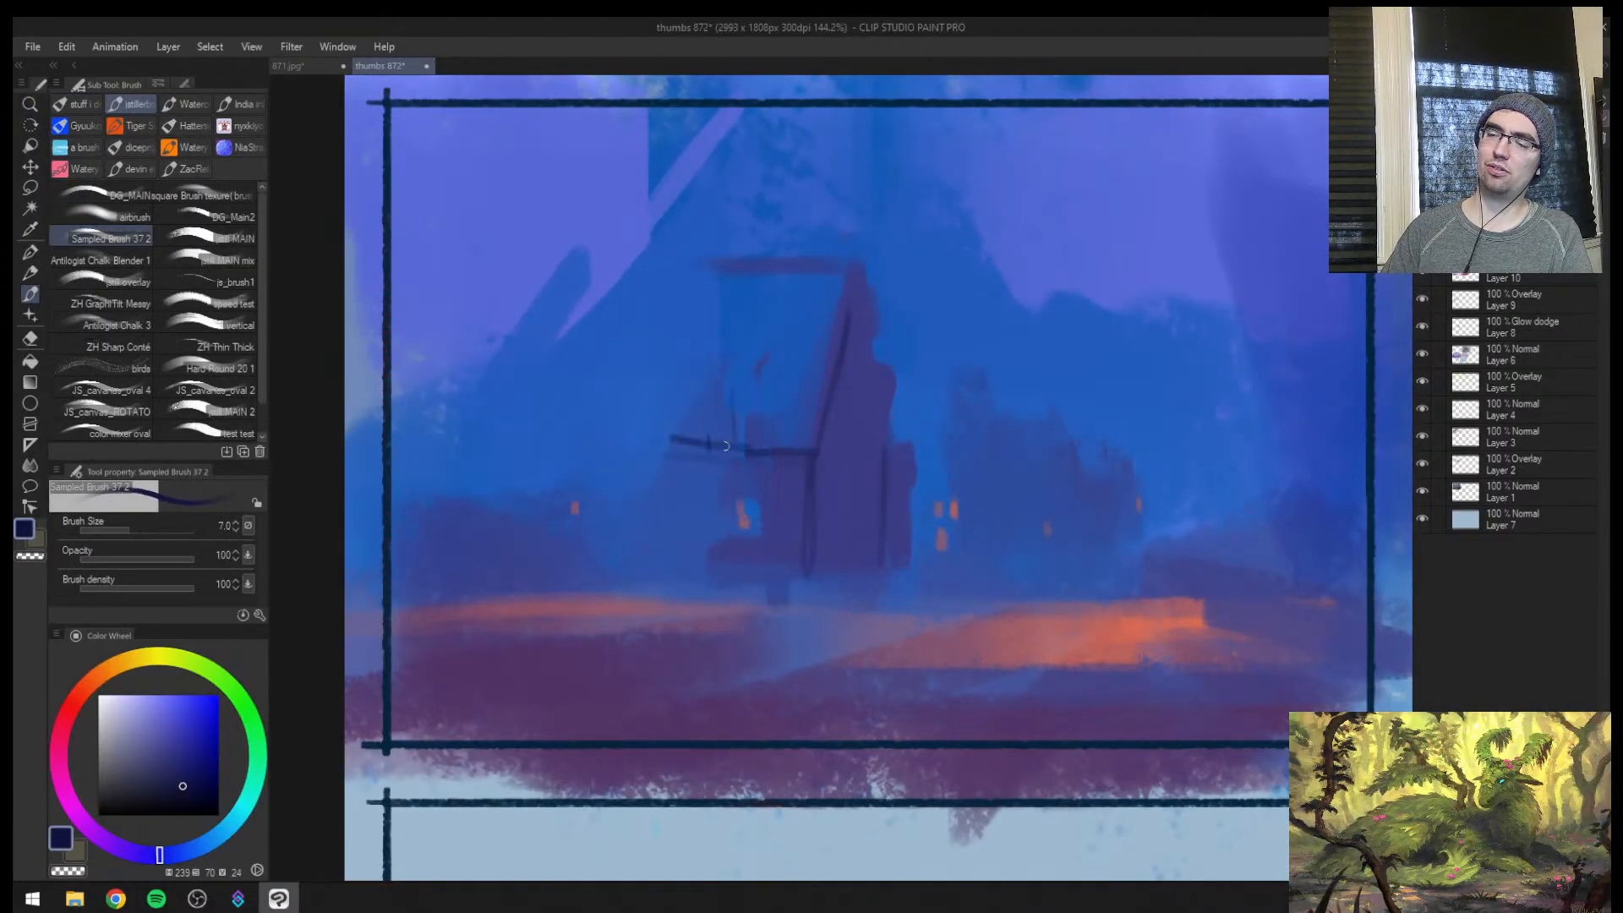
{"action": "key", "text": "bracketright"}
{"action": "key", "text": "bracketright"}
{"action": "left_click_drag", "start_coordinate": [683, 285], "coordinate": [579, 459]}
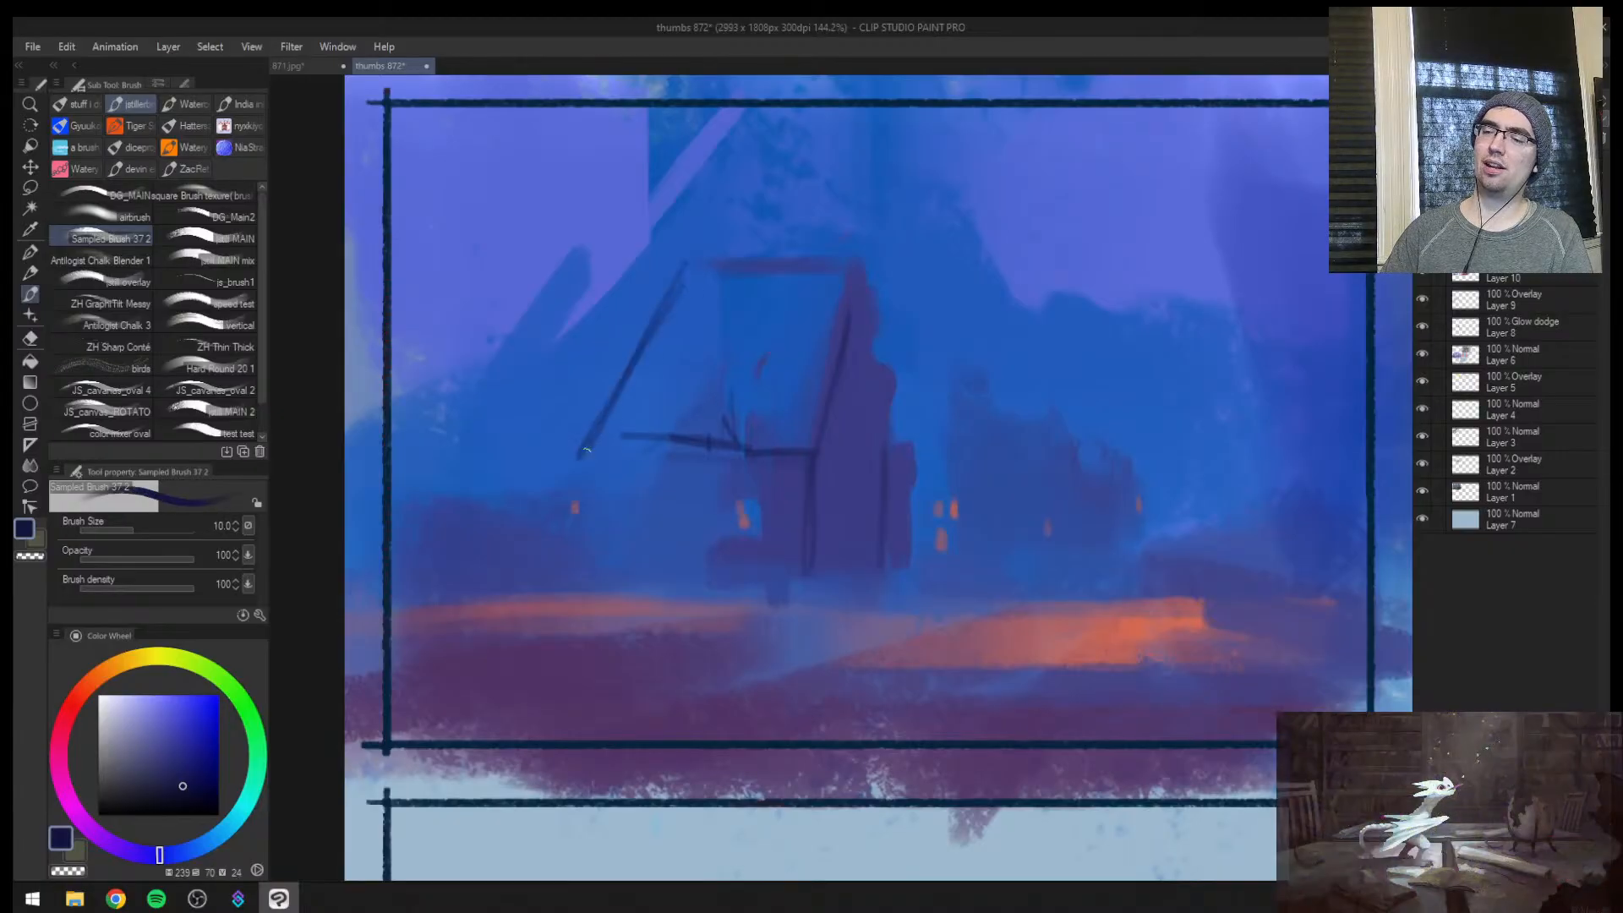
{"action": "key", "text": "ctrl+z"}
{"action": "left_click_drag", "start_coordinate": [660, 284], "coordinate": [579, 455]}
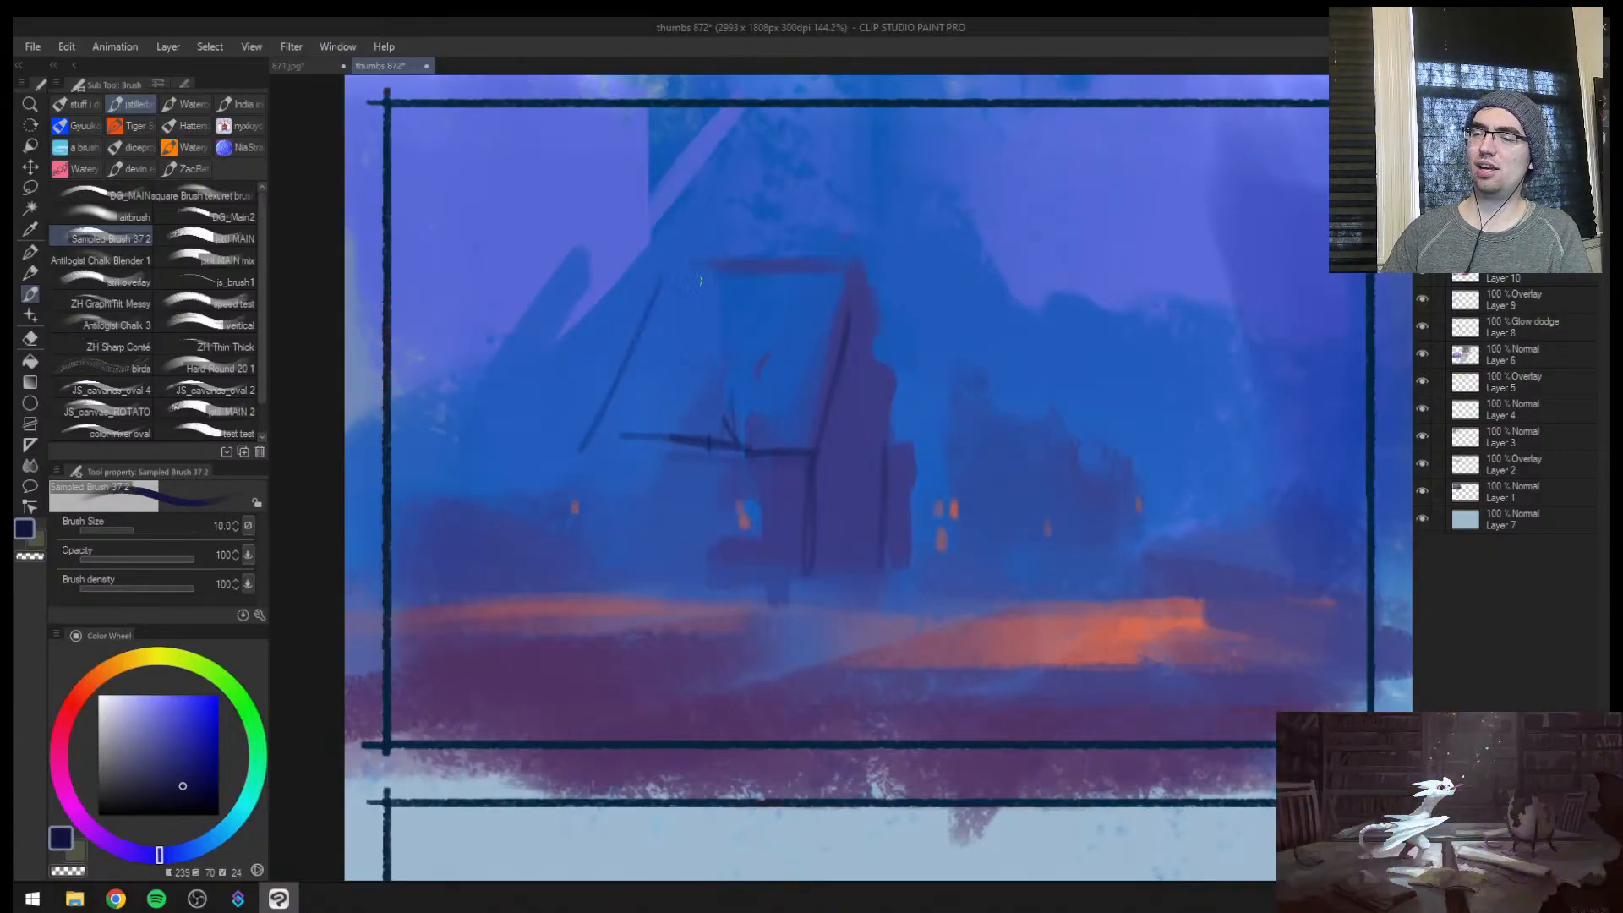
Restore the unmirrored view and add the gable's second dark slope down the front wall of the central building
{"action": "key", "text": "h"}
{"action": "key", "text": "ctrl+space"}
{"action": "left_click_drag", "start_coordinate": [1112, 410], "coordinate": [1054, 394]}
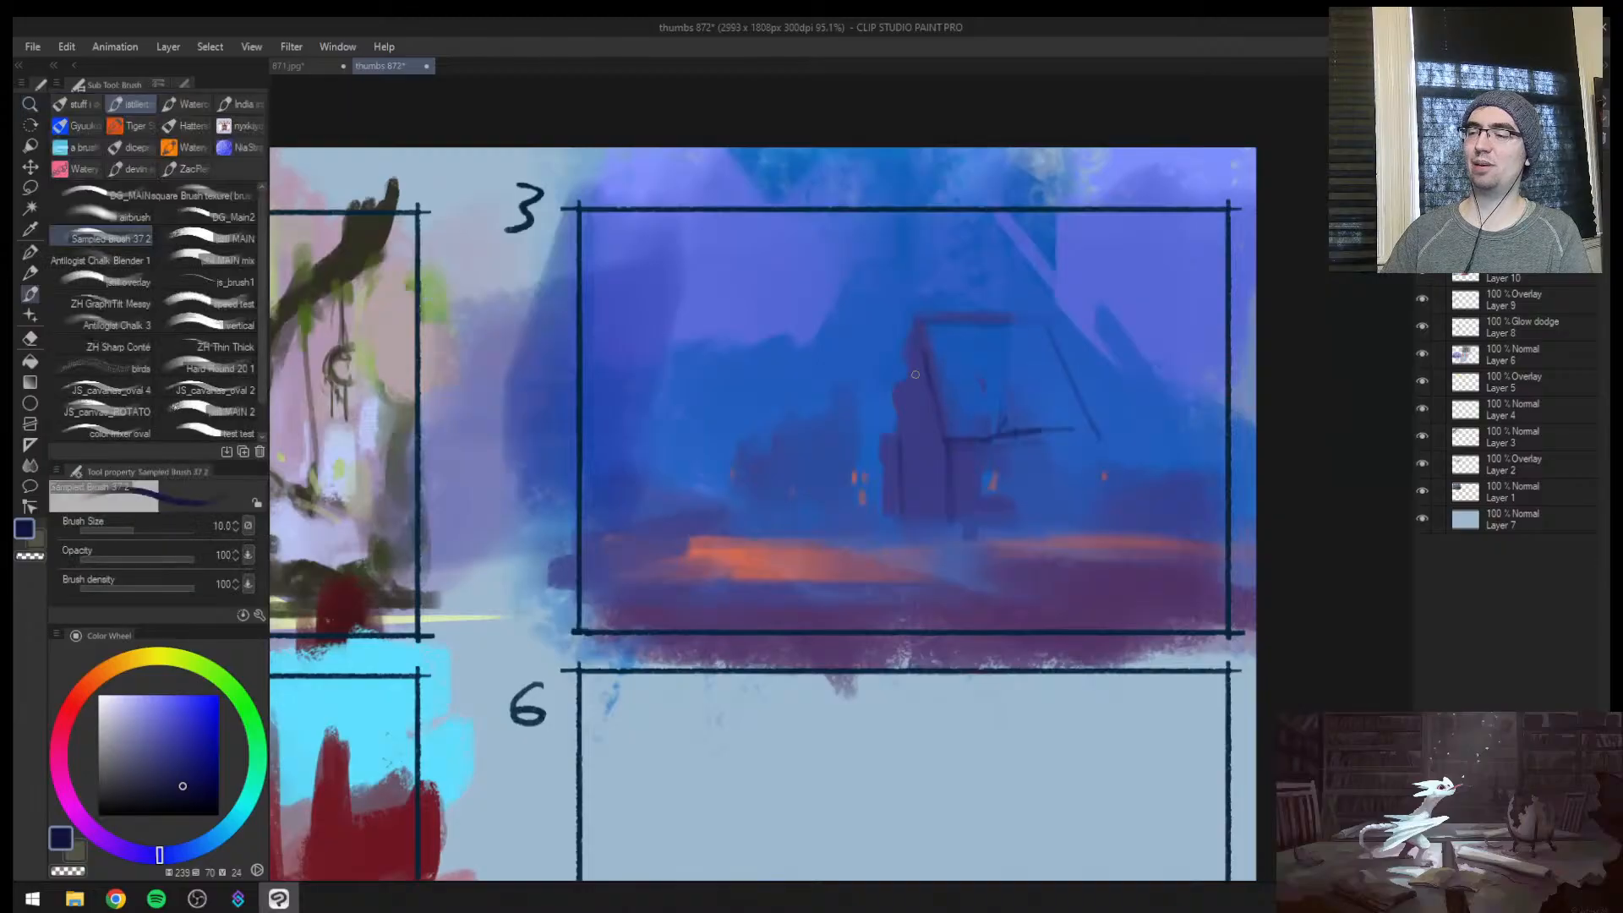
{"action": "left_click_drag", "start_coordinate": [926, 366], "coordinate": [892, 434]}
Give the distant building beside the tower a dark gable edge and fill its silhouette in muted blue at brush size 25
{"action": "key", "text": "ctrl+space"}
{"action": "left_click", "coordinate": [901, 453]}
{"action": "left_click_drag", "start_coordinate": [843, 365], "coordinate": [838, 519]}
{"action": "mouse_move", "coordinate": [788, 317]}
{"action": "left_mouse_down"}
{"action": "mouse_move", "coordinate": [845, 376]}
{"action": "mouse_move", "coordinate": [850, 558]}
{"action": "left_mouse_up"}
{"action": "left_click", "coordinate": [798, 408], "text": "alt"}
{"action": "key", "text": "]"}
{"action": "key", "text": "]"}
{"action": "key", "text": "]"}
{"action": "left_click_drag", "start_coordinate": [842, 415], "coordinate": [765, 268]}
{"action": "left_click_drag", "start_coordinate": [764, 268], "coordinate": [701, 384]}
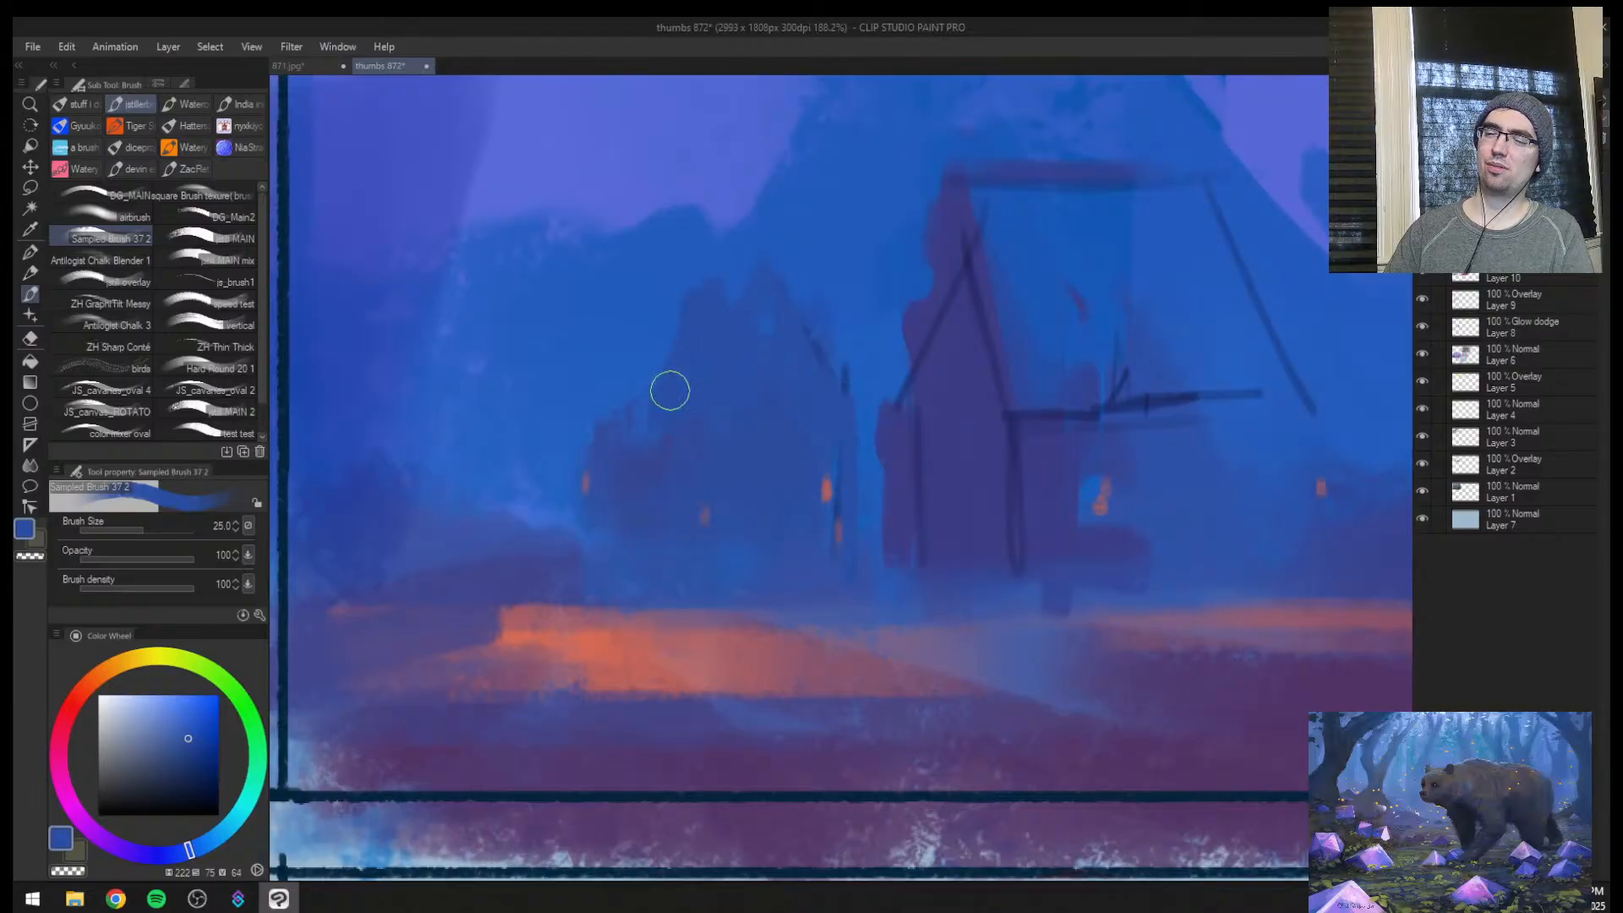
Widen the central building's front wall below the gable in sampled purple-blue at brush size 30
{"action": "key", "text": "h"}
{"action": "key", "text": "ctrl+space"}
{"action": "left_click_drag", "start_coordinate": [991, 400], "coordinate": [840, 469]}
{"action": "left_click", "coordinate": [837, 434], "text": "alt"}
{"action": "key", "text": "]"}
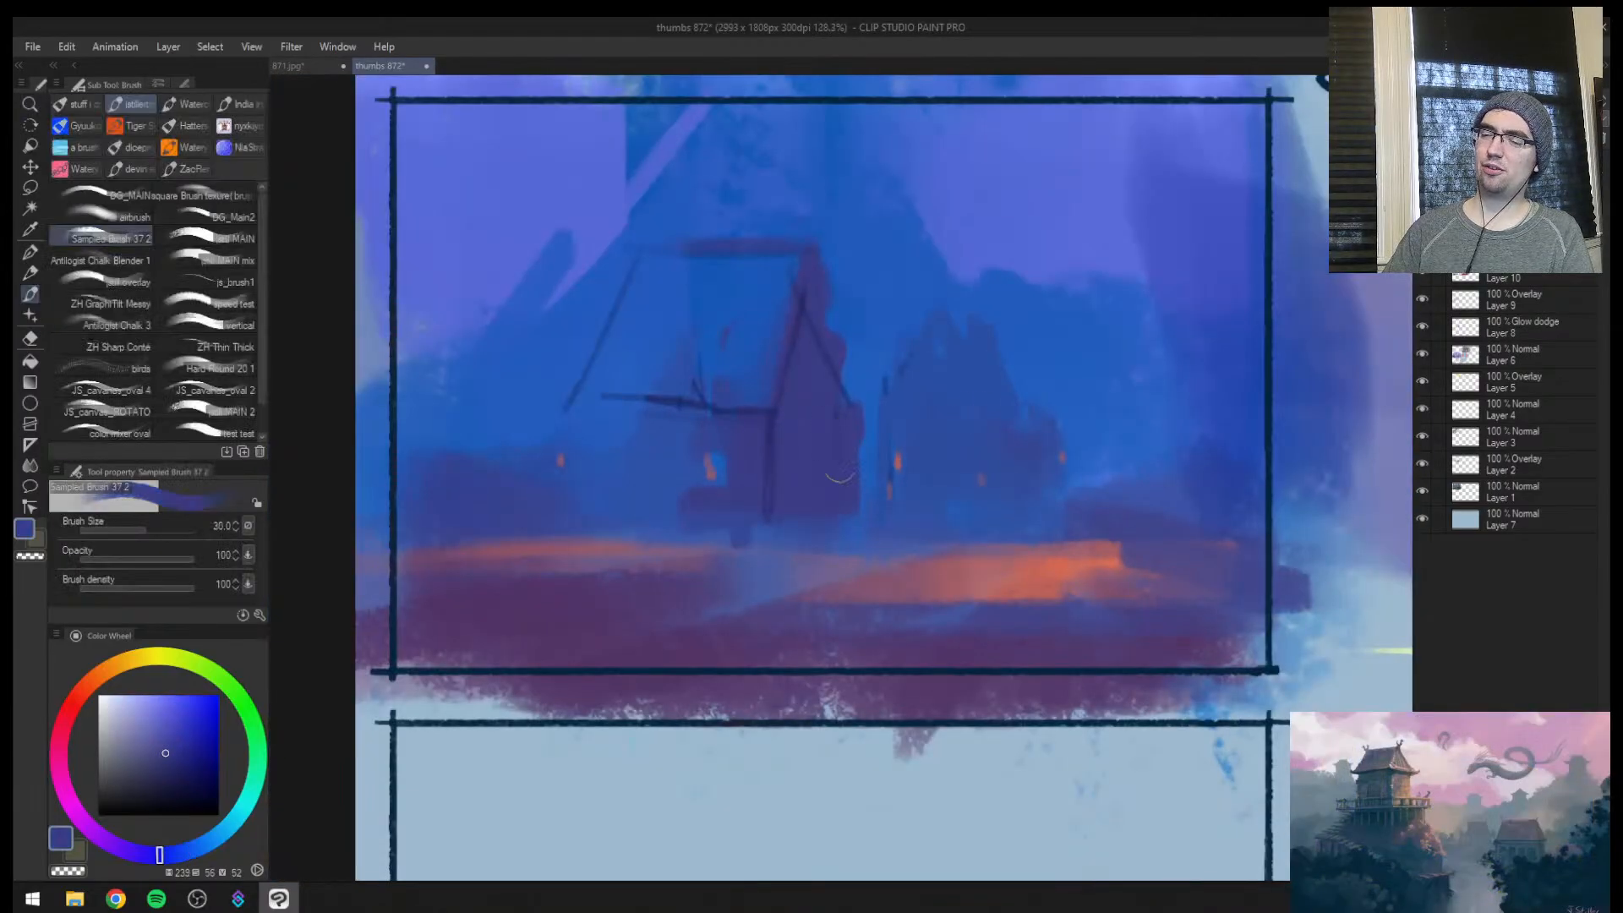
{"action": "key", "text": "h"}
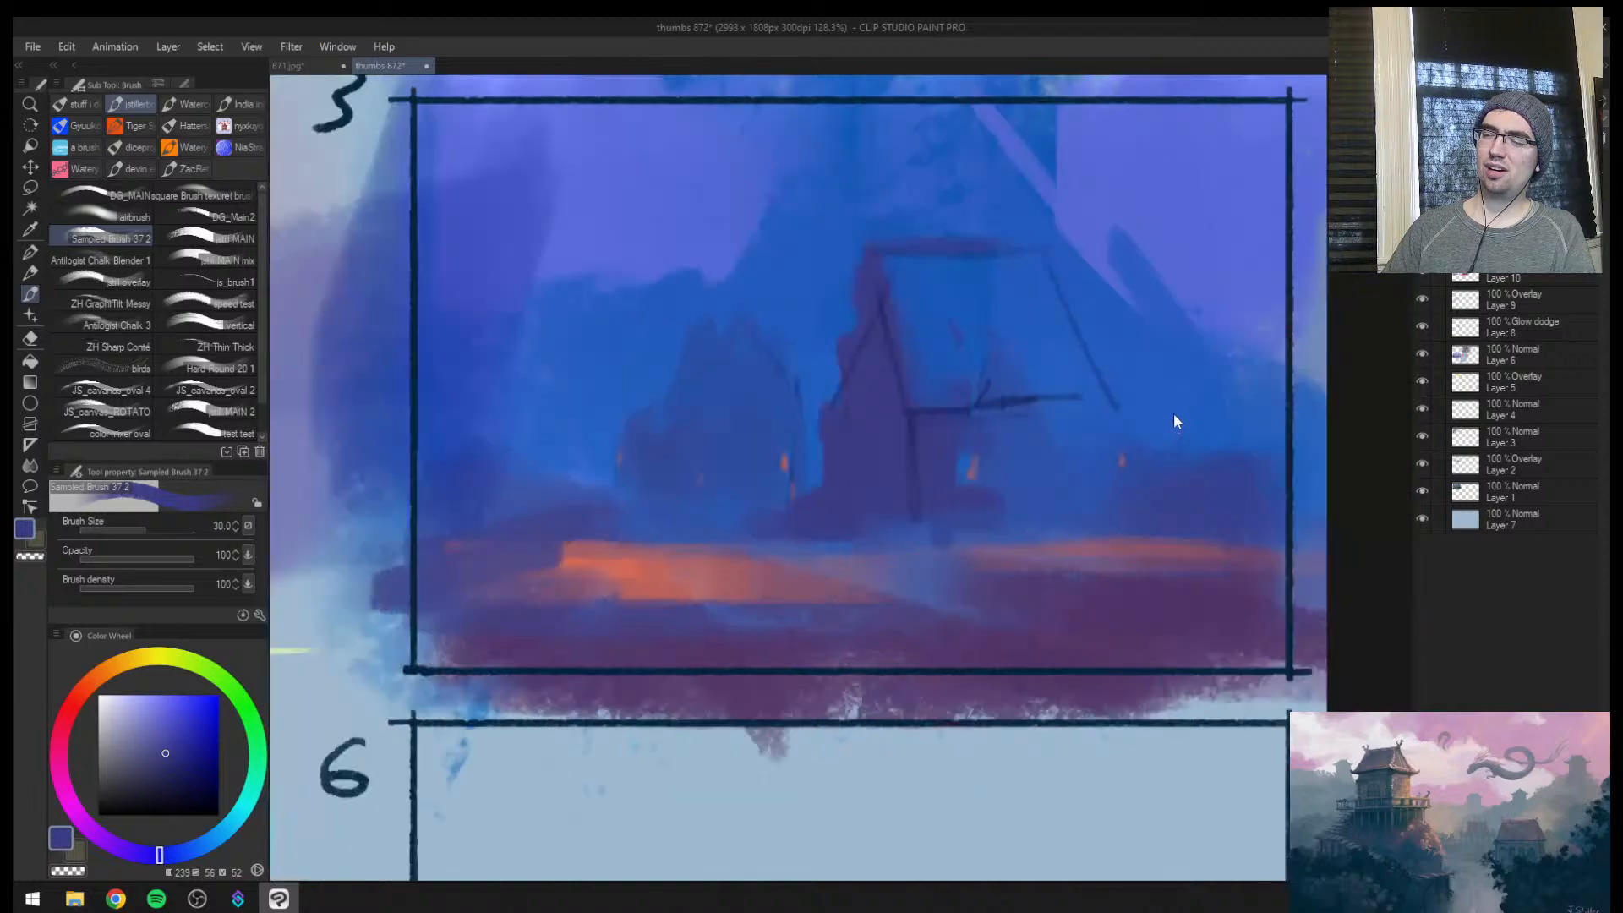
Paint an orange light strip at the foot of the central building and glowing windows on its front and side walls
{"action": "key", "text": "ctrl+space"}
{"action": "mouse_move", "coordinate": [1108, 452]}
{"action": "left_mouse_down"}
{"action": "mouse_move", "coordinate": [1090, 445]}
{"action": "mouse_move", "coordinate": [1093, 409]}
{"action": "mouse_move", "coordinate": [930, 562]}
{"action": "left_mouse_up"}
{"action": "key", "text": "space"}
{"action": "key", "text": "ctrl+space"}
{"action": "mouse_move", "coordinate": [930, 562]}
{"action": "left_mouse_down"}
{"action": "mouse_move", "coordinate": [840, 601]}
{"action": "mouse_move", "coordinate": [843, 587]}
{"action": "left_mouse_up"}
{"action": "left_click", "coordinate": [791, 596]}
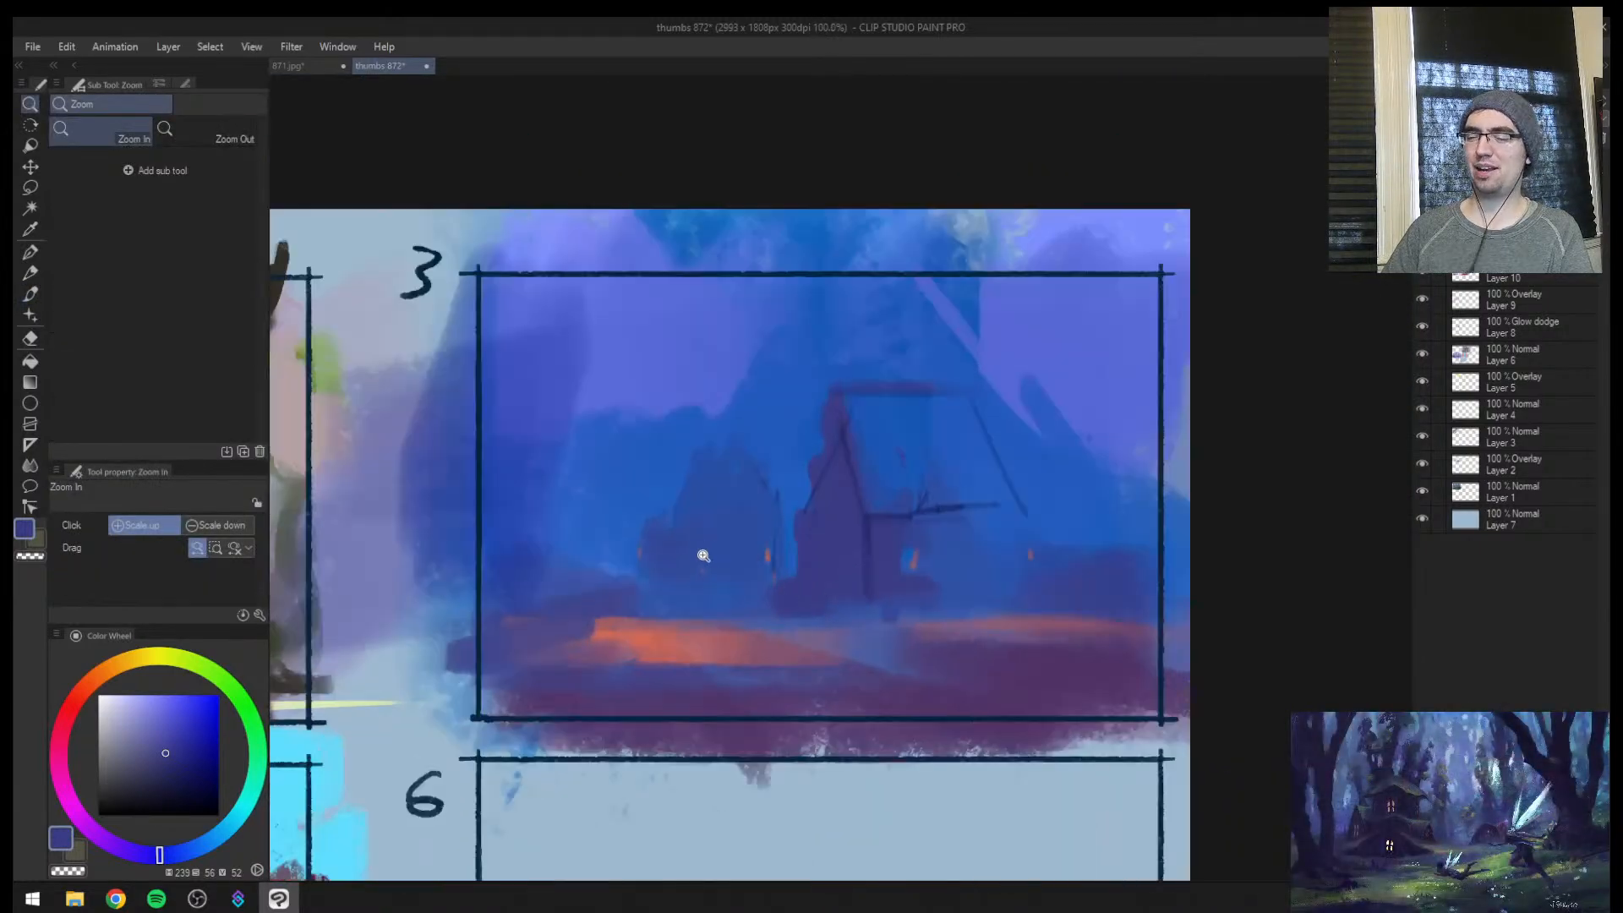
{"action": "left_click", "coordinate": [594, 672], "text": "alt"}
{"action": "left_click", "coordinate": [673, 629], "text": "alt"}
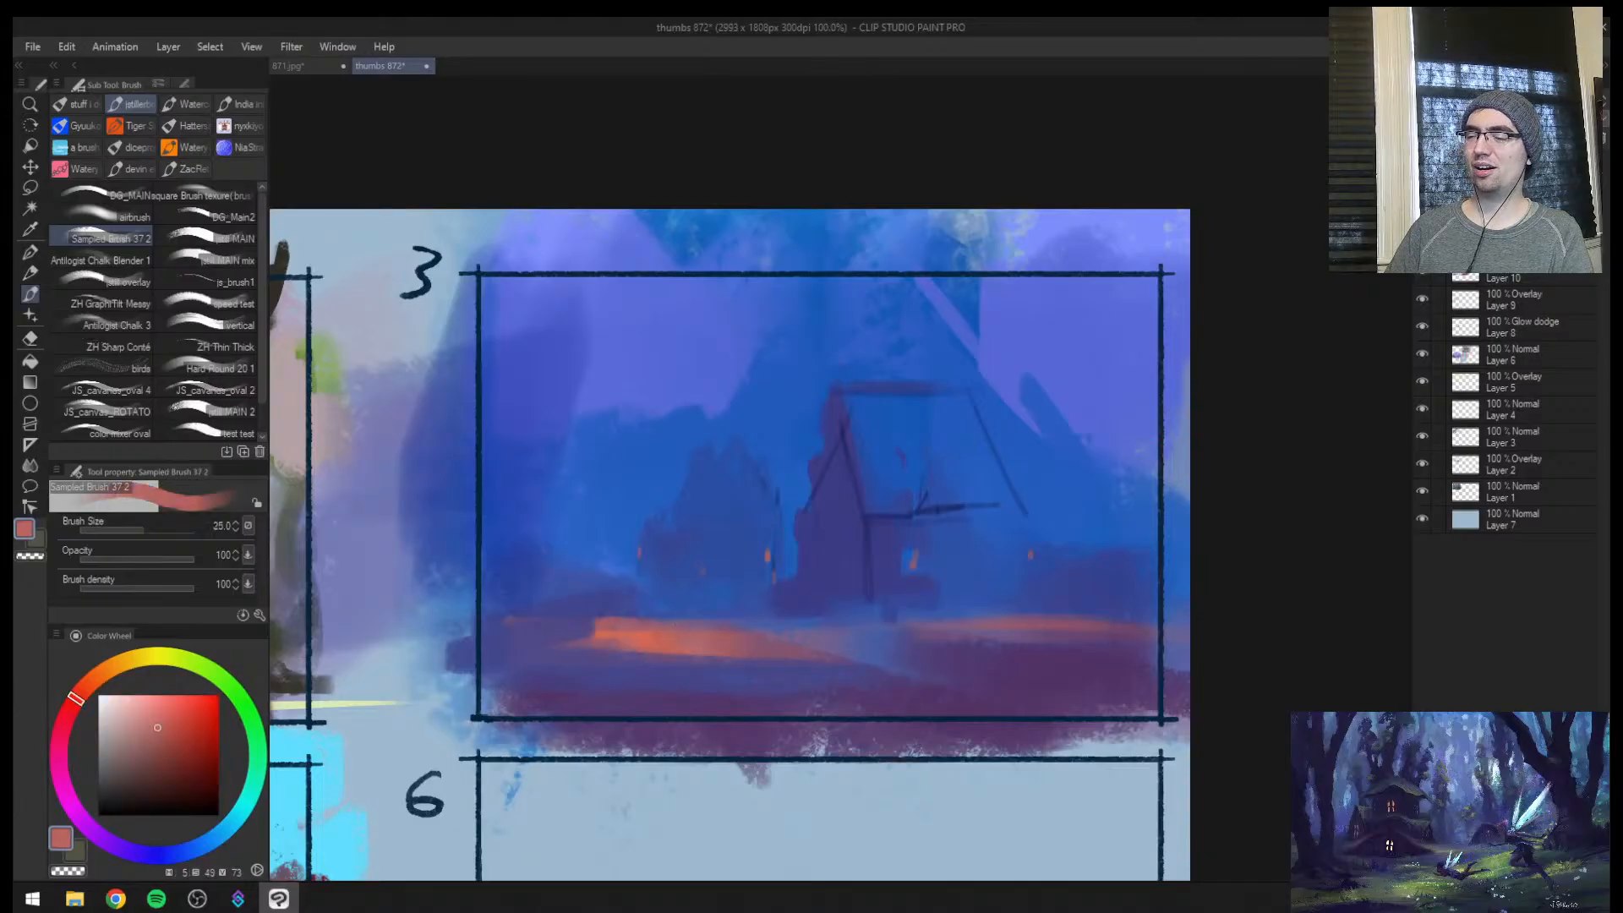
{"action": "mouse_move", "coordinate": [765, 597]}
{"action": "left_mouse_down"}
{"action": "mouse_move", "coordinate": [804, 595]}
{"action": "mouse_move", "coordinate": [837, 565]}
{"action": "mouse_move", "coordinate": [908, 569]}
{"action": "left_mouse_up"}
{"action": "key", "text": "]"}
{"action": "key", "text": "]"}
{"action": "key", "text": "]"}
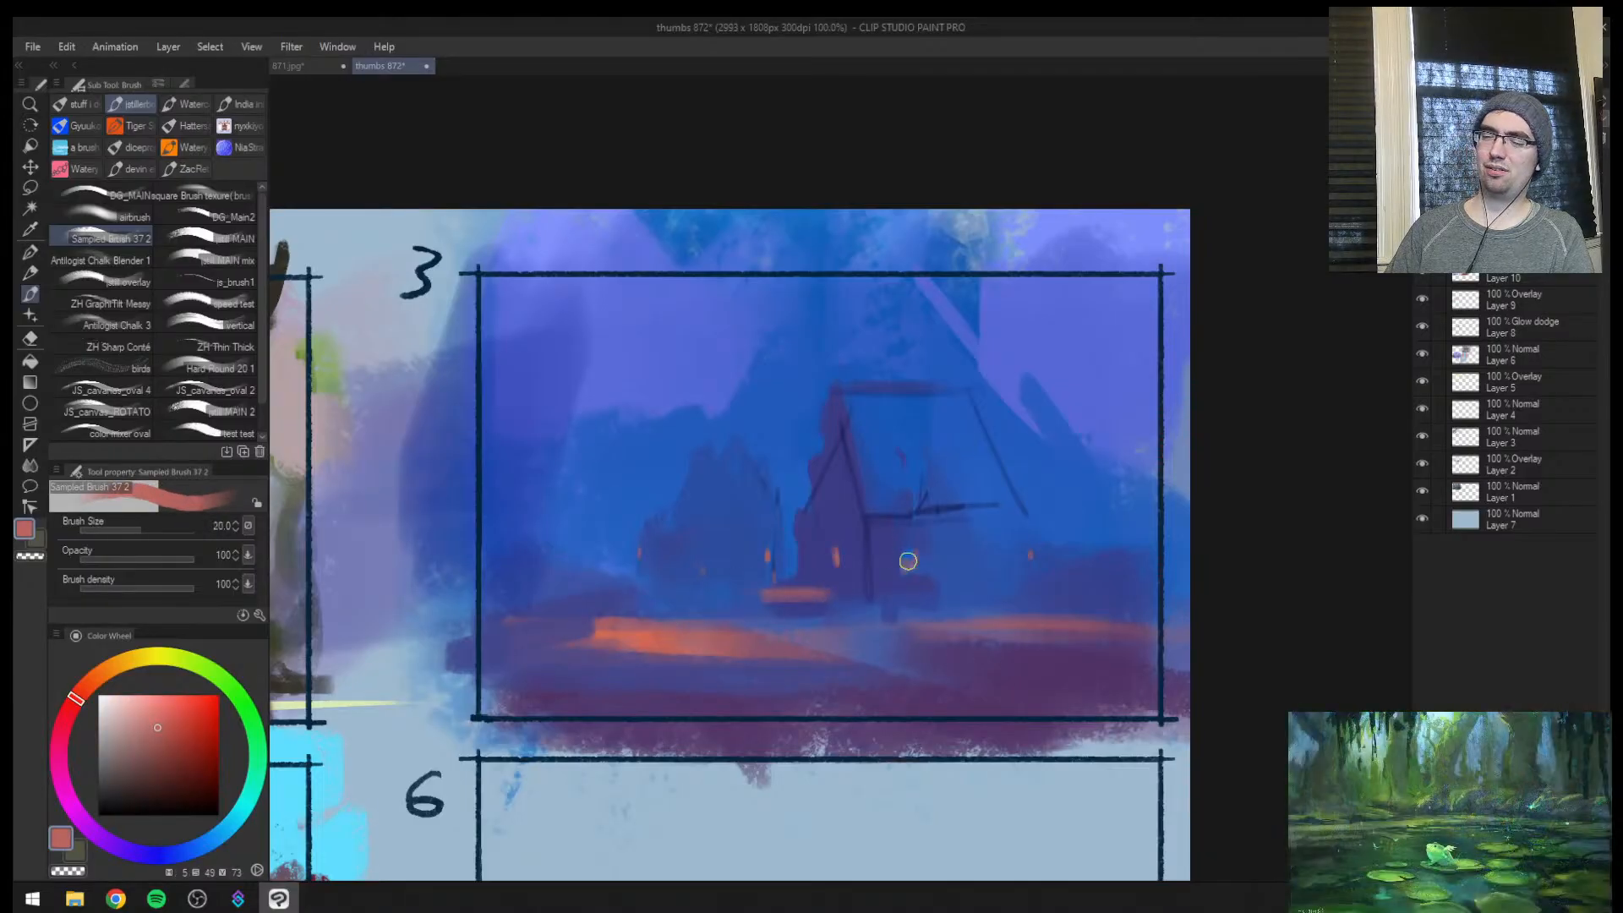
Mirror the view and paint a lighter blue highlight along the top of the low ground mound with brush size 20
{"action": "key", "text": "h"}
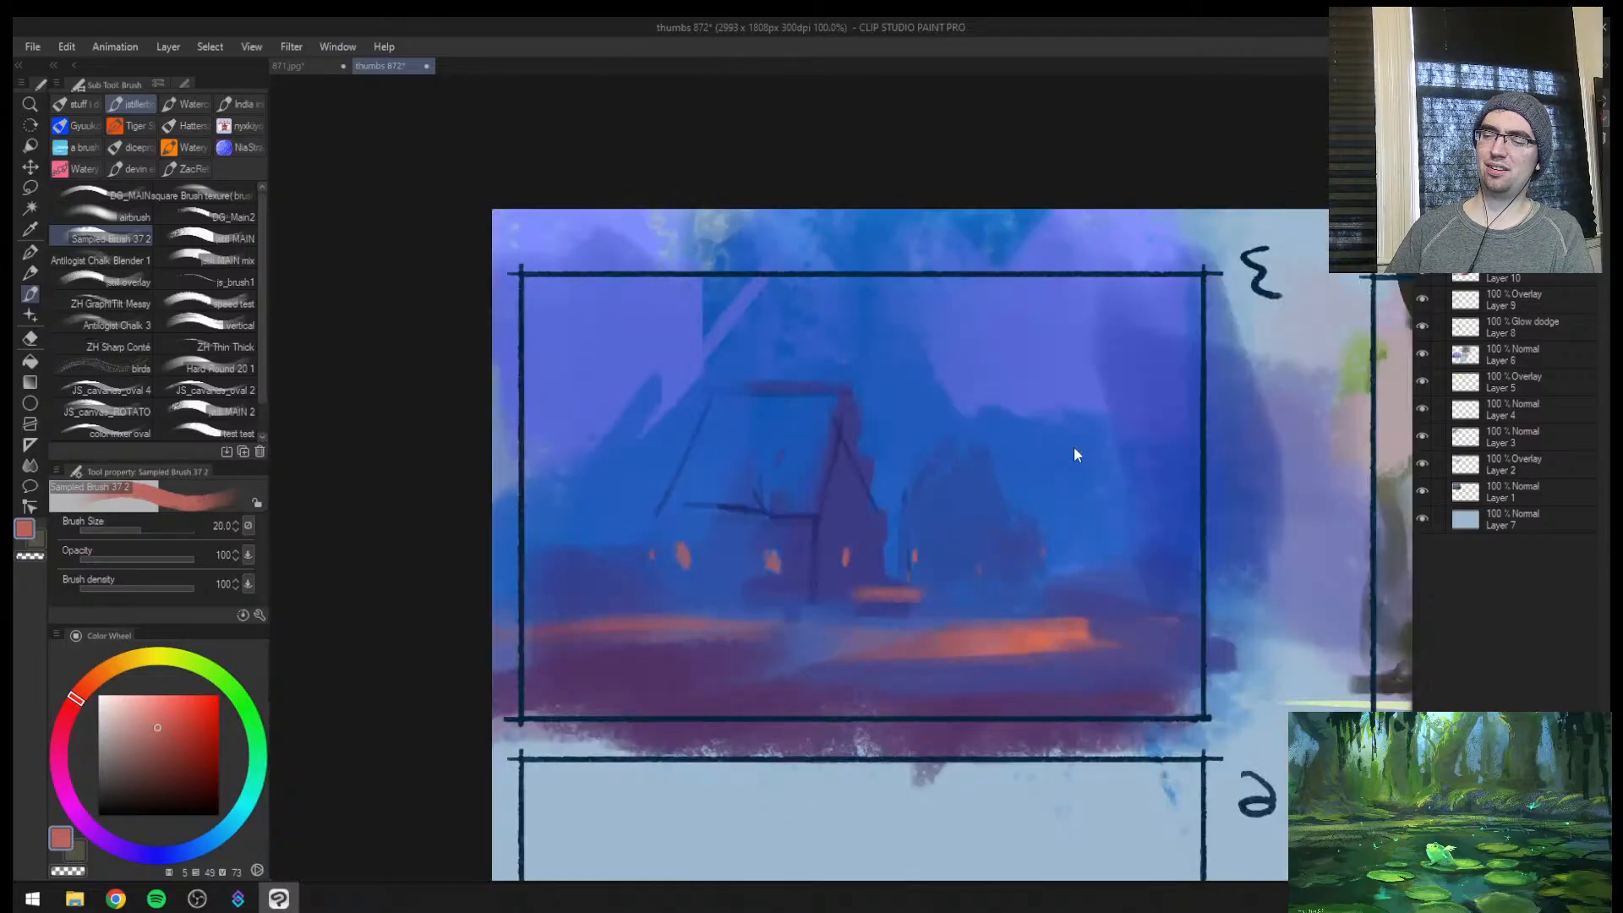
{"action": "left_click", "coordinate": [1052, 572], "text": "alt"}
{"action": "left_click_drag", "start_coordinate": [1074, 576], "coordinate": [1166, 584]}
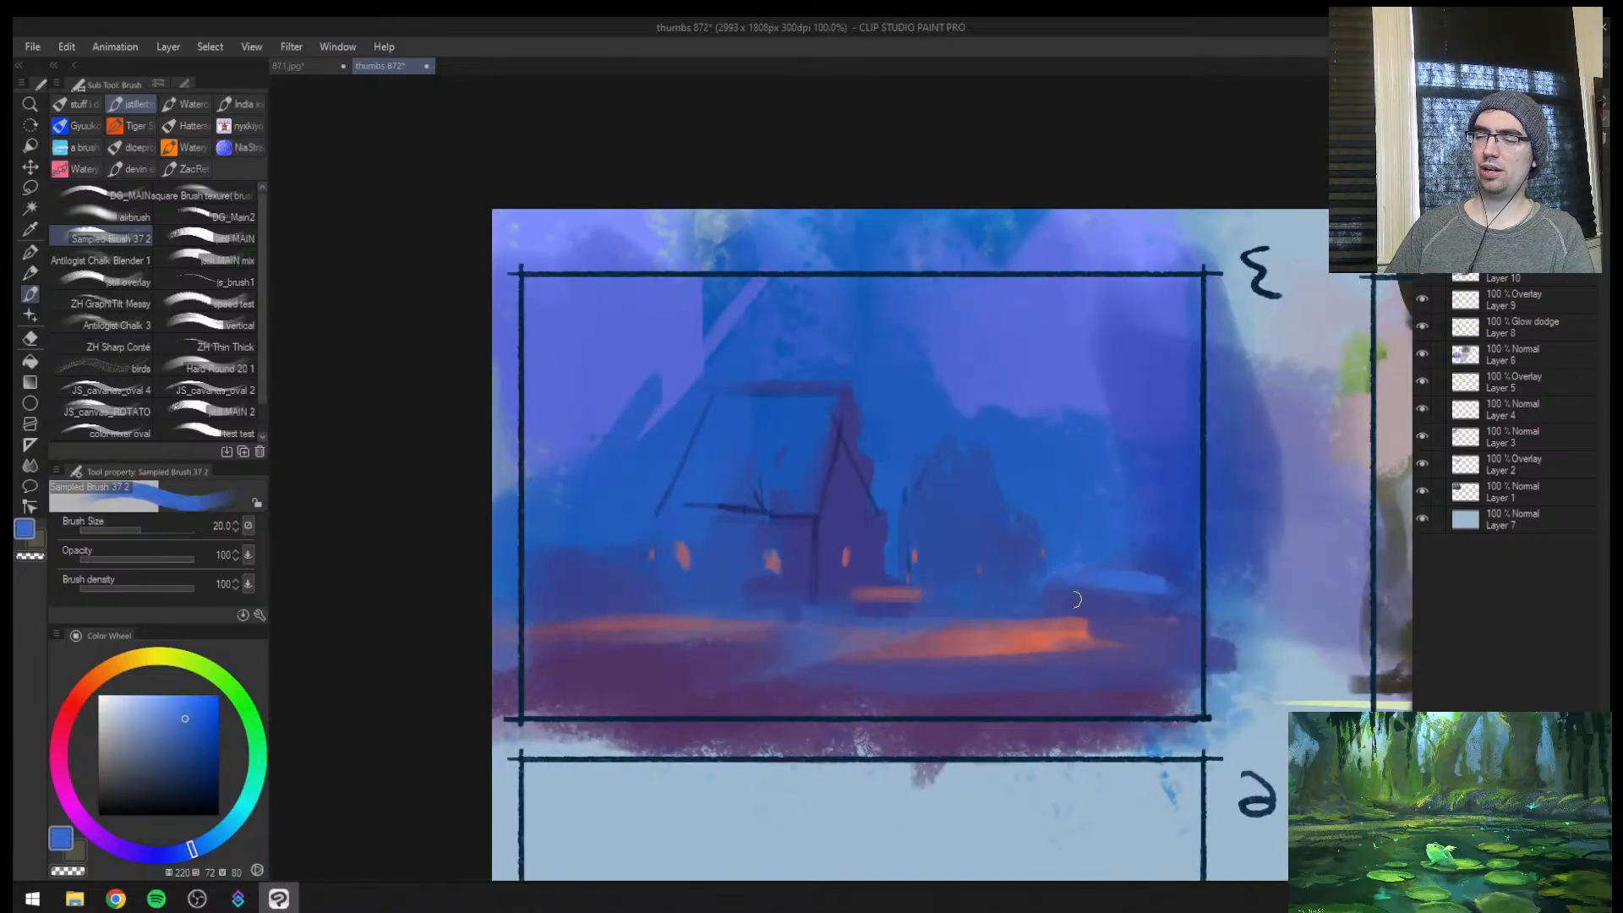
{"action": "key", "text": "["}
{"action": "key", "text": "["}
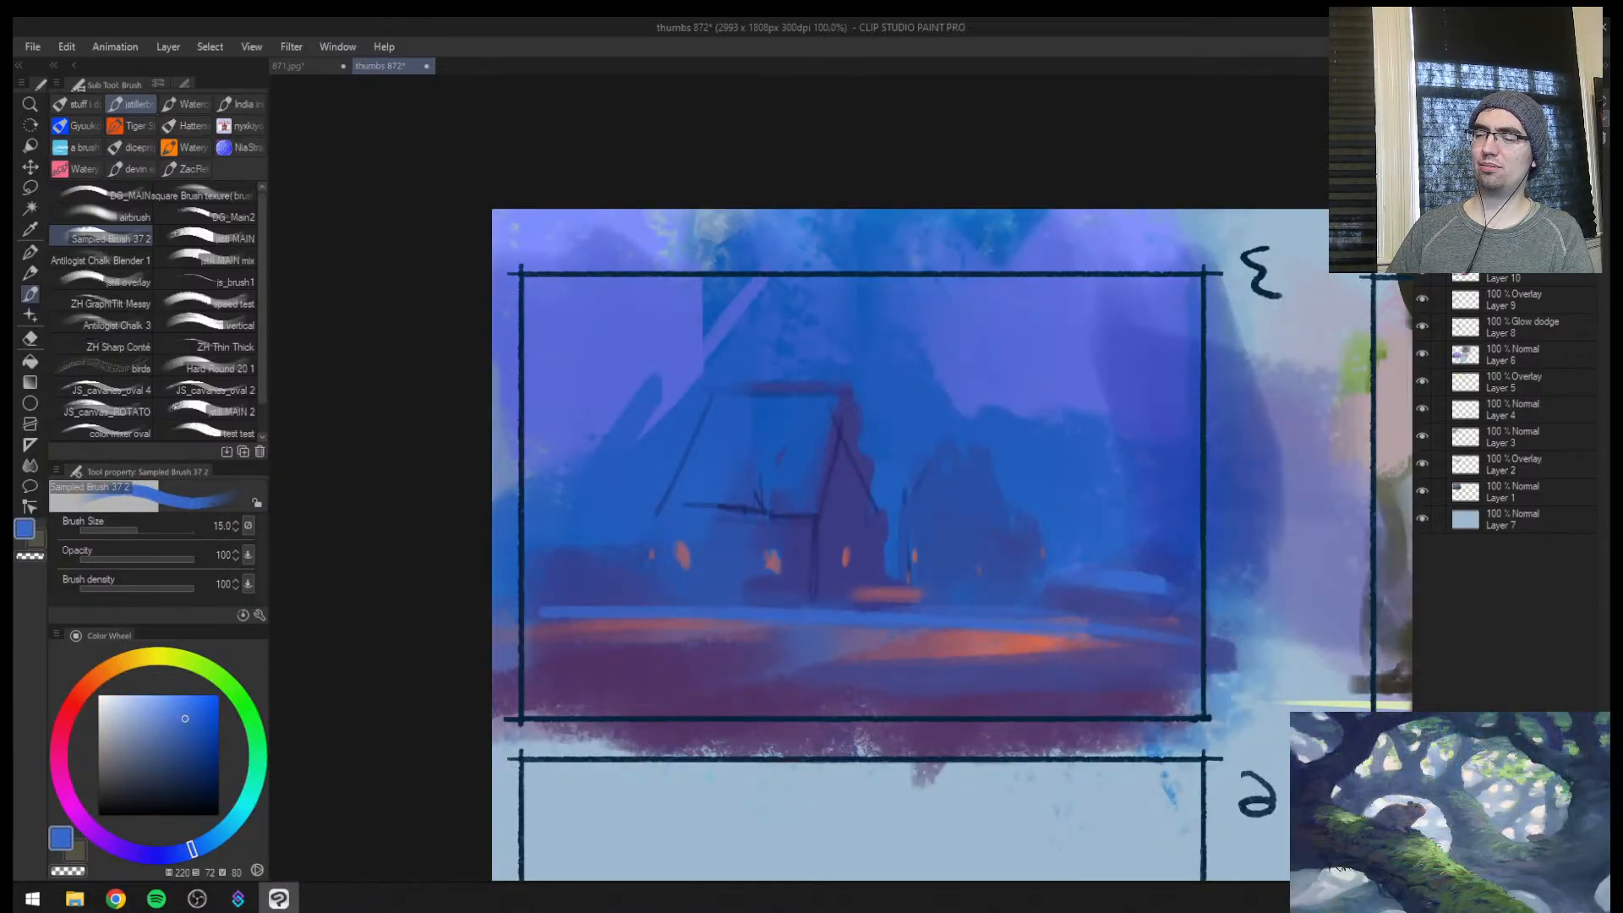
Paint a small dark blue dormer above the side roof's eave with brush size 20
{"action": "left_click", "coordinate": [758, 515], "text": "alt"}
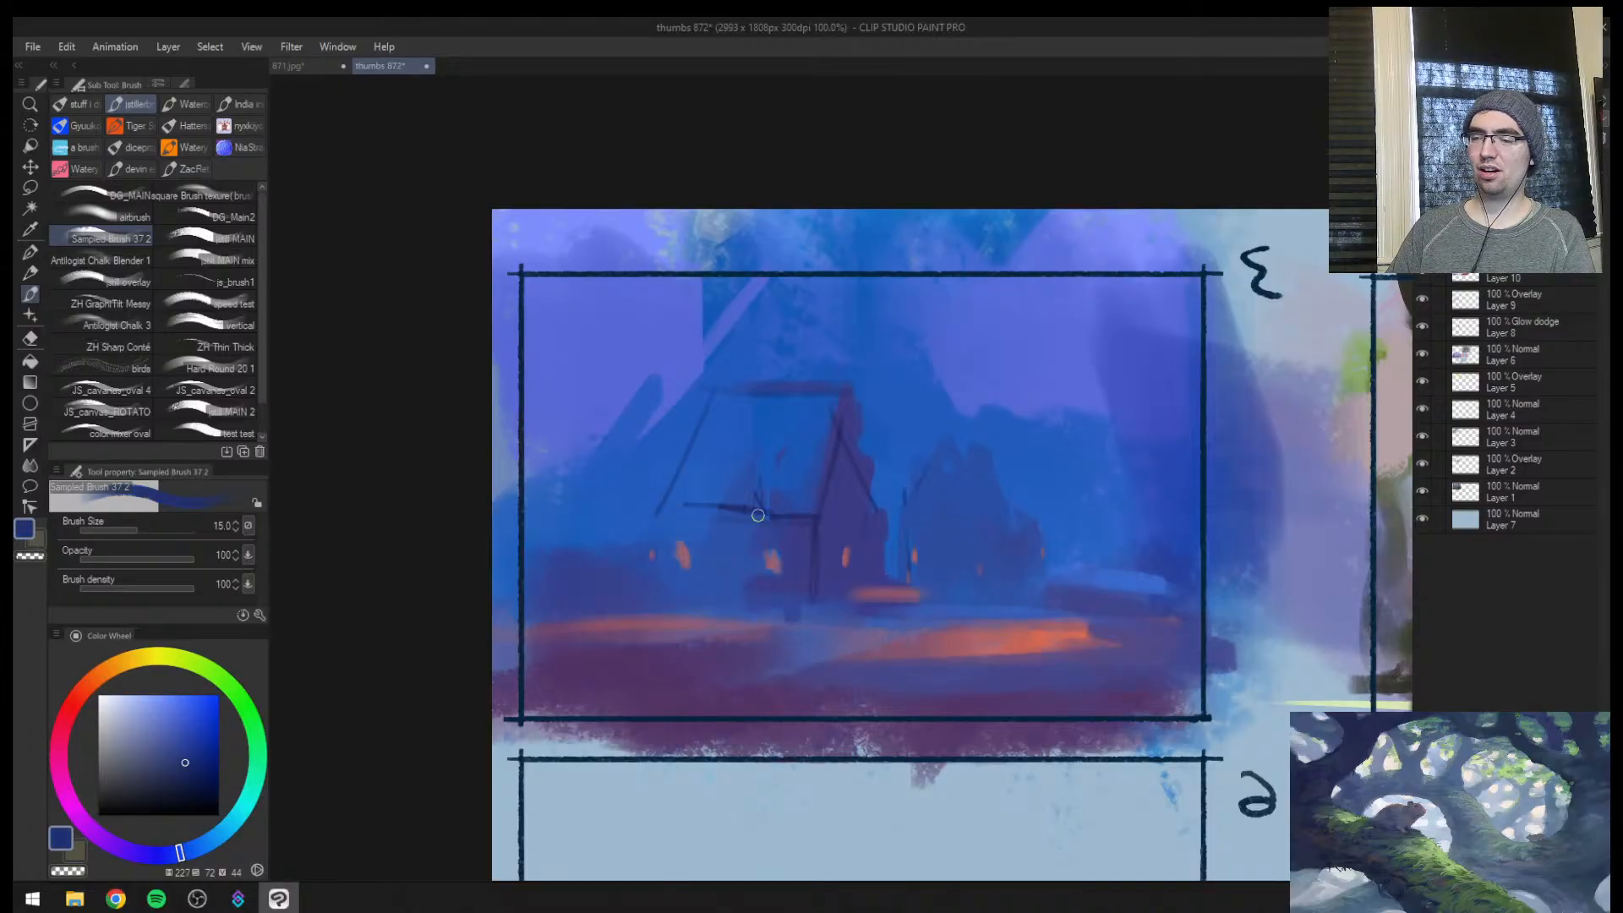
{"action": "key", "text": "]"}
{"action": "key", "text": "]"}
{"action": "left_click_drag", "start_coordinate": [754, 471], "coordinate": [746, 477]}
Trim the outer side of the gable's peak with sampled background blue and restate its slope in purple-blue
{"action": "left_click", "coordinate": [871, 415], "text": "alt"}
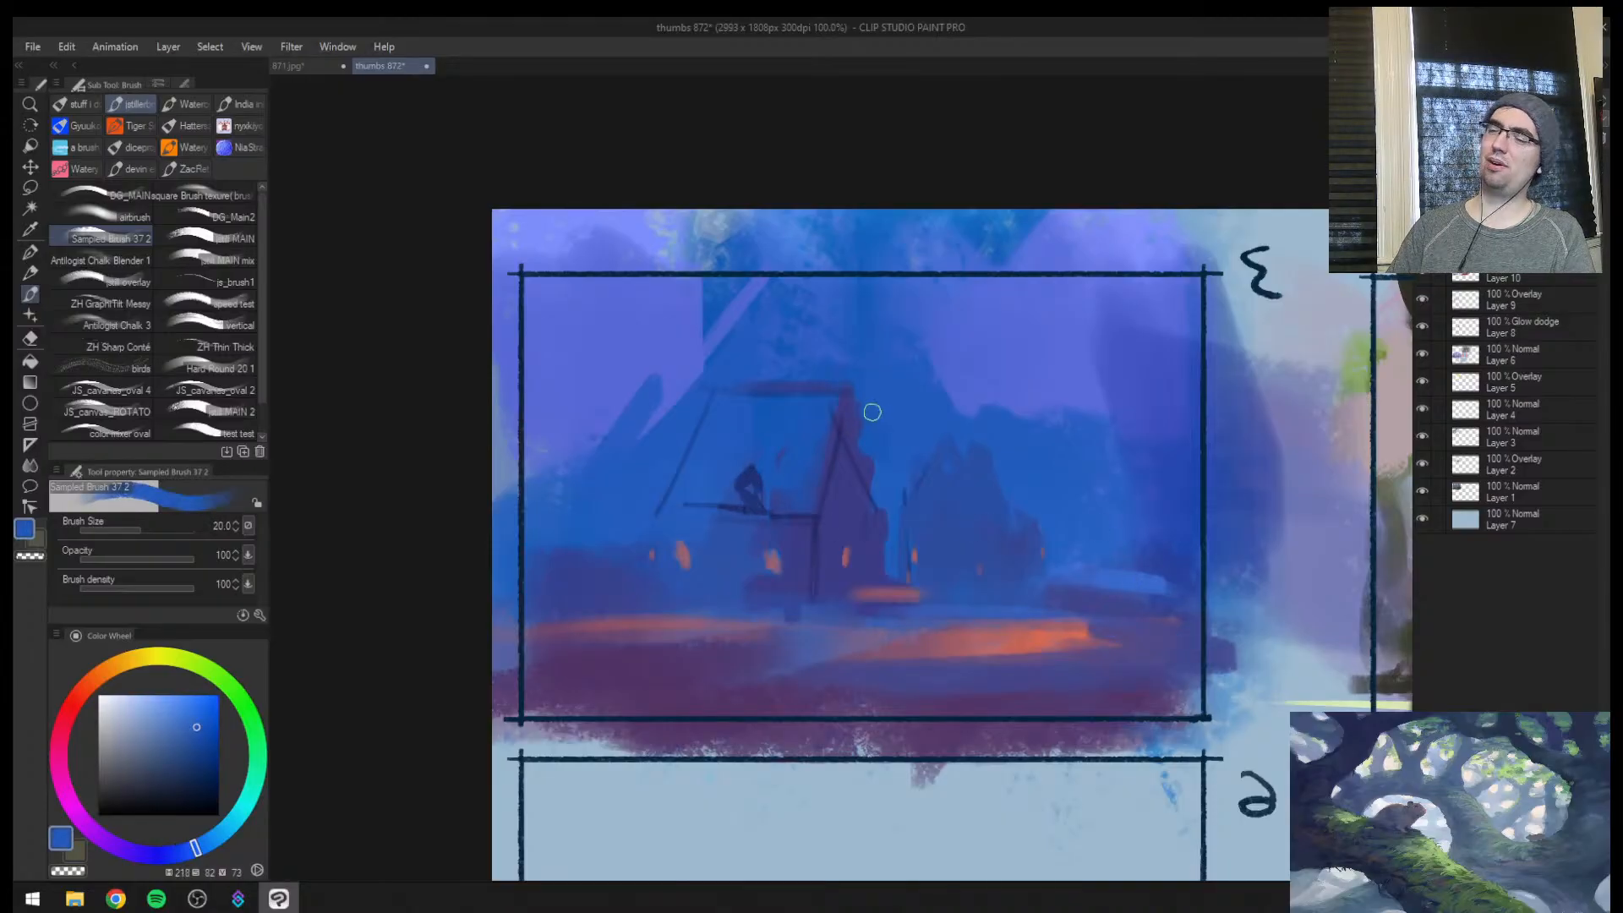
{"action": "mouse_move", "coordinate": [855, 397]}
{"action": "left_mouse_down"}
{"action": "mouse_move", "coordinate": [867, 462]}
{"action": "mouse_move", "coordinate": [838, 448]}
{"action": "mouse_move", "coordinate": [868, 398]}
{"action": "left_mouse_up"}
{"action": "left_click", "coordinate": [838, 441], "text": "alt"}
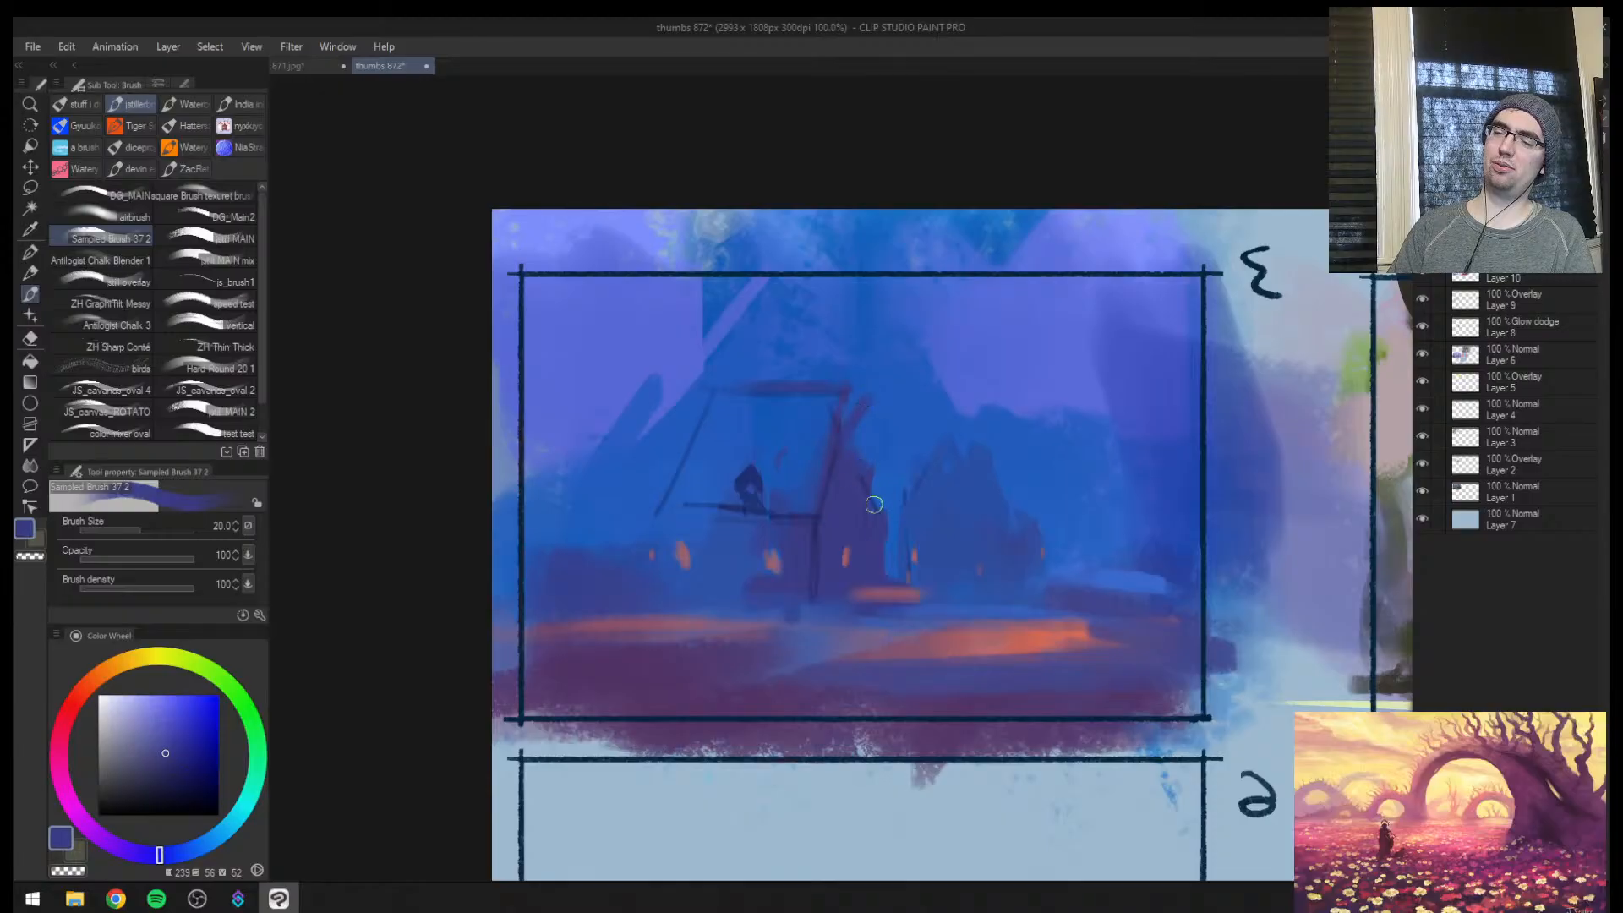
Restore the unmirrored view and sketch a tall looped spire with curved, flared eaves over the gable in dark blue at brush size 15
{"action": "key", "text": "h"}
{"action": "key", "text": "bracketleft"}
{"action": "left_click", "coordinate": [933, 484], "text": "alt"}
{"action": "key", "text": "bracketleft"}
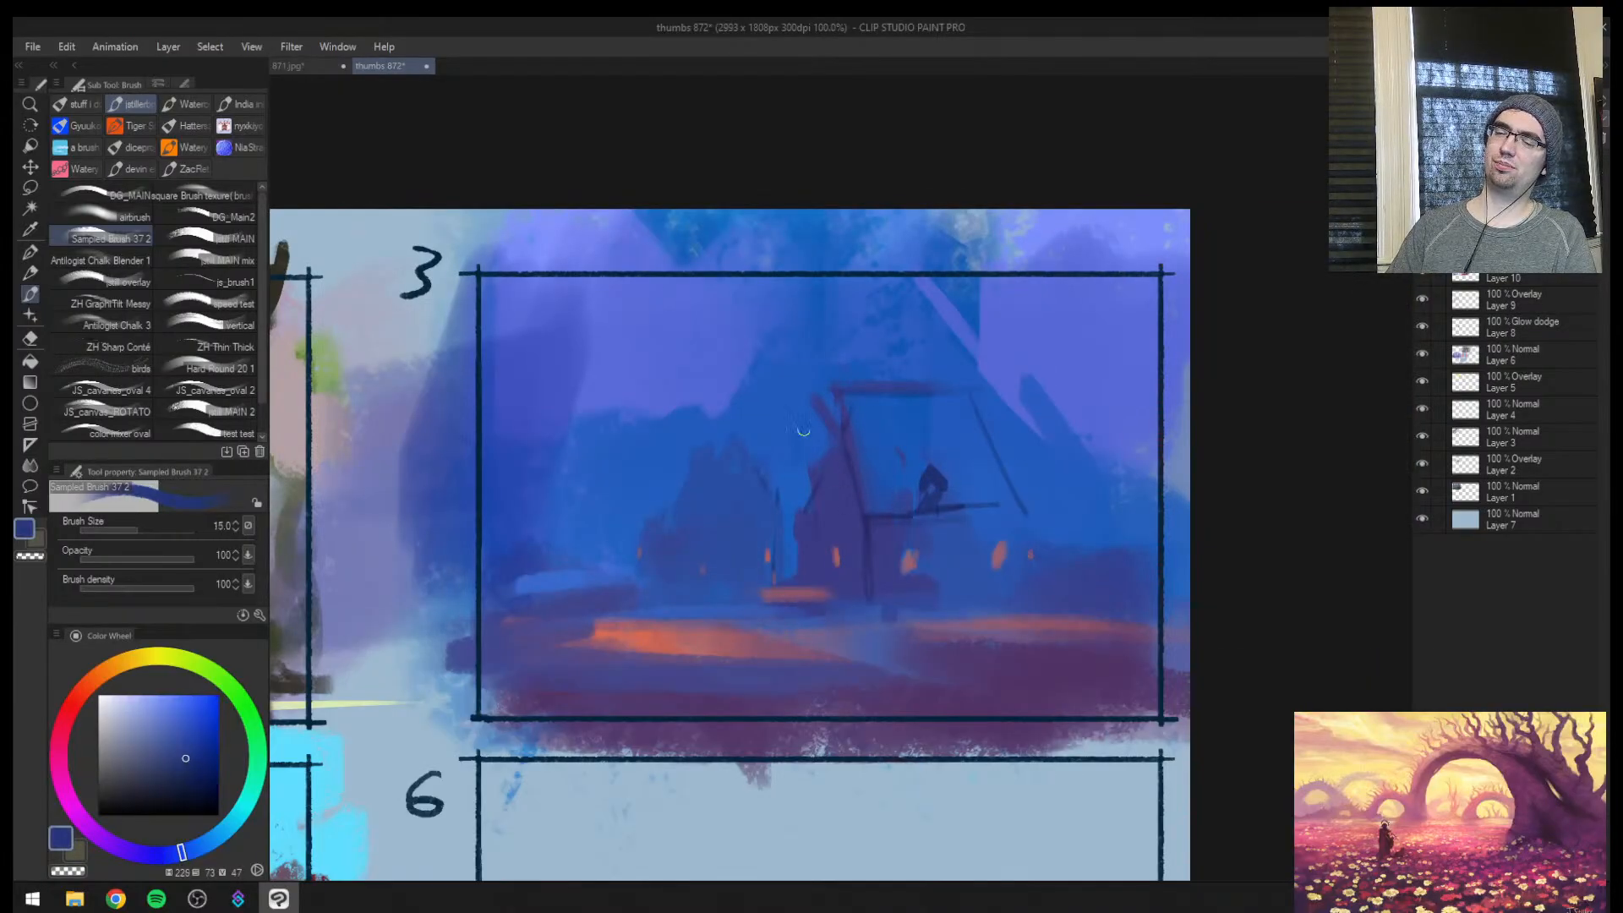
{"action": "left_click_drag", "start_coordinate": [744, 484], "coordinate": [820, 385]}
{"action": "left_click_drag", "start_coordinate": [727, 491], "coordinate": [848, 380]}
{"action": "mouse_move", "coordinate": [796, 456]}
{"action": "left_mouse_down"}
{"action": "mouse_move", "coordinate": [843, 393]}
{"action": "mouse_move", "coordinate": [946, 499]}
{"action": "left_mouse_up"}
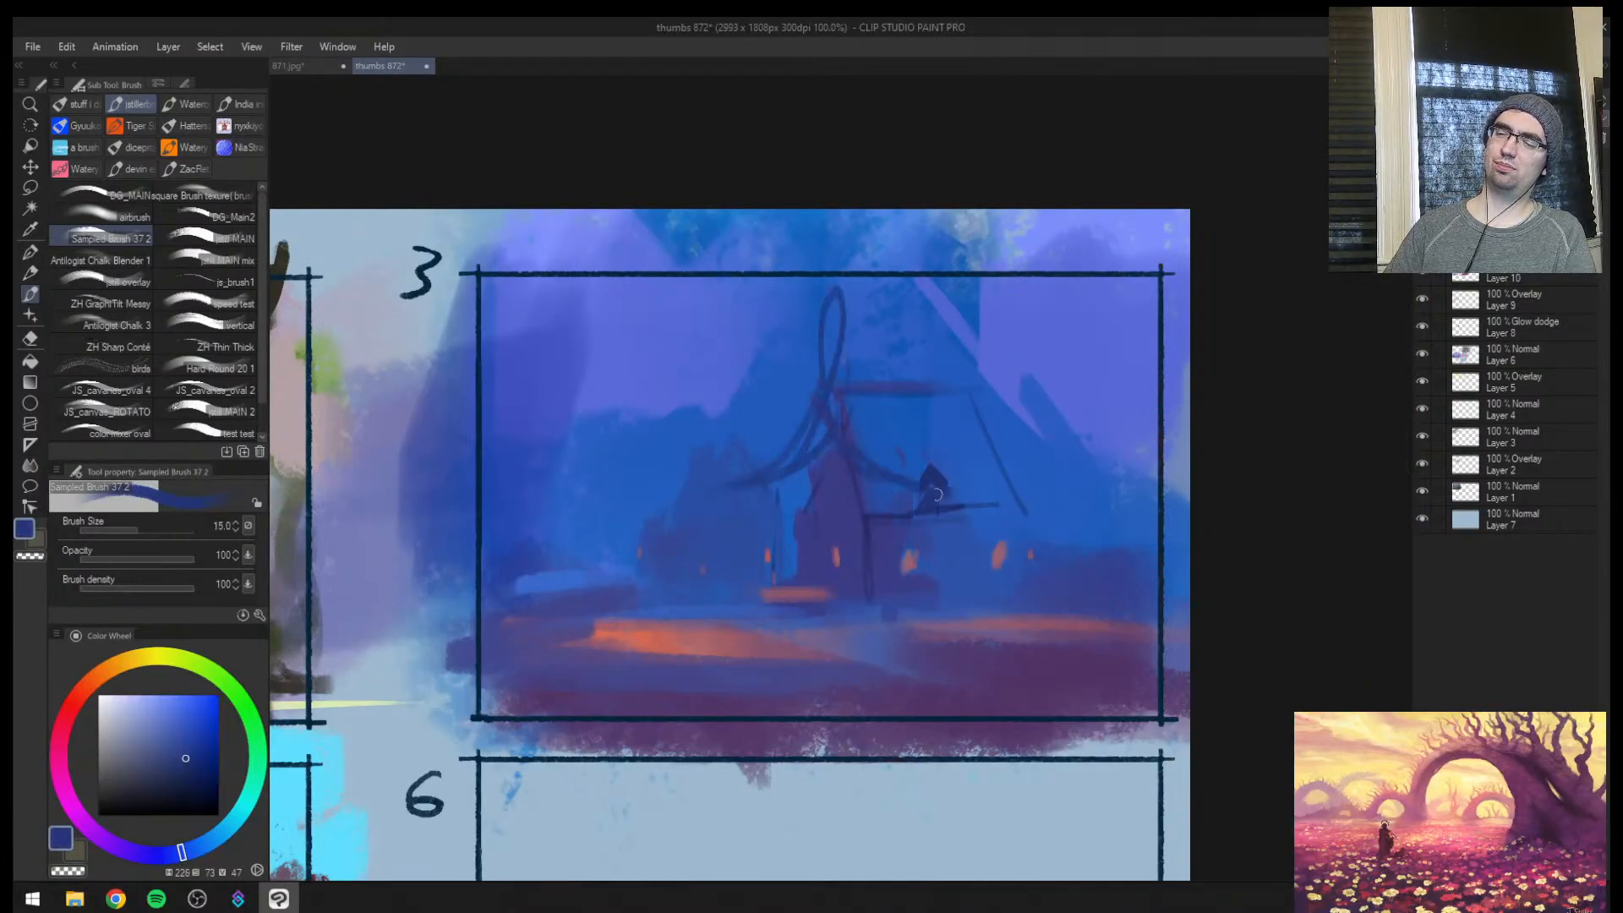
Sketch the underside of the spire's left eave and the wall dropping below it at brush size 17
{"action": "key", "text": "bracketright"}
{"action": "left_click_drag", "start_coordinate": [776, 484], "coordinate": [737, 517]}
{"action": "mouse_move", "coordinate": [775, 489]}
{"action": "left_mouse_down"}
{"action": "mouse_move", "coordinate": [736, 511]}
{"action": "mouse_move", "coordinate": [781, 560]}
{"action": "left_mouse_up"}
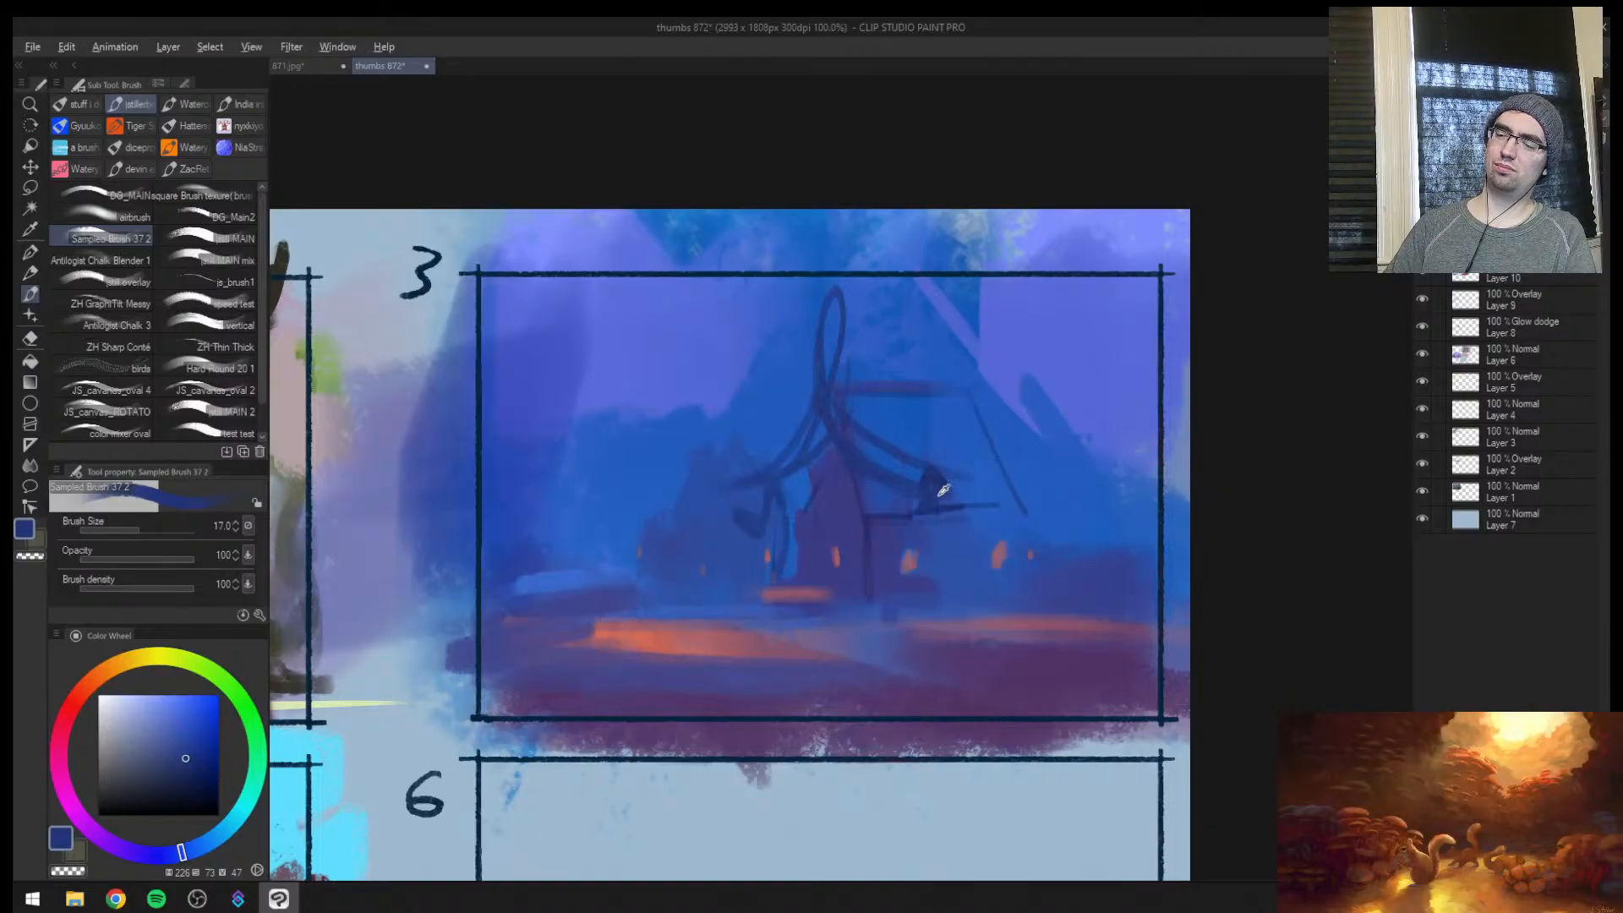
Sketch dark blue wall posts dropping beneath the gable's two eaves
{"action": "left_click", "coordinate": [874, 519], "text": "alt"}
{"action": "mouse_move", "coordinate": [868, 518]}
{"action": "left_mouse_down"}
{"action": "mouse_move", "coordinate": [921, 499]}
{"action": "mouse_move", "coordinate": [928, 598]}
{"action": "left_mouse_up"}
{"action": "key", "text": "bracketright"}
{"action": "left_click_drag", "start_coordinate": [784, 478], "coordinate": [774, 598]}
Sketch the side roof's ridge, sweeping end slope and long double eave line in dark blue at brush size 12
{"action": "key", "text": "bracketleft"}
{"action": "mouse_move", "coordinate": [854, 390]}
{"action": "left_mouse_down"}
{"action": "mouse_move", "coordinate": [1024, 396]}
{"action": "mouse_move", "coordinate": [1030, 381]}
{"action": "mouse_move", "coordinate": [1040, 480]}
{"action": "mouse_move", "coordinate": [1146, 507]}
{"action": "left_mouse_up"}
{"action": "left_click_drag", "start_coordinate": [985, 427], "coordinate": [1184, 460]}
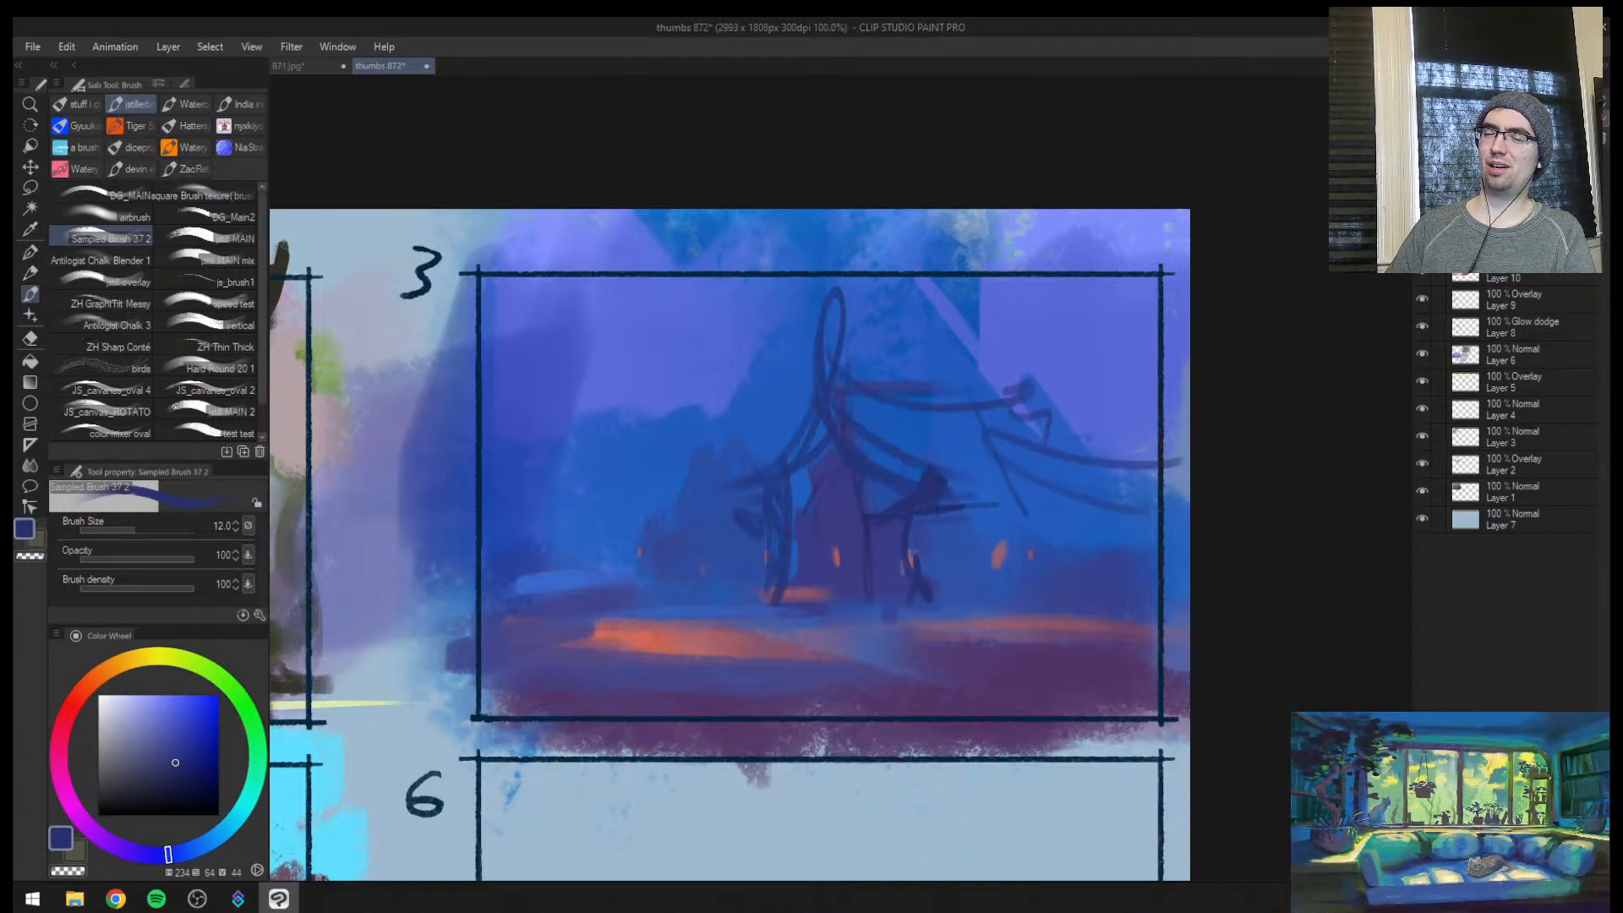
{"action": "mouse_move", "coordinate": [960, 492]}
{"action": "left_mouse_down"}
{"action": "mouse_move", "coordinate": [1190, 474]}
{"action": "mouse_move", "coordinate": [1156, 500]}
{"action": "left_mouse_up"}
{"action": "left_click_drag", "start_coordinate": [915, 515], "coordinate": [1189, 492]}
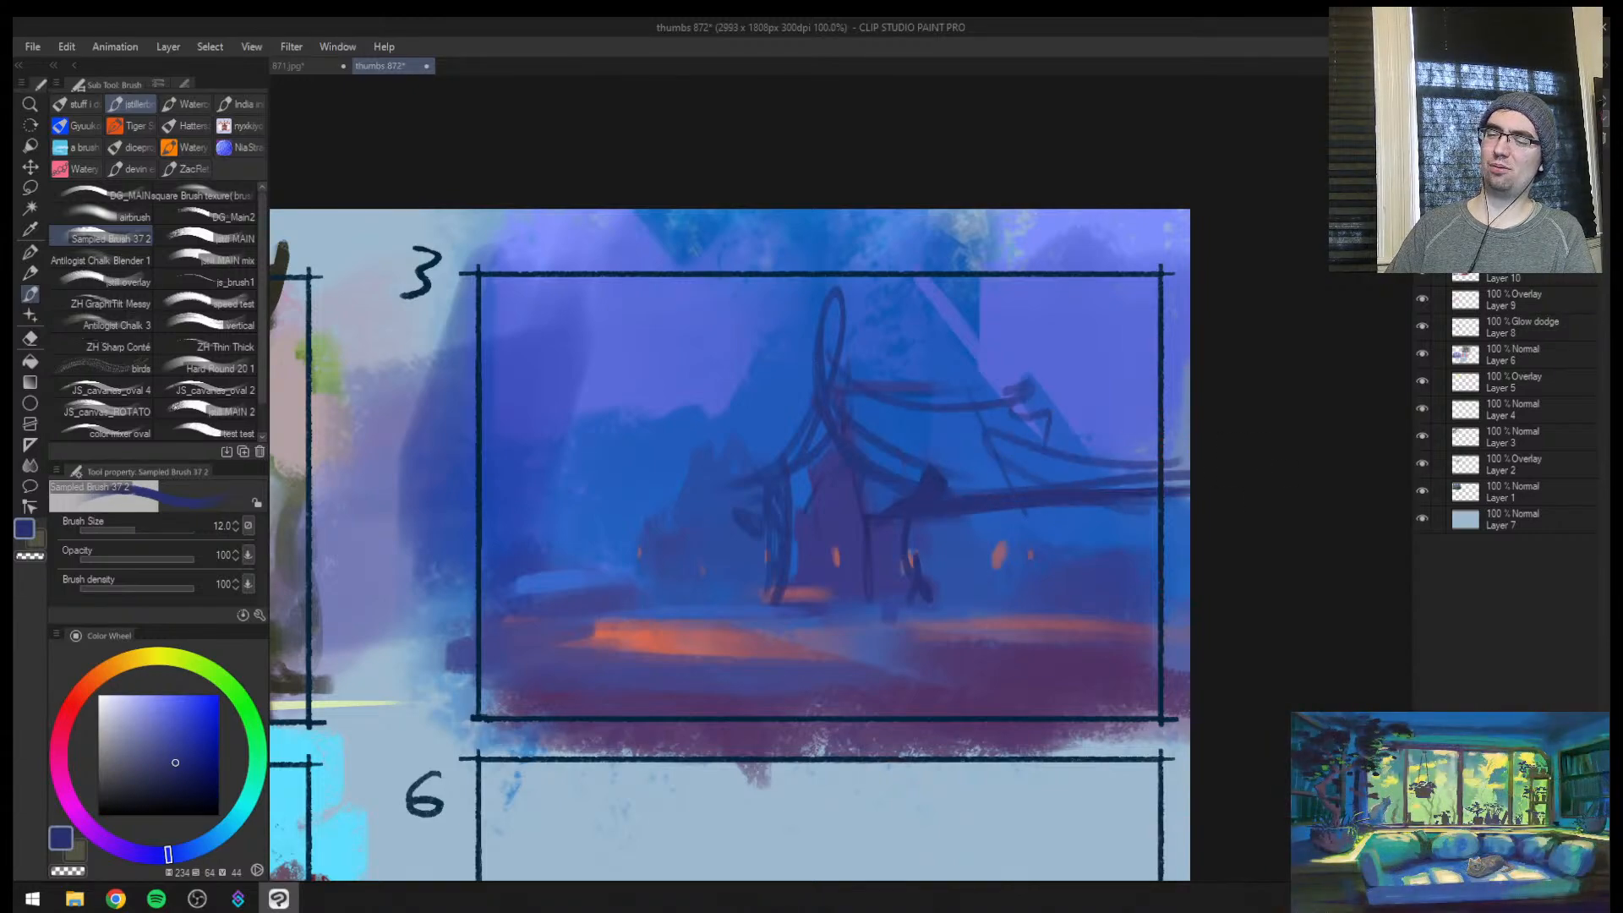
{"action": "left_click_drag", "start_coordinate": [1010, 415], "coordinate": [1050, 447]}
{"action": "left_click_drag", "start_coordinate": [1052, 439], "coordinate": [1190, 470]}
{"action": "left_click_drag", "start_coordinate": [1069, 473], "coordinate": [1189, 461]}
Sketch two slanted dark blue support posts below the outer end of the side roof
{"action": "key", "text": "bracketright"}
{"action": "mouse_move", "coordinate": [1099, 512]}
{"action": "left_mouse_down"}
{"action": "mouse_move", "coordinate": [1077, 600]}
{"action": "mouse_move", "coordinate": [1124, 629]}
{"action": "left_mouse_up"}
{"action": "left_click_drag", "start_coordinate": [1137, 513], "coordinate": [1183, 610]}
Try thicker dark posts near the gable's base at brush size 30, mirror the view, and undo them
{"action": "key", "text": "bracketright"}
{"action": "left_click_drag", "start_coordinate": [892, 527], "coordinate": [898, 615]}
{"action": "left_click_drag", "start_coordinate": [920, 556], "coordinate": [947, 617]}
{"action": "key", "text": "h"}
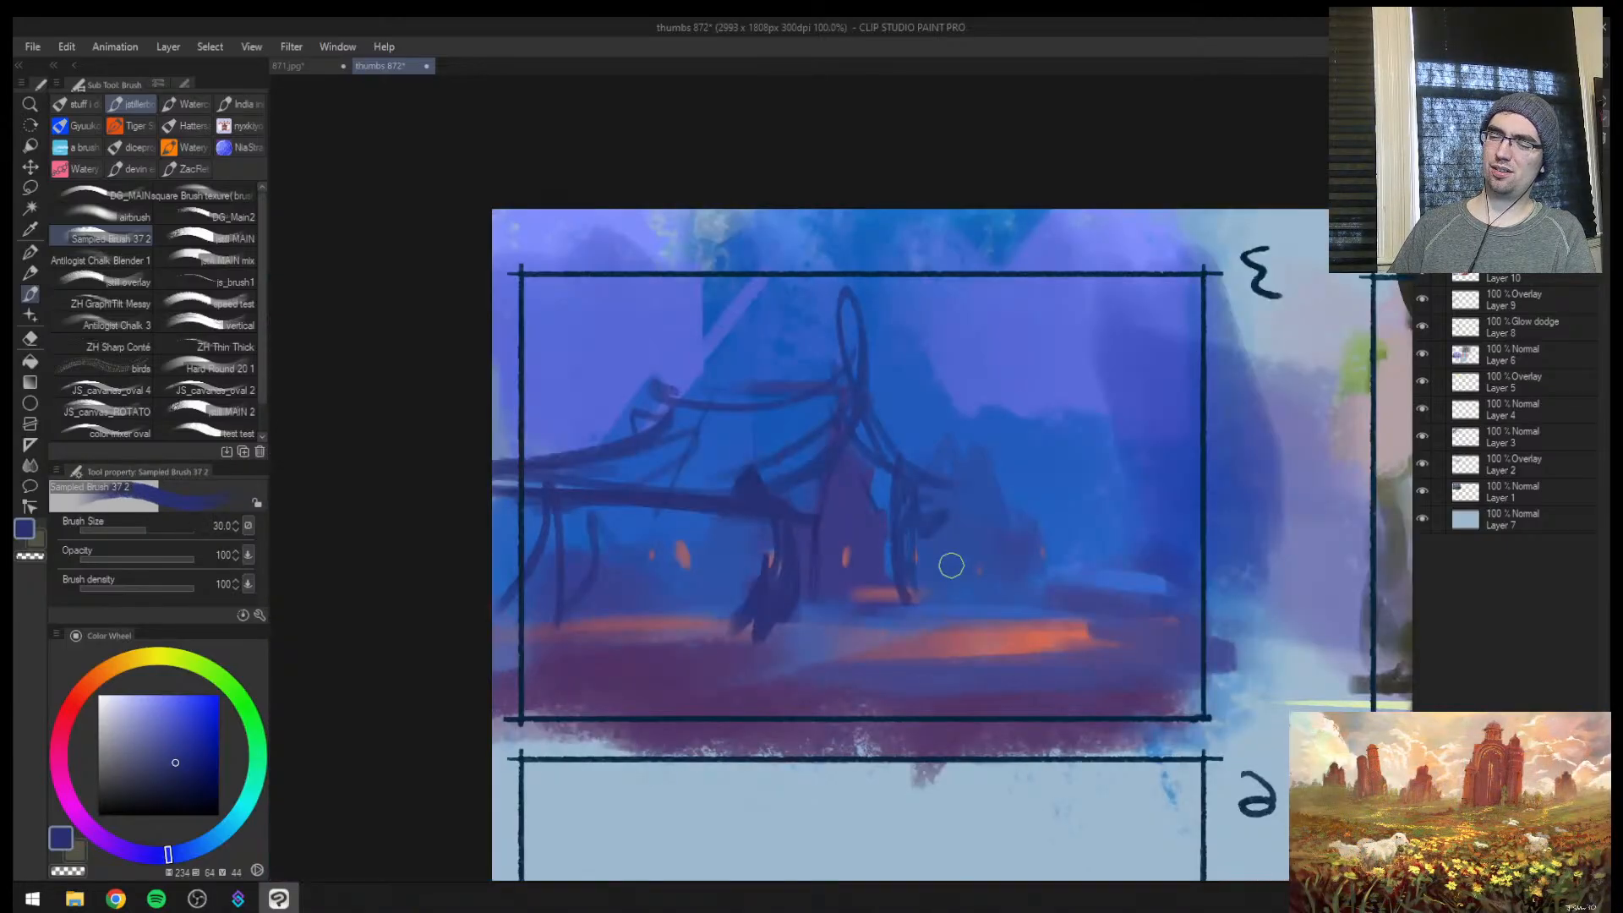
{"action": "key", "text": "ctrl+z"}
{"action": "key", "text": "ctrl+z"}
Wash over the side wall and its windows with broad dark blue strokes at brush size 100
{"action": "key", "text": "bracketright"}
{"action": "key", "text": "bracketright"}
{"action": "key", "text": "bracketright"}
{"action": "key", "text": "bracketright"}
{"action": "key", "text": "bracketright"}
{"action": "key", "text": "bracketright"}
{"action": "mouse_move", "coordinate": [605, 540]}
{"action": "left_mouse_down"}
{"action": "mouse_move", "coordinate": [737, 571]}
{"action": "mouse_move", "coordinate": [619, 591]}
{"action": "left_mouse_up"}
{"action": "key", "text": "ctrl+space"}
{"action": "left_click_drag", "start_coordinate": [965, 505], "coordinate": [1012, 498]}
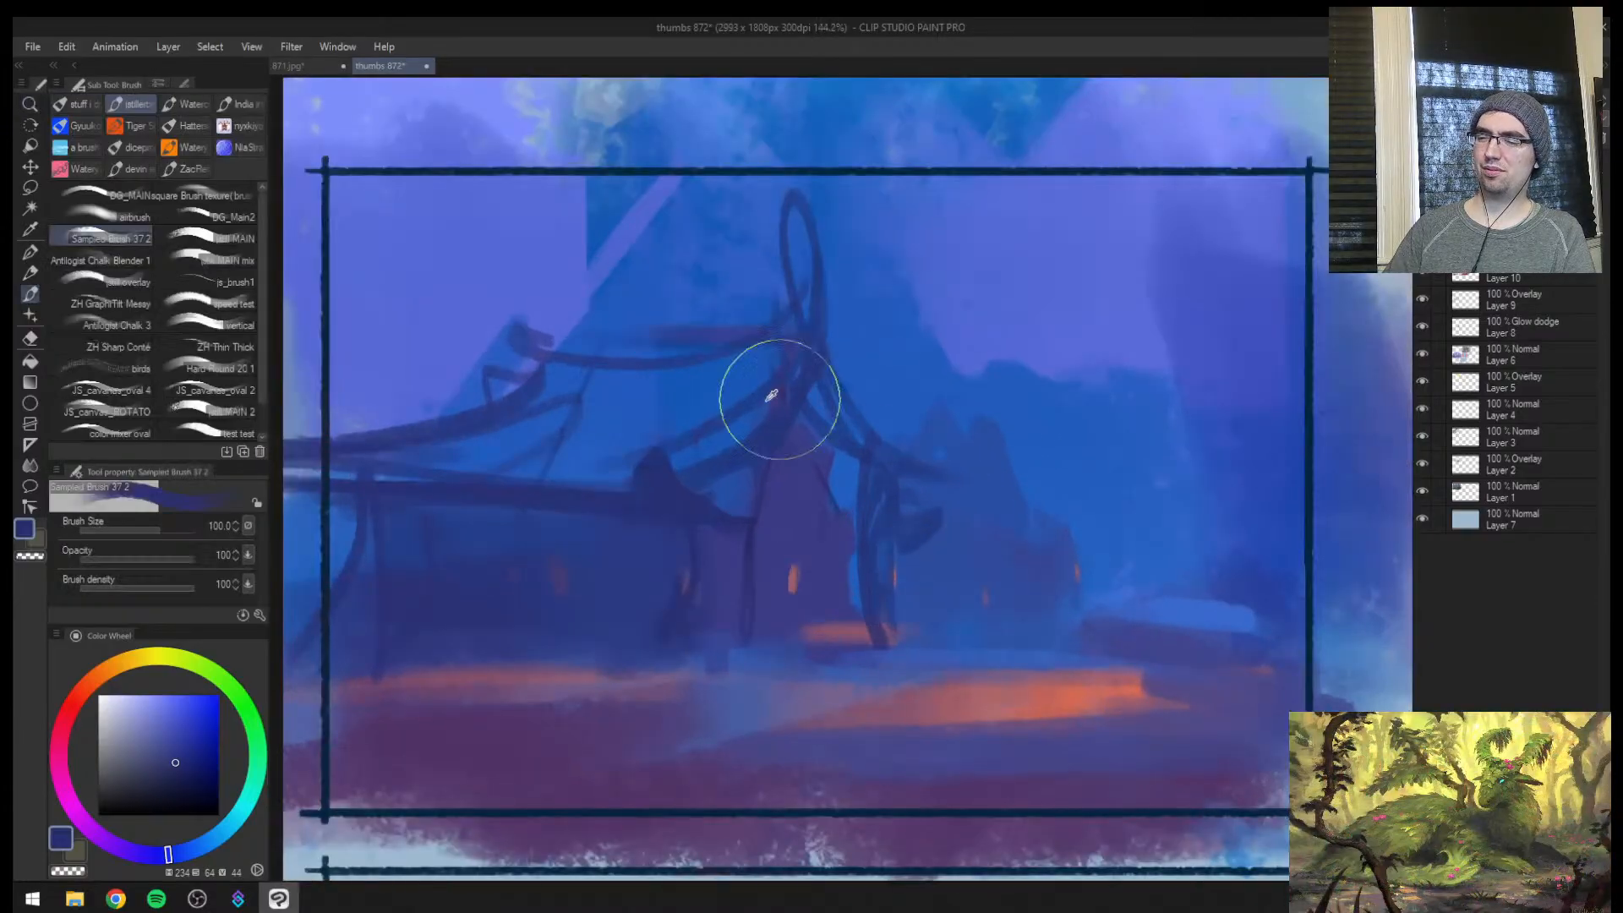
Paint over the sketch lines on the side roof's slope with sampled background blue
{"action": "left_click", "coordinate": [743, 395], "text": "alt"}
{"action": "left_click_drag", "start_coordinate": [742, 384], "coordinate": [689, 446]}
{"action": "key", "text": "bracketleft"}
{"action": "key", "text": "bracketleft"}
{"action": "key", "text": "bracketleft"}
{"action": "key", "text": "bracketleft"}
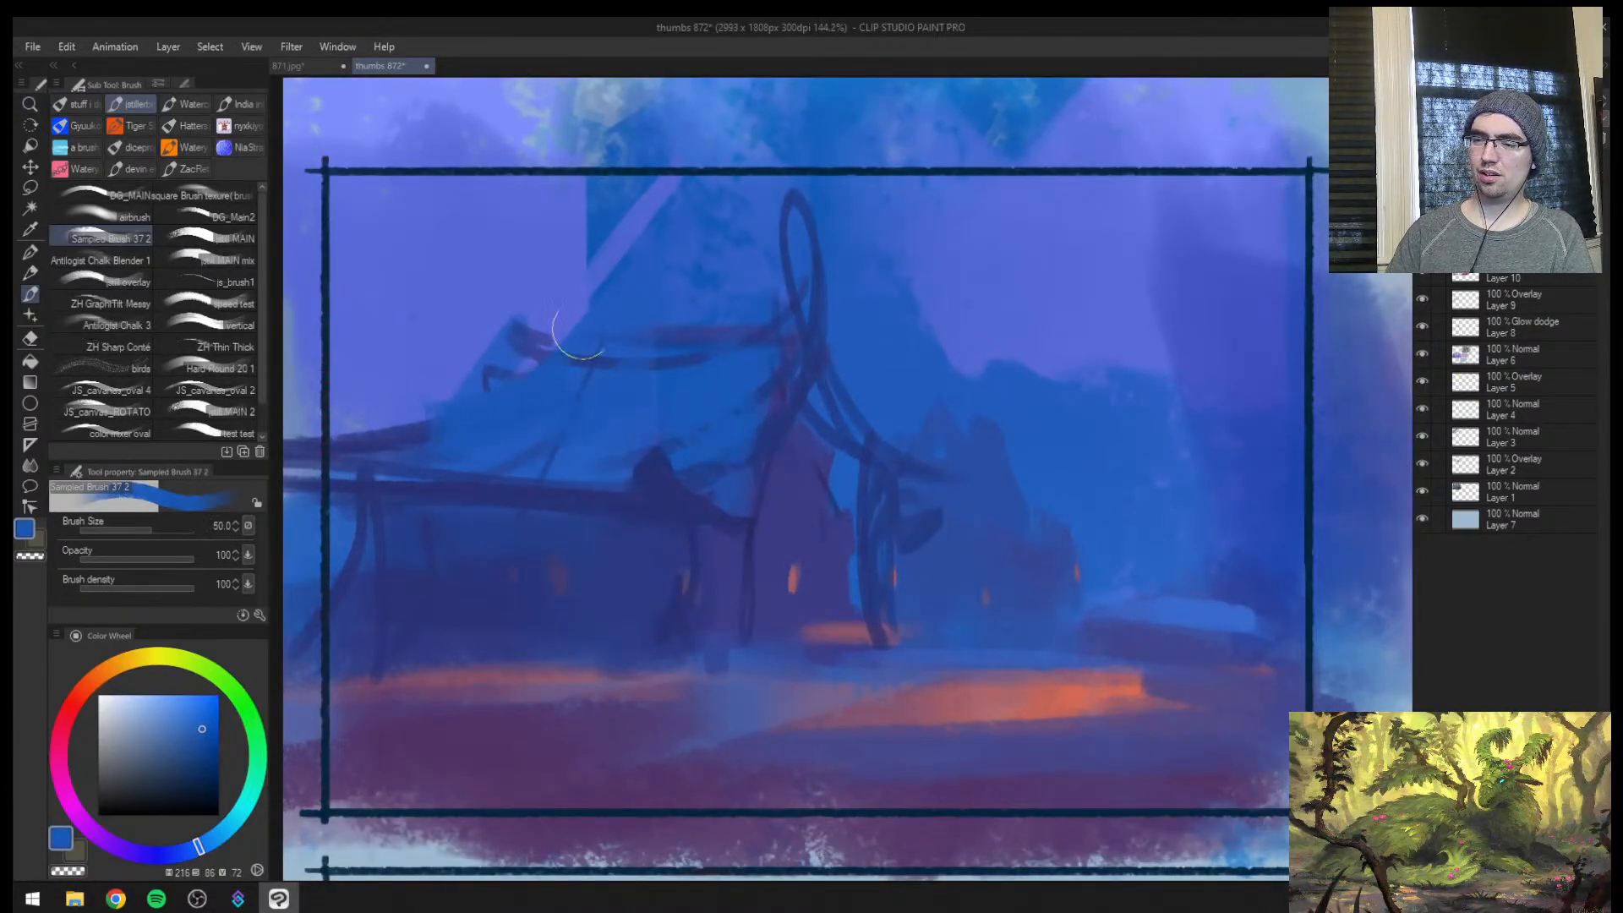
Paint sloping highlight strokes down the side roof in sampled purple-blue at brush size 20
{"action": "left_click", "coordinate": [581, 318], "text": "alt"}
{"action": "key", "text": "bracketleft"}
{"action": "key", "text": "bracketleft"}
{"action": "key", "text": "bracketleft"}
{"action": "key", "text": "bracketleft"}
{"action": "left_click_drag", "start_coordinate": [549, 417], "coordinate": [509, 431]}
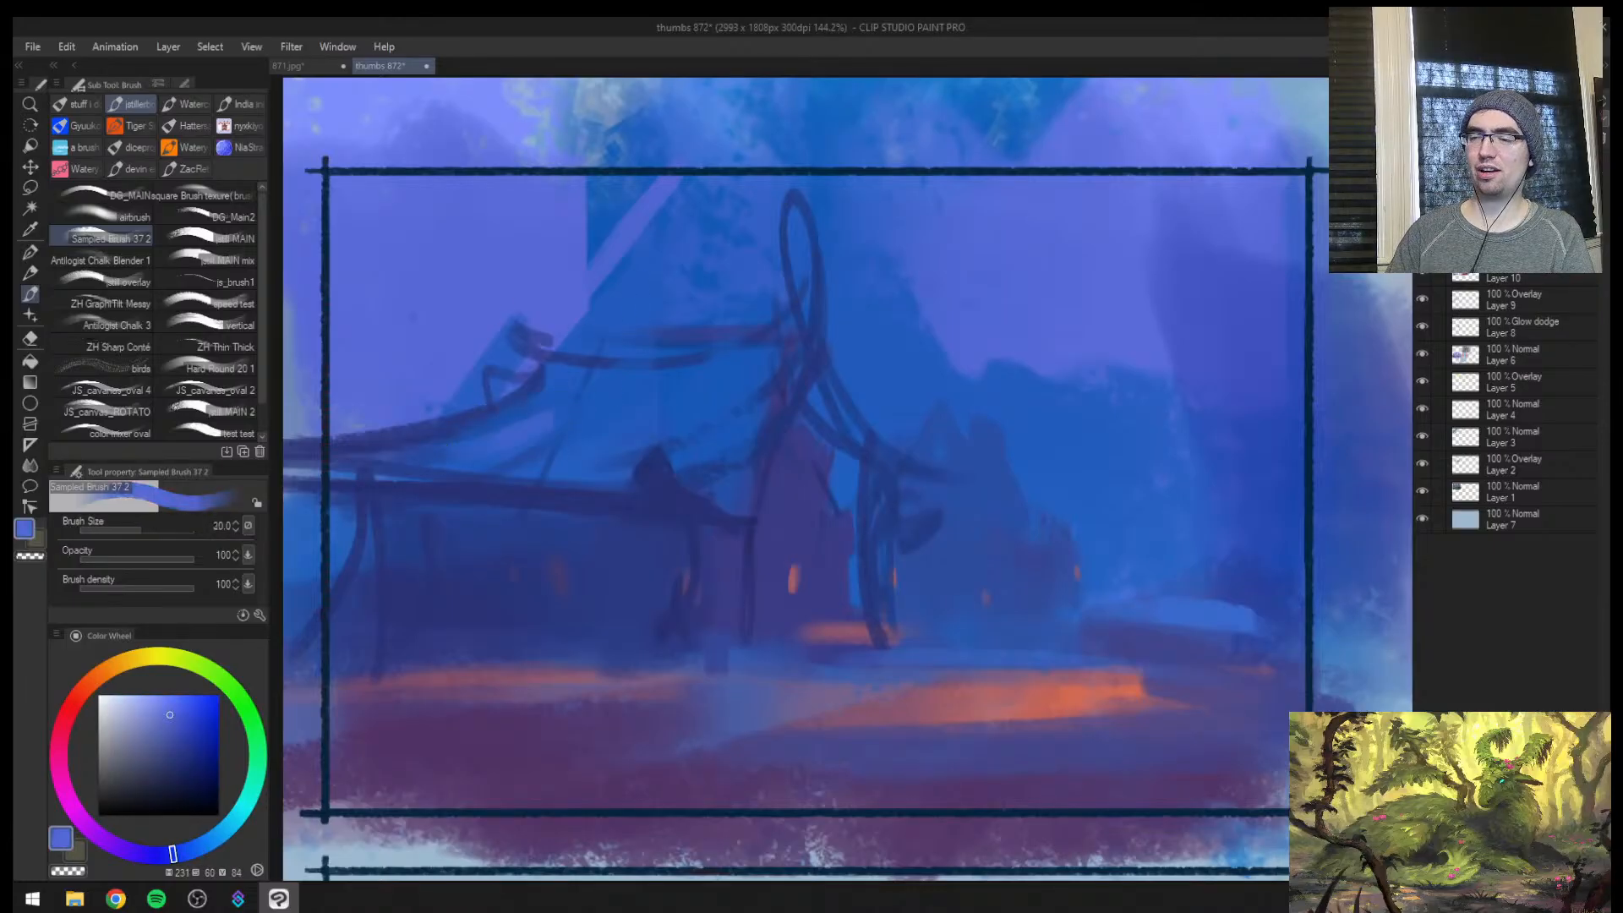
{"action": "mouse_move", "coordinate": [582, 393]}
{"action": "left_mouse_down"}
{"action": "mouse_move", "coordinate": [490, 440]}
{"action": "mouse_move", "coordinate": [554, 469]}
{"action": "left_mouse_up"}
Thicken the side roof's eave with sampled dark blue and give its edge a scalloped shape
{"action": "key", "text": "bracketright"}
{"action": "left_click", "coordinate": [635, 492], "text": "alt"}
{"action": "mouse_move", "coordinate": [701, 434]}
{"action": "left_mouse_down"}
{"action": "mouse_move", "coordinate": [708, 460]}
{"action": "mouse_move", "coordinate": [624, 496]}
{"action": "mouse_move", "coordinate": [576, 486]}
{"action": "left_mouse_up"}
{"action": "key", "text": "bracketright"}
{"action": "left_click_drag", "start_coordinate": [345, 477], "coordinate": [429, 475]}
{"action": "left_click", "coordinate": [449, 492], "text": "alt"}
{"action": "left_click_drag", "start_coordinate": [532, 483], "coordinate": [555, 485]}
Restore the unmirrored view and reinforce the side roof's curved slope lines with a smaller dark blue brush
{"action": "key", "text": "ctrl+space"}
{"action": "left_click_drag", "start_coordinate": [763, 523], "coordinate": [676, 528]}
{"action": "key", "text": "h"}
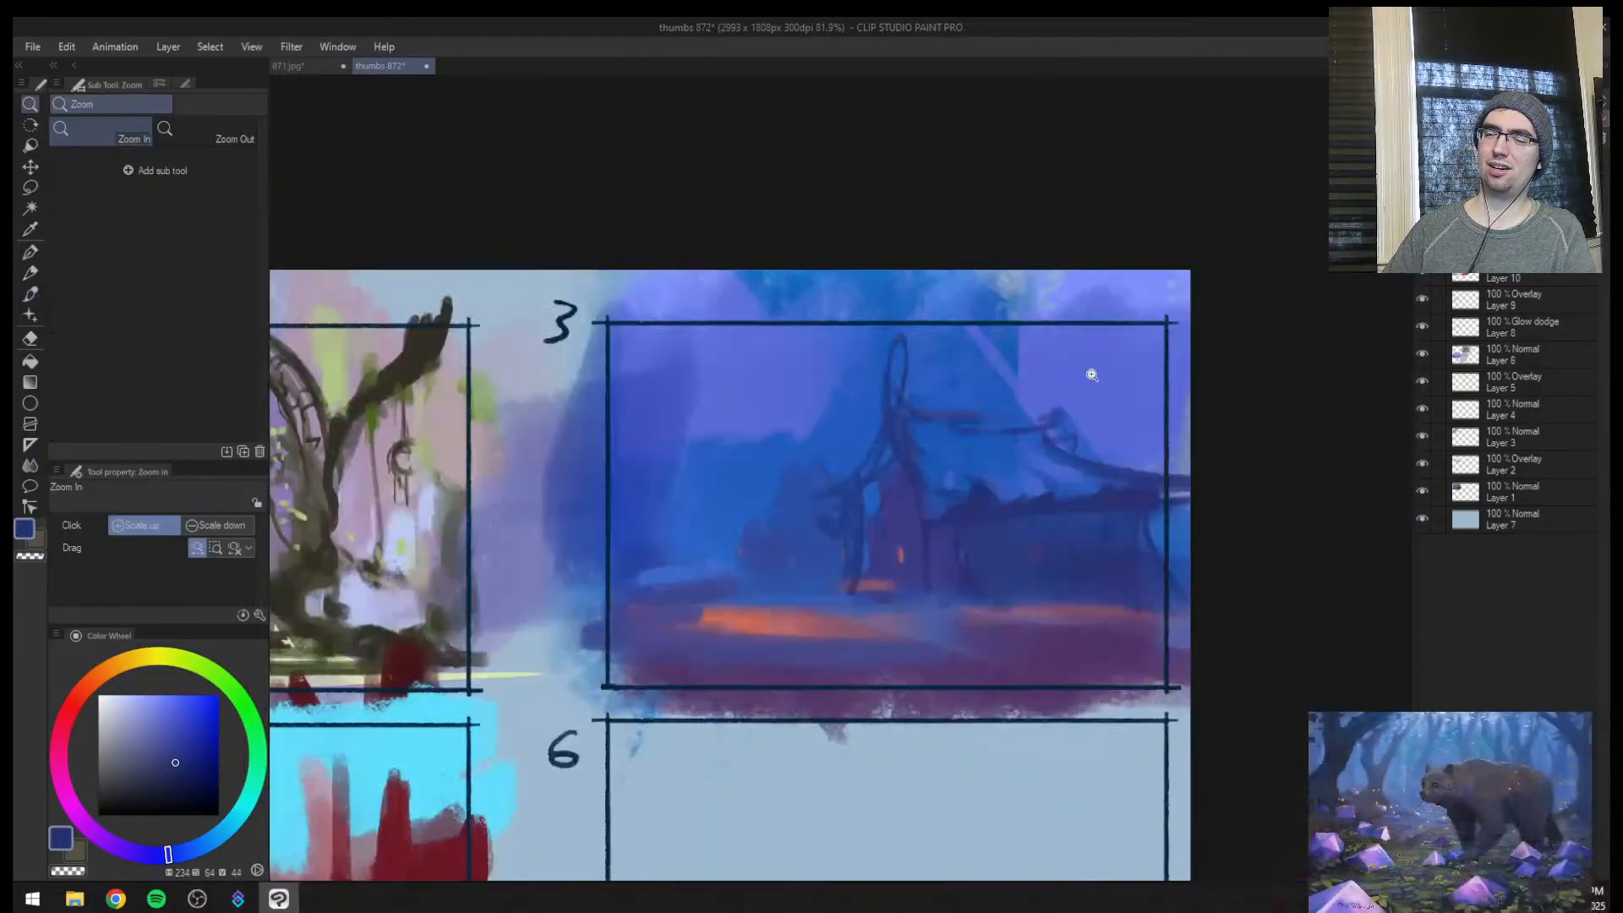
{"action": "key", "text": "bracketleft"}
{"action": "key", "text": "bracketleft"}
{"action": "key", "text": "bracketleft"}
{"action": "key", "text": "bracketleft"}
{"action": "mouse_move", "coordinate": [992, 451]}
{"action": "left_mouse_down"}
{"action": "mouse_move", "coordinate": [1090, 484]}
{"action": "mouse_move", "coordinate": [1162, 470]}
{"action": "left_mouse_up"}
Paint a glowing orange window on the side wall and touch up the gable's small window with sampled warm colours
{"action": "left_click", "coordinate": [870, 585], "text": "alt"}
{"action": "left_click", "coordinate": [740, 624], "text": "alt"}
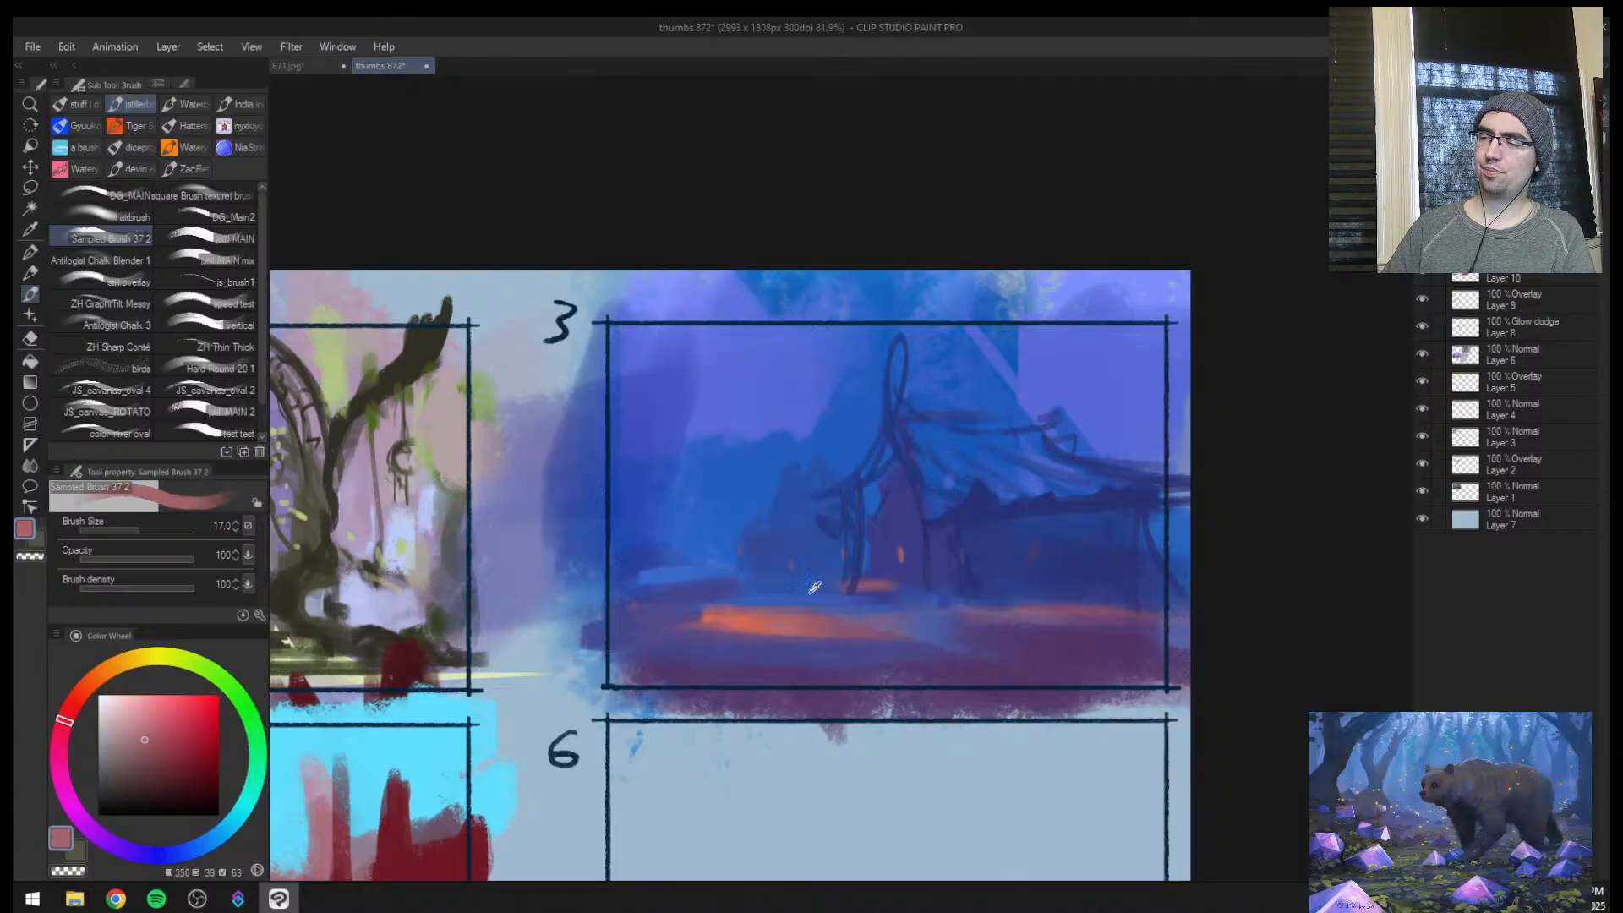
{"action": "left_click_drag", "start_coordinate": [996, 556], "coordinate": [989, 559]}
{"action": "left_click", "coordinate": [889, 557]}
{"action": "left_click", "coordinate": [901, 504]}
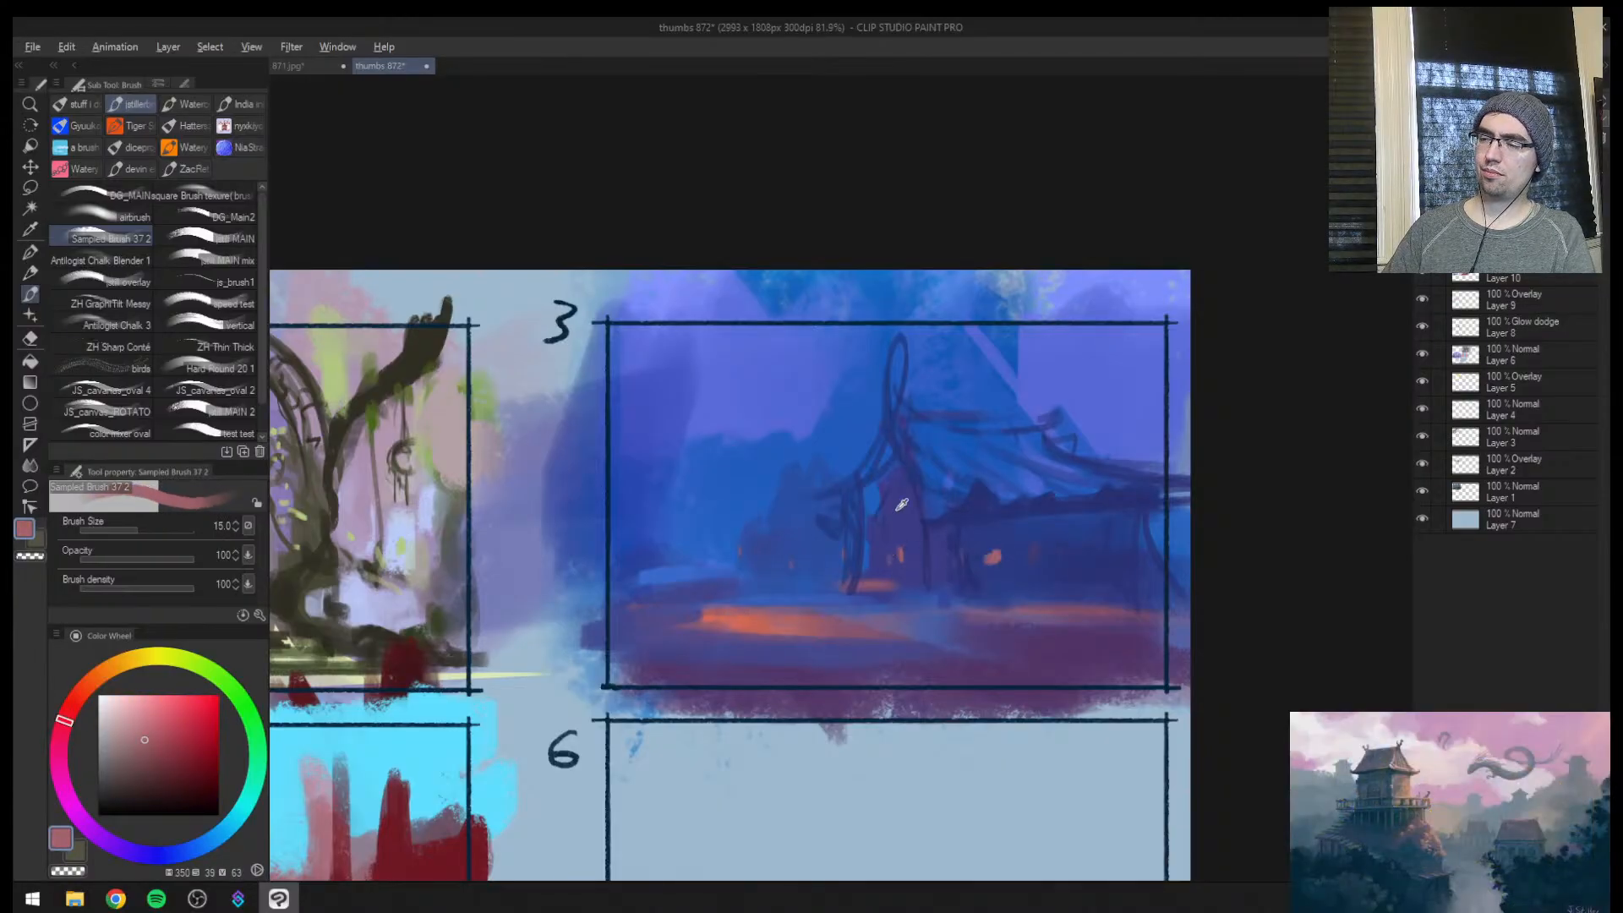
Fill in the gable's curved roof edges and flared eaves with sampled dark blue at brush sizes 25 and 30
{"action": "left_click", "coordinate": [892, 507], "text": "alt"}
{"action": "mouse_move", "coordinate": [901, 501]}
{"action": "left_mouse_down"}
{"action": "mouse_move", "coordinate": [870, 501]}
{"action": "mouse_move", "coordinate": [886, 447]}
{"action": "left_mouse_up"}
{"action": "left_click", "coordinate": [953, 504], "text": "alt"}
{"action": "key", "text": "bracketright"}
{"action": "key", "text": "bracketright"}
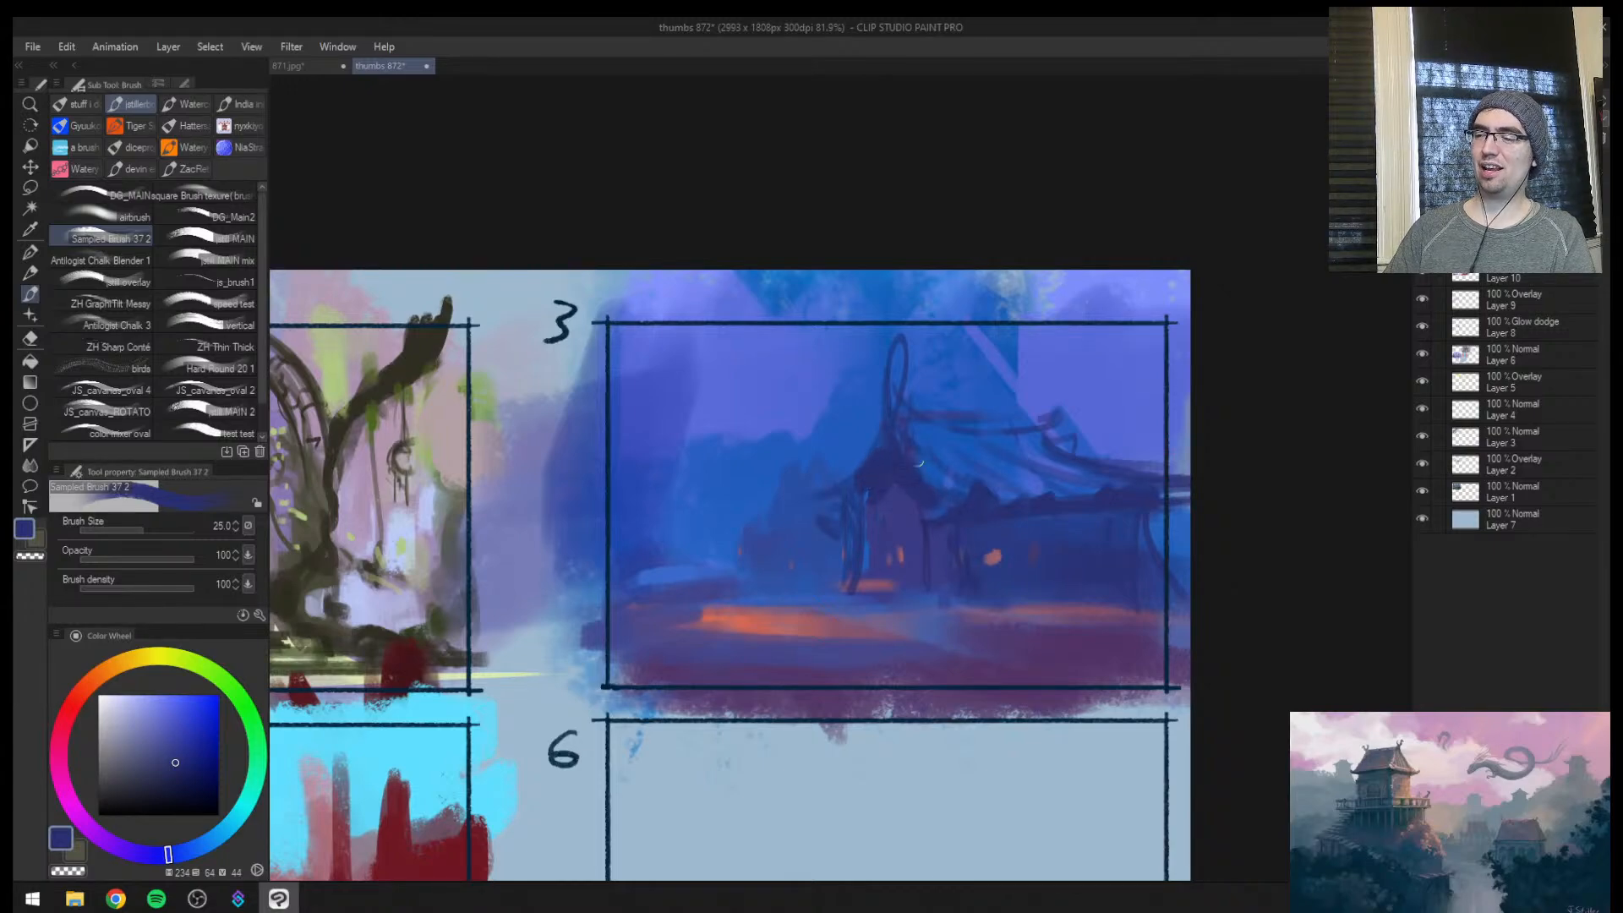
{"action": "left_click_drag", "start_coordinate": [915, 525], "coordinate": [986, 466]}
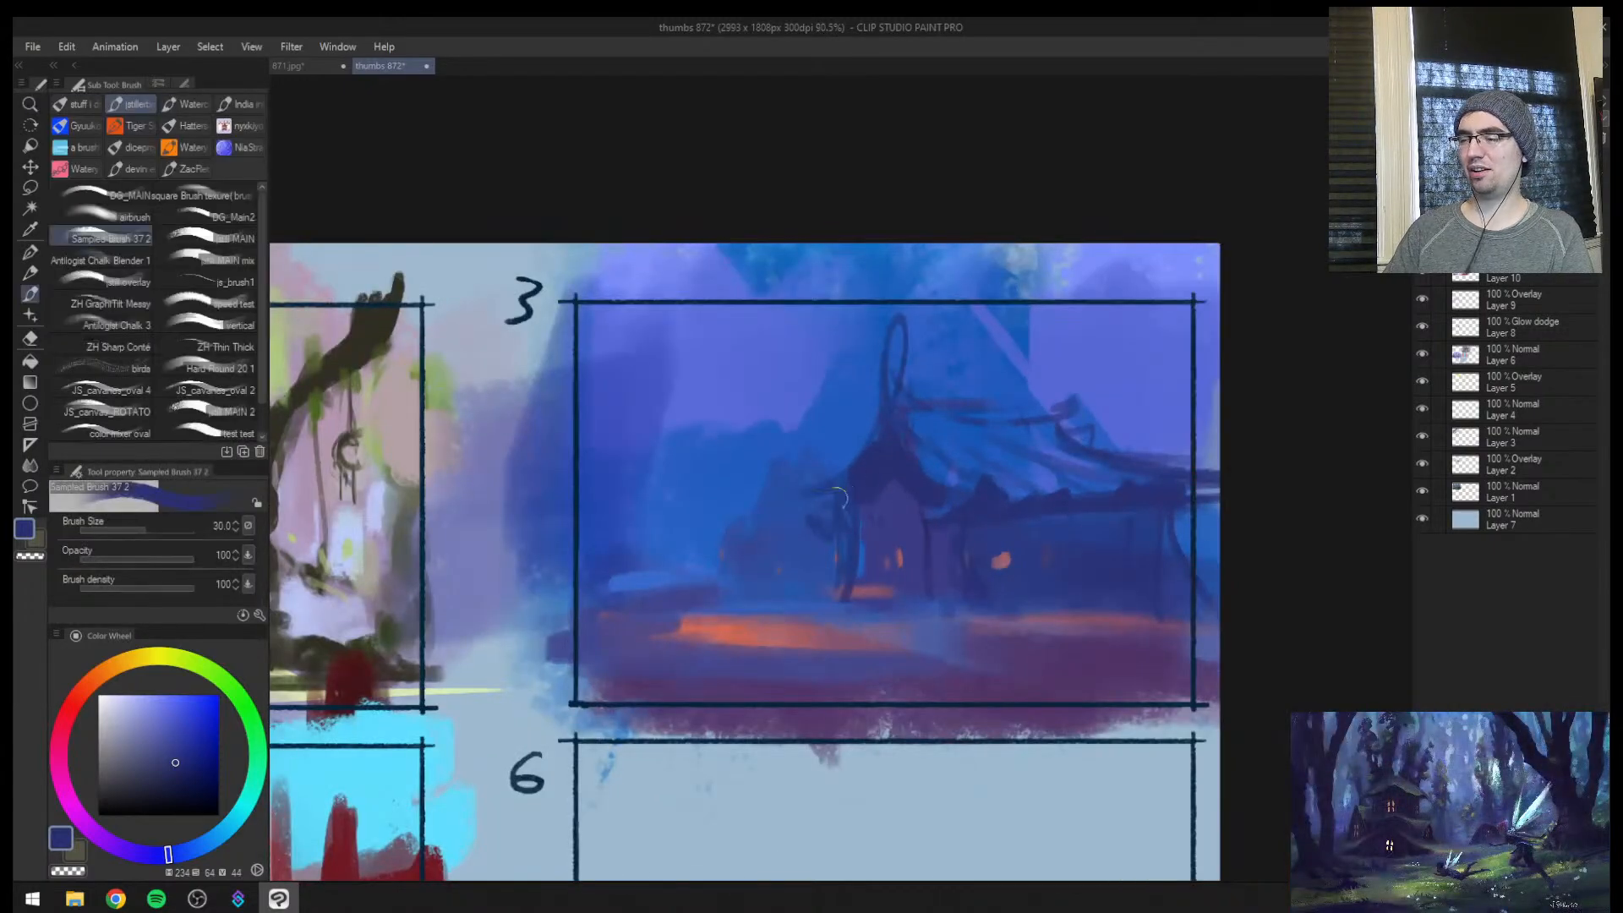
{"action": "left_click", "coordinate": [826, 525], "text": "alt"}
{"action": "left_click", "coordinate": [873, 477], "text": "alt"}
{"action": "mouse_move", "coordinate": [853, 519]}
{"action": "left_mouse_down"}
{"action": "mouse_move", "coordinate": [849, 577]}
{"action": "mouse_move", "coordinate": [930, 482]}
{"action": "mouse_move", "coordinate": [896, 511]}
{"action": "mouse_move", "coordinate": [968, 607]}
{"action": "left_mouse_up"}
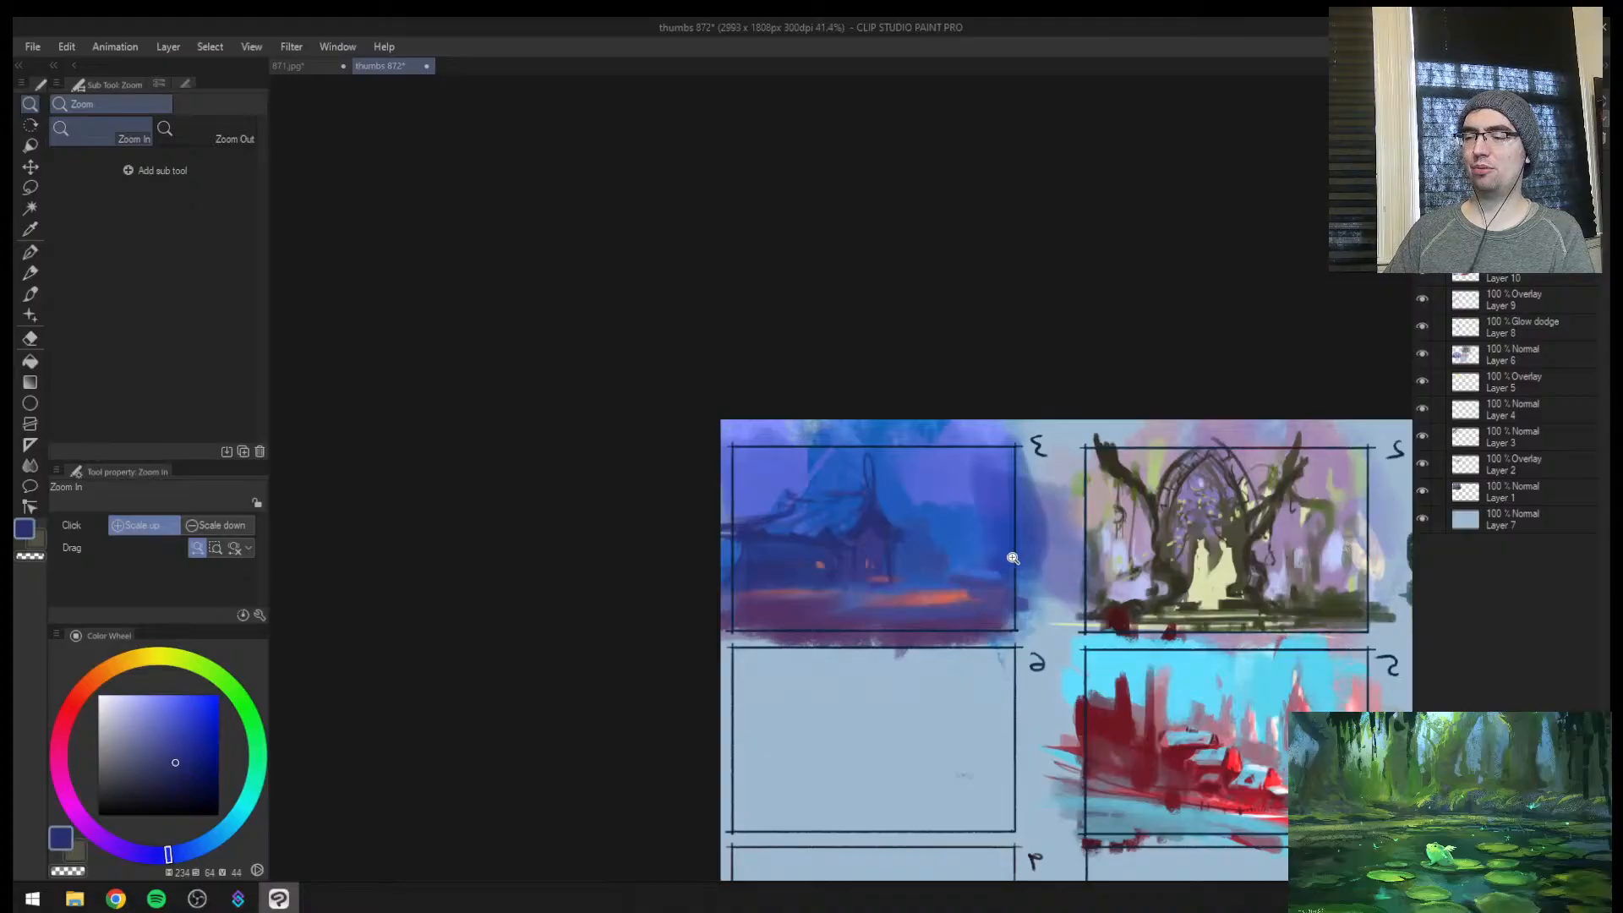
Cover the area just above the side roof's ridge with sampled purple-blue in mirrored view and undo the last strokes
{"action": "mouse_move", "coordinate": [1013, 558]}
{"action": "left_mouse_down"}
{"action": "mouse_move", "coordinate": [938, 517]}
{"action": "mouse_move", "coordinate": [954, 506]}
{"action": "left_mouse_up"}
{"action": "left_click", "coordinate": [686, 457], "text": "alt"}
{"action": "mouse_move", "coordinate": [712, 466]}
{"action": "left_mouse_down"}
{"action": "mouse_move", "coordinate": [788, 454]}
{"action": "mouse_move", "coordinate": [797, 408]}
{"action": "mouse_move", "coordinate": [744, 448]}
{"action": "mouse_move", "coordinate": [739, 432]}
{"action": "mouse_move", "coordinate": [851, 431]}
{"action": "left_mouse_up"}
{"action": "key", "text": "ctrl+z"}
{"action": "key", "text": "ctrl+z"}
{"action": "key", "text": "ctrl+z"}
Darken the wall beneath the gable's outer eave with sampled dark blue at brush size 40
{"action": "key", "text": "ctrl+space"}
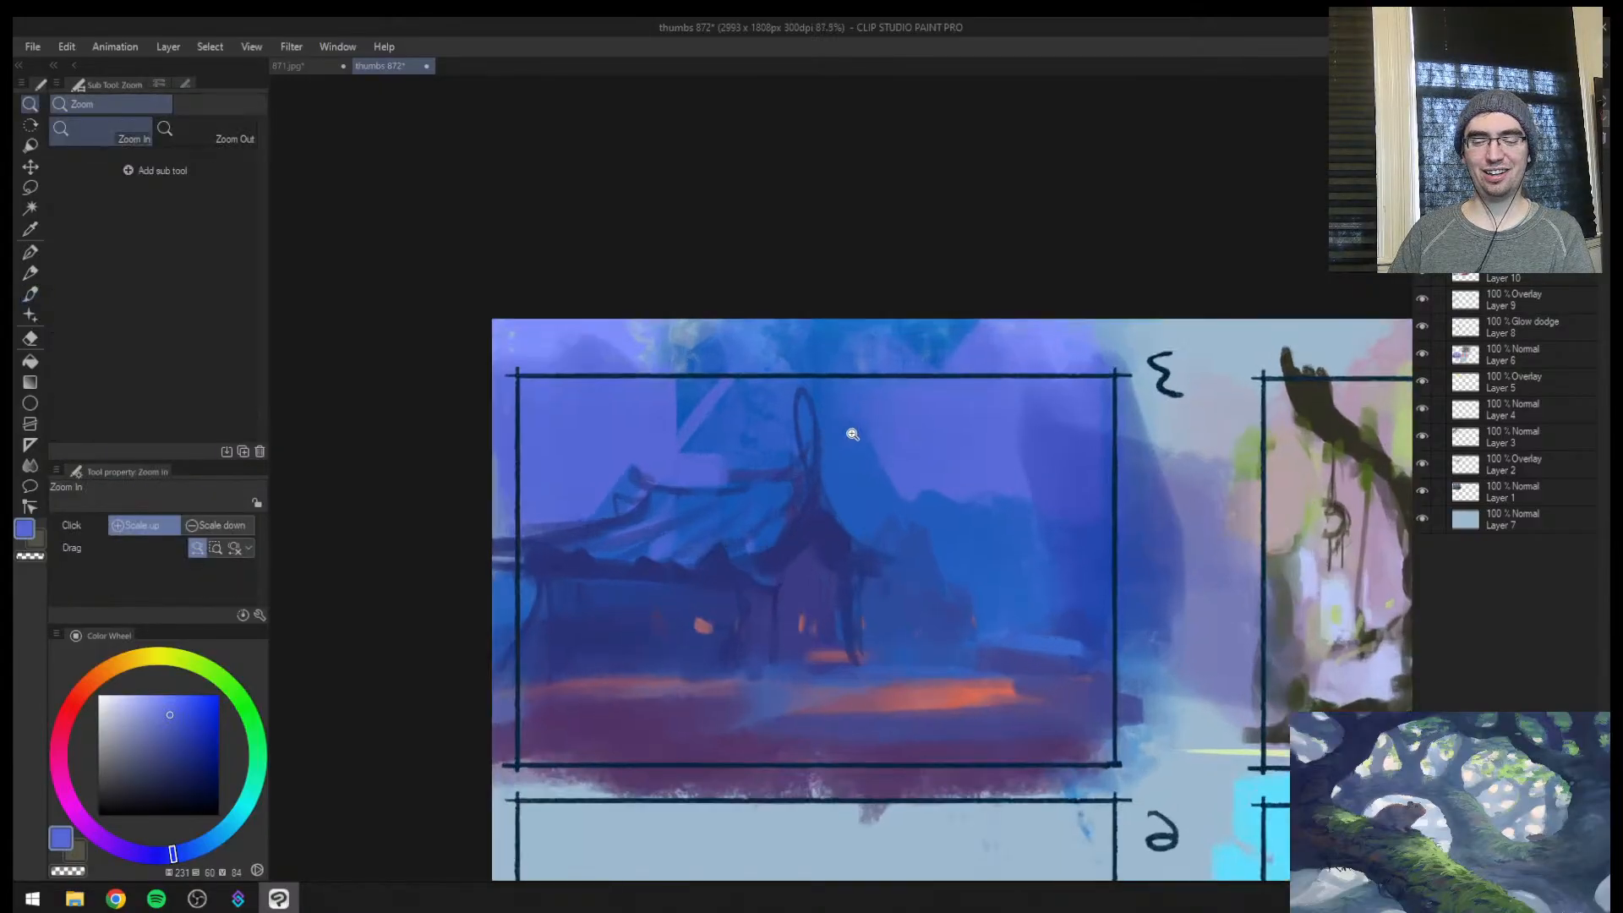
{"action": "mouse_move", "coordinate": [881, 521]}
{"action": "left_mouse_down"}
{"action": "mouse_move", "coordinate": [787, 516]}
{"action": "mouse_move", "coordinate": [832, 476]}
{"action": "left_mouse_up"}
{"action": "left_click", "coordinate": [810, 474], "text": "alt"}
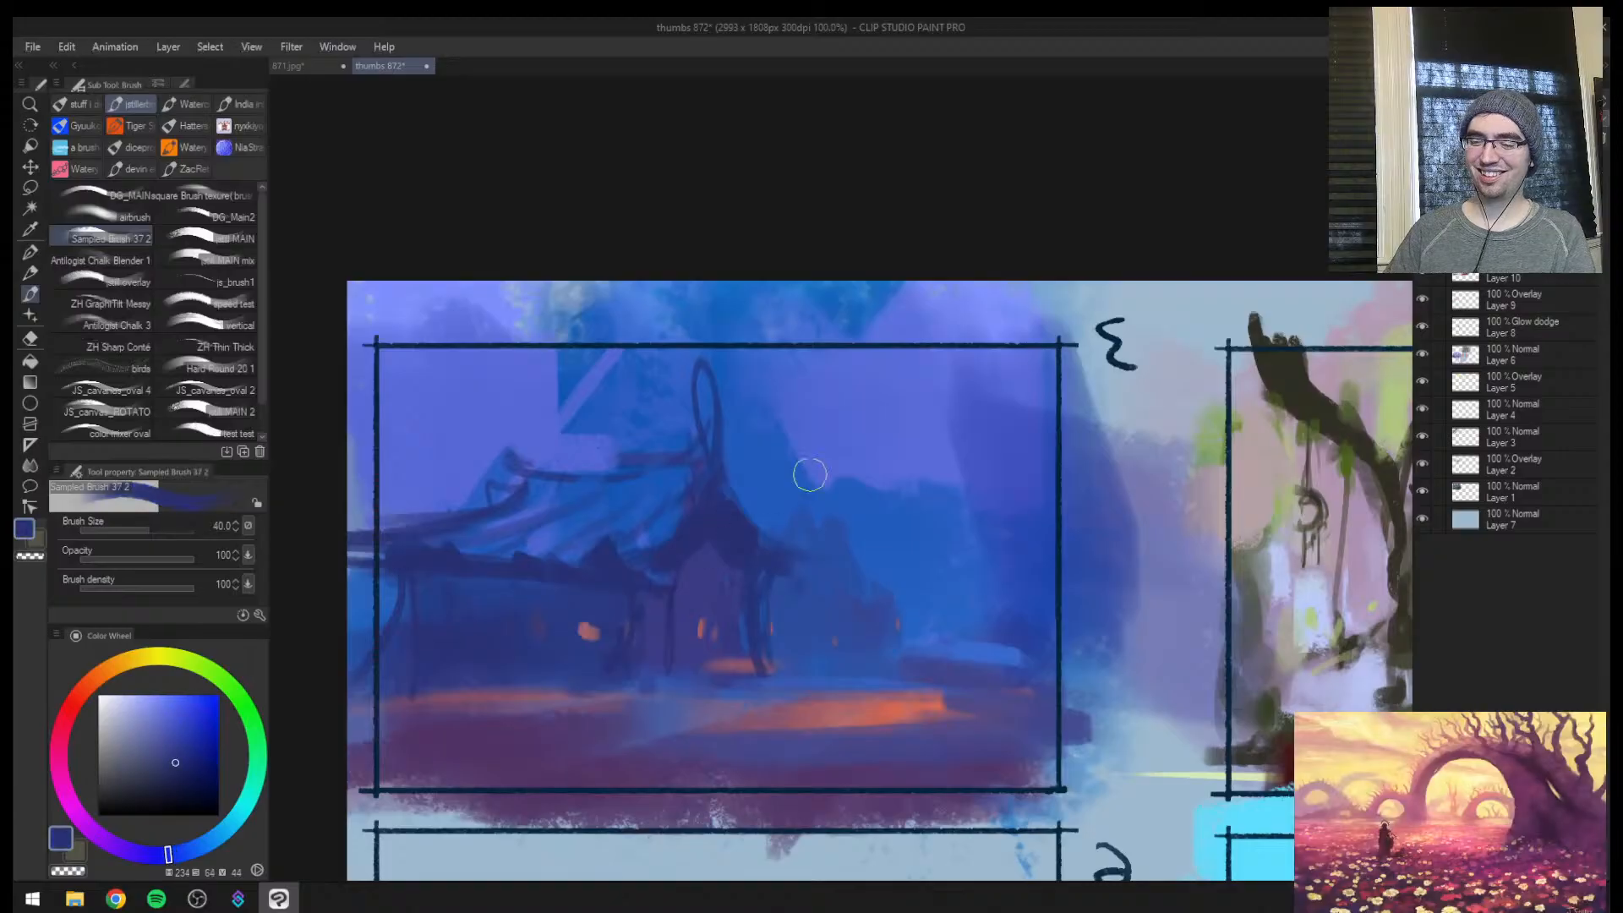
{"action": "left_click_drag", "start_coordinate": [753, 584], "coordinate": [747, 679]}
Cover the distant buildings beside the gable with sampled blue and block in a rounded darker mass at brush size 60
{"action": "key", "text": "ctrl+space"}
{"action": "mouse_move", "coordinate": [870, 519]}
{"action": "left_mouse_down"}
{"action": "mouse_move", "coordinate": [836, 544]}
{"action": "mouse_move", "coordinate": [883, 491]}
{"action": "left_mouse_up"}
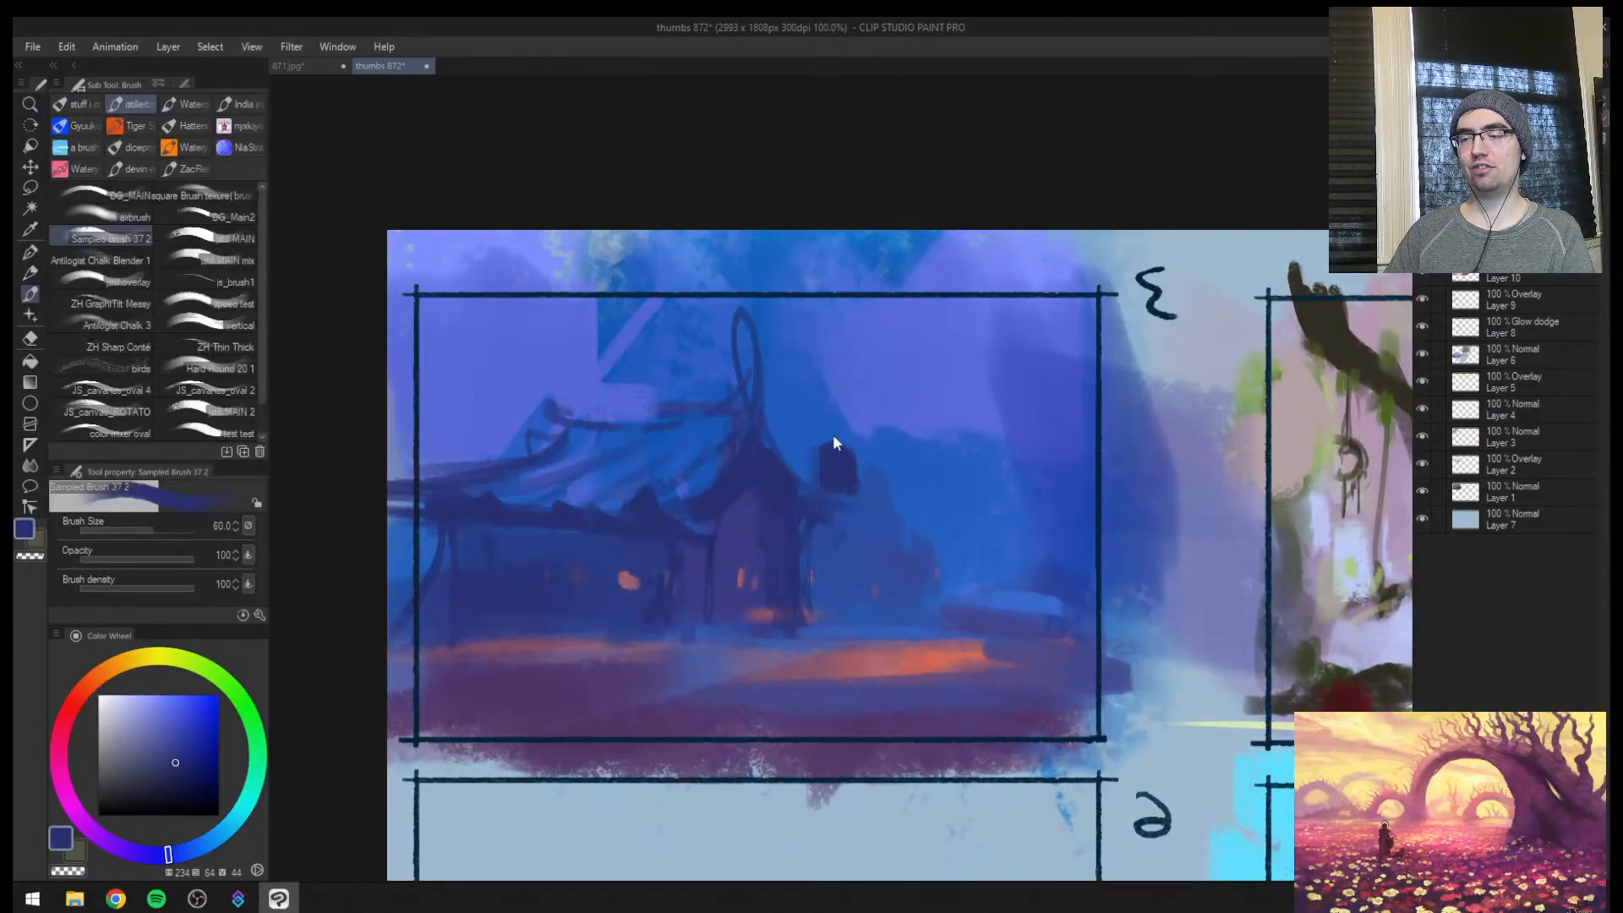
{"action": "left_click", "coordinate": [810, 446], "text": "alt"}
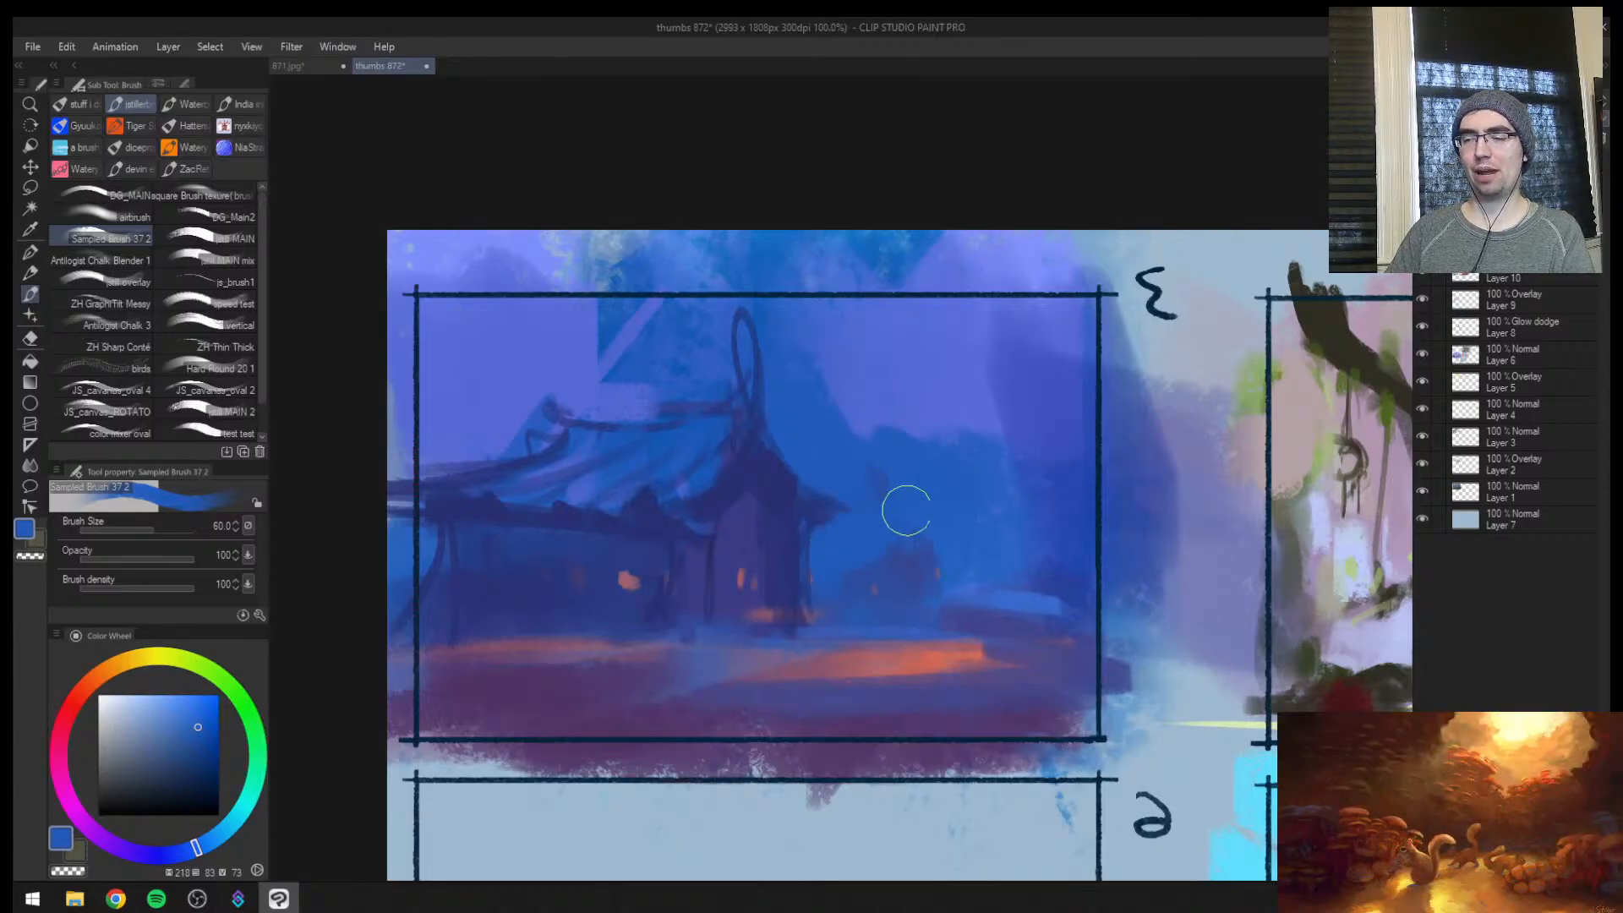
{"action": "left_click", "coordinate": [934, 558], "text": "alt"}
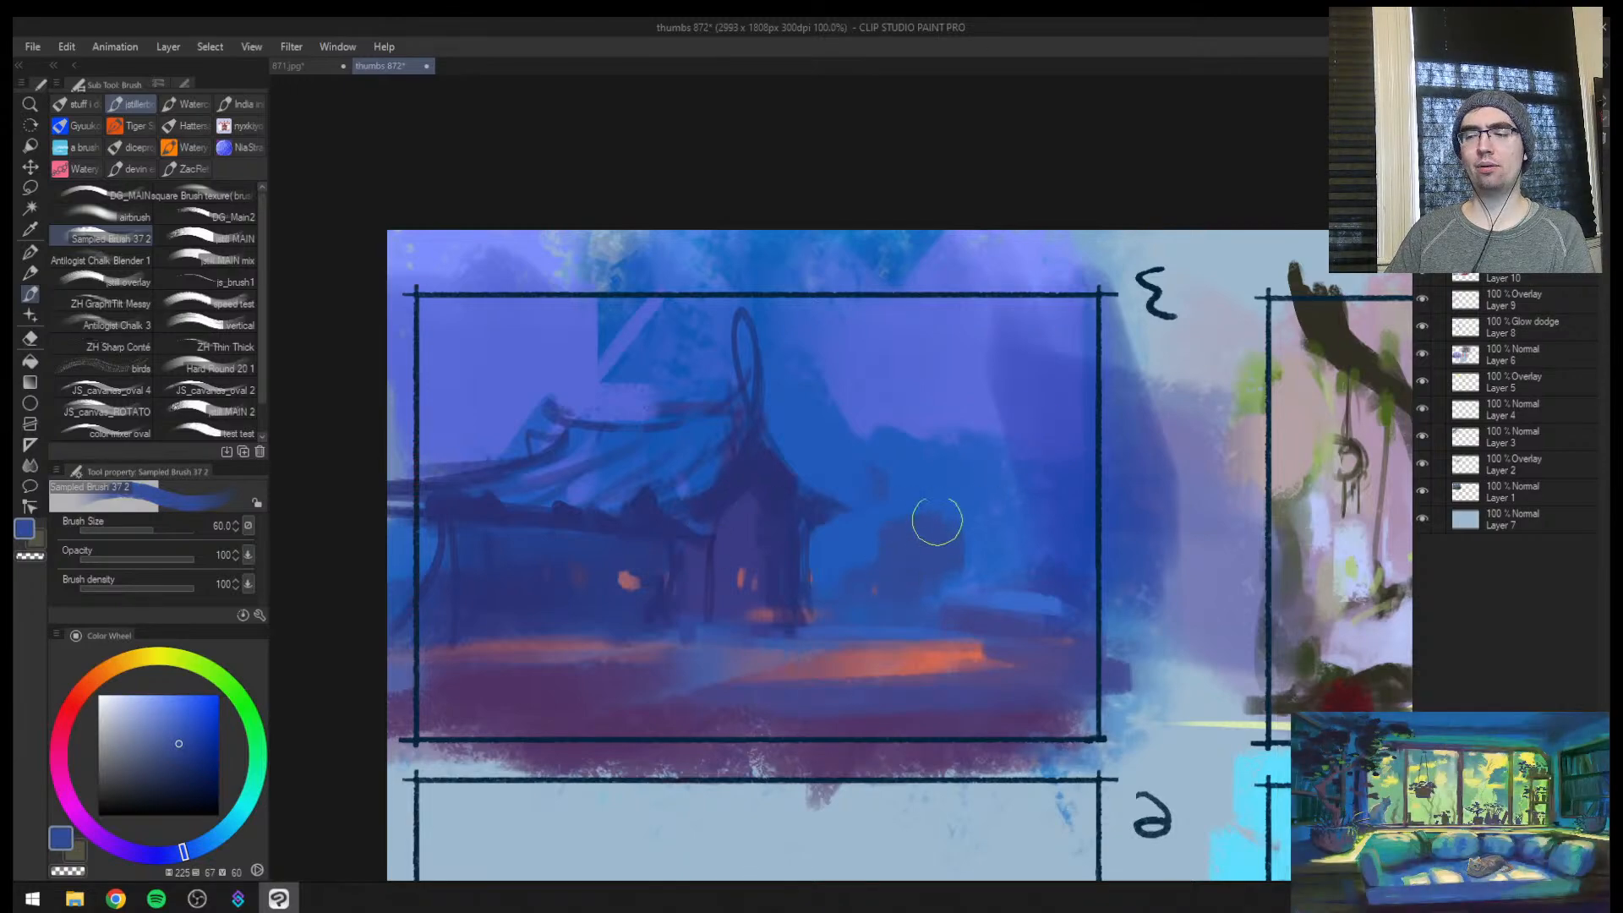
{"action": "left_click", "coordinate": [920, 484], "text": "alt"}
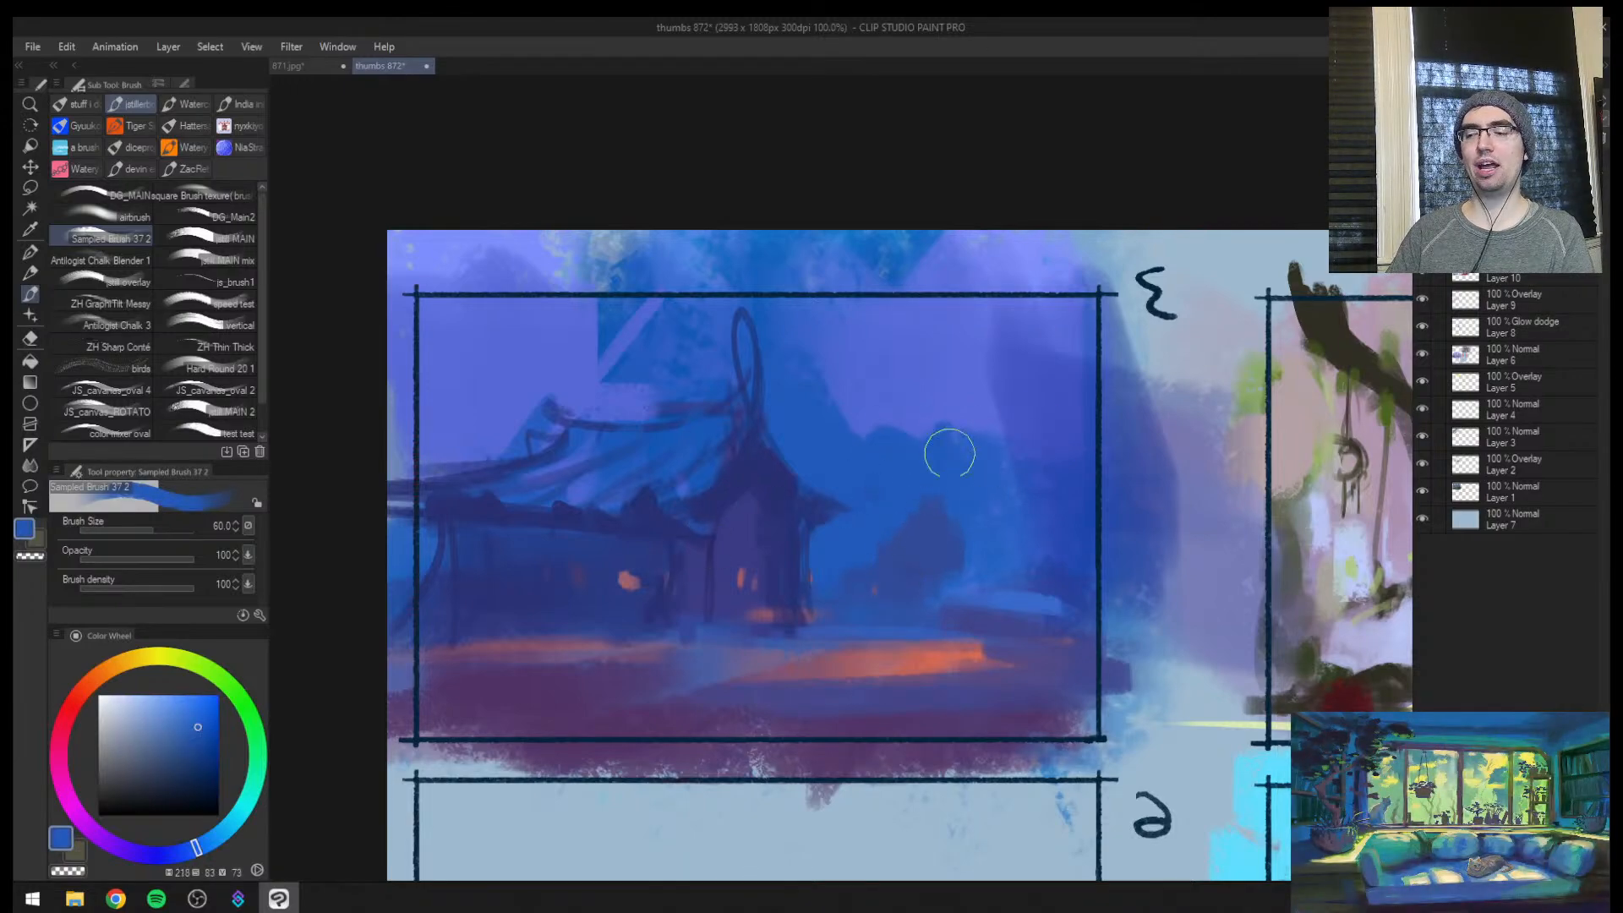
{"action": "left_click", "coordinate": [911, 548], "text": "alt"}
Sketch a stack of tapering horizontal dark blue strokes in empty thumbnail 6 at brush size 17
{"action": "mouse_move", "coordinate": [898, 580]}
{"action": "left_mouse_down"}
{"action": "mouse_move", "coordinate": [833, 620]}
{"action": "mouse_move", "coordinate": [862, 532]}
{"action": "mouse_move", "coordinate": [833, 333]}
{"action": "left_mouse_up"}
{"action": "key", "text": "ctrl+space"}
{"action": "left_click", "coordinate": [910, 630], "text": "ctrl"}
{"action": "left_click", "coordinate": [828, 524], "text": "alt"}
{"action": "key", "text": "space"}
{"action": "key", "text": "ctrl+space"}
{"action": "left_click_drag", "start_coordinate": [715, 576], "coordinate": [753, 577]}
{"action": "key", "text": "bracketleft"}
{"action": "key", "text": "bracketleft"}
{"action": "key", "text": "bracketleft"}
{"action": "key", "text": "bracketleft"}
{"action": "key", "text": "bracketleft"}
{"action": "key", "text": "bracketleft"}
{"action": "left_click_drag", "start_coordinate": [540, 580], "coordinate": [883, 583]}
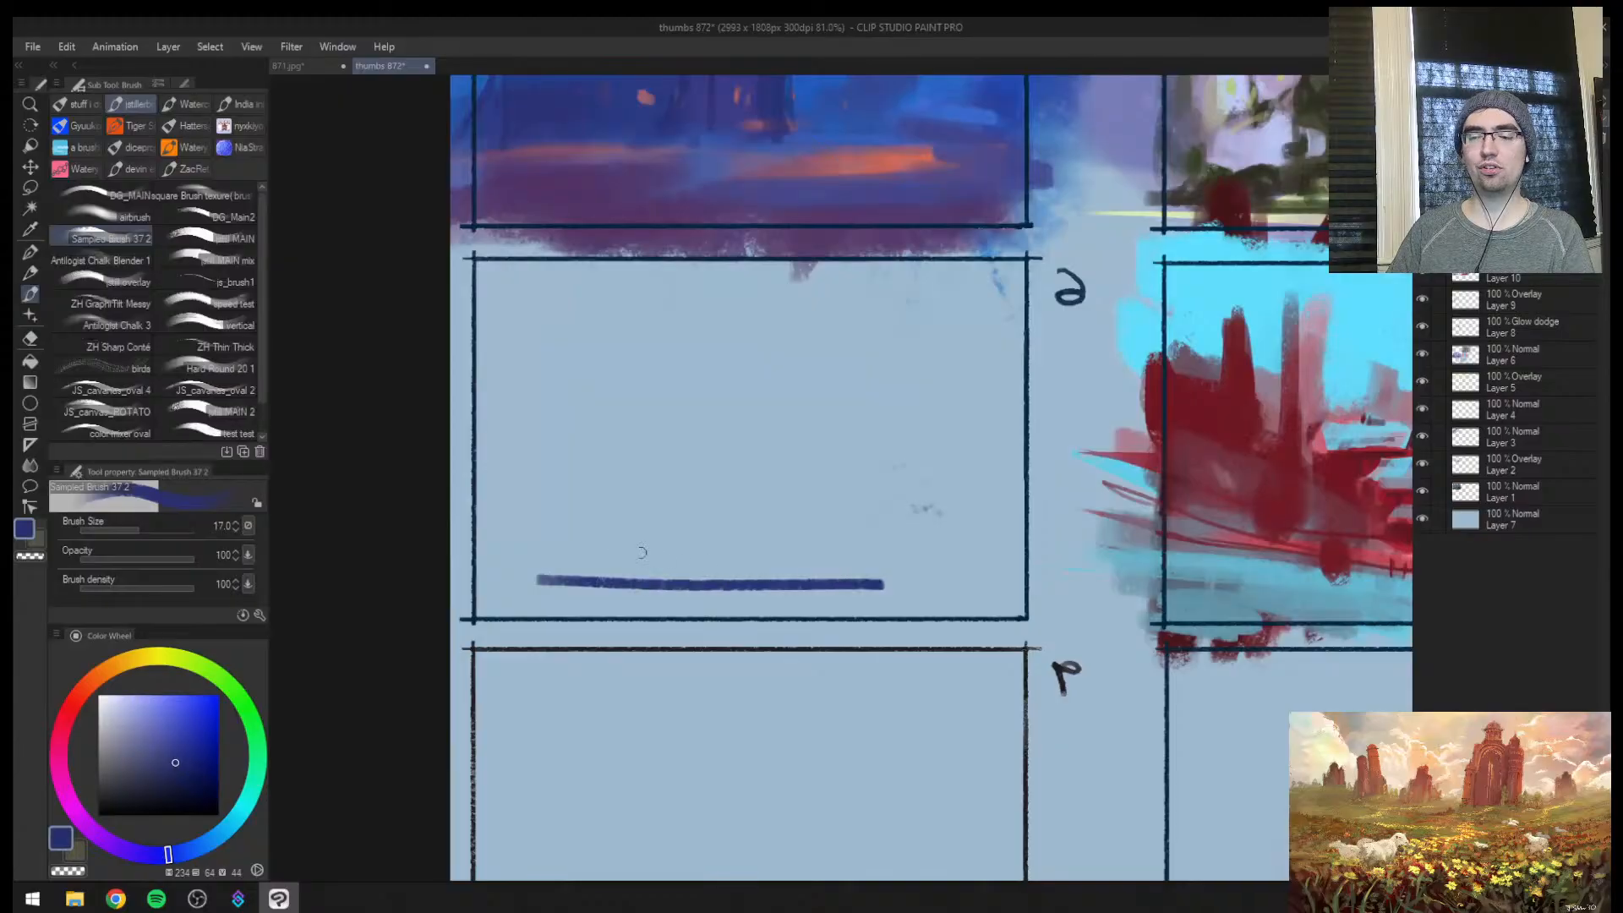
{"action": "left_click_drag", "start_coordinate": [600, 556], "coordinate": [881, 555]}
{"action": "mouse_move", "coordinate": [644, 531]}
{"action": "left_mouse_down"}
{"action": "mouse_move", "coordinate": [864, 530]}
{"action": "mouse_move", "coordinate": [848, 510]}
{"action": "left_mouse_up"}
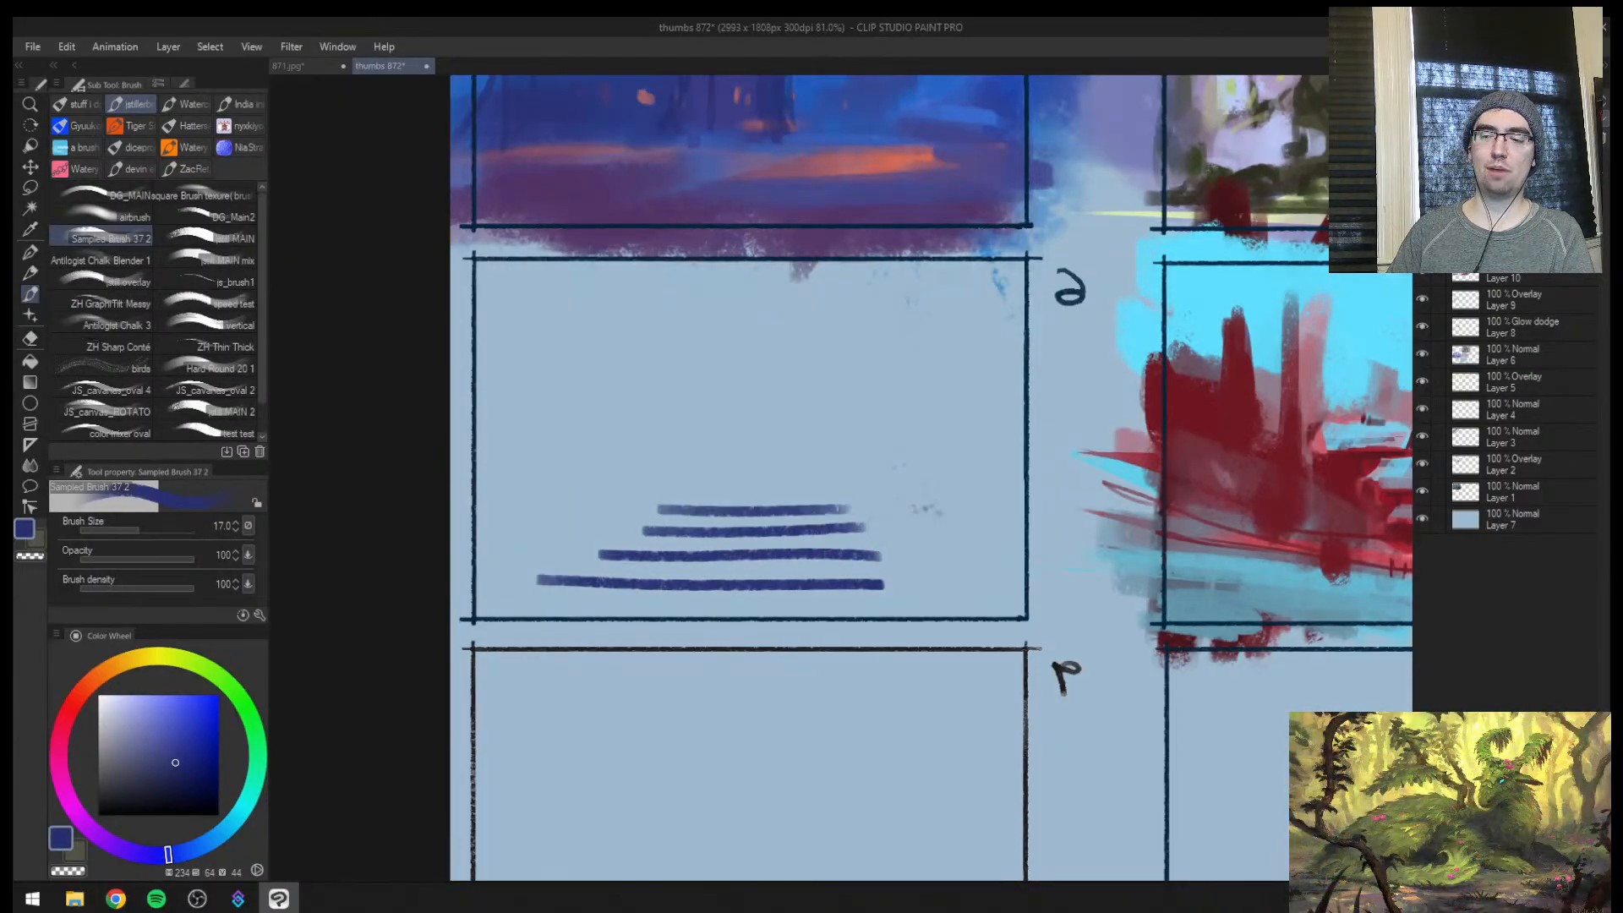
{"action": "left_click_drag", "start_coordinate": [676, 490], "coordinate": [817, 490]}
{"action": "mouse_move", "coordinate": [697, 467]}
{"action": "left_mouse_down"}
{"action": "mouse_move", "coordinate": [804, 467]}
{"action": "mouse_move", "coordinate": [831, 450]}
{"action": "left_mouse_up"}
Try several outlines and curves around the stacked strokes at brush sizes 17 and 12, undoing the attempts
{"action": "mouse_move", "coordinate": [536, 589]}
{"action": "left_mouse_down"}
{"action": "mouse_move", "coordinate": [862, 465]}
{"action": "mouse_move", "coordinate": [537, 590]}
{"action": "left_mouse_up"}
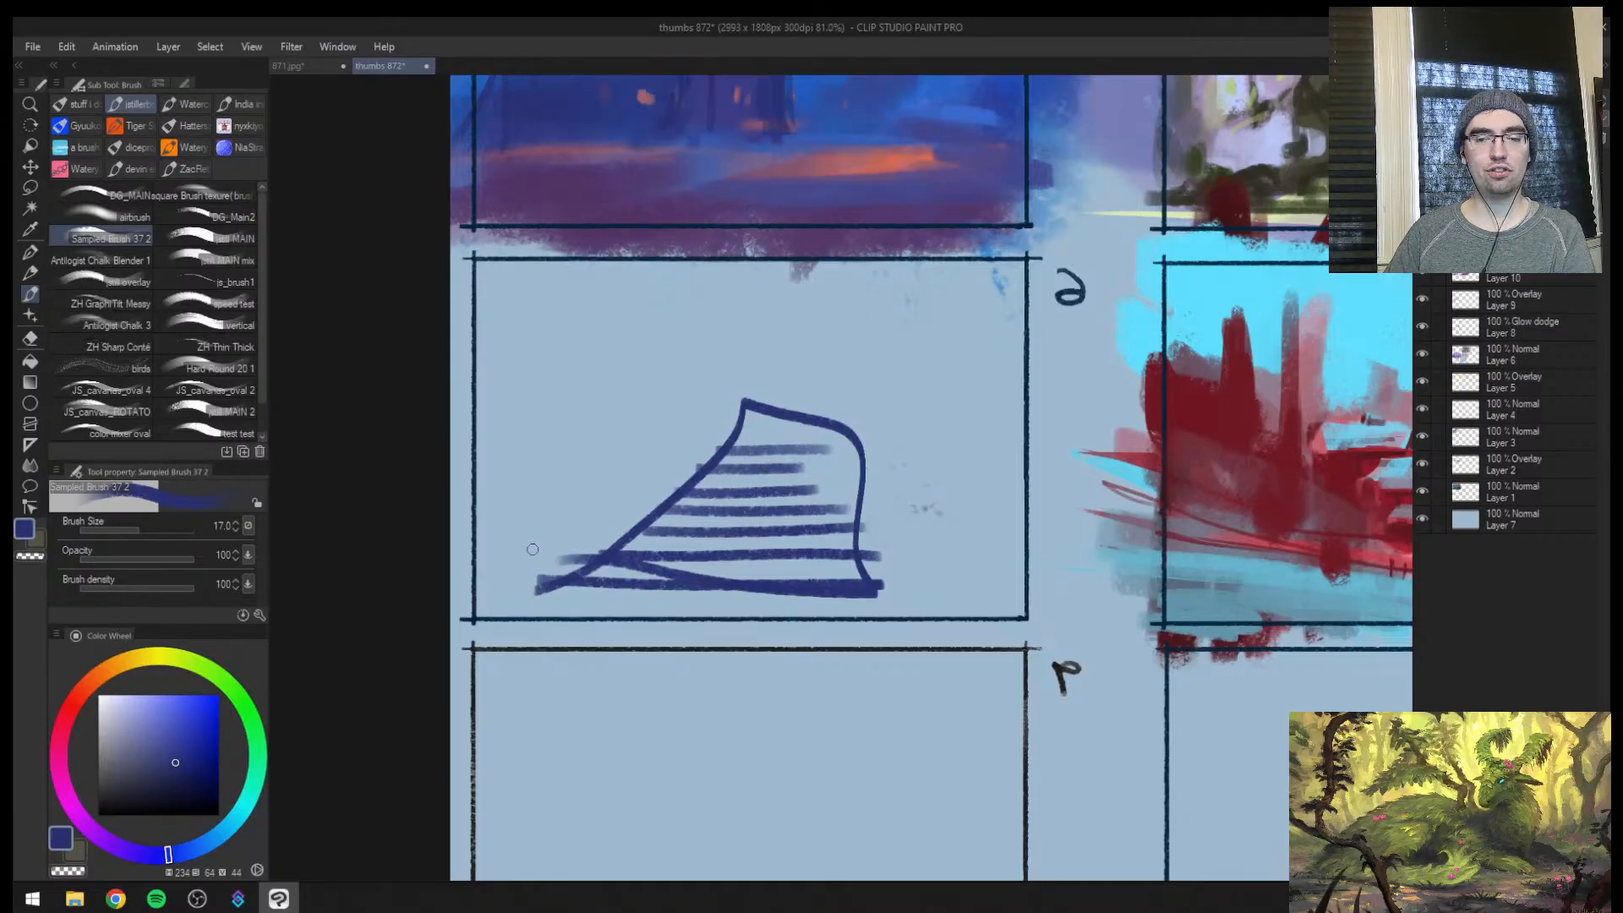
{"action": "key", "text": "ctrl+z"}
{"action": "key", "text": "bracketleft"}
{"action": "key", "text": "bracketleft"}
{"action": "left_click_drag", "start_coordinate": [867, 550], "coordinate": [904, 593]}
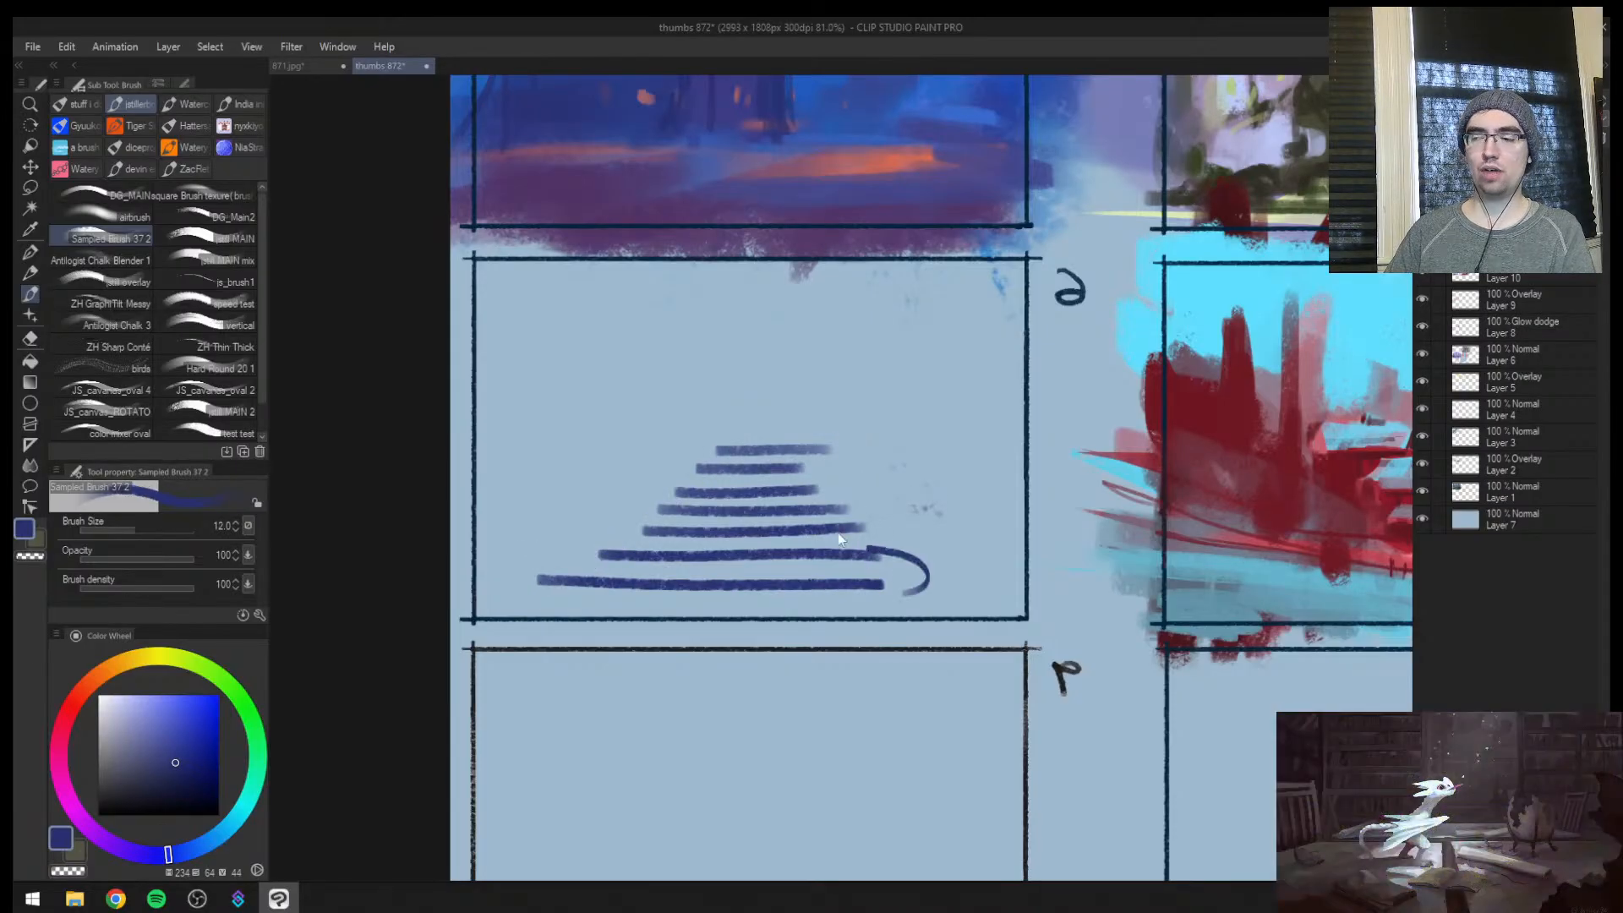
{"action": "key", "text": "ctrl+z"}
{"action": "mouse_move", "coordinate": [587, 577]}
{"action": "left_mouse_down"}
{"action": "mouse_move", "coordinate": [799, 438]}
{"action": "mouse_move", "coordinate": [719, 601]}
{"action": "left_mouse_up"}
{"action": "key", "text": "ctrl+z"}
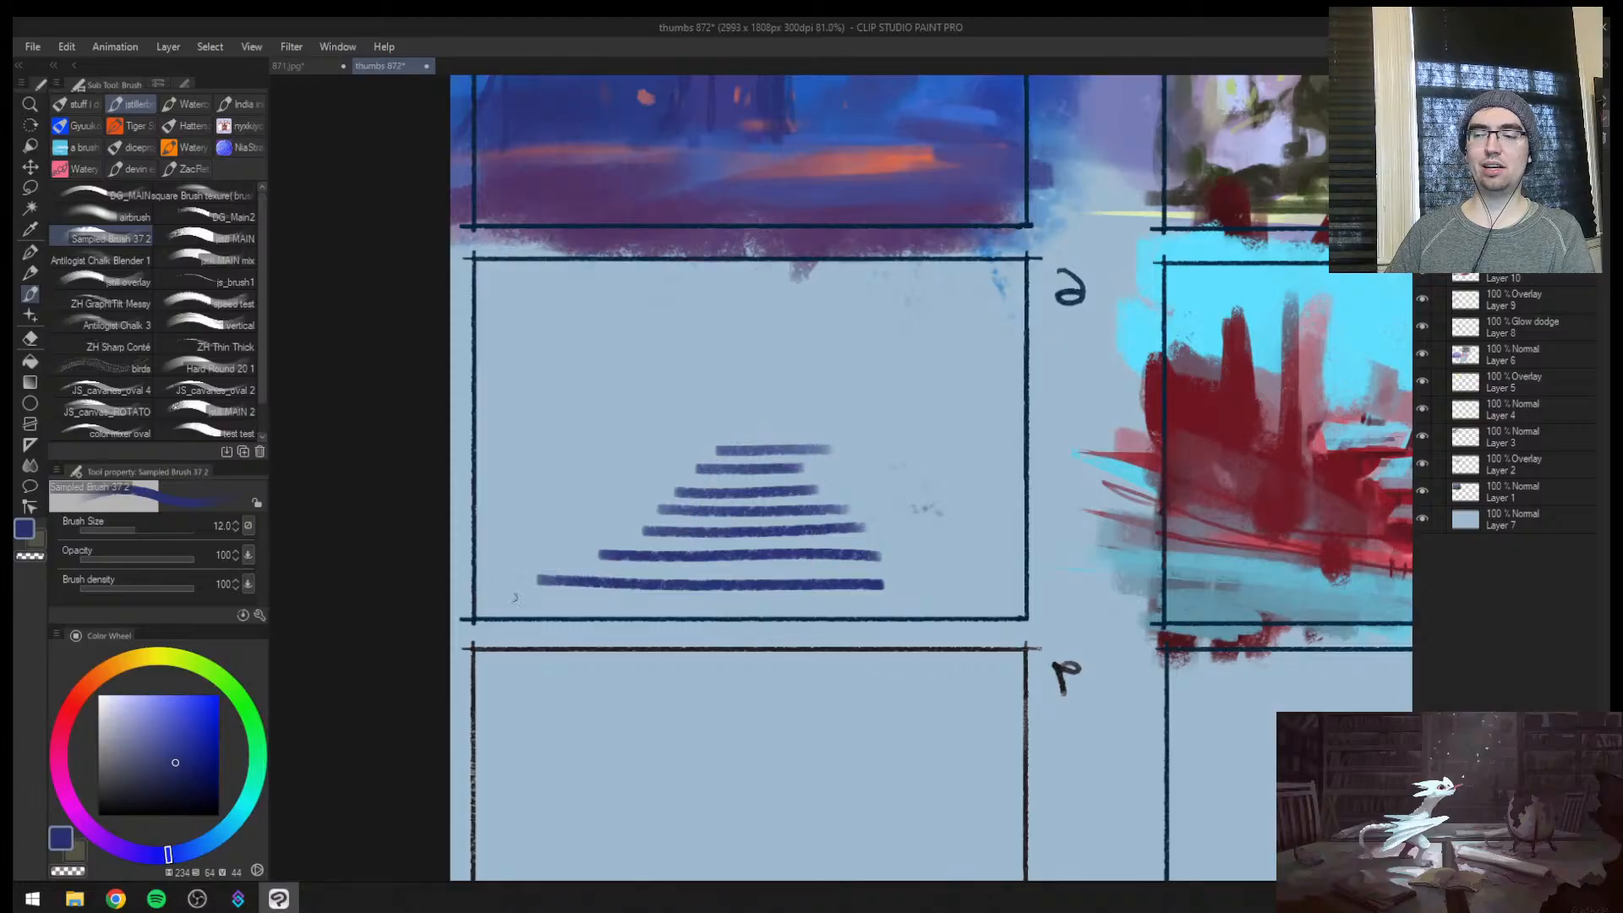
{"action": "left_click_drag", "start_coordinate": [513, 597], "coordinate": [666, 548]}
{"action": "mouse_move", "coordinate": [695, 445]}
{"action": "left_mouse_down"}
{"action": "mouse_move", "coordinate": [790, 579]}
{"action": "mouse_move", "coordinate": [772, 447]}
{"action": "mouse_move", "coordinate": [867, 543]}
{"action": "mouse_move", "coordinate": [752, 585]}
{"action": "mouse_move", "coordinate": [816, 552]}
{"action": "left_mouse_up"}
{"action": "key", "text": "ctrl+z"}
Erase the stacked practice strokes from thumbnail 6 with the Soft eraser
{"action": "key", "text": "ctrl+space"}
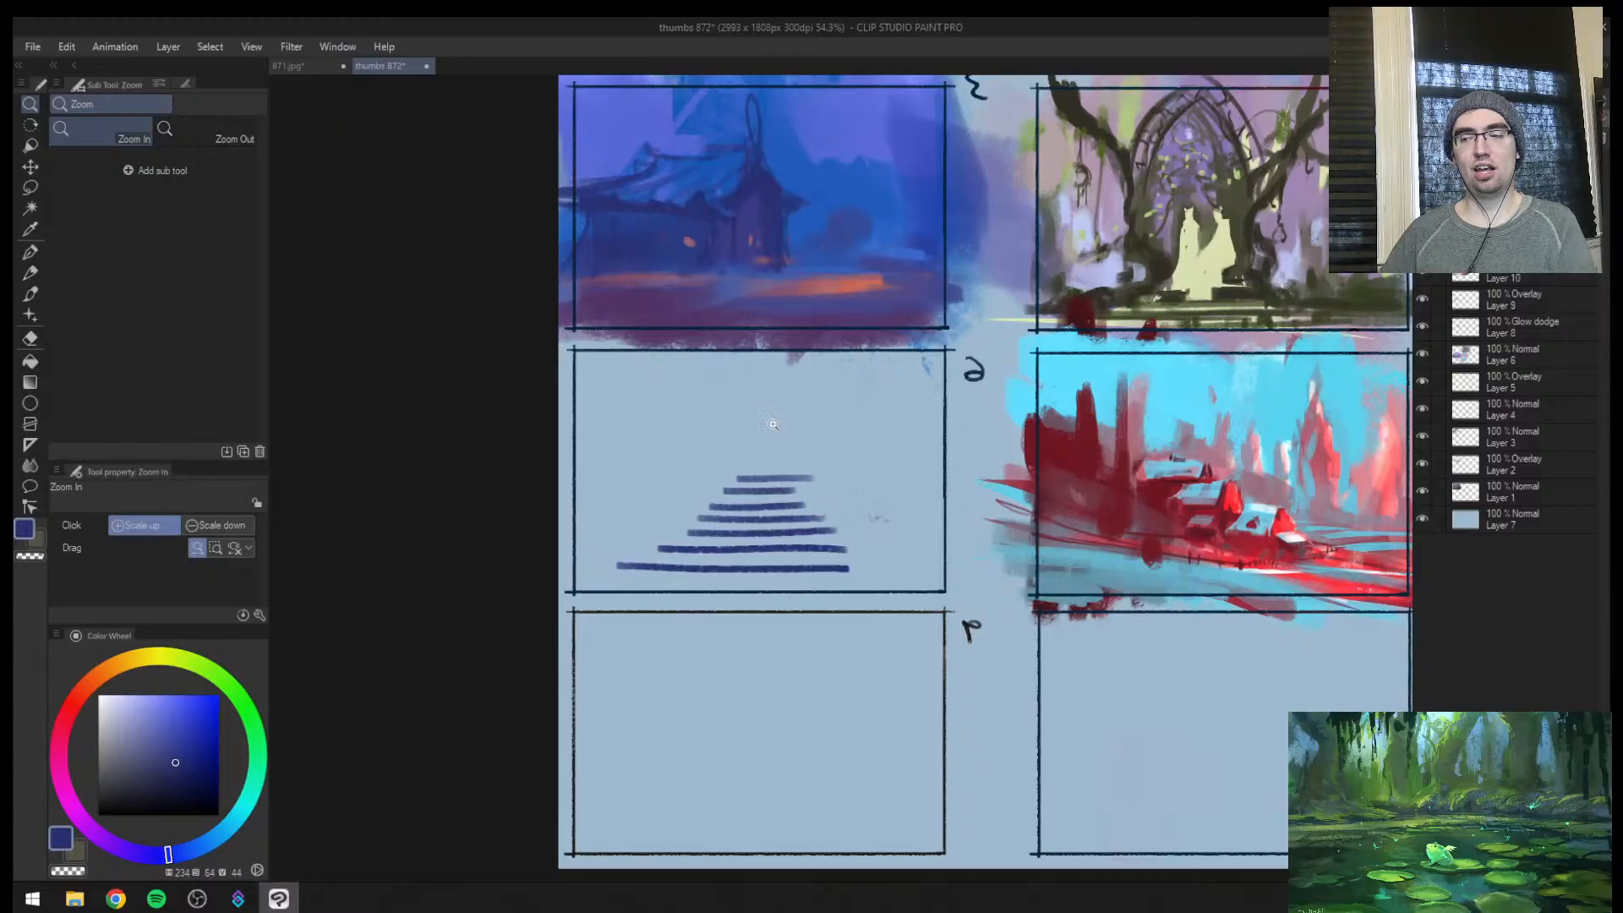
{"action": "scroll", "coordinate": [822, 513], "scroll_direction": "down", "scroll_amount": 3}
{"action": "mouse_move", "coordinate": [789, 598]}
{"action": "left_mouse_down"}
{"action": "mouse_move", "coordinate": [813, 597]}
{"action": "mouse_move", "coordinate": [677, 656]}
{"action": "mouse_move", "coordinate": [770, 623]}
{"action": "mouse_move", "coordinate": [803, 636]}
{"action": "left_mouse_up"}
{"action": "key", "text": "e"}
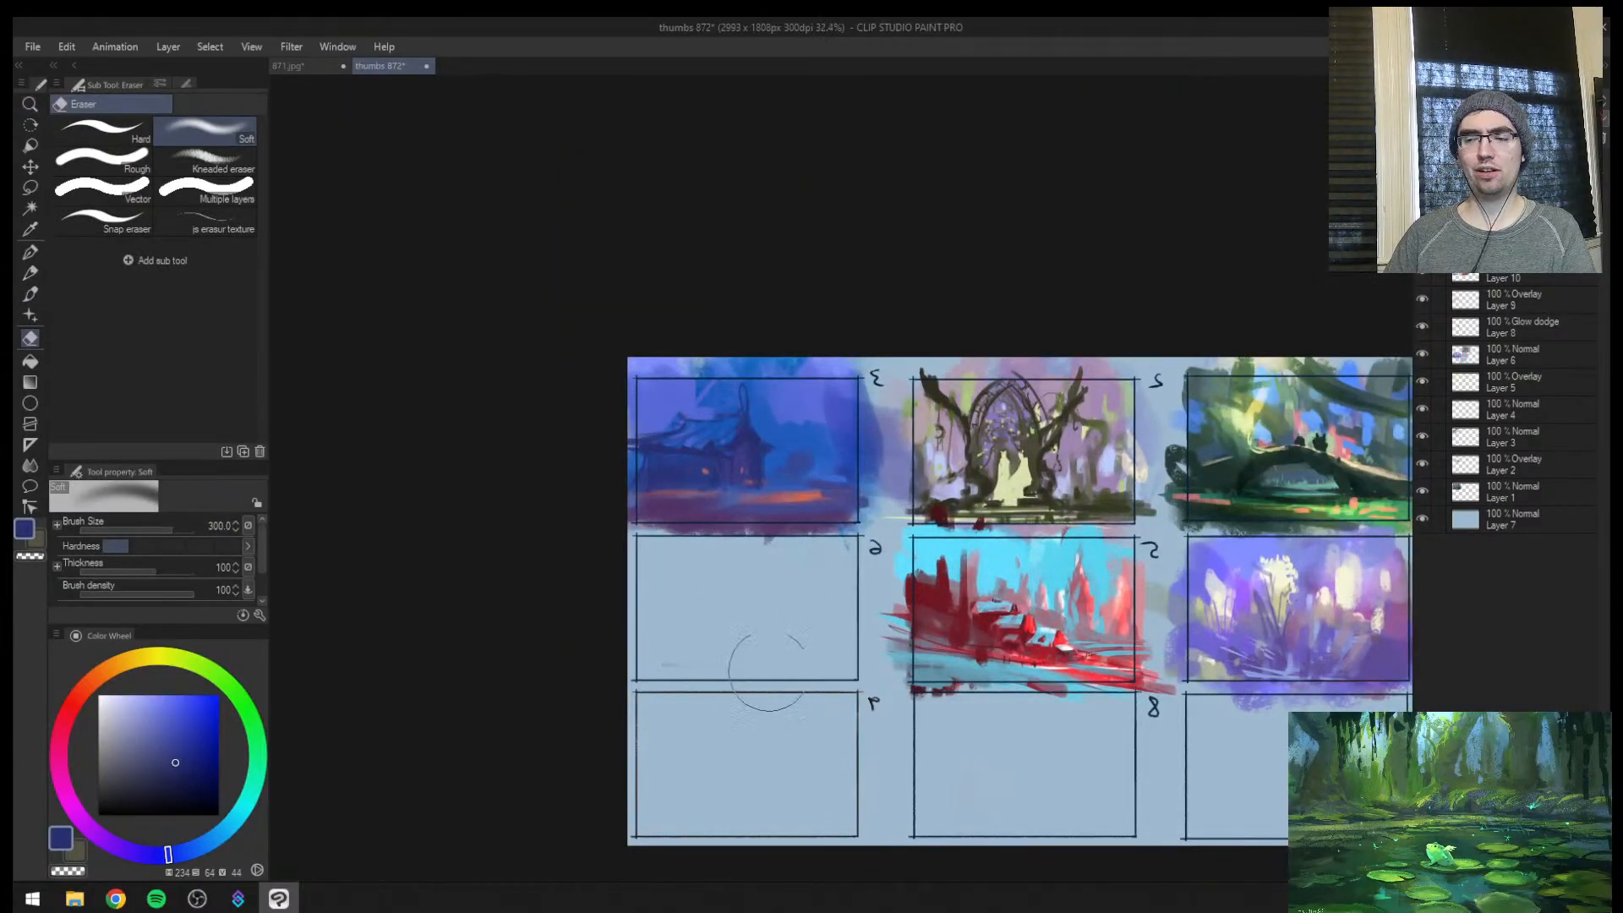
Restore the unmirrored view of thumbnail 3, choose a near-black blue and draw a thin upright mark beside the distant mass
{"action": "key", "text": "ctrl+space"}
{"action": "mouse_move", "coordinate": [772, 488]}
{"action": "left_mouse_down"}
{"action": "mouse_move", "coordinate": [804, 464]}
{"action": "mouse_move", "coordinate": [744, 491]}
{"action": "mouse_move", "coordinate": [700, 590]}
{"action": "mouse_move", "coordinate": [729, 572]}
{"action": "left_mouse_up"}
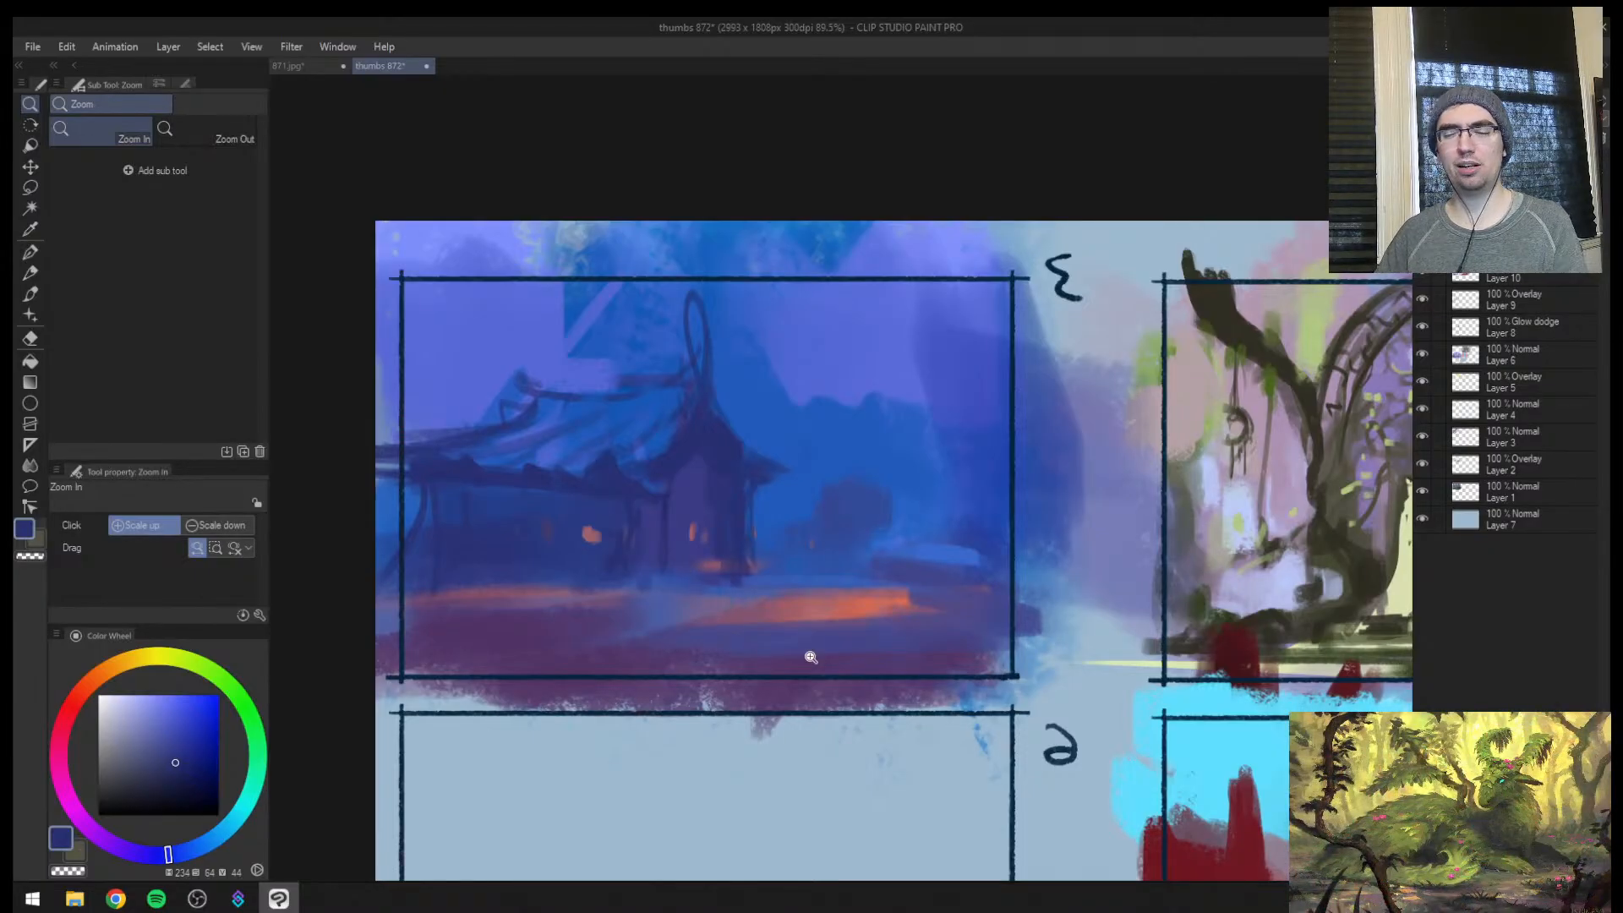
{"action": "left_click_drag", "start_coordinate": [749, 597], "coordinate": [701, 549]}
{"action": "key", "text": "h"}
{"action": "left_click_drag", "start_coordinate": [831, 518], "coordinate": [854, 501]}
{"action": "key", "text": "b"}
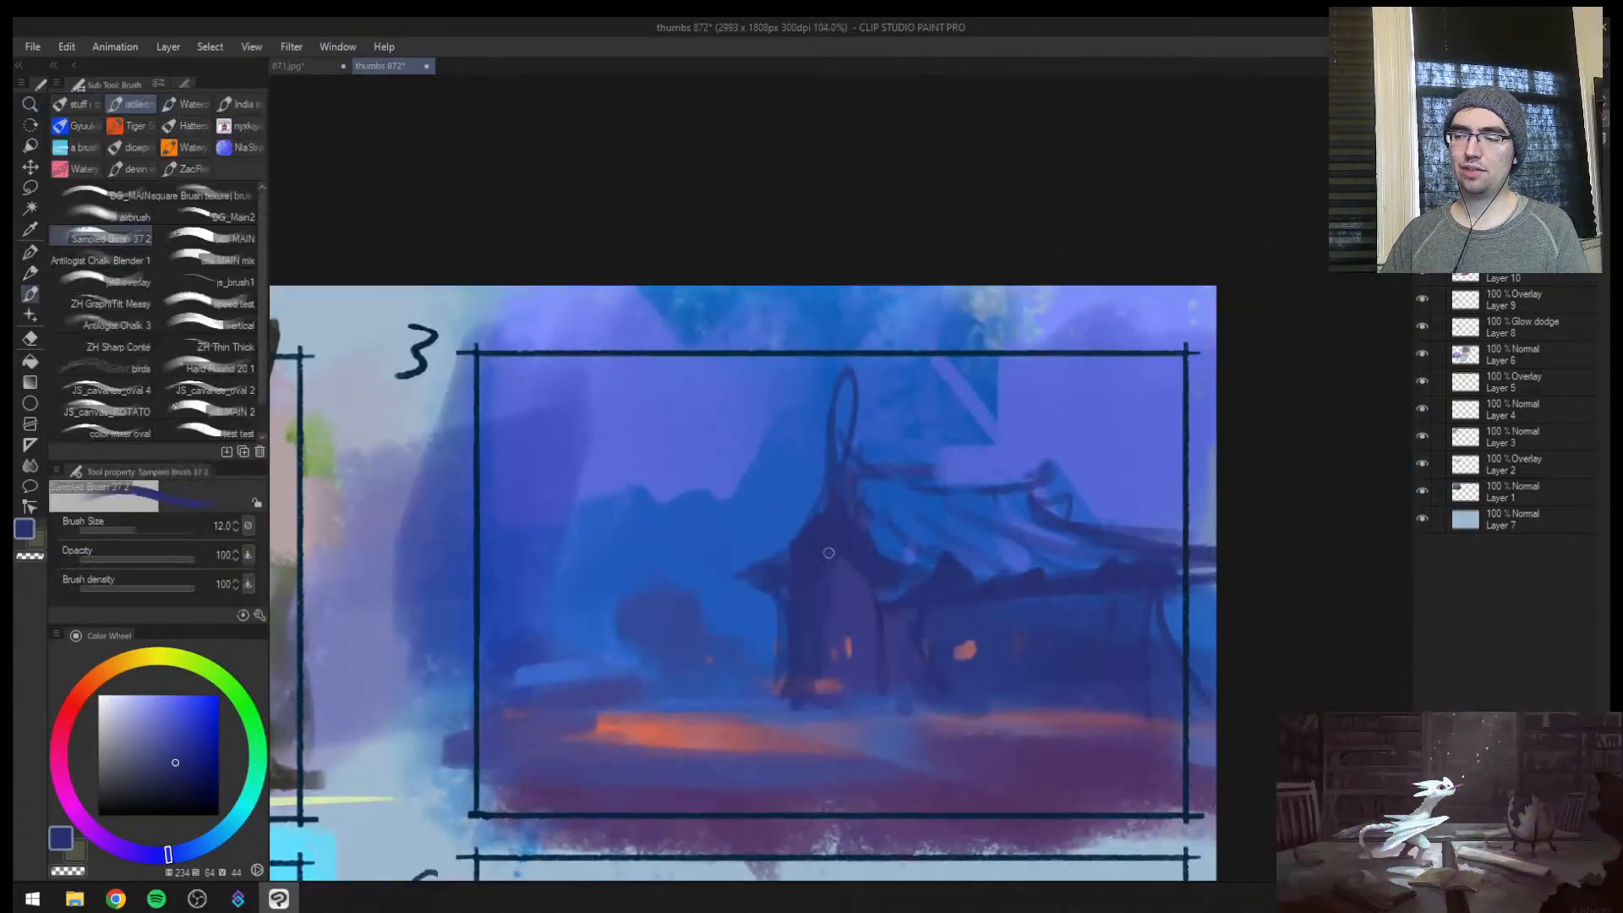
{"action": "left_click_drag", "start_coordinate": [948, 565], "coordinate": [883, 544]}
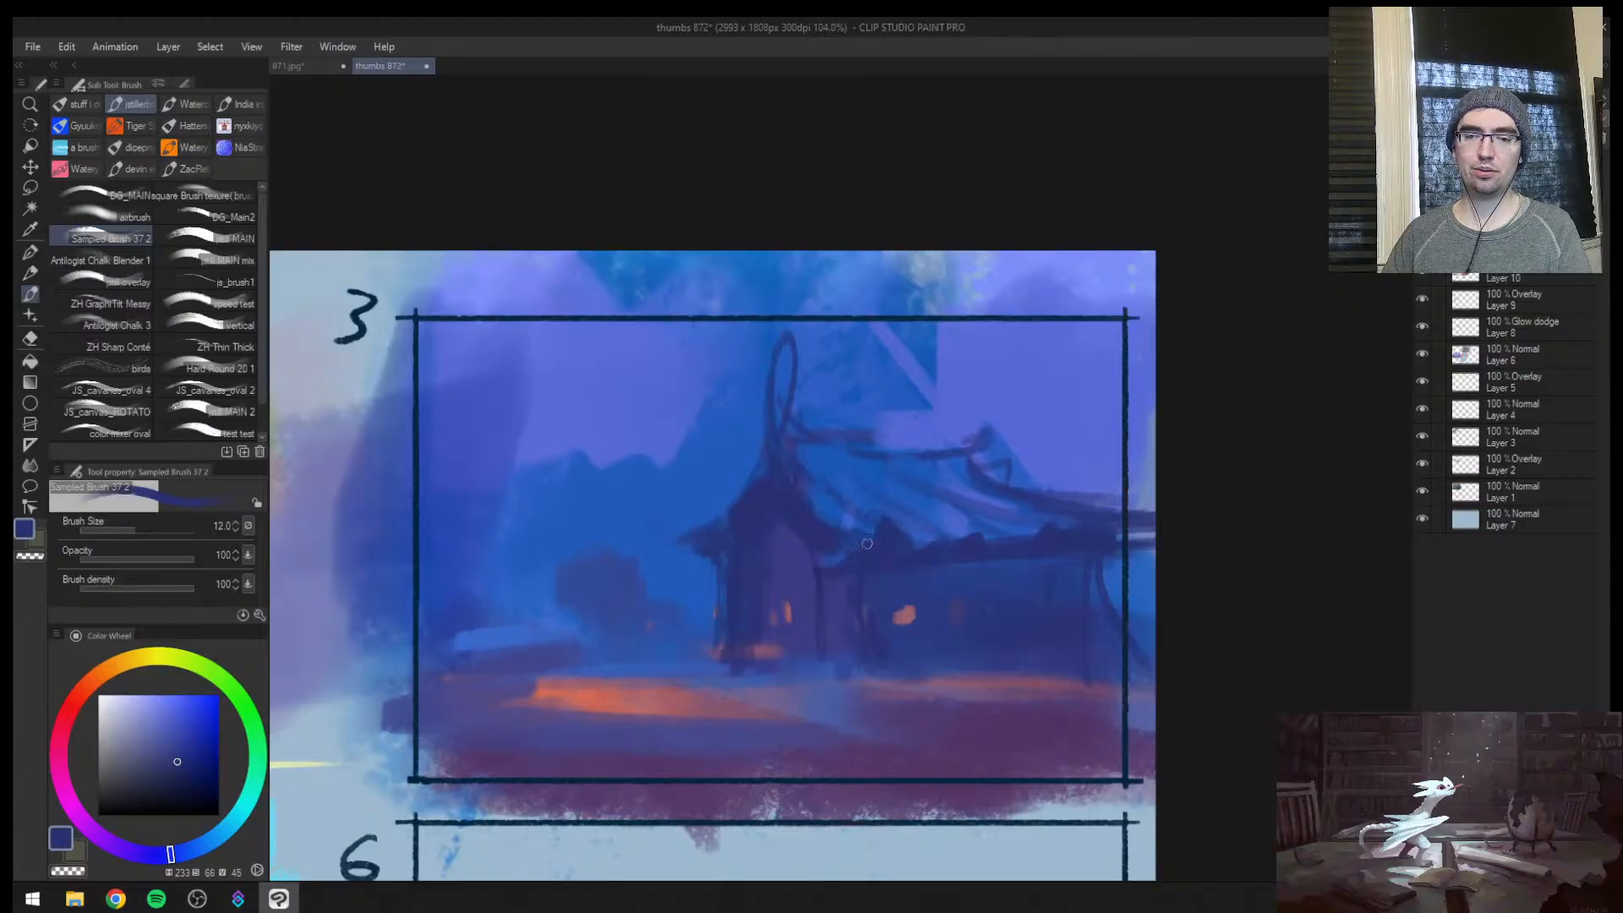
{"action": "key", "text": "/"}
{"action": "left_click", "coordinate": [780, 559]}
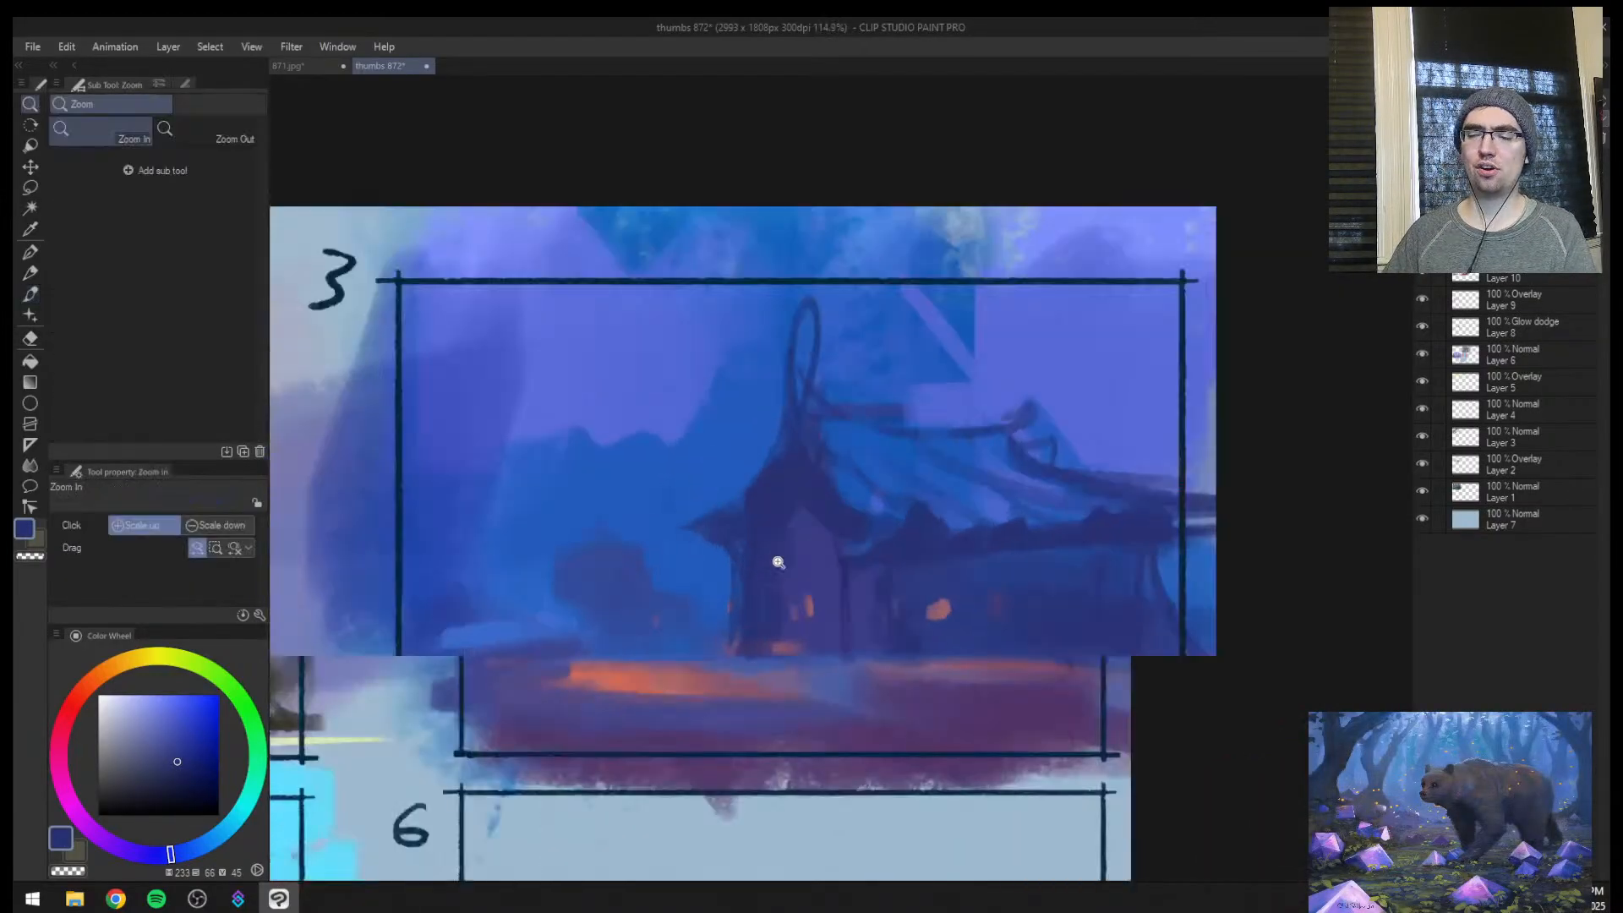
{"action": "left_click", "coordinate": [178, 798]}
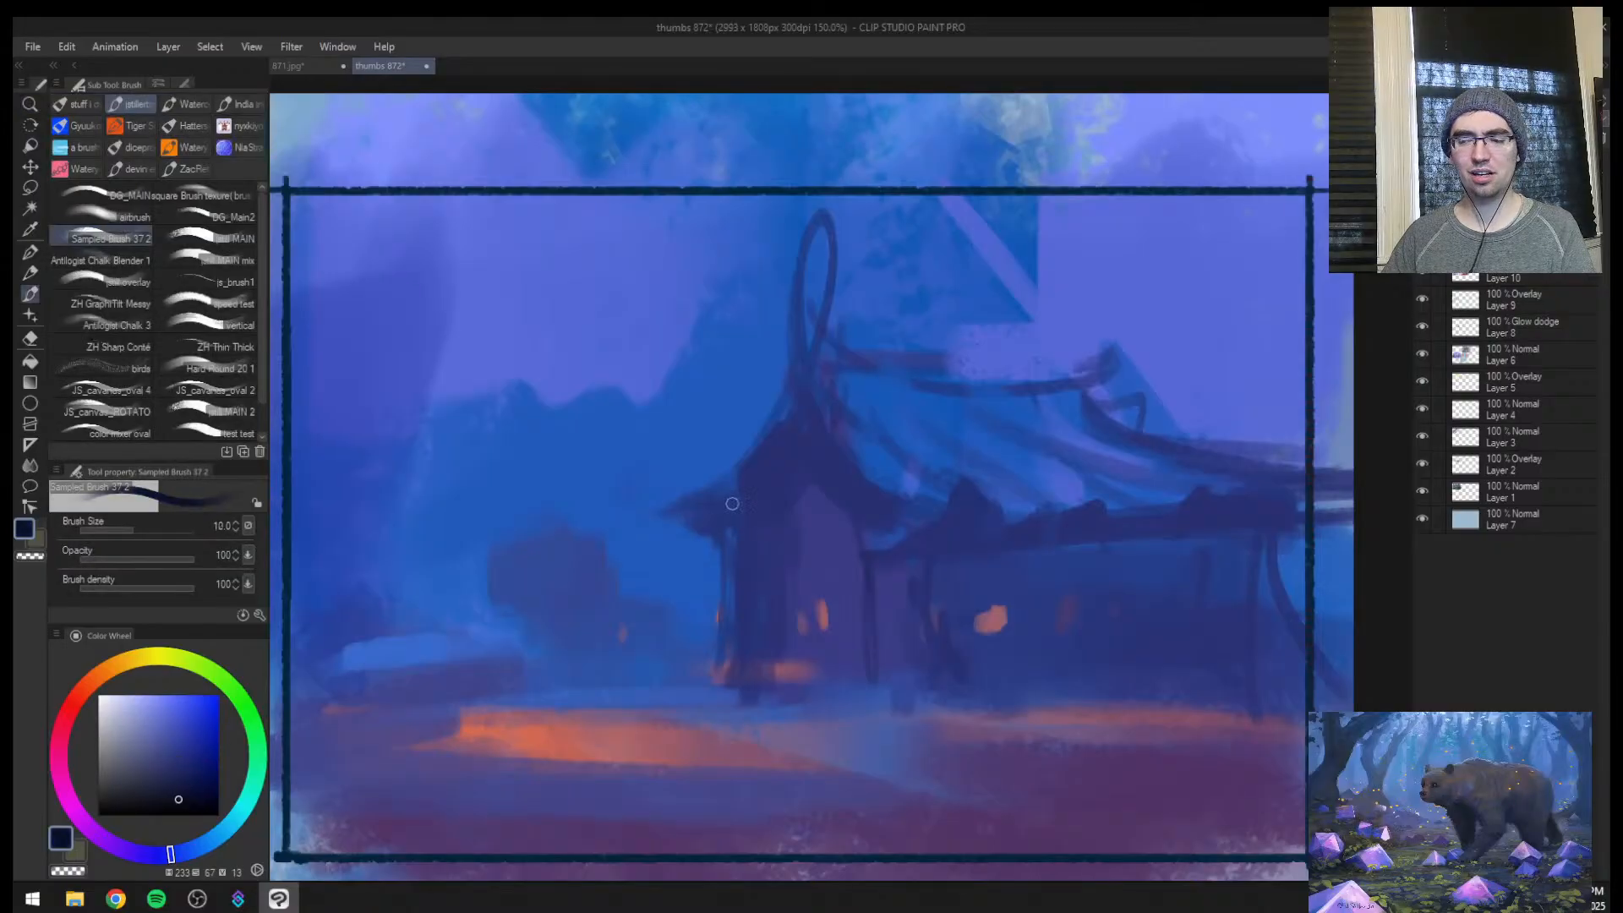
{"action": "key", "text": "ctrl+space"}
{"action": "left_click_drag", "start_coordinate": [659, 637], "coordinate": [626, 676]}
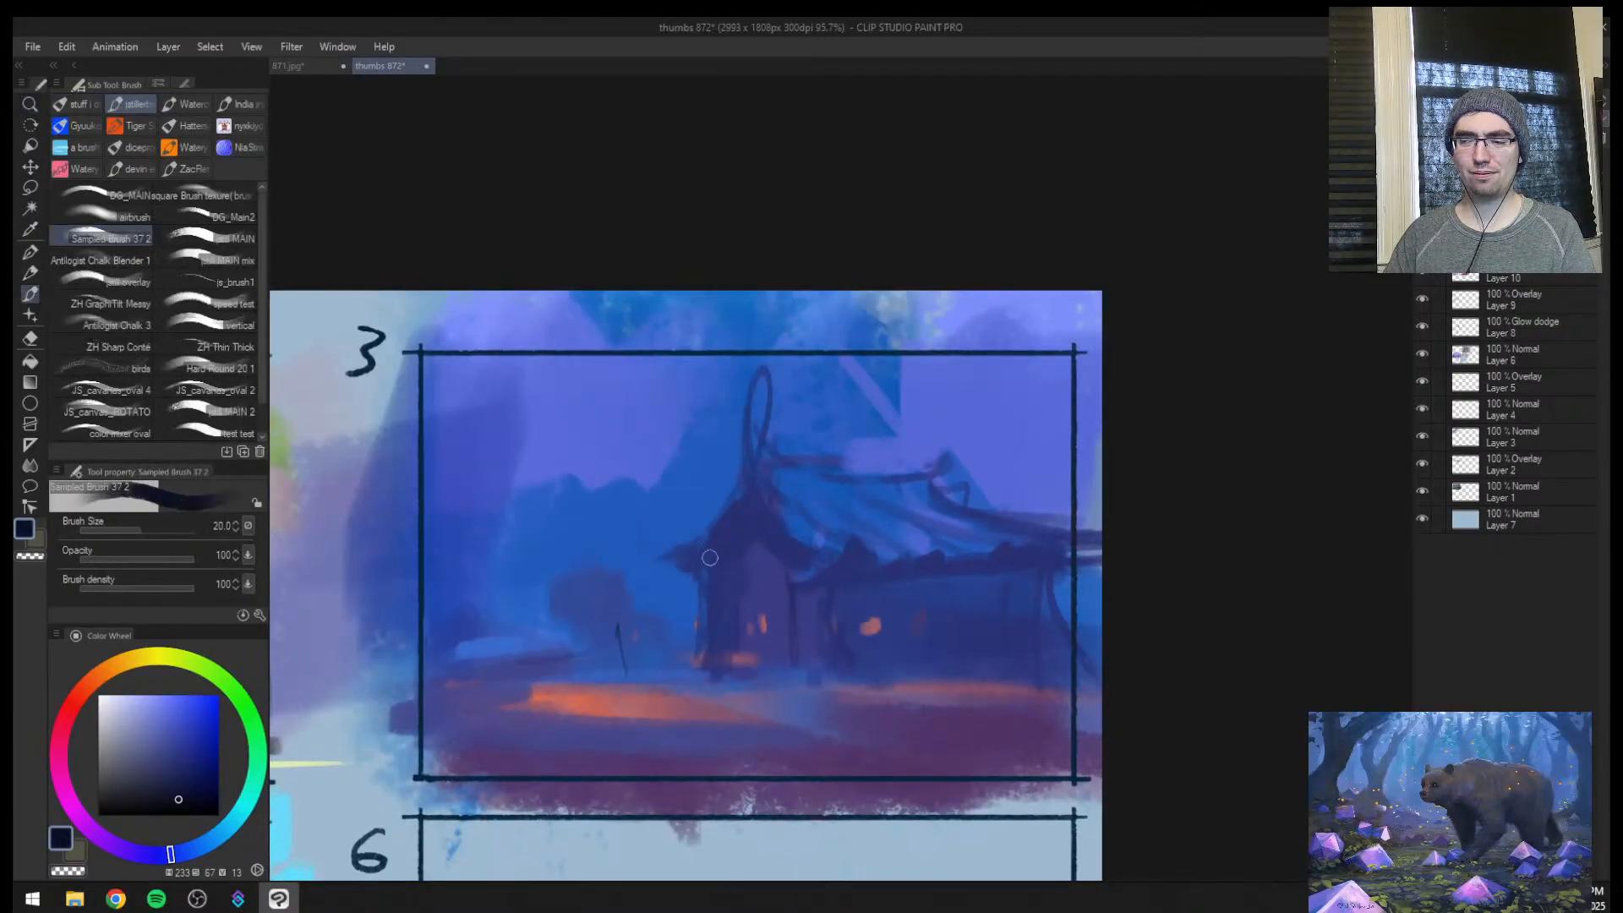
Add near-black blue accents along the underside of the side roof's eave with a small brush
{"action": "key", "text": "["}
{"action": "left_click_drag", "start_coordinate": [831, 577], "coordinate": [1003, 562]}
{"action": "key", "text": "["}
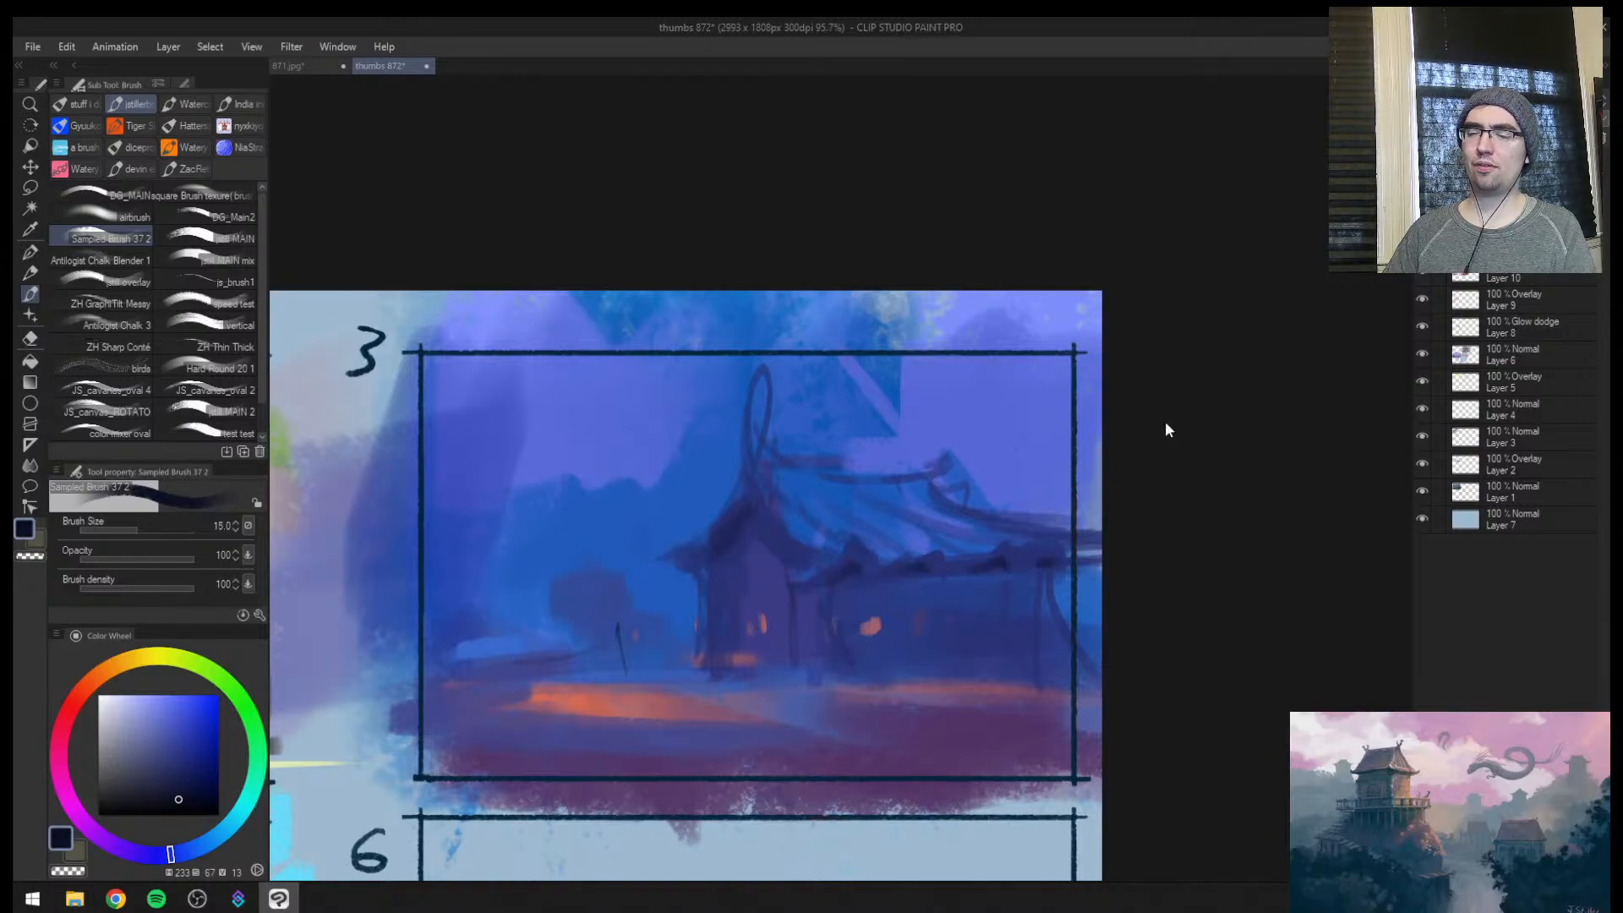
Mirror the view, darken the slanted post at the side roof's outer end at brush size 17, and enlarge the brush to 80
{"action": "key", "text": "h"}
{"action": "key", "text": "]"}
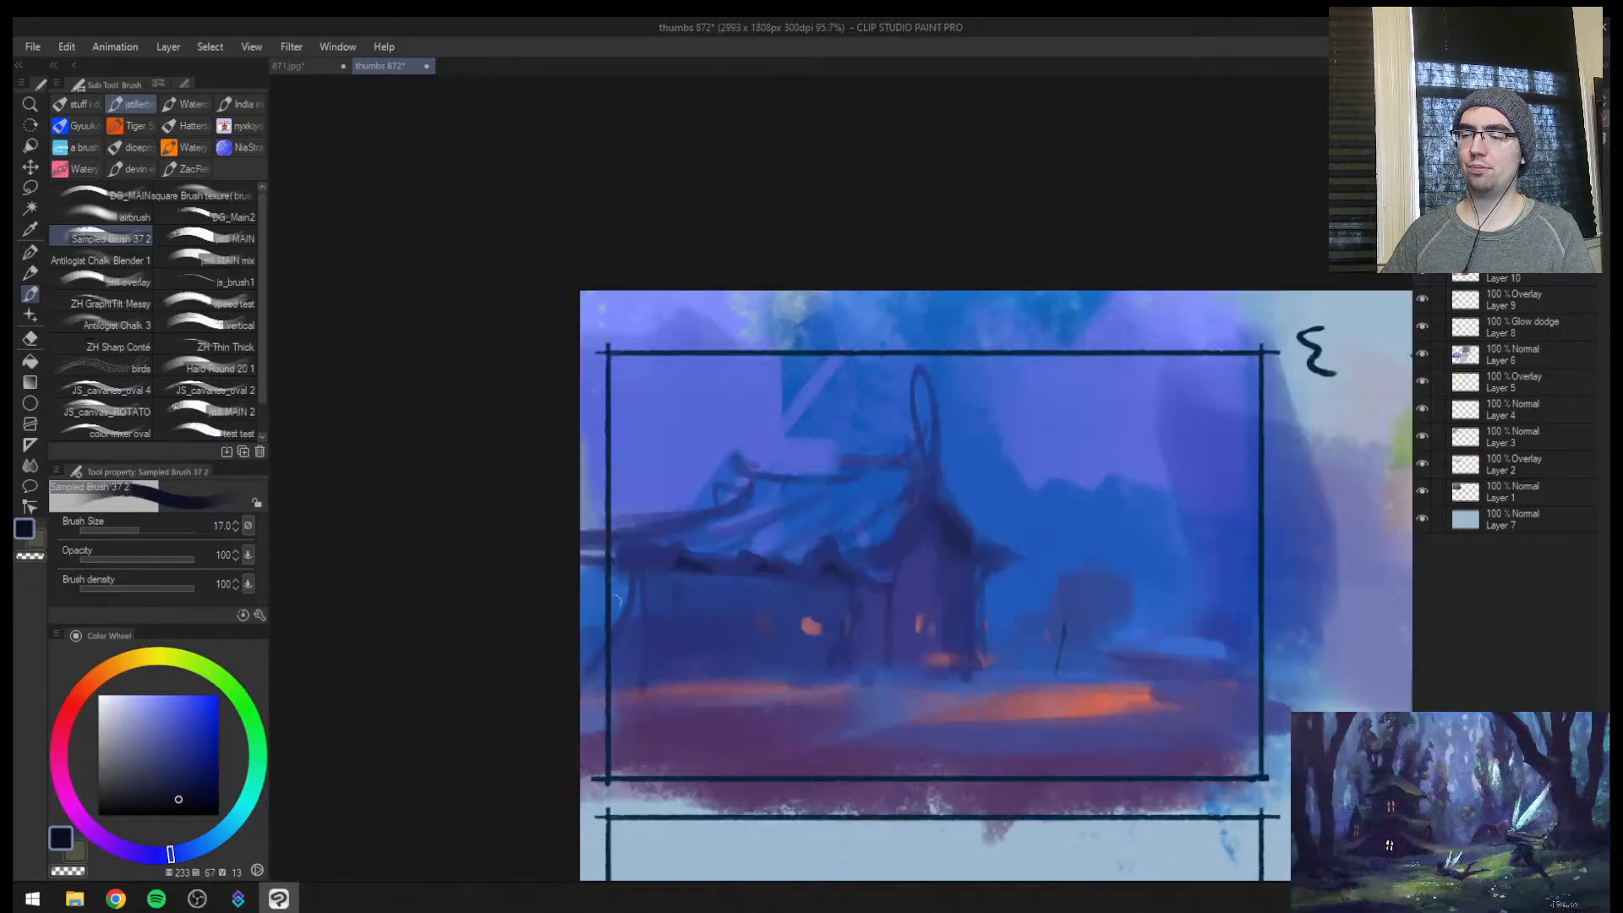
{"action": "left_click_drag", "start_coordinate": [634, 575], "coordinate": [610, 642]}
{"action": "key", "text": "]"}
{"action": "key", "text": "]"}
{"action": "key", "text": "]"}
{"action": "key", "text": "]"}
{"action": "key", "text": "]"}
{"action": "key", "text": "]"}
{"action": "key", "text": "]"}
{"action": "key", "text": "]"}
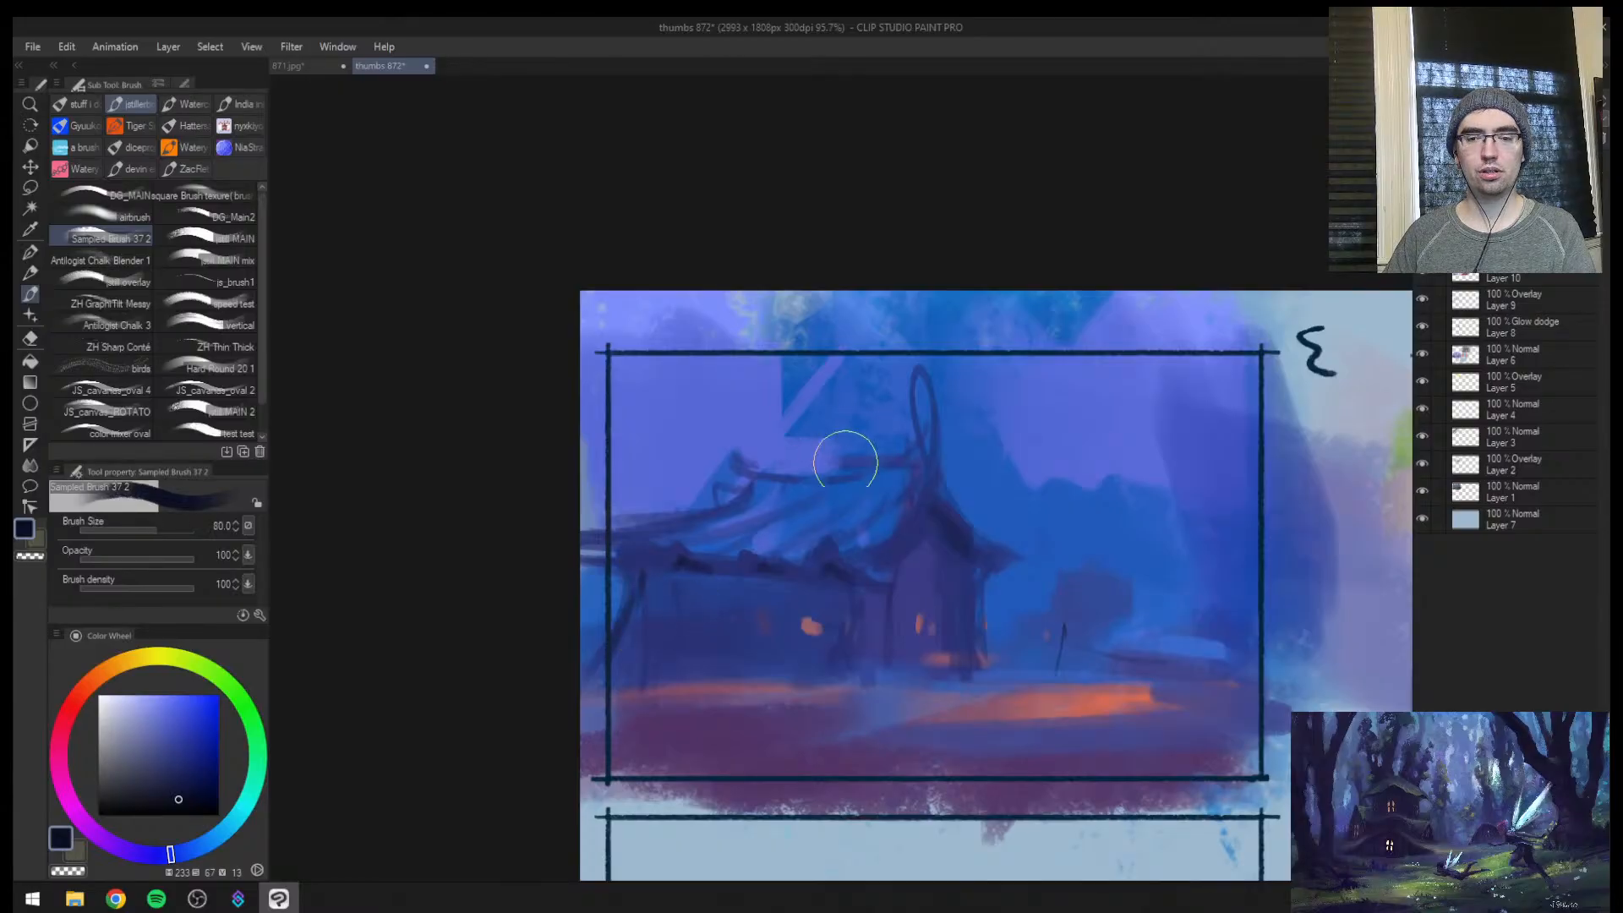
{"action": "mouse_move", "coordinate": [843, 576]}
{"action": "left_mouse_down"}
{"action": "mouse_move", "coordinate": [773, 567]}
{"action": "mouse_move", "coordinate": [772, 502]}
{"action": "left_mouse_up"}
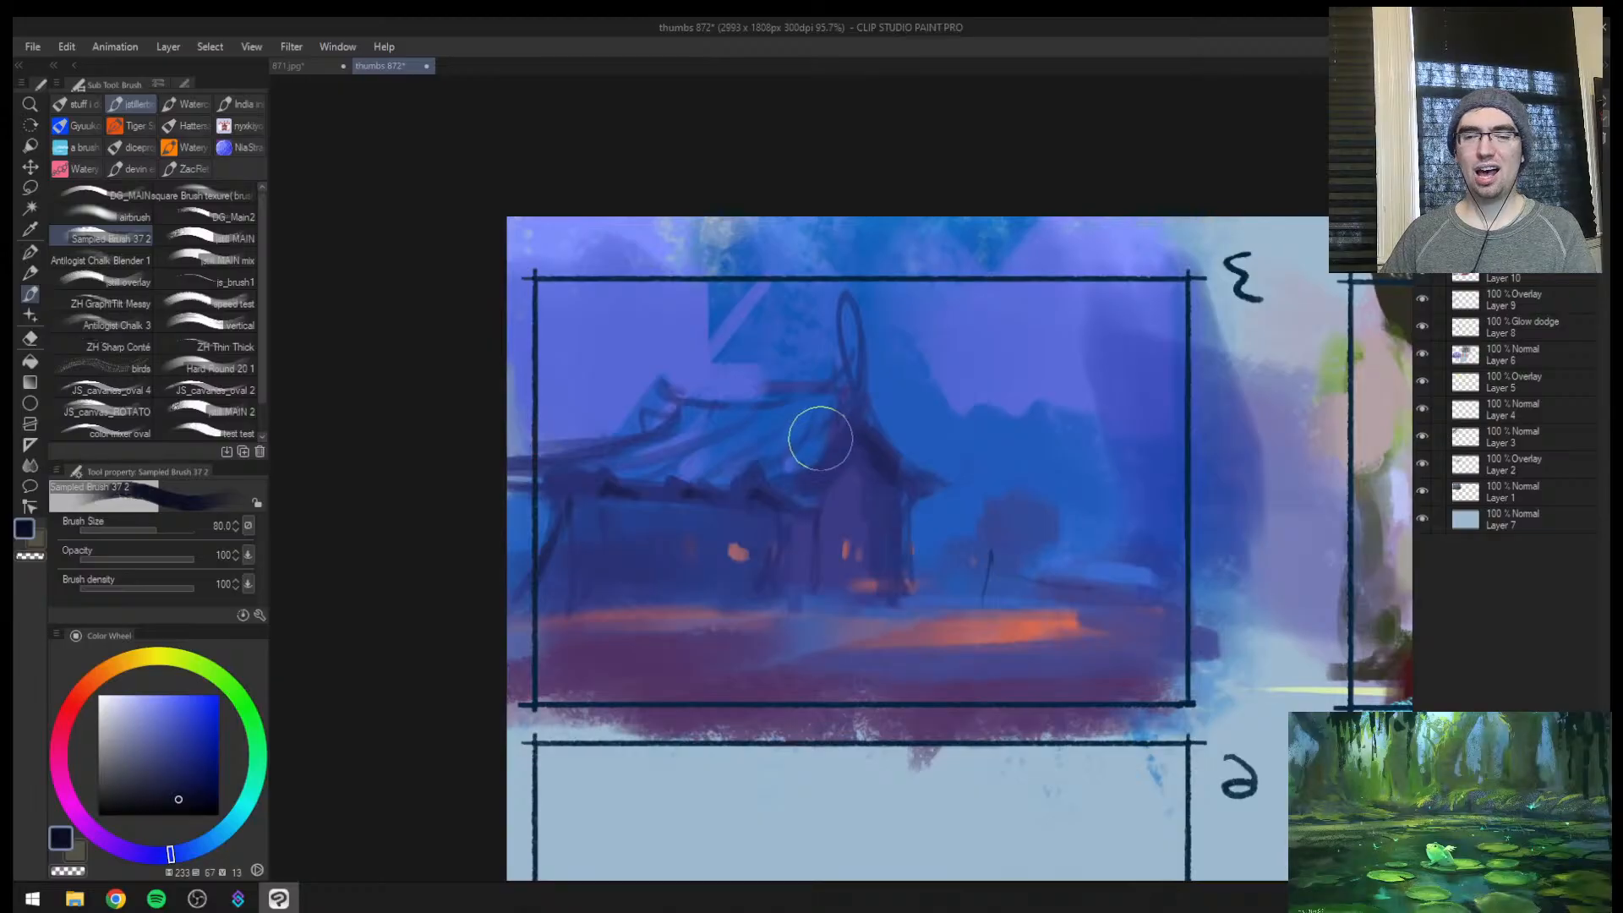
{"action": "key", "text": "["}
{"action": "key", "text": "["}
{"action": "key", "text": "["}
{"action": "key", "text": "["}
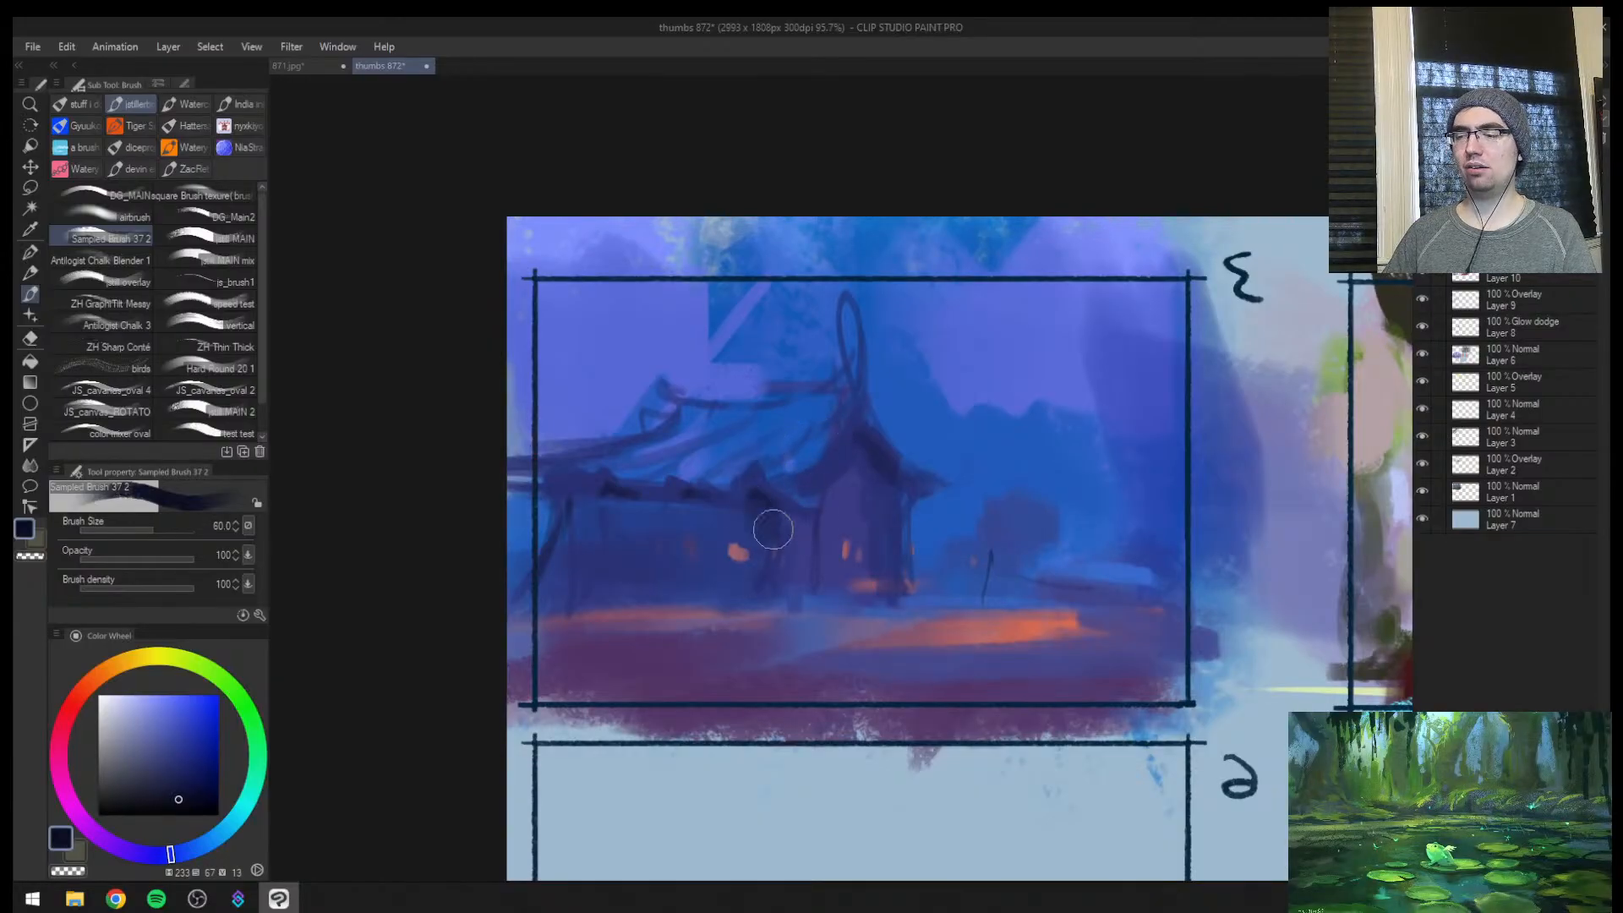
{"action": "left_click_drag", "start_coordinate": [771, 525], "coordinate": [589, 489]}
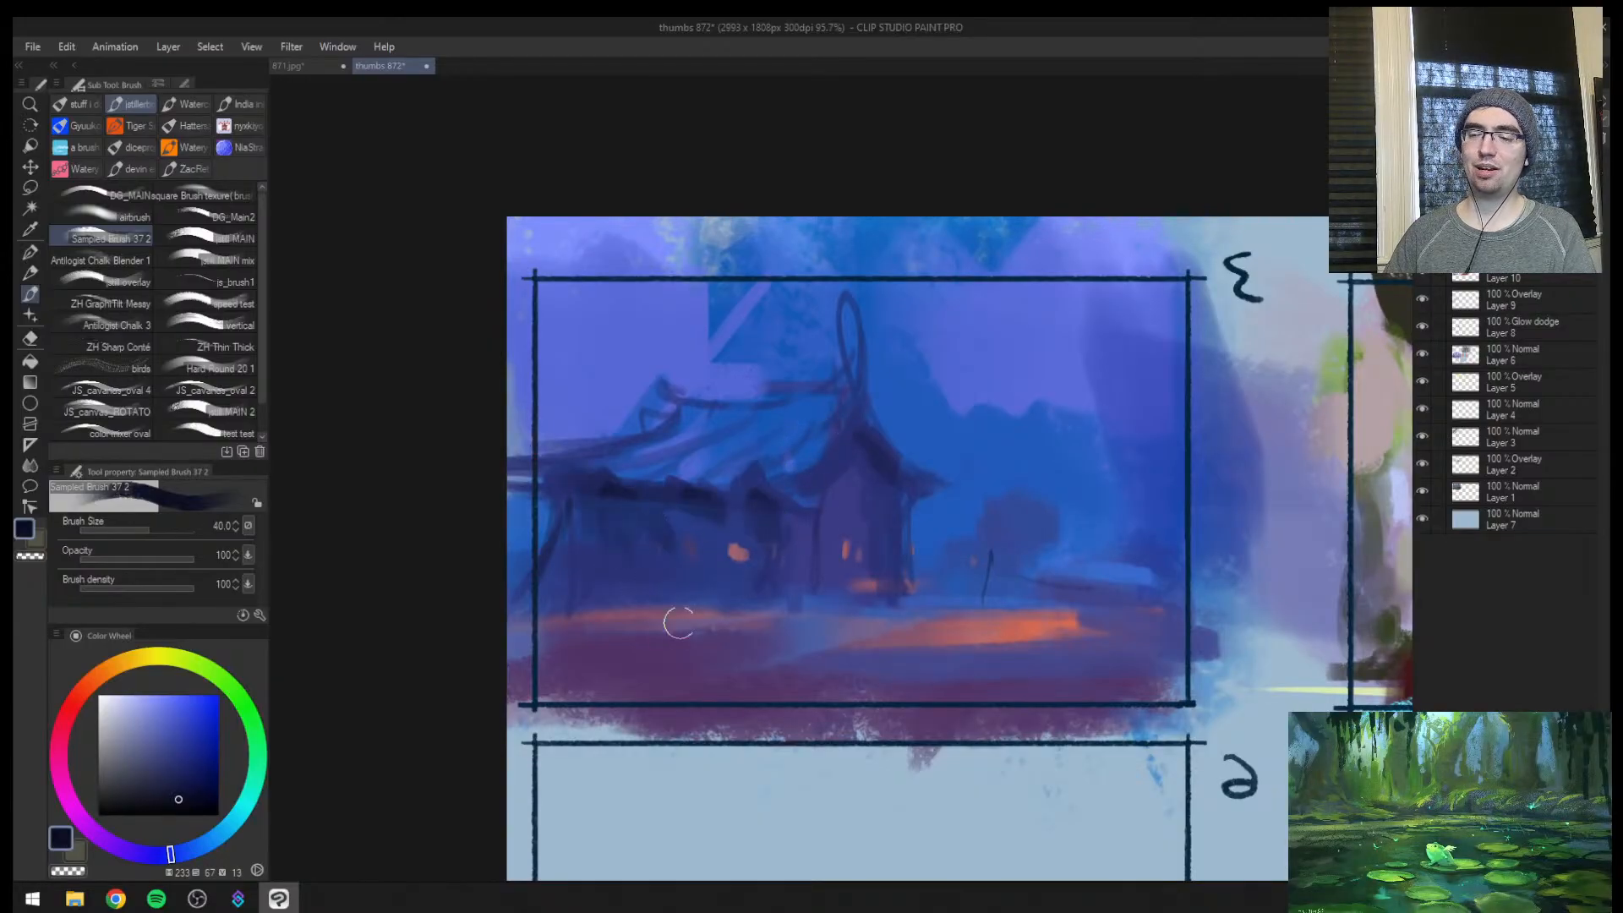
{"action": "key", "text": "ctrl+z"}
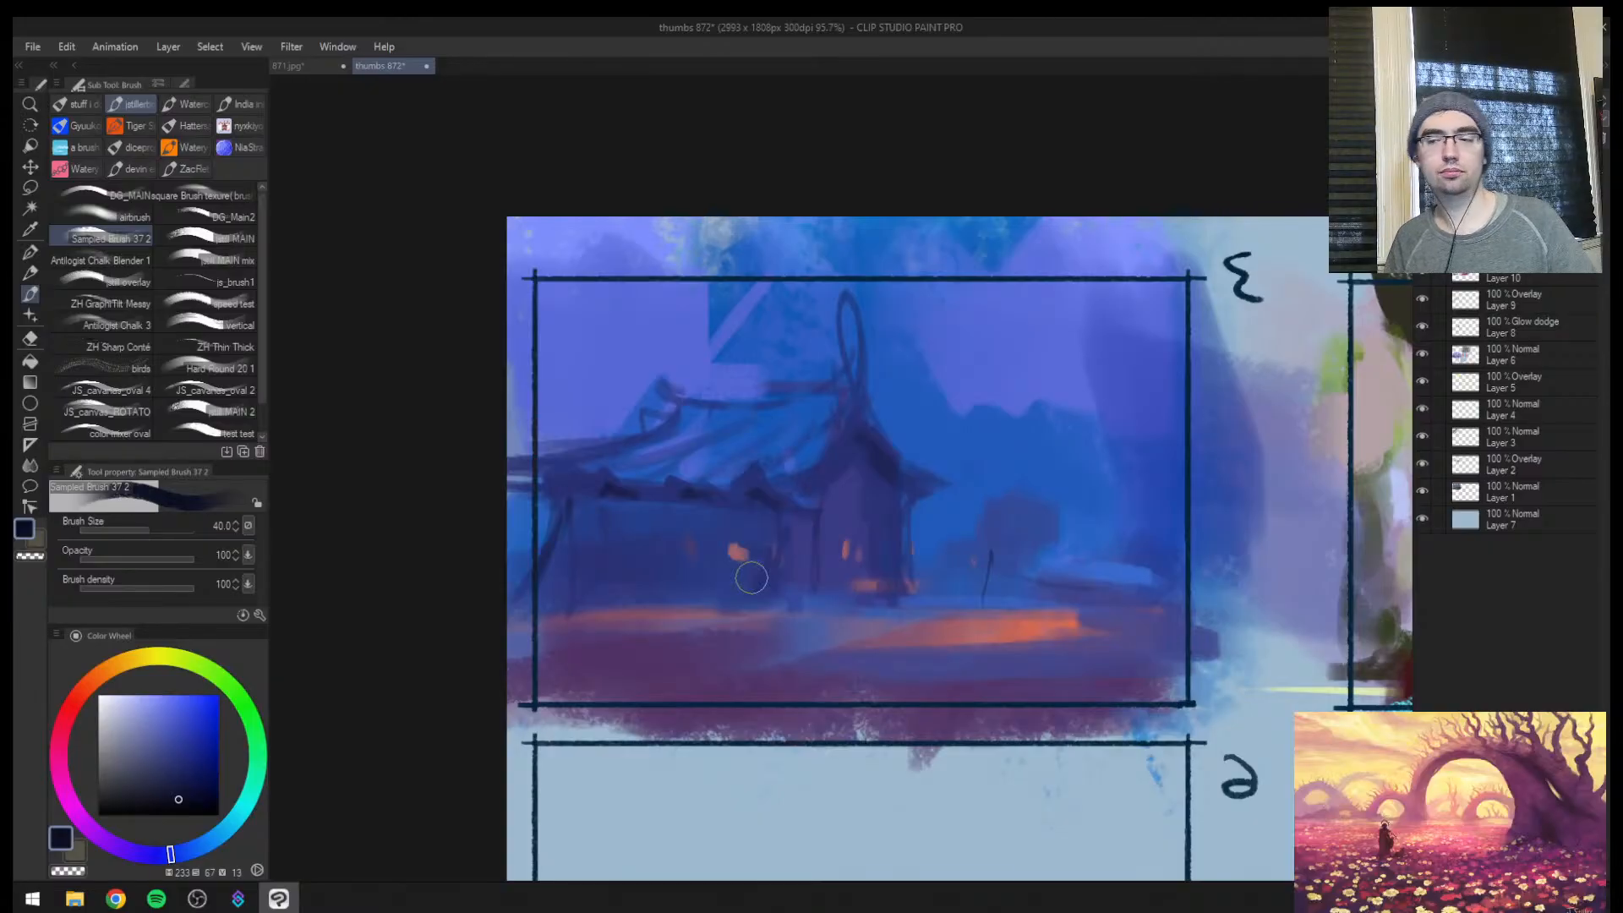
Restore the unmirrored view and try a bent dark blue stroke in thumbnail 3's foreground at brush size 30
{"action": "key", "text": "h"}
{"action": "key", "text": "ctrl+space"}
{"action": "mouse_move", "coordinate": [894, 450]}
{"action": "left_mouse_down"}
{"action": "mouse_move", "coordinate": [837, 471]}
{"action": "mouse_move", "coordinate": [914, 404]}
{"action": "mouse_move", "coordinate": [887, 445]}
{"action": "mouse_move", "coordinate": [743, 515]}
{"action": "mouse_move", "coordinate": [732, 539]}
{"action": "mouse_move", "coordinate": [775, 485]}
{"action": "mouse_move", "coordinate": [765, 533]}
{"action": "mouse_move", "coordinate": [776, 509]}
{"action": "left_mouse_up"}
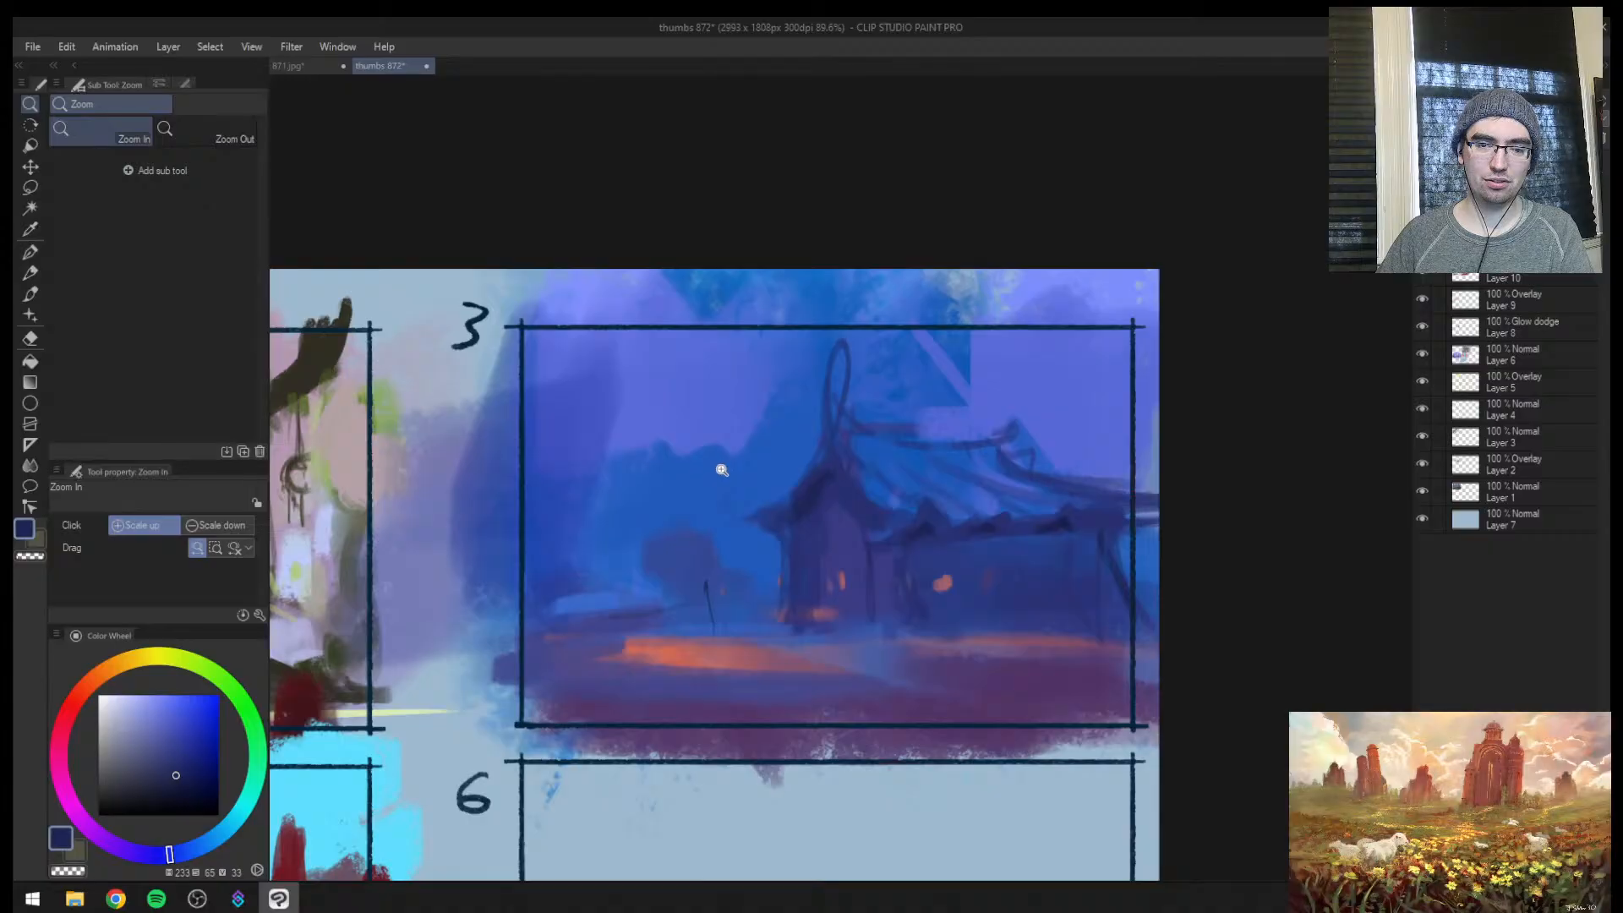
{"action": "left_click_drag", "start_coordinate": [719, 470], "coordinate": [745, 372]}
{"action": "key", "text": "b"}
{"action": "left_click_drag", "start_coordinate": [639, 545], "coordinate": [663, 455]}
{"action": "key", "text": "["}
{"action": "mouse_move", "coordinate": [389, 496]}
{"action": "left_mouse_down"}
{"action": "mouse_move", "coordinate": [486, 413]}
{"action": "mouse_move", "coordinate": [491, 516]}
{"action": "left_mouse_up"}
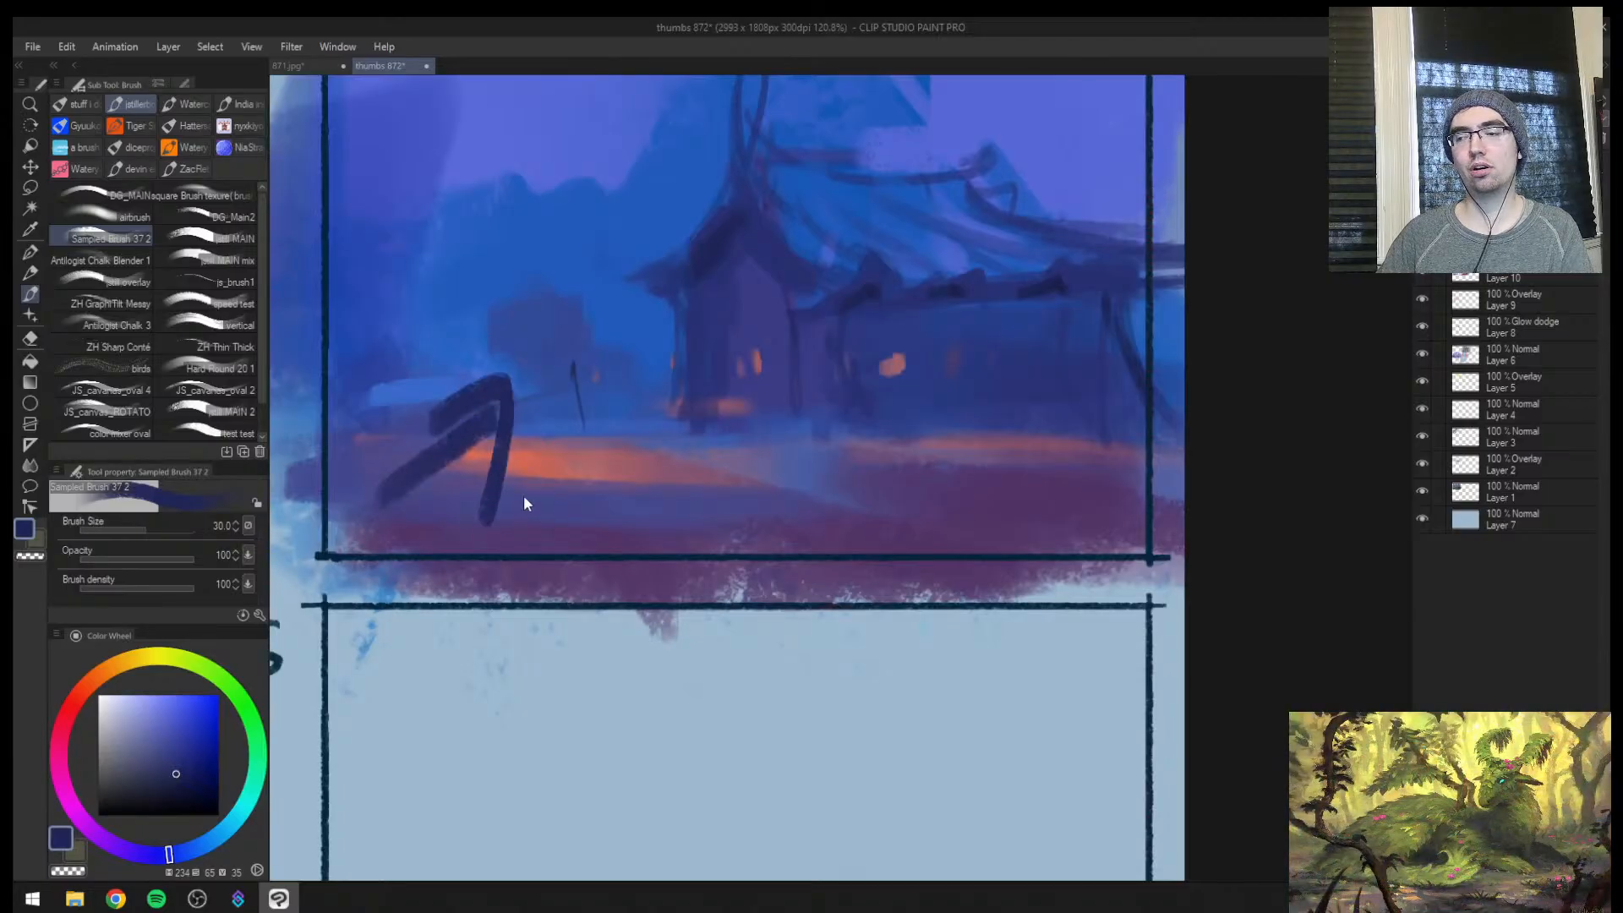
{"action": "key", "text": "ctrl+z"}
{"action": "key", "text": "ctrl+z"}
Begin a muted blue head silhouette in the empty area of thumbnail 6 with a larger brush
{"action": "left_click_drag", "start_coordinate": [770, 461], "coordinate": [733, 499]}
{"action": "left_click_drag", "start_coordinate": [791, 578], "coordinate": [790, 245]}
{"action": "left_click_drag", "start_coordinate": [562, 429], "coordinate": [610, 404]}
{"action": "left_click_drag", "start_coordinate": [592, 416], "coordinate": [489, 484]}
{"action": "key", "text": "b"}
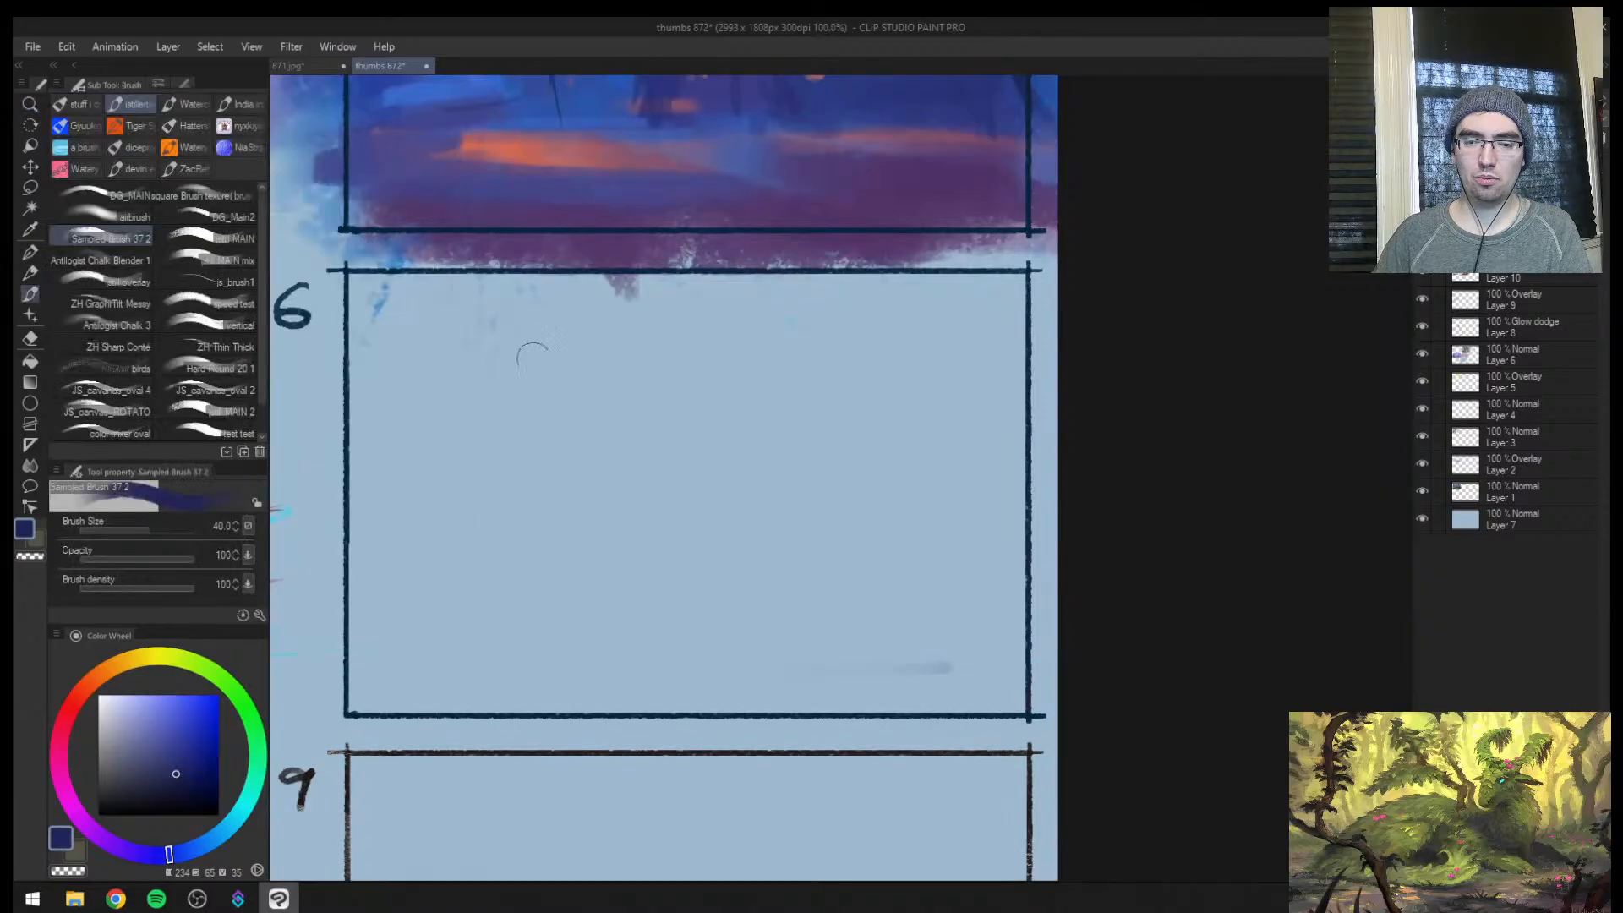
{"action": "left_click_drag", "start_coordinate": [517, 457], "coordinate": [520, 570]}
{"action": "key", "text": "ctrl+z"}
{"action": "key", "text": "bracketleft"}
{"action": "key", "text": "bracketleft"}
{"action": "key", "text": "bracketleft"}
{"action": "key", "text": "bracketleft"}
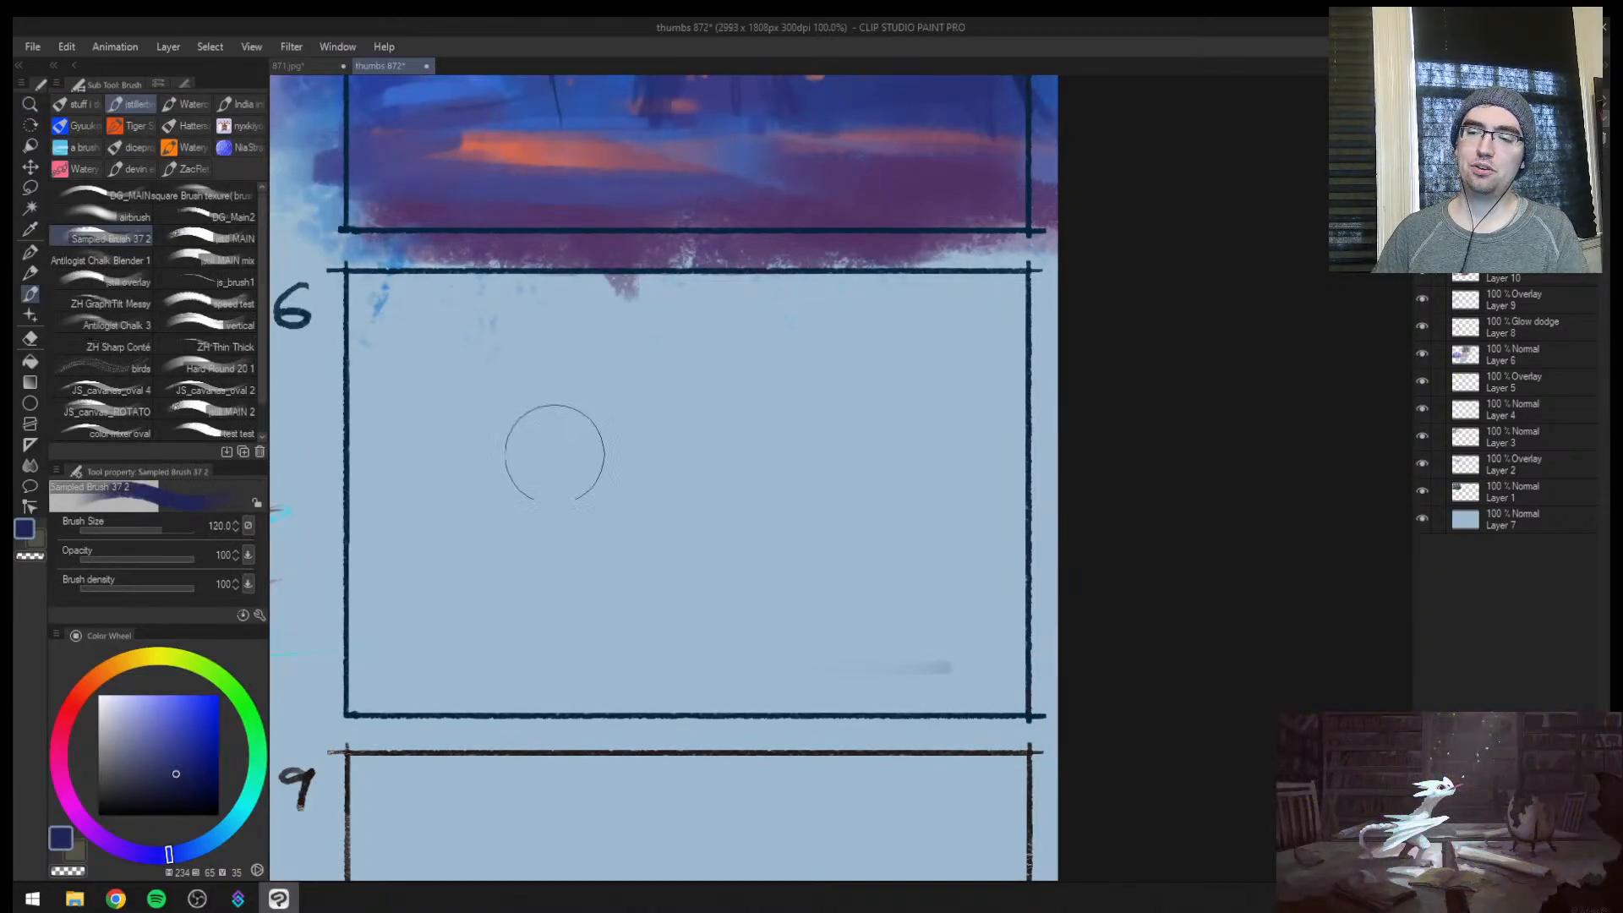
{"action": "mouse_move", "coordinate": [562, 414]}
{"action": "left_mouse_down"}
{"action": "mouse_move", "coordinate": [503, 499]}
{"action": "mouse_move", "coordinate": [561, 412]}
{"action": "left_mouse_up"}
{"action": "mouse_move", "coordinate": [512, 491]}
{"action": "left_mouse_down"}
{"action": "mouse_move", "coordinate": [505, 412]}
{"action": "mouse_move", "coordinate": [551, 456]}
{"action": "mouse_move", "coordinate": [580, 442]}
{"action": "mouse_move", "coordinate": [553, 461]}
{"action": "mouse_move", "coordinate": [503, 446]}
{"action": "left_mouse_up"}
{"action": "left_click", "coordinate": [549, 457], "text": "alt"}
{"action": "key", "text": "bracketright"}
{"action": "left_click", "coordinate": [518, 418], "text": "alt"}
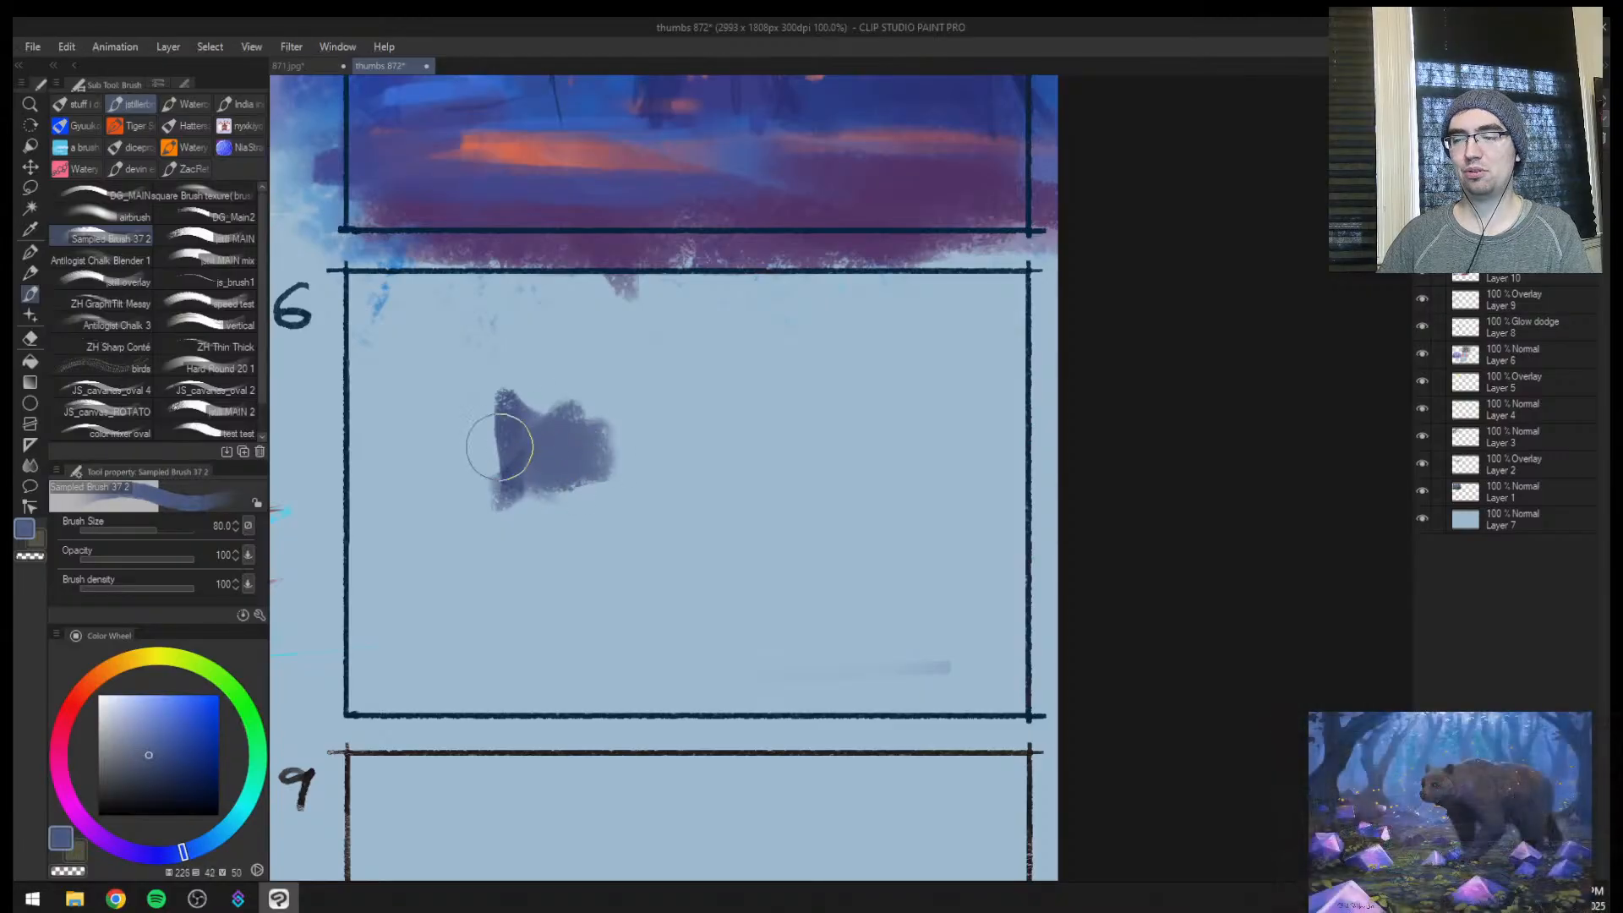
Broaden the muted blue patch in thumbnail 6 into a solid upper head mass with a peaked top
{"action": "left_click", "coordinate": [520, 370], "text": "alt"}
{"action": "left_click_drag", "start_coordinate": [534, 362], "coordinate": [522, 385]}
{"action": "left_click", "coordinate": [534, 452], "text": "alt"}
{"action": "key", "text": "bracketright"}
{"action": "mouse_move", "coordinate": [538, 473]}
{"action": "left_mouse_down"}
{"action": "mouse_move", "coordinate": [621, 433]}
{"action": "mouse_move", "coordinate": [620, 419]}
{"action": "mouse_move", "coordinate": [617, 464]}
{"action": "left_mouse_up"}
{"action": "key", "text": "bracketleft"}
{"action": "key", "text": "bracketleft"}
{"action": "mouse_move", "coordinate": [569, 405]}
{"action": "left_mouse_down"}
{"action": "mouse_move", "coordinate": [630, 404]}
{"action": "mouse_move", "coordinate": [628, 353]}
{"action": "mouse_move", "coordinate": [692, 400]}
{"action": "left_mouse_up"}
{"action": "left_click", "coordinate": [635, 362], "text": "alt"}
{"action": "left_click_drag", "start_coordinate": [484, 388], "coordinate": [546, 349]}
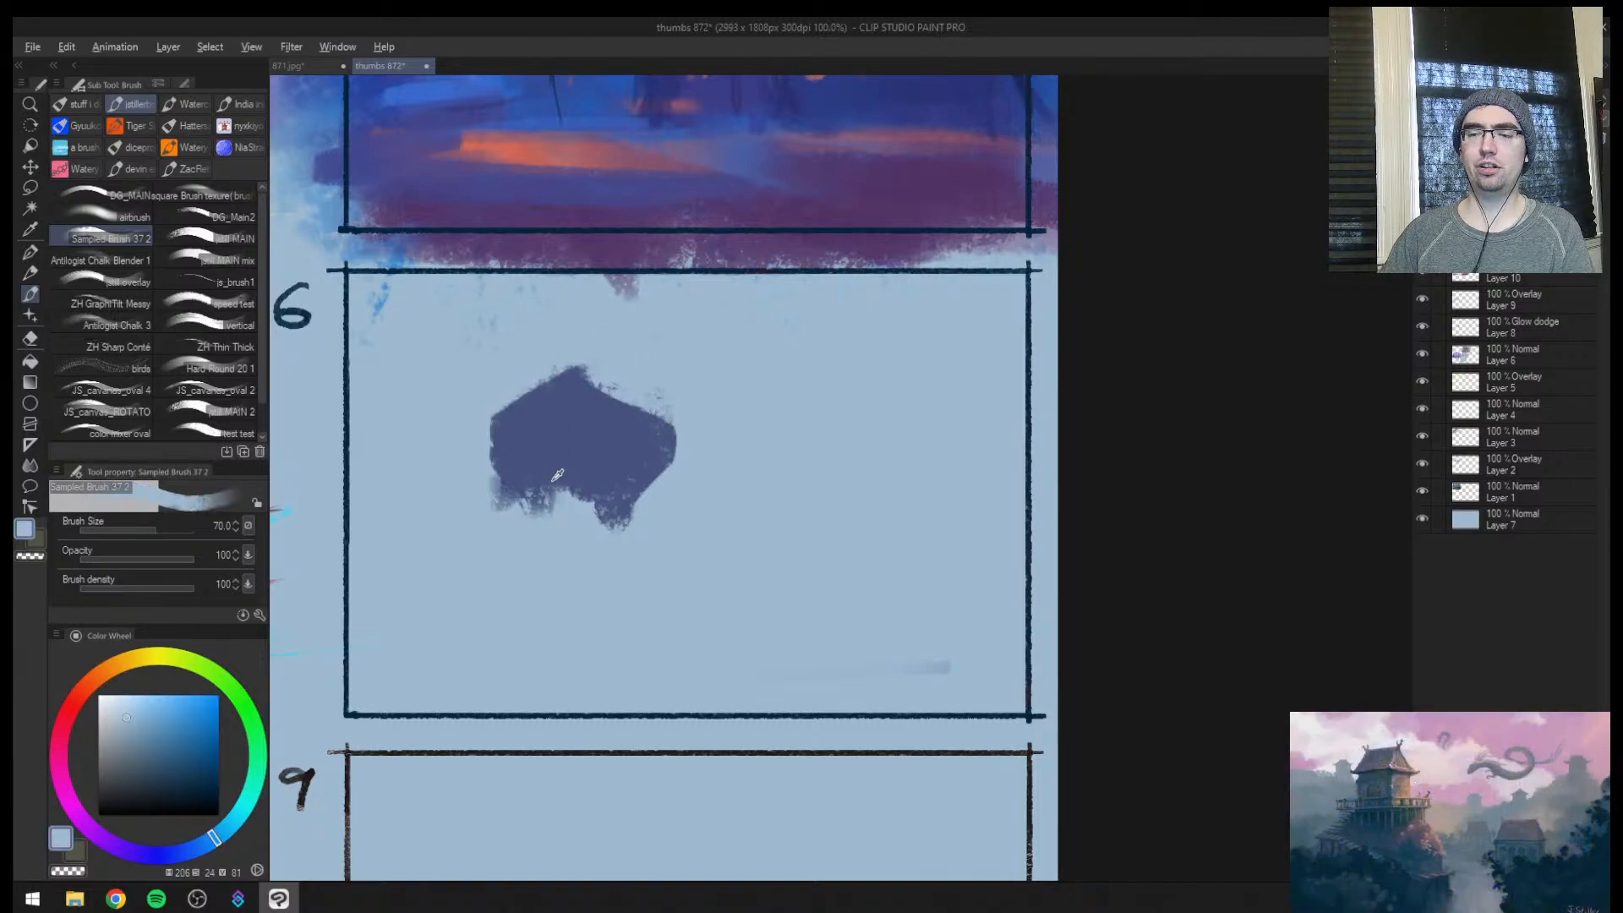
Extend the silhouette downward in the same muted blue as a narrowing lower face
{"action": "left_click", "coordinate": [558, 474], "text": "alt"}
{"action": "mouse_move", "coordinate": [541, 477]}
{"action": "left_mouse_down"}
{"action": "mouse_move", "coordinate": [487, 491]}
{"action": "mouse_move", "coordinate": [529, 498]}
{"action": "mouse_move", "coordinate": [462, 513]}
{"action": "mouse_move", "coordinate": [428, 487]}
{"action": "mouse_move", "coordinate": [482, 525]}
{"action": "mouse_move", "coordinate": [501, 563]}
{"action": "mouse_move", "coordinate": [526, 490]}
{"action": "mouse_move", "coordinate": [536, 504]}
{"action": "mouse_move", "coordinate": [510, 513]}
{"action": "mouse_move", "coordinate": [538, 565]}
{"action": "mouse_move", "coordinate": [544, 477]}
{"action": "mouse_move", "coordinate": [599, 483]}
{"action": "mouse_move", "coordinate": [575, 565]}
{"action": "mouse_move", "coordinate": [542, 566]}
{"action": "mouse_move", "coordinate": [574, 544]}
{"action": "left_mouse_up"}
{"action": "left_click", "coordinate": [460, 513], "text": "alt"}
{"action": "left_click", "coordinate": [537, 474], "text": "alt"}
{"action": "key", "text": "]"}
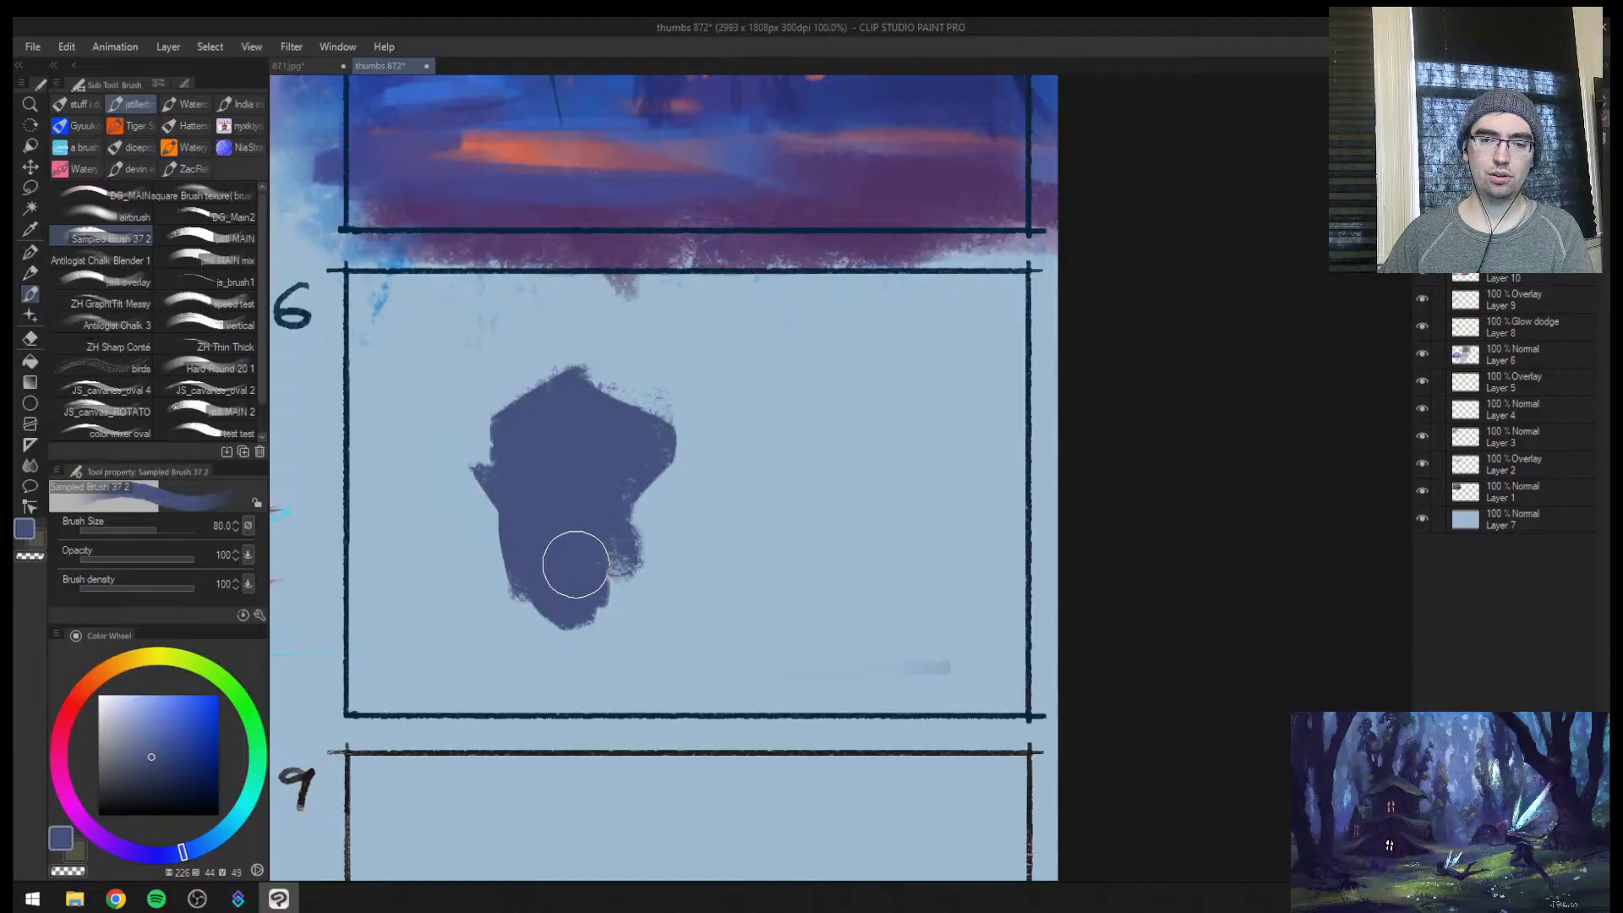
{"action": "key", "text": "bracketleft"}
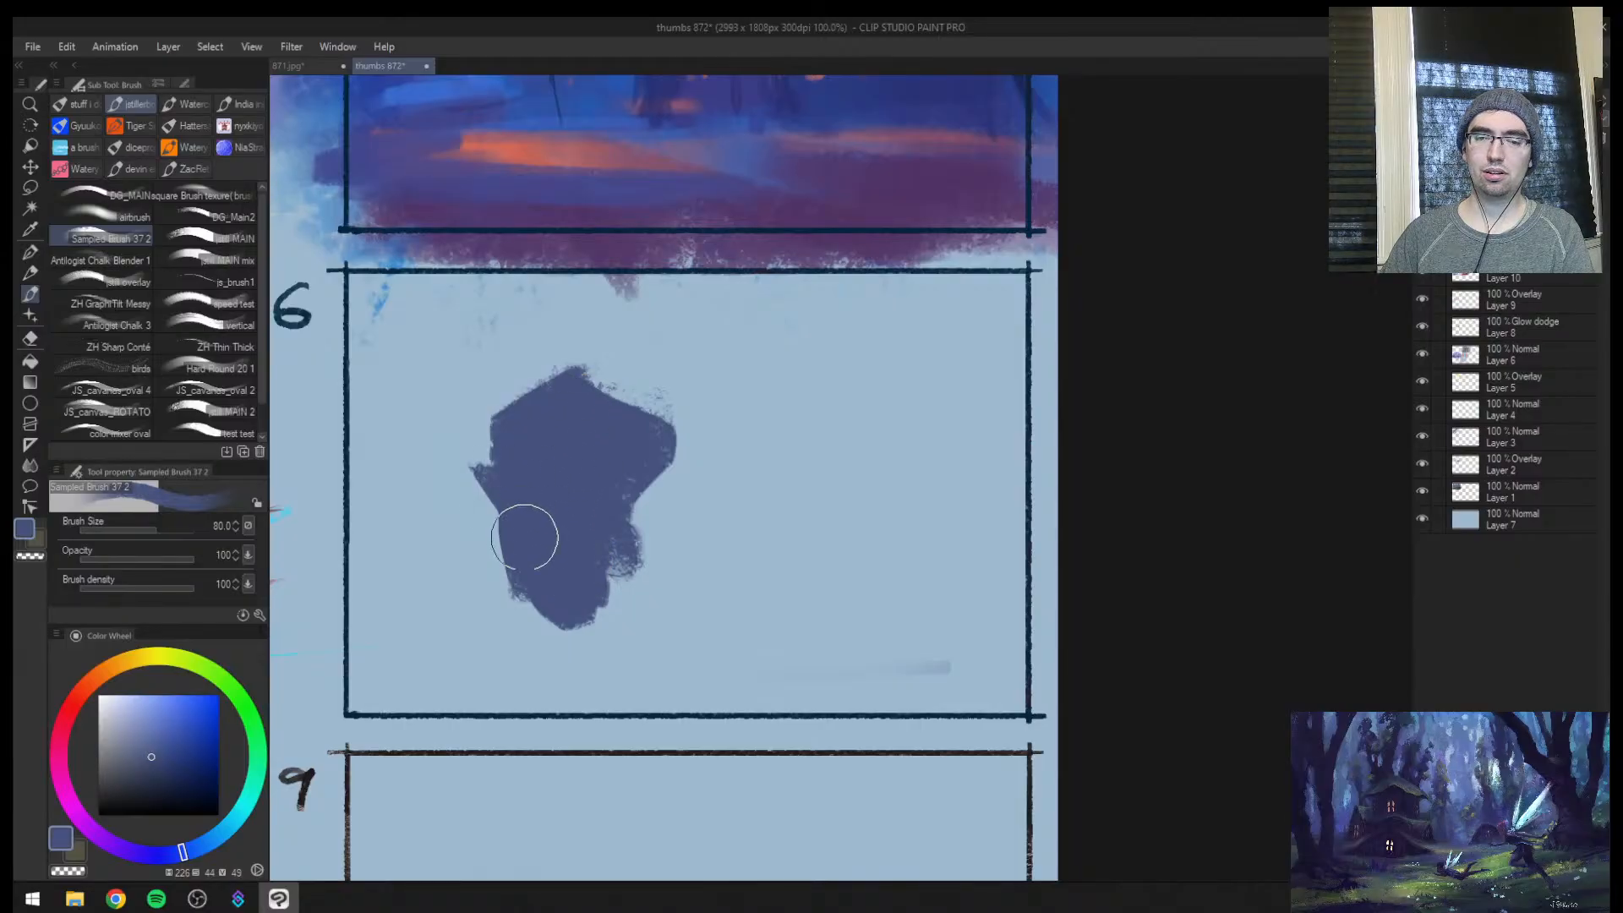
{"action": "left_click_drag", "start_coordinate": [558, 602], "coordinate": [522, 656]}
{"action": "left_click", "coordinate": [512, 627], "text": "alt"}
{"action": "left_click", "coordinate": [560, 586], "text": "alt"}
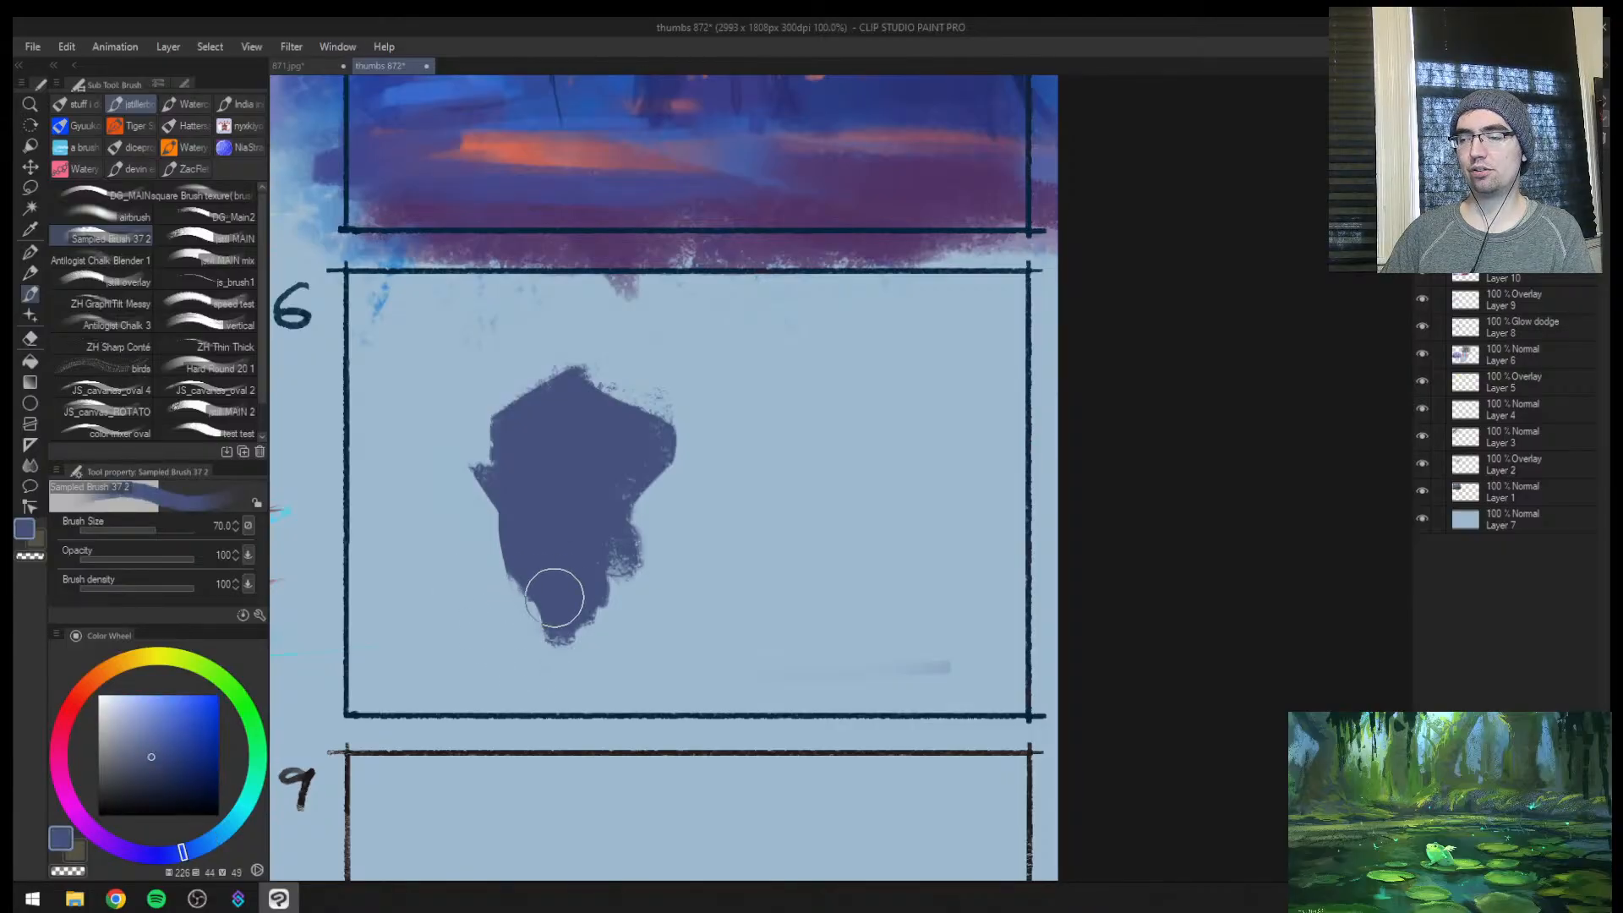
Fill out the jaw and add a short, square-ended neck beneath the silhouette, refining its edges at brush size 40
{"action": "mouse_move", "coordinate": [550, 598]}
{"action": "left_mouse_down"}
{"action": "mouse_move", "coordinate": [639, 460]}
{"action": "mouse_move", "coordinate": [622, 577]}
{"action": "mouse_move", "coordinate": [643, 511]}
{"action": "mouse_move", "coordinate": [579, 614]}
{"action": "mouse_move", "coordinate": [622, 601]}
{"action": "left_mouse_up"}
{"action": "left_click", "coordinate": [529, 647], "text": "alt"}
{"action": "mouse_move", "coordinate": [532, 634]}
{"action": "left_mouse_down"}
{"action": "mouse_move", "coordinate": [579, 670]}
{"action": "mouse_move", "coordinate": [565, 659]}
{"action": "mouse_move", "coordinate": [590, 662]}
{"action": "mouse_move", "coordinate": [612, 627]}
{"action": "mouse_move", "coordinate": [646, 647]}
{"action": "mouse_move", "coordinate": [631, 608]}
{"action": "mouse_move", "coordinate": [637, 562]}
{"action": "mouse_move", "coordinate": [635, 622]}
{"action": "mouse_move", "coordinate": [655, 542]}
{"action": "mouse_move", "coordinate": [646, 590]}
{"action": "mouse_move", "coordinate": [654, 548]}
{"action": "left_mouse_up"}
{"action": "left_click", "coordinate": [564, 606], "text": "alt"}
{"action": "key", "text": "bracketleft"}
{"action": "key", "text": "bracketleft"}
{"action": "key", "text": "bracketleft"}
{"action": "left_click_drag", "start_coordinate": [641, 630], "coordinate": [639, 644]}
{"action": "left_click", "coordinate": [695, 568], "text": "alt"}
{"action": "left_click_drag", "start_coordinate": [686, 526], "coordinate": [674, 598]}
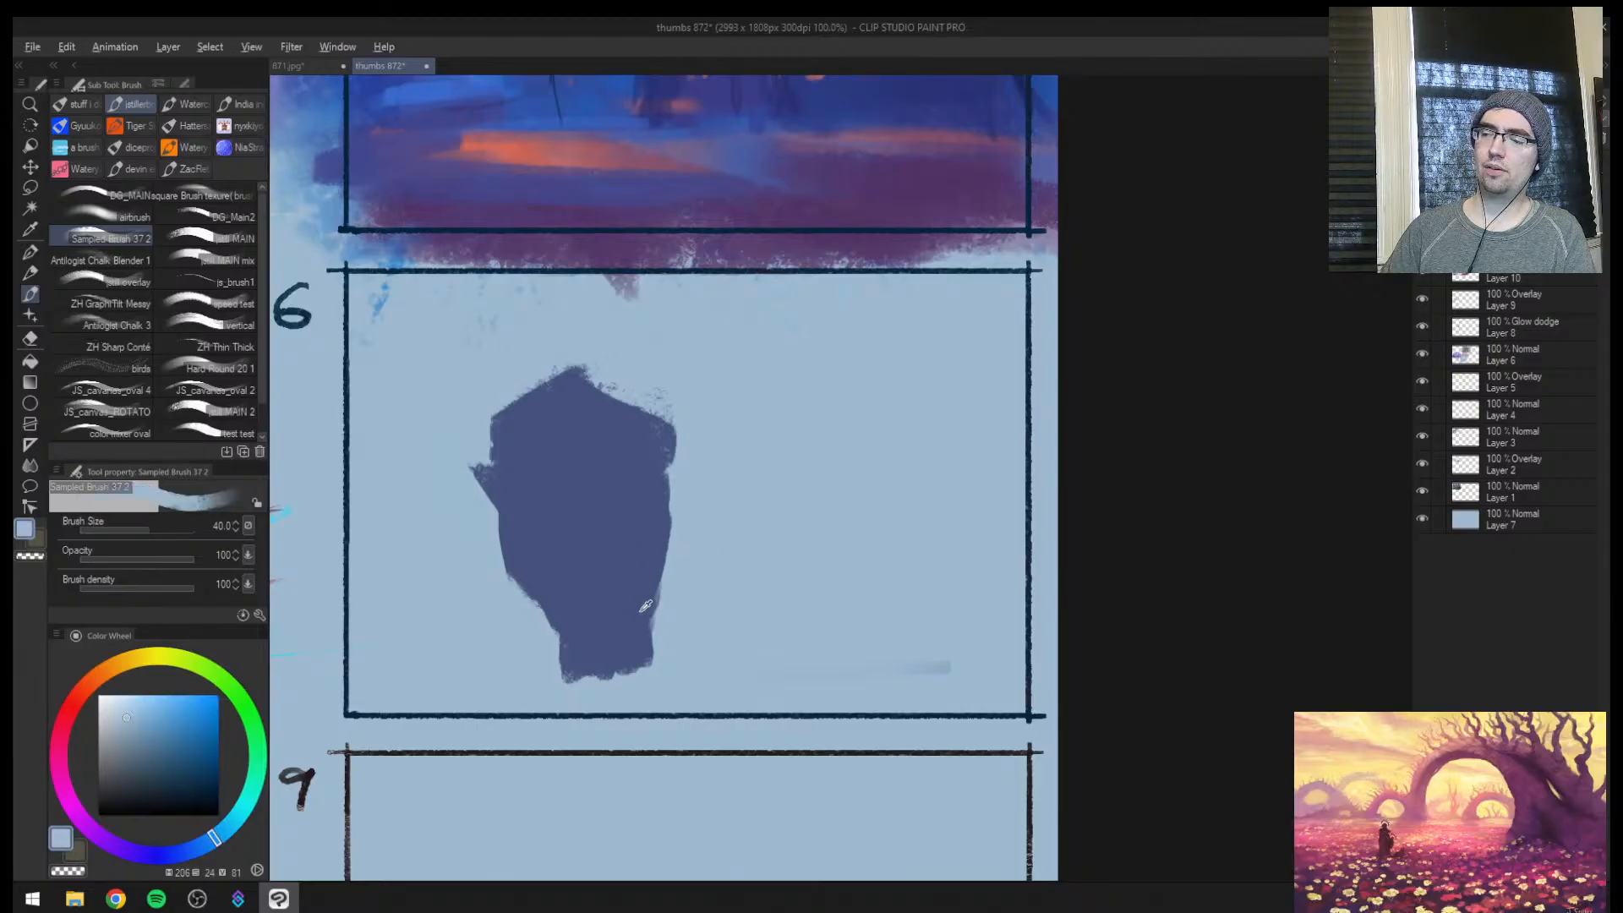
Trim the outer side of the face with the light background blue at brush size 25
{"action": "key", "text": "bracketleft"}
{"action": "key", "text": "bracketleft"}
{"action": "left_click_drag", "start_coordinate": [486, 558], "coordinate": [507, 592]}
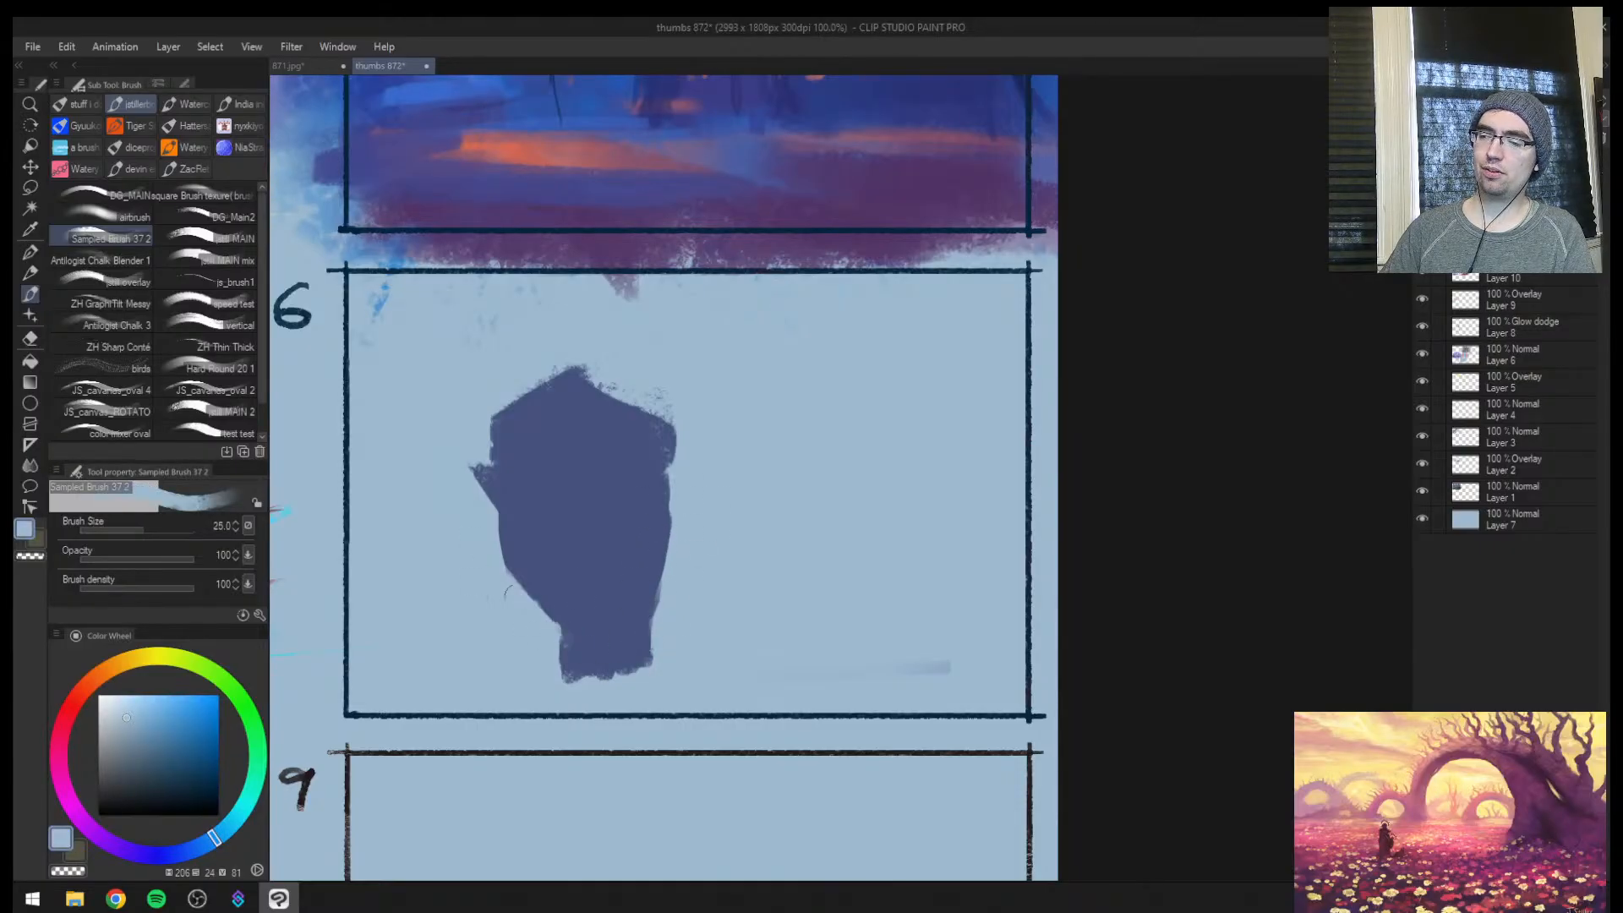
{"action": "left_click_drag", "start_coordinate": [682, 536], "coordinate": [658, 410]}
Return to the muted blue, build the cranium up into a squared top and add a pointed ear
{"action": "left_click", "coordinate": [518, 435], "text": "alt"}
{"action": "key", "text": "bracketright"}
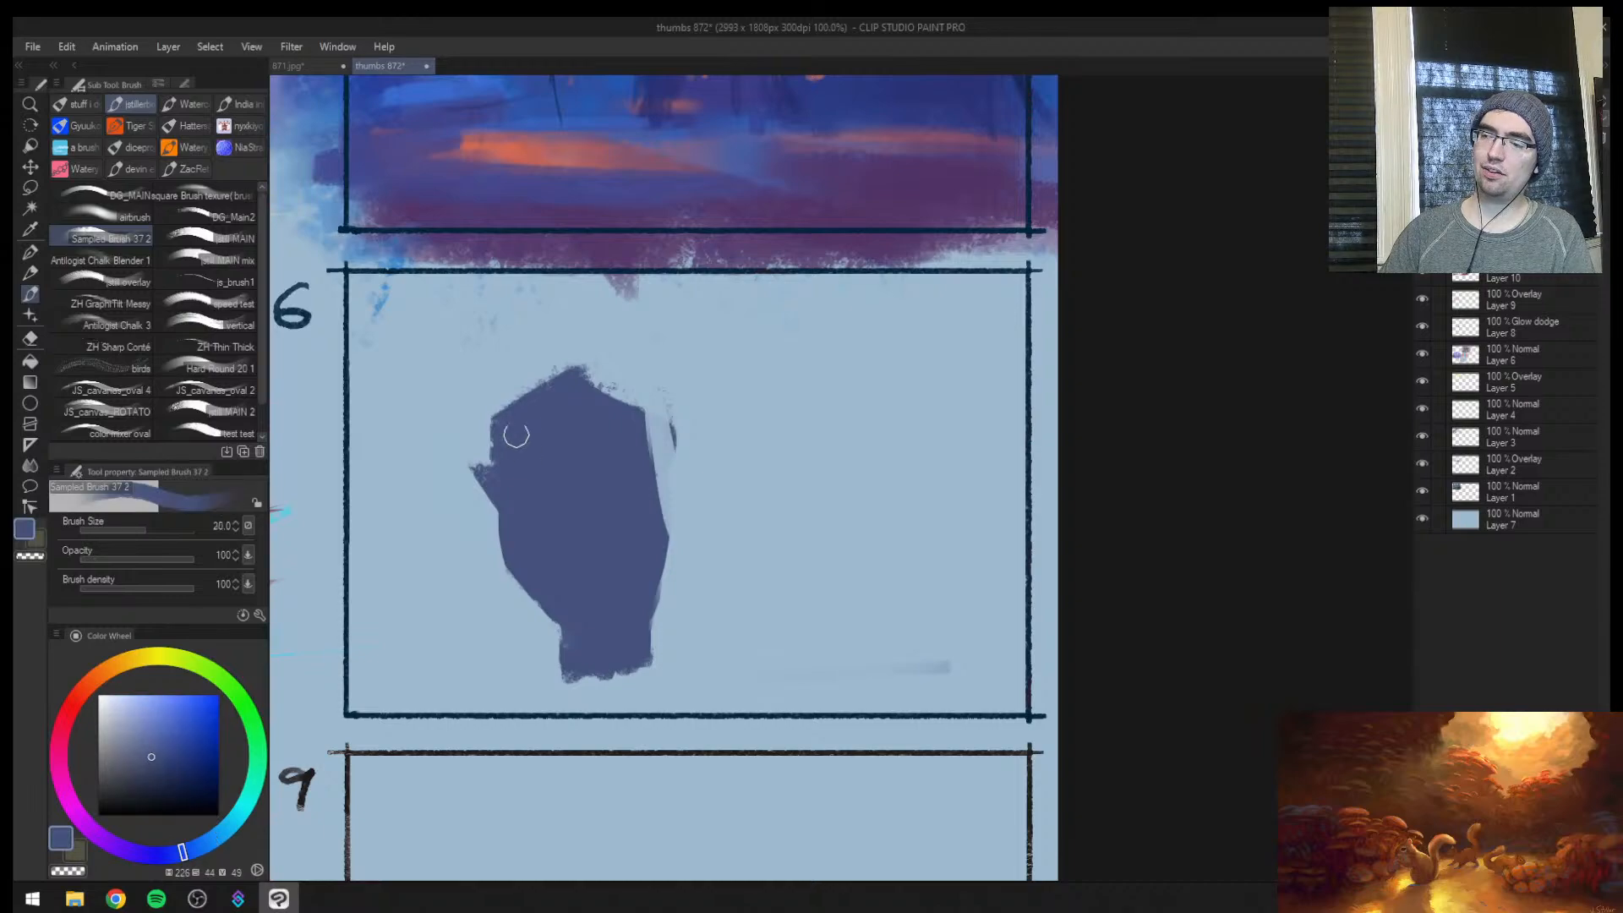
{"action": "mouse_move", "coordinate": [527, 373]}
{"action": "left_mouse_down"}
{"action": "mouse_move", "coordinate": [510, 424]}
{"action": "mouse_move", "coordinate": [542, 365]}
{"action": "mouse_move", "coordinate": [518, 361]}
{"action": "mouse_move", "coordinate": [509, 376]}
{"action": "mouse_move", "coordinate": [602, 354]}
{"action": "mouse_move", "coordinate": [634, 378]}
{"action": "mouse_move", "coordinate": [552, 382]}
{"action": "mouse_move", "coordinate": [598, 369]}
{"action": "mouse_move", "coordinate": [636, 421]}
{"action": "left_mouse_up"}
{"action": "key", "text": "bracketright"}
{"action": "mouse_move", "coordinate": [637, 359]}
{"action": "left_mouse_down"}
{"action": "mouse_move", "coordinate": [651, 514]}
{"action": "mouse_move", "coordinate": [685, 436]}
{"action": "mouse_move", "coordinate": [661, 486]}
{"action": "left_mouse_up"}
{"action": "key", "text": "bracketleft"}
{"action": "key", "text": "bracketleft"}
{"action": "left_click", "coordinate": [688, 401], "text": "alt"}
{"action": "left_click_drag", "start_coordinate": [670, 413], "coordinate": [662, 436]}
{"action": "left_click", "coordinate": [637, 499], "text": "alt"}
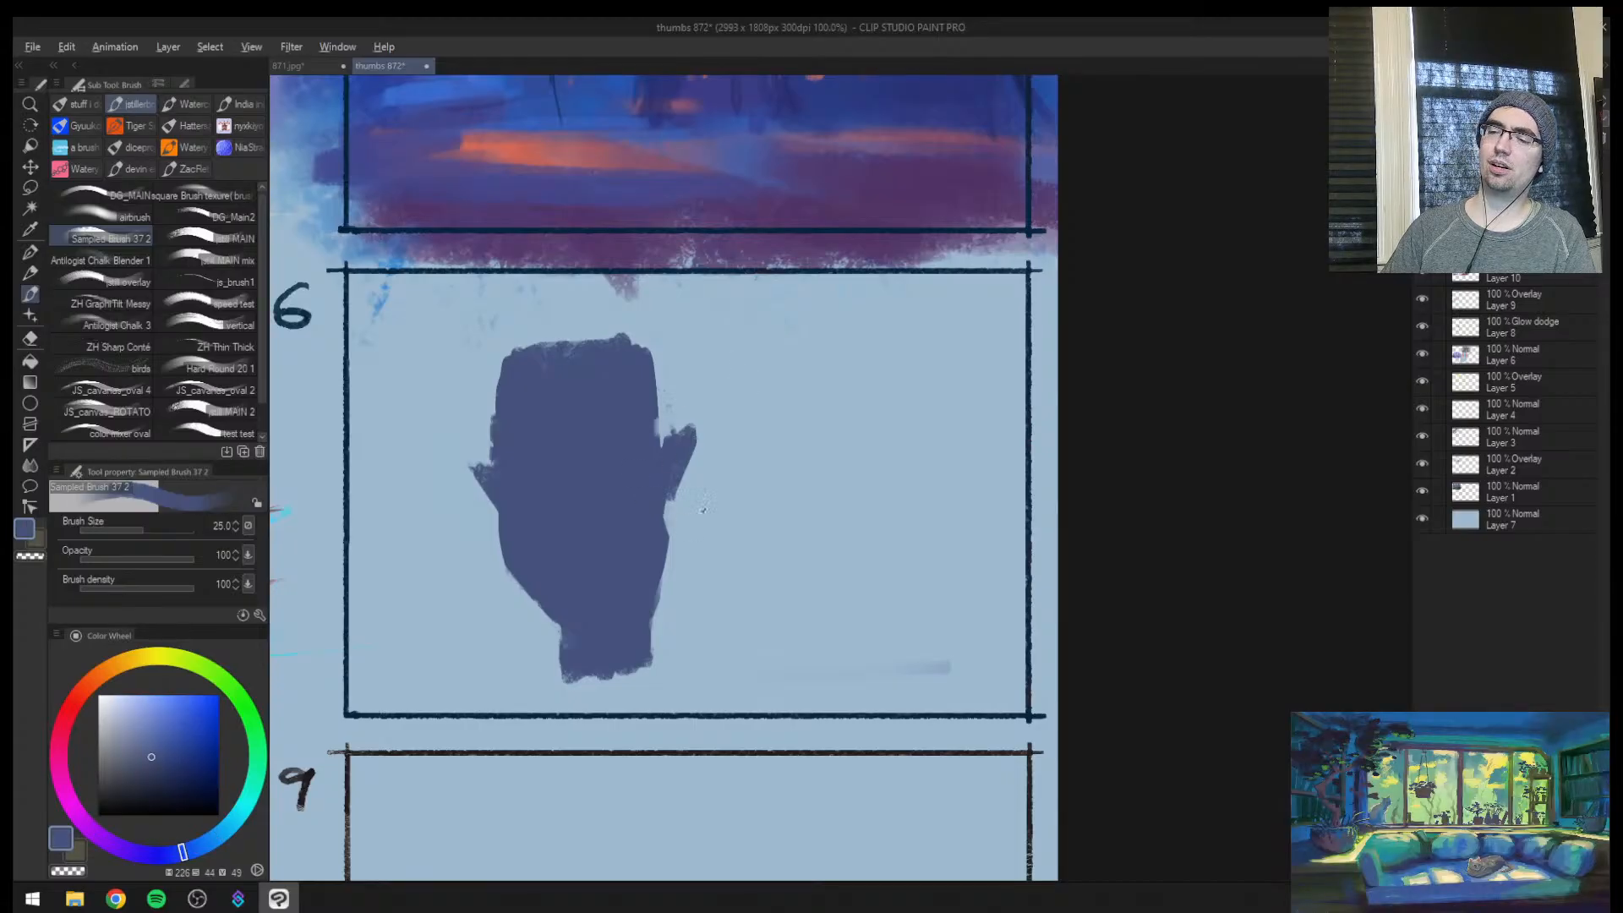
Tidy the face edge below the larger ear with the background blue and return to the silhouette's muted blue
{"action": "left_click", "coordinate": [701, 510], "text": "alt"}
{"action": "mouse_move", "coordinate": [556, 479]}
{"action": "left_mouse_down"}
{"action": "mouse_move", "coordinate": [559, 529]}
{"action": "mouse_move", "coordinate": [546, 462]}
{"action": "mouse_move", "coordinate": [541, 503]}
{"action": "mouse_move", "coordinate": [559, 463]}
{"action": "left_mouse_up"}
{"action": "left_click", "coordinate": [554, 499], "text": "alt"}
{"action": "left_click", "coordinate": [547, 463], "text": "alt"}
{"action": "key", "text": "bracketright"}
{"action": "left_click_drag", "start_coordinate": [559, 532], "coordinate": [569, 460]}
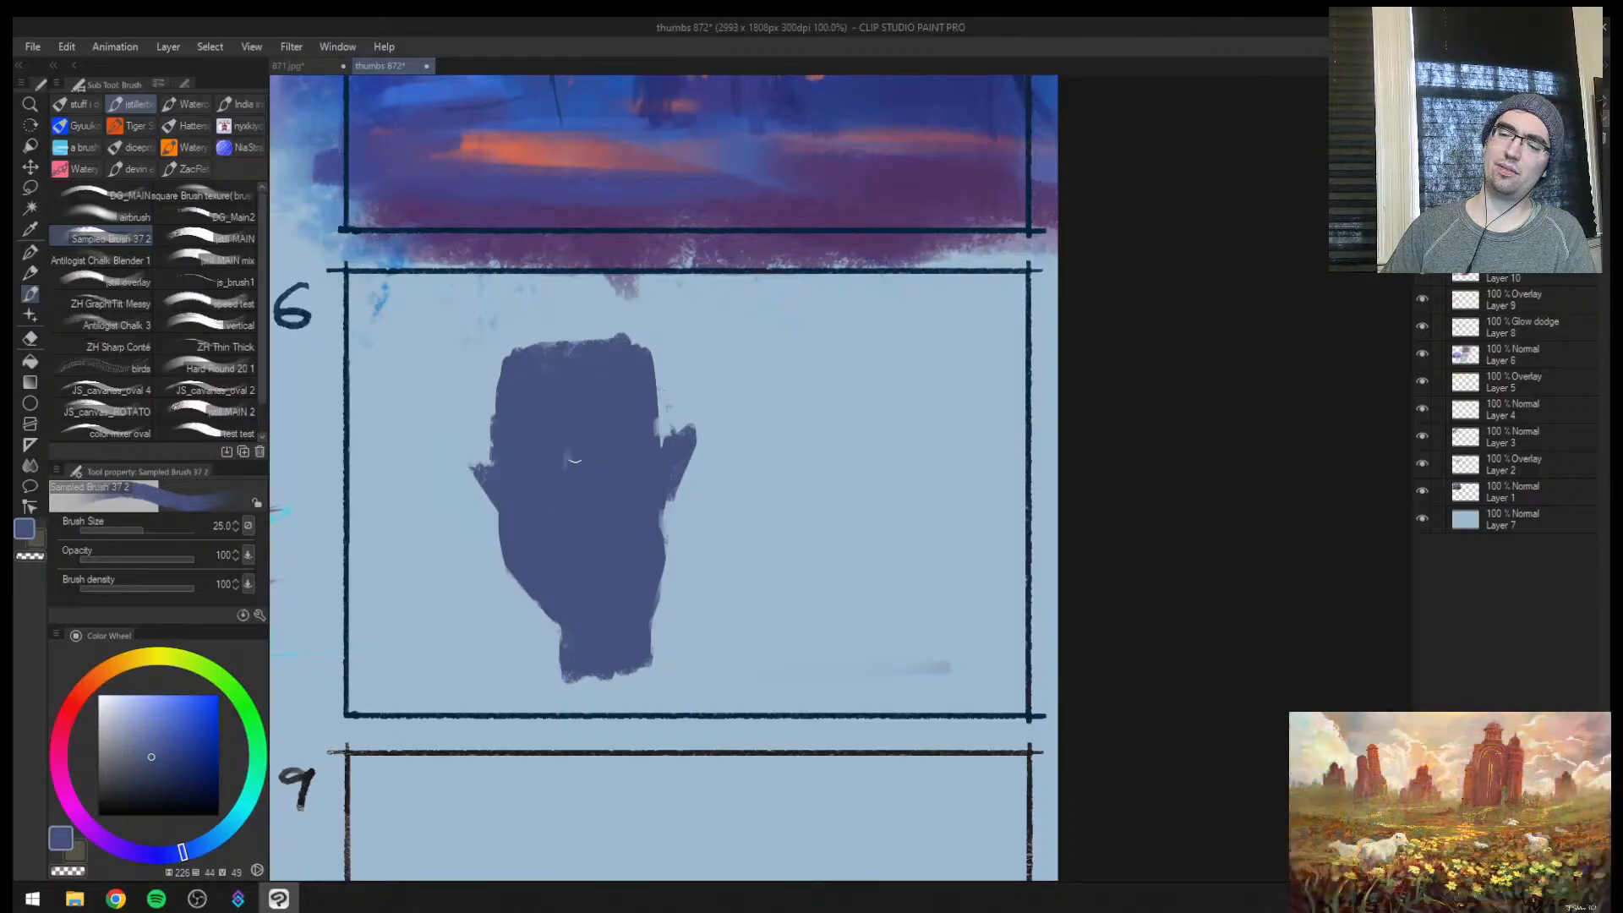
{"action": "key", "text": "h"}
{"action": "left_click_drag", "start_coordinate": [1085, 467], "coordinate": [703, 521]}
{"action": "left_click", "coordinate": [662, 390], "text": "alt"}
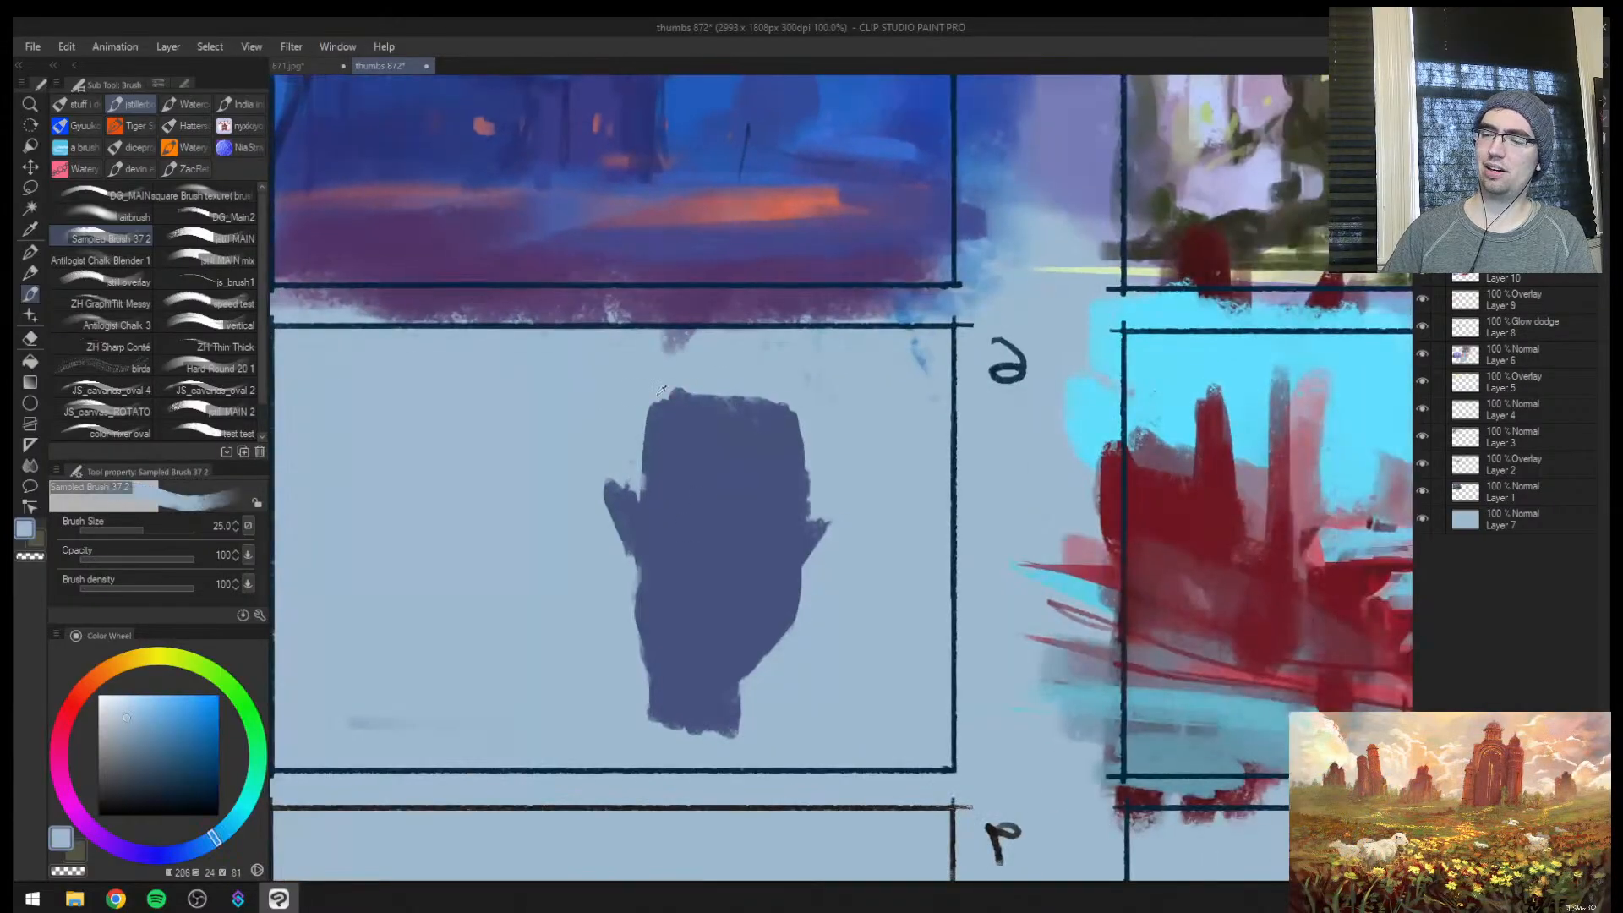
{"action": "left_click_drag", "start_coordinate": [641, 428], "coordinate": [639, 475]}
{"action": "left_click", "coordinate": [677, 444], "text": "alt"}
{"action": "key", "text": "bracketright"}
{"action": "key", "text": "bracketright"}
{"action": "left_click_drag", "start_coordinate": [653, 407], "coordinate": [791, 421]}
{"action": "key", "text": "ctrl+z"}
{"action": "key", "text": "ctrl+z"}
{"action": "key", "text": "ctrl+z"}
Bevel the head's upper corner above the larger ear with the background blue, leaving the opposite corner square
{"action": "left_click", "coordinate": [637, 393], "text": "alt"}
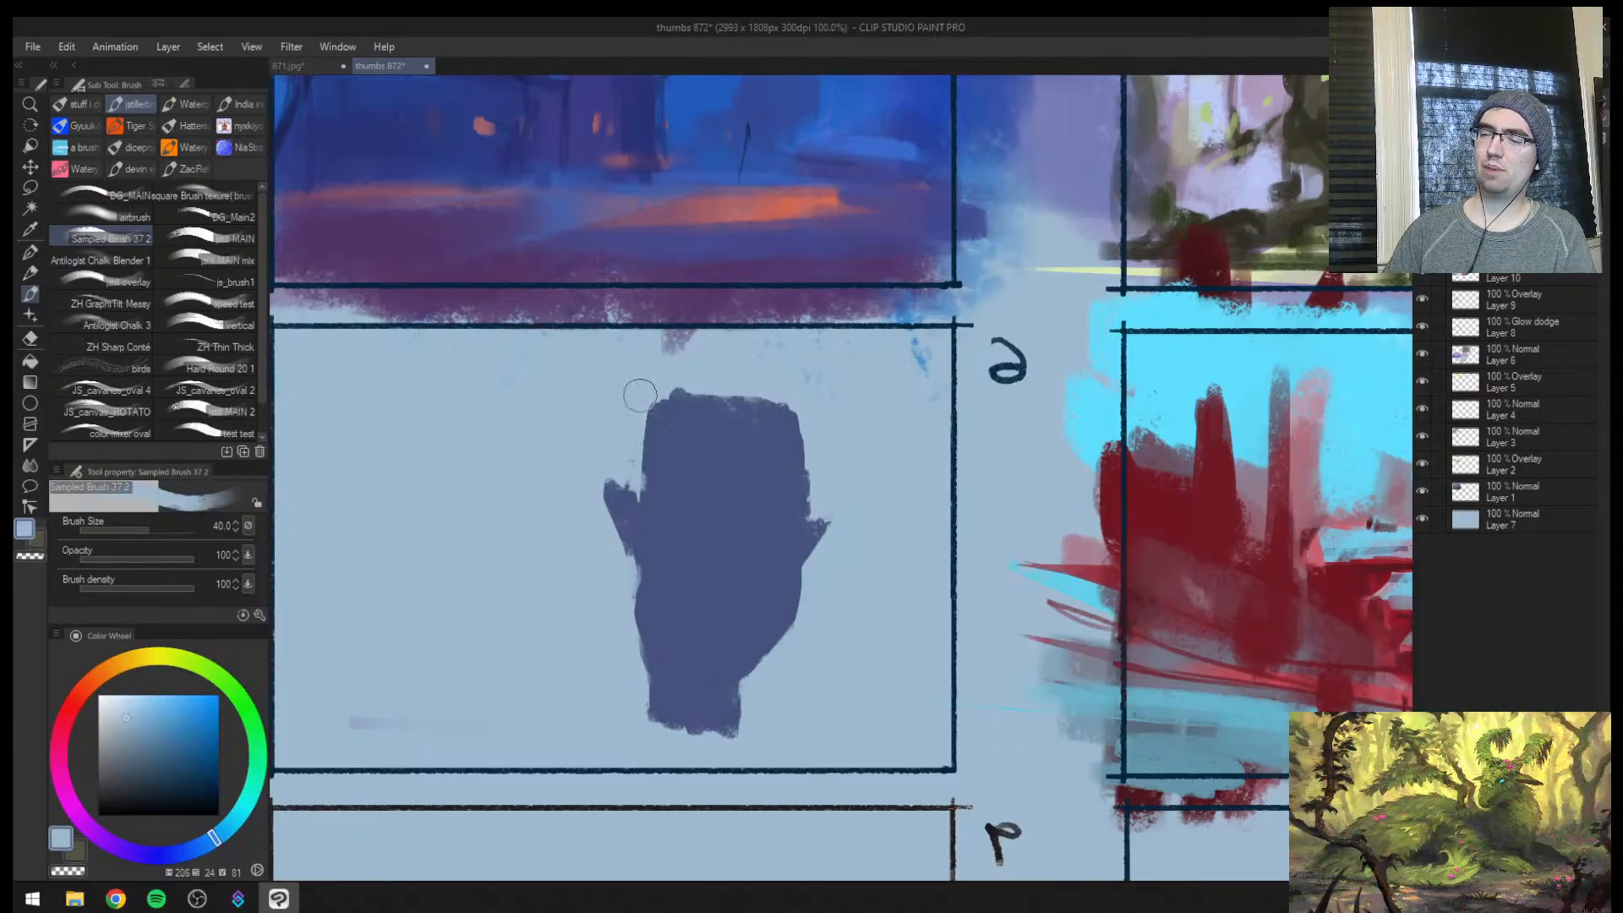
{"action": "left_click_drag", "start_coordinate": [675, 390], "coordinate": [638, 434]}
{"action": "mouse_move", "coordinate": [796, 398]}
{"action": "left_mouse_down"}
{"action": "mouse_move", "coordinate": [747, 371]}
{"action": "mouse_move", "coordinate": [836, 510]}
{"action": "left_mouse_up"}
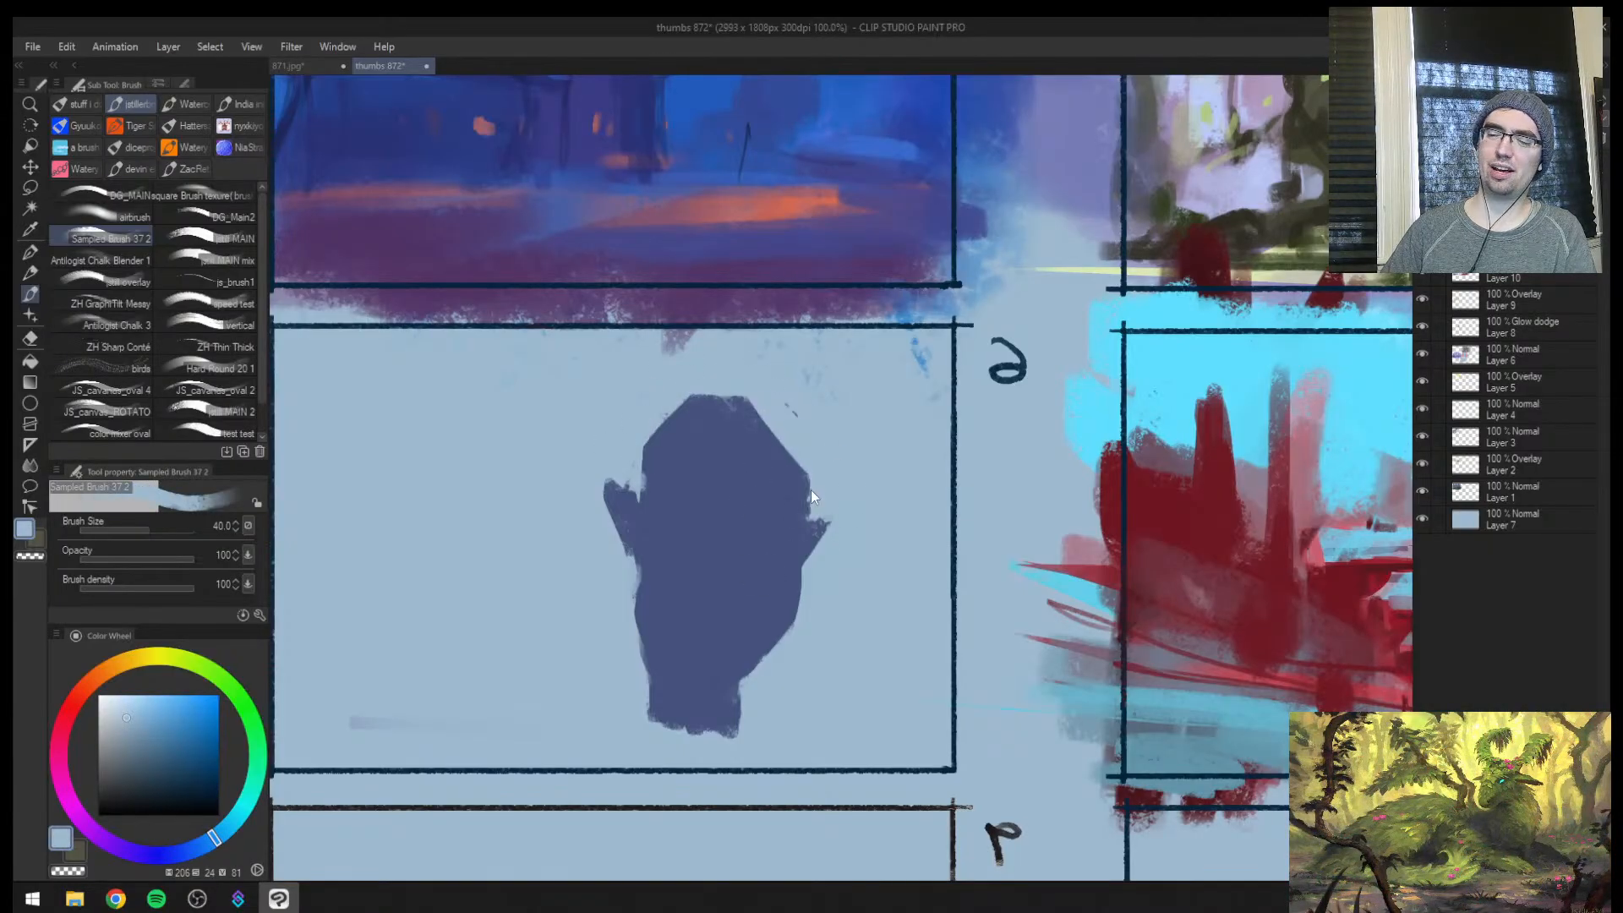
{"action": "key", "text": "ctrl+z"}
Restore the unmirrored view, choose black and outline the side of the head above the smaller ear with a thin brush
{"action": "key", "text": "h"}
{"action": "left_click", "coordinate": [972, 604], "text": "alt"}
{"action": "mouse_move", "coordinate": [947, 687]}
{"action": "left_mouse_down"}
{"action": "mouse_move", "coordinate": [952, 719]}
{"action": "mouse_move", "coordinate": [1020, 729]}
{"action": "left_mouse_up"}
{"action": "left_click", "coordinate": [911, 708], "text": "alt"}
{"action": "mouse_move", "coordinate": [1067, 592]}
{"action": "left_mouse_down"}
{"action": "mouse_move", "coordinate": [1022, 702]}
{"action": "mouse_move", "coordinate": [879, 617]}
{"action": "mouse_move", "coordinate": [744, 590]}
{"action": "mouse_move", "coordinate": [1014, 642]}
{"action": "left_mouse_up"}
{"action": "key", "text": "ctrl+space"}
{"action": "left_click_drag", "start_coordinate": [1080, 710], "coordinate": [938, 719]}
{"action": "left_click", "coordinate": [218, 815]}
{"action": "key", "text": "ctrl+space"}
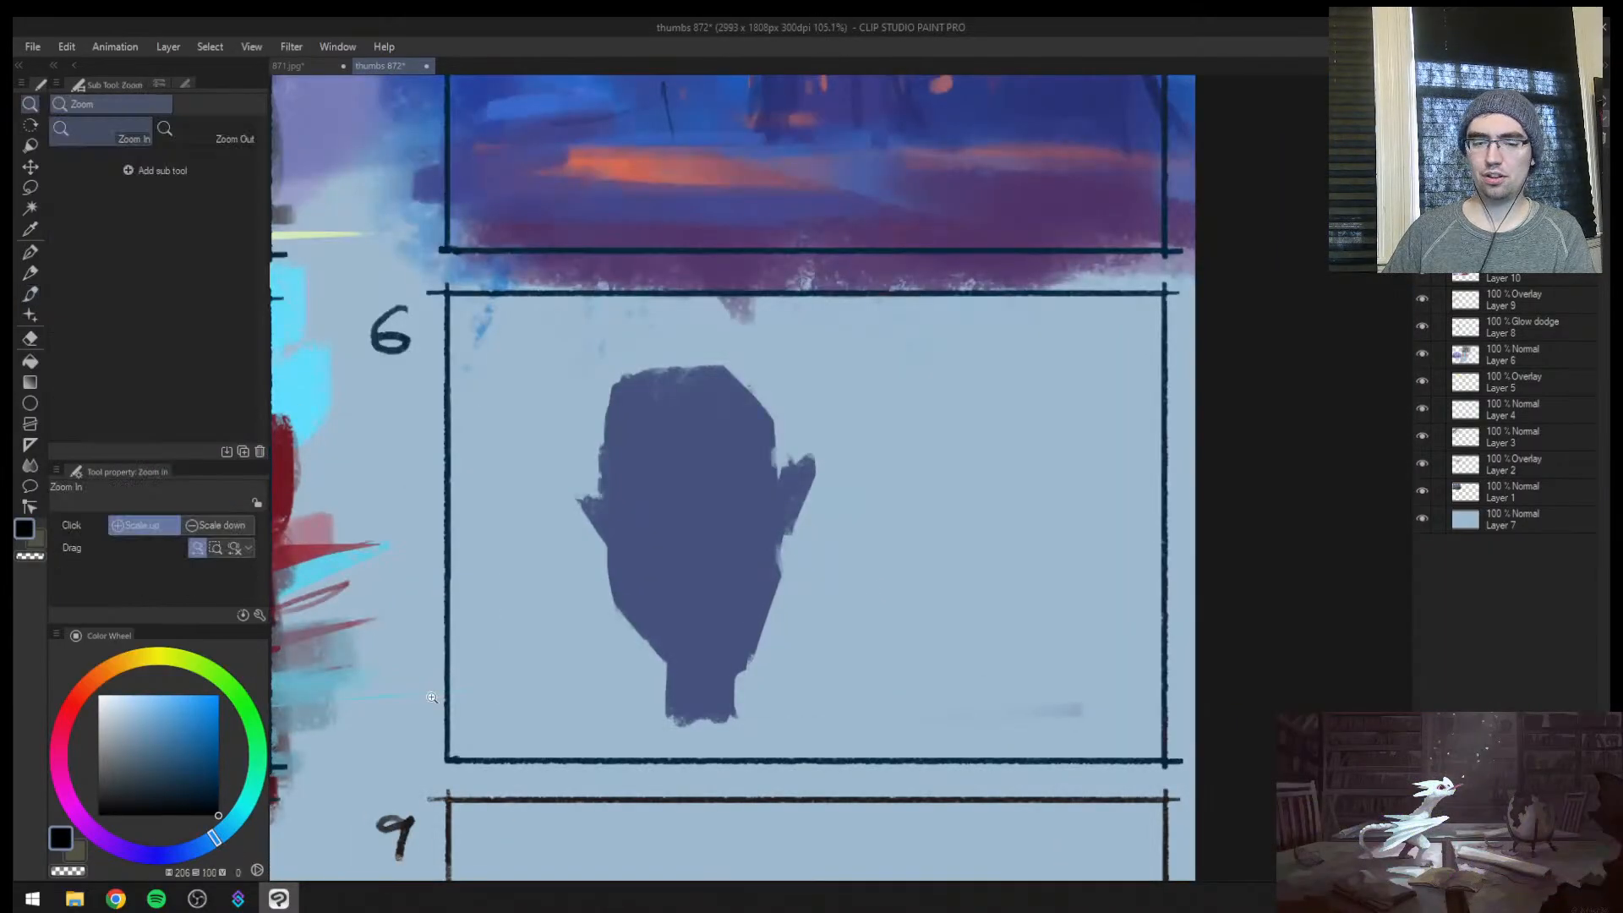
{"action": "left_click", "coordinate": [582, 659]}
{"action": "key", "text": "b"}
{"action": "left_click_drag", "start_coordinate": [610, 342], "coordinate": [601, 461]}
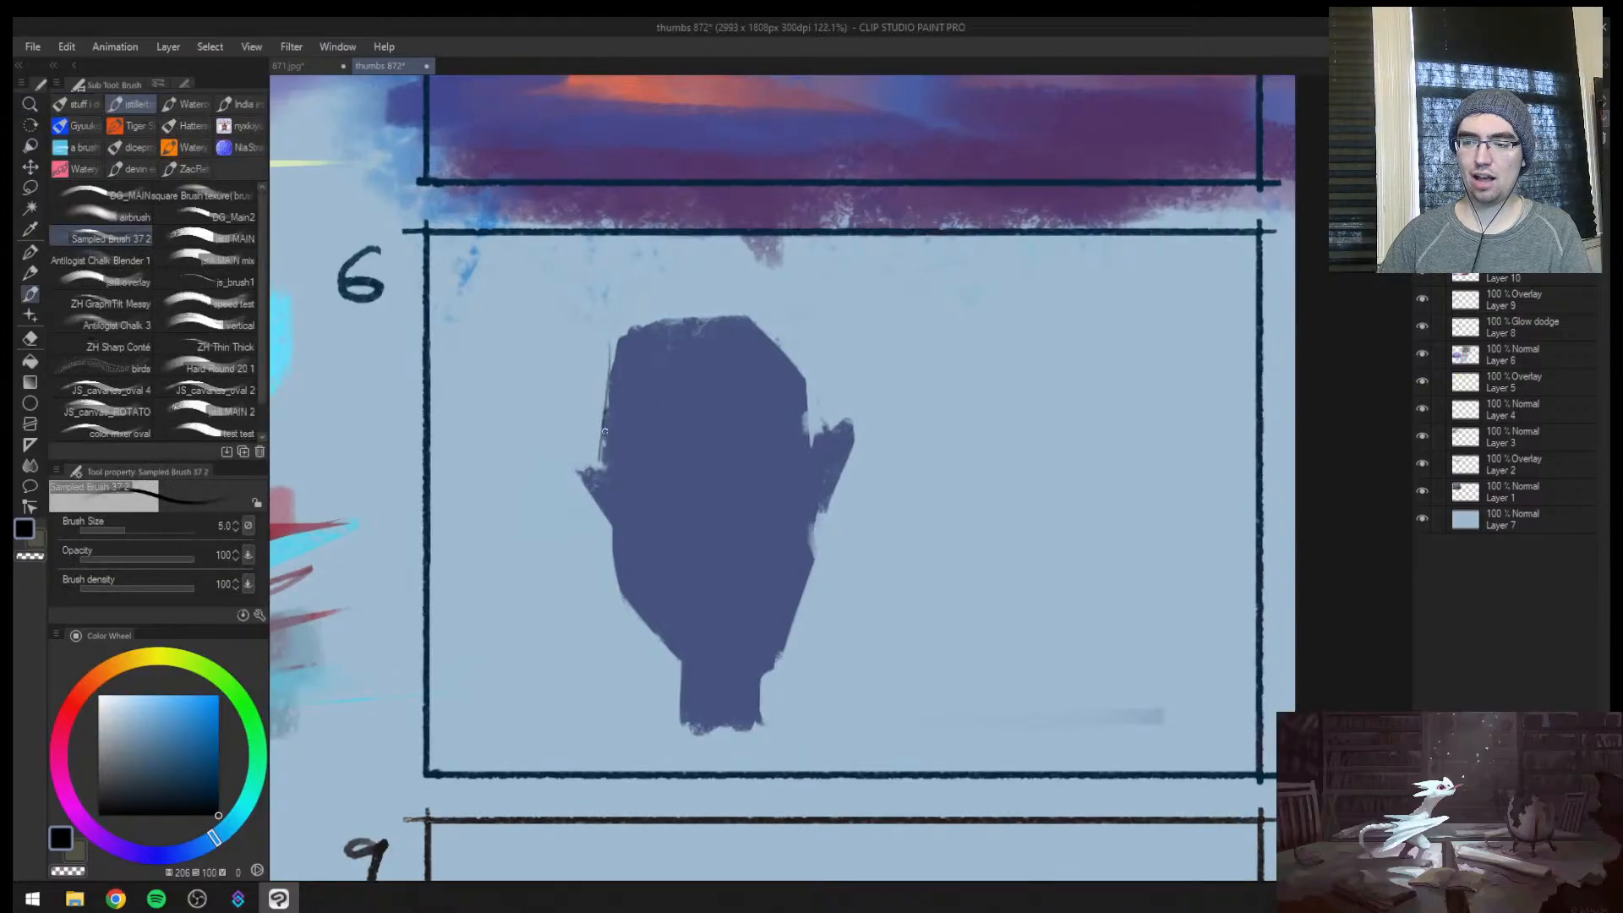
Create a new layer and sketch a thin horizontal brow line across the face at brush size 7
{"action": "key", "text": "ctrl+shift+n"}
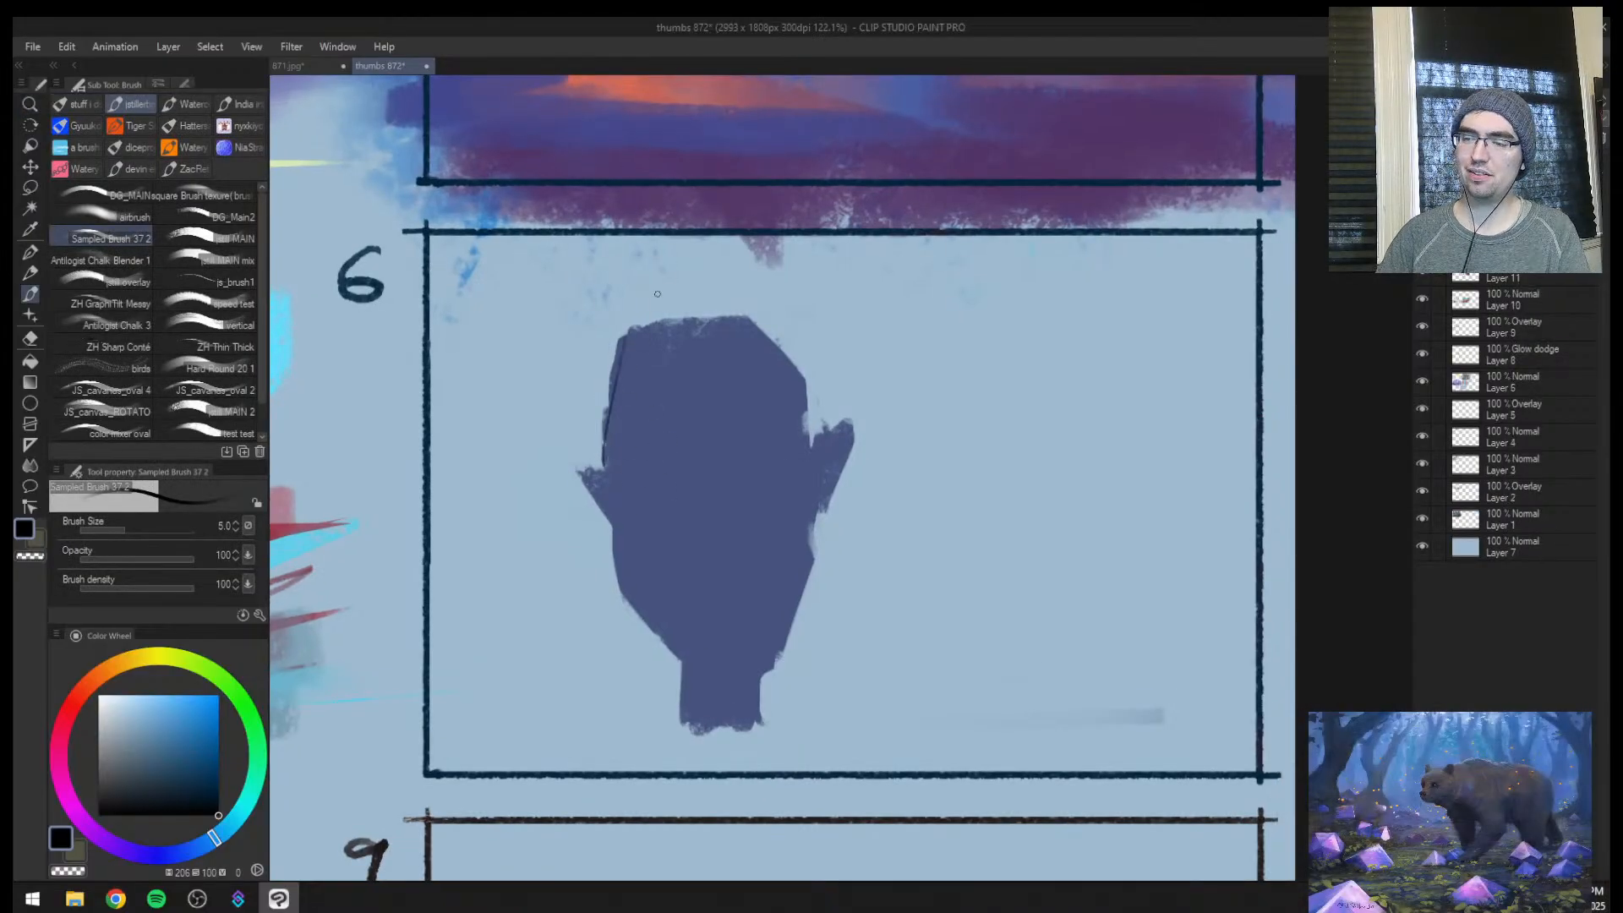
{"action": "left_click_drag", "start_coordinate": [764, 333], "coordinate": [810, 398]}
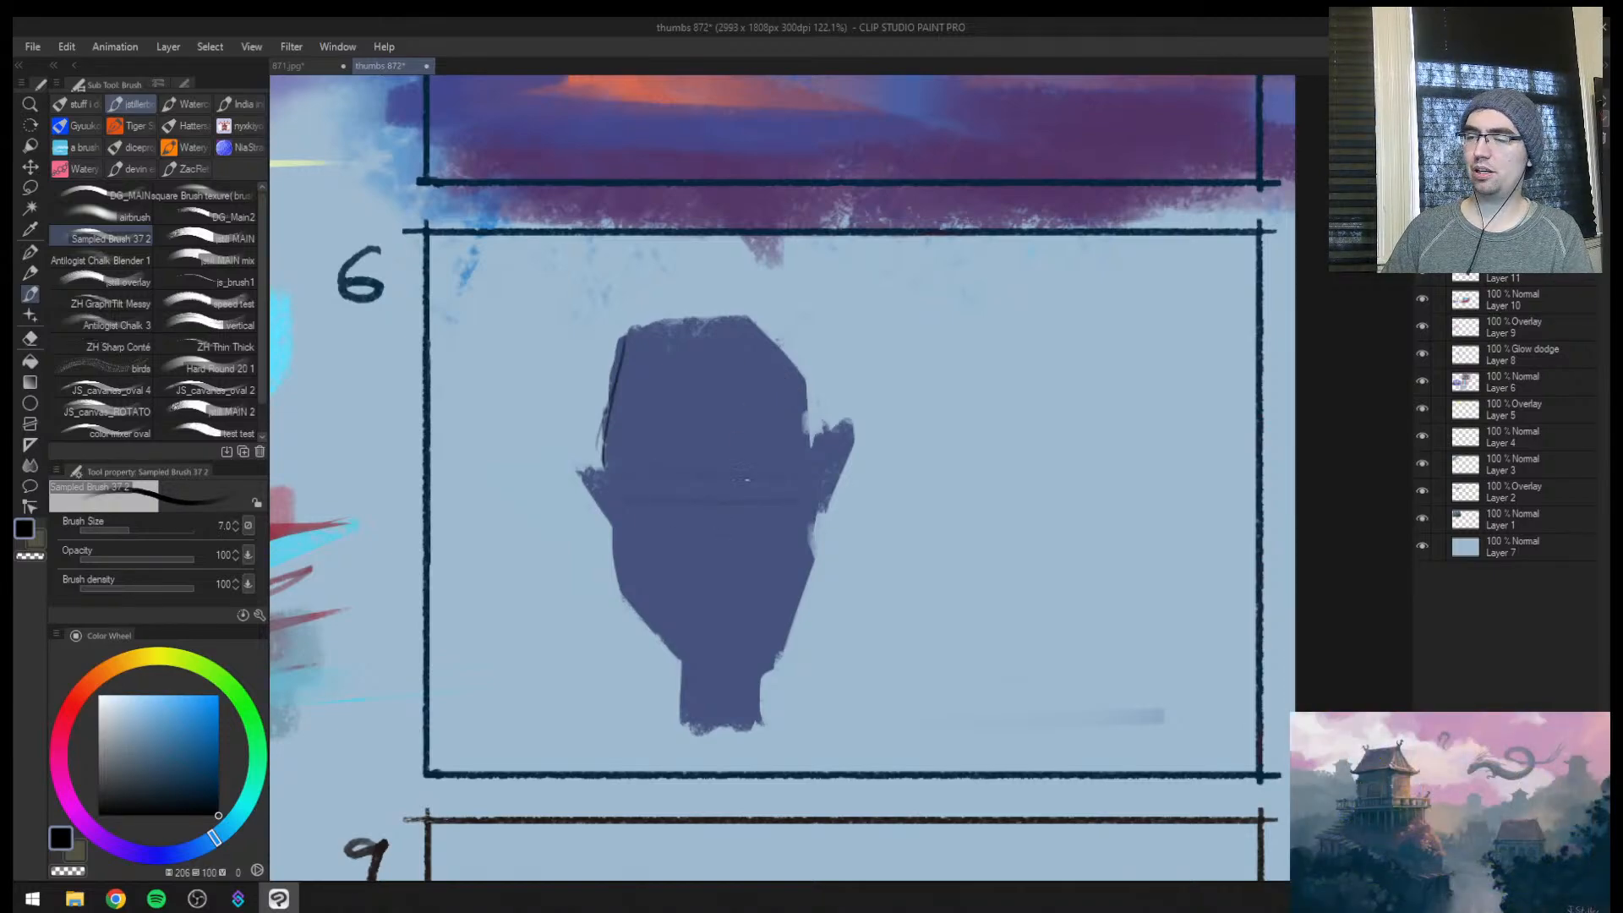
{"action": "left_click_drag", "start_coordinate": [700, 485], "coordinate": [783, 486]}
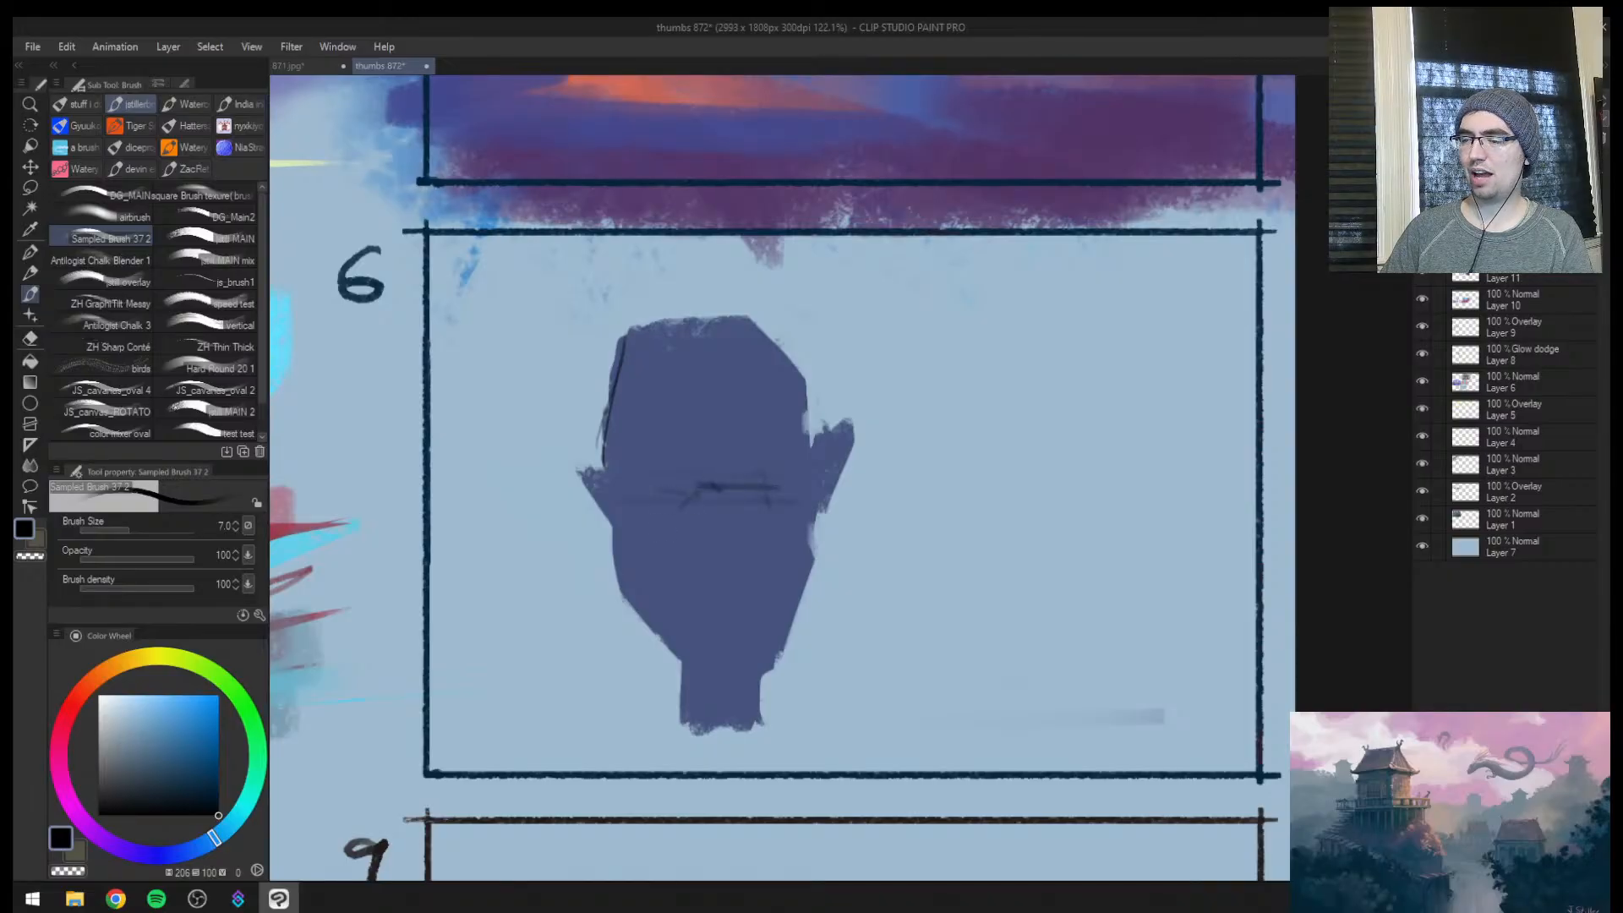
{"action": "key", "text": "ctrl+z"}
{"action": "key", "text": "ctrl+z"}
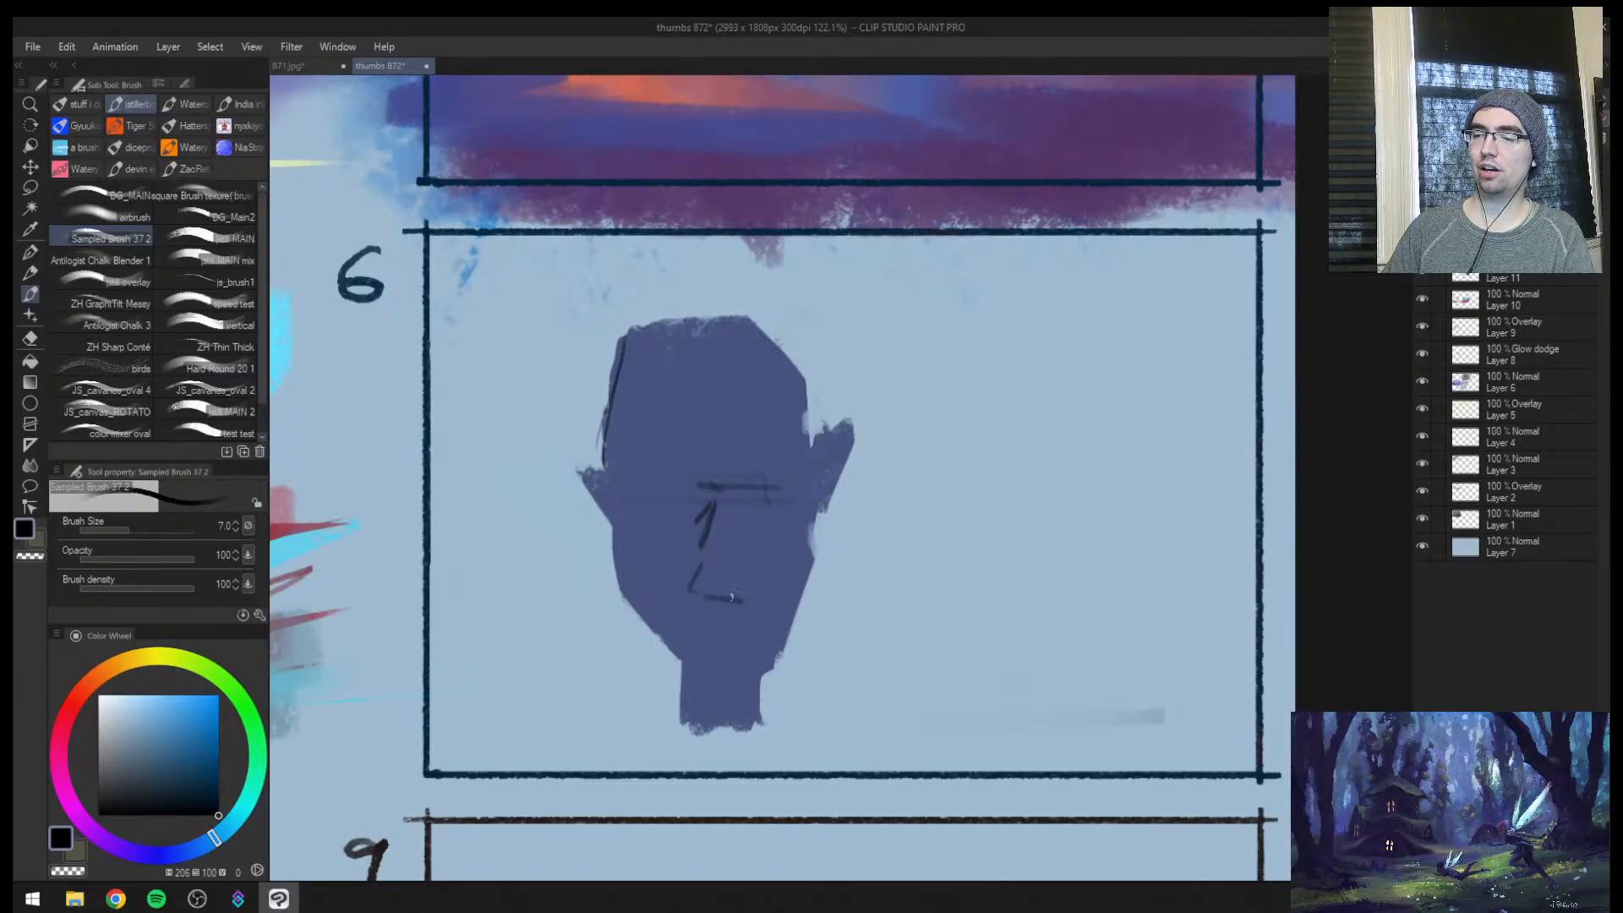
Sketch the nose and triangular eyes in black and outline the pointed ears and cheeks
{"action": "left_click_drag", "start_coordinate": [727, 503], "coordinate": [750, 594]}
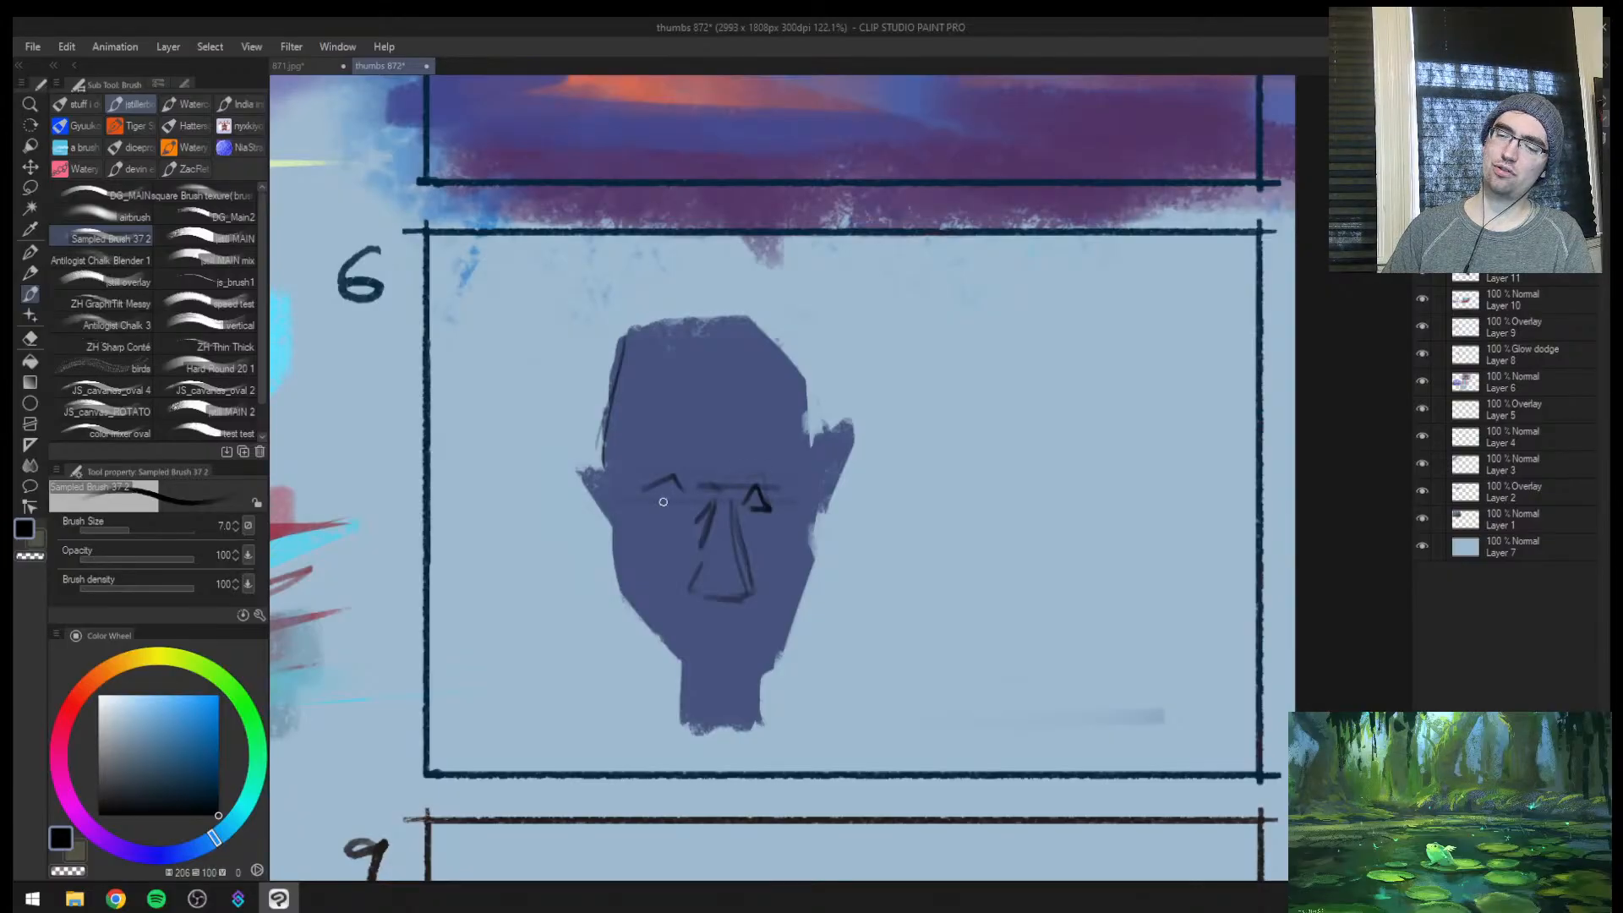
{"action": "left_click_drag", "start_coordinate": [662, 502], "coordinate": [677, 494]}
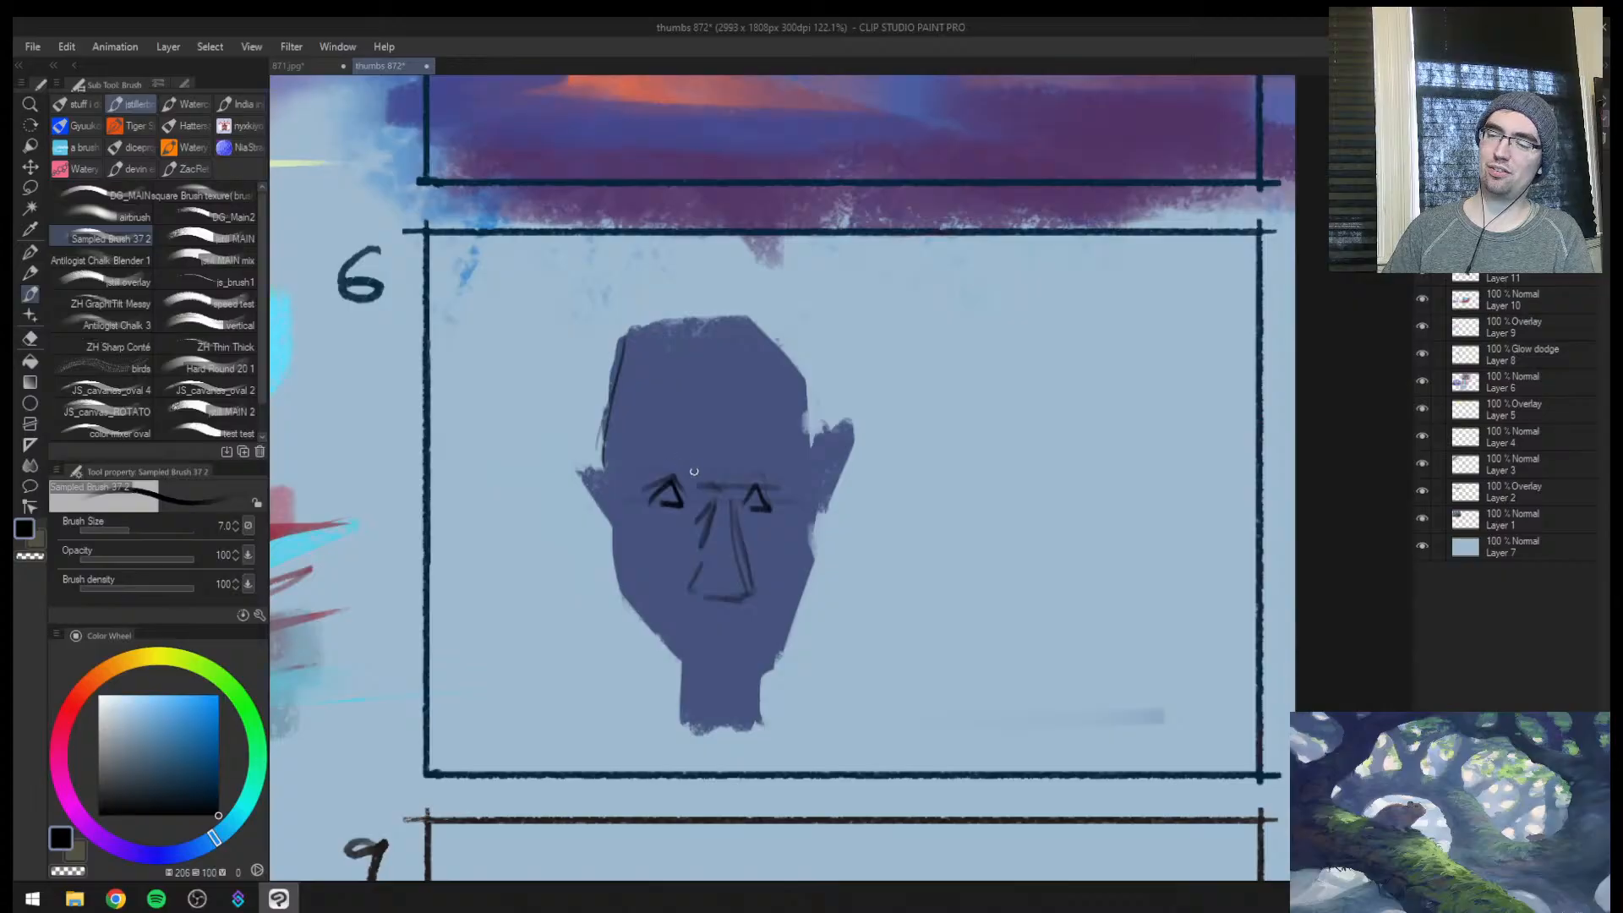
{"action": "mouse_move", "coordinate": [799, 462]}
{"action": "left_mouse_down"}
{"action": "mouse_move", "coordinate": [850, 417]}
{"action": "mouse_move", "coordinate": [821, 532]}
{"action": "left_mouse_up"}
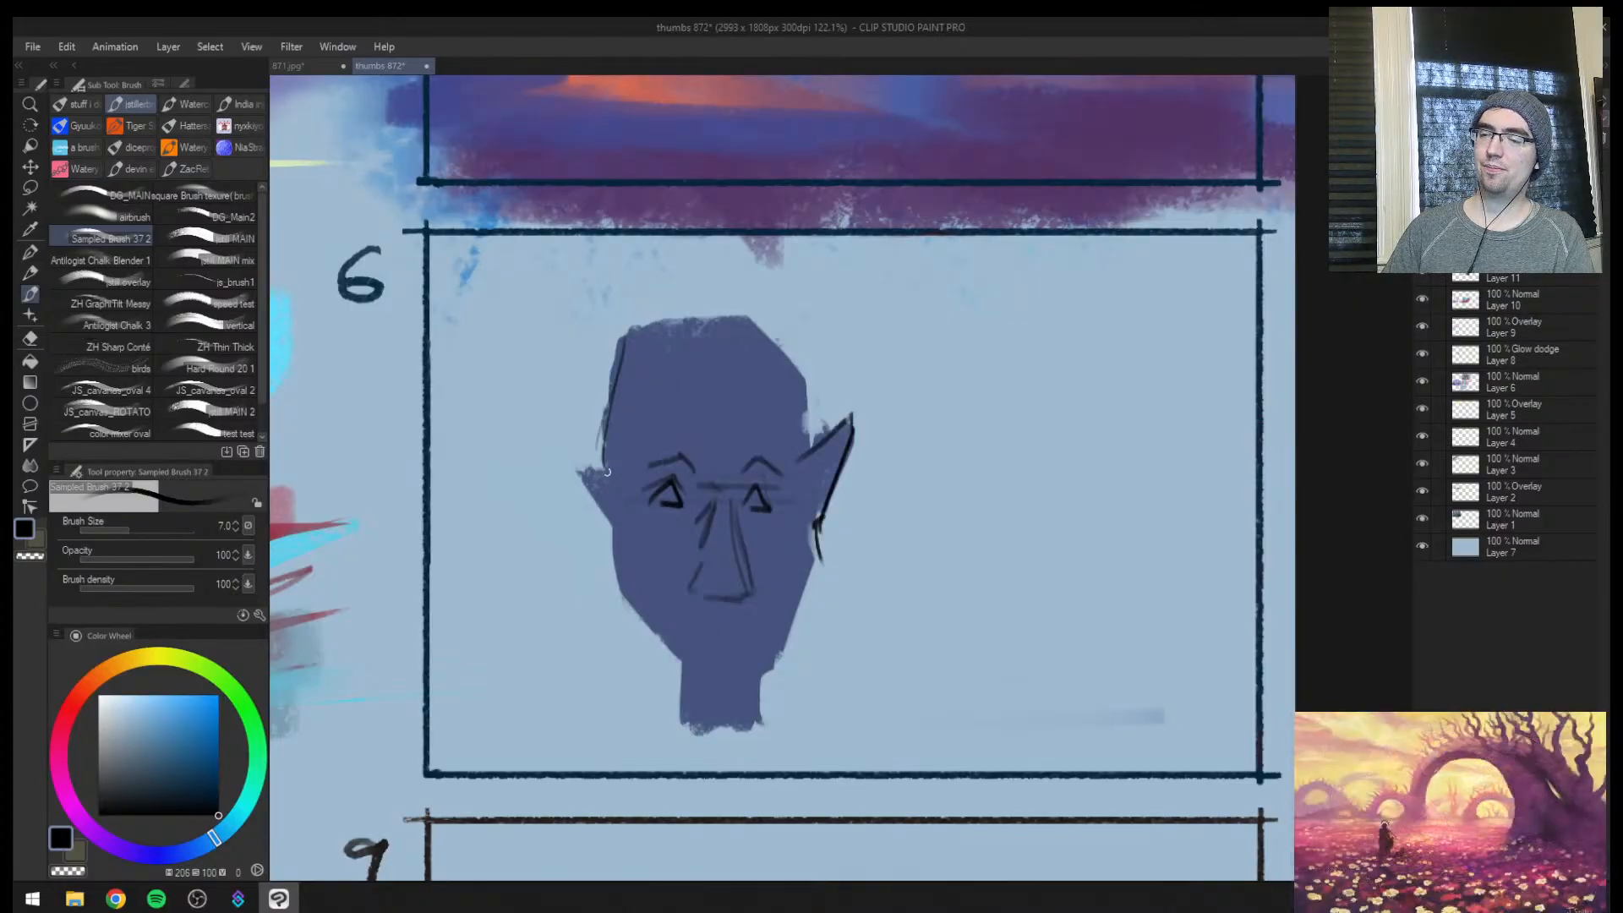
{"action": "left_click_drag", "start_coordinate": [603, 467], "coordinate": [570, 460]}
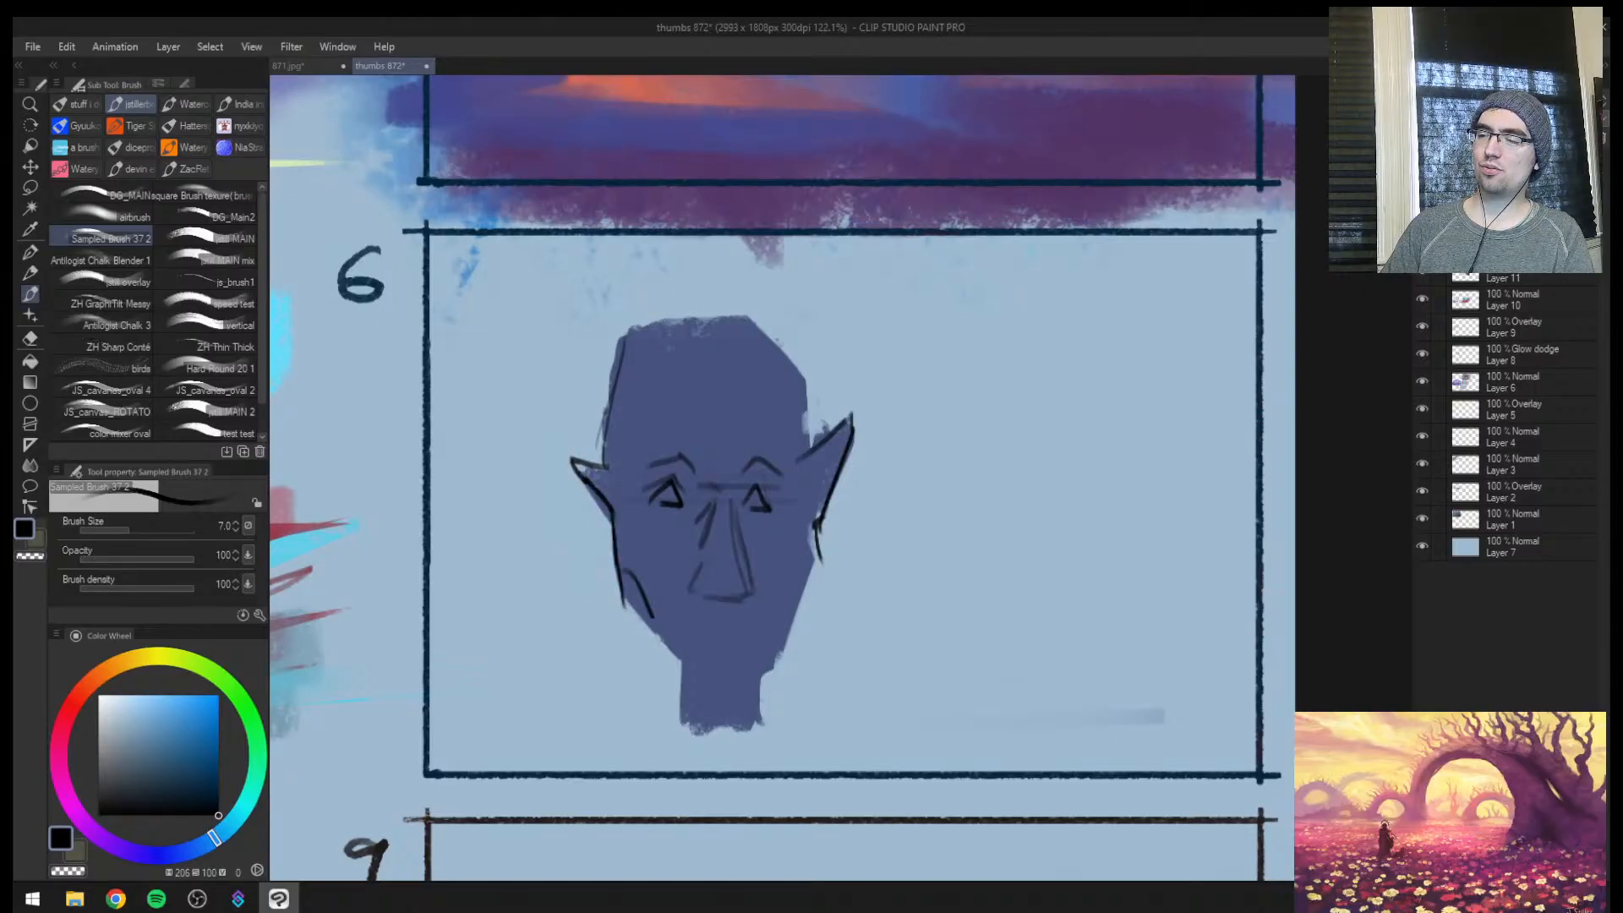
Mirror the view and draw a thin, straight mouth line below the nose with a smaller brush
{"action": "key", "text": "h"}
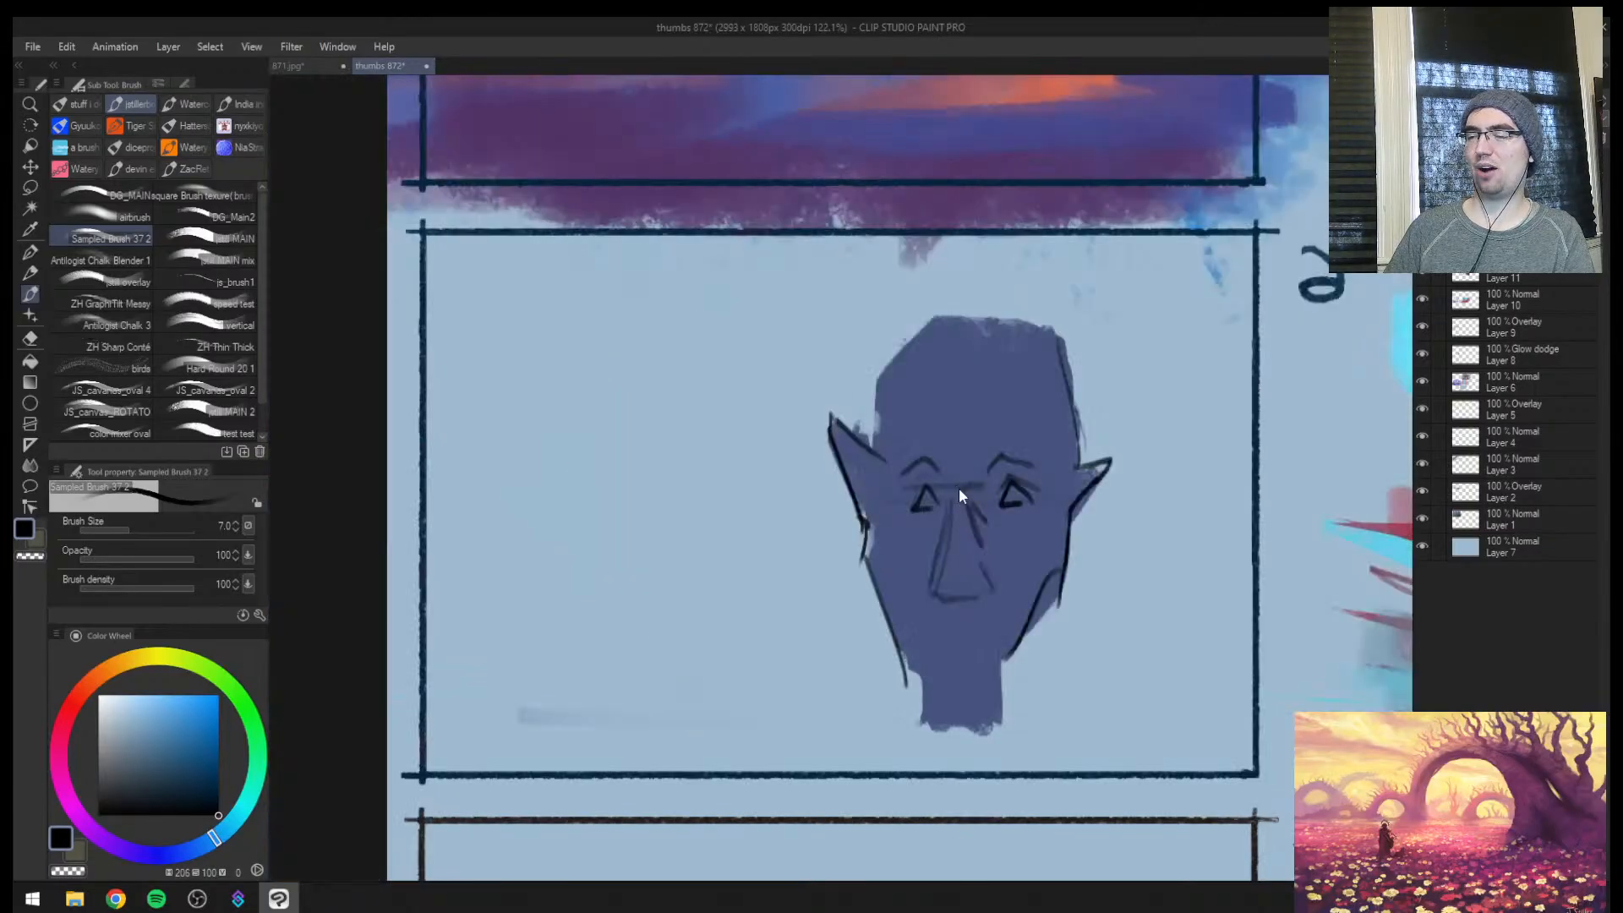
{"action": "key", "text": "ctrl+space"}
{"action": "left_click_drag", "start_coordinate": [1008, 628], "coordinate": [1069, 628]}
{"action": "key", "text": "["}
{"action": "key", "text": "["}
{"action": "key", "text": "["}
{"action": "left_click_drag", "start_coordinate": [821, 622], "coordinate": [953, 625]}
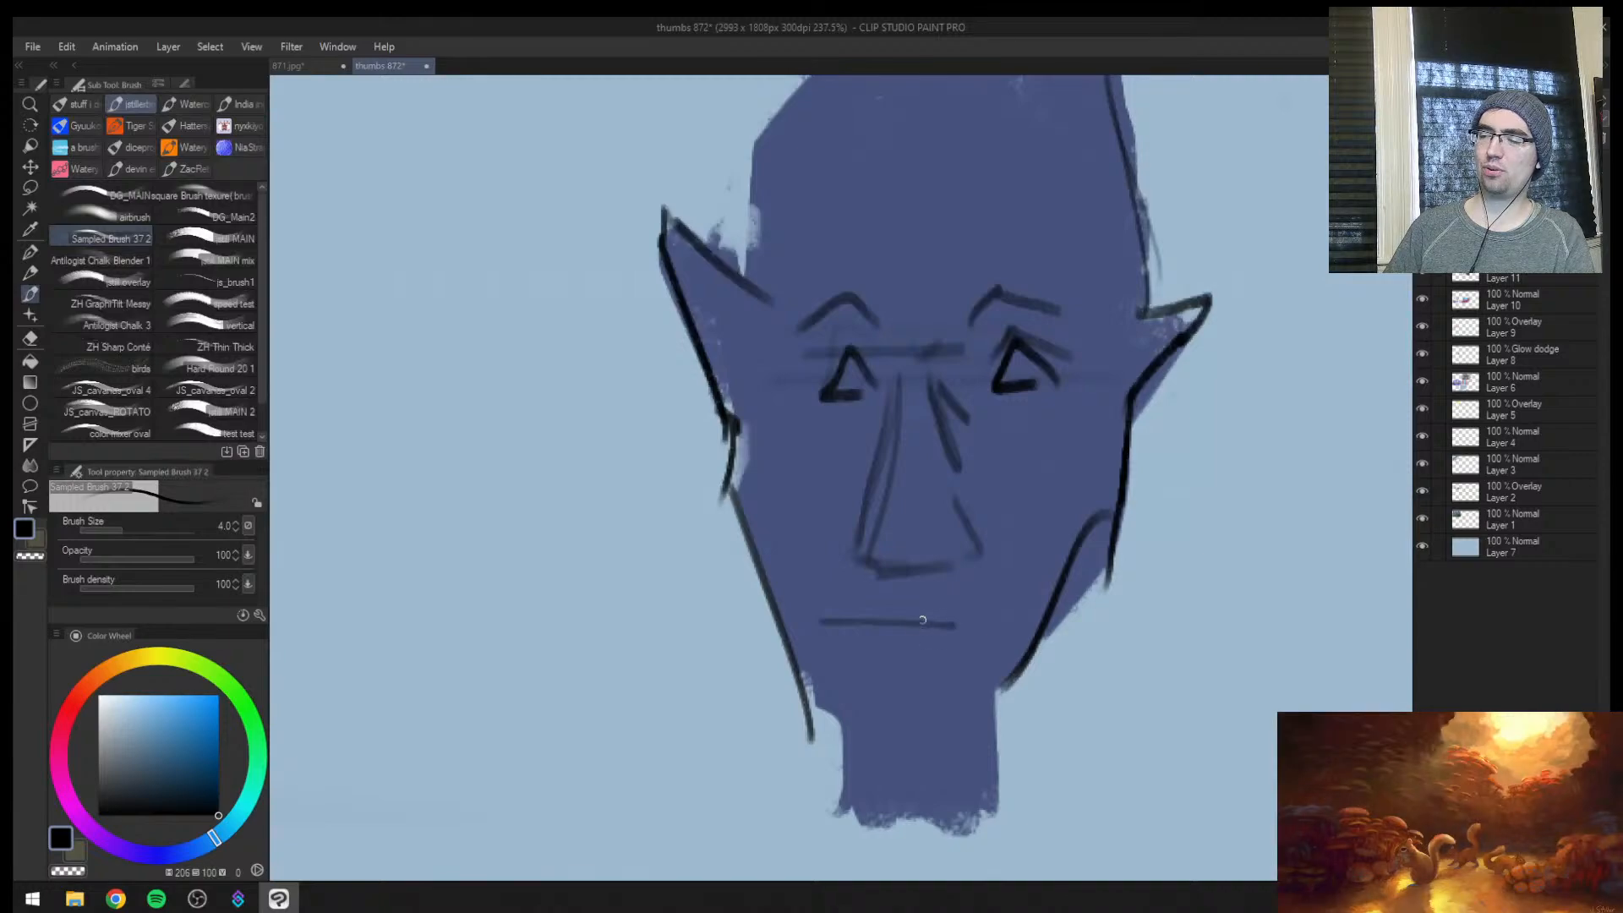
{"action": "key", "text": "ctrl+z"}
{"action": "key", "text": "["}
{"action": "left_click_drag", "start_coordinate": [822, 628], "coordinate": [950, 625]}
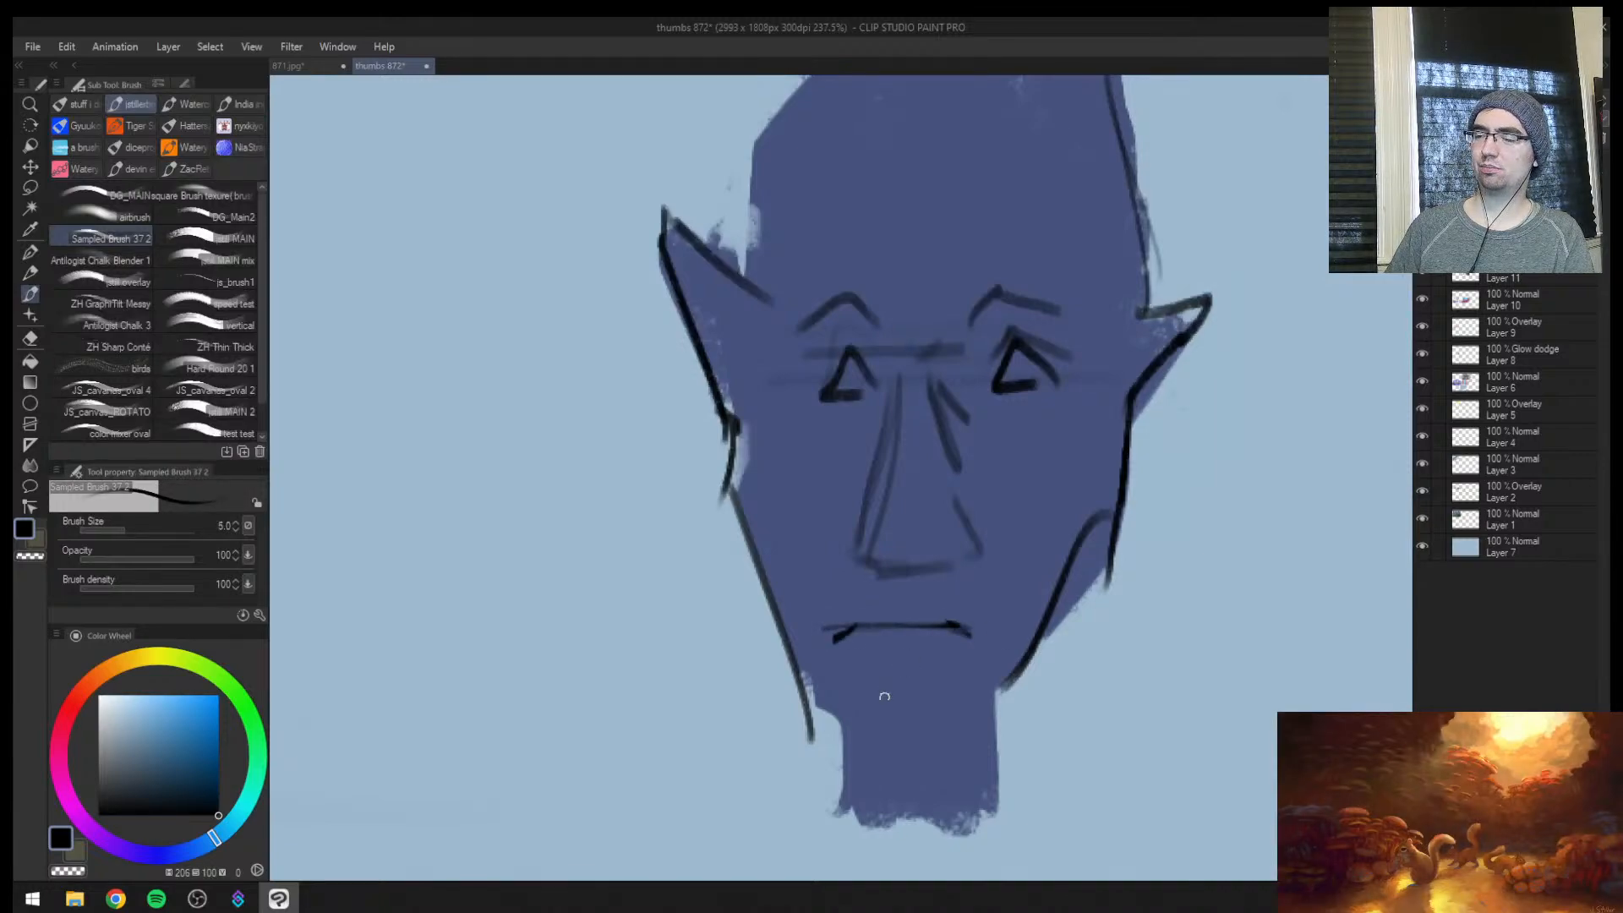
Draw the curved chin line above the neck and soften its short centre mark with the face's muted blue
{"action": "key", "text": "]"}
{"action": "mouse_move", "coordinate": [836, 713]}
{"action": "left_mouse_down"}
{"action": "mouse_move", "coordinate": [896, 749]}
{"action": "mouse_move", "coordinate": [953, 740]}
{"action": "mouse_move", "coordinate": [923, 740]}
{"action": "left_mouse_up"}
{"action": "left_click_drag", "start_coordinate": [888, 742], "coordinate": [1001, 687]}
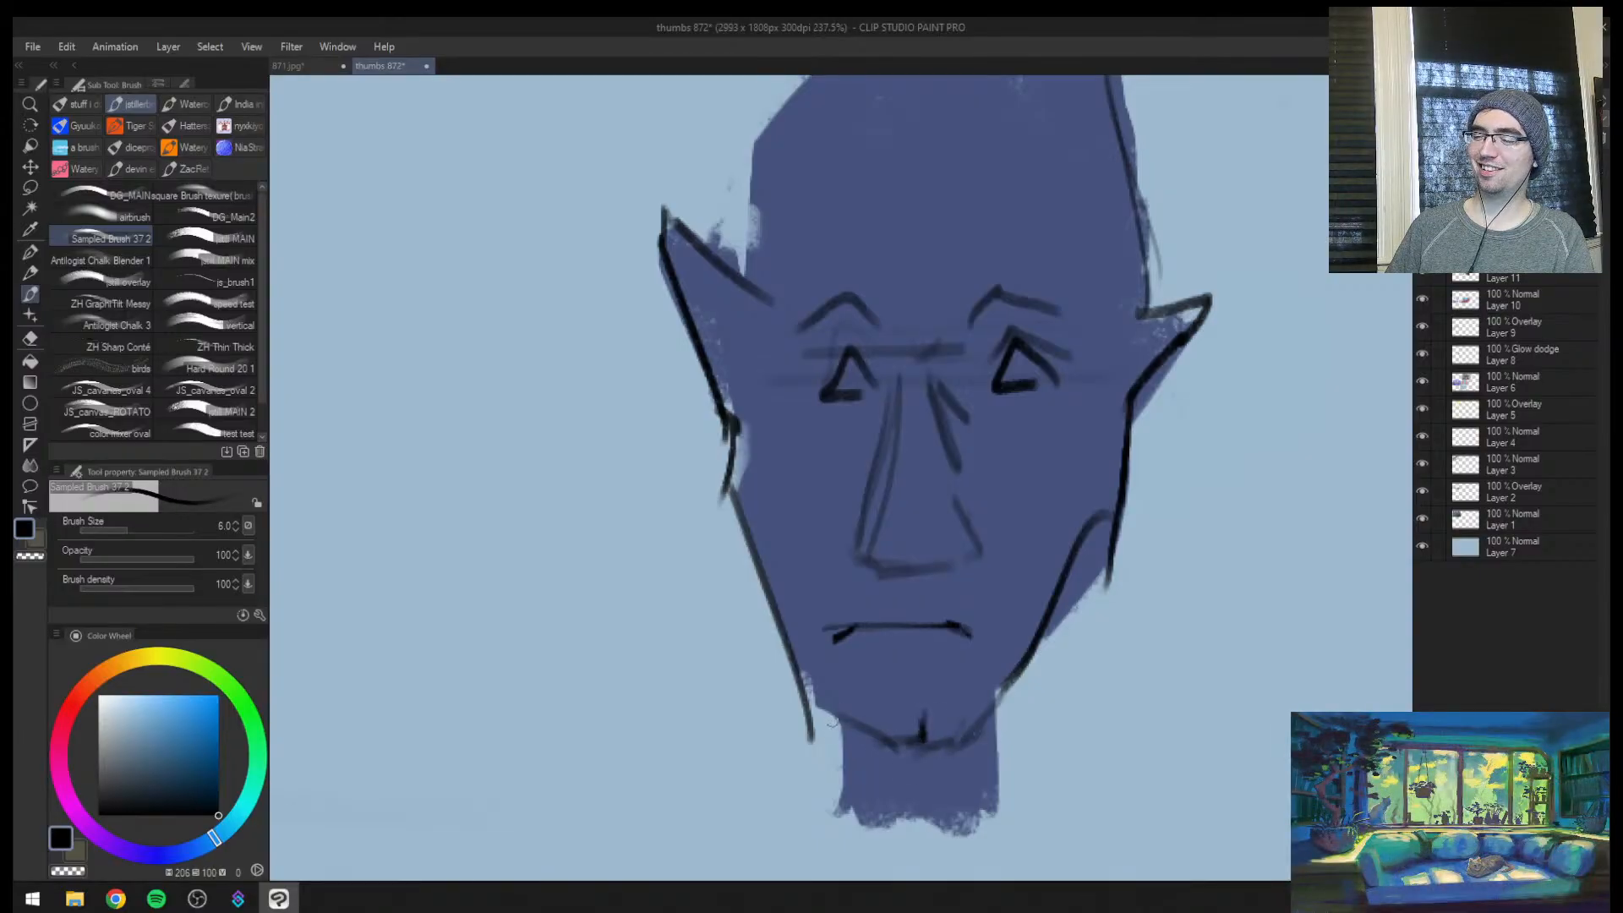
{"action": "key", "text": "]"}
{"action": "left_click", "coordinate": [950, 720], "text": "alt"}
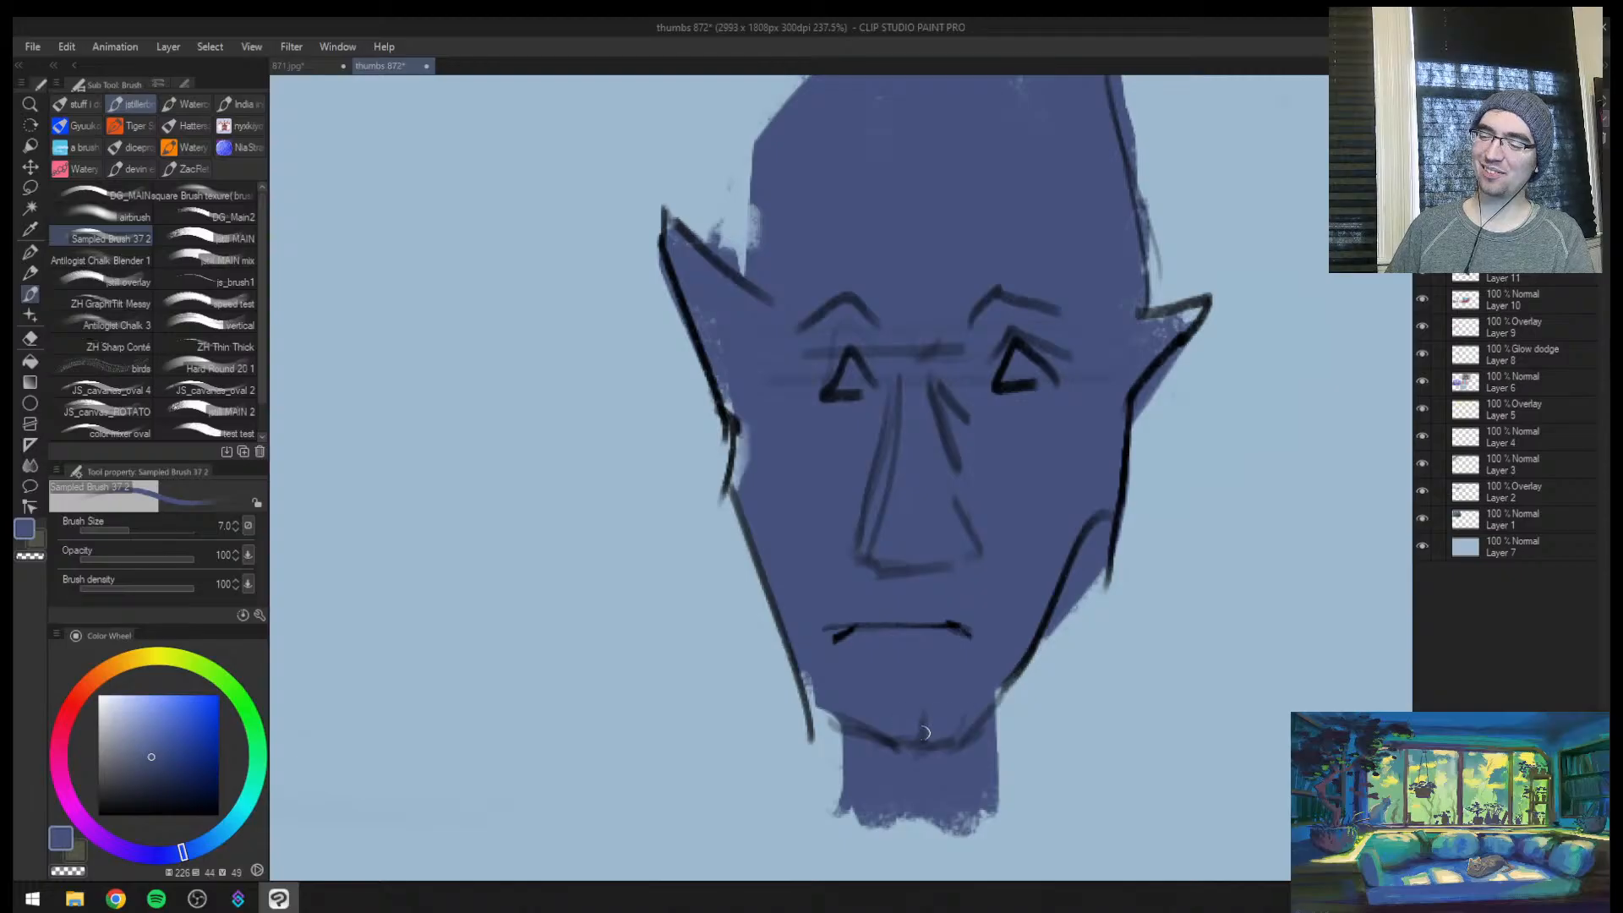
Draw both sides of the neck below the chin in very dark blue at brush size 6
{"action": "key", "text": "ctrl+space"}
{"action": "mouse_move", "coordinate": [1050, 681]}
{"action": "left_mouse_down"}
{"action": "mouse_move", "coordinate": [980, 686]}
{"action": "mouse_move", "coordinate": [1067, 581]}
{"action": "left_mouse_up"}
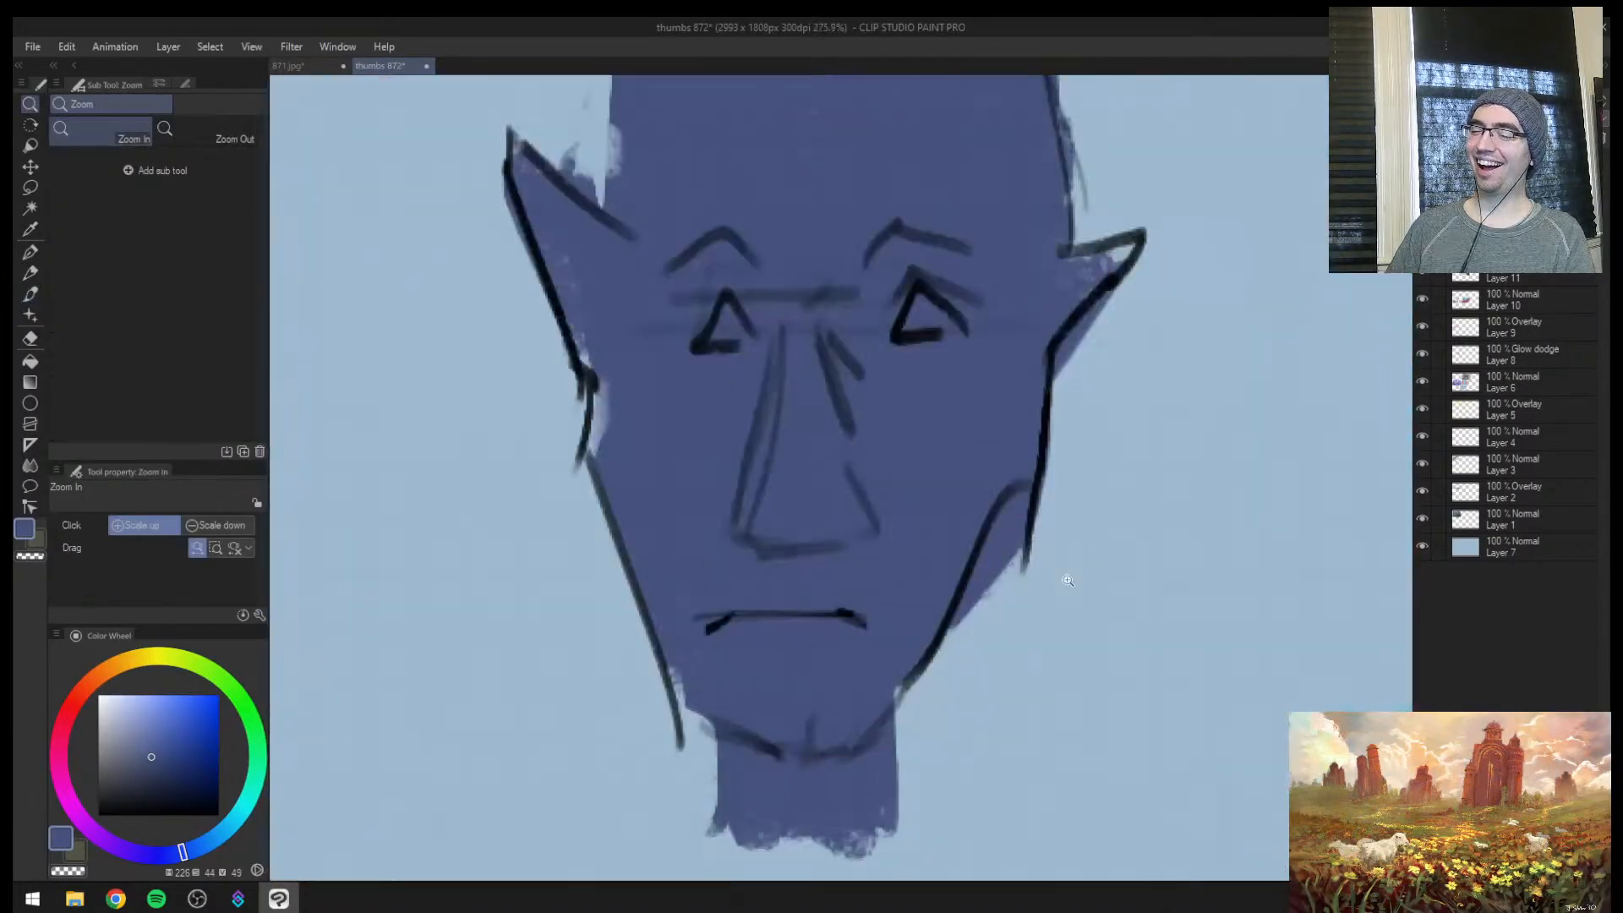
{"action": "left_click", "coordinate": [967, 576], "text": "alt"}
{"action": "key", "text": "["}
{"action": "left_click_drag", "start_coordinate": [895, 720], "coordinate": [897, 828]}
{"action": "left_click_drag", "start_coordinate": [742, 741], "coordinate": [728, 830]}
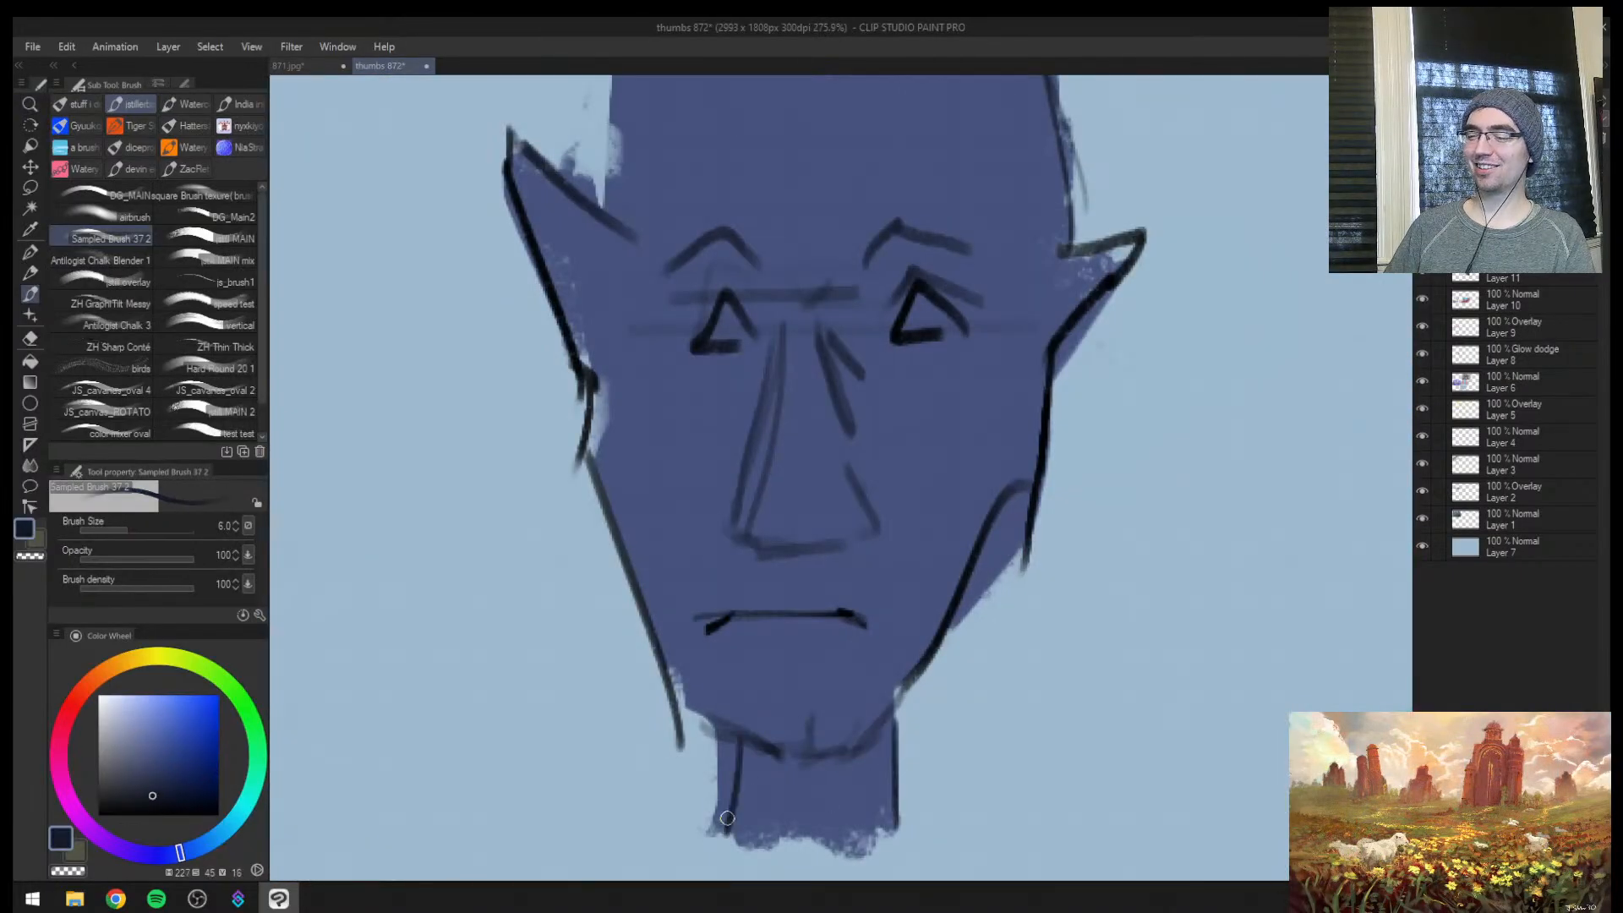
Outline the sides and flat top of the head with a larger brush and add horizontal wrinkle lines across the forehead
{"action": "key", "text": "ctrl+space"}
{"action": "left_click_drag", "start_coordinate": [786, 752], "coordinate": [729, 746]}
{"action": "mouse_move", "coordinate": [879, 695]}
{"action": "left_mouse_down"}
{"action": "mouse_move", "coordinate": [899, 643]}
{"action": "mouse_move", "coordinate": [892, 578]}
{"action": "left_mouse_up"}
{"action": "key", "text": "]"}
{"action": "left_click_drag", "start_coordinate": [764, 448], "coordinate": [759, 499]}
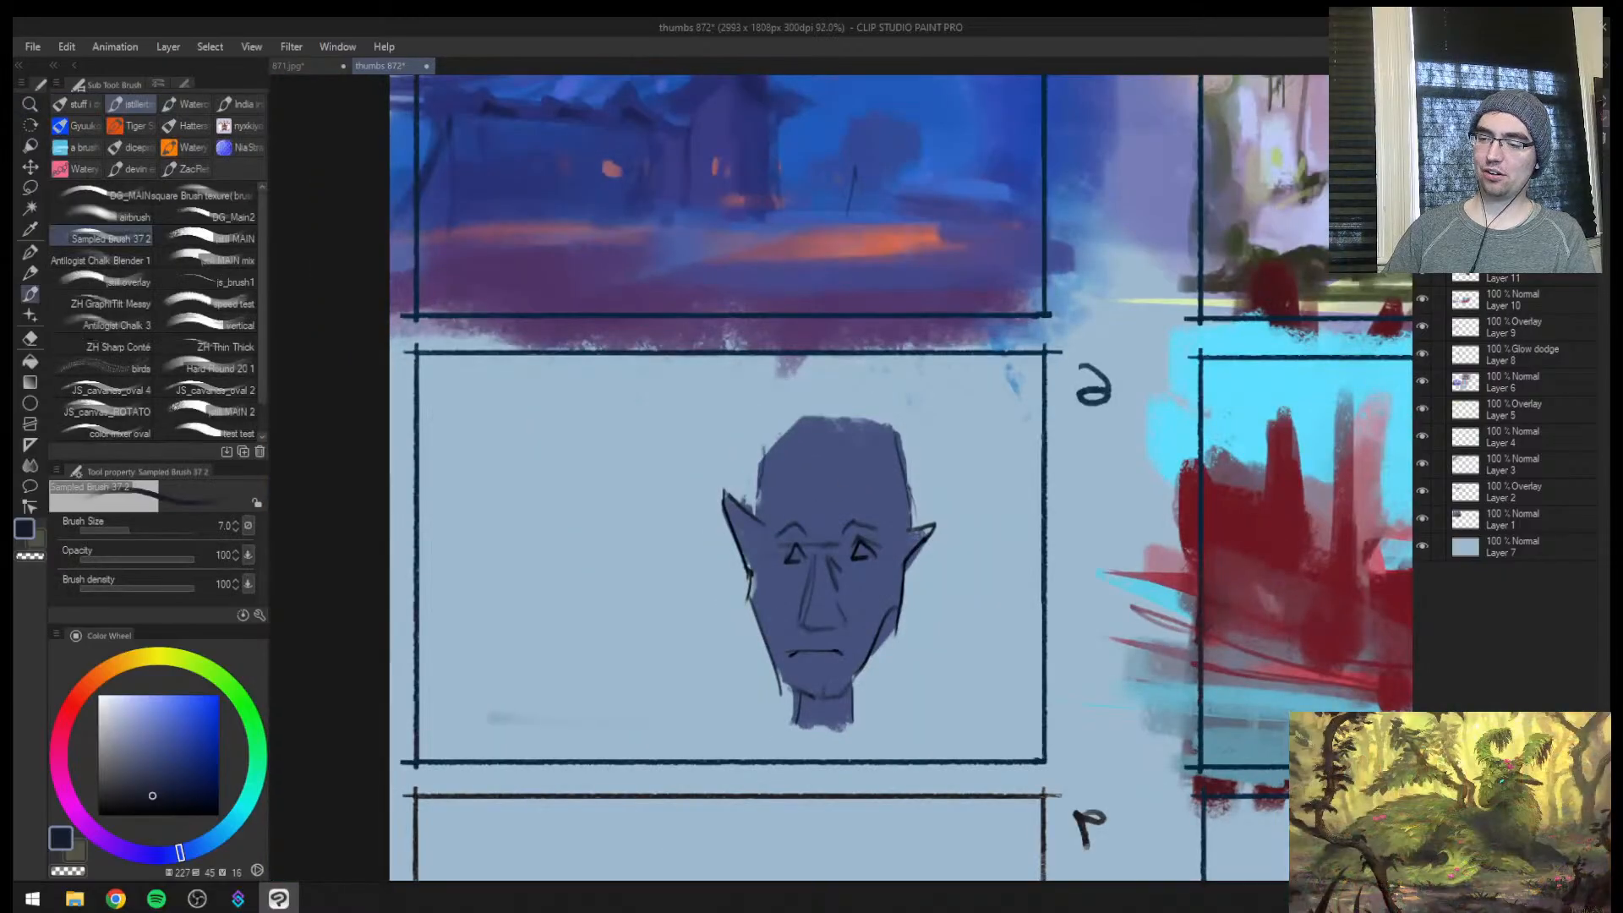
{"action": "key", "text": "]"}
{"action": "left_click_drag", "start_coordinate": [899, 472], "coordinate": [904, 520]}
{"action": "key", "text": "]"}
{"action": "mouse_move", "coordinate": [767, 448]}
{"action": "left_mouse_down"}
{"action": "mouse_move", "coordinate": [804, 420]}
{"action": "mouse_move", "coordinate": [894, 425]}
{"action": "left_mouse_up"}
{"action": "key", "text": "["}
{"action": "key", "text": "["}
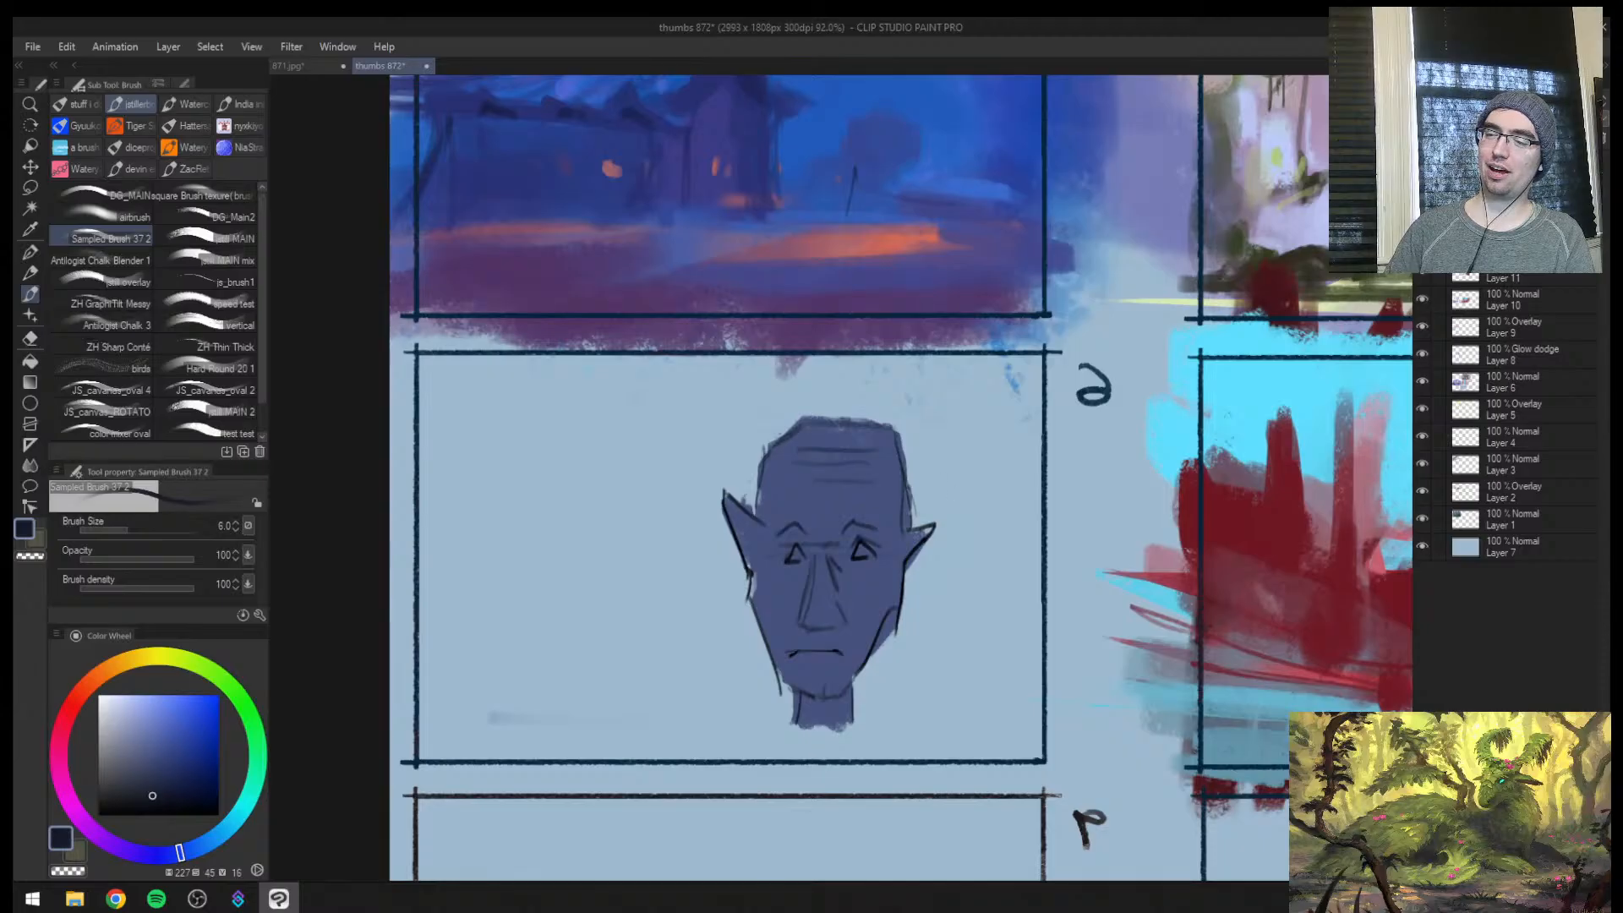
Flip the canvas view back to its normal orientation and hide the colour layers so only the face linework shows
{"action": "key", "text": "ctrl+space"}
{"action": "left_click_drag", "start_coordinate": [933, 594], "coordinate": [642, 541]}
{"action": "key", "text": "h"}
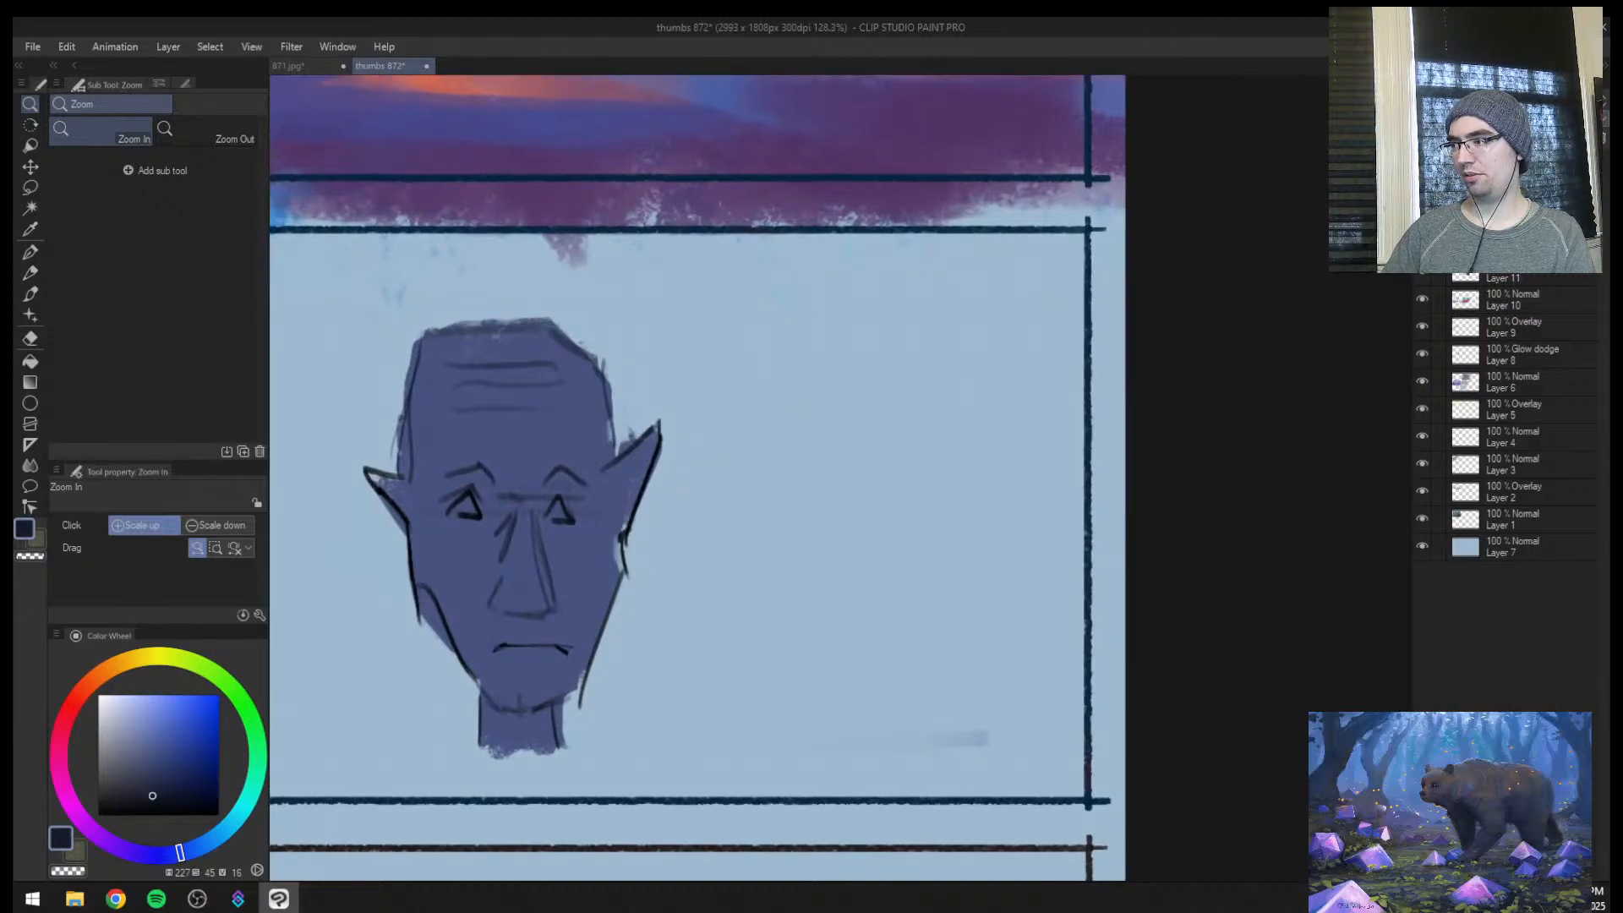
{"action": "left_click", "coordinate": [1421, 244]}
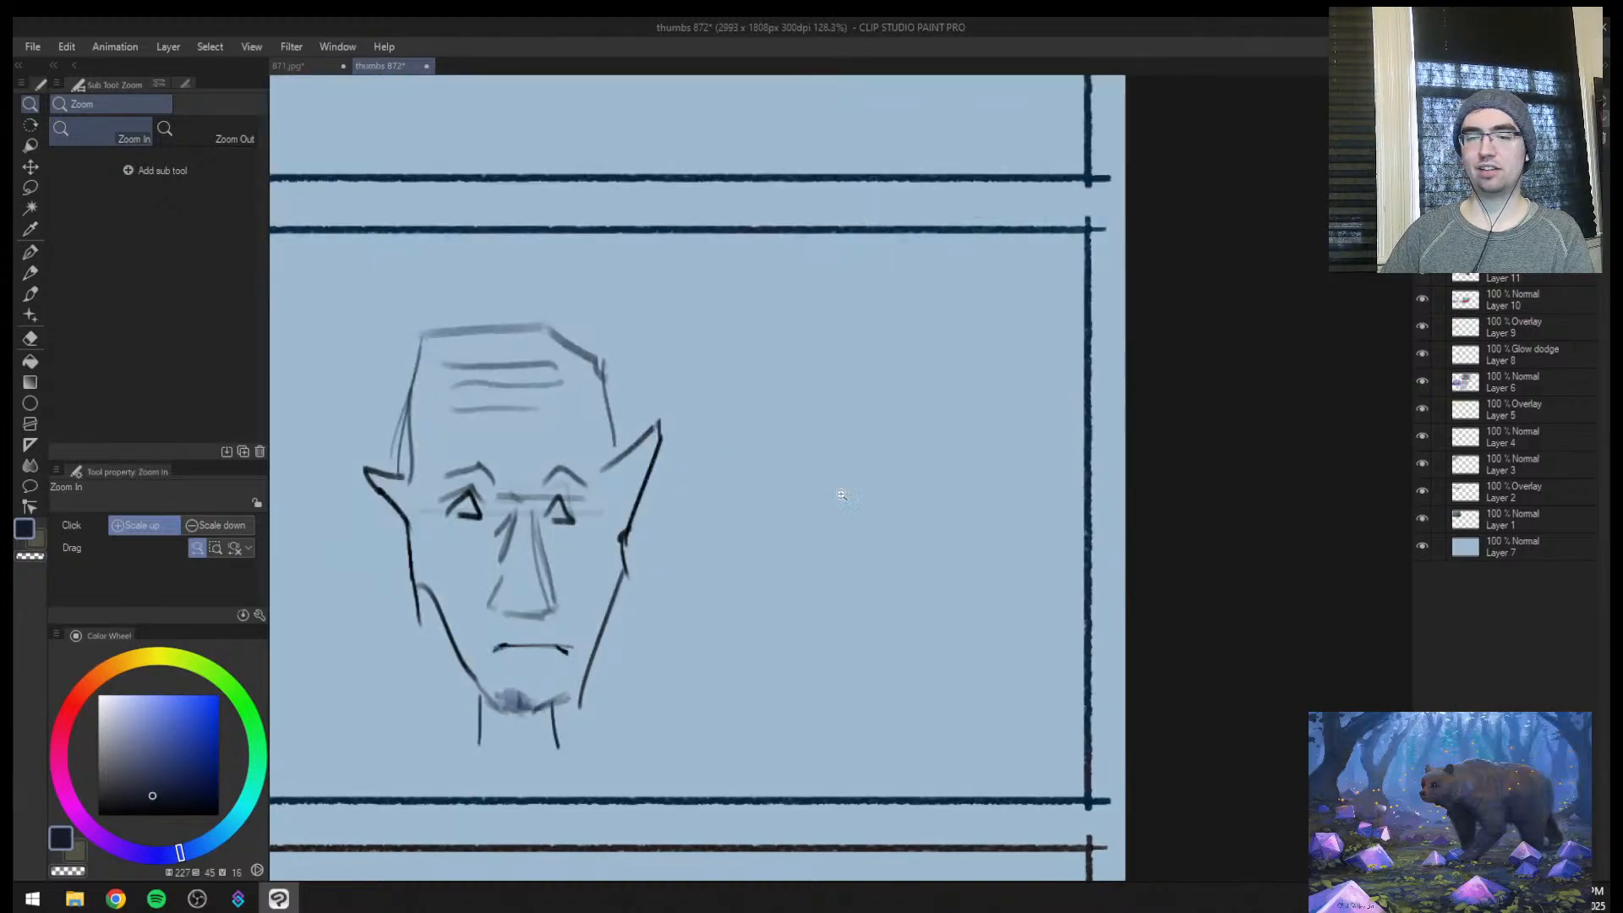
{"action": "left_click_drag", "start_coordinate": [842, 494], "coordinate": [781, 538]}
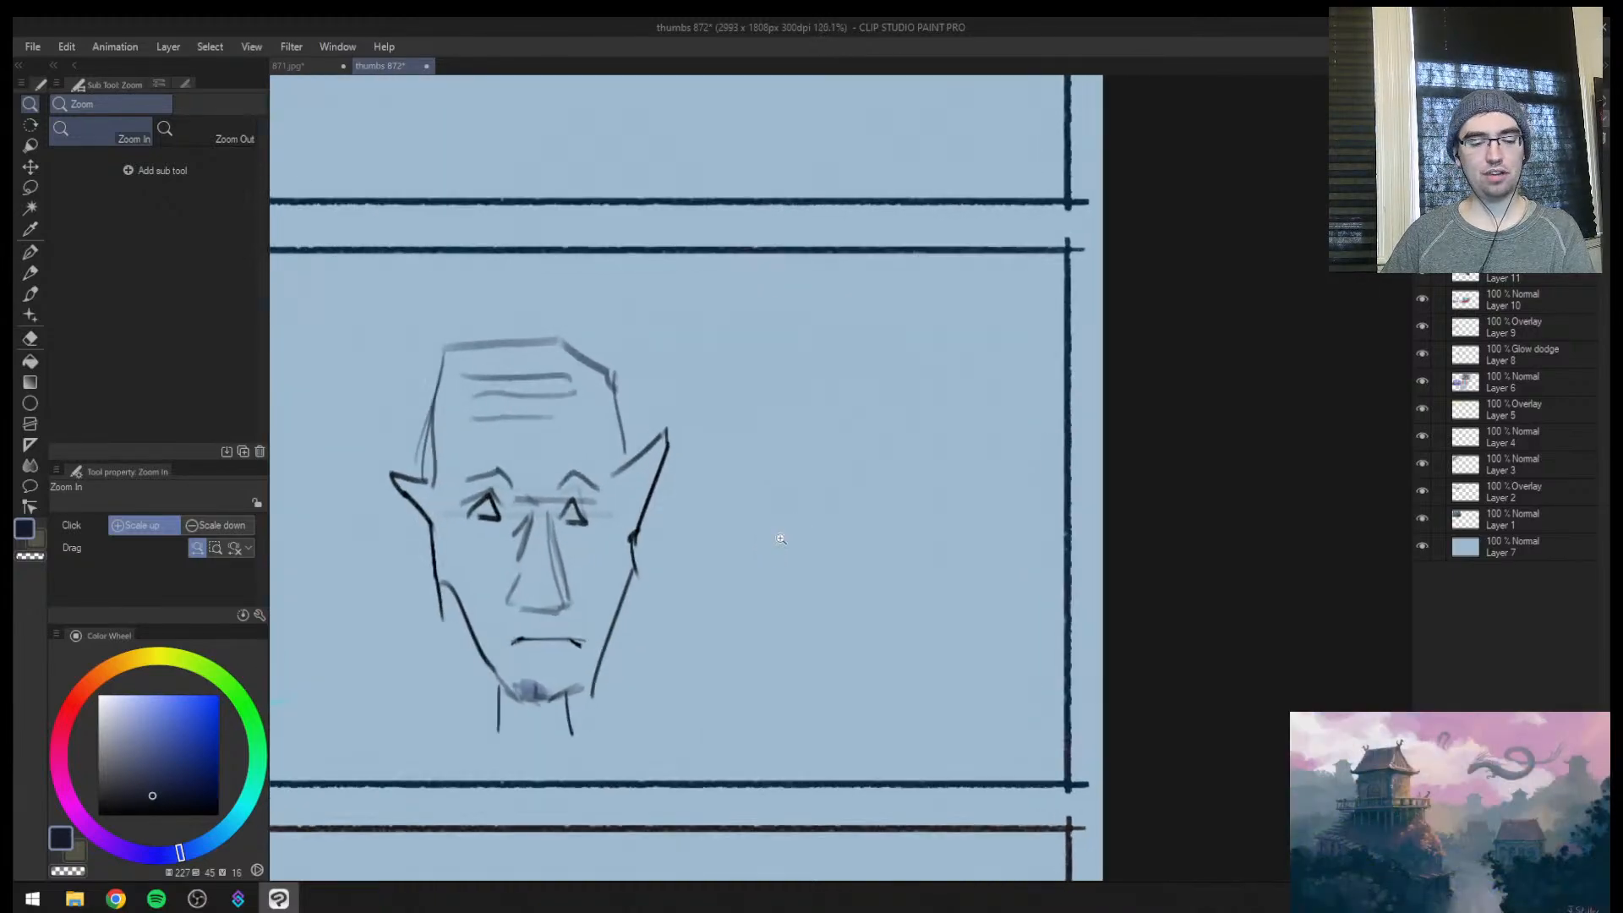
Create a new layer and sketch a tall rectangular head block in the empty space beside the face
{"action": "key", "text": "ctrl+shift+n"}
{"action": "key", "text": "b"}
{"action": "mouse_move", "coordinate": [558, 344]}
{"action": "left_mouse_down"}
{"action": "mouse_move", "coordinate": [448, 372]}
{"action": "mouse_move", "coordinate": [471, 347]}
{"action": "mouse_move", "coordinate": [445, 348]}
{"action": "mouse_move", "coordinate": [566, 719]}
{"action": "left_mouse_up"}
{"action": "key", "text": "ctrl+z"}
{"action": "key", "text": "ctrl+z"}
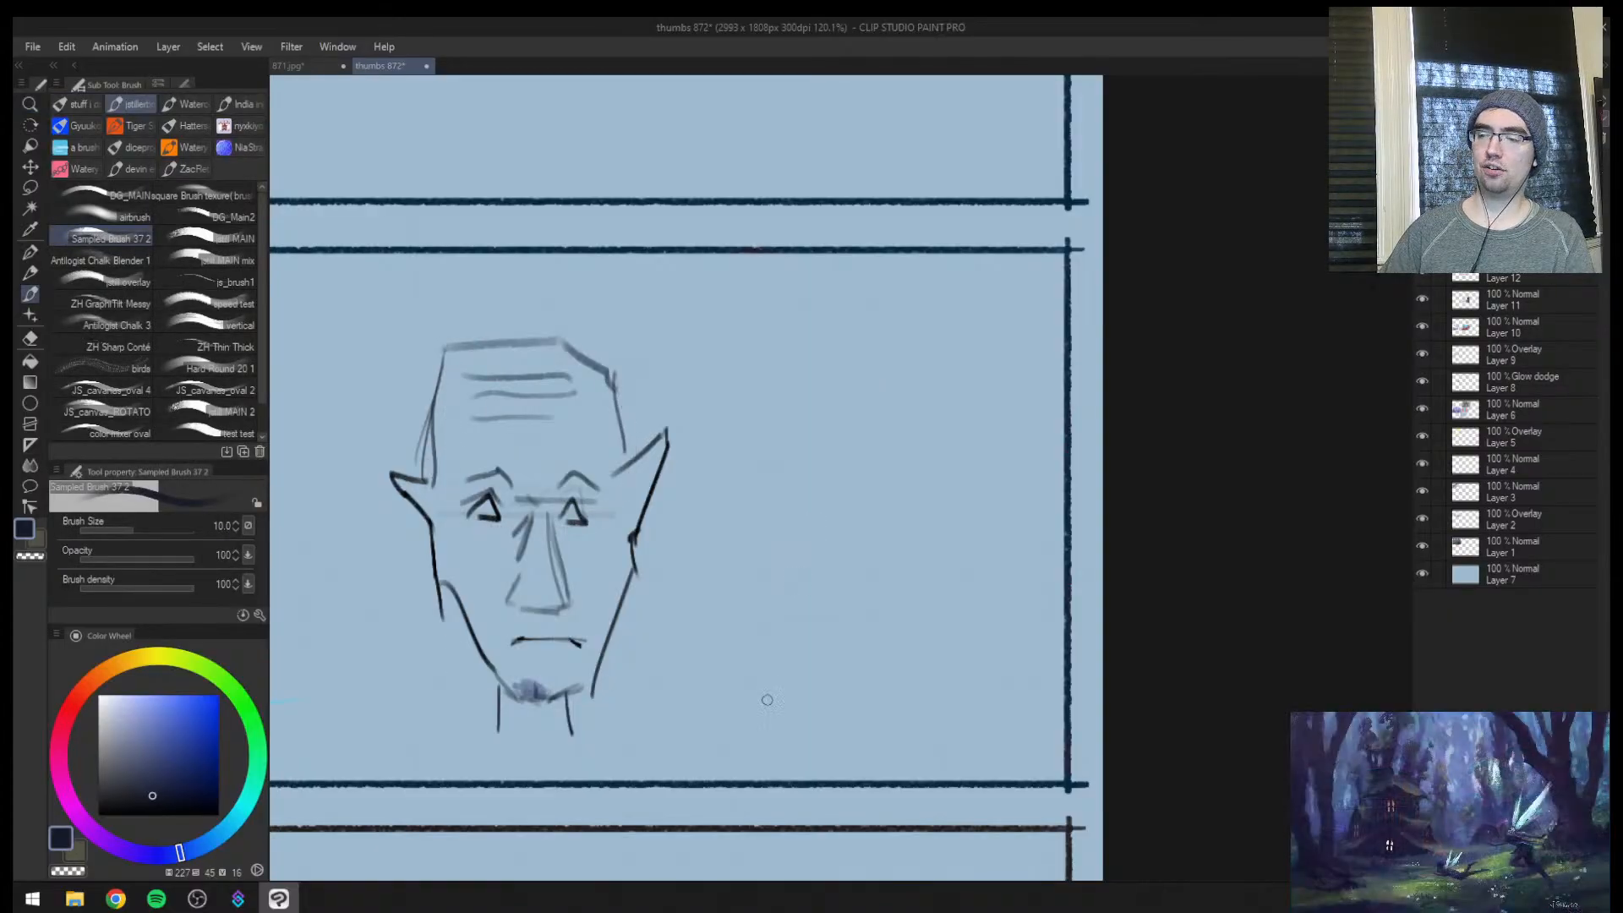
{"action": "mouse_move", "coordinate": [768, 702]}
{"action": "left_mouse_down"}
{"action": "mouse_move", "coordinate": [757, 325]}
{"action": "mouse_move", "coordinate": [1030, 617]}
{"action": "mouse_move", "coordinate": [744, 688]}
{"action": "mouse_move", "coordinate": [788, 346]}
{"action": "mouse_move", "coordinate": [997, 454]}
{"action": "mouse_move", "coordinate": [773, 720]}
{"action": "left_mouse_up"}
{"action": "key", "text": "ctrl+z"}
{"action": "key", "text": "bracketleft"}
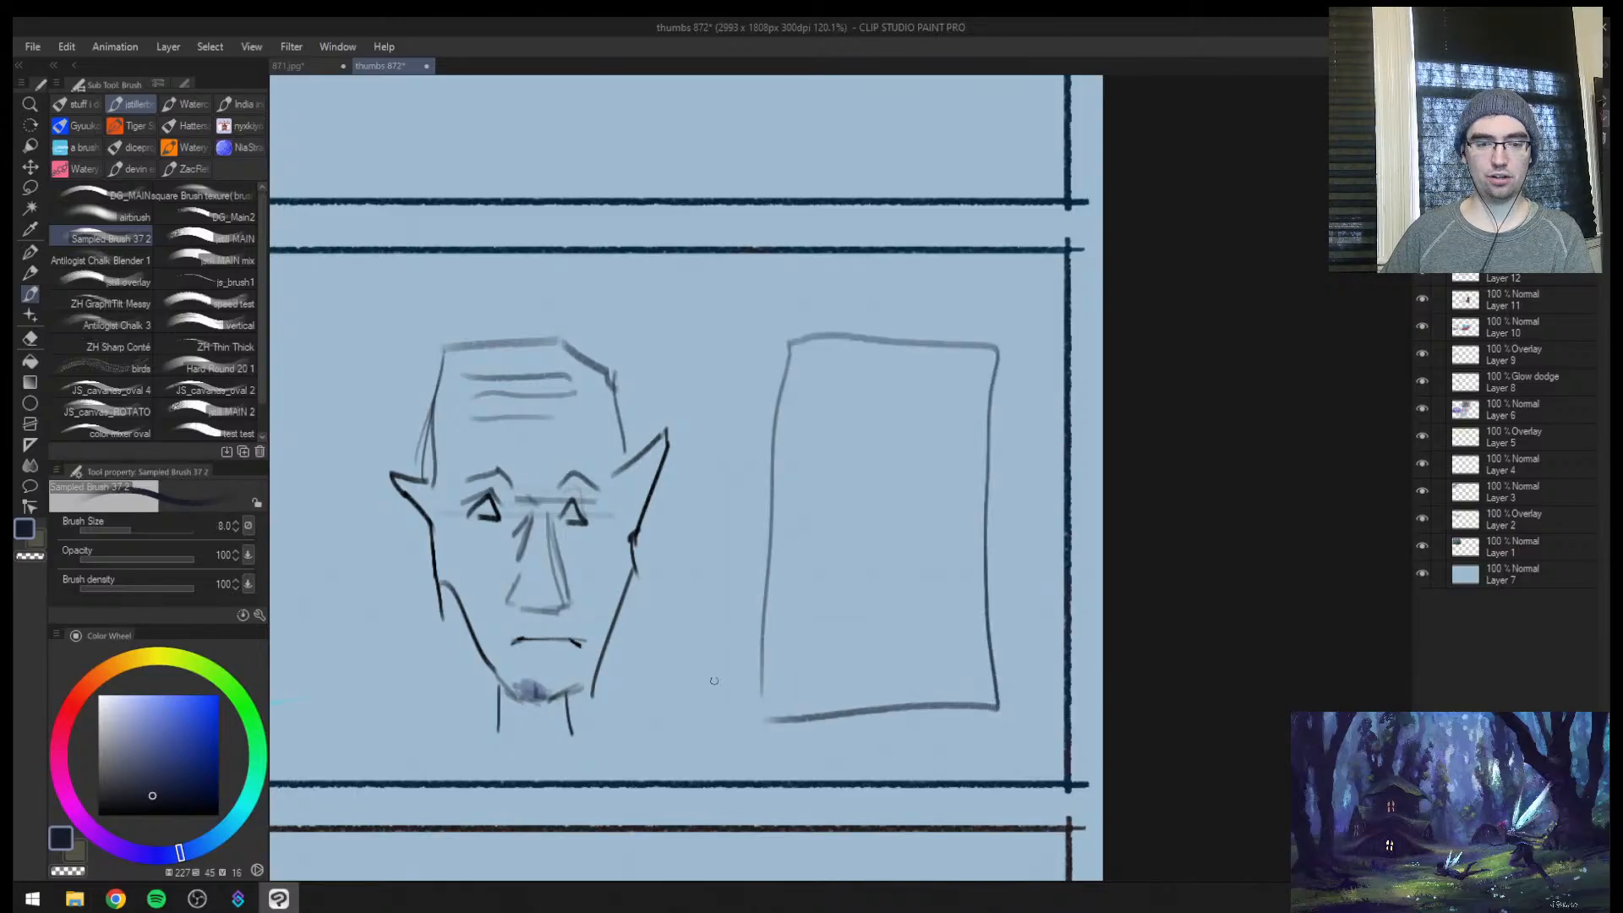
Taper the rectangular block with diagonal jaw lines and a heavy chin line at brush size 10, and add a short mouth line
{"action": "left_click_drag", "start_coordinate": [776, 575], "coordinate": [847, 728]}
{"action": "left_click_drag", "start_coordinate": [766, 545], "coordinate": [834, 690]}
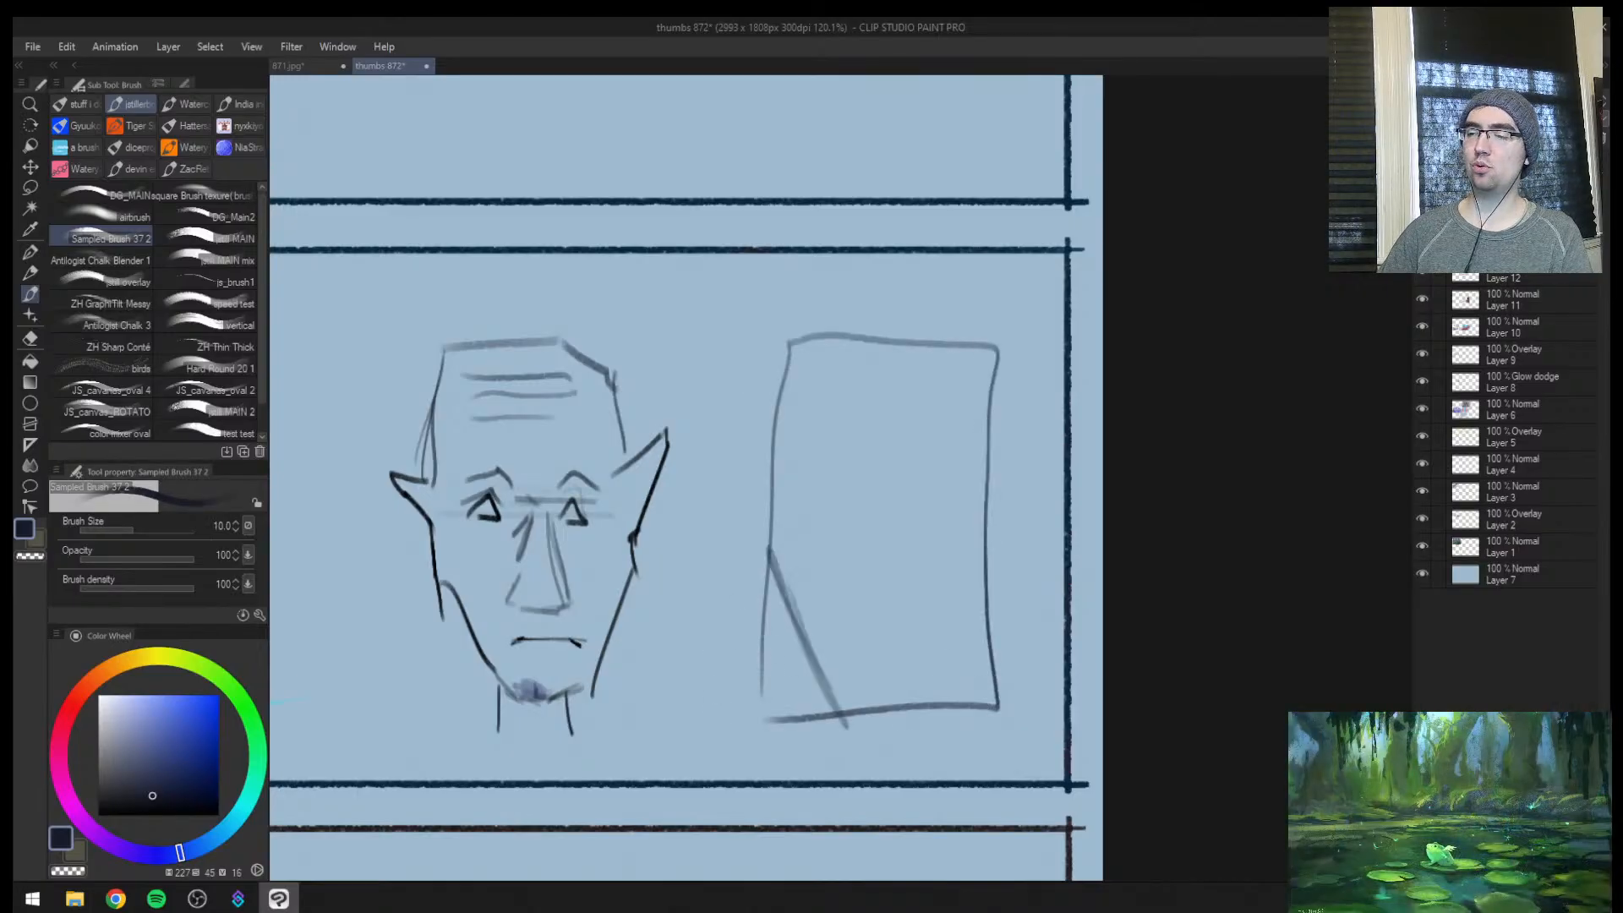
{"action": "mouse_move", "coordinate": [1004, 568]}
{"action": "left_mouse_down"}
{"action": "mouse_move", "coordinate": [936, 744]}
{"action": "mouse_move", "coordinate": [929, 730]}
{"action": "left_mouse_up"}
{"action": "left_click_drag", "start_coordinate": [824, 717], "coordinate": [945, 698]}
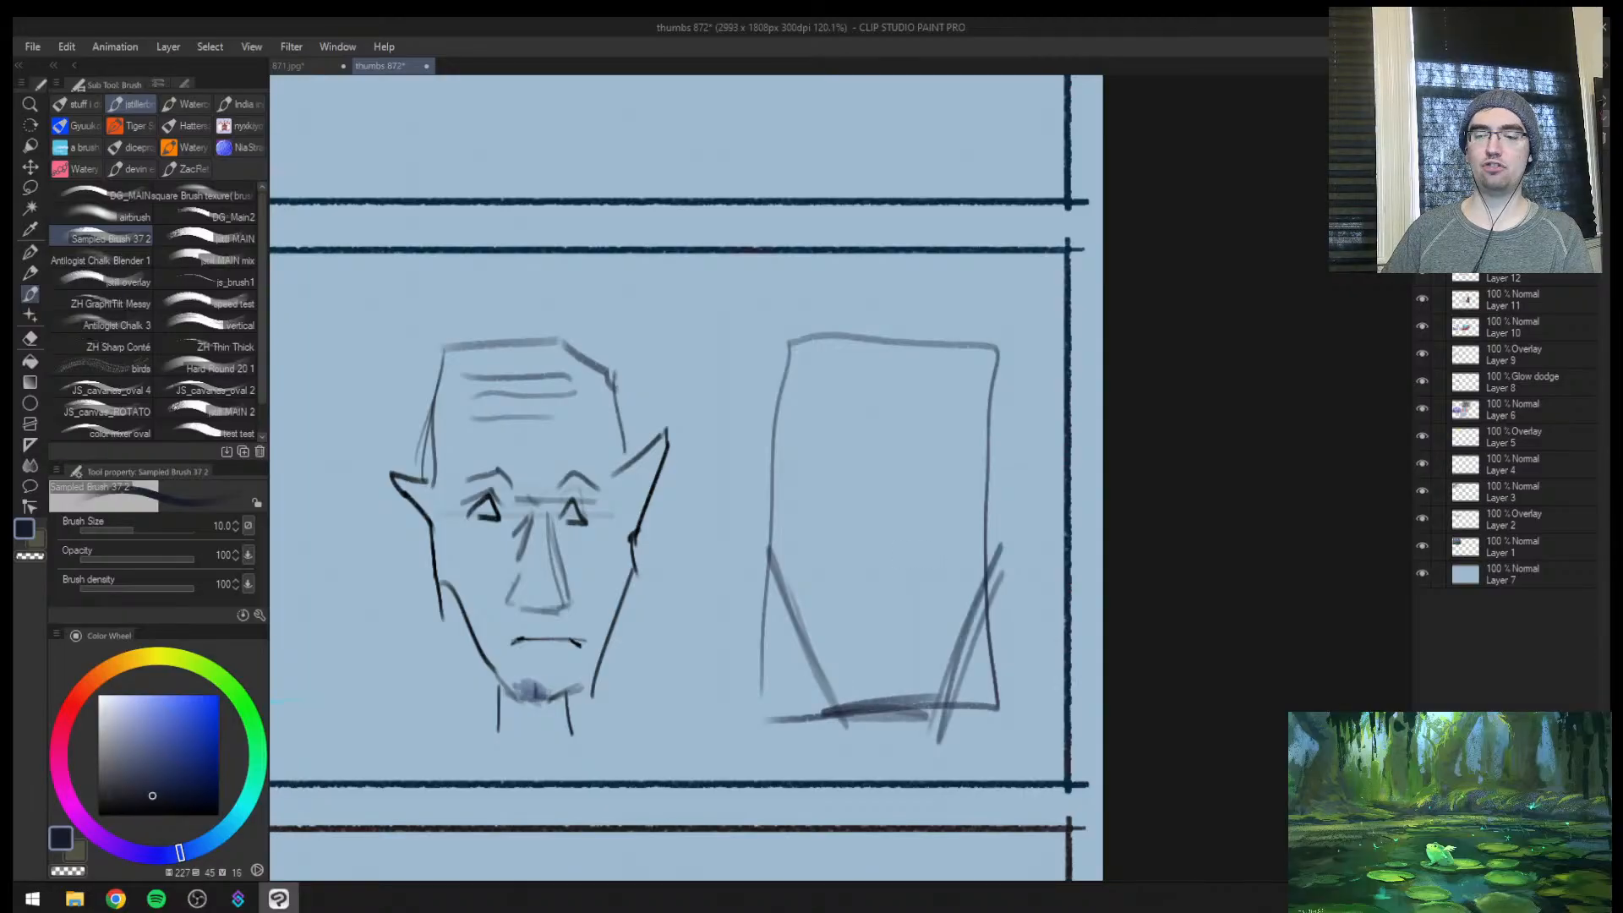
{"action": "key", "text": "ctrl+z"}
{"action": "left_click_drag", "start_coordinate": [862, 639], "coordinate": [918, 641]}
{"action": "key", "text": "bracketleft"}
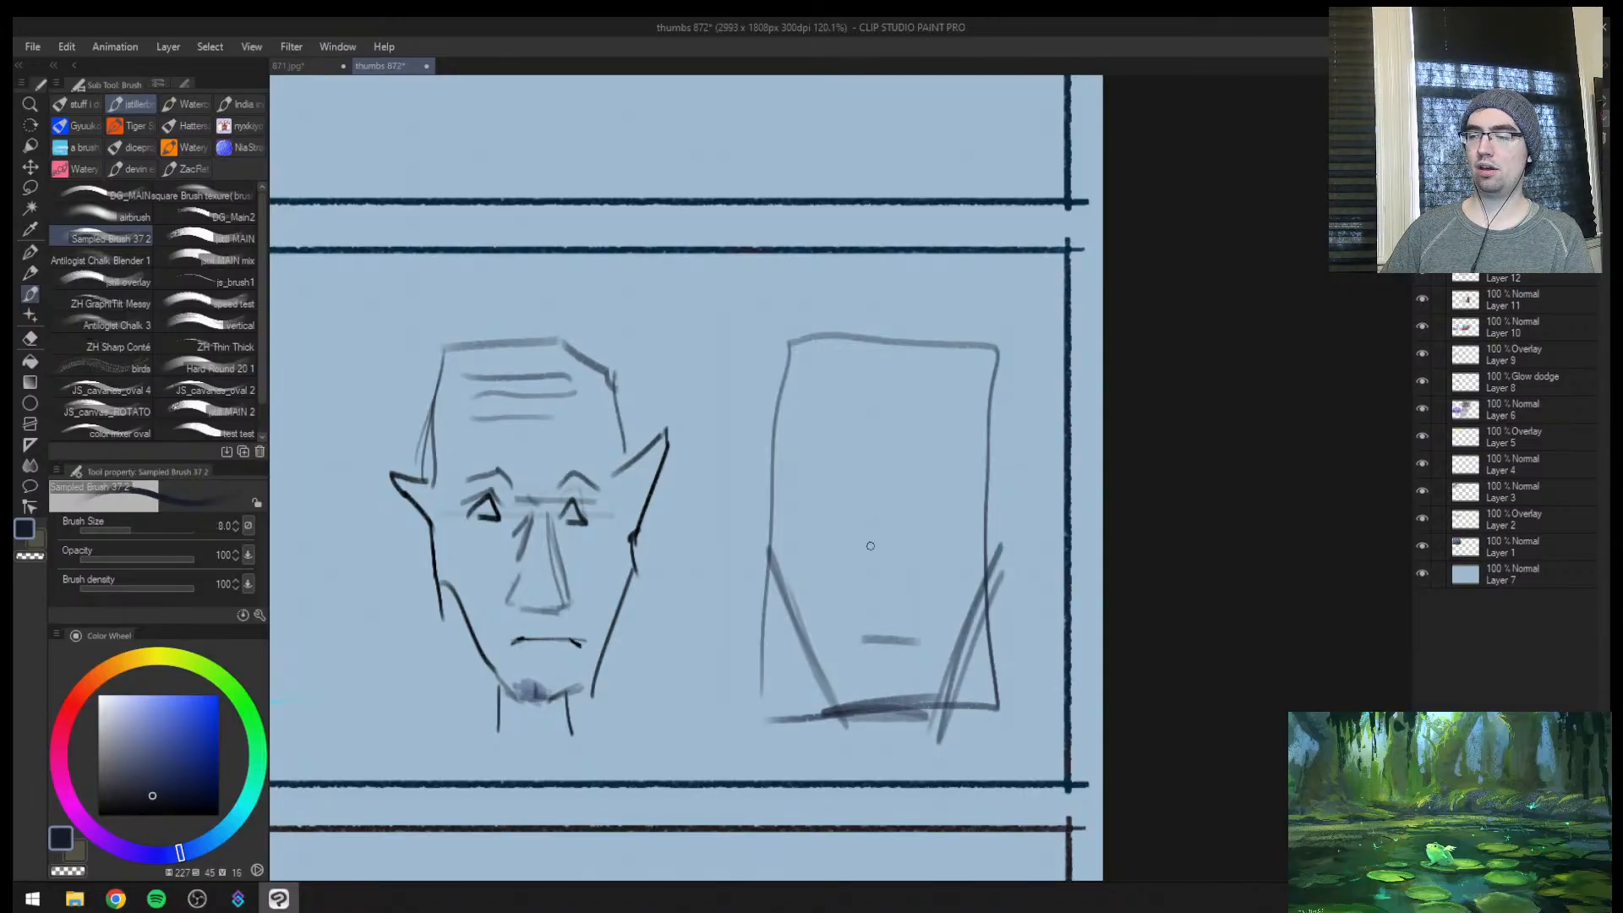
Sketch three forehead lines, triangular eyes, a triangular nose and two pointed ears on the rectangular head at brush size 8
{"action": "mouse_move", "coordinate": [876, 518]}
{"action": "left_mouse_down"}
{"action": "mouse_move", "coordinate": [912, 600]}
{"action": "mouse_move", "coordinate": [869, 587]}
{"action": "mouse_move", "coordinate": [890, 489]}
{"action": "mouse_move", "coordinate": [935, 504]}
{"action": "left_mouse_up"}
{"action": "key", "text": "ctrl+z"}
{"action": "left_click_drag", "start_coordinate": [844, 385], "coordinate": [937, 386]}
{"action": "left_click_drag", "start_coordinate": [837, 415], "coordinate": [940, 416]}
{"action": "left_click_drag", "start_coordinate": [831, 443], "coordinate": [916, 441]}
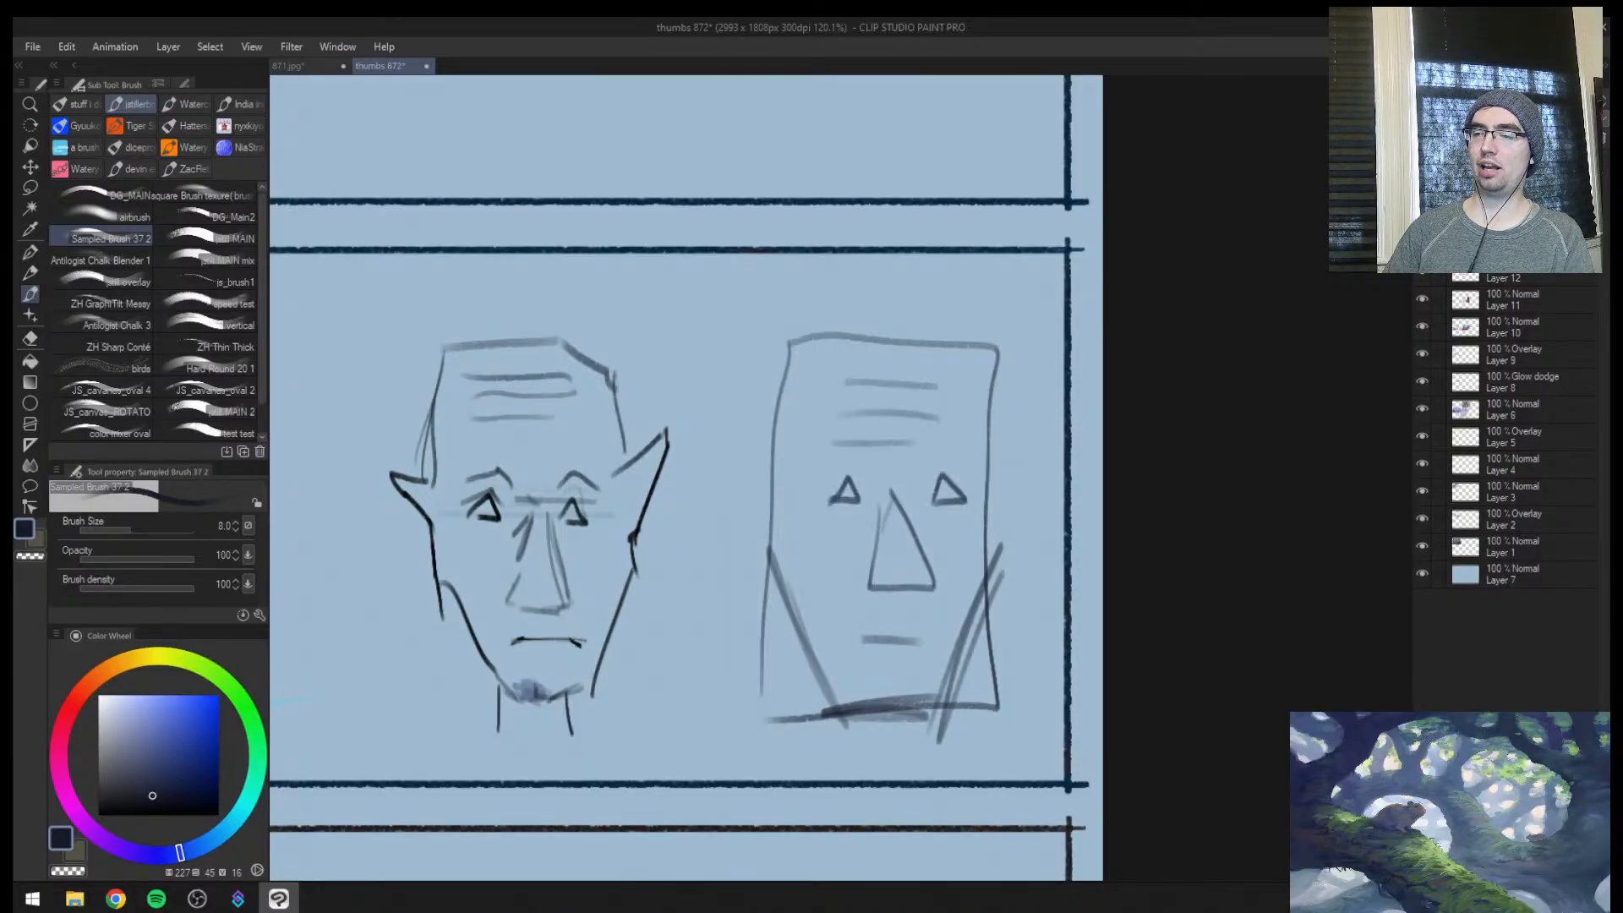
{"action": "left_click_drag", "start_coordinate": [989, 480], "coordinate": [999, 526]}
{"action": "mouse_move", "coordinate": [782, 460]}
{"action": "left_mouse_down"}
{"action": "mouse_move", "coordinate": [728, 426]}
{"action": "mouse_move", "coordinate": [779, 516]}
{"action": "left_mouse_up"}
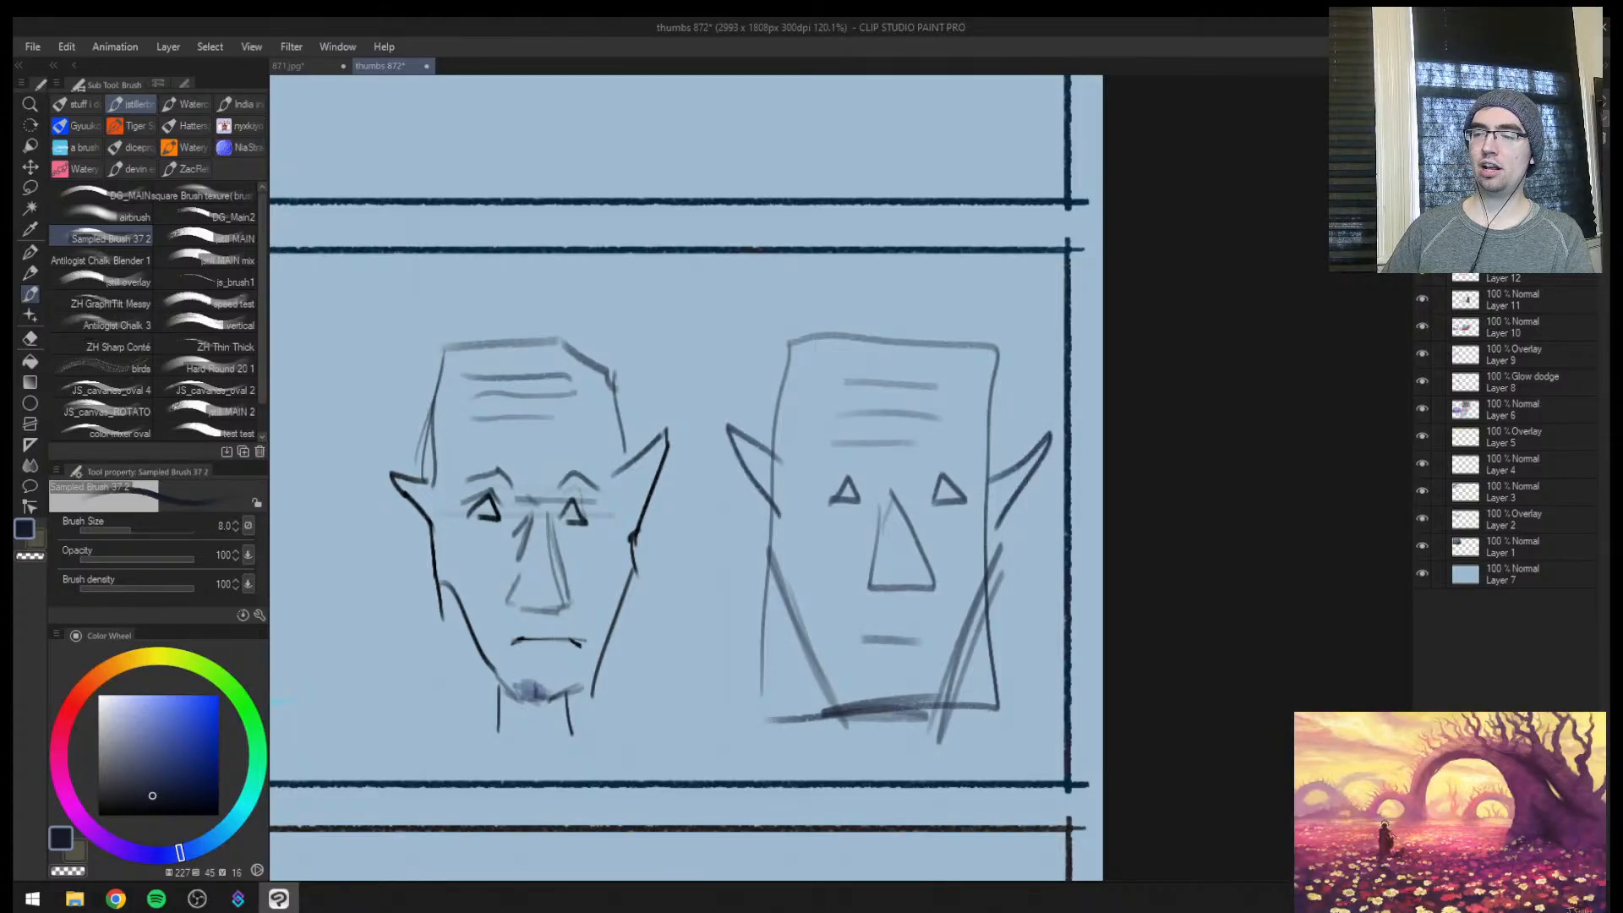
{"action": "left_click_drag", "start_coordinate": [767, 372], "coordinate": [1006, 741]}
{"action": "left_click_drag", "start_coordinate": [1032, 336], "coordinate": [735, 782]}
{"action": "key", "text": "ctrl+z"}
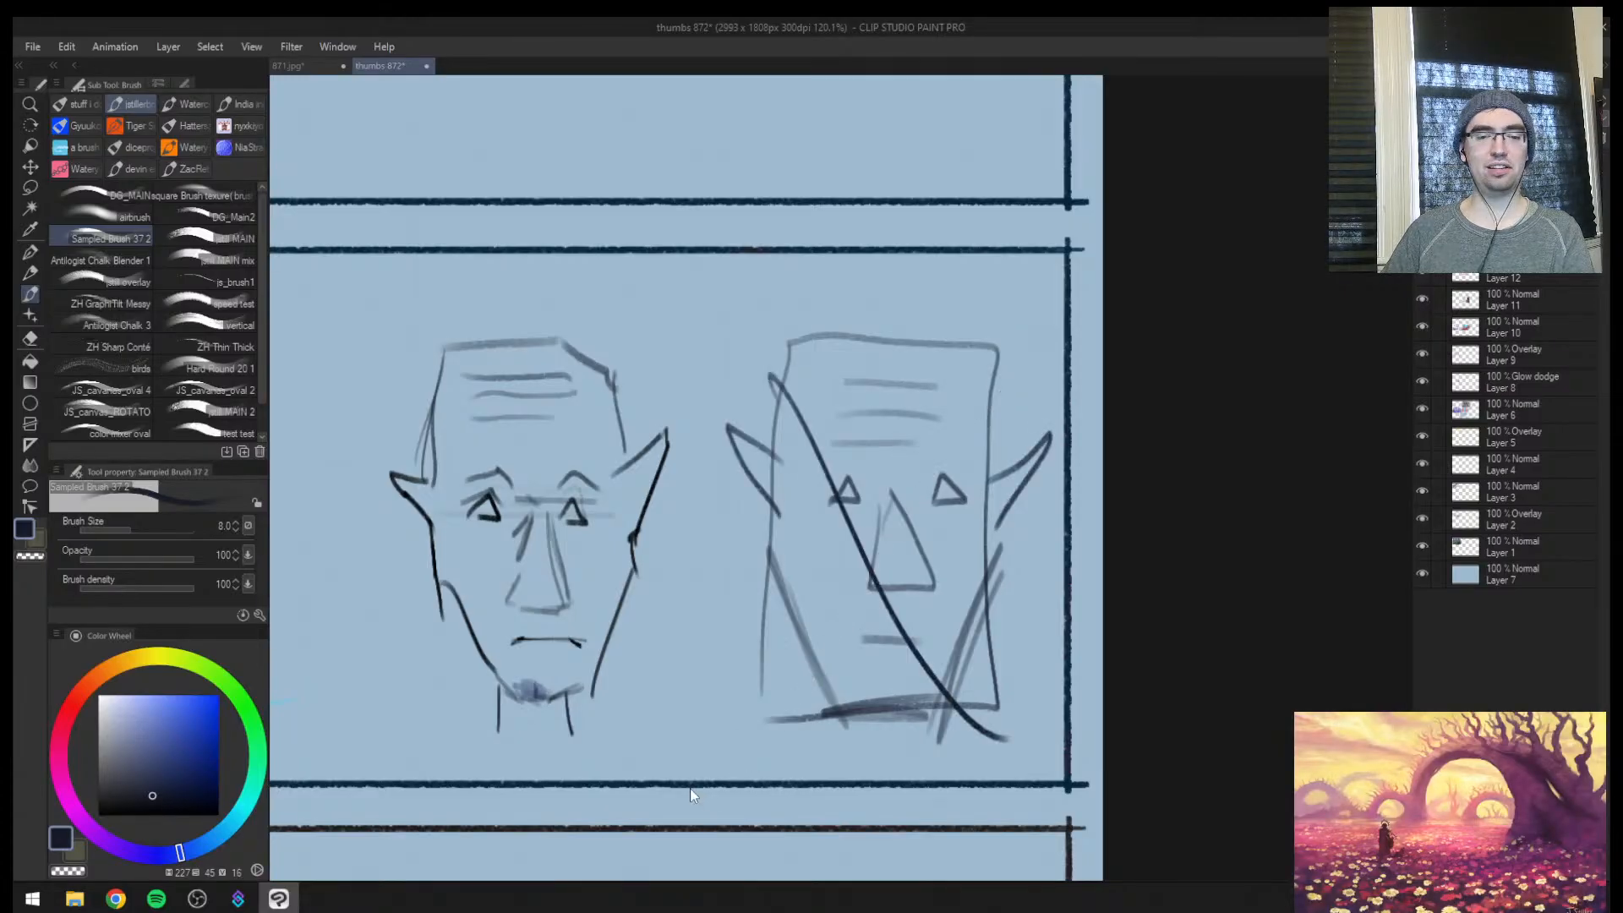
{"action": "key", "text": "ctrl+z"}
{"action": "key", "text": "ctrl+z"}
{"action": "key", "text": "ctrl+z"}
{"action": "key", "text": "ctrl+y"}
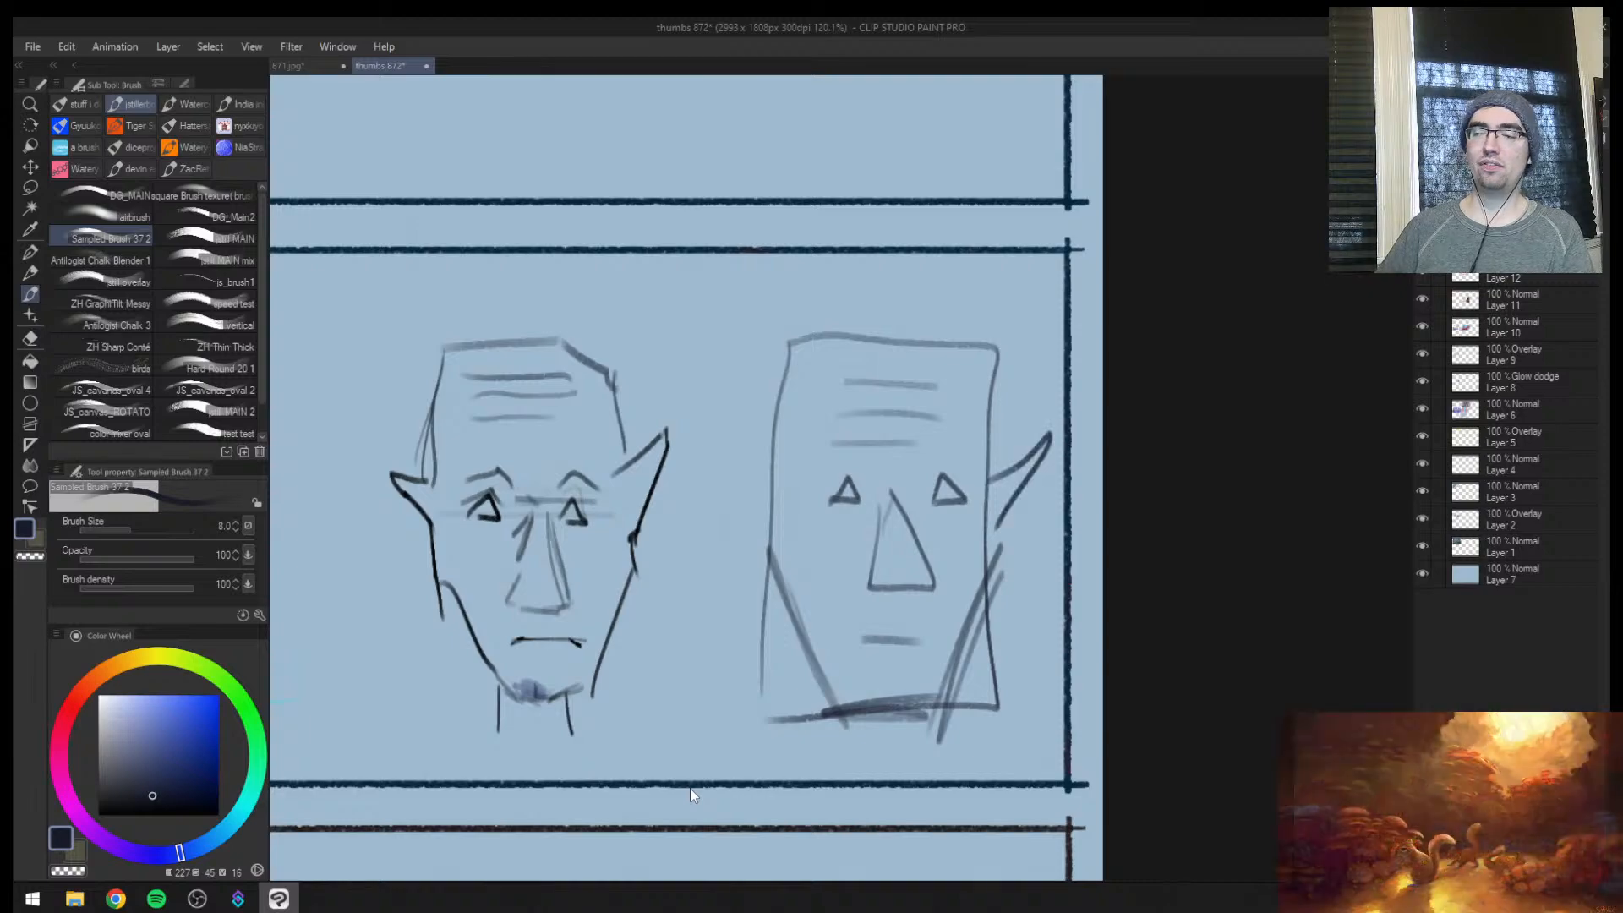
Redraw the left pointed ear of the rectangular head and darken the nose base with a curved stroke at brush size 10
{"action": "left_click_drag", "start_coordinate": [769, 464], "coordinate": [770, 508]}
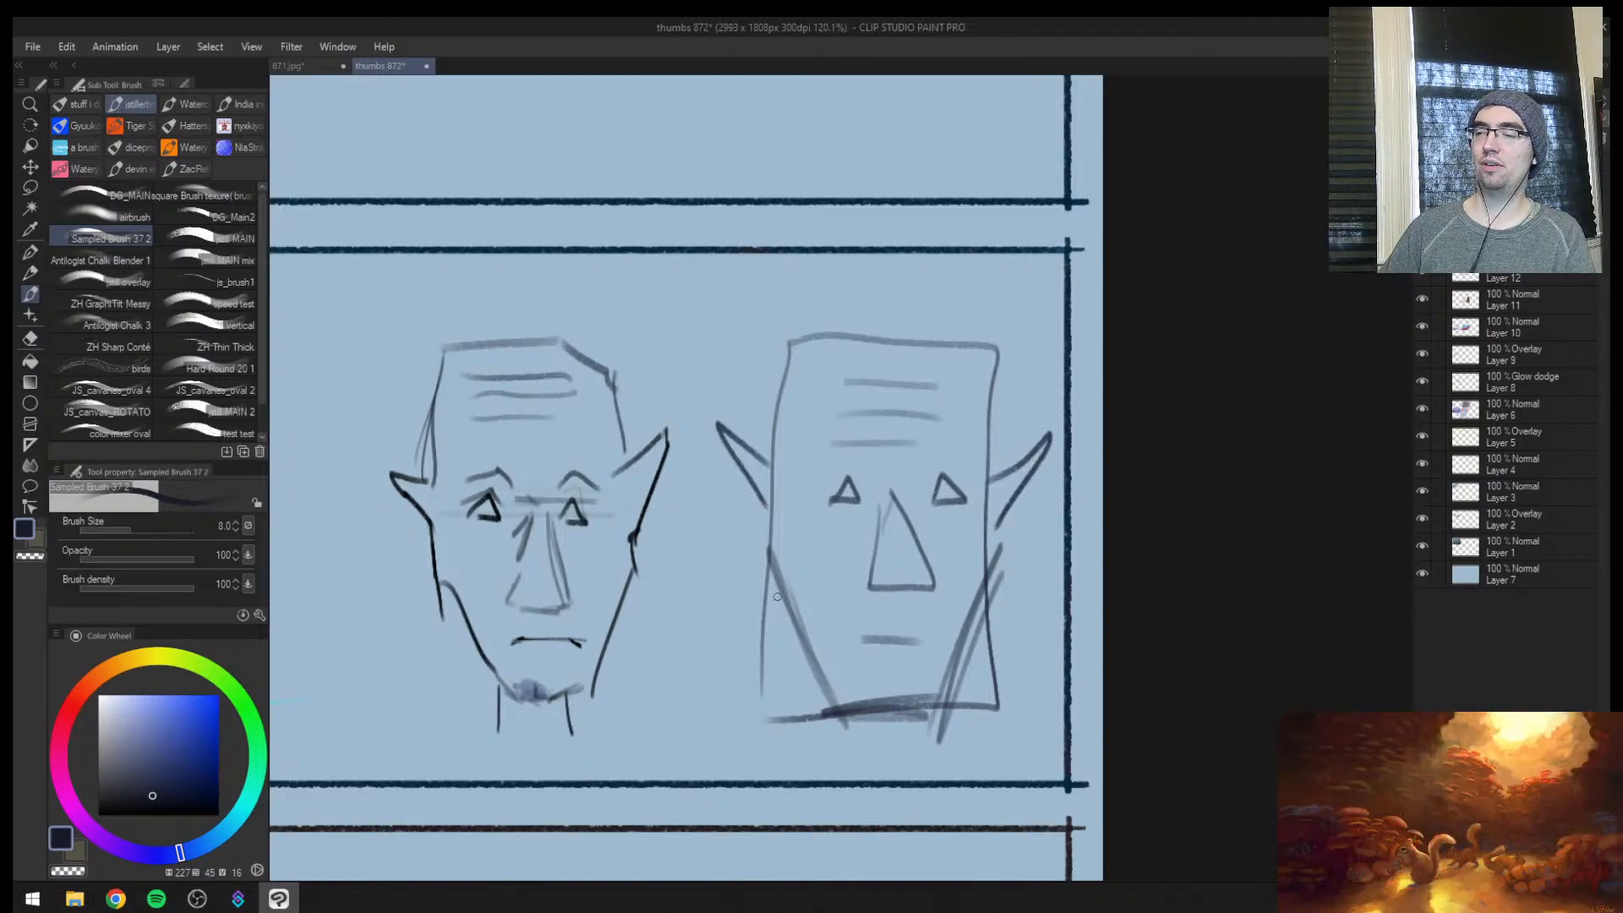
{"action": "key", "text": "bracketright"}
{"action": "mouse_move", "coordinate": [864, 577]}
{"action": "left_mouse_down"}
{"action": "mouse_move", "coordinate": [901, 590]}
{"action": "mouse_move", "coordinate": [941, 575]}
{"action": "left_mouse_up"}
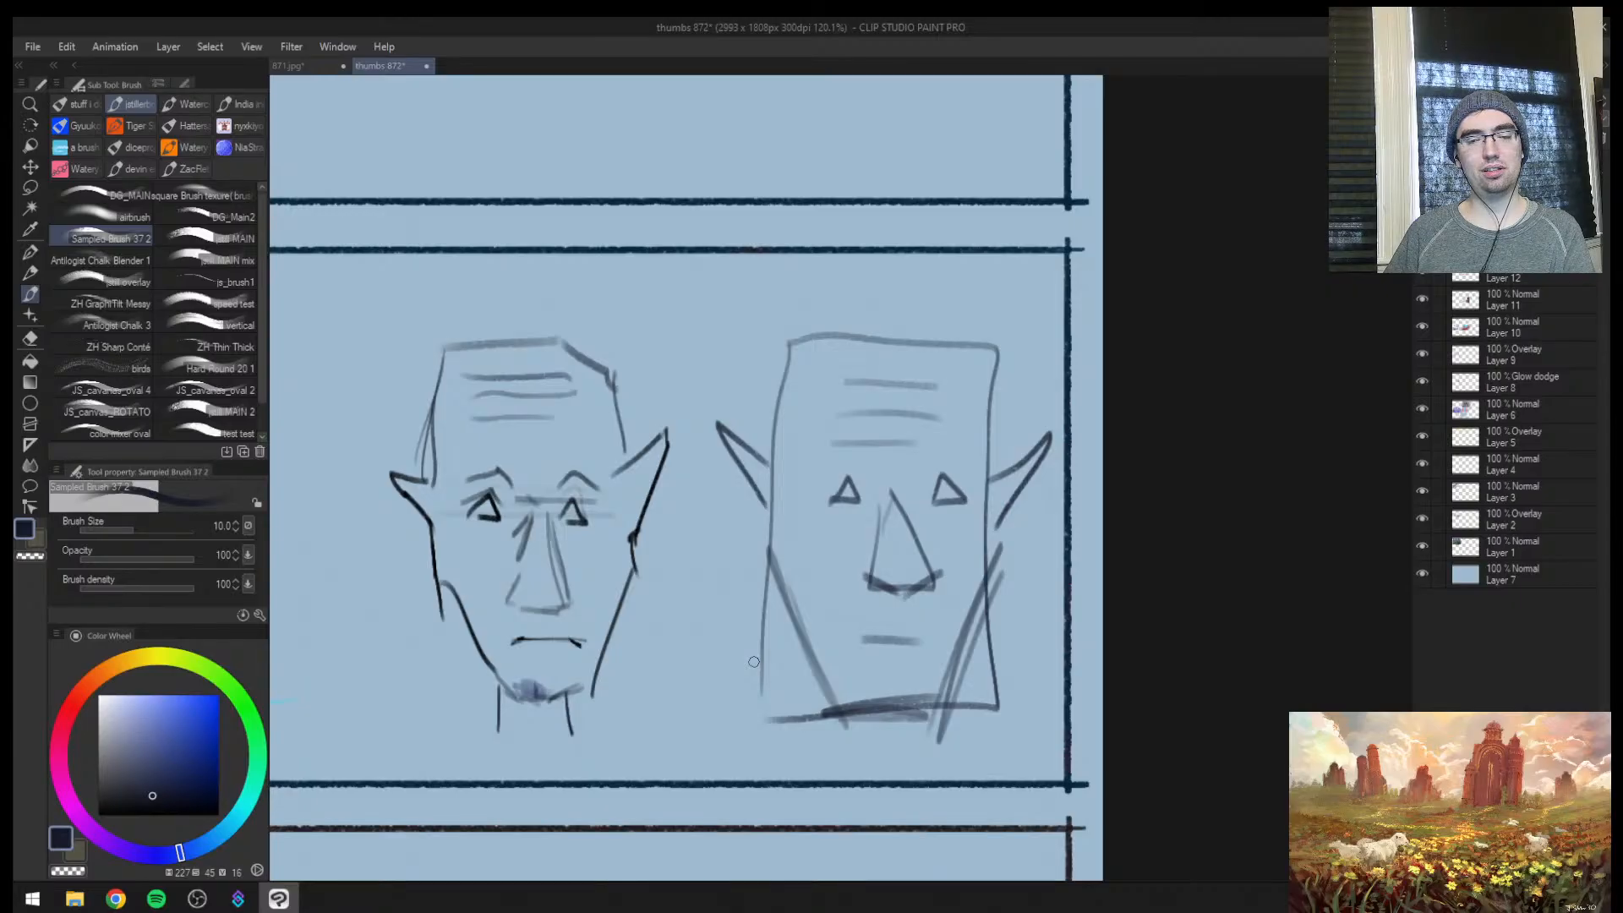
Draw small arrows pointing at both heads with brush size 5 and a thin diagonal jaw line on the rectangular head
{"action": "key", "text": "bracketleft"}
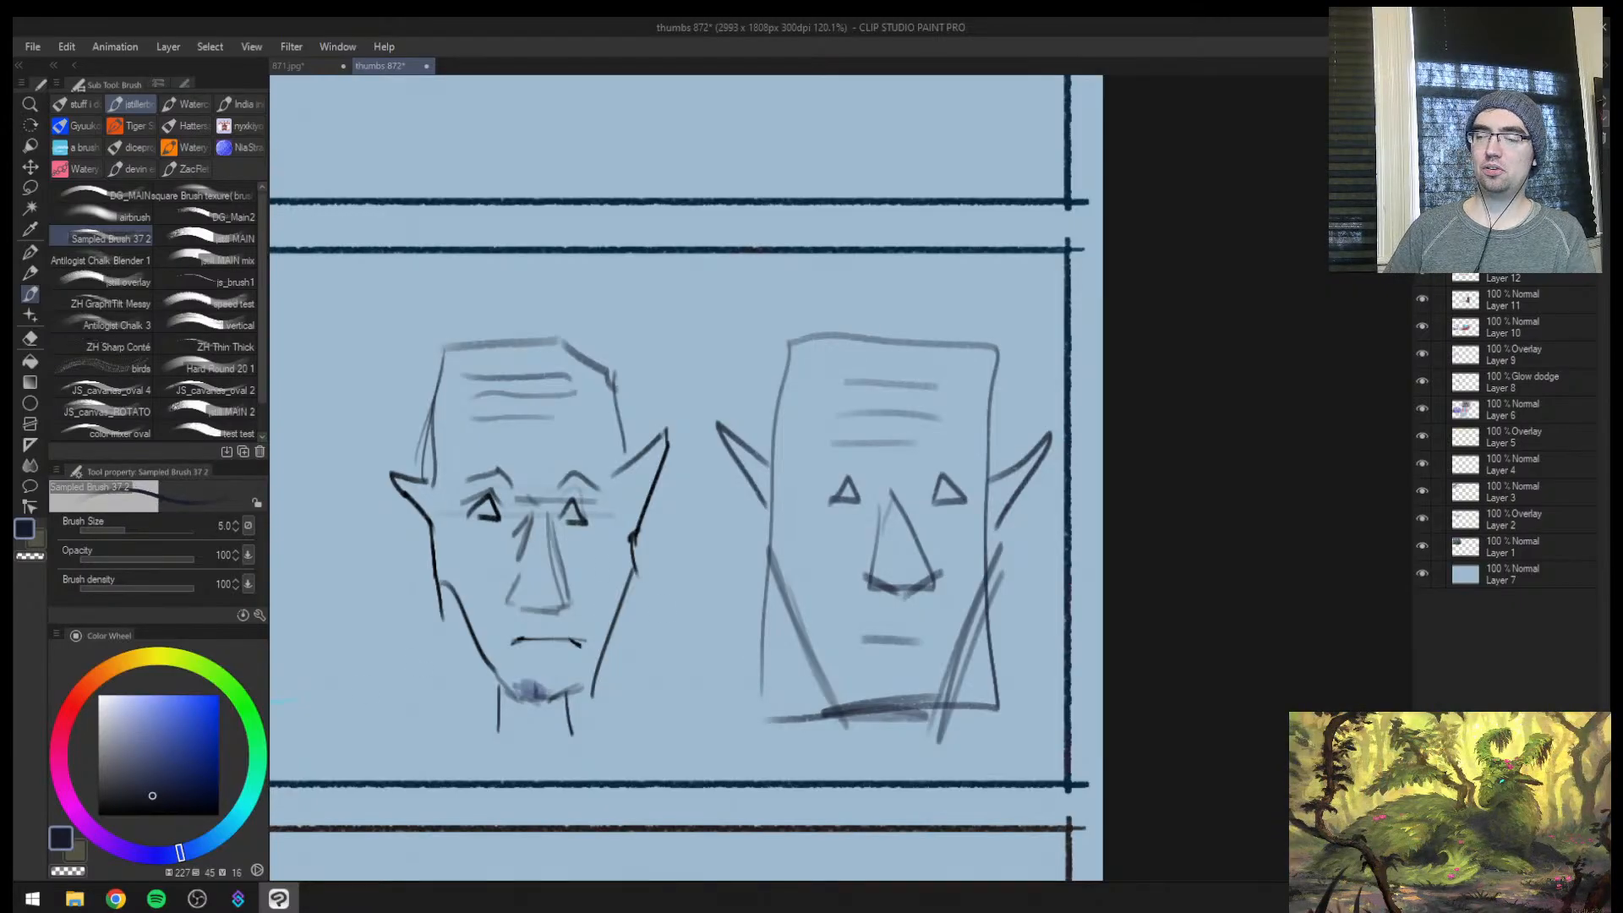
{"action": "left_click_drag", "start_coordinate": [349, 676], "coordinate": [359, 700]}
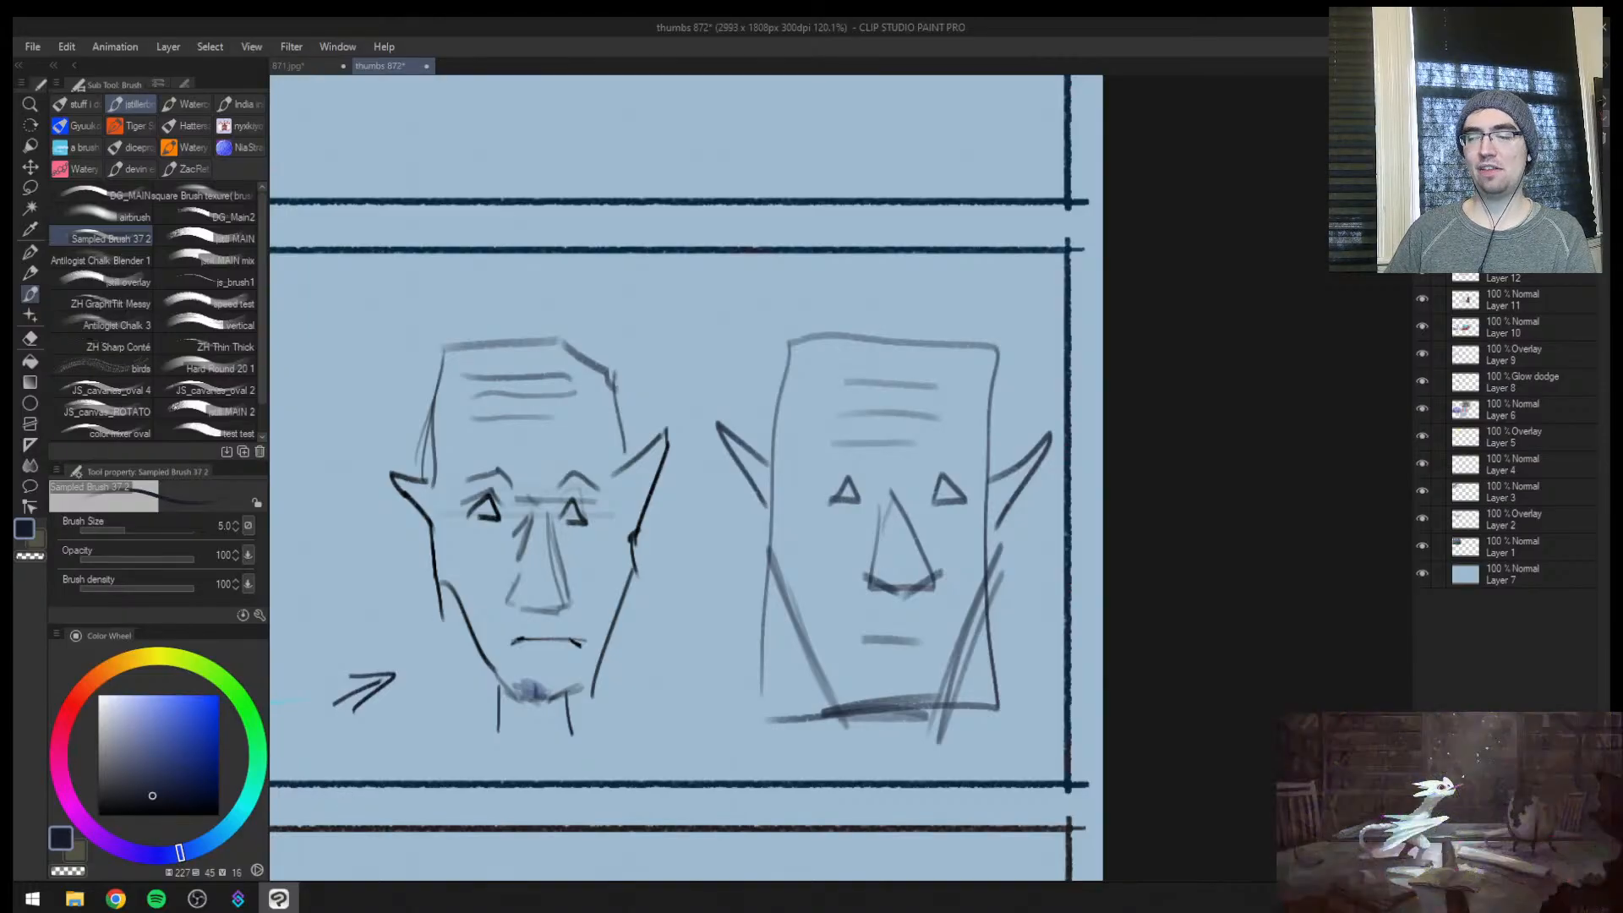
{"action": "left_click_drag", "start_coordinate": [669, 732], "coordinate": [740, 686]}
{"action": "left_click_drag", "start_coordinate": [684, 702], "coordinate": [702, 743]}
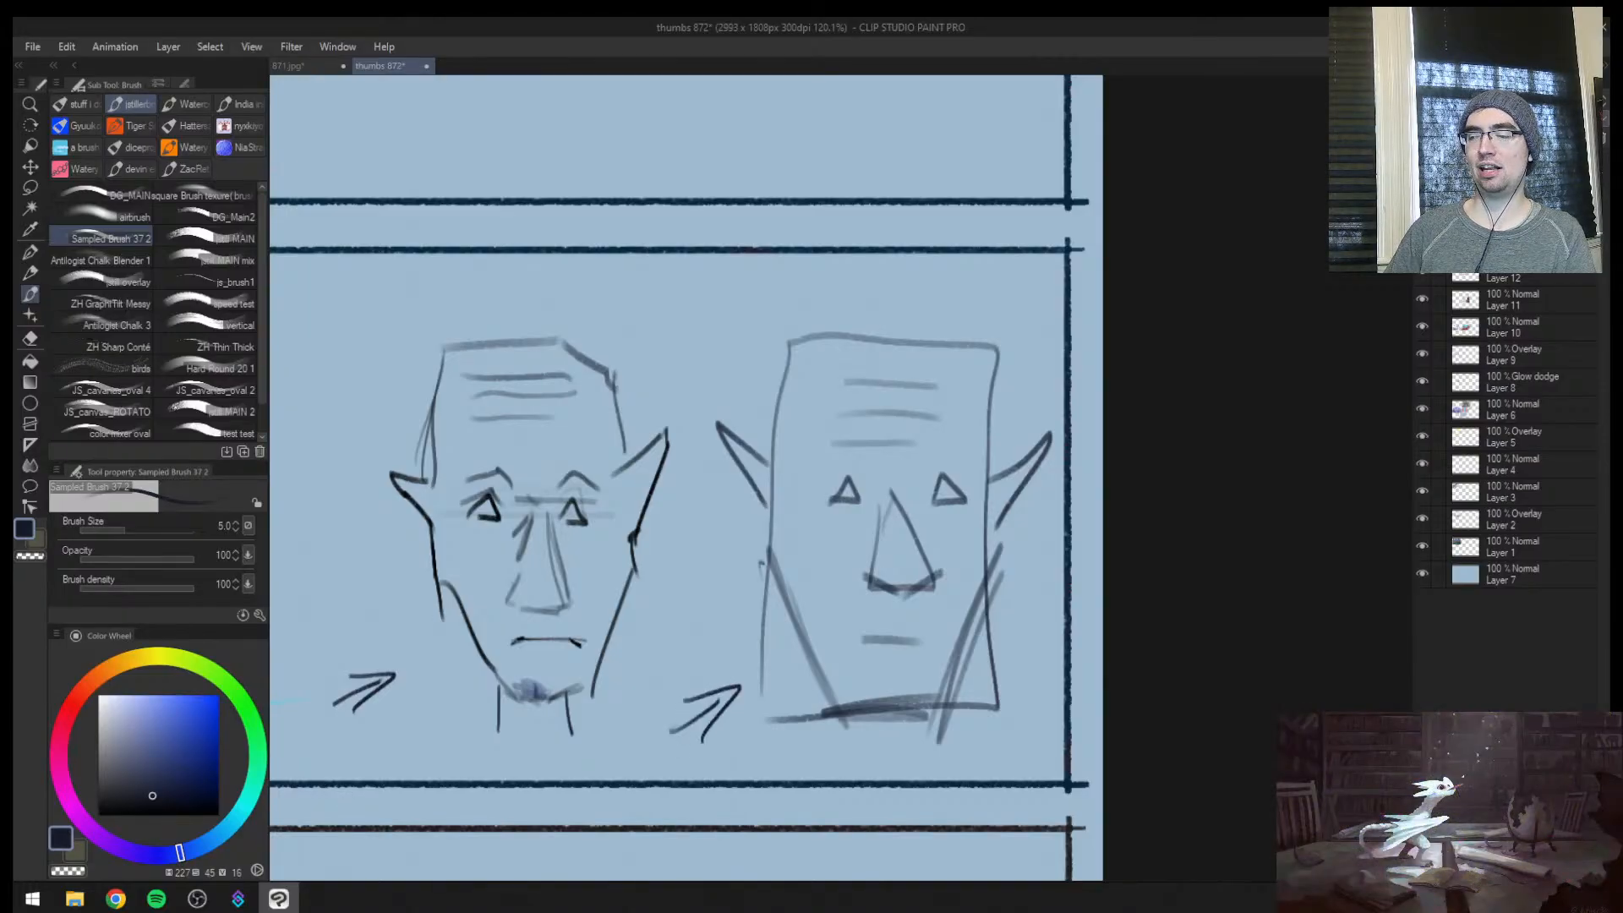
{"action": "mouse_move", "coordinate": [764, 562]}
{"action": "left_mouse_down"}
{"action": "mouse_move", "coordinate": [858, 710]}
{"action": "mouse_move", "coordinate": [930, 698]}
{"action": "left_mouse_up"}
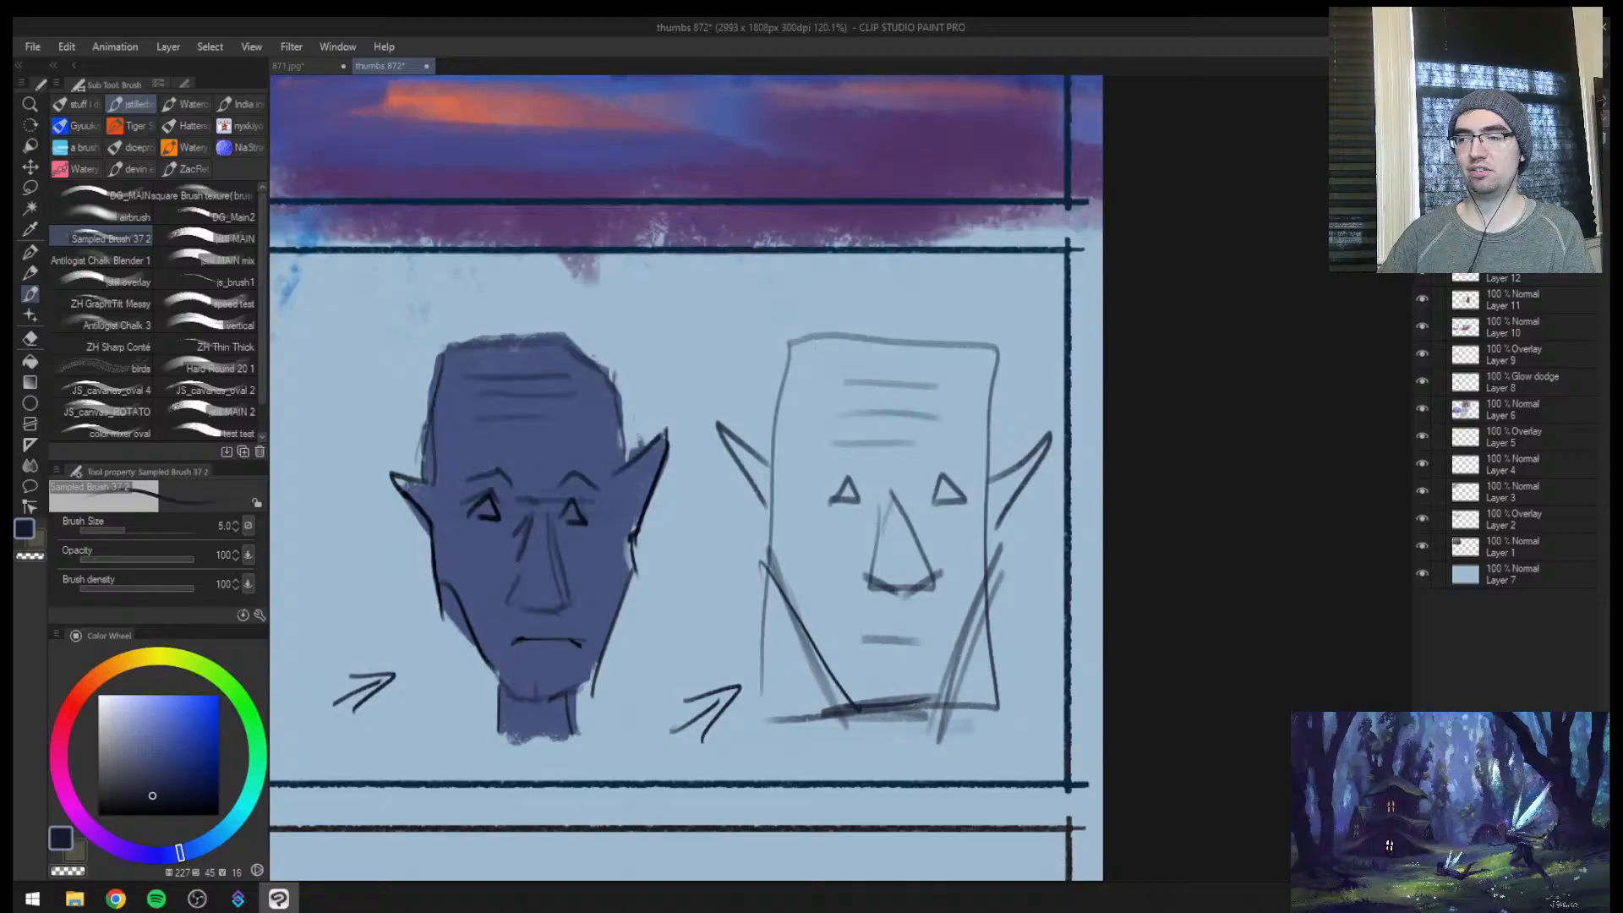
Show the colour layers again and draw a thin pointer line towards the left ear of the painted face
{"action": "key", "text": "ctrl+space"}
{"action": "left_click_drag", "start_coordinate": [774, 461], "coordinate": [655, 471]}
{"action": "key", "text": "b"}
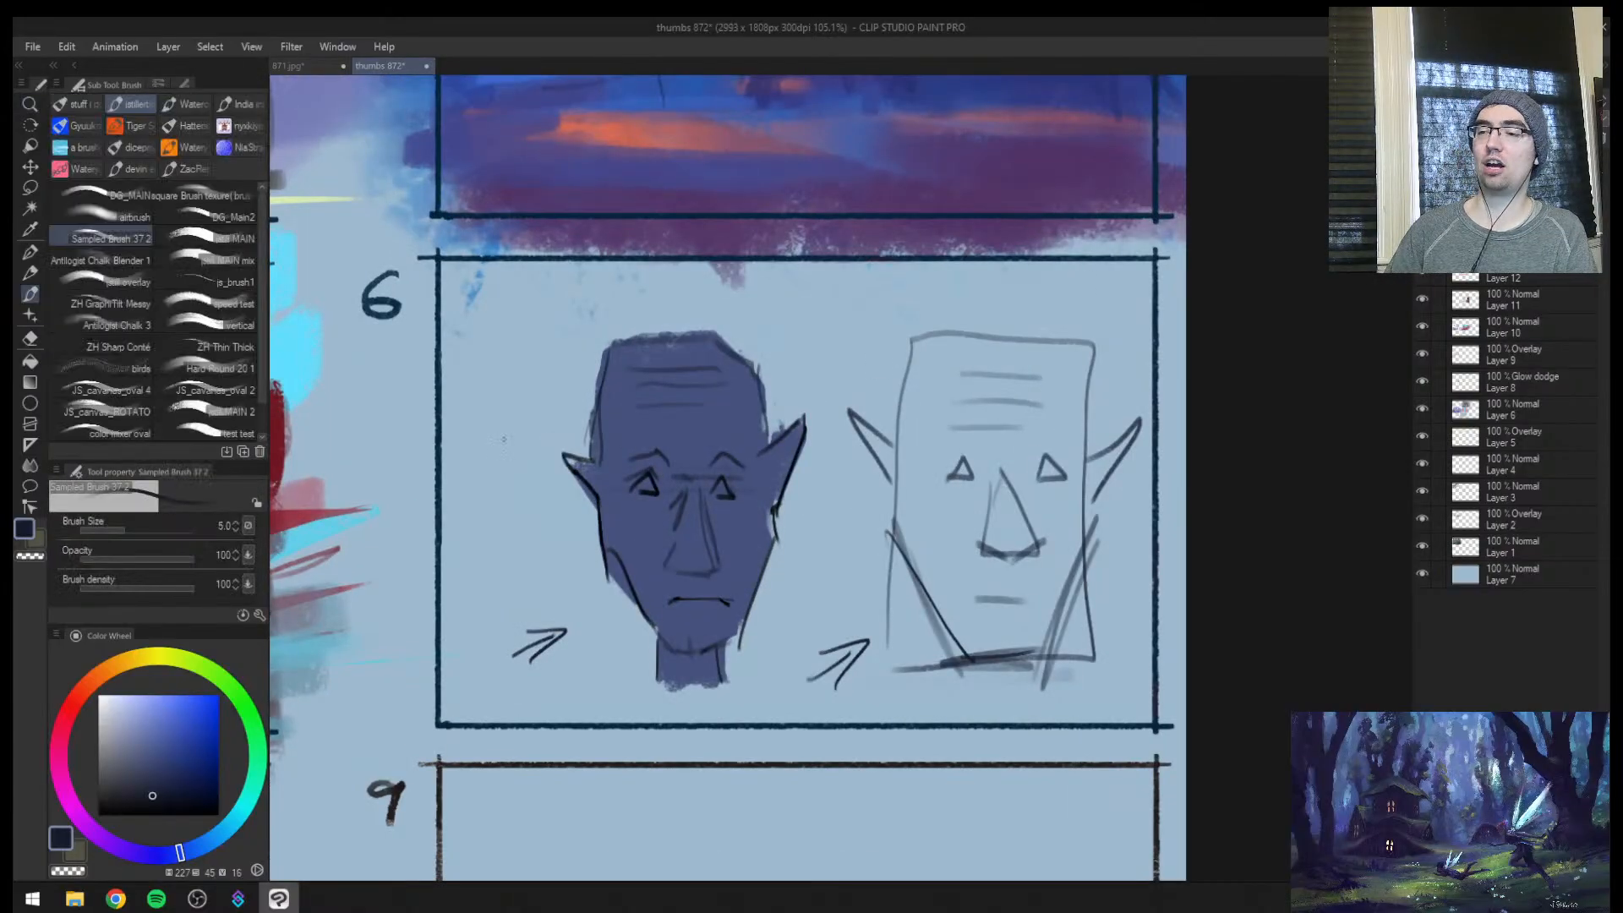
{"action": "left_click_drag", "start_coordinate": [479, 437], "coordinate": [565, 453]}
{"action": "left_click_drag", "start_coordinate": [562, 461], "coordinate": [493, 478]}
{"action": "key", "text": "ctrl+z"}
{"action": "key", "text": "ctrl+z"}
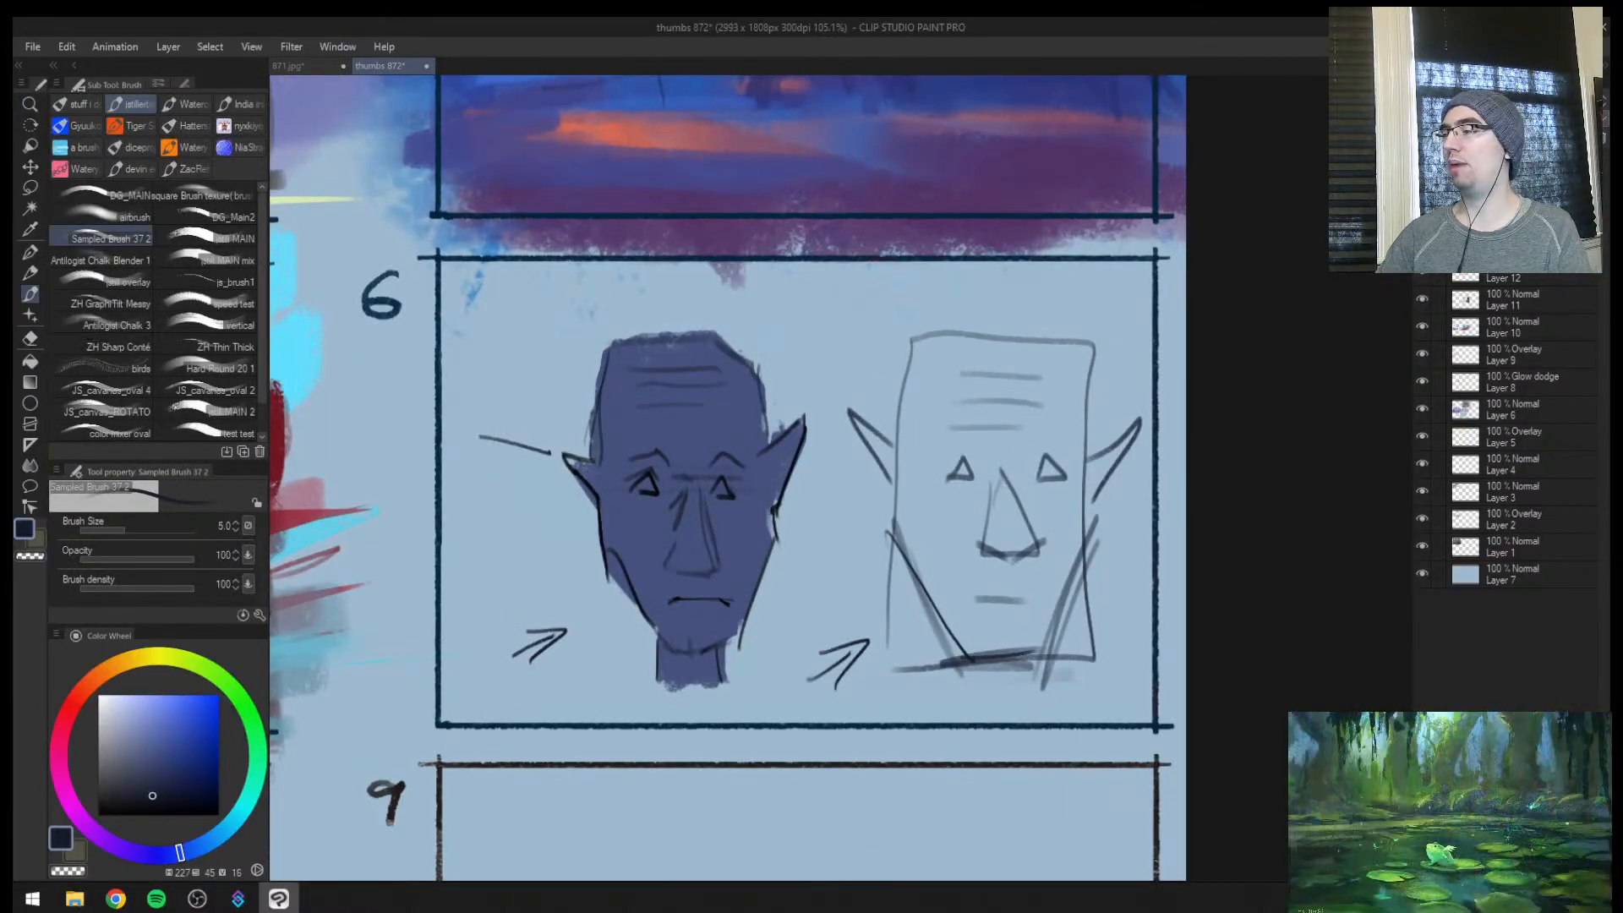
Hide the frame, rectangular-head sketch and face linework layers to view the painted silhouette alone
{"action": "left_click", "coordinate": [1422, 245]}
{"action": "left_click", "coordinate": [1422, 244]}
{"action": "left_click", "coordinate": [1422, 217]}
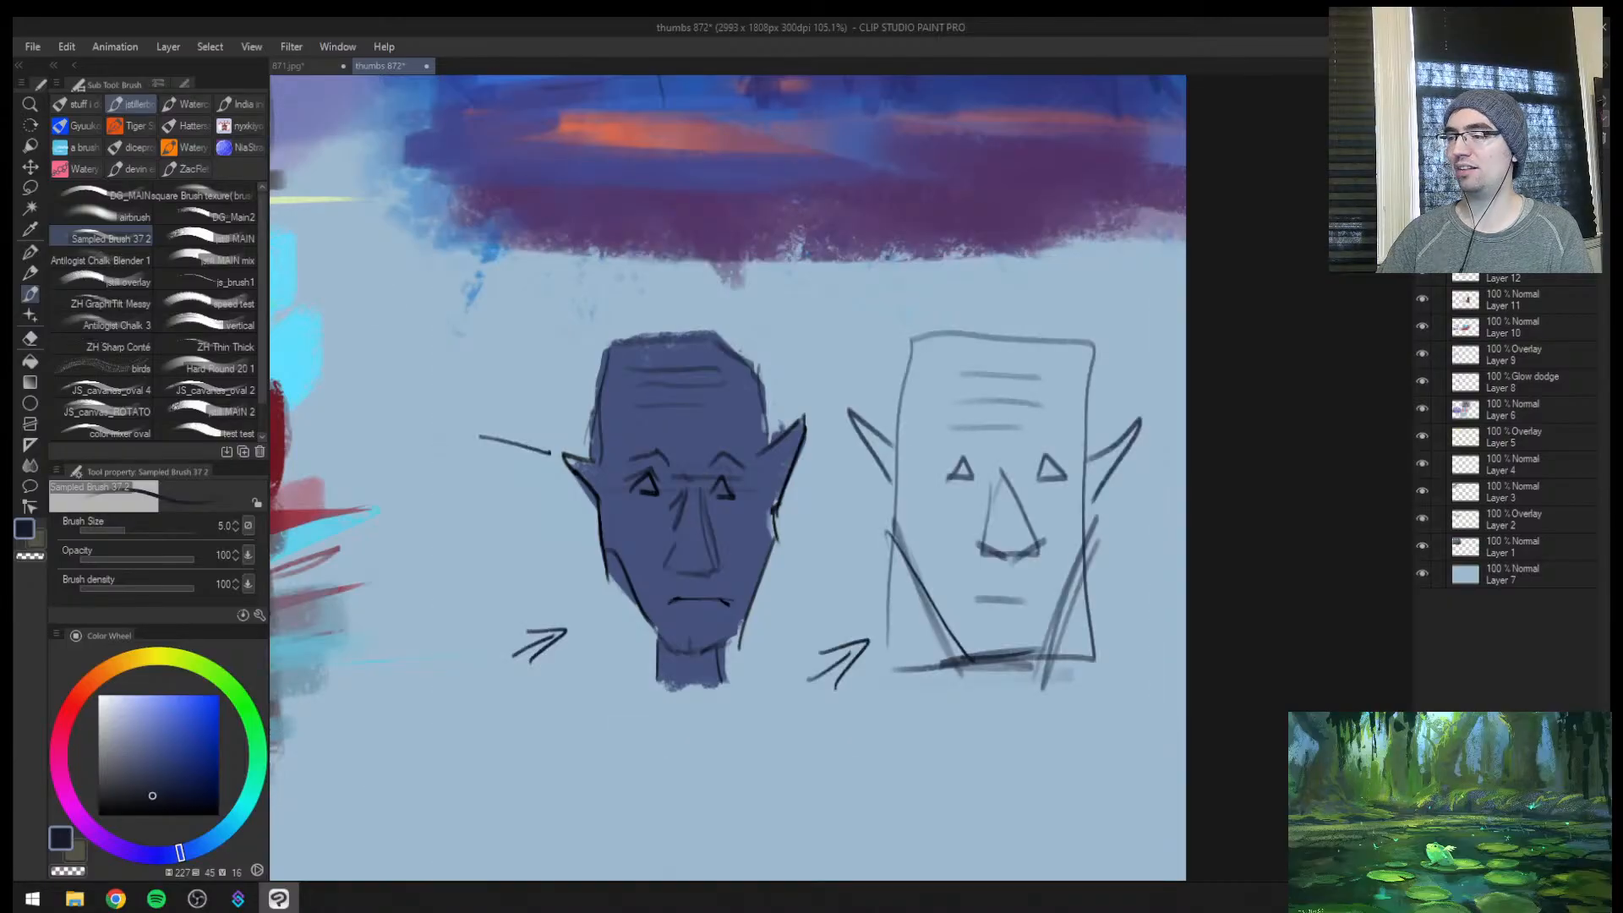
{"action": "left_click", "coordinate": [1422, 244]}
{"action": "left_click", "coordinate": [1422, 271]}
{"action": "left_click", "coordinate": [1421, 271]}
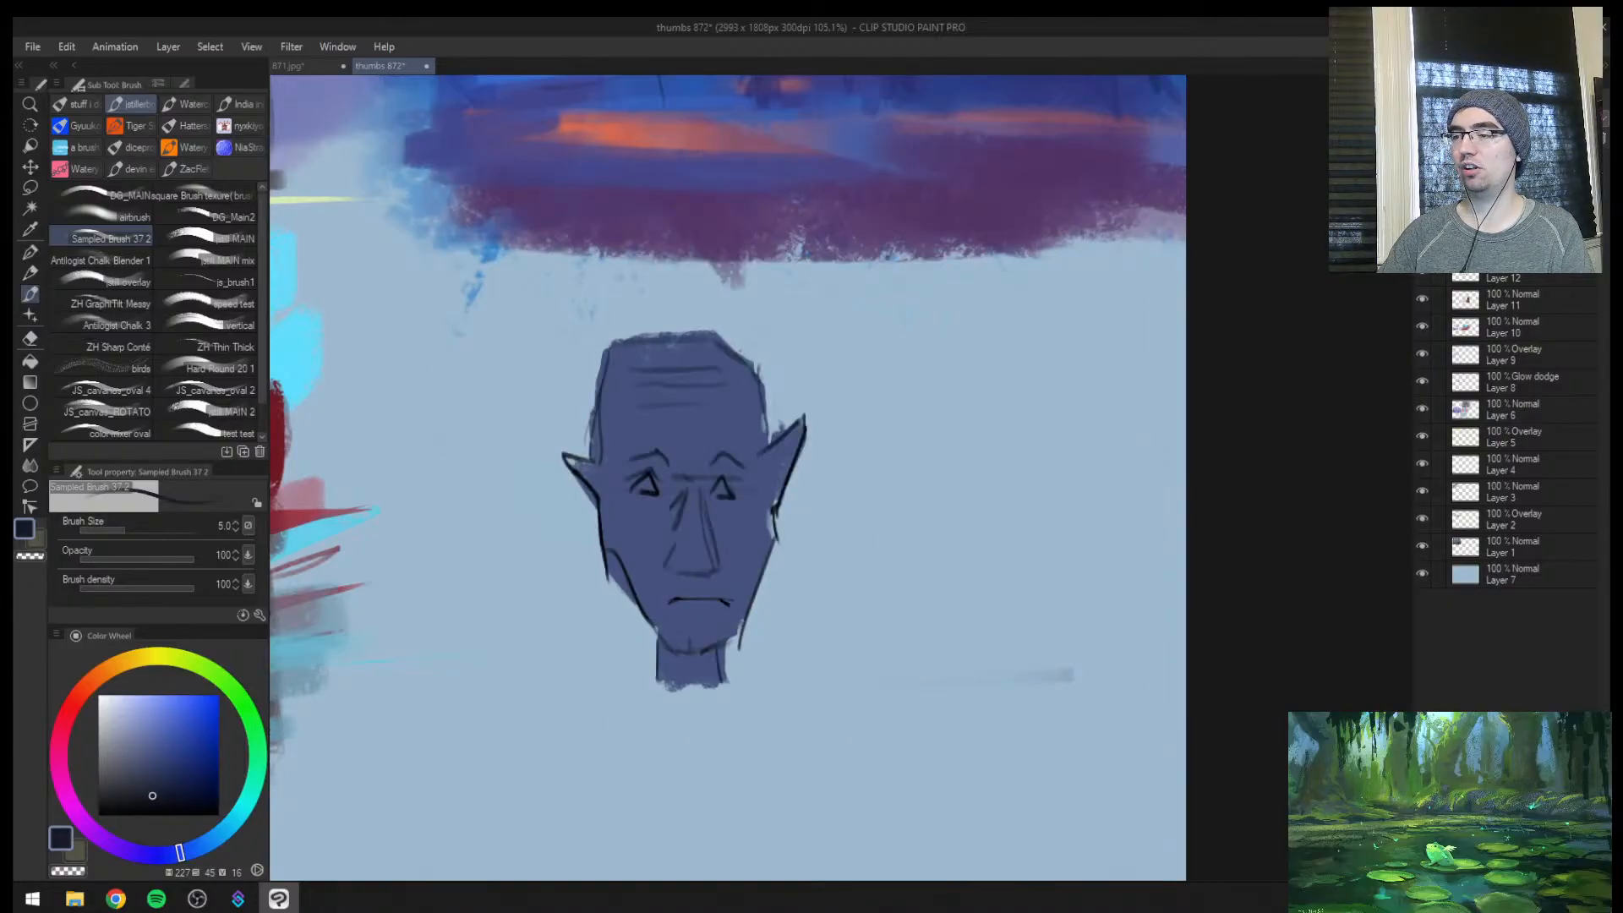
{"action": "left_click", "coordinate": [1422, 271]}
{"action": "key", "text": "ctrl+space"}
{"action": "mouse_move", "coordinate": [891, 527]}
{"action": "left_mouse_down"}
{"action": "mouse_move", "coordinate": [855, 550]}
{"action": "mouse_move", "coordinate": [887, 528]}
{"action": "left_mouse_up"}
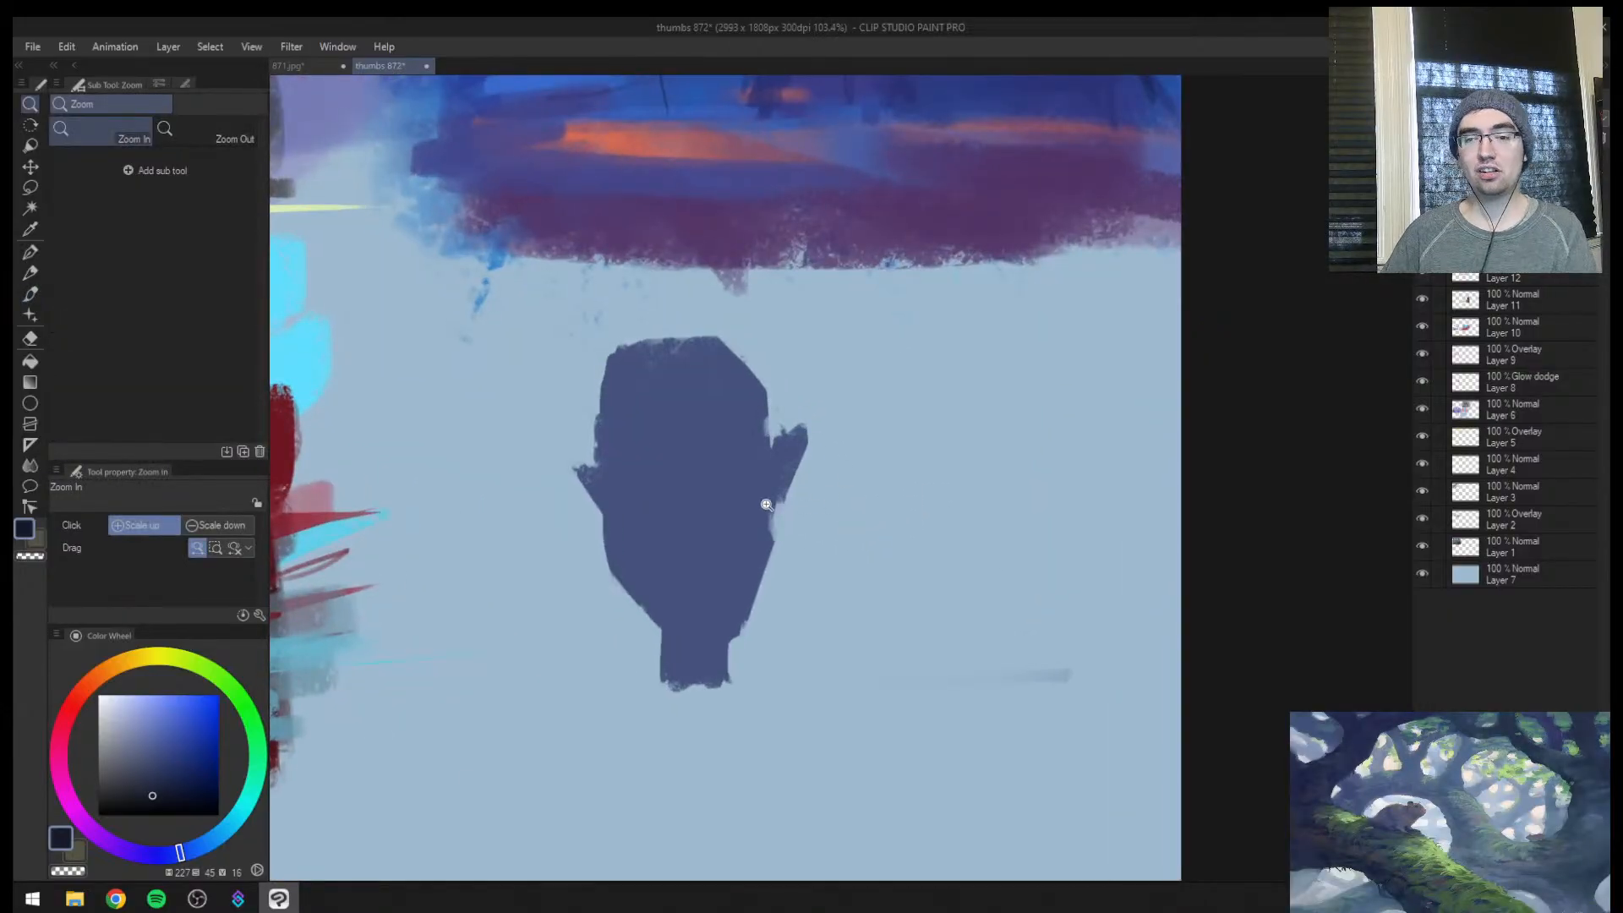
Toggle the linework and sketch layers to compare the bare silhouette with the drawn face, and show the thumbnail frames again
{"action": "left_click", "coordinate": [1422, 271]}
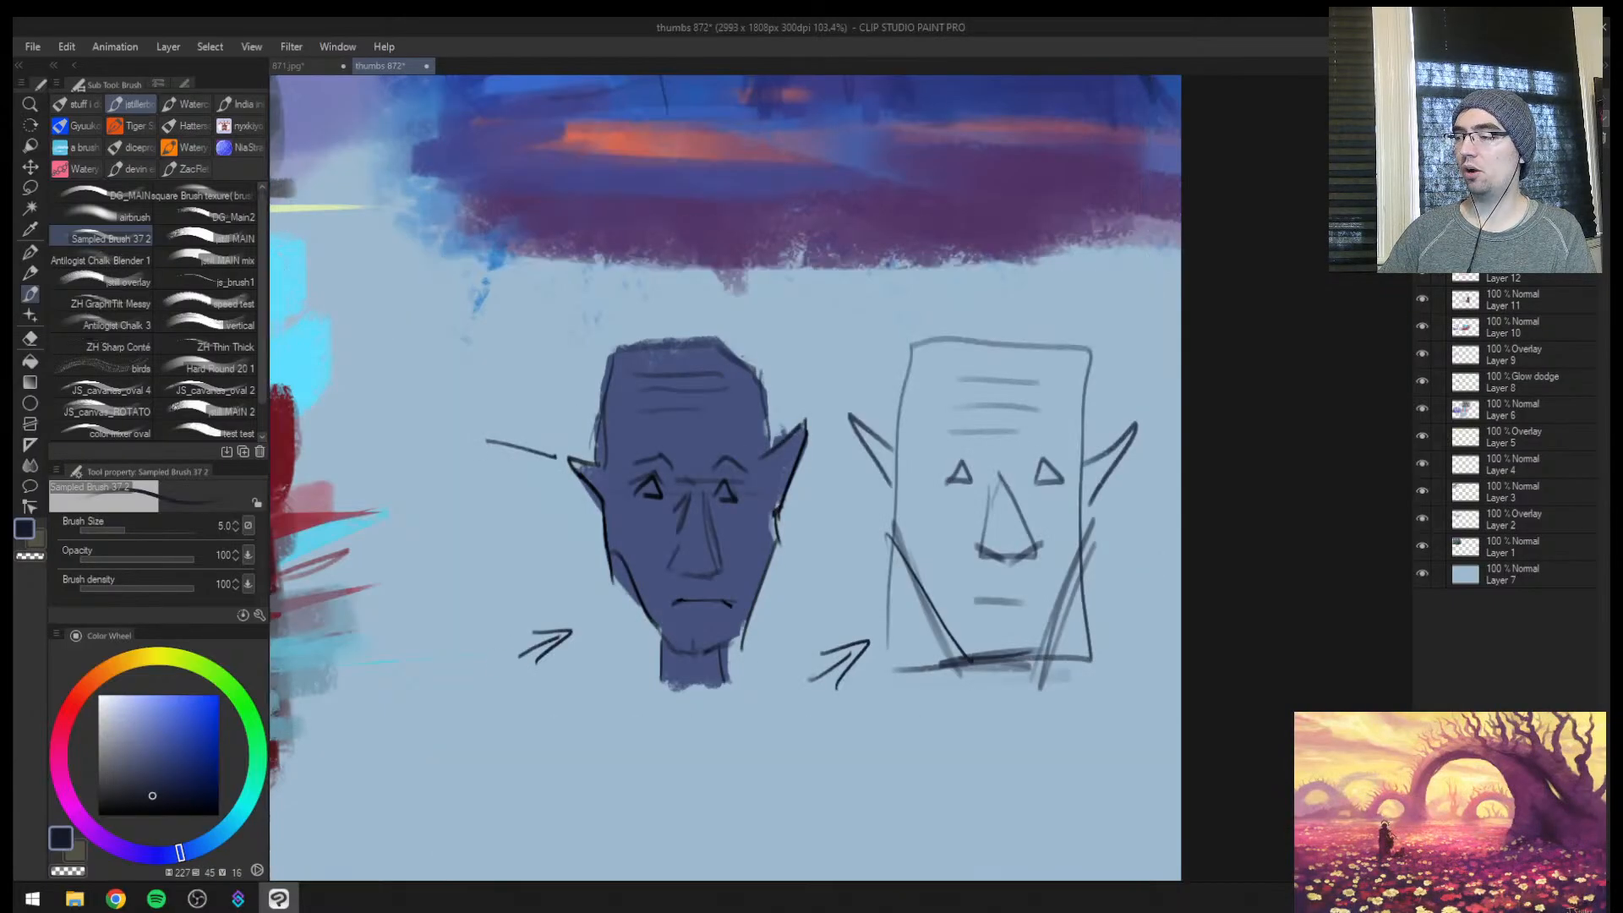
{"action": "left_click", "coordinate": [1422, 245]}
{"action": "left_click", "coordinate": [1421, 271]}
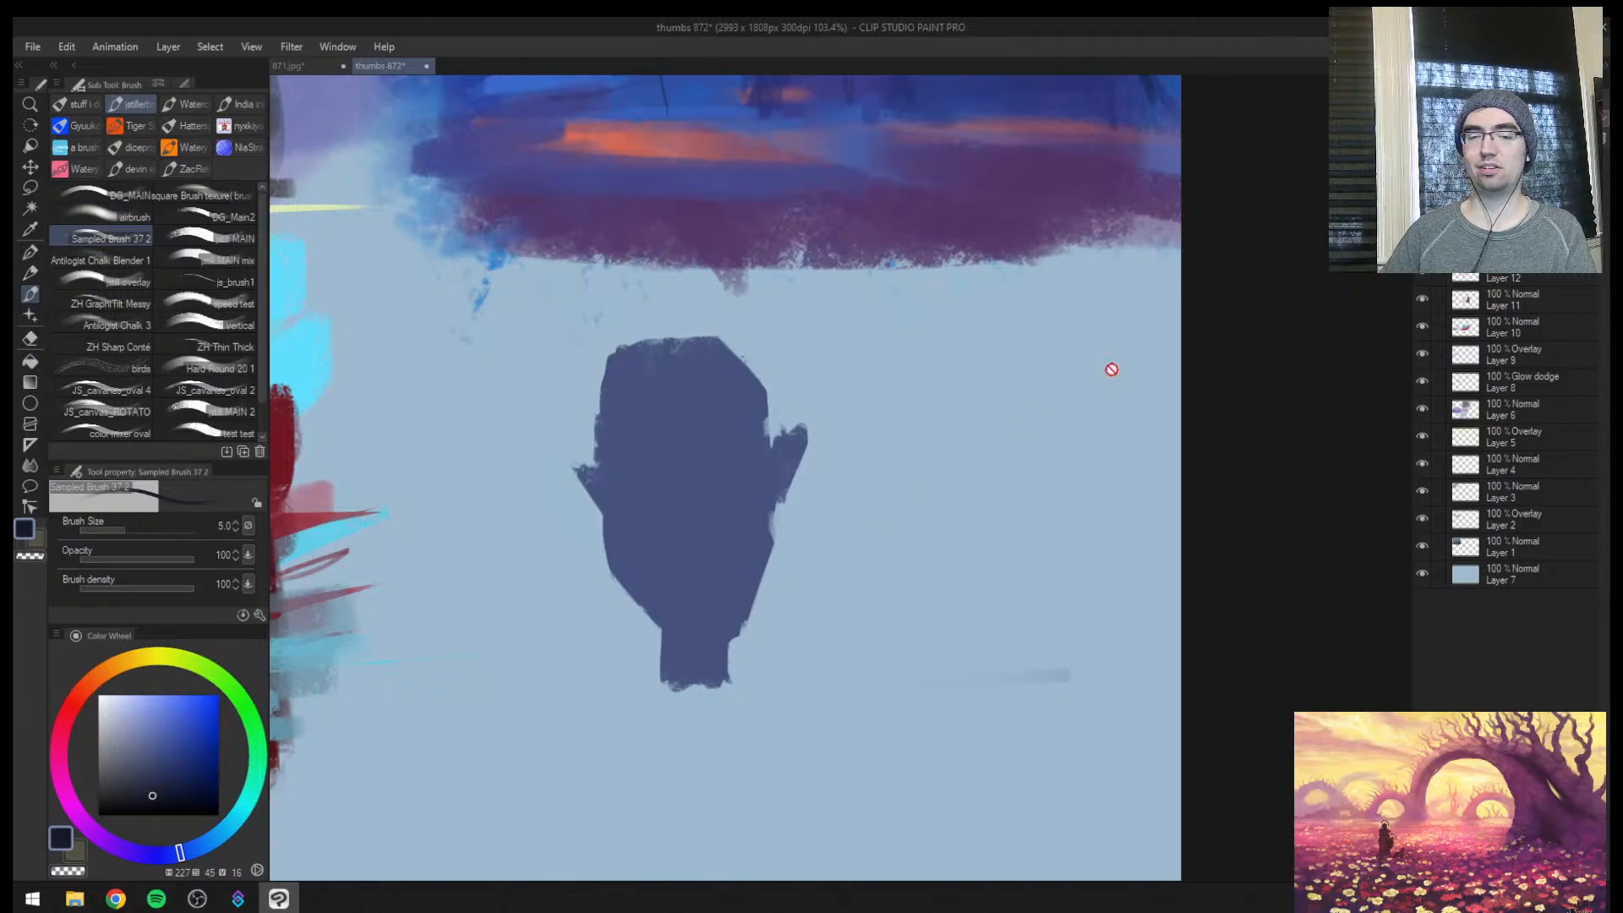
{"action": "left_click", "coordinate": [1422, 244]}
{"action": "left_click", "coordinate": [1422, 217]}
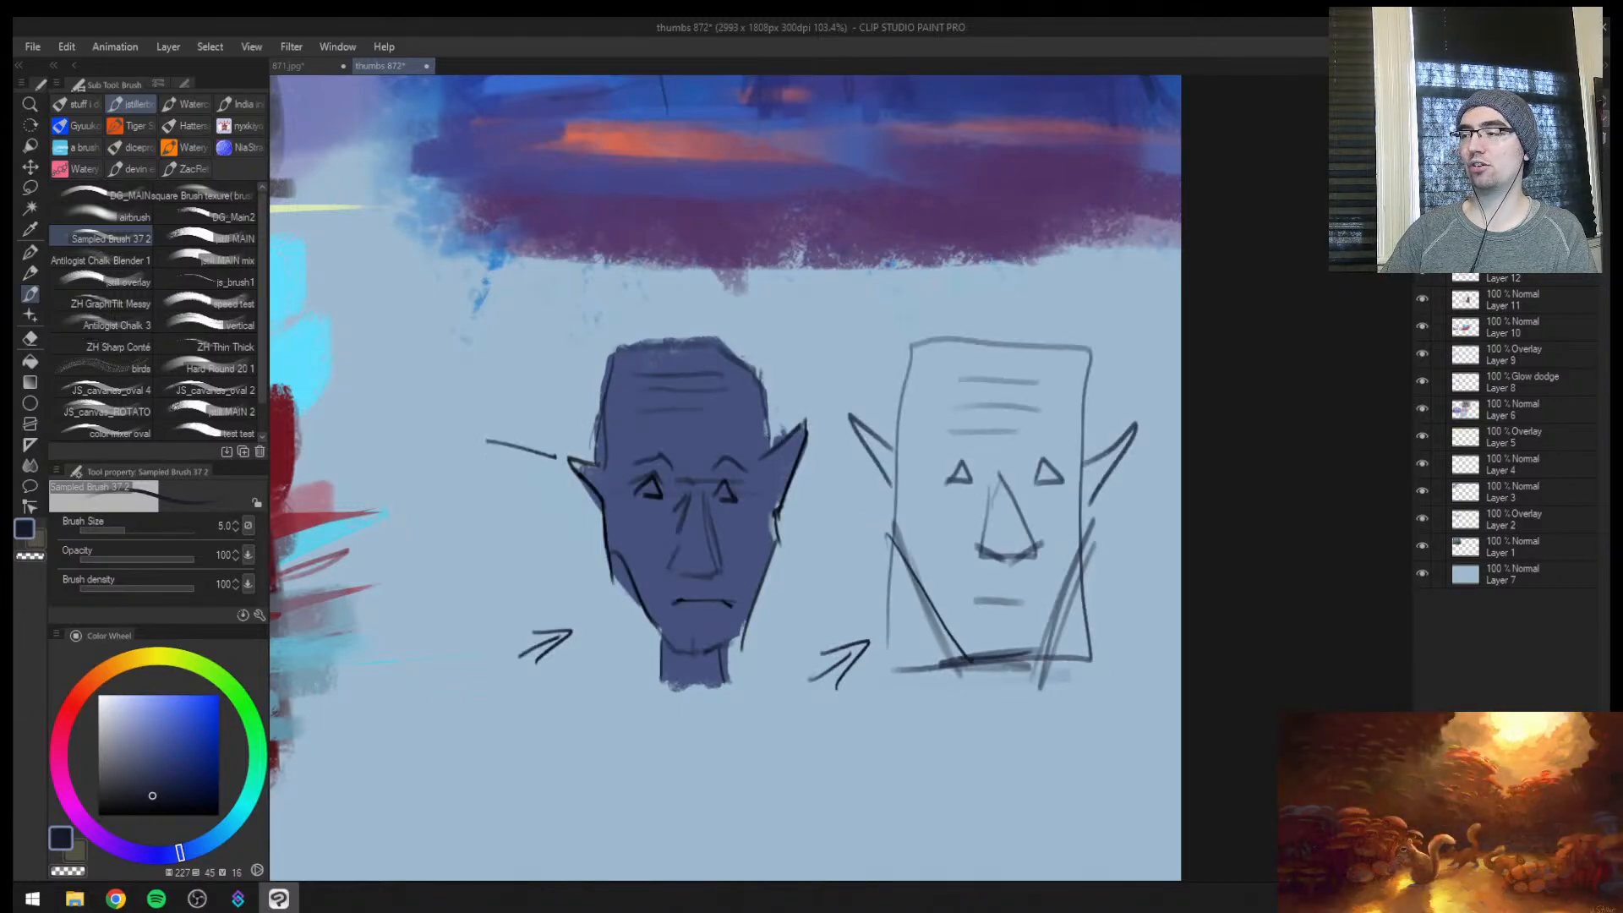
{"action": "left_click", "coordinate": [1421, 189]}
Draw a thin pointer line towards the rectangular head's jaw, above its arrow, at brush size 4
{"action": "key", "text": "ctrl+space"}
{"action": "mouse_move", "coordinate": [675, 619]}
{"action": "left_mouse_down"}
{"action": "mouse_move", "coordinate": [651, 641]}
{"action": "mouse_move", "coordinate": [703, 601]}
{"action": "left_mouse_up"}
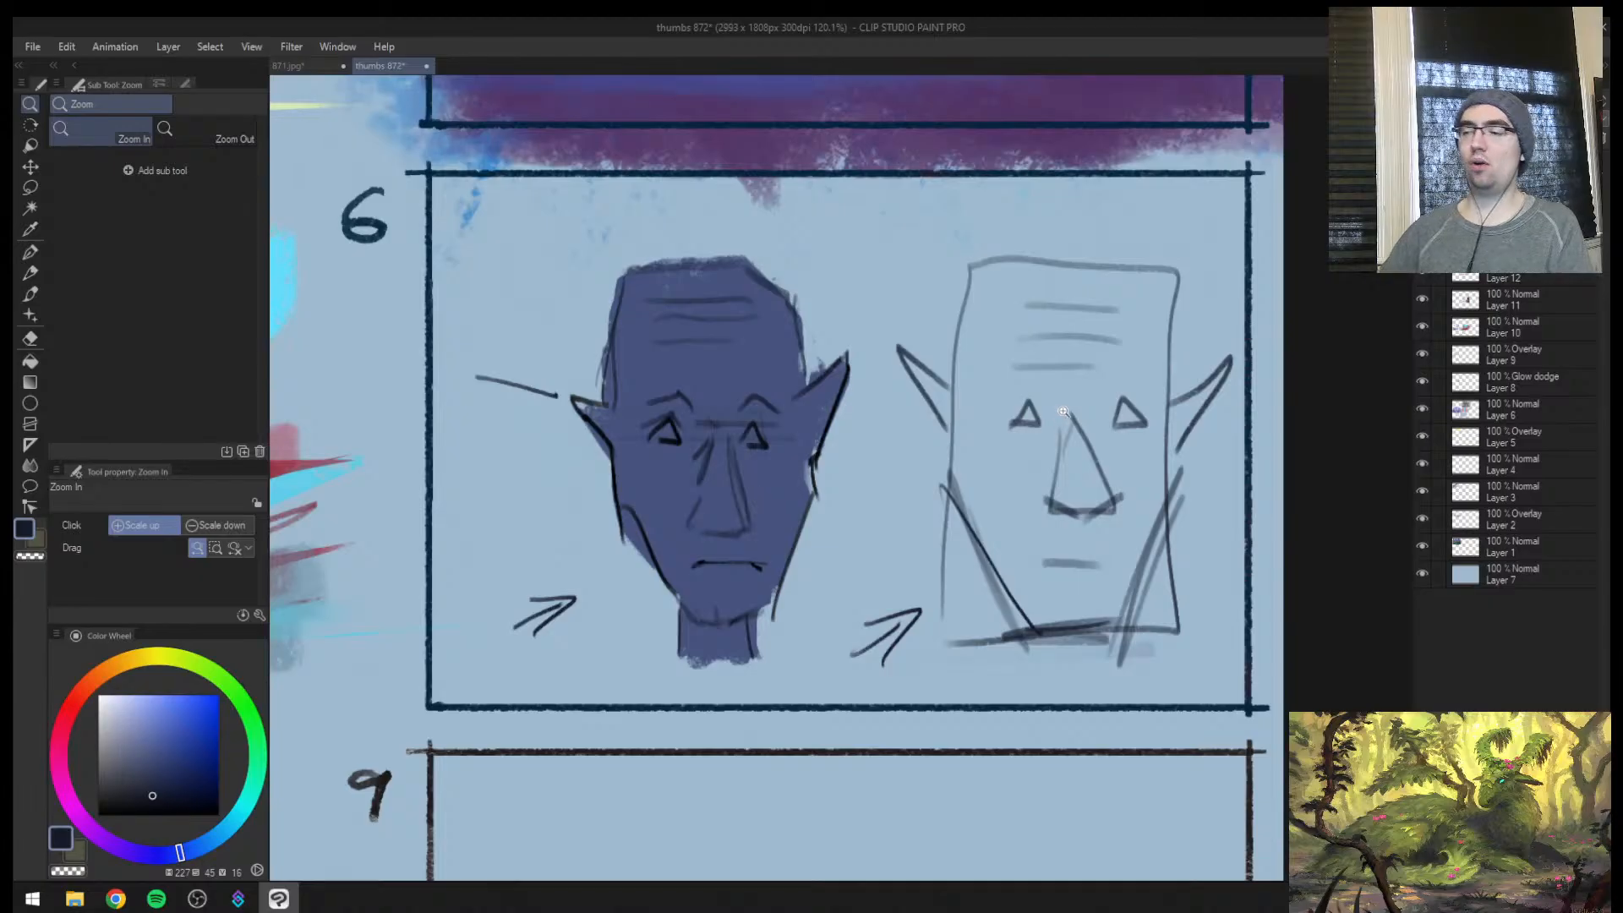
{"action": "left_click_drag", "start_coordinate": [1169, 448], "coordinate": [1000, 459]}
{"action": "key", "text": "b"}
{"action": "mouse_move", "coordinate": [683, 583]}
{"action": "left_mouse_down"}
{"action": "mouse_move", "coordinate": [764, 565]}
{"action": "mouse_move", "coordinate": [717, 614]}
{"action": "left_mouse_up"}
{"action": "key", "text": "ctrl+z"}
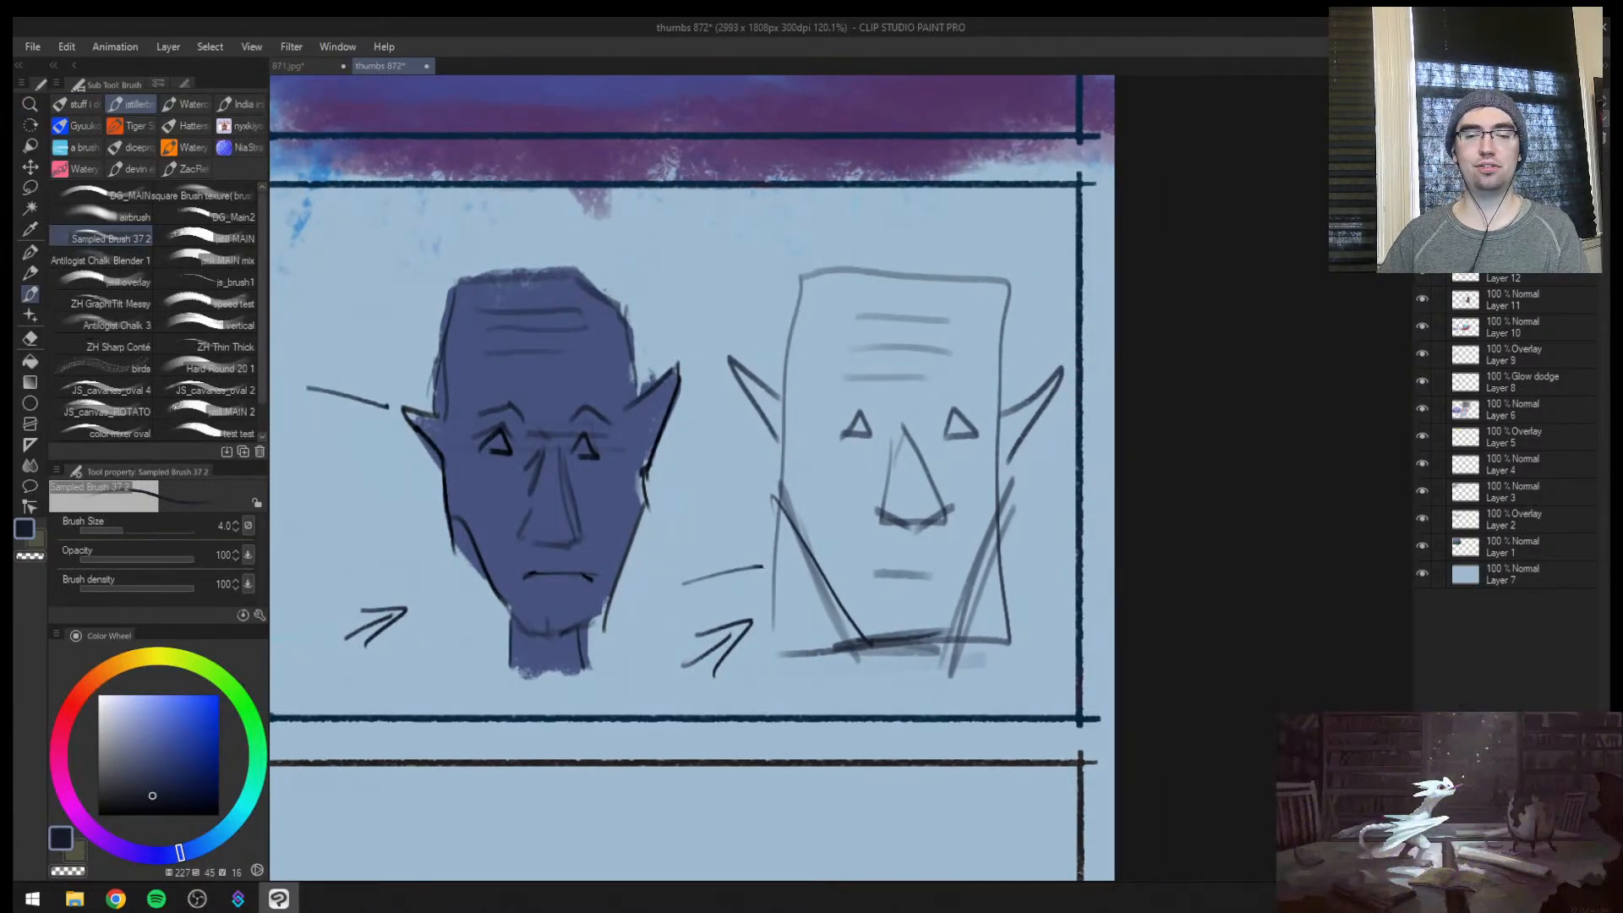
Clear the rectangular head, arrows and pointer lines from thumbnail 6 and merge the emptied sketch layer down
{"action": "left_click_drag", "start_coordinate": [847, 554], "coordinate": [719, 545]}
{"action": "key", "text": "e"}
{"action": "mouse_move", "coordinate": [815, 596]}
{"action": "left_mouse_down"}
{"action": "mouse_move", "coordinate": [885, 513]}
{"action": "mouse_move", "coordinate": [858, 459]}
{"action": "mouse_move", "coordinate": [850, 496]}
{"action": "mouse_move", "coordinate": [903, 546]}
{"action": "mouse_move", "coordinate": [964, 477]}
{"action": "mouse_move", "coordinate": [839, 488]}
{"action": "mouse_move", "coordinate": [736, 582]}
{"action": "mouse_move", "coordinate": [648, 566]}
{"action": "mouse_move", "coordinate": [660, 471]}
{"action": "left_mouse_up"}
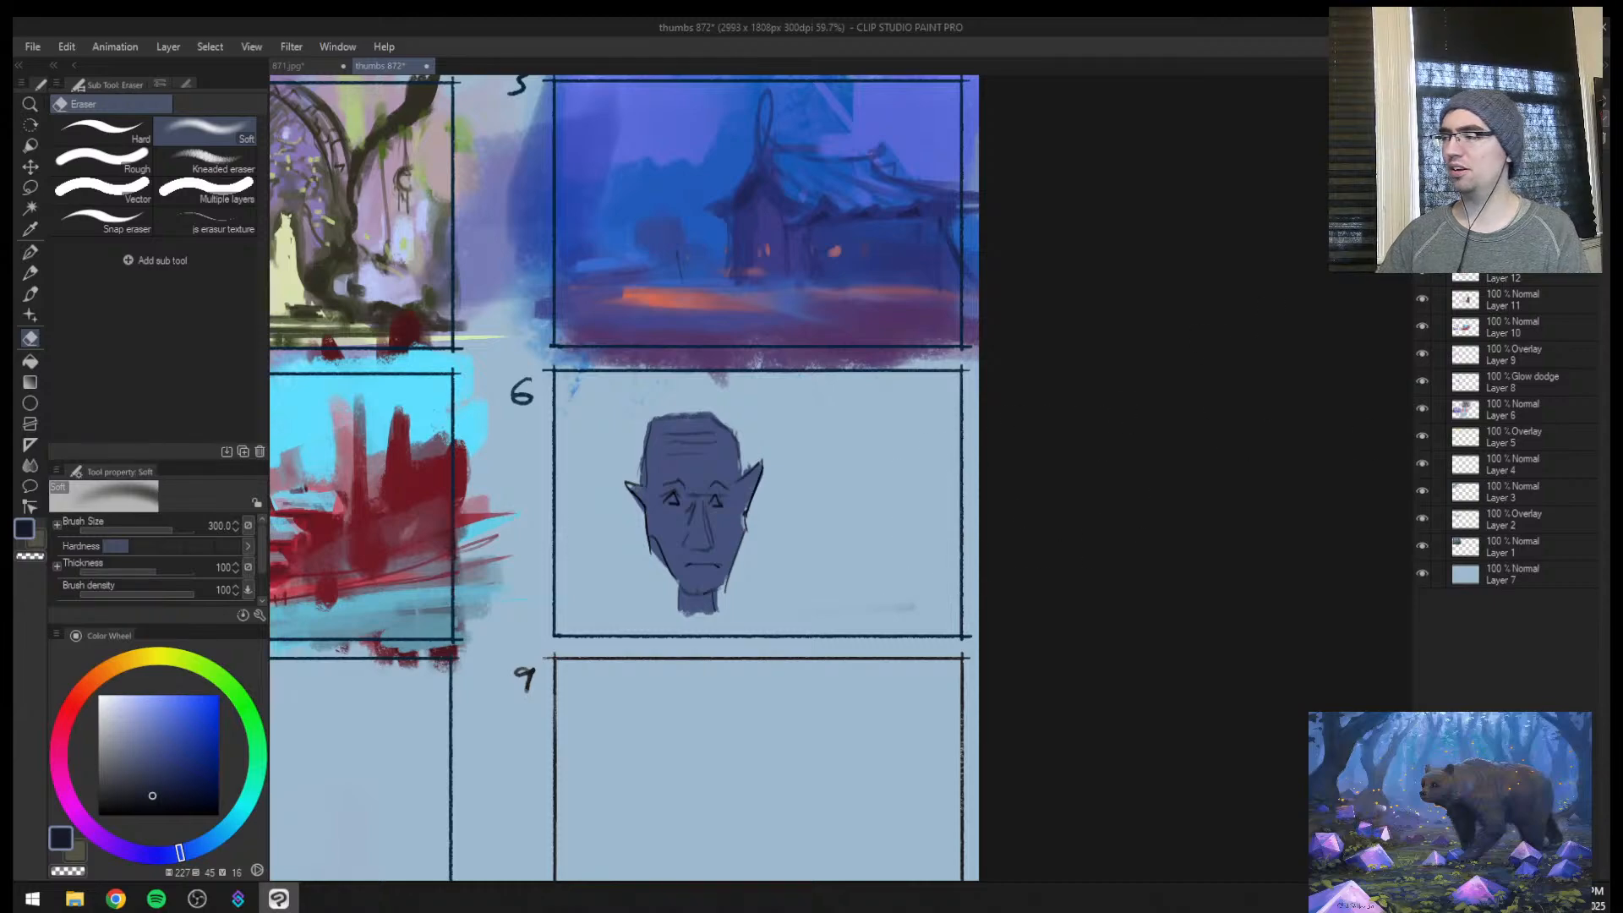
{"action": "key", "text": "ctrl+e"}
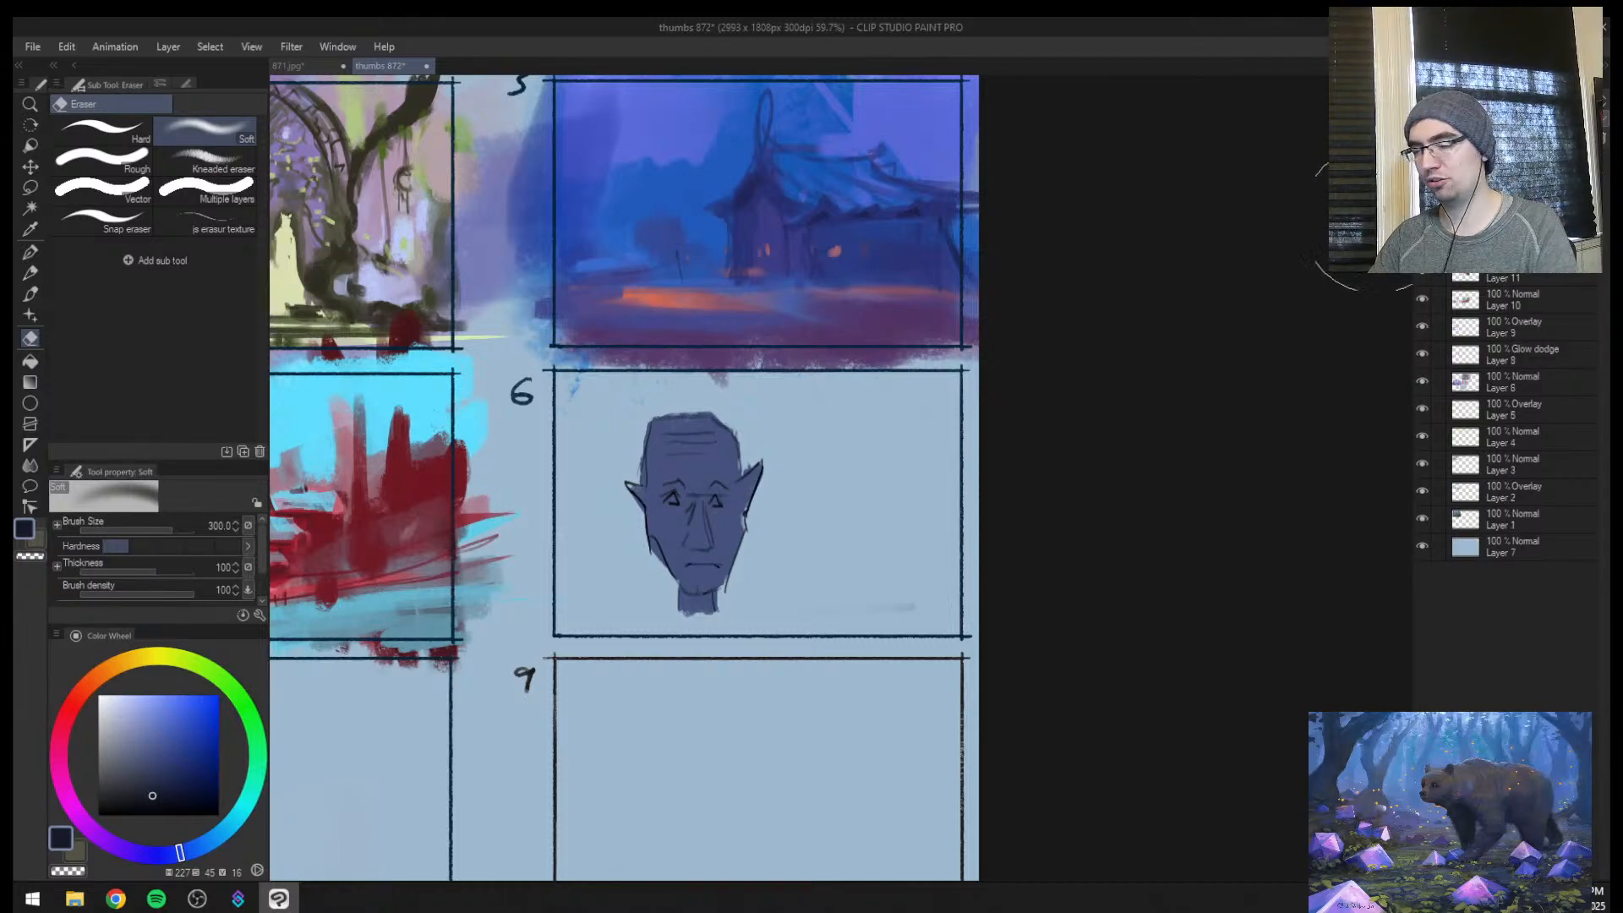
{"action": "key", "text": "ctrl+space"}
{"action": "mouse_move", "coordinate": [850, 405]}
{"action": "left_mouse_down"}
{"action": "mouse_move", "coordinate": [816, 414]}
{"action": "mouse_move", "coordinate": [855, 350]}
{"action": "left_mouse_up"}
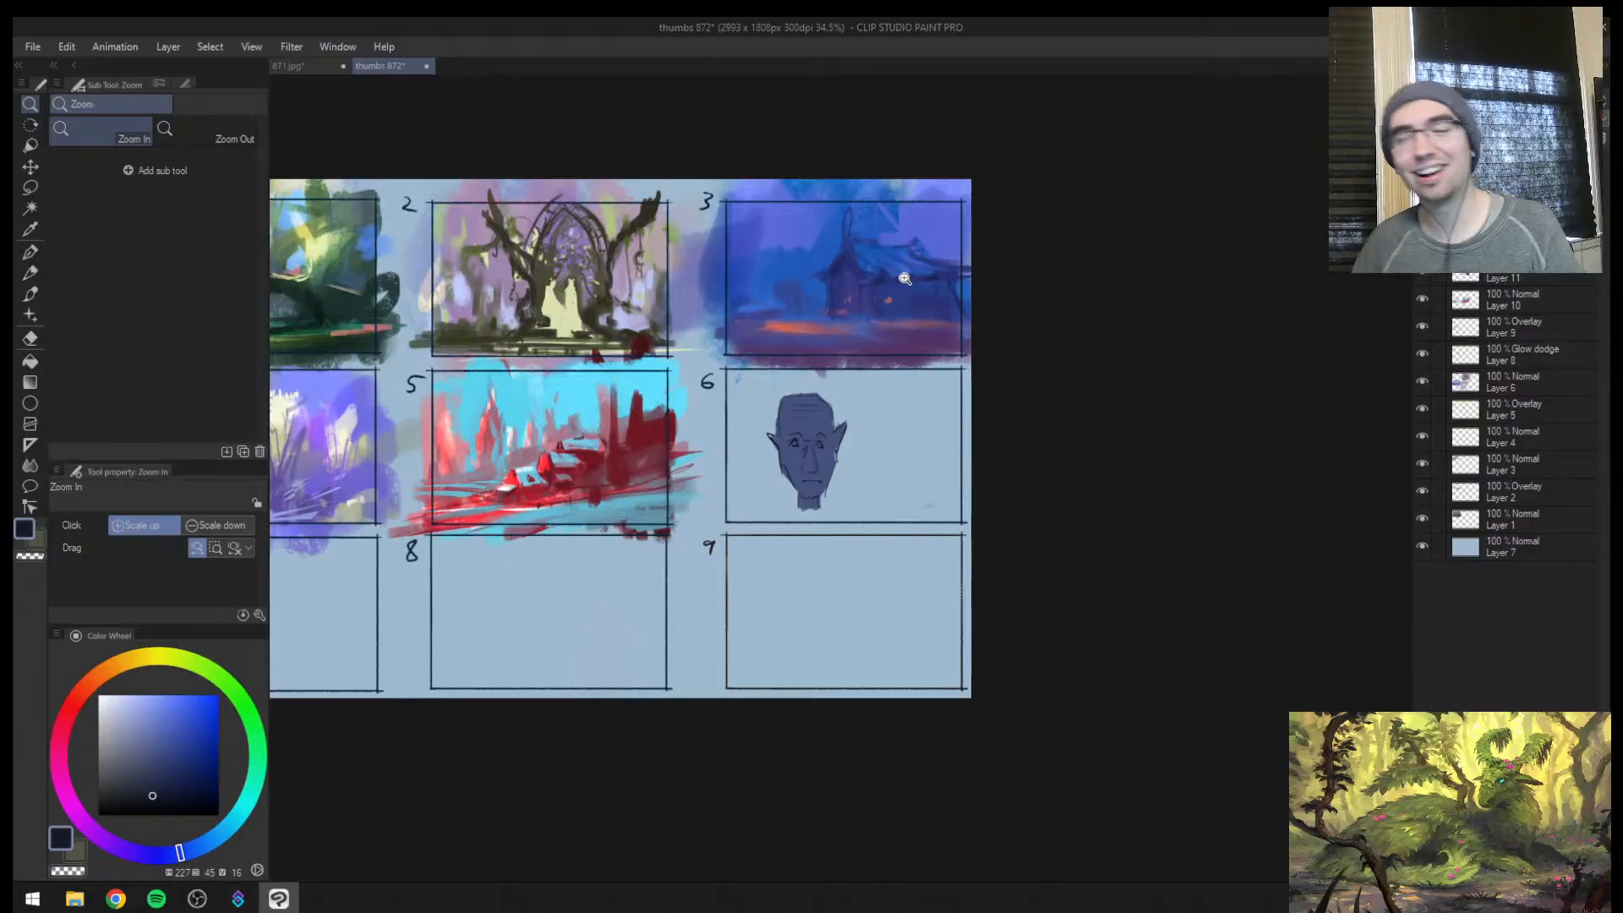
Paint over the pointed-ear face in thumbnail 6 with the sampled light blue background colour at brush size 80
{"action": "left_click", "coordinate": [926, 429]}
{"action": "left_click", "coordinate": [754, 399]}
{"action": "key", "text": "b"}
{"action": "left_click", "coordinate": [691, 414], "text": "alt"}
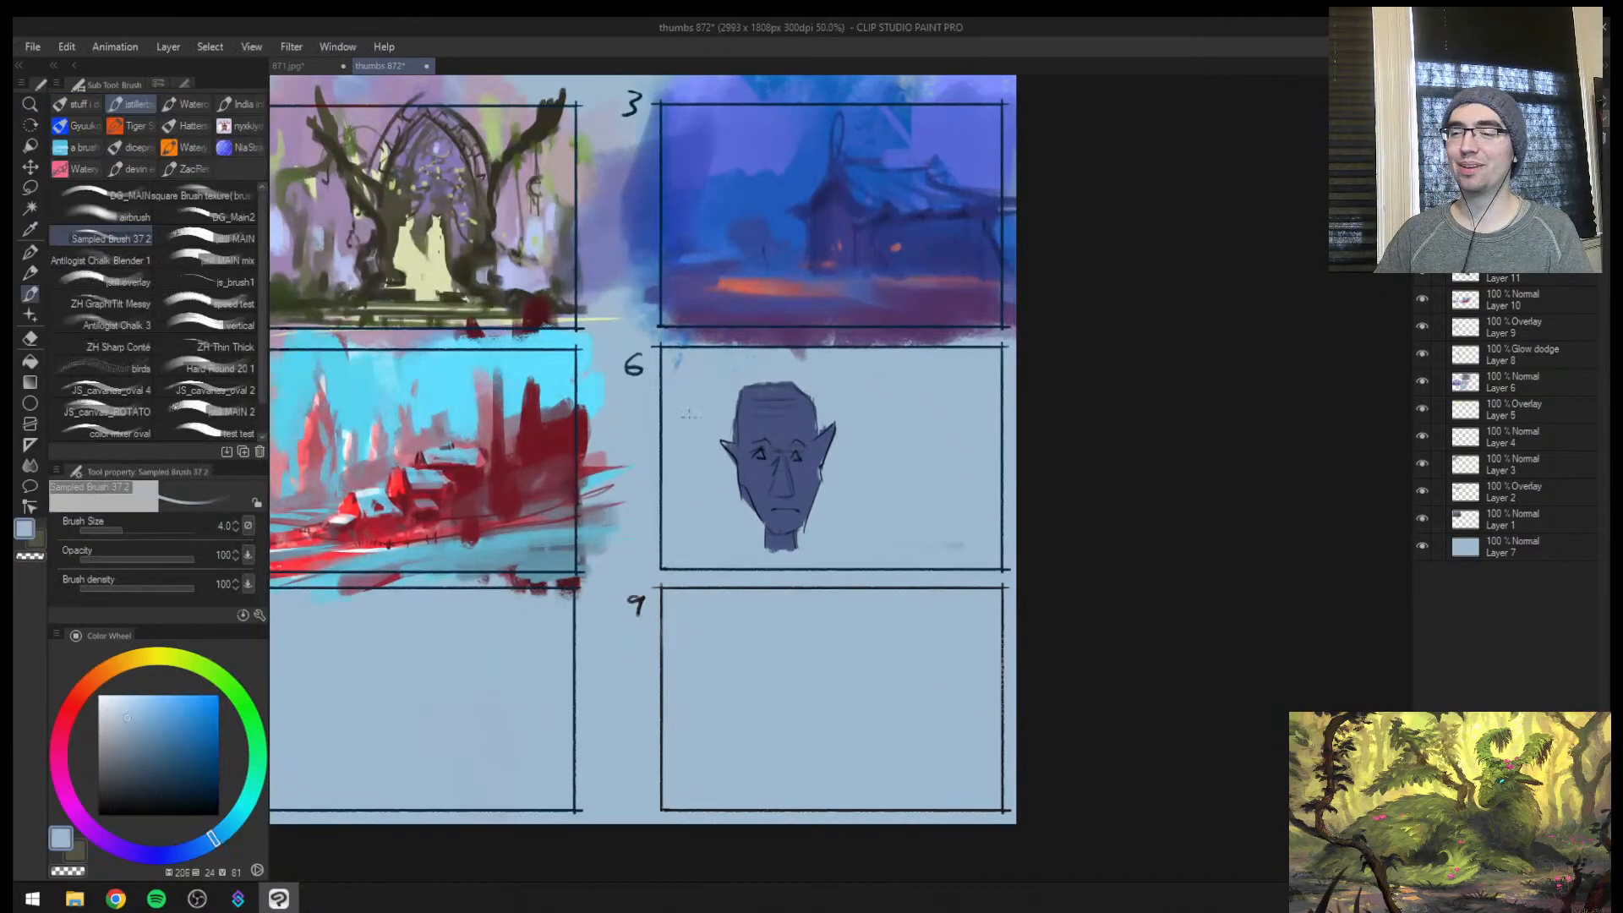
{"action": "key", "text": "]"}
{"action": "key", "text": "]"}
{"action": "key", "text": "]"}
{"action": "key", "text": "]"}
{"action": "key", "text": "]"}
{"action": "key", "text": "]"}
{"action": "key", "text": "]"}
{"action": "key", "text": "]"}
{"action": "key", "text": "]"}
{"action": "key", "text": "]"}
{"action": "key", "text": "]"}
{"action": "key", "text": "]"}
{"action": "key", "text": "]"}
{"action": "mouse_move", "coordinate": [739, 426]}
{"action": "left_mouse_down"}
{"action": "mouse_move", "coordinate": [787, 392]}
{"action": "mouse_move", "coordinate": [746, 402]}
{"action": "mouse_move", "coordinate": [816, 399]}
{"action": "left_mouse_up"}
{"action": "key", "text": "ctrl+z"}
{"action": "key", "text": "ctrl+space"}
{"action": "key", "text": "bracketright"}
{"action": "mouse_move", "coordinate": [714, 380]}
{"action": "left_mouse_down"}
{"action": "mouse_move", "coordinate": [812, 474]}
{"action": "mouse_move", "coordinate": [786, 557]}
{"action": "mouse_move", "coordinate": [858, 534]}
{"action": "mouse_move", "coordinate": [715, 338]}
{"action": "mouse_move", "coordinate": [1159, 370]}
{"action": "left_mouse_up"}
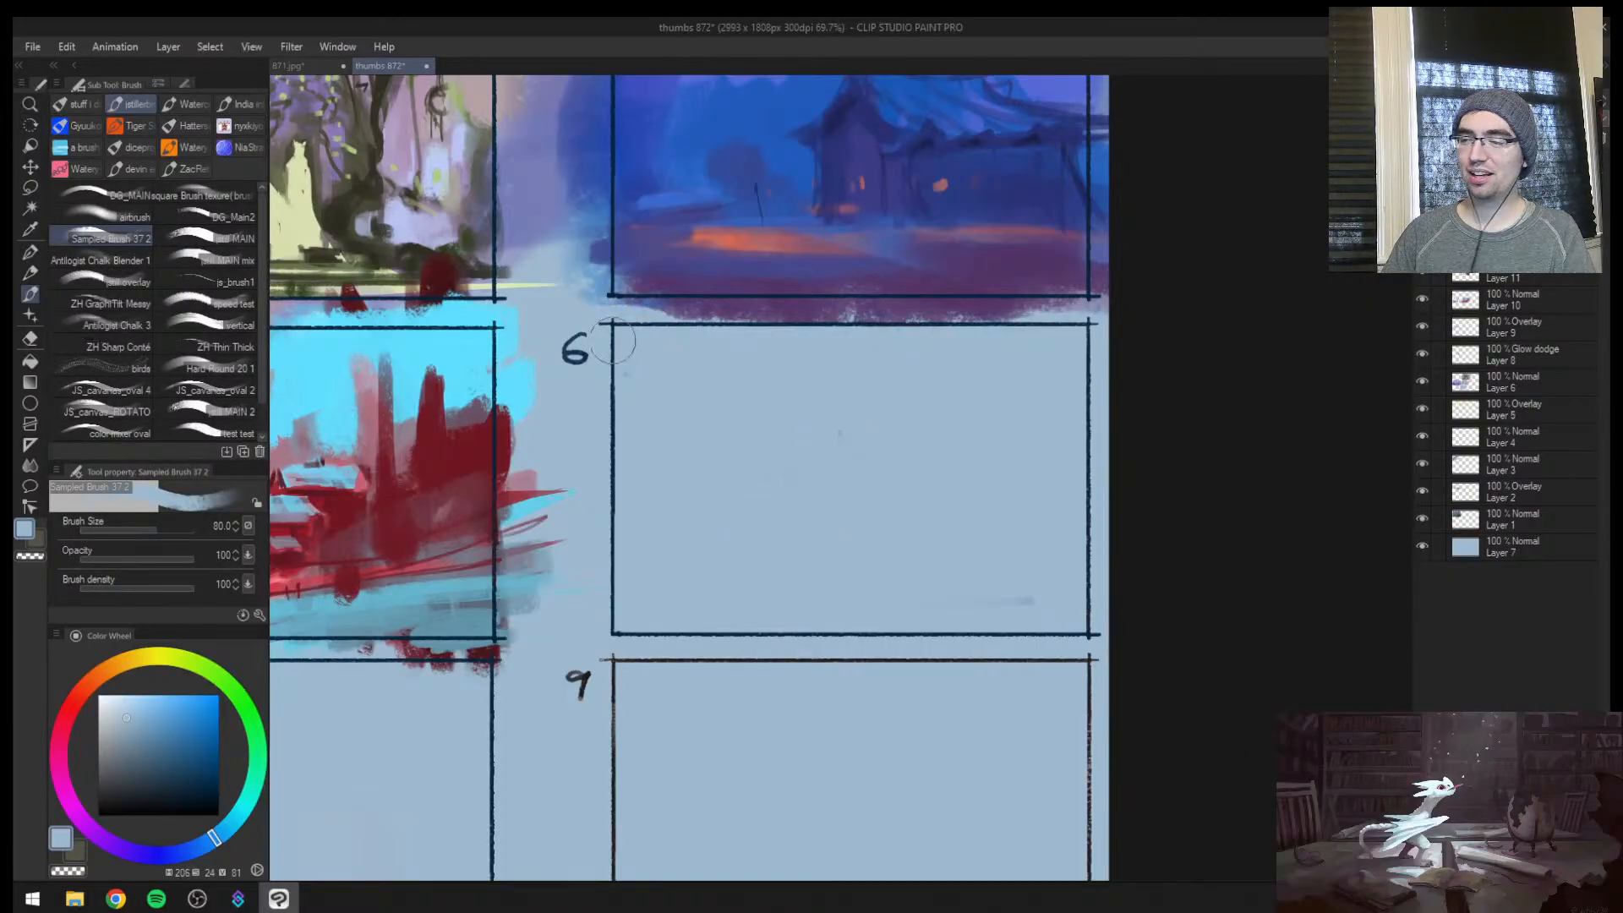
Draw a horizon line low across thumbnail 6 and outline a tall cloaked figure crossing it, in black at brush size 7
{"action": "key", "text": "ctrl+space"}
{"action": "mouse_move", "coordinate": [613, 342]}
{"action": "left_mouse_down"}
{"action": "mouse_move", "coordinate": [1072, 336]}
{"action": "mouse_move", "coordinate": [963, 339]}
{"action": "left_mouse_up"}
{"action": "left_click_drag", "start_coordinate": [1022, 348], "coordinate": [864, 502]}
{"action": "left_click_drag", "start_coordinate": [821, 452], "coordinate": [942, 349]}
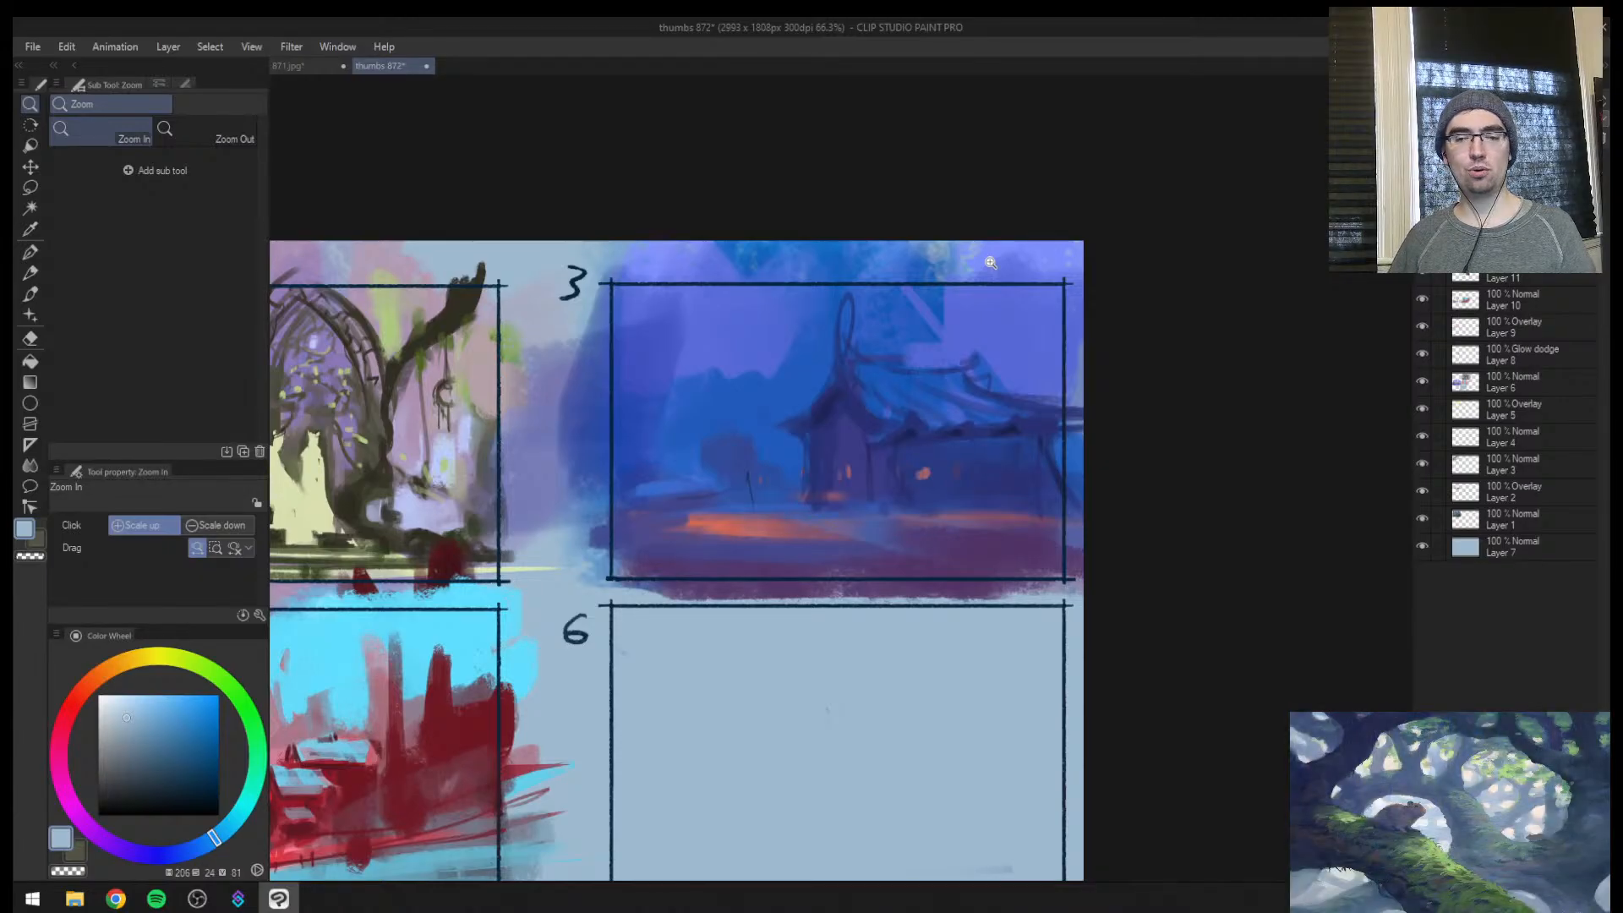
{"action": "left_click_drag", "start_coordinate": [991, 631], "coordinate": [1045, 461]}
{"action": "key", "text": "b"}
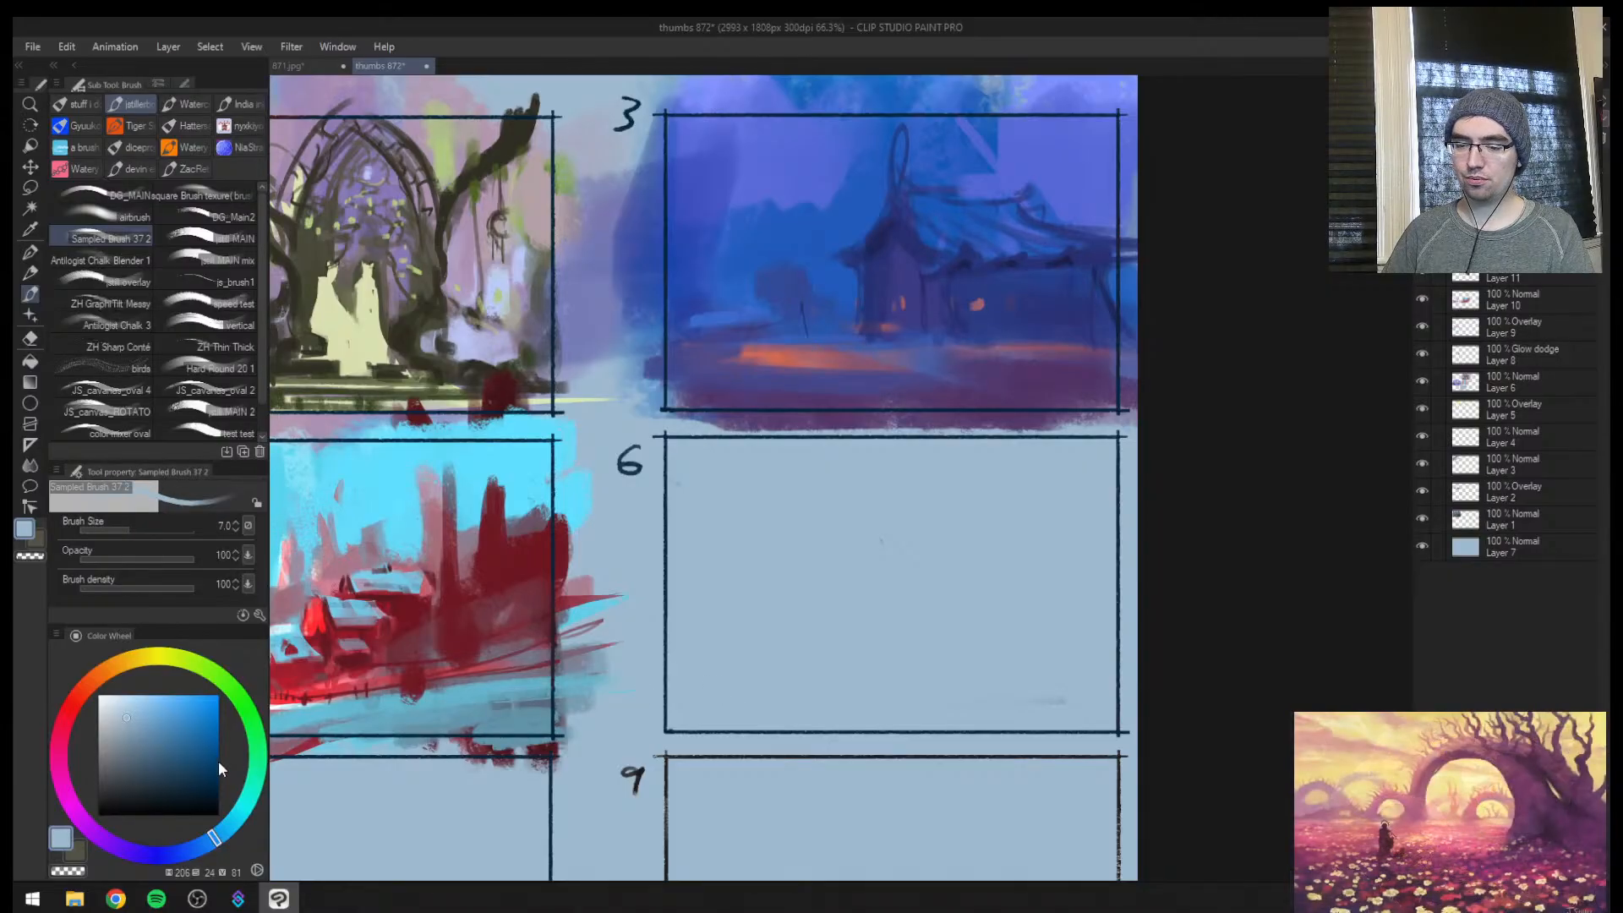
{"action": "left_click_drag", "start_coordinate": [218, 761], "coordinate": [215, 816]}
{"action": "key", "text": "ctrl+space"}
{"action": "mouse_move", "coordinate": [668, 676]}
{"action": "left_mouse_down"}
{"action": "mouse_move", "coordinate": [1134, 680]}
{"action": "mouse_move", "coordinate": [1032, 483]}
{"action": "left_mouse_up"}
{"action": "left_click_drag", "start_coordinate": [557, 179], "coordinate": [531, 315]}
{"action": "mouse_move", "coordinate": [463, 395]}
{"action": "left_mouse_down"}
{"action": "mouse_move", "coordinate": [466, 340]}
{"action": "mouse_move", "coordinate": [525, 412]}
{"action": "mouse_move", "coordinate": [466, 347]}
{"action": "mouse_move", "coordinate": [507, 394]}
{"action": "mouse_move", "coordinate": [529, 472]}
{"action": "mouse_move", "coordinate": [536, 668]}
{"action": "mouse_move", "coordinate": [435, 691]}
{"action": "mouse_move", "coordinate": [471, 350]}
{"action": "left_mouse_up"}
{"action": "key", "text": "ctrl+z"}
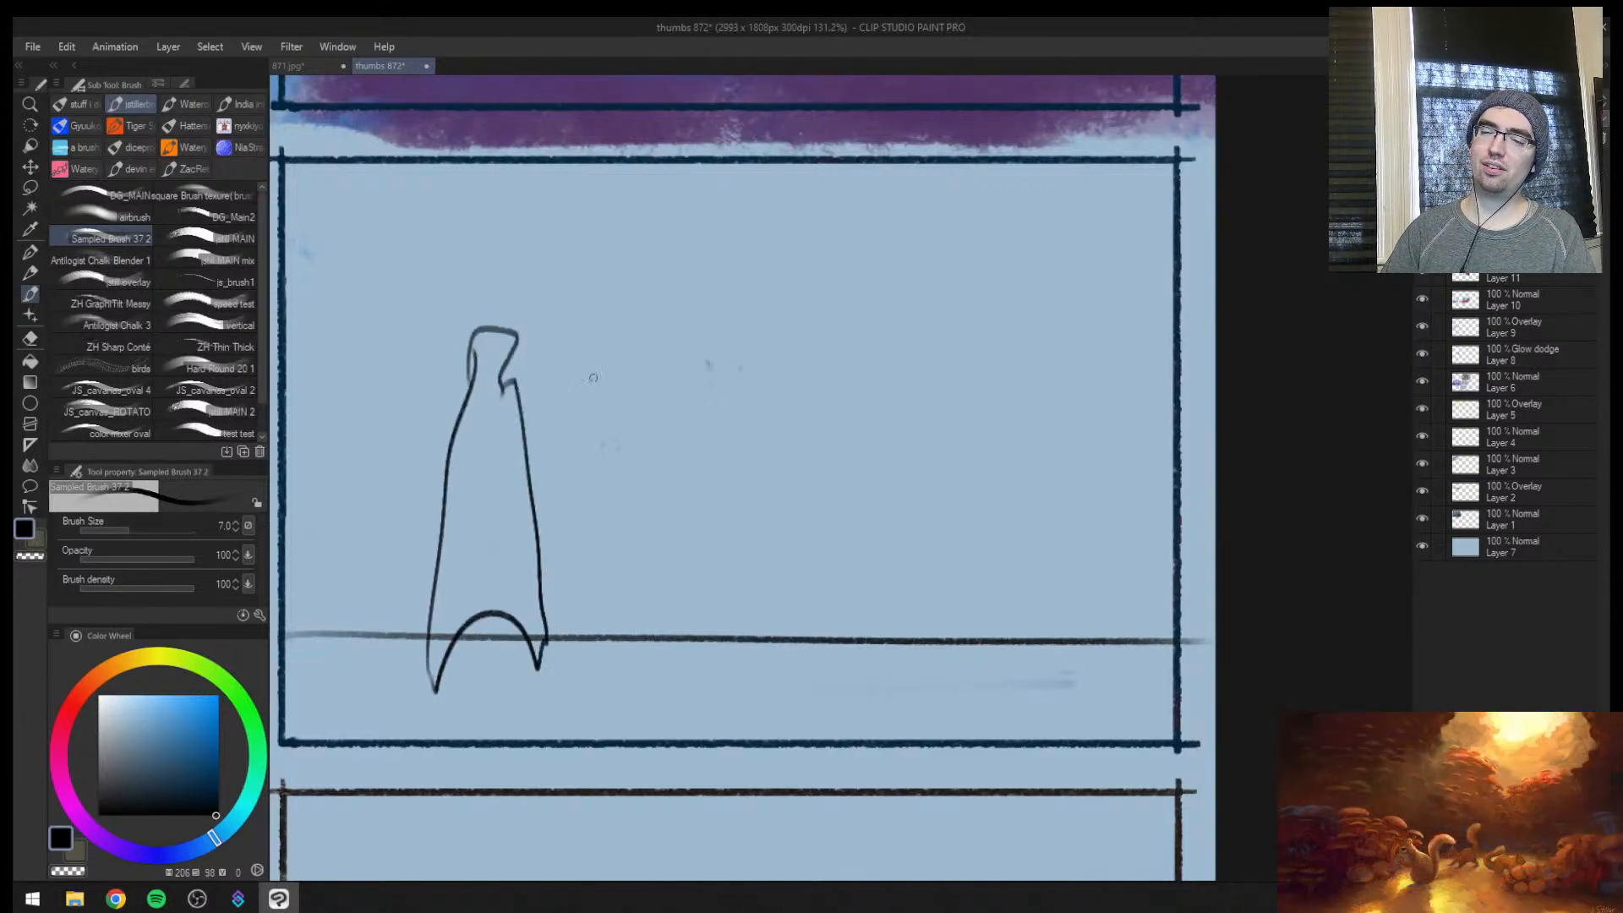
Outline a smaller distant figure beside the cloaked one and a much larger, thick-lined foreground figure extending below the frame
{"action": "mouse_move", "coordinate": [590, 437]}
{"action": "left_mouse_down"}
{"action": "mouse_move", "coordinate": [624, 446]}
{"action": "mouse_move", "coordinate": [626, 652]}
{"action": "mouse_move", "coordinate": [583, 499]}
{"action": "mouse_move", "coordinate": [596, 435]}
{"action": "left_mouse_up"}
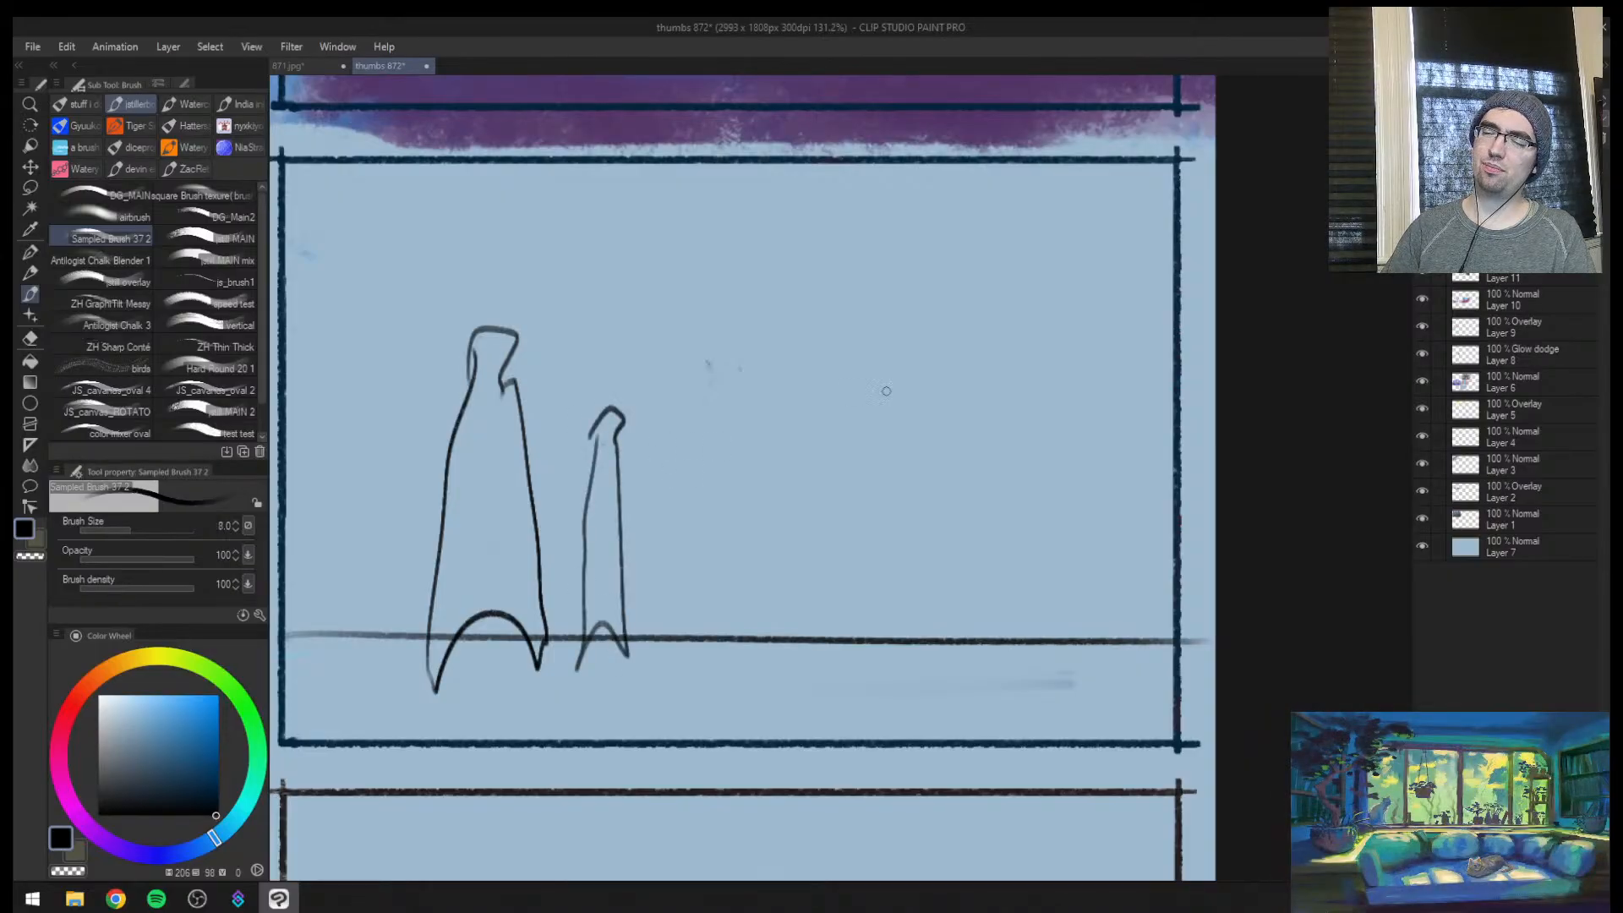
{"action": "key", "text": "bracketright"}
{"action": "key", "text": "bracketright"}
{"action": "key", "text": "bracketright"}
{"action": "mouse_move", "coordinate": [814, 337]}
{"action": "left_mouse_down"}
{"action": "mouse_move", "coordinate": [959, 192]}
{"action": "mouse_move", "coordinate": [889, 351]}
{"action": "mouse_move", "coordinate": [866, 836]}
{"action": "mouse_move", "coordinate": [683, 874]}
{"action": "mouse_move", "coordinate": [754, 355]}
{"action": "mouse_move", "coordinate": [794, 302]}
{"action": "mouse_move", "coordinate": [764, 350]}
{"action": "mouse_move", "coordinate": [866, 262]}
{"action": "left_mouse_up"}
{"action": "key", "text": "bracketright"}
{"action": "key", "text": "bracketright"}
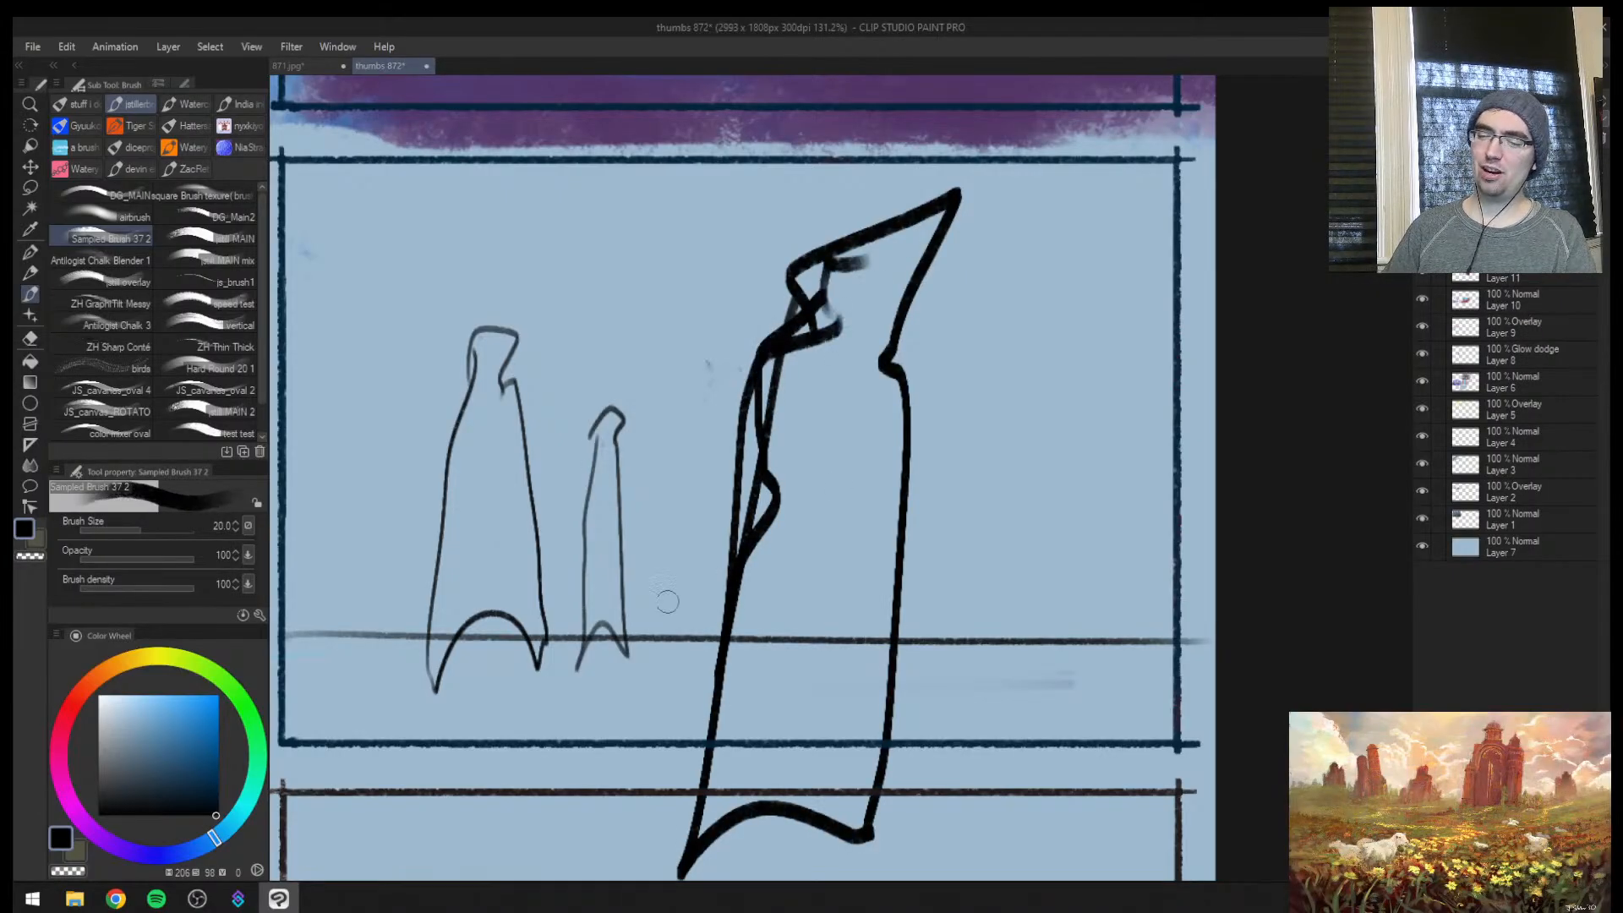
Reinforce the feet of the small middle figure in thumbnail 6 with darker strokes
{"action": "key", "text": "bracketleft"}
{"action": "key", "text": "bracketleft"}
{"action": "key", "text": "bracketleft"}
{"action": "key", "text": "bracketleft"}
{"action": "key", "text": "bracketleft"}
{"action": "key", "text": "bracketleft"}
{"action": "left_click_drag", "start_coordinate": [614, 653], "coordinate": [609, 723]}
{"action": "key", "text": "ctrl+z"}
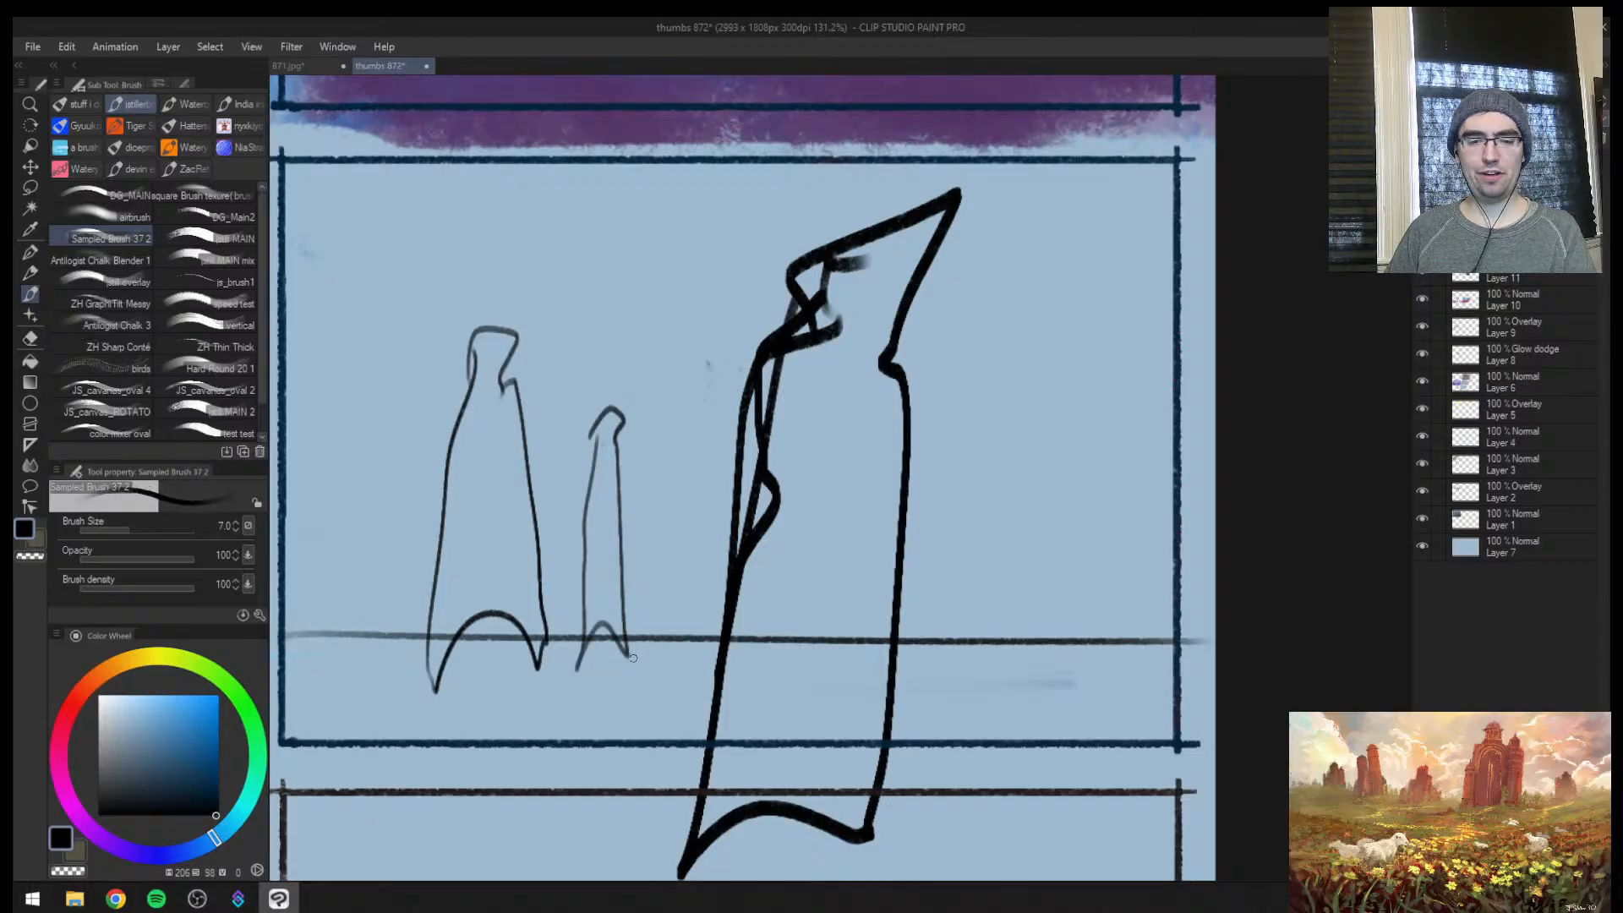
{"action": "key", "text": "bracketright"}
{"action": "key", "text": "bracketright"}
{"action": "mouse_move", "coordinate": [626, 592]}
{"action": "left_mouse_down"}
{"action": "mouse_move", "coordinate": [625, 663]}
{"action": "mouse_move", "coordinate": [596, 623]}
{"action": "mouse_move", "coordinate": [580, 672]}
{"action": "left_mouse_up"}
Sketch faint companion figures beside the small one at brush size 15, and add a loose arm to the tall cloaked figure
{"action": "key", "text": "bracketright"}
{"action": "key", "text": "bracketright"}
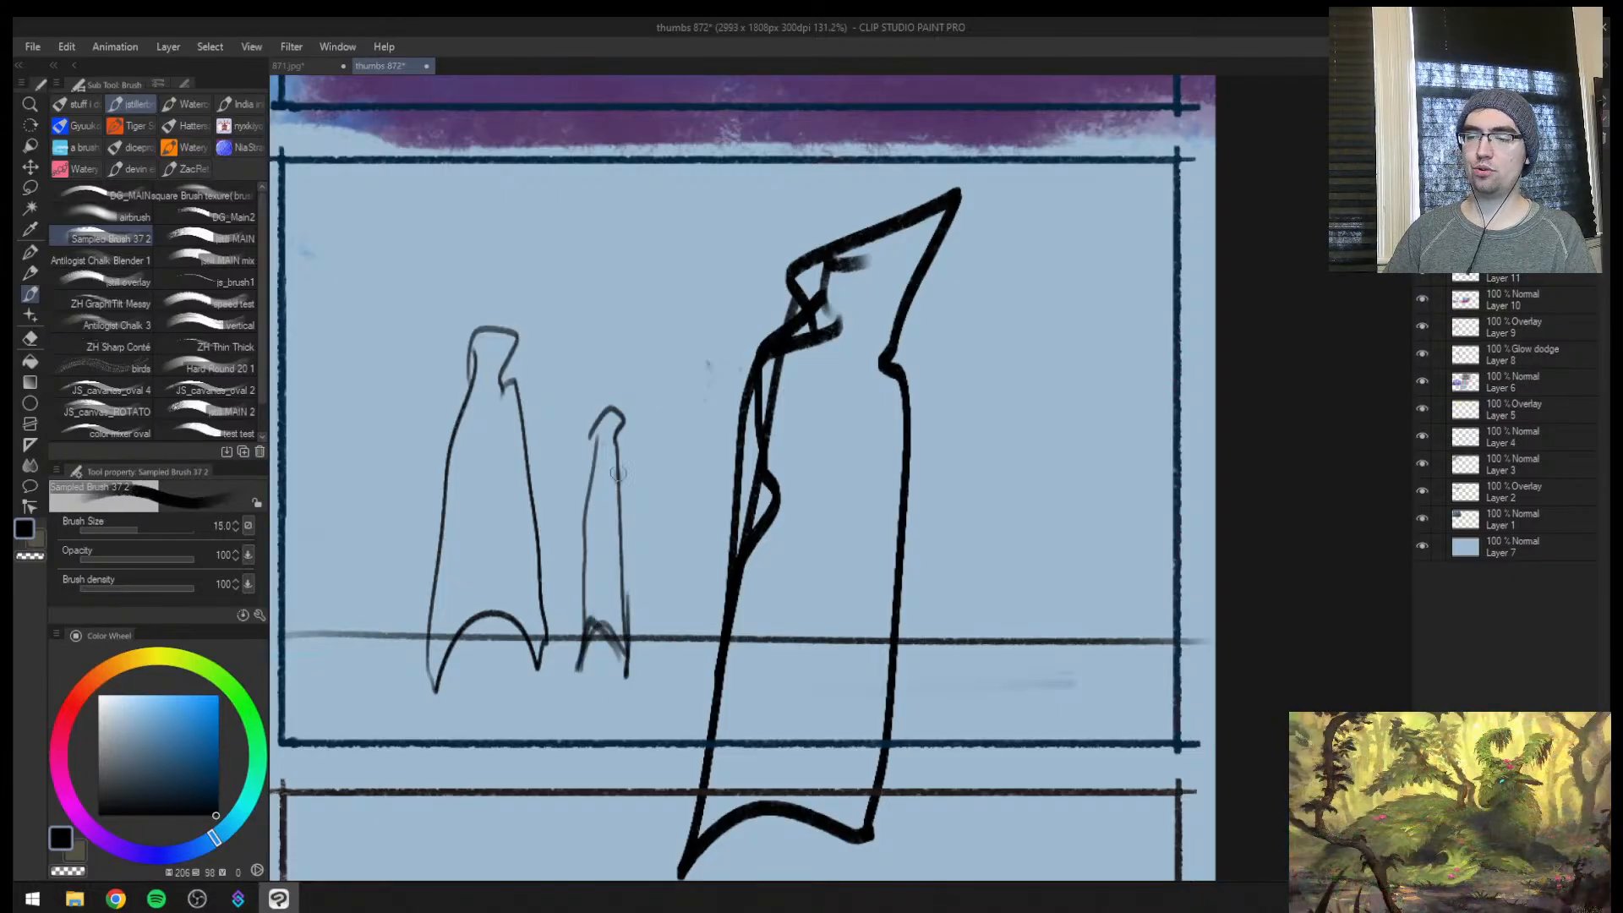
{"action": "left_click_drag", "start_coordinate": [617, 474], "coordinate": [665, 435]}
{"action": "left_click_drag", "start_coordinate": [650, 441], "coordinate": [645, 629]}
{"action": "mouse_move", "coordinate": [697, 419]}
{"action": "left_mouse_down"}
{"action": "mouse_move", "coordinate": [665, 652]}
{"action": "mouse_move", "coordinate": [643, 665]}
{"action": "left_mouse_up"}
{"action": "left_click_drag", "start_coordinate": [700, 426], "coordinate": [695, 655]}
{"action": "left_click_drag", "start_coordinate": [517, 420], "coordinate": [582, 548]}
Sketch an oversized partial figure running past thumbnail 6's right edge at brush size 25, with a curved stroke beside the foreground figure
{"action": "key", "text": "bracketright"}
{"action": "key", "text": "bracketright"}
{"action": "left_click_drag", "start_coordinate": [1027, 203], "coordinate": [1025, 376]}
{"action": "key", "text": "bracketright"}
{"action": "left_click_drag", "start_coordinate": [1021, 287], "coordinate": [1214, 279]}
{"action": "left_click_drag", "start_coordinate": [1215, 397], "coordinate": [1175, 460]}
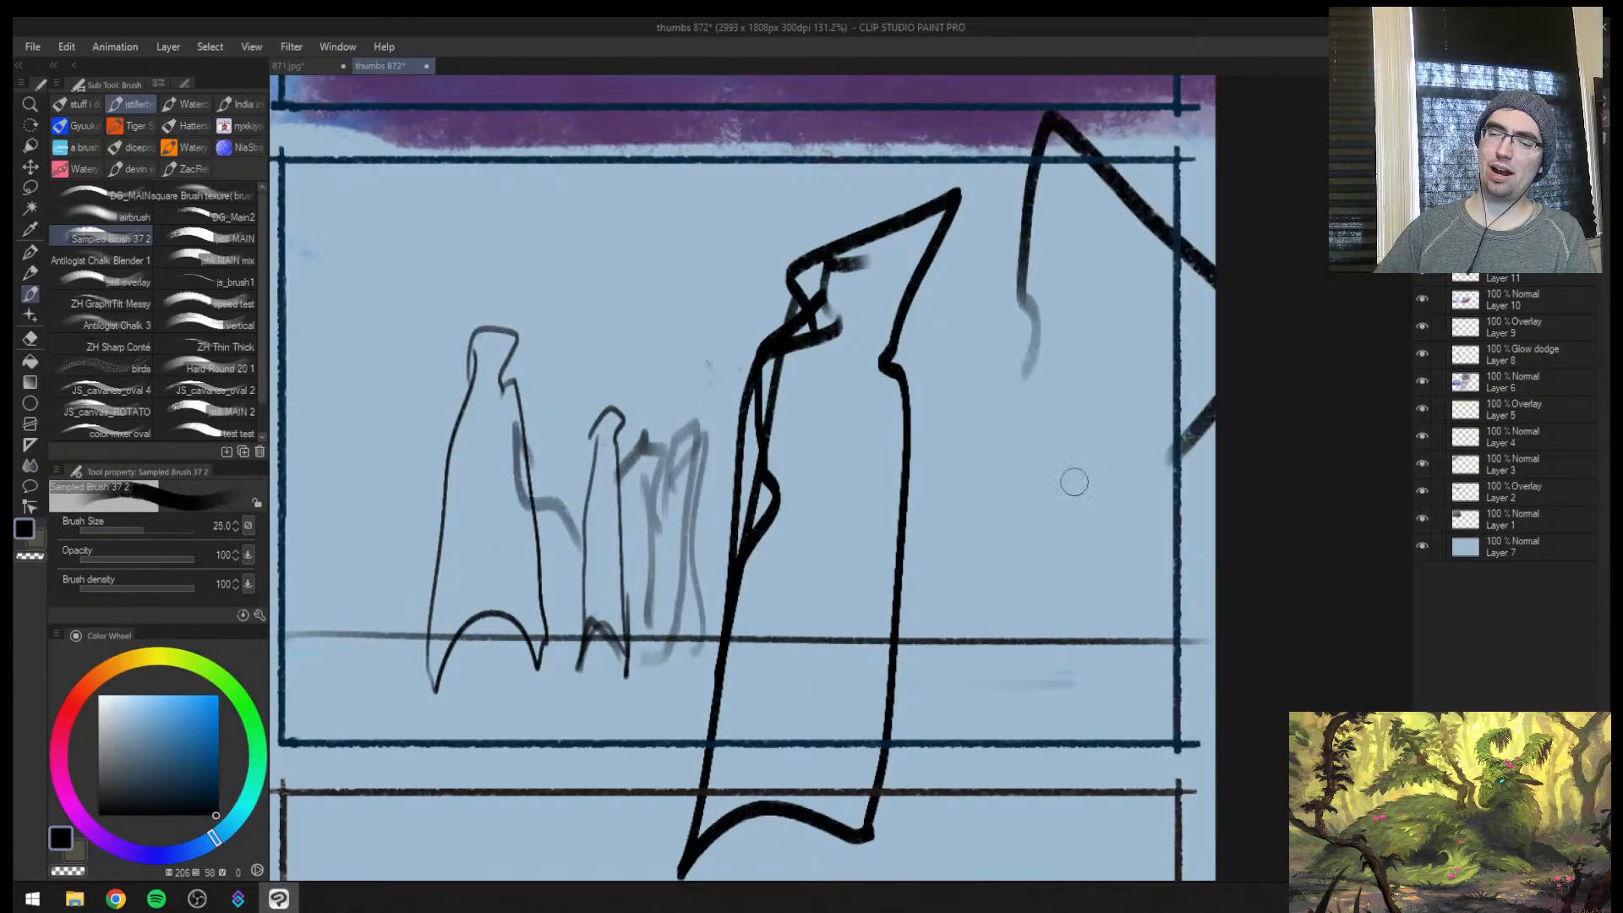
{"action": "left_click_drag", "start_coordinate": [958, 211], "coordinate": [953, 587]}
Draw a huge close-up figure along thumbnail 6's left edge in very thick strokes at brush size 40, adding one fainter stroke beside it
{"action": "left_click_drag", "start_coordinate": [411, 233], "coordinate": [650, 293]}
{"action": "key", "text": "bracketright"}
{"action": "key", "text": "bracketright"}
{"action": "mouse_move", "coordinate": [475, 214]}
{"action": "left_mouse_down"}
{"action": "mouse_move", "coordinate": [638, 179]}
{"action": "mouse_move", "coordinate": [578, 522]}
{"action": "left_mouse_up"}
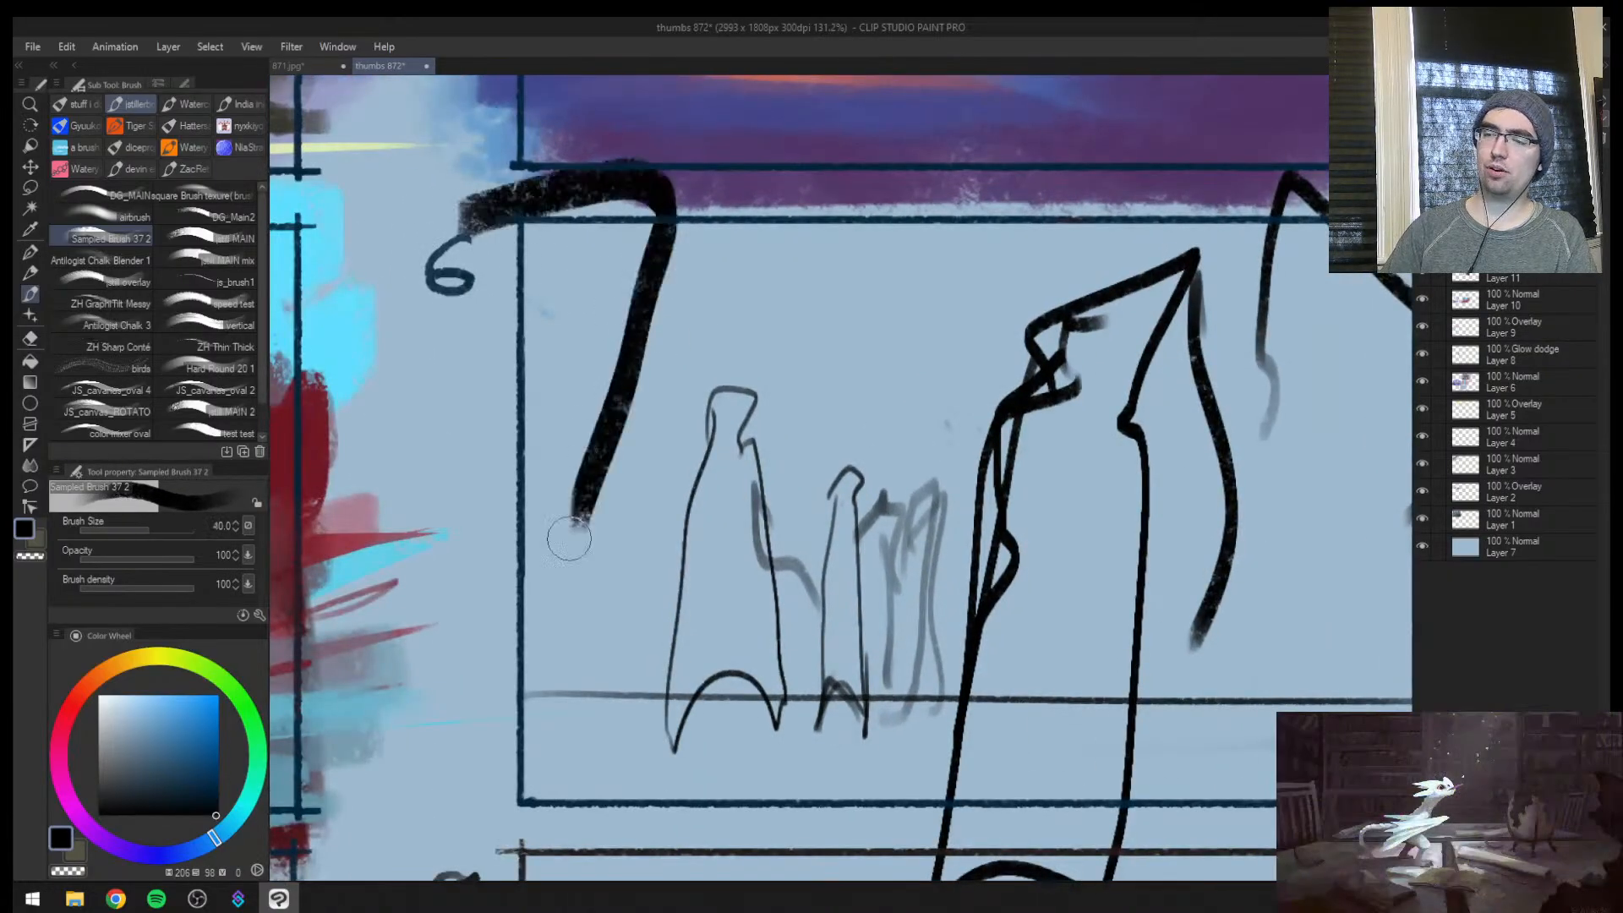
{"action": "left_click_drag", "start_coordinate": [621, 420], "coordinate": [569, 857]}
{"action": "left_click_drag", "start_coordinate": [497, 727], "coordinate": [650, 850]}
{"action": "left_click_drag", "start_coordinate": [543, 752], "coordinate": [617, 461]}
{"action": "left_click_drag", "start_coordinate": [622, 443], "coordinate": [617, 878]}
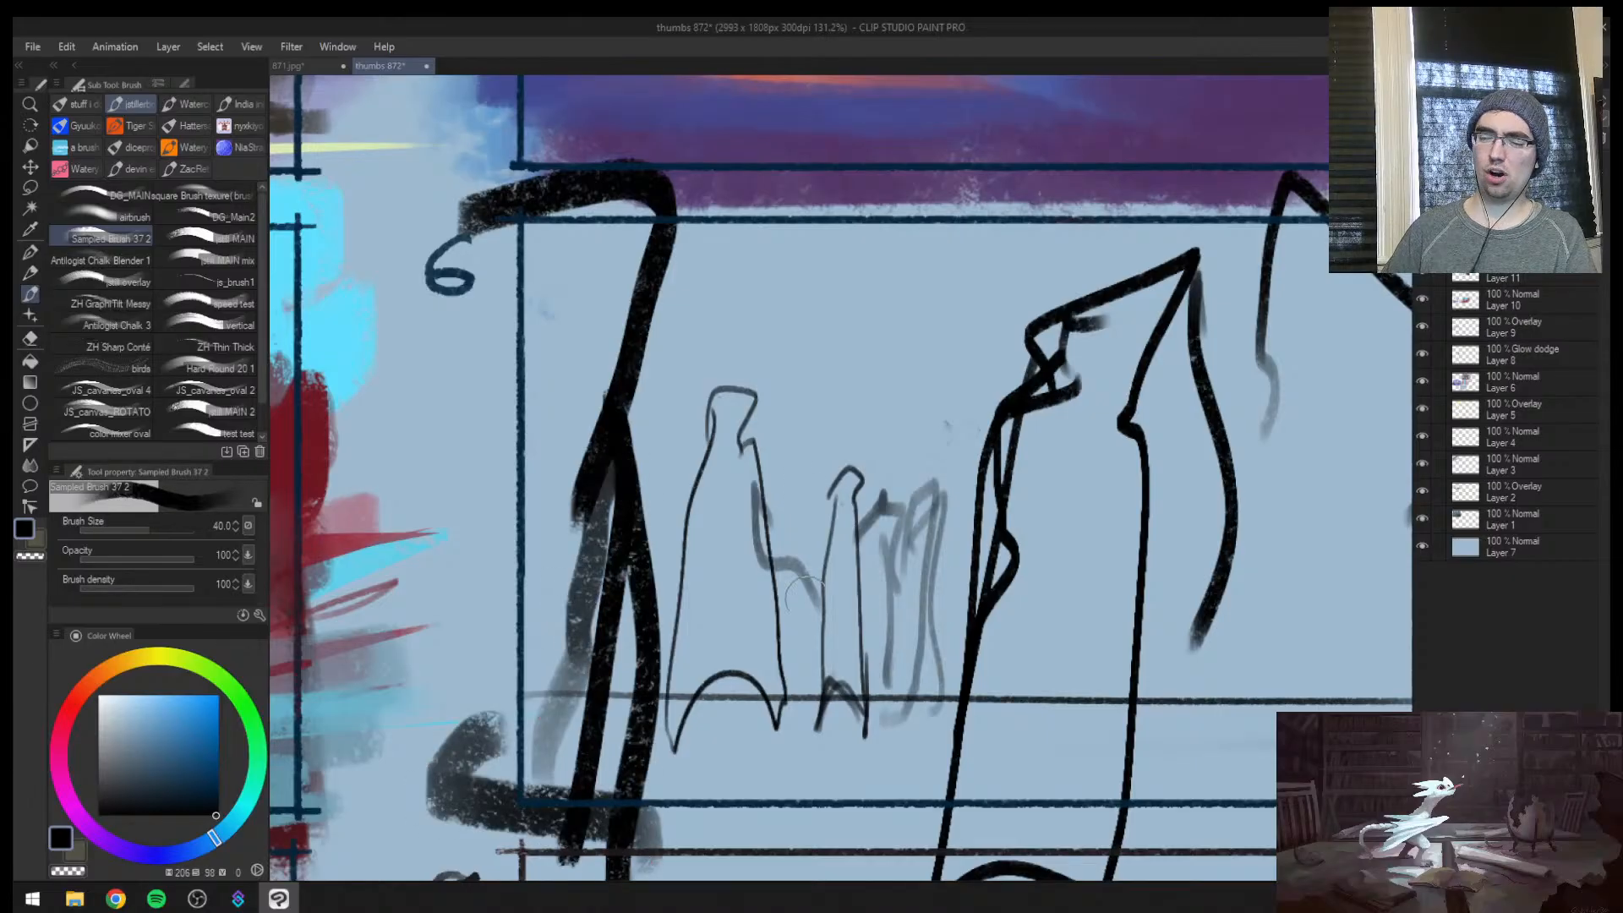
{"action": "key", "text": "bracketleft"}
{"action": "key", "text": "bracketleft"}
{"action": "key", "text": "bracketleft"}
{"action": "left_click_drag", "start_coordinate": [649, 458], "coordinate": [629, 791]}
{"action": "left_click_drag", "start_coordinate": [516, 698], "coordinate": [1400, 701]}
{"action": "key", "text": "ctrl+z"}
{"action": "key", "text": "bracketleft"}
{"action": "key", "text": "bracketleft"}
{"action": "key", "text": "bracketleft"}
{"action": "left_click_drag", "start_coordinate": [659, 677], "coordinate": [1220, 685]}
{"action": "key", "text": "ctrl+space"}
{"action": "mouse_move", "coordinate": [964, 651]}
{"action": "left_mouse_down"}
{"action": "mouse_move", "coordinate": [932, 663]}
{"action": "mouse_move", "coordinate": [1004, 661]}
{"action": "left_mouse_up"}
{"action": "key", "text": "ctrl+z"}
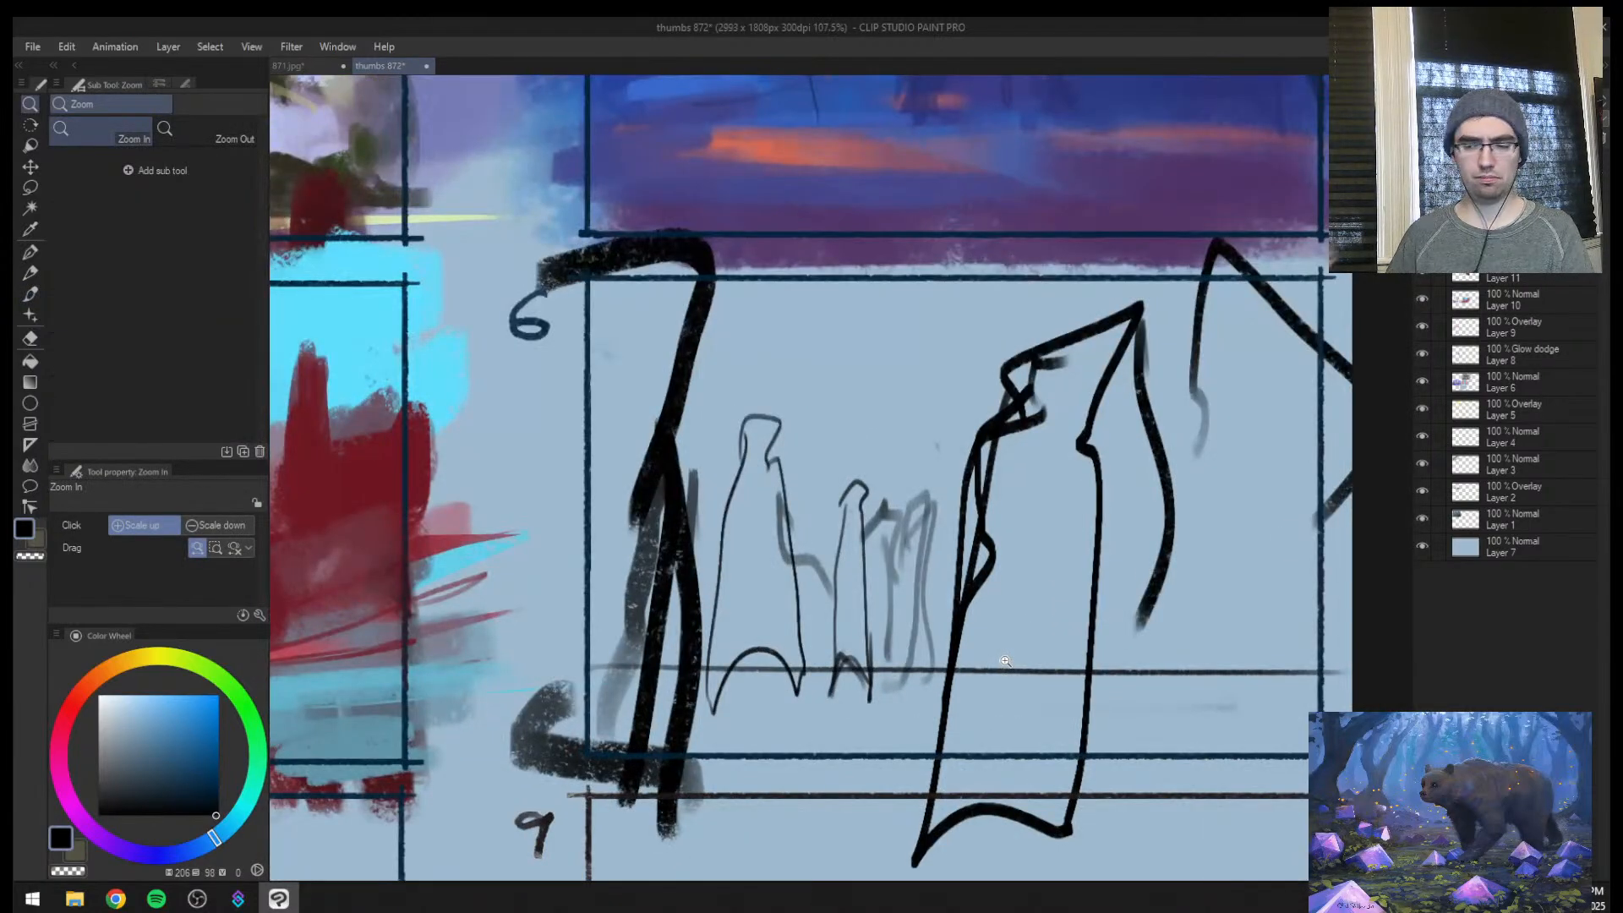
Paint out the foreground figure's pointed extension and the adjoining curve in background colour at size 60, and close its head with a dark size 50 stroke
{"action": "mouse_move", "coordinate": [1050, 762]}
{"action": "left_mouse_down"}
{"action": "mouse_move", "coordinate": [1019, 790]}
{"action": "mouse_move", "coordinate": [1113, 769]}
{"action": "mouse_move", "coordinate": [1057, 759]}
{"action": "left_mouse_up"}
{"action": "left_click", "coordinate": [1113, 768]}
{"action": "left_click", "coordinate": [1119, 564], "text": "alt"}
{"action": "key", "text": "]"}
{"action": "key", "text": "]"}
{"action": "key", "text": "]"}
{"action": "key", "text": "]"}
{"action": "mouse_move", "coordinate": [1088, 609]}
{"action": "left_mouse_down"}
{"action": "mouse_move", "coordinate": [1082, 440]}
{"action": "mouse_move", "coordinate": [1062, 380]}
{"action": "mouse_move", "coordinate": [1017, 438]}
{"action": "left_mouse_up"}
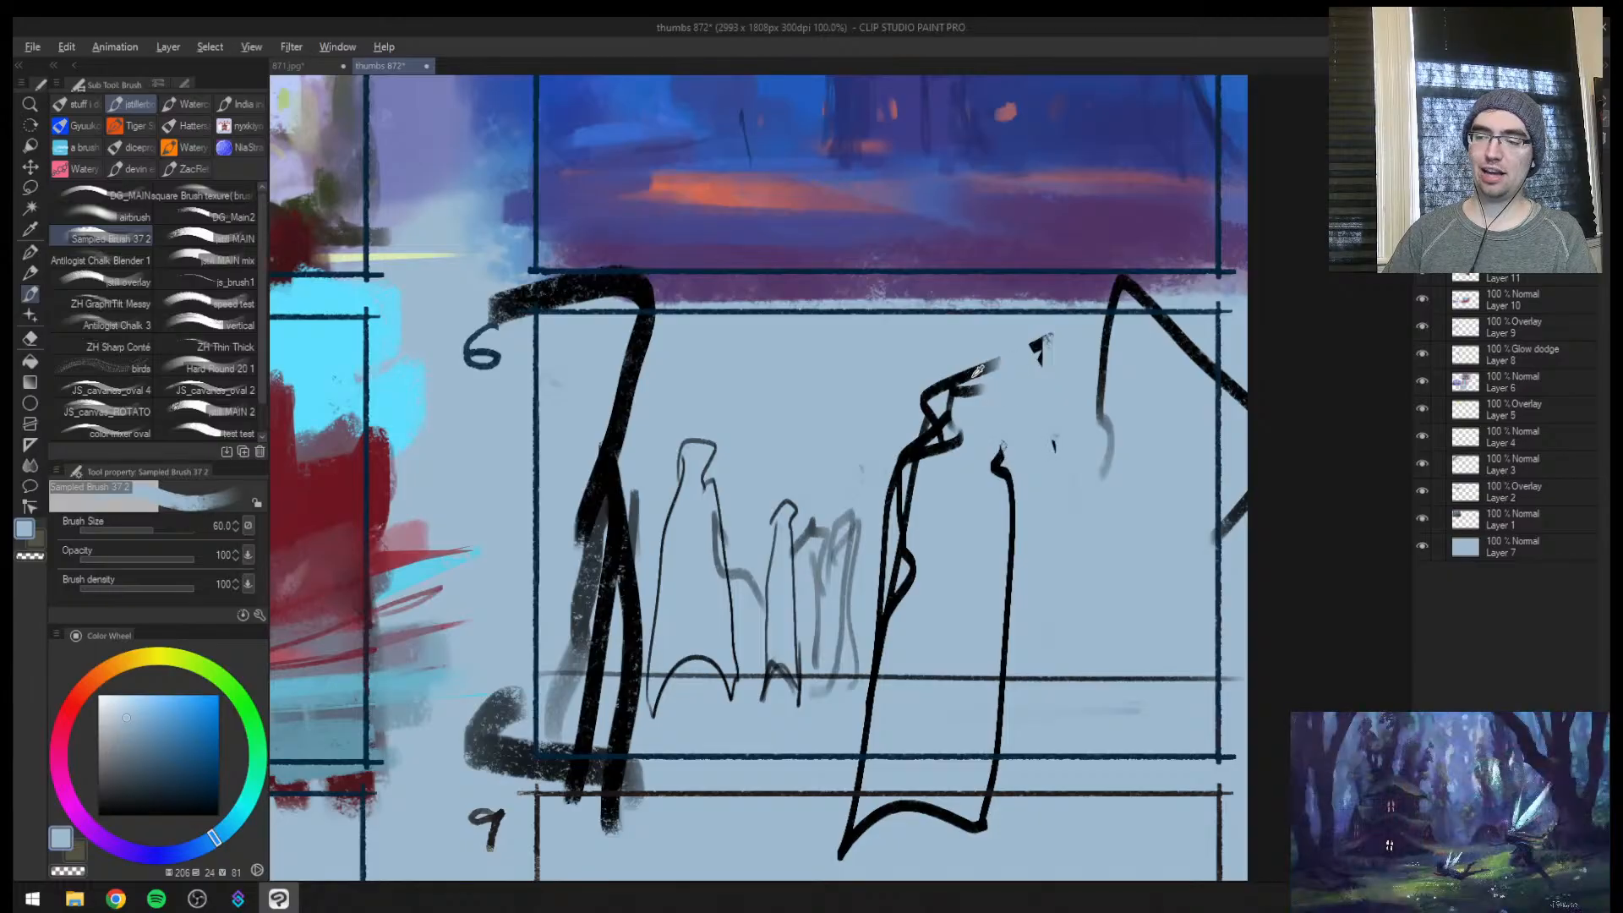
{"action": "left_click", "coordinate": [988, 368], "text": "alt"}
{"action": "key", "text": "["}
{"action": "left_click_drag", "start_coordinate": [990, 366], "coordinate": [990, 438]}
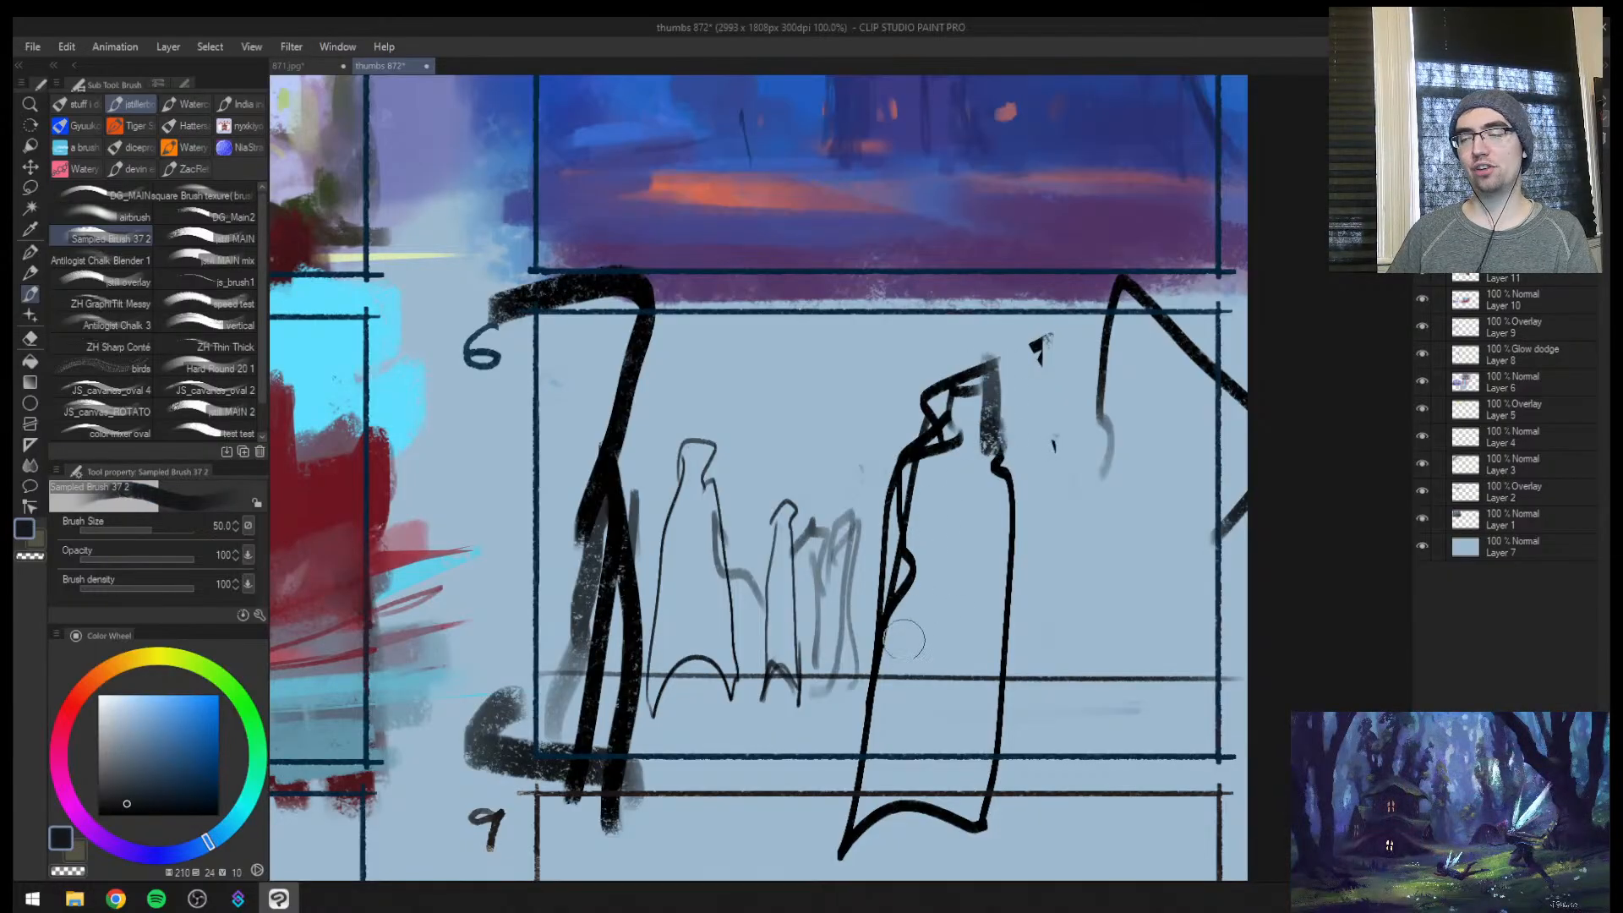
Examine up close how the figures' feet sit against the horizon line in thumbnail 6
{"action": "key", "text": "ctrl+space"}
{"action": "mouse_move", "coordinate": [883, 655]}
{"action": "left_mouse_down"}
{"action": "mouse_move", "coordinate": [846, 679]}
{"action": "mouse_move", "coordinate": [913, 663]}
{"action": "mouse_move", "coordinate": [884, 696]}
{"action": "mouse_move", "coordinate": [912, 554]}
{"action": "left_mouse_up"}
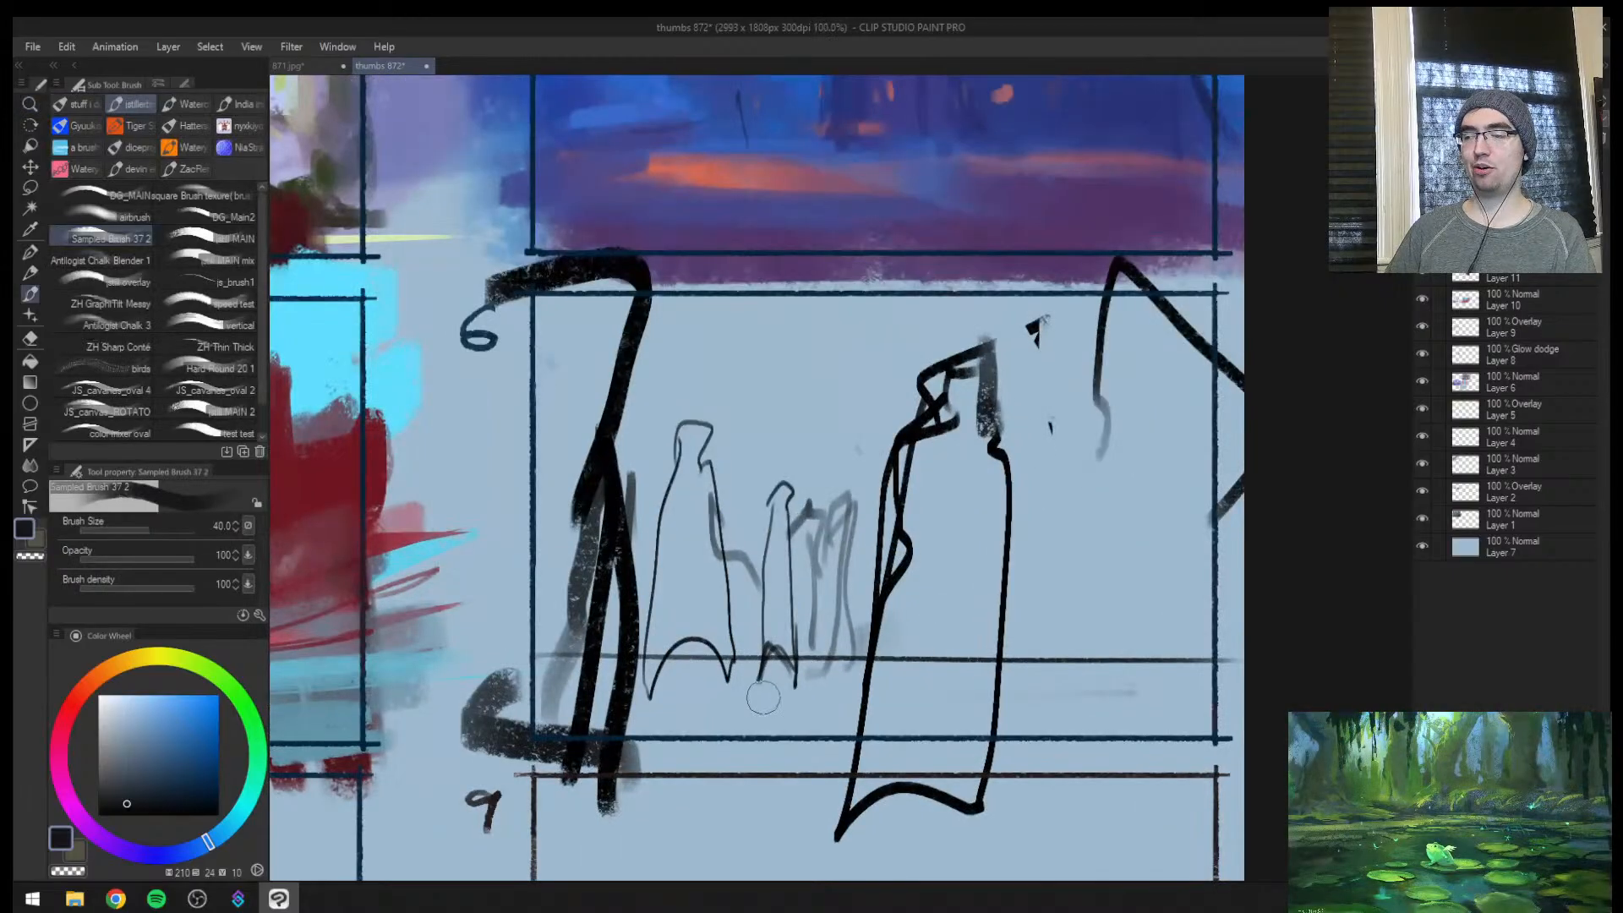
{"action": "key", "text": "ctrl+space"}
{"action": "left_click_drag", "start_coordinate": [959, 694], "coordinate": [891, 642]}
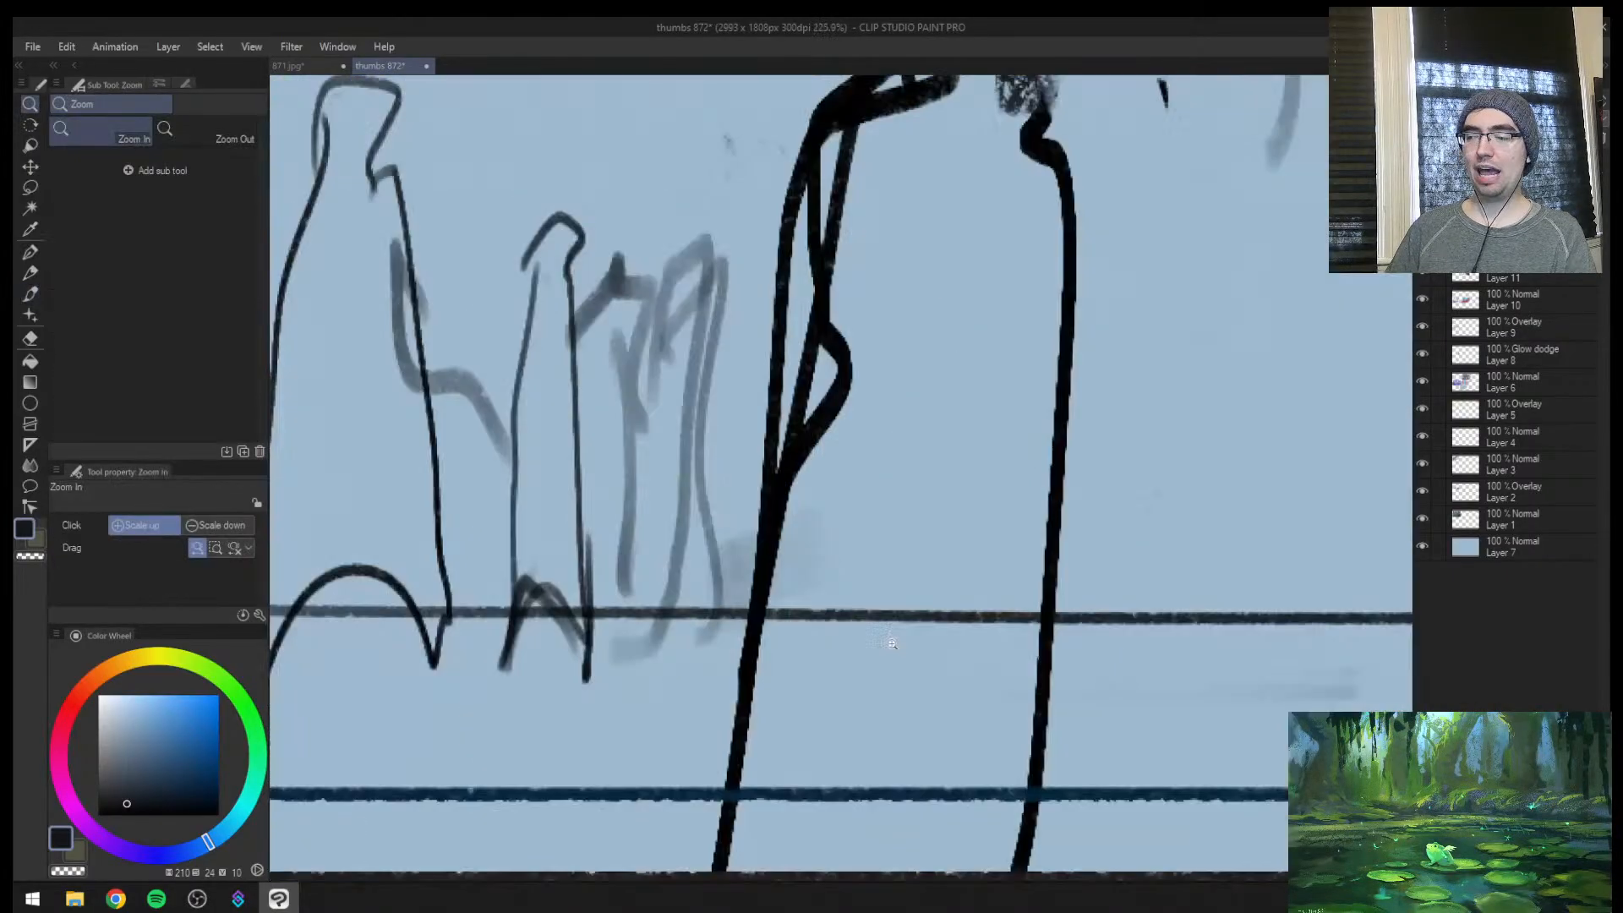
{"action": "key", "text": "ctrl+space"}
{"action": "mouse_move", "coordinate": [727, 682]}
{"action": "left_mouse_down"}
{"action": "mouse_move", "coordinate": [594, 721]}
{"action": "mouse_move", "coordinate": [639, 693]}
{"action": "left_mouse_up"}
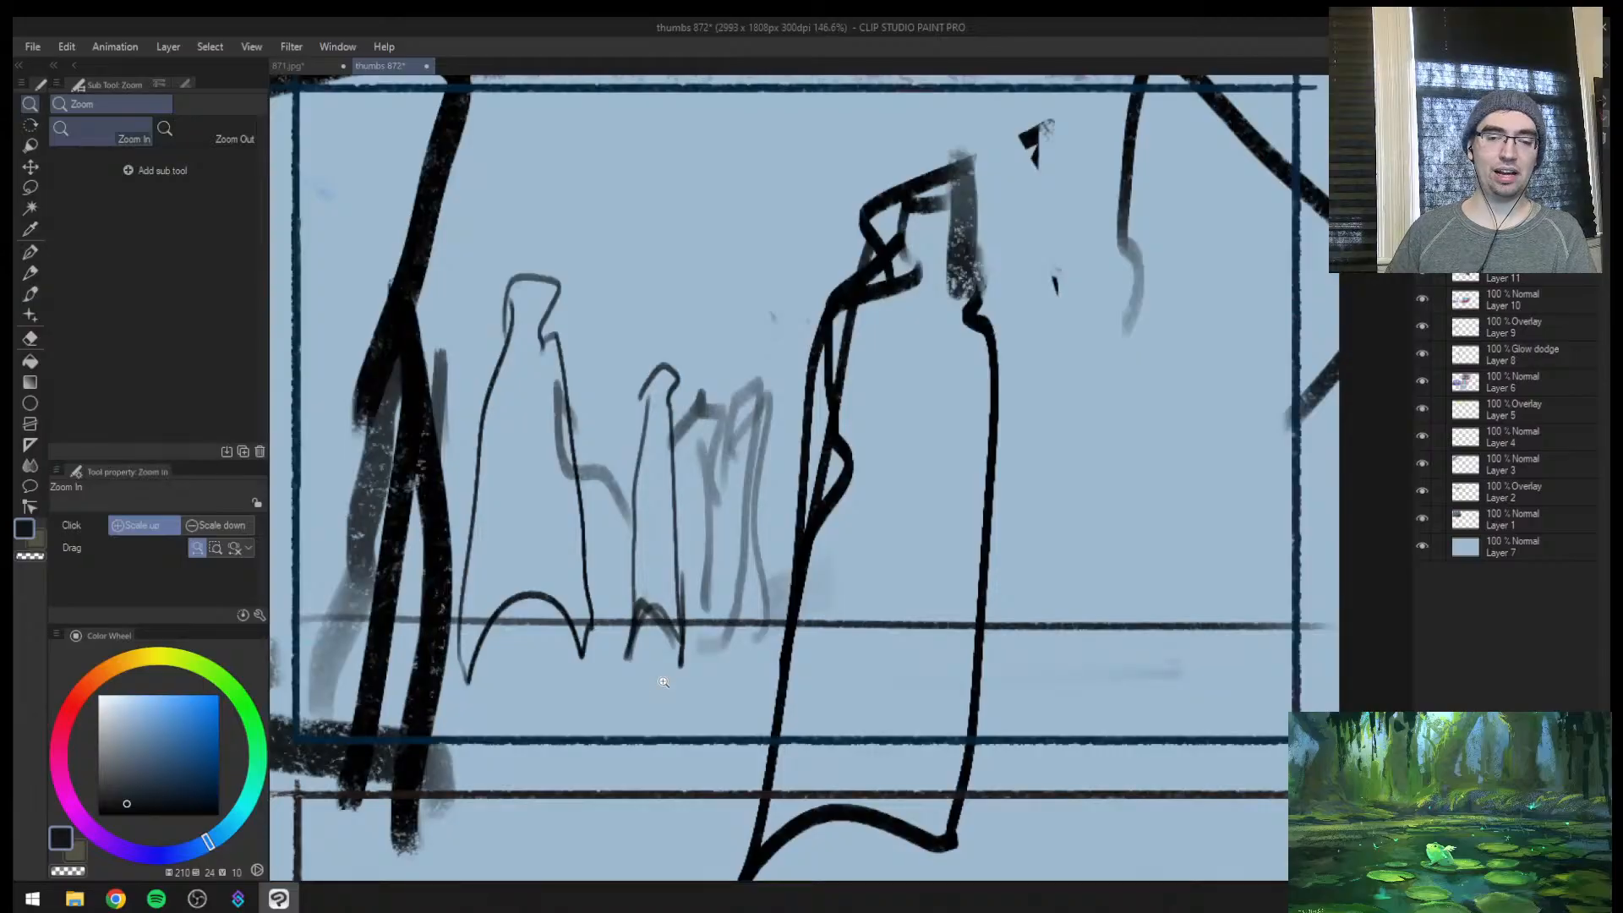
{"action": "left_click", "coordinate": [659, 655]}
{"action": "left_click", "coordinate": [642, 693]}
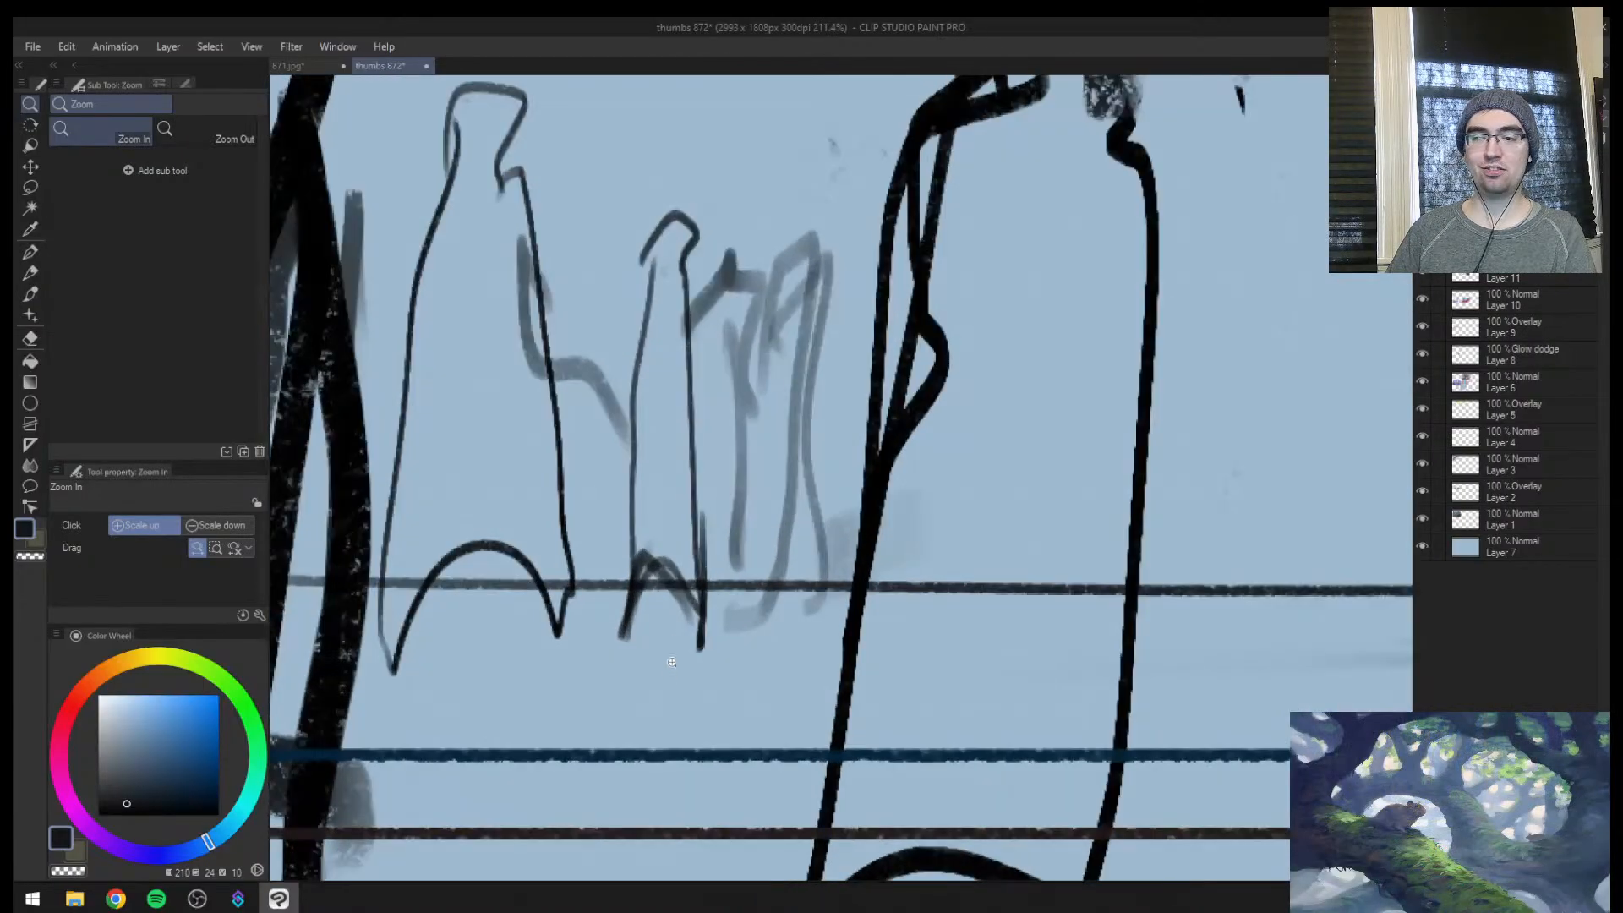
{"action": "key", "text": "["}
{"action": "key", "text": "]"}
{"action": "key", "text": "]"}
{"action": "left_click_drag", "start_coordinate": [629, 678], "coordinate": [786, 681]}
Paint a small dark rat-like silhouette with a tail on the ground below the small middle figure
{"action": "key", "text": "]"}
{"action": "key", "text": "]"}
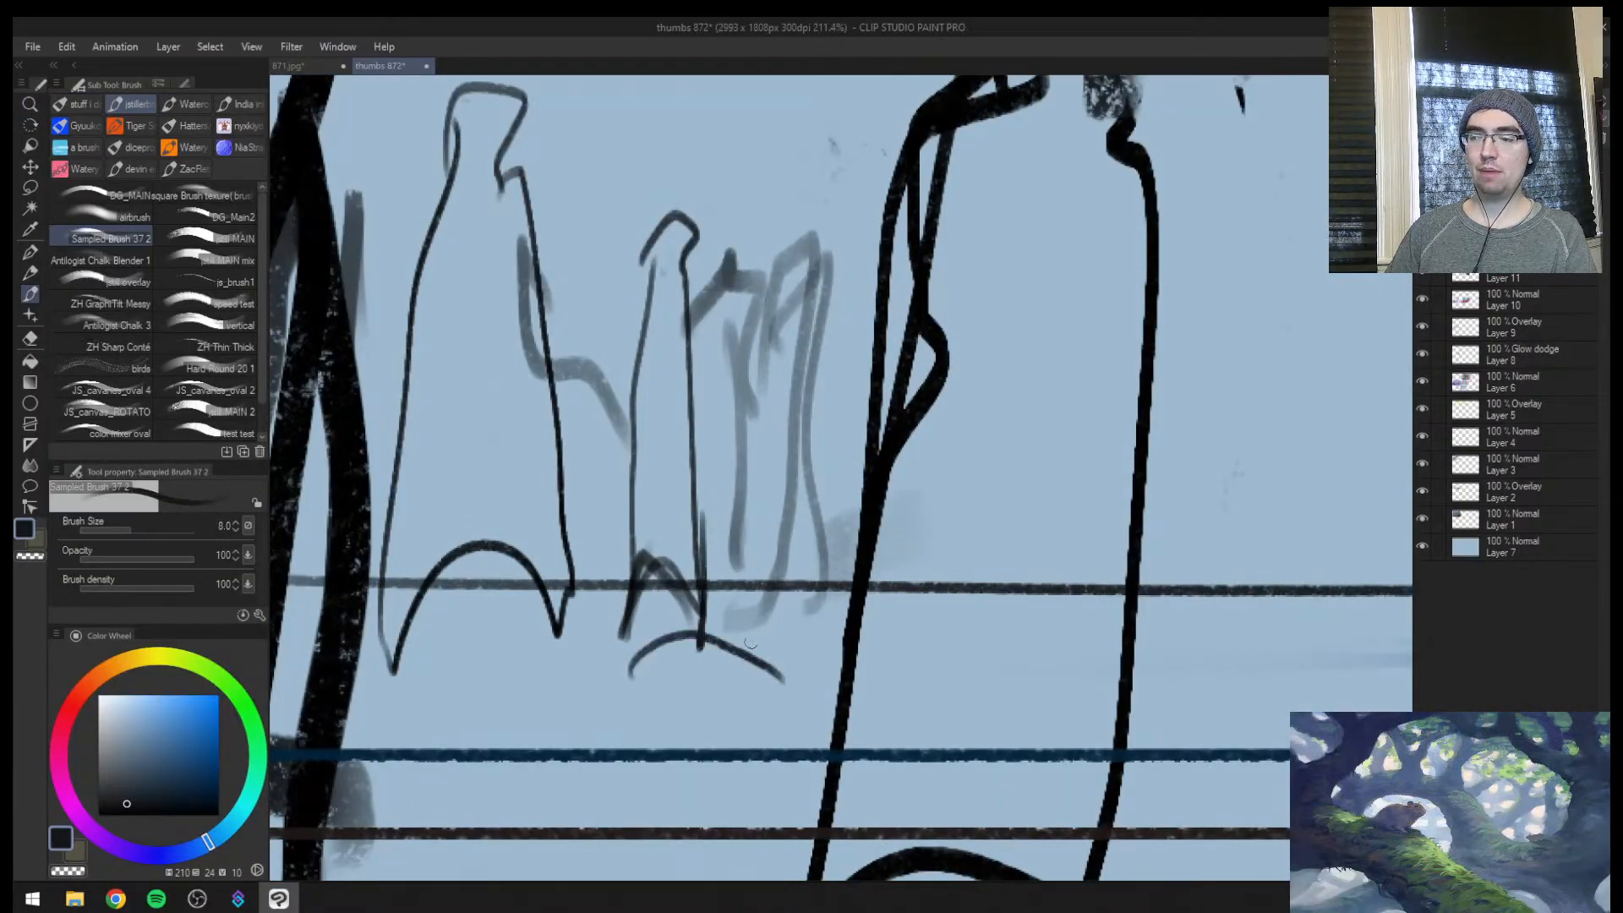
{"action": "key", "text": "ctrl+z"}
{"action": "key", "text": "]"}
{"action": "mouse_move", "coordinate": [636, 657]}
{"action": "left_mouse_down"}
{"action": "mouse_move", "coordinate": [786, 685]}
{"action": "mouse_move", "coordinate": [715, 706]}
{"action": "mouse_move", "coordinate": [770, 719]}
{"action": "mouse_move", "coordinate": [667, 698]}
{"action": "left_mouse_up"}
{"action": "left_click_drag", "start_coordinate": [619, 674], "coordinate": [663, 693]}
{"action": "left_click_drag", "start_coordinate": [628, 639], "coordinate": [632, 672]}
{"action": "left_click_drag", "start_coordinate": [630, 644], "coordinate": [771, 670]}
{"action": "key", "text": "]"}
{"action": "key", "text": "]"}
{"action": "mouse_move", "coordinate": [661, 656]}
{"action": "left_mouse_down"}
{"action": "mouse_move", "coordinate": [706, 668]}
{"action": "mouse_move", "coordinate": [633, 643]}
{"action": "mouse_move", "coordinate": [640, 672]}
{"action": "mouse_move", "coordinate": [722, 647]}
{"action": "mouse_move", "coordinate": [710, 665]}
{"action": "mouse_move", "coordinate": [760, 683]}
{"action": "mouse_move", "coordinate": [709, 673]}
{"action": "mouse_move", "coordinate": [731, 662]}
{"action": "mouse_move", "coordinate": [806, 698]}
{"action": "mouse_move", "coordinate": [766, 697]}
{"action": "mouse_move", "coordinate": [858, 712]}
{"action": "left_mouse_up"}
{"action": "key", "text": "bracketleft"}
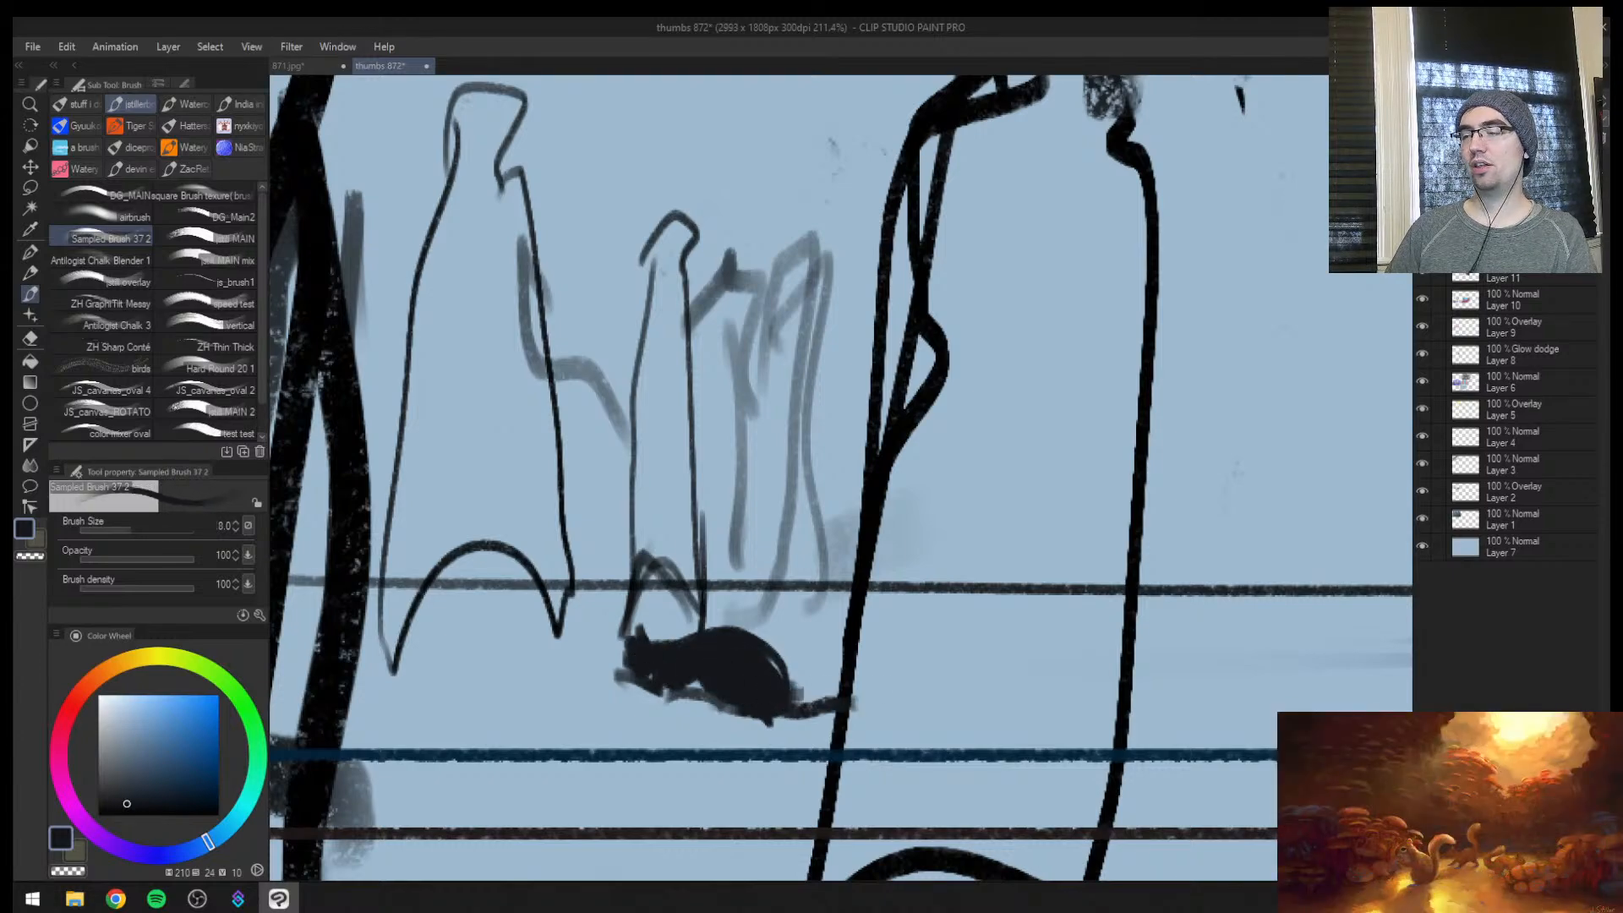
Add a short dark ground mark beneath the tall cloaked figure and darken the horizon line across thumbnail 6 at brush size 10
{"action": "scroll", "coordinate": [797, 695], "scroll_direction": "down", "scroll_amount": 2}
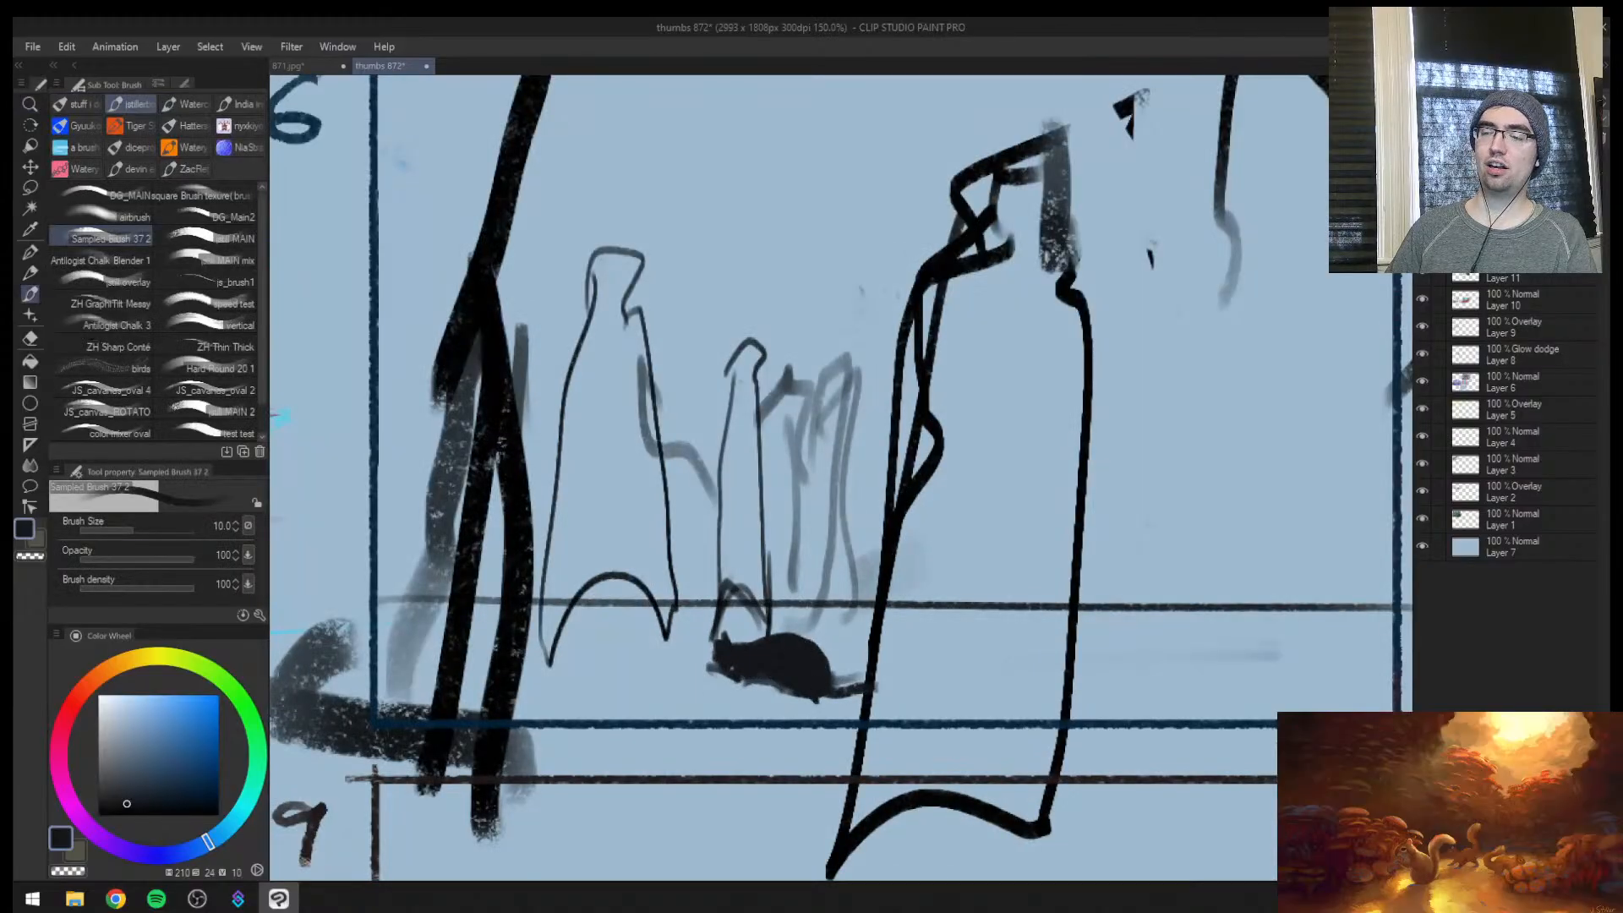
{"action": "key", "text": "bracketright"}
{"action": "key", "text": "bracketright"}
{"action": "mouse_move", "coordinate": [630, 681]}
{"action": "left_mouse_down"}
{"action": "mouse_move", "coordinate": [559, 679]}
{"action": "mouse_move", "coordinate": [638, 676]}
{"action": "left_mouse_up"}
{"action": "key", "text": "bracketleft"}
{"action": "key", "text": "bracketleft"}
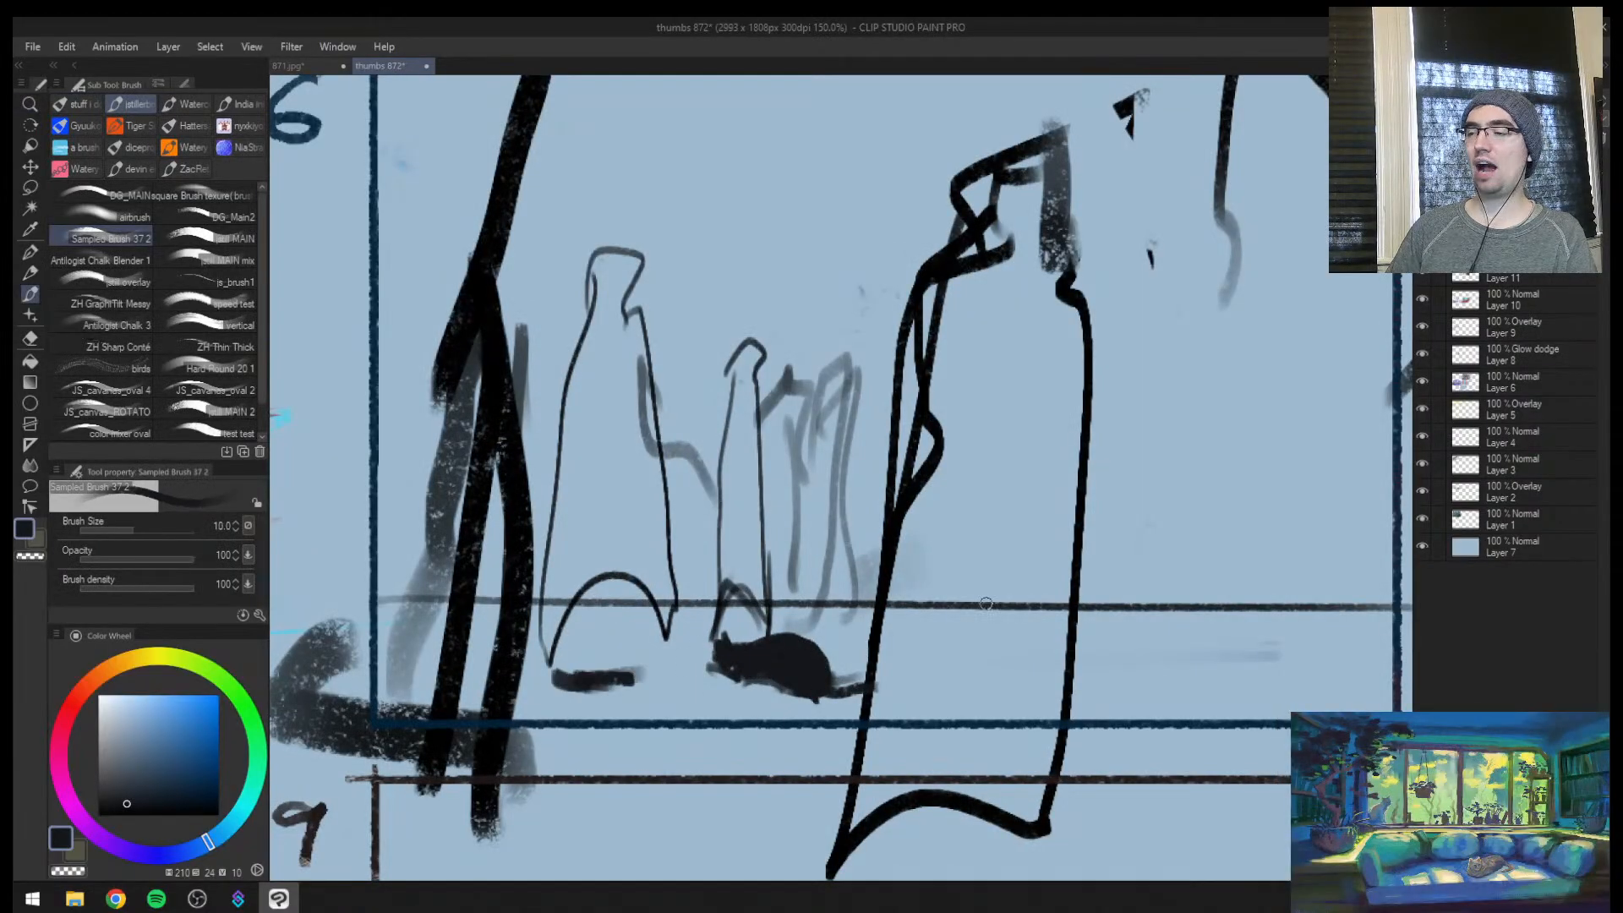
{"action": "mouse_move", "coordinate": [840, 603]}
{"action": "left_mouse_down"}
{"action": "mouse_move", "coordinate": [794, 601]}
{"action": "mouse_move", "coordinate": [858, 602]}
{"action": "left_mouse_up"}
{"action": "left_click_drag", "start_coordinate": [1043, 611], "coordinate": [1398, 612]}
{"action": "scroll", "coordinate": [905, 541], "scroll_direction": "down", "scroll_amount": 4}
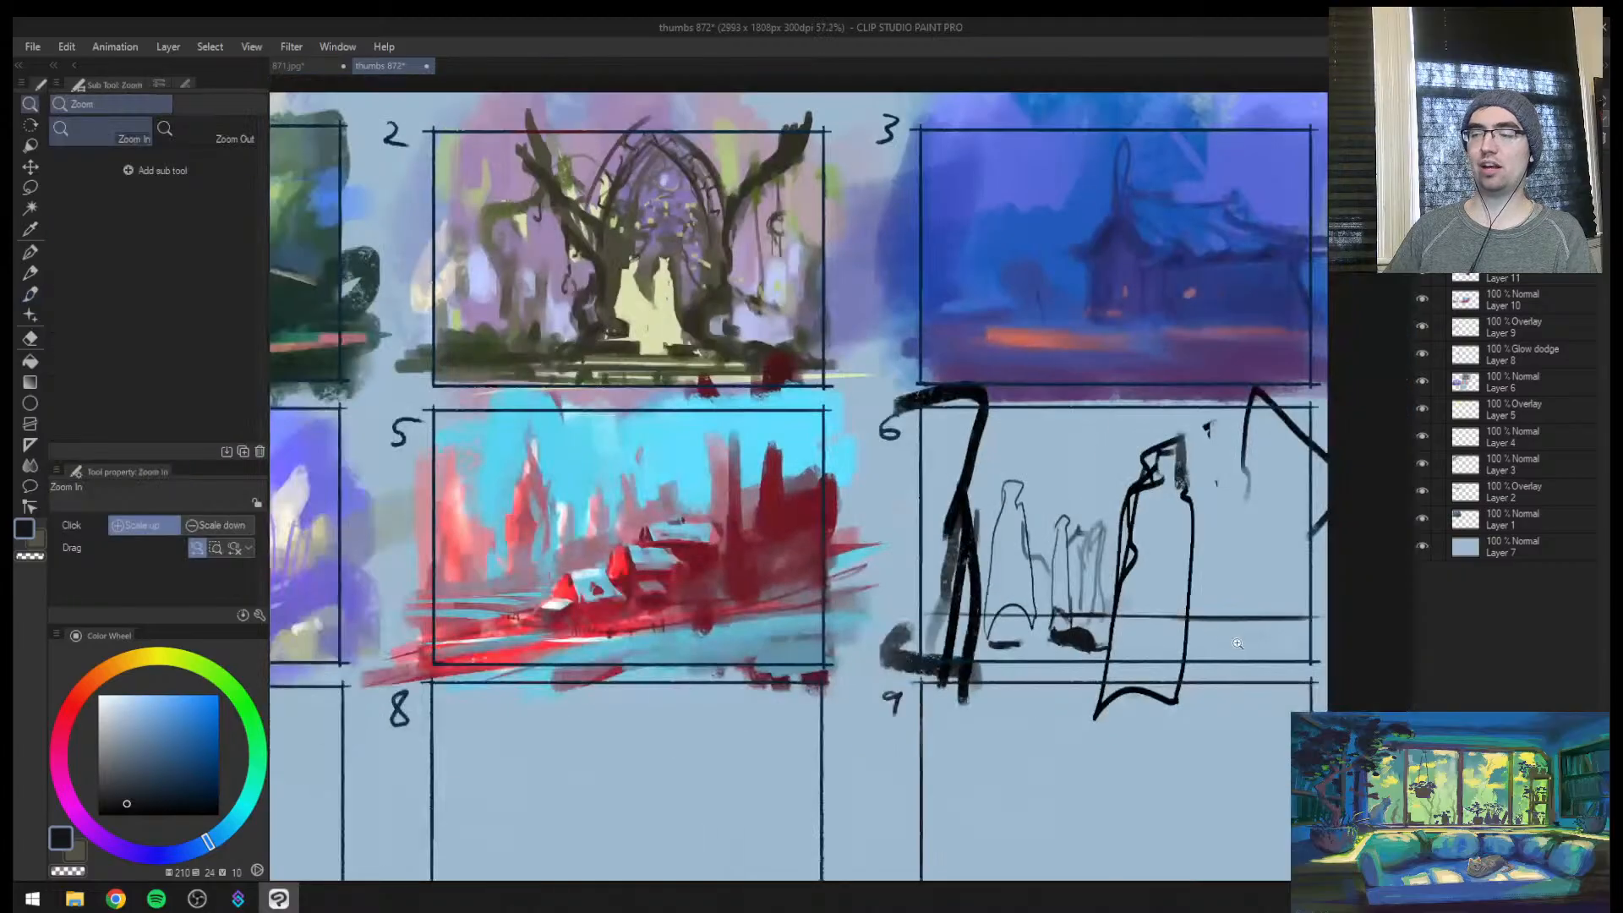
{"action": "scroll", "coordinate": [905, 541], "scroll_direction": "up", "scroll_amount": 3}
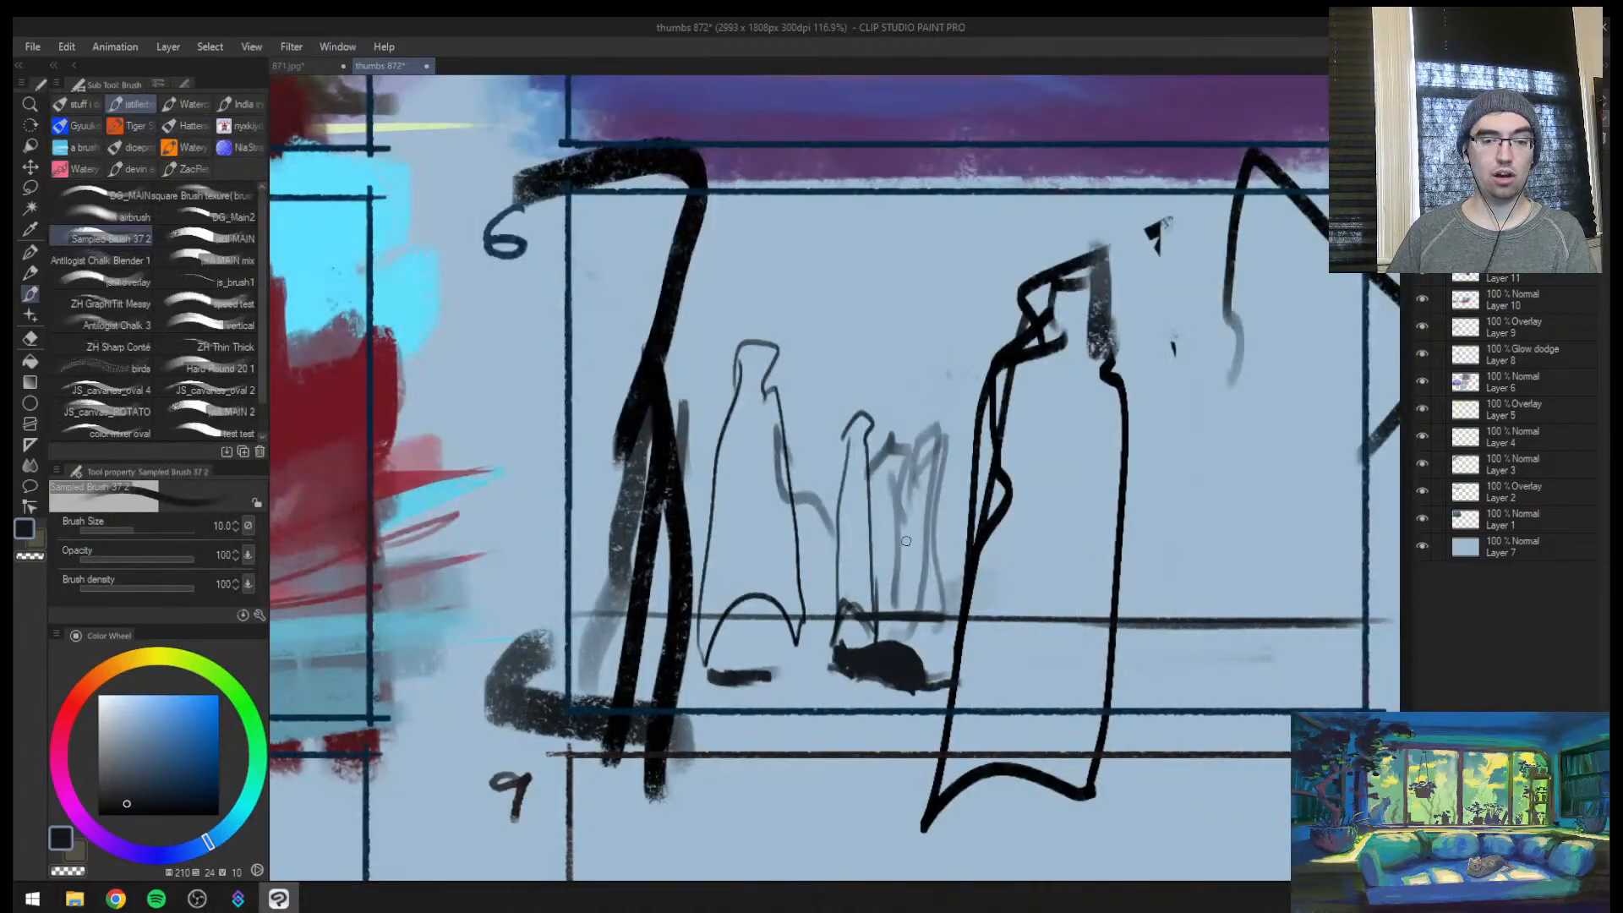
{"action": "key", "text": "ctrl+space"}
{"action": "left_click_drag", "start_coordinate": [1056, 626], "coordinate": [913, 651]}
{"action": "left_click_drag", "start_coordinate": [1075, 659], "coordinate": [1109, 639]}
{"action": "left_click_drag", "start_coordinate": [1043, 535], "coordinate": [1009, 469]}
{"action": "mouse_move", "coordinate": [980, 575]}
{"action": "left_mouse_down"}
{"action": "mouse_move", "coordinate": [1061, 541]}
{"action": "mouse_move", "coordinate": [799, 725]}
{"action": "left_mouse_up"}
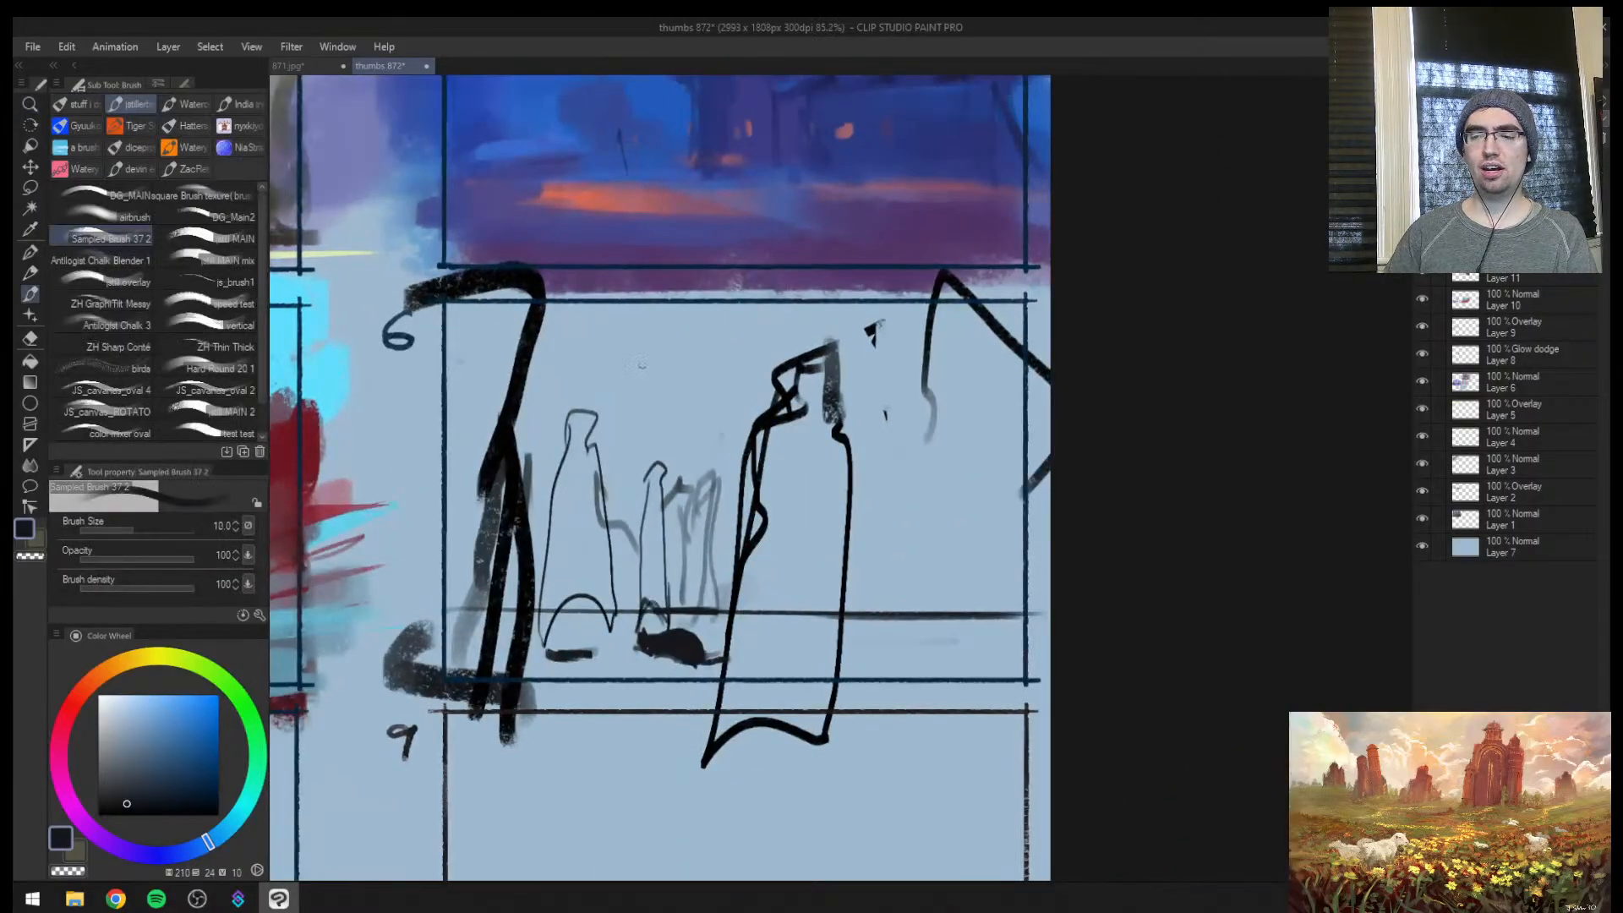
{"action": "mouse_move", "coordinate": [667, 330]}
{"action": "left_mouse_down"}
{"action": "mouse_move", "coordinate": [636, 376]}
{"action": "mouse_move", "coordinate": [675, 400]}
{"action": "left_mouse_up"}
{"action": "key", "text": "ctrl+z"}
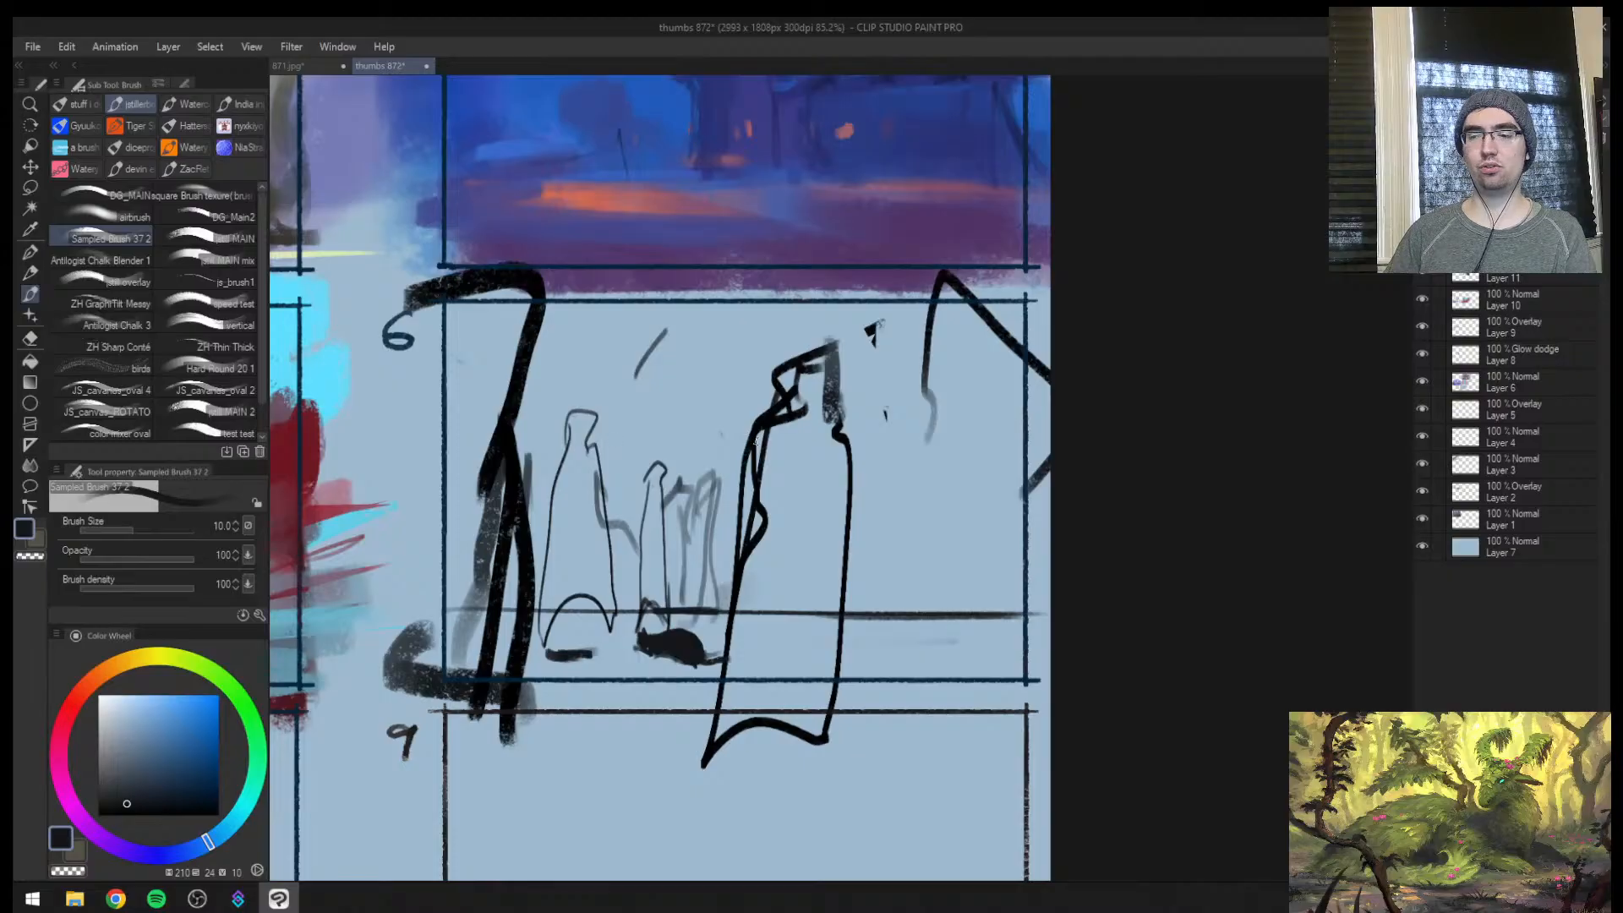
{"action": "left_click_drag", "start_coordinate": [687, 327], "coordinate": [728, 415]}
{"action": "key", "text": "ctrl+z"}
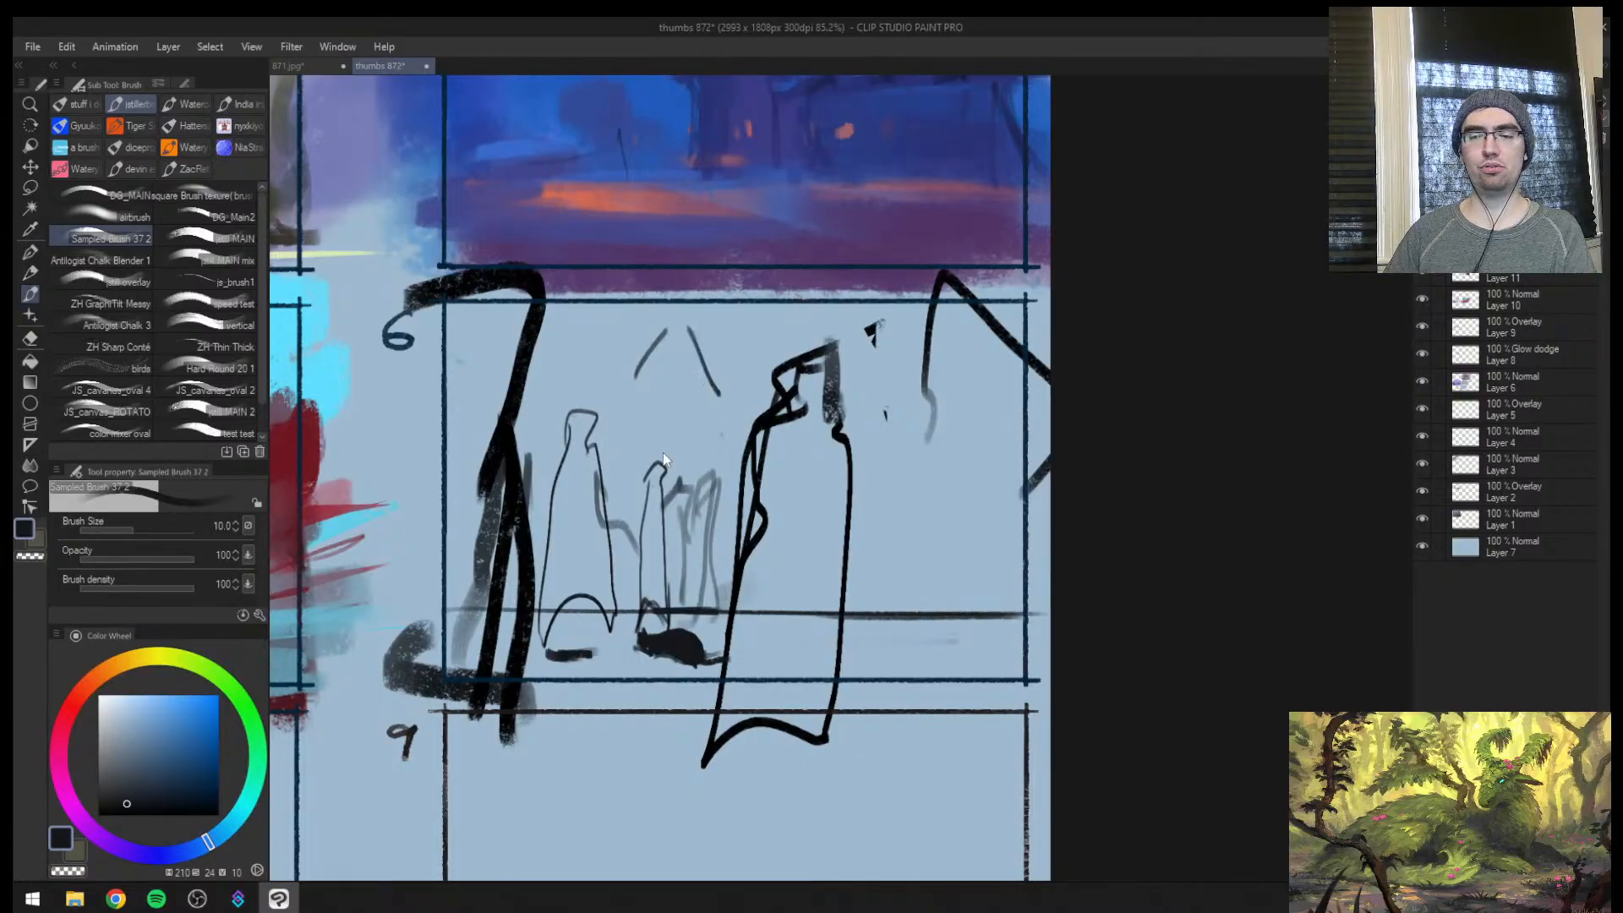
{"action": "key", "text": "ctrl+z"}
{"action": "key", "text": "ctrl+z"}
Draw a high horizon line across the upper part of thumbnail 9 at brush size 17
{"action": "key", "text": "]"}
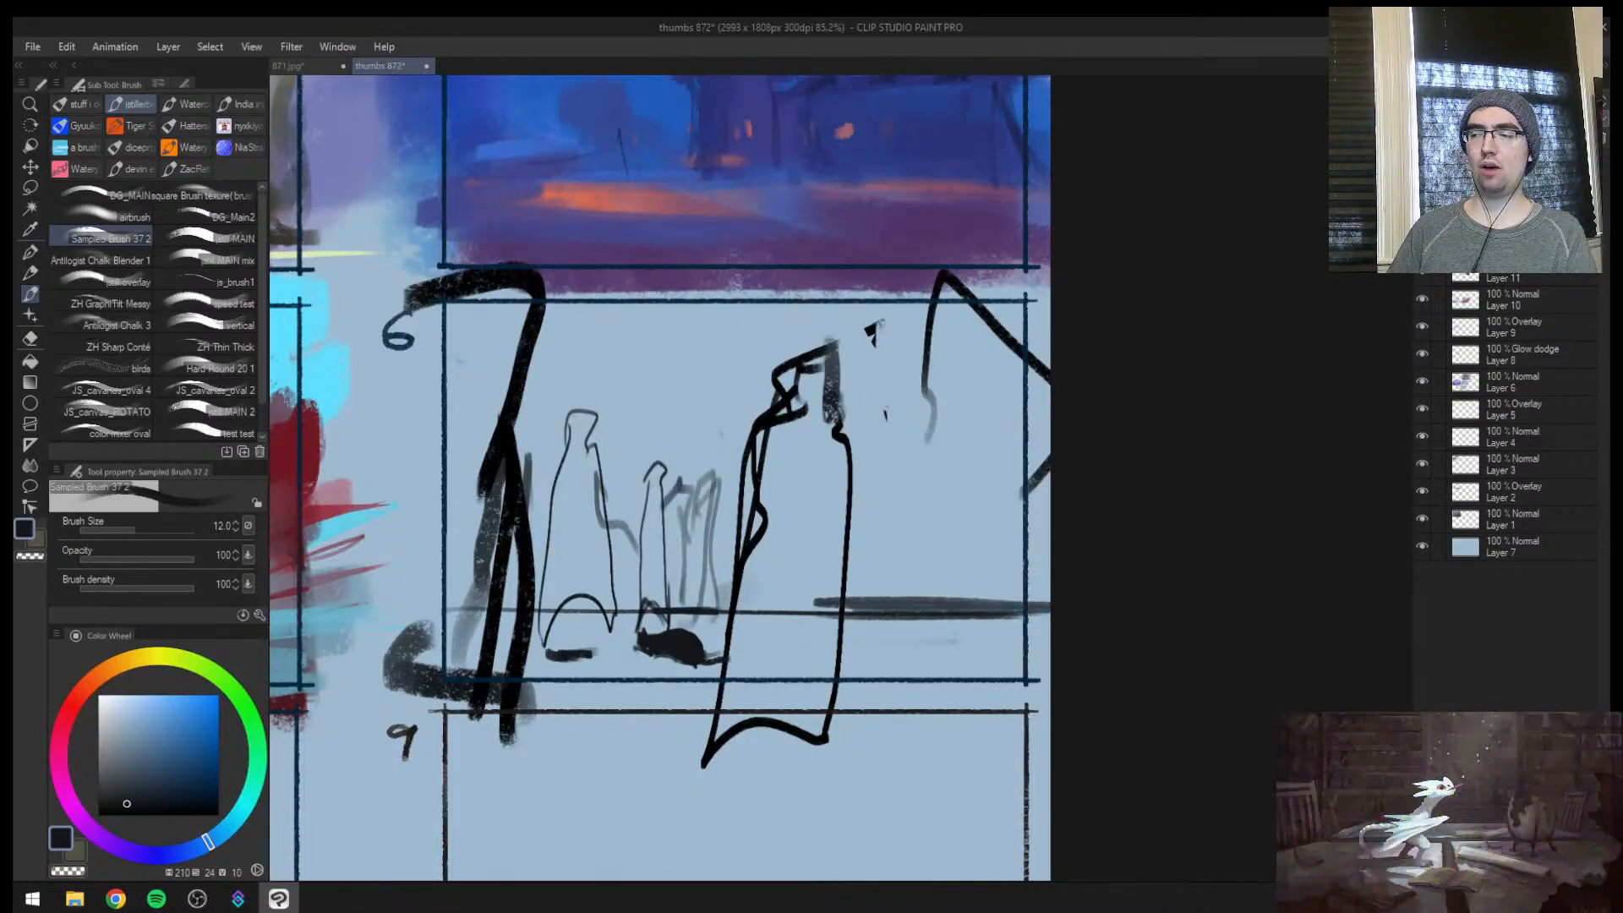
{"action": "key", "text": "ctrl+space"}
{"action": "left_click_drag", "start_coordinate": [813, 679], "coordinate": [728, 680]}
{"action": "left_click_drag", "start_coordinate": [829, 757], "coordinate": [719, 639]}
{"action": "left_click_drag", "start_coordinate": [579, 655], "coordinate": [736, 642]}
{"action": "left_click_drag", "start_coordinate": [551, 548], "coordinate": [959, 550]}
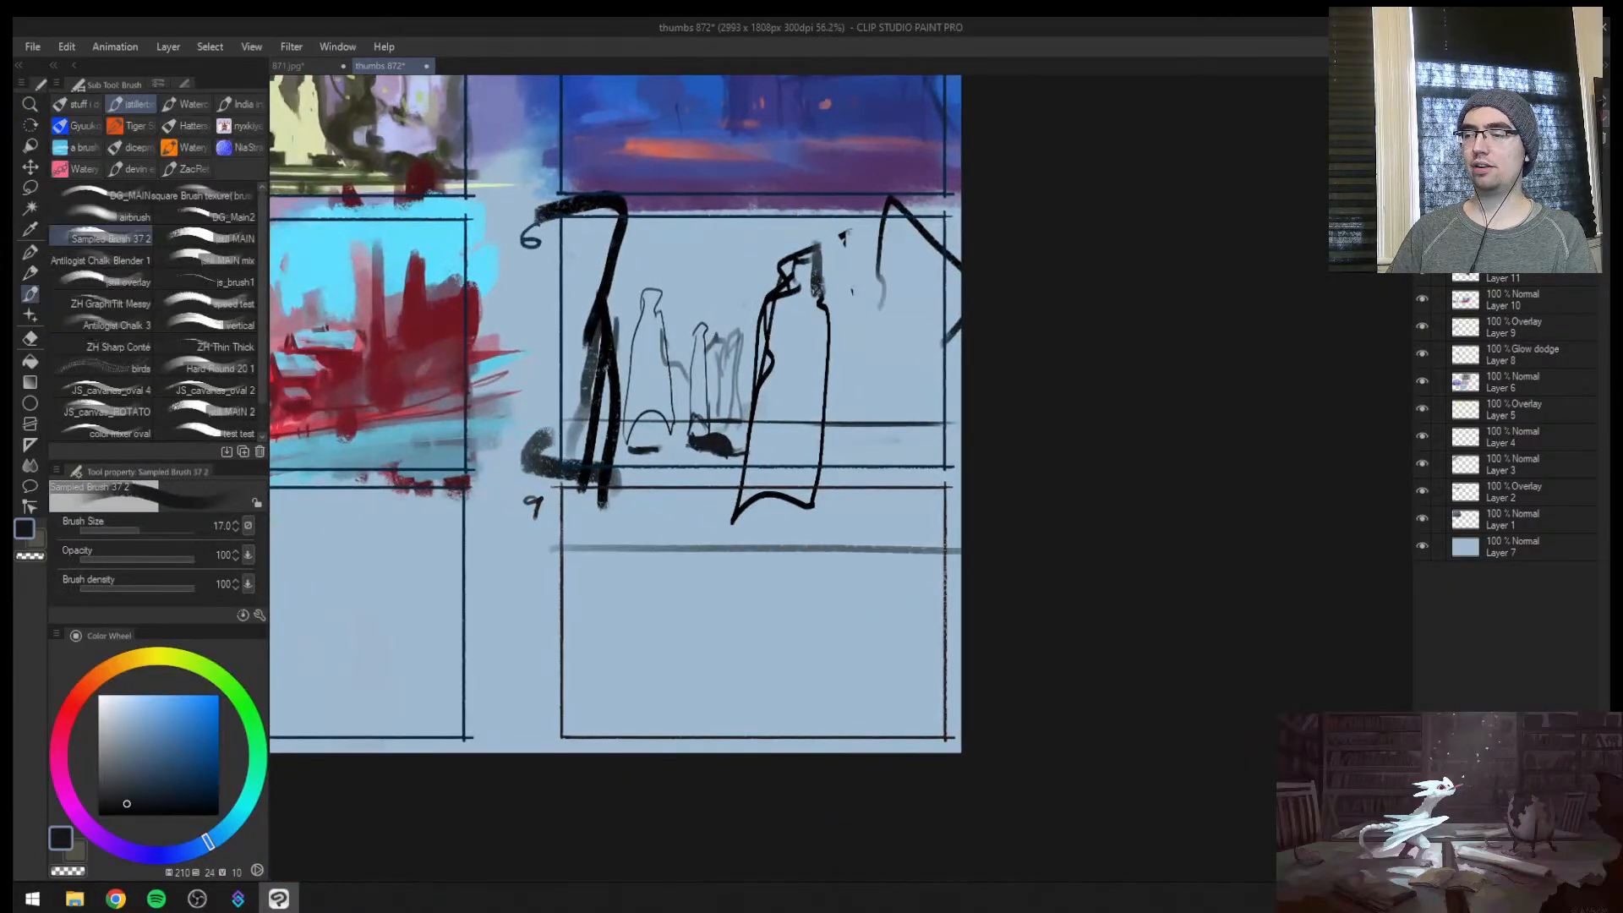
Lasso three cloaked figures of increasing height with heads level on thumbnail 9's horizon, fill them near-black at brush size 200, and deselect
{"action": "key", "text": "m"}
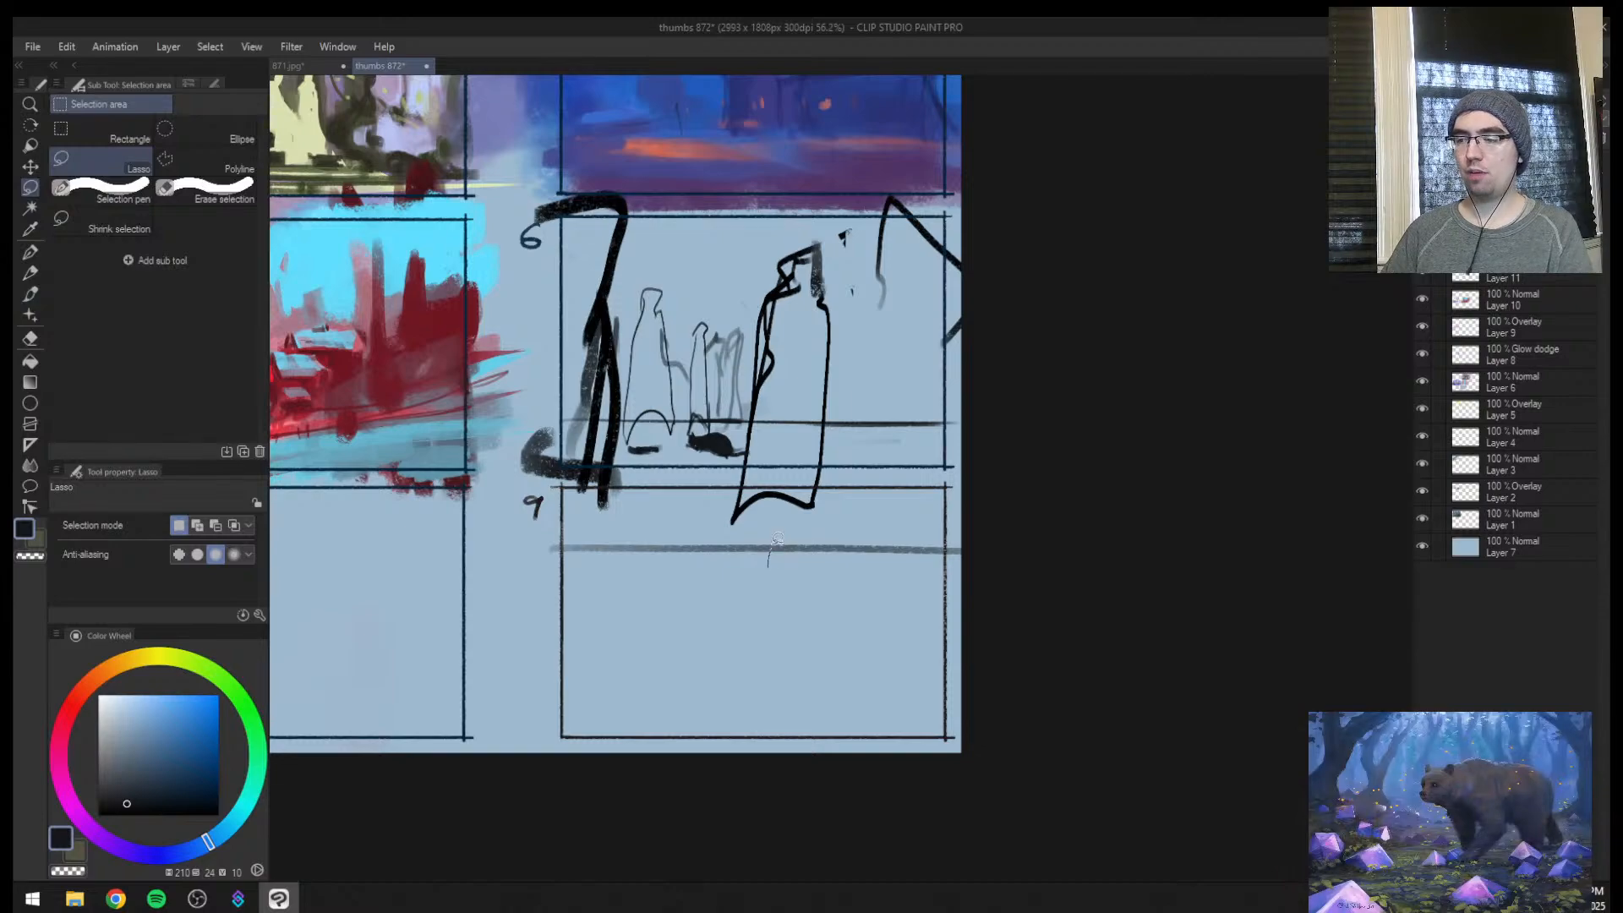
{"action": "mouse_move", "coordinate": [790, 554]}
{"action": "left_mouse_down"}
{"action": "mouse_move", "coordinate": [788, 697]}
{"action": "mouse_move", "coordinate": [763, 617]}
{"action": "mouse_move", "coordinate": [765, 550]}
{"action": "mouse_move", "coordinate": [727, 621]}
{"action": "mouse_move", "coordinate": [707, 549]}
{"action": "mouse_move", "coordinate": [662, 597]}
{"action": "mouse_move", "coordinate": [654, 559]}
{"action": "left_mouse_up"}
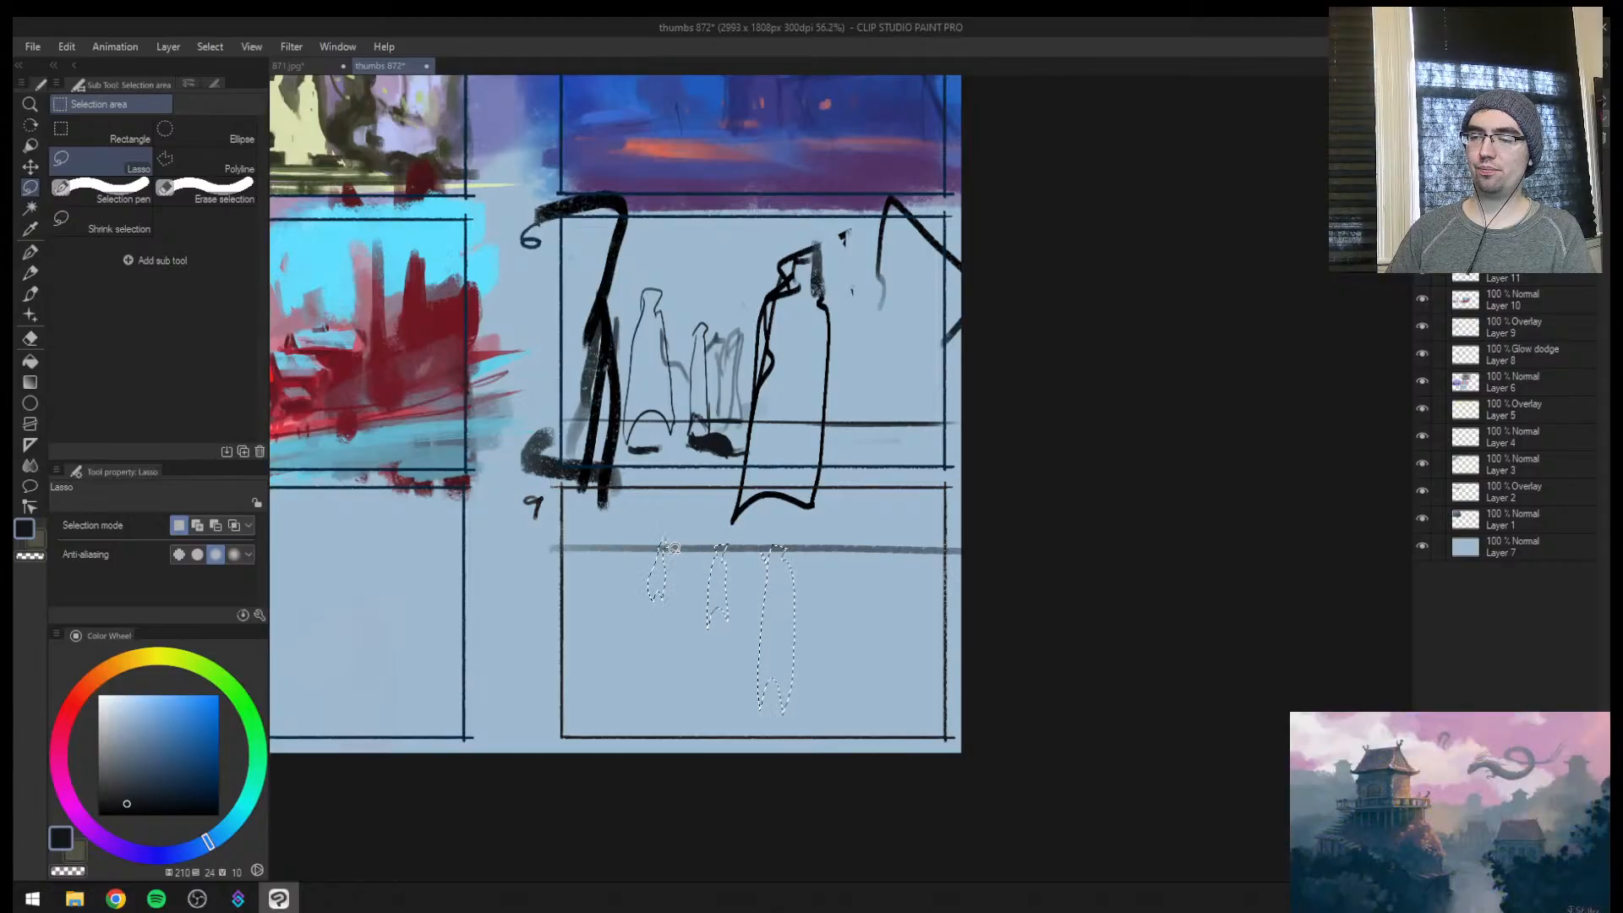
{"action": "key", "text": "b"}
{"action": "left_click", "coordinate": [603, 478], "text": "alt"}
{"action": "left_click", "coordinate": [604, 478], "text": "alt"}
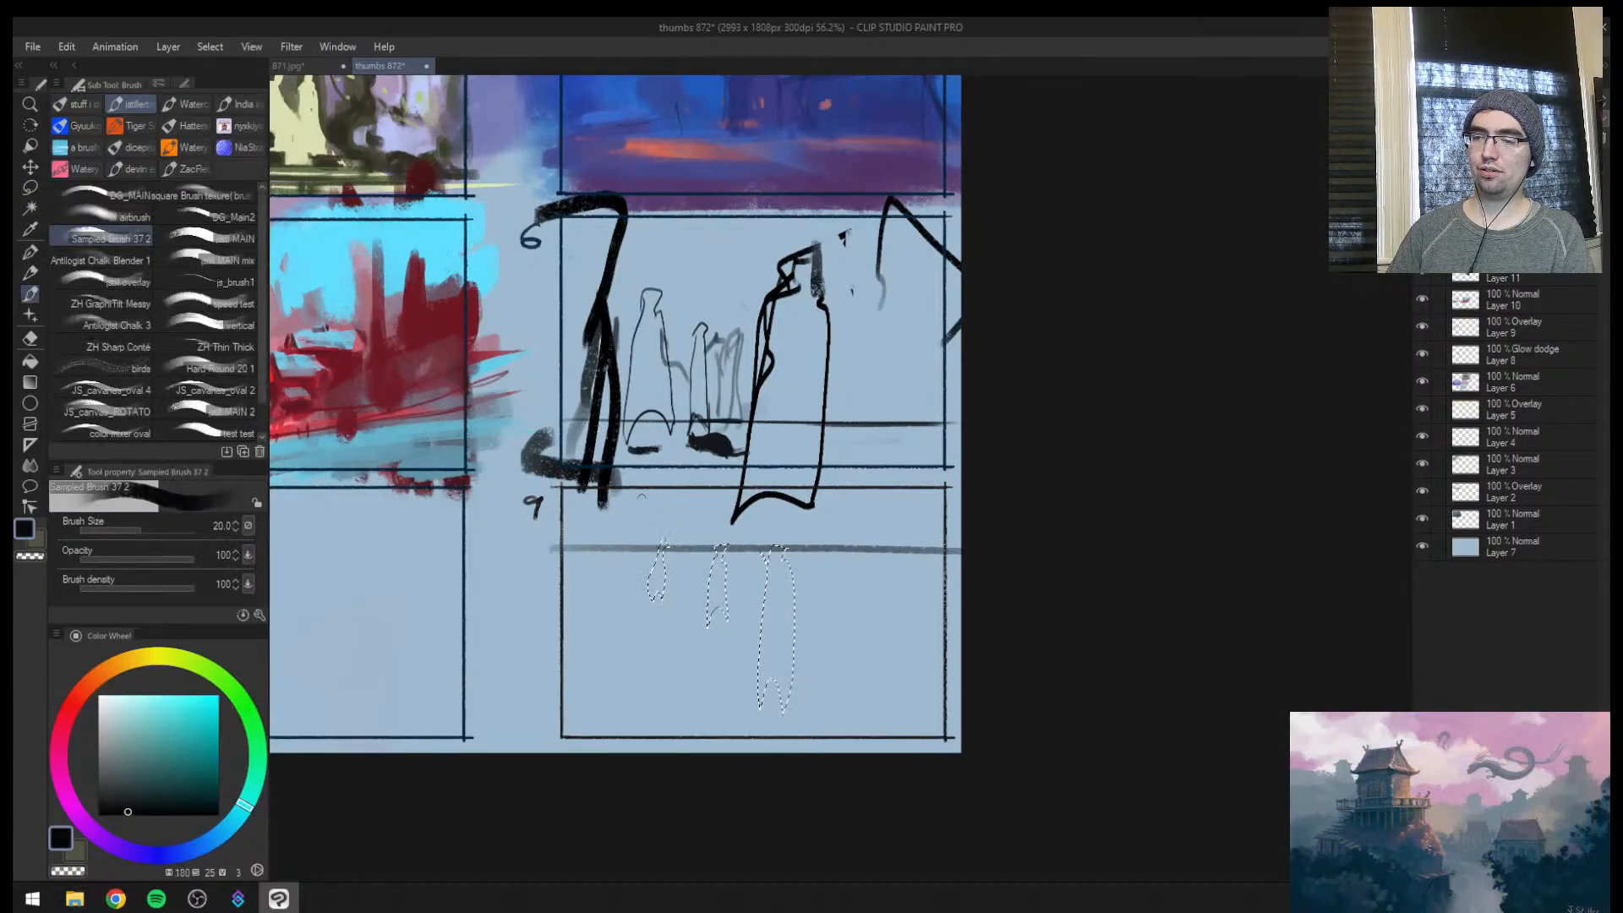
{"action": "key", "text": "bracketright"}
{"action": "key", "text": "bracketright"}
{"action": "key", "text": "bracketright"}
{"action": "left_click_drag", "start_coordinate": [660, 554], "coordinate": [710, 634]}
{"action": "mouse_move", "coordinate": [781, 562]}
{"action": "left_mouse_down"}
{"action": "mouse_move", "coordinate": [739, 718]}
{"action": "mouse_move", "coordinate": [833, 515]}
{"action": "left_mouse_up"}
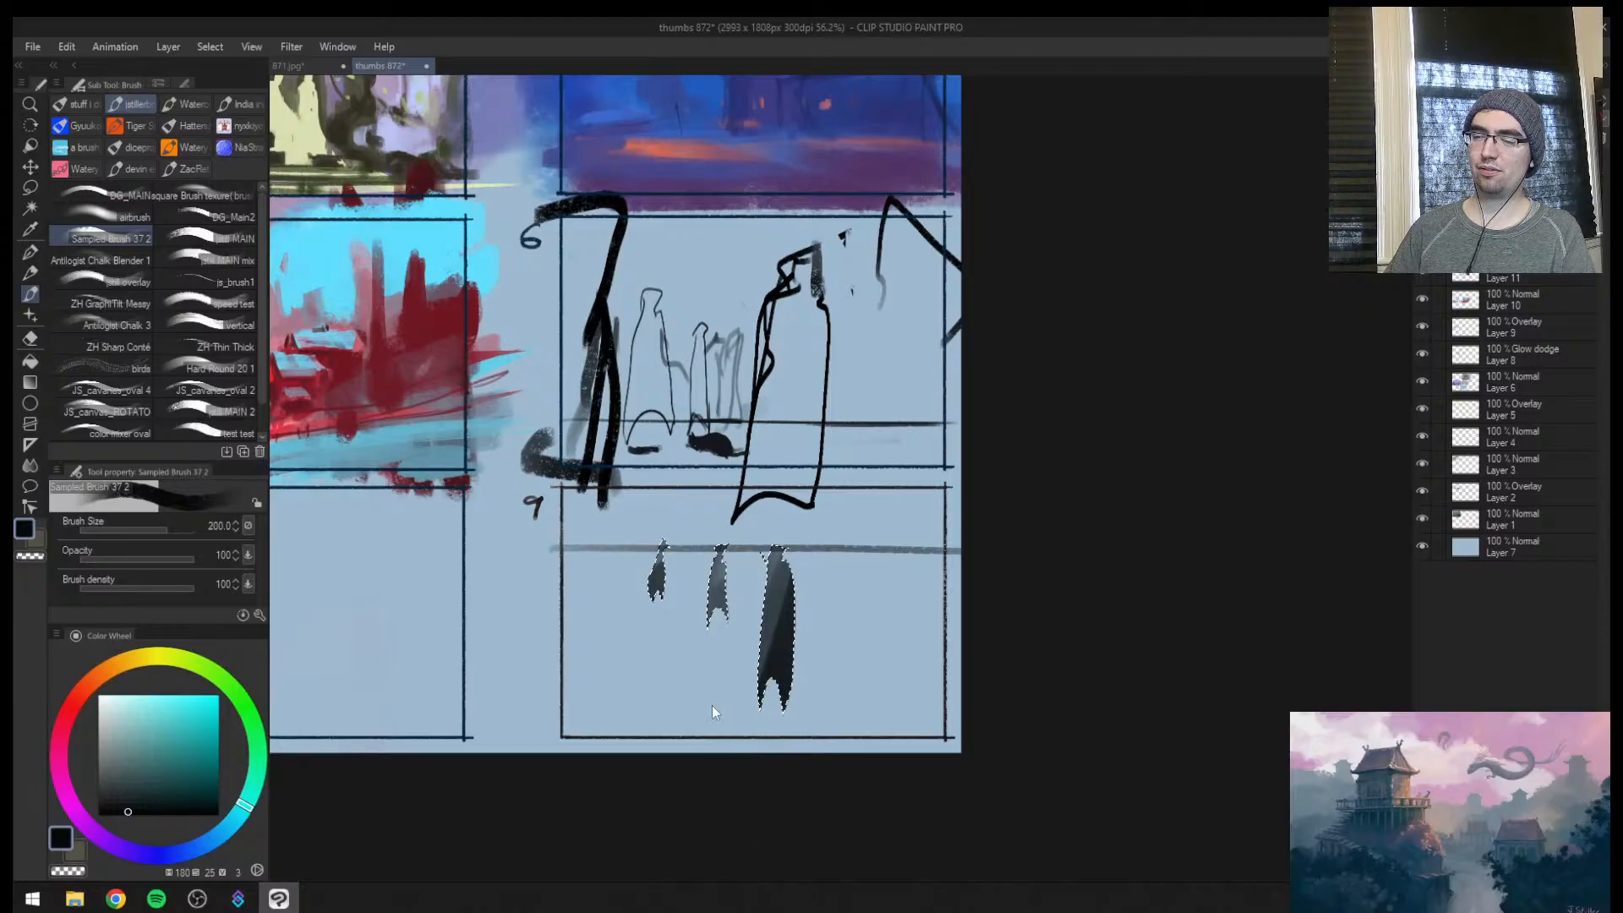
{"action": "key", "text": "ctrl+d"}
Paint a thick dark vertical figure mass near thumbnail 9's left edge, reaching down from the horizon line
{"action": "key", "text": "bracketleft"}
{"action": "key", "text": "bracketleft"}
{"action": "key", "text": "bracketleft"}
{"action": "key", "text": "bracketleft"}
{"action": "key", "text": "bracketleft"}
{"action": "key", "text": "bracketleft"}
{"action": "key", "text": "bracketleft"}
{"action": "key", "text": "bracketleft"}
{"action": "left_click_drag", "start_coordinate": [611, 542], "coordinate": [616, 685]}
{"action": "key", "text": "bracketleft"}
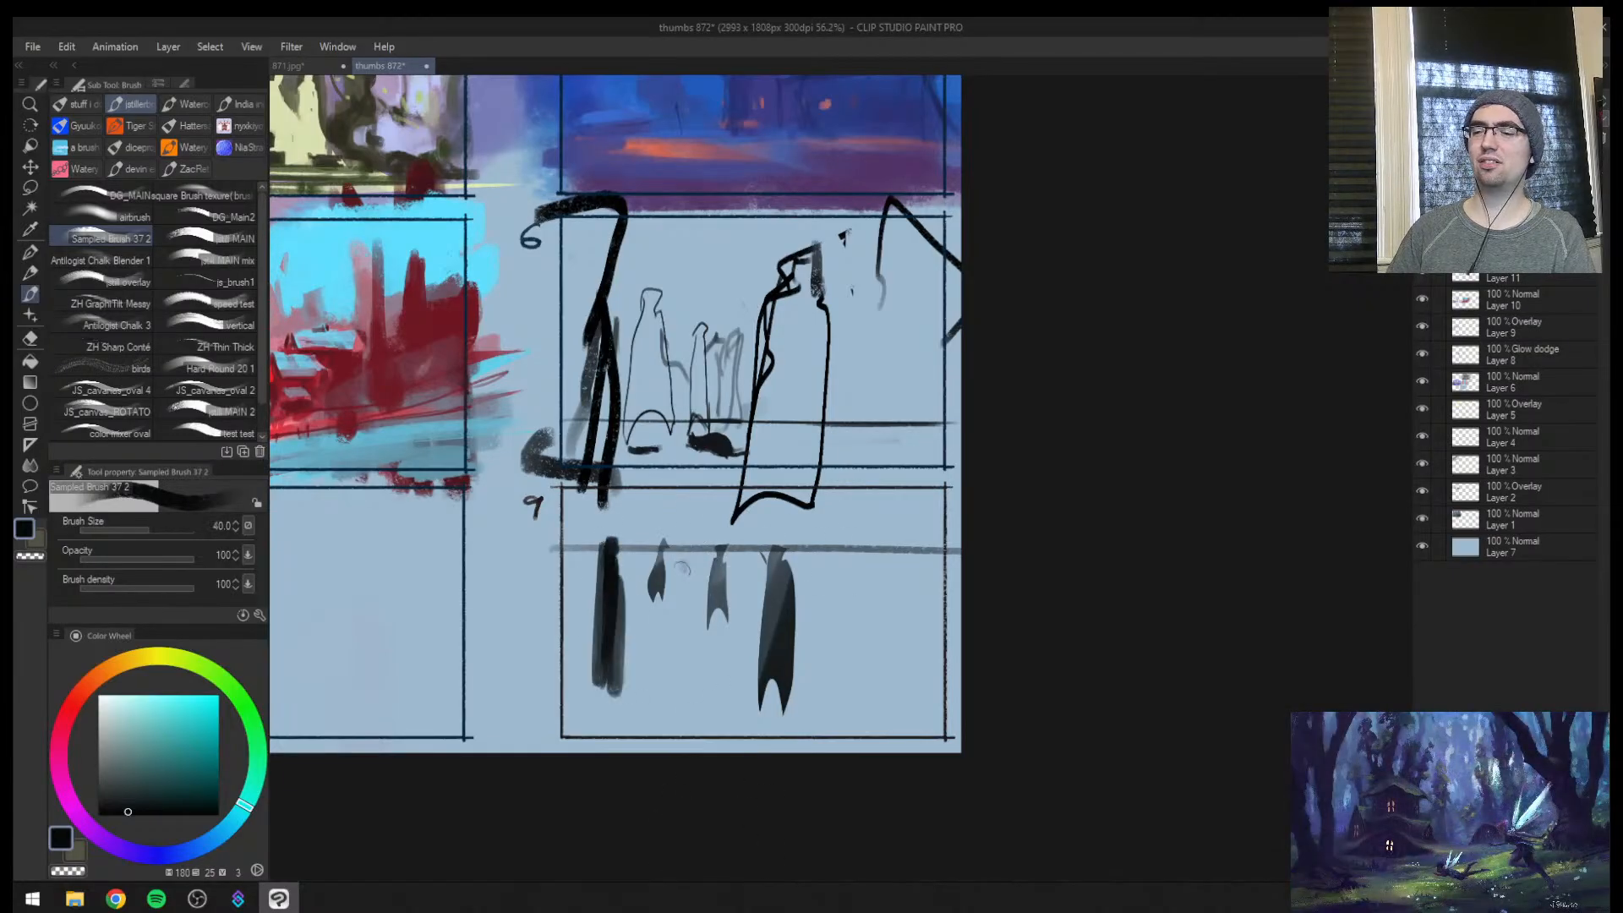
Paint short grey figure strokes hanging from thumbnail 9's horizon at brush size 40, plus a tall thick one beside the large cloaked figure at size 70
{"action": "mouse_move", "coordinate": [683, 568]}
{"action": "left_mouse_down"}
{"action": "mouse_move", "coordinate": [685, 547]}
{"action": "mouse_move", "coordinate": [683, 584]}
{"action": "left_mouse_up"}
{"action": "mouse_move", "coordinate": [703, 553]}
{"action": "left_mouse_down"}
{"action": "mouse_move", "coordinate": [720, 584]}
{"action": "mouse_move", "coordinate": [809, 580]}
{"action": "left_mouse_up"}
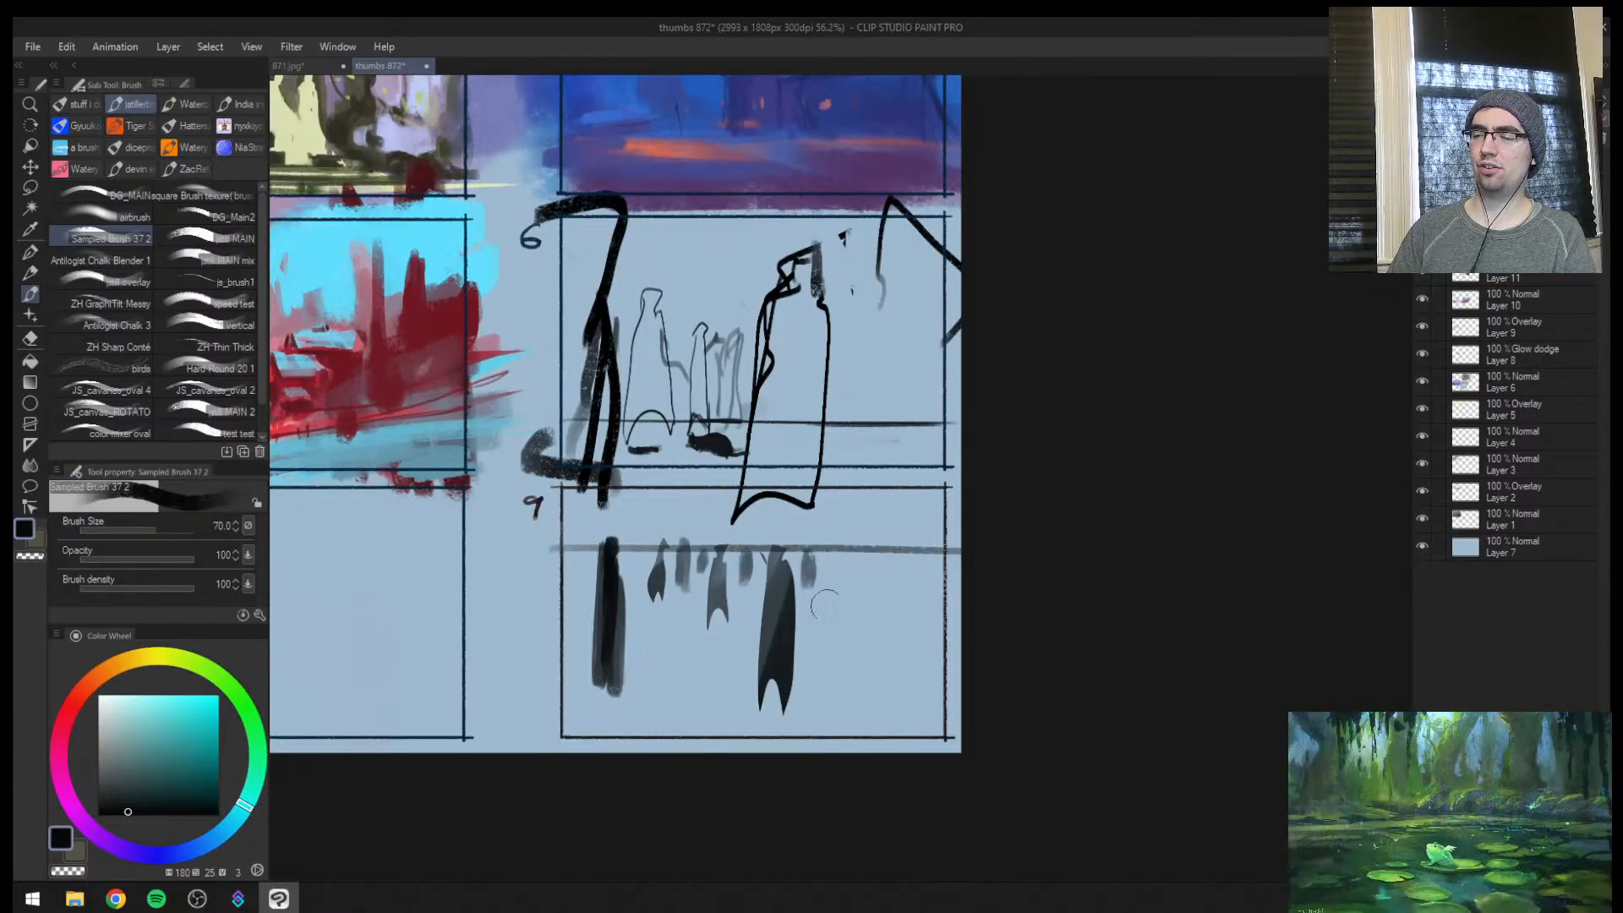
{"action": "key", "text": "bracketright"}
{"action": "key", "text": "bracketright"}
{"action": "key", "text": "bracketright"}
{"action": "key", "text": "bracketright"}
{"action": "key", "text": "bracketright"}
{"action": "left_click_drag", "start_coordinate": [817, 727], "coordinate": [833, 578]}
{"action": "mouse_move", "coordinate": [830, 638]}
{"action": "left_mouse_down"}
{"action": "mouse_move", "coordinate": [836, 704]}
{"action": "mouse_move", "coordinate": [818, 724]}
{"action": "left_mouse_up"}
Paint thin vertical figure strokes at brush size 60 and a tall dark figure at size 70 over thumbnail 9's smallest cloaked figure
{"action": "key", "text": "bracketleft"}
{"action": "key", "text": "bracketleft"}
{"action": "key", "text": "bracketleft"}
{"action": "key", "text": "bracketleft"}
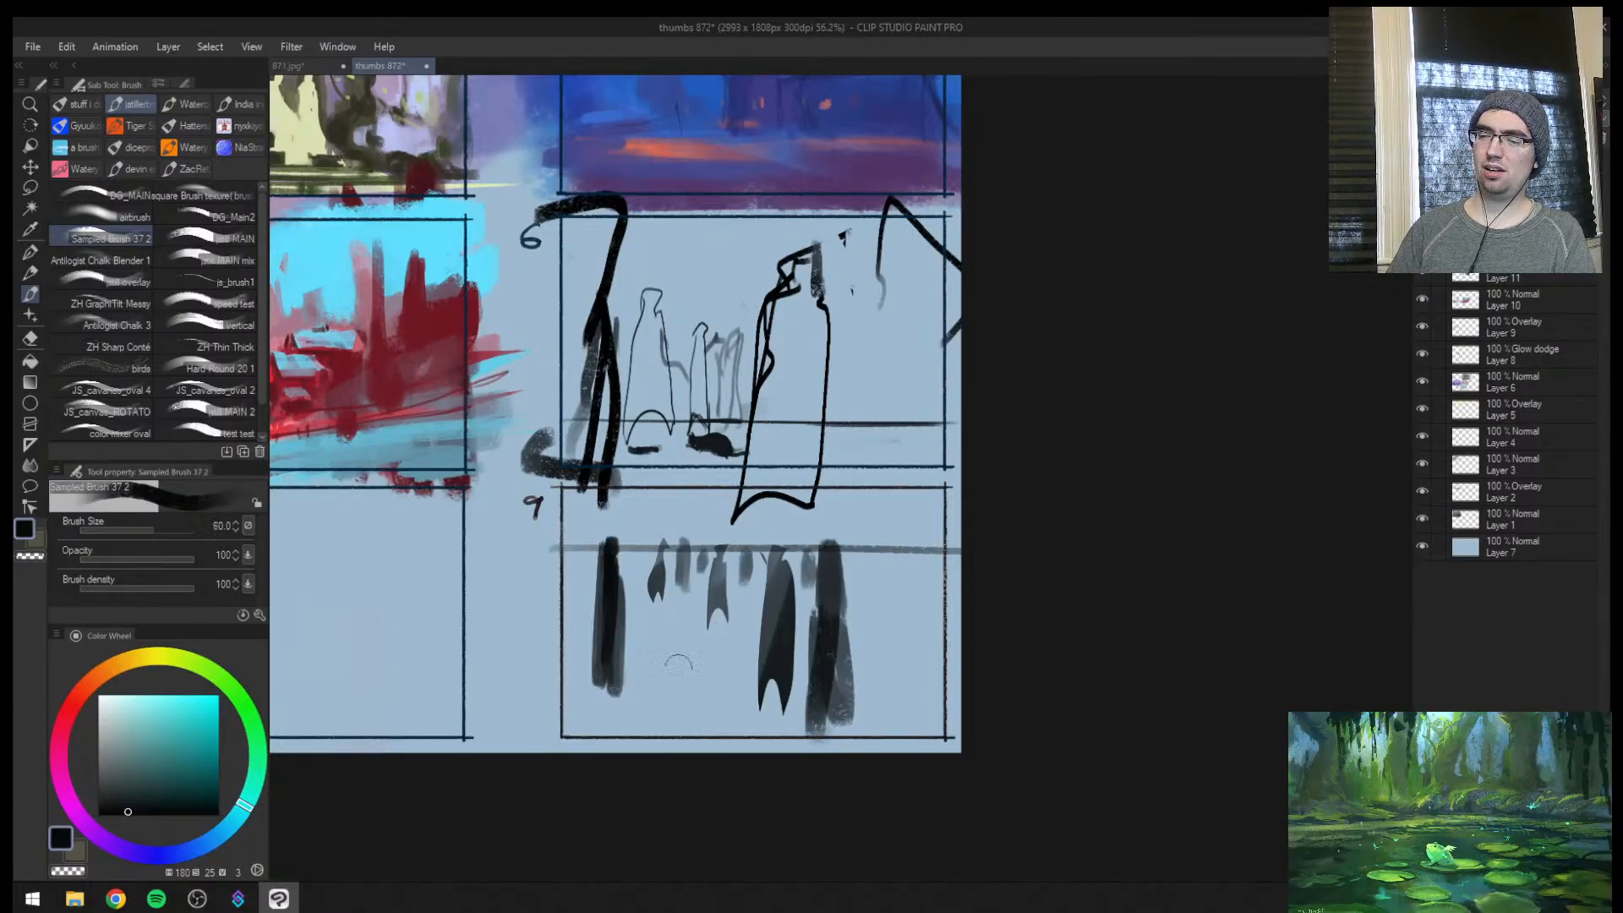
{"action": "left_click_drag", "start_coordinate": [674, 670], "coordinate": [681, 576]}
{"action": "mouse_move", "coordinate": [682, 576]}
{"action": "left_mouse_down"}
{"action": "mouse_move", "coordinate": [668, 668]}
{"action": "mouse_move", "coordinate": [639, 615]}
{"action": "left_mouse_up"}
{"action": "key", "text": "ctrl+z"}
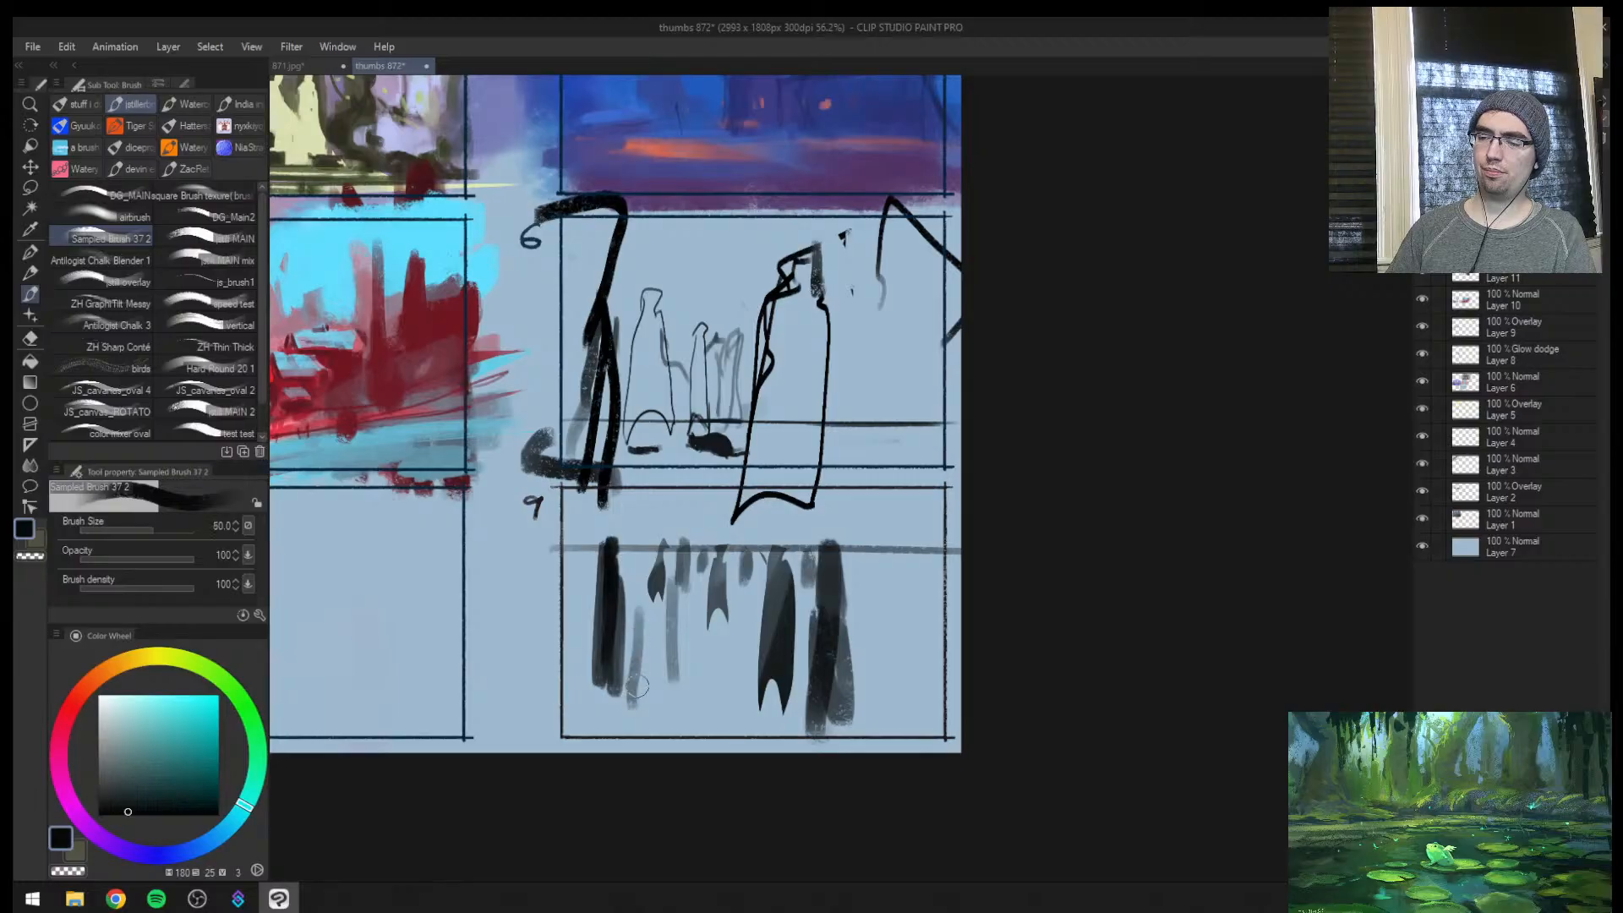
{"action": "key", "text": "bracketright"}
{"action": "key", "text": "bracketright"}
{"action": "mouse_move", "coordinate": [638, 700]}
{"action": "left_mouse_down"}
{"action": "mouse_move", "coordinate": [659, 549]}
{"action": "mouse_move", "coordinate": [649, 720]}
{"action": "left_mouse_up"}
{"action": "left_click_drag", "start_coordinate": [649, 724], "coordinate": [653, 568]}
{"action": "mouse_move", "coordinate": [637, 659]}
{"action": "left_mouse_down"}
{"action": "mouse_move", "coordinate": [642, 558]}
{"action": "mouse_move", "coordinate": [652, 729]}
{"action": "left_mouse_up"}
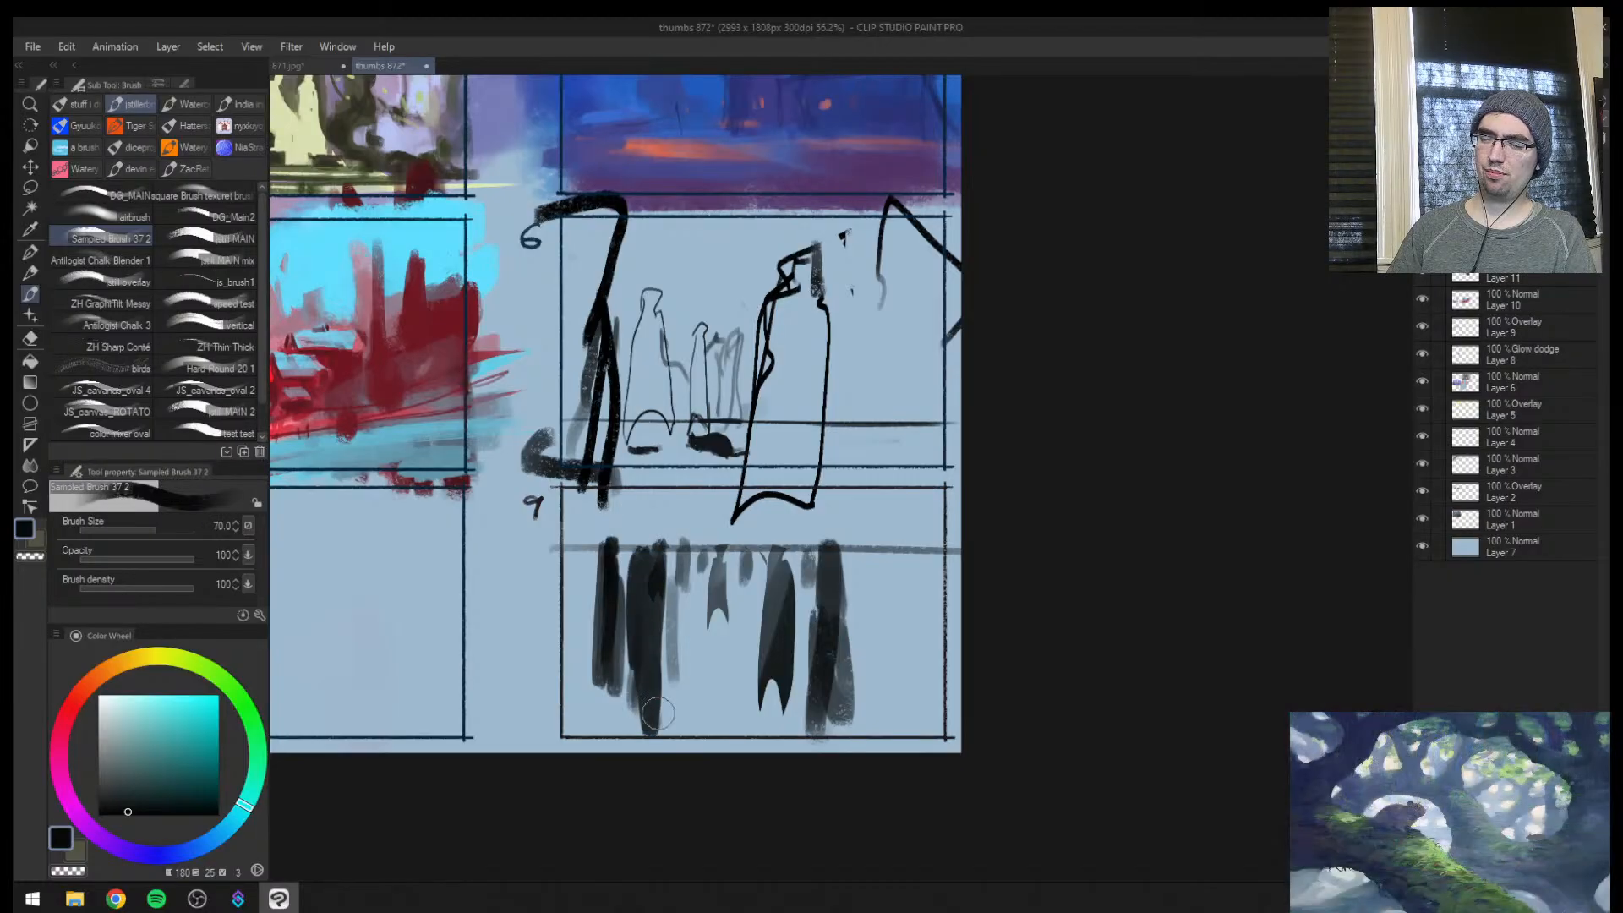
Paint another tall near-black figure from thumbnail 9's horizon down past its lower edge, beside the smallest cloaked figure
{"action": "mouse_move", "coordinate": [654, 596]}
{"action": "left_mouse_down"}
{"action": "mouse_move", "coordinate": [651, 732]}
{"action": "mouse_move", "coordinate": [696, 549]}
{"action": "mouse_move", "coordinate": [695, 705]}
{"action": "mouse_move", "coordinate": [698, 541]}
{"action": "left_mouse_up"}
{"action": "key", "text": "bracketleft"}
{"action": "key", "text": "bracketleft"}
{"action": "key", "text": "bracketleft"}
{"action": "key", "text": "bracketleft"}
{"action": "mouse_move", "coordinate": [688, 744]}
{"action": "left_mouse_down"}
{"action": "mouse_move", "coordinate": [691, 548]}
{"action": "mouse_move", "coordinate": [691, 739]}
{"action": "mouse_move", "coordinate": [701, 590]}
{"action": "left_mouse_up"}
Draw faint horizontal depth lines across thumbnail 9, just below the horizon and near the lower edge, at brush size 25
{"action": "key", "text": "bracketright"}
{"action": "key", "text": "bracketright"}
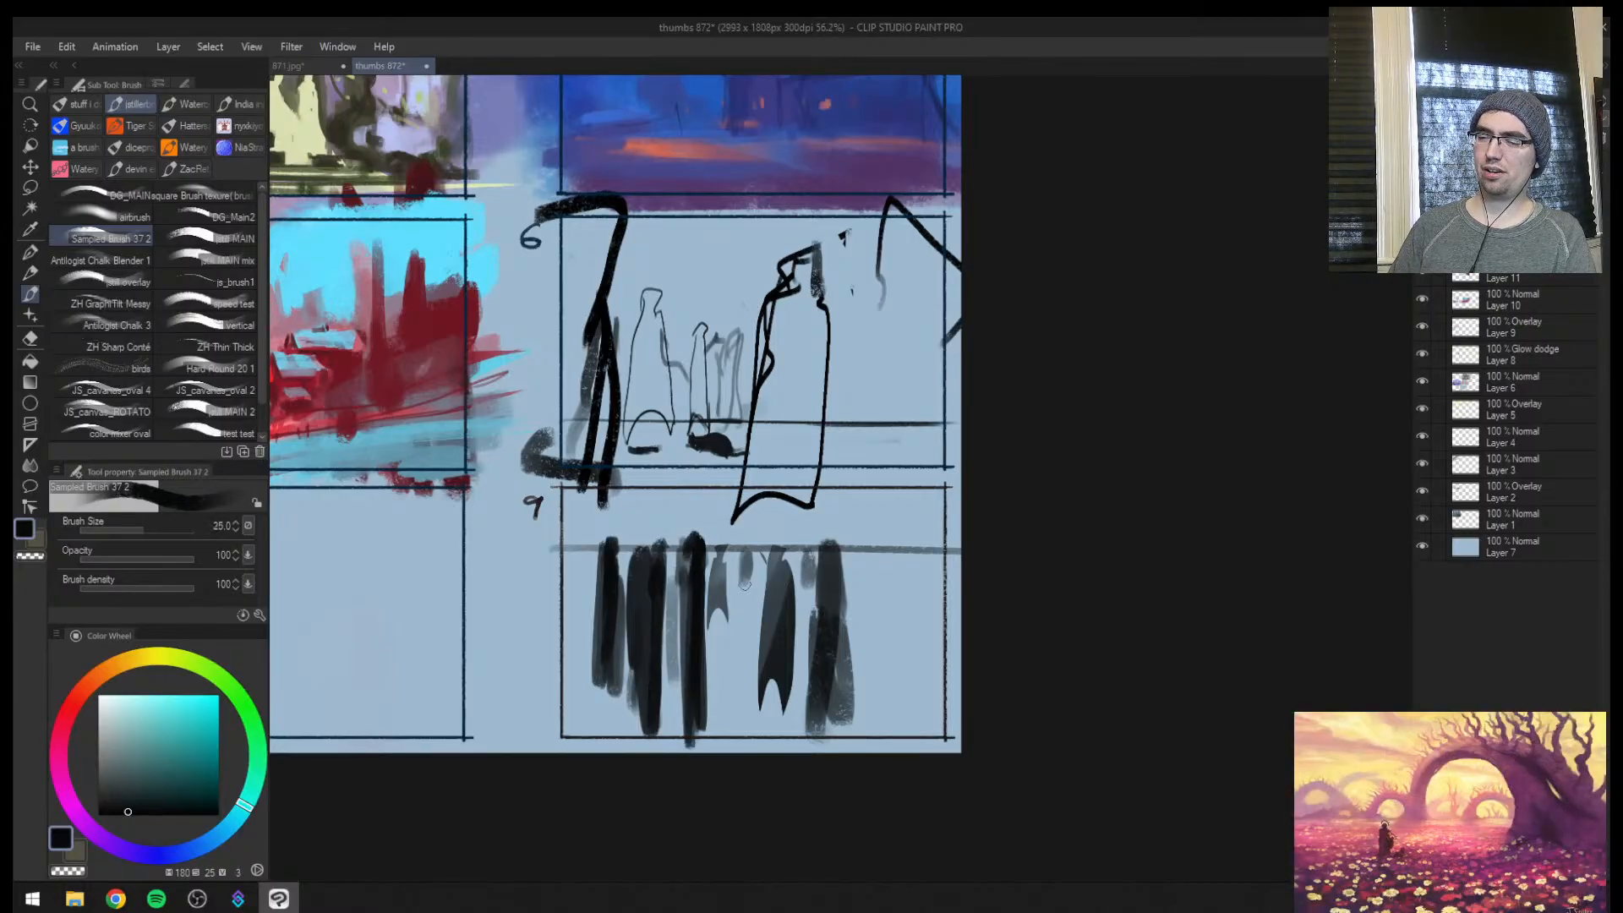
{"action": "left_click_drag", "start_coordinate": [541, 570], "coordinate": [1007, 566]}
{"action": "key", "text": "bracketleft"}
{"action": "key", "text": "bracketleft"}
{"action": "key", "text": "bracketleft"}
{"action": "key", "text": "bracketleft"}
{"action": "key", "text": "bracketleft"}
{"action": "left_click_drag", "start_coordinate": [517, 693], "coordinate": [1005, 681]}
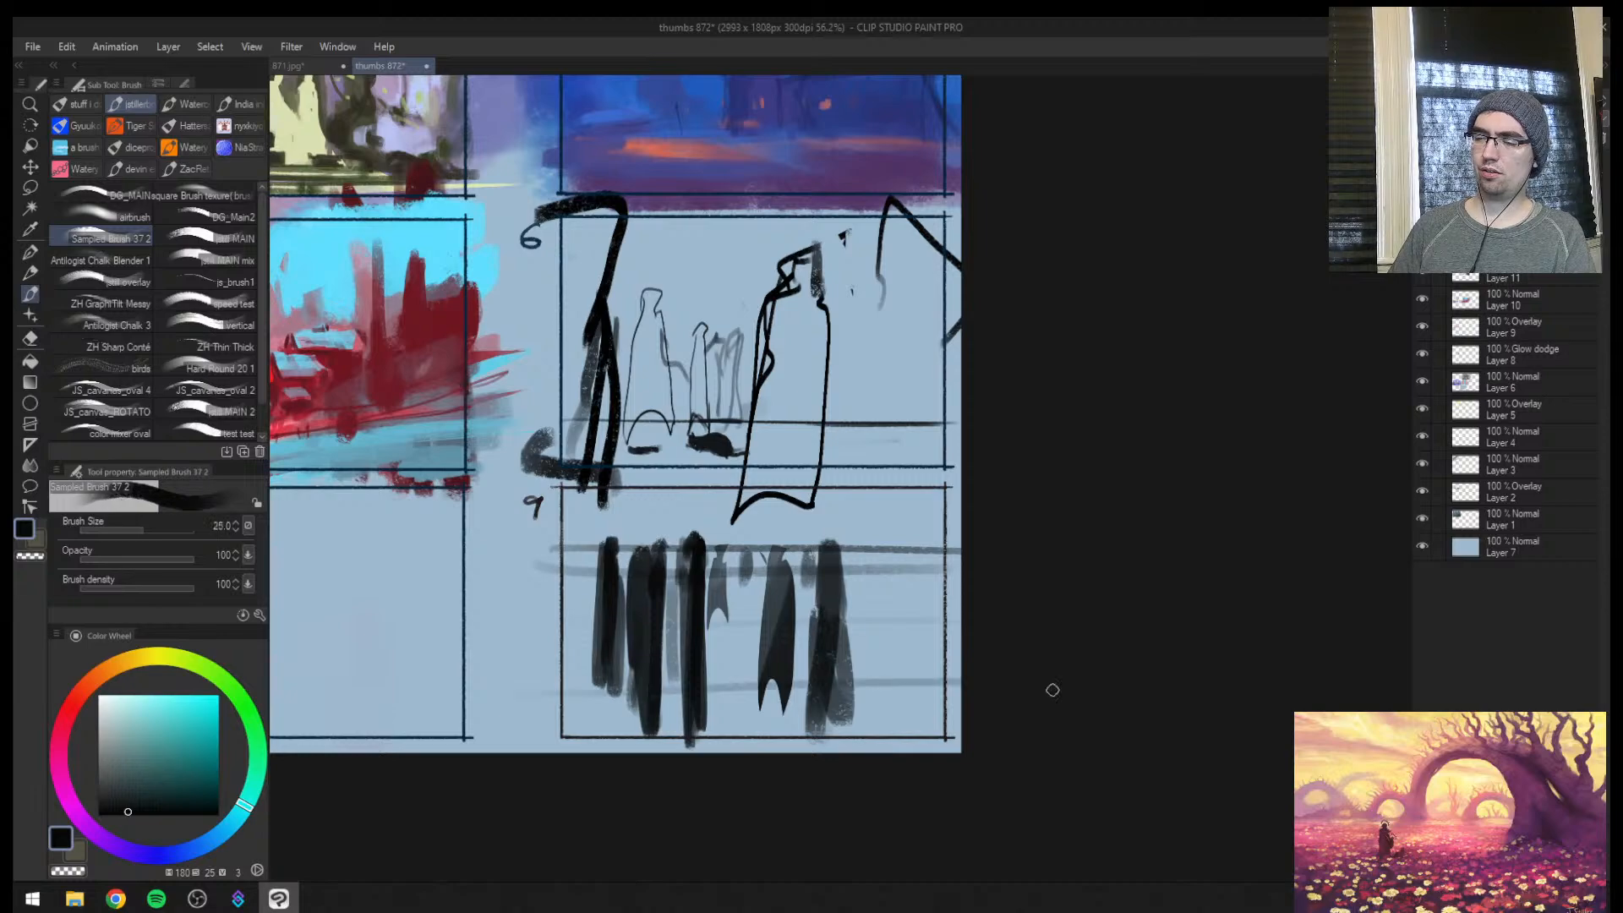
{"action": "left_click_drag", "start_coordinate": [497, 745], "coordinate": [976, 718]}
Mirror the canvas view horizontally and strengthen thumbnail 9's horizon line across the cloaked figures' heads
{"action": "key", "text": "h"}
{"action": "key", "text": "ctrl+space"}
{"action": "left_click", "coordinate": [1132, 642]}
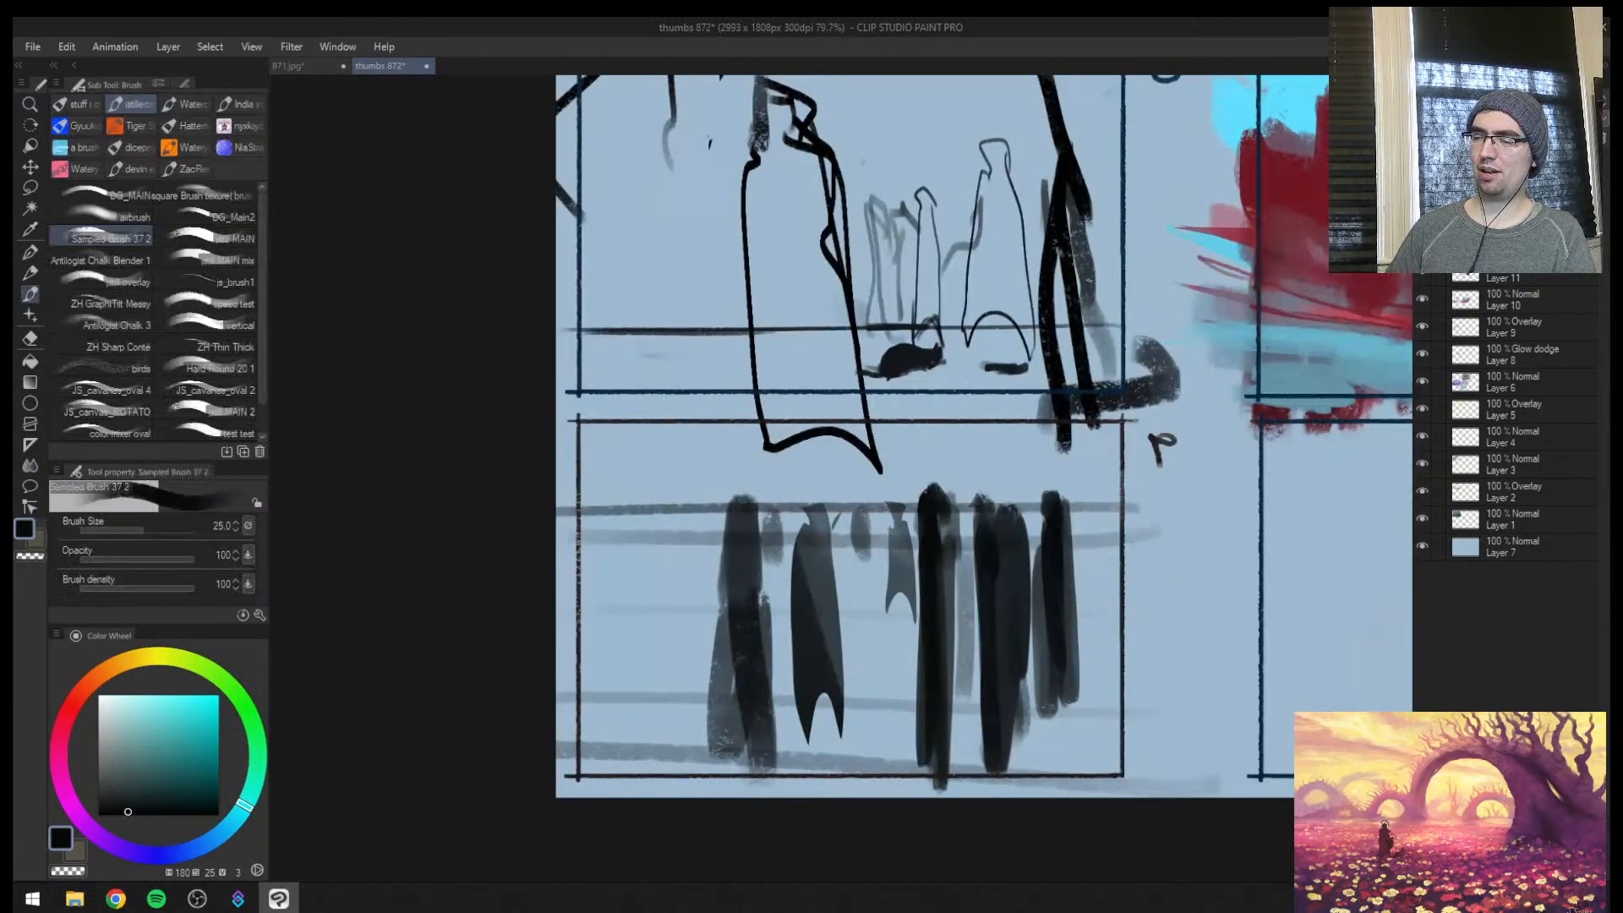
{"action": "left_click", "coordinate": [824, 513], "text": "alt"}
{"action": "left_click_drag", "start_coordinate": [747, 504], "coordinate": [913, 502]}
Sample a near-black and paint a small ground mark in thumbnail 9's foreground at brush size 15, with a tinier one above it at size 10
{"action": "left_click", "coordinate": [942, 640], "text": "alt"}
{"action": "key", "text": "bracketleft"}
{"action": "key", "text": "bracketleft"}
{"action": "key", "text": "bracketleft"}
{"action": "key", "text": "bracketleft"}
{"action": "key", "text": "bracketleft"}
{"action": "key", "text": "bracketleft"}
{"action": "key", "text": "bracketleft"}
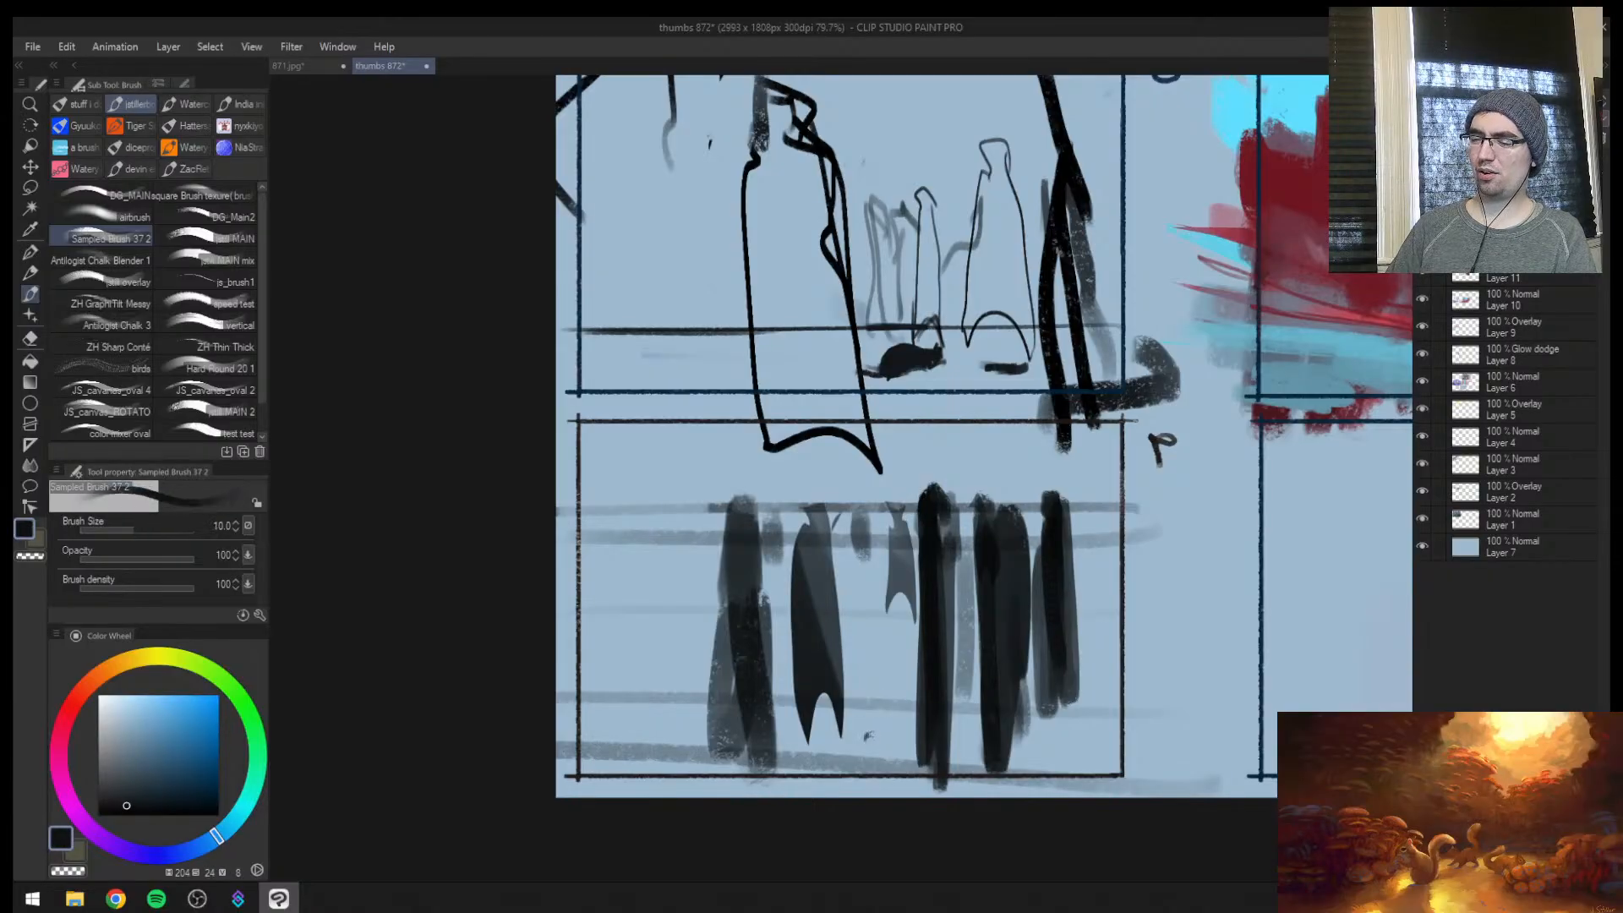
{"action": "key", "text": "bracketright"}
{"action": "key", "text": "bracketright"}
{"action": "left_click_drag", "start_coordinate": [878, 733], "coordinate": [885, 728]}
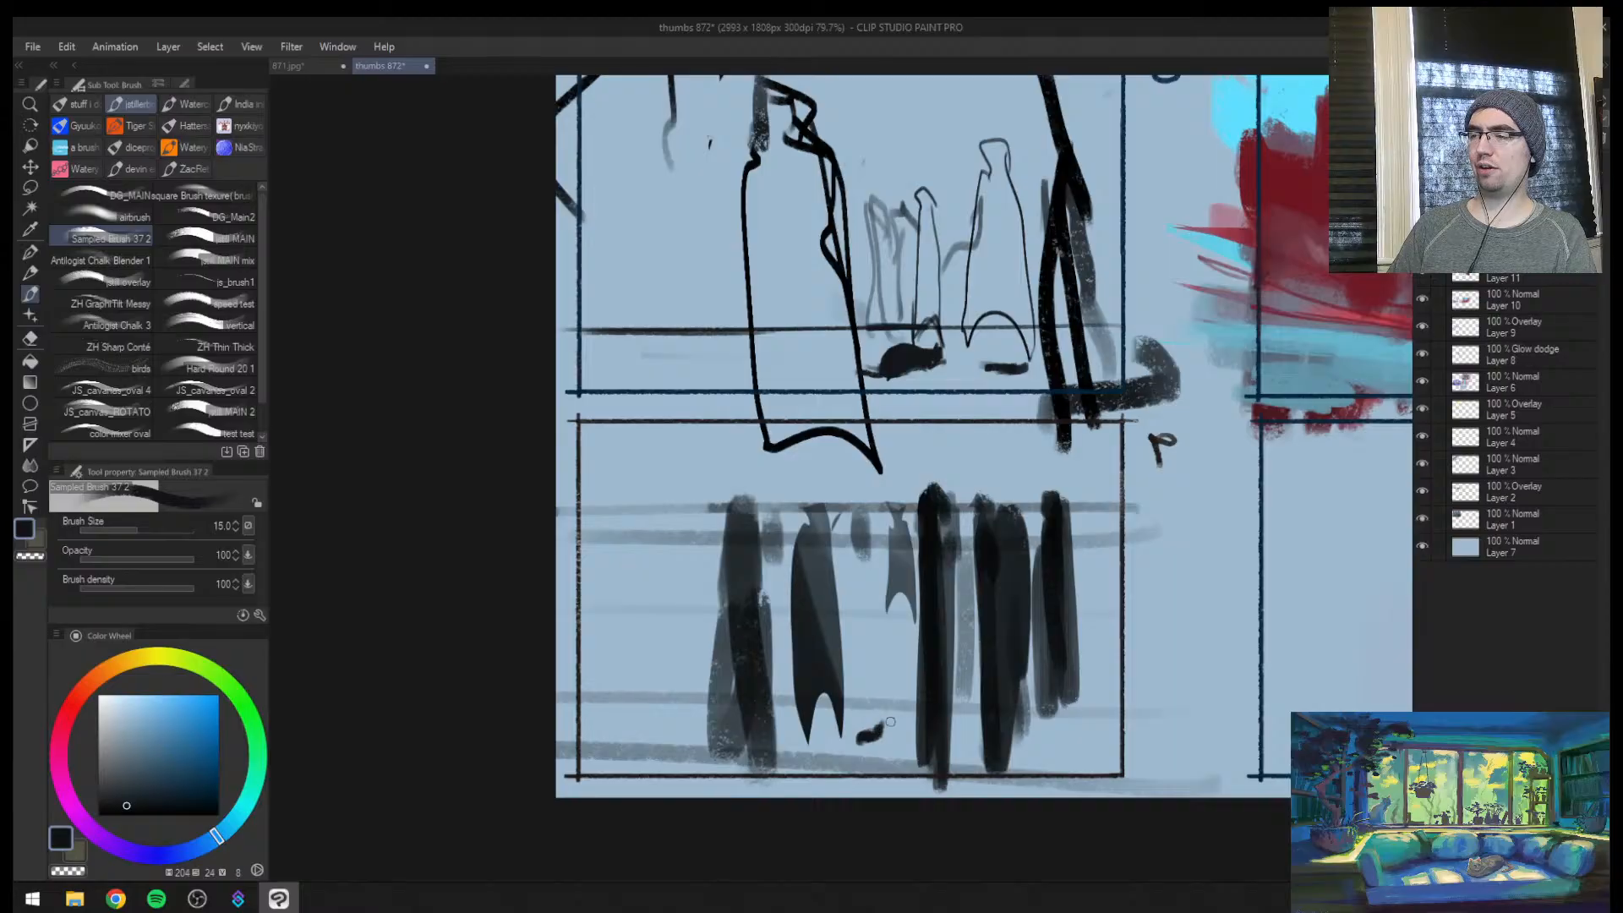
{"action": "key", "text": "bracketleft"}
{"action": "left_click_drag", "start_coordinate": [860, 713], "coordinate": [876, 712]}
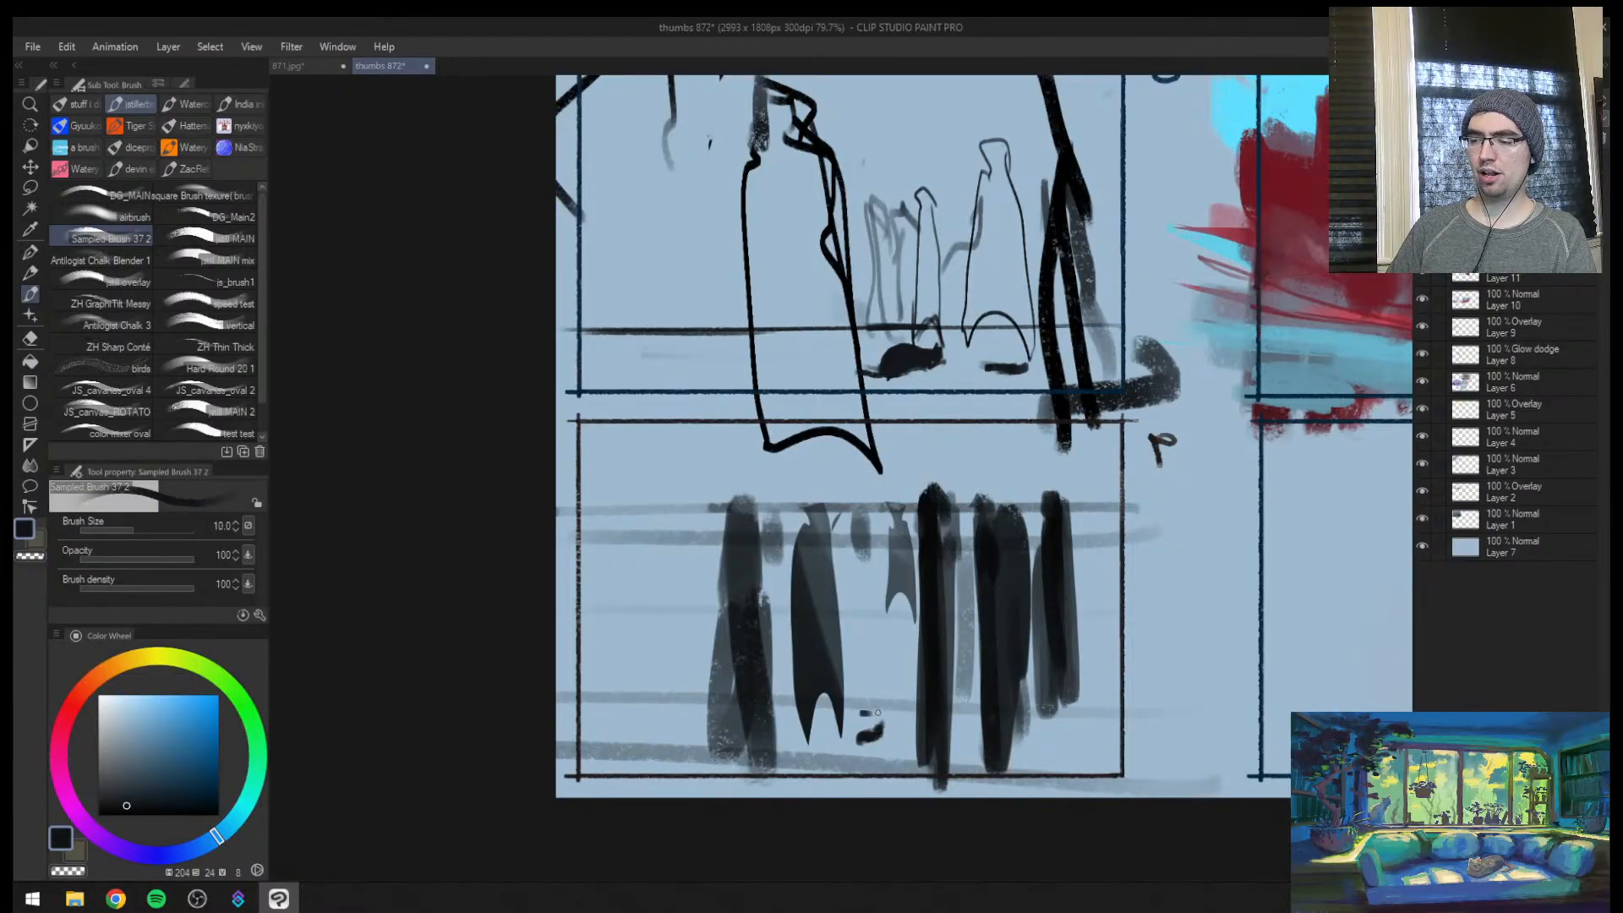
Add a dark pointed hood rising above the horizon to the thick figure beside thumbnail 9's largest cloaked figure
{"action": "left_click", "coordinate": [738, 535], "text": "alt"}
{"action": "key", "text": "bracketright"}
{"action": "mouse_move", "coordinate": [745, 495]}
{"action": "left_mouse_down"}
{"action": "mouse_move", "coordinate": [743, 515]}
{"action": "mouse_move", "coordinate": [732, 501]}
{"action": "left_mouse_up"}
{"action": "left_click", "coordinate": [746, 625], "text": "alt"}
{"action": "key", "text": "bracketright"}
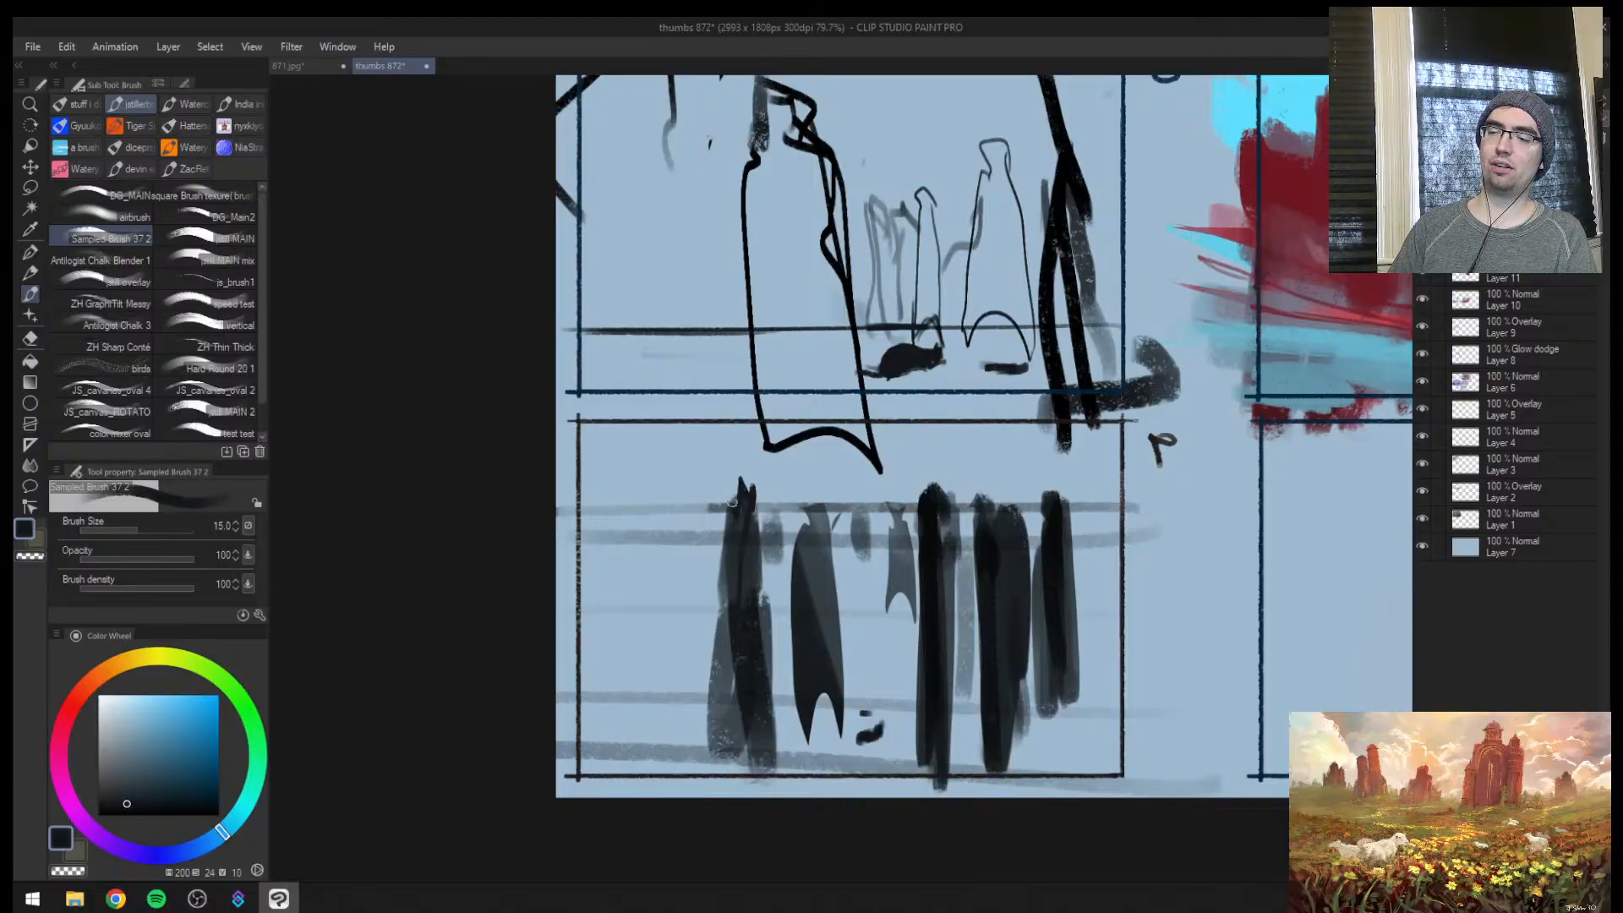
Draw two short horizontal dashes above the small ground marks in thumbnail 9 at brush size 10
{"action": "key", "text": "bracketleft"}
{"action": "key", "text": "bracketleft"}
{"action": "key", "text": "bracketleft"}
{"action": "left_click_drag", "start_coordinate": [856, 683], "coordinate": [895, 690]}
{"action": "left_click_drag", "start_coordinate": [854, 670], "coordinate": [889, 676]}
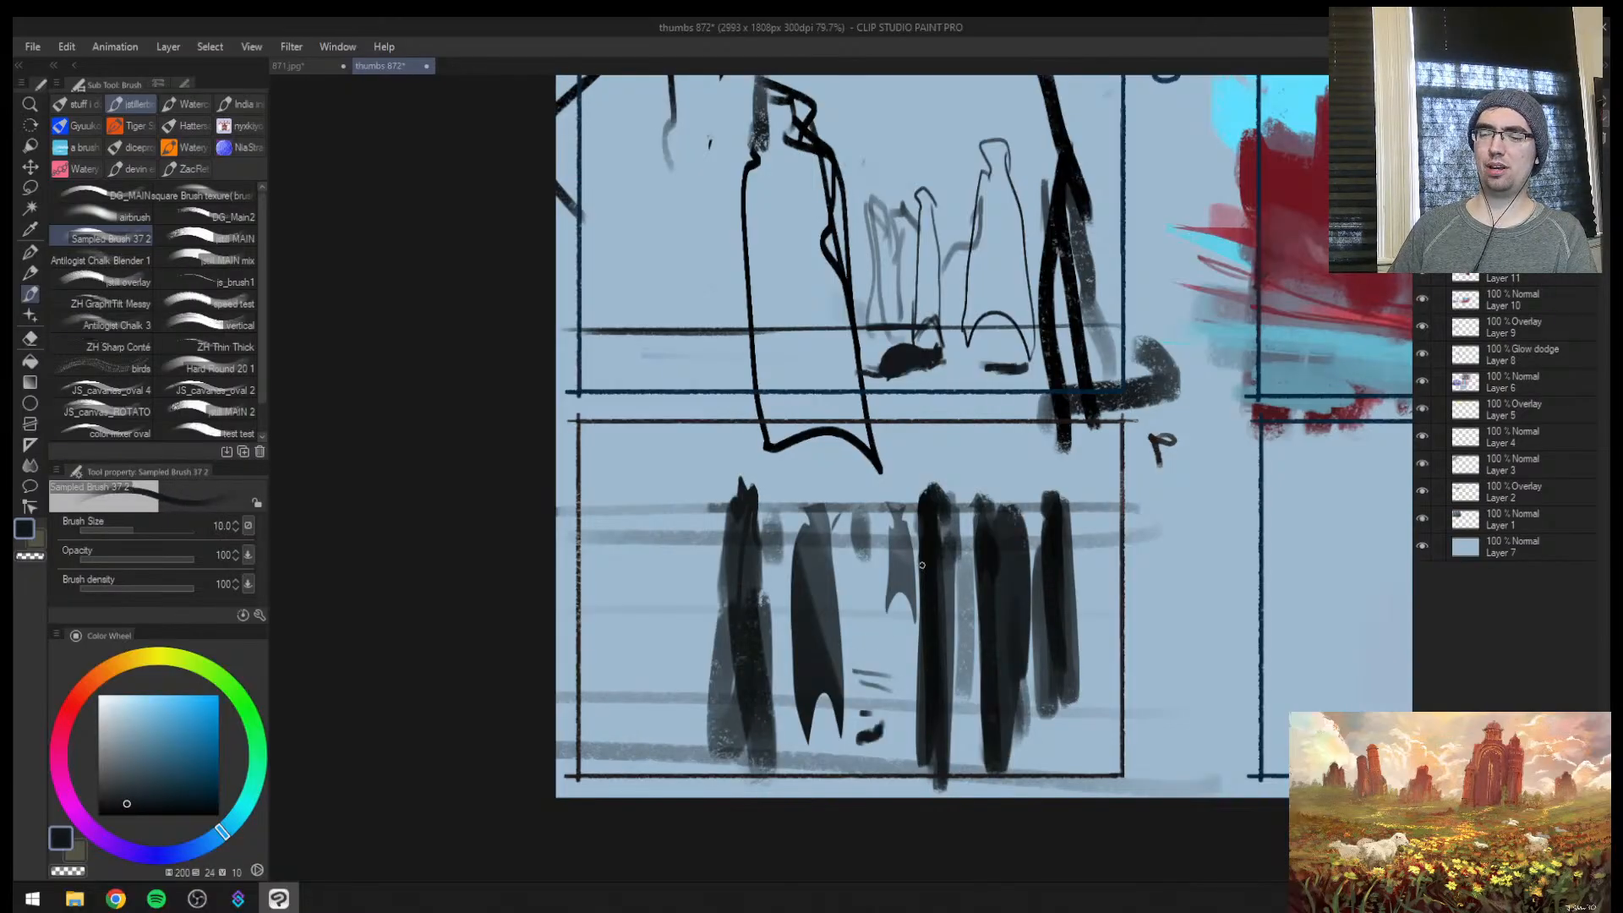
Paint two massive near-black foreground figures at both sides of thumbnail 9, rising above the horizon, and trim one's head with the background blue
{"action": "key", "text": "bracketright"}
{"action": "key", "text": "bracketright"}
{"action": "key", "text": "bracketright"}
{"action": "key", "text": "bracketright"}
{"action": "key", "text": "bracketright"}
{"action": "key", "text": "bracketright"}
{"action": "key", "text": "bracketright"}
{"action": "key", "text": "bracketright"}
{"action": "key", "text": "bracketright"}
{"action": "key", "text": "bracketright"}
{"action": "key", "text": "bracketright"}
{"action": "key", "text": "bracketright"}
{"action": "key", "text": "bracketright"}
{"action": "key", "text": "bracketright"}
{"action": "key", "text": "bracketright"}
{"action": "mouse_move", "coordinate": [593, 798]}
{"action": "left_mouse_down"}
{"action": "mouse_move", "coordinate": [626, 522]}
{"action": "mouse_move", "coordinate": [632, 806]}
{"action": "mouse_move", "coordinate": [624, 695]}
{"action": "mouse_move", "coordinate": [647, 793]}
{"action": "left_mouse_up"}
{"action": "key", "text": "bracketright"}
{"action": "key", "text": "bracketright"}
{"action": "mouse_move", "coordinate": [1062, 786]}
{"action": "left_mouse_down"}
{"action": "mouse_move", "coordinate": [1043, 605]}
{"action": "mouse_move", "coordinate": [1070, 546]}
{"action": "mouse_move", "coordinate": [1051, 801]}
{"action": "left_mouse_up"}
{"action": "key", "text": "bracketleft"}
{"action": "key", "text": "bracketleft"}
{"action": "key", "text": "bracketleft"}
{"action": "key", "text": "bracketleft"}
{"action": "key", "text": "bracketleft"}
{"action": "left_click", "coordinate": [1117, 479], "text": "alt"}
{"action": "mouse_move", "coordinate": [1090, 467]}
{"action": "left_mouse_down"}
{"action": "mouse_move", "coordinate": [1110, 490]}
{"action": "mouse_move", "coordinate": [1099, 470]}
{"action": "left_mouse_up"}
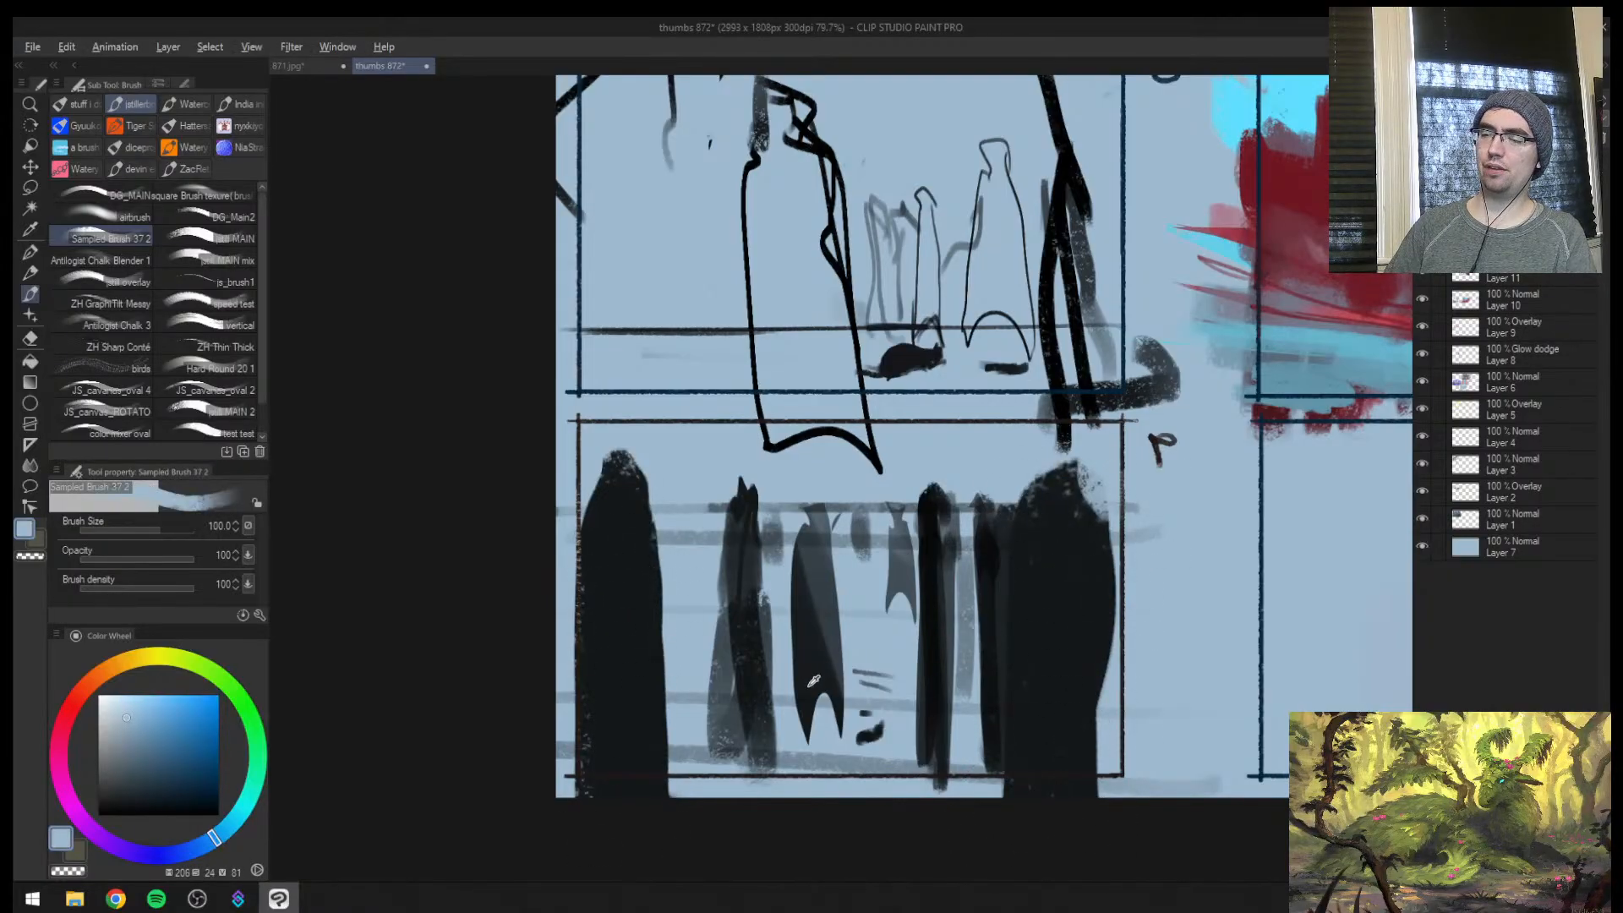
Sample a near-black and repaint the hooded figure in thumbnail 9 as a solid mass reaching past the lower edge at brush size 100
{"action": "left_click", "coordinate": [813, 680], "text": "alt"}
{"action": "mouse_move", "coordinate": [724, 790]}
{"action": "left_mouse_down"}
{"action": "mouse_move", "coordinate": [714, 551]}
{"action": "mouse_move", "coordinate": [731, 497]}
{"action": "mouse_move", "coordinate": [714, 800]}
{"action": "mouse_move", "coordinate": [710, 752]}
{"action": "left_mouse_up"}
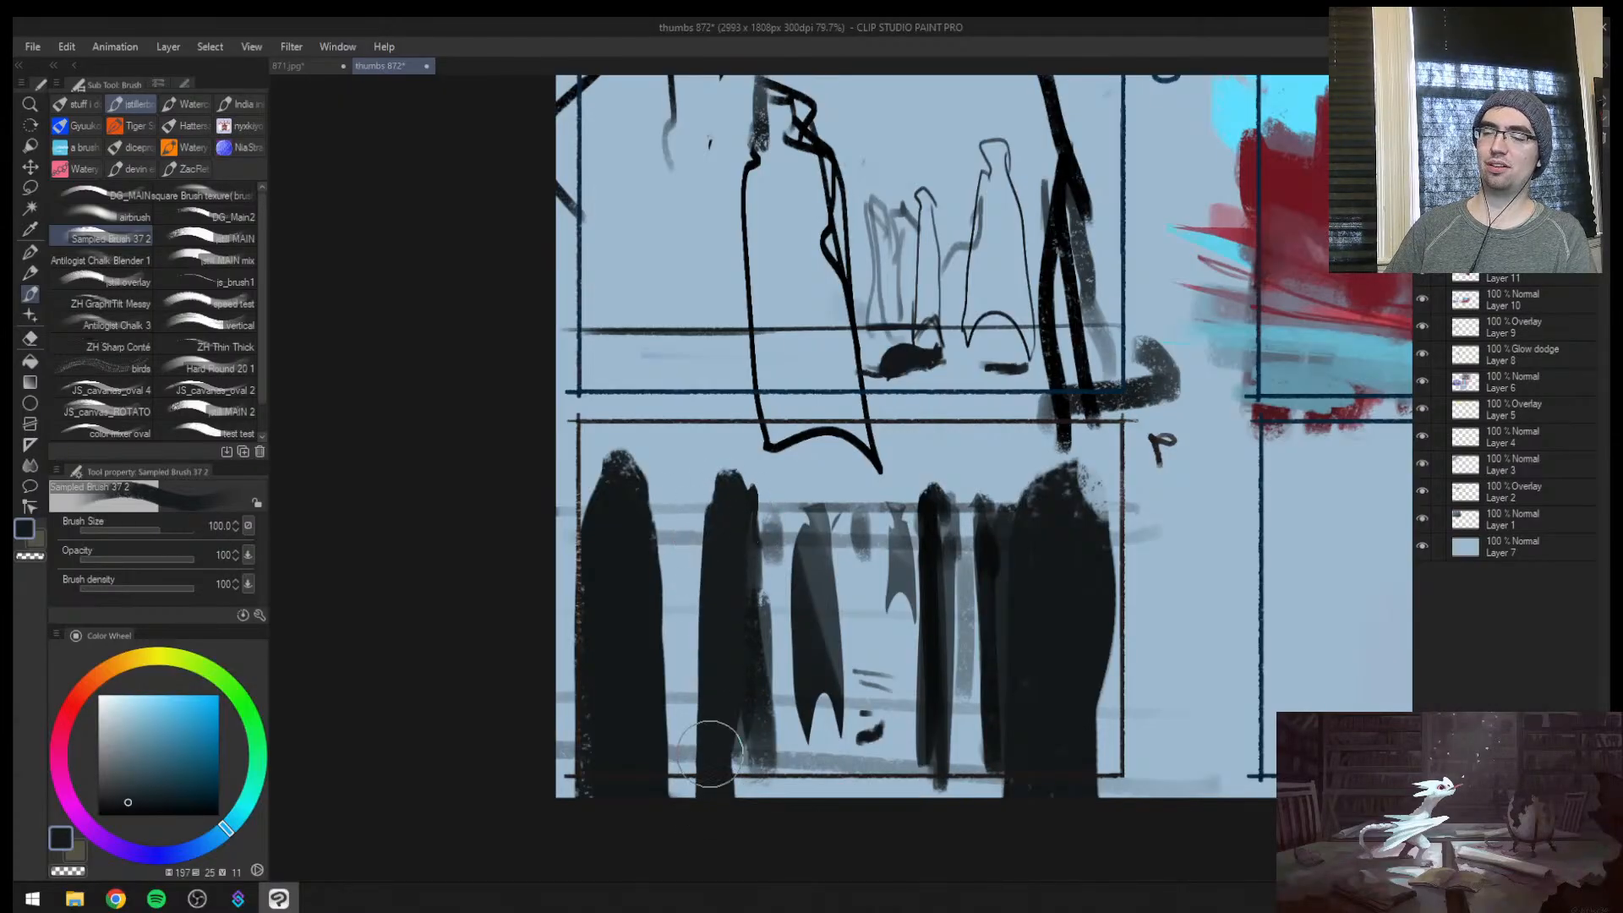
{"action": "mouse_move", "coordinate": [729, 554]}
{"action": "left_mouse_down"}
{"action": "mouse_move", "coordinate": [725, 832]}
{"action": "mouse_move", "coordinate": [751, 798]}
{"action": "left_mouse_up"}
Redraw thumbnail 9's horizon line between the foreground masses at brush size 12
{"action": "key", "text": "ctrl+space"}
{"action": "mouse_move", "coordinate": [883, 665]}
{"action": "left_mouse_down"}
{"action": "mouse_move", "coordinate": [761, 667]}
{"action": "mouse_move", "coordinate": [989, 660]}
{"action": "left_mouse_up"}
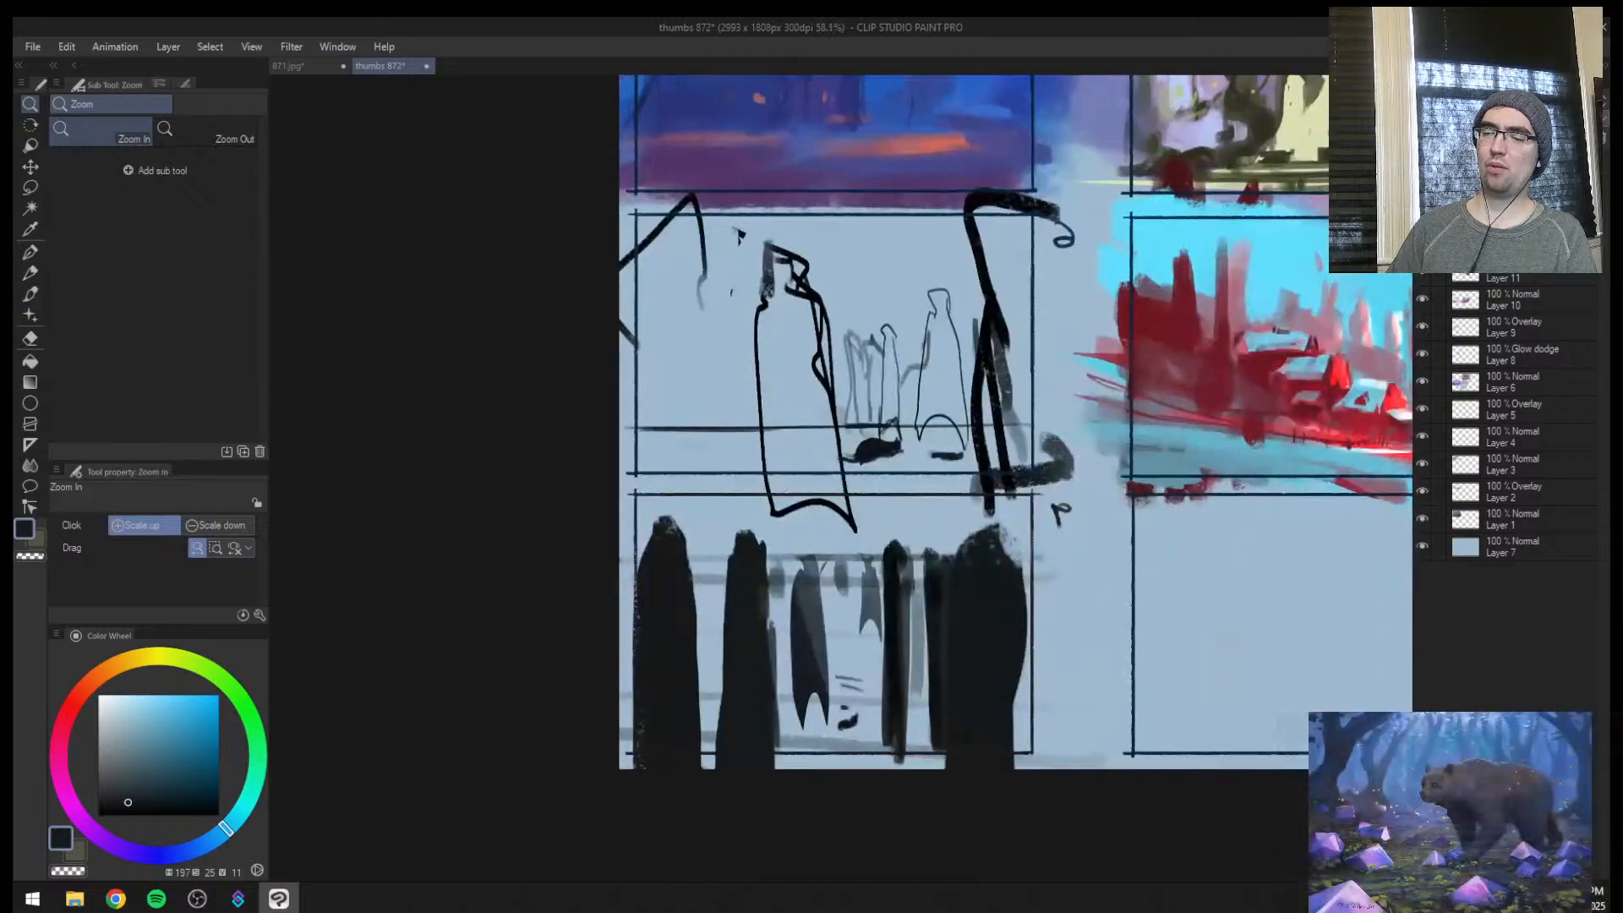
{"action": "key", "text": "bracketleft"}
{"action": "key", "text": "bracketleft"}
{"action": "key", "text": "bracketleft"}
{"action": "key", "text": "bracketleft"}
{"action": "key", "text": "bracketleft"}
{"action": "key", "text": "bracketleft"}
{"action": "key", "text": "bracketleft"}
{"action": "key", "text": "bracketleft"}
{"action": "key", "text": "bracketleft"}
{"action": "left_click_drag", "start_coordinate": [686, 555], "coordinate": [884, 554]}
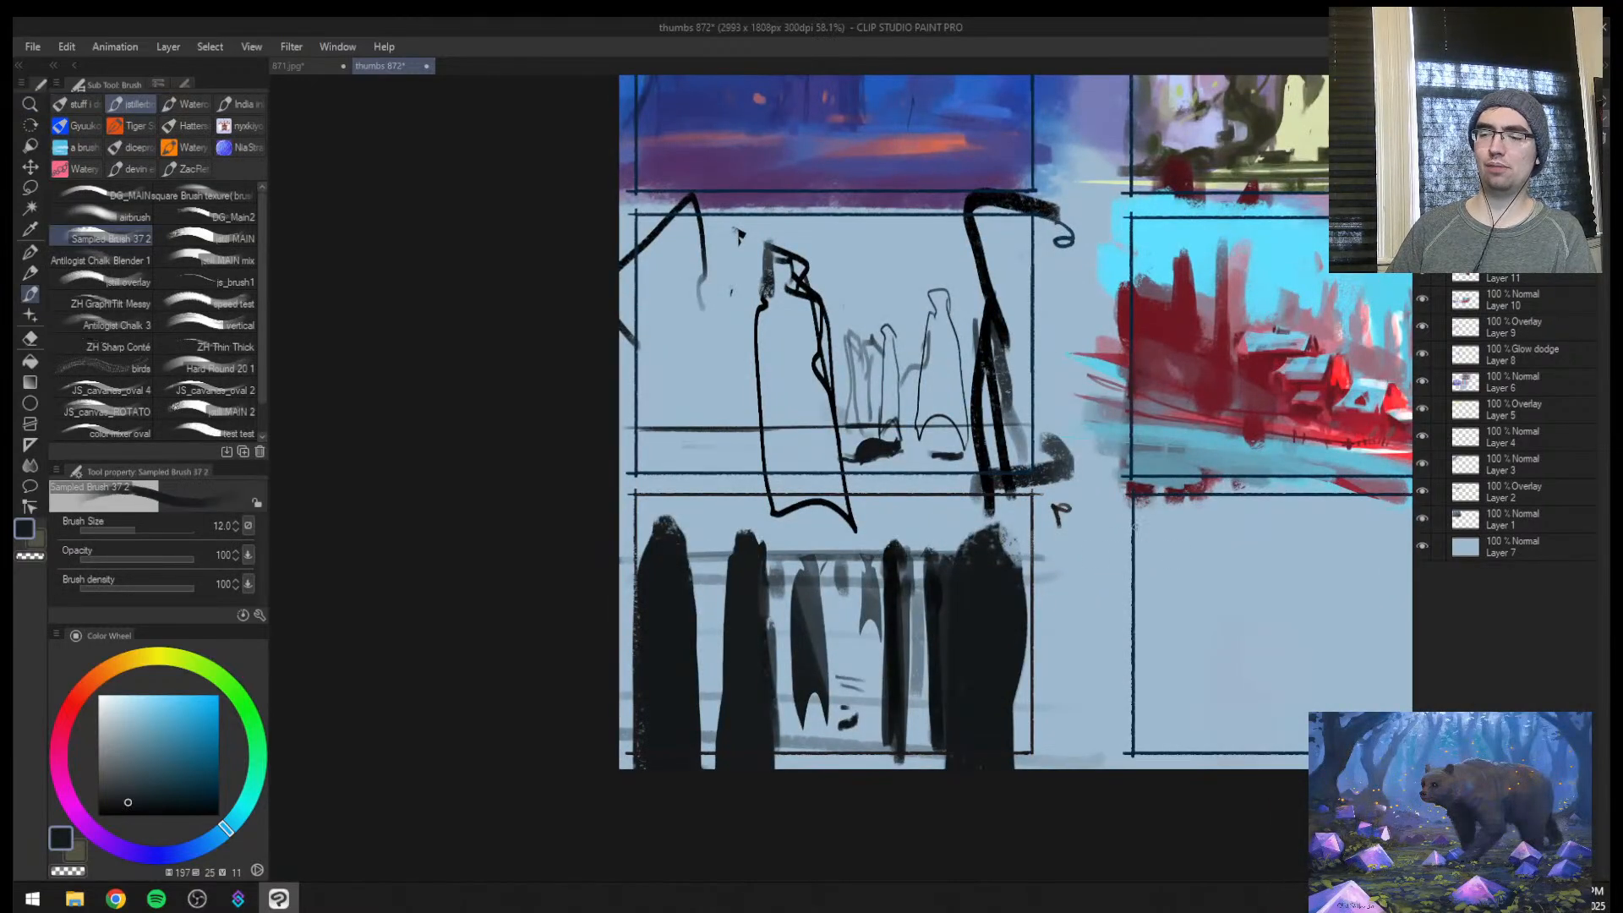
Scribble a winding line up from thumbnail 9's small ground mark at brush size 10 and add a grey vertical stroke crossing the horizon
{"action": "key", "text": "ctrl+space"}
{"action": "left_click", "coordinate": [1012, 602]}
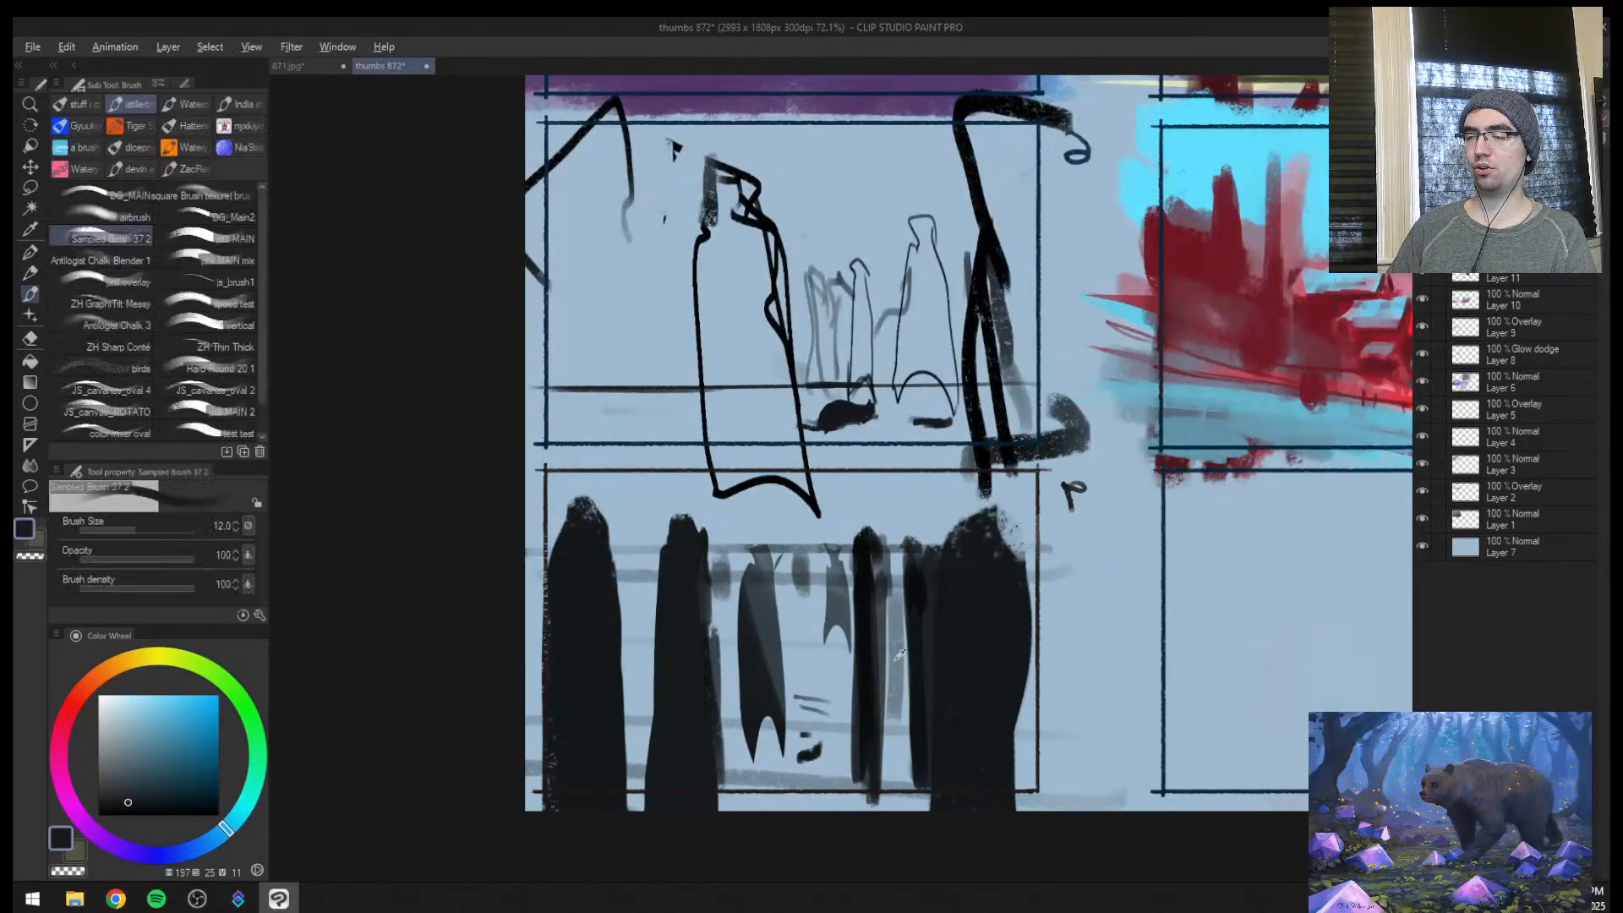
{"action": "key", "text": "bracketleft"}
{"action": "key", "text": "bracketleft"}
{"action": "left_click_drag", "start_coordinate": [803, 748], "coordinate": [825, 665]}
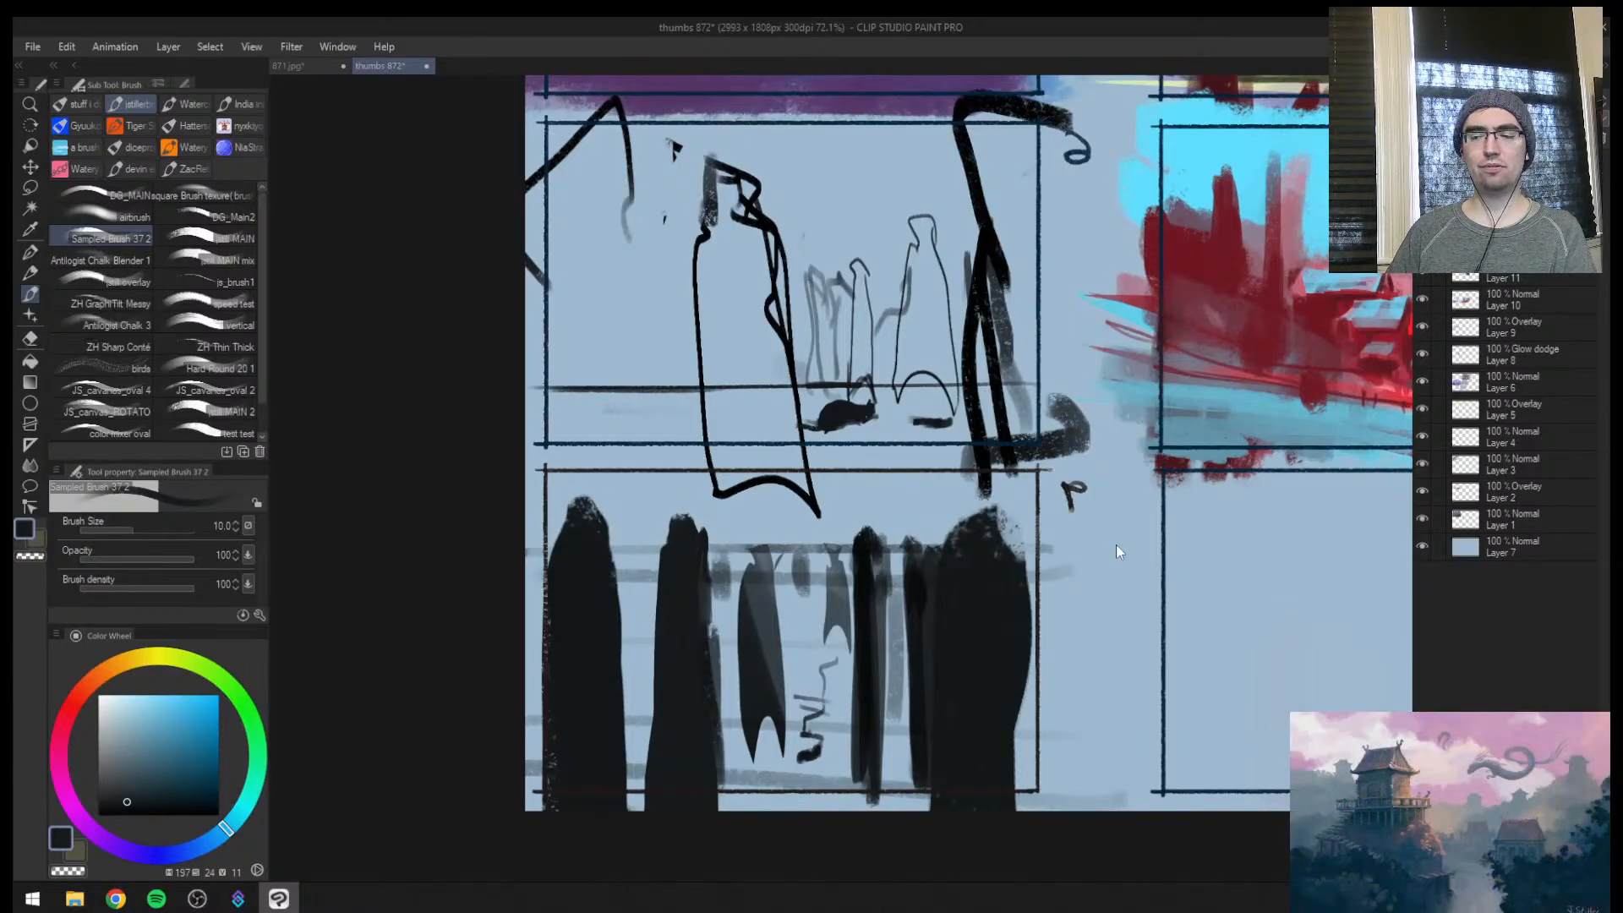
{"action": "left_click", "coordinate": [806, 570], "text": "alt"}
{"action": "left_click_drag", "start_coordinate": [806, 525], "coordinate": [794, 634]}
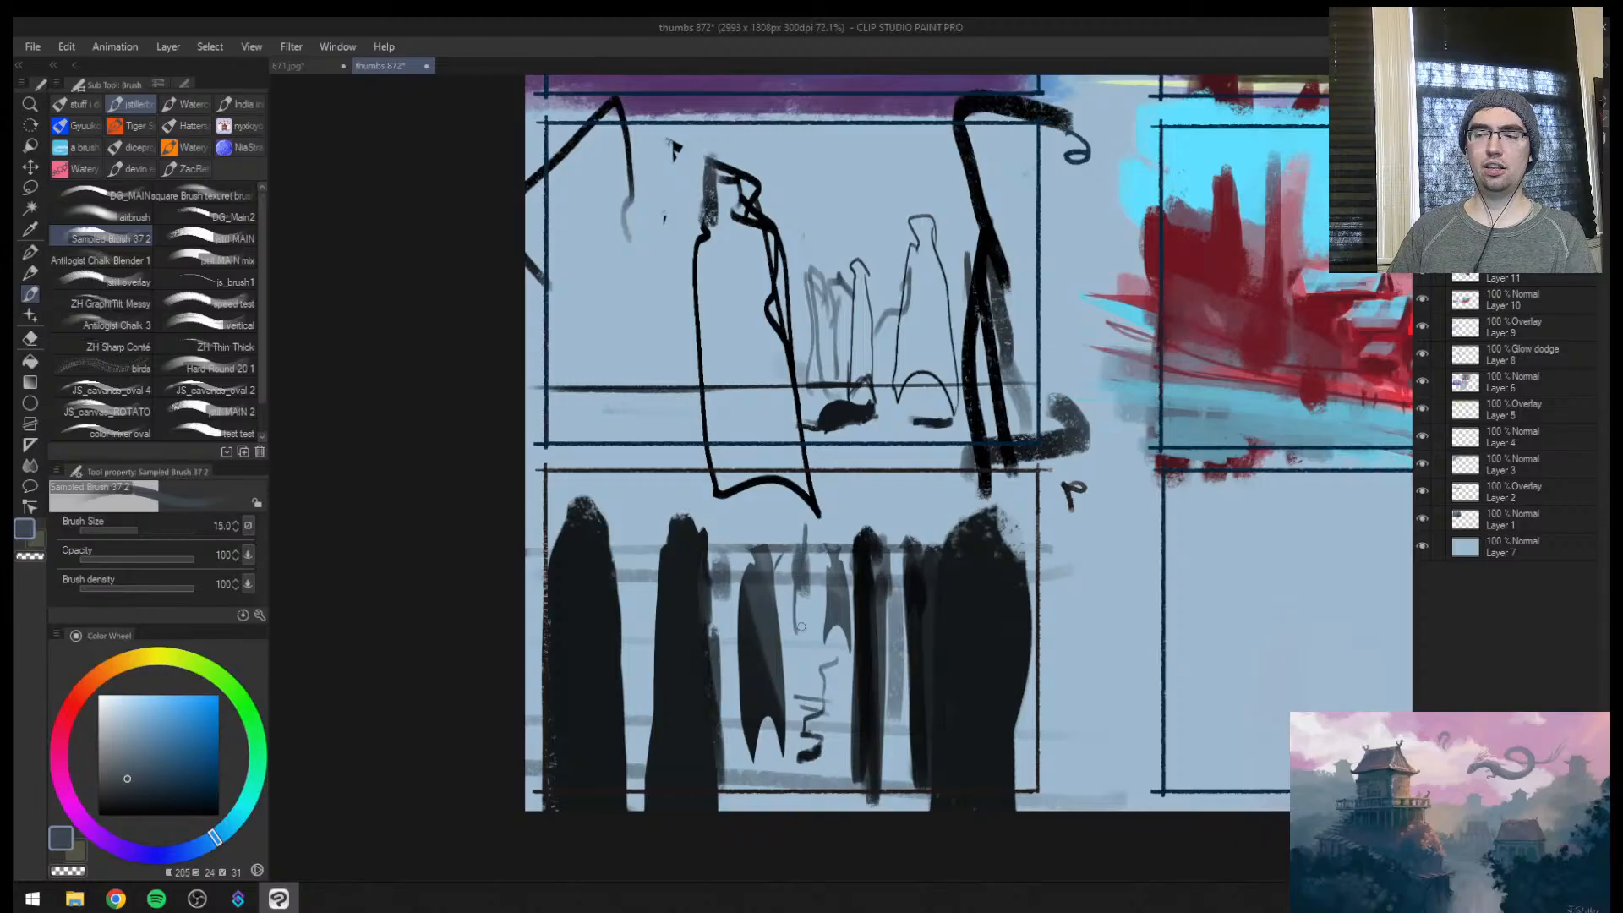
Draw an inward-pointing arrow along thumbnail 6's lower edge, try a second one beside the opposite edge, and undo that one
{"action": "key", "text": "bracketright"}
{"action": "left_click", "coordinate": [681, 578], "text": "alt"}
{"action": "mouse_move", "coordinate": [525, 417]}
{"action": "left_mouse_down"}
{"action": "mouse_move", "coordinate": [633, 421]}
{"action": "mouse_move", "coordinate": [571, 455]}
{"action": "left_mouse_up"}
{"action": "left_click_drag", "start_coordinate": [1131, 583], "coordinate": [1048, 516]}
{"action": "mouse_move", "coordinate": [1048, 503]}
{"action": "left_mouse_down"}
{"action": "mouse_move", "coordinate": [1065, 580]}
{"action": "mouse_move", "coordinate": [1095, 528]}
{"action": "left_mouse_up"}
{"action": "key", "text": "ctrl+z"}
{"action": "key", "text": "ctrl+z"}
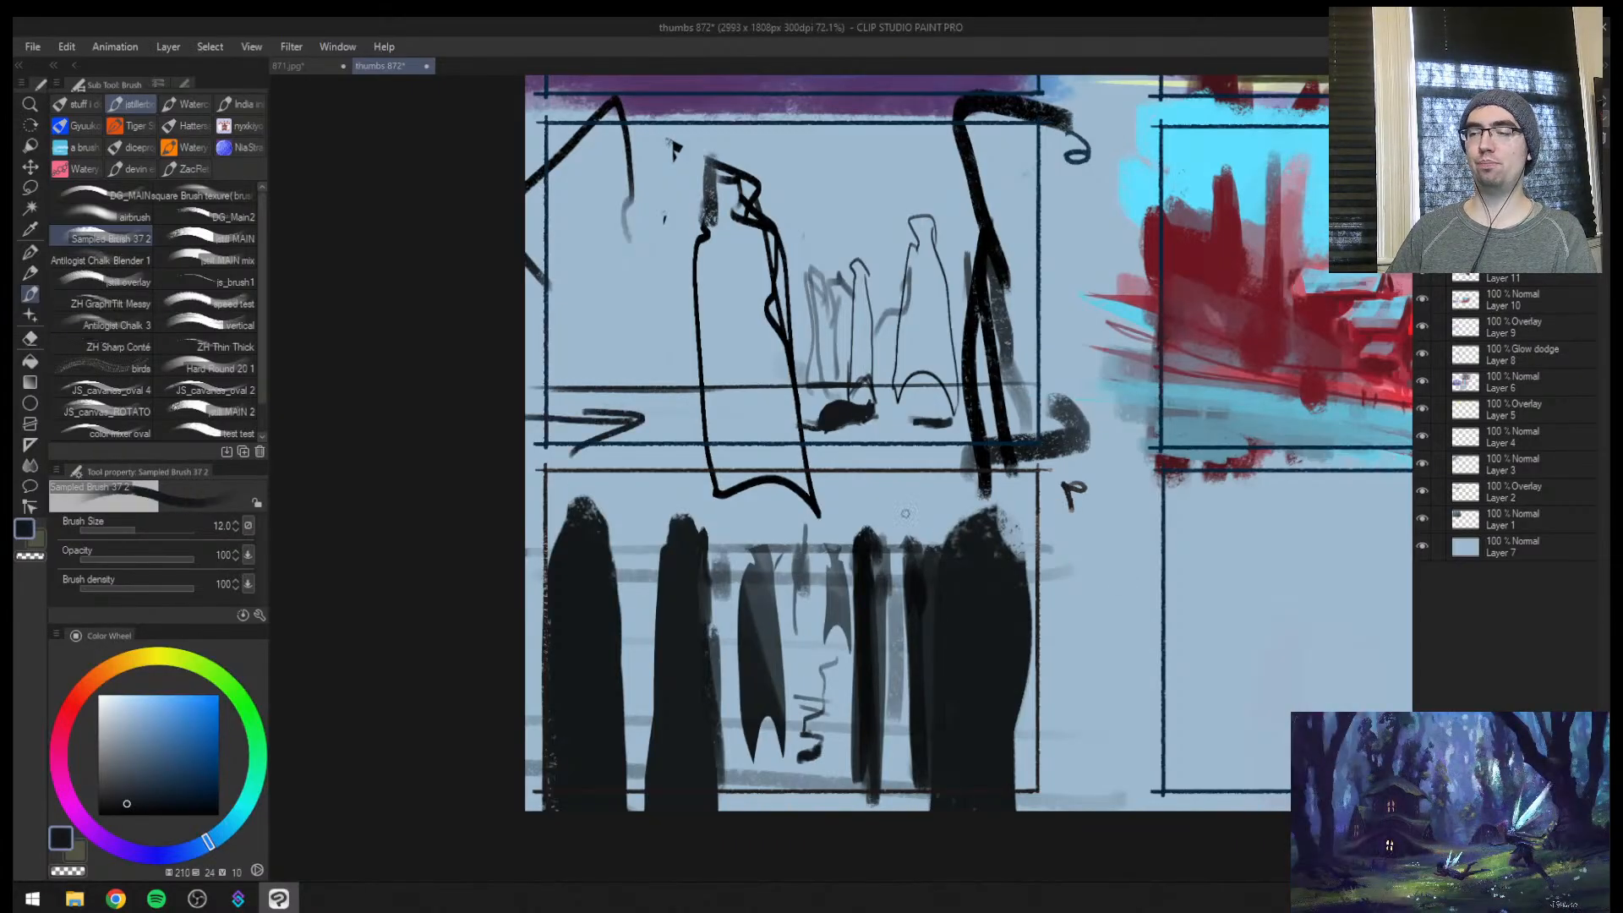
{"action": "left_click_drag", "start_coordinate": [931, 537], "coordinate": [714, 547], "text": "ctrl"}
{"action": "left_click", "coordinate": [654, 548], "text": "alt"}
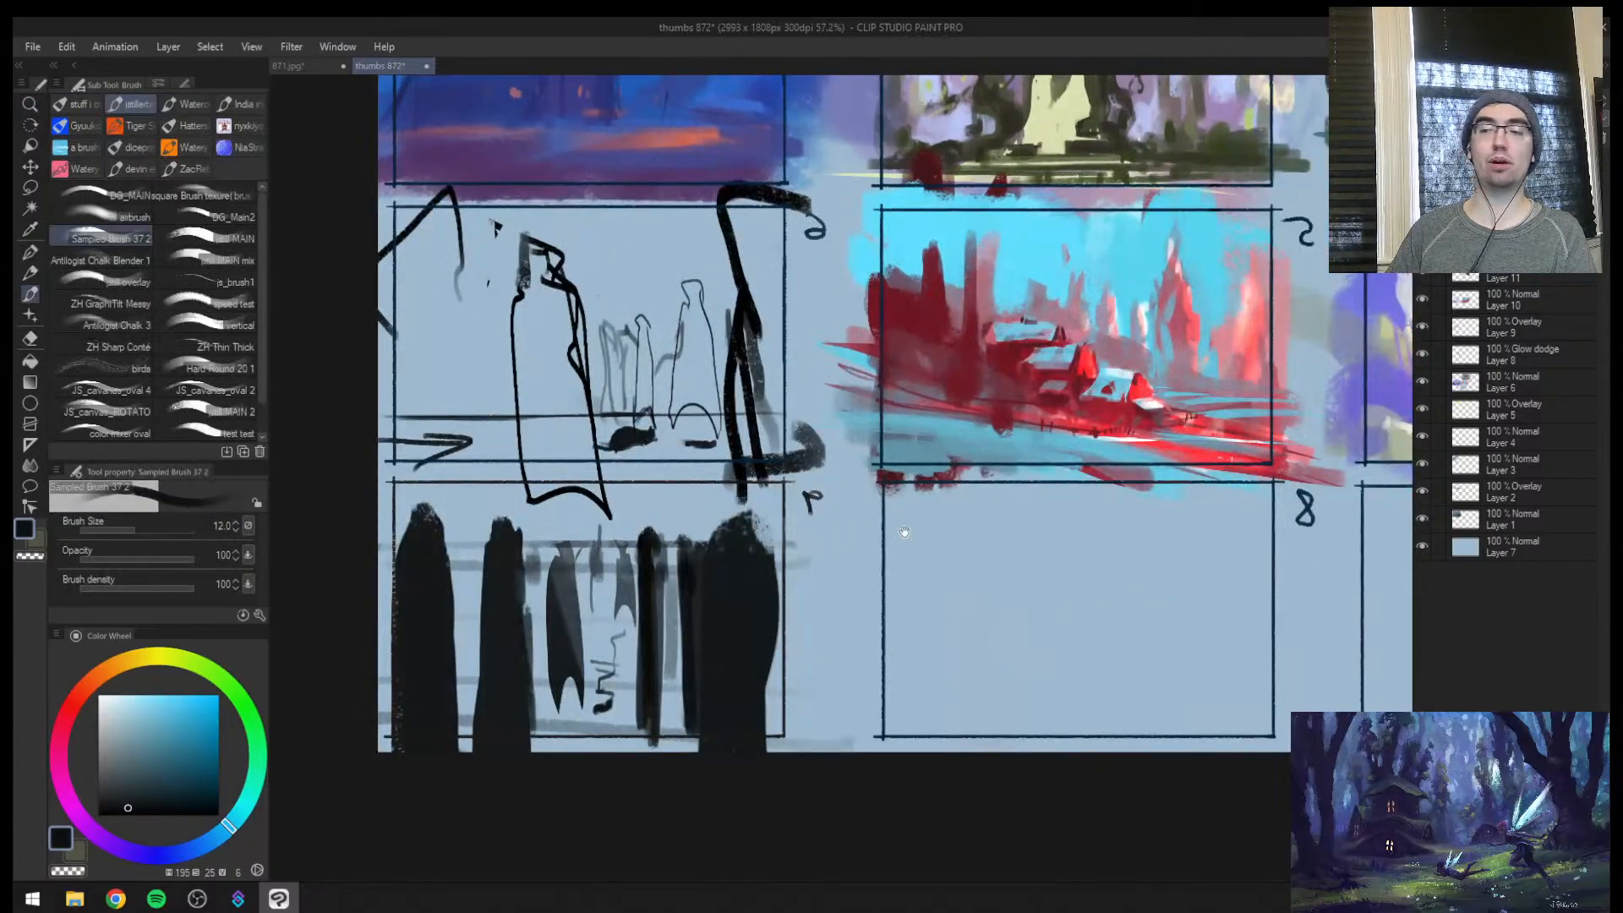
{"action": "left_click_drag", "start_coordinate": [906, 535], "coordinate": [818, 547]}
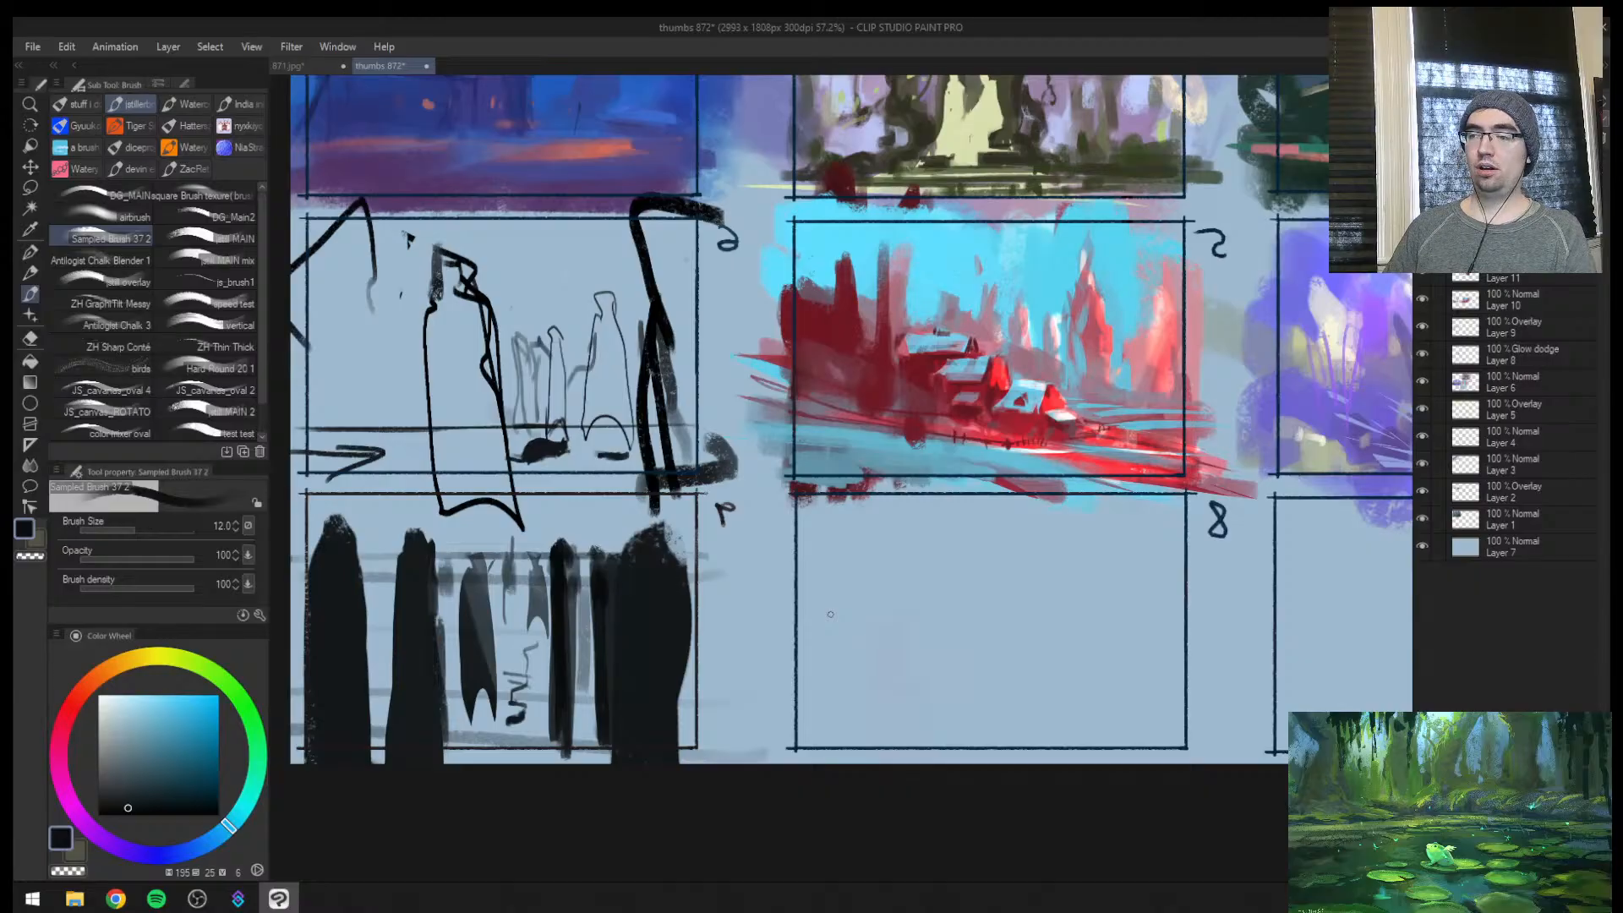
{"action": "mouse_move", "coordinate": [803, 616]}
{"action": "left_mouse_down", "text": "ctrl"}
{"action": "mouse_move", "coordinate": [693, 620]}
{"action": "mouse_move", "coordinate": [803, 571]}
{"action": "mouse_move", "coordinate": [714, 601]}
{"action": "mouse_move", "coordinate": [617, 587]}
{"action": "mouse_move", "coordinate": [724, 605]}
{"action": "left_mouse_up", "text": "ctrl"}
{"action": "key", "text": "]"}
{"action": "key", "text": "]"}
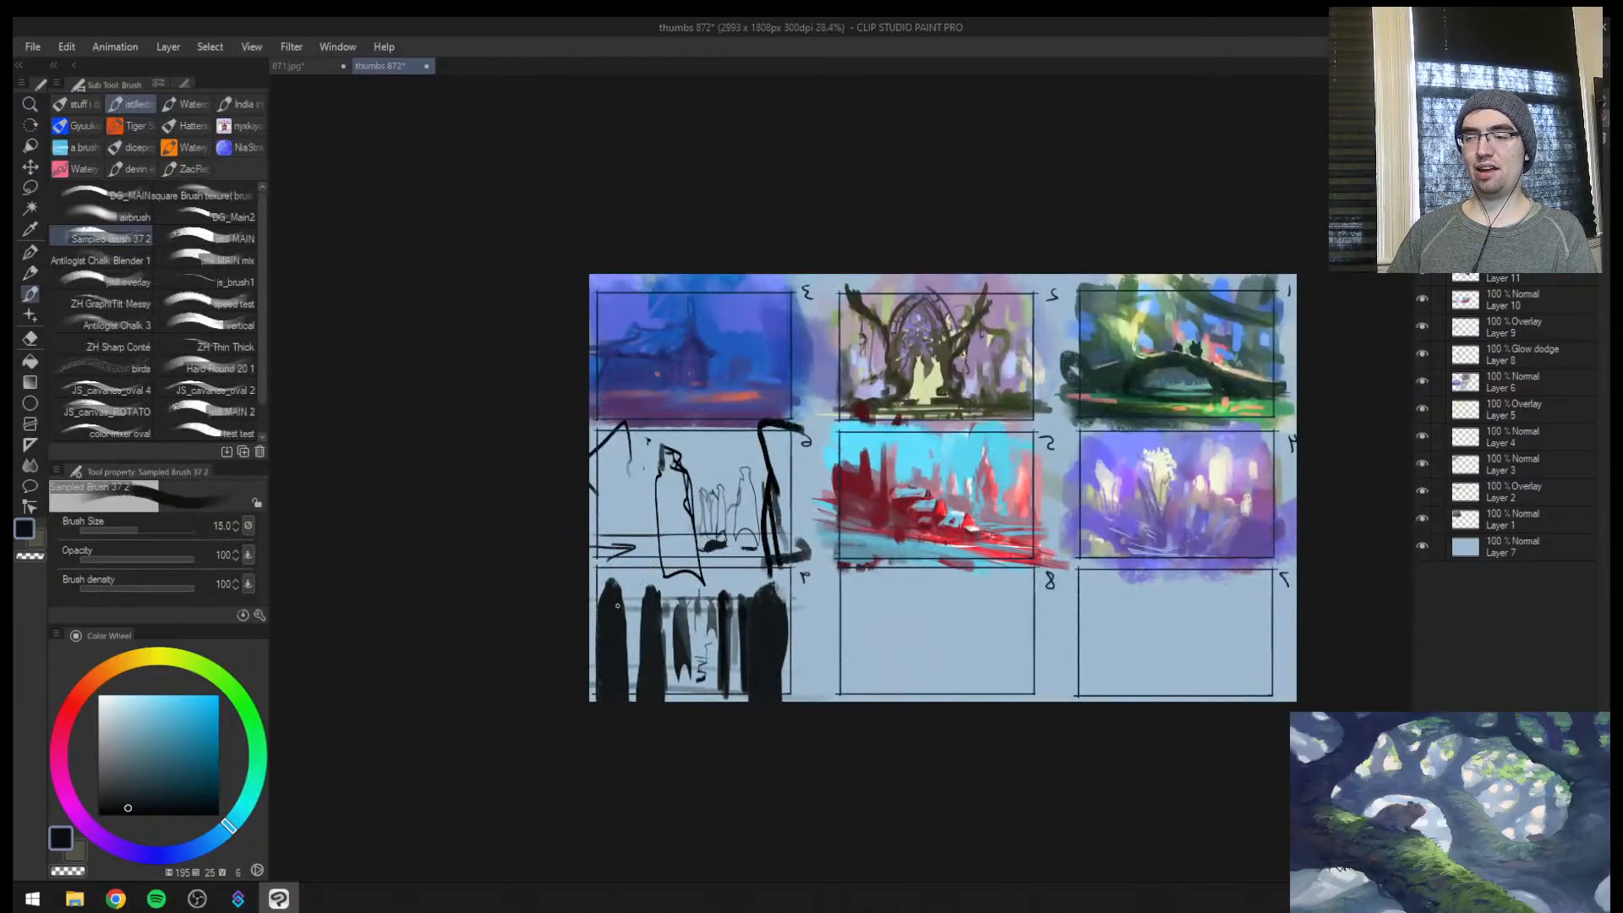
Sample the pale blue background and paint over all the figure sketches in thumbnails 6 and 9, enlarging the brush up to size 500
{"action": "left_click", "coordinate": [624, 596], "text": "alt"}
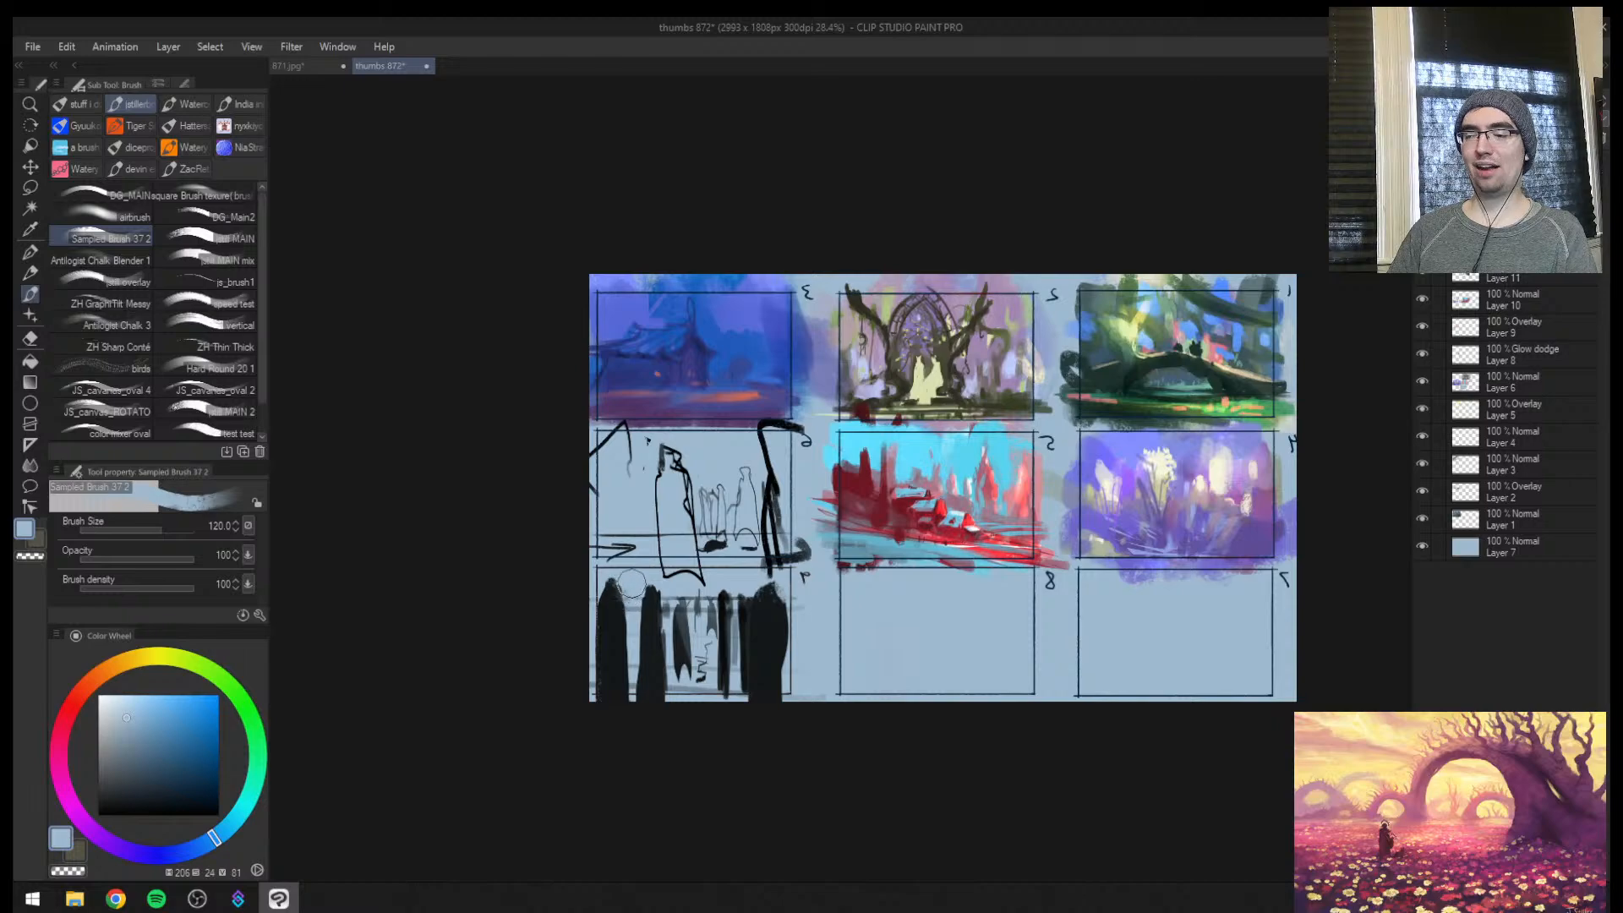
{"action": "mouse_move", "coordinate": [681, 444]}
{"action": "left_mouse_down"}
{"action": "mouse_move", "coordinate": [603, 445]}
{"action": "mouse_move", "coordinate": [765, 454]}
{"action": "left_mouse_up"}
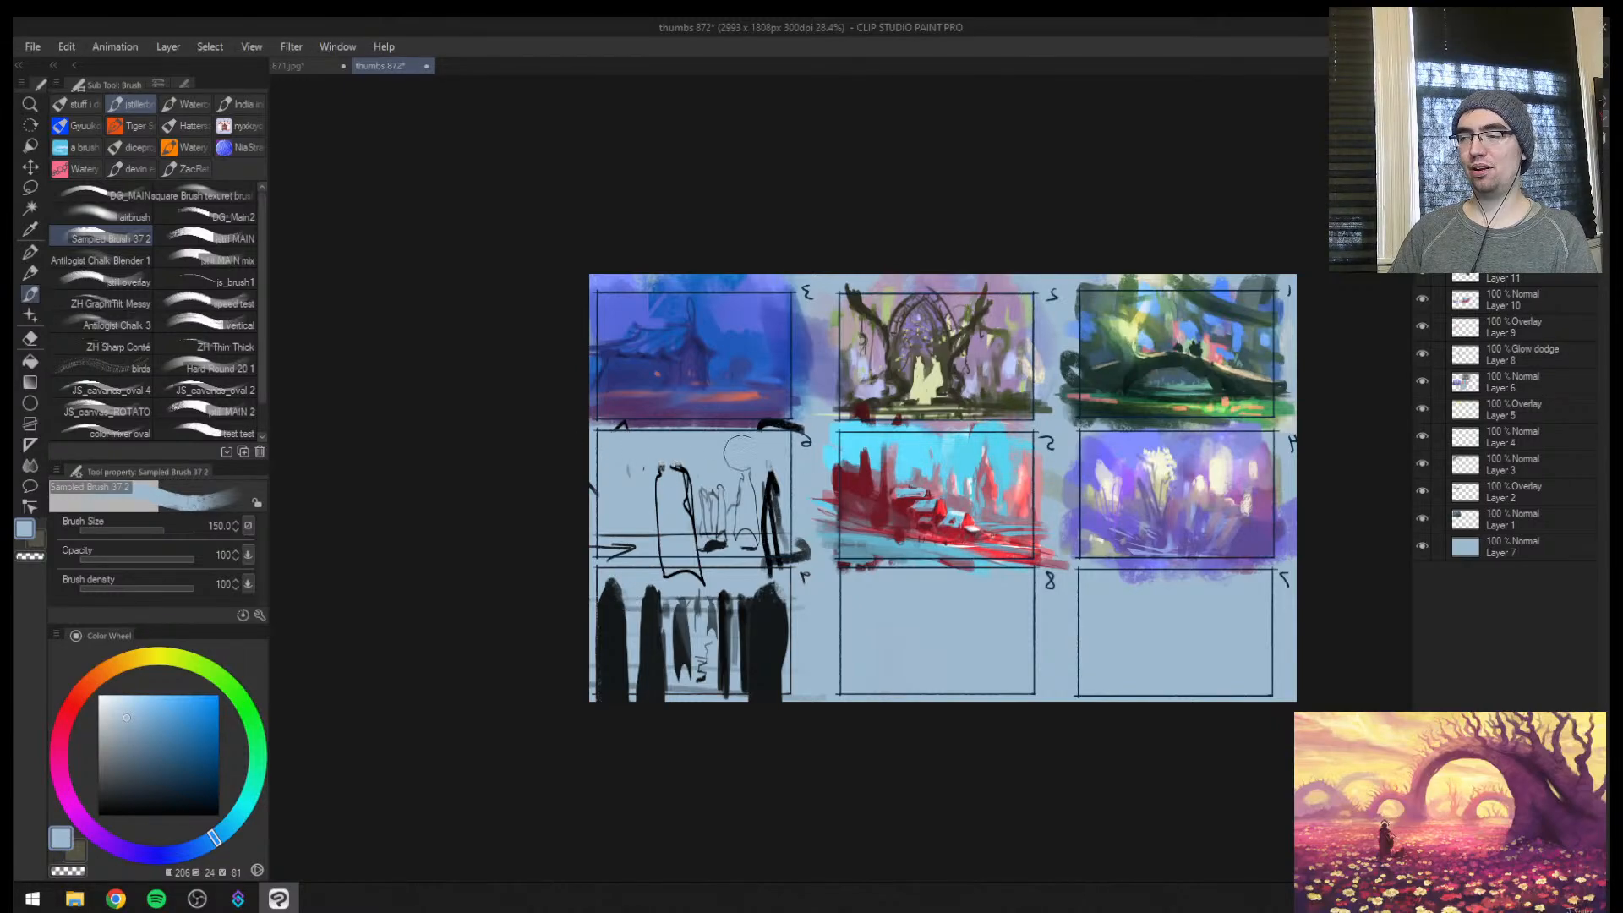
{"action": "key", "text": "]"}
{"action": "left_click_drag", "start_coordinate": [595, 457], "coordinate": [744, 443]}
{"action": "mouse_move", "coordinate": [612, 490]}
{"action": "left_mouse_down"}
{"action": "mouse_move", "coordinate": [706, 497]}
{"action": "mouse_move", "coordinate": [612, 541]}
{"action": "mouse_move", "coordinate": [657, 586]}
{"action": "mouse_move", "coordinate": [671, 688]}
{"action": "mouse_move", "coordinate": [768, 617]}
{"action": "mouse_move", "coordinate": [777, 553]}
{"action": "left_mouse_up"}
{"action": "key", "text": "]"}
{"action": "key", "text": "]"}
{"action": "key", "text": "]"}
{"action": "key", "text": "]"}
{"action": "key", "text": "]"}
{"action": "key", "text": "]"}
{"action": "key", "text": "]"}
{"action": "key", "text": "]"}
{"action": "key", "text": "bracketleft"}
{"action": "key", "text": "bracketleft"}
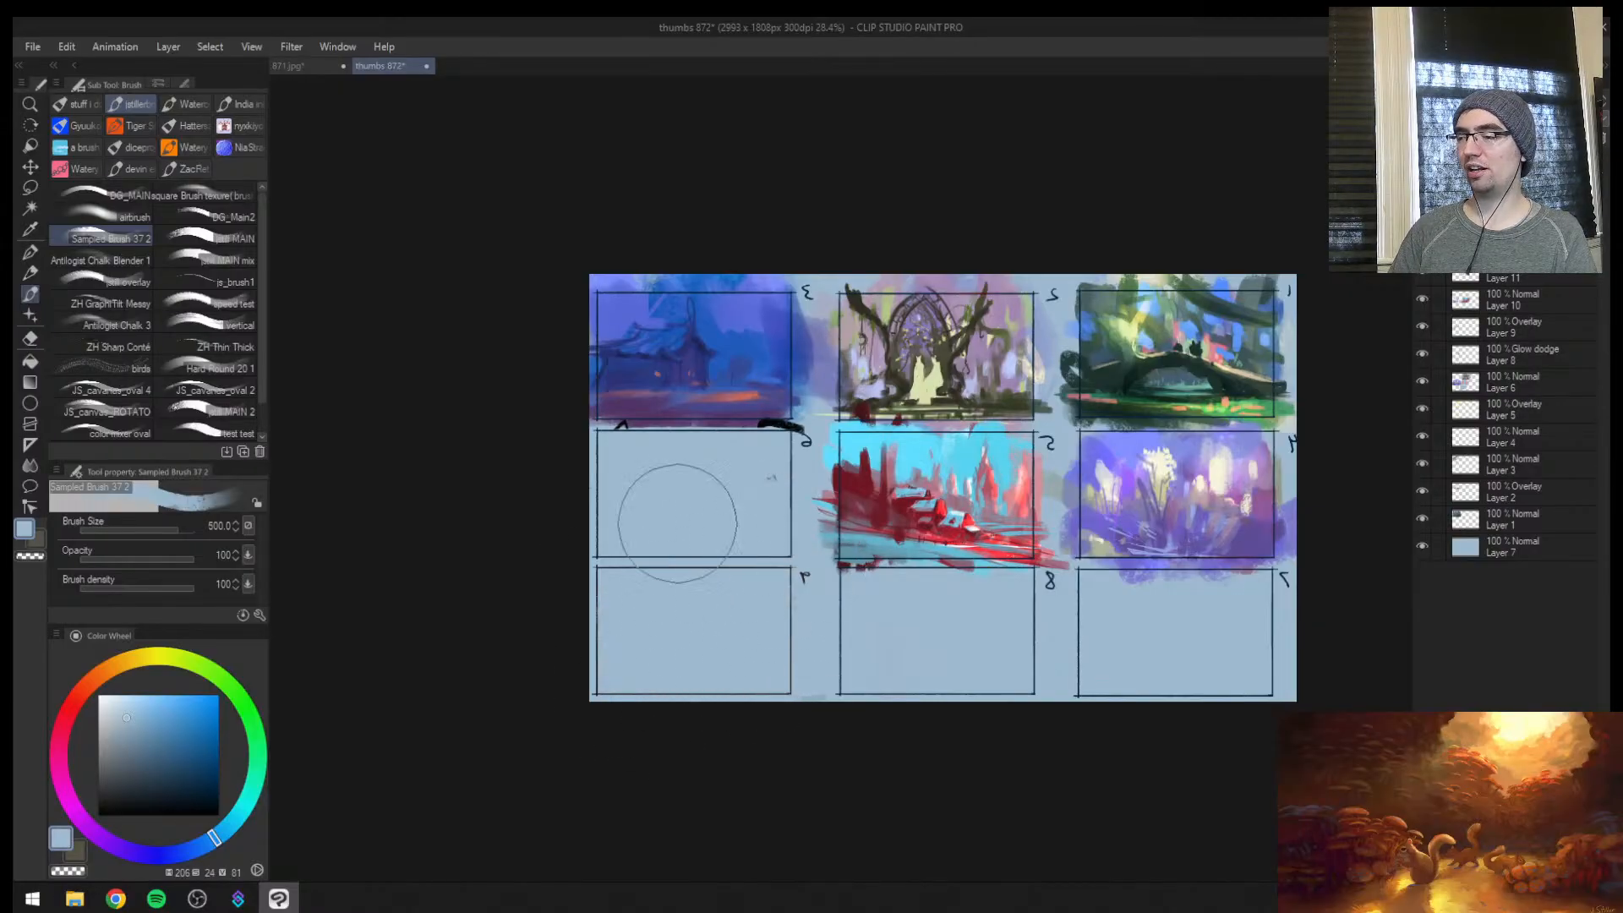
{"action": "key", "text": "ctrl+space"}
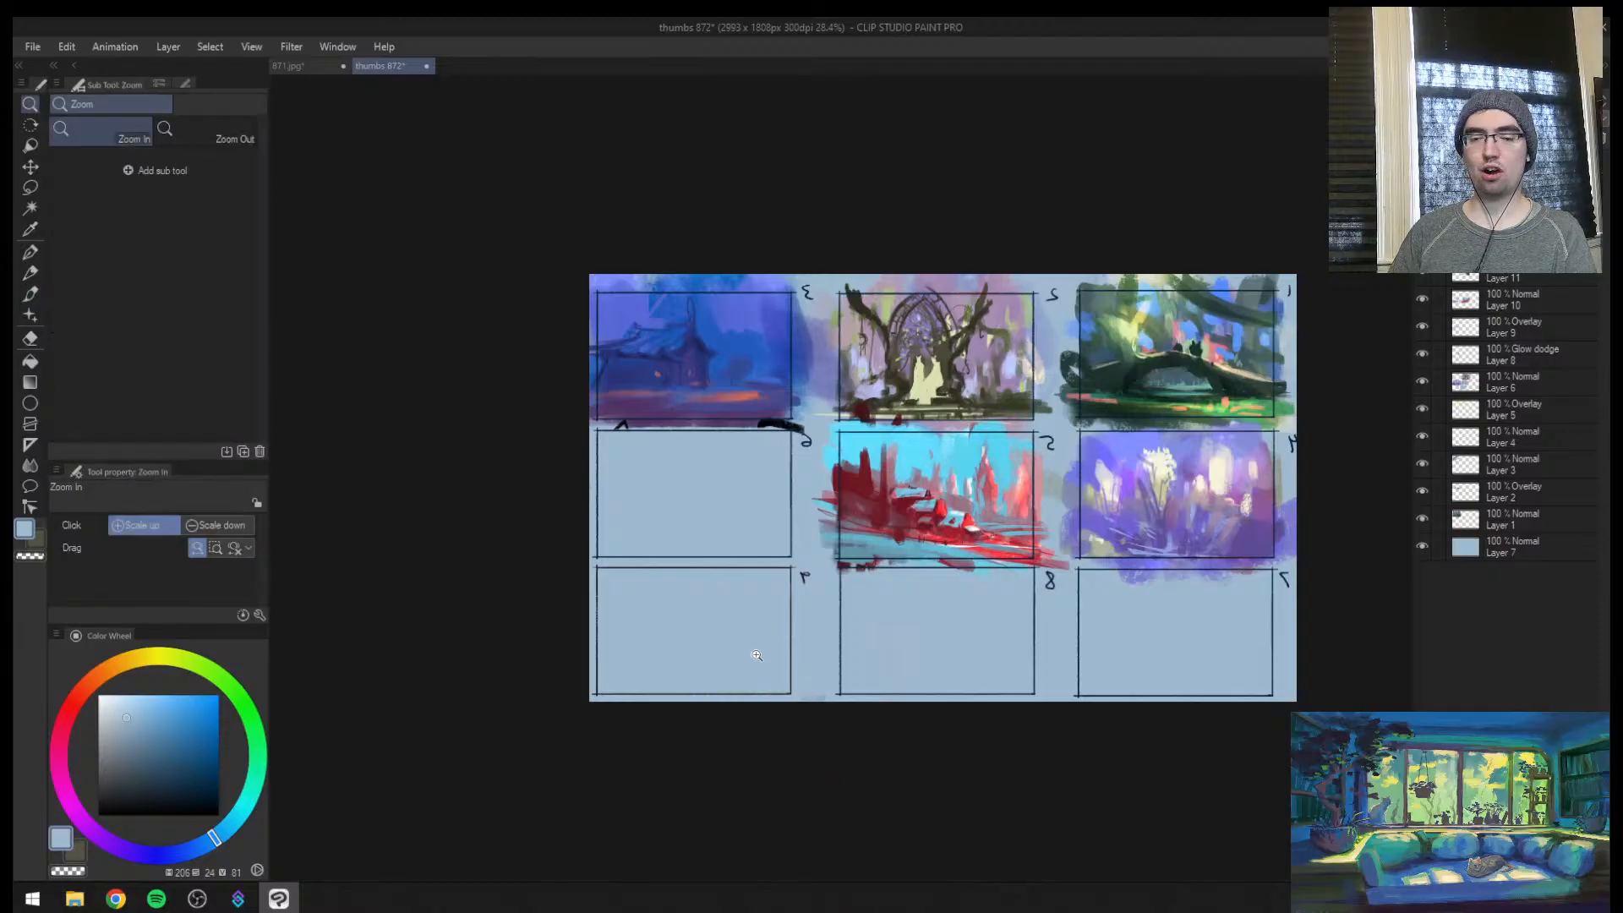
{"action": "mouse_move", "coordinate": [753, 652]}
{"action": "left_mouse_down"}
{"action": "mouse_move", "coordinate": [792, 622]}
{"action": "mouse_move", "coordinate": [667, 660]}
{"action": "mouse_move", "coordinate": [617, 581]}
{"action": "mouse_move", "coordinate": [577, 464]}
{"action": "mouse_move", "coordinate": [624, 545]}
{"action": "mouse_move", "coordinate": [638, 624]}
{"action": "left_mouse_up"}
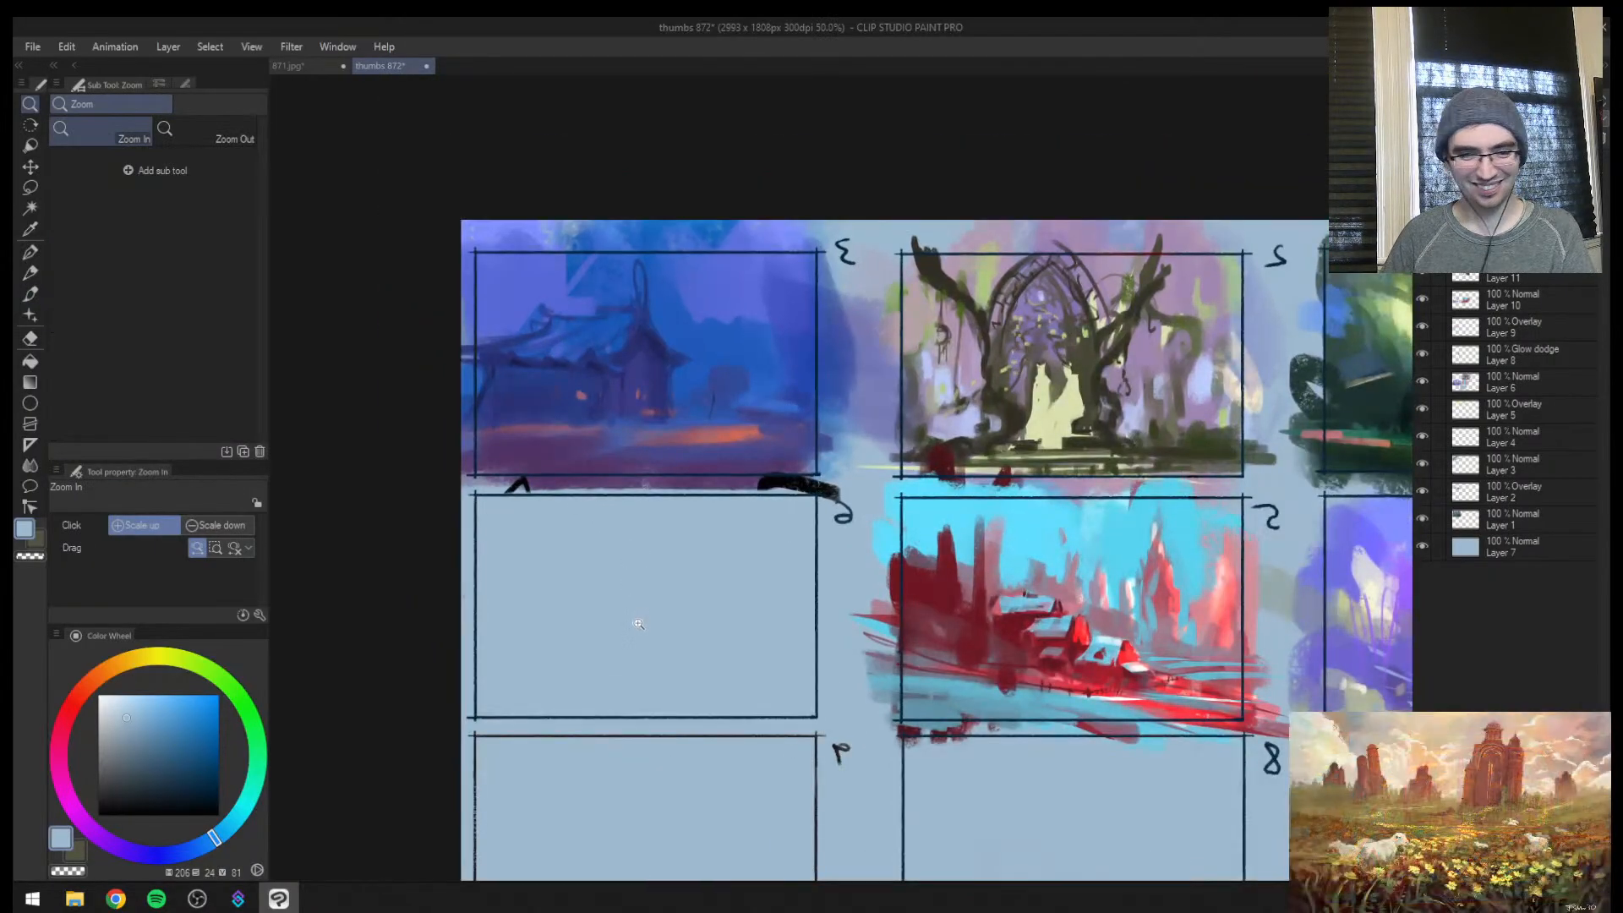
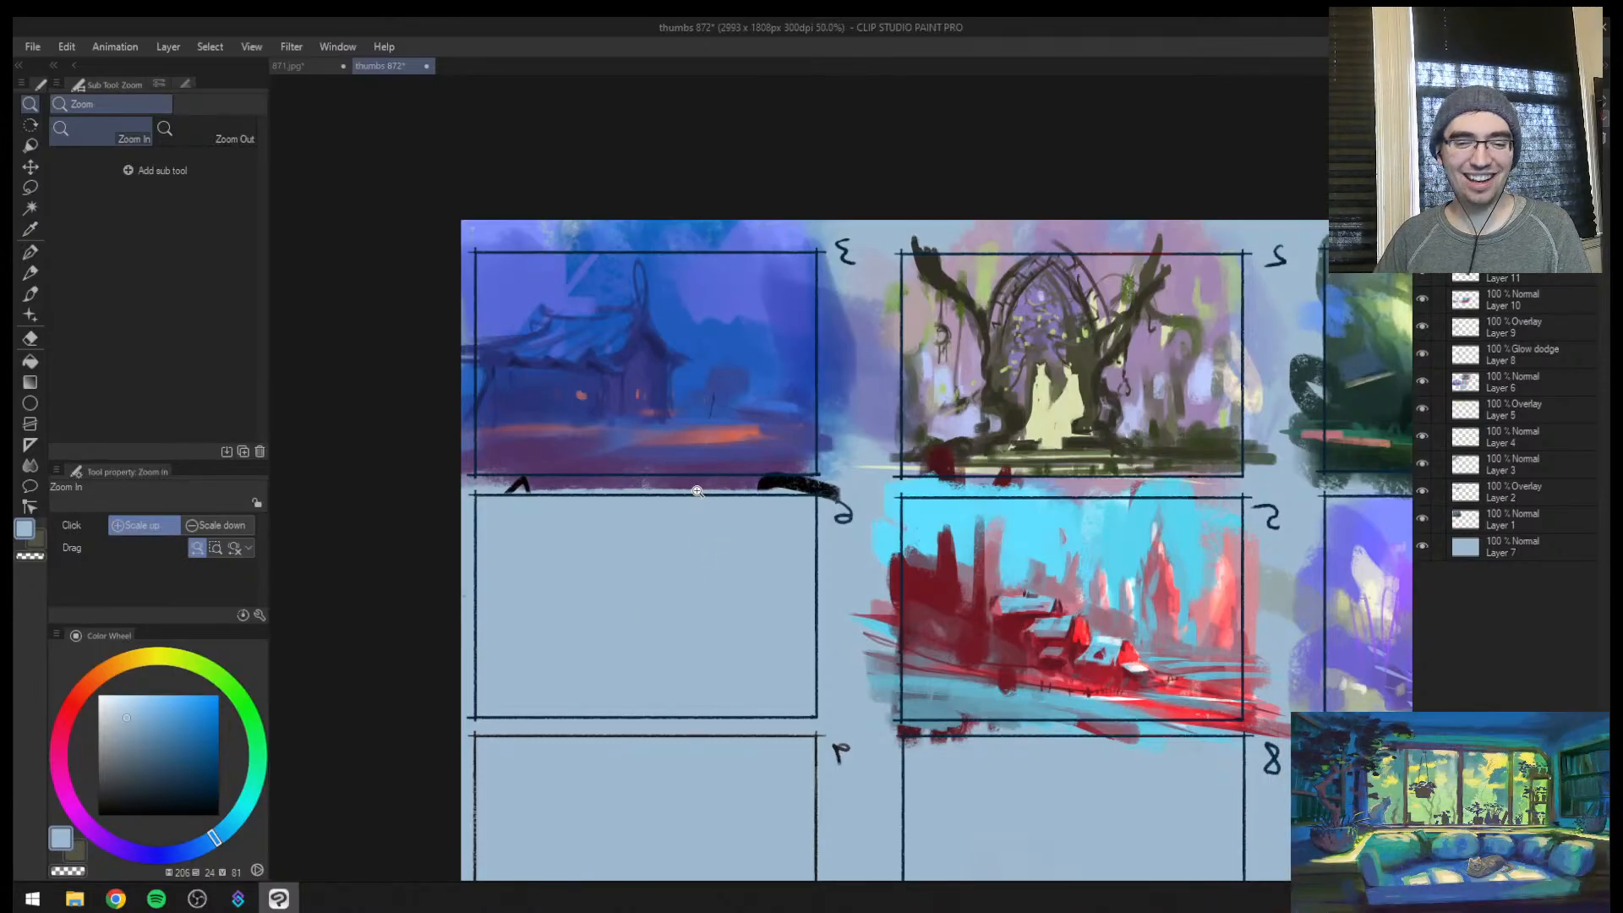
Paint over the black marks in the gap between thumbnails 3 and 6 with pale blue at brush size 50
{"action": "left_click", "coordinate": [686, 534]}
{"action": "mouse_move", "coordinate": [681, 536]}
{"action": "left_mouse_down"}
{"action": "mouse_move", "coordinate": [659, 580]}
{"action": "mouse_move", "coordinate": [674, 550]}
{"action": "left_mouse_up"}
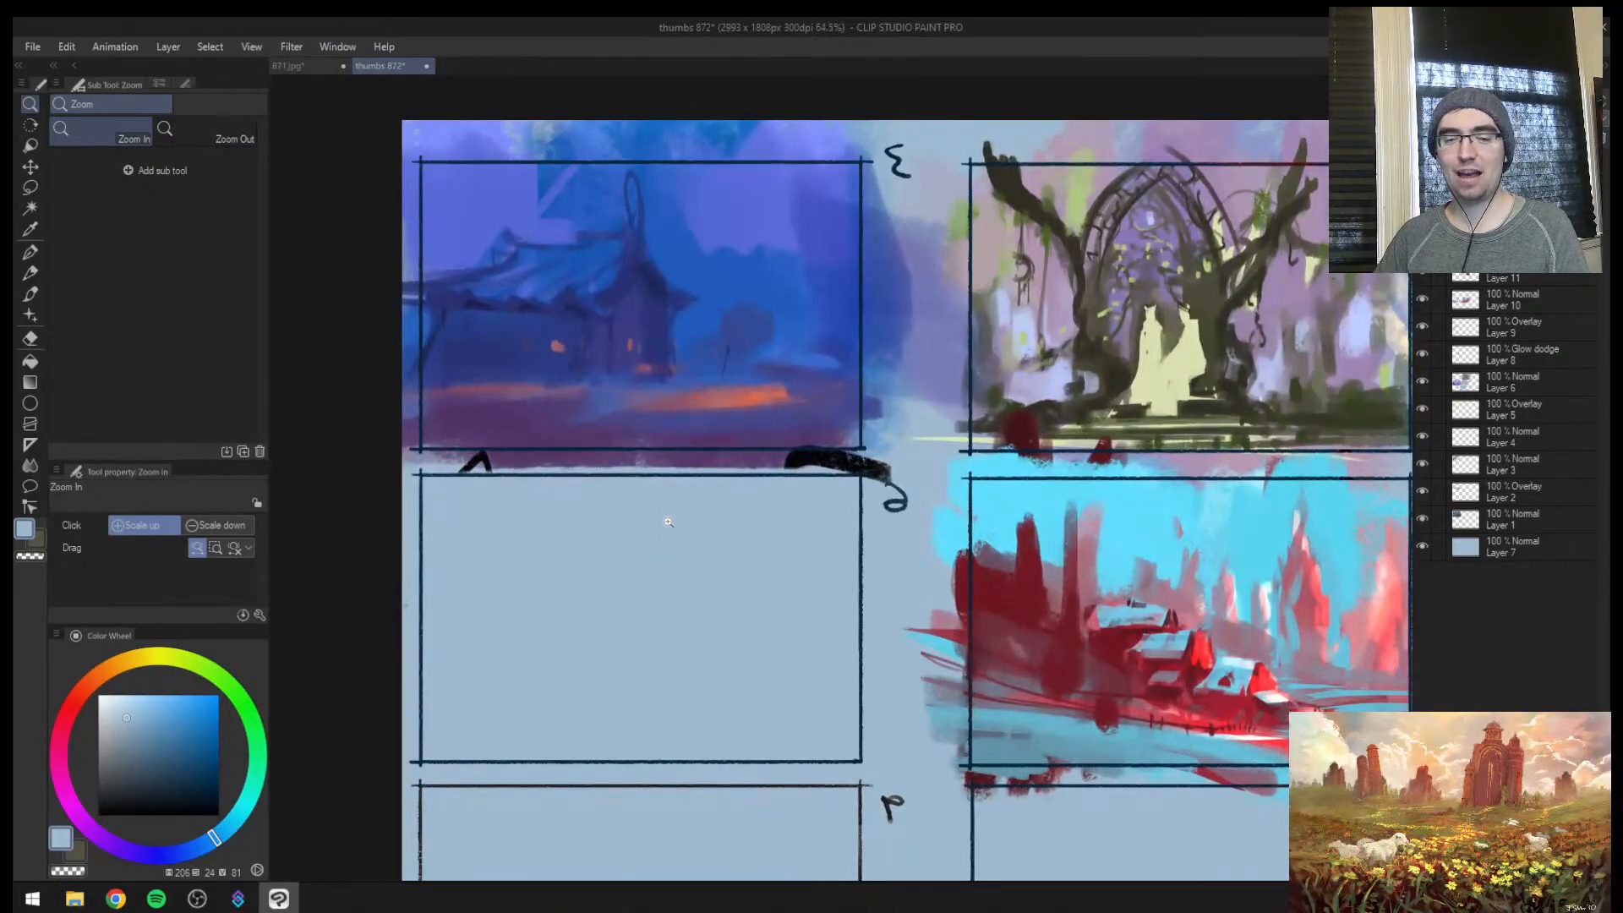
{"action": "left_click_drag", "start_coordinate": [677, 615], "coordinate": [676, 591]}
{"action": "mouse_move", "coordinate": [444, 451]}
{"action": "left_mouse_down"}
{"action": "mouse_move", "coordinate": [587, 474]}
{"action": "mouse_move", "coordinate": [763, 470]}
{"action": "left_mouse_up"}
{"action": "key", "text": "bracketleft"}
{"action": "key", "text": "bracketleft"}
{"action": "key", "text": "bracketleft"}
{"action": "key", "text": "bracketleft"}
{"action": "key", "text": "bracketleft"}
{"action": "key", "text": "bracketleft"}
{"action": "key", "text": "bracketleft"}
{"action": "key", "text": "bracketleft"}
{"action": "key", "text": "bracketleft"}
{"action": "left_click", "coordinate": [511, 464], "text": "alt"}
{"action": "left_click_drag", "start_coordinate": [570, 475], "coordinate": [1017, 479]}
{"action": "left_click_drag", "start_coordinate": [853, 470], "coordinate": [1016, 467]}
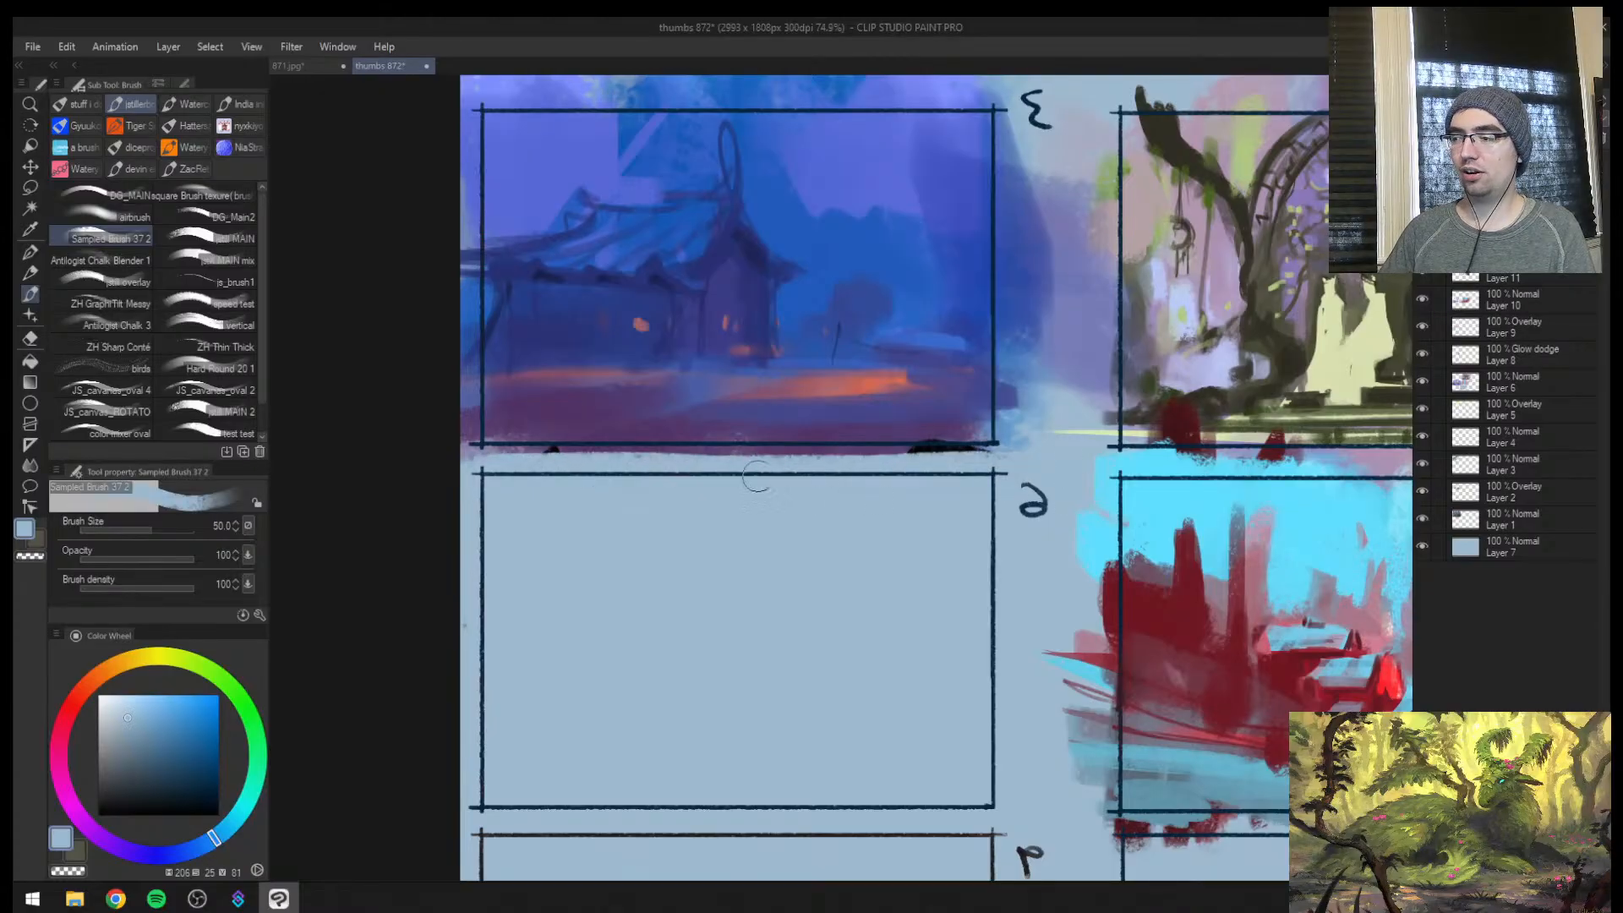
{"action": "left_click_drag", "start_coordinate": [581, 468], "coordinate": [934, 465]}
{"action": "left_click_drag", "start_coordinate": [642, 466], "coordinate": [947, 472]}
{"action": "mouse_move", "coordinate": [477, 479]}
{"action": "left_mouse_down"}
{"action": "mouse_move", "coordinate": [551, 469]}
{"action": "mouse_move", "coordinate": [435, 475]}
{"action": "mouse_move", "coordinate": [722, 487]}
{"action": "mouse_move", "coordinate": [676, 467]}
{"action": "left_mouse_up"}
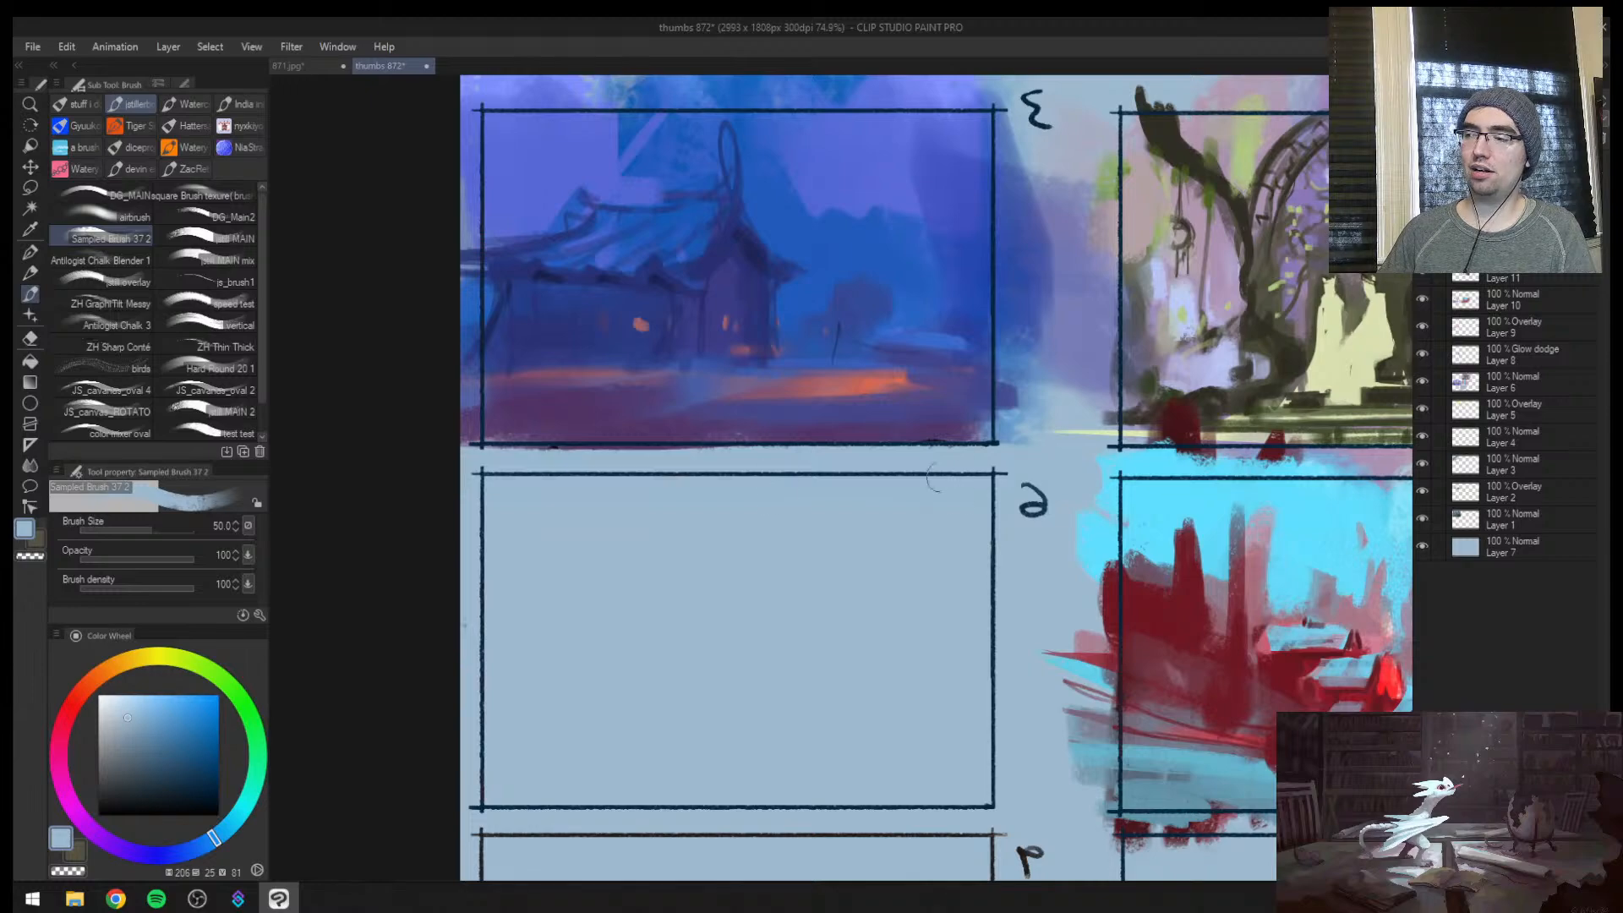
Try another pale blue stroke along thumbnail 3's lower edge and undo the last strokes
{"action": "mouse_move", "coordinate": [980, 448]}
{"action": "left_mouse_down"}
{"action": "mouse_move", "coordinate": [1010, 469]}
{"action": "mouse_move", "coordinate": [519, 462]}
{"action": "mouse_move", "coordinate": [815, 465]}
{"action": "left_mouse_up"}
{"action": "key", "text": "ctrl+z"}
{"action": "key", "text": "ctrl+z"}
{"action": "key", "text": "ctrl+z"}
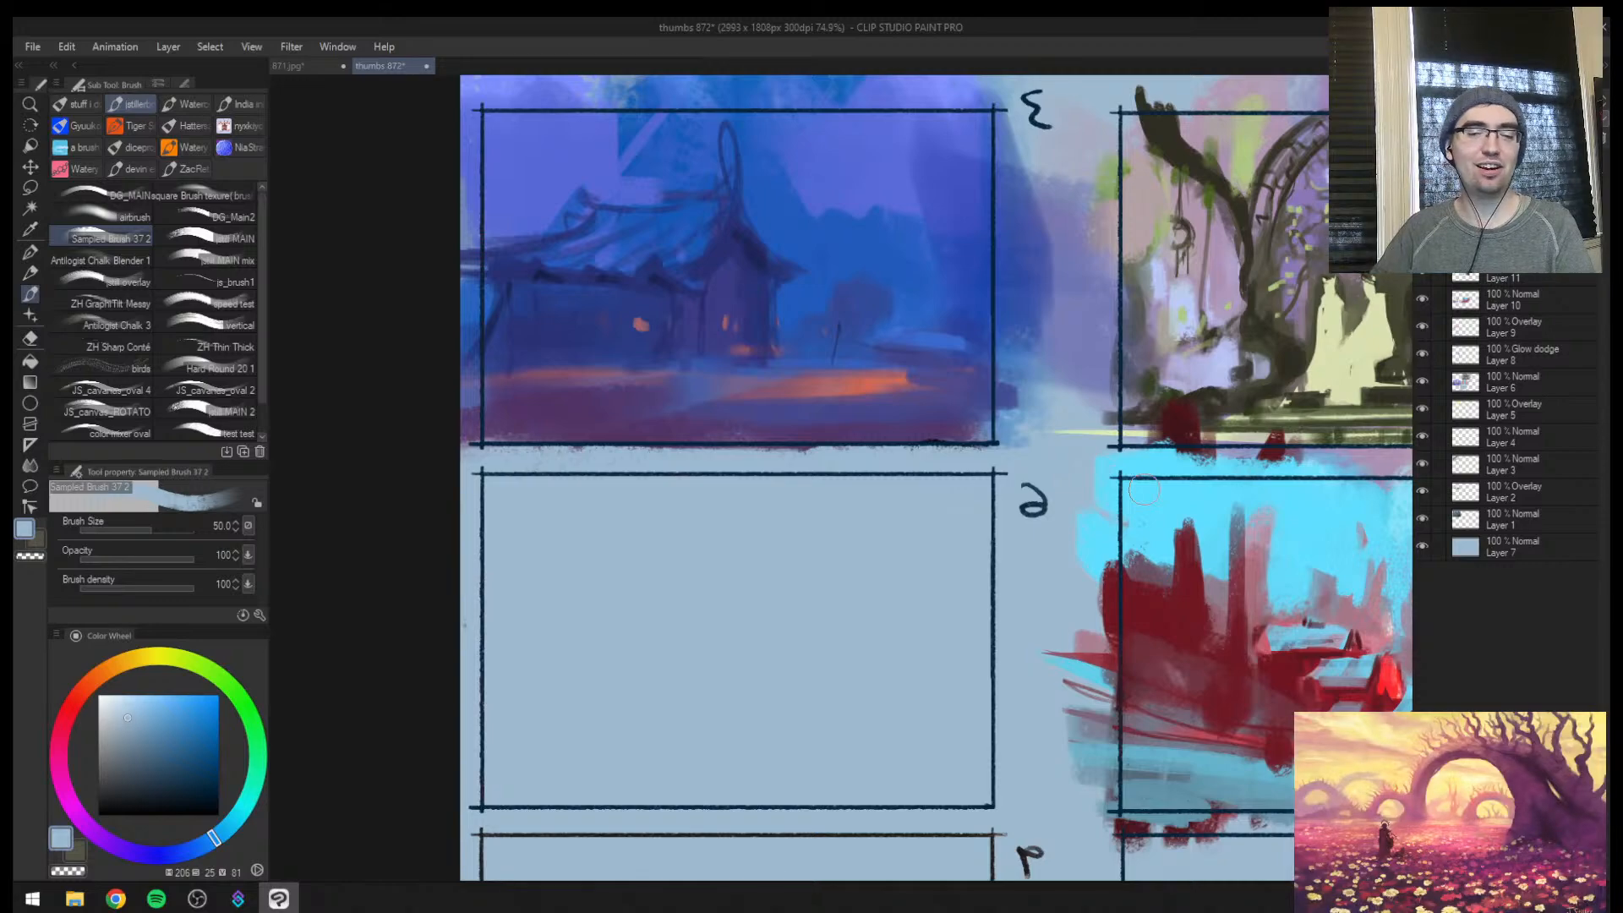
Flip the canvas horizontally and darken the long house's eave in thumbnail 3 with sampled dark blue at brush sizes 30 and 25
{"action": "left_click", "coordinate": [802, 478], "text": "alt"}
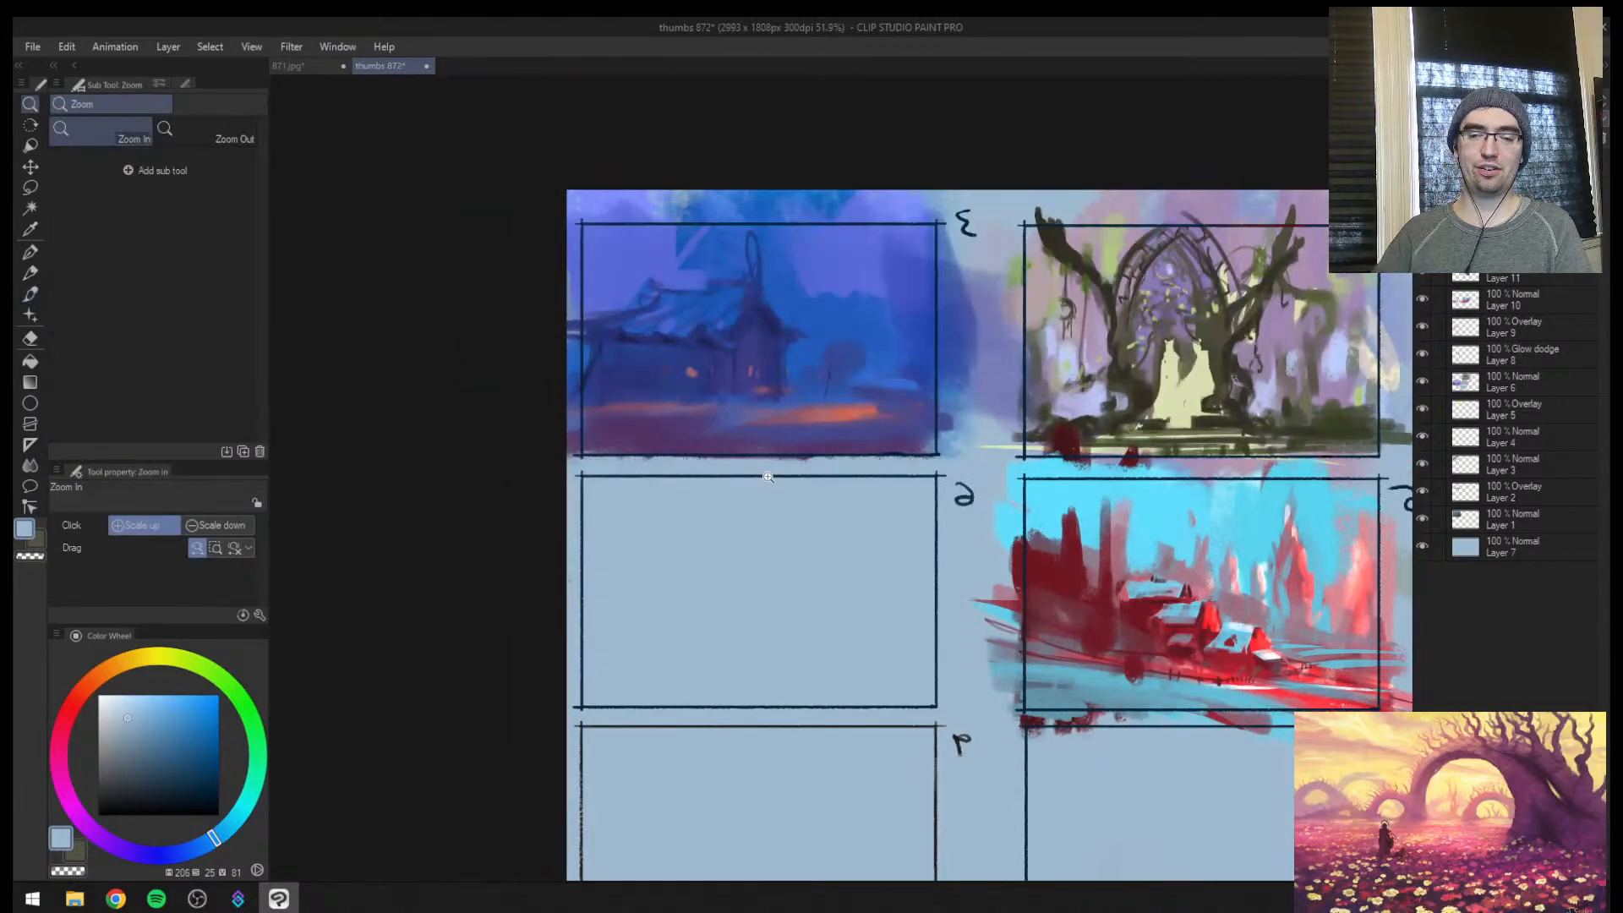
{"action": "mouse_move", "coordinate": [899, 464]}
{"action": "left_mouse_down"}
{"action": "mouse_move", "coordinate": [886, 479]}
{"action": "mouse_move", "coordinate": [902, 455]}
{"action": "left_mouse_up"}
{"action": "key", "text": "h"}
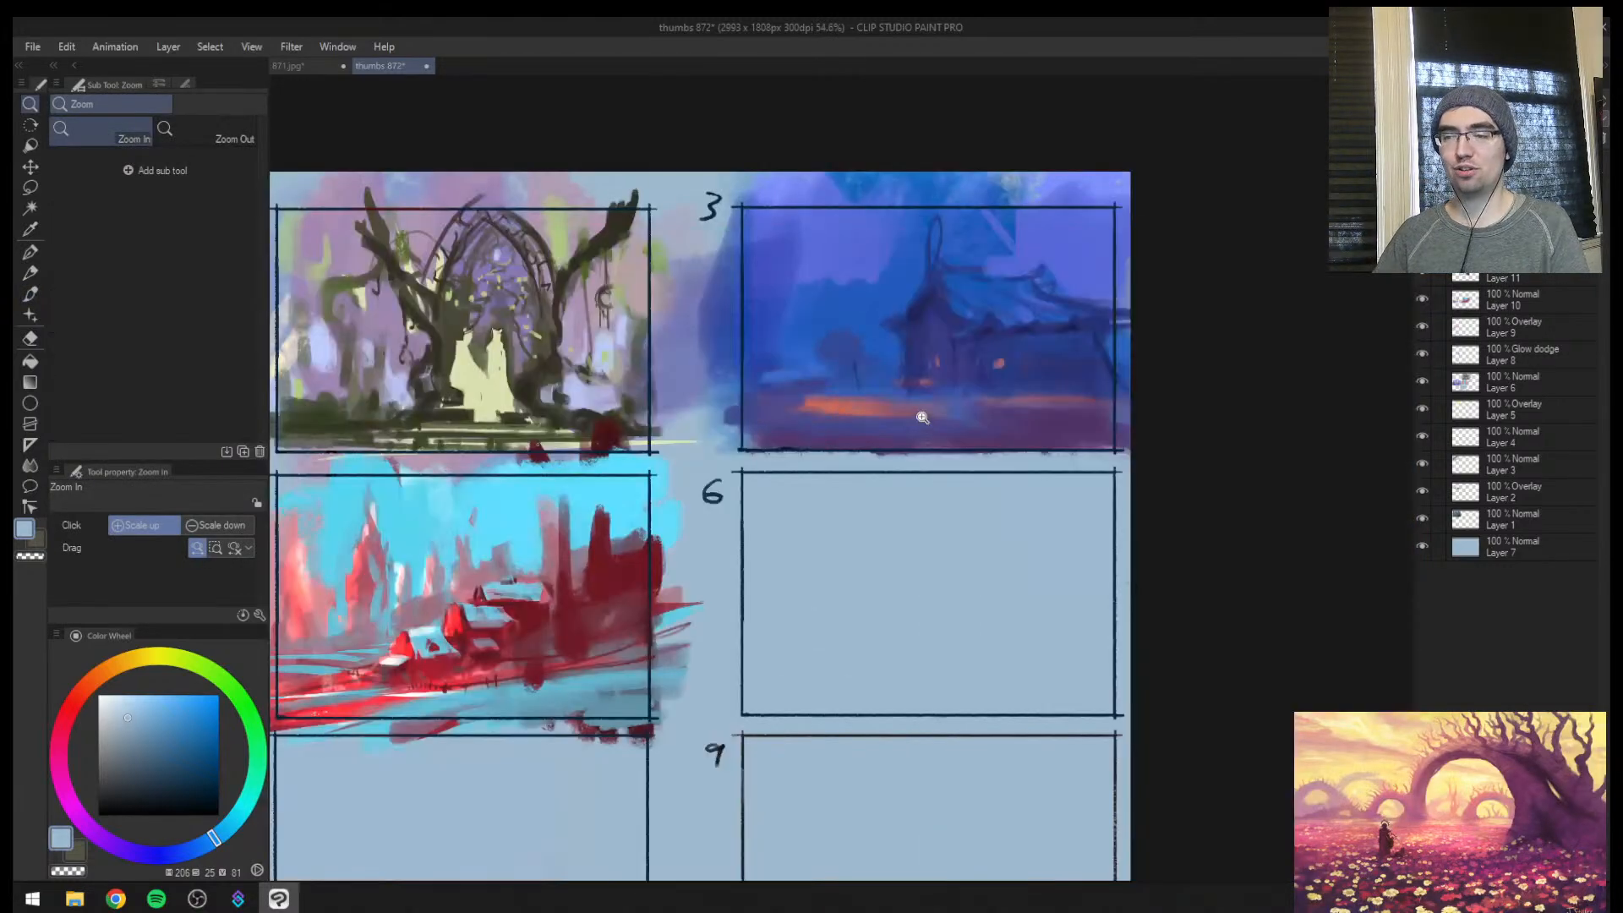
{"action": "left_click", "coordinate": [1054, 383]}
{"action": "key", "text": "b"}
{"action": "left_click", "coordinate": [984, 314], "text": "alt"}
{"action": "mouse_move", "coordinate": [975, 311]}
{"action": "left_mouse_down"}
{"action": "mouse_move", "coordinate": [972, 328]}
{"action": "mouse_move", "coordinate": [1051, 308]}
{"action": "mouse_move", "coordinate": [1109, 175]}
{"action": "left_mouse_up"}
{"action": "key", "text": "["}
{"action": "key", "text": "ctrl+z"}
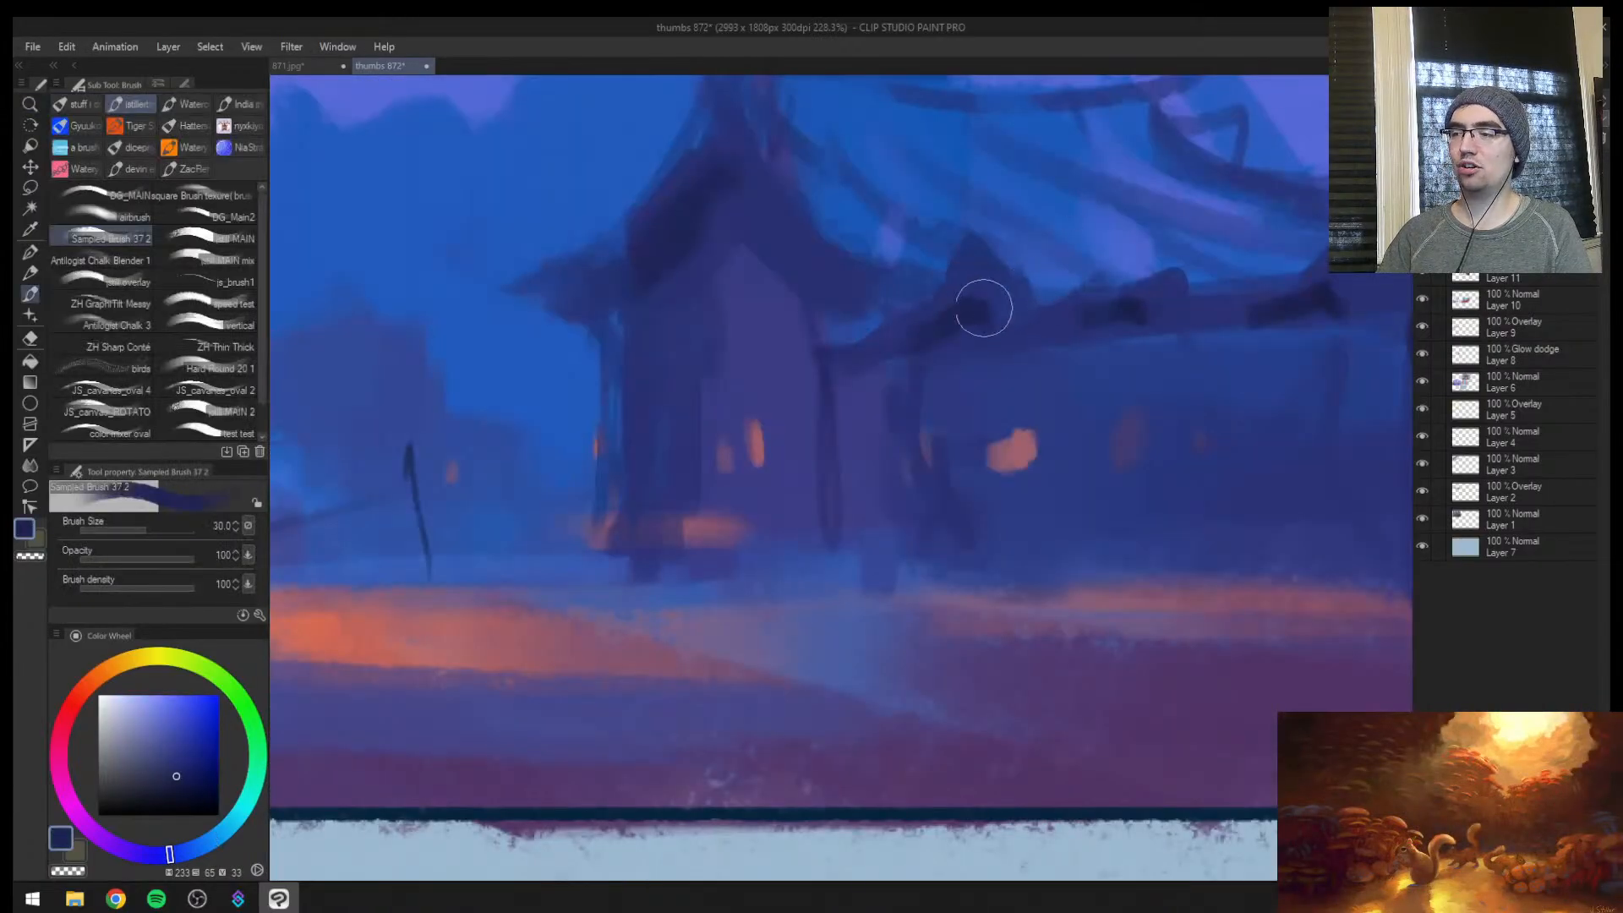
{"action": "mouse_move", "coordinate": [966, 316]}
{"action": "left_mouse_down"}
{"action": "mouse_move", "coordinate": [1006, 333]}
{"action": "mouse_move", "coordinate": [1004, 366]}
{"action": "mouse_move", "coordinate": [968, 372]}
{"action": "left_mouse_up"}
{"action": "left_click_drag", "start_coordinate": [967, 363], "coordinate": [1010, 260]}
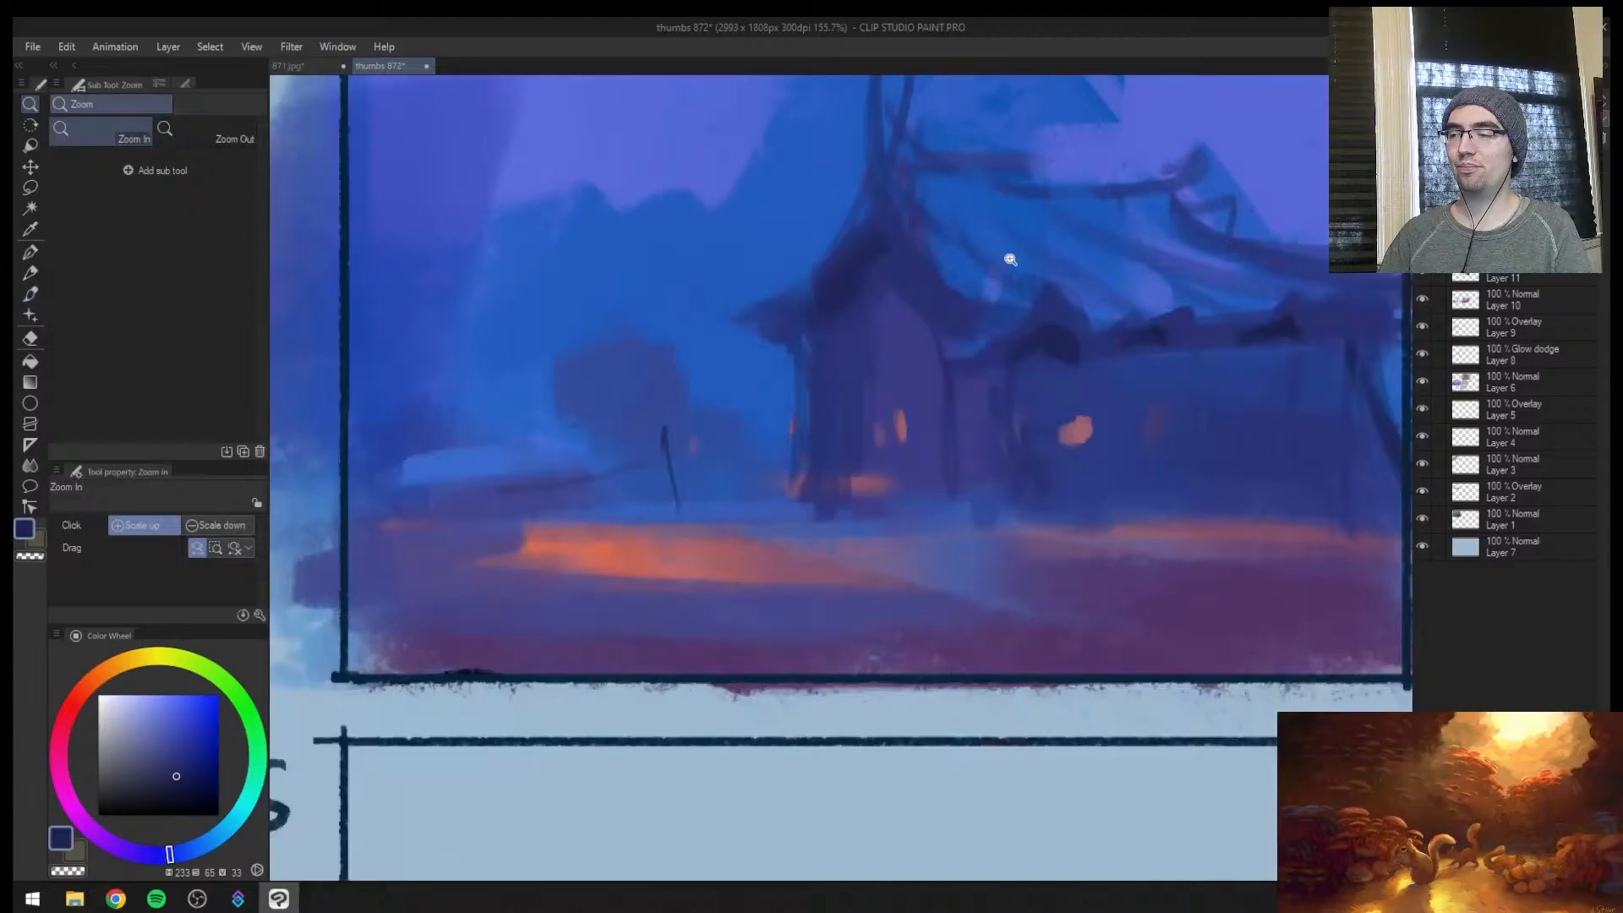
Refine the gabled entrance's roof edge and the long eave's shadows with sampled dark blues at brush size 12
{"action": "left_click", "coordinate": [825, 330], "text": "alt"}
{"action": "left_click_drag", "start_coordinate": [749, 343], "coordinate": [802, 339]}
{"action": "key", "text": "["}
{"action": "key", "text": "["}
{"action": "key", "text": "ctrl+z"}
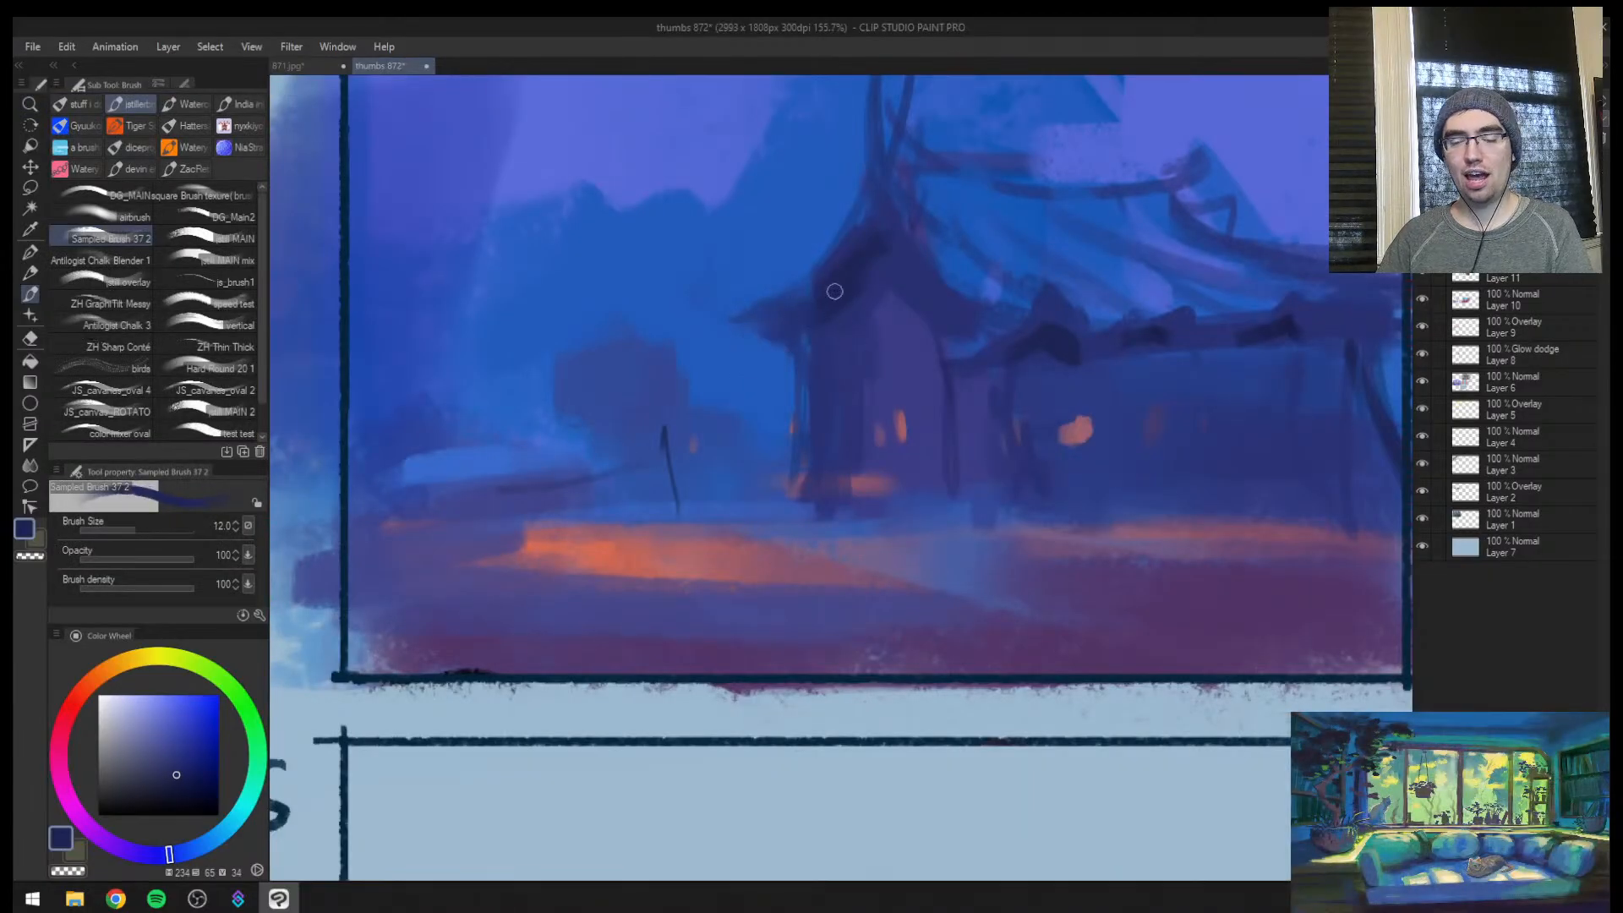
{"action": "left_click", "coordinate": [806, 329], "text": "alt"}
{"action": "left_click", "coordinate": [1075, 334], "text": "alt"}
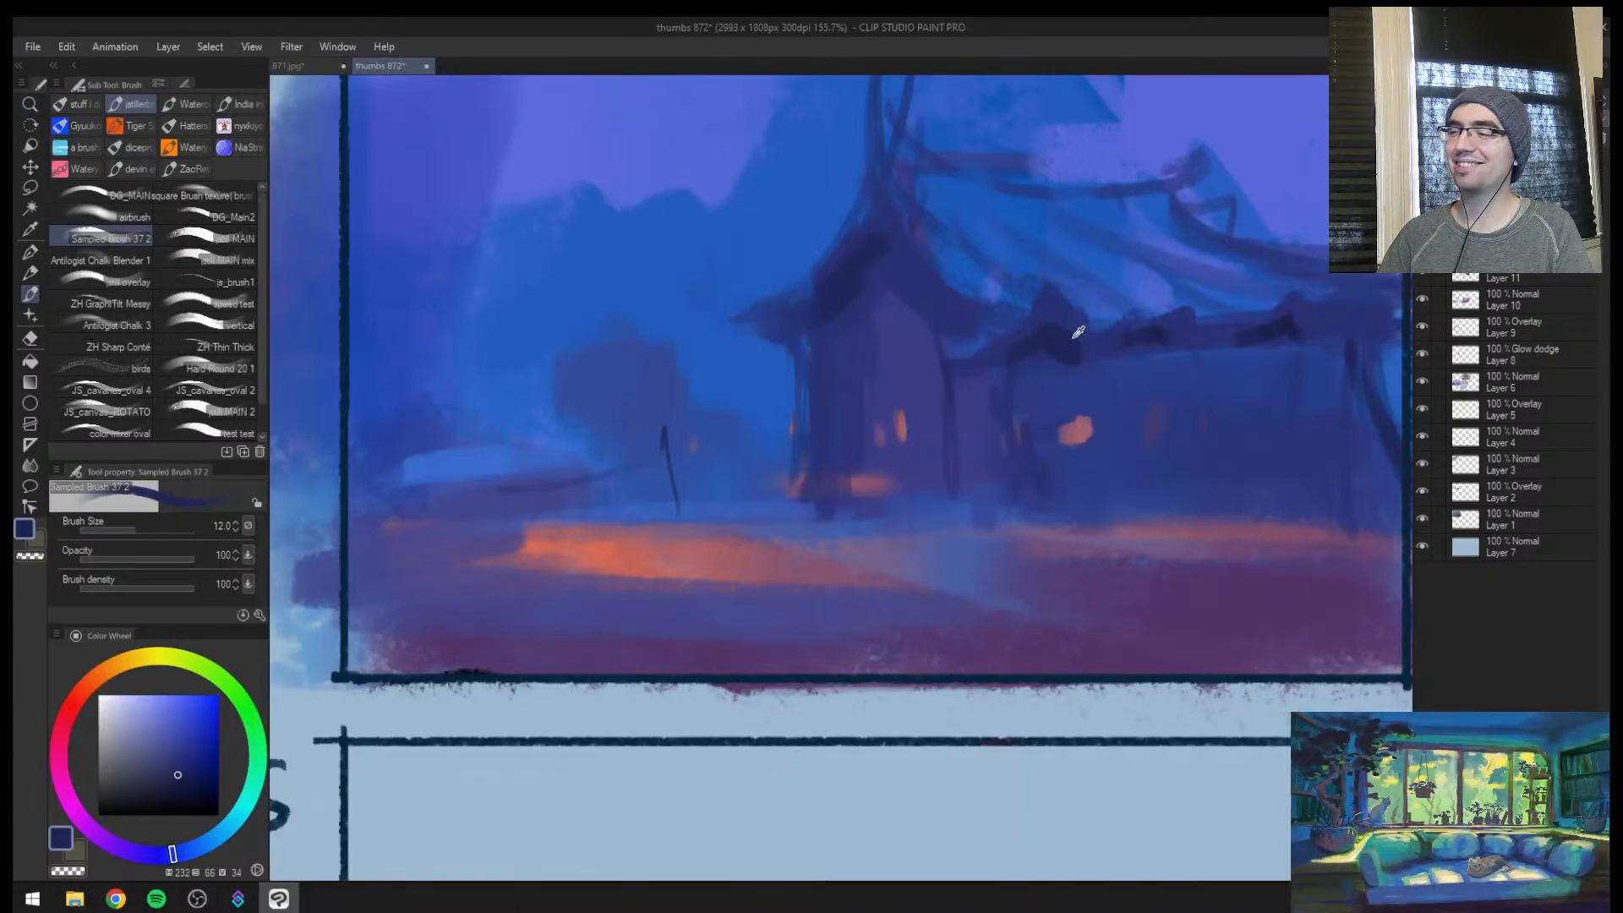
{"action": "mouse_move", "coordinate": [1076, 333]}
{"action": "left_mouse_down"}
{"action": "mouse_move", "coordinate": [1163, 339]}
{"action": "mouse_move", "coordinate": [1121, 362]}
{"action": "left_mouse_up"}
{"action": "left_click", "coordinate": [1158, 335], "text": "alt"}
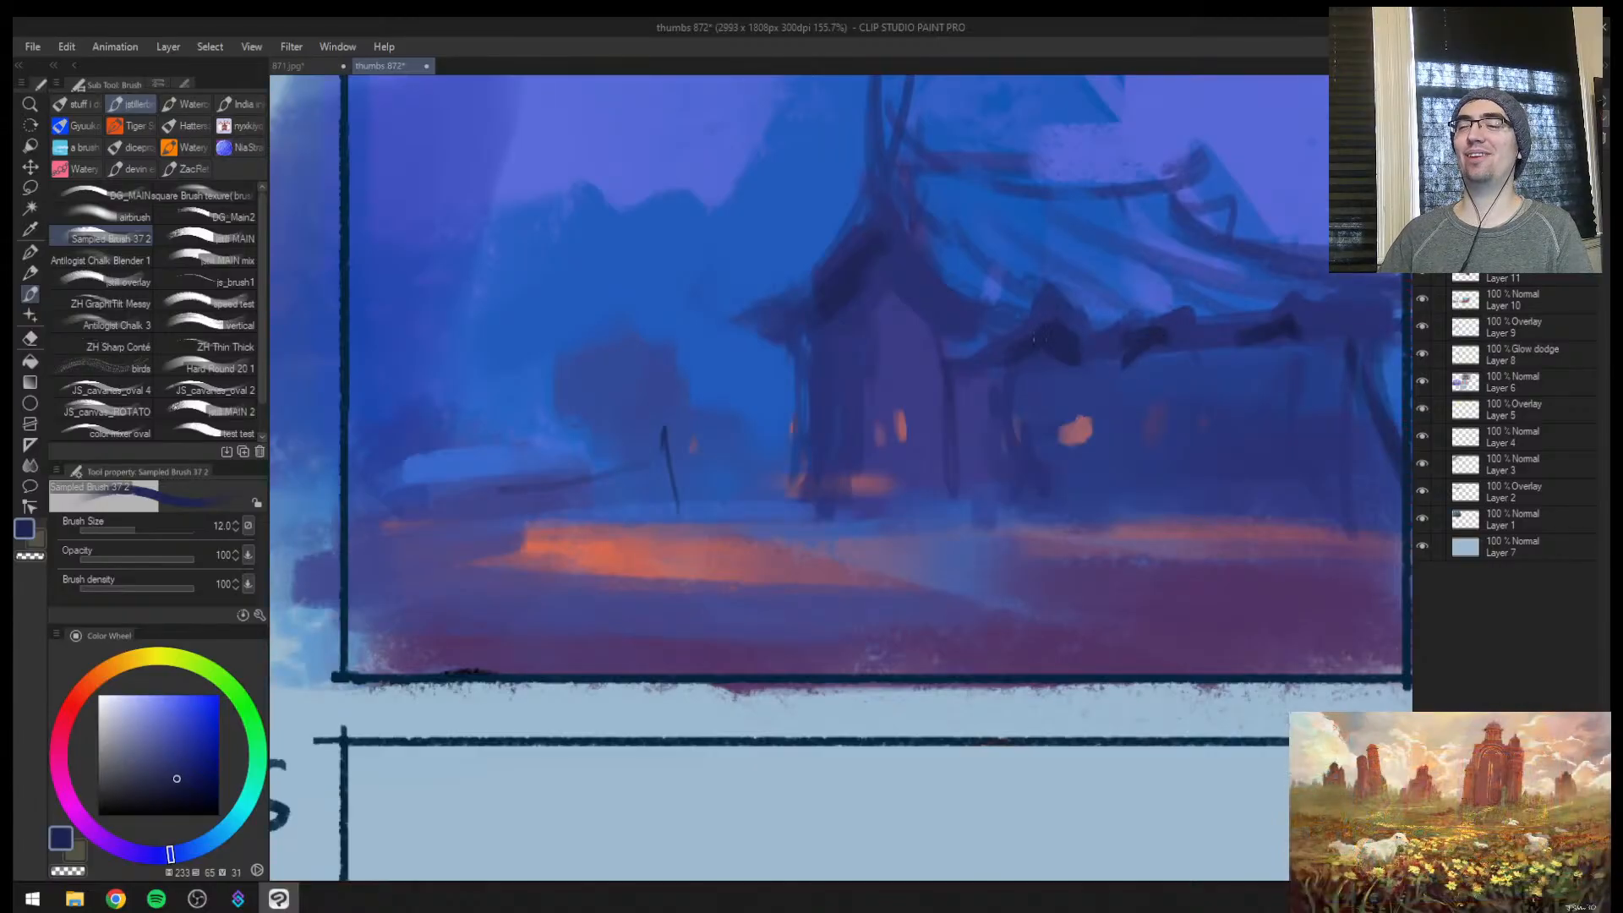
Block in a large dark blue mass over the trees beside the house at brush sizes 200 and 170
{"action": "key", "text": "]"}
{"action": "key", "text": "]"}
{"action": "key", "text": "]"}
{"action": "key", "text": "]"}
{"action": "key", "text": "]"}
{"action": "key", "text": "]"}
{"action": "key", "text": "]"}
{"action": "key", "text": "]"}
{"action": "key", "text": "]"}
{"action": "key", "text": "]"}
{"action": "key", "text": "]"}
{"action": "key", "text": "]"}
{"action": "key", "text": "]"}
{"action": "key", "text": "]"}
{"action": "key", "text": "]"}
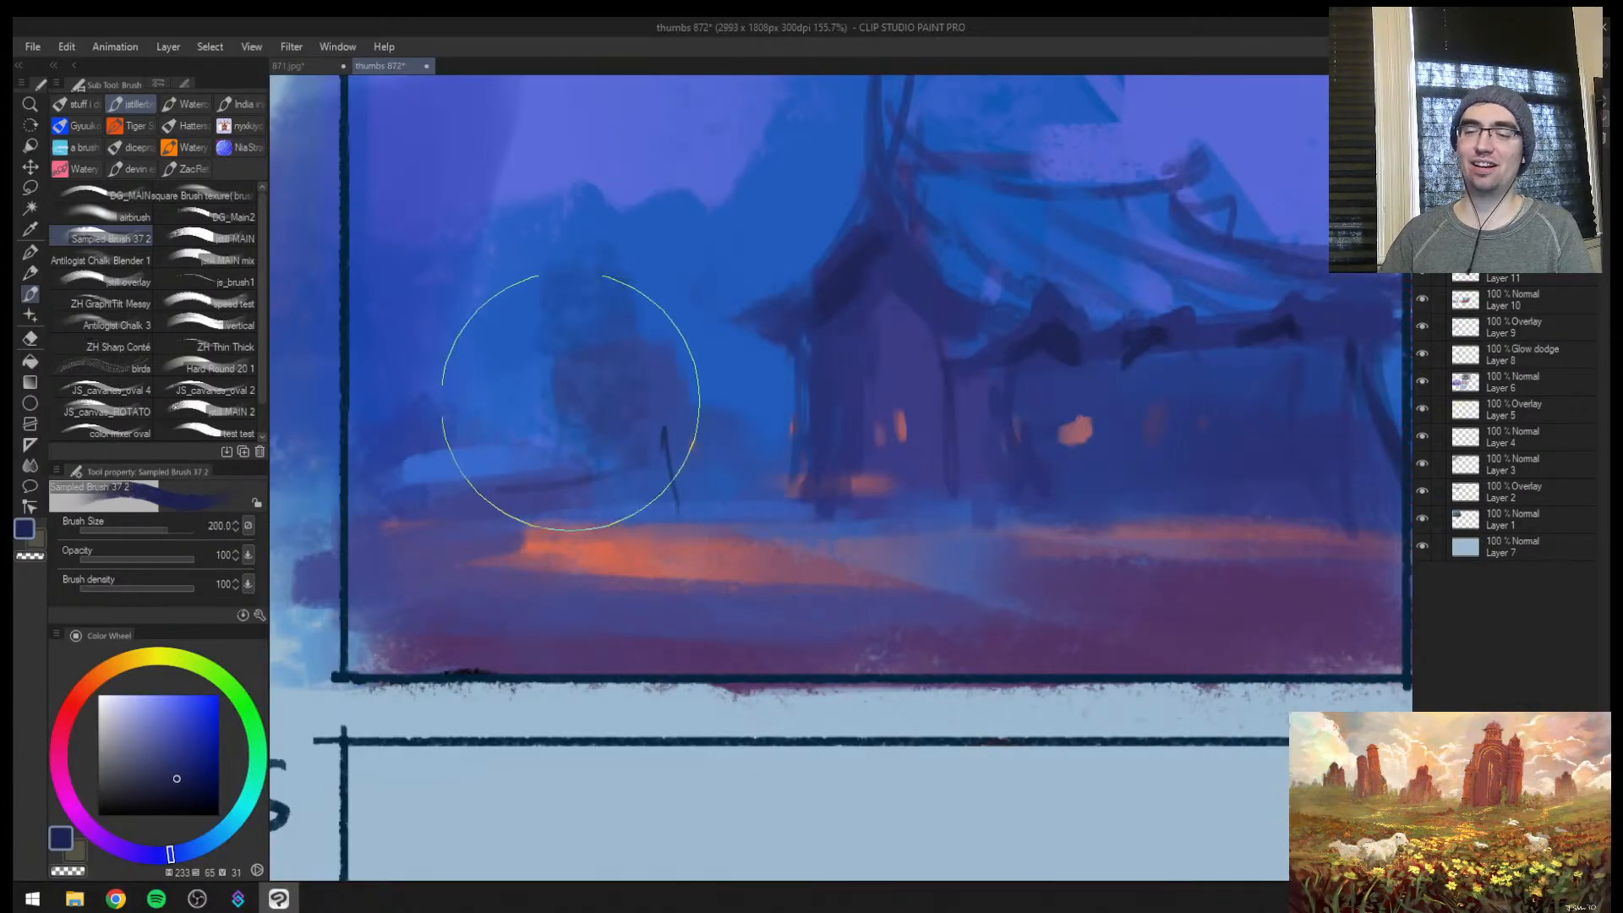
{"action": "mouse_move", "coordinate": [553, 338]}
{"action": "left_mouse_down"}
{"action": "mouse_move", "coordinate": [507, 358]}
{"action": "mouse_move", "coordinate": [502, 414]}
{"action": "mouse_move", "coordinate": [596, 385]}
{"action": "mouse_move", "coordinate": [536, 392]}
{"action": "mouse_move", "coordinate": [566, 379]}
{"action": "mouse_move", "coordinate": [525, 366]}
{"action": "left_mouse_up"}
{"action": "key", "text": "["}
{"action": "left_click", "coordinate": [645, 401], "text": "alt"}
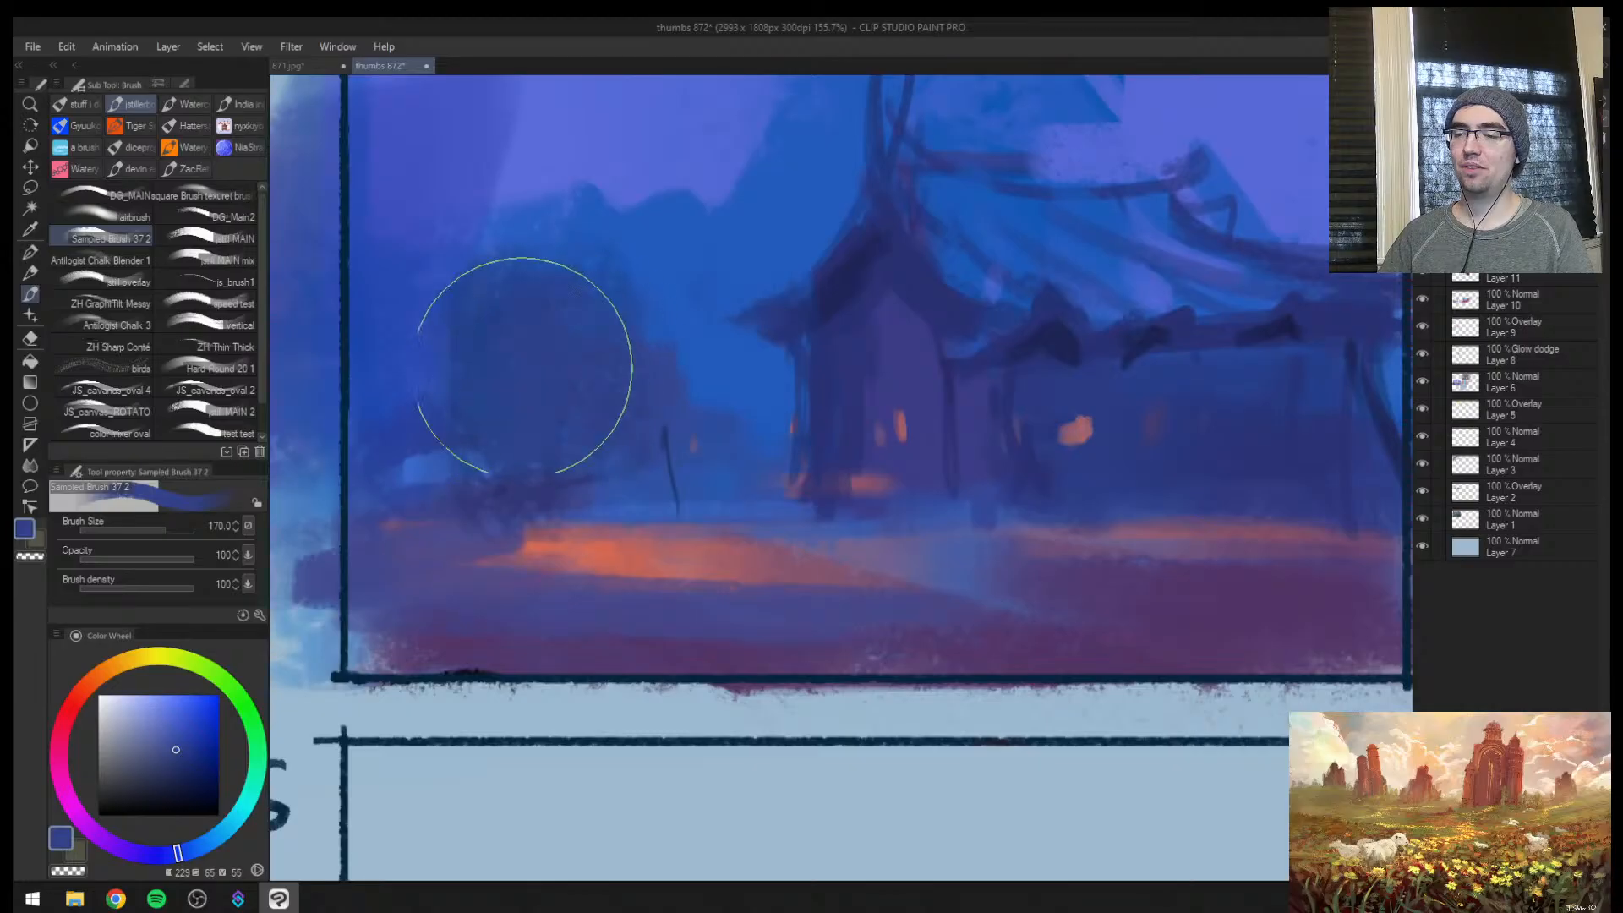
Shape the dark mass into a hut with a pointed gable roof, reducing the brush from size 100 to 60
{"action": "key", "text": "["}
{"action": "key", "text": "["}
{"action": "key", "text": "["}
{"action": "left_click", "coordinate": [459, 502], "text": "alt"}
{"action": "left_click", "coordinate": [473, 492], "text": "alt"}
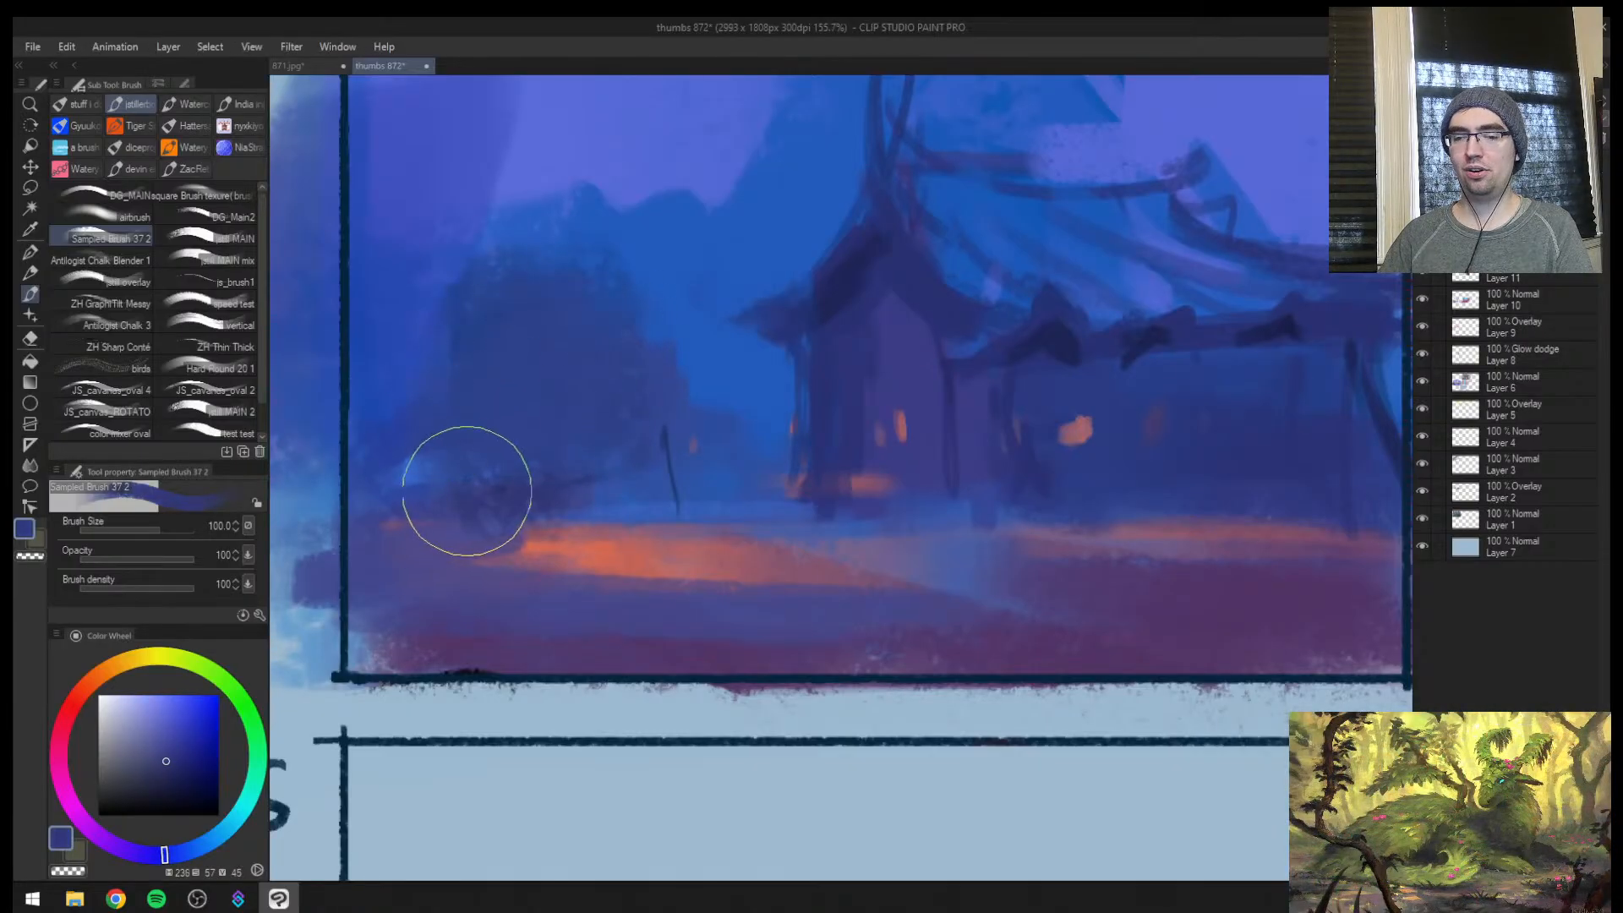
{"action": "mouse_move", "coordinate": [464, 489]}
{"action": "left_mouse_down"}
{"action": "mouse_move", "coordinate": [546, 366]}
{"action": "mouse_move", "coordinate": [574, 448]}
{"action": "mouse_move", "coordinate": [577, 405]}
{"action": "mouse_move", "coordinate": [556, 404]}
{"action": "mouse_move", "coordinate": [524, 325]}
{"action": "mouse_move", "coordinate": [571, 384]}
{"action": "left_mouse_up"}
{"action": "left_click", "coordinate": [663, 271], "text": "alt"}
{"action": "mouse_move", "coordinate": [625, 254]}
{"action": "left_mouse_down"}
{"action": "mouse_move", "coordinate": [620, 301]}
{"action": "mouse_move", "coordinate": [607, 296]}
{"action": "left_mouse_up"}
{"action": "left_click", "coordinate": [533, 270], "text": "alt"}
{"action": "key", "text": "["}
{"action": "mouse_move", "coordinate": [496, 239]}
{"action": "left_mouse_down"}
{"action": "mouse_move", "coordinate": [547, 226]}
{"action": "mouse_move", "coordinate": [540, 308]}
{"action": "mouse_move", "coordinate": [432, 400]}
{"action": "mouse_move", "coordinate": [567, 312]}
{"action": "mouse_move", "coordinate": [644, 368]}
{"action": "left_mouse_up"}
{"action": "left_click", "coordinate": [537, 342], "text": "alt"}
{"action": "key", "text": "["}
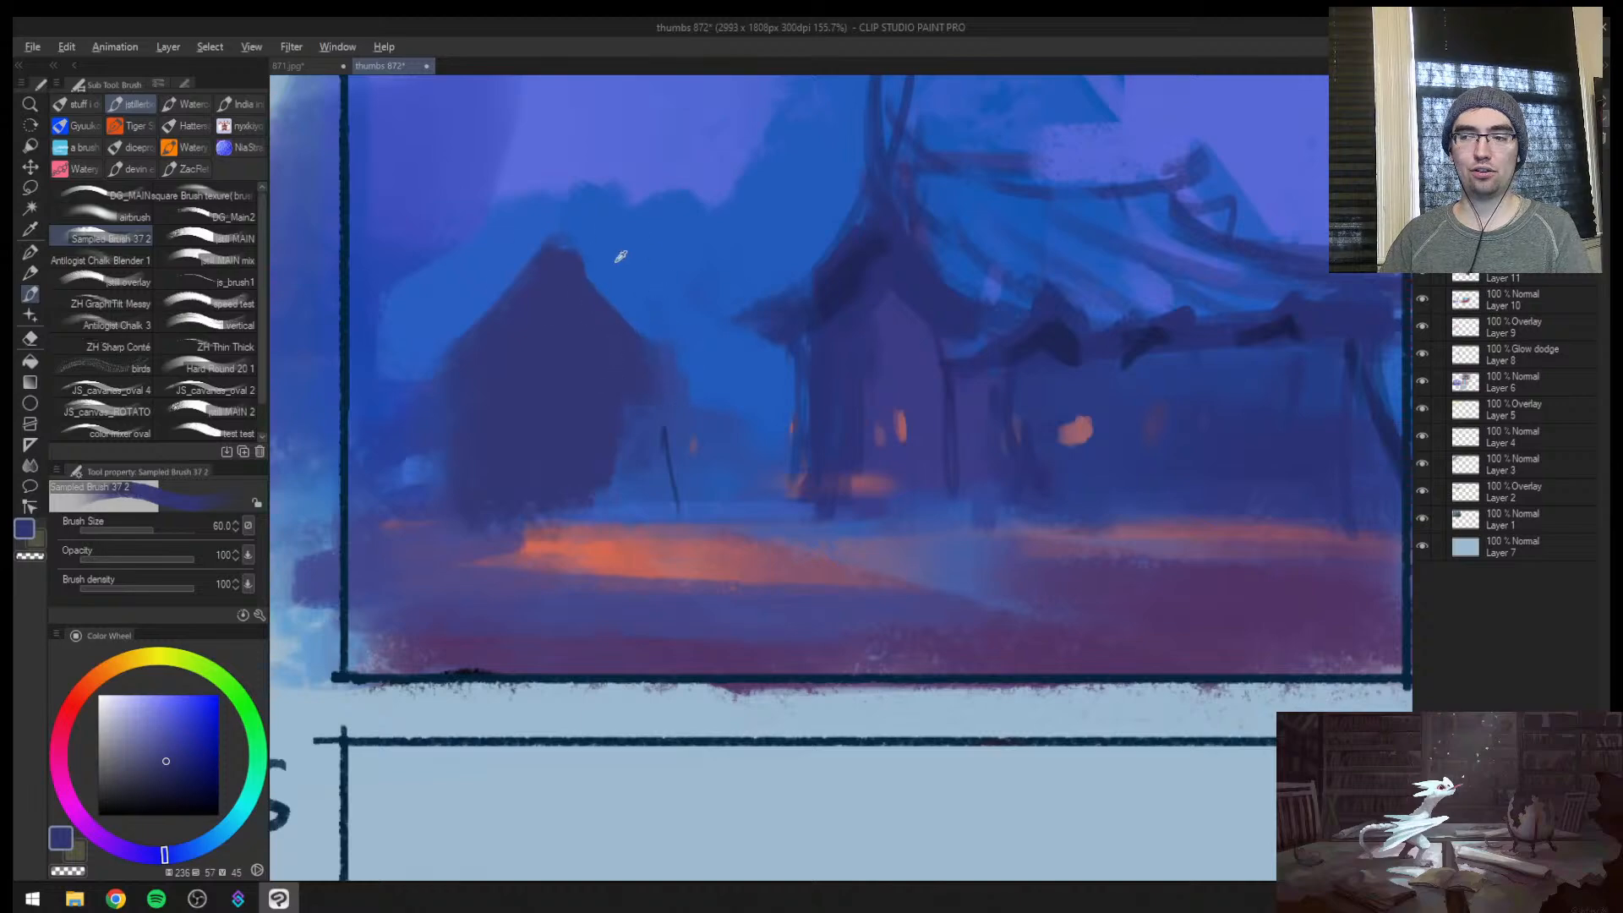
Trim the hut's roof slope with sampled sky blue at brush size 60 and paint mid-blue around its walls at size 70
{"action": "left_click", "coordinate": [617, 259], "text": "alt"}
{"action": "mouse_move", "coordinate": [606, 252]}
{"action": "left_mouse_down"}
{"action": "mouse_move", "coordinate": [680, 326]}
{"action": "mouse_move", "coordinate": [635, 302]}
{"action": "mouse_move", "coordinate": [670, 315]}
{"action": "left_mouse_up"}
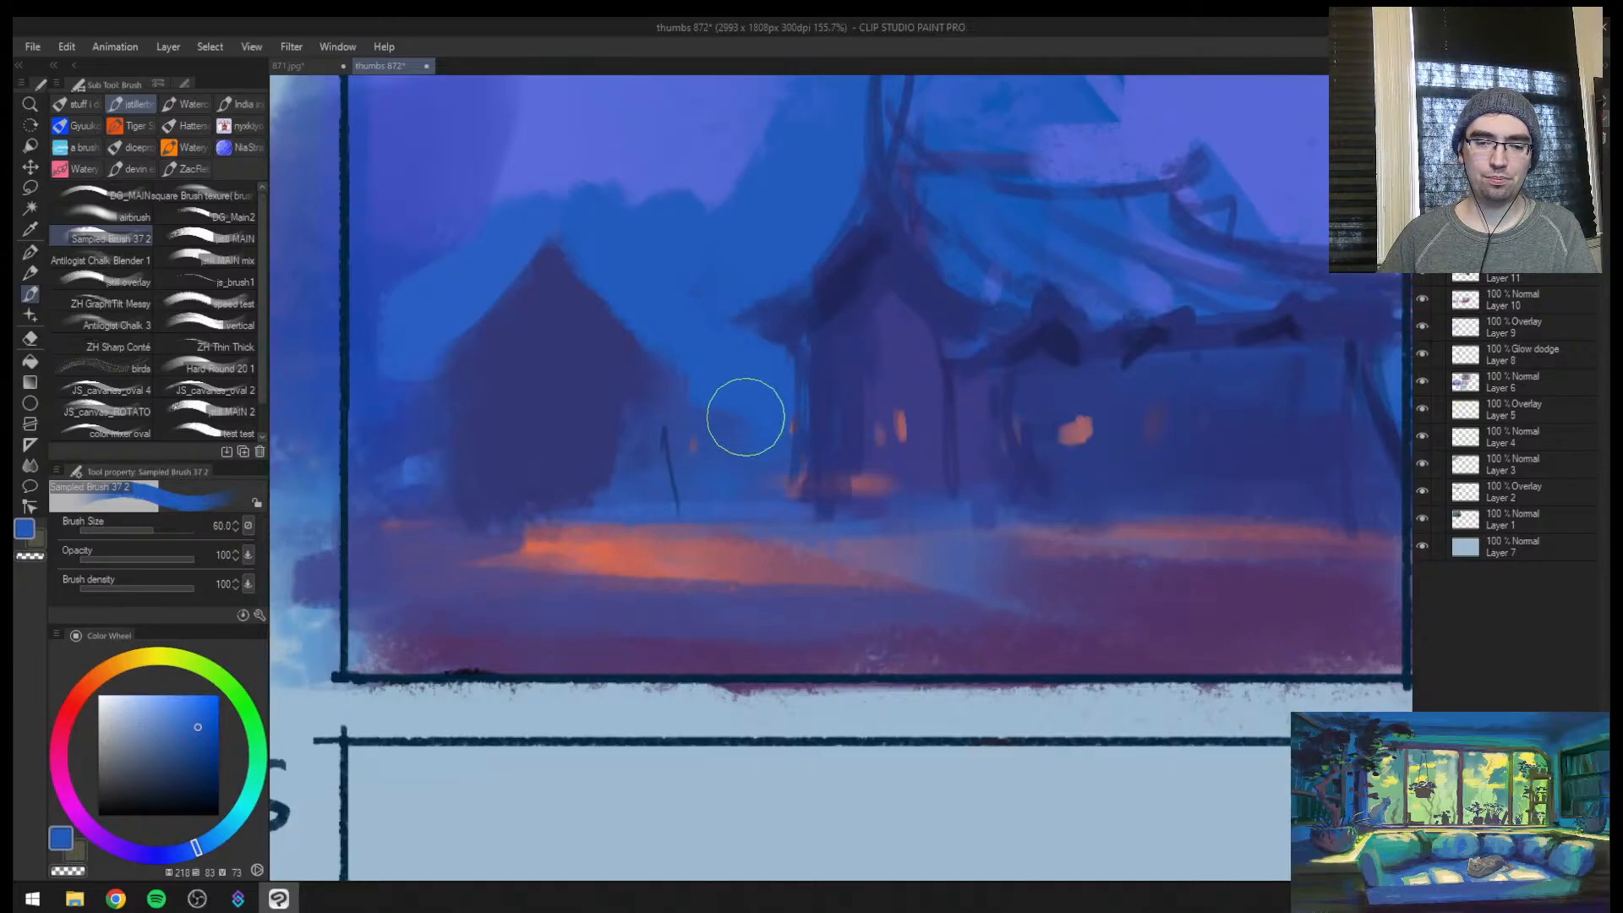
{"action": "key", "text": "ctrl+space"}
{"action": "mouse_move", "coordinate": [678, 455]}
{"action": "left_mouse_down"}
{"action": "mouse_move", "coordinate": [660, 471]}
{"action": "mouse_move", "coordinate": [718, 385]}
{"action": "left_mouse_up"}
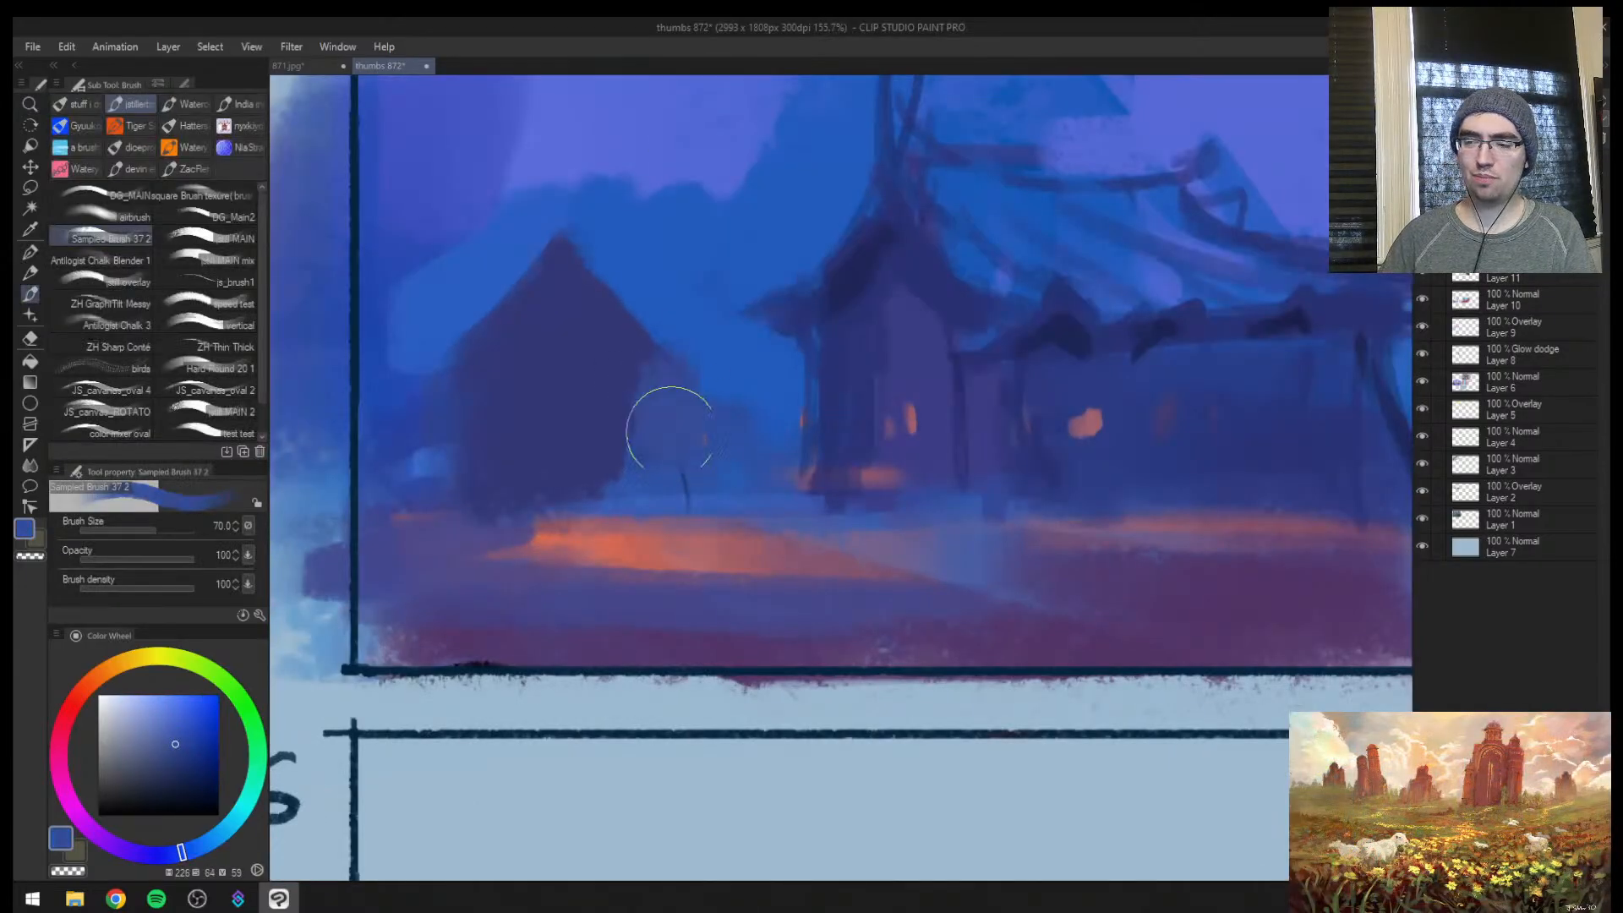
{"action": "key", "text": "]"}
{"action": "left_click_drag", "start_coordinate": [459, 396], "coordinate": [462, 463]}
{"action": "left_click", "coordinate": [408, 404], "text": "alt"}
{"action": "mouse_move", "coordinate": [404, 399]}
{"action": "left_mouse_down"}
{"action": "mouse_move", "coordinate": [419, 453]}
{"action": "mouse_move", "coordinate": [441, 431]}
{"action": "left_mouse_up"}
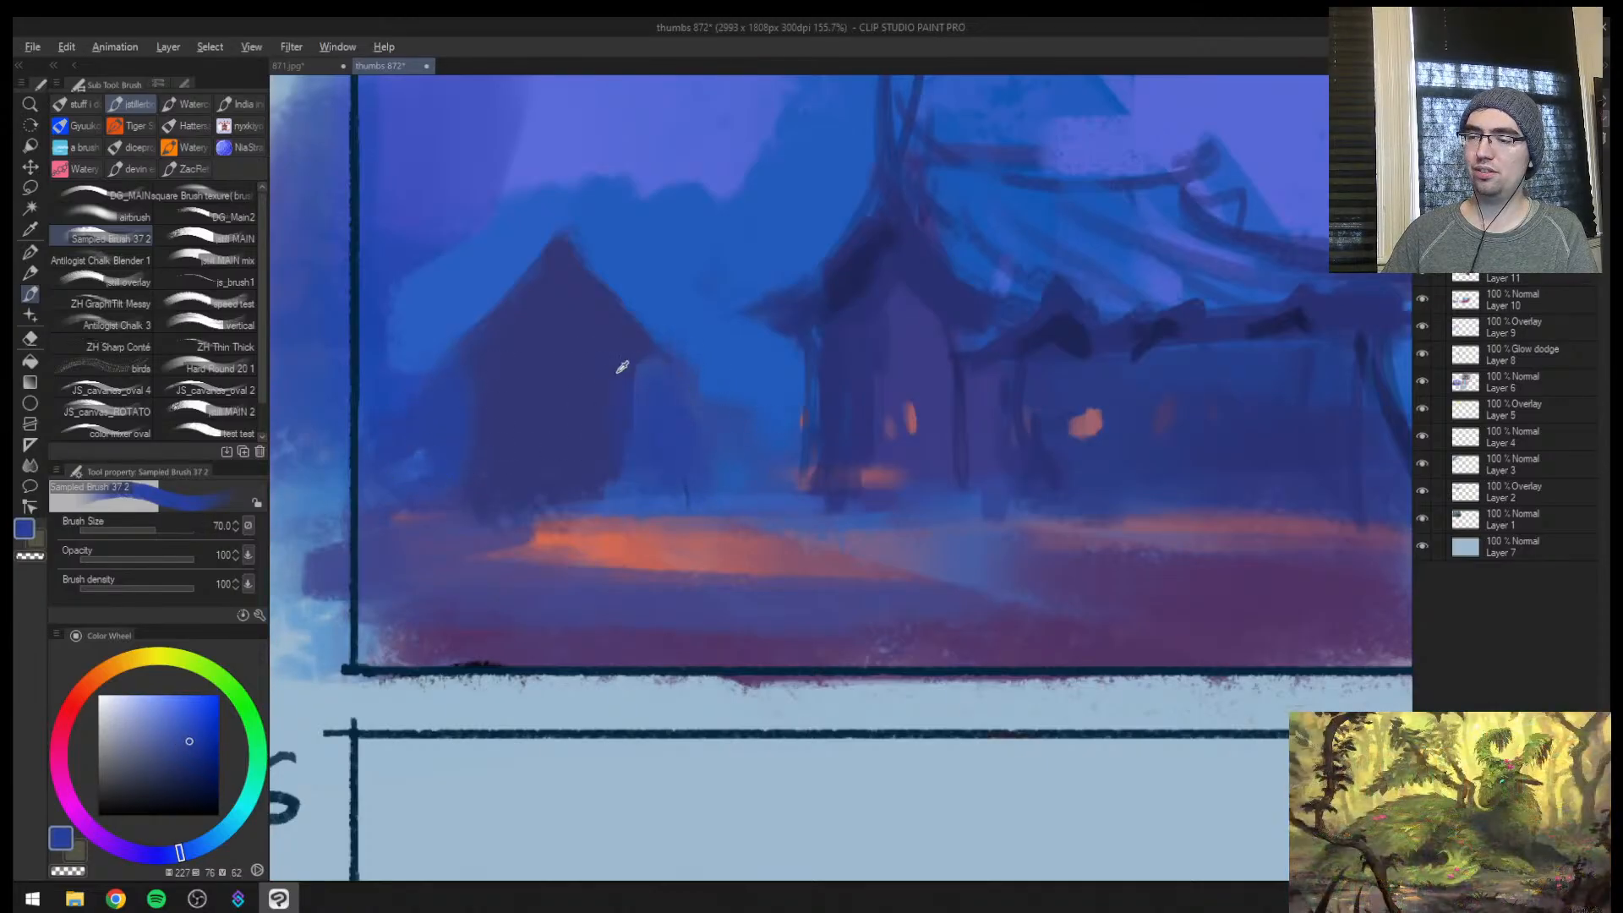
Extend the hut's side wall towards the house with its sampled dark blue at brush size 70
{"action": "left_click", "coordinate": [618, 369], "text": "alt"}
{"action": "left_click_drag", "start_coordinate": [584, 373], "coordinate": [630, 445]}
{"action": "left_click_drag", "start_coordinate": [624, 370], "coordinate": [662, 486]}
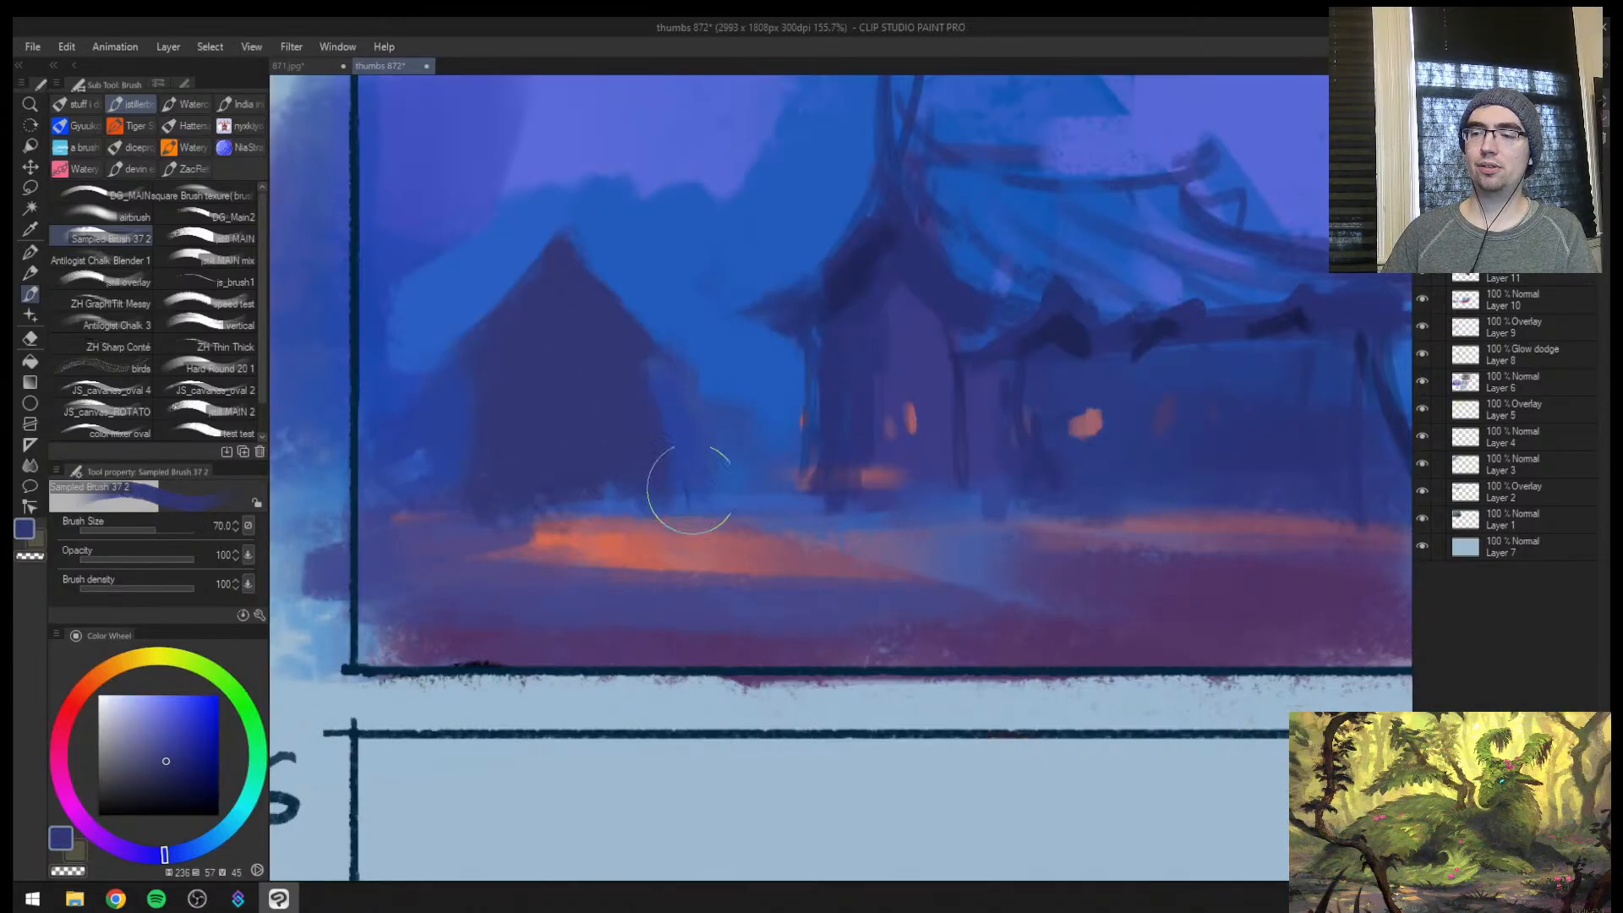
Check the mirrored view and shade the hut's outer wall corner with sampled darker blue at brush sizes 30 and 50
{"action": "key", "text": "h"}
{"action": "left_click_drag", "start_coordinate": [954, 421], "coordinate": [880, 443]}
{"action": "left_click_drag", "start_coordinate": [1004, 404], "coordinate": [1059, 353]}
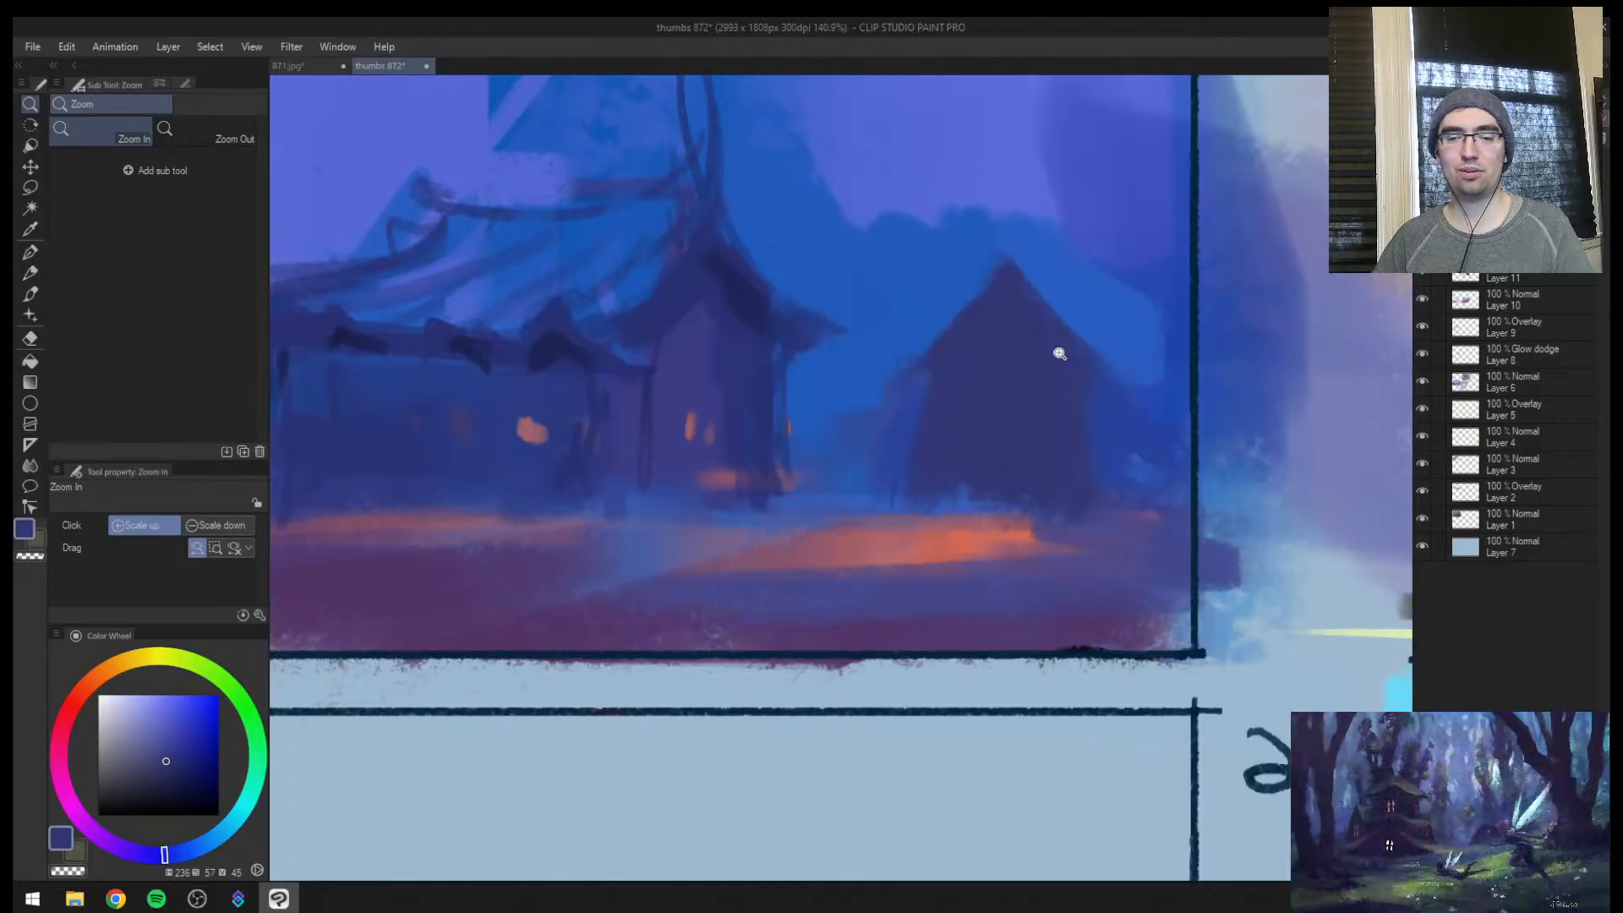
{"action": "mouse_move", "coordinate": [812, 487]}
{"action": "left_mouse_down"}
{"action": "mouse_move", "coordinate": [765, 504]}
{"action": "mouse_move", "coordinate": [953, 428]}
{"action": "mouse_move", "coordinate": [985, 457]}
{"action": "mouse_move", "coordinate": [892, 426]}
{"action": "left_mouse_up"}
{"action": "left_click", "coordinate": [890, 430], "text": "alt"}
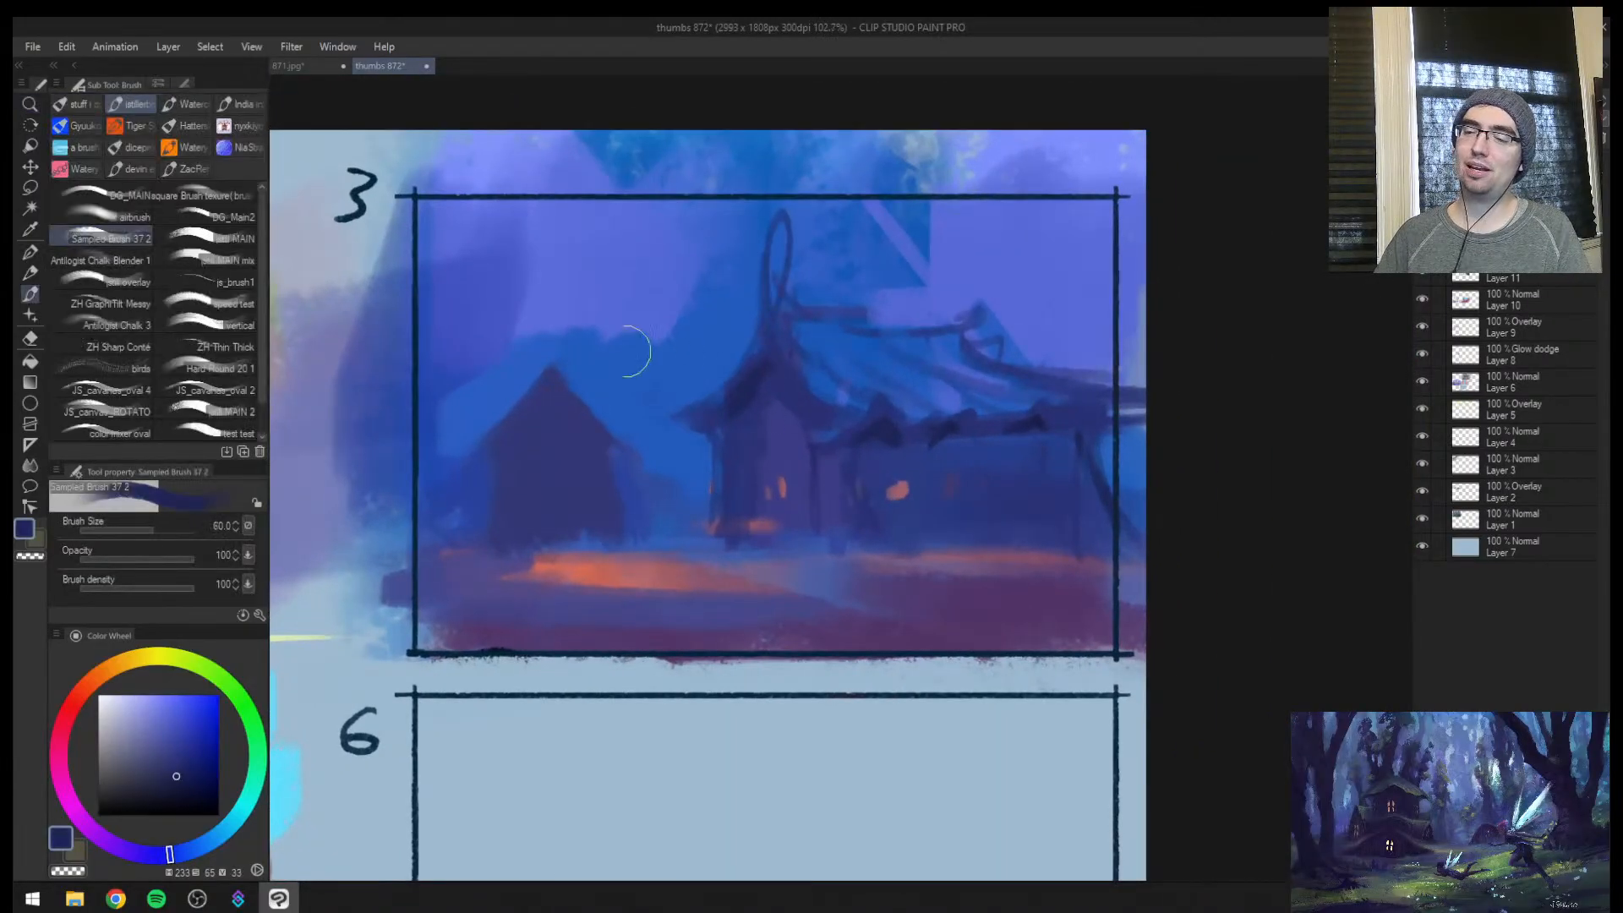
{"action": "key", "text": "bracketleft"}
{"action": "key", "text": "bracketleft"}
{"action": "key", "text": "bracketleft"}
{"action": "key", "text": "bracketleft"}
{"action": "key", "text": "bracketleft"}
{"action": "key", "text": "bracketleft"}
{"action": "key", "text": "bracketleft"}
{"action": "key", "text": "bracketleft"}
{"action": "key", "text": "bracketleft"}
{"action": "key", "text": "bracketleft"}
{"action": "left_click_drag", "start_coordinate": [507, 425], "coordinate": [505, 531]}
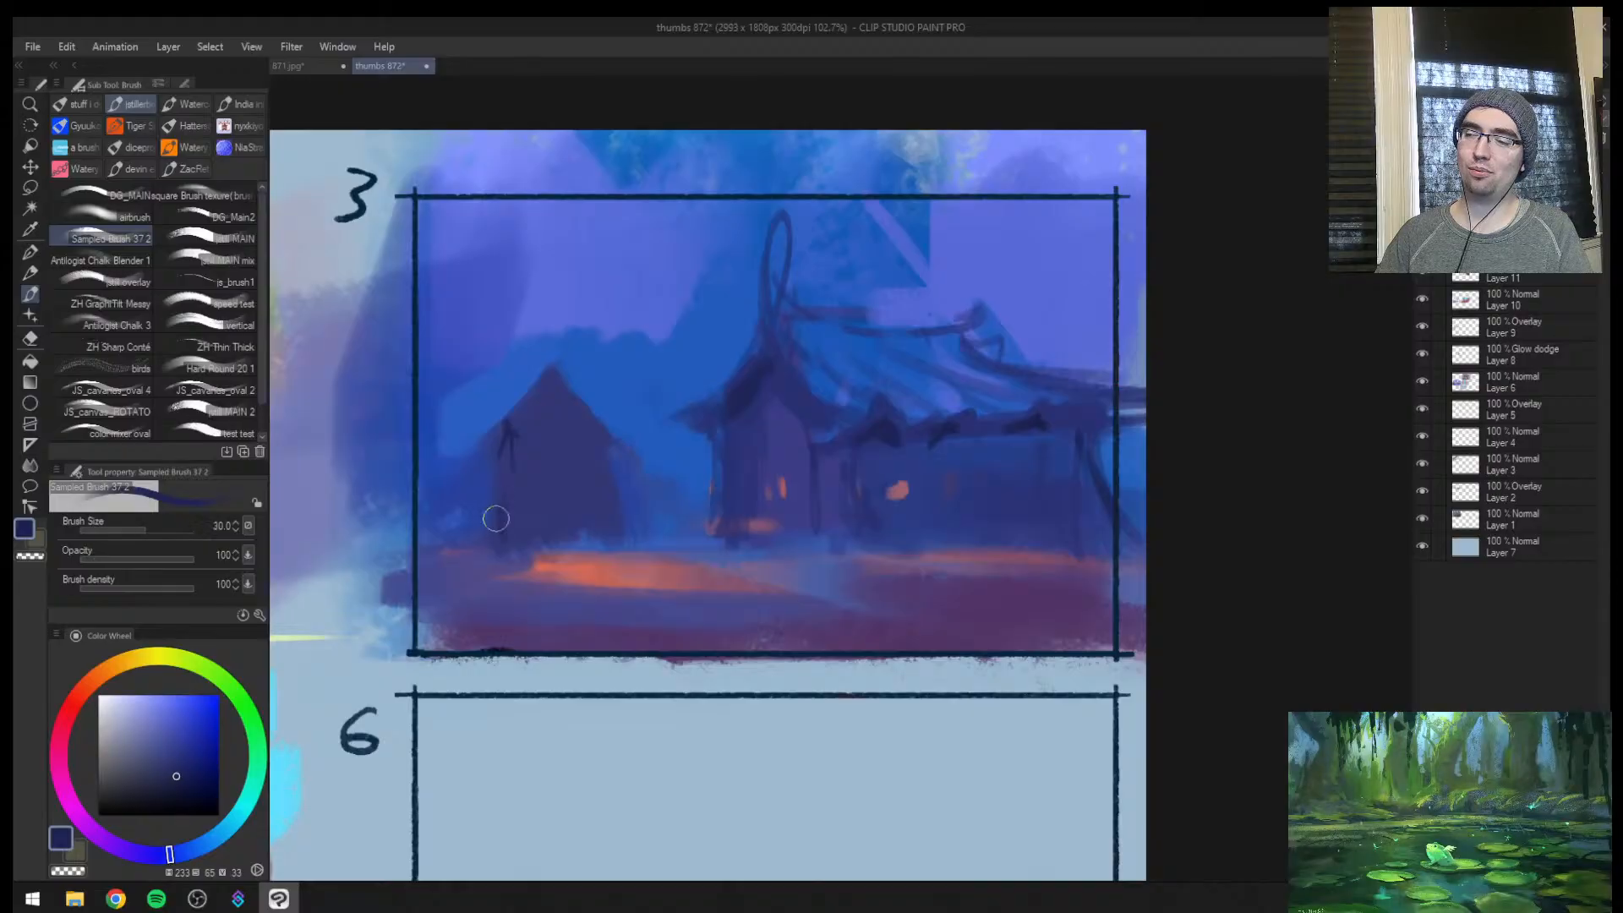
{"action": "key", "text": "bracketright"}
{"action": "key", "text": "bracketright"}
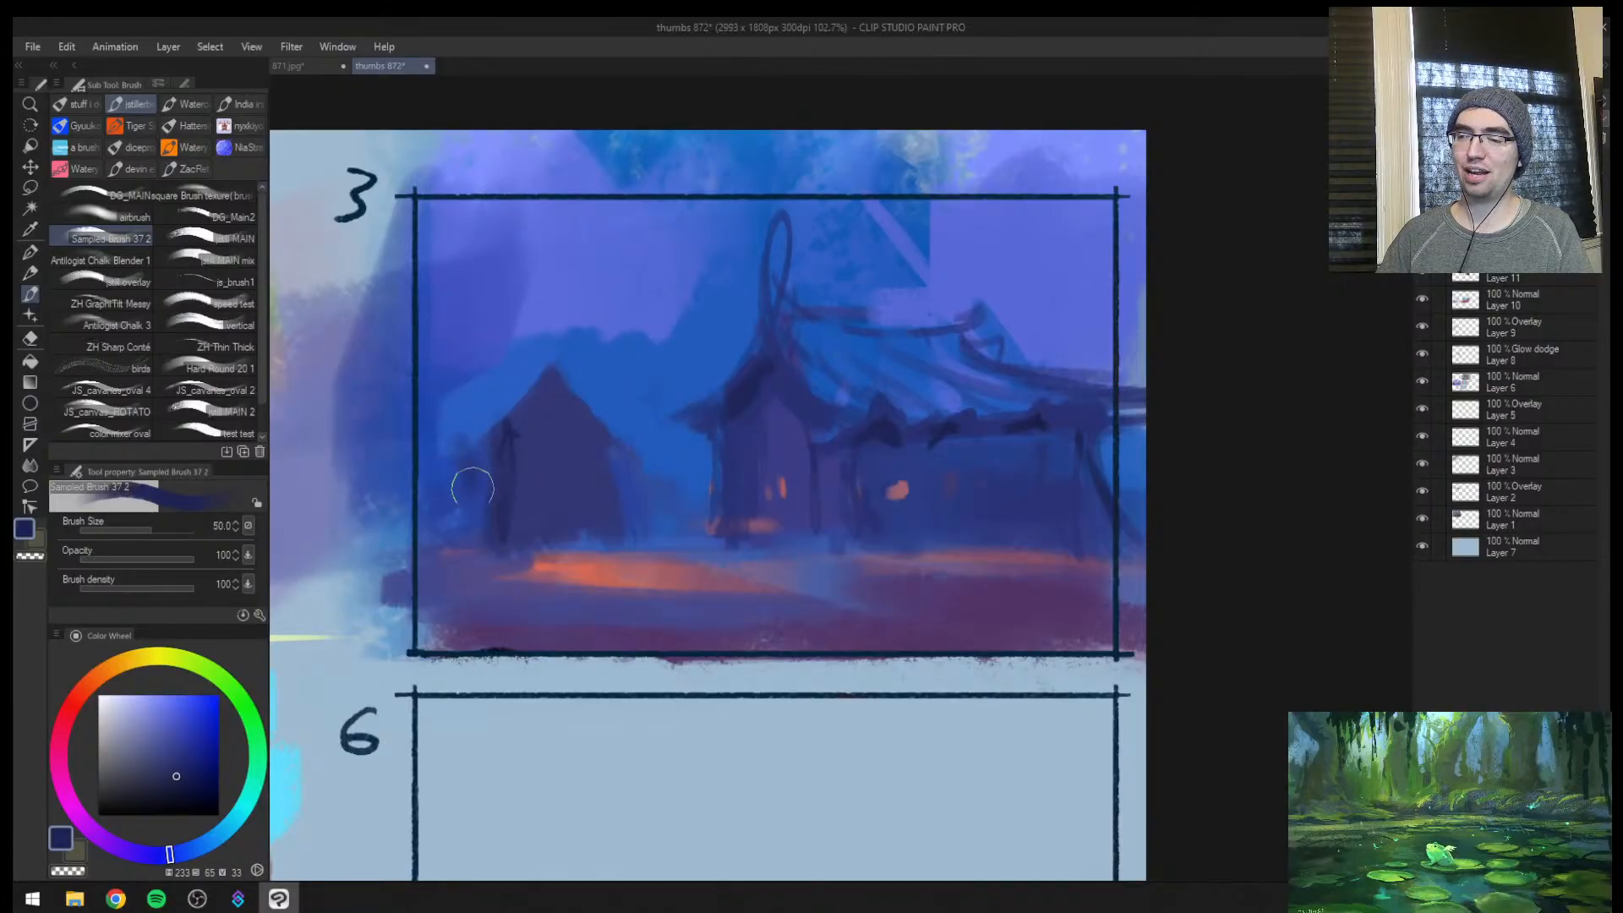
Draw dark edge lines along both slopes of the hut's roof at brush sizes 12 and 10
{"action": "key", "text": "bracketleft"}
{"action": "key", "text": "bracketleft"}
{"action": "key", "text": "bracketleft"}
{"action": "key", "text": "bracketleft"}
{"action": "key", "text": "bracketleft"}
{"action": "key", "text": "bracketleft"}
{"action": "key", "text": "bracketleft"}
{"action": "mouse_move", "coordinate": [509, 390]}
{"action": "left_mouse_down"}
{"action": "mouse_move", "coordinate": [440, 436]}
{"action": "mouse_move", "coordinate": [499, 418]}
{"action": "left_mouse_up"}
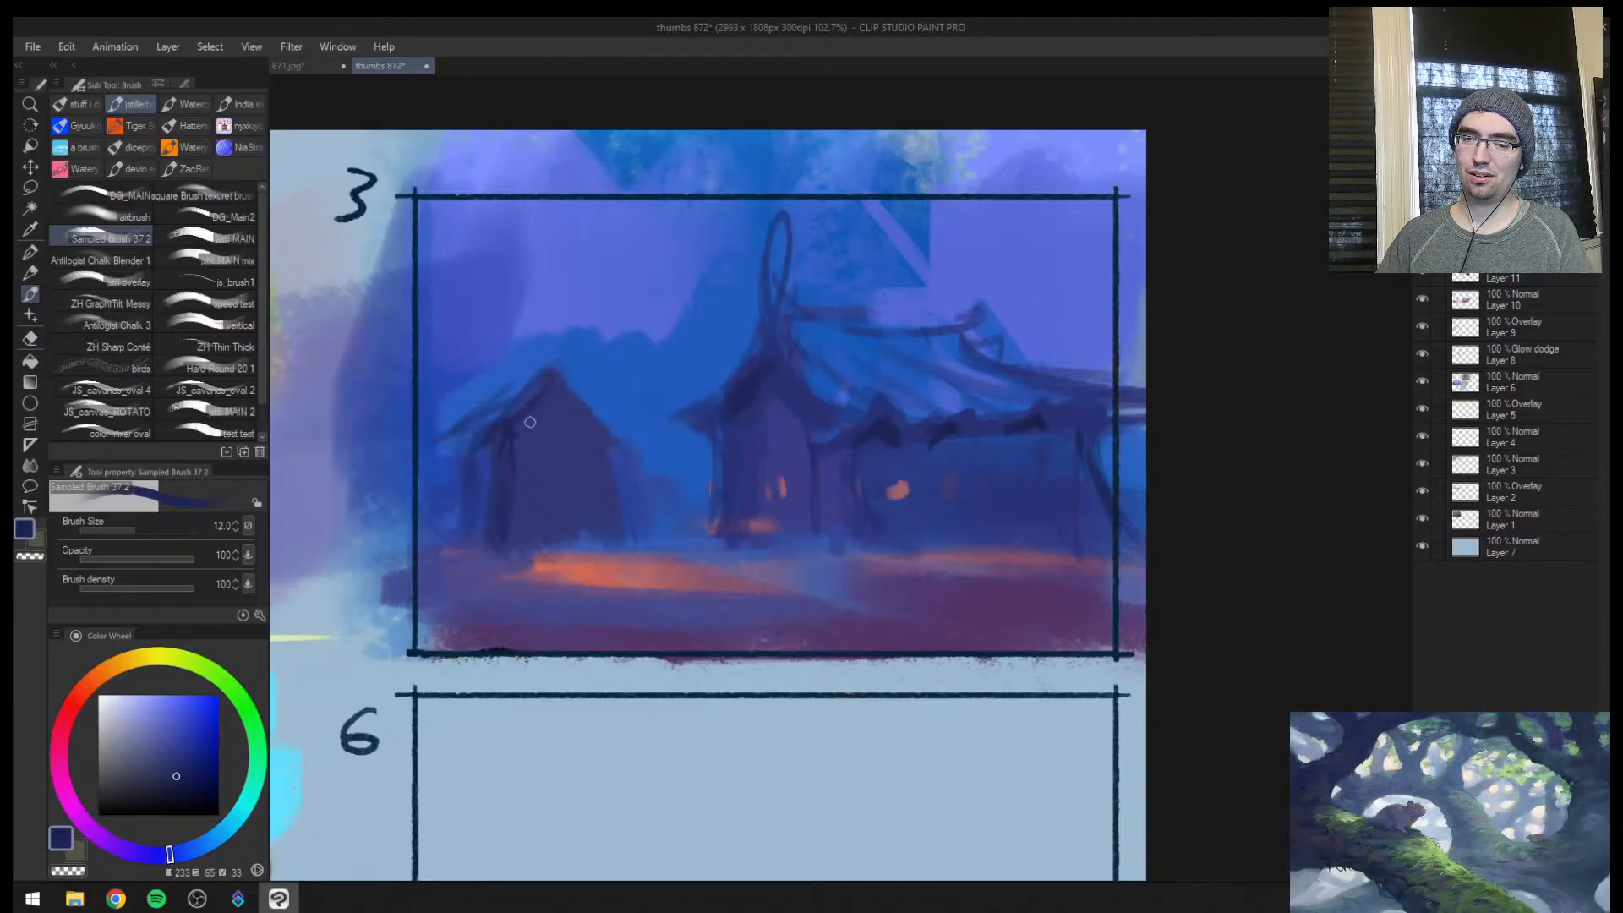
{"action": "key", "text": "bracketleft"}
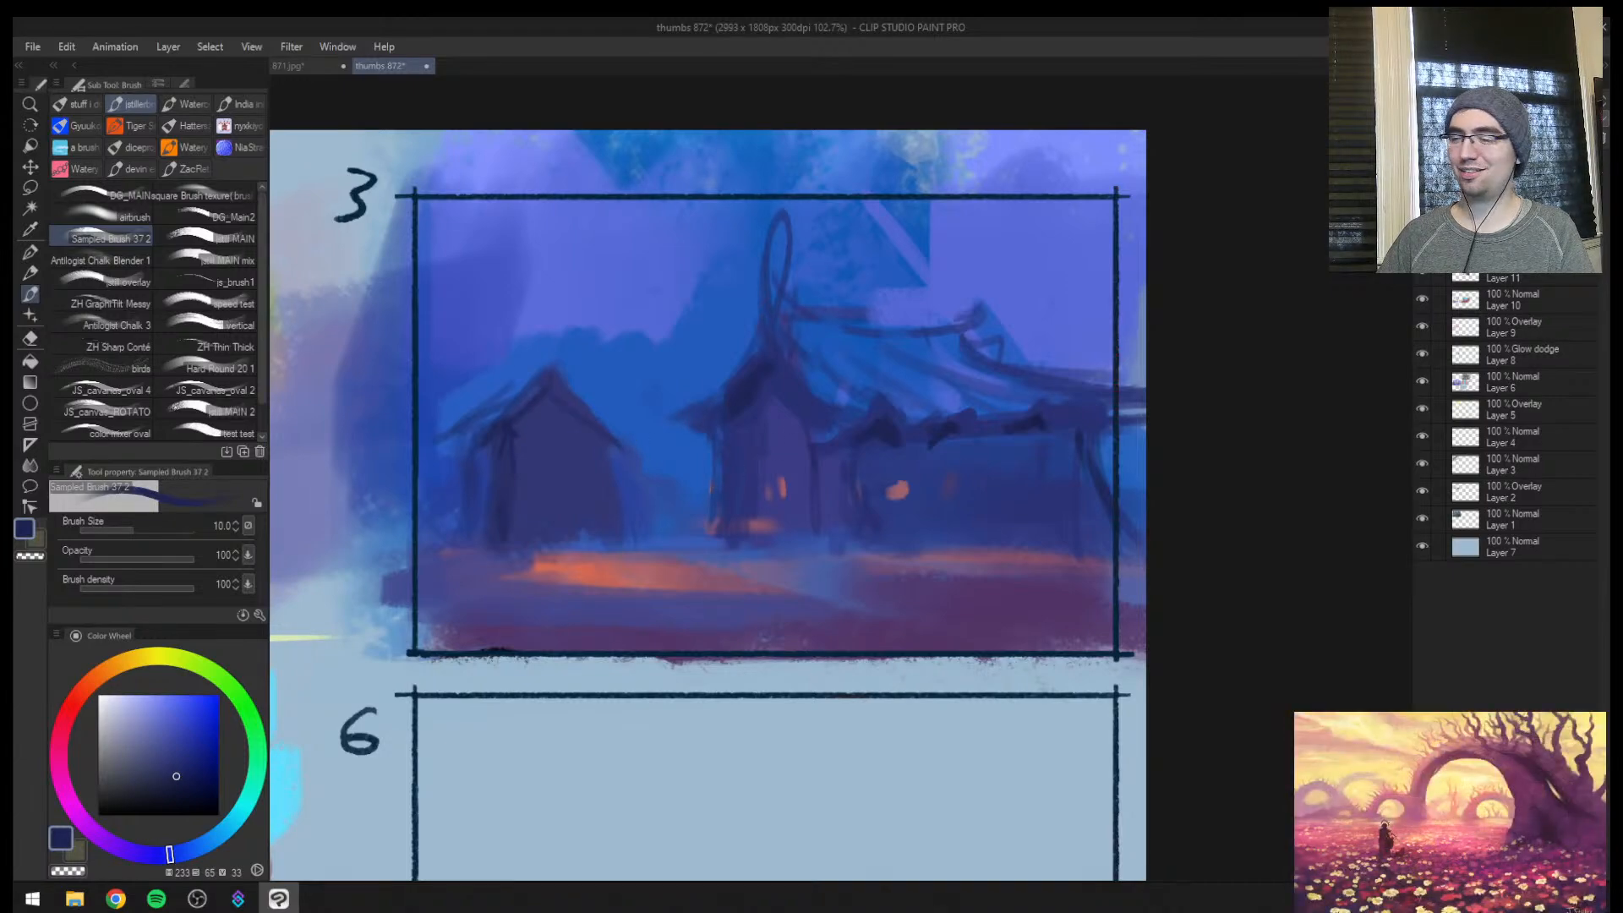
Outline windows on the long house's wall at brush size 8 and, with the canvas flipped, add thin ground lines at size 7
{"action": "key", "text": "bracketleft"}
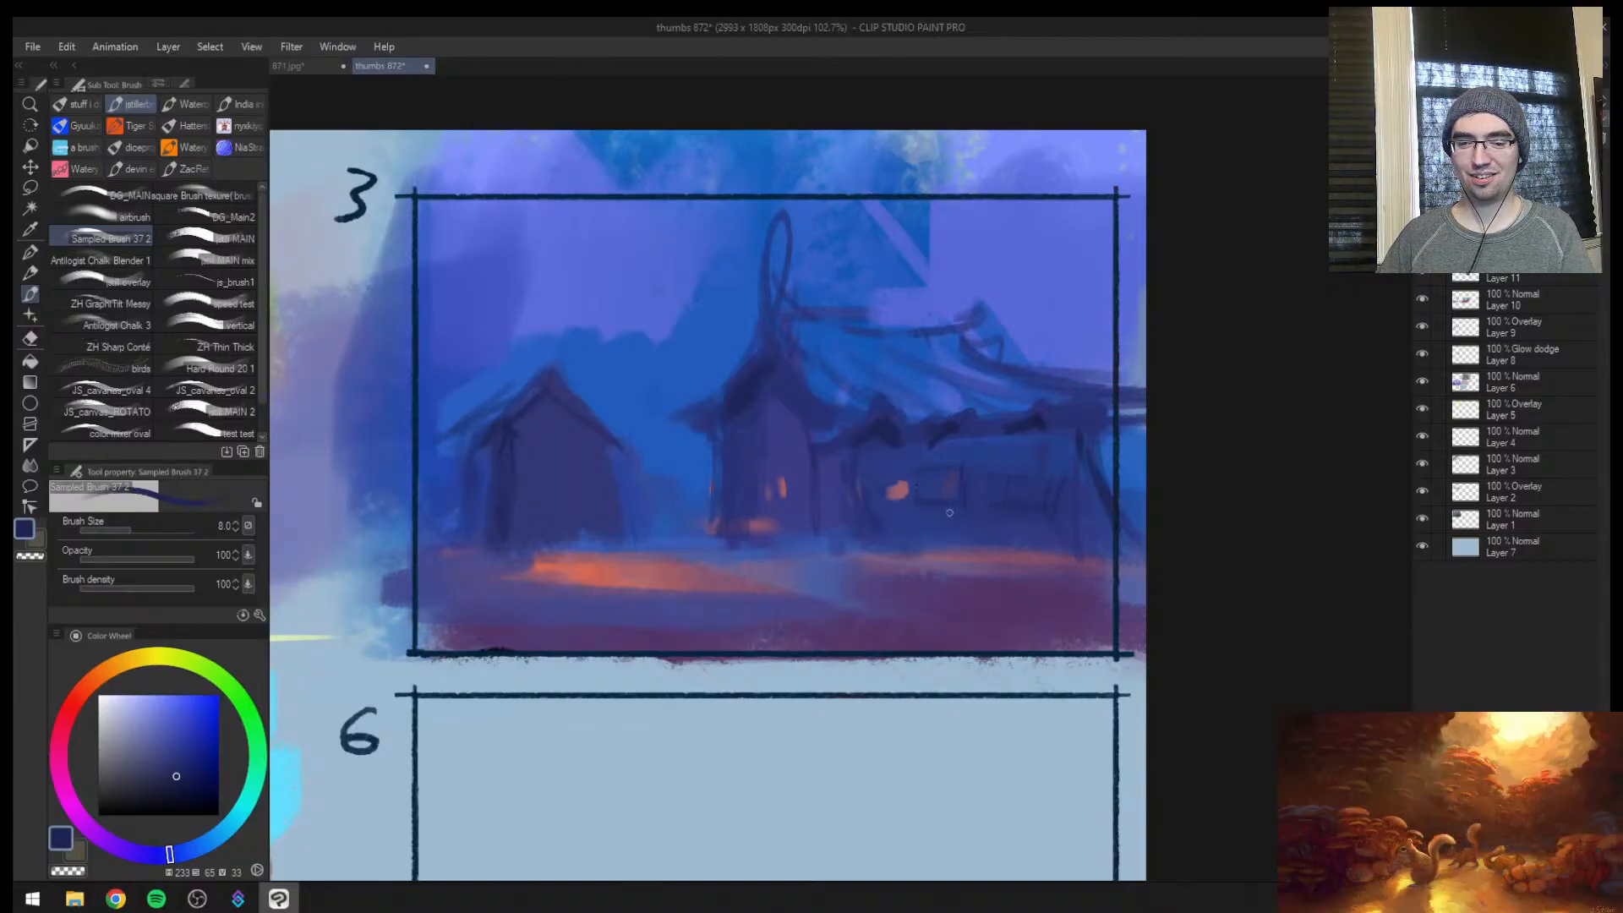
{"action": "key", "text": "h"}
{"action": "key", "text": "ctrl+space"}
{"action": "mouse_move", "coordinate": [992, 558]}
{"action": "left_mouse_down"}
{"action": "mouse_move", "coordinate": [1057, 558]}
{"action": "mouse_move", "coordinate": [845, 577]}
{"action": "left_mouse_up"}
{"action": "key", "text": "bracketleft"}
{"action": "left_click_drag", "start_coordinate": [1032, 539], "coordinate": [744, 550]}
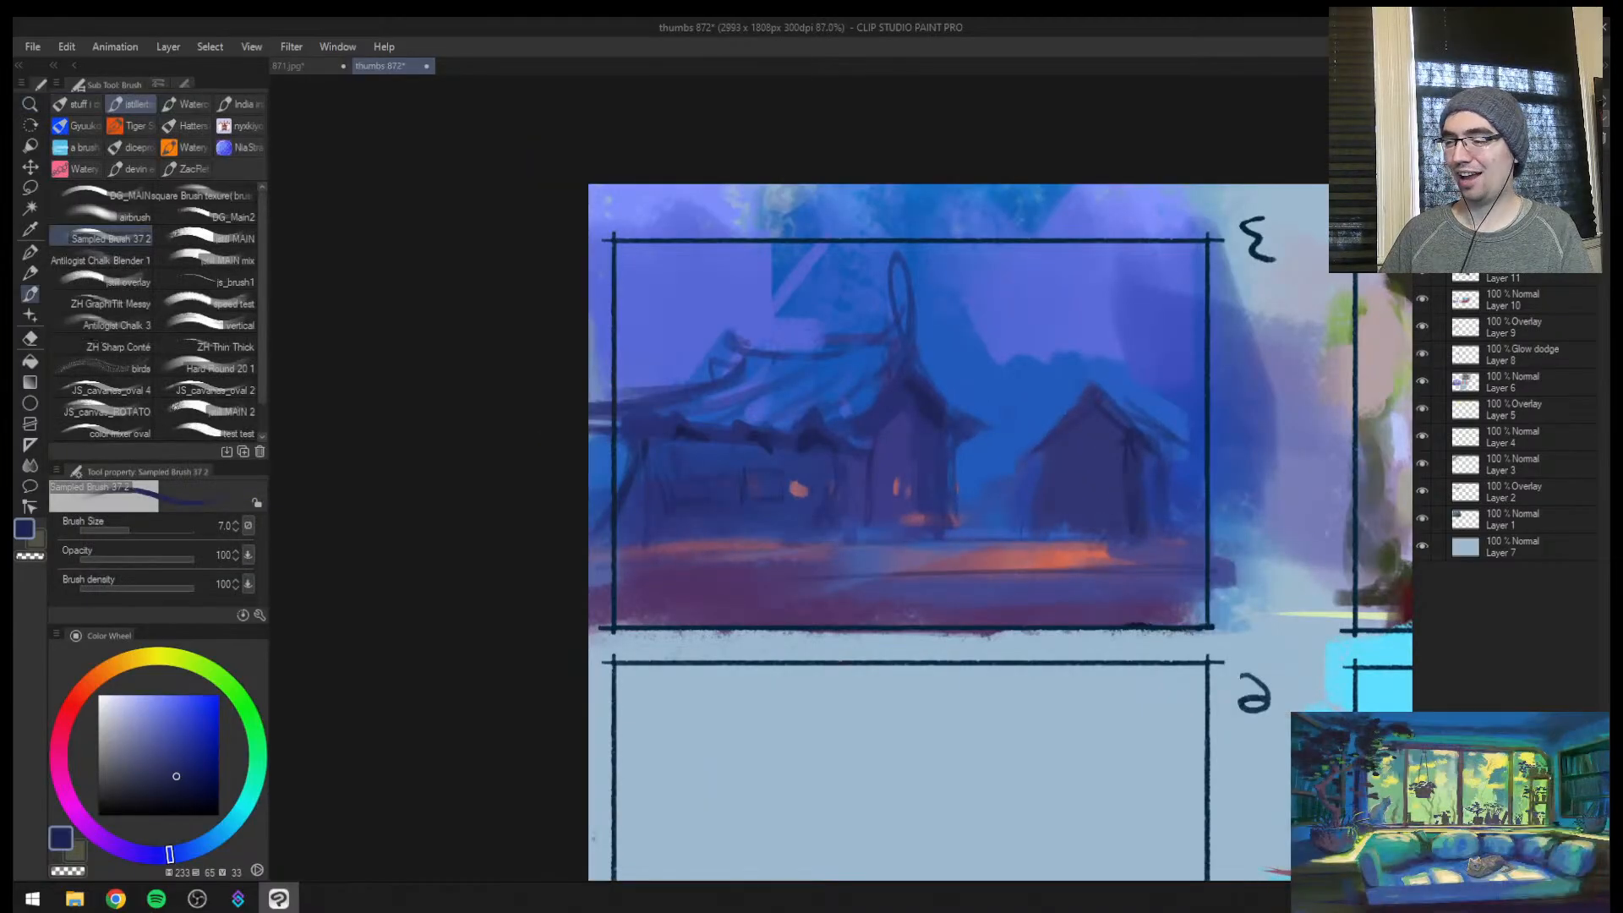
Extend the hut's house-side eave with a short dark blue stroke at brush size 12
{"action": "key", "text": "space"}
{"action": "left_click_drag", "start_coordinate": [1077, 497], "coordinate": [888, 518]}
{"action": "key", "text": "bracketright"}
{"action": "key", "text": "bracketright"}
{"action": "key", "text": "bracketright"}
{"action": "key", "text": "bracketright"}
{"action": "key", "text": "bracketright"}
{"action": "key", "text": "bracketright"}
{"action": "key", "text": "bracketright"}
{"action": "key", "text": "bracketleft"}
{"action": "key", "text": "bracketleft"}
{"action": "key", "text": "bracketleft"}
{"action": "key", "text": "bracketleft"}
{"action": "key", "text": "bracketleft"}
{"action": "key", "text": "bracketleft"}
{"action": "key", "text": "bracketleft"}
{"action": "key", "text": "bracketleft"}
{"action": "key", "text": "bracketleft"}
{"action": "key", "text": "bracketleft"}
{"action": "key", "text": "bracketright"}
{"action": "key", "text": "bracketright"}
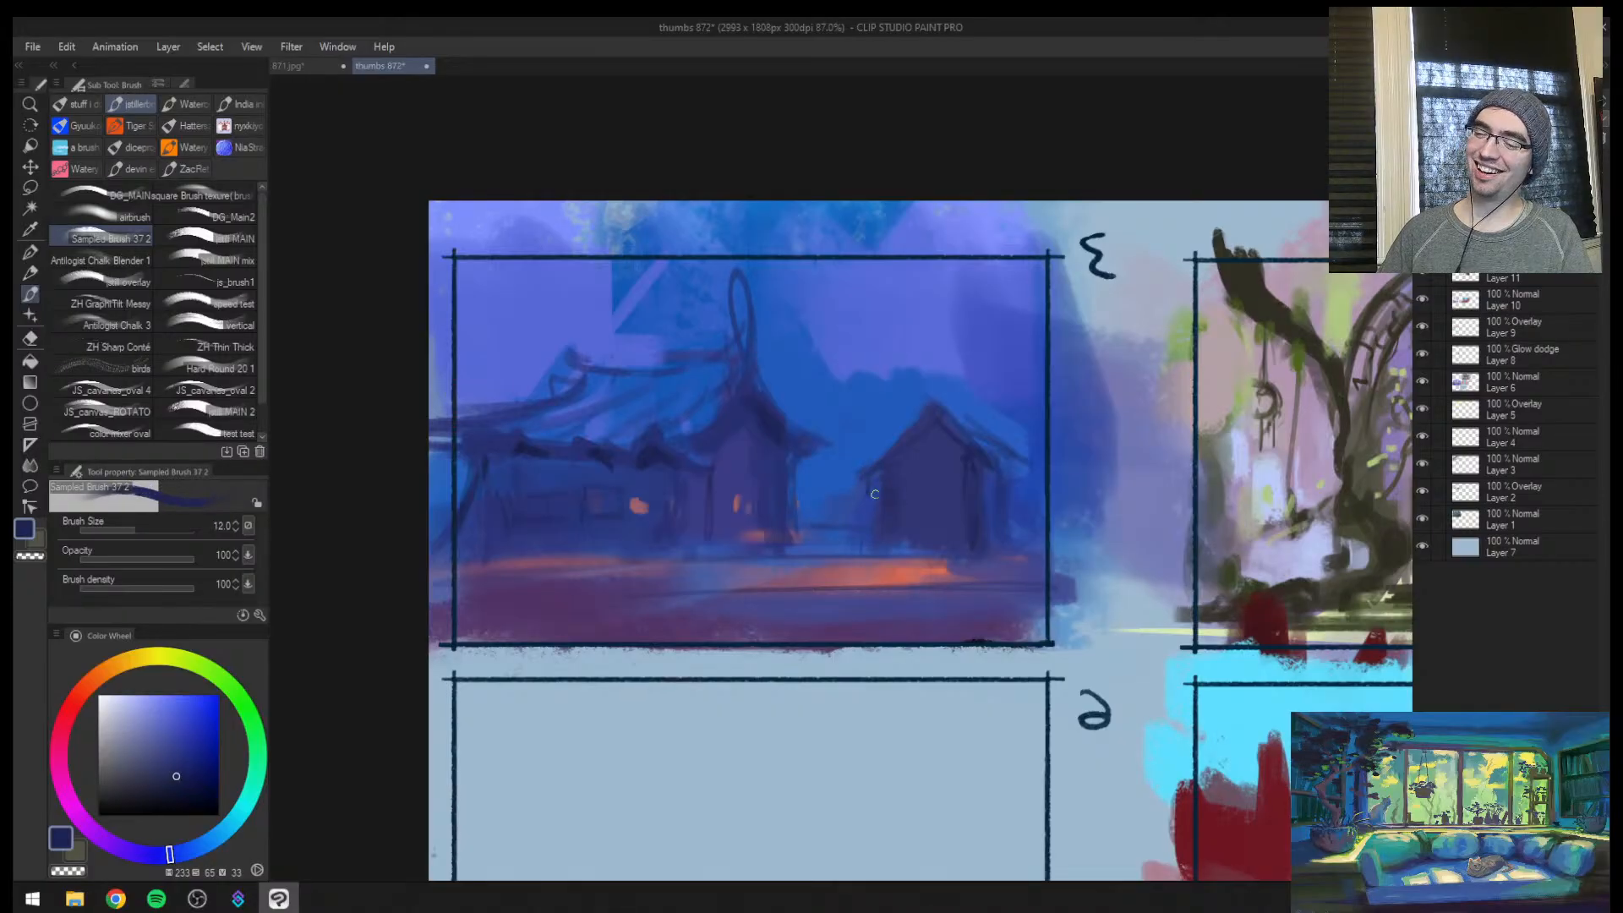
Shade the side of the hut facing the house with a larger dark blue brush and blend blue above its roof
{"action": "key", "text": "bracketright"}
{"action": "key", "text": "bracketright"}
{"action": "key", "text": "bracketright"}
{"action": "key", "text": "bracketright"}
{"action": "key", "text": "bracketright"}
{"action": "key", "text": "bracketright"}
{"action": "key", "text": "bracketright"}
{"action": "key", "text": "bracketright"}
{"action": "key", "text": "bracketright"}
{"action": "key", "text": "bracketright"}
{"action": "key", "text": "bracketleft"}
{"action": "left_click_drag", "start_coordinate": [861, 484], "coordinate": [870, 500]}
{"action": "left_click", "coordinate": [862, 488], "text": "alt"}
{"action": "mouse_move", "coordinate": [923, 433]}
{"action": "left_mouse_down"}
{"action": "mouse_move", "coordinate": [938, 408]}
{"action": "mouse_move", "coordinate": [927, 426]}
{"action": "mouse_move", "coordinate": [942, 422]}
{"action": "mouse_move", "coordinate": [879, 414]}
{"action": "left_mouse_up"}
{"action": "left_click", "coordinate": [913, 426], "text": "alt"}
{"action": "key", "text": "bracketleft"}
Glaze sampled blue over the long house's streaky roof at brush size 70
{"action": "left_click", "coordinate": [603, 403], "text": "alt"}
{"action": "left_click_drag", "start_coordinate": [535, 397], "coordinate": [512, 447]}
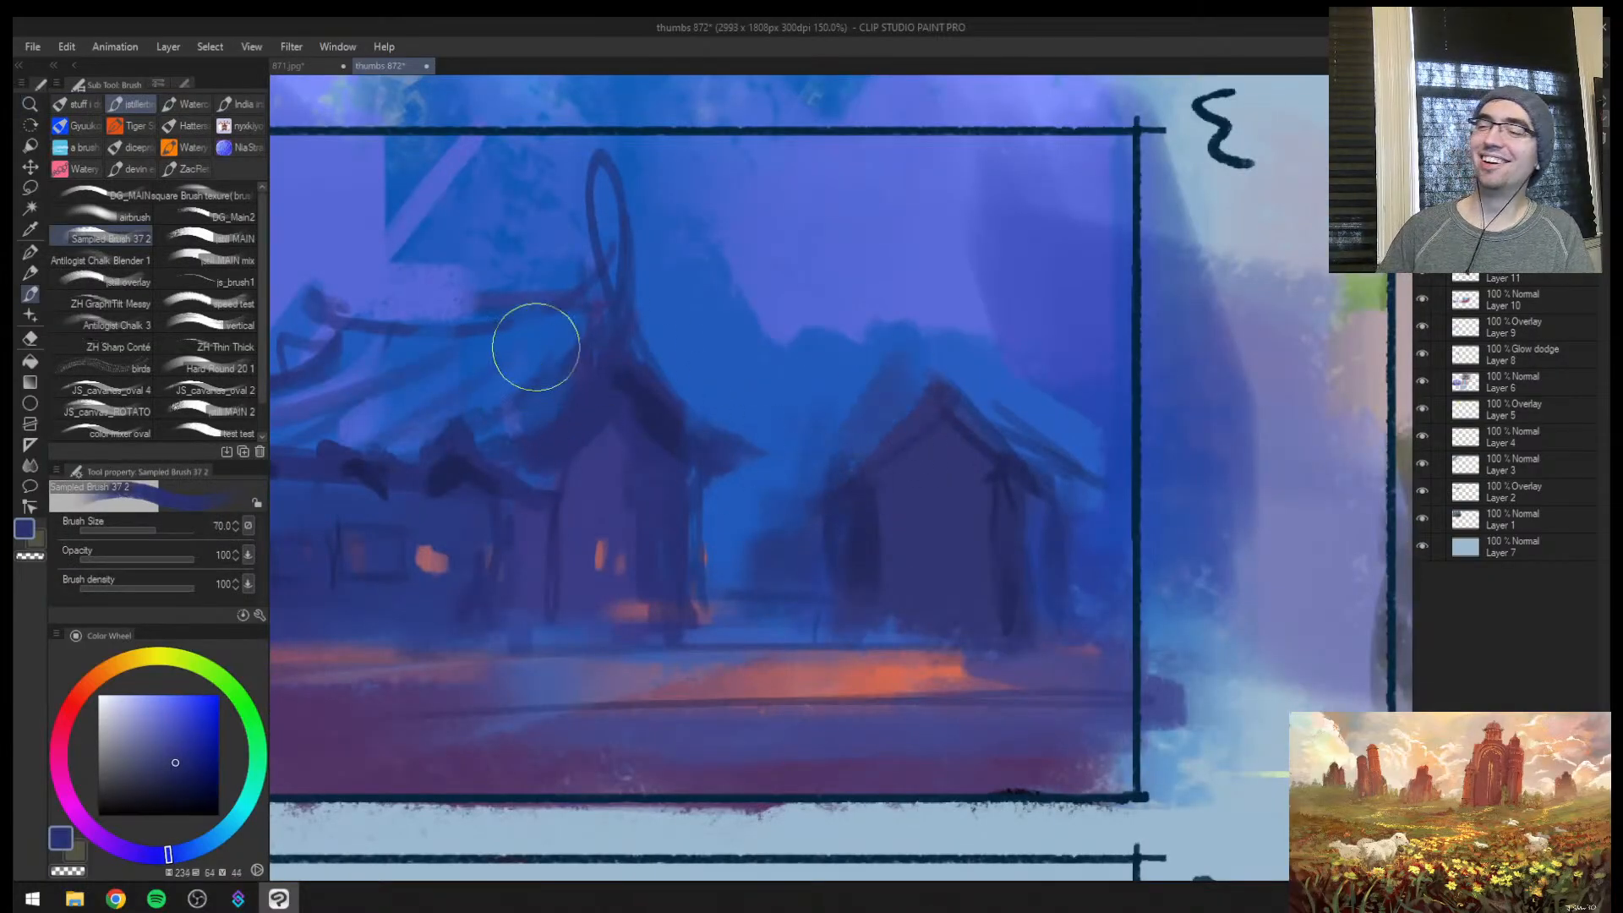
{"action": "left_click_drag", "start_coordinate": [536, 348], "coordinate": [316, 406]}
Brush sampled blue and violet sky tones into the background between the house and the hut
{"action": "left_click", "coordinate": [824, 344], "text": "alt"}
{"action": "left_click_drag", "start_coordinate": [803, 321], "coordinate": [801, 370]}
{"action": "left_click", "coordinate": [755, 306], "text": "alt"}
{"action": "left_click_drag", "start_coordinate": [752, 317], "coordinate": [737, 473]}
{"action": "mouse_move", "coordinate": [768, 535]}
{"action": "left_mouse_down"}
{"action": "mouse_move", "coordinate": [674, 602]}
{"action": "mouse_move", "coordinate": [832, 510]}
{"action": "left_mouse_up"}
{"action": "left_click_drag", "start_coordinate": [924, 530], "coordinate": [711, 473]}
{"action": "key", "text": "h"}
{"action": "left_click_drag", "start_coordinate": [589, 519], "coordinate": [649, 517]}
{"action": "key", "text": "l"}
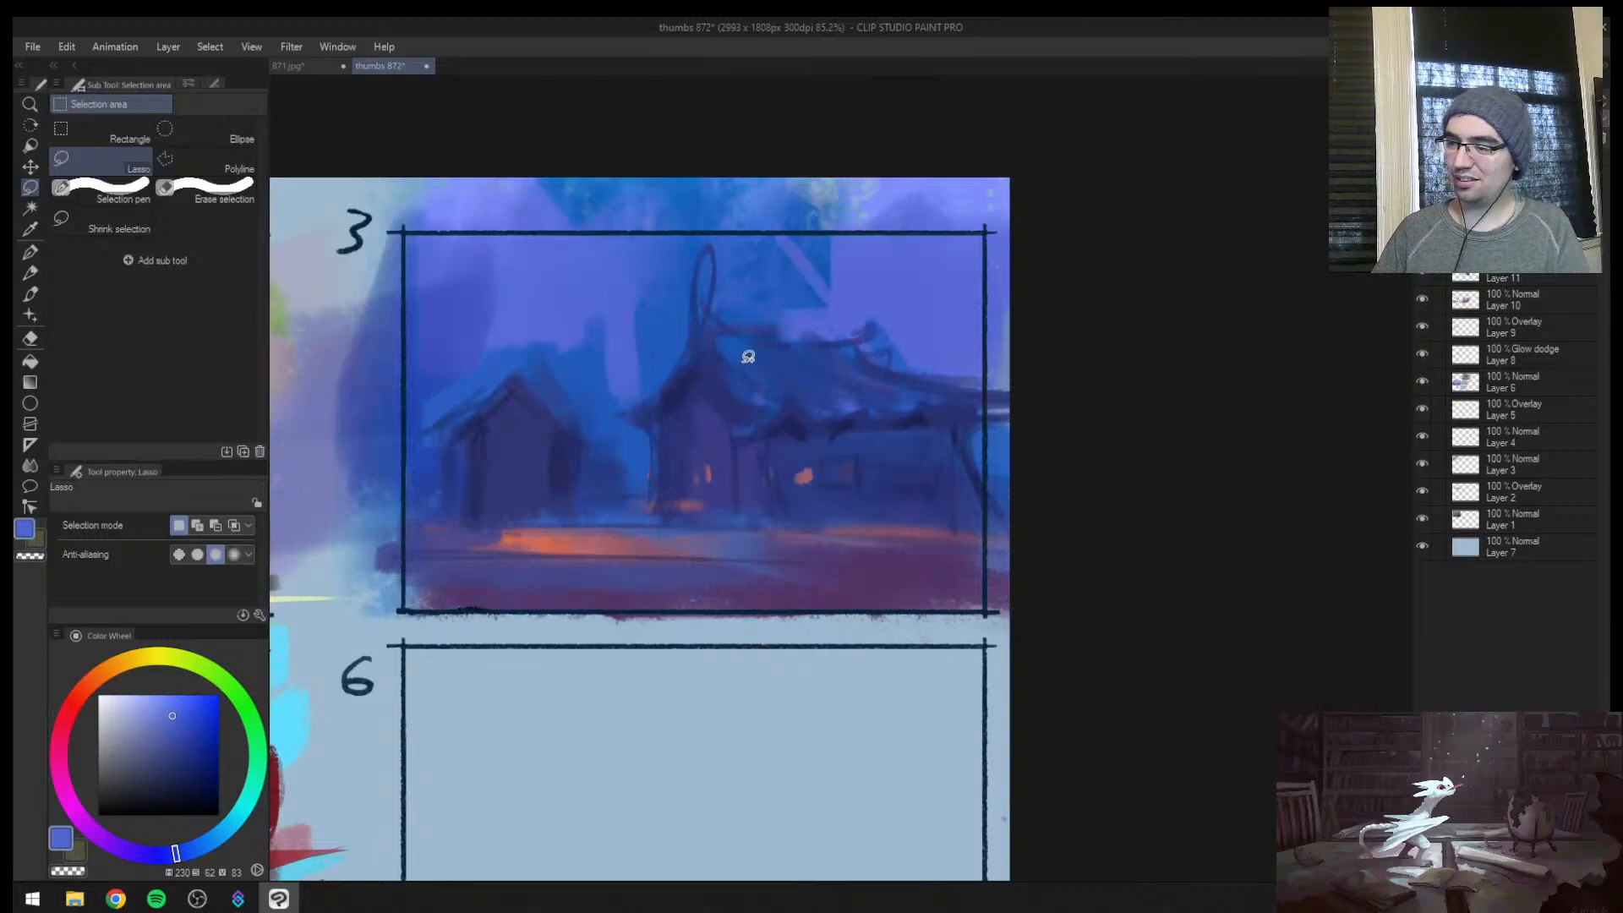
{"action": "mouse_move", "coordinate": [723, 337]}
{"action": "left_mouse_down"}
{"action": "mouse_move", "coordinate": [772, 405]}
{"action": "mouse_move", "coordinate": [830, 413]}
{"action": "left_mouse_up"}
{"action": "key", "text": "ctrl+d"}
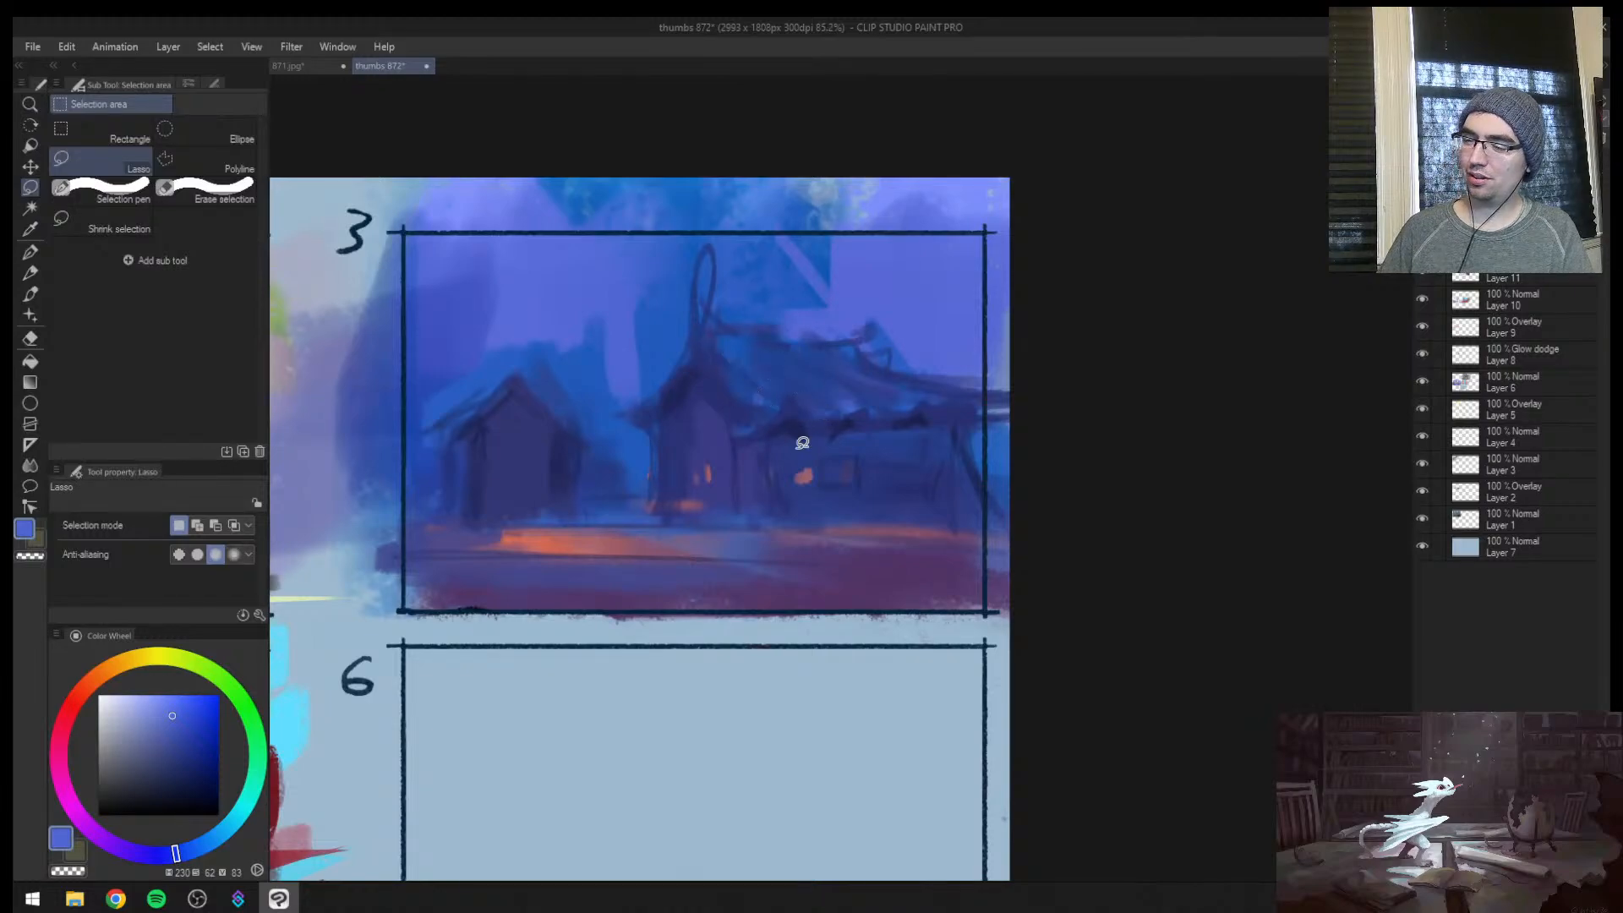
Paint a dark blue foreground band across thumbnail 3's ground, rising at the hut-side edge, at brush size 60
{"action": "key", "text": "b"}
{"action": "left_click", "coordinate": [742, 496], "text": "alt"}
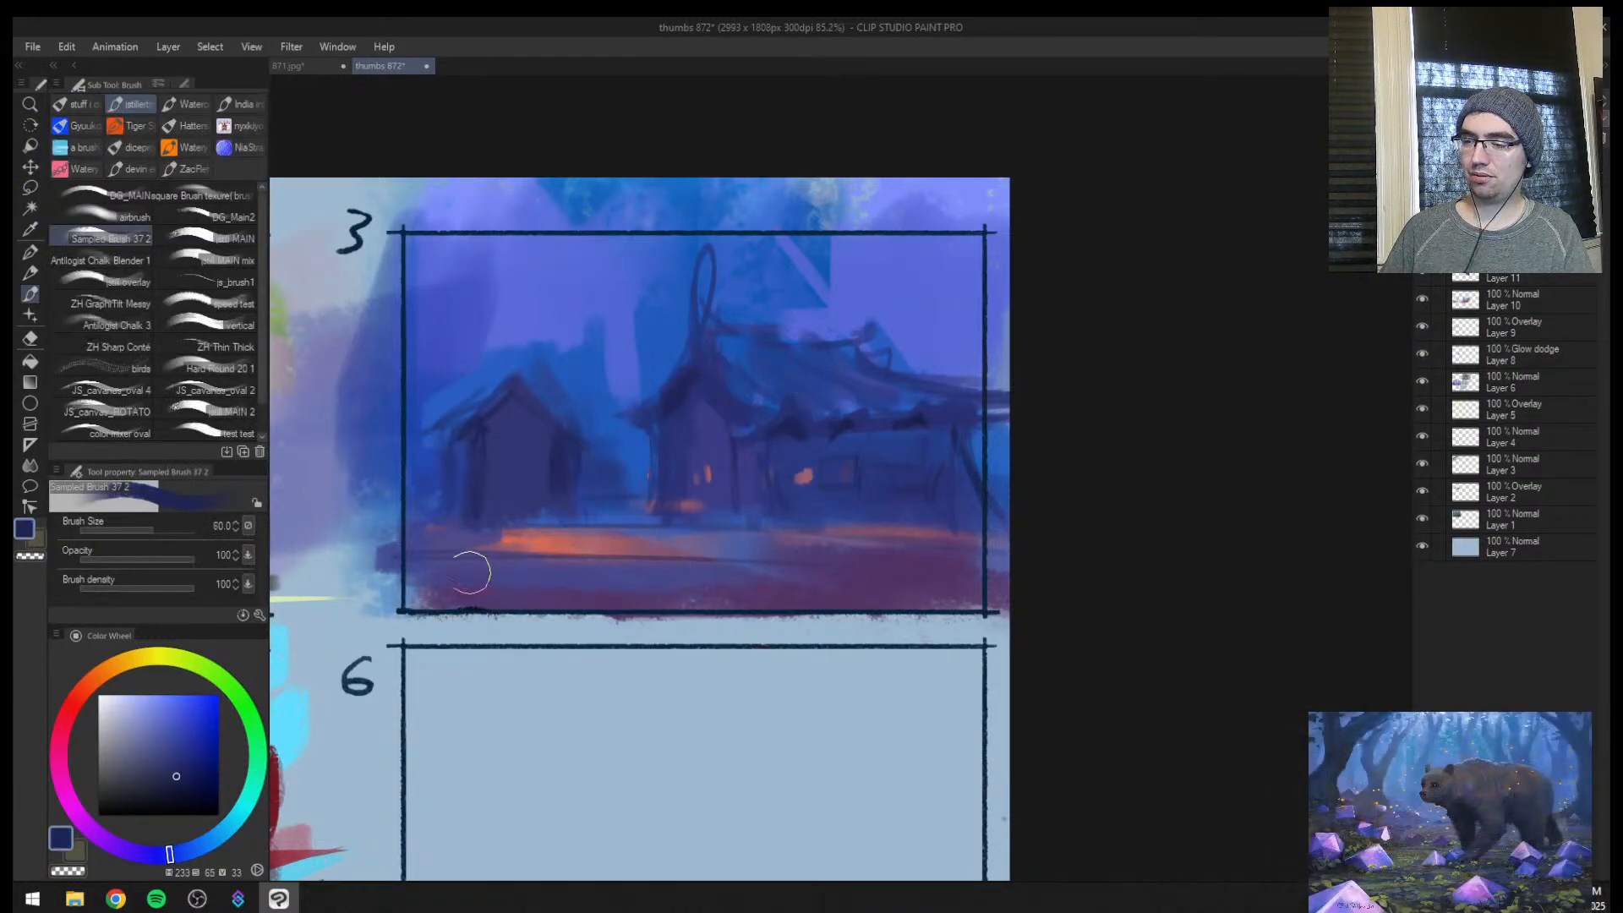
{"action": "mouse_move", "coordinate": [470, 569]}
{"action": "left_mouse_down"}
{"action": "mouse_move", "coordinate": [548, 572]}
{"action": "mouse_move", "coordinate": [389, 562]}
{"action": "left_mouse_up"}
{"action": "left_click_drag", "start_coordinate": [724, 572], "coordinate": [998, 575]}
{"action": "left_click_drag", "start_coordinate": [396, 517], "coordinate": [419, 573]}
Build rounded dark bush shapes on top of thumbnail 3's foreground band at brush size 50
{"action": "key", "text": "ctrl+space"}
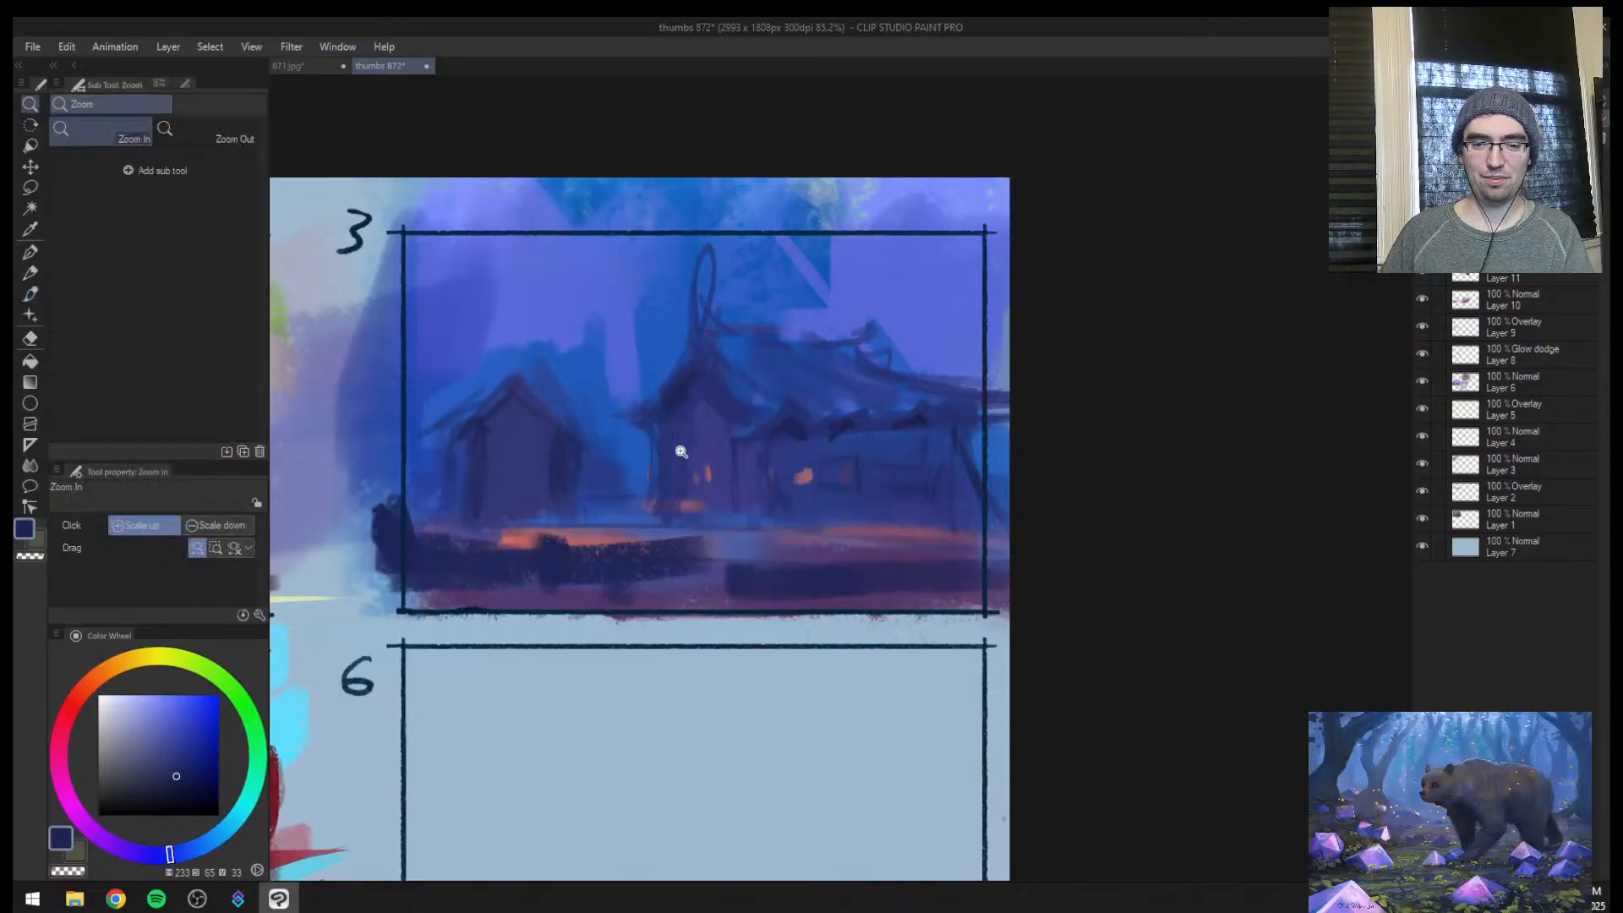
{"action": "mouse_move", "coordinate": [668, 540]}
{"action": "left_mouse_down"}
{"action": "mouse_move", "coordinate": [682, 505]}
{"action": "mouse_move", "coordinate": [656, 597]}
{"action": "mouse_move", "coordinate": [561, 500]}
{"action": "left_mouse_up"}
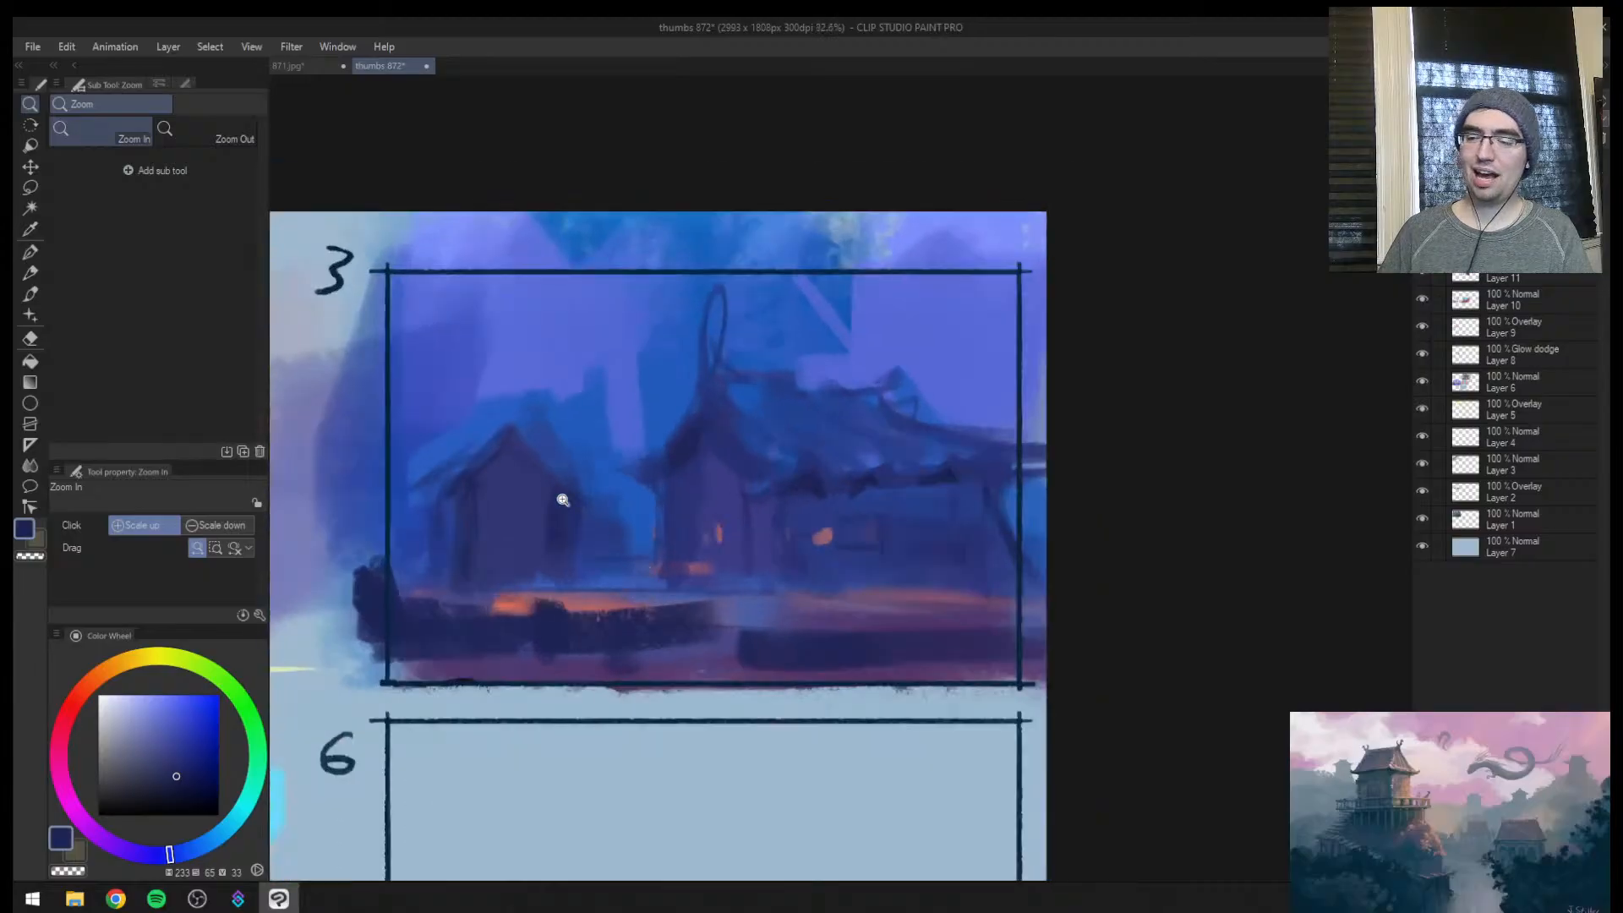
{"action": "mouse_move", "coordinate": [386, 580]}
{"action": "left_mouse_down"}
{"action": "mouse_move", "coordinate": [464, 626]}
{"action": "mouse_move", "coordinate": [778, 614]}
{"action": "mouse_move", "coordinate": [828, 639]}
{"action": "mouse_move", "coordinate": [907, 630]}
{"action": "mouse_move", "coordinate": [900, 618]}
{"action": "mouse_move", "coordinate": [927, 636]}
{"action": "mouse_move", "coordinate": [977, 603]}
{"action": "mouse_move", "coordinate": [1043, 590]}
{"action": "left_mouse_up"}
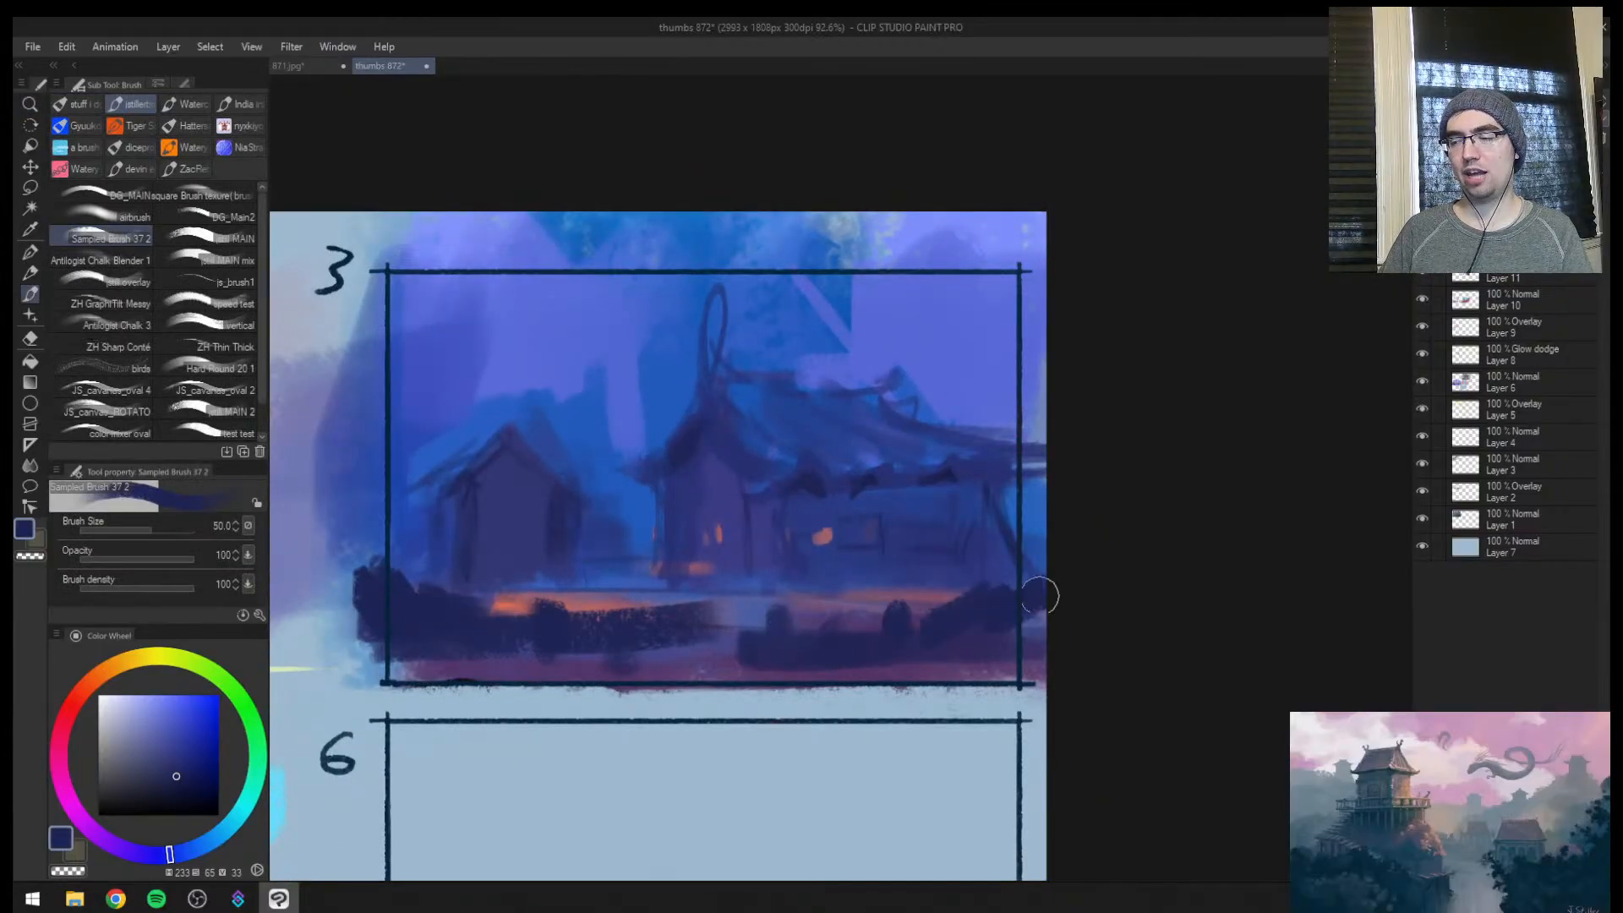
Fill in thumbnail 3's dark foreground band and brush sampled violet along the lit ground strip behind it with a smaller brush
{"action": "left_click_drag", "start_coordinate": [794, 650], "coordinate": [427, 645]}
{"action": "left_click", "coordinate": [666, 595], "text": "alt"}
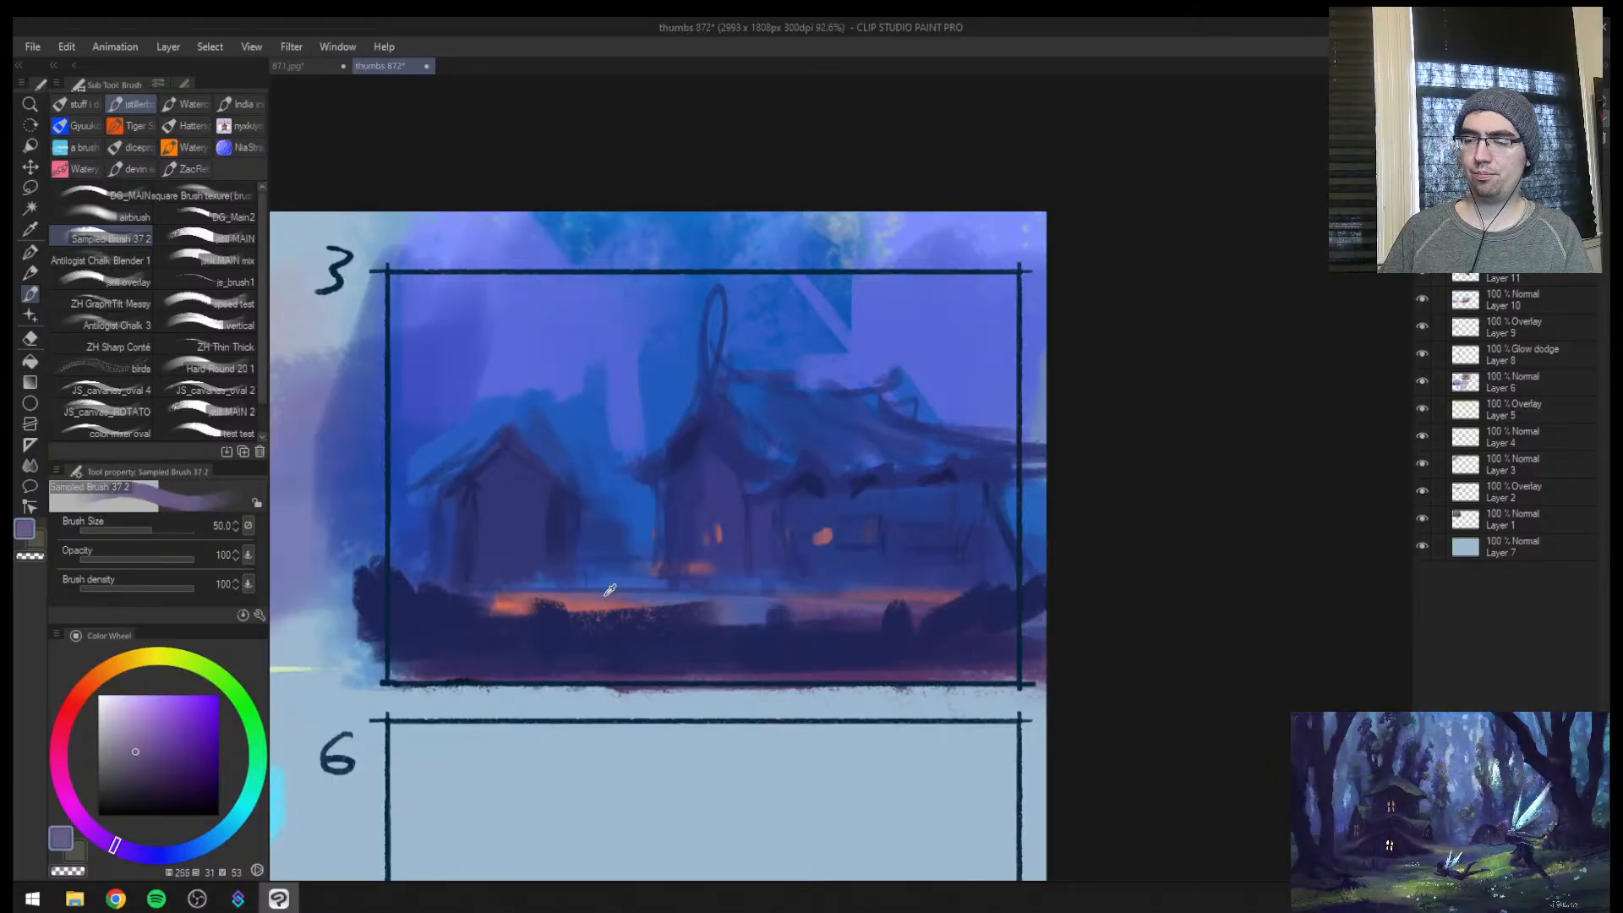
{"action": "key", "text": "["}
{"action": "key", "text": "["}
{"action": "key", "text": "["}
{"action": "key", "text": "["}
{"action": "key", "text": "["}
{"action": "mouse_move", "coordinate": [623, 608]}
{"action": "left_mouse_down"}
{"action": "mouse_move", "coordinate": [789, 608]}
{"action": "mouse_move", "coordinate": [761, 622]}
{"action": "mouse_move", "coordinate": [832, 585]}
{"action": "mouse_move", "coordinate": [969, 587]}
{"action": "mouse_move", "coordinate": [813, 578]}
{"action": "left_mouse_up"}
{"action": "left_click", "coordinate": [820, 625], "text": "alt"}
Paint dark blue shadow and bush shapes under the long house's eaves toward its outer end, at brush sizes 25 to 60
{"action": "key", "text": "]"}
{"action": "key", "text": "]"}
{"action": "left_click", "coordinate": [958, 475], "text": "alt"}
{"action": "left_click", "coordinate": [951, 555], "text": "alt"}
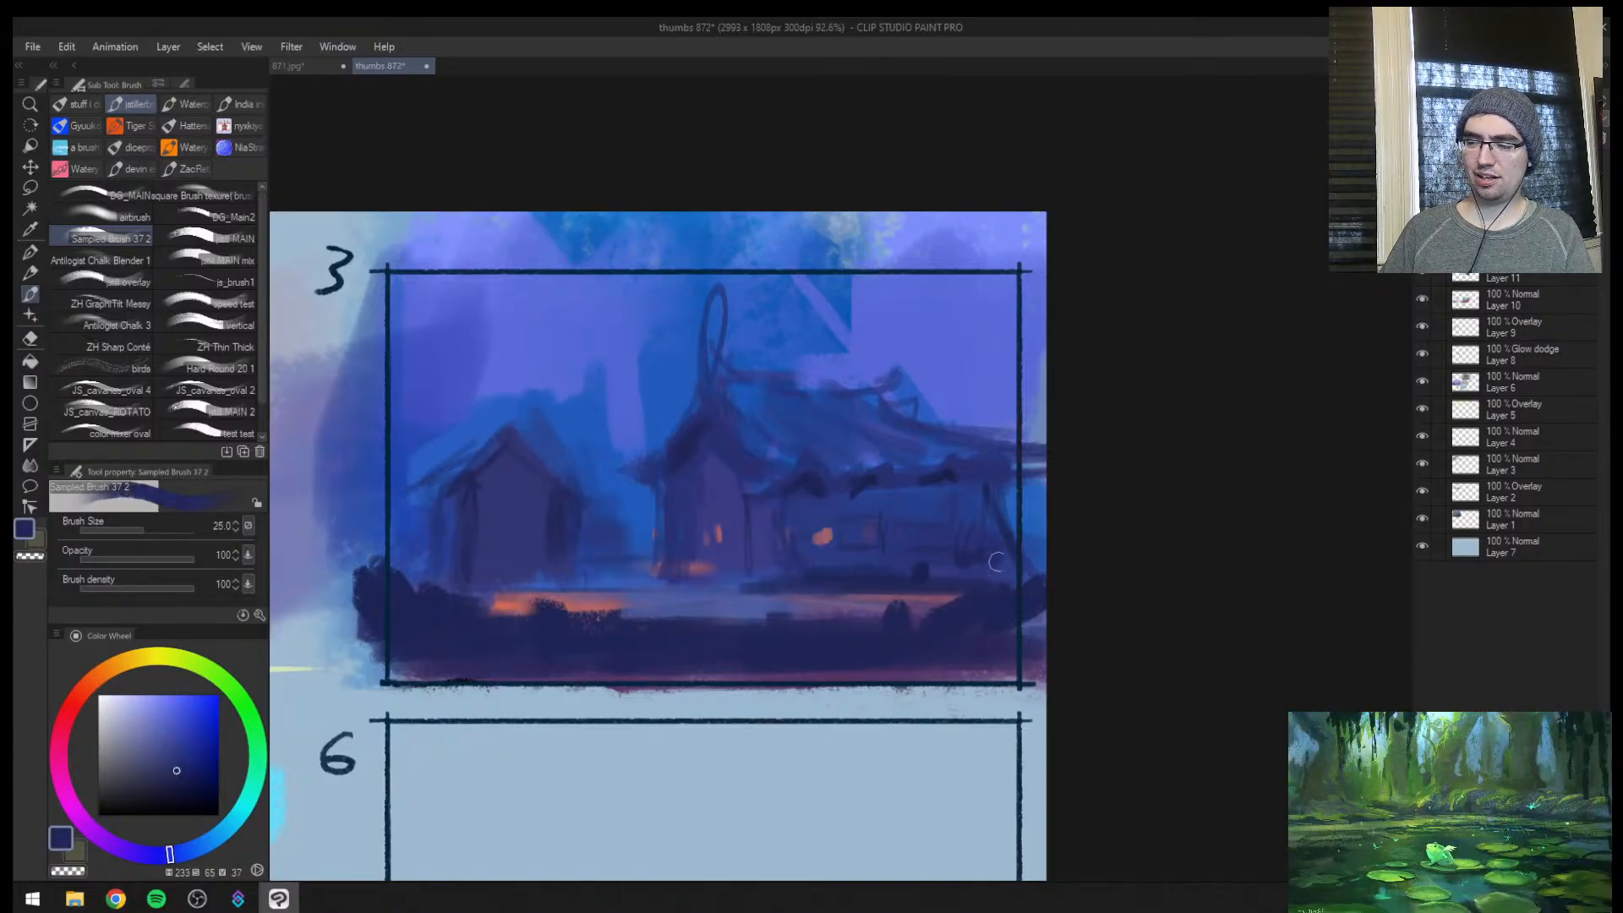
{"action": "key", "text": "]"}
{"action": "key", "text": "]"}
{"action": "key", "text": "]"}
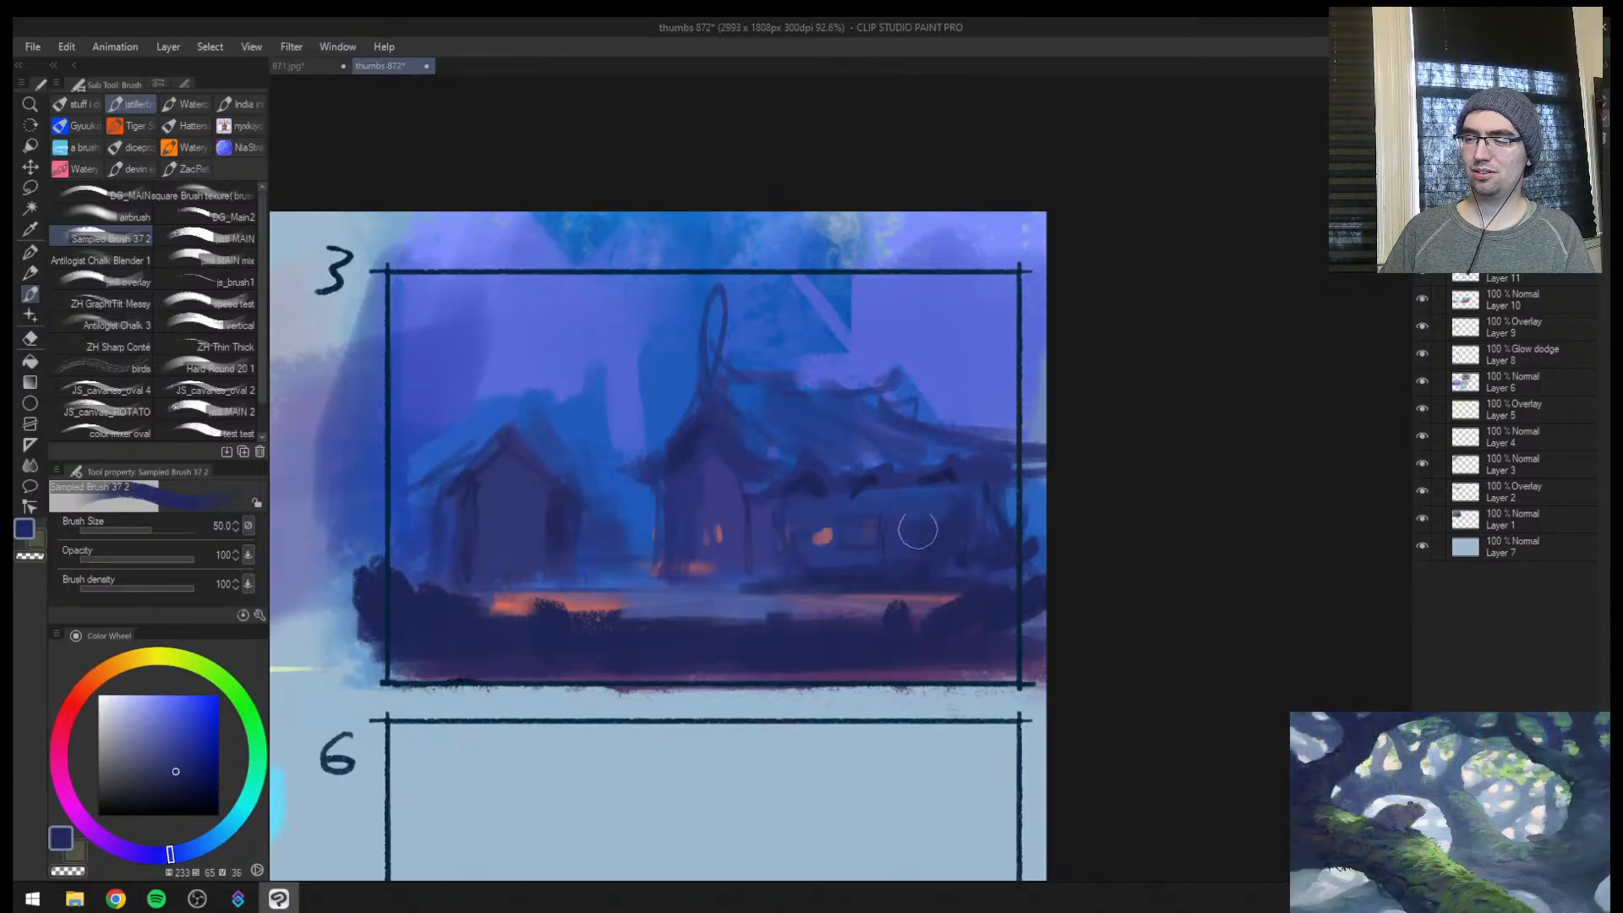
{"action": "left_click", "coordinate": [935, 485], "text": "alt"}
{"action": "key", "text": "]"}
{"action": "mouse_move", "coordinate": [952, 486]}
{"action": "left_mouse_down"}
{"action": "mouse_move", "coordinate": [935, 515]}
{"action": "mouse_move", "coordinate": [977, 542]}
{"action": "left_mouse_up"}
Mirror the canvas and lasso the hut's roof slope that faces the long house
{"action": "key", "text": "h"}
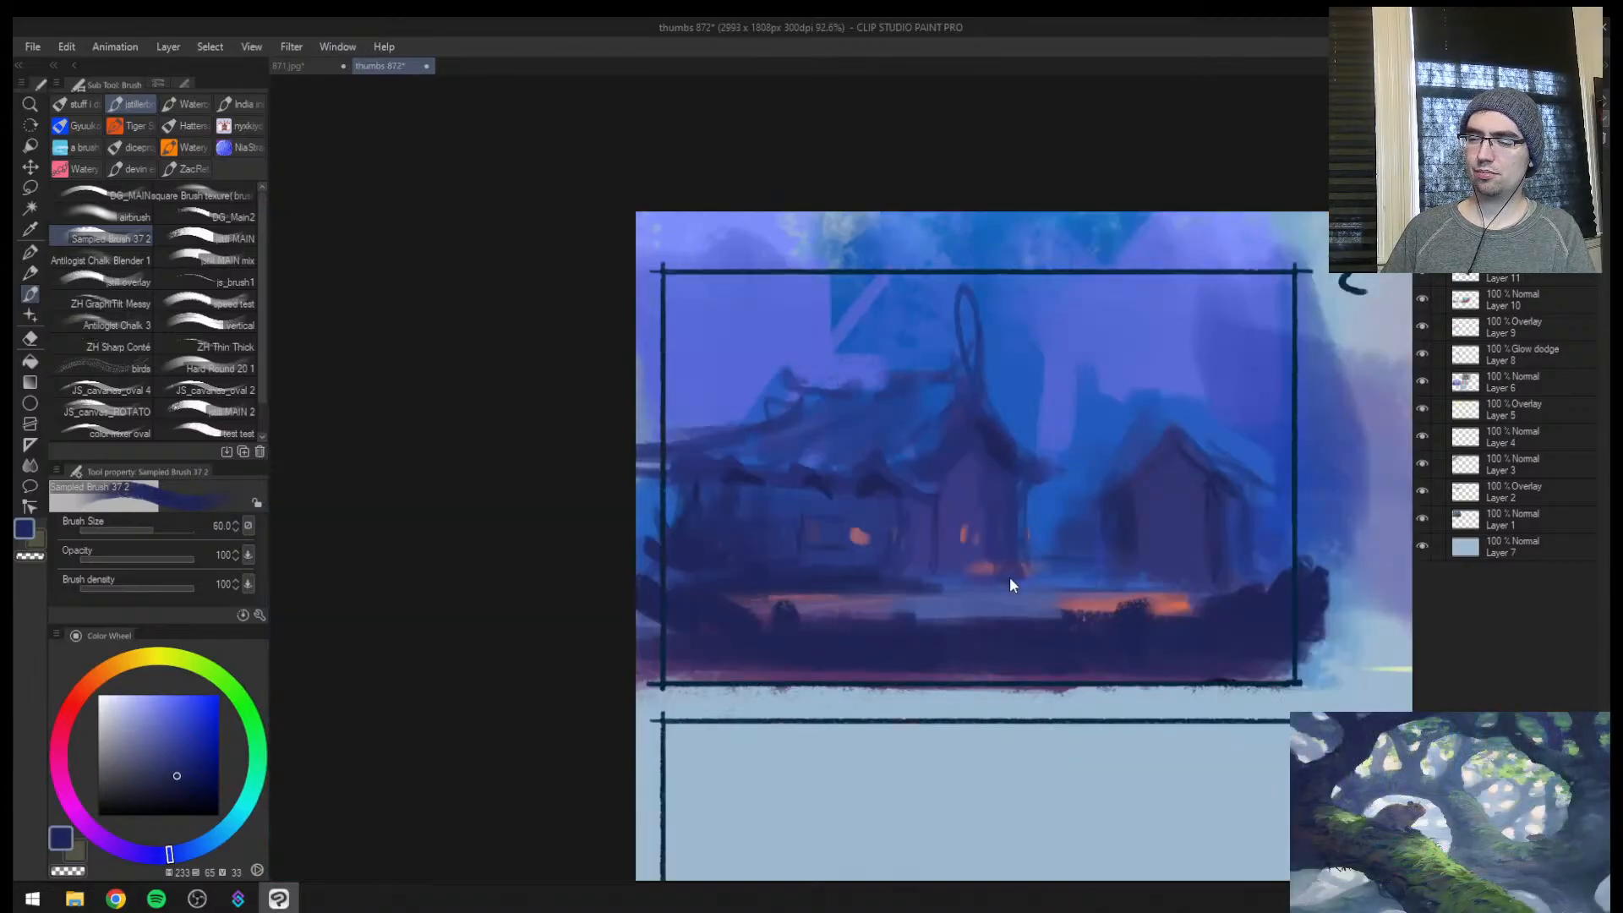
{"action": "key", "text": "ctrl+space"}
{"action": "left_click", "coordinate": [1050, 525]}
{"action": "mouse_move", "coordinate": [1217, 461]}
{"action": "left_mouse_down"}
{"action": "mouse_move", "coordinate": [902, 469]}
{"action": "mouse_move", "coordinate": [967, 460]}
{"action": "left_mouse_up"}
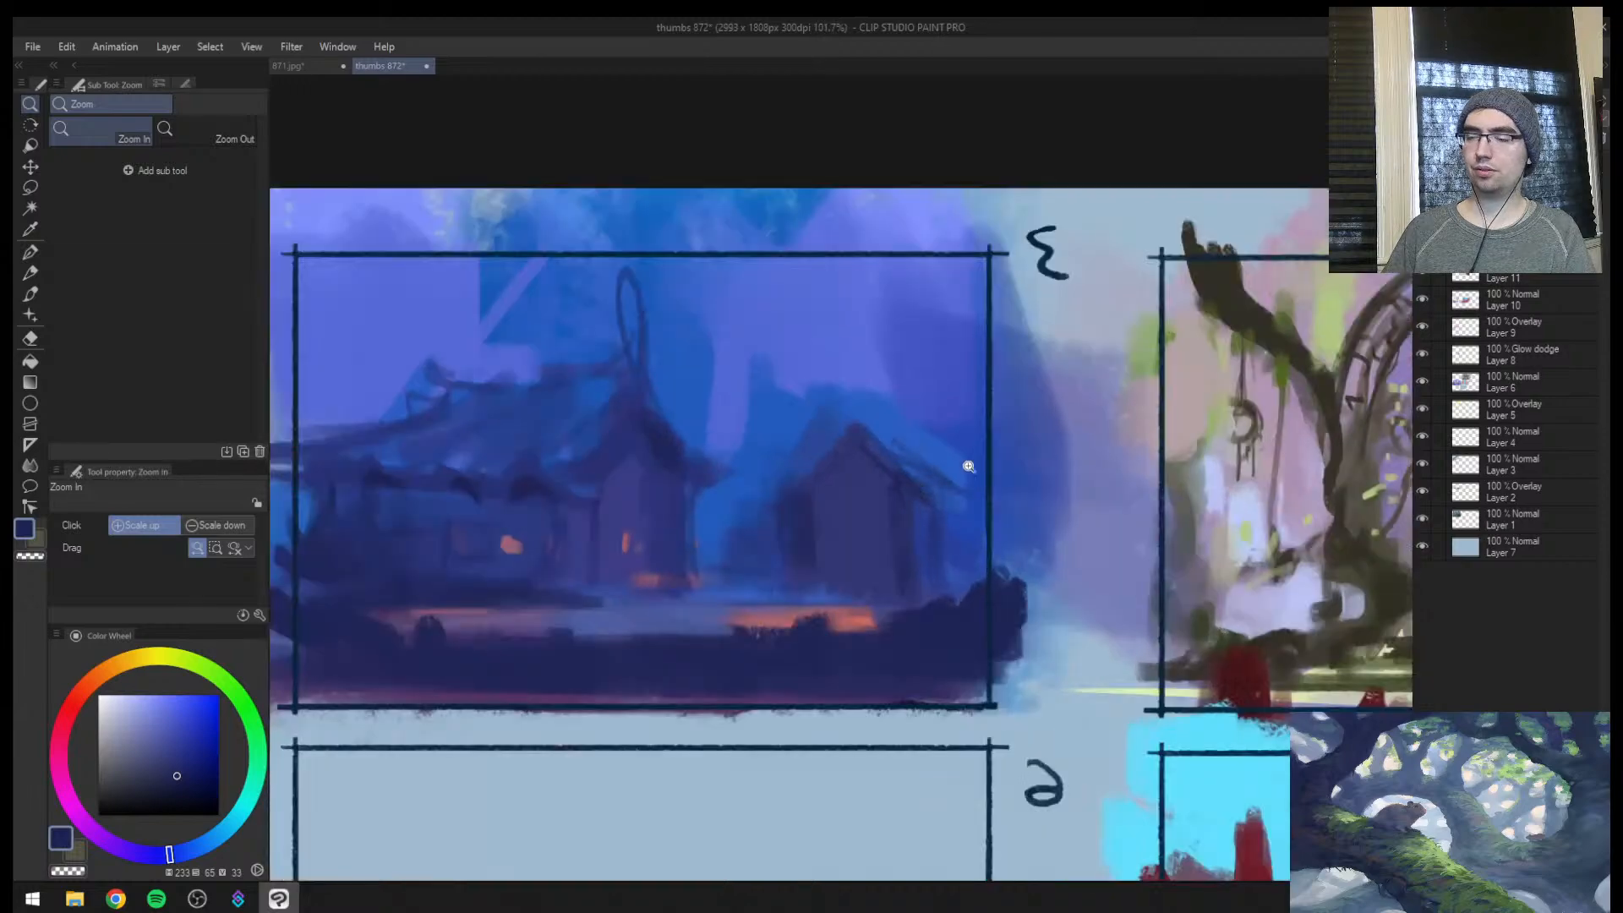
{"action": "key", "text": "b"}
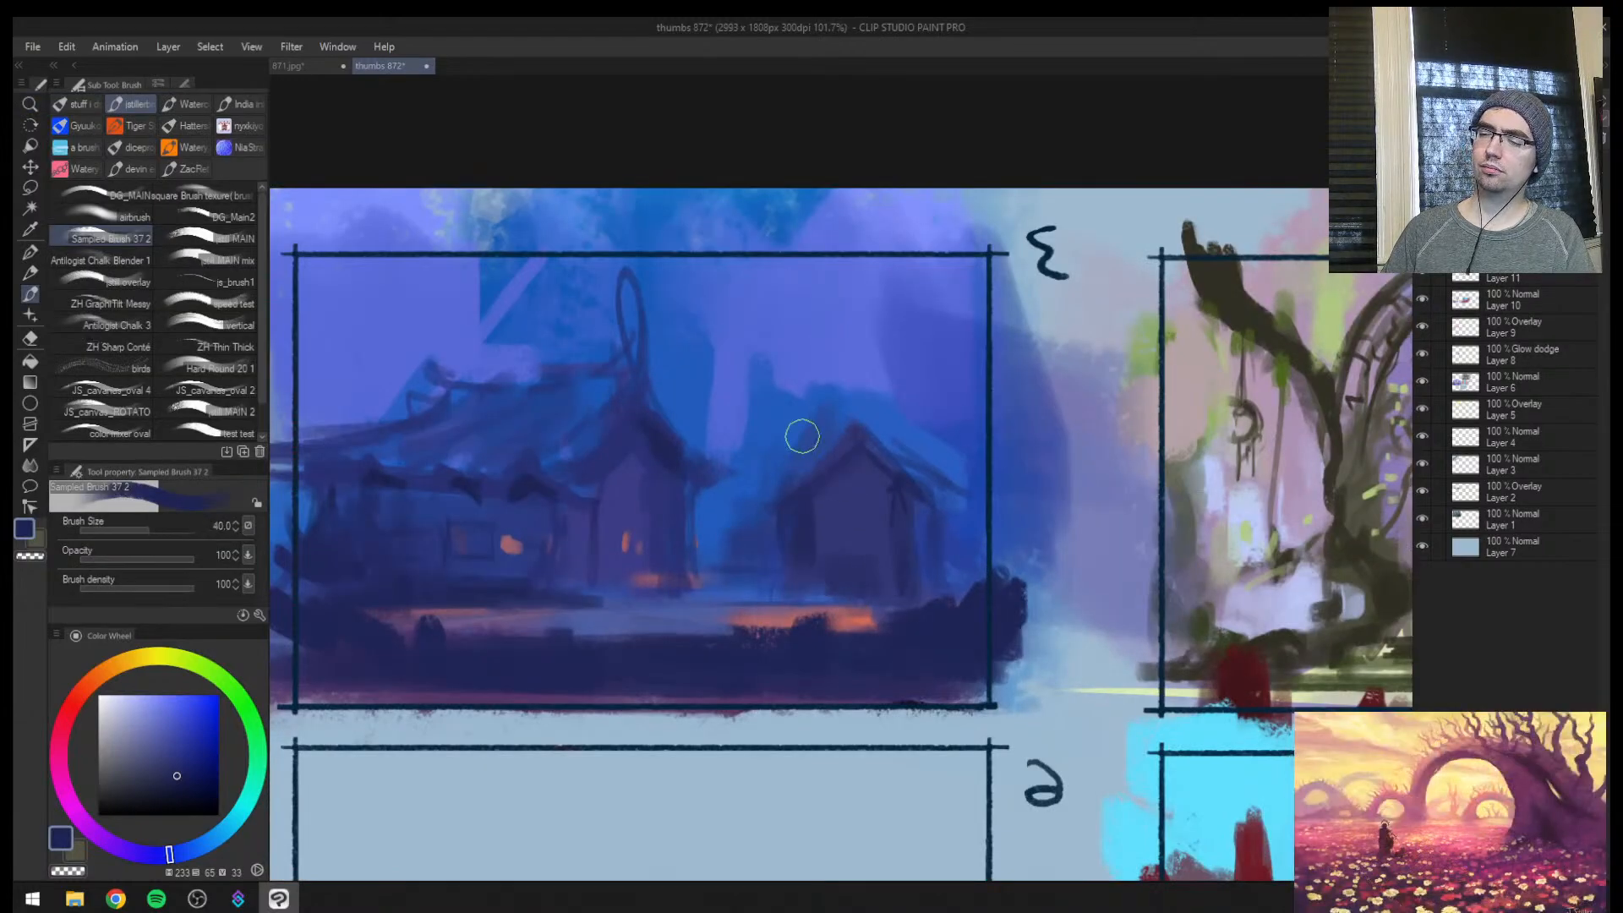
{"action": "key", "text": "m"}
{"action": "mouse_move", "coordinate": [871, 417]}
{"action": "left_mouse_down"}
{"action": "mouse_move", "coordinate": [845, 490]}
{"action": "mouse_move", "coordinate": [765, 489]}
{"action": "mouse_move", "coordinate": [786, 454]}
{"action": "mouse_move", "coordinate": [867, 420]}
{"action": "left_mouse_up"}
{"action": "key", "text": "b"}
Paint the selected hut roof slope in a lighter sampled blue at brush size 40 to 30, and deselect it
{"action": "key", "text": "ctrl+space"}
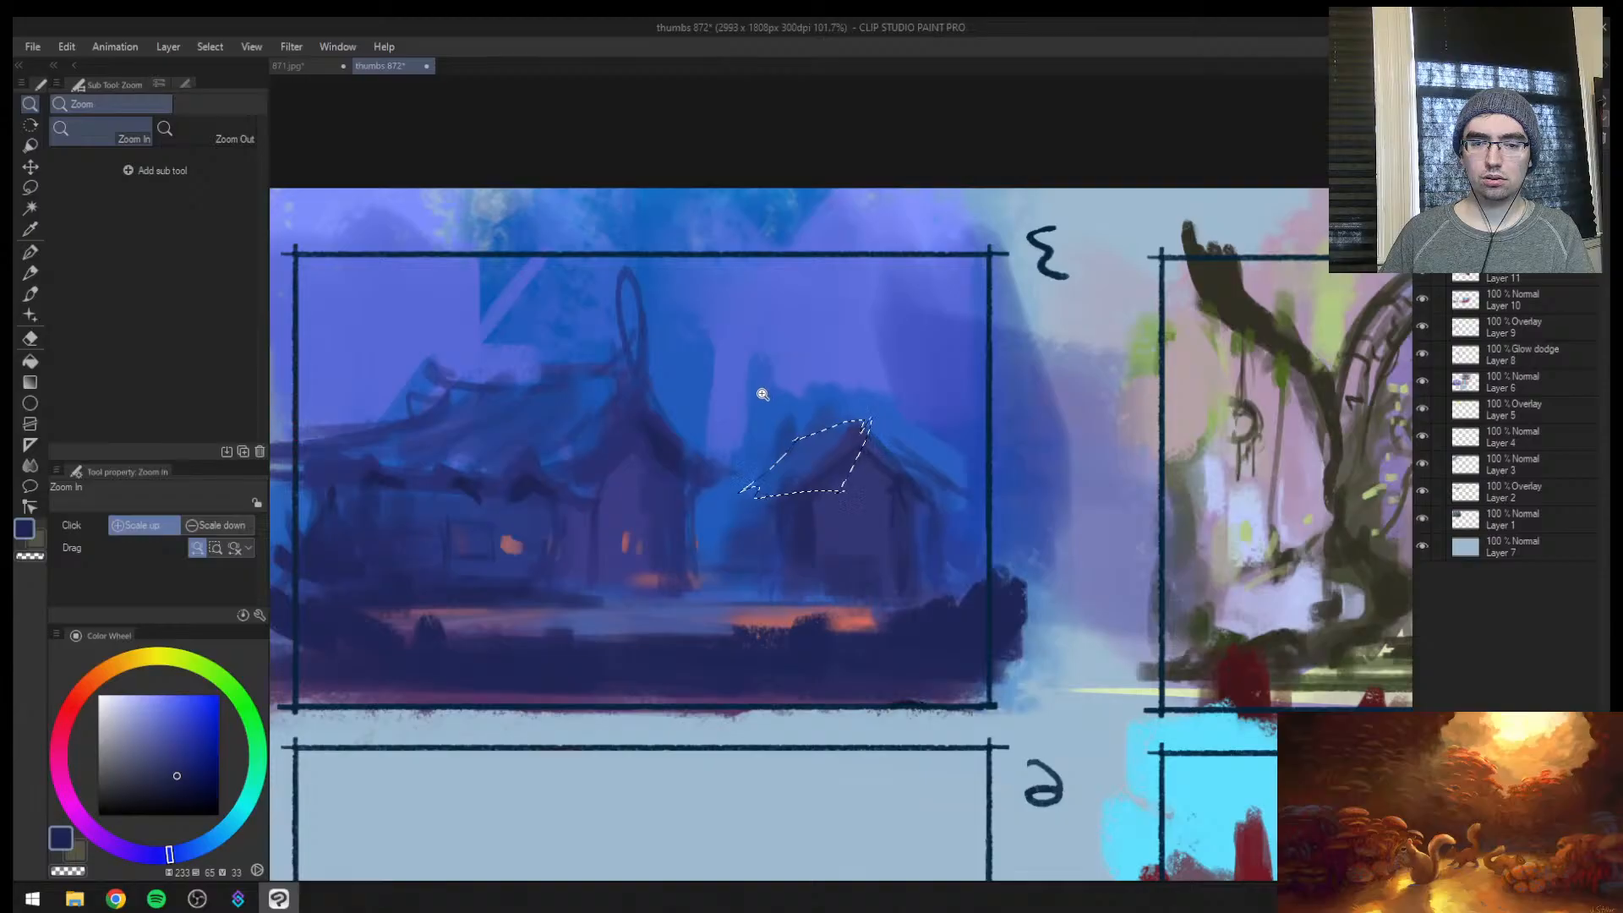
{"action": "key", "text": "b"}
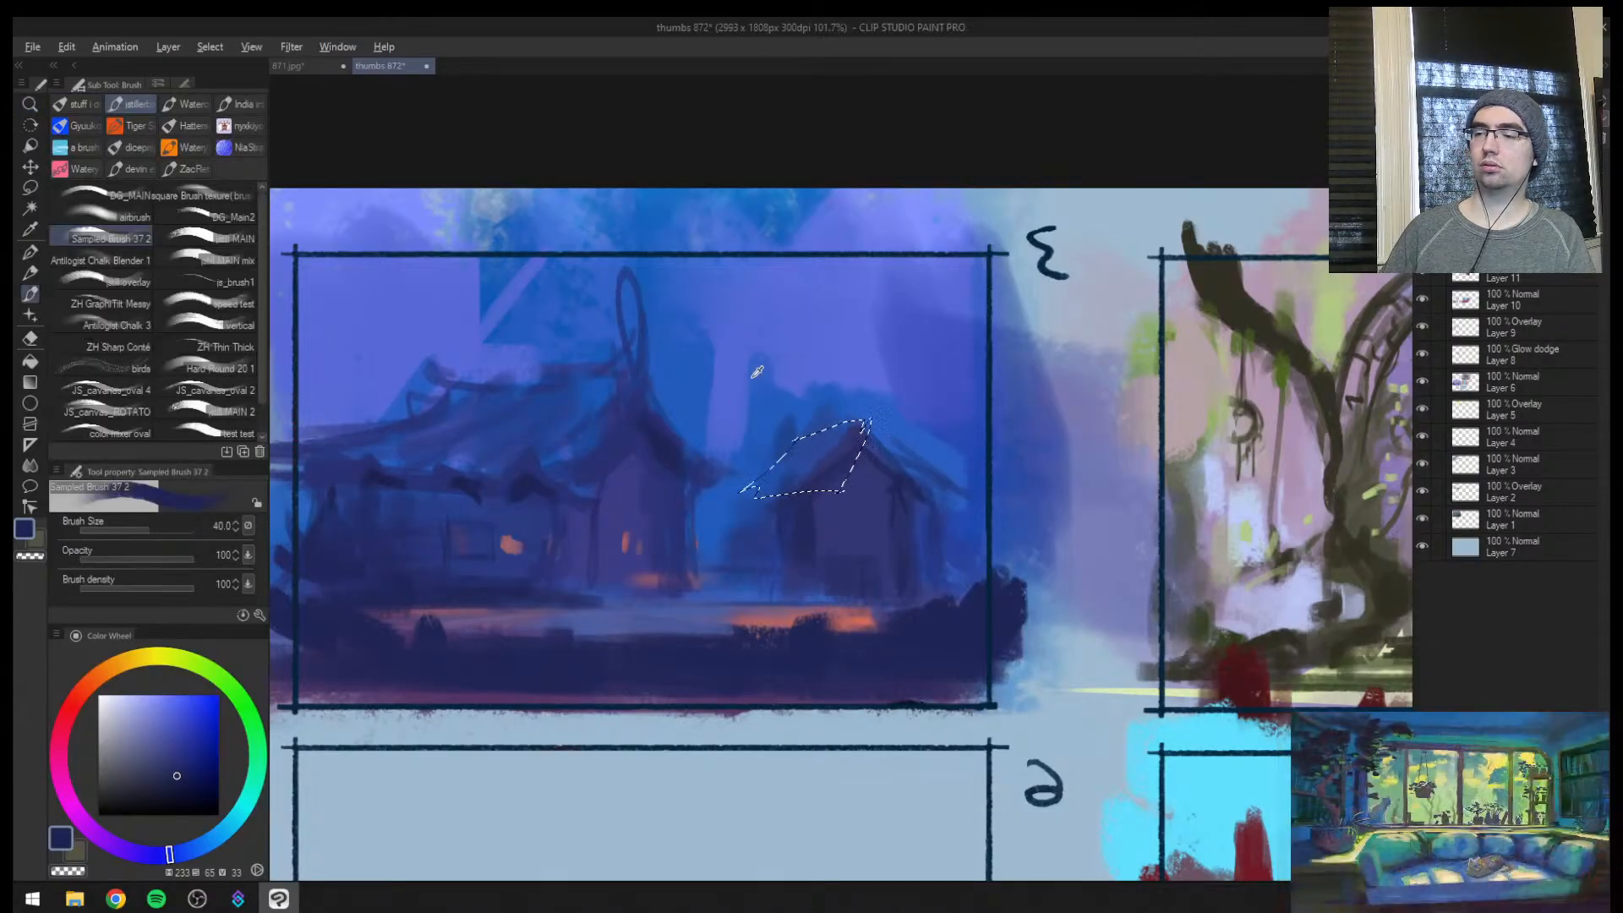
{"action": "left_click", "coordinate": [728, 406], "text": "alt"}
{"action": "left_click", "coordinate": [424, 370], "text": "alt"}
{"action": "left_click", "coordinate": [150, 722]}
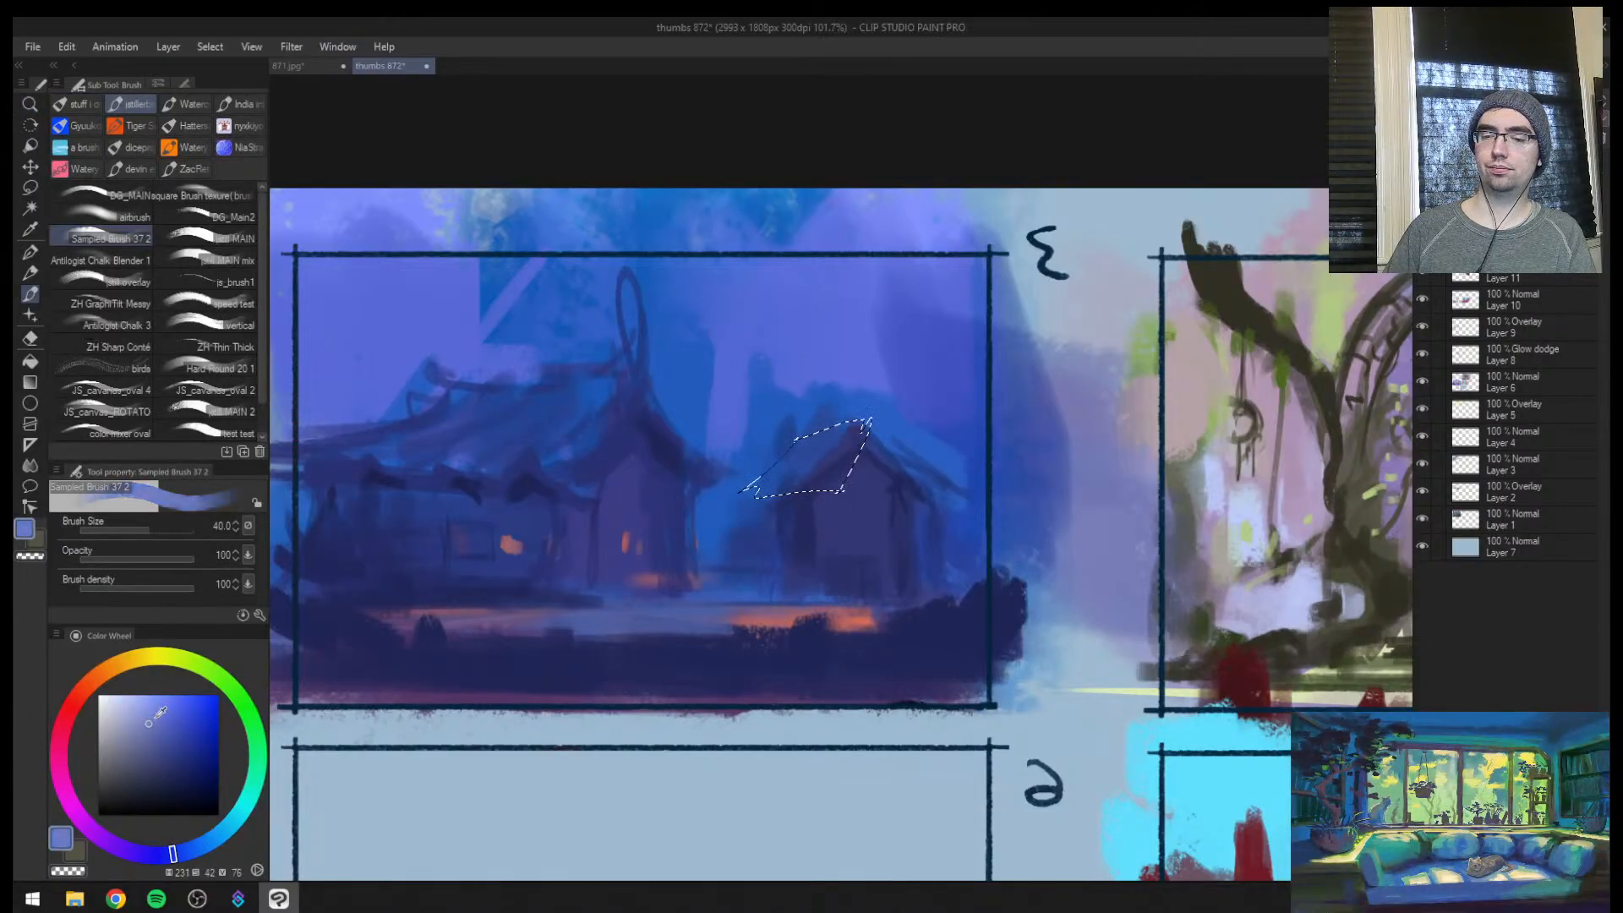
{"action": "mouse_move", "coordinate": [764, 482]}
{"action": "left_mouse_down"}
{"action": "mouse_move", "coordinate": [862, 427]}
{"action": "mouse_move", "coordinate": [845, 469]}
{"action": "mouse_move", "coordinate": [773, 477]}
{"action": "left_mouse_up"}
{"action": "left_click", "coordinate": [904, 433], "text": "alt"}
{"action": "key", "text": "["}
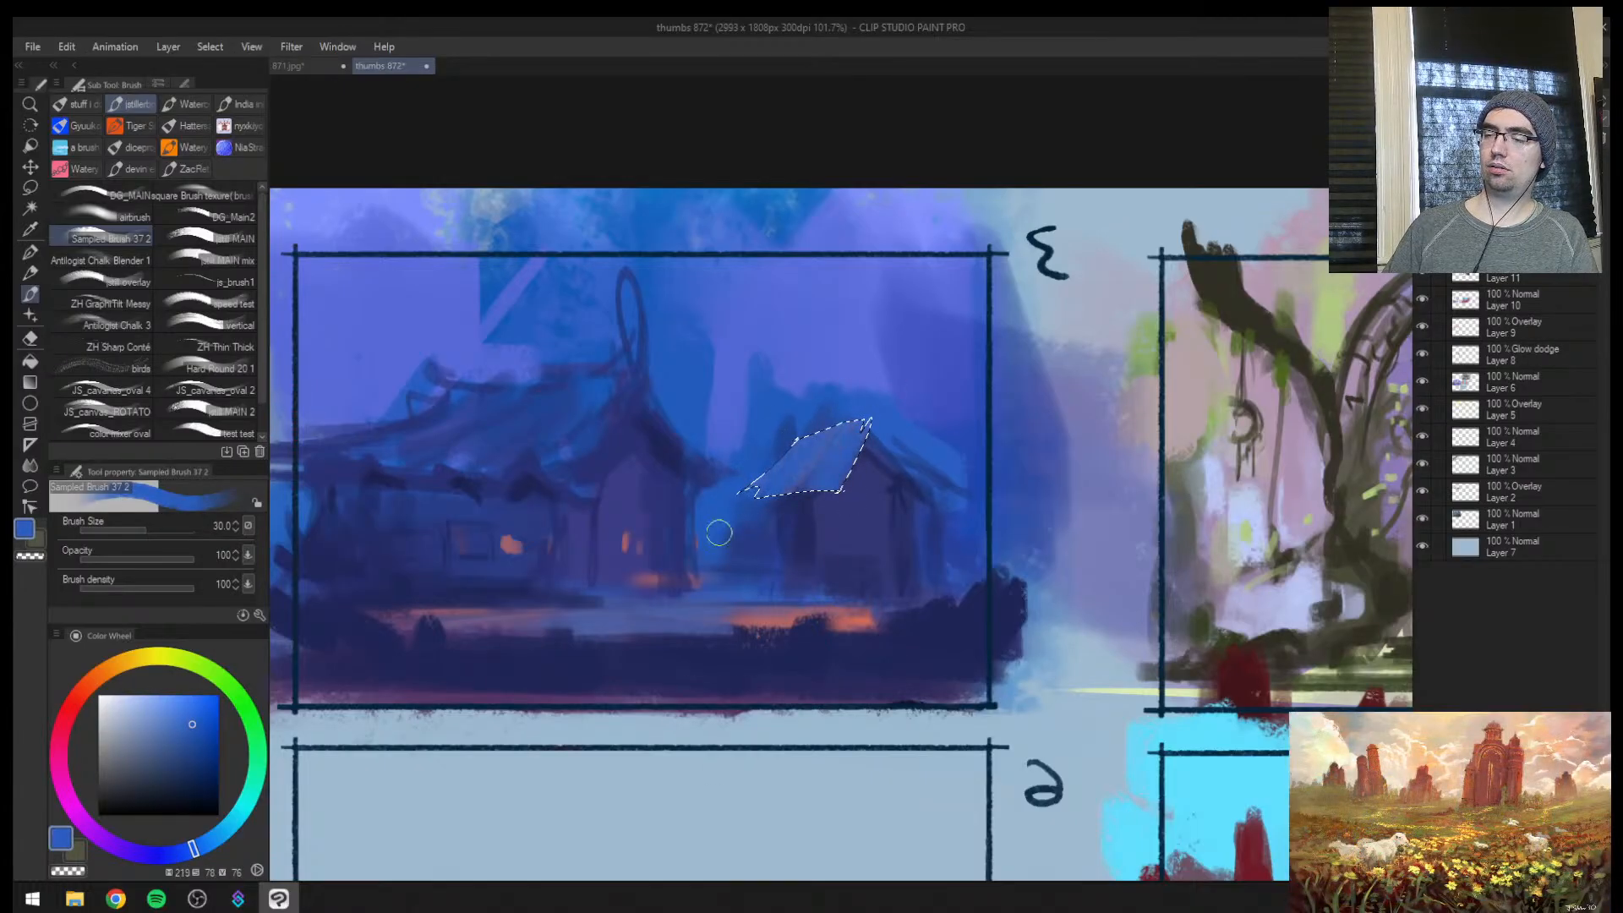
{"action": "key", "text": "ctrl+d"}
Shade the hut's side wall beneath the new roof slope in dark blue at brush size 30
{"action": "key", "text": "h"}
{"action": "left_click", "coordinate": [893, 507], "text": "alt"}
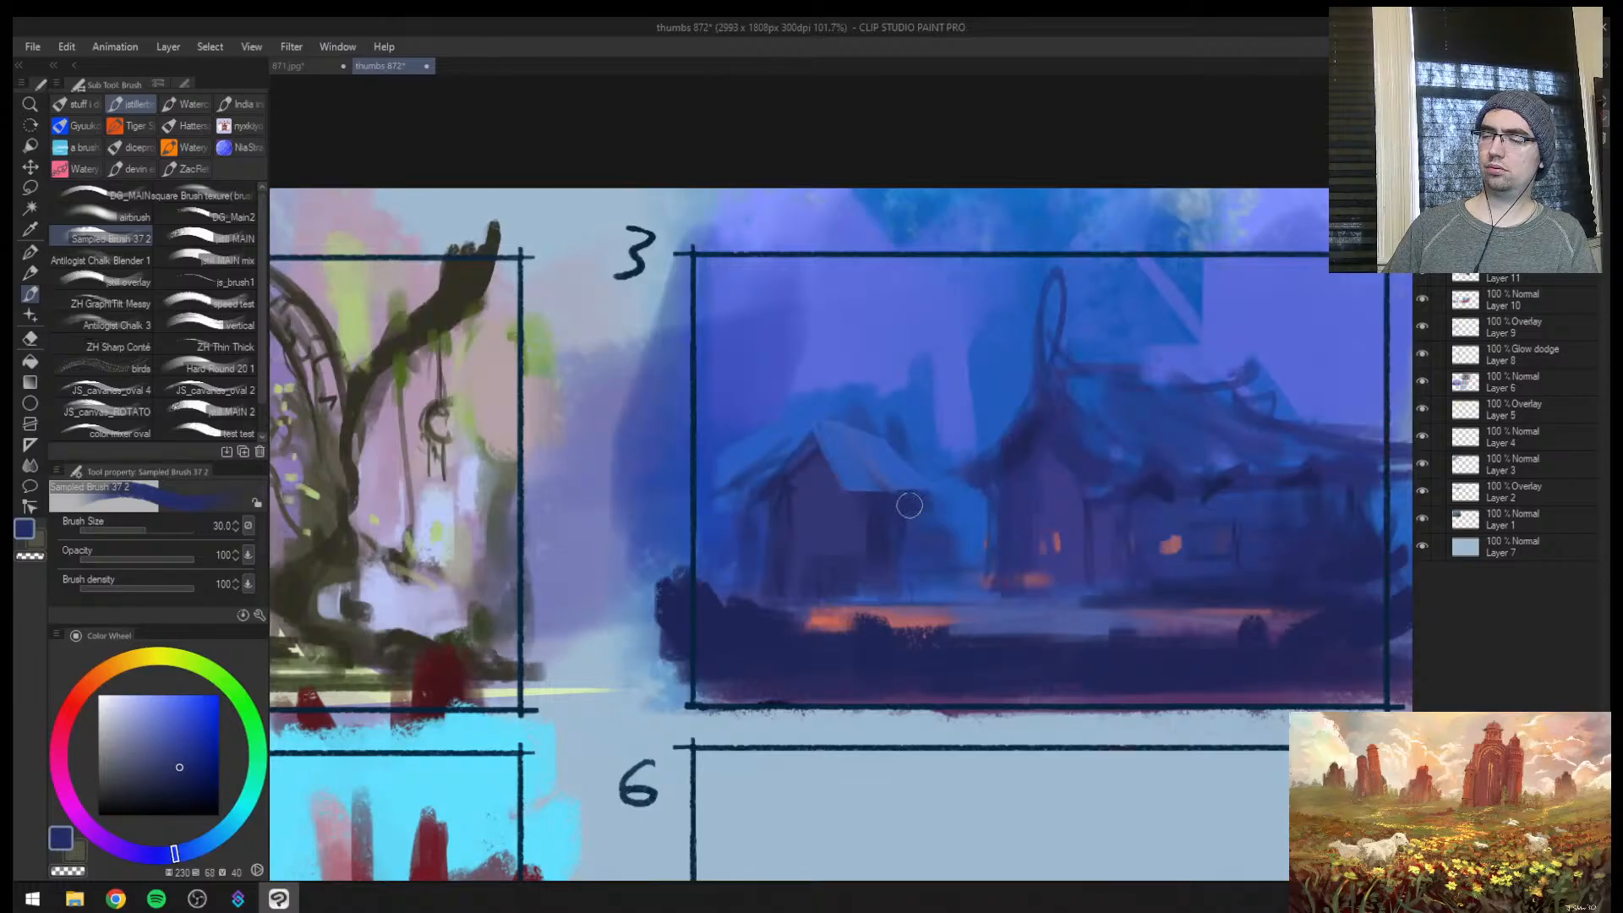
{"action": "left_click_drag", "start_coordinate": [909, 505], "coordinate": [917, 527]}
Paint blue leafy tree silhouettes into the background between the long house and the hut roof
{"action": "key", "text": "ctrl+space"}
{"action": "mouse_move", "coordinate": [844, 584]}
{"action": "left_mouse_down"}
{"action": "mouse_move", "coordinate": [758, 627]}
{"action": "mouse_move", "coordinate": [949, 535]}
{"action": "mouse_move", "coordinate": [1047, 409]}
{"action": "left_mouse_up"}
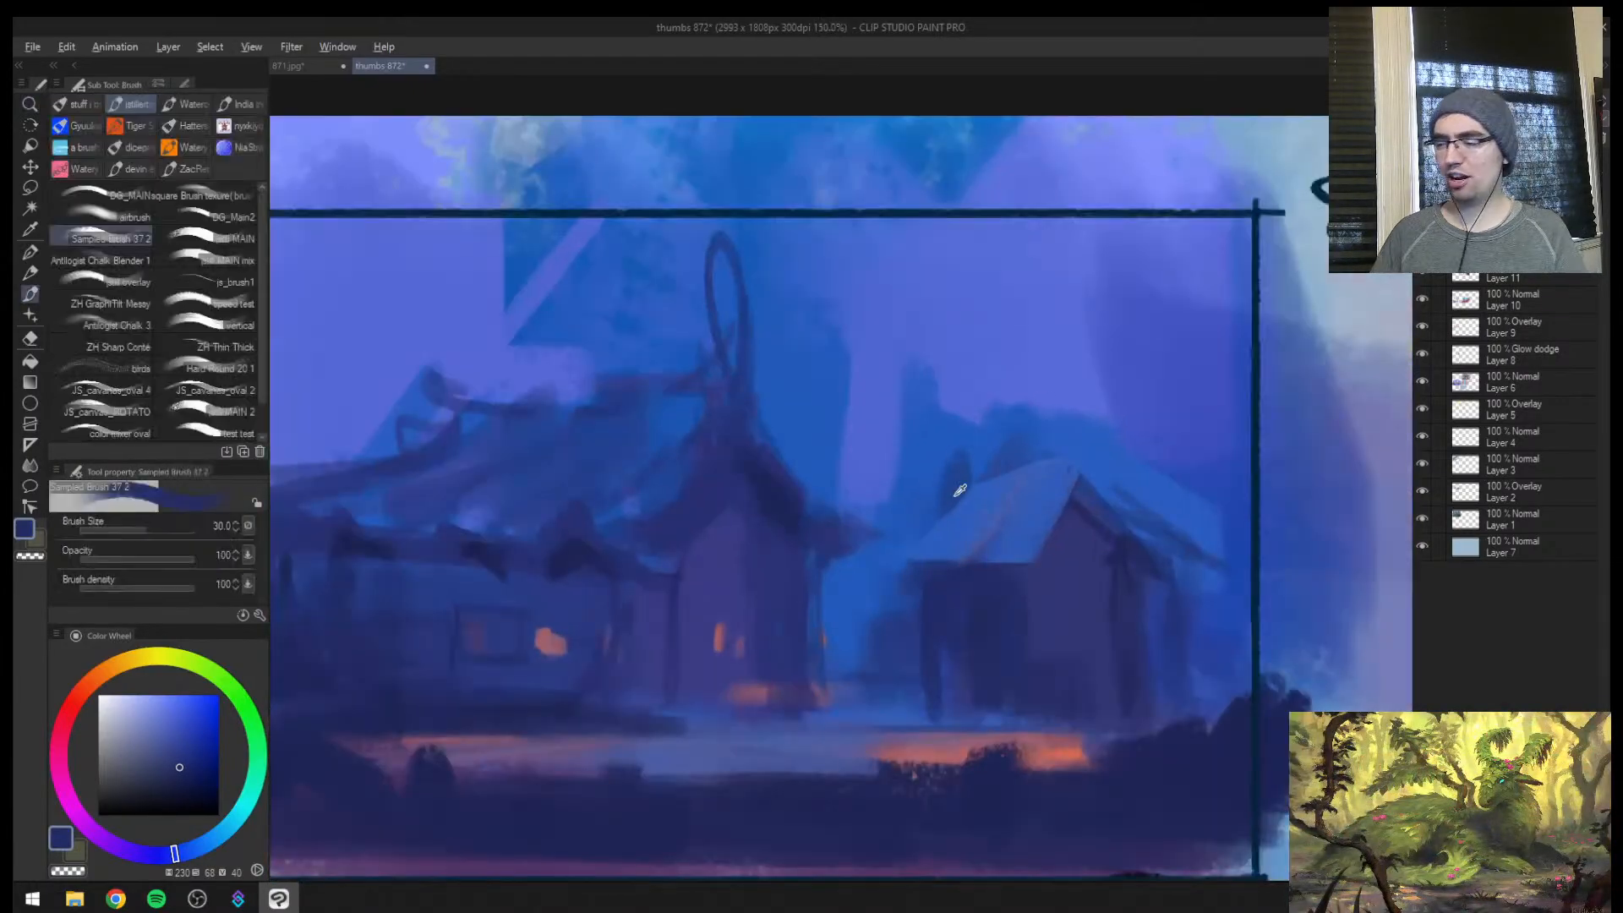
{"action": "left_click", "coordinate": [955, 496], "text": "alt"}
{"action": "key", "text": "]"}
{"action": "key", "text": "]"}
{"action": "mouse_move", "coordinate": [872, 551]}
{"action": "left_mouse_down"}
{"action": "mouse_move", "coordinate": [1001, 422]}
{"action": "mouse_move", "coordinate": [898, 492]}
{"action": "mouse_move", "coordinate": [906, 430]}
{"action": "mouse_move", "coordinate": [879, 424]}
{"action": "mouse_move", "coordinate": [843, 455]}
{"action": "mouse_move", "coordinate": [861, 433]}
{"action": "mouse_move", "coordinate": [853, 492]}
{"action": "mouse_move", "coordinate": [845, 429]}
{"action": "mouse_move", "coordinate": [861, 380]}
{"action": "mouse_move", "coordinate": [936, 294]}
{"action": "mouse_move", "coordinate": [918, 451]}
{"action": "left_mouse_up"}
{"action": "left_click", "coordinate": [931, 438], "text": "alt"}
{"action": "left_click", "coordinate": [887, 434], "text": "alt"}
{"action": "left_click", "coordinate": [865, 486], "text": "alt"}
{"action": "key", "text": "["}
{"action": "key", "text": "["}
{"action": "left_click", "coordinate": [890, 462], "text": "alt"}
{"action": "left_click", "coordinate": [910, 440], "text": "alt"}
{"action": "left_click_drag", "start_coordinate": [903, 448], "coordinate": [935, 442]}
Extend the hut roof's lower eave into a point toward the long house, starting at brush size 25 and reducing it
{"action": "left_click", "coordinate": [978, 532], "text": "alt"}
{"action": "key", "text": "["}
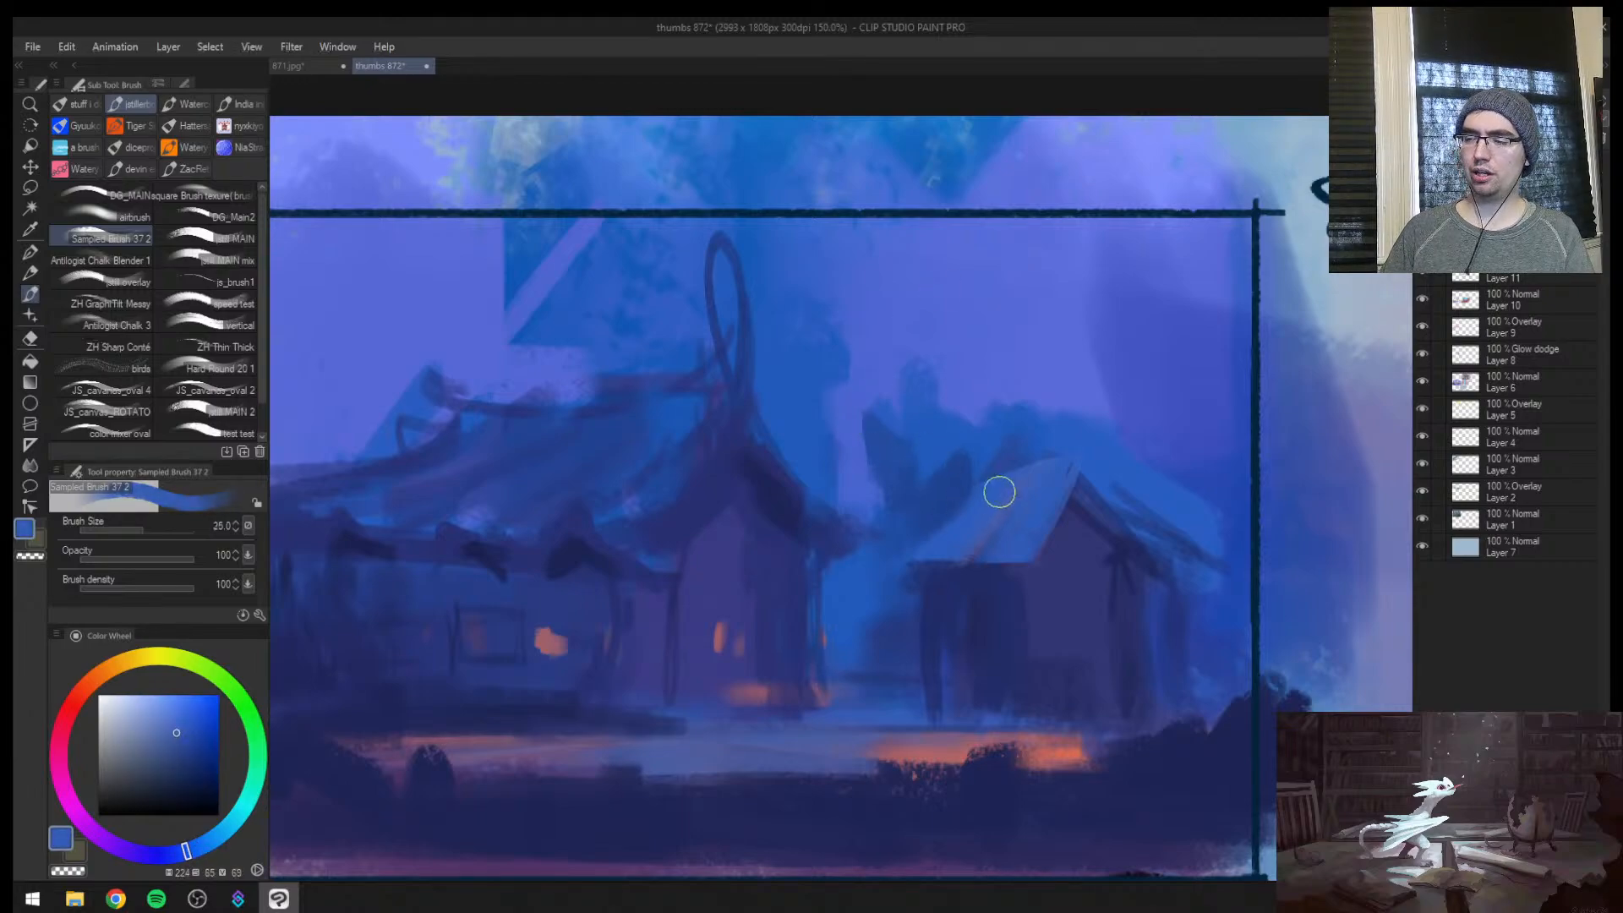
{"action": "left_click_drag", "start_coordinate": [934, 554], "coordinate": [880, 580]}
{"action": "key", "text": "["}
{"action": "key", "text": "["}
{"action": "key", "text": "["}
{"action": "key", "text": "["}
{"action": "left_click", "coordinate": [979, 539], "text": "alt"}
{"action": "left_click", "coordinate": [943, 591], "text": "alt"}
Break up the underside of the hut's eave with small dark blue notches and light roof touches at brush size 7
{"action": "key", "text": "]"}
{"action": "key", "text": "]"}
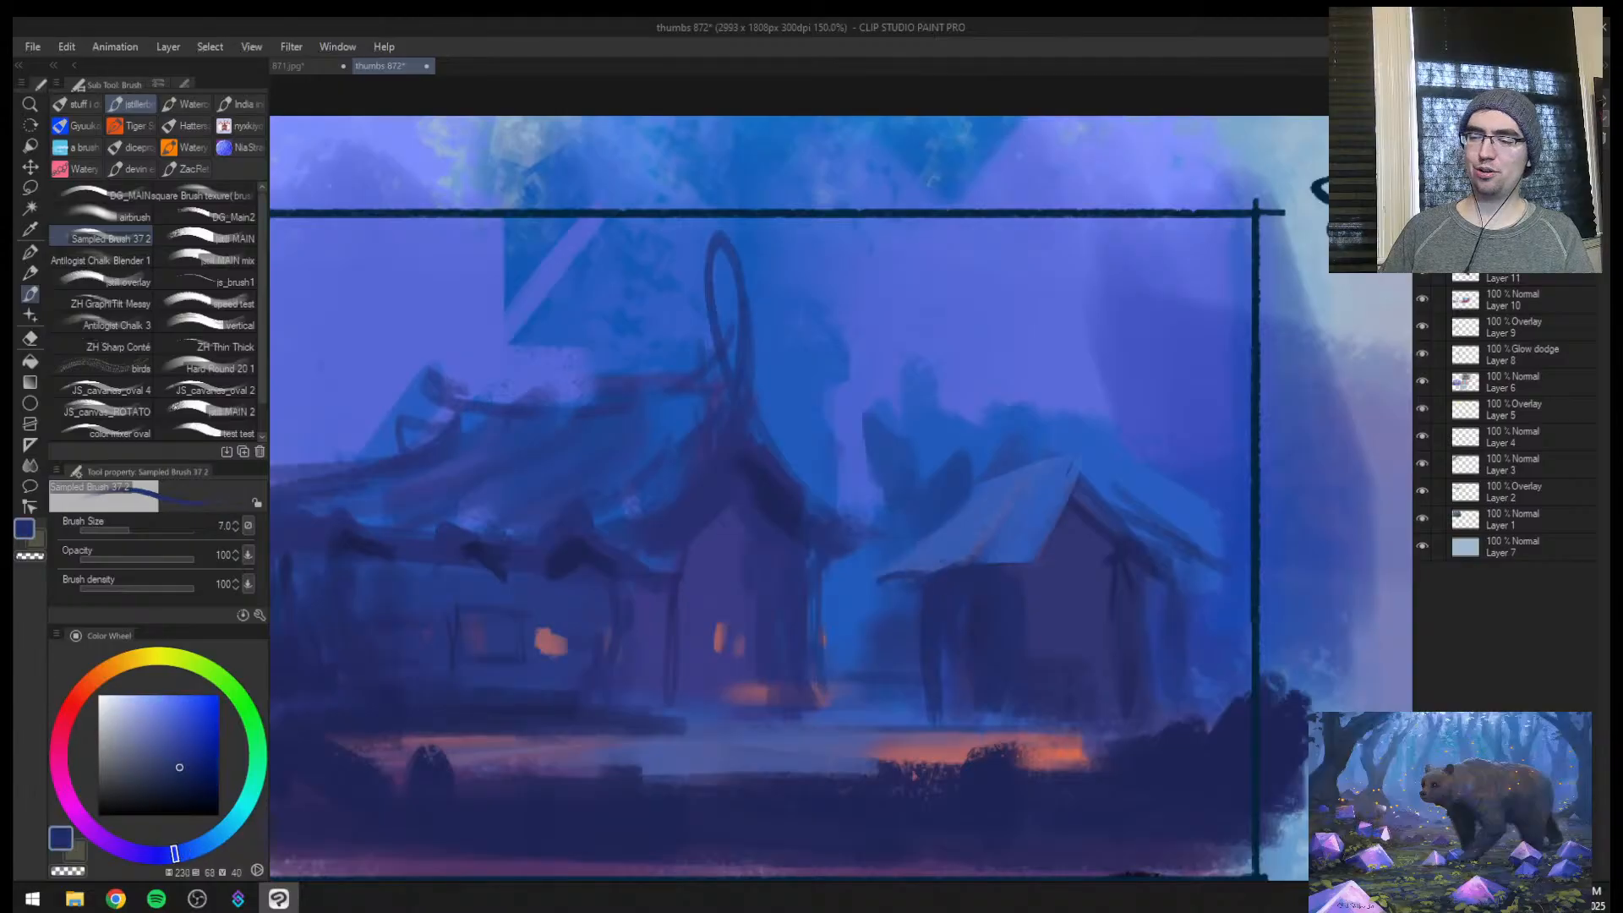
{"action": "left_click", "coordinate": [953, 553], "text": "alt"}
{"action": "left_click", "coordinate": [935, 581], "text": "alt"}
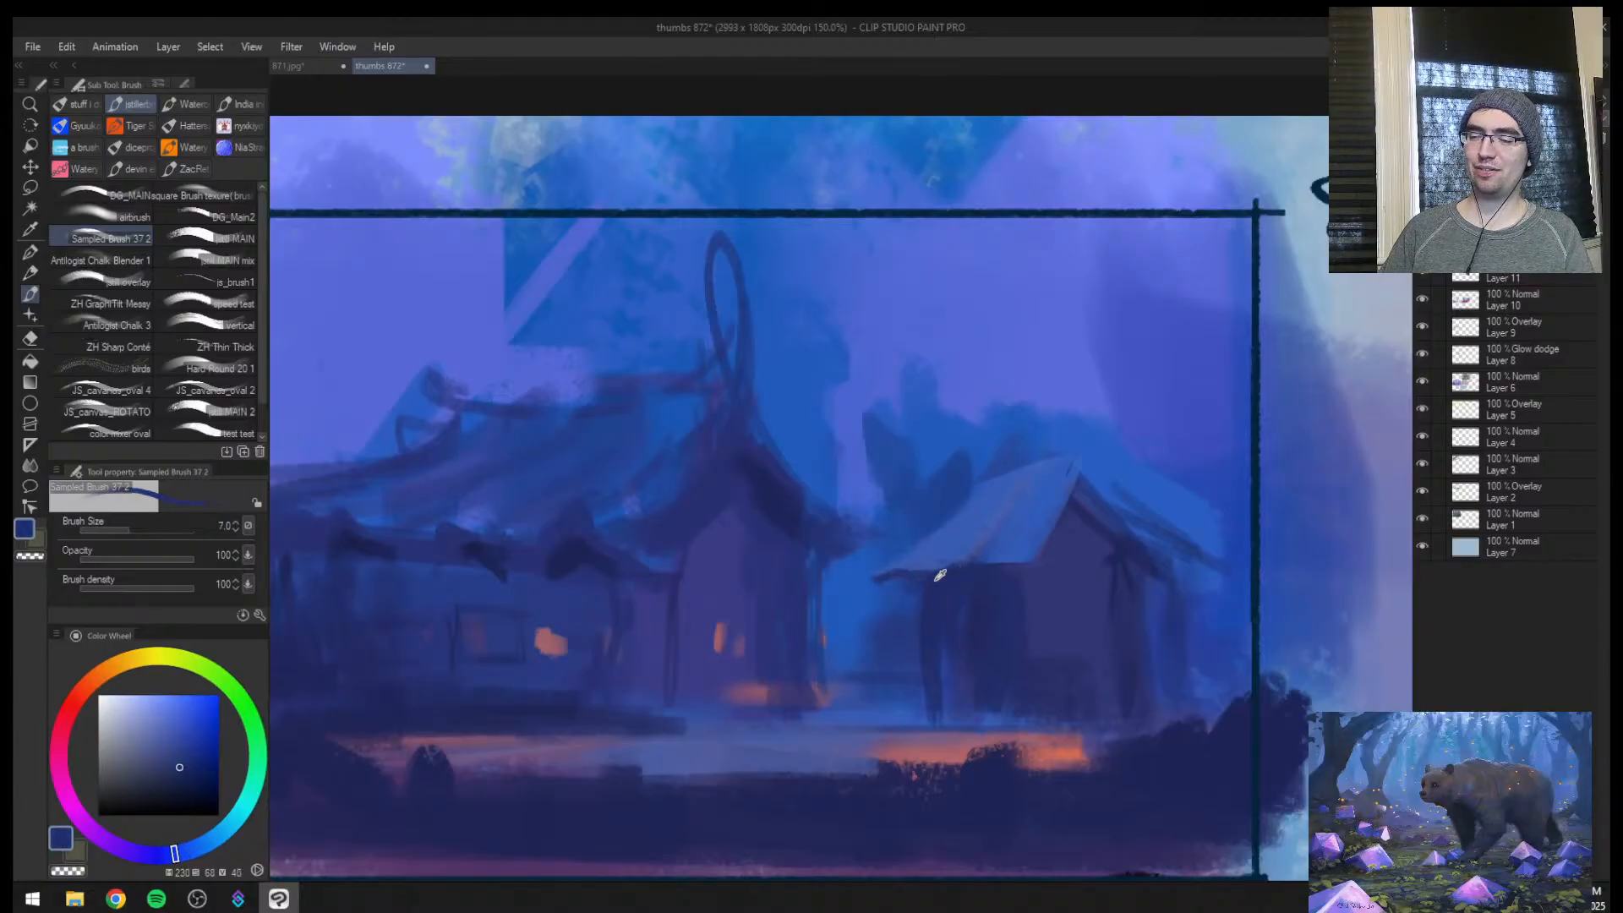
{"action": "mouse_move", "coordinate": [907, 570]}
{"action": "left_mouse_down"}
{"action": "mouse_move", "coordinate": [999, 569]}
{"action": "mouse_move", "coordinate": [834, 612]}
{"action": "mouse_move", "coordinate": [880, 586]}
{"action": "left_mouse_up"}
{"action": "left_click", "coordinate": [952, 554], "text": "alt"}
{"action": "left_click", "coordinate": [997, 574], "text": "alt"}
{"action": "left_click", "coordinate": [1018, 555], "text": "alt"}
{"action": "key", "text": "bracketright"}
{"action": "left_click", "coordinate": [987, 581], "text": "alt"}
Check the mirrored view and add thin dark streaks down the hut's light roof slope at brush size 8
{"action": "key", "text": "h"}
{"action": "key", "text": "slash"}
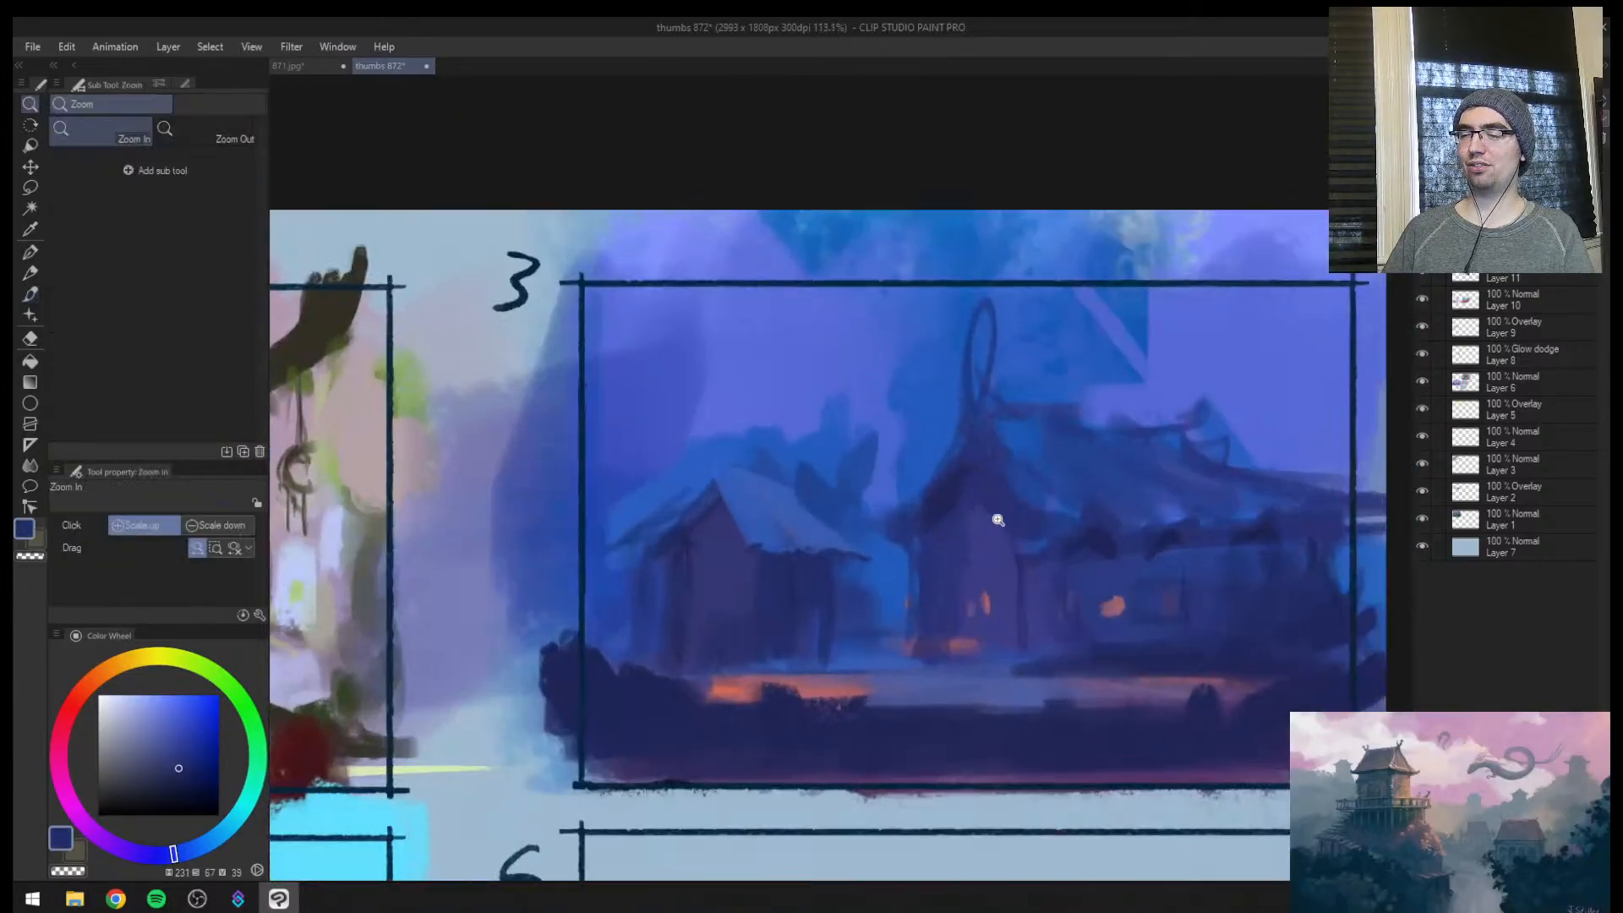
{"action": "key", "text": "h"}
{"action": "key", "text": "b"}
{"action": "left_click", "coordinate": [923, 521], "text": "alt"}
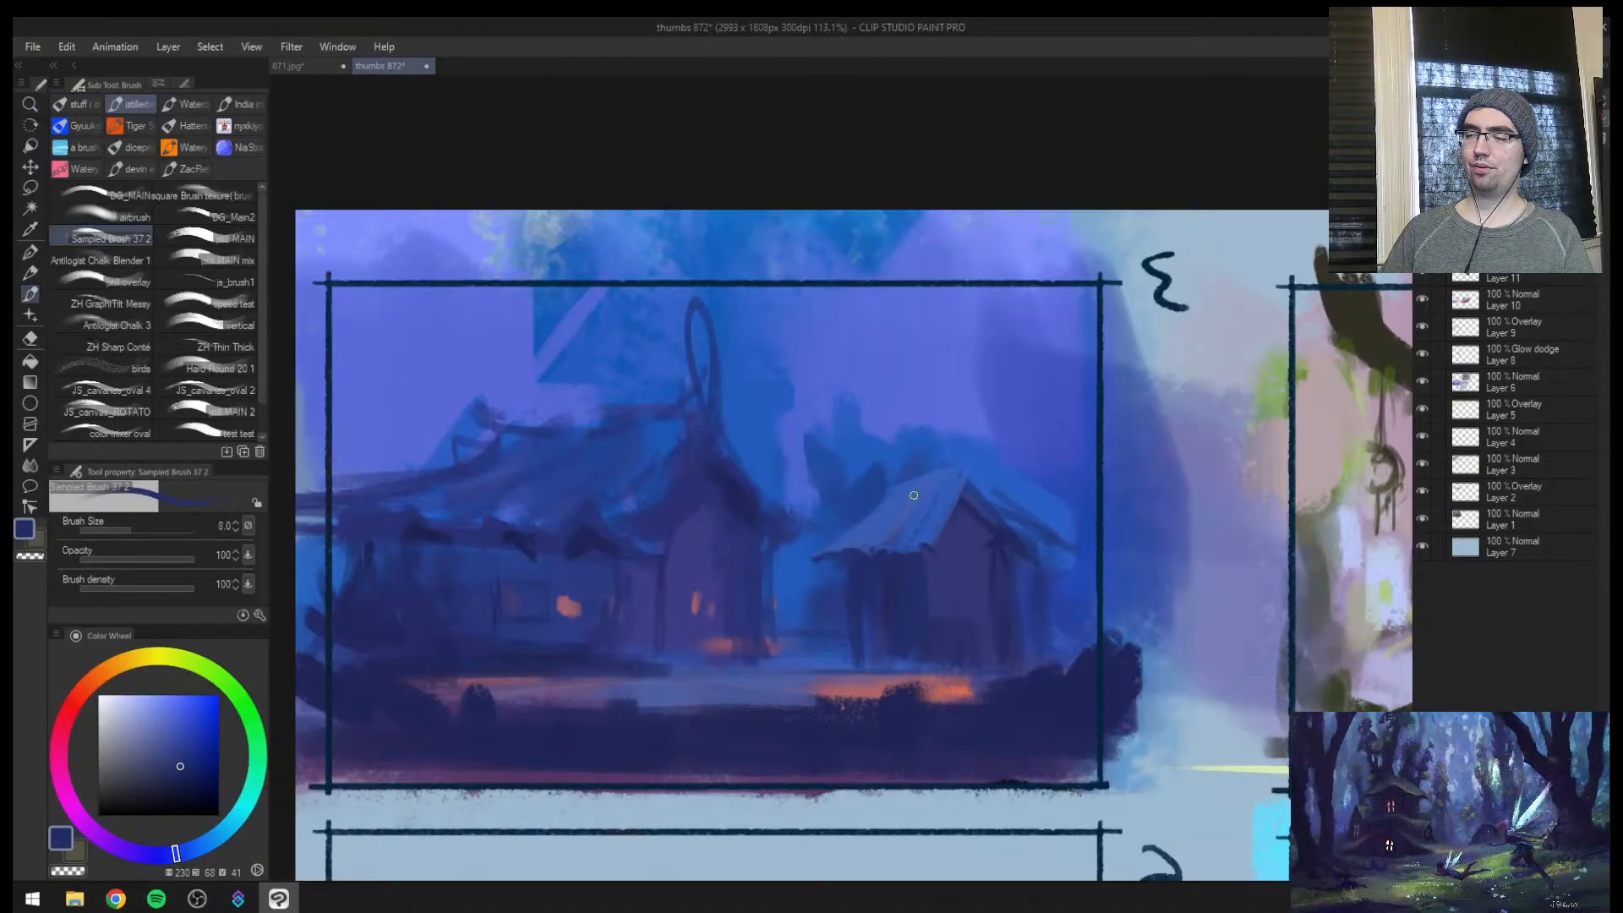
Paint a dark ridge cap and gable edge on the hut's roof with sampled dark blue at brush size 10 to 17
{"action": "key", "text": "bracketright"}
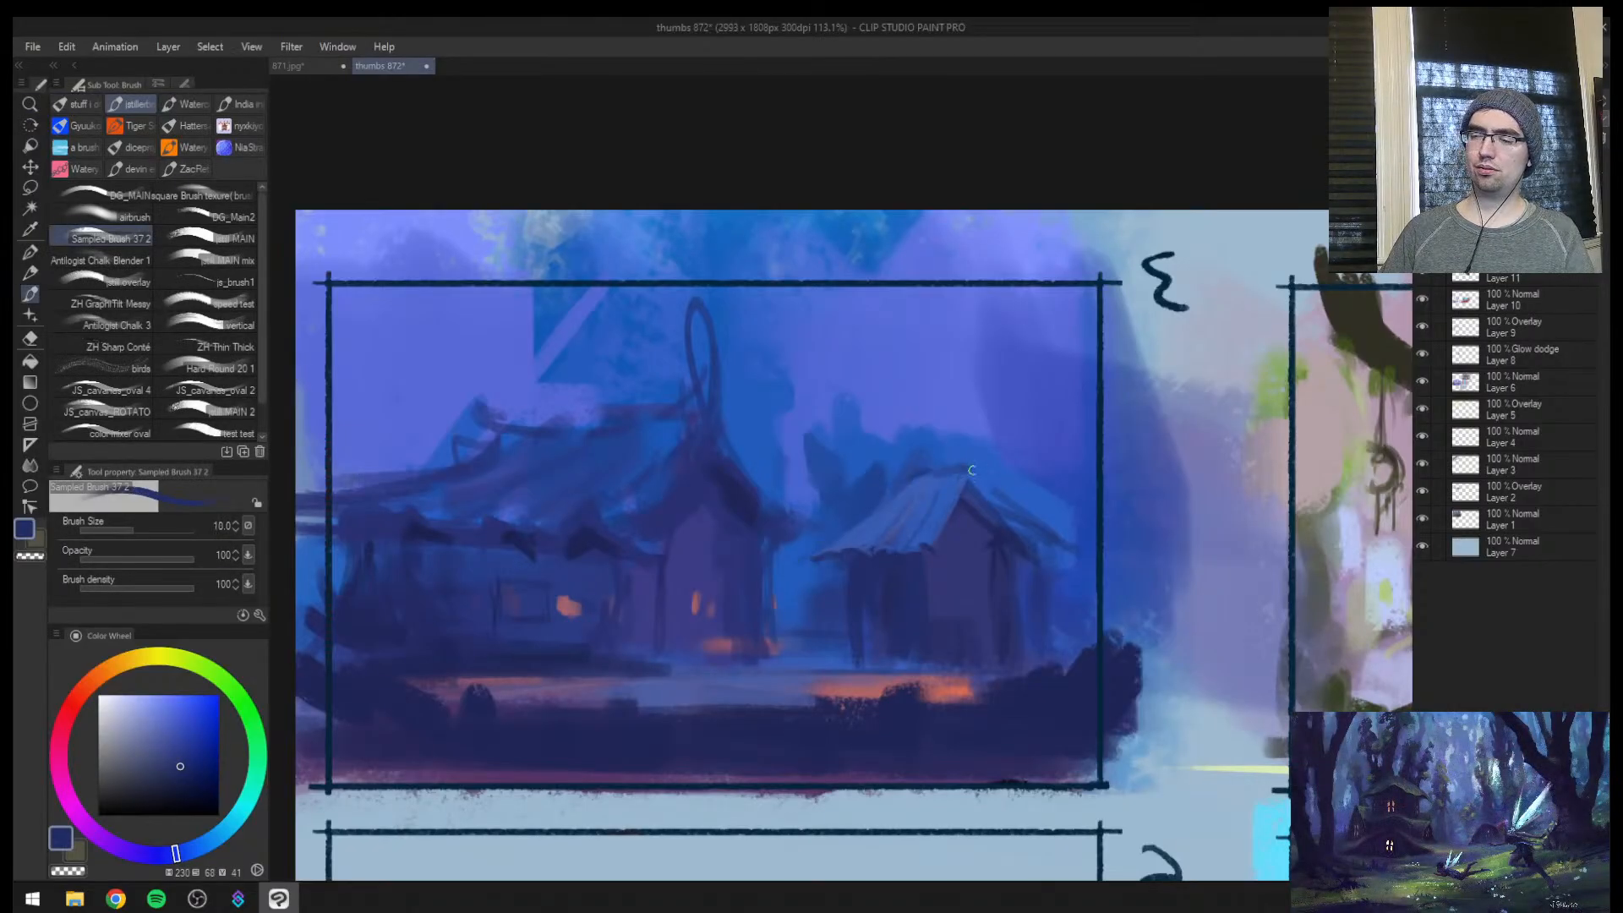
{"action": "key", "text": "bracketright"}
{"action": "left_click_drag", "start_coordinate": [971, 470], "coordinate": [1030, 538]}
{"action": "left_click", "coordinate": [1018, 541], "text": "alt"}
{"action": "key", "text": "bracketright"}
{"action": "key", "text": "bracketright"}
Darken the hut's side wall with vertical dark blue strokes down to the ground at brush size 20
{"action": "left_click", "coordinate": [1023, 604], "text": "alt"}
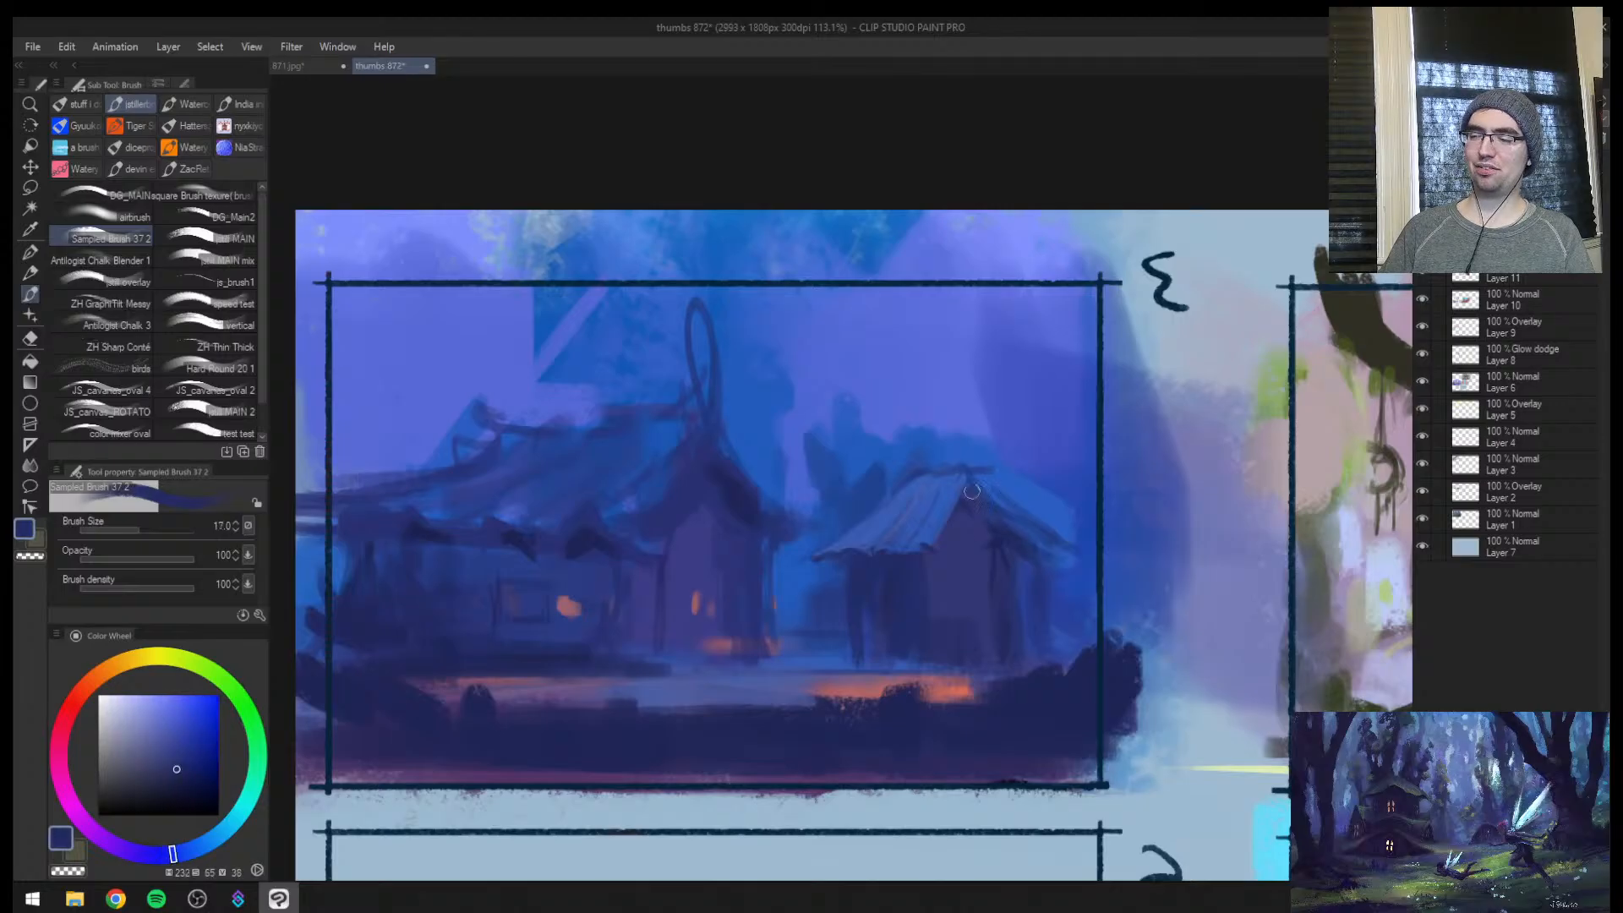
{"action": "left_click", "coordinate": [947, 603], "text": "alt"}
{"action": "left_click", "coordinate": [895, 613], "text": "alt"}
{"action": "key", "text": "bracketright"}
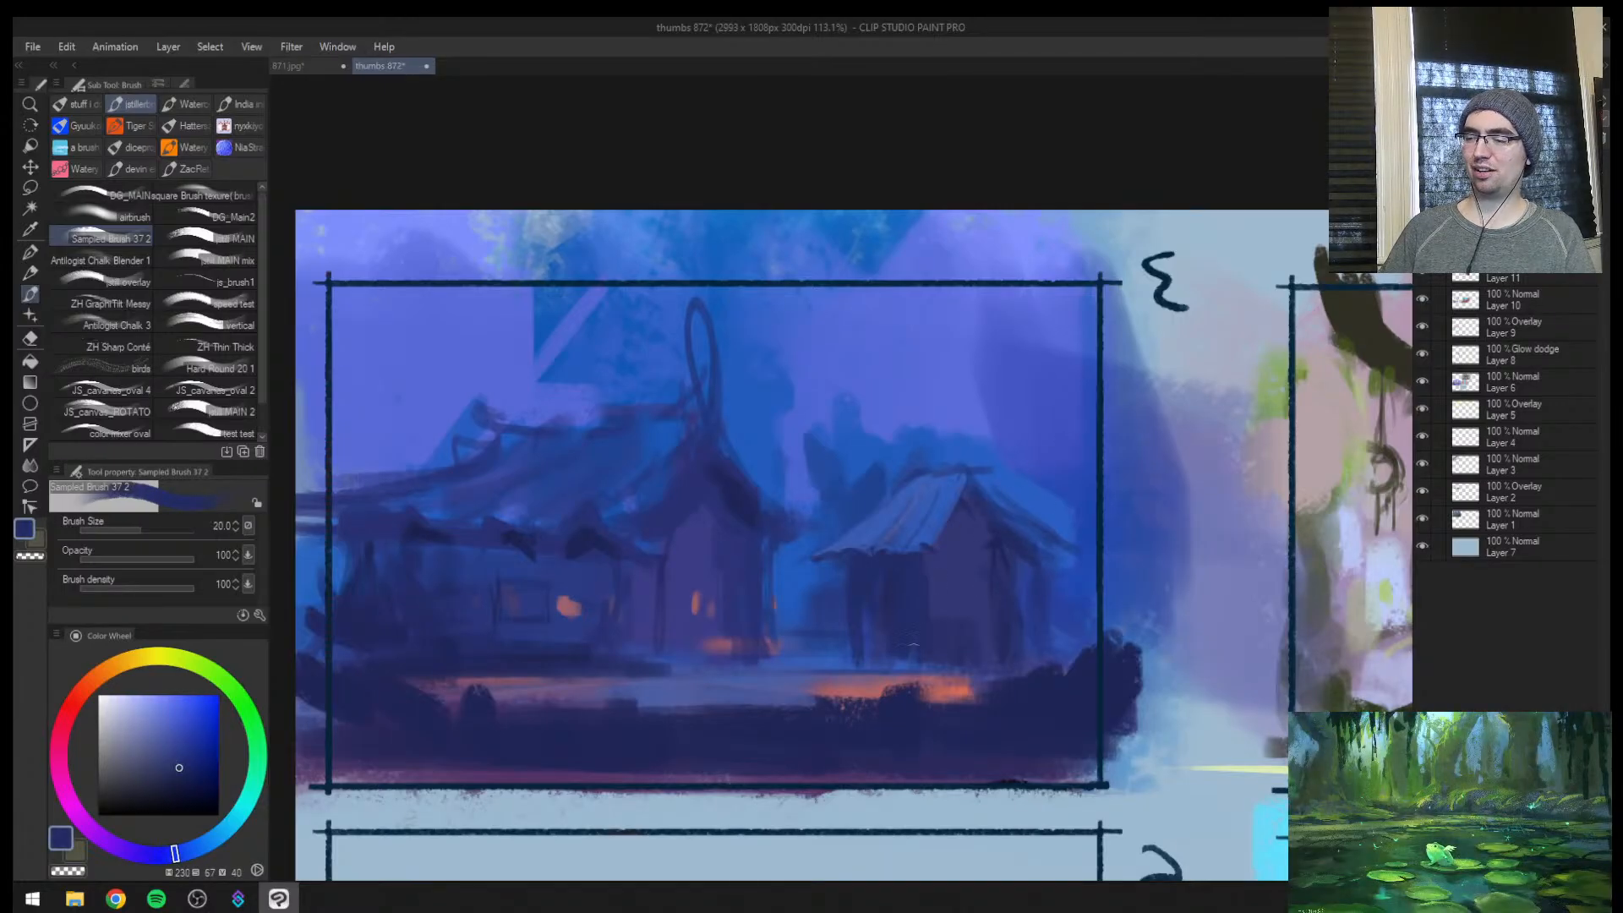
{"action": "left_click_drag", "start_coordinate": [914, 590], "coordinate": [913, 663]}
{"action": "mouse_move", "coordinate": [879, 620]}
{"action": "left_mouse_down"}
{"action": "mouse_move", "coordinate": [873, 656]}
{"action": "mouse_move", "coordinate": [854, 656]}
{"action": "left_mouse_up"}
{"action": "left_click_drag", "start_coordinate": [843, 599], "coordinate": [835, 654]}
Brush sampled mid-blue into the gap between the hut and the long house at brush size 40
{"action": "left_click", "coordinate": [825, 591], "text": "alt"}
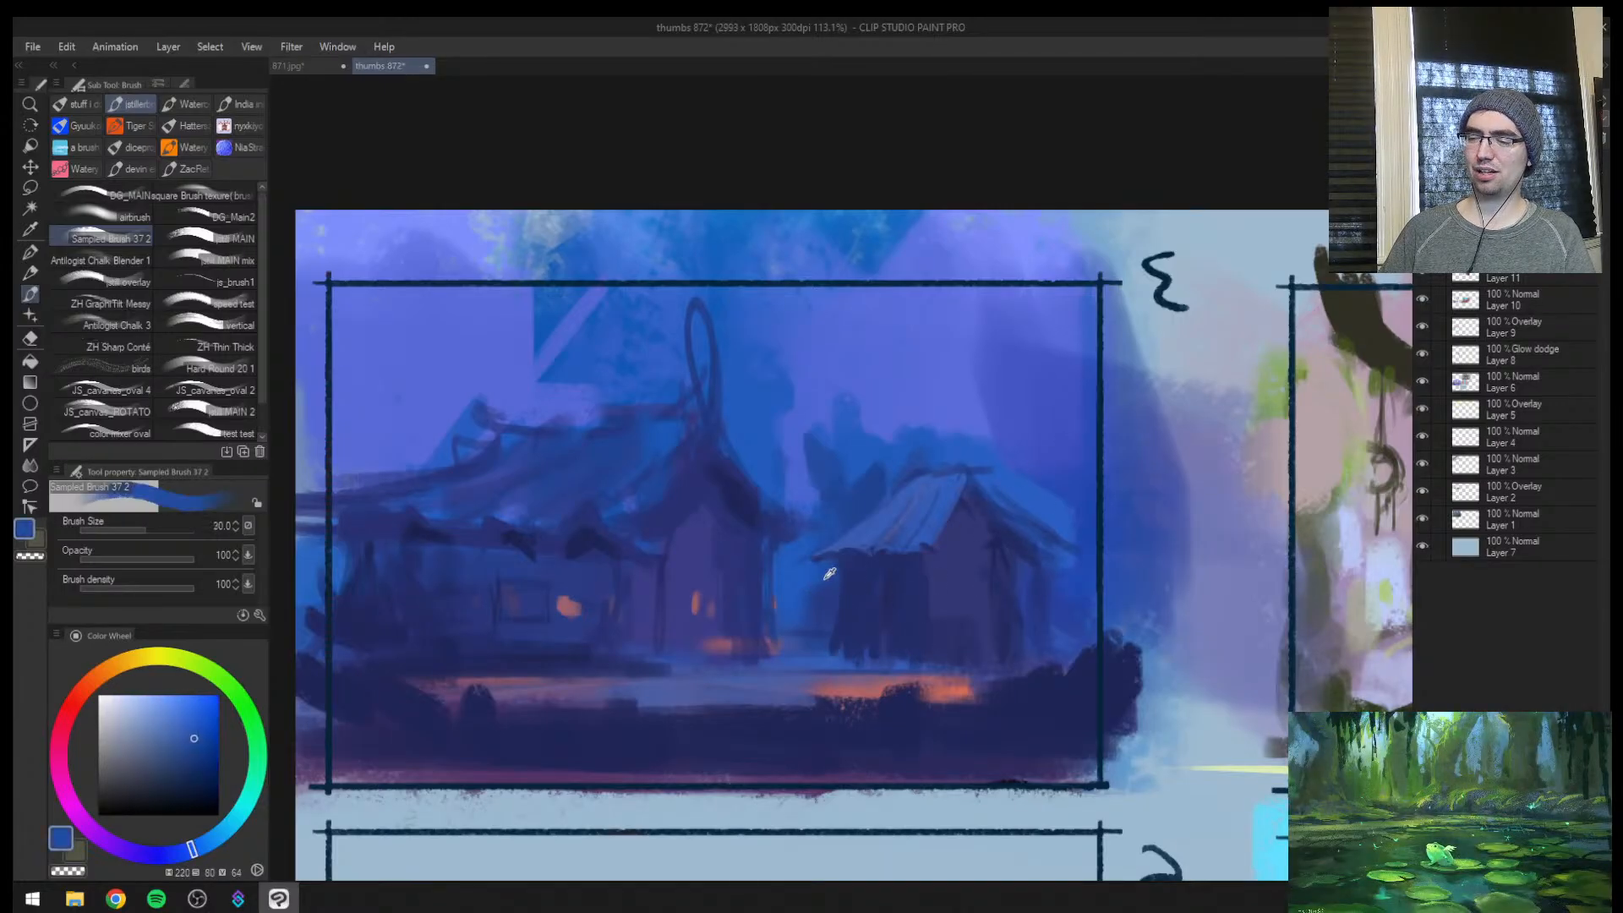
{"action": "key", "text": "bracketright"}
{"action": "key", "text": "bracketright"}
{"action": "left_click", "coordinate": [803, 608], "text": "alt"}
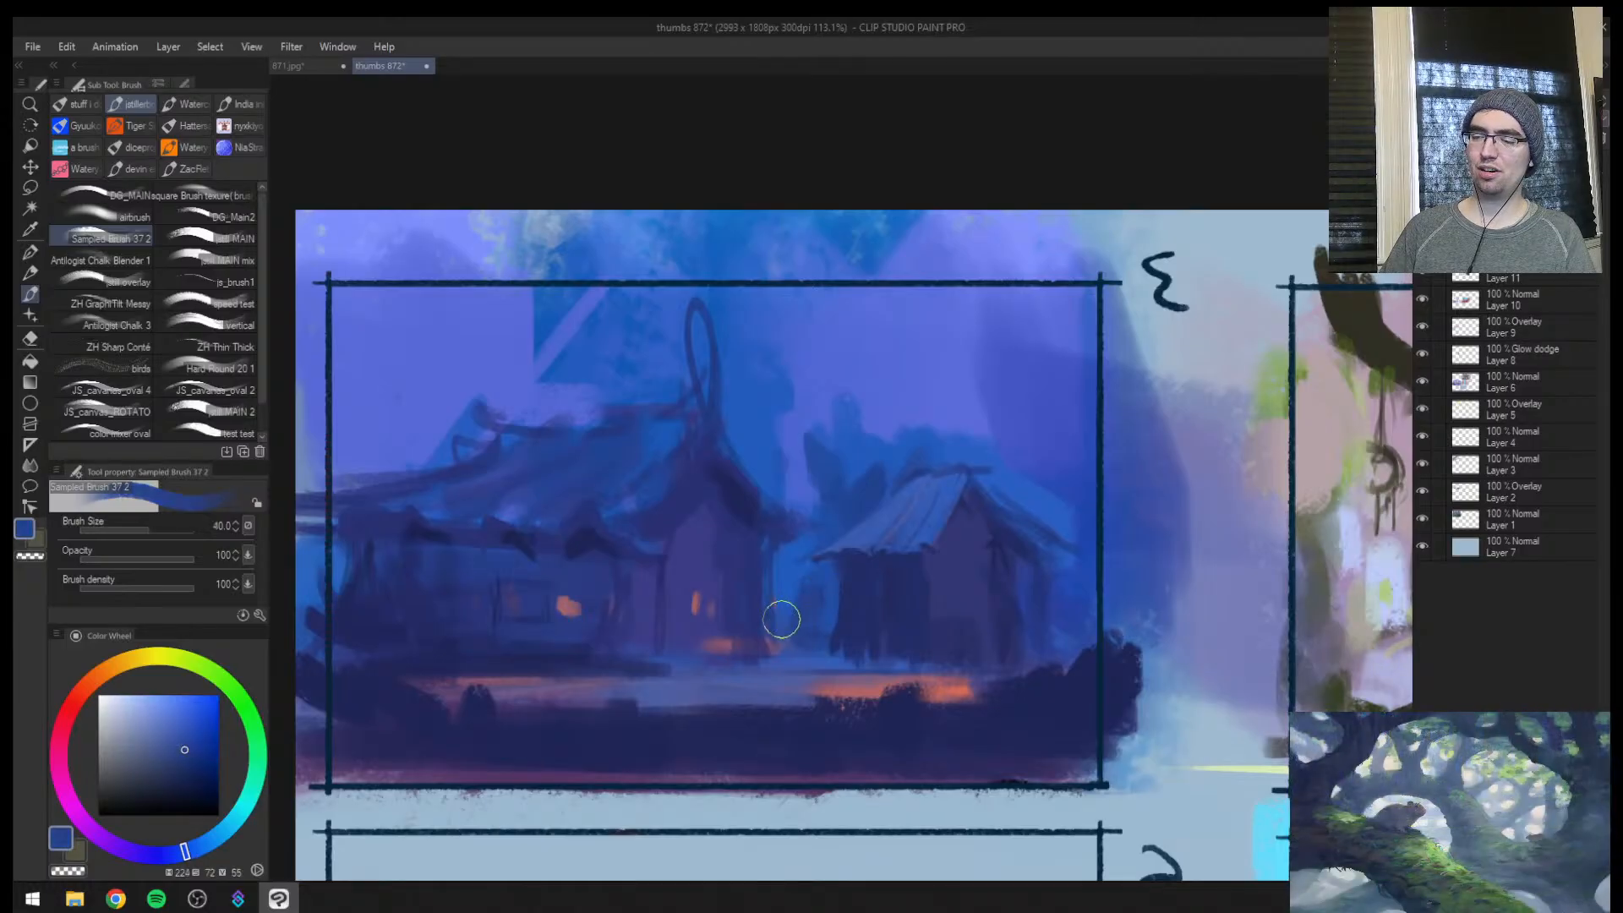
Flip the canvas and lay a dark blue ground shadow along the hut's base at brush sizes 40 to 25
{"action": "key", "text": "ctrl+space"}
{"action": "mouse_move", "coordinate": [1014, 526]}
{"action": "left_mouse_down"}
{"action": "mouse_move", "coordinate": [963, 554]}
{"action": "mouse_move", "coordinate": [1003, 540]}
{"action": "left_mouse_up"}
{"action": "key", "text": "h"}
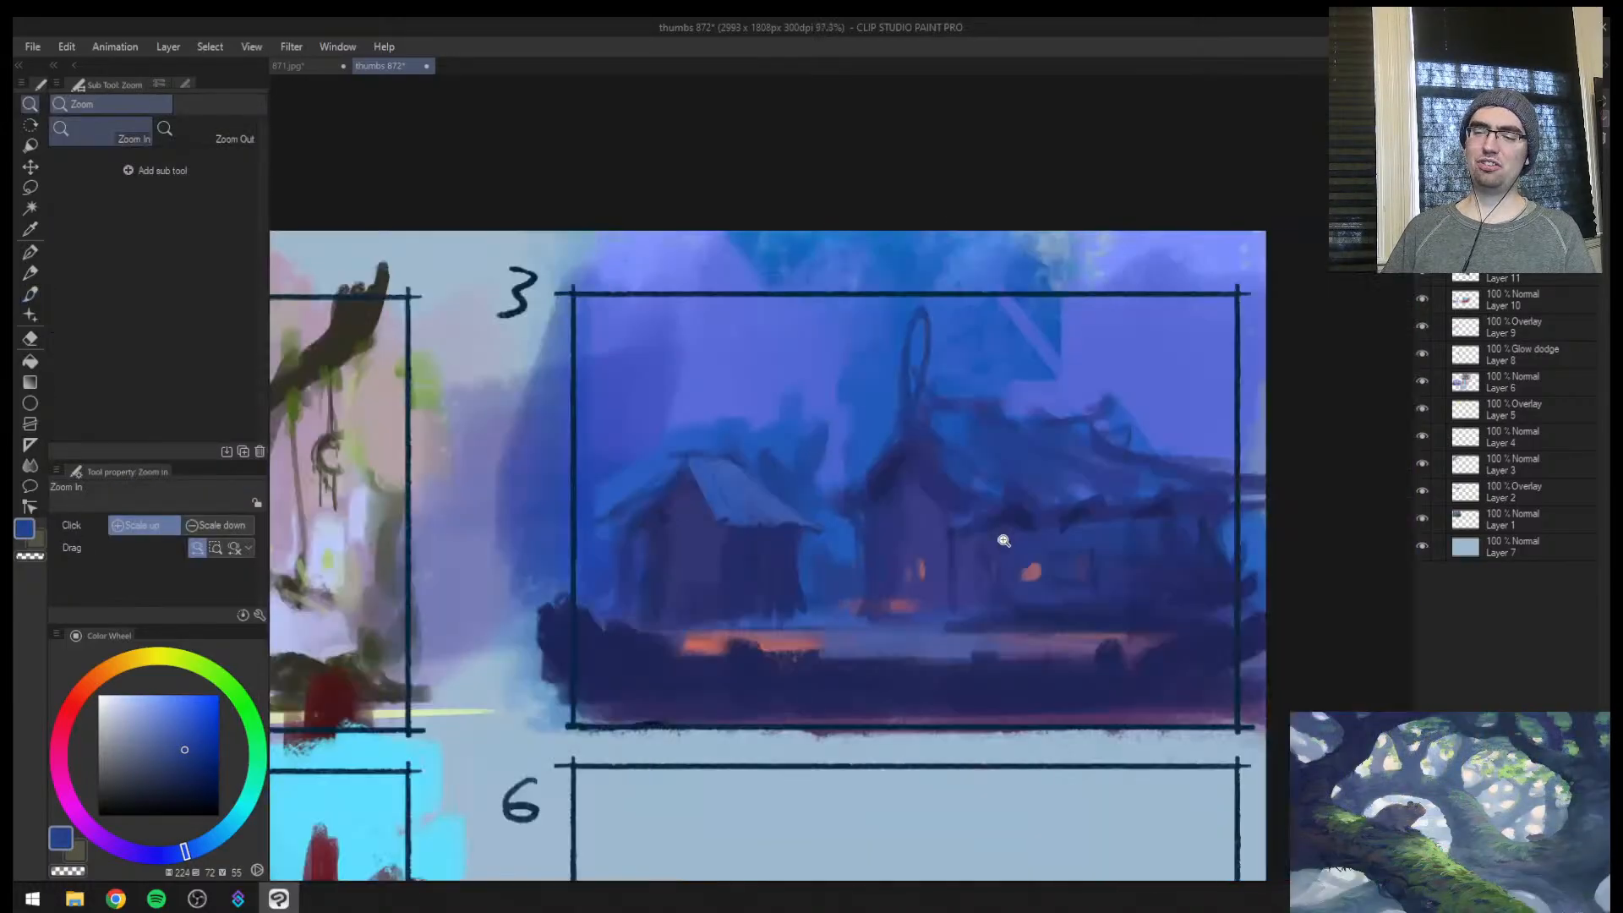
{"action": "left_click", "coordinate": [908, 581]}
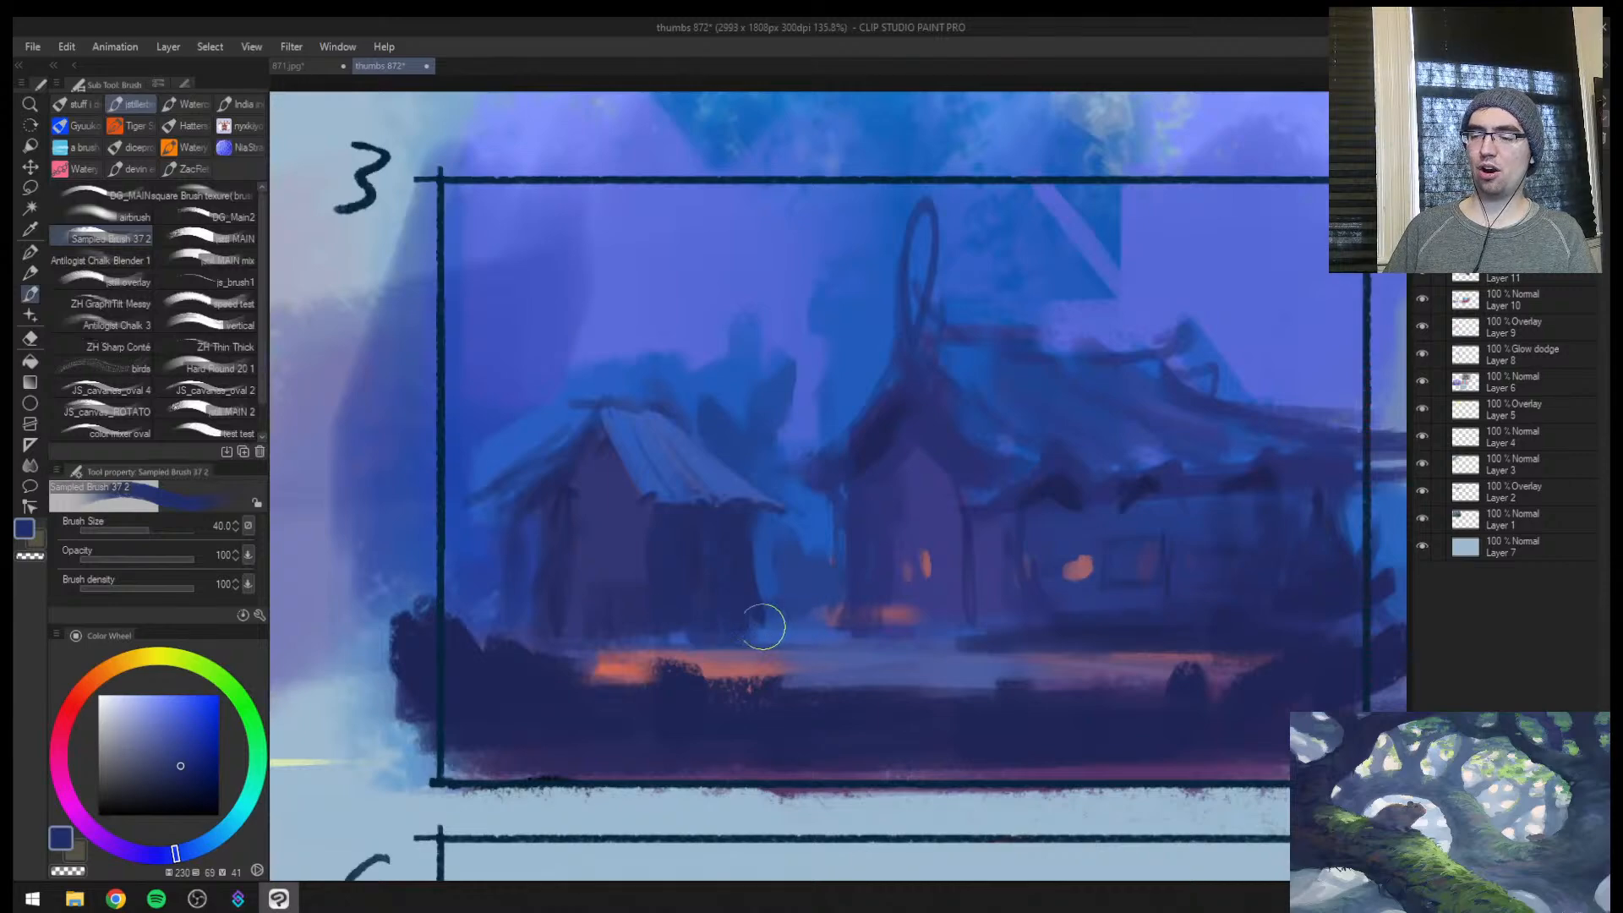
{"action": "mouse_move", "coordinate": [715, 624]}
{"action": "left_mouse_down"}
{"action": "mouse_move", "coordinate": [828, 625]}
{"action": "mouse_move", "coordinate": [813, 626]}
{"action": "left_mouse_up"}
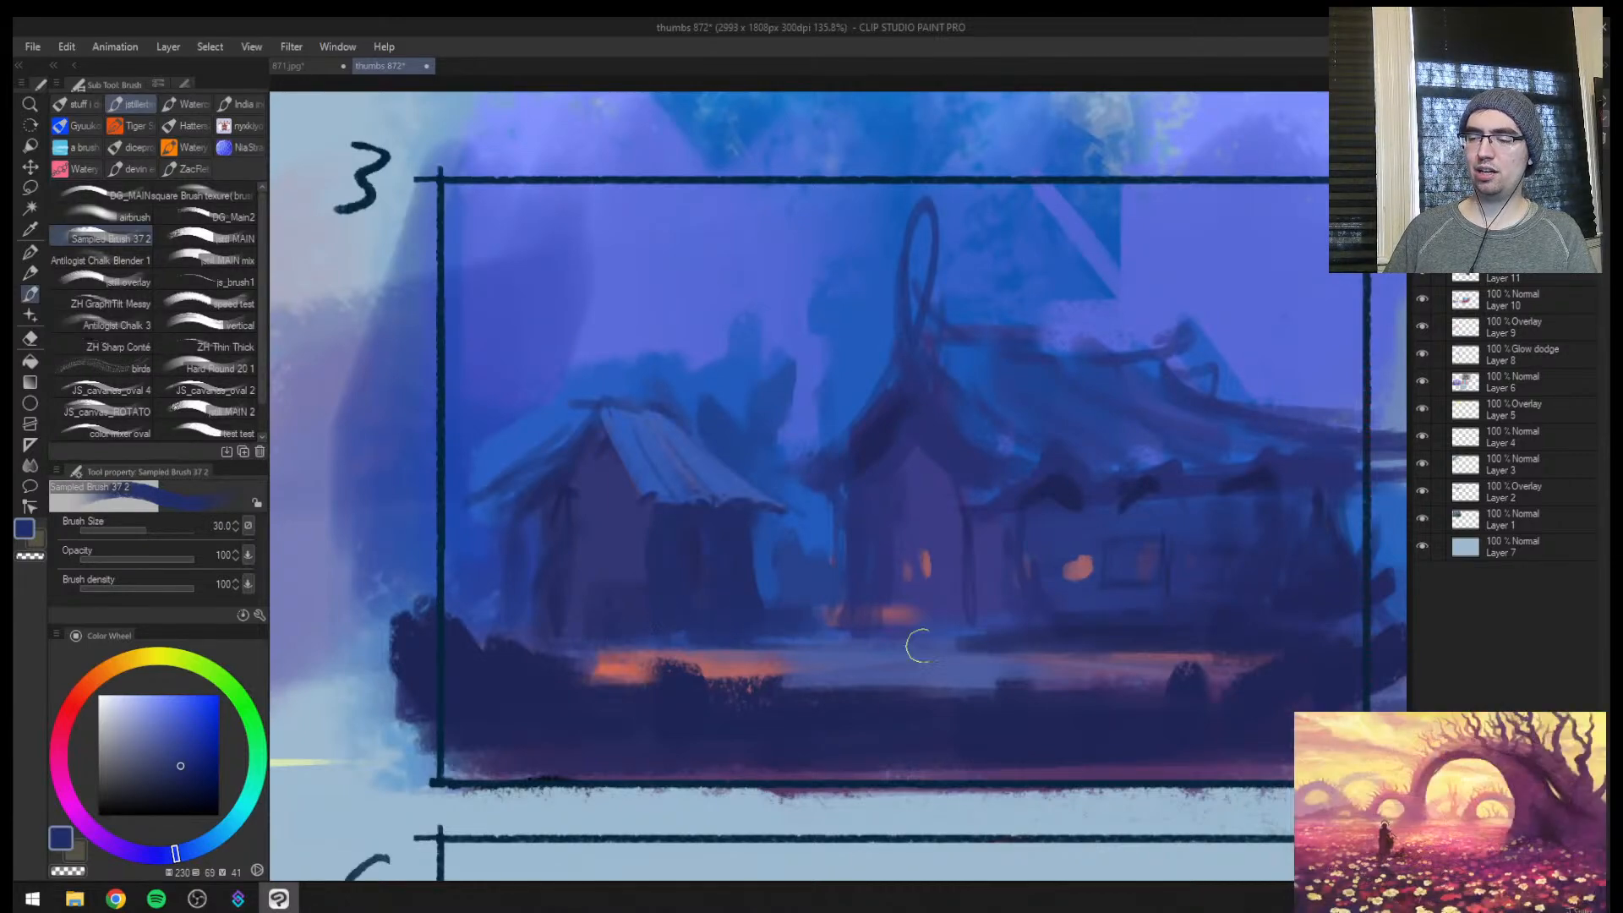
{"action": "key", "text": "bracketleft"}
{"action": "left_click_drag", "start_coordinate": [680, 631], "coordinate": [807, 644]}
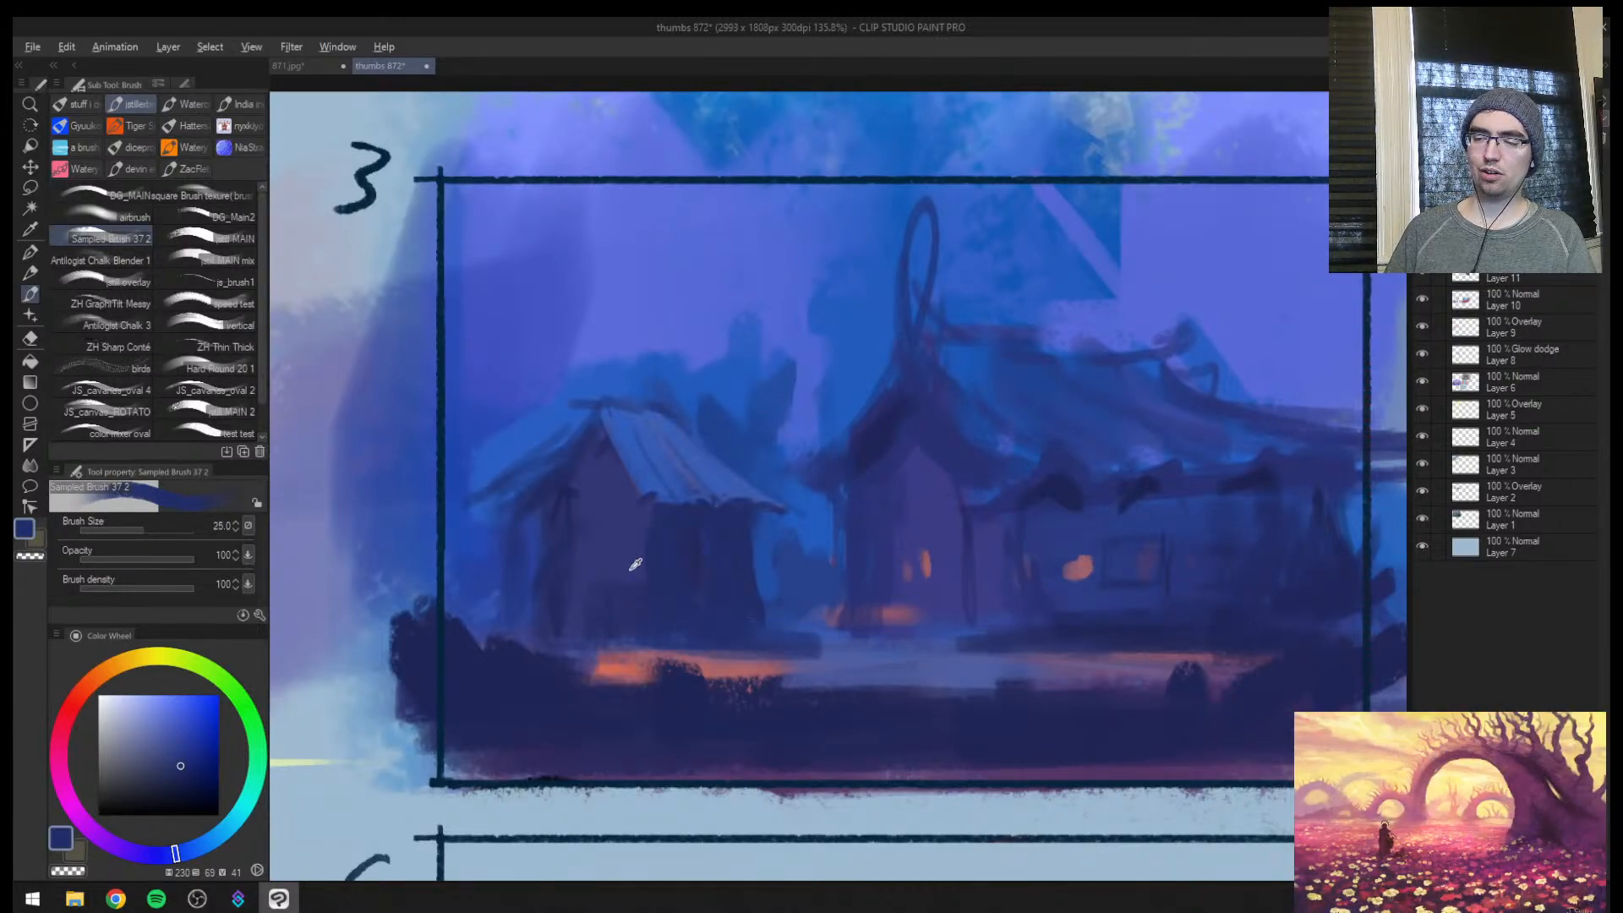
Even out the hut's front wall and the shadow beneath its gable with sampled dark blues at brush size 25 to 30
{"action": "left_click", "coordinate": [635, 564], "text": "alt"}
{"action": "key", "text": "bracketright"}
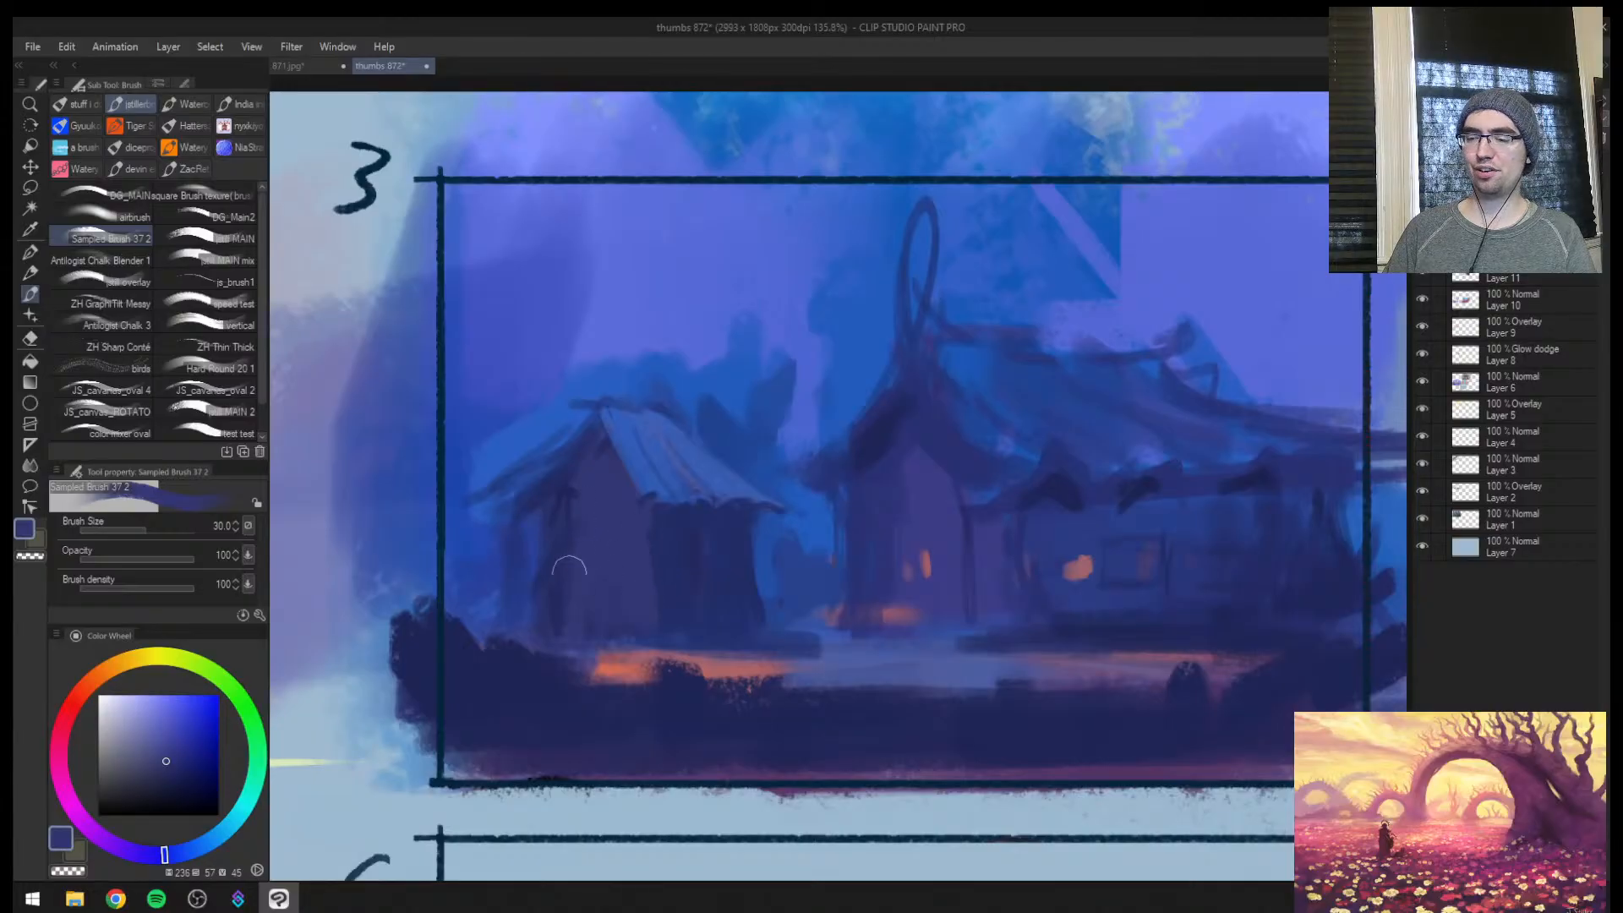
{"action": "key", "text": "bracketleft"}
{"action": "left_click", "coordinate": [535, 499], "text": "alt"}
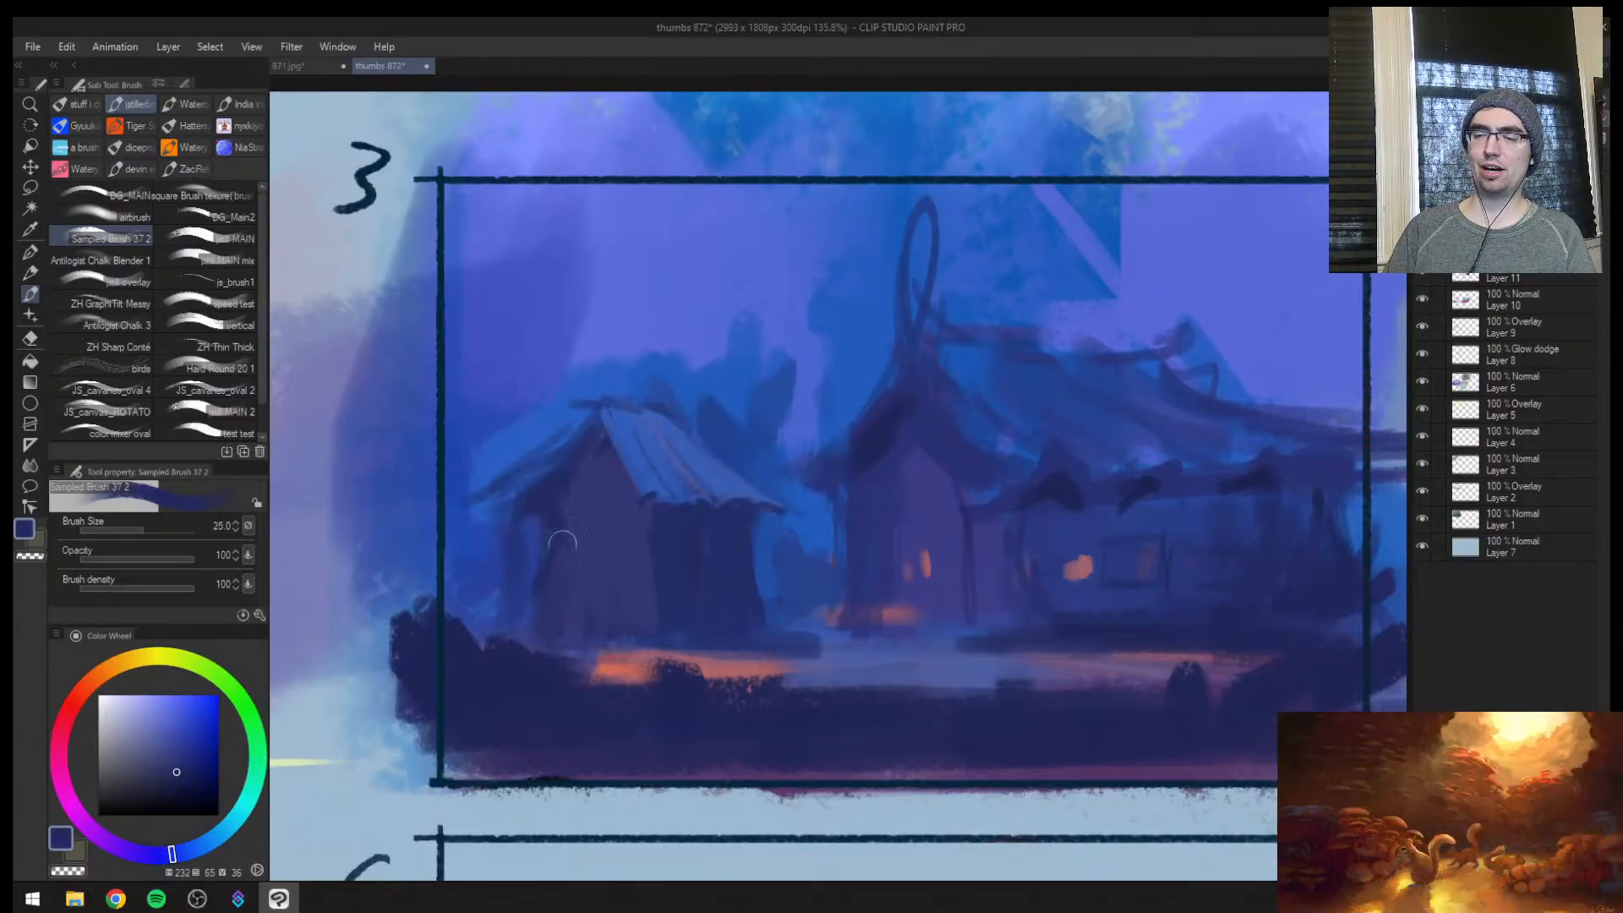
{"action": "left_click", "coordinate": [498, 522], "text": "alt"}
{"action": "key", "text": "bracketright"}
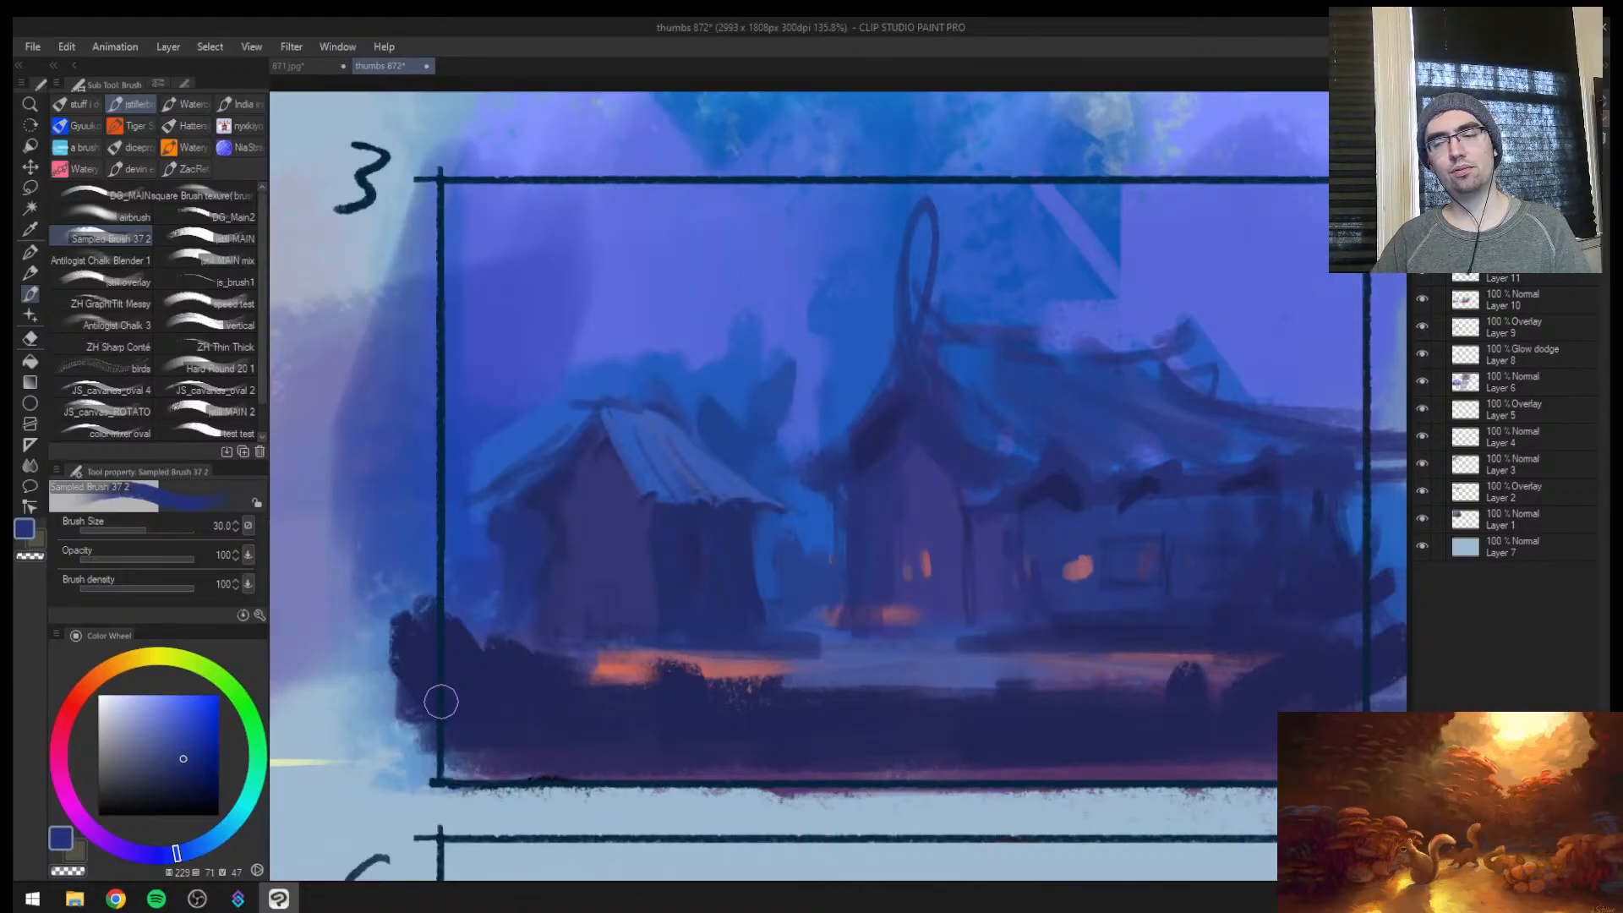
Mirror the canvas and lasso thin horizontal strips along the lit ground, between the buildings and beside the hut
{"action": "key", "text": "h"}
{"action": "key", "text": "ctrl+space"}
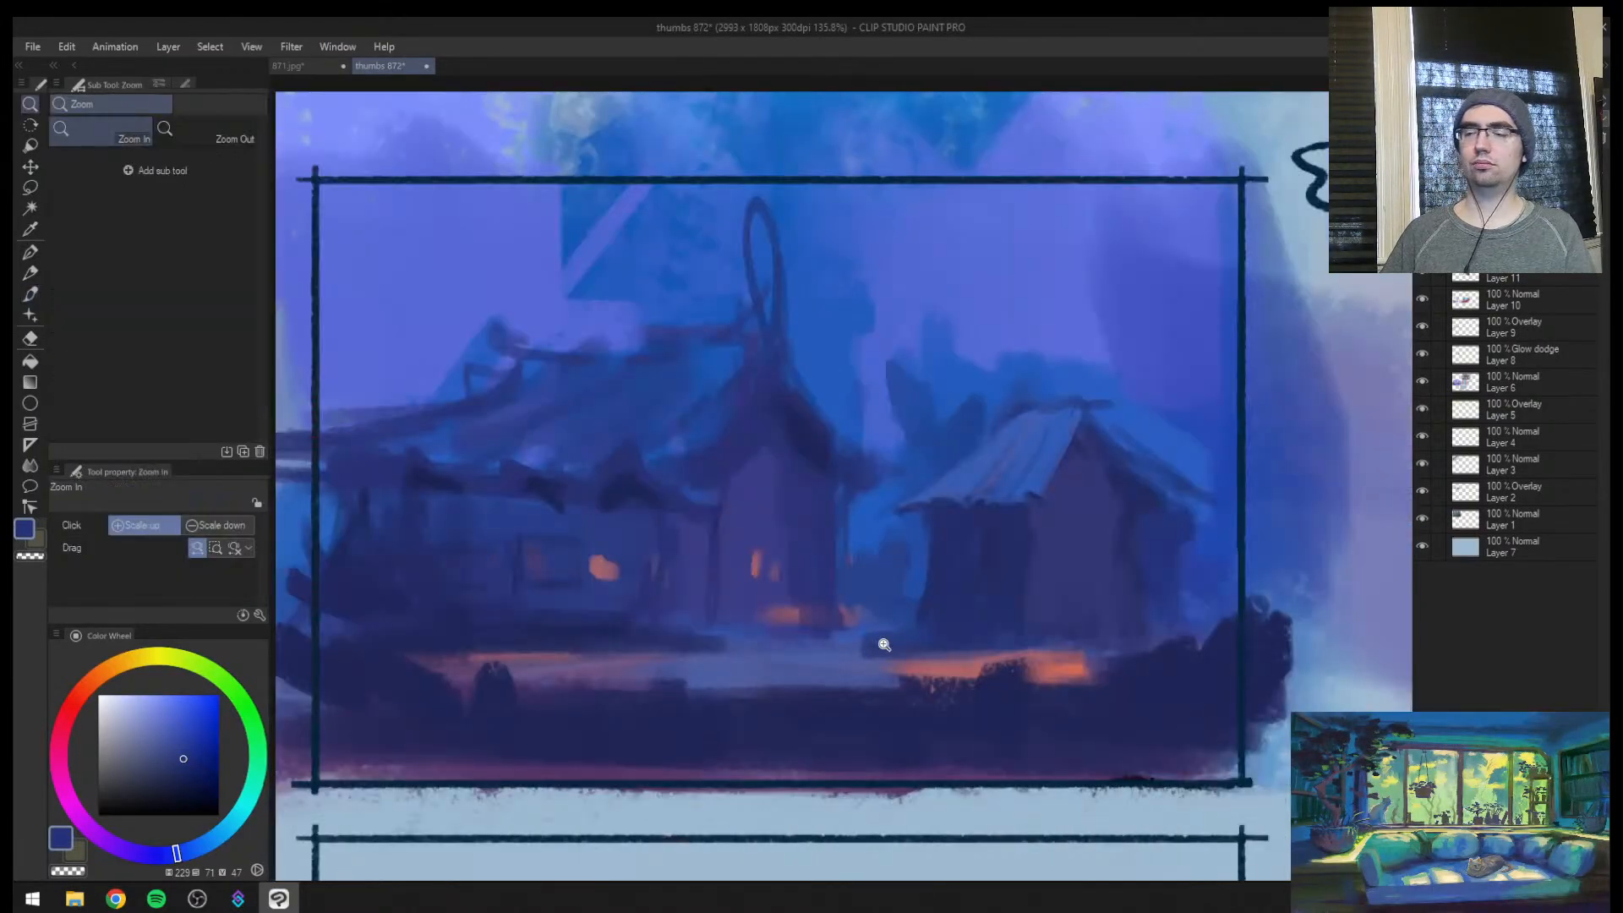
{"action": "mouse_move", "coordinate": [880, 645]}
{"action": "left_mouse_down"}
{"action": "mouse_move", "coordinate": [819, 685]}
{"action": "mouse_move", "coordinate": [913, 639]}
{"action": "mouse_move", "coordinate": [724, 651]}
{"action": "left_mouse_up"}
{"action": "key", "text": "m"}
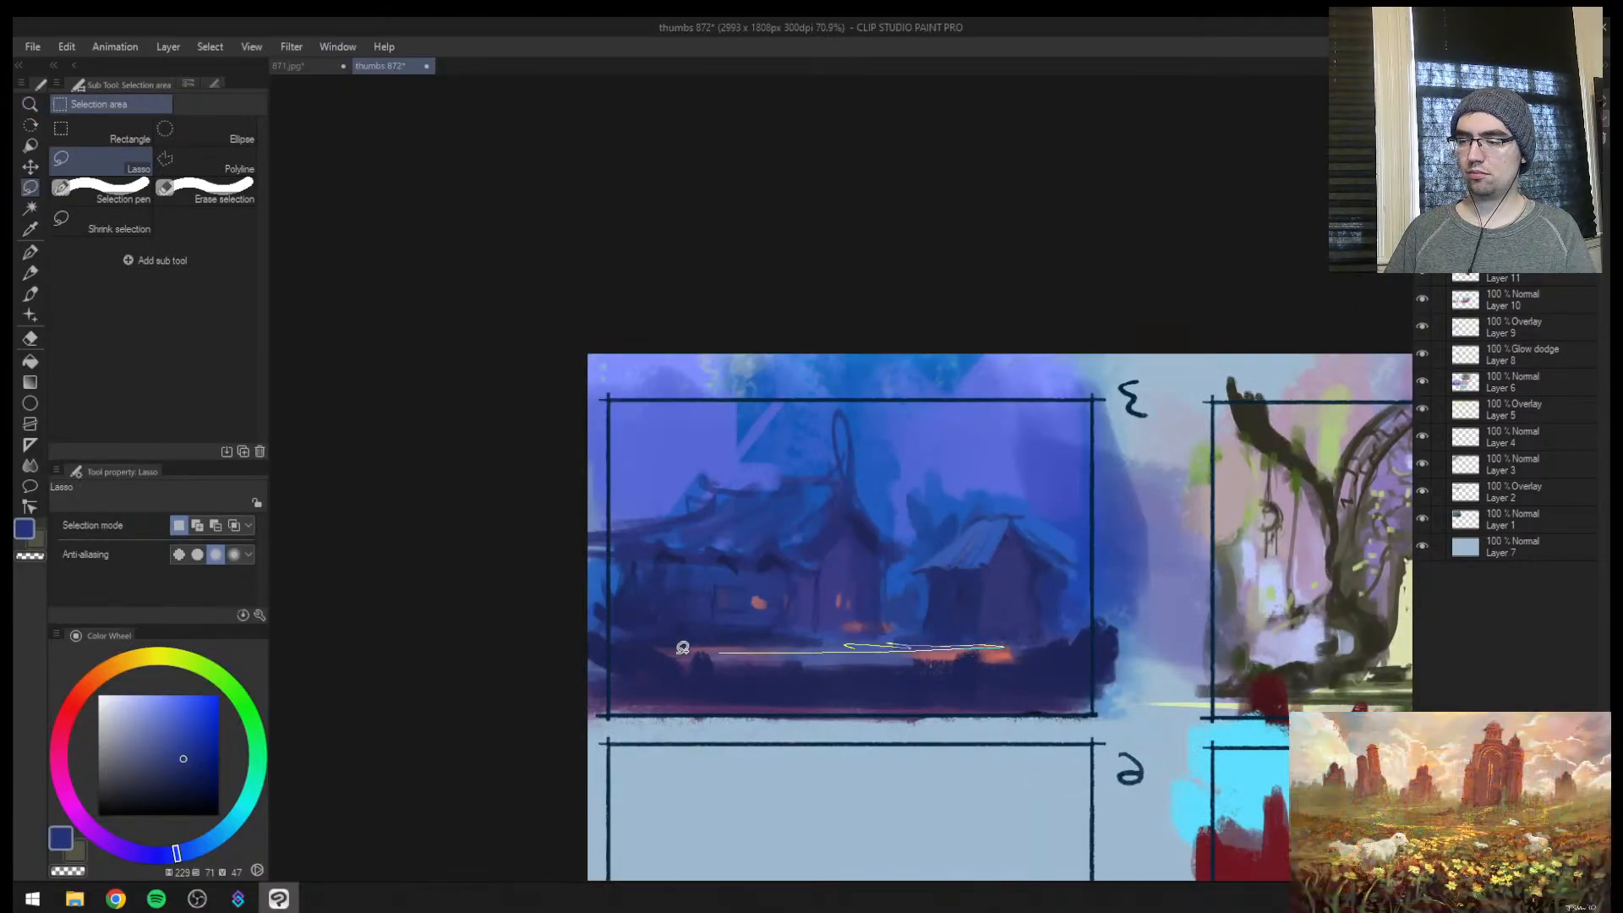
{"action": "mouse_move", "coordinate": [892, 627]}
{"action": "left_mouse_down"}
{"action": "mouse_move", "coordinate": [922, 621]}
{"action": "mouse_move", "coordinate": [901, 629]}
{"action": "left_mouse_up"}
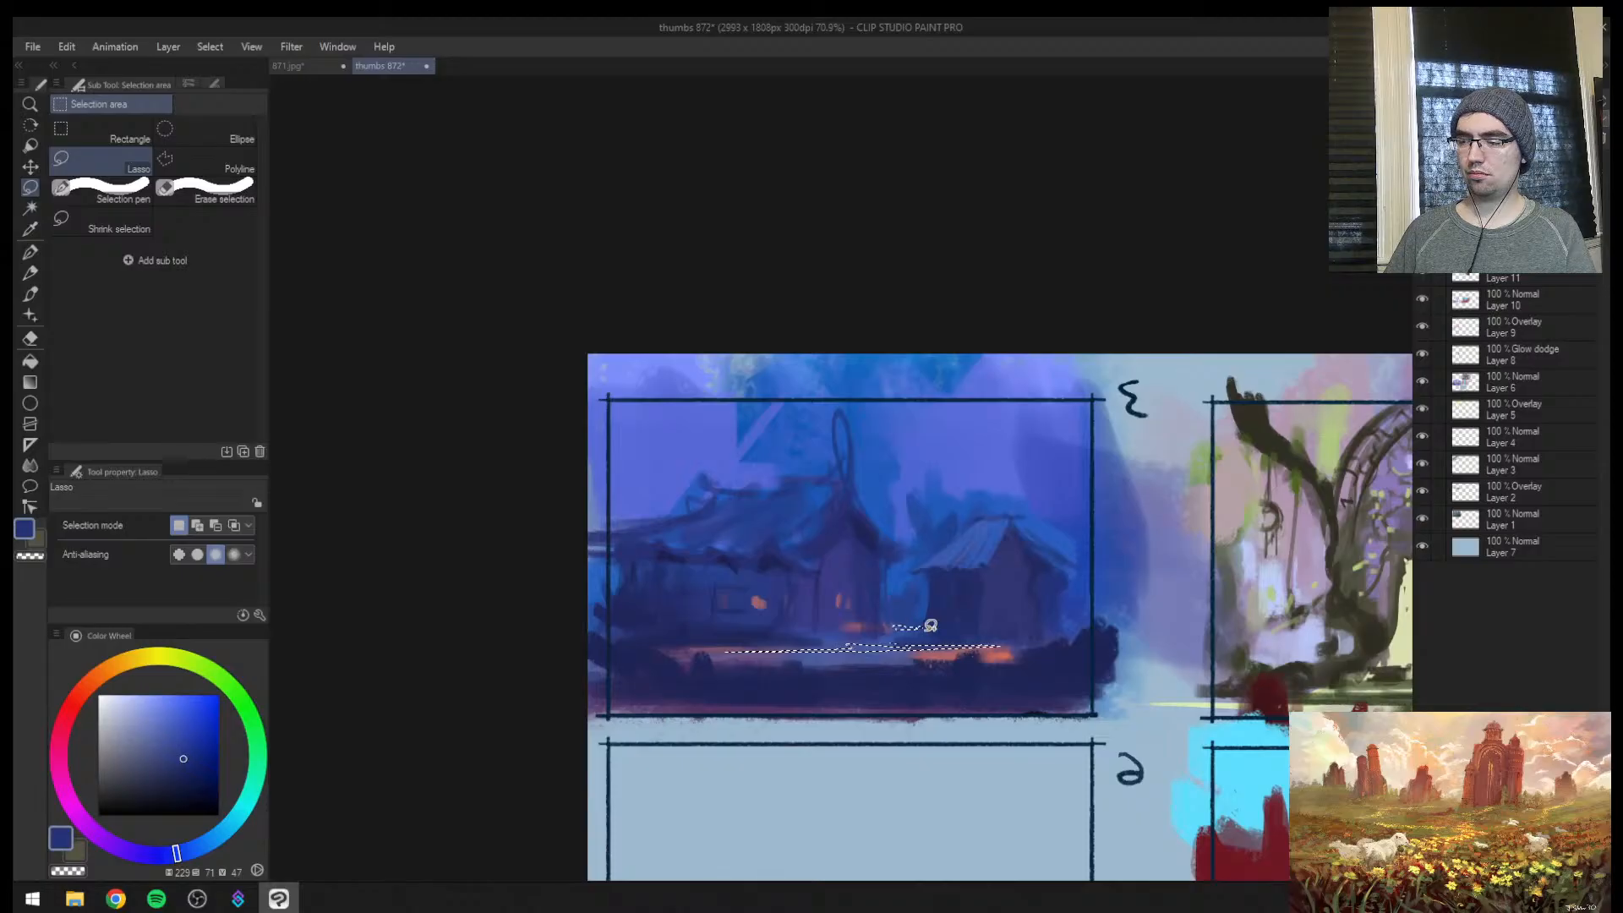
{"action": "mouse_move", "coordinate": [1045, 632]}
{"action": "left_mouse_down"}
{"action": "mouse_move", "coordinate": [1097, 629]}
{"action": "mouse_move", "coordinate": [1045, 640]}
{"action": "mouse_move", "coordinate": [1036, 574]}
{"action": "left_mouse_up"}
Brush sampled warm red-orange glow into the selected ground strips at brush size 150 to 200, and deselect them
{"action": "key", "text": "ctrl+space"}
{"action": "key", "text": "b"}
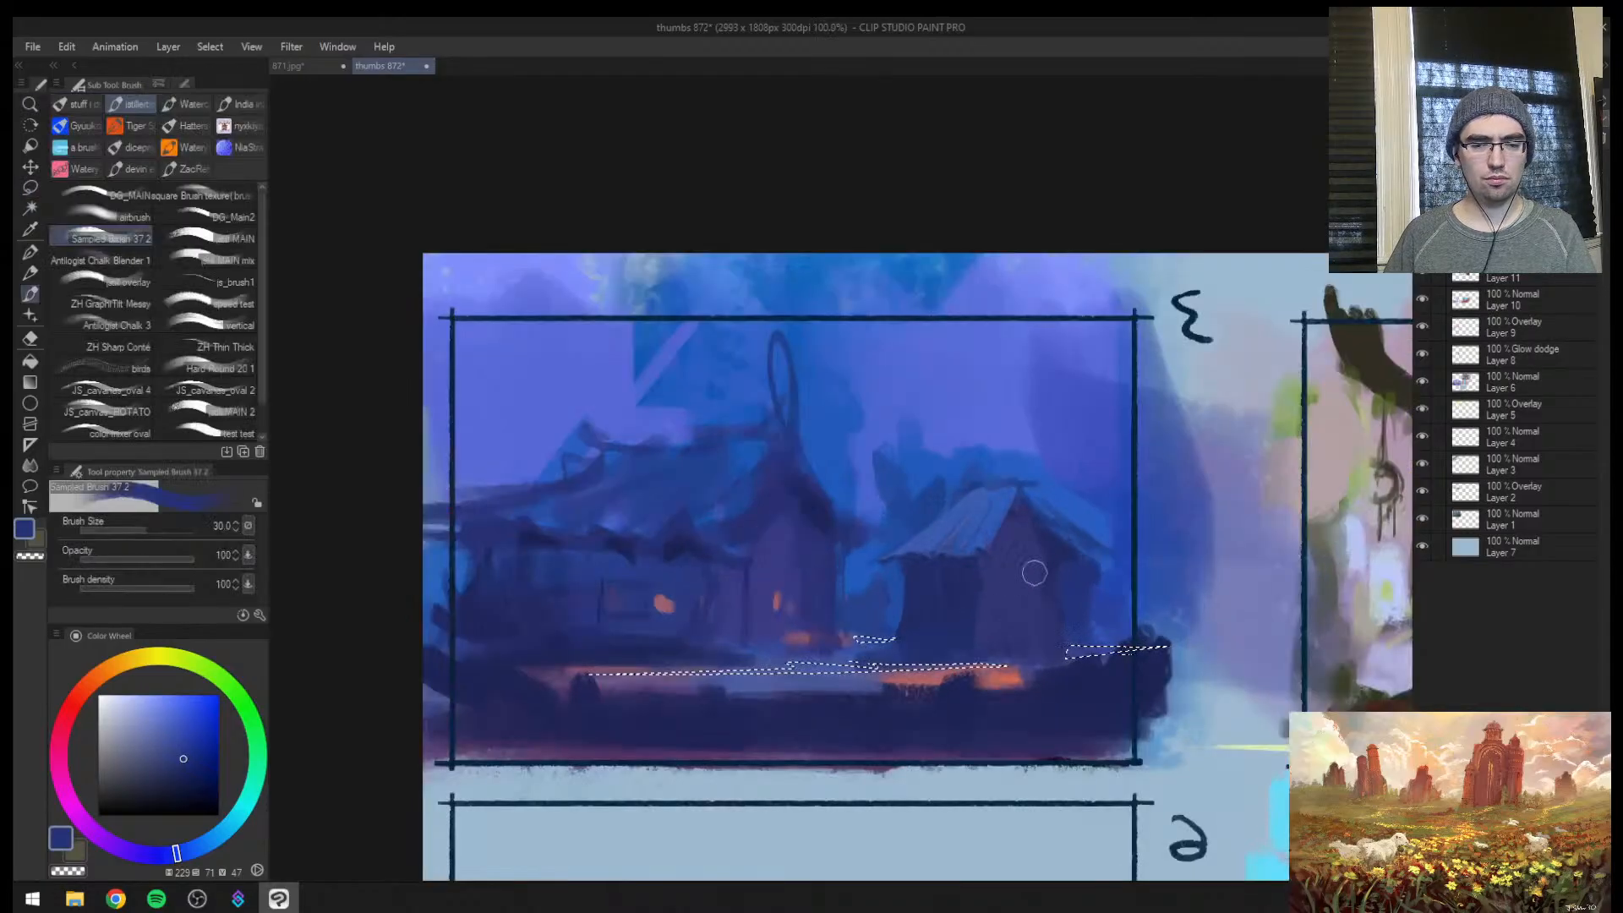
{"action": "key", "text": "ctrl+space"}
{"action": "left_click", "coordinate": [824, 647]}
{"action": "key", "text": "]"}
{"action": "key", "text": "]"}
{"action": "key", "text": "]"}
{"action": "key", "text": "]"}
{"action": "key", "text": "]"}
{"action": "key", "text": "]"}
{"action": "left_click", "coordinate": [929, 682], "text": "alt"}
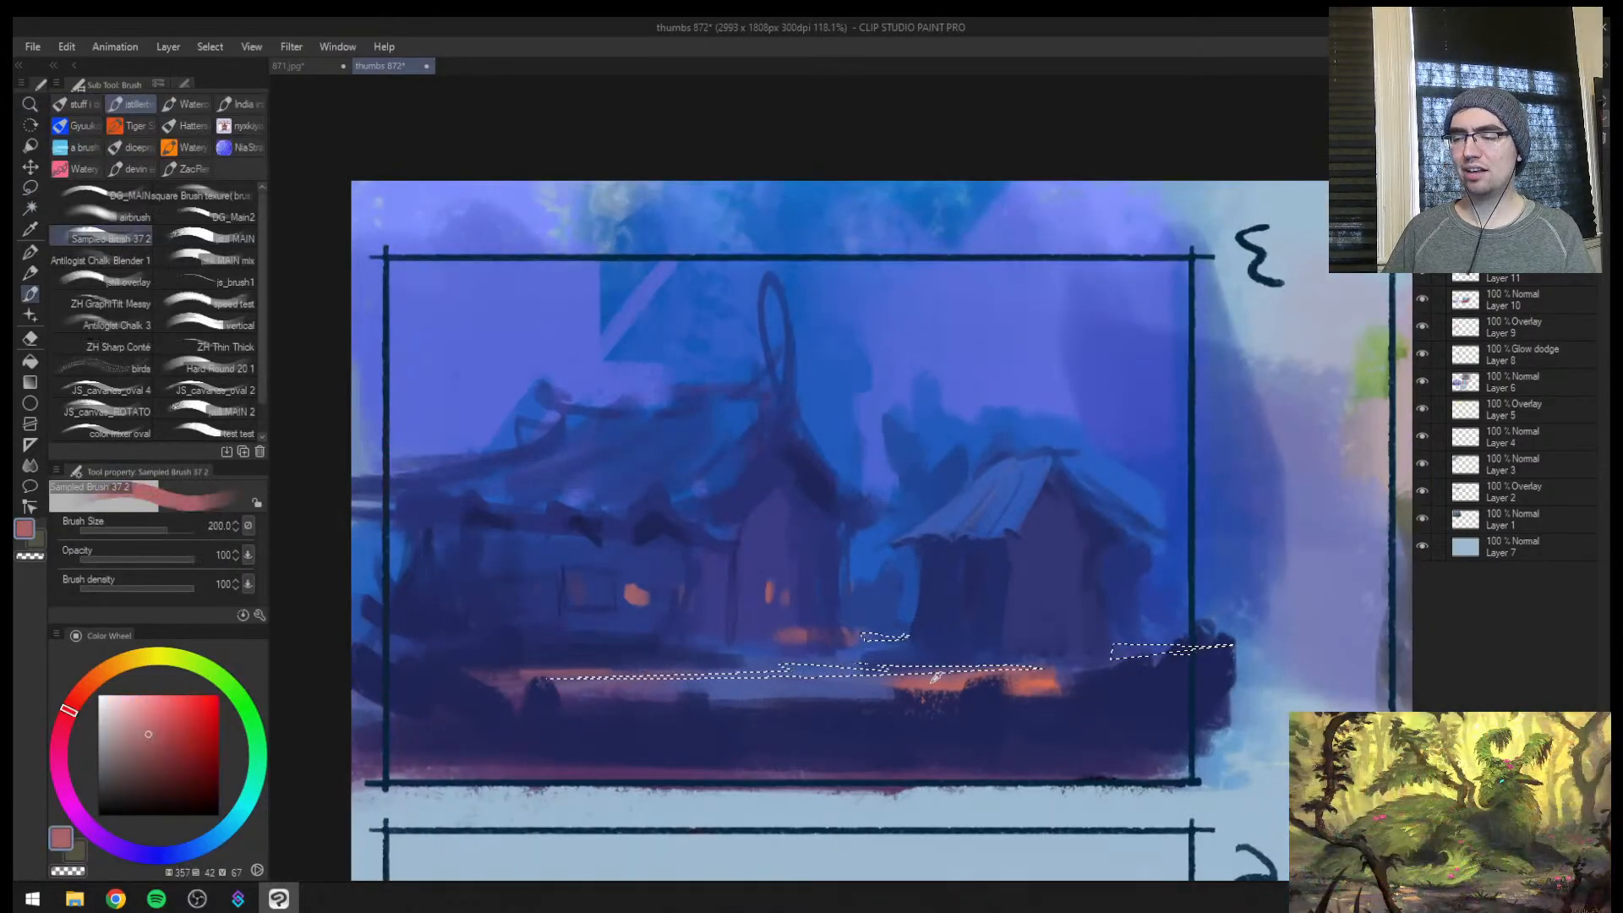
{"action": "mouse_move", "coordinate": [986, 676]}
{"action": "left_mouse_down"}
{"action": "mouse_move", "coordinate": [522, 661]}
{"action": "mouse_move", "coordinate": [1207, 650]}
{"action": "mouse_move", "coordinate": [737, 639]}
{"action": "left_mouse_up"}
{"action": "key", "text": "ctrl+d"}
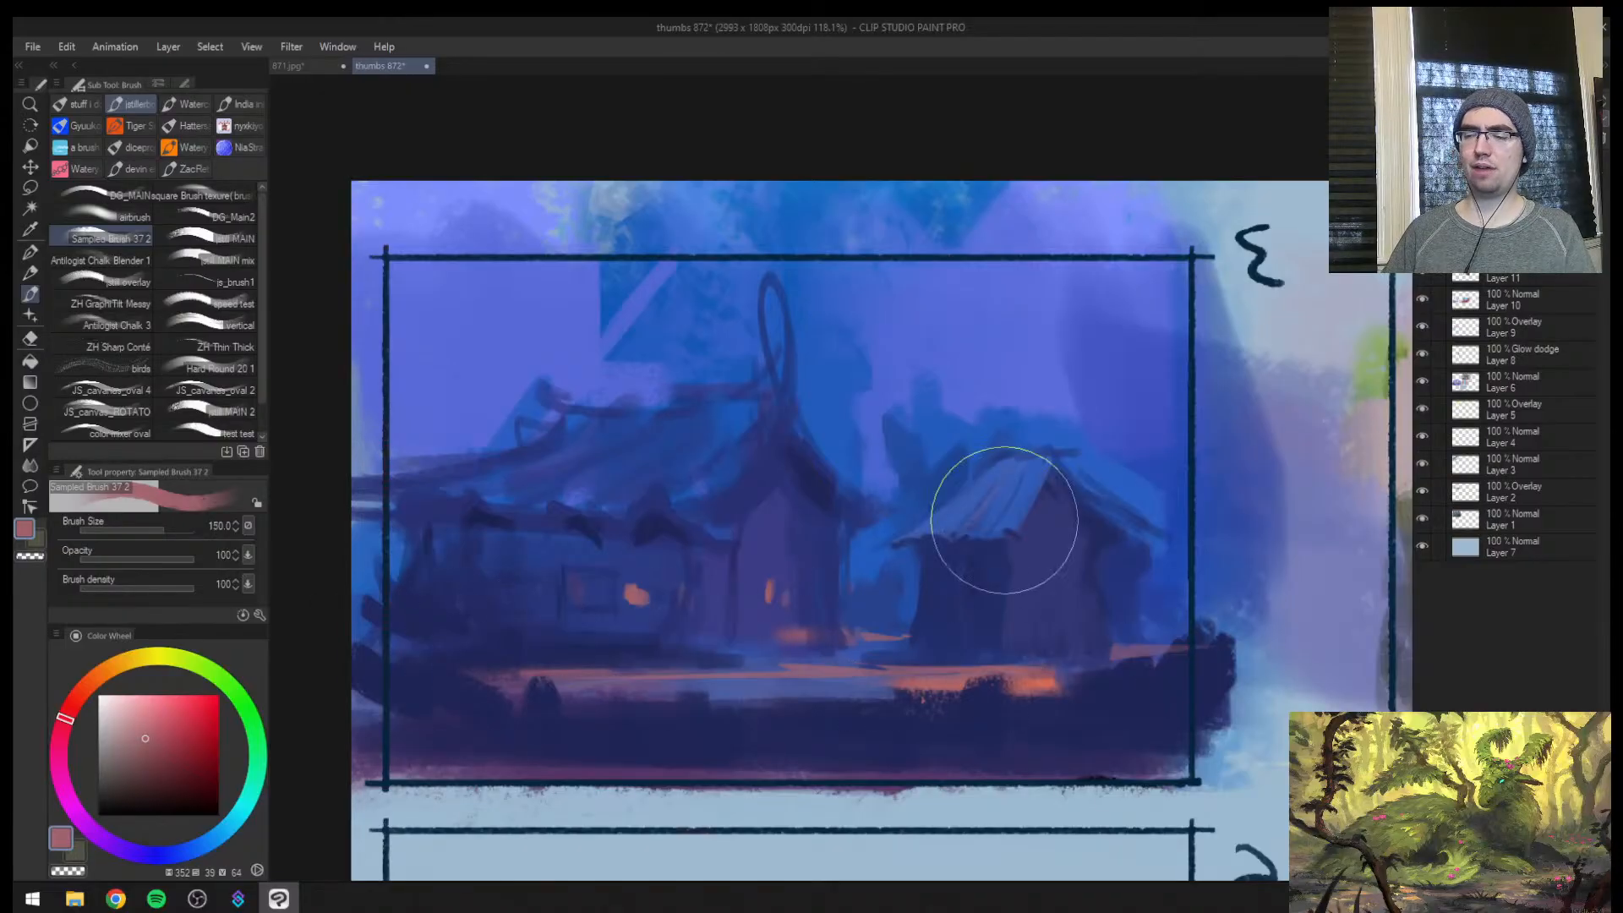
Square up the lit window on the main house's gabled front and touch up the one beside it at brush sizes 17 to 12
{"action": "key", "text": "bracketleft"}
{"action": "key", "text": "bracketleft"}
{"action": "key", "text": "bracketleft"}
{"action": "key", "text": "bracketleft"}
{"action": "key", "text": "bracketleft"}
{"action": "key", "text": "bracketleft"}
{"action": "key", "text": "bracketleft"}
{"action": "key", "text": "bracketleft"}
{"action": "key", "text": "bracketleft"}
{"action": "key", "text": "bracketleft"}
{"action": "key", "text": "bracketleft"}
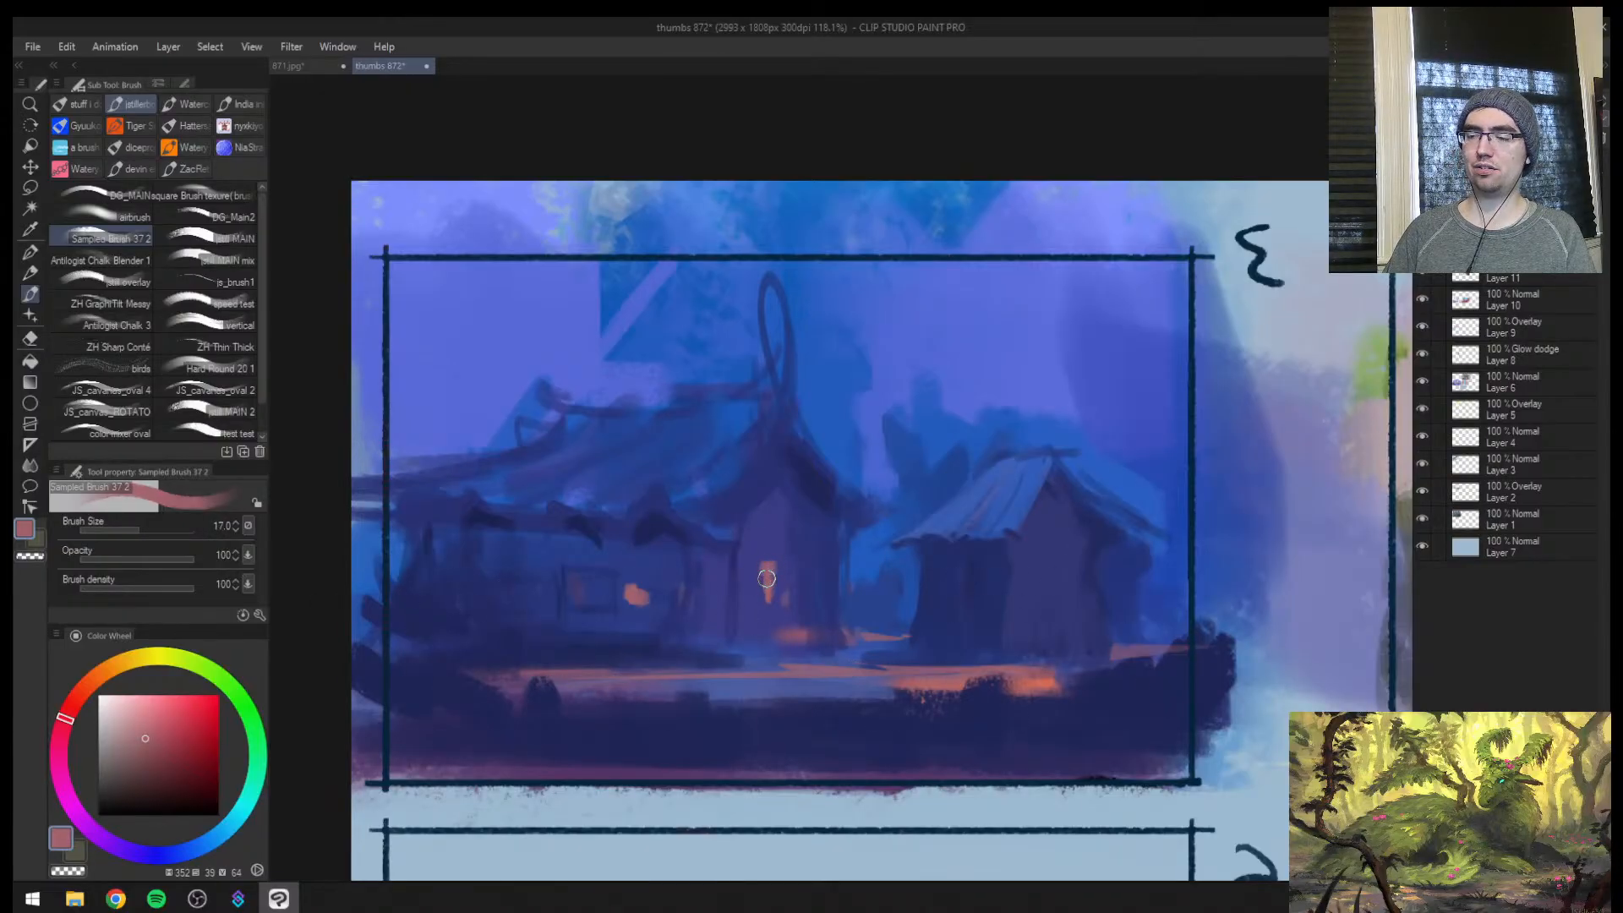
{"action": "key", "text": "["}
{"action": "left_click", "coordinate": [752, 560], "text": "alt"}
{"action": "mouse_move", "coordinate": [753, 570]}
{"action": "left_mouse_down"}
{"action": "mouse_move", "coordinate": [754, 598]}
{"action": "mouse_move", "coordinate": [774, 569]}
{"action": "left_mouse_up"}
{"action": "left_click", "coordinate": [765, 571], "text": "alt"}
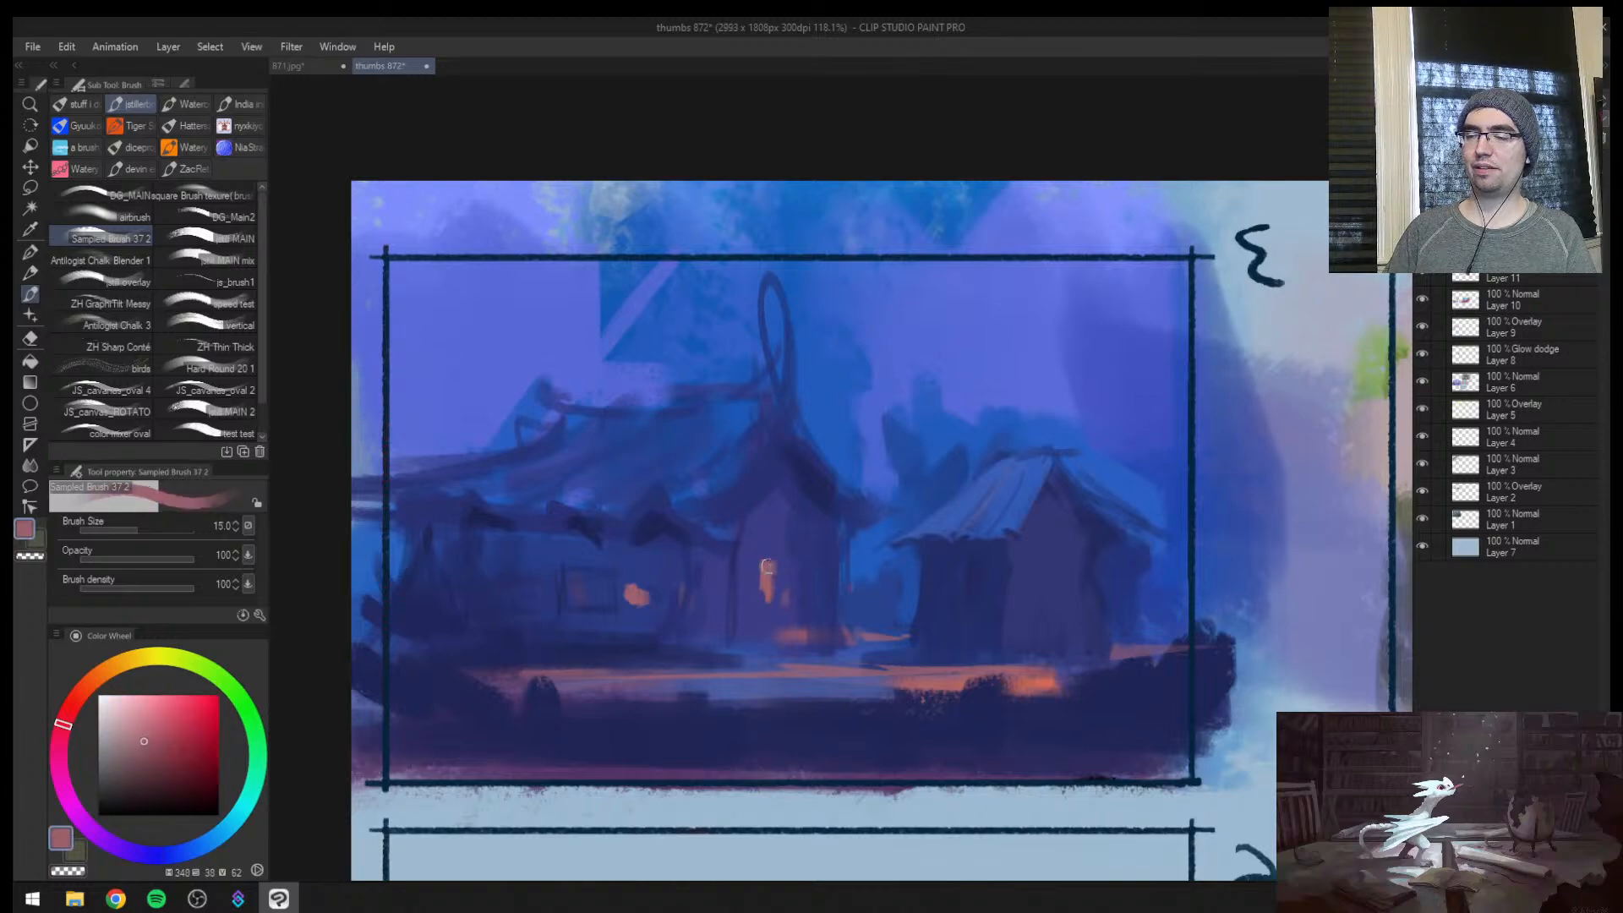
{"action": "left_click", "coordinate": [784, 546], "text": "alt"}
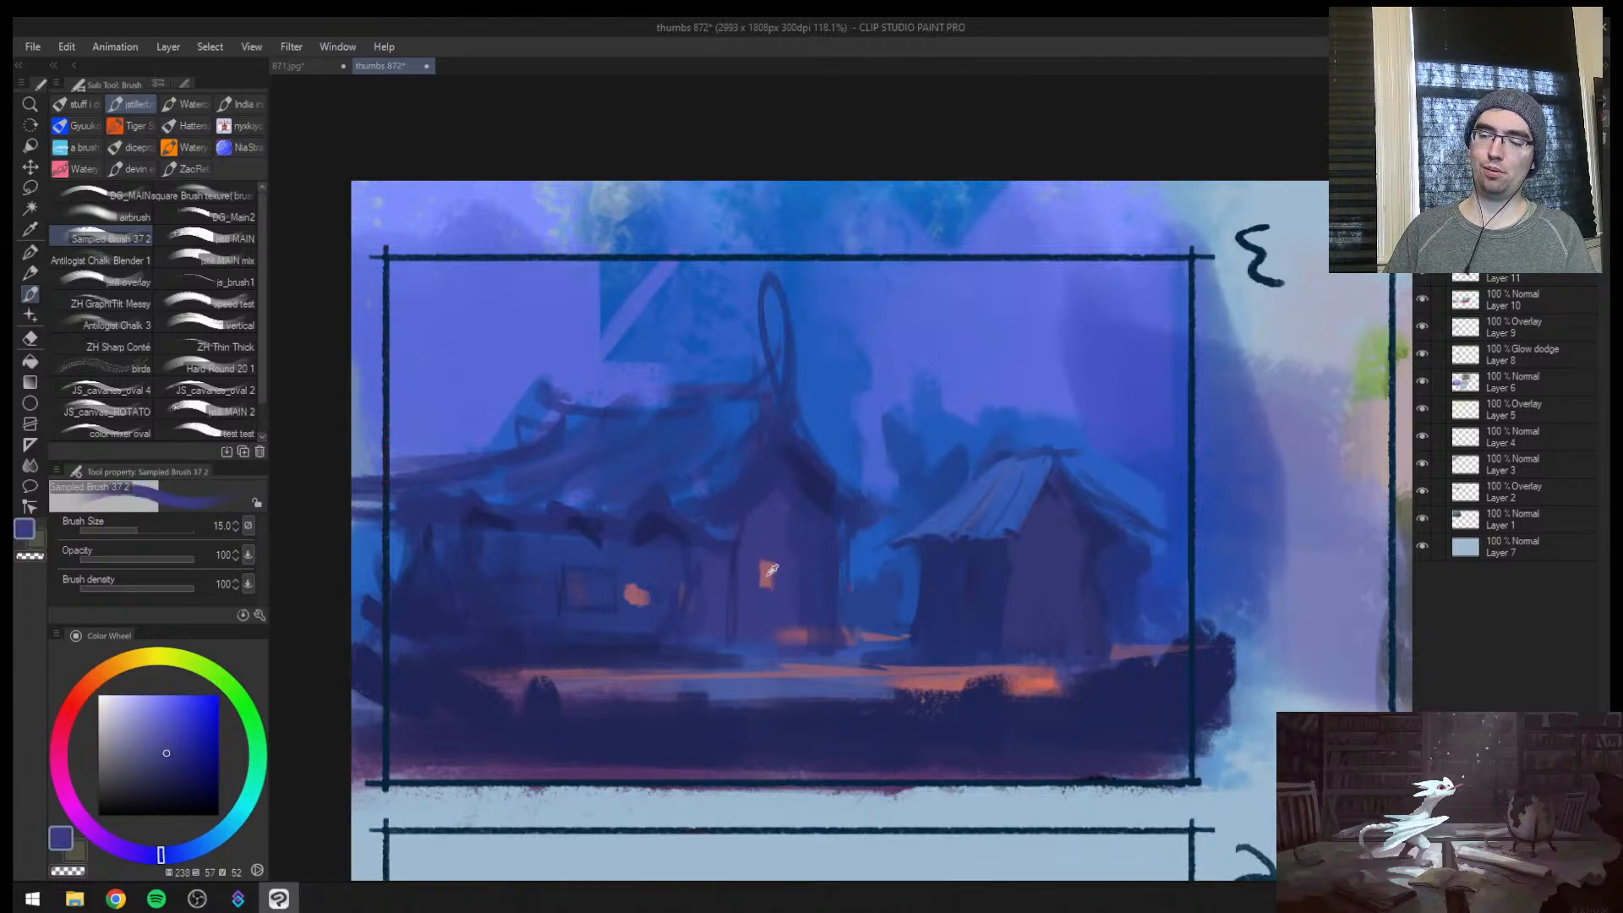
{"action": "left_click", "coordinate": [772, 571], "text": "alt"}
{"action": "key", "text": "bracketleft"}
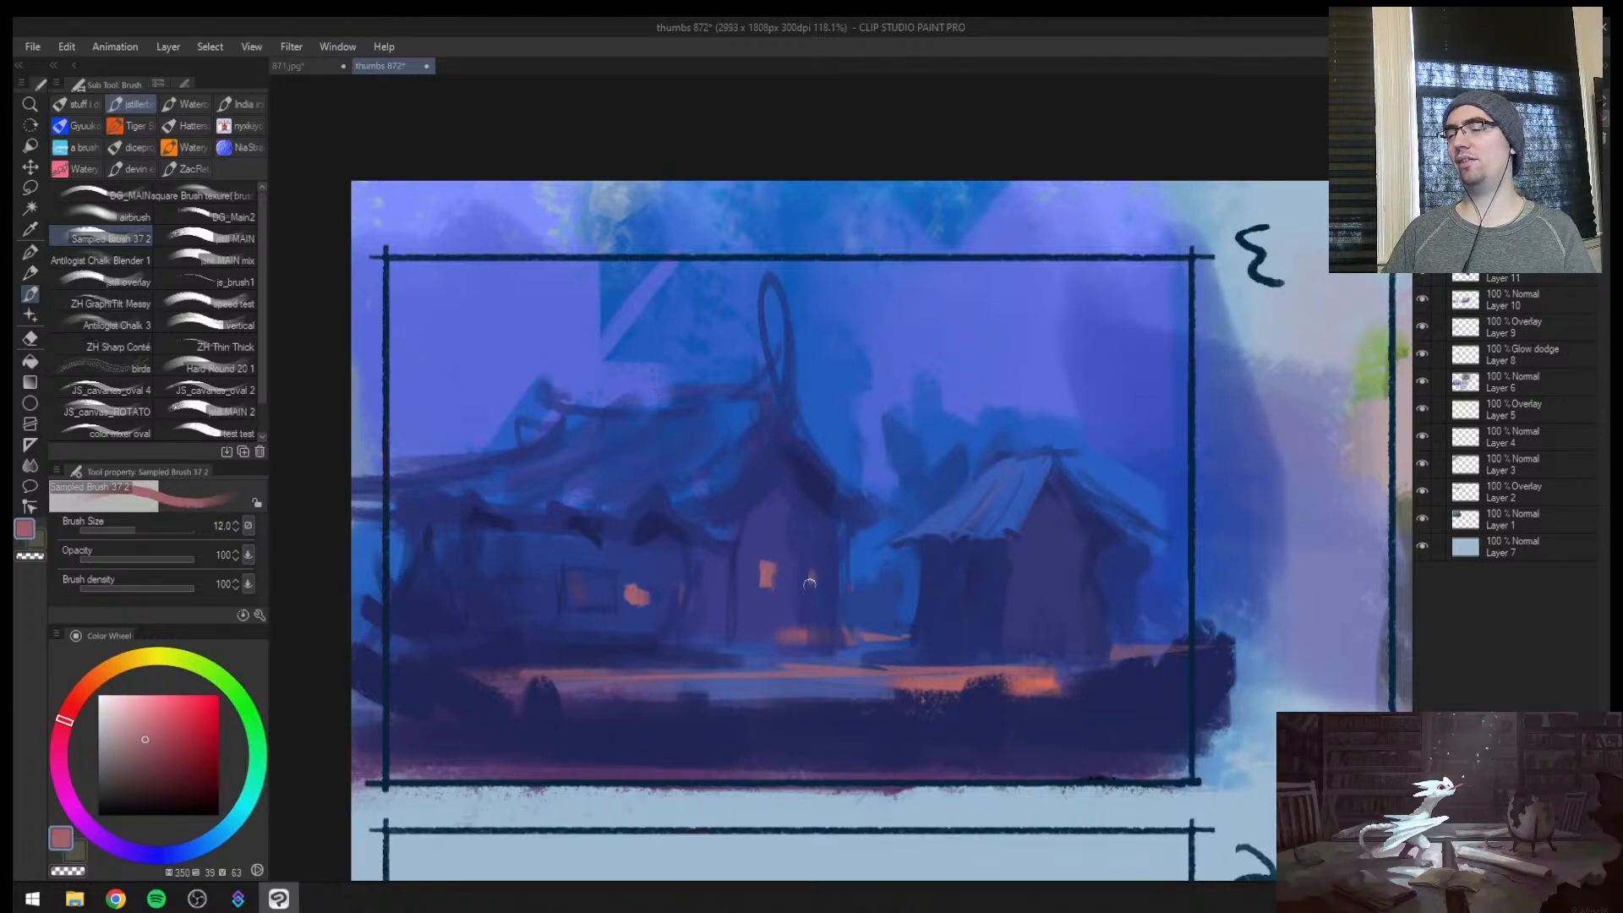
{"action": "mouse_move", "coordinate": [809, 564]}
{"action": "left_mouse_down"}
{"action": "mouse_move", "coordinate": [816, 581]}
{"action": "mouse_move", "coordinate": [766, 644]}
{"action": "left_mouse_up"}
Flip the canvas and paint a small warm lit window on the hut's wall
{"action": "key", "text": "ctrl+space"}
{"action": "key", "text": "h"}
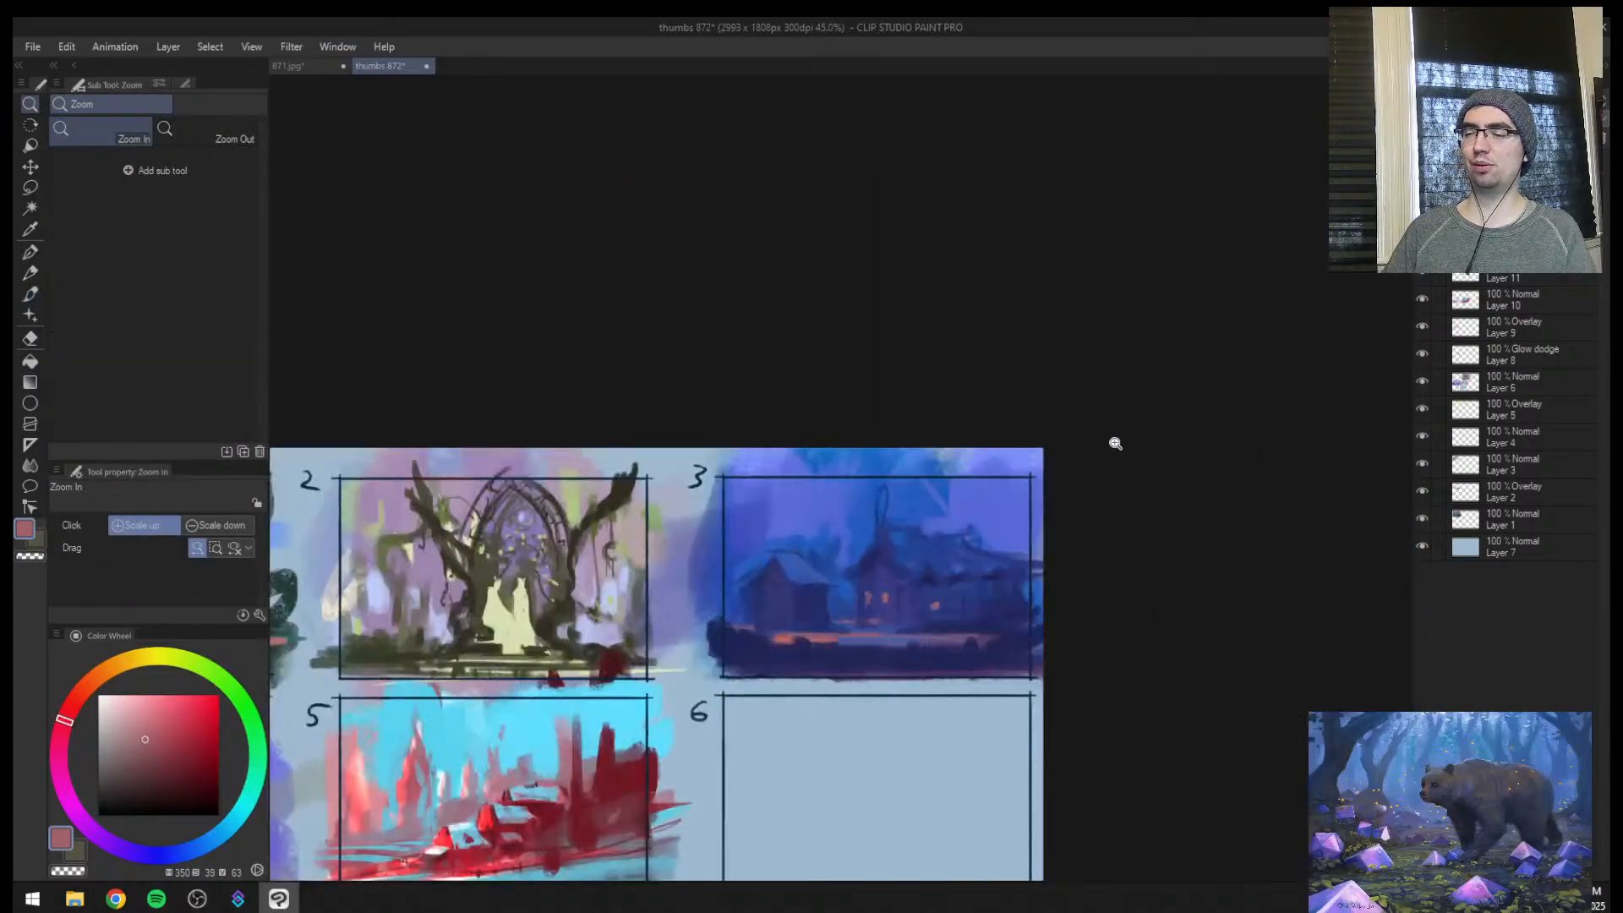
{"action": "left_click", "coordinate": [877, 558]}
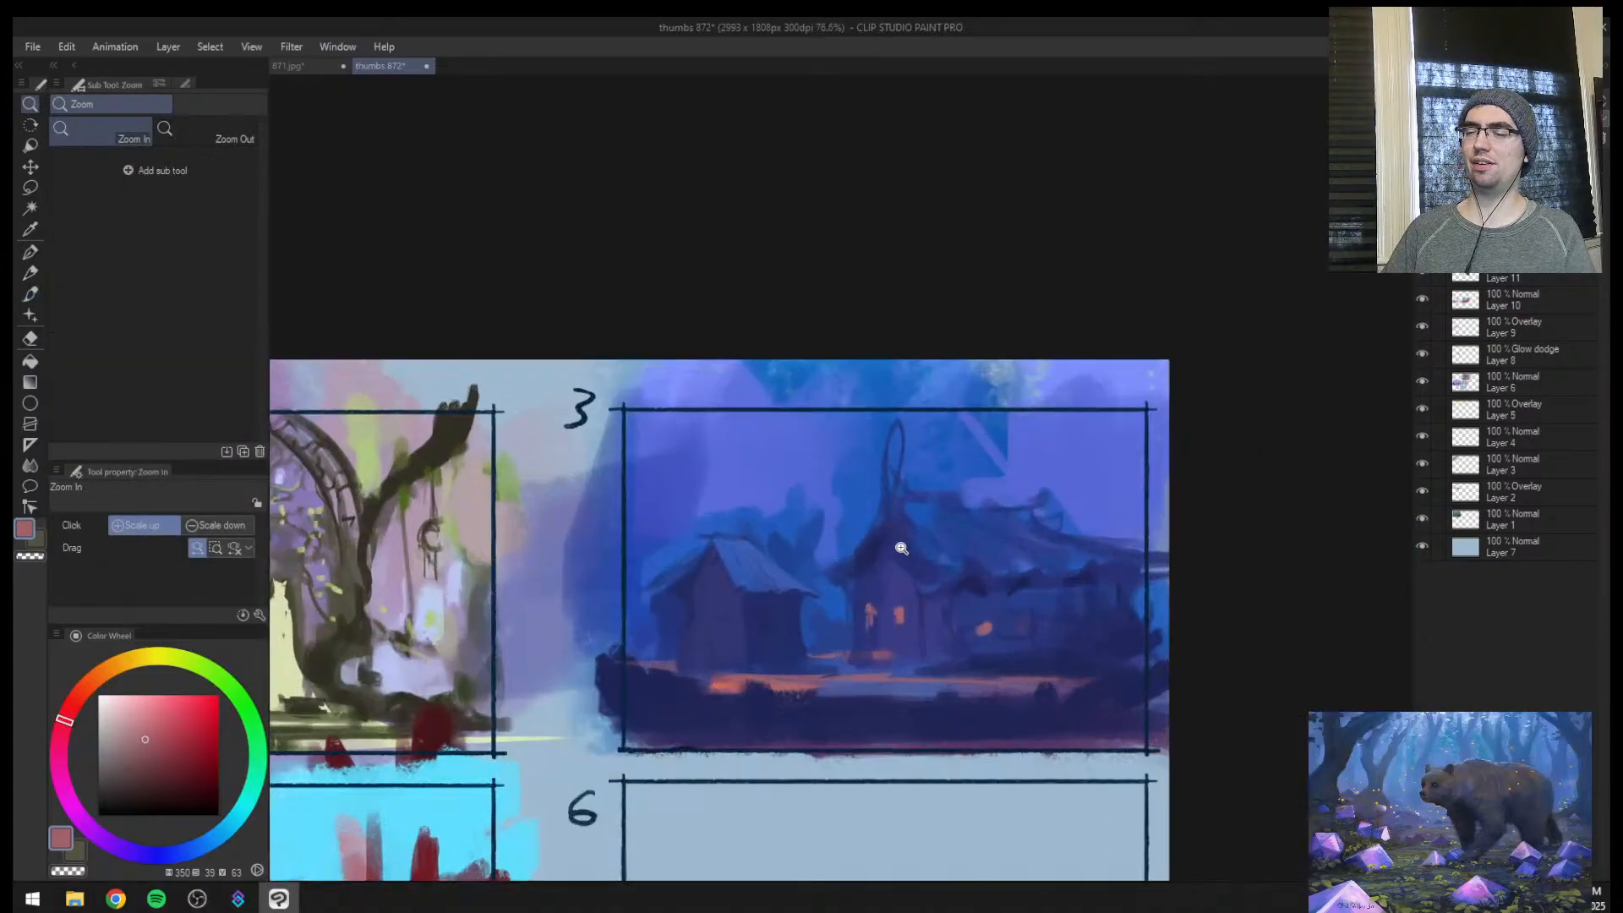
{"action": "key", "text": "bracketleft"}
{"action": "left_click", "coordinate": [755, 638], "text": "alt"}
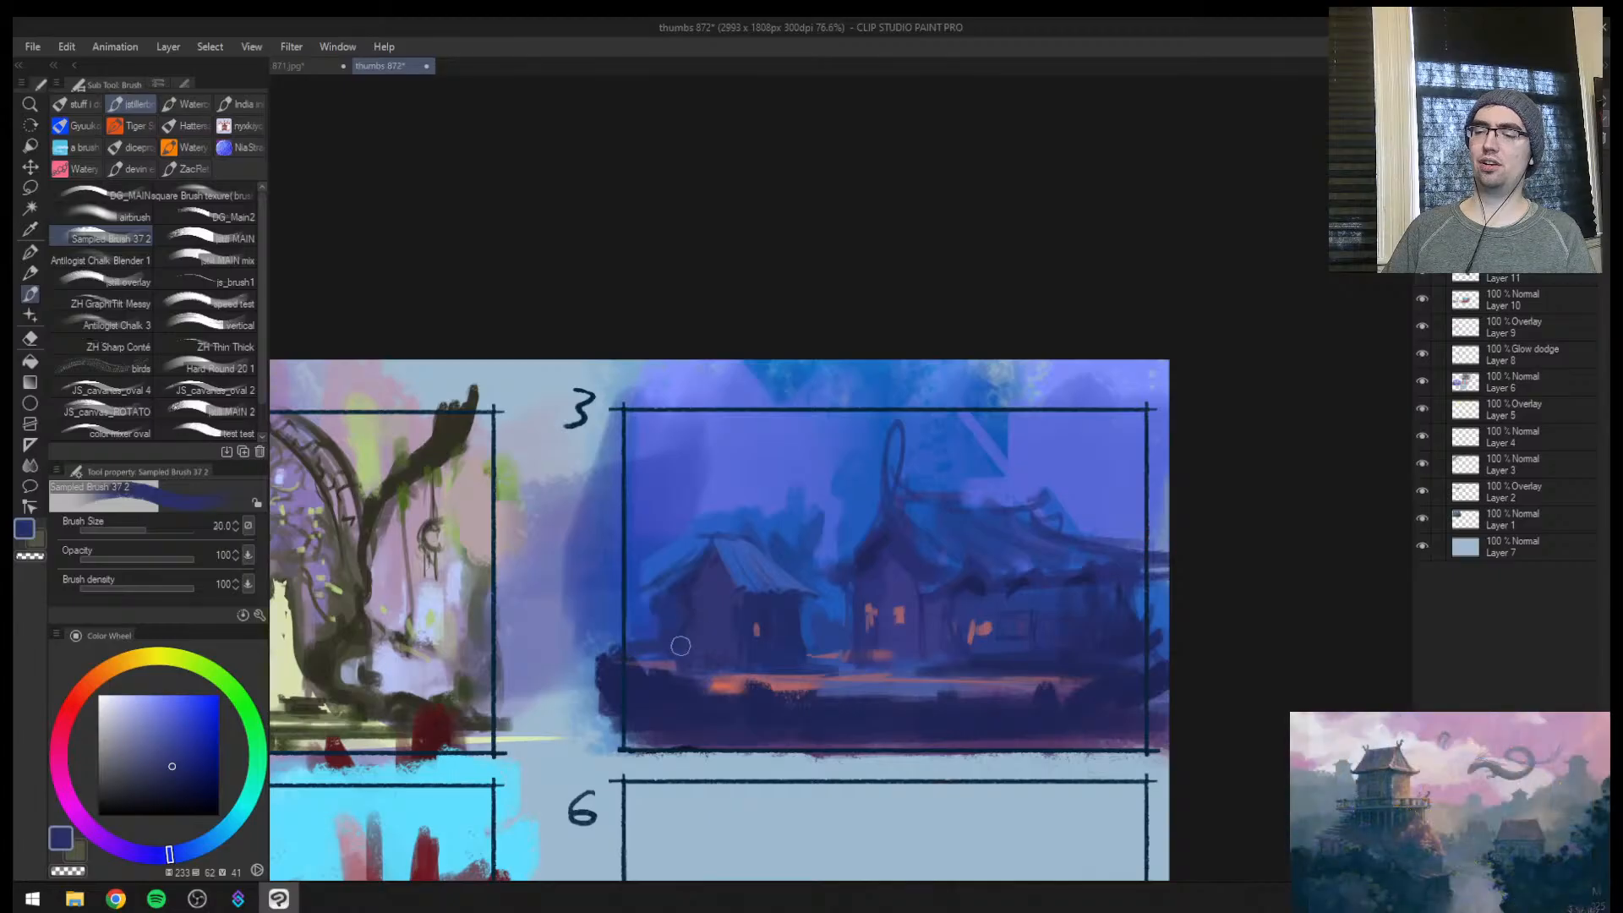
Extend the ground in front of the hut with a muted purple strip past the frame at brush size 30 to 25
{"action": "key", "text": "bracketright"}
{"action": "key", "text": "bracketright"}
{"action": "left_click", "coordinate": [669, 713], "text": "alt"}
{"action": "key", "text": "bracketleft"}
{"action": "key", "text": "bracketleft"}
{"action": "left_click", "coordinate": [712, 683], "text": "alt"}
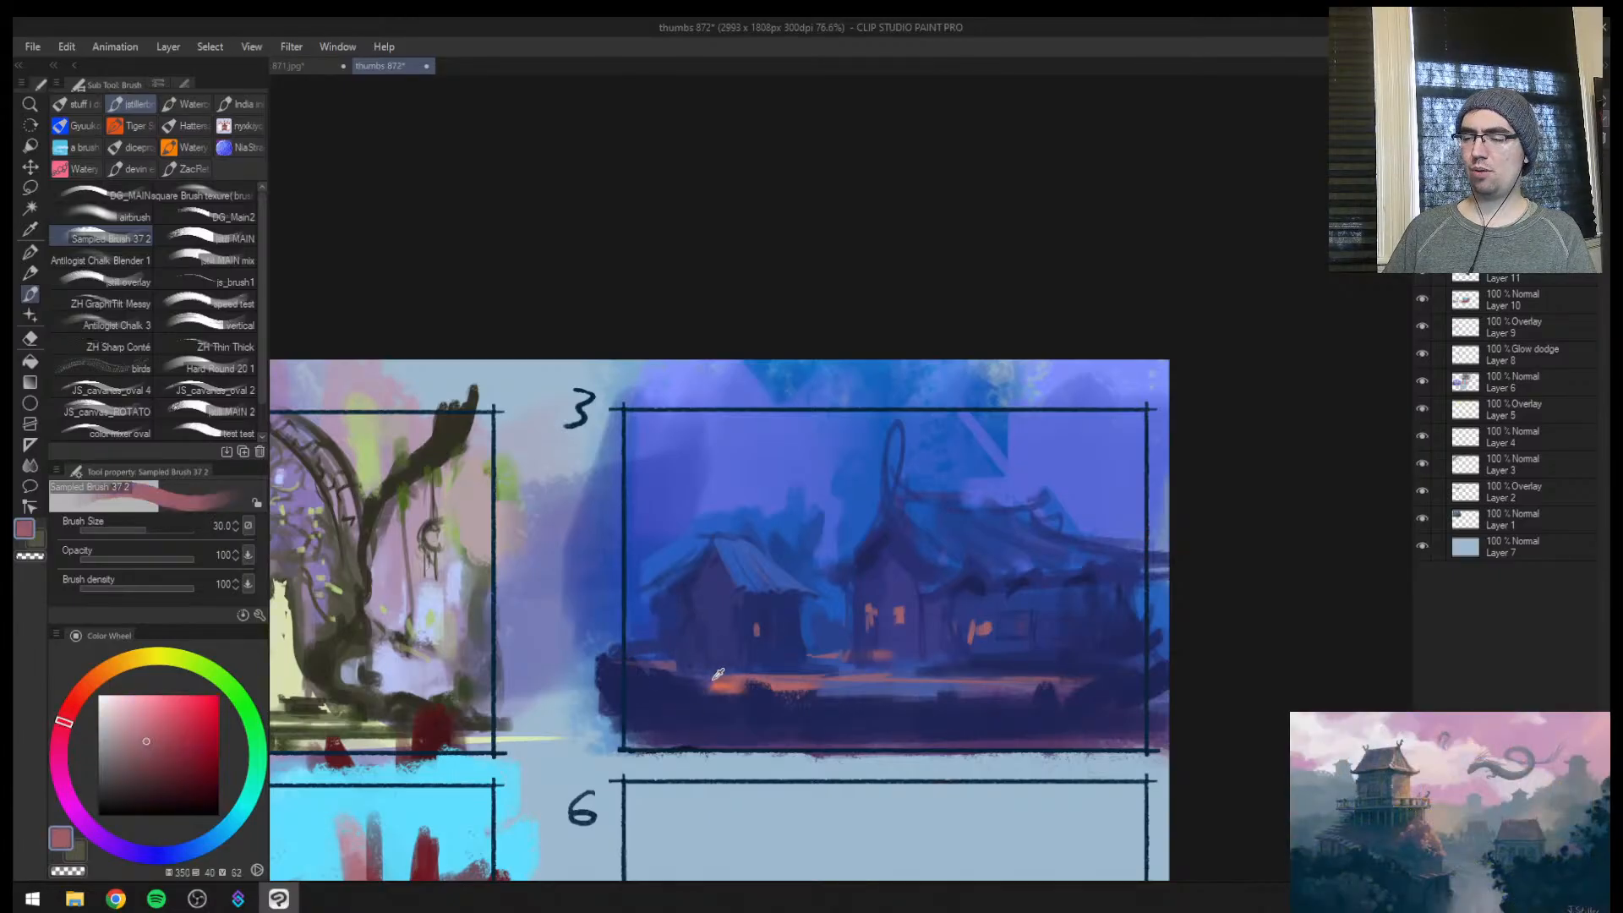
{"action": "left_click", "coordinate": [703, 682], "text": "alt"}
{"action": "left_click_drag", "start_coordinate": [702, 679], "coordinate": [543, 678]}
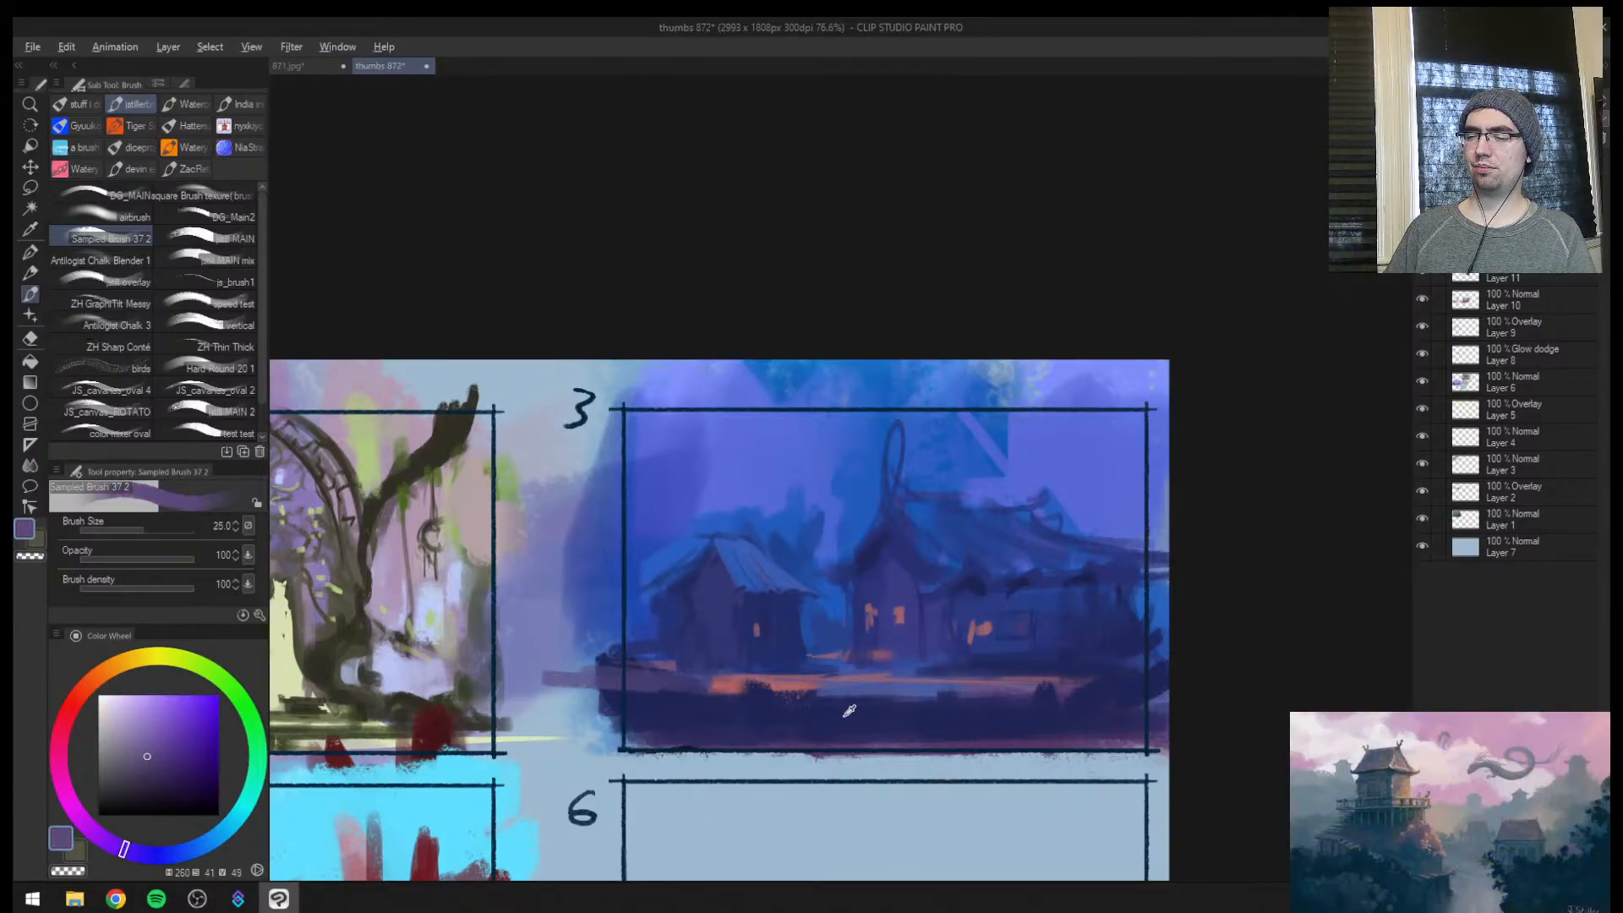
Add a small dark bush on the foreground edge and sketch dark blue tree trunks behind the main house's roof
{"action": "left_click", "coordinate": [848, 711], "text": "alt"}
{"action": "key", "text": "bracketright"}
{"action": "left_click_drag", "start_coordinate": [989, 418], "coordinate": [971, 494]}
{"action": "mouse_move", "coordinate": [1031, 397]}
{"action": "left_mouse_down"}
{"action": "mouse_move", "coordinate": [1024, 468]}
{"action": "mouse_move", "coordinate": [1070, 435]}
{"action": "left_mouse_up"}
{"action": "key", "text": "bracketright"}
{"action": "left_click_drag", "start_coordinate": [1104, 499], "coordinate": [1132, 387]}
{"action": "key", "text": "bracketright"}
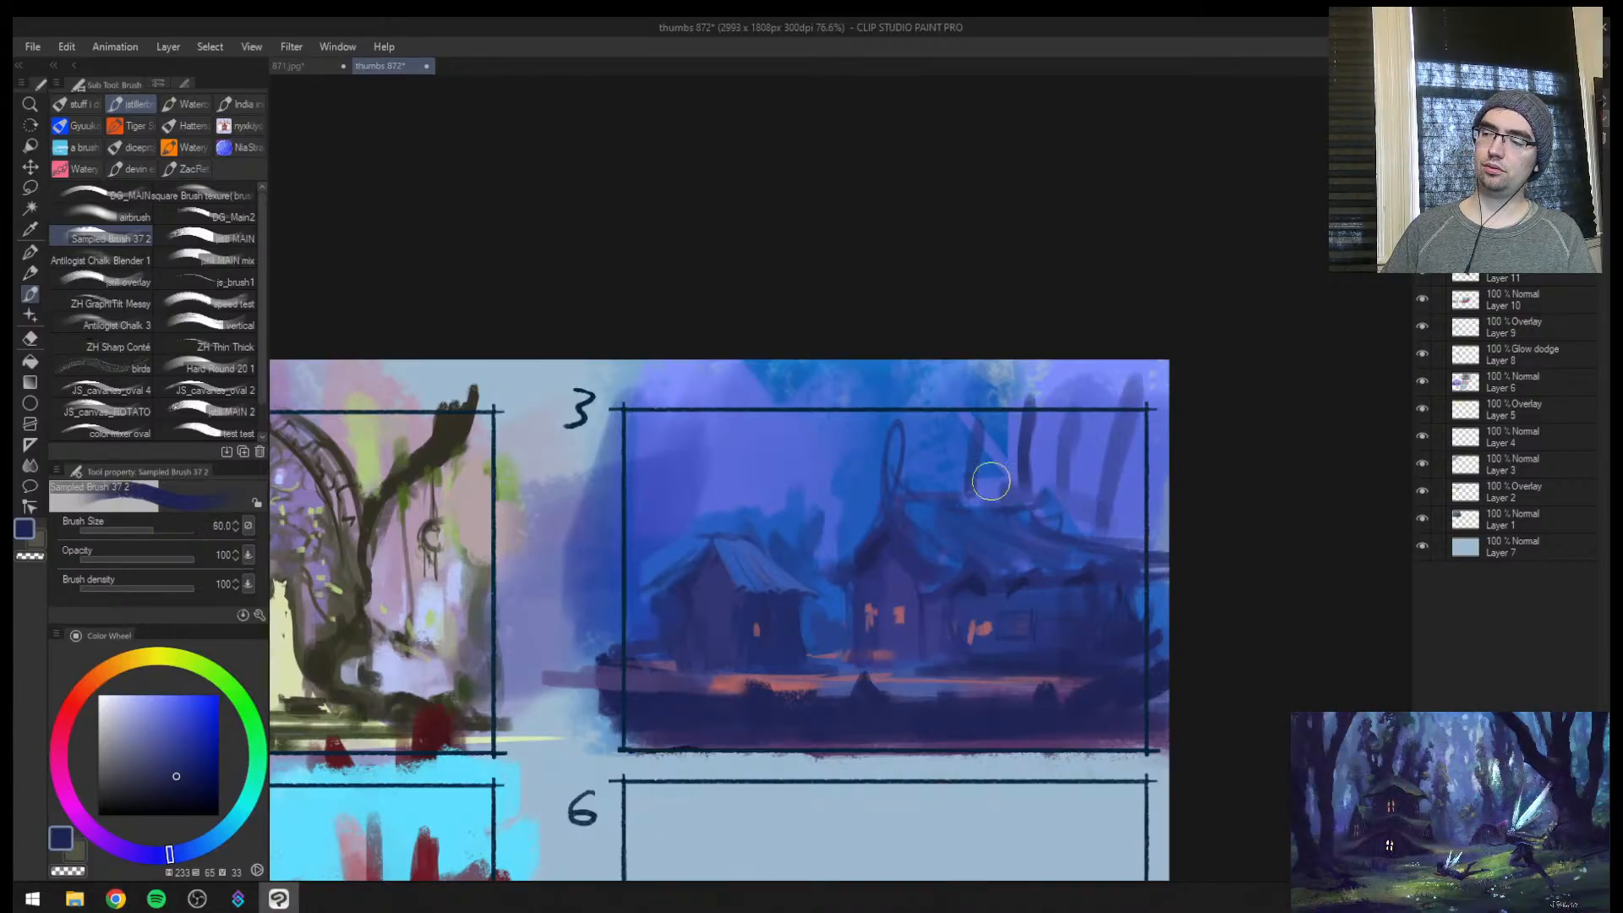
Brush a soft blue foliage mass above the main house's roof with sampled blues at brush size 60
{"action": "mouse_move", "coordinate": [986, 480]}
{"action": "left_mouse_down"}
{"action": "mouse_move", "coordinate": [923, 421]}
{"action": "mouse_move", "coordinate": [937, 403]}
{"action": "mouse_move", "coordinate": [1010, 397]}
{"action": "left_mouse_up"}
{"action": "left_click", "coordinate": [956, 456], "text": "alt"}
{"action": "left_click_drag", "start_coordinate": [965, 467], "coordinate": [973, 466]}
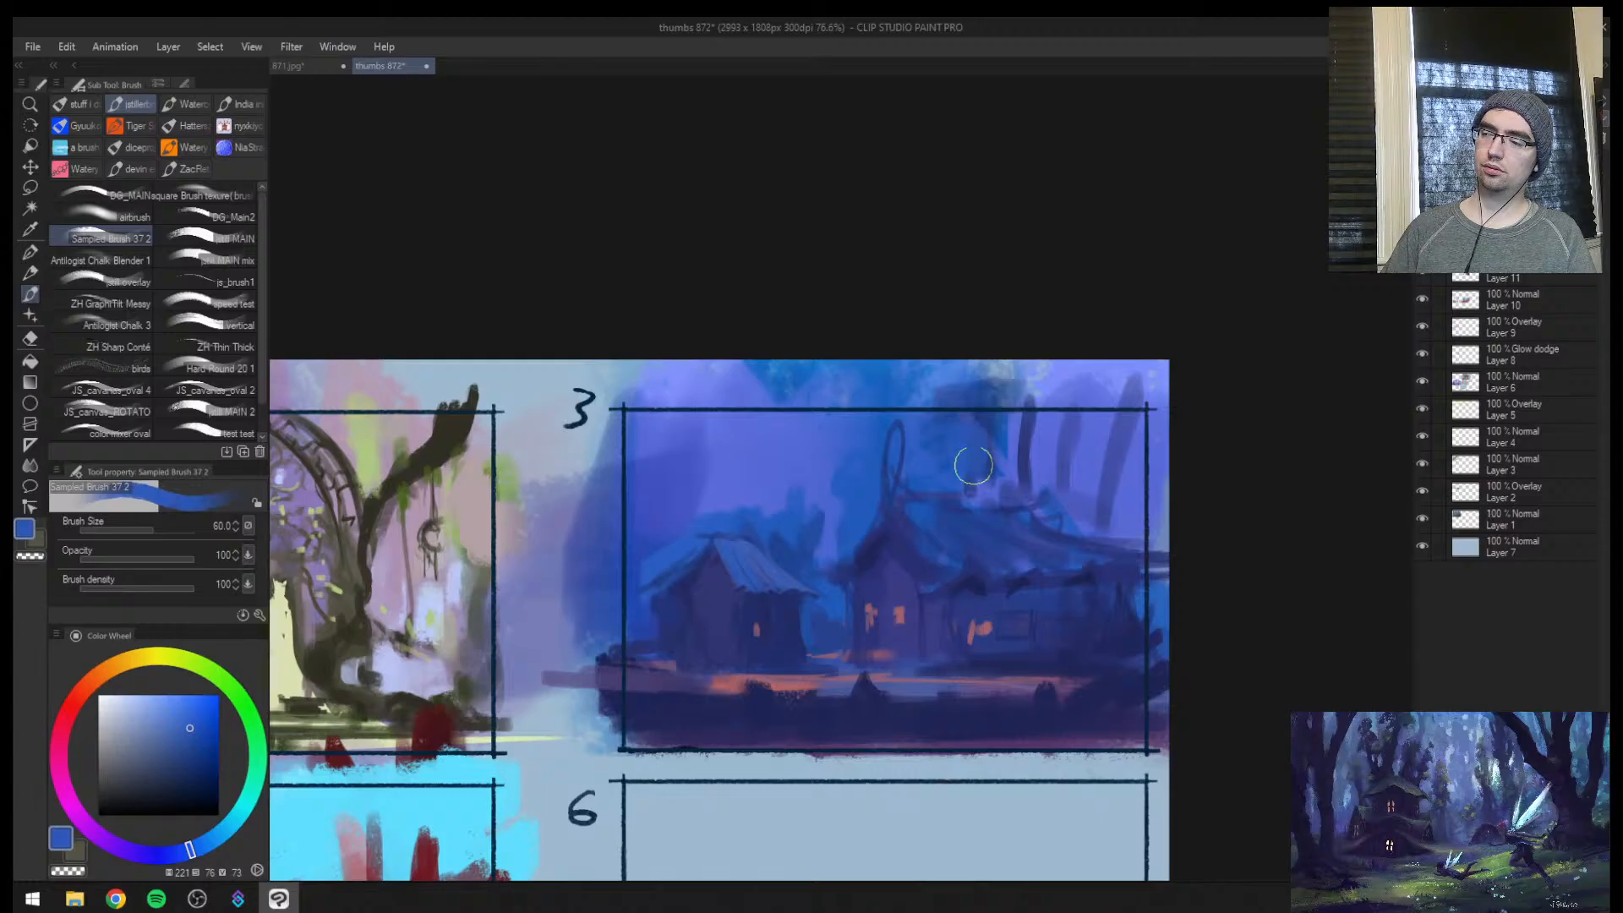
{"action": "left_click", "coordinate": [1020, 431], "text": "alt"}
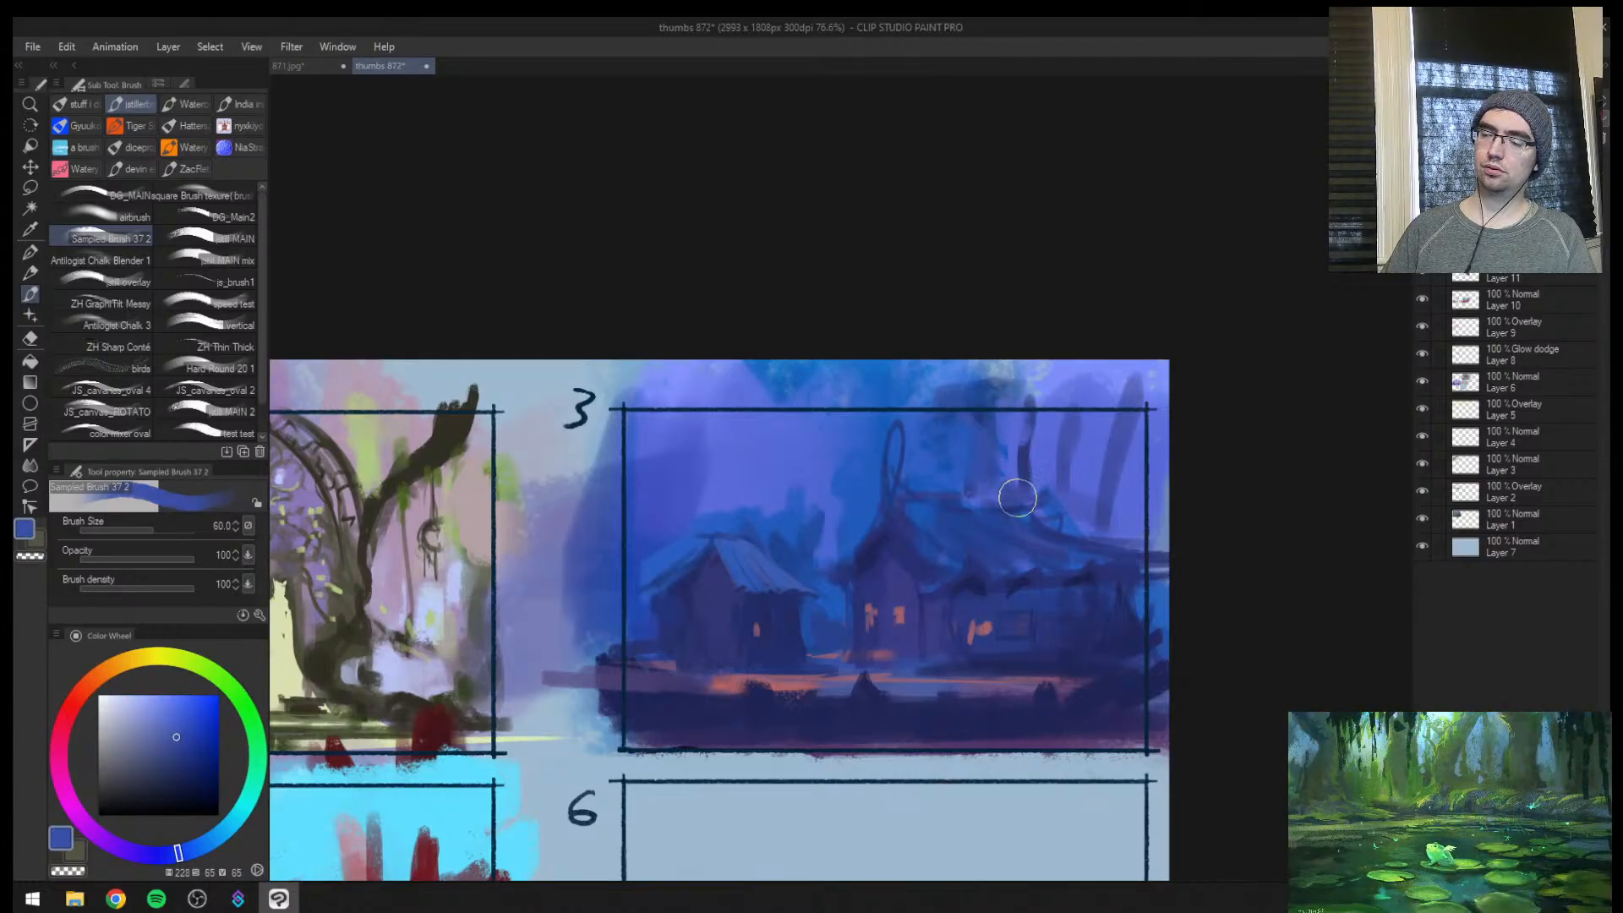
Flip the canvas and paint tall blue tree trunks behind the hut with a sampled blue at brush sizes 60 to 30
{"action": "key", "text": "z"}
{"action": "left_click_drag", "start_coordinate": [985, 505], "coordinate": [1065, 492]}
{"action": "key", "text": "h"}
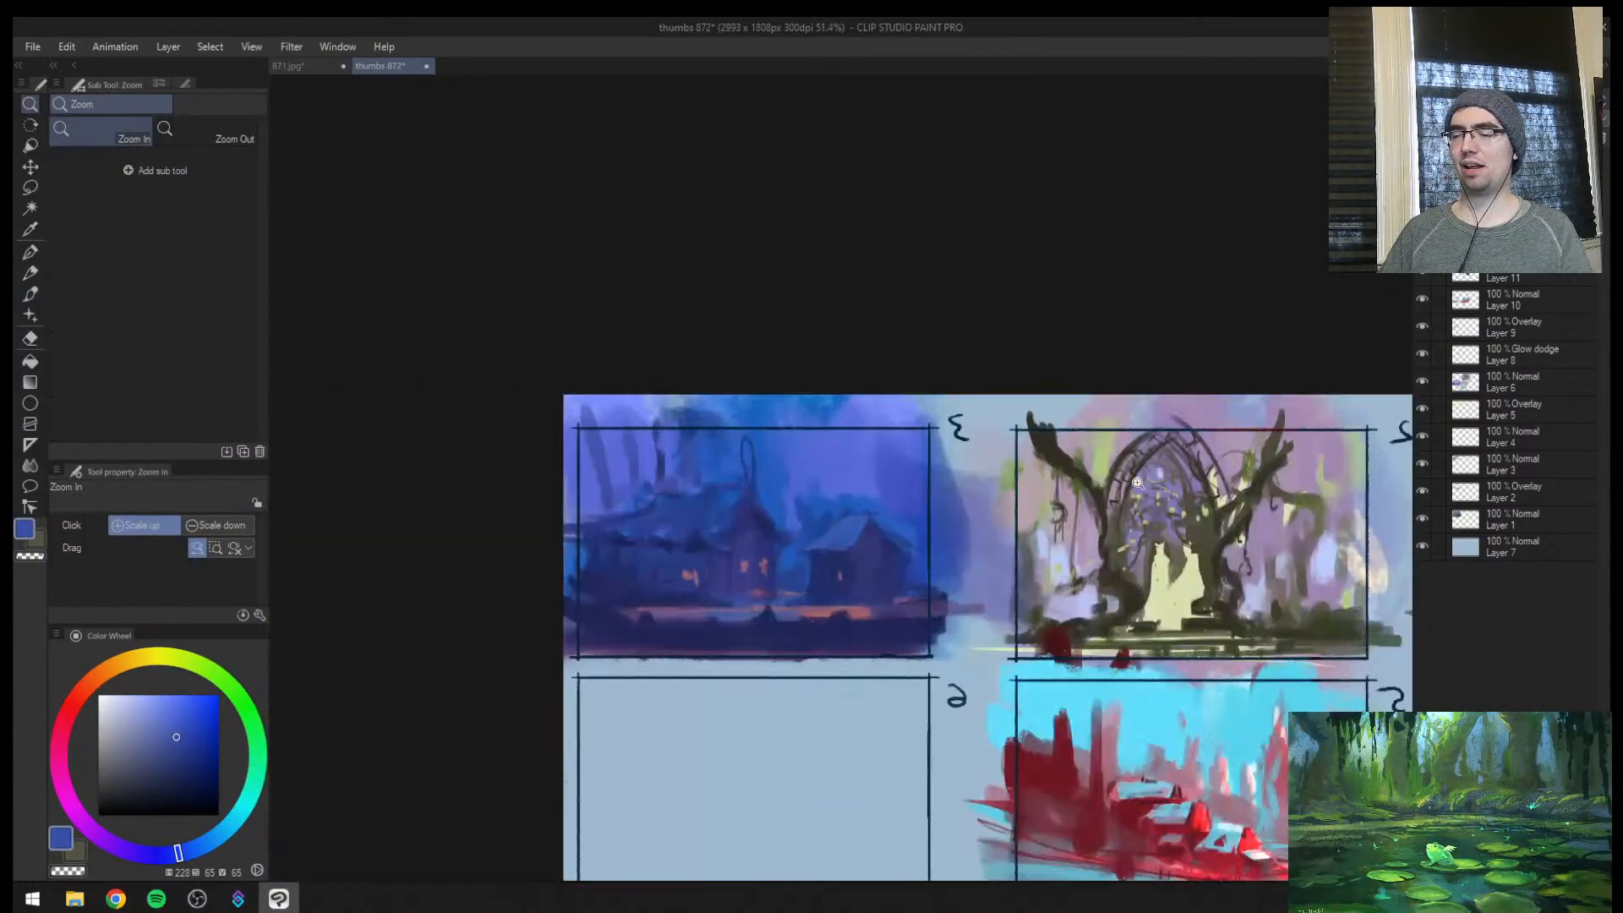
{"action": "left_click_drag", "start_coordinate": [903, 495], "coordinate": [1002, 474]}
{"action": "key", "text": "b"}
{"action": "left_click", "coordinate": [690, 552], "text": "alt"}
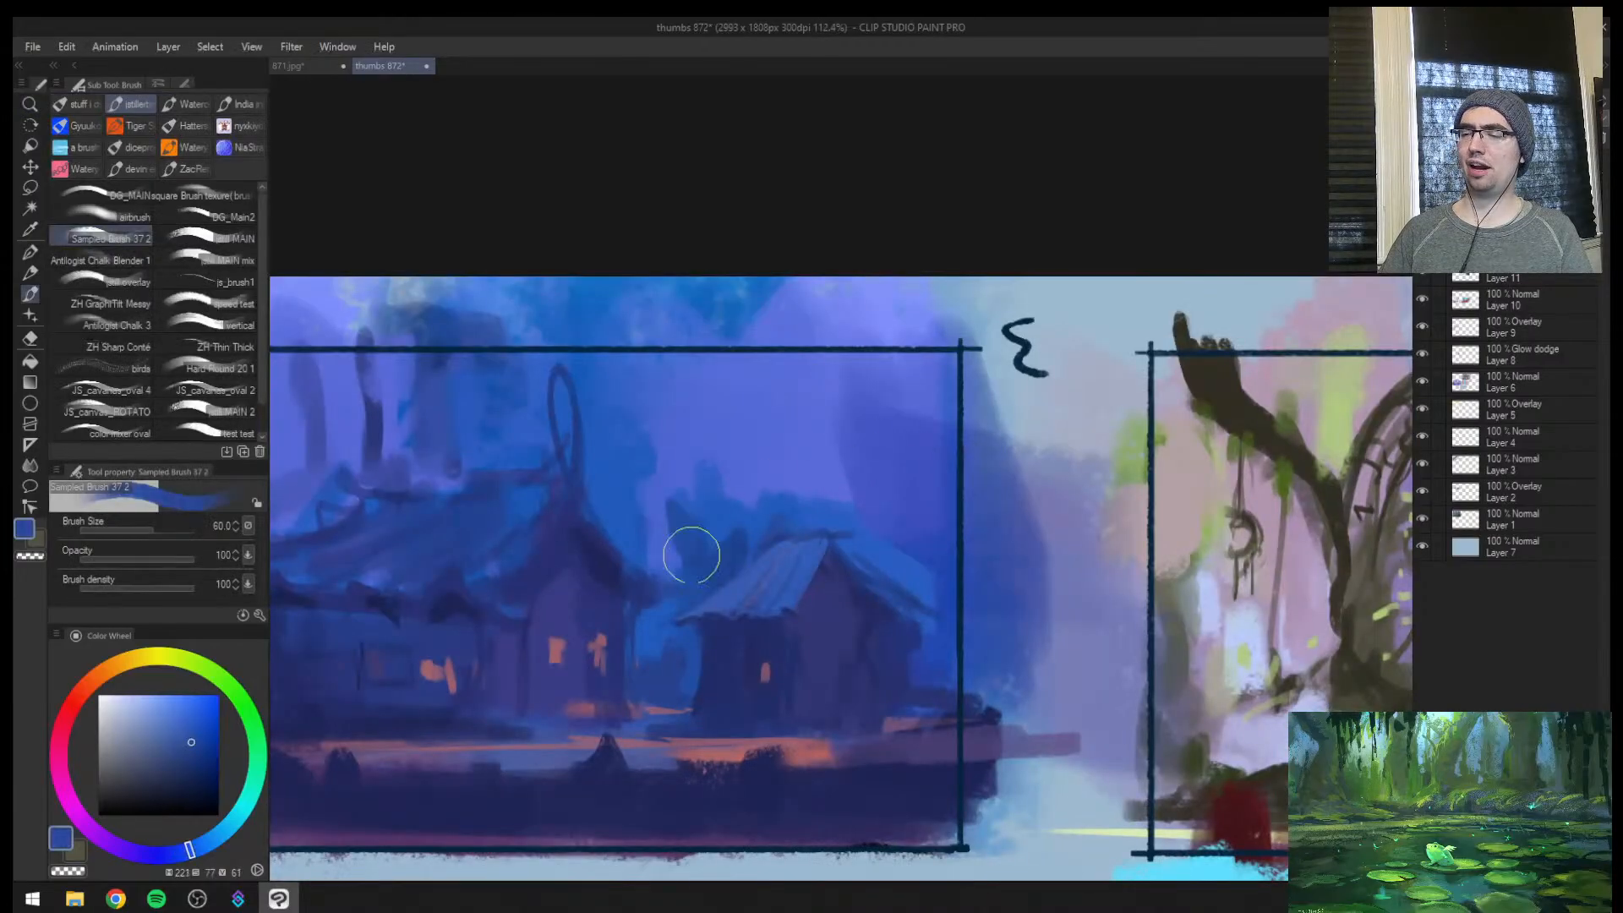
{"action": "left_click_drag", "start_coordinate": [689, 541], "coordinate": [696, 397]}
{"action": "key", "text": "bracketleft"}
{"action": "key", "text": "bracketleft"}
{"action": "left_click_drag", "start_coordinate": [734, 542], "coordinate": [754, 280]}
{"action": "key", "text": "bracketleft"}
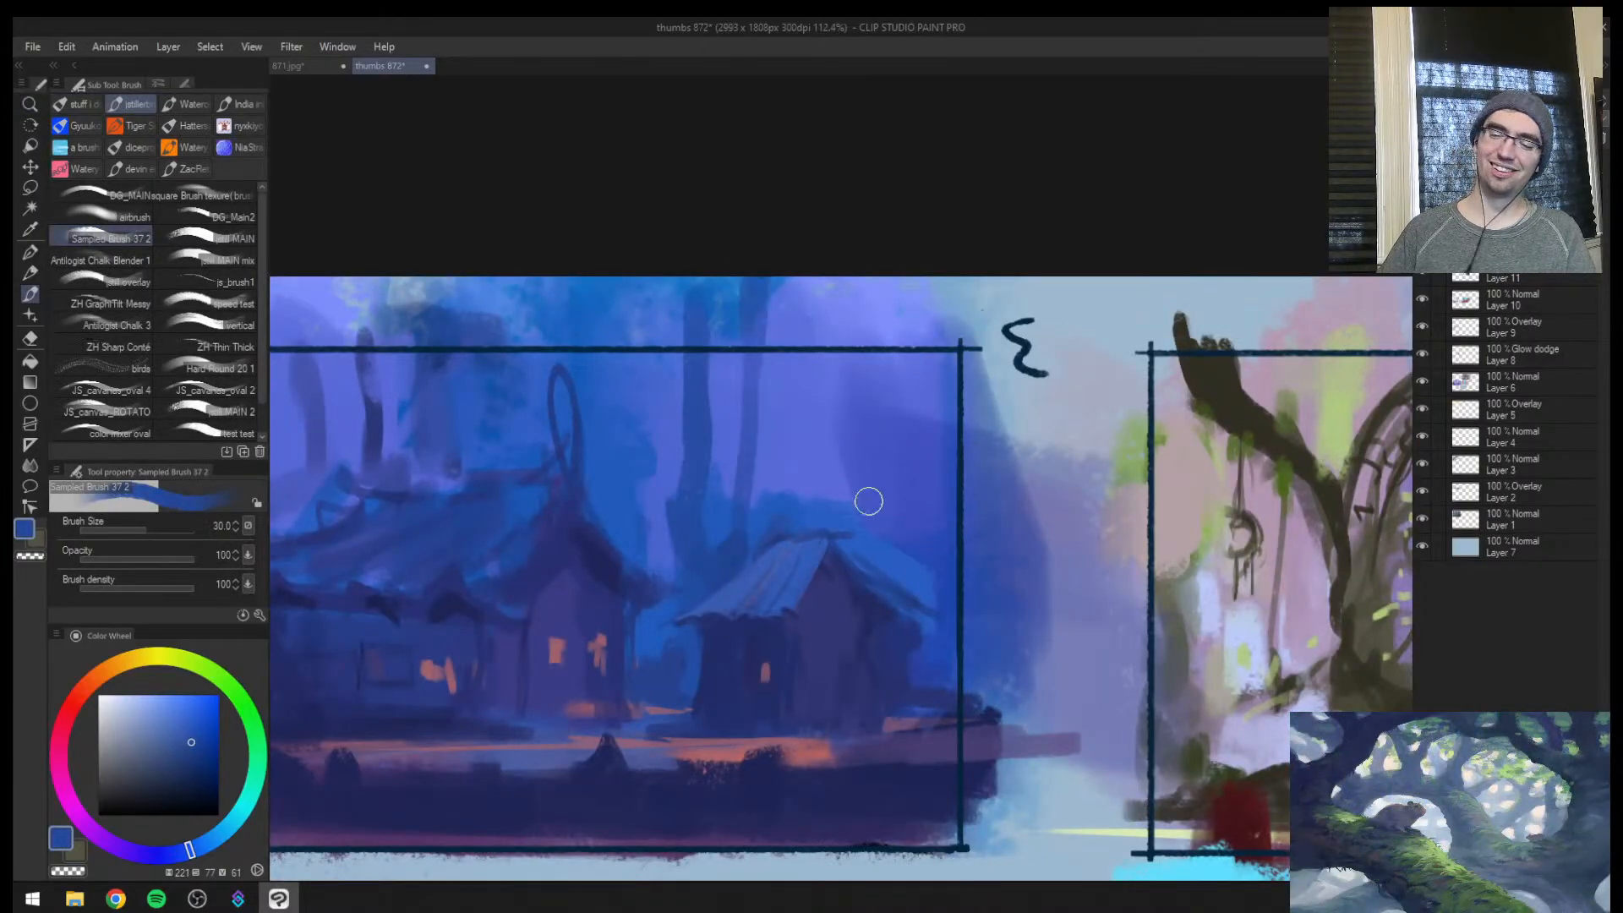
{"action": "left_click_drag", "start_coordinate": [863, 499], "coordinate": [859, 280]}
{"action": "mouse_move", "coordinate": [852, 281]}
{"action": "left_mouse_down"}
{"action": "mouse_move", "coordinate": [839, 500]}
{"action": "mouse_move", "coordinate": [902, 283]}
{"action": "left_mouse_up"}
Add a new layer for glow effects and change its blending mode
{"action": "key", "text": "z"}
{"action": "mouse_move", "coordinate": [933, 600]}
{"action": "left_mouse_down"}
{"action": "mouse_move", "coordinate": [898, 652]}
{"action": "mouse_move", "coordinate": [867, 656]}
{"action": "left_mouse_up"}
{"action": "mouse_move", "coordinate": [889, 639]}
{"action": "left_mouse_down"}
{"action": "mouse_move", "coordinate": [913, 590]}
{"action": "mouse_move", "coordinate": [912, 625]}
{"action": "mouse_move", "coordinate": [945, 581]}
{"action": "left_mouse_up"}
{"action": "left_click", "coordinate": [1444, 138]}
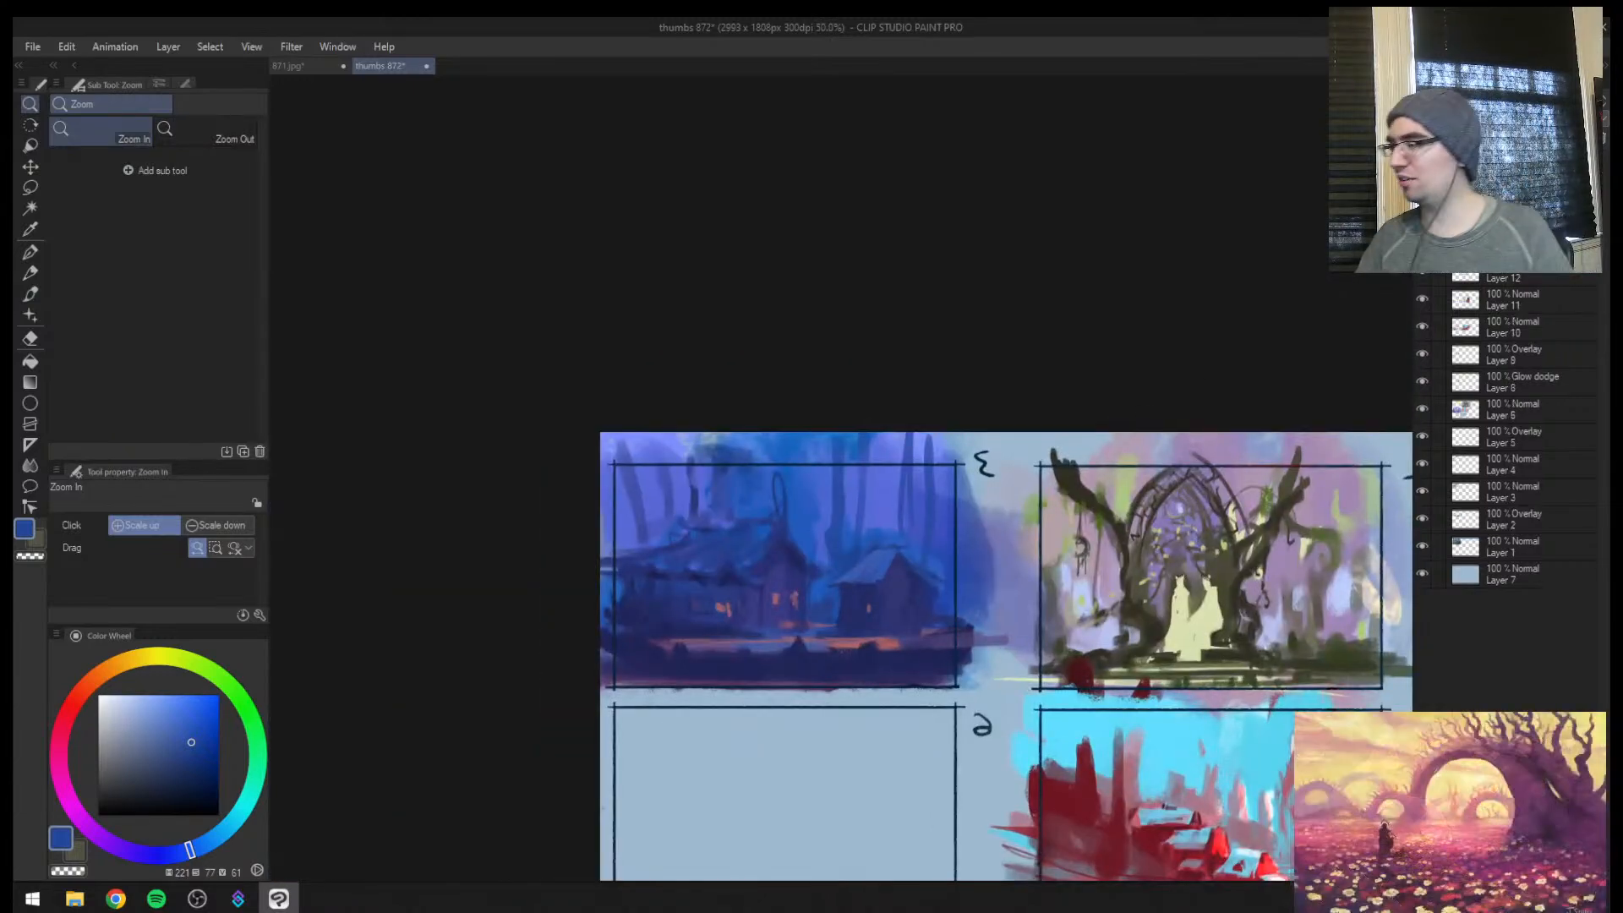
{"action": "left_click", "coordinate": [1475, 102]}
{"action": "left_click", "coordinate": [1469, 312]}
{"action": "key", "text": "b"}
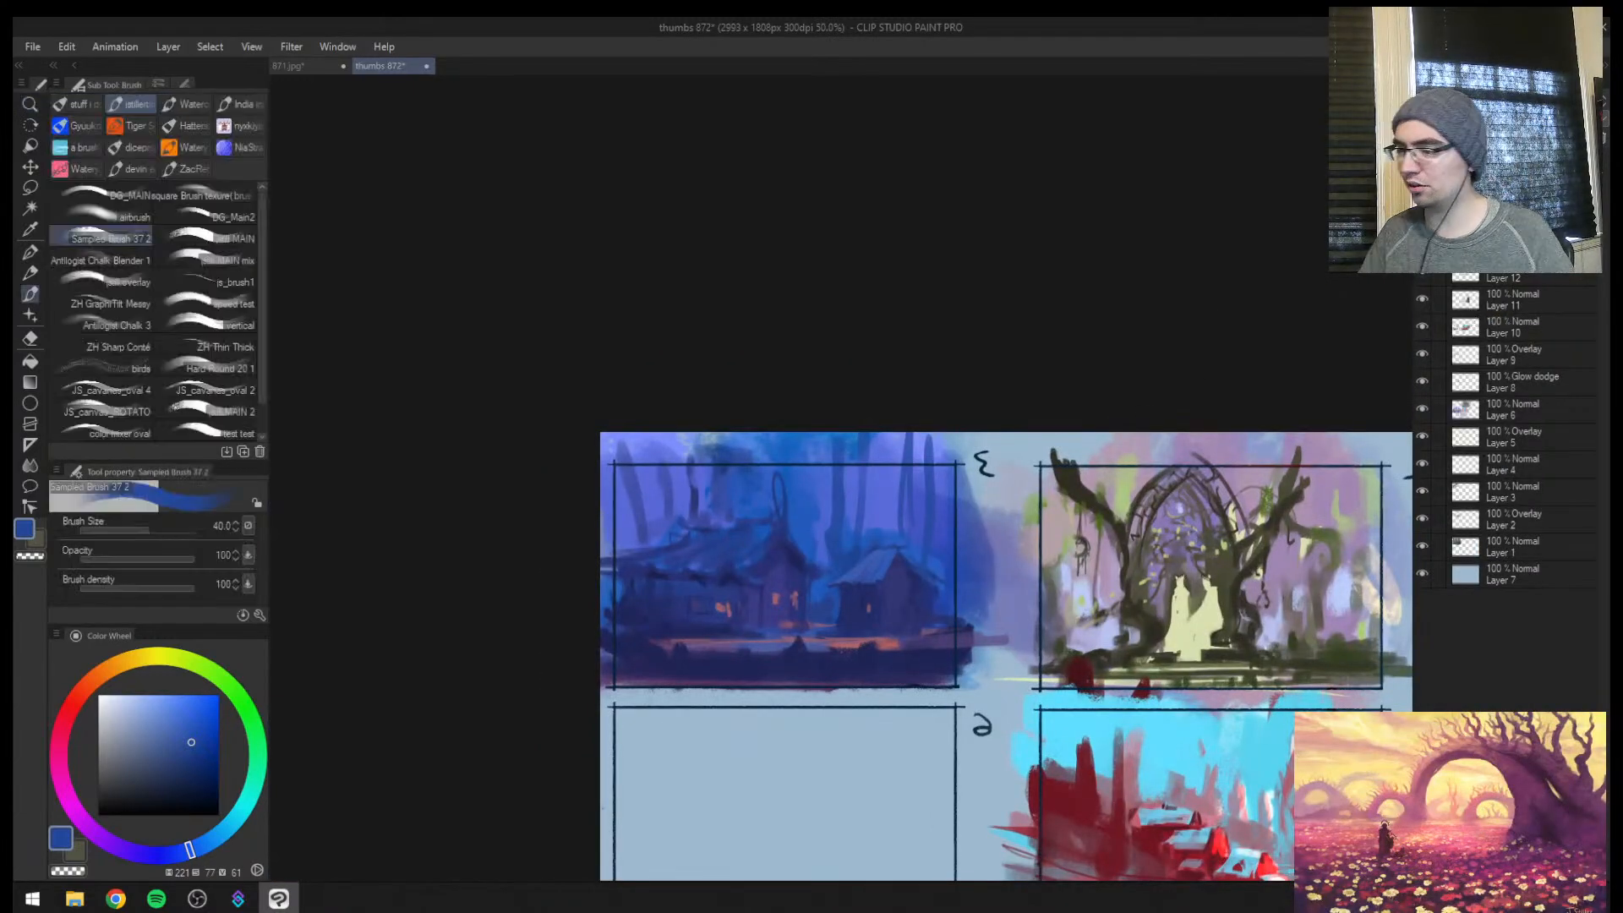
Try a bright orange glow over the main house's lit side window at brush size 80
{"action": "key", "text": "z"}
{"action": "left_click_drag", "start_coordinate": [727, 605], "coordinate": [673, 578]}
{"action": "key", "text": "b"}
{"action": "left_click_drag", "start_coordinate": [144, 658], "coordinate": [113, 666]}
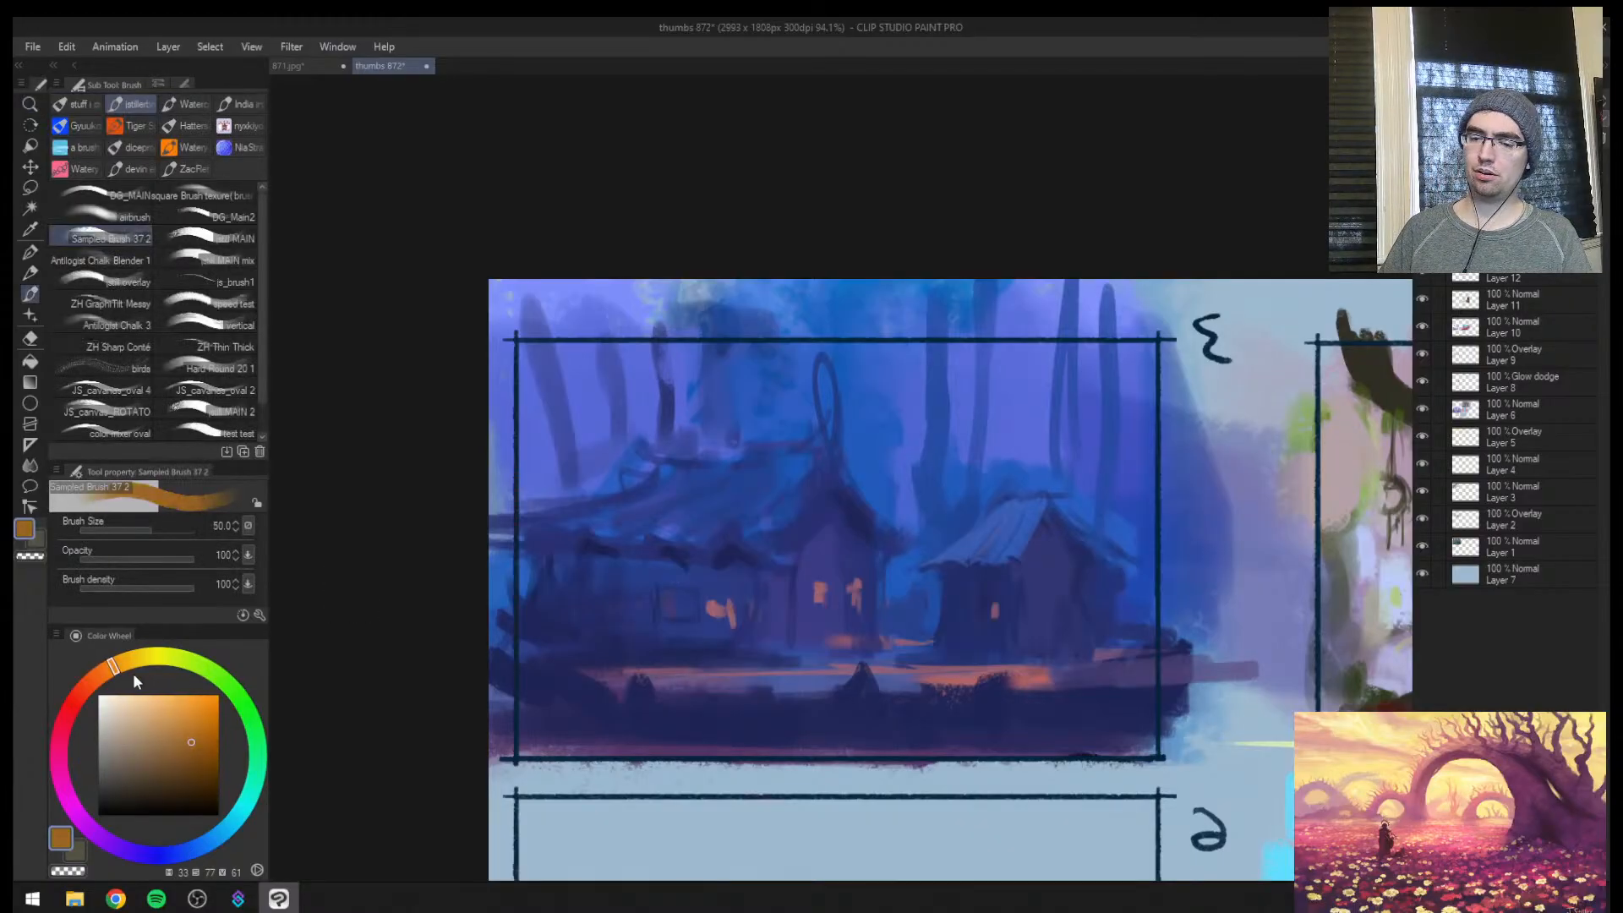
{"action": "left_click", "coordinate": [186, 696]}
{"action": "key", "text": "bracketright"}
{"action": "left_click_drag", "start_coordinate": [718, 571], "coordinate": [731, 590]}
{"action": "key", "text": "ctrl+z"}
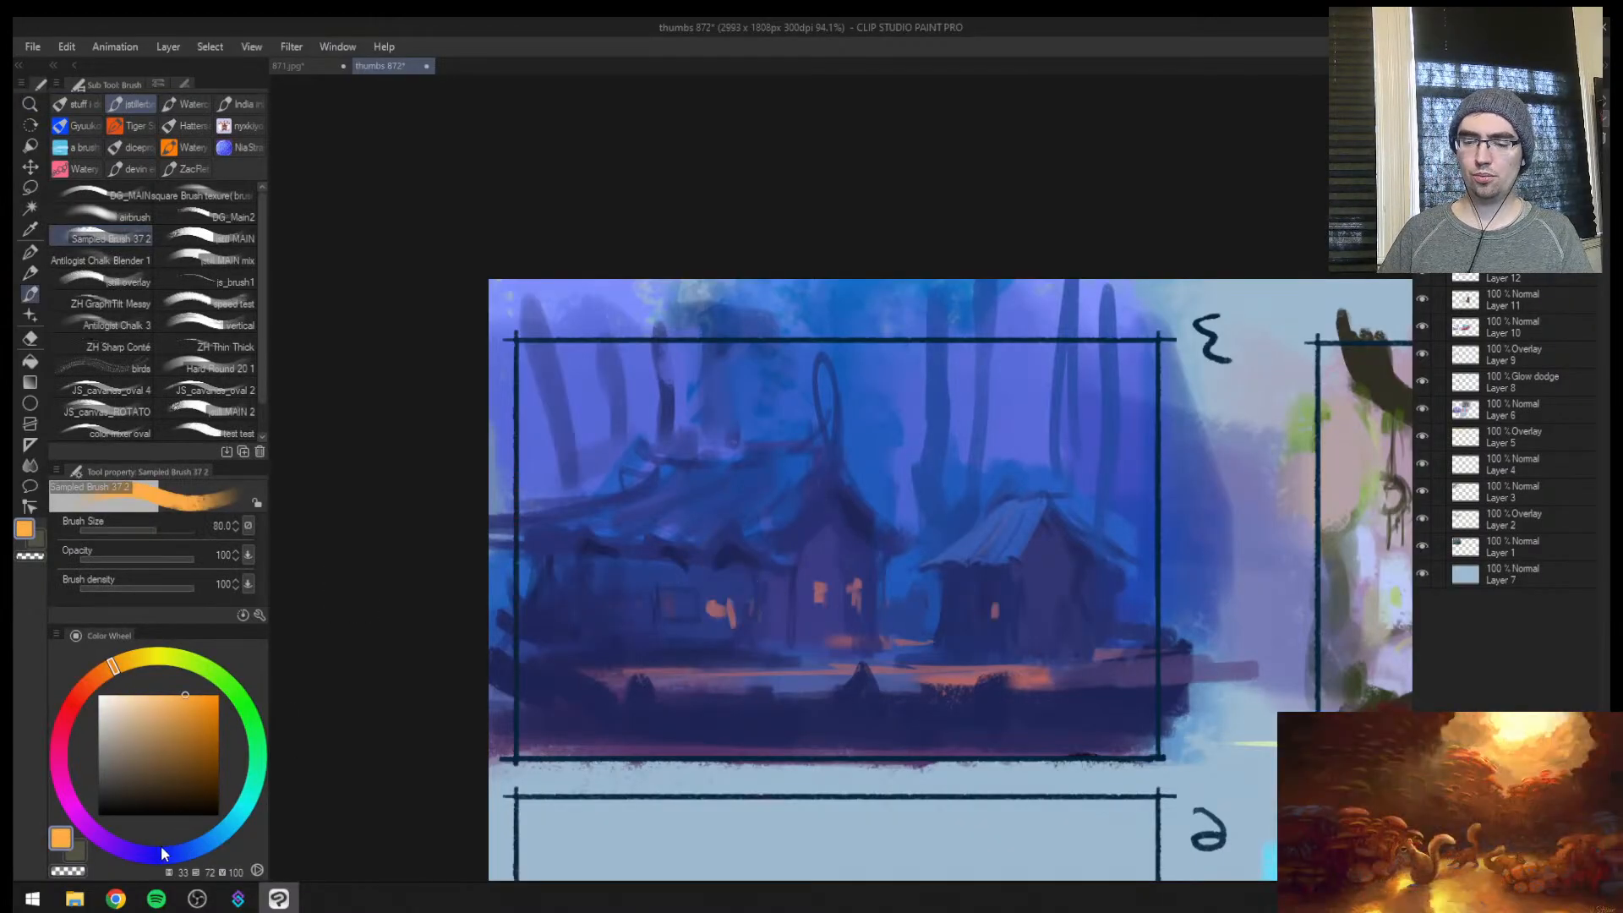
Switch to a bright pink-red and brush a soft glow onto the main house's wall beside the gabled front
{"action": "left_click", "coordinate": [73, 808]}
{"action": "left_click_drag", "start_coordinate": [72, 808], "coordinate": [49, 738]}
{"action": "key", "text": "bracketright"}
{"action": "key", "text": "bracketright"}
{"action": "key", "text": "bracketright"}
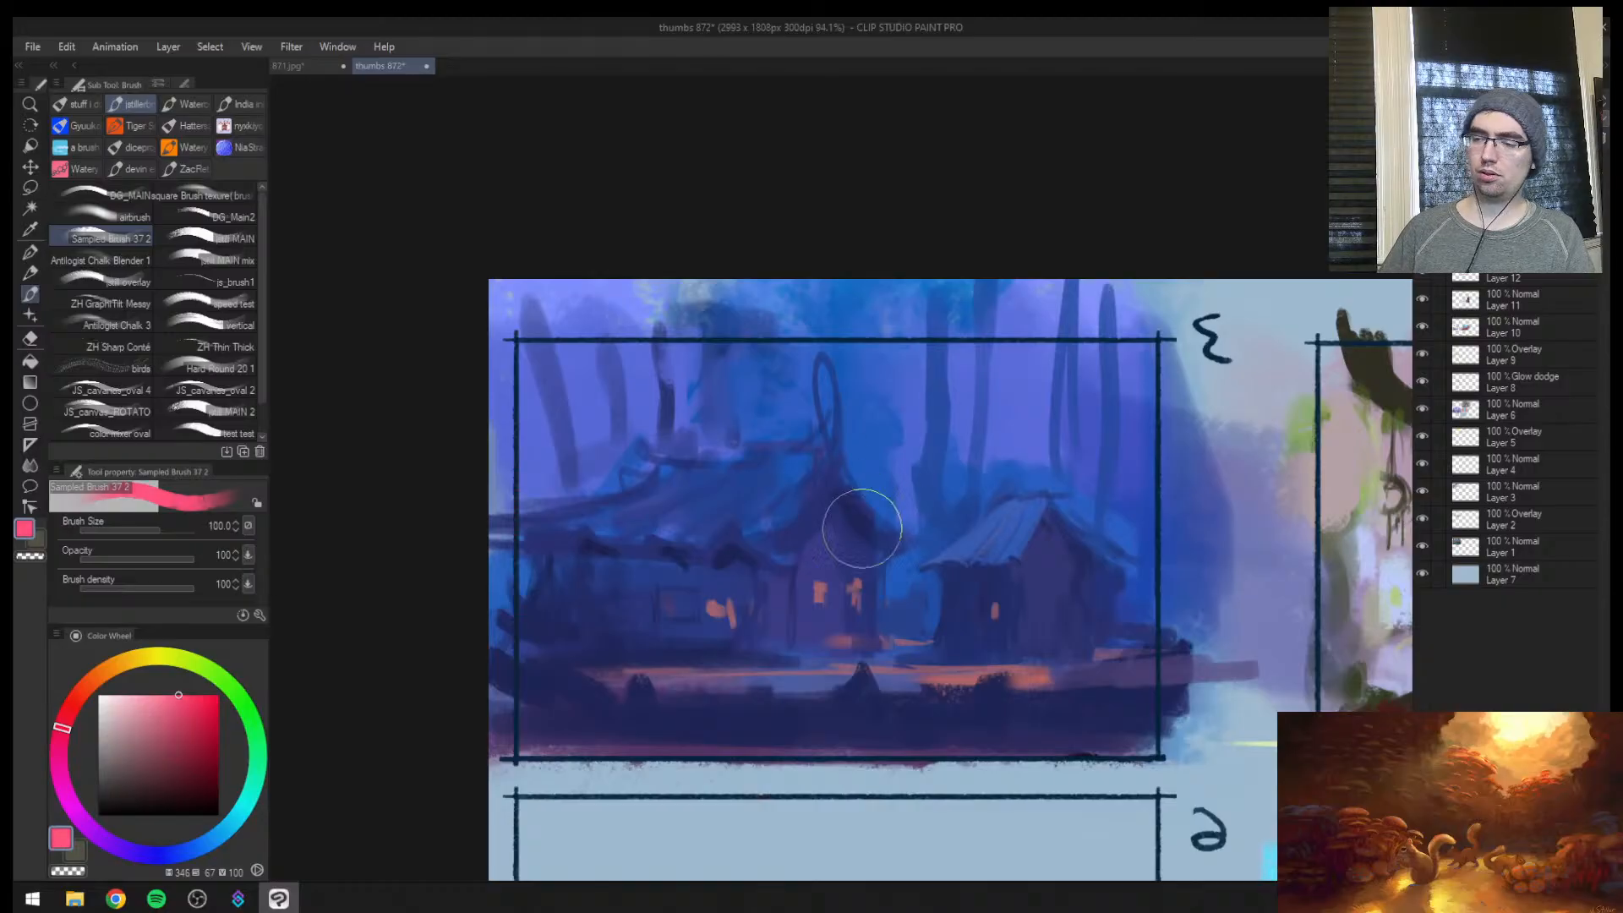
{"action": "key", "text": "ctrl+space"}
{"action": "left_click_drag", "start_coordinate": [1033, 515], "coordinate": [972, 541]}
{"action": "mouse_move", "coordinate": [1009, 558]}
{"action": "left_mouse_down"}
{"action": "mouse_move", "coordinate": [761, 543]}
{"action": "mouse_move", "coordinate": [600, 587]}
{"action": "mouse_move", "coordinate": [619, 630]}
{"action": "mouse_move", "coordinate": [454, 495]}
{"action": "left_mouse_up"}
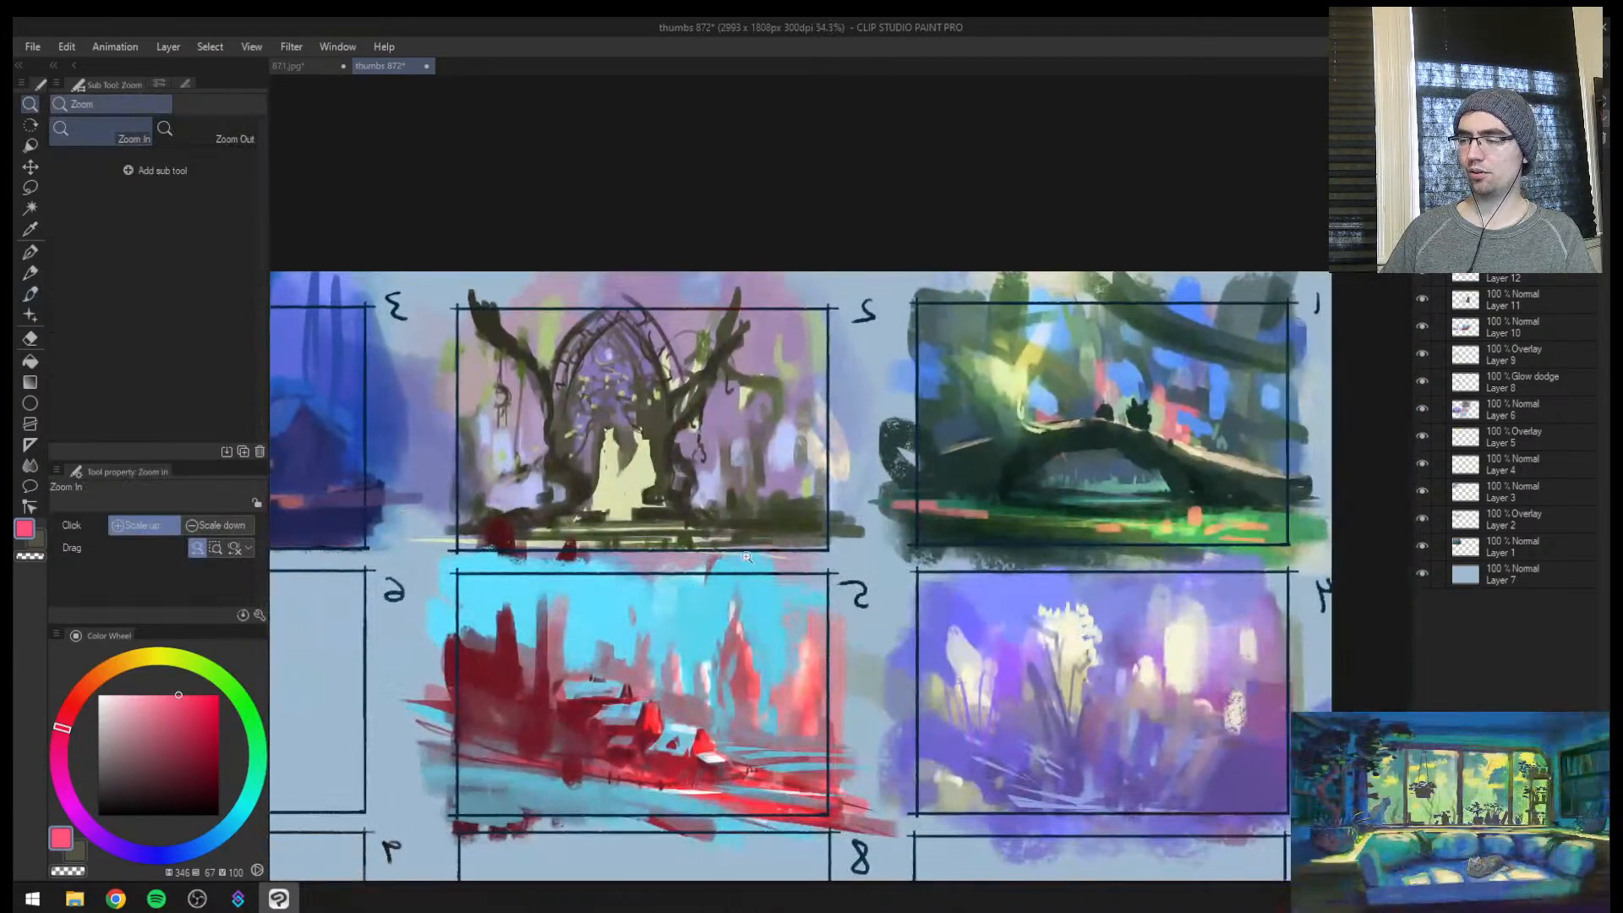
{"action": "left_click_drag", "start_coordinate": [747, 558], "coordinate": [818, 589]}
{"action": "left_click_drag", "start_coordinate": [535, 499], "coordinate": [852, 577]}
{"action": "left_click_drag", "start_coordinate": [655, 485], "coordinate": [691, 469]}
{"action": "left_click_drag", "start_coordinate": [537, 462], "coordinate": [671, 486]}
Add another new layer and choose a light yellow-green paint color
{"action": "key", "text": "ctrl+shift+n"}
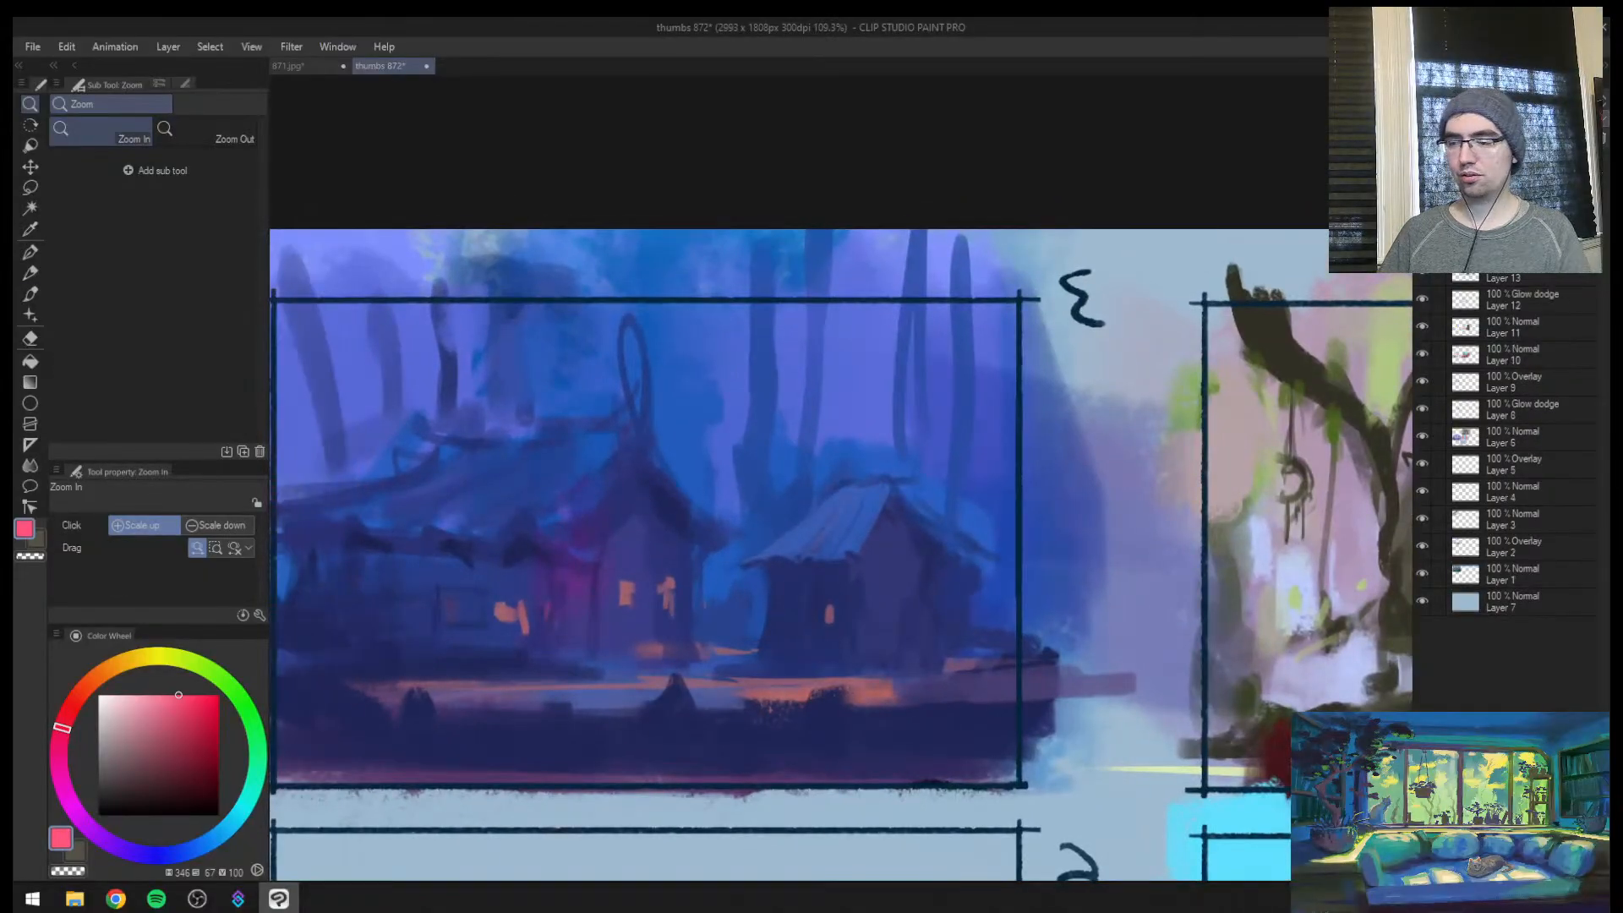
{"action": "left_click", "coordinate": [182, 661]}
{"action": "left_click", "coordinate": [169, 699]}
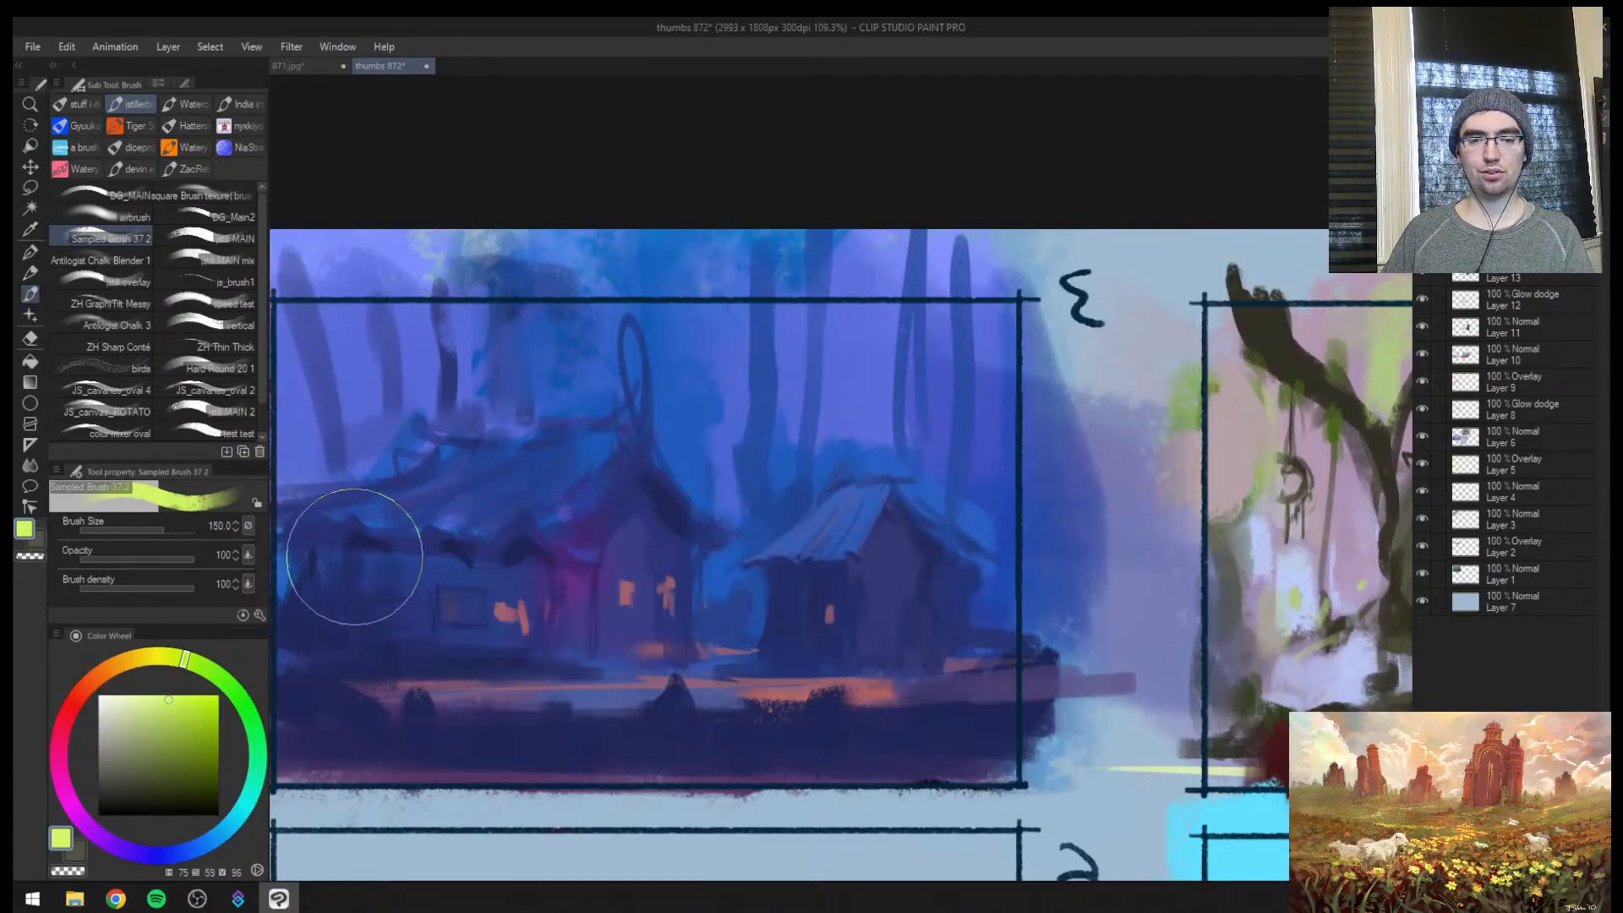
{"action": "key", "text": "Return"}
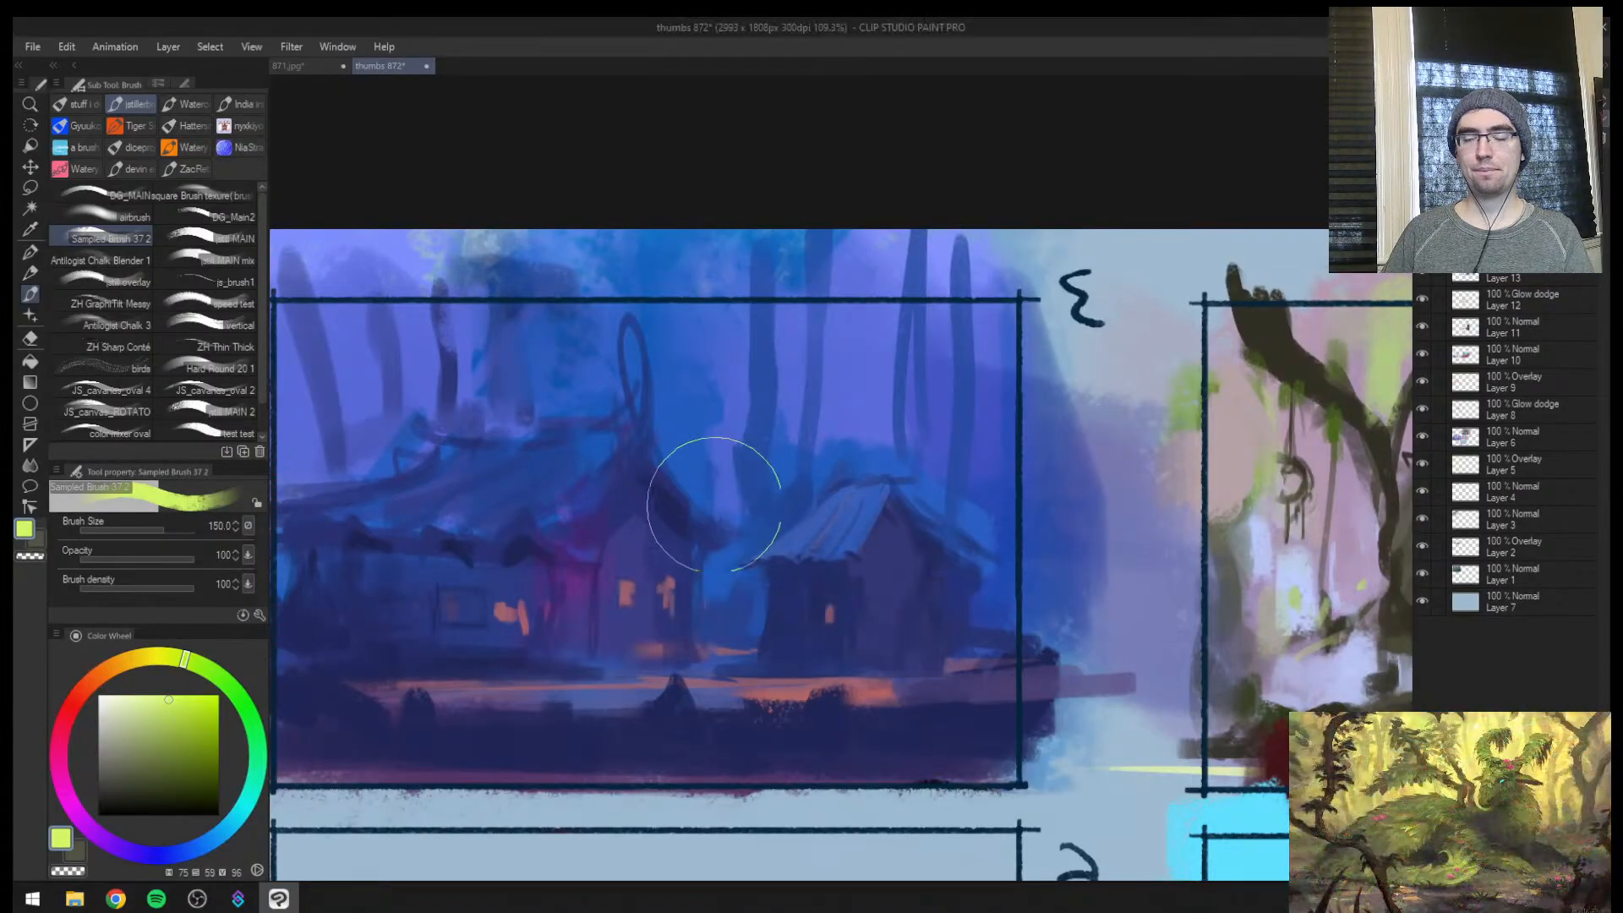
Try a yellow-green stroke in the gap between the main house and the hut
{"action": "mouse_move", "coordinate": [720, 541]}
{"action": "left_mouse_down"}
{"action": "mouse_move", "coordinate": [675, 547]}
{"action": "mouse_move", "coordinate": [686, 497]}
{"action": "left_mouse_up"}
{"action": "key", "text": "bracketleft"}
{"action": "key", "text": "ctrl+z"}
{"action": "key", "text": "ctrl+z"}
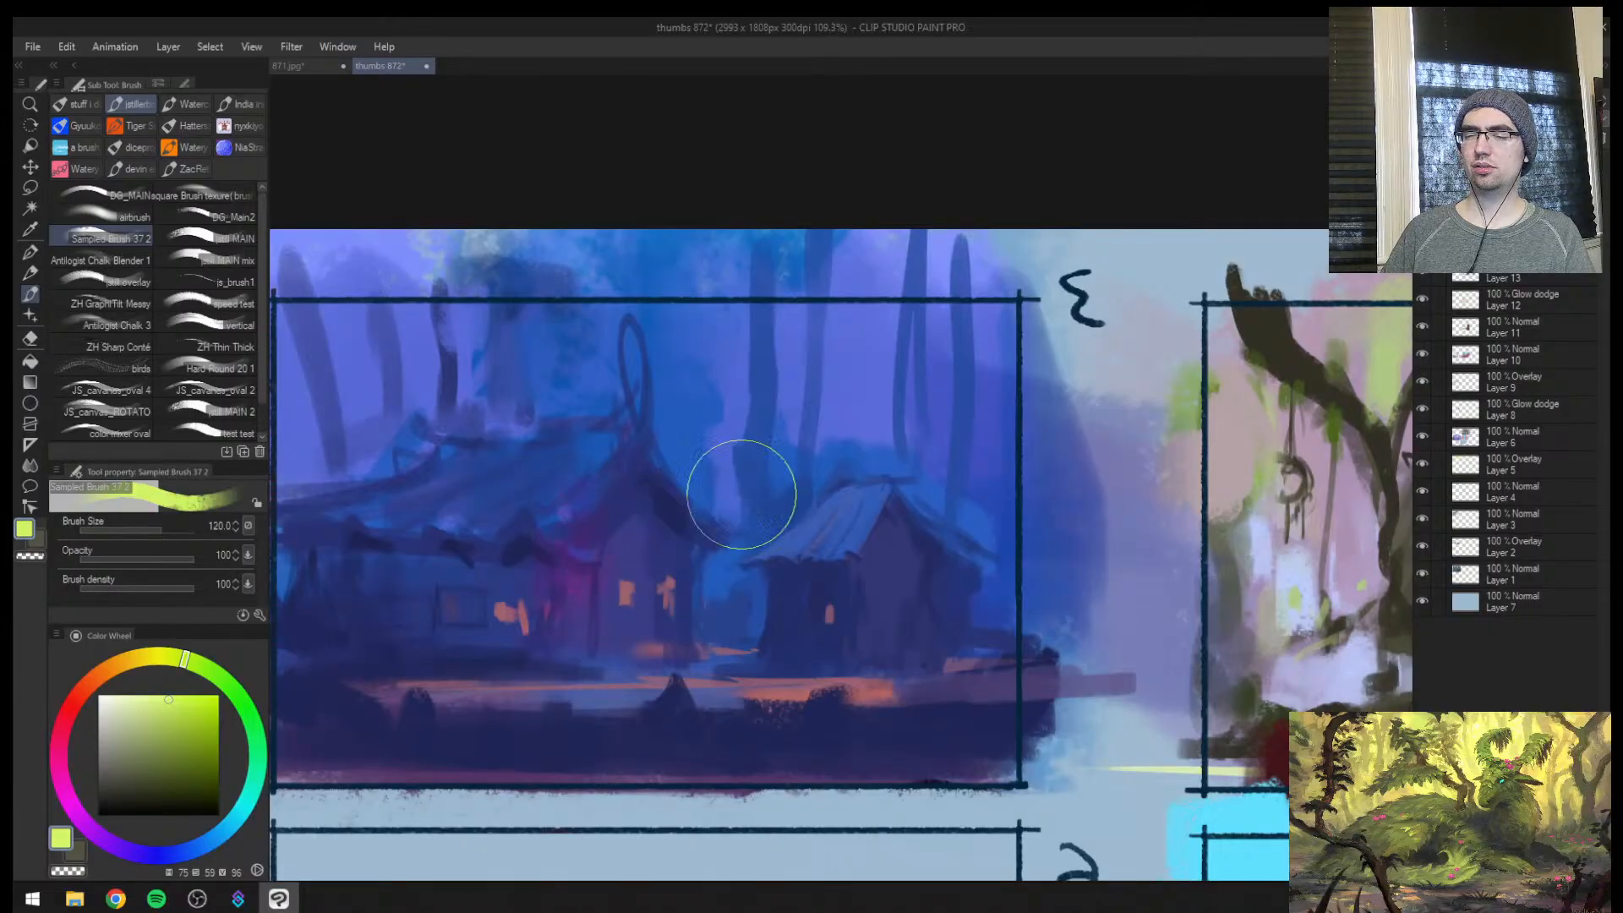
Paint yellow-green light streaks between the background trunks beside the spire and behind the hut, starting at brush size 170
{"action": "key", "text": "bracketright"}
{"action": "key", "text": "bracketright"}
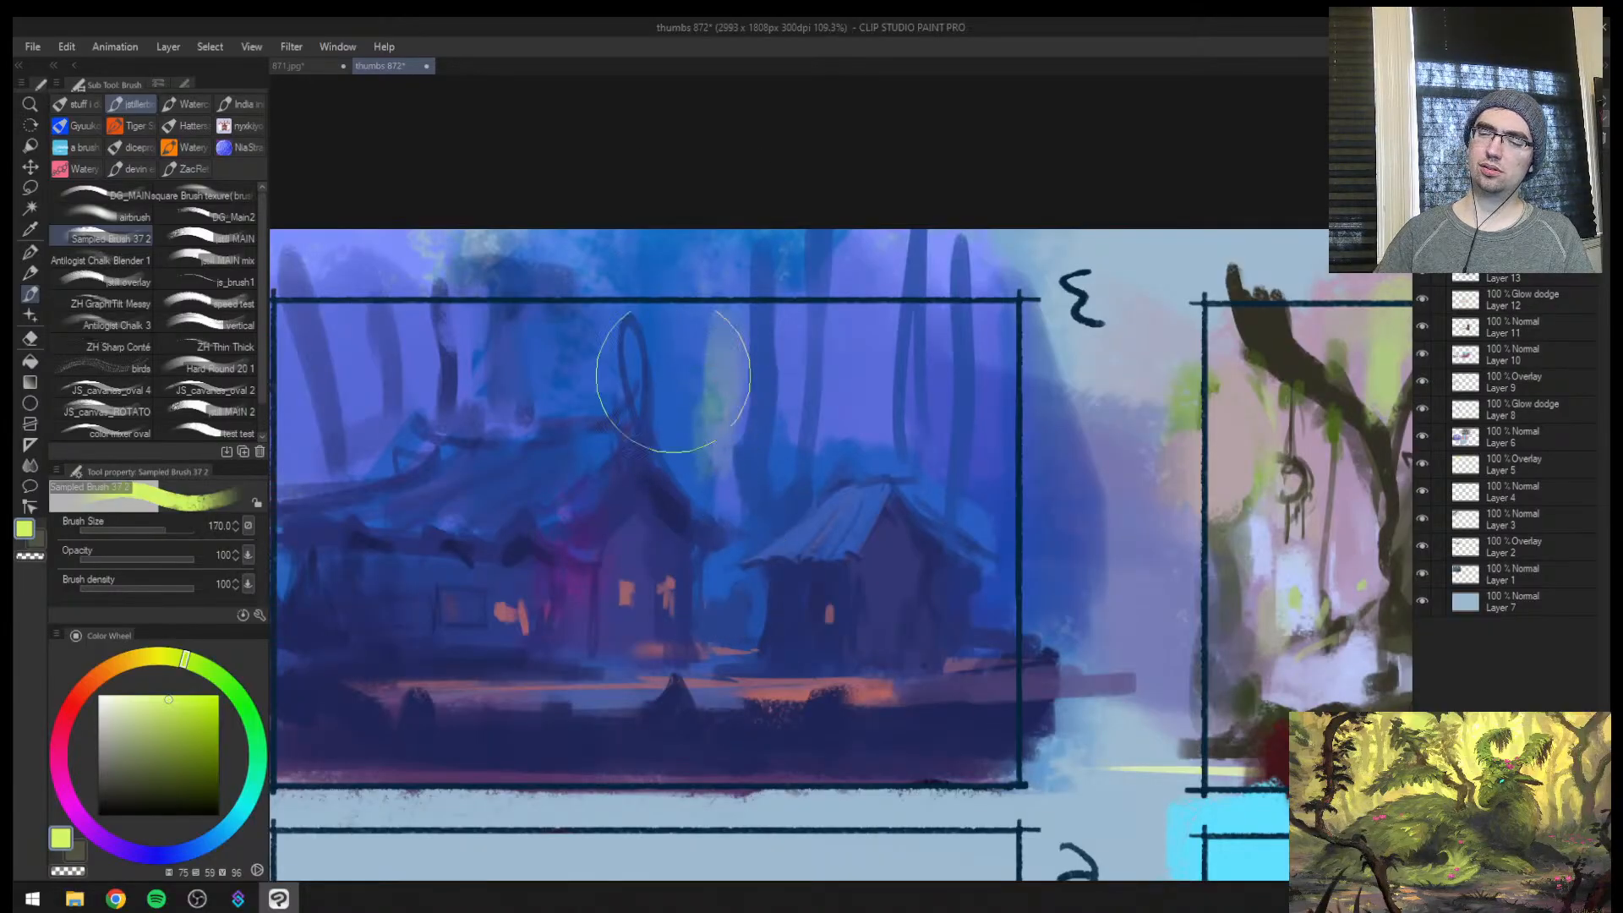
{"action": "left_click_drag", "start_coordinate": [652, 362], "coordinate": [684, 377]}
{"action": "left_click_drag", "start_coordinate": [859, 330], "coordinate": [874, 482]}
{"action": "key", "text": "bracketleft"}
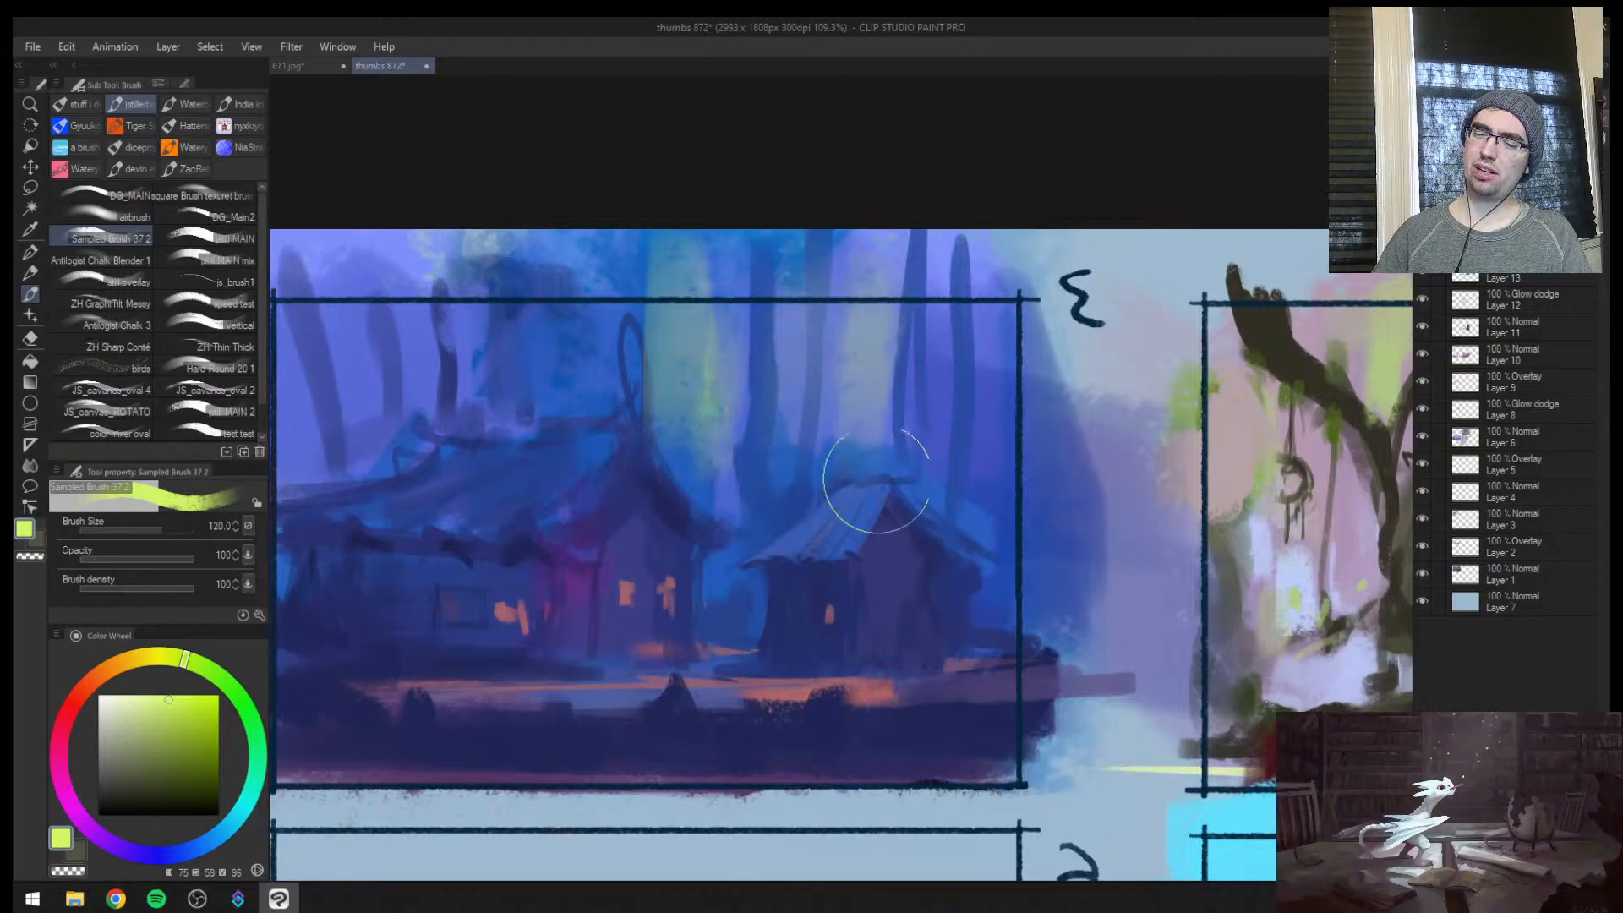
{"action": "left_click_drag", "start_coordinate": [961, 313], "coordinate": [967, 406]}
{"action": "key", "text": "bracketleft"}
{"action": "key", "text": "bracketleft"}
{"action": "mouse_move", "coordinate": [936, 346]}
{"action": "left_mouse_down"}
{"action": "mouse_move", "coordinate": [938, 493]}
{"action": "mouse_move", "coordinate": [928, 482]}
{"action": "left_mouse_up"}
Carry the yellow-green light across the trunks above the main house's roof at brush sizes up to 200
{"action": "key", "text": "bracketright"}
{"action": "key", "text": "bracketright"}
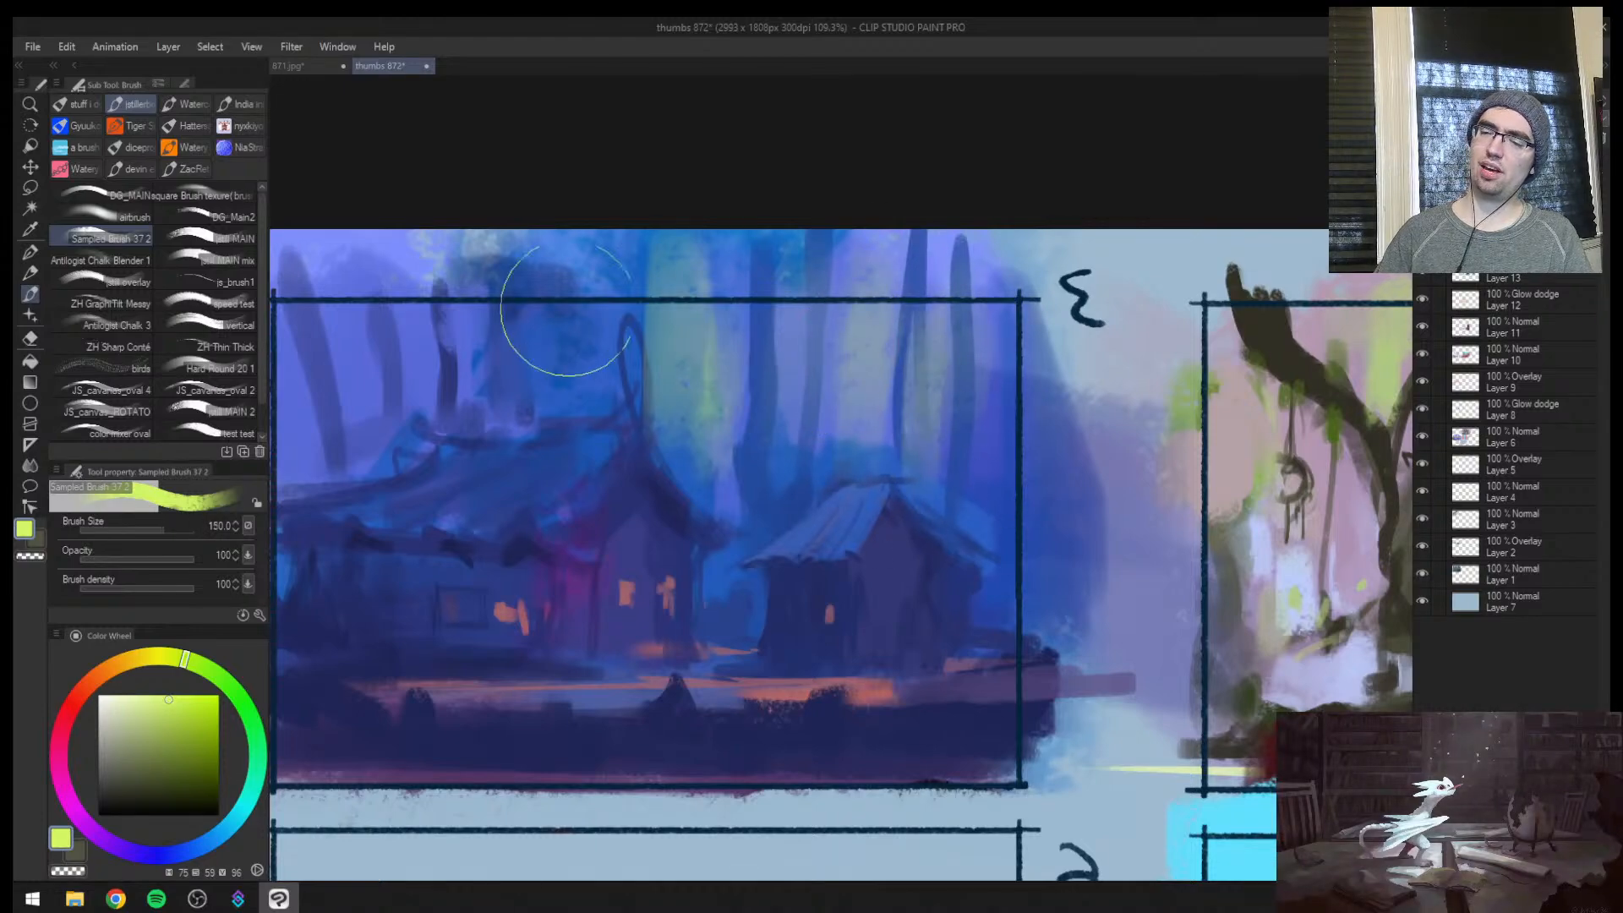
{"action": "key", "text": "bracketright"}
{"action": "mouse_move", "coordinate": [517, 296]}
{"action": "left_mouse_down"}
{"action": "mouse_move", "coordinate": [507, 366]}
{"action": "mouse_move", "coordinate": [498, 336]}
{"action": "left_mouse_up"}
{"action": "key", "text": "bracketright"}
{"action": "mouse_move", "coordinate": [408, 304]}
{"action": "left_mouse_down"}
{"action": "mouse_move", "coordinate": [391, 403]}
{"action": "mouse_move", "coordinate": [548, 434]}
{"action": "left_mouse_up"}
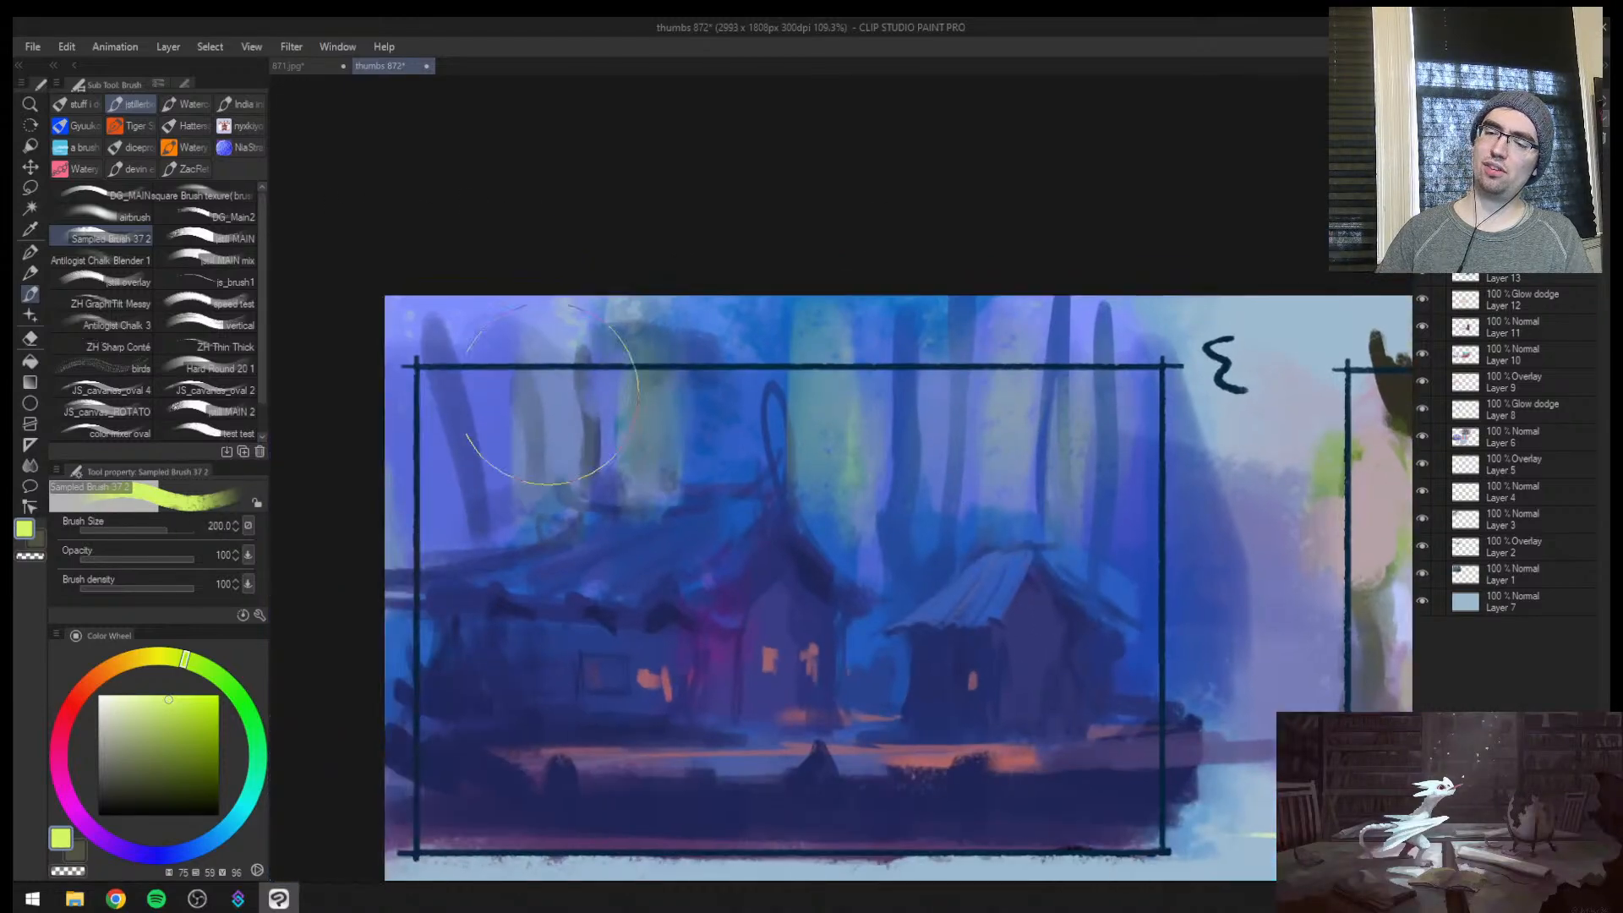
Try another yellow-green streak between the trunks behind the hut at brush size 150, and undo the last two strokes
{"action": "key", "text": "bracketleft"}
Dab yellow-green accents on the foreground, the lit ground and the main house's windows at brush sizes 120 down to 12
{"action": "key", "text": "bracketleft"}
{"action": "left_click_drag", "start_coordinate": [935, 326], "coordinate": [933, 479]}
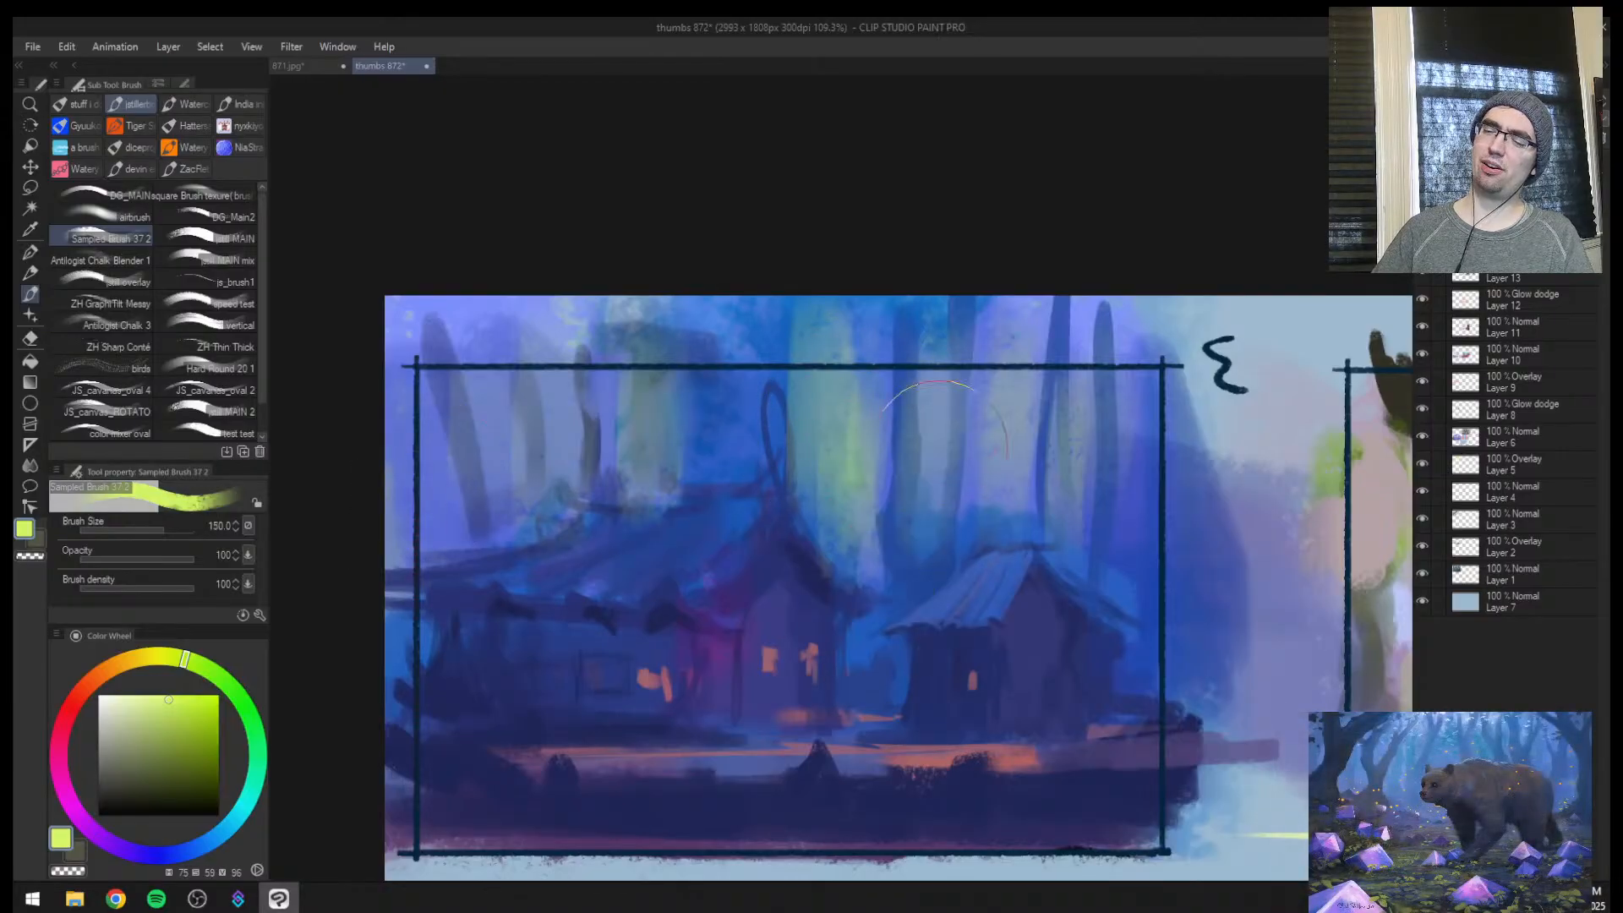
{"action": "key", "text": "h"}
{"action": "key", "text": "ctrl+z"}
{"action": "key", "text": "ctrl+z"}
{"action": "mouse_move", "coordinate": [907, 659]}
{"action": "left_mouse_down", "text": "ctrl"}
{"action": "mouse_move", "coordinate": [840, 668]}
{"action": "mouse_move", "coordinate": [968, 663]}
{"action": "left_mouse_up", "text": "ctrl"}
{"action": "left_click_drag", "start_coordinate": [843, 643], "coordinate": [702, 563]}
{"action": "key", "text": "bracketleft"}
{"action": "key", "text": "bracketleft"}
{"action": "key", "text": "bracketleft"}
{"action": "key", "text": "bracketleft"}
{"action": "key", "text": "bracketleft"}
{"action": "key", "text": "bracketleft"}
{"action": "key", "text": "bracketleft"}
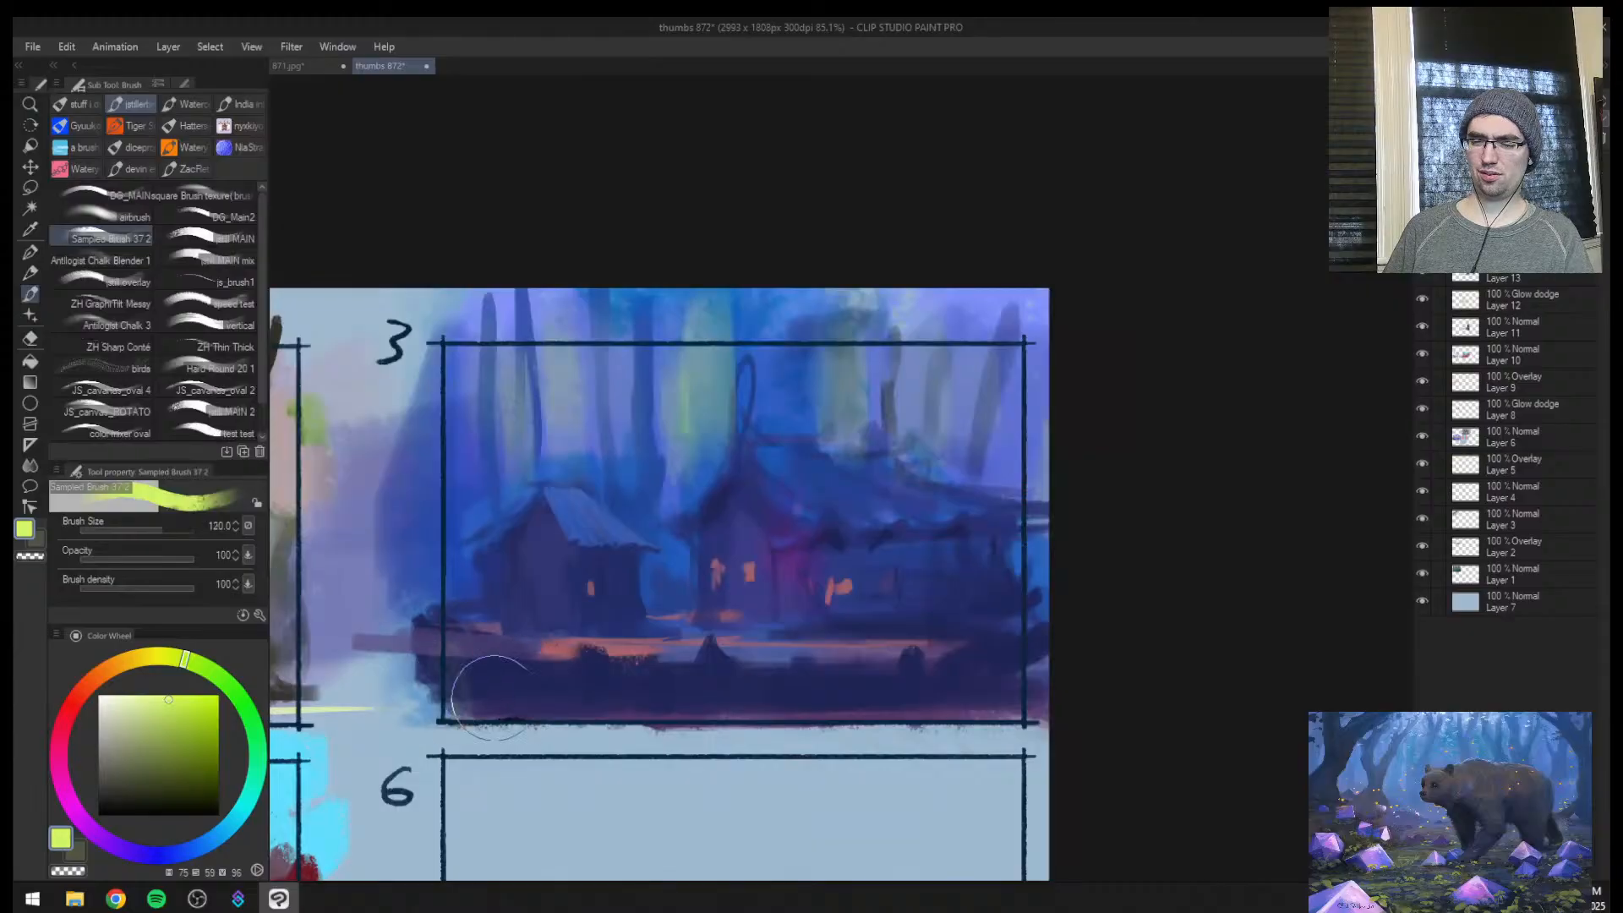
{"action": "left_click_drag", "start_coordinate": [1031, 684], "coordinate": [982, 686]}
{"action": "key", "text": "bracketleft"}
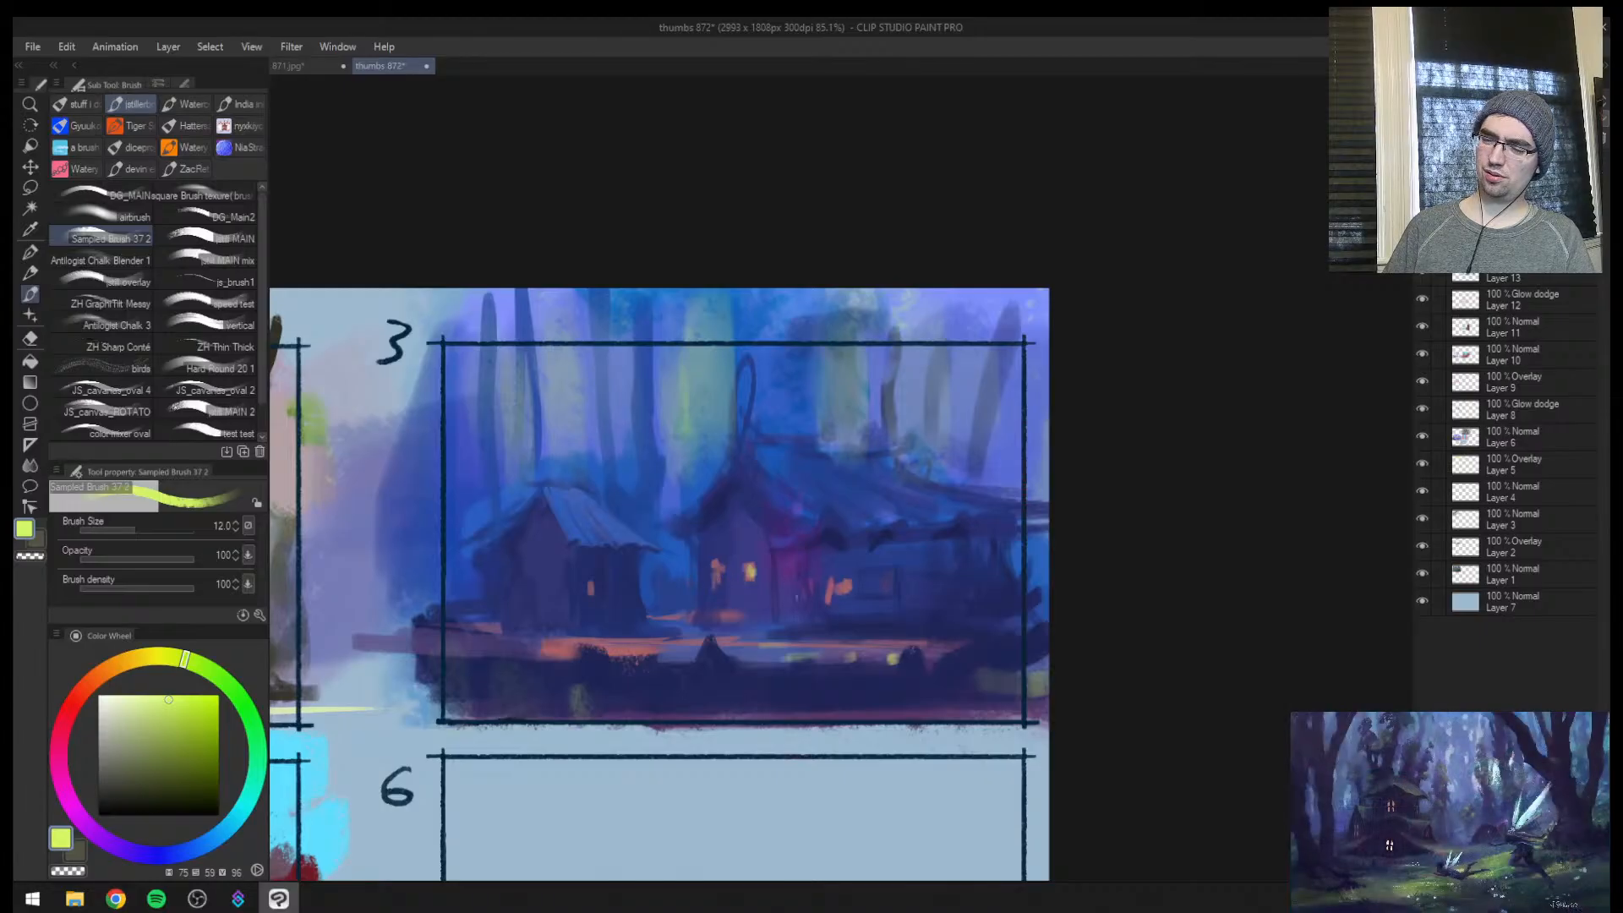
Paint olive-green moss strokes over the main house's roof slope and along its ridge at brush sizes 15 and 20
{"action": "key", "text": "h"}
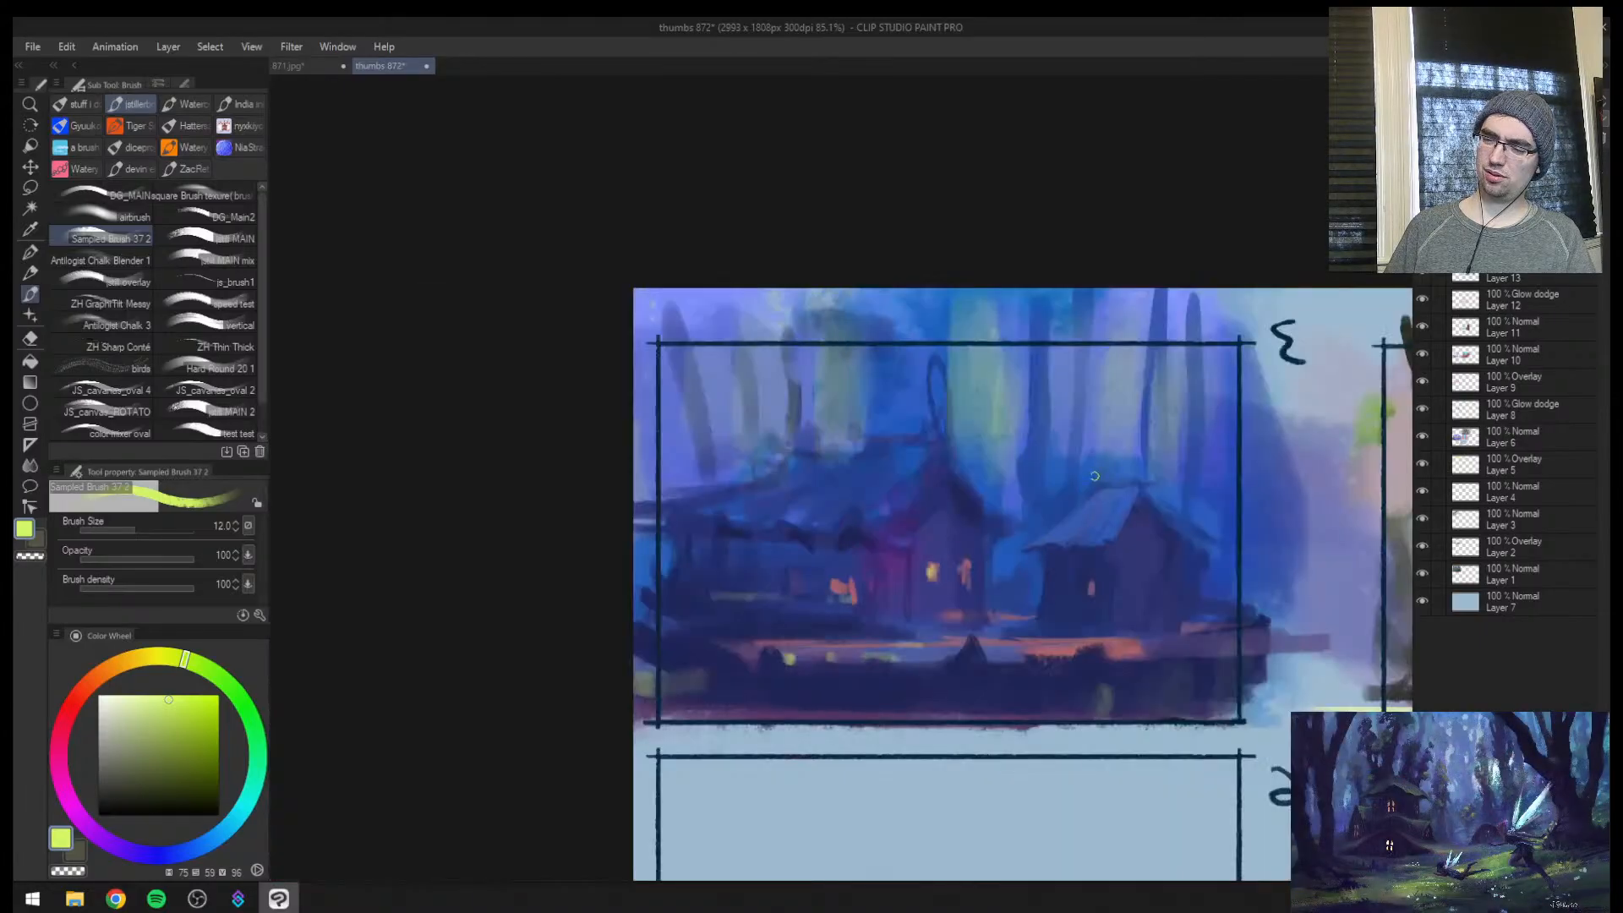
{"action": "key", "text": "ctrl+space"}
{"action": "left_click_drag", "start_coordinate": [946, 472], "coordinate": [1023, 470]}
{"action": "left_click", "coordinate": [160, 757]}
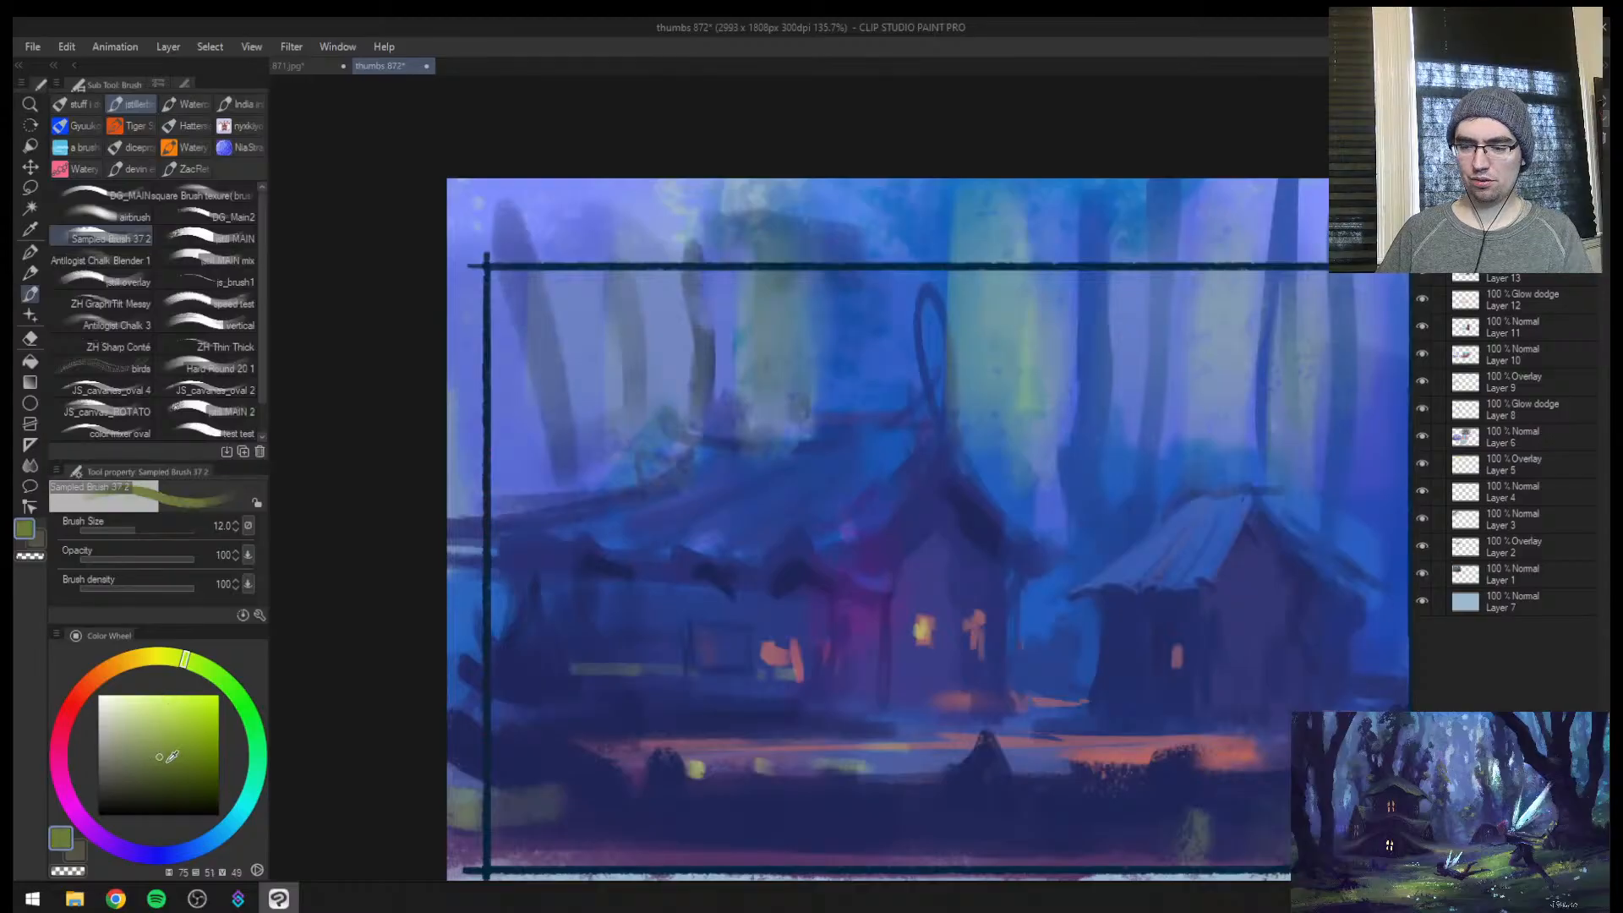
{"action": "left_click_drag", "start_coordinate": [775, 553], "coordinate": [761, 572]}
{"action": "key", "text": "]"}
{"action": "left_click_drag", "start_coordinate": [850, 517], "coordinate": [909, 465]}
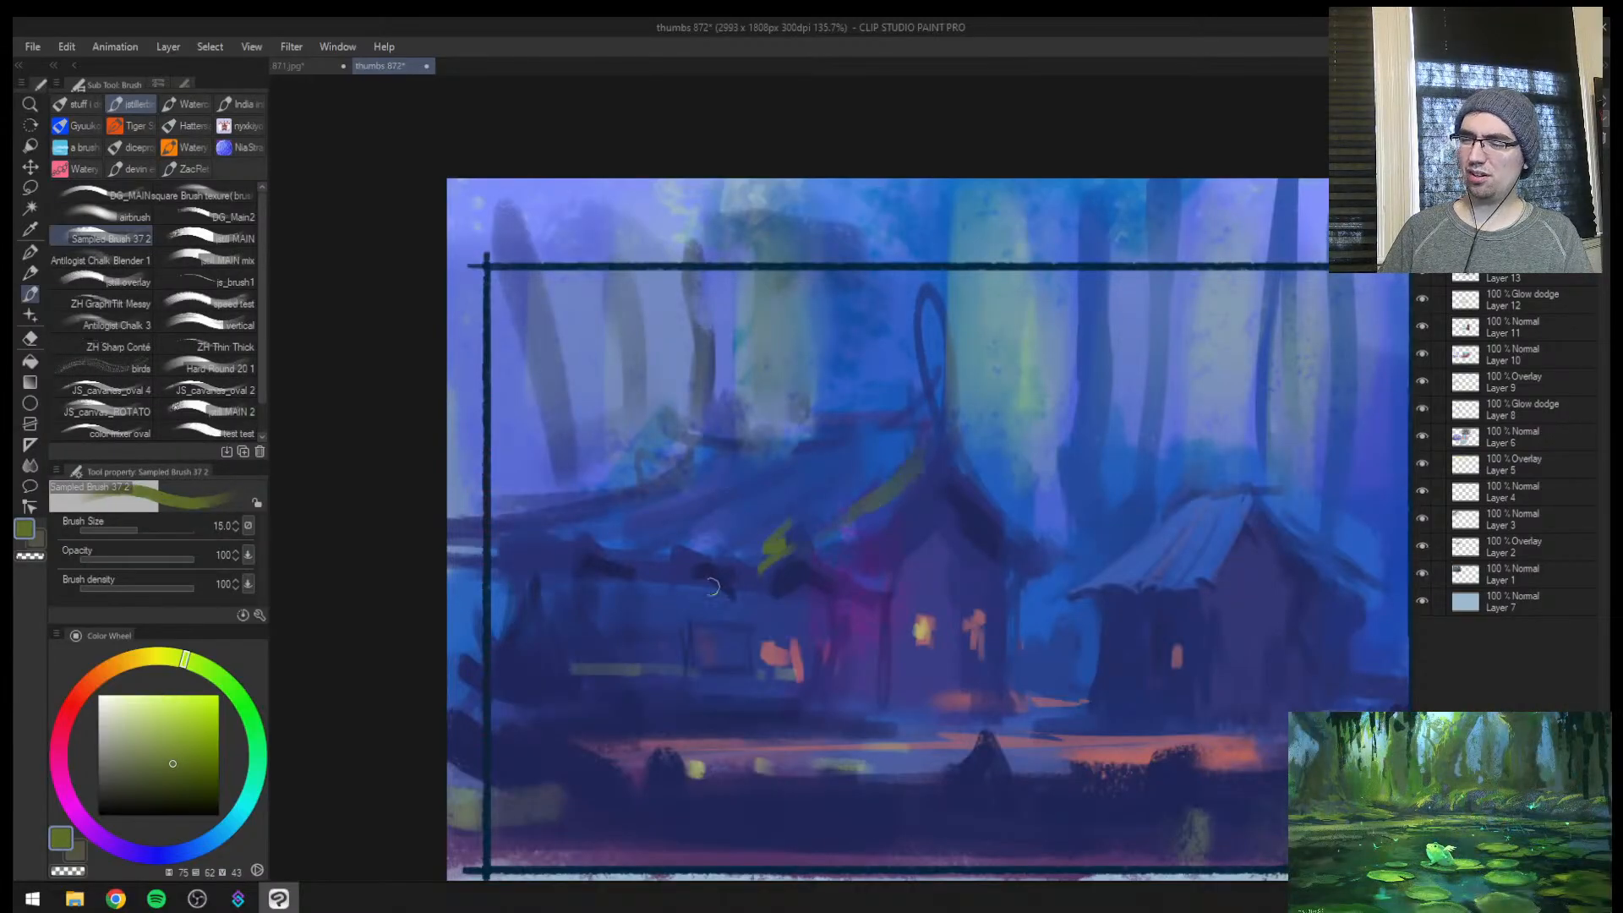
{"action": "left_click_drag", "start_coordinate": [524, 553], "coordinate": [498, 544]}
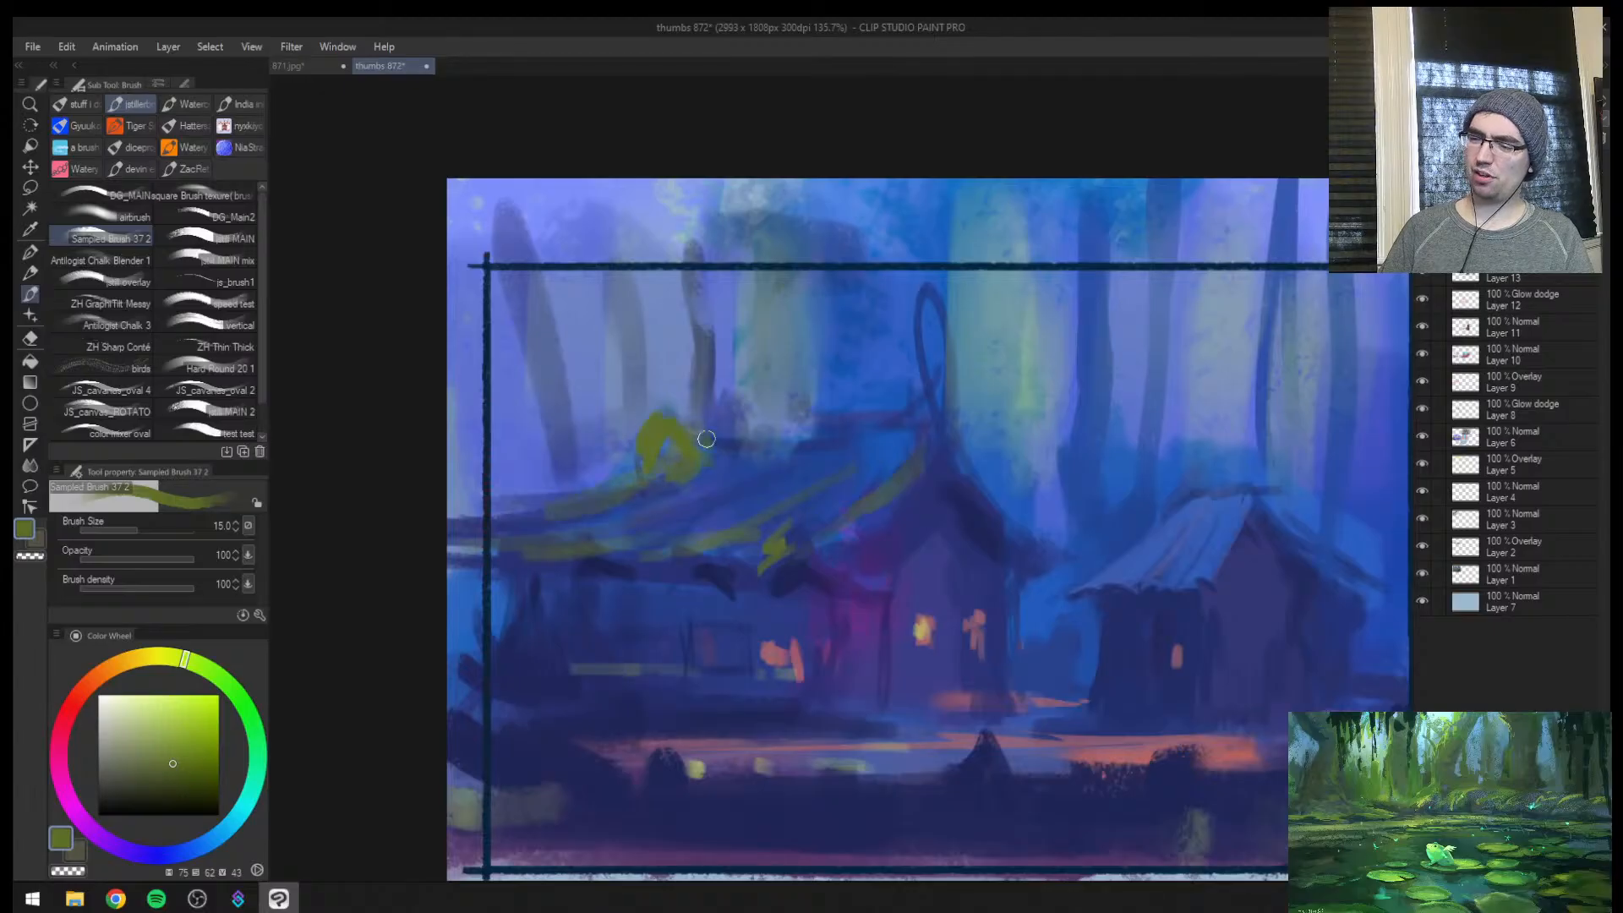
{"action": "left_click_drag", "start_coordinate": [789, 451], "coordinate": [903, 419]}
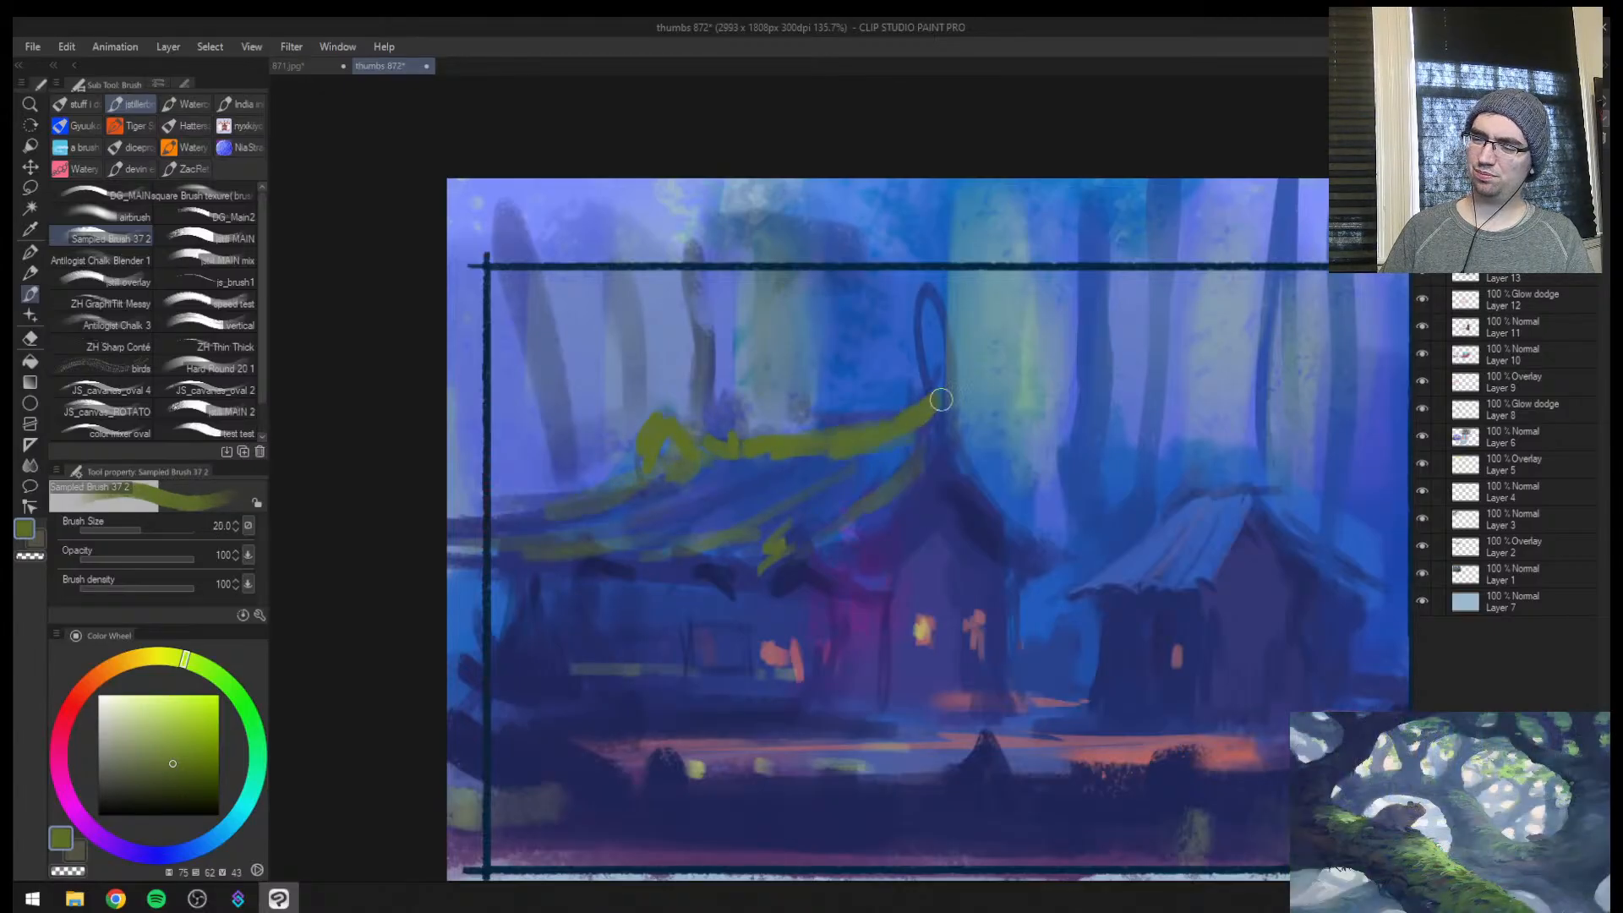
Cut roof blue back into the moss below the main house's ridge at brush size 25
{"action": "left_click", "coordinate": [788, 476], "text": "alt"}
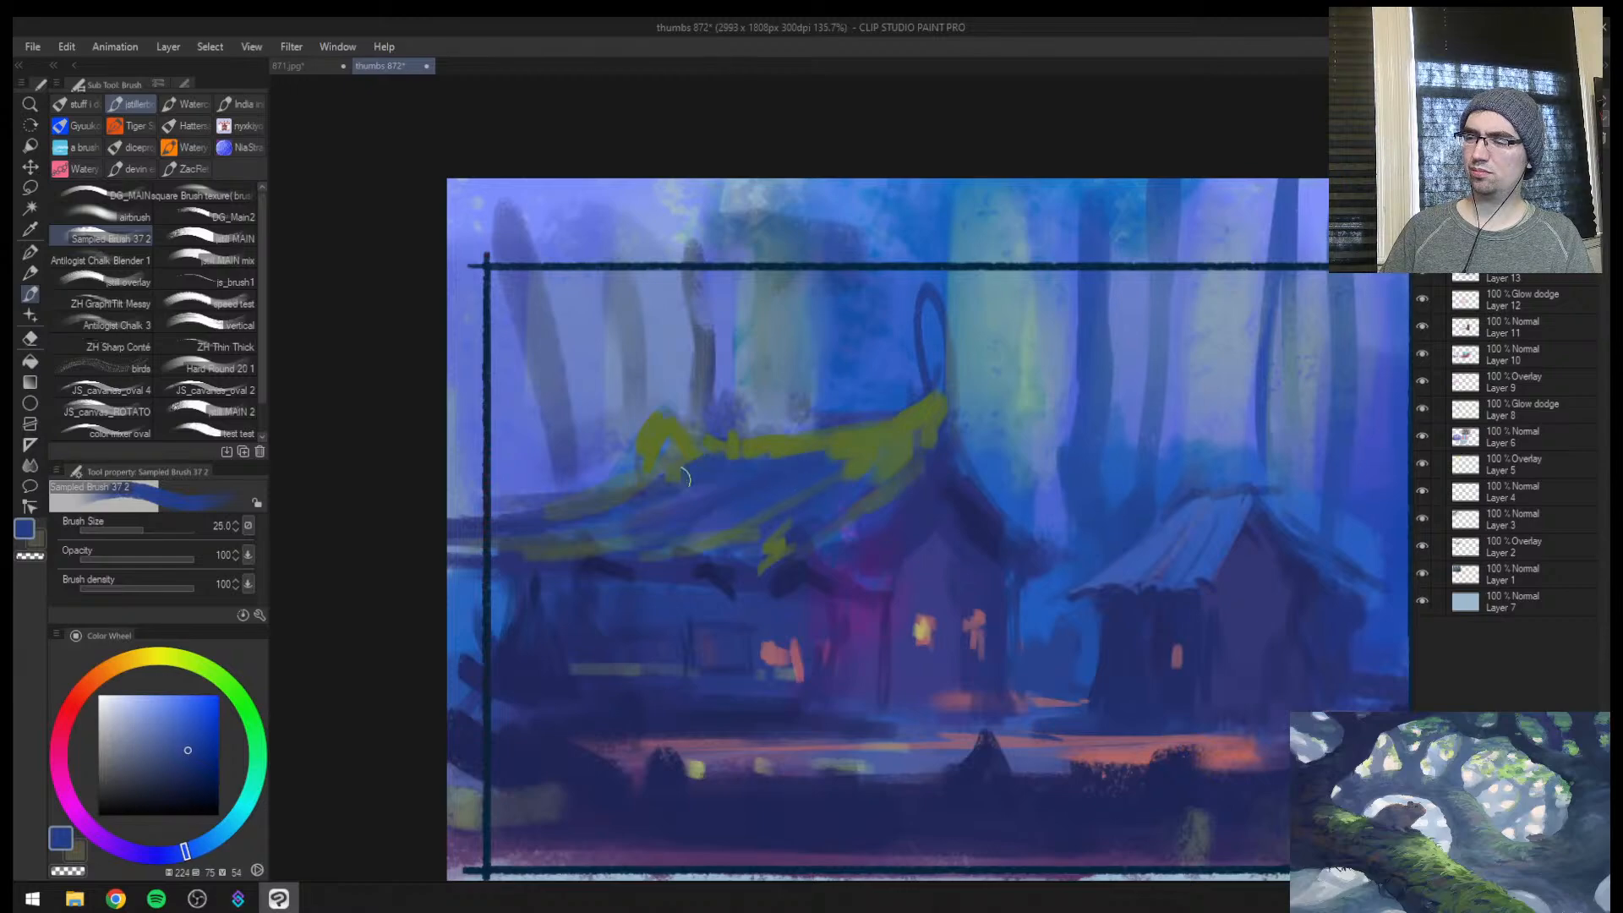
{"action": "left_click_drag", "start_coordinate": [685, 477], "coordinate": [688, 461]}
{"action": "left_click_drag", "start_coordinate": [822, 458], "coordinate": [824, 511]}
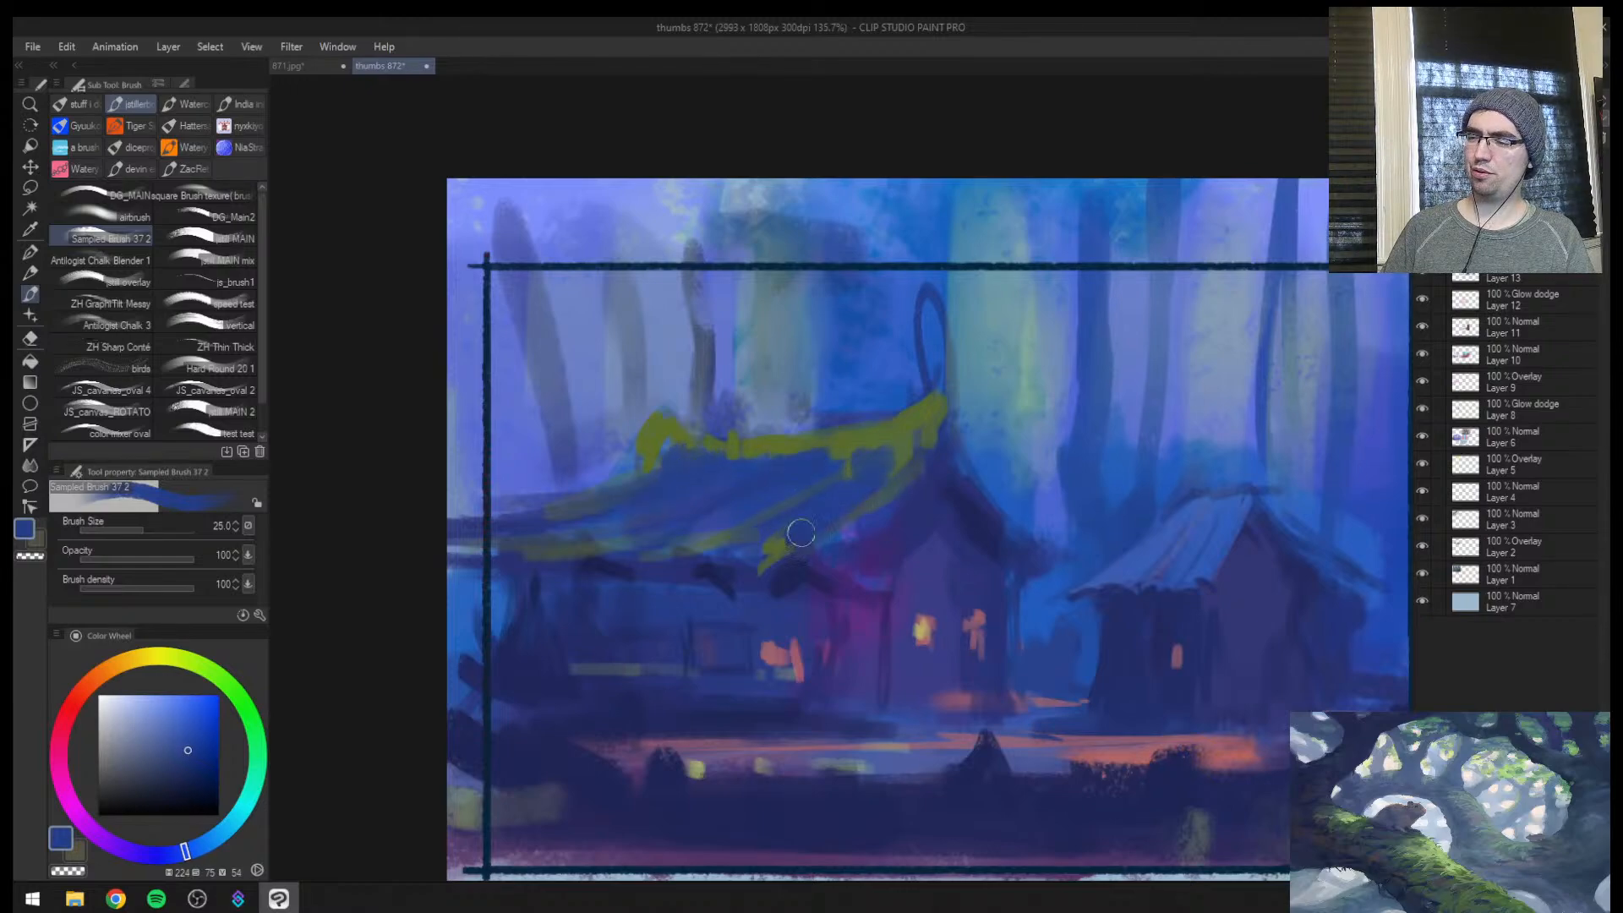
{"action": "left_click", "coordinate": [795, 540], "text": "alt"}
Extend the olive-green moss over the ridge's curled tip and down the main house's front eave at brush size 15
{"action": "key", "text": "h"}
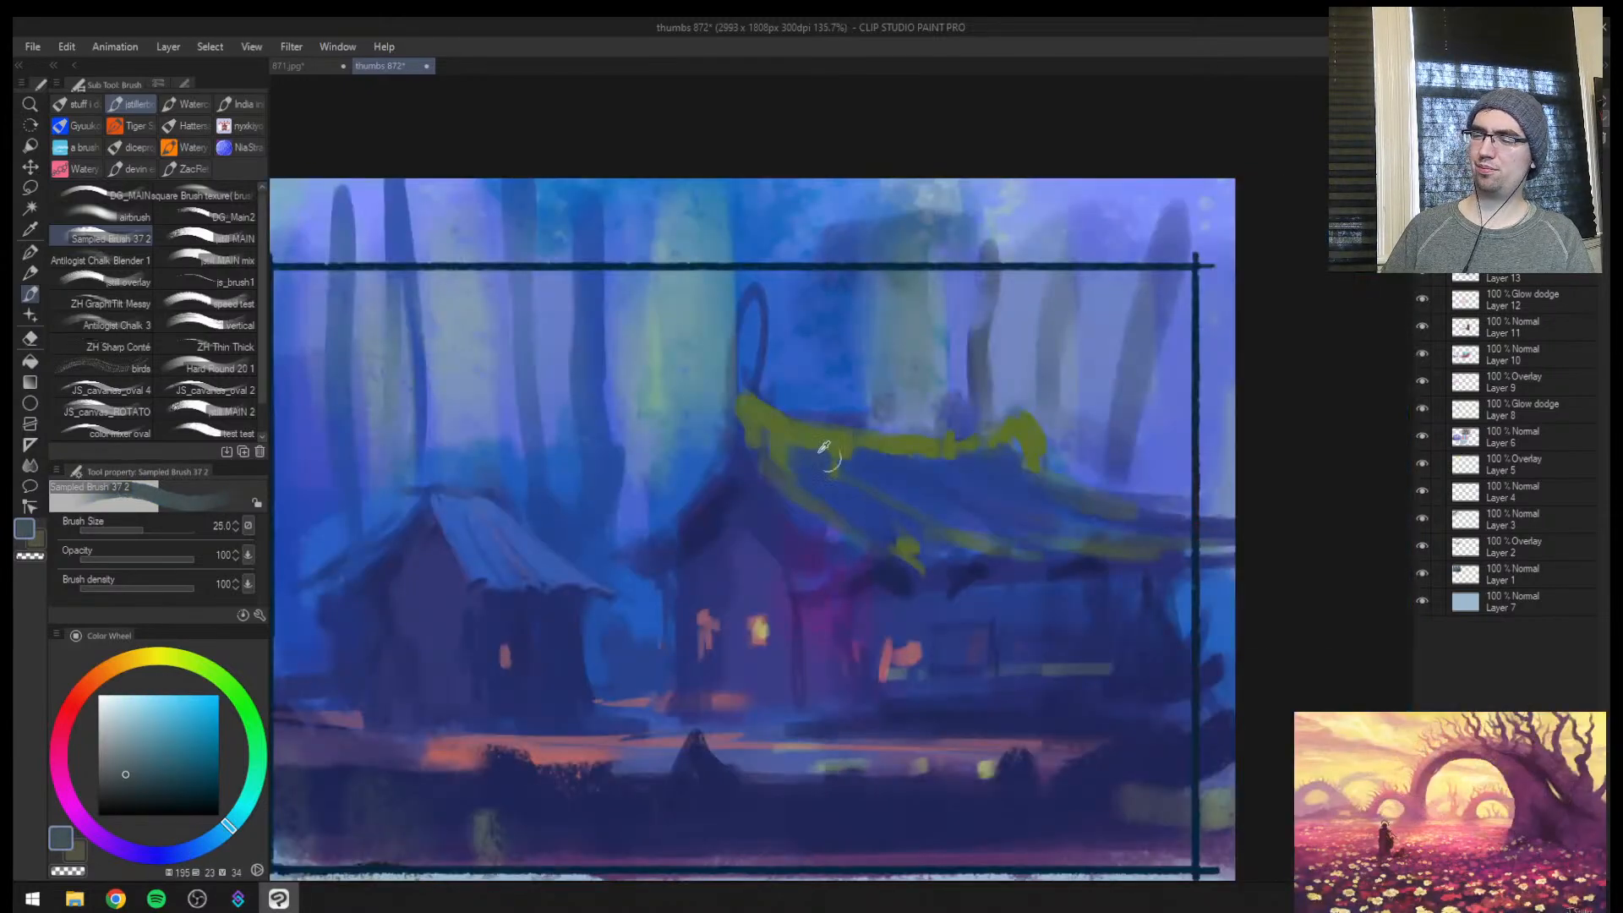
{"action": "left_click", "coordinate": [824, 448], "text": "alt"}
{"action": "key", "text": "bracketleft"}
{"action": "left_click", "coordinate": [761, 436], "text": "alt"}
{"action": "mouse_move", "coordinate": [752, 452]}
{"action": "left_mouse_down"}
{"action": "mouse_move", "coordinate": [723, 393]}
{"action": "mouse_move", "coordinate": [673, 397]}
{"action": "mouse_move", "coordinate": [740, 407]}
{"action": "left_mouse_up"}
{"action": "left_click", "coordinate": [773, 413], "text": "alt"}
{"action": "left_click_drag", "start_coordinate": [830, 593], "coordinate": [826, 600]}
{"action": "left_click_drag", "start_coordinate": [776, 504], "coordinate": [908, 573]}
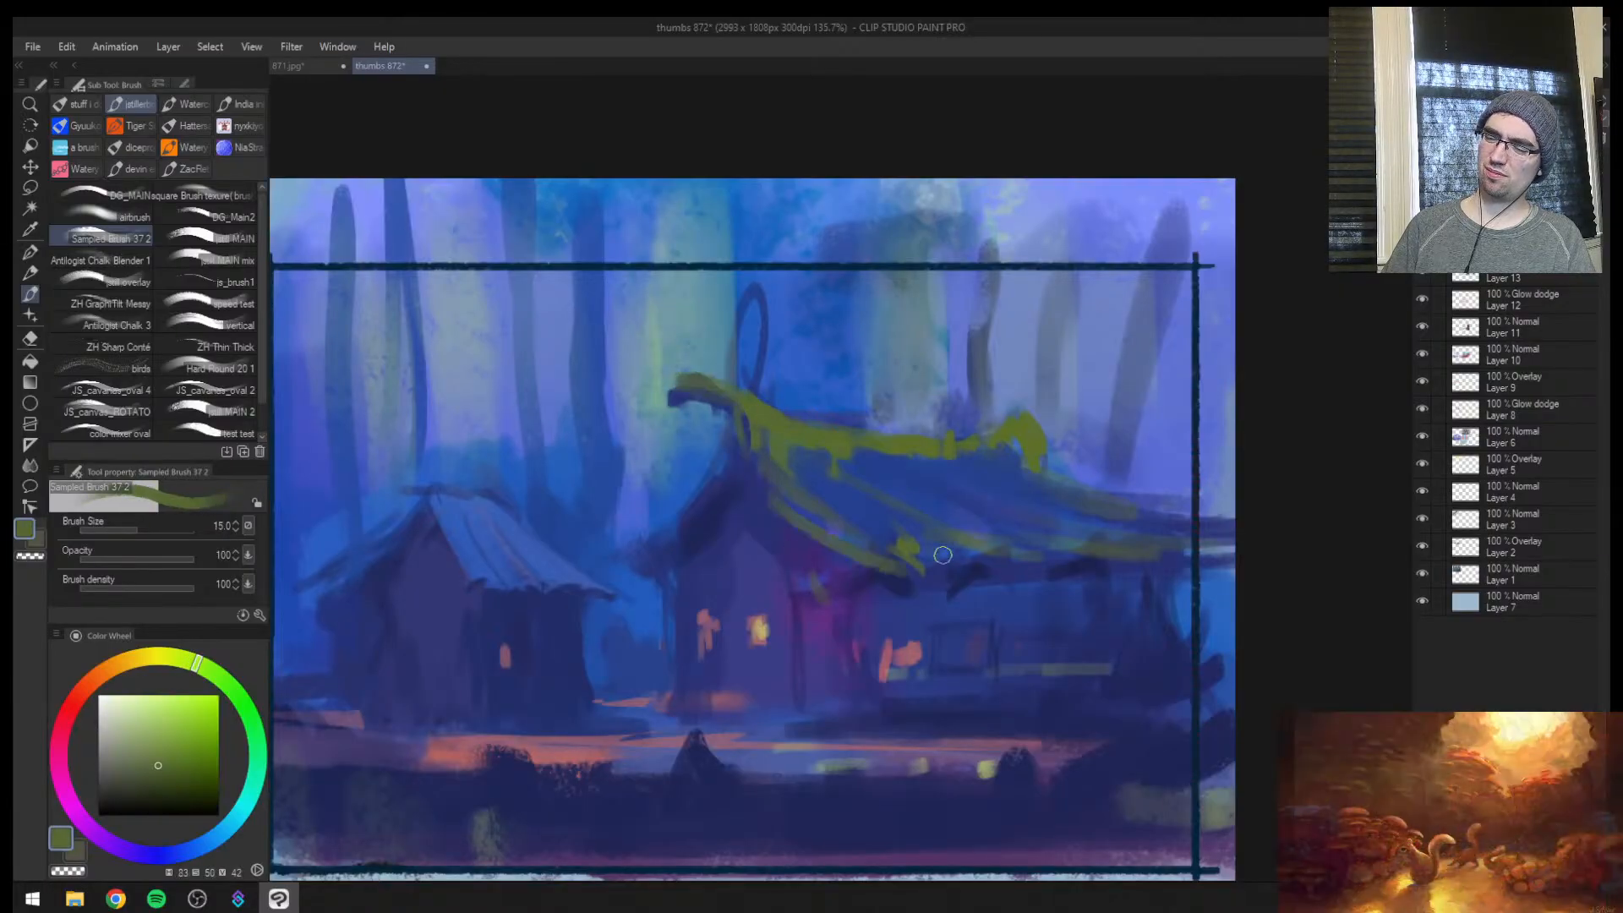
Streak olive-green moss down the small hut's roof at brush size 12
{"action": "key", "text": "bracketleft"}
{"action": "key", "text": "bracketleft"}
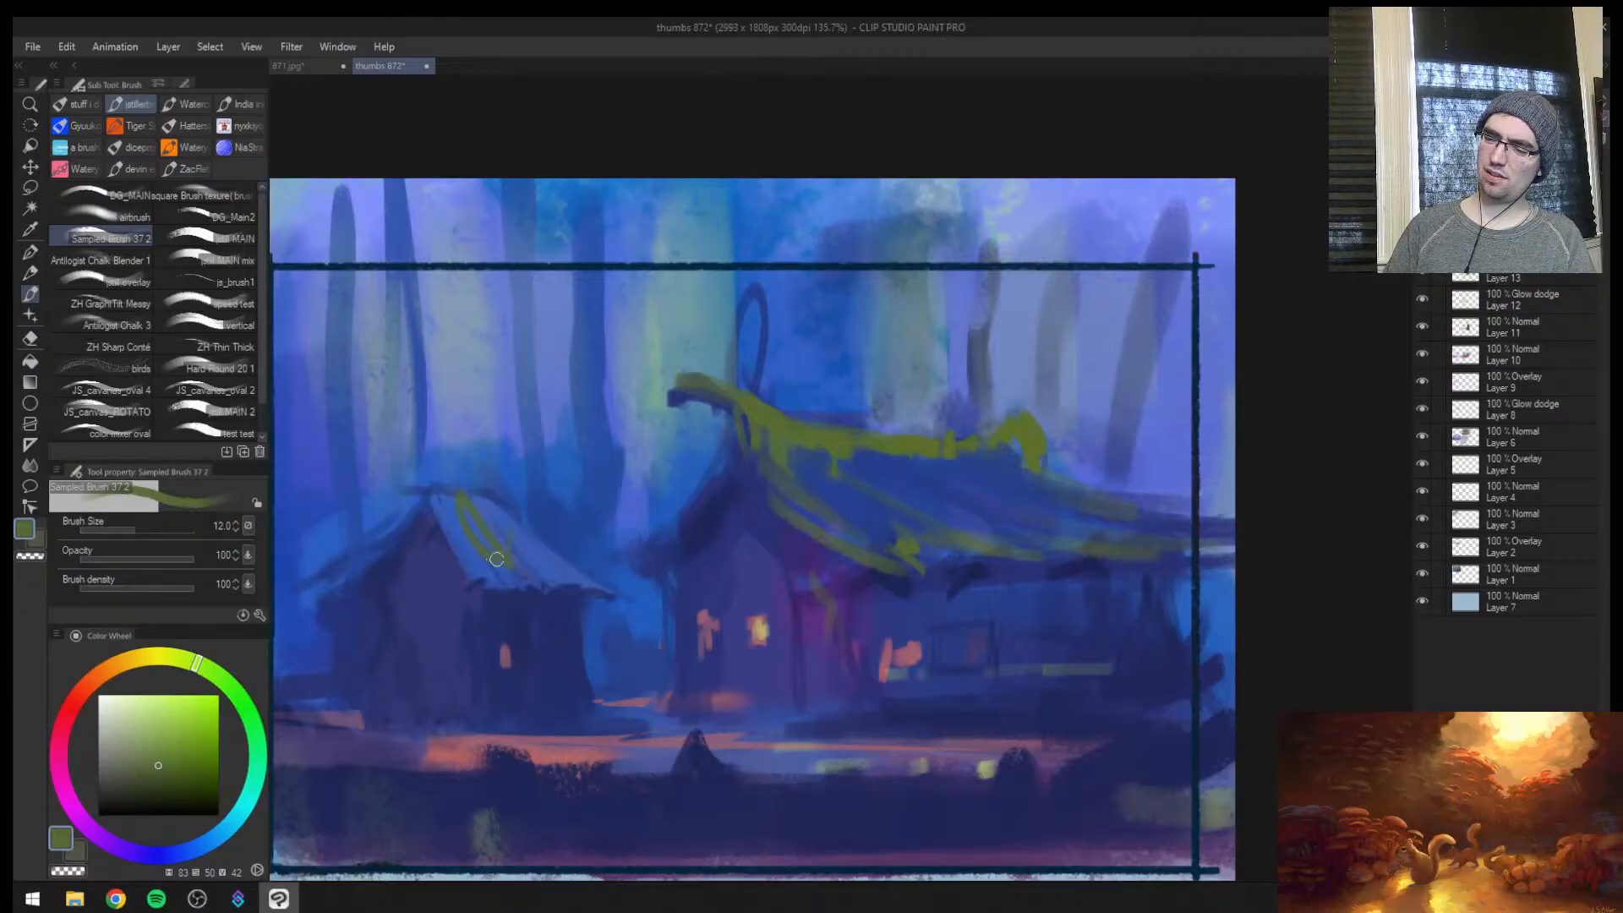
{"action": "left_click_drag", "start_coordinate": [870, 558], "coordinate": [794, 558]}
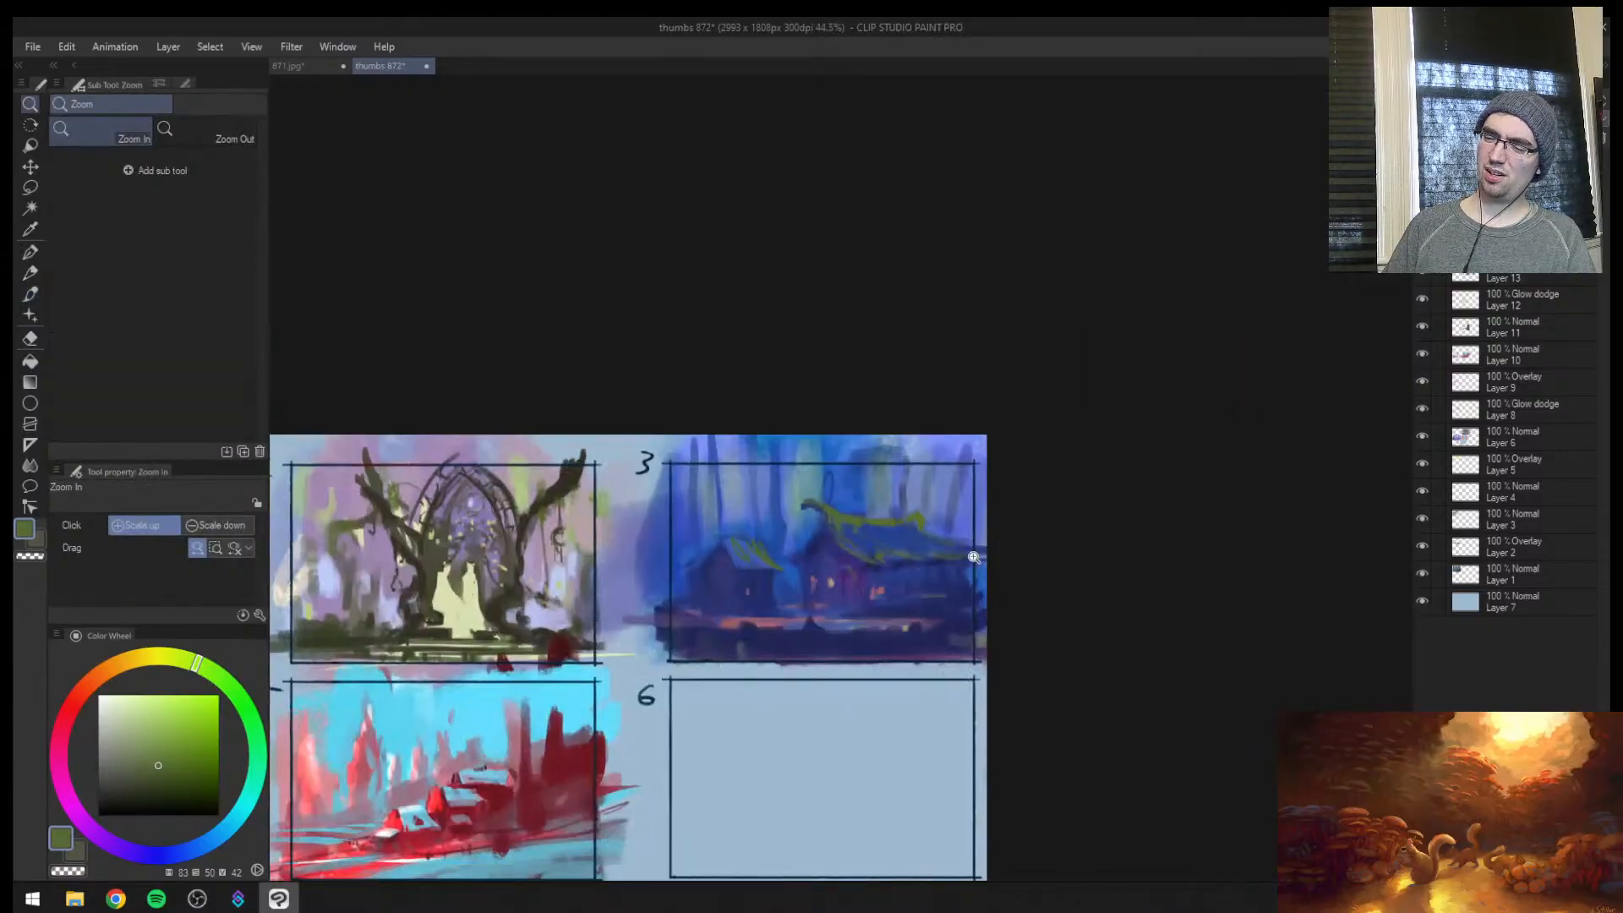
Trace thin olive-green lines along the background trunks behind the hut at brush sizes 10 and 12
{"action": "key", "text": "h"}
{"action": "left_click_drag", "start_coordinate": [948, 518], "coordinate": [1021, 469]}
{"action": "left_click", "coordinate": [653, 476], "text": "alt"}
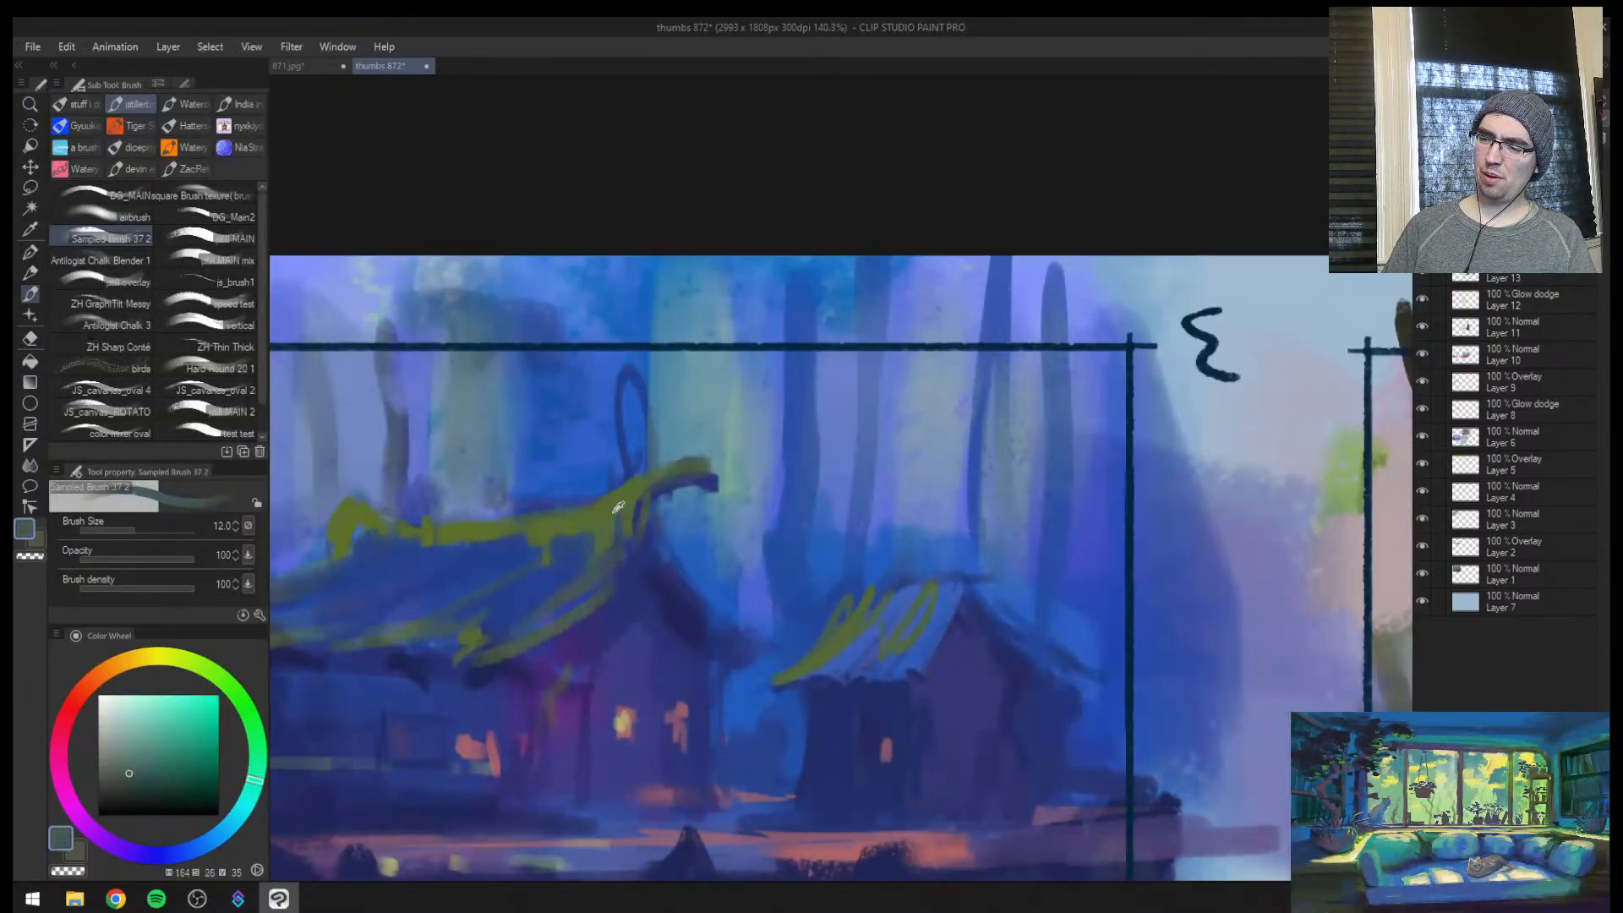
{"action": "left_click", "coordinate": [681, 470], "text": "alt"}
{"action": "key", "text": "bracketleft"}
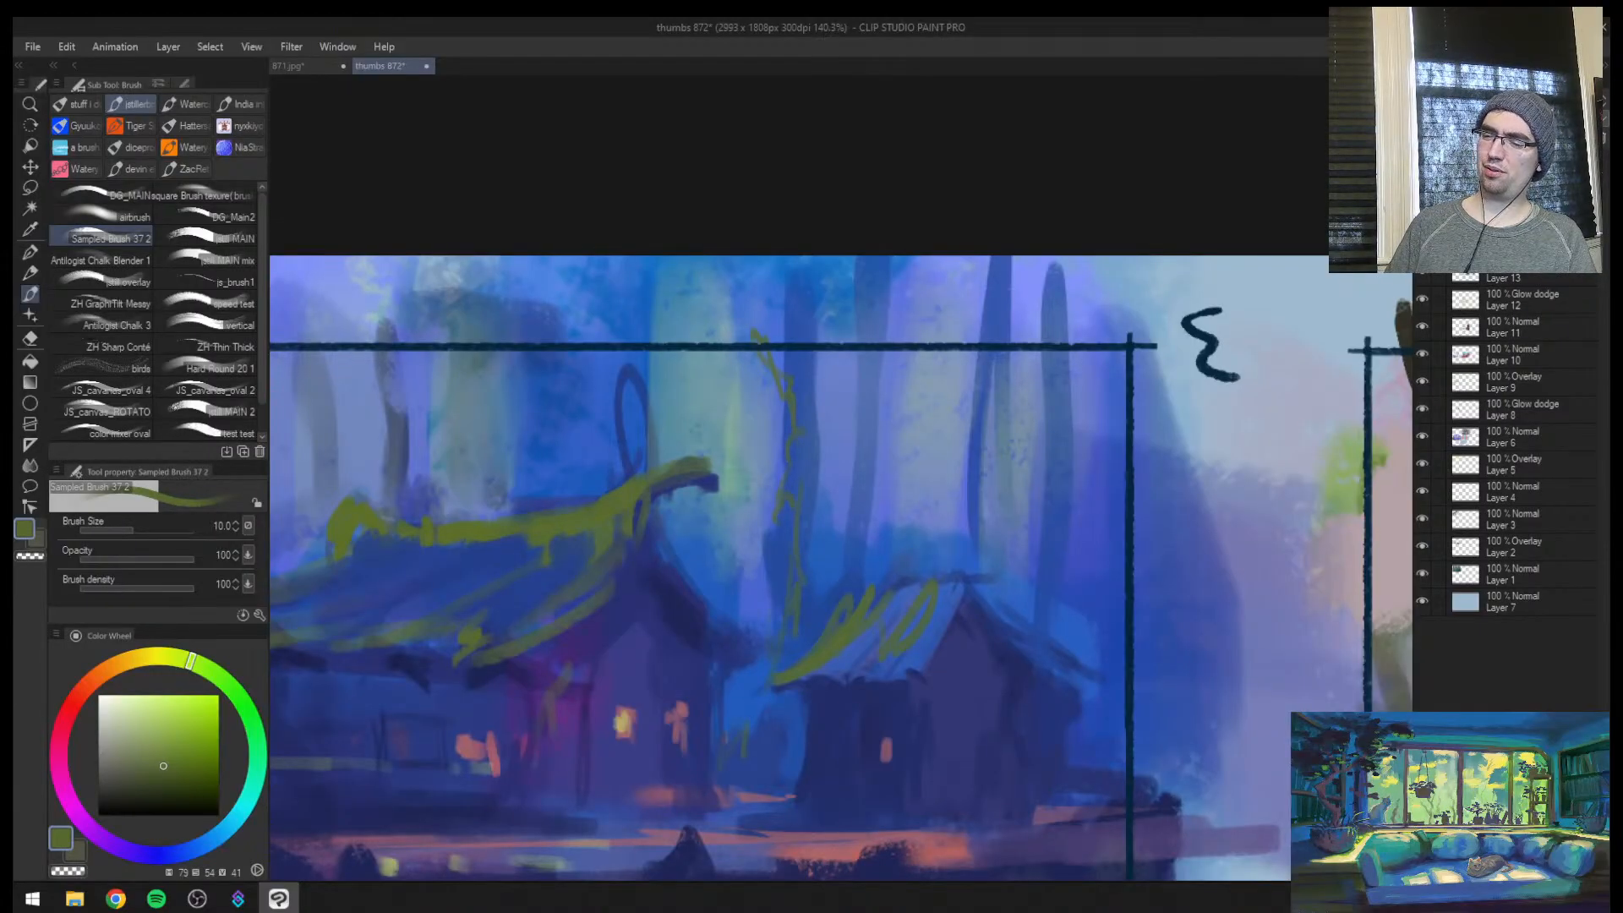
{"action": "left_click_drag", "start_coordinate": [839, 604], "coordinate": [862, 397]}
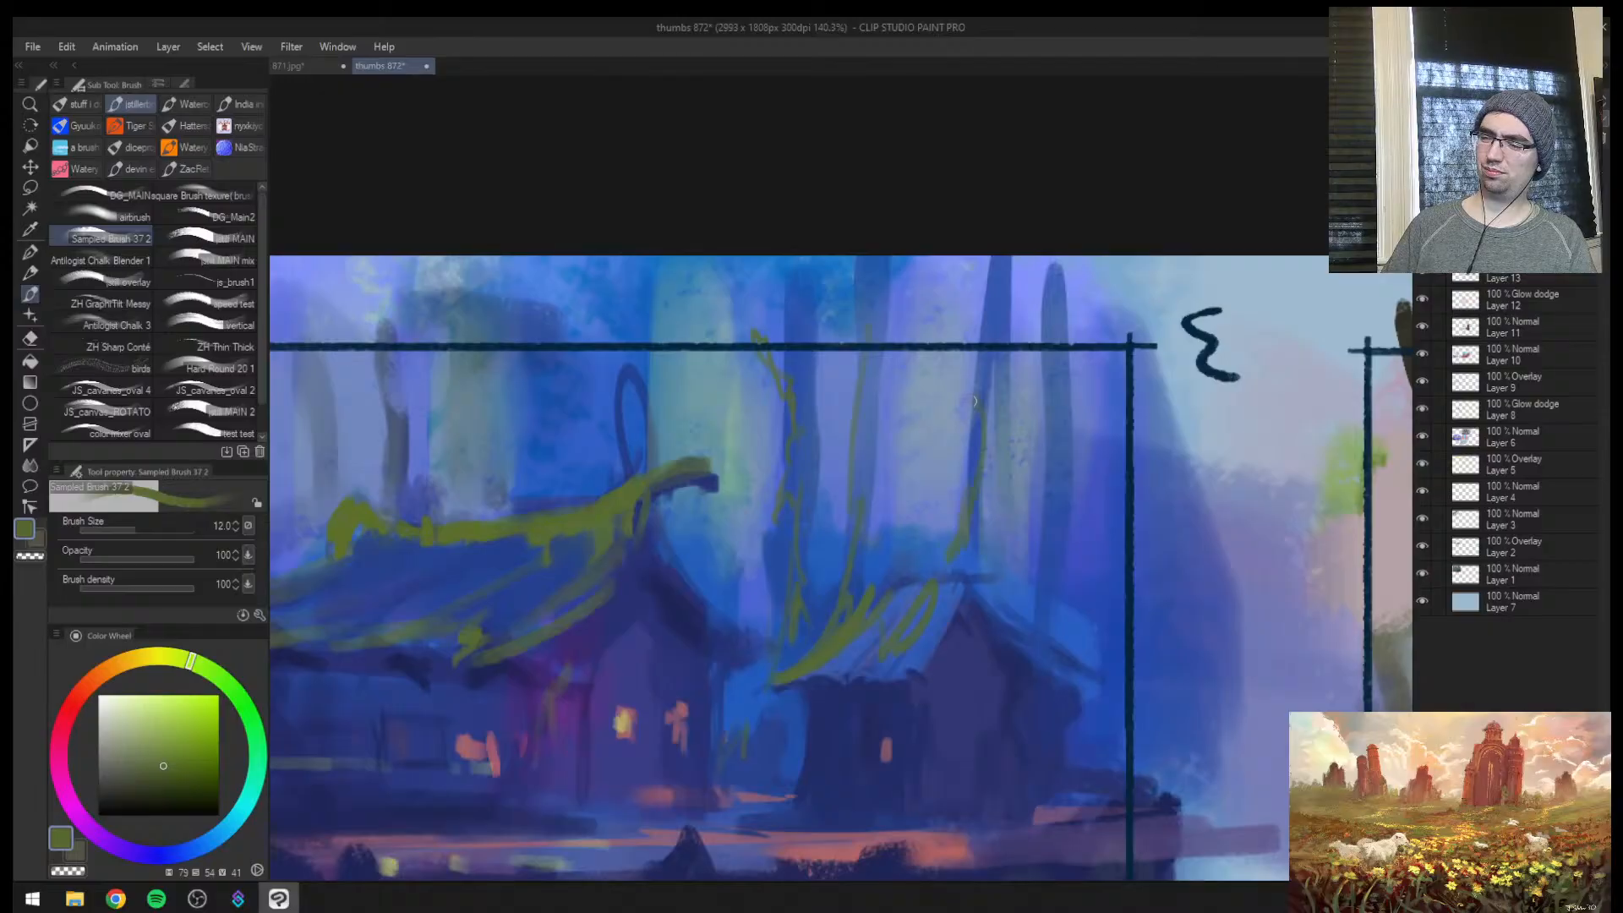
{"action": "left_click_drag", "start_coordinate": [1003, 699], "coordinate": [909, 710]}
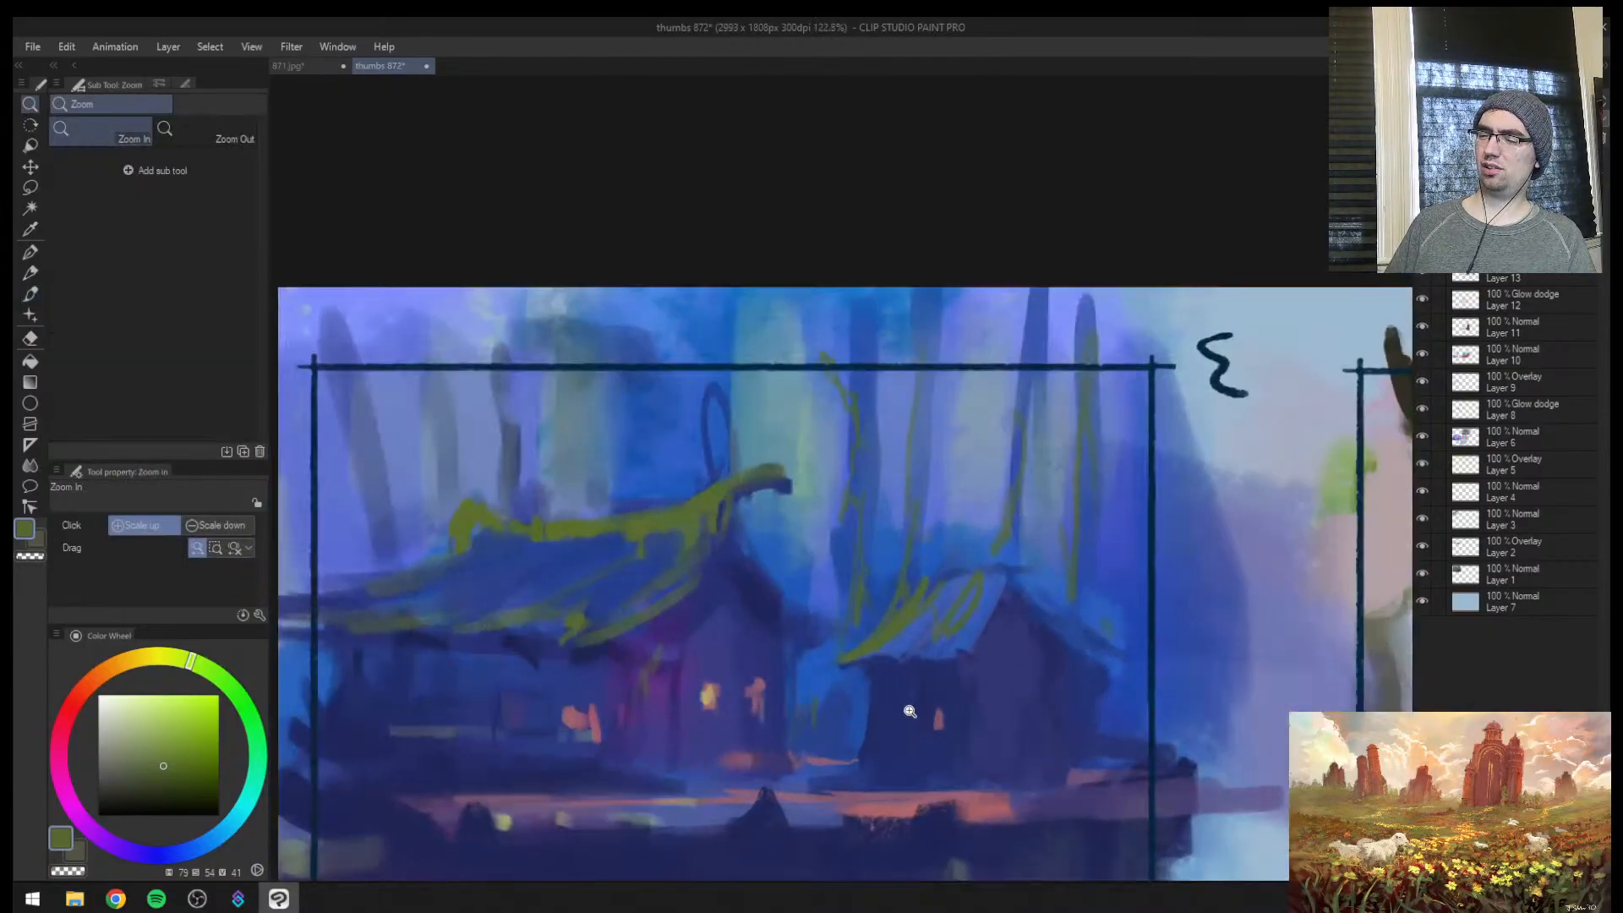
Streak olive green along the lit path and across the dark foreground bank
{"action": "key", "text": "bracketright"}
{"action": "left_click_drag", "start_coordinate": [1012, 798], "coordinate": [1074, 797]}
{"action": "left_click_drag", "start_coordinate": [1057, 763], "coordinate": [1197, 617]}
{"action": "key", "text": "bracketleft"}
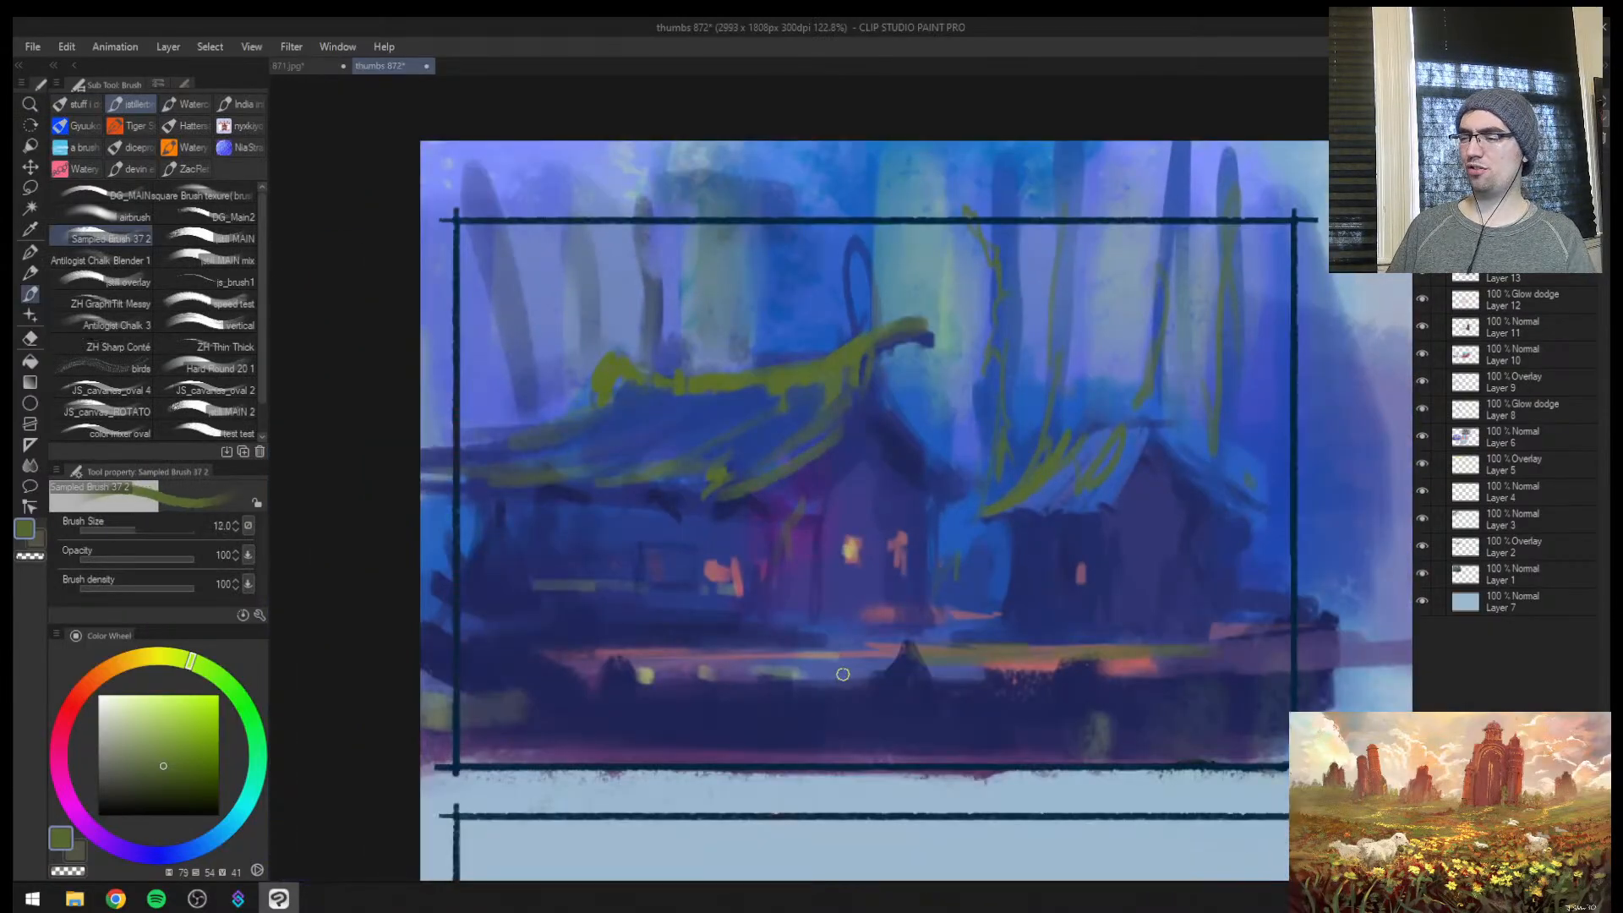
{"action": "key", "text": "bracketright"}
{"action": "key", "text": "bracketright"}
{"action": "mouse_move", "coordinate": [1057, 673]}
{"action": "left_mouse_down"}
{"action": "mouse_move", "coordinate": [1222, 689]}
{"action": "mouse_move", "coordinate": [846, 743]}
{"action": "mouse_move", "coordinate": [529, 745]}
{"action": "left_mouse_up"}
Sweep a darker green winding stroke across the foreground below the main house at brush size 25
{"action": "left_click", "coordinate": [176, 787]}
{"action": "key", "text": "bracketright"}
{"action": "key", "text": "bracketright"}
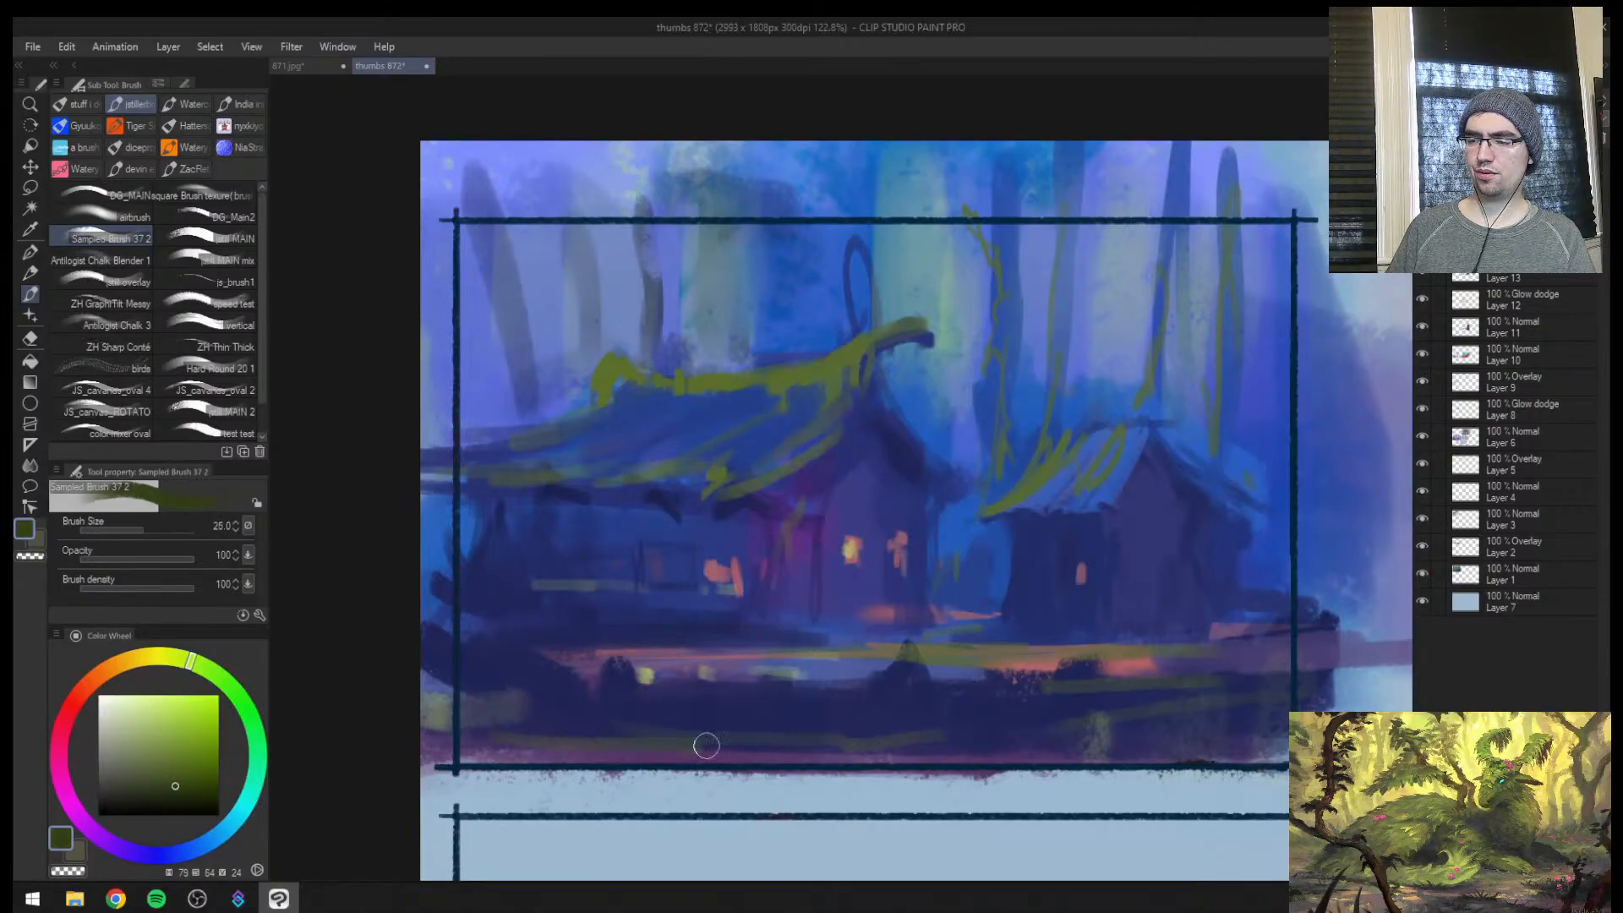
{"action": "mouse_move", "coordinate": [699, 746]}
{"action": "left_mouse_down"}
{"action": "mouse_move", "coordinate": [423, 652]}
{"action": "mouse_move", "coordinate": [767, 734]}
{"action": "left_mouse_up"}
Paint near-black green curling root shapes across the foreground at brush sizes up to 40
{"action": "left_click", "coordinate": [177, 806]}
{"action": "key", "text": "bracketright"}
{"action": "key", "text": "bracketright"}
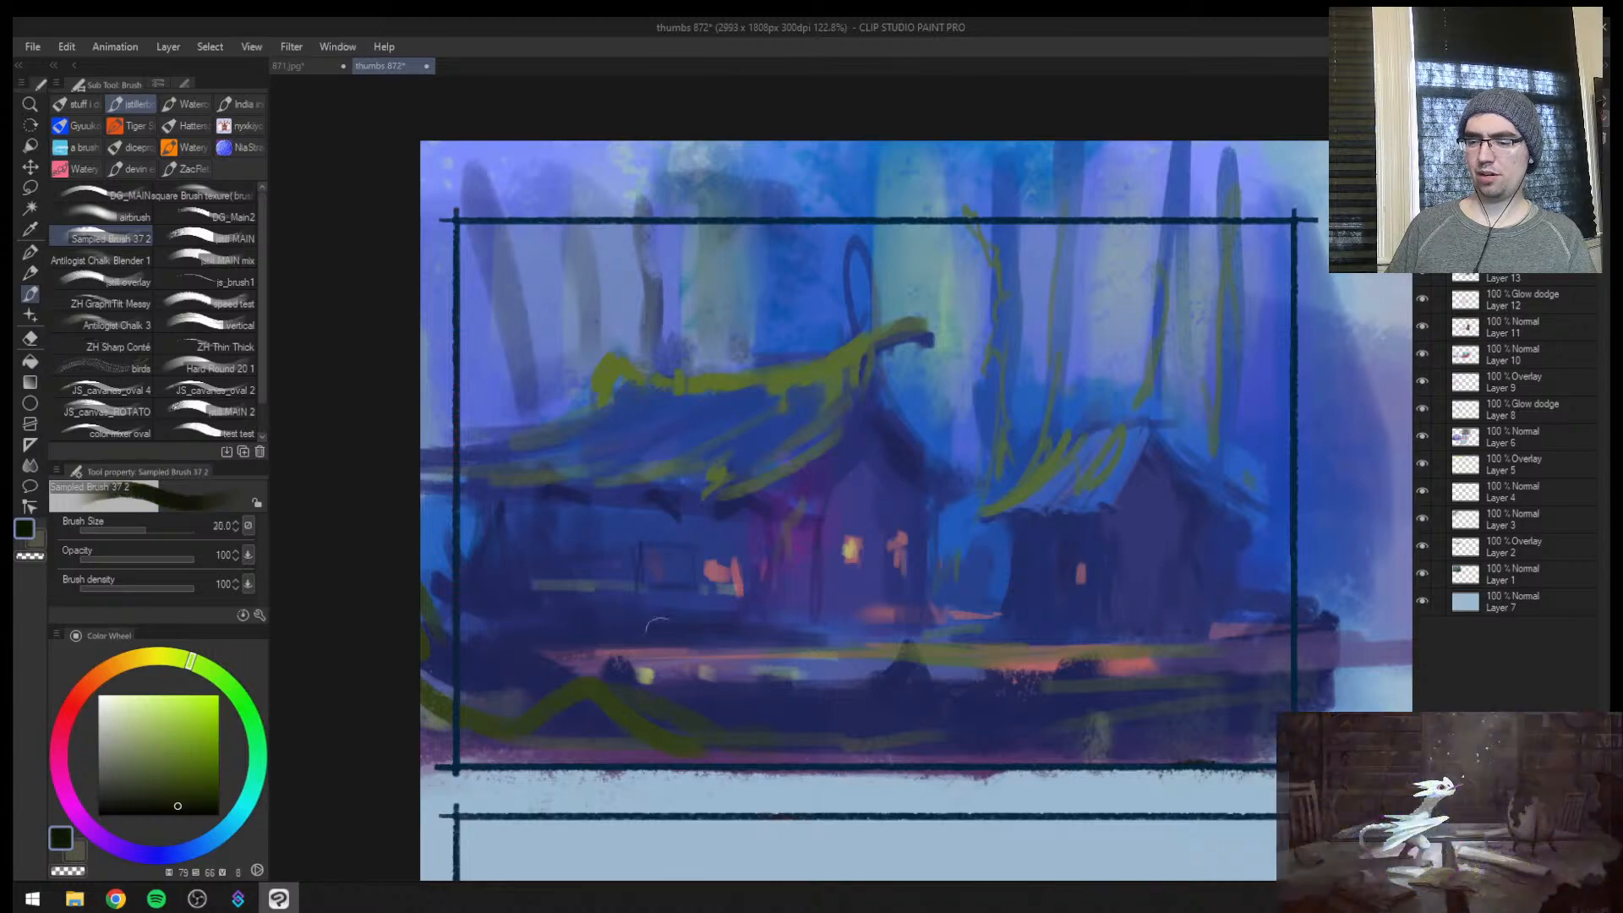
{"action": "mouse_move", "coordinate": [584, 752]}
{"action": "left_mouse_down"}
{"action": "mouse_move", "coordinate": [435, 623]}
{"action": "mouse_move", "coordinate": [423, 591]}
{"action": "left_mouse_up"}
{"action": "mouse_move", "coordinate": [609, 710]}
{"action": "left_mouse_down"}
{"action": "mouse_move", "coordinate": [926, 742]}
{"action": "mouse_move", "coordinate": [1344, 747]}
{"action": "left_mouse_up"}
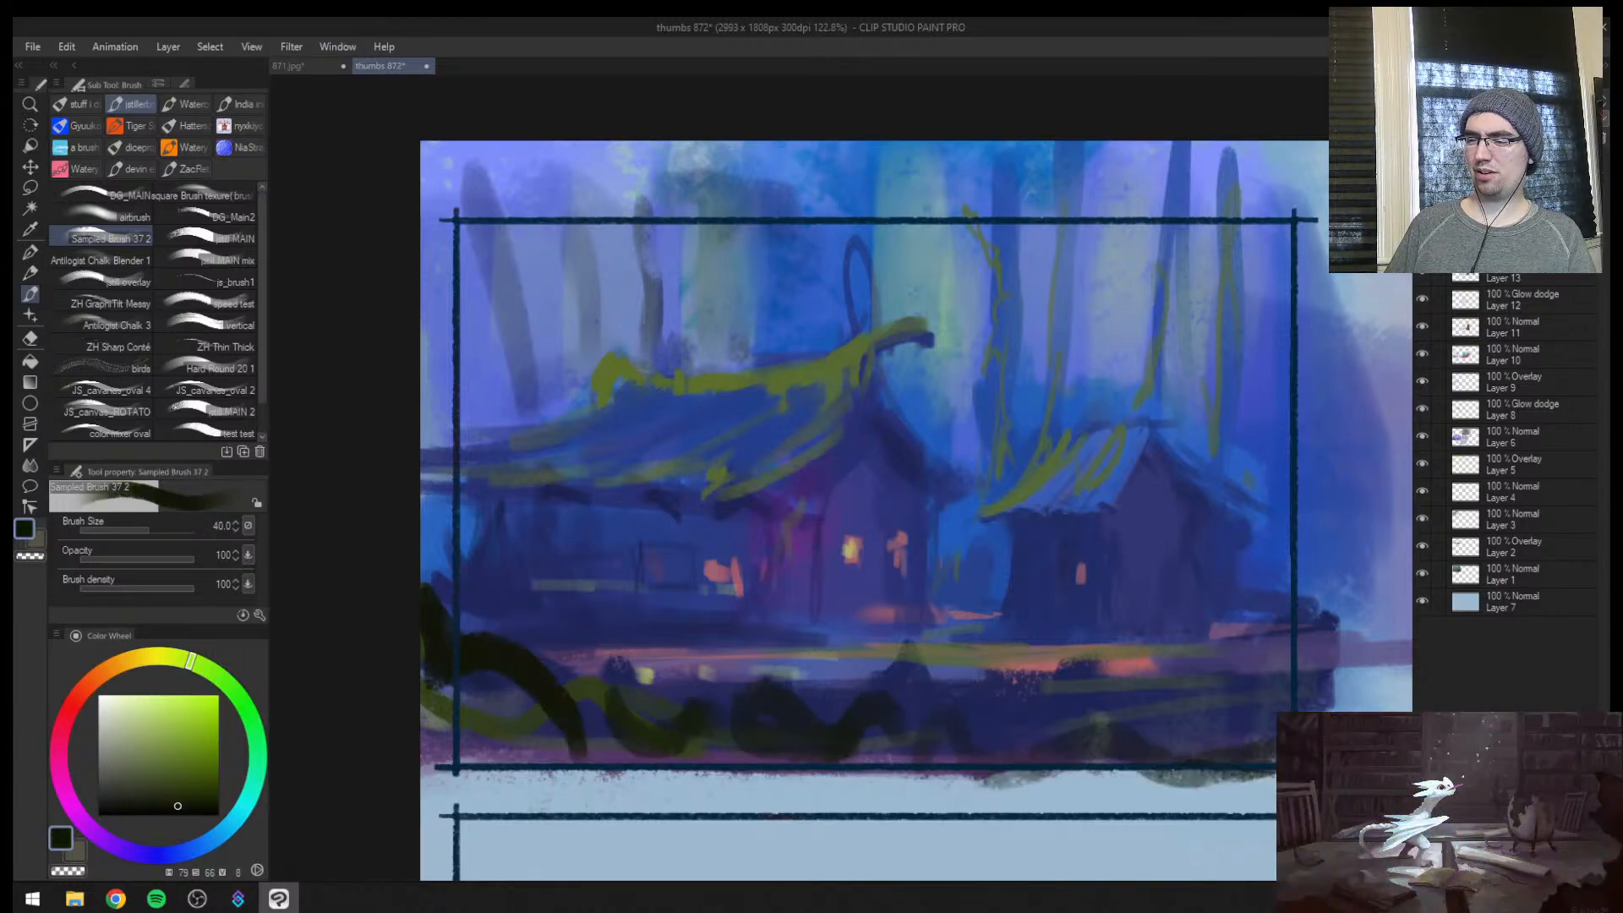
Paint dark navy shrubs against the main house's wall near the frame's edge at brush size 30
{"action": "key", "text": "h"}
{"action": "key", "text": "bracketleft"}
{"action": "left_click_drag", "start_coordinate": [1038, 680], "coordinate": [1158, 643]}
{"action": "mouse_move", "coordinate": [1199, 519]}
{"action": "left_mouse_down"}
{"action": "mouse_move", "coordinate": [1213, 595]}
{"action": "mouse_move", "coordinate": [1116, 609]}
{"action": "mouse_move", "coordinate": [1064, 573]}
{"action": "mouse_move", "coordinate": [997, 623]}
{"action": "mouse_move", "coordinate": [1098, 604]}
{"action": "left_mouse_up"}
{"action": "left_click", "coordinate": [1039, 472], "text": "alt"}
{"action": "key", "text": "bracketright"}
{"action": "left_click", "coordinate": [1038, 612], "text": "alt"}
{"action": "left_click", "coordinate": [1160, 596], "text": "alt"}
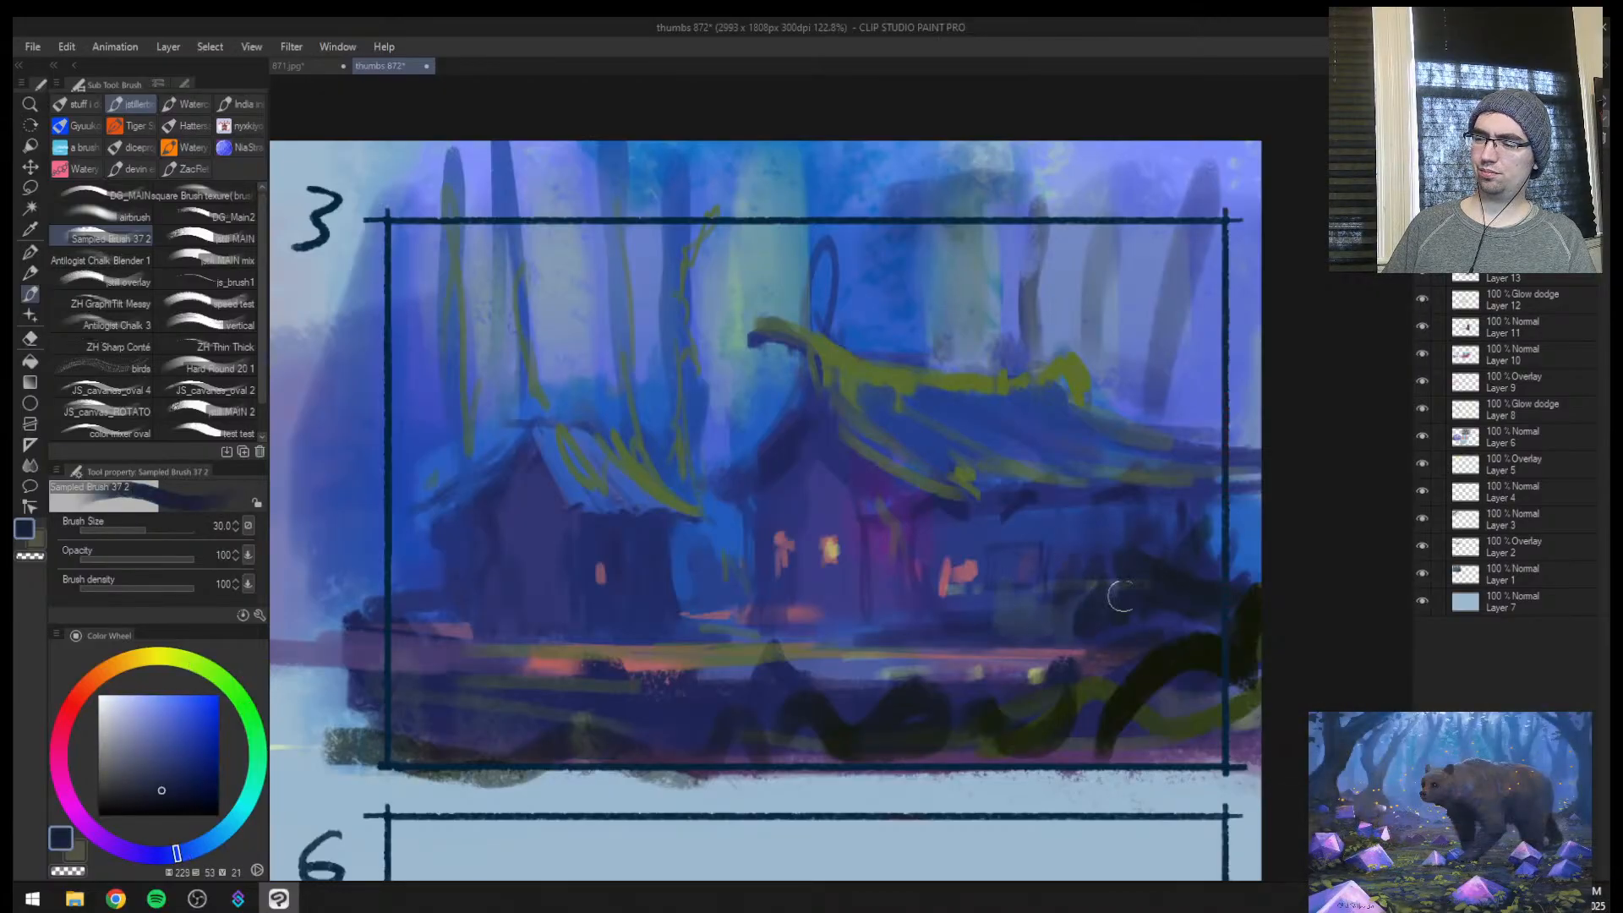
Paint a pointed dark navy bush in front of the main house's orange side window at brush sizes 17 and 20
{"action": "key", "text": "bracketright"}
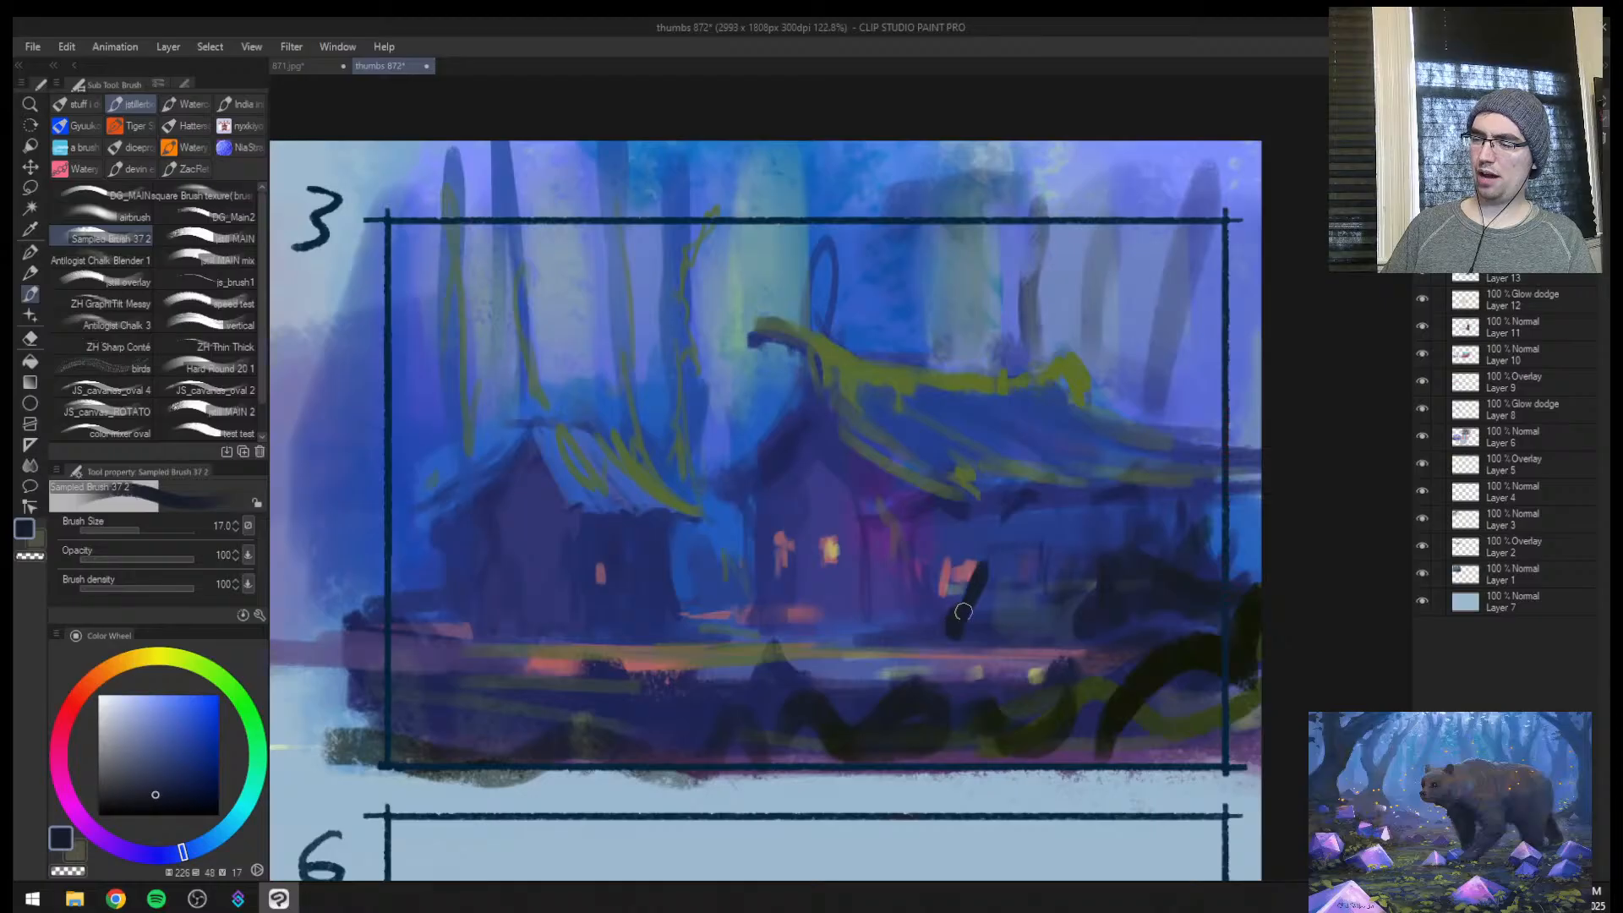
{"action": "mouse_move", "coordinate": [979, 600]}
{"action": "left_mouse_down"}
{"action": "mouse_move", "coordinate": [990, 627]}
{"action": "mouse_move", "coordinate": [1014, 608]}
{"action": "left_mouse_up"}
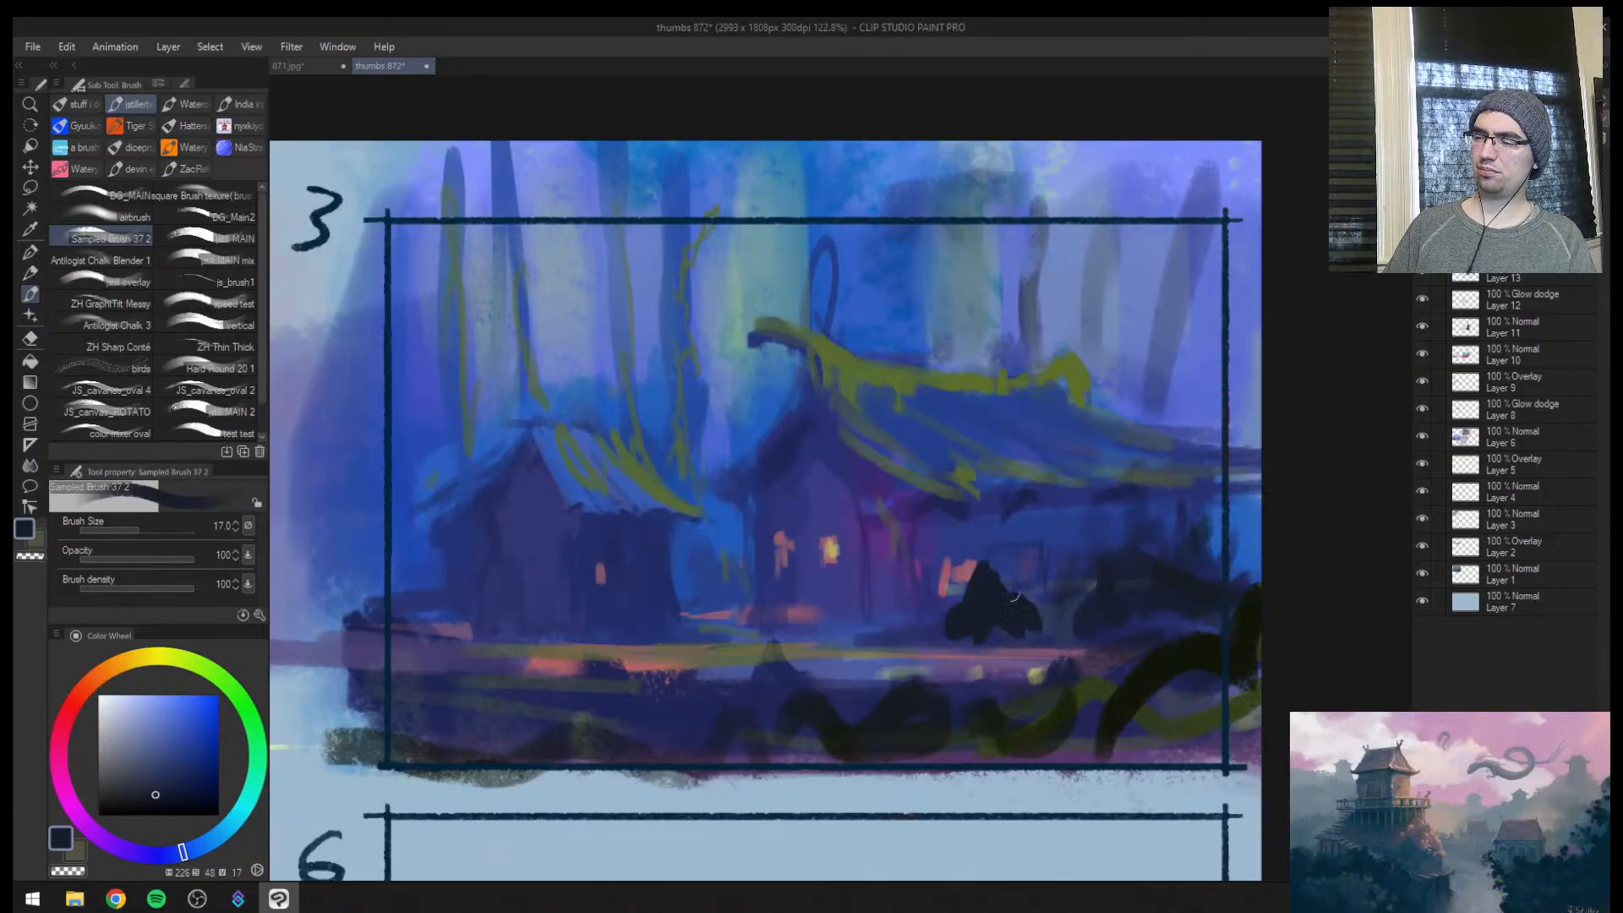
{"action": "left_click", "coordinate": [999, 583], "text": "alt"}
{"action": "left_click", "coordinate": [993, 564], "text": "alt"}
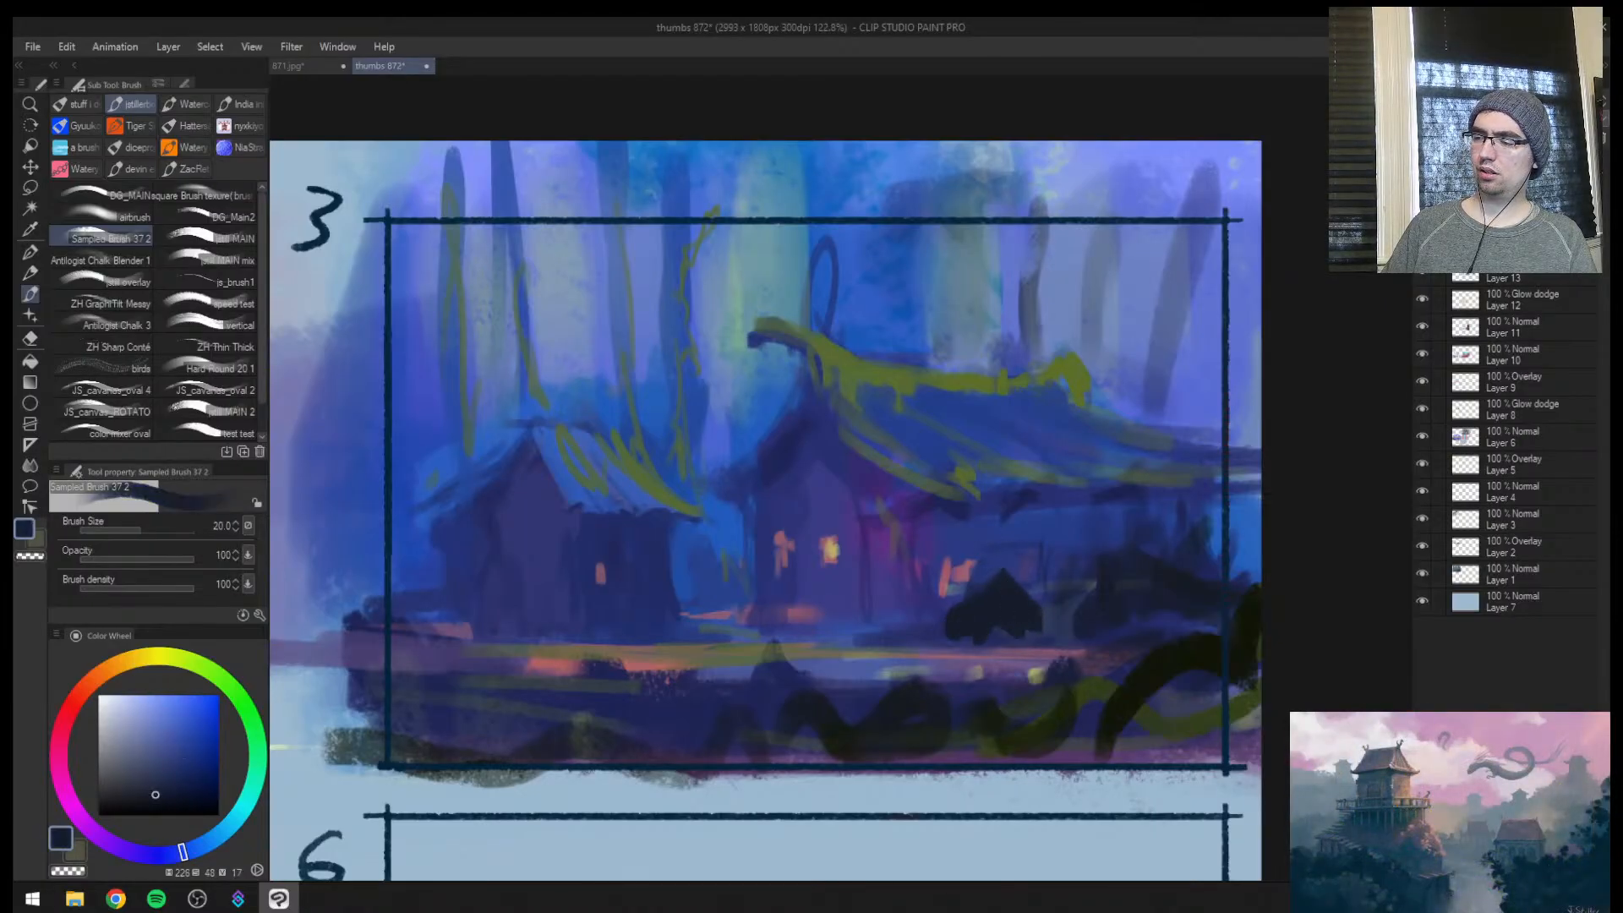
Rework the main house's side wall and the shrubs beside it with sampled blues at brush size 40
{"action": "key", "text": "h"}
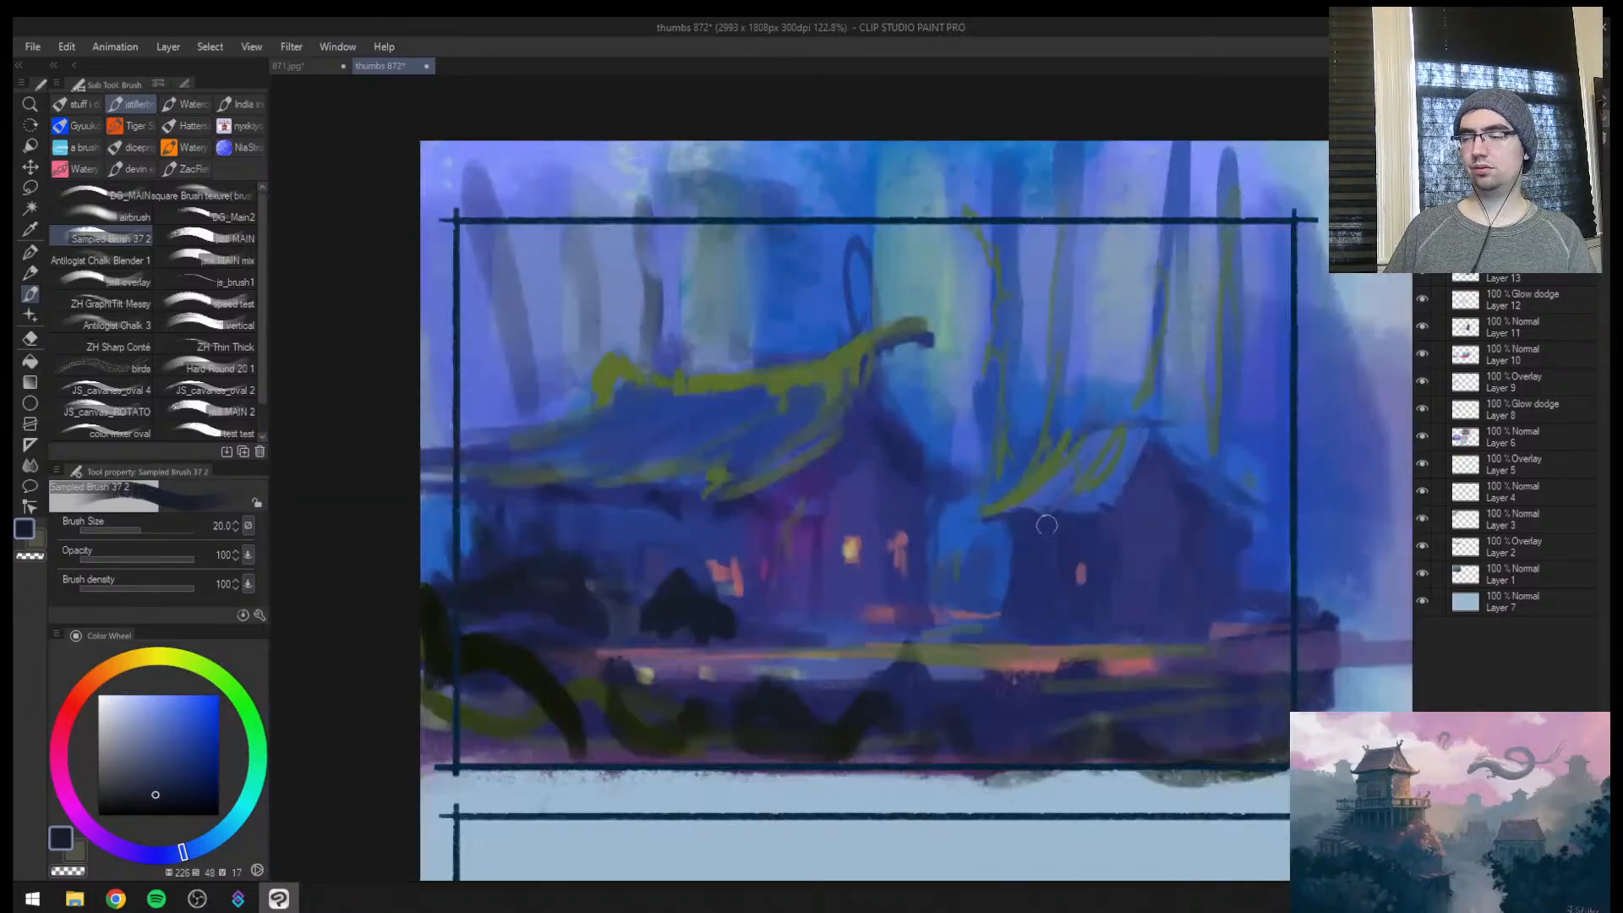
{"action": "key", "text": "ctrl+space"}
{"action": "left_click_drag", "start_coordinate": [1007, 559], "coordinate": [579, 638]}
{"action": "mouse_move", "coordinate": [662, 608]}
{"action": "left_mouse_down"}
{"action": "mouse_move", "coordinate": [601, 630]}
{"action": "mouse_move", "coordinate": [681, 572]}
{"action": "mouse_move", "coordinate": [677, 462]}
{"action": "left_mouse_up"}
{"action": "left_click", "coordinate": [452, 509], "text": "alt"}
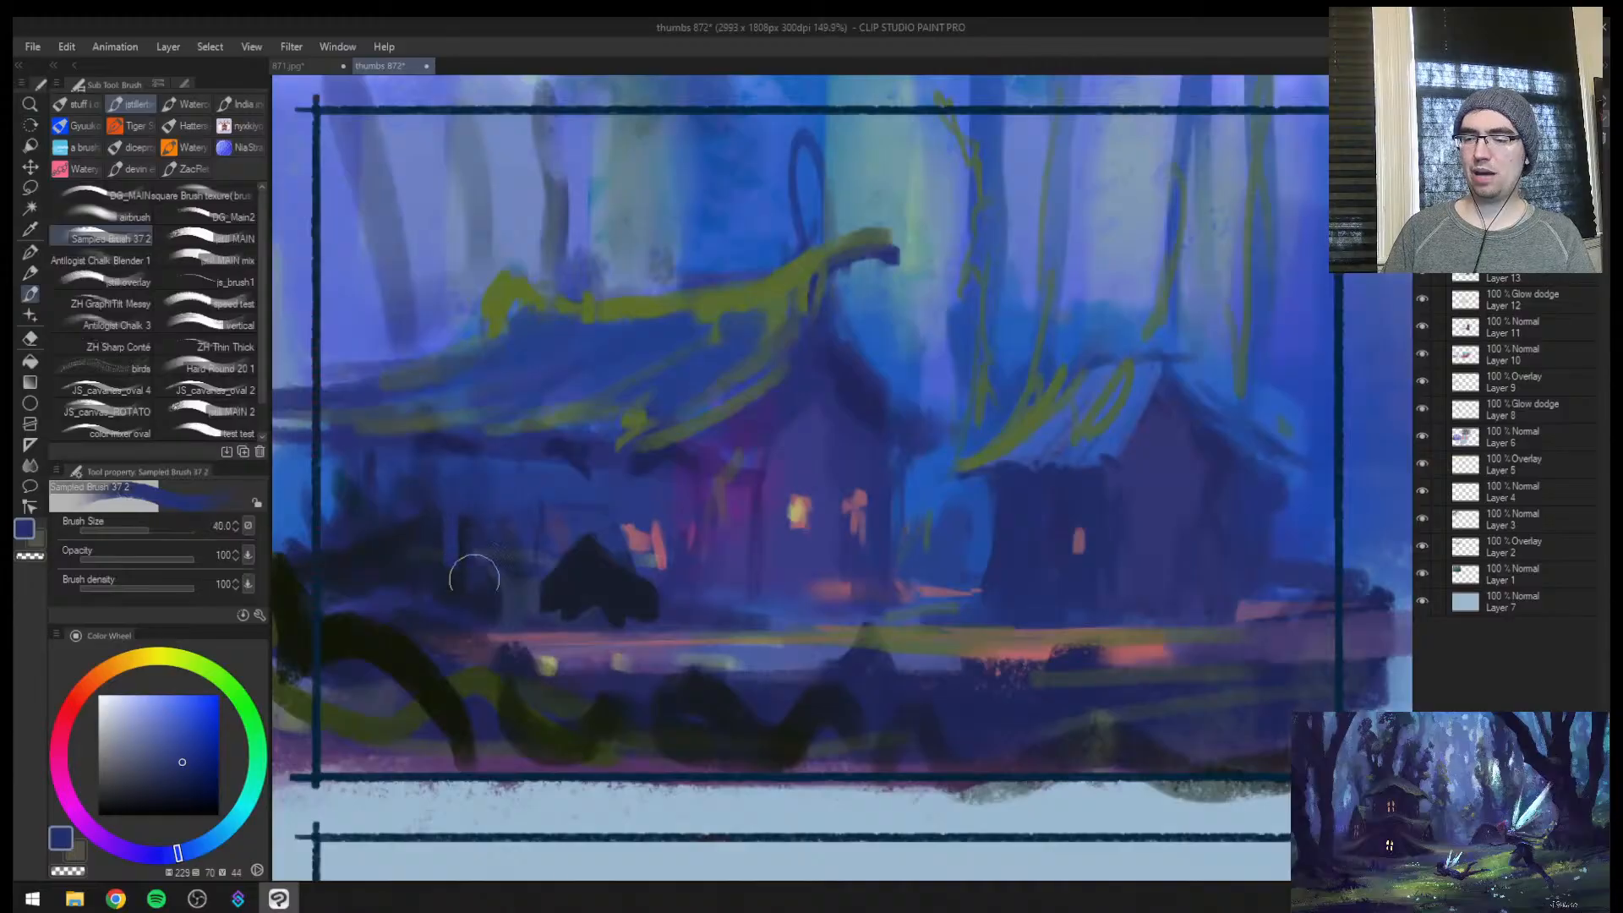
{"action": "left_click", "coordinate": [470, 587], "text": "alt"}
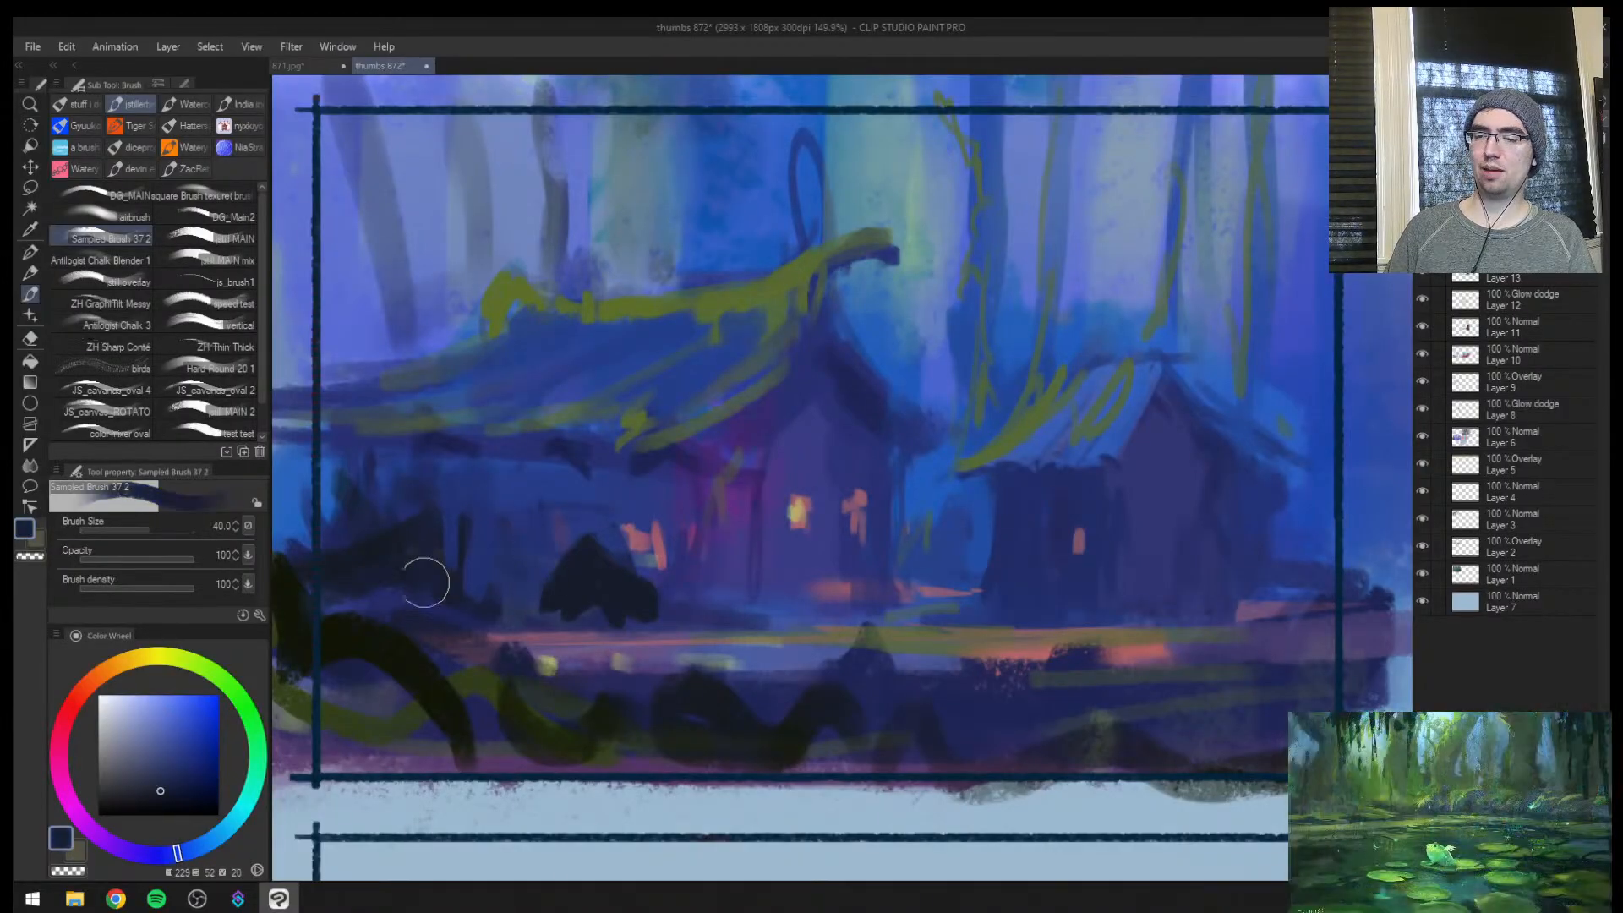
{"action": "left_click", "coordinate": [334, 475], "text": "alt"}
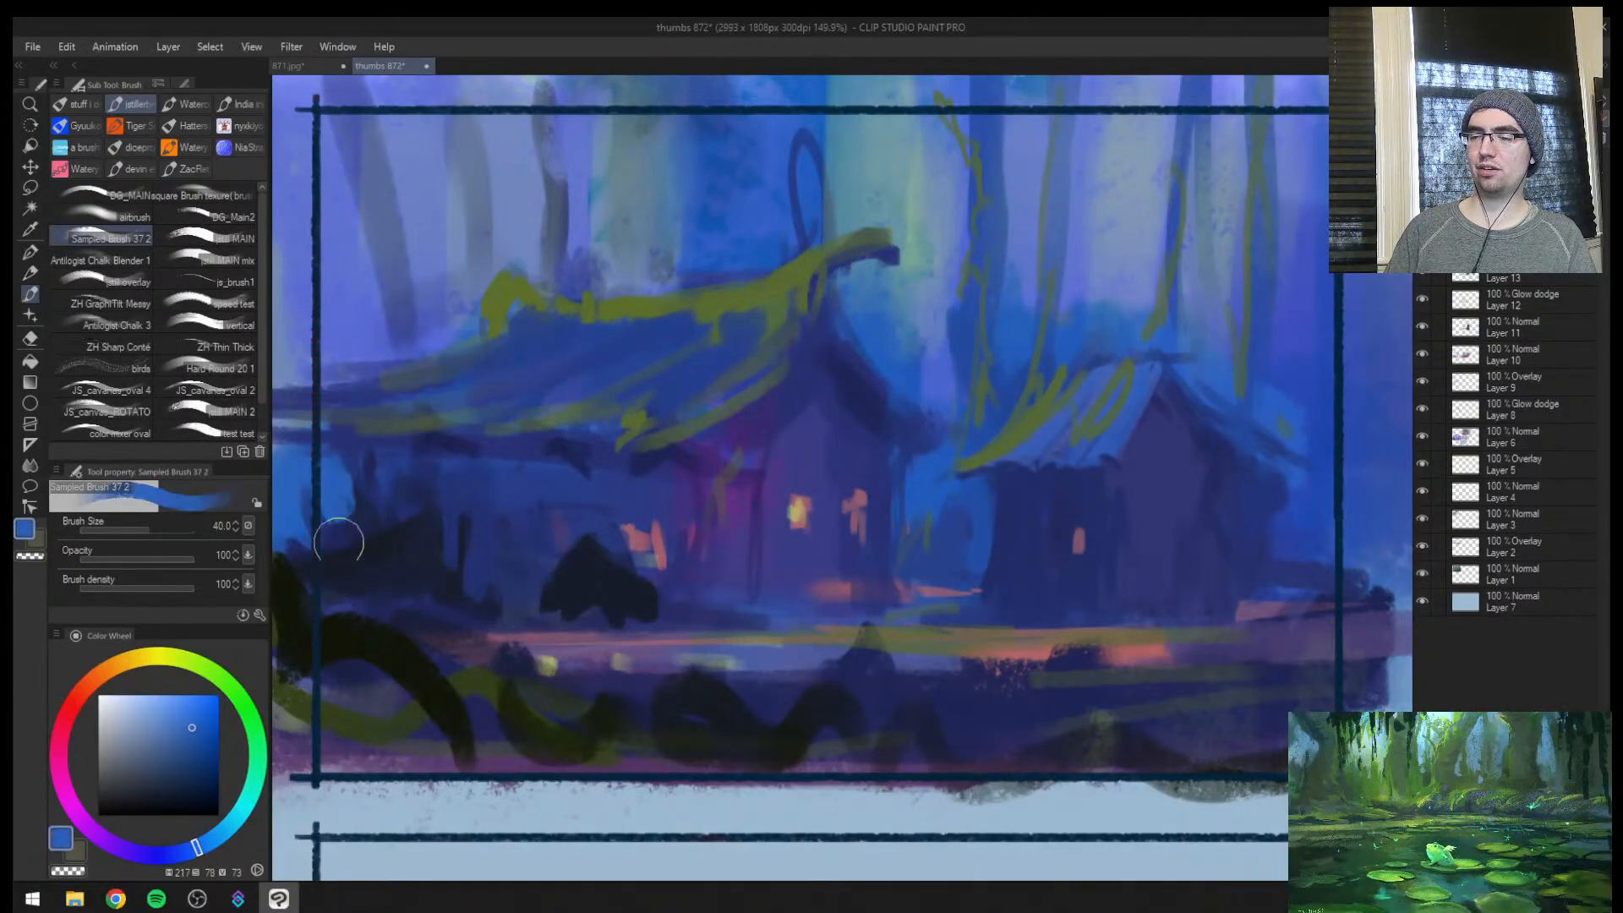
{"action": "left_click_drag", "start_coordinate": [505, 532], "coordinate": [435, 541]}
Cover the paint spilling past both sides of thumbnail 4 with the page's light blue, starting at brush size 80
{"action": "scroll", "coordinate": [954, 430], "scroll_direction": "down", "scroll_amount": 4}
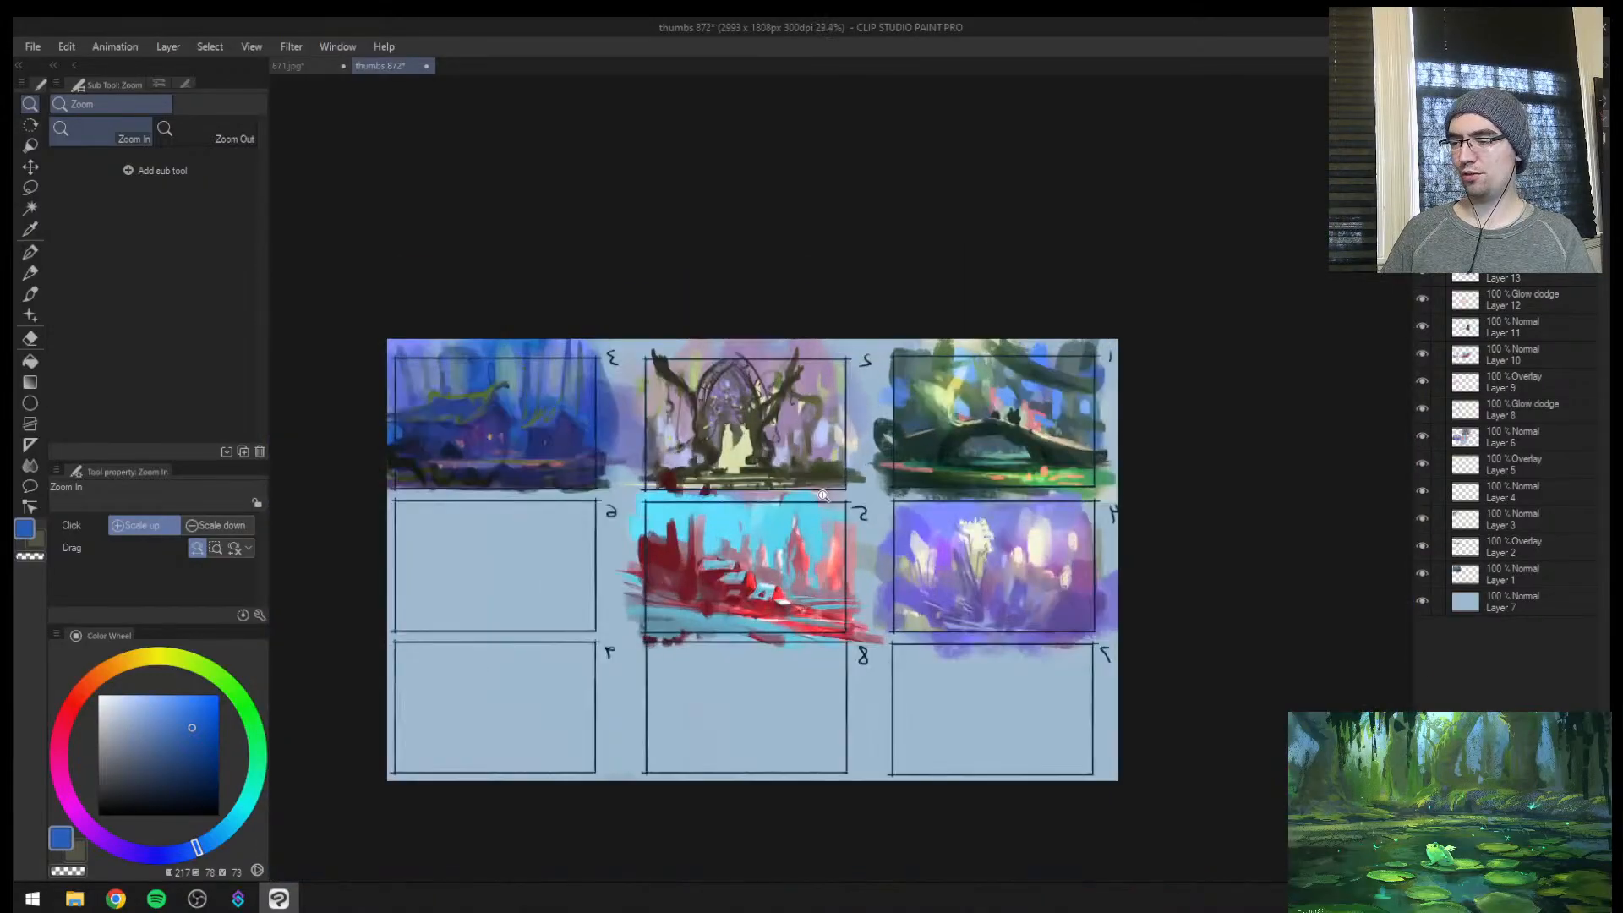
{"action": "left_click_drag", "start_coordinate": [809, 506], "coordinate": [832, 501]}
{"action": "key", "text": "h"}
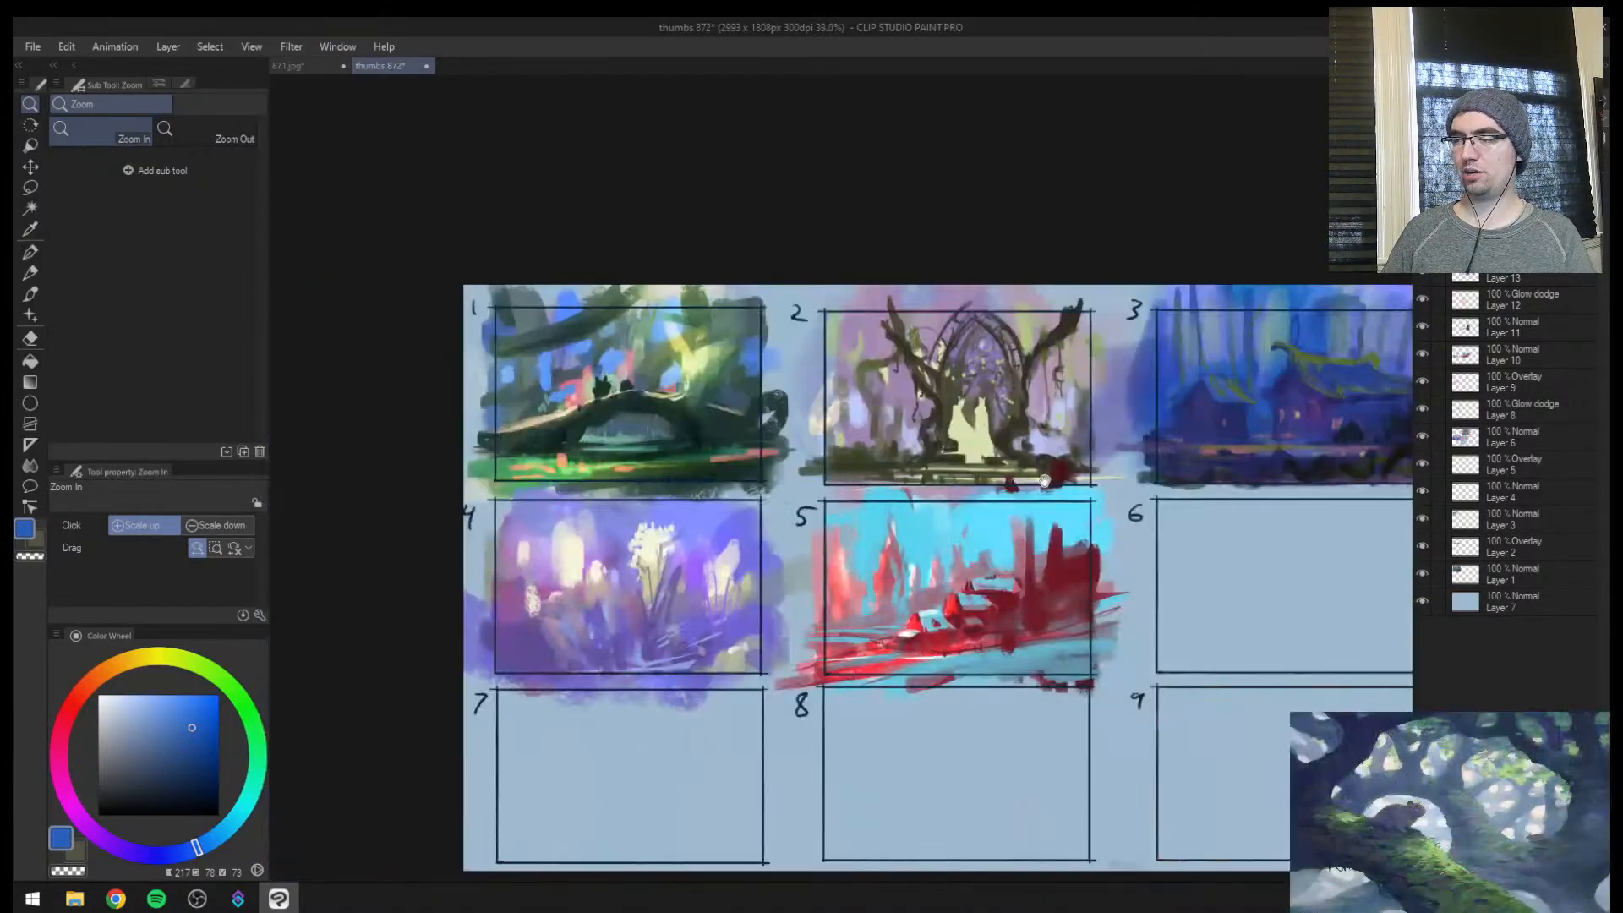
{"action": "left_click_drag", "start_coordinate": [1045, 482], "coordinate": [873, 477]}
{"action": "key", "text": "b"}
{"action": "left_click", "coordinate": [988, 534], "text": "alt"}
{"action": "key", "text": "]"}
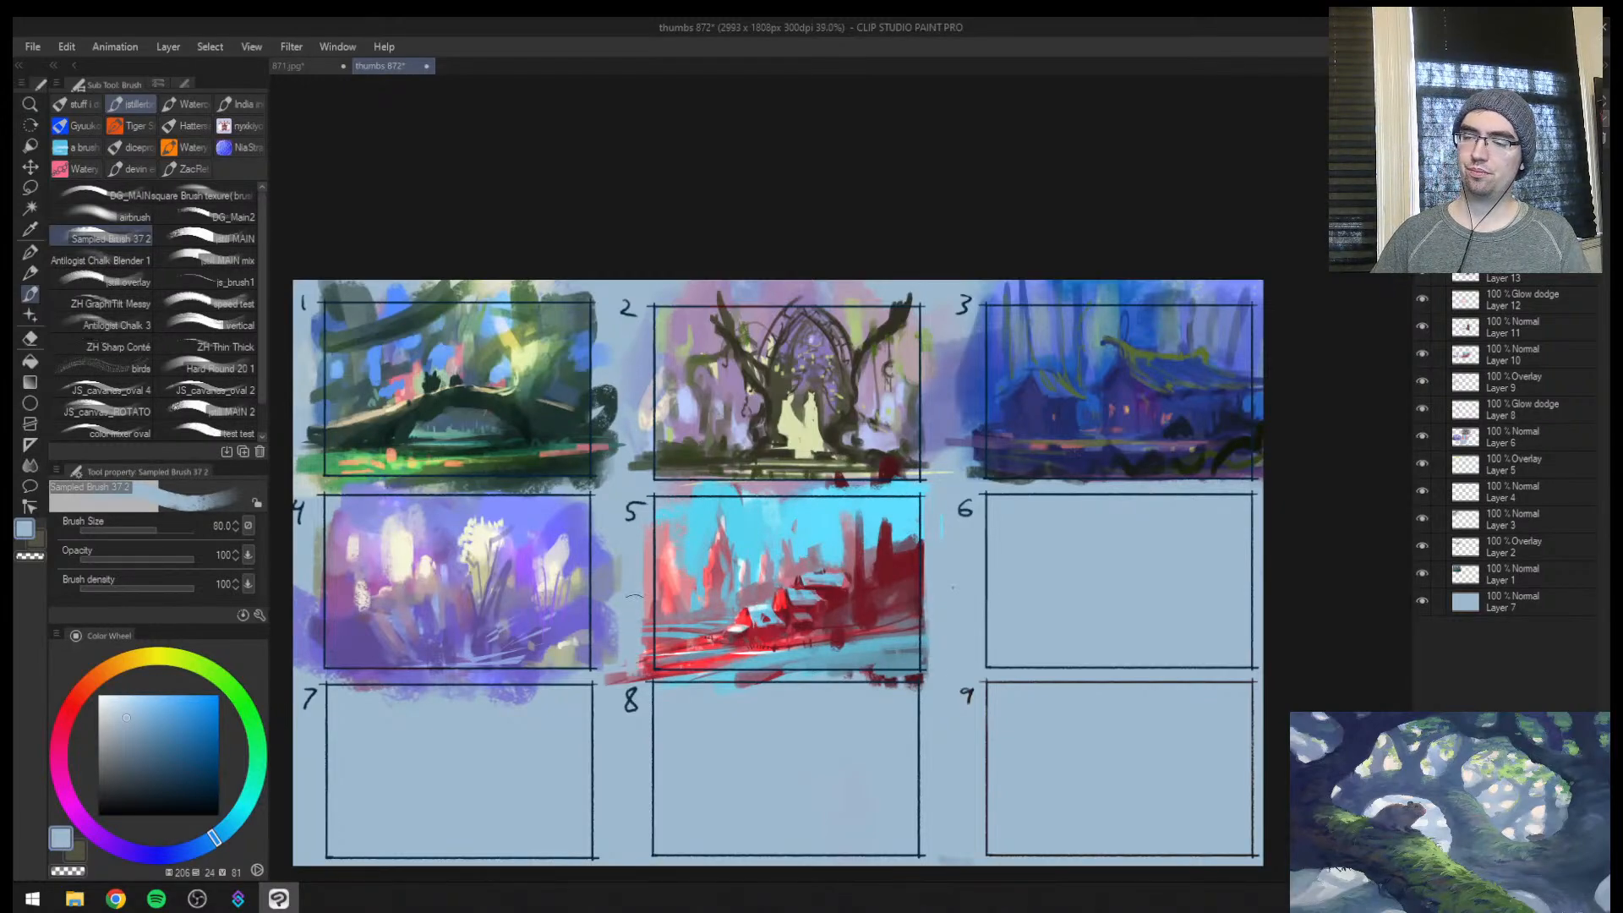
{"action": "left_click_drag", "start_coordinate": [618, 536], "coordinate": [616, 661]}
{"action": "left_click_drag", "start_coordinate": [605, 543], "coordinate": [603, 676]}
{"action": "key", "text": "]"}
{"action": "left_click_drag", "start_coordinate": [308, 590], "coordinate": [306, 679]}
{"action": "left_click_drag", "start_coordinate": [310, 545], "coordinate": [309, 661]}
Clean the margins beside thumbnail 1 and above the top row with light blue at brush sizes 120 and 100
{"action": "left_click_drag", "start_coordinate": [367, 446], "coordinate": [501, 644]}
{"action": "key", "text": "]"}
{"action": "left_click_drag", "start_coordinate": [446, 522], "coordinate": [435, 664]}
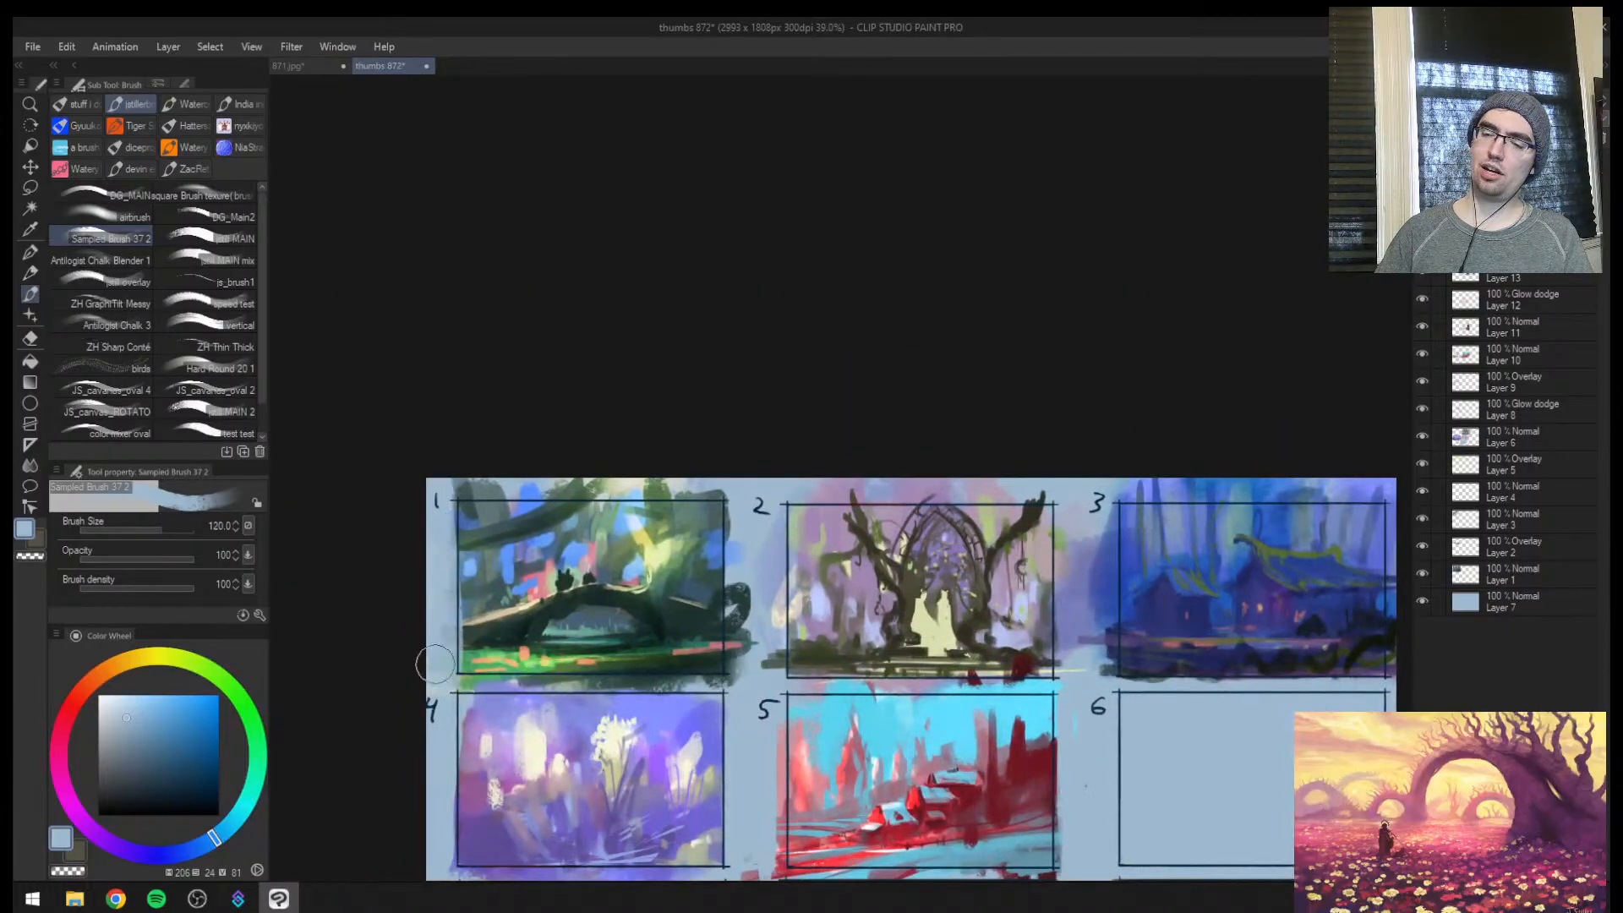
{"action": "left_click_drag", "start_coordinate": [761, 596], "coordinate": [747, 707]}
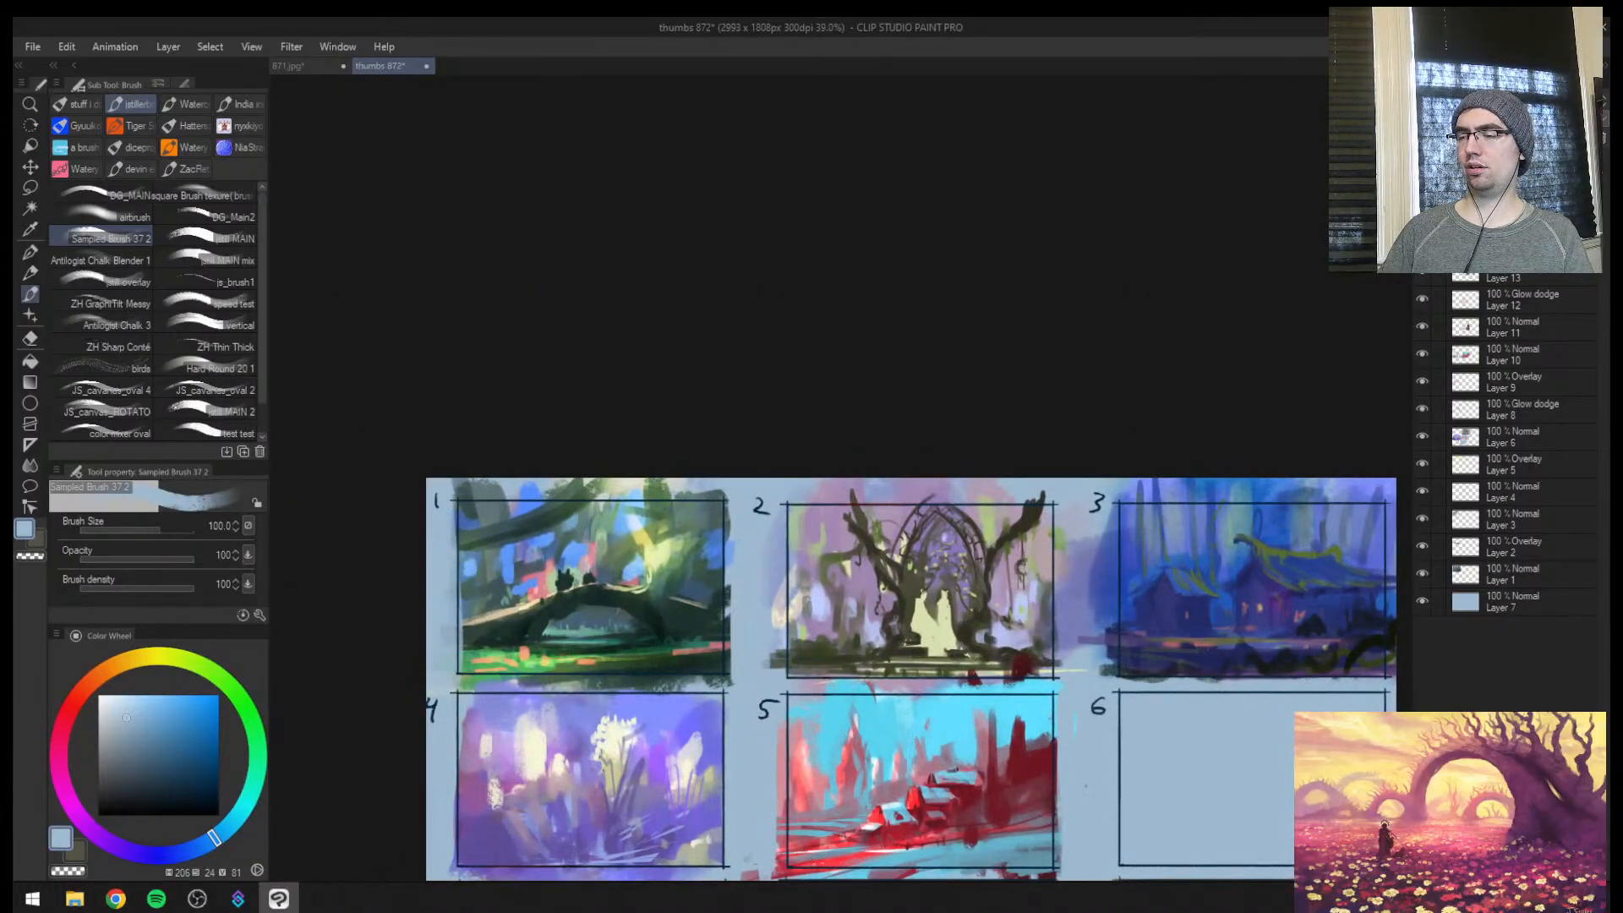
{"action": "left_click_drag", "start_coordinate": [425, 471], "coordinate": [856, 467]}
{"action": "left_click_drag", "start_coordinate": [758, 476], "coordinate": [1171, 477]}
{"action": "left_click_drag", "start_coordinate": [856, 467], "coordinate": [1253, 480]}
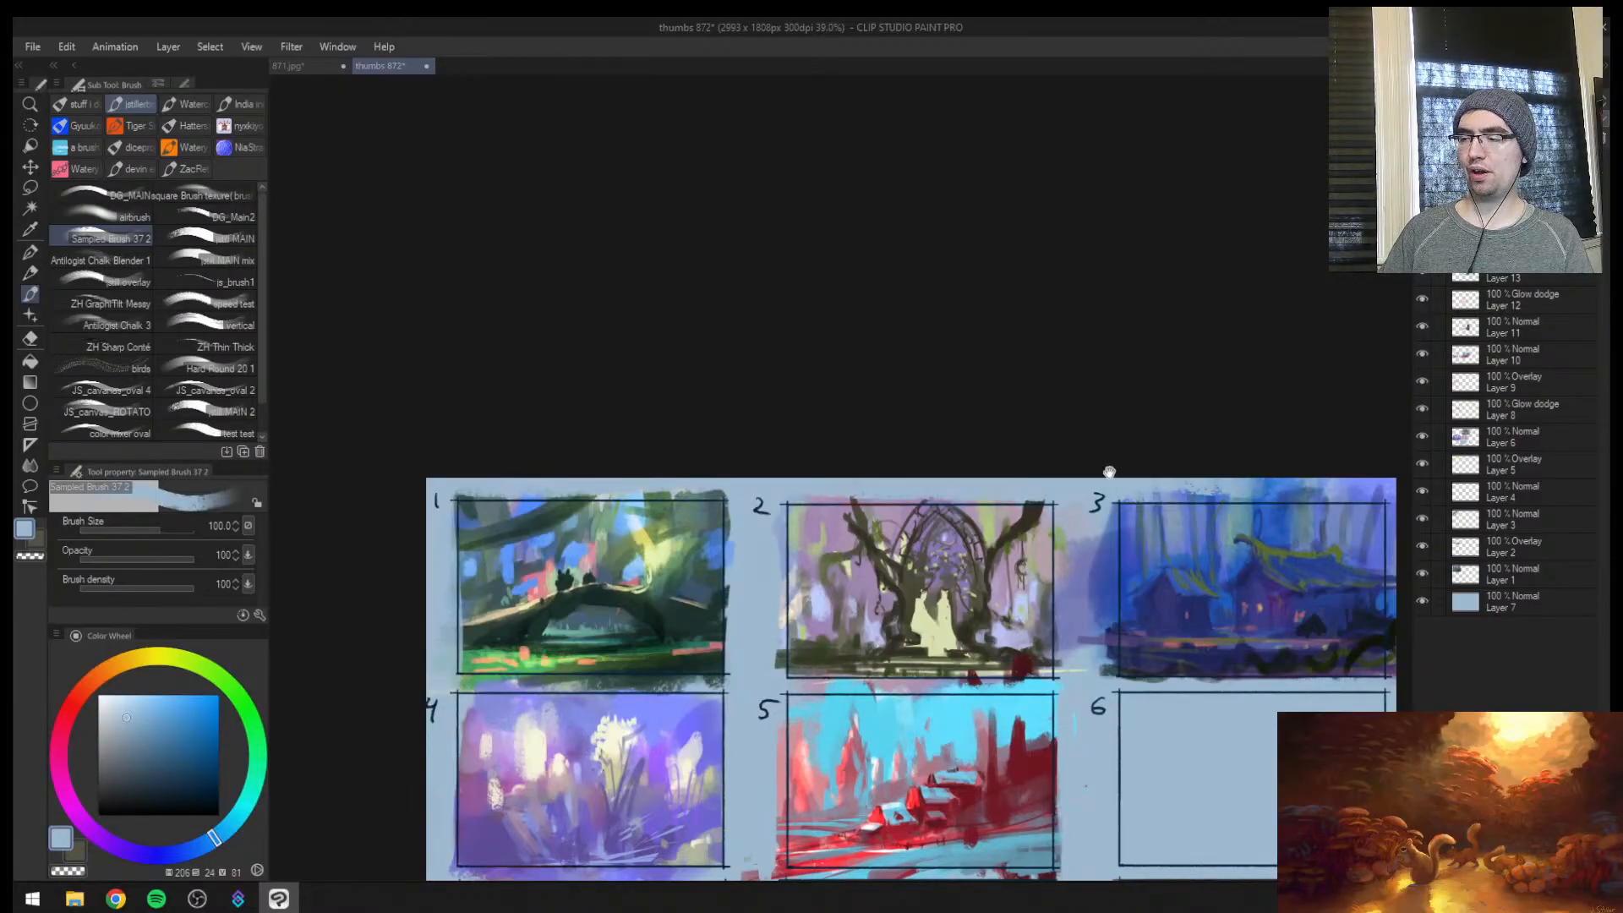
Paint light blue over the spill around thumbnail 3's frame, including its outer side margin
{"action": "mouse_move", "coordinate": [1110, 472]}
{"action": "left_mouse_down"}
{"action": "mouse_move", "coordinate": [731, 456]}
{"action": "mouse_move", "coordinate": [1093, 467]}
{"action": "mouse_move", "coordinate": [1018, 652]}
{"action": "left_mouse_up"}
{"action": "key", "text": "["}
{"action": "key", "text": "]"}
{"action": "left_click_drag", "start_coordinate": [713, 511], "coordinate": [717, 646]}
{"action": "key", "text": "ctrl+space"}
{"action": "mouse_move", "coordinate": [768, 551]}
{"action": "left_mouse_down"}
{"action": "mouse_move", "coordinate": [740, 592]}
{"action": "mouse_move", "coordinate": [777, 575]}
{"action": "mouse_move", "coordinate": [641, 723]}
{"action": "left_mouse_up"}
{"action": "left_click_drag", "start_coordinate": [801, 649], "coordinate": [748, 685]}
{"action": "mouse_move", "coordinate": [888, 609]}
{"action": "left_mouse_down"}
{"action": "mouse_move", "coordinate": [977, 608]}
{"action": "mouse_move", "coordinate": [924, 598]}
{"action": "mouse_move", "coordinate": [822, 619]}
{"action": "left_mouse_up"}
Touch up the dark navy bush in front of the main house at brush size 25
{"action": "left_click", "coordinate": [883, 538], "text": "alt"}
{"action": "key", "text": "bracketleft"}
{"action": "key", "text": "bracketleft"}
{"action": "key", "text": "bracketleft"}
{"action": "key", "text": "bracketleft"}
{"action": "key", "text": "bracketleft"}
{"action": "key", "text": "bracketleft"}
{"action": "key", "text": "bracketleft"}
{"action": "left_click", "coordinate": [923, 600], "text": "alt"}
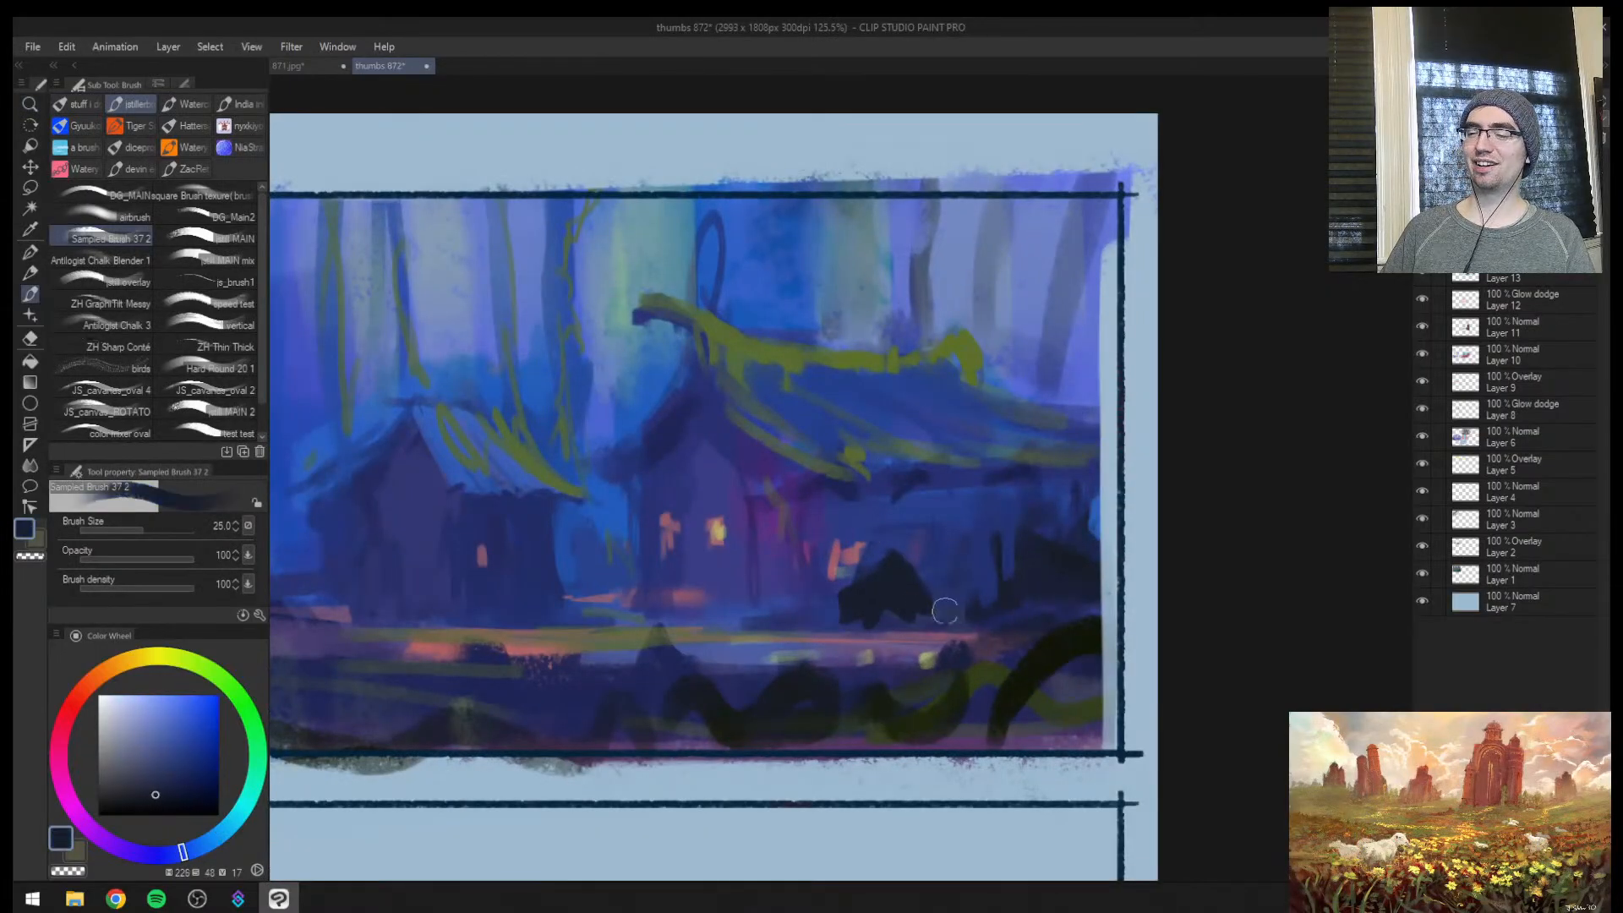
Extend the near-black green root from thumbnail 3's foreground up past the frame's side edge, and reduce the brush to 12
{"action": "left_click", "coordinate": [1055, 654], "text": "alt"}
{"action": "left_click_drag", "start_coordinate": [1066, 649], "coordinate": [1171, 592]}
{"action": "left_click_drag", "start_coordinate": [1172, 591], "coordinate": [972, 753]}
{"action": "key", "text": "bracketleft"}
{"action": "key", "text": "bracketleft"}
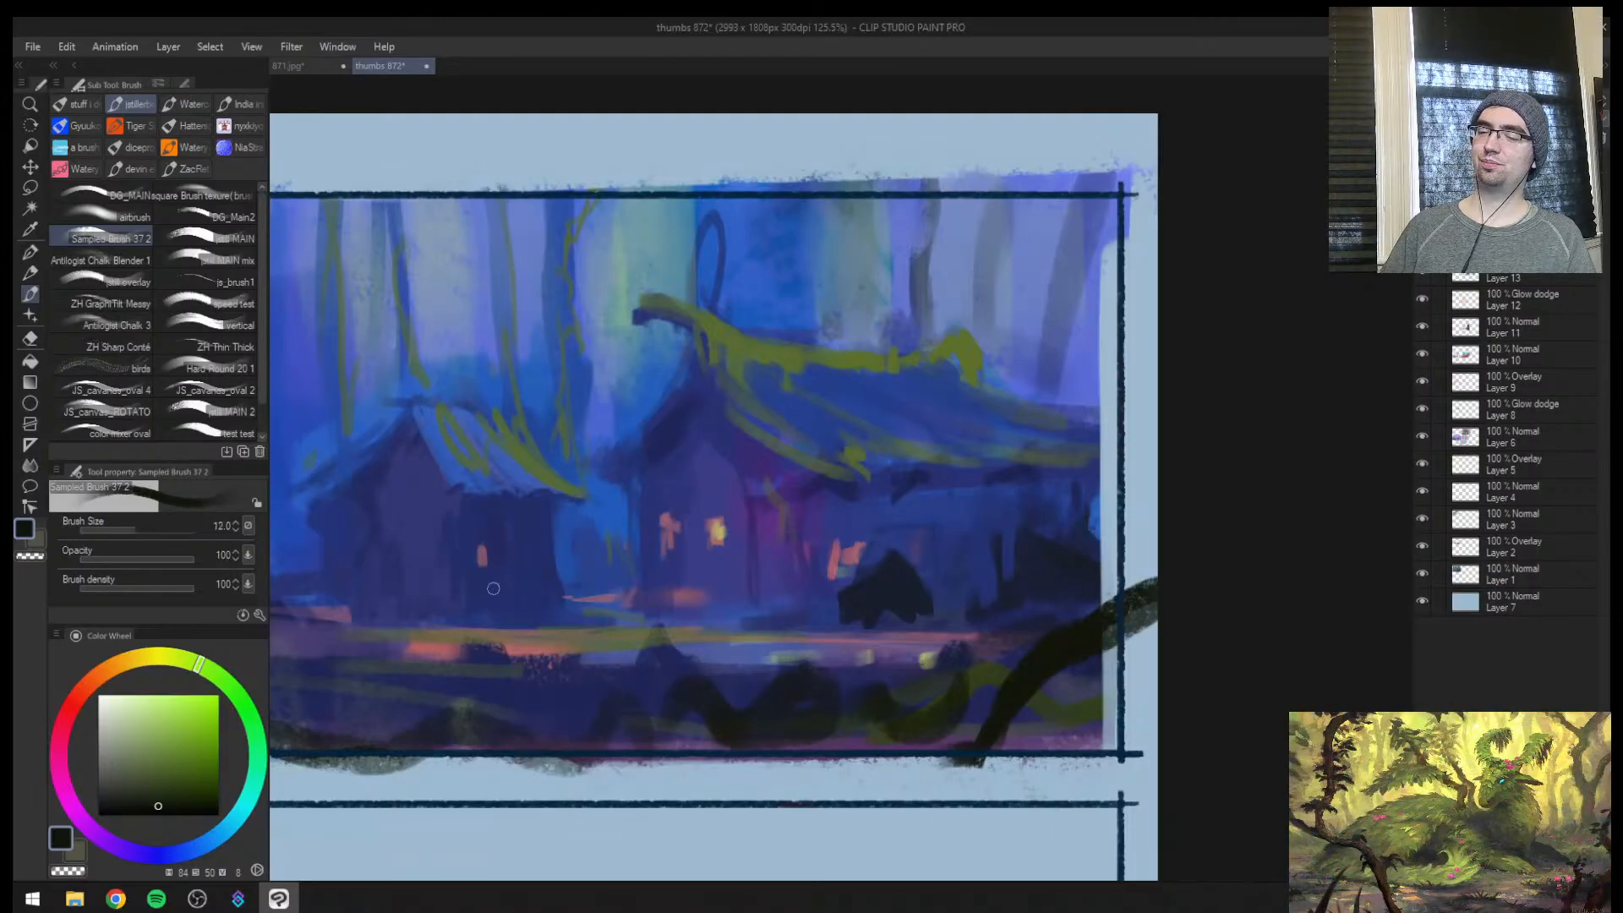
Paint a small dark navy bush beside the small house in thumbnail 3, shaping it with blue at brush sizes 12 and 15
{"action": "left_click_drag", "start_coordinate": [541, 588], "coordinate": [566, 621]}
{"action": "mouse_move", "coordinate": [554, 558]}
{"action": "left_mouse_down"}
{"action": "mouse_move", "coordinate": [577, 615]}
{"action": "mouse_move", "coordinate": [593, 611]}
{"action": "left_mouse_up"}
{"action": "mouse_move", "coordinate": [562, 598]}
{"action": "left_mouse_down"}
{"action": "mouse_move", "coordinate": [582, 617]}
{"action": "mouse_move", "coordinate": [577, 595]}
{"action": "left_mouse_up"}
{"action": "left_click", "coordinate": [532, 583], "text": "alt"}
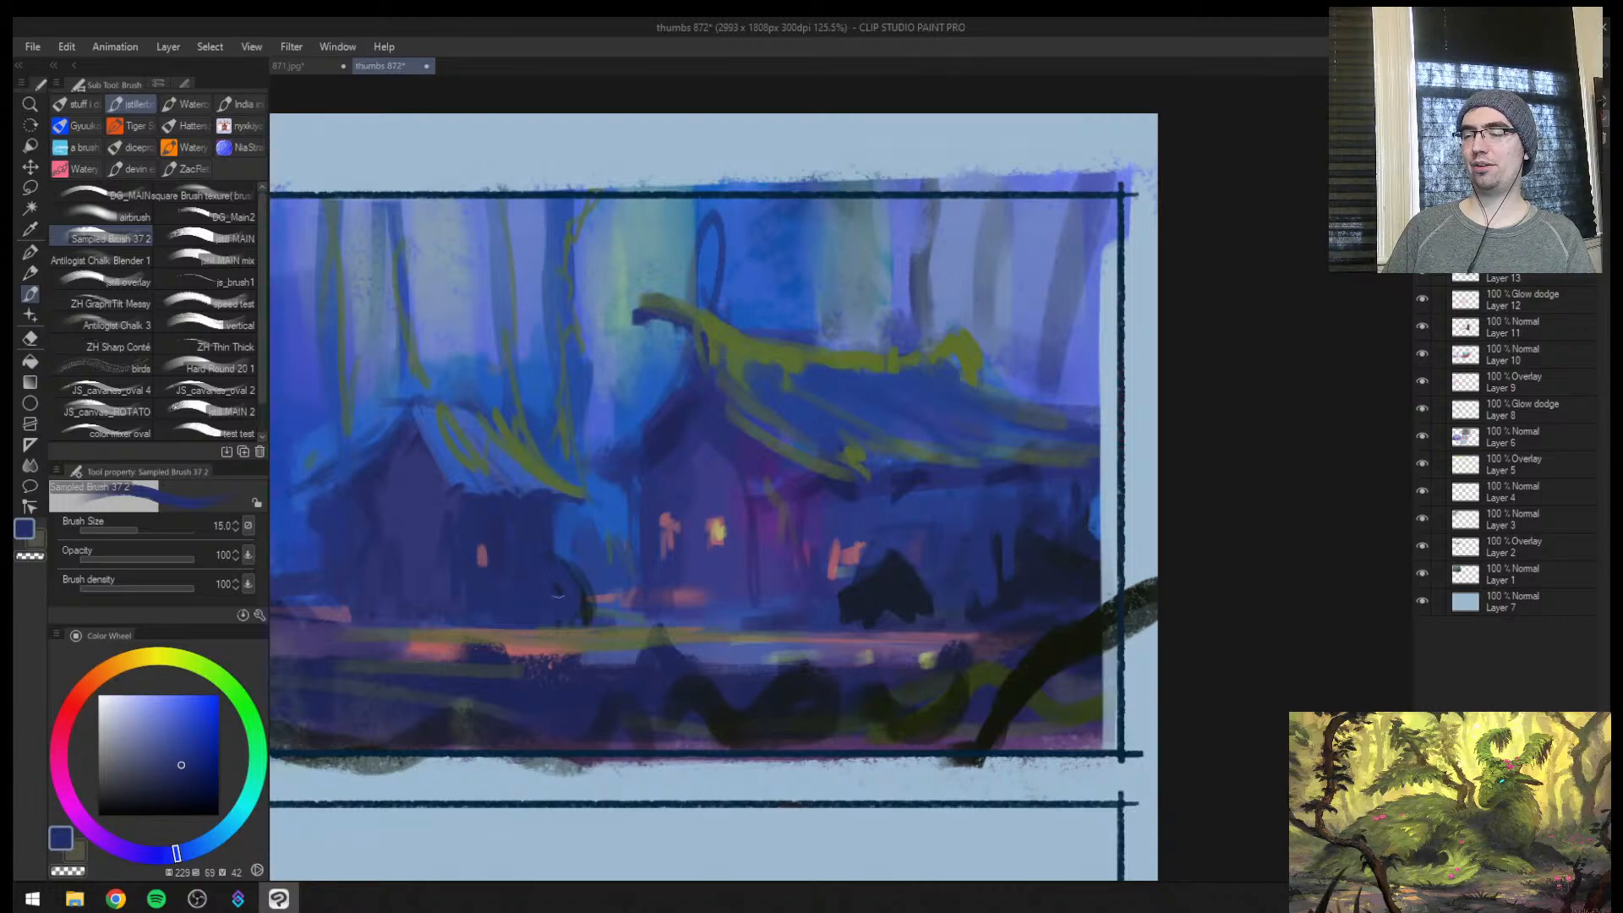
{"action": "left_click", "coordinate": [543, 597], "text": "alt"}
{"action": "key", "text": "bracketleft"}
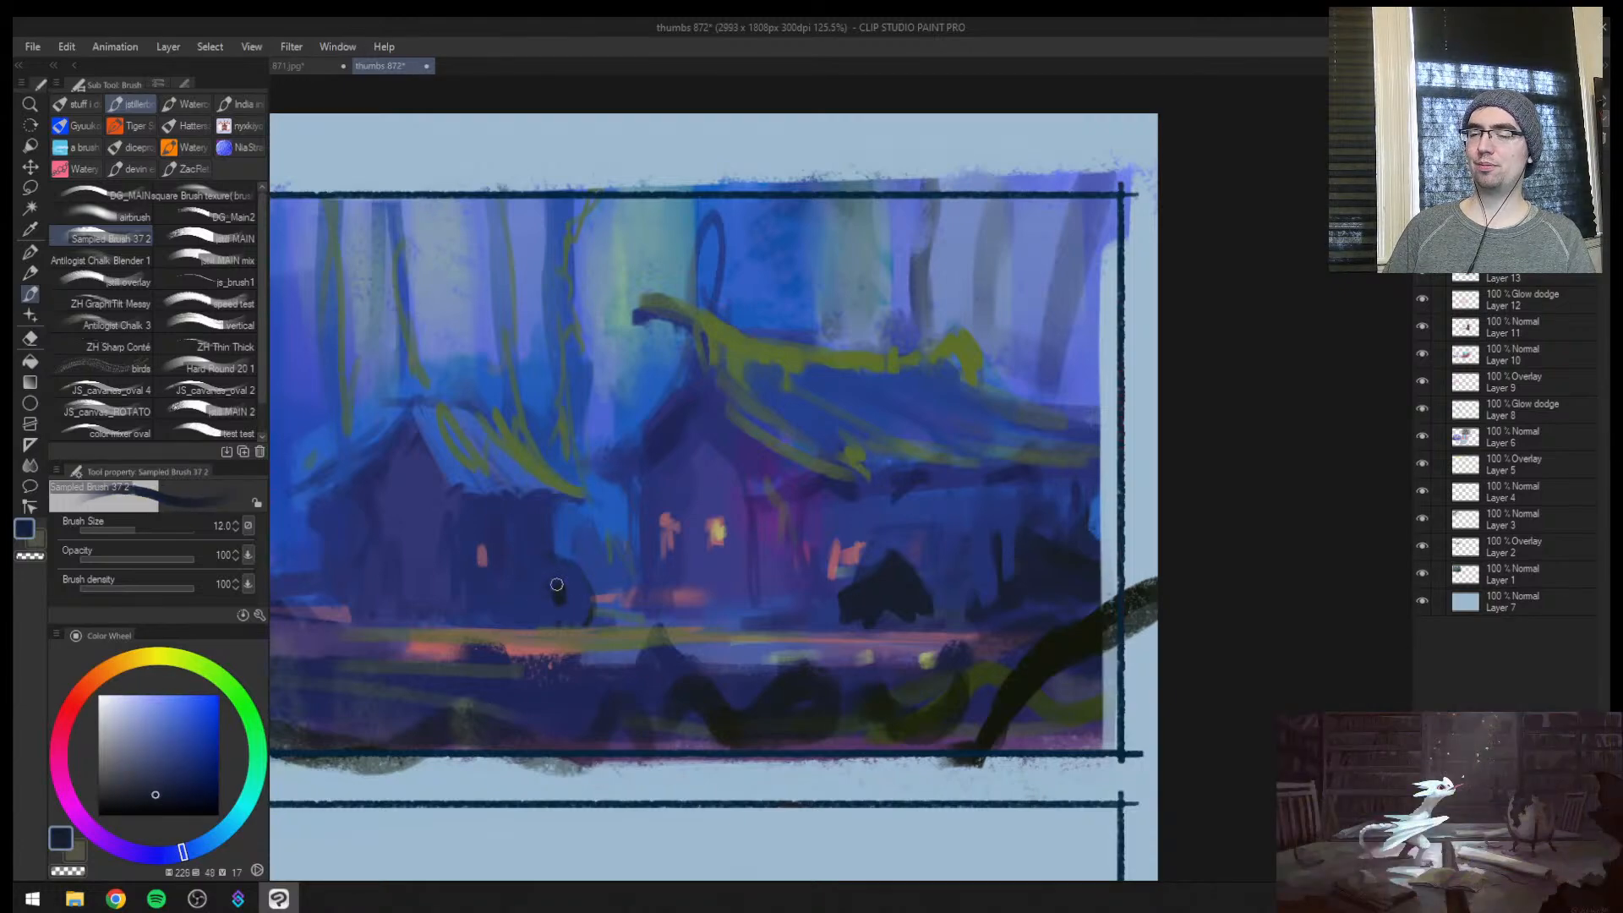
{"action": "mouse_move", "coordinate": [565, 612]}
{"action": "left_mouse_down"}
{"action": "mouse_move", "coordinate": [510, 641]}
{"action": "mouse_move", "coordinate": [591, 565]}
{"action": "left_mouse_up"}
{"action": "left_click", "coordinate": [589, 577], "text": "alt"}
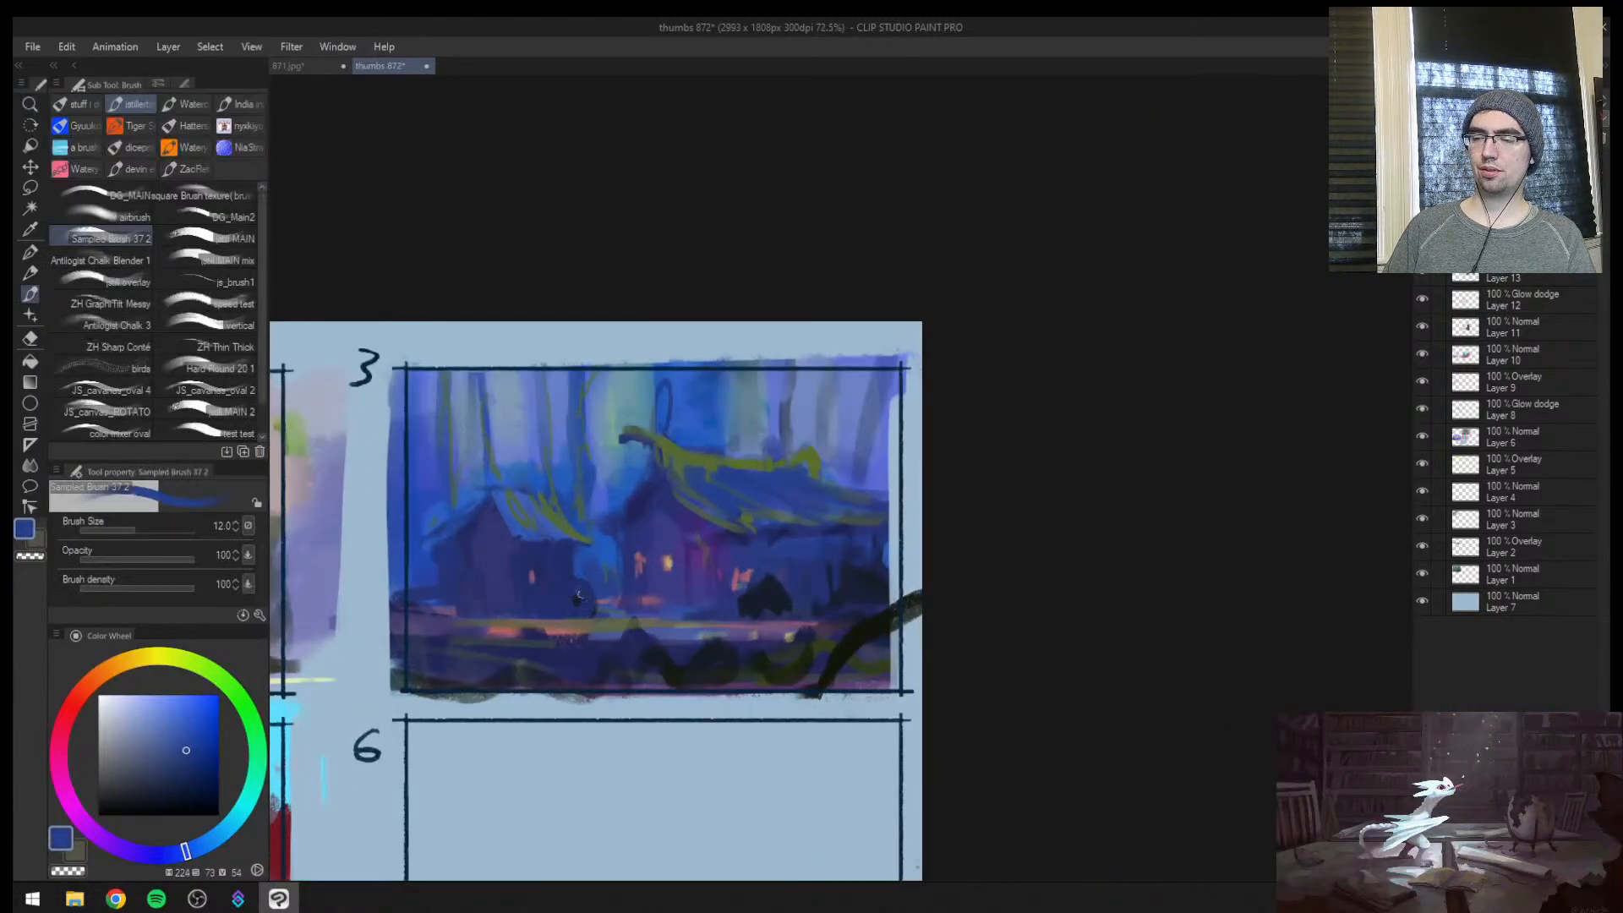
{"action": "key", "text": "bracketright"}
{"action": "left_click", "coordinate": [582, 596], "text": "alt"}
{"action": "left_click_drag", "start_coordinate": [585, 597], "coordinate": [578, 610]}
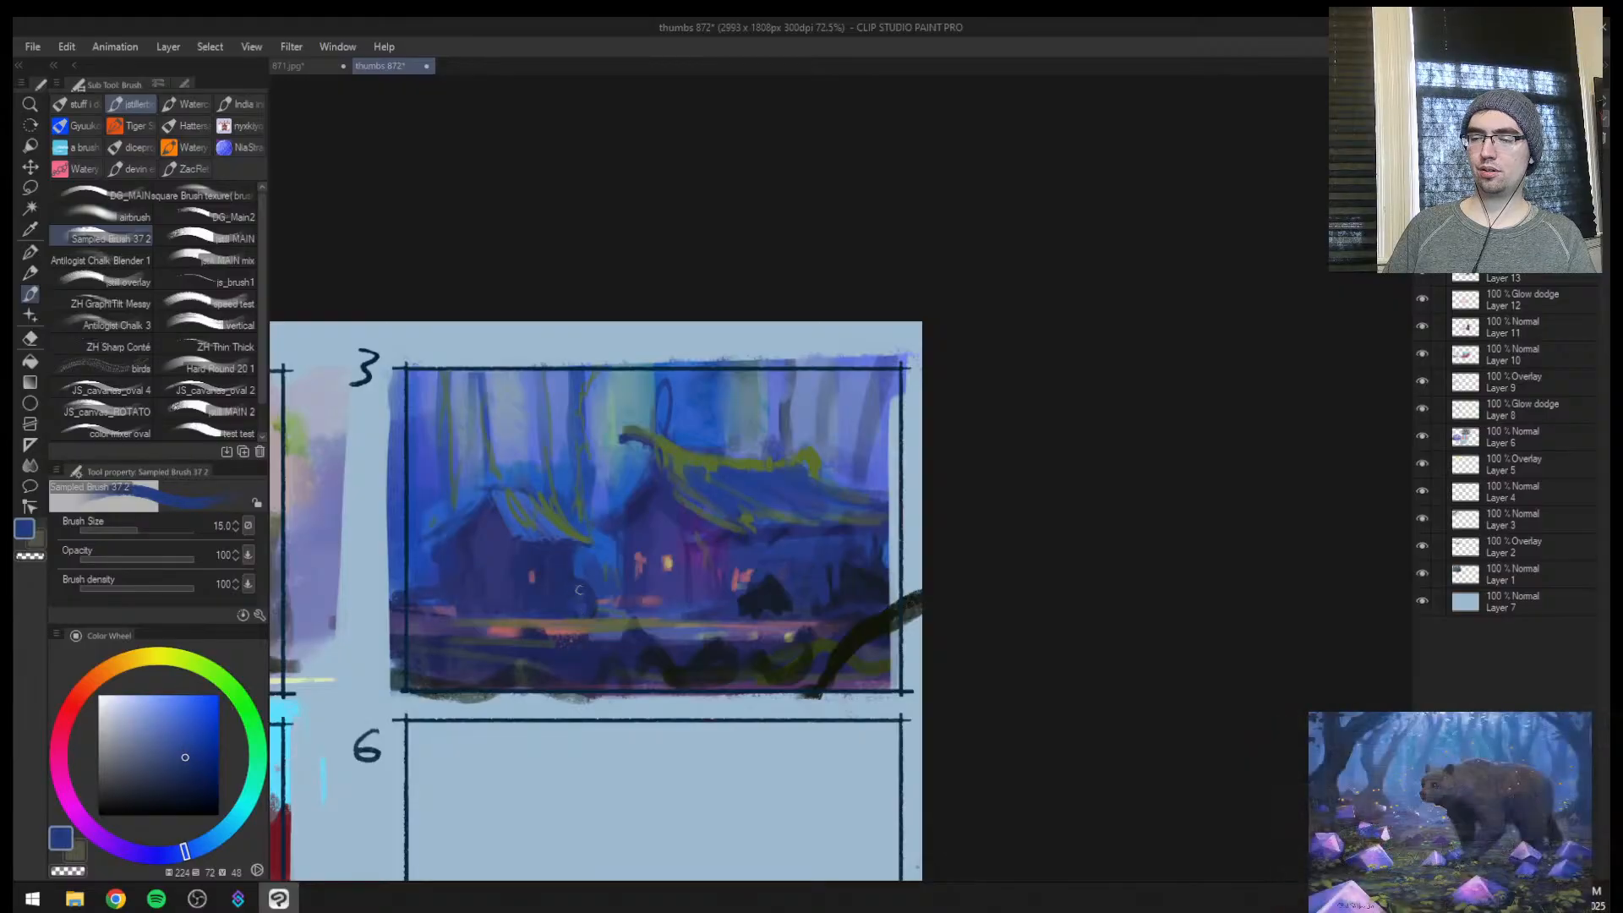
Mirror the canvas and touch up the small house's surroundings with sampled blues at brush sizes 15 and 17
{"action": "key", "text": "ctrl+space"}
{"action": "left_click_drag", "start_coordinate": [795, 555], "coordinate": [916, 515]}
{"action": "key", "text": "h"}
{"action": "mouse_move", "coordinate": [1245, 589]}
{"action": "left_mouse_down"}
{"action": "mouse_move", "coordinate": [828, 519]}
{"action": "mouse_move", "coordinate": [792, 544]}
{"action": "mouse_move", "coordinate": [862, 548]}
{"action": "left_mouse_up"}
{"action": "left_click", "coordinate": [859, 573], "text": "alt"}
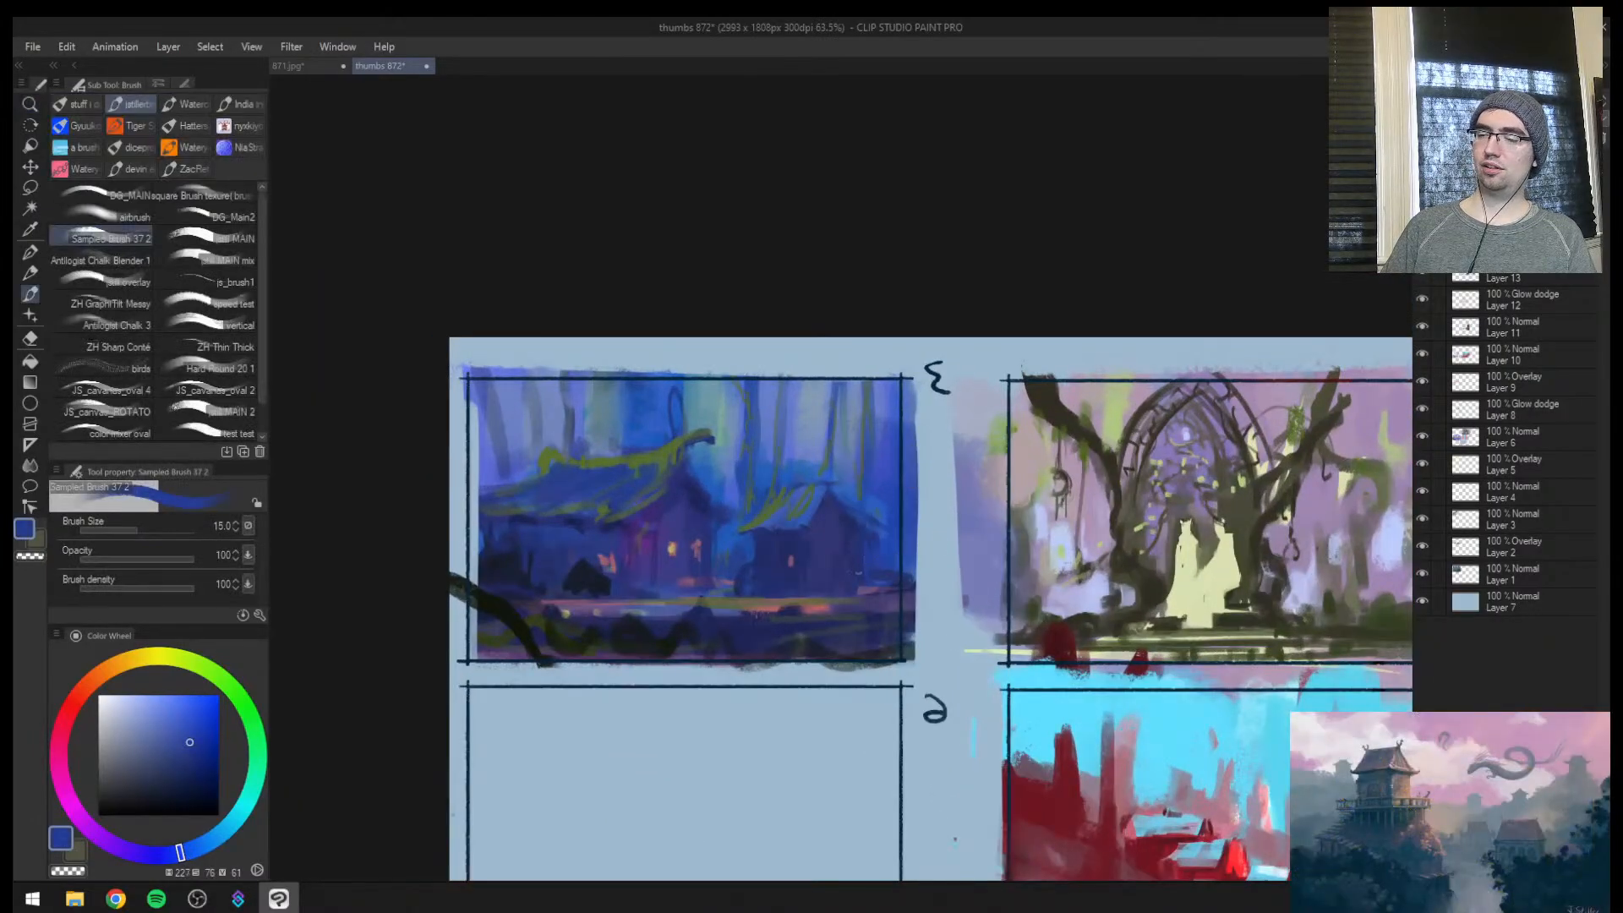
{"action": "left_click", "coordinate": [747, 545], "text": "alt"}
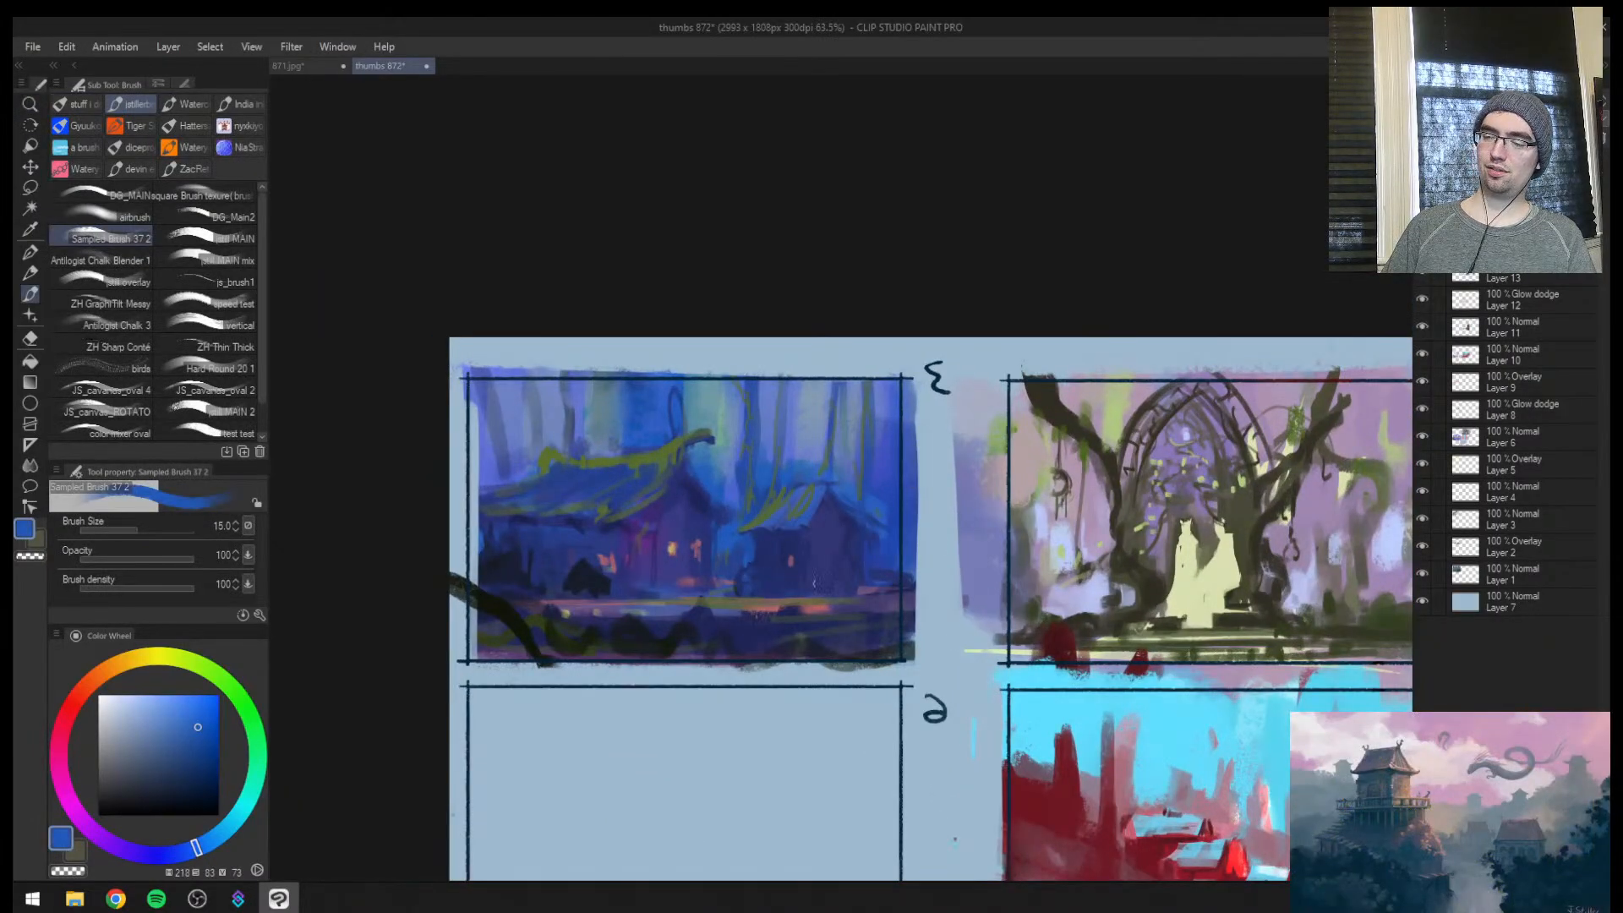
{"action": "left_click", "coordinate": [890, 578], "text": "alt"}
{"action": "key", "text": "bracketright"}
{"action": "left_click", "coordinate": [852, 576], "text": "alt"}
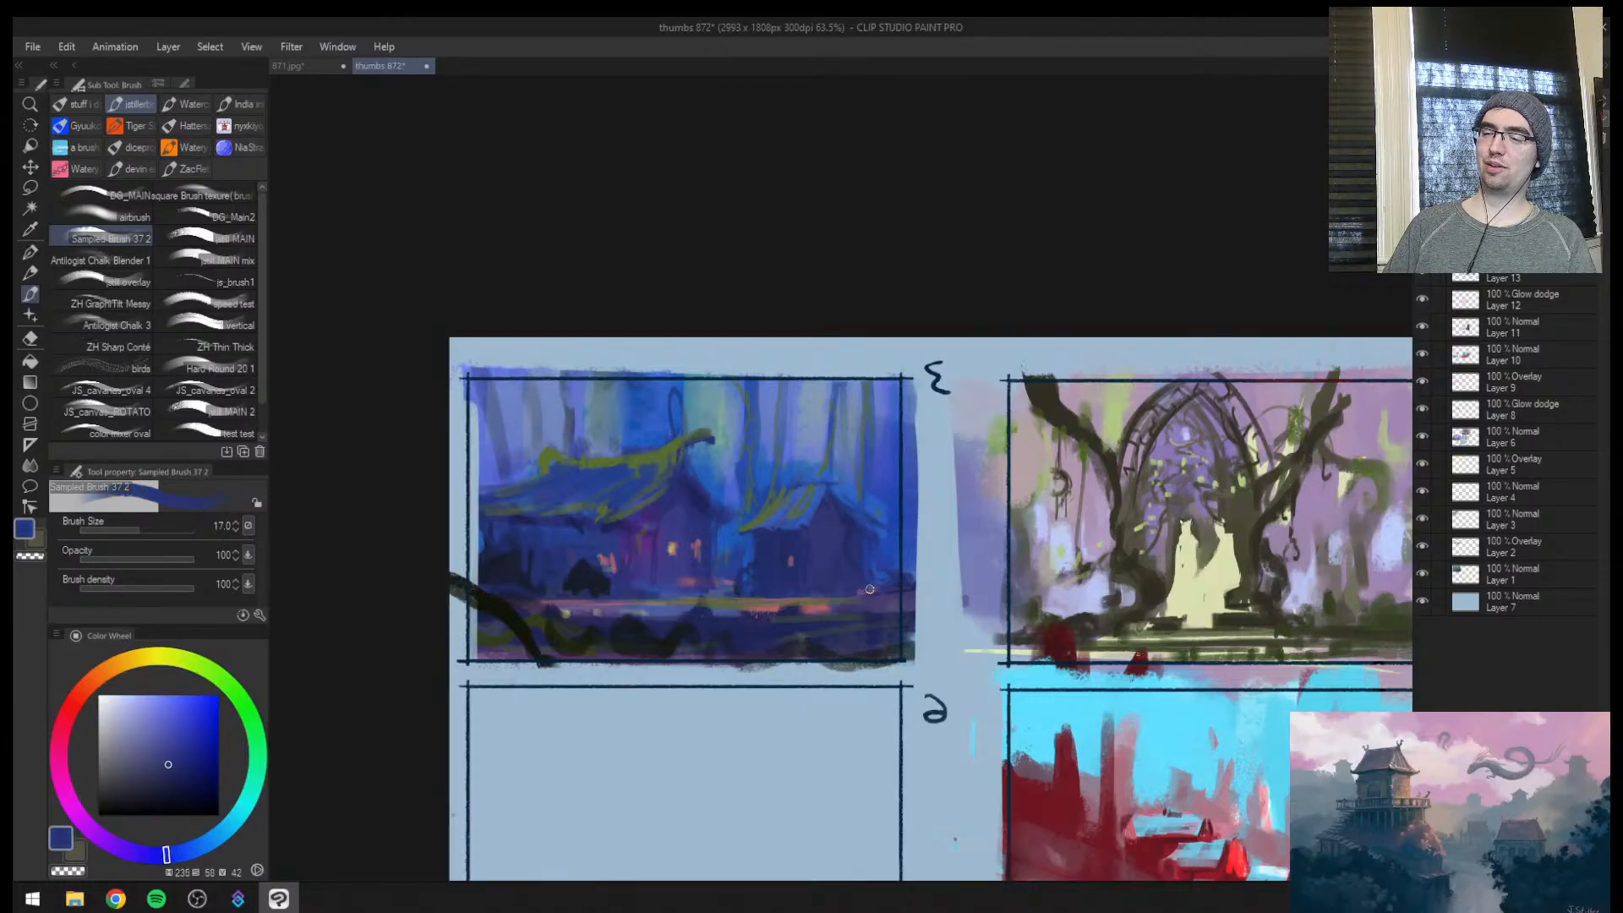
Paint dark navy shrubs along the base of the main house and between the two houses at brush size 20
{"action": "key", "text": "ctrl+space"}
{"action": "mouse_move", "coordinate": [771, 558]}
{"action": "left_mouse_down"}
{"action": "mouse_move", "coordinate": [725, 566]}
{"action": "mouse_move", "coordinate": [788, 445]}
{"action": "left_mouse_up"}
{"action": "left_click", "coordinate": [620, 565], "text": "alt"}
{"action": "key", "text": "bracketright"}
{"action": "left_click_drag", "start_coordinate": [617, 584], "coordinate": [558, 582]}
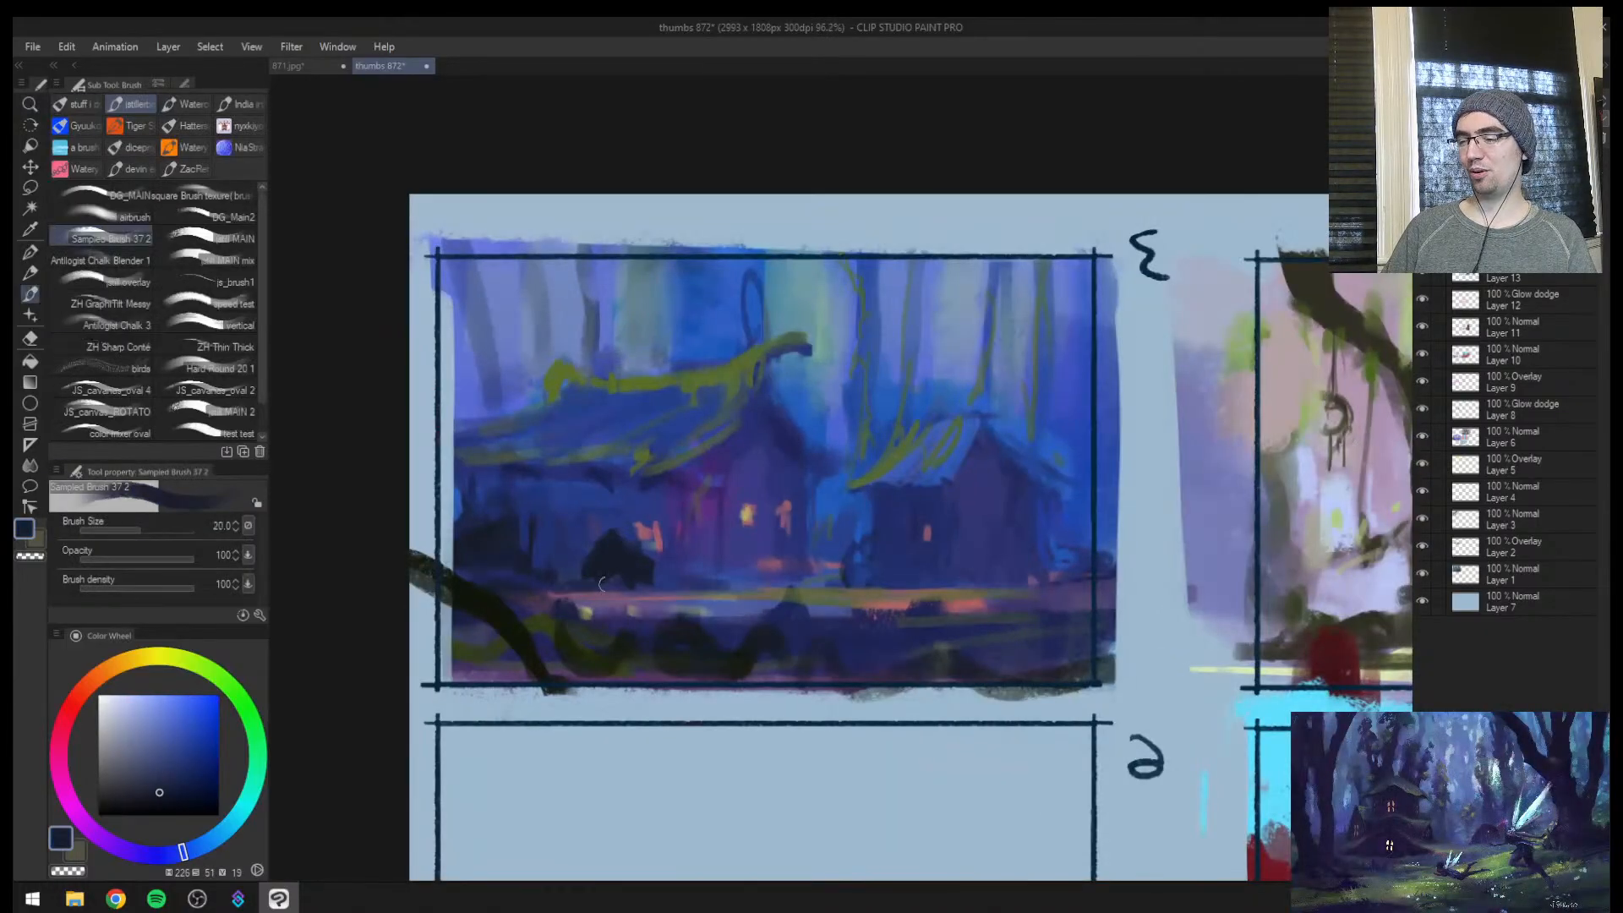
{"action": "mouse_move", "coordinate": [874, 563]}
{"action": "left_mouse_down"}
{"action": "mouse_move", "coordinate": [775, 584]}
{"action": "mouse_move", "coordinate": [814, 571]}
{"action": "mouse_move", "coordinate": [778, 582]}
{"action": "left_mouse_up"}
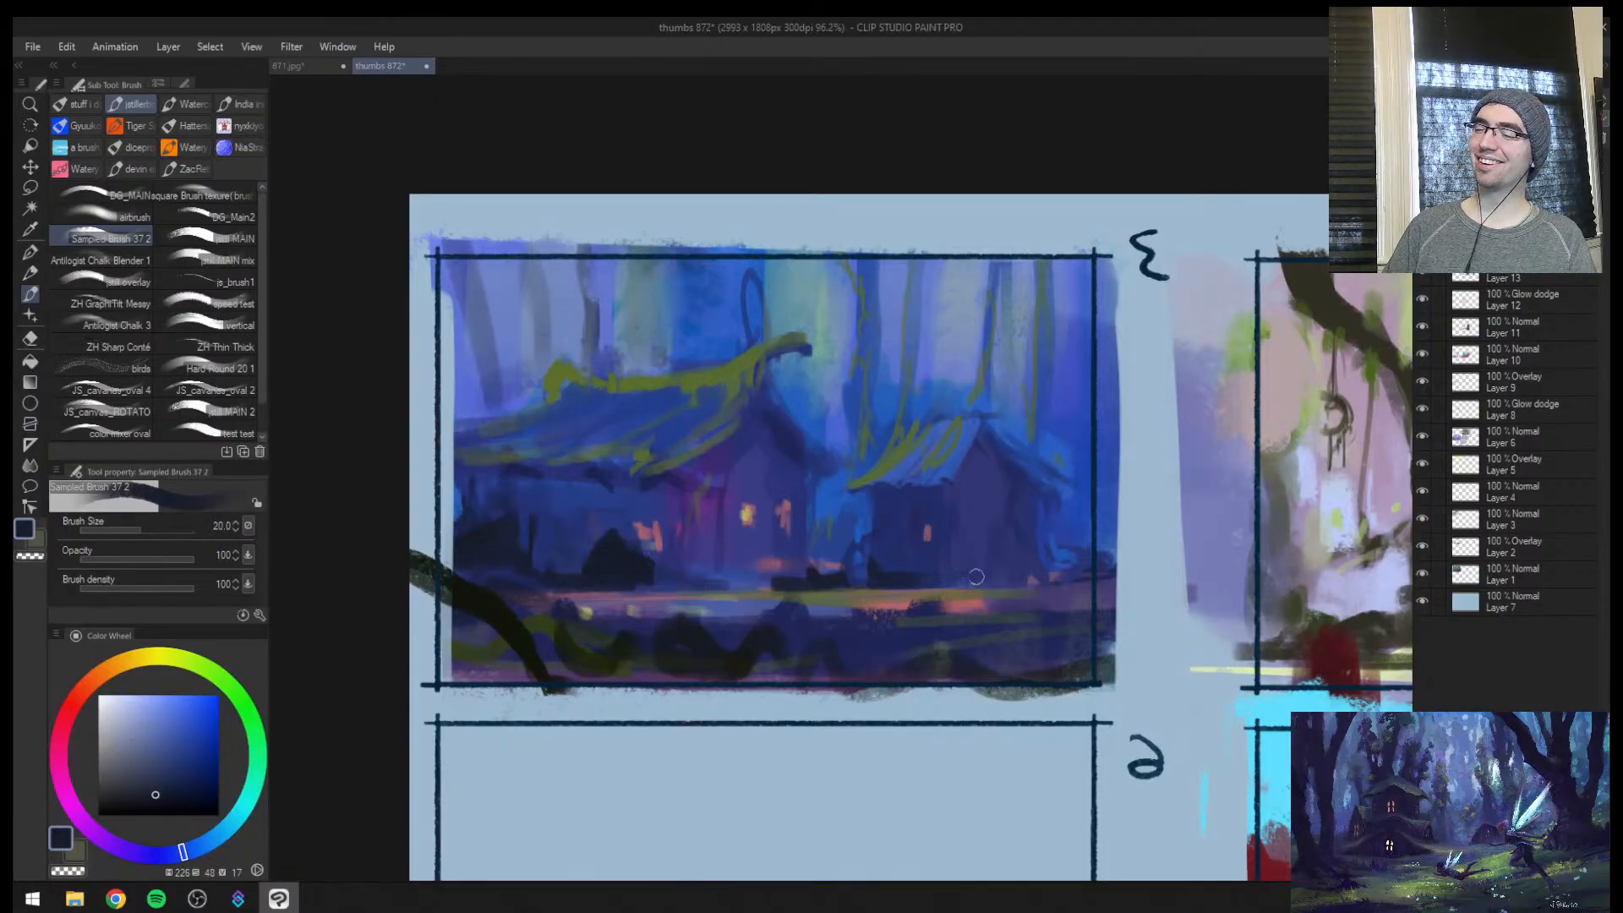
Flip the canvas back and paint dark navy shrubs in front of the small house and along its outer base at brush size 25
{"action": "mouse_move", "coordinate": [991, 561]}
{"action": "left_mouse_down"}
{"action": "mouse_move", "coordinate": [1085, 572]}
{"action": "mouse_move", "coordinate": [1062, 568]}
{"action": "mouse_move", "coordinate": [1040, 486]}
{"action": "left_mouse_up"}
{"action": "key", "text": "h"}
{"action": "key", "text": "ctrl+space"}
{"action": "left_click", "coordinate": [794, 529]}
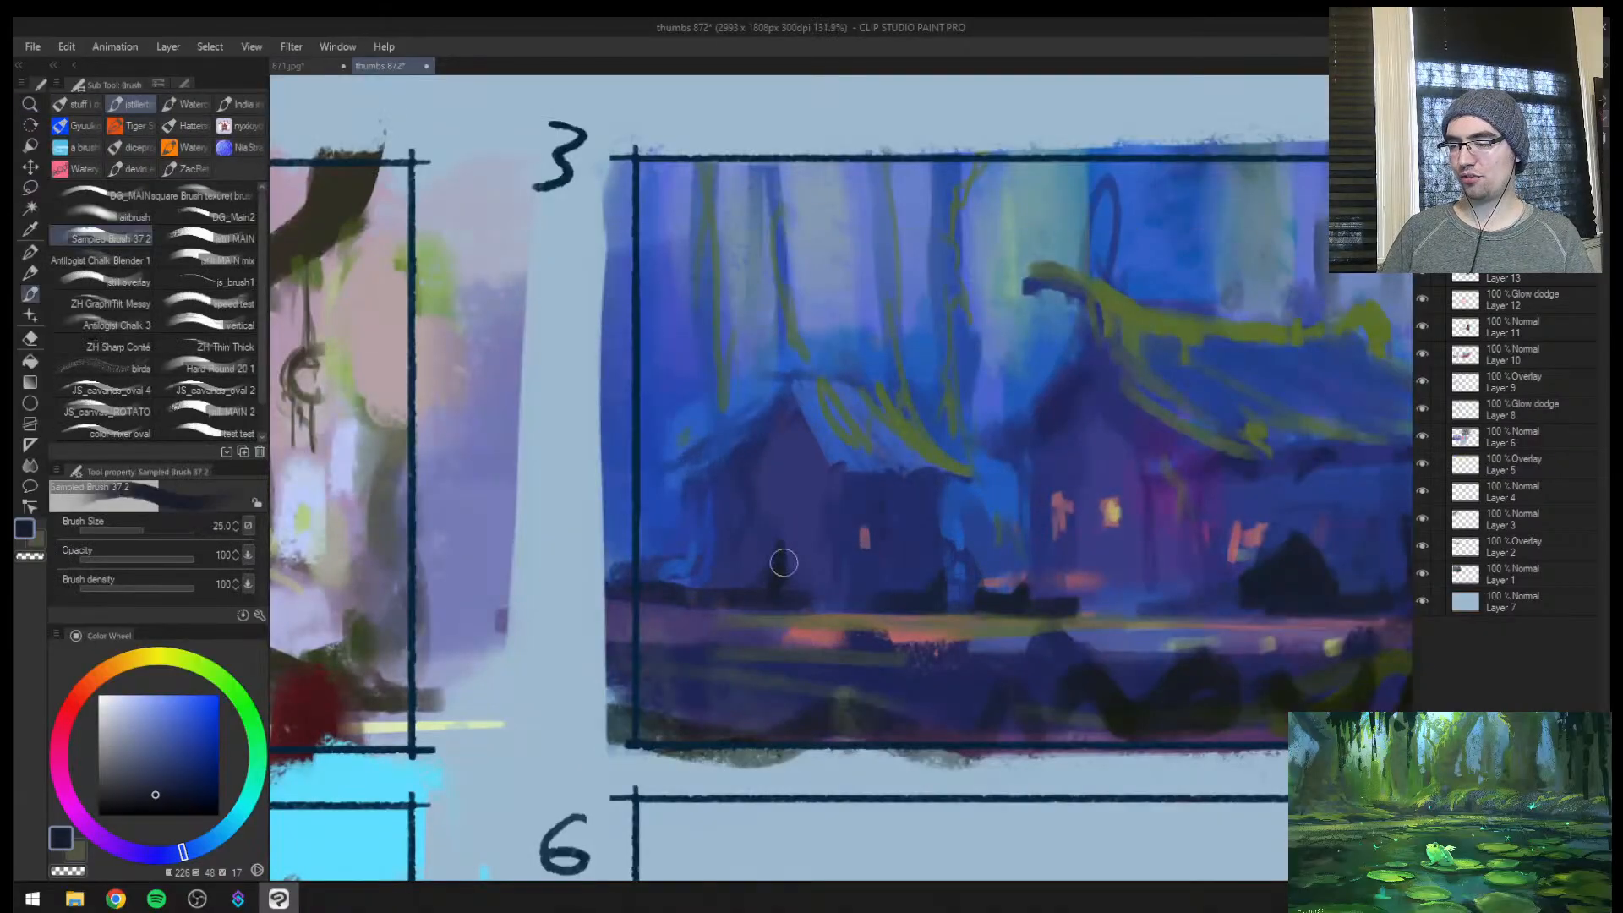
{"action": "left_click", "coordinate": [779, 562], "text": "alt"}
{"action": "left_click", "coordinate": [679, 567], "text": "alt"}
{"action": "mouse_move", "coordinate": [675, 558]}
{"action": "left_mouse_down"}
{"action": "mouse_move", "coordinate": [647, 581]}
{"action": "mouse_move", "coordinate": [728, 587]}
{"action": "left_mouse_up"}
Repaint the main house's front wall around the lit windows with muted blue-violet at brush sizes 30 and 40
{"action": "key", "text": "ctrl+space"}
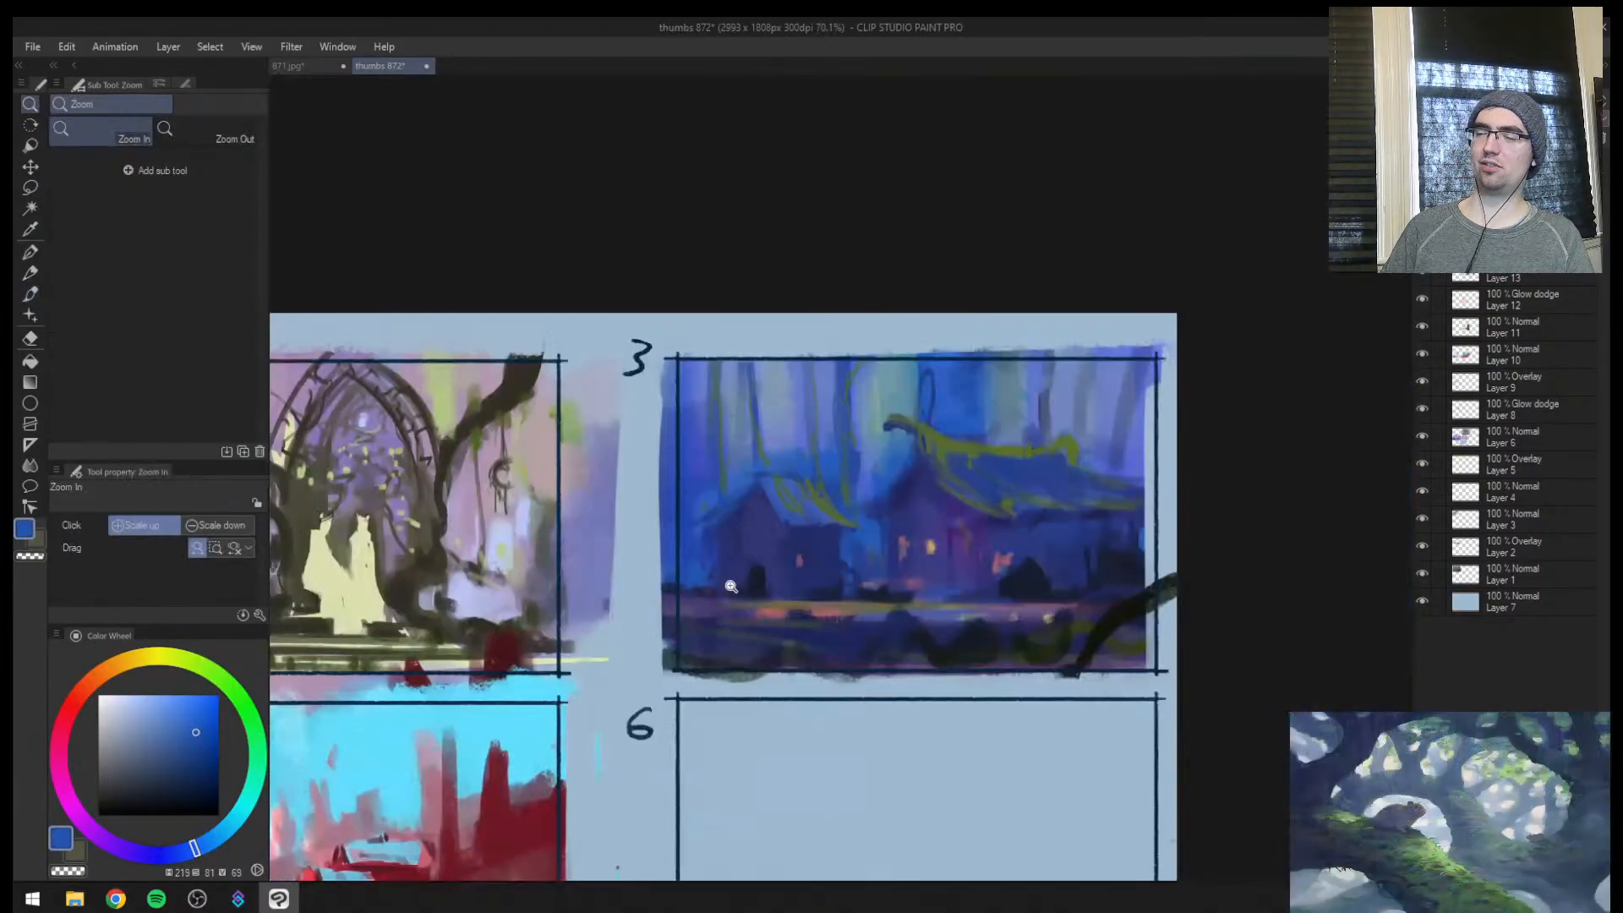
{"action": "left_click_drag", "start_coordinate": [917, 583], "coordinate": [1041, 463]}
{"action": "key", "text": "ctrl+space"}
{"action": "left_click_drag", "start_coordinate": [798, 415], "coordinate": [815, 457]}
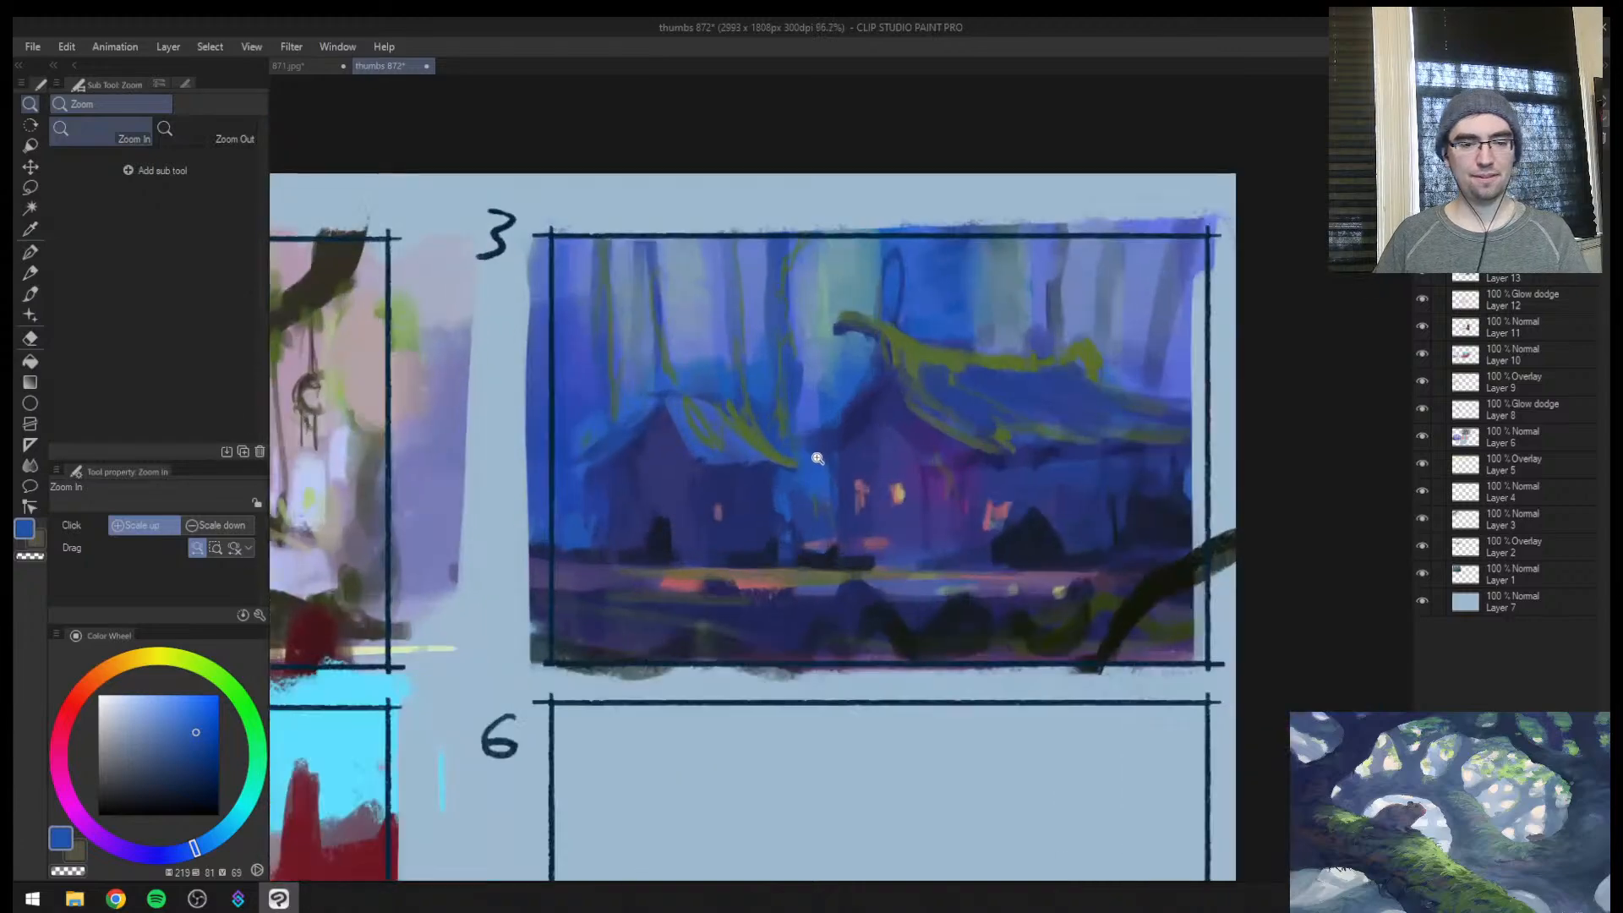
{"action": "mouse_move", "coordinate": [901, 499]}
{"action": "left_mouse_down"}
{"action": "mouse_move", "coordinate": [833, 518]}
{"action": "mouse_move", "coordinate": [1014, 465]}
{"action": "left_mouse_up"}
{"action": "left_click", "coordinate": [843, 492], "text": "alt"}
{"action": "left_click", "coordinate": [831, 499], "text": "alt"}
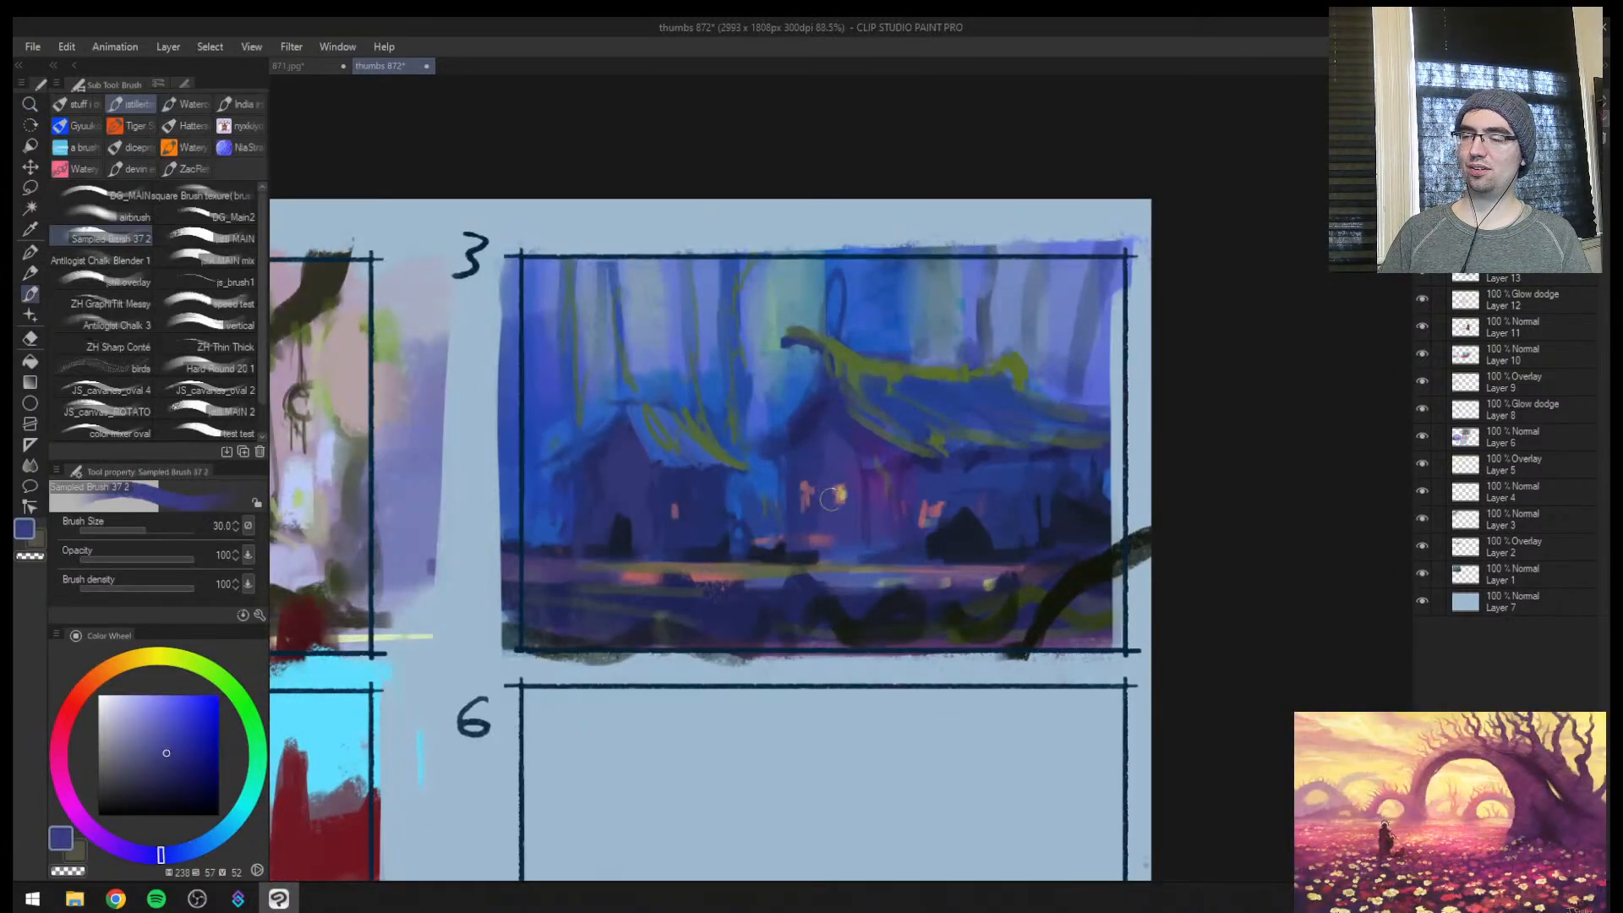
{"action": "left_click", "coordinate": [815, 474], "text": "alt"}
{"action": "key", "text": "]"}
{"action": "left_click_drag", "start_coordinate": [817, 519], "coordinate": [815, 488]}
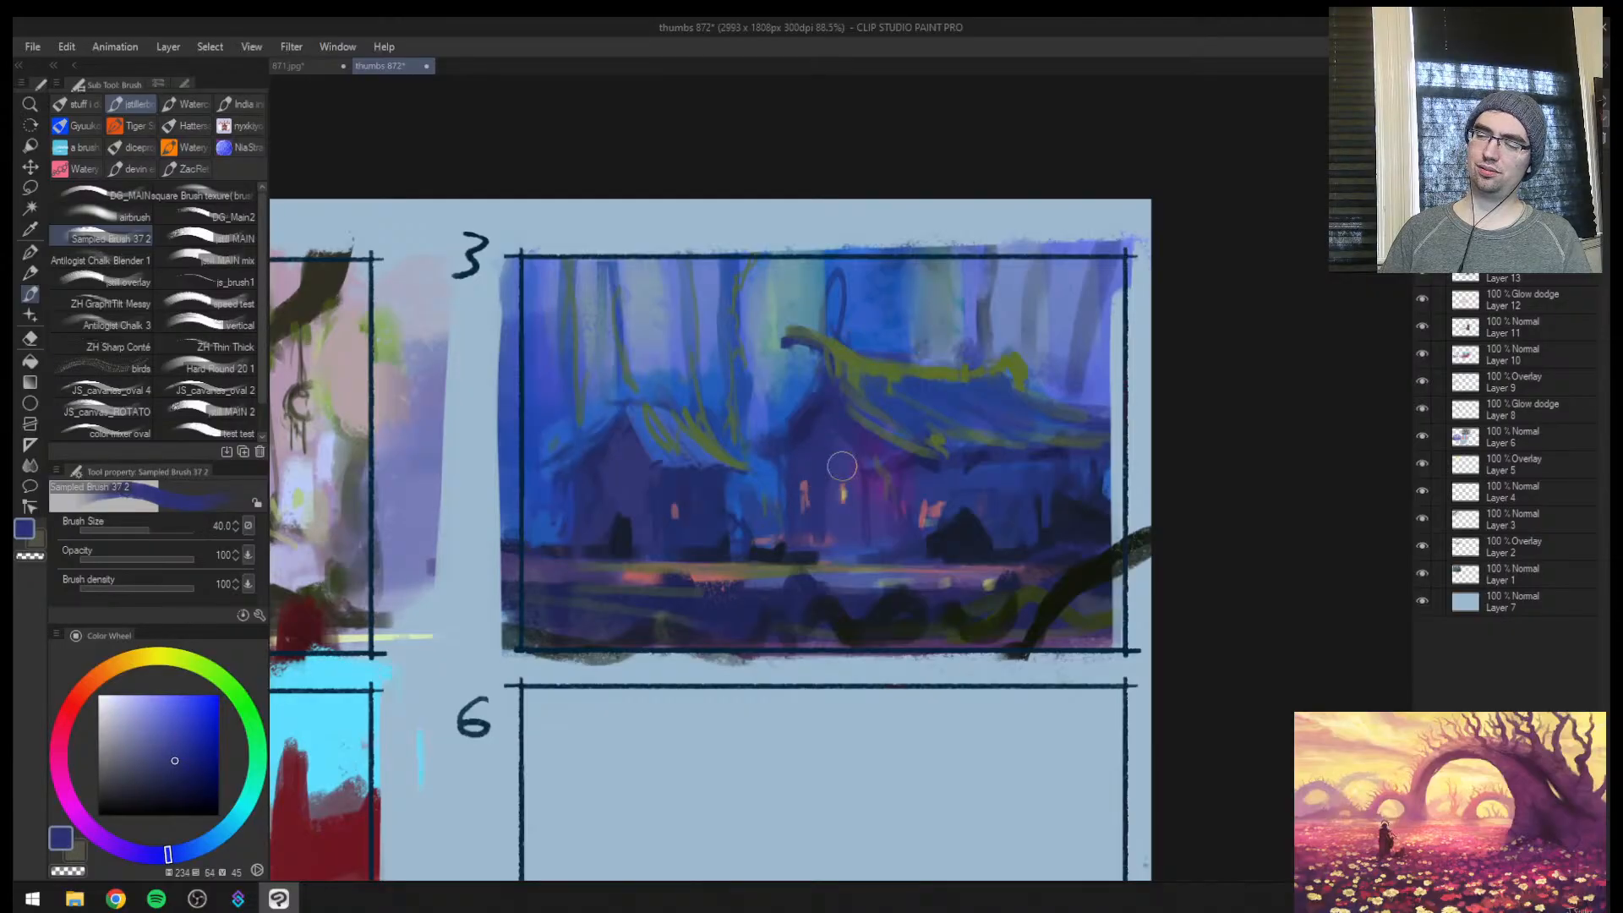
Darken the main house's side wall under the long roof with deep navy at brush size 50
{"action": "left_click", "coordinate": [937, 464], "text": "alt"}
{"action": "key", "text": "]"}
{"action": "mouse_move", "coordinate": [935, 465]}
{"action": "left_mouse_down"}
{"action": "mouse_move", "coordinate": [973, 520]}
{"action": "mouse_move", "coordinate": [1029, 480]}
{"action": "left_mouse_up"}
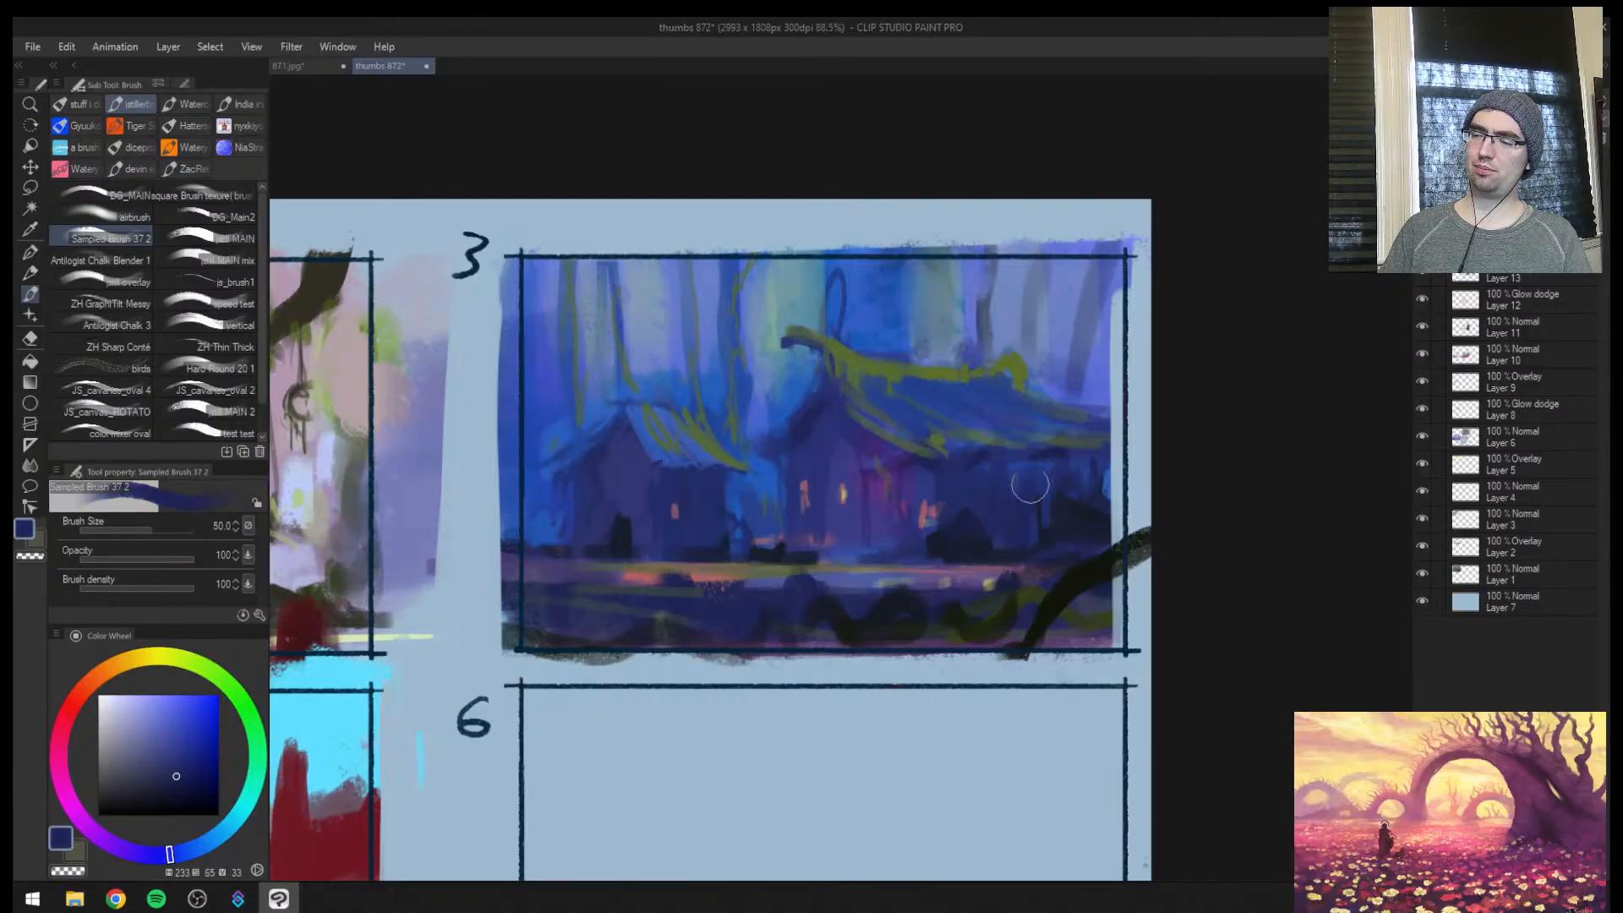
Sample colours from the lit path and touch up its near edge at brush size 15
{"action": "left_click", "coordinate": [680, 567], "text": "alt"}
{"action": "key", "text": "["}
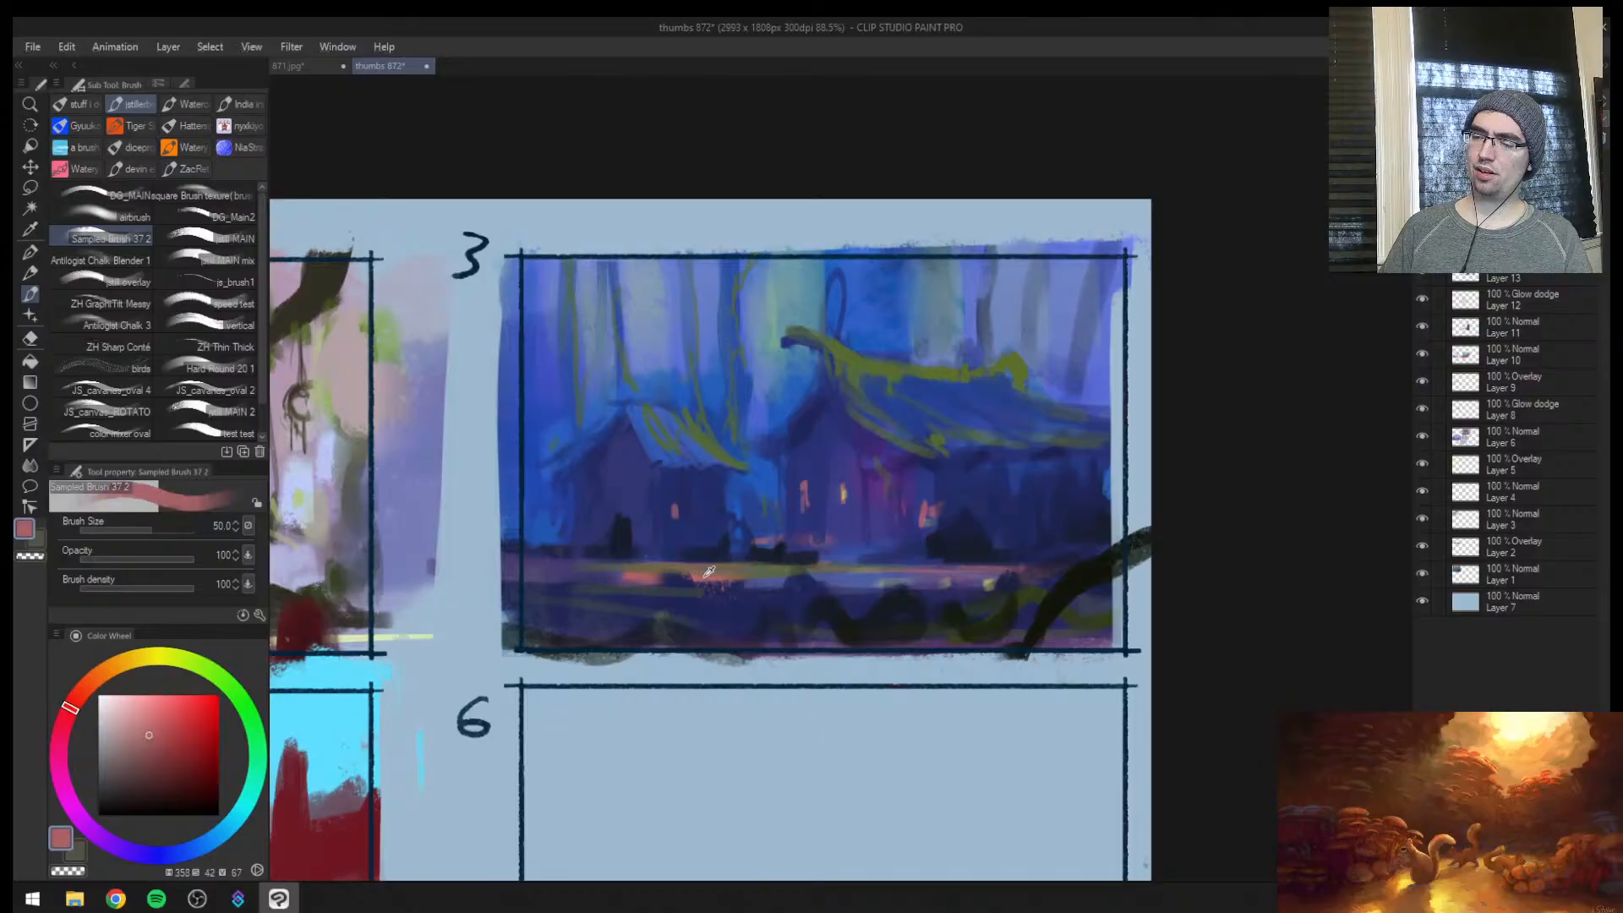
{"action": "key", "text": "["}
{"action": "key", "text": "["}
{"action": "key", "text": "["}
{"action": "key", "text": "["}
{"action": "key", "text": "["}
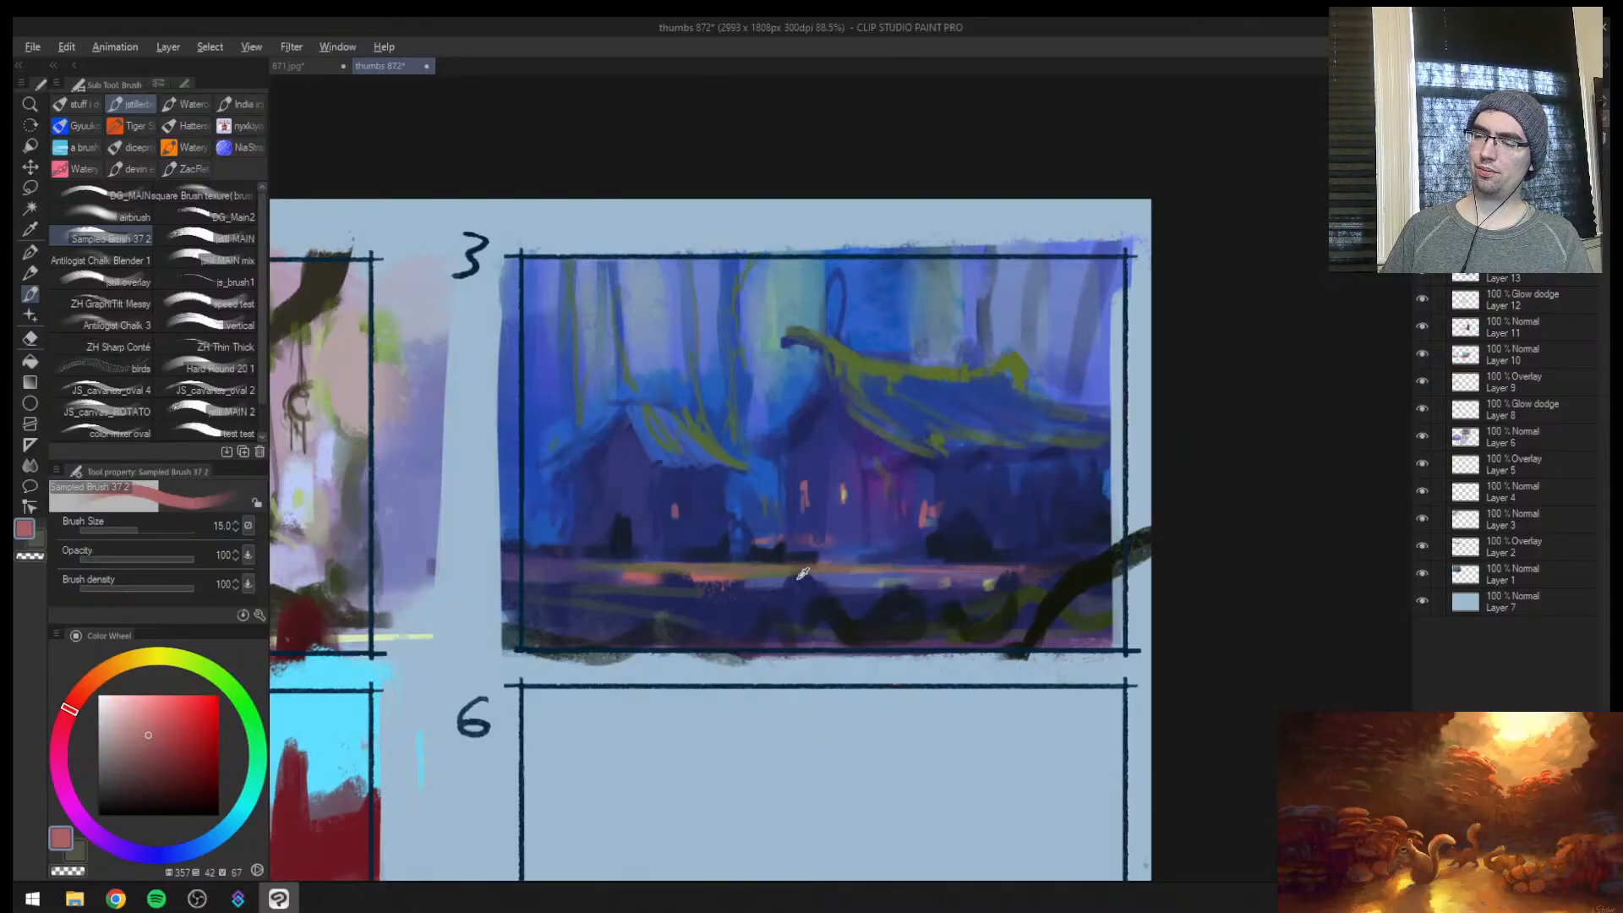
{"action": "left_click", "coordinate": [802, 579], "text": "alt"}
{"action": "mouse_move", "coordinate": [747, 583]}
{"action": "left_mouse_down"}
{"action": "mouse_move", "coordinate": [582, 578]}
{"action": "mouse_move", "coordinate": [799, 588]}
{"action": "left_mouse_up"}
Paint near-black navy shrubs and an upright shape along thumbnail 3's foreground at brush size 15
{"action": "left_click_drag", "start_coordinate": [963, 589], "coordinate": [811, 610]}
{"action": "left_click", "coordinate": [819, 615], "text": "alt"}
{"action": "left_click_drag", "start_coordinate": [666, 602], "coordinate": [658, 624]}
{"action": "left_click_drag", "start_coordinate": [632, 624], "coordinate": [528, 638]}
{"action": "left_click_drag", "start_coordinate": [561, 636], "coordinate": [624, 634]}
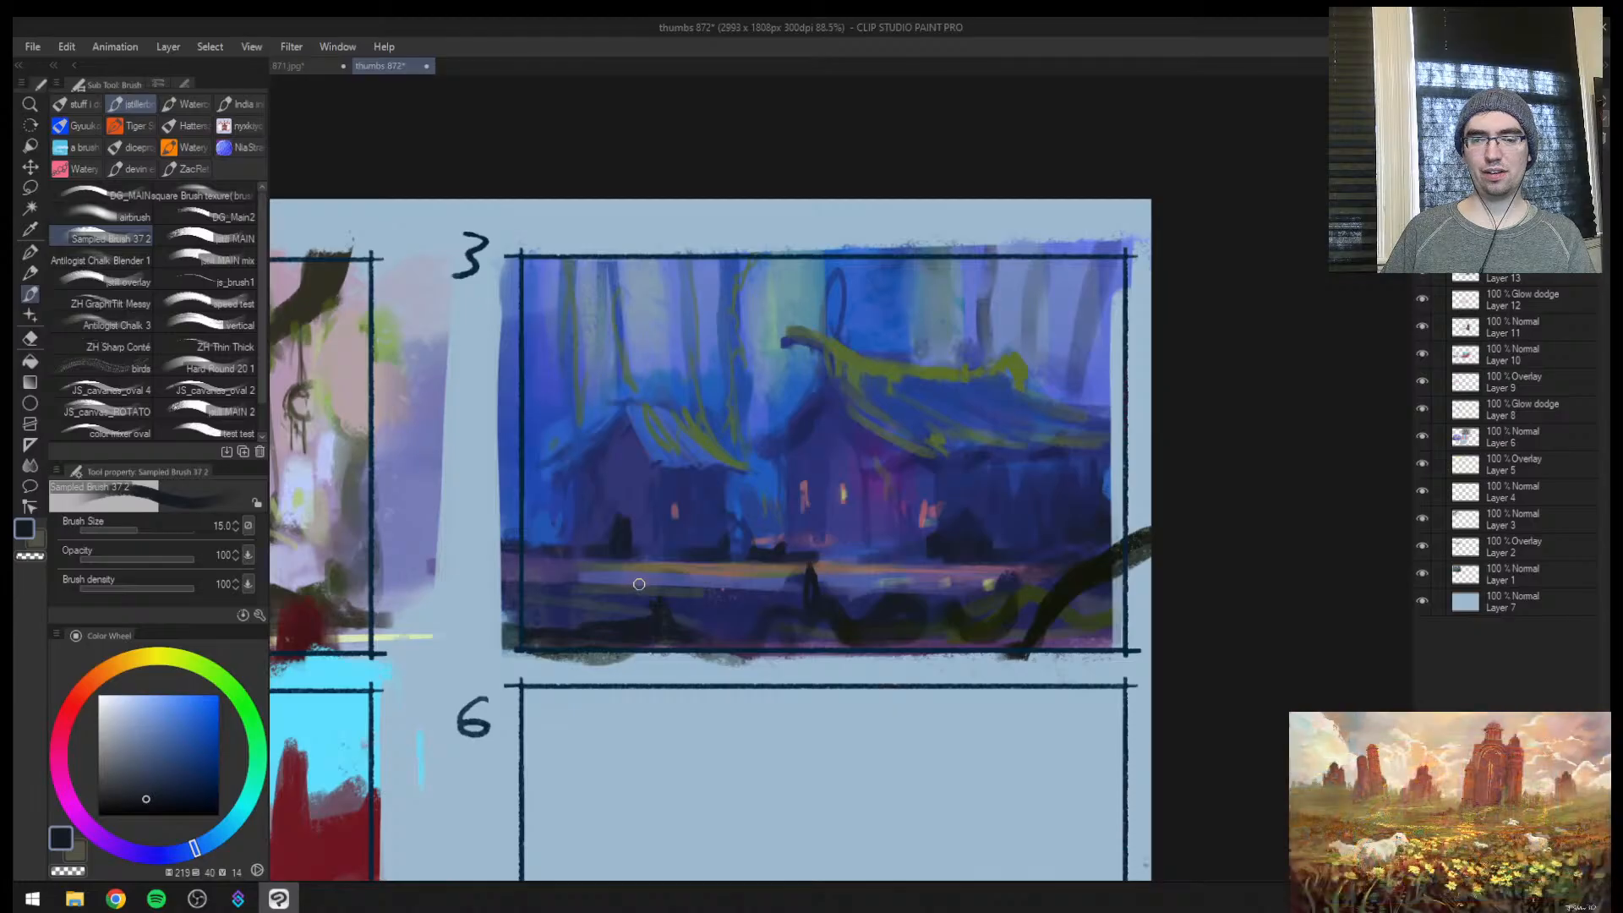
Add small upright near-black shapes at brush size 12 and extend the dark foreground growth to the inner frame edge at size 15
{"action": "key", "text": "["}
{"action": "left_click", "coordinate": [865, 619], "text": "alt"}
{"action": "left_click_drag", "start_coordinate": [881, 573], "coordinate": [882, 593]}
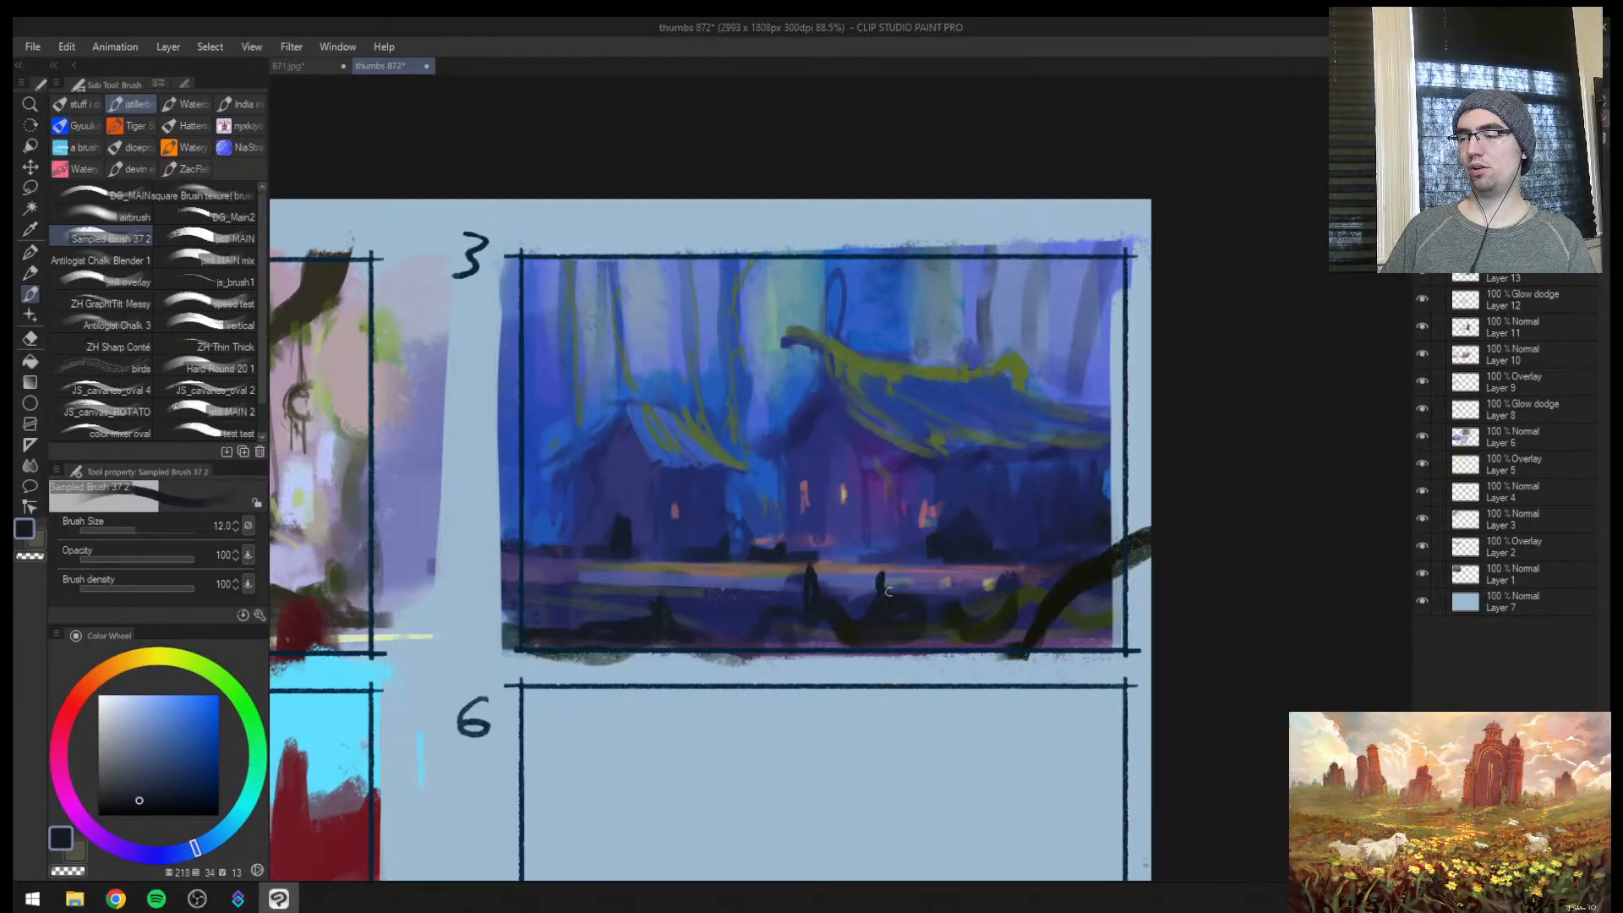
{"action": "left_click_drag", "start_coordinate": [690, 625], "coordinate": [732, 639]}
{"action": "key", "text": "]"}
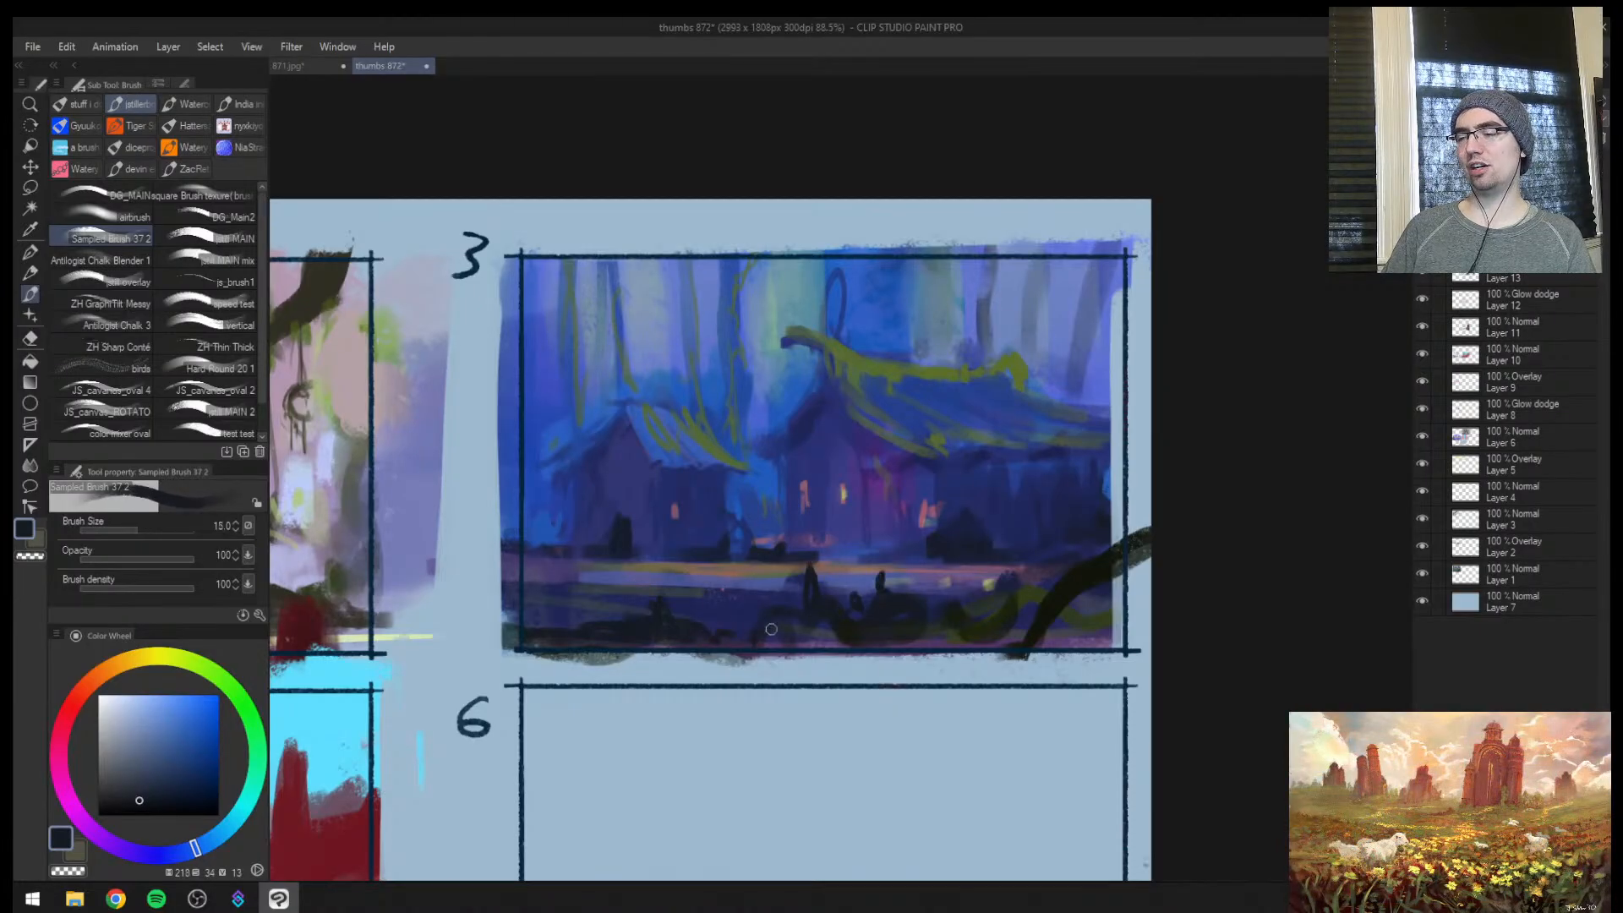
{"action": "mouse_move", "coordinate": [613, 617]}
{"action": "left_mouse_down"}
{"action": "mouse_move", "coordinate": [524, 624]}
{"action": "mouse_move", "coordinate": [585, 631]}
{"action": "left_mouse_up"}
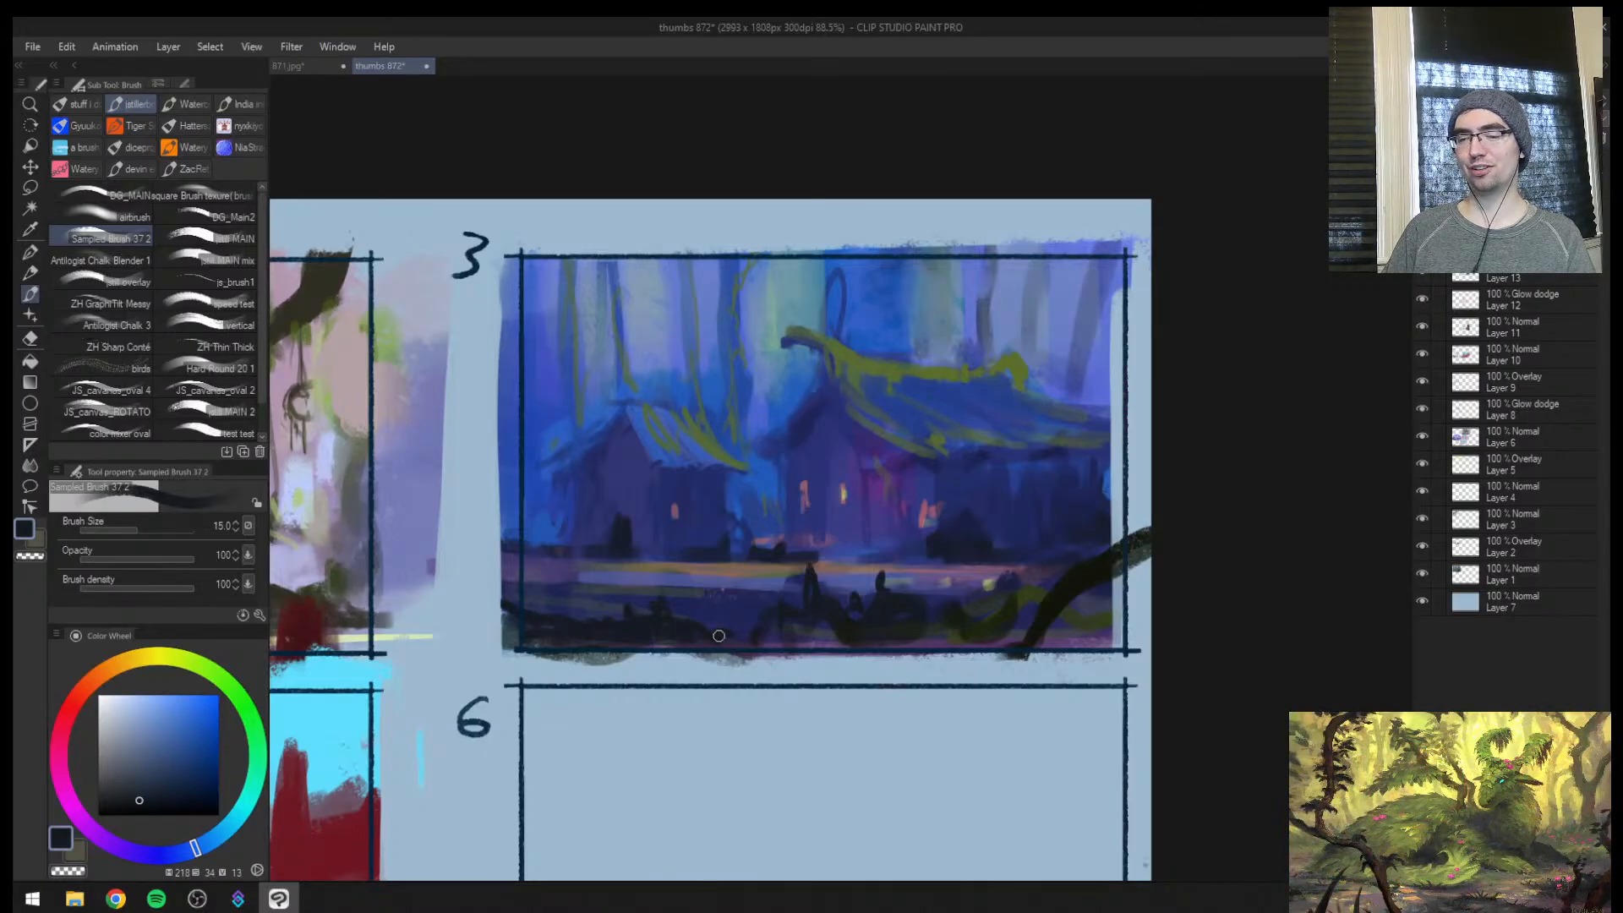
{"action": "mouse_move", "coordinate": [756, 651]}
{"action": "left_mouse_down"}
{"action": "mouse_move", "coordinate": [809, 646]}
{"action": "mouse_move", "coordinate": [837, 620]}
{"action": "mouse_move", "coordinate": [704, 638]}
{"action": "mouse_move", "coordinate": [757, 591]}
{"action": "left_mouse_up"}
Mirror the canvas and review thumbnail 3 against the other painted thumbnails on the sheet
{"action": "key", "text": "h"}
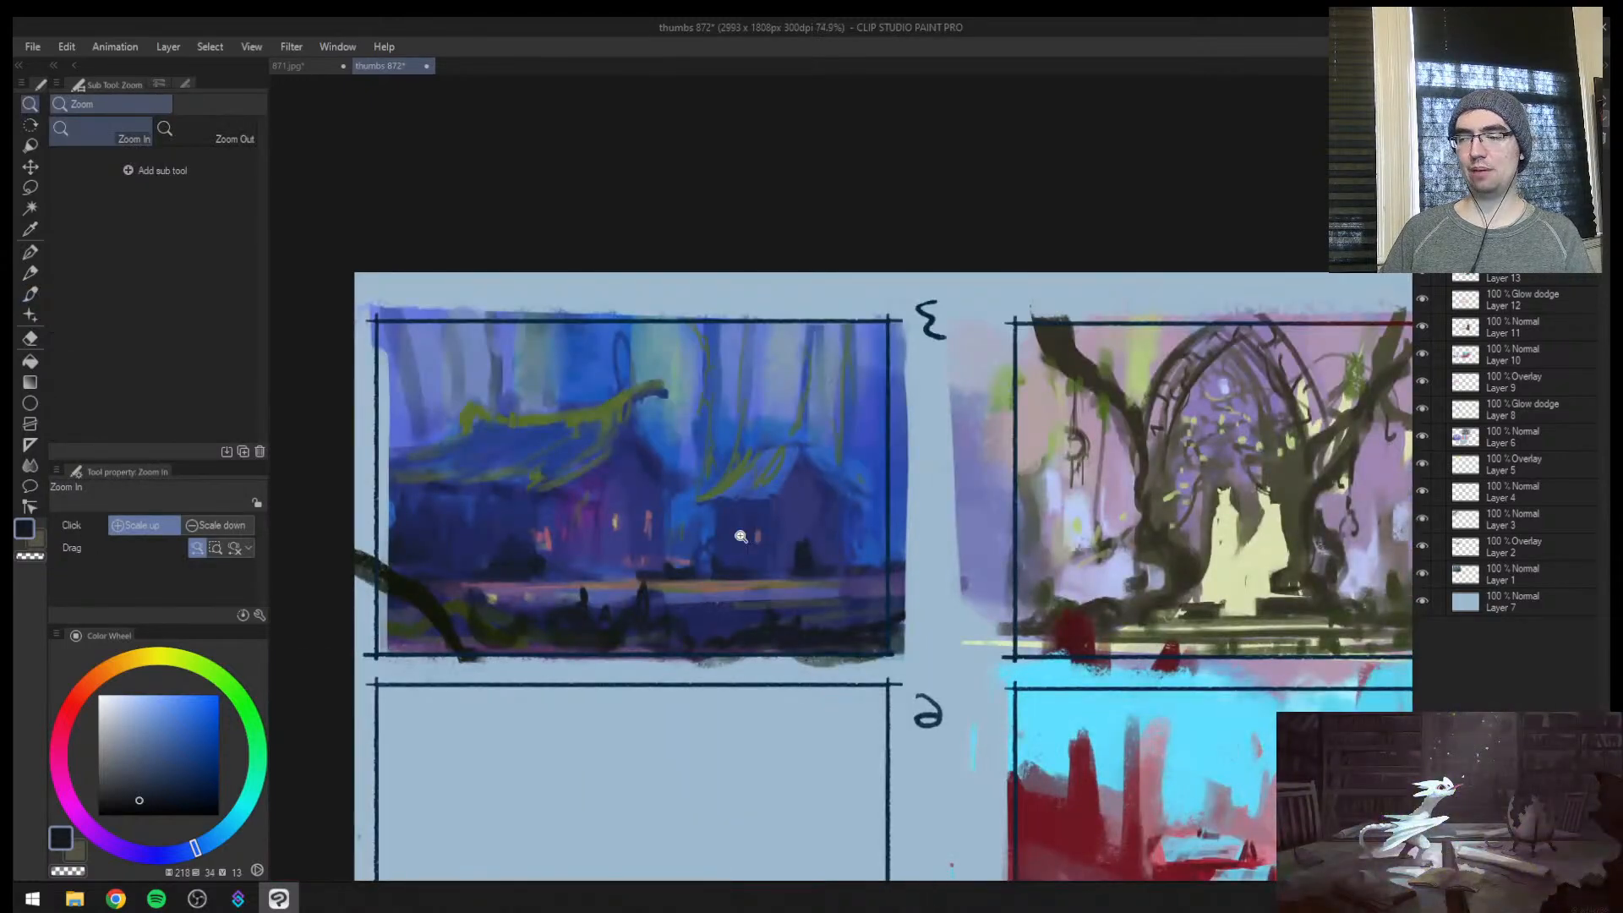
{"action": "left_click_drag", "start_coordinate": [741, 536], "coordinate": [719, 535]}
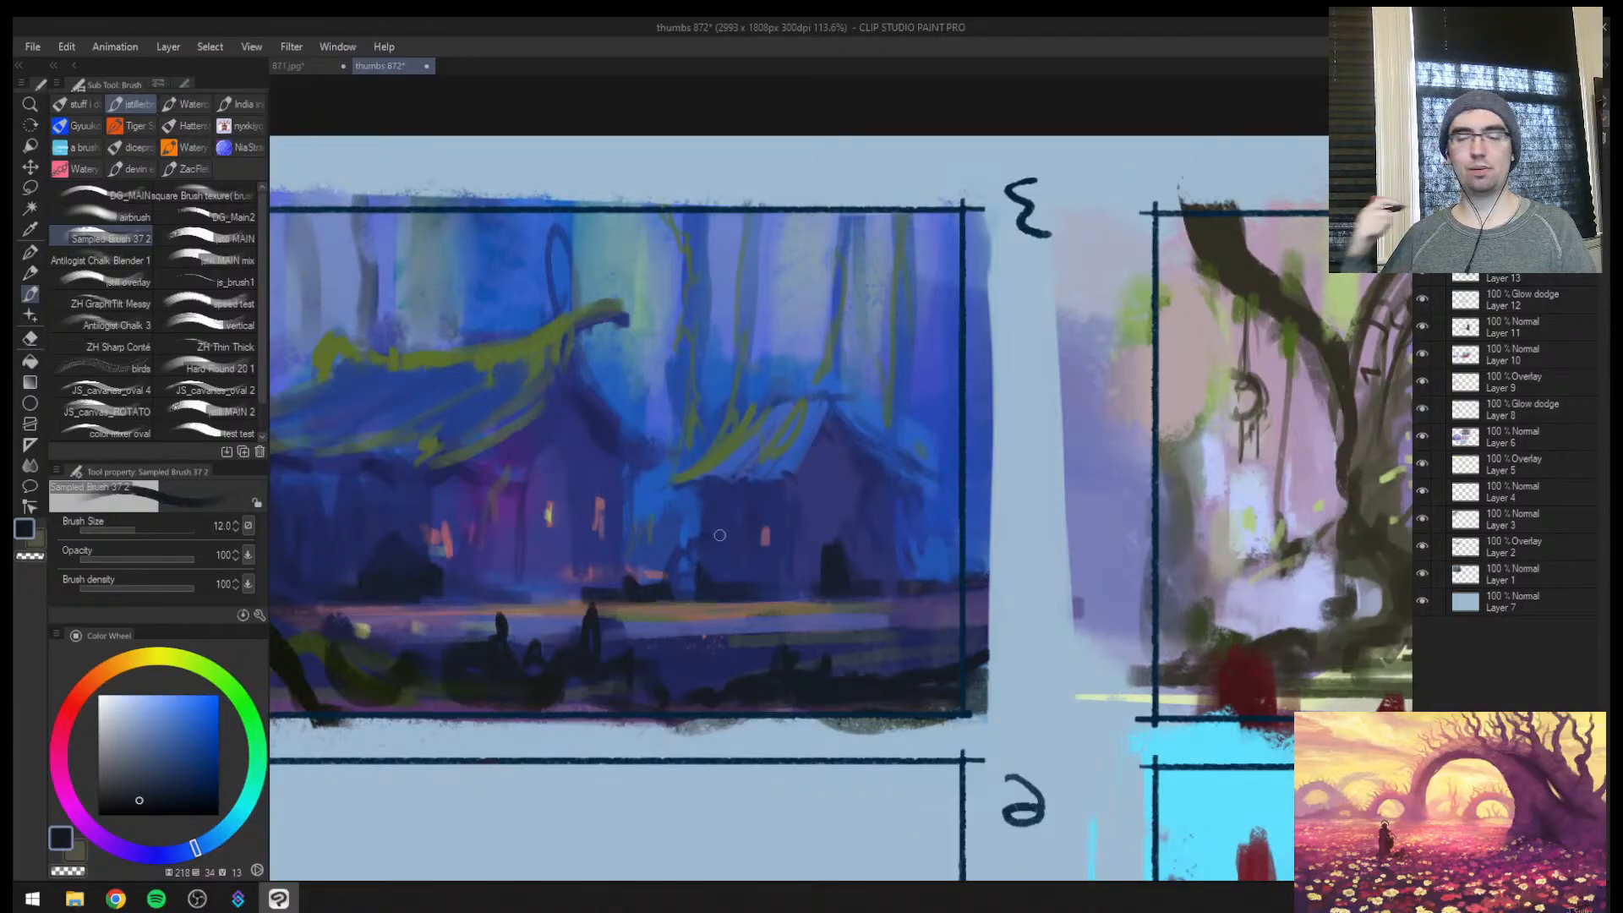
{"action": "key", "text": "ctrl+space"}
{"action": "left_click_drag", "start_coordinate": [757, 579], "coordinate": [642, 622]}
{"action": "left_click_drag", "start_coordinate": [1149, 534], "coordinate": [887, 398]}
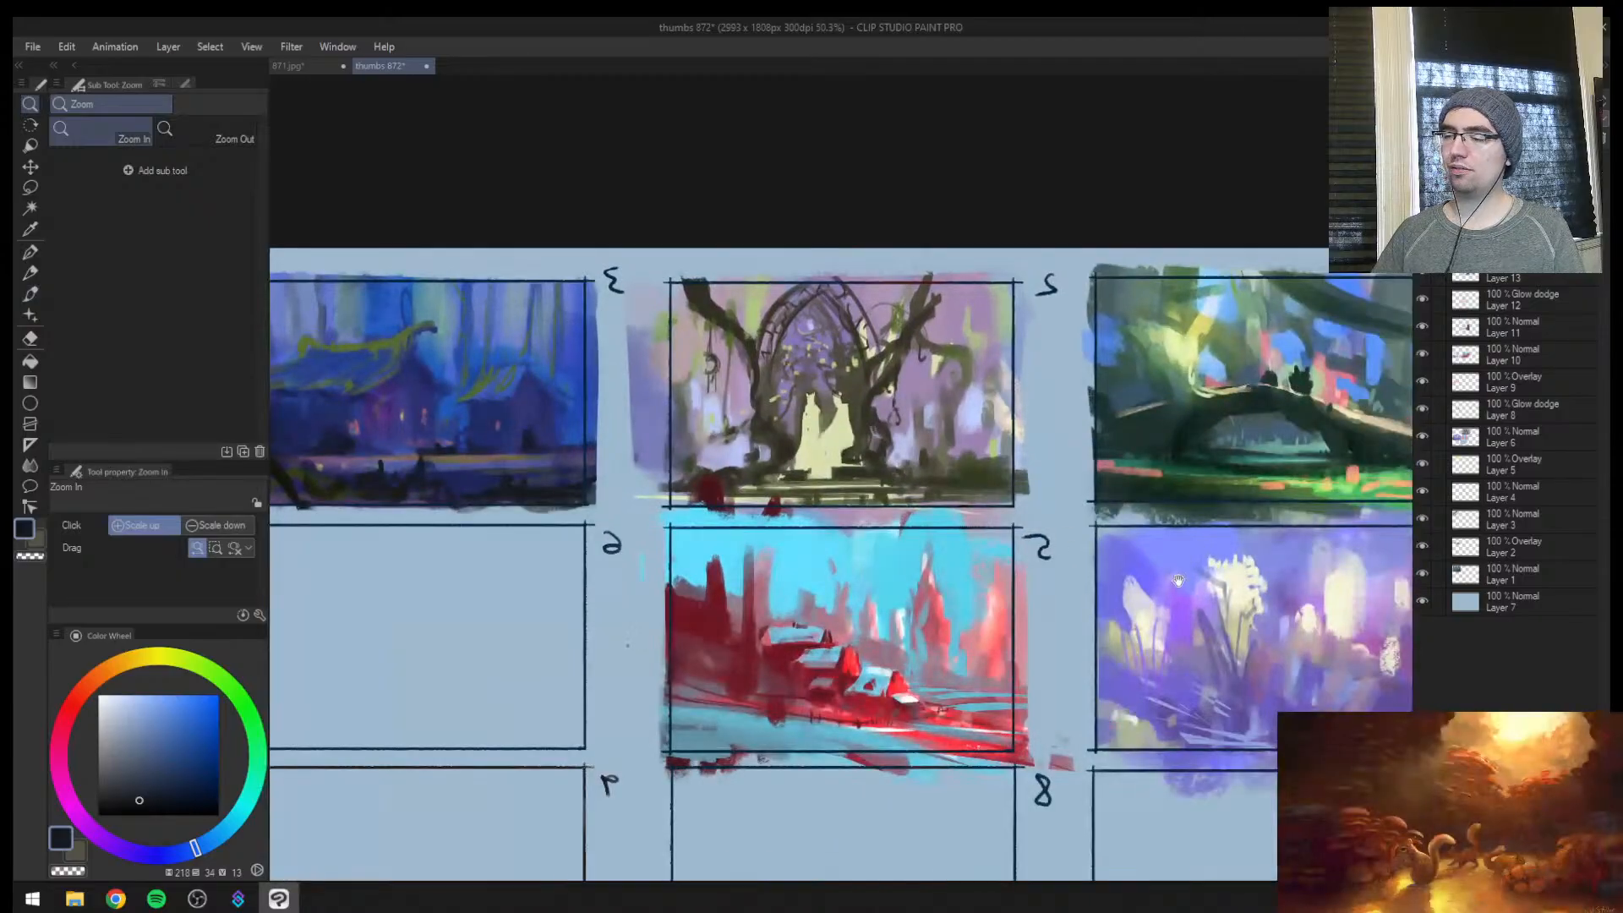
{"action": "left_click_drag", "start_coordinate": [1200, 622], "coordinate": [884, 461]}
{"action": "left_click", "coordinate": [889, 514]}
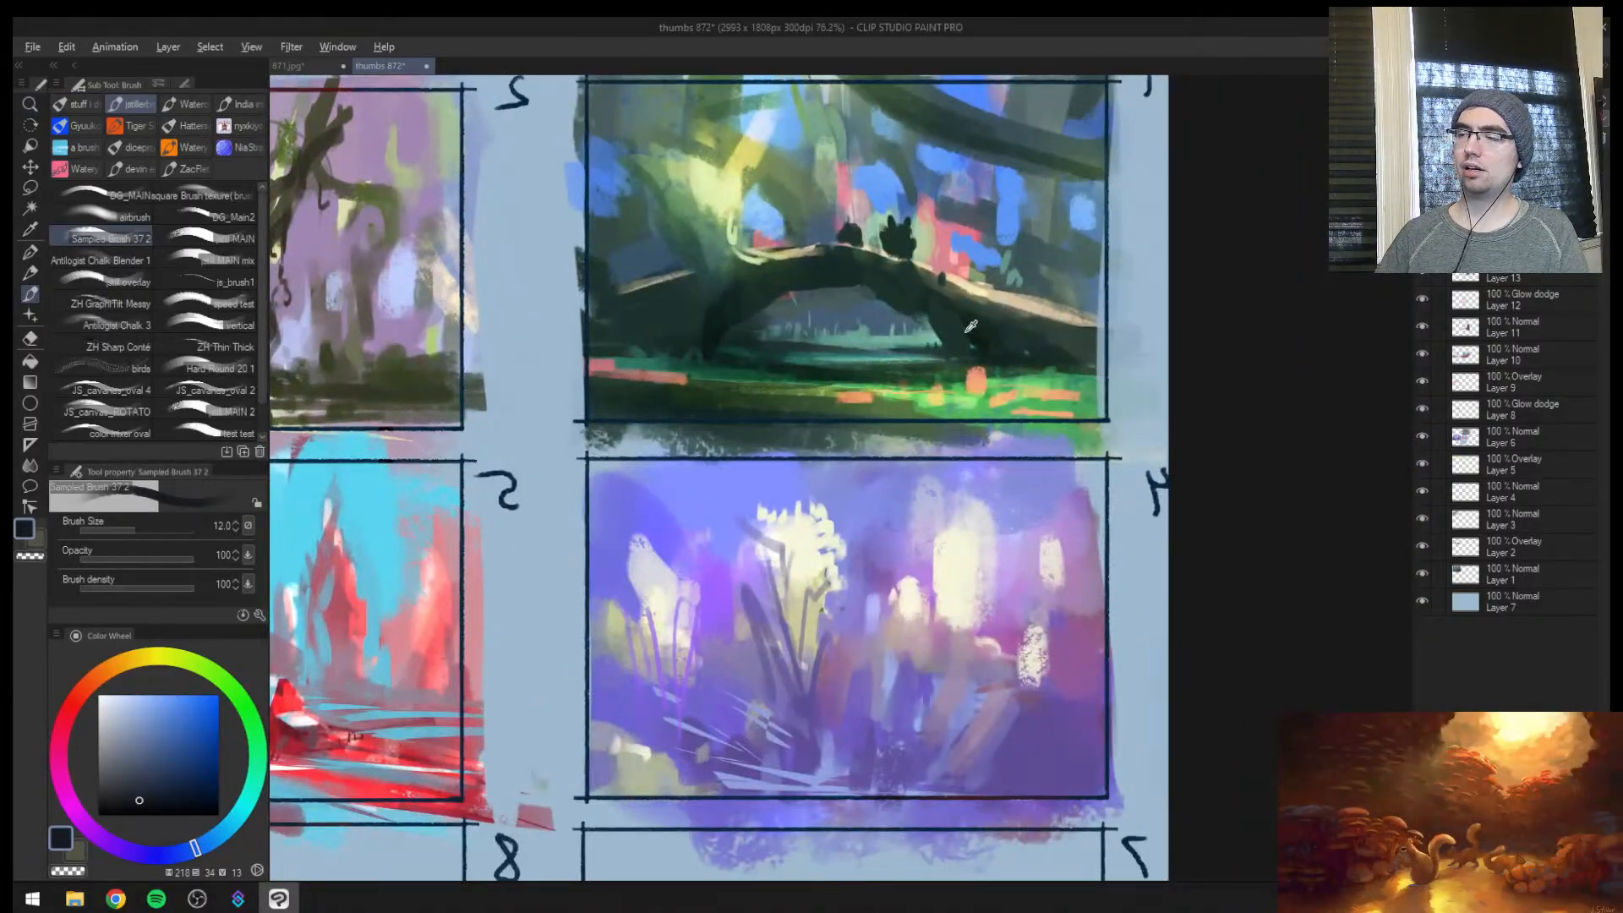
{"action": "left_click", "coordinate": [967, 333], "text": "alt"}
{"action": "key", "text": "ctrl+space"}
{"action": "mouse_move", "coordinate": [868, 443]}
{"action": "left_mouse_down"}
{"action": "mouse_move", "coordinate": [862, 425]}
{"action": "mouse_move", "coordinate": [761, 450]}
{"action": "left_mouse_up"}
{"action": "mouse_move", "coordinate": [715, 500]}
{"action": "left_mouse_down"}
{"action": "mouse_move", "coordinate": [1251, 517]}
{"action": "mouse_move", "coordinate": [1066, 492]}
{"action": "mouse_move", "coordinate": [869, 496]}
{"action": "mouse_move", "coordinate": [887, 494]}
{"action": "left_mouse_up"}
{"action": "key", "text": "ctrl+z"}
{"action": "key", "text": "ctrl+space"}
{"action": "key", "text": "space"}
{"action": "left_click_drag", "start_coordinate": [1183, 456], "coordinate": [875, 447]}
{"action": "key", "text": "ctrl+space"}
{"action": "left_click_drag", "start_coordinate": [804, 505], "coordinate": [701, 507]}
{"action": "key", "text": "]"}
{"action": "mouse_move", "coordinate": [591, 485]}
{"action": "left_mouse_down"}
{"action": "mouse_move", "coordinate": [974, 497]}
{"action": "mouse_move", "coordinate": [545, 502]}
{"action": "mouse_move", "coordinate": [834, 492]}
{"action": "left_mouse_up"}
{"action": "key", "text": "ctrl+z"}
{"action": "key", "text": "space"}
{"action": "mouse_move", "coordinate": [990, 585]}
{"action": "left_mouse_down"}
{"action": "mouse_move", "coordinate": [1132, 563]}
{"action": "mouse_move", "coordinate": [1010, 433]}
{"action": "left_mouse_up"}
{"action": "key", "text": "]"}
{"action": "mouse_move", "coordinate": [668, 524]}
{"action": "left_mouse_down"}
{"action": "mouse_move", "coordinate": [1095, 545]}
{"action": "mouse_move", "coordinate": [554, 534]}
{"action": "left_mouse_up"}
{"action": "key", "text": "ctrl+z"}
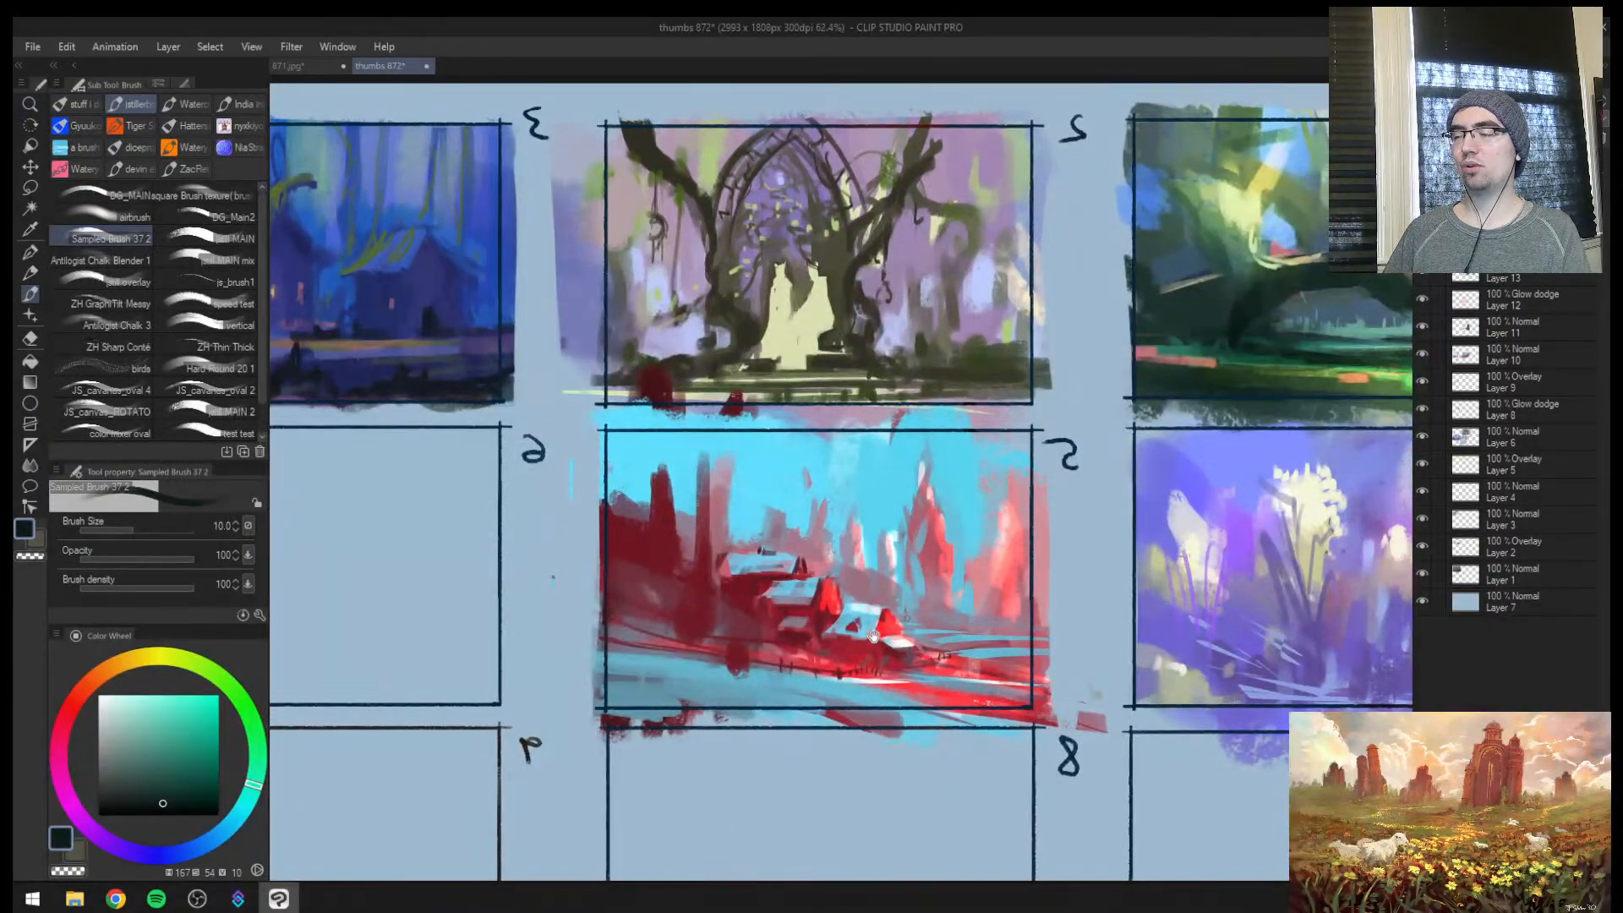
Try a dark horizon line and a diagonal stroke across the empty thumbnail 6 at brush sizes 15 and 17, and undo both
{"action": "key", "text": "space"}
{"action": "left_click_drag", "start_coordinate": [874, 636], "coordinate": [1355, 604]}
{"action": "key", "text": "]"}
{"action": "key", "text": "]"}
{"action": "left_click_drag", "start_coordinate": [543, 465], "coordinate": [1069, 455]}
{"action": "key", "text": "]"}
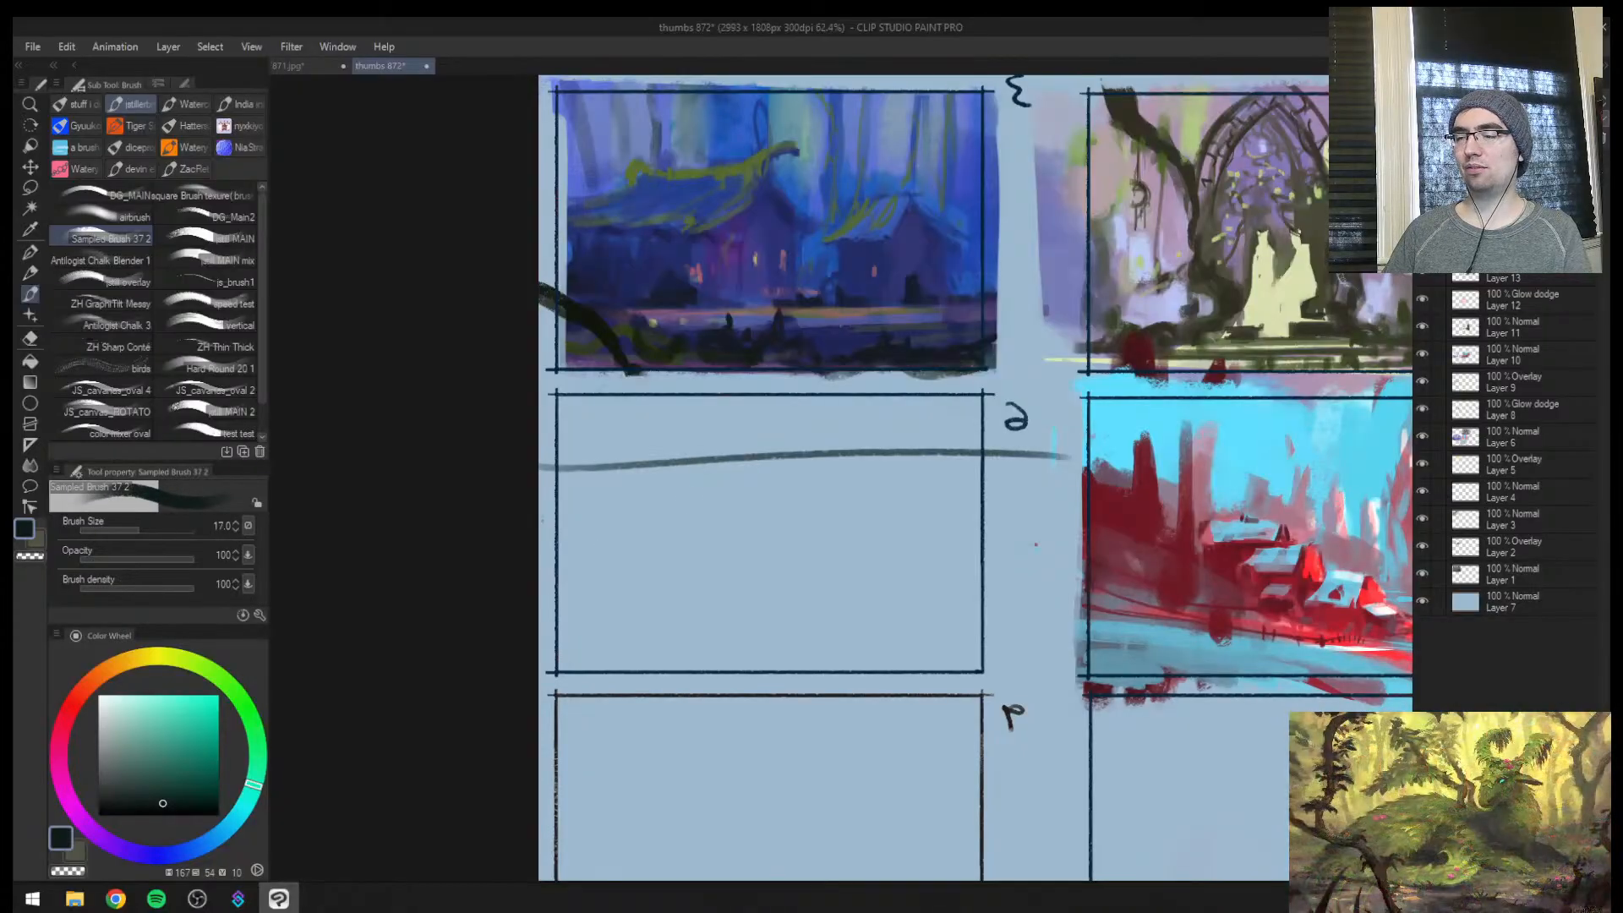
{"action": "left_click_drag", "start_coordinate": [561, 628], "coordinate": [688, 489]}
{"action": "key", "text": "ctrl+z"}
{"action": "key", "text": "ctrl+space"}
{"action": "key", "text": "space"}
{"action": "left_click_drag", "start_coordinate": [908, 593], "coordinate": [516, 601]}
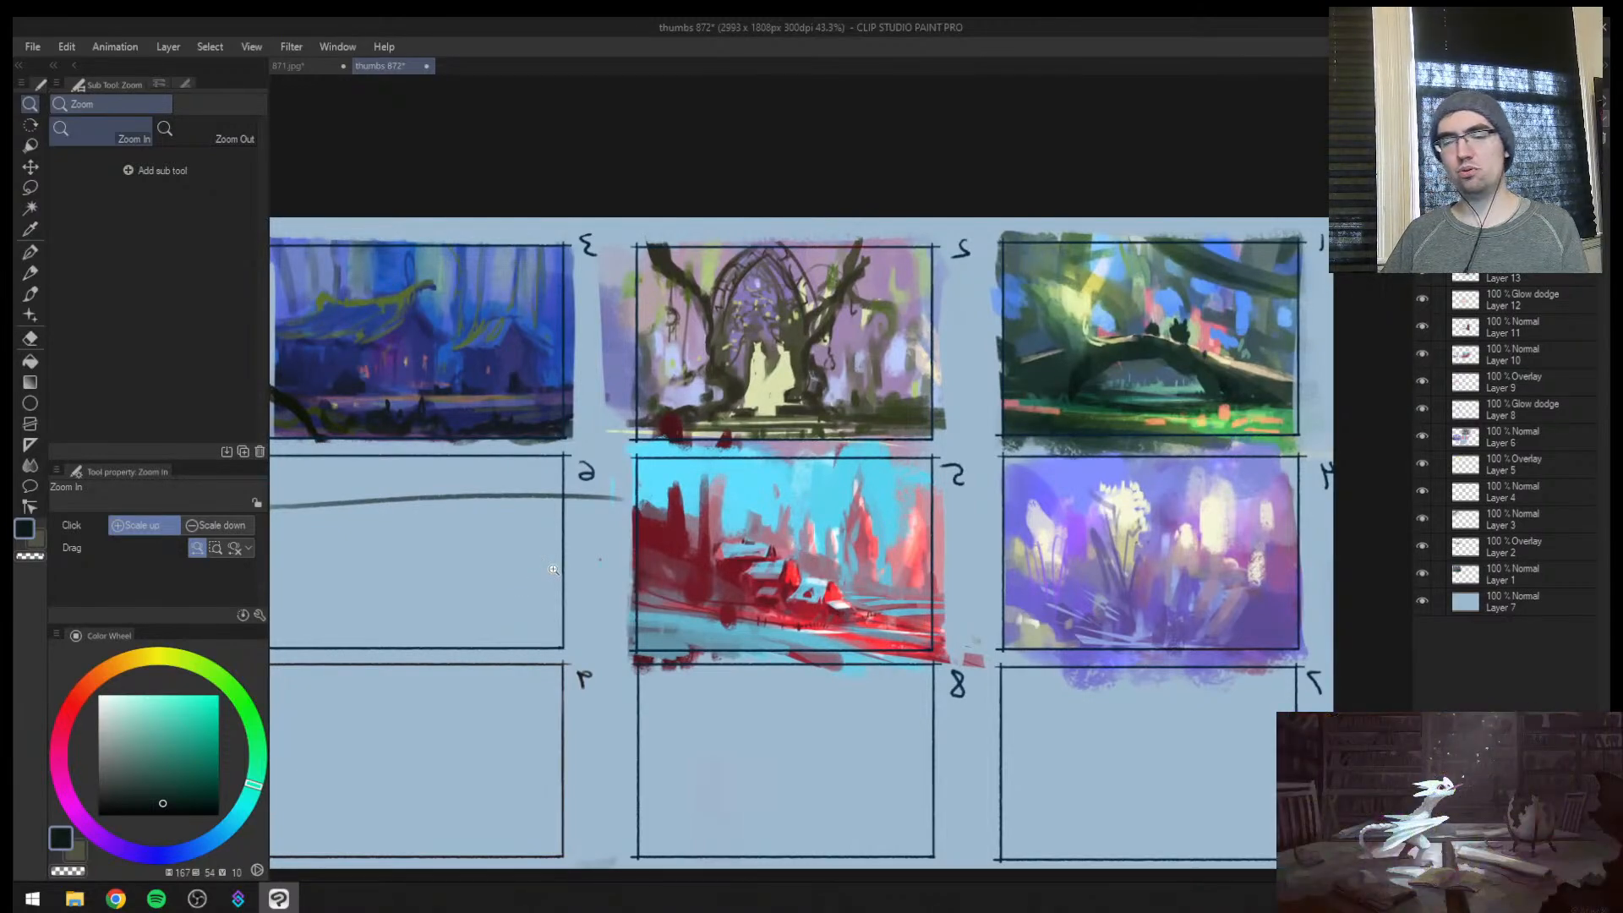
{"action": "key", "text": "ctrl+z"}
Repaint the foot of thumbnail 3's main house with muted blue-violet at brush size 17
{"action": "left_click_drag", "start_coordinate": [579, 514], "coordinate": [543, 526]}
{"action": "left_click_drag", "start_coordinate": [388, 500], "coordinate": [455, 443]}
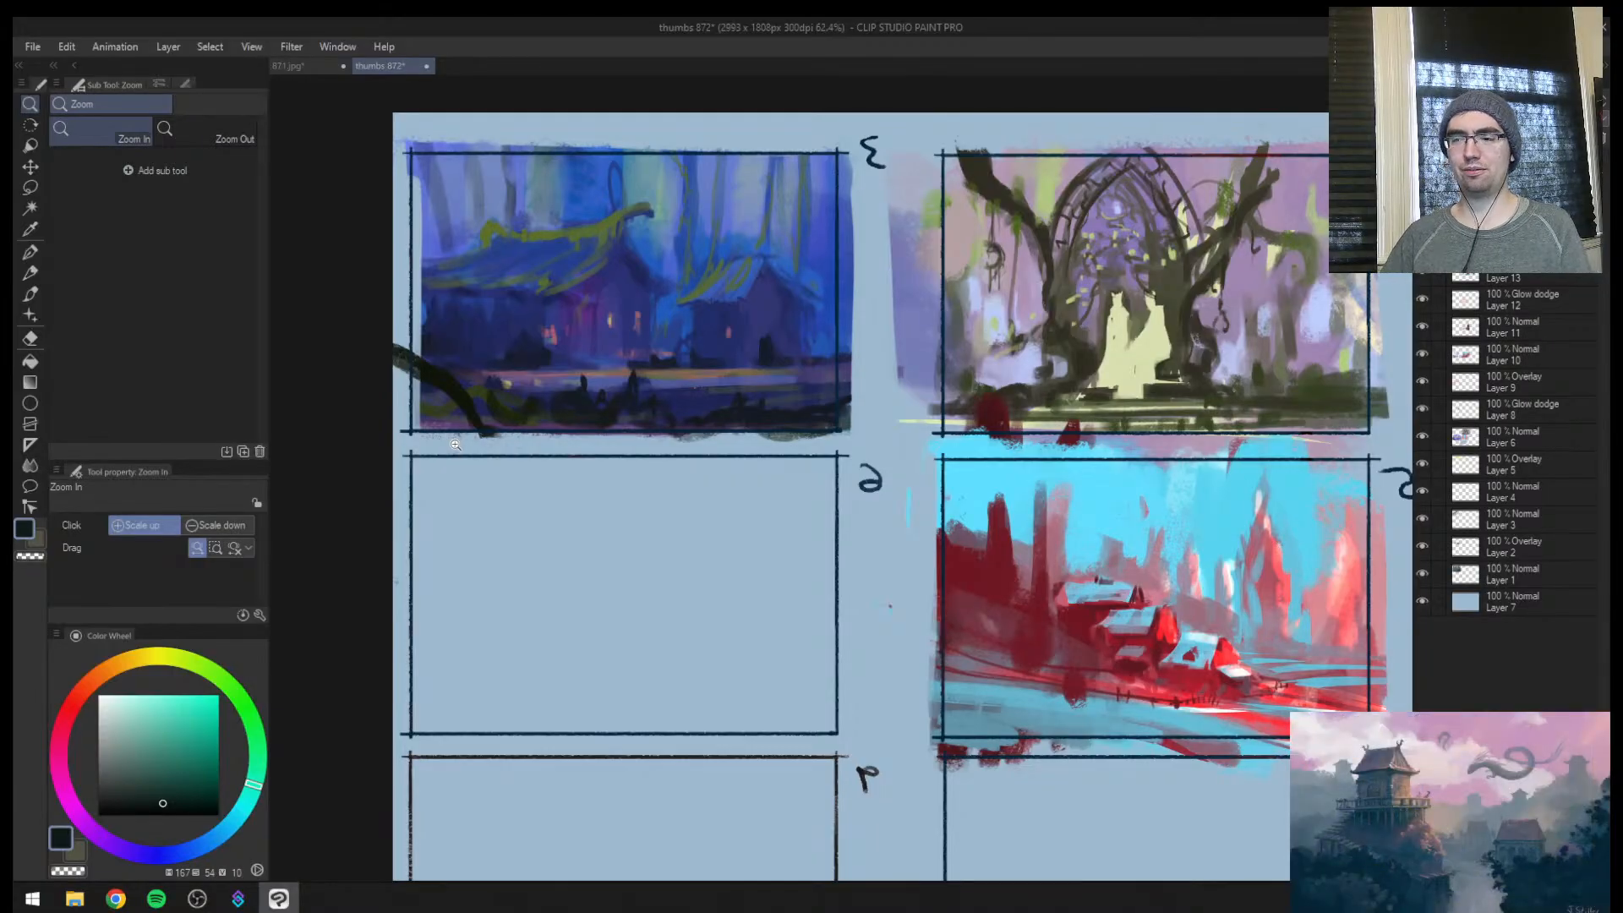
{"action": "mouse_move", "coordinate": [454, 445]}
{"action": "left_mouse_down"}
{"action": "mouse_move", "coordinate": [725, 376]}
{"action": "mouse_move", "coordinate": [688, 409]}
{"action": "mouse_move", "coordinate": [617, 434]}
{"action": "mouse_move", "coordinate": [729, 339]}
{"action": "left_mouse_up"}
{"action": "left_click", "coordinate": [721, 513], "text": "alt"}
{"action": "left_click", "coordinate": [650, 505], "text": "alt"}
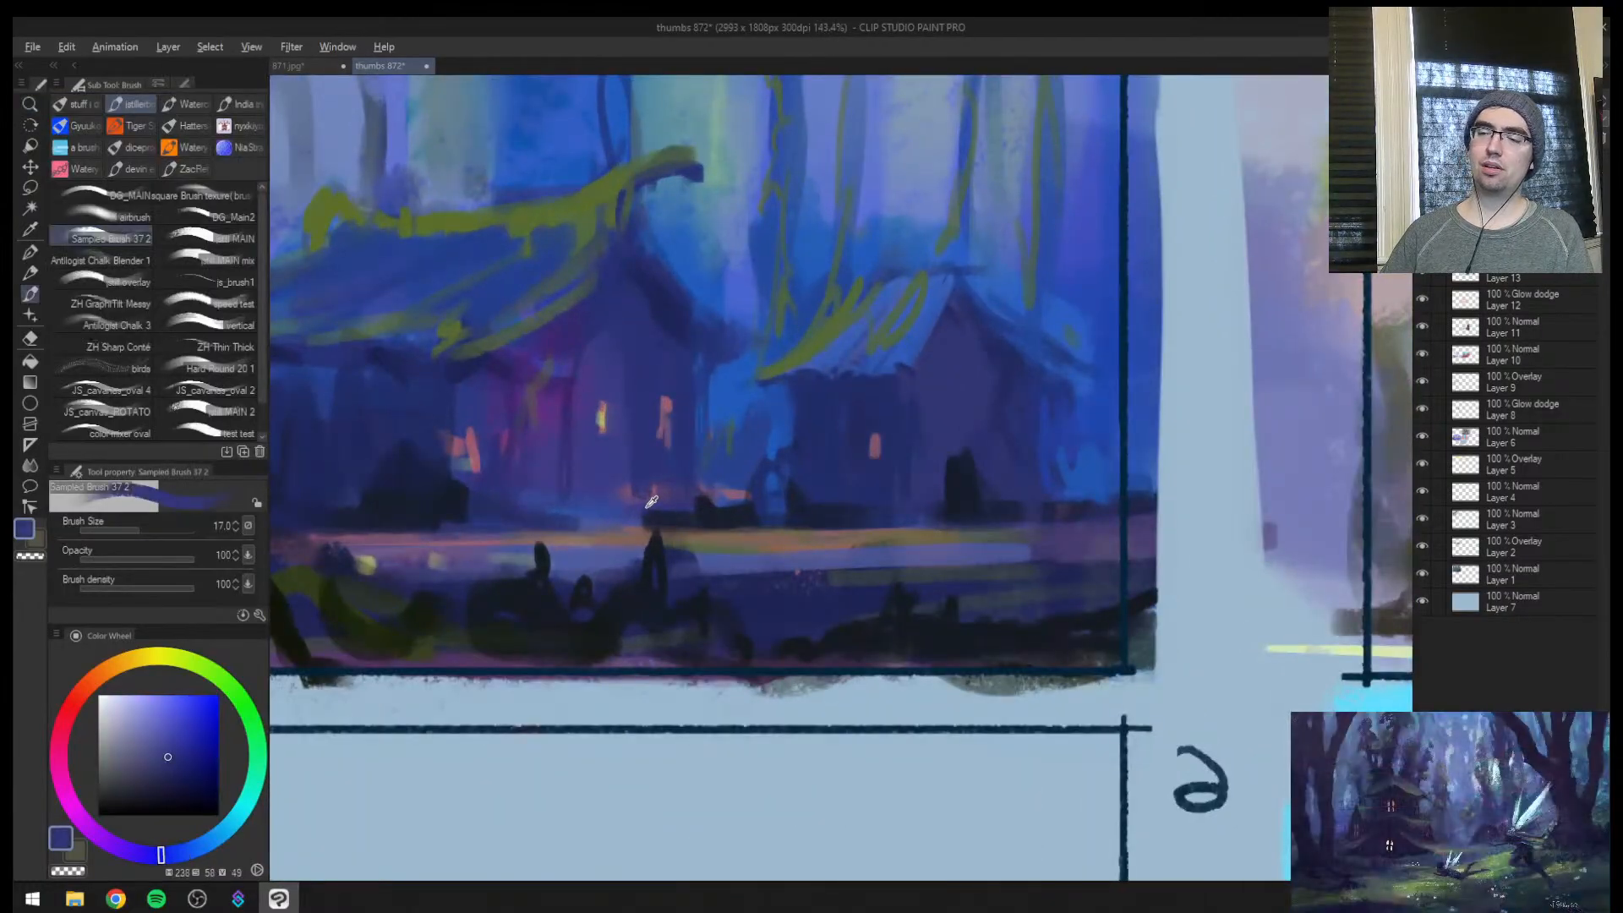
{"action": "left_click_drag", "start_coordinate": [645, 510], "coordinate": [738, 511]}
{"action": "left_click", "coordinate": [726, 512], "text": "alt"}
Touch up the dark shrubs between the two houses with near-black navy at brush size 20
{"action": "key", "text": "ctrl+space"}
{"action": "left_click", "coordinate": [744, 499], "text": "alt"}
{"action": "left_click", "coordinate": [722, 514], "text": "alt"}
{"action": "key", "text": "ctrl+space"}
{"action": "mouse_move", "coordinate": [868, 528]}
{"action": "left_mouse_down"}
{"action": "mouse_move", "coordinate": [808, 553]}
{"action": "mouse_move", "coordinate": [896, 538]}
{"action": "left_mouse_up"}
{"action": "left_click", "coordinate": [722, 536], "text": "alt"}
{"action": "left_click_drag", "start_coordinate": [716, 498], "coordinate": [718, 517]}
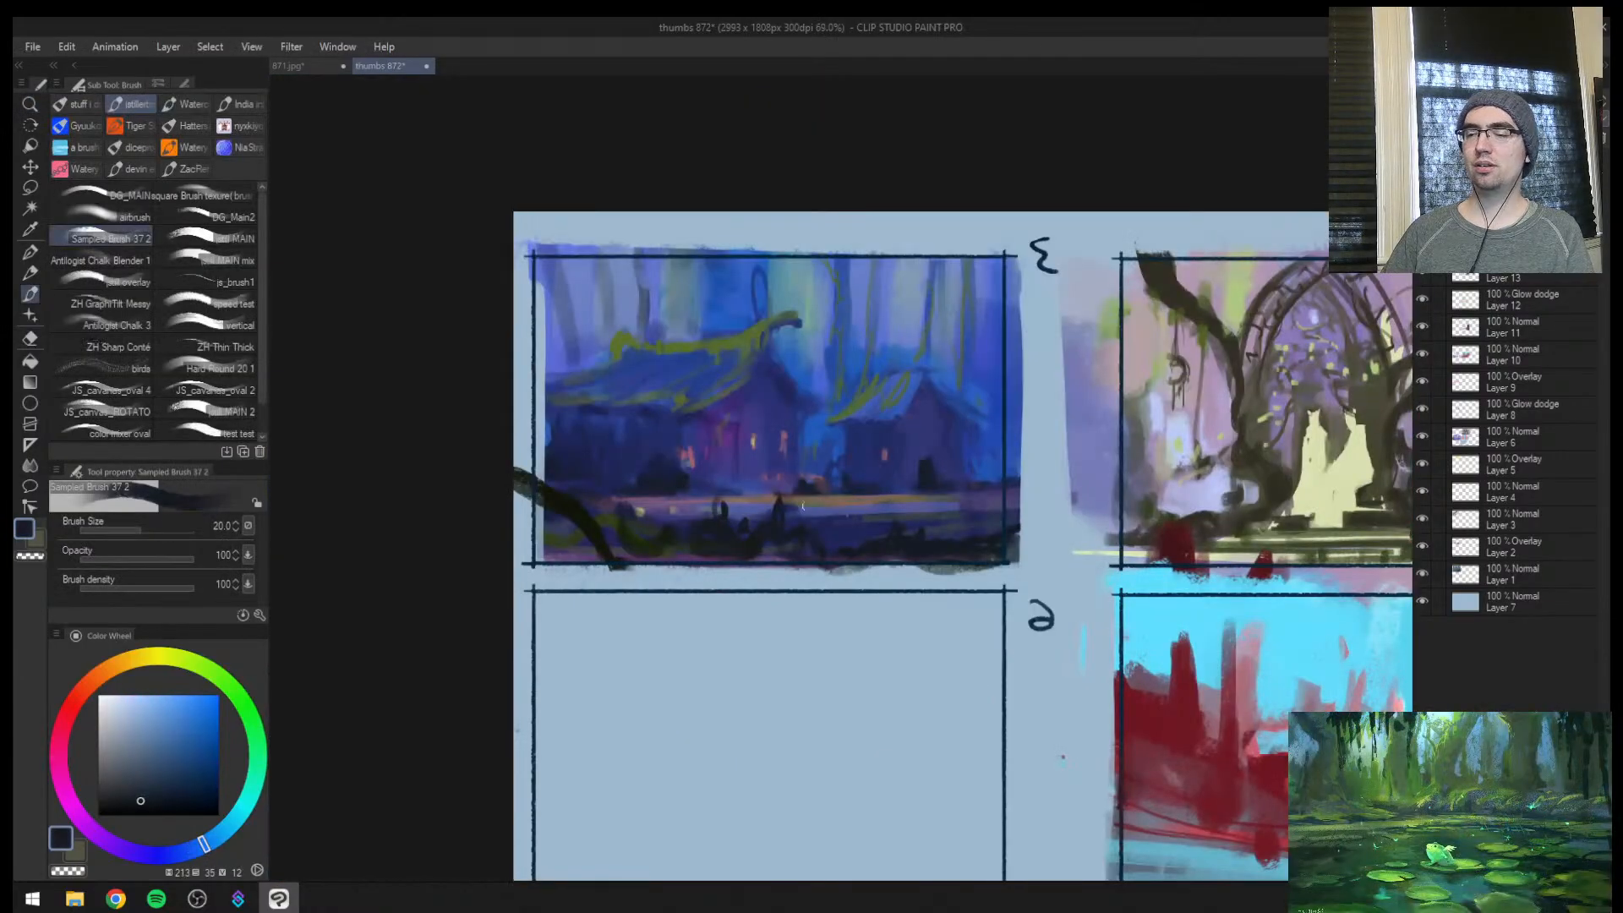
Sketch three long near-black guide strokes fanning down through the empty thumbnail 6 at brush size 30
{"action": "key", "text": "ctrl+space"}
{"action": "left_click_drag", "start_coordinate": [791, 628], "coordinate": [664, 529]}
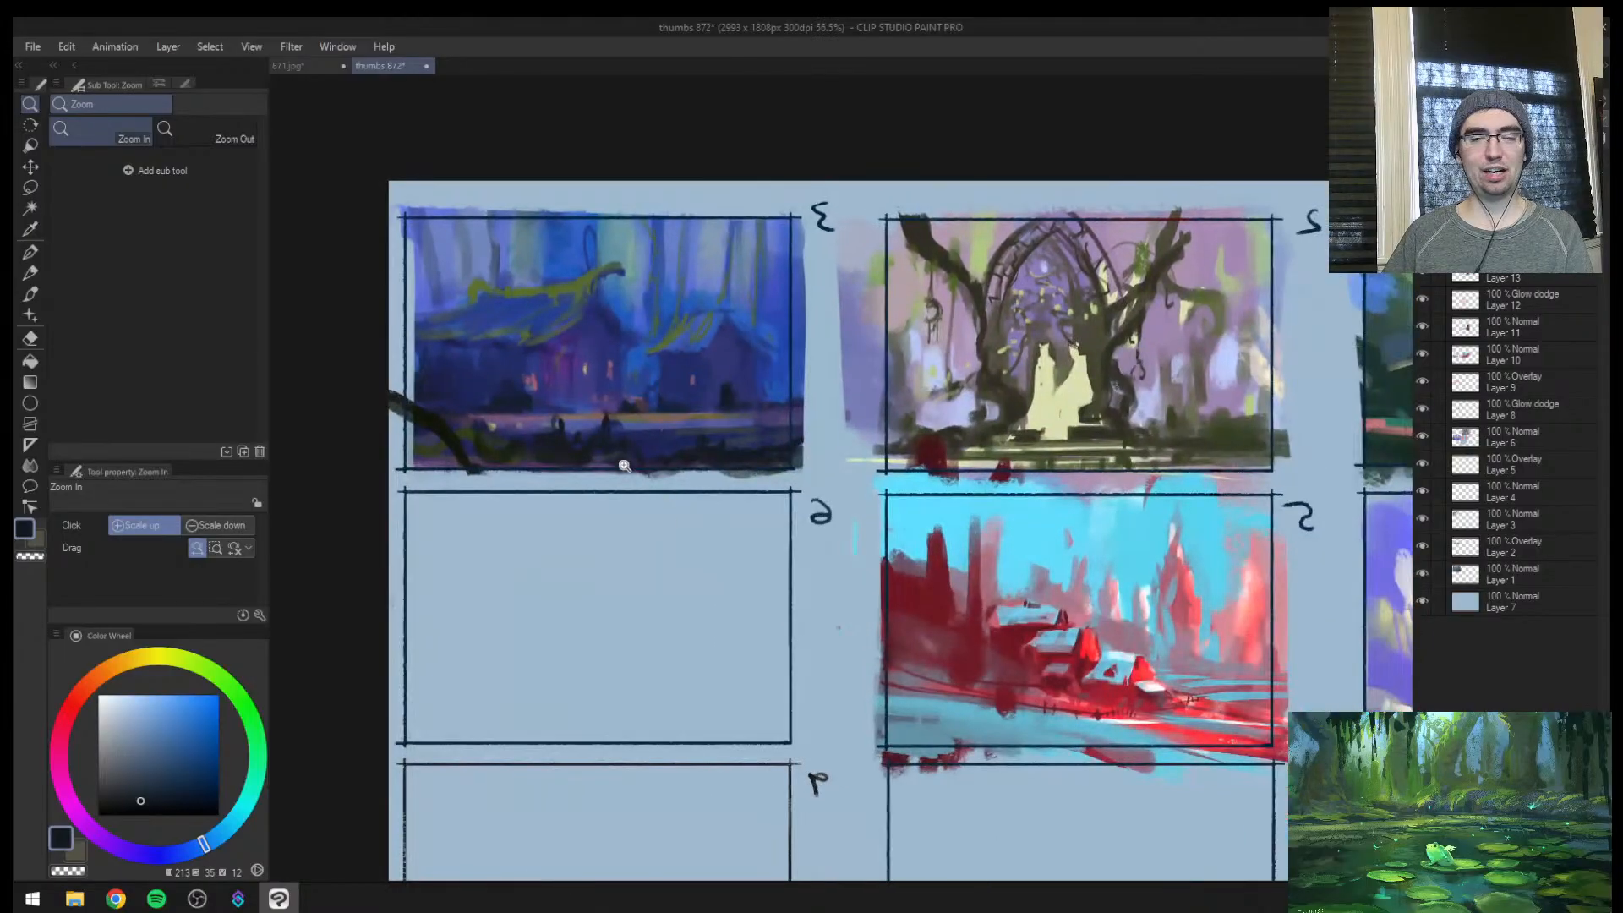
{"action": "left_click_drag", "start_coordinate": [605, 467], "coordinate": [625, 461]}
{"action": "left_click", "coordinate": [580, 449], "text": "alt"}
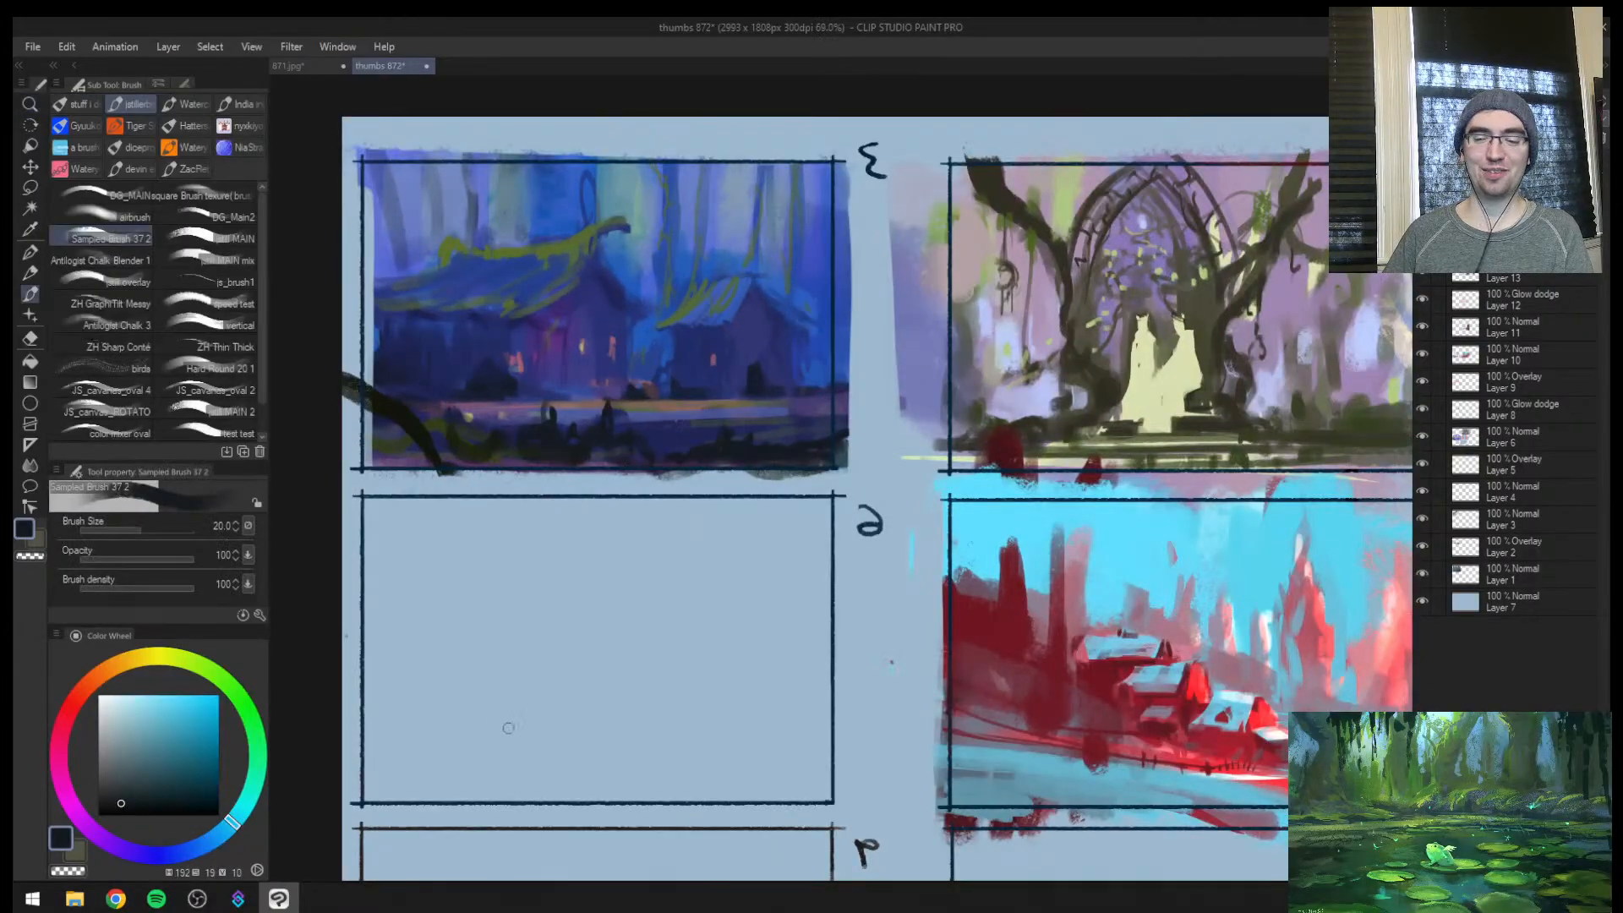
{"action": "key", "text": "bracketright"}
{"action": "key", "text": "bracketright"}
{"action": "left_click_drag", "start_coordinate": [555, 603], "coordinate": [350, 795]}
{"action": "left_click_drag", "start_coordinate": [666, 627], "coordinate": [598, 826]}
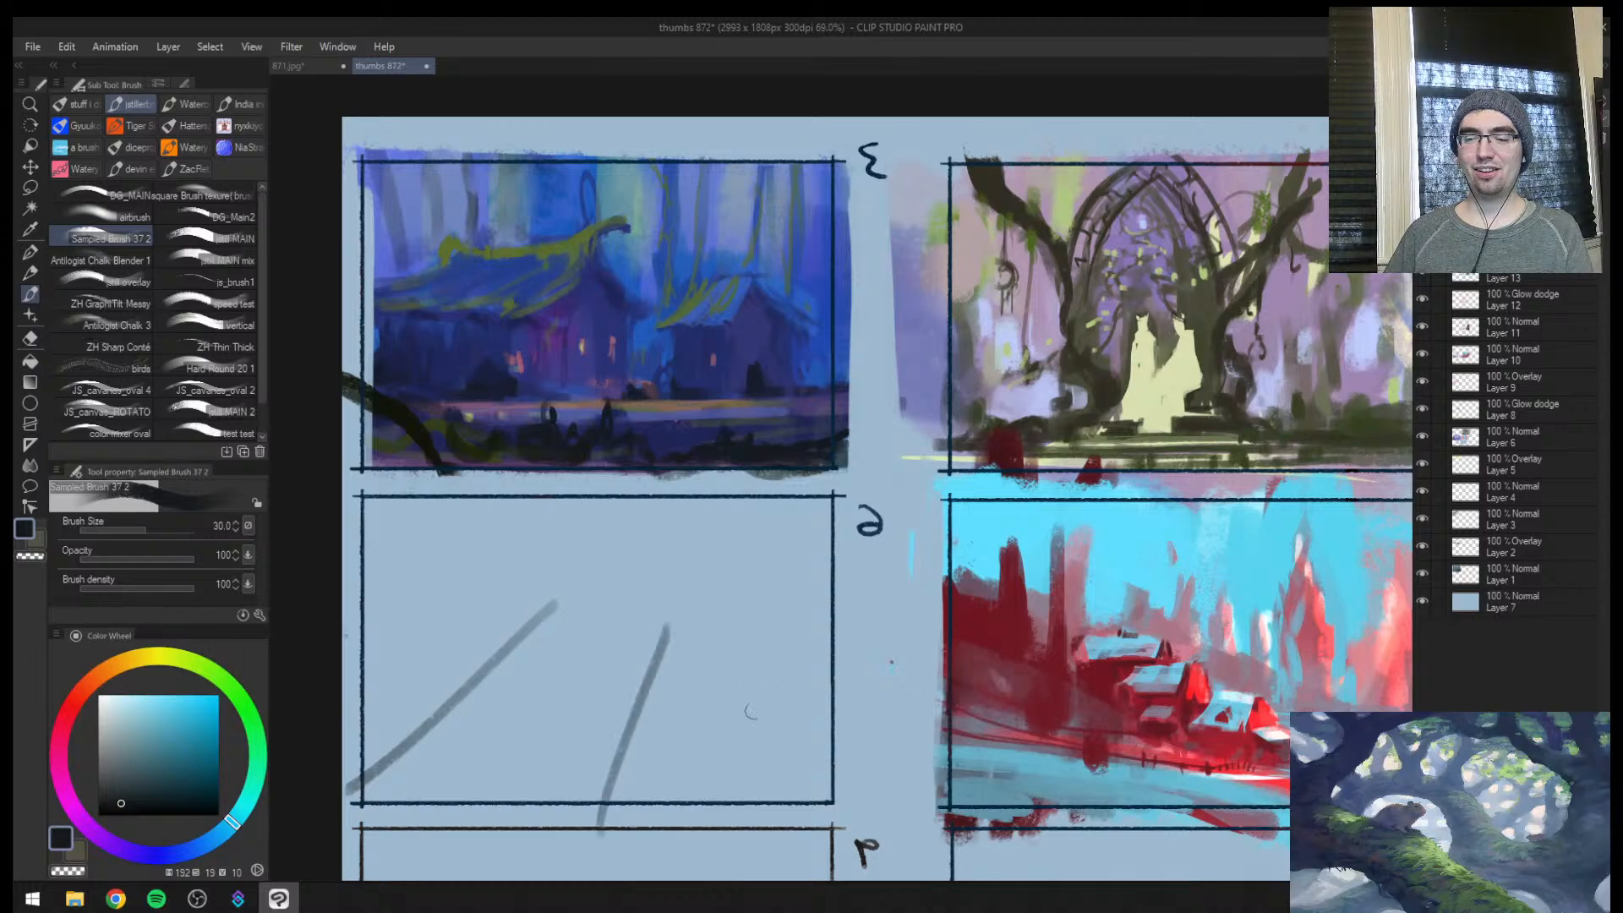
{"action": "mouse_move", "coordinate": [789, 600]}
{"action": "left_mouse_down"}
{"action": "mouse_move", "coordinate": [784, 684]}
{"action": "mouse_move", "coordinate": [811, 801]}
{"action": "left_mouse_up"}
Sketch a large and a smaller arched shape plus a horizontal line among thumbnail 6's guide strokes, using a reduced brush size
{"action": "key", "text": "bracketleft"}
{"action": "mouse_move", "coordinate": [522, 653]}
{"action": "left_mouse_down"}
{"action": "mouse_move", "coordinate": [547, 644]}
{"action": "mouse_move", "coordinate": [513, 678]}
{"action": "mouse_move", "coordinate": [552, 724]}
{"action": "left_mouse_up"}
{"action": "key", "text": "bracketleft"}
{"action": "key", "text": "bracketleft"}
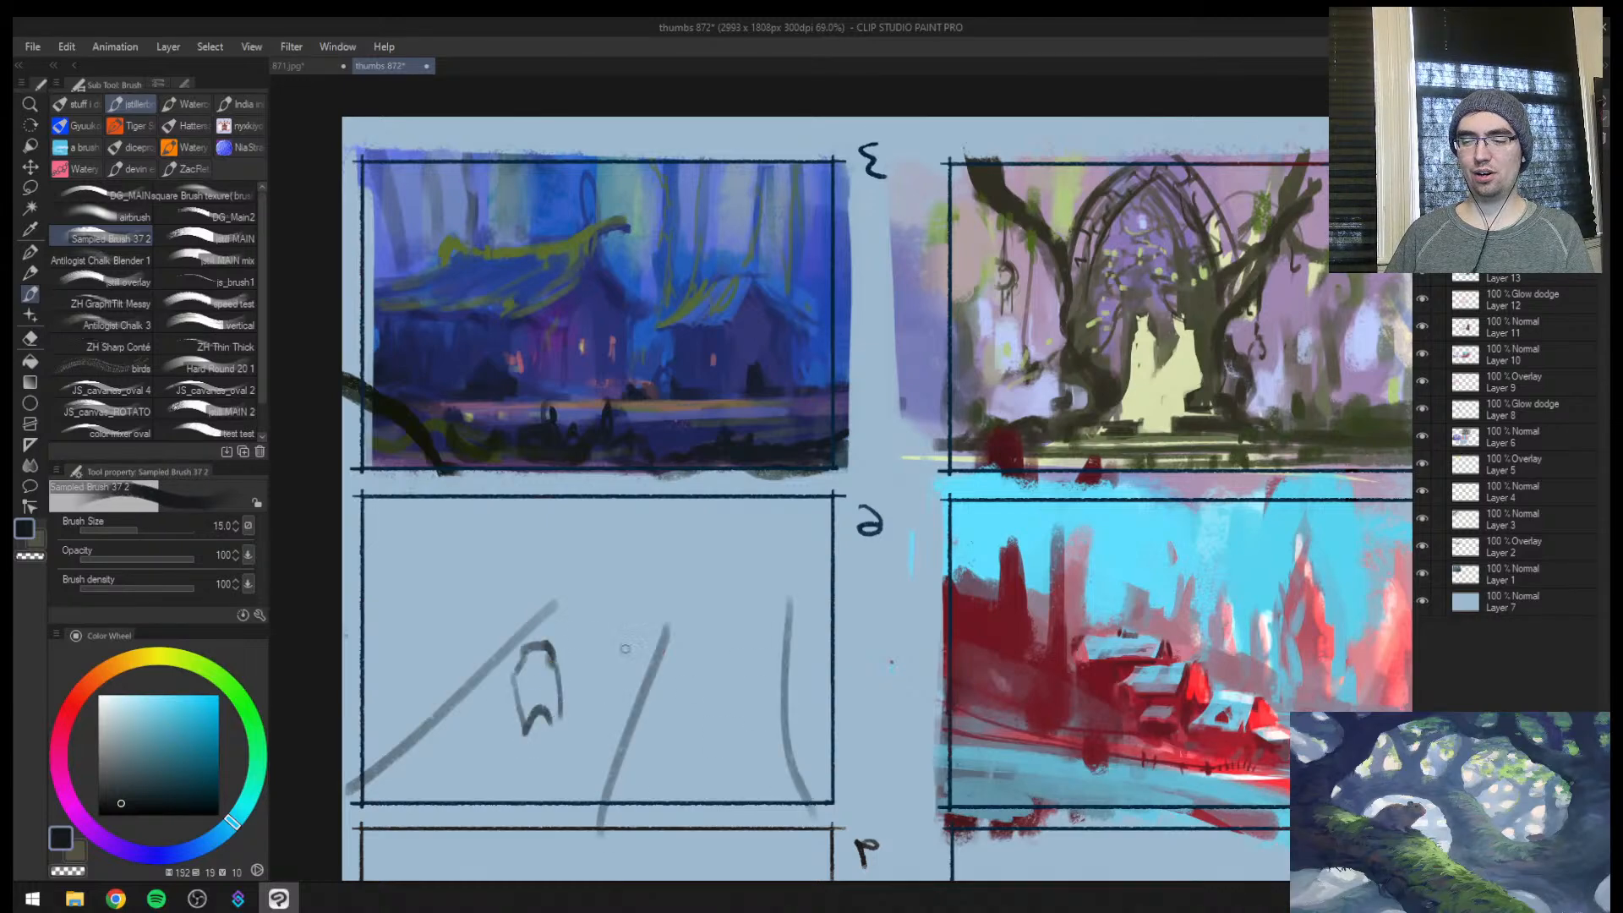
{"action": "key", "text": "bracketleft"}
{"action": "left_click_drag", "start_coordinate": [583, 668], "coordinate": [811, 670]}
Add faint horizontal guide lines across the lower part of thumbnail 6 and above the far ends of its guide strokes
{"action": "key", "text": "bracketright"}
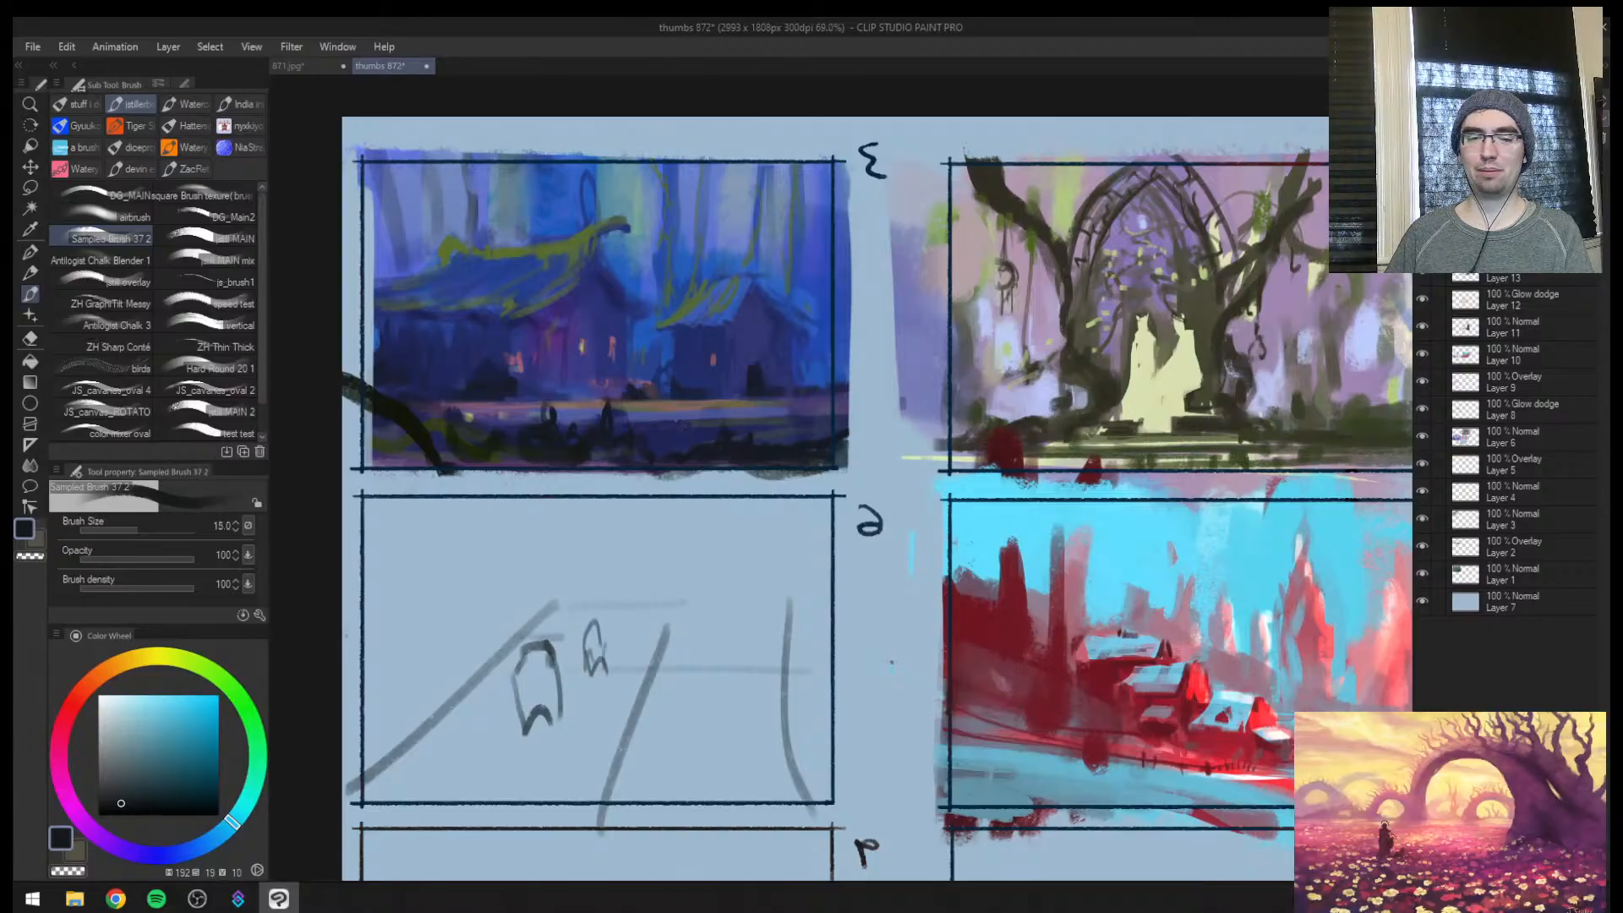
{"action": "left_click_drag", "start_coordinate": [365, 739], "coordinate": [690, 742]}
{"action": "left_click_drag", "start_coordinate": [626, 592], "coordinate": [695, 591]}
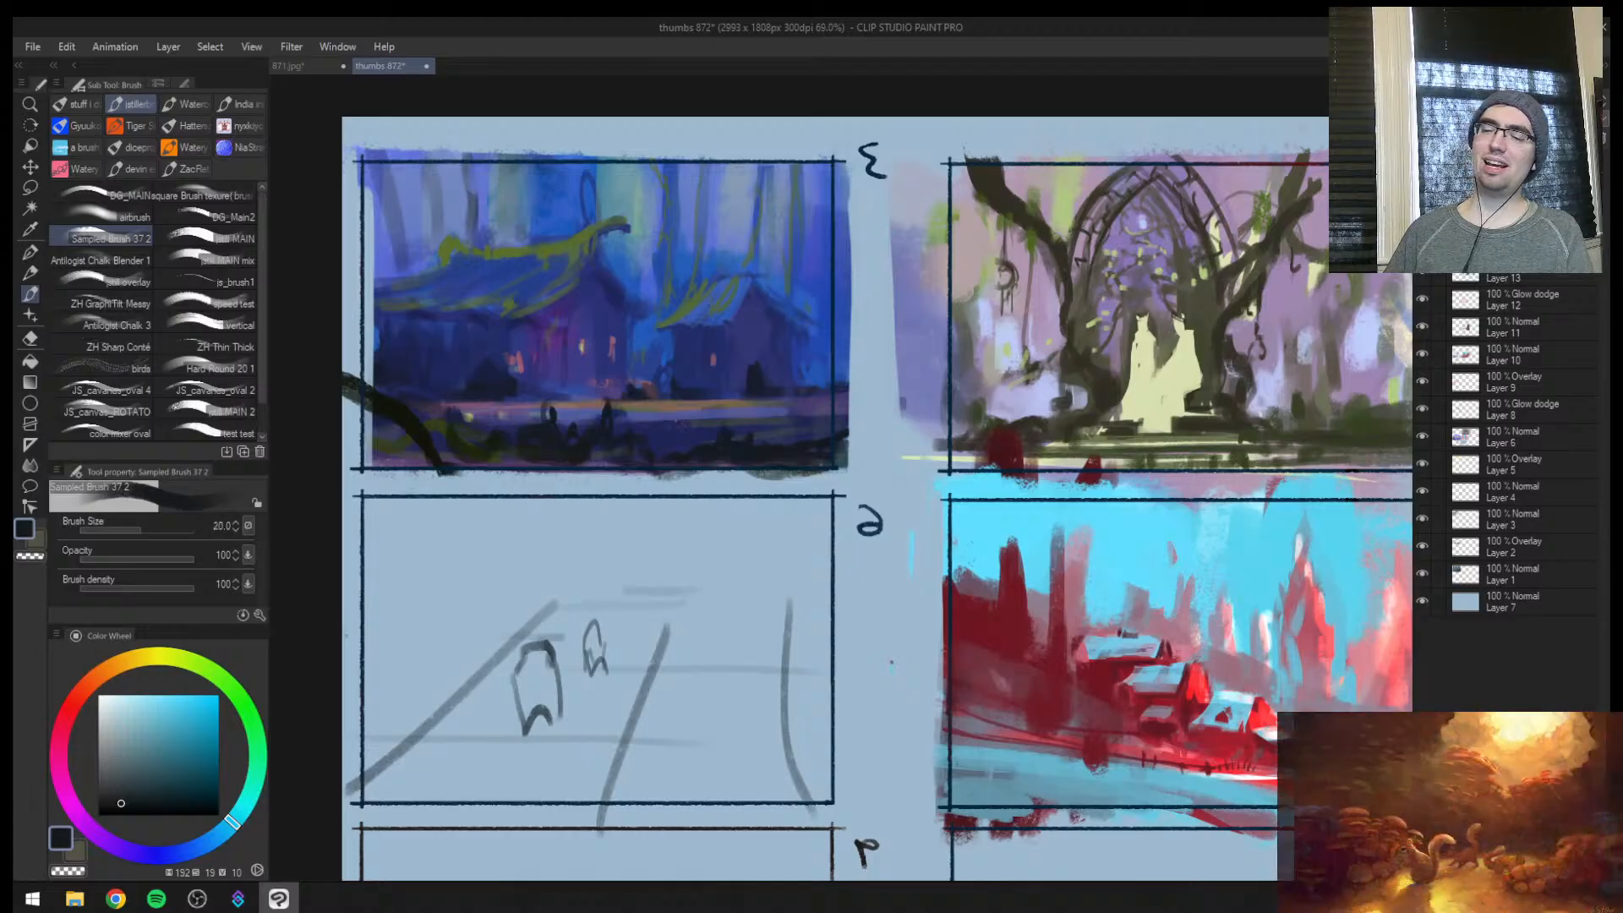
Draw a near-black horizon line across thumbnail 5 below its houses at brush size 17, removing the extra stroke beyond the frame
{"action": "key", "text": "ctrl+space"}
{"action": "left_click_drag", "start_coordinate": [795, 591], "coordinate": [788, 622]}
{"action": "left_click_drag", "start_coordinate": [1004, 647], "coordinate": [663, 618]}
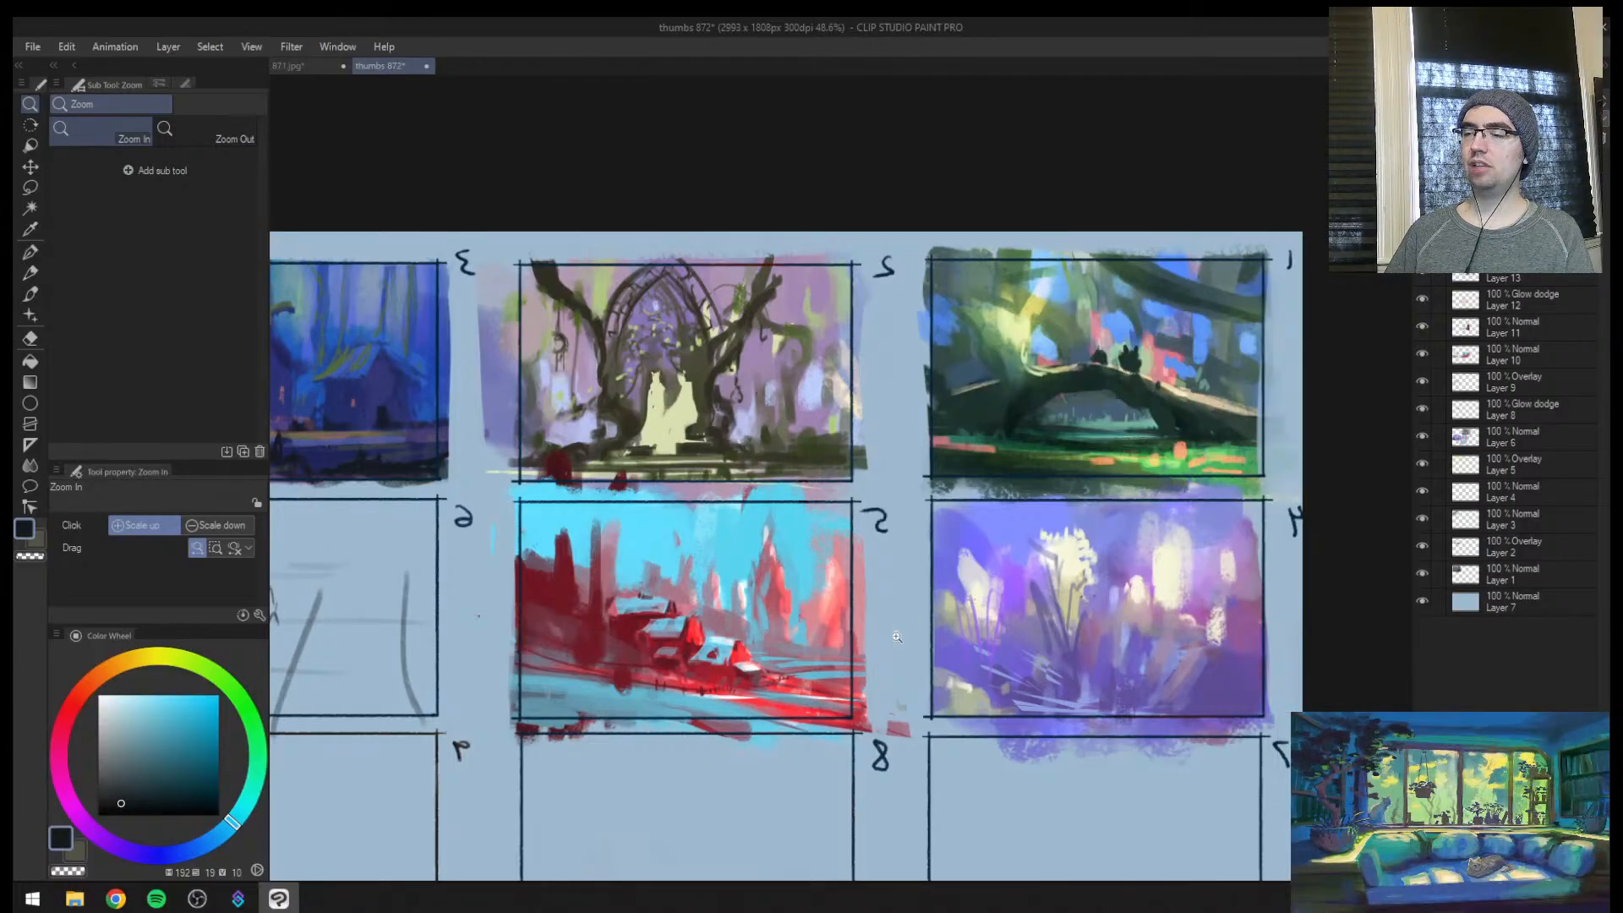
{"action": "scroll", "coordinate": [803, 638], "scroll_direction": "down", "scroll_amount": 3}
{"action": "left_click_drag", "start_coordinate": [541, 533], "coordinate": [670, 508]}
{"action": "left_click_drag", "start_coordinate": [854, 659], "coordinate": [733, 509]}
{"action": "left_click_drag", "start_coordinate": [819, 596], "coordinate": [789, 613]}
{"action": "left_click", "coordinate": [790, 614]}
{"action": "mouse_move", "coordinate": [1005, 576]}
{"action": "left_mouse_down"}
{"action": "mouse_move", "coordinate": [1111, 581]}
{"action": "mouse_move", "coordinate": [940, 576]}
{"action": "left_mouse_up"}
{"action": "left_click_drag", "start_coordinate": [571, 588], "coordinate": [747, 594]}
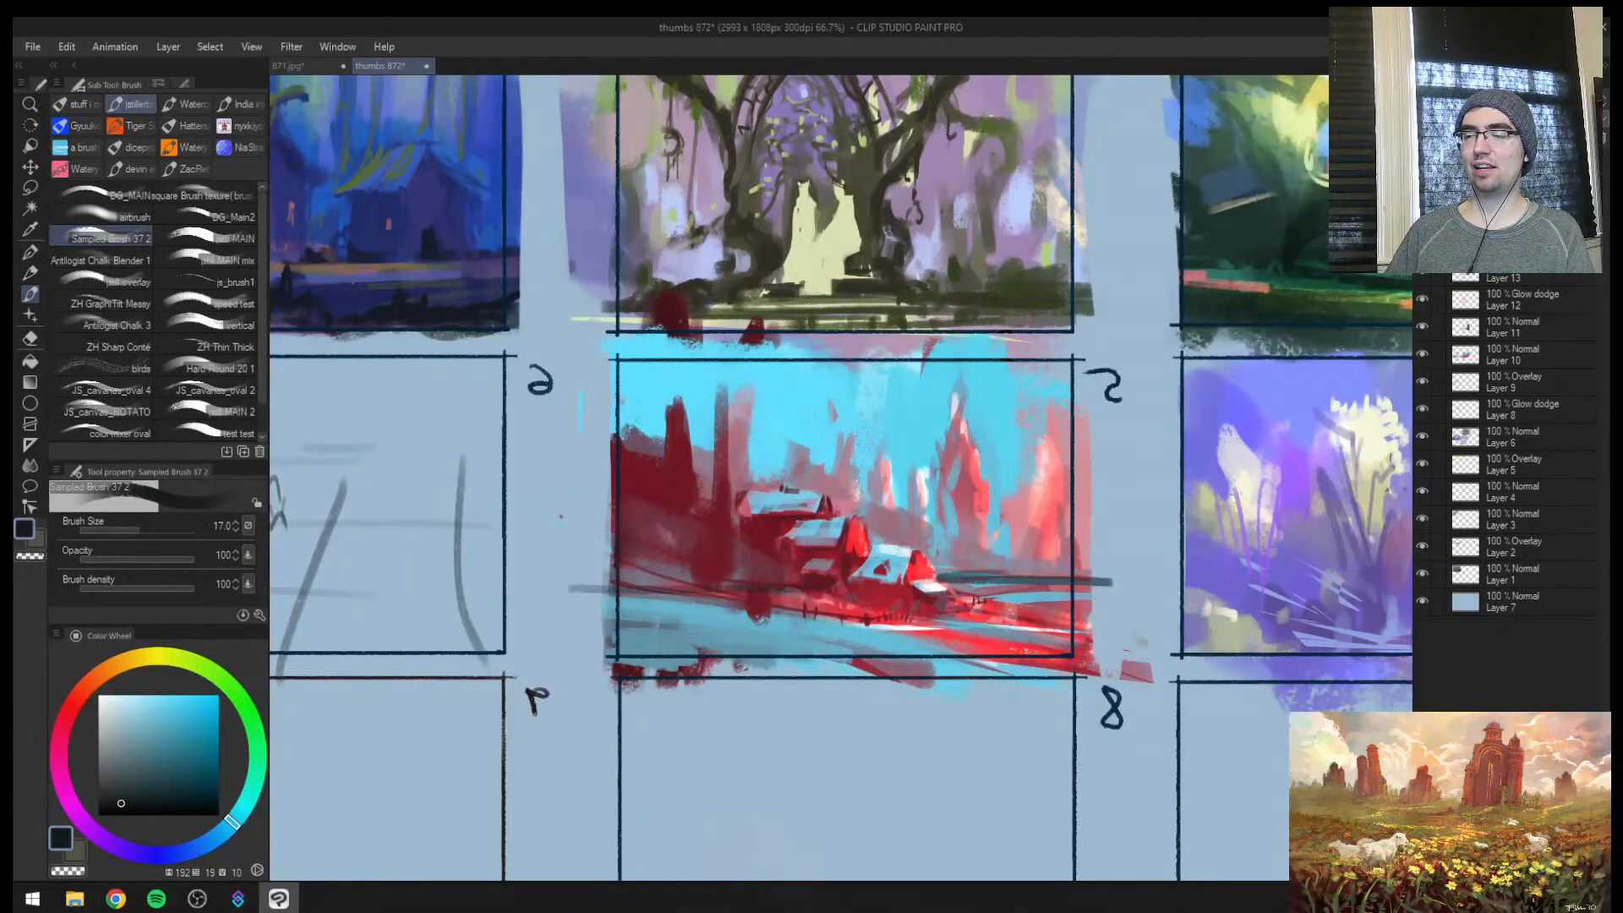
{"action": "mouse_move", "coordinate": [1124, 587]}
{"action": "left_mouse_down"}
{"action": "mouse_move", "coordinate": [528, 595]}
{"action": "mouse_move", "coordinate": [1174, 598]}
{"action": "left_mouse_up"}
{"action": "key", "text": "ctrl+z"}
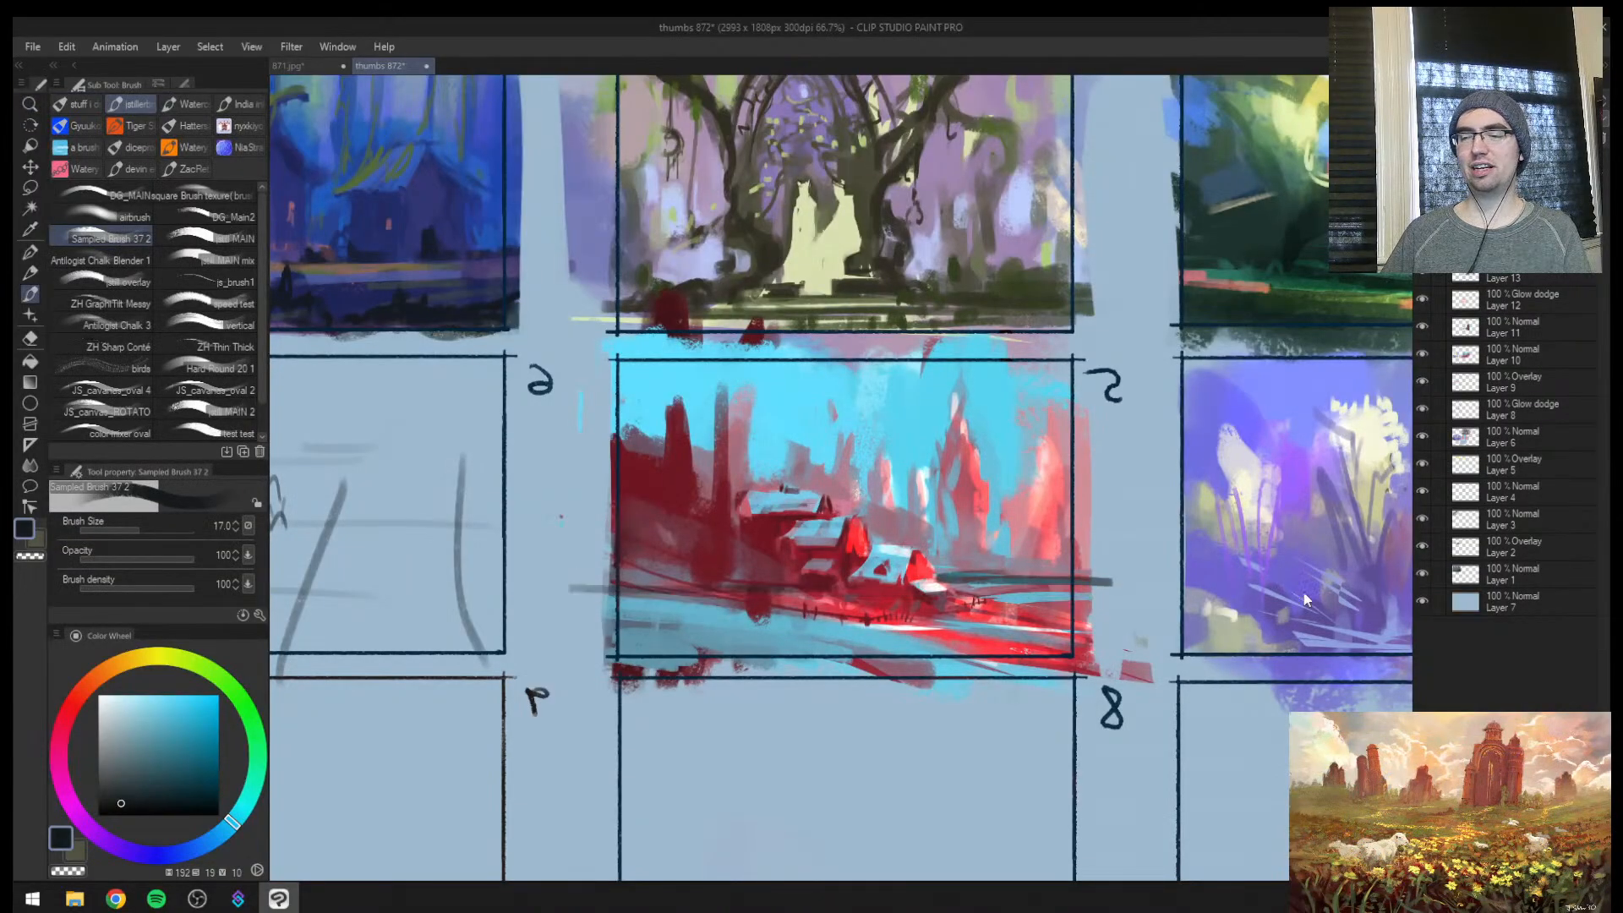
Try outlining the lowest house in thumbnail 5 with a near-black box at brush size 15
{"action": "left_click_drag", "start_coordinate": [952, 570], "coordinate": [1023, 569]}
{"action": "key", "text": "["}
{"action": "left_click_drag", "start_coordinate": [934, 535], "coordinate": [808, 524]}
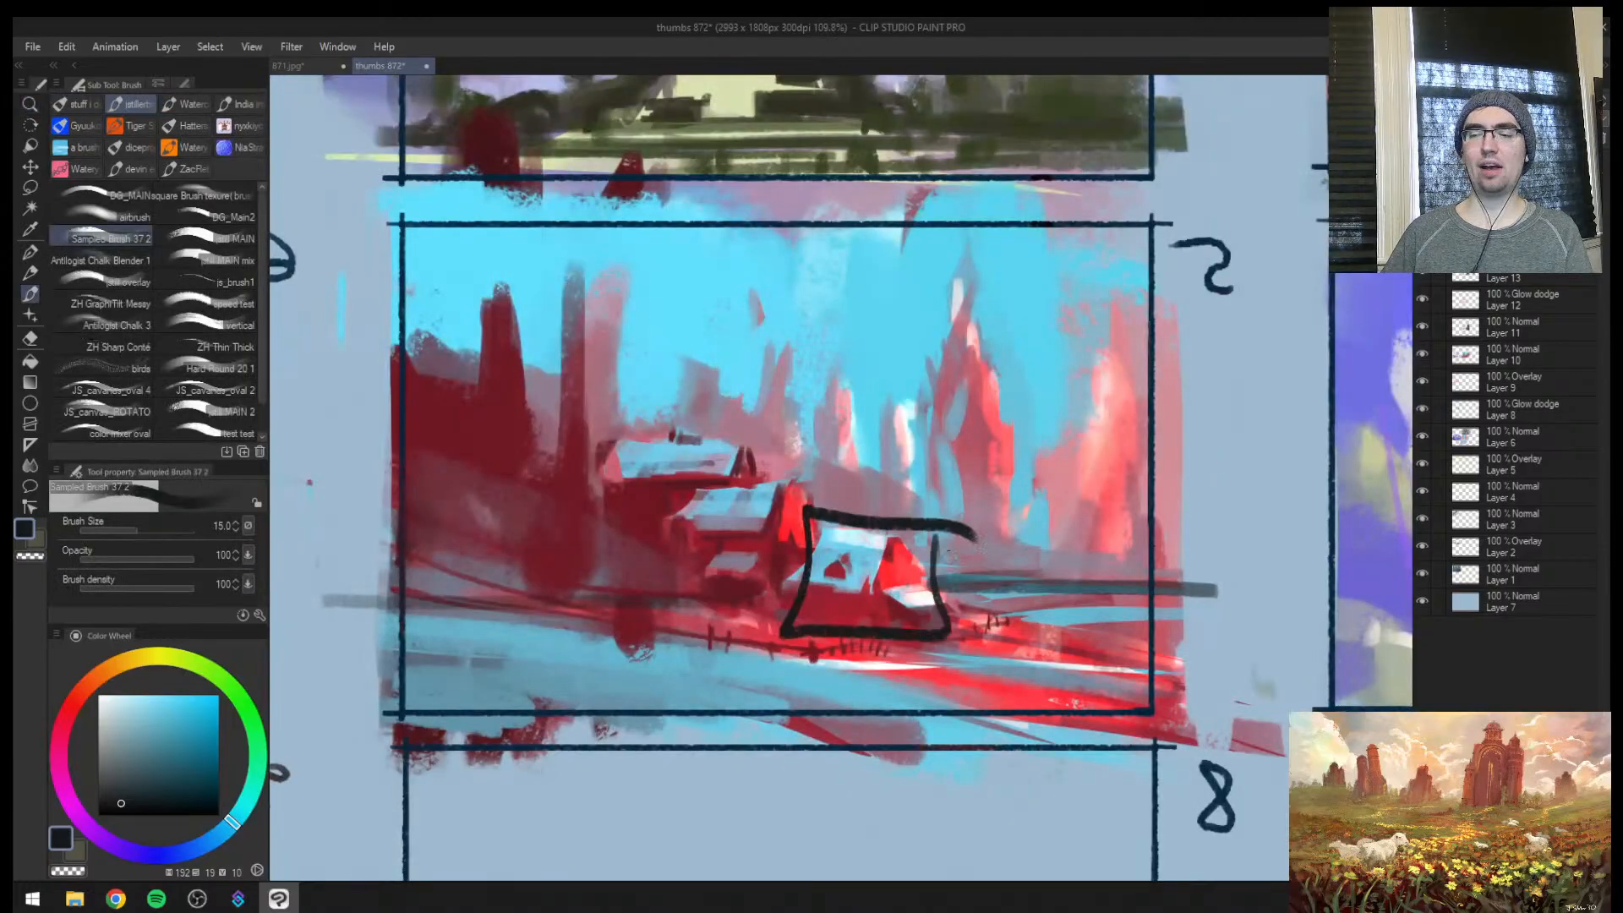
{"action": "key", "text": "ctrl+z"}
{"action": "mouse_move", "coordinate": [921, 525]}
{"action": "left_mouse_down"}
{"action": "mouse_move", "coordinate": [966, 617]}
{"action": "mouse_move", "coordinate": [923, 509]}
{"action": "mouse_move", "coordinate": [1002, 533]}
{"action": "left_mouse_up"}
{"action": "left_click_drag", "start_coordinate": [743, 512], "coordinate": [1209, 737]}
{"action": "mouse_move", "coordinate": [694, 512]}
{"action": "left_mouse_down"}
{"action": "mouse_move", "coordinate": [634, 437]}
{"action": "mouse_move", "coordinate": [952, 610]}
{"action": "left_mouse_up"}
Try framing thumbnail 3's main house with a near-black box at brush size 25, and undo the outline
{"action": "key", "text": "ctrl+space"}
{"action": "mouse_move", "coordinate": [611, 302]}
{"action": "left_mouse_down"}
{"action": "mouse_move", "coordinate": [755, 409]}
{"action": "mouse_move", "coordinate": [716, 416]}
{"action": "mouse_move", "coordinate": [693, 497]}
{"action": "left_mouse_up"}
{"action": "mouse_move", "coordinate": [592, 499]}
{"action": "left_mouse_down"}
{"action": "mouse_move", "coordinate": [718, 355]}
{"action": "mouse_move", "coordinate": [794, 361]}
{"action": "left_mouse_up"}
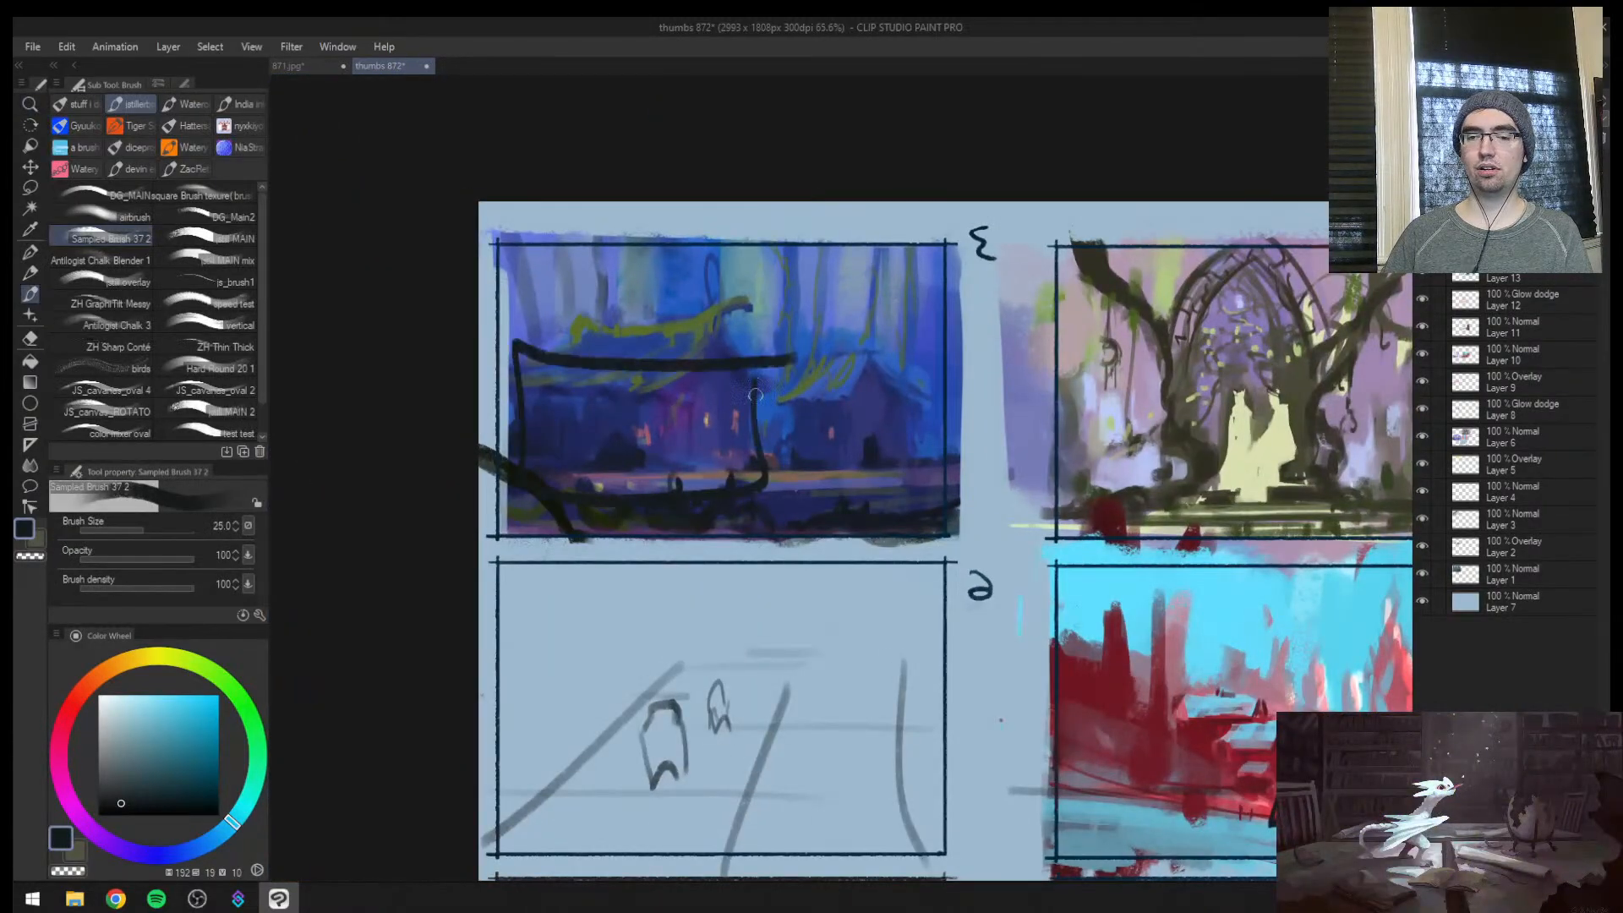
{"action": "key", "text": "ctrl+z"}
{"action": "key", "text": "ctrl+z"}
{"action": "key", "text": "ctrl+space"}
{"action": "left_click_drag", "start_coordinate": [765, 583], "coordinate": [676, 592]}
{"action": "left_click_drag", "start_coordinate": [1010, 679], "coordinate": [756, 577]}
{"action": "key", "text": "ctrl+z"}
{"action": "key", "text": "ctrl+z"}
{"action": "left_click", "coordinate": [692, 545]}
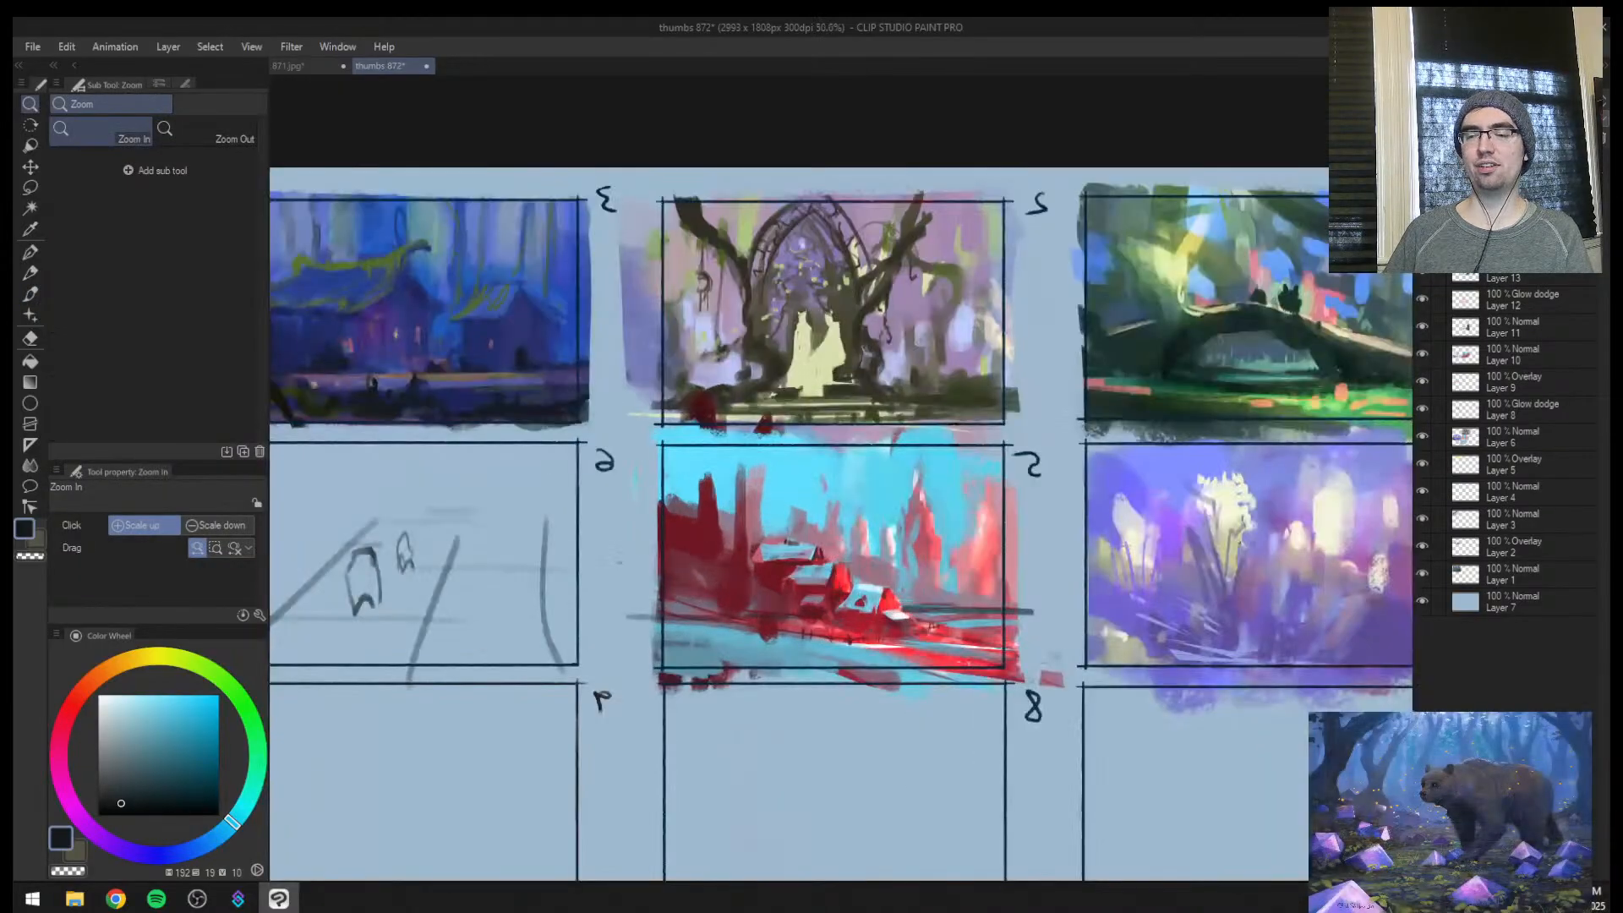
Mark the horizon levels with a small arrow beside thumbnail 5 and a short dash beside thumbnail 3 at brush size 15
{"action": "mouse_move", "coordinate": [600, 616]}
{"action": "left_mouse_down"}
{"action": "mouse_move", "coordinate": [645, 626]}
{"action": "mouse_move", "coordinate": [609, 605]}
{"action": "left_mouse_up"}
{"action": "mouse_move", "coordinate": [636, 617]}
{"action": "left_mouse_down"}
{"action": "mouse_move", "coordinate": [612, 627]}
{"action": "mouse_move", "coordinate": [639, 616]}
{"action": "left_mouse_up"}
{"action": "key", "text": "ctrl+space"}
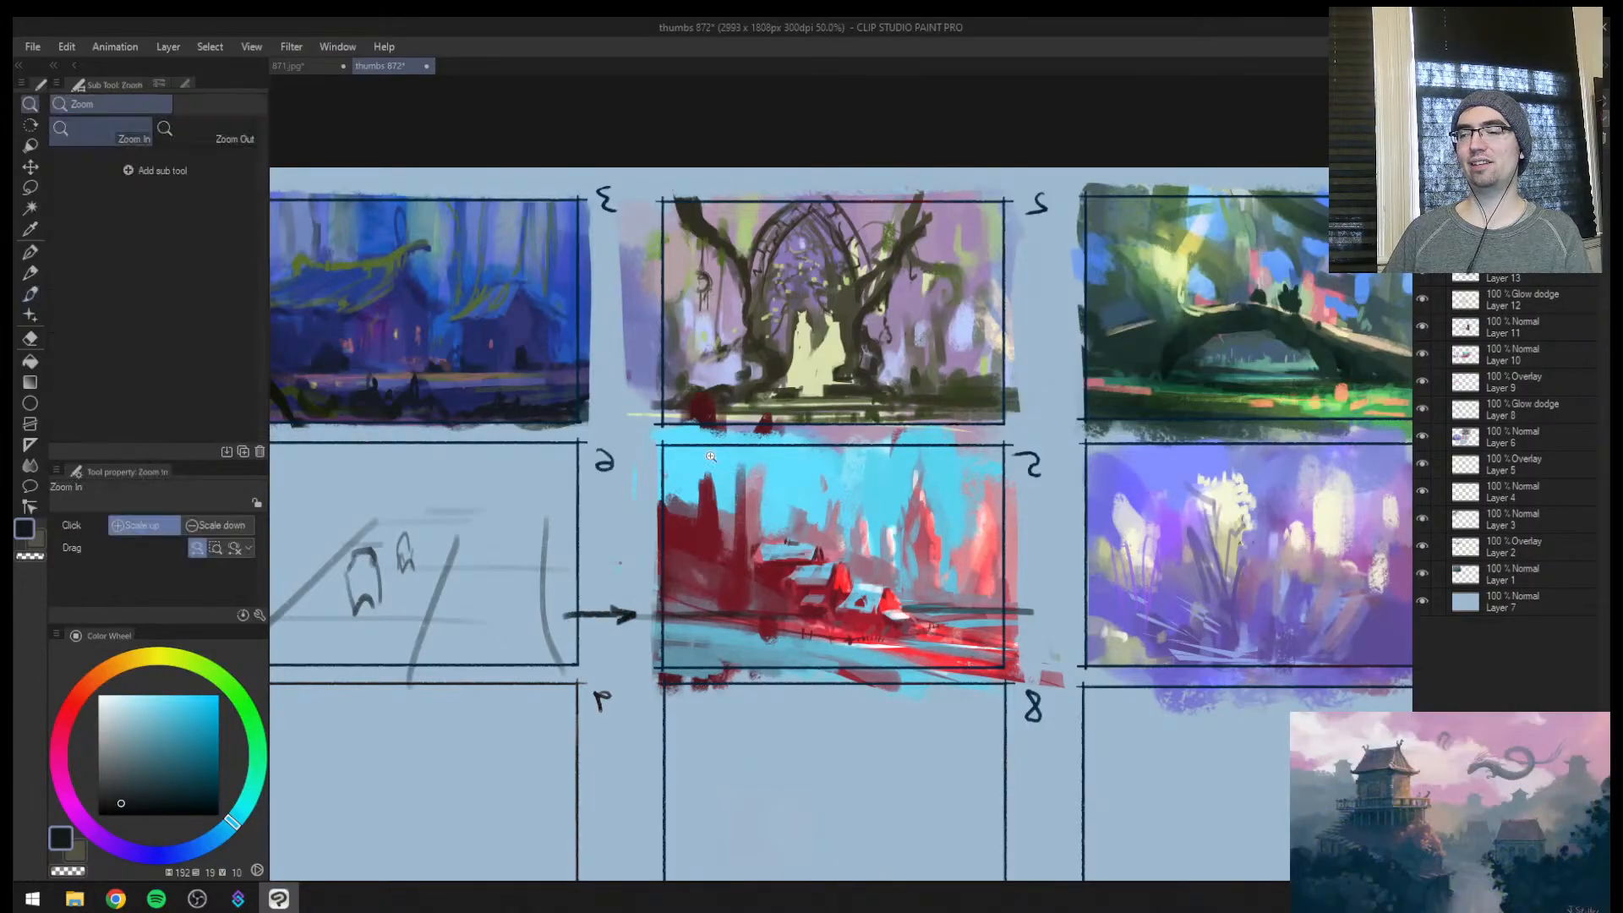
{"action": "left_click_drag", "start_coordinate": [707, 459], "coordinate": [819, 476]}
{"action": "left_click_drag", "start_coordinate": [730, 386], "coordinate": [728, 383]}
{"action": "left_click", "coordinate": [728, 383]}
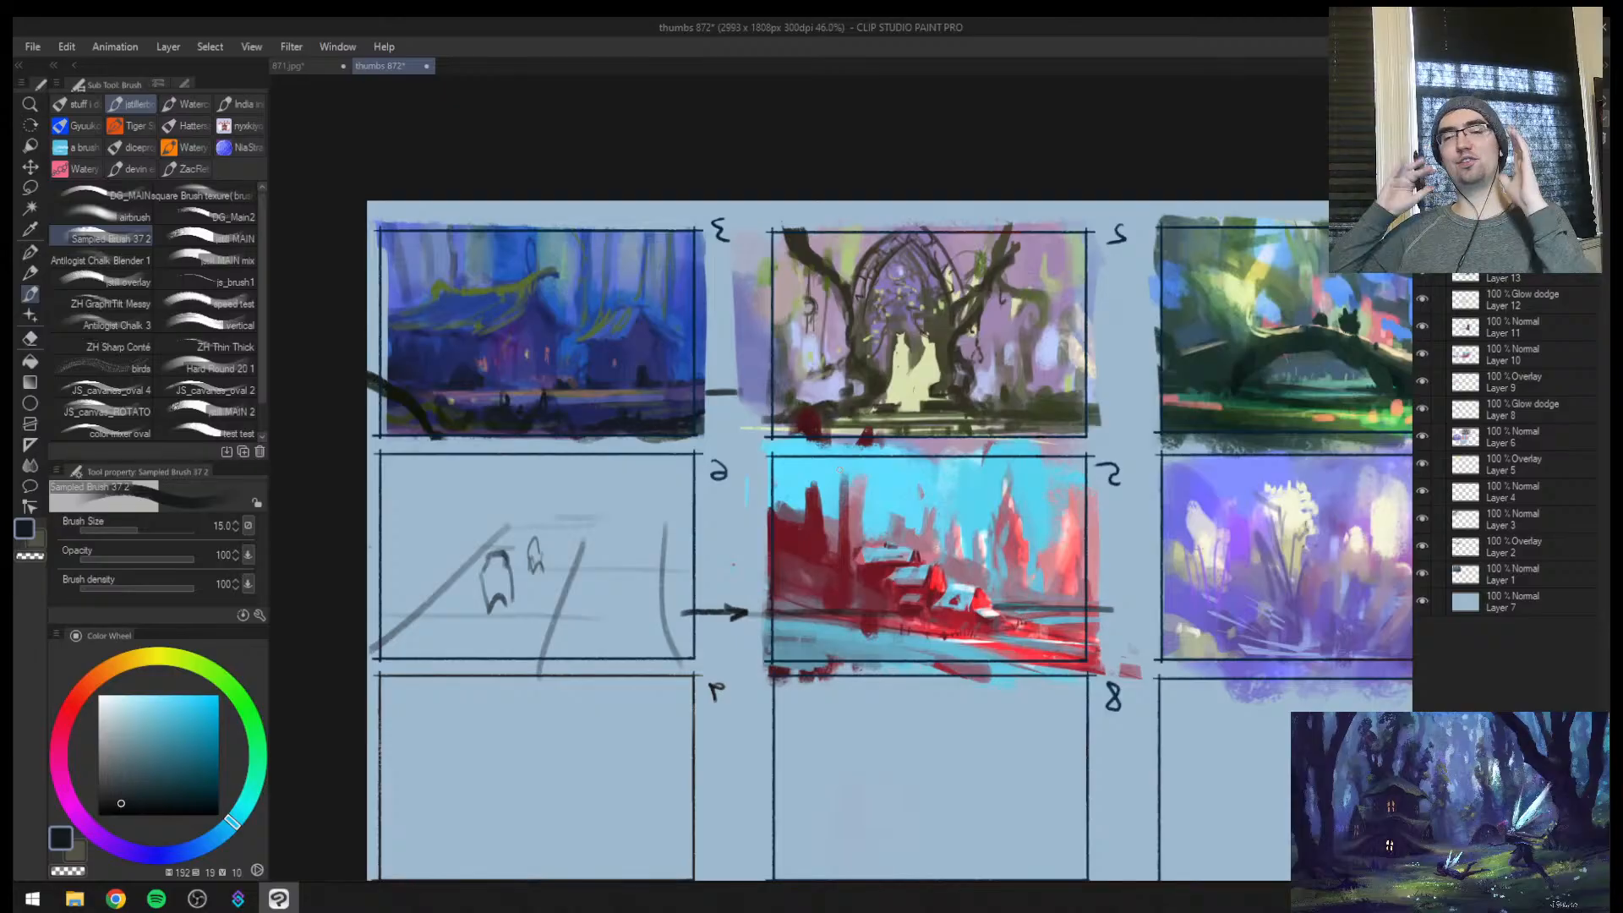
Examine the horizon placement in thumbnail 5 and compare it with the neighbouring finished thumbnails 1, 2 and 4
{"action": "key", "text": "ctrl+space"}
{"action": "left_click", "coordinate": [1058, 649]}
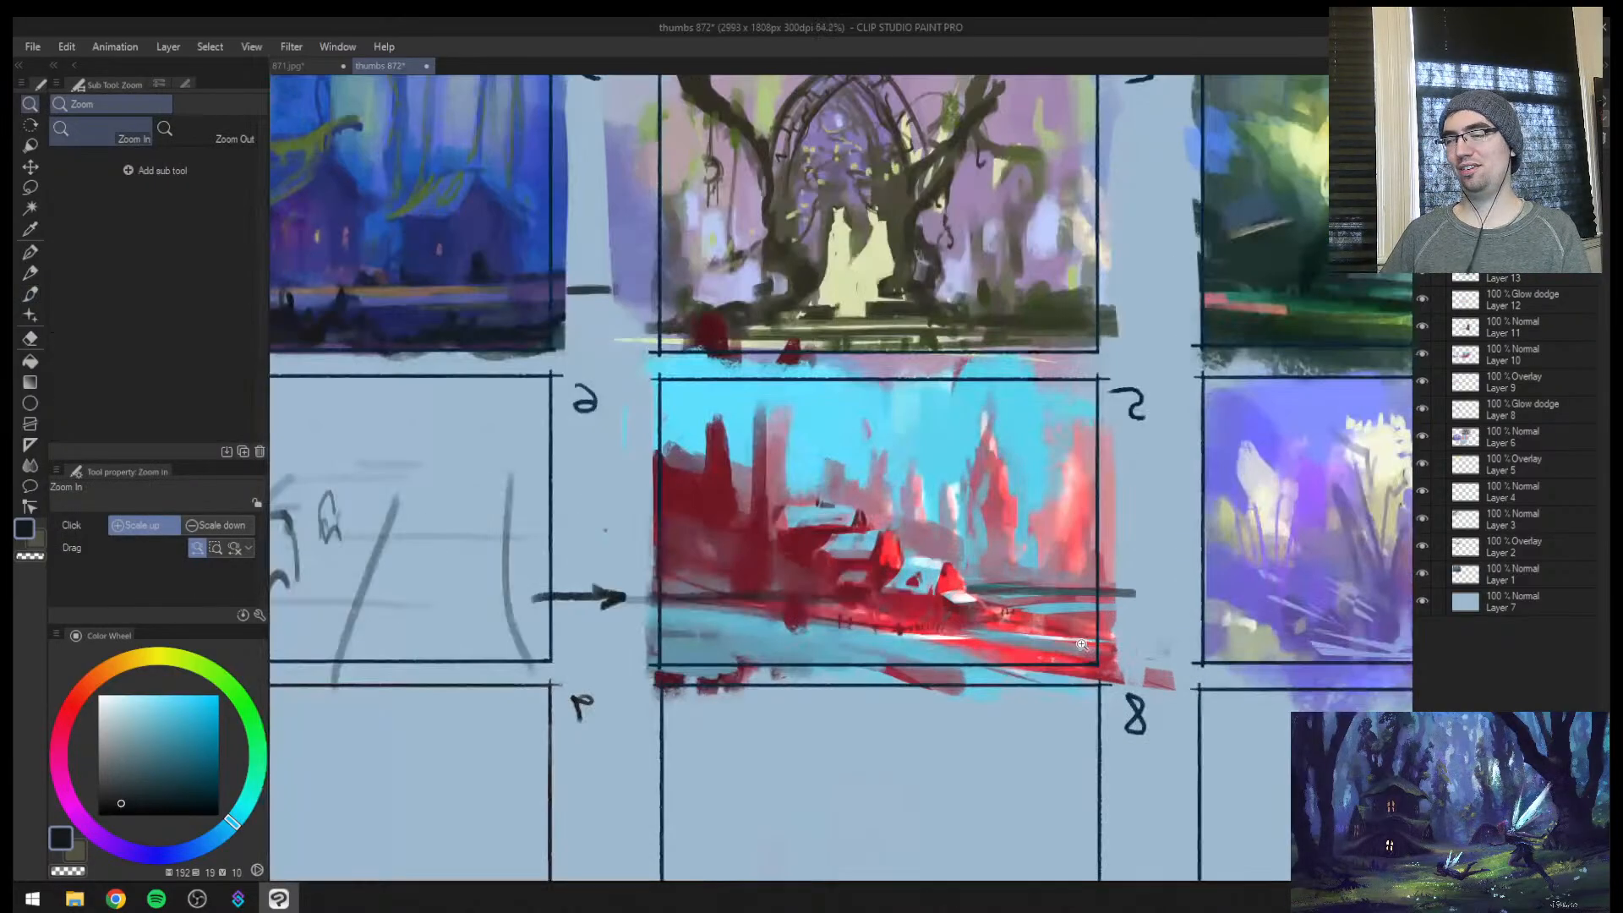
{"action": "left_click_drag", "start_coordinate": [1082, 644], "coordinate": [857, 663]}
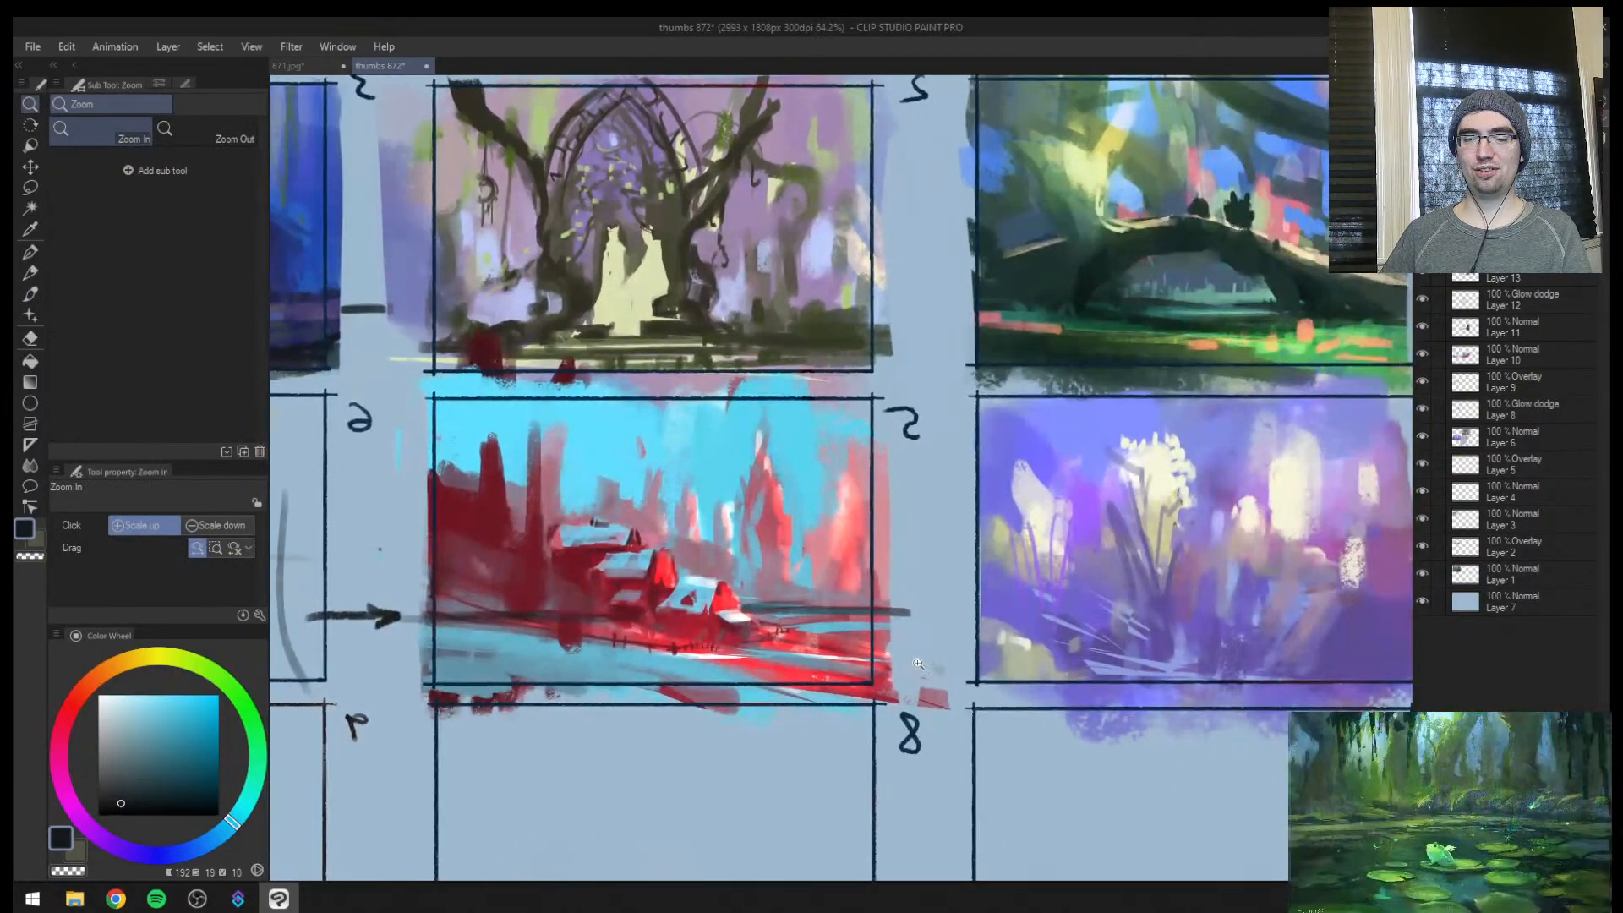
{"action": "scroll", "coordinate": [918, 664], "scroll_direction": "down", "scroll_amount": 5}
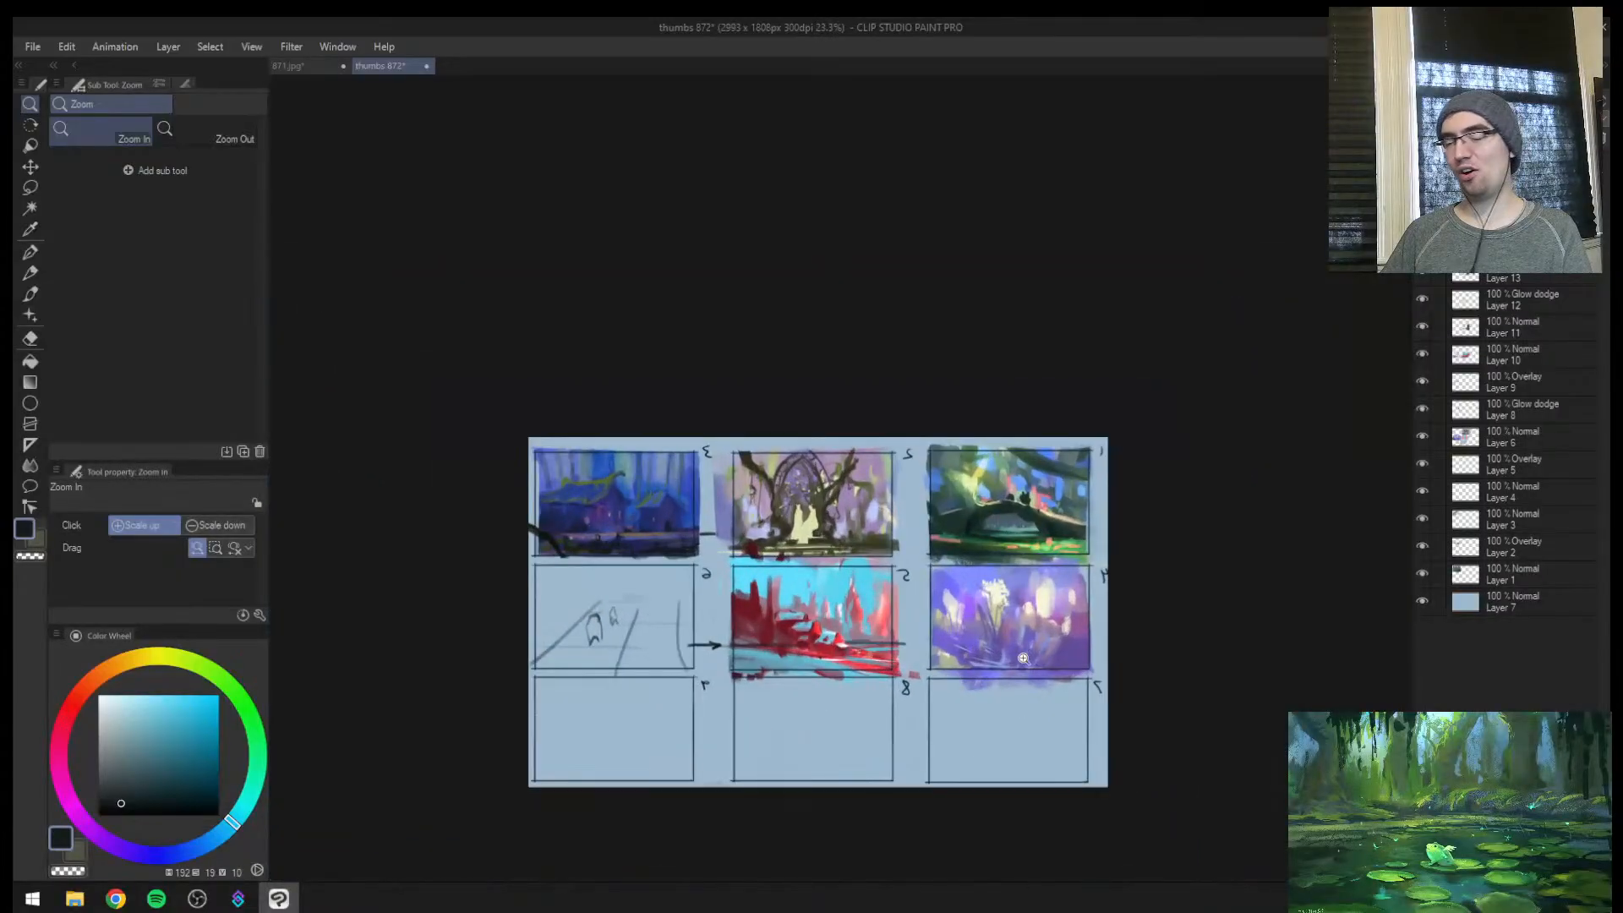
{"action": "left_click", "coordinate": [986, 634]}
{"action": "left_click", "coordinate": [1078, 634]}
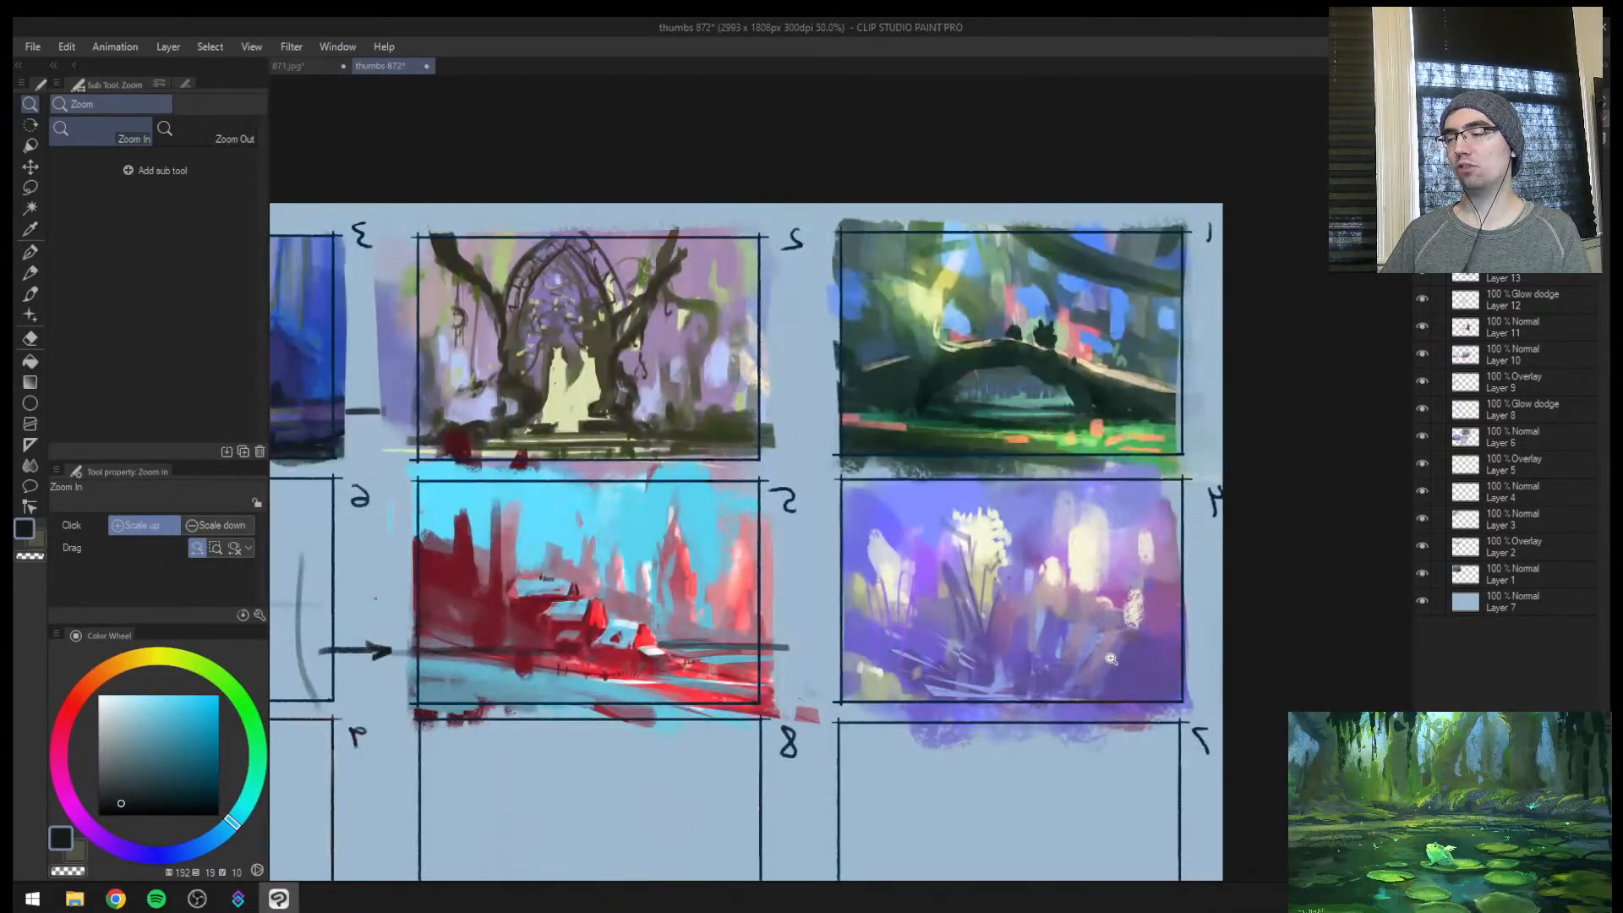
{"action": "left_click", "coordinate": [1111, 657]}
{"action": "left_click_drag", "start_coordinate": [1085, 668], "coordinate": [1059, 692]}
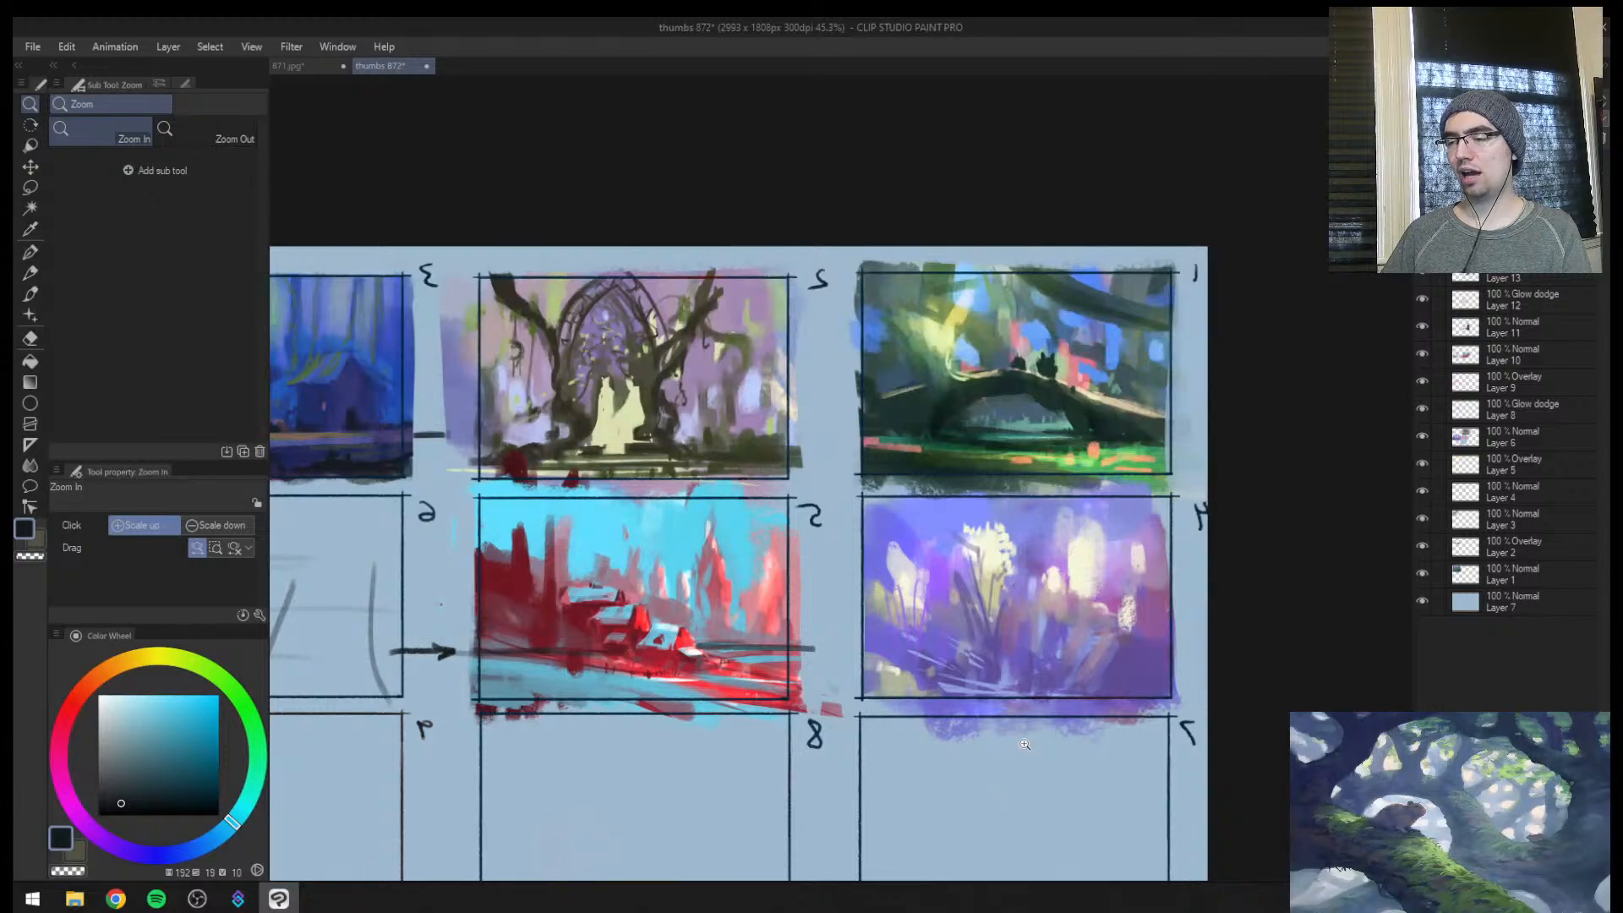
Check the village painting in 871.jpg and open the earlier thumbnail sheet thumbs 780.jpg
{"action": "left_click", "coordinate": [306, 66]}
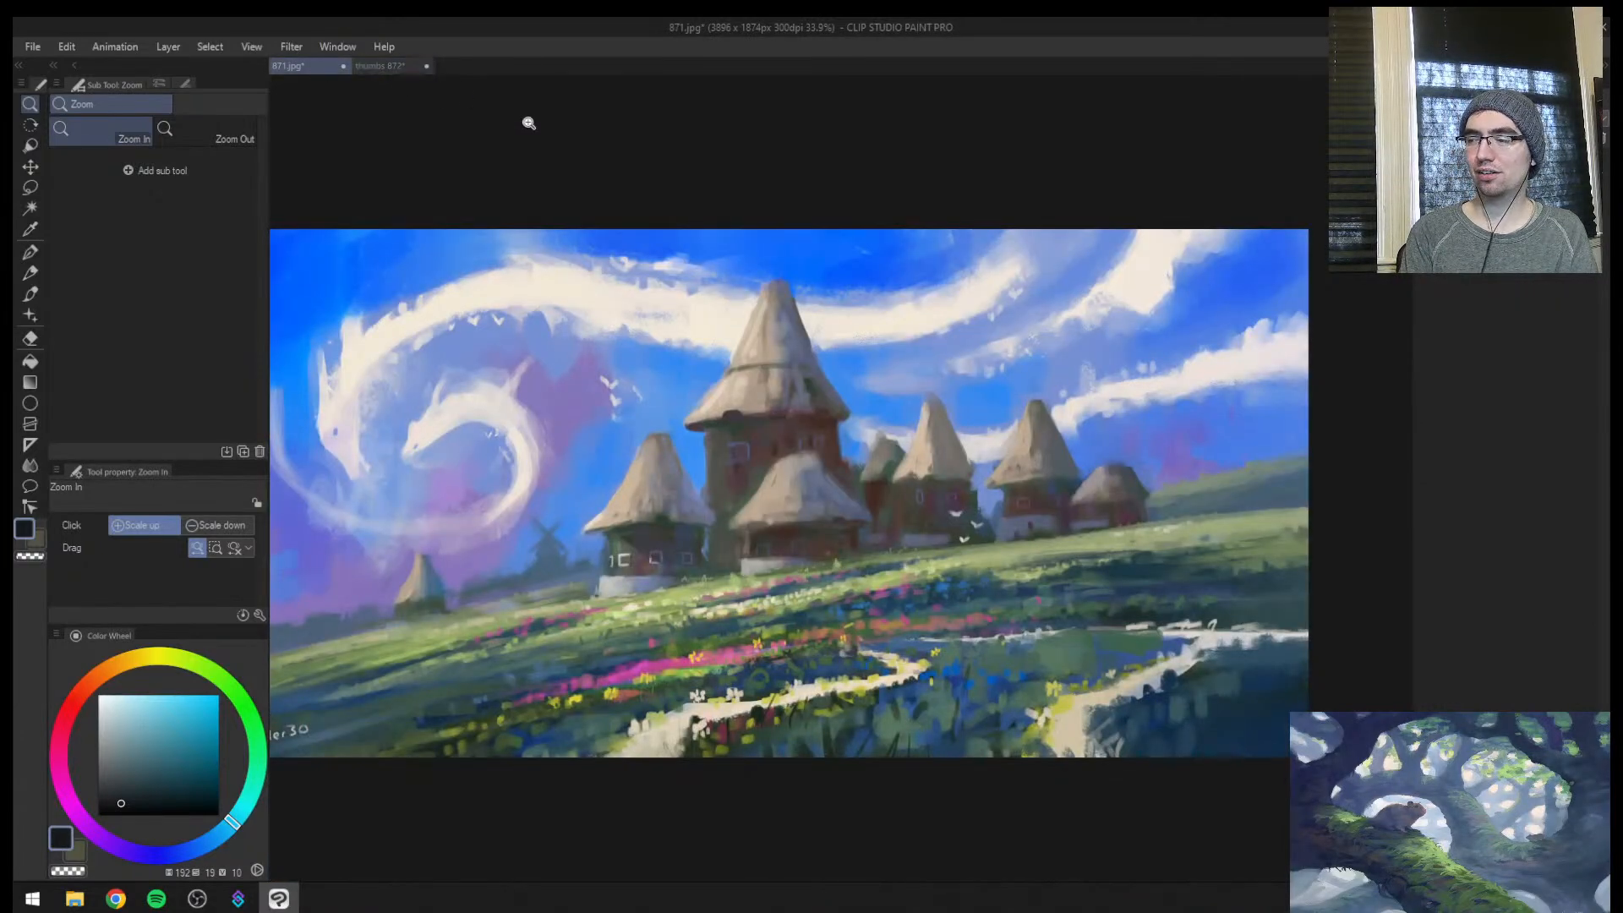
{"action": "key", "text": "b"}
{"action": "left_click_drag", "start_coordinate": [720, 591], "coordinate": [784, 594]}
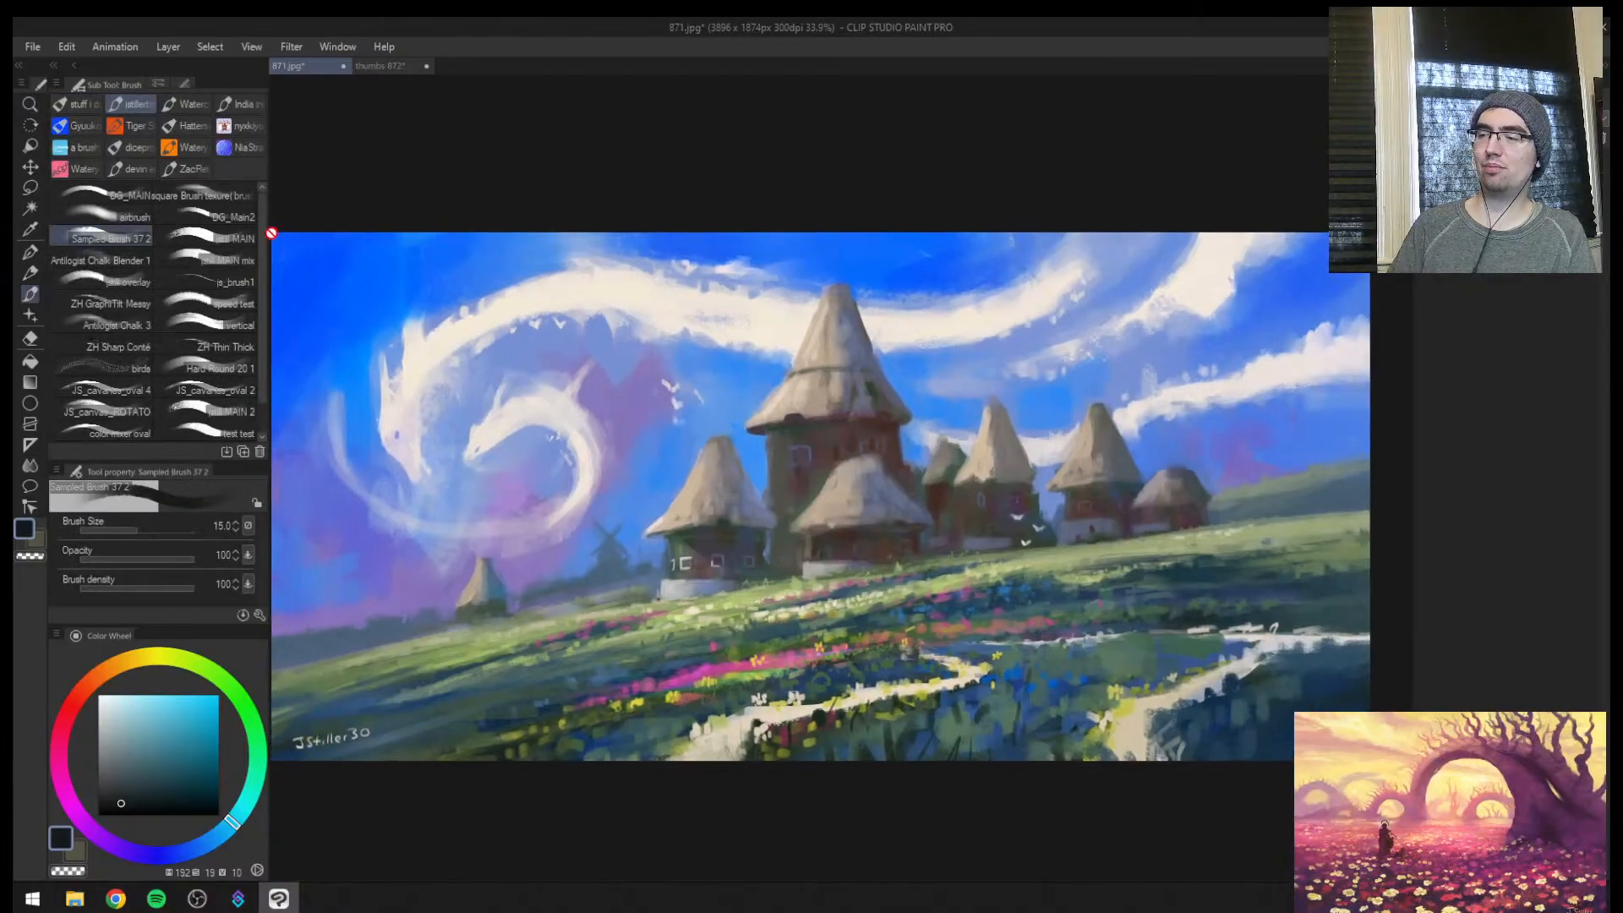
{"action": "left_click", "coordinate": [33, 47]}
{"action": "left_click", "coordinate": [51, 105]}
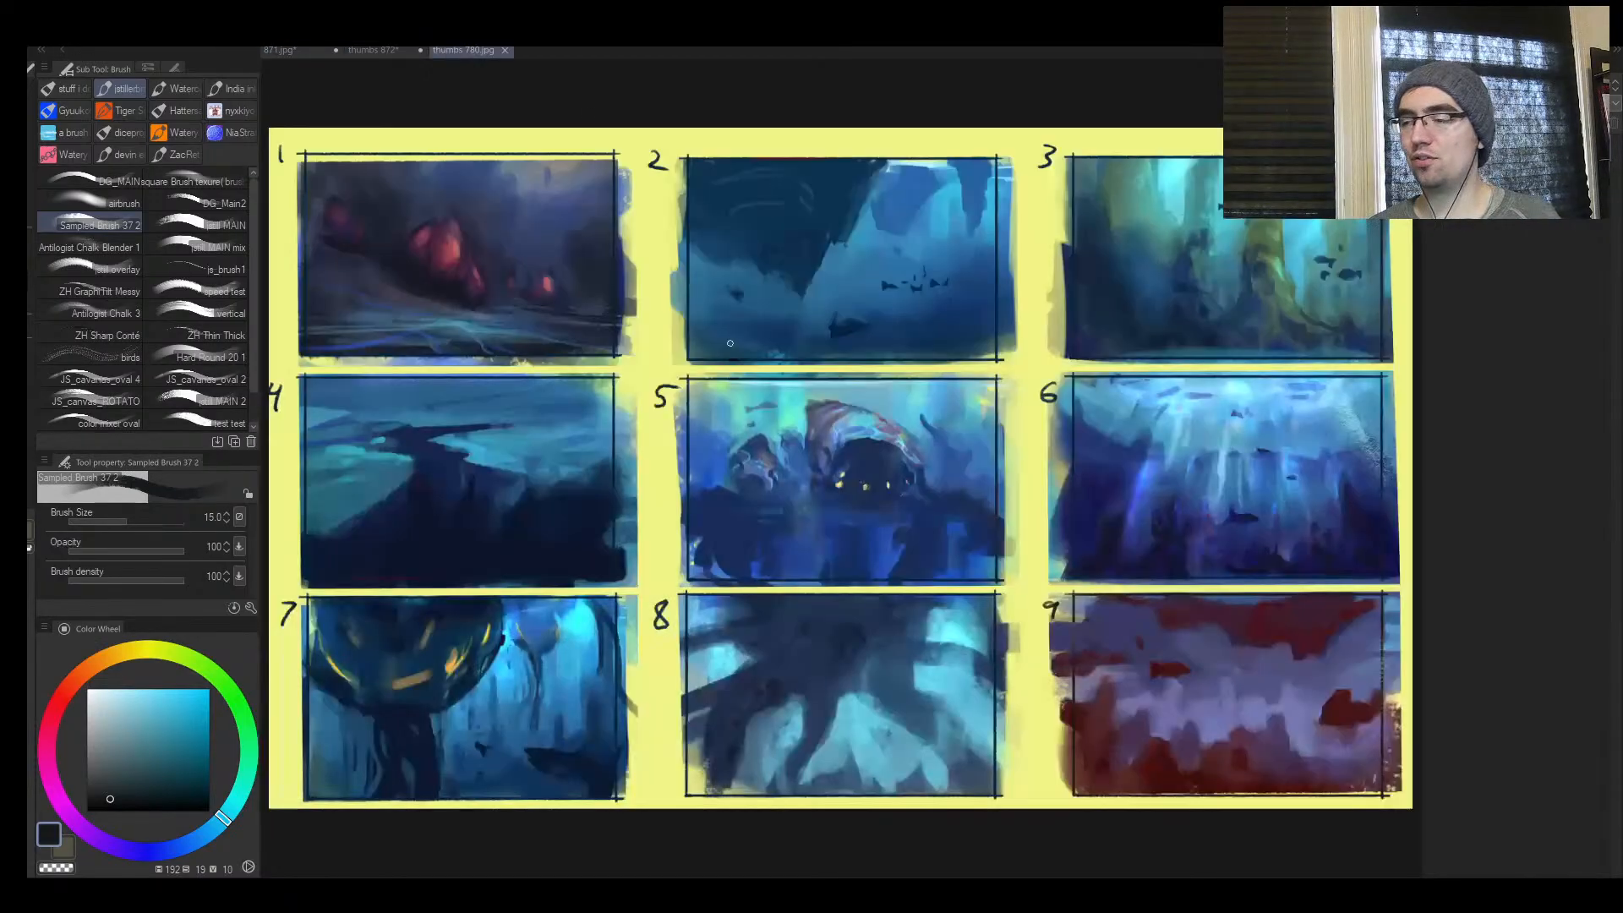
Examine the underwater compositions in thumbs 780.jpg, including thumbnails 5, 6, 8 and 9, and close the sheet
{"action": "key", "text": "ctrl+space"}
{"action": "left_click_drag", "start_coordinate": [888, 615], "coordinate": [896, 595]}
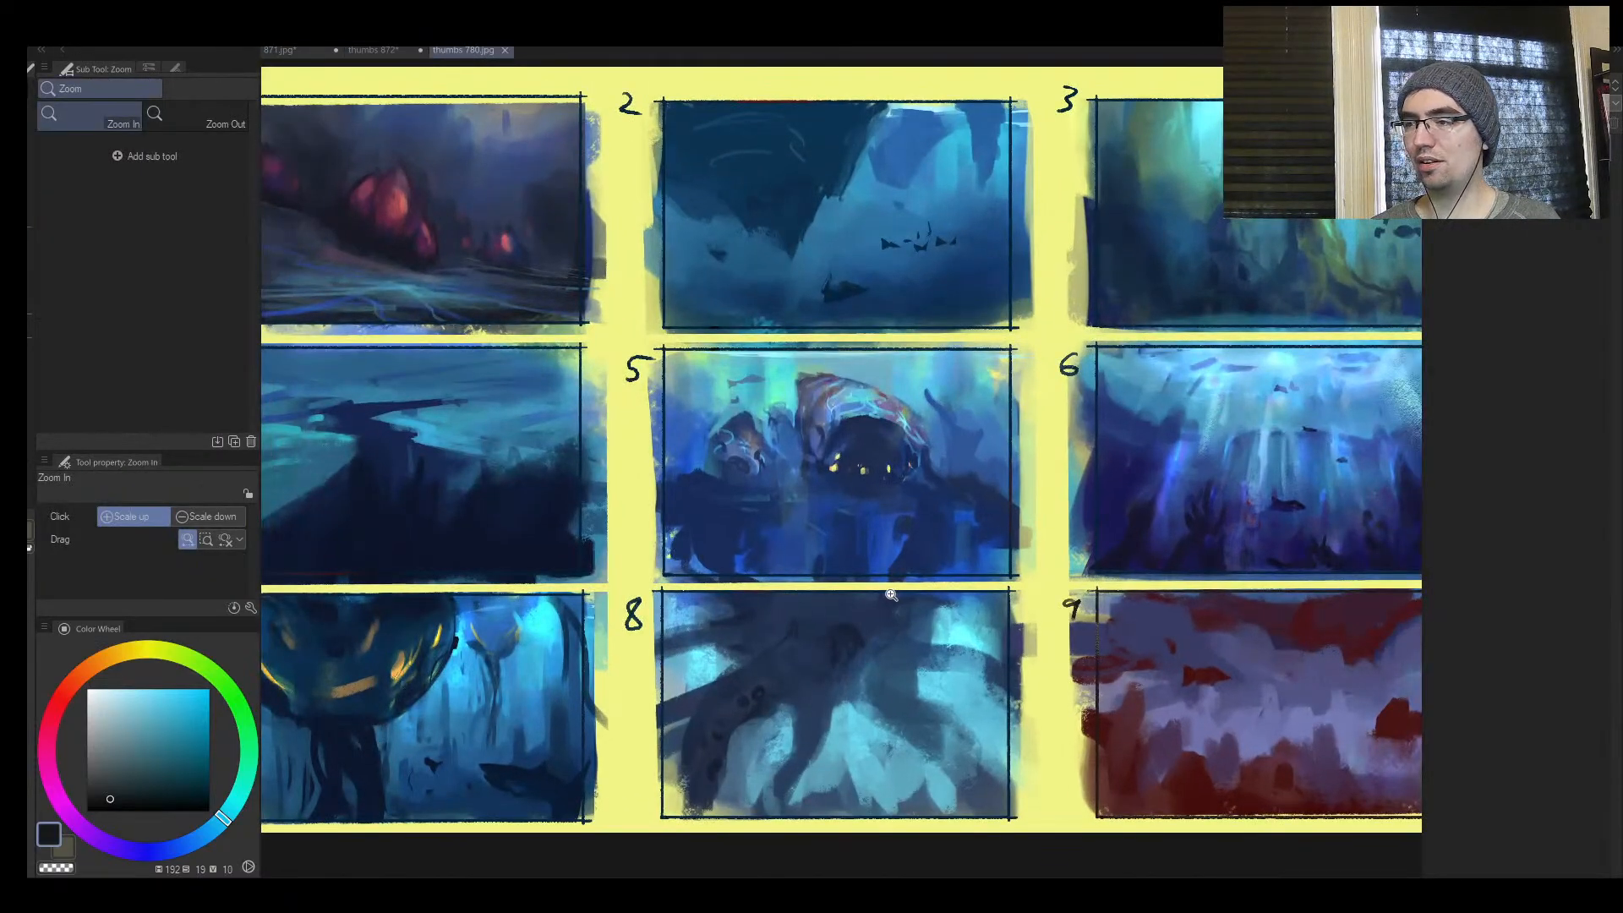
{"action": "key", "text": "space"}
{"action": "left_click_drag", "start_coordinate": [723, 482], "coordinate": [714, 415]}
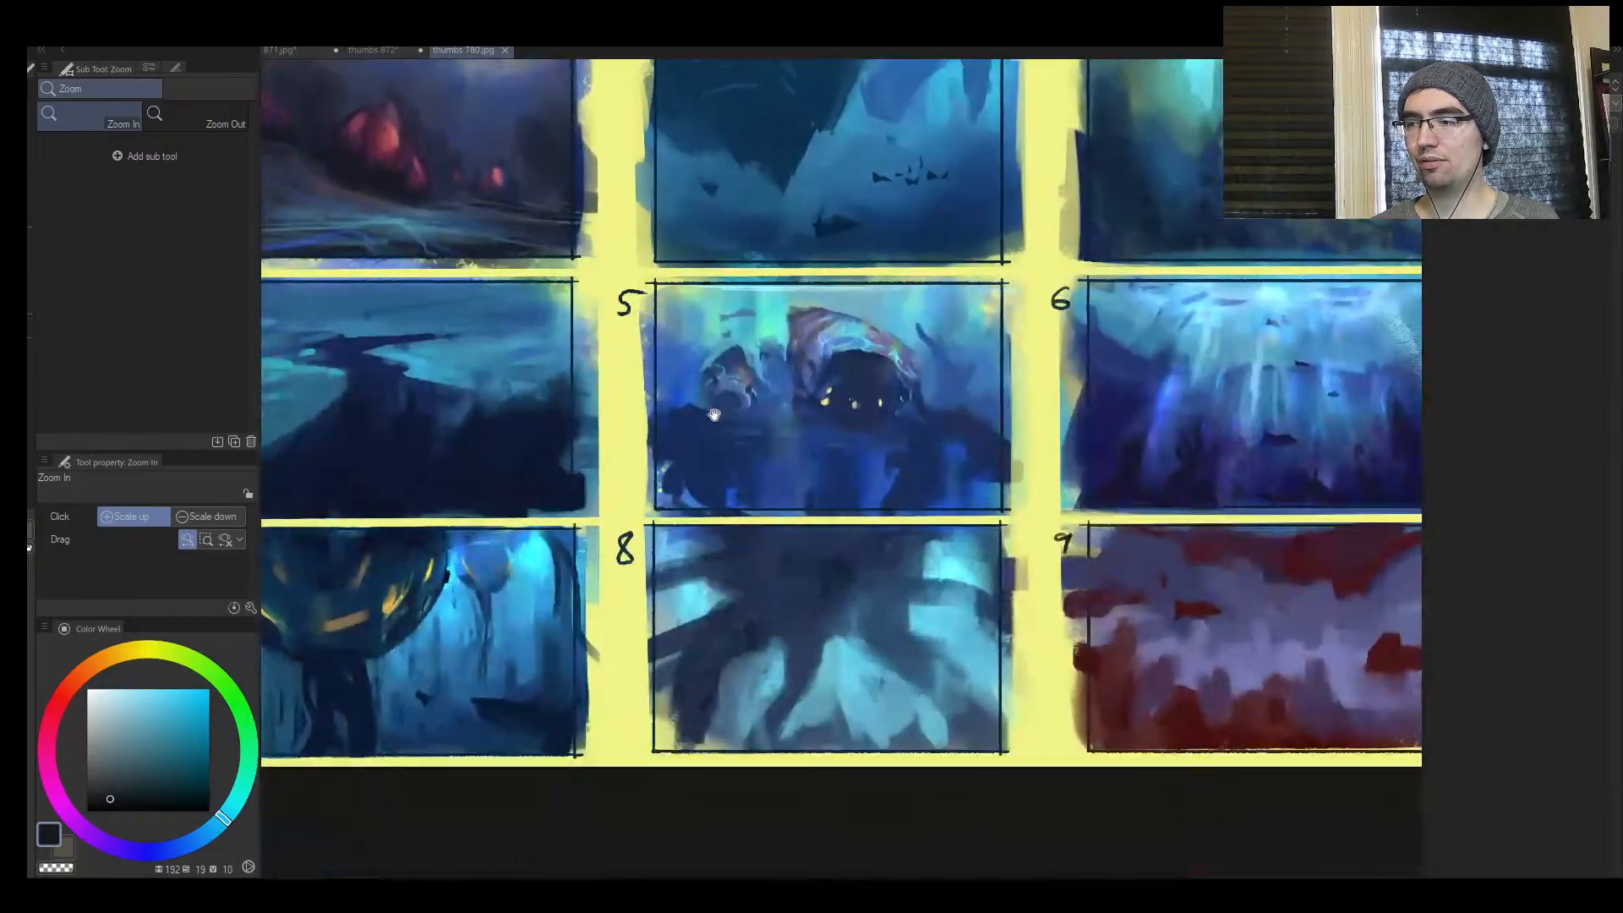
{"action": "left_click_drag", "start_coordinate": [989, 671], "coordinate": [829, 602]}
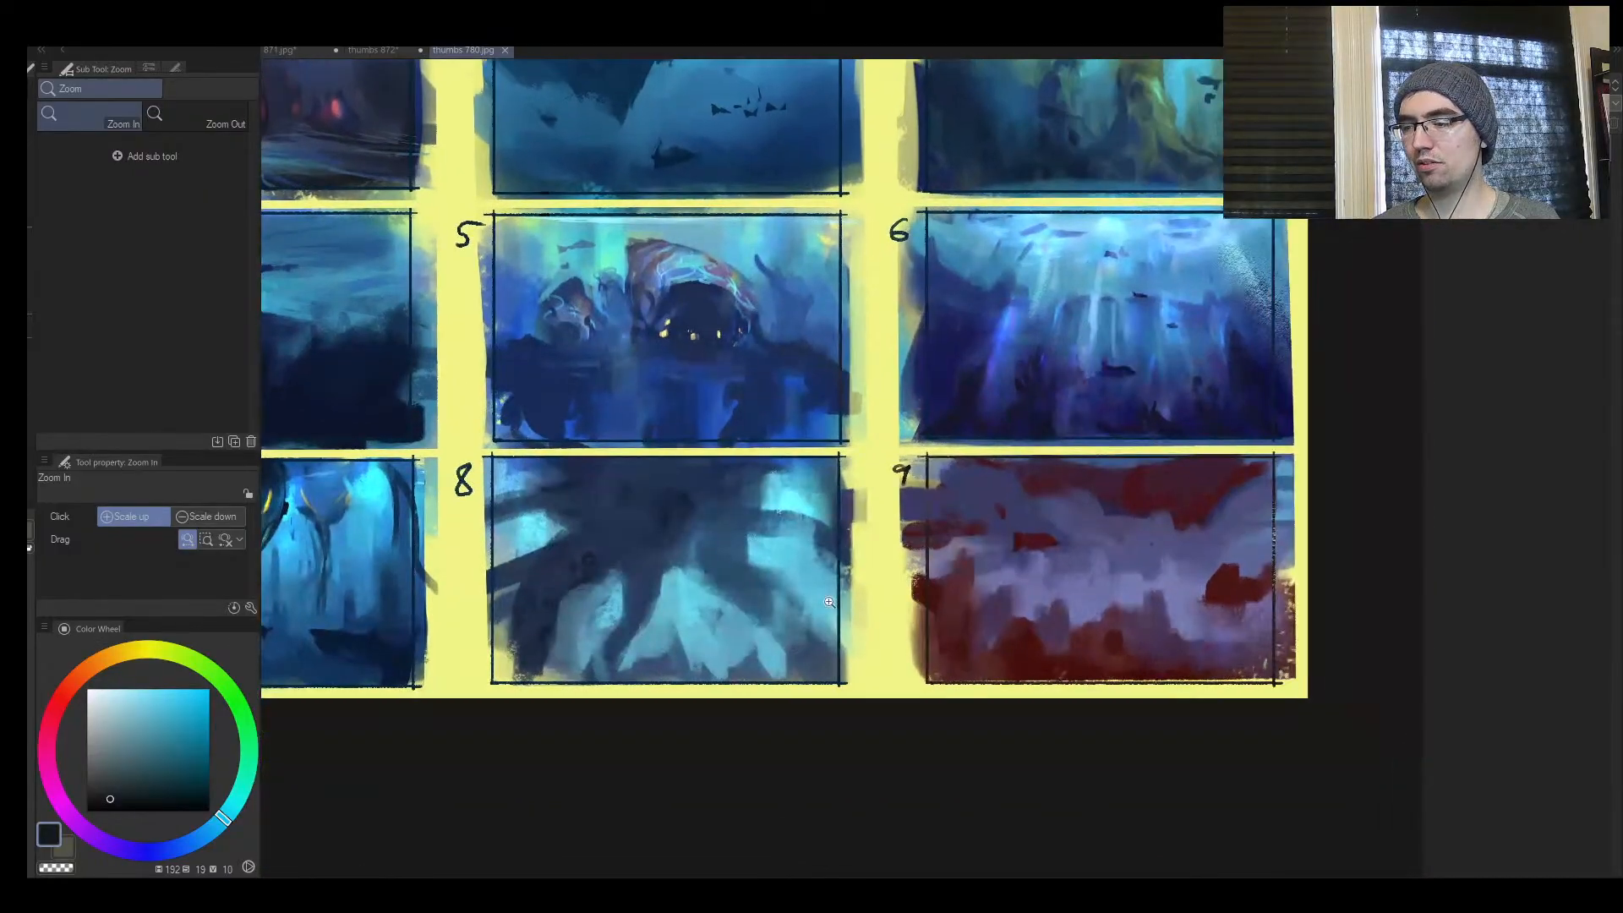
{"action": "left_click_drag", "start_coordinate": [641, 605], "coordinate": [704, 539]}
{"action": "key", "text": "space"}
{"action": "left_click_drag", "start_coordinate": [1141, 555], "coordinate": [654, 779]}
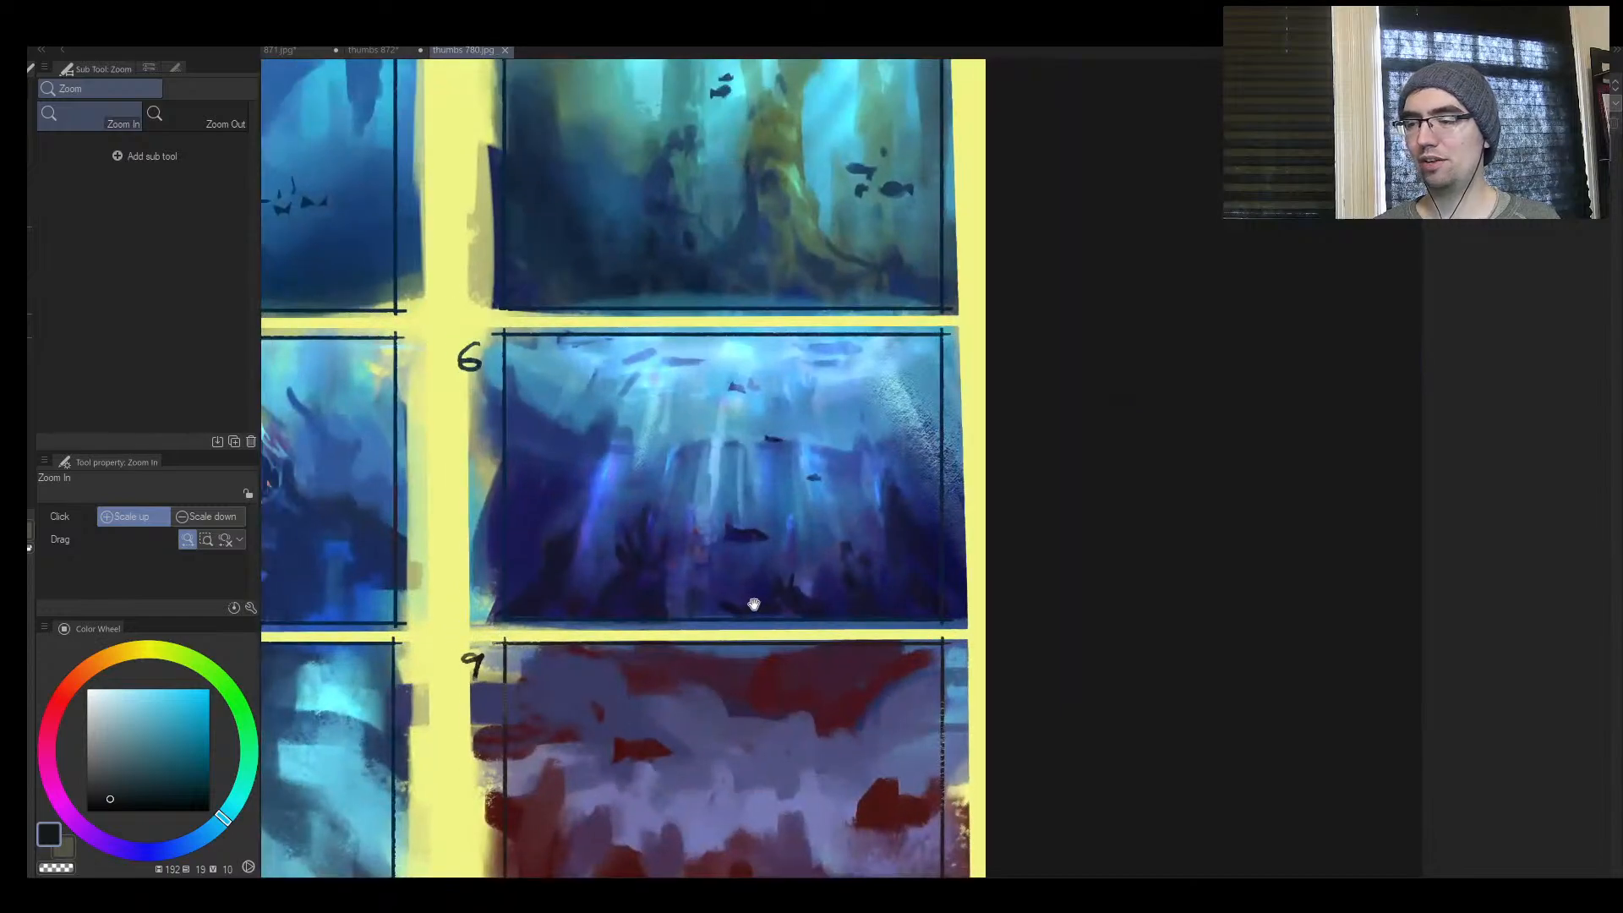
{"action": "left_click_drag", "start_coordinate": [740, 547], "coordinate": [819, 656]}
{"action": "left_click_drag", "start_coordinate": [810, 436], "coordinate": [879, 547]}
{"action": "mouse_move", "coordinate": [566, 535]}
{"action": "left_mouse_down"}
{"action": "mouse_move", "coordinate": [799, 534]}
{"action": "mouse_move", "coordinate": [917, 436]}
{"action": "left_mouse_up"}
{"action": "left_click_drag", "start_coordinate": [859, 664], "coordinate": [856, 503]}
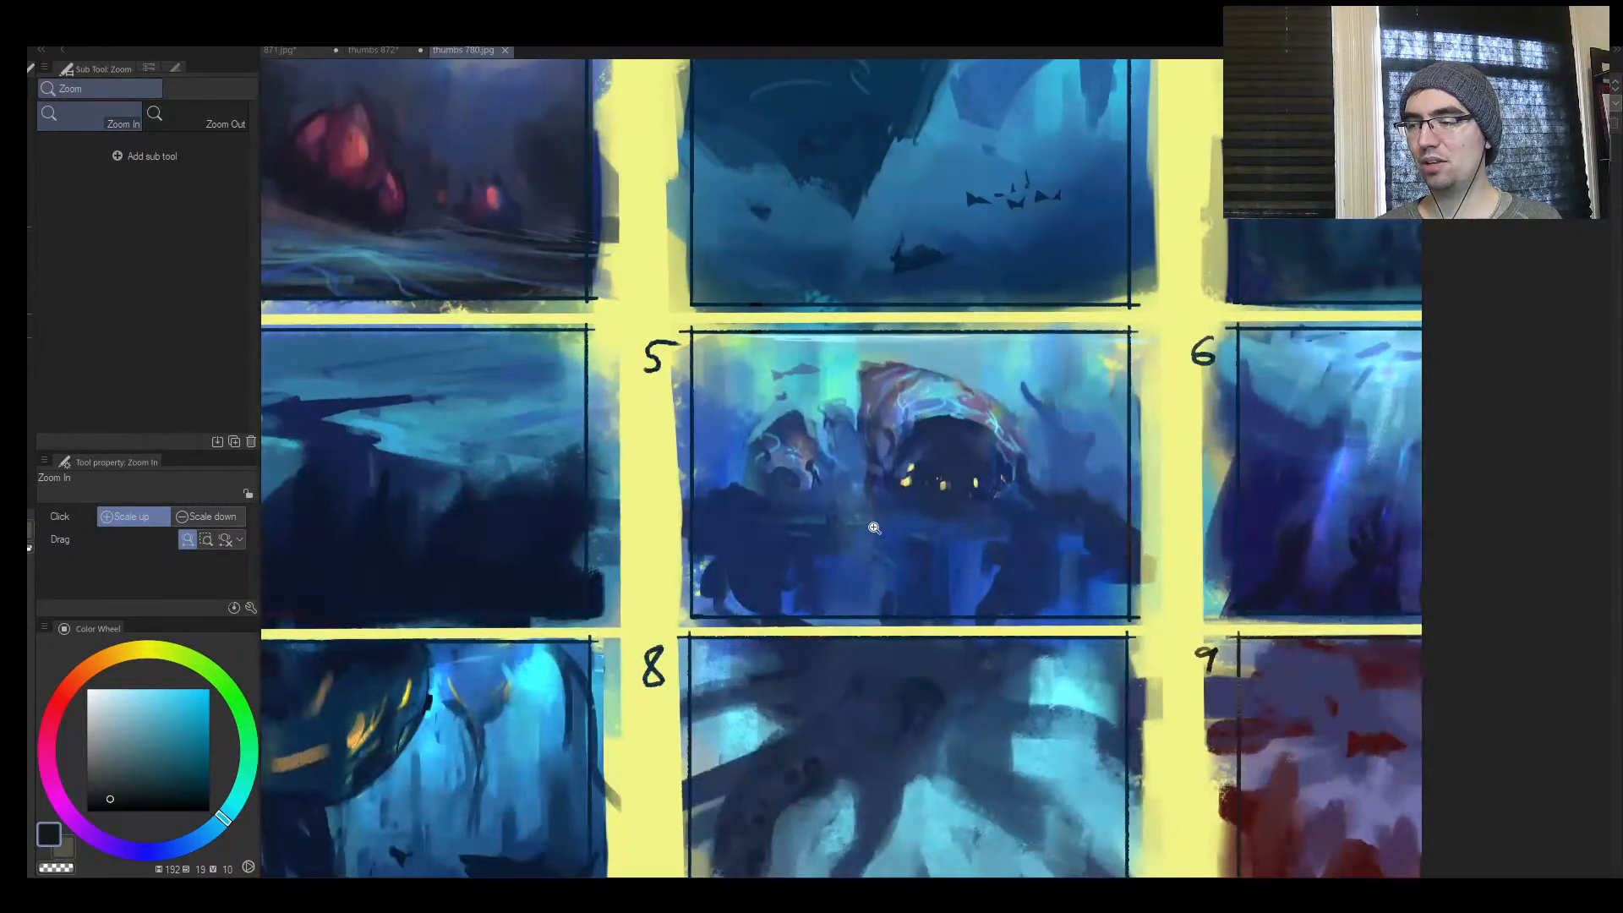
{"action": "key", "text": "b"}
{"action": "left_click_drag", "start_coordinate": [802, 719], "coordinate": [834, 405]}
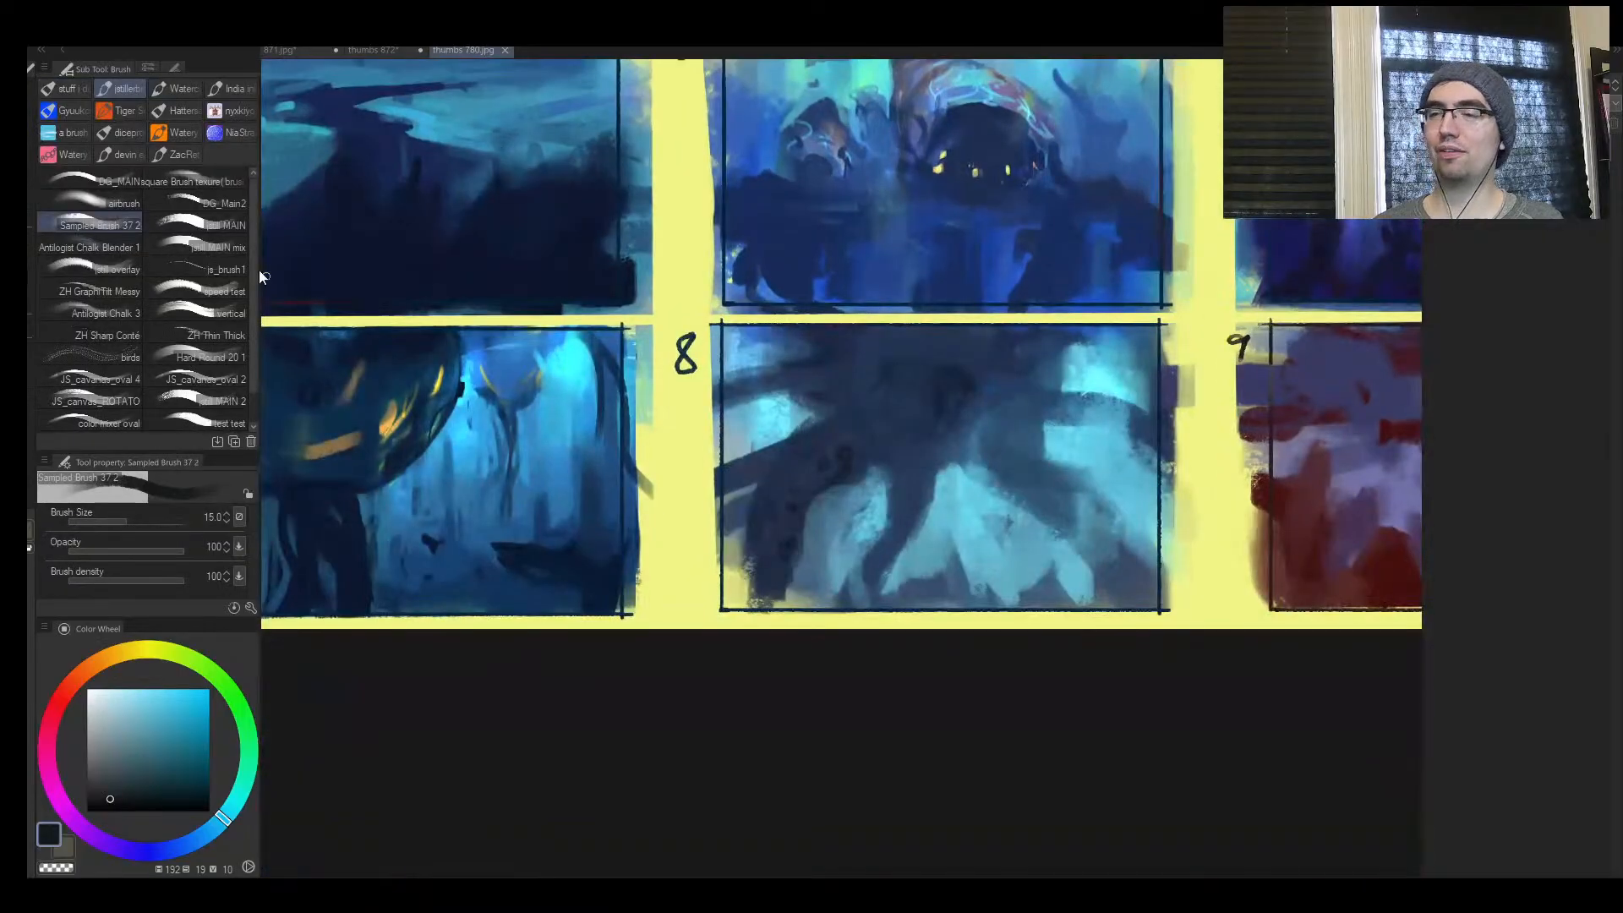
{"action": "left_click", "coordinate": [504, 50]}
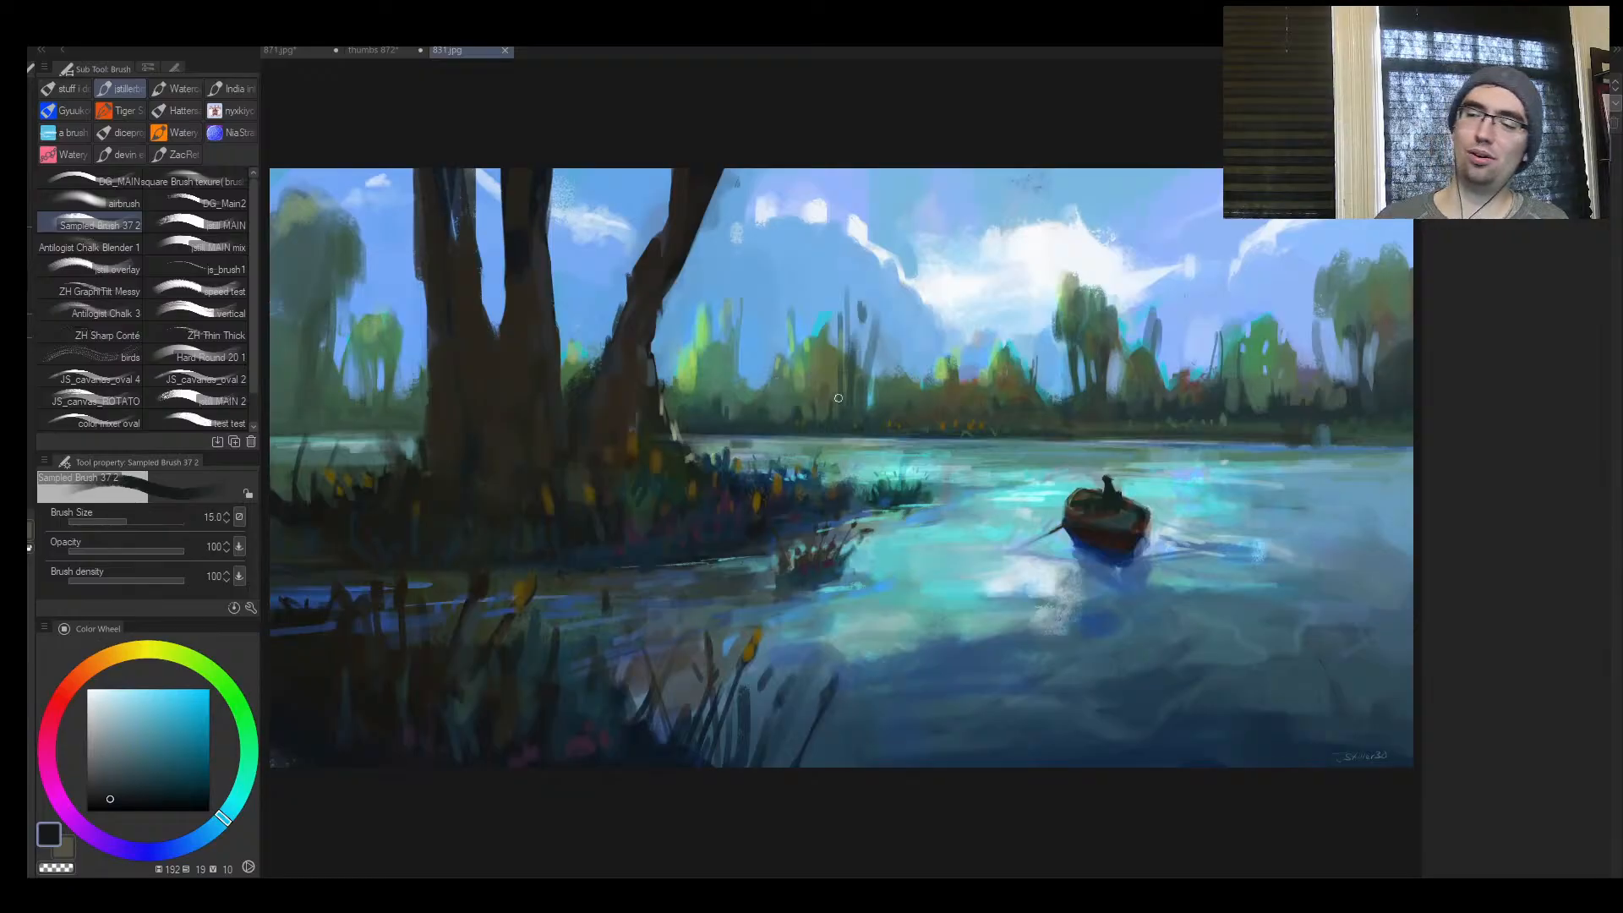
Sample a dark tone from the boat and try a horizon stroke along the far tree line at brush size 15
{"action": "left_click", "coordinate": [1106, 509], "text": "alt"}
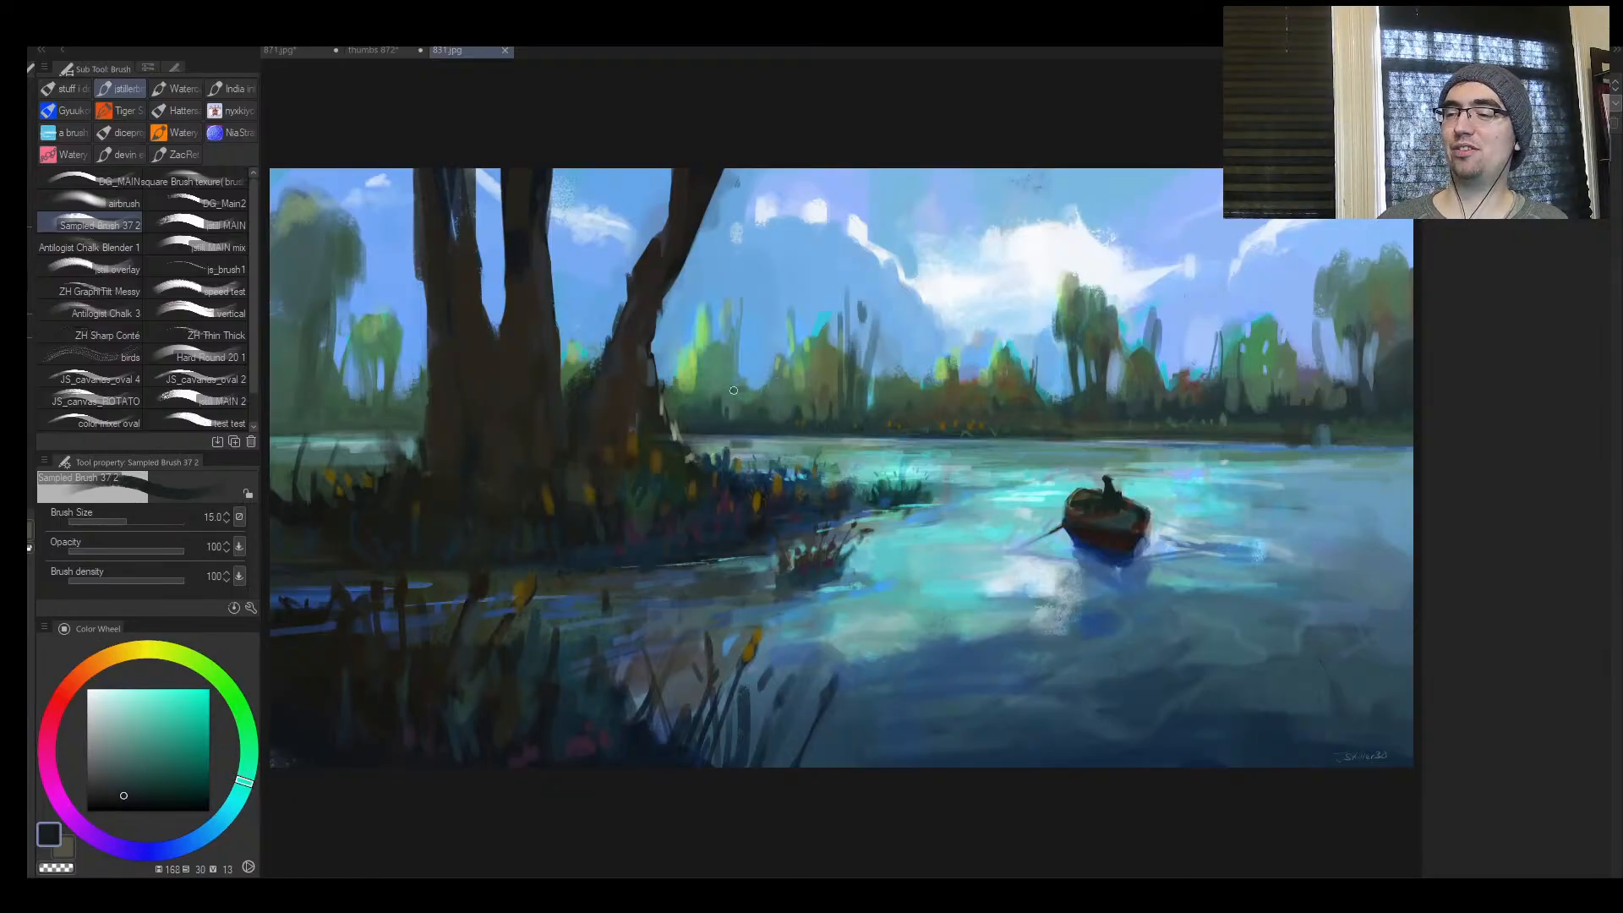
{"action": "left_click_drag", "start_coordinate": [733, 390], "coordinate": [1393, 415]}
{"action": "key", "text": "ctrl+z"}
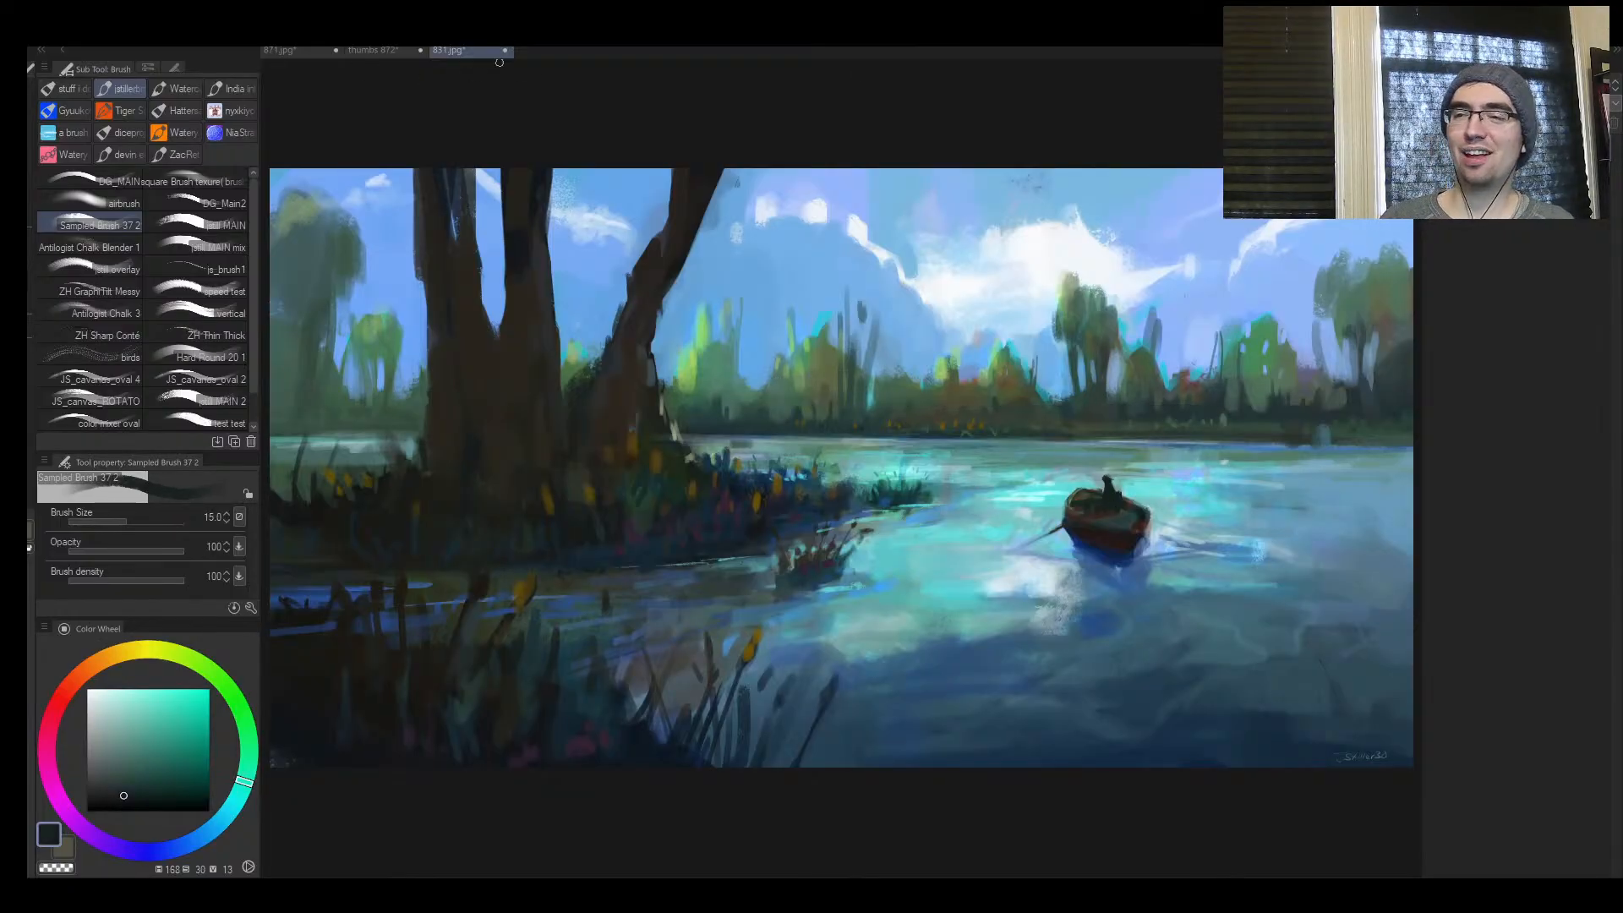
Examine the boat and surrounding water in the lake painting, and close the painting
{"action": "key", "text": "ctrl+space"}
{"action": "left_click_drag", "start_coordinate": [1131, 488], "coordinate": [980, 473]}
{"action": "left_click_drag", "start_coordinate": [1060, 437], "coordinate": [1217, 461]}
{"action": "left_click_drag", "start_coordinate": [1219, 462], "coordinate": [999, 350]}
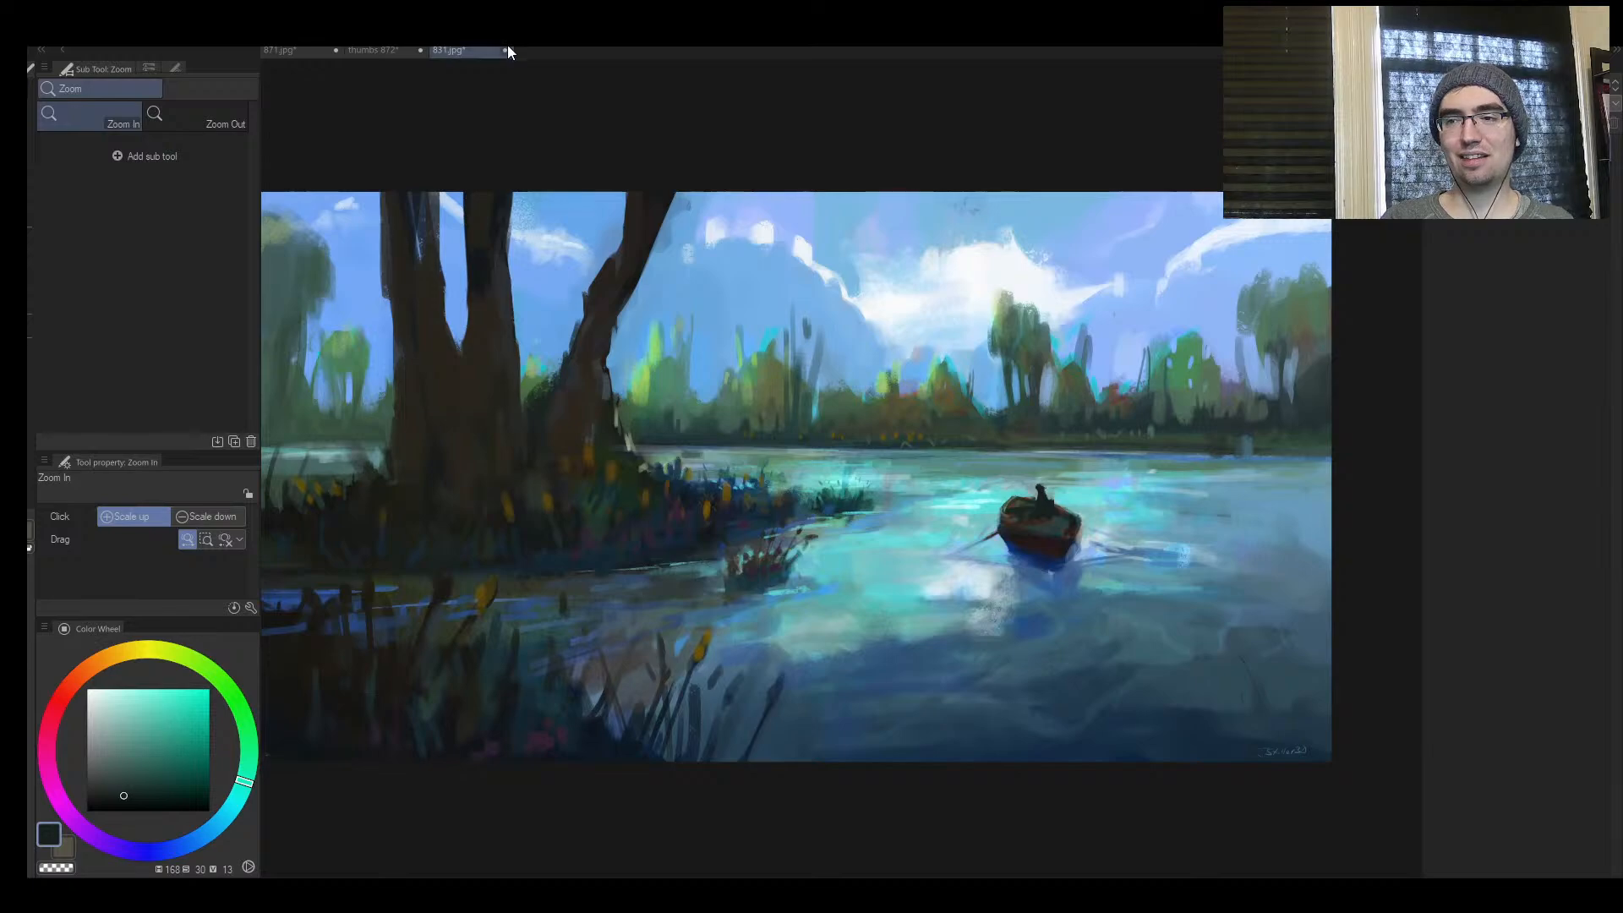
{"action": "left_click", "coordinate": [743, 289]}
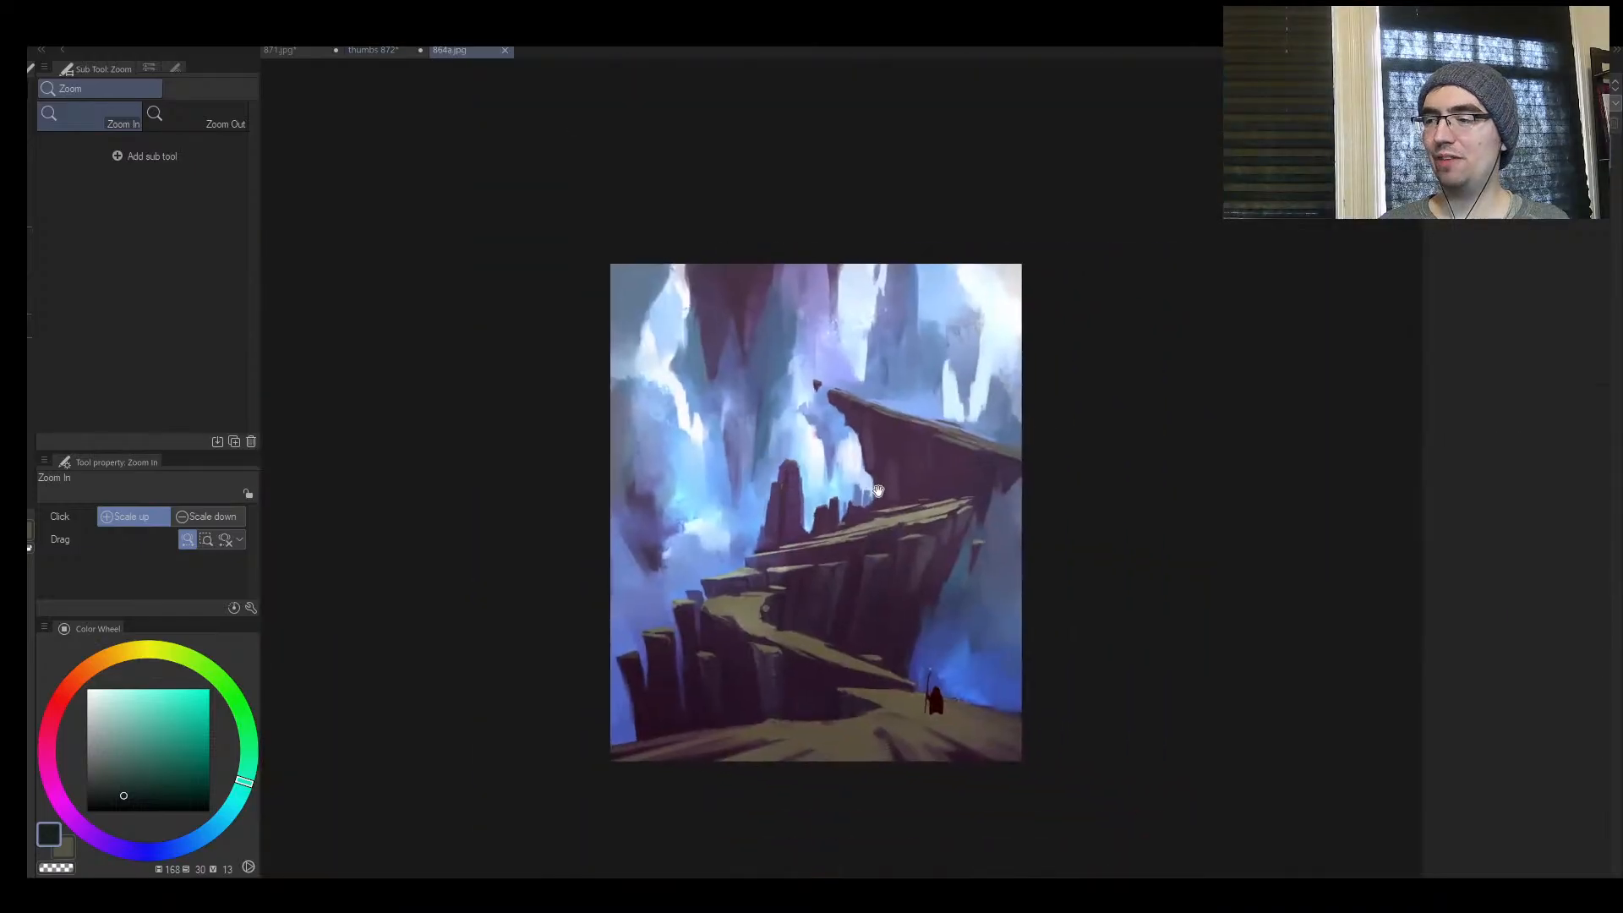
Sample the dark maroon of the cloaked figure in the cliff painting and enlarge the brush to 25
{"action": "left_click", "coordinate": [838, 482]}
{"action": "left_click_drag", "start_coordinate": [913, 550], "coordinate": [867, 525]}
{"action": "left_click_drag", "start_coordinate": [841, 581], "coordinate": [851, 581]}
{"action": "key", "text": "b"}
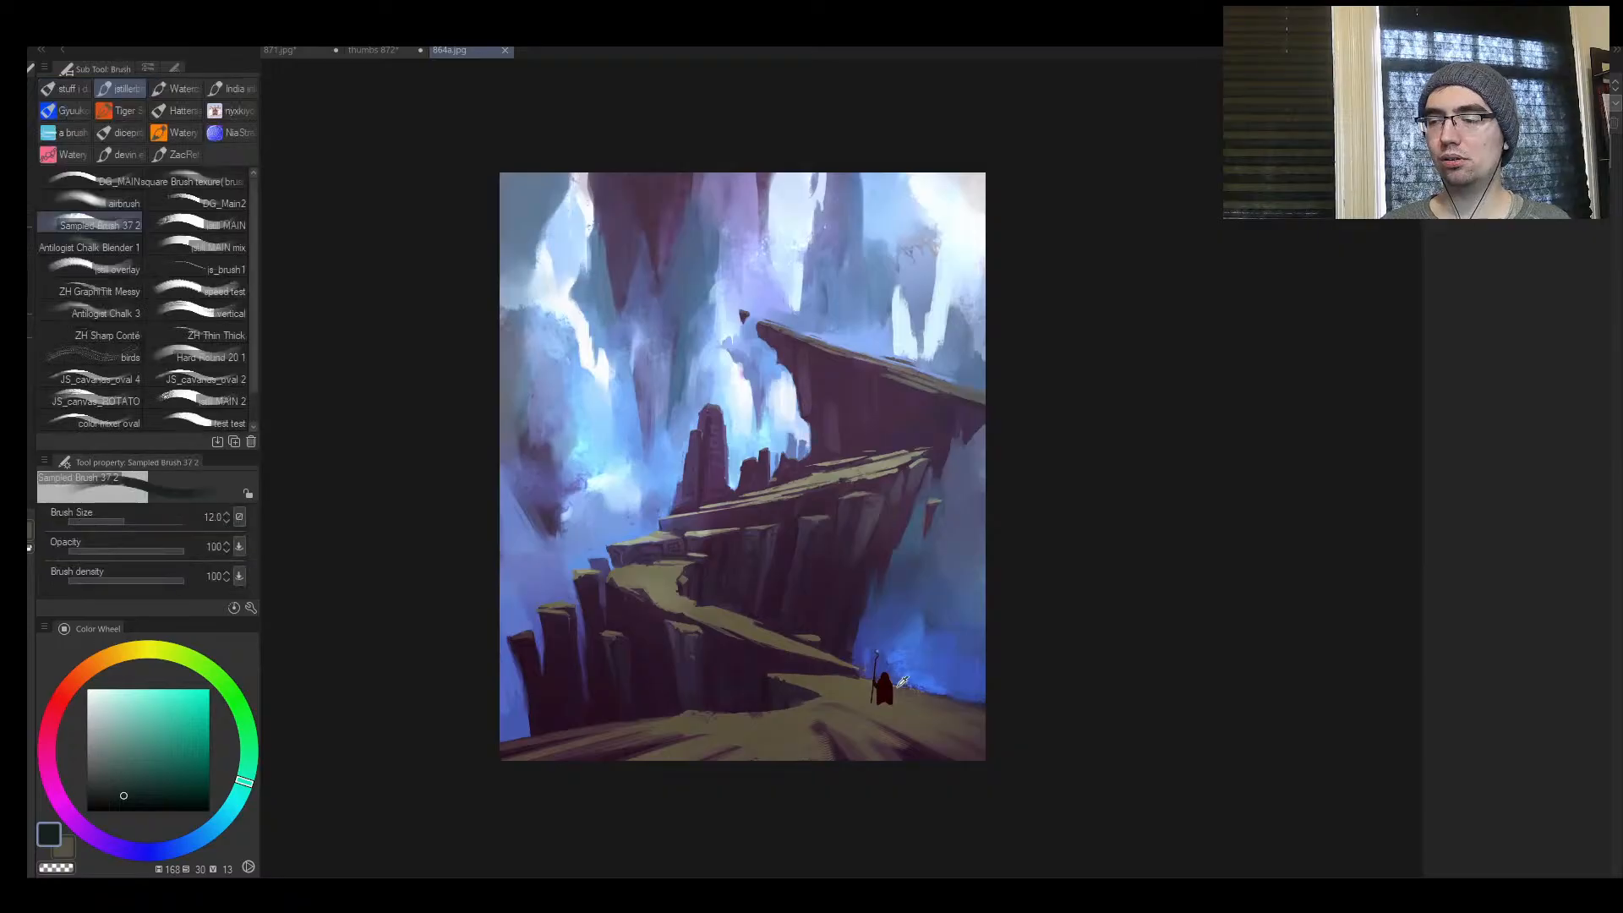
{"action": "left_click", "coordinate": [891, 682], "text": "alt"}
{"action": "key", "text": "bracketright"}
{"action": "key", "text": "bracketright"}
{"action": "key", "text": "bracketright"}
Try a maroon stroke level with the cloaked figure, undo it, and view the cliff painting's composition closer
{"action": "mouse_move", "coordinate": [1014, 657]}
{"action": "left_mouse_down"}
{"action": "mouse_move", "coordinate": [456, 633]}
{"action": "mouse_move", "coordinate": [1031, 647]}
{"action": "left_mouse_up"}
{"action": "mouse_move", "coordinate": [1031, 647]}
{"action": "left_mouse_down"}
{"action": "mouse_move", "coordinate": [398, 646]}
{"action": "mouse_move", "coordinate": [1095, 623]}
{"action": "left_mouse_up"}
{"action": "key", "text": "ctrl+z"}
{"action": "key", "text": "slash"}
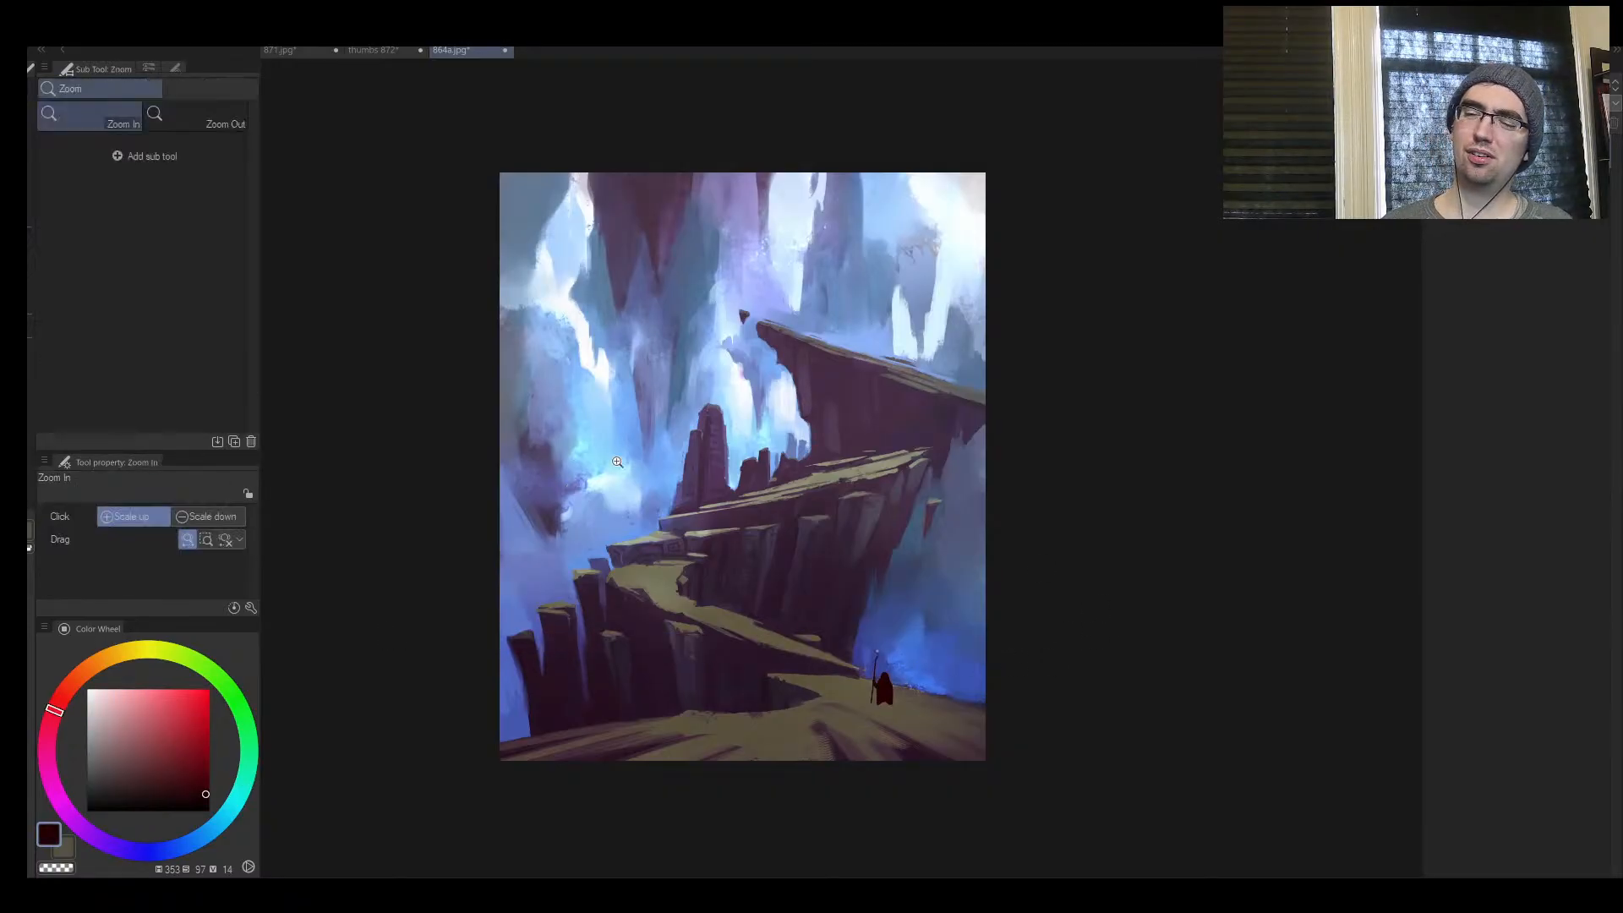
{"action": "left_click", "coordinate": [638, 472]}
{"action": "left_click_drag", "start_coordinate": [638, 472], "coordinate": [624, 453]}
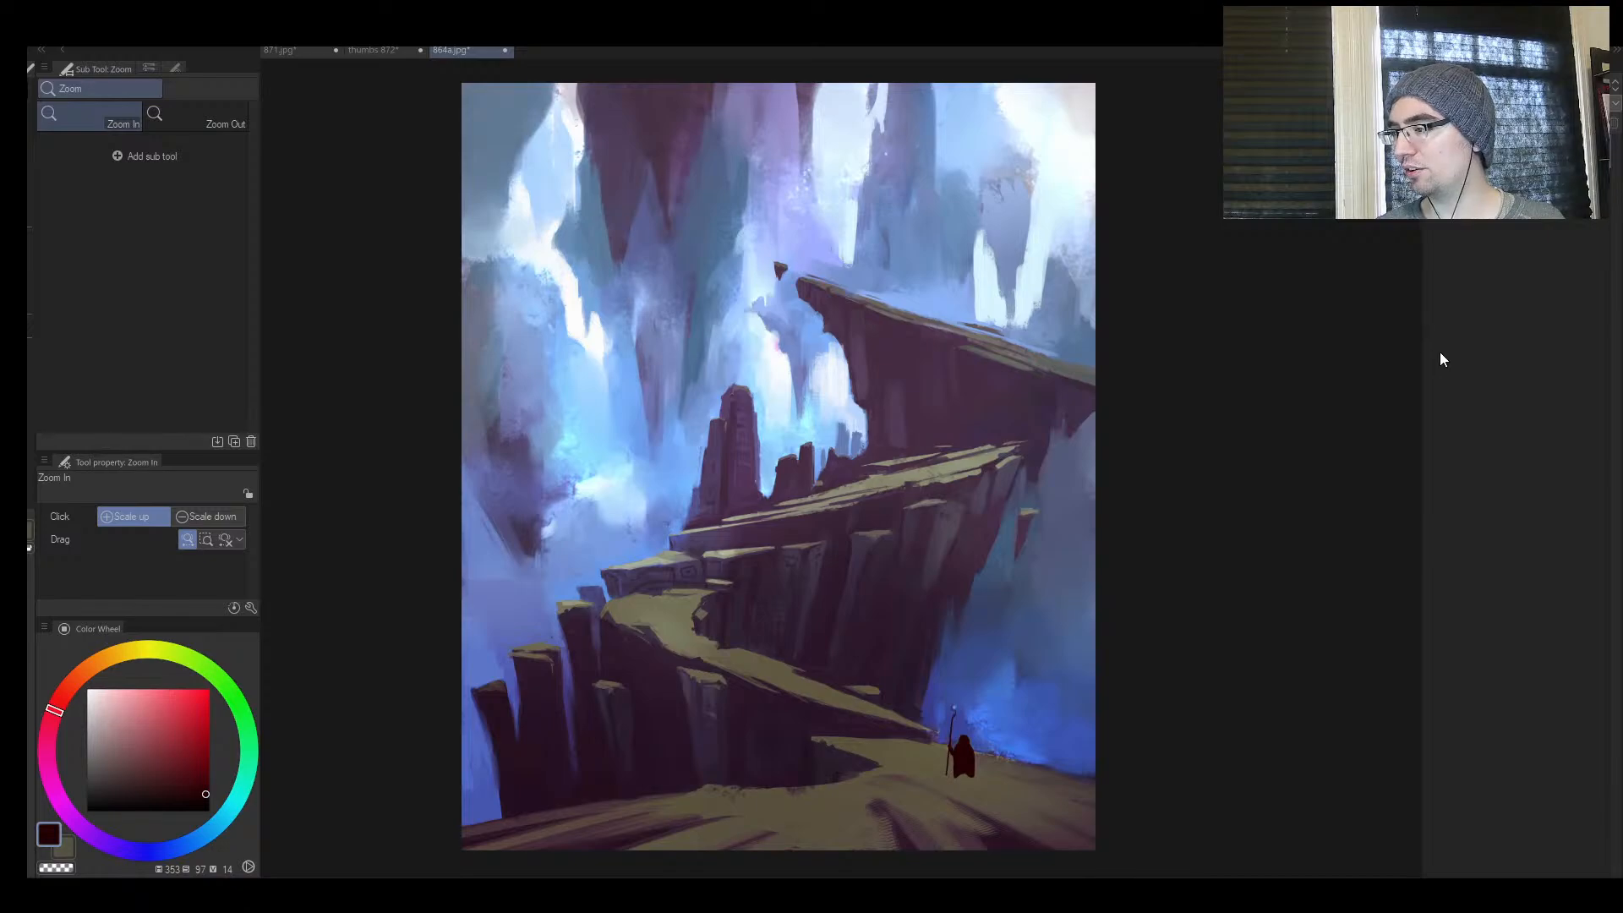
Open the painting of the glowing blue river valley and draw a long maroon line across its sky at brush size 25
{"action": "double_click", "coordinate": [266, 152]}
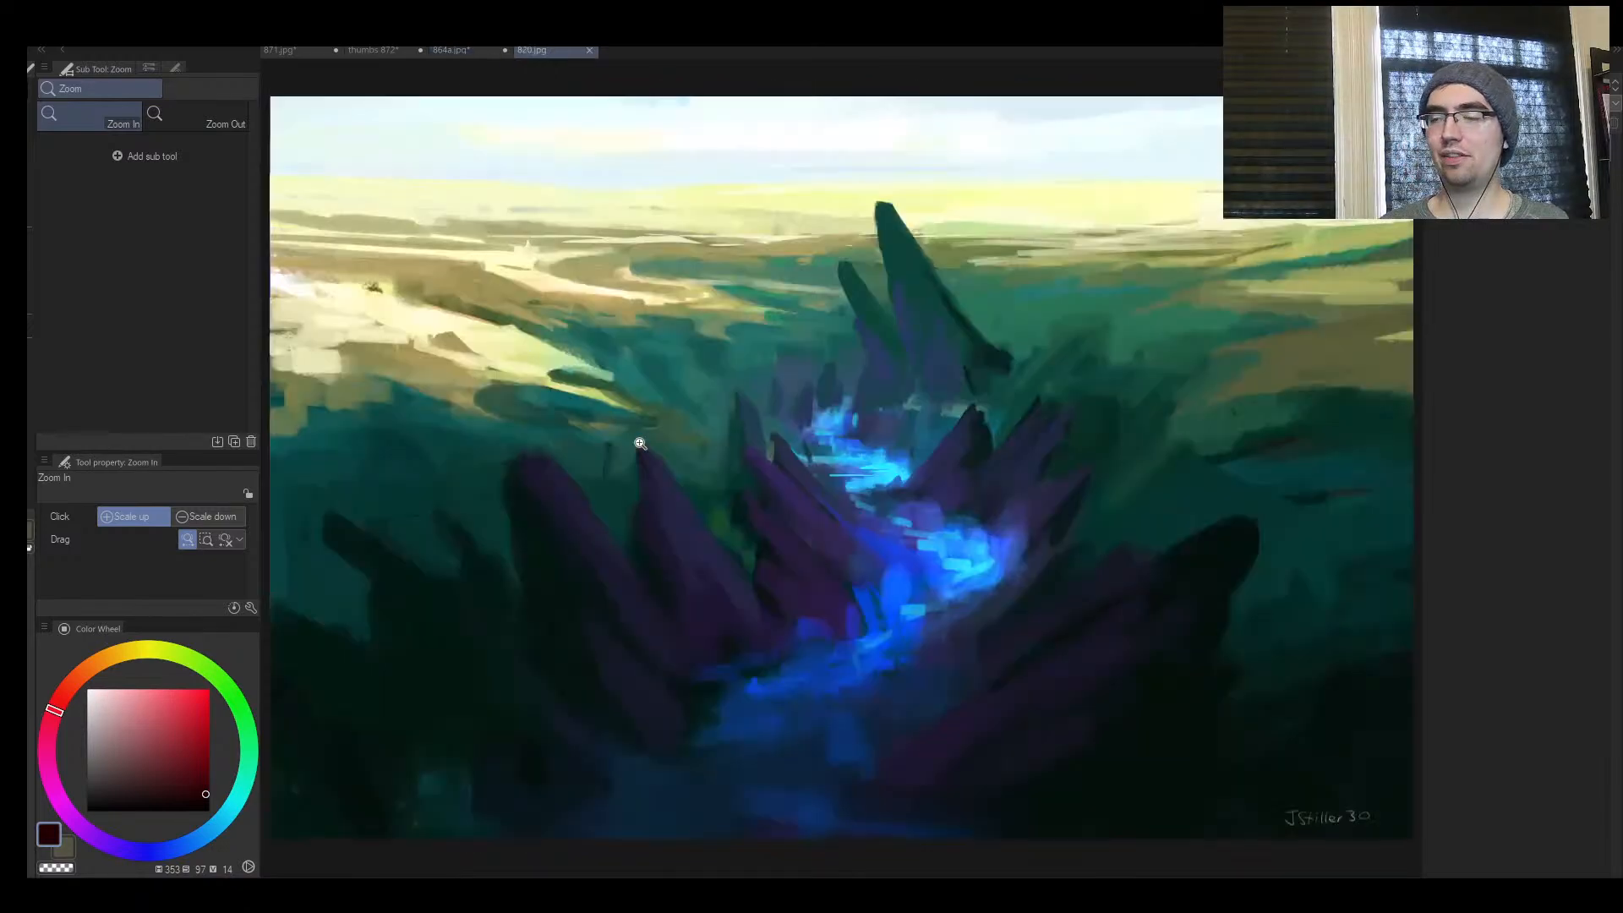
{"action": "key", "text": "b"}
{"action": "left_click_drag", "start_coordinate": [290, 152], "coordinate": [1352, 123]}
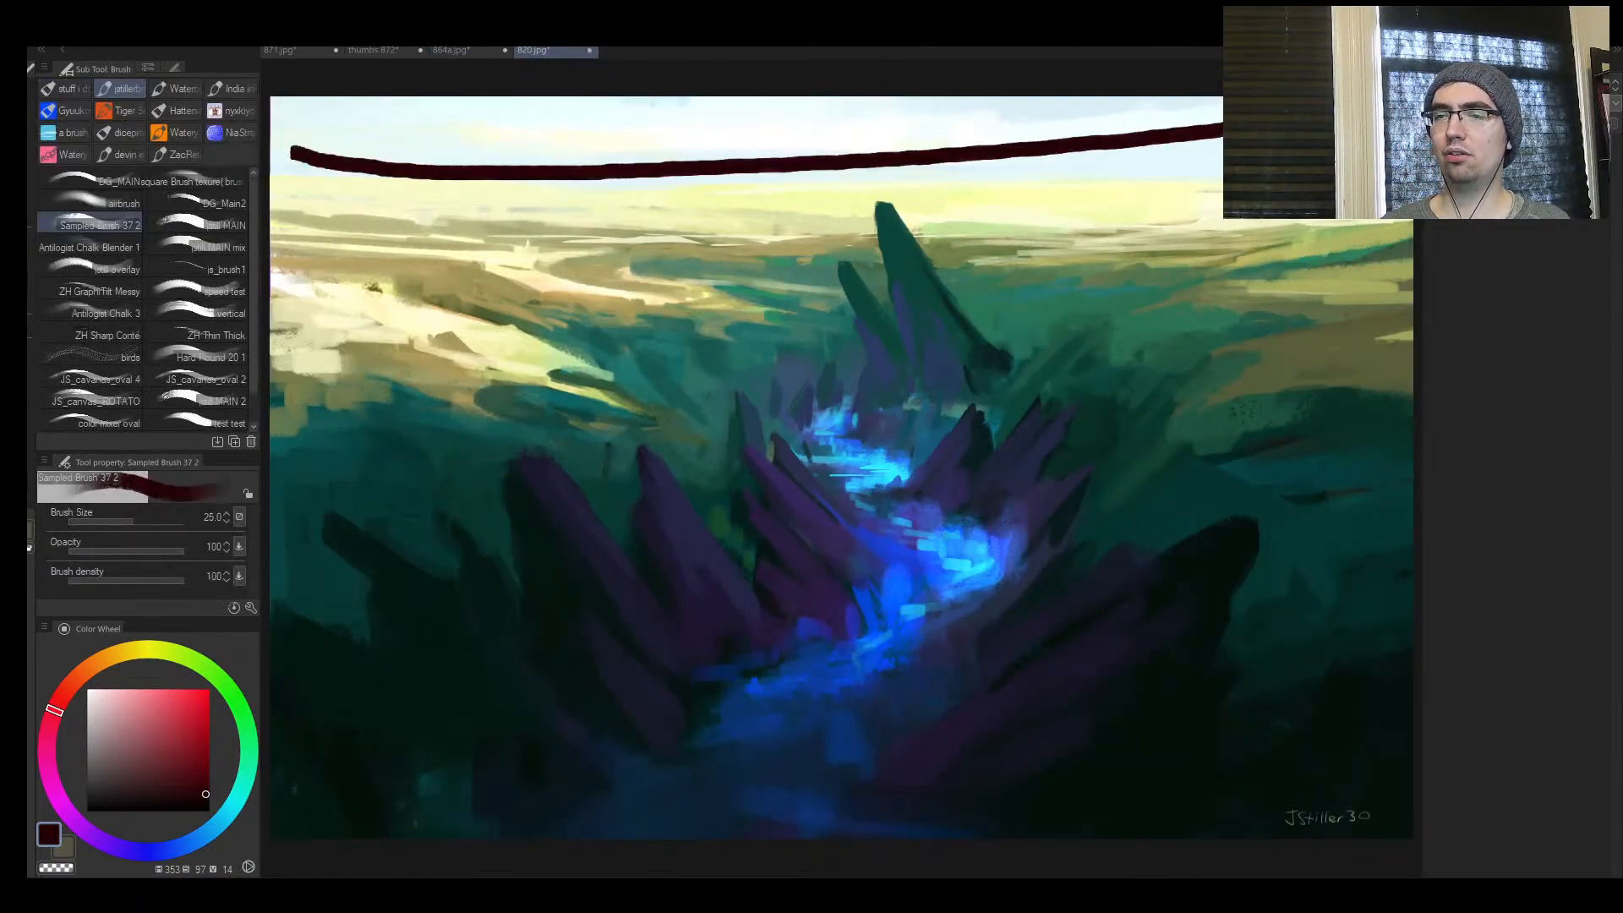
Try three maroon strokes over the rocks and glowing river in the valley painting, and undo them
{"action": "left_click_drag", "start_coordinate": [947, 254], "coordinate": [951, 458]}
{"action": "left_click_drag", "start_coordinate": [879, 346], "coordinate": [967, 406]}
{"action": "left_click_drag", "start_coordinate": [955, 478], "coordinate": [1052, 355]}
{"action": "key", "text": "ctrl+z"}
{"action": "key", "text": "ctrl+z"}
{"action": "key", "text": "ctrl+z"}
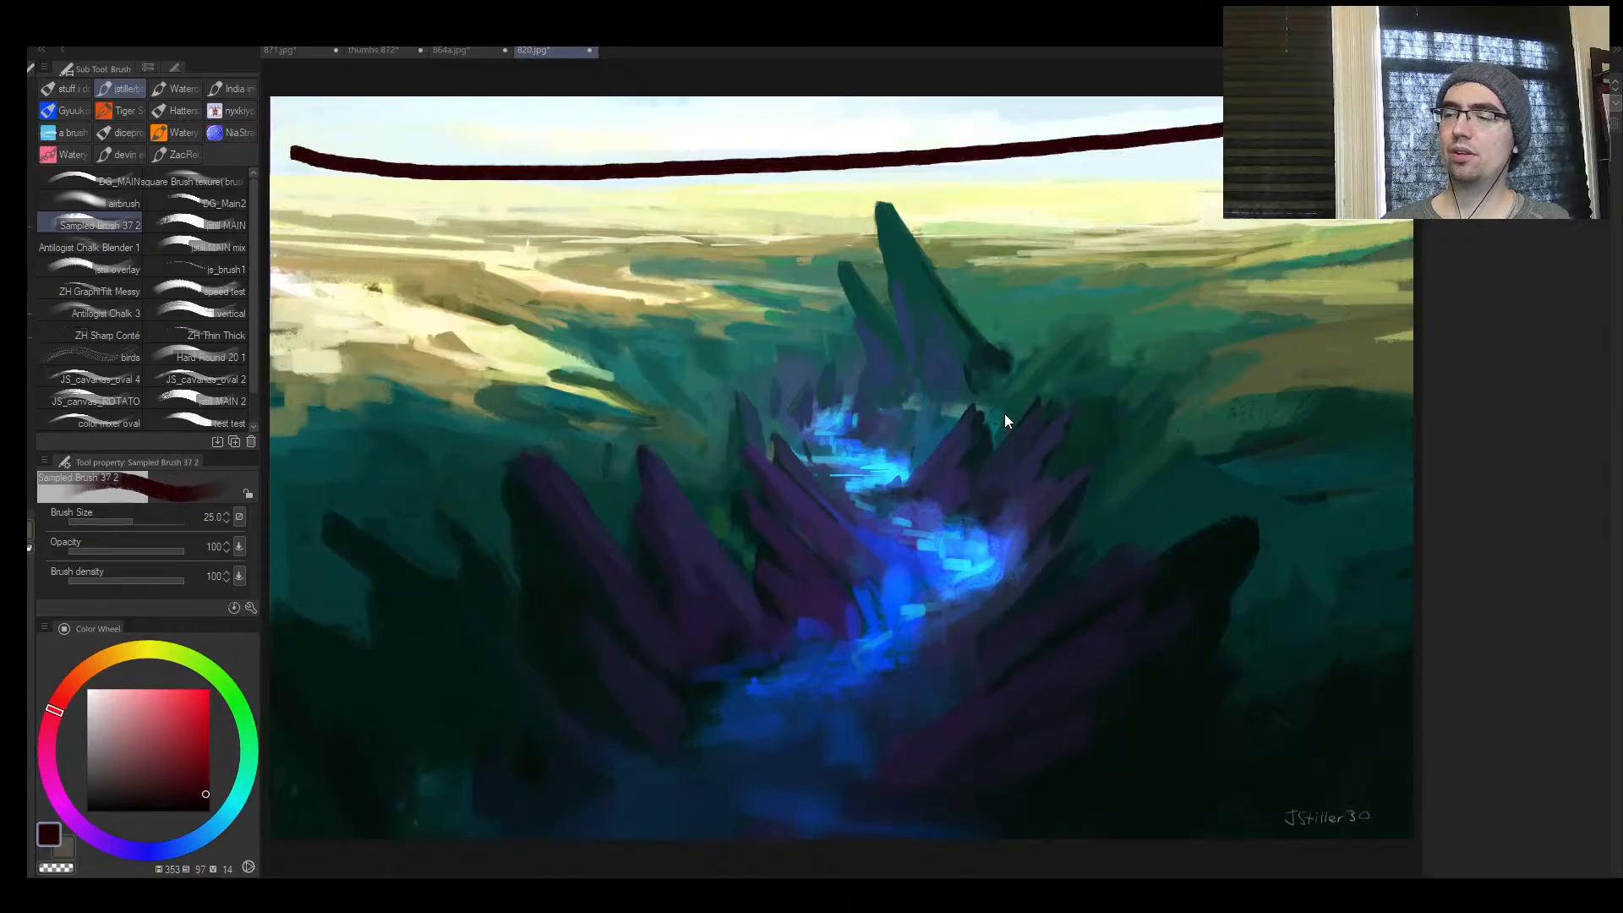
Undo the long maroon line across the sky of the river valley painting
{"action": "key", "text": "z"}
{"action": "mouse_move", "coordinate": [968, 389]}
{"action": "left_mouse_down"}
{"action": "mouse_move", "coordinate": [914, 391]}
{"action": "mouse_move", "coordinate": [1022, 392]}
{"action": "mouse_move", "coordinate": [993, 415]}
{"action": "left_mouse_up"}
{"action": "key", "text": "ctrl+z"}
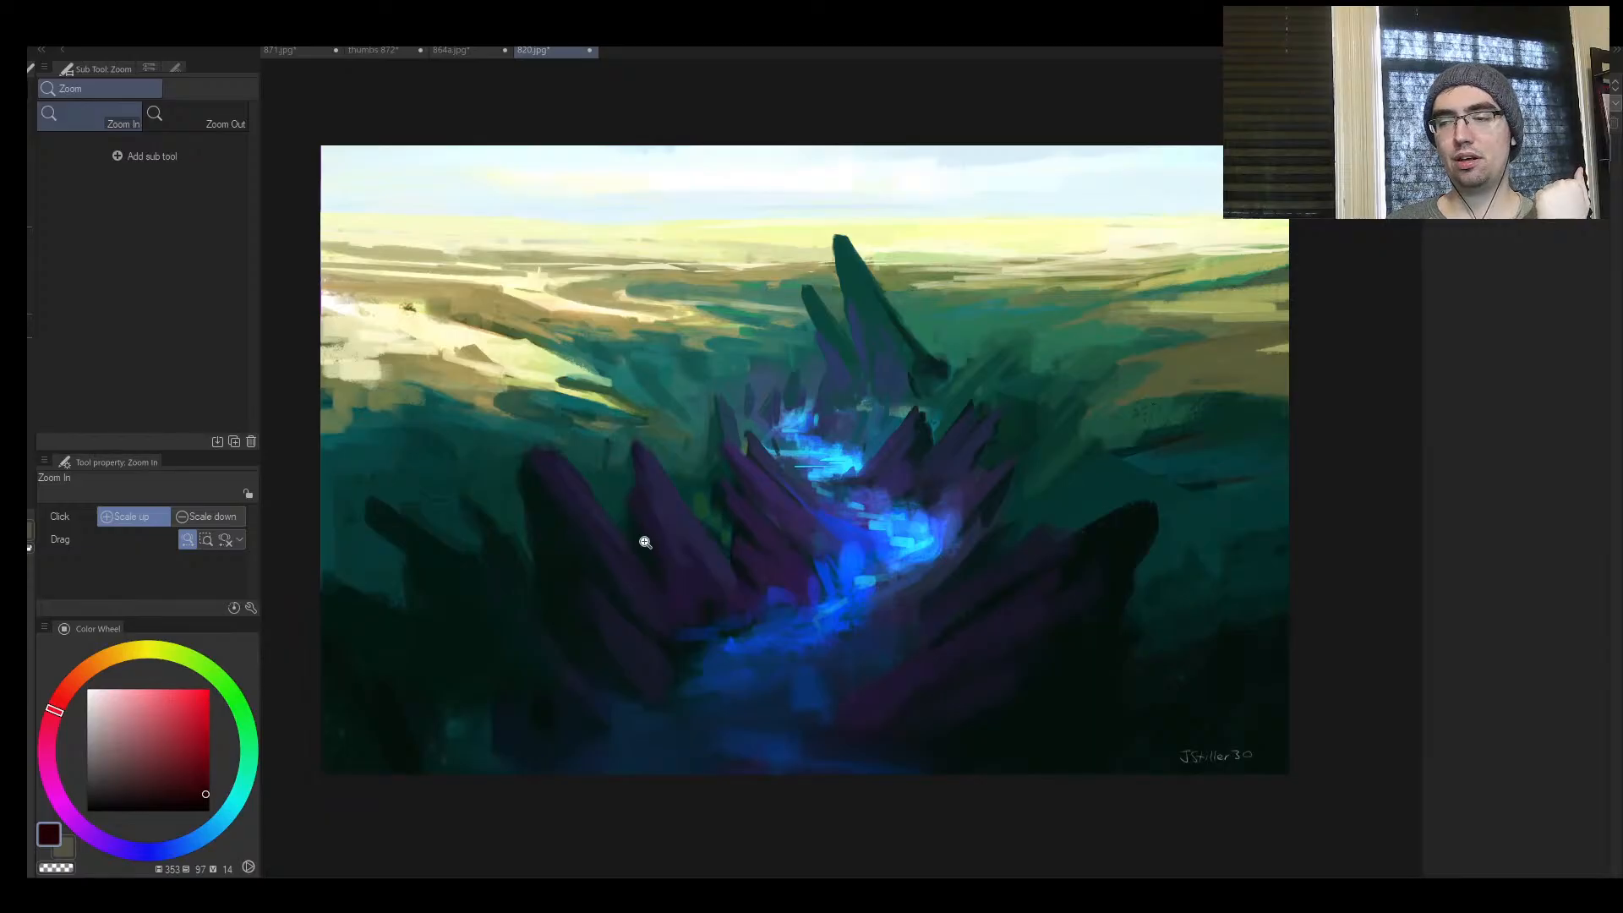
{"action": "left_click", "coordinate": [758, 559]}
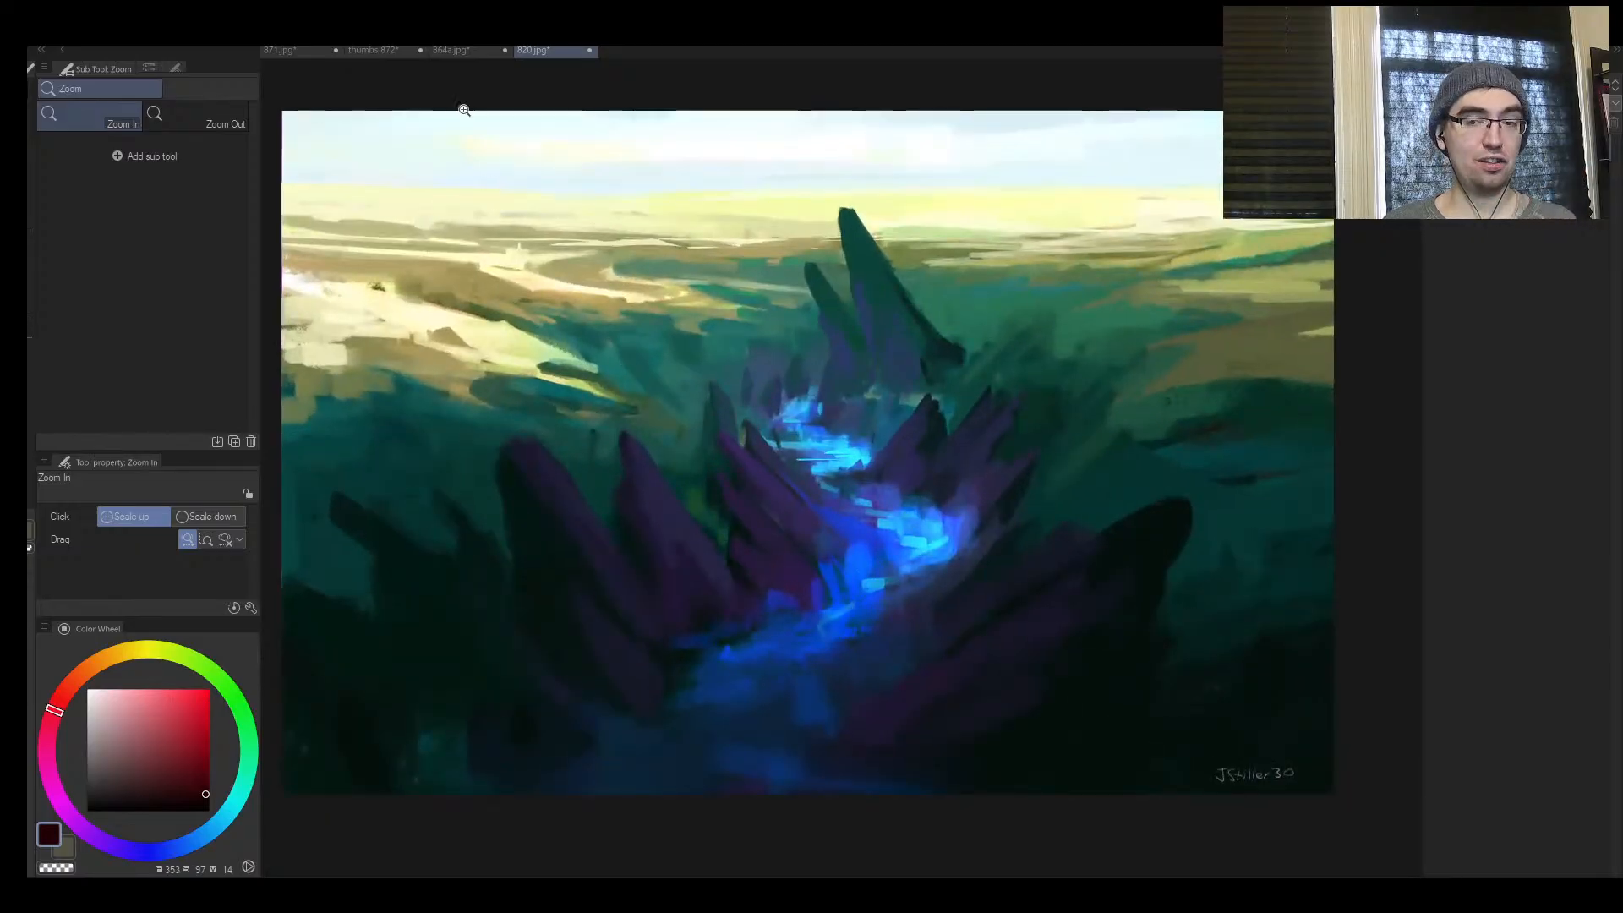
On the thumbnail sheet, try horizon lines across the bridge thumbnail, including a bright red one at brush size 15, and undo them
{"action": "left_click", "coordinate": [387, 48]}
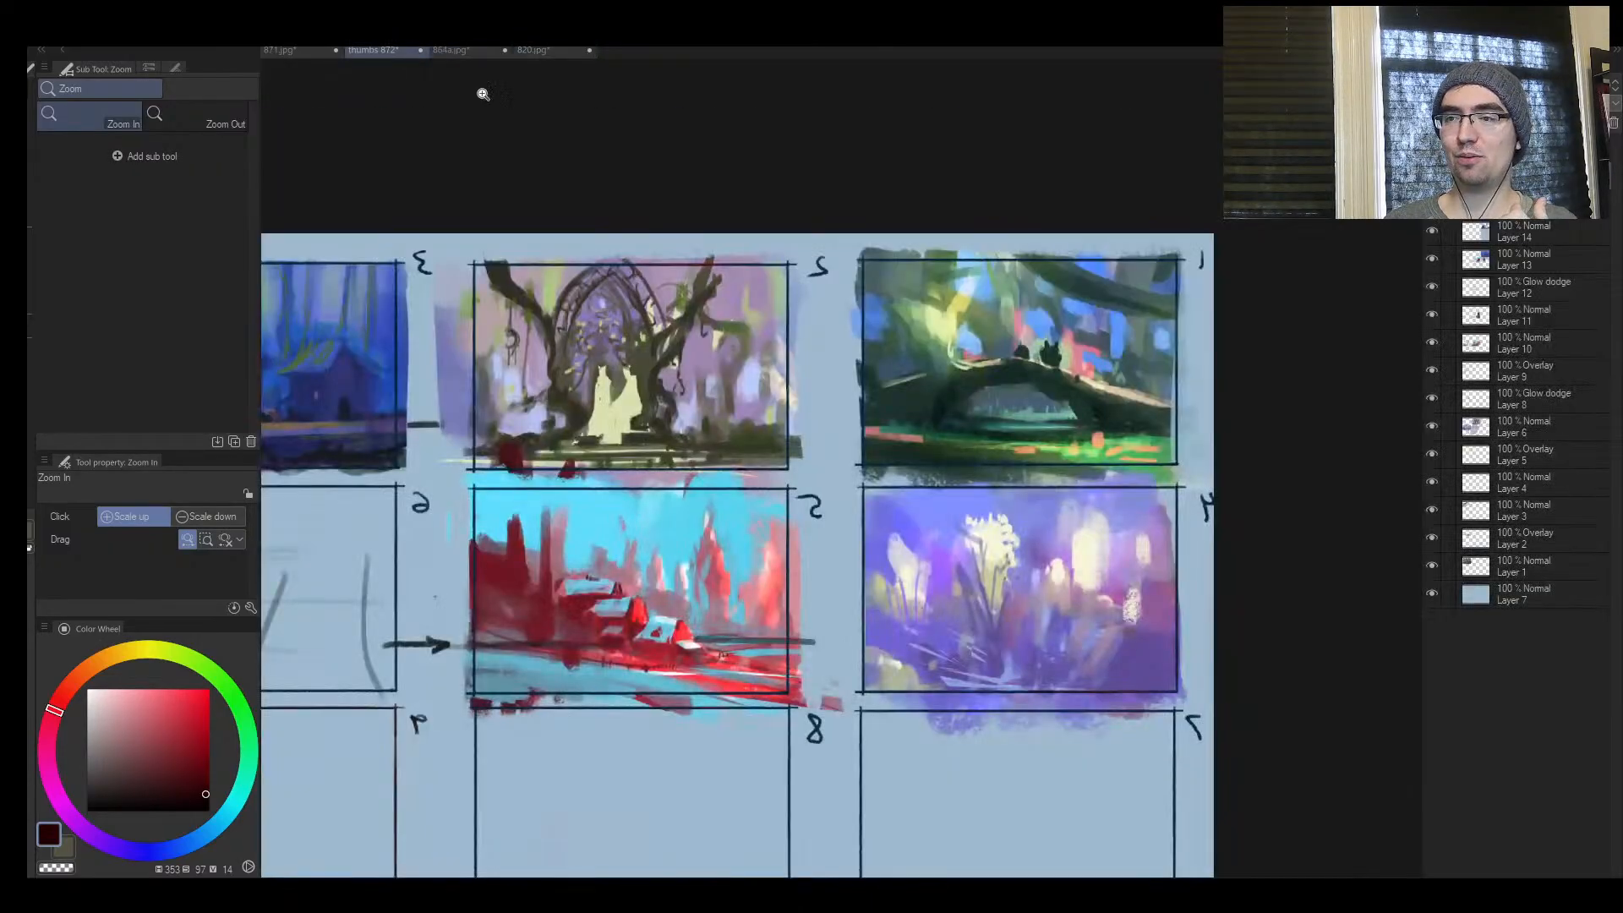
{"action": "left_click", "coordinate": [1063, 438]}
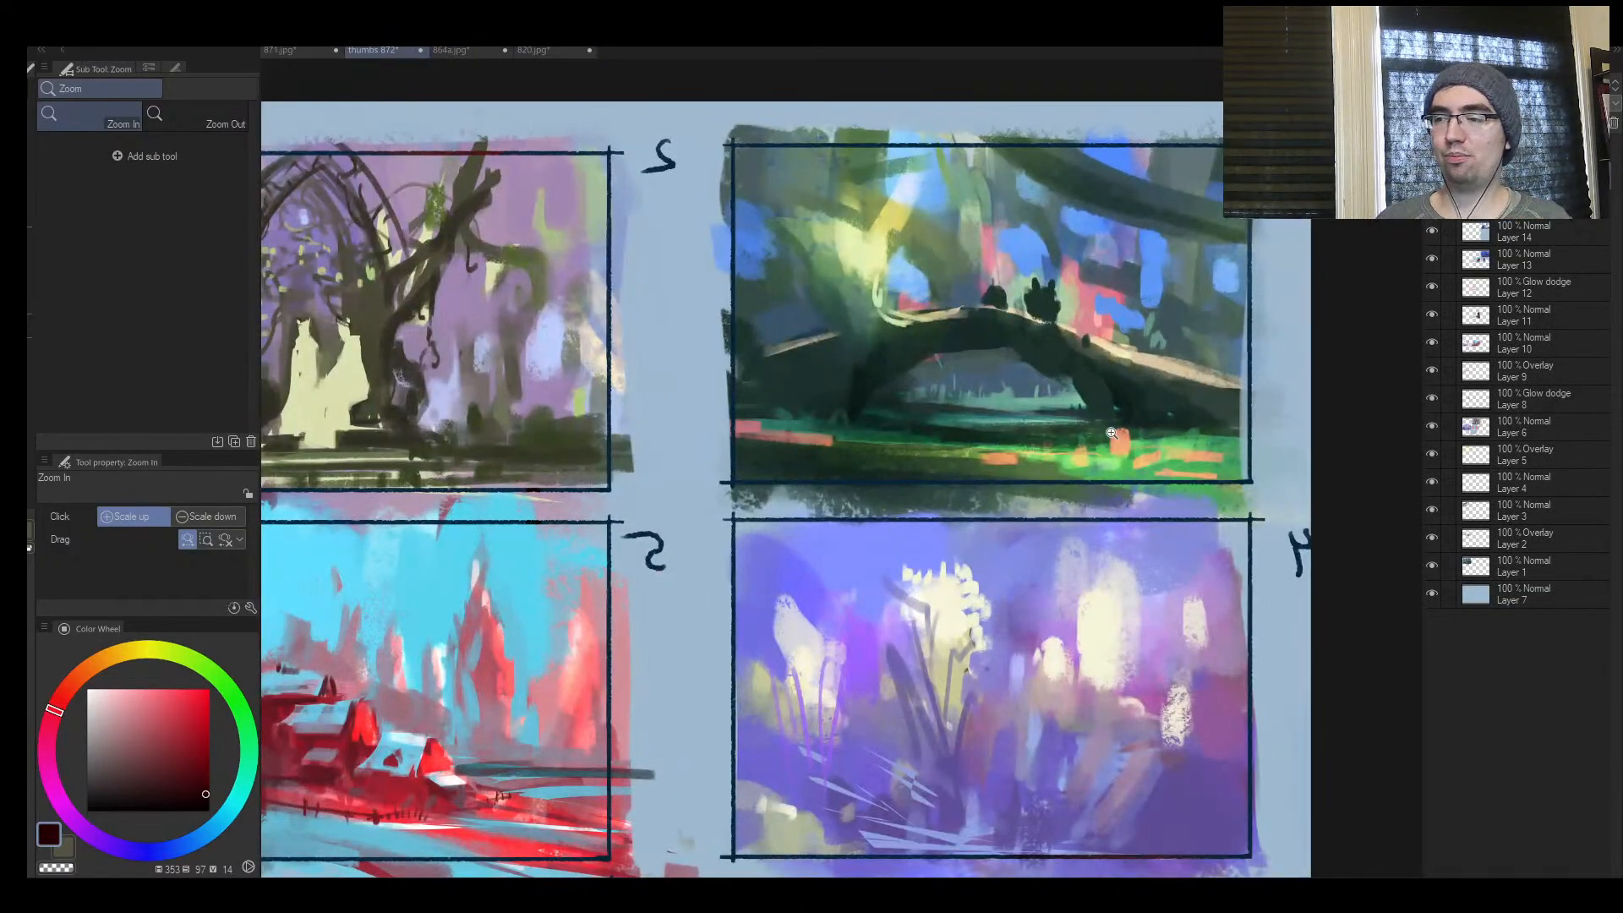
{"action": "key", "text": "b"}
{"action": "left_click_drag", "start_coordinate": [680, 402], "coordinate": [1116, 393]}
{"action": "key", "text": "ctrl+z"}
{"action": "mouse_move", "coordinate": [173, 691]}
{"action": "left_mouse_down"}
{"action": "mouse_move", "coordinate": [166, 708]}
{"action": "mouse_move", "coordinate": [209, 689]}
{"action": "left_mouse_up"}
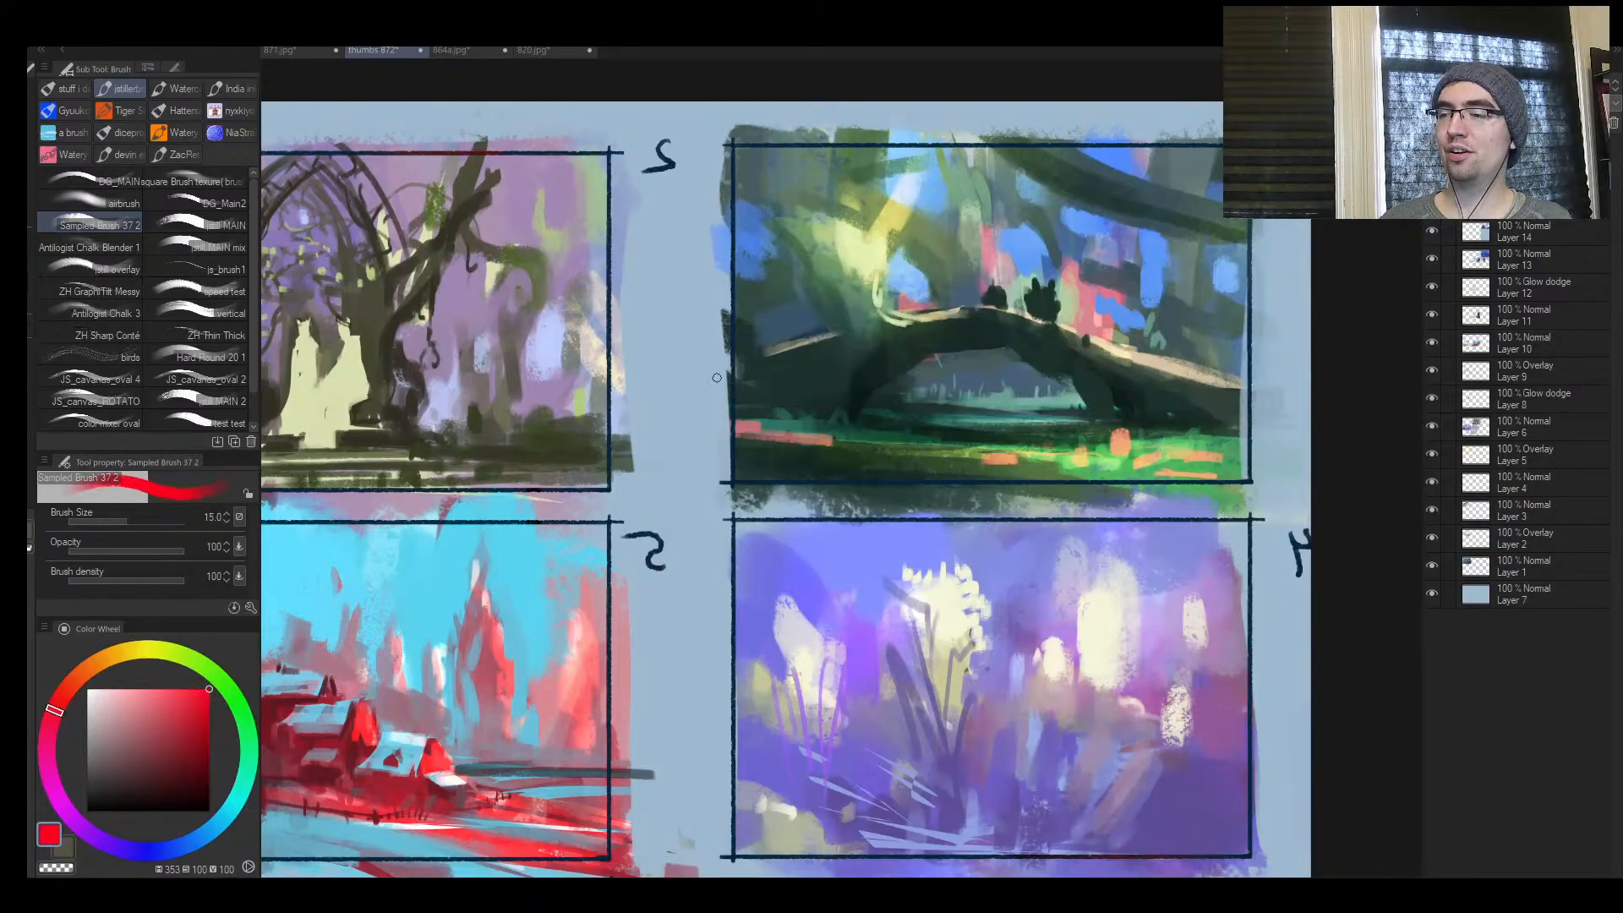
{"action": "left_click_drag", "start_coordinate": [666, 388], "coordinate": [1308, 380]}
{"action": "mouse_move", "coordinate": [1141, 431]}
{"action": "left_mouse_down"}
{"action": "mouse_move", "coordinate": [1097, 427]}
{"action": "mouse_move", "coordinate": [1156, 426]}
{"action": "left_mouse_up"}
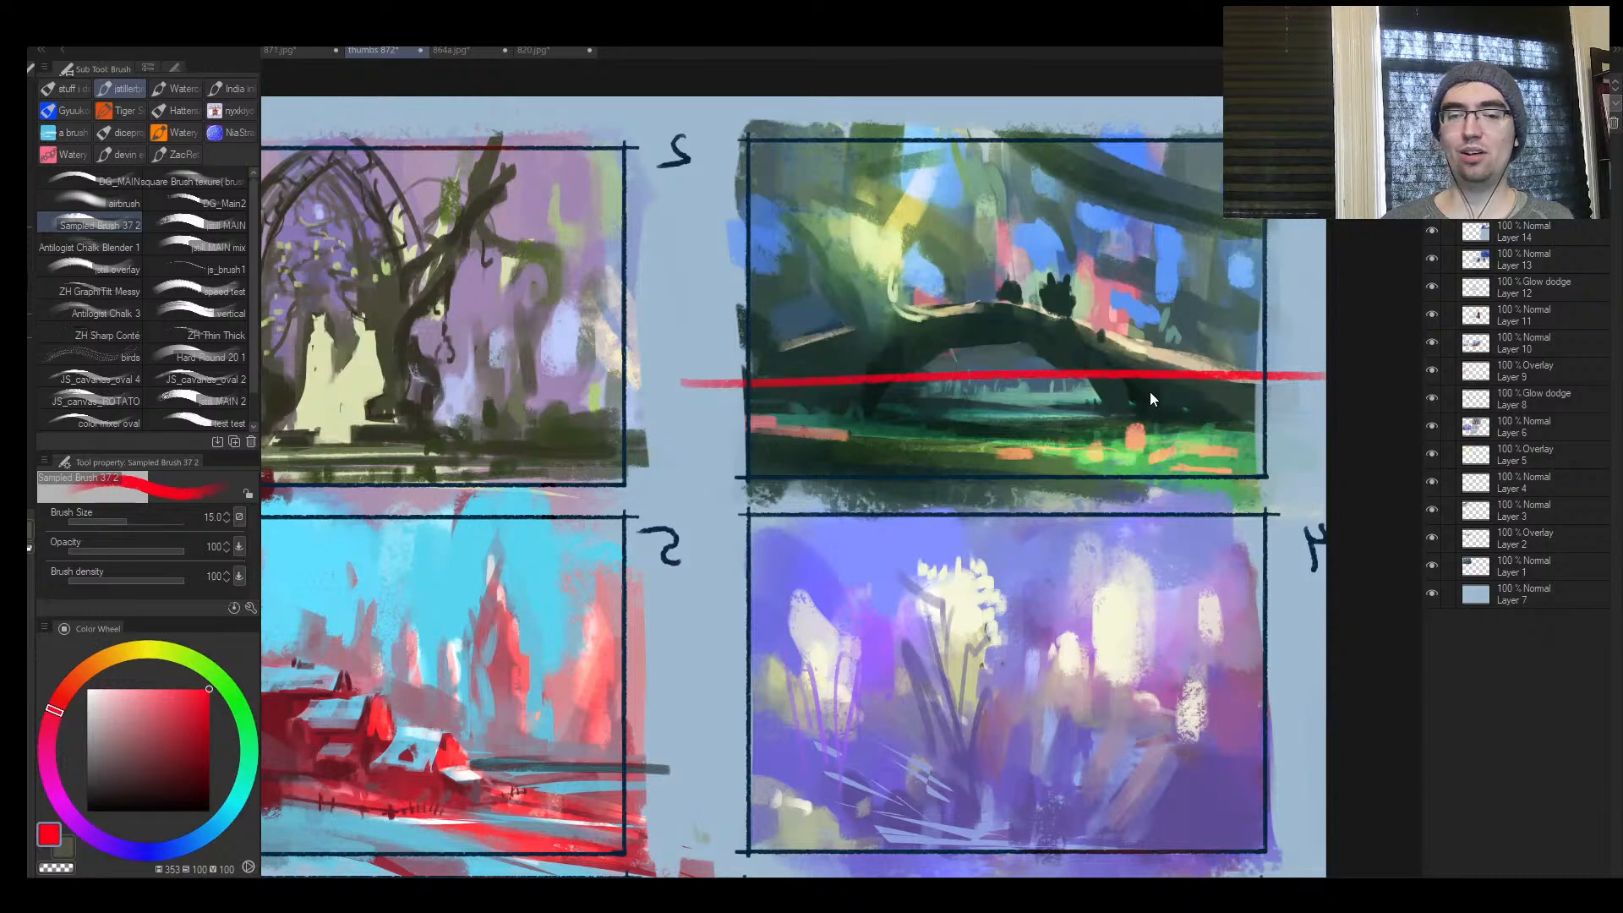
{"action": "key", "text": "ctrl+z"}
View the river valley and cliff paintings for comparison, and return to the thumbnail sheet
{"action": "left_click", "coordinate": [527, 51]}
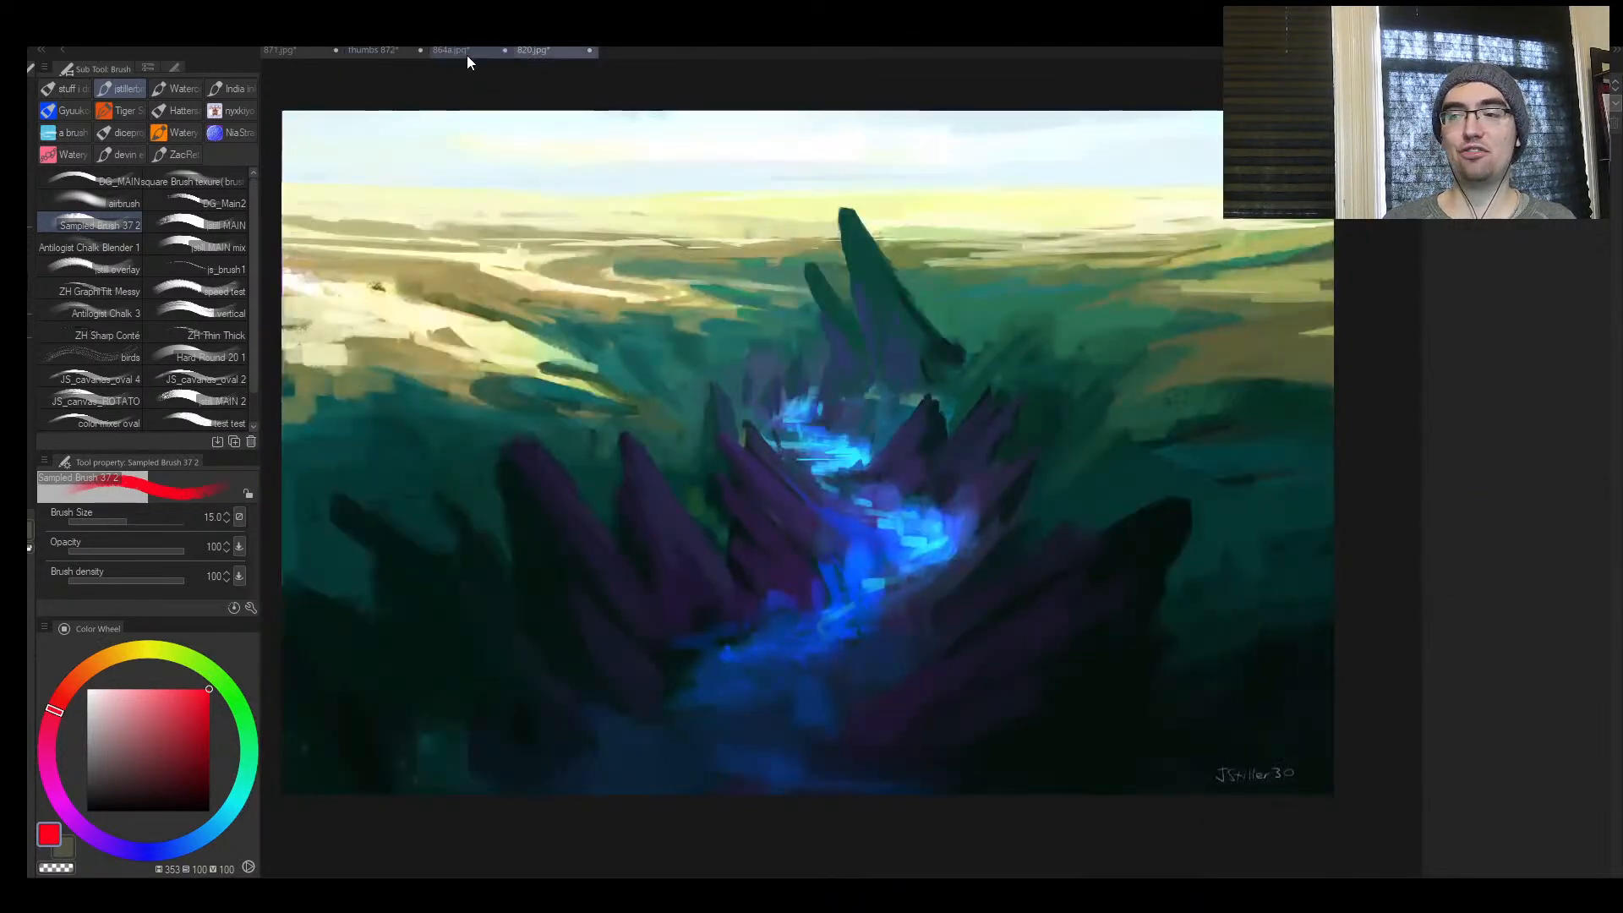
{"action": "key", "text": "ctrl+space"}
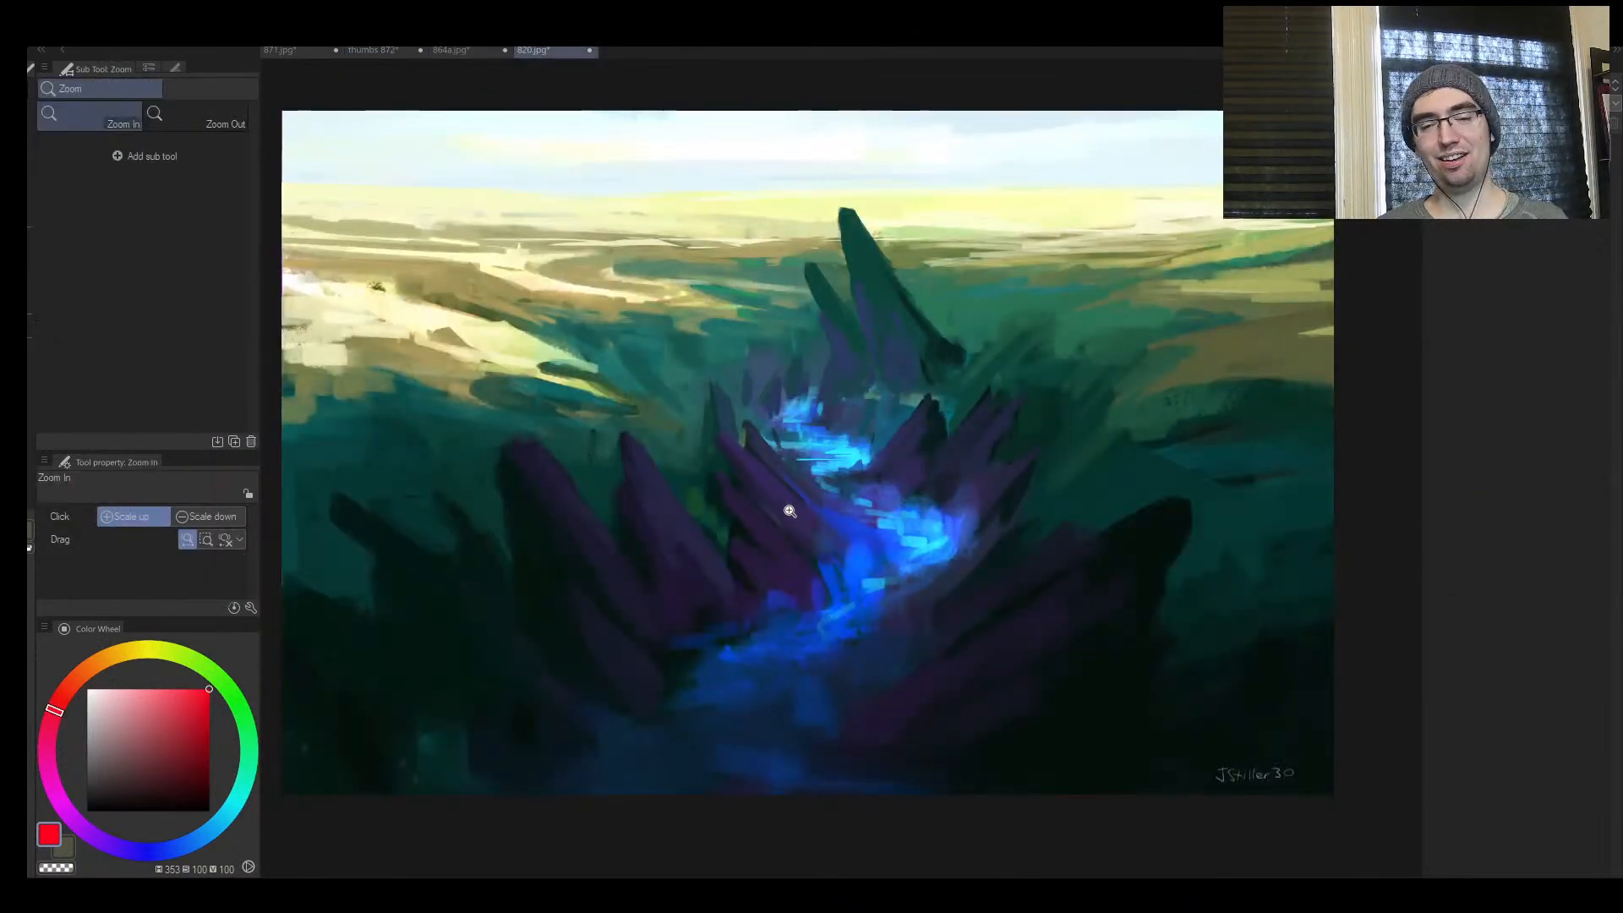
{"action": "left_click", "coordinate": [459, 52]}
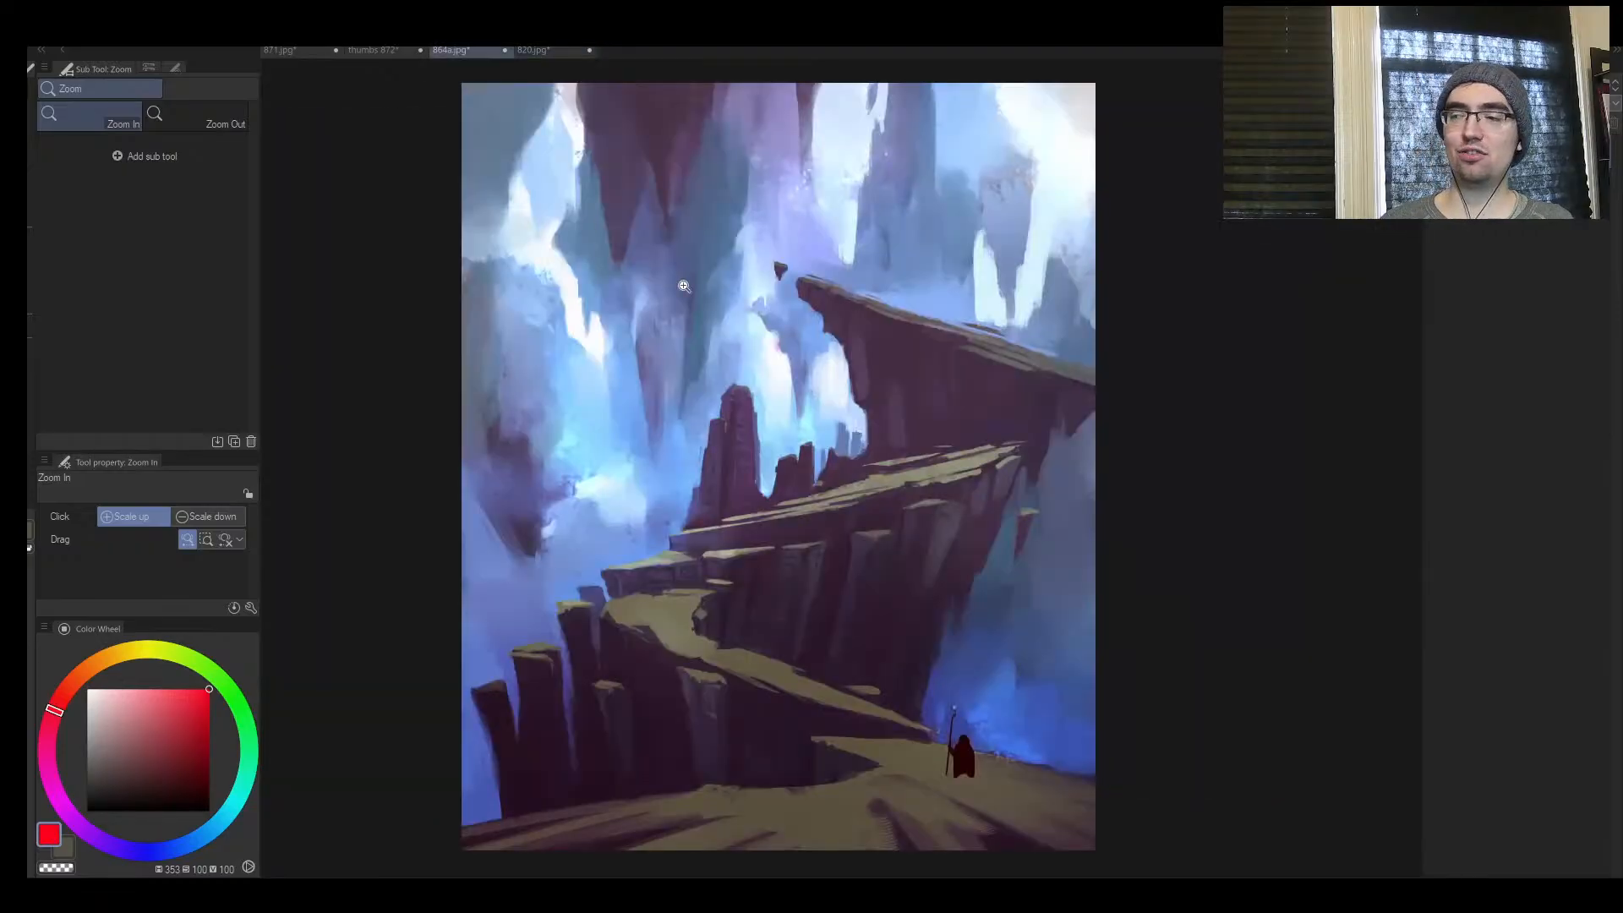
{"action": "left_click", "coordinate": [365, 51]}
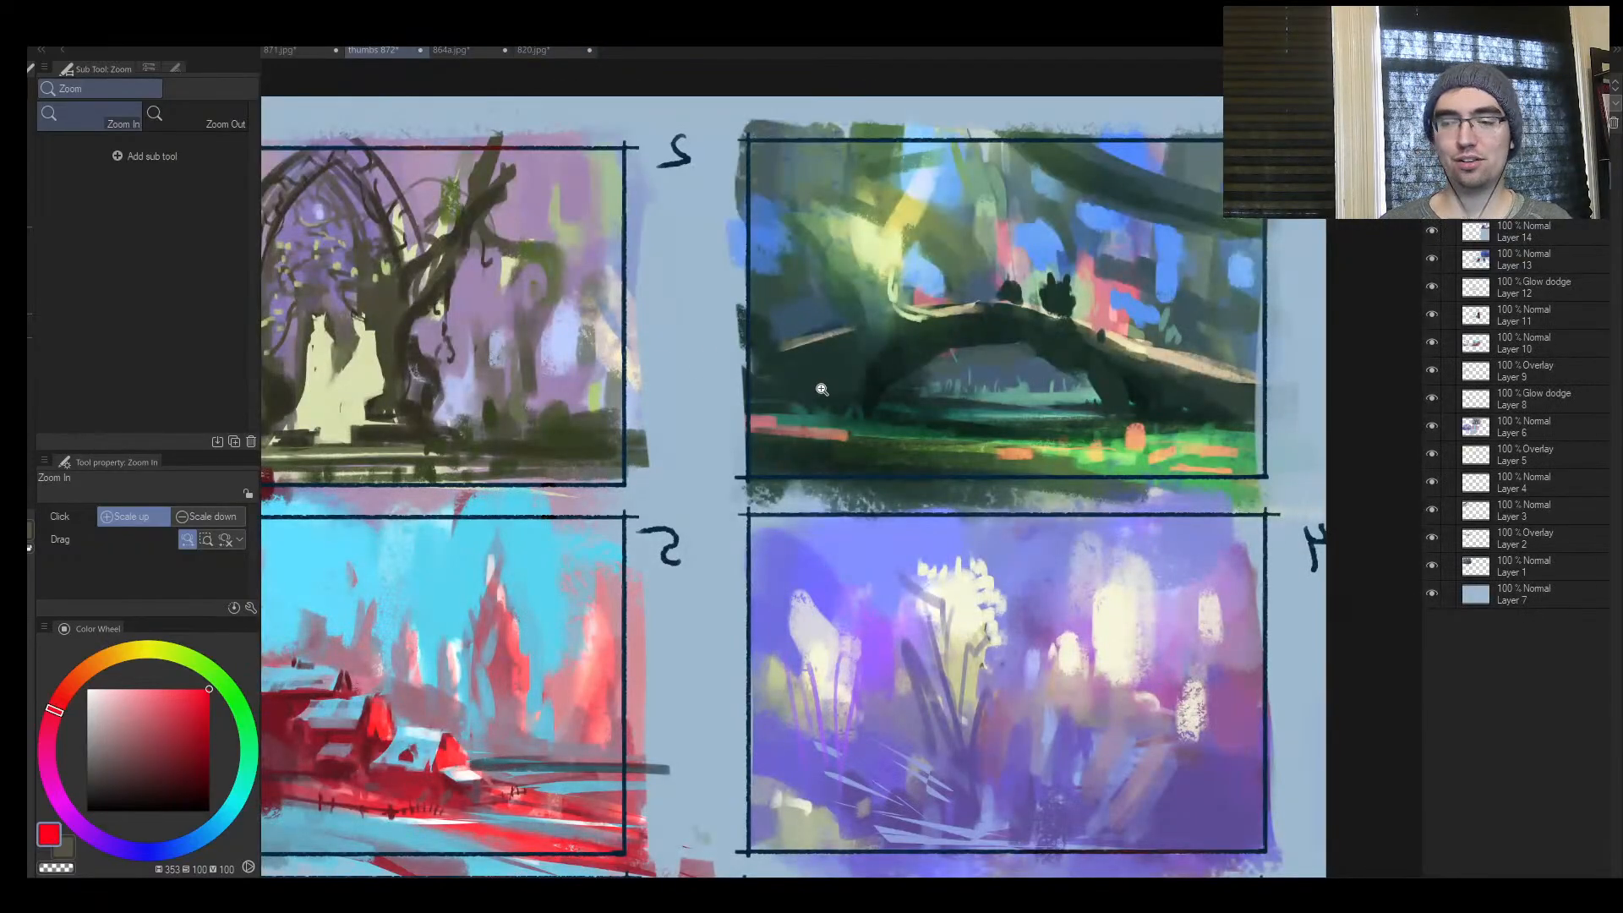
Try another red horizon line across the bridge thumbnail at brush size 17, and undo it
{"action": "left_click_drag", "start_coordinate": [692, 381], "coordinate": [1314, 388]}
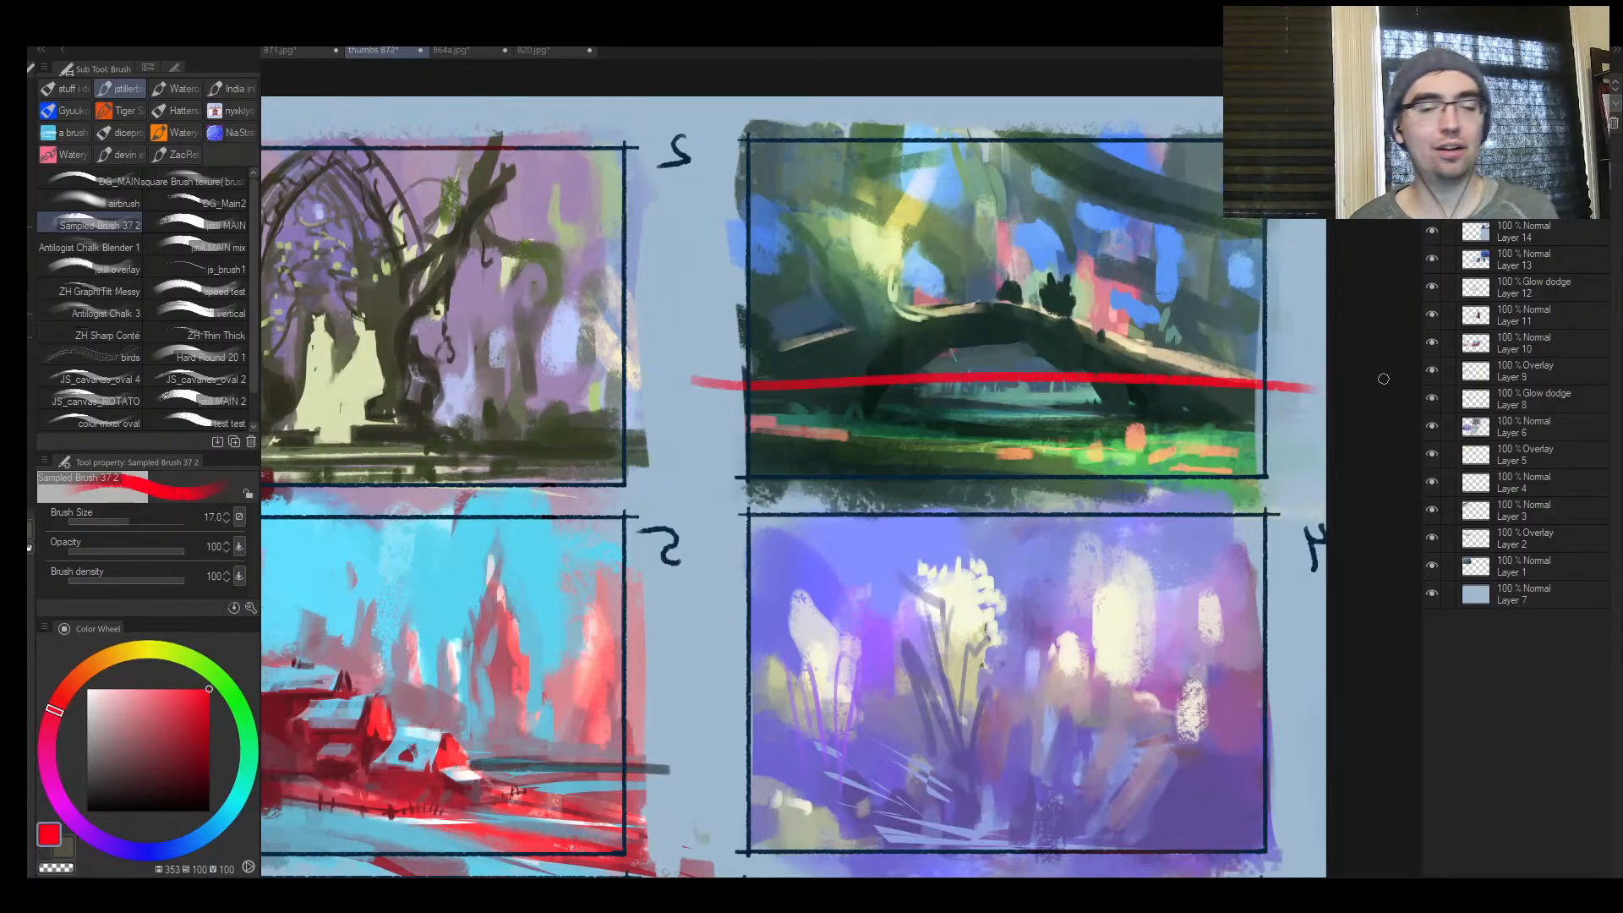
{"action": "key", "text": "ctrl+z"}
{"action": "key", "text": "ctrl+space"}
{"action": "mouse_move", "coordinate": [882, 560]}
{"action": "left_mouse_down"}
{"action": "mouse_move", "coordinate": [829, 589]}
{"action": "mouse_move", "coordinate": [885, 467]}
{"action": "mouse_move", "coordinate": [847, 508]}
{"action": "mouse_move", "coordinate": [891, 487]}
{"action": "mouse_move", "coordinate": [840, 543]}
{"action": "left_mouse_up"}
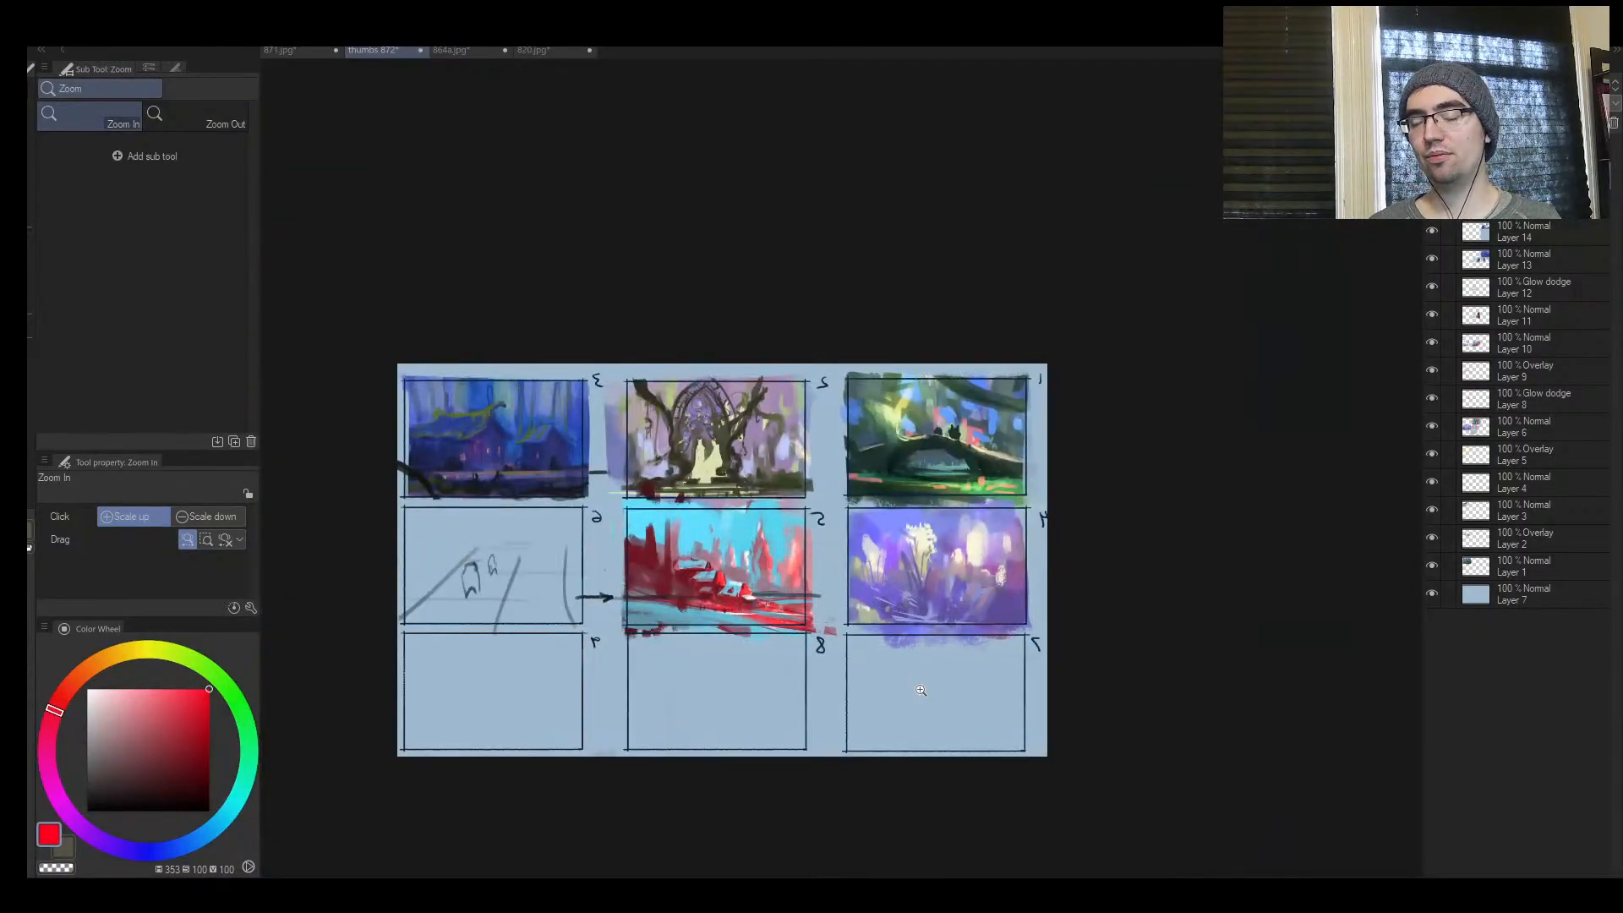
Flip the mirrored canvas view back to normal and frame thumbnails 5 and 6
{"action": "left_click", "coordinate": [911, 581]}
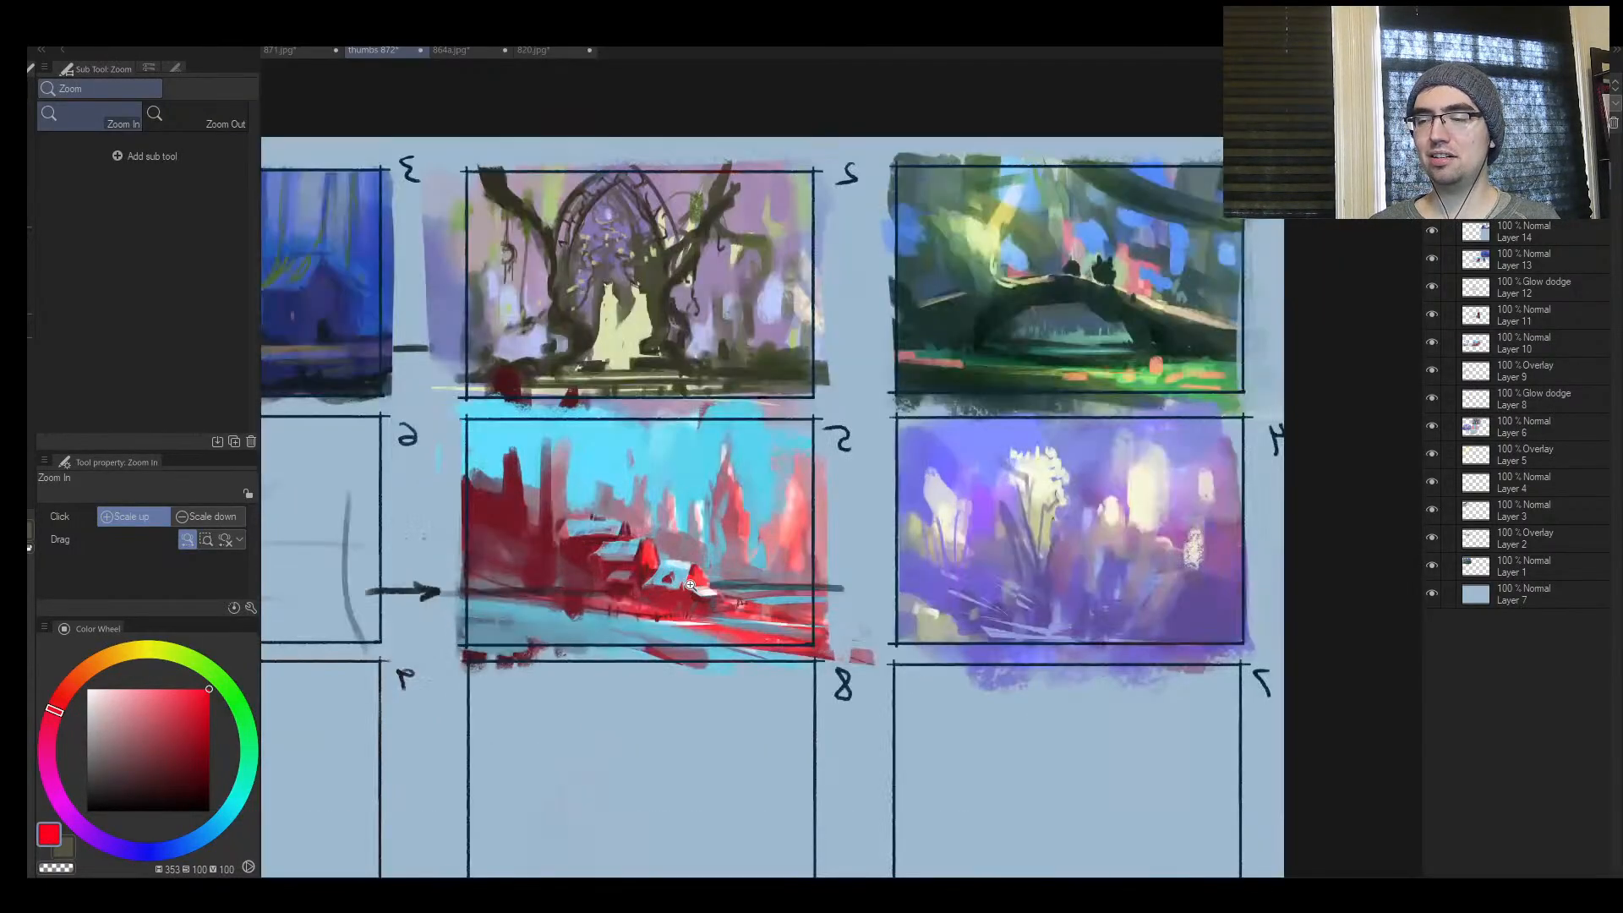
{"action": "left_click", "coordinate": [659, 629]}
{"action": "left_click", "coordinate": [693, 609], "text": "alt"}
{"action": "left_click", "coordinate": [648, 649]}
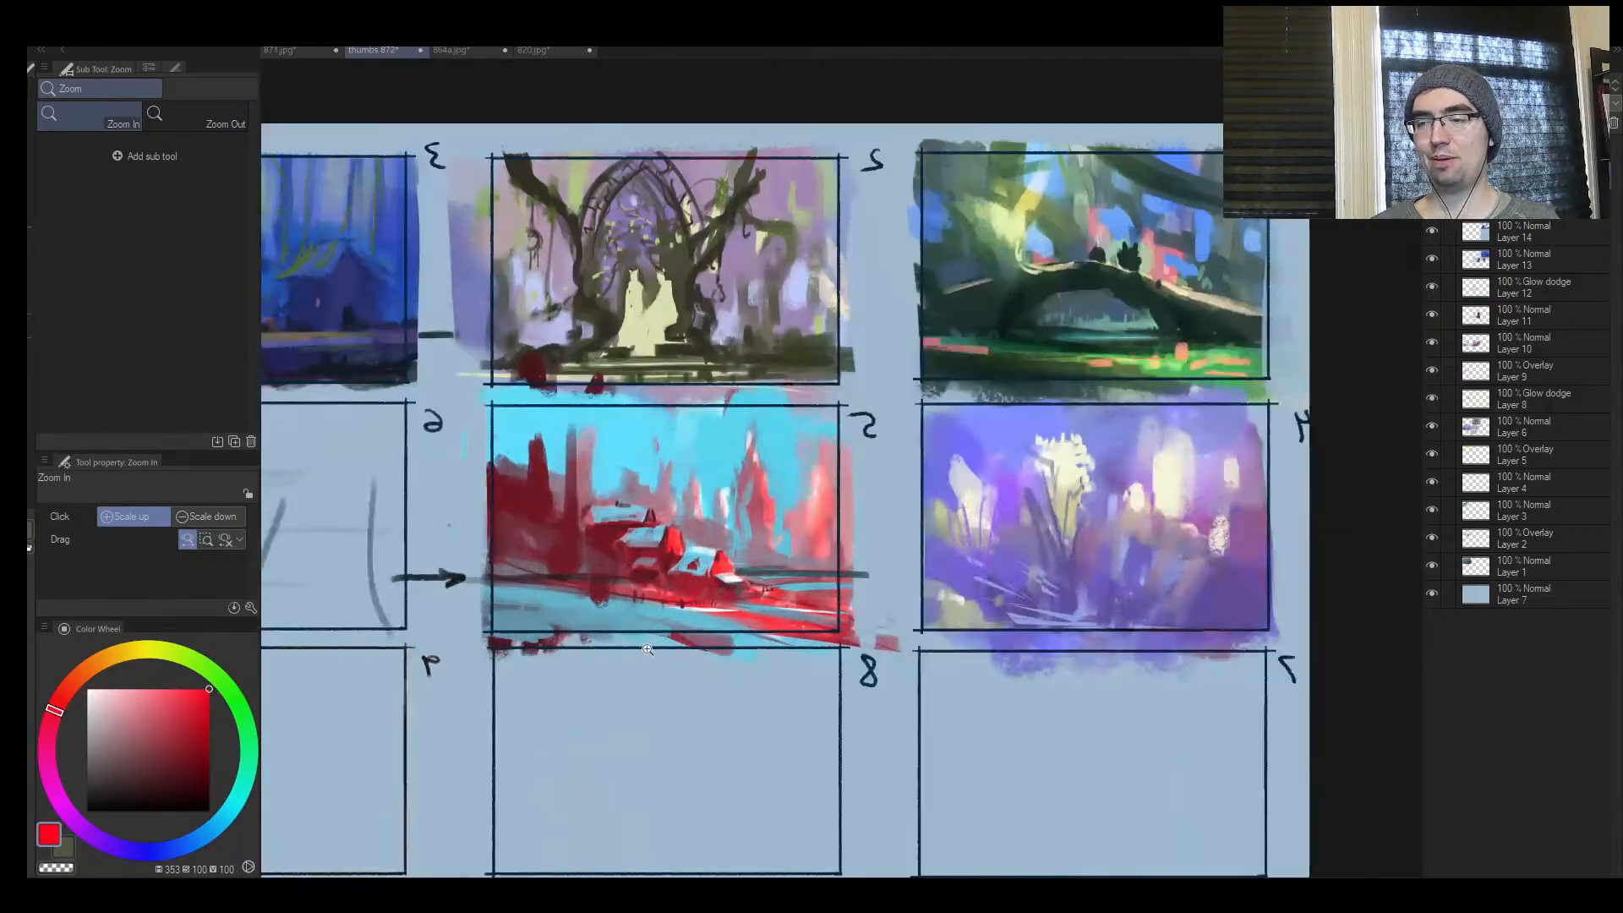
{"action": "key", "text": "h"}
{"action": "left_click_drag", "start_coordinate": [1115, 541], "coordinate": [1099, 545]}
{"action": "left_click_drag", "start_coordinate": [1321, 557], "coordinate": [905, 551]}
{"action": "left_click", "coordinate": [905, 550]}
{"action": "left_click", "coordinate": [822, 548]}
Sample the background blue, enlarge the brush to 120, and paint out the sketch in thumbnail 6 and the arrow beside it
{"action": "key", "text": "b"}
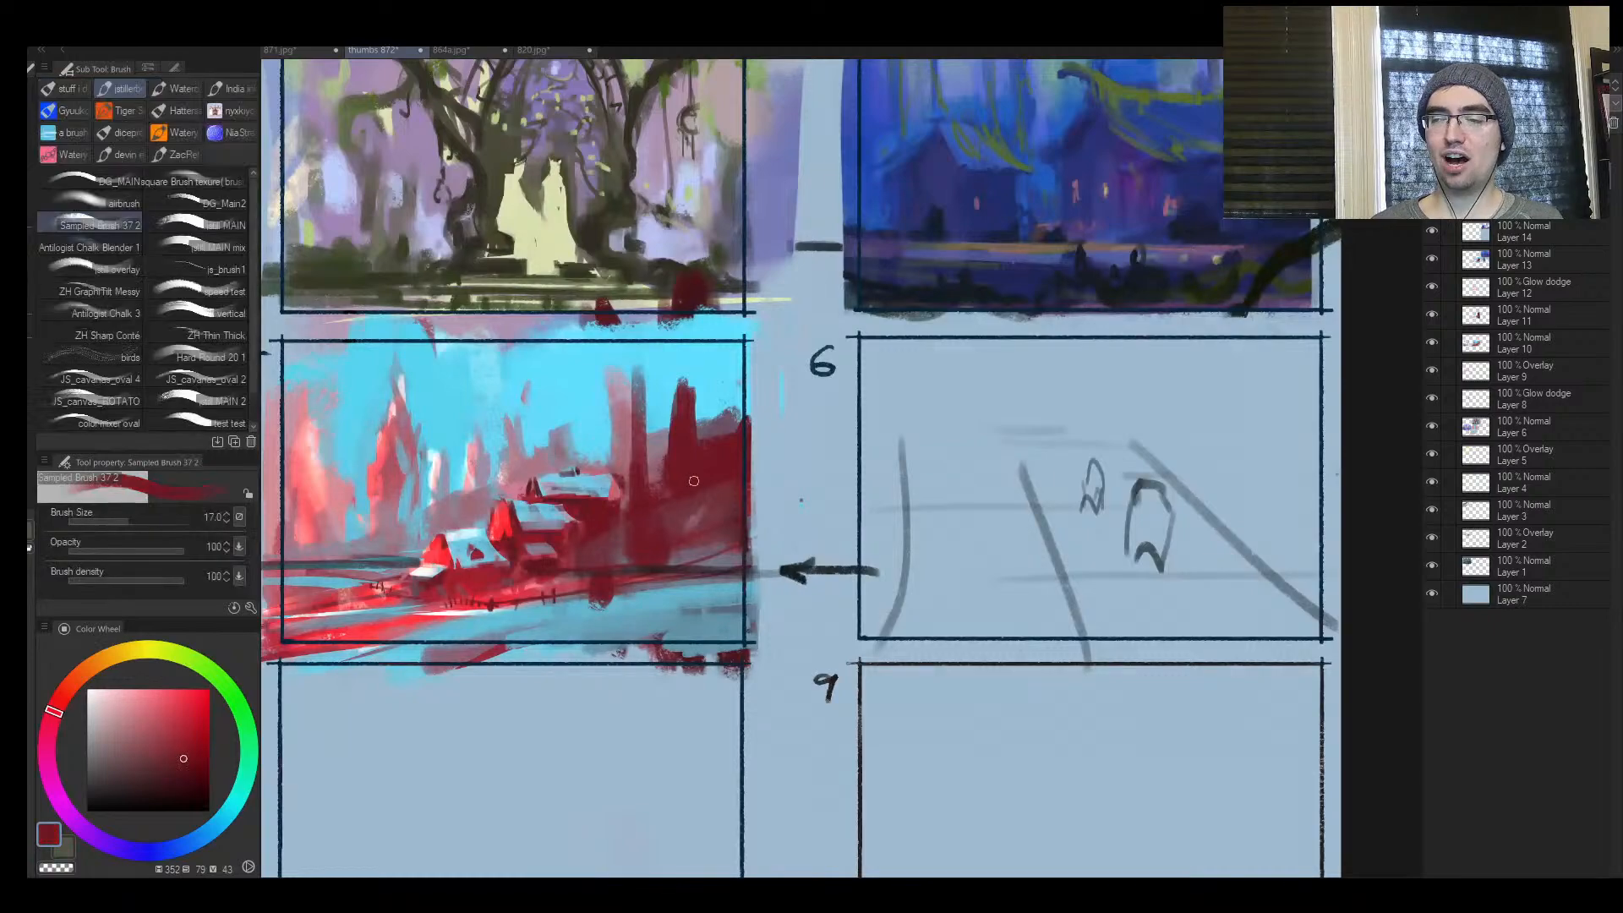
{"action": "key", "text": "bracketright"}
{"action": "key", "text": "bracketright"}
{"action": "key", "text": "bracketright"}
{"action": "key", "text": "bracketright"}
{"action": "left_click", "coordinate": [854, 474], "text": "alt"}
{"action": "left_click", "coordinate": [845, 512], "text": "alt"}
{"action": "key", "text": "bracketright"}
{"action": "key", "text": "bracketright"}
{"action": "key", "text": "bracketright"}
{"action": "mouse_move", "coordinate": [794, 565]}
{"action": "left_mouse_down"}
{"action": "mouse_move", "coordinate": [884, 565]}
{"action": "mouse_move", "coordinate": [1007, 496]}
{"action": "mouse_move", "coordinate": [953, 482]}
{"action": "mouse_move", "coordinate": [1011, 431]}
{"action": "mouse_move", "coordinate": [1166, 504]}
{"action": "mouse_move", "coordinate": [921, 674]}
{"action": "left_mouse_up"}
{"action": "key", "text": "bracketright"}
{"action": "key", "text": "bracketright"}
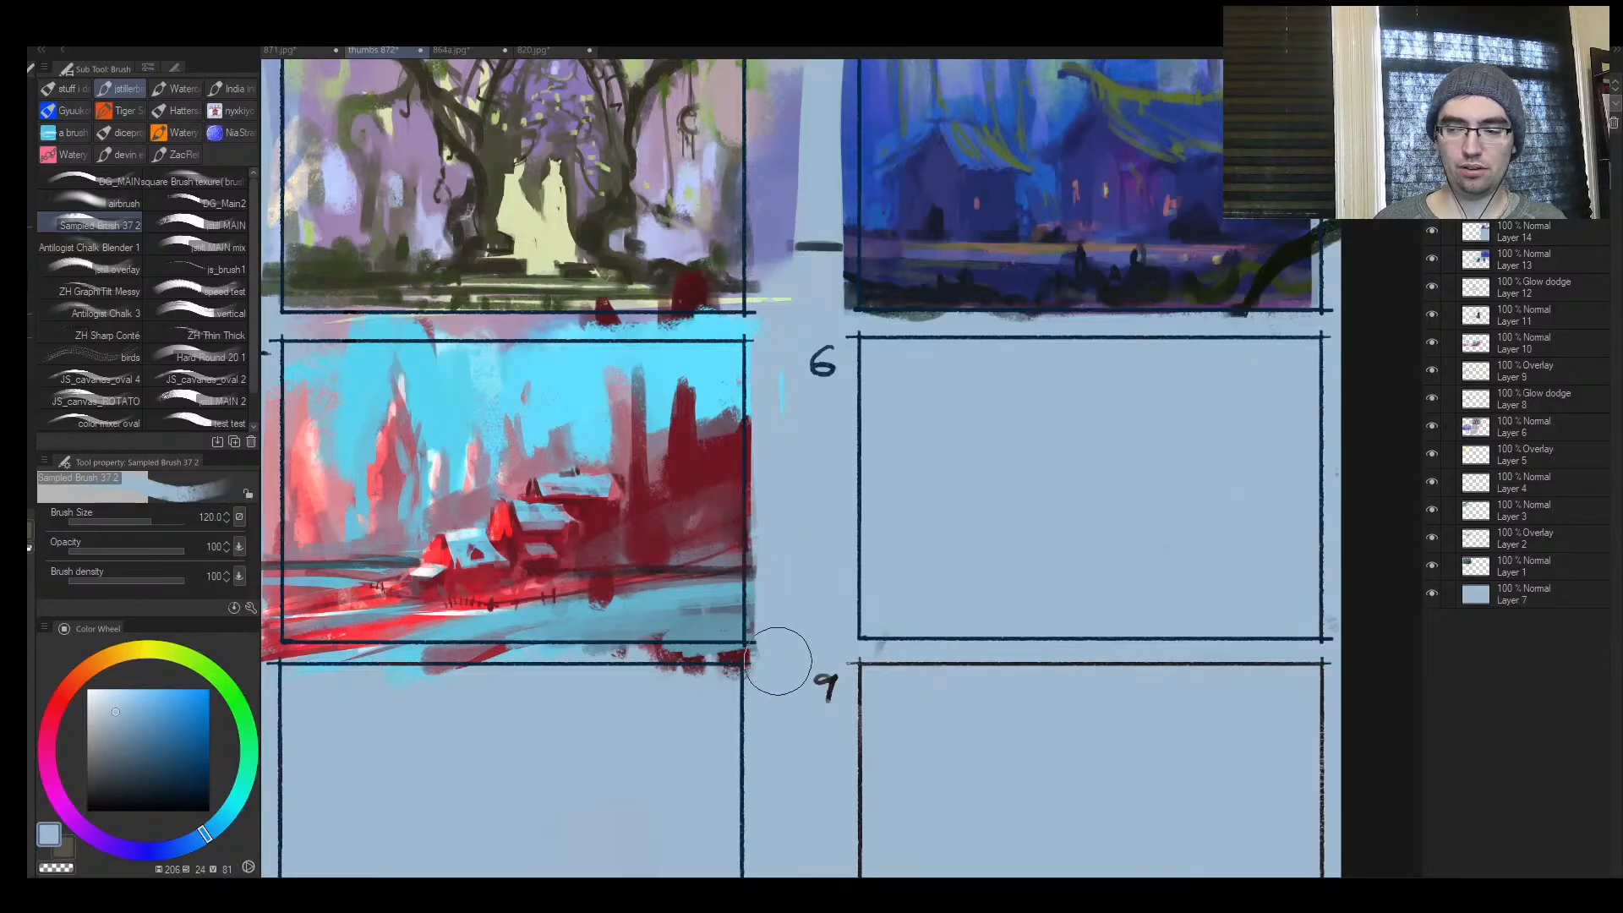
Reduce the brush size and touch up the snowy ground at the lower right of thumbnail 5 with sampled muted blue
{"action": "key", "text": "slash"}
{"action": "left_click_drag", "start_coordinate": [897, 502], "coordinate": [849, 513]}
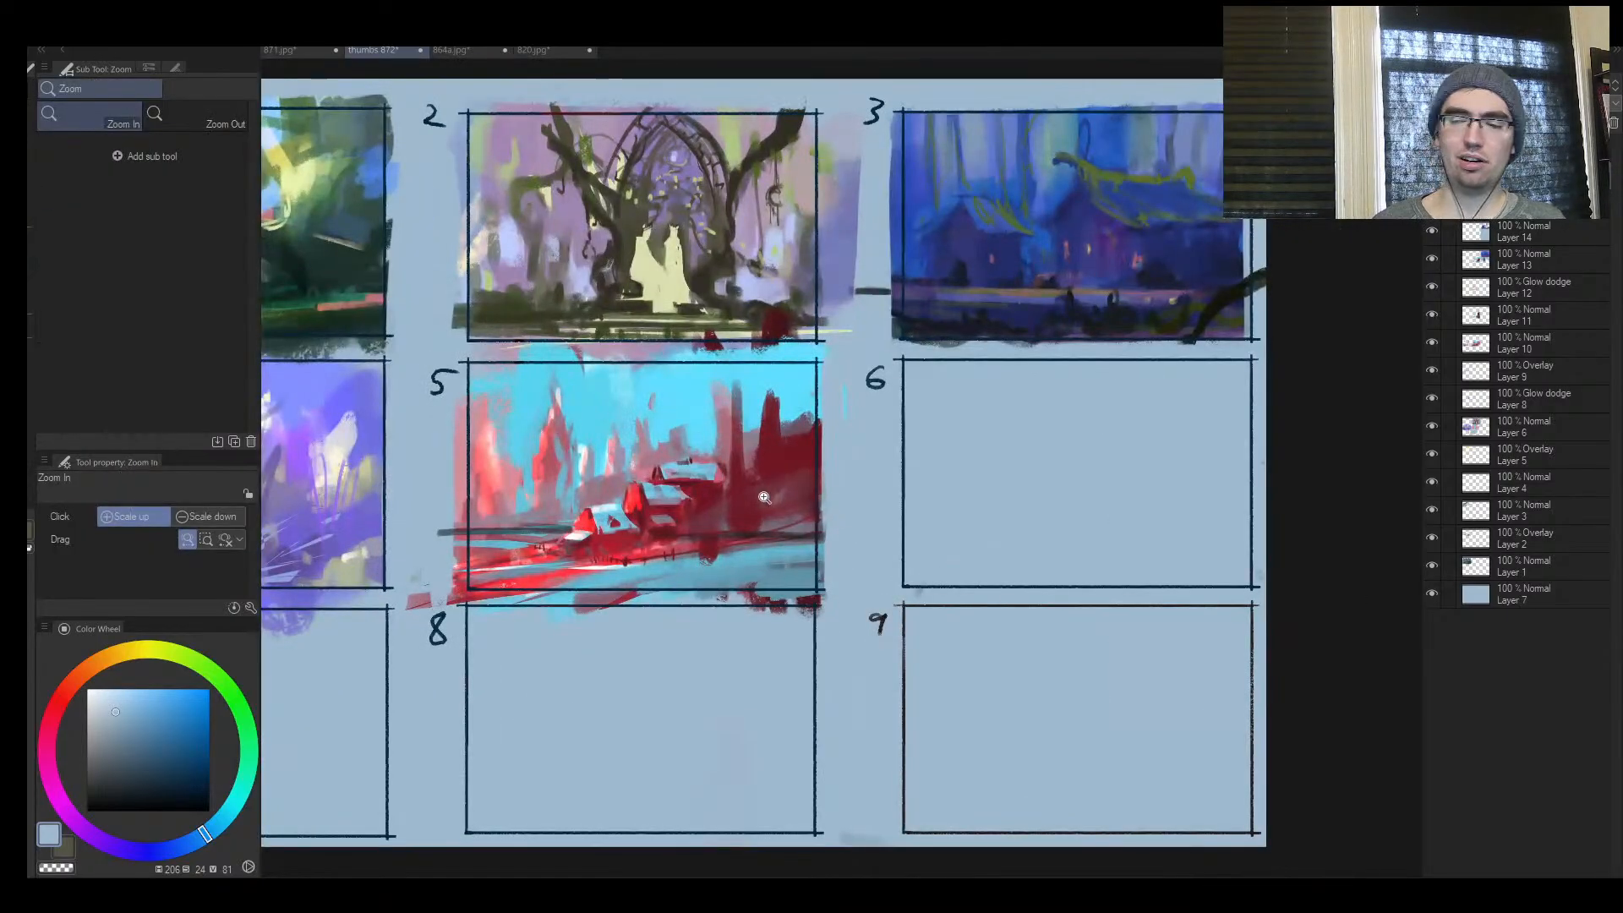
{"action": "left_click_drag", "start_coordinate": [521, 531], "coordinate": [568, 522]}
{"action": "key", "text": "b"}
{"action": "left_click", "coordinate": [842, 519], "text": "alt"}
{"action": "key", "text": "bracketleft"}
{"action": "key", "text": "bracketleft"}
{"action": "mouse_move", "coordinate": [811, 533]}
{"action": "left_mouse_down"}
{"action": "mouse_move", "coordinate": [890, 514]}
{"action": "mouse_move", "coordinate": [1012, 530]}
{"action": "mouse_move", "coordinate": [898, 561]}
{"action": "mouse_move", "coordinate": [775, 556]}
{"action": "mouse_move", "coordinate": [654, 600]}
{"action": "left_mouse_up"}
{"action": "left_click", "coordinate": [928, 556], "text": "alt"}
{"action": "key", "text": "slash"}
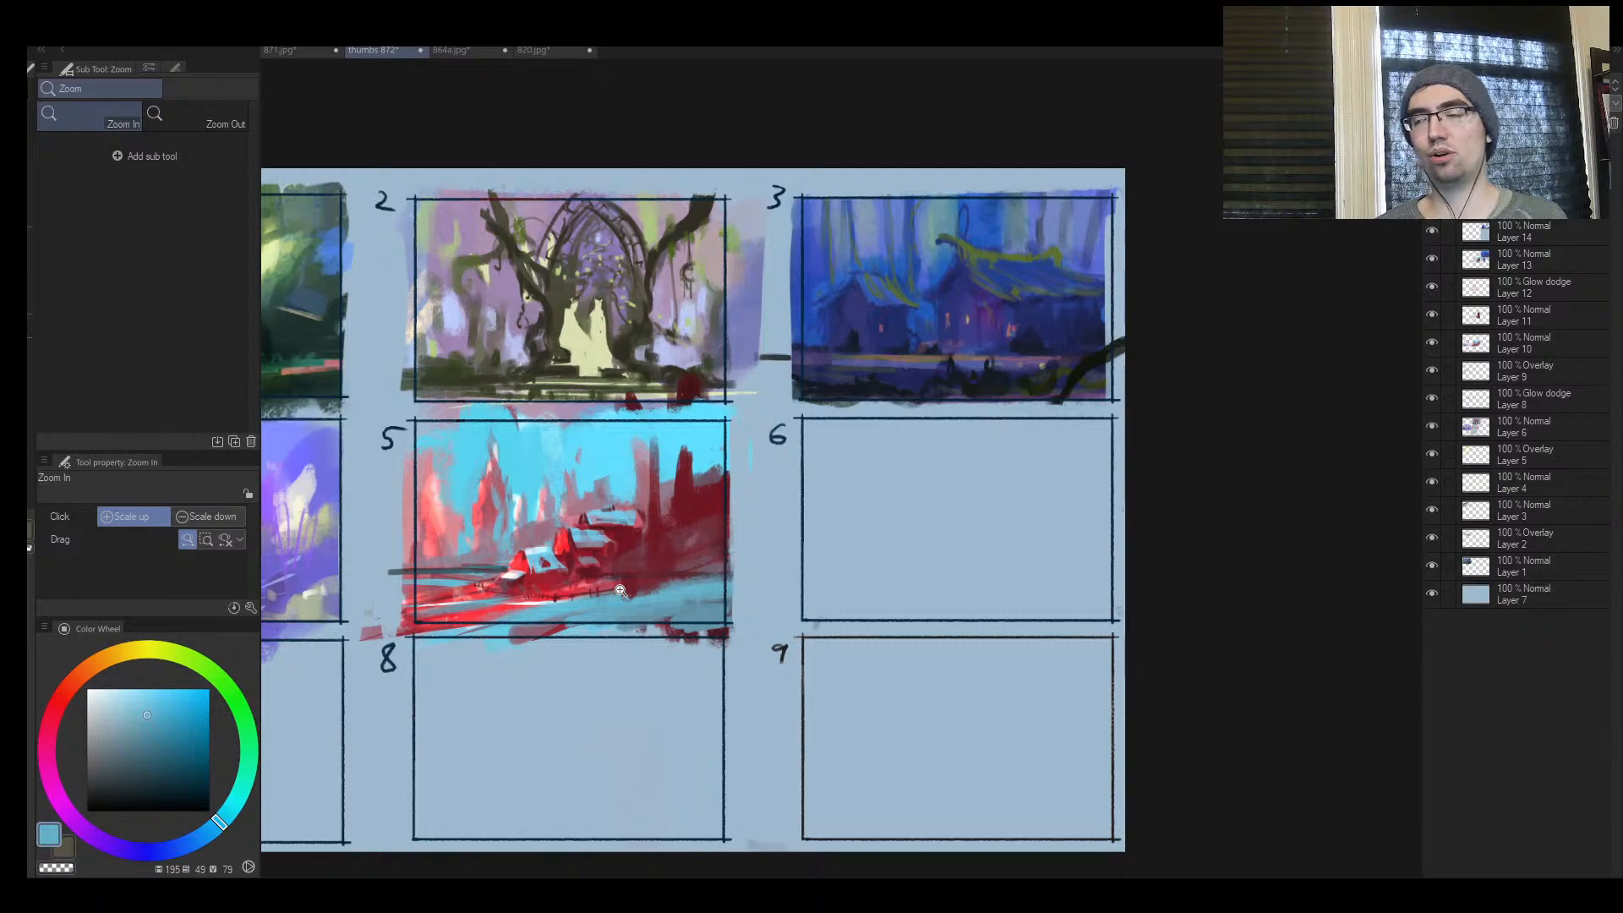
Reduce the canvas height to crop away the empty row of thumbnails 7 to 9
{"action": "left_click_drag", "start_coordinate": [1022, 499], "coordinate": [948, 512]}
{"action": "left_click_drag", "start_coordinate": [846, 530], "coordinate": [876, 519]}
{"action": "left_click_drag", "start_coordinate": [781, 536], "coordinate": [863, 544]}
{"action": "key", "text": "ctrl+alt+c"}
{"action": "left_click_drag", "start_coordinate": [817, 755], "coordinate": [818, 594]}
{"action": "key", "text": "Return"}
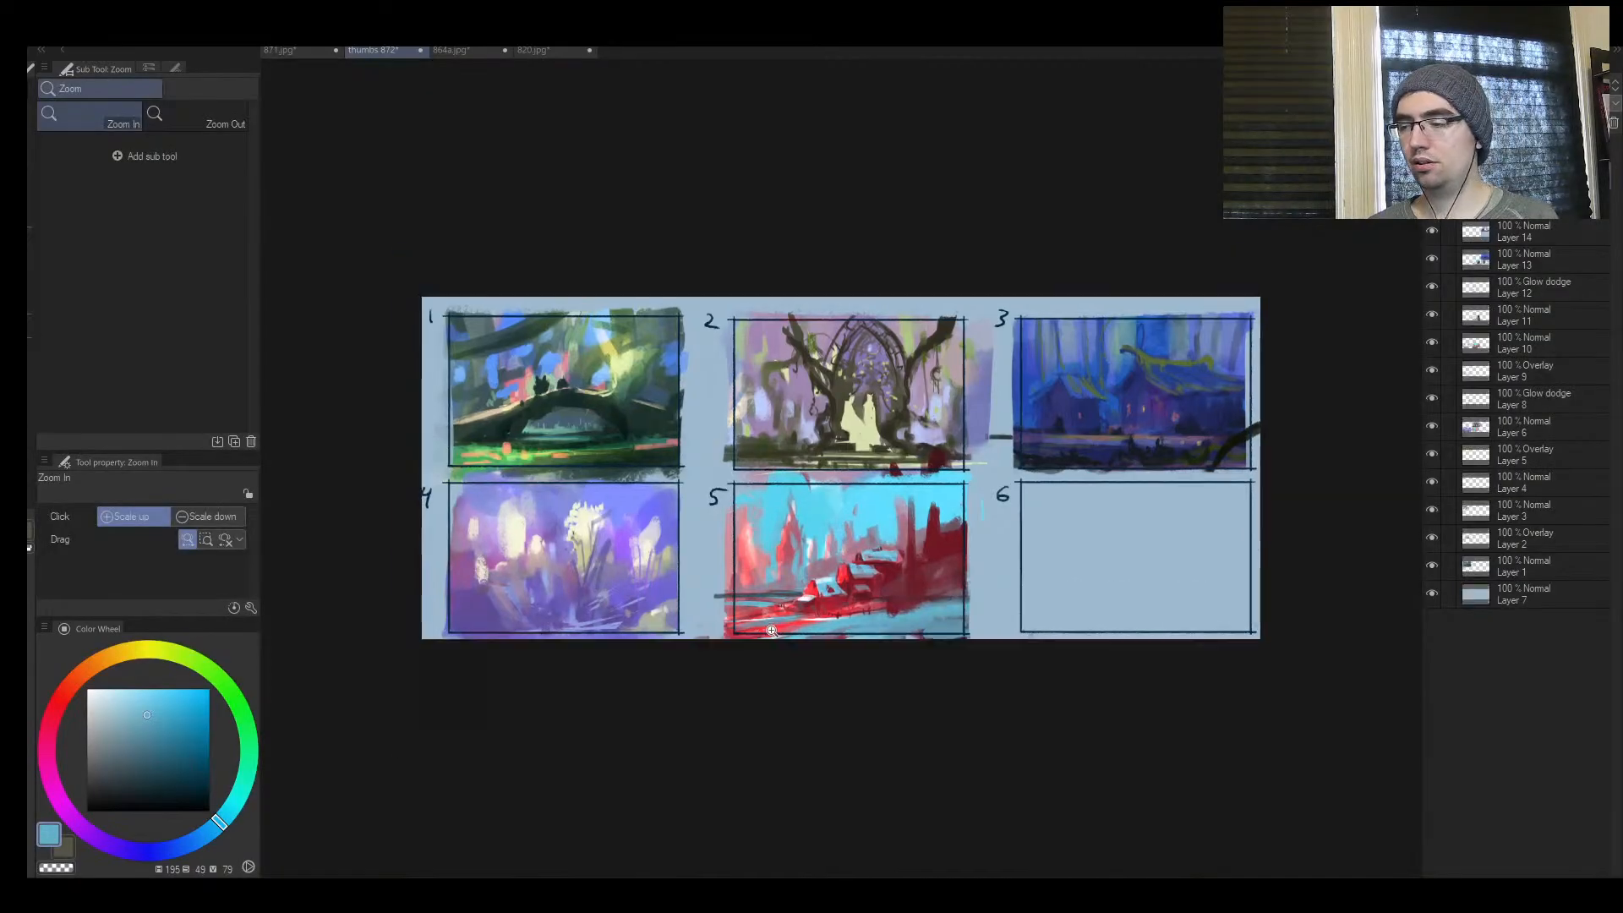
Merge the painting layers from Layer 14 down to Layer 1 into one, keeping background Layer 7 separate
{"action": "left_click", "coordinate": [1490, 568], "text": "shift"}
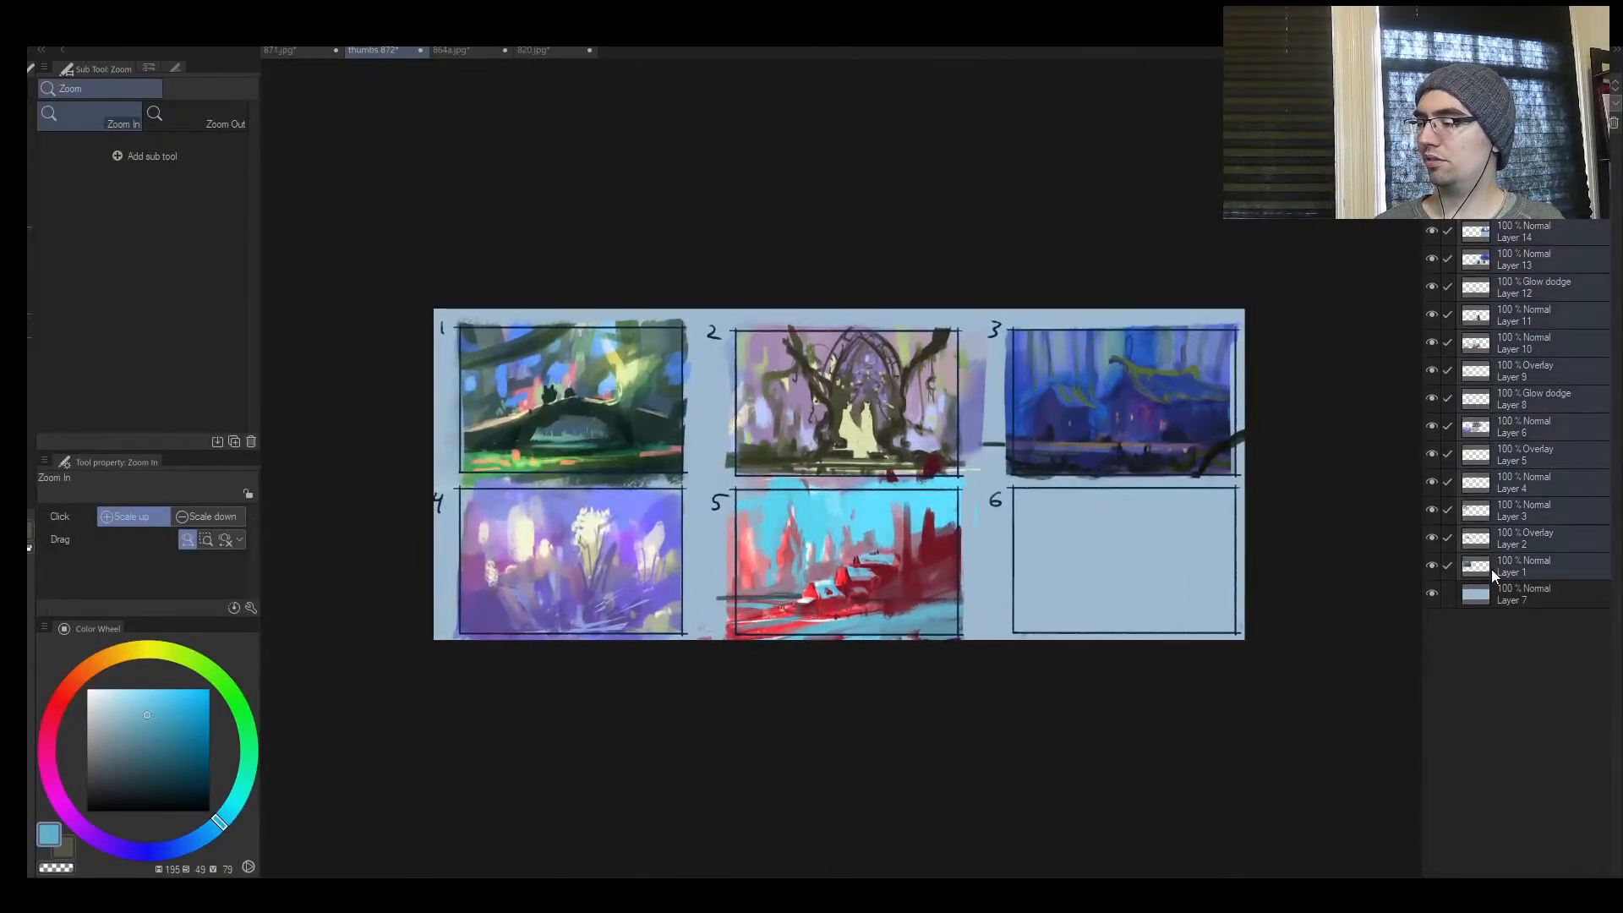
{"action": "key", "text": "alt+shift+e"}
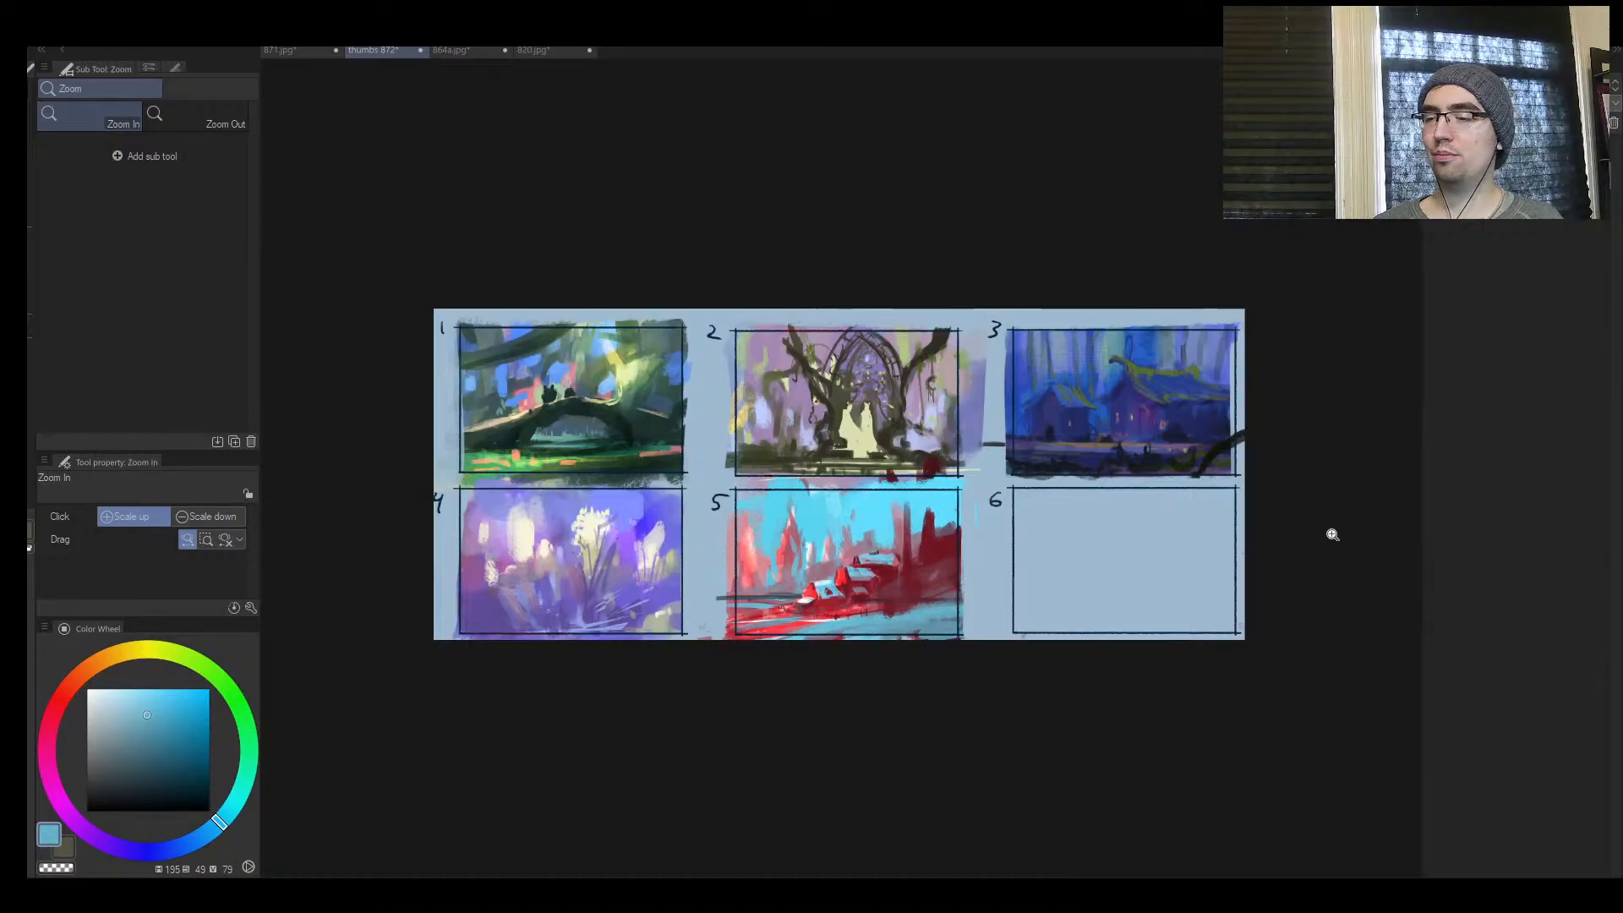
{"action": "left_click", "coordinate": [821, 456]}
{"action": "left_click", "coordinate": [830, 454]}
{"action": "mouse_move", "coordinate": [850, 457]}
{"action": "left_mouse_down"}
{"action": "mouse_move", "coordinate": [806, 460]}
{"action": "mouse_move", "coordinate": [857, 468]}
{"action": "left_mouse_up"}
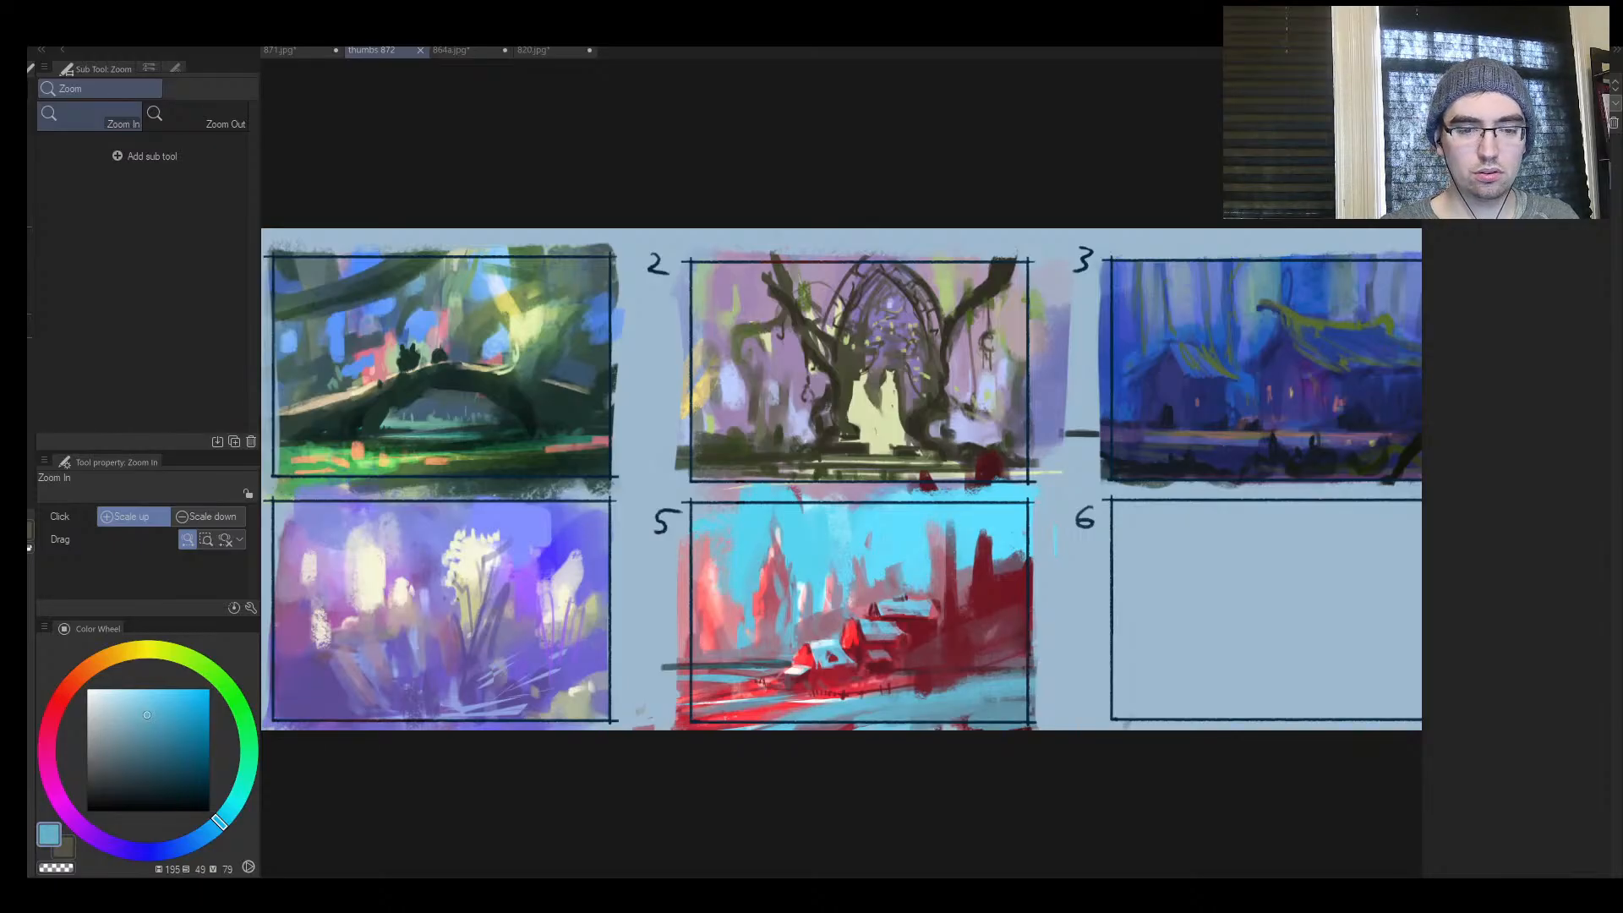
{"action": "left_click_drag", "start_coordinate": [727, 436], "coordinate": [737, 435]}
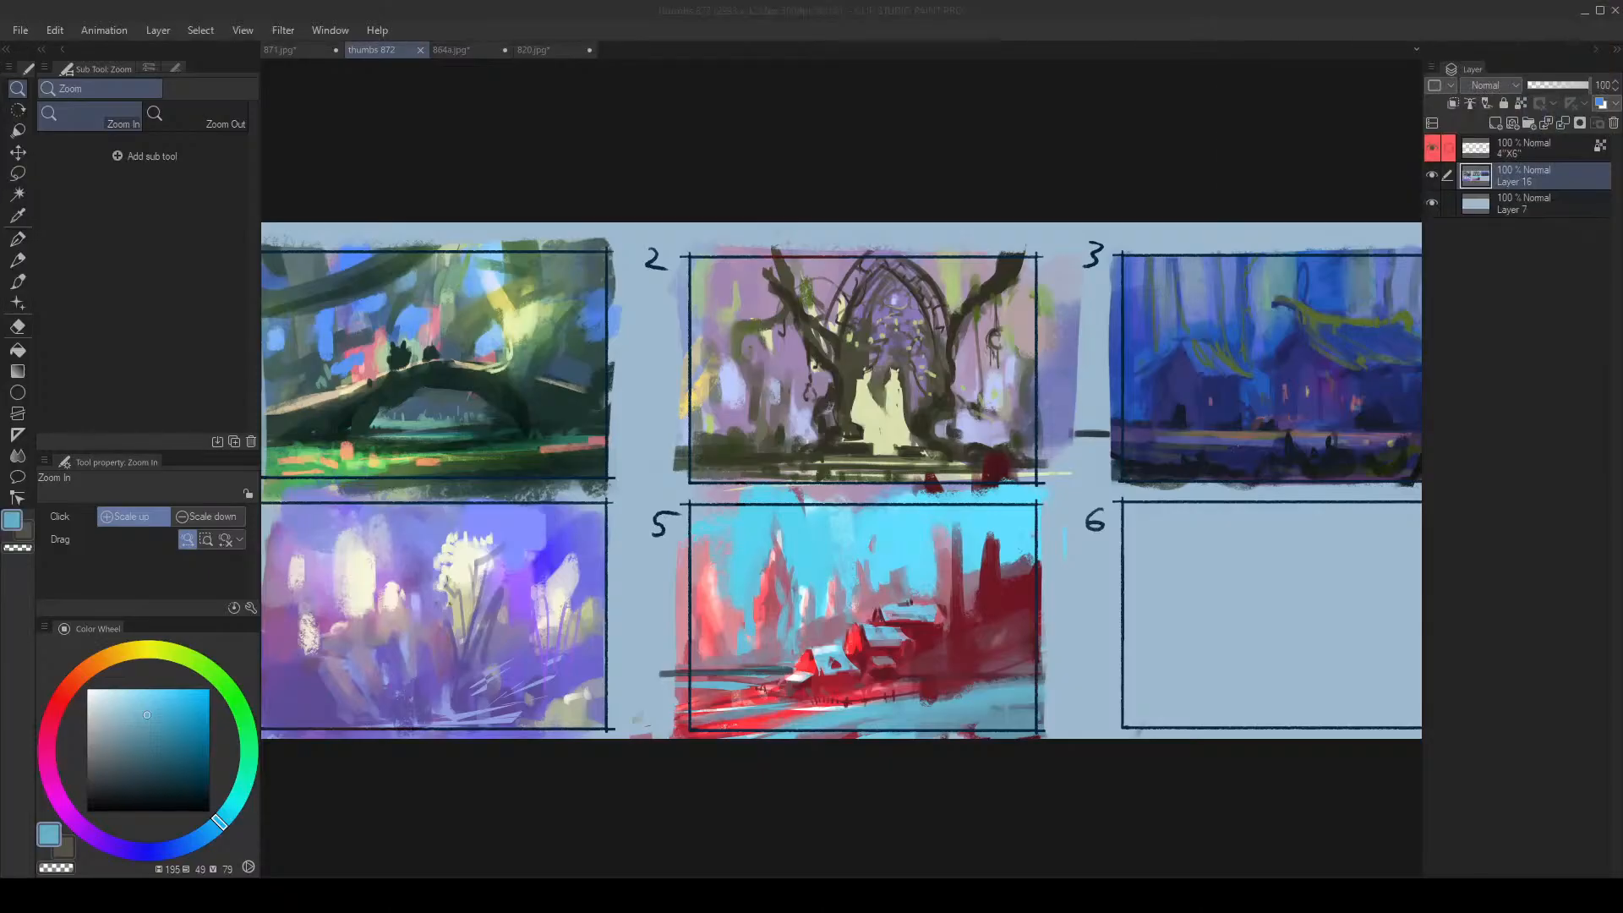
Sample the background blue and add a new layer above the 4"X6" frame layer
{"action": "left_click", "coordinate": [754, 429]}
{"action": "key", "text": "Tab"}
{"action": "mouse_move", "coordinate": [721, 476]}
{"action": "left_mouse_down"}
{"action": "mouse_move", "coordinate": [684, 491]}
{"action": "mouse_move", "coordinate": [718, 467]}
{"action": "left_mouse_up"}
{"action": "key", "text": "Tab"}
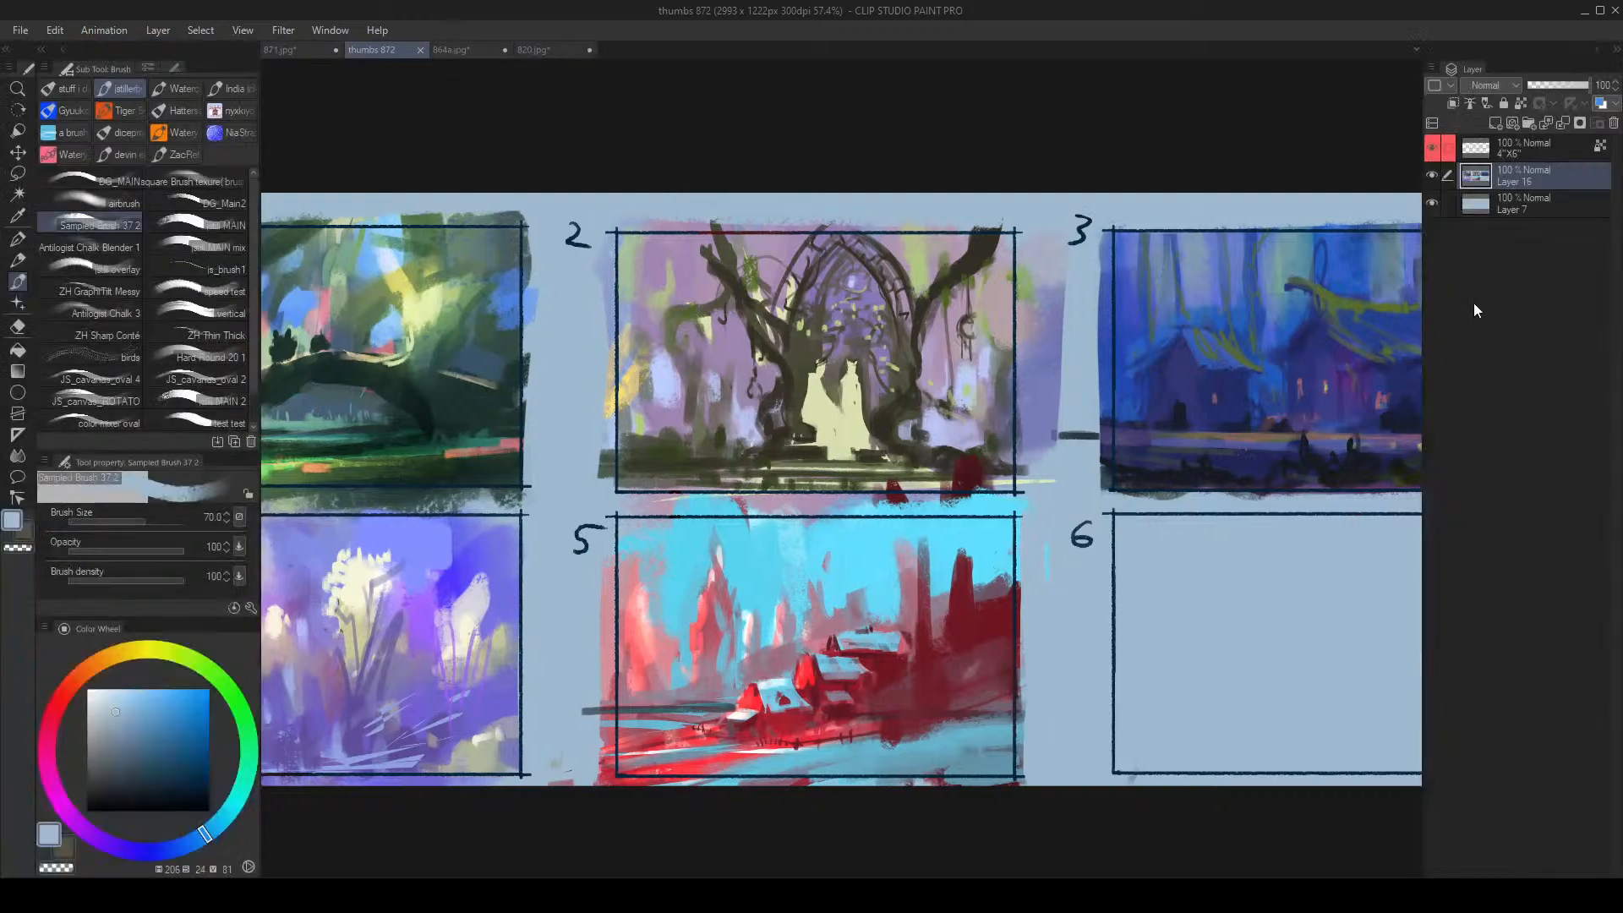
{"action": "left_click", "coordinate": [1493, 154]}
{"action": "key", "text": "ctrl+shift+n"}
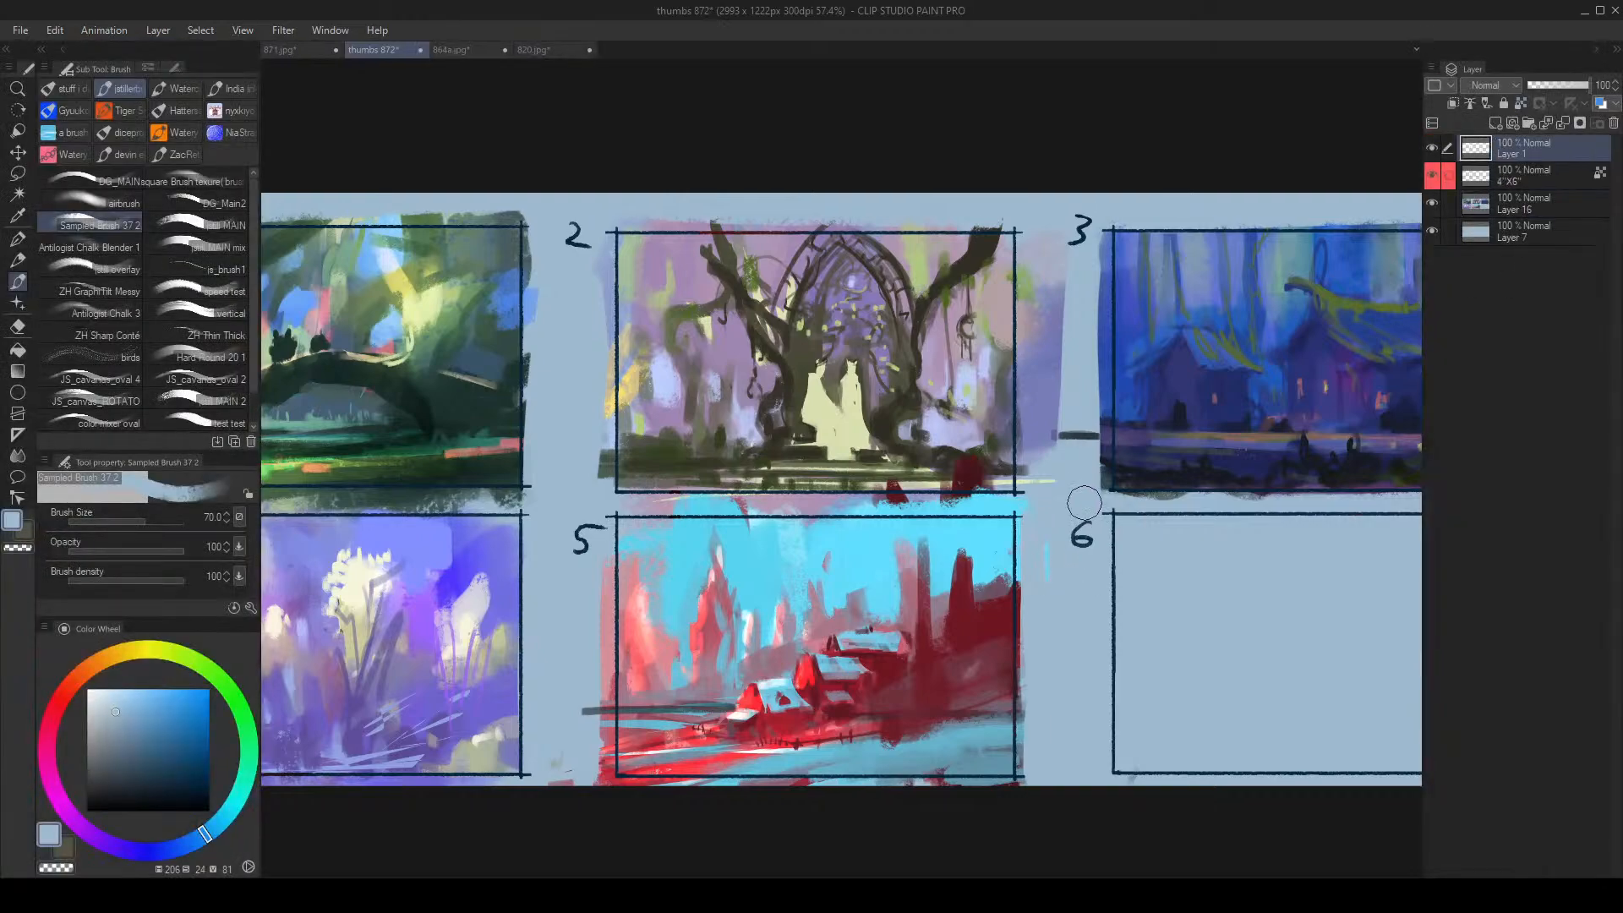
Paint over the frame and number of empty thumbnail 6 with background blue at brush size 70, and save the sheet
{"action": "key", "text": "Tab"}
{"action": "mouse_move", "coordinate": [1087, 534]}
{"action": "left_mouse_down"}
{"action": "mouse_move", "coordinate": [1072, 514]}
{"action": "mouse_move", "coordinate": [1487, 523]}
{"action": "left_mouse_up"}
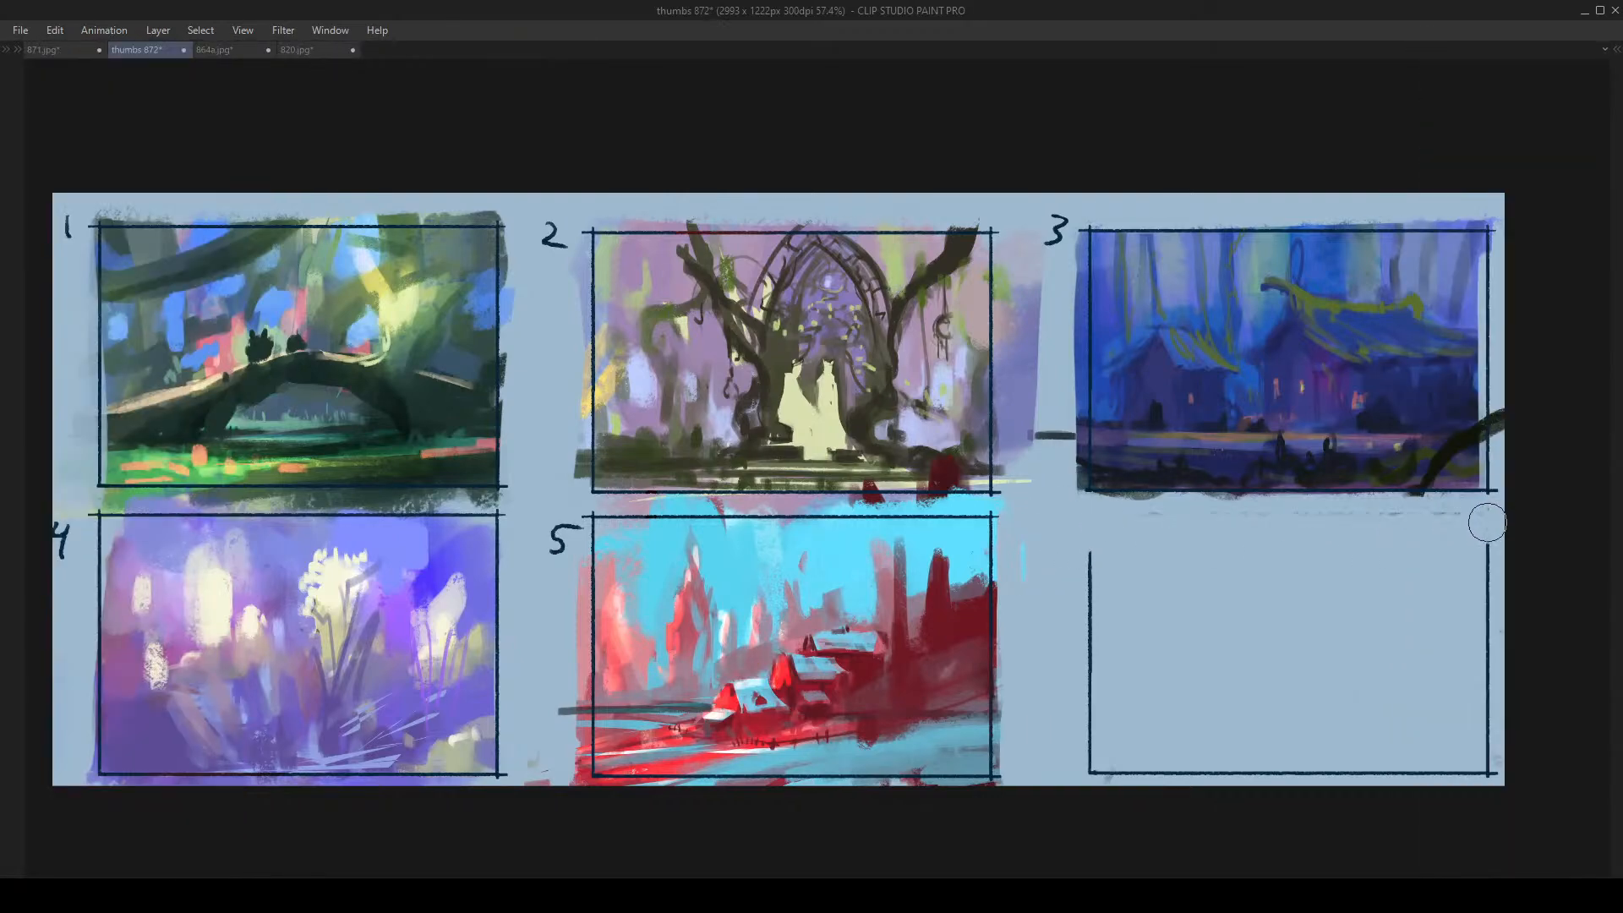
{"action": "mouse_move", "coordinate": [1105, 572]}
{"action": "left_mouse_down"}
{"action": "mouse_move", "coordinate": [1105, 617]}
{"action": "mouse_move", "coordinate": [1101, 563]}
{"action": "mouse_move", "coordinate": [1068, 778]}
{"action": "mouse_move", "coordinate": [1275, 785]}
{"action": "mouse_move", "coordinate": [1466, 753]}
{"action": "mouse_move", "coordinate": [1480, 557]}
{"action": "mouse_move", "coordinate": [1489, 644]}
{"action": "mouse_move", "coordinate": [1479, 765]}
{"action": "left_mouse_up"}
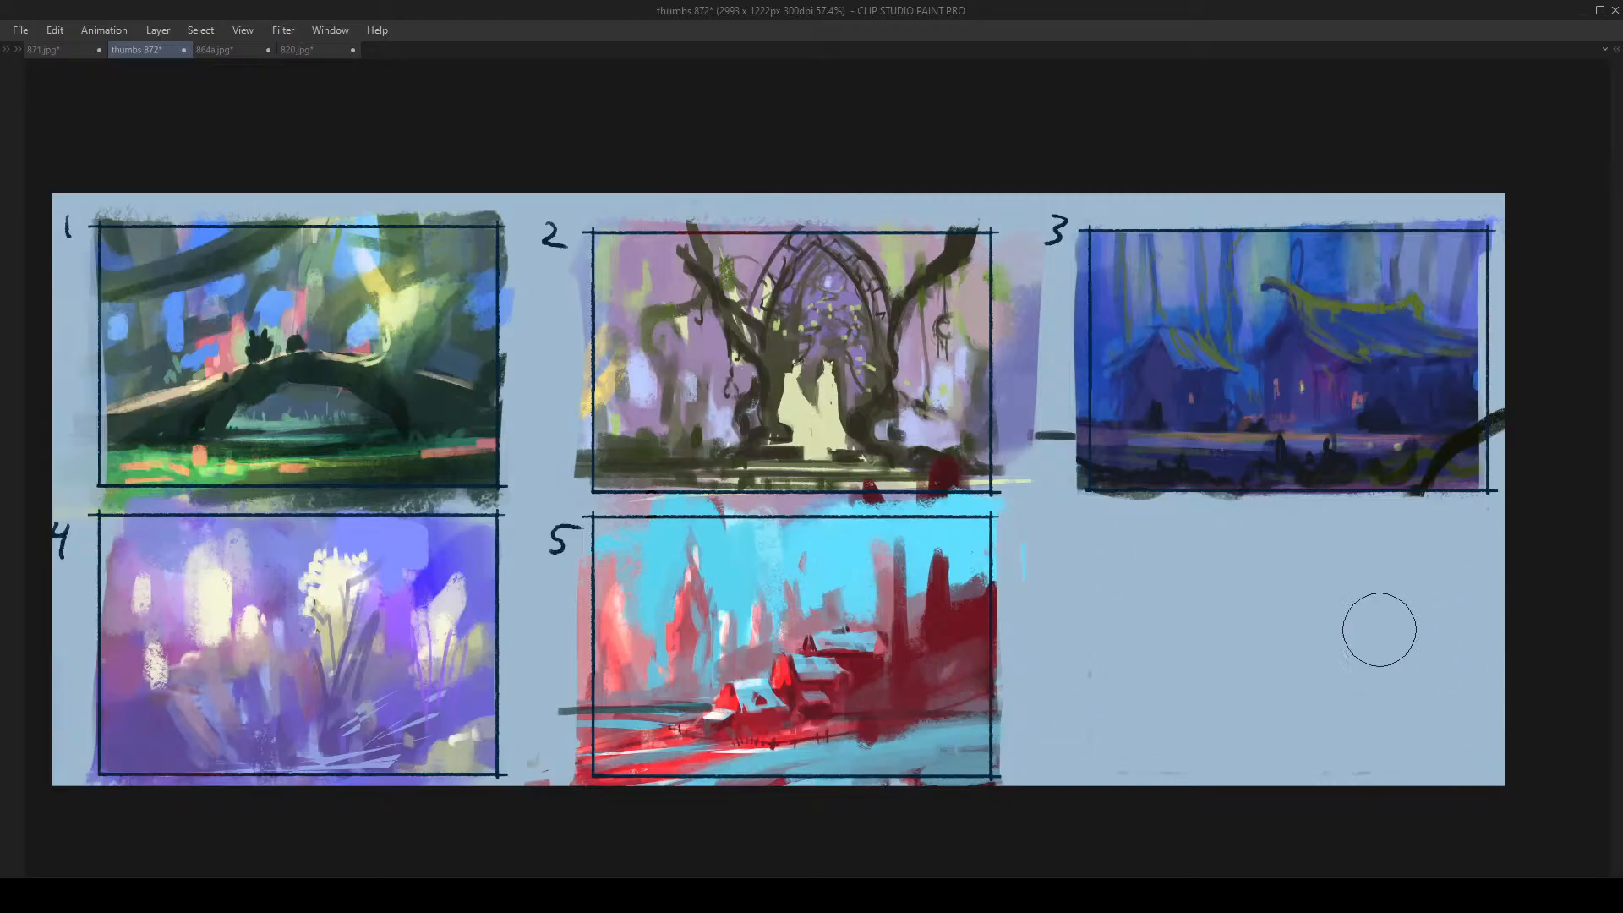
{"action": "left_click", "coordinate": [994, 383]}
{"action": "left_click_drag", "start_coordinate": [994, 383], "coordinate": [1063, 347]}
{"action": "scroll", "coordinate": [1061, 346], "scroll_direction": "down", "scroll_amount": 5}
{"action": "scroll", "coordinate": [1061, 347], "scroll_direction": "up", "scroll_amount": 5}
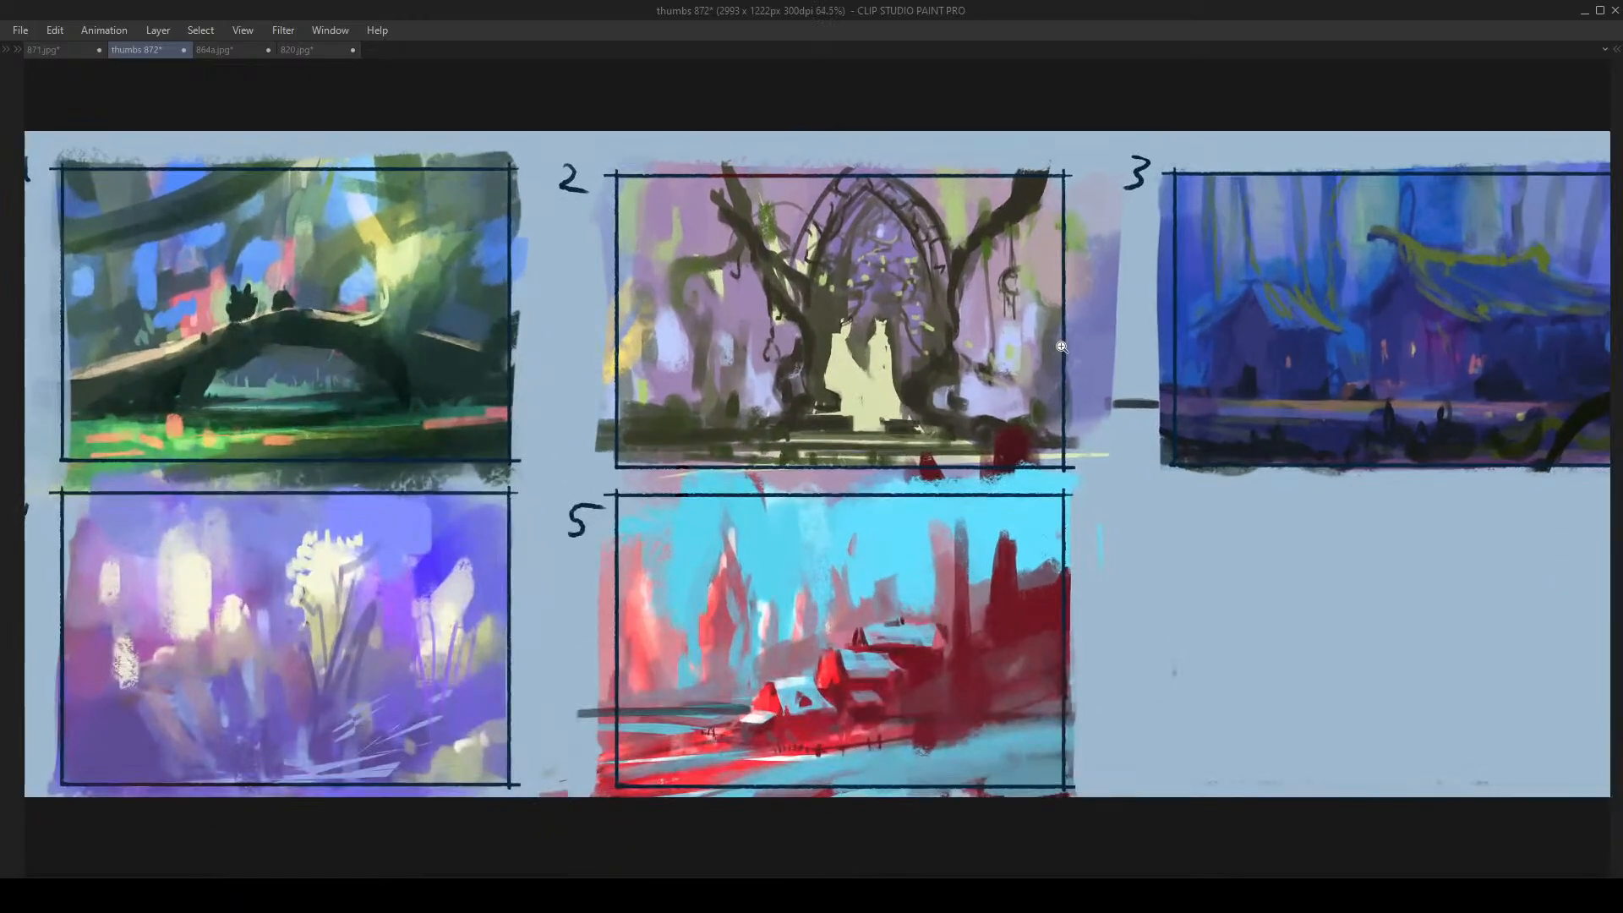
{"action": "scroll", "coordinate": [1062, 347], "scroll_direction": "down", "scroll_amount": 2}
{"action": "scroll", "coordinate": [1061, 347], "scroll_direction": "up", "scroll_amount": 2}
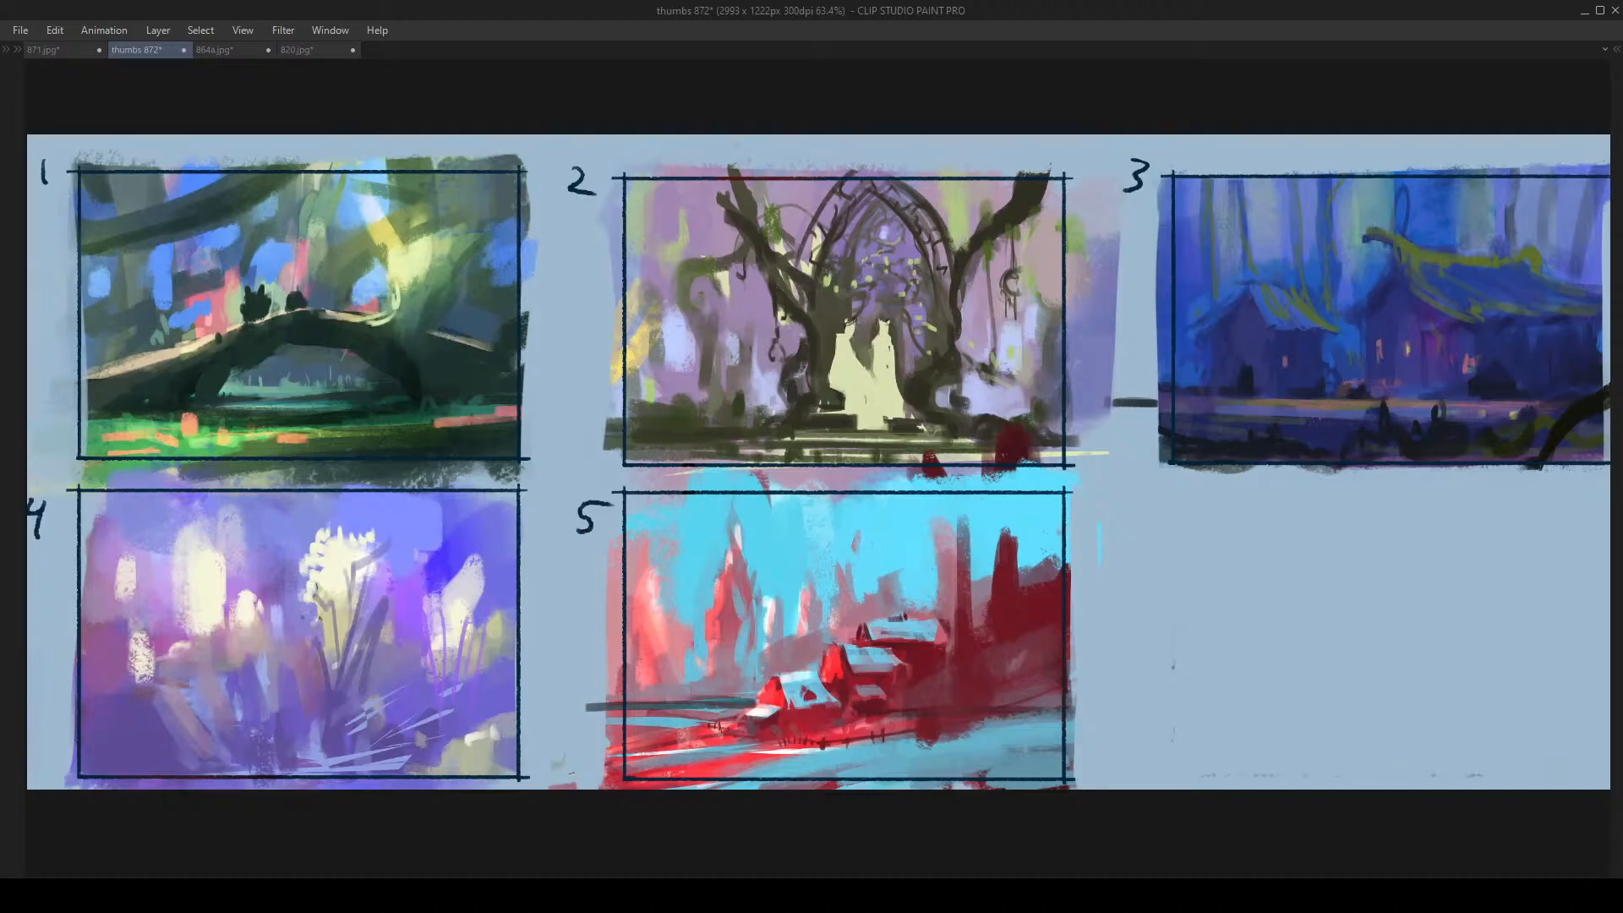
{"action": "key", "text": "ctrl+s"}
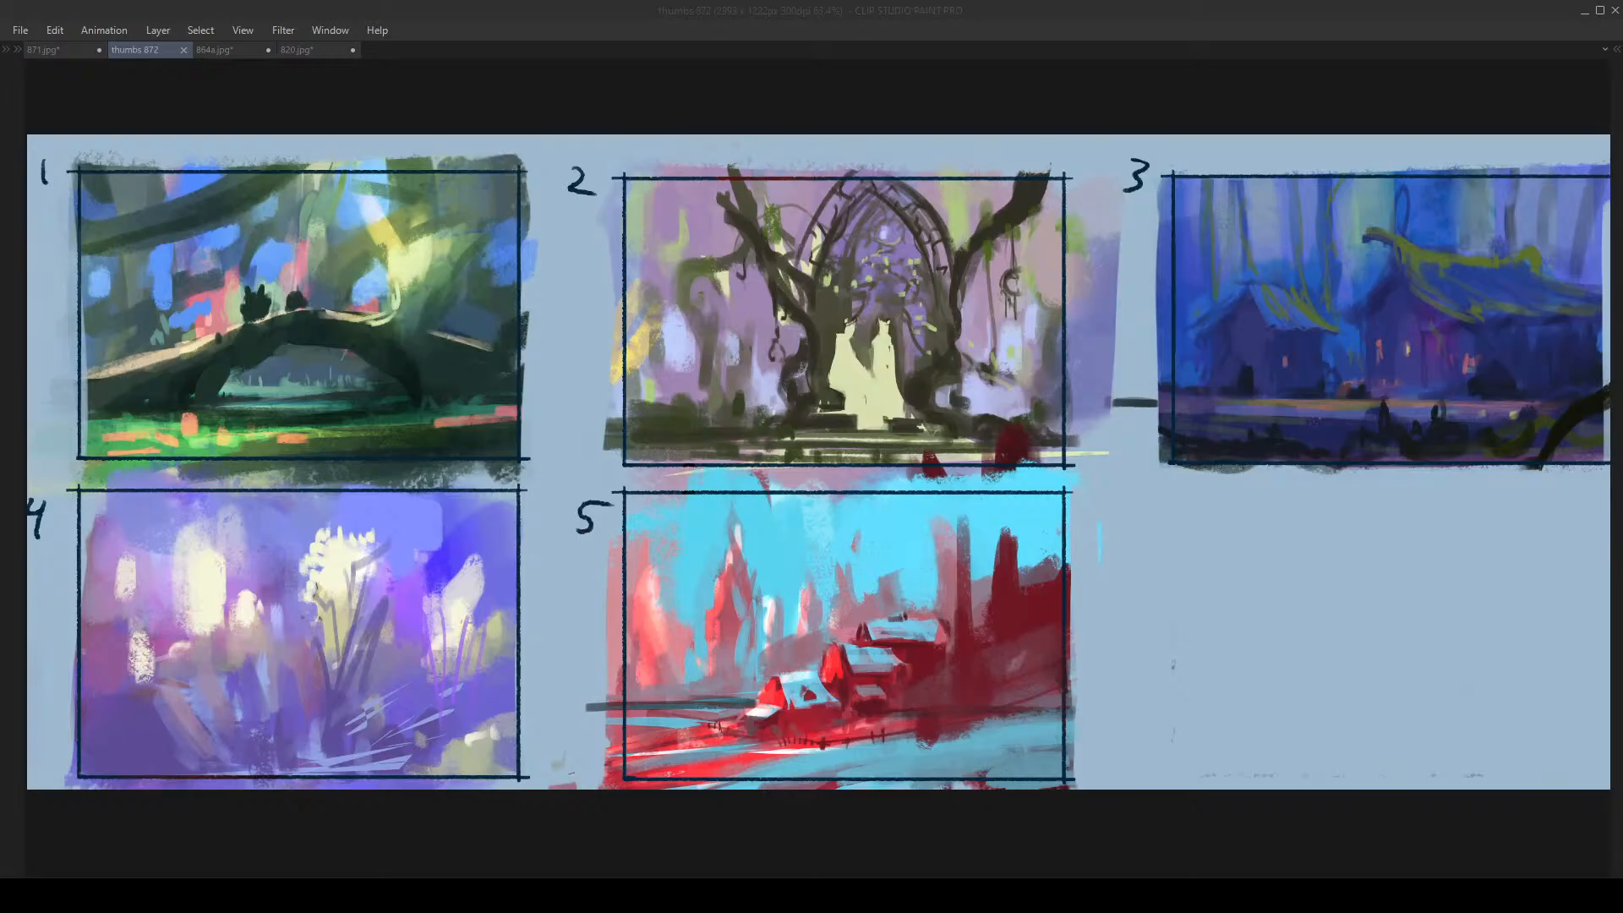
{"action": "left_click", "coordinate": [899, 468]}
{"action": "mouse_move", "coordinate": [888, 477]}
{"action": "left_mouse_down"}
{"action": "mouse_move", "coordinate": [808, 547]}
{"action": "mouse_move", "coordinate": [898, 506]}
{"action": "left_mouse_up"}
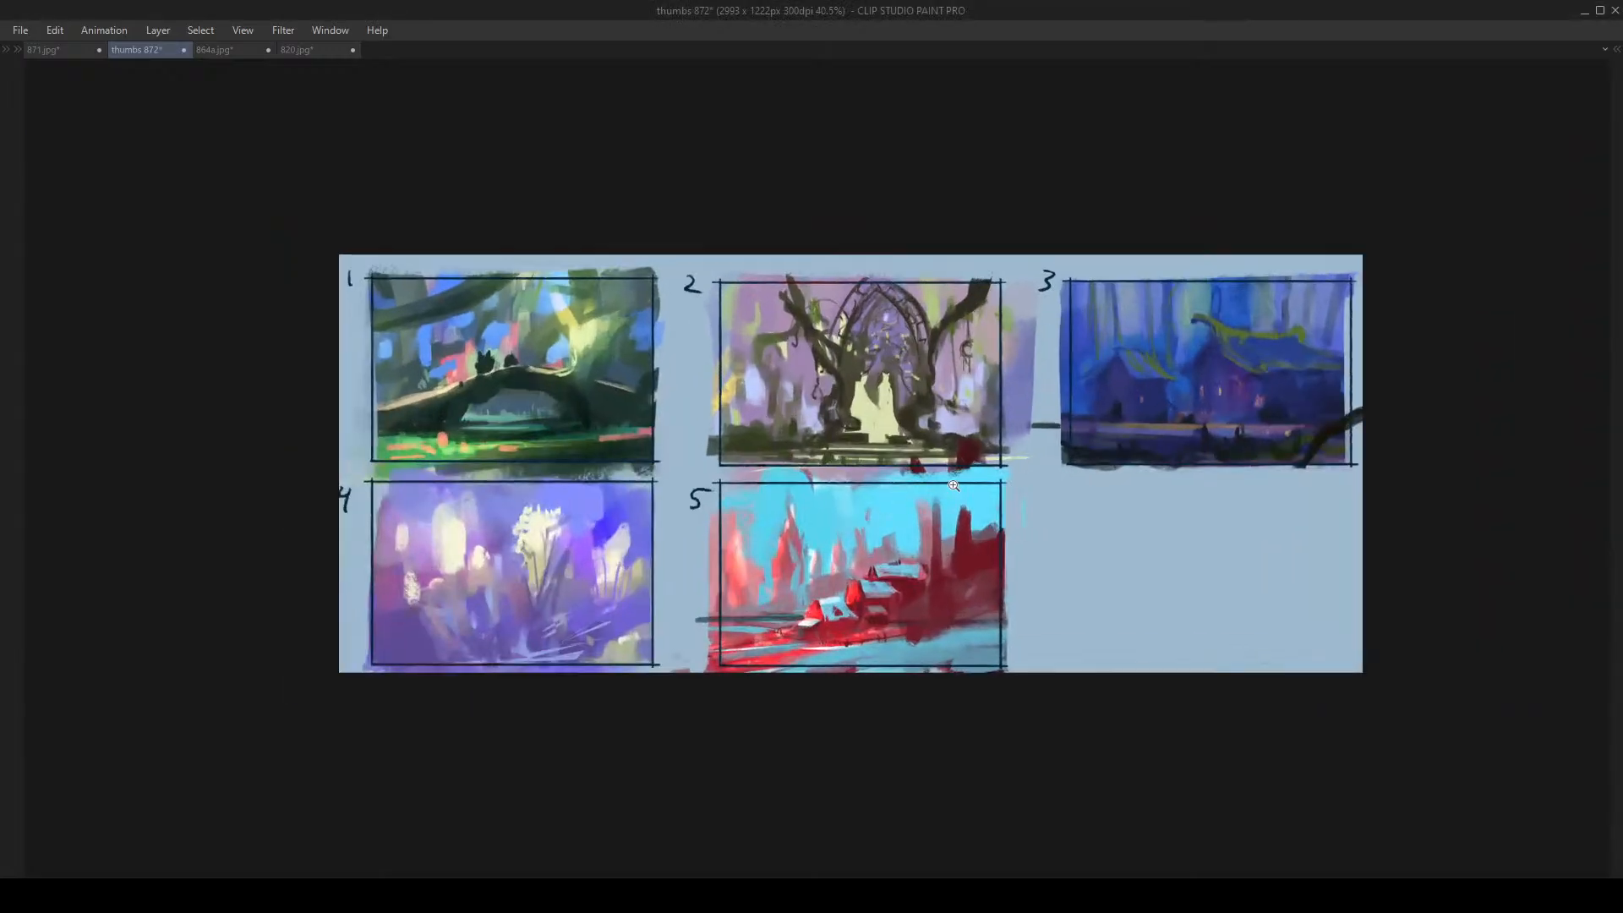
{"action": "left_click", "coordinate": [983, 441]}
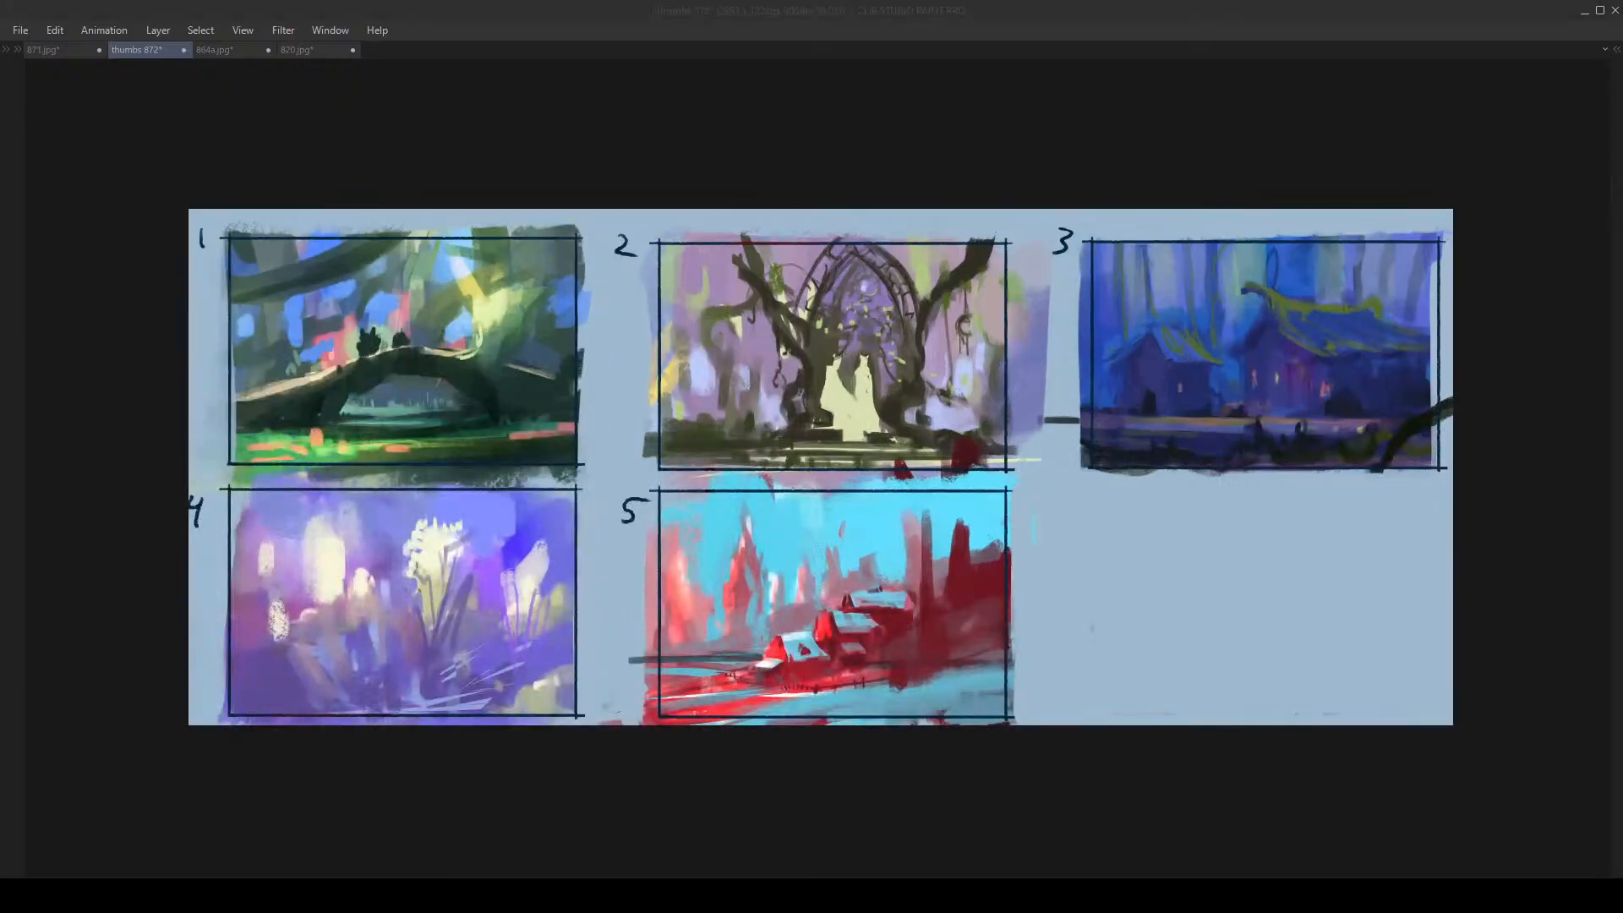
{"action": "left_click", "coordinate": [555, 513]}
{"action": "mouse_move", "coordinate": [524, 523]}
{"action": "left_mouse_down"}
{"action": "mouse_move", "coordinate": [479, 541]}
{"action": "mouse_move", "coordinate": [549, 516]}
{"action": "mouse_move", "coordinate": [486, 535]}
{"action": "mouse_move", "coordinate": [510, 526]}
{"action": "left_mouse_up"}
Make a rectangular selection around thumbnail 2, following its frame
{"action": "key", "text": "Tab"}
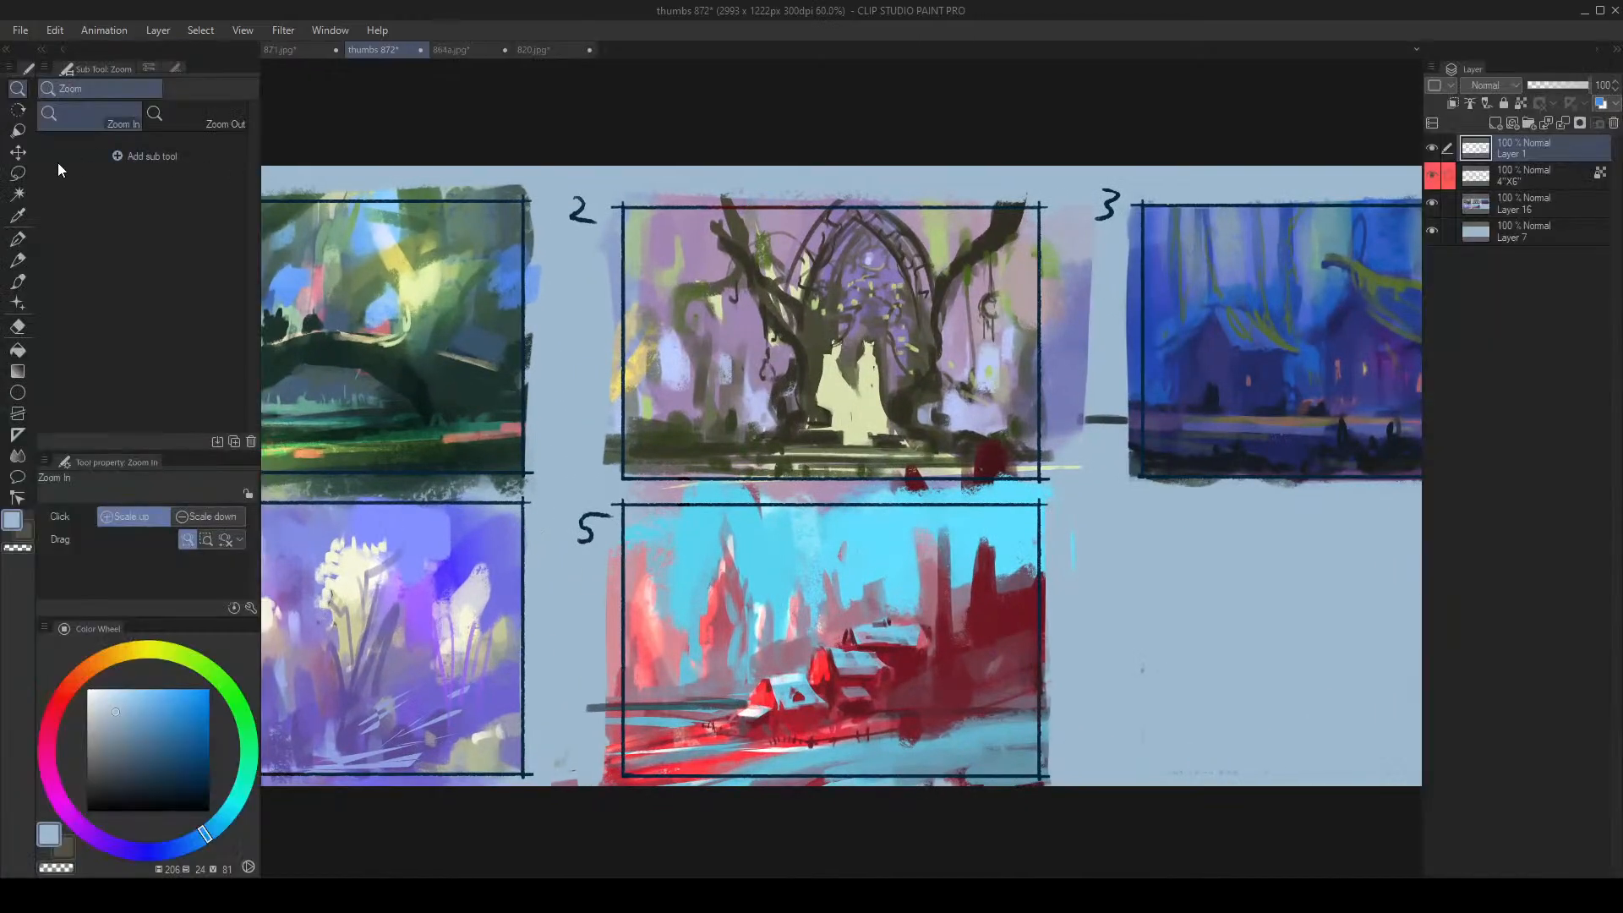
{"action": "left_click", "coordinate": [17, 173]}
{"action": "left_click", "coordinate": [81, 125]}
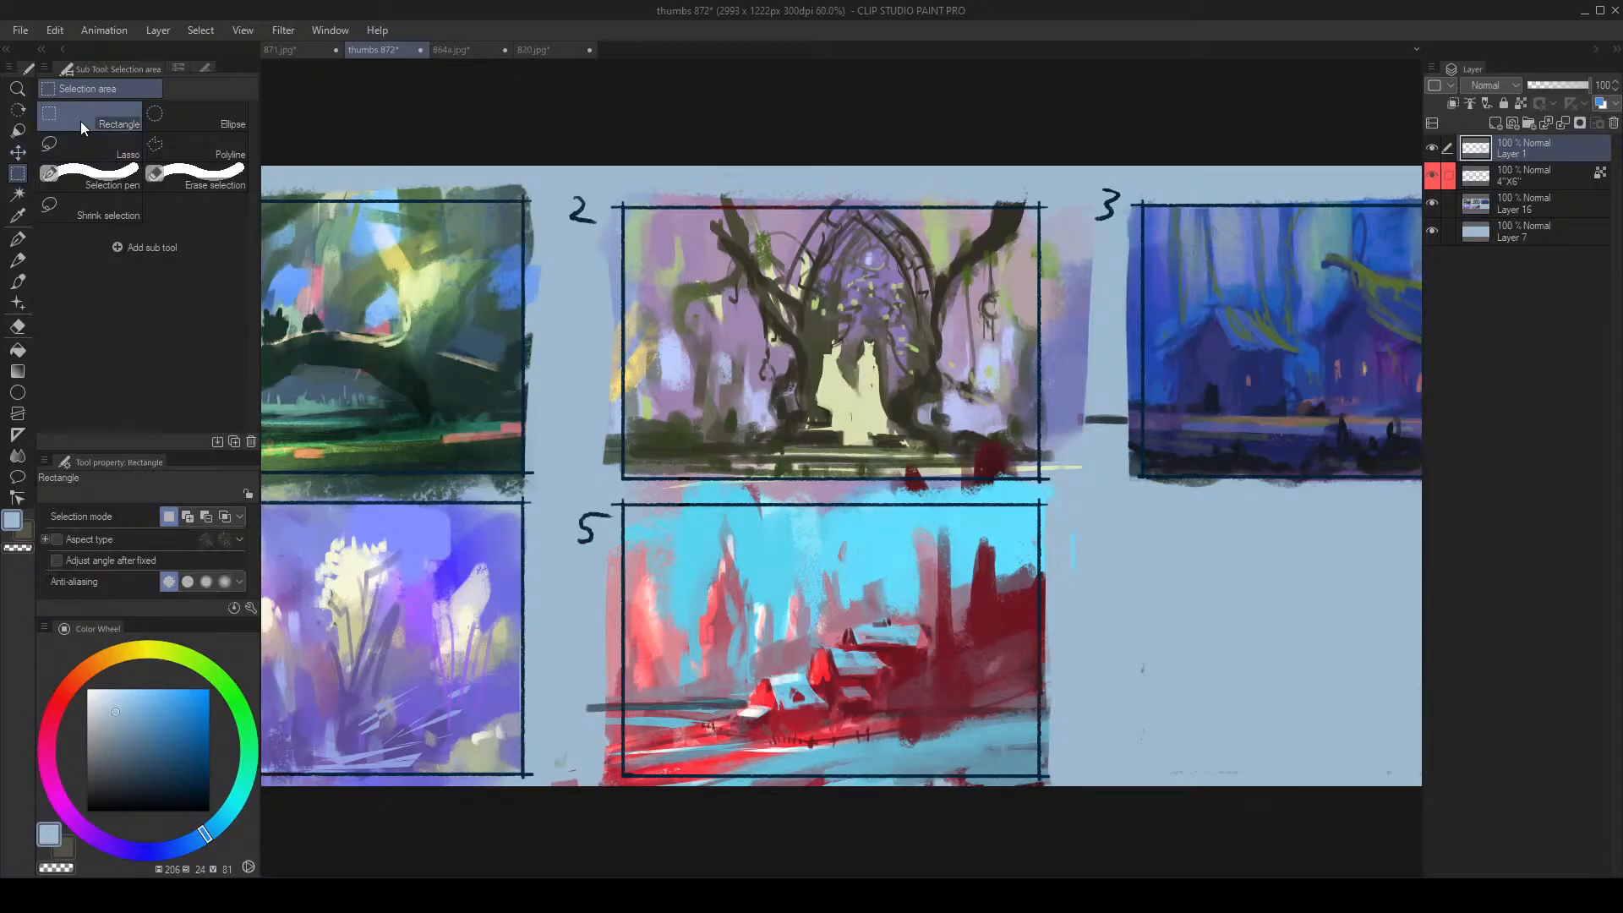
{"action": "left_click", "coordinate": [1438, 177]}
{"action": "left_click", "coordinate": [1432, 178]}
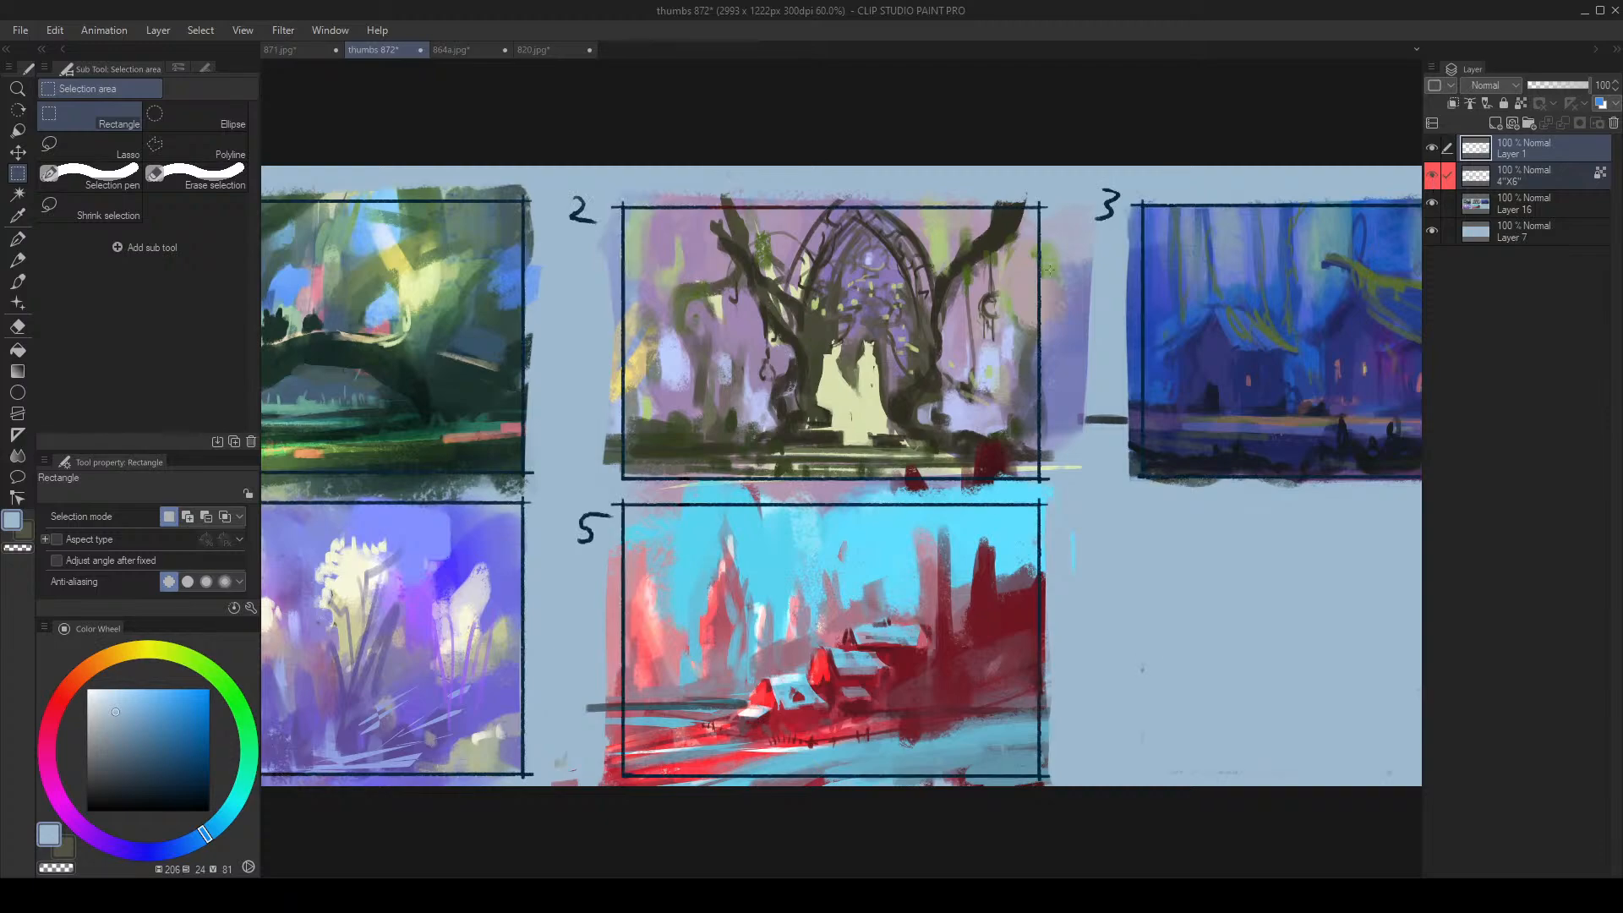
{"action": "left_click_drag", "start_coordinate": [618, 204], "coordinate": [1042, 482]}
{"action": "key", "text": "ctrl+space"}
{"action": "left_click_drag", "start_coordinate": [802, 470], "coordinate": [676, 470]}
{"action": "left_click_drag", "start_coordinate": [894, 456], "coordinate": [997, 452]}
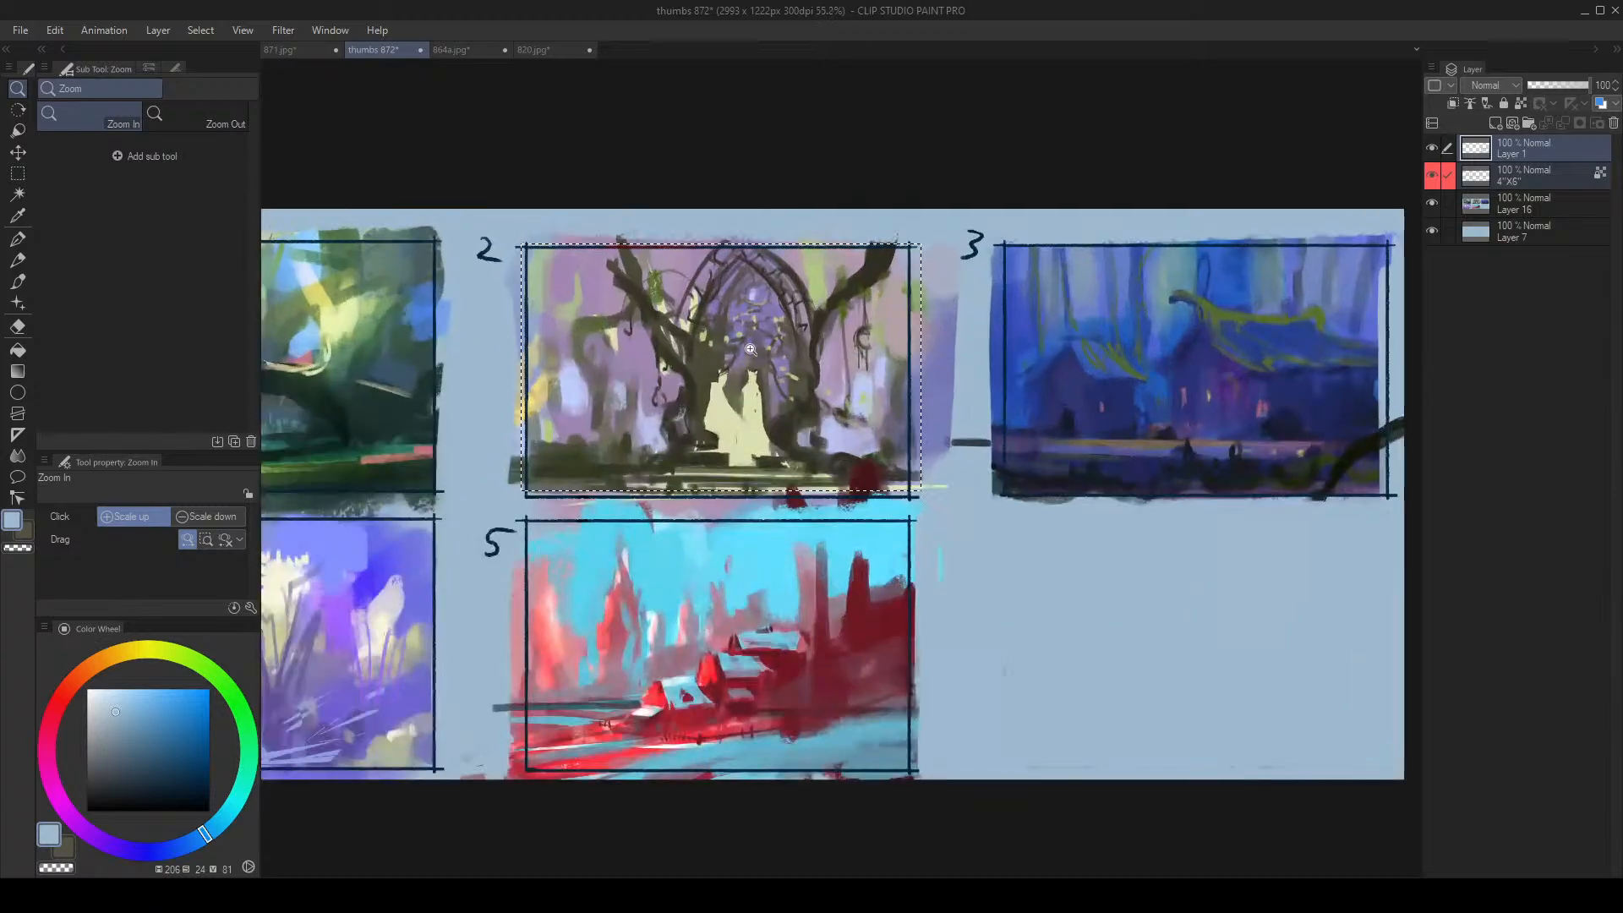
{"action": "left_click_drag", "start_coordinate": [750, 349], "coordinate": [713, 395]}
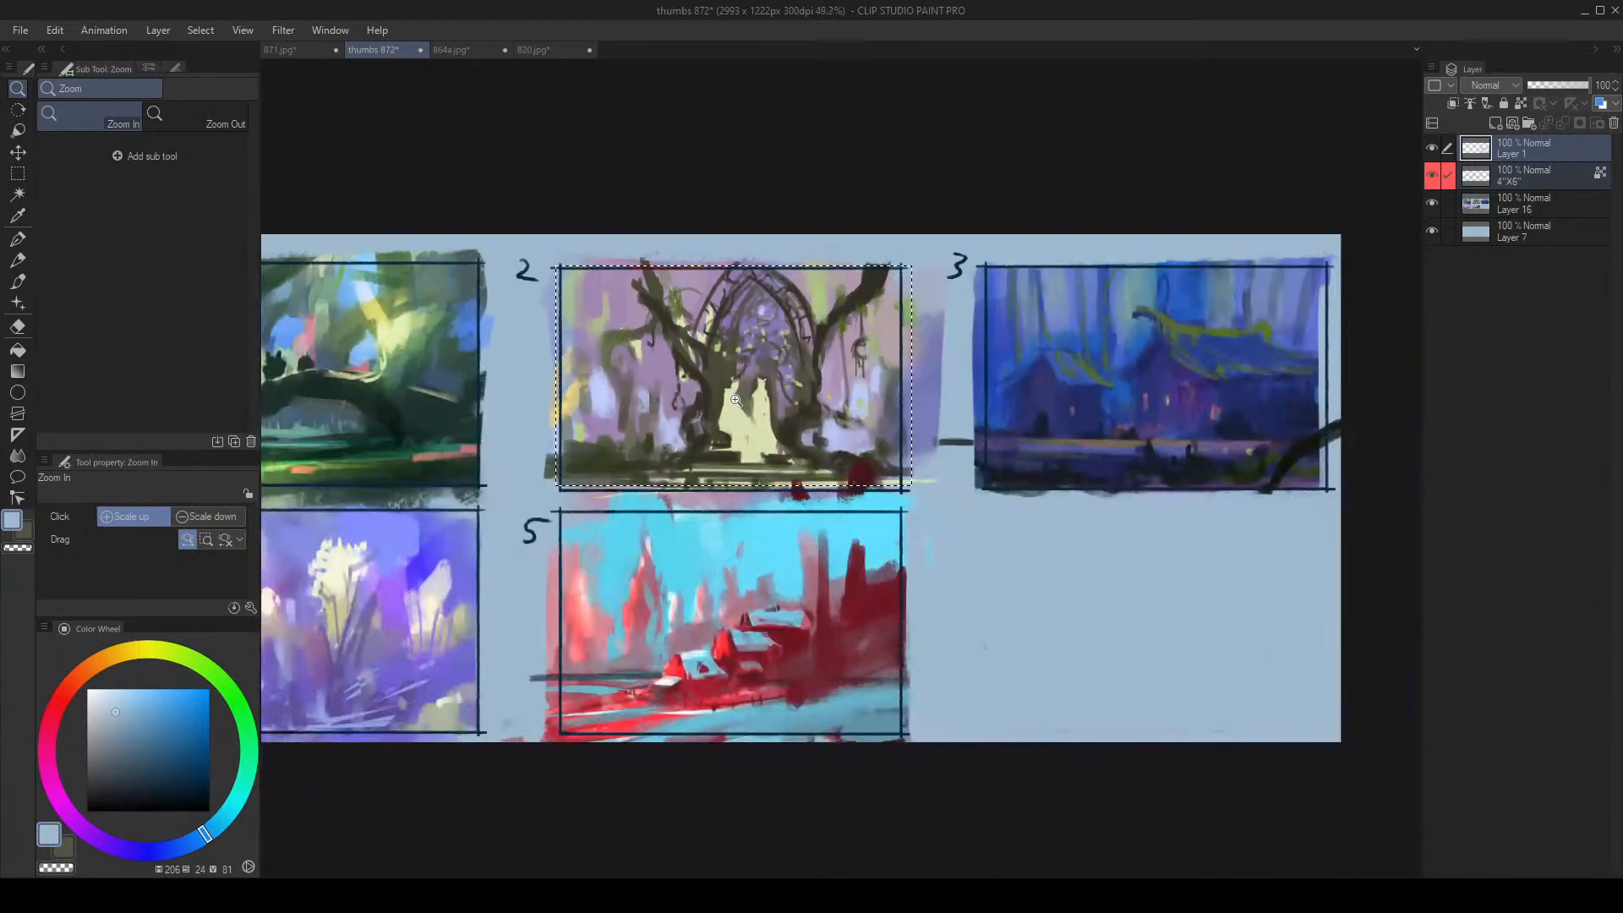
Save the thumbnail sheet as a JPEG named thumbs 872.jpg
{"action": "left_click", "coordinate": [23, 33]}
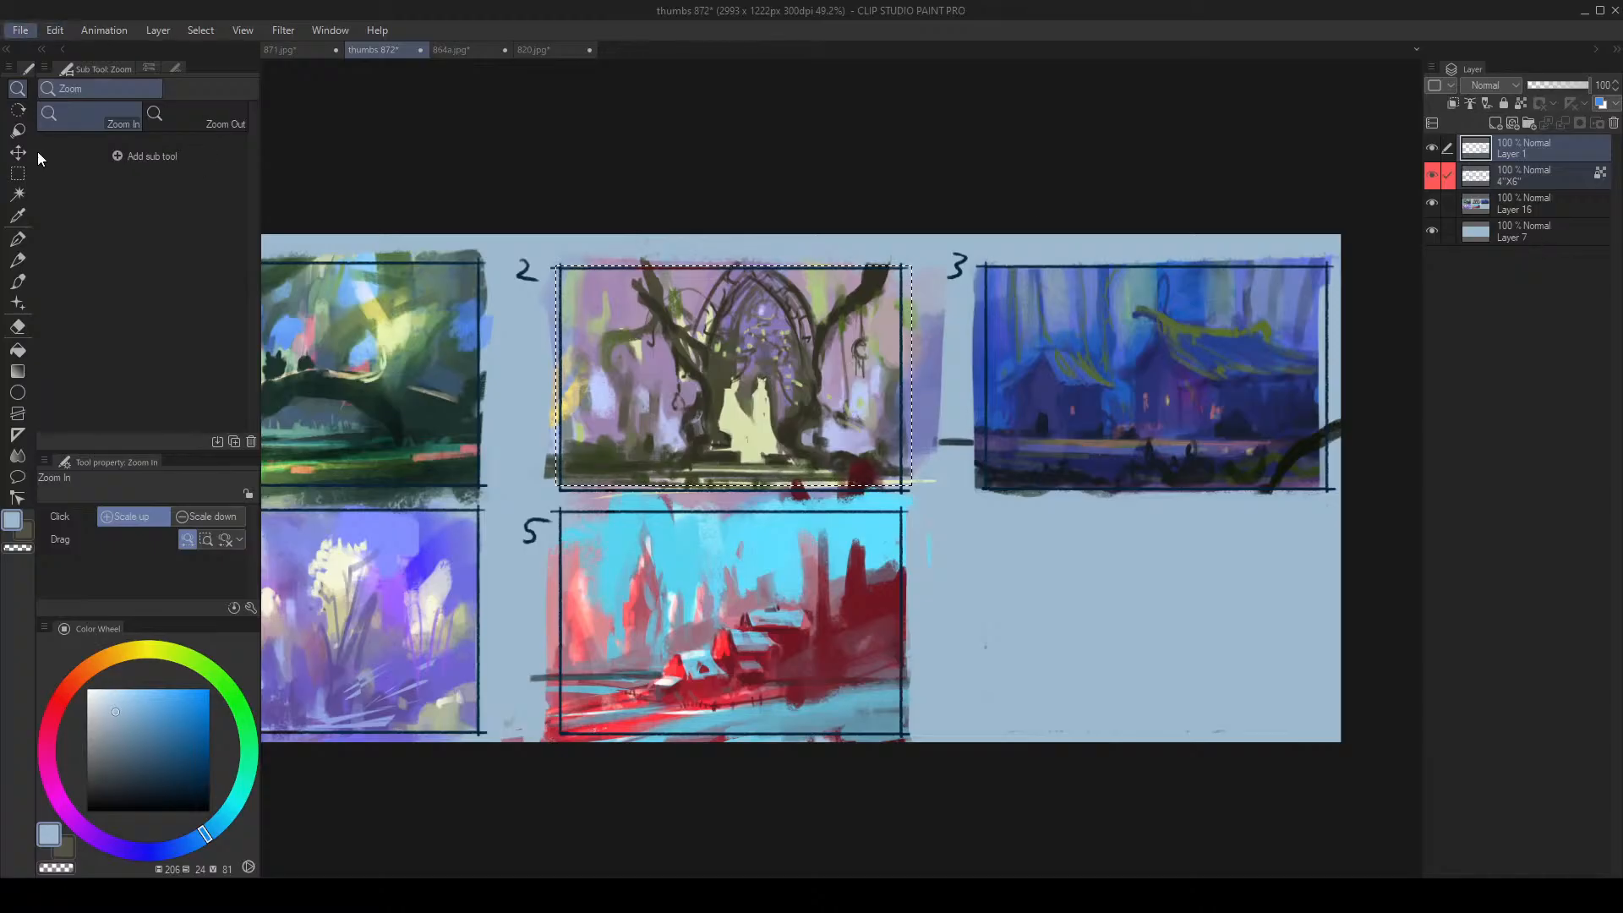
{"action": "left_click", "coordinate": [47, 174]}
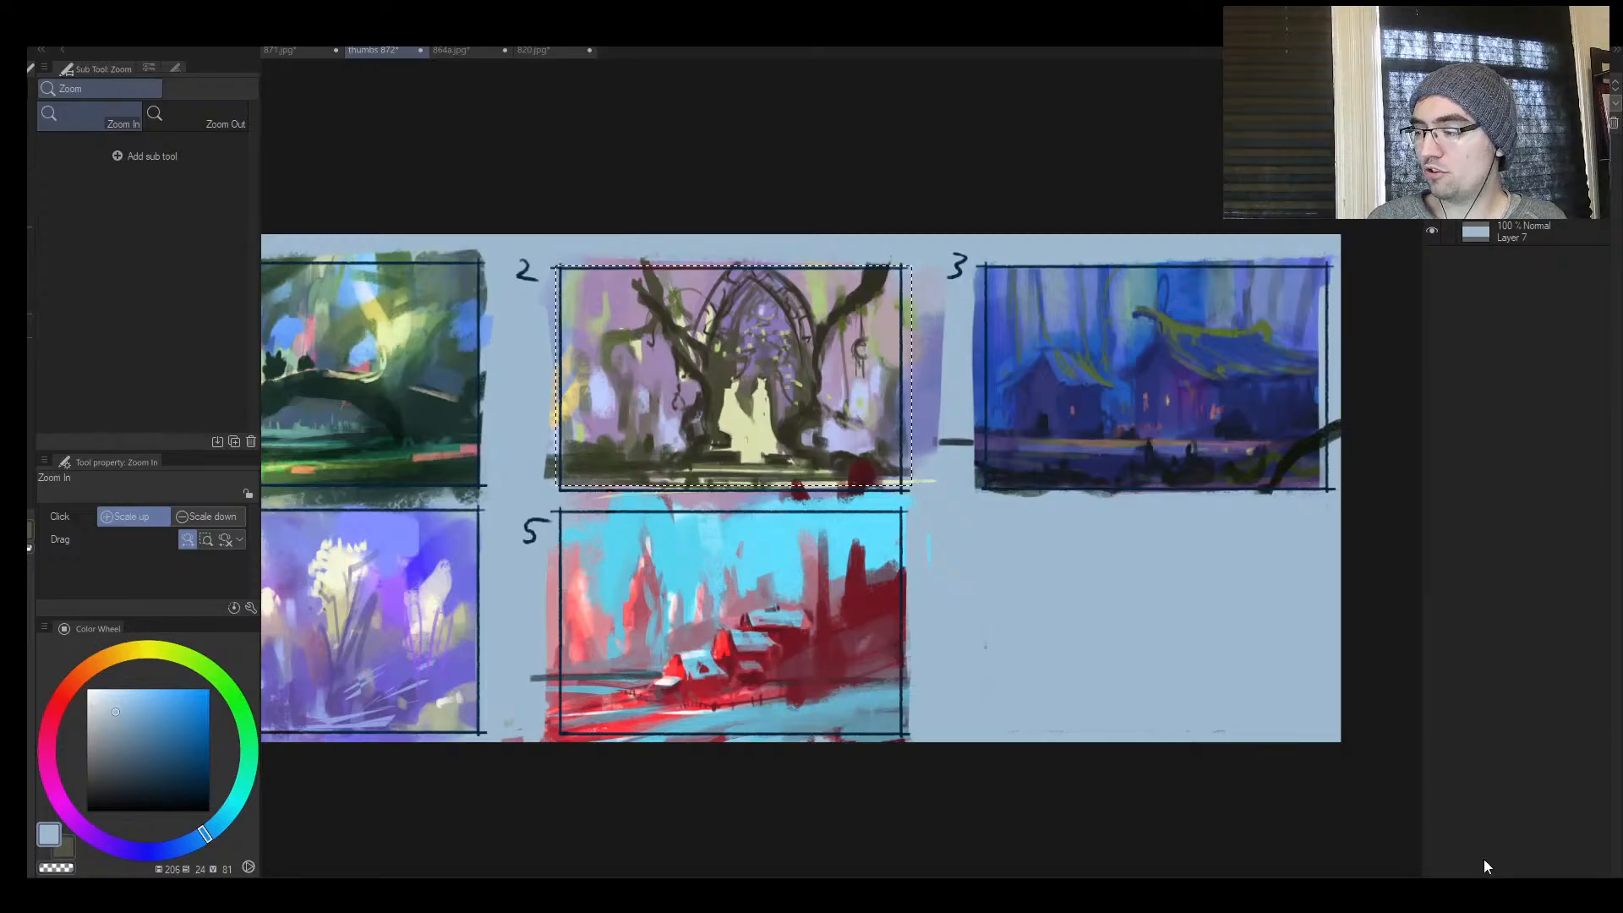
{"action": "key", "text": "ctrl+s"}
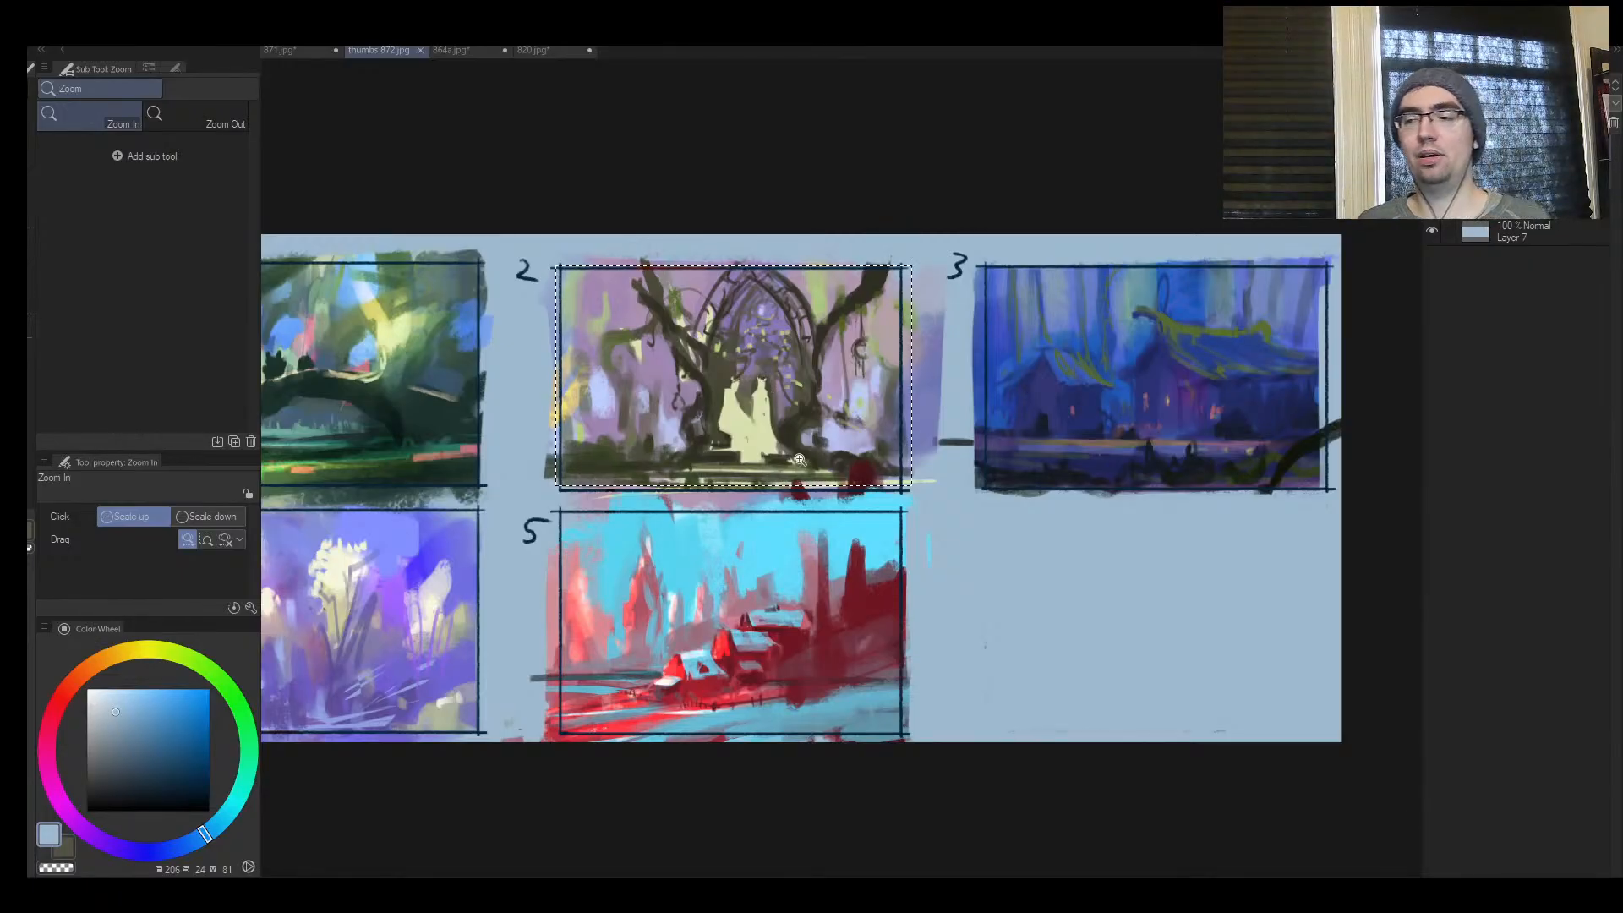
{"action": "mouse_move", "coordinate": [793, 475]}
{"action": "left_mouse_down"}
{"action": "mouse_move", "coordinate": [676, 465]}
{"action": "mouse_move", "coordinate": [829, 423]}
{"action": "mouse_move", "coordinate": [824, 505]}
{"action": "mouse_move", "coordinate": [800, 500]}
{"action": "left_mouse_up"}
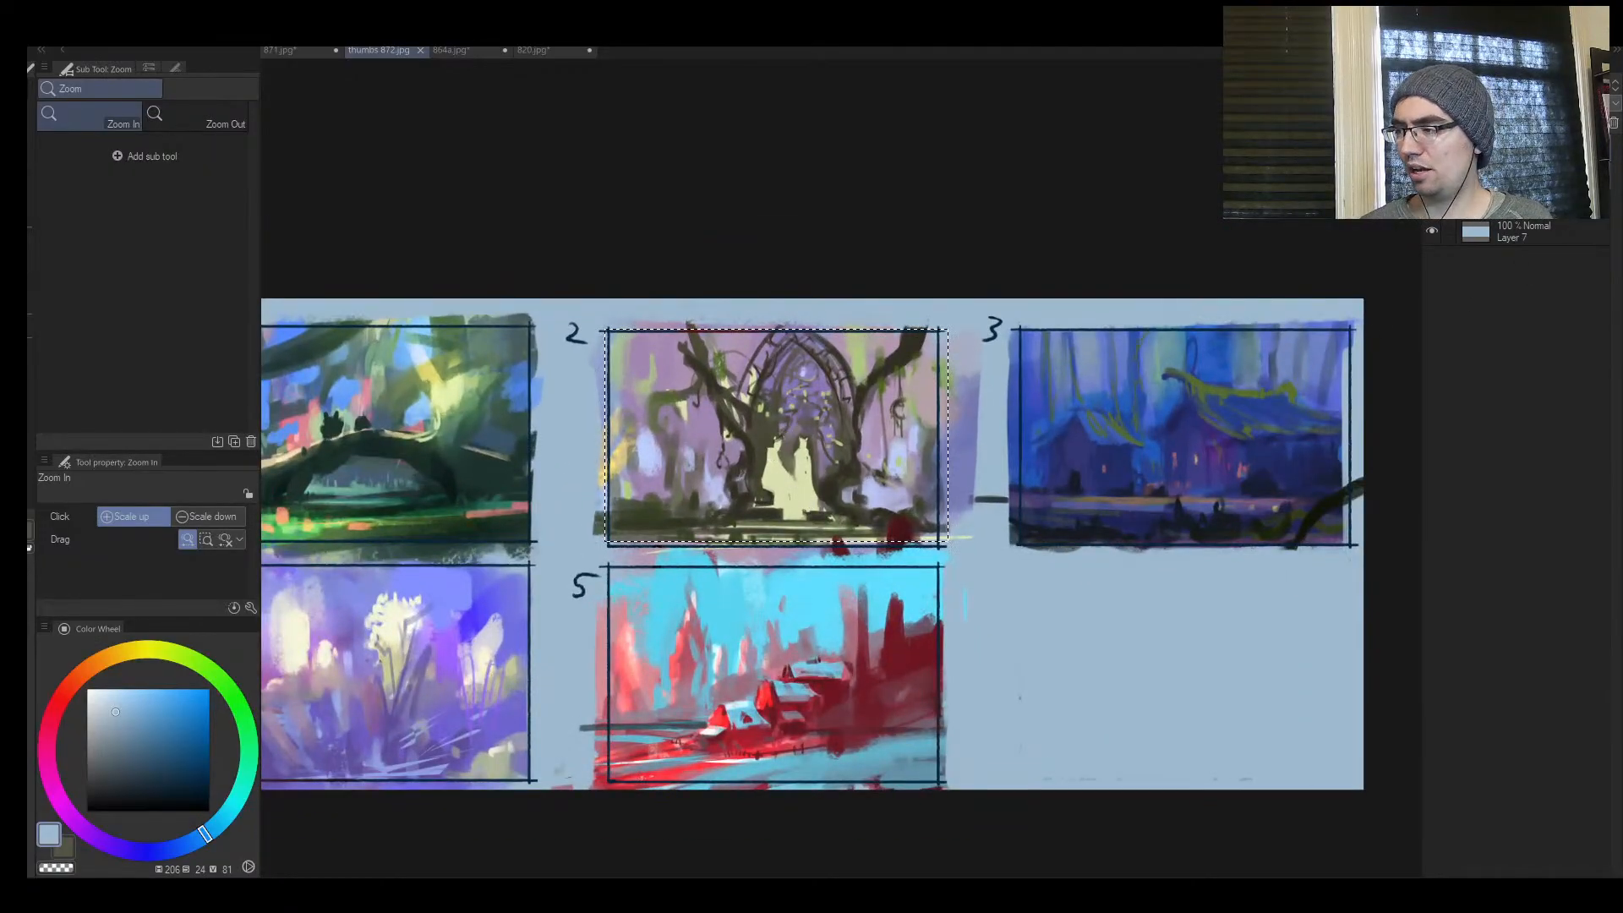
Hide the 4"X6" frame layer and activate the Move layer tool for the selected thumbnail 2
{"action": "left_click", "coordinate": [1431, 175]}
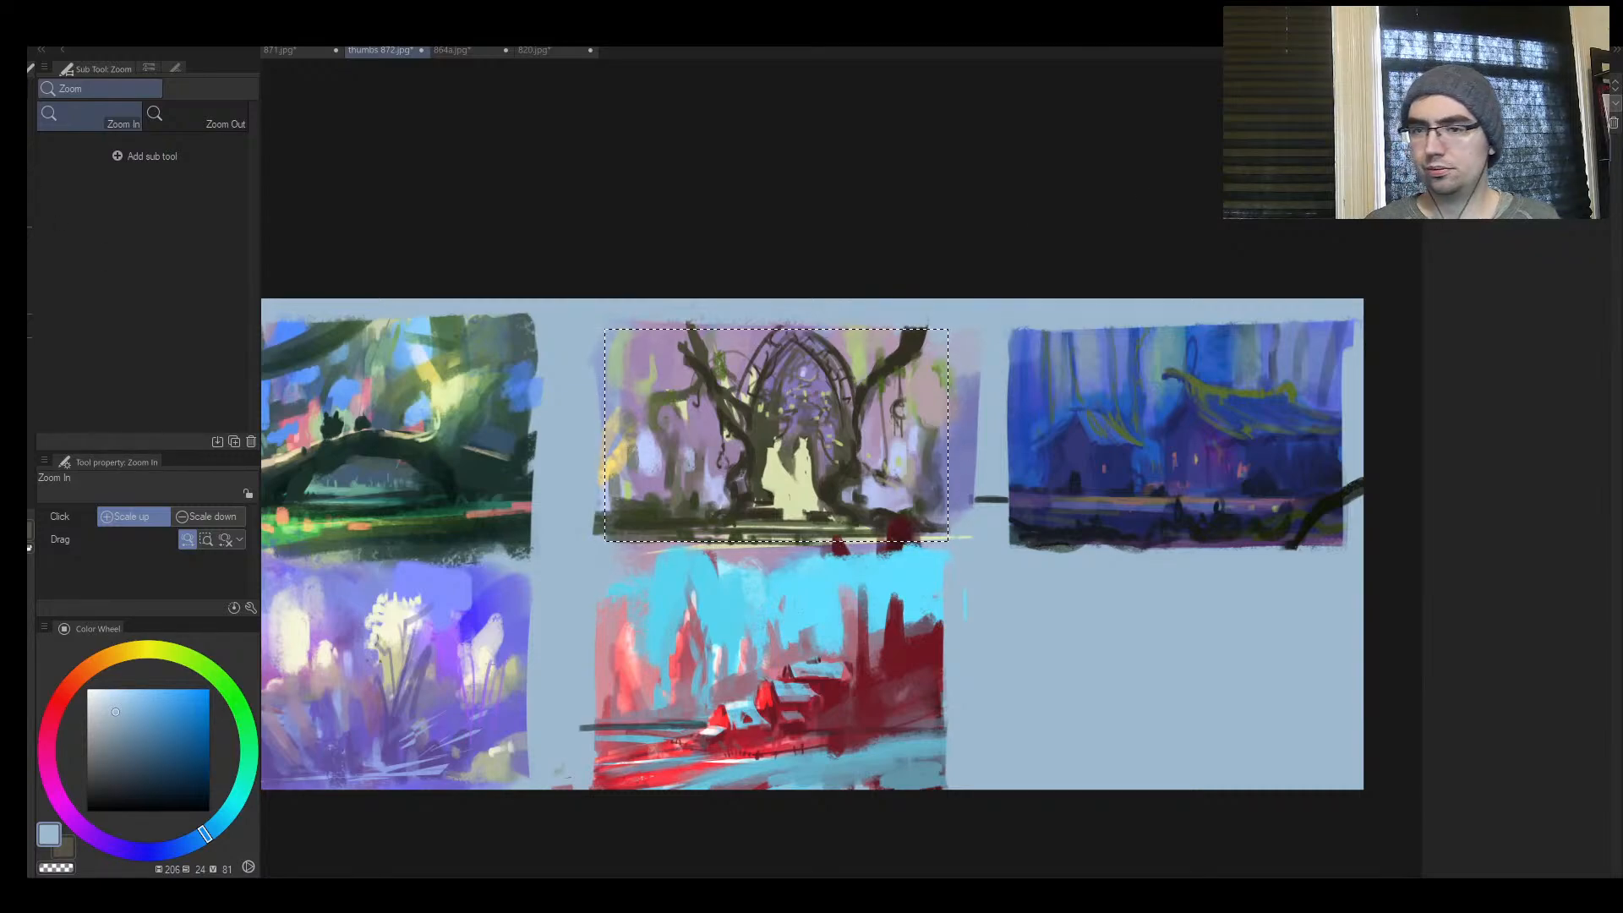
{"action": "left_click", "coordinate": [31, 177]}
{"action": "key", "text": "k"}
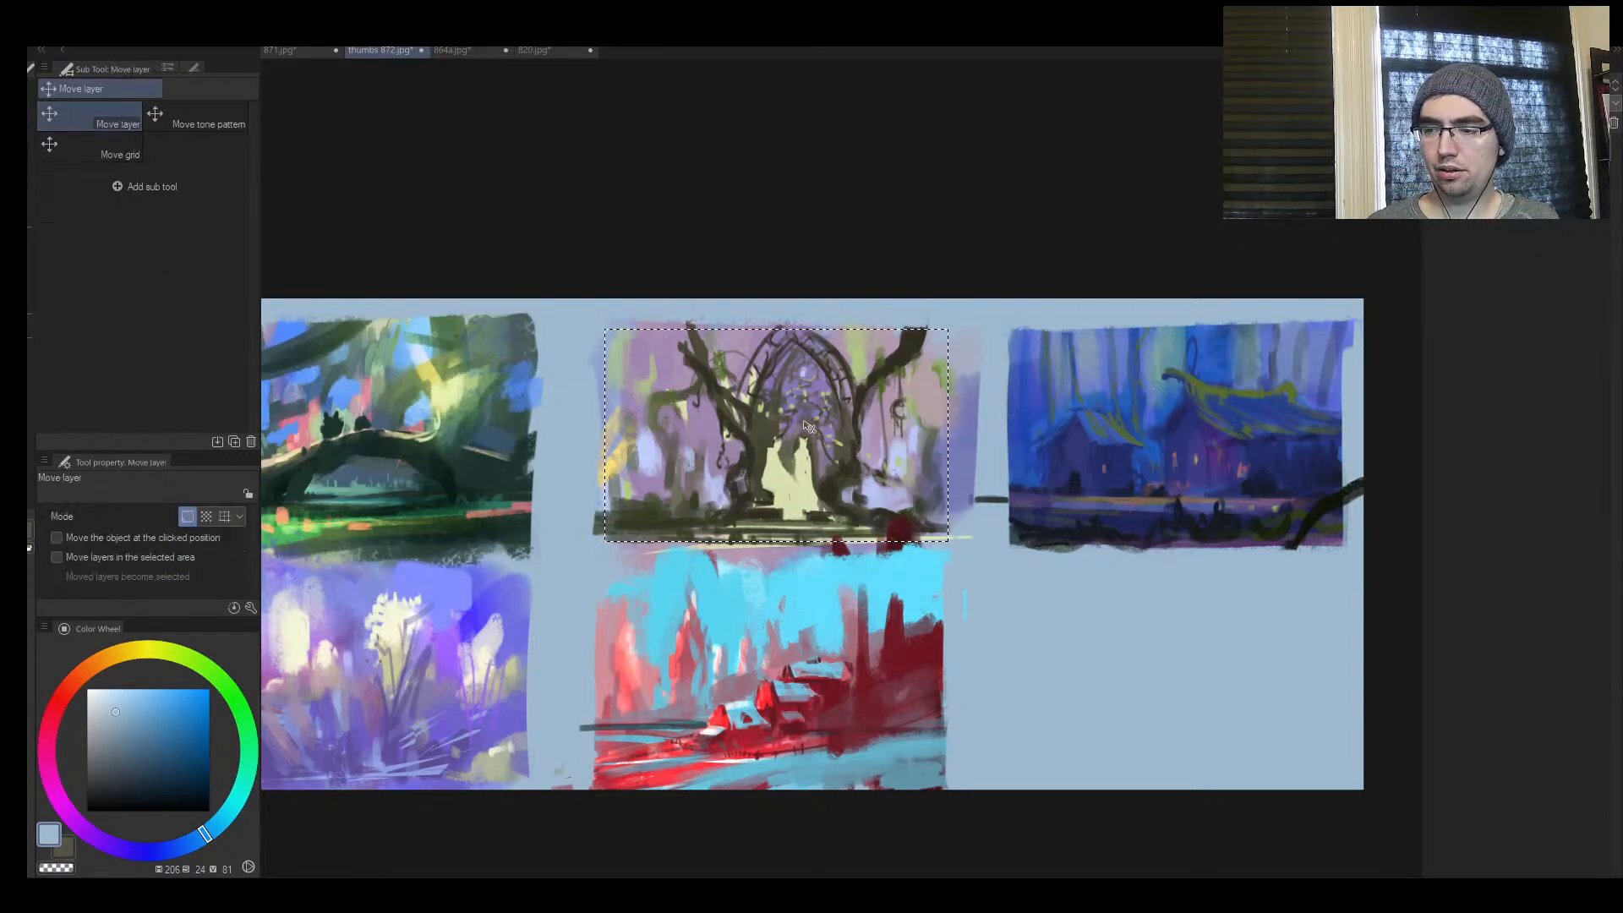
Scale up the selected thumbnail 2 painting and crop the canvas to the enlarged image
{"action": "left_click_drag", "start_coordinate": [710, 361], "coordinate": [420, 553]}
{"action": "key", "text": "ctrl+space"}
{"action": "left_click_drag", "start_coordinate": [756, 504], "coordinate": [569, 588]}
{"action": "key", "text": "ctrl+t"}
{"action": "left_click_drag", "start_coordinate": [669, 528], "coordinate": [937, 364]}
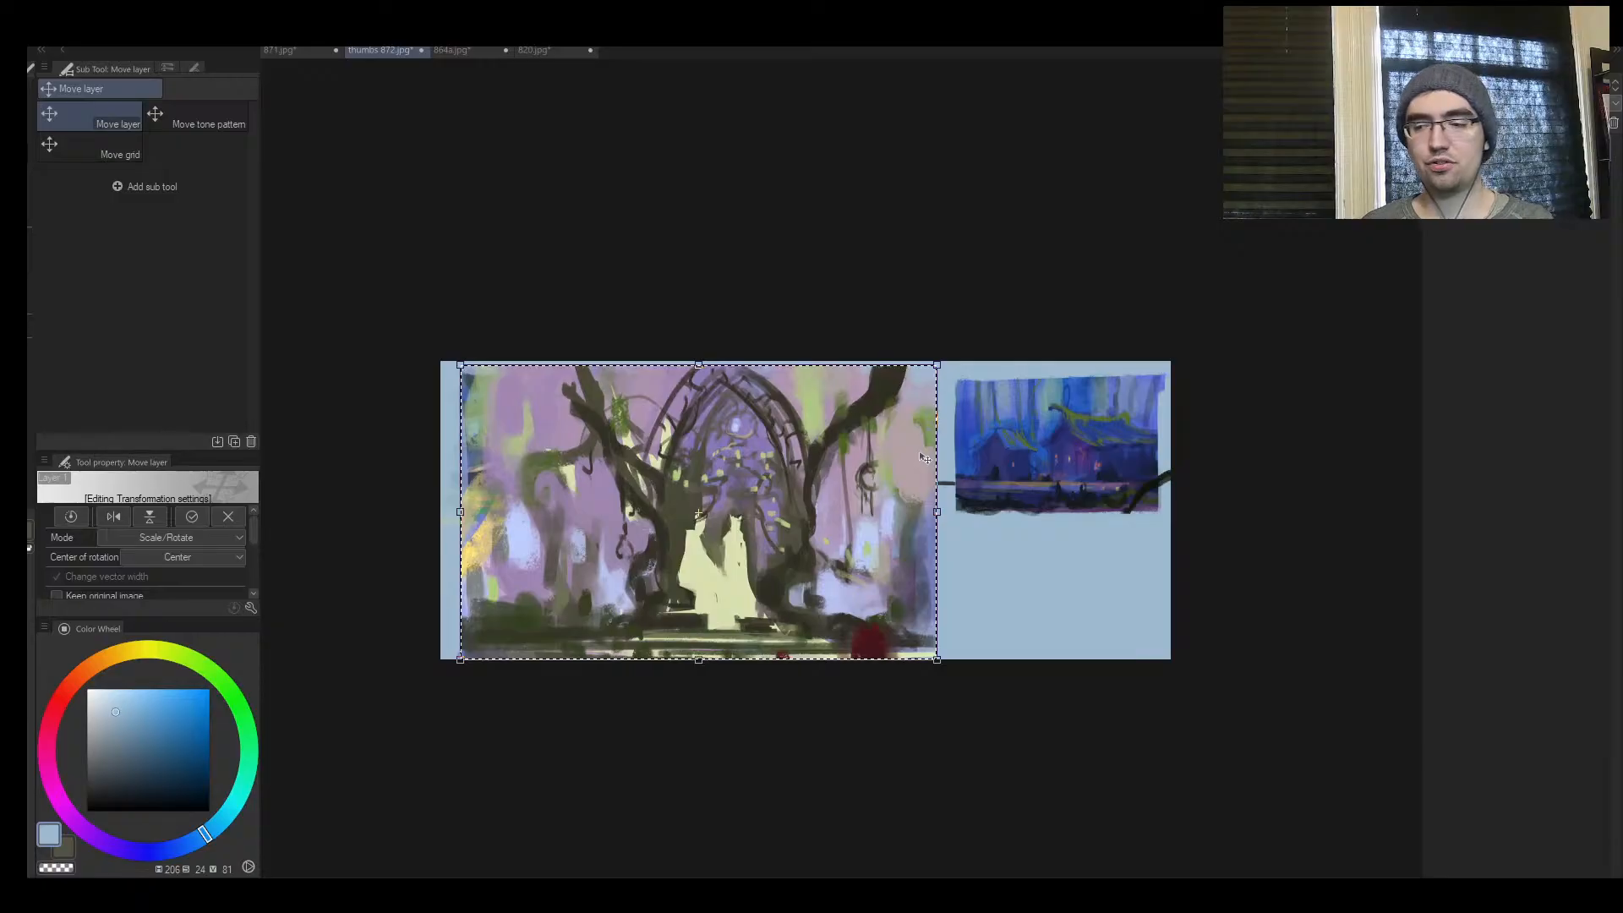
{"action": "key", "text": "Return"}
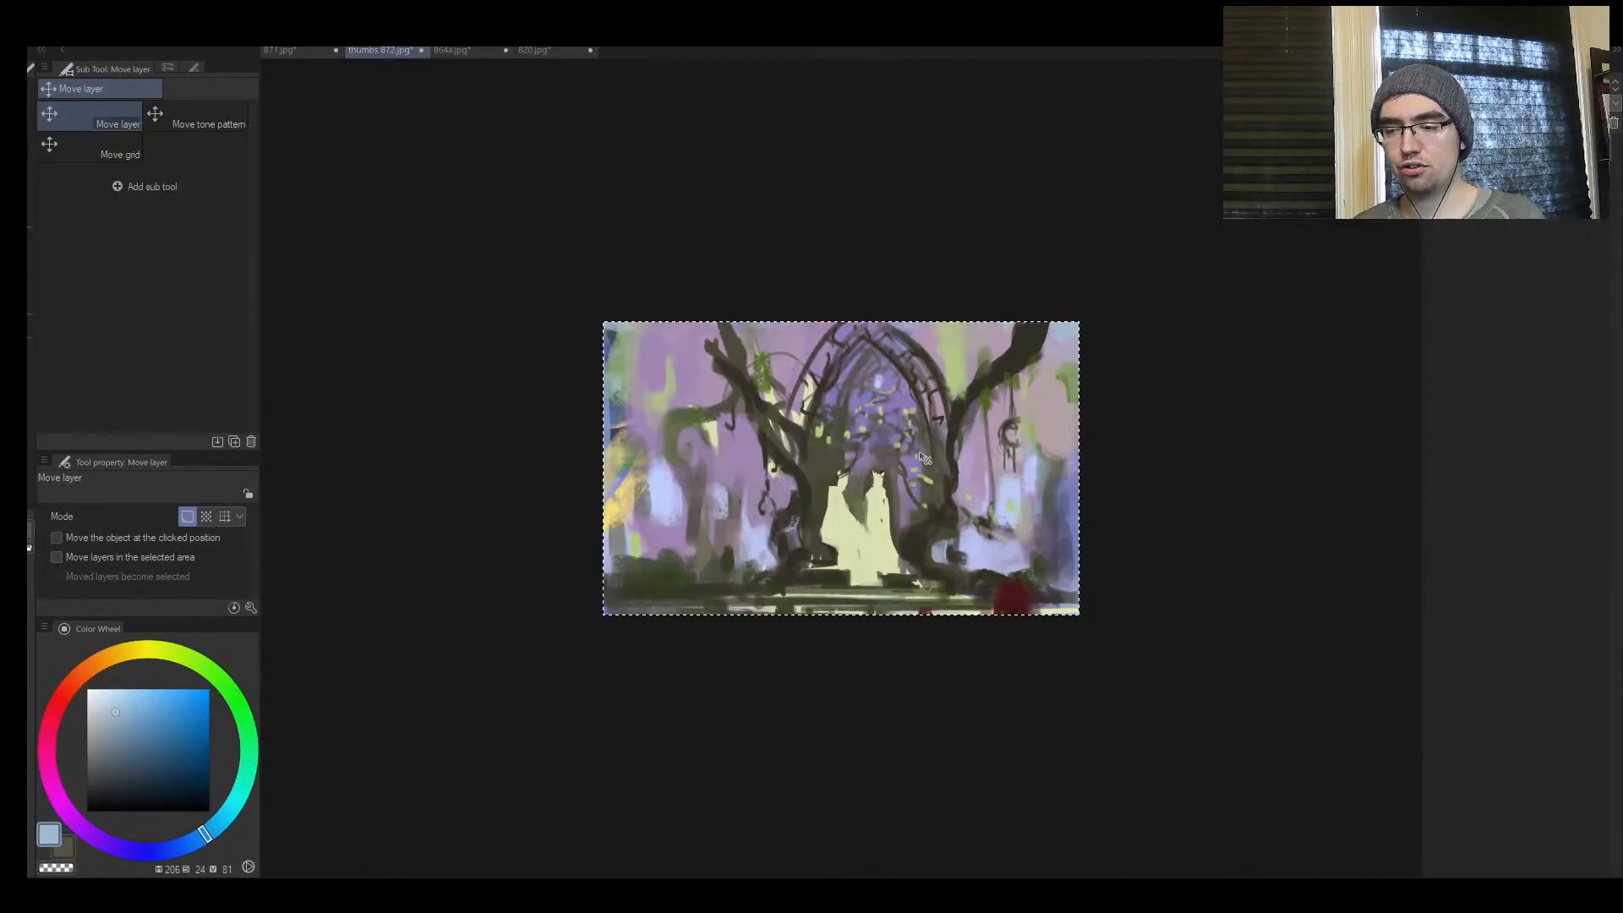
{"action": "left_click", "coordinate": [914, 453]}
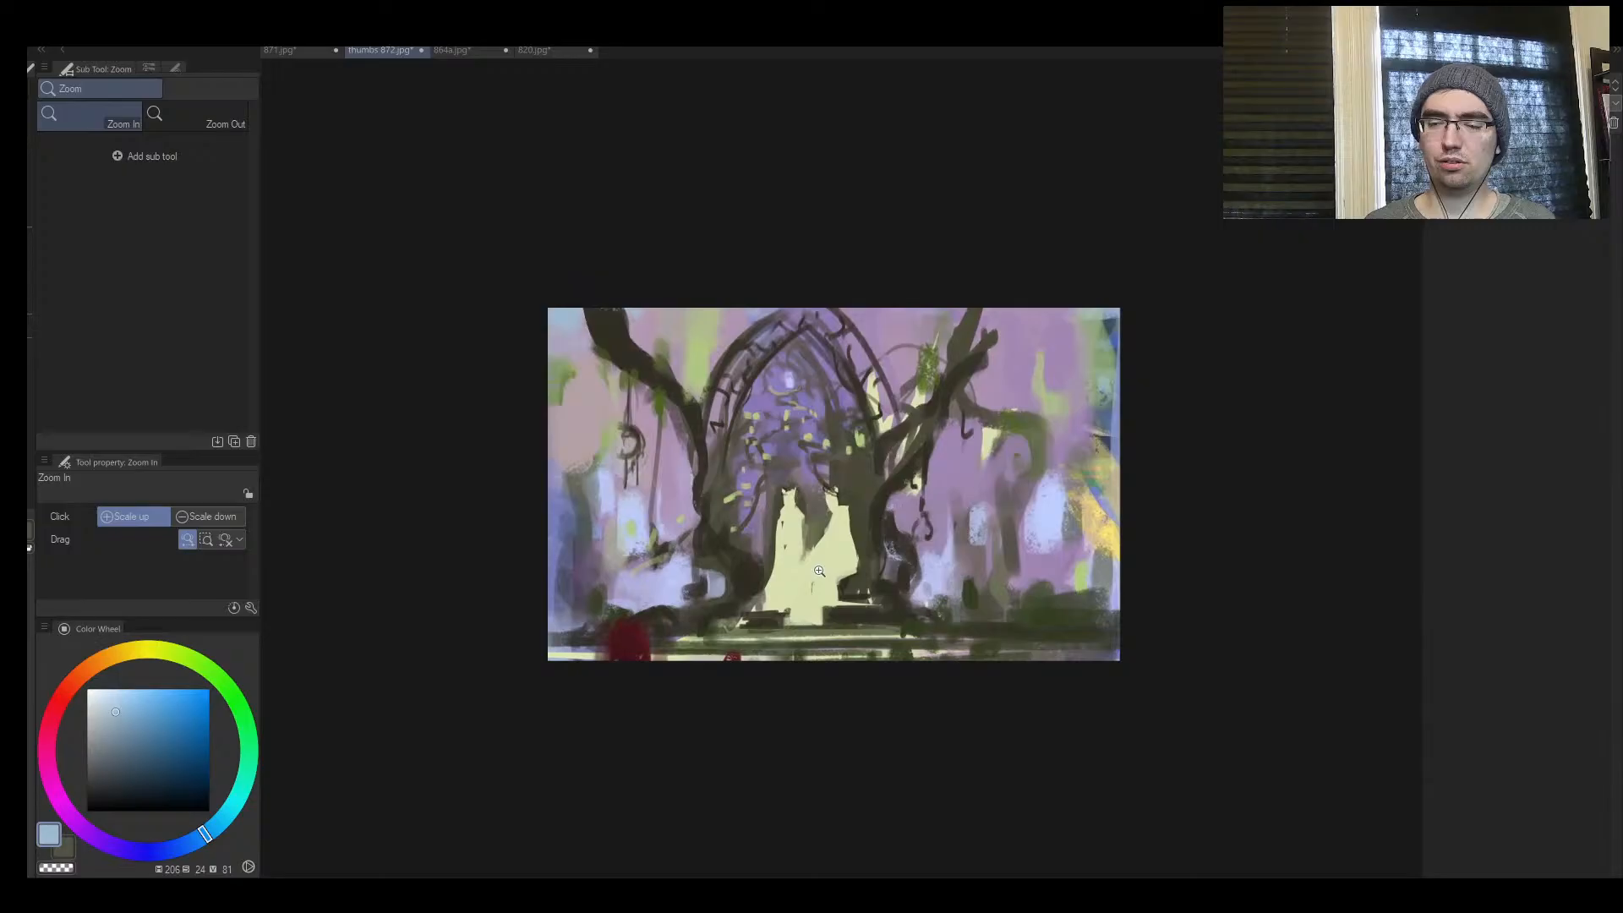
Sample the dark foreground colour and paint over the red blotches along the lower edge at brush size 120
{"action": "mouse_move", "coordinate": [696, 638]}
{"action": "left_mouse_down"}
{"action": "mouse_move", "coordinate": [646, 636]}
{"action": "mouse_move", "coordinate": [777, 608]}
{"action": "left_mouse_up"}
{"action": "key", "text": "b"}
{"action": "left_click", "coordinate": [694, 626], "text": "alt"}
{"action": "left_click_drag", "start_coordinate": [533, 655], "coordinate": [644, 651]}
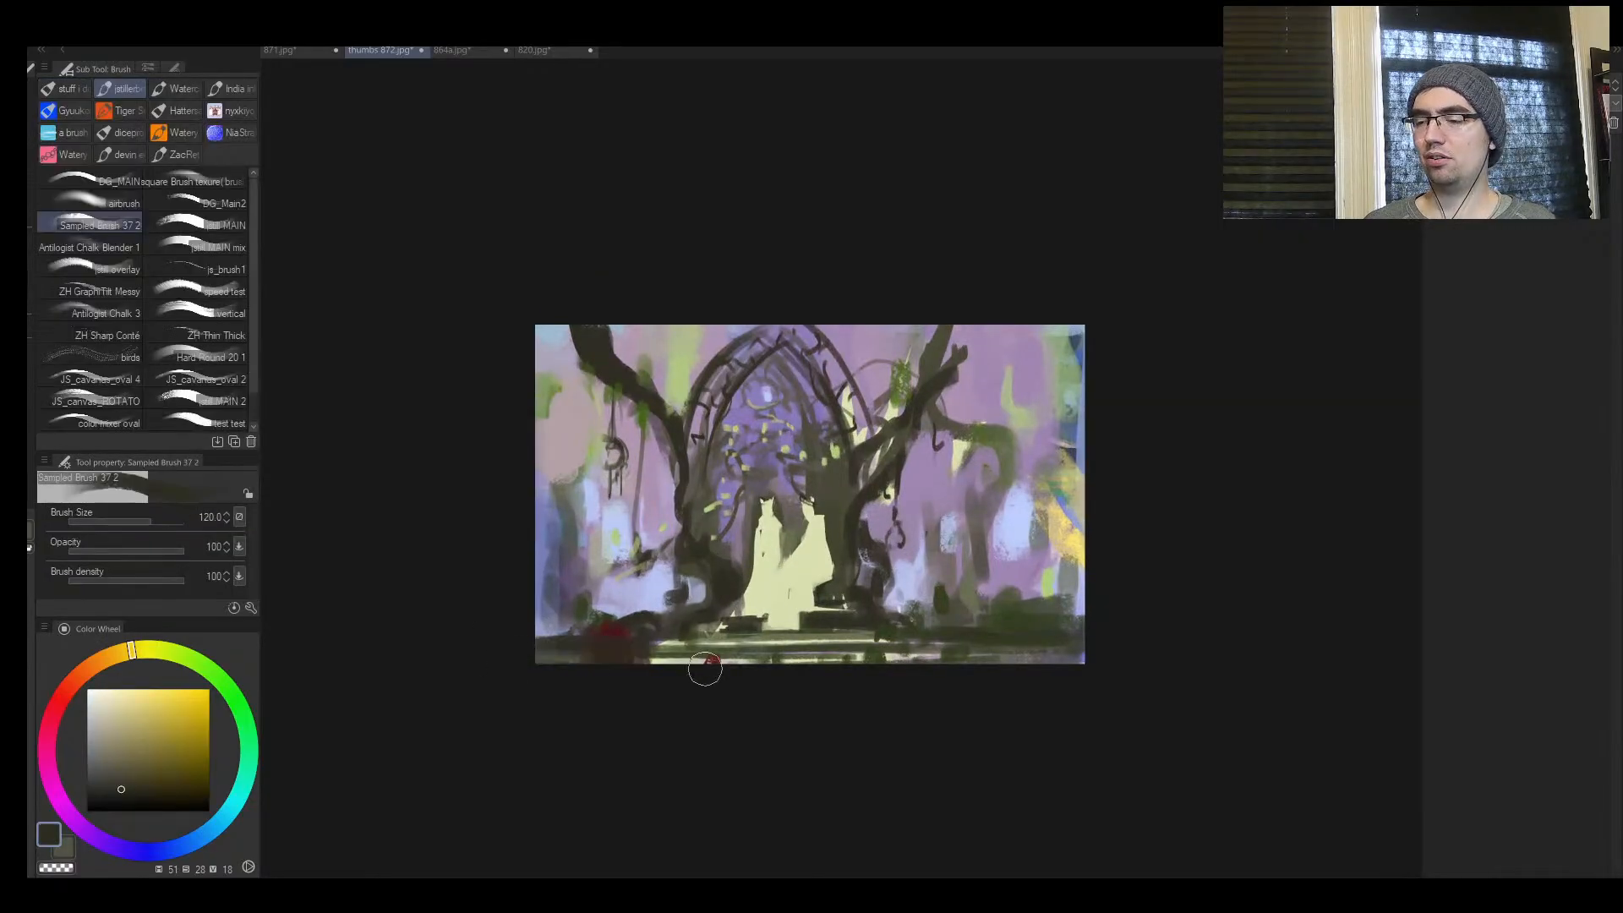
{"action": "left_click_drag", "start_coordinate": [525, 642], "coordinate": [551, 632]}
{"action": "key", "text": "["}
{"action": "key", "text": "["}
{"action": "key", "text": "["}
{"action": "key", "text": "h"}
{"action": "key", "text": "ctrl+space"}
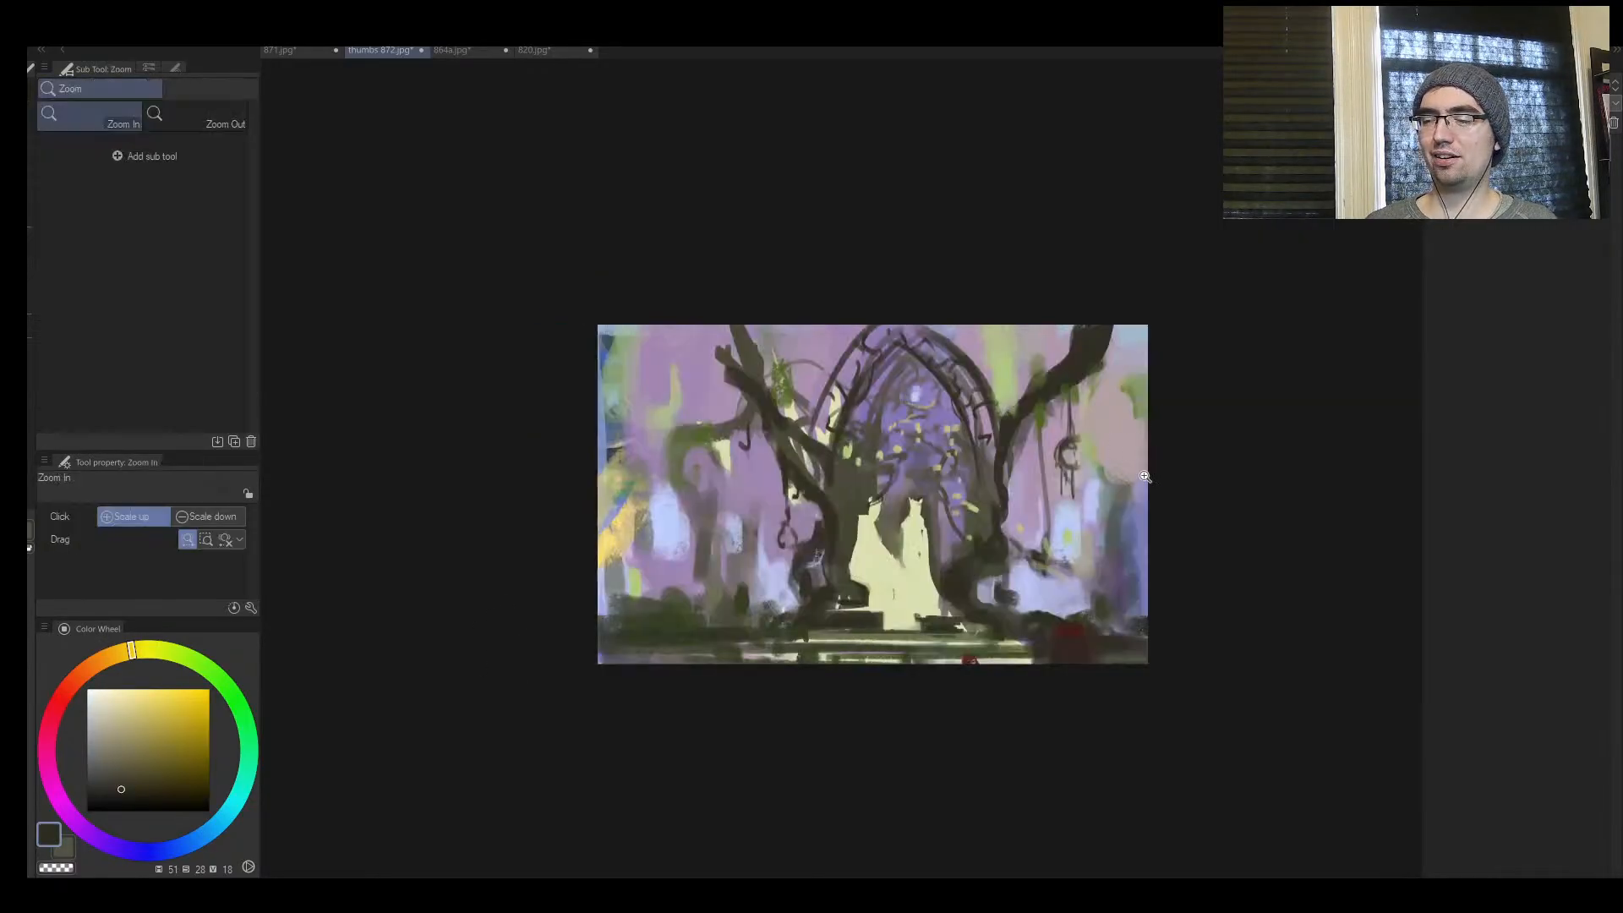
Touch up the pale patch beside the yellow area with sampled light blue at brush size 70, and sample the background purple
{"action": "left_click_drag", "start_coordinate": [1133, 492], "coordinate": [1114, 492]}
{"action": "left_click_drag", "start_coordinate": [718, 452], "coordinate": [743, 409]}
{"action": "left_click", "coordinate": [668, 615], "text": "alt"}
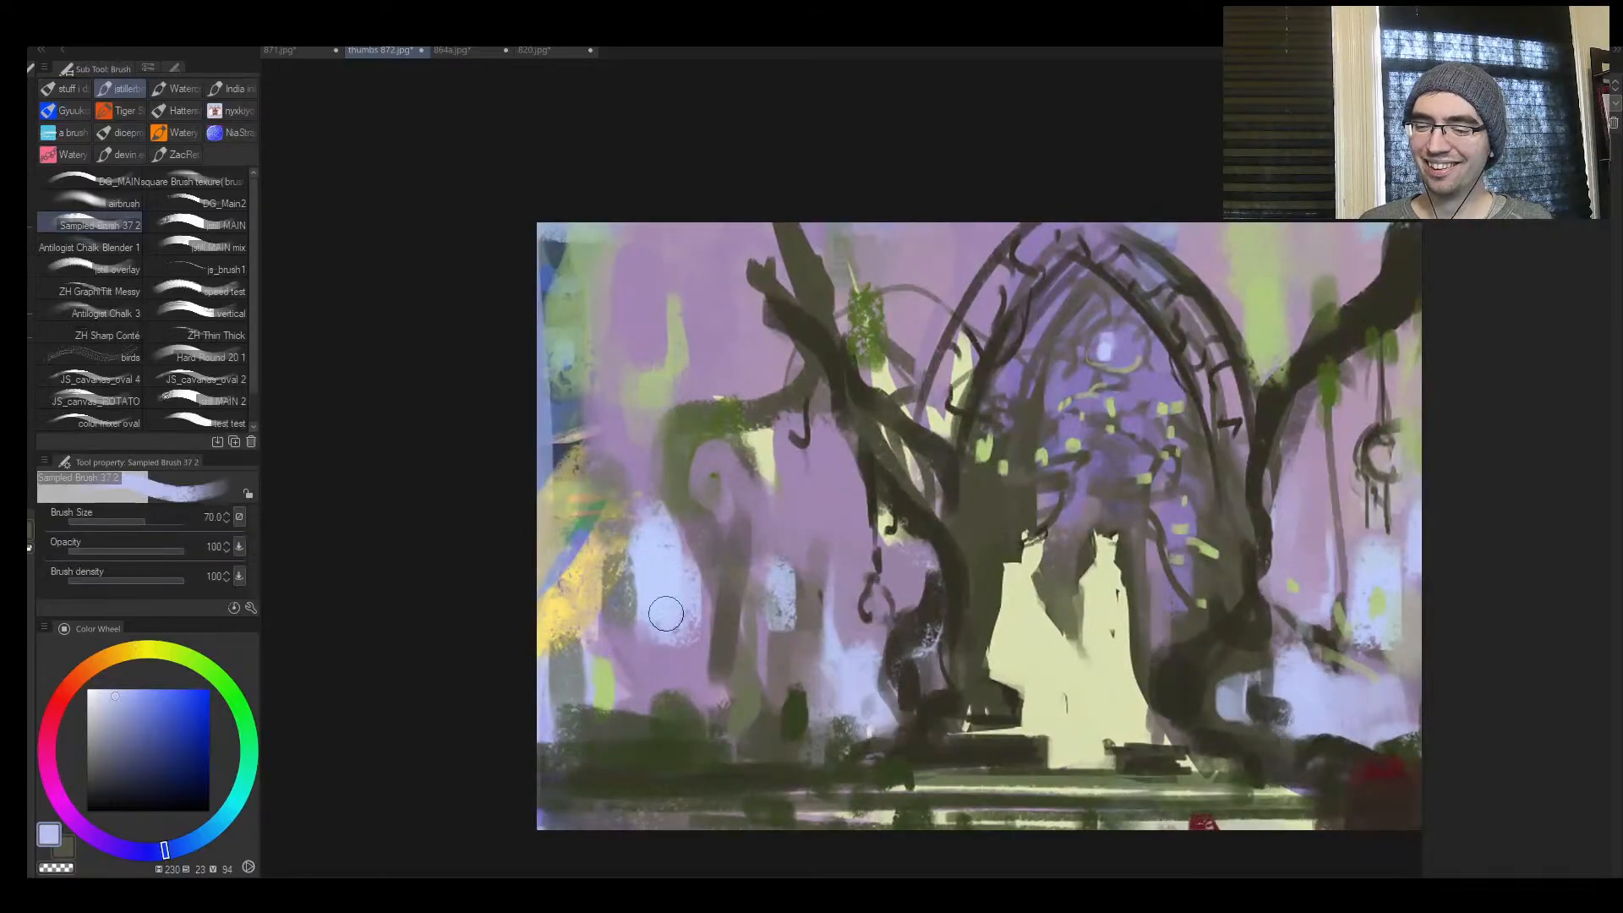
{"action": "left_click", "coordinate": [636, 649], "text": "alt"}
{"action": "left_click_drag", "start_coordinate": [634, 647], "coordinate": [668, 624]}
{"action": "key", "text": "ctrl+space"}
{"action": "left_click_drag", "start_coordinate": [822, 556], "coordinate": [761, 567]}
{"action": "mouse_move", "coordinate": [994, 563]}
{"action": "left_mouse_down"}
{"action": "mouse_move", "coordinate": [1017, 536]}
{"action": "mouse_move", "coordinate": [987, 532]}
{"action": "left_mouse_up"}
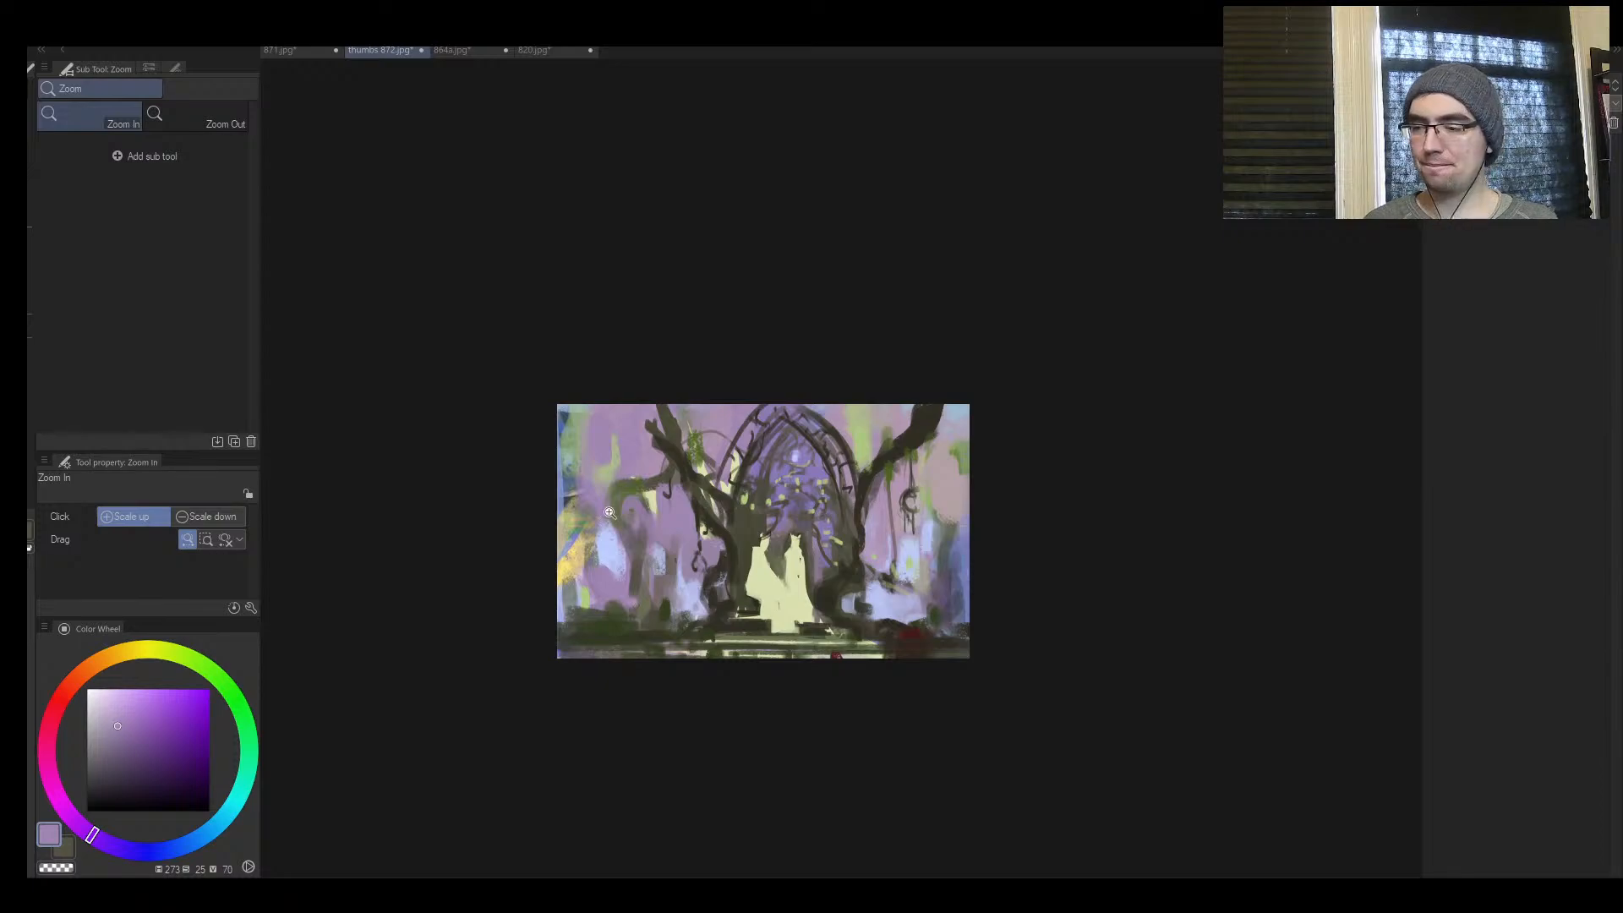
{"action": "mouse_move", "coordinate": [852, 517]}
{"action": "left_mouse_down"}
{"action": "mouse_move", "coordinate": [824, 519]}
{"action": "mouse_move", "coordinate": [868, 532]}
{"action": "left_mouse_up"}
Mirror the view and paint over the pale spot inside the upper arch with sampled violet at brush size 70
{"action": "key", "text": "h"}
{"action": "left_click_drag", "start_coordinate": [1139, 515], "coordinate": [822, 524]}
{"action": "mouse_move", "coordinate": [814, 542]}
{"action": "left_mouse_down"}
{"action": "mouse_move", "coordinate": [744, 589]}
{"action": "mouse_move", "coordinate": [805, 541]}
{"action": "mouse_move", "coordinate": [826, 494]}
{"action": "left_mouse_up"}
{"action": "left_click_drag", "start_coordinate": [885, 300], "coordinate": [930, 289]}
{"action": "left_click", "coordinate": [734, 244], "text": "alt"}
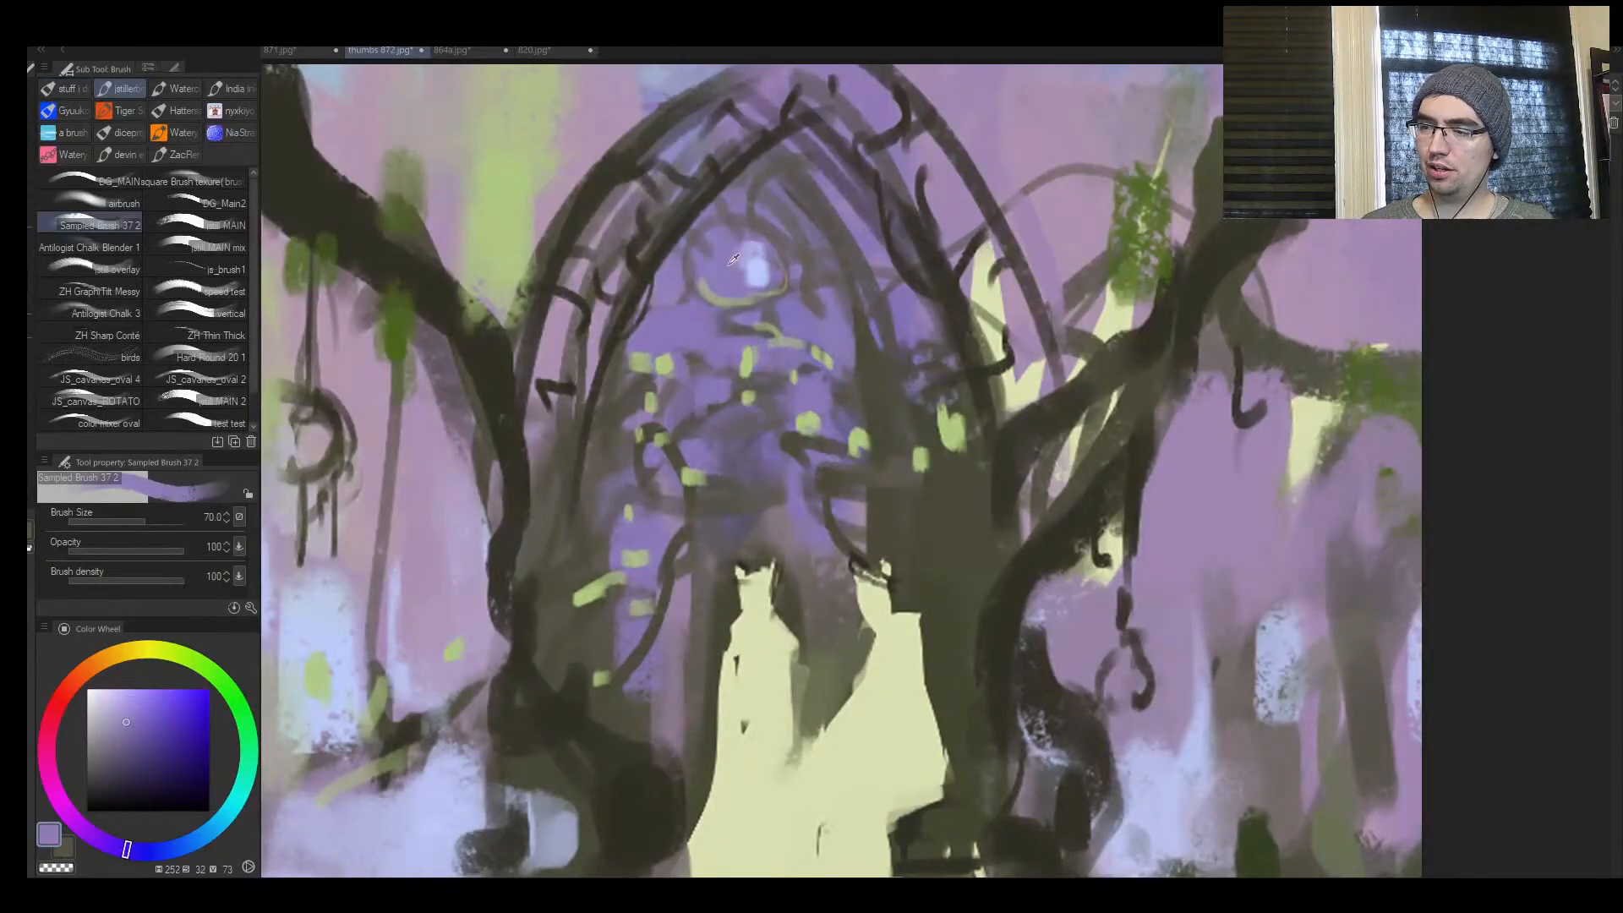
{"action": "mouse_move", "coordinate": [747, 243]}
{"action": "left_mouse_down"}
{"action": "mouse_move", "coordinate": [767, 278]}
{"action": "mouse_move", "coordinate": [744, 228]}
{"action": "left_mouse_up"}
{"action": "left_click_drag", "start_coordinate": [726, 324], "coordinate": [709, 355]}
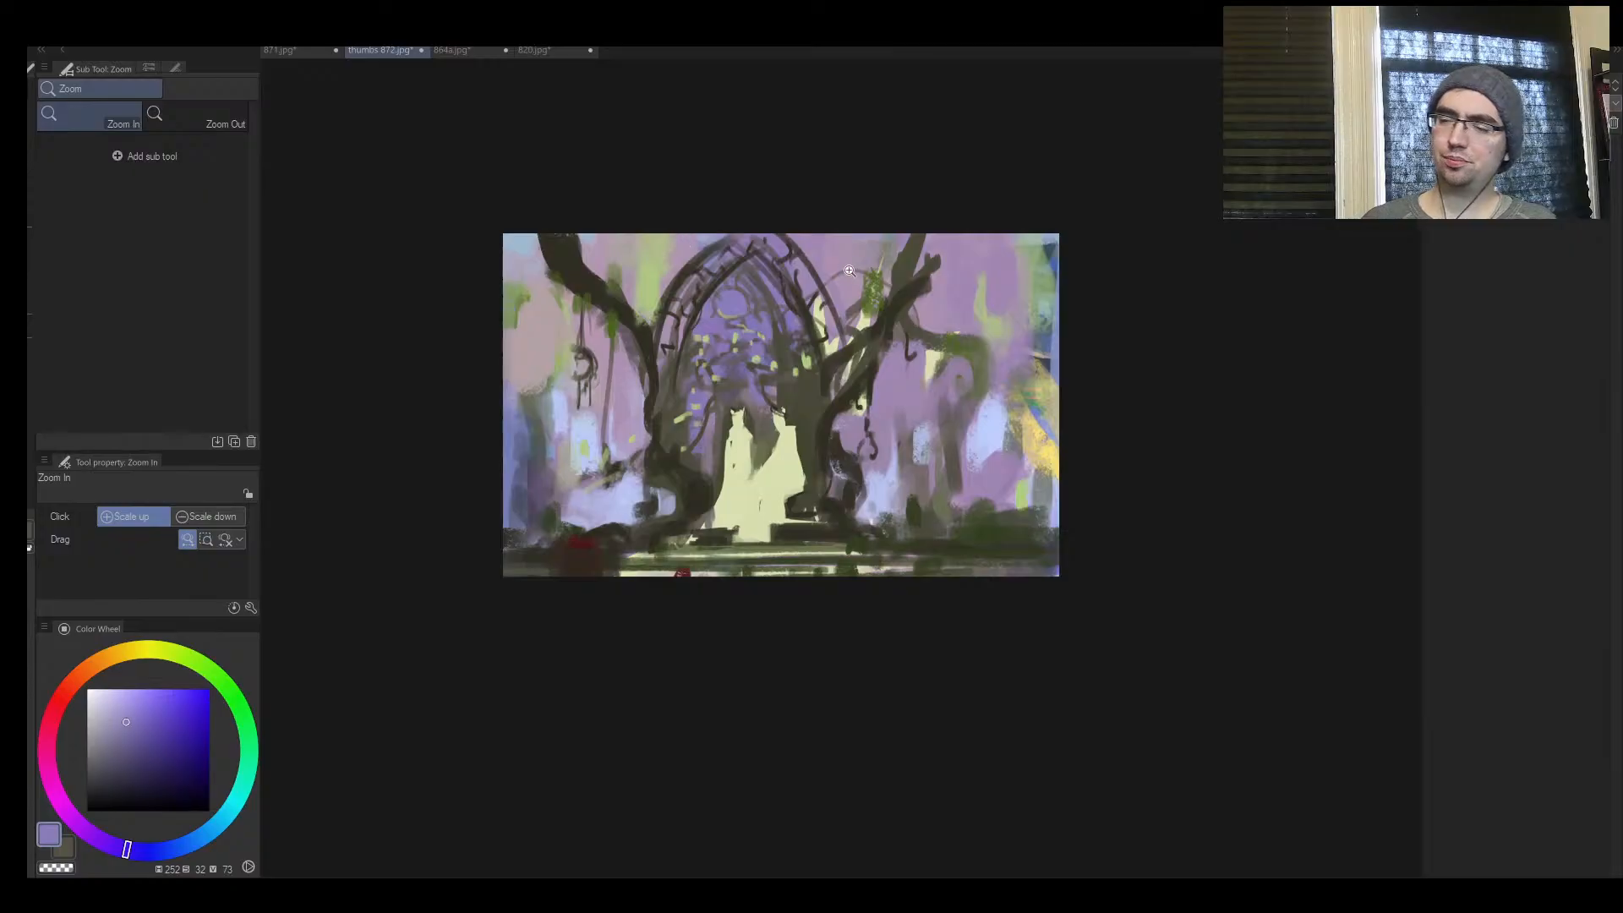
Sample dark brown and draw a round window ring around the violet disc in the upper arch with a small brush
{"action": "left_click", "coordinate": [797, 306]}
{"action": "key", "text": "b"}
{"action": "left_click", "coordinate": [773, 213], "text": "alt"}
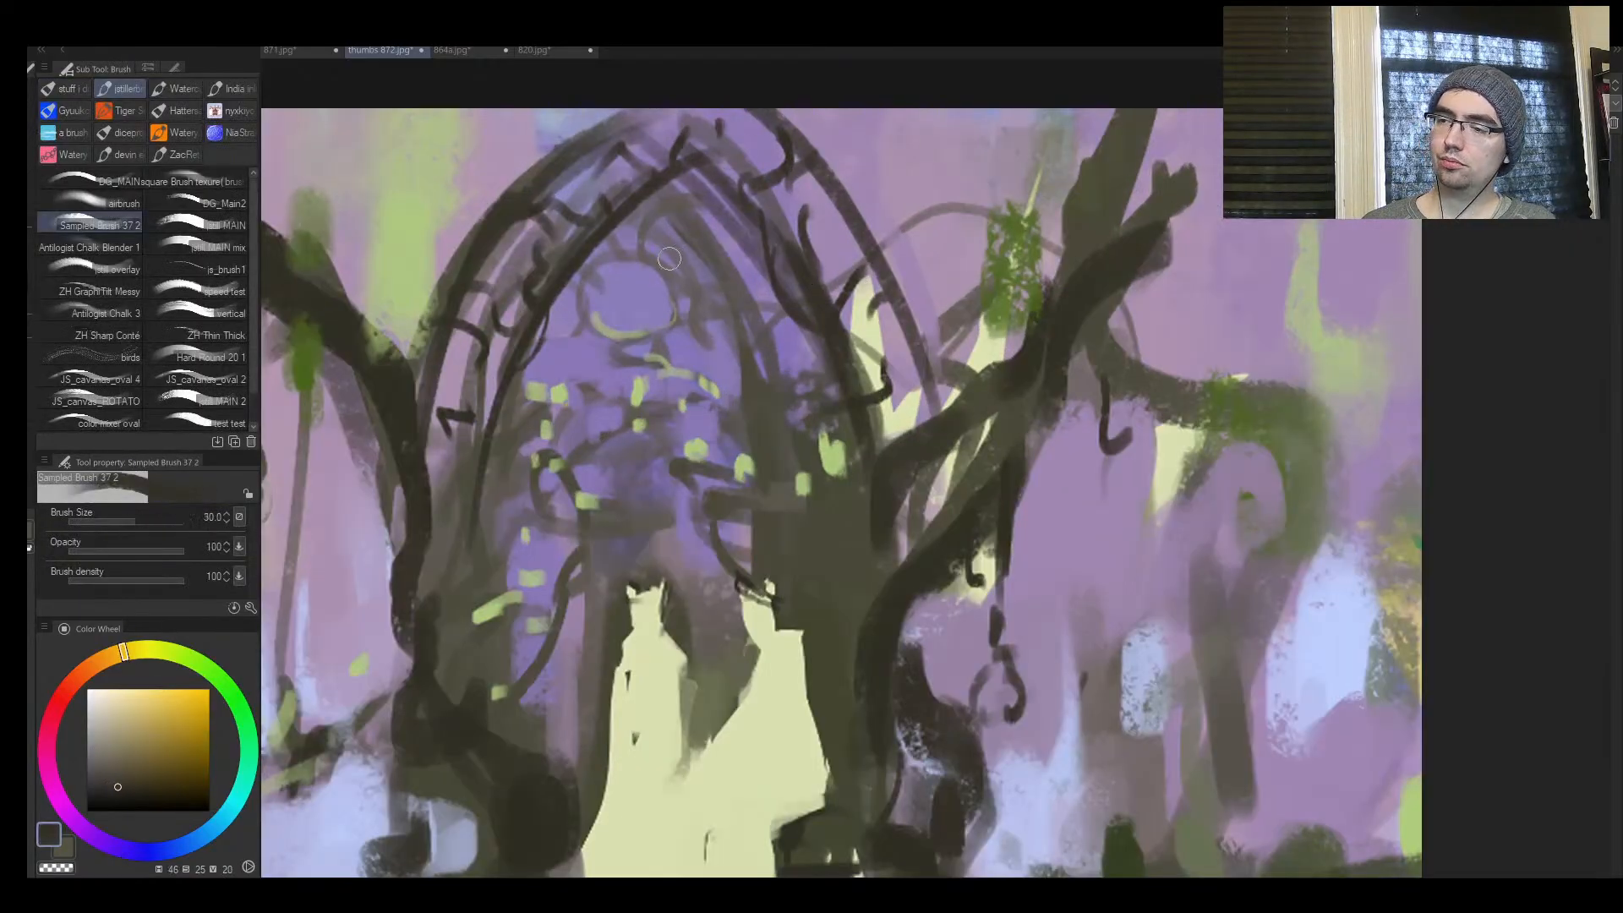
{"action": "mouse_move", "coordinate": [688, 251]}
{"action": "left_mouse_down"}
{"action": "mouse_move", "coordinate": [631, 366]}
{"action": "mouse_move", "coordinate": [590, 308]}
{"action": "left_mouse_up"}
{"action": "key", "text": "bracketright"}
{"action": "key", "text": "bracketright"}
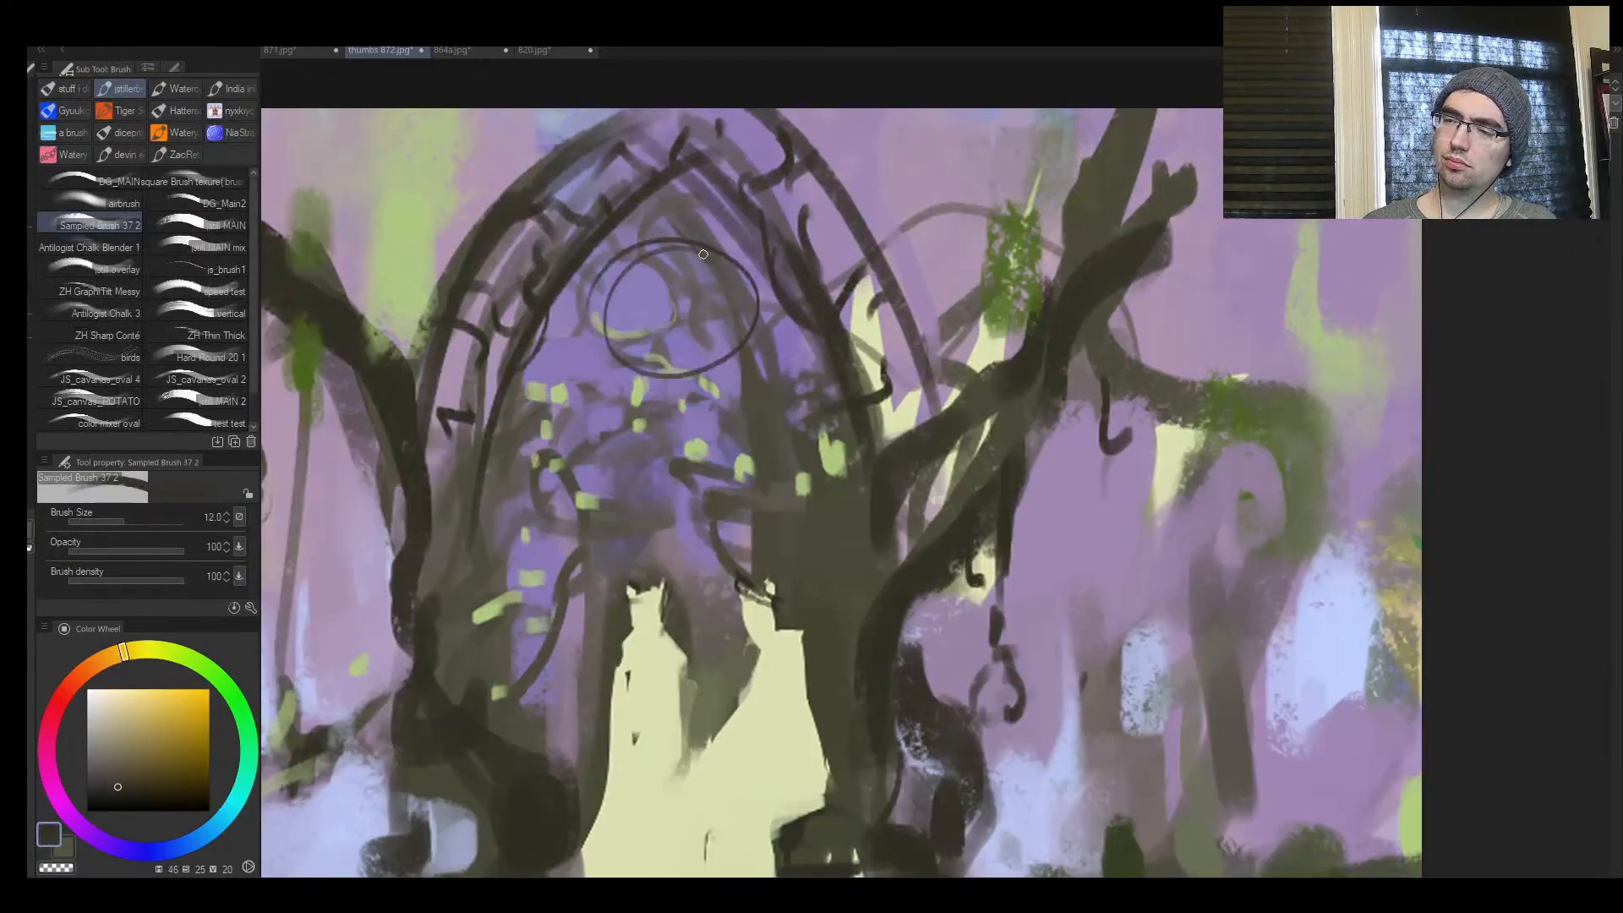
{"action": "mouse_move", "coordinate": [705, 254]}
{"action": "left_mouse_down"}
{"action": "mouse_move", "coordinate": [609, 297]}
{"action": "mouse_move", "coordinate": [634, 327]}
{"action": "mouse_move", "coordinate": [611, 330]}
{"action": "mouse_move", "coordinate": [640, 259]}
{"action": "mouse_move", "coordinate": [700, 271]}
{"action": "mouse_move", "coordinate": [688, 260]}
{"action": "mouse_move", "coordinate": [680, 290]}
{"action": "mouse_move", "coordinate": [693, 263]}
{"action": "mouse_move", "coordinate": [627, 268]}
{"action": "mouse_move", "coordinate": [600, 331]}
{"action": "mouse_move", "coordinate": [715, 362]}
{"action": "mouse_move", "coordinate": [704, 249]}
{"action": "mouse_move", "coordinate": [624, 280]}
{"action": "mouse_move", "coordinate": [598, 330]}
{"action": "left_mouse_up"}
{"action": "key", "text": "bracketleft"}
{"action": "key", "text": "ctrl+space"}
{"action": "left_click", "coordinate": [620, 339], "text": "alt"}
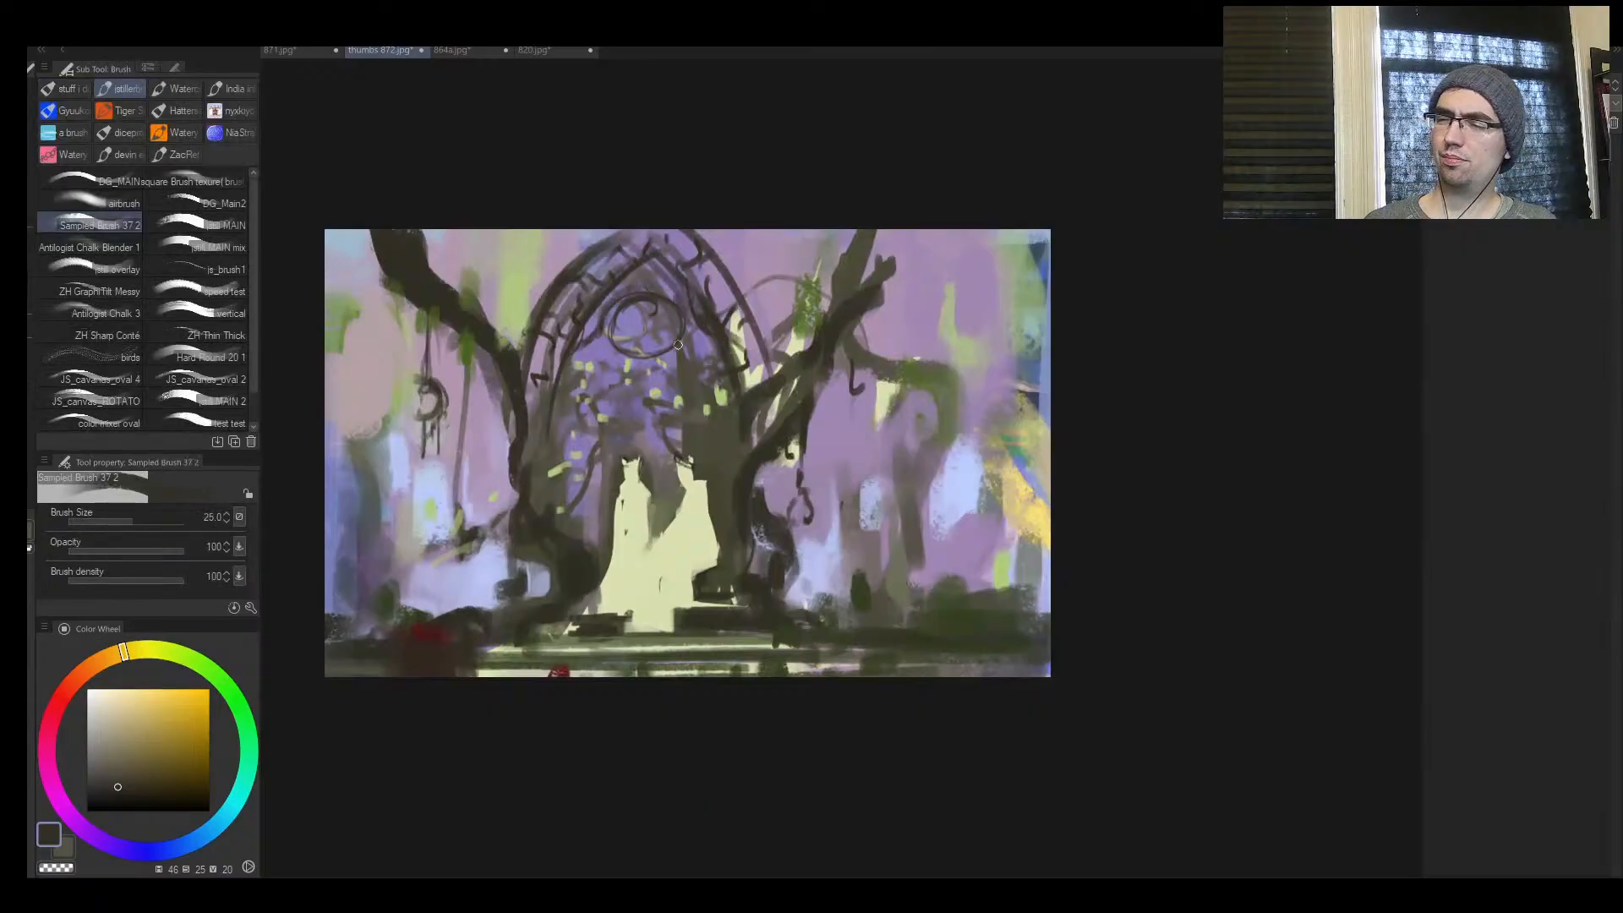
Add small dark strokes to the tree roots on both sides of the two pale figures at brush sizes 20 and 25
{"action": "key", "text": "bracketleft"}
{"action": "key", "text": "bracketleft"}
{"action": "key", "text": "bracketleft"}
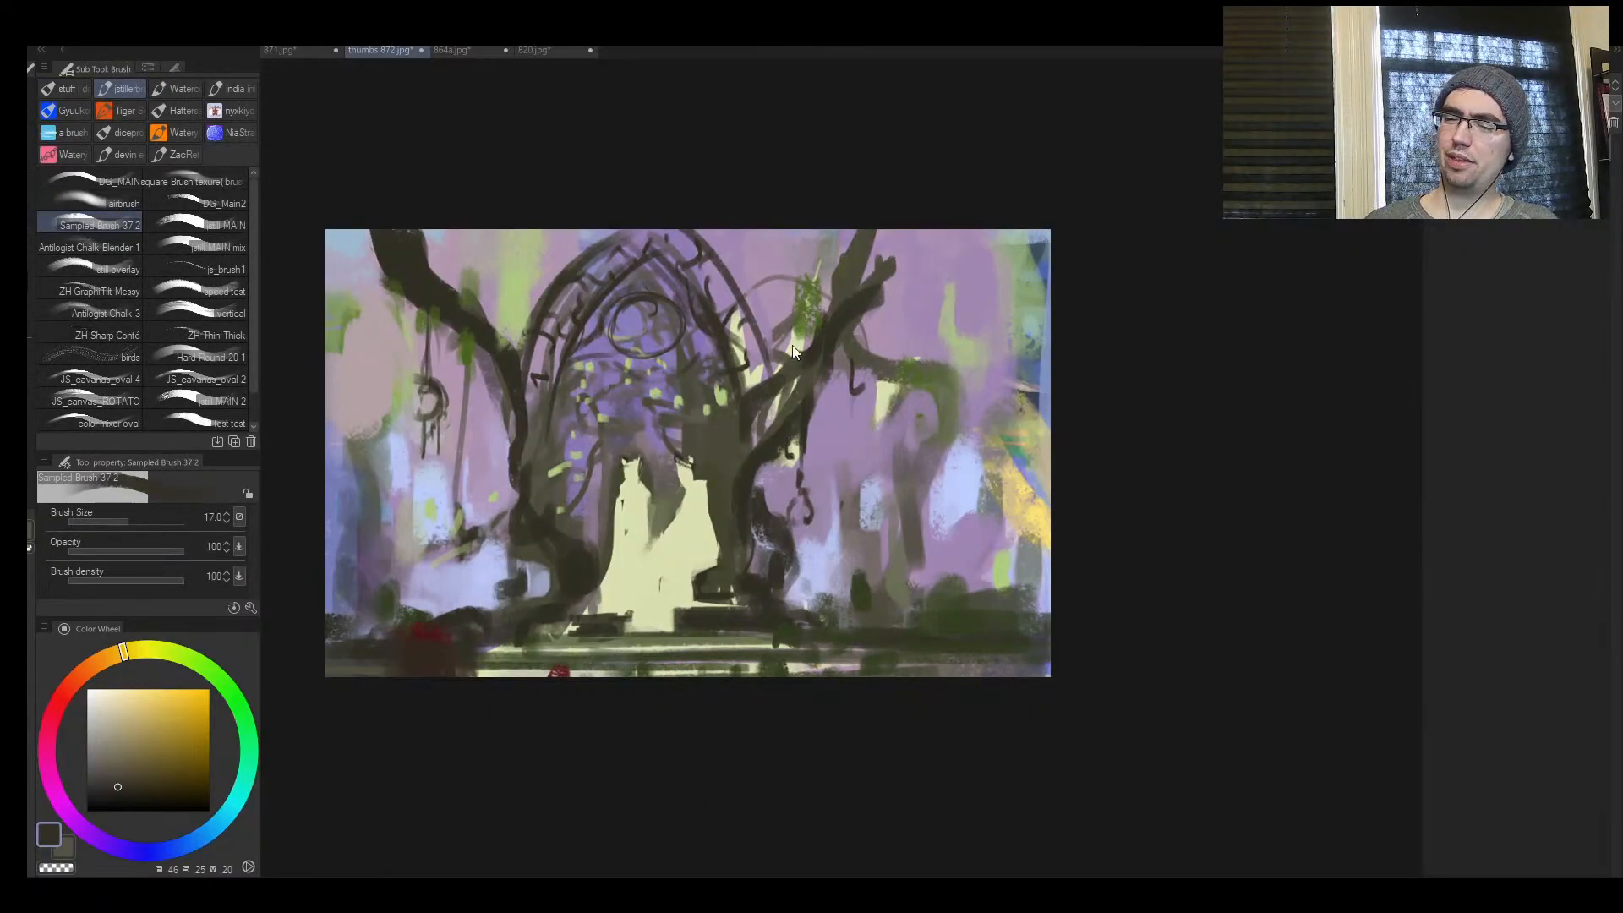
{"action": "key", "text": "ctrl+space"}
{"action": "left_click", "coordinate": [721, 451], "text": "alt"}
{"action": "left_click", "coordinate": [693, 454]}
{"action": "key", "text": "bracketright"}
{"action": "left_click_drag", "start_coordinate": [599, 533], "coordinate": [632, 535]}
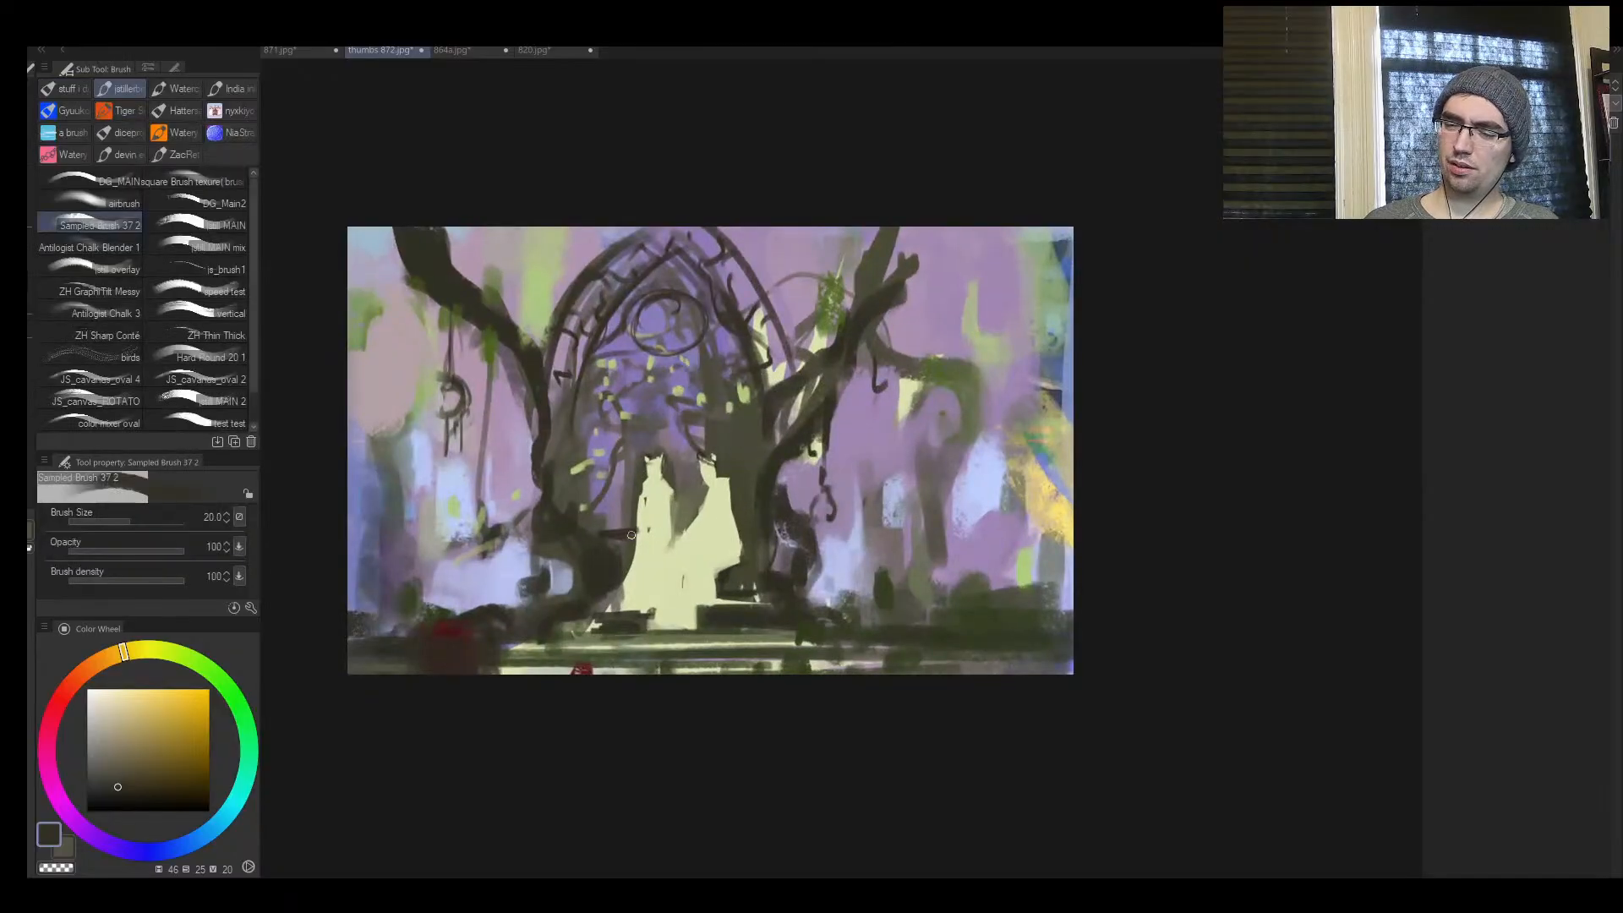
{"action": "key", "text": "ctrl+space"}
{"action": "left_click", "coordinate": [622, 533]}
{"action": "key", "text": "bracketright"}
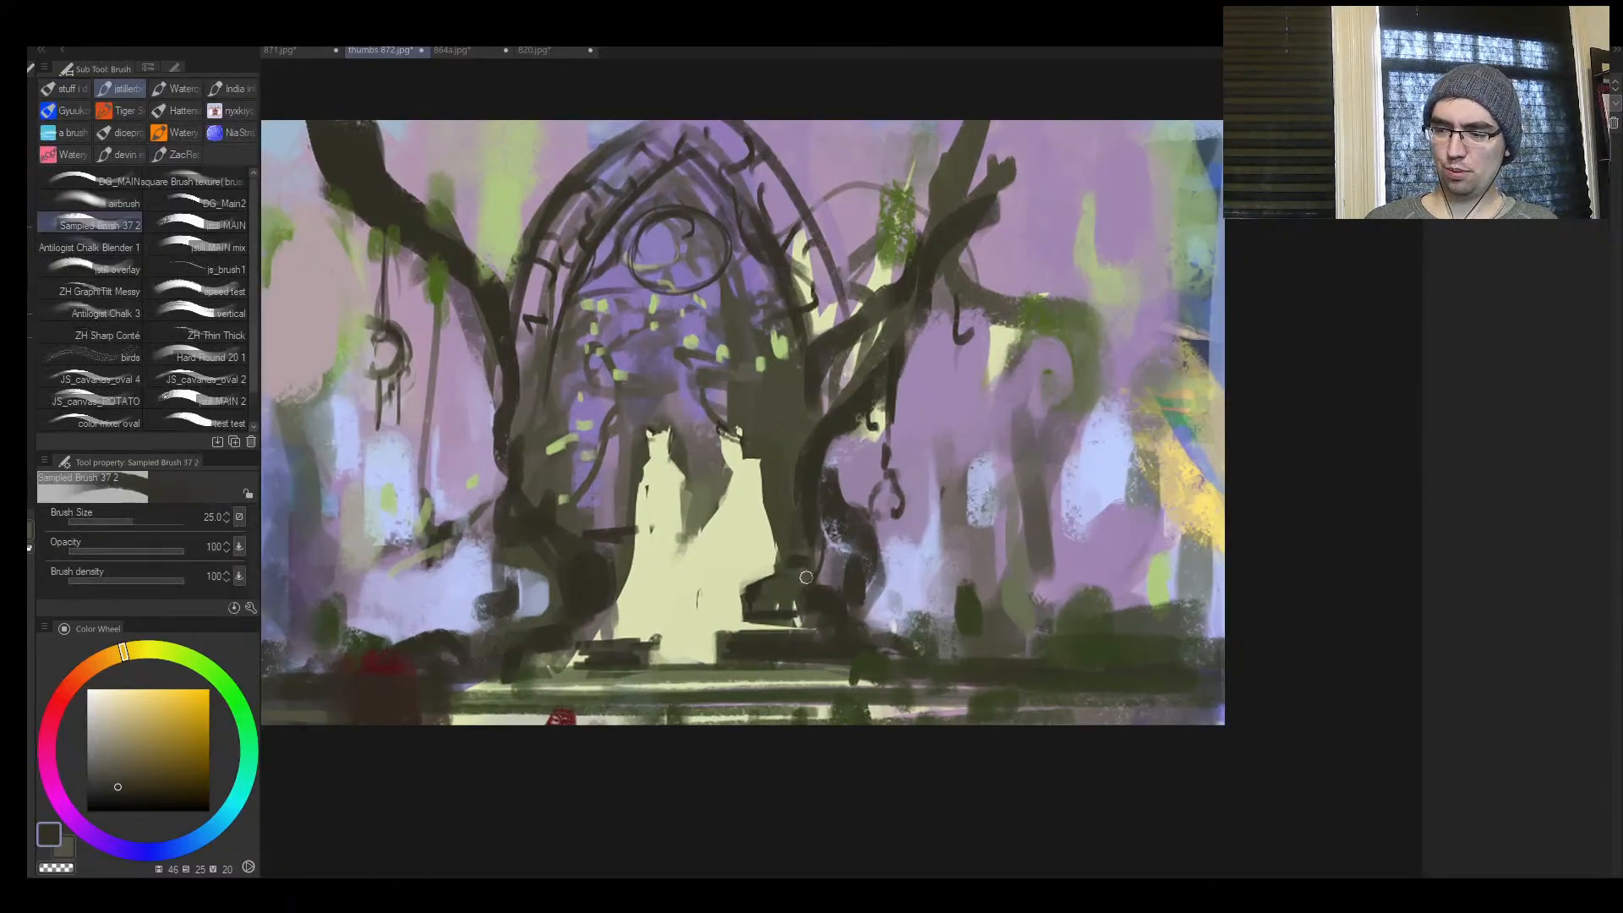
{"action": "mouse_move", "coordinate": [805, 576]}
{"action": "left_mouse_down"}
{"action": "mouse_move", "coordinate": [802, 601]}
{"action": "mouse_move", "coordinate": [769, 558]}
{"action": "left_mouse_up"}
Sketch a thin curving trunk for the background tree and a vine near the hanging ornament at brush size 25
{"action": "key", "text": "ctrl+space"}
{"action": "key", "text": "h"}
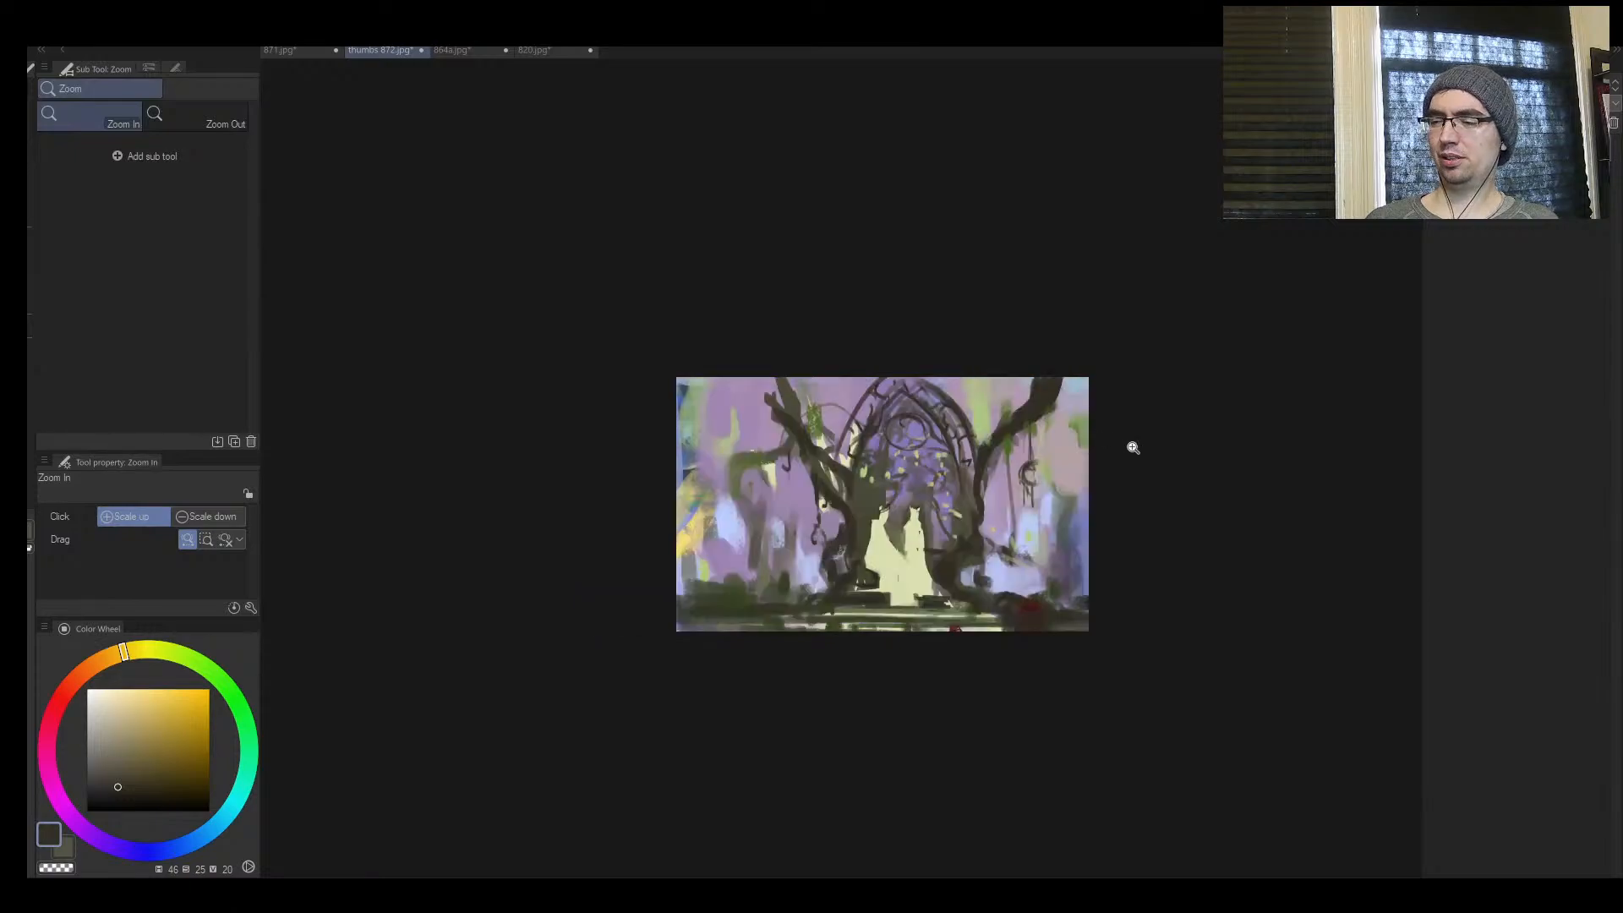
{"action": "left_click", "coordinate": [1031, 528]}
{"action": "left_click", "coordinate": [902, 586]}
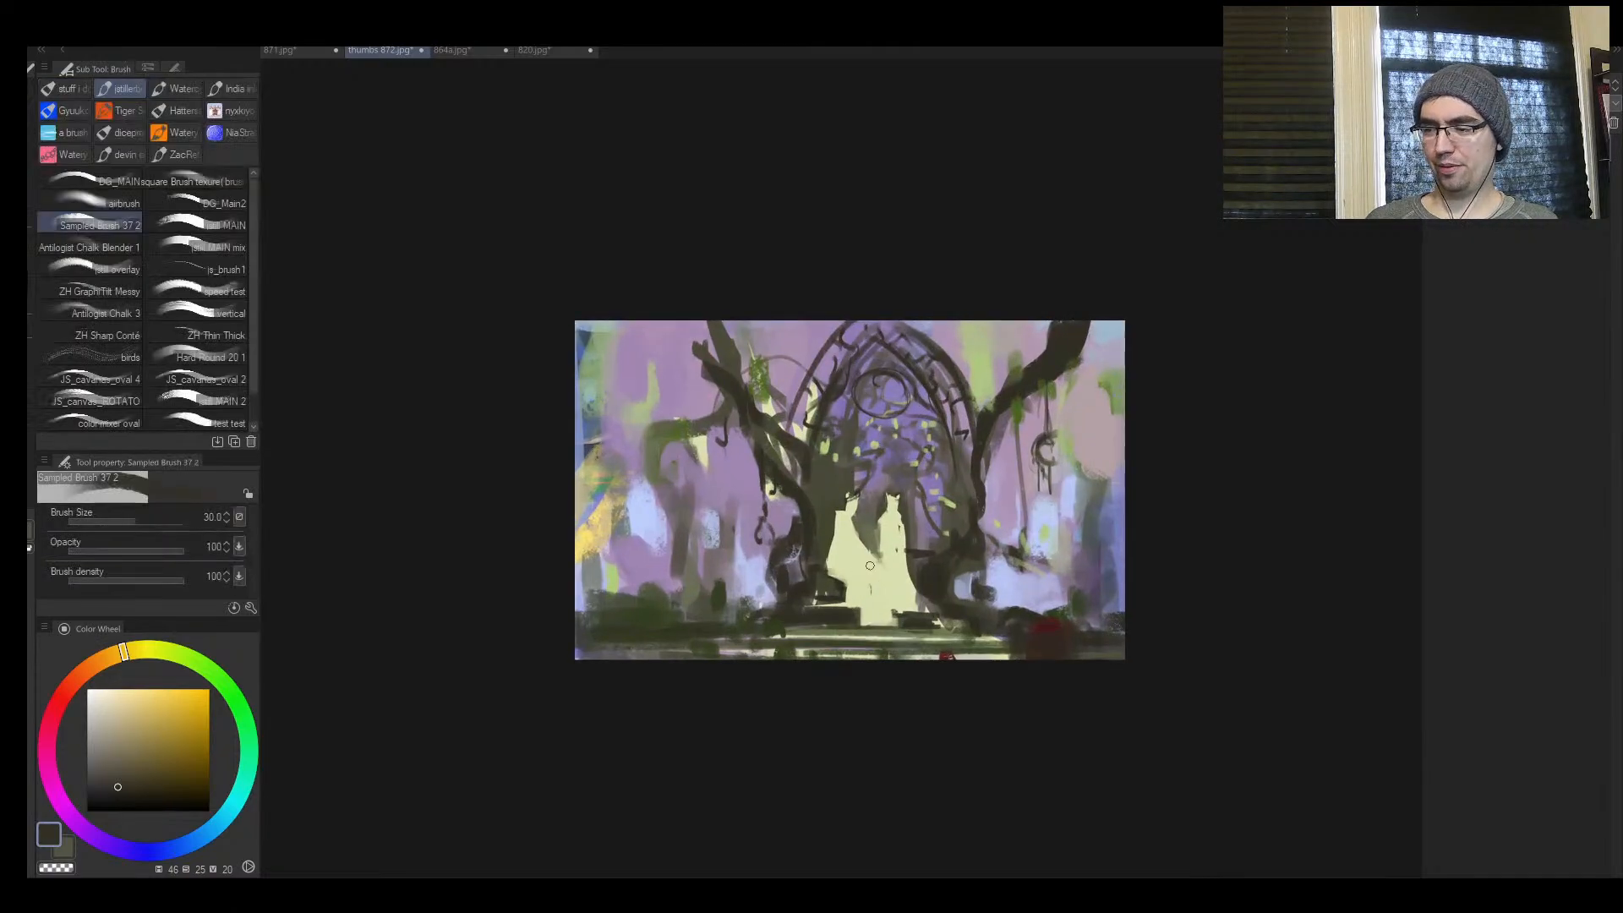
{"action": "key", "text": "["}
{"action": "mouse_move", "coordinate": [699, 600]}
{"action": "left_mouse_down"}
{"action": "mouse_move", "coordinate": [658, 423]}
{"action": "mouse_move", "coordinate": [619, 411]}
{"action": "left_mouse_up"}
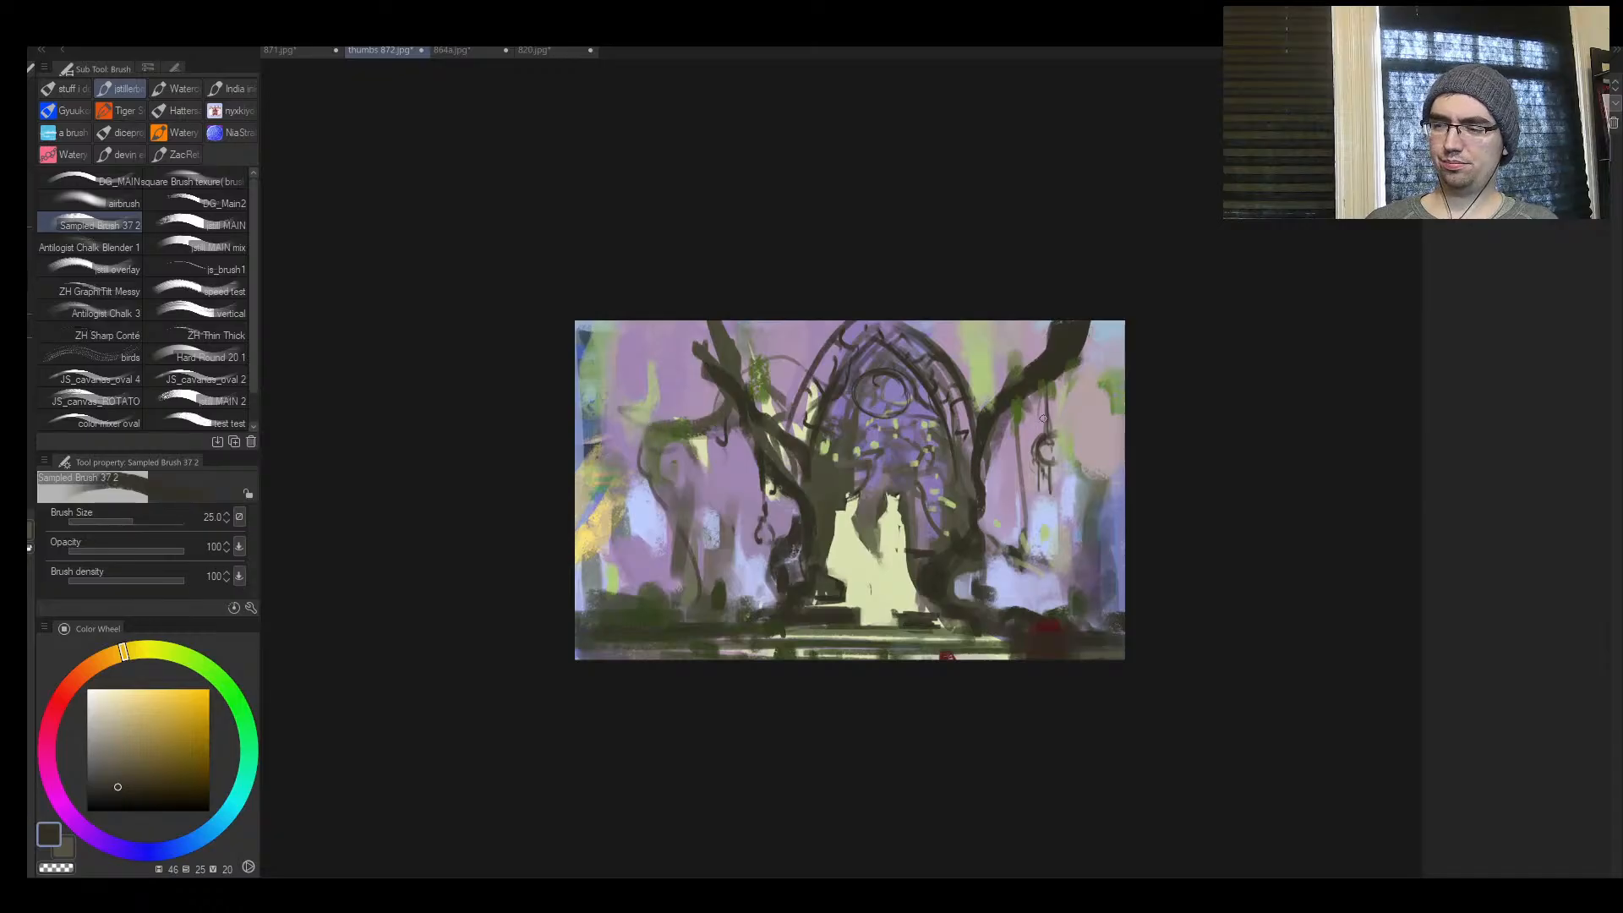
{"action": "mouse_move", "coordinate": [1011, 396]}
{"action": "left_mouse_down"}
{"action": "mouse_move", "coordinate": [1033, 499]}
{"action": "mouse_move", "coordinate": [1014, 536]}
{"action": "mouse_move", "coordinate": [1144, 514]}
{"action": "mouse_move", "coordinate": [1145, 491]}
{"action": "mouse_move", "coordinate": [1017, 581]}
{"action": "mouse_move", "coordinate": [1090, 549]}
{"action": "mouse_move", "coordinate": [953, 470]}
{"action": "mouse_move", "coordinate": [986, 435]}
{"action": "mouse_move", "coordinate": [884, 575]}
{"action": "mouse_move", "coordinate": [919, 554]}
{"action": "left_mouse_up"}
Mirror the view and strengthen the bent branch and trunk contour of the background tree with dark strokes
{"action": "key", "text": "ctrl+space"}
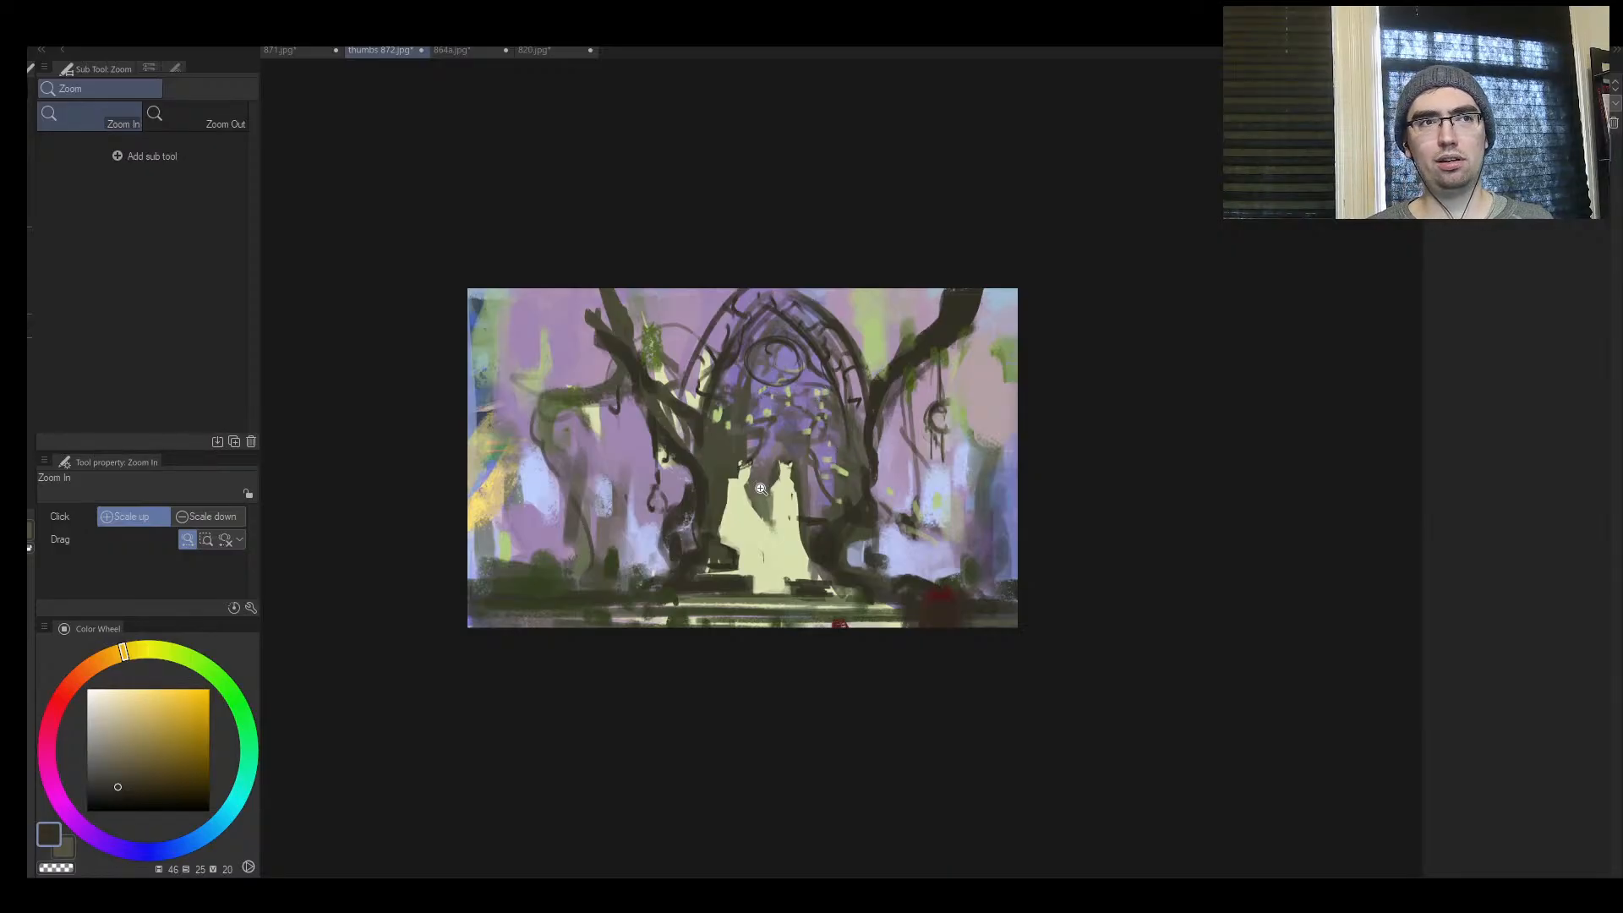
{"action": "left_click_drag", "start_coordinate": [763, 502], "coordinate": [719, 519]}
{"action": "left_click_drag", "start_coordinate": [585, 509], "coordinate": [627, 508]}
{"action": "key", "text": "h"}
{"action": "mouse_move", "coordinate": [1093, 454]}
{"action": "left_mouse_down"}
{"action": "mouse_move", "coordinate": [1048, 471]}
{"action": "mouse_move", "coordinate": [1095, 480]}
{"action": "left_mouse_up"}
{"action": "left_click", "coordinate": [1099, 507], "text": "alt"}
{"action": "mouse_move", "coordinate": [1089, 548]}
{"action": "left_mouse_down"}
{"action": "mouse_move", "coordinate": [1140, 578]}
{"action": "mouse_move", "coordinate": [1096, 556]}
{"action": "mouse_move", "coordinate": [1103, 533]}
{"action": "mouse_move", "coordinate": [1040, 529]}
{"action": "mouse_move", "coordinate": [1030, 568]}
{"action": "left_mouse_up"}
Fill out the background tree's trunk down to the ground with sampled dark green and brown at brush sizes 60 and 70
{"action": "key", "text": "]"}
{"action": "left_click", "coordinate": [1043, 510], "text": "alt"}
{"action": "left_click", "coordinate": [1043, 523], "text": "alt"}
{"action": "left_click", "coordinate": [1018, 567], "text": "alt"}
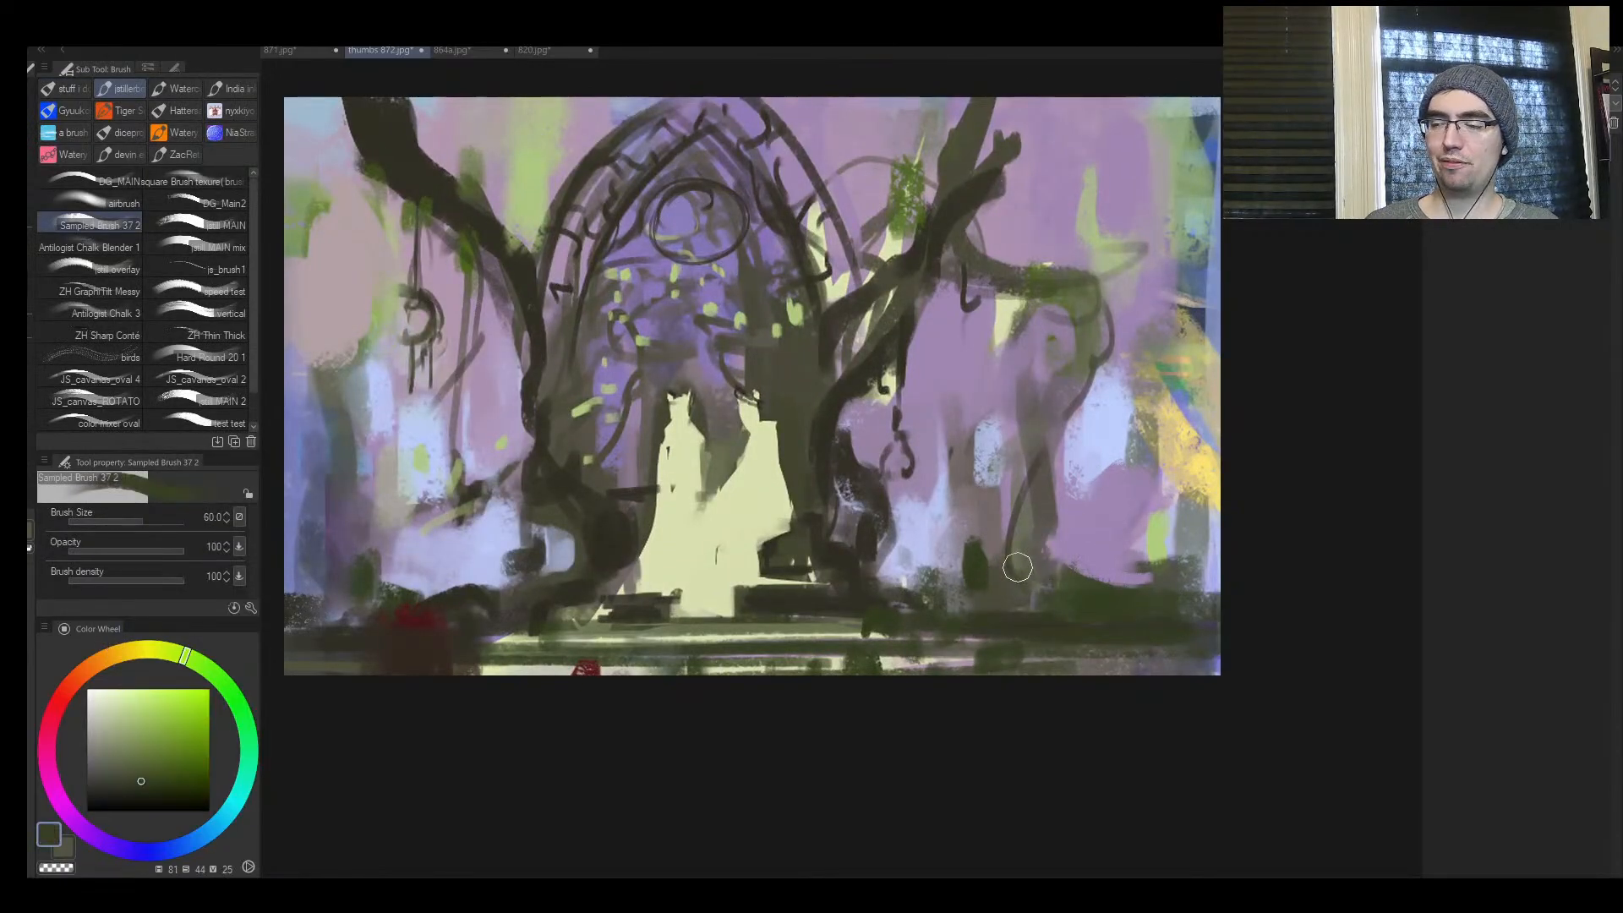
{"action": "left_click_drag", "start_coordinate": [1037, 478], "coordinate": [1049, 602]}
{"action": "mouse_move", "coordinate": [1056, 410]}
{"action": "left_mouse_down"}
{"action": "mouse_move", "coordinate": [1036, 504]}
{"action": "mouse_move", "coordinate": [1058, 606]}
{"action": "left_mouse_up"}
{"action": "key", "text": "]"}
{"action": "mouse_move", "coordinate": [1062, 376]}
{"action": "left_mouse_down"}
{"action": "mouse_move", "coordinate": [978, 565]}
{"action": "mouse_move", "coordinate": [906, 593]}
{"action": "mouse_move", "coordinate": [1011, 512]}
{"action": "mouse_move", "coordinate": [953, 482]}
{"action": "left_mouse_up"}
{"action": "left_click", "coordinate": [857, 558], "text": "alt"}
{"action": "key", "text": "ctrl+space"}
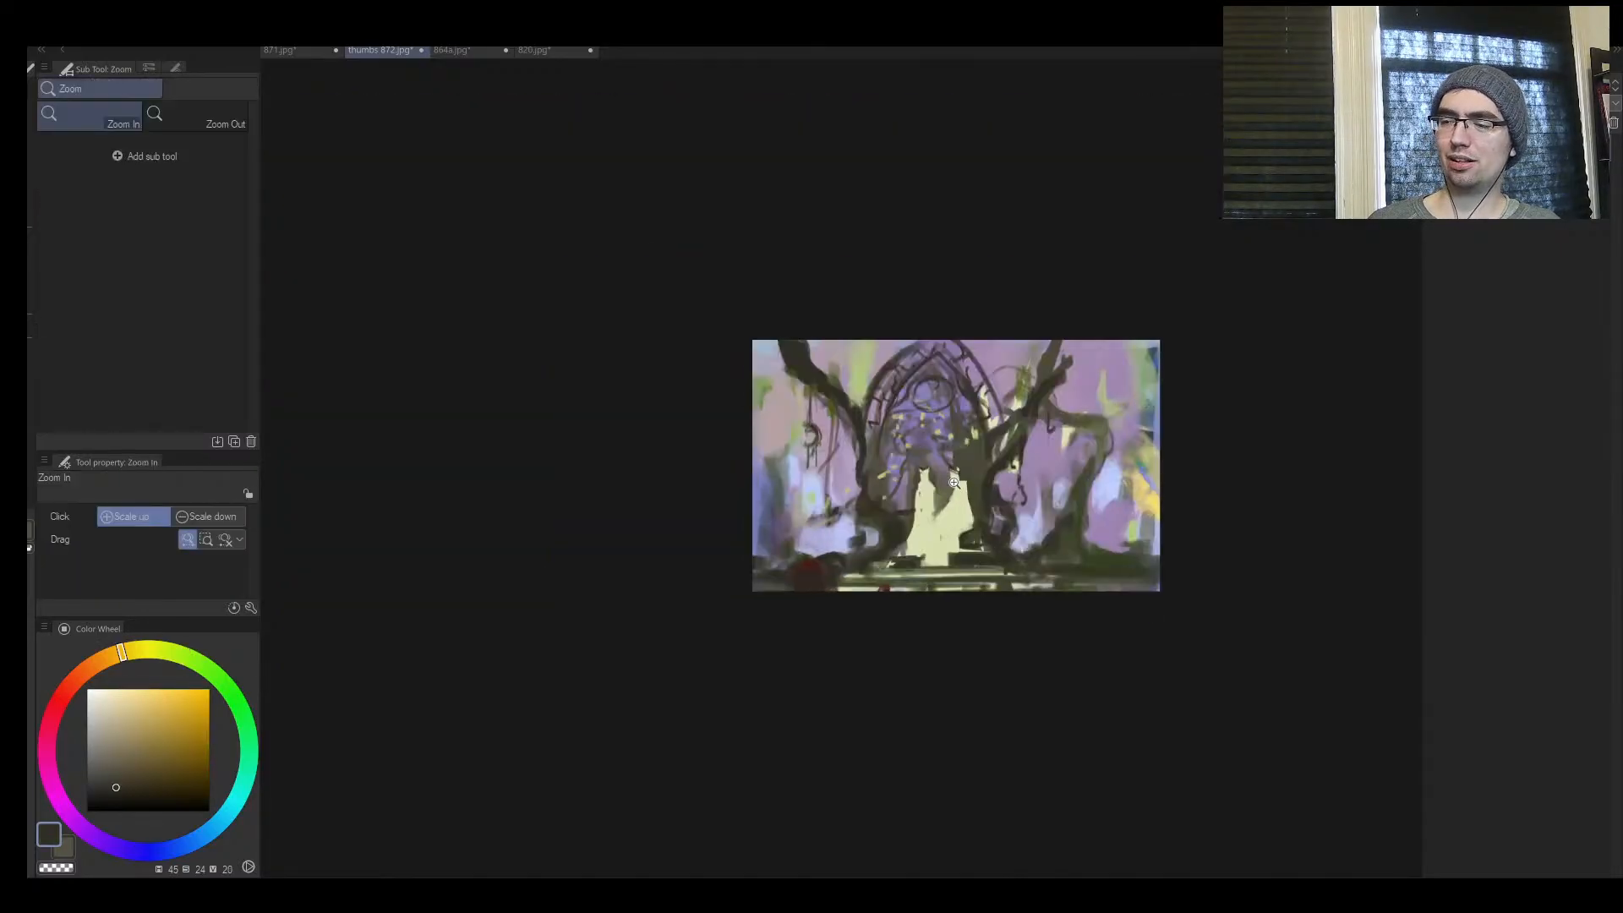
Mirror the view back and thicken the tree limb beside the arch at the upper edge with dark brown at brush size 70
{"action": "left_click", "coordinate": [952, 485]}
{"action": "key", "text": "h"}
{"action": "left_click", "coordinate": [604, 404]}
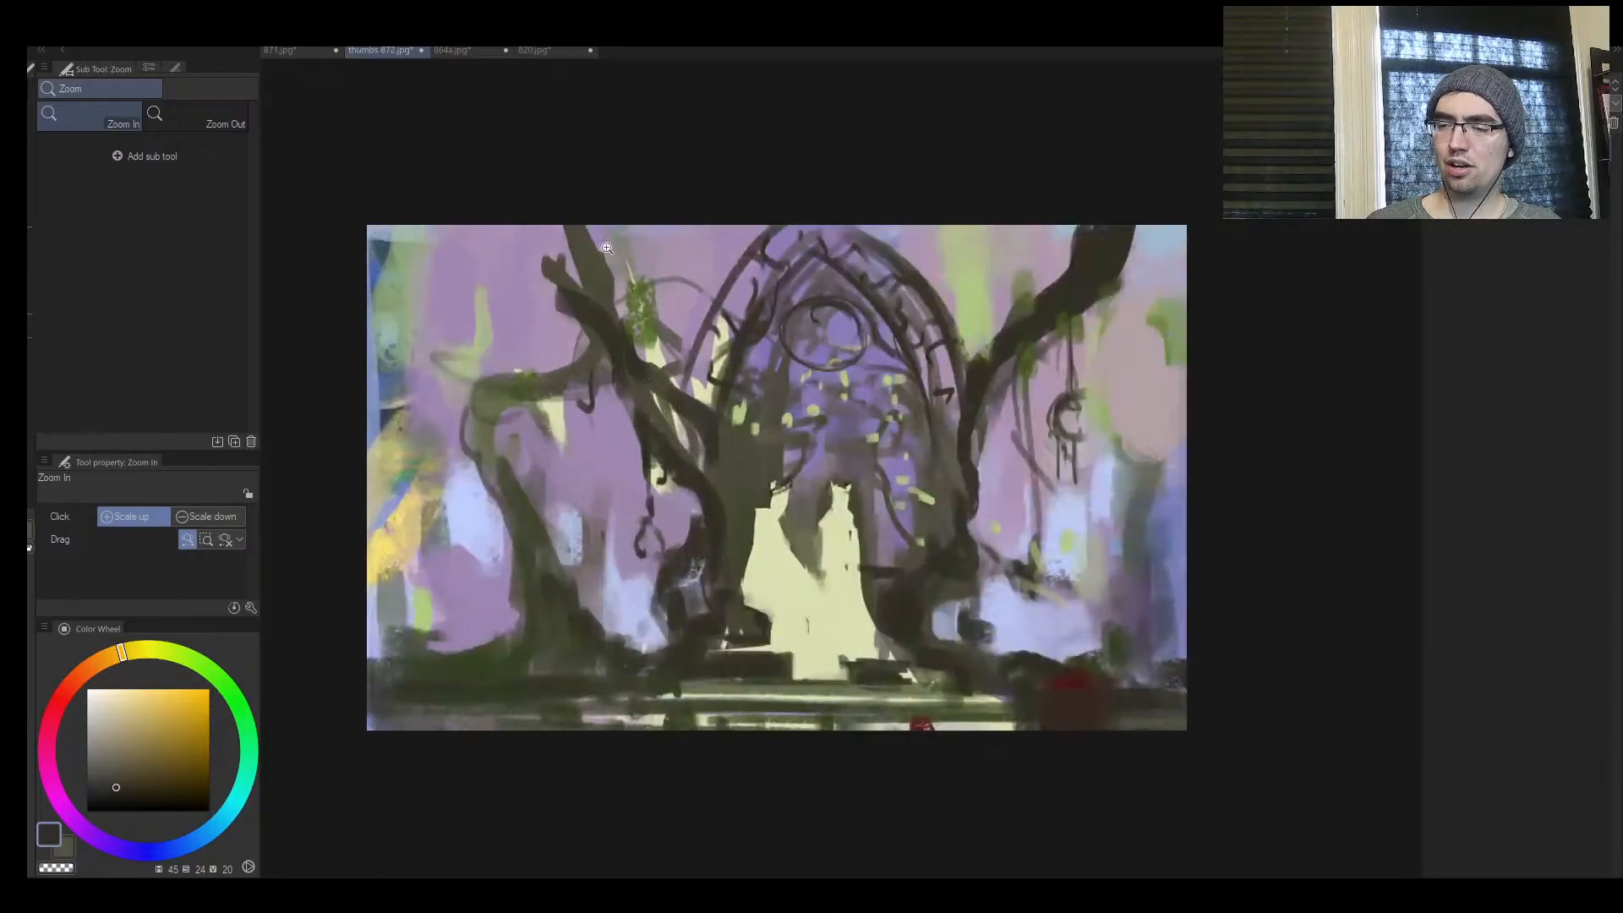
{"action": "left_click_drag", "start_coordinate": [607, 222], "coordinate": [595, 271]}
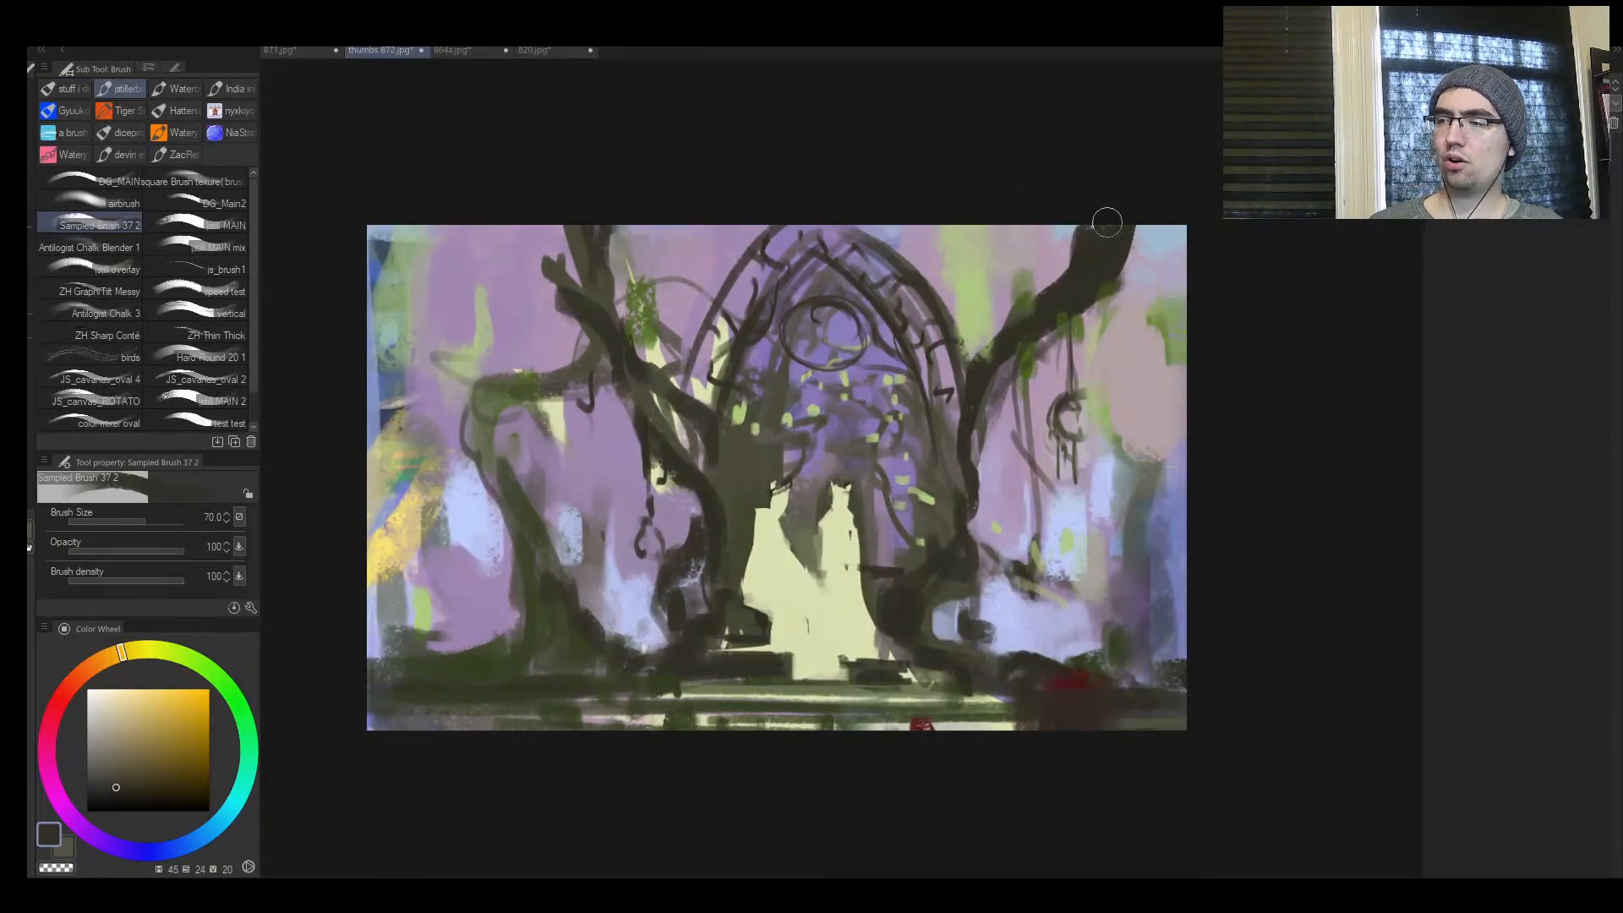
Add a short dark brown stroke to the tree limb beside the arch at brush size 40
{"action": "key", "text": "bracketleft"}
{"action": "key", "text": "bracketleft"}
{"action": "key", "text": "bracketleft"}
{"action": "left_click_drag", "start_coordinate": [1021, 318], "coordinate": [982, 321]}
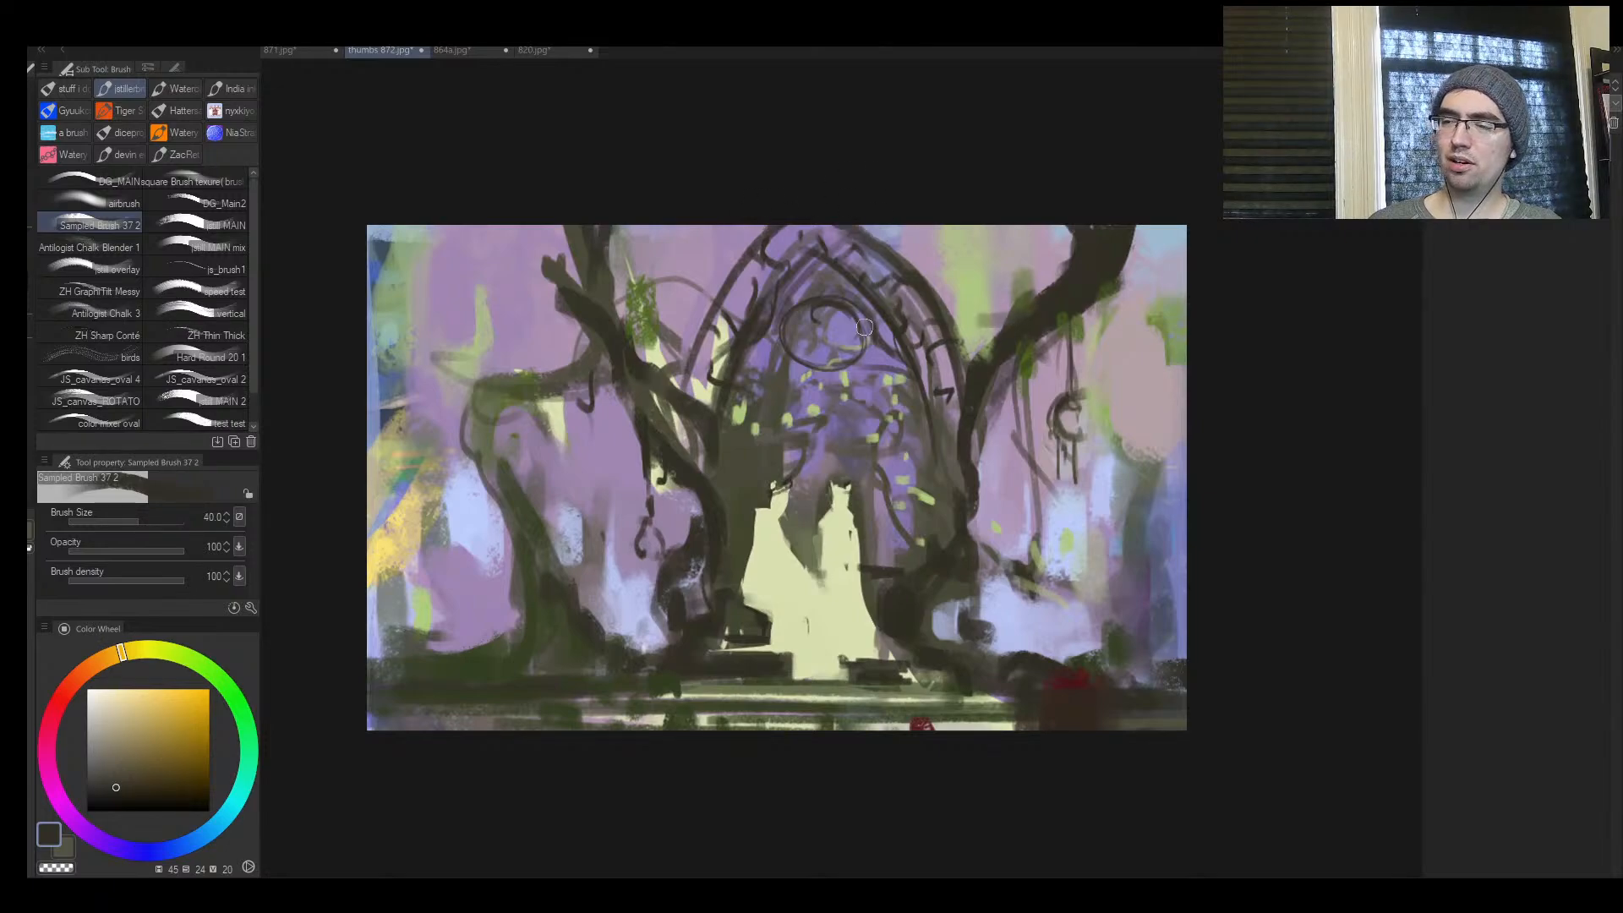
Paint sampled purple at brush size 30 into the gap between the crossing tree branches beside the arch
{"action": "key", "text": "ctrl+space"}
{"action": "left_click", "coordinate": [854, 355], "text": "alt"}
{"action": "left_click", "coordinate": [850, 358]}
{"action": "left_click", "coordinate": [837, 367]}
{"action": "left_click", "coordinate": [863, 354]}
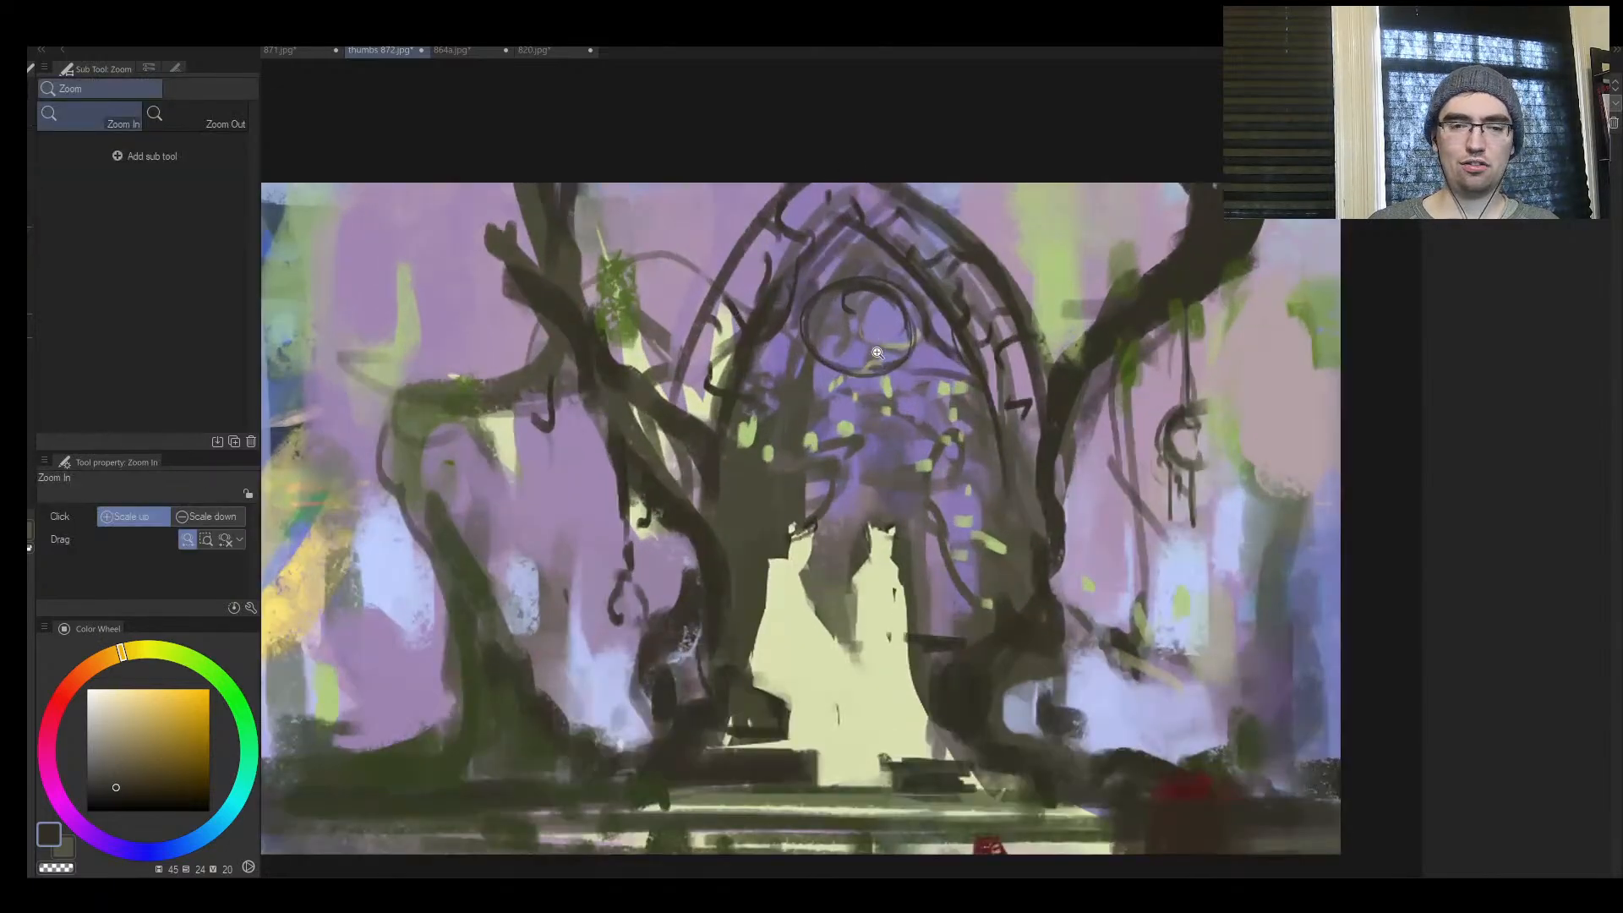
{"action": "left_click", "coordinate": [908, 338], "text": "alt"}
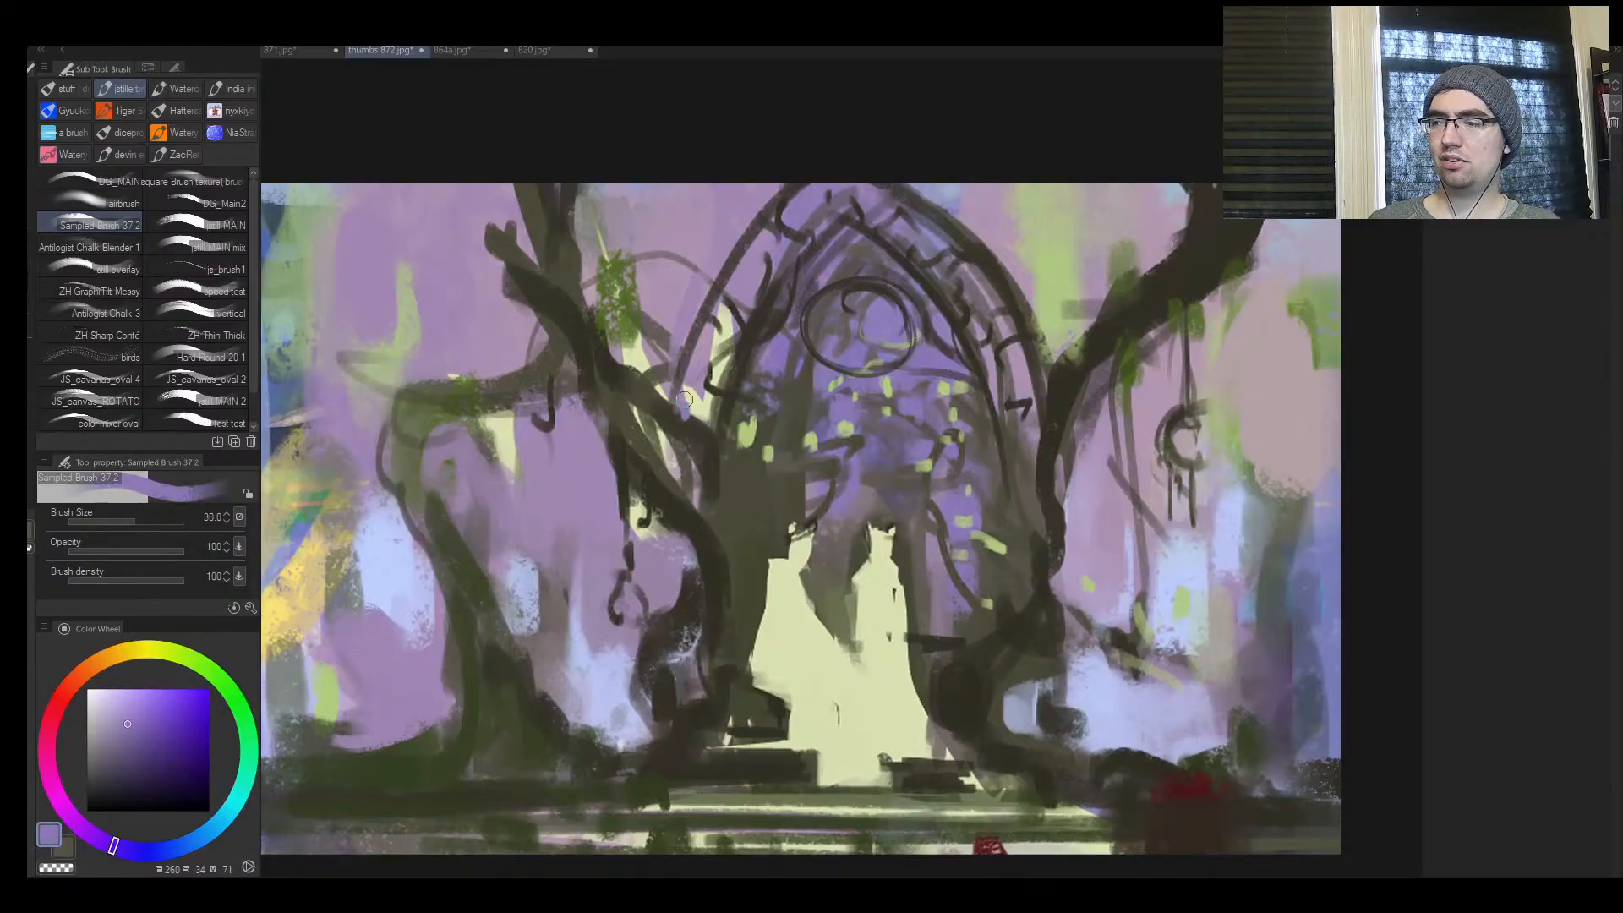
{"action": "mouse_move", "coordinate": [684, 399]}
{"action": "left_mouse_down"}
{"action": "mouse_move", "coordinate": [655, 450]}
{"action": "mouse_move", "coordinate": [691, 483]}
{"action": "left_mouse_up"}
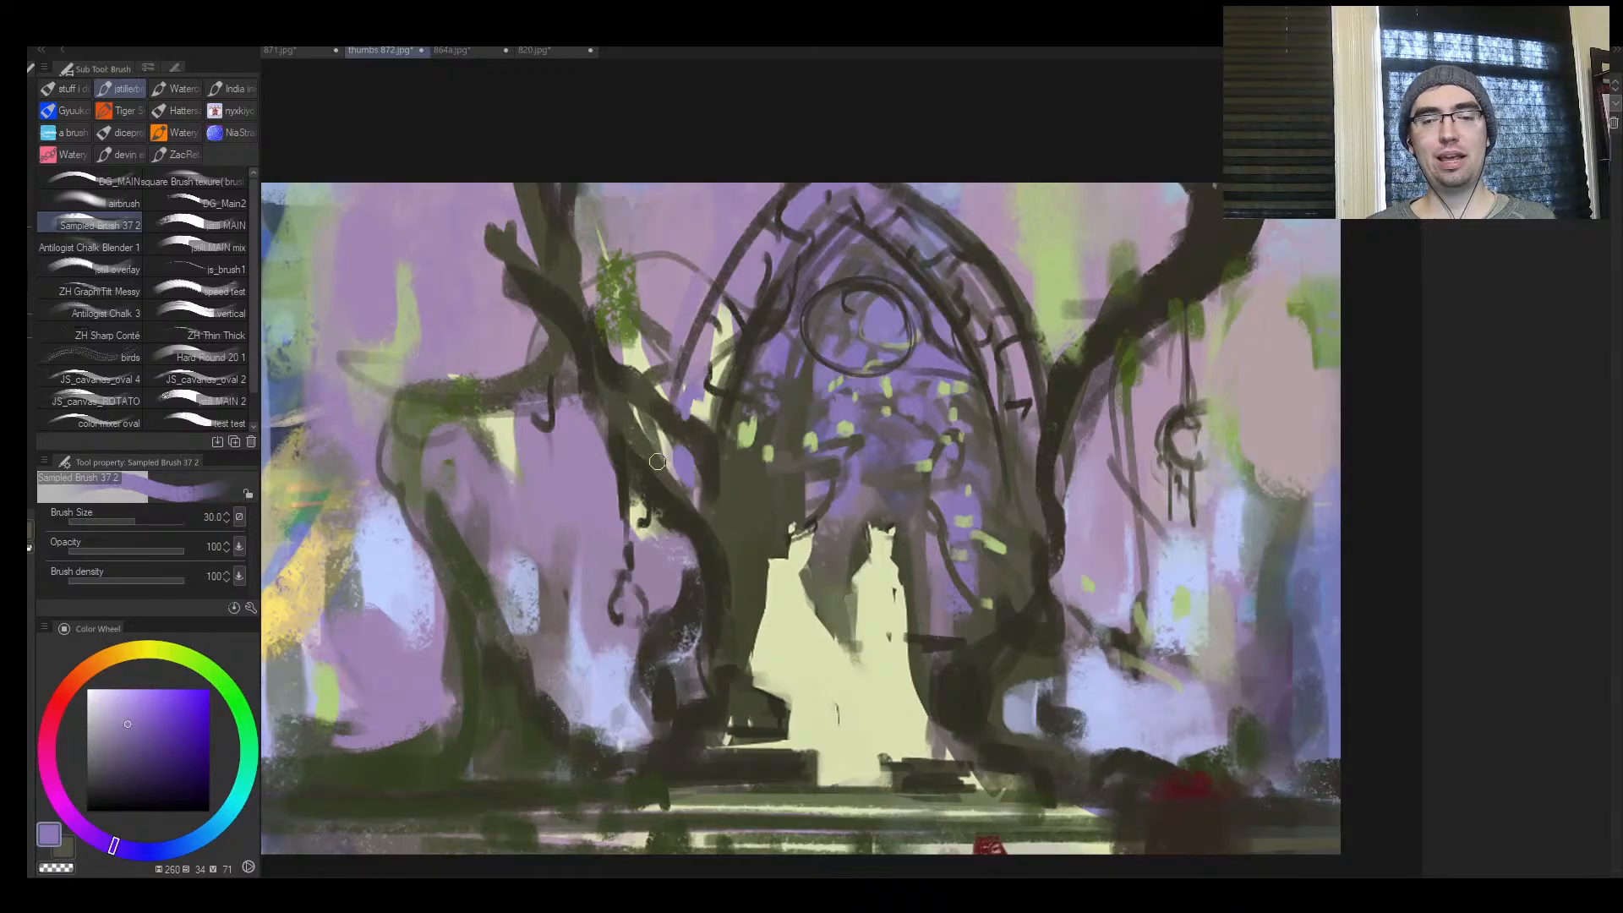
Mirror the view and paint sampled dusty pink over the background between the canvas edge and the hanging ornament
{"action": "key", "text": "ctrl+space"}
{"action": "left_click_drag", "start_coordinate": [976, 524], "coordinate": [966, 565]}
{"action": "key", "text": "h"}
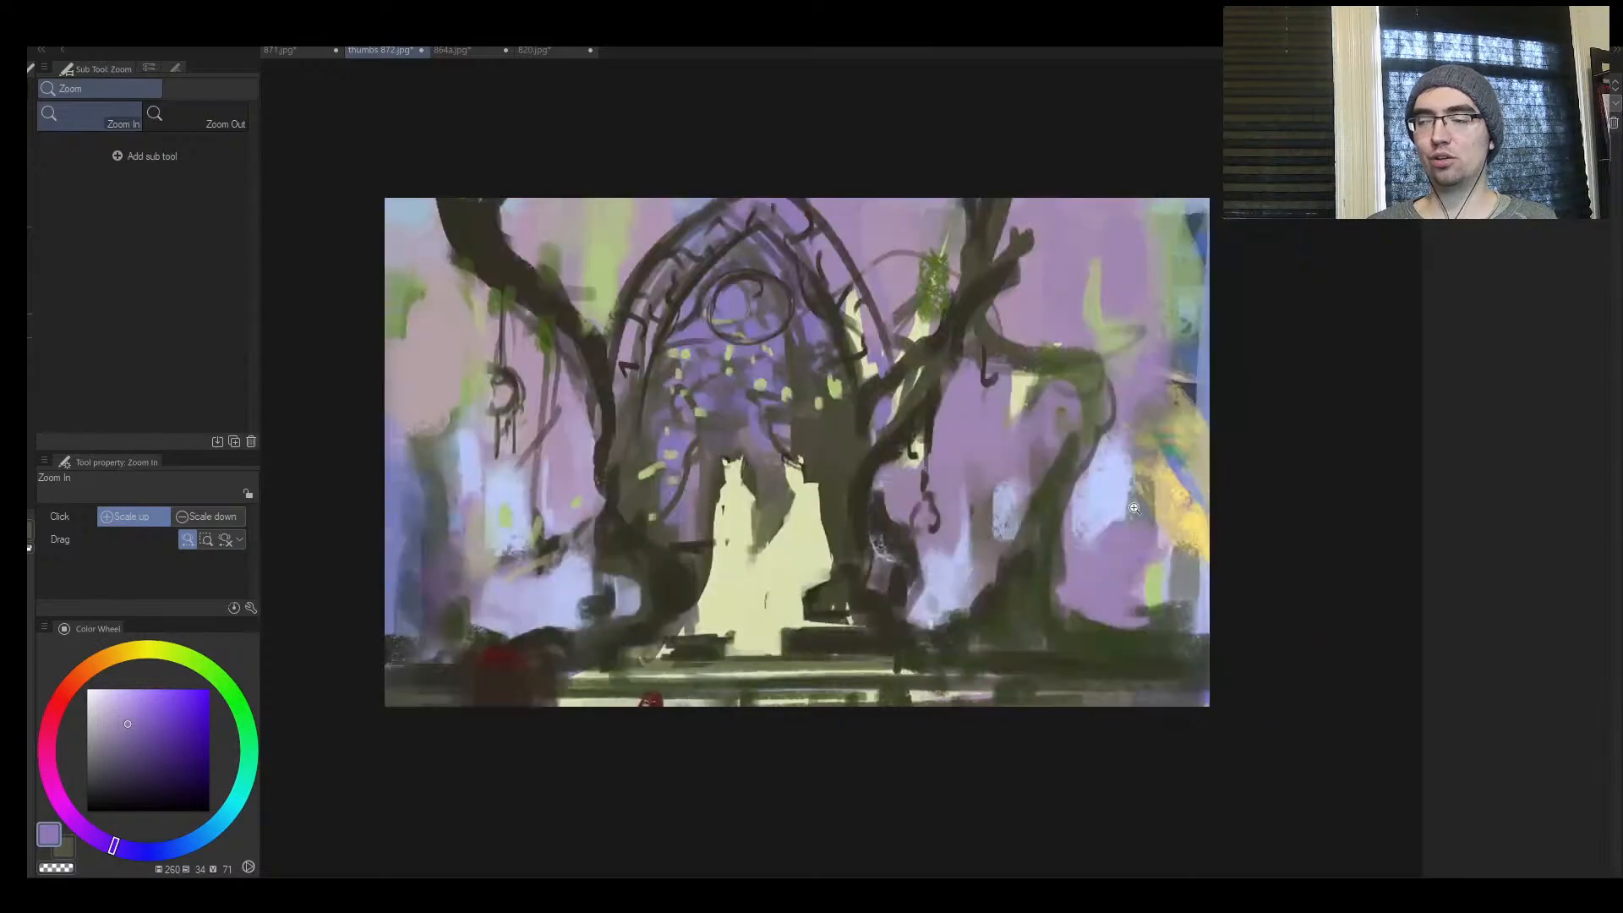
{"action": "left_click_drag", "start_coordinate": [1076, 542], "coordinate": [1033, 563]}
{"action": "left_click", "coordinate": [1045, 566]}
{"action": "left_click", "coordinate": [1067, 511]}
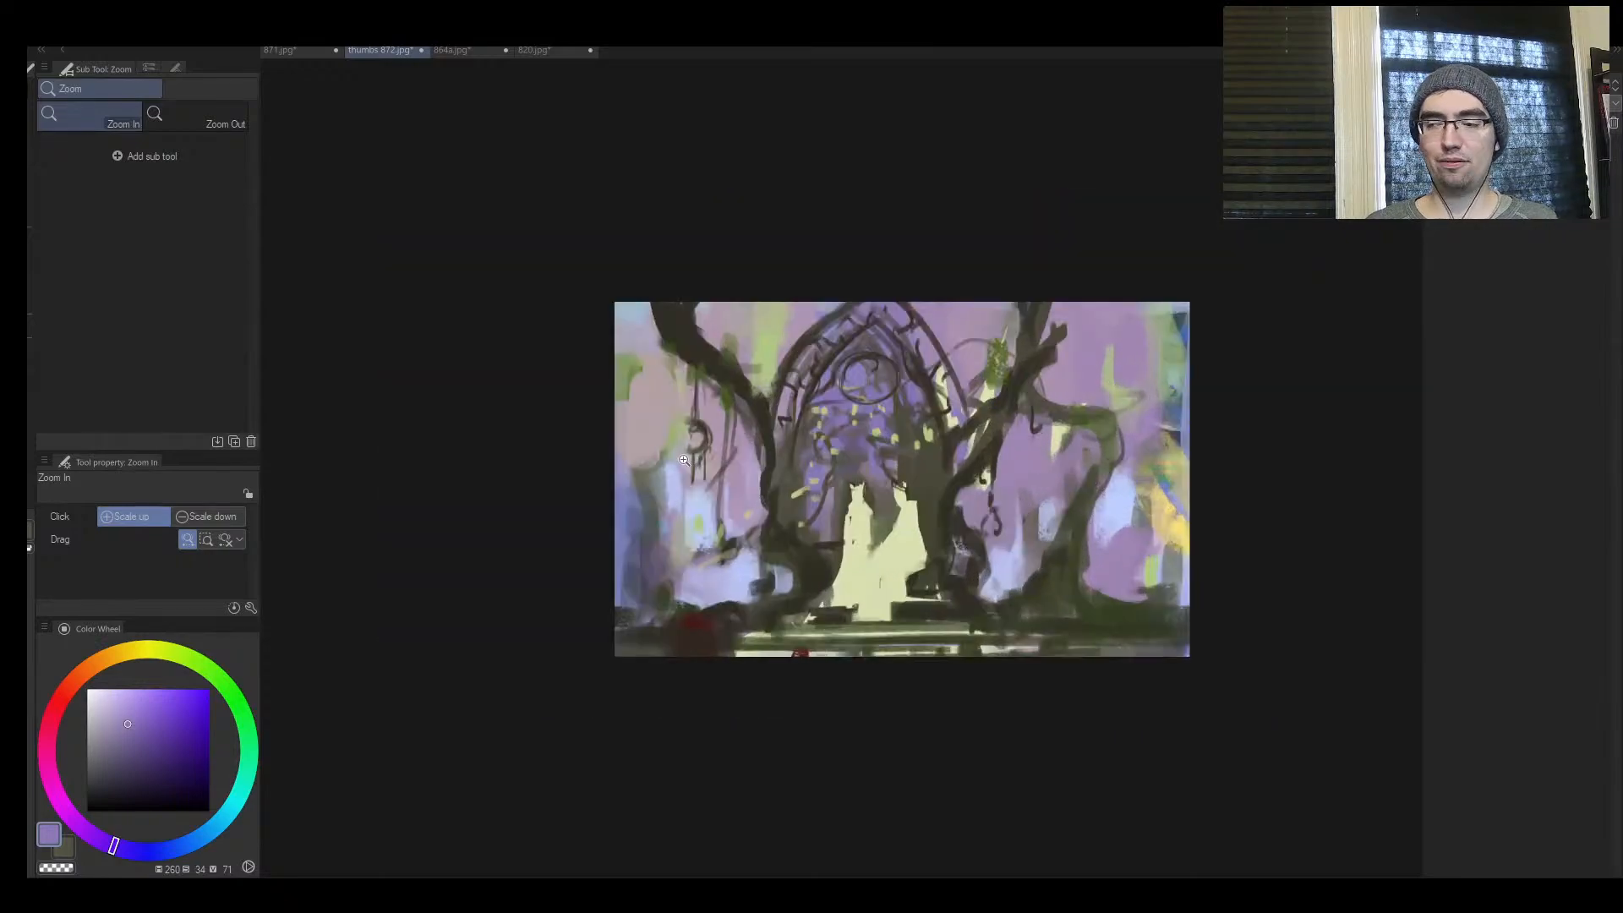
{"action": "left_click", "coordinate": [665, 380]}
{"action": "left_click", "coordinate": [623, 427], "text": "alt"}
{"action": "key", "text": "bracketright"}
{"action": "key", "text": "bracketright"}
{"action": "key", "text": "bracketright"}
{"action": "key", "text": "bracketright"}
{"action": "key", "text": "bracketright"}
{"action": "key", "text": "bracketright"}
{"action": "key", "text": "bracketright"}
{"action": "key", "text": "bracketright"}
{"action": "key", "text": "bracketright"}
{"action": "key", "text": "bracketright"}
{"action": "mouse_move", "coordinate": [591, 493]}
{"action": "left_mouse_down"}
{"action": "mouse_move", "coordinate": [671, 479]}
{"action": "mouse_move", "coordinate": [655, 507]}
{"action": "mouse_move", "coordinate": [732, 516]}
{"action": "mouse_move", "coordinate": [683, 519]}
{"action": "left_mouse_up"}
Fill the background between the hanging ornament and the tree trunk with dusty pink at brush size 60
{"action": "key", "text": "bracketleft"}
{"action": "key", "text": "bracketleft"}
{"action": "key", "text": "bracketleft"}
{"action": "key", "text": "bracketleft"}
{"action": "key", "text": "bracketleft"}
{"action": "key", "text": "bracketleft"}
{"action": "key", "text": "bracketleft"}
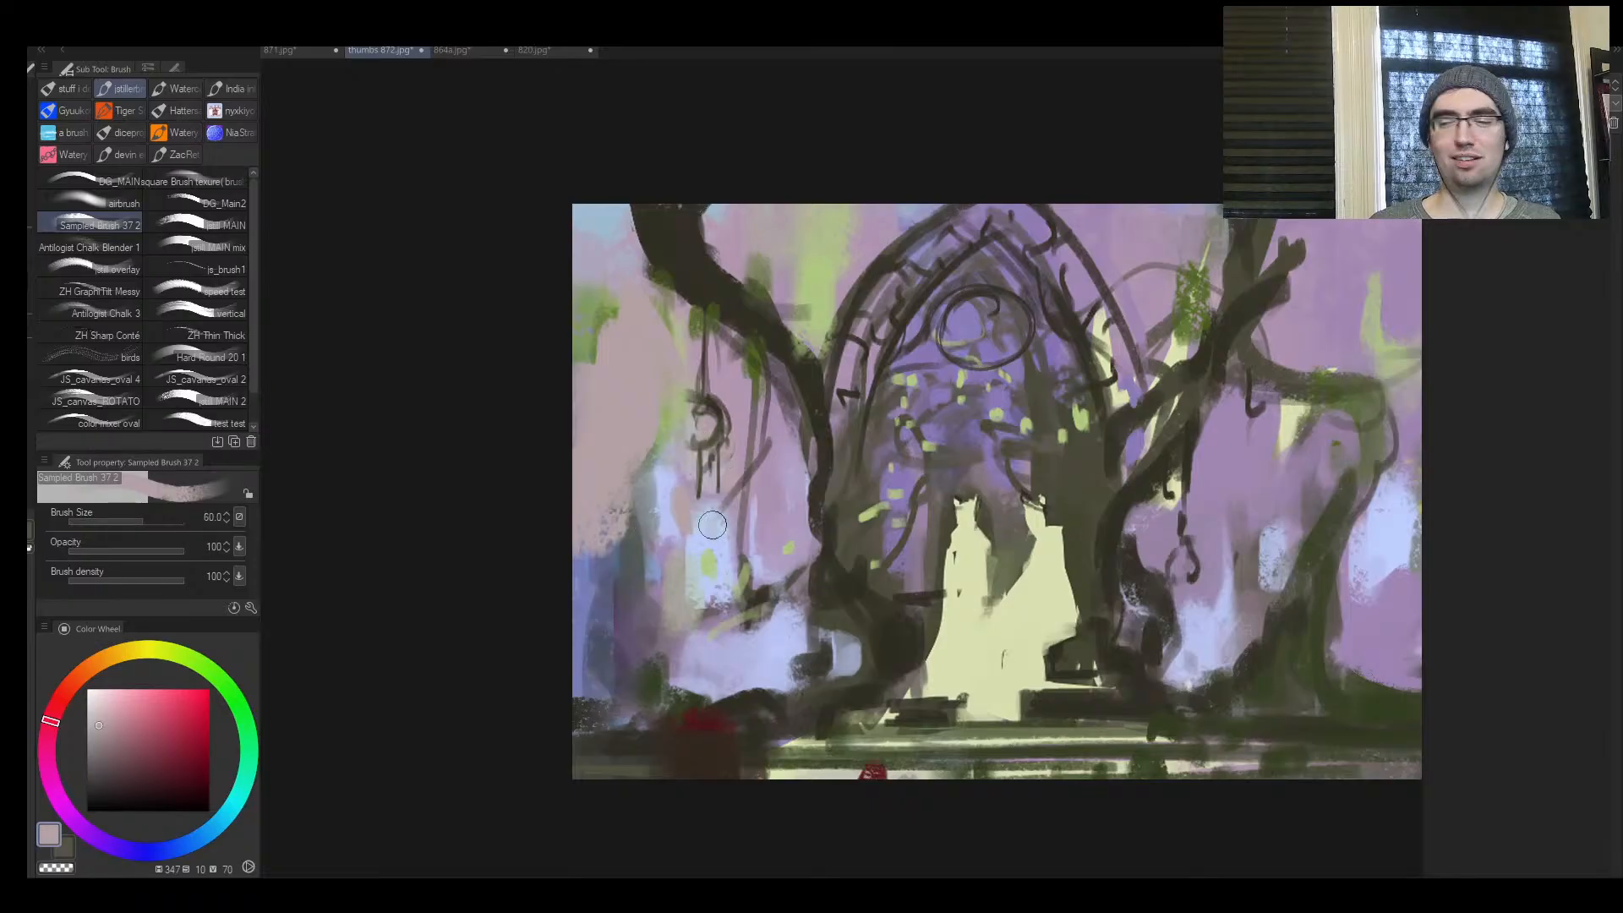
{"action": "mouse_move", "coordinate": [770, 474]}
{"action": "left_mouse_down"}
{"action": "mouse_move", "coordinate": [773, 498]}
{"action": "mouse_move", "coordinate": [768, 431]}
{"action": "mouse_move", "coordinate": [786, 444]}
{"action": "left_mouse_up"}
{"action": "key", "text": "bracketright"}
{"action": "key", "text": "bracketright"}
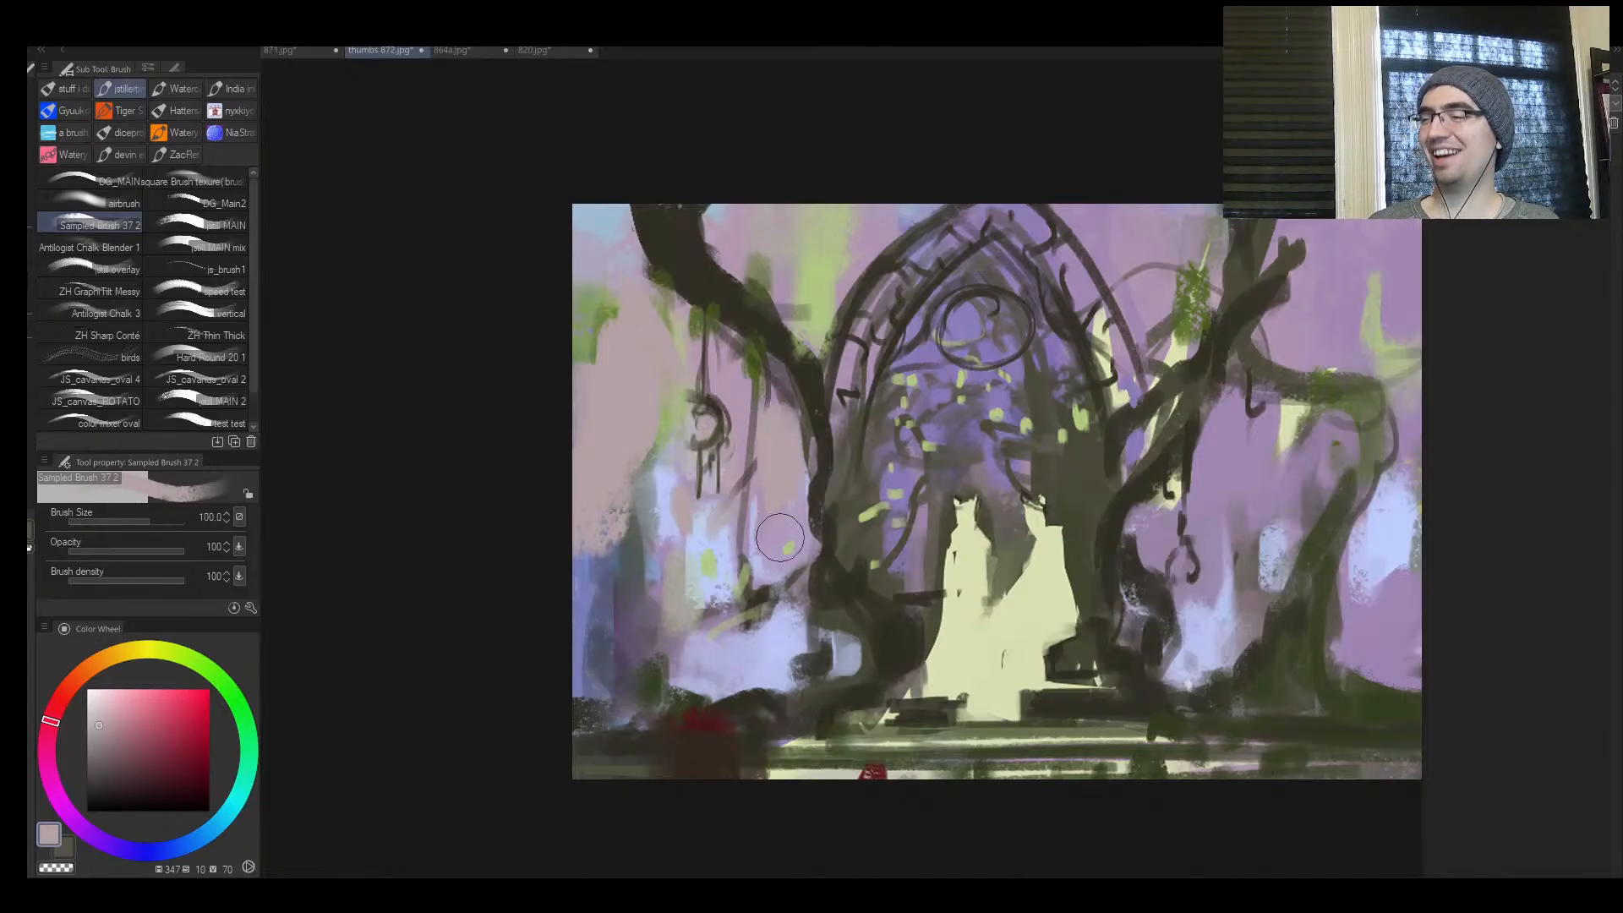
Build up a dark mound in the lower corner beside the red patch with sampled dark brown at brush size 100
{"action": "key", "text": "ctrl+space"}
{"action": "mouse_move", "coordinate": [1091, 494]}
{"action": "left_mouse_down"}
{"action": "mouse_move", "coordinate": [1010, 489]}
{"action": "mouse_move", "coordinate": [1087, 474]}
{"action": "mouse_move", "coordinate": [972, 473]}
{"action": "mouse_move", "coordinate": [1027, 474]}
{"action": "left_mouse_up"}
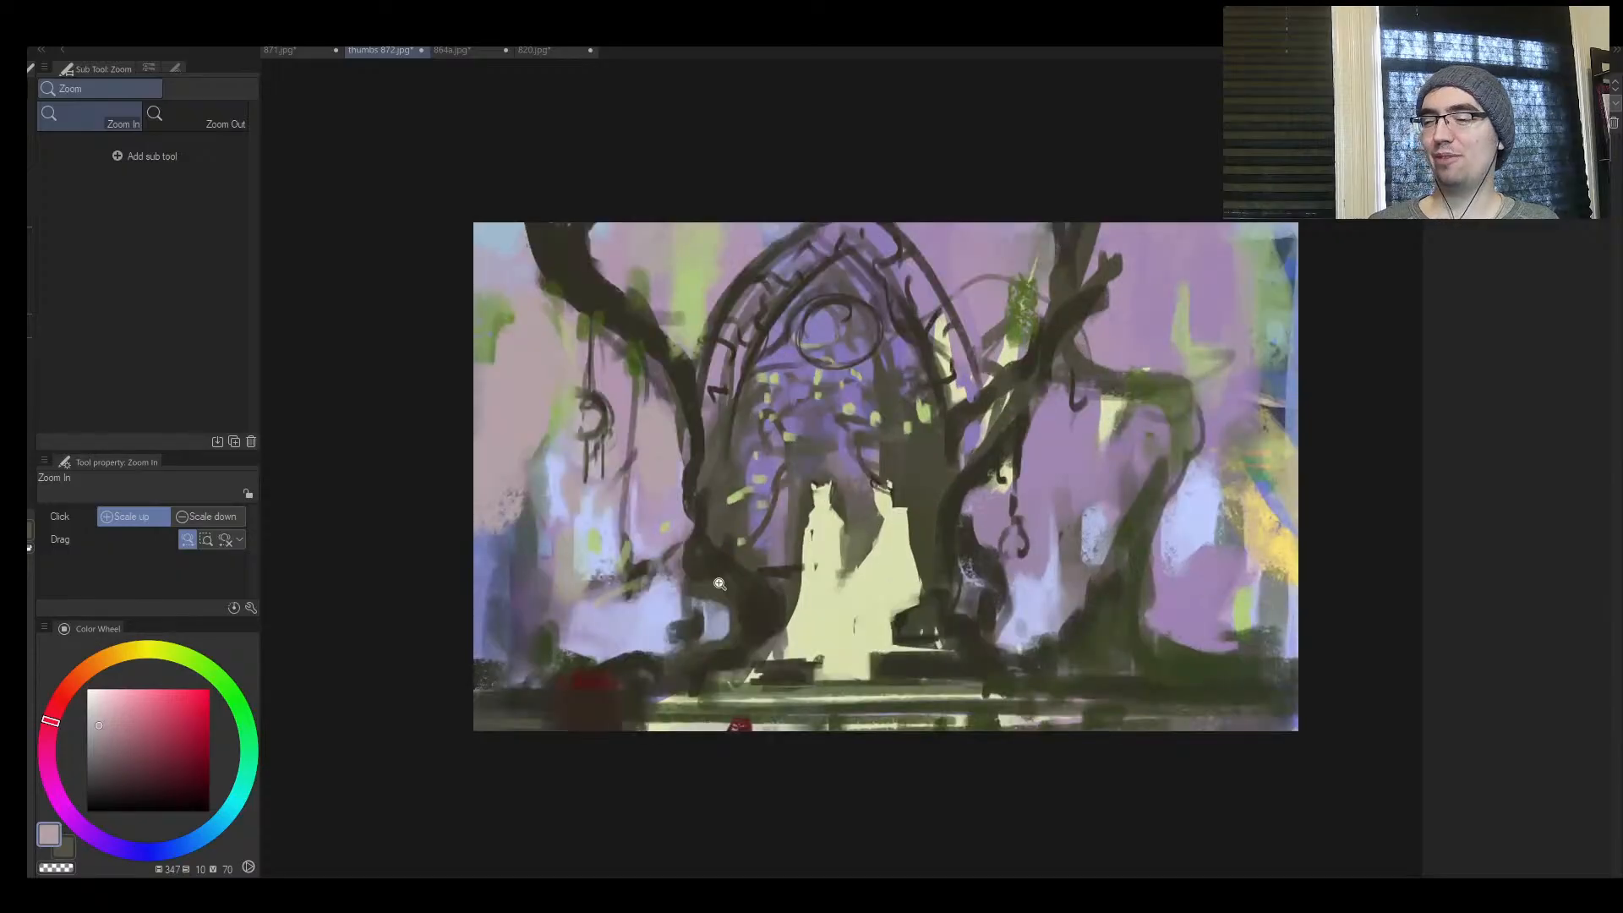
{"action": "left_click", "coordinate": [647, 657], "text": "alt"}
{"action": "mouse_move", "coordinate": [644, 660]}
{"action": "left_mouse_down"}
{"action": "mouse_move", "coordinate": [574, 687]}
{"action": "mouse_move", "coordinate": [529, 641]}
{"action": "mouse_move", "coordinate": [507, 668]}
{"action": "left_mouse_up"}
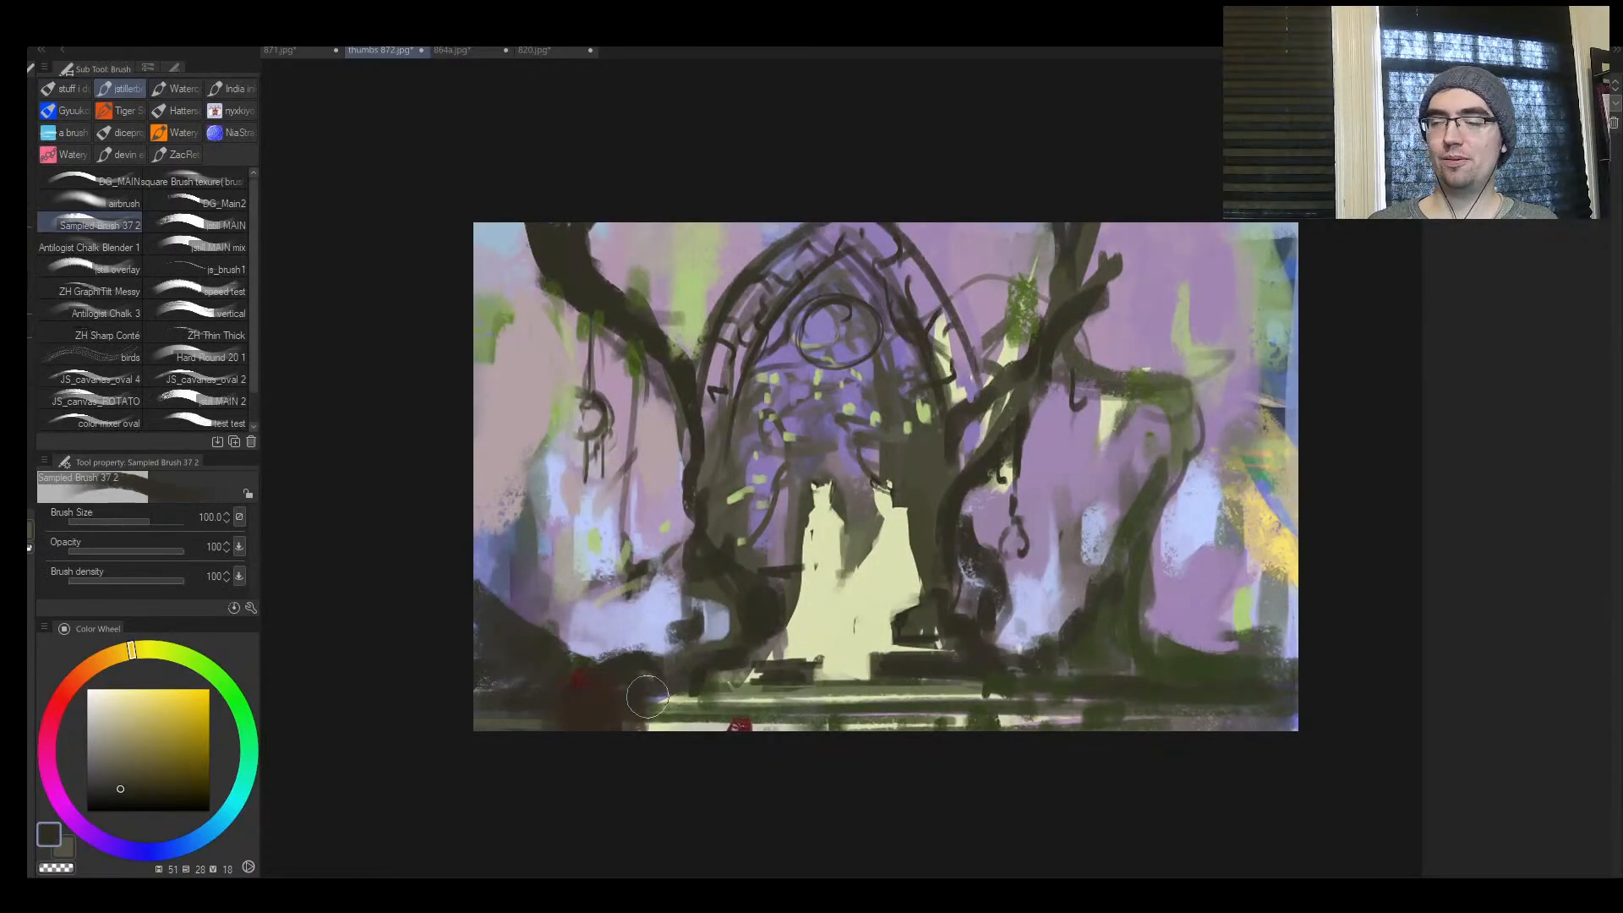
Draw a dark bent root into the lower corner beside the background tree at brush size 50, and mirror the view back
{"action": "key", "text": "bracketleft"}
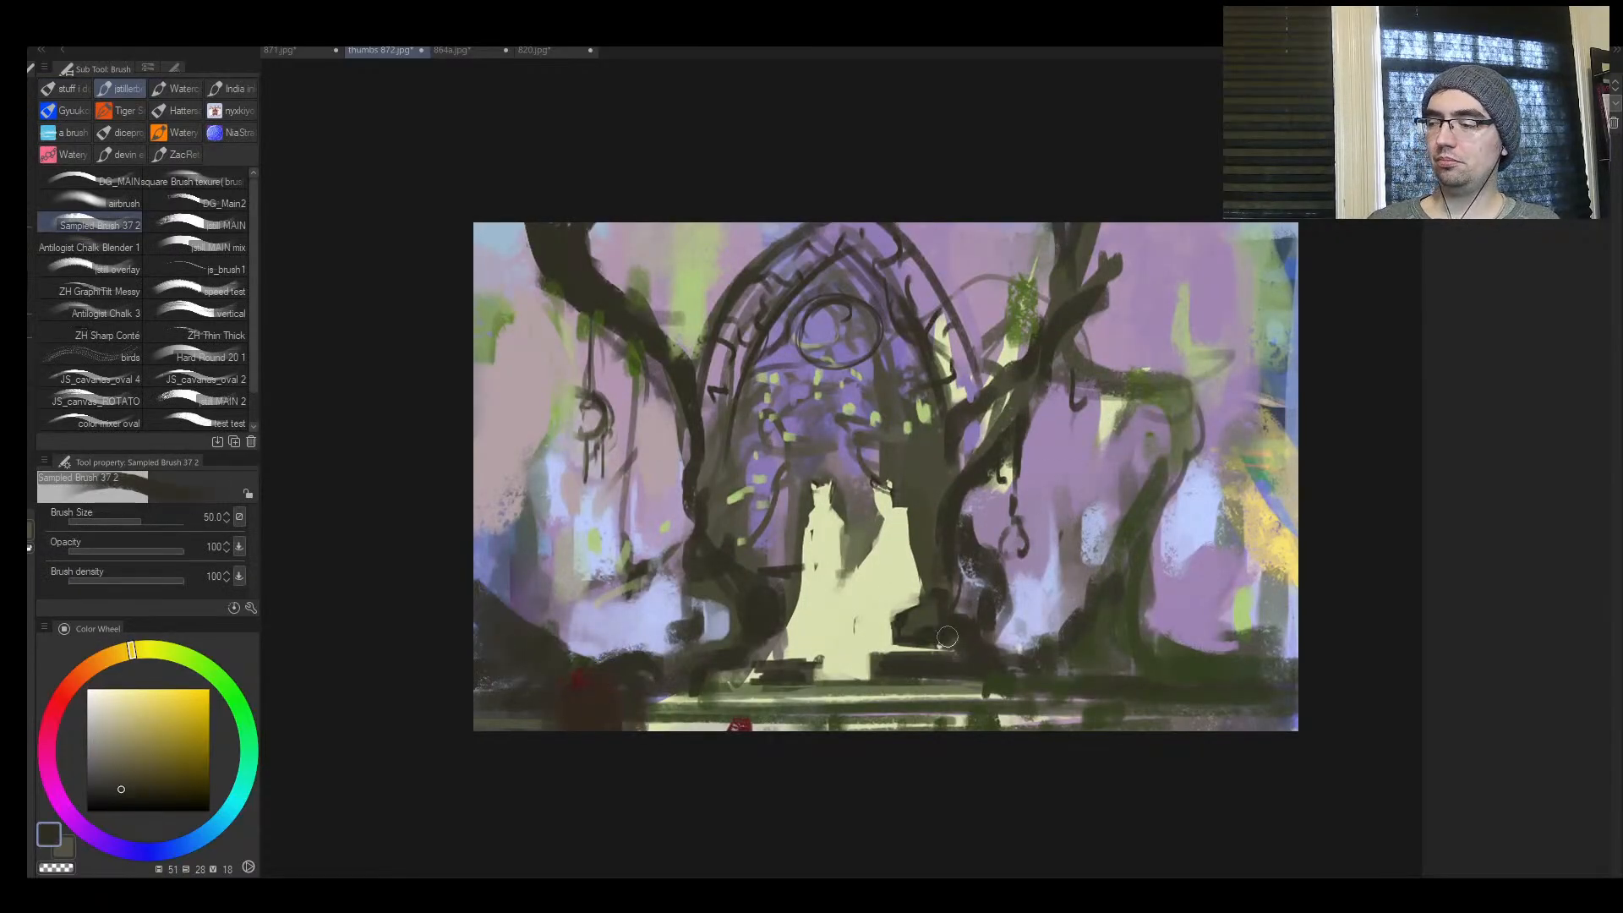
{"action": "key", "text": "ctrl+space"}
{"action": "mouse_move", "coordinate": [1011, 677]}
{"action": "left_mouse_down"}
{"action": "mouse_move", "coordinate": [945, 682]}
{"action": "mouse_move", "coordinate": [1085, 637]}
{"action": "mouse_move", "coordinate": [1170, 636]}
{"action": "mouse_move", "coordinate": [1121, 646]}
{"action": "mouse_move", "coordinate": [1189, 546]}
{"action": "left_mouse_up"}
{"action": "key", "text": "bracketright"}
{"action": "key", "text": "ctrl+space"}
{"action": "key", "text": "h"}
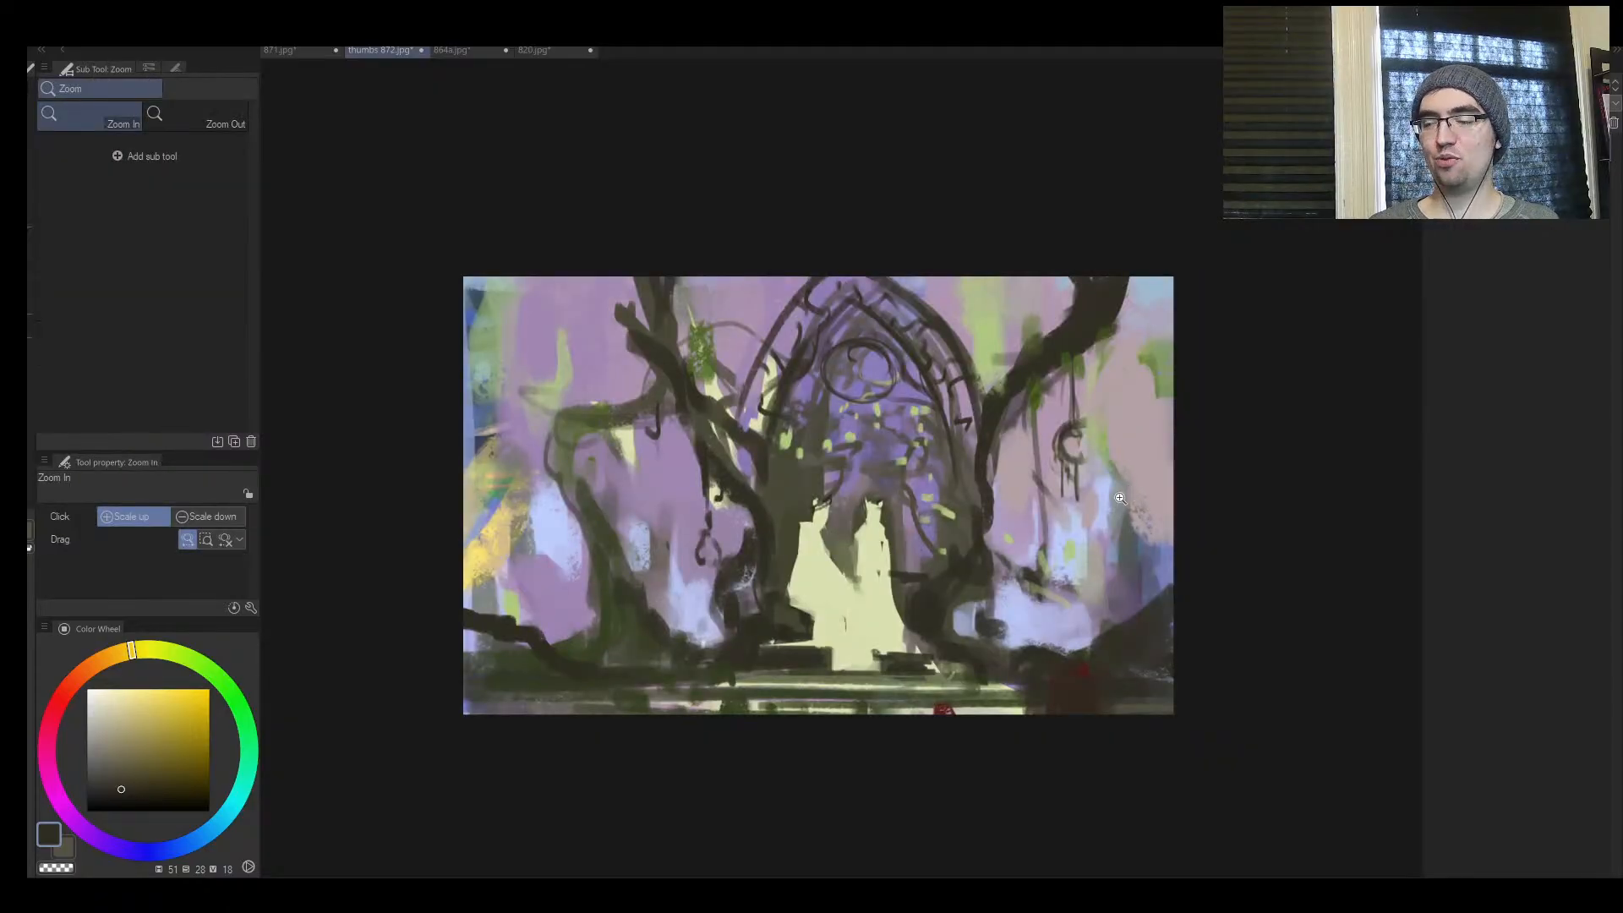
{"action": "left_click", "coordinate": [926, 629]}
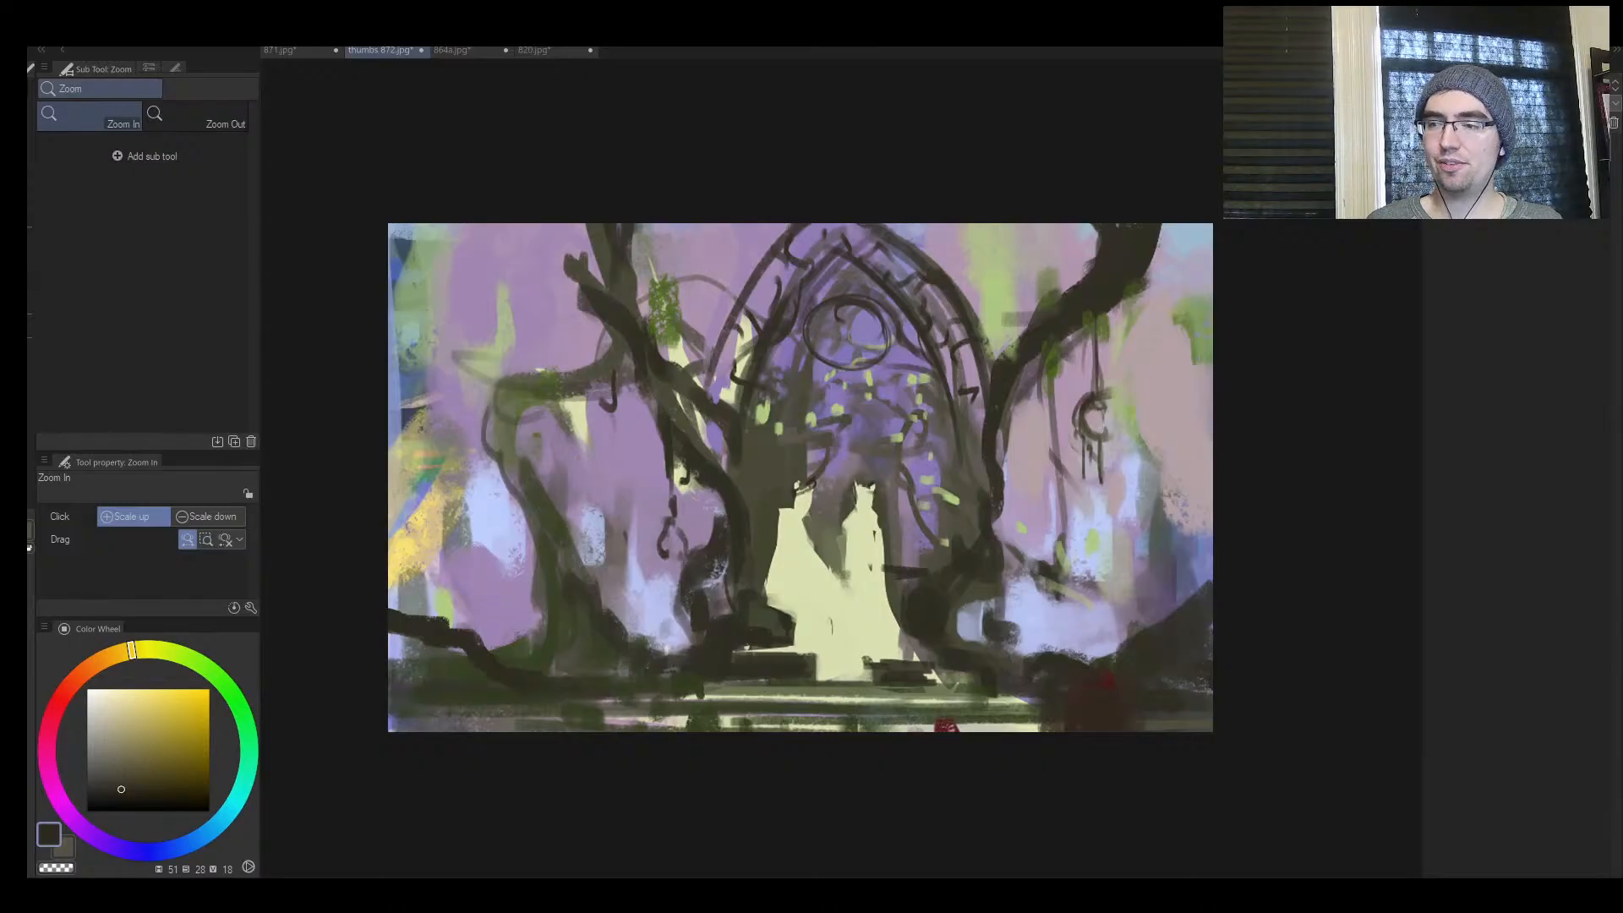
Mirror the view and paint out the upper outer curve on one side of the arch with sampled pale purple
{"action": "left_click_drag", "start_coordinate": [963, 356], "coordinate": [1046, 357]}
{"action": "key", "text": "h"}
{"action": "mouse_move", "coordinate": [956, 306]}
{"action": "left_mouse_down"}
{"action": "mouse_move", "coordinate": [809, 345]}
{"action": "mouse_move", "coordinate": [826, 319]}
{"action": "left_mouse_up"}
{"action": "key", "text": "b"}
{"action": "left_click", "coordinate": [704, 252], "text": "alt"}
{"action": "mouse_move", "coordinate": [732, 262]}
{"action": "left_mouse_down"}
{"action": "mouse_move", "coordinate": [667, 329]}
{"action": "mouse_move", "coordinate": [761, 272]}
{"action": "mouse_move", "coordinate": [759, 299]}
{"action": "left_mouse_up"}
{"action": "key", "text": "bracketleft"}
{"action": "key", "text": "bracketleft"}
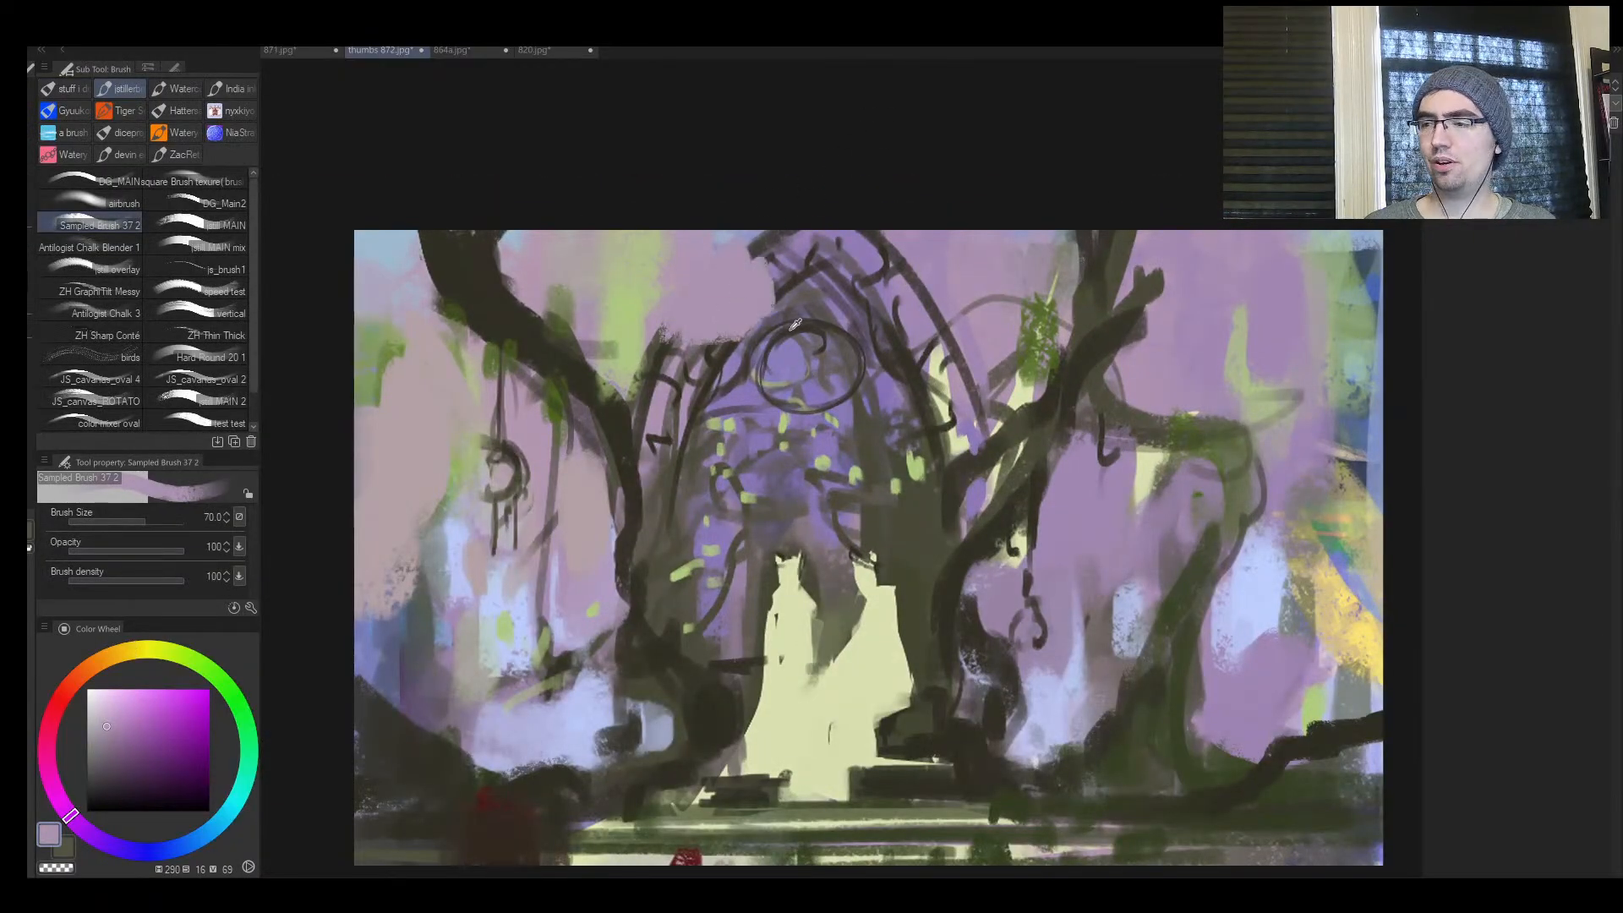
Draw dark curling ornaments where the arch's outer curve was painted out
{"action": "left_click", "coordinate": [797, 322], "text": "alt"}
{"action": "left_click", "coordinate": [908, 358], "text": "alt"}
{"action": "key", "text": "bracketleft"}
{"action": "key", "text": "bracketleft"}
{"action": "key", "text": "bracketleft"}
{"action": "key", "text": "bracketleft"}
{"action": "key", "text": "bracketleft"}
{"action": "key", "text": "bracketleft"}
{"action": "mouse_move", "coordinate": [786, 324]}
{"action": "left_mouse_down"}
{"action": "mouse_move", "coordinate": [826, 402]}
{"action": "mouse_move", "coordinate": [826, 317]}
{"action": "mouse_move", "coordinate": [760, 376]}
{"action": "left_mouse_up"}
{"action": "key", "text": "bracketright"}
{"action": "mouse_move", "coordinate": [774, 312]}
{"action": "left_mouse_down"}
{"action": "mouse_move", "coordinate": [710, 259]}
{"action": "mouse_move", "coordinate": [703, 277]}
{"action": "mouse_move", "coordinate": [752, 254]}
{"action": "mouse_move", "coordinate": [778, 294]}
{"action": "mouse_move", "coordinate": [745, 339]}
{"action": "mouse_move", "coordinate": [707, 330]}
{"action": "mouse_move", "coordinate": [732, 368]}
{"action": "mouse_move", "coordinate": [726, 334]}
{"action": "mouse_move", "coordinate": [689, 315]}
{"action": "mouse_move", "coordinate": [704, 328]}
{"action": "mouse_move", "coordinate": [662, 361]}
{"action": "mouse_move", "coordinate": [725, 364]}
{"action": "mouse_move", "coordinate": [687, 384]}
{"action": "left_mouse_up"}
Dab sampled pale purple around the lower curl beside the arch, then resample the dark brown
{"action": "key", "text": "bracketright"}
{"action": "left_click", "coordinate": [692, 315], "text": "alt"}
{"action": "key", "text": "bracketright"}
{"action": "key", "text": "bracketright"}
{"action": "left_click", "coordinate": [724, 361], "text": "alt"}
{"action": "left_click", "coordinate": [931, 357], "text": "alt"}
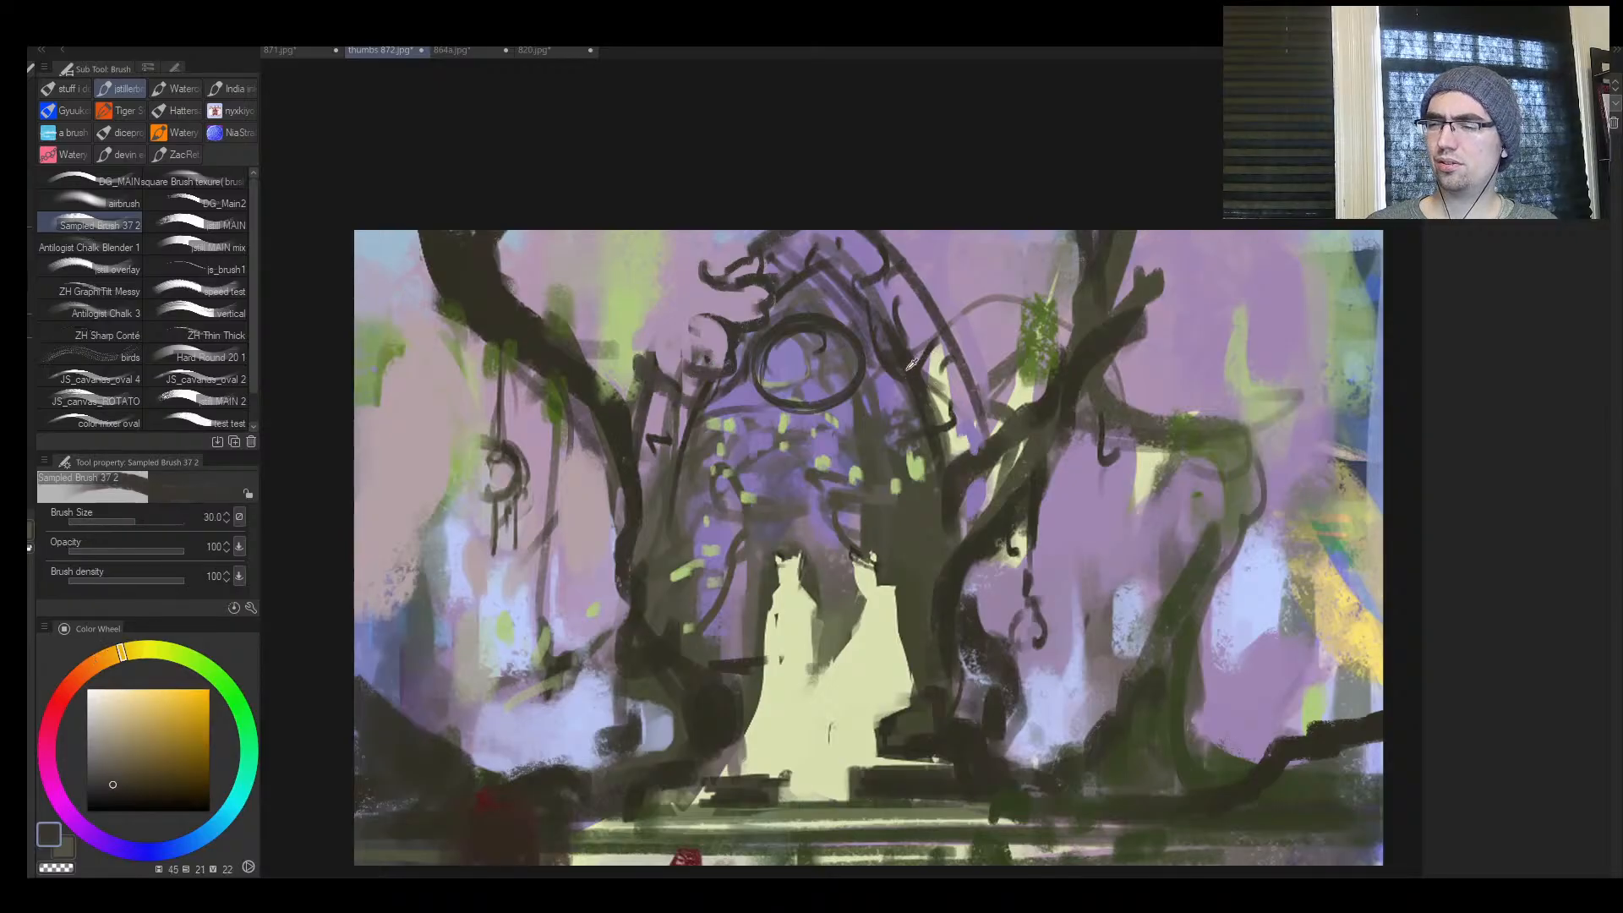
Break up the outer curve on the arch's opposite side with purple background color
{"action": "left_click_drag", "start_coordinate": [943, 352], "coordinate": [925, 372]}
{"action": "left_click", "coordinate": [970, 299], "text": "alt"}
{"action": "mouse_move", "coordinate": [971, 298]}
{"action": "left_mouse_down"}
{"action": "mouse_move", "coordinate": [897, 243]}
{"action": "mouse_move", "coordinate": [936, 326]}
{"action": "left_mouse_up"}
{"action": "mouse_move", "coordinate": [893, 314]}
{"action": "left_mouse_down"}
{"action": "mouse_move", "coordinate": [897, 253]}
{"action": "mouse_move", "coordinate": [932, 303]}
{"action": "mouse_move", "coordinate": [894, 335]}
{"action": "left_mouse_up"}
{"action": "left_click", "coordinate": [901, 360], "text": "alt"}
{"action": "key", "text": "bracketleft"}
{"action": "key", "text": "bracketleft"}
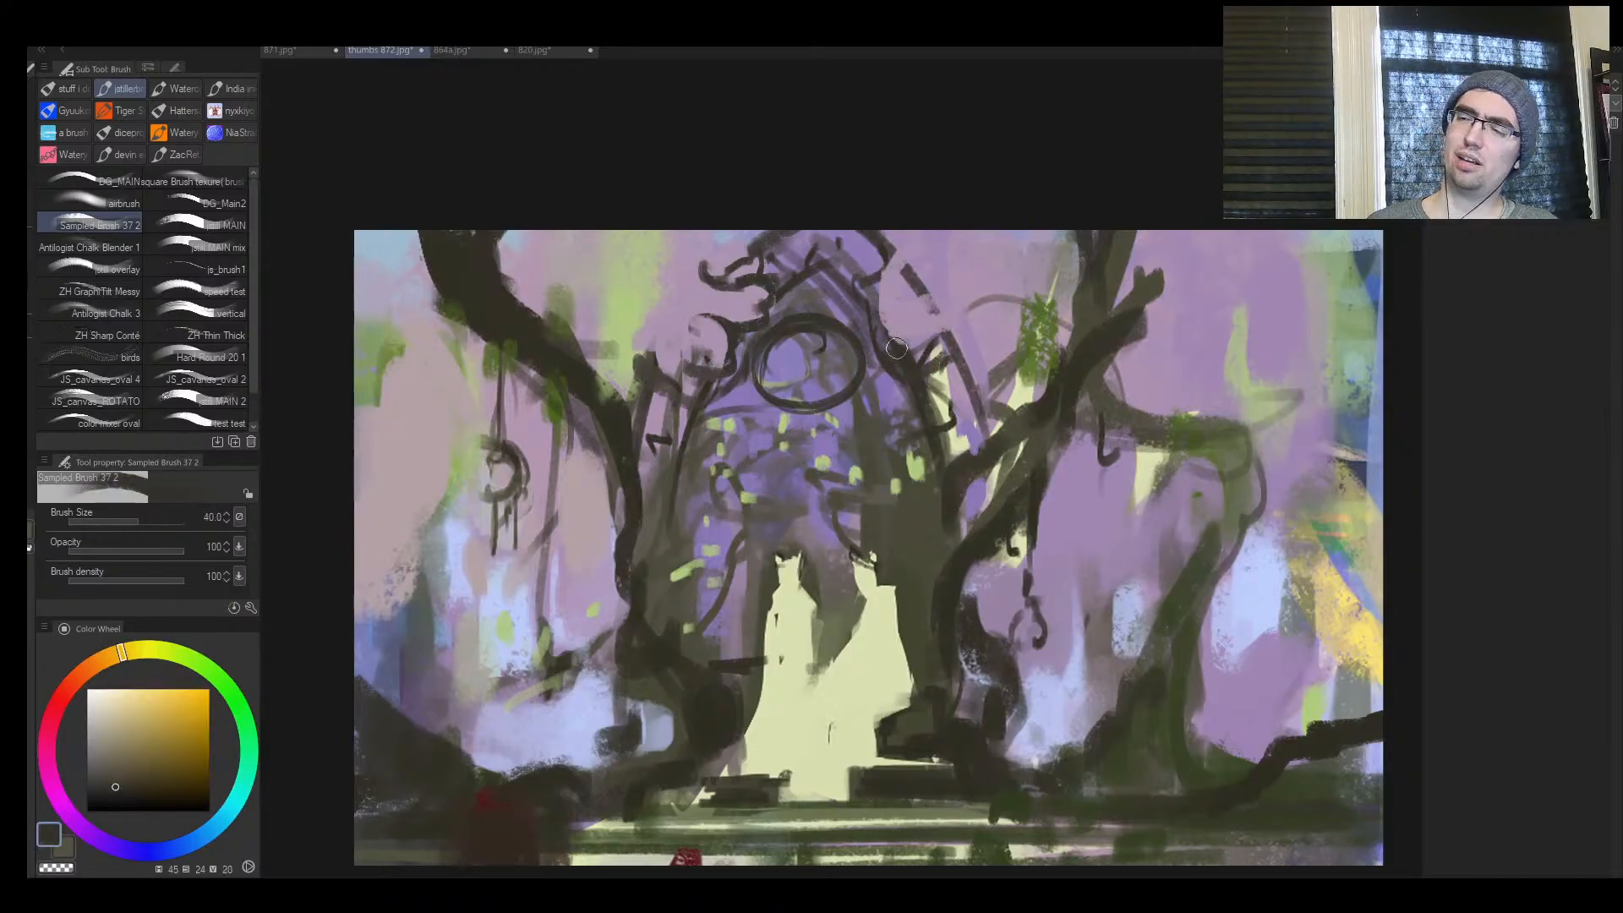
Draw a thick sweeping roof contour and a curled spire on the arch's opposite side in dark brown
{"action": "left_click_drag", "start_coordinate": [884, 275], "coordinate": [910, 353]}
{"action": "left_click_drag", "start_coordinate": [827, 263], "coordinate": [868, 313]}
{"action": "key", "text": "bracketright"}
{"action": "left_click_drag", "start_coordinate": [912, 374], "coordinate": [976, 328]}
{"action": "left_click_drag", "start_coordinate": [950, 345], "coordinate": [950, 431]}
Mirror the view and draw a dark claw-like emblem inside the arch's round window at brush sizes 15 and 20
{"action": "key", "text": "h"}
{"action": "mouse_move", "coordinate": [1252, 445]}
{"action": "left_mouse_down"}
{"action": "mouse_move", "coordinate": [1022, 426]}
{"action": "mouse_move", "coordinate": [1149, 413]}
{"action": "left_mouse_up"}
{"action": "key", "text": "bracketright"}
{"action": "key", "text": "bracketleft"}
{"action": "key", "text": "bracketleft"}
{"action": "key", "text": "bracketleft"}
{"action": "key", "text": "bracketleft"}
{"action": "key", "text": "bracketleft"}
{"action": "key", "text": "bracketleft"}
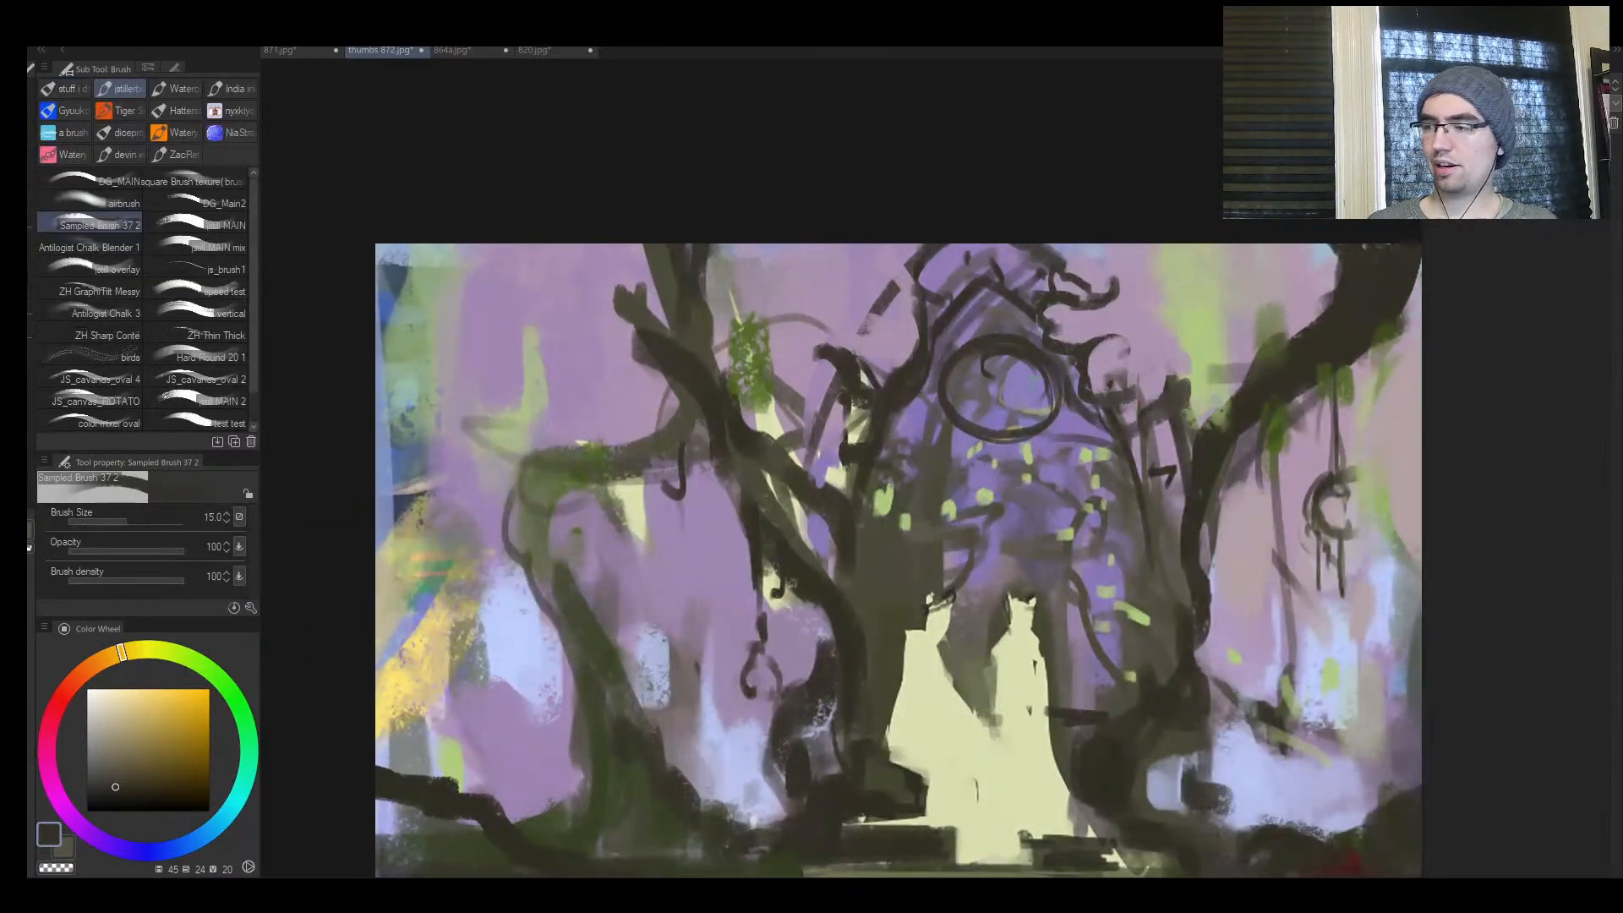
{"action": "mouse_move", "coordinate": [996, 384]}
{"action": "left_mouse_down"}
{"action": "mouse_move", "coordinate": [1010, 368]}
{"action": "mouse_move", "coordinate": [998, 419]}
{"action": "left_mouse_up"}
{"action": "key", "text": "bracketright"}
{"action": "key", "text": "bracketright"}
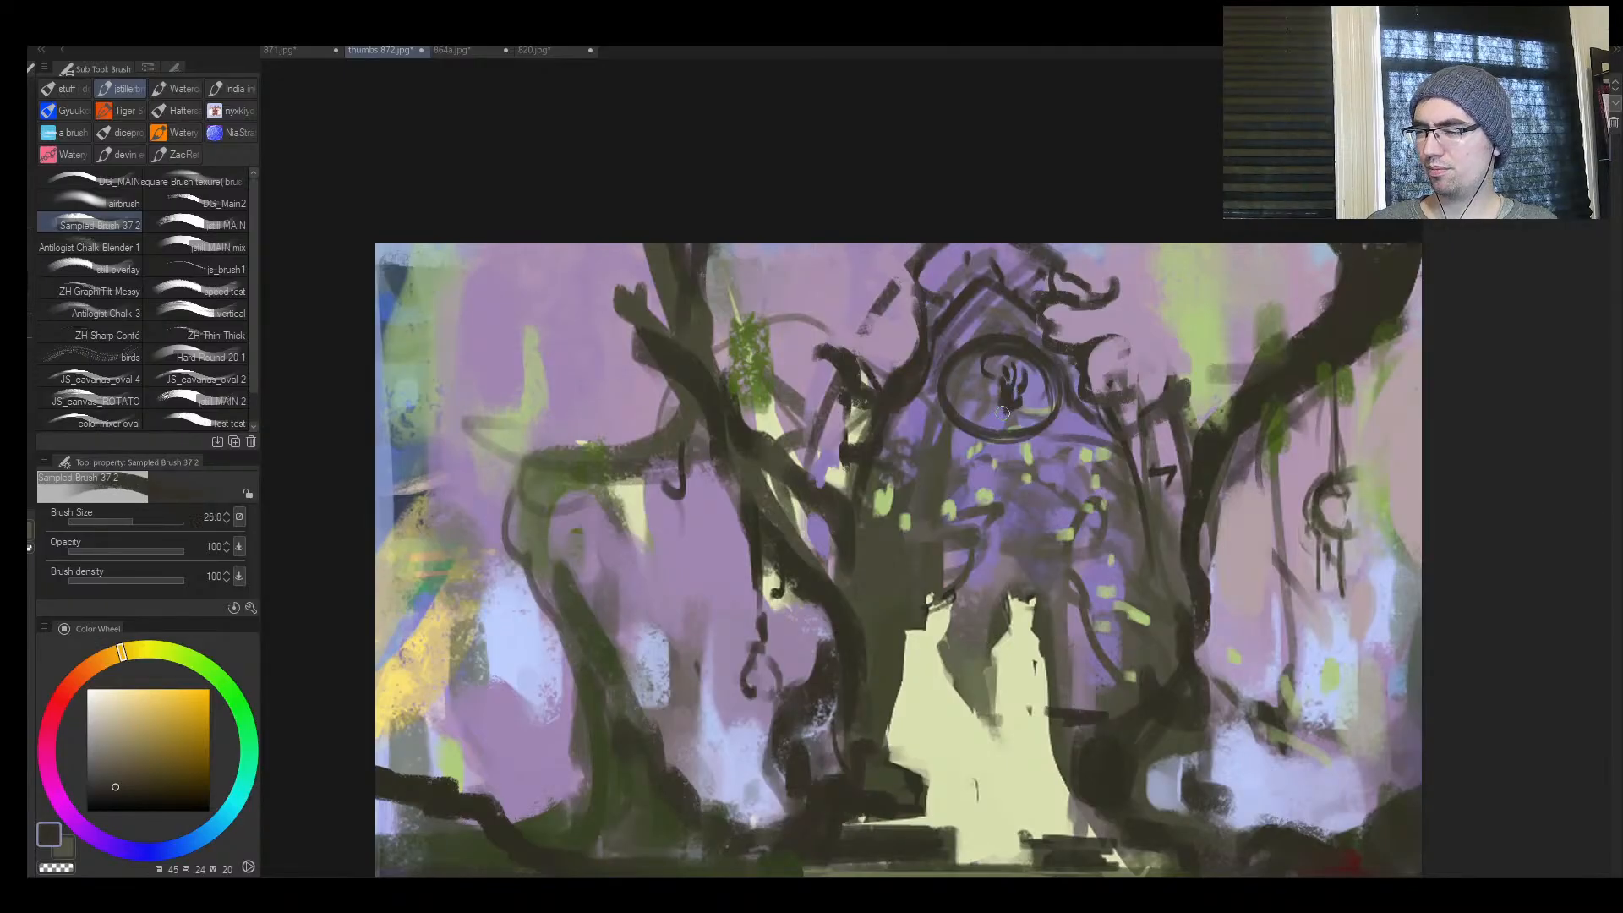
{"action": "mouse_move", "coordinate": [1010, 357]}
{"action": "left_mouse_down"}
{"action": "mouse_move", "coordinate": [987, 429]}
{"action": "mouse_move", "coordinate": [964, 420]}
{"action": "mouse_move", "coordinate": [1037, 426]}
{"action": "left_mouse_up"}
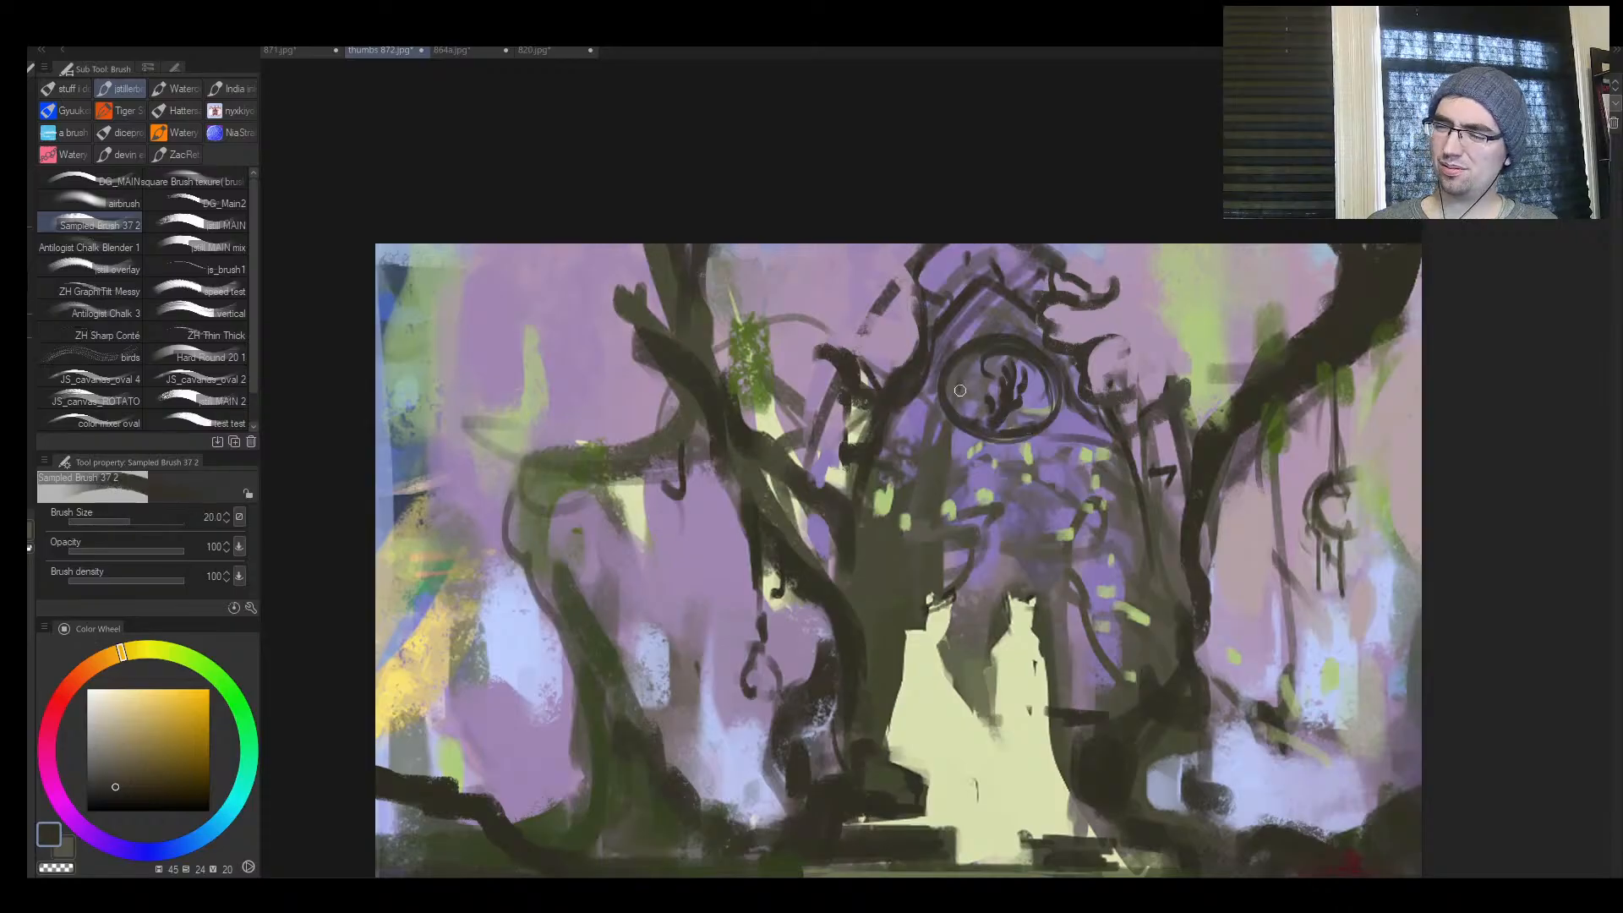
{"action": "left_click_drag", "start_coordinate": [959, 376], "coordinate": [1007, 473]}
{"action": "left_click", "coordinate": [1006, 472]}
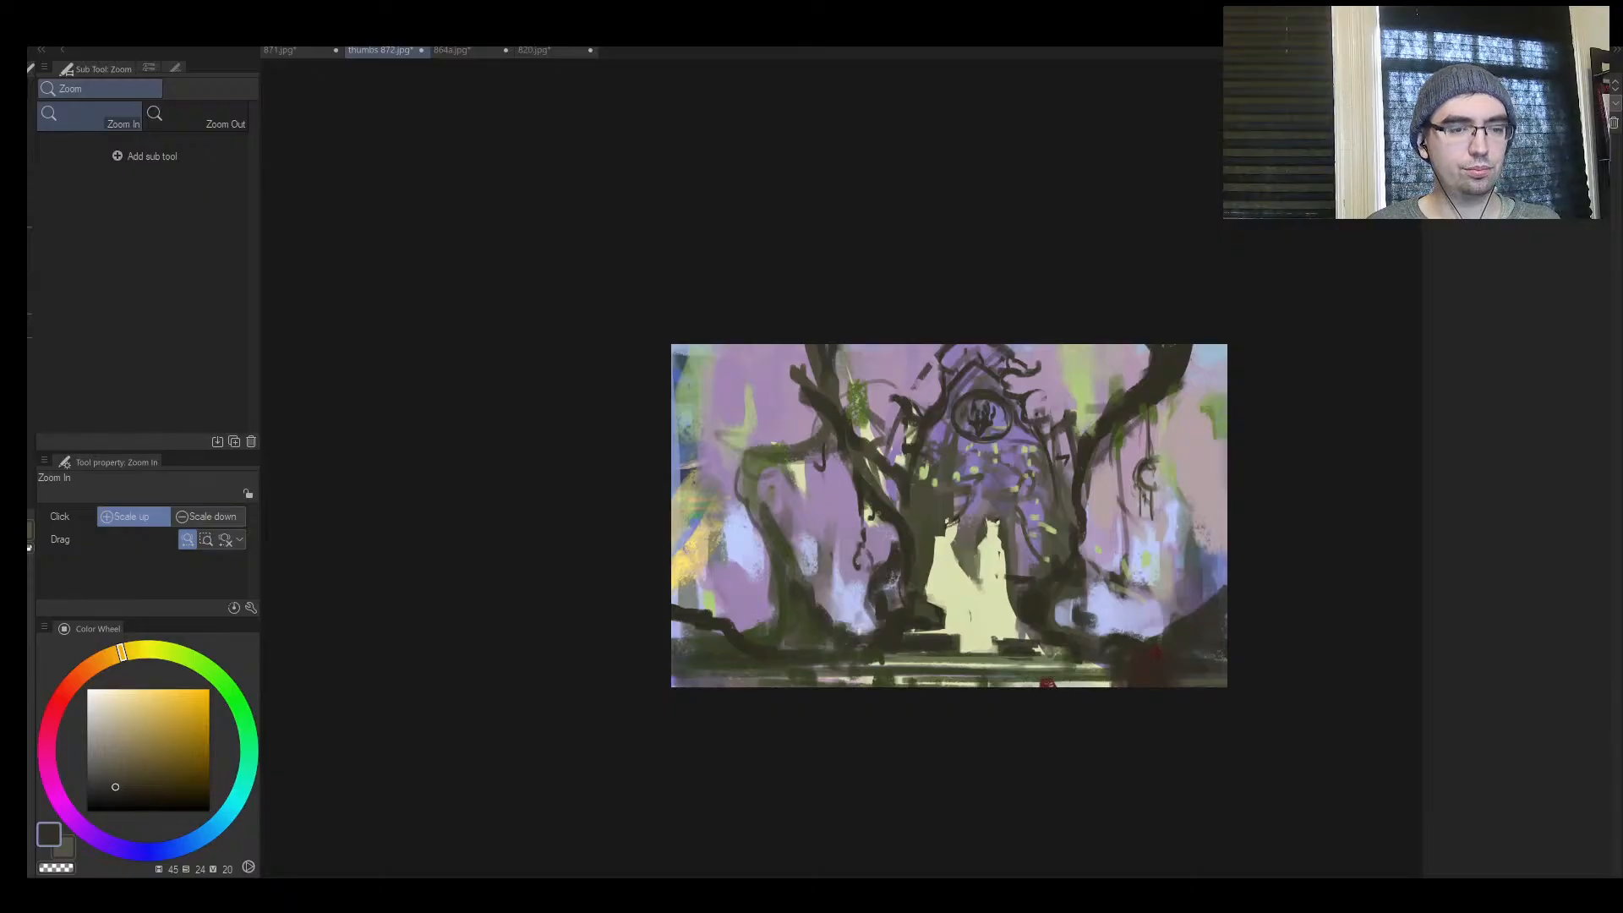
Mirror the view and extend the upper end of the bent tree branch into a rounded knob with sampled dark brown
{"action": "left_click_drag", "start_coordinate": [983, 426], "coordinate": [891, 480]}
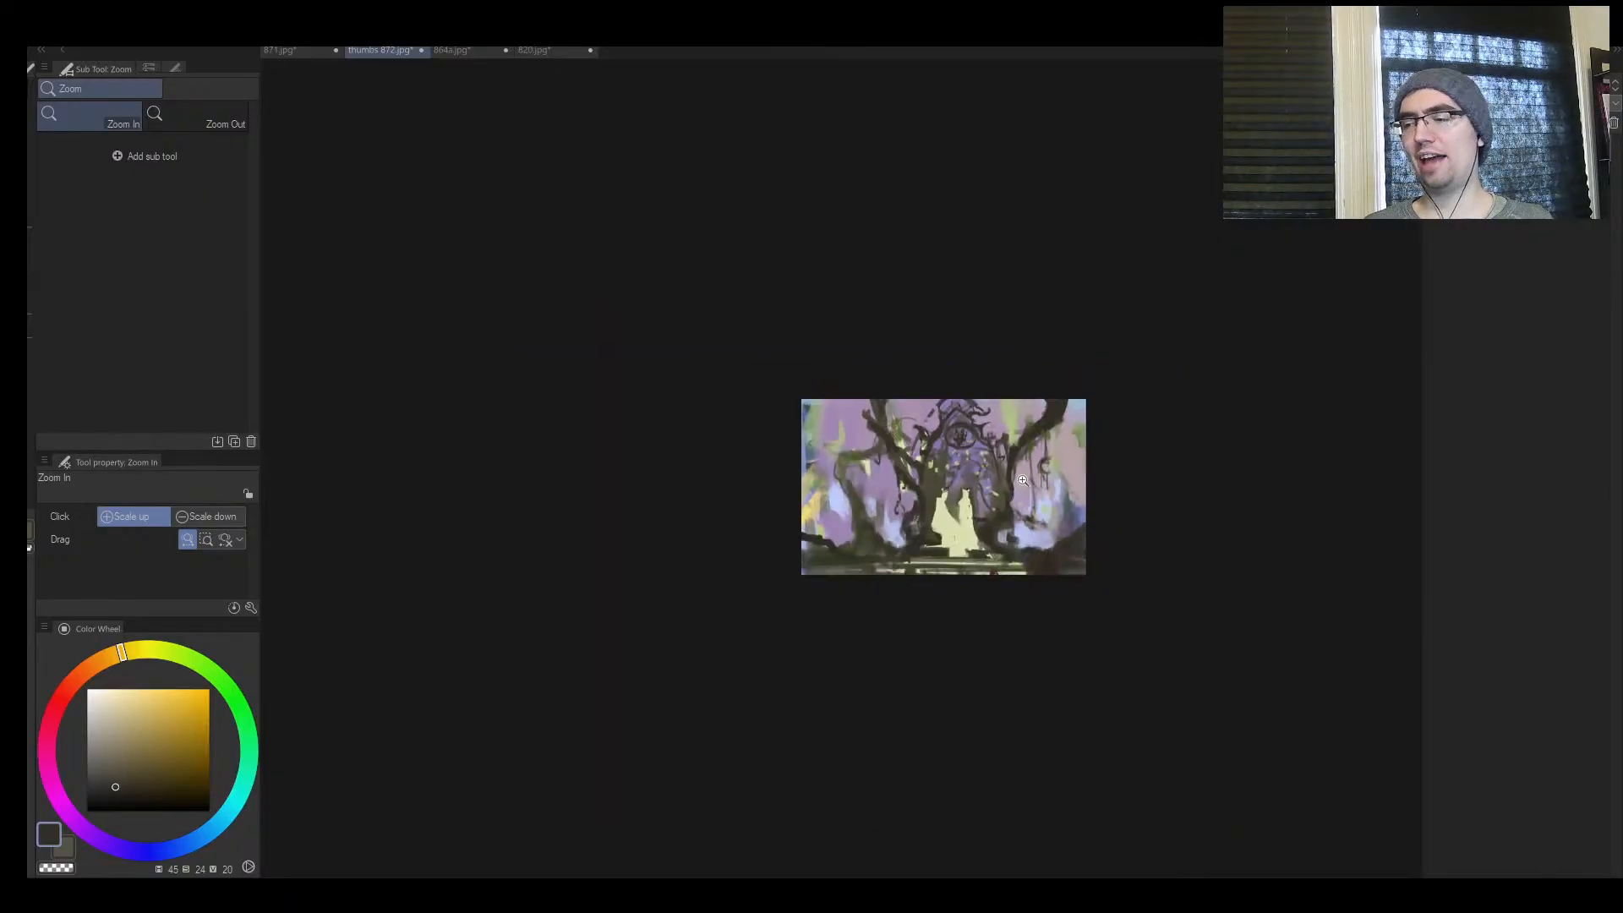
{"action": "mouse_move", "coordinate": [1024, 474]}
{"action": "left_mouse_down"}
{"action": "mouse_move", "coordinate": [1102, 439]}
{"action": "mouse_move", "coordinate": [1079, 406]}
{"action": "mouse_move", "coordinate": [1010, 435]}
{"action": "mouse_move", "coordinate": [1080, 418]}
{"action": "left_mouse_up"}
{"action": "key", "text": "h"}
{"action": "key", "text": "b"}
{"action": "left_click", "coordinate": [1041, 371], "text": "alt"}
{"action": "key", "text": "]"}
{"action": "key", "text": "]"}
{"action": "key", "text": "]"}
{"action": "key", "text": "]"}
{"action": "key", "text": "]"}
{"action": "key", "text": "]"}
{"action": "mouse_move", "coordinate": [1045, 365]}
{"action": "left_mouse_down"}
{"action": "mouse_move", "coordinate": [1109, 317]}
{"action": "mouse_move", "coordinate": [1067, 348]}
{"action": "left_mouse_up"}
{"action": "left_click_drag", "start_coordinate": [1040, 412], "coordinate": [1051, 422]}
{"action": "key", "text": "["}
{"action": "key", "text": "["}
{"action": "key", "text": "["}
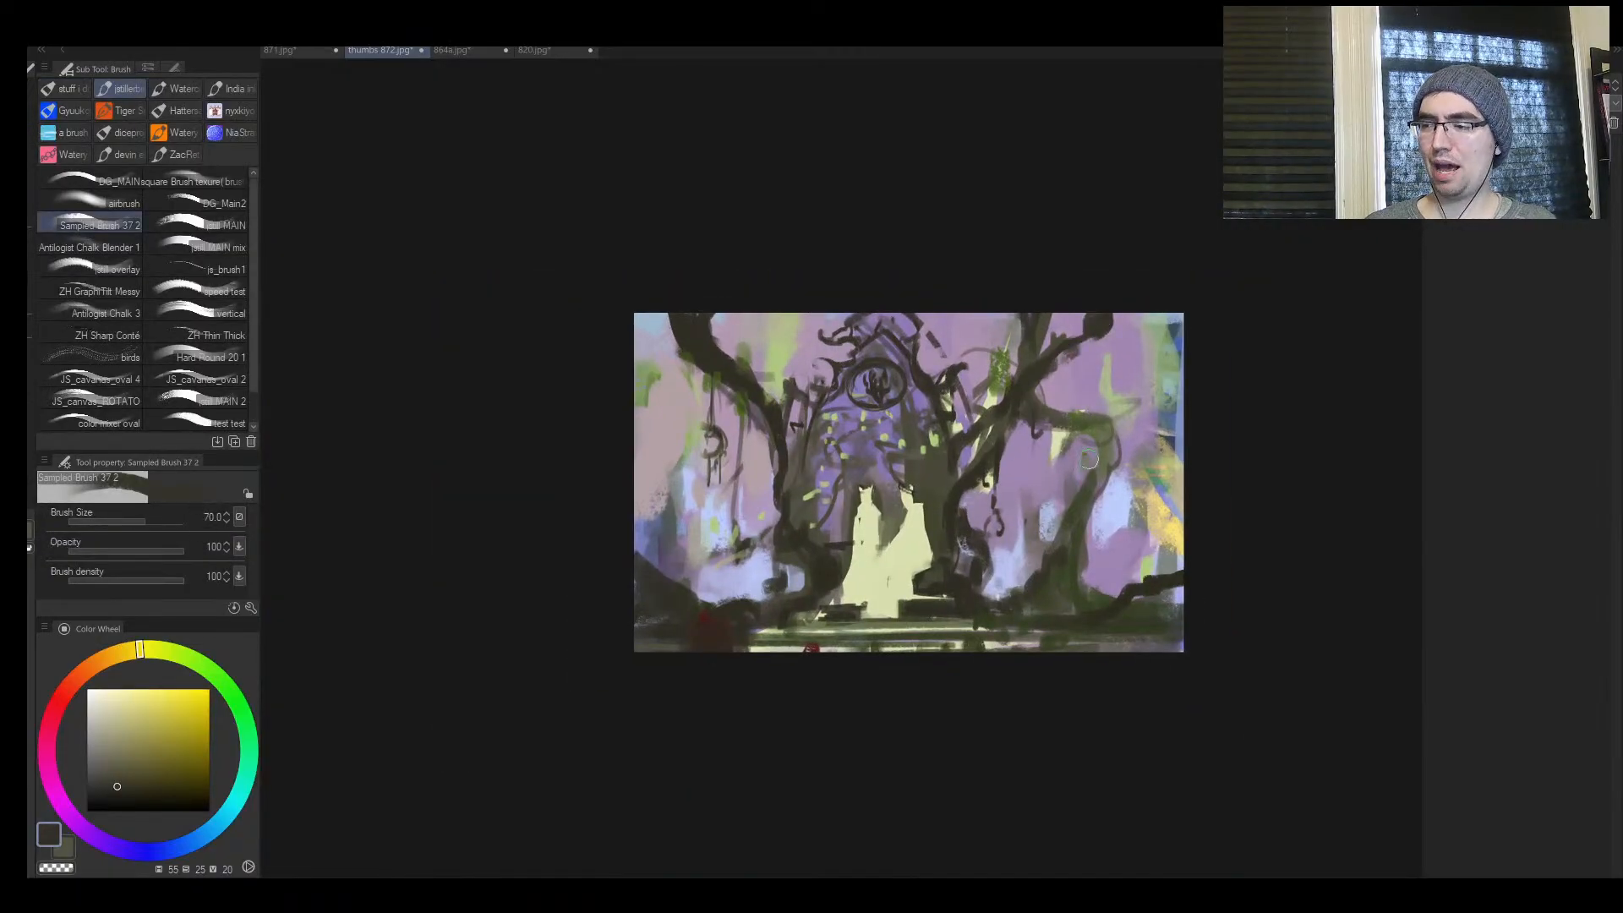
Darken the background tree's base where it meets the bent root at brush size 70, undoing two strokes along the way
{"action": "mouse_move", "coordinate": [1058, 554]}
{"action": "left_mouse_down"}
{"action": "mouse_move", "coordinate": [1102, 607]}
{"action": "mouse_move", "coordinate": [1092, 536]}
{"action": "mouse_move", "coordinate": [1093, 605]}
{"action": "mouse_move", "coordinate": [1123, 602]}
{"action": "mouse_move", "coordinate": [1068, 554]}
{"action": "mouse_move", "coordinate": [1112, 599]}
{"action": "left_mouse_up"}
{"action": "left_click", "coordinate": [1099, 606], "text": "alt"}
{"action": "left_click", "coordinate": [1120, 595], "text": "alt"}
{"action": "key", "text": "]"}
{"action": "key", "text": "]"}
{"action": "key", "text": "ctrl+z"}
{"action": "key", "text": "ctrl+z"}
{"action": "left_click", "coordinate": [1139, 592], "text": "alt"}
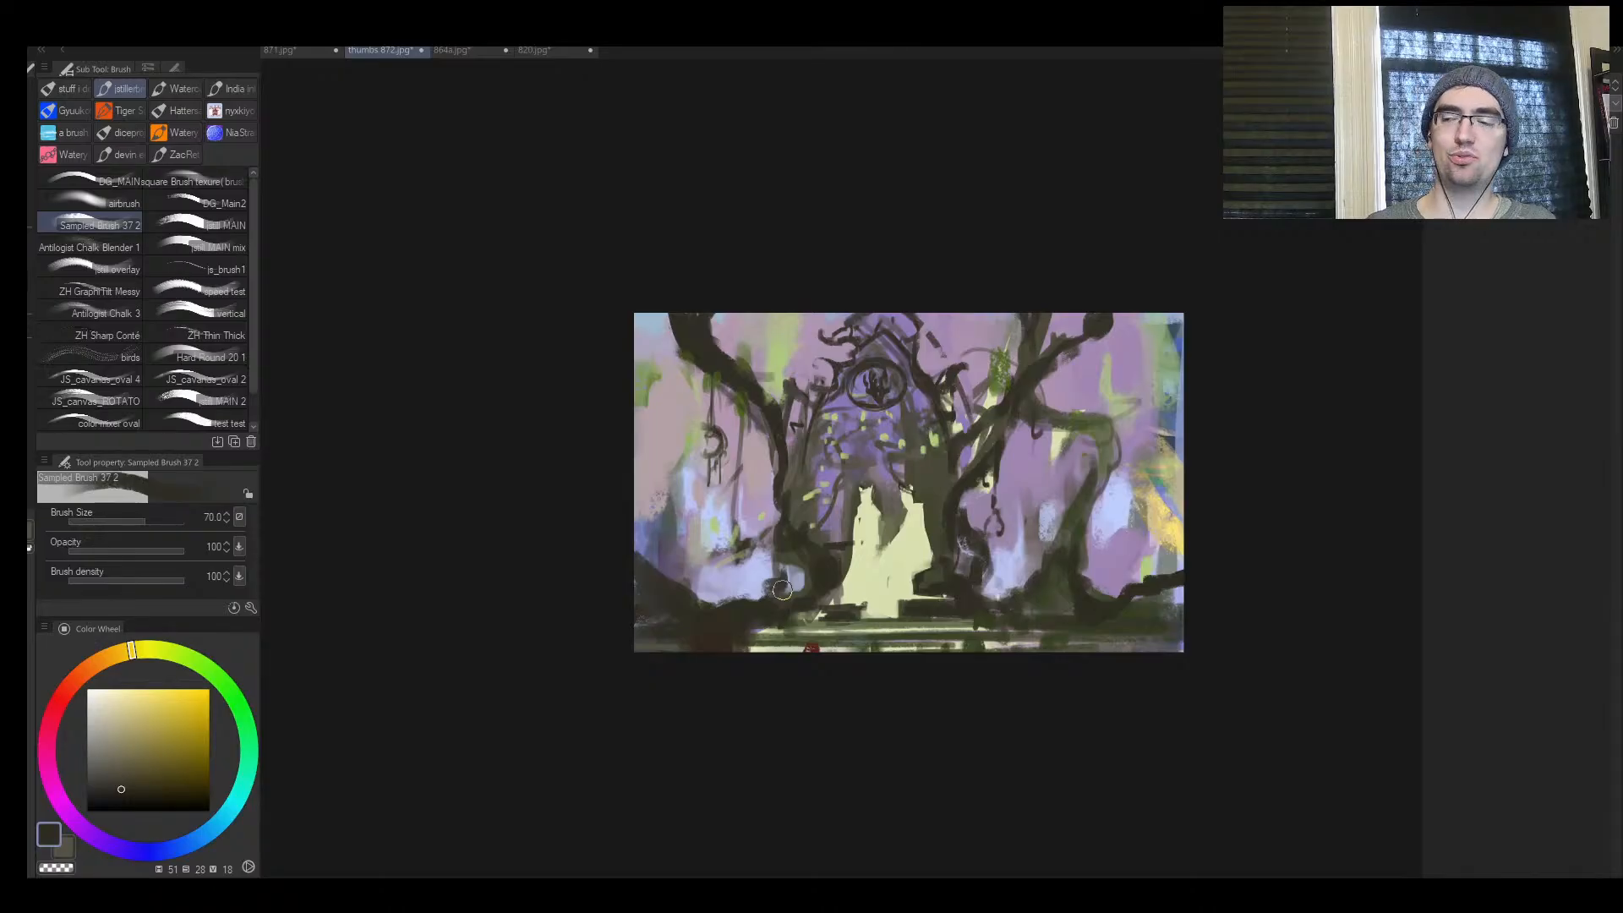
Draw a thin dark fold line on the wider pale figure's shoulder at brush size 12
{"action": "key", "text": "ctrl+space"}
{"action": "left_click", "coordinate": [961, 552], "text": "ctrl"}
{"action": "left_click", "coordinate": [964, 552], "text": "ctrl"}
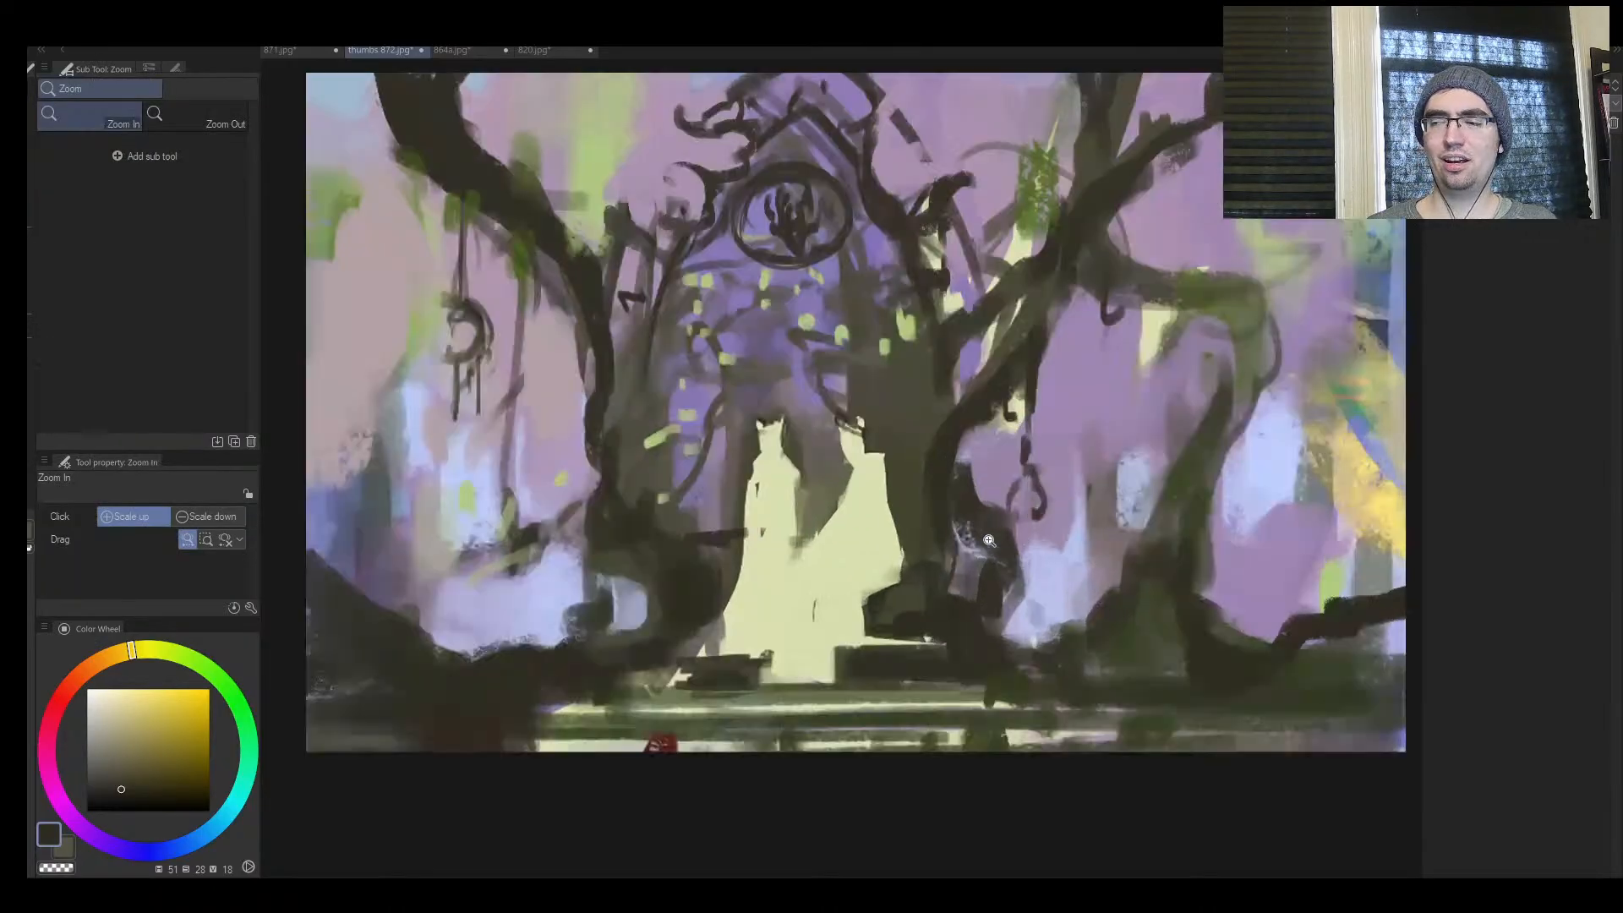
{"action": "key", "text": "["}
{"action": "key", "text": "["}
{"action": "key", "text": "["}
{"action": "key", "text": "["}
{"action": "key", "text": "["}
{"action": "key", "text": "["}
{"action": "key", "text": "["}
{"action": "key", "text": "["}
{"action": "key", "text": "["}
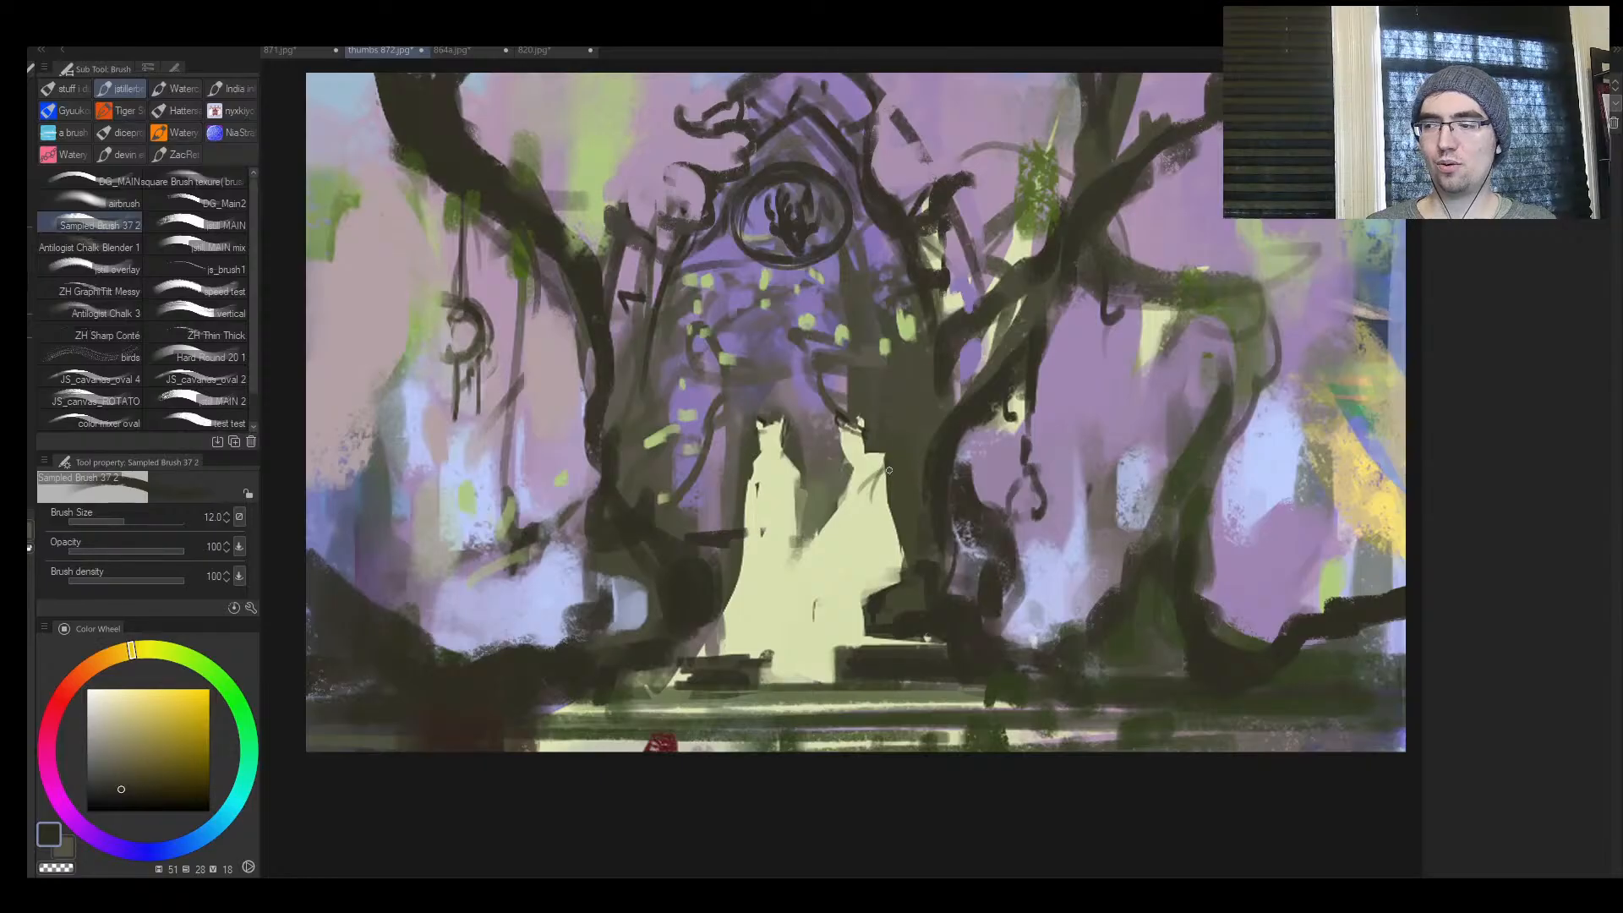
{"action": "left_click_drag", "start_coordinate": [882, 456], "coordinate": [882, 493]}
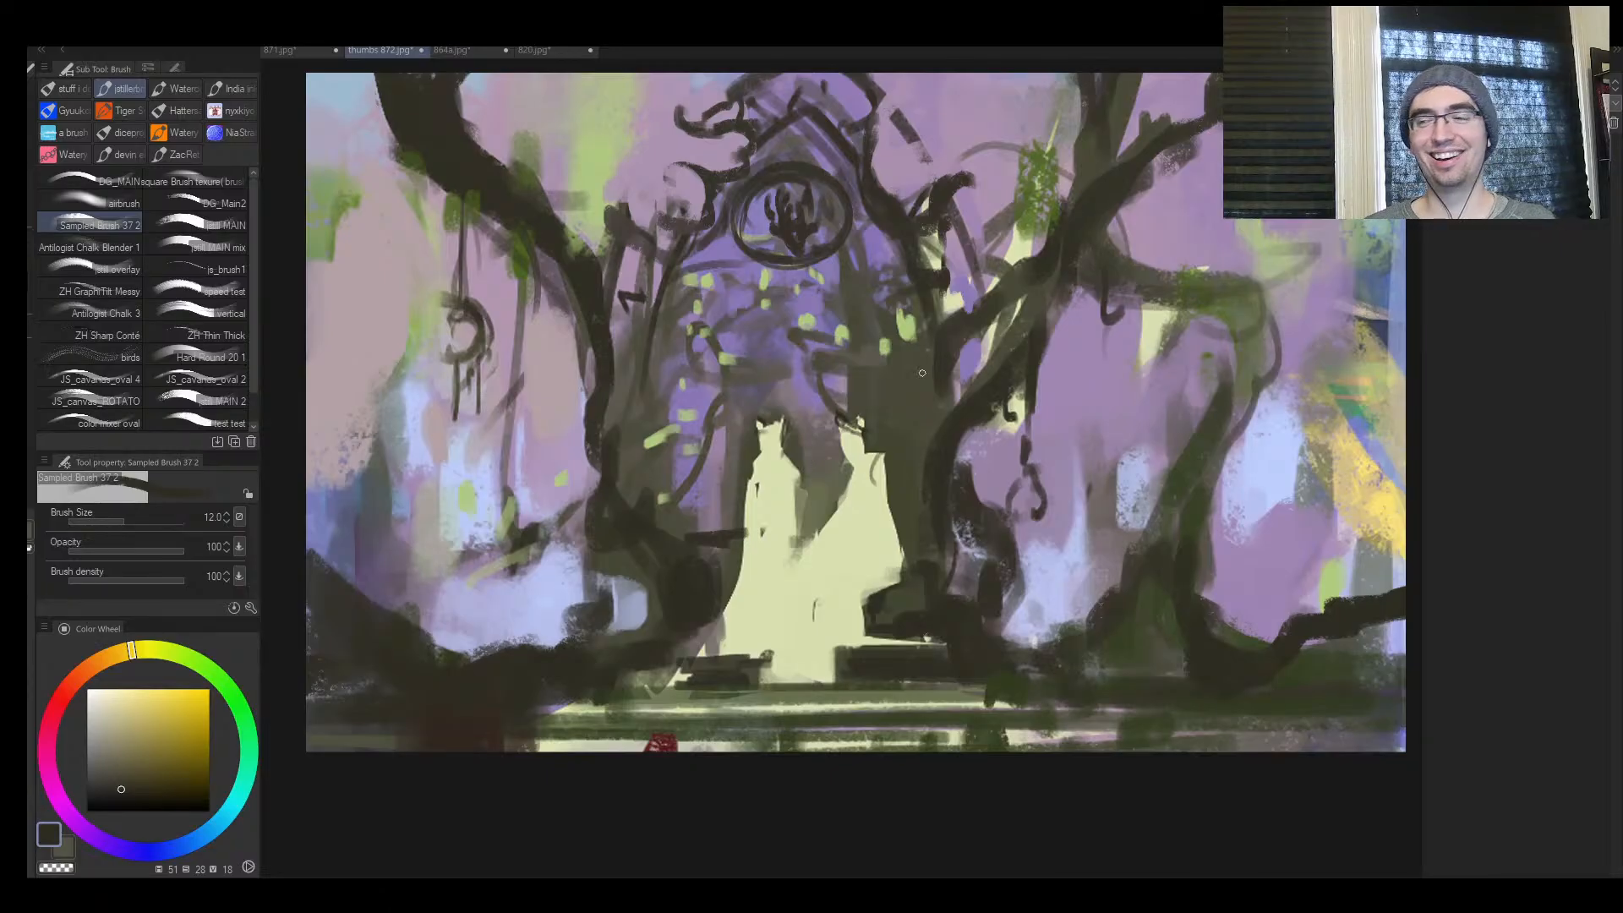
Draw a thin dark line along the outer edge of the tree trunk beside the arch at brush size 15
{"action": "key", "text": "ctrl+space"}
{"action": "left_click_drag", "start_coordinate": [657, 476], "coordinate": [718, 475]}
{"action": "key", "text": "]"}
{"action": "mouse_move", "coordinate": [573, 508]}
{"action": "left_mouse_down"}
{"action": "mouse_move", "coordinate": [580, 443]}
{"action": "mouse_move", "coordinate": [542, 346]}
{"action": "left_mouse_up"}
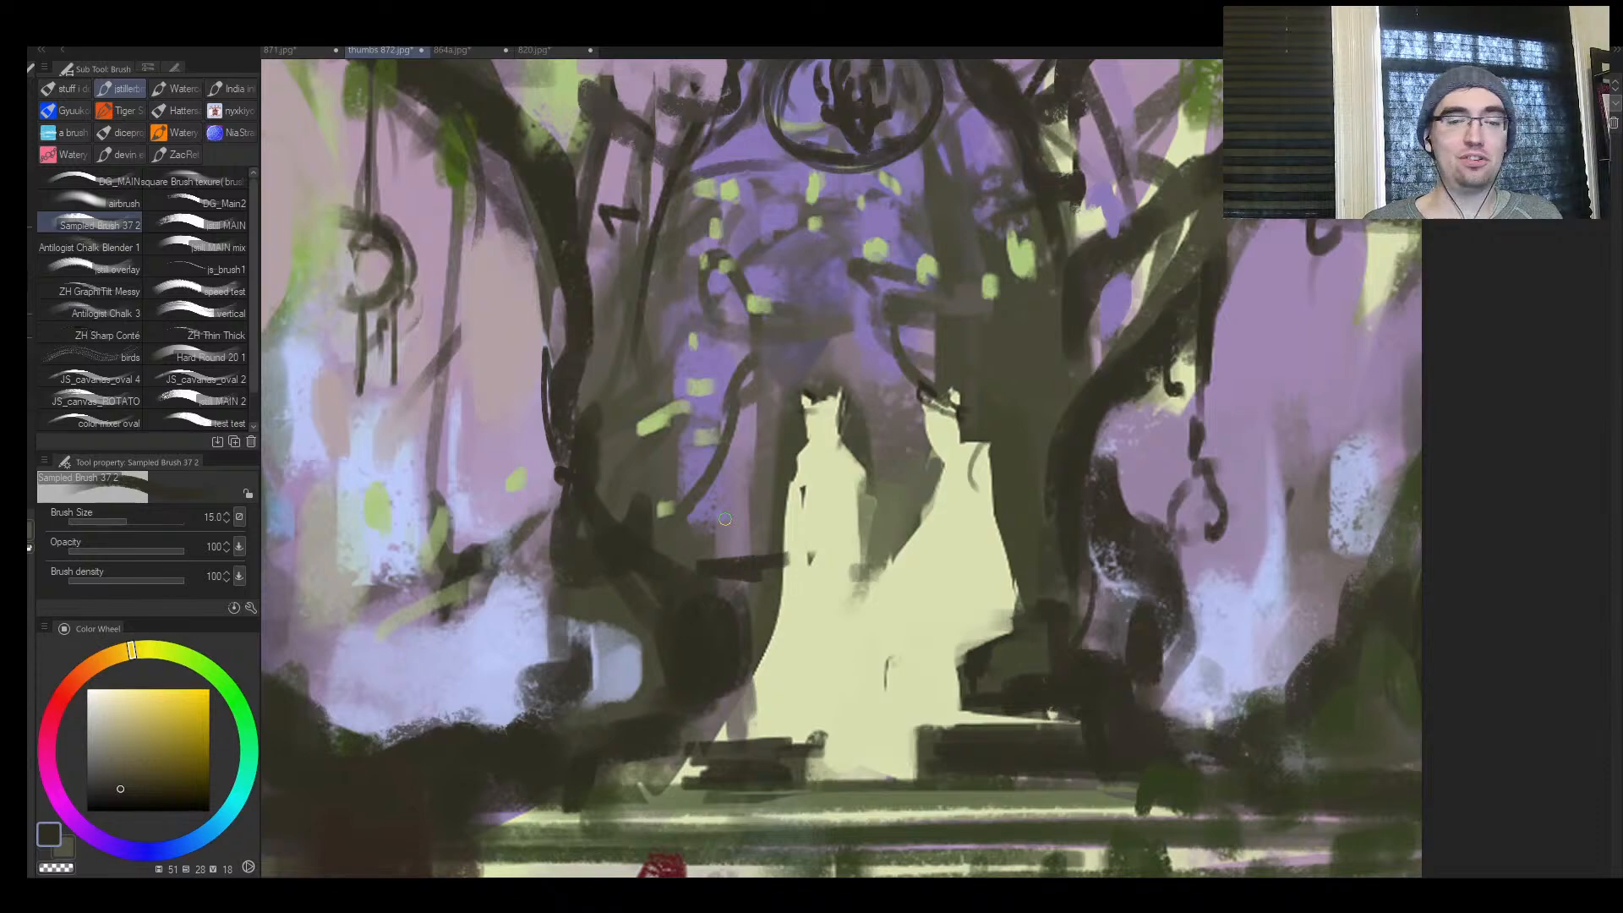
Mirror the view back and paint pale blue vertical strokes between the background tree and the arch at brush size 25
{"action": "key", "text": "ctrl+space"}
{"action": "mouse_move", "coordinate": [776, 554]}
{"action": "left_mouse_down"}
{"action": "mouse_move", "coordinate": [694, 617]}
{"action": "mouse_move", "coordinate": [829, 481]}
{"action": "left_mouse_up"}
{"action": "left_click_drag", "start_coordinate": [1025, 575], "coordinate": [870, 542]}
{"action": "left_click_drag", "start_coordinate": [698, 570], "coordinate": [692, 499]}
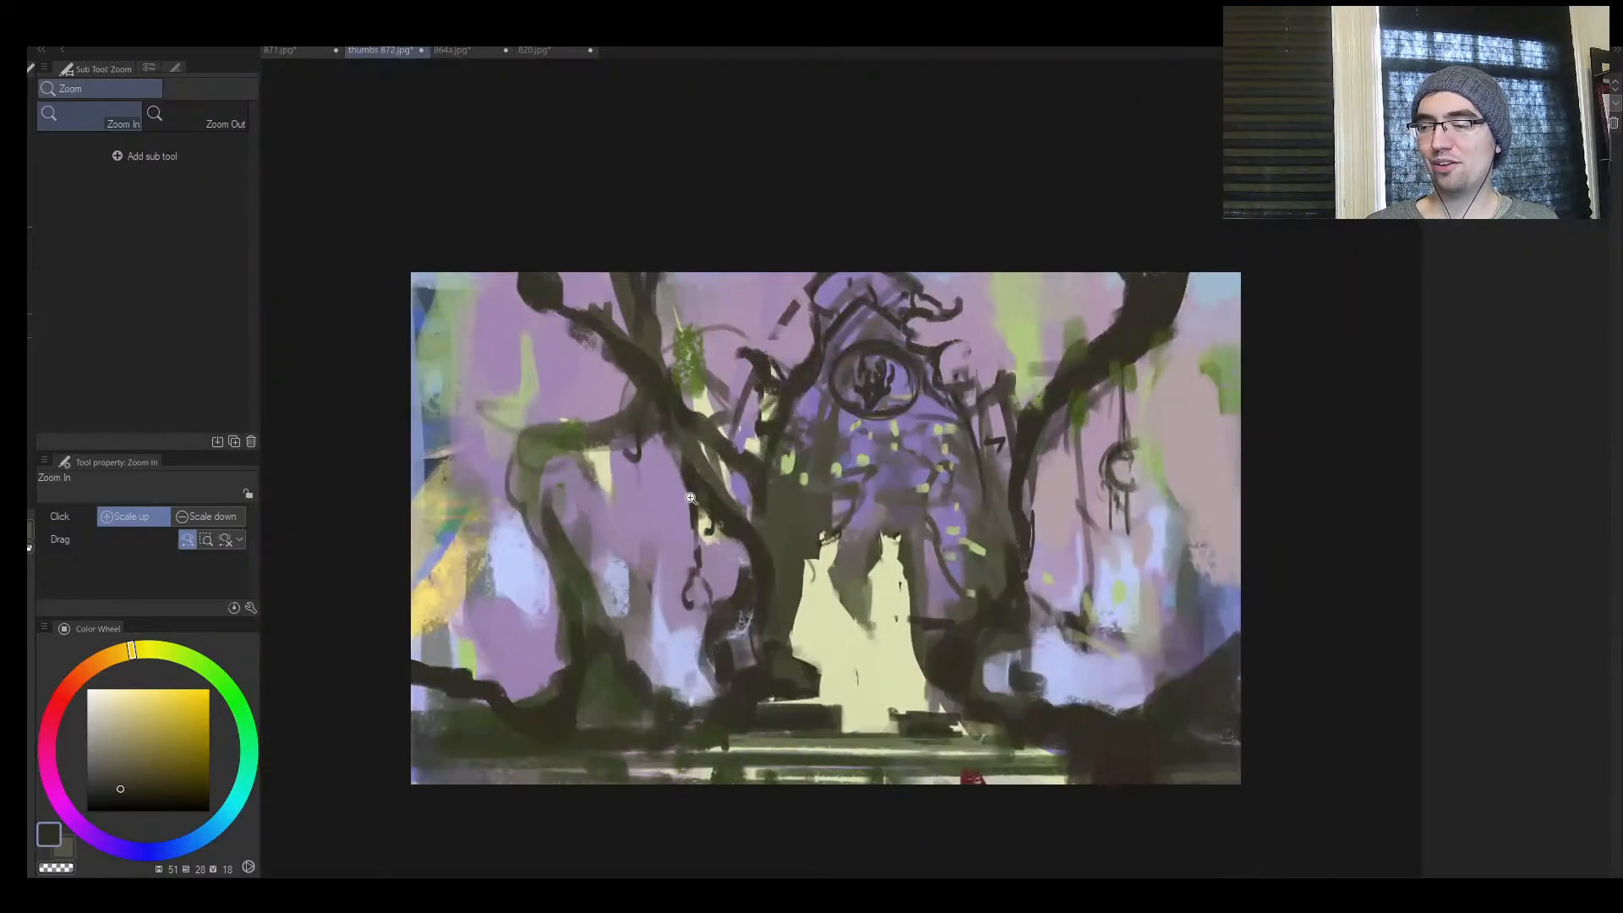
{"action": "key", "text": "b"}
{"action": "left_click", "coordinate": [674, 649], "text": "alt"}
{"action": "left_click_drag", "start_coordinate": [671, 601], "coordinate": [667, 641]}
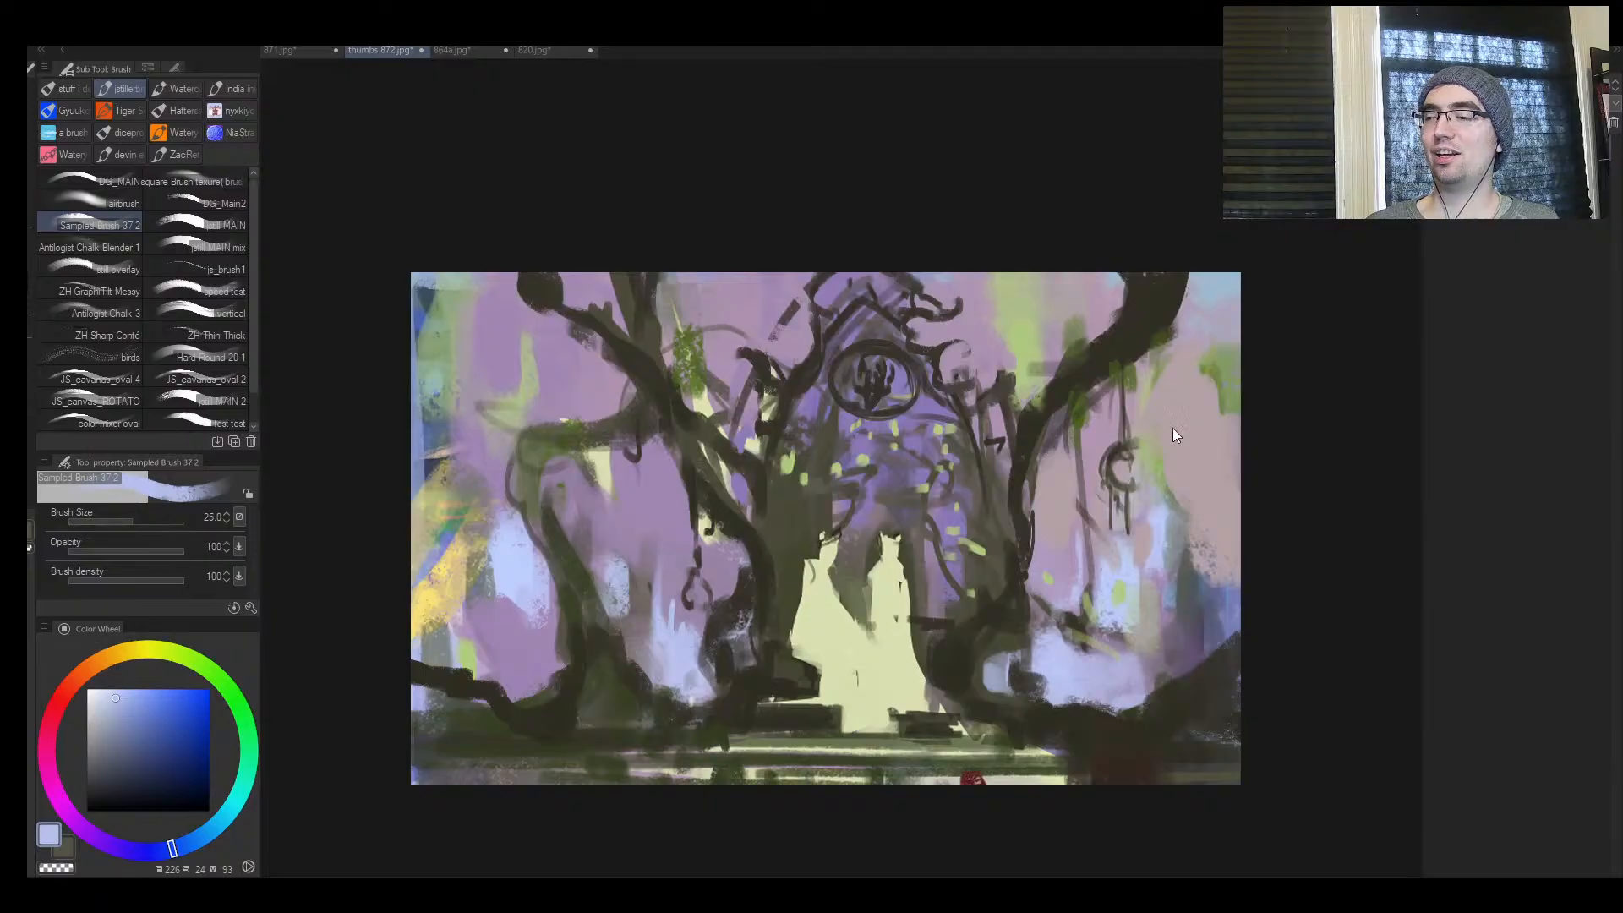
Paint sampled light purple over the background between the trunk and the hanging ornament, enlarging the brush to size 80
{"action": "key", "text": "ctrl+space"}
{"action": "left_click_drag", "start_coordinate": [1144, 608], "coordinate": [1141, 562]}
{"action": "key", "text": "]"}
{"action": "key", "text": "]"}
{"action": "left_click", "coordinate": [1029, 578], "text": "alt"}
{"action": "left_click_drag", "start_coordinate": [1024, 589], "coordinate": [1011, 659]}
{"action": "key", "text": "]"}
{"action": "key", "text": "]"}
{"action": "key", "text": "]"}
{"action": "key", "text": "]"}
{"action": "mouse_move", "coordinate": [1019, 638]}
{"action": "left_mouse_down"}
{"action": "mouse_move", "coordinate": [1039, 677]}
{"action": "mouse_move", "coordinate": [1018, 659]}
{"action": "left_mouse_up"}
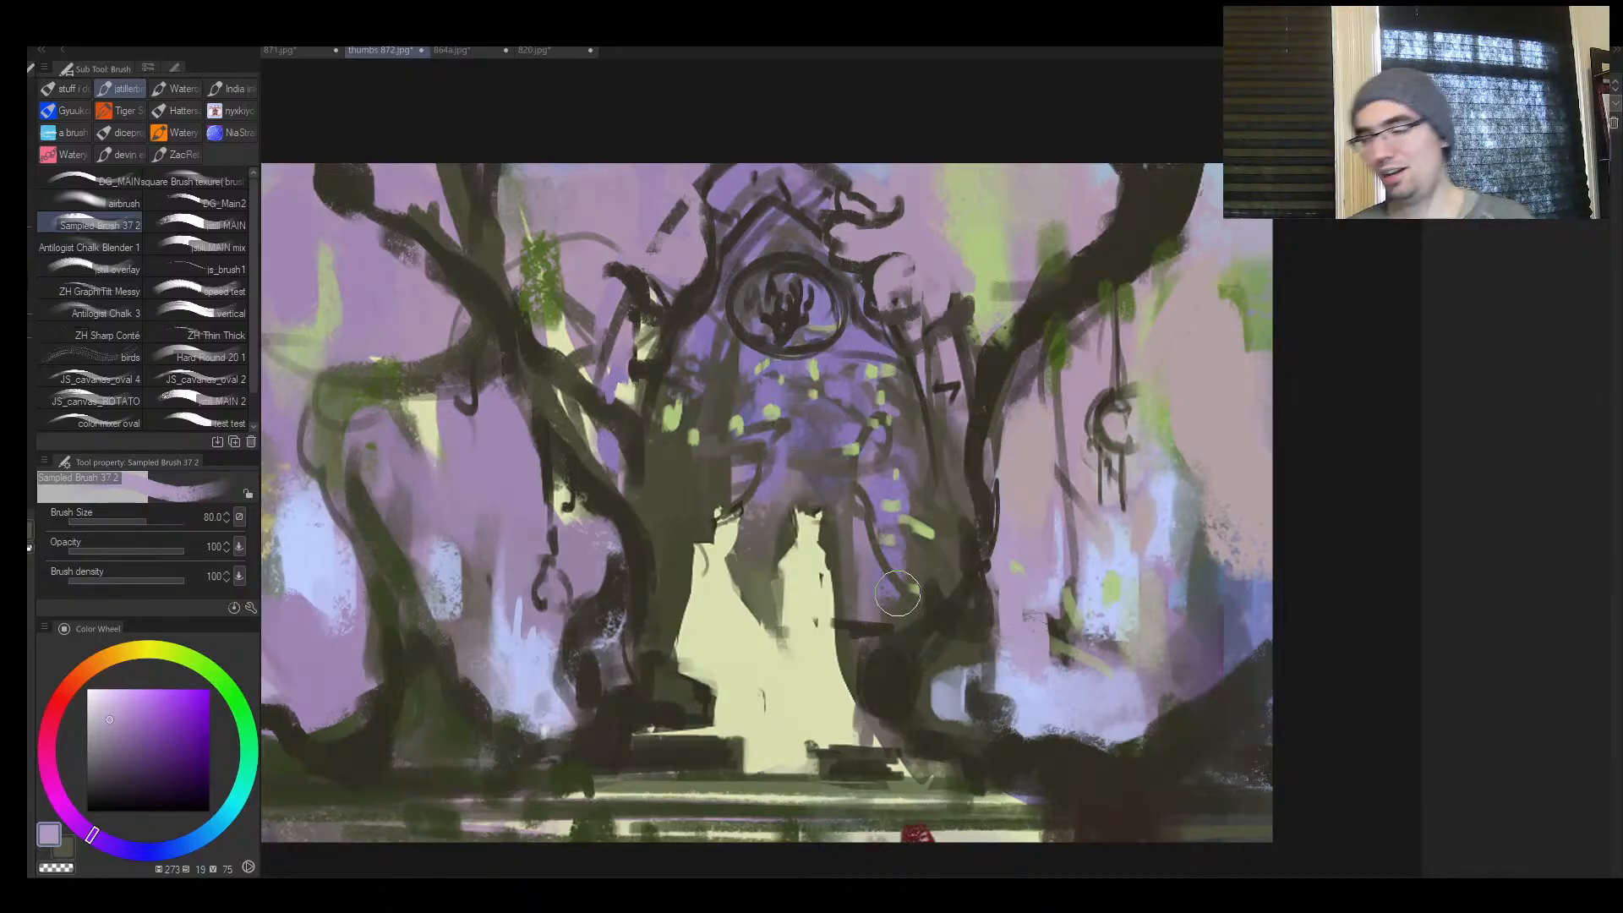
Strengthen the ring around the round emblem with sampled dark brown and a smaller brush
{"action": "key", "text": "ctrl+space"}
{"action": "left_click_drag", "start_coordinate": [898, 589], "coordinate": [848, 575]}
{"action": "left_click_drag", "start_coordinate": [855, 431], "coordinate": [930, 429]}
{"action": "left_click", "coordinate": [908, 462], "text": "alt"}
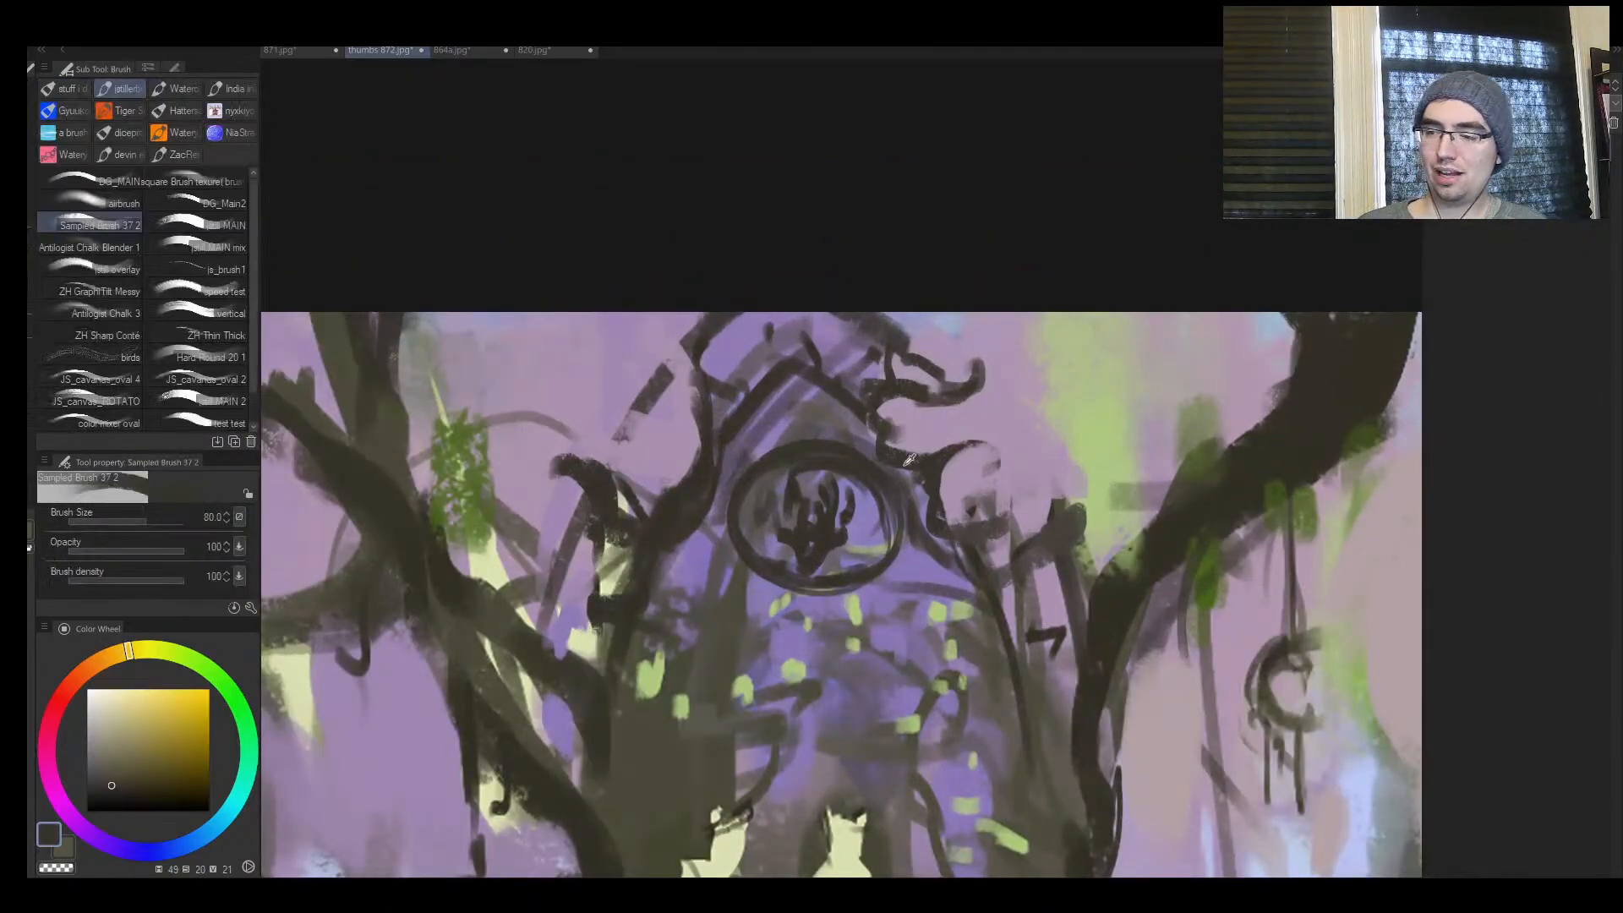
{"action": "left_click", "coordinate": [607, 522], "text": "alt"}
{"action": "left_click", "coordinate": [656, 513], "text": "alt"}
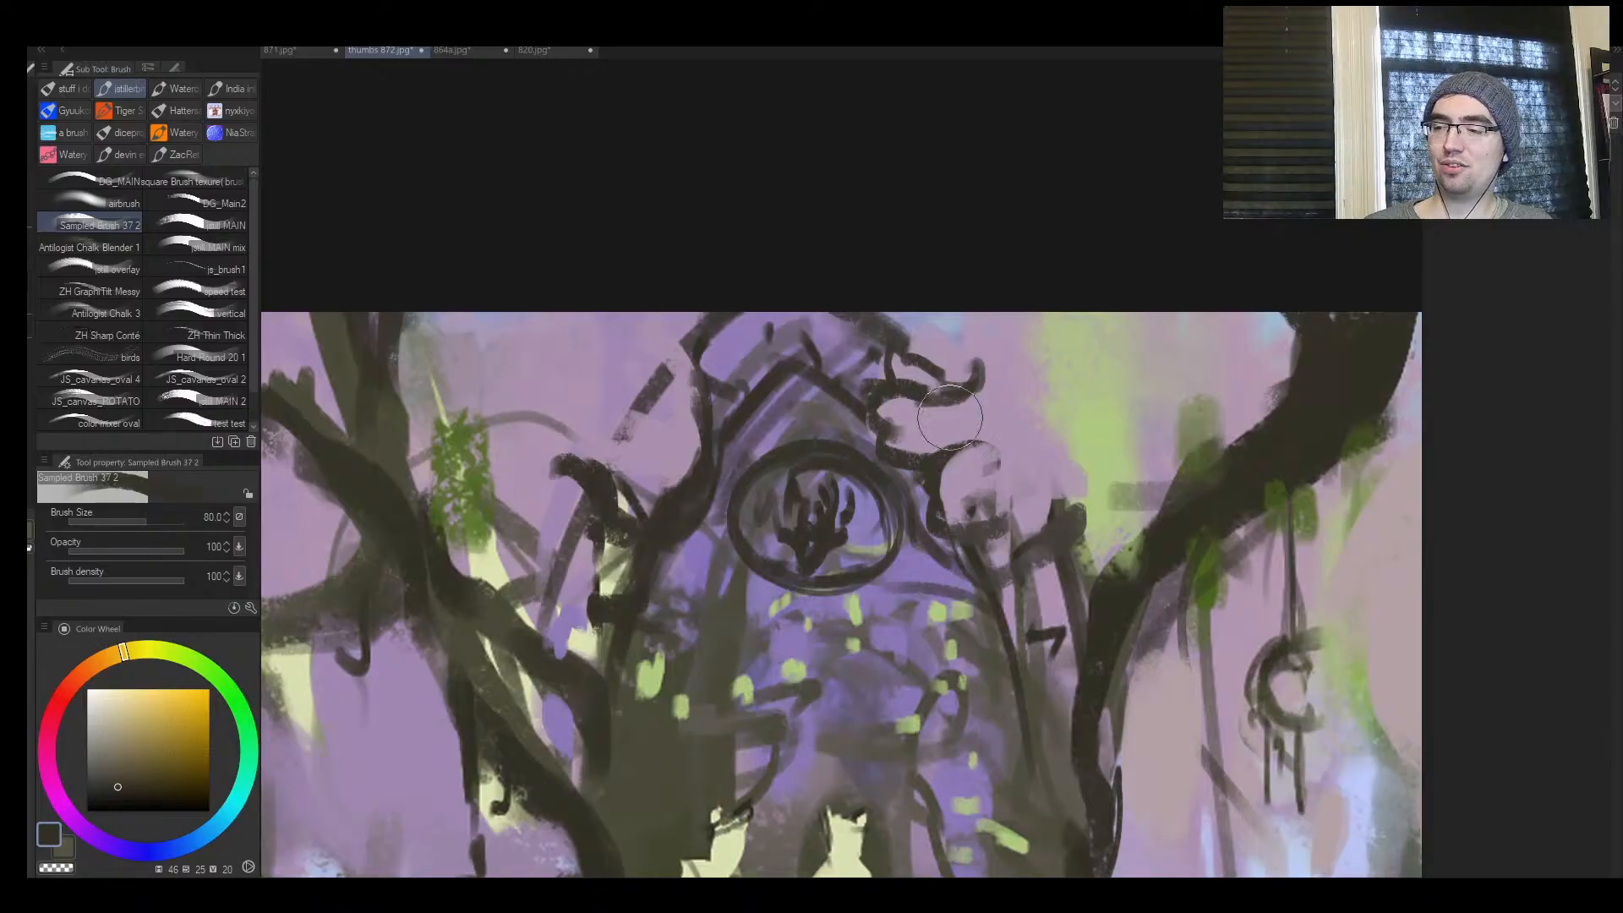
{"action": "key", "text": "["}
{"action": "key", "text": "["}
{"action": "key", "text": "["}
{"action": "key", "text": "["}
{"action": "key", "text": "["}
{"action": "key", "text": "["}
{"action": "key", "text": "["}
{"action": "key", "text": "["}
{"action": "mouse_move", "coordinate": [862, 479]}
{"action": "left_mouse_down"}
{"action": "mouse_move", "coordinate": [868, 563]}
{"action": "mouse_move", "coordinate": [784, 589]}
{"action": "left_mouse_up"}
Sketch a small dark oval on each side of the round emblem at brush size 17, redoing one stroke, and raise the size to 20
{"action": "key", "text": "ctrl+space"}
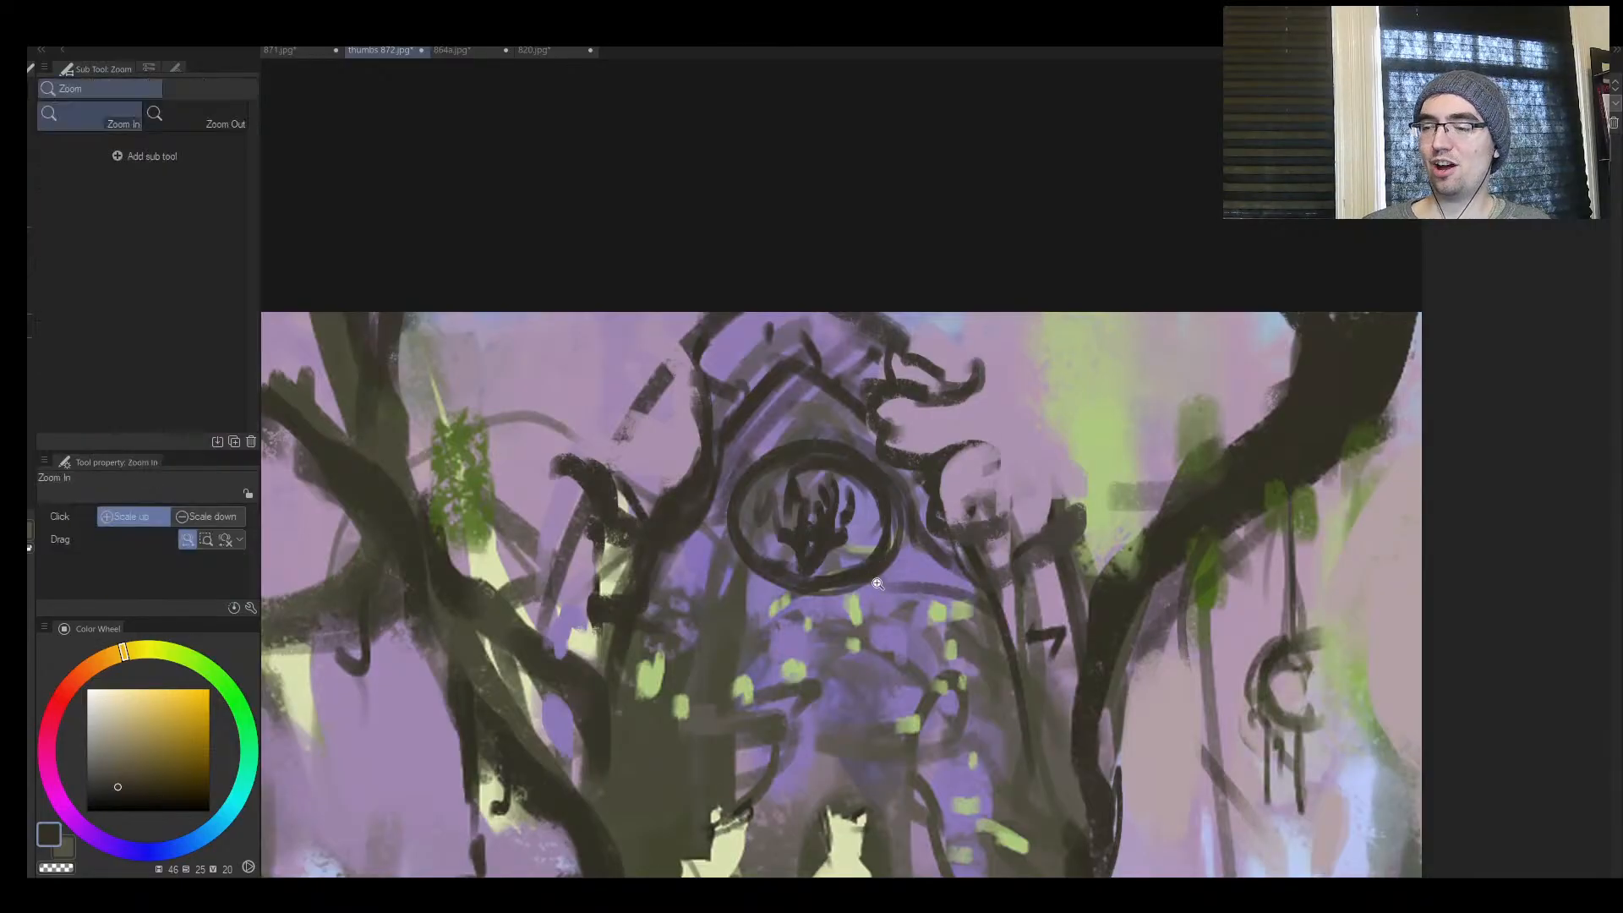
{"action": "mouse_move", "coordinate": [892, 575]}
{"action": "left_mouse_down"}
{"action": "mouse_move", "coordinate": [870, 607]}
{"action": "mouse_move", "coordinate": [945, 595]}
{"action": "left_mouse_up"}
{"action": "left_click_drag", "start_coordinate": [793, 558], "coordinate": [808, 604]}
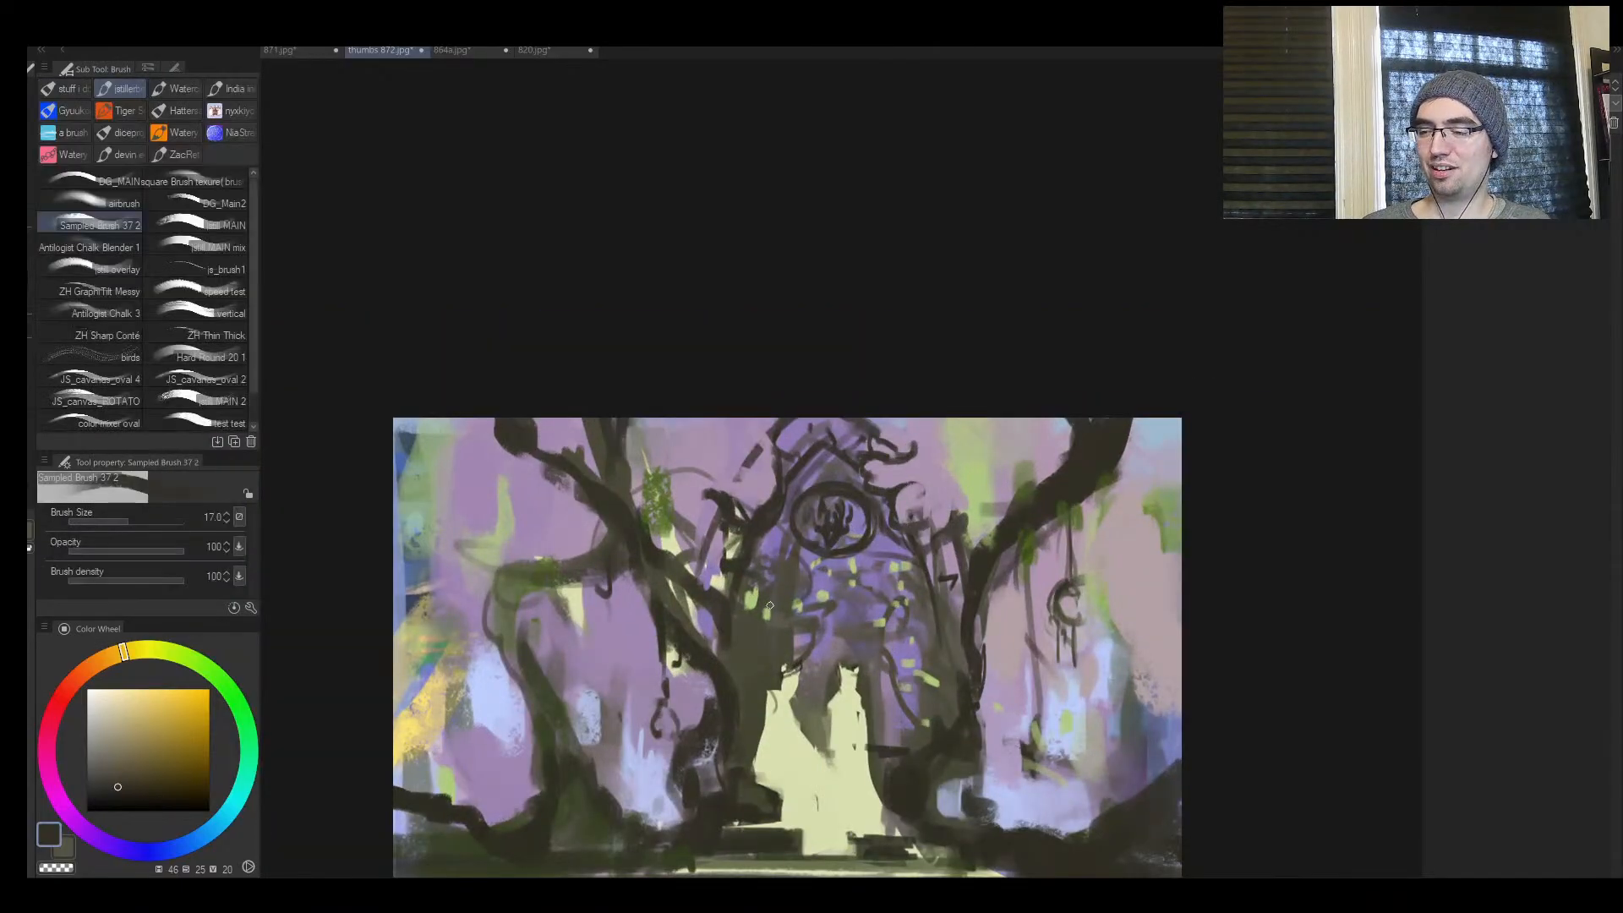
{"action": "mouse_move", "coordinate": [767, 550]}
{"action": "left_mouse_down"}
{"action": "mouse_move", "coordinate": [771, 601]}
{"action": "mouse_move", "coordinate": [794, 558]}
{"action": "mouse_move", "coordinate": [775, 606]}
{"action": "mouse_move", "coordinate": [759, 568]}
{"action": "left_mouse_up"}
{"action": "key", "text": "ctrl+z"}
{"action": "mouse_move", "coordinate": [893, 546]}
{"action": "left_mouse_down"}
{"action": "mouse_move", "coordinate": [748, 538]}
{"action": "mouse_move", "coordinate": [787, 533]}
{"action": "mouse_move", "coordinate": [786, 569]}
{"action": "mouse_move", "coordinate": [893, 562]}
{"action": "mouse_move", "coordinate": [869, 561]}
{"action": "mouse_move", "coordinate": [872, 543]}
{"action": "mouse_move", "coordinate": [914, 561]}
{"action": "left_mouse_up"}
{"action": "key", "text": "bracketright"}
{"action": "key", "text": "bracketright"}
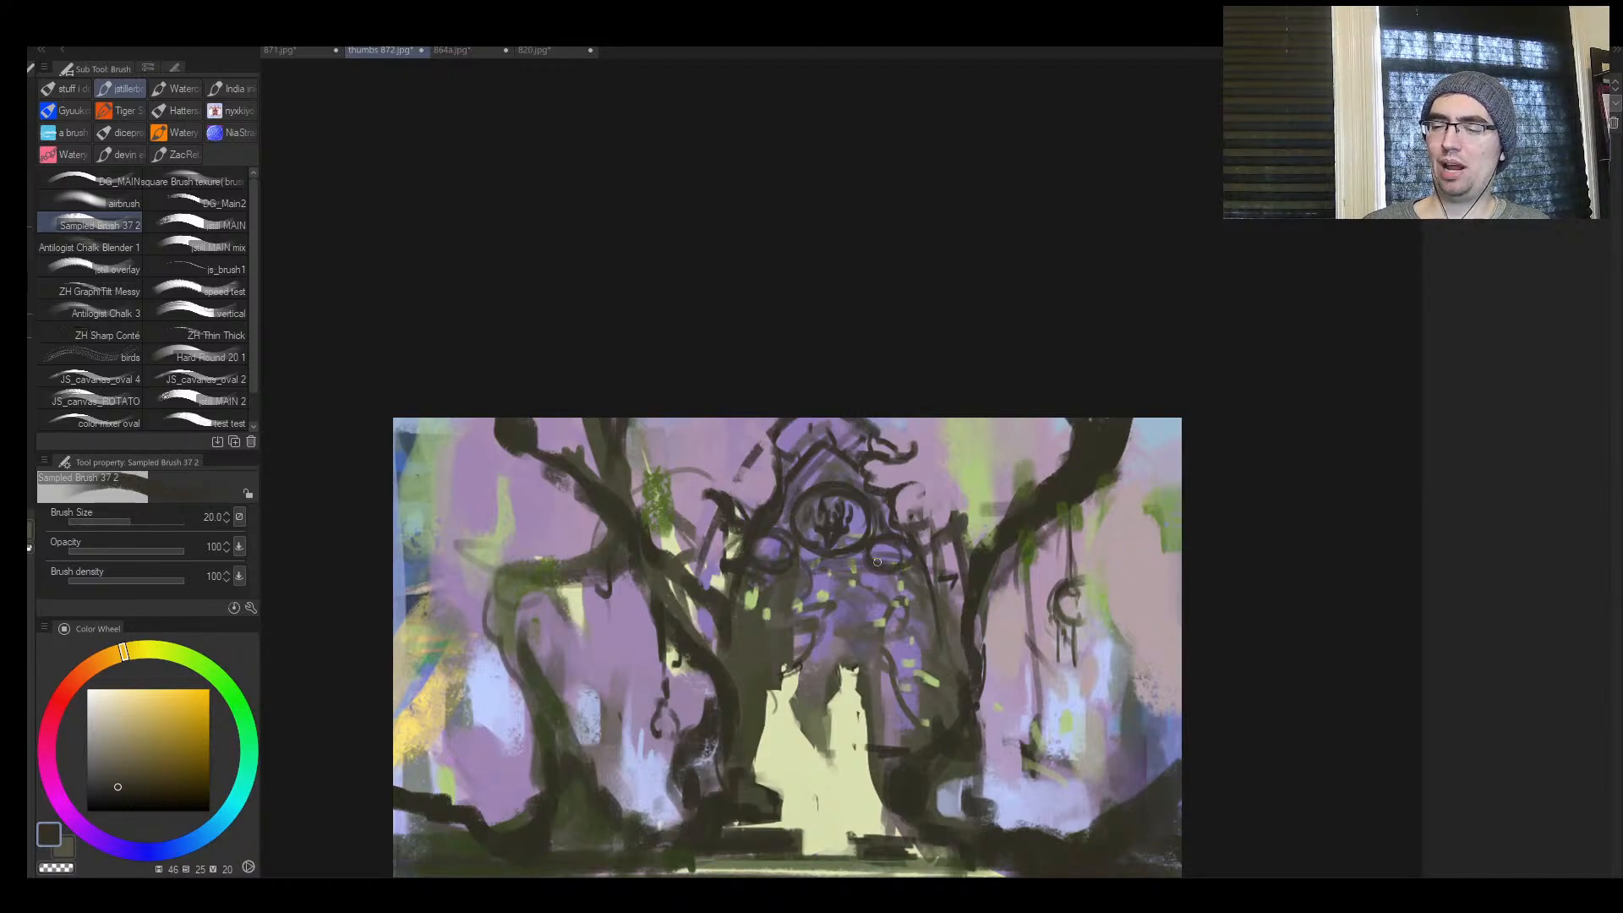
Mirror the view and try to cover the post beside the gateway with sampled light purple at brush size 60
{"action": "key", "text": "bracketleft"}
{"action": "key", "text": "h"}
{"action": "key", "text": "ctrl+space"}
{"action": "left_click_drag", "start_coordinate": [1063, 511], "coordinate": [972, 514]}
{"action": "left_click_drag", "start_coordinate": [1052, 537], "coordinate": [1133, 543]}
{"action": "left_click", "coordinate": [764, 432], "text": "alt"}
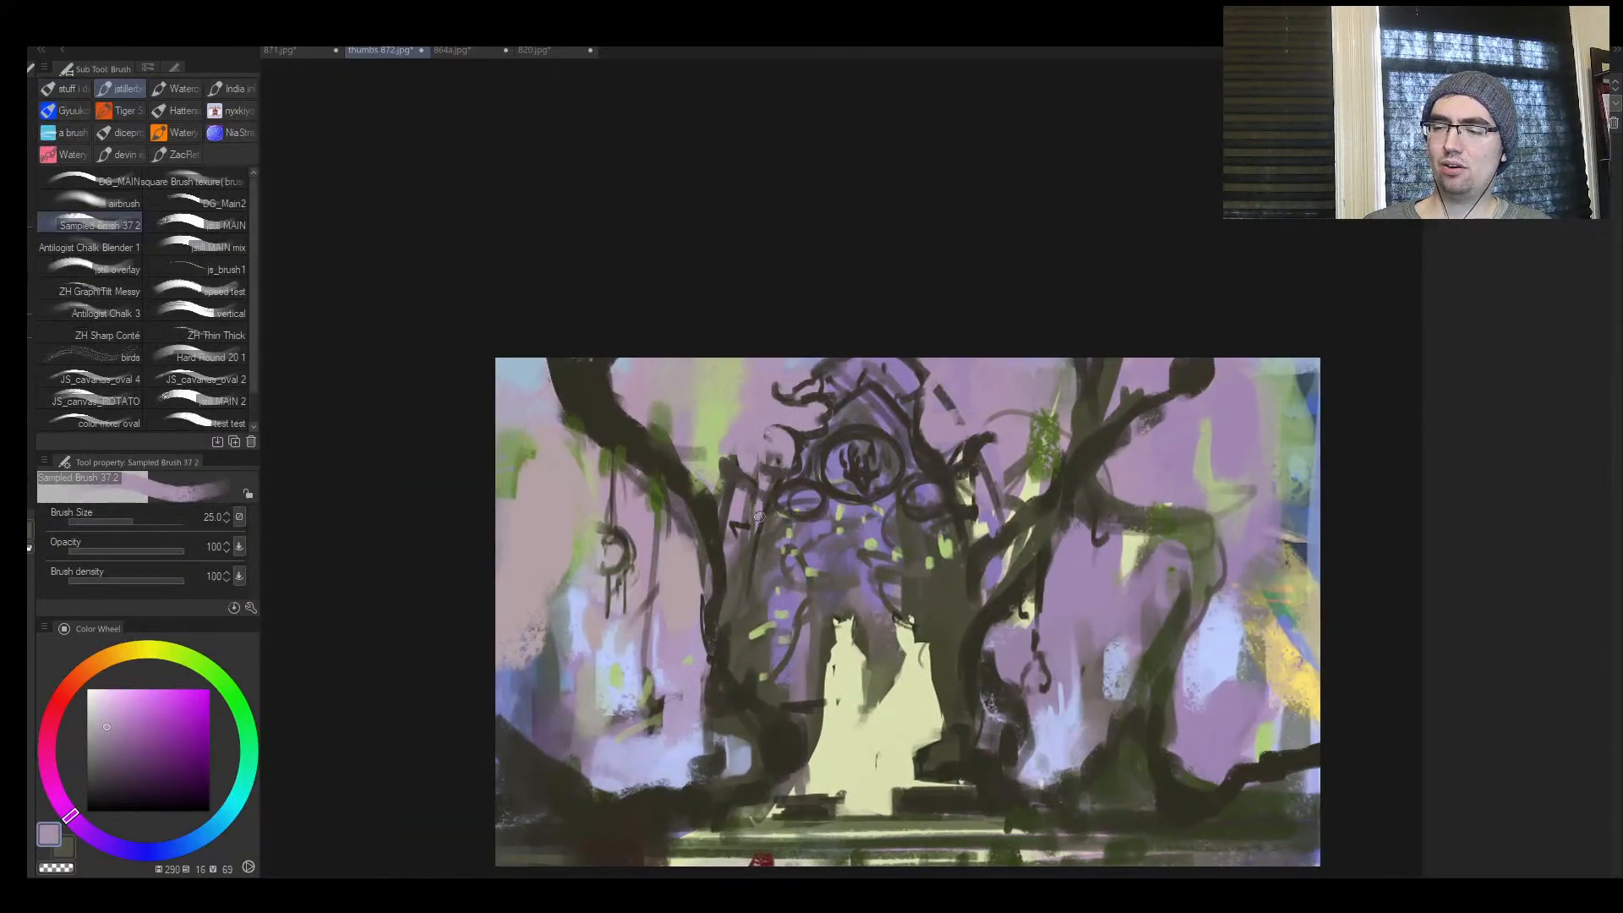
{"action": "key", "text": "bracketright"}
{"action": "key", "text": "bracketright"}
{"action": "key", "text": "bracketright"}
{"action": "key", "text": "bracketright"}
{"action": "key", "text": "bracketright"}
{"action": "left_click_drag", "start_coordinate": [761, 513], "coordinate": [759, 535]}
{"action": "mouse_move", "coordinate": [740, 503]}
{"action": "left_mouse_down"}
{"action": "mouse_move", "coordinate": [730, 461]}
{"action": "mouse_move", "coordinate": [741, 484]}
{"action": "mouse_move", "coordinate": [759, 471]}
{"action": "left_mouse_up"}
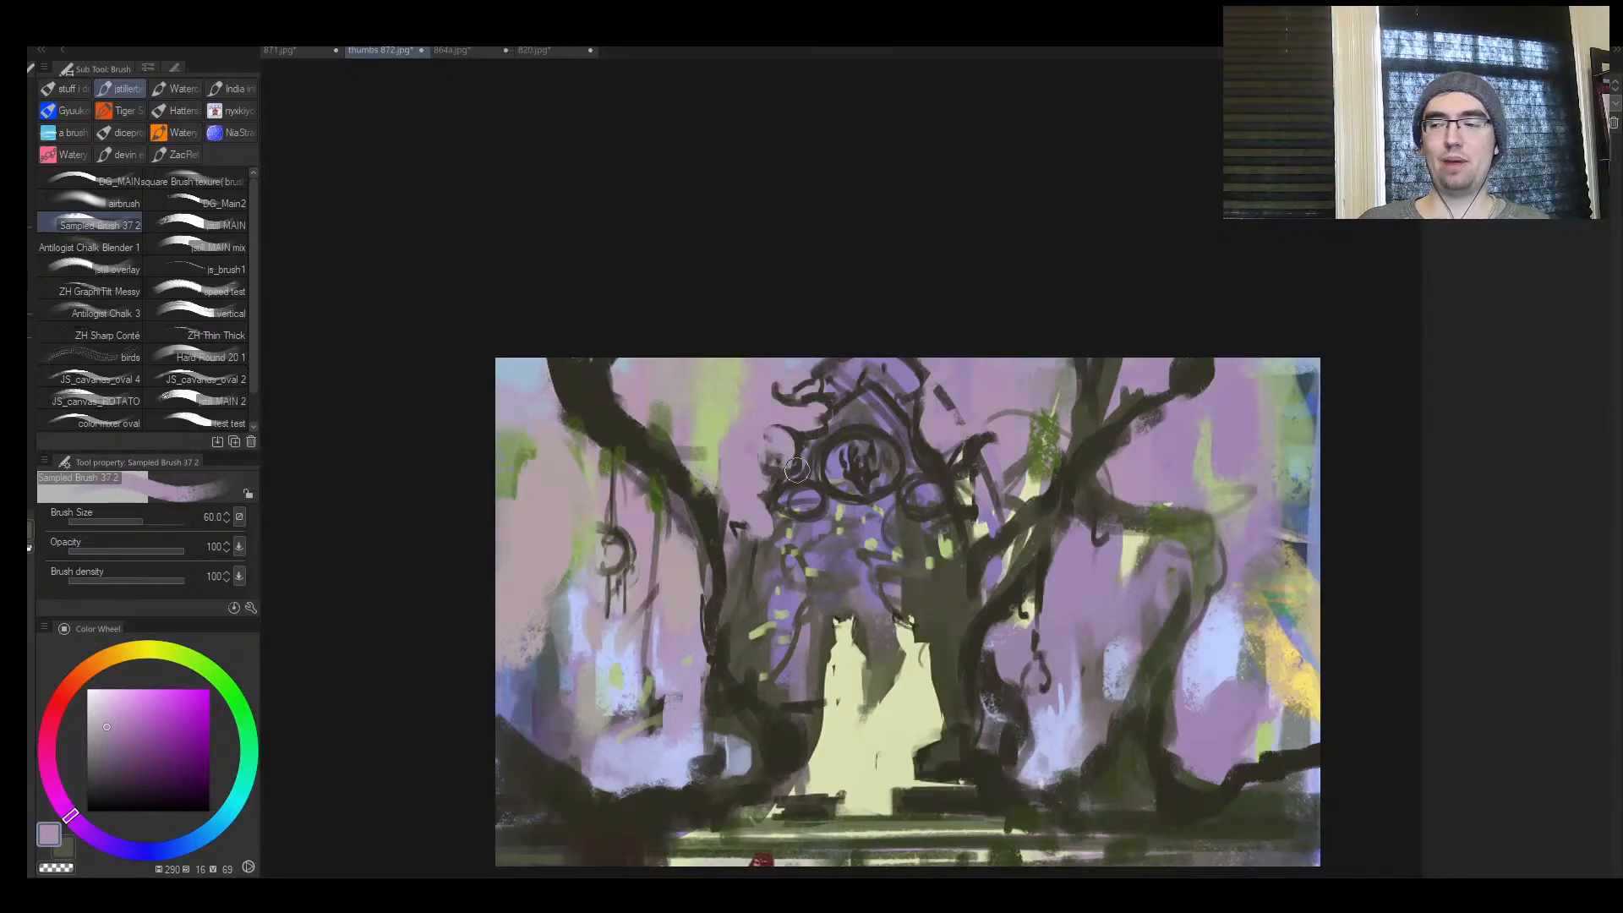
{"action": "key", "text": "ctrl+z"}
{"action": "key", "text": "ctrl+z"}
{"action": "key", "text": "ctrl+z"}
{"action": "key", "text": "ctrl+z"}
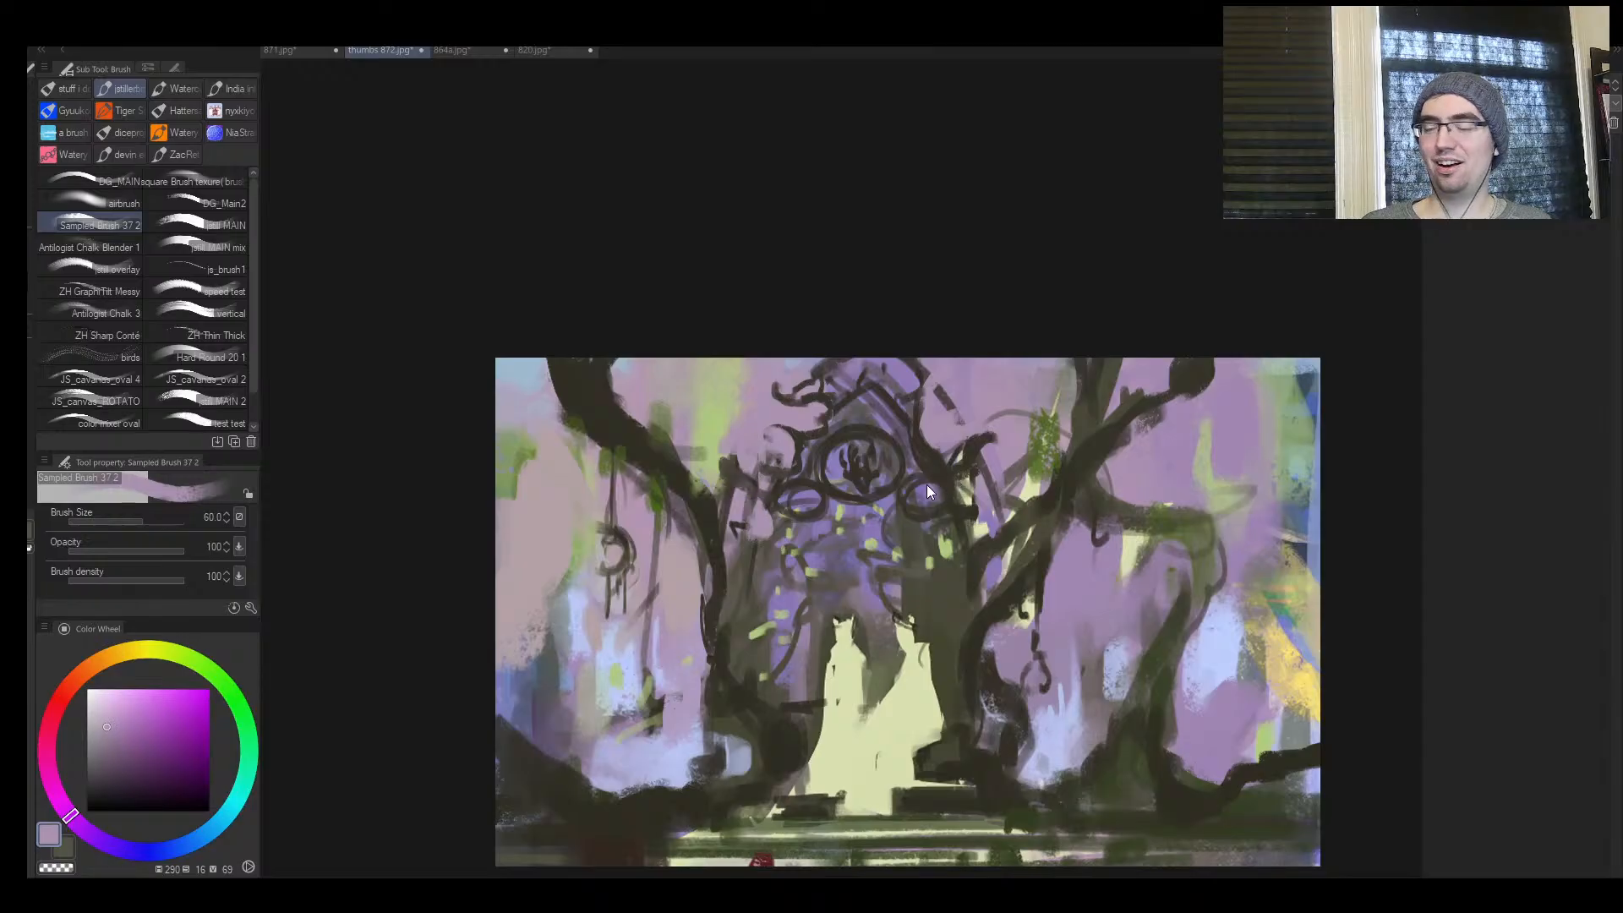
Fill the two small ovals flanking the round emblem with light purple, varying the brush between sizes 60 and 40
{"action": "key", "text": "ctrl+space"}
{"action": "left_click_drag", "start_coordinate": [858, 573], "coordinate": [927, 505]}
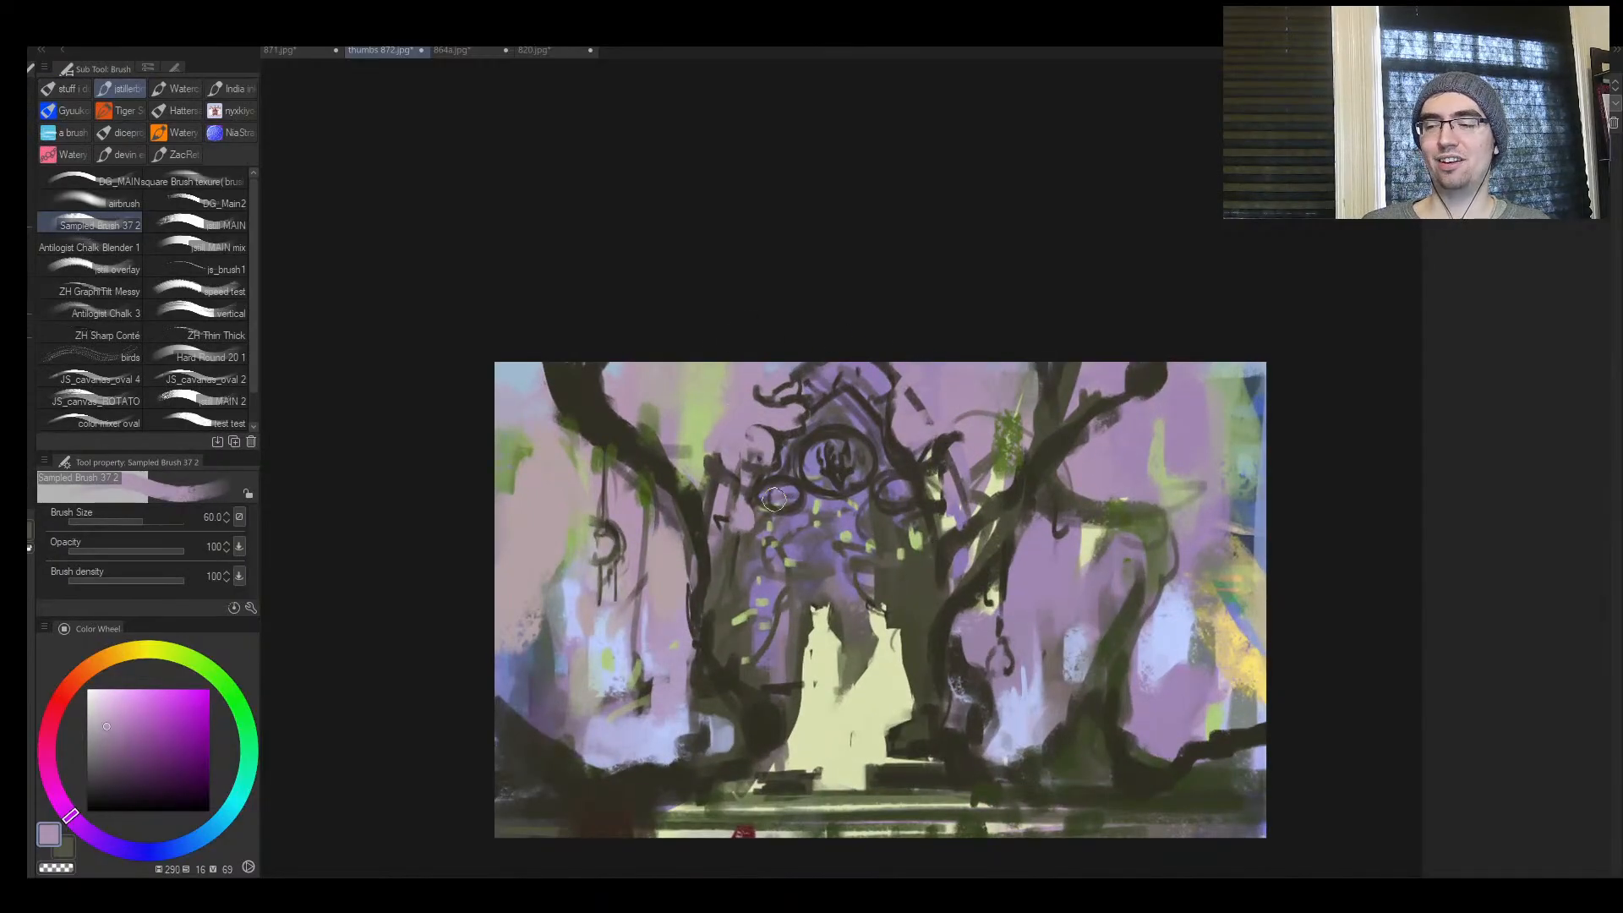
{"action": "mouse_move", "coordinate": [775, 499]}
{"action": "left_mouse_down"}
{"action": "mouse_move", "coordinate": [831, 466]}
{"action": "mouse_move", "coordinate": [815, 454]}
{"action": "mouse_move", "coordinate": [850, 454]}
{"action": "left_mouse_up"}
{"action": "key", "text": "bracketleft"}
{"action": "key", "text": "bracketleft"}
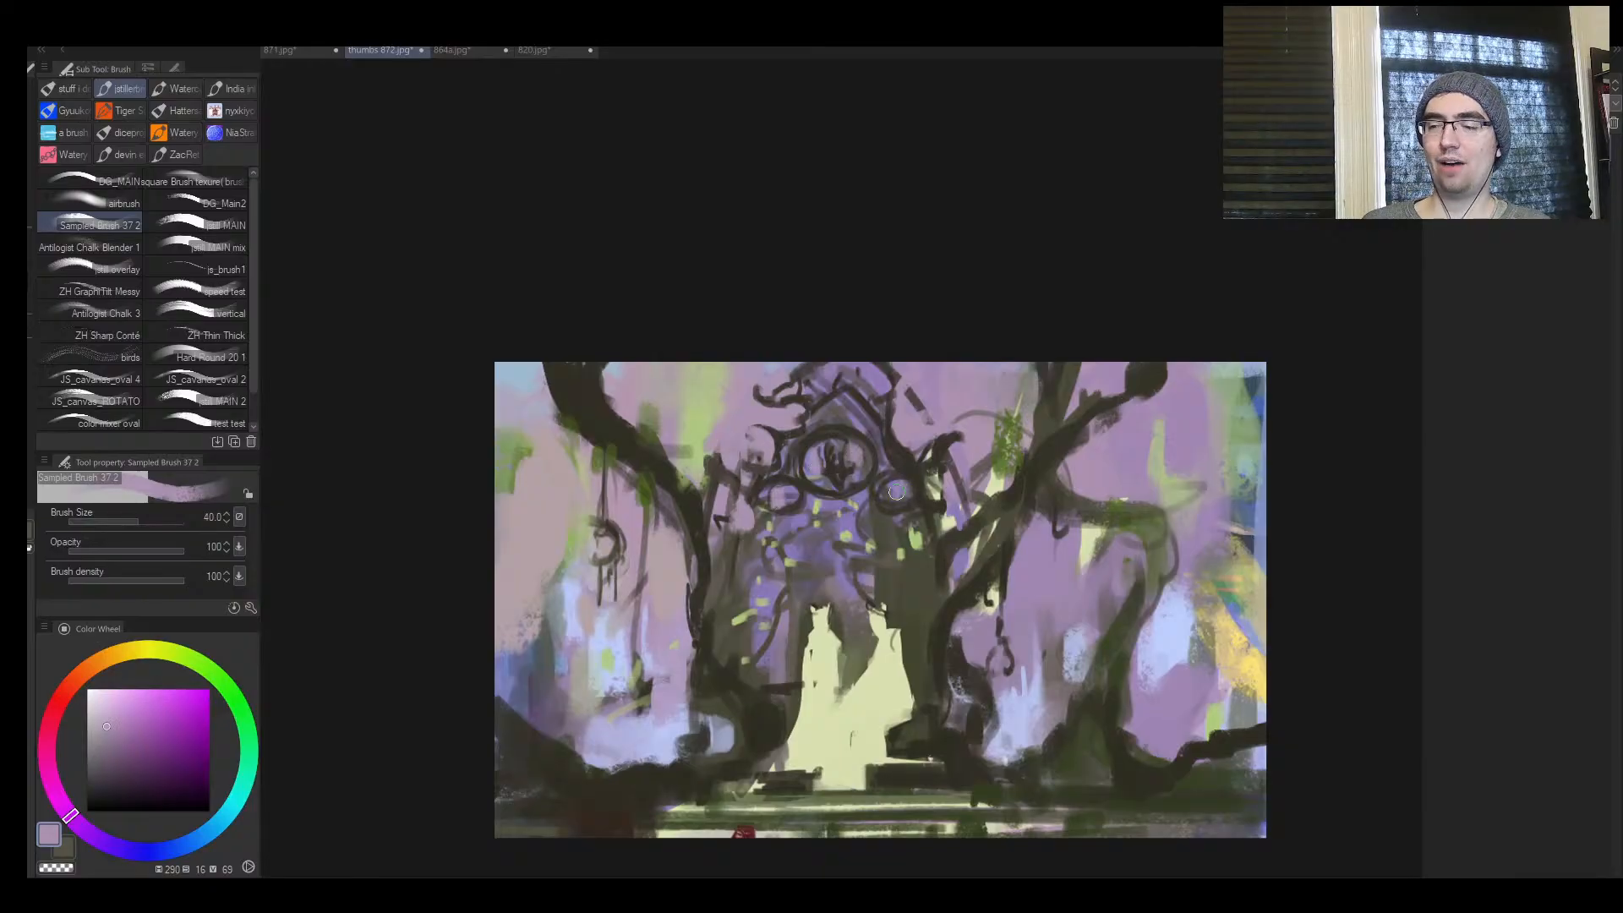
{"action": "key", "text": "bracketright"}
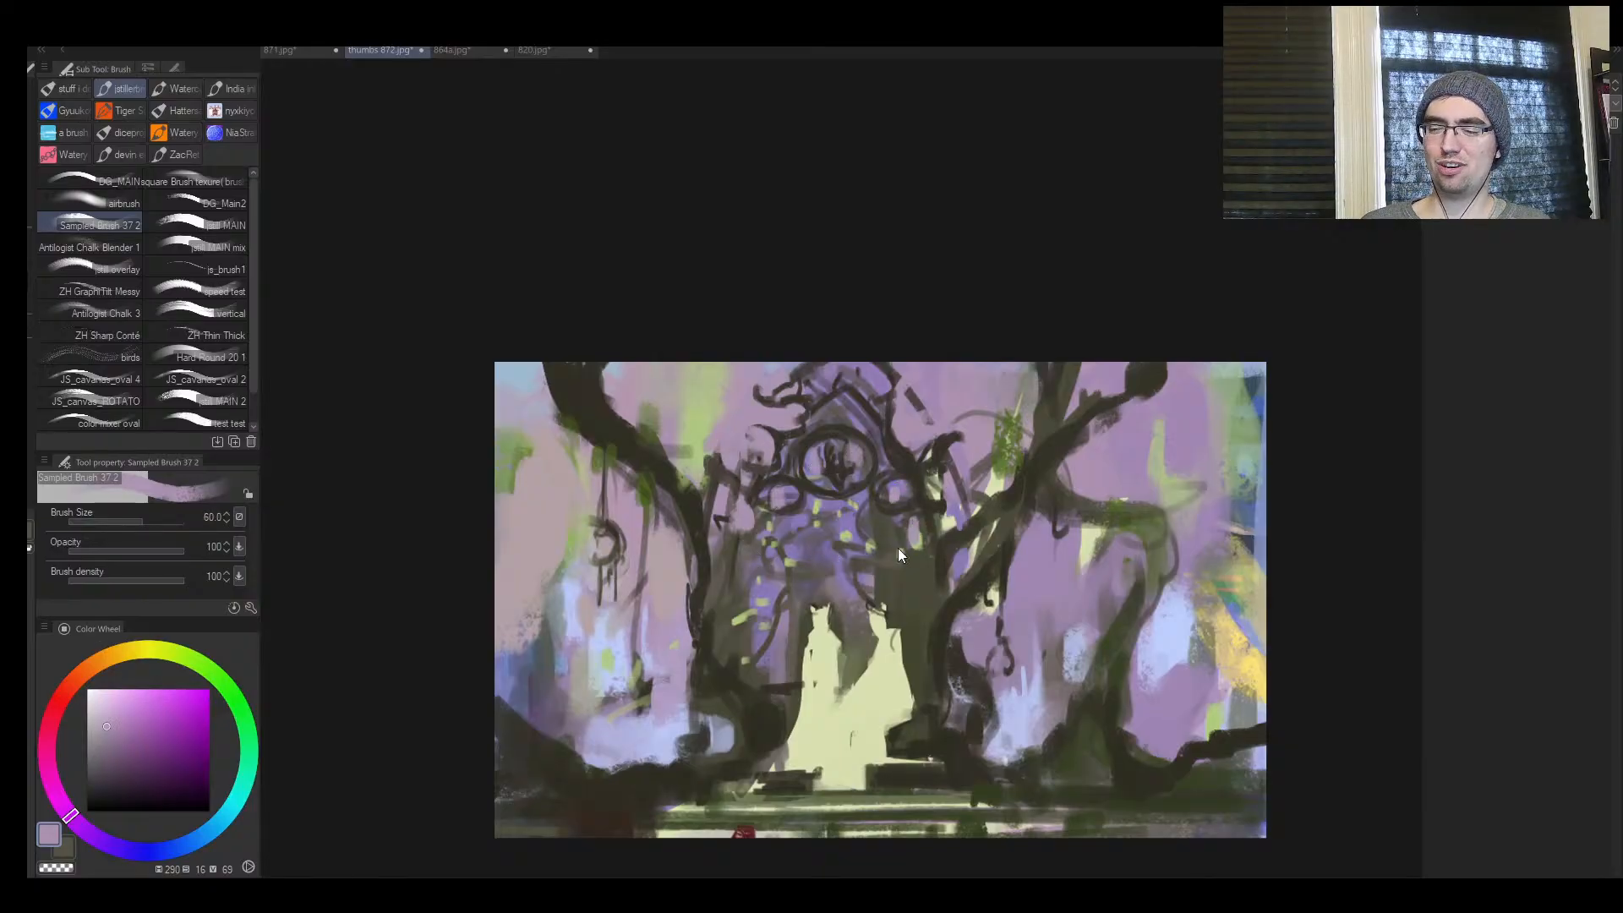
Try to paint sampled dark olive strokes across the arch below the emblem at brush size 40
{"action": "key", "text": "ctrl+space"}
{"action": "mouse_move", "coordinate": [908, 573]}
{"action": "left_mouse_down"}
{"action": "mouse_move", "coordinate": [844, 610]}
{"action": "mouse_move", "coordinate": [979, 507]}
{"action": "mouse_move", "coordinate": [917, 516]}
{"action": "left_mouse_up"}
{"action": "left_click", "coordinate": [983, 575], "text": "alt"}
{"action": "key", "text": "bracketleft"}
{"action": "key", "text": "bracketleft"}
{"action": "key", "text": "bracketleft"}
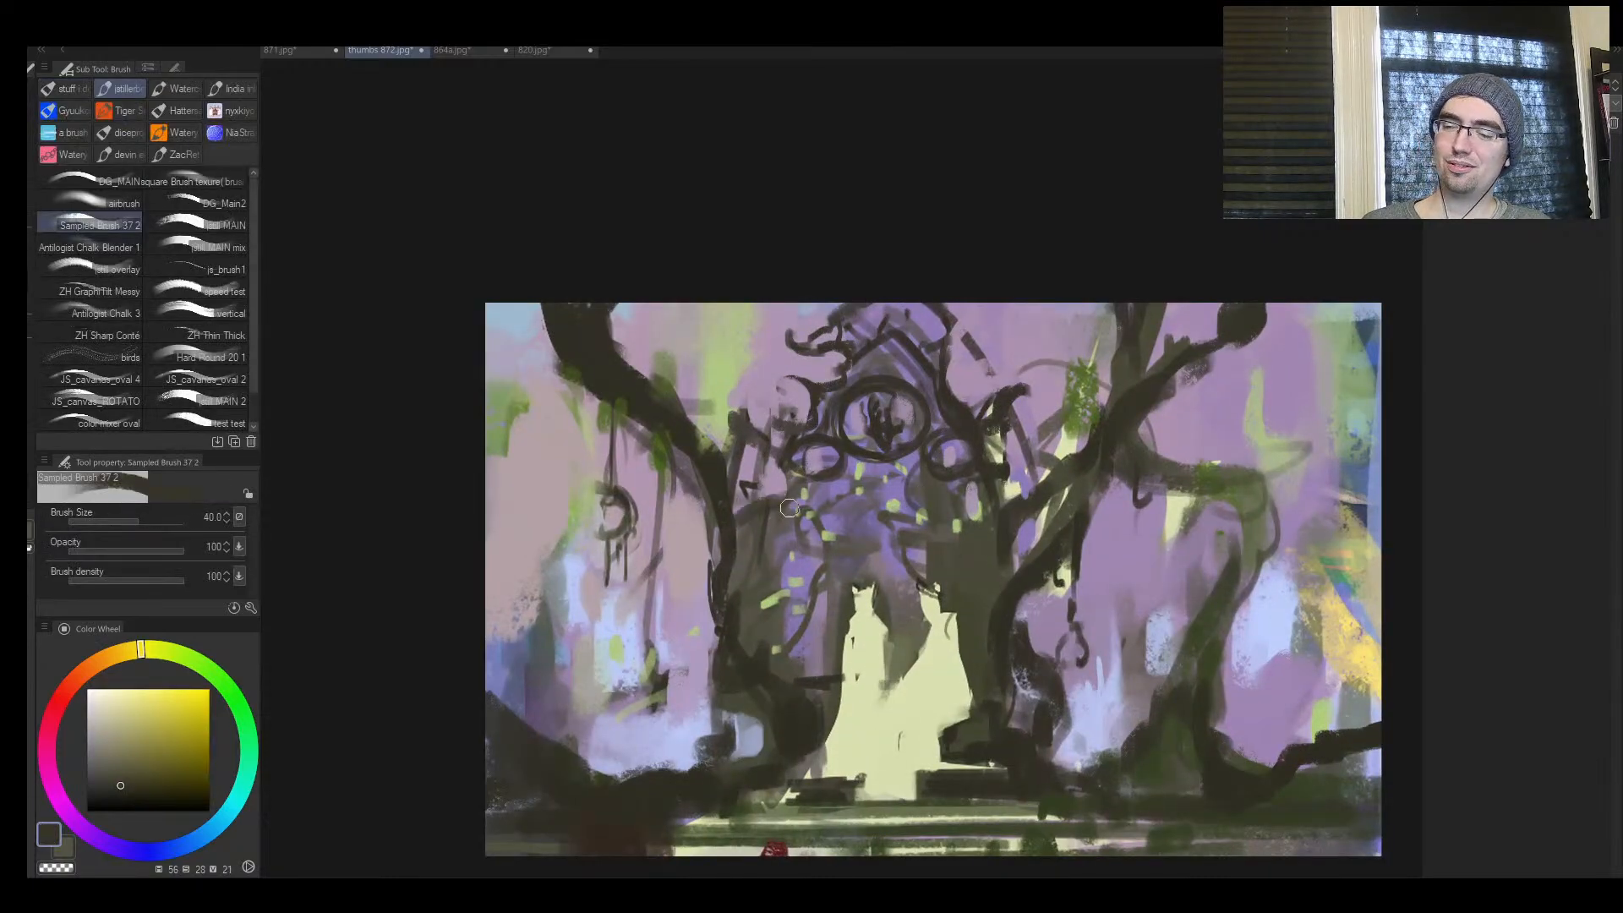
{"action": "left_click_drag", "start_coordinate": [990, 521], "coordinate": [850, 476]}
{"action": "mouse_move", "coordinate": [749, 505]}
{"action": "left_mouse_down"}
{"action": "mouse_move", "coordinate": [901, 483]}
{"action": "mouse_move", "coordinate": [944, 528]}
{"action": "mouse_move", "coordinate": [833, 531]}
{"action": "mouse_move", "coordinate": [992, 458]}
{"action": "left_mouse_up"}
{"action": "key", "text": "ctrl+z"}
{"action": "key", "text": "ctrl+z"}
Mirror the view and rework the gateway's roof peak with sampled light purple and dark brown strokes
{"action": "key", "text": "h"}
{"action": "key", "text": "ctrl+space"}
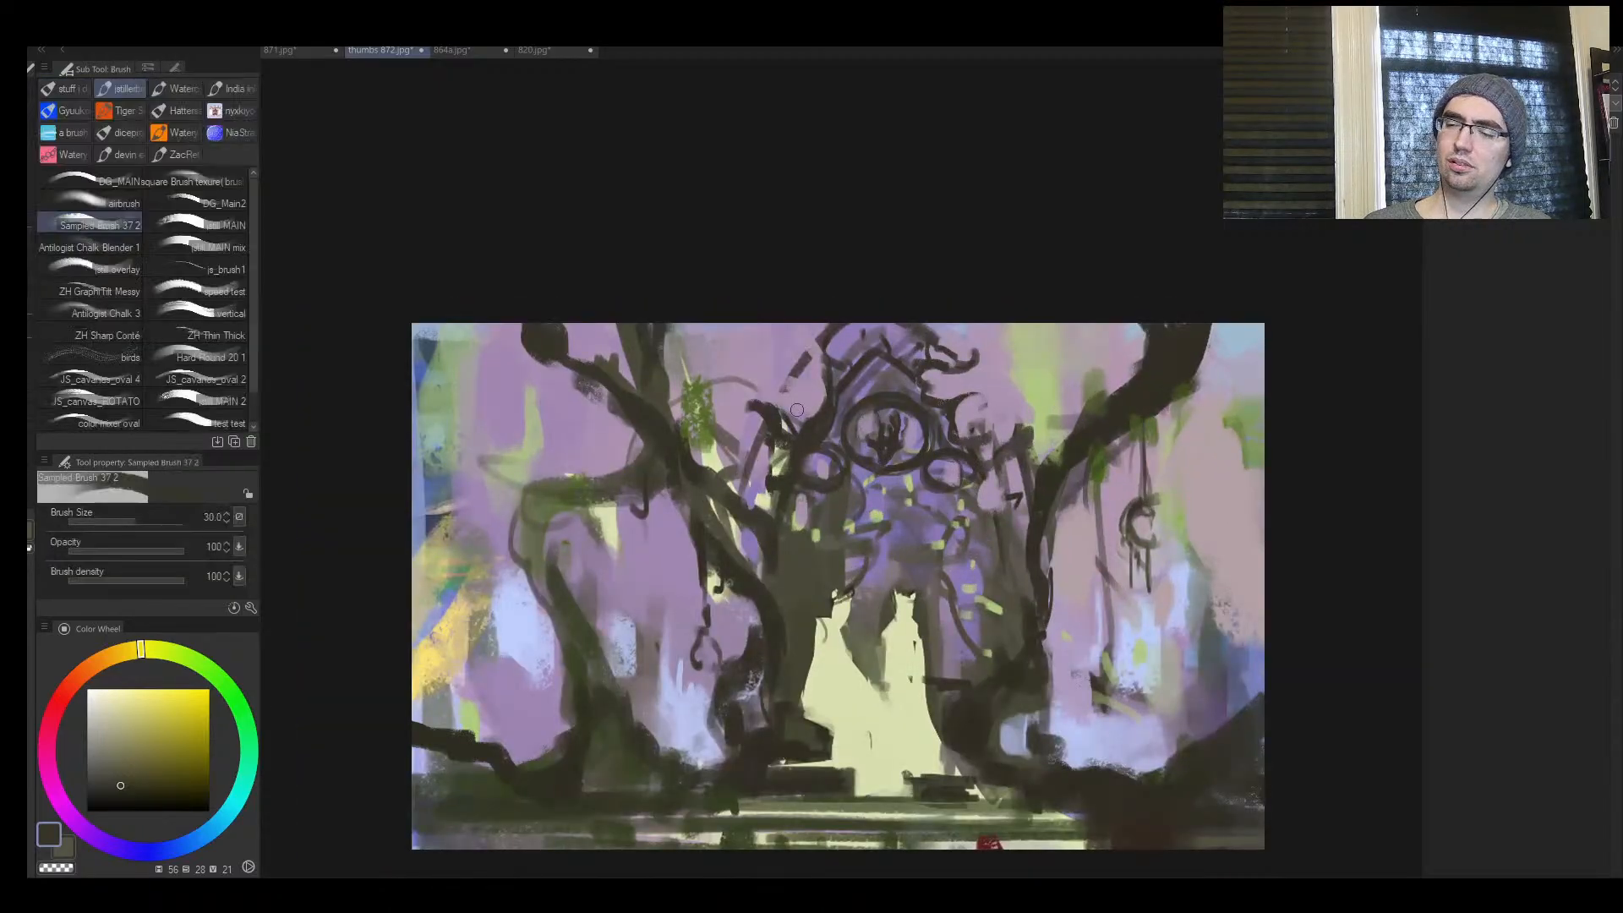
{"action": "left_click", "coordinate": [791, 406], "text": "alt"}
{"action": "mouse_move", "coordinate": [809, 354]}
{"action": "left_mouse_down"}
{"action": "mouse_move", "coordinate": [887, 311]}
{"action": "mouse_move", "coordinate": [901, 321]}
{"action": "mouse_move", "coordinate": [854, 357]}
{"action": "mouse_move", "coordinate": [900, 334]}
{"action": "mouse_move", "coordinate": [849, 397]}
{"action": "mouse_move", "coordinate": [890, 379]}
{"action": "mouse_move", "coordinate": [854, 383]}
{"action": "mouse_move", "coordinate": [897, 354]}
{"action": "mouse_move", "coordinate": [845, 395]}
{"action": "left_mouse_up"}
{"action": "key", "text": "bracketright"}
{"action": "key", "text": "bracketright"}
{"action": "key", "text": "bracketright"}
{"action": "left_click", "coordinate": [848, 390], "text": "alt"}
{"action": "key", "text": "bracketleft"}
{"action": "key", "text": "bracketleft"}
{"action": "key", "text": "bracketleft"}
{"action": "key", "text": "bracketleft"}
{"action": "key", "text": "bracketleft"}
{"action": "key", "text": "bracketleft"}
{"action": "key", "text": "ctrl+space"}
{"action": "mouse_move", "coordinate": [996, 440]}
{"action": "left_mouse_down"}
{"action": "mouse_move", "coordinate": [957, 423]}
{"action": "mouse_move", "coordinate": [1029, 368]}
{"action": "left_mouse_up"}
{"action": "left_click_drag", "start_coordinate": [989, 566], "coordinate": [930, 583]}
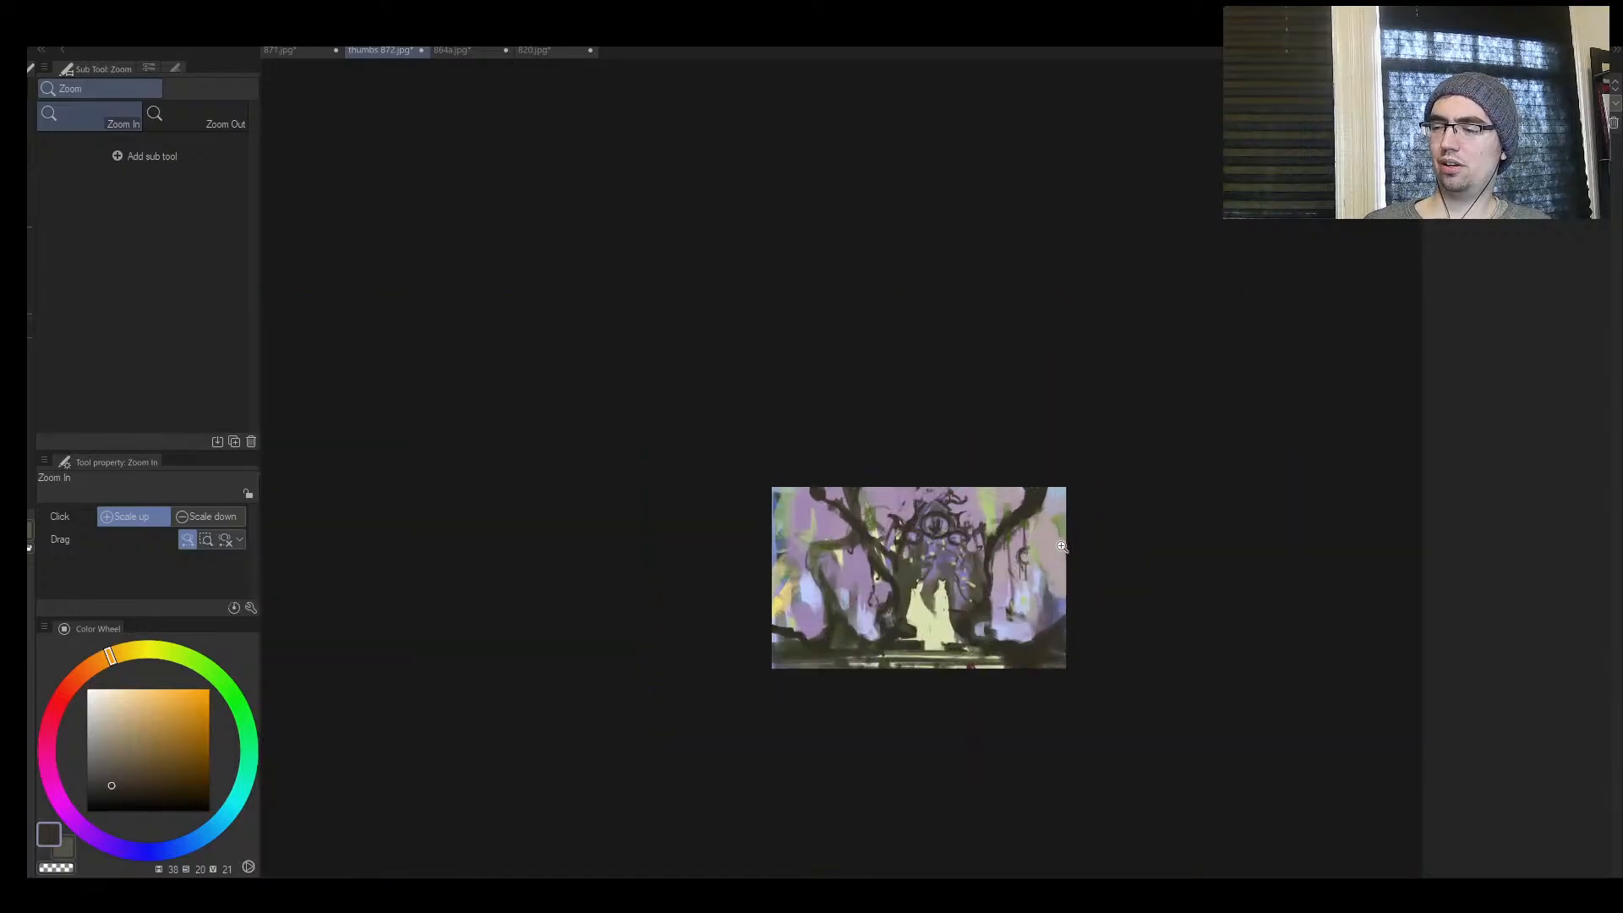
{"action": "left_click_drag", "start_coordinate": [1044, 545], "coordinate": [991, 550]}
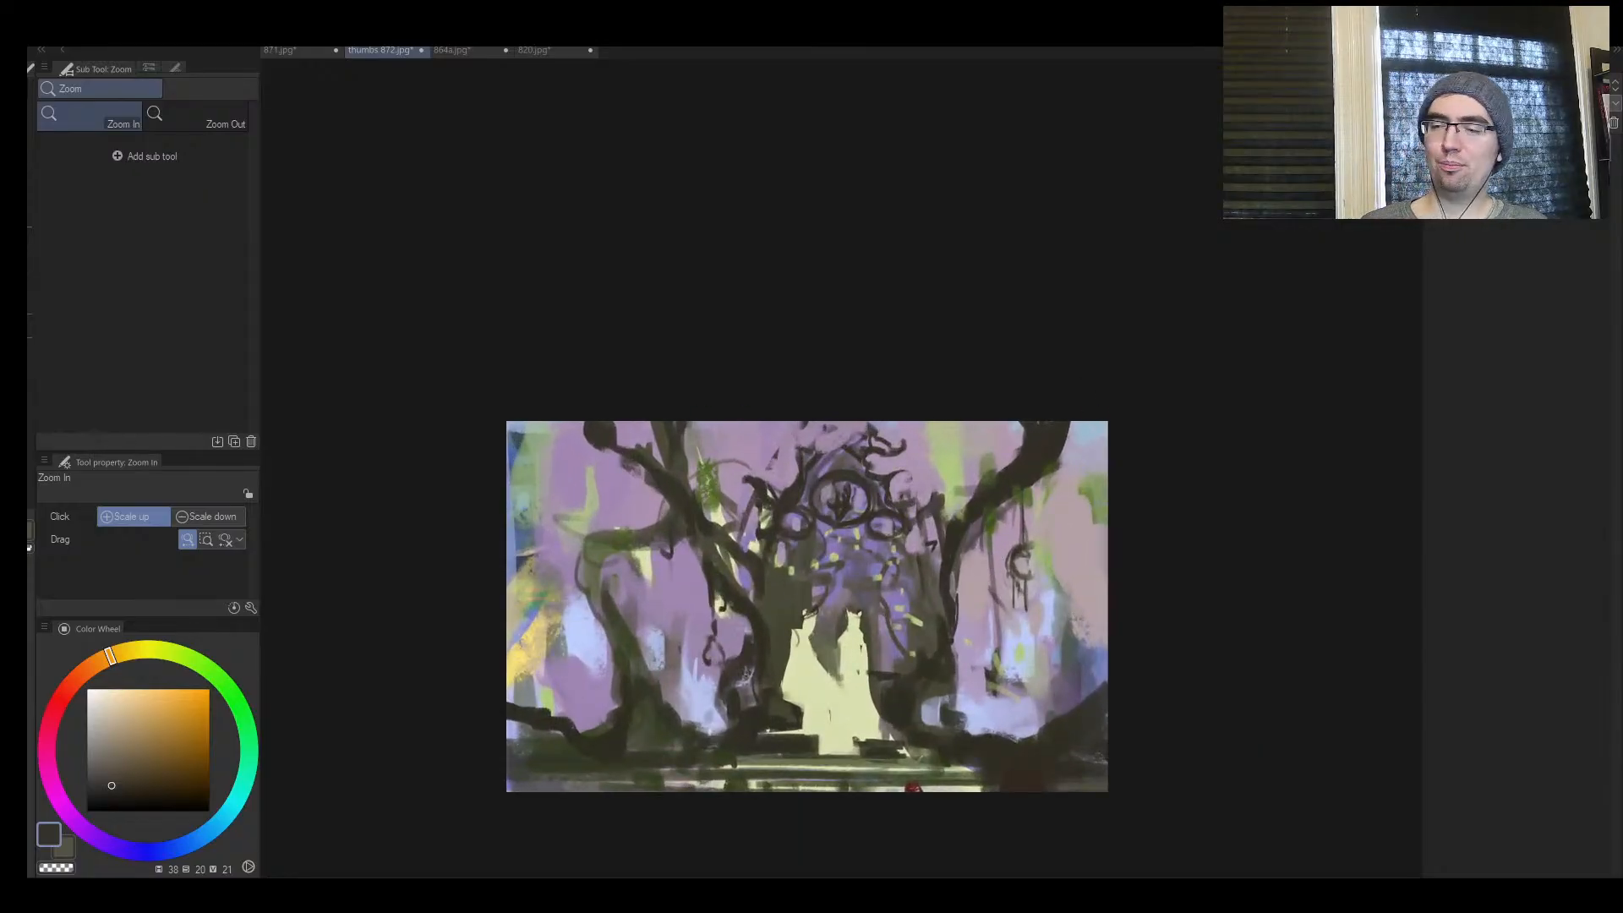
Paint out the background tree's curled upper branch with sampled purple at brush size 100, undoing the strokes that cover the trunk
{"action": "key", "text": "b"}
{"action": "left_click", "coordinate": [606, 461], "text": "alt"}
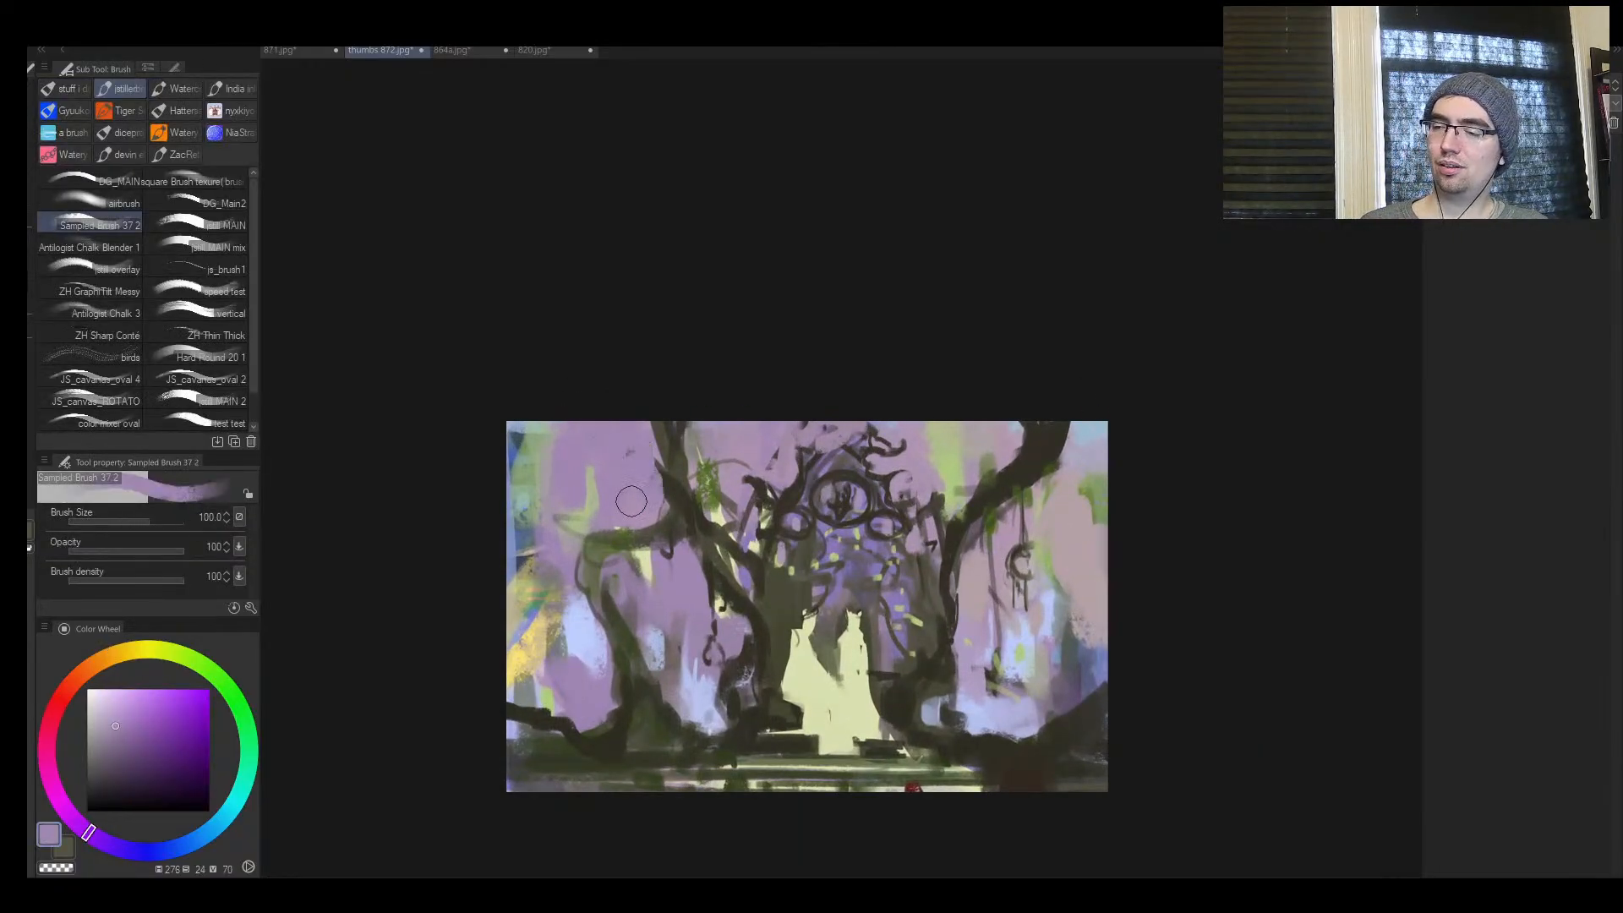
{"action": "mouse_move", "coordinate": [654, 448]}
{"action": "left_mouse_down"}
{"action": "mouse_move", "coordinate": [662, 485]}
{"action": "mouse_move", "coordinate": [671, 447]}
{"action": "left_mouse_up"}
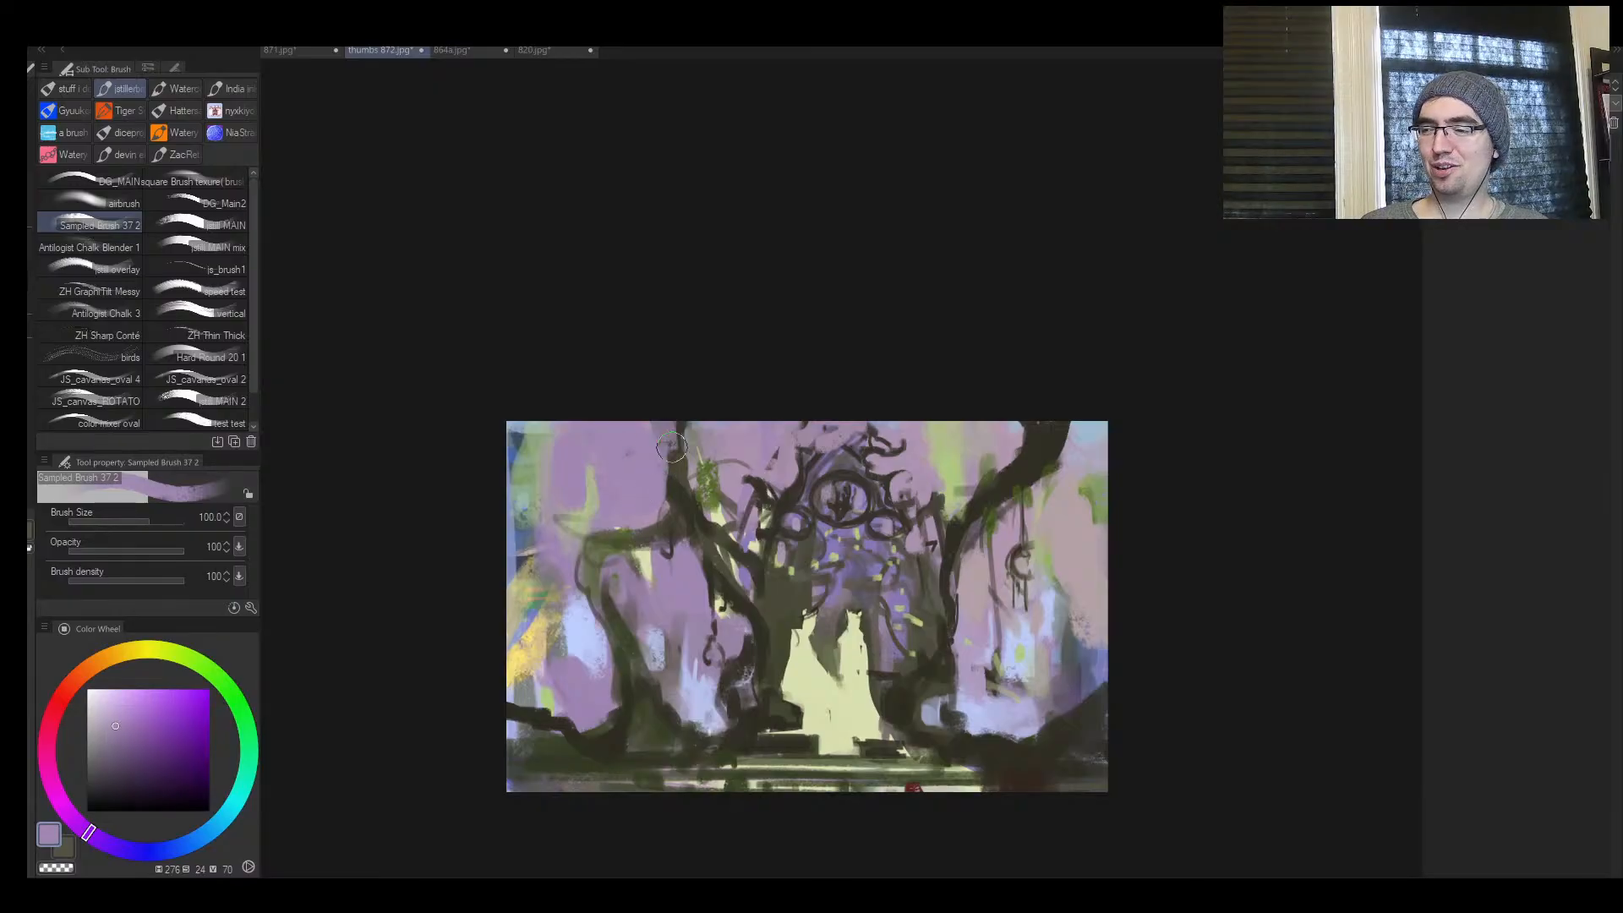
{"action": "key", "text": "ctrl+z"}
{"action": "key", "text": "ctrl+z"}
Paint a thick dark olive branch rising from the foreground tree beside the gateway at brush size 100
{"action": "left_click", "coordinate": [994, 459], "text": "alt"}
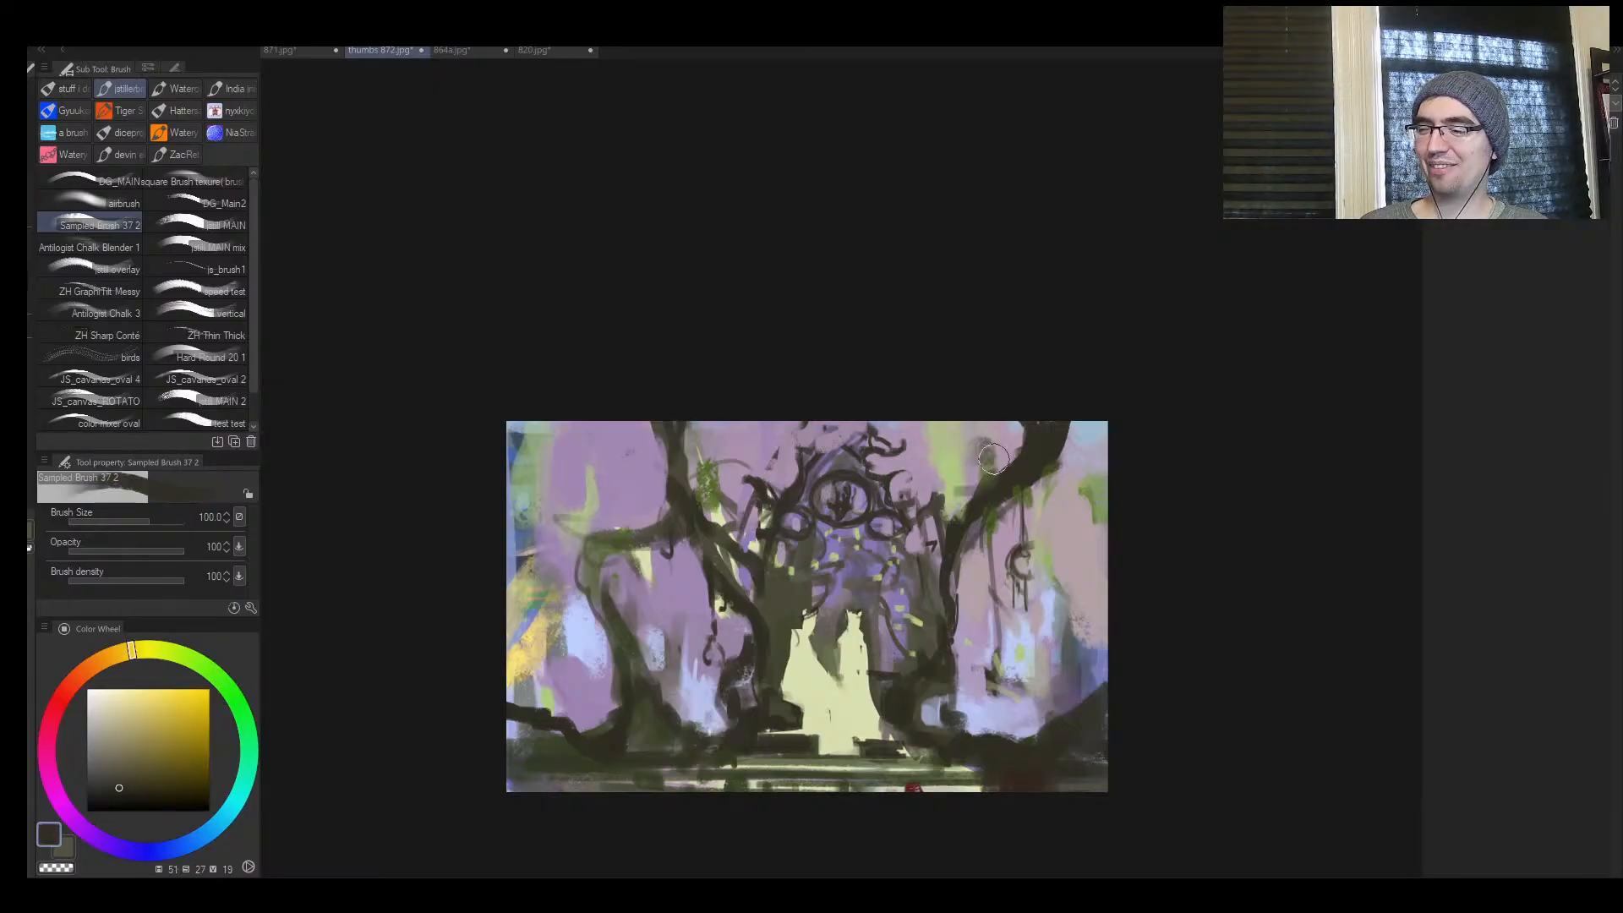
{"action": "left_click_drag", "start_coordinate": [974, 499], "coordinate": [974, 438]}
{"action": "key", "text": "ctrl+space"}
{"action": "mouse_move", "coordinate": [943, 504]}
{"action": "left_mouse_down"}
{"action": "mouse_move", "coordinate": [994, 416]}
{"action": "mouse_move", "coordinate": [973, 400]}
{"action": "mouse_move", "coordinate": [991, 387]}
{"action": "mouse_move", "coordinate": [863, 413]}
{"action": "left_mouse_up"}
Reshape the top of the slender tree trunk with sampled light purple at size 120 and dark olive at size 60
{"action": "left_click", "coordinate": [463, 363], "text": "alt"}
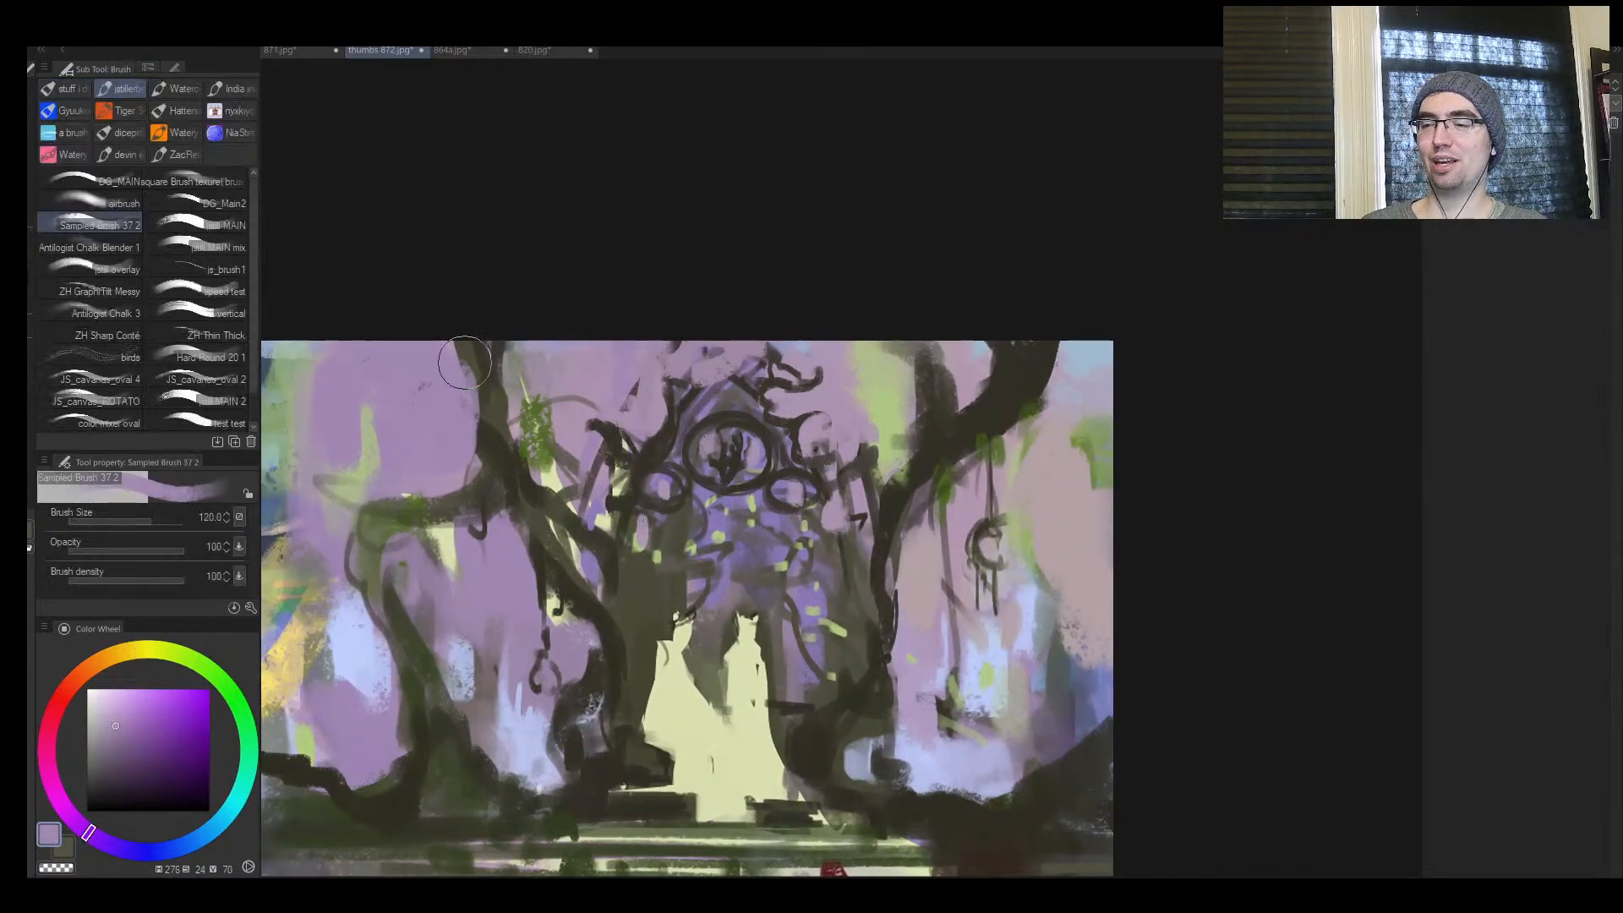
{"action": "mouse_move", "coordinate": [463, 364]}
{"action": "left_mouse_down"}
{"action": "mouse_move", "coordinate": [465, 421]}
{"action": "mouse_move", "coordinate": [501, 400]}
{"action": "left_mouse_up"}
{"action": "left_click", "coordinate": [501, 400], "text": "alt"}
{"action": "key", "text": "["}
{"action": "key", "text": "["}
{"action": "key", "text": "["}
{"action": "key", "text": "["}
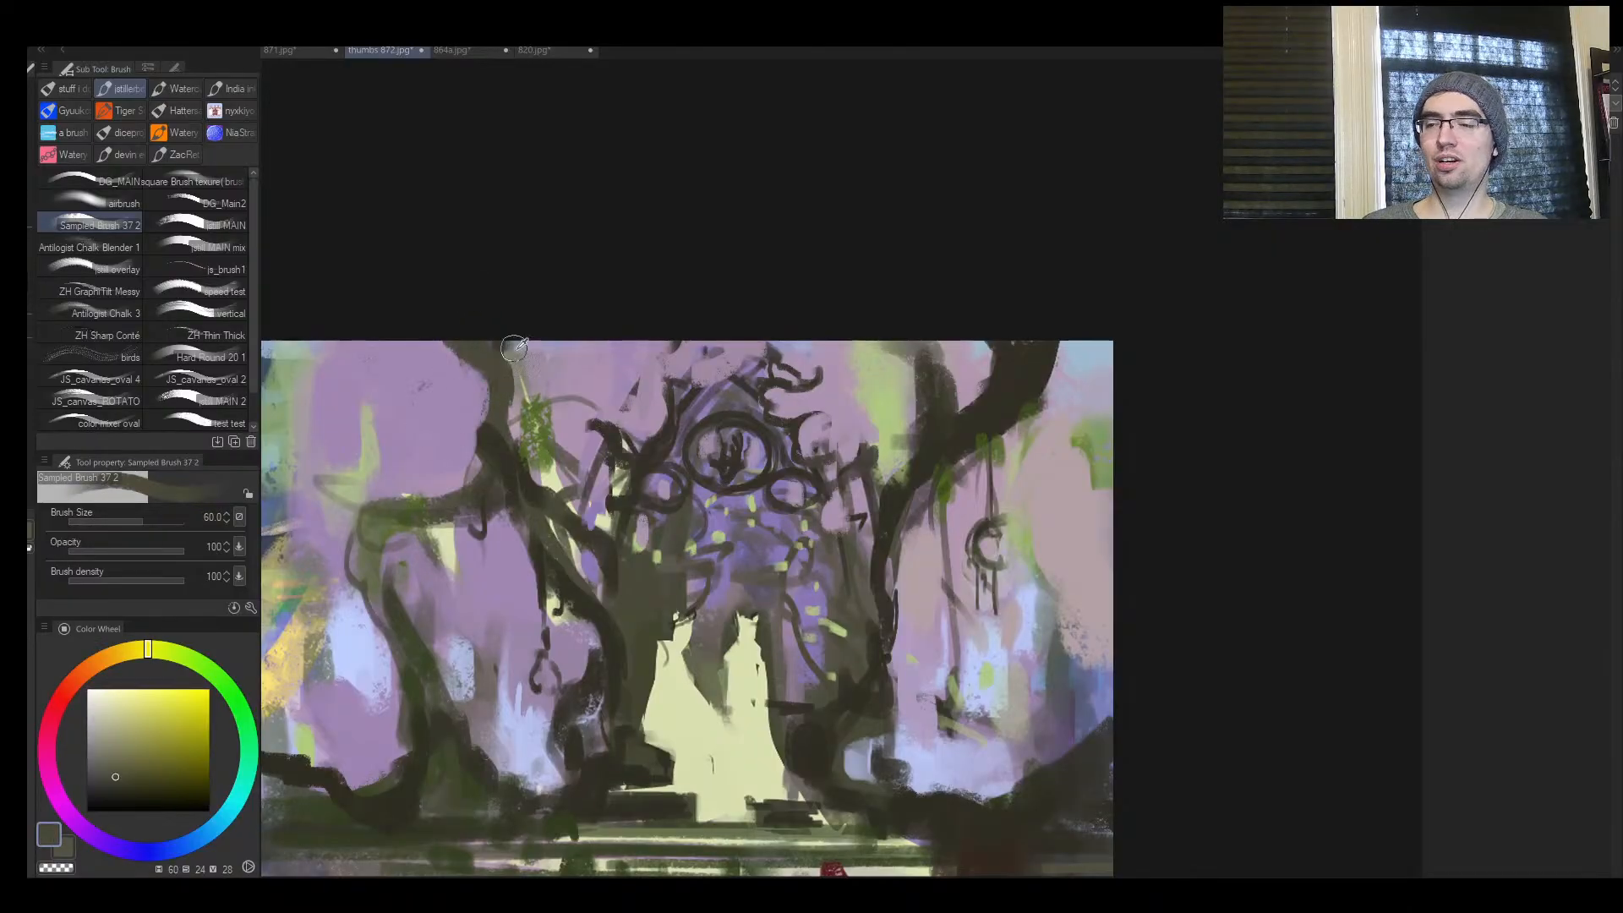
{"action": "left_click", "coordinate": [490, 344], "text": "alt"}
{"action": "left_click", "coordinate": [502, 404], "text": "alt"}
{"action": "mouse_move", "coordinate": [505, 429]}
{"action": "left_mouse_down"}
{"action": "mouse_move", "coordinate": [508, 459]}
{"action": "mouse_move", "coordinate": [512, 436]}
{"action": "left_mouse_up"}
{"action": "key", "text": "["}
{"action": "key", "text": "["}
{"action": "key", "text": "["}
{"action": "key", "text": "["}
{"action": "key", "text": "["}
{"action": "key", "text": "["}
{"action": "key", "text": "["}
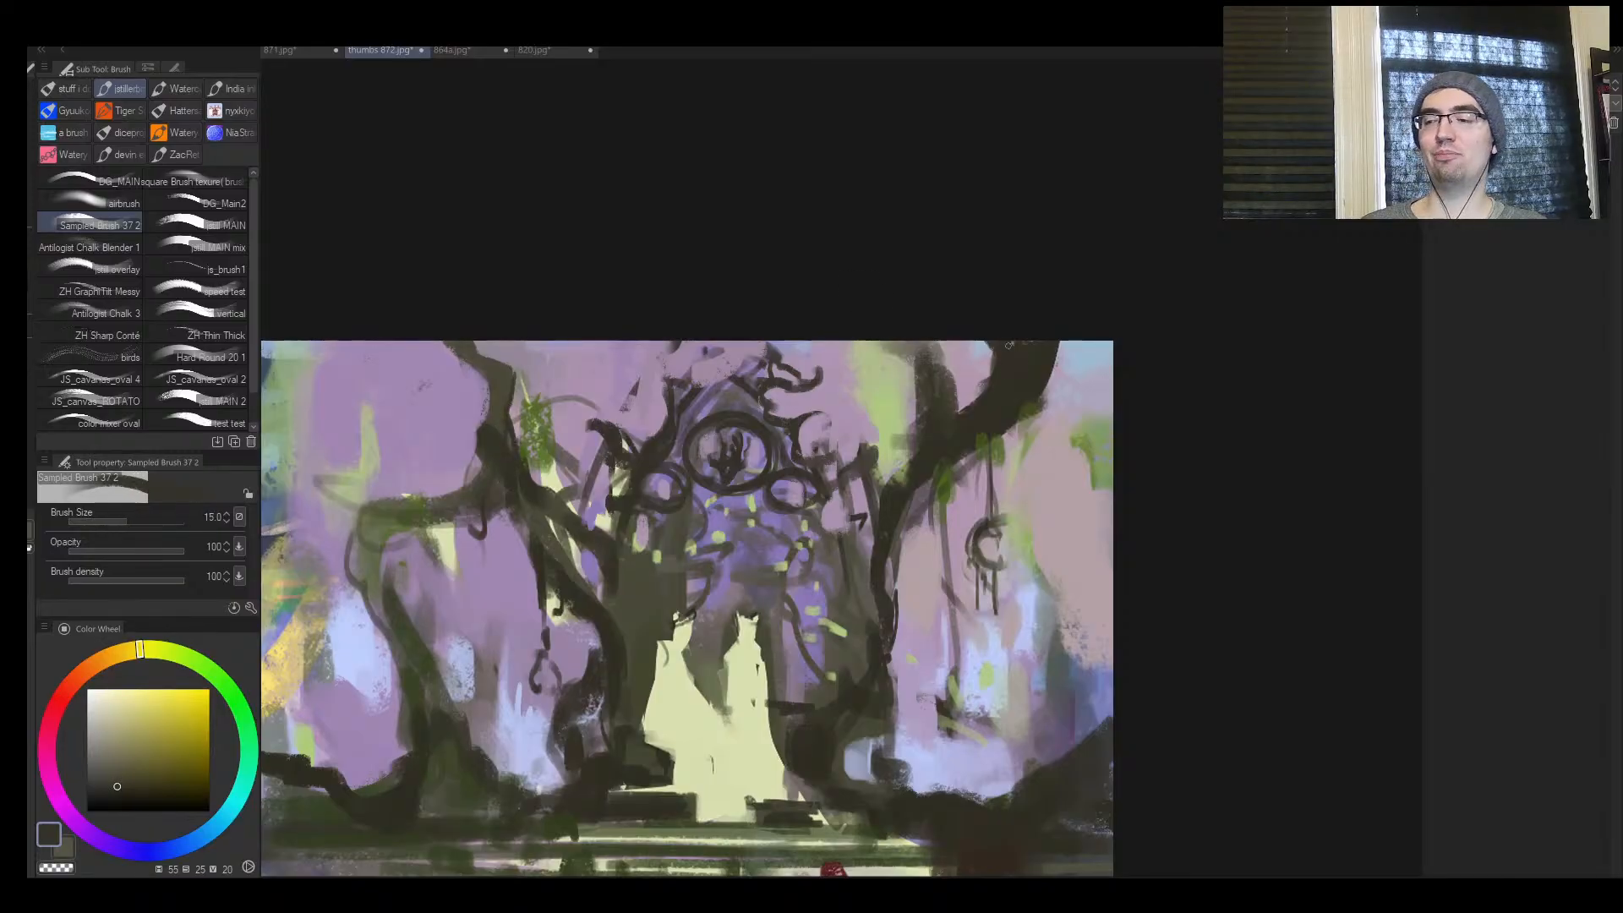
{"action": "key", "text": "]"}
Mirror the view and paint a short dark side branch near the top of the slender trunk at brush size 25
{"action": "mouse_move", "coordinate": [891, 481]}
{"action": "left_mouse_down"}
{"action": "mouse_move", "coordinate": [912, 419]}
{"action": "mouse_move", "coordinate": [748, 401]}
{"action": "mouse_move", "coordinate": [831, 398]}
{"action": "left_mouse_up"}
{"action": "key", "text": "ctrl+space"}
{"action": "key", "text": "h"}
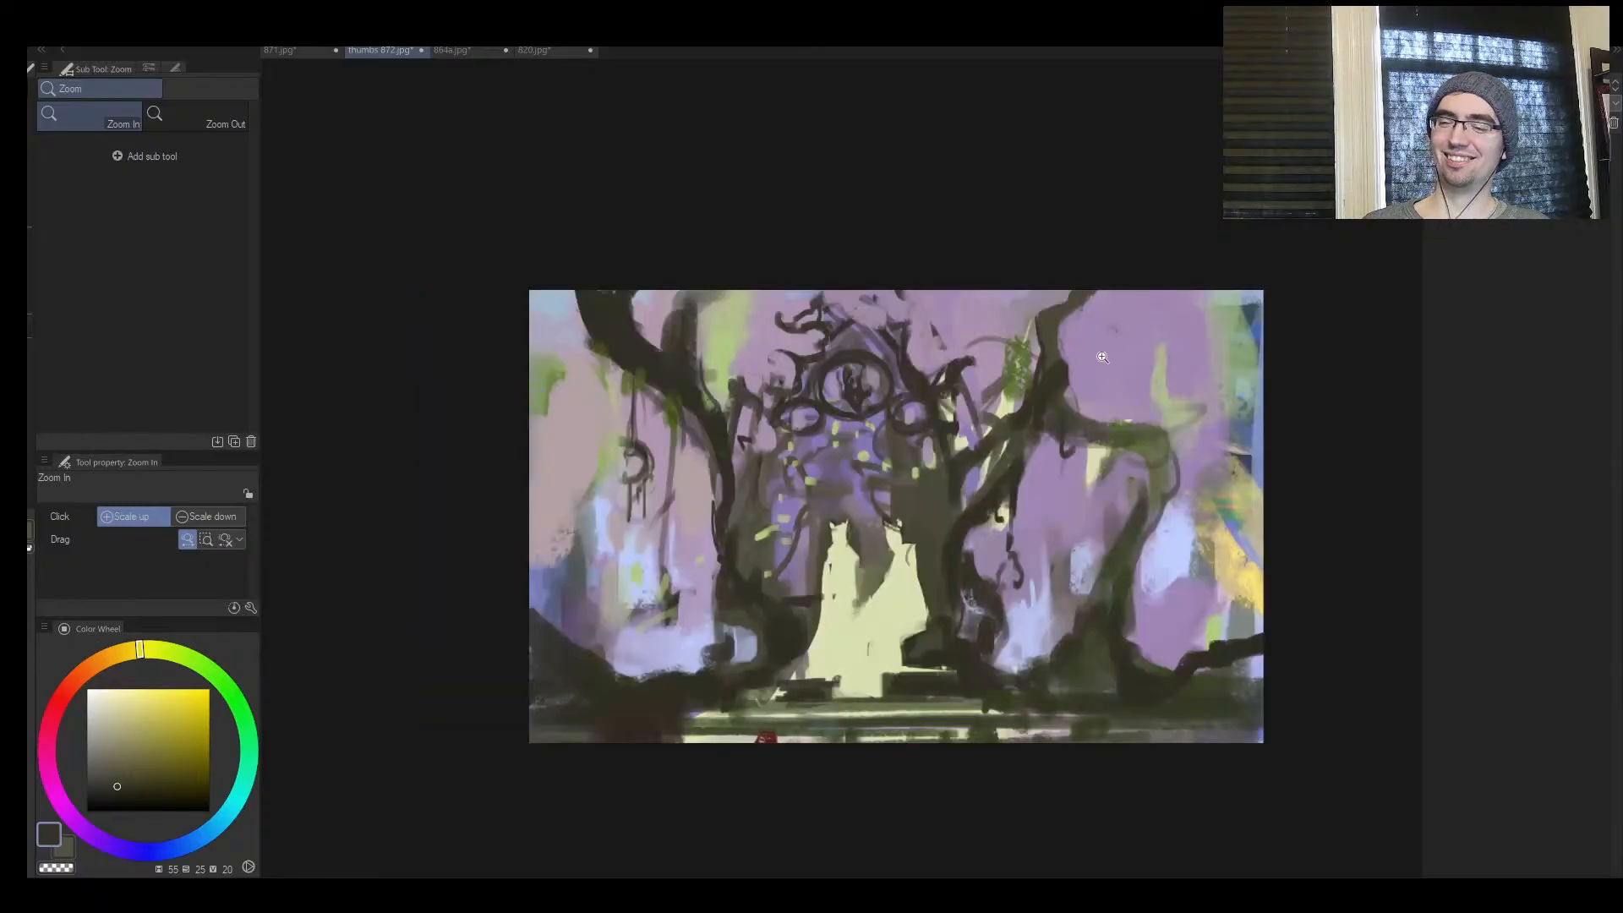
{"action": "left_click_drag", "start_coordinate": [1007, 379], "coordinate": [810, 431]}
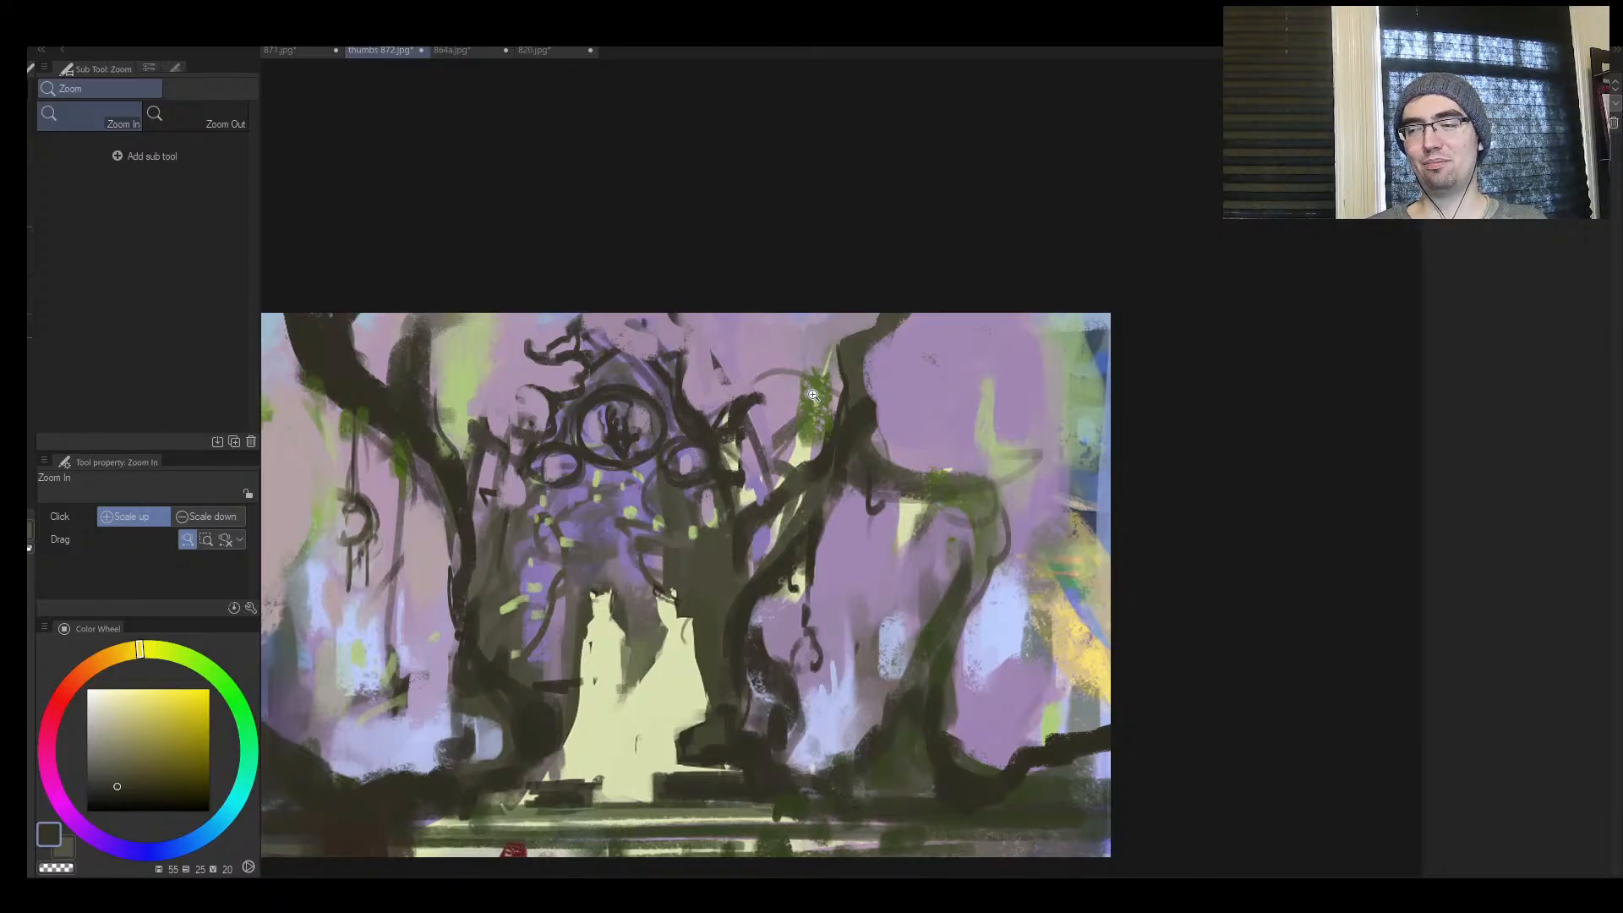
{"action": "key", "text": "x"}
{"action": "mouse_move", "coordinate": [1022, 551]}
{"action": "left_mouse_down"}
{"action": "mouse_move", "coordinate": [917, 551]}
{"action": "mouse_move", "coordinate": [1126, 546]}
{"action": "left_mouse_up"}
{"action": "left_click", "coordinate": [931, 369], "text": "alt"}
{"action": "key", "text": "bracketleft"}
{"action": "key", "text": "bracketleft"}
{"action": "key", "text": "bracketleft"}
{"action": "key", "text": "bracketleft"}
{"action": "key", "text": "bracketleft"}
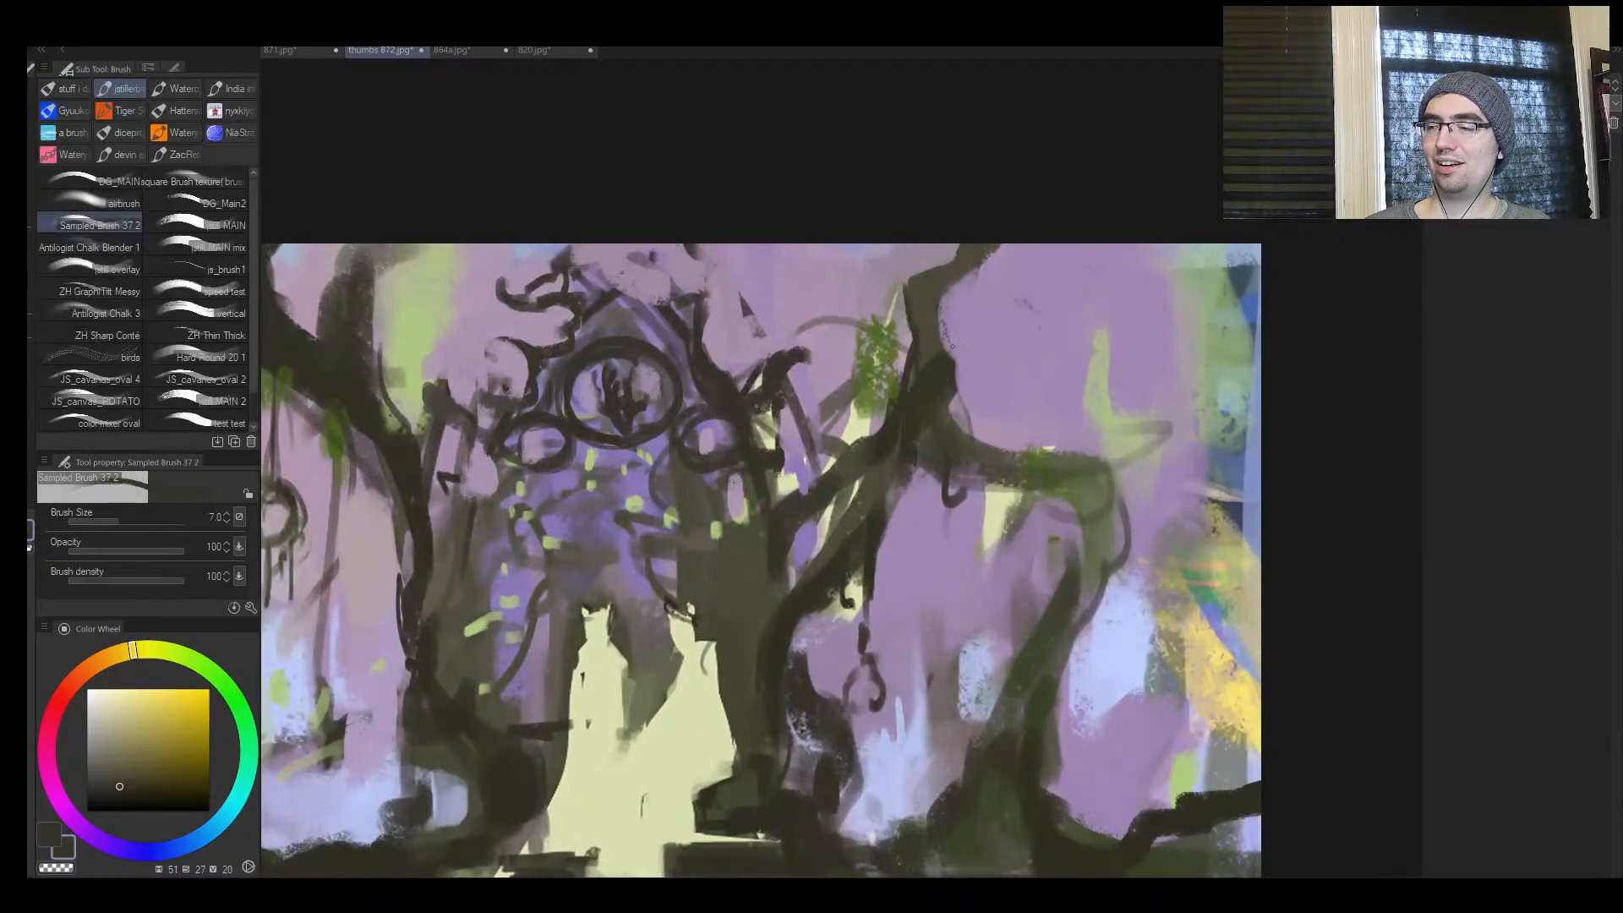
{"action": "key", "text": "bracketright"}
{"action": "key", "text": "bracketright"}
{"action": "key", "text": "bracketright"}
{"action": "key", "text": "bracketright"}
{"action": "key", "text": "bracketright"}
{"action": "key", "text": "bracketright"}
{"action": "mouse_move", "coordinate": [954, 363]}
{"action": "left_mouse_down"}
{"action": "mouse_move", "coordinate": [941, 318]}
{"action": "mouse_move", "coordinate": [991, 280]}
{"action": "left_mouse_up"}
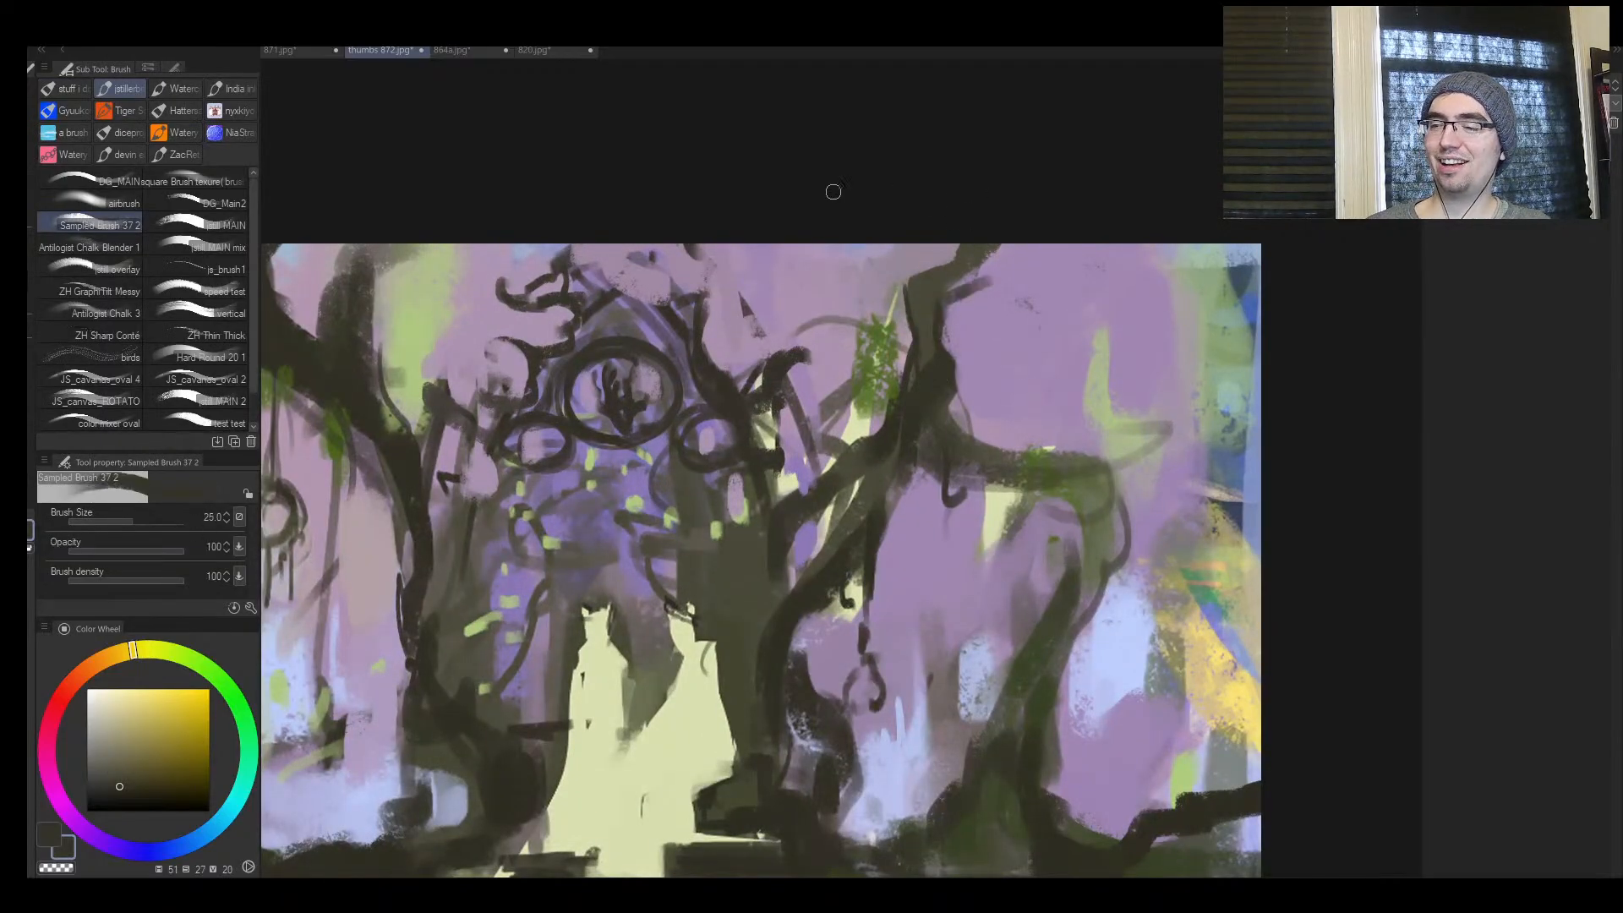
Strengthen the side of the gateway's roof peak with a sampled dark brown stroke at brush size 25
{"action": "left_click", "coordinate": [700, 330], "text": "alt"}
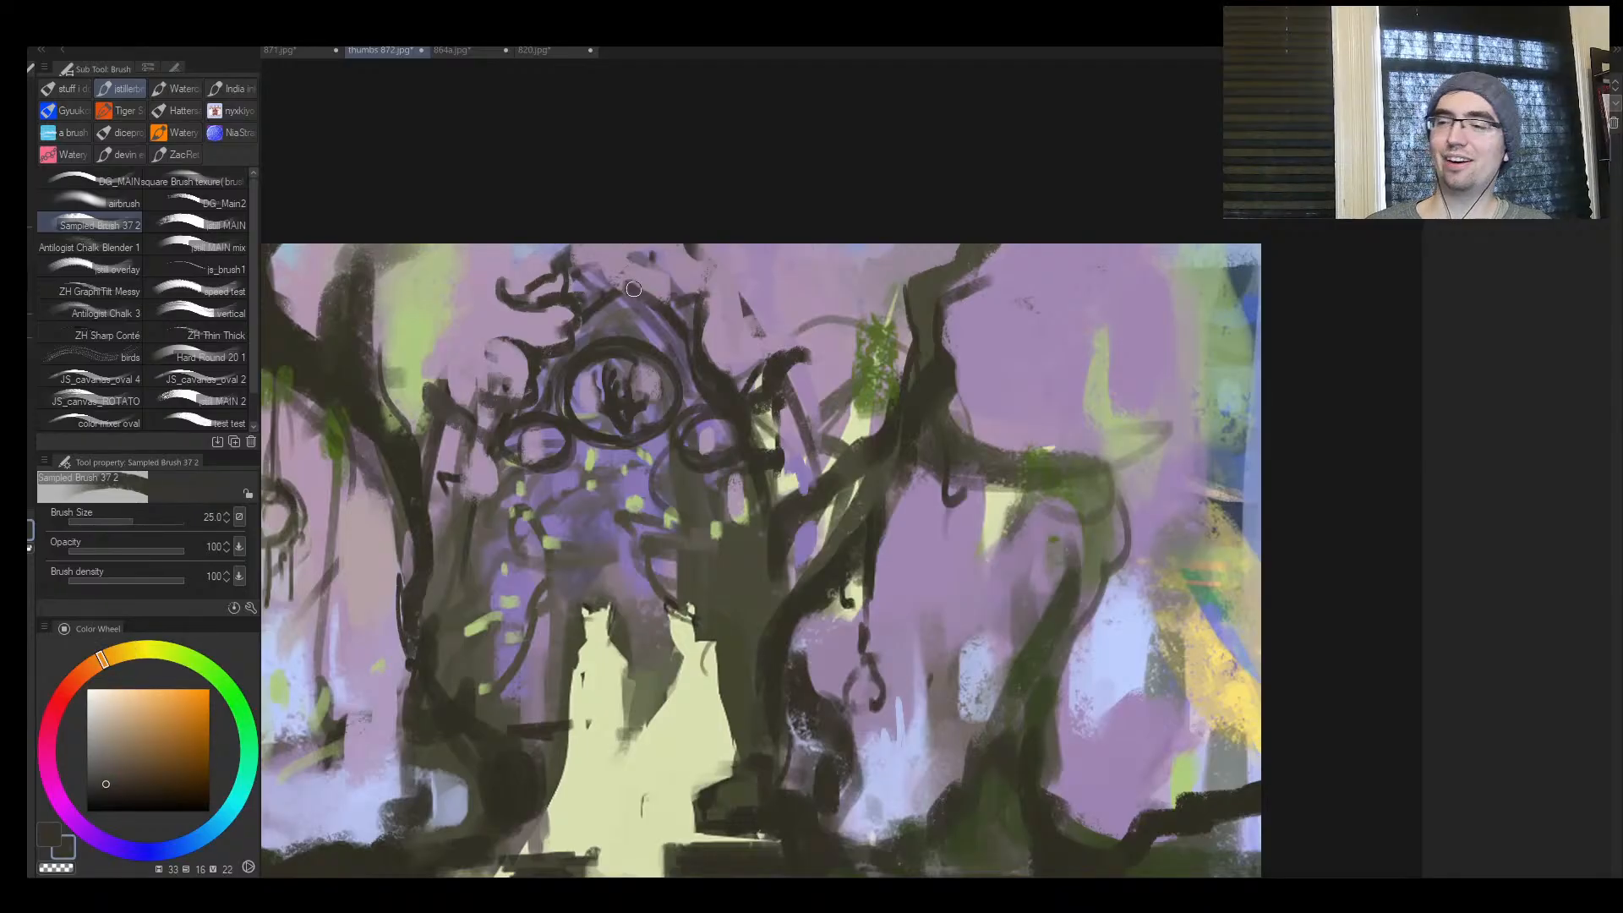
{"action": "left_click_drag", "start_coordinate": [663, 305], "coordinate": [700, 285]}
{"action": "key", "text": "ctrl+space"}
{"action": "mouse_move", "coordinate": [789, 351]}
{"action": "left_mouse_down"}
{"action": "mouse_move", "coordinate": [738, 413]}
{"action": "mouse_move", "coordinate": [881, 343]}
{"action": "left_mouse_up"}
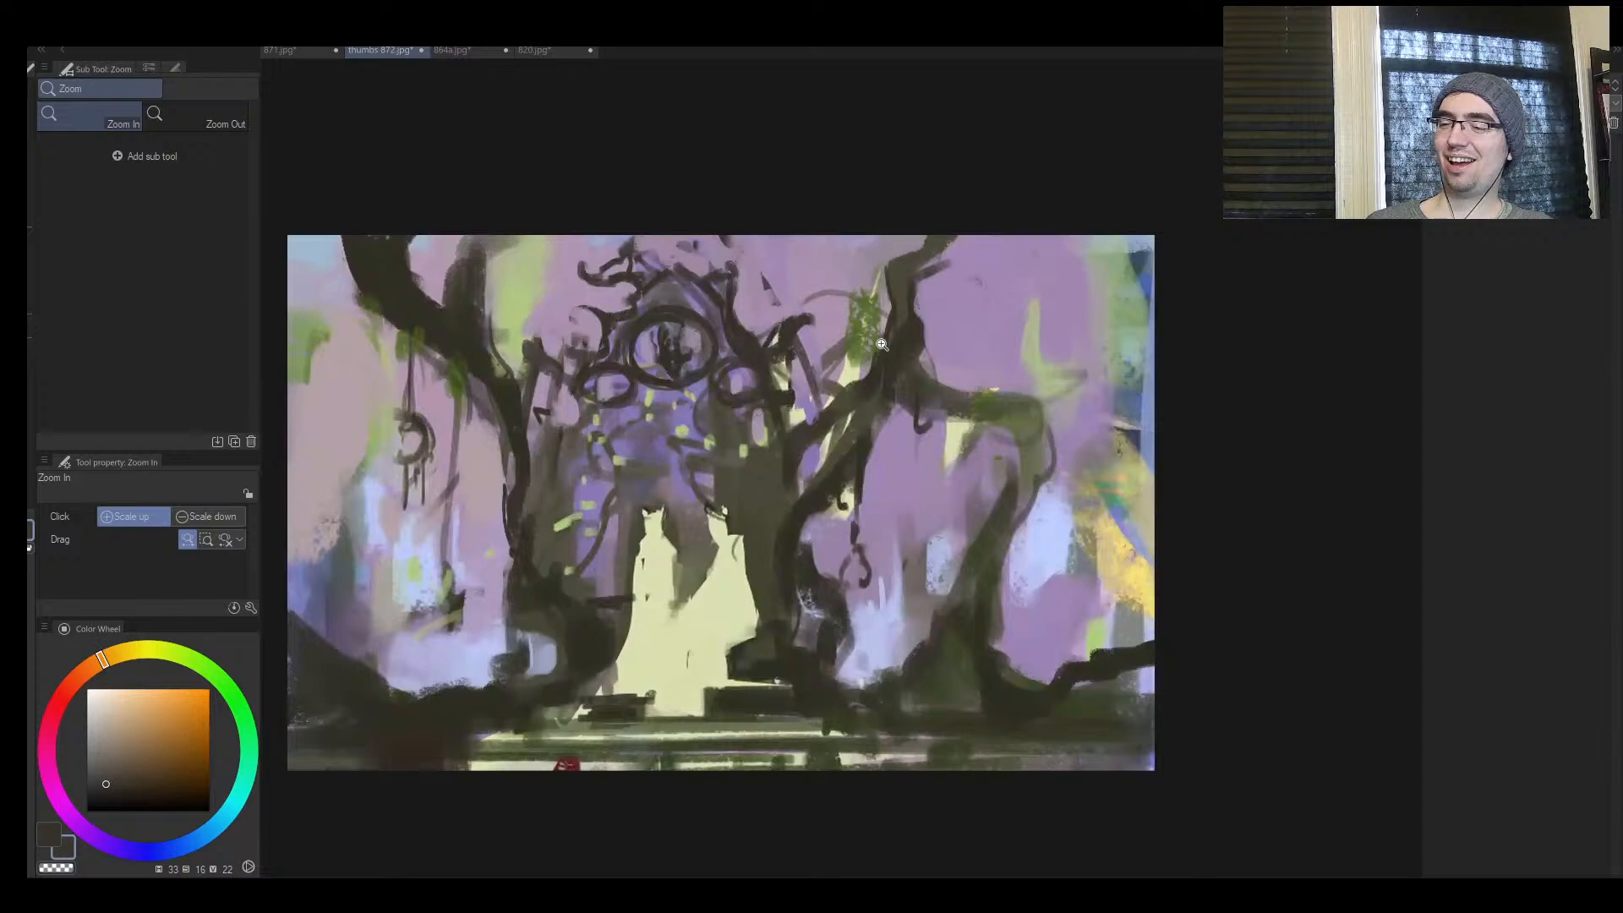
Dab sampled bluish purple inside the arch above the figures, raising the brush from size 30 to 40
{"action": "left_click", "coordinate": [809, 465], "text": "alt"}
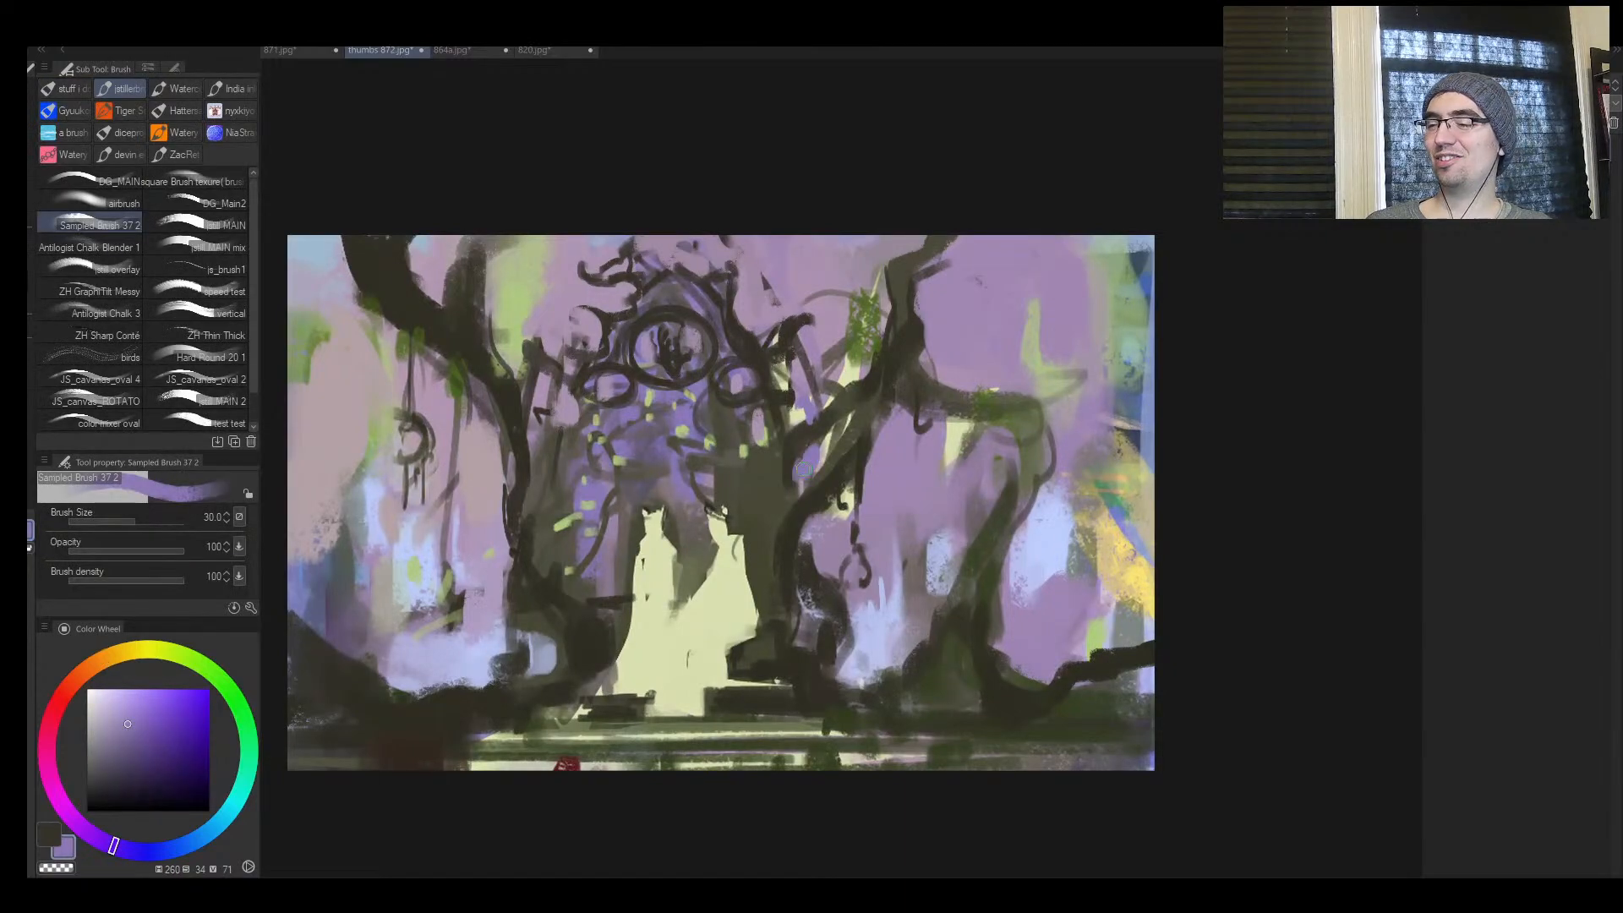
{"action": "left_click", "coordinate": [715, 474], "text": "alt"}
{"action": "key", "text": "]"}
{"action": "left_click_drag", "start_coordinate": [695, 498], "coordinate": [741, 513]}
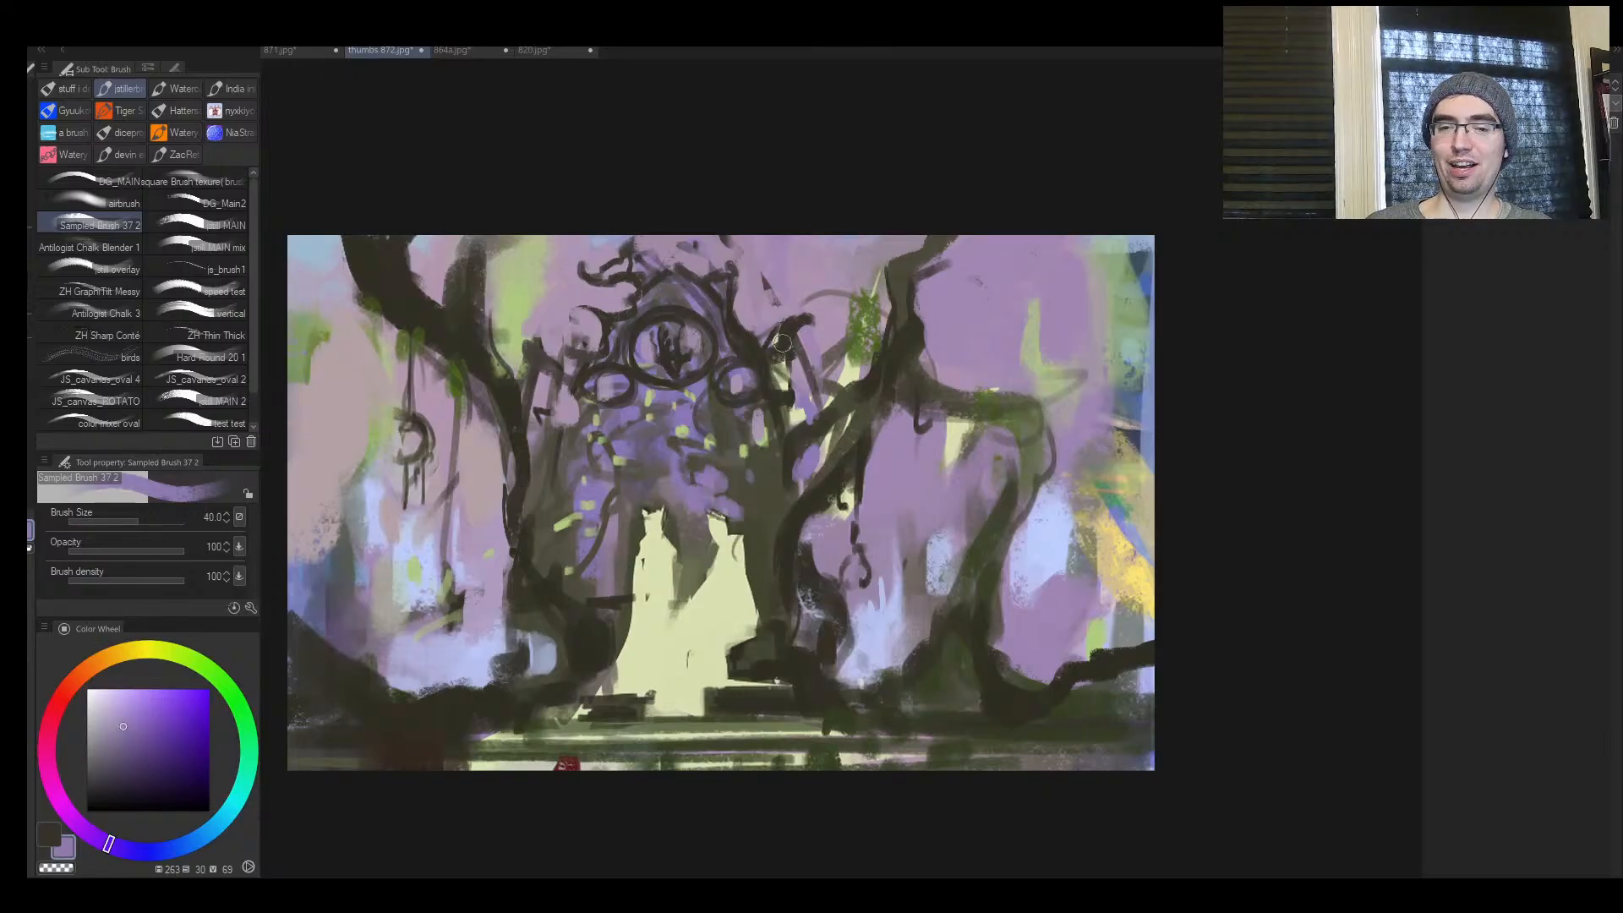
Touch up the arch around the figures' heads with sampled dark olive and grey-brown, raising the brush to size 50
{"action": "left_click", "coordinate": [737, 524], "text": "alt"}
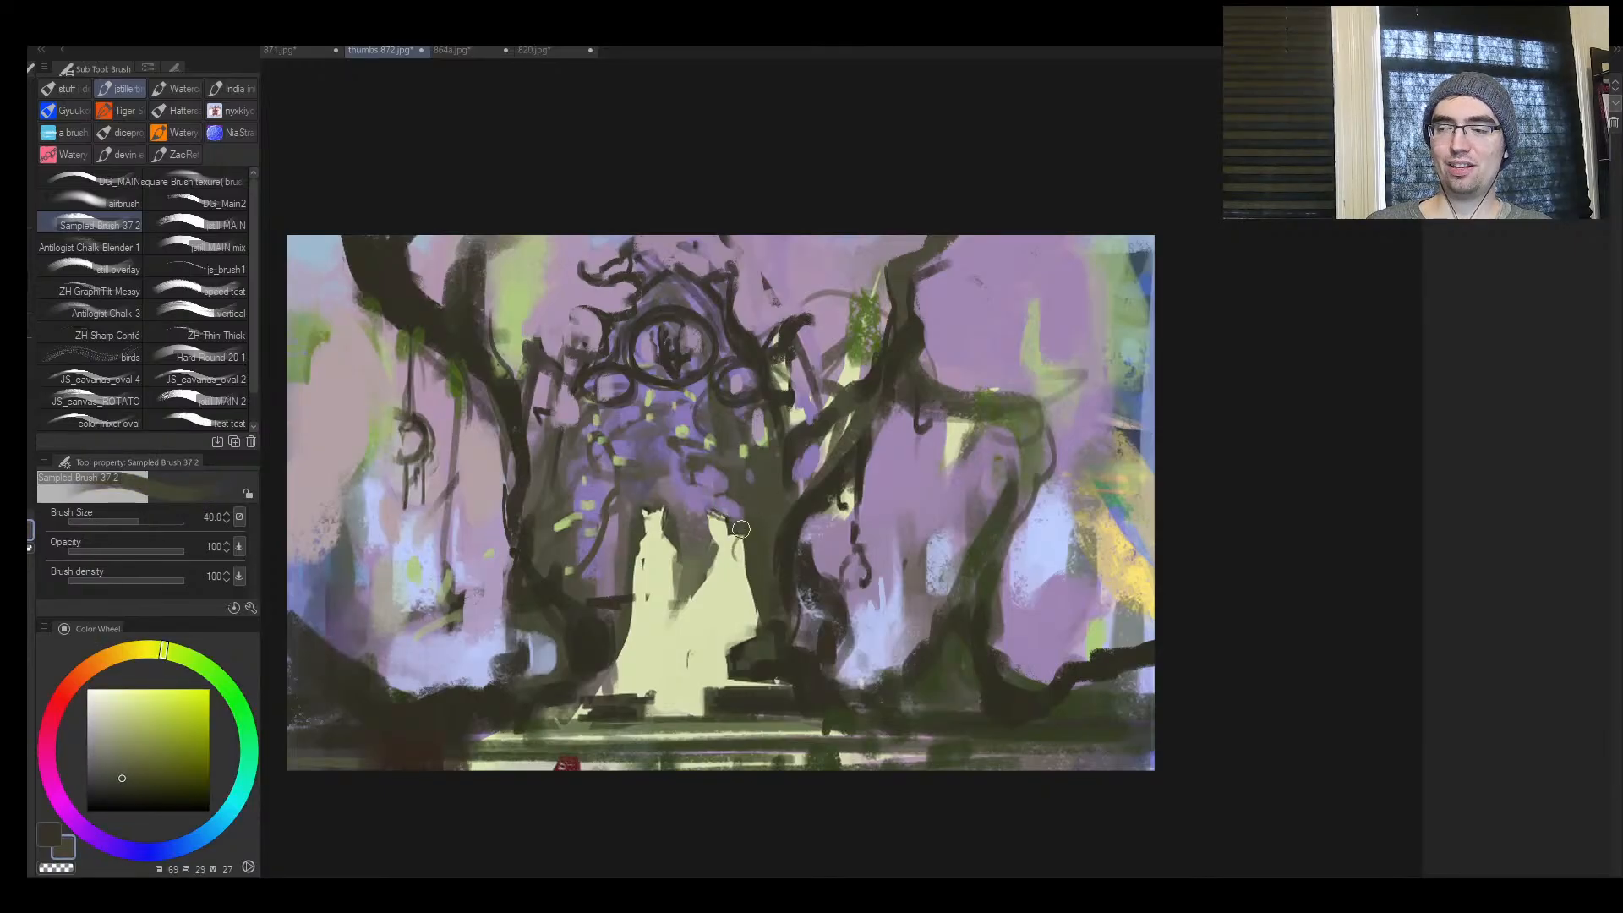
{"action": "left_click", "coordinate": [699, 541], "text": "alt"}
{"action": "mouse_move", "coordinate": [700, 507]}
{"action": "left_mouse_down"}
{"action": "mouse_move", "coordinate": [744, 491]}
{"action": "mouse_move", "coordinate": [697, 520]}
{"action": "mouse_move", "coordinate": [659, 499]}
{"action": "left_mouse_up"}
{"action": "left_click", "coordinate": [736, 507], "text": "alt"}
{"action": "key", "text": "]"}
{"action": "left_click", "coordinate": [697, 521], "text": "alt"}
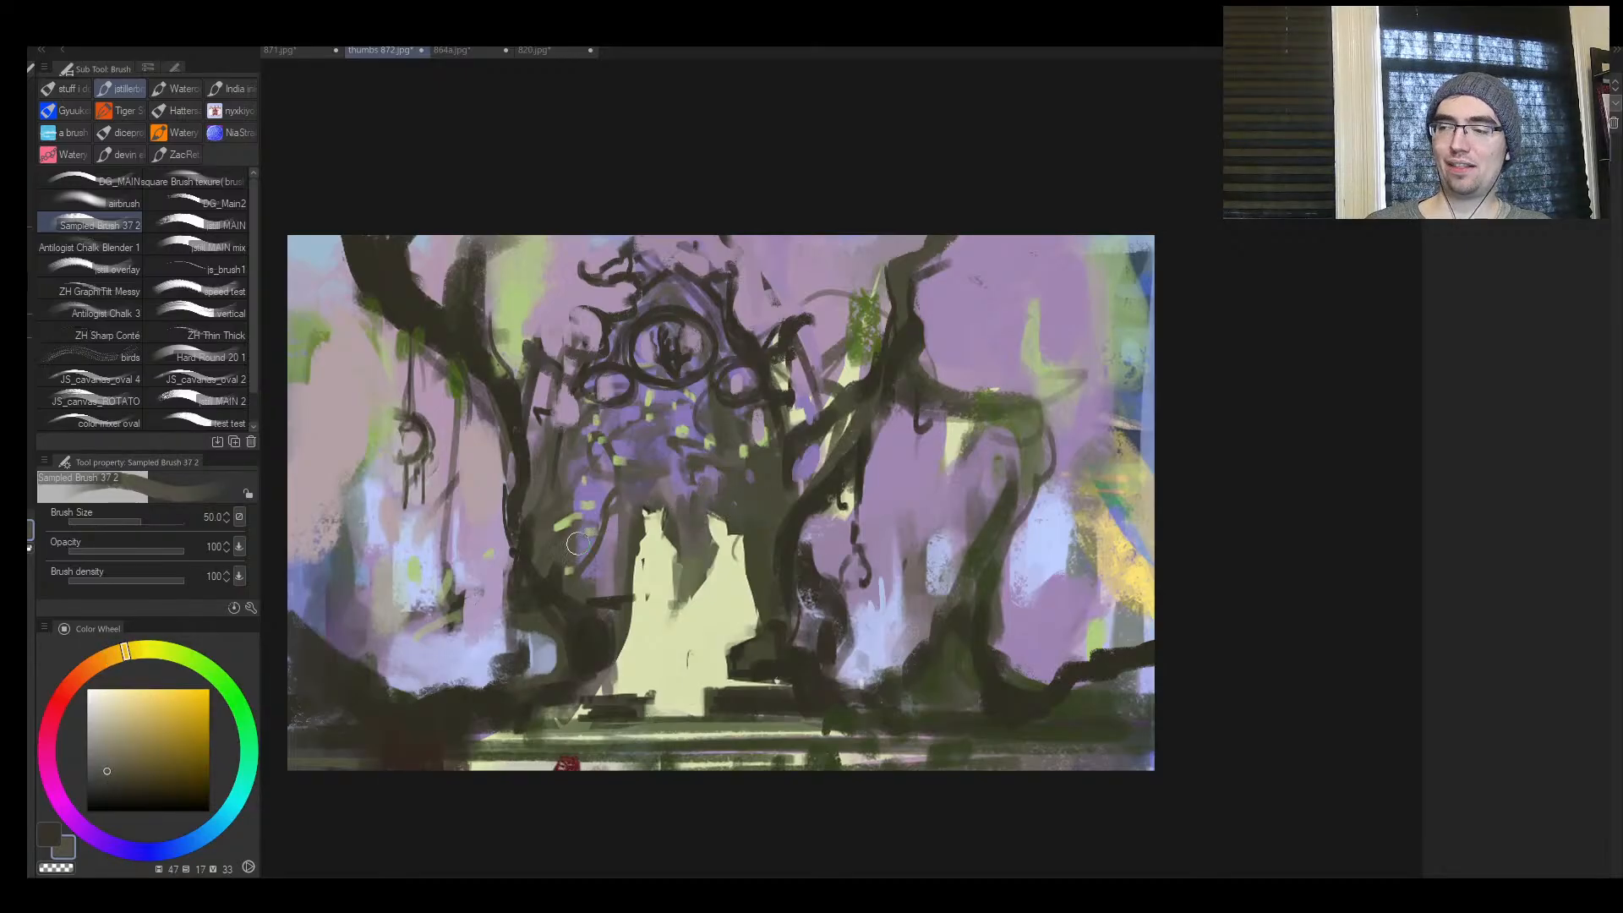
Dab sampled muted purple, violet and dark olive onto the arch on both sides of the figures at brush size 50
{"action": "left_click", "coordinate": [611, 548], "text": "alt"}
{"action": "left_click_drag", "start_coordinate": [619, 557], "coordinate": [629, 533]}
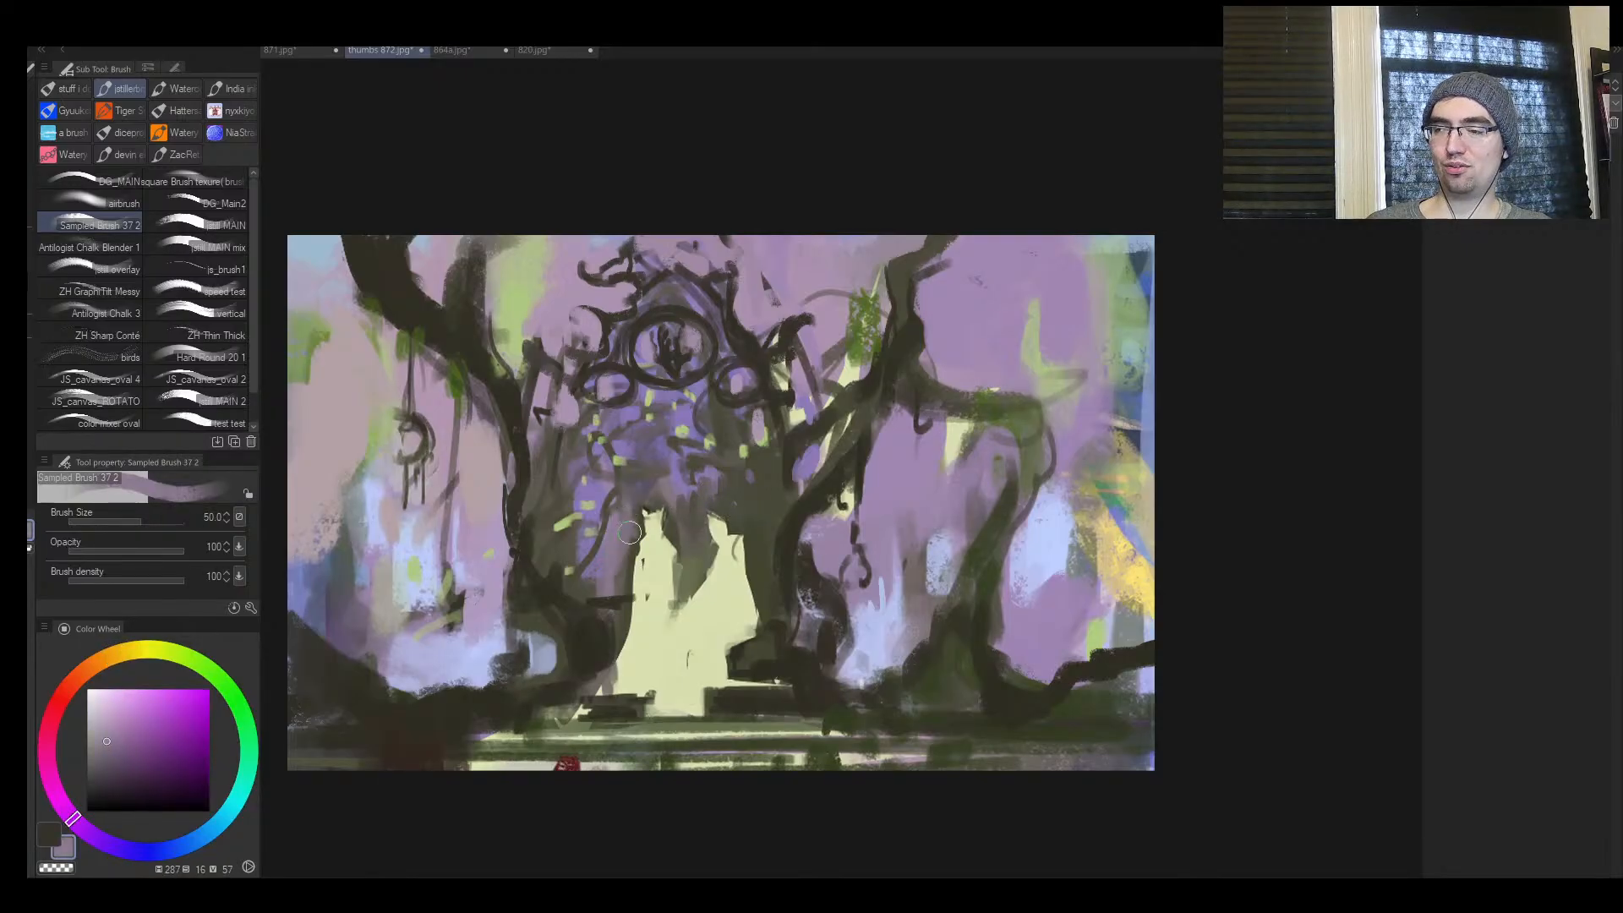
{"action": "key", "text": "ctrl+space"}
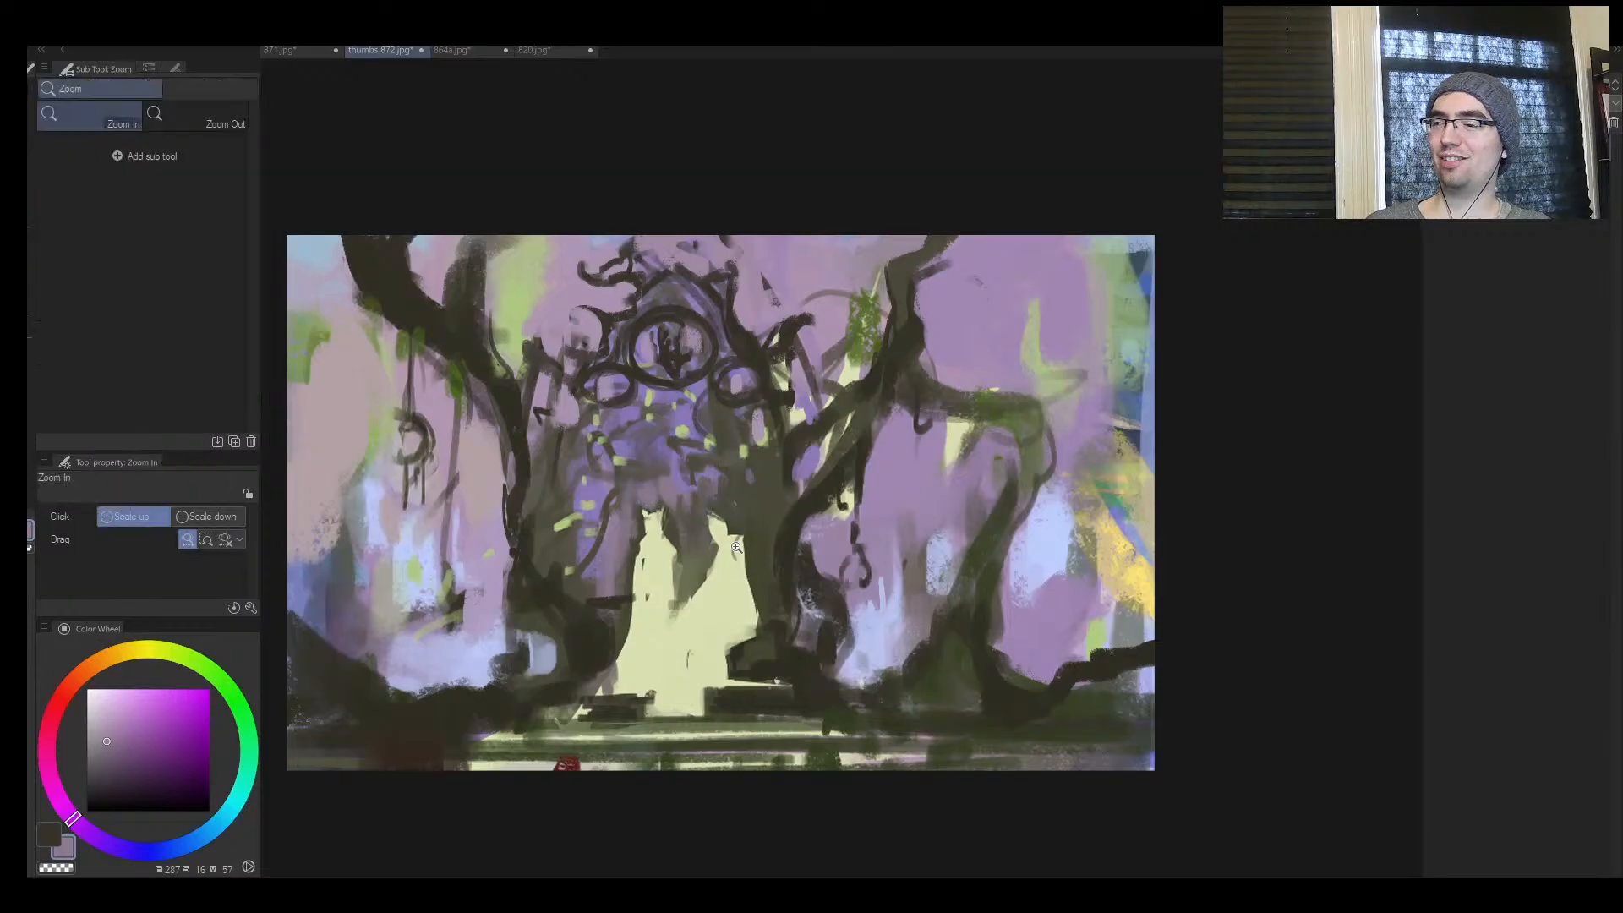
{"action": "left_click", "coordinate": [736, 548], "text": "alt"}
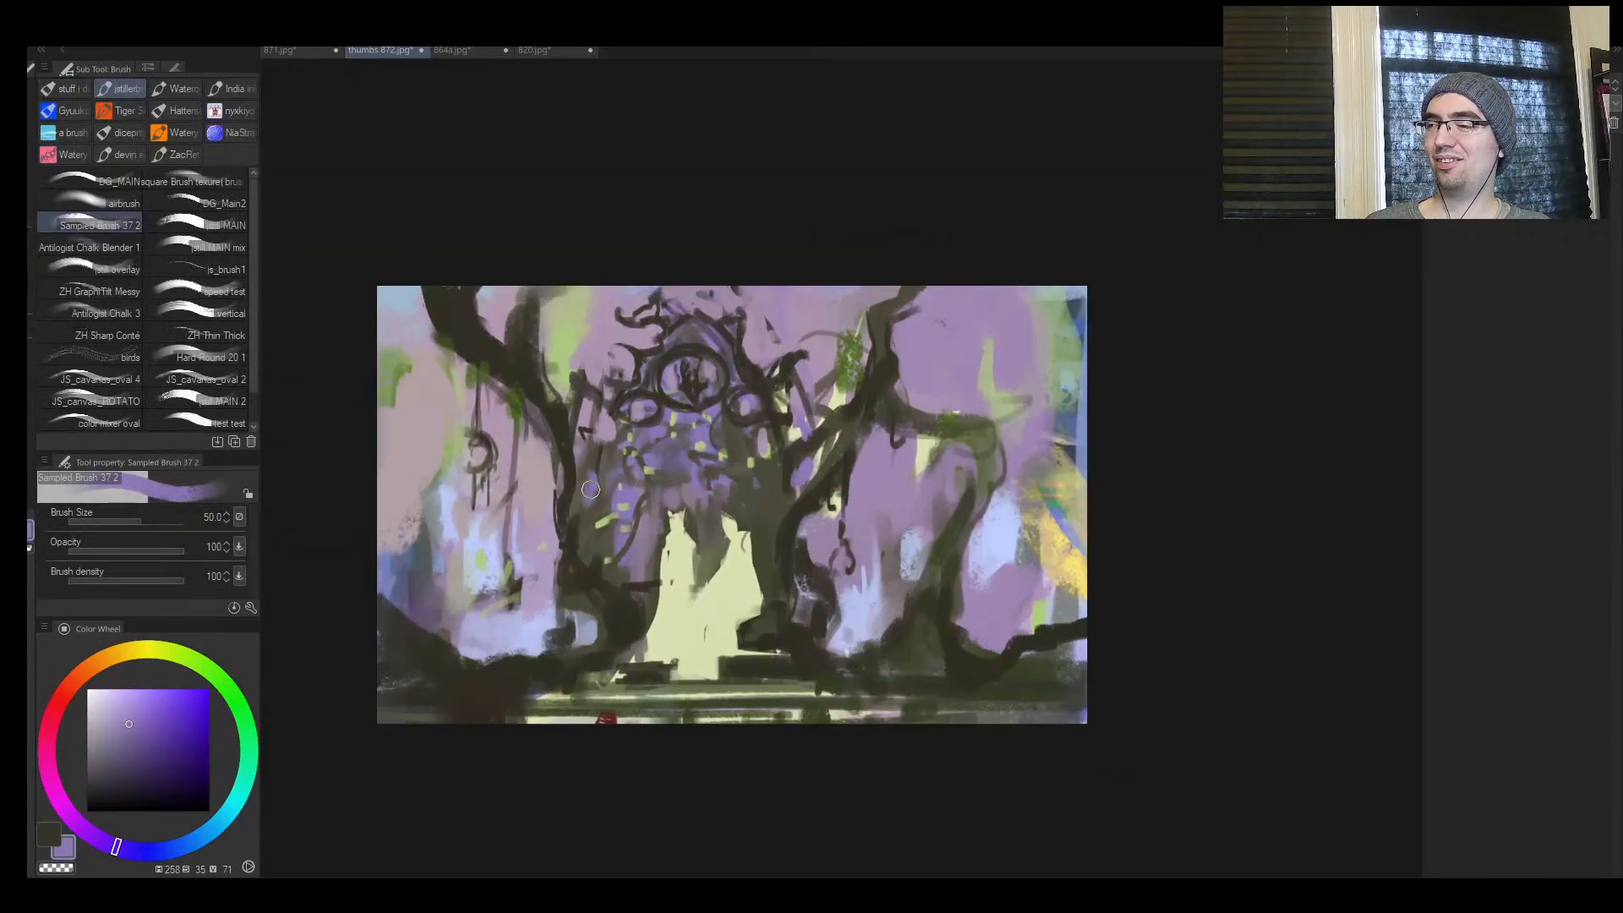
{"action": "key", "text": "ctrl+space"}
{"action": "left_click", "coordinate": [812, 506]}
{"action": "left_click", "coordinate": [796, 515], "text": "alt"}
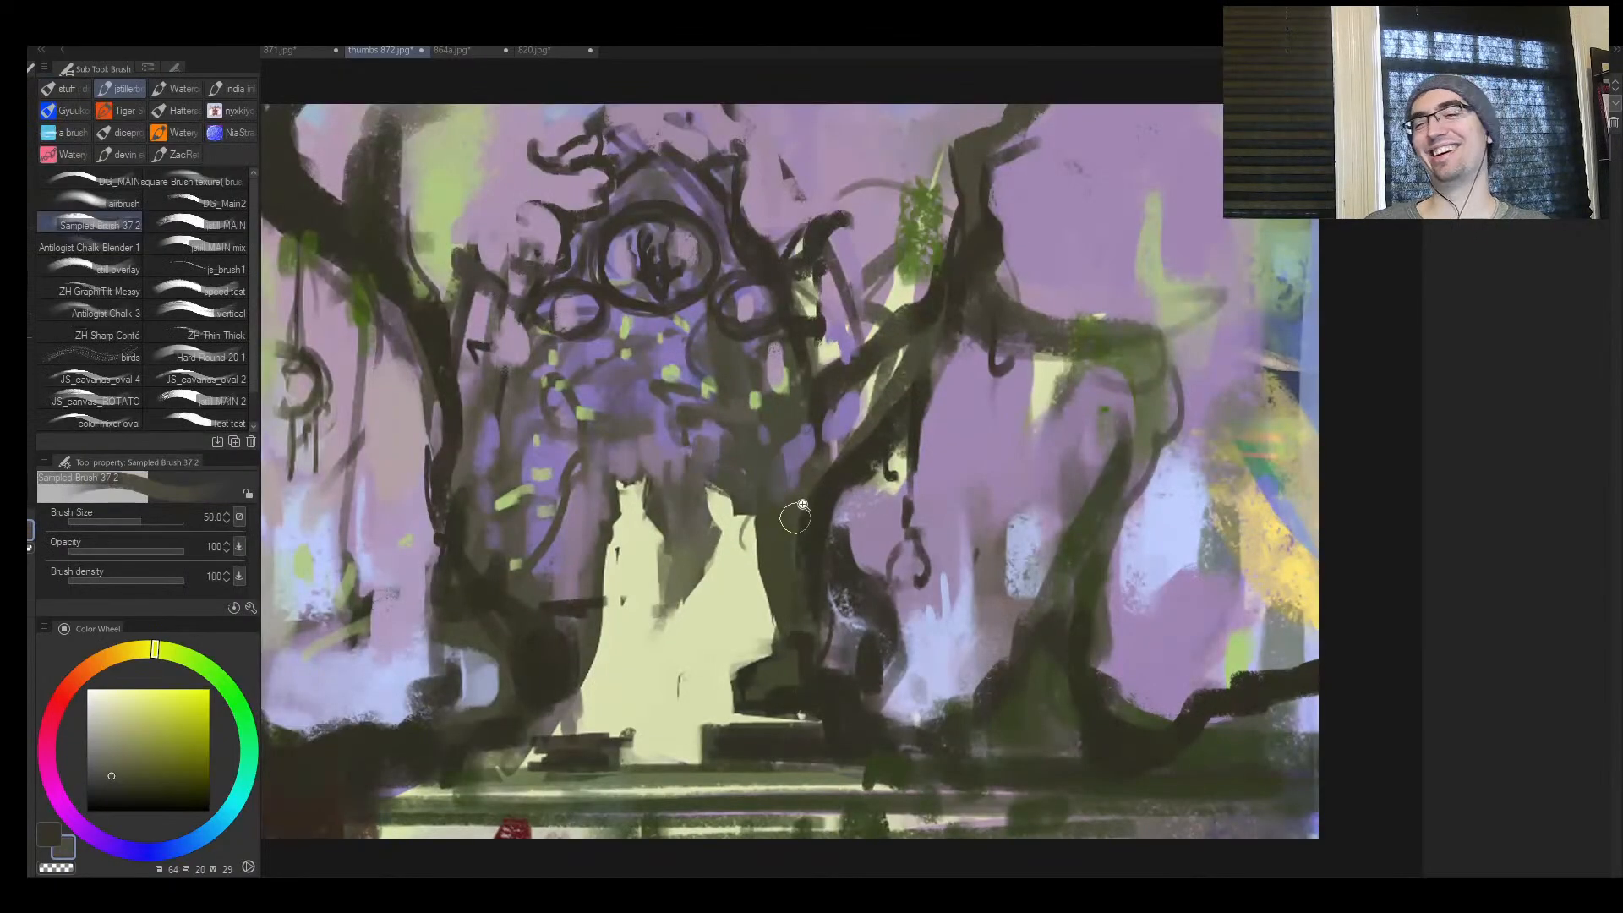
{"action": "left_click_drag", "start_coordinate": [802, 505], "coordinate": [750, 540]}
{"action": "left_click_drag", "start_coordinate": [738, 467], "coordinate": [766, 416]}
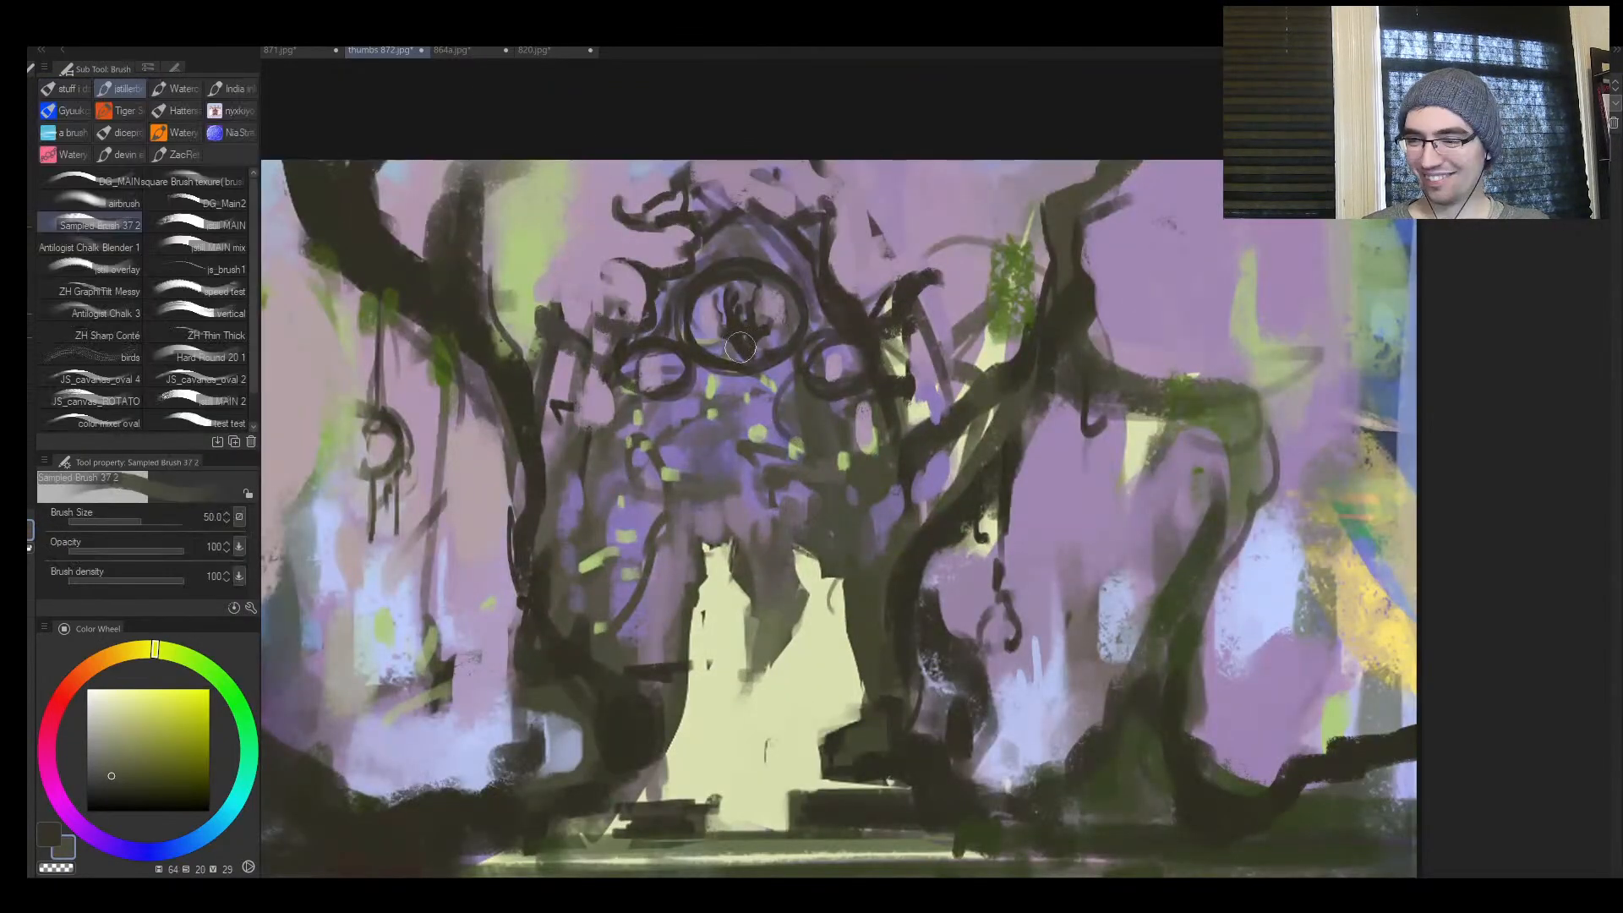
{"action": "left_click_drag", "start_coordinate": [767, 353], "coordinate": [754, 357]}
Paint a small yellow highlight inside the curl beside the emblem, using sampled yellow and a smaller brush
{"action": "left_click", "coordinate": [1341, 584], "text": "alt"}
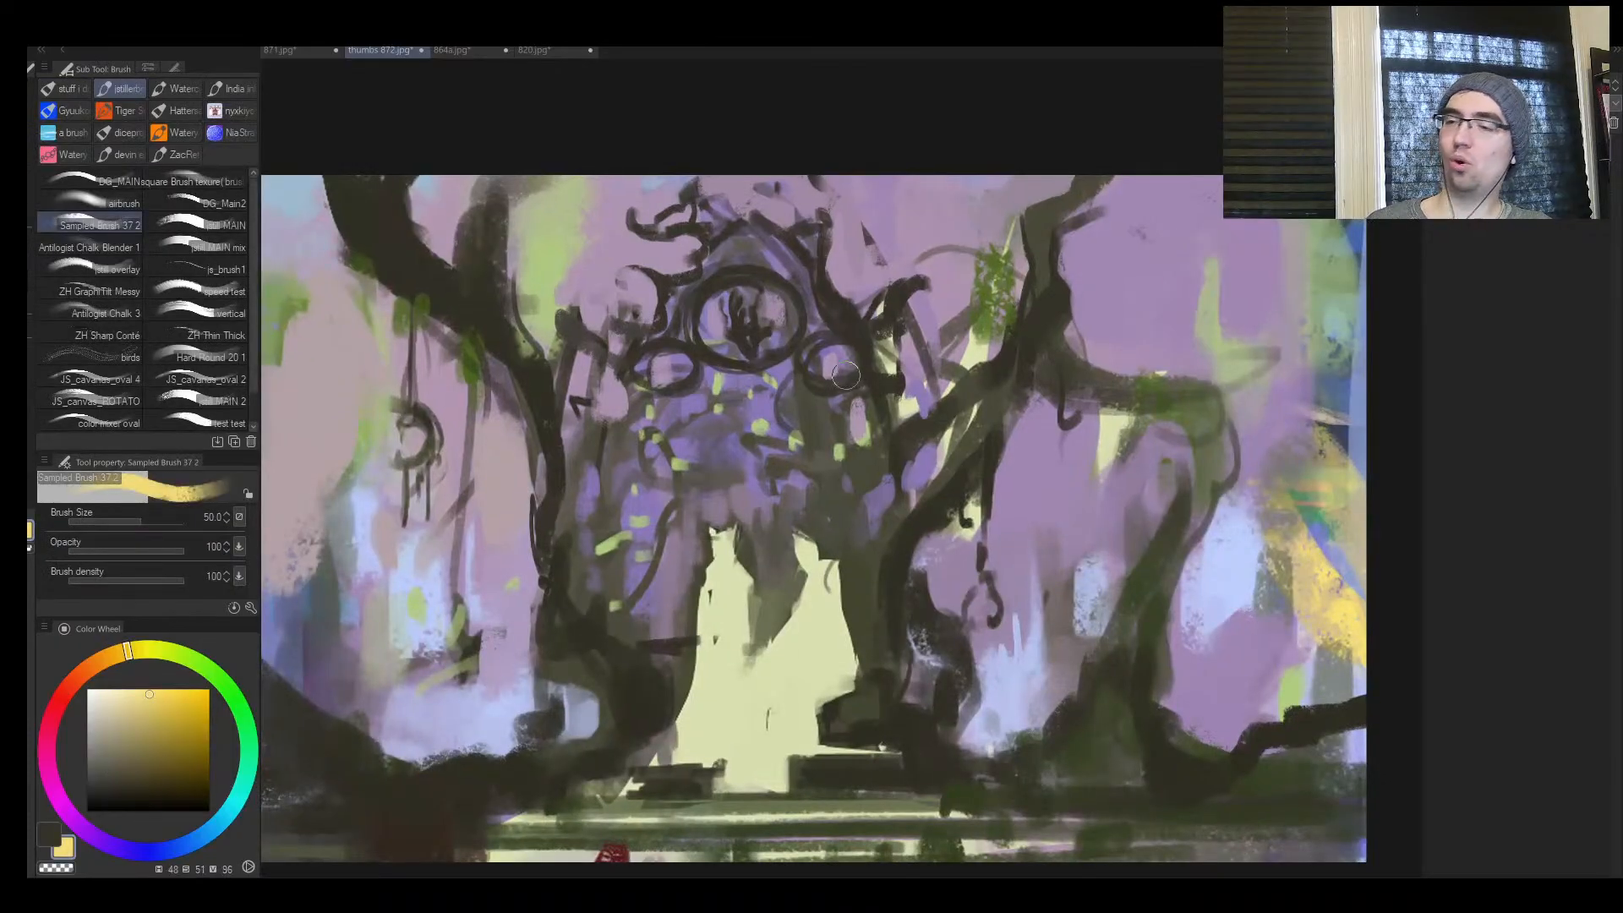
{"action": "key", "text": "bracketleft"}
{"action": "key", "text": "bracketleft"}
{"action": "key", "text": "bracketleft"}
{"action": "key", "text": "bracketleft"}
{"action": "key", "text": "bracketleft"}
{"action": "key", "text": "bracketleft"}
{"action": "key", "text": "bracketleft"}
{"action": "mouse_move", "coordinate": [639, 324]}
{"action": "left_mouse_down"}
{"action": "mouse_move", "coordinate": [677, 318]}
{"action": "mouse_move", "coordinate": [623, 322]}
{"action": "mouse_move", "coordinate": [640, 326]}
{"action": "left_mouse_up"}
Try to add yellow strokes along the gateway roof above the emblem and check the mirrored view
{"action": "key", "text": "bracketright"}
{"action": "left_click_drag", "start_coordinate": [732, 257], "coordinate": [805, 232]}
{"action": "mouse_move", "coordinate": [742, 271]}
{"action": "left_mouse_down"}
{"action": "mouse_move", "coordinate": [811, 243]}
{"action": "mouse_move", "coordinate": [744, 242]}
{"action": "mouse_move", "coordinate": [773, 242]}
{"action": "left_mouse_up"}
{"action": "key", "text": "ctrl+space"}
{"action": "key", "text": "ctrl+z"}
{"action": "key", "text": "ctrl+z"}
{"action": "key", "text": "h"}
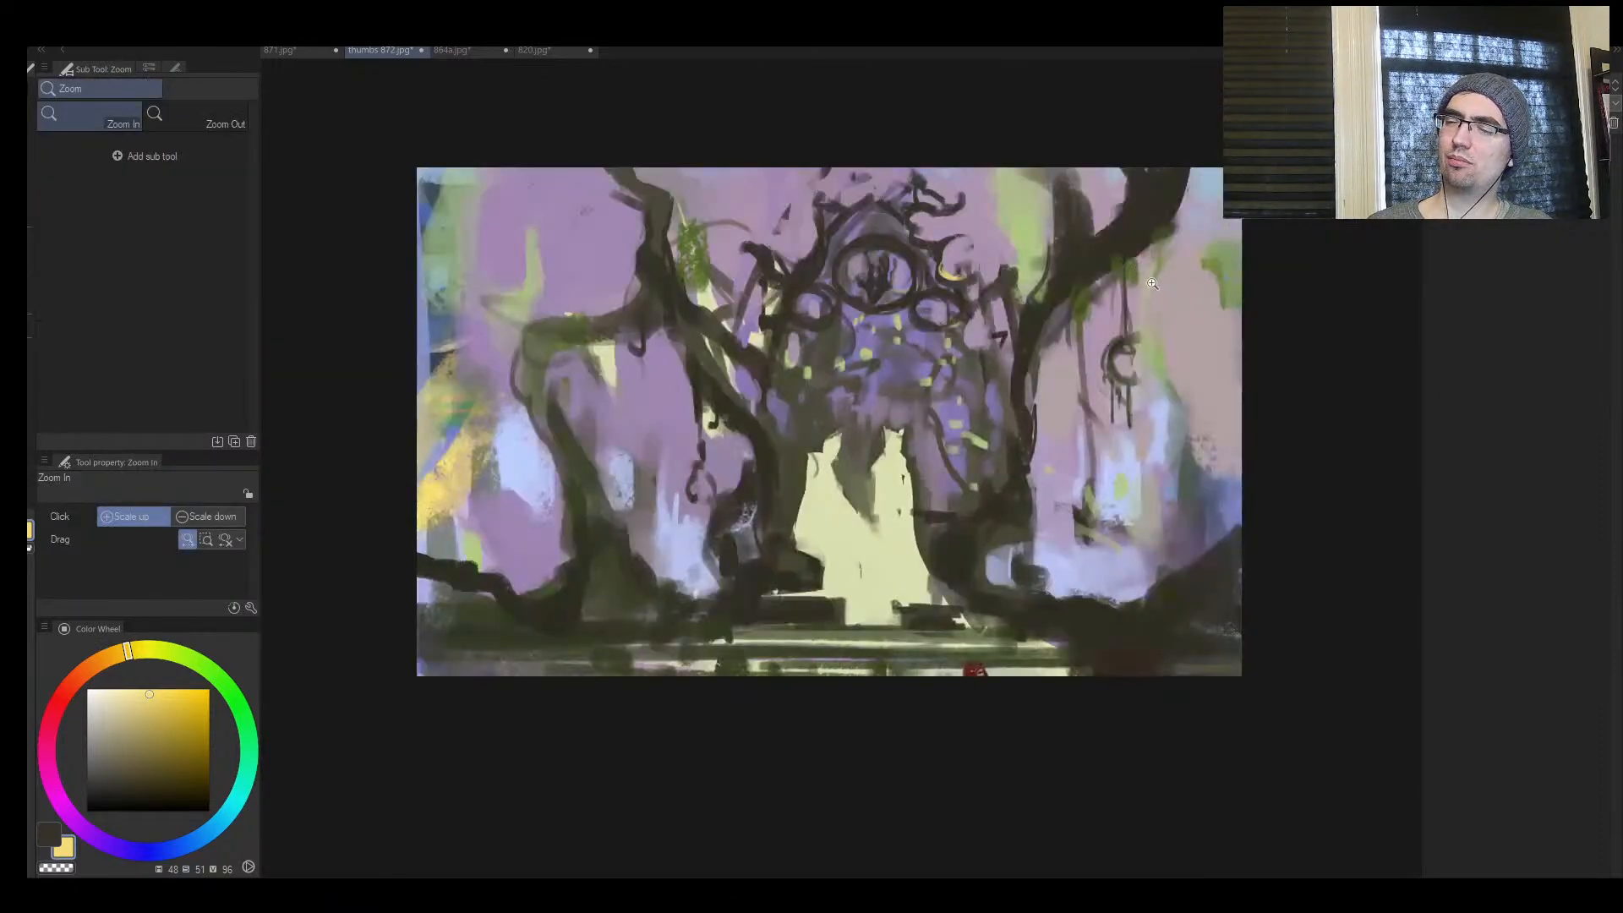
{"action": "key", "text": "h"}
Accent the curl and the emblem's ring with sampled light green at brush size 15
{"action": "left_click_drag", "start_coordinate": [921, 318], "coordinate": [961, 318]}
{"action": "left_click", "coordinate": [516, 226], "text": "alt"}
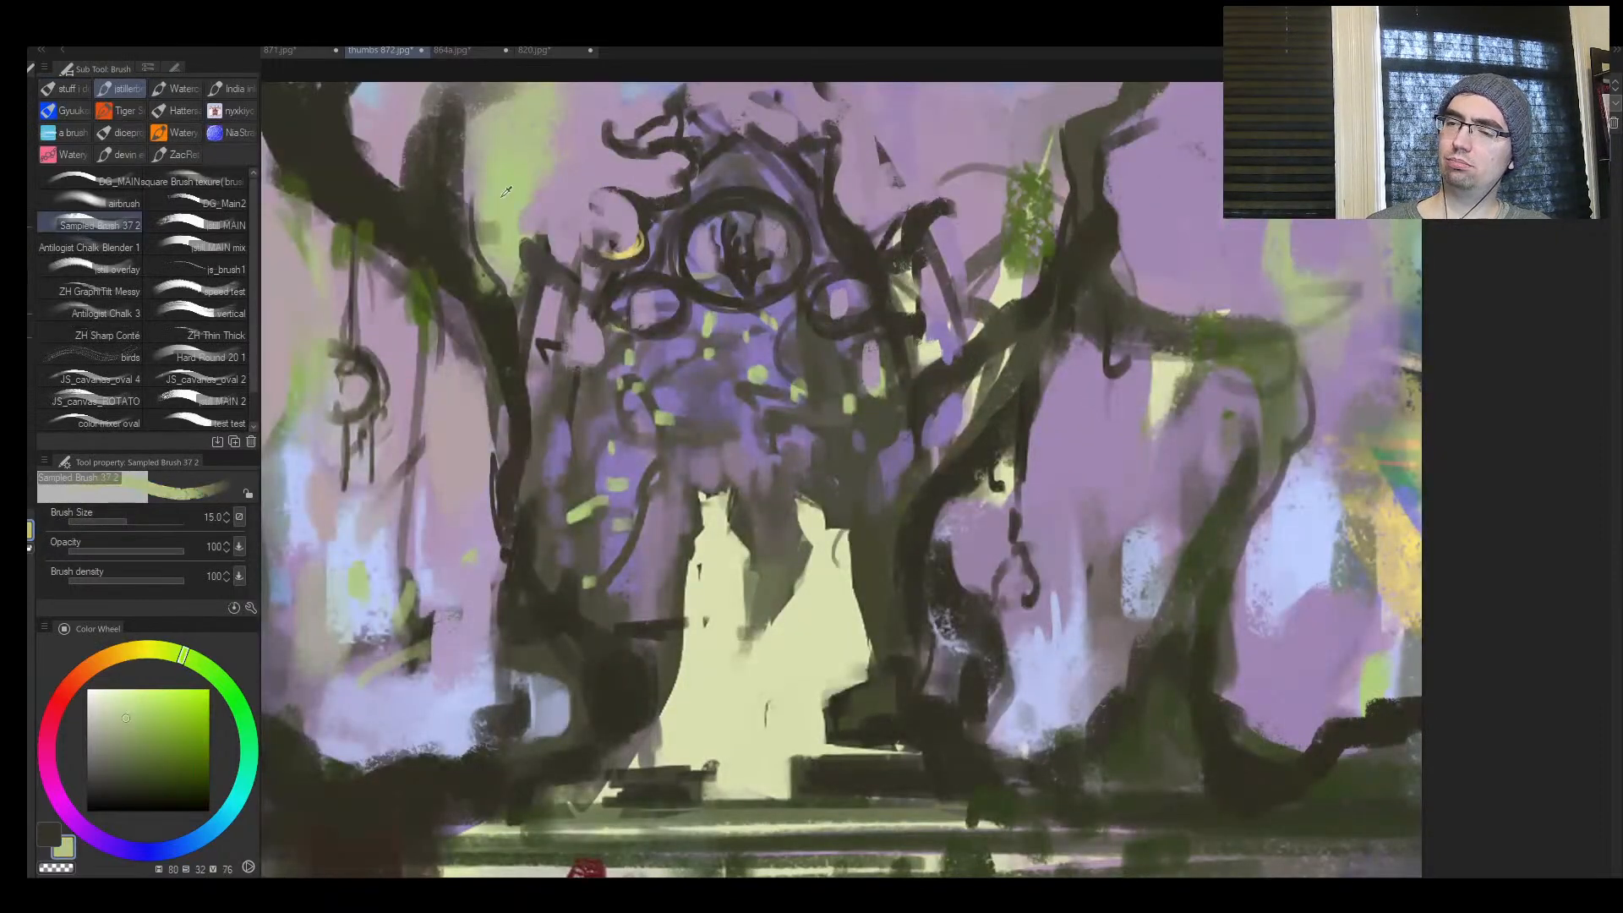
{"action": "mouse_move", "coordinate": [639, 231]}
{"action": "left_mouse_down"}
{"action": "mouse_move", "coordinate": [613, 254]}
{"action": "mouse_move", "coordinate": [720, 196]}
{"action": "left_mouse_up"}
{"action": "left_click_drag", "start_coordinate": [724, 219], "coordinate": [675, 248]}
{"action": "left_click_drag", "start_coordinate": [688, 256], "coordinate": [706, 257]}
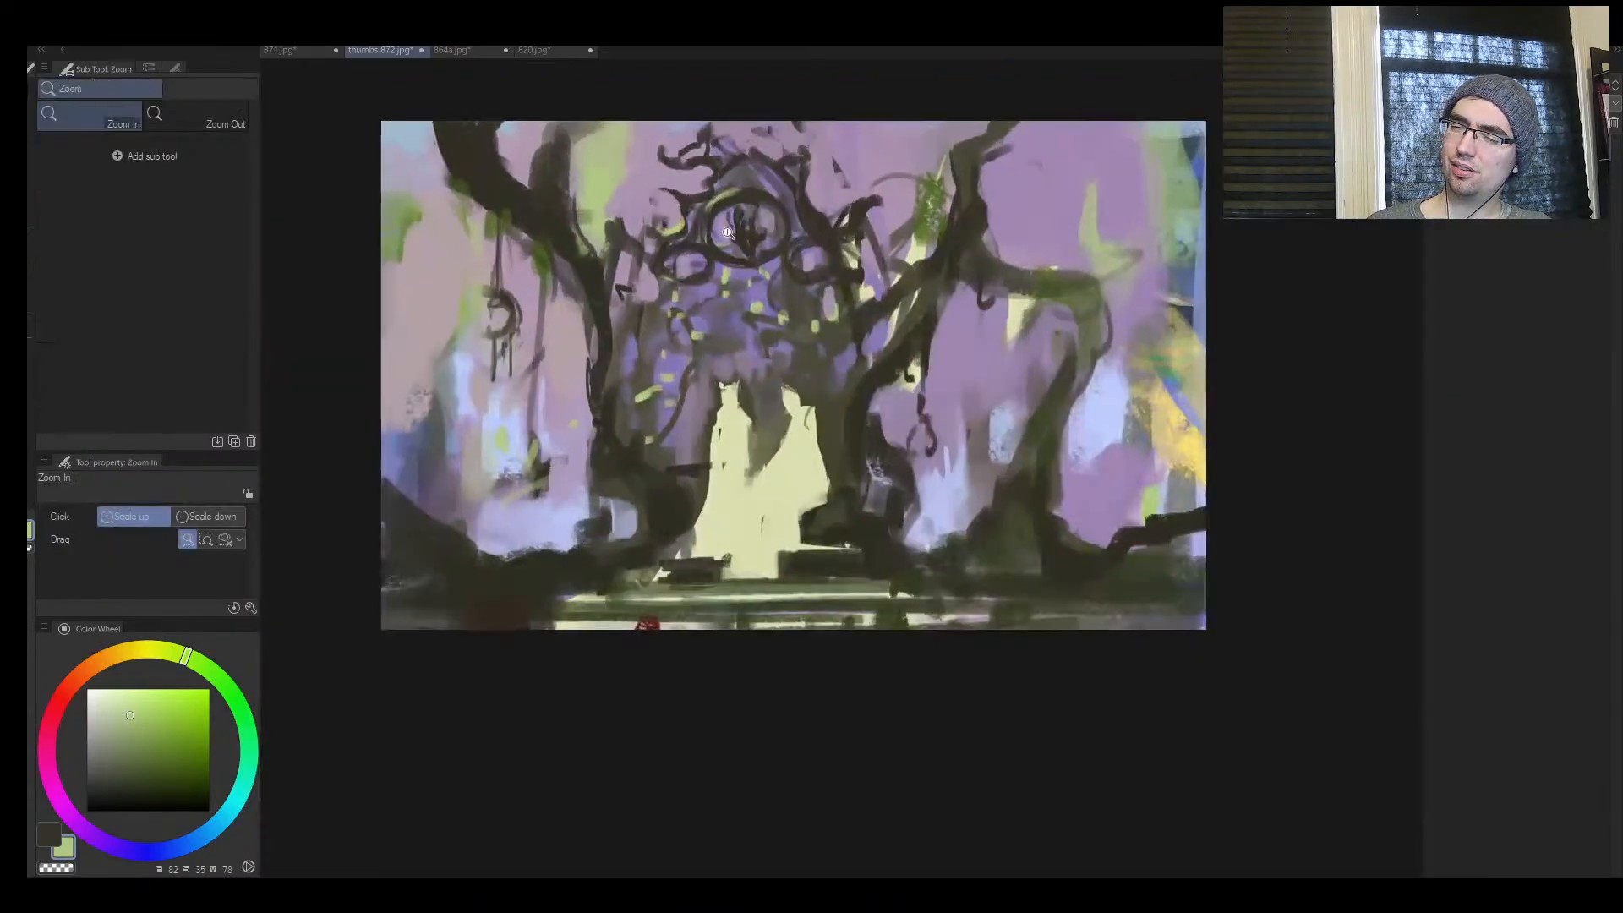
Darken the left tree trunk beside the arch with sampled dark brown at brush size 50
{"action": "key", "text": "bracketright"}
{"action": "key", "text": "bracketright"}
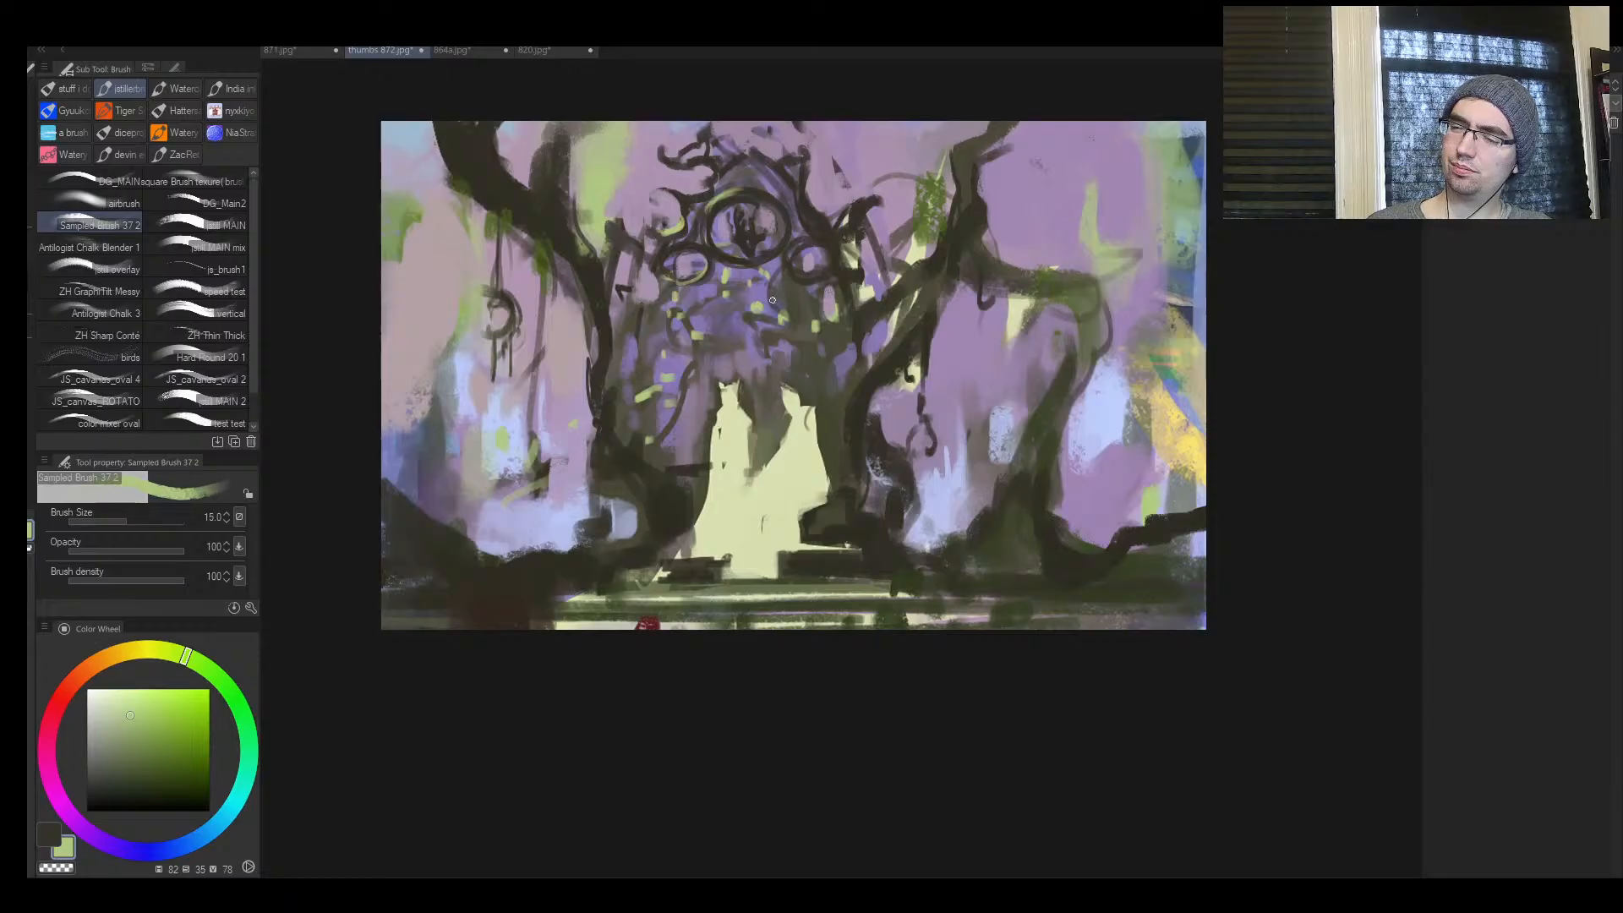
{"action": "mouse_move", "coordinate": [726, 349]}
{"action": "left_mouse_down"}
{"action": "mouse_move", "coordinate": [629, 349]}
{"action": "mouse_move", "coordinate": [772, 340]}
{"action": "left_mouse_up"}
{"action": "key", "text": "bracketright"}
{"action": "left_click", "coordinate": [741, 353], "text": "alt"}
{"action": "key", "text": "bracketright"}
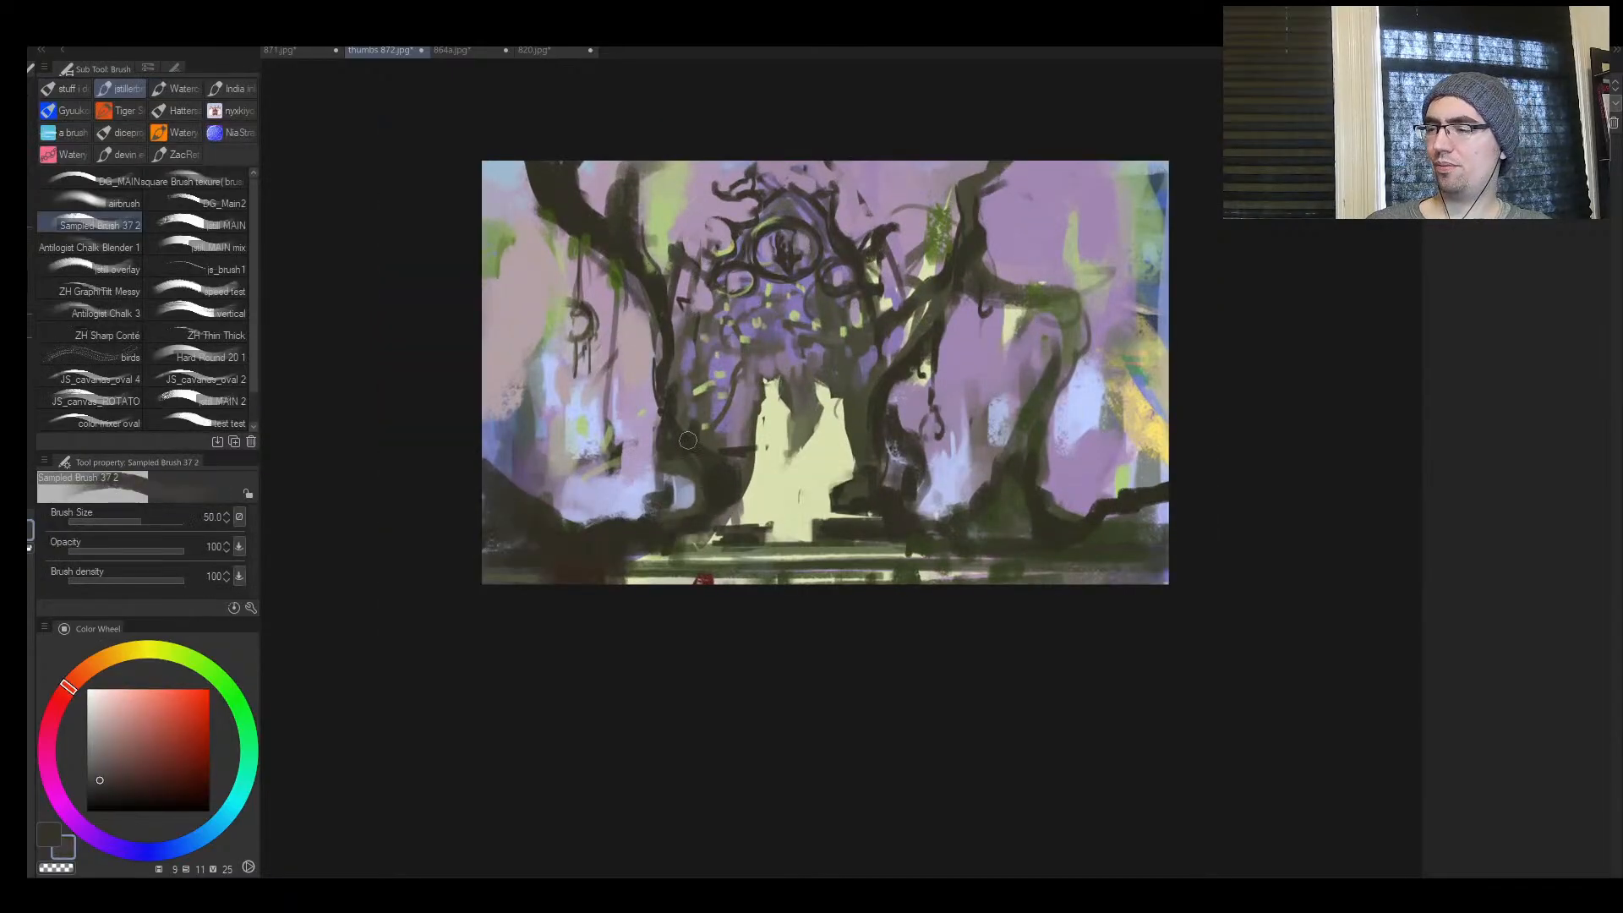
{"action": "left_click", "coordinate": [732, 454], "text": "alt"}
{"action": "left_click_drag", "start_coordinate": [674, 376], "coordinate": [712, 439]}
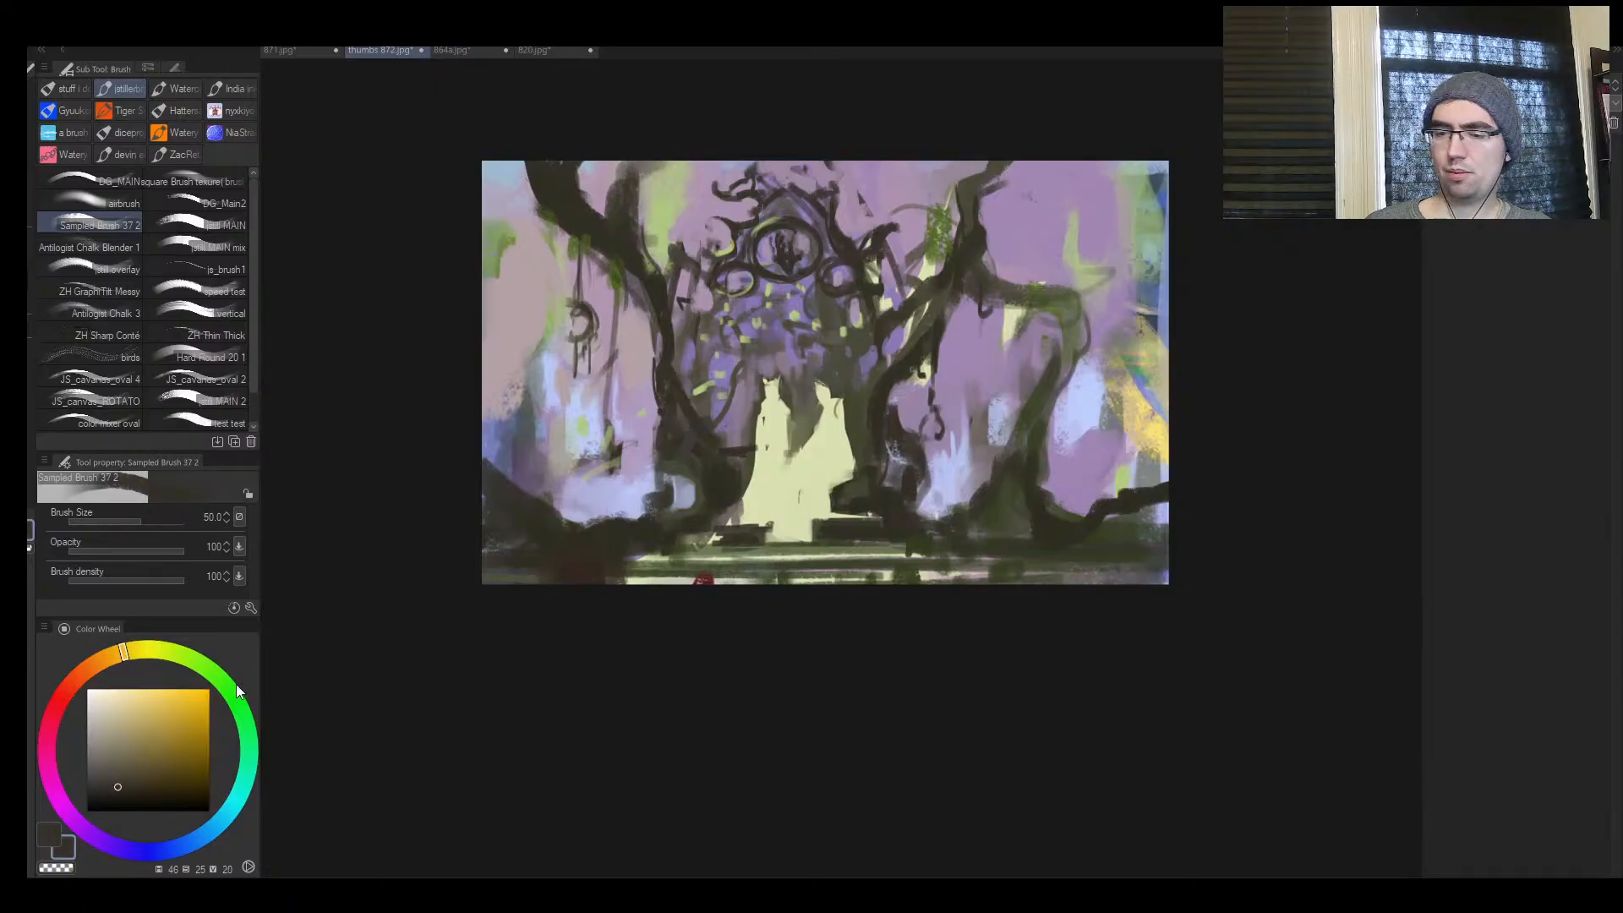
Deepen the left trunk down to its base with a near-black yellow-brown at brush size 70 and mirror the view
{"action": "left_click", "coordinate": [123, 797]}
{"action": "key", "text": "bracketright"}
{"action": "mouse_move", "coordinate": [655, 355]}
{"action": "left_mouse_down"}
{"action": "mouse_move", "coordinate": [727, 436]}
{"action": "mouse_move", "coordinate": [693, 456]}
{"action": "mouse_move", "coordinate": [702, 506]}
{"action": "left_mouse_up"}
{"action": "key", "text": "h"}
{"action": "key", "text": "ctrl+space"}
{"action": "mouse_move", "coordinate": [1028, 442]}
{"action": "left_mouse_down"}
{"action": "mouse_move", "coordinate": [947, 456]}
{"action": "mouse_move", "coordinate": [1021, 434]}
{"action": "left_mouse_up"}
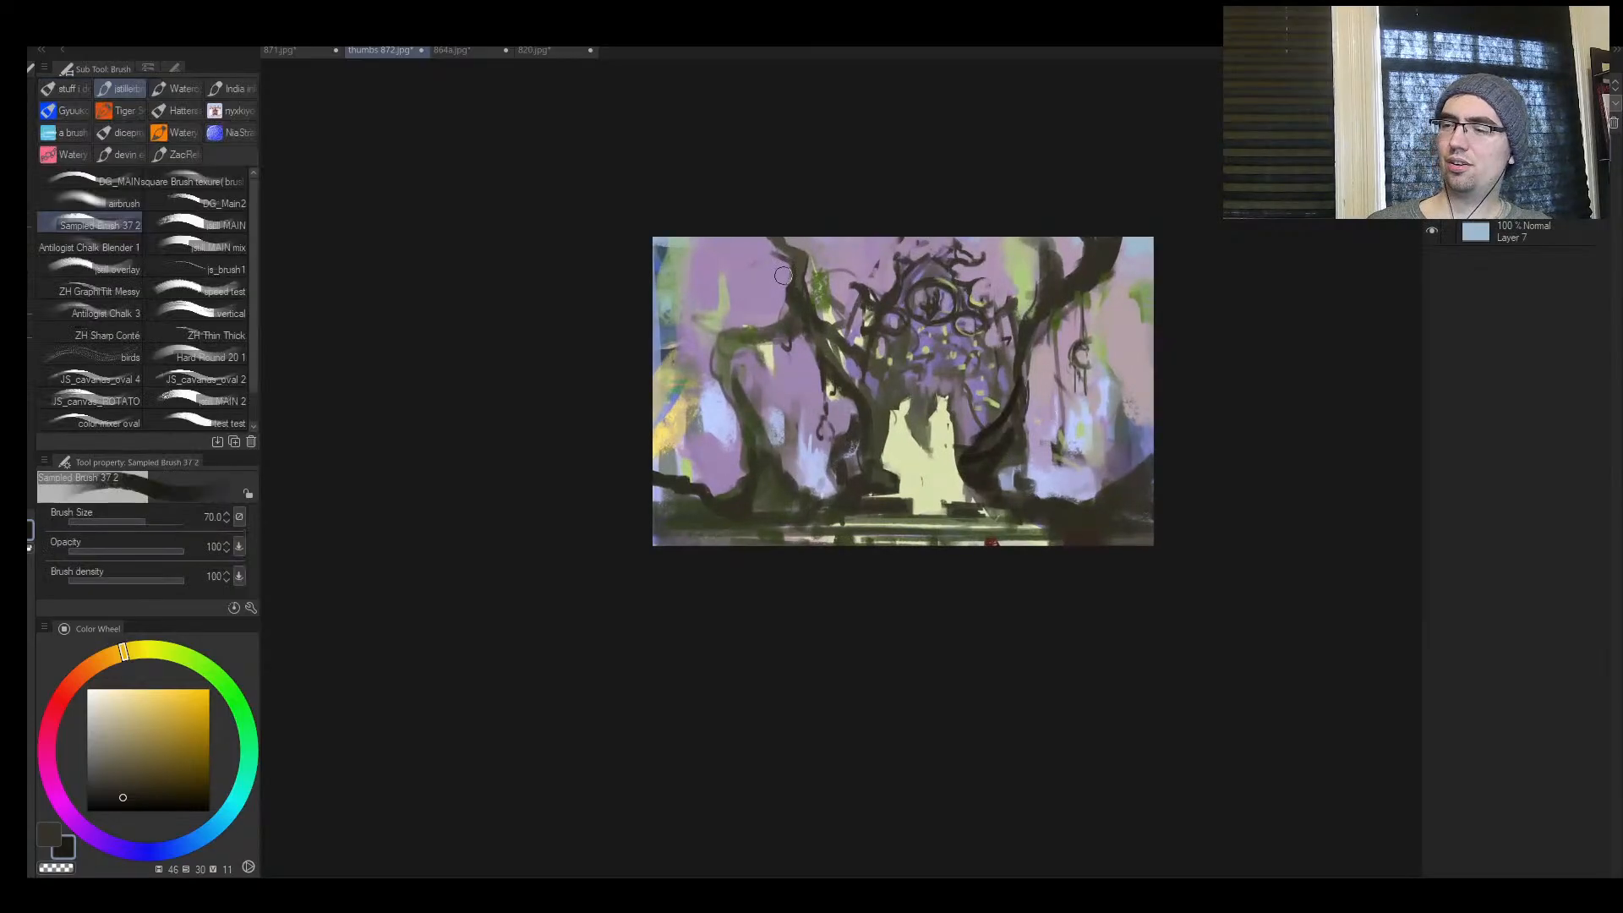
Fade the outer background tree's branch and trunk into the purple backdrop with a large brush
{"action": "key", "text": "bracketright"}
{"action": "key", "text": "bracketright"}
{"action": "key", "text": "bracketright"}
{"action": "key", "text": "bracketright"}
{"action": "key", "text": "bracketright"}
{"action": "key", "text": "bracketright"}
{"action": "key", "text": "bracketright"}
{"action": "key", "text": "bracketright"}
{"action": "left_click", "coordinate": [764, 293], "text": "alt"}
{"action": "mouse_move", "coordinate": [759, 296]}
{"action": "left_mouse_down"}
{"action": "mouse_move", "coordinate": [785, 339]}
{"action": "mouse_move", "coordinate": [732, 337]}
{"action": "mouse_move", "coordinate": [726, 439]}
{"action": "mouse_move", "coordinate": [754, 423]}
{"action": "mouse_move", "coordinate": [714, 507]}
{"action": "left_mouse_up"}
Paint sampled dark olive around the outer tree's base at brush size 120 and return to the unmirrored view
{"action": "left_click", "coordinate": [809, 403], "text": "alt"}
{"action": "key", "text": "bracketleft"}
{"action": "key", "text": "bracketleft"}
{"action": "key", "text": "bracketleft"}
{"action": "key", "text": "bracketleft"}
{"action": "key", "text": "bracketleft"}
{"action": "key", "text": "bracketleft"}
{"action": "key", "text": "bracketleft"}
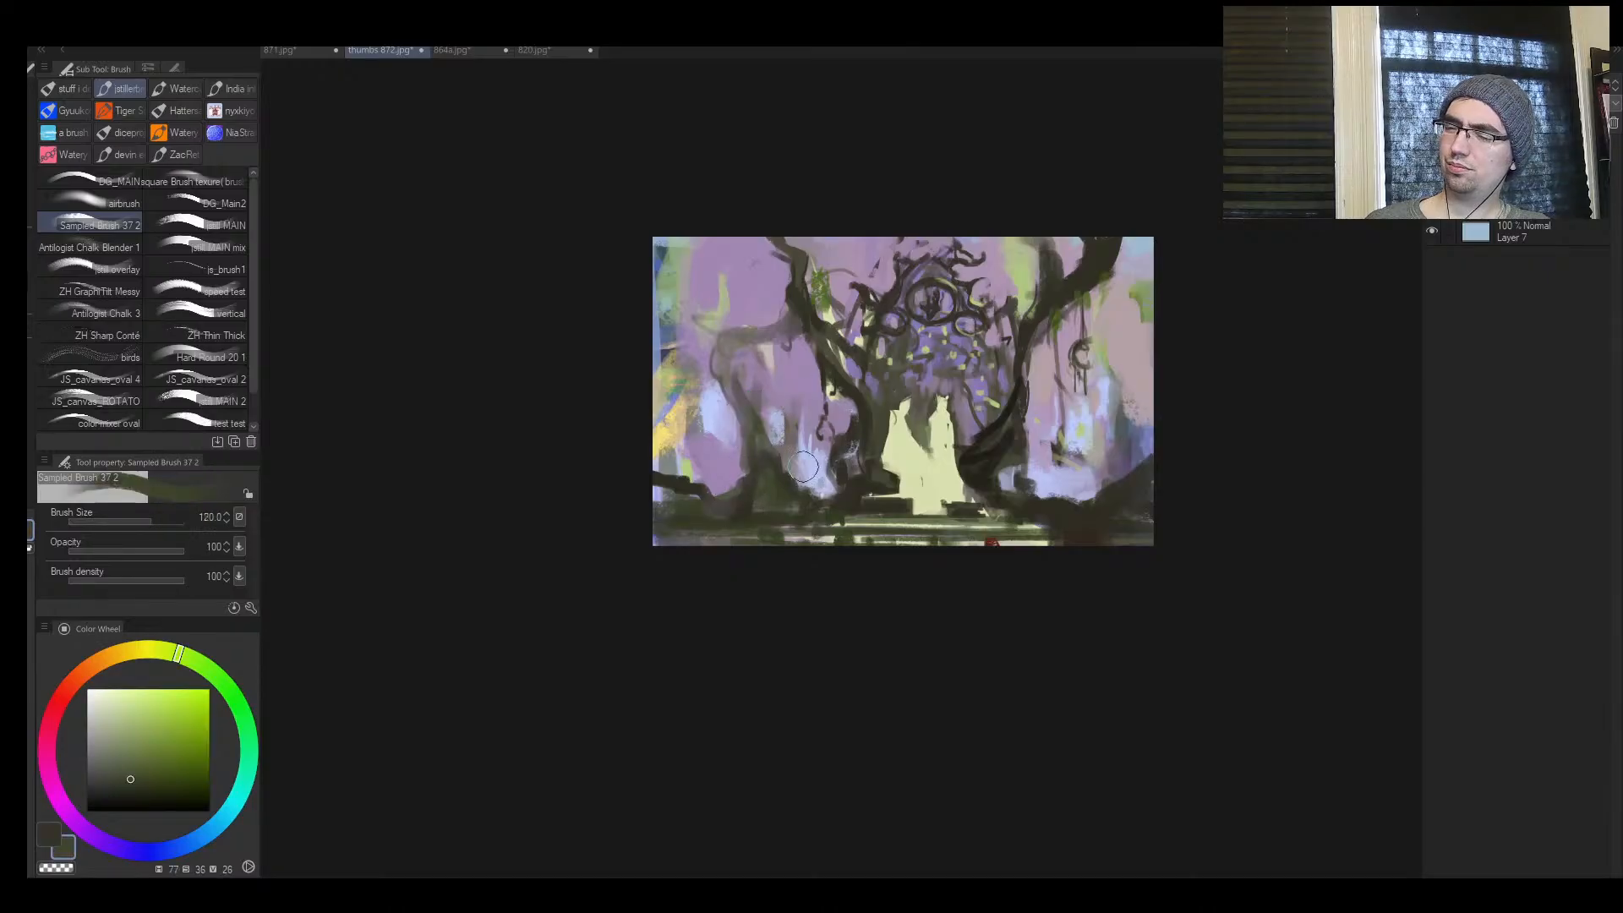
{"action": "left_click", "coordinate": [792, 496], "text": "alt"}
{"action": "left_click_drag", "start_coordinate": [802, 473], "coordinate": [799, 444]}
{"action": "key", "text": "h"}
{"action": "key", "text": "ctrl+space"}
{"action": "left_click_drag", "start_coordinate": [770, 381], "coordinate": [850, 377]}
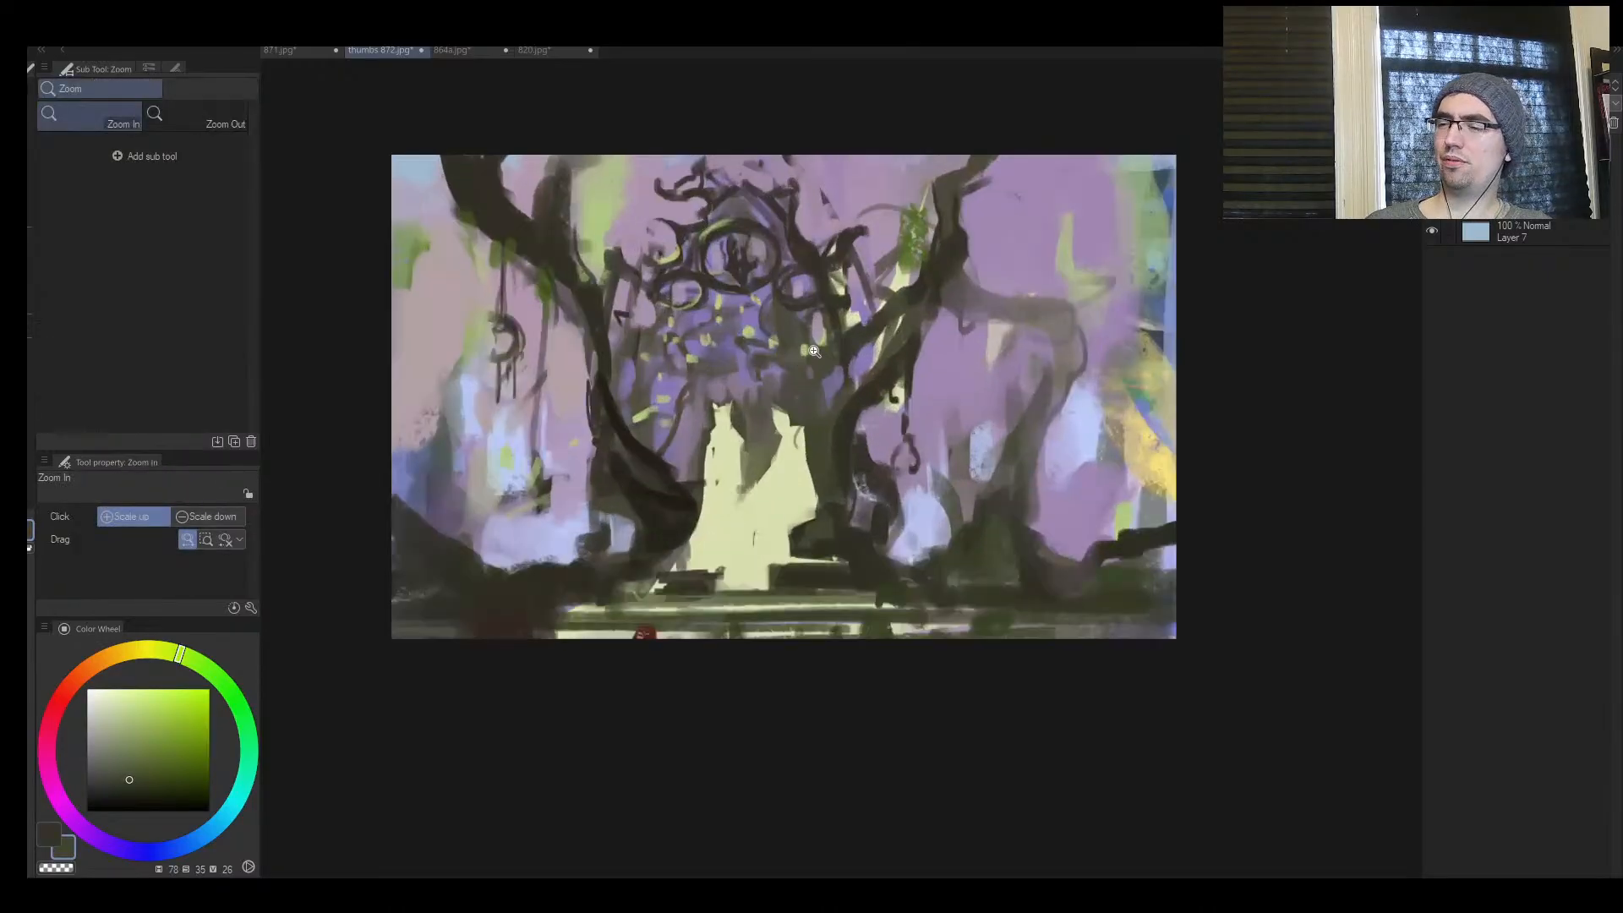
Paint dark curving root strokes over the base of the trunk right of the figures with sampled near-black brown
{"action": "mouse_move", "coordinate": [710, 426]}
{"action": "left_mouse_down"}
{"action": "mouse_move", "coordinate": [817, 483]}
{"action": "mouse_move", "coordinate": [875, 486]}
{"action": "left_mouse_up"}
{"action": "key", "text": "bracketleft"}
{"action": "left_click_drag", "start_coordinate": [761, 547], "coordinate": [801, 558]}
{"action": "key", "text": "bracketleft"}
{"action": "key", "text": "bracketleft"}
{"action": "key", "text": "bracketleft"}
{"action": "key", "text": "bracketright"}
{"action": "key", "text": "bracketright"}
{"action": "mouse_move", "coordinate": [1003, 523]}
{"action": "left_mouse_down"}
{"action": "mouse_move", "coordinate": [982, 553]}
{"action": "mouse_move", "coordinate": [1045, 581]}
{"action": "mouse_move", "coordinate": [1023, 653]}
{"action": "left_mouse_up"}
{"action": "left_click_drag", "start_coordinate": [1048, 583], "coordinate": [1053, 632]}
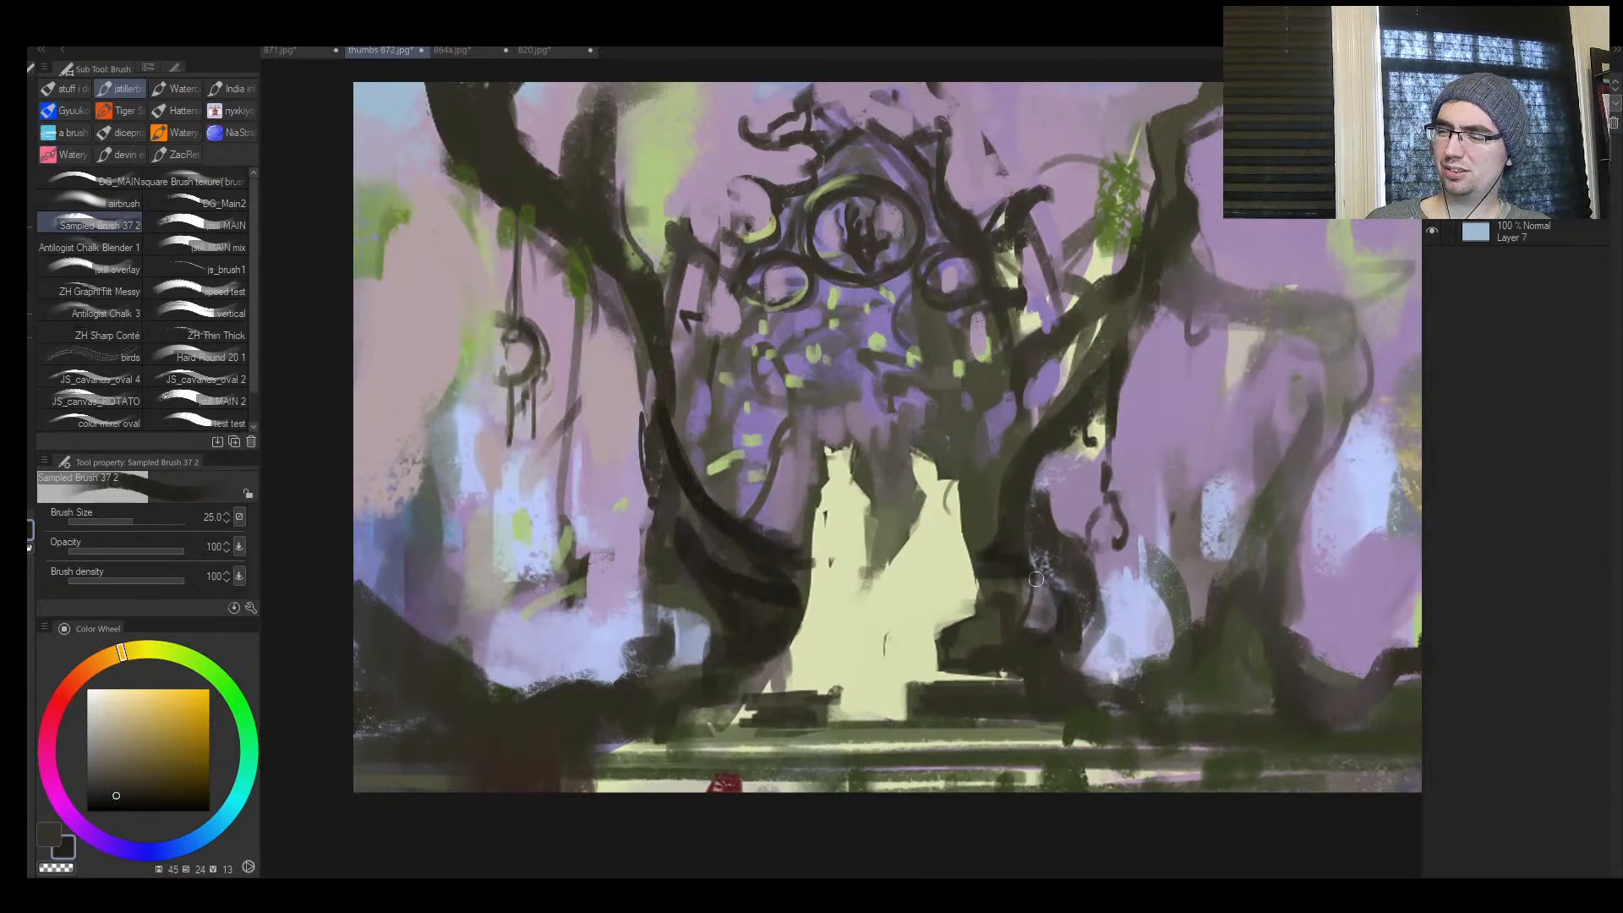
{"action": "key", "text": "bracketright"}
{"action": "key", "text": "bracketright"}
{"action": "mouse_move", "coordinate": [997, 578]}
{"action": "left_mouse_down"}
{"action": "mouse_move", "coordinate": [1039, 602]}
{"action": "mouse_move", "coordinate": [1038, 621]}
{"action": "left_mouse_up"}
Paint looping, twisted roots spreading from the base of the left trunk across the ground
{"action": "mouse_move", "coordinate": [770, 591]}
{"action": "left_mouse_down"}
{"action": "mouse_move", "coordinate": [691, 589]}
{"action": "mouse_move", "coordinate": [667, 672]}
{"action": "left_mouse_up"}
{"action": "mouse_move", "coordinate": [695, 596]}
{"action": "left_mouse_down"}
{"action": "mouse_move", "coordinate": [674, 644]}
{"action": "mouse_move", "coordinate": [710, 635]}
{"action": "mouse_move", "coordinate": [664, 676]}
{"action": "left_mouse_up"}
{"action": "left_click_drag", "start_coordinate": [652, 614], "coordinate": [541, 692]}
{"action": "mouse_move", "coordinate": [614, 675]}
{"action": "left_mouse_down"}
{"action": "mouse_move", "coordinate": [688, 567]}
{"action": "mouse_move", "coordinate": [666, 543]}
{"action": "mouse_move", "coordinate": [672, 599]}
{"action": "mouse_move", "coordinate": [644, 515]}
{"action": "left_mouse_up"}
Add thin dark twigs along the edges of the left trunk and up toward the arch at brush size 30
{"action": "key", "text": "bracketleft"}
{"action": "key", "text": "bracketleft"}
{"action": "key", "text": "bracketleft"}
{"action": "left_click_drag", "start_coordinate": [656, 581], "coordinate": [632, 495]}
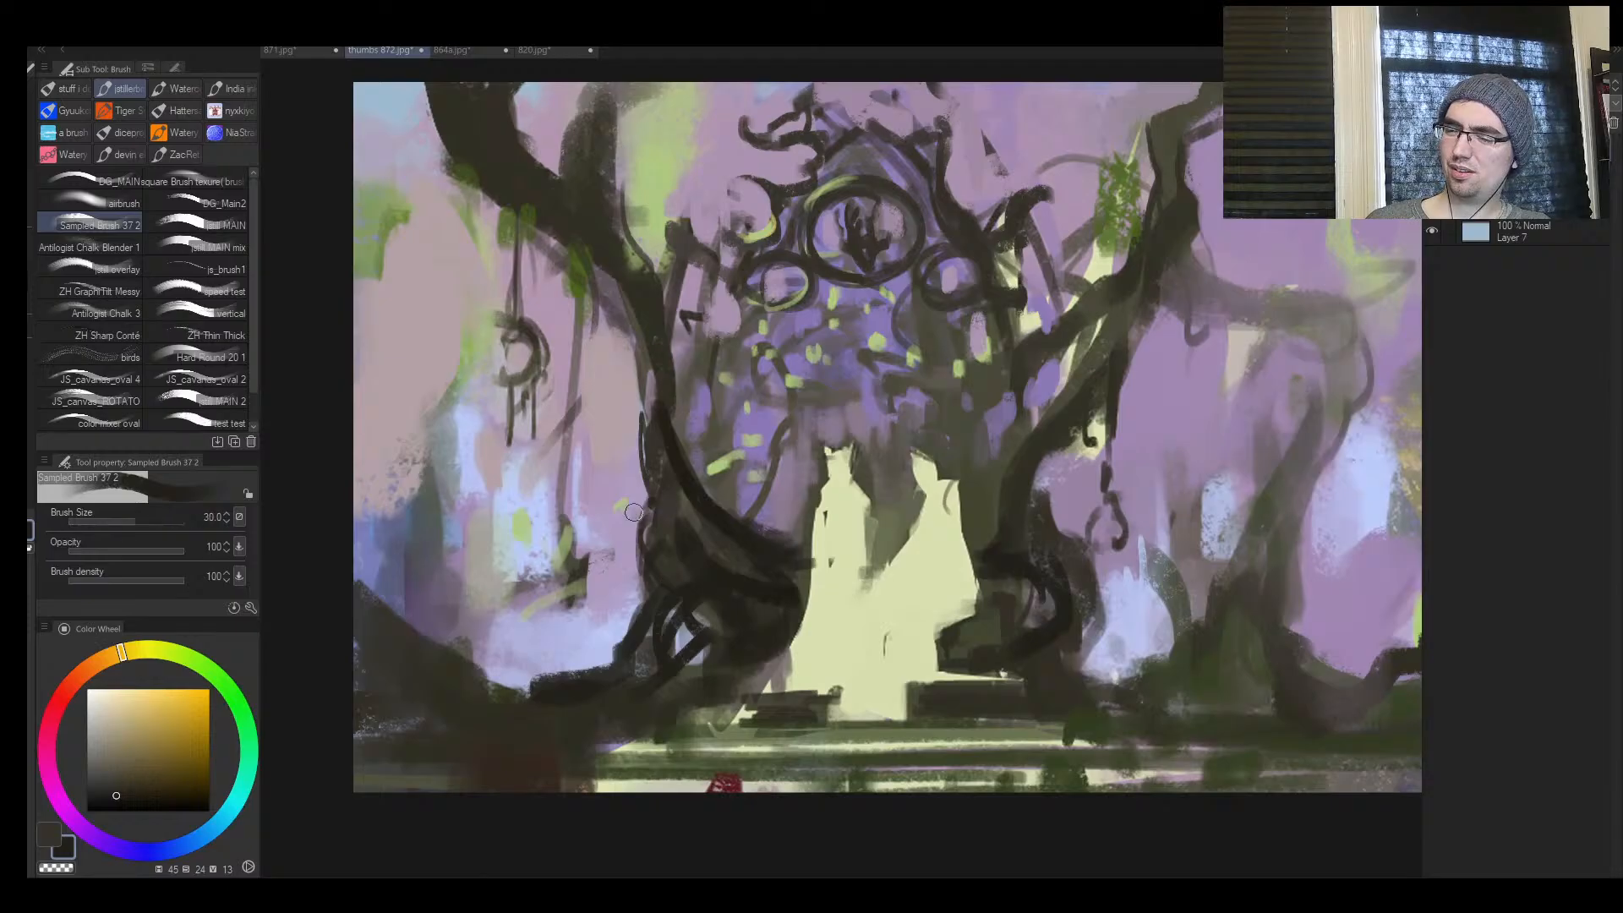
{"action": "mouse_move", "coordinate": [678, 441]}
{"action": "left_mouse_down"}
{"action": "mouse_move", "coordinate": [633, 384]}
{"action": "mouse_move", "coordinate": [699, 288]}
{"action": "mouse_move", "coordinate": [662, 408]}
{"action": "mouse_move", "coordinate": [702, 364]}
{"action": "mouse_move", "coordinate": [687, 315]}
{"action": "mouse_move", "coordinate": [669, 333]}
{"action": "mouse_move", "coordinate": [692, 275]}
{"action": "mouse_move", "coordinate": [655, 311]}
{"action": "mouse_move", "coordinate": [697, 267]}
{"action": "left_mouse_up"}
{"action": "key", "text": "bracketleft"}
{"action": "key", "text": "bracketleft"}
{"action": "key", "text": "bracketleft"}
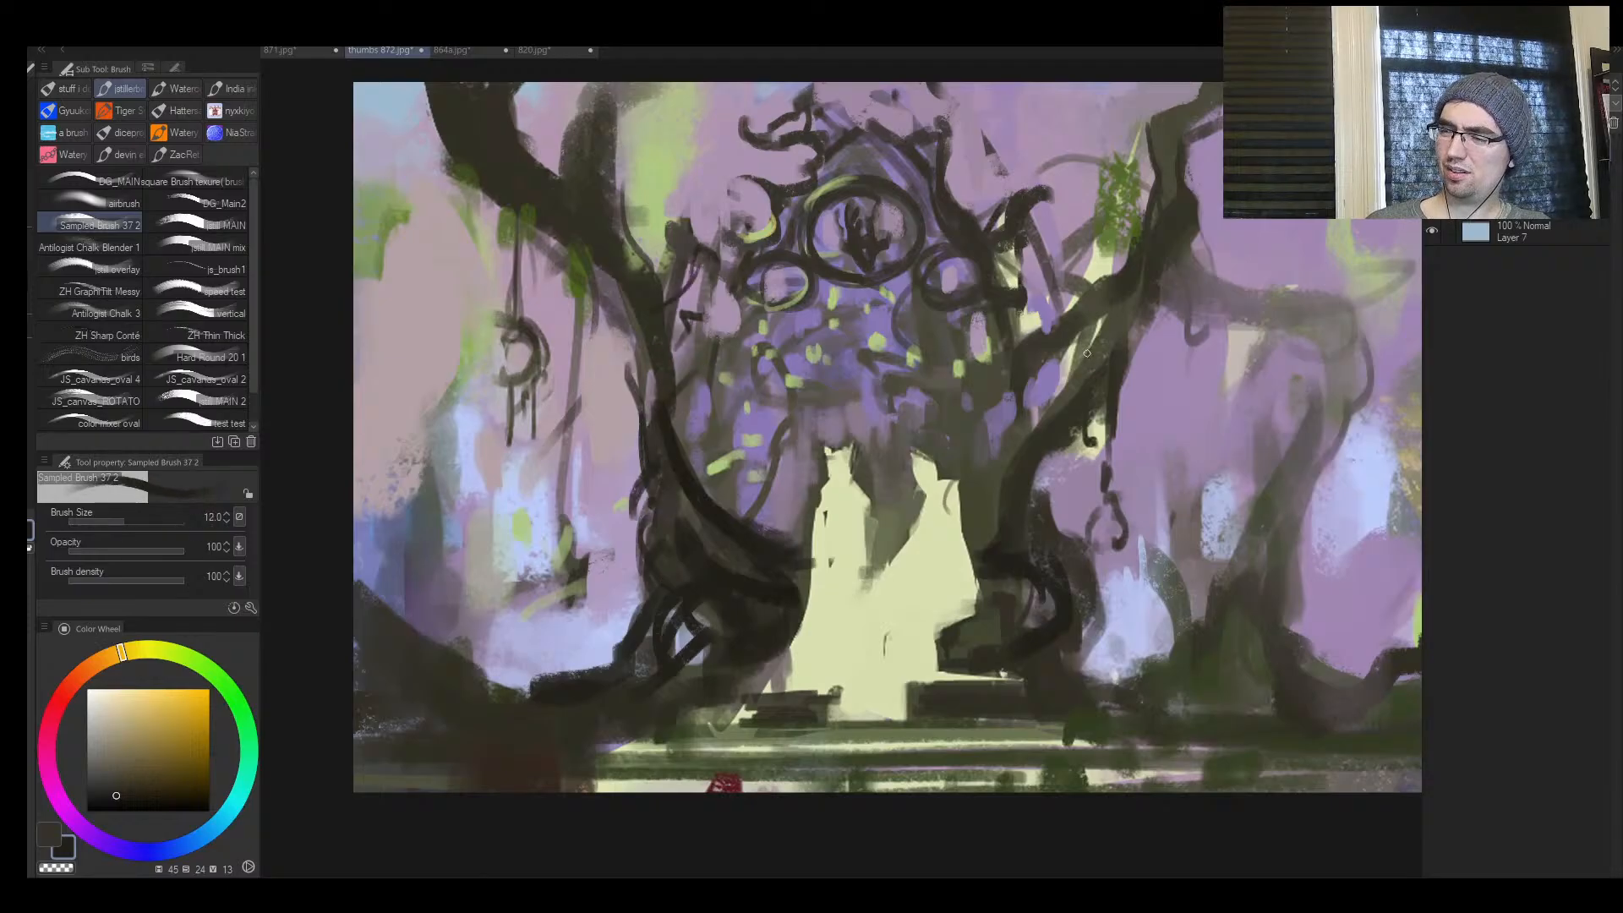
Wind a dark vine down the right trunk and extend its roots onto the ground, enlarging the brush to 40
{"action": "key", "text": "bracketright"}
{"action": "key", "text": "bracketright"}
{"action": "mouse_move", "coordinate": [1011, 313]}
{"action": "left_mouse_down"}
{"action": "mouse_move", "coordinate": [1048, 357]}
{"action": "mouse_move", "coordinate": [1033, 417]}
{"action": "mouse_move", "coordinate": [974, 503]}
{"action": "mouse_move", "coordinate": [1043, 589]}
{"action": "mouse_move", "coordinate": [1048, 668]}
{"action": "left_mouse_up"}
{"action": "key", "text": "bracketright"}
{"action": "key", "text": "bracketright"}
{"action": "key", "text": "bracketright"}
{"action": "key", "text": "bracketright"}
{"action": "left_click_drag", "start_coordinate": [1041, 607], "coordinate": [1053, 719]}
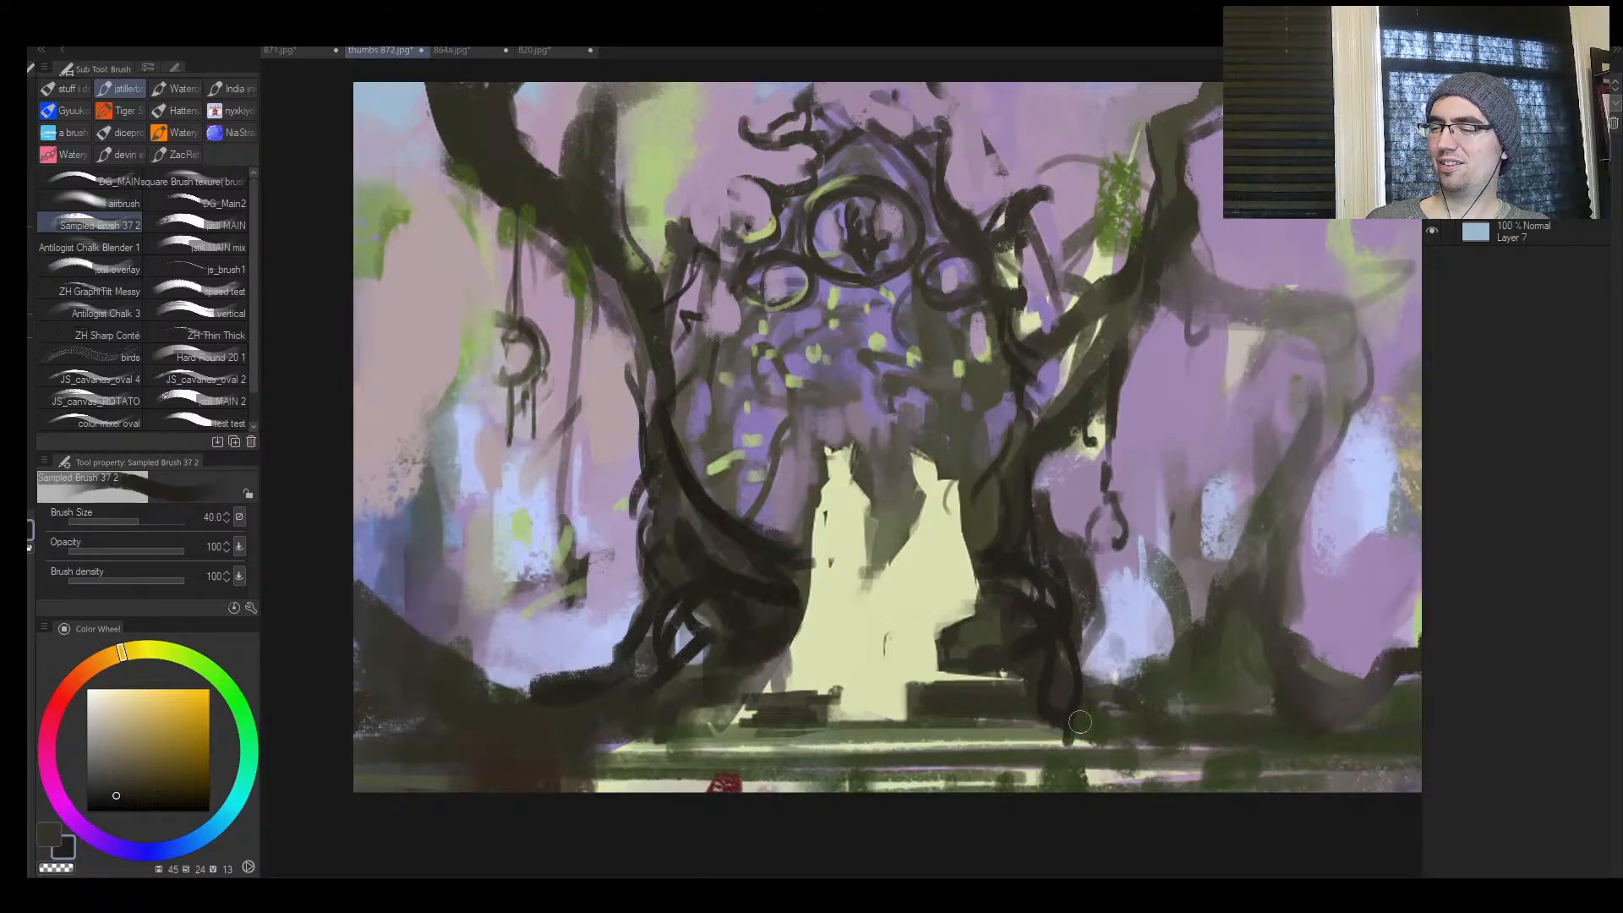
{"action": "left_click_drag", "start_coordinate": [1081, 629], "coordinate": [1154, 724]}
Extend the dark roots along the ground left of the left trunk and check the painting mirrored
{"action": "left_click_drag", "start_coordinate": [670, 666], "coordinate": [401, 714]}
{"action": "key", "text": "h"}
{"action": "key", "text": "ctrl+space"}
{"action": "left_click_drag", "start_coordinate": [1166, 647], "coordinate": [1114, 662]}
{"action": "left_click", "coordinate": [1109, 662]}
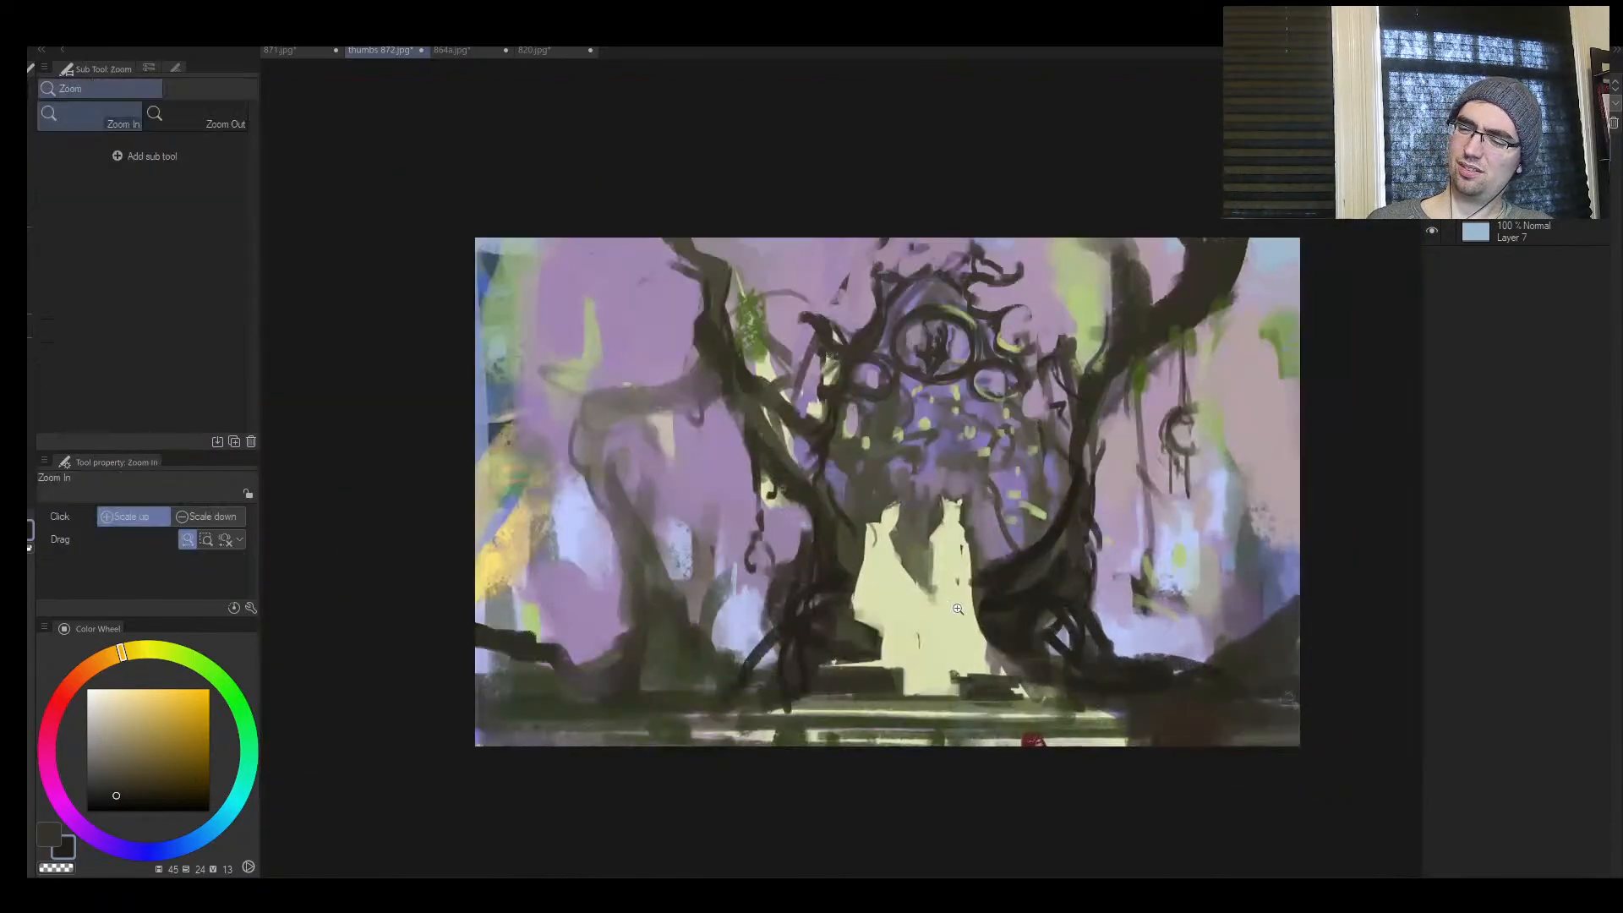
{"action": "left_click_drag", "start_coordinate": [642, 681], "coordinate": [757, 660]}
{"action": "key", "text": "h"}
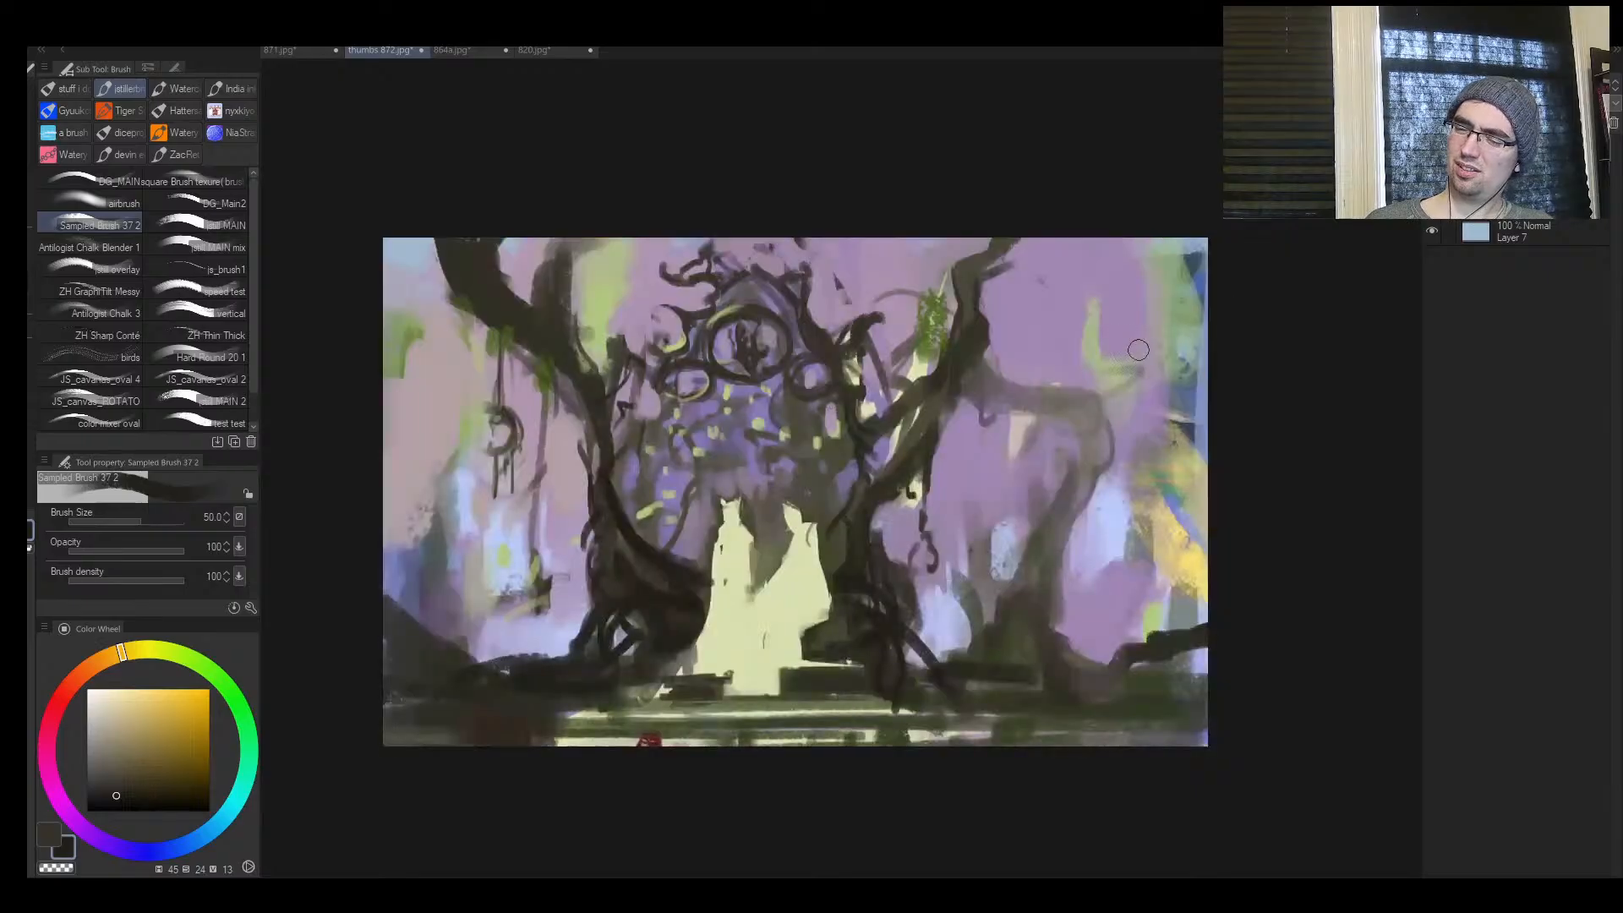
Paint over the left tree's upper trunk with sampled muted pink at up to brush size 200, undoing the last stroke
{"action": "key", "text": "ctrl+space"}
{"action": "left_click_drag", "start_coordinate": [1003, 401], "coordinate": [989, 421]}
{"action": "key", "text": "bracketright"}
{"action": "left_click", "coordinate": [701, 322], "text": "alt"}
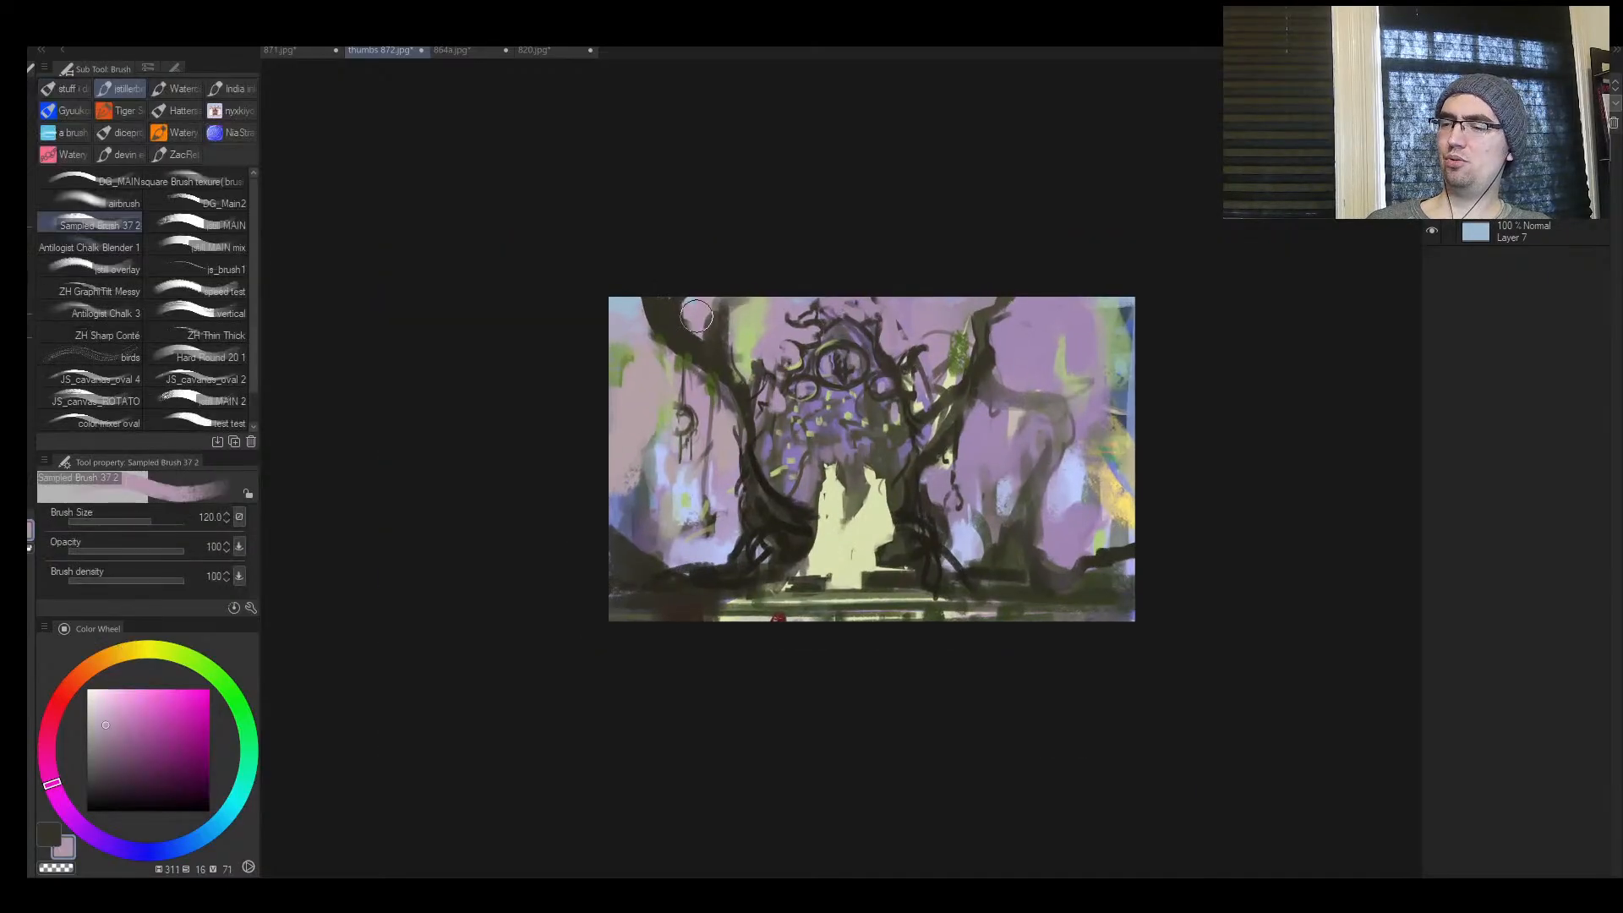
{"action": "key", "text": "bracketright"}
{"action": "mouse_move", "coordinate": [691, 342]}
{"action": "left_mouse_down"}
{"action": "mouse_move", "coordinate": [647, 318]}
{"action": "mouse_move", "coordinate": [723, 376]}
{"action": "left_mouse_up"}
{"action": "key", "text": "bracketright"}
{"action": "key", "text": "bracketright"}
{"action": "mouse_move", "coordinate": [1042, 364]}
{"action": "left_mouse_down"}
{"action": "mouse_move", "coordinate": [988, 346]}
{"action": "mouse_move", "coordinate": [989, 382]}
{"action": "mouse_move", "coordinate": [994, 321]}
{"action": "mouse_move", "coordinate": [1043, 308]}
{"action": "left_mouse_up"}
{"action": "key", "text": "h"}
{"action": "key", "text": "ctrl+z"}
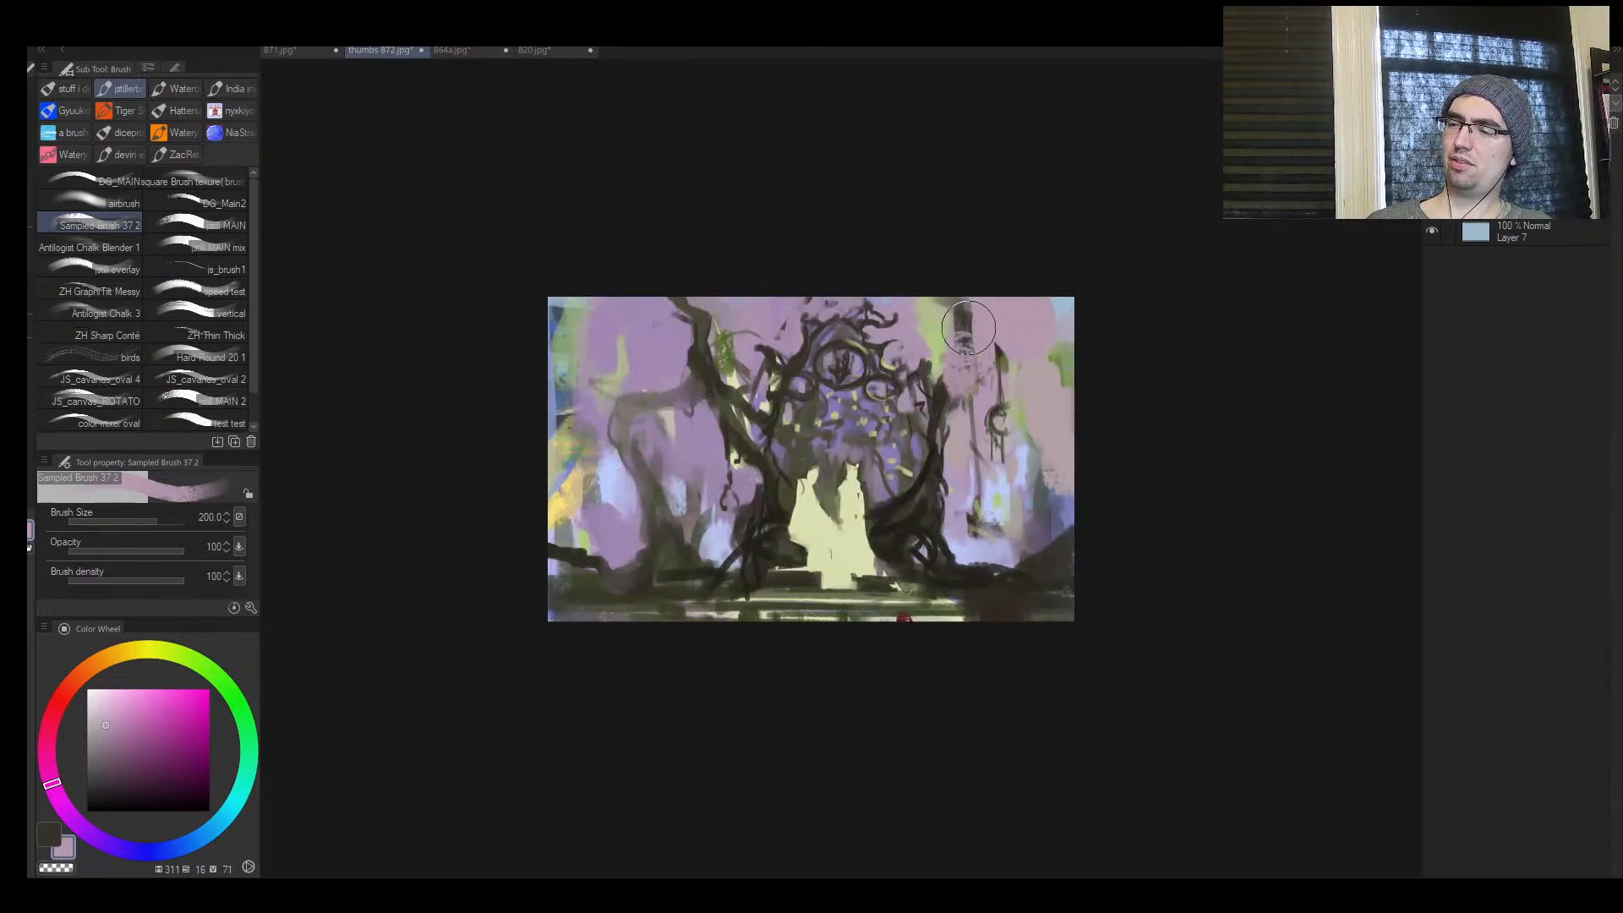
{"action": "key", "text": "h"}
Paint a dark horizontal branch reaching outward from the right tree with sampled dark brown
{"action": "left_click", "coordinate": [963, 397], "text": "alt"}
{"action": "key", "text": "["}
{"action": "key", "text": "["}
{"action": "key", "text": "["}
{"action": "key", "text": "["}
{"action": "key", "text": "["}
{"action": "key", "text": "["}
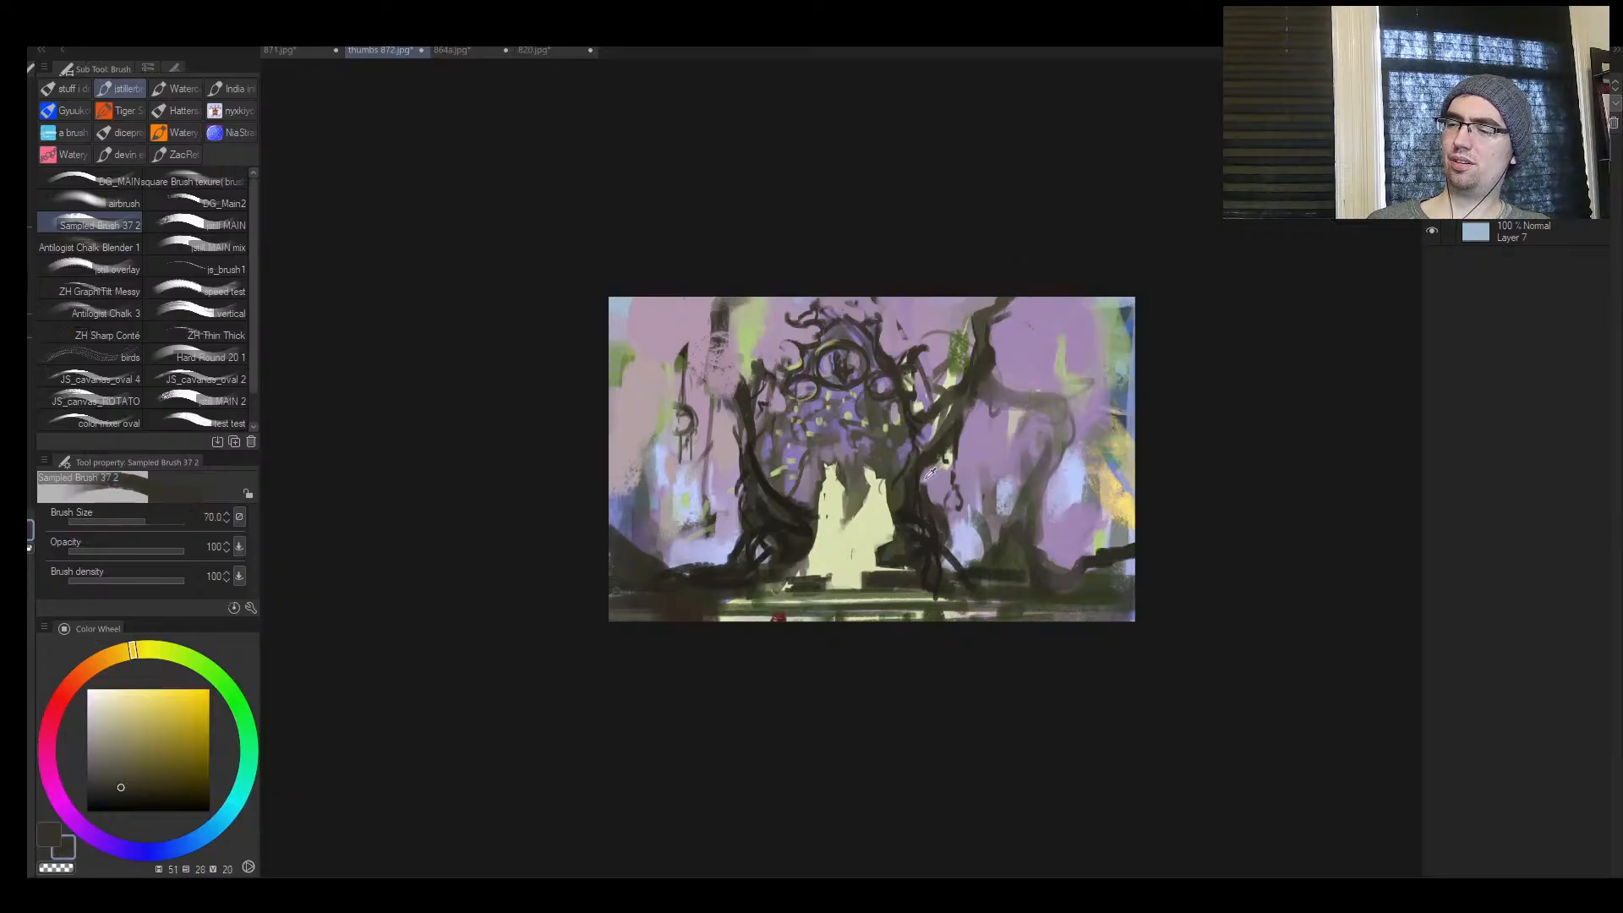
{"action": "left_click", "coordinate": [920, 519], "text": "alt"}
{"action": "left_click", "coordinate": [923, 514], "text": "alt"}
{"action": "key", "text": "["}
{"action": "key", "text": "["}
{"action": "mouse_move", "coordinate": [945, 441]}
{"action": "left_mouse_down"}
{"action": "mouse_move", "coordinate": [964, 406]}
{"action": "mouse_move", "coordinate": [1002, 435]}
{"action": "mouse_move", "coordinate": [1030, 425]}
{"action": "left_mouse_up"}
{"action": "scroll", "coordinate": [1036, 441], "scroll_direction": "up", "scroll_amount": 1}
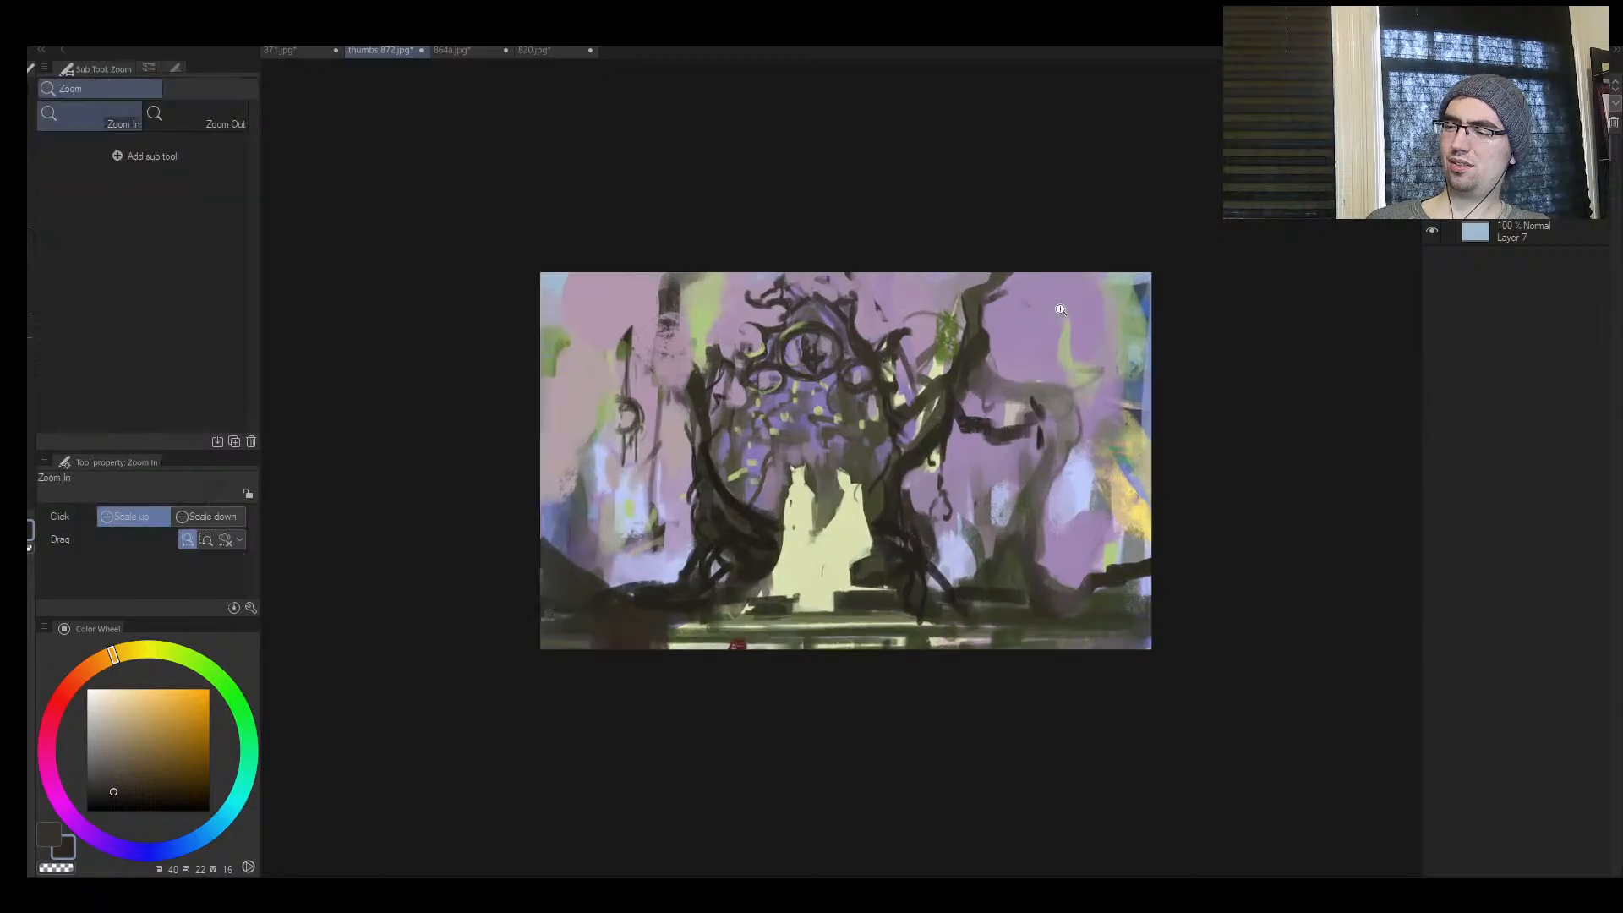
Draw a thin dark strand hanging from the end of the right tree's new branch at brush size 12
{"action": "key", "text": "["}
{"action": "key", "text": "["}
{"action": "scroll", "coordinate": [1041, 458], "scroll_direction": "up", "scroll_amount": 2}
{"action": "key", "text": "["}
{"action": "key", "text": "["}
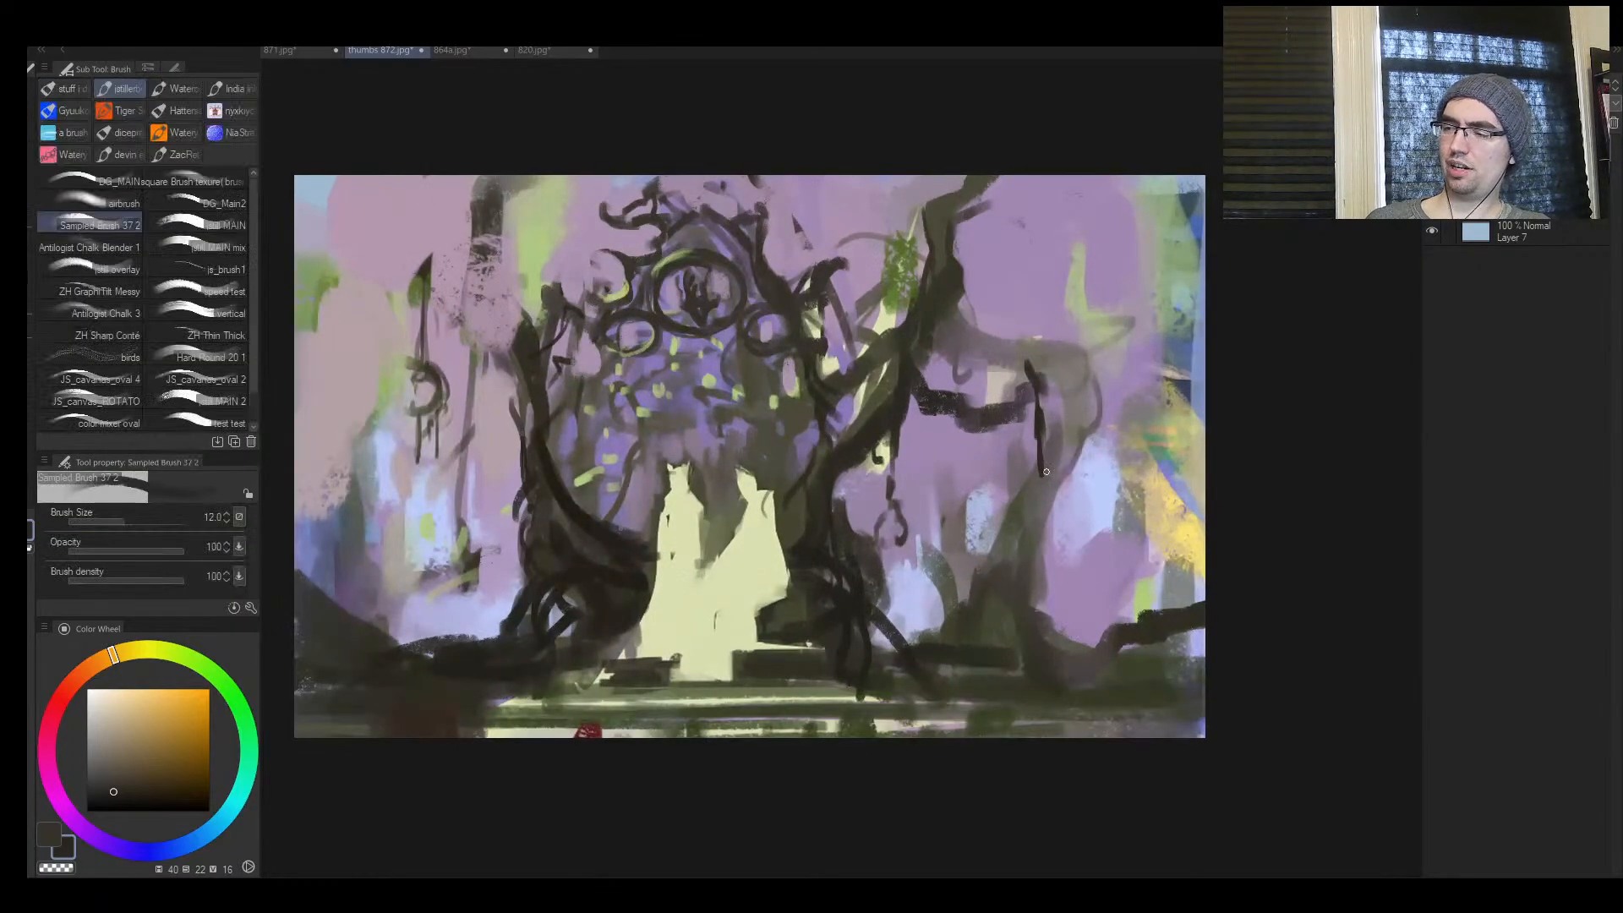
{"action": "key", "text": "["}
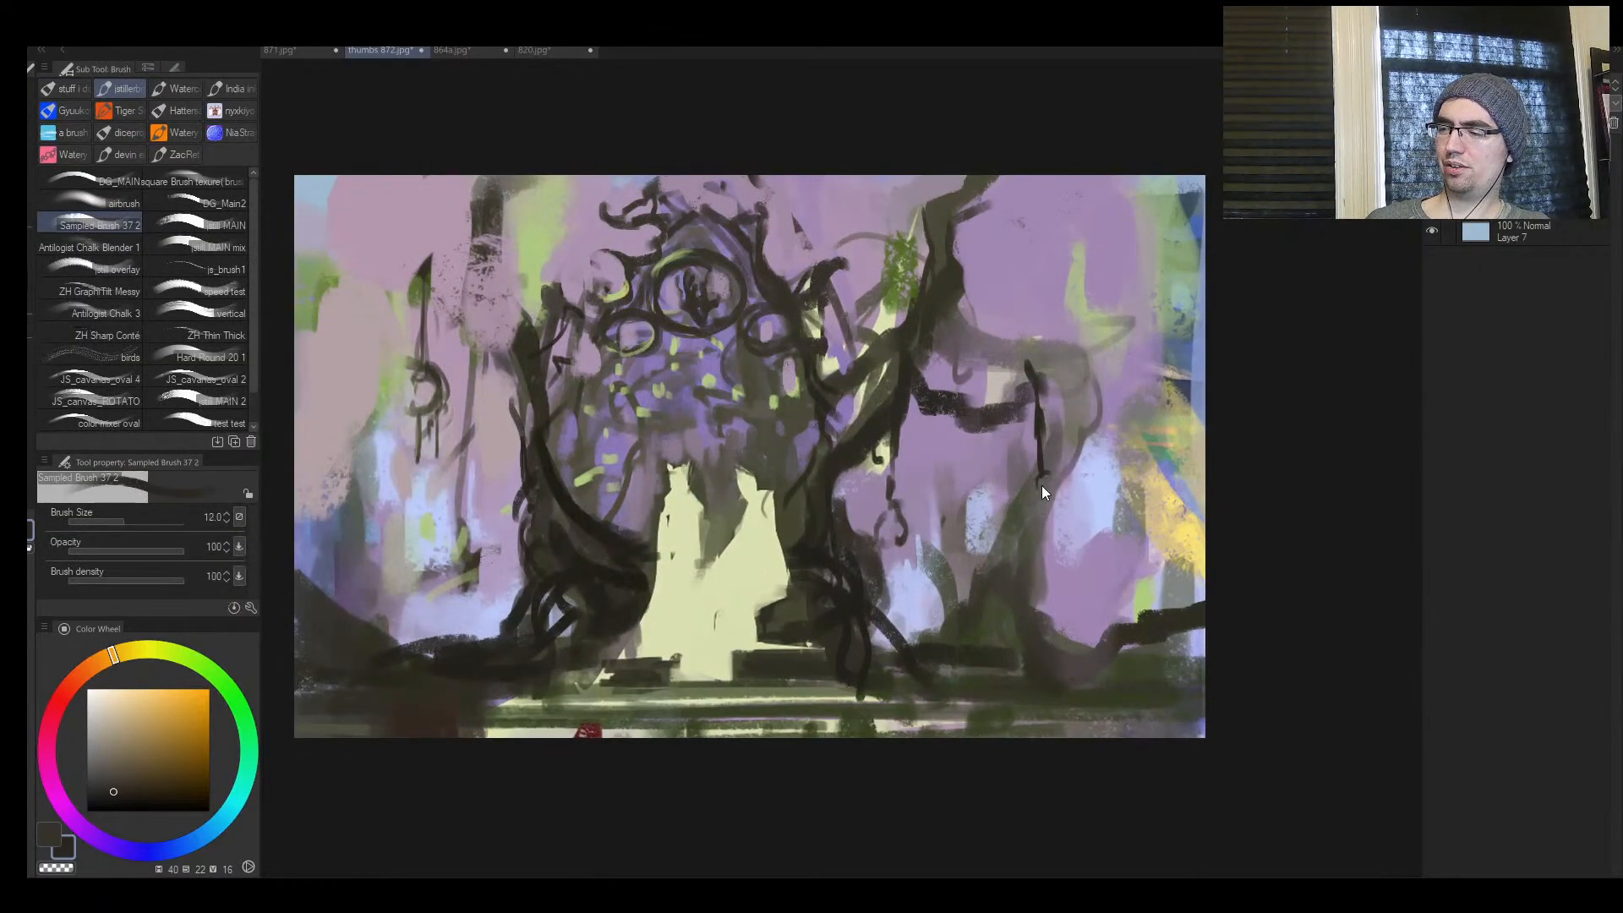
{"action": "mouse_move", "coordinate": [1041, 486]}
{"action": "left_mouse_down"}
{"action": "mouse_move", "coordinate": [1032, 505]}
{"action": "mouse_move", "coordinate": [1044, 471]}
{"action": "left_mouse_up"}
Finish the hanging strand with a dark ring and short dangling drips, using brush sizes 15 to 20
{"action": "key", "text": "]"}
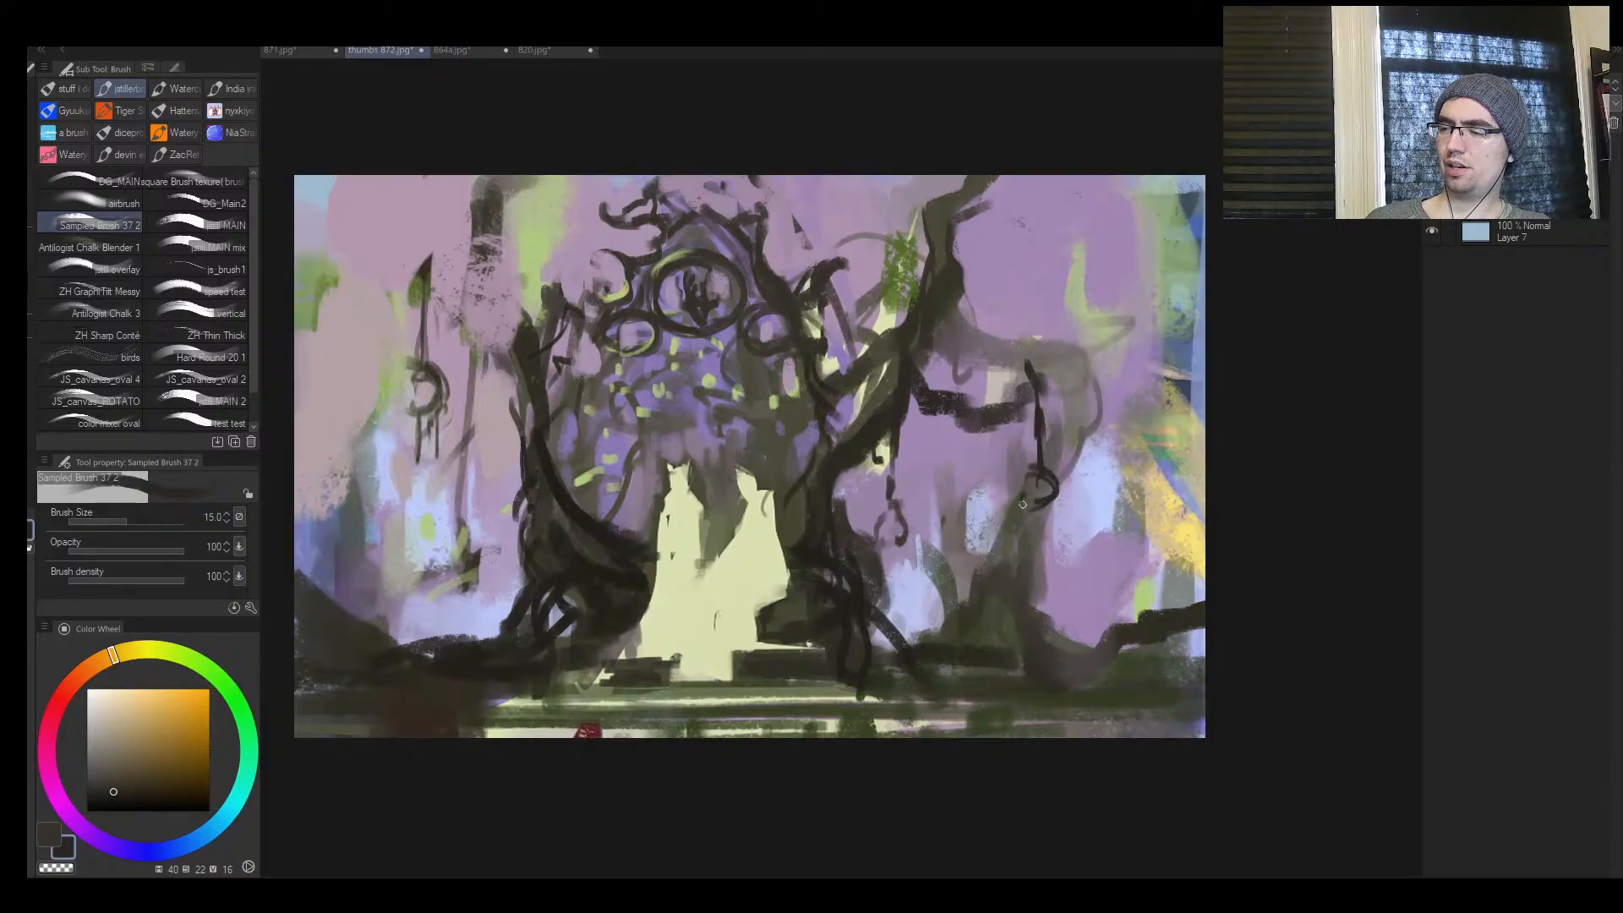
{"action": "key", "text": "]"}
{"action": "key", "text": "]"}
{"action": "left_click", "coordinate": [1022, 480], "text": "alt"}
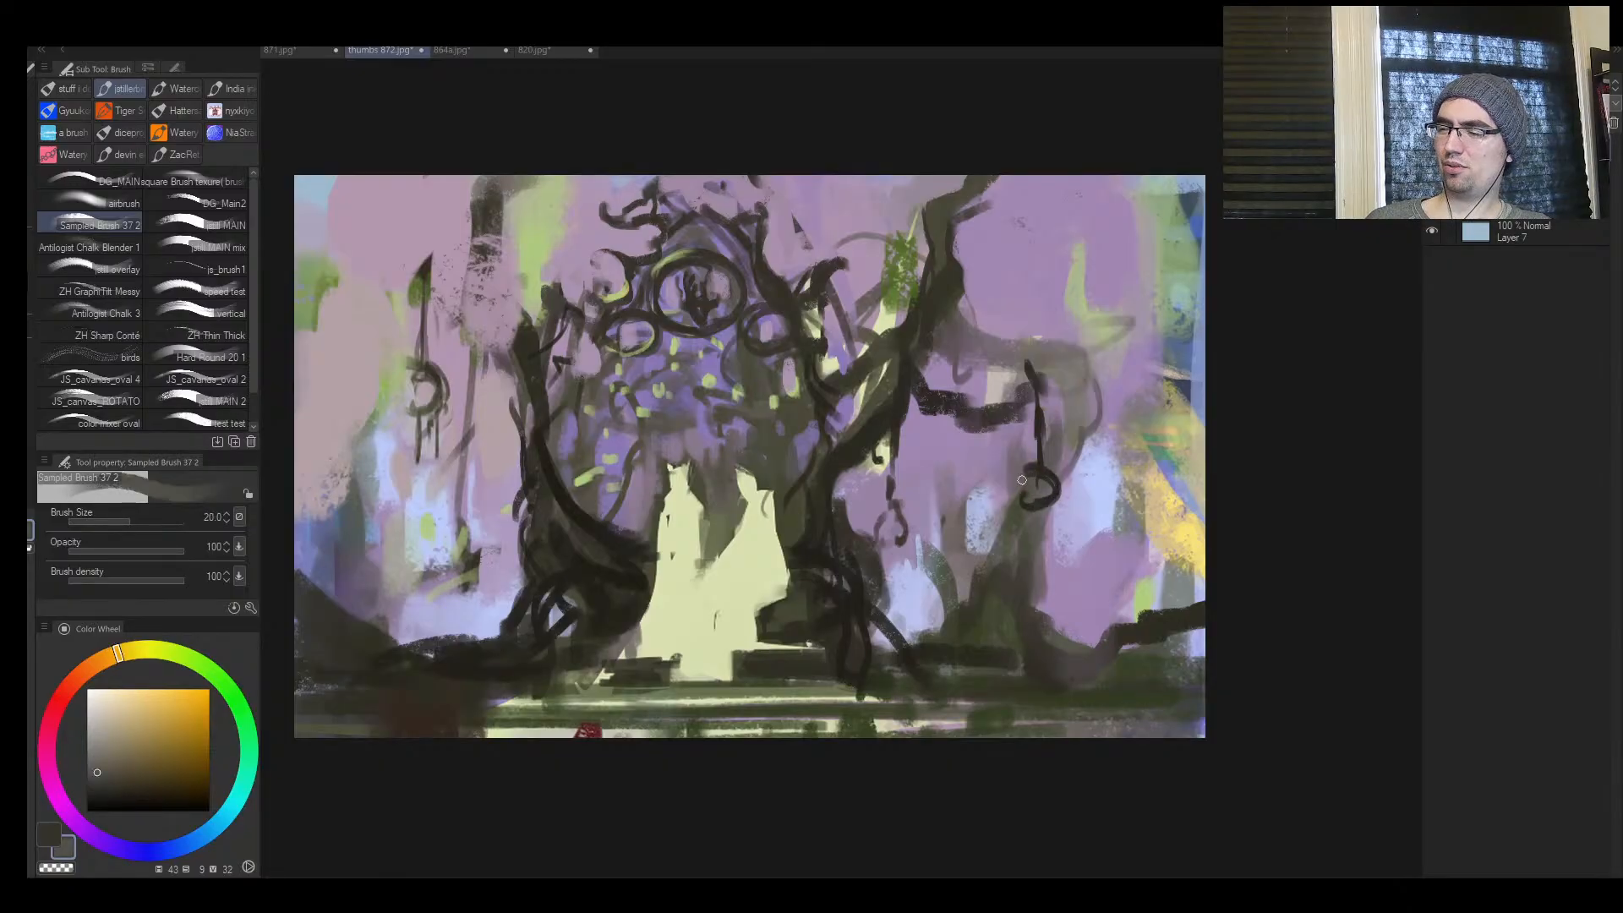
{"action": "key", "text": "bracketleft"}
{"action": "left_click", "coordinate": [1049, 502], "text": "alt"}
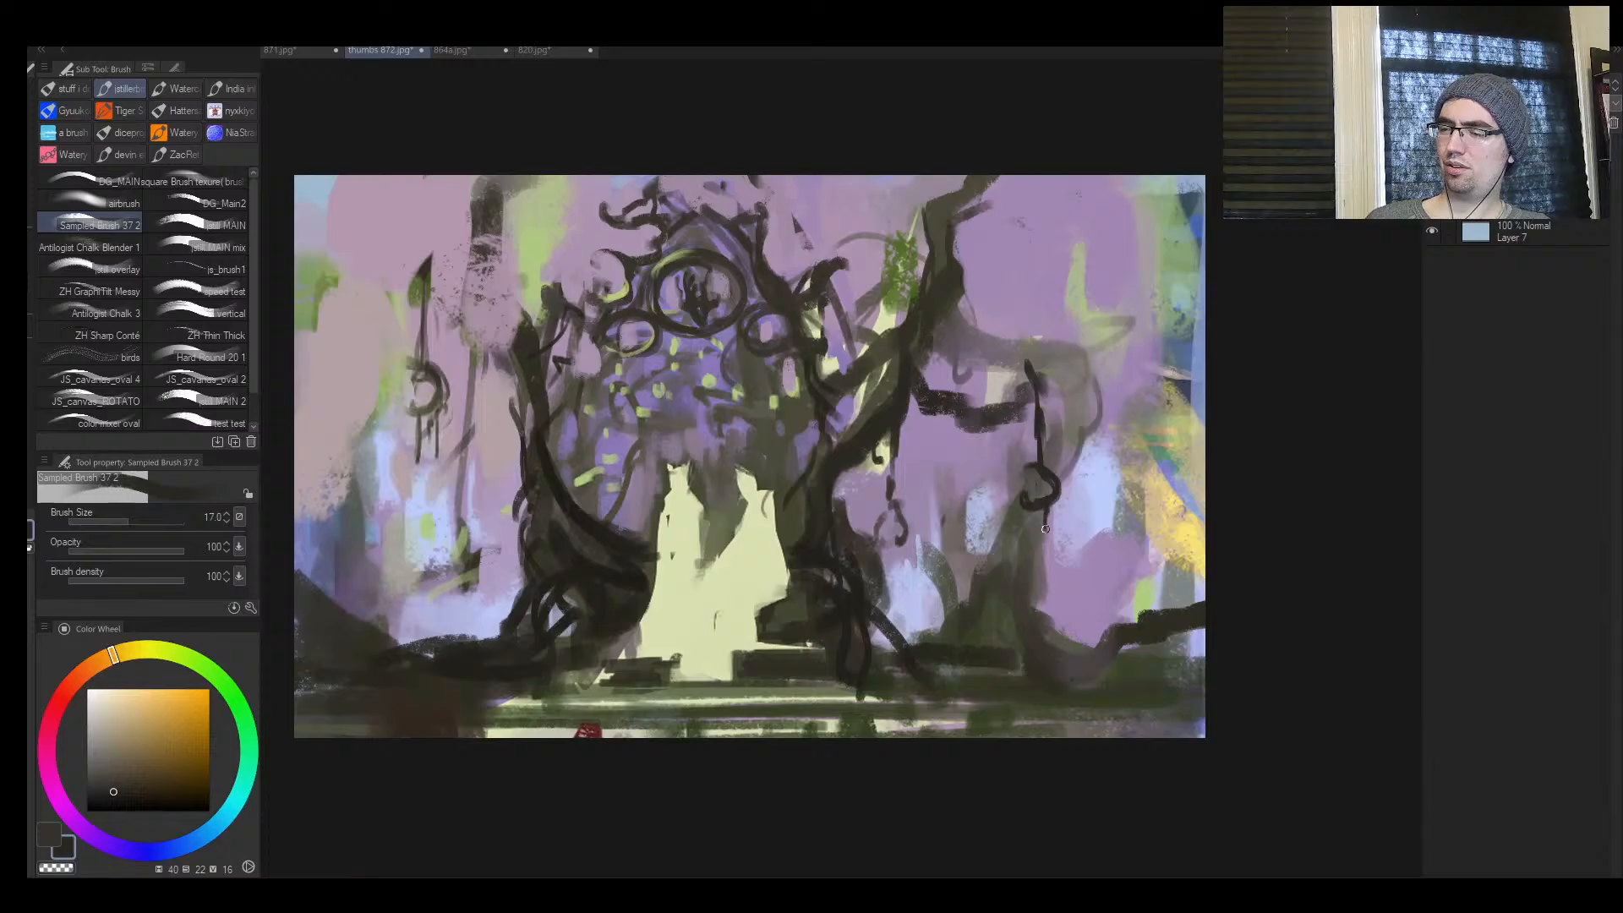
{"action": "key", "text": "ctrl+space"}
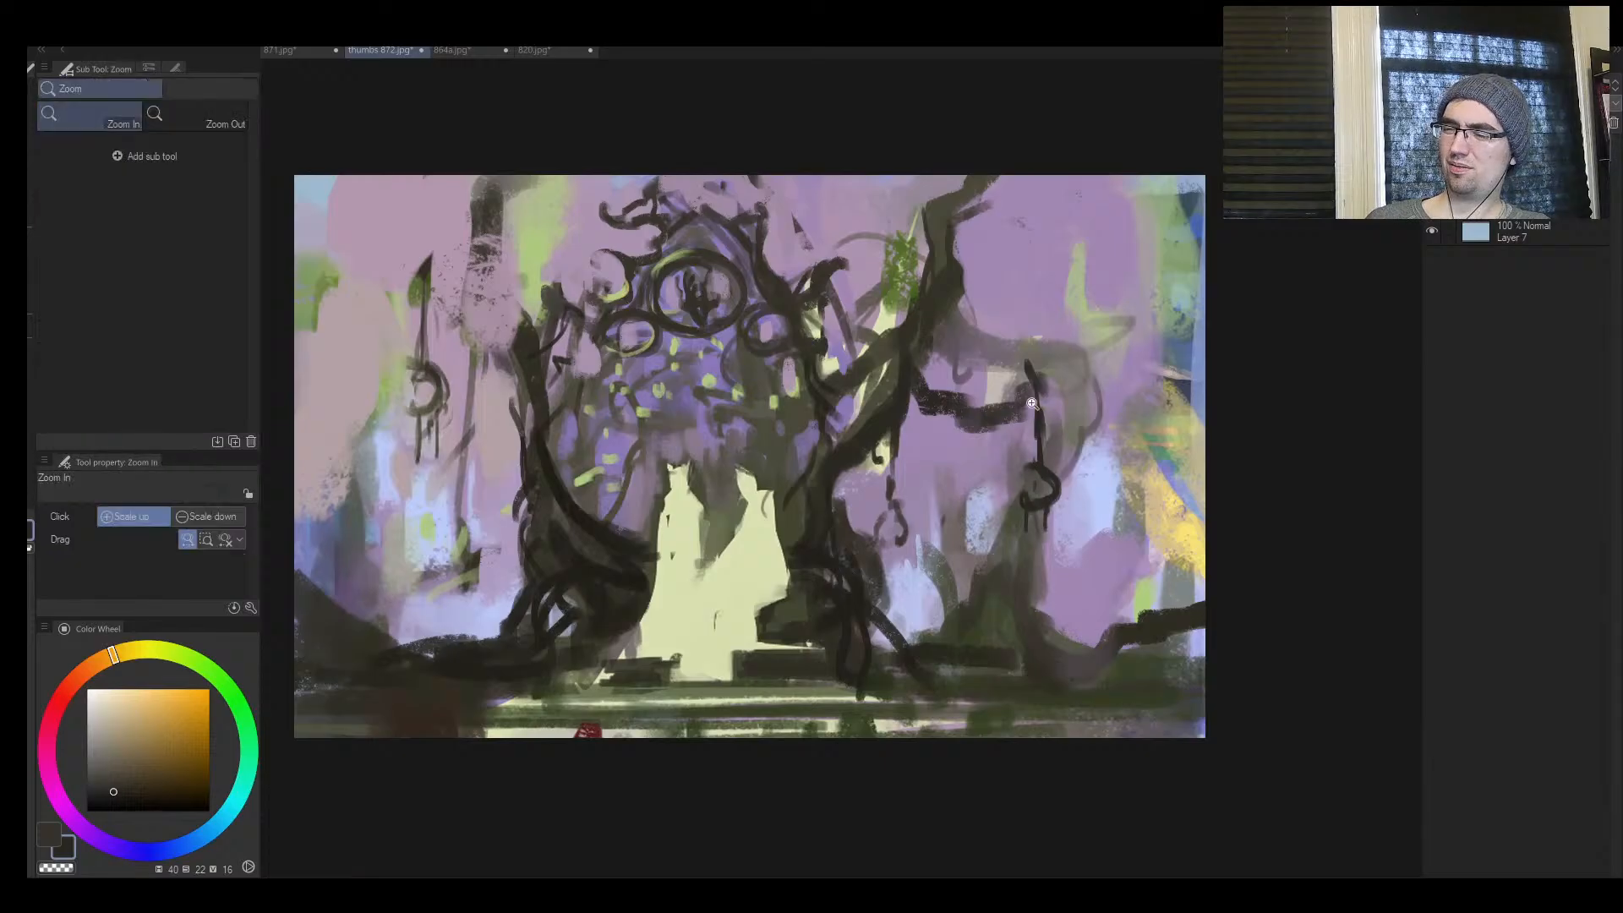
Refine the heads of the two pale figures with sampled pale yellow and dark olive at brush sizes 12 and 10
{"action": "mouse_move", "coordinate": [1018, 410]}
{"action": "left_mouse_down"}
{"action": "mouse_move", "coordinate": [972, 439]}
{"action": "mouse_move", "coordinate": [1021, 327]}
{"action": "left_mouse_up"}
{"action": "left_click", "coordinate": [872, 499], "text": "alt"}
{"action": "key", "text": "ctrl+space"}
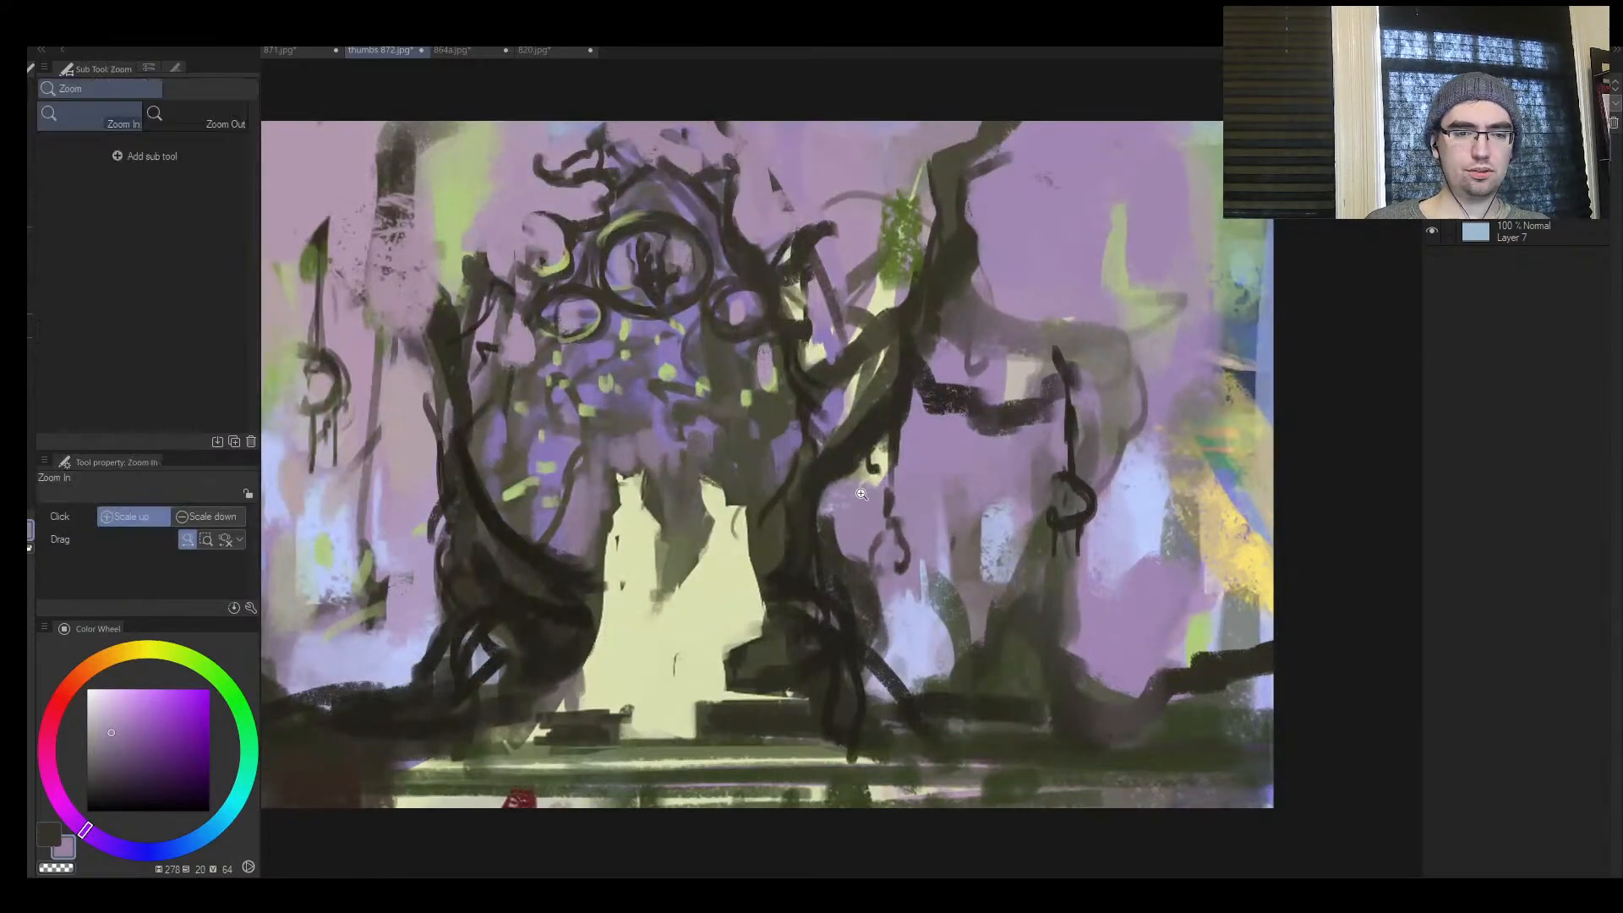
{"action": "mouse_move", "coordinate": [872, 498]}
{"action": "left_mouse_down"}
{"action": "mouse_move", "coordinate": [781, 482]}
{"action": "mouse_move", "coordinate": [846, 457]}
{"action": "left_mouse_up"}
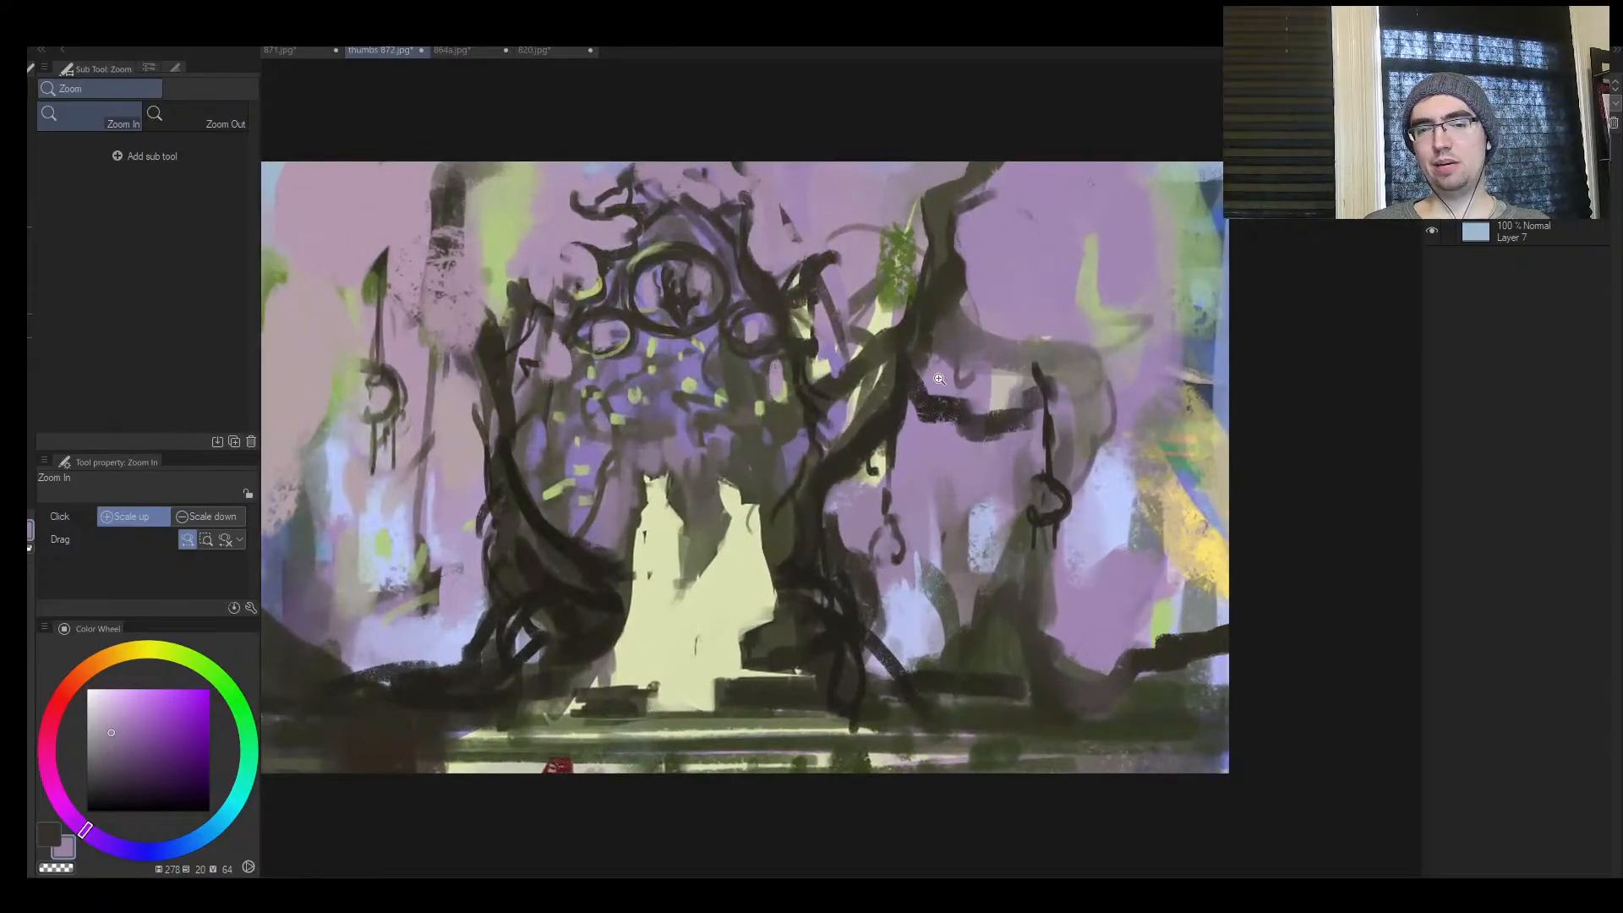
{"action": "mouse_move", "coordinate": [787, 514]}
{"action": "left_mouse_down"}
{"action": "mouse_move", "coordinate": [760, 521]}
{"action": "mouse_move", "coordinate": [880, 342]}
{"action": "left_mouse_up"}
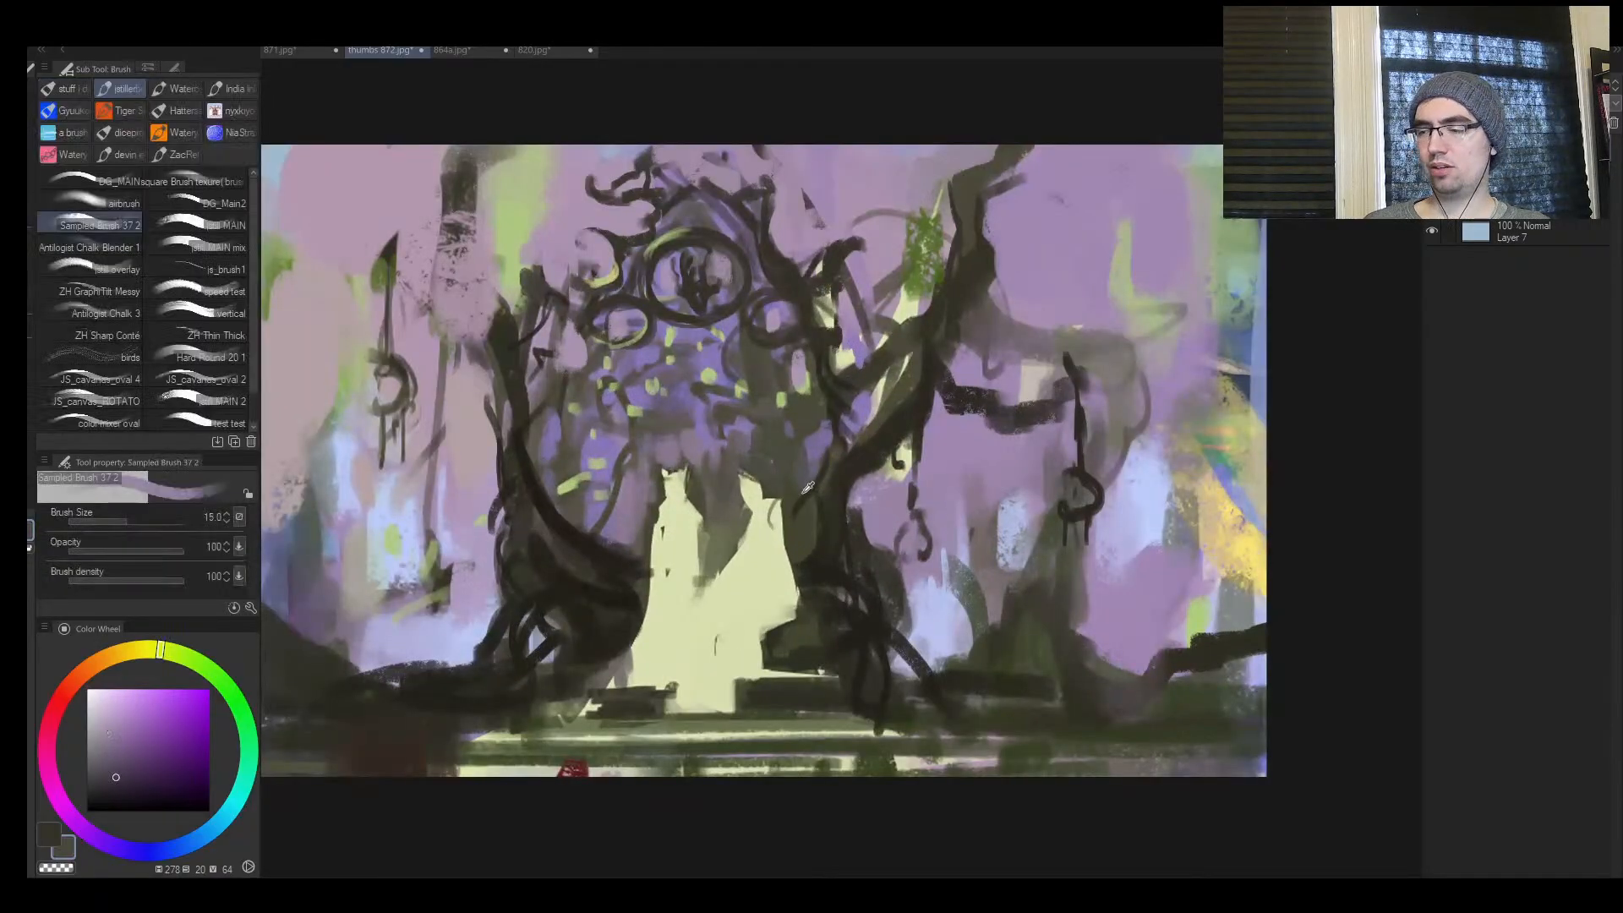
{"action": "left_click", "coordinate": [762, 532], "text": "alt"}
{"action": "key", "text": "ctrl+space"}
{"action": "left_click_drag", "start_coordinate": [761, 532], "coordinate": [739, 535]}
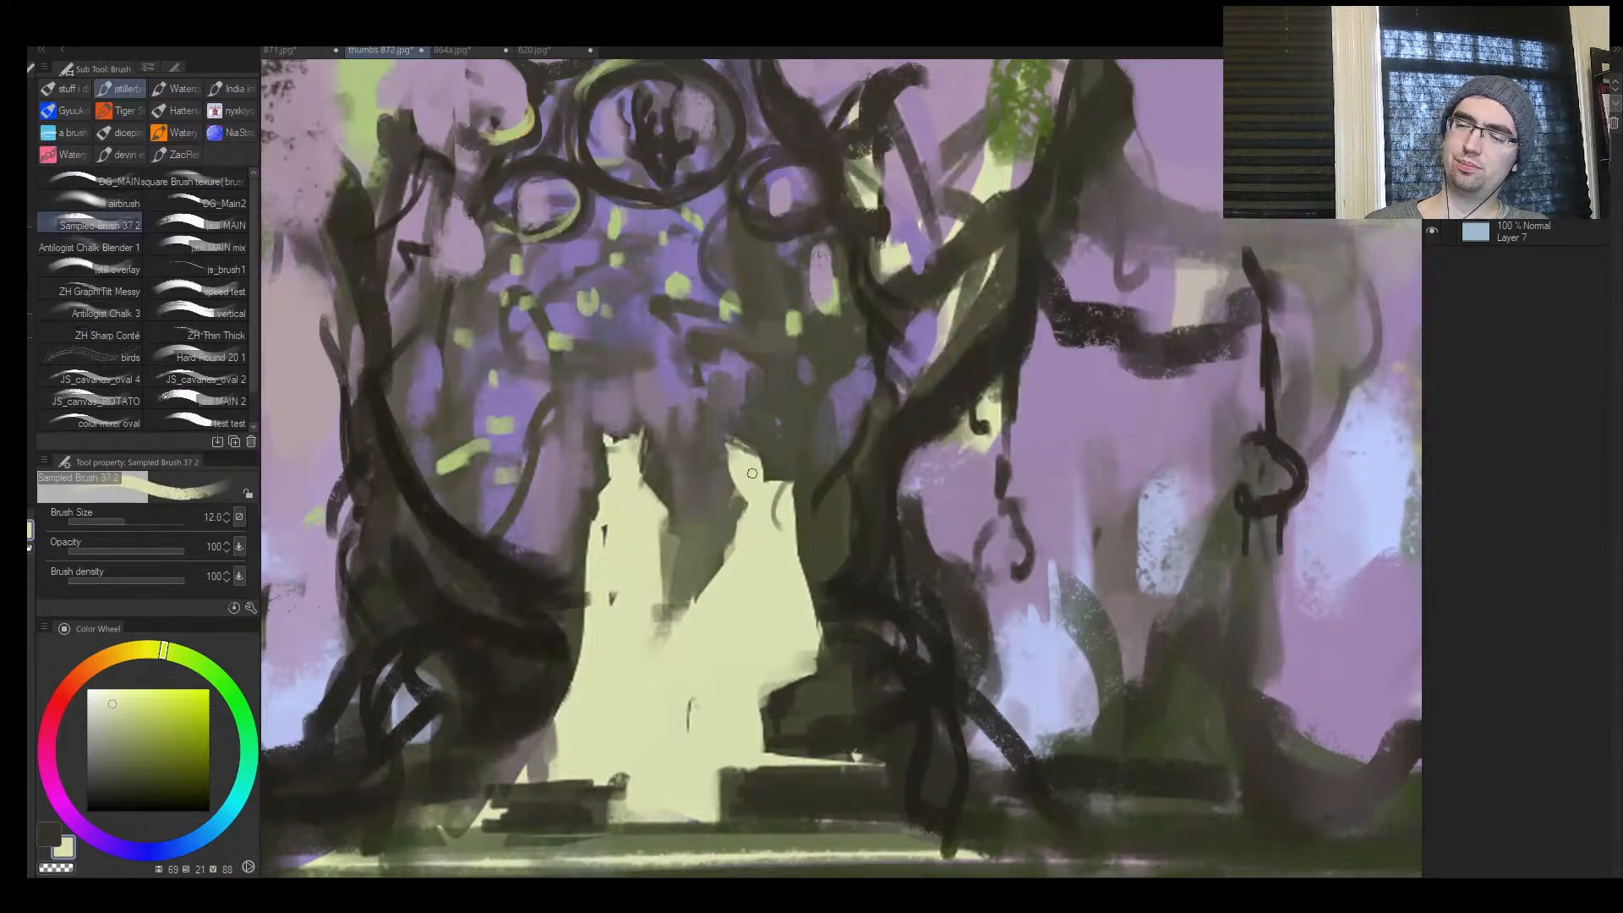
{"action": "key", "text": "bracketleft"}
{"action": "left_click", "coordinate": [734, 468], "text": "alt"}
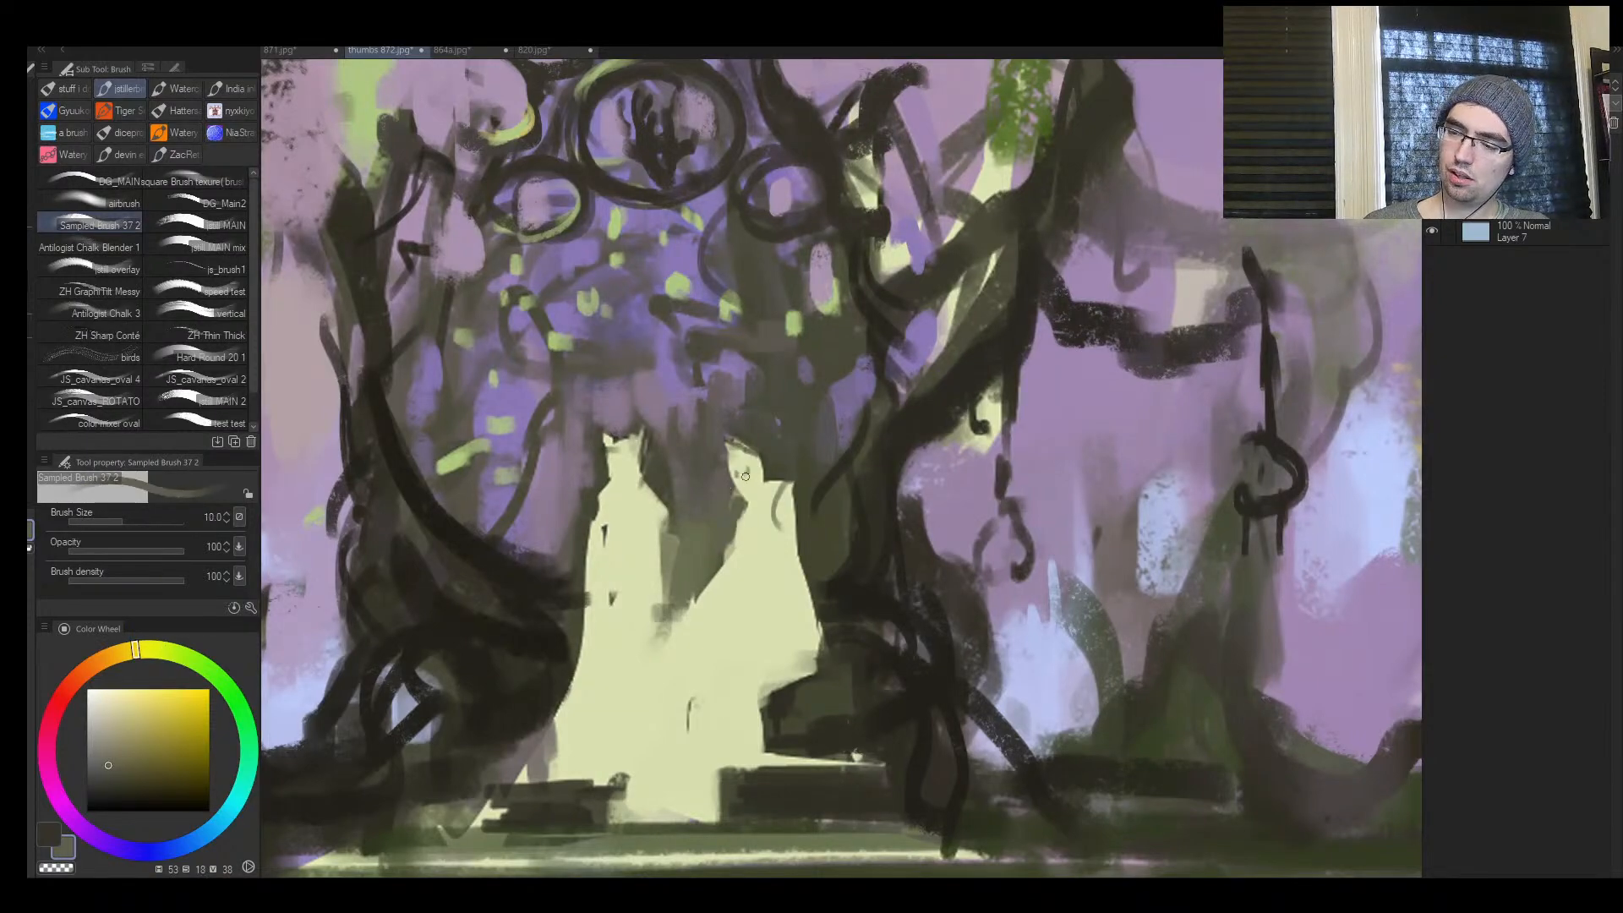
{"action": "mouse_move", "coordinate": [618, 462]}
{"action": "left_mouse_down"}
{"action": "mouse_move", "coordinate": [627, 477]}
{"action": "mouse_move", "coordinate": [631, 437]}
{"action": "left_mouse_up"}
{"action": "left_click", "coordinate": [624, 489], "text": "alt"}
Mirror the view and cover the green patch and trunk remnant beside the gateway with sampled purple at brush sizes 100 to 120
{"action": "key", "text": "ctrl+space"}
{"action": "mouse_move", "coordinate": [714, 470]}
{"action": "left_mouse_down"}
{"action": "mouse_move", "coordinate": [654, 498]}
{"action": "mouse_move", "coordinate": [708, 480]}
{"action": "left_mouse_up"}
{"action": "key", "text": "h"}
{"action": "left_click_drag", "start_coordinate": [1058, 456], "coordinate": [855, 407]}
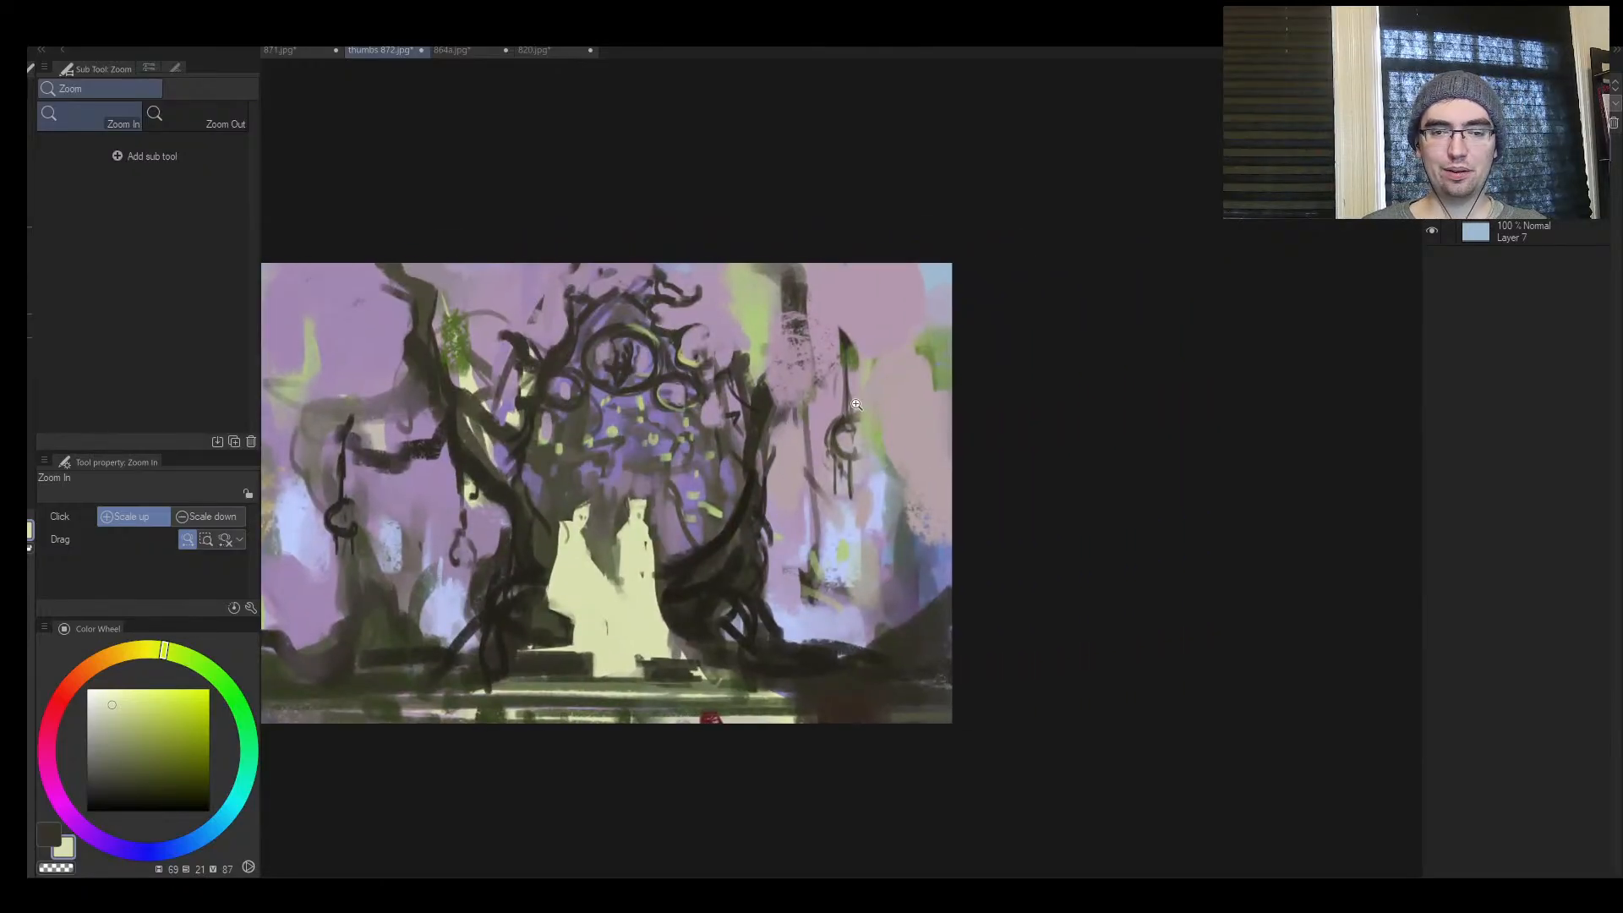
{"action": "mouse_move", "coordinate": [855, 454]}
{"action": "left_mouse_down"}
{"action": "mouse_move", "coordinate": [824, 473]}
{"action": "mouse_move", "coordinate": [824, 427]}
{"action": "left_mouse_up"}
{"action": "left_click", "coordinate": [751, 288], "text": "alt"}
{"action": "key", "text": "bracketright"}
{"action": "key", "text": "bracketright"}
{"action": "key", "text": "bracketright"}
{"action": "key", "text": "bracketright"}
{"action": "key", "text": "bracketright"}
{"action": "key", "text": "bracketright"}
{"action": "key", "text": "bracketright"}
{"action": "key", "text": "bracketright"}
{"action": "key", "text": "bracketright"}
{"action": "left_click", "coordinate": [752, 300], "text": "alt"}
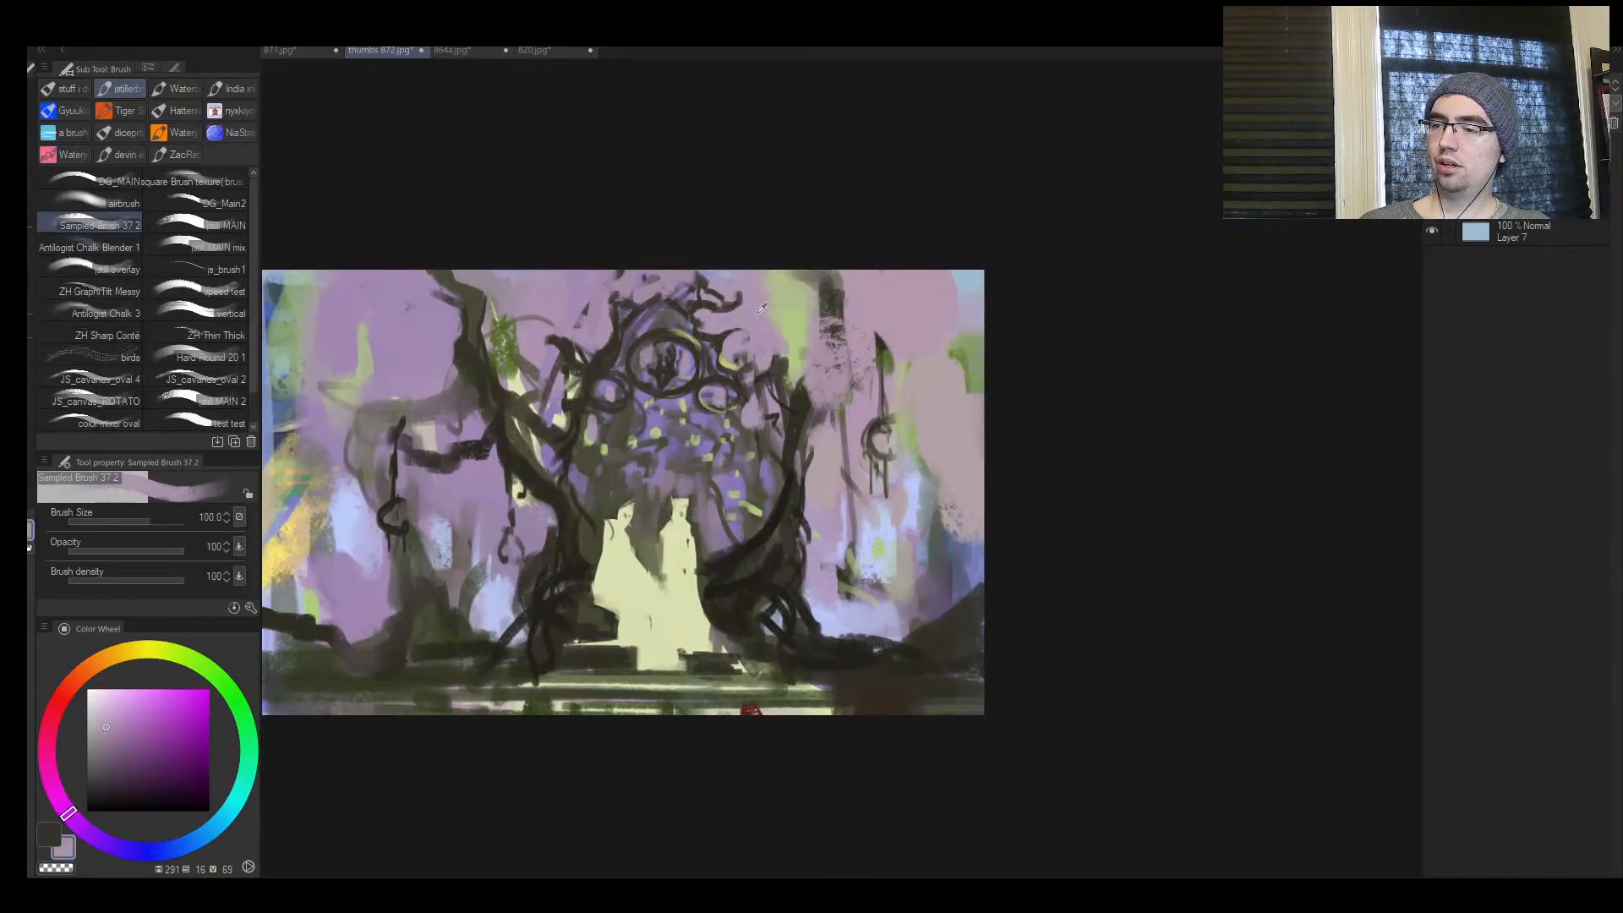
{"action": "mouse_move", "coordinate": [781, 319]}
{"action": "left_mouse_down"}
{"action": "mouse_move", "coordinate": [825, 343]}
{"action": "mouse_move", "coordinate": [793, 326]}
{"action": "mouse_move", "coordinate": [800, 361]}
{"action": "mouse_move", "coordinate": [807, 304]}
{"action": "mouse_move", "coordinate": [837, 334]}
{"action": "left_mouse_up"}
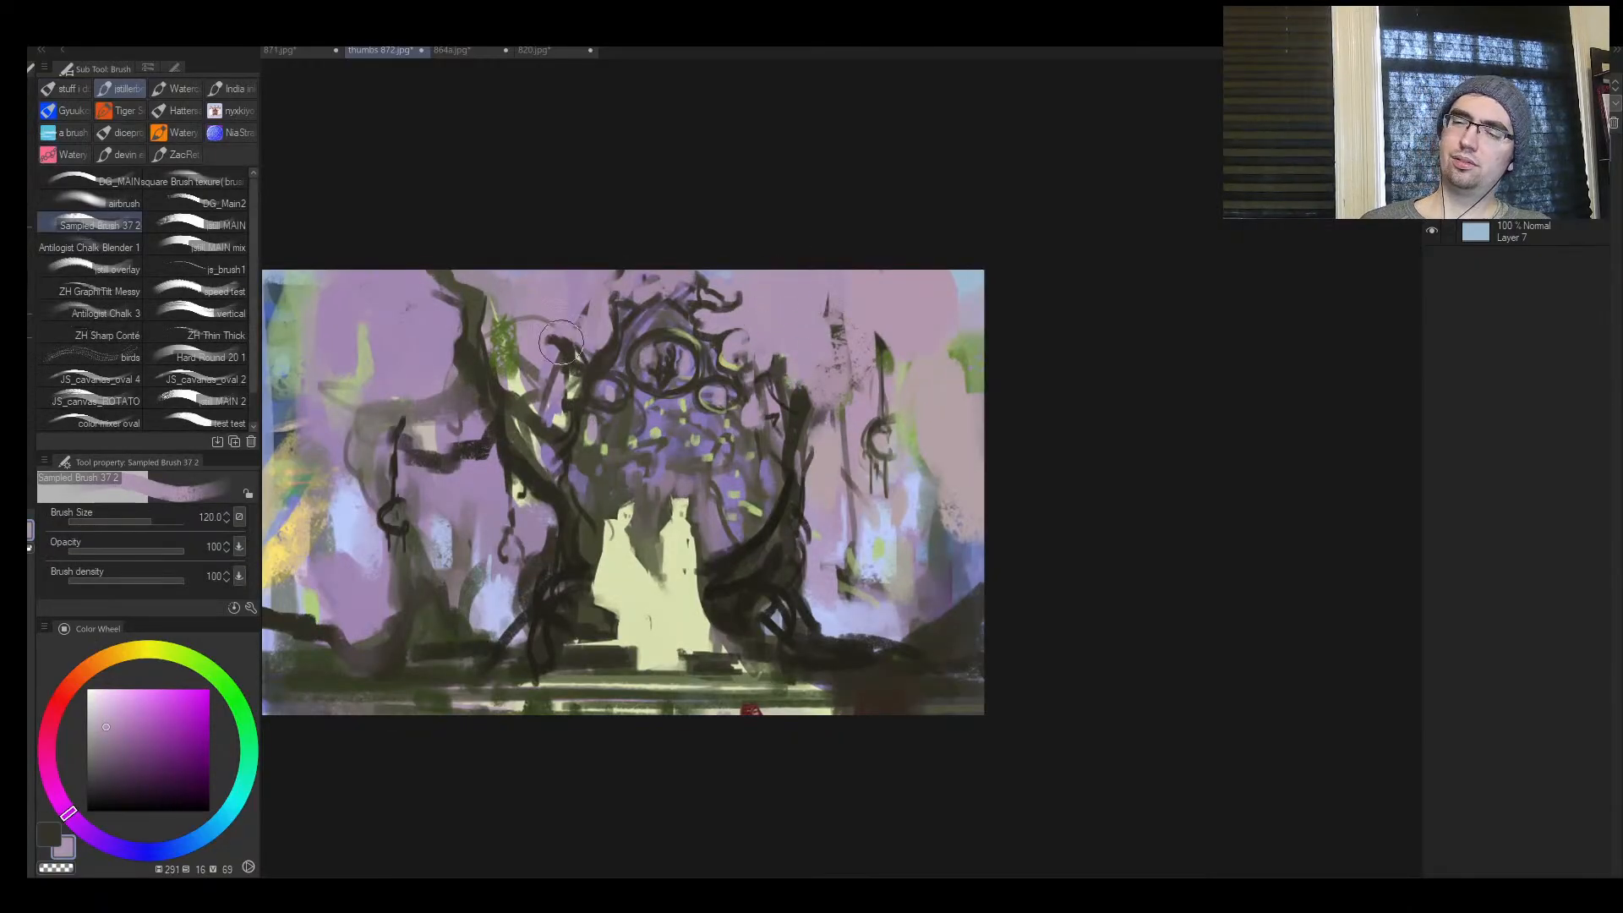
Brush soft vertical strokes of sampled muted purple and grey-brown behind the hanging-ring branch at brush size 100
{"action": "left_click", "coordinate": [455, 385], "text": "alt"}
{"action": "mouse_move", "coordinate": [423, 350]}
{"action": "left_mouse_down"}
{"action": "mouse_move", "coordinate": [405, 380]}
{"action": "mouse_move", "coordinate": [437, 365]}
{"action": "mouse_move", "coordinate": [429, 404]}
{"action": "left_mouse_up"}
{"action": "key", "text": "bracketleft"}
{"action": "left_click", "coordinate": [429, 372], "text": "alt"}
{"action": "left_click", "coordinate": [404, 400], "text": "alt"}
{"action": "left_click", "coordinate": [401, 391], "text": "alt"}
{"action": "left_click_drag", "start_coordinate": [389, 323], "coordinate": [389, 378]}
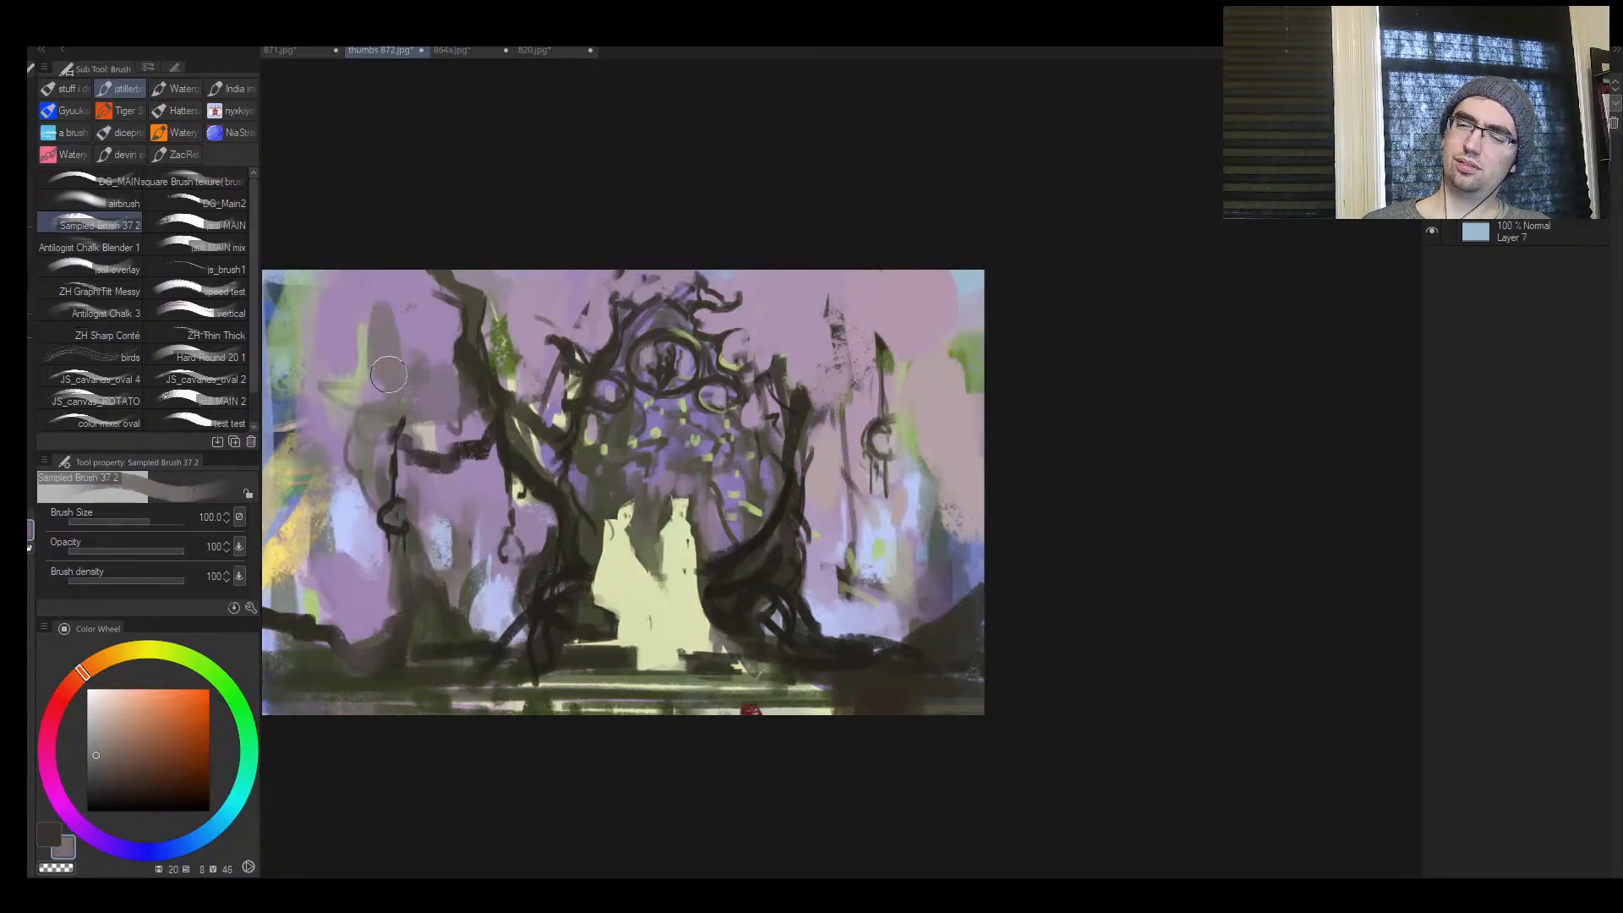
{"action": "left_click_drag", "start_coordinate": [359, 520], "coordinate": [340, 583]}
{"action": "key", "text": "ctrl+space"}
{"action": "left_click_drag", "start_coordinate": [695, 457], "coordinate": [673, 510]}
{"action": "left_click", "coordinate": [672, 510]}
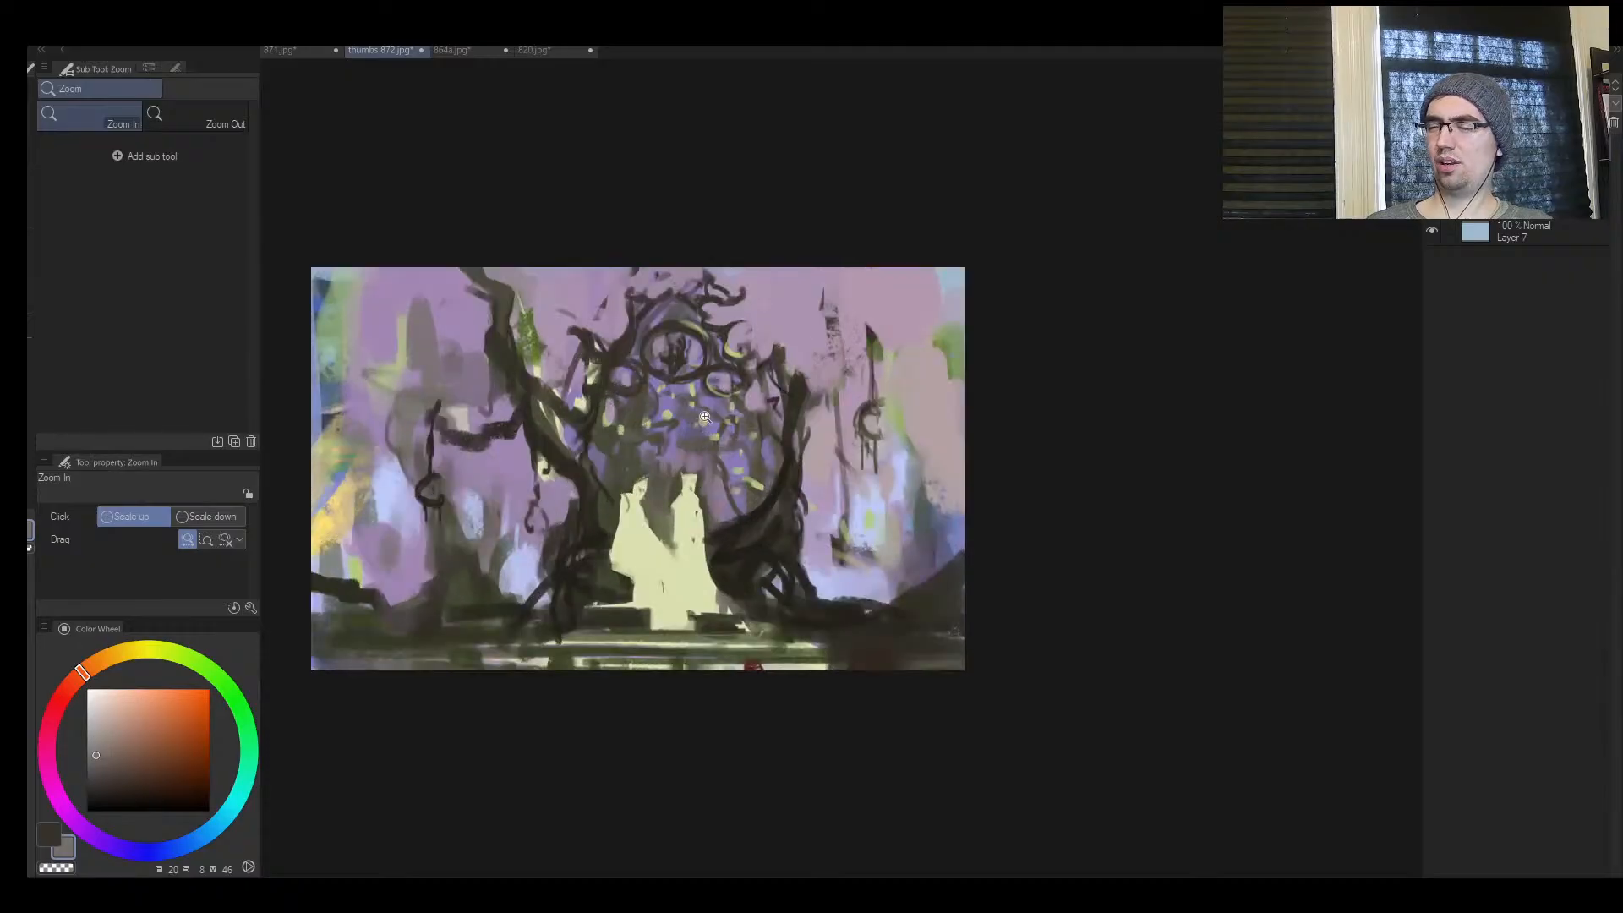
Glaze both pale figures with an orange-brown (hue 29, saturation 52, value 53) and flip the canvas back
{"action": "left_click", "coordinate": [96, 663]}
{"action": "left_click", "coordinate": [150, 746]}
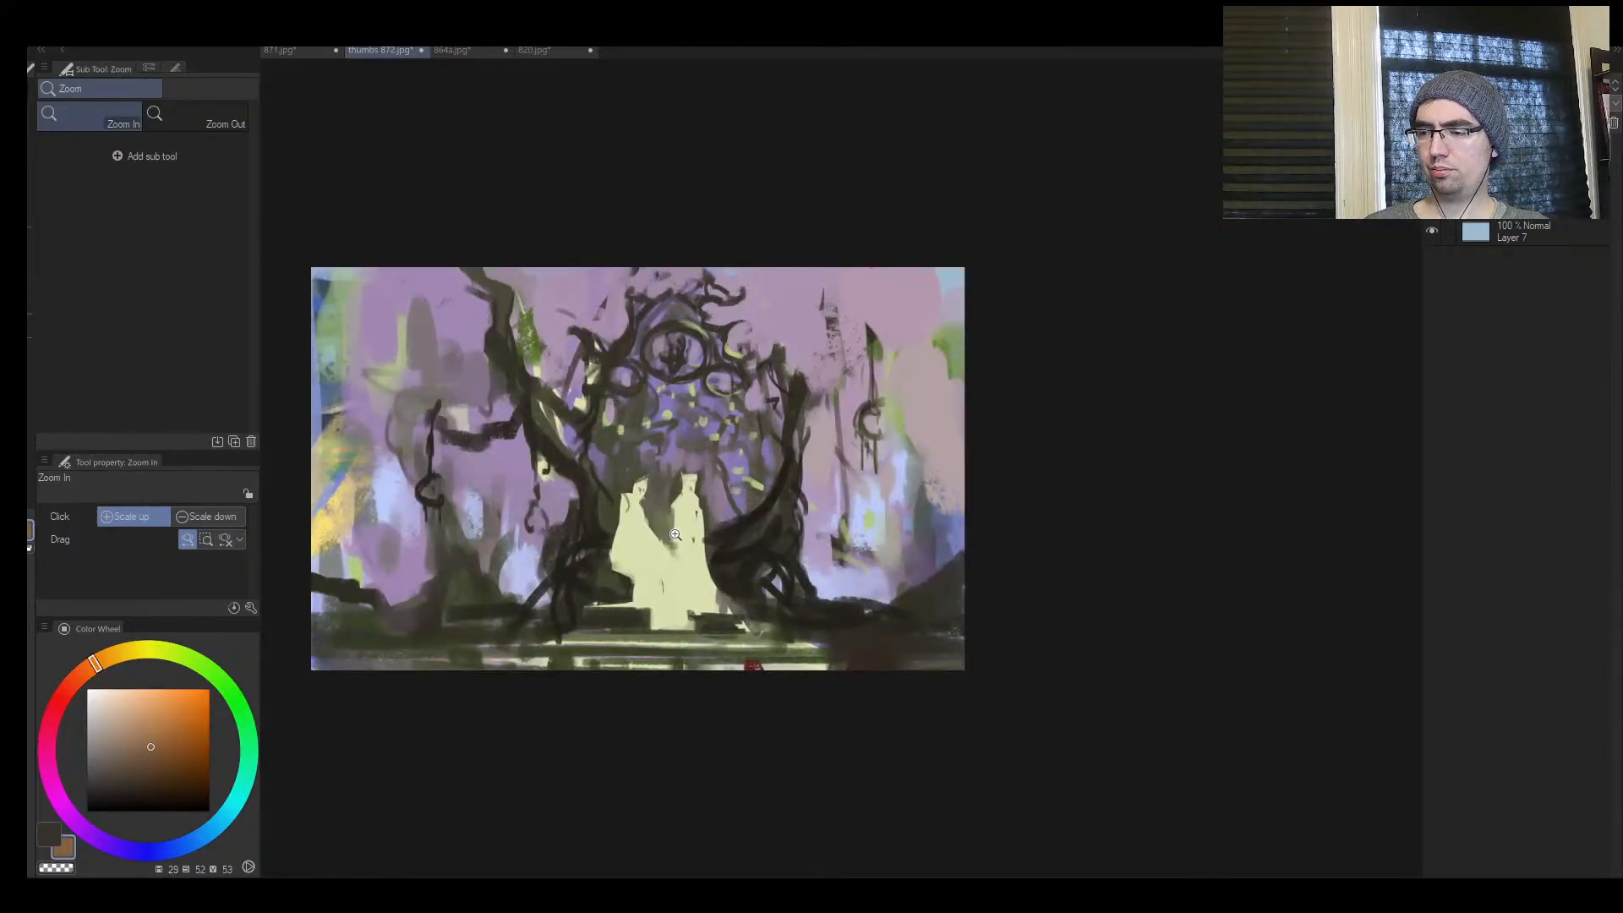
{"action": "key", "text": "b"}
{"action": "mouse_move", "coordinate": [690, 523]}
{"action": "left_mouse_down"}
{"action": "mouse_move", "coordinate": [688, 546]}
{"action": "mouse_move", "coordinate": [682, 499]}
{"action": "mouse_move", "coordinate": [698, 517]}
{"action": "mouse_move", "coordinate": [631, 516]}
{"action": "mouse_move", "coordinate": [658, 565]}
{"action": "left_mouse_up"}
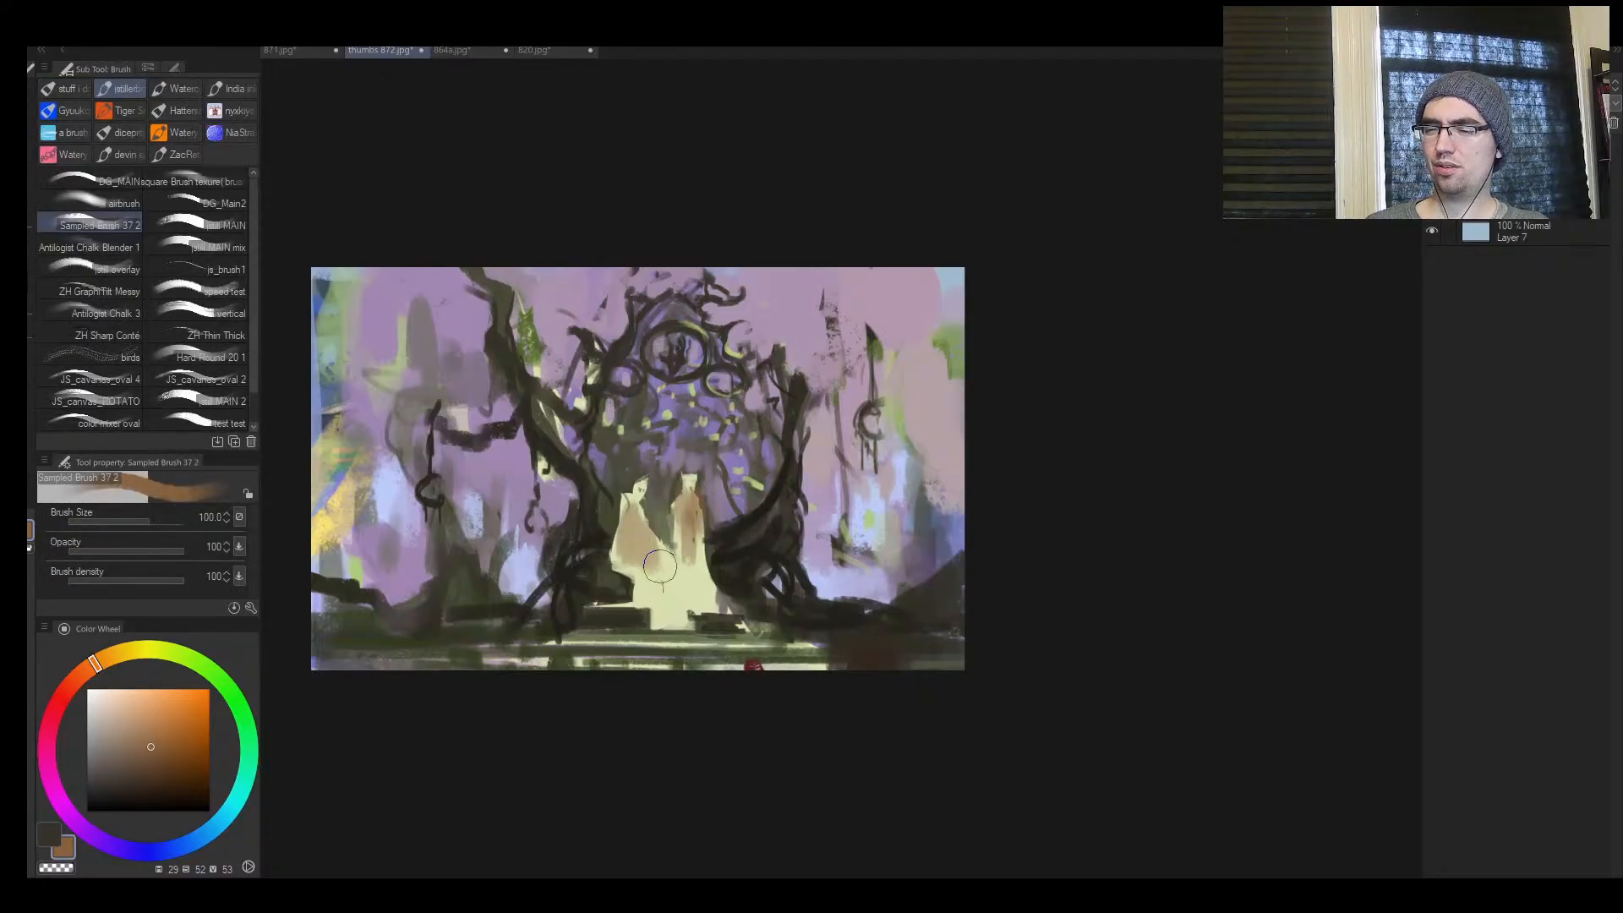
{"action": "key", "text": "h"}
{"action": "left_click_drag", "start_coordinate": [1222, 494], "coordinate": [941, 483]}
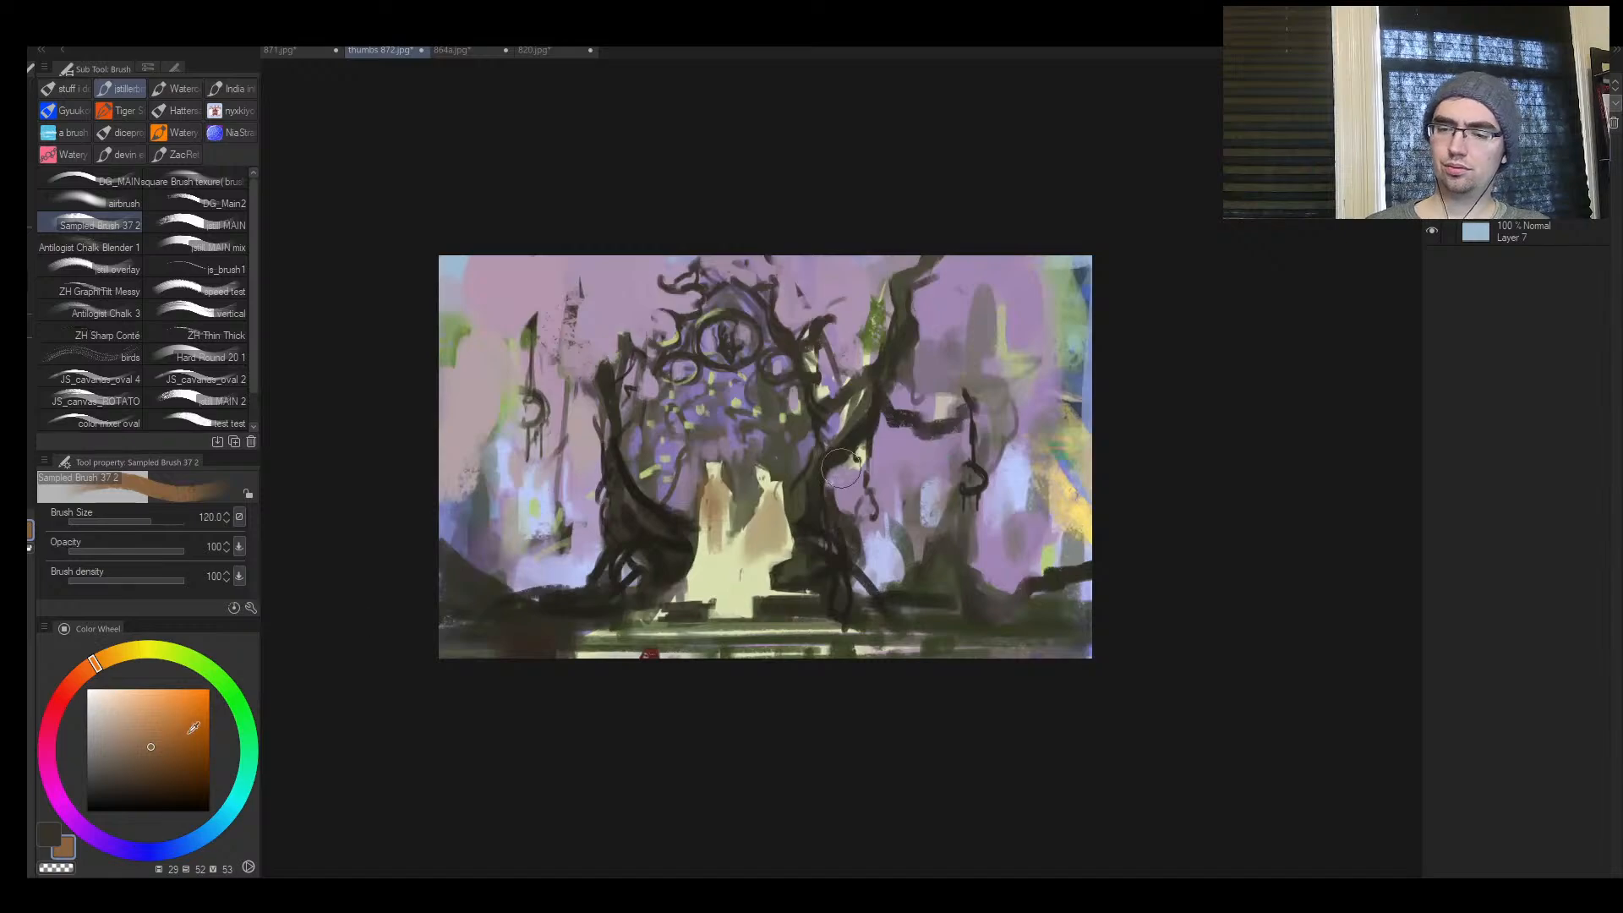
Glaze both pale figures' robes with a brighter orange (hue 29, saturation 74, value 82) at brush size 100, undoing the last stroke
{"action": "left_click", "coordinate": [177, 711]}
{"action": "key", "text": "z"}
{"action": "left_click", "coordinate": [714, 524]}
{"action": "key", "text": "b"}
{"action": "mouse_move", "coordinate": [708, 473]}
{"action": "left_mouse_down"}
{"action": "mouse_move", "coordinate": [805, 509]}
{"action": "mouse_move", "coordinate": [782, 515]}
{"action": "mouse_move", "coordinate": [797, 486]}
{"action": "mouse_move", "coordinate": [804, 511]}
{"action": "mouse_move", "coordinate": [694, 576]}
{"action": "mouse_move", "coordinate": [681, 614]}
{"action": "mouse_move", "coordinate": [795, 581]}
{"action": "left_mouse_up"}
{"action": "key", "text": "ctrl+z"}
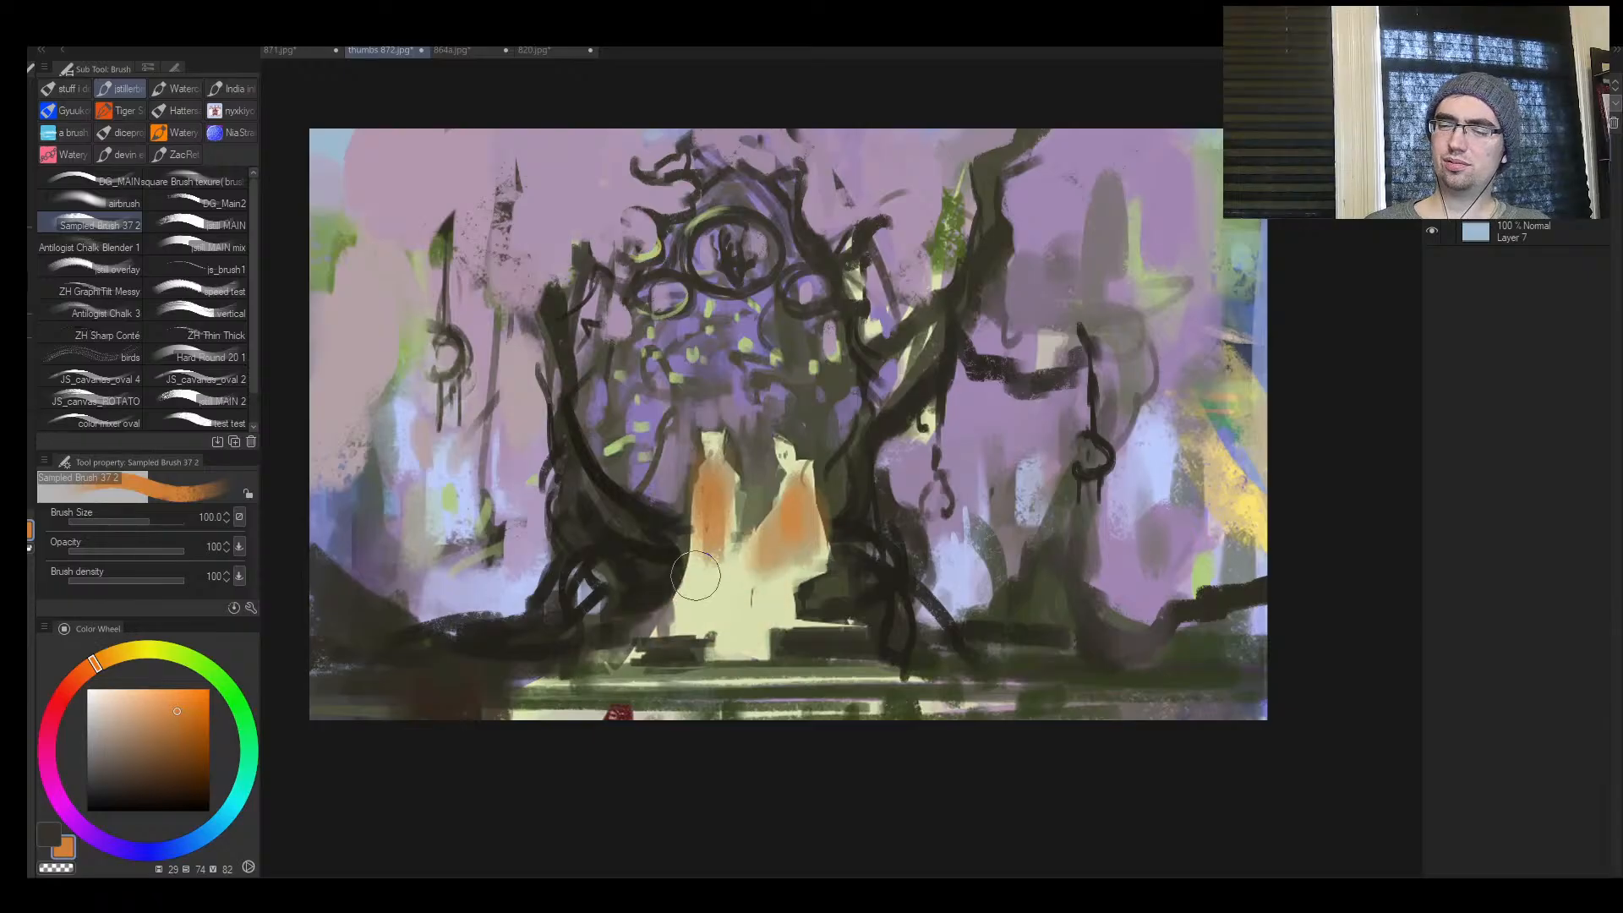
Extend the figures' lower robes over the steps with sampled pale yellow (hue 69, saturation 21, value 88), checking the composition mirrored
{"action": "left_click", "coordinate": [666, 591], "text": "alt"}
{"action": "key", "text": "["}
{"action": "mouse_move", "coordinate": [671, 579]}
{"action": "left_mouse_down"}
{"action": "mouse_move", "coordinate": [727, 572]}
{"action": "mouse_move", "coordinate": [675, 618]}
{"action": "mouse_move", "coordinate": [683, 588]}
{"action": "mouse_move", "coordinate": [710, 600]}
{"action": "mouse_move", "coordinate": [723, 644]}
{"action": "left_mouse_up"}
{"action": "key", "text": "["}
{"action": "left_click", "coordinate": [728, 594], "text": "alt"}
{"action": "key", "text": "h"}
{"action": "key", "text": "ctrl+space"}
{"action": "mouse_move", "coordinate": [1178, 487]}
{"action": "left_mouse_down"}
{"action": "mouse_move", "coordinate": [1103, 473]}
{"action": "mouse_move", "coordinate": [1192, 444]}
{"action": "mouse_move", "coordinate": [845, 482]}
{"action": "mouse_move", "coordinate": [897, 488]}
{"action": "left_mouse_up"}
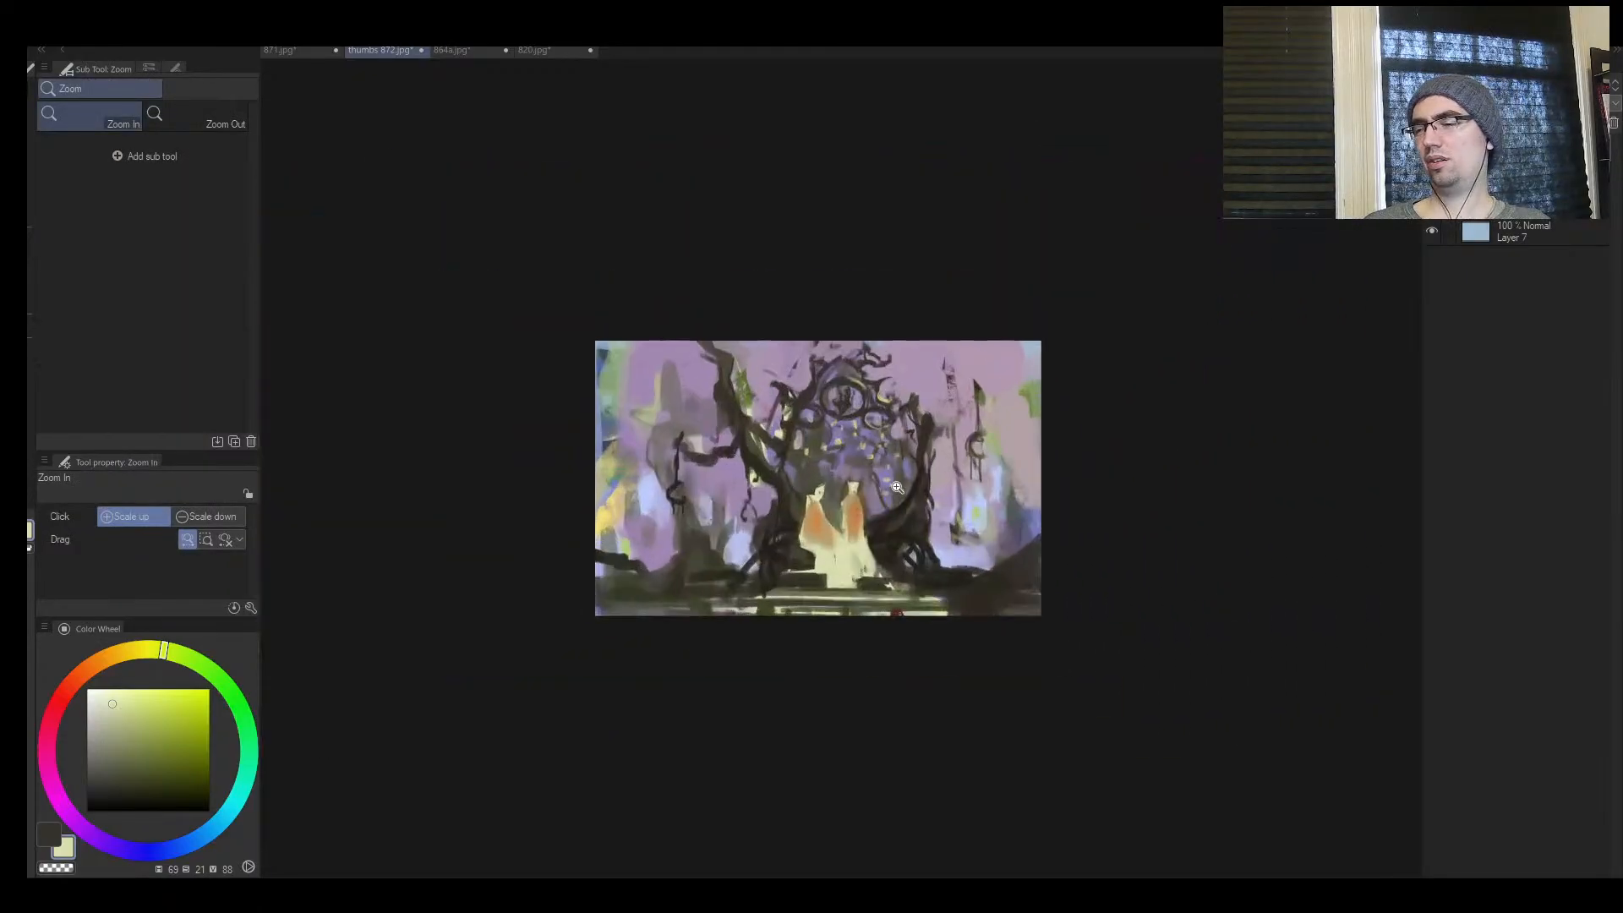
{"action": "key", "text": "h"}
{"action": "left_click_drag", "start_coordinate": [955, 568], "coordinate": [1056, 562]}
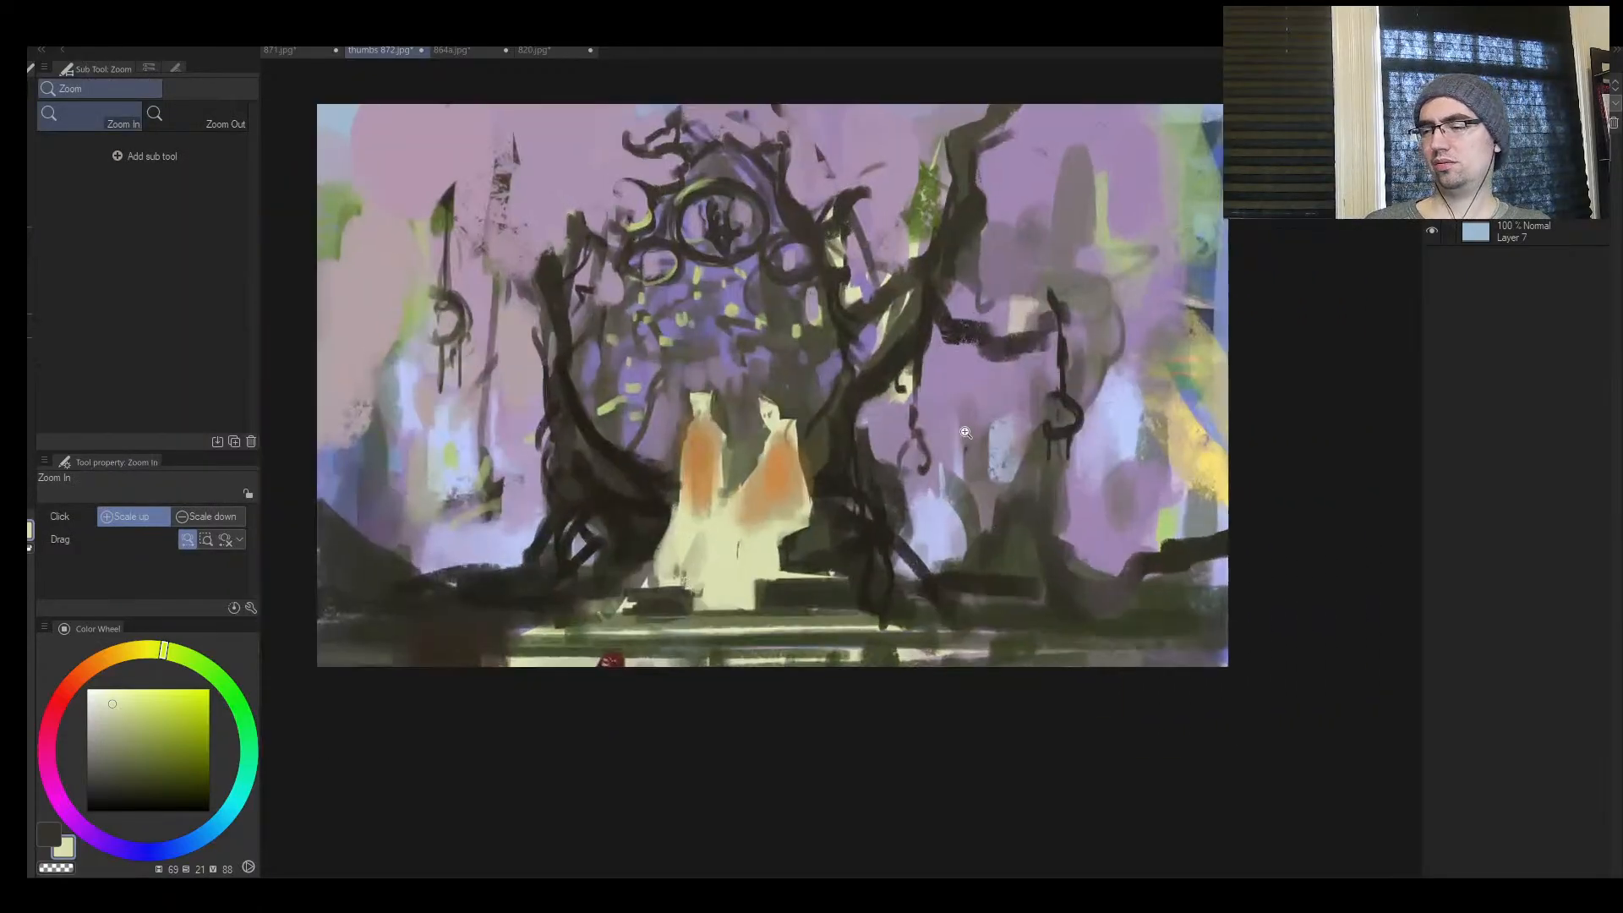
{"action": "left_click", "coordinate": [625, 601], "text": "alt"}
{"action": "left_click_drag", "start_coordinate": [789, 425], "coordinate": [803, 473]}
{"action": "key", "text": "ctrl+z"}
{"action": "left_click", "coordinate": [800, 400], "text": "alt"}
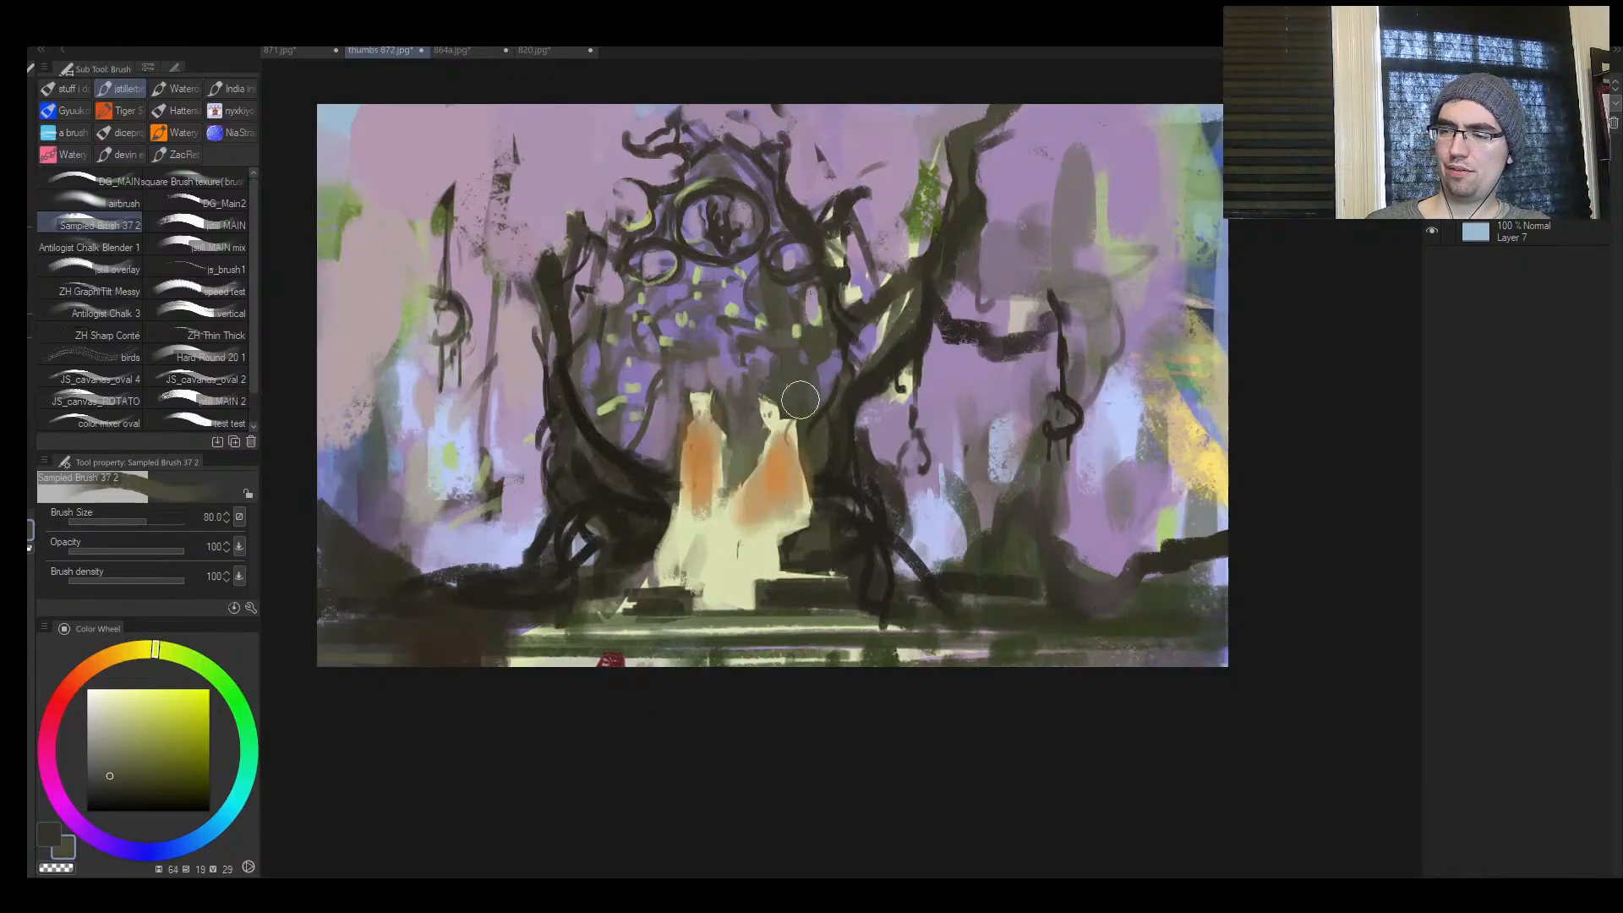
{"action": "left_click_drag", "start_coordinate": [799, 402], "coordinate": [724, 570]}
{"action": "key", "text": "ctrl+z"}
Darken the figures' lower robes with soft glazes of sampled dark olive (hue 69, saturation 30, value 27) at brush size 100
{"action": "left_click", "coordinate": [864, 401], "text": "alt"}
{"action": "left_click", "coordinate": [826, 454], "text": "alt"}
{"action": "key", "text": "bracketright"}
{"action": "left_click_drag", "start_coordinate": [791, 479], "coordinate": [718, 575]}
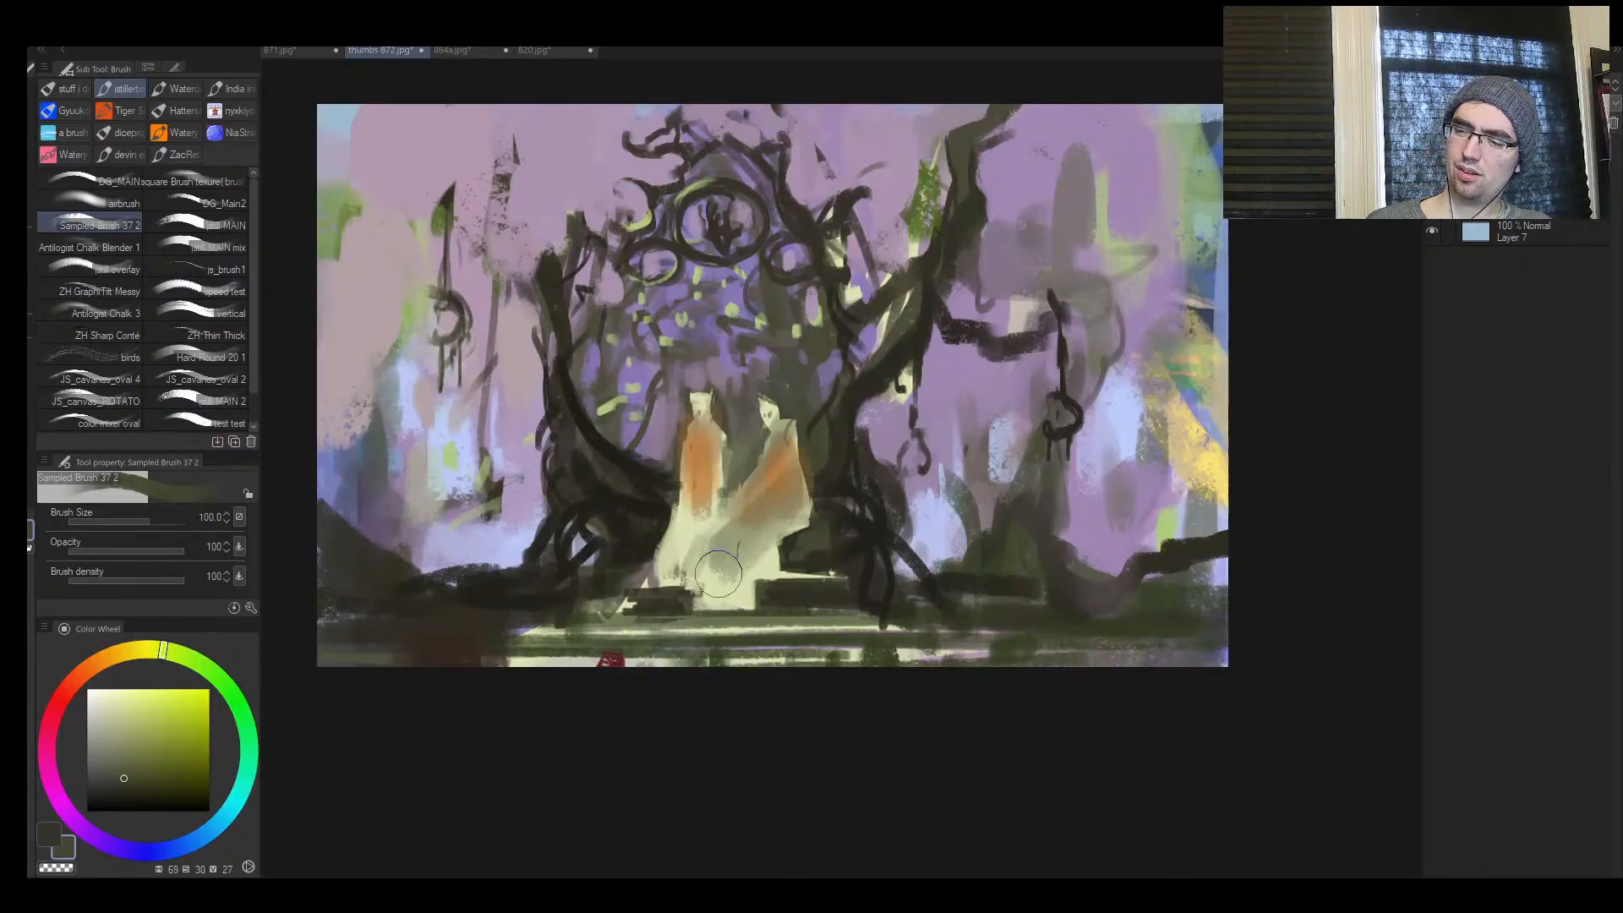
{"action": "left_click_drag", "start_coordinate": [786, 528], "coordinate": [706, 604]}
{"action": "mouse_move", "coordinate": [710, 517]}
{"action": "left_mouse_down"}
{"action": "mouse_move", "coordinate": [676, 560]}
{"action": "mouse_move", "coordinate": [689, 494]}
{"action": "mouse_move", "coordinate": [718, 567]}
{"action": "left_mouse_up"}
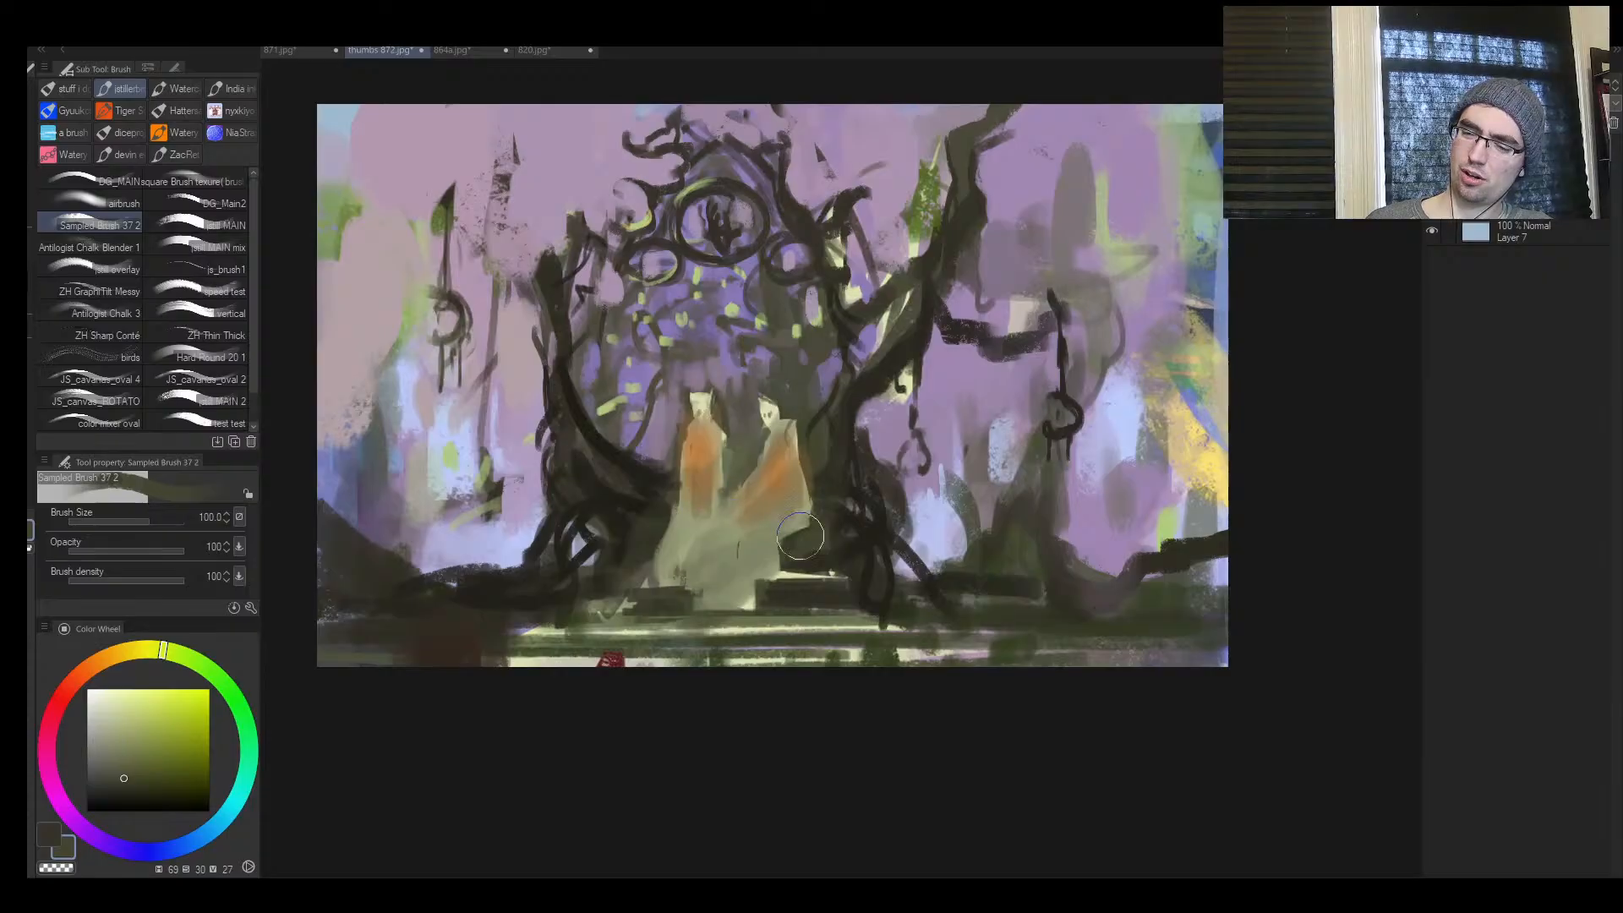
{"action": "left_click_drag", "start_coordinate": [833, 532], "coordinate": [752, 604]}
{"action": "left_click_drag", "start_coordinate": [786, 525], "coordinate": [753, 604]}
Add a new layer and, in mirrored view, brush sampled near-black brown over the foreground below the large tree, then restore the orientation
{"action": "key", "text": "h"}
{"action": "left_click_drag", "start_coordinate": [1190, 530], "coordinate": [1078, 587]}
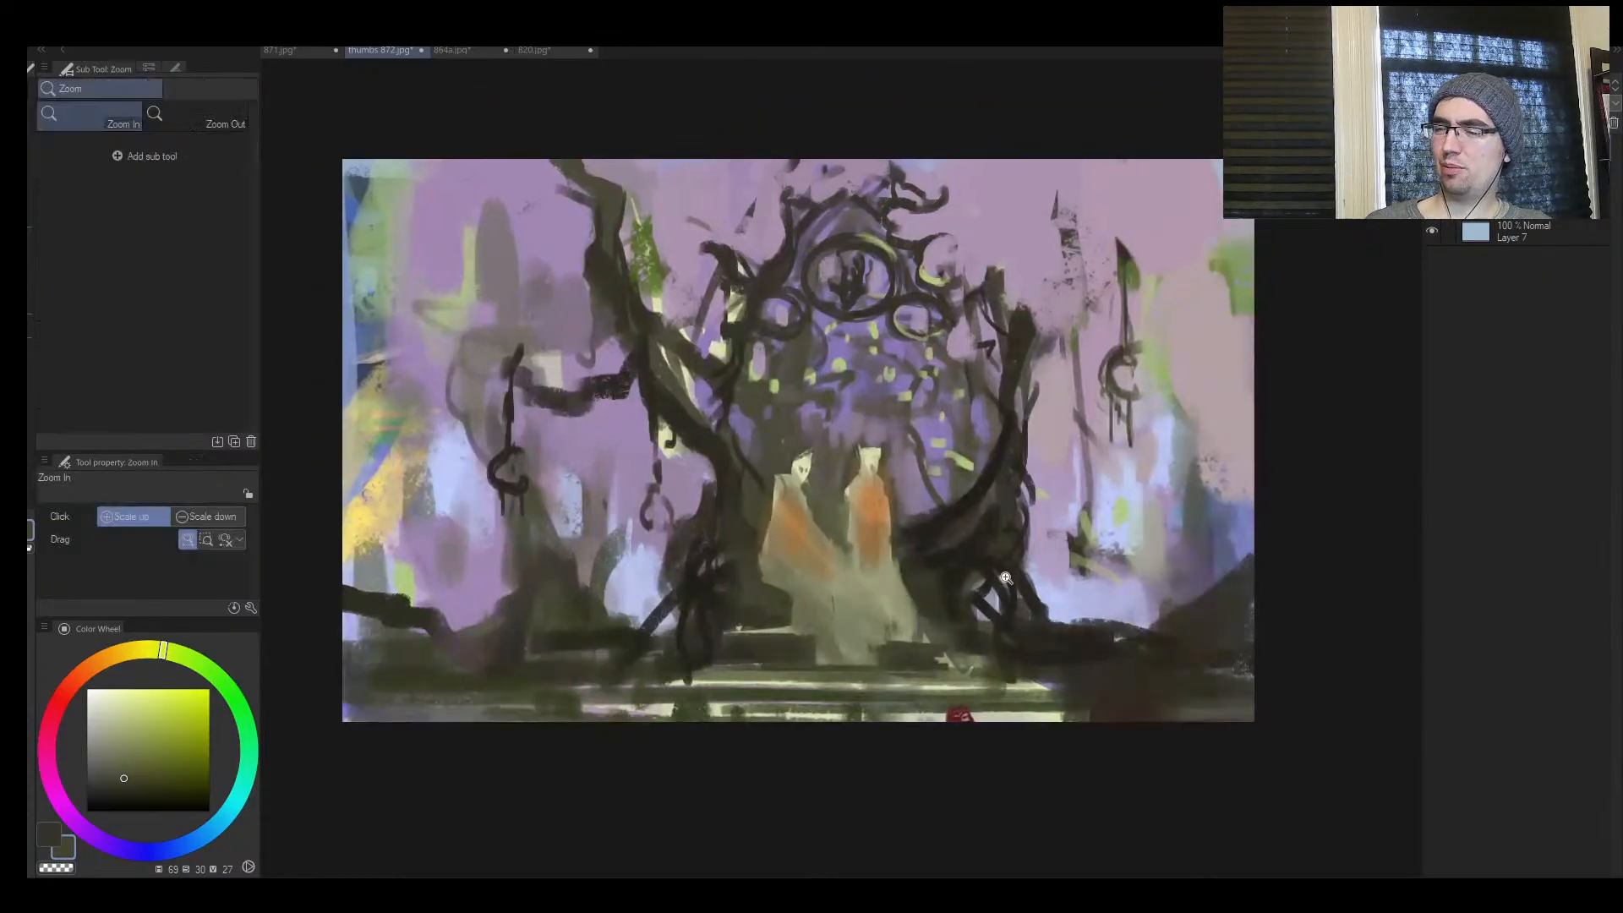
{"action": "mouse_move", "coordinate": [987, 564]}
{"action": "left_mouse_down"}
{"action": "mouse_move", "coordinate": [913, 563]}
{"action": "mouse_move", "coordinate": [961, 564]}
{"action": "left_mouse_up"}
{"action": "key", "text": "ctrl+shift+n"}
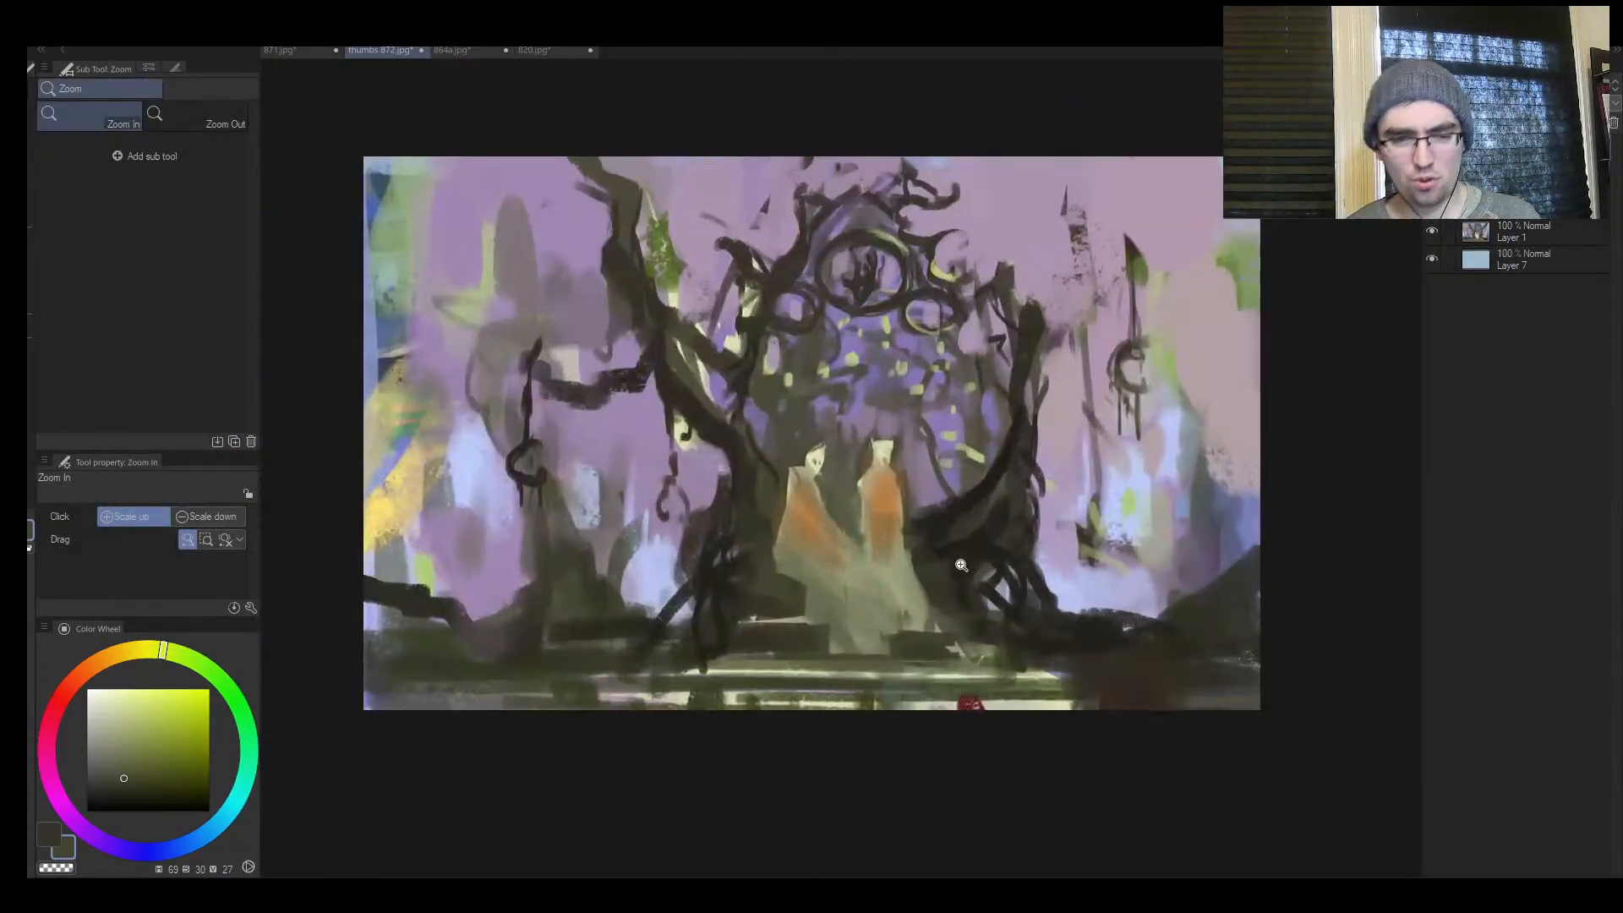
{"action": "left_click", "coordinate": [1069, 636], "text": "alt"}
{"action": "key", "text": "]"}
{"action": "mouse_move", "coordinate": [381, 668]}
{"action": "left_mouse_down"}
{"action": "mouse_move", "coordinate": [786, 697]}
{"action": "mouse_move", "coordinate": [812, 729]}
{"action": "left_mouse_up"}
{"action": "left_click_drag", "start_coordinate": [307, 689], "coordinate": [938, 722]}
{"action": "key", "text": "h"}
{"action": "left_click_drag", "start_coordinate": [1143, 591], "coordinate": [1138, 514]}
Brush slim background tree trunks near both side edges with sampled muted purple (hue 277, saturation 14, value 45)
{"action": "key", "text": "["}
{"action": "key", "text": "["}
{"action": "key", "text": "["}
{"action": "key", "text": "["}
{"action": "key", "text": "["}
{"action": "key", "text": "["}
{"action": "key", "text": "["}
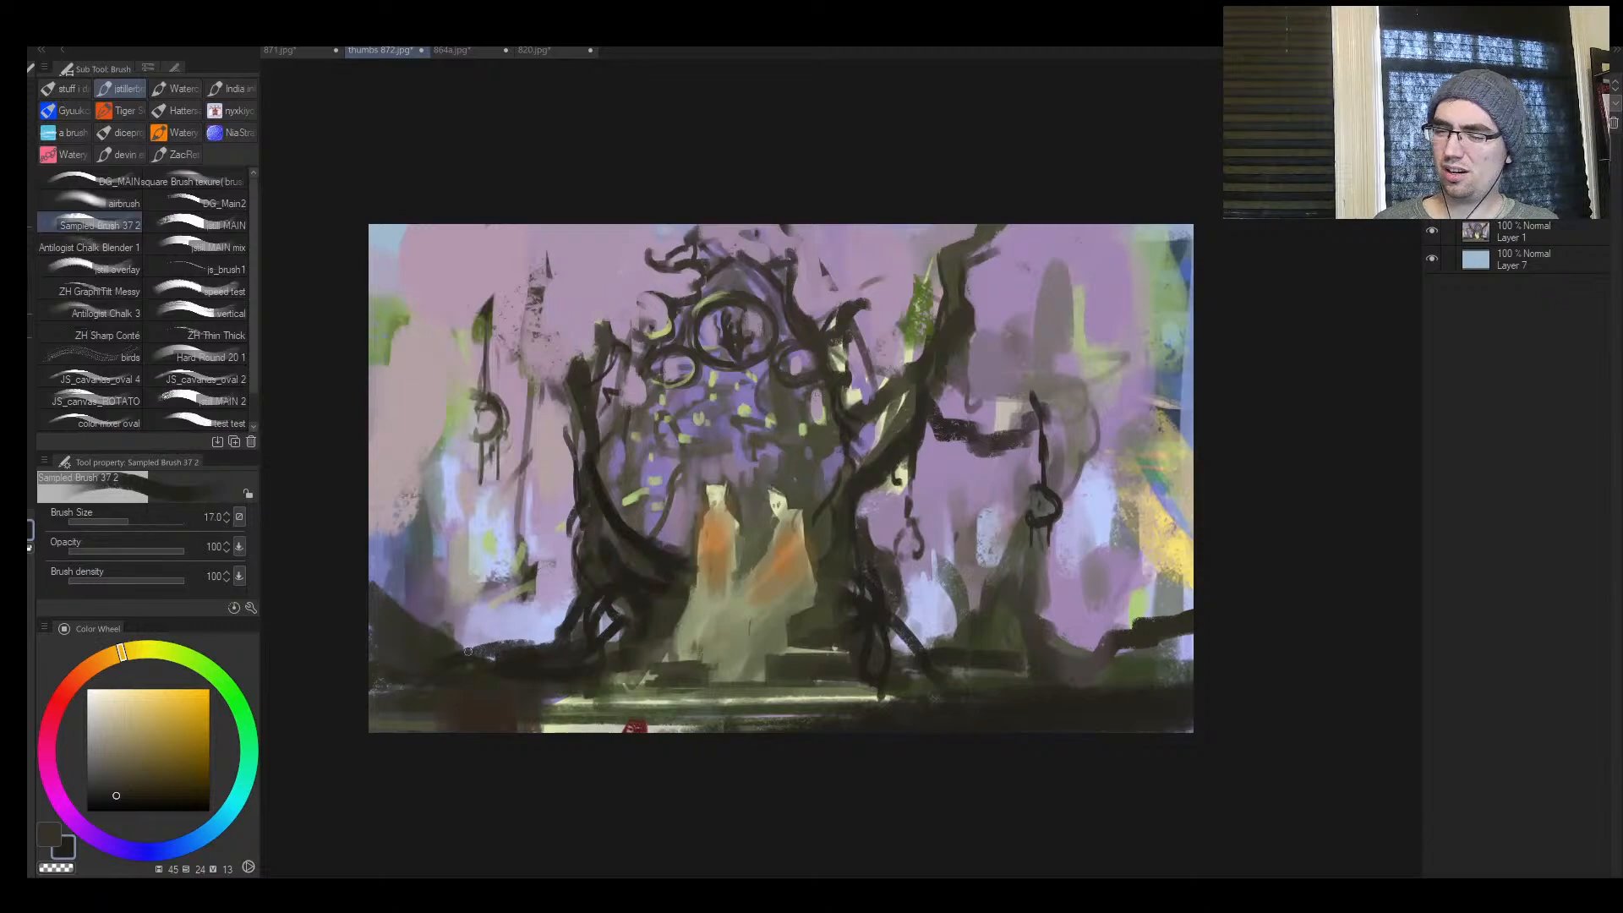
{"action": "left_click_drag", "start_coordinate": [466, 630], "coordinate": [469, 649]}
{"action": "left_click", "coordinate": [438, 587], "text": "alt"}
{"action": "key", "text": "]"}
{"action": "key", "text": "]"}
{"action": "key", "text": "]"}
{"action": "left_click_drag", "start_coordinate": [427, 584], "coordinate": [414, 228]}
{"action": "key", "text": "bracketleft"}
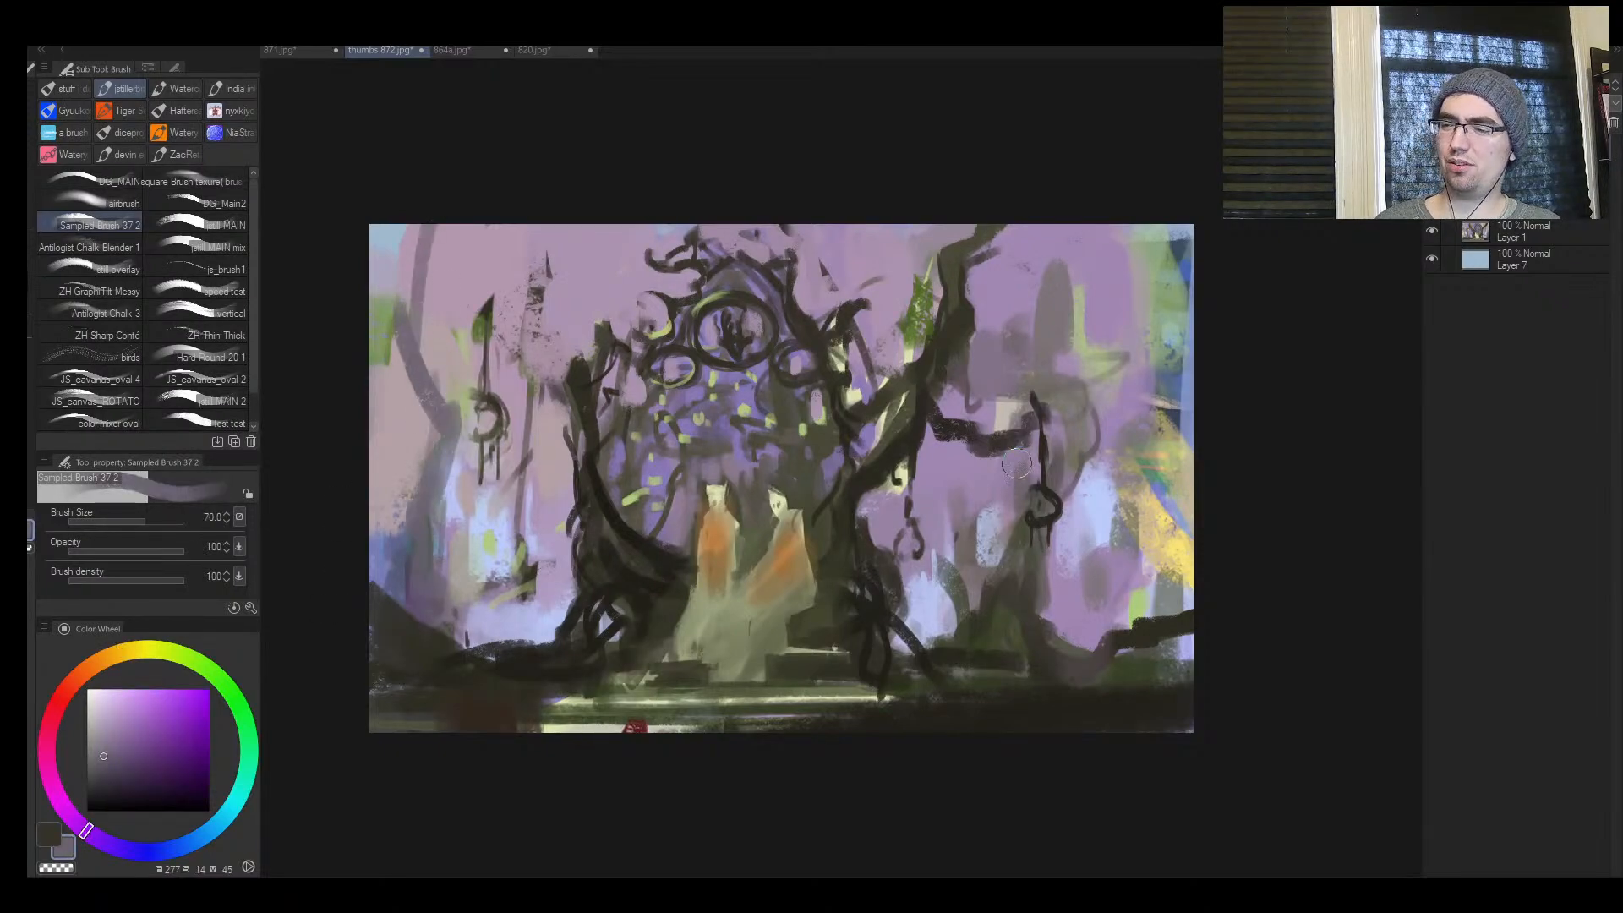
{"action": "mouse_move", "coordinate": [1131, 598]}
{"action": "left_mouse_down"}
{"action": "mouse_move", "coordinate": [1169, 433]}
{"action": "mouse_move", "coordinate": [1180, 232]}
{"action": "left_mouse_up"}
{"action": "left_click_drag", "start_coordinate": [1141, 490], "coordinate": [1170, 604]}
Dab sampled yellow (hue 47, saturation 45, value 85) into the light patch under the spiked hanging ornament and mirror the canvas
{"action": "left_click", "coordinate": [1173, 541], "text": "alt"}
{"action": "key", "text": "]"}
{"action": "key", "text": "]"}
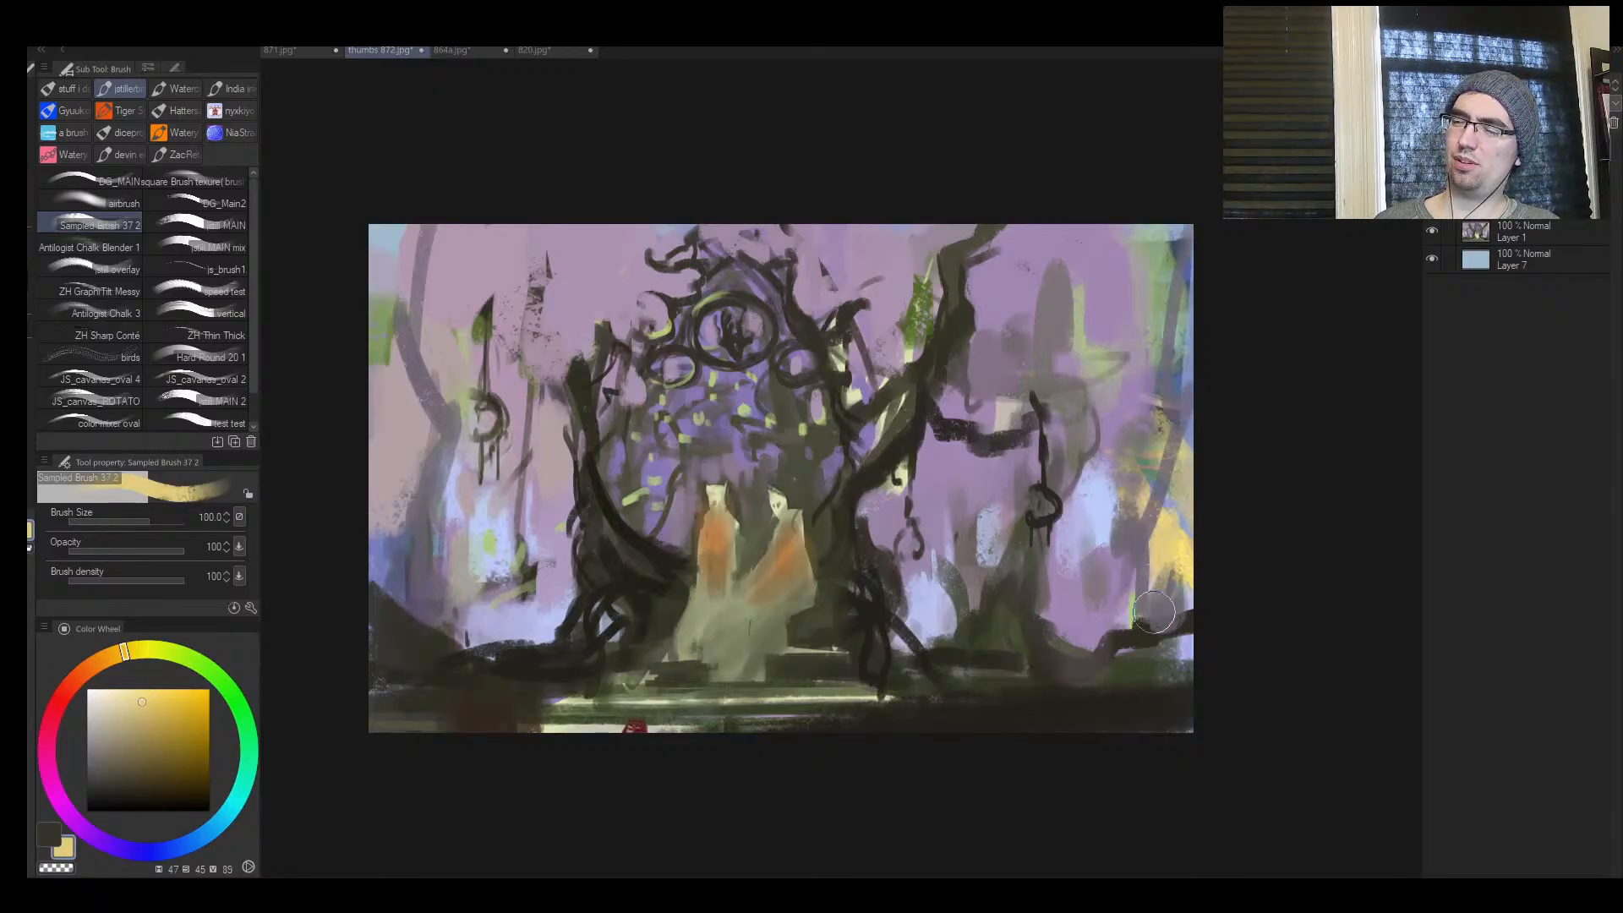
{"action": "key", "text": "]"}
{"action": "left_click_drag", "start_coordinate": [485, 526], "coordinate": [475, 562]}
{"action": "key", "text": "]"}
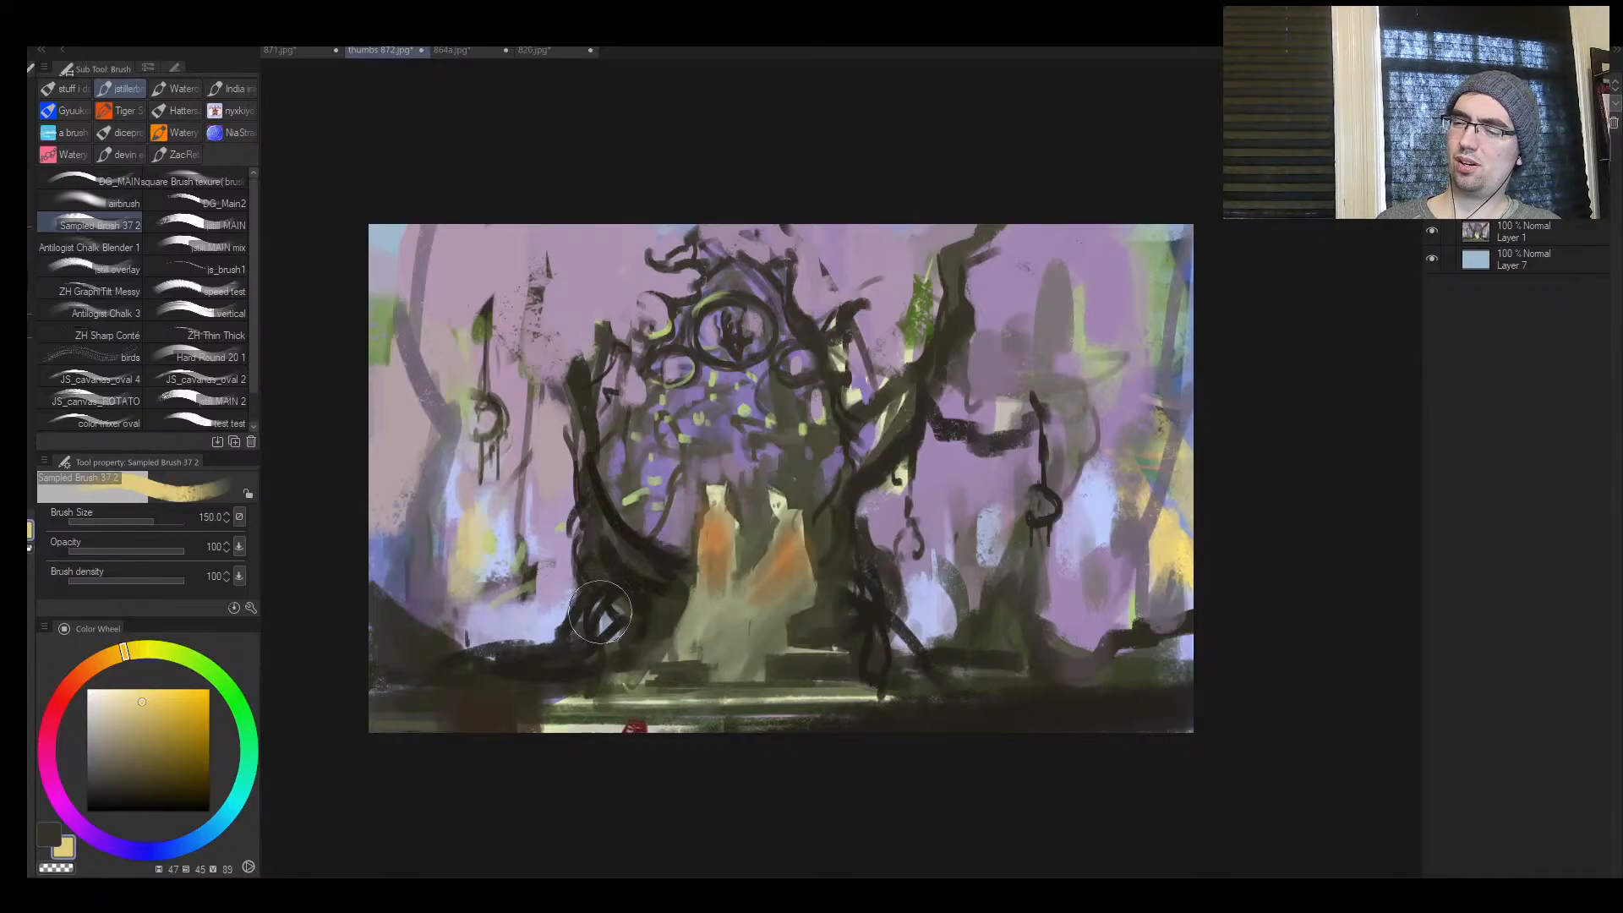
{"action": "key", "text": "h"}
{"action": "mouse_move", "coordinate": [1060, 602]}
{"action": "left_mouse_down"}
{"action": "mouse_move", "coordinate": [981, 599]}
{"action": "mouse_move", "coordinate": [1045, 591]}
{"action": "left_mouse_up"}
{"action": "left_click", "coordinate": [1136, 650], "text": "alt"}
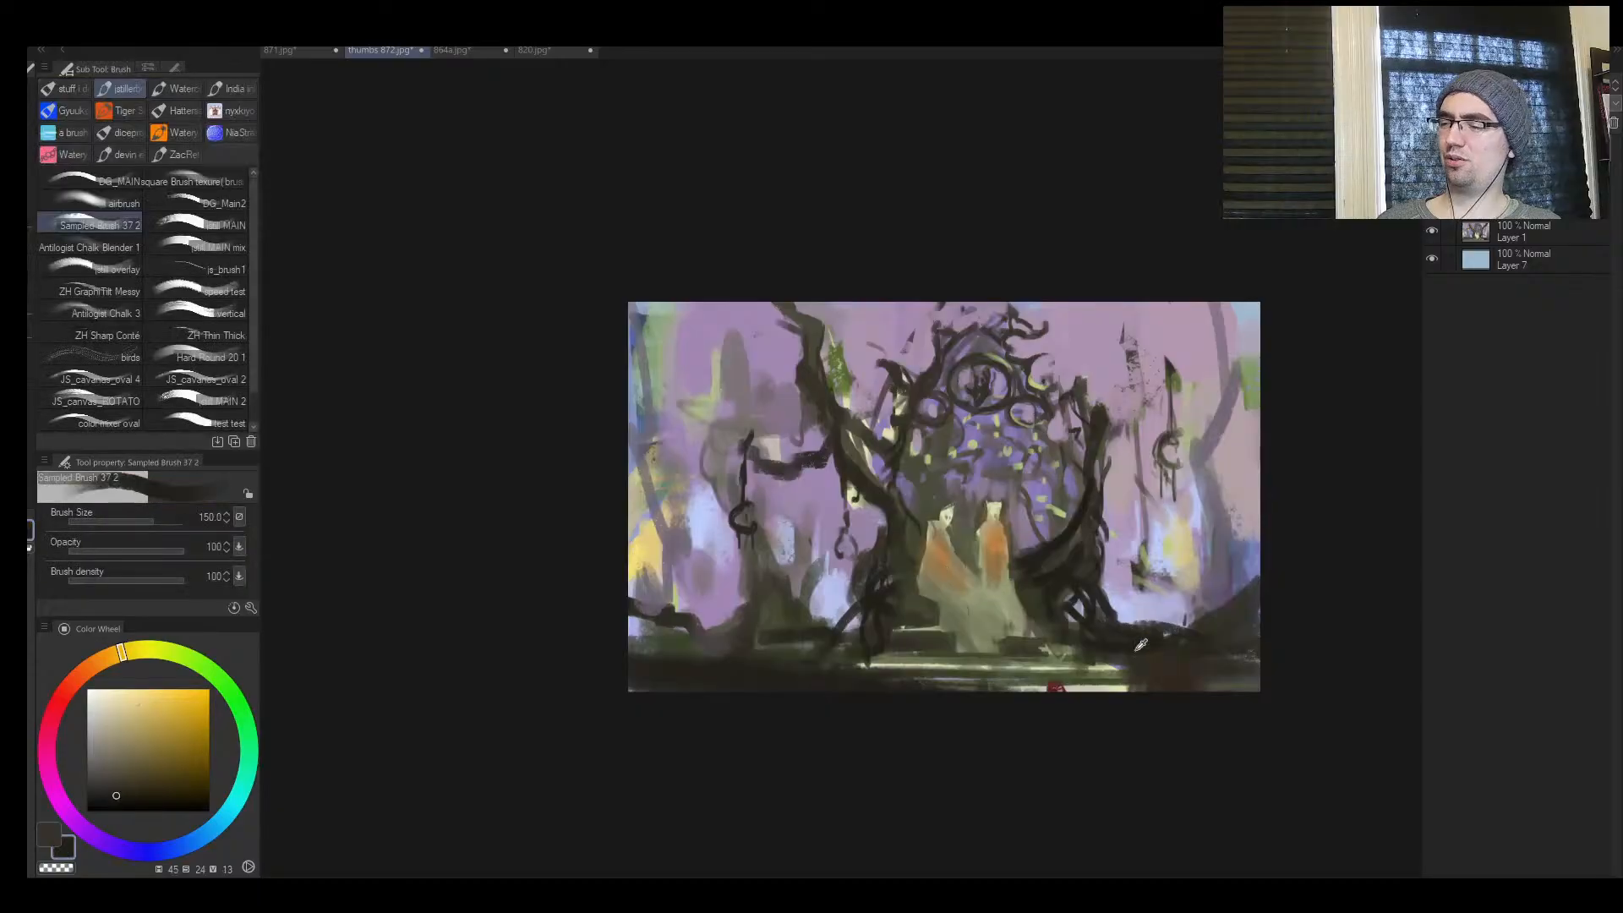
{"action": "key", "text": "bracketleft"}
{"action": "left_click_drag", "start_coordinate": [1155, 678], "coordinate": [877, 681]}
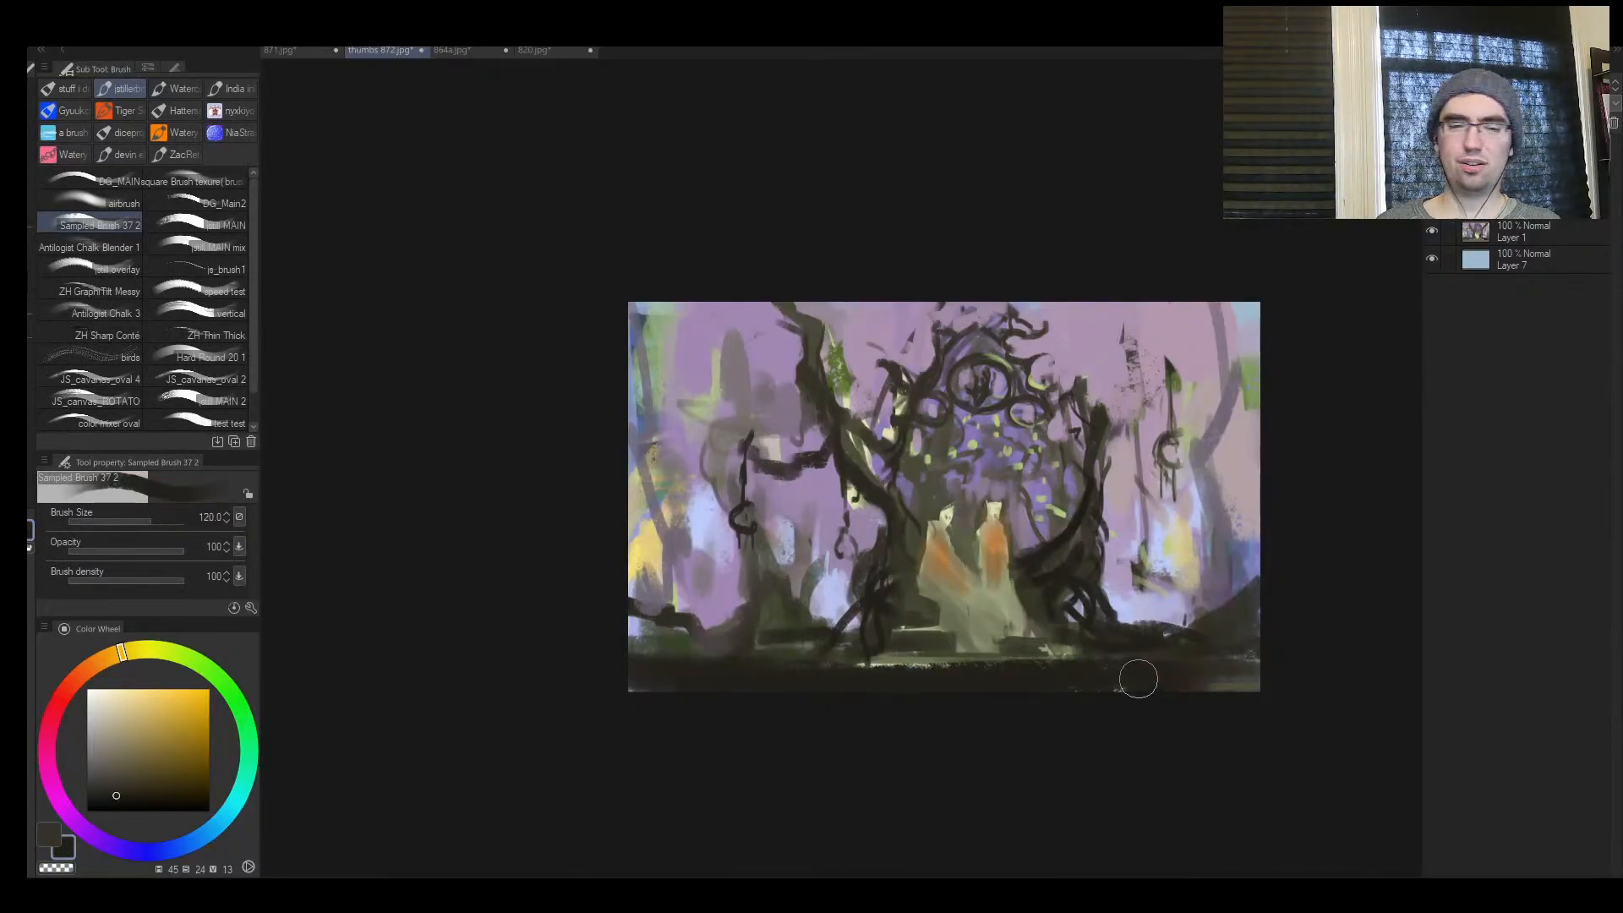
{"action": "key", "text": "ctrl+z"}
Outline the back of the figure nearest the large tree with sampled near-black at brush size 20 and flip the canvas back
{"action": "key", "text": "ctrl+space"}
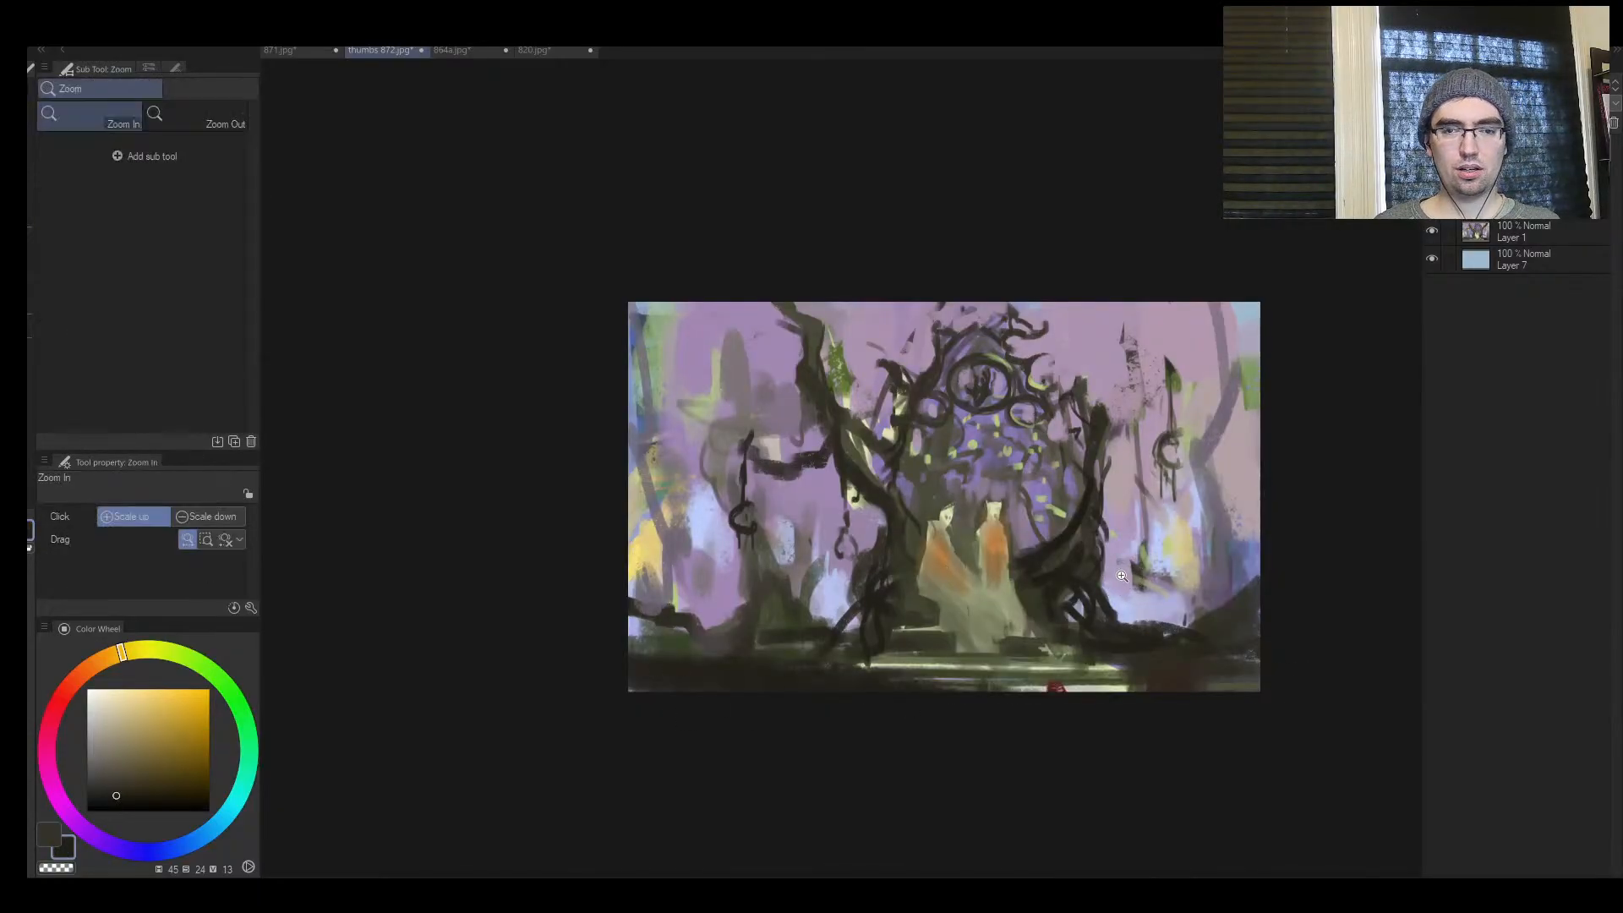
{"action": "left_click_drag", "start_coordinate": [1121, 575], "coordinate": [1053, 611]}
{"action": "left_click_drag", "start_coordinate": [961, 667], "coordinate": [1012, 663]}
{"action": "left_click", "coordinate": [792, 649], "text": "alt"}
{"action": "left_click", "coordinate": [786, 631], "text": "alt"}
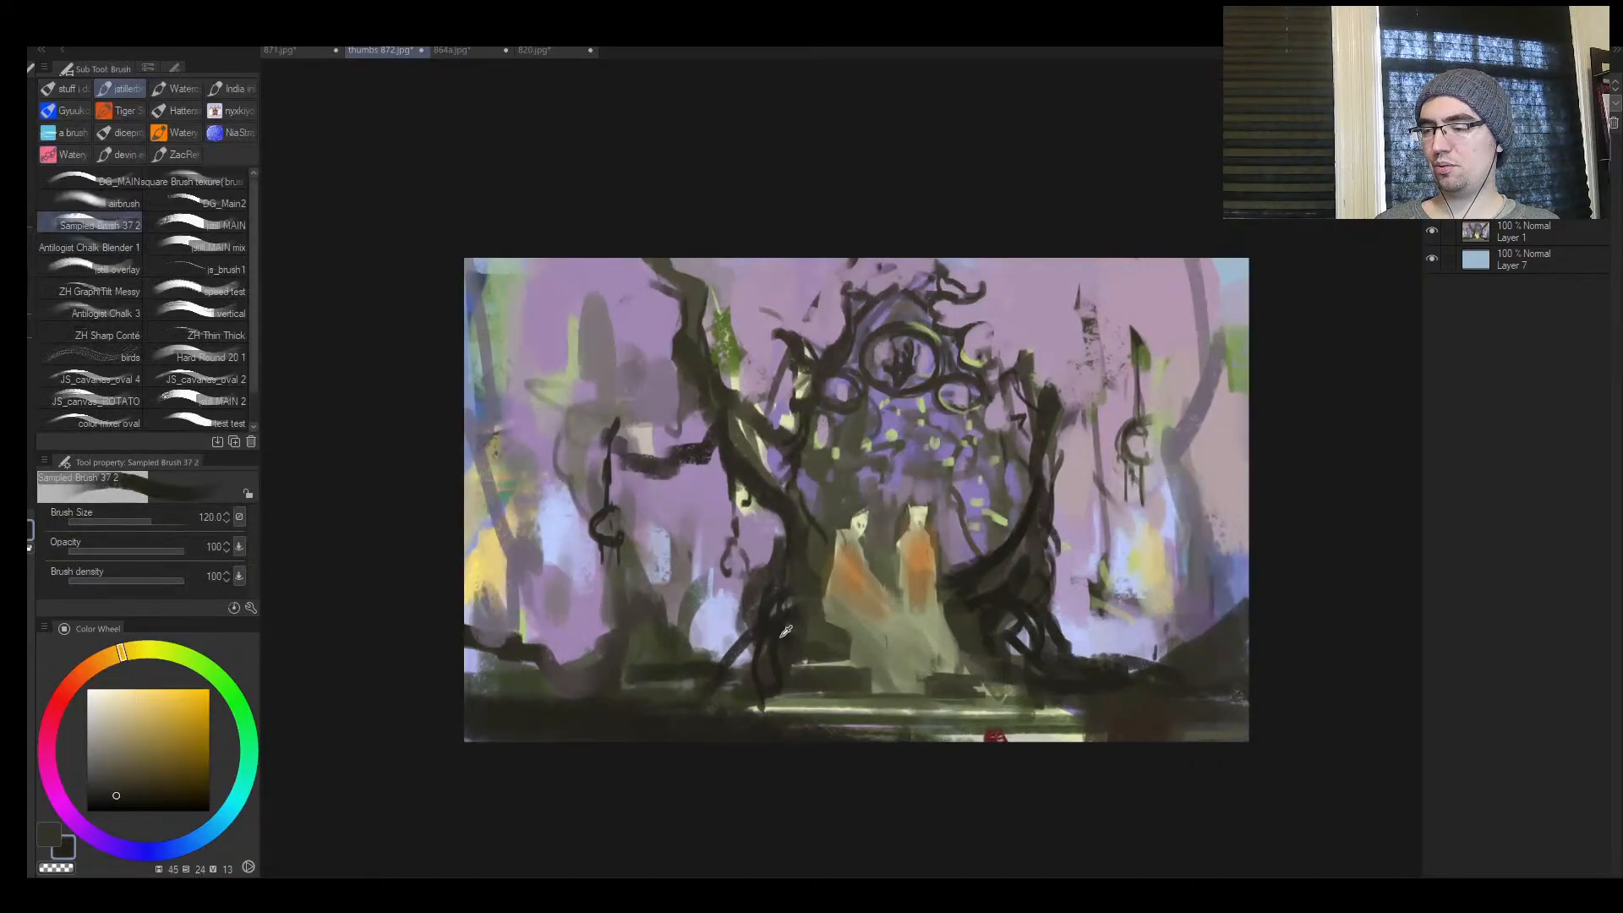
{"action": "key", "text": "bracketleft"}
{"action": "key", "text": "bracketleft"}
{"action": "key", "text": "bracketleft"}
{"action": "key", "text": "bracketleft"}
{"action": "key", "text": "bracketleft"}
{"action": "key", "text": "bracketleft"}
{"action": "key", "text": "bracketleft"}
{"action": "left_click_drag", "start_coordinate": [836, 560], "coordinate": [828, 610]}
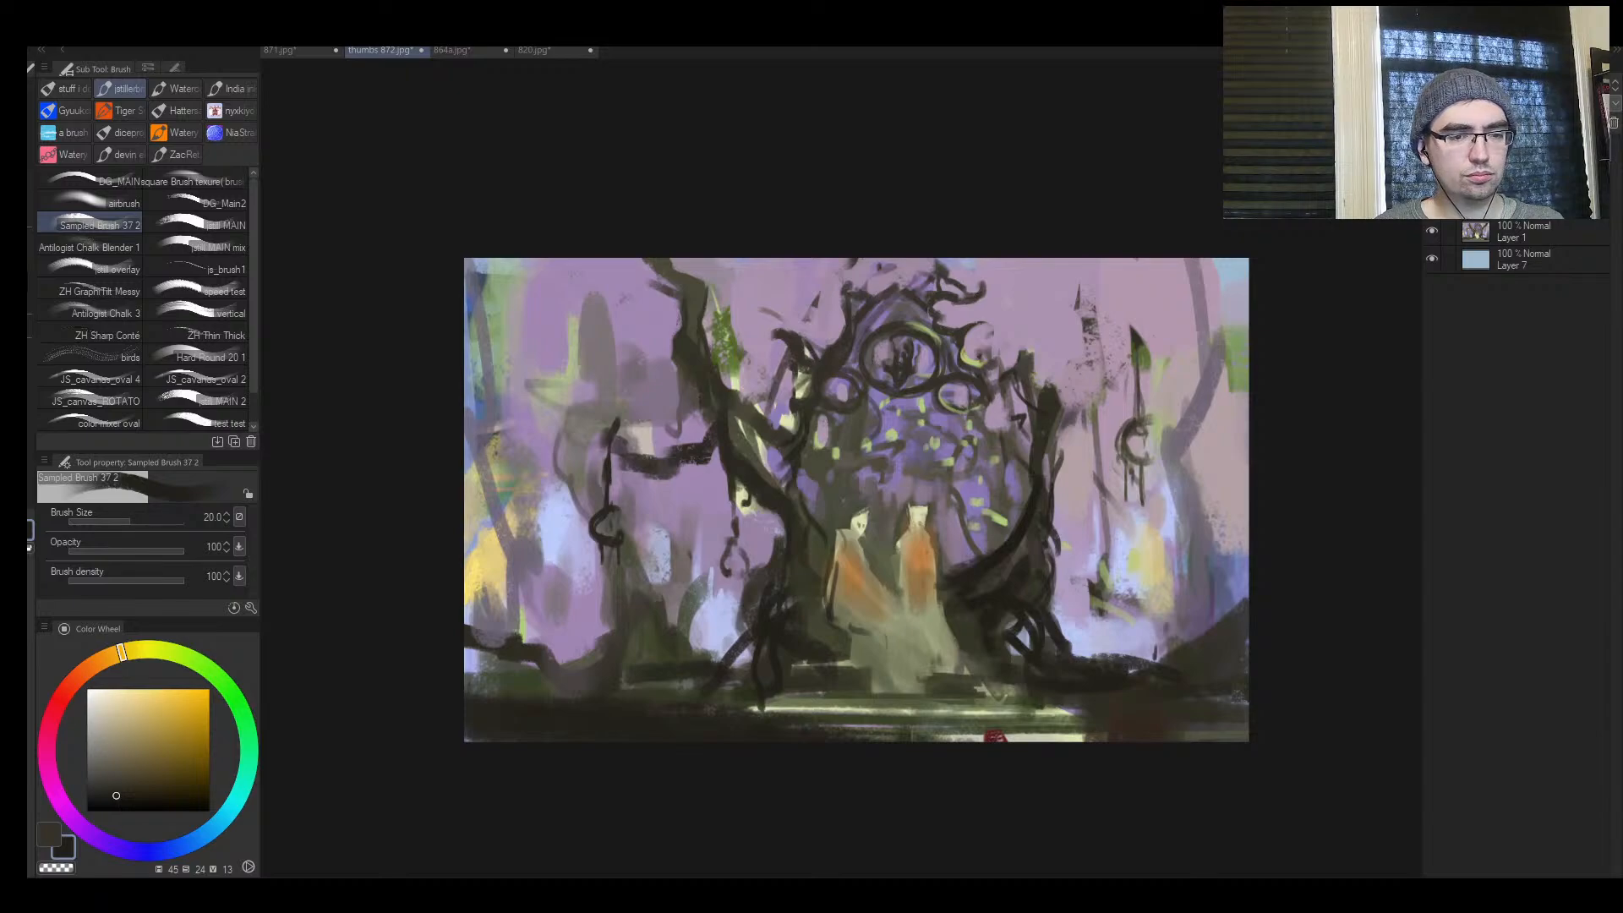
{"action": "left_click_drag", "start_coordinate": [936, 596], "coordinate": [972, 583]}
{"action": "key", "text": "h"}
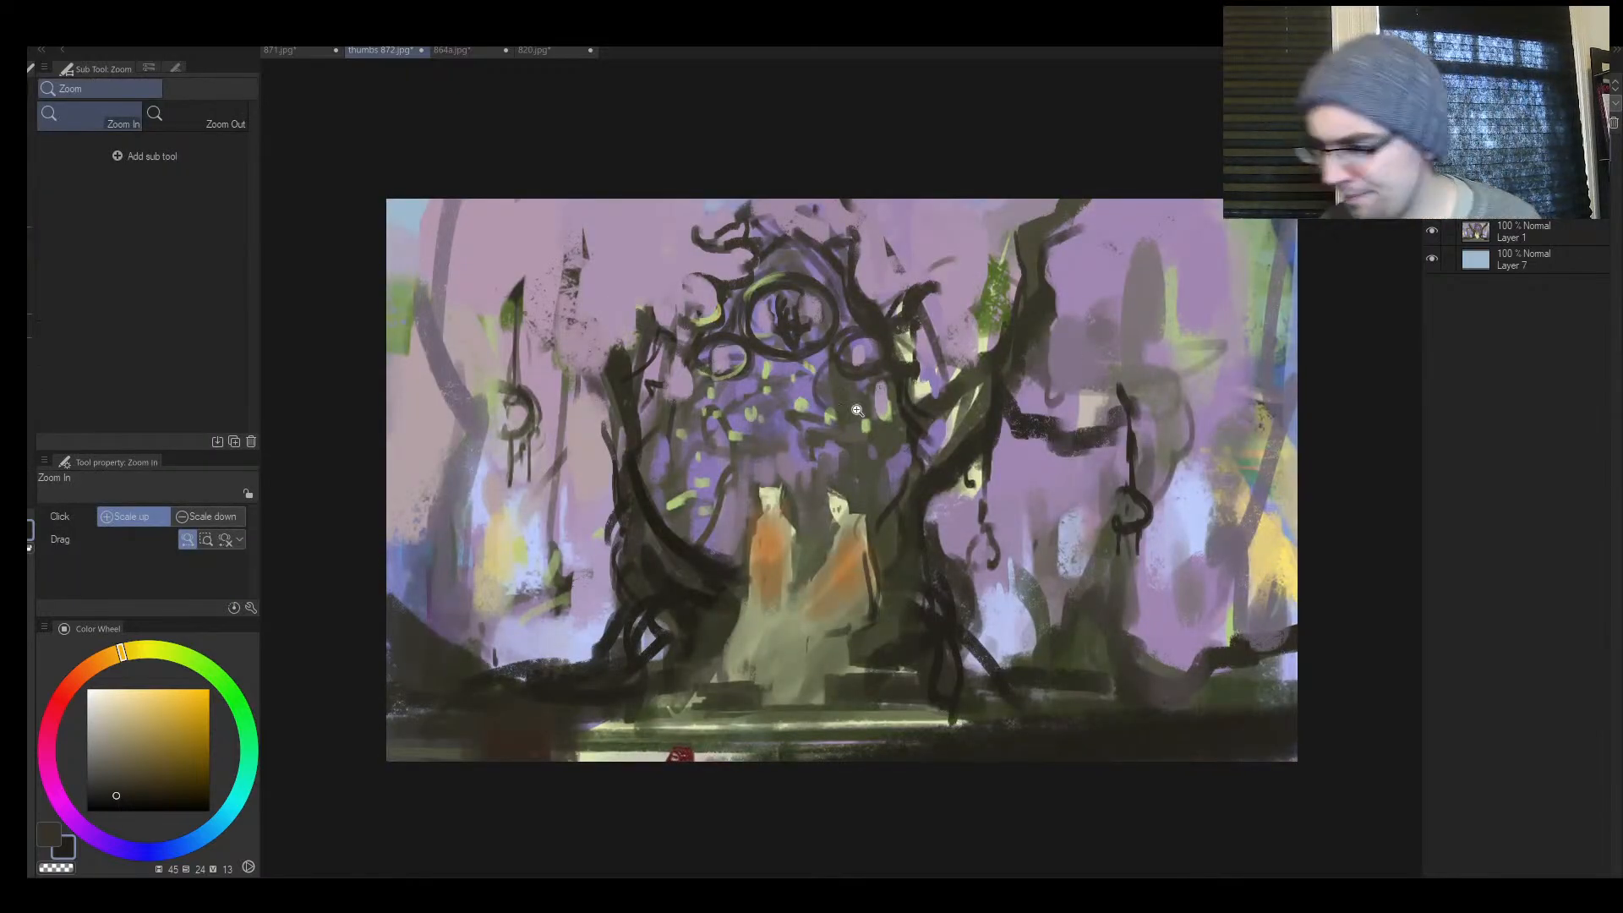
Draw a small curling branch inside the gateway above the figure nearest the large tree, using sampled near-black and a fine brush
{"action": "mouse_move", "coordinate": [864, 481]}
{"action": "left_mouse_down"}
{"action": "mouse_move", "coordinate": [910, 457]}
{"action": "mouse_move", "coordinate": [841, 509]}
{"action": "mouse_move", "coordinate": [875, 463]}
{"action": "left_mouse_up"}
{"action": "left_click", "coordinate": [912, 368], "text": "alt"}
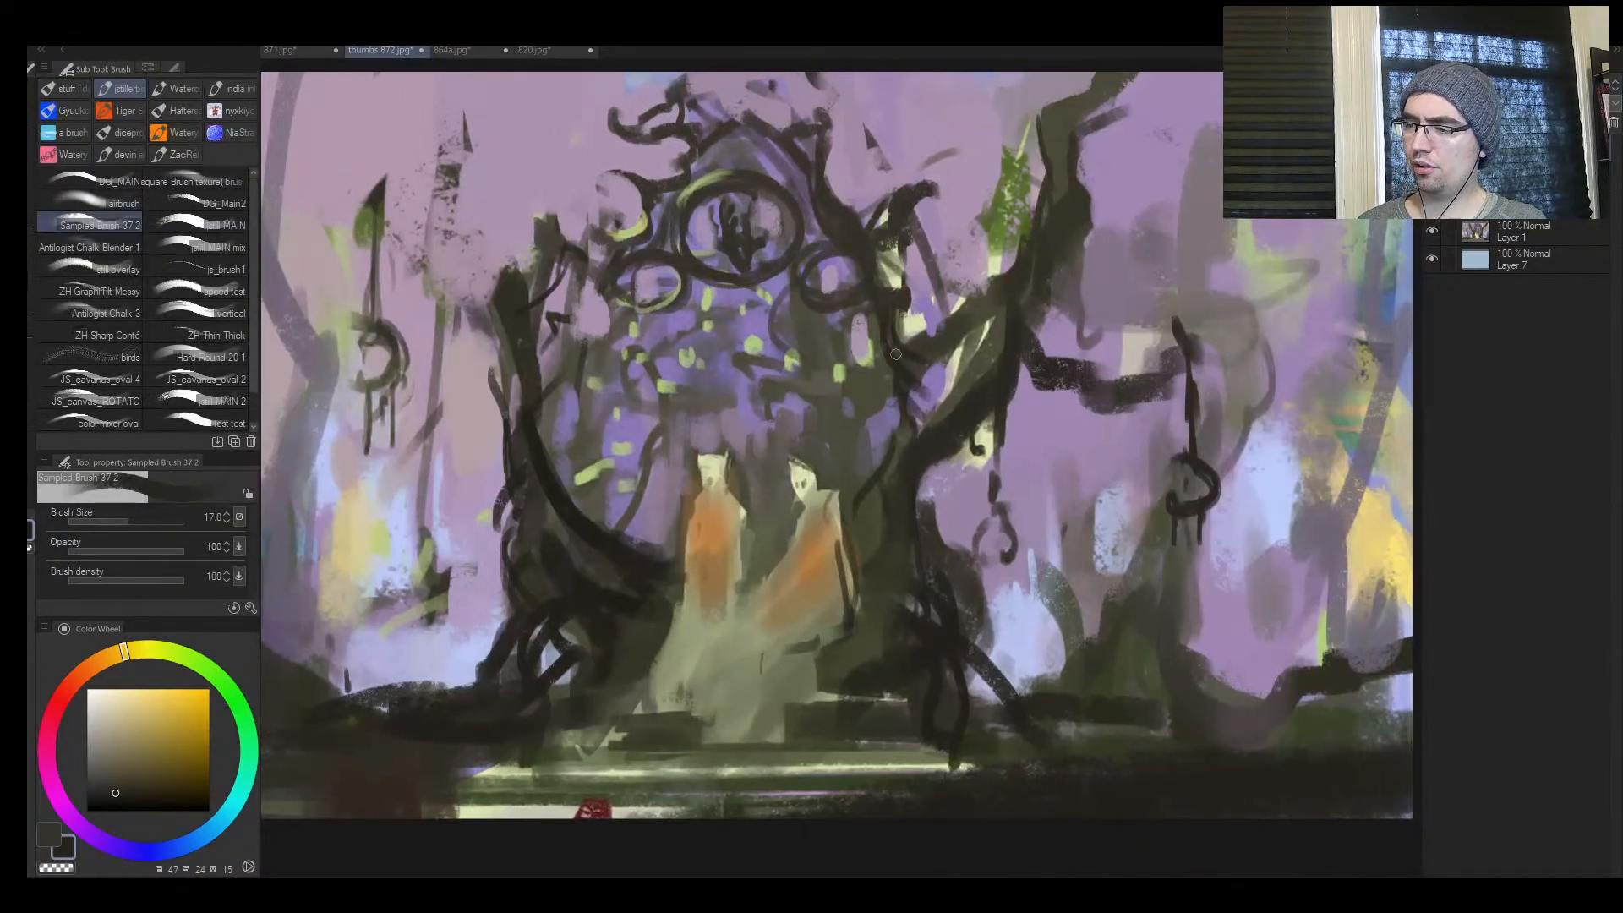
{"action": "key", "text": "["}
{"action": "key", "text": "["}
{"action": "left_click_drag", "start_coordinate": [848, 404], "coordinate": [891, 394]}
{"action": "key", "text": "]"}
{"action": "key", "text": "]"}
{"action": "key", "text": "]"}
{"action": "key", "text": "]"}
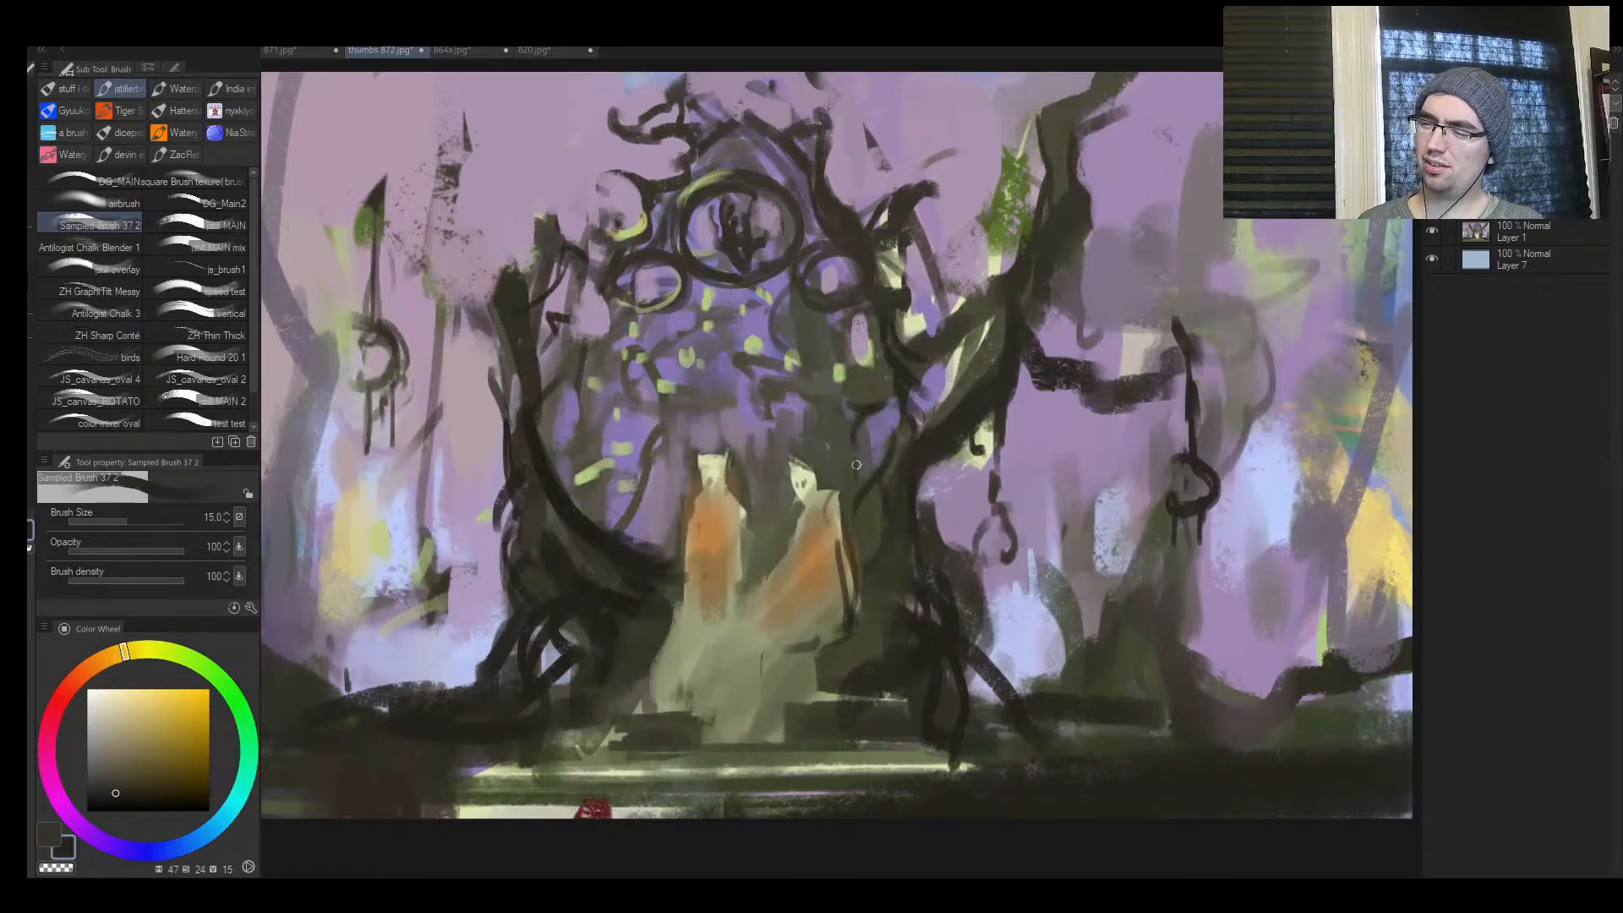
{"action": "key", "text": "bracketleft"}
{"action": "key", "text": "bracketleft"}
{"action": "key", "text": "bracketleft"}
{"action": "key", "text": "bracketleft"}
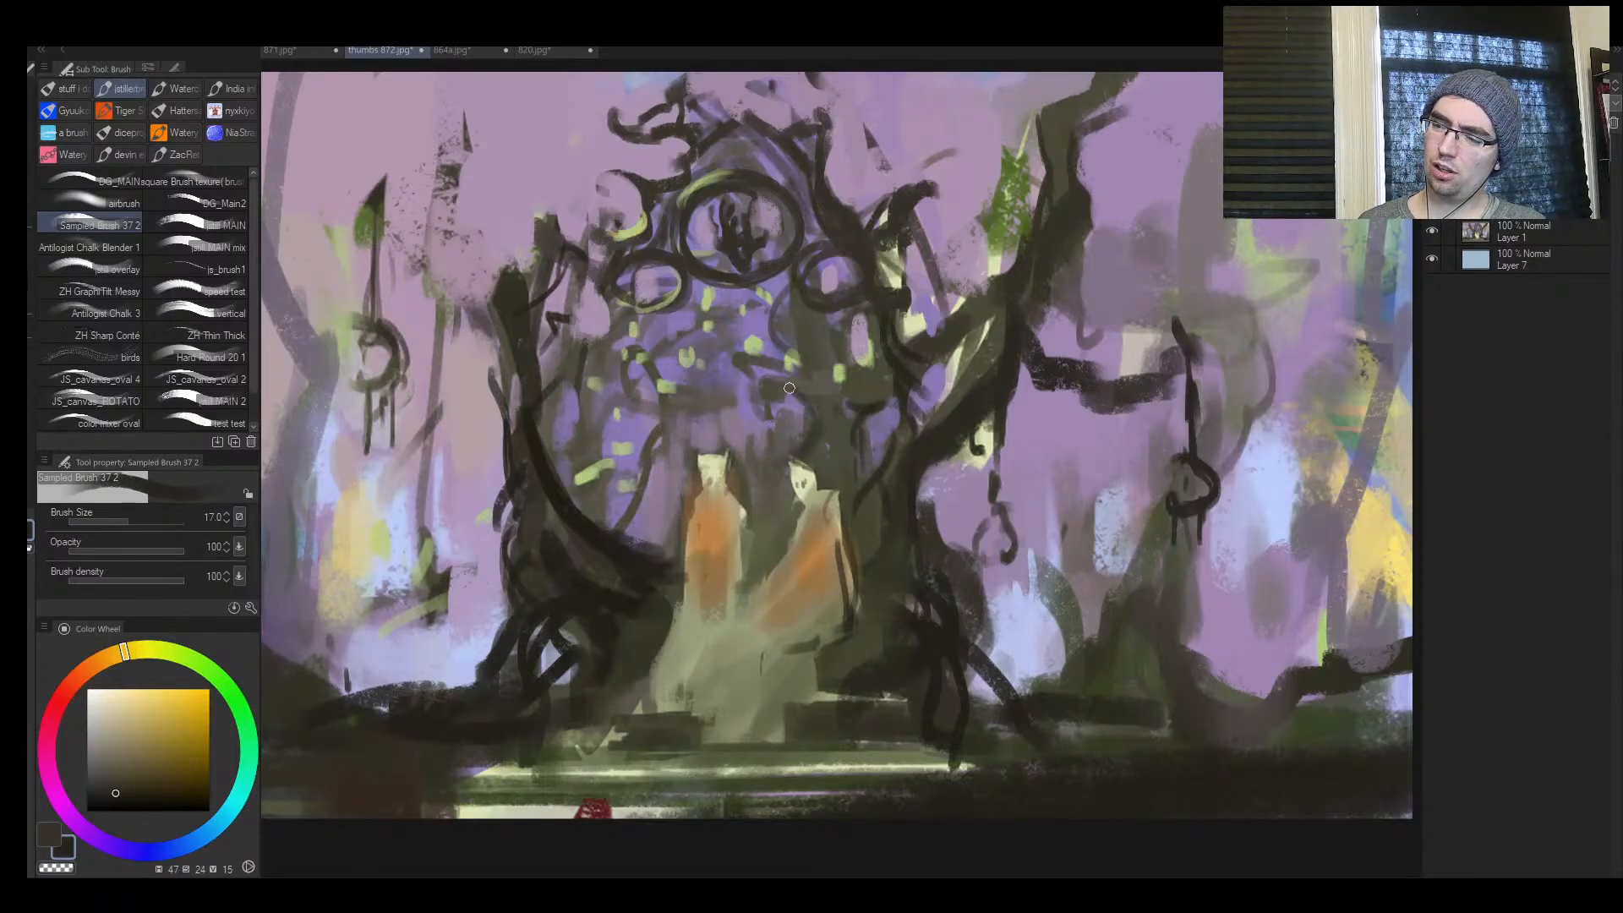
{"action": "key", "text": "bracketright"}
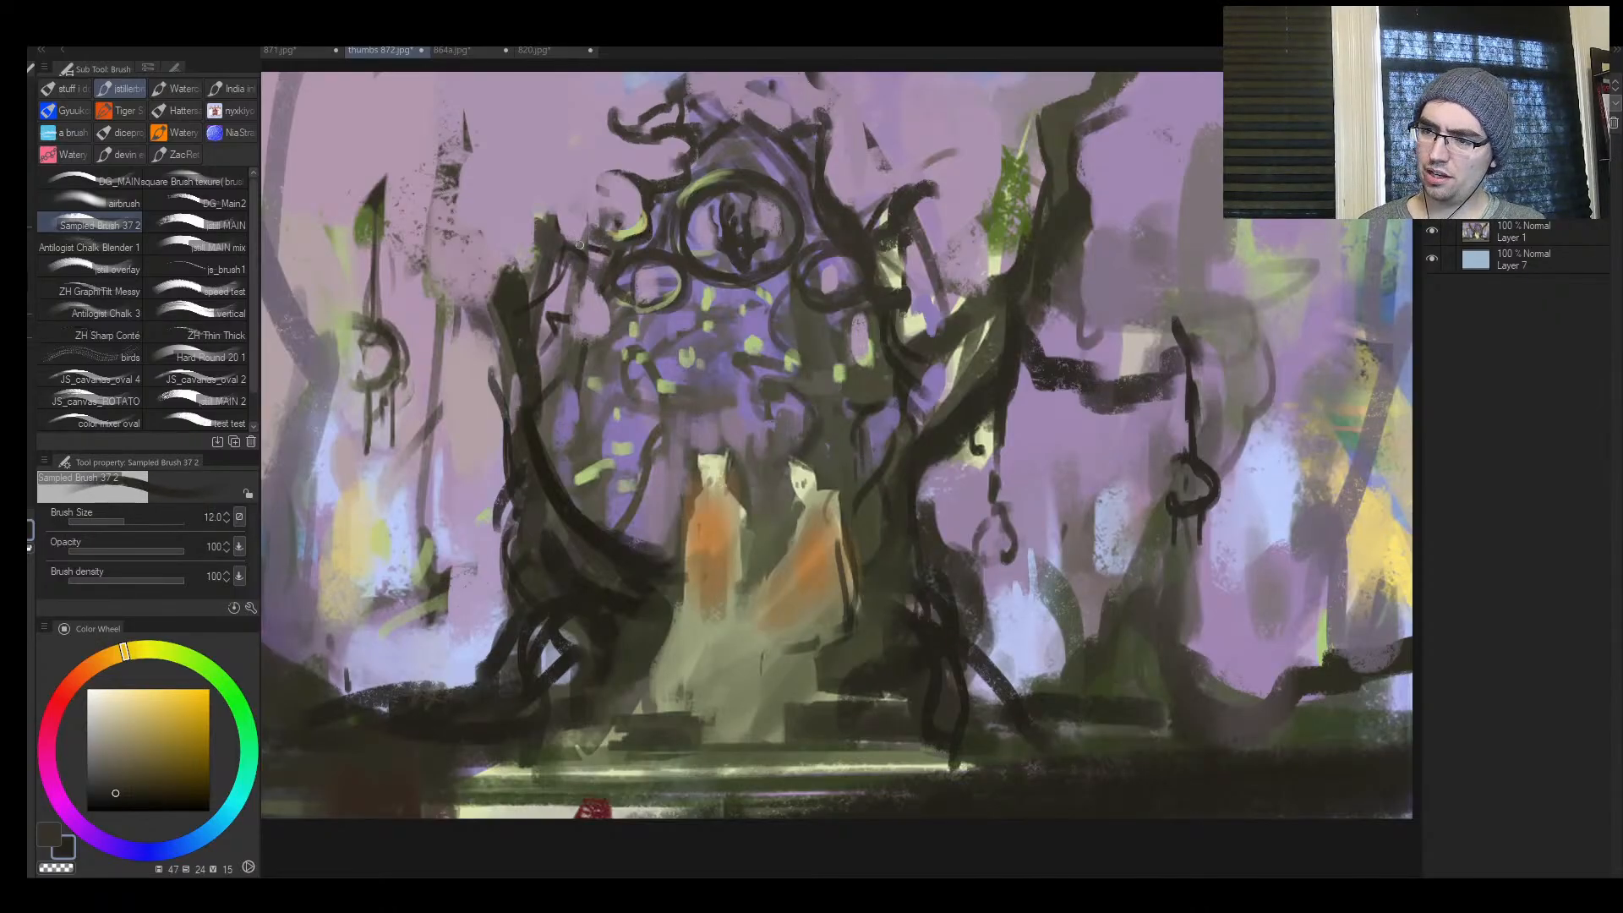
Draw a thin dark branch from the smaller trunk to the gateway's side ring, undoing the extra stroke inside the arch
{"action": "left_click_drag", "start_coordinate": [618, 298], "coordinate": [629, 300]}
{"action": "key", "text": "bracketright"}
{"action": "key", "text": "bracketleft"}
{"action": "mouse_move", "coordinate": [593, 383]}
{"action": "left_mouse_down"}
{"action": "mouse_move", "coordinate": [584, 444]}
{"action": "mouse_move", "coordinate": [608, 518]}
{"action": "left_mouse_up"}
{"action": "key", "text": "ctrl+z"}
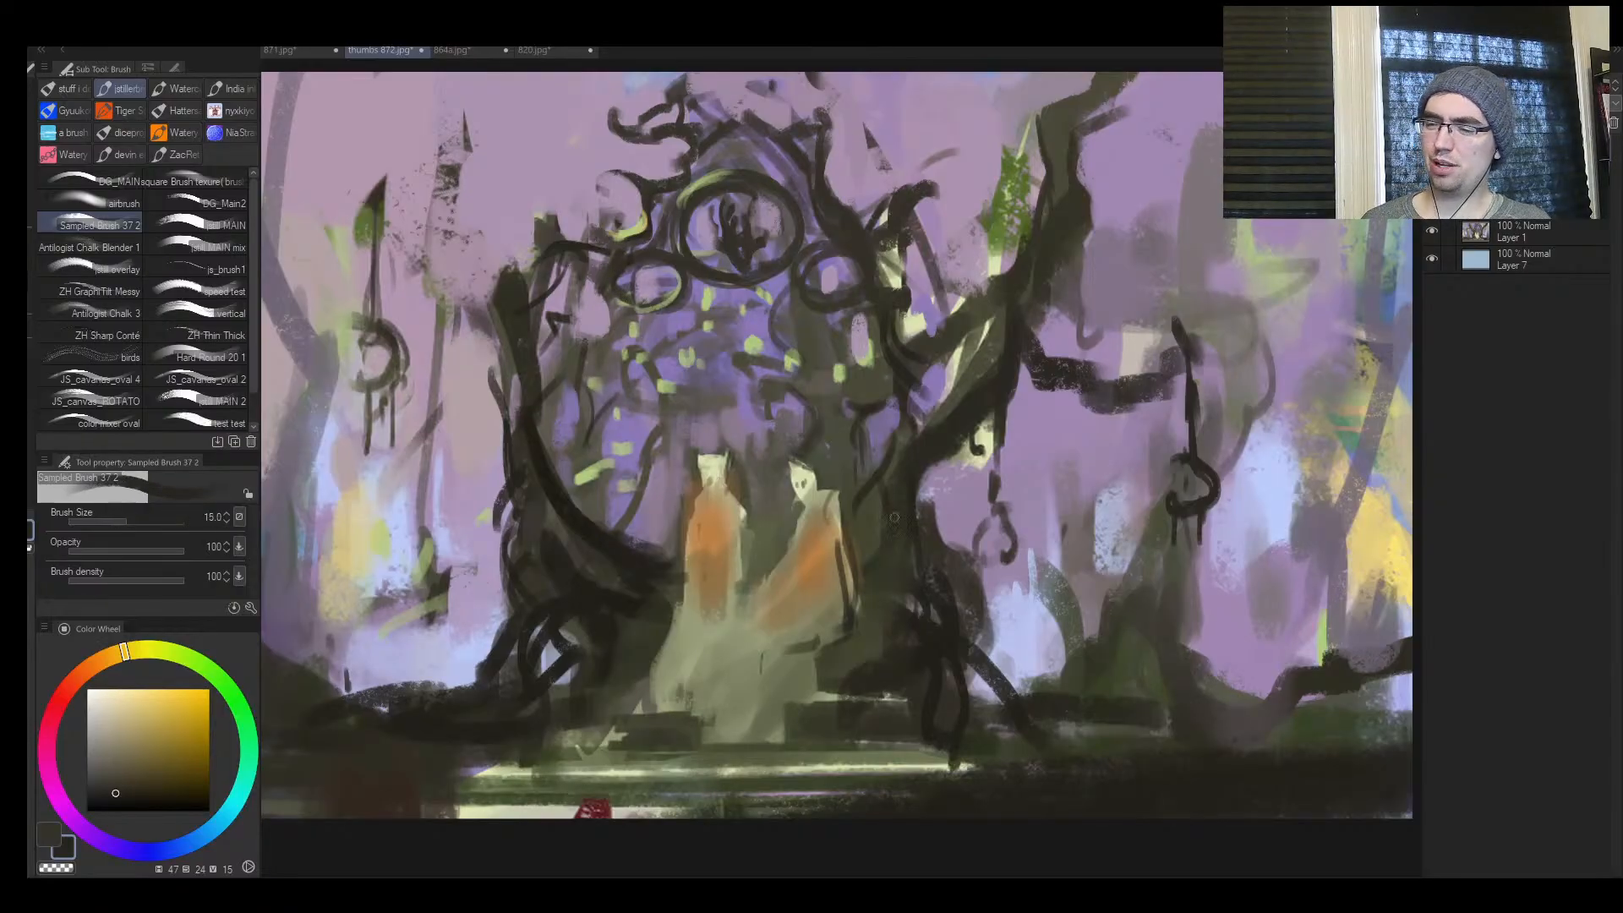
Paint both figures' heads with sampled orange (hue 32, saturation 55, value 71) at brush size 40
{"action": "key", "text": "ctrl+space"}
{"action": "mouse_move", "coordinate": [843, 552]}
{"action": "left_mouse_down"}
{"action": "mouse_move", "coordinate": [817, 580]}
{"action": "mouse_move", "coordinate": [856, 420]}
{"action": "left_mouse_up"}
{"action": "left_click_drag", "start_coordinate": [739, 368], "coordinate": [709, 392]}
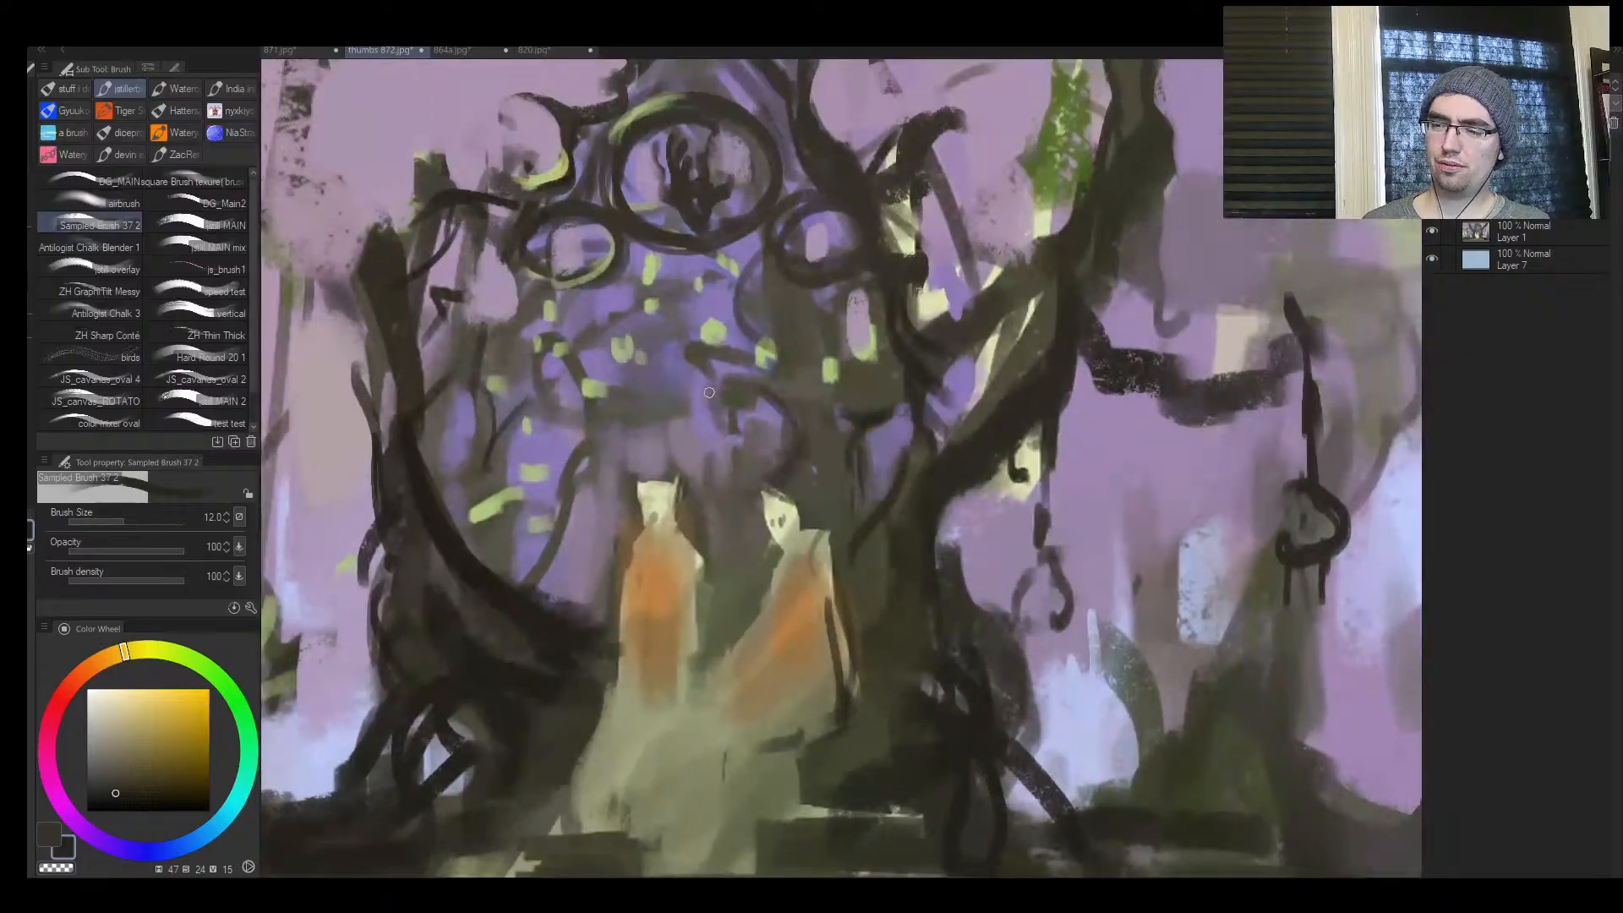
{"action": "left_click", "coordinate": [662, 497], "text": "alt"}
{"action": "key", "text": "bracketright"}
{"action": "key", "text": "bracketright"}
{"action": "mouse_move", "coordinate": [652, 492]}
{"action": "left_mouse_down"}
{"action": "mouse_move", "coordinate": [653, 530]}
{"action": "mouse_move", "coordinate": [670, 532]}
{"action": "mouse_move", "coordinate": [663, 497]}
{"action": "mouse_move", "coordinate": [657, 524]}
{"action": "mouse_move", "coordinate": [803, 514]}
{"action": "mouse_move", "coordinate": [754, 546]}
{"action": "left_mouse_up"}
{"action": "left_click", "coordinate": [655, 551], "text": "alt"}
Line the shoulder, arm and lap of the figure nearest the large tree with sampled near-black at brush sizes 8 to 12
{"action": "key", "text": "ctrl+space"}
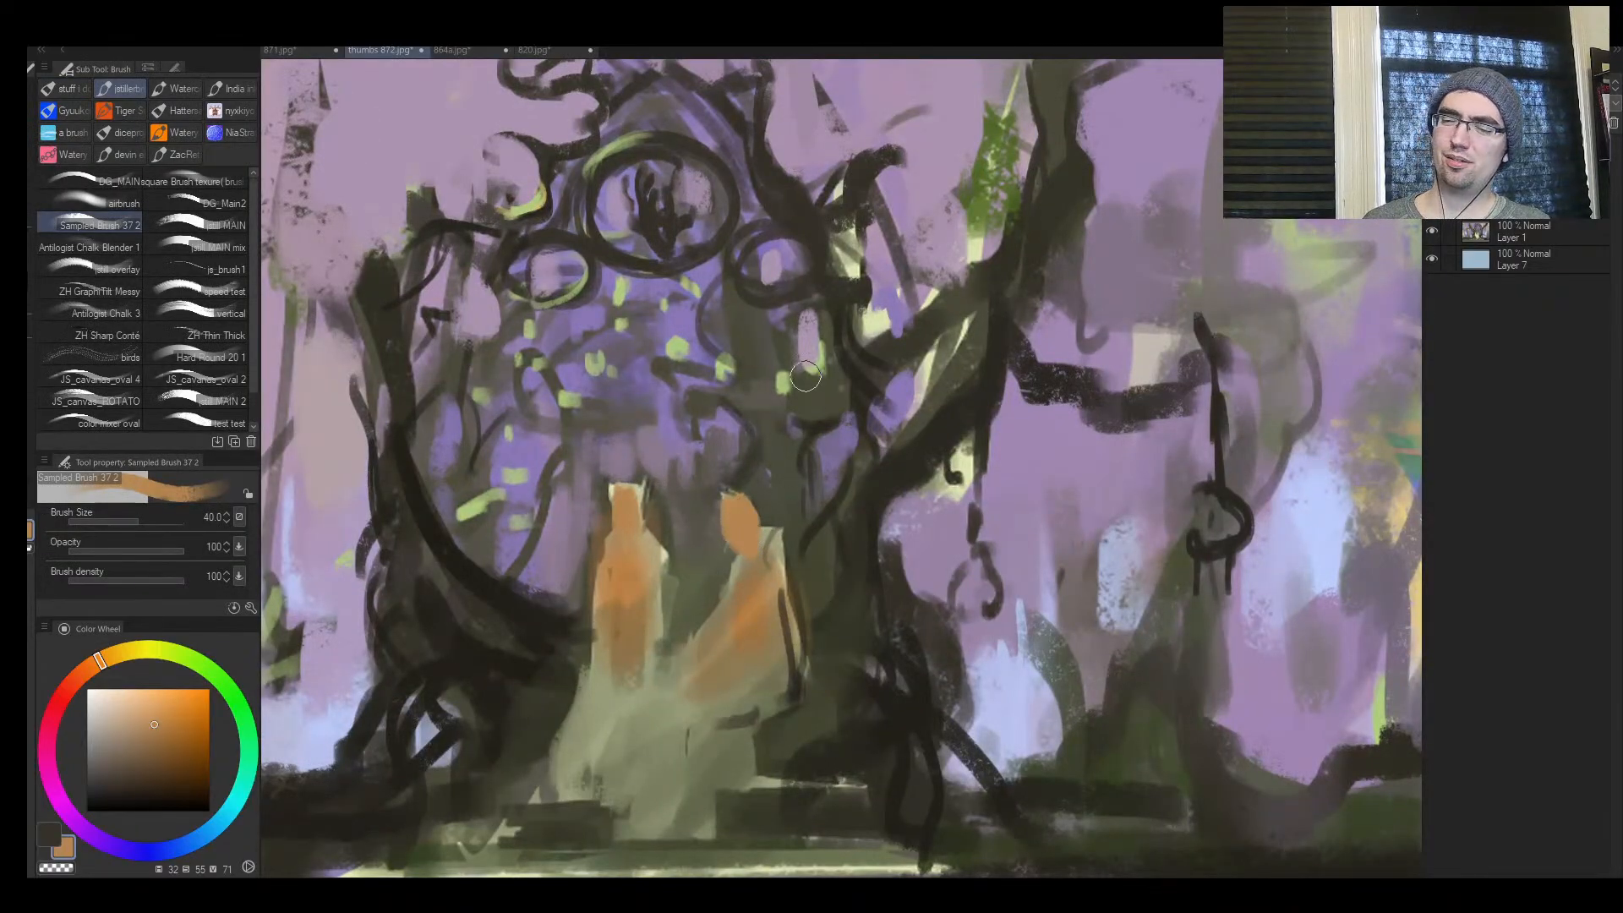
{"action": "left_click", "coordinate": [879, 623], "text": "alt"}
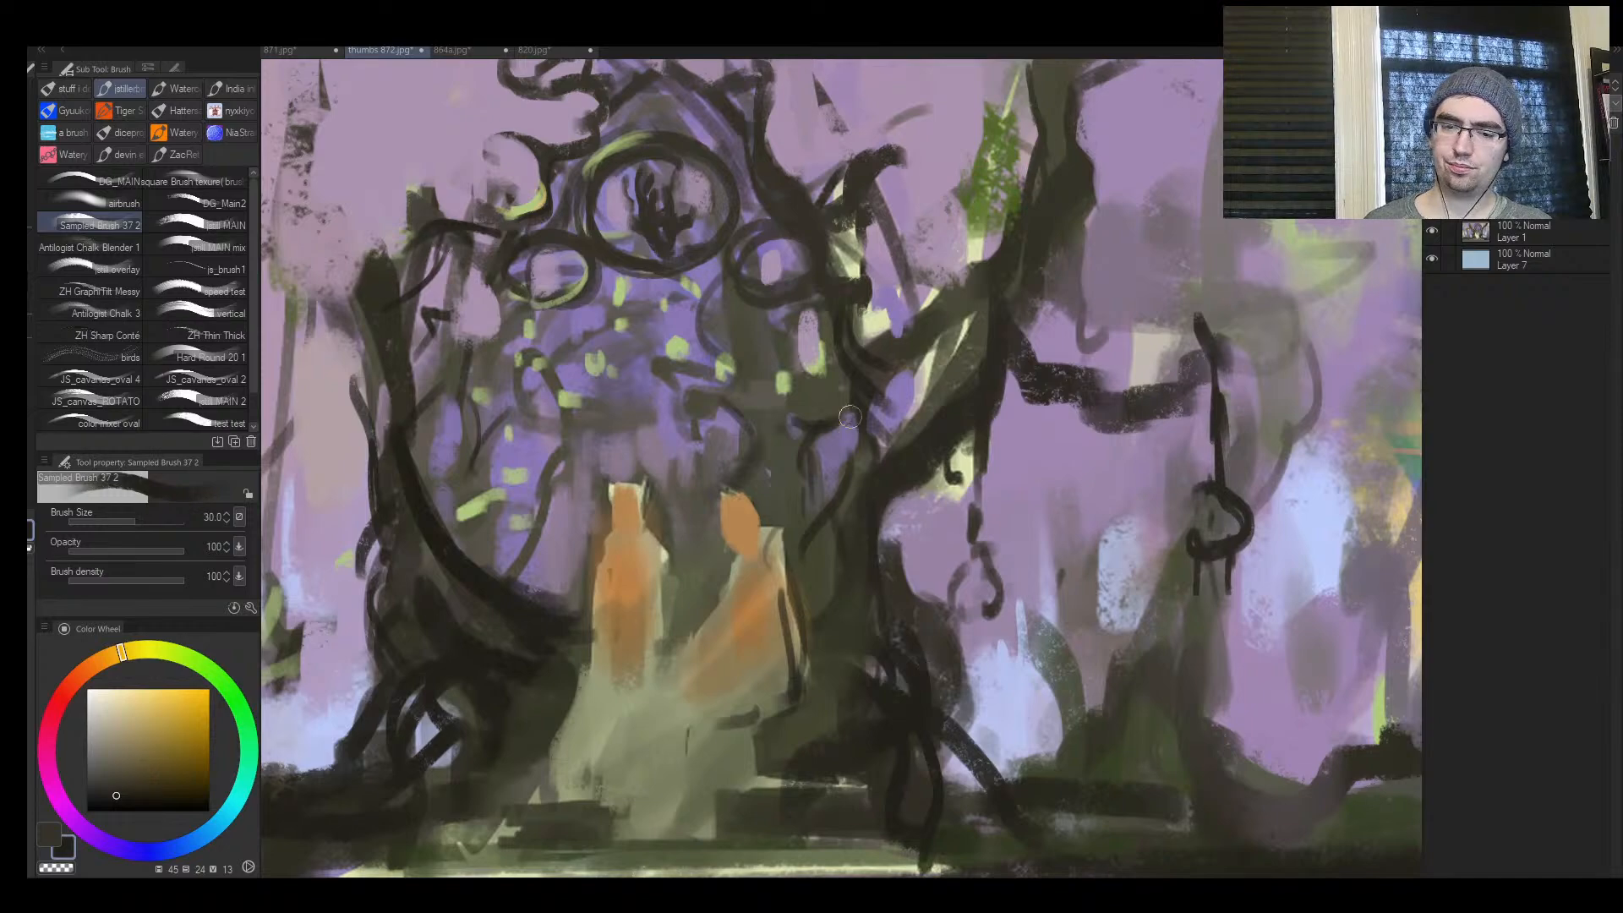
{"action": "key", "text": "bracketleft"}
{"action": "key", "text": "ctrl+space"}
{"action": "mouse_move", "coordinate": [718, 544]}
{"action": "left_mouse_down"}
{"action": "mouse_move", "coordinate": [793, 558]}
{"action": "mouse_move", "coordinate": [801, 579]}
{"action": "left_mouse_up"}
{"action": "key", "text": "bracketright"}
{"action": "key", "text": "bracketright"}
{"action": "key", "text": "bracketright"}
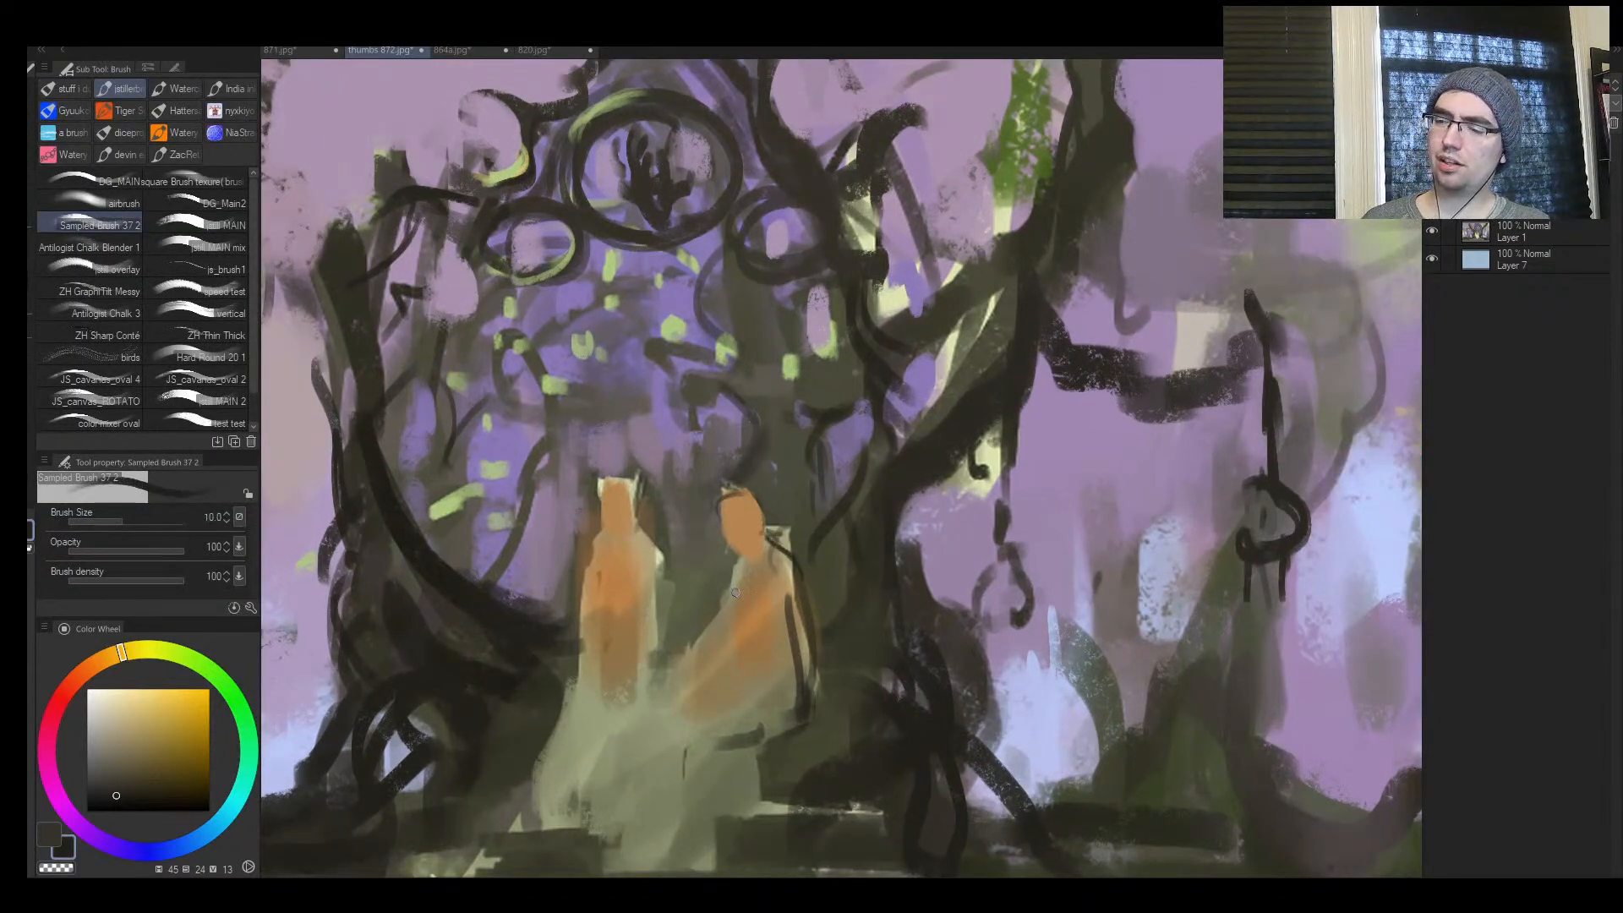
{"action": "key", "text": "ctrl+space"}
{"action": "mouse_move", "coordinate": [733, 664]}
{"action": "left_mouse_down"}
{"action": "mouse_move", "coordinate": [646, 665]}
{"action": "mouse_move", "coordinate": [697, 664]}
{"action": "left_mouse_up"}
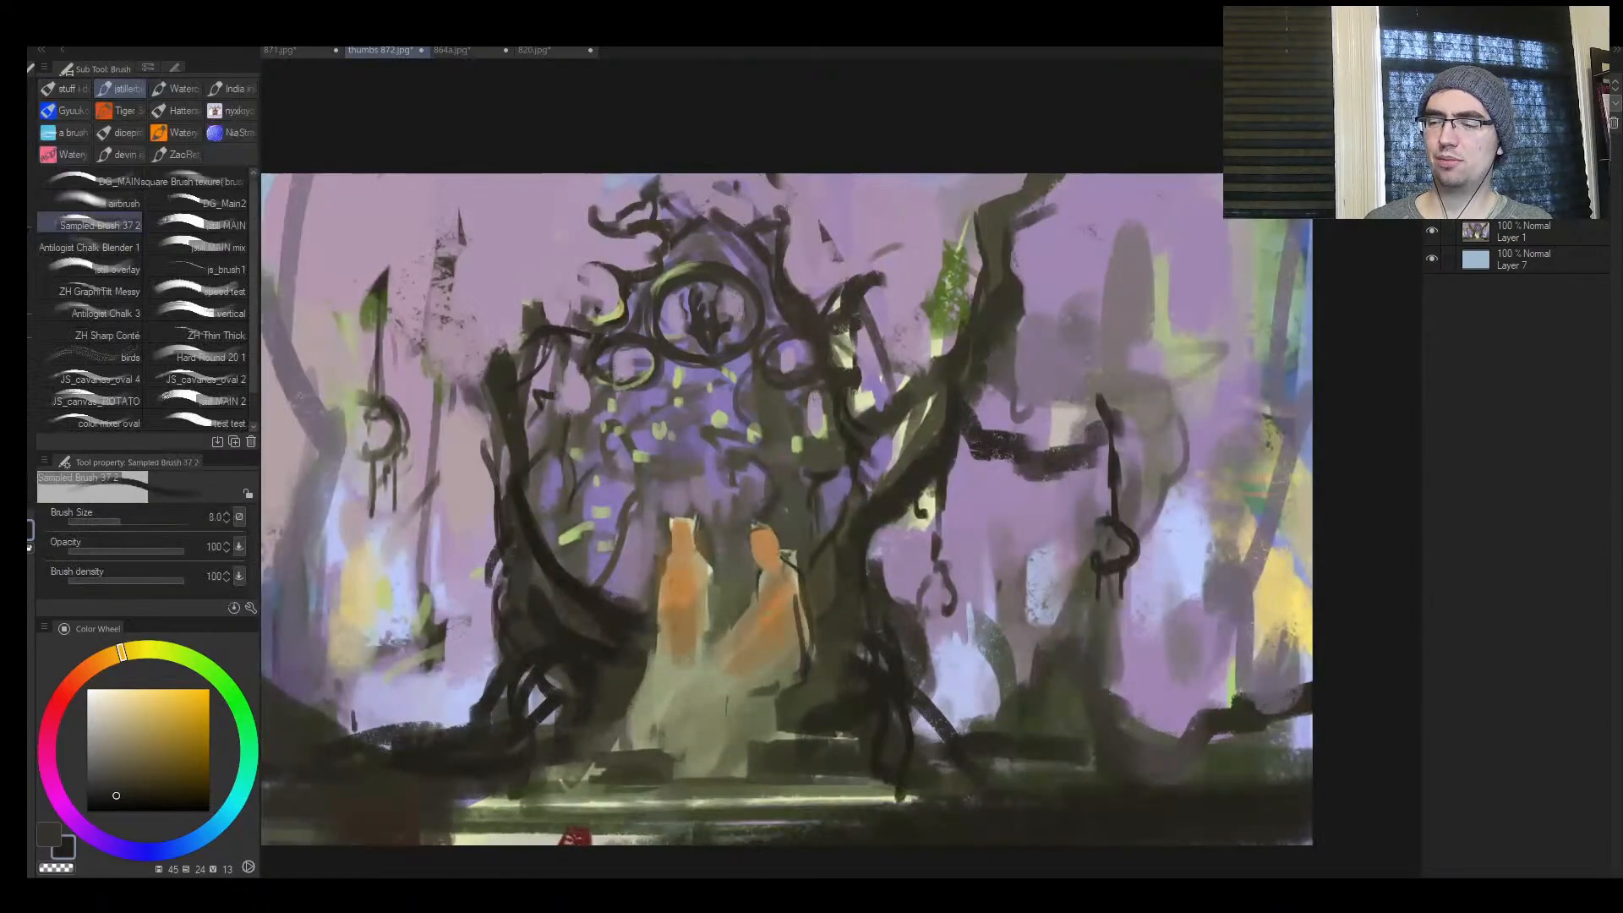
{"action": "mouse_move", "coordinate": [777, 607]}
{"action": "left_mouse_down"}
{"action": "mouse_move", "coordinate": [791, 666]}
{"action": "mouse_move", "coordinate": [799, 584]}
{"action": "mouse_move", "coordinate": [787, 681]}
{"action": "mouse_move", "coordinate": [767, 648]}
{"action": "mouse_move", "coordinate": [738, 670]}
{"action": "mouse_move", "coordinate": [747, 657]}
{"action": "mouse_move", "coordinate": [773, 677]}
{"action": "mouse_move", "coordinate": [746, 682]}
{"action": "mouse_move", "coordinate": [783, 686]}
{"action": "left_mouse_up"}
{"action": "key", "text": "bracketright"}
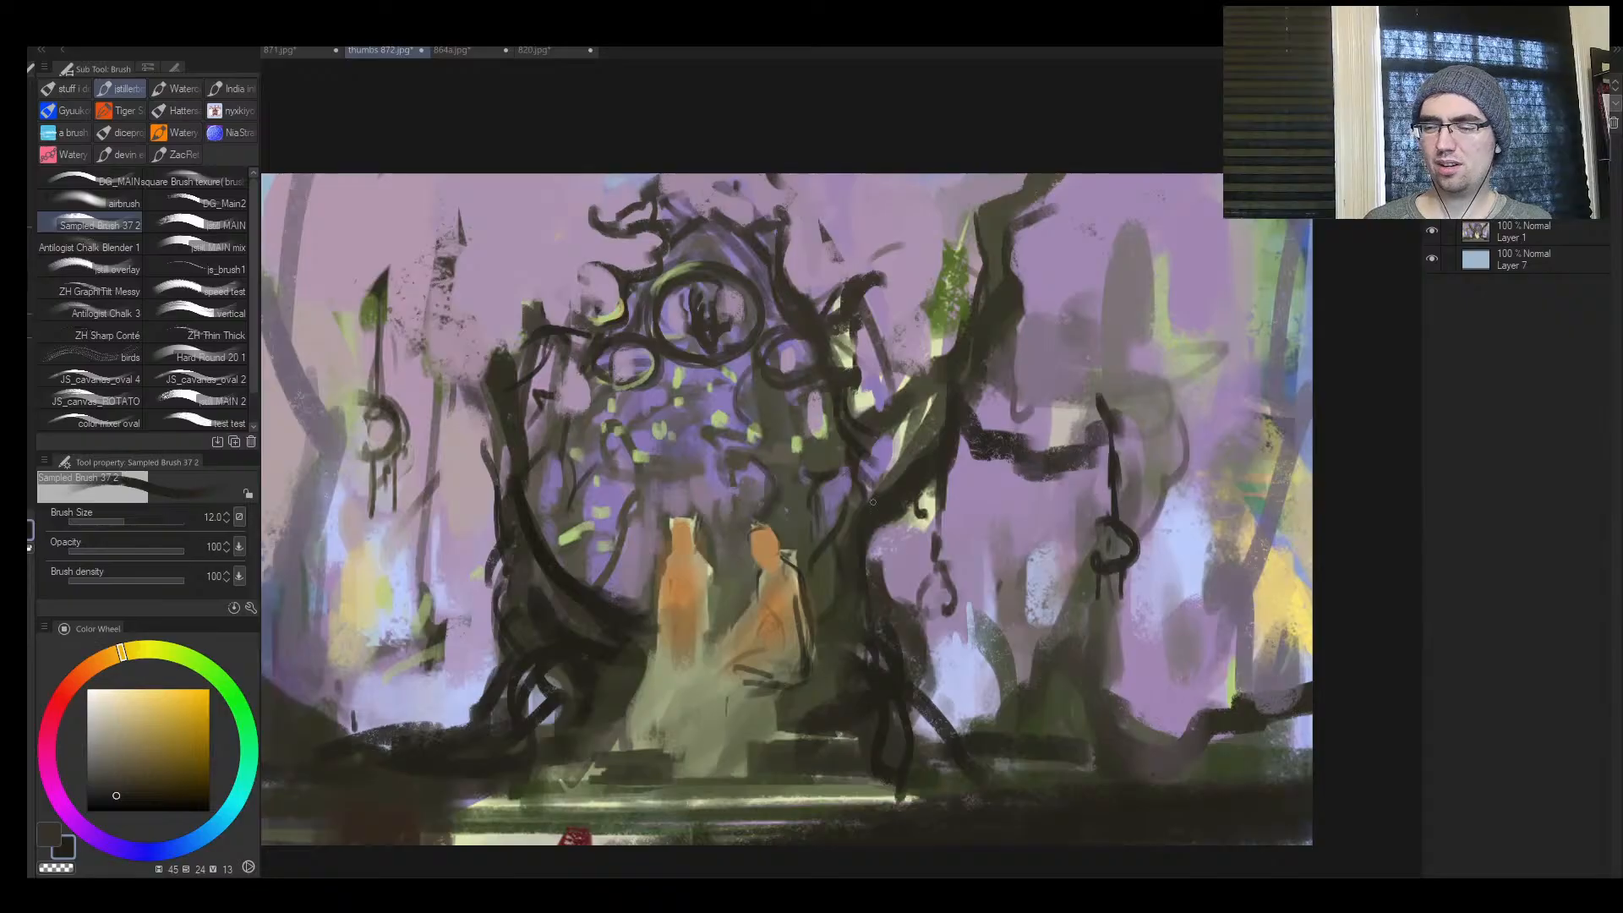
Mirror the canvas and draw dark lines defining the seated figure's bent knee and the hem beneath it
{"action": "key", "text": "h"}
{"action": "left_click_drag", "start_coordinate": [1142, 553], "coordinate": [895, 510]}
{"action": "scroll", "coordinate": [721, 578], "scroll_direction": "up", "scroll_amount": 2}
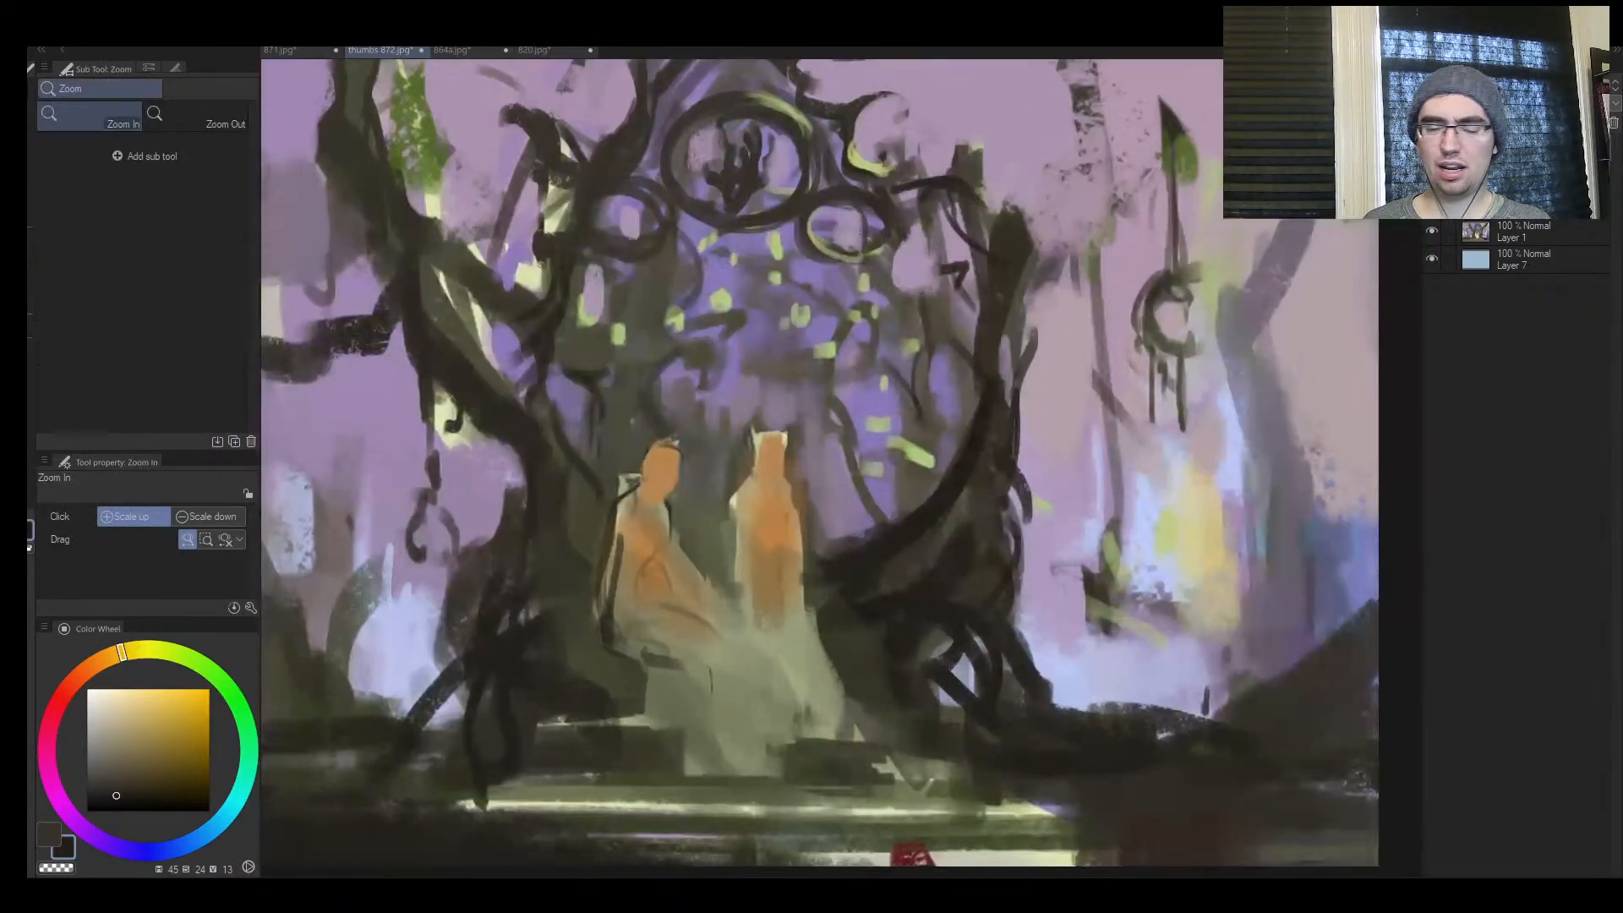
{"action": "mouse_move", "coordinate": [735, 609]}
{"action": "left_mouse_down"}
{"action": "mouse_move", "coordinate": [658, 687]}
{"action": "mouse_move", "coordinate": [753, 617]}
{"action": "left_mouse_up"}
{"action": "mouse_move", "coordinate": [718, 602]}
{"action": "left_mouse_down"}
{"action": "mouse_move", "coordinate": [756, 612]}
{"action": "mouse_move", "coordinate": [723, 647]}
{"action": "mouse_move", "coordinate": [756, 613]}
{"action": "left_mouse_up"}
{"action": "key", "text": "]"}
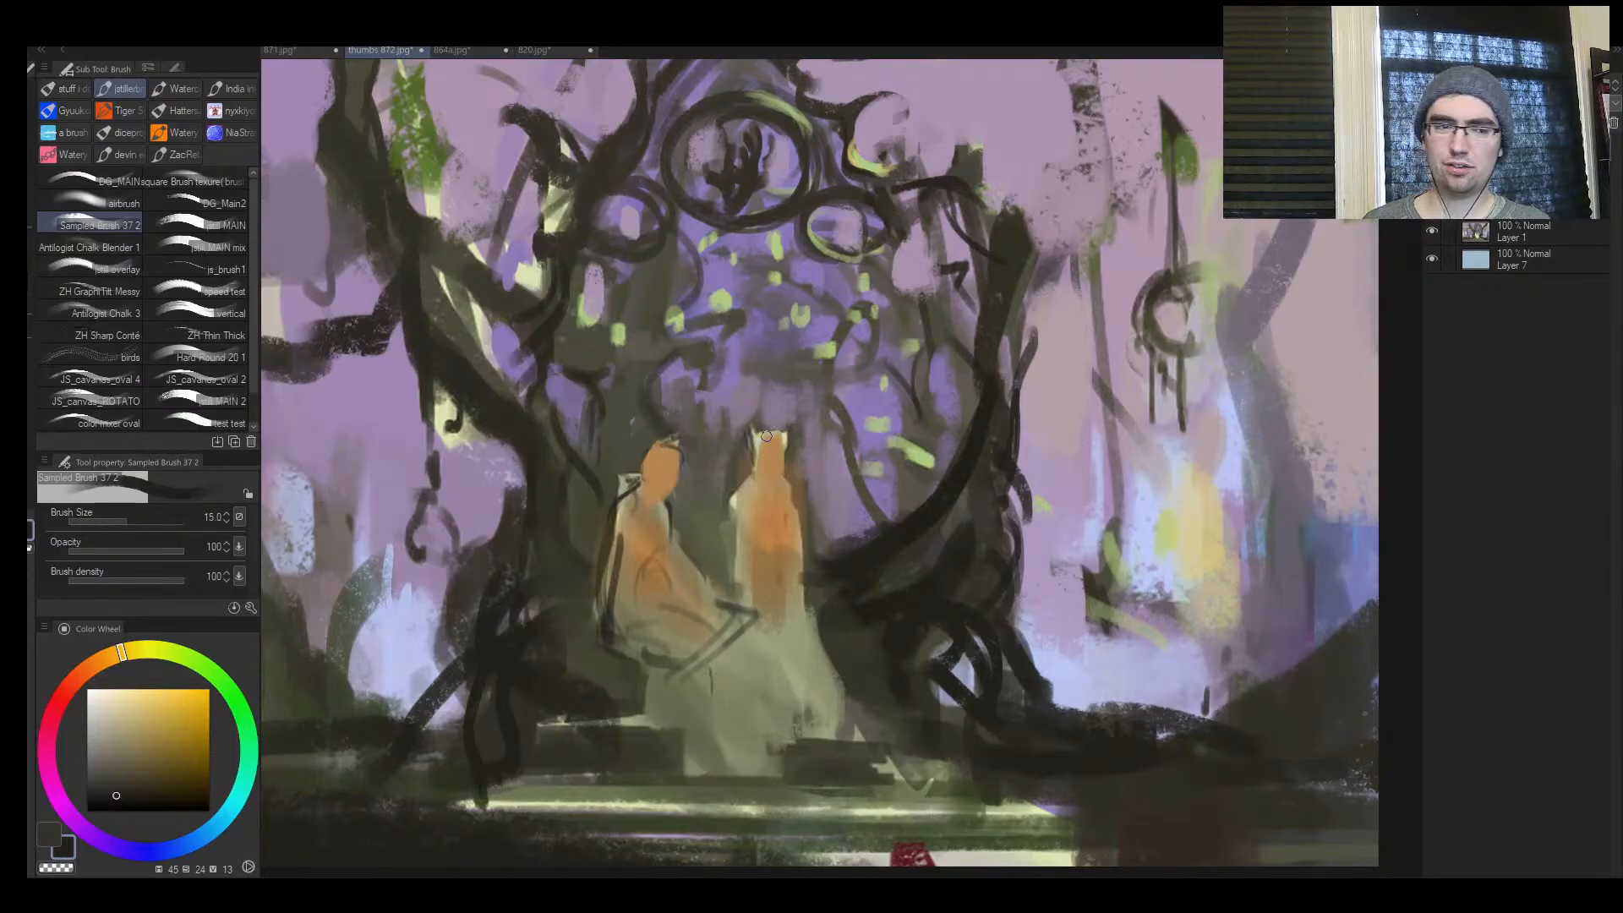
Shade the seated figure's torso, inner arm and thigh with sampled brown tones
{"action": "key", "text": "]"}
{"action": "key", "text": "]"}
{"action": "key", "text": "]"}
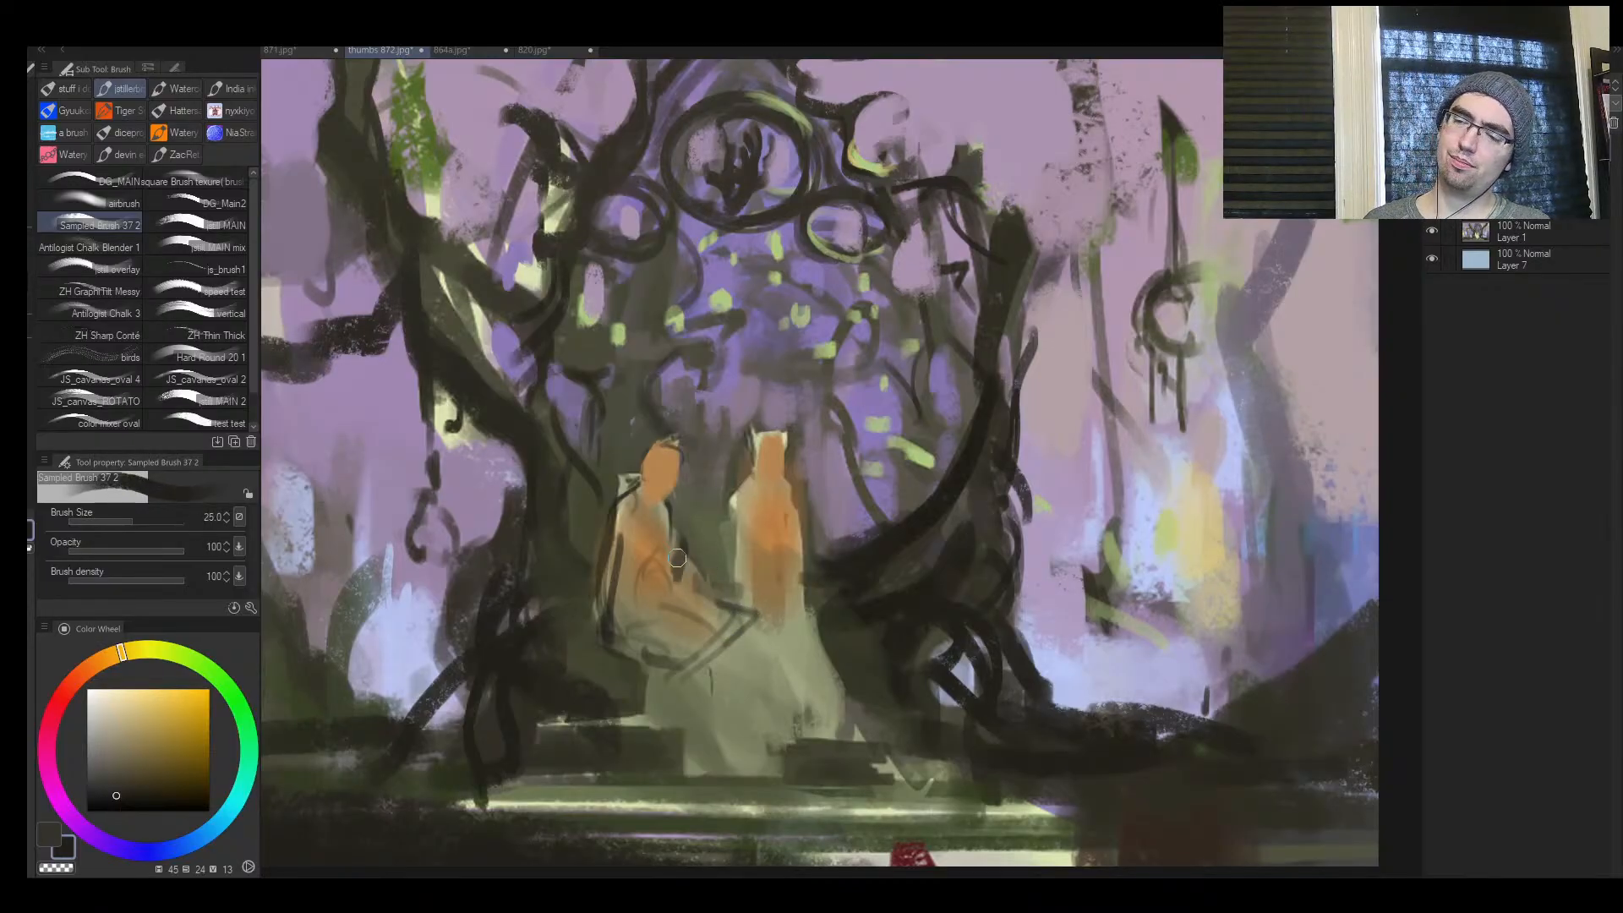
{"action": "left_click", "coordinate": [654, 524], "text": "alt"}
{"action": "mouse_move", "coordinate": [669, 509]}
{"action": "left_mouse_down"}
{"action": "mouse_move", "coordinate": [673, 563]}
{"action": "mouse_move", "coordinate": [704, 425]}
{"action": "mouse_move", "coordinate": [681, 574]}
{"action": "mouse_move", "coordinate": [662, 547]}
{"action": "mouse_move", "coordinate": [658, 589]}
{"action": "mouse_move", "coordinate": [654, 547]}
{"action": "mouse_move", "coordinate": [641, 591]}
{"action": "mouse_move", "coordinate": [690, 591]}
{"action": "mouse_move", "coordinate": [653, 602]}
{"action": "mouse_move", "coordinate": [707, 612]}
{"action": "mouse_move", "coordinate": [669, 627]}
{"action": "mouse_move", "coordinate": [720, 638]}
{"action": "left_mouse_up"}
{"action": "left_click", "coordinate": [672, 563], "text": "alt"}
{"action": "key", "text": "["}
{"action": "key", "text": "["}
{"action": "key", "text": "["}
Block in the seated figure's lower leg with muted brown (hue 39, saturation 36, value 31)
{"action": "key", "text": "]"}
{"action": "key", "text": "]"}
{"action": "mouse_move", "coordinate": [722, 635]}
{"action": "left_mouse_down"}
{"action": "mouse_move", "coordinate": [703, 646]}
{"action": "mouse_move", "coordinate": [745, 732]}
{"action": "left_mouse_up"}
{"action": "key", "text": "]"}
{"action": "key", "text": "]"}
{"action": "key", "text": "["}
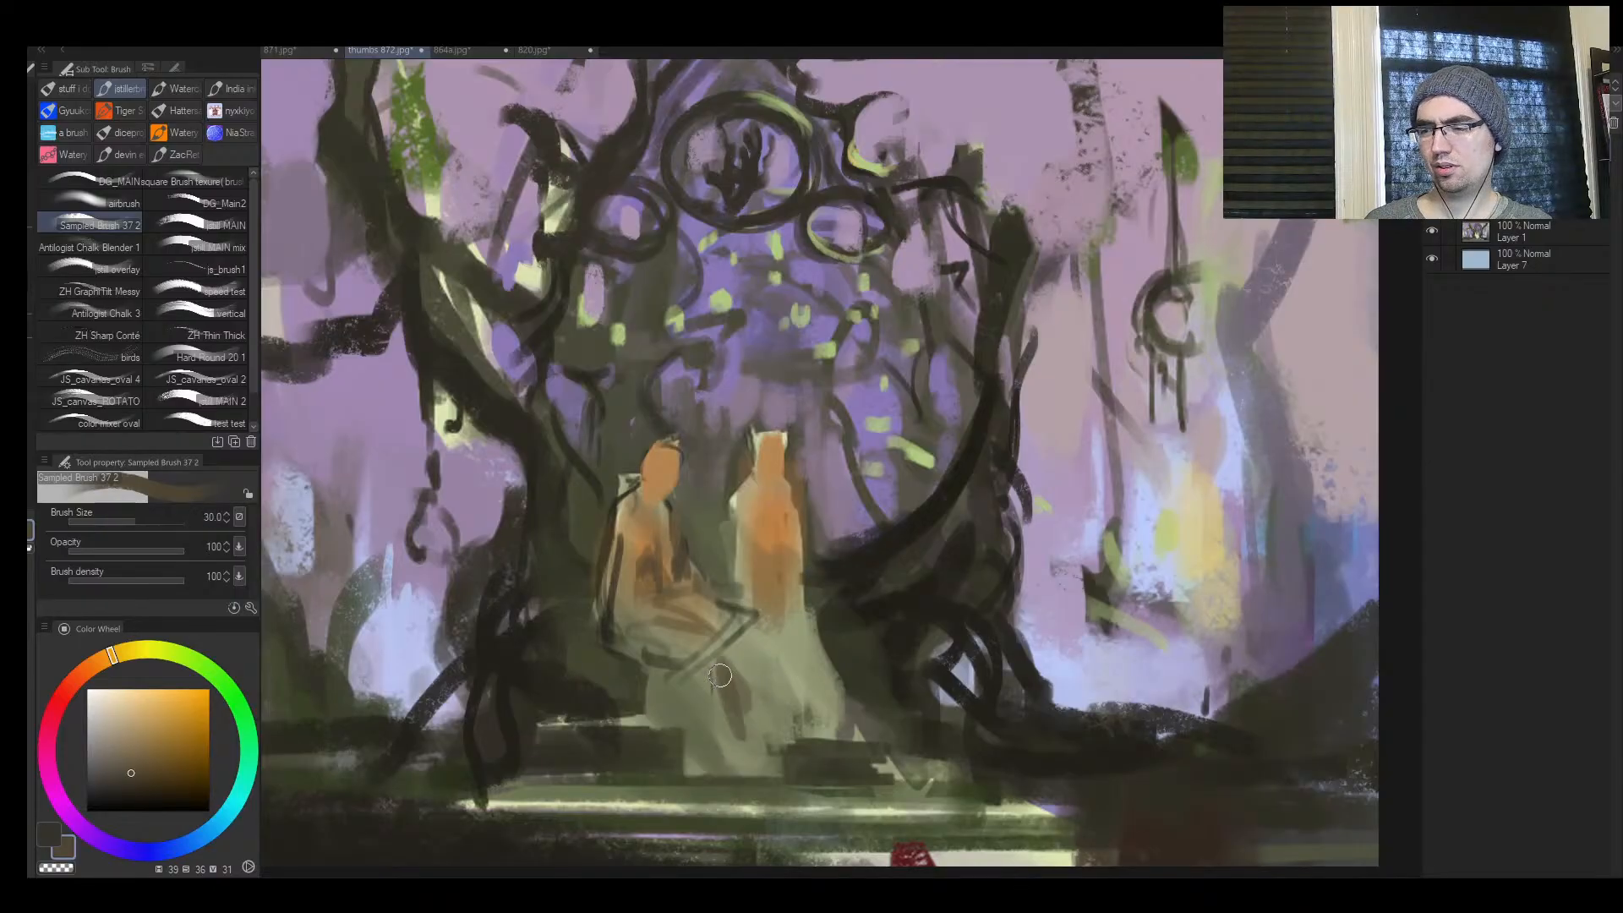
Darken the seated figure's knee and shin with near-black (hue 47, saturation 26, value 14)
{"action": "left_click", "coordinate": [890, 619], "text": "alt"}
{"action": "key", "text": "["}
{"action": "mouse_move", "coordinate": [737, 652]}
{"action": "left_mouse_down"}
{"action": "mouse_move", "coordinate": [750, 739]}
{"action": "mouse_move", "coordinate": [758, 625]}
{"action": "mouse_move", "coordinate": [692, 688]}
{"action": "mouse_move", "coordinate": [741, 629]}
{"action": "mouse_move", "coordinate": [699, 617]}
{"action": "left_mouse_up"}
{"action": "key", "text": "["}
{"action": "key", "text": "]"}
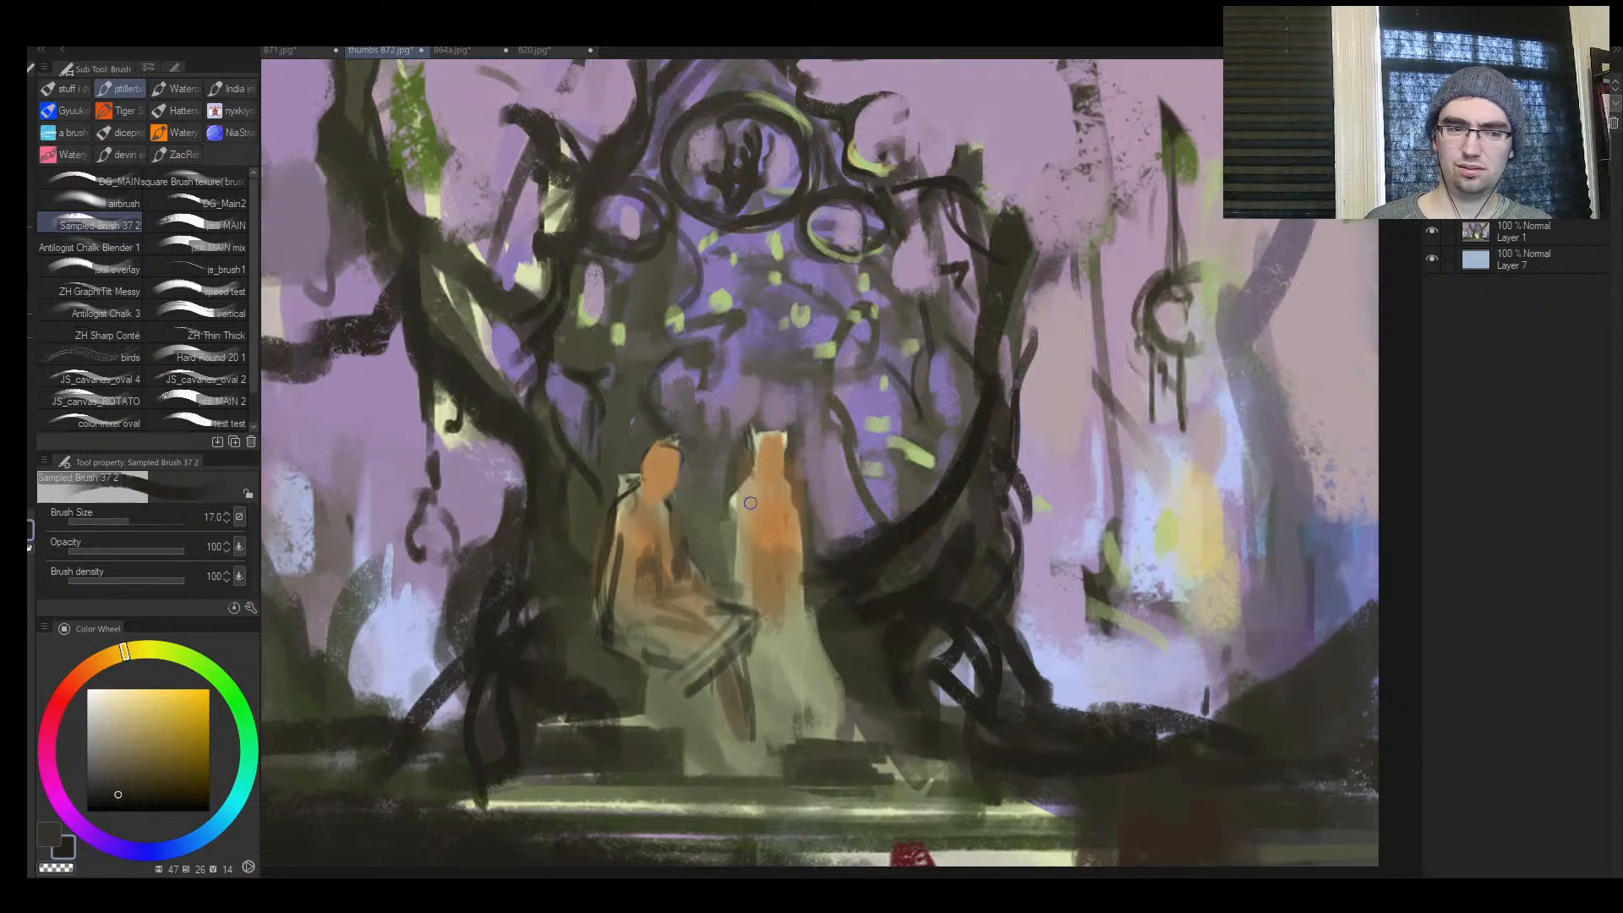
{"action": "key", "text": "bracketleft"}
{"action": "key", "text": "bracketleft"}
{"action": "key", "text": "bracketleft"}
{"action": "key", "text": "bracketleft"}
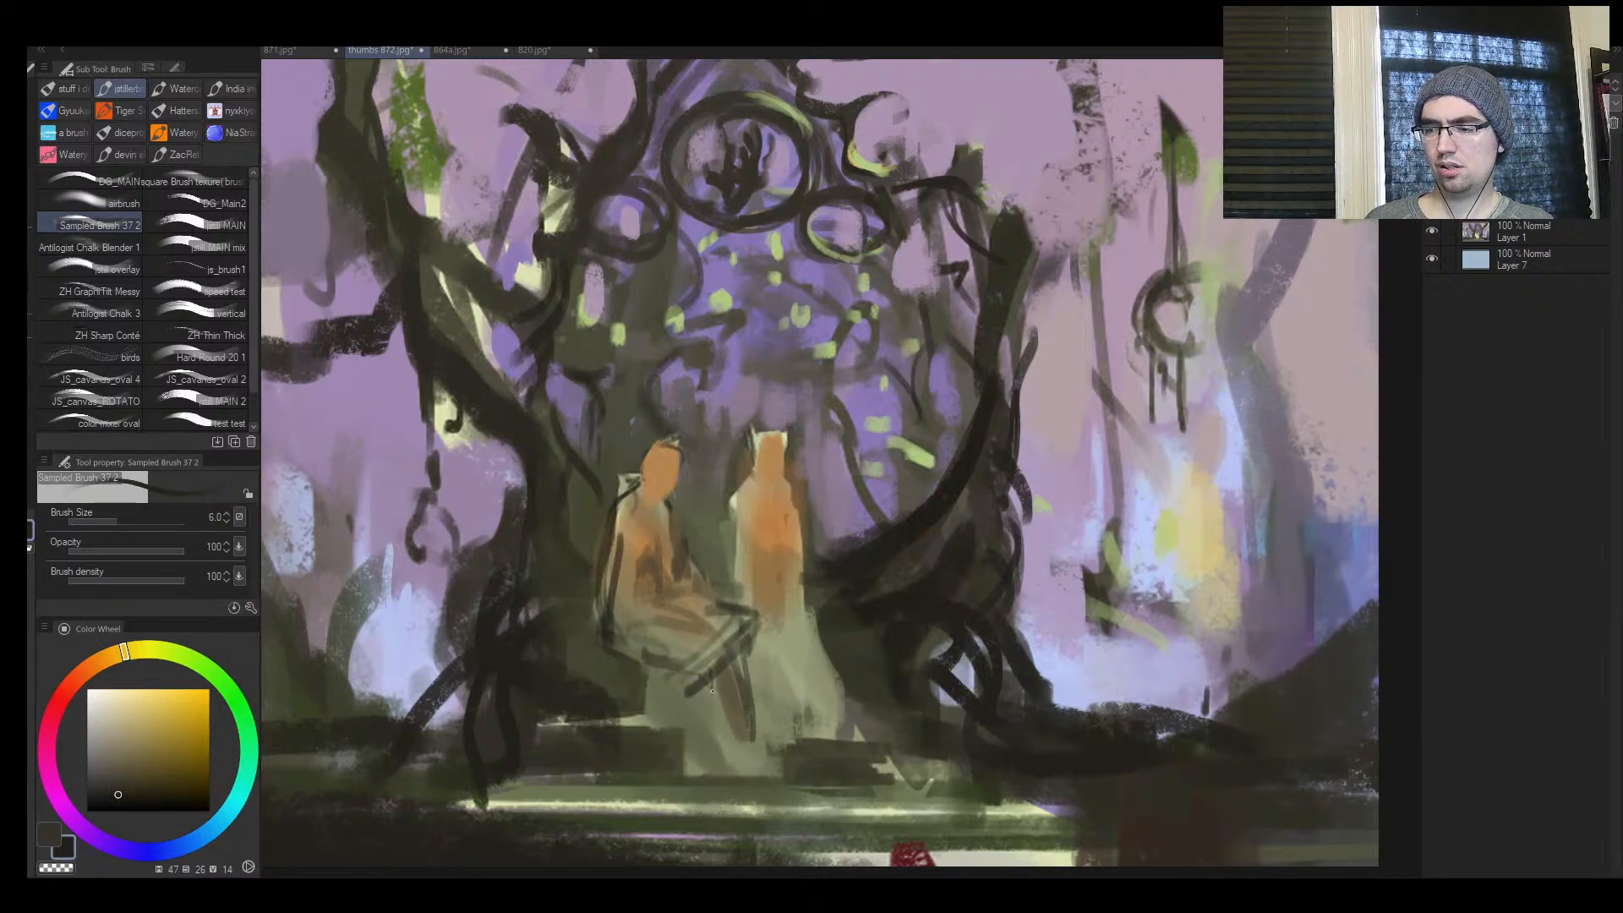
Draw near-black contour lines under the seated figure's thigh and down the lower leg
{"action": "key", "text": "bracketright"}
{"action": "key", "text": "bracketright"}
{"action": "mouse_move", "coordinate": [685, 672]}
{"action": "left_mouse_down"}
{"action": "mouse_move", "coordinate": [714, 691]}
{"action": "mouse_move", "coordinate": [687, 672]}
{"action": "left_mouse_up"}
{"action": "mouse_move", "coordinate": [687, 667]}
{"action": "left_mouse_down"}
{"action": "mouse_move", "coordinate": [744, 626]}
{"action": "mouse_move", "coordinate": [705, 673]}
{"action": "mouse_move", "coordinate": [698, 615]}
{"action": "mouse_move", "coordinate": [733, 613]}
{"action": "mouse_move", "coordinate": [708, 630]}
{"action": "mouse_move", "coordinate": [613, 630]}
{"action": "mouse_move", "coordinate": [719, 751]}
{"action": "left_mouse_up"}
{"action": "key", "text": "bracketright"}
{"action": "key", "text": "bracketright"}
Line the outer edge of the standing figure's robe in near-black and work muted khaki (hue 54, saturation 28, value 55) beside it
{"action": "key", "text": "bracketright"}
{"action": "left_click_drag", "start_coordinate": [723, 666], "coordinate": [742, 733]}
{"action": "left_click_drag", "start_coordinate": [622, 721], "coordinate": [718, 709]}
{"action": "mouse_move", "coordinate": [718, 602]}
{"action": "left_mouse_down"}
{"action": "mouse_move", "coordinate": [730, 580]}
{"action": "mouse_move", "coordinate": [759, 595]}
{"action": "left_mouse_up"}
{"action": "mouse_move", "coordinate": [803, 585]}
{"action": "left_mouse_down"}
{"action": "mouse_move", "coordinate": [800, 664]}
{"action": "mouse_move", "coordinate": [819, 588]}
{"action": "mouse_move", "coordinate": [801, 584]}
{"action": "mouse_move", "coordinate": [803, 618]}
{"action": "left_mouse_up"}
{"action": "left_click", "coordinate": [794, 649], "text": "alt"}
{"action": "key", "text": "bracketright"}
{"action": "key", "text": "bracketright"}
{"action": "key", "text": "bracketright"}
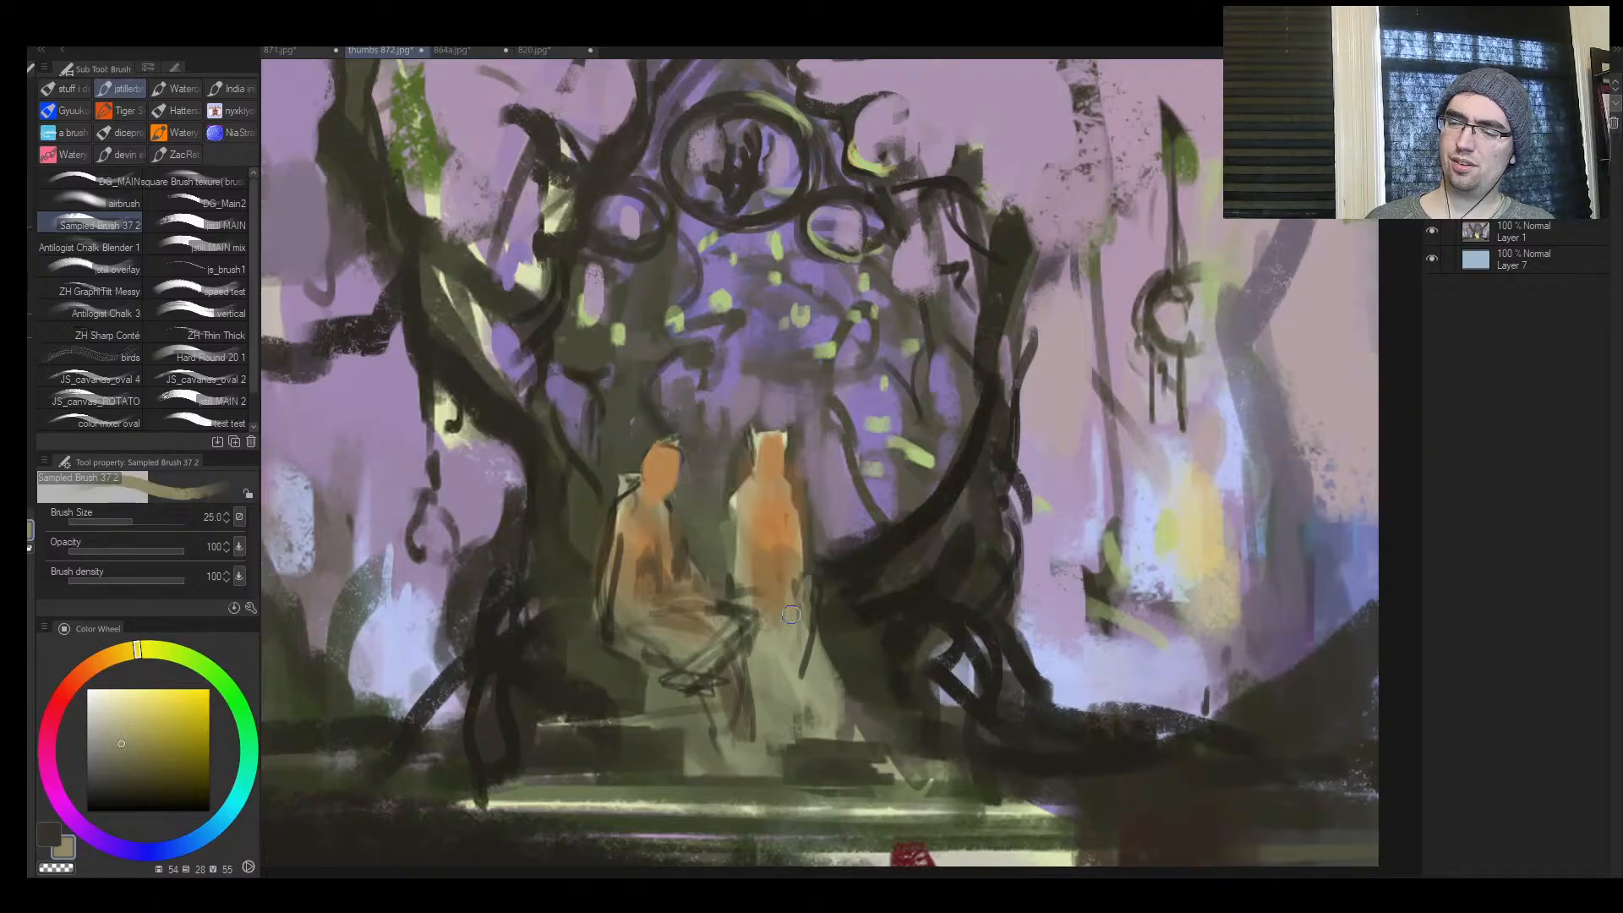
{"action": "key", "text": "bracketright"}
{"action": "key", "text": "bracketright"}
{"action": "left_click_drag", "start_coordinate": [808, 526], "coordinate": [813, 578]}
Block in dark hair around the standing figure's head, restate the face in sampled orange, and mirror the canvas
{"action": "left_click", "coordinate": [798, 494], "text": "alt"}
{"action": "left_click", "coordinate": [760, 426], "text": "alt"}
{"action": "mouse_move", "coordinate": [760, 434]}
{"action": "left_mouse_down"}
{"action": "mouse_move", "coordinate": [735, 460]}
{"action": "mouse_move", "coordinate": [798, 448]}
{"action": "mouse_move", "coordinate": [755, 456]}
{"action": "left_mouse_up"}
{"action": "mouse_move", "coordinate": [754, 456]}
{"action": "left_mouse_down"}
{"action": "mouse_move", "coordinate": [807, 476]}
{"action": "mouse_move", "coordinate": [740, 478]}
{"action": "mouse_move", "coordinate": [727, 505]}
{"action": "mouse_move", "coordinate": [790, 504]}
{"action": "left_mouse_up"}
{"action": "left_click", "coordinate": [740, 478], "text": "alt"}
{"action": "left_click", "coordinate": [777, 498], "text": "alt"}
{"action": "key", "text": "h"}
{"action": "key", "text": "ctrl+space"}
{"action": "mouse_move", "coordinate": [999, 508]}
{"action": "left_mouse_down"}
{"action": "mouse_move", "coordinate": [854, 524]}
{"action": "mouse_move", "coordinate": [921, 538]}
{"action": "left_mouse_up"}
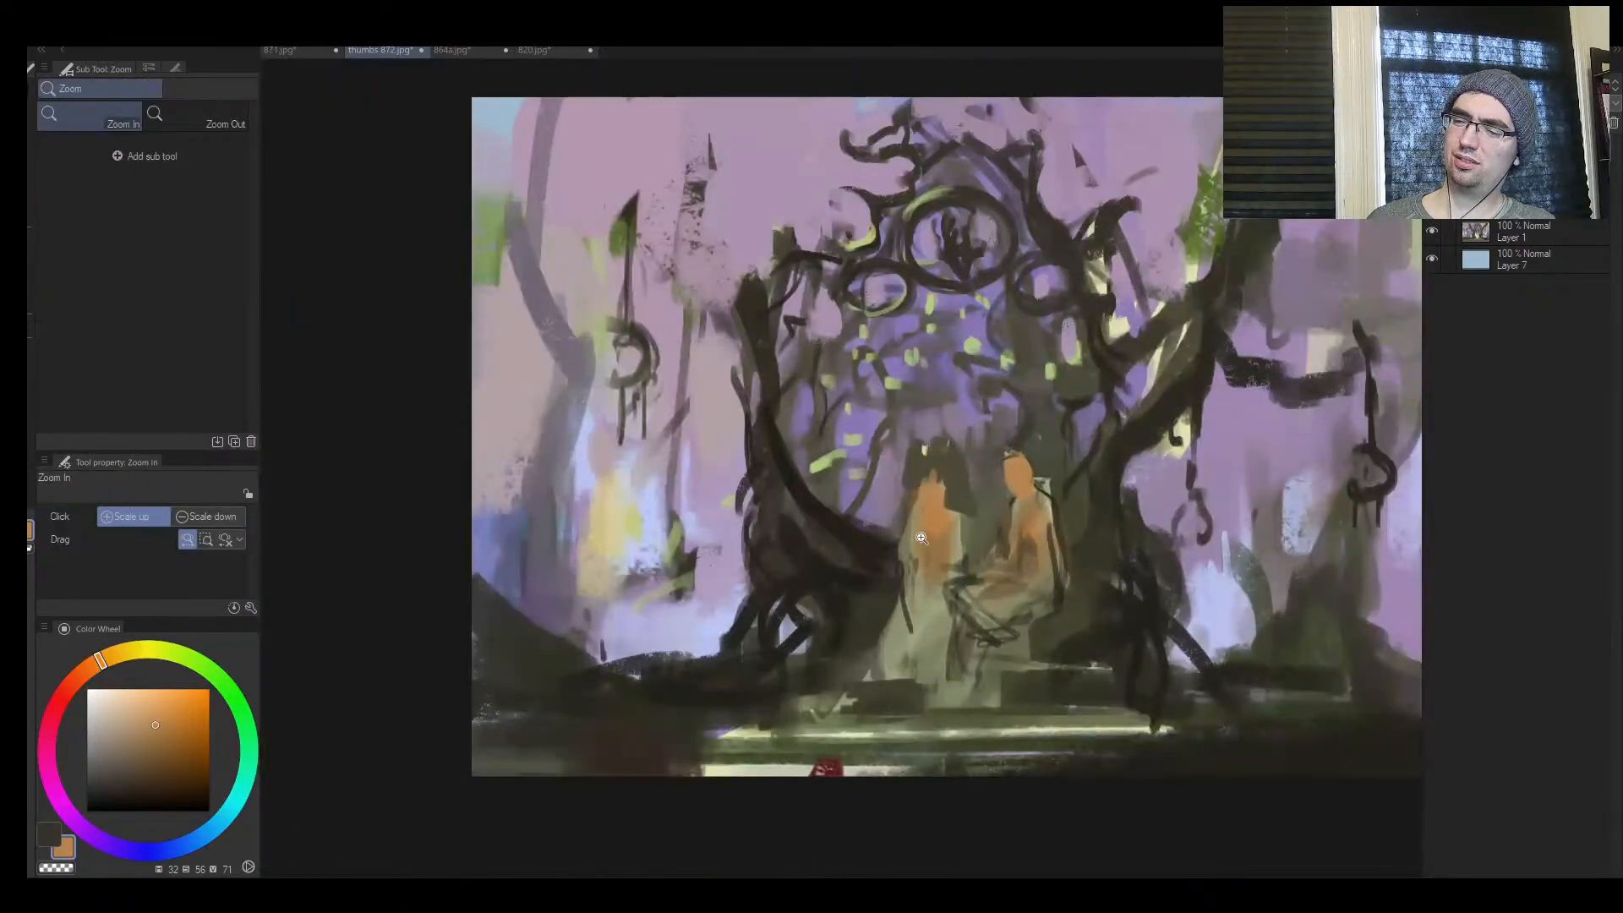
Brush sampled muted greens over the standing figure's skirt and khaki (hue 51, saturation 29, value 53) over the seated figure's knee
{"action": "left_click", "coordinate": [913, 609], "text": "alt"}
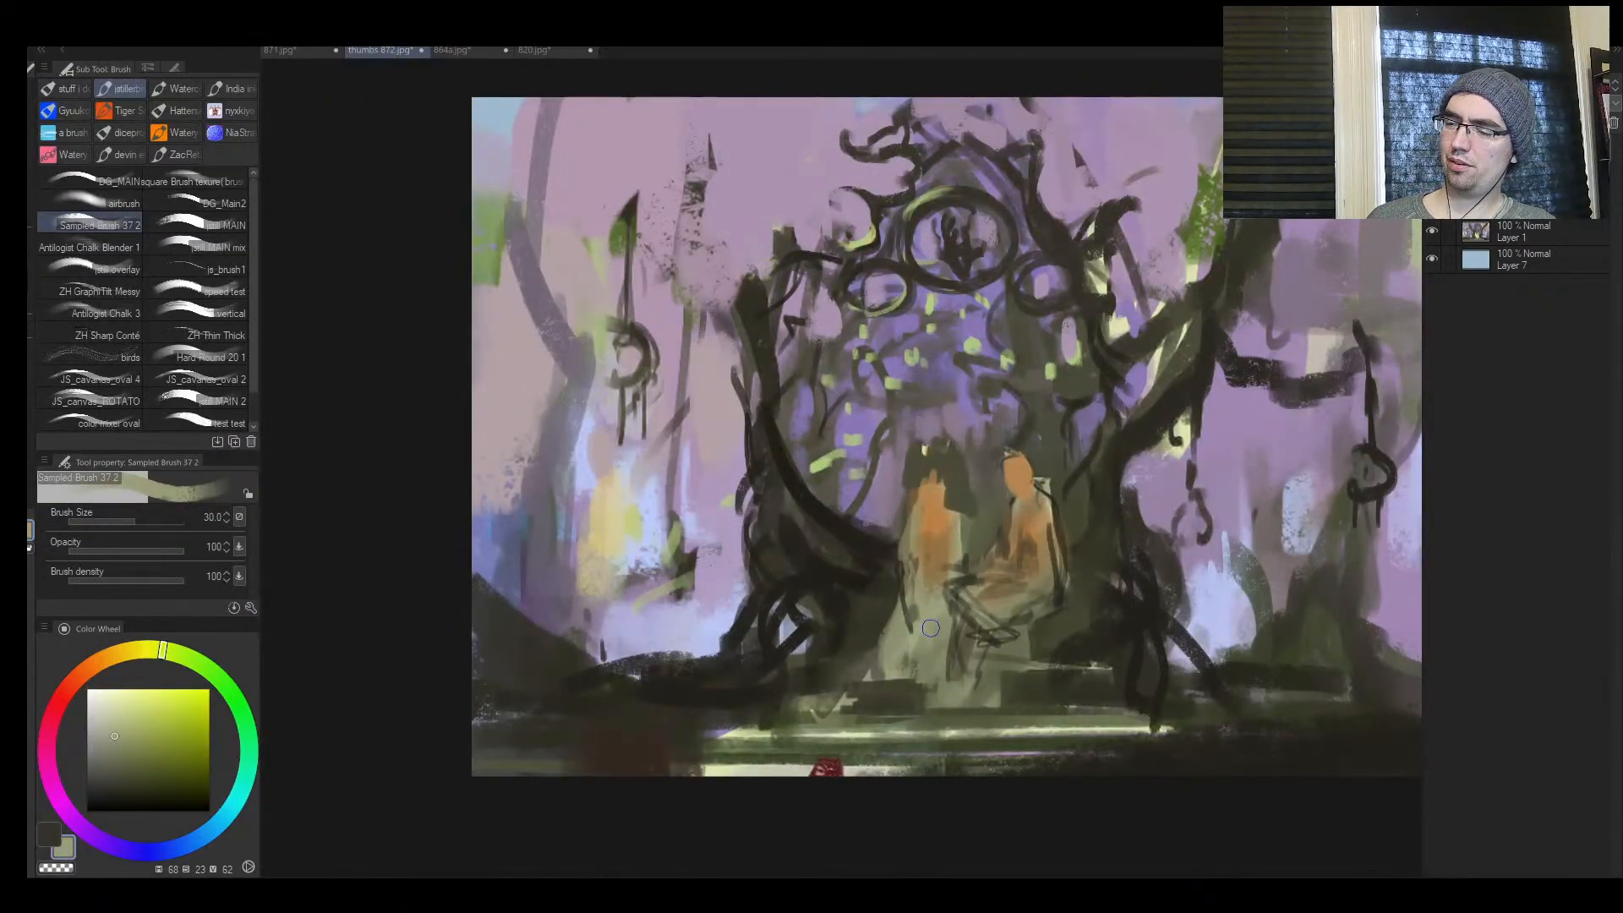
{"action": "mouse_move", "coordinate": [928, 629]}
{"action": "left_mouse_down"}
{"action": "mouse_move", "coordinate": [899, 679]}
{"action": "mouse_move", "coordinate": [920, 644]}
{"action": "mouse_move", "coordinate": [904, 623]}
{"action": "mouse_move", "coordinate": [935, 640]}
{"action": "mouse_move", "coordinate": [915, 673]}
{"action": "mouse_move", "coordinate": [933, 640]}
{"action": "mouse_move", "coordinate": [941, 678]}
{"action": "mouse_move", "coordinate": [951, 625]}
{"action": "left_mouse_up"}
{"action": "left_click", "coordinate": [911, 630], "text": "alt"}
{"action": "key", "text": "["}
{"action": "left_click", "coordinate": [935, 666], "text": "alt"}
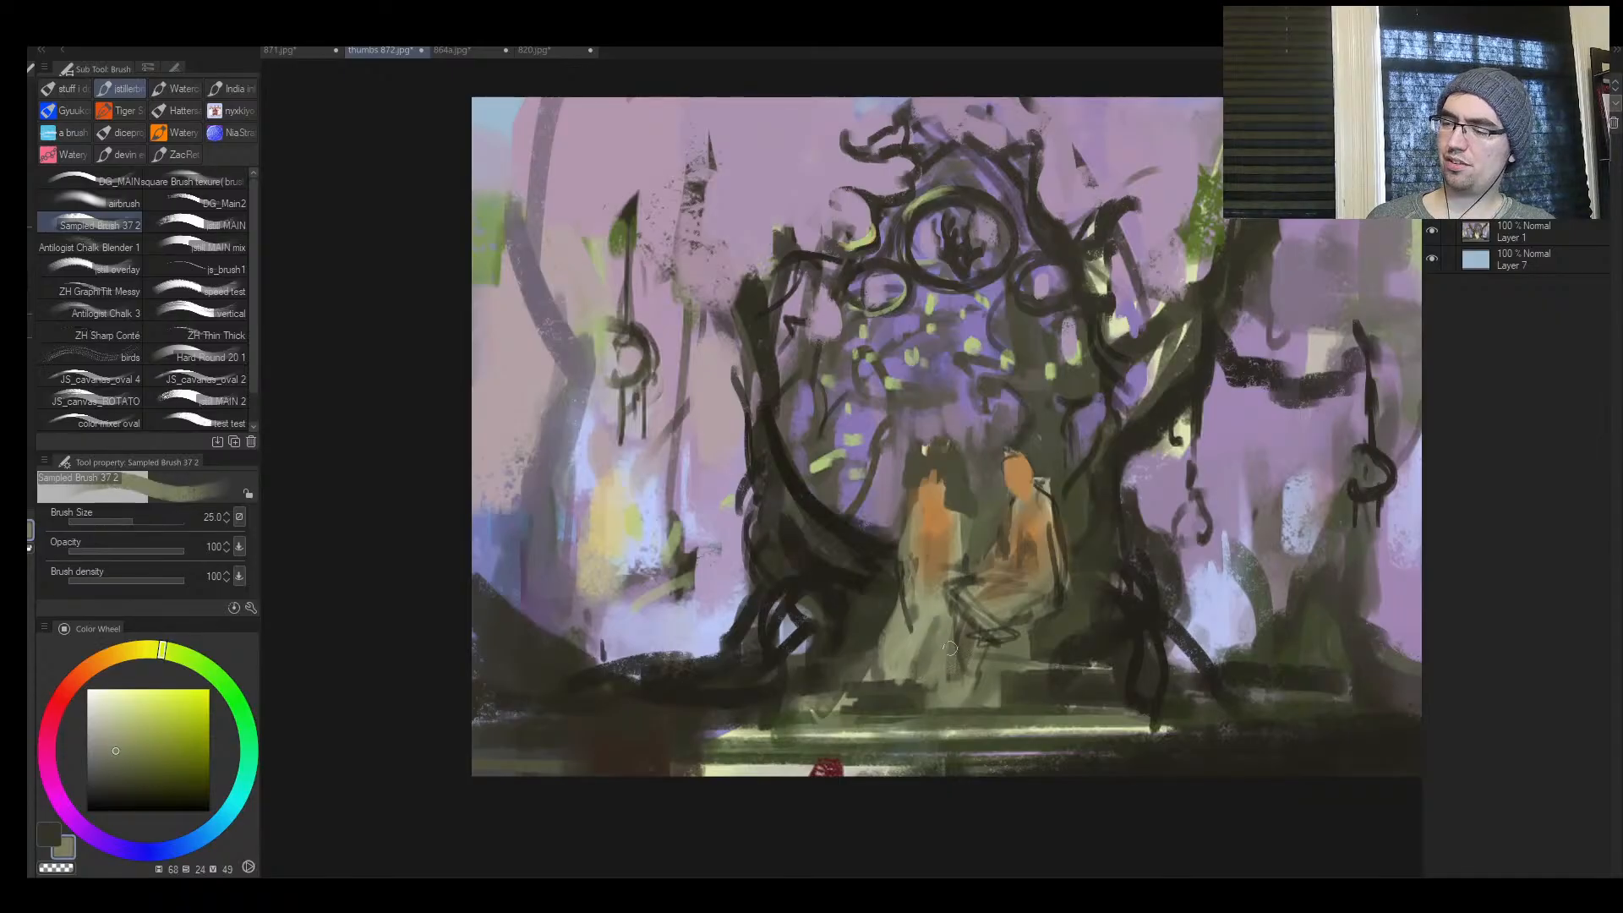
{"action": "left_click", "coordinate": [968, 605], "text": "alt"}
{"action": "key", "text": "]"}
{"action": "key", "text": "]"}
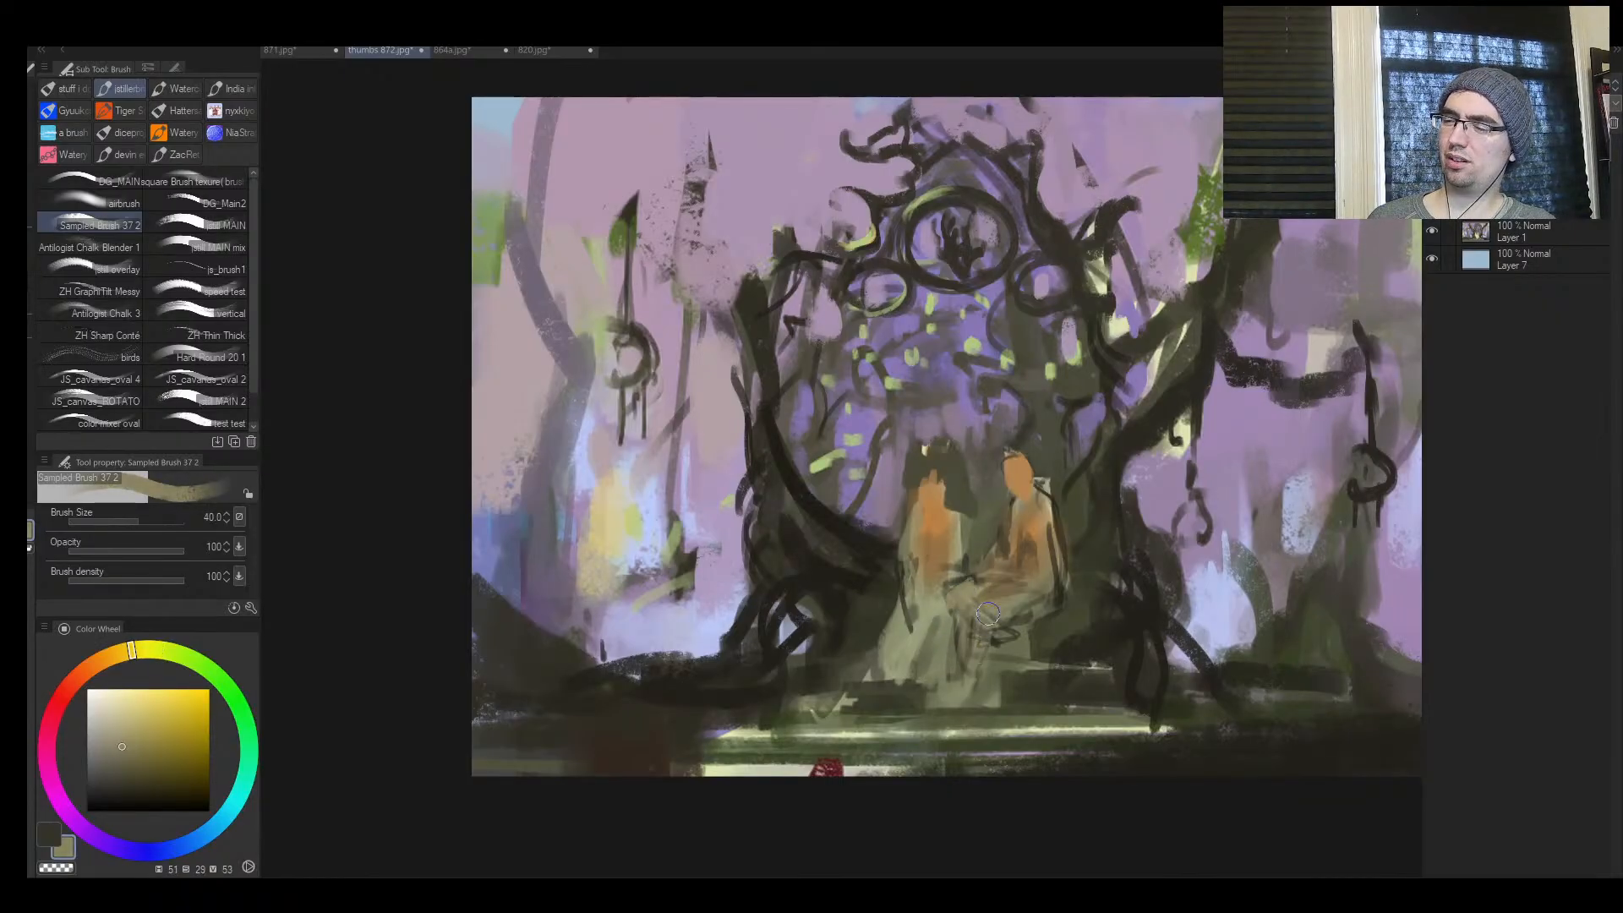
Mirror the canvas and refine the dark shapes around the two figures' heads and shoulders
{"action": "key", "text": "h"}
{"action": "left_click", "coordinate": [704, 525], "text": "alt"}
{"action": "key", "text": "ctrl+space"}
{"action": "left_click_drag", "start_coordinate": [755, 515], "coordinate": [672, 550]}
{"action": "mouse_move", "coordinate": [778, 486]}
{"action": "left_mouse_down"}
{"action": "mouse_move", "coordinate": [798, 427]}
{"action": "mouse_move", "coordinate": [793, 455]}
{"action": "mouse_move", "coordinate": [765, 461]}
{"action": "mouse_move", "coordinate": [824, 457]}
{"action": "left_mouse_up"}
{"action": "left_click", "coordinate": [679, 497], "text": "alt"}
{"action": "left_click", "coordinate": [665, 523], "text": "alt"}
{"action": "left_click_drag", "start_coordinate": [679, 514], "coordinate": [761, 436]}
Touch up the figures with sampled grey-brown (hue 45, saturation 14, value 35) and mirror the canvas
{"action": "key", "text": "ctrl+space"}
{"action": "left_click", "coordinate": [662, 551], "text": "alt"}
{"action": "mouse_move", "coordinate": [649, 548]}
{"action": "left_mouse_down"}
{"action": "mouse_move", "coordinate": [673, 530]}
{"action": "mouse_move", "coordinate": [681, 543]}
{"action": "left_mouse_up"}
{"action": "left_click", "coordinate": [719, 538], "text": "alt"}
{"action": "key", "text": "ctrl+space"}
{"action": "left_click_drag", "start_coordinate": [927, 525], "coordinate": [903, 535]}
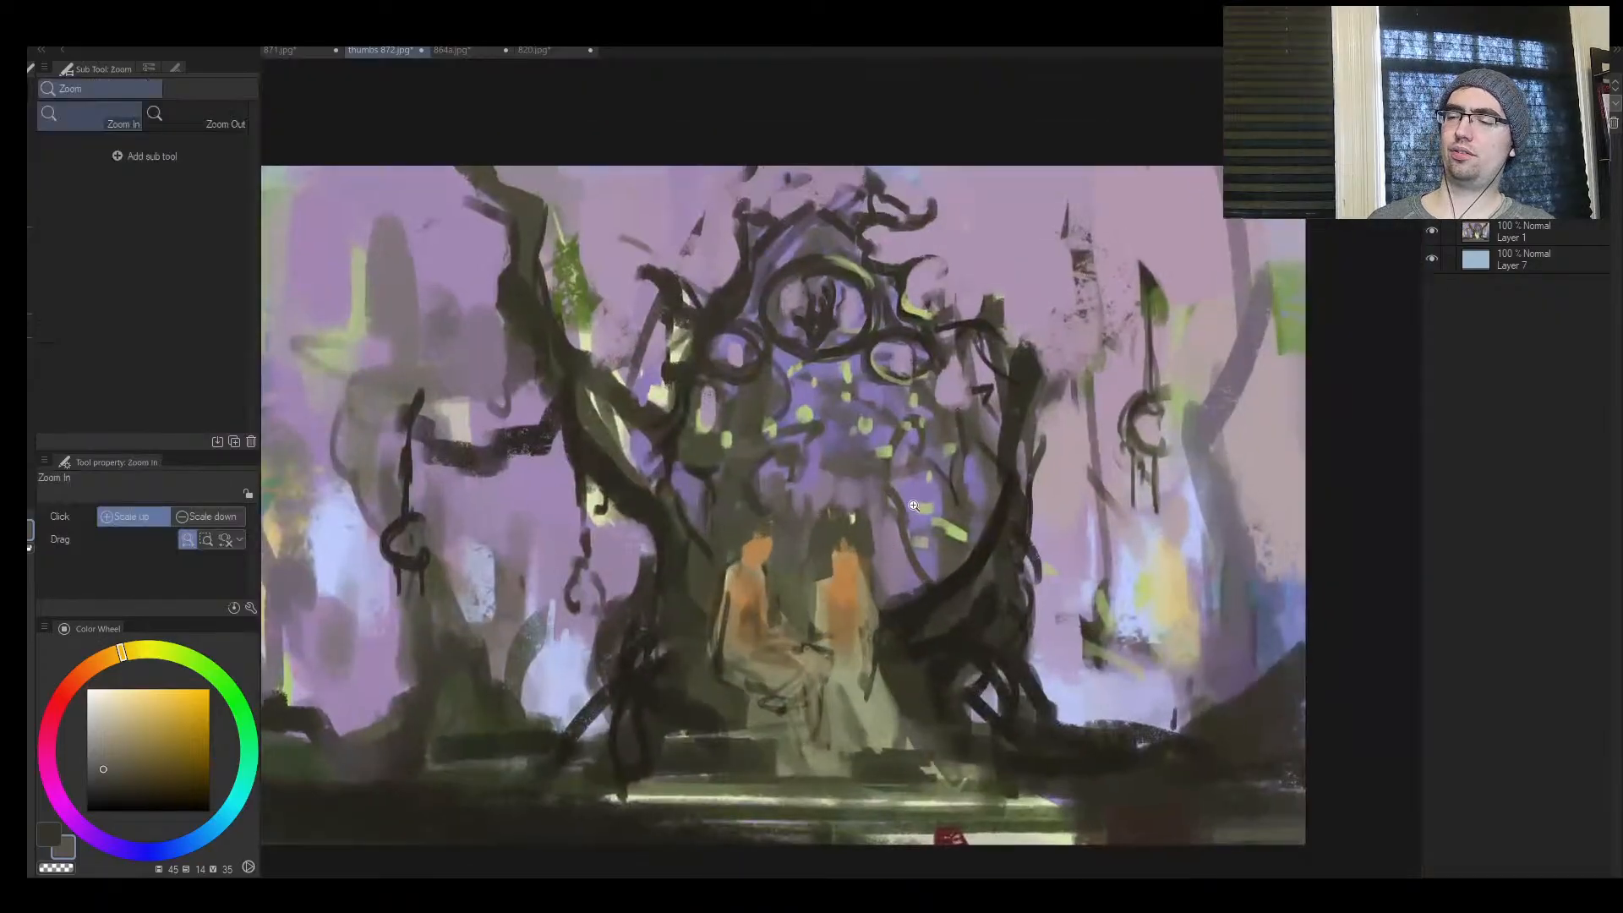
{"action": "key", "text": "h"}
{"action": "left_click_drag", "start_coordinate": [1142, 641], "coordinate": [1174, 626]}
Trim the outline of the seated figure's head and neck with sampled dark green (hue 70, saturation 25, value 28) at size 10
{"action": "left_click", "coordinate": [1213, 367], "text": "alt"}
{"action": "key", "text": "ctrl+space"}
{"action": "mouse_move", "coordinate": [953, 451]}
{"action": "left_mouse_down"}
{"action": "mouse_move", "coordinate": [973, 443]}
{"action": "mouse_move", "coordinate": [972, 459]}
{"action": "mouse_move", "coordinate": [944, 434]}
{"action": "left_mouse_up"}
{"action": "key", "text": "["}
{"action": "left_click", "coordinate": [976, 439], "text": "alt"}
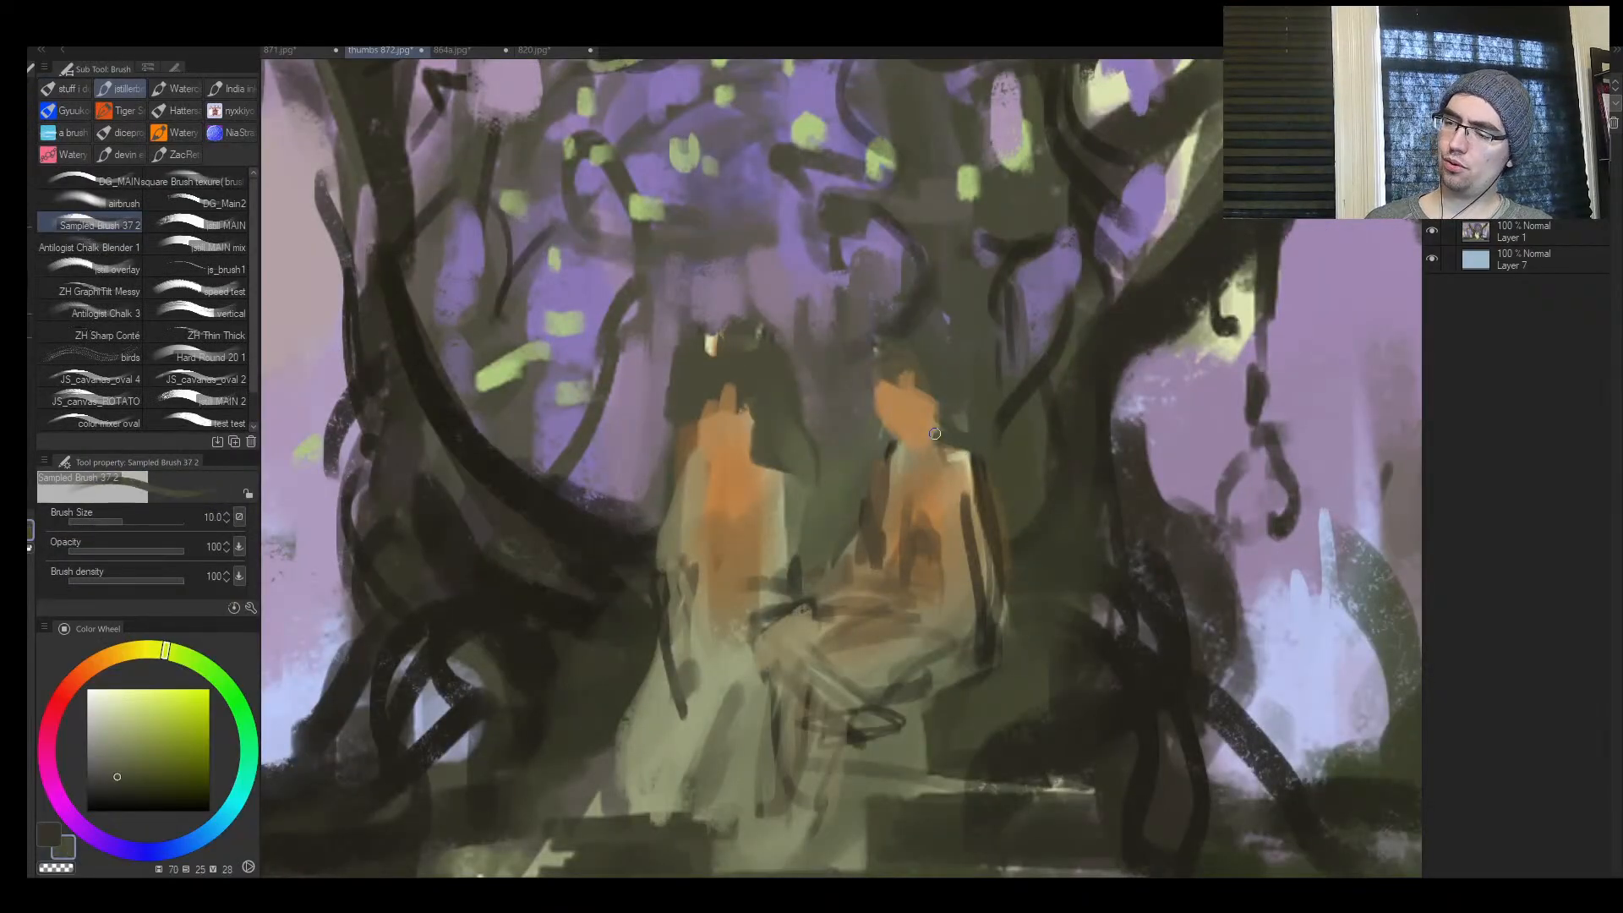
{"action": "left_click", "coordinate": [928, 437], "text": "alt"}
{"action": "mouse_move", "coordinate": [1017, 364]}
{"action": "left_mouse_down"}
{"action": "mouse_move", "coordinate": [982, 447]}
{"action": "mouse_move", "coordinate": [878, 480]}
{"action": "left_mouse_up"}
{"action": "left_click", "coordinate": [874, 483], "text": "alt"}
{"action": "key", "text": "["}
Deepen the gap between the figures and the outer edge of the standing figure's robe with sampled dark olive at size 15
{"action": "mouse_move", "coordinate": [852, 474]}
{"action": "left_mouse_down"}
{"action": "mouse_move", "coordinate": [886, 485]}
{"action": "mouse_move", "coordinate": [780, 484]}
{"action": "left_mouse_up"}
{"action": "key", "text": "]"}
{"action": "key", "text": "]"}
{"action": "left_click", "coordinate": [809, 484], "text": "alt"}
{"action": "key", "text": "]"}
{"action": "left_click", "coordinate": [702, 608], "text": "alt"}
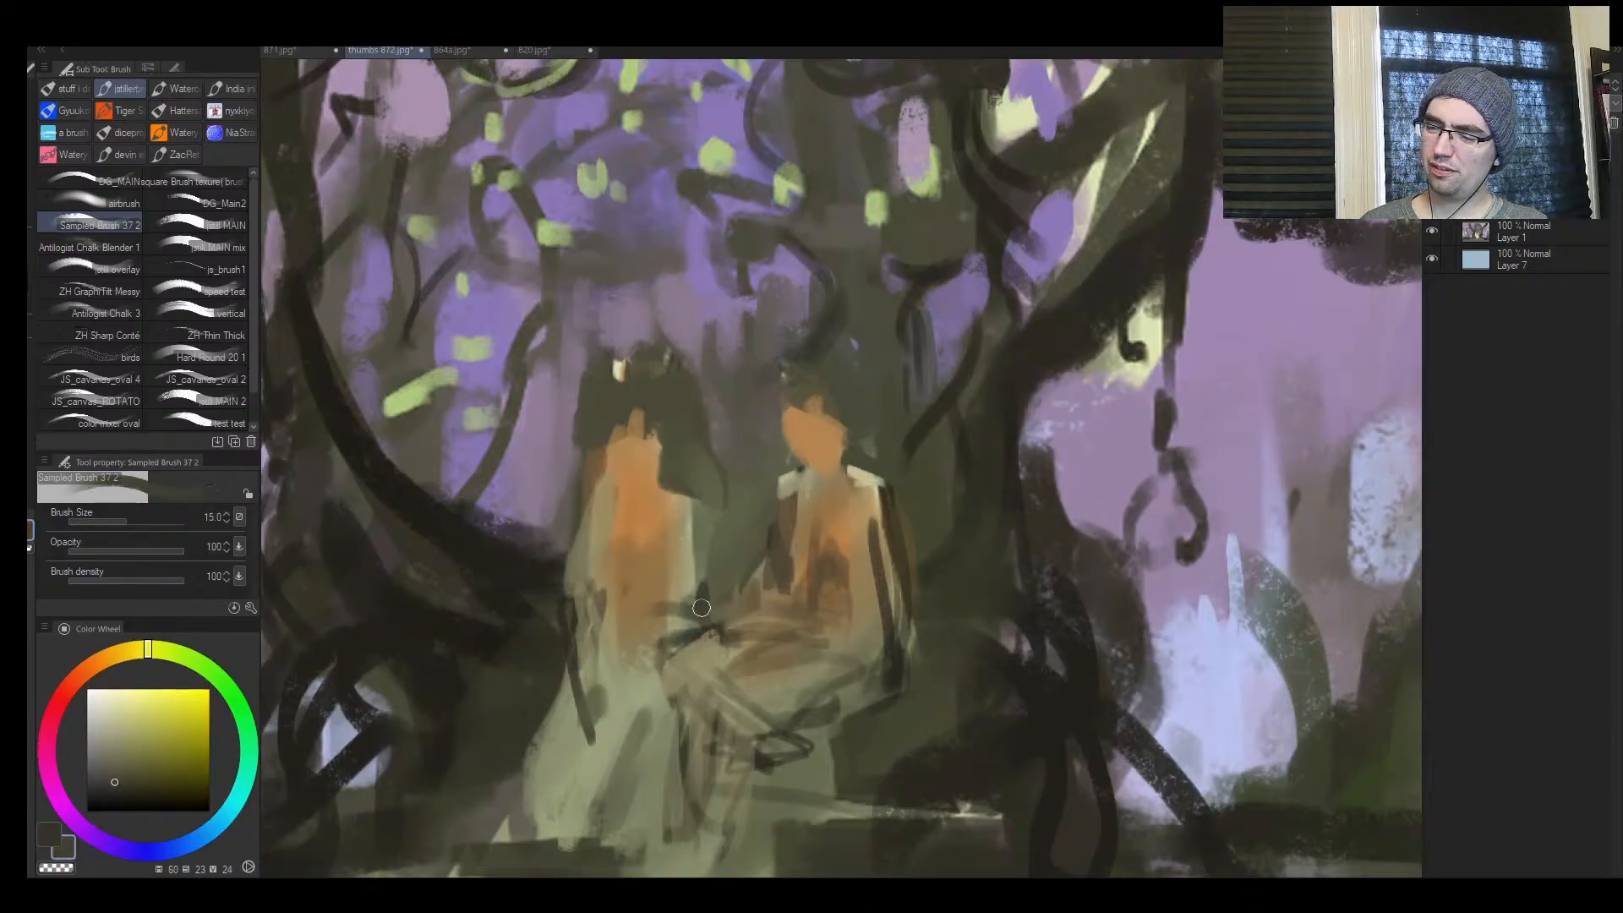
{"action": "left_click", "coordinate": [556, 633], "text": "alt"}
{"action": "left_click_drag", "start_coordinate": [567, 578], "coordinate": [570, 634]}
Draw a thin dark support beneath the seated figure and a dark diagonal from the standing figure's robe to the steps
{"action": "key", "text": "ctrl+space"}
{"action": "left_click_drag", "start_coordinate": [733, 661], "coordinate": [687, 725]}
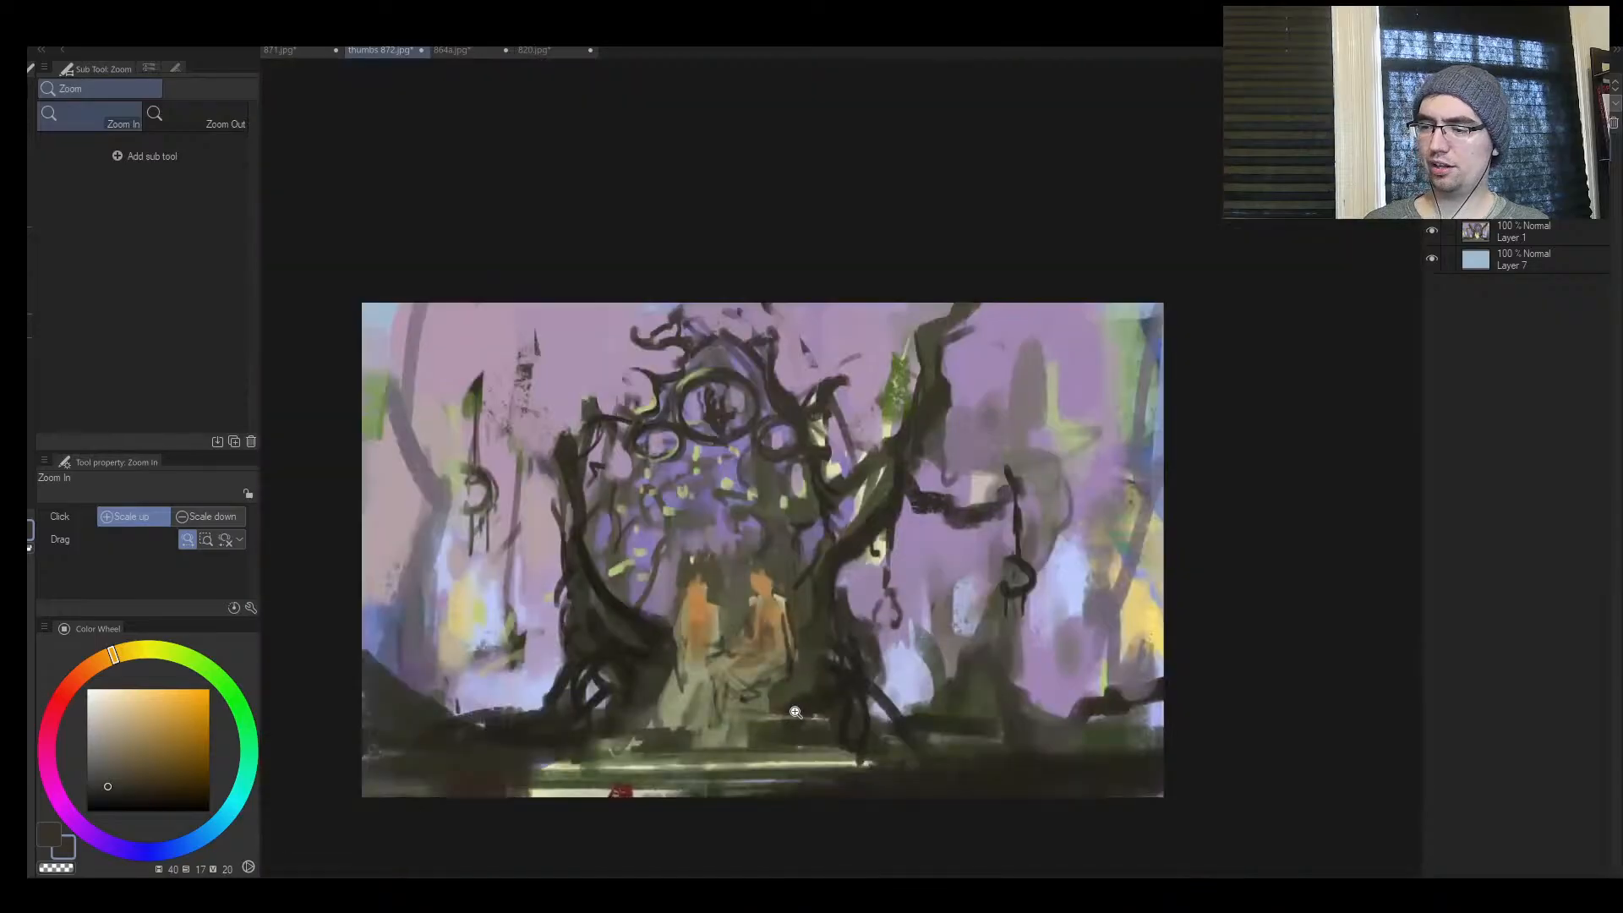
{"action": "left_click_drag", "start_coordinate": [794, 711], "coordinate": [839, 611]}
{"action": "left_click_drag", "start_coordinate": [791, 664], "coordinate": [824, 606]}
{"action": "mouse_move", "coordinate": [754, 737]}
{"action": "left_mouse_down"}
{"action": "mouse_move", "coordinate": [760, 772]}
{"action": "mouse_move", "coordinate": [740, 765]}
{"action": "left_mouse_up"}
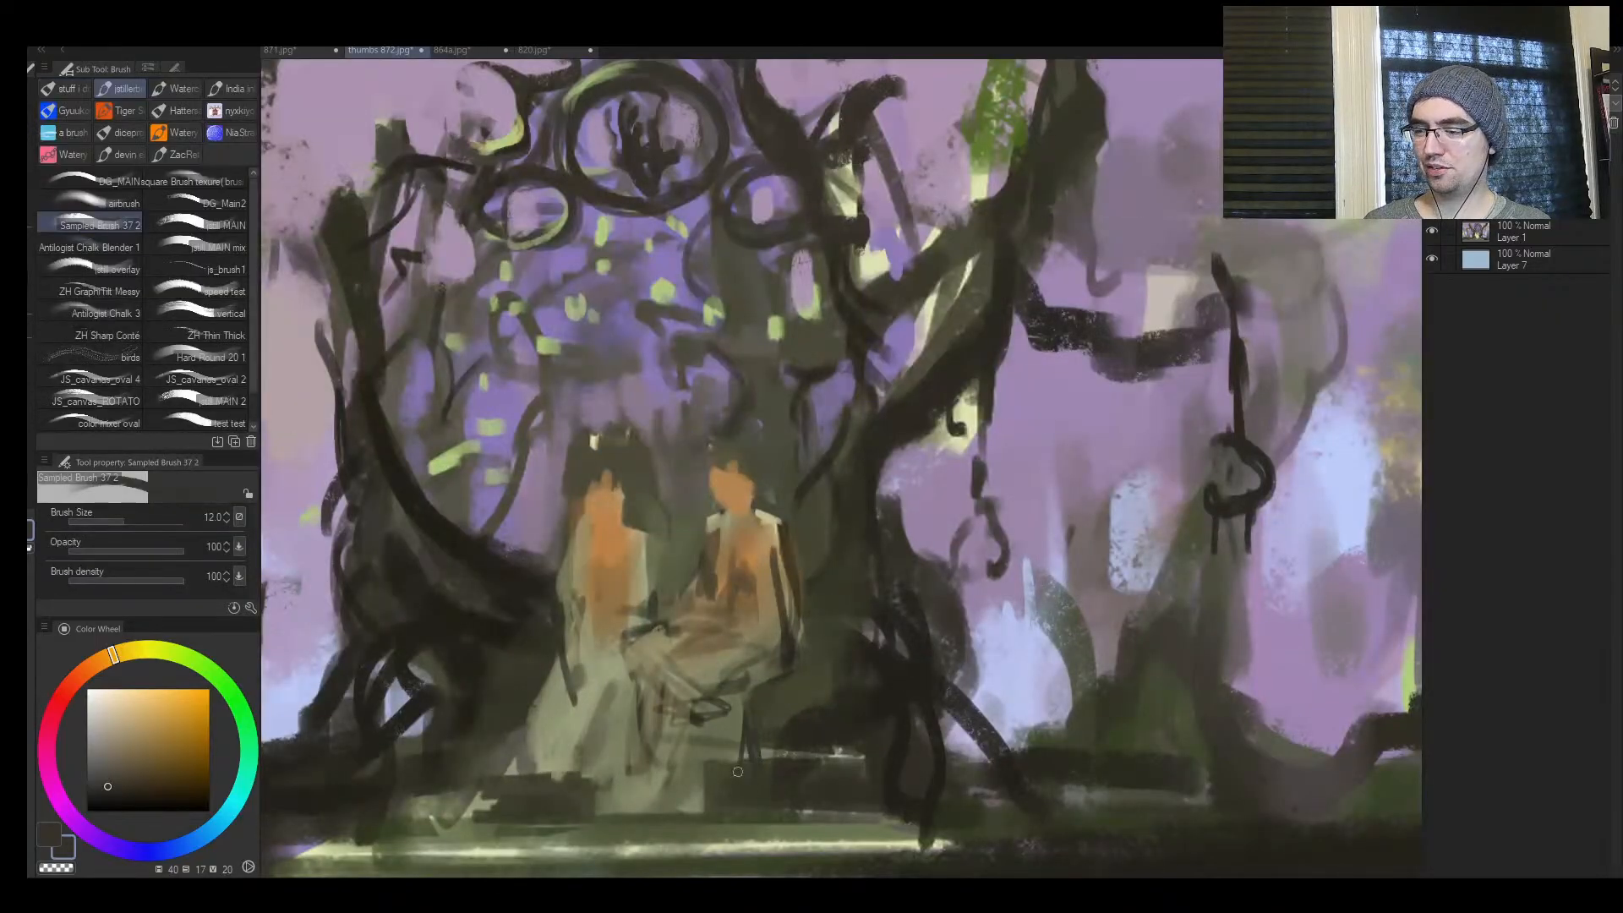
{"action": "key", "text": "]"}
{"action": "left_click", "coordinate": [473, 670], "text": "alt"}
{"action": "left_click_drag", "start_coordinate": [551, 676], "coordinate": [462, 781]}
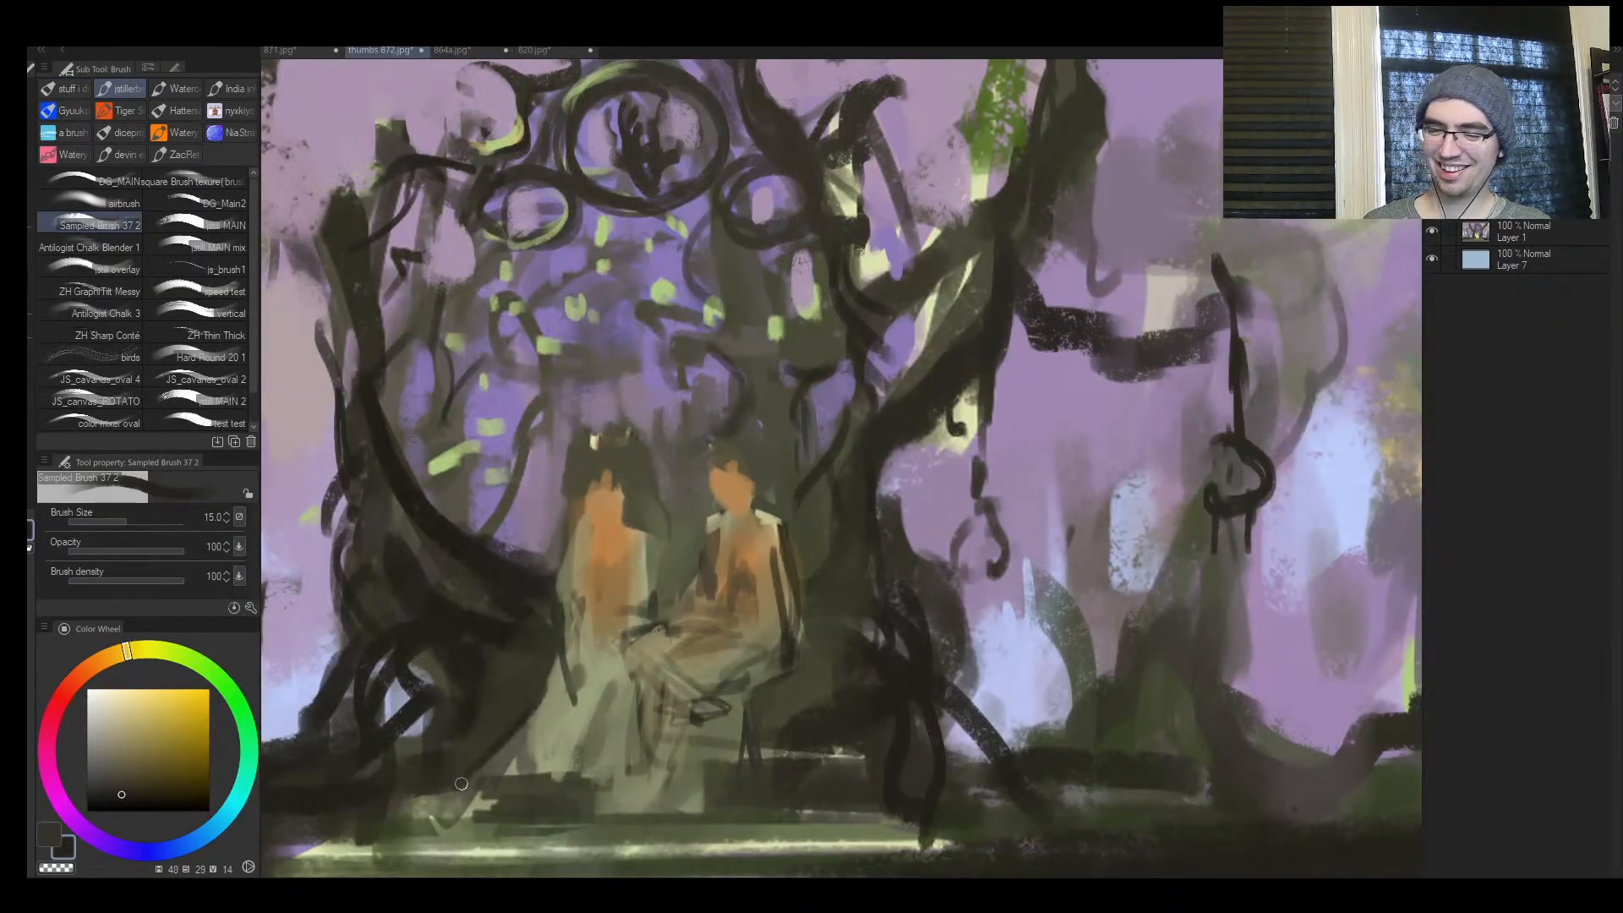
Thicken the seat support and the seated figure's back edge with near-black (hue 48, saturation 29, value 14) at up to size 25
{"action": "key", "text": "]"}
{"action": "key", "text": "]"}
{"action": "left_click_drag", "start_coordinate": [767, 707], "coordinate": [766, 778]}
{"action": "left_click_drag", "start_coordinate": [753, 714], "coordinate": [750, 768]}
{"action": "key", "text": "]"}
{"action": "left_click_drag", "start_coordinate": [785, 657], "coordinate": [755, 702]}
{"action": "left_click_drag", "start_coordinate": [793, 575], "coordinate": [799, 655]}
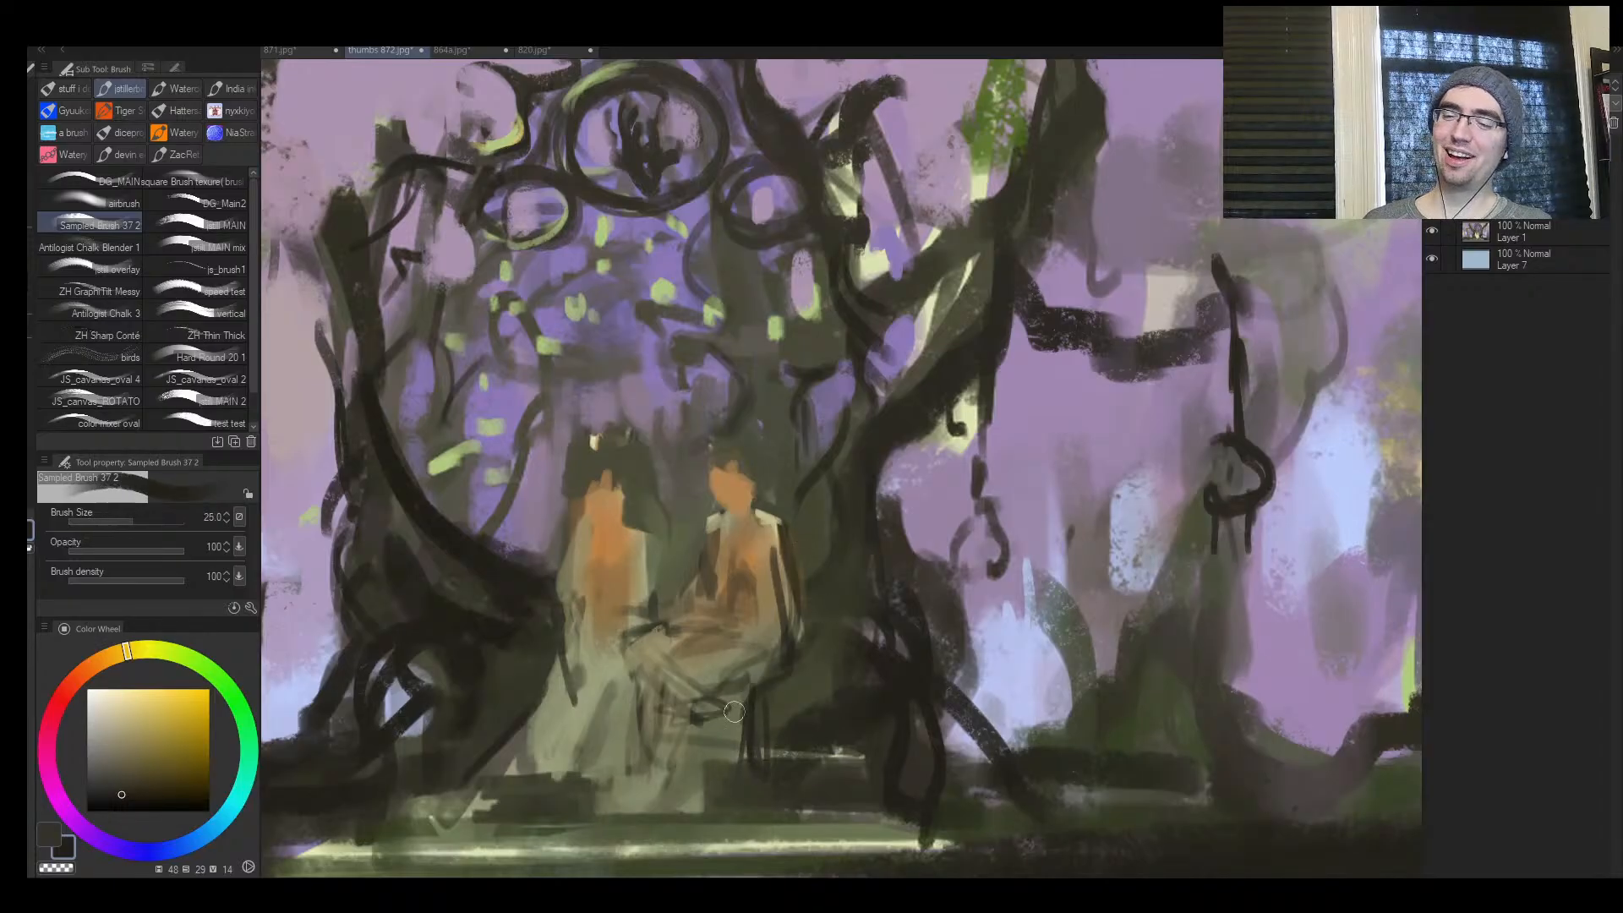
{"action": "key", "text": "["}
Extend the dark strokes below the seat and darken the tree base on both sides of the figures
{"action": "left_click_drag", "start_coordinate": [733, 712], "coordinate": [745, 815]}
{"action": "left_click_drag", "start_coordinate": [759, 751], "coordinate": [786, 782]}
{"action": "mouse_move", "coordinate": [504, 679]}
{"action": "left_mouse_down"}
{"action": "mouse_move", "coordinate": [529, 659]}
{"action": "mouse_move", "coordinate": [541, 690]}
{"action": "left_mouse_up"}
{"action": "mouse_move", "coordinate": [826, 648]}
{"action": "left_mouse_down"}
{"action": "mouse_move", "coordinate": [895, 675]}
{"action": "mouse_move", "coordinate": [845, 624]}
{"action": "left_mouse_up"}
{"action": "mouse_move", "coordinate": [835, 582]}
{"action": "left_mouse_down"}
{"action": "mouse_move", "coordinate": [897, 579]}
{"action": "mouse_move", "coordinate": [914, 609]}
{"action": "mouse_move", "coordinate": [955, 610]}
{"action": "left_mouse_up"}
Mirror the canvas and paint a dark green fold (hue 69, saturation 29, value 27) down the near side of the pale skirt at size 30
{"action": "key", "text": "ctrl+space"}
{"action": "key", "text": "h"}
{"action": "left_click_drag", "start_coordinate": [1154, 603], "coordinate": [1217, 607]}
{"action": "left_click_drag", "start_coordinate": [749, 646], "coordinate": [720, 689]}
{"action": "left_click", "coordinate": [855, 740], "text": "alt"}
{"action": "key", "text": "]"}
{"action": "key", "text": "]"}
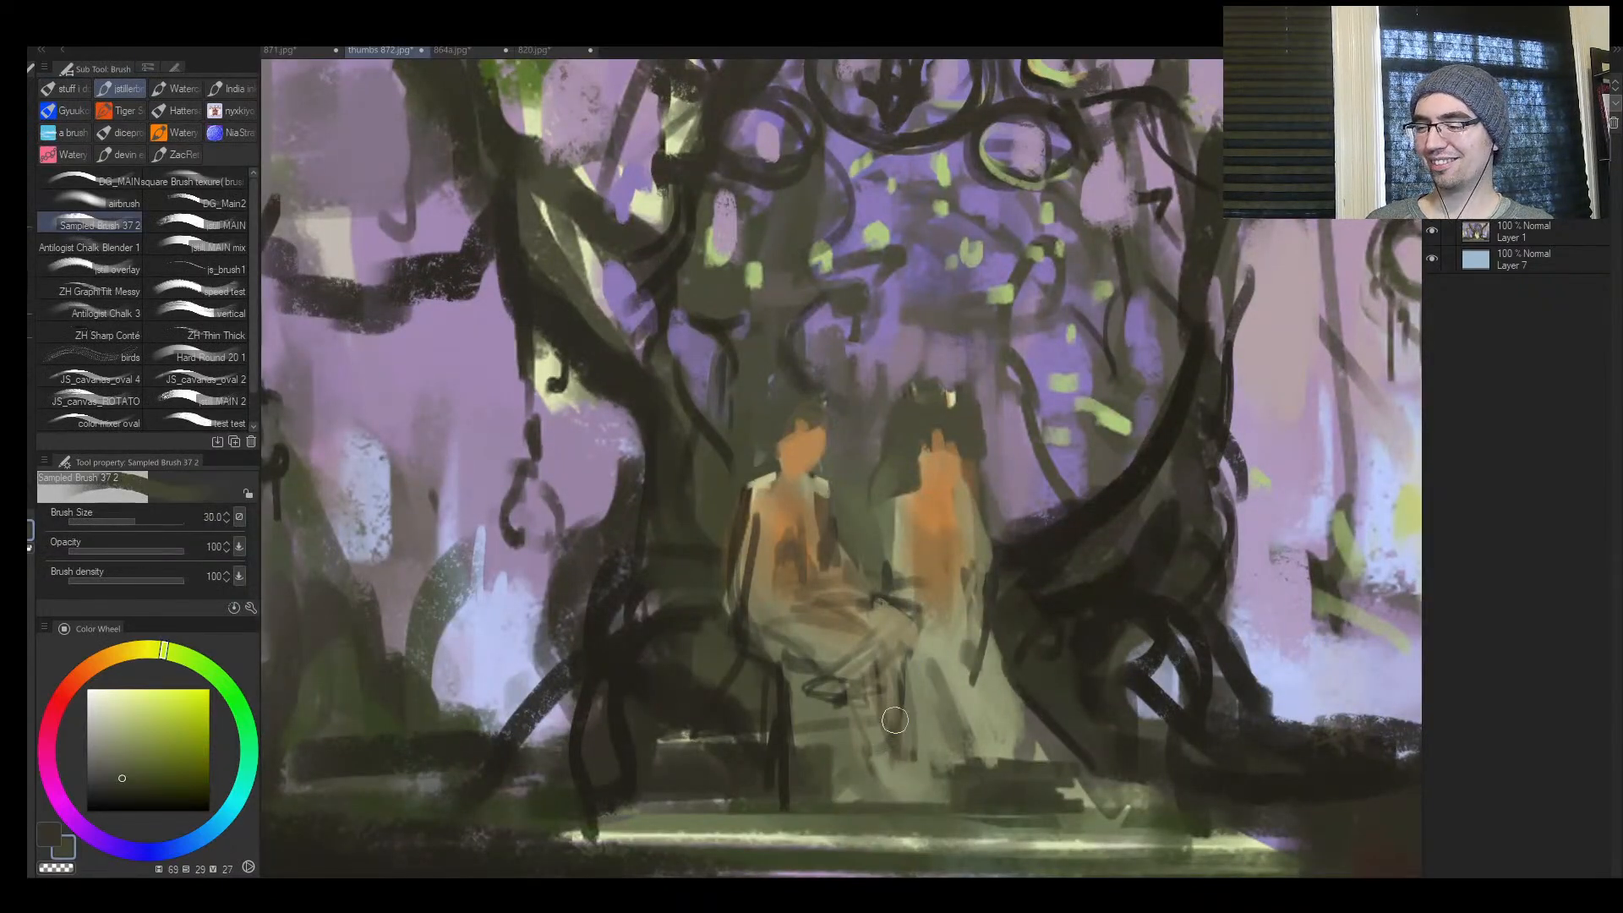
{"action": "mouse_move", "coordinate": [914, 689]}
{"action": "left_mouse_down"}
{"action": "mouse_move", "coordinate": [918, 780]}
{"action": "mouse_move", "coordinate": [915, 751]}
{"action": "left_mouse_up"}
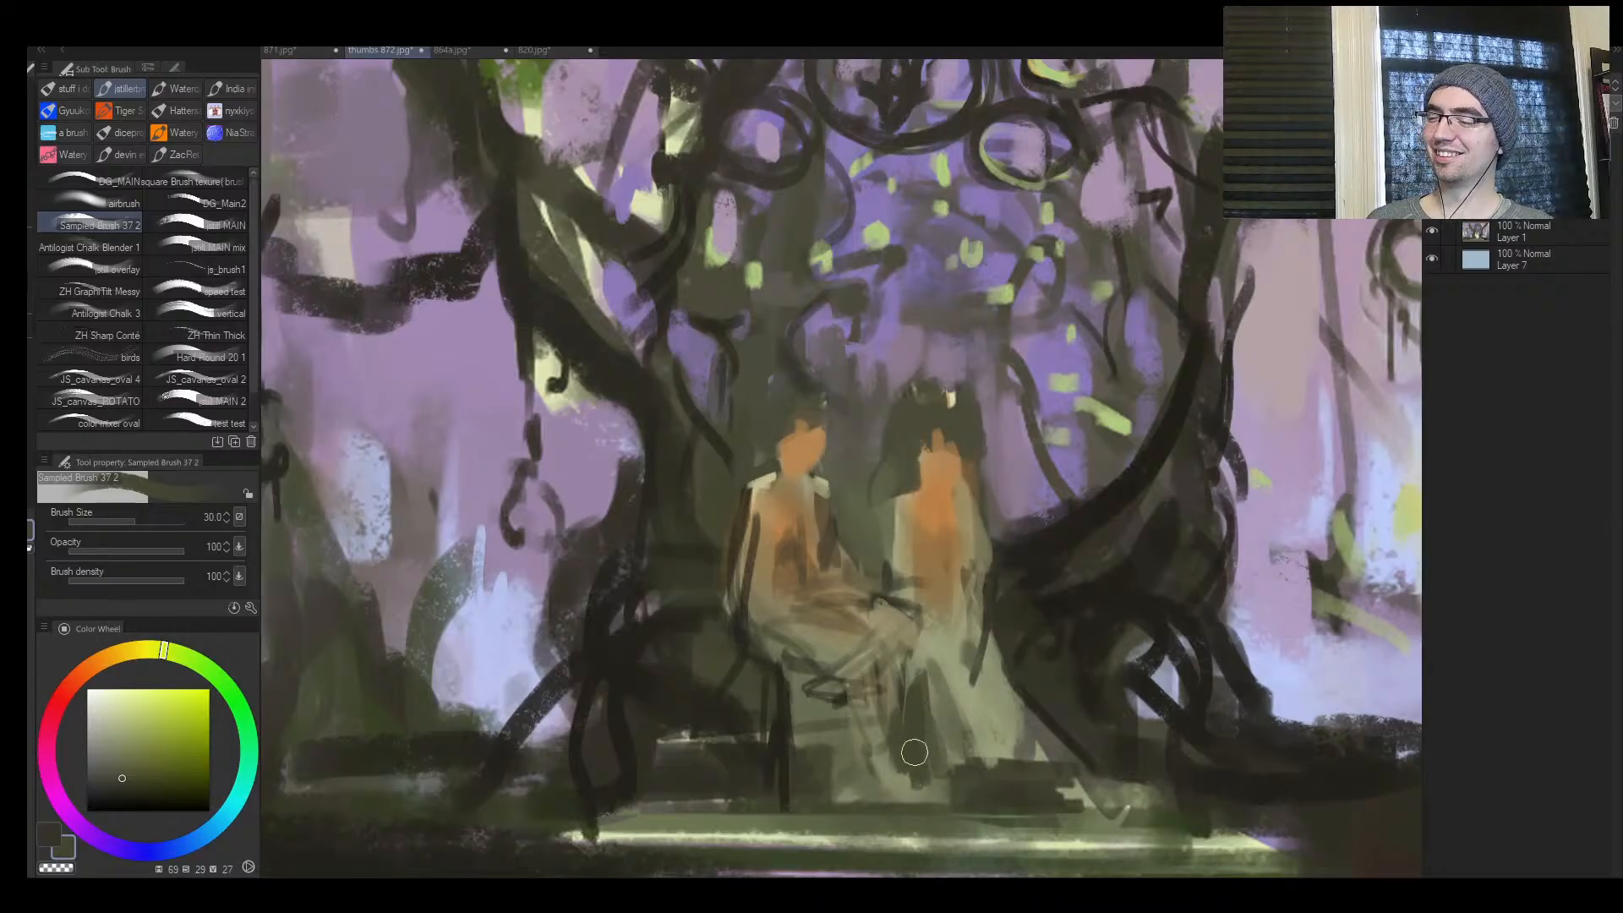
Widen the pale skirt toward the roots with flowing strokes of sampled light green (hue 69, saturation 23, value 56)
{"action": "left_click", "coordinate": [956, 649], "text": "alt"}
{"action": "mouse_move", "coordinate": [926, 661]}
{"action": "left_mouse_down"}
{"action": "mouse_move", "coordinate": [949, 712]}
{"action": "mouse_move", "coordinate": [940, 761]}
{"action": "mouse_move", "coordinate": [987, 782]}
{"action": "left_mouse_up"}
{"action": "mouse_move", "coordinate": [990, 705]}
{"action": "left_mouse_down"}
{"action": "mouse_move", "coordinate": [989, 771]}
{"action": "mouse_move", "coordinate": [1040, 754]}
{"action": "left_mouse_up"}
{"action": "left_click", "coordinate": [993, 675], "text": "alt"}
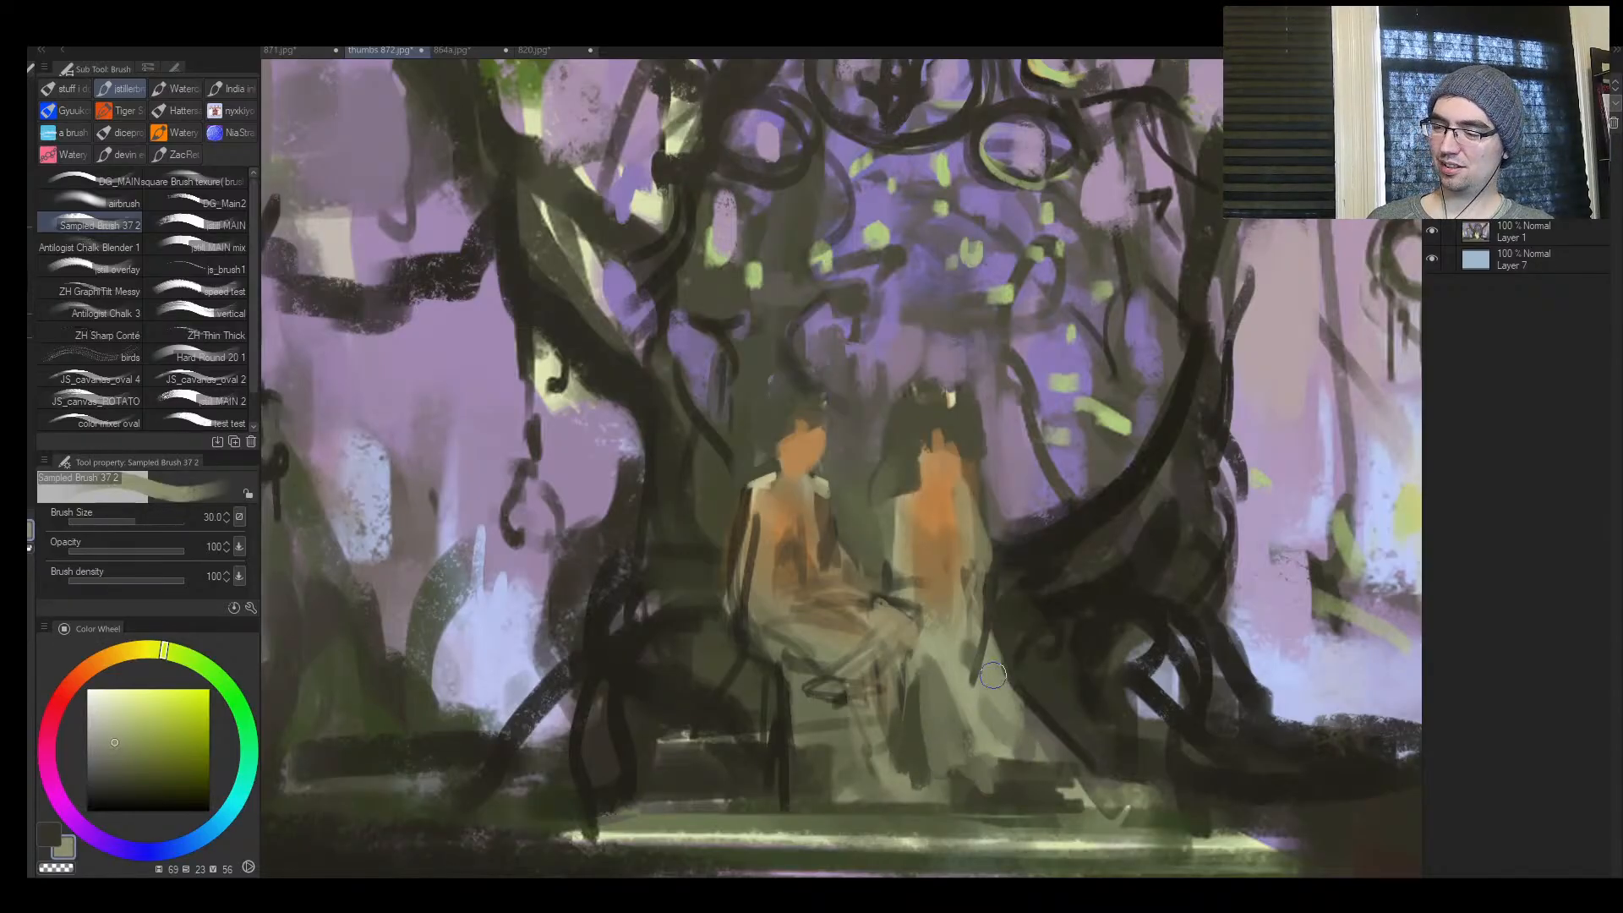
{"action": "left_click_drag", "start_coordinate": [991, 658], "coordinate": [1048, 738]}
{"action": "left_click_drag", "start_coordinate": [1007, 663], "coordinate": [1047, 737]}
{"action": "left_click", "coordinate": [1022, 654], "text": "alt"}
Add dark folds inside the pale skirt at size 40 and adjust its waistline with smaller sampled strokes
{"action": "key", "text": "]"}
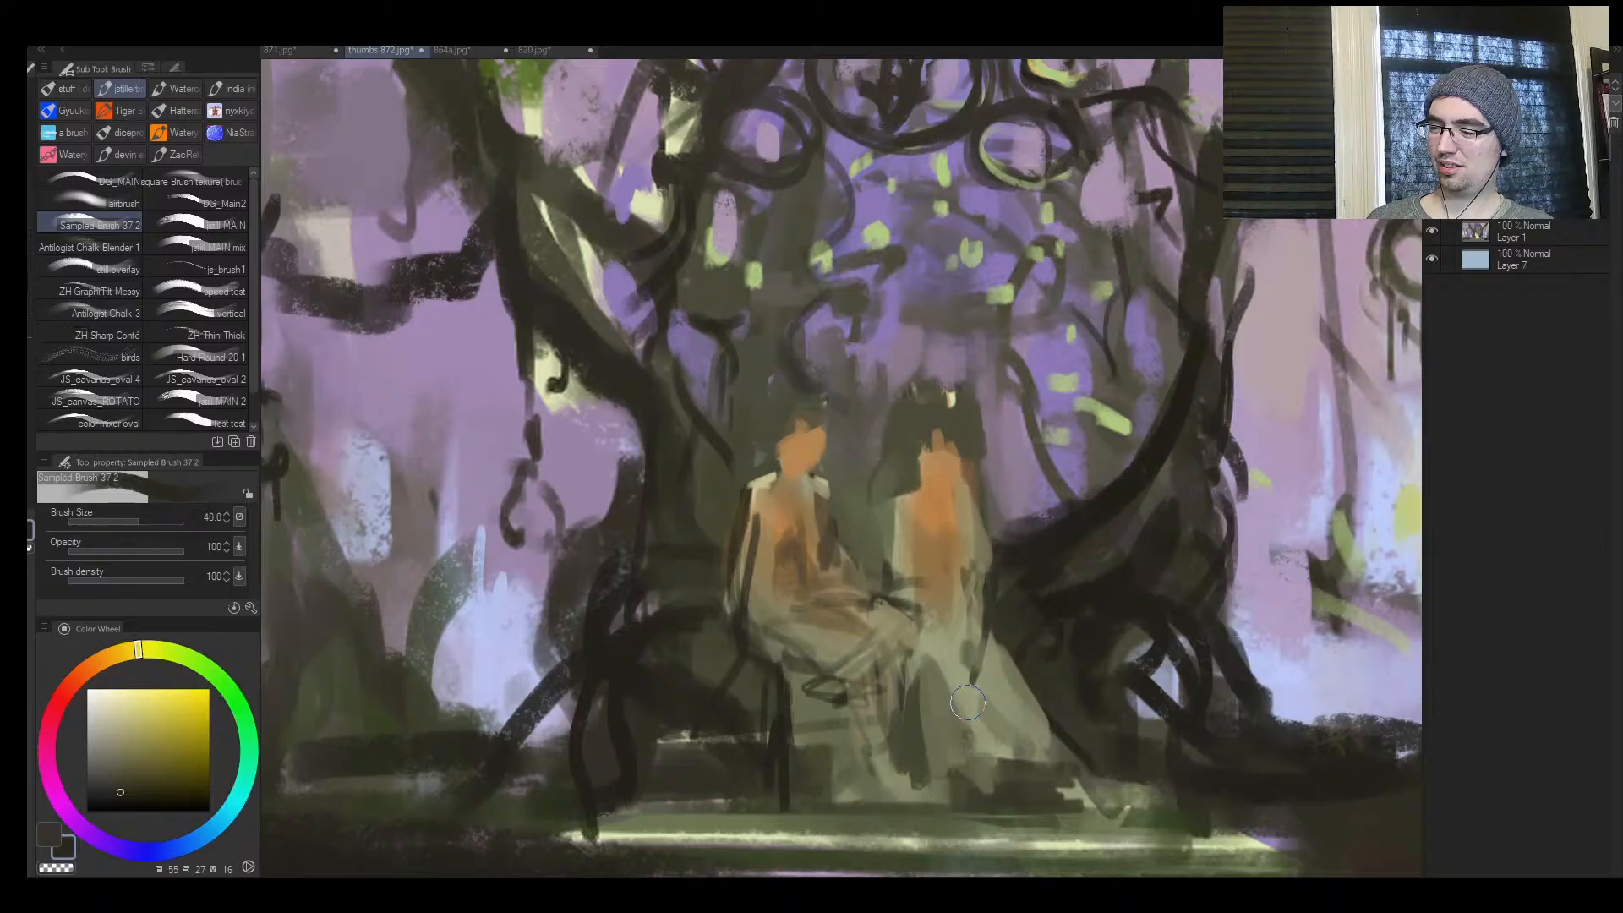
{"action": "left_click_drag", "start_coordinate": [940, 679], "coordinate": [976, 754]}
{"action": "left_click_drag", "start_coordinate": [935, 678], "coordinate": [950, 725]}
{"action": "left_click", "coordinate": [940, 616], "text": "alt"}
{"action": "key", "text": "["}
{"action": "mouse_move", "coordinate": [930, 597]}
{"action": "left_mouse_down"}
{"action": "mouse_move", "coordinate": [914, 647]}
{"action": "mouse_move", "coordinate": [937, 593]}
{"action": "mouse_move", "coordinate": [925, 601]}
{"action": "left_mouse_up"}
{"action": "left_click", "coordinate": [963, 610], "text": "alt"}
Paint a pale tan collar and shoulders (hue 56, saturation 25, value 62) across the upper torso of the figure in the pale skirt
{"action": "key", "text": "["}
{"action": "mouse_move", "coordinate": [963, 525]}
{"action": "left_mouse_down"}
{"action": "mouse_move", "coordinate": [960, 540]}
{"action": "mouse_move", "coordinate": [957, 517]}
{"action": "mouse_move", "coordinate": [882, 505]}
{"action": "mouse_move", "coordinate": [897, 553]}
{"action": "mouse_move", "coordinate": [918, 533]}
{"action": "left_mouse_up"}
{"action": "left_click", "coordinate": [898, 484], "text": "alt"}
{"action": "left_click", "coordinate": [907, 523], "text": "alt"}
{"action": "key", "text": "["}
{"action": "key", "text": "["}
{"action": "key", "text": "["}
{"action": "left_click_drag", "start_coordinate": [918, 532], "coordinate": [912, 512]}
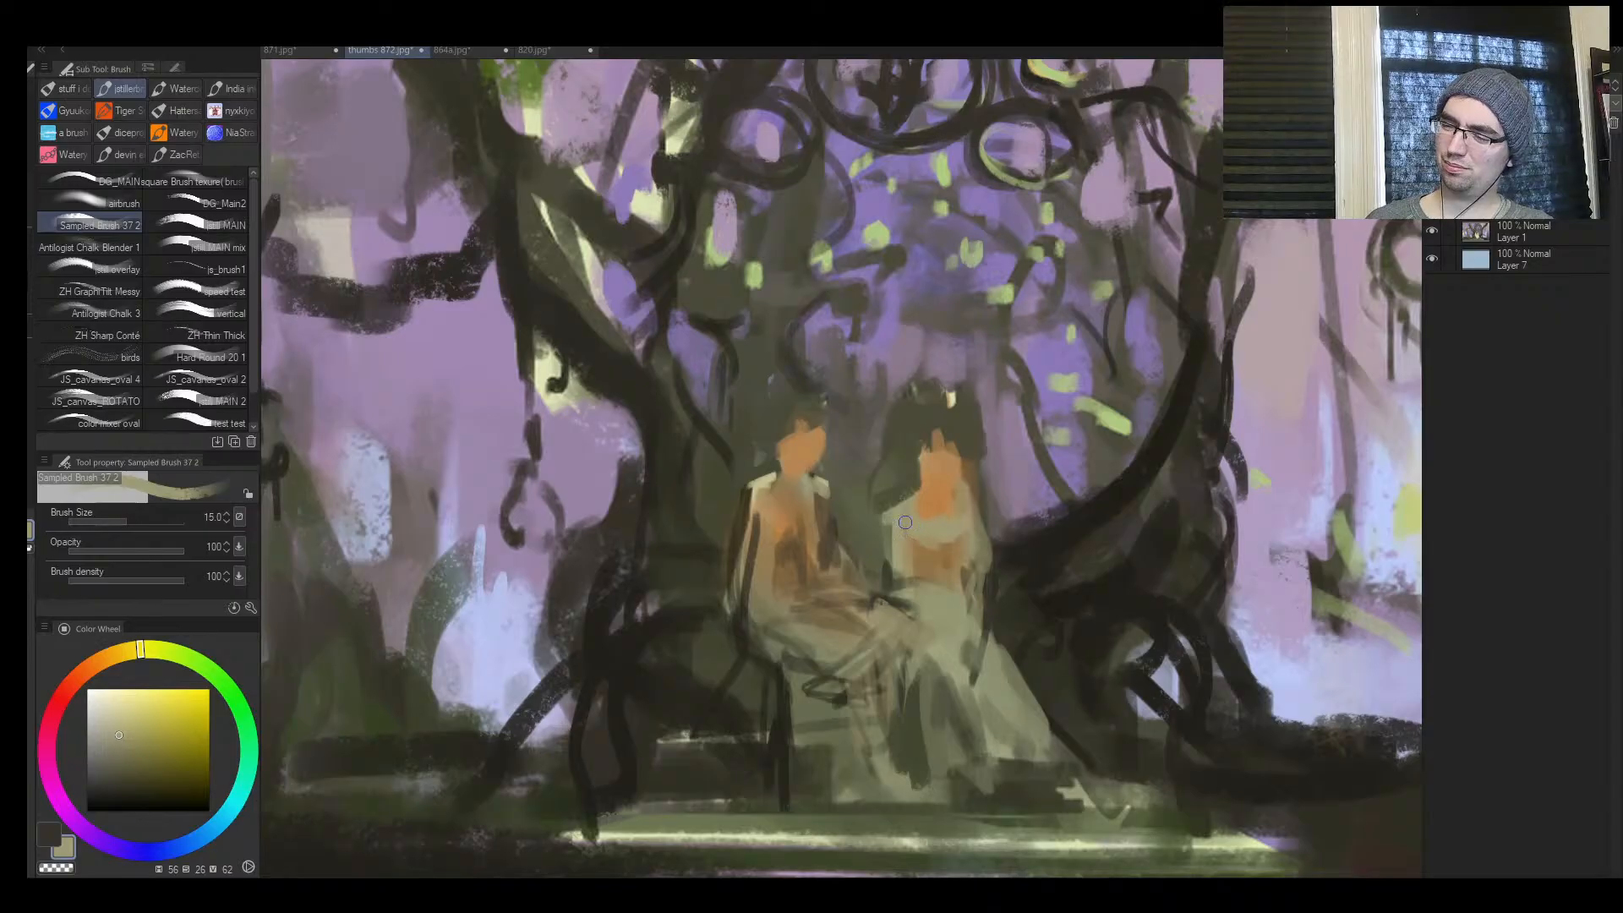
{"action": "left_click_drag", "start_coordinate": [932, 512], "coordinate": [916, 510]}
Brush the same pale tan across the other figure's chest and shoulders with a slightly larger brush
{"action": "key", "text": "]"}
{"action": "mouse_move", "coordinate": [802, 511]}
{"action": "left_mouse_down"}
{"action": "mouse_move", "coordinate": [817, 500]}
{"action": "mouse_move", "coordinate": [766, 517]}
{"action": "left_mouse_up"}
{"action": "mouse_move", "coordinate": [809, 529]}
{"action": "left_mouse_down"}
{"action": "mouse_move", "coordinate": [916, 490]}
{"action": "mouse_move", "coordinate": [923, 464]}
{"action": "left_mouse_up"}
{"action": "key", "text": "]"}
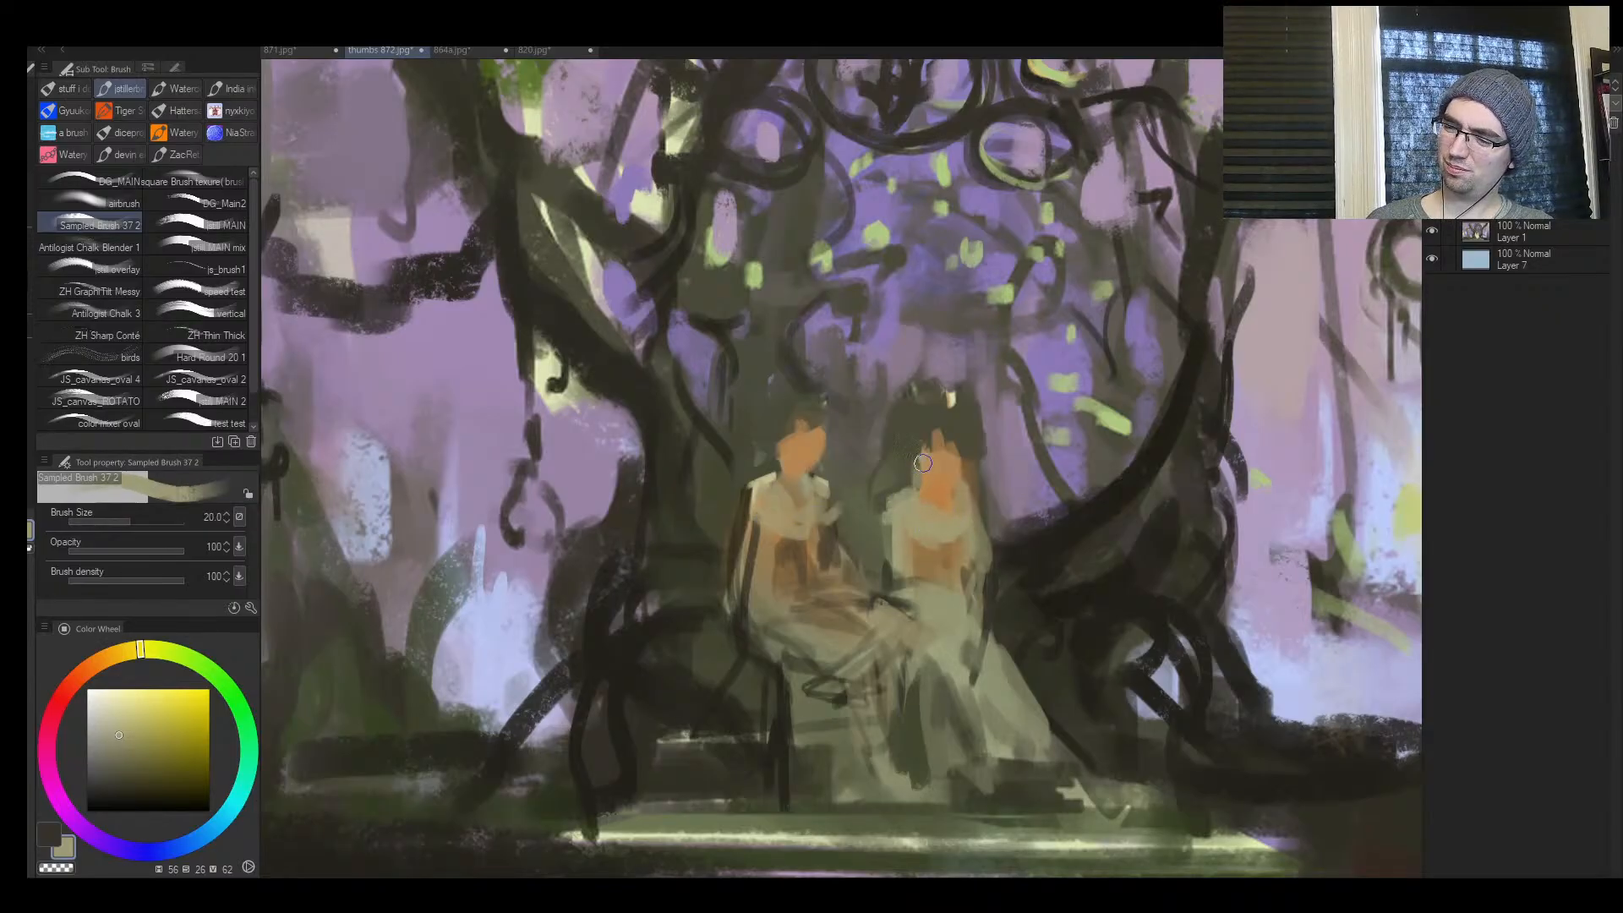
Switch to a saturated red-orange and dab an accent at the hairline of the figure in the pale skirt
{"action": "left_click", "coordinate": [910, 473], "text": "alt"}
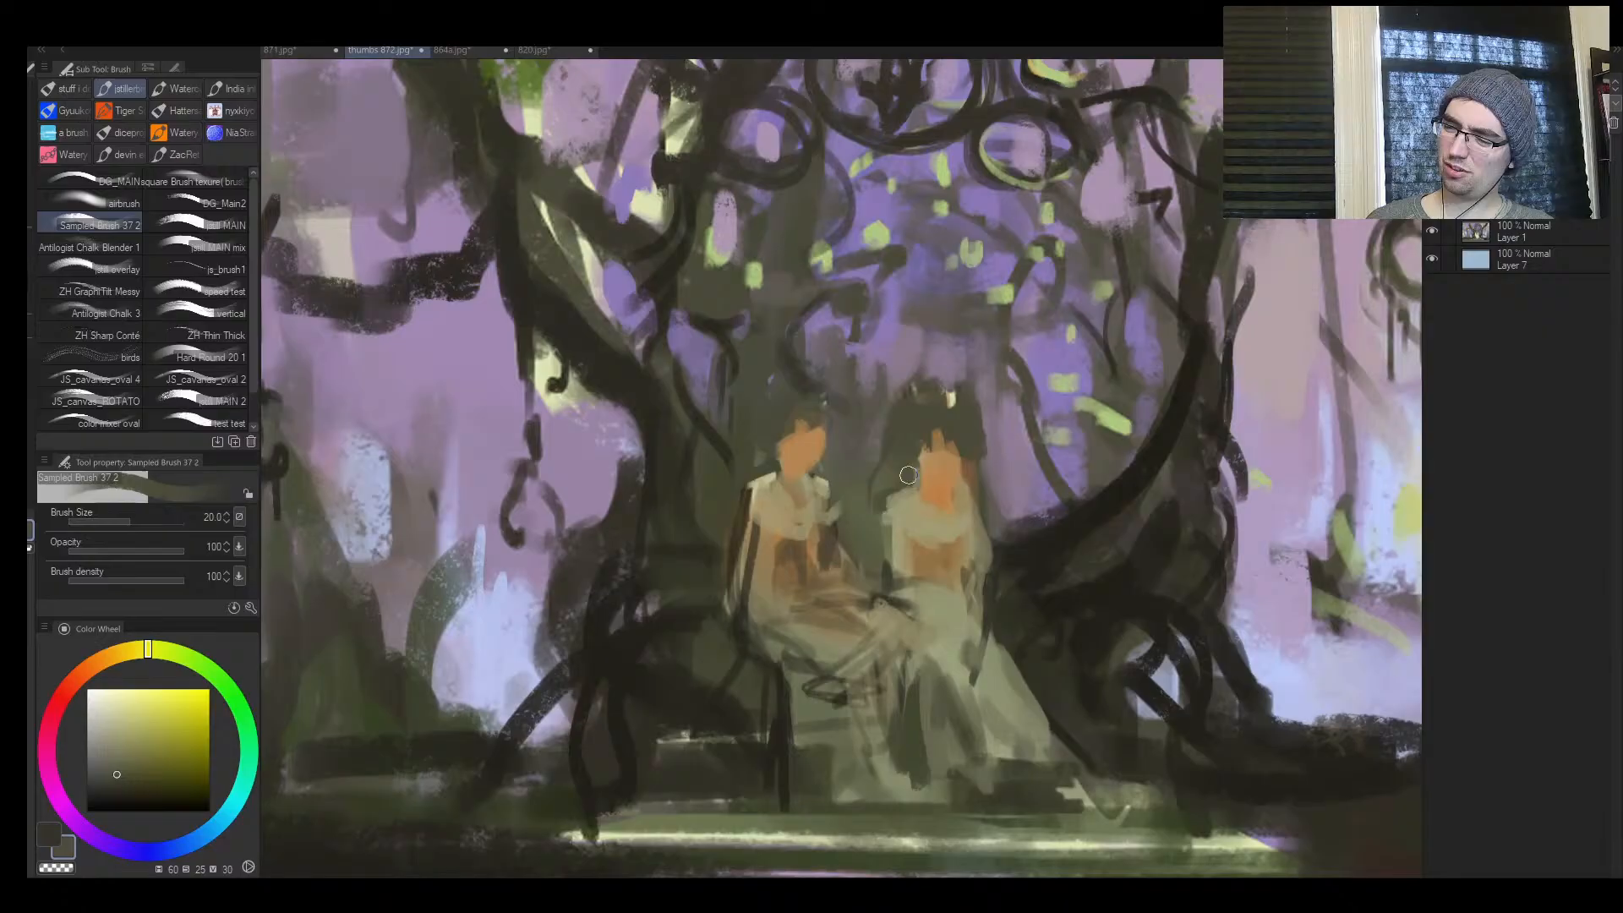
{"action": "left_click", "coordinate": [78, 676]}
{"action": "left_click", "coordinate": [197, 744]}
{"action": "key", "text": "["}
{"action": "left_click_drag", "start_coordinate": [928, 449], "coordinate": [876, 475]}
{"action": "key", "text": "]"}
{"action": "key", "text": "]"}
Mirror the canvas and shade the seated figure's lower face and neck with burnt orange (hue 24, saturation 60, value 56) at size 30
{"action": "key", "text": "h"}
{"action": "left_click", "coordinate": [877, 468], "text": "alt"}
{"action": "left_click", "coordinate": [877, 464], "text": "alt"}
{"action": "key", "text": "]"}
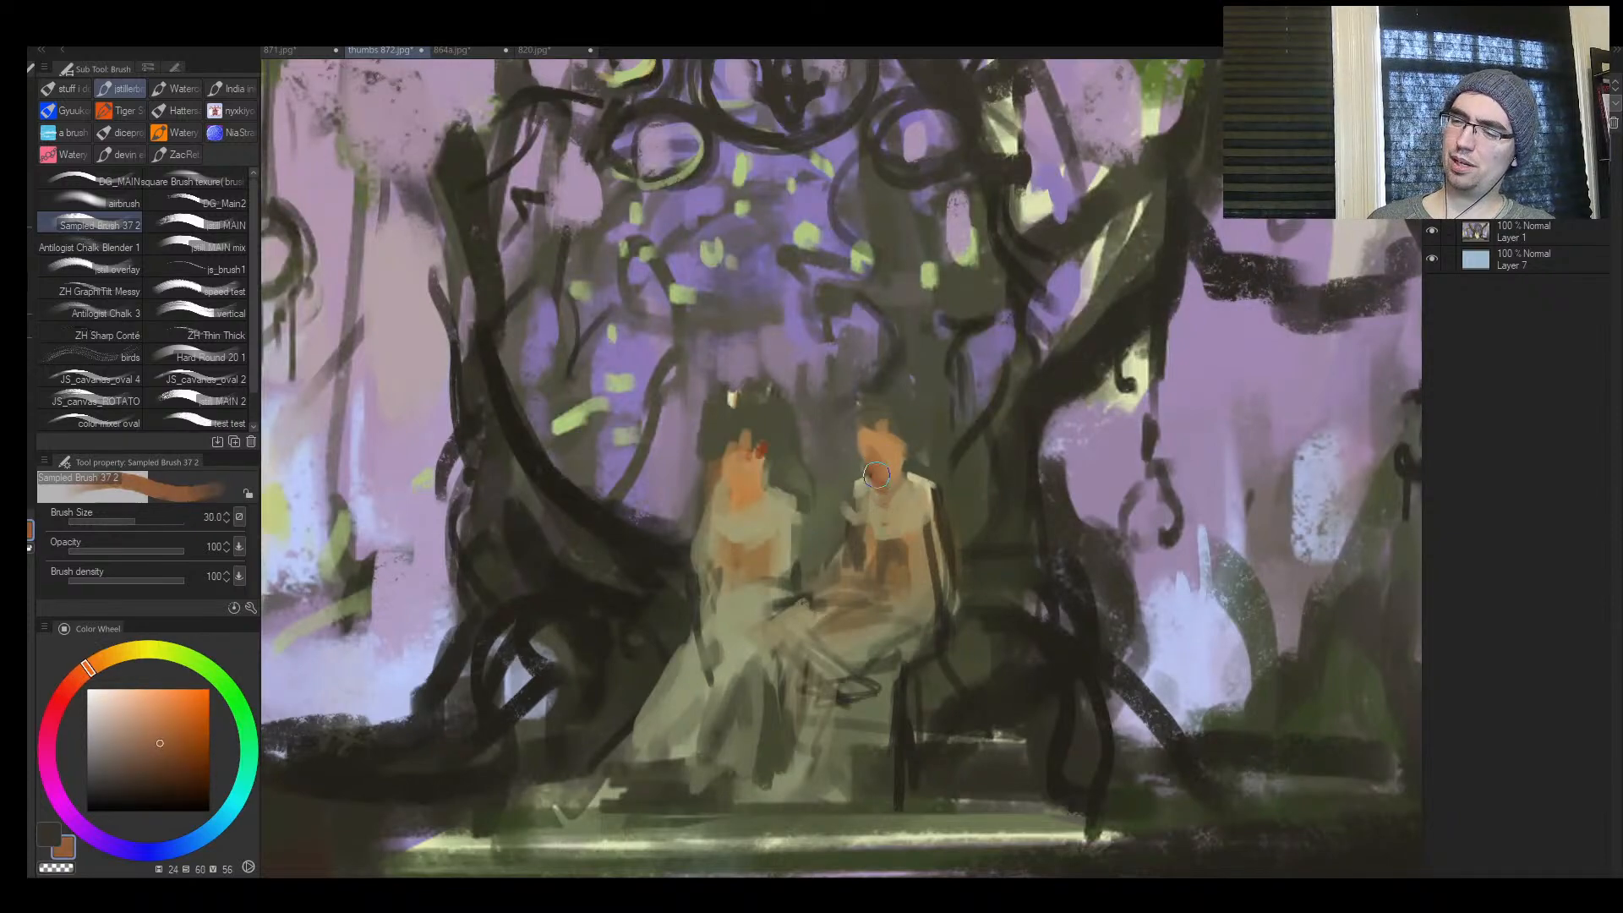
Shade the neck and chin of the figure in the pale skirt, blending with sampled orange (hue 31, saturation 56, value 70)
{"action": "left_click_drag", "start_coordinate": [732, 473], "coordinate": [744, 496]}
{"action": "key", "text": "["}
{"action": "left_click", "coordinate": [755, 479], "text": "alt"}
{"action": "left_click", "coordinate": [745, 488], "text": "alt"}
{"action": "key", "text": "]"}
{"action": "left_click", "coordinate": [747, 478], "text": "alt"}
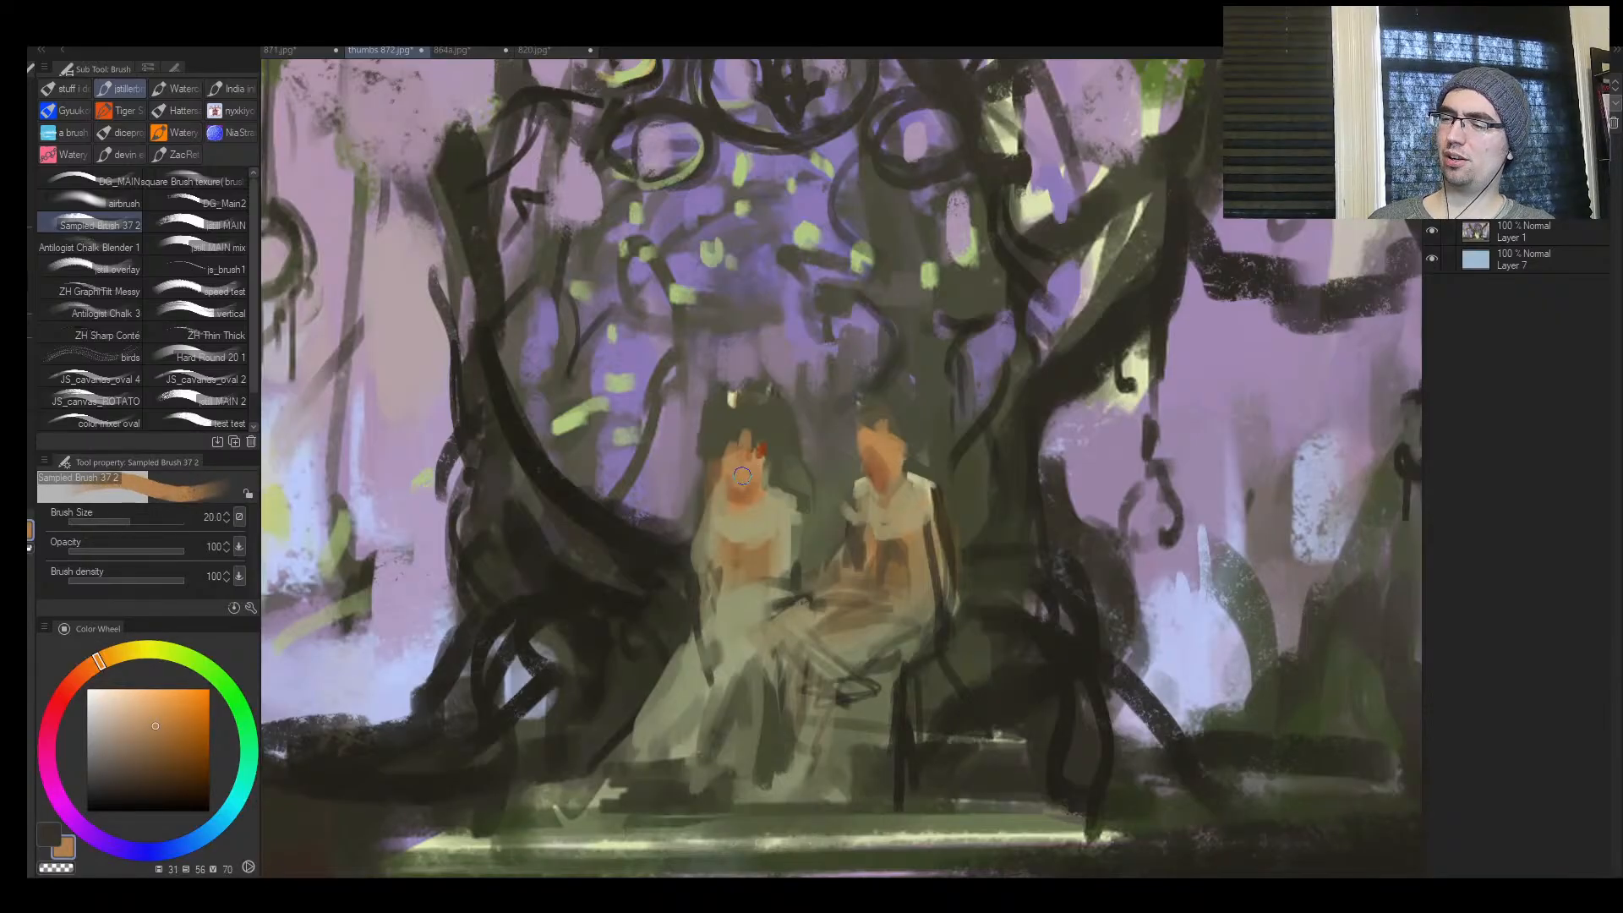
{"action": "left_click", "coordinate": [741, 496], "text": "alt"}
Refine both figures' faces and necklines with small sampled orange and pale cream touches at sizes 12 to 15
{"action": "mouse_move", "coordinate": [900, 480]}
{"action": "left_mouse_down"}
{"action": "mouse_move", "coordinate": [888, 492]}
{"action": "mouse_move", "coordinate": [875, 471]}
{"action": "left_mouse_up"}
{"action": "left_click", "coordinate": [888, 457], "text": "alt"}
{"action": "left_click", "coordinate": [757, 478], "text": "alt"}
{"action": "key", "text": "bracketleft"}
{"action": "key", "text": "bracketleft"}
{"action": "left_click", "coordinate": [740, 500], "text": "alt"}
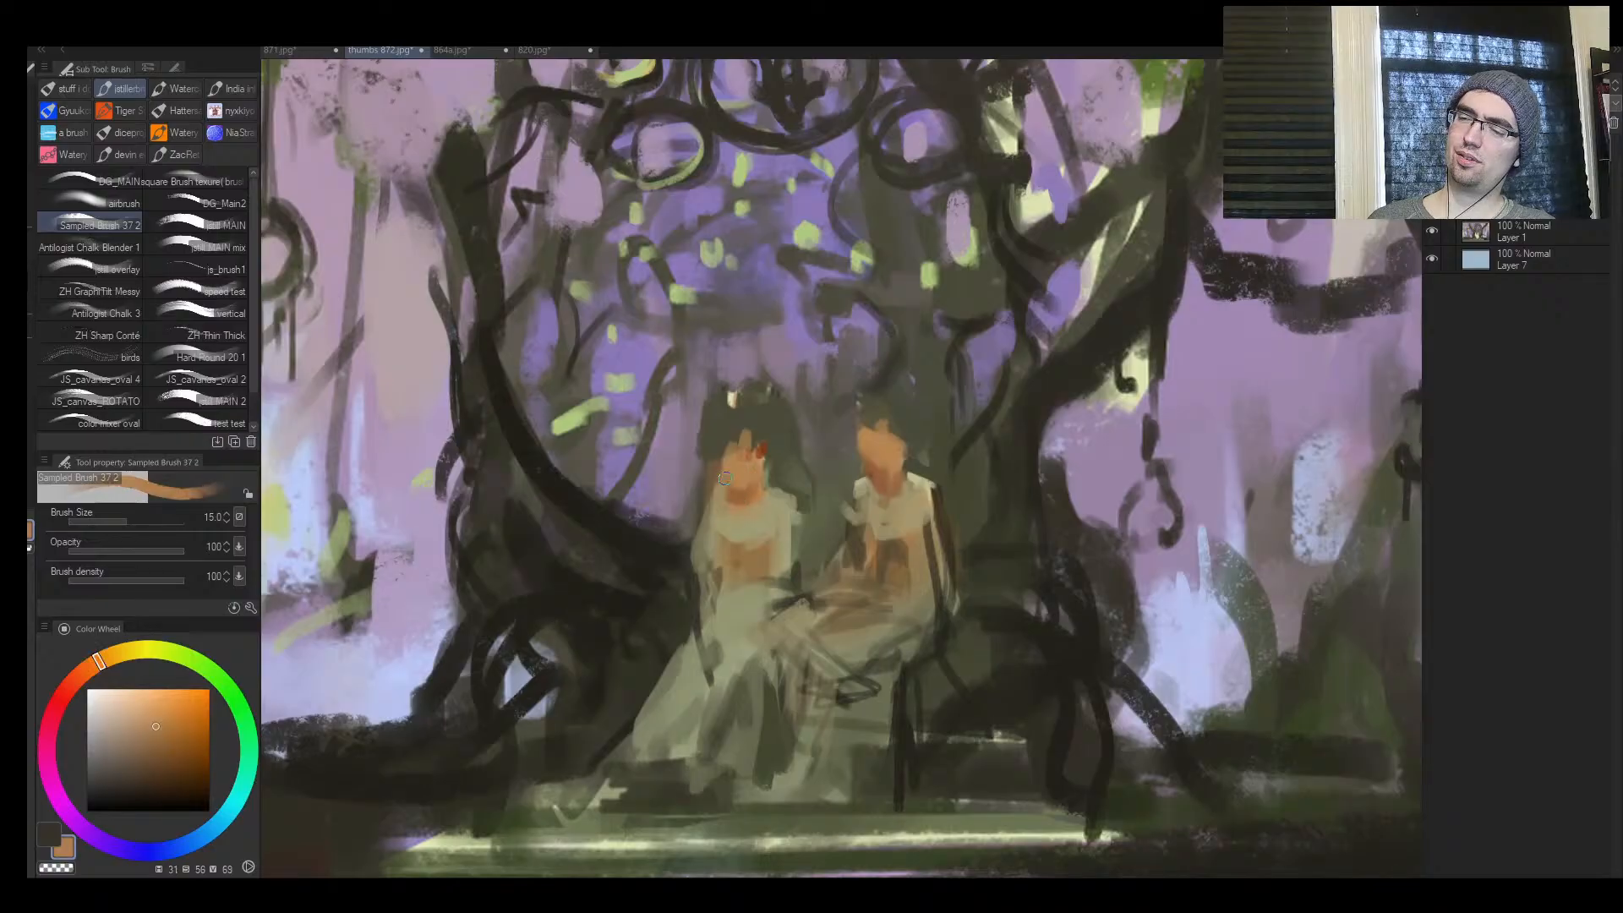
{"action": "left_click", "coordinate": [763, 533], "text": "alt"}
{"action": "left_click", "coordinate": [919, 482], "text": "alt"}
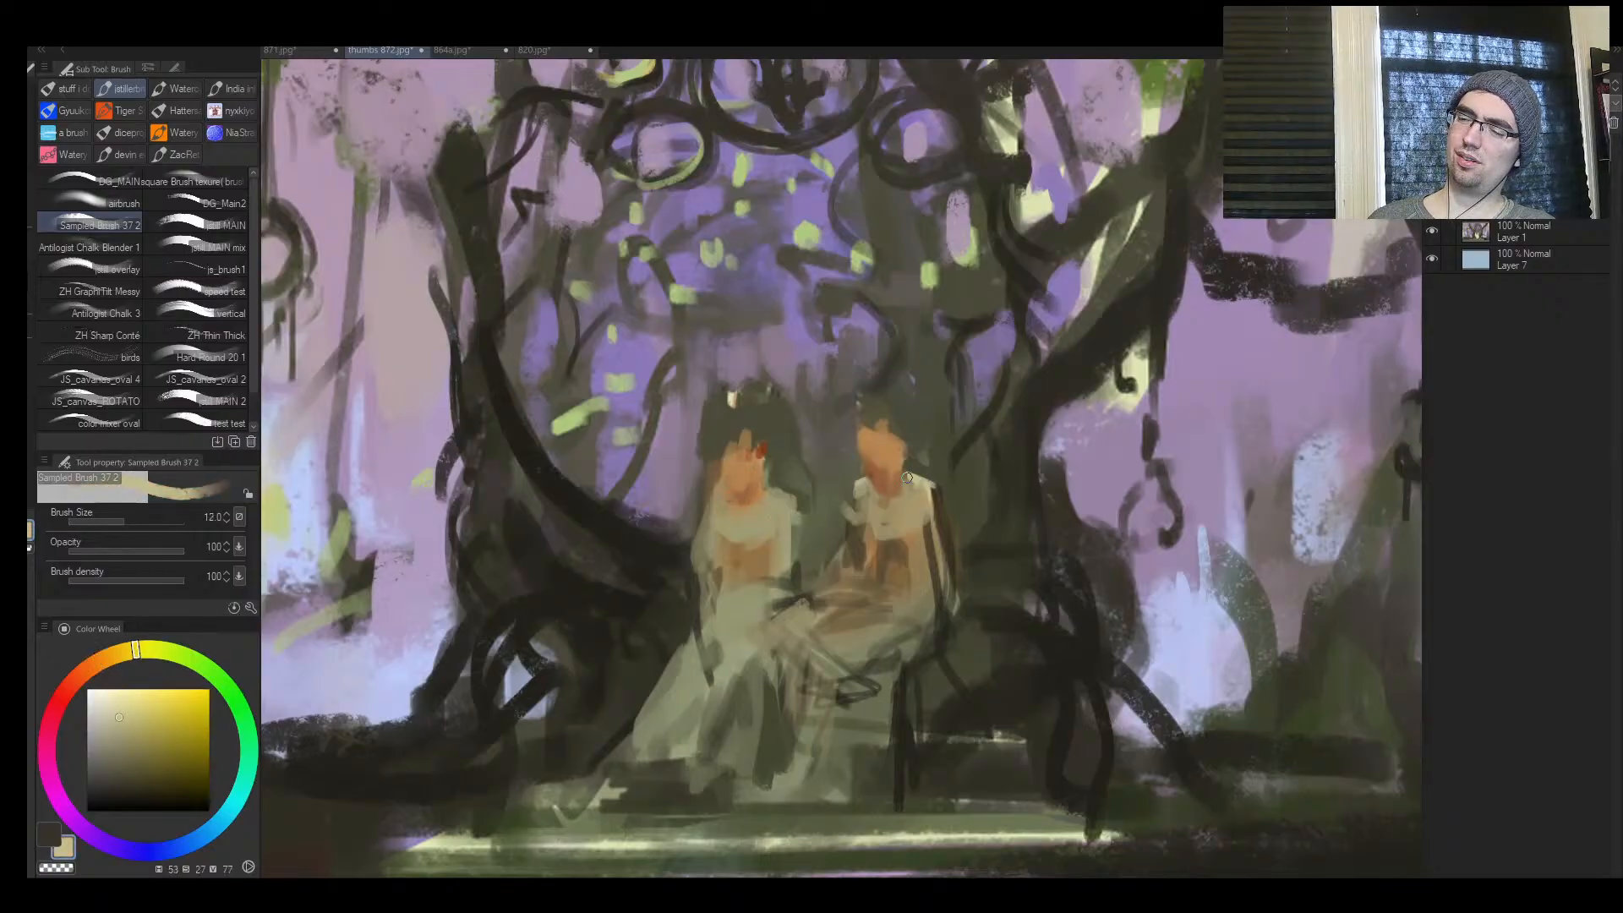
Highlight the shoulders of the figure in the pale skirt with pale cream (hue 53, saturation 27, value 77) and mirror the canvas
{"action": "key", "text": "bracketleft"}
{"action": "key", "text": "bracketleft"}
{"action": "key", "text": "bracketleft"}
{"action": "key", "text": "bracketleft"}
{"action": "mouse_move", "coordinate": [718, 491]}
{"action": "left_mouse_down"}
{"action": "mouse_move", "coordinate": [697, 504]}
{"action": "mouse_move", "coordinate": [786, 493]}
{"action": "left_mouse_up"}
{"action": "key", "text": "bracketleft"}
{"action": "key", "text": "ctrl+space"}
{"action": "mouse_move", "coordinate": [816, 507]}
{"action": "left_mouse_down"}
{"action": "mouse_move", "coordinate": [719, 507]}
{"action": "mouse_move", "coordinate": [769, 506]}
{"action": "left_mouse_up"}
{"action": "key", "text": "h"}
{"action": "left_click_drag", "start_coordinate": [1032, 512], "coordinate": [1090, 510]}
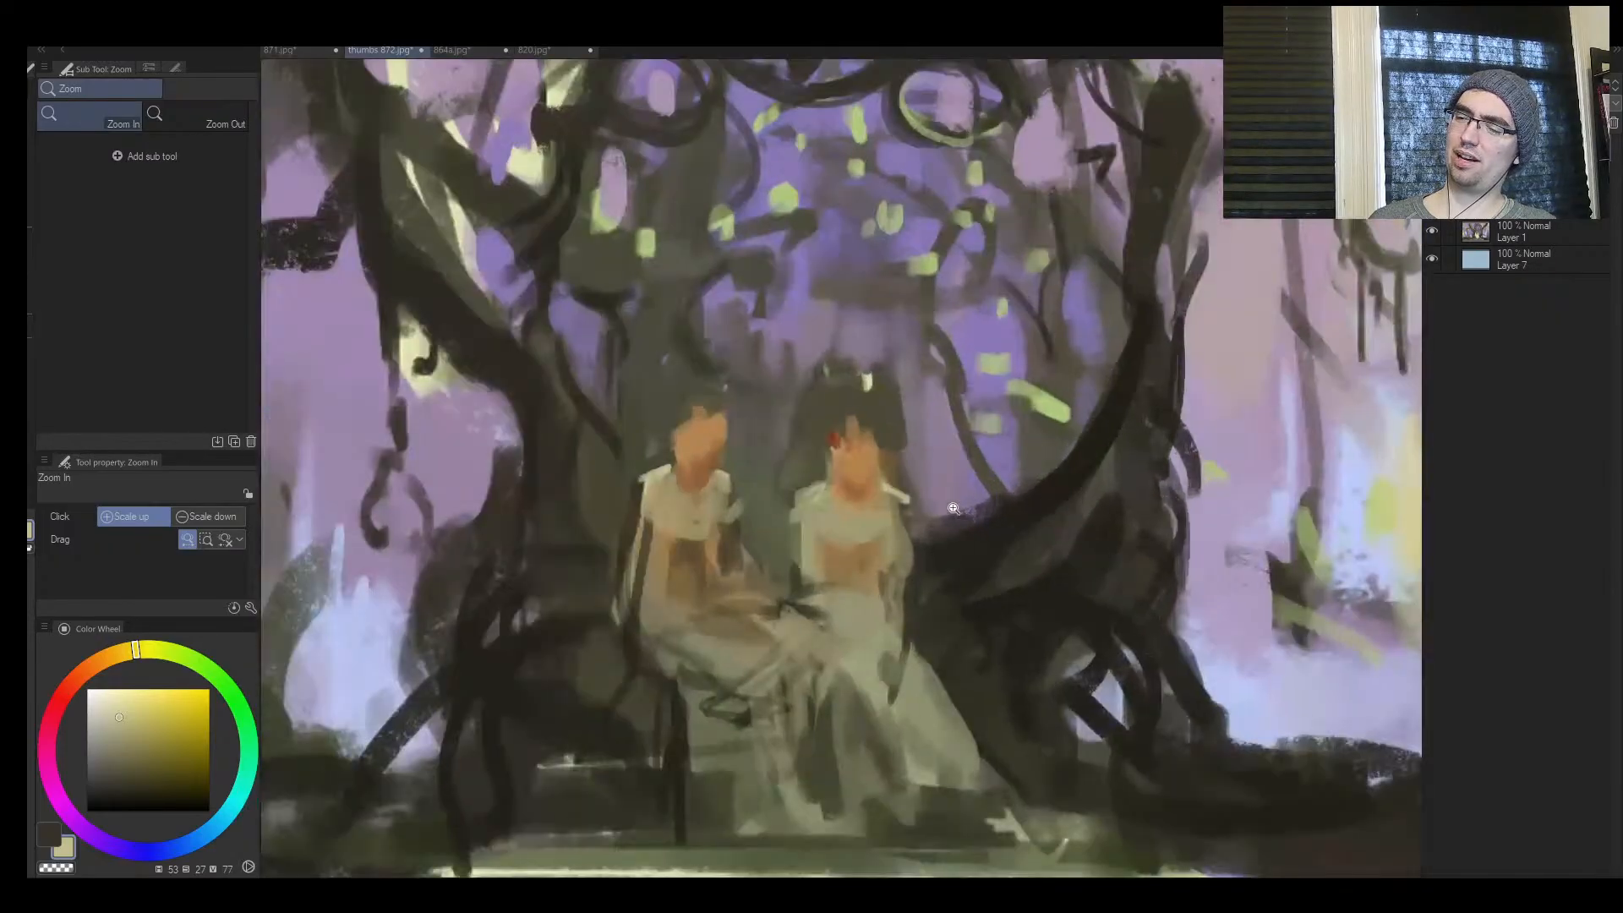
{"action": "key", "text": "bracketright"}
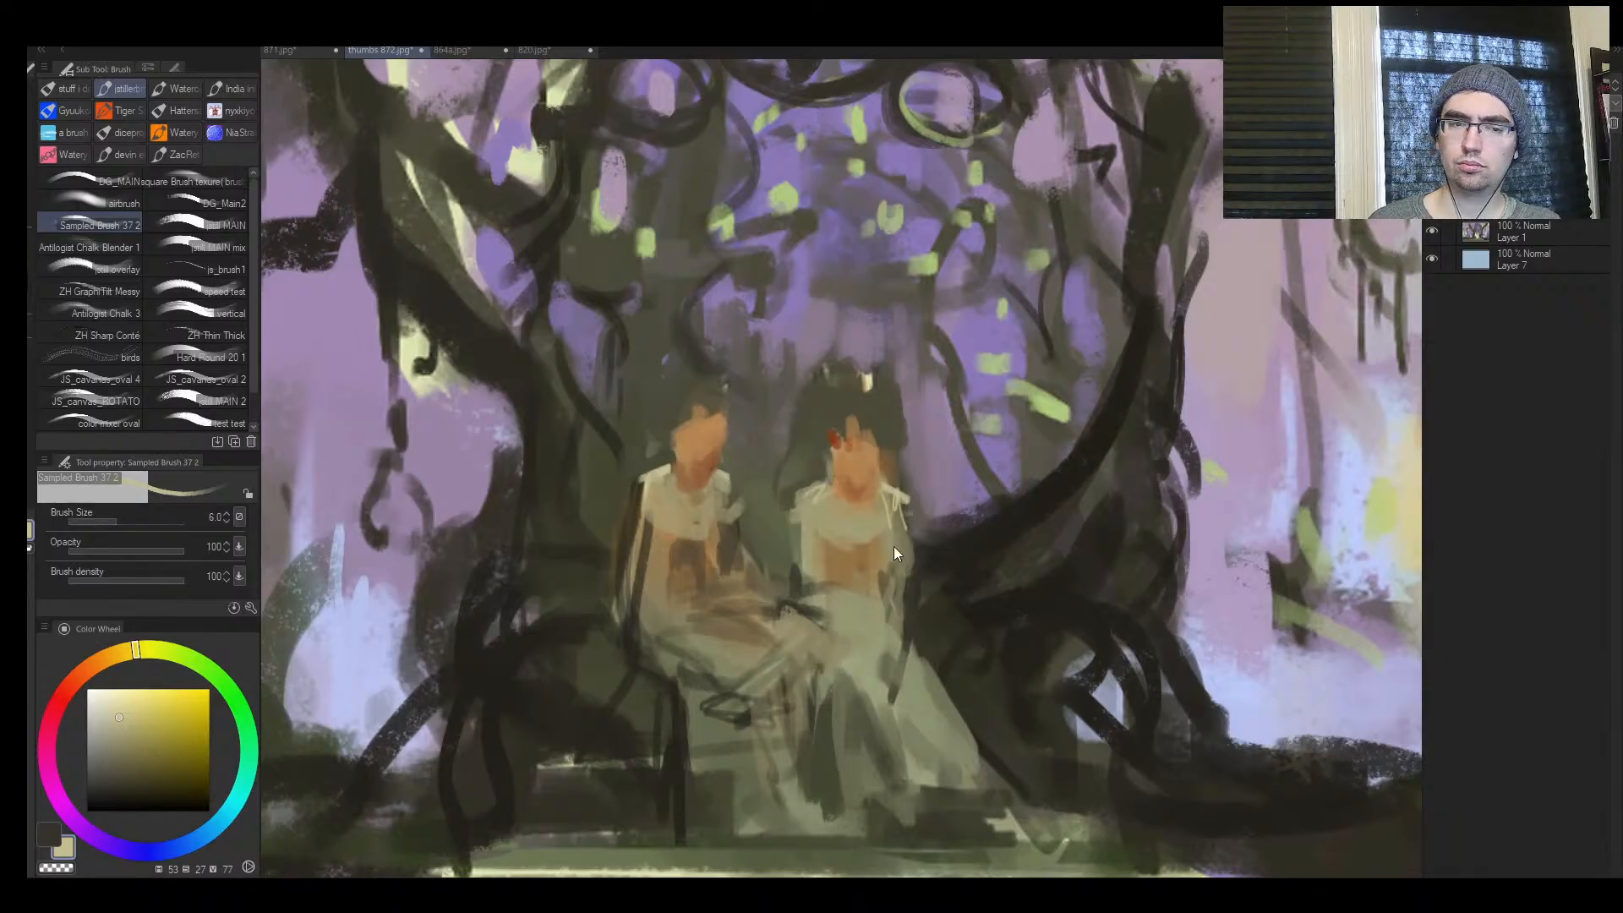
Draw a fine pale cream line down the sleeve of the figure in the pale skirt at size 2.5
{"action": "key", "text": "ctrl+space"}
{"action": "left_click_drag", "start_coordinate": [834, 618], "coordinate": [933, 533]}
{"action": "key", "text": "bracketleft"}
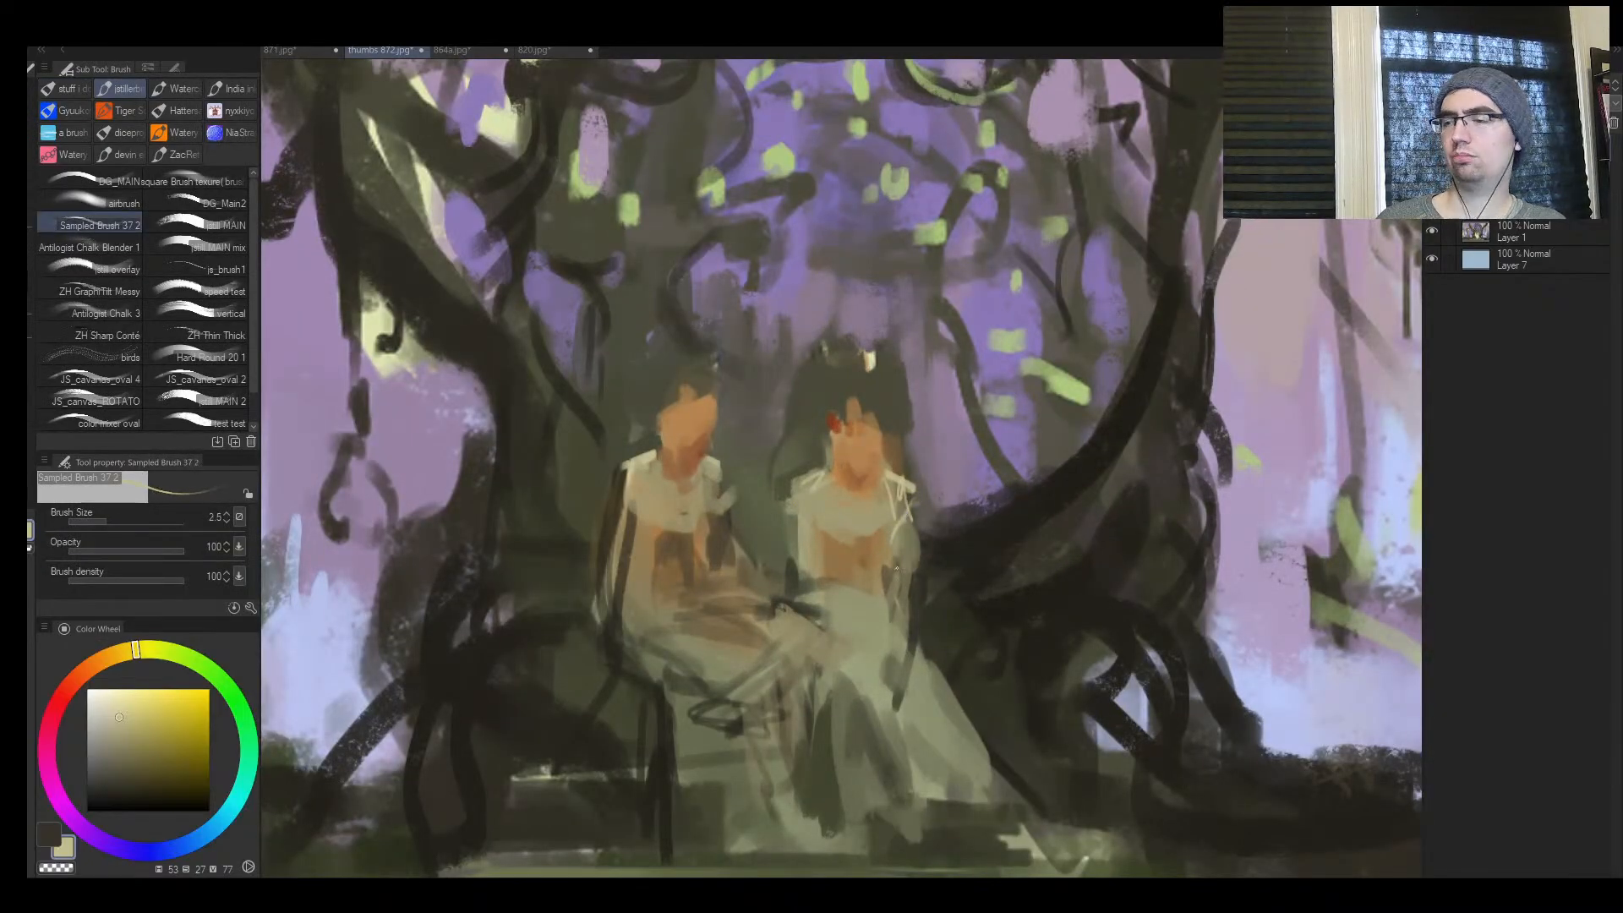
{"action": "left_click_drag", "start_coordinate": [891, 532], "coordinate": [886, 586]}
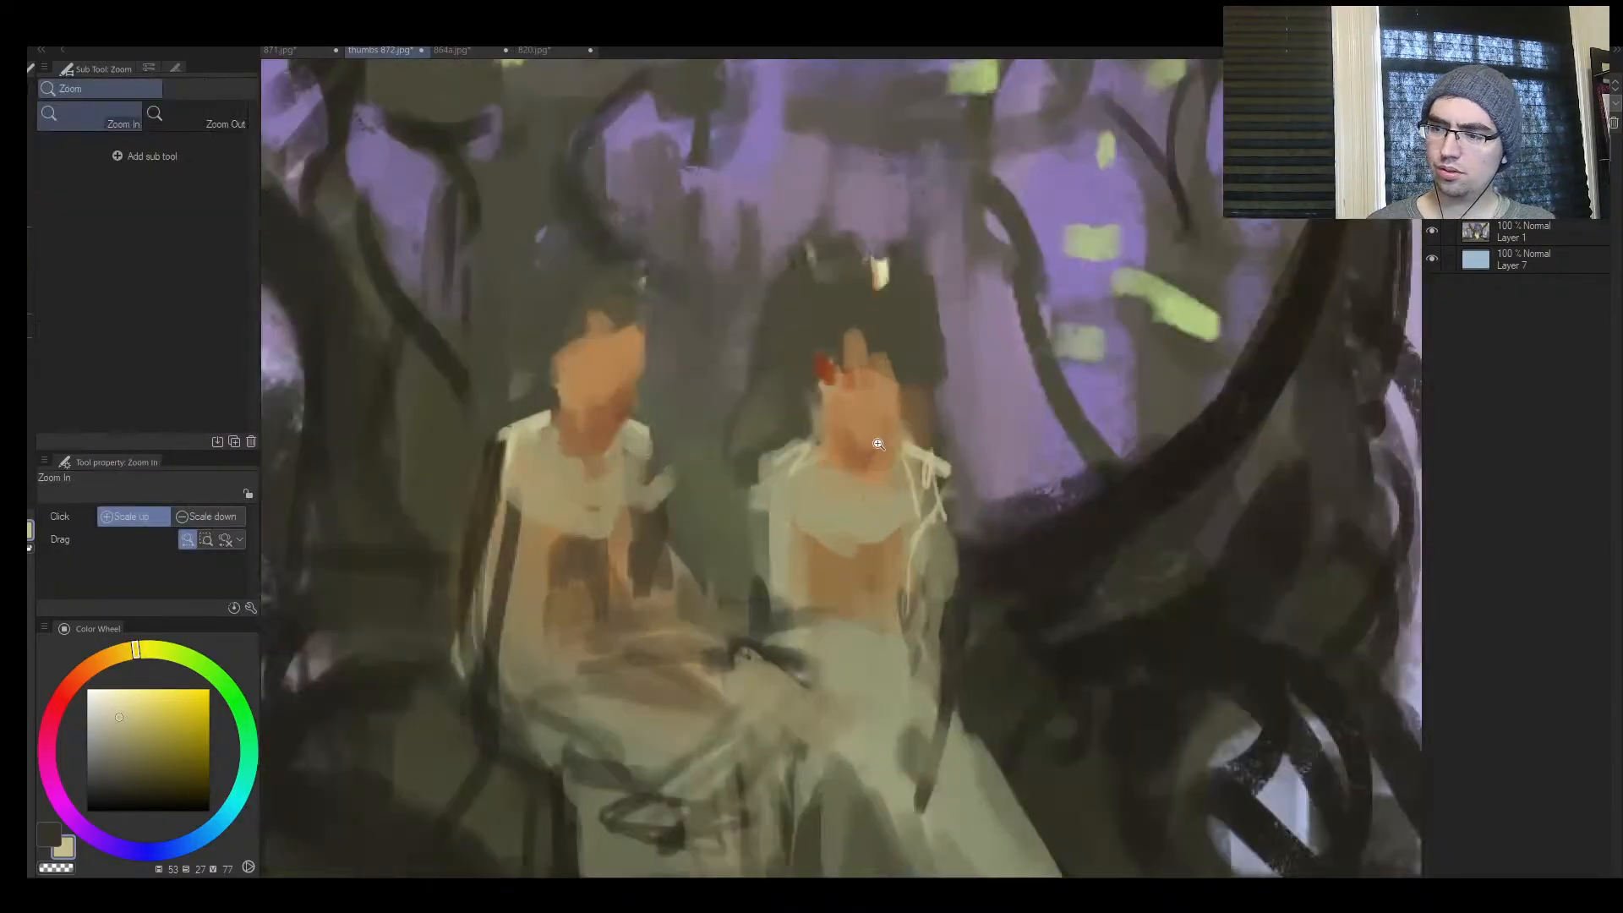
Draw thin necklace strands in muted cream (hue 54, saturation 27, value 72) at size 4 on the figure in the pale skirt
{"action": "left_click_drag", "start_coordinate": [852, 517], "coordinate": [875, 443]}
{"action": "left_click", "coordinate": [817, 445], "text": "alt"}
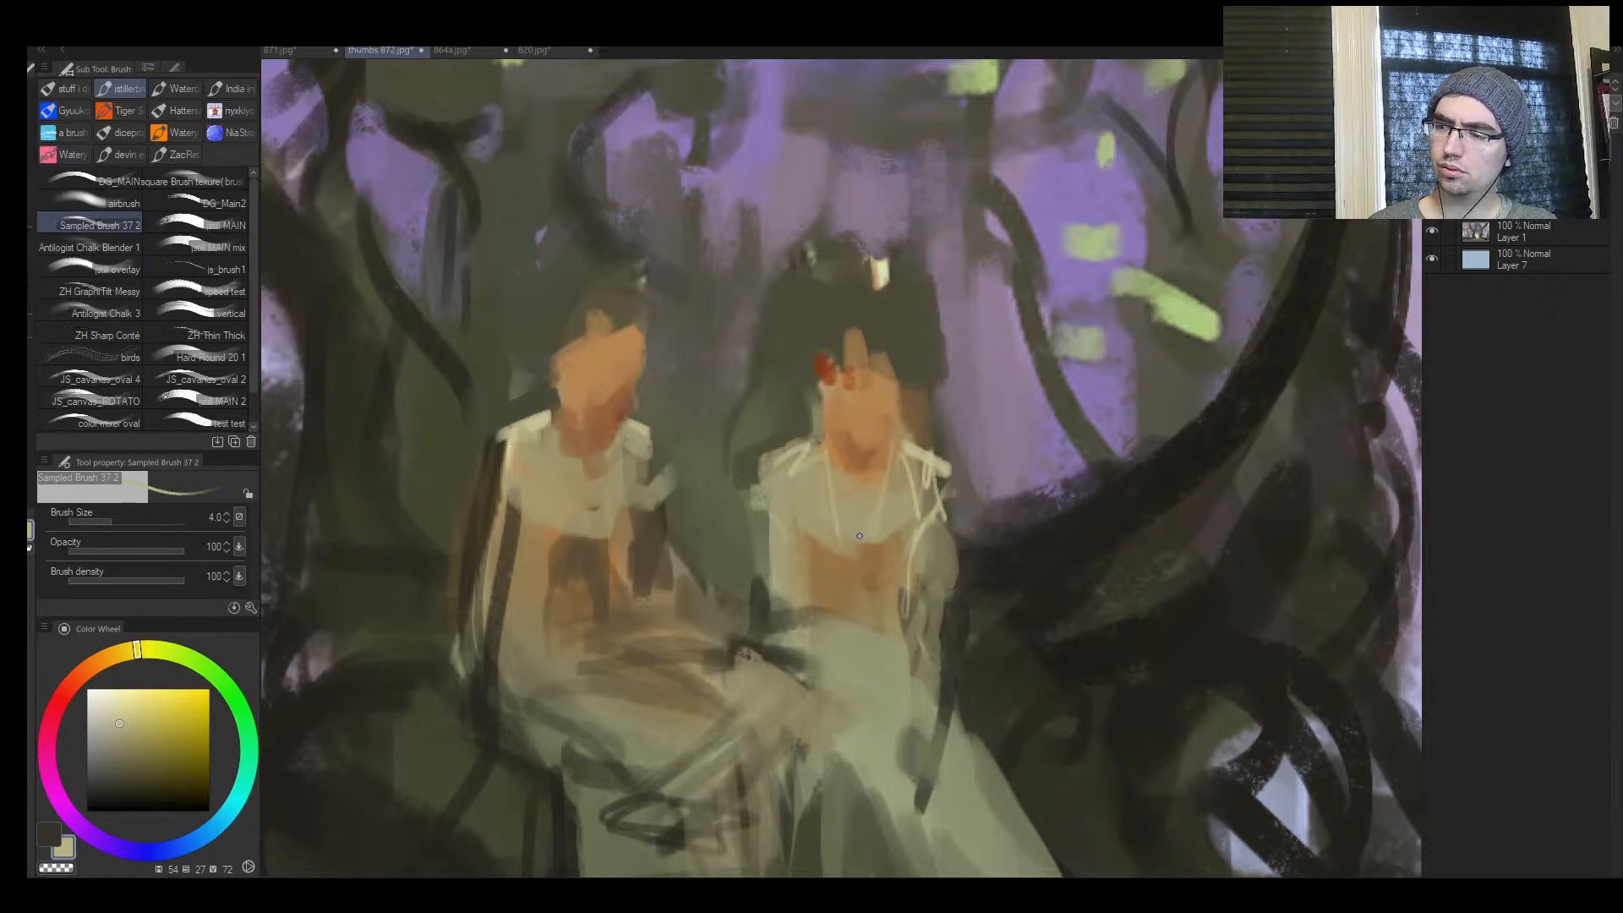
{"action": "key", "text": "bracketright"}
{"action": "key", "text": "bracketright"}
{"action": "mouse_move", "coordinate": [766, 482]}
{"action": "left_mouse_down"}
{"action": "mouse_move", "coordinate": [818, 440]}
{"action": "mouse_move", "coordinate": [820, 454]}
{"action": "mouse_move", "coordinate": [727, 460]}
{"action": "left_mouse_up"}
{"action": "left_click", "coordinate": [783, 433], "text": "alt"}
Mirror the canvas and trim the outer shoulder of the figure in the pale skirt with sampled dark olive at sizes 10 to 15
{"action": "key", "text": "bracketright"}
{"action": "key", "text": "bracketright"}
{"action": "key", "text": "h"}
{"action": "left_click_drag", "start_coordinate": [843, 454], "coordinate": [913, 455]}
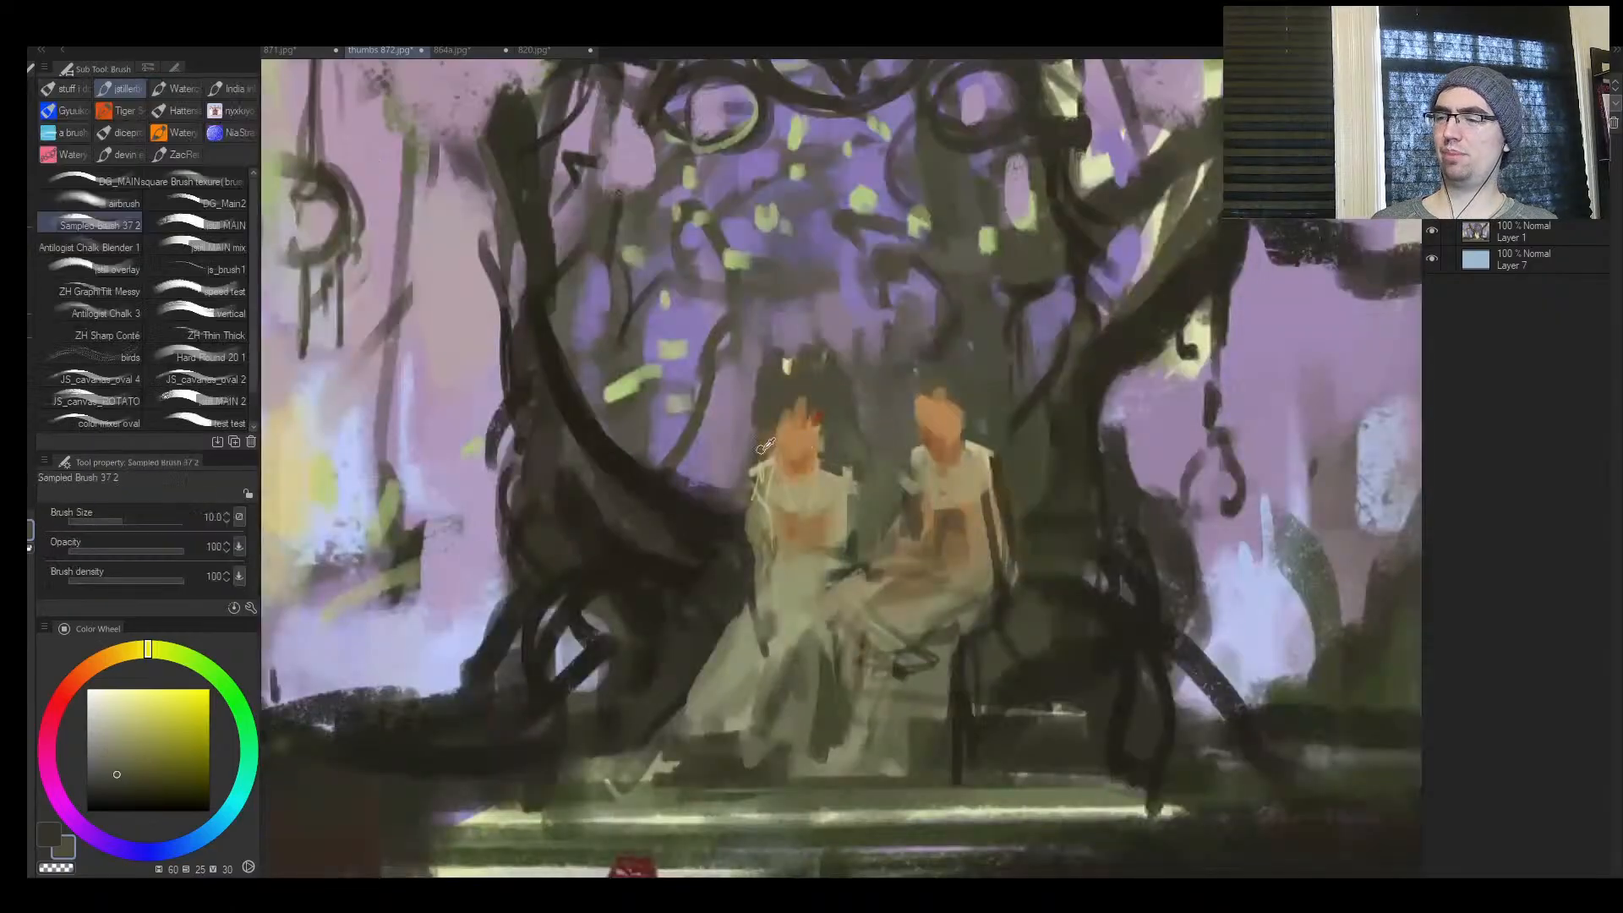
{"action": "left_click", "coordinate": [767, 448], "text": "alt"}
{"action": "left_click_drag", "start_coordinate": [765, 462], "coordinate": [752, 483]}
{"action": "left_click", "coordinate": [759, 448], "text": "alt"}
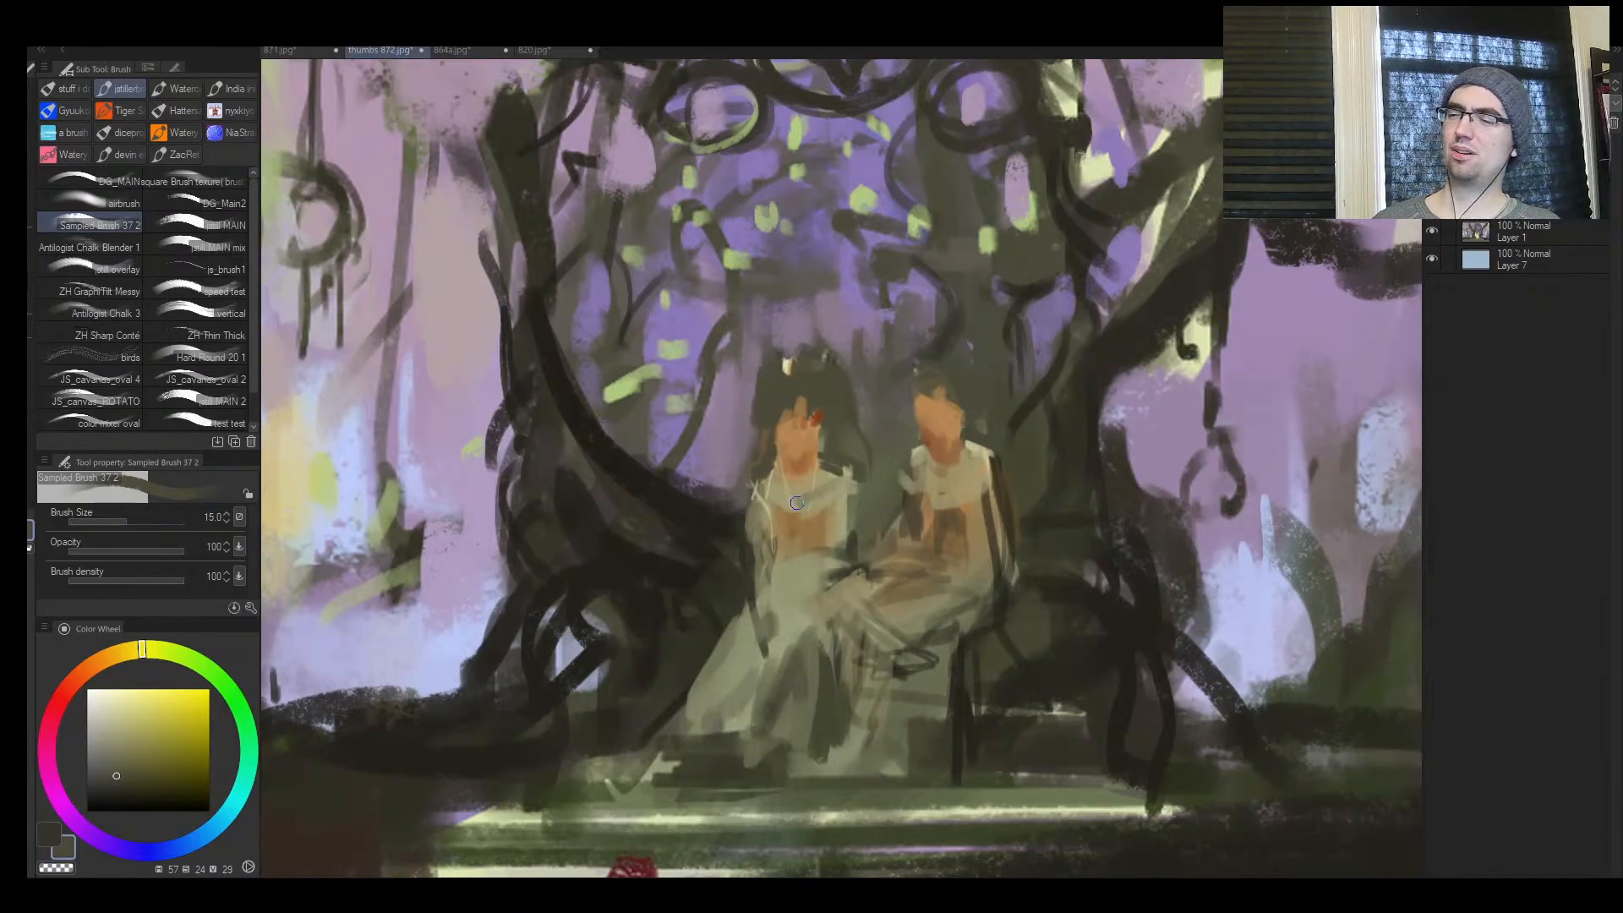
Extend both shoulders of the figure in the pale skirt with sampled khaki (hue 50, saturation 30, value 69) at size 10
{"action": "key", "text": "ctrl+space"}
{"action": "left_click_drag", "start_coordinate": [796, 462], "coordinate": [950, 432]}
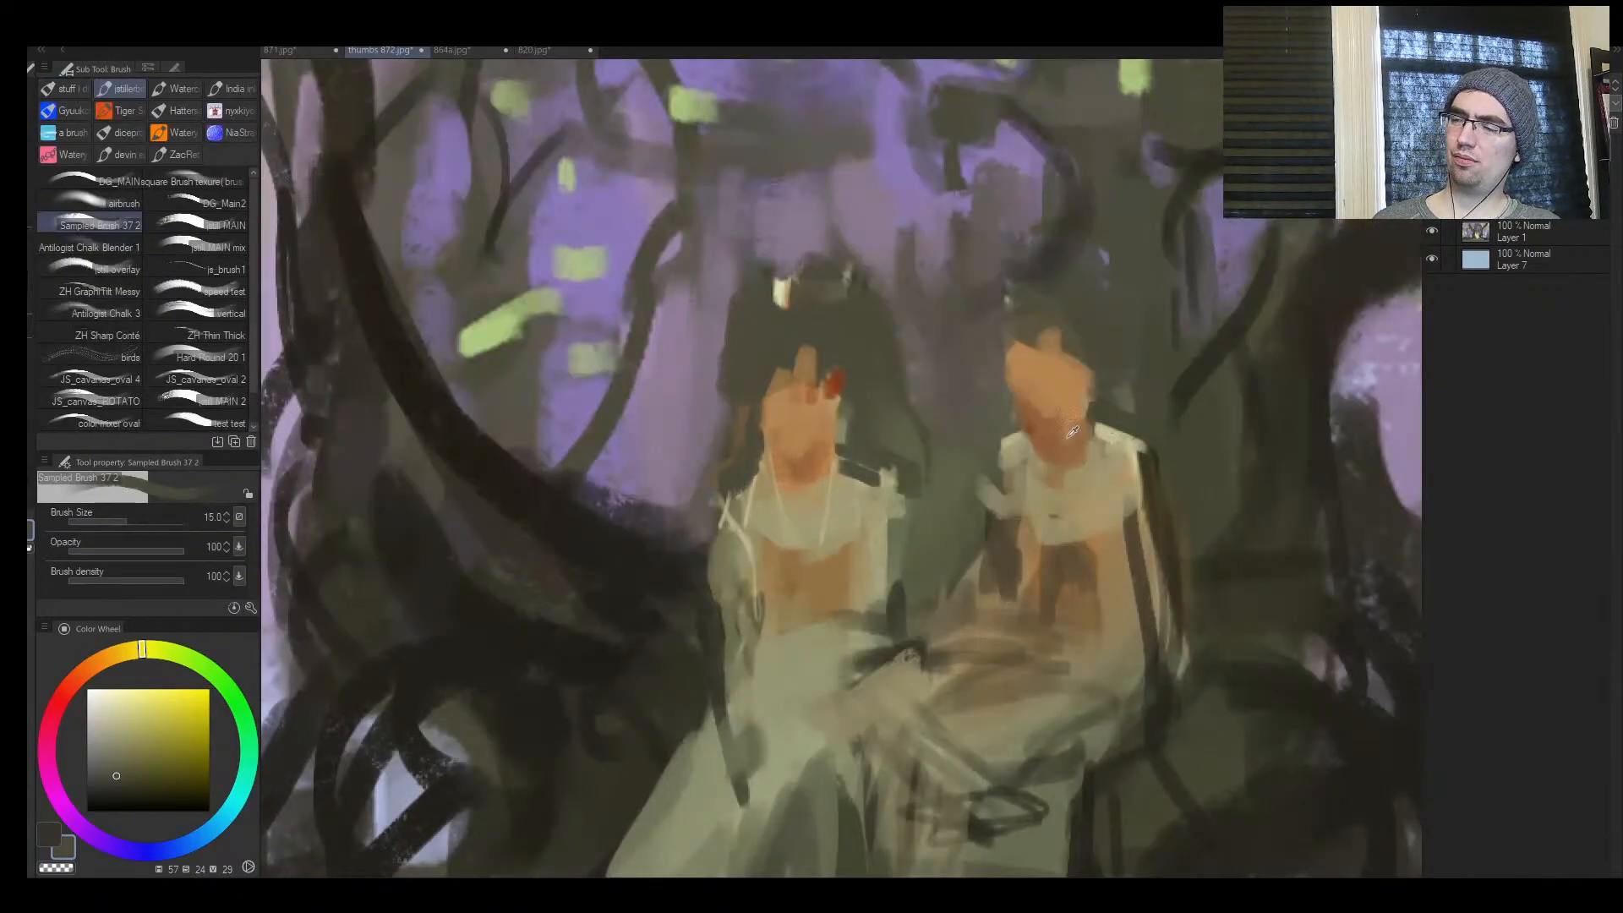
{"action": "left_click", "coordinate": [773, 491], "text": "alt"}
{"action": "left_click_drag", "start_coordinate": [761, 482], "coordinate": [720, 506]}
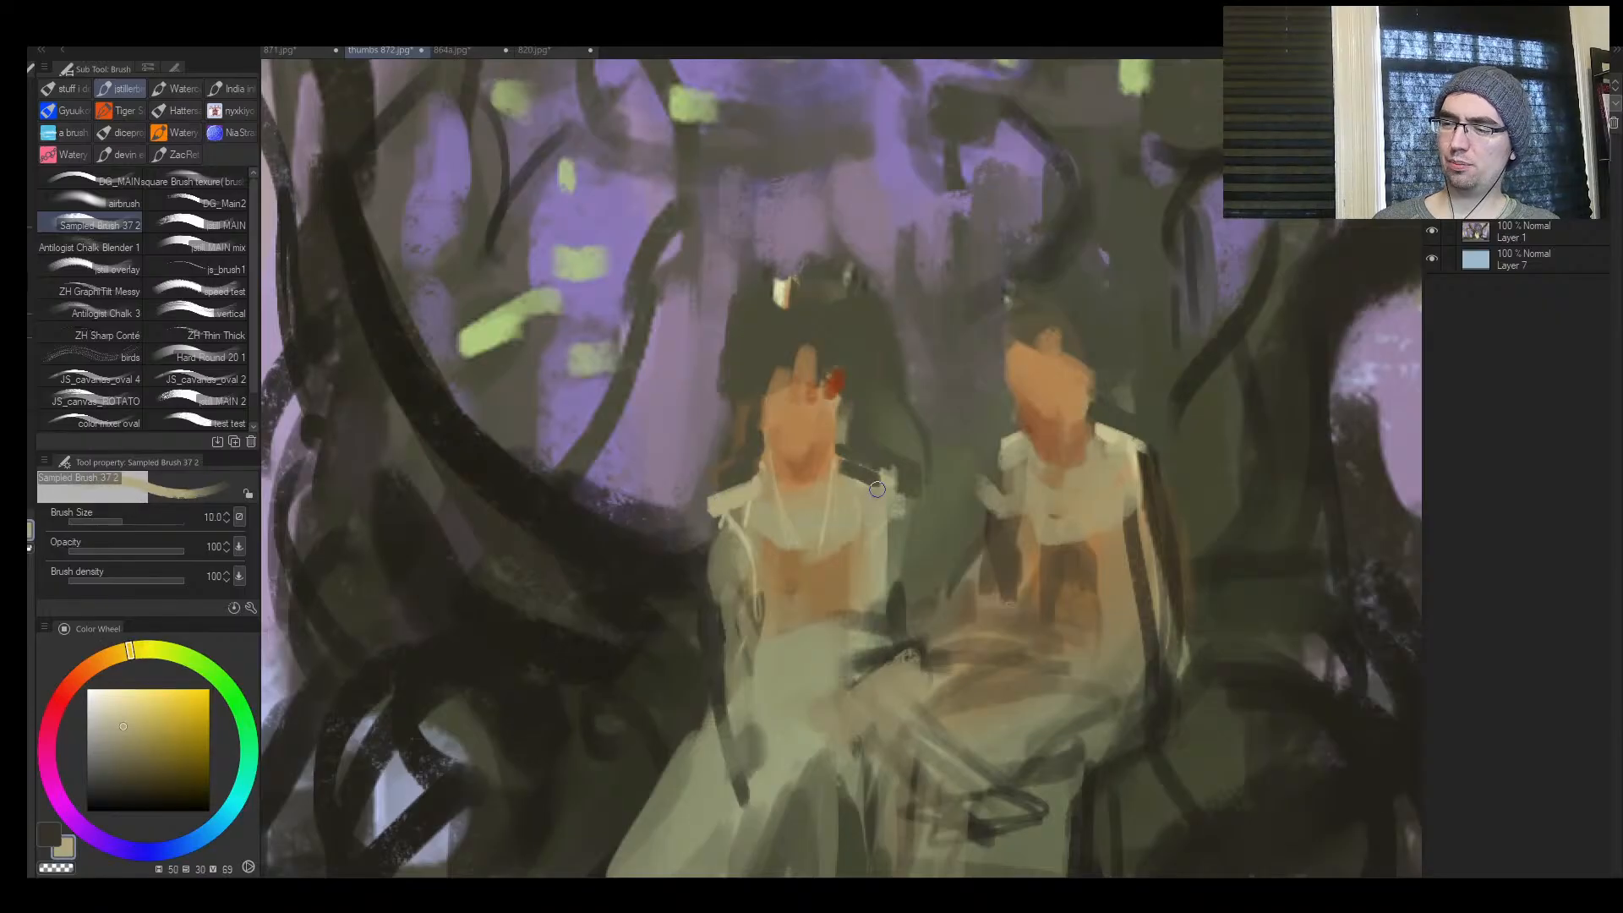
{"action": "key", "text": "["}
{"action": "left_click_drag", "start_coordinate": [838, 481], "coordinate": [893, 508]}
Clean up the shoulder and neck edges of the figure in the pale skirt with sampled dark olive and brown at sizes 10 to 5
{"action": "left_click", "coordinate": [742, 459], "text": "alt"}
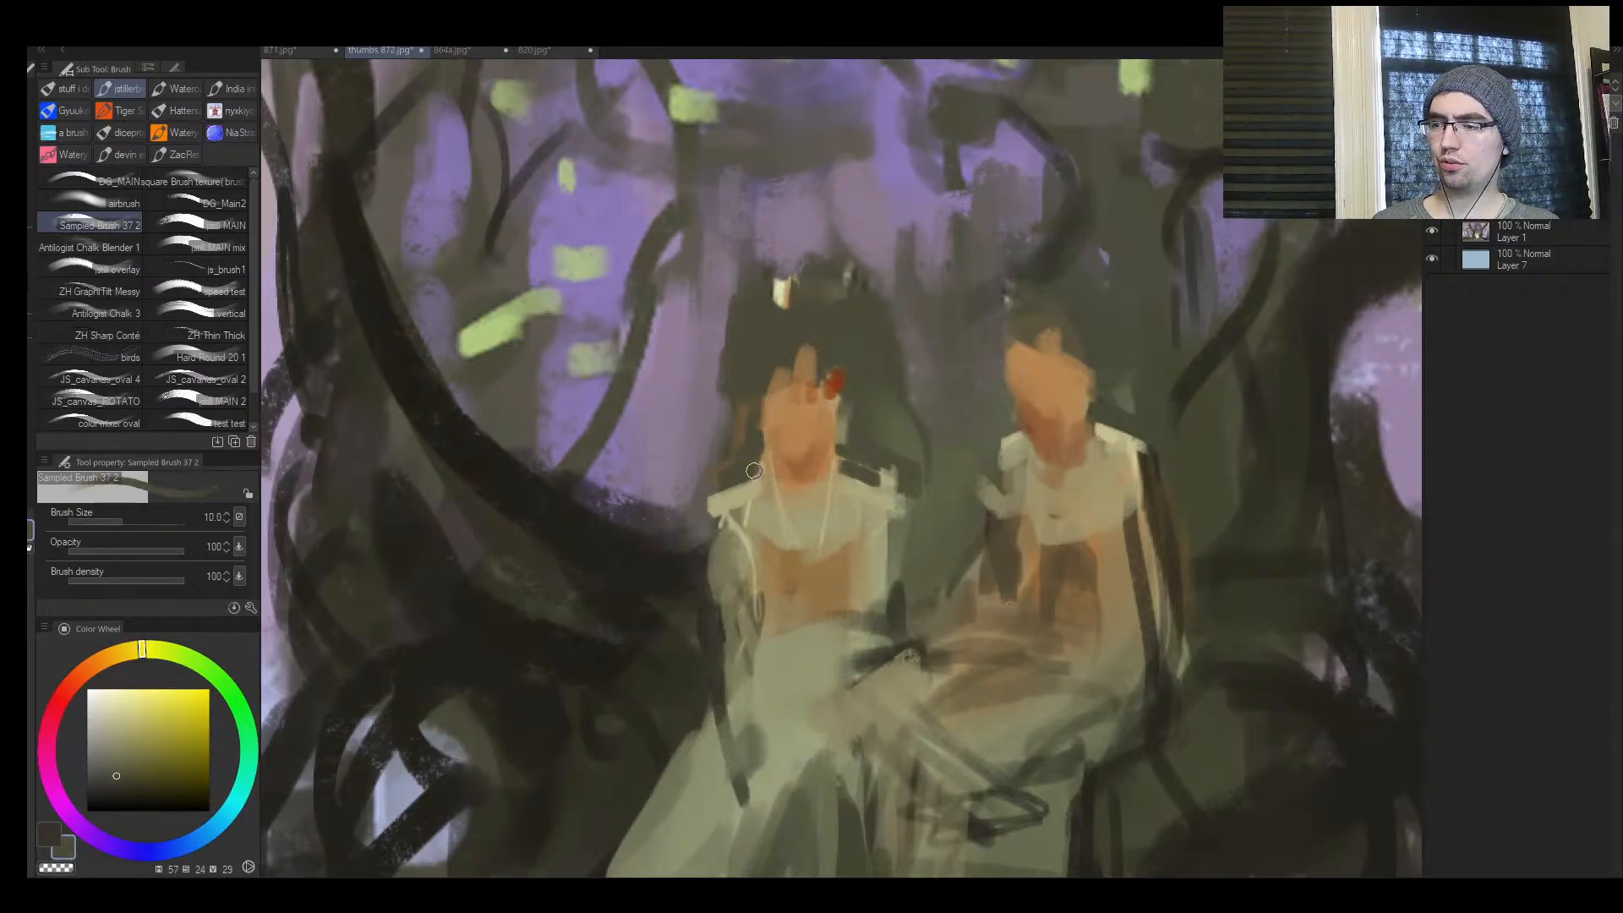
{"action": "left_click_drag", "start_coordinate": [758, 467], "coordinate": [711, 495]}
{"action": "left_click", "coordinate": [728, 499], "text": "alt"}
{"action": "key", "text": "["}
{"action": "left_click", "coordinate": [754, 454], "text": "alt"}
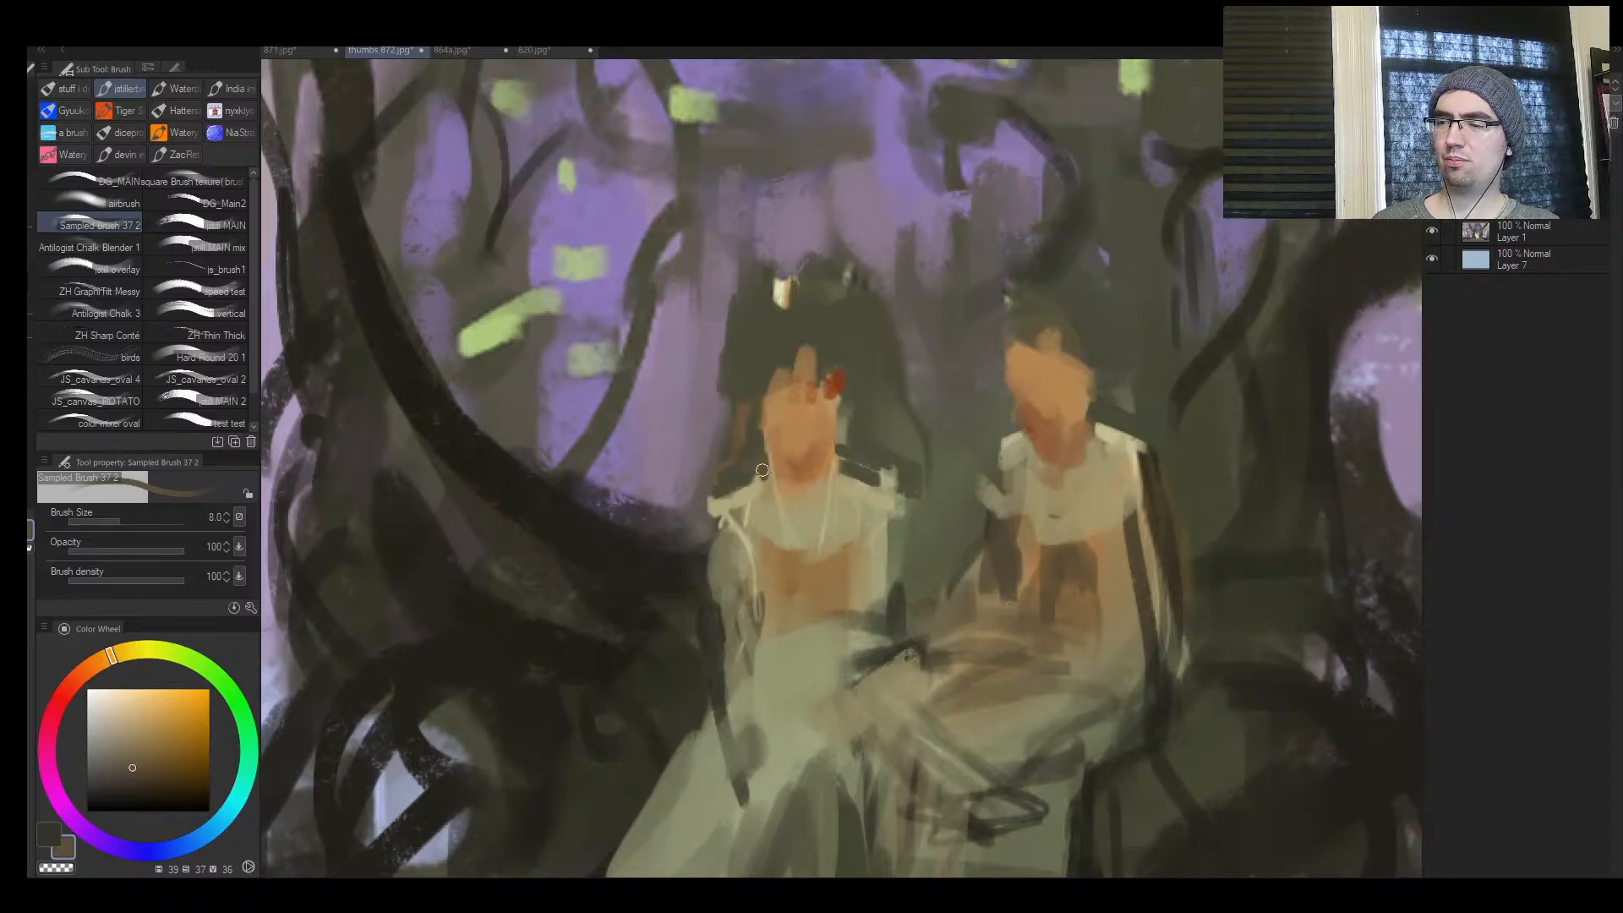
{"action": "key", "text": "["}
{"action": "left_click", "coordinate": [850, 446], "text": "alt"}
{"action": "left_click", "coordinate": [830, 470], "text": "alt"}
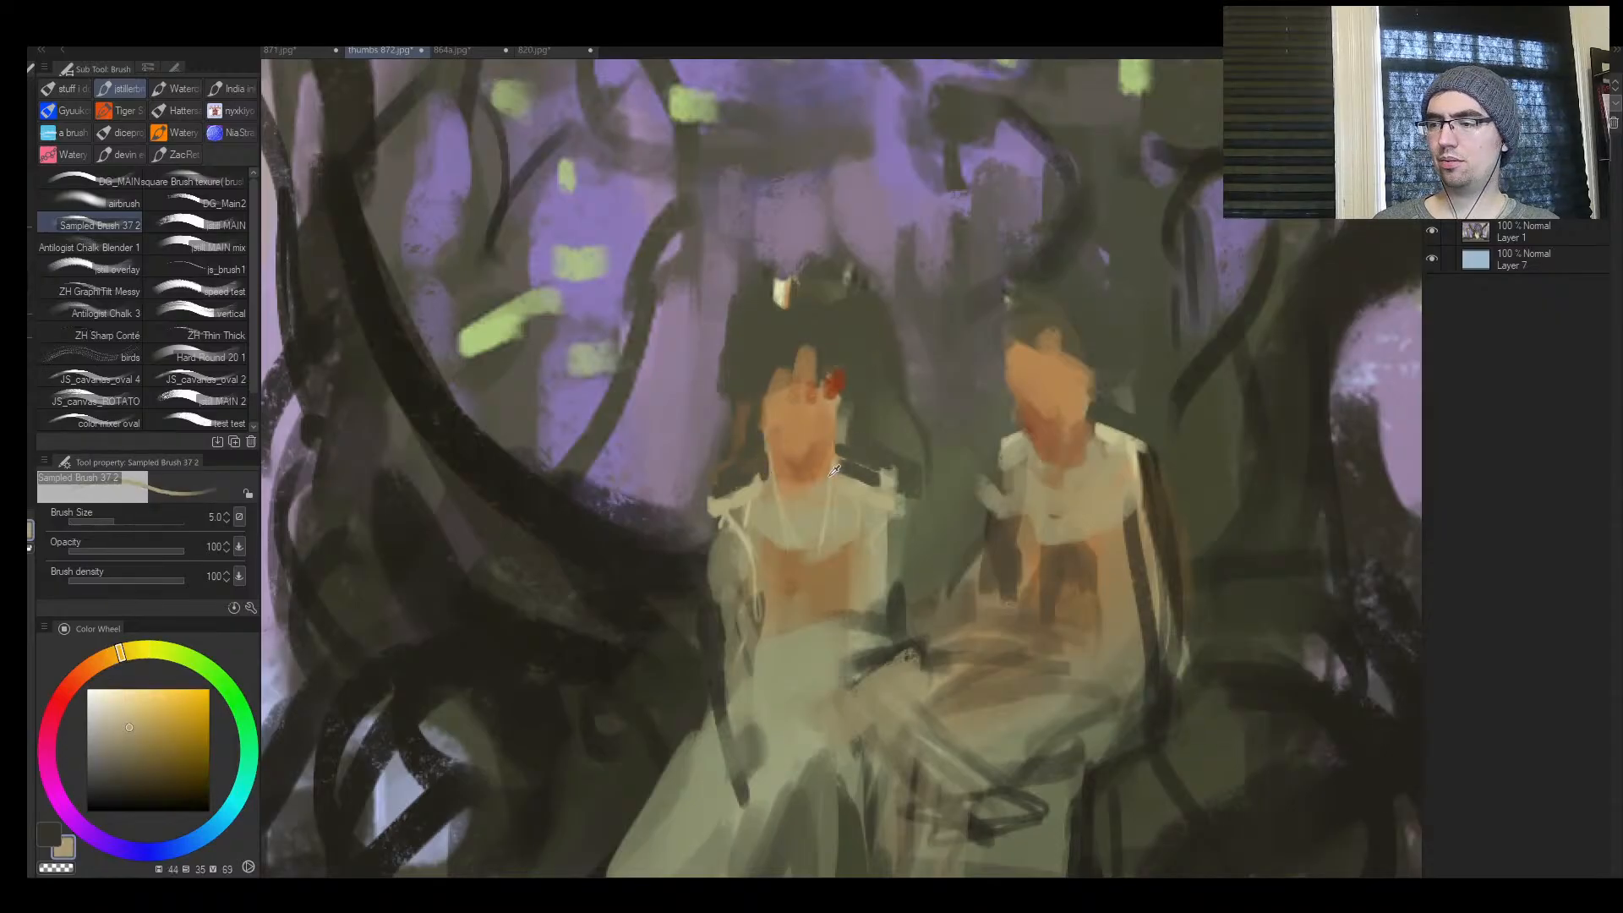
Strengthen the V-shaped necklace with khaki (hue 50, saturation 31, value 69), line the seated figure's inner sleeve, and mirror the canvas
{"action": "key", "text": "["}
{"action": "key", "text": "["}
{"action": "left_click", "coordinate": [765, 490], "text": "alt"}
{"action": "key", "text": "]"}
{"action": "key", "text": "]"}
{"action": "key", "text": "]"}
{"action": "mouse_move", "coordinate": [775, 462]}
{"action": "left_mouse_down"}
{"action": "mouse_move", "coordinate": [797, 573]}
{"action": "mouse_move", "coordinate": [829, 526]}
{"action": "mouse_move", "coordinate": [824, 570]}
{"action": "left_mouse_up"}
{"action": "left_click_drag", "start_coordinate": [839, 458], "coordinate": [825, 568]}
{"action": "left_click_drag", "start_coordinate": [1017, 471], "coordinate": [1025, 562]}
{"action": "key", "text": "ctrl+space"}
{"action": "mouse_move", "coordinate": [1036, 516]}
{"action": "left_mouse_down"}
{"action": "mouse_move", "coordinate": [972, 516]}
{"action": "mouse_move", "coordinate": [1088, 479]}
{"action": "left_mouse_up"}
{"action": "key", "text": "h"}
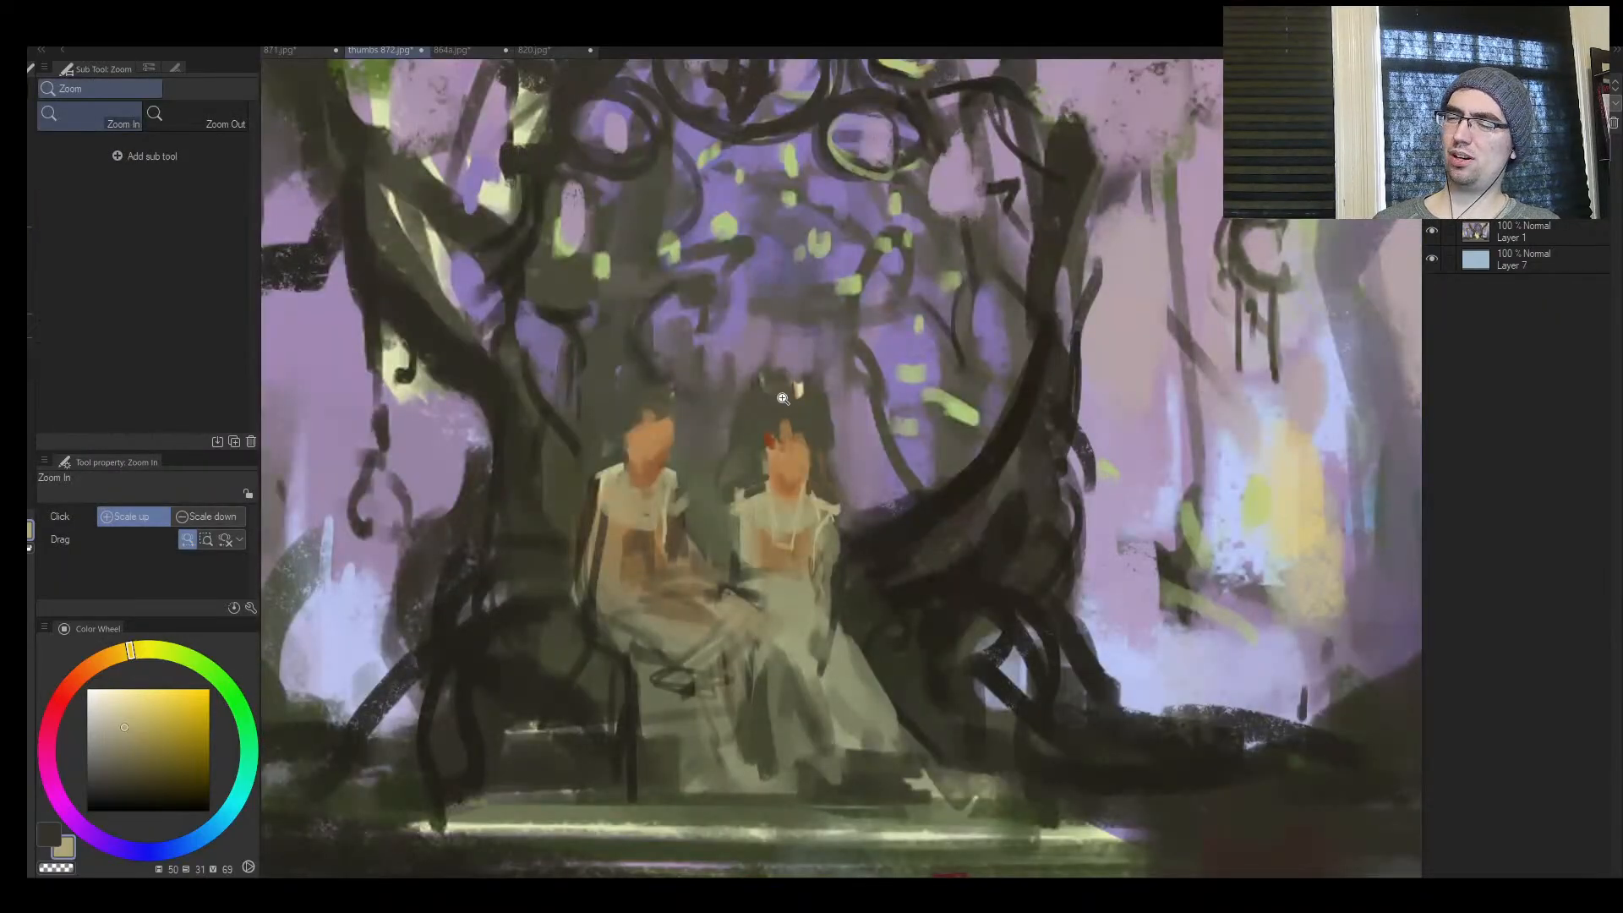
Paint khaki strokes (hue 50, saturation 31, value 69) down the seated figure's outer sleeve
{"action": "key", "text": "b"}
{"action": "key", "text": "["}
{"action": "key", "text": "["}
{"action": "key", "text": "ctrl+space"}
{"action": "mouse_move", "coordinate": [735, 594]}
{"action": "left_mouse_down"}
{"action": "mouse_move", "coordinate": [641, 575]}
{"action": "mouse_move", "coordinate": [732, 550]}
{"action": "mouse_move", "coordinate": [675, 556]}
{"action": "mouse_move", "coordinate": [679, 576]}
{"action": "left_mouse_up"}
{"action": "key", "text": "]"}
{"action": "key", "text": "]"}
{"action": "key", "text": "]"}
{"action": "key", "text": "]"}
{"action": "key", "text": "]"}
{"action": "mouse_move", "coordinate": [603, 514]}
{"action": "left_mouse_down"}
{"action": "mouse_move", "coordinate": [614, 604]}
{"action": "mouse_move", "coordinate": [586, 604]}
{"action": "left_mouse_up"}
Cut in the gap between the two figures with sampled olive green and enlarge the brush to size 50
{"action": "key", "text": "]"}
{"action": "key", "text": "]"}
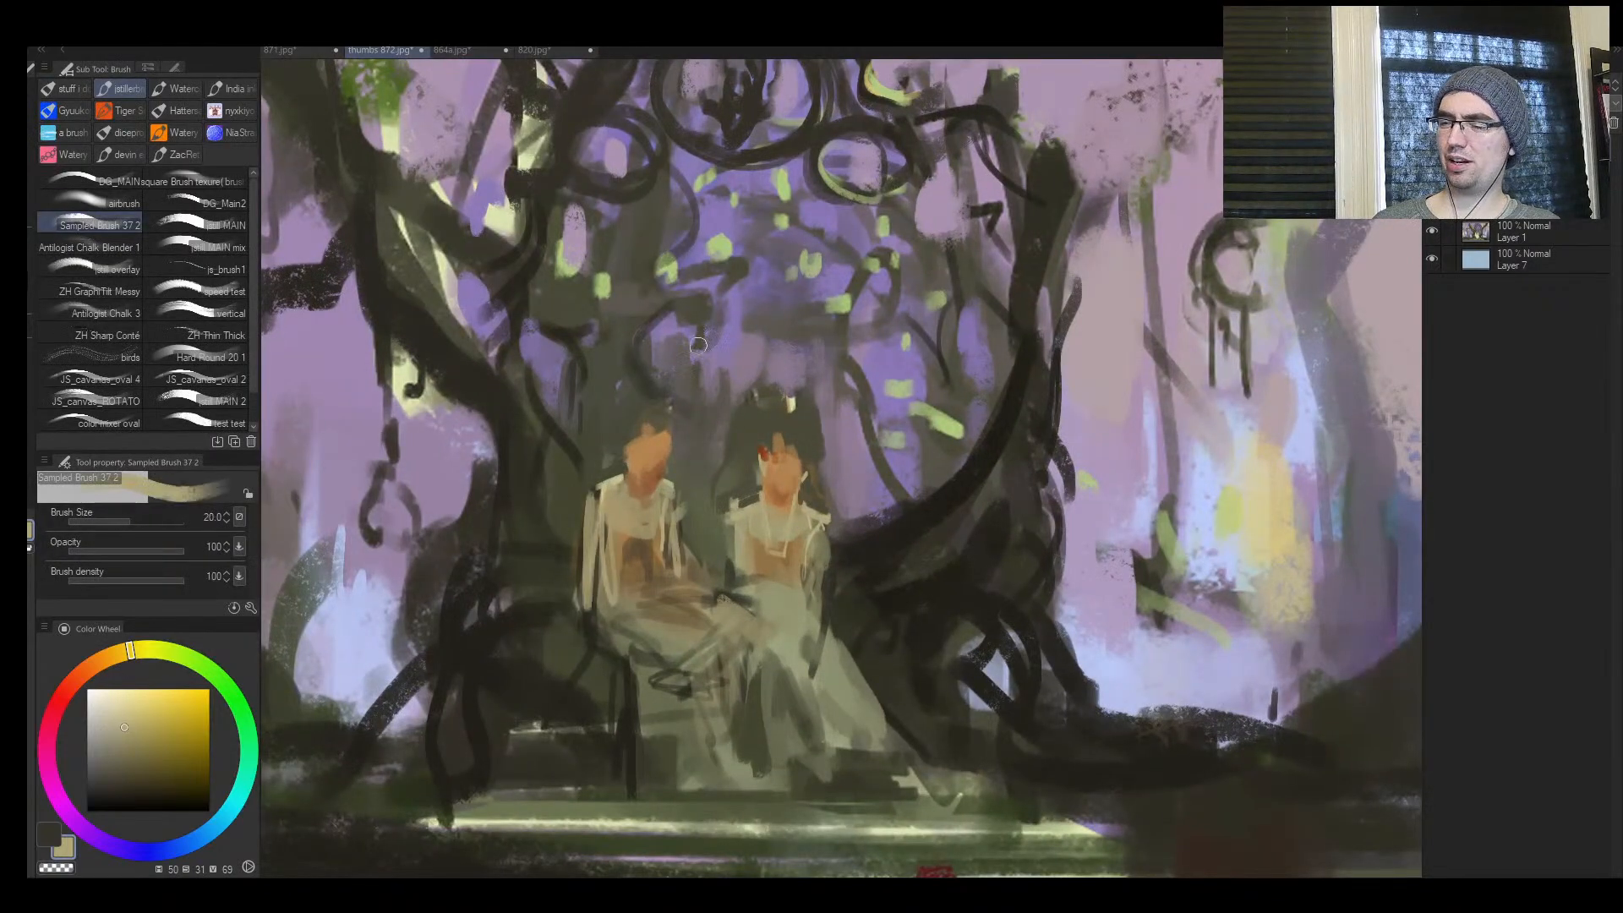
{"action": "left_click", "coordinate": [705, 520], "text": "alt"}
{"action": "mouse_move", "coordinate": [689, 575]}
{"action": "left_mouse_down"}
{"action": "mouse_move", "coordinate": [689, 597]}
{"action": "mouse_move", "coordinate": [689, 577]}
{"action": "mouse_move", "coordinate": [710, 592]}
{"action": "left_mouse_up"}
{"action": "key", "text": "]"}
{"action": "key", "text": "]"}
{"action": "key", "text": "]"}
{"action": "key", "text": "]"}
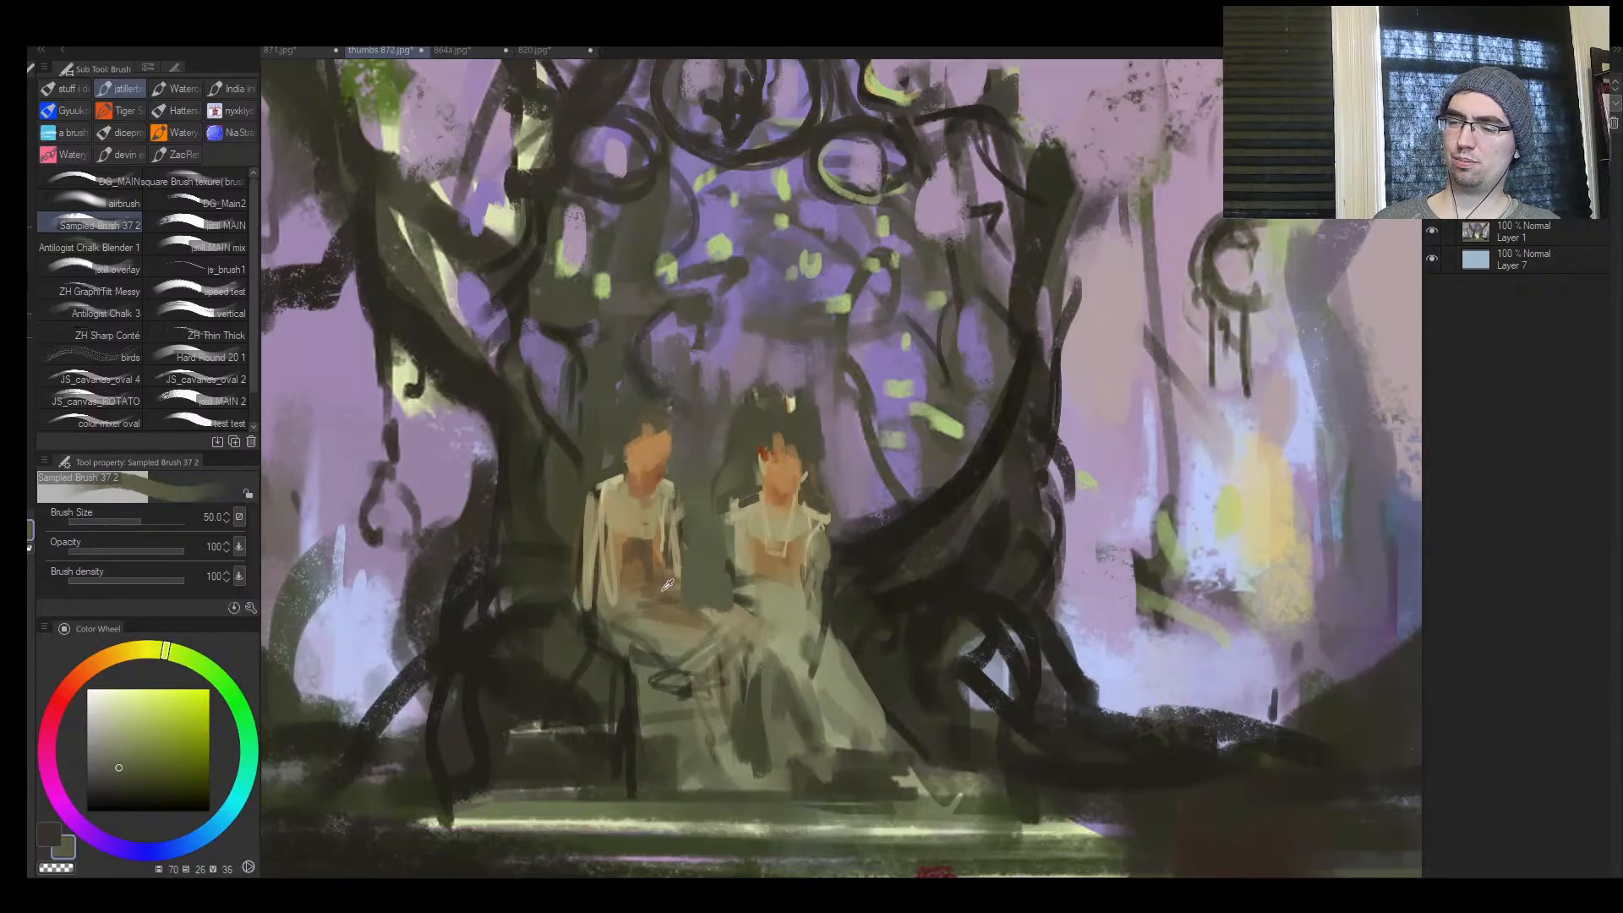
Block in the seated figure's inner sleeve with sampled khaki (hue 47, saturation 33, value 61), set the brush to size 30, and mirror the canvas
{"action": "left_click", "coordinate": [661, 512], "text": "alt"}
{"action": "mouse_move", "coordinate": [665, 514]}
{"action": "left_mouse_down"}
{"action": "mouse_move", "coordinate": [663, 596]}
{"action": "mouse_move", "coordinate": [672, 557]}
{"action": "mouse_move", "coordinate": [687, 610]}
{"action": "mouse_move", "coordinate": [702, 556]}
{"action": "mouse_move", "coordinate": [732, 539]}
{"action": "mouse_move", "coordinate": [709, 610]}
{"action": "left_mouse_up"}
{"action": "key", "text": "["}
{"action": "key", "text": "["}
{"action": "key", "text": "h"}
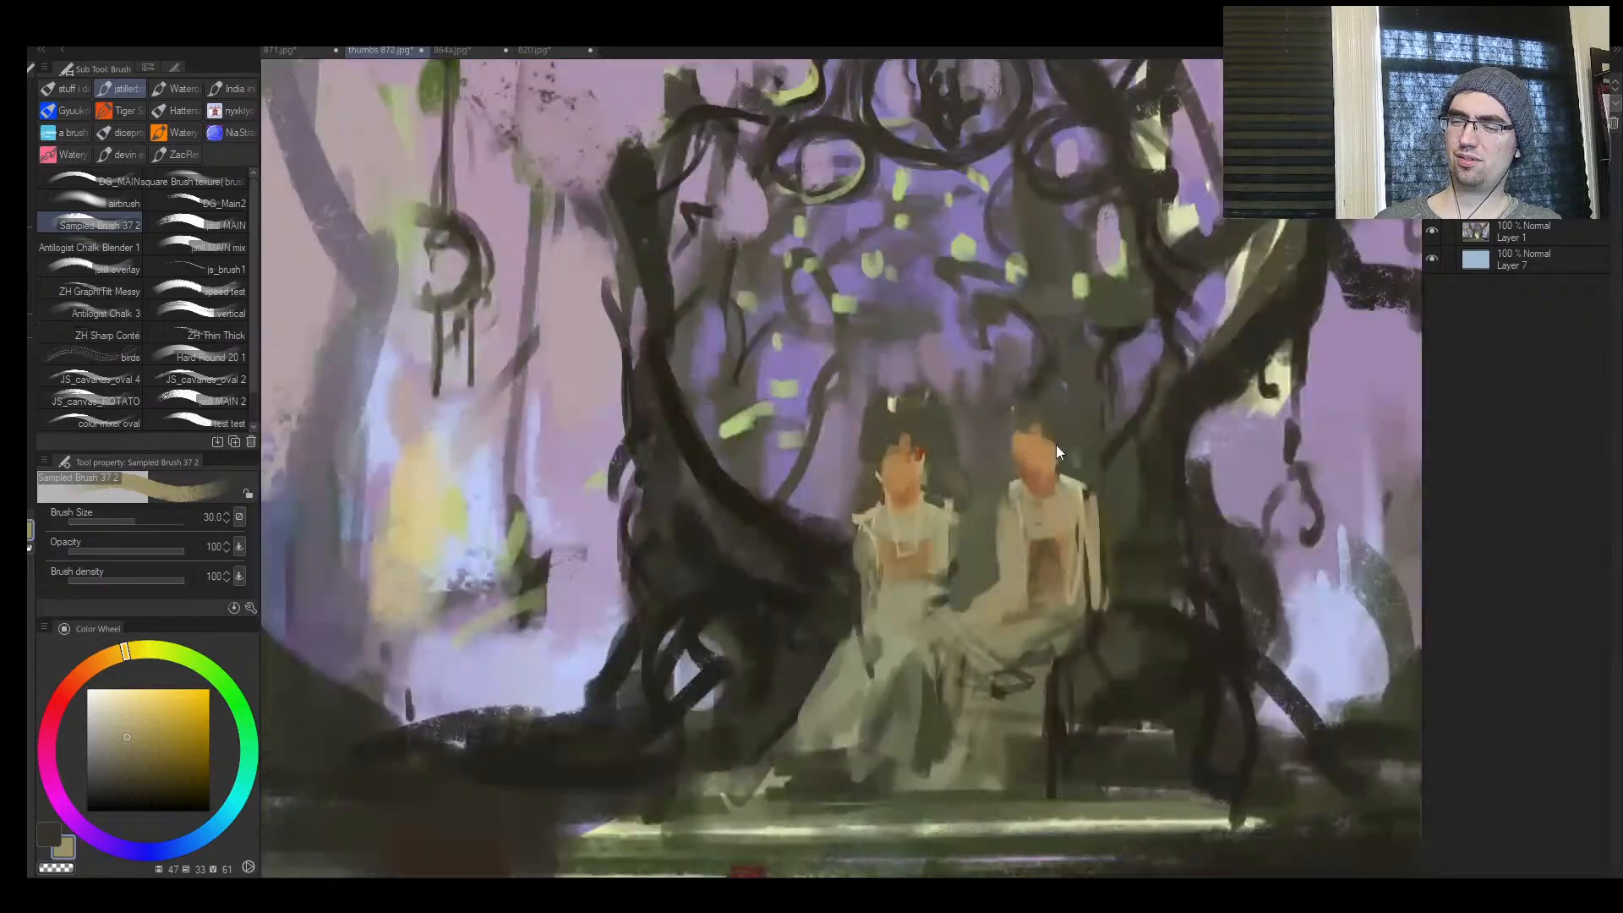
Cover the seated figure's orange torso and fill out the inner sleeve with sampled muted khaki tones at sizes 30 to 40
{"action": "left_click", "coordinate": [976, 575], "text": "alt"}
{"action": "mouse_move", "coordinate": [985, 596]}
{"action": "left_mouse_down"}
{"action": "mouse_move", "coordinate": [1011, 581]}
{"action": "mouse_move", "coordinate": [1043, 599]}
{"action": "mouse_move", "coordinate": [1030, 616]}
{"action": "left_mouse_up"}
{"action": "left_click", "coordinate": [1017, 568], "text": "alt"}
{"action": "left_click", "coordinate": [1036, 602], "text": "alt"}
{"action": "left_click", "coordinate": [1011, 550], "text": "alt"}
{"action": "key", "text": "]"}
{"action": "mouse_move", "coordinate": [1034, 595]}
{"action": "left_mouse_down"}
{"action": "mouse_move", "coordinate": [1039, 548]}
{"action": "mouse_move", "coordinate": [1052, 576]}
{"action": "left_mouse_up"}
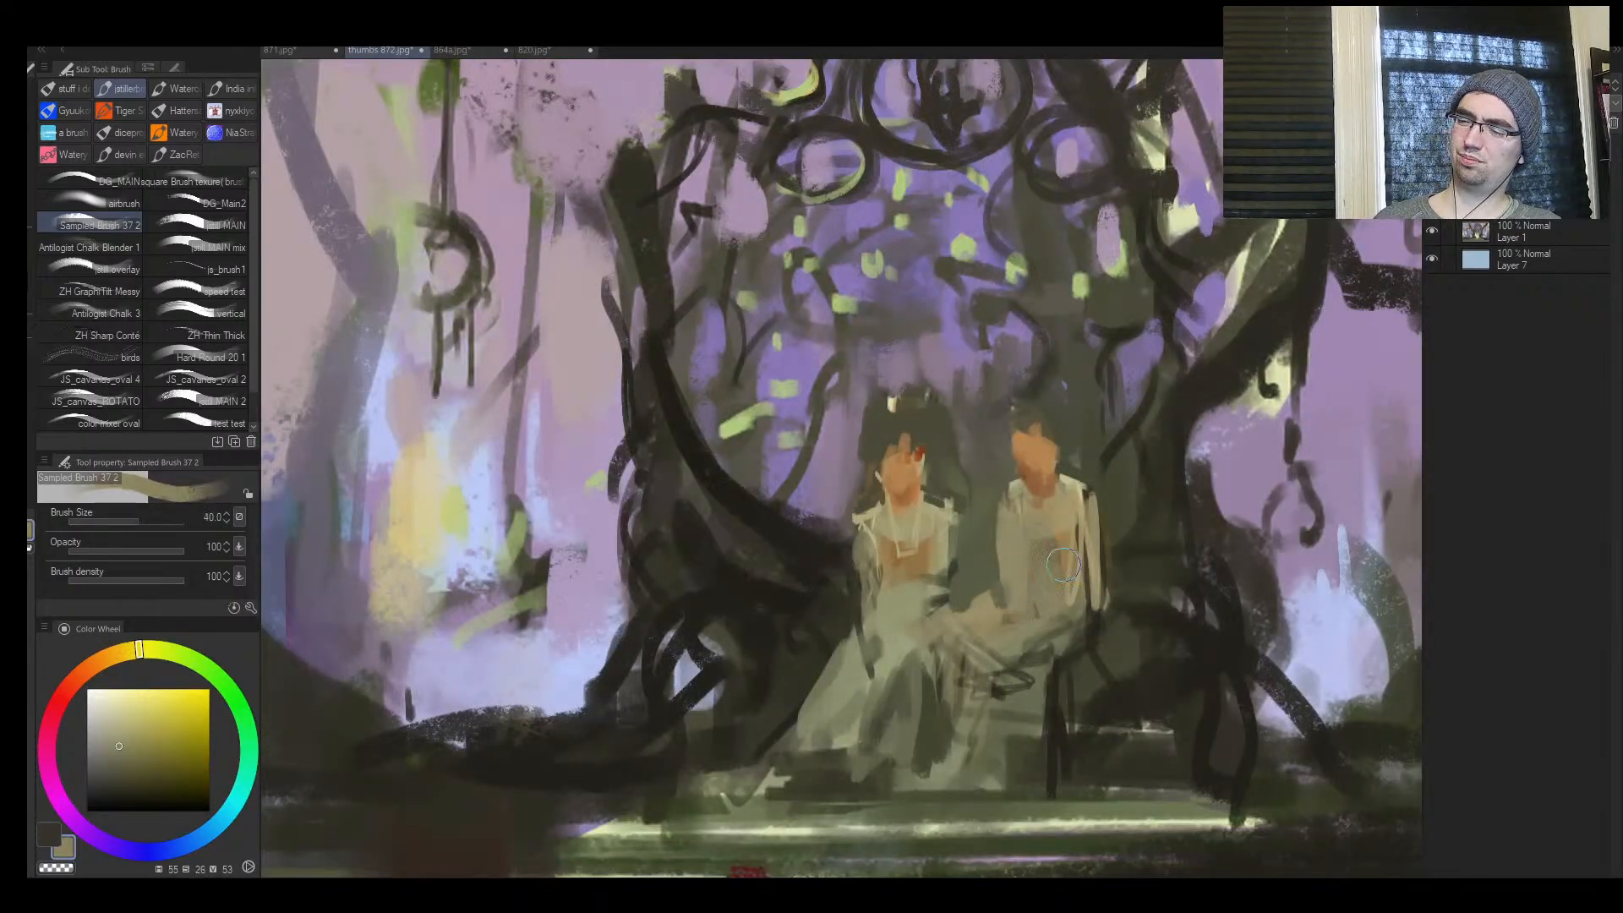
{"action": "left_click", "coordinate": [991, 516], "text": "alt"}
{"action": "left_click_drag", "start_coordinate": [992, 514], "coordinate": [1001, 592]}
{"action": "left_click", "coordinate": [1018, 526], "text": "alt"}
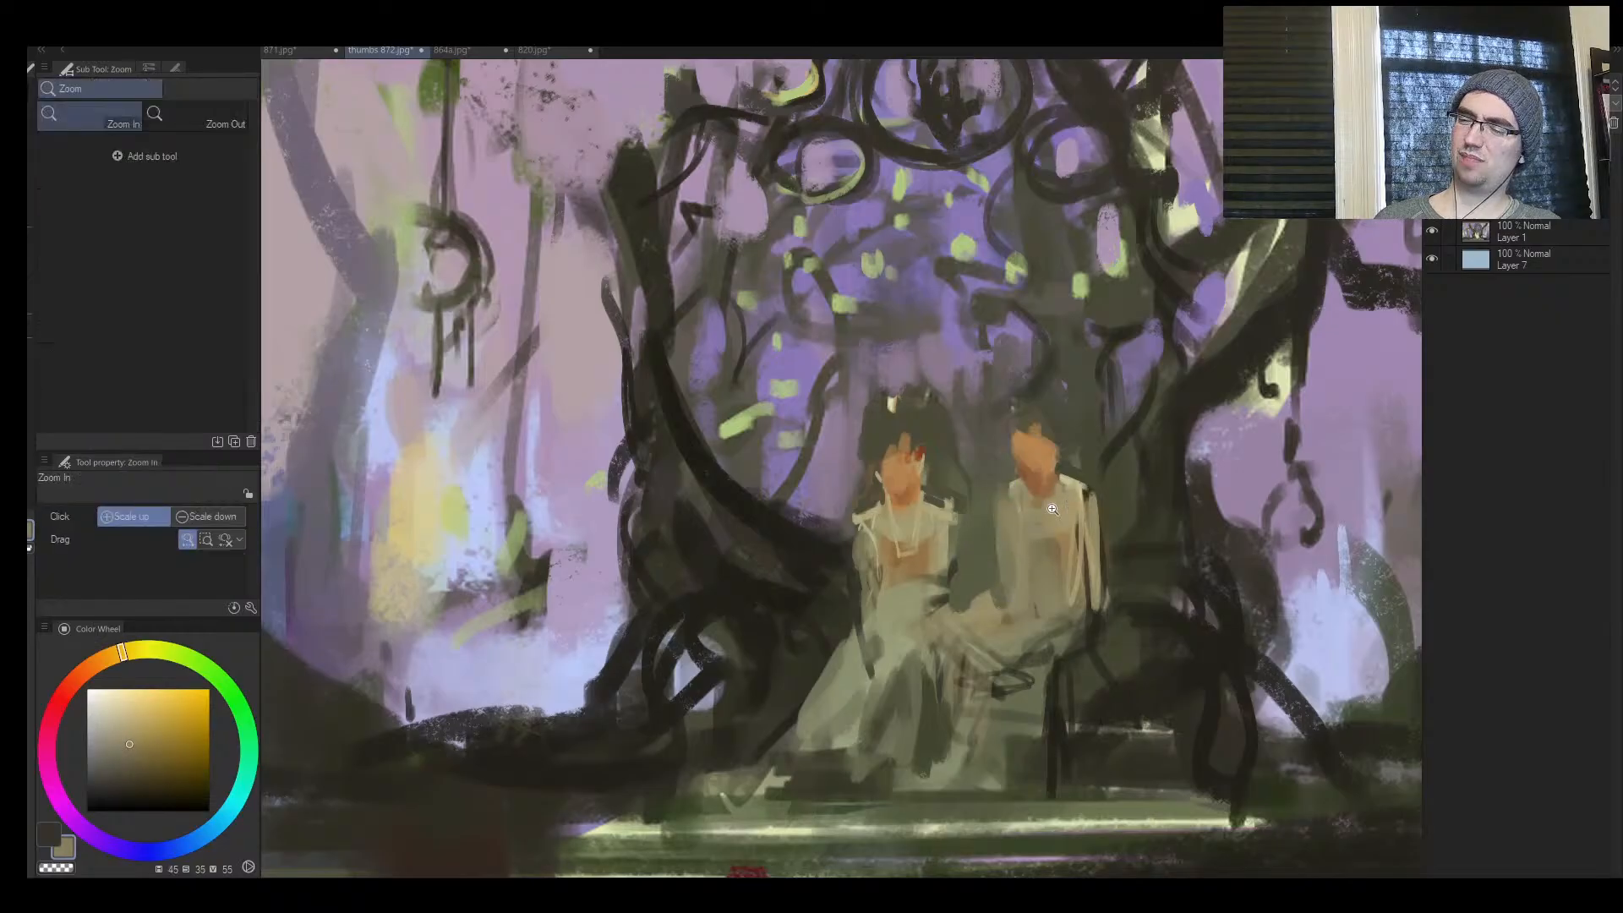
Edge the inner sleeve of the figure in the pale skirt with khaki (hue 58, saturation 26, value 57) at size 6, and sample pale cream
{"action": "mouse_move", "coordinate": [1025, 497]}
{"action": "left_mouse_down"}
{"action": "mouse_move", "coordinate": [1076, 487]}
{"action": "mouse_move", "coordinate": [1048, 379]}
{"action": "left_mouse_up"}
{"action": "key", "text": "["}
{"action": "key", "text": "["}
{"action": "key", "text": "["}
{"action": "key", "text": "["}
{"action": "key", "text": "["}
{"action": "key", "text": "["}
{"action": "key", "text": "["}
{"action": "key", "text": "["}
{"action": "key", "text": "["}
{"action": "key", "text": "["}
{"action": "left_click", "coordinate": [957, 511], "text": "alt"}
{"action": "left_click_drag", "start_coordinate": [962, 513], "coordinate": [958, 587]}
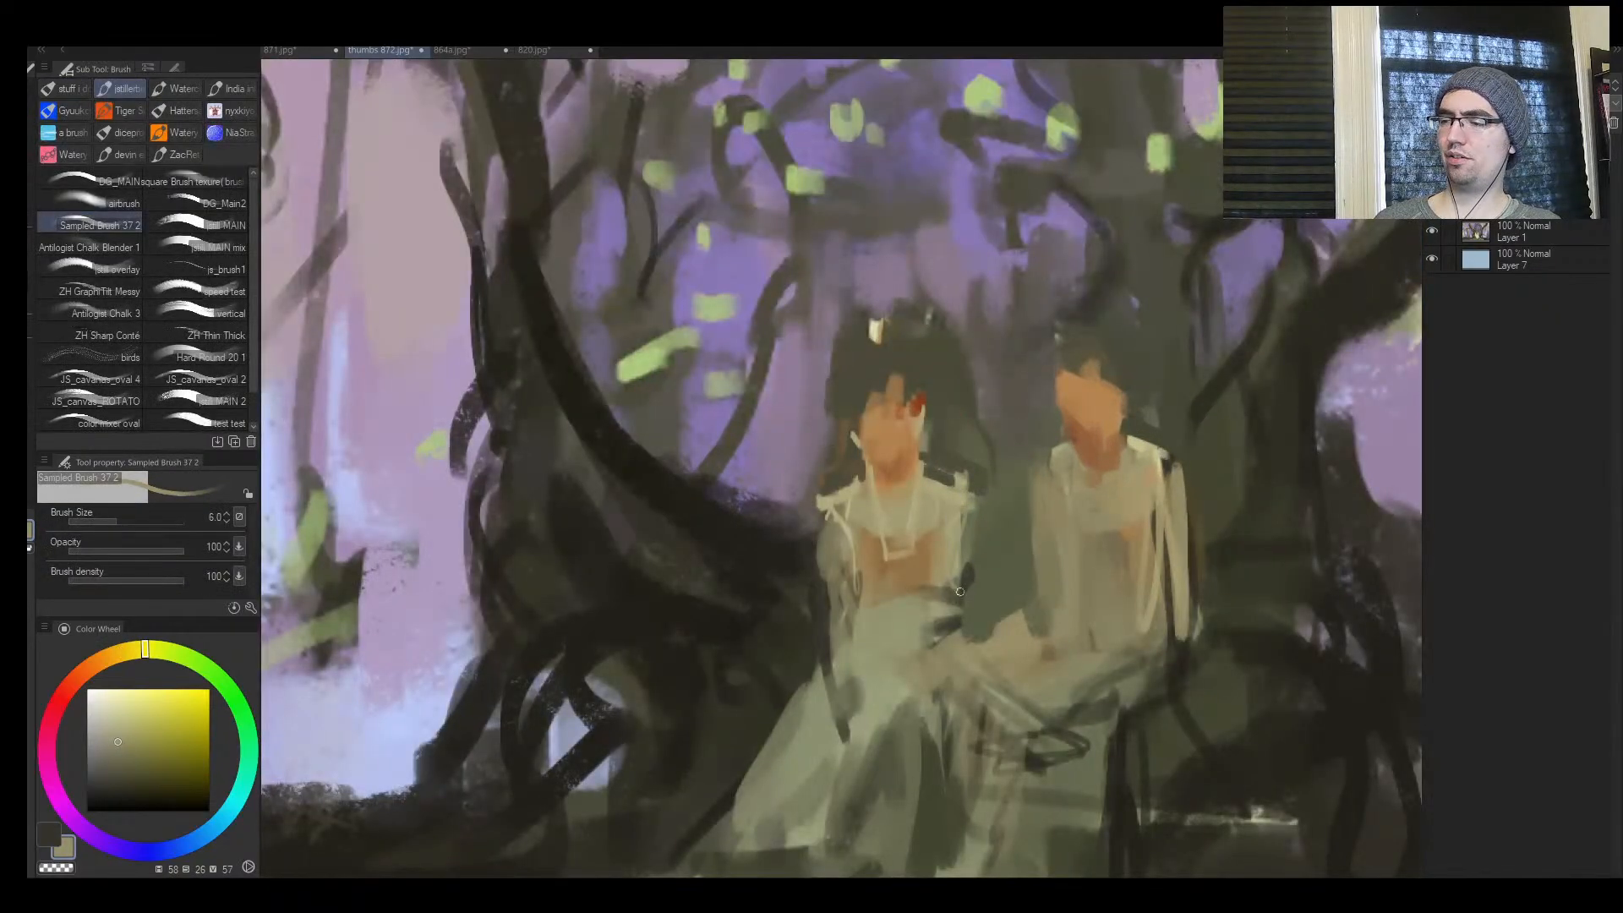
{"action": "left_click", "coordinate": [1137, 445], "text": "alt"}
{"action": "mouse_move", "coordinate": [960, 406]}
{"action": "left_mouse_down"}
{"action": "mouse_move", "coordinate": [838, 639]}
{"action": "mouse_move", "coordinate": [834, 376]}
{"action": "left_mouse_up"}
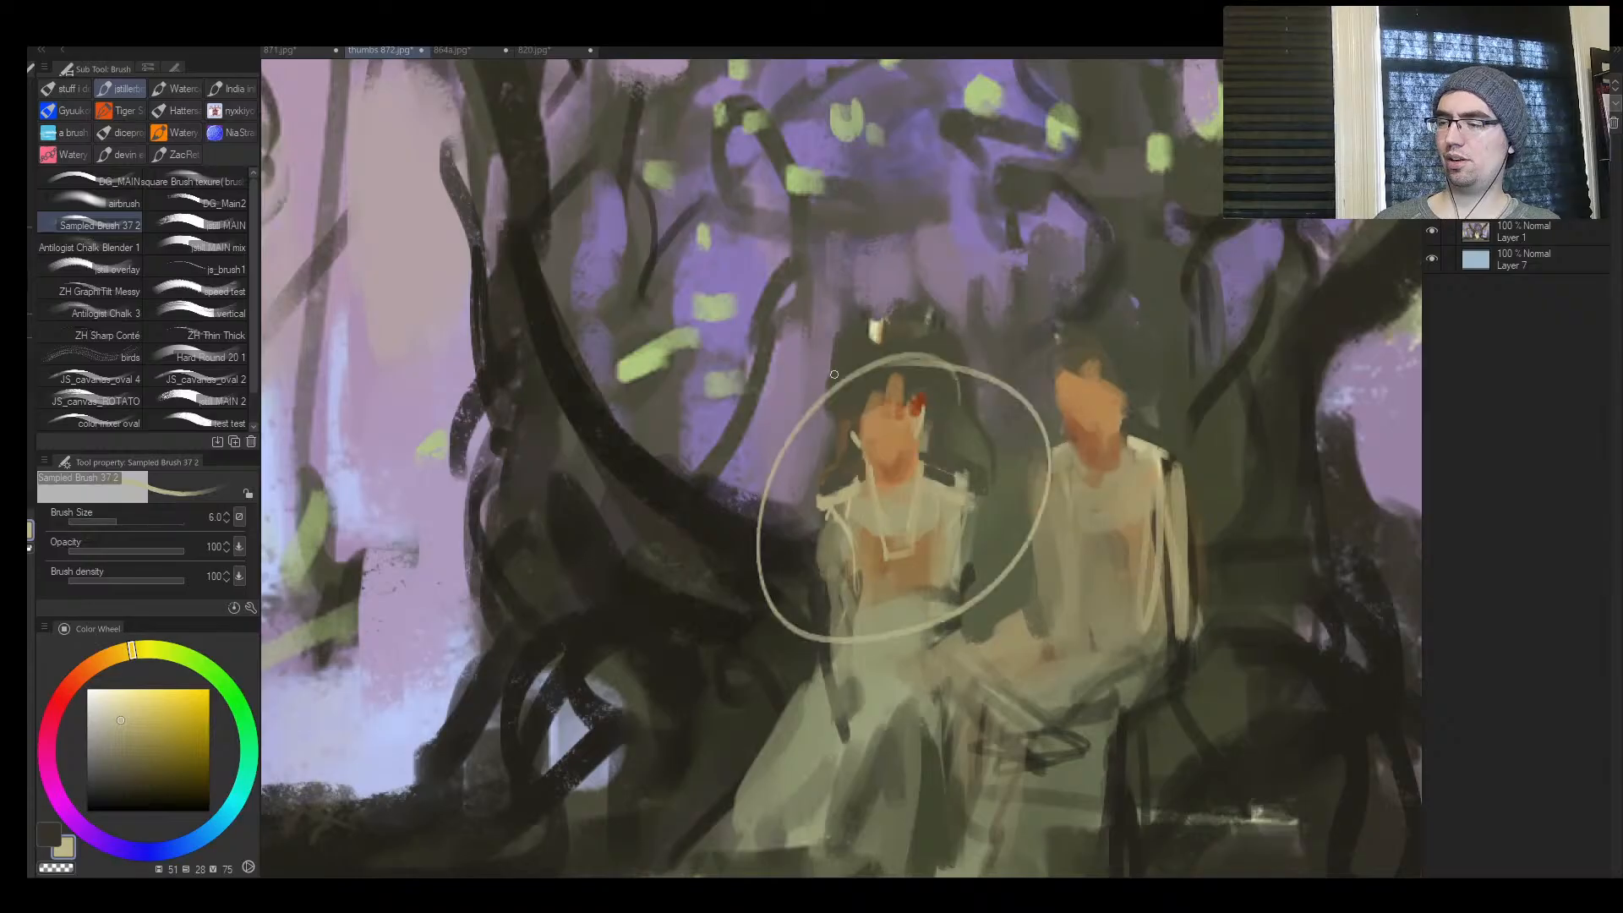
{"action": "key", "text": "ctrl+z"}
{"action": "mouse_move", "coordinate": [923, 429]}
{"action": "left_mouse_down"}
{"action": "mouse_move", "coordinate": [918, 460]}
{"action": "mouse_move", "coordinate": [872, 470]}
{"action": "mouse_move", "coordinate": [855, 412]}
{"action": "left_mouse_up"}
{"action": "key", "text": "ctrl+z"}
Retouch the ear, forehead and hairline of the figure in the pale skirt with small dabs, using sampled orange (hue 32, saturation 54, value 69)
{"action": "left_click", "coordinate": [852, 455], "text": "alt"}
{"action": "left_click", "coordinate": [877, 429], "text": "alt"}
{"action": "left_click", "coordinate": [854, 401], "text": "alt"}
{"action": "key", "text": "]"}
{"action": "left_click", "coordinate": [876, 406], "text": "alt"}
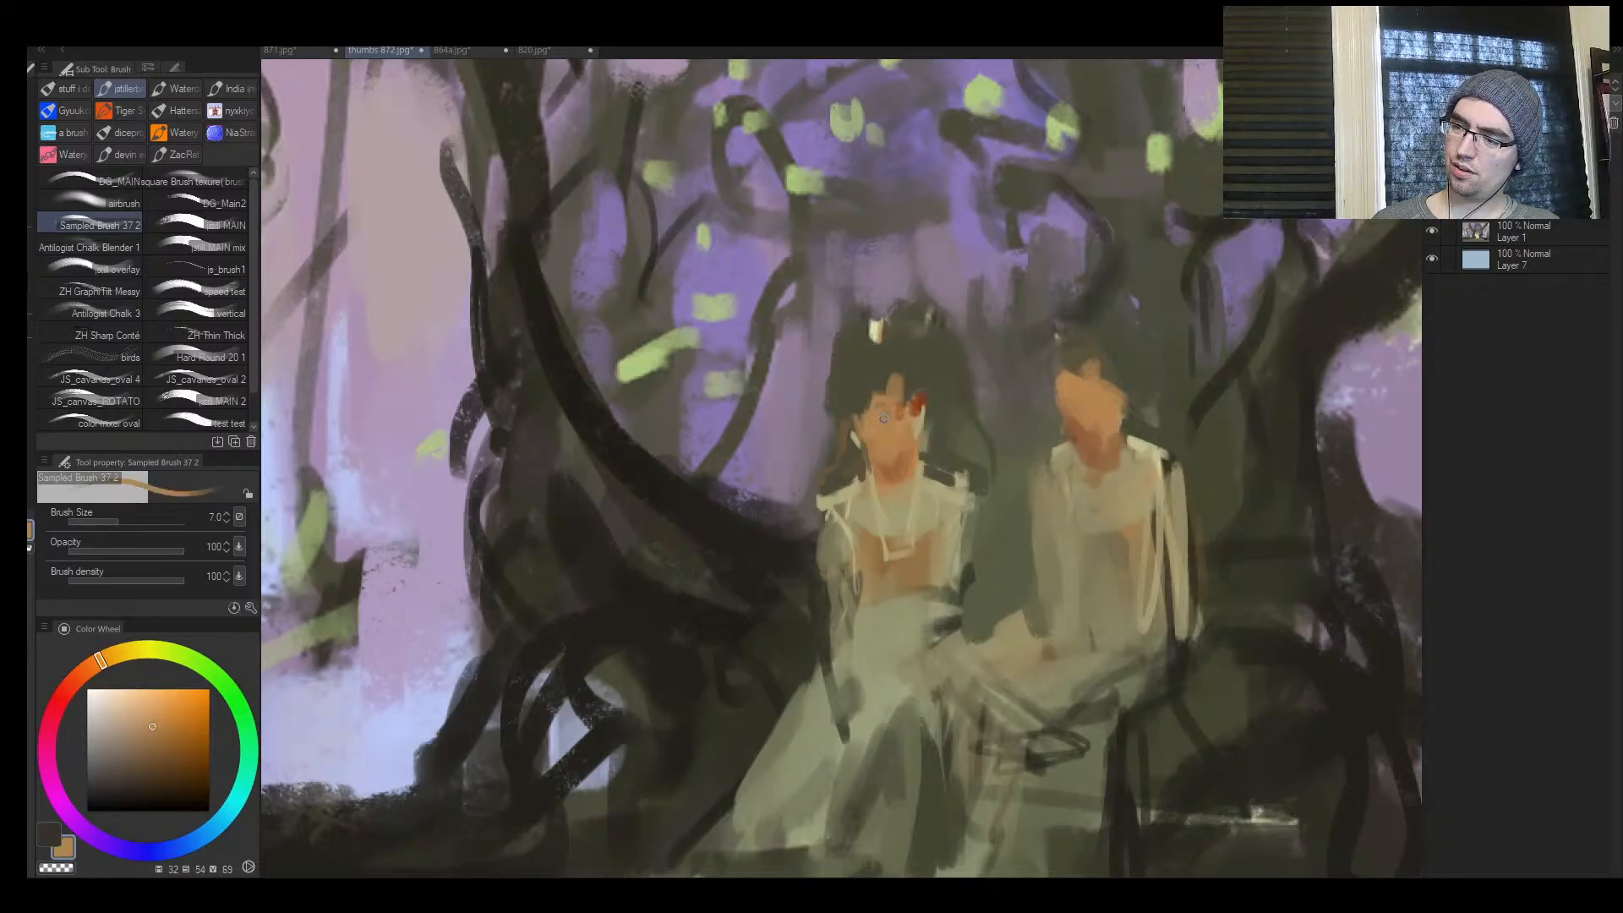
{"action": "left_click", "coordinate": [923, 385], "text": "alt"}
{"action": "key", "text": "]"}
{"action": "mouse_move", "coordinate": [918, 412]}
{"action": "left_mouse_down"}
{"action": "mouse_move", "coordinate": [918, 397]}
{"action": "mouse_move", "coordinate": [919, 429]}
{"action": "left_mouse_up"}
{"action": "mouse_move", "coordinate": [915, 399]}
{"action": "left_mouse_down"}
{"action": "mouse_move", "coordinate": [861, 379]}
{"action": "mouse_move", "coordinate": [908, 389]}
{"action": "mouse_move", "coordinate": [884, 411]}
{"action": "mouse_move", "coordinate": [933, 413]}
{"action": "mouse_move", "coordinate": [911, 387]}
{"action": "left_mouse_up"}
{"action": "left_click", "coordinate": [885, 412], "text": "alt"}
Paint pale khaki hair with a topknot on the figure in the pale skirt, covering the red hairline accent
{"action": "left_click", "coordinate": [931, 493], "text": "alt"}
{"action": "left_click_drag", "start_coordinate": [892, 379], "coordinate": [911, 401]}
{"action": "key", "text": "]"}
{"action": "left_click", "coordinate": [904, 391], "text": "alt"}
{"action": "left_click", "coordinate": [901, 393], "text": "alt"}
{"action": "key", "text": "]"}
{"action": "key", "text": "]"}
{"action": "left_click_drag", "start_coordinate": [911, 401], "coordinate": [924, 403]}
{"action": "mouse_move", "coordinate": [899, 372]}
{"action": "left_mouse_down"}
{"action": "mouse_move", "coordinate": [854, 401]}
{"action": "mouse_move", "coordinate": [896, 381]}
{"action": "mouse_move", "coordinate": [862, 407]}
{"action": "mouse_move", "coordinate": [895, 390]}
{"action": "mouse_move", "coordinate": [871, 387]}
{"action": "mouse_move", "coordinate": [914, 390]}
{"action": "mouse_move", "coordinate": [914, 437]}
{"action": "left_mouse_up"}
{"action": "key", "text": "["}
{"action": "key", "text": "["}
{"action": "key", "text": "["}
{"action": "key", "text": "["}
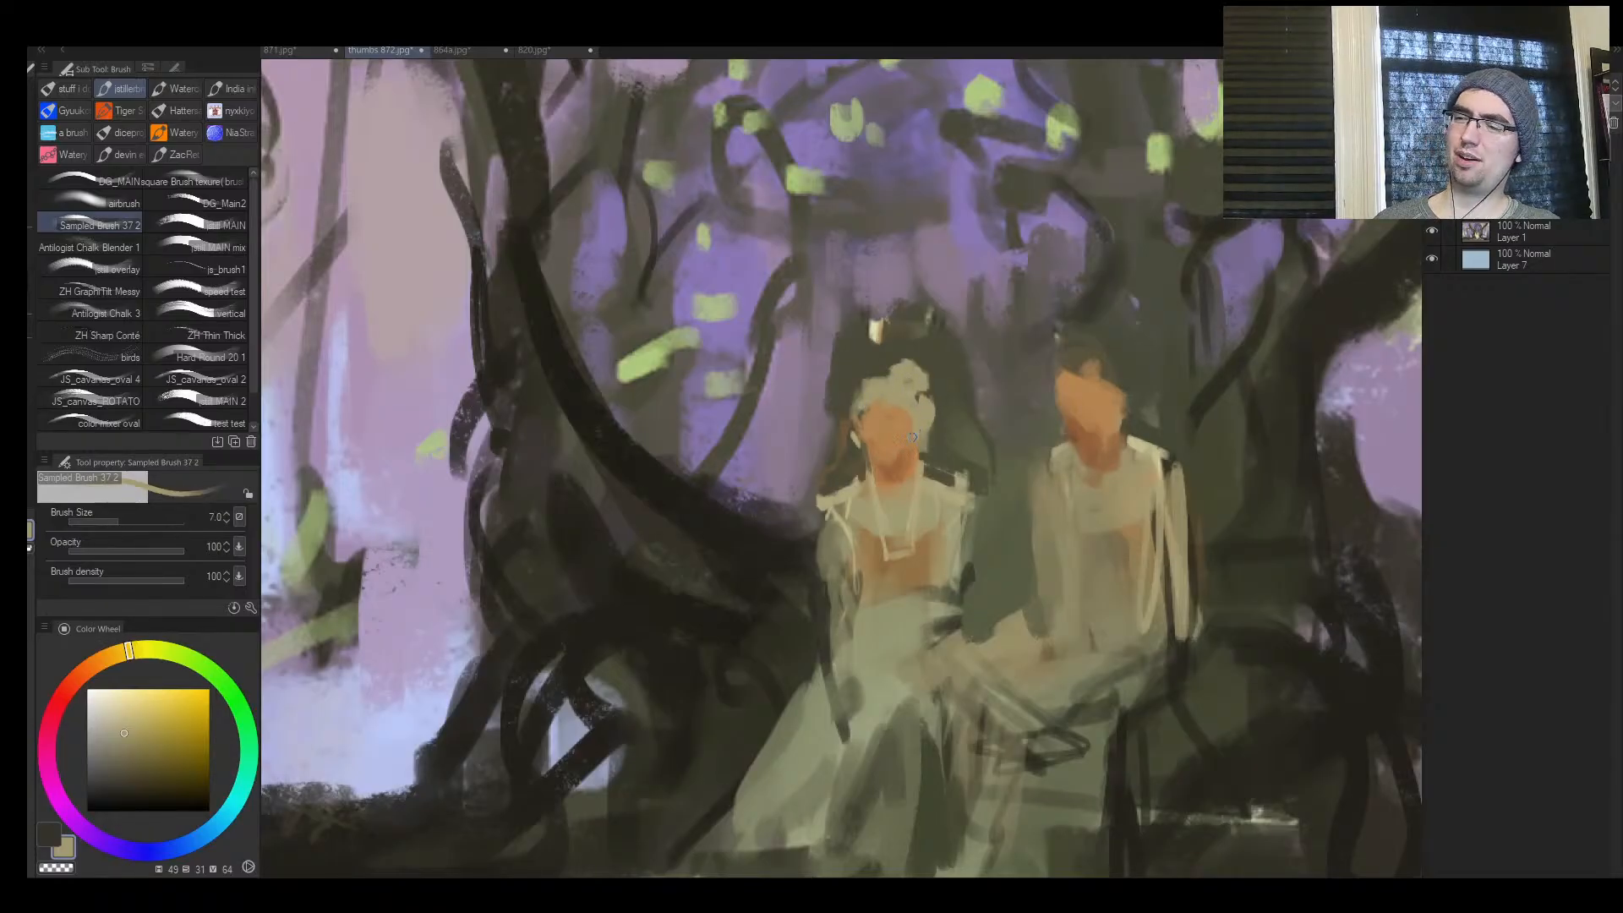
Mirror the canvas and retouch the seated figure's neck and collar
{"action": "key", "text": "h"}
{"action": "key", "text": "ctrl+space"}
{"action": "left_click_drag", "start_coordinate": [966, 534], "coordinate": [958, 469]}
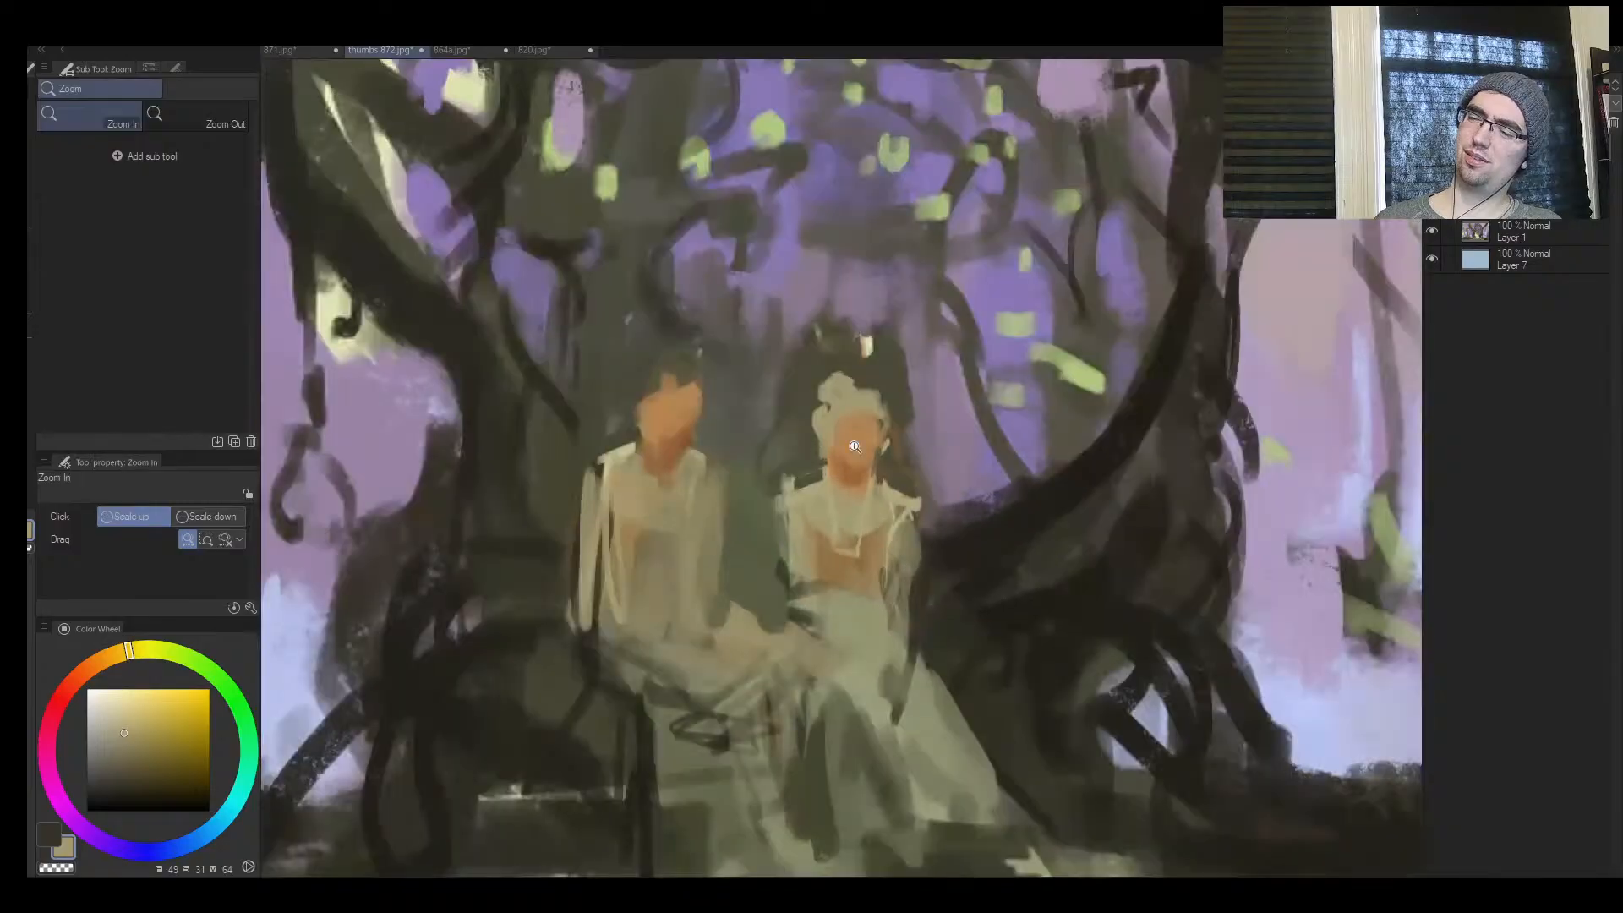
{"action": "mouse_move", "coordinate": [611, 452]}
{"action": "left_mouse_down"}
{"action": "mouse_move", "coordinate": [668, 509]}
{"action": "mouse_move", "coordinate": [673, 484]}
{"action": "mouse_move", "coordinate": [659, 485]}
{"action": "left_mouse_up"}
{"action": "left_click", "coordinate": [672, 472], "text": "alt"}
Sample a near-black brown (hue 47, saturation 30, value 12) and line the seated figure's shoulders and collar with thin dark strokes
{"action": "key", "text": "ctrl+space"}
{"action": "mouse_move", "coordinate": [773, 508]}
{"action": "left_mouse_down"}
{"action": "mouse_move", "coordinate": [728, 536]}
{"action": "mouse_move", "coordinate": [881, 410]}
{"action": "left_mouse_up"}
{"action": "left_click", "coordinate": [1020, 438], "text": "alt"}
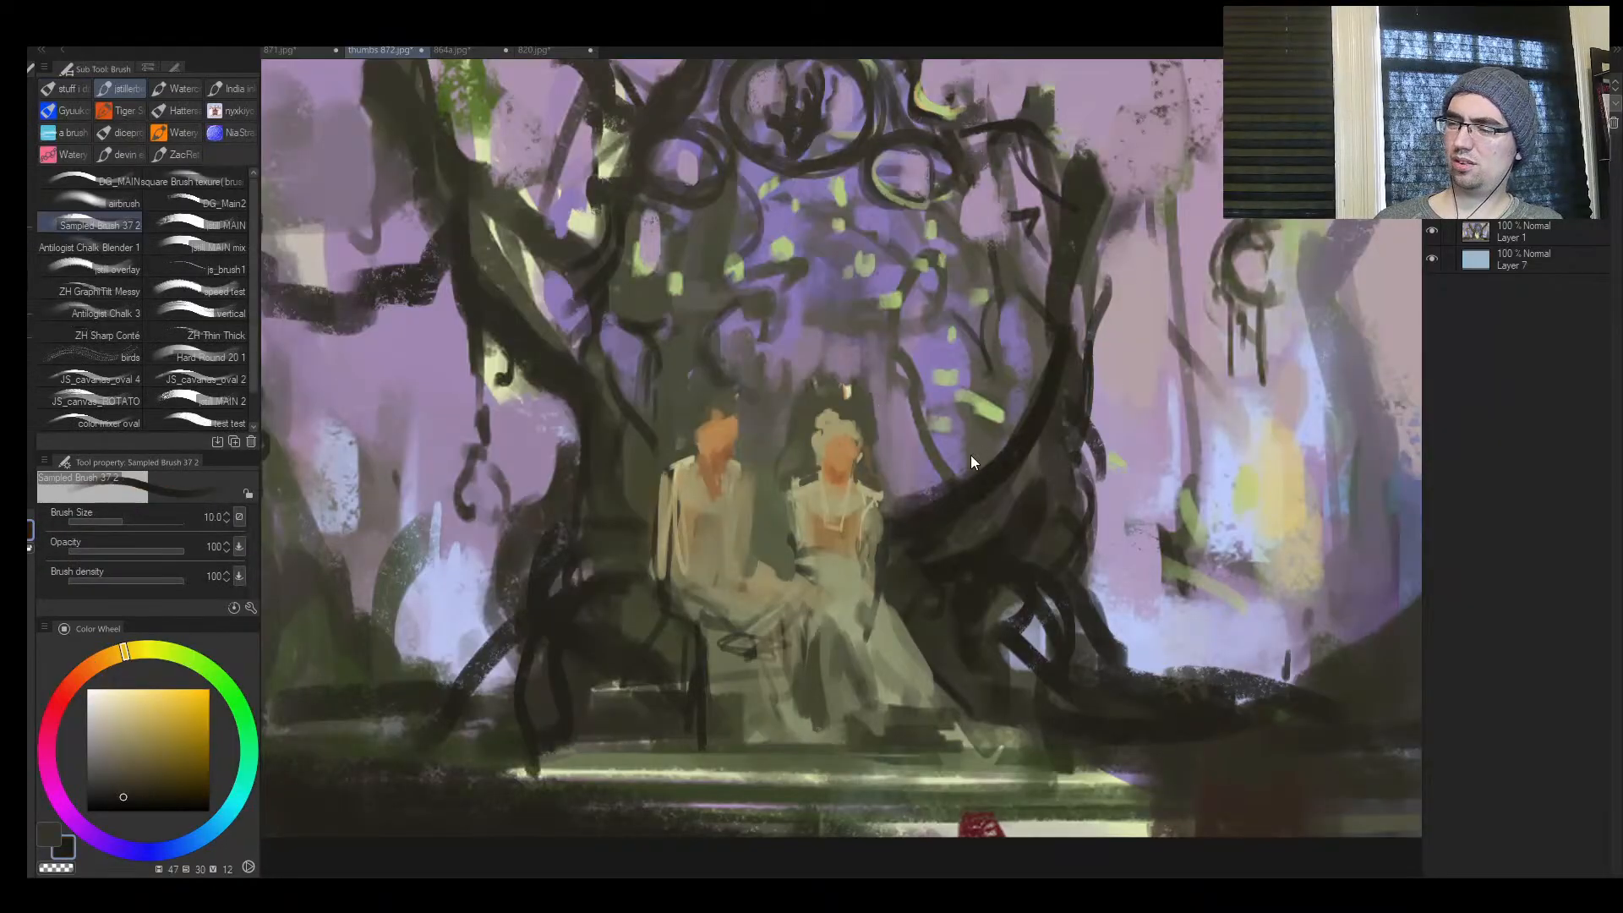
{"action": "key", "text": "h"}
{"action": "key", "text": "ctrl+space"}
{"action": "left_click_drag", "start_coordinate": [924, 500], "coordinate": [940, 466]}
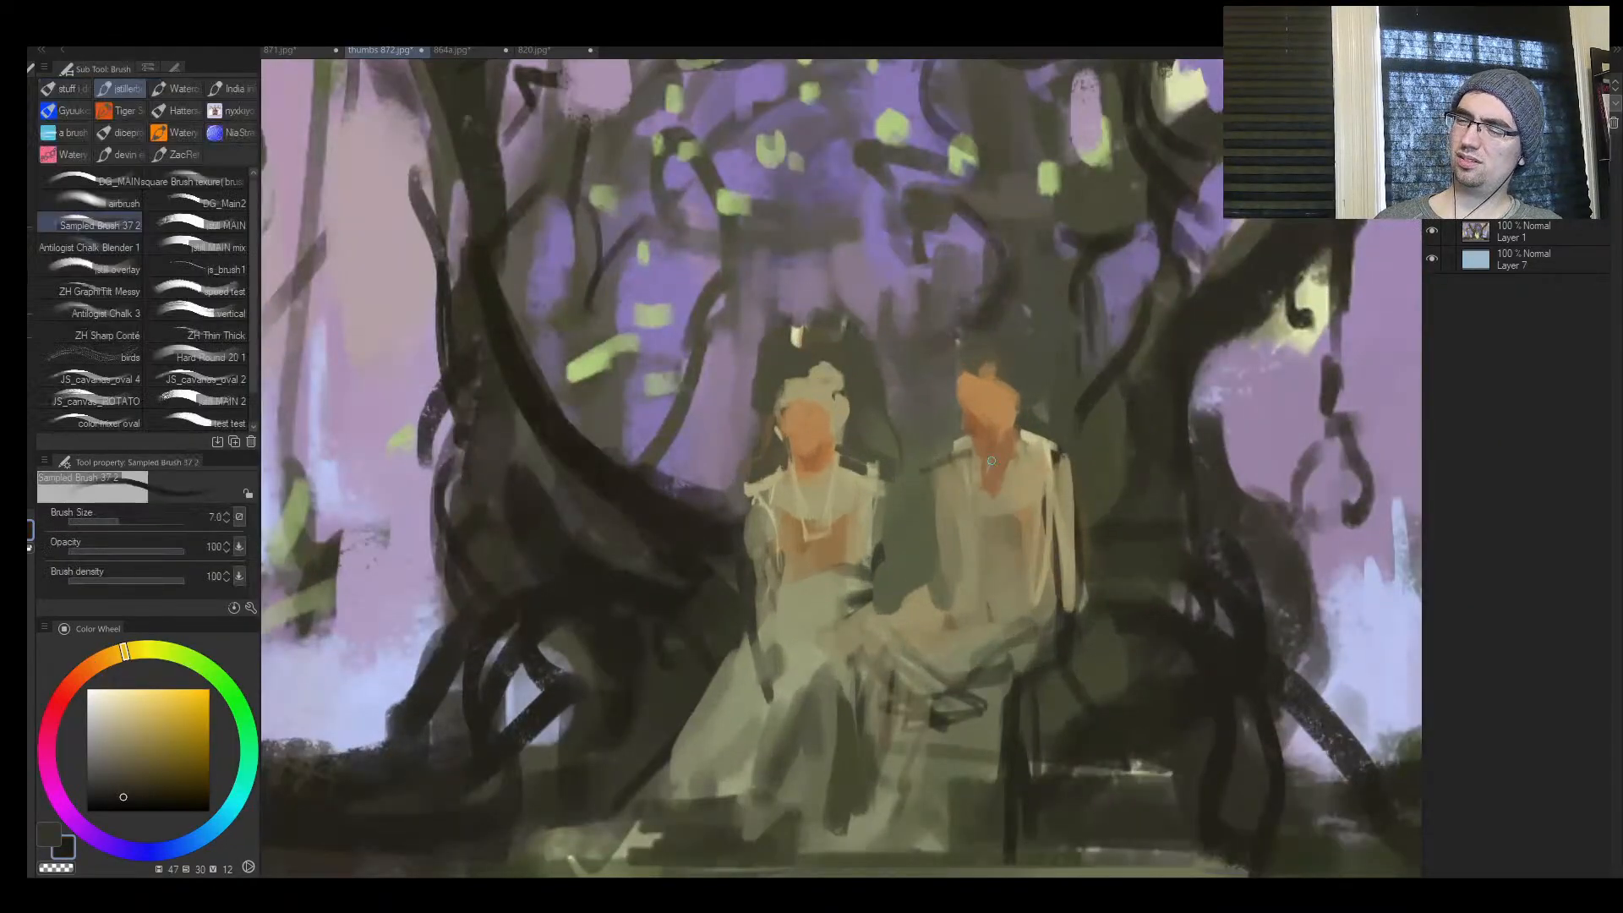
{"action": "key", "text": "bracketleft"}
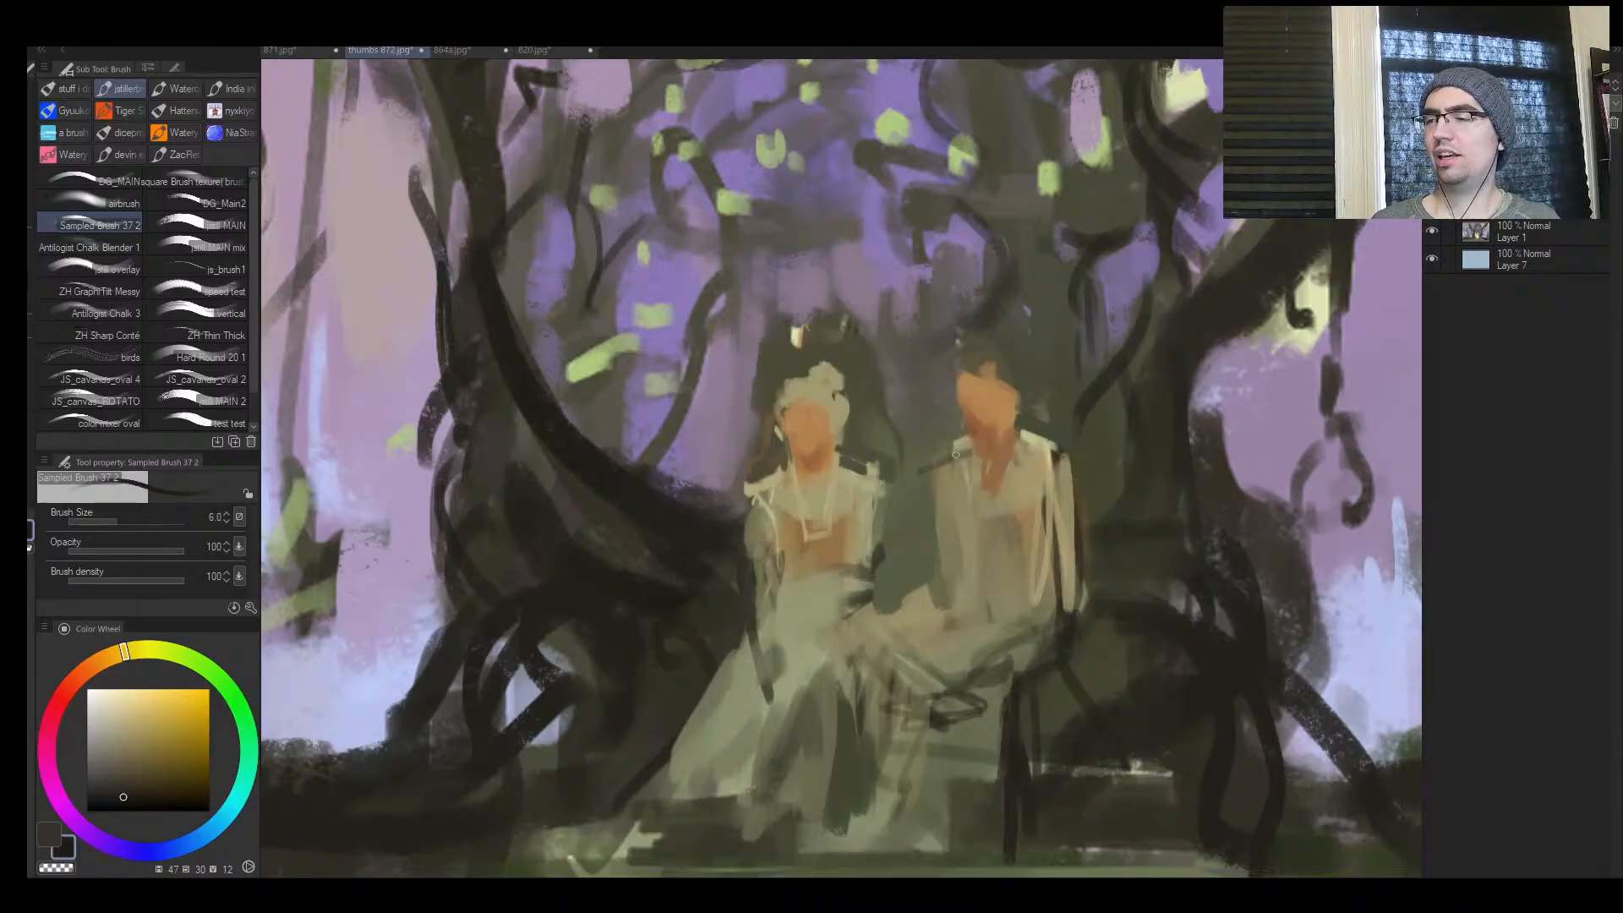
{"action": "left_click_drag", "start_coordinate": [956, 455], "coordinate": [1051, 460]}
{"action": "key", "text": "]"}
{"action": "key", "text": "]"}
{"action": "mouse_move", "coordinate": [935, 471]}
{"action": "left_mouse_down"}
{"action": "mouse_move", "coordinate": [940, 519]}
{"action": "mouse_move", "coordinate": [888, 524]}
{"action": "left_mouse_up"}
Mirror the canvas and paint near-black accents into the pale skirt's folds and along its hem at sizes 10 to 12
{"action": "key", "text": "ctrl+space"}
{"action": "left_click", "coordinate": [1021, 515]}
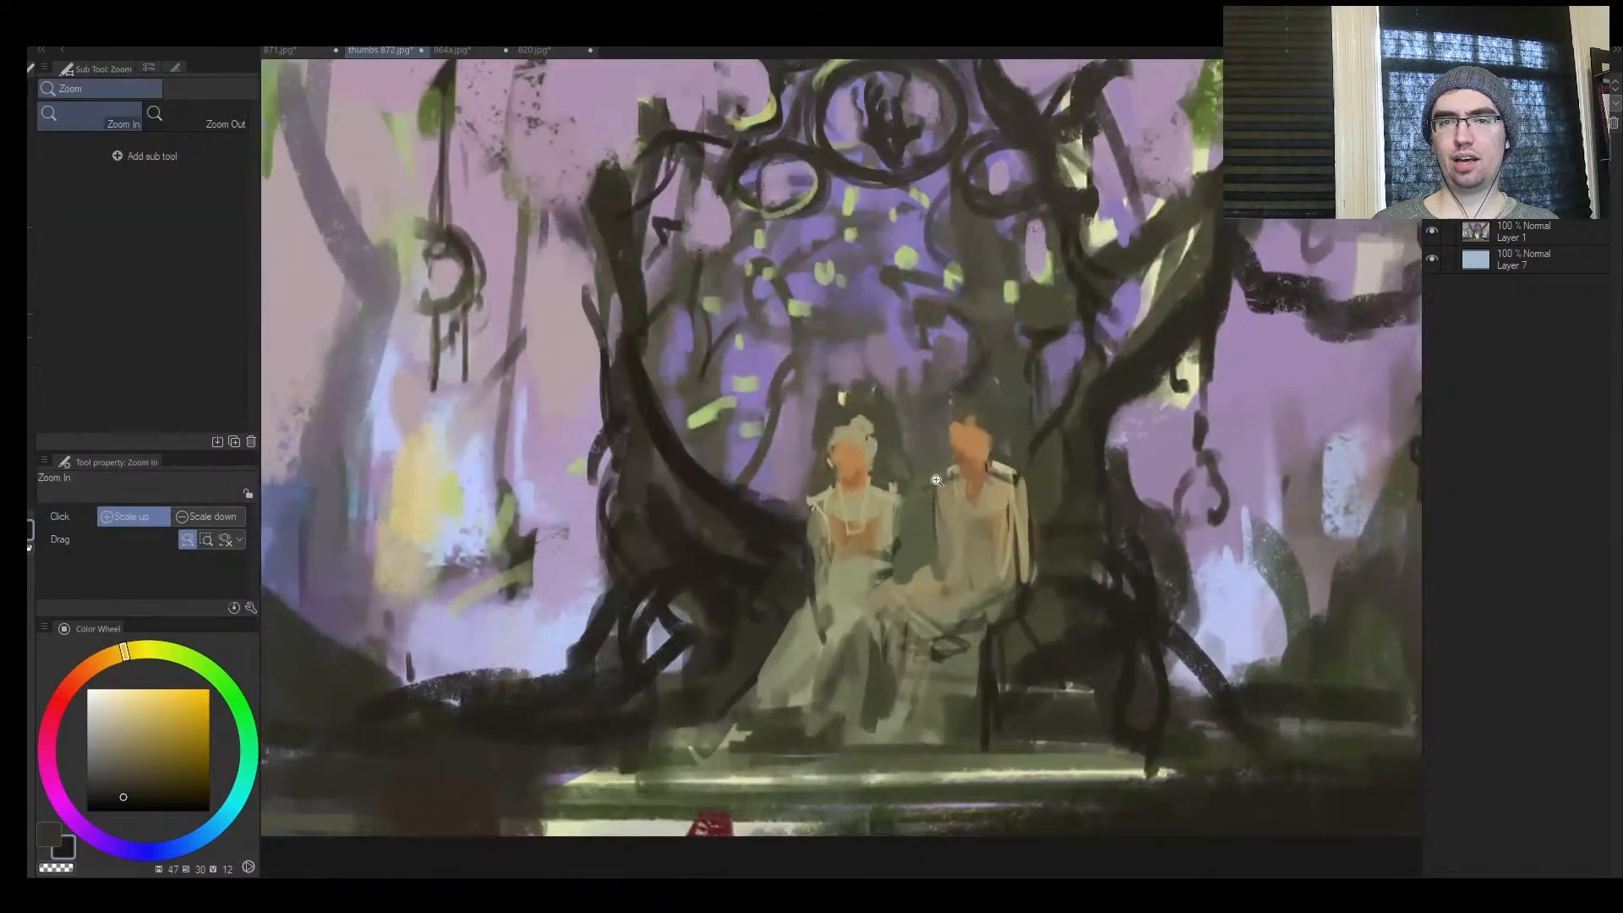
{"action": "key", "text": "h"}
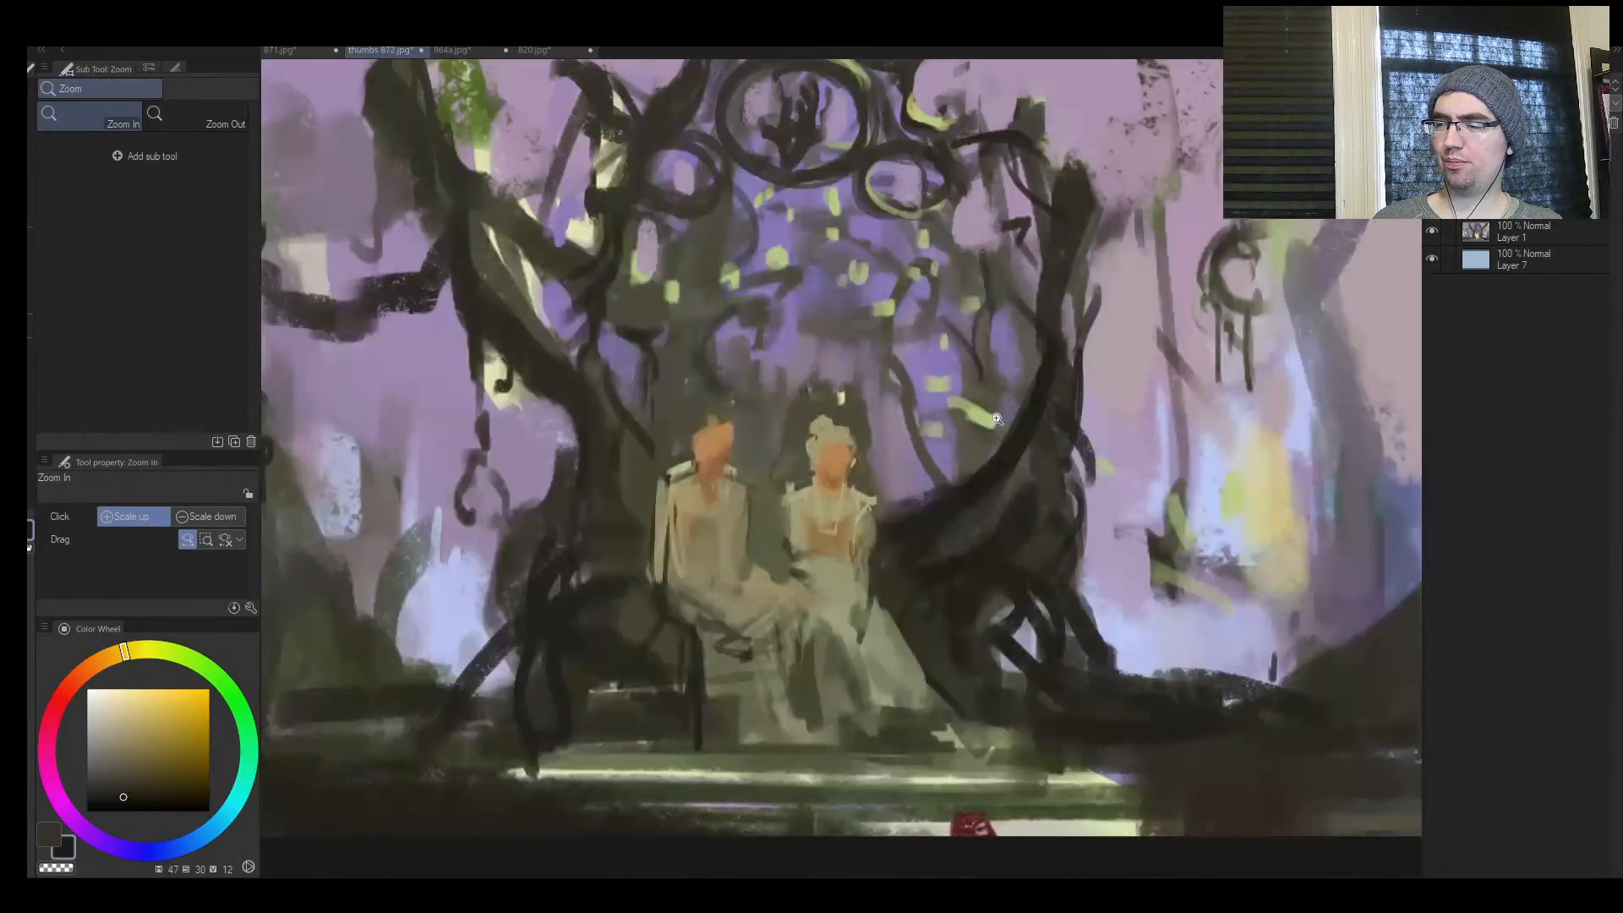
{"action": "left_click", "coordinate": [743, 515]}
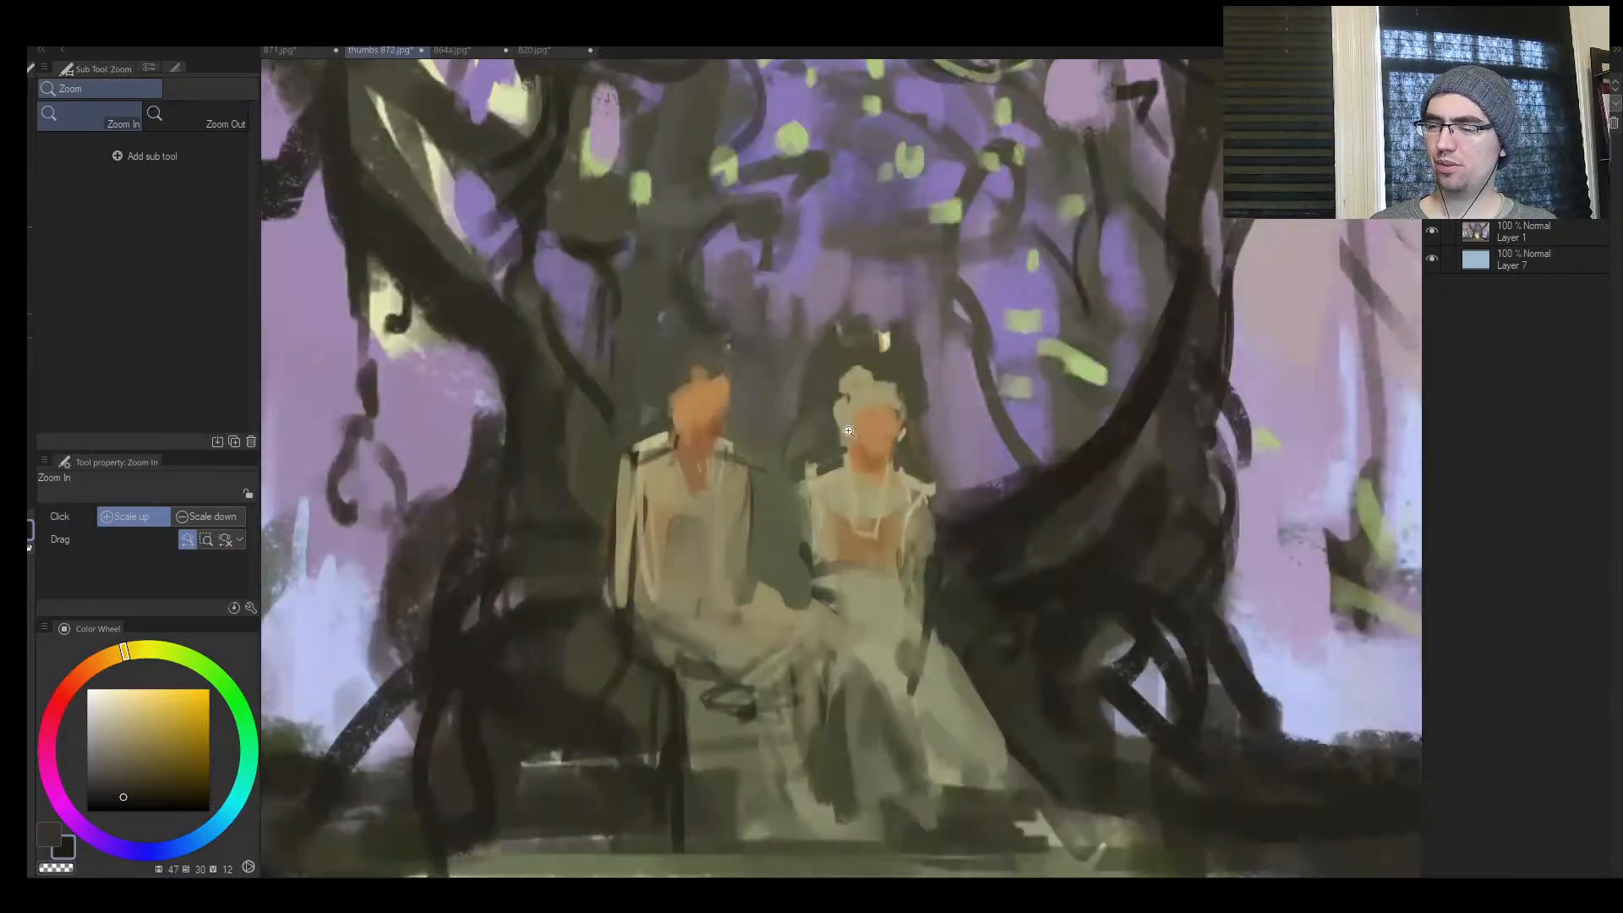
{"action": "key", "text": "b"}
{"action": "left_click_drag", "start_coordinate": [927, 720], "coordinate": [950, 778]}
{"action": "key", "text": "]"}
{"action": "left_click_drag", "start_coordinate": [862, 700], "coordinate": [901, 789]}
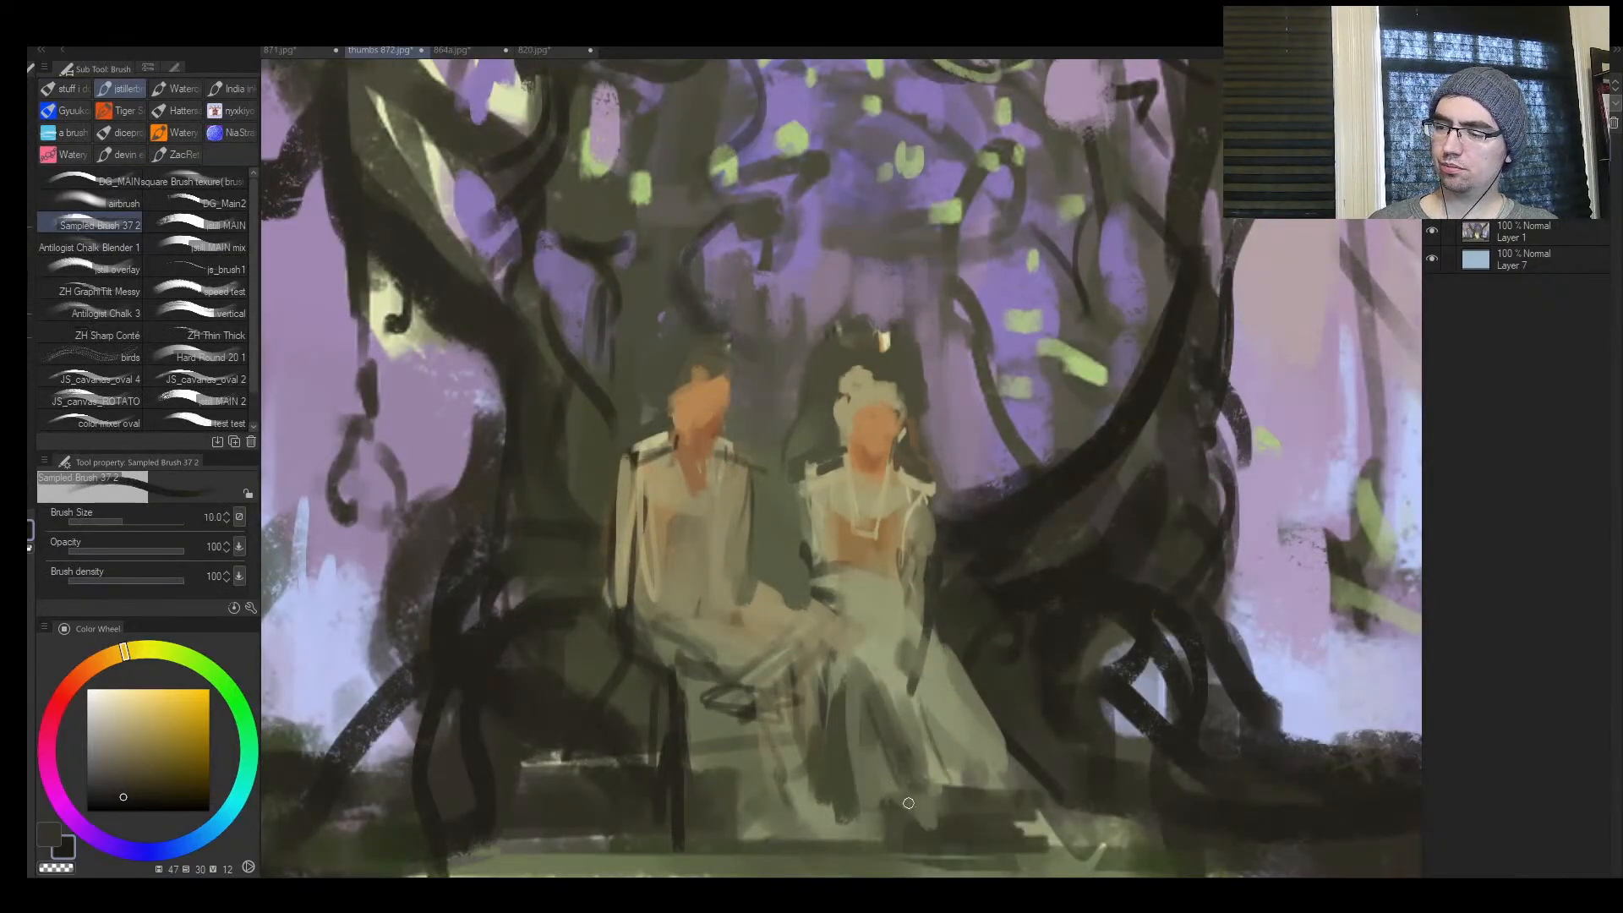
{"action": "key", "text": "]"}
{"action": "left_click_drag", "start_coordinate": [1003, 801], "coordinate": [965, 834]}
{"action": "key", "text": "bracketright"}
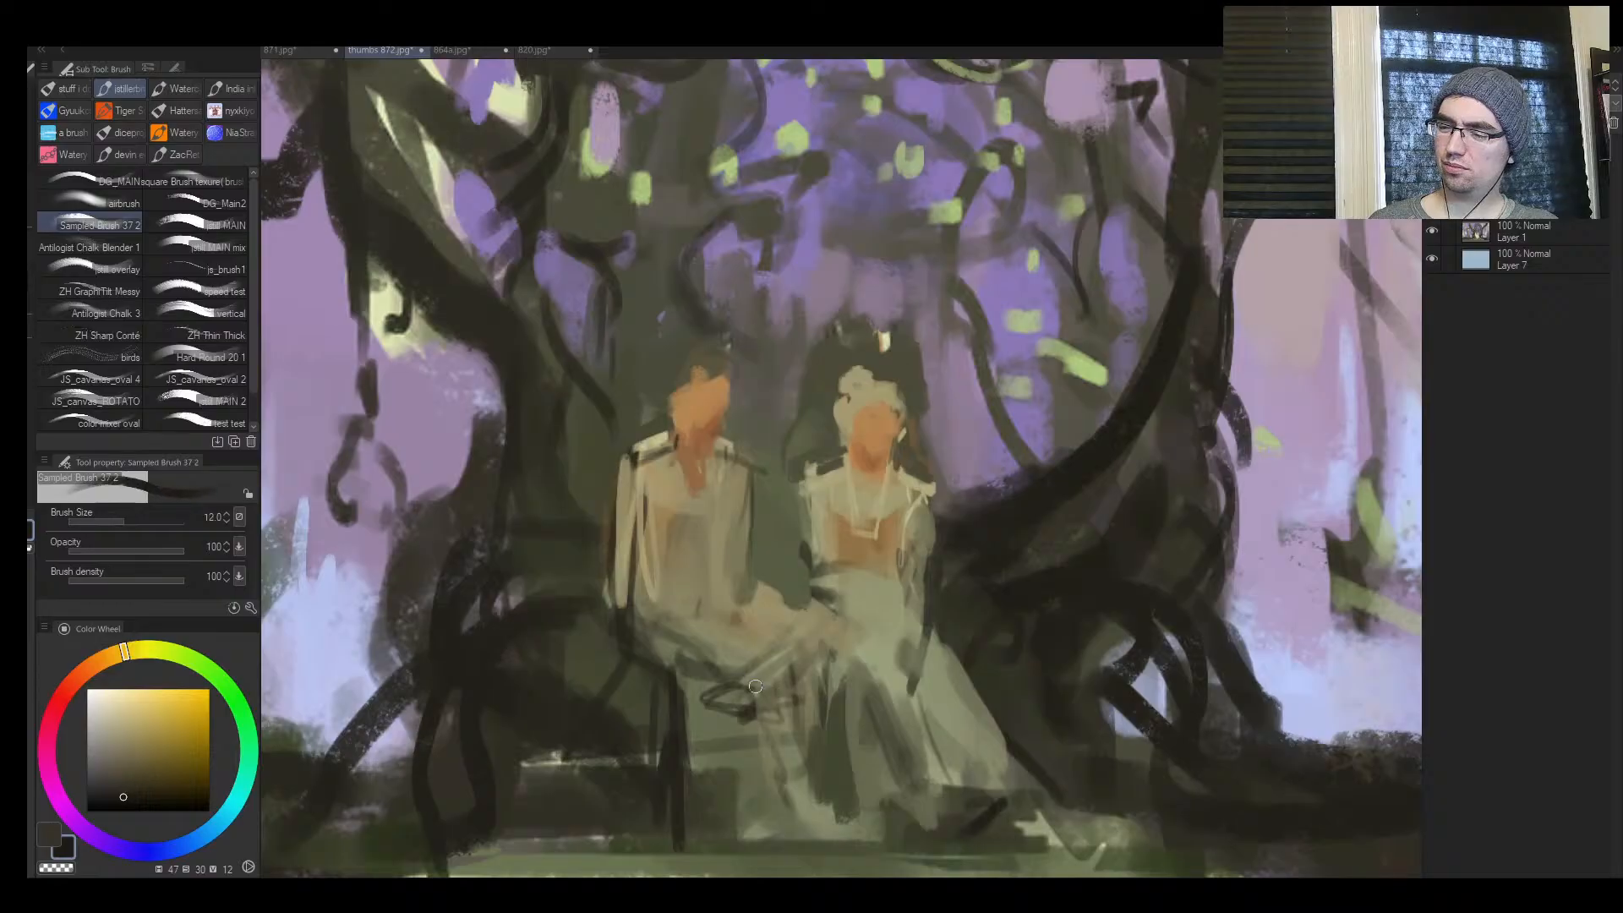
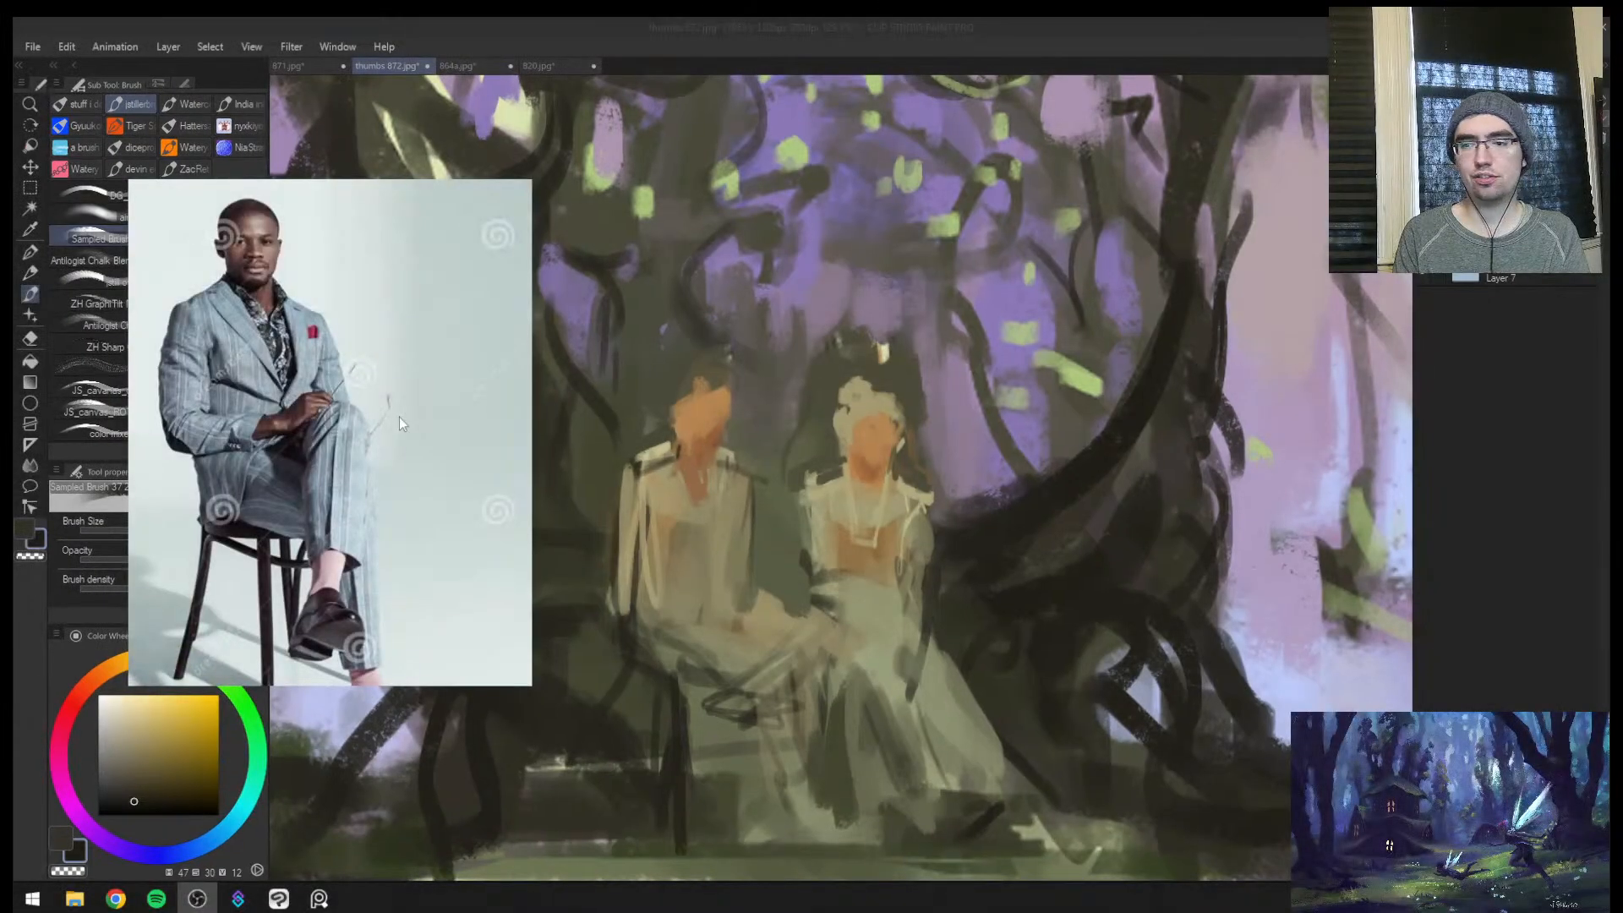
Move the seated-man reference photo aside and try sampled olive strokes around the male figure's shoulders and chest
{"action": "left_click_drag", "start_coordinate": [399, 418], "coordinate": [338, 443]}
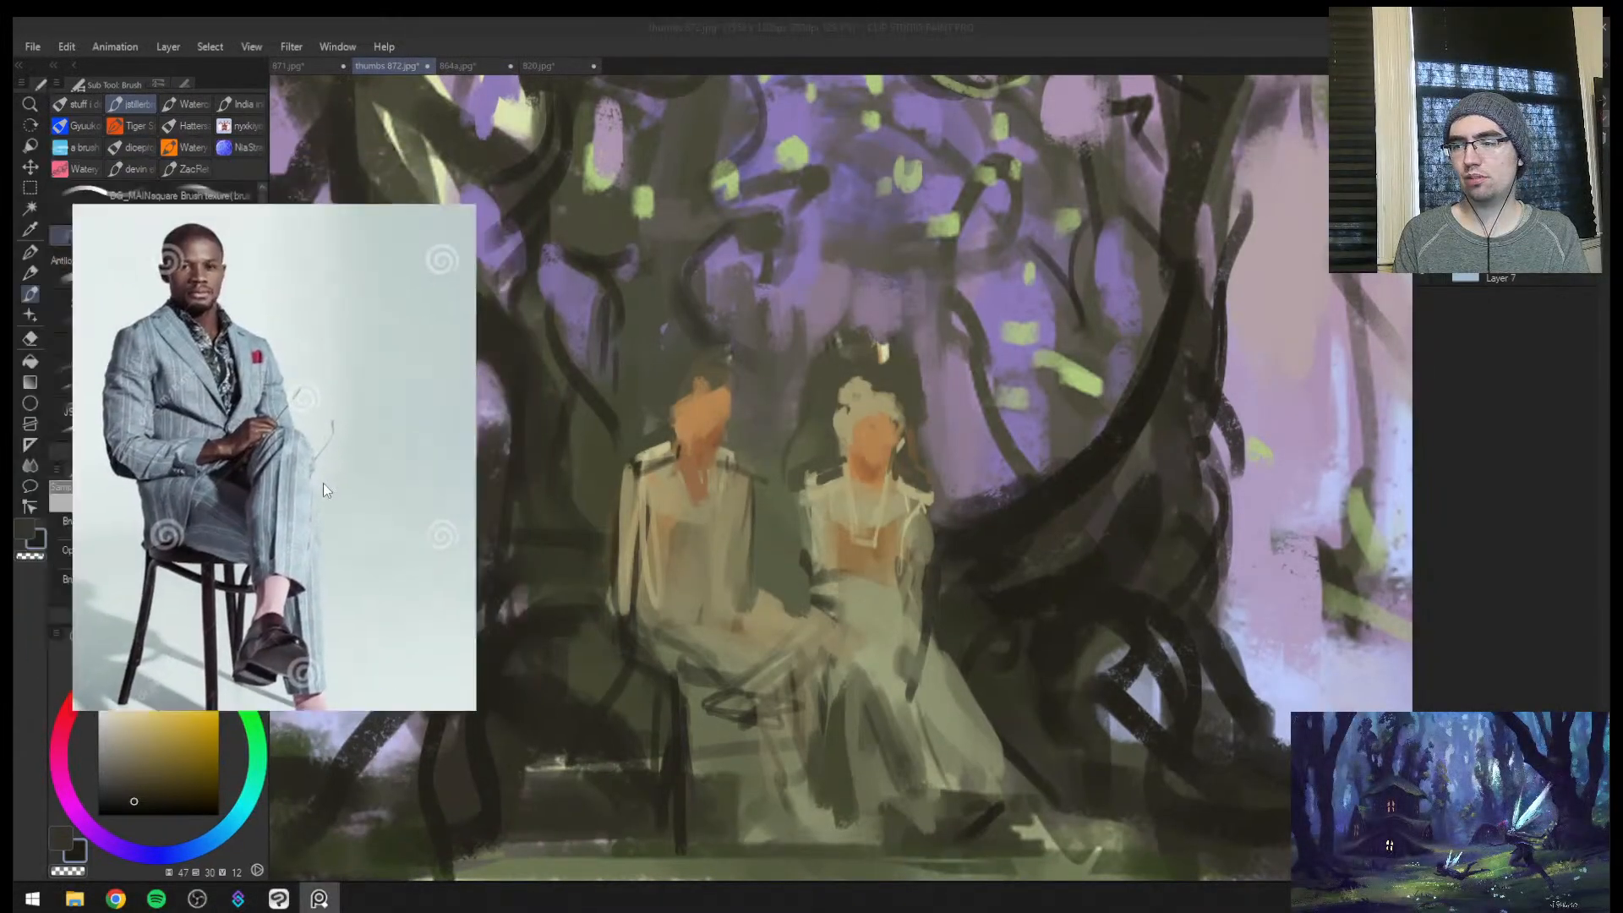
{"action": "left_click", "coordinate": [851, 477]}
{"action": "key", "text": "ctrl+space"}
{"action": "left_click_drag", "start_coordinate": [904, 448], "coordinate": [980, 501]}
{"action": "mouse_move", "coordinate": [973, 501]}
{"action": "left_mouse_down"}
{"action": "mouse_move", "coordinate": [984, 477]}
{"action": "mouse_move", "coordinate": [950, 433]}
{"action": "left_mouse_up"}
{"action": "left_click", "coordinate": [843, 421], "text": "alt"}
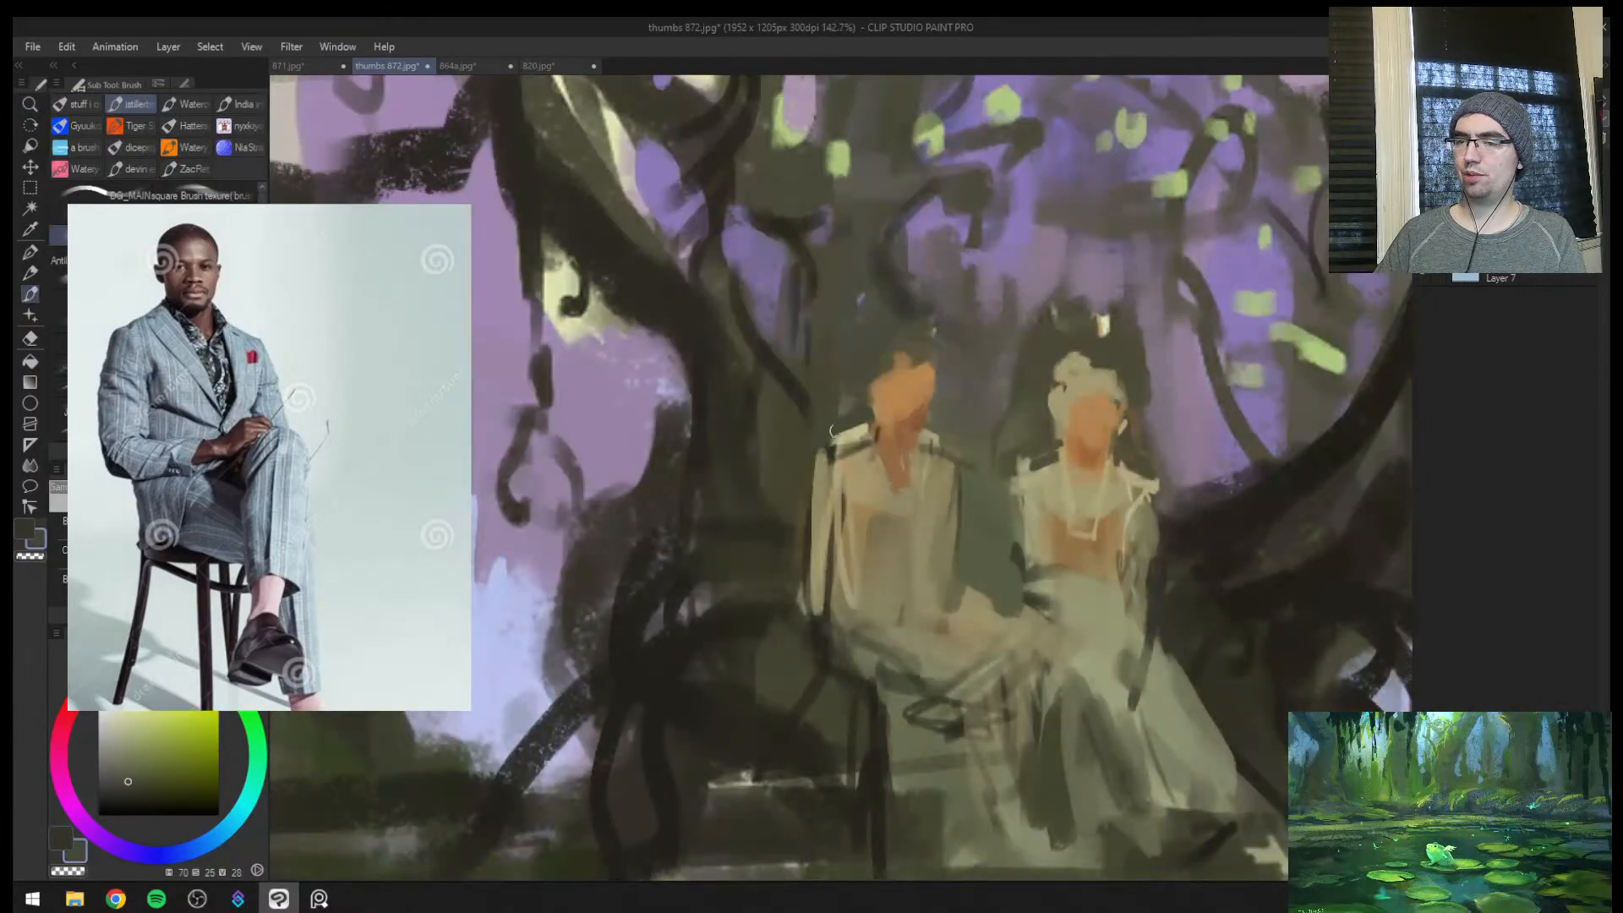
{"action": "mouse_move", "coordinate": [835, 432]}
{"action": "left_mouse_down"}
{"action": "mouse_move", "coordinate": [863, 432]}
{"action": "mouse_move", "coordinate": [919, 516]}
{"action": "mouse_move", "coordinate": [915, 482]}
{"action": "mouse_move", "coordinate": [922, 541]}
{"action": "left_mouse_up"}
{"action": "left_click", "coordinate": [951, 454], "text": "alt"}
{"action": "key", "text": "ctrl+z"}
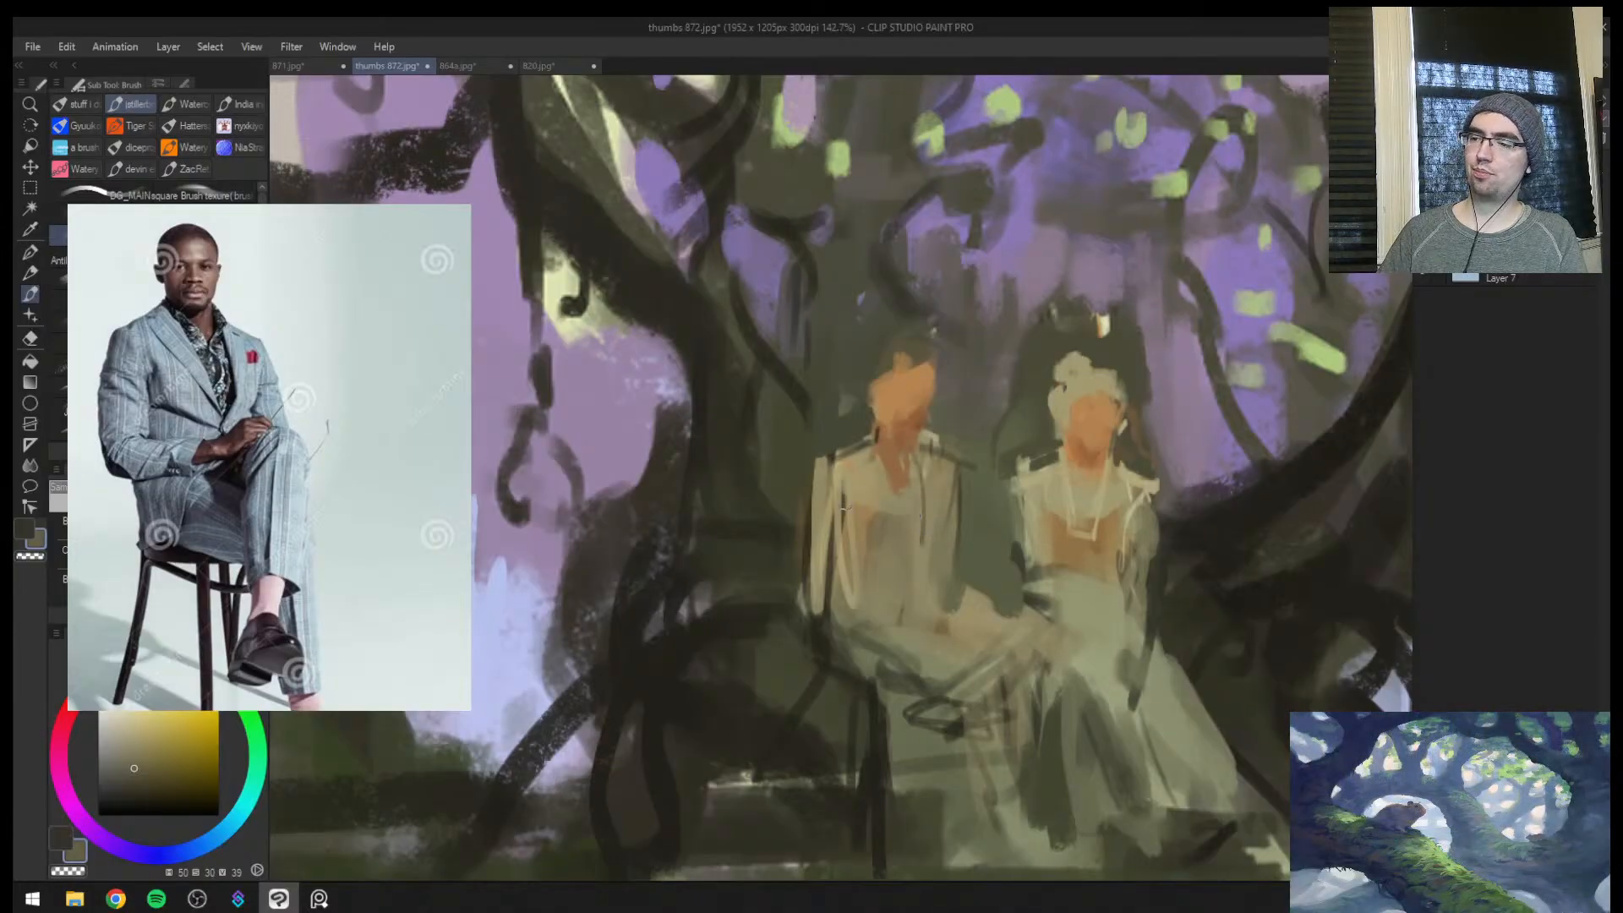
Define the male figure's sleeve and waist with thin dark olive strokes (hue 55, saturation 23, value 21)
{"action": "left_click_drag", "start_coordinate": [839, 461], "coordinate": [829, 566]}
{"action": "left_click", "coordinate": [842, 453], "text": "alt"}
{"action": "mouse_move", "coordinate": [824, 444]}
{"action": "left_mouse_down"}
{"action": "mouse_move", "coordinate": [806, 553]}
{"action": "mouse_move", "coordinate": [827, 618]}
{"action": "mouse_move", "coordinate": [820, 597]}
{"action": "left_mouse_up"}
{"action": "left_click", "coordinate": [823, 628], "text": "alt"}
{"action": "mouse_move", "coordinate": [816, 583]}
{"action": "left_mouse_down"}
{"action": "mouse_move", "coordinate": [878, 570]}
{"action": "mouse_move", "coordinate": [939, 570]}
{"action": "left_mouse_up"}
{"action": "key", "text": "ctrl+z"}
{"action": "left_click_drag", "start_coordinate": [830, 574], "coordinate": [920, 599]}
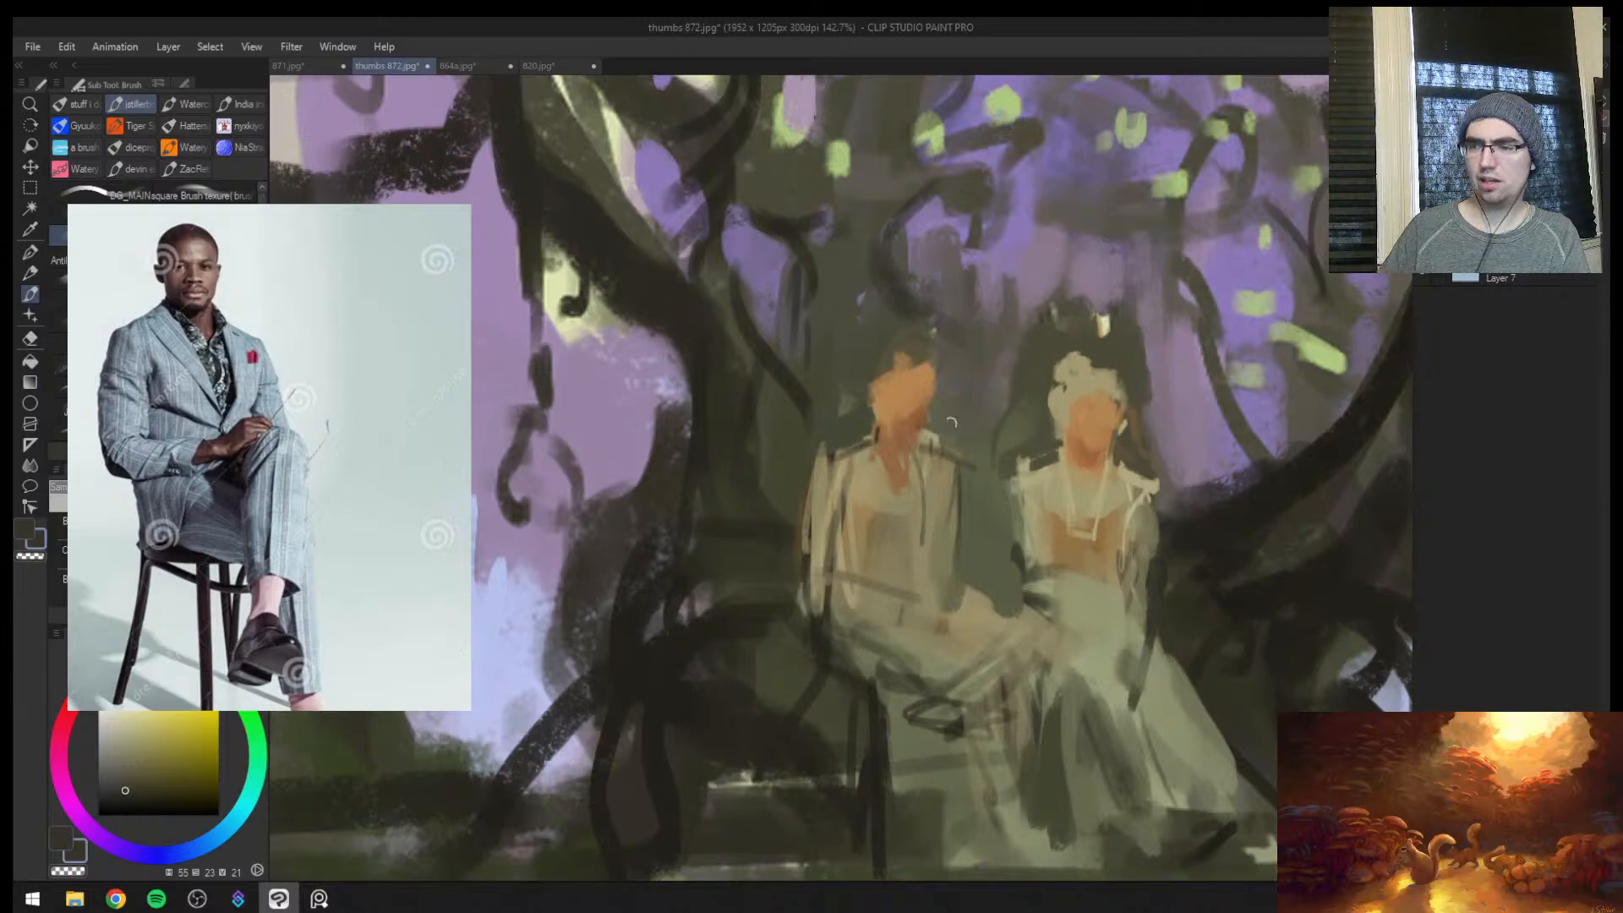
Paint dark olive fold lines down the male figure's trouser legs and between the two figures' laps
{"action": "mouse_move", "coordinate": [835, 589]}
{"action": "left_mouse_down"}
{"action": "mouse_move", "coordinate": [912, 598]}
{"action": "mouse_move", "coordinate": [947, 577]}
{"action": "mouse_move", "coordinate": [988, 744]}
{"action": "left_mouse_up"}
{"action": "key", "text": "ctrl+space"}
{"action": "mouse_move", "coordinate": [1007, 613]}
{"action": "left_mouse_down"}
{"action": "mouse_move", "coordinate": [984, 689]}
{"action": "mouse_move", "coordinate": [956, 558]}
{"action": "mouse_move", "coordinate": [911, 551]}
{"action": "mouse_move", "coordinate": [920, 519]}
{"action": "mouse_move", "coordinate": [922, 605]}
{"action": "left_mouse_up"}
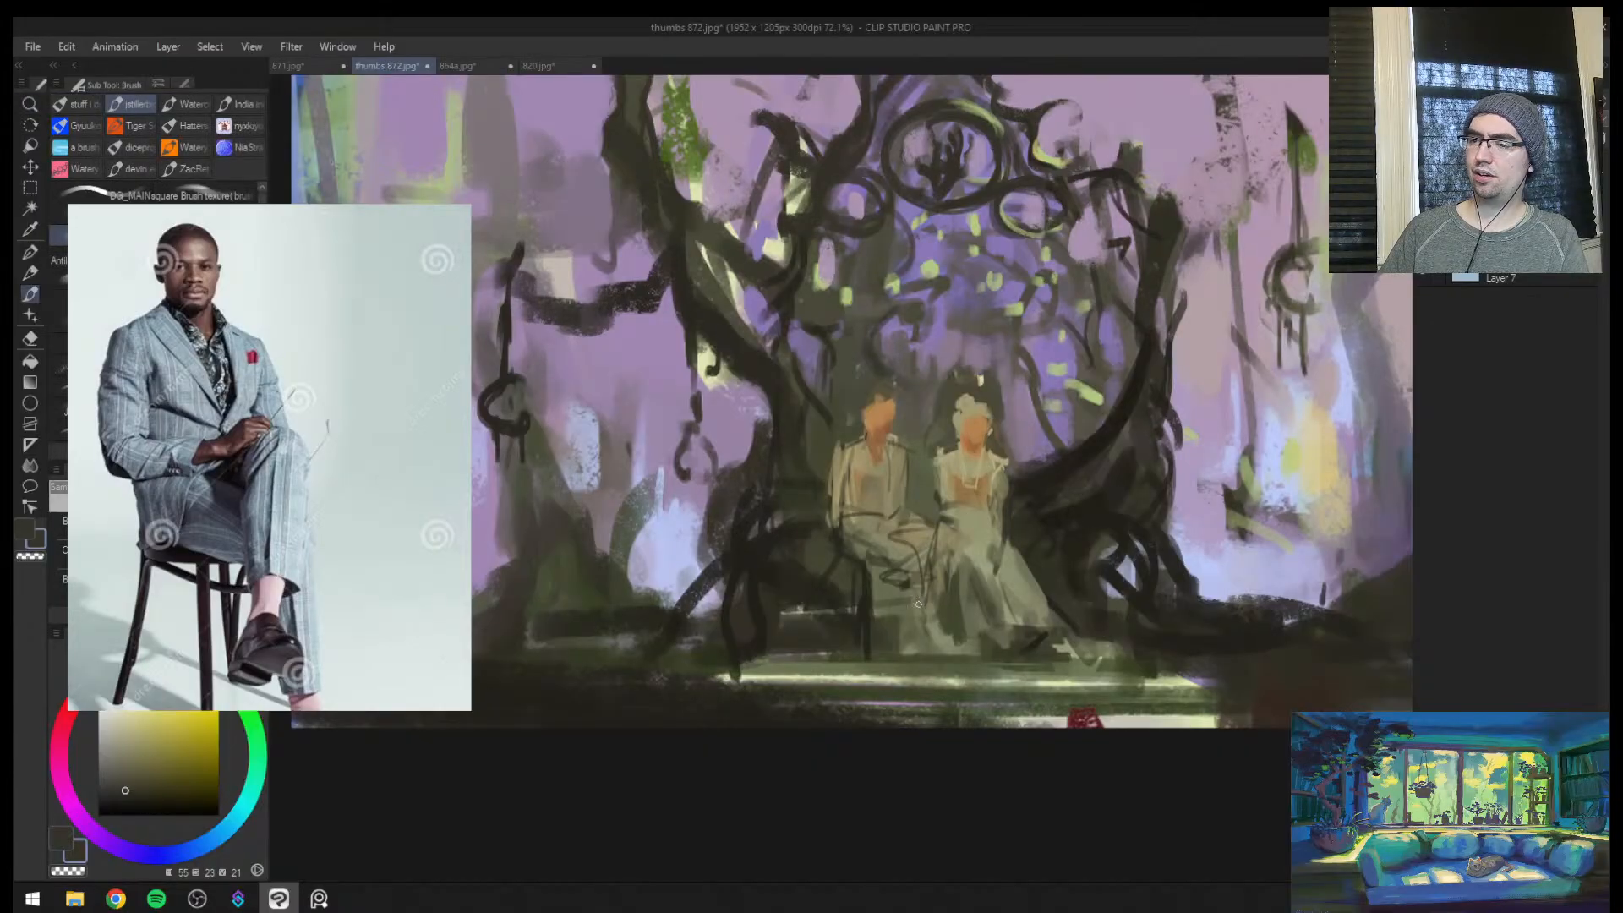
{"action": "mouse_move", "coordinate": [910, 535]}
{"action": "left_mouse_down"}
{"action": "mouse_move", "coordinate": [913, 615]}
{"action": "mouse_move", "coordinate": [927, 618]}
{"action": "mouse_move", "coordinate": [913, 615]}
{"action": "left_mouse_up"}
{"action": "mouse_move", "coordinate": [851, 523]}
{"action": "left_mouse_down"}
{"action": "mouse_move", "coordinate": [898, 568]}
{"action": "mouse_move", "coordinate": [903, 545]}
{"action": "left_mouse_up"}
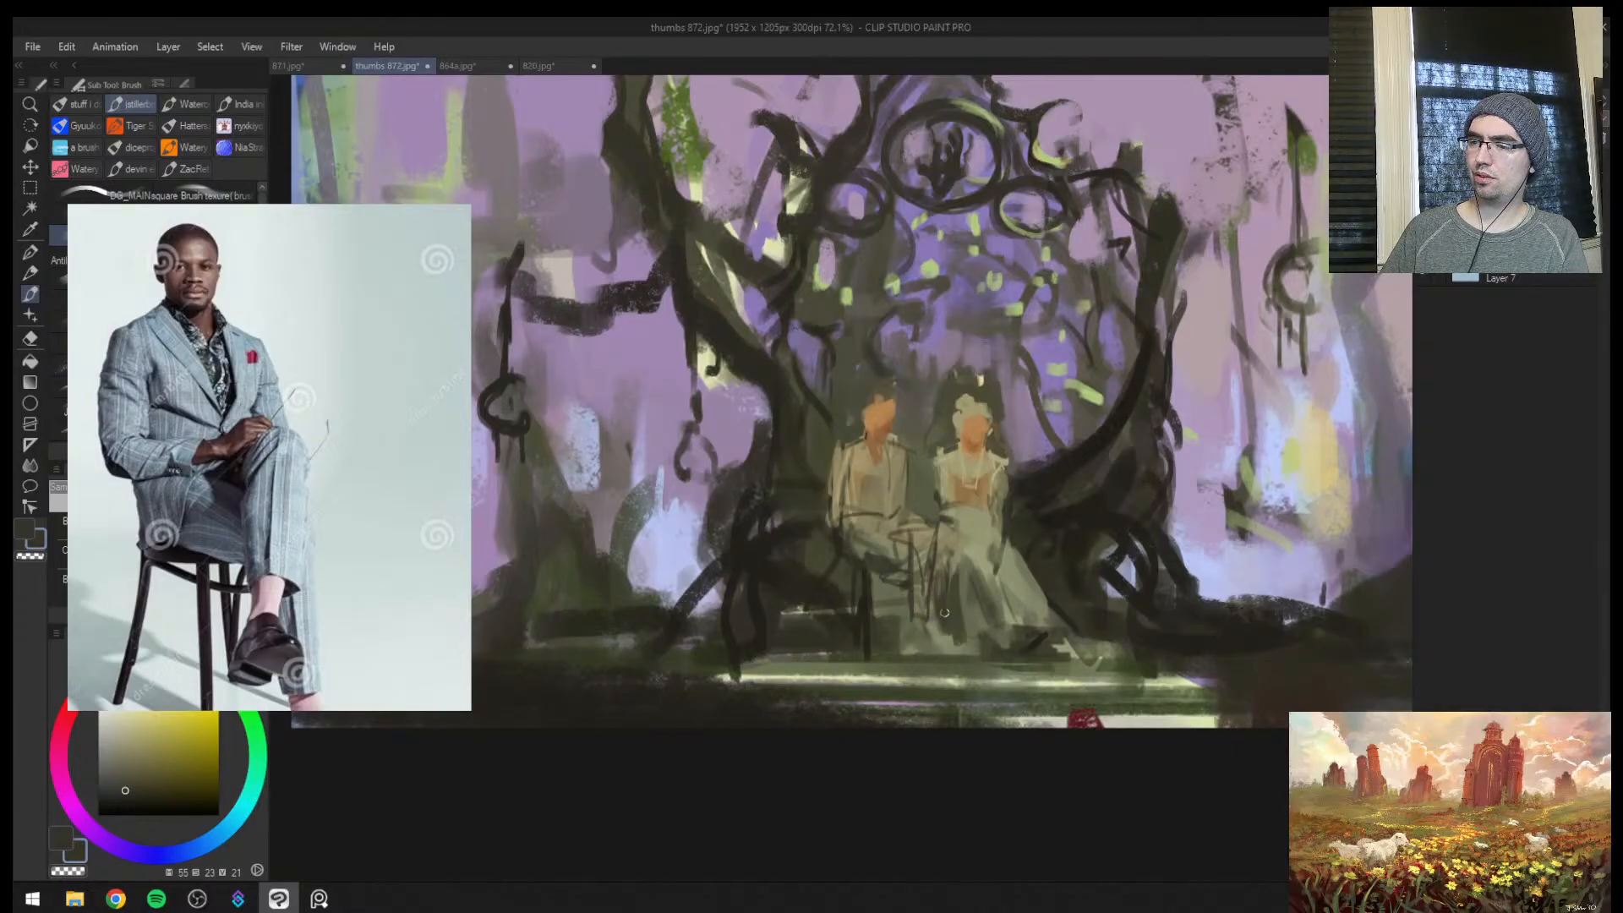
{"action": "mouse_move", "coordinate": [957, 569]}
{"action": "left_mouse_down"}
{"action": "mouse_move", "coordinate": [950, 645]}
{"action": "mouse_move", "coordinate": [919, 622]}
{"action": "mouse_move", "coordinate": [929, 634]}
{"action": "left_mouse_up"}
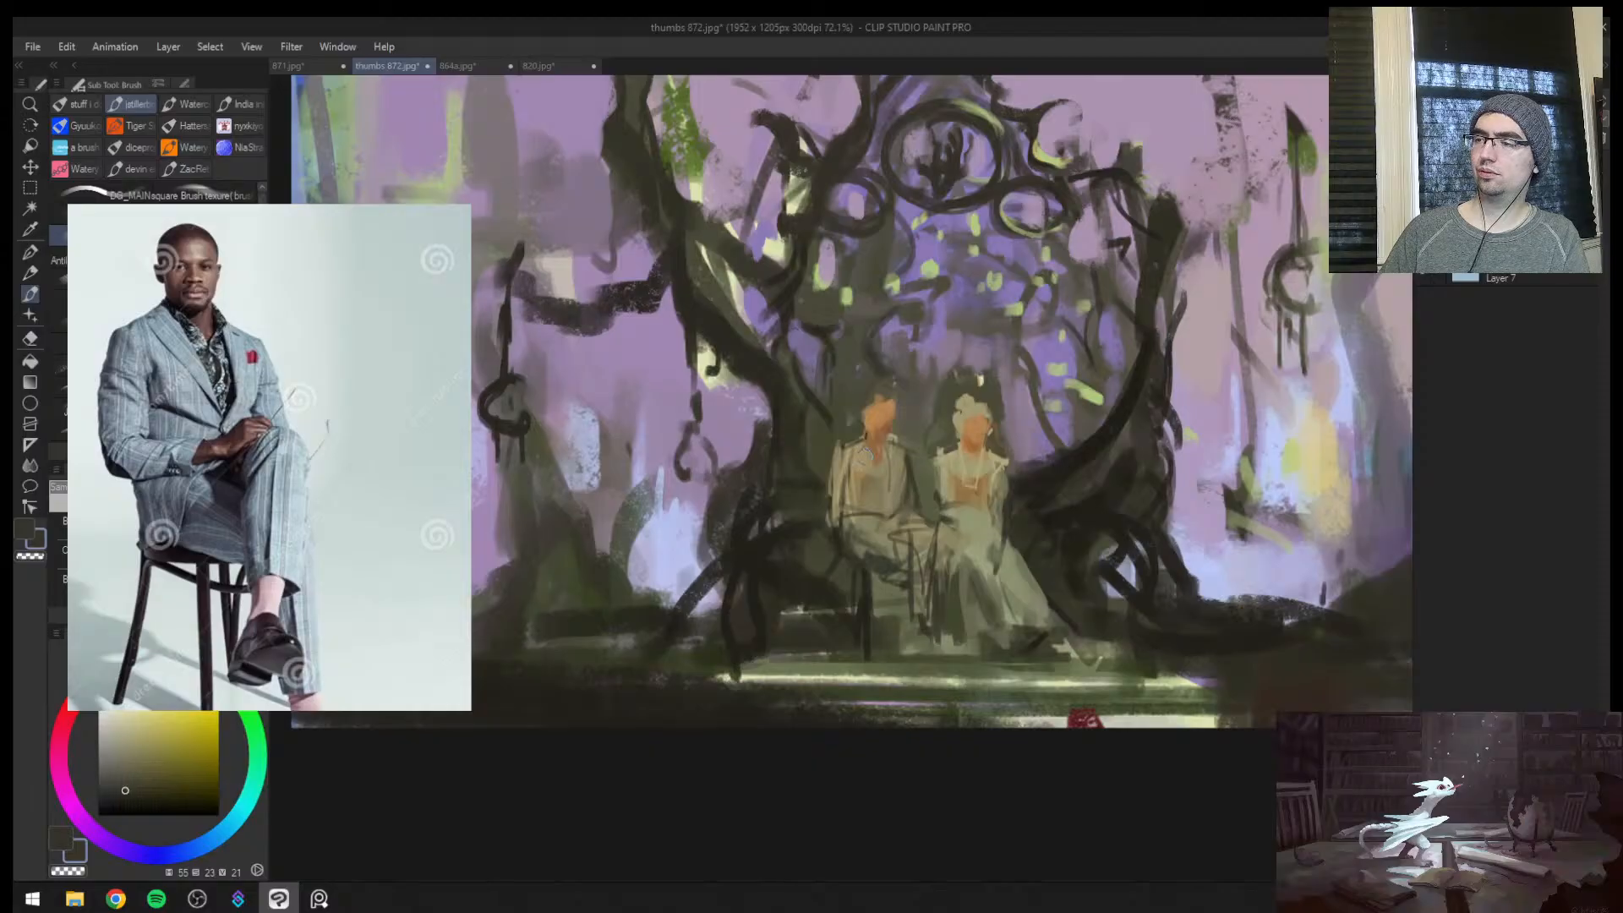
Darken the belt line across the male figure's waist and retouch the lap beside it with a sampled brown (hue 45, saturation 26, value 25)
{"action": "mouse_move", "coordinate": [849, 504]}
{"action": "left_mouse_down"}
{"action": "mouse_move", "coordinate": [859, 478]}
{"action": "mouse_move", "coordinate": [835, 502]}
{"action": "mouse_move", "coordinate": [910, 528]}
{"action": "mouse_move", "coordinate": [850, 532]}
{"action": "mouse_move", "coordinate": [895, 501]}
{"action": "mouse_move", "coordinate": [906, 512]}
{"action": "left_mouse_up"}
{"action": "key", "text": "ctrl+z"}
{"action": "key", "text": "ctrl+z"}
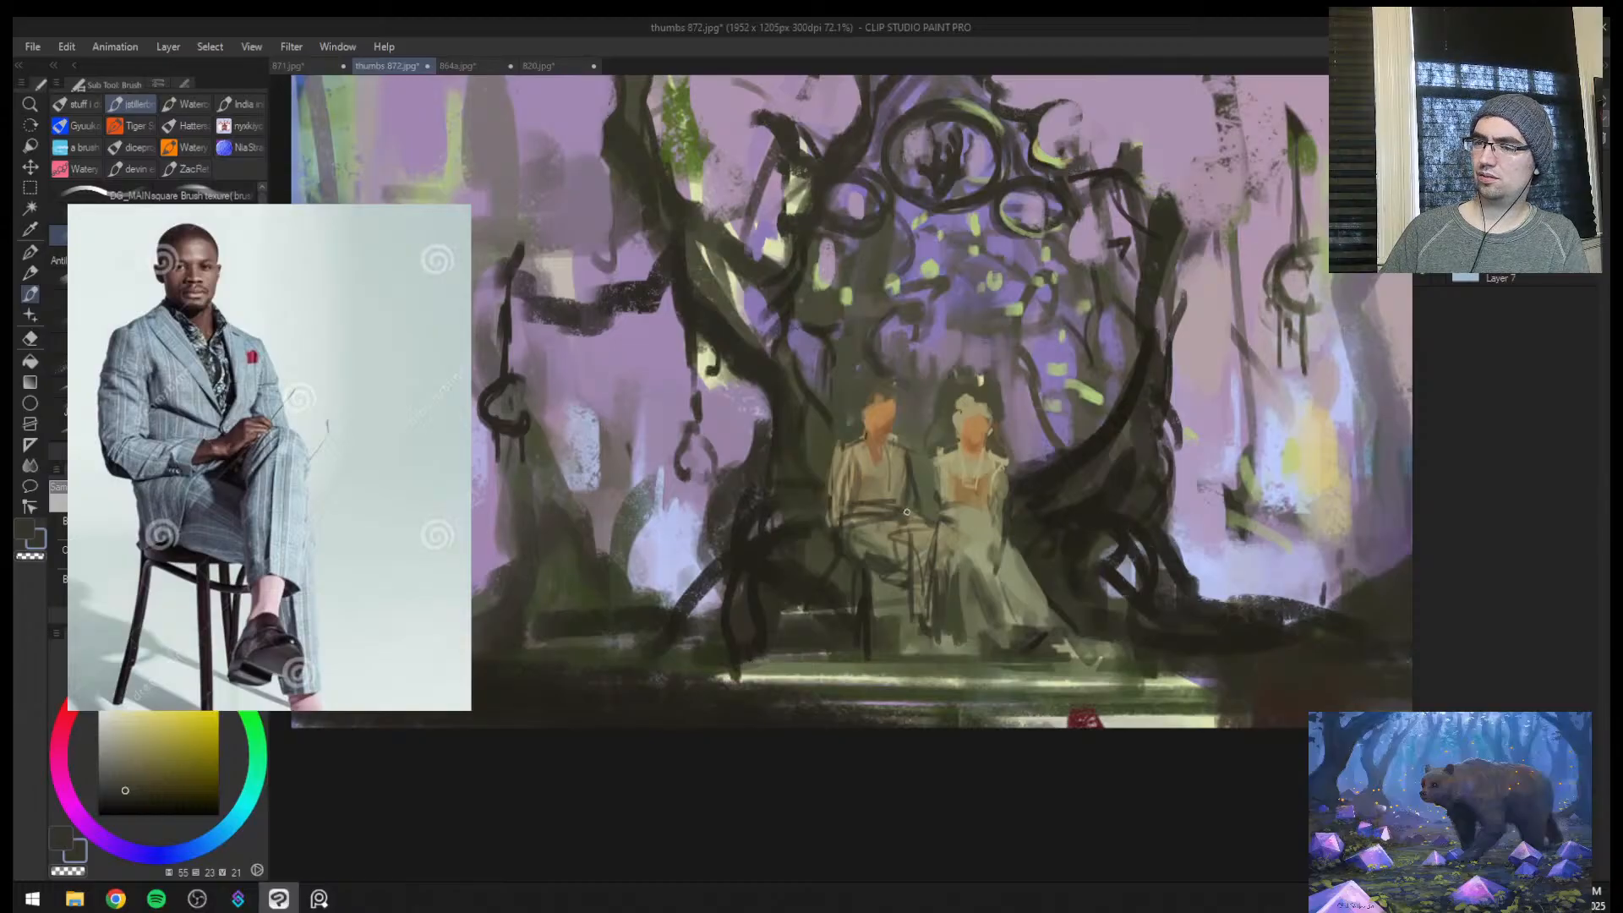
{"action": "left_click", "coordinate": [930, 525], "text": "alt"}
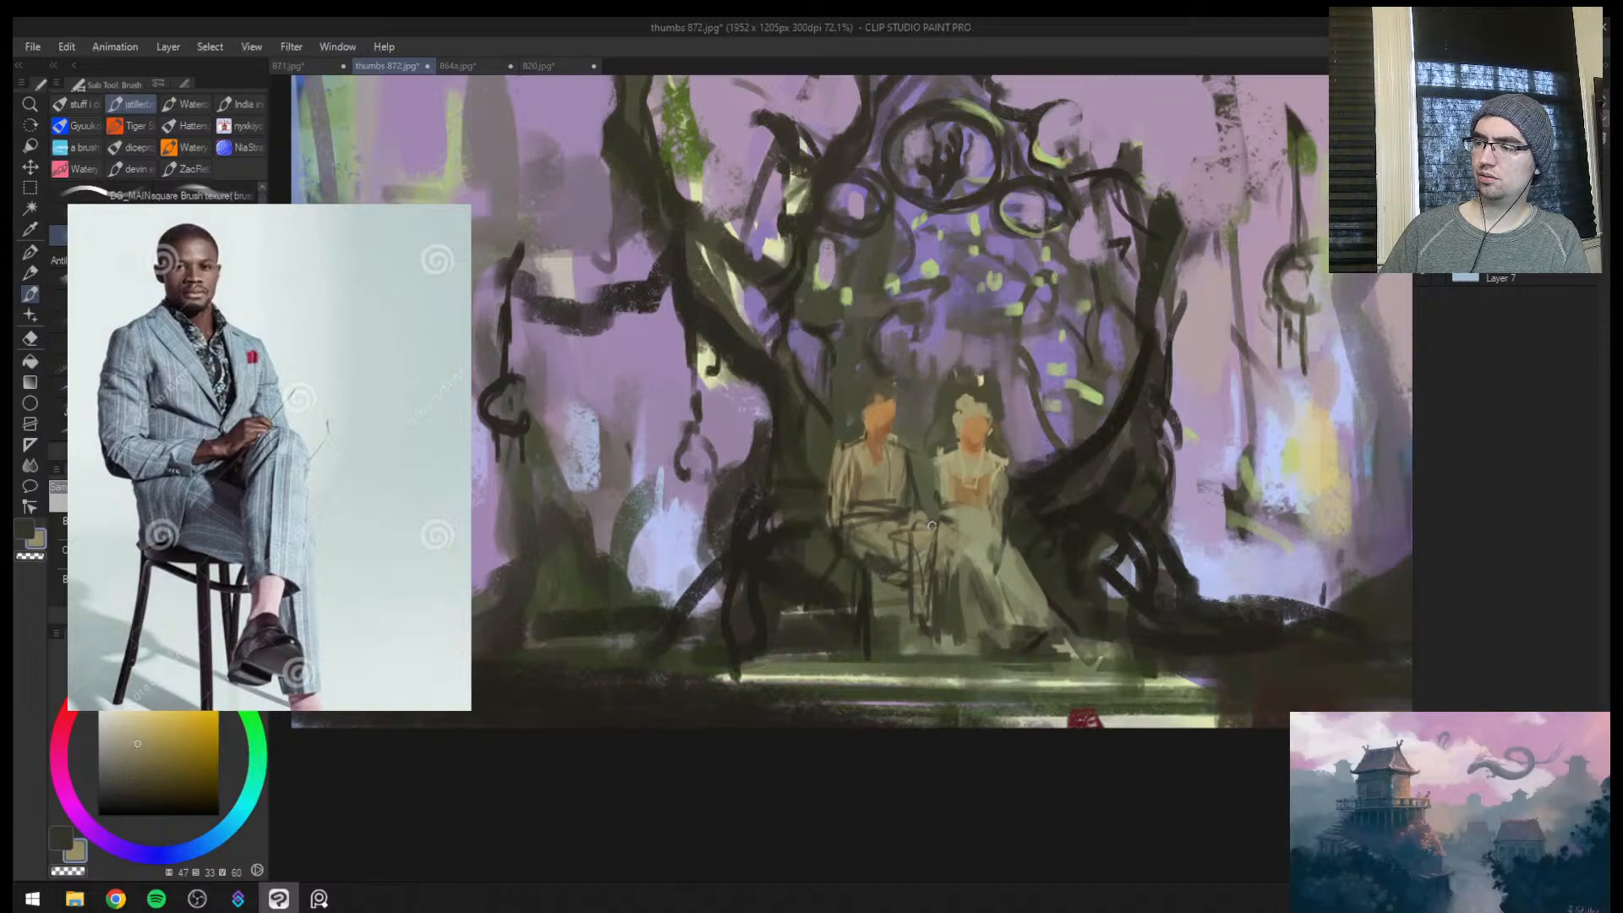
{"action": "left_click", "coordinate": [905, 517], "text": "alt"}
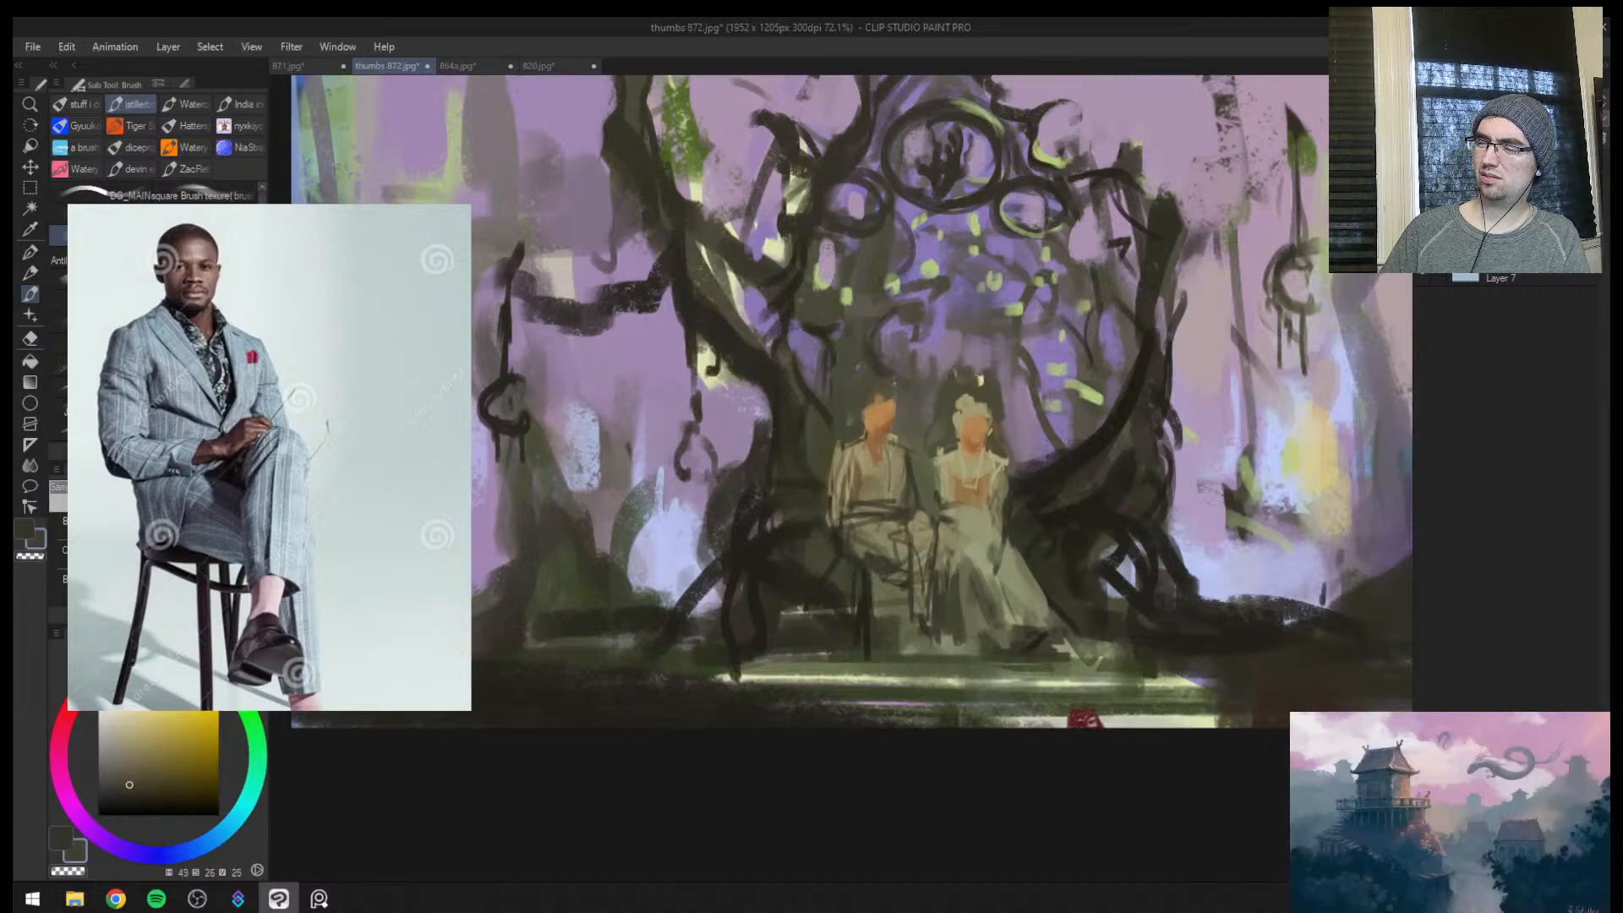
{"action": "mouse_move", "coordinate": [956, 541]}
{"action": "left_mouse_down"}
{"action": "mouse_move", "coordinate": [979, 581]}
{"action": "mouse_move", "coordinate": [960, 557]}
{"action": "left_mouse_up"}
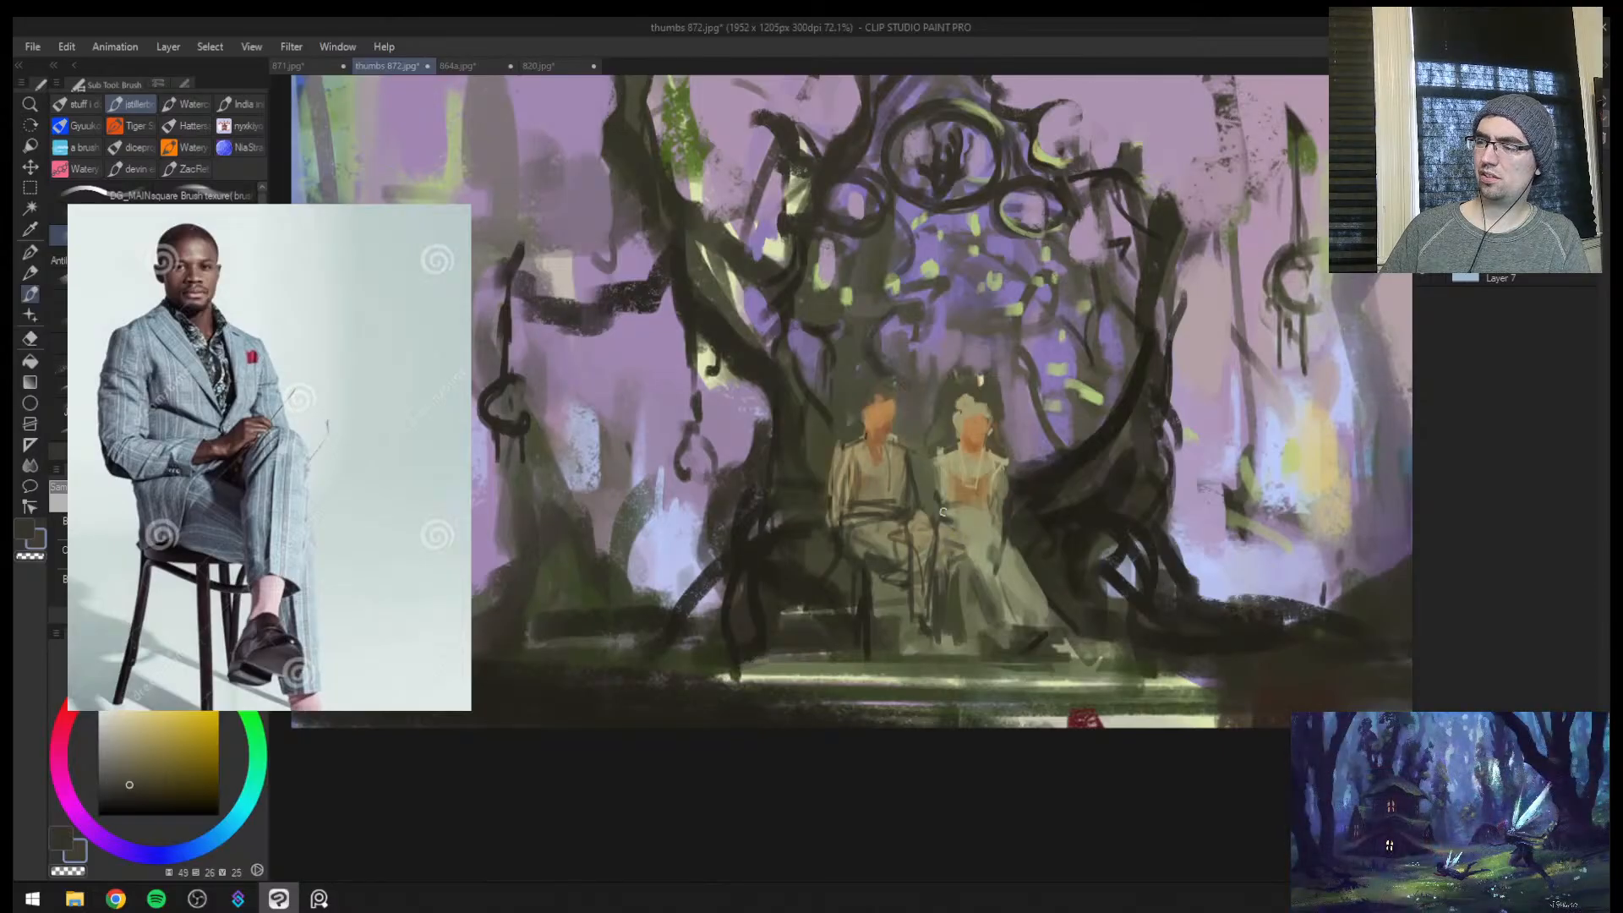
Paint orange-brown hands resting in both figures' laps using sampled skin tones
{"action": "left_click", "coordinate": [978, 435], "text": "alt"}
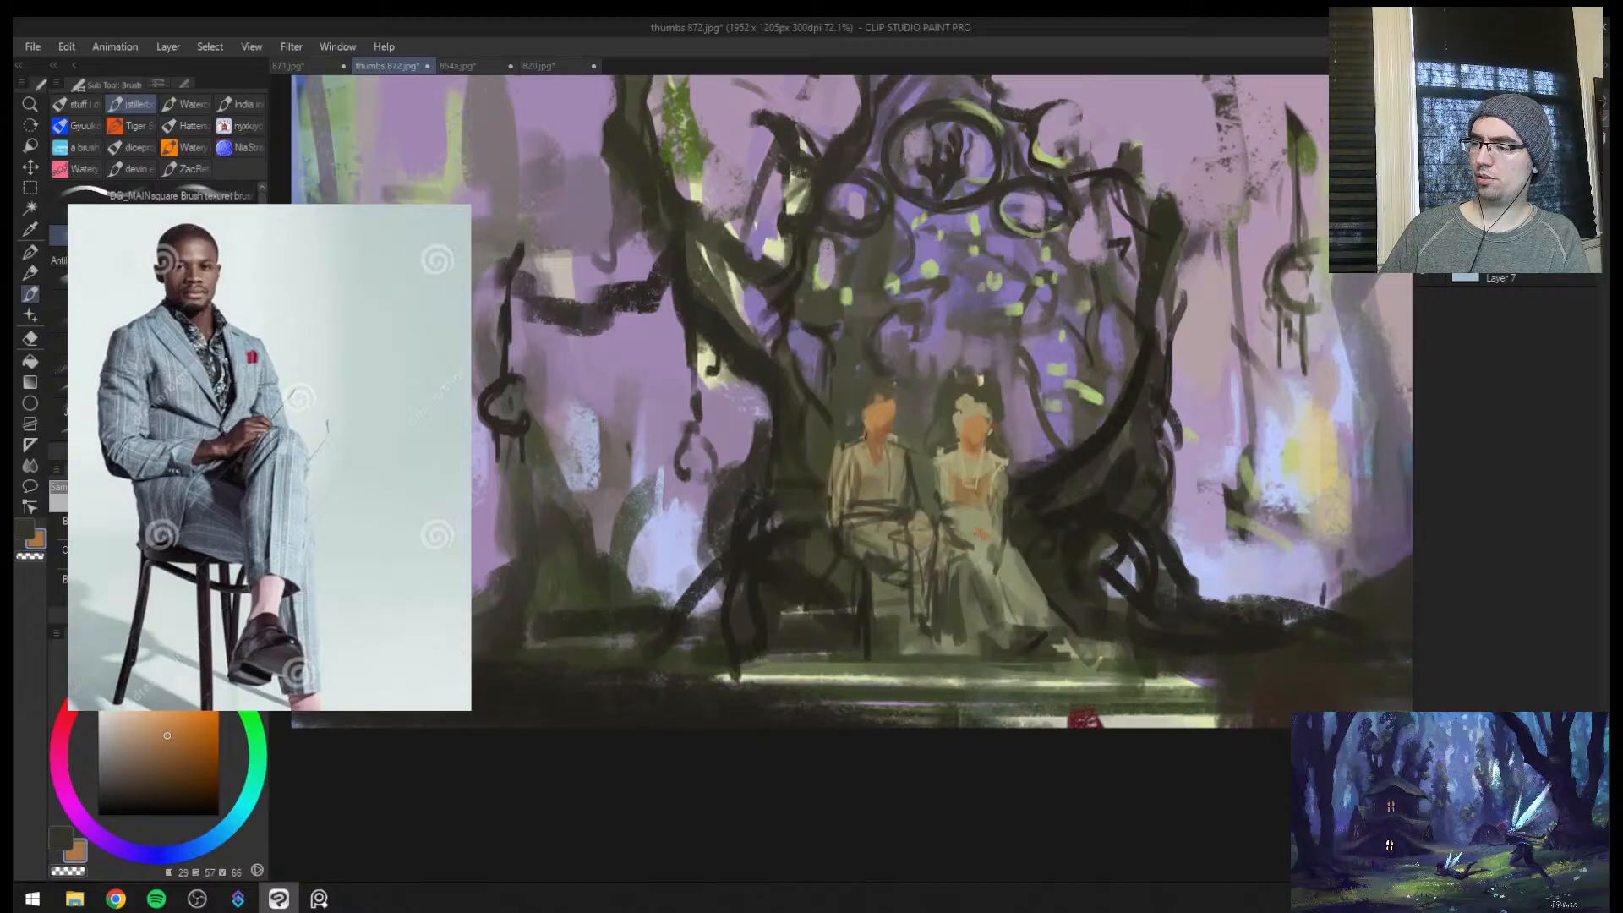
{"action": "left_click", "coordinate": [976, 549], "text": "alt"}
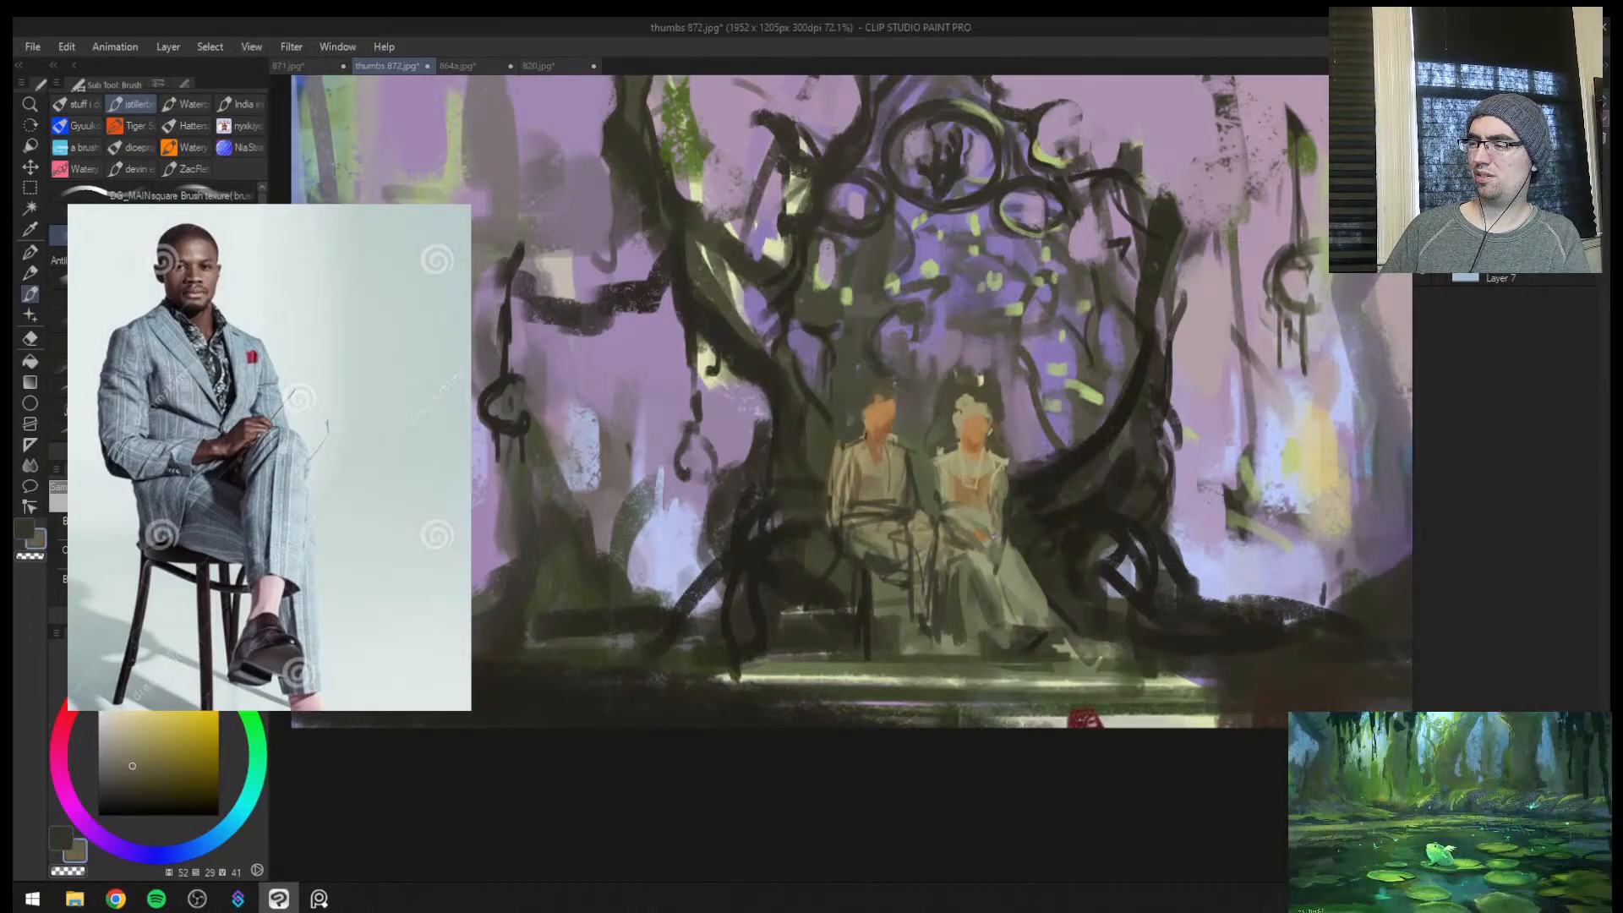
{"action": "left_click", "coordinate": [988, 545], "text": "alt"}
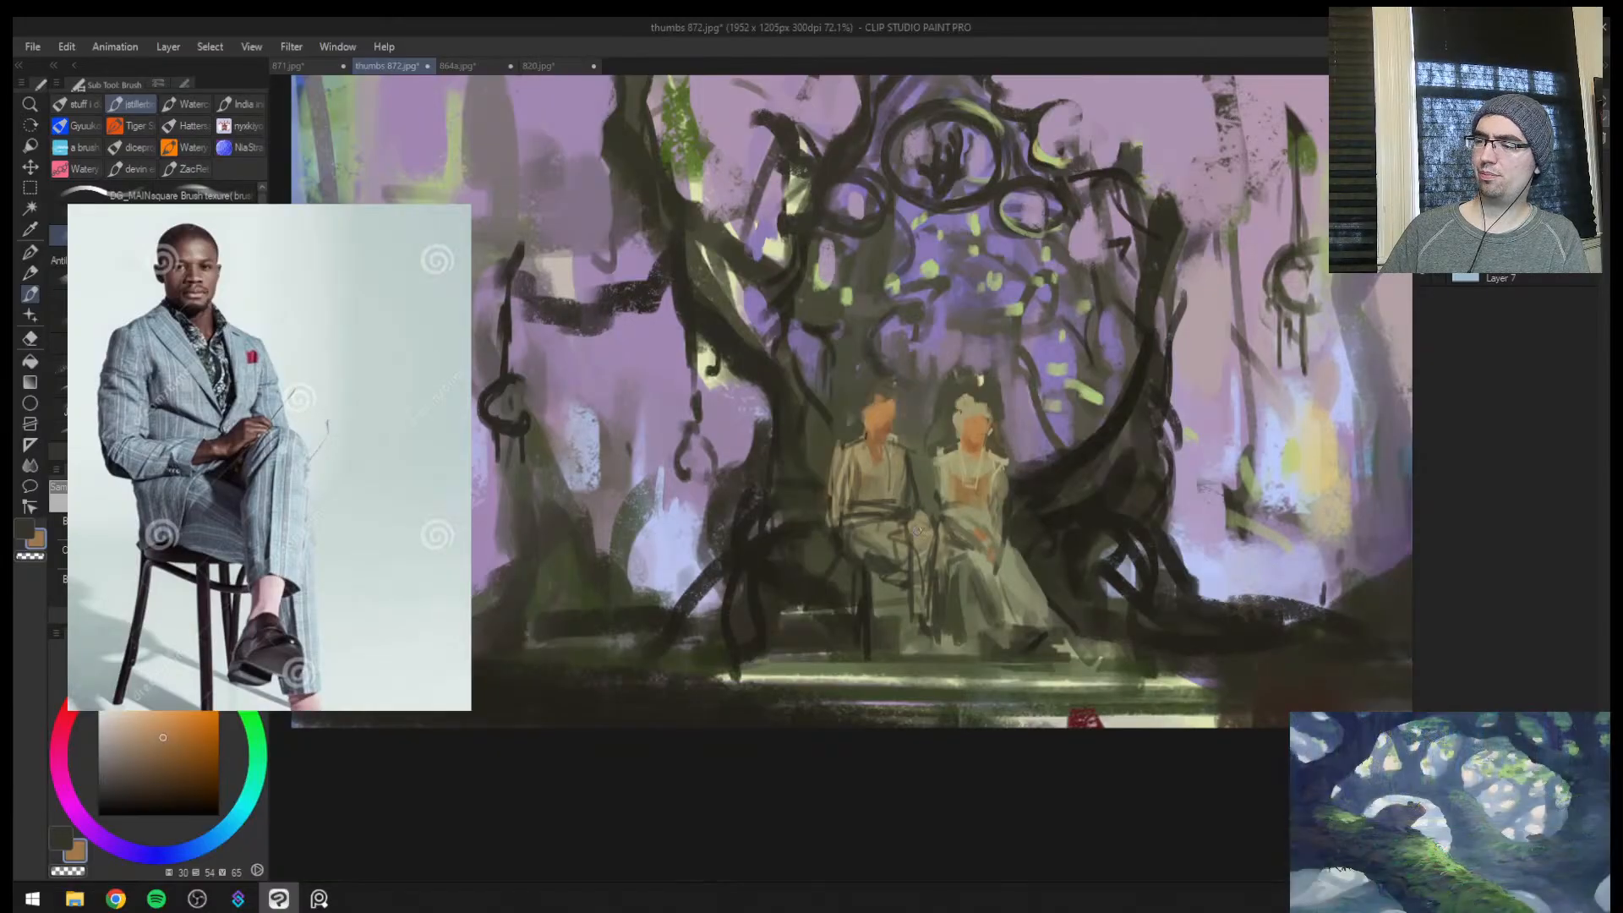
{"action": "left_click", "coordinate": [887, 430], "text": "alt"}
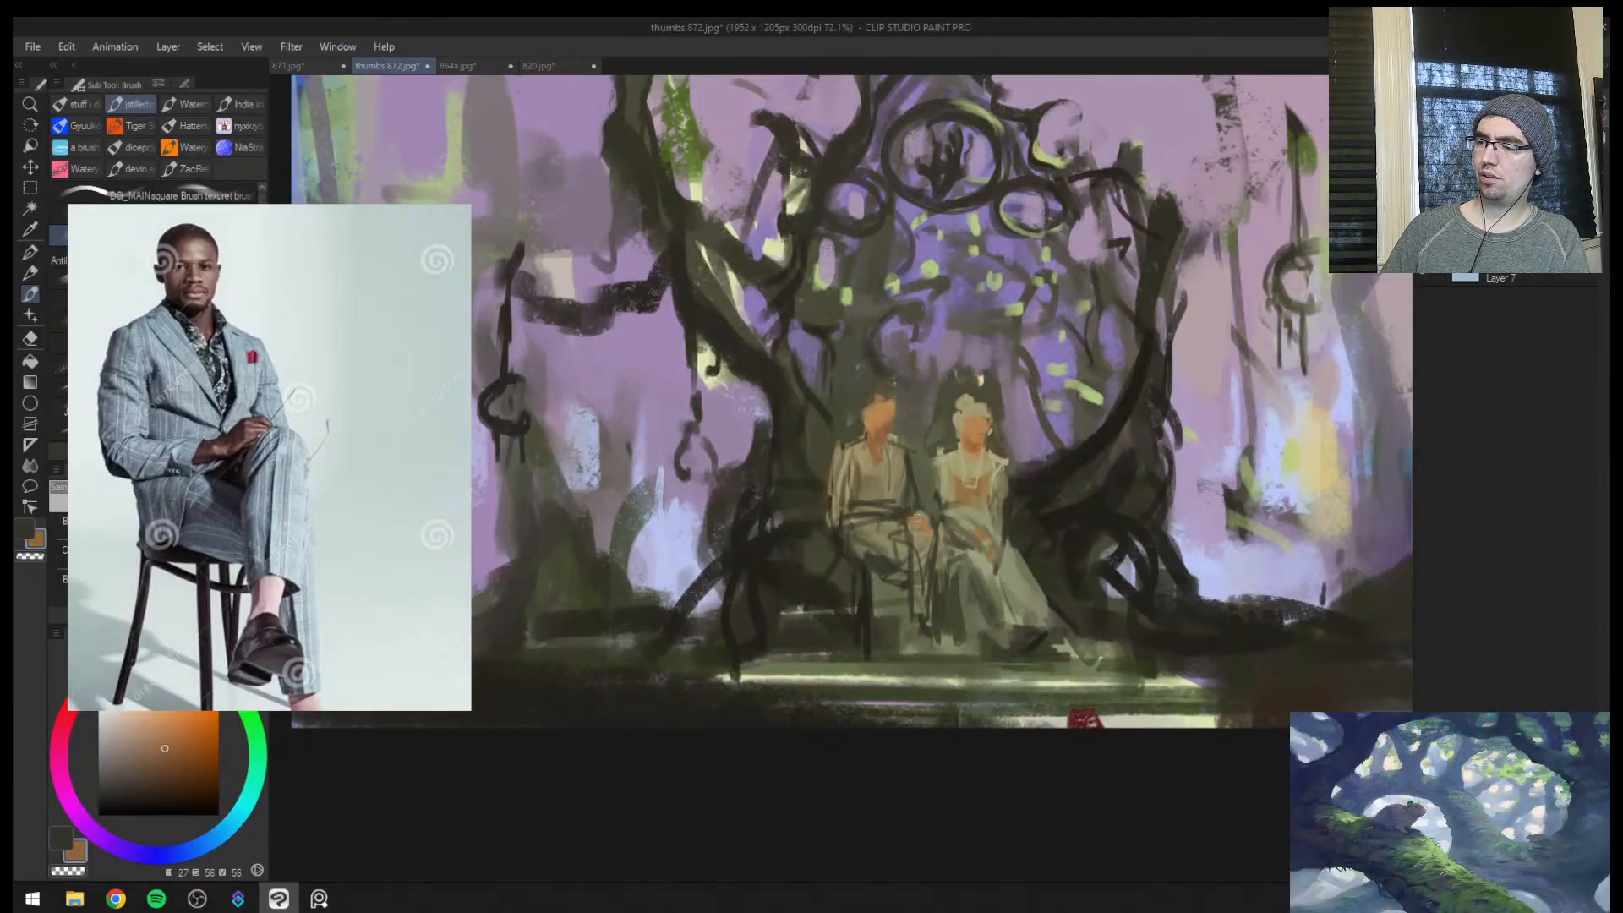
{"action": "scroll", "coordinate": [917, 518], "scroll_direction": "up", "scroll_amount": 3}
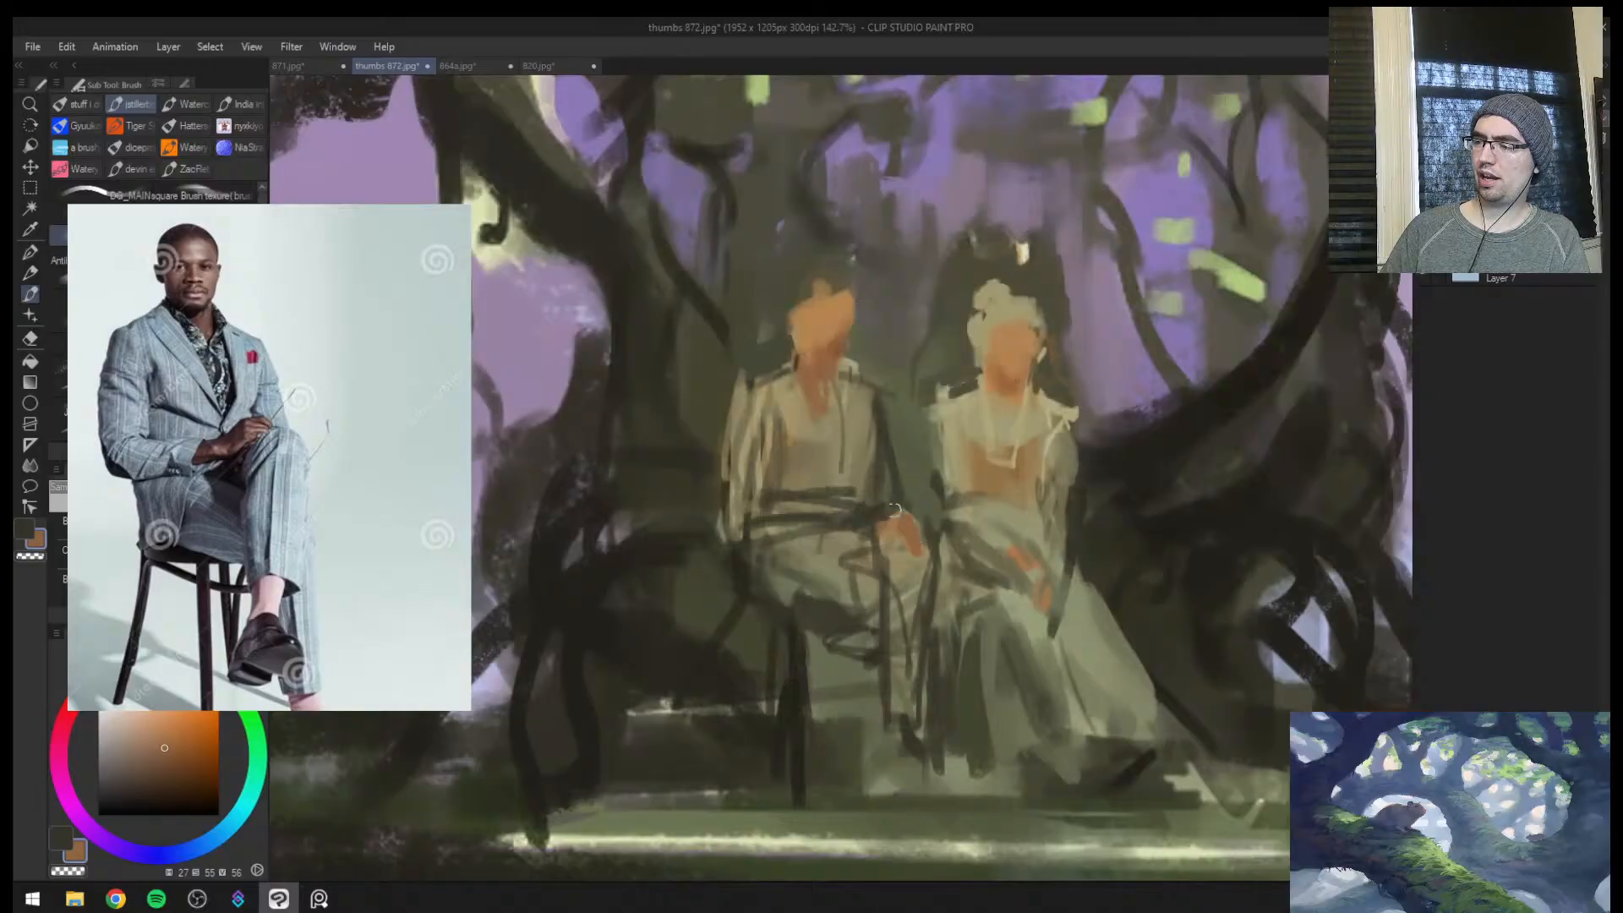
Check the mirrored canvas, then reshape the male figure's head with dark olive and repaint the face orange-brown (hue 26, saturation 59, value 58)
{"action": "mouse_move", "coordinate": [1101, 493]}
{"action": "left_mouse_down"}
{"action": "mouse_move", "coordinate": [1038, 538]}
{"action": "mouse_move", "coordinate": [1080, 497]}
{"action": "left_mouse_up"}
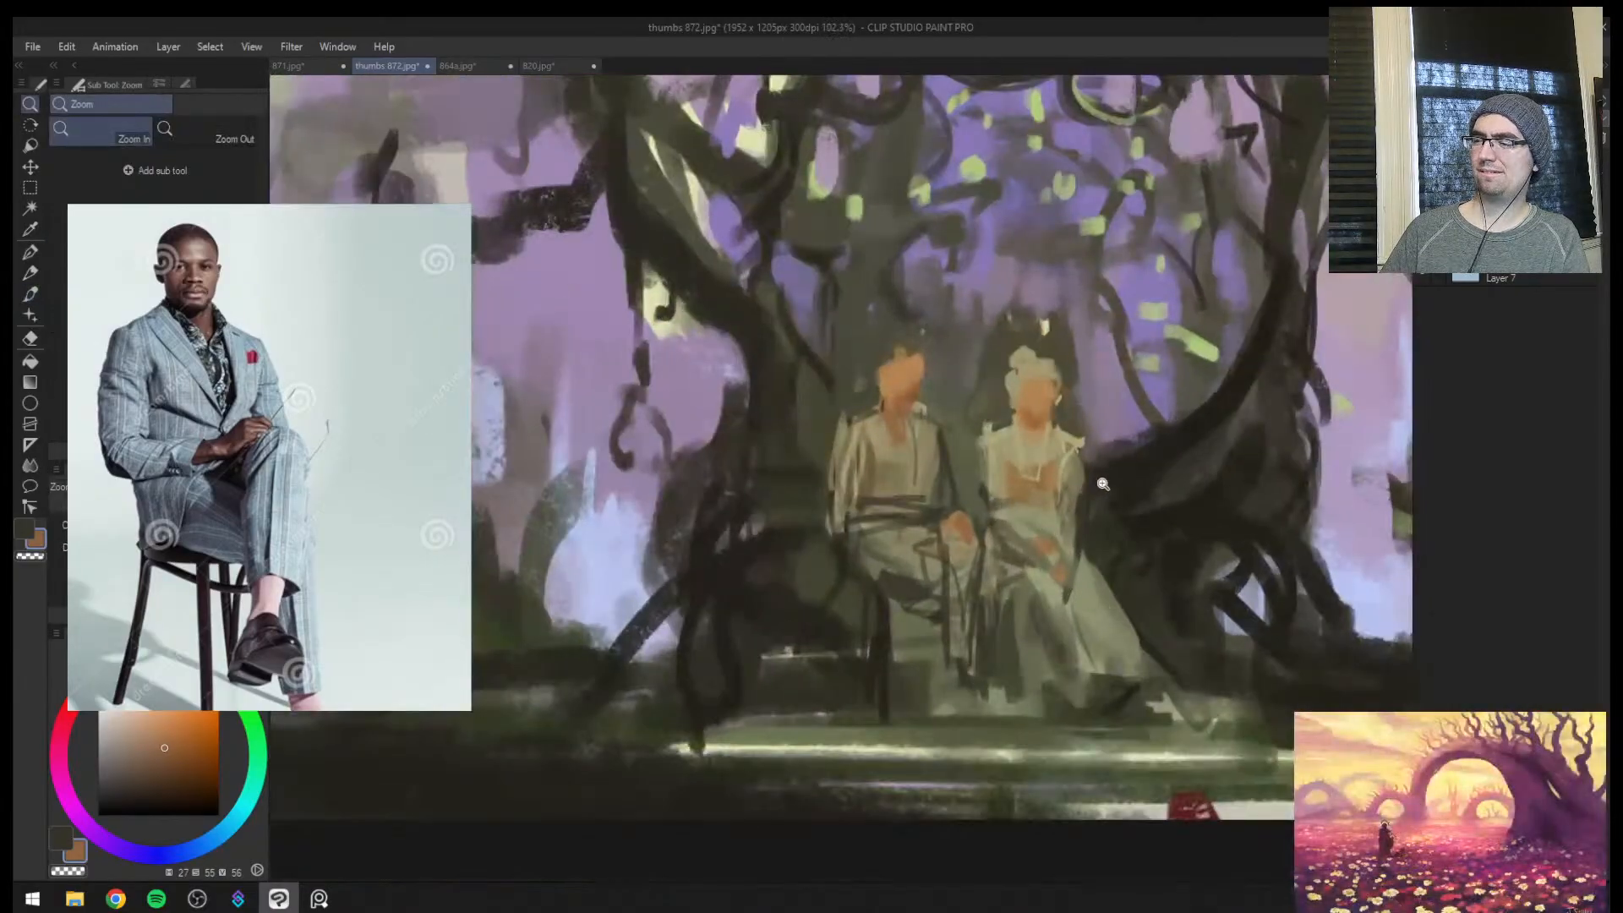
{"action": "key", "text": "h"}
{"action": "key", "text": "h"}
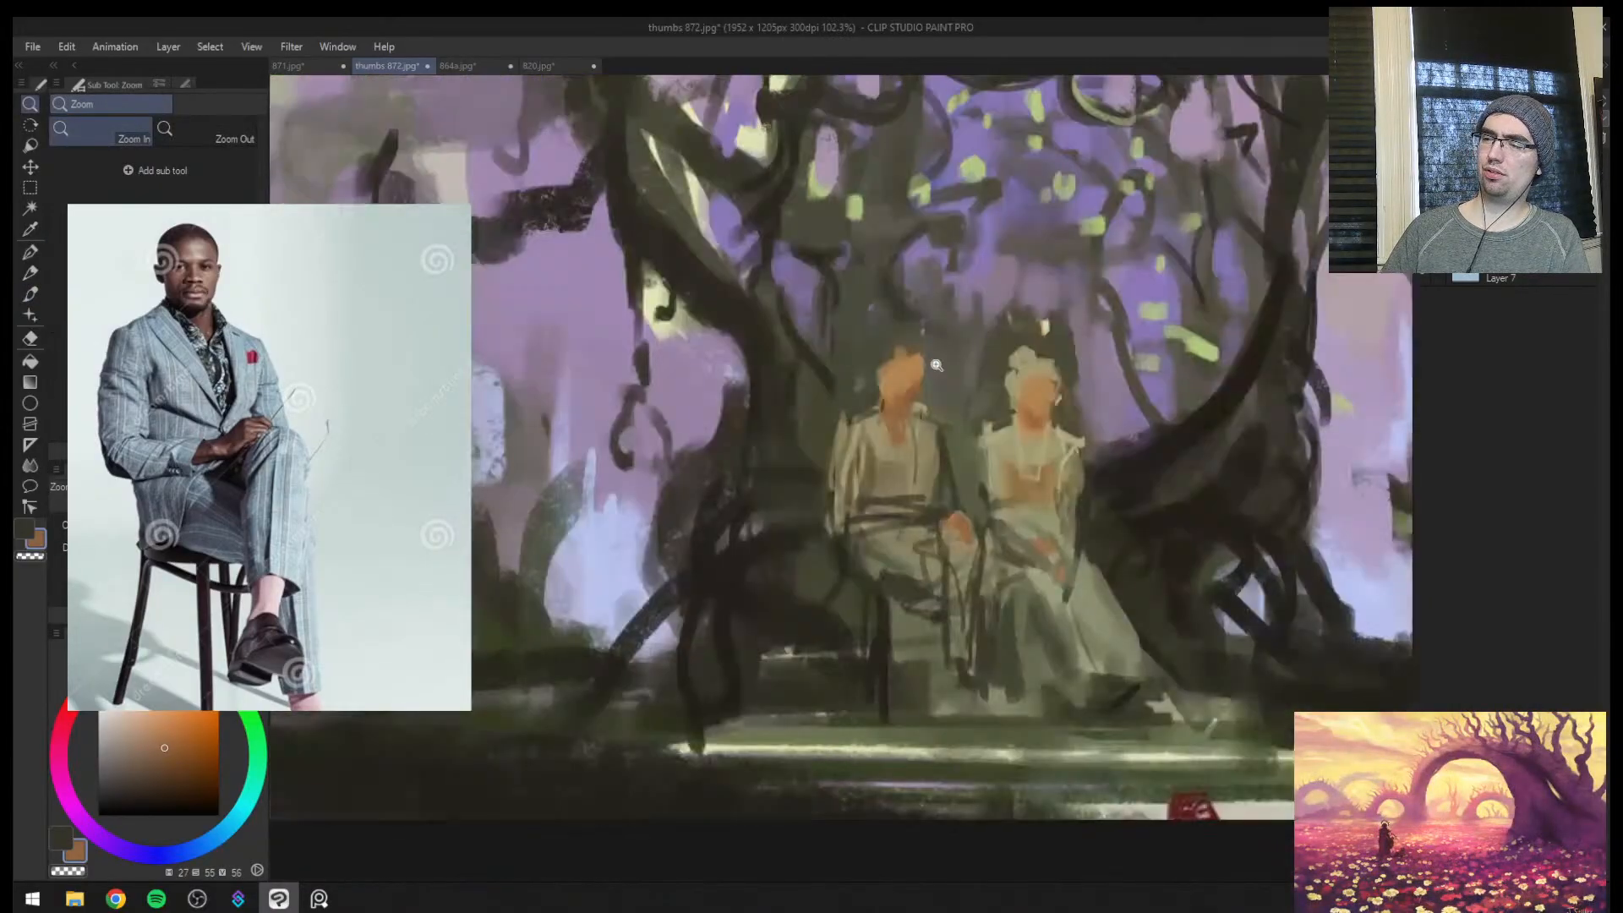
{"action": "key", "text": "b"}
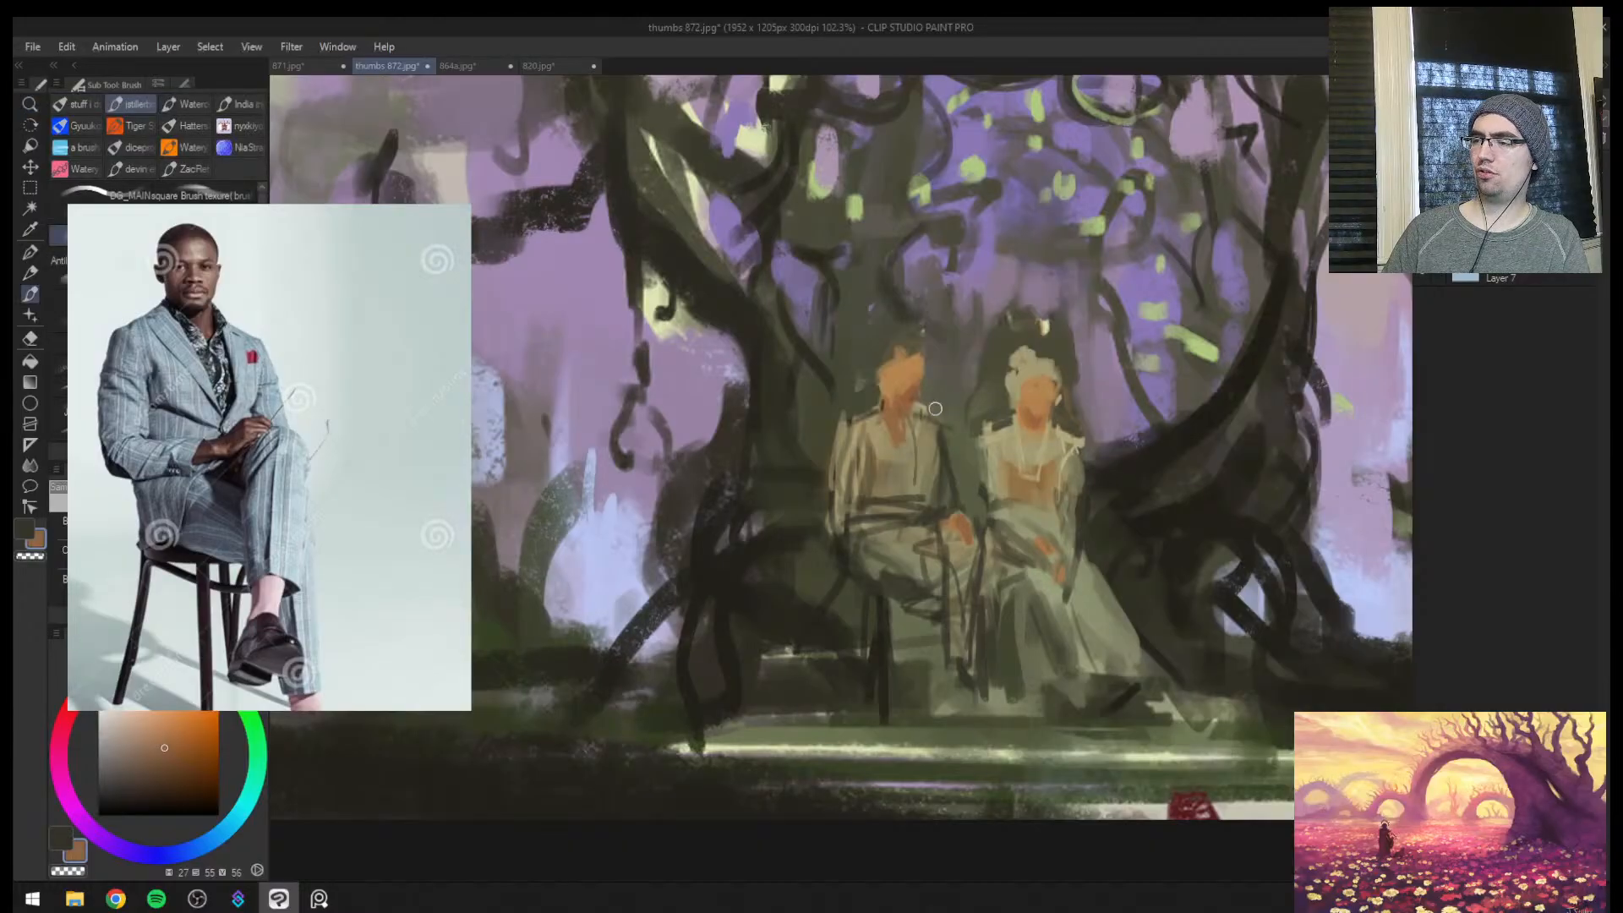
{"action": "left_click", "coordinate": [935, 409], "text": "alt"}
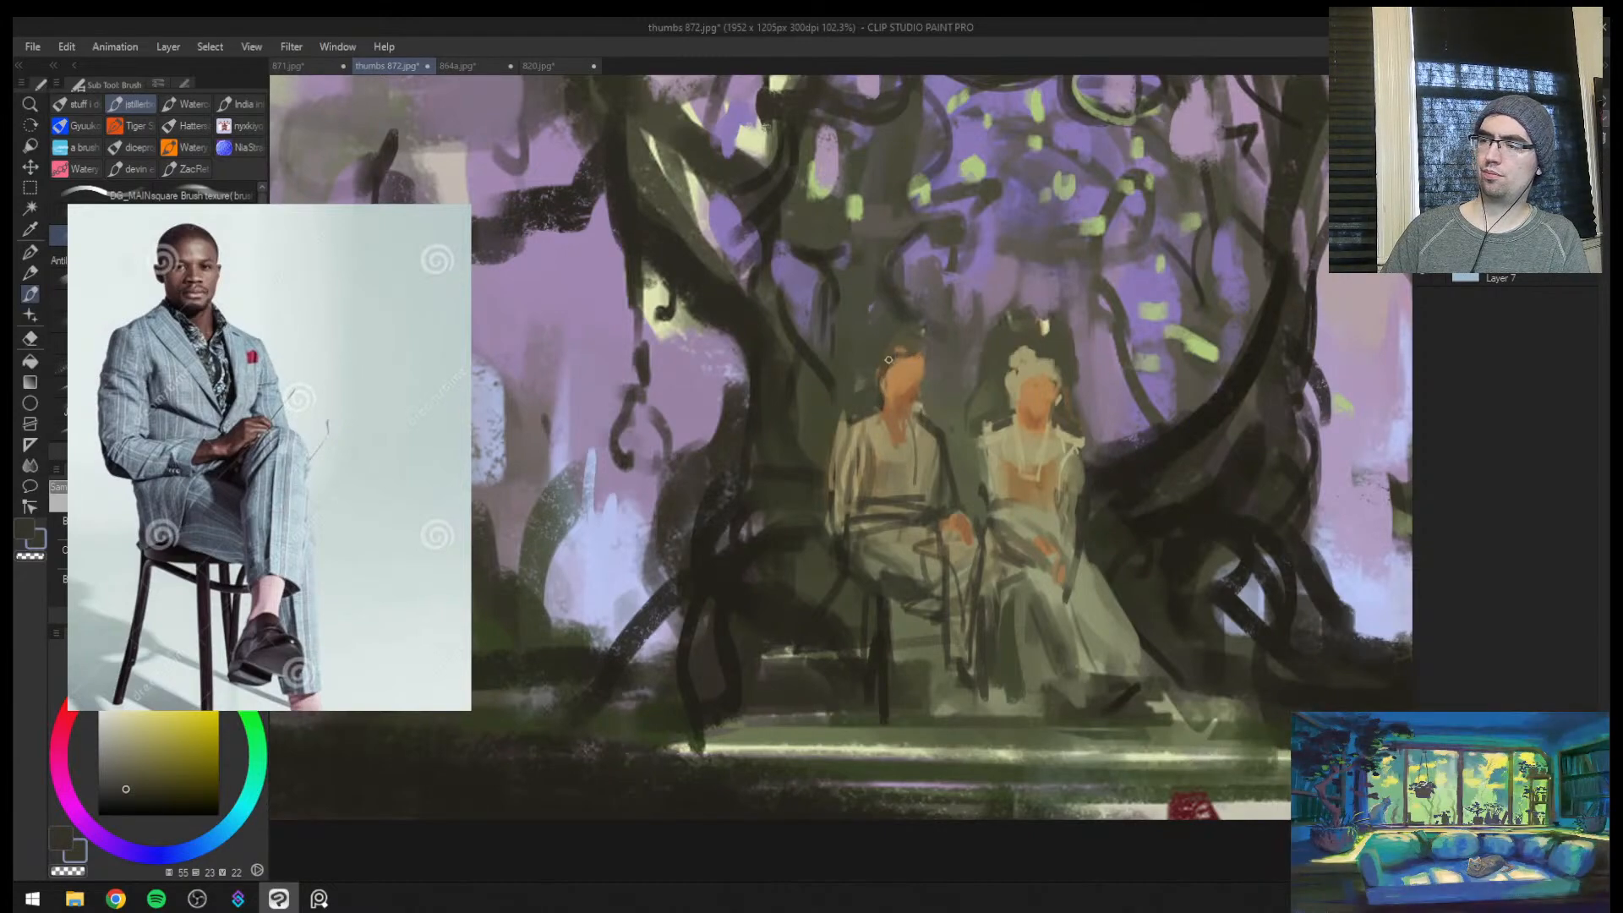
{"action": "left_click", "coordinate": [912, 379], "text": "alt"}
{"action": "left_click", "coordinate": [896, 383], "text": "alt"}
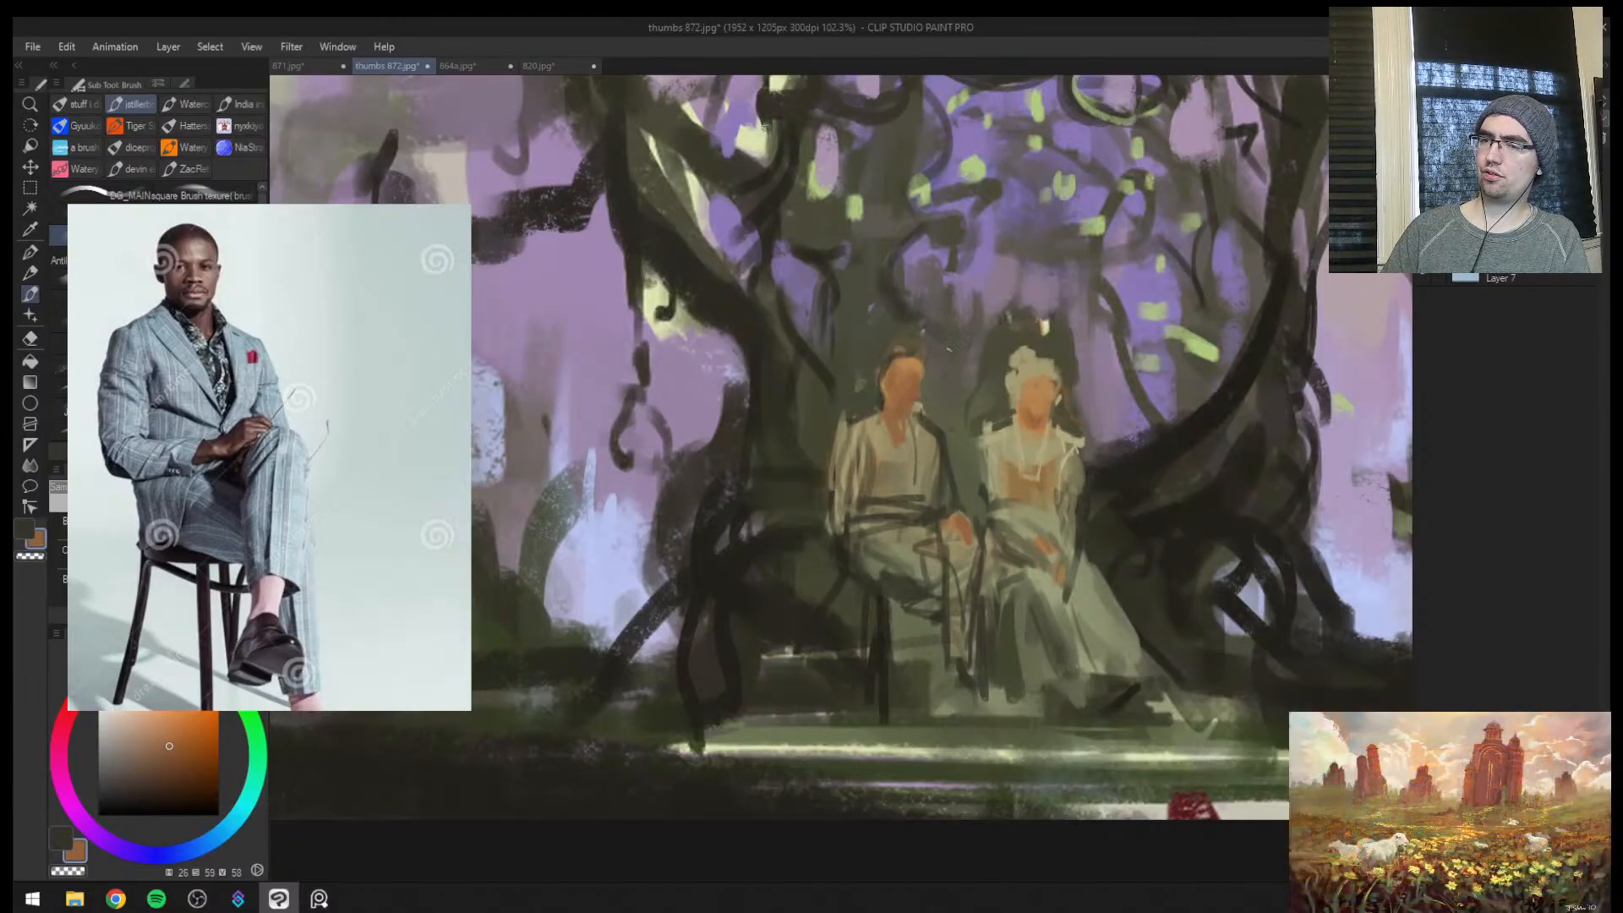
Repaint the male figure's collar and upper chest with sampled khaki and dark olive, and sample the face's orange-brown
{"action": "left_click", "coordinate": [915, 421], "text": "alt"}
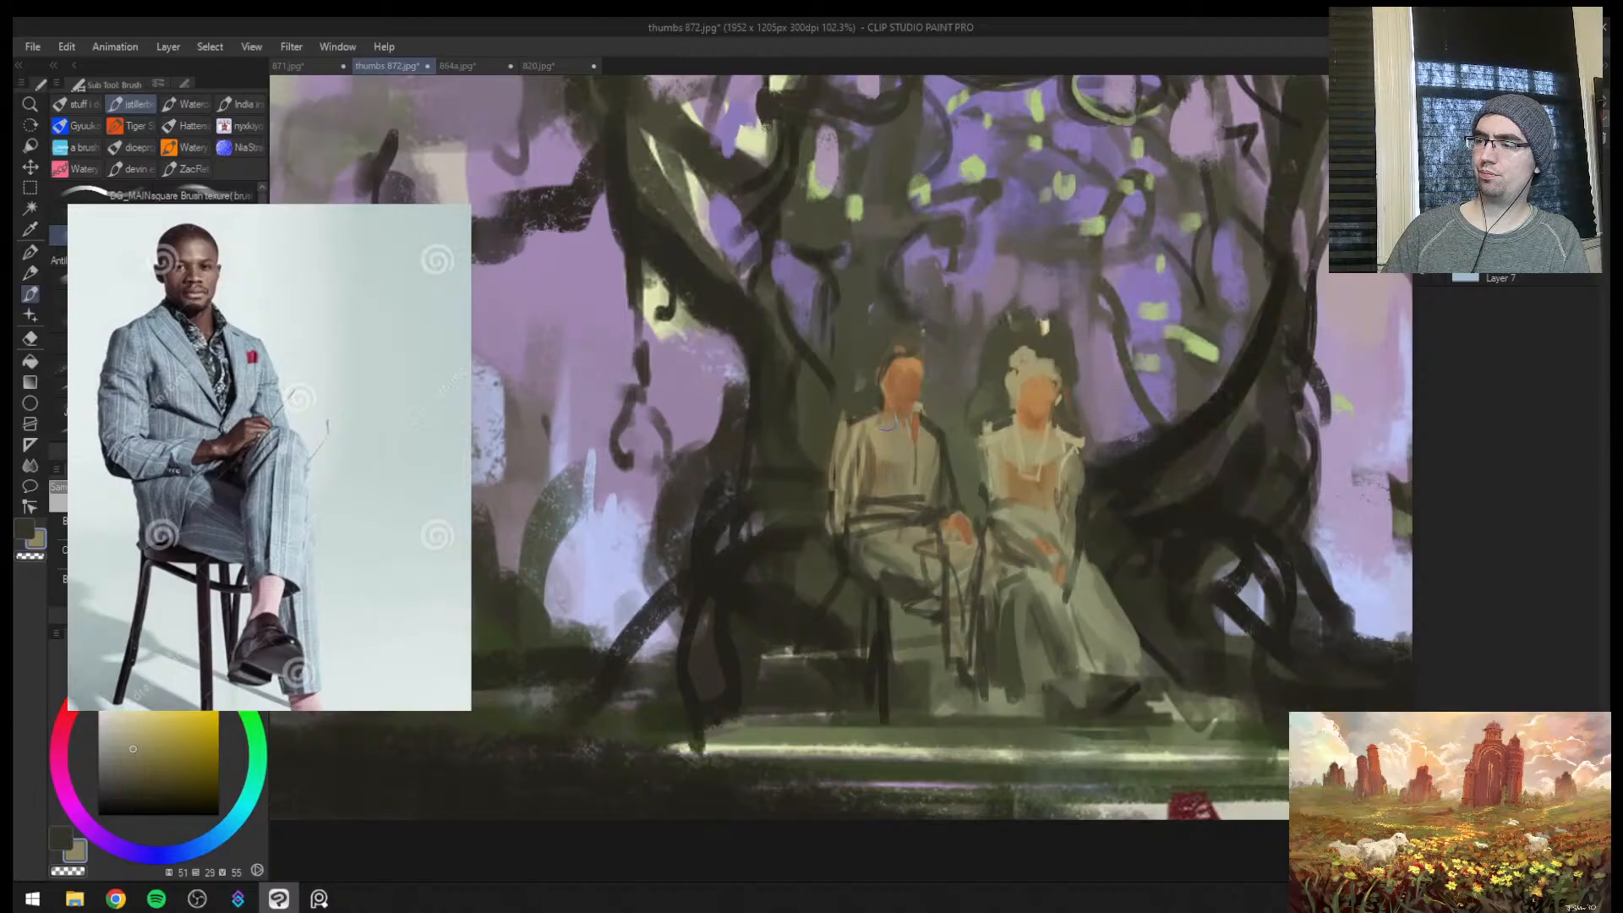
{"action": "left_click", "coordinate": [939, 419], "text": "alt"}
{"action": "left_click_drag", "start_coordinate": [913, 415], "coordinate": [891, 424]}
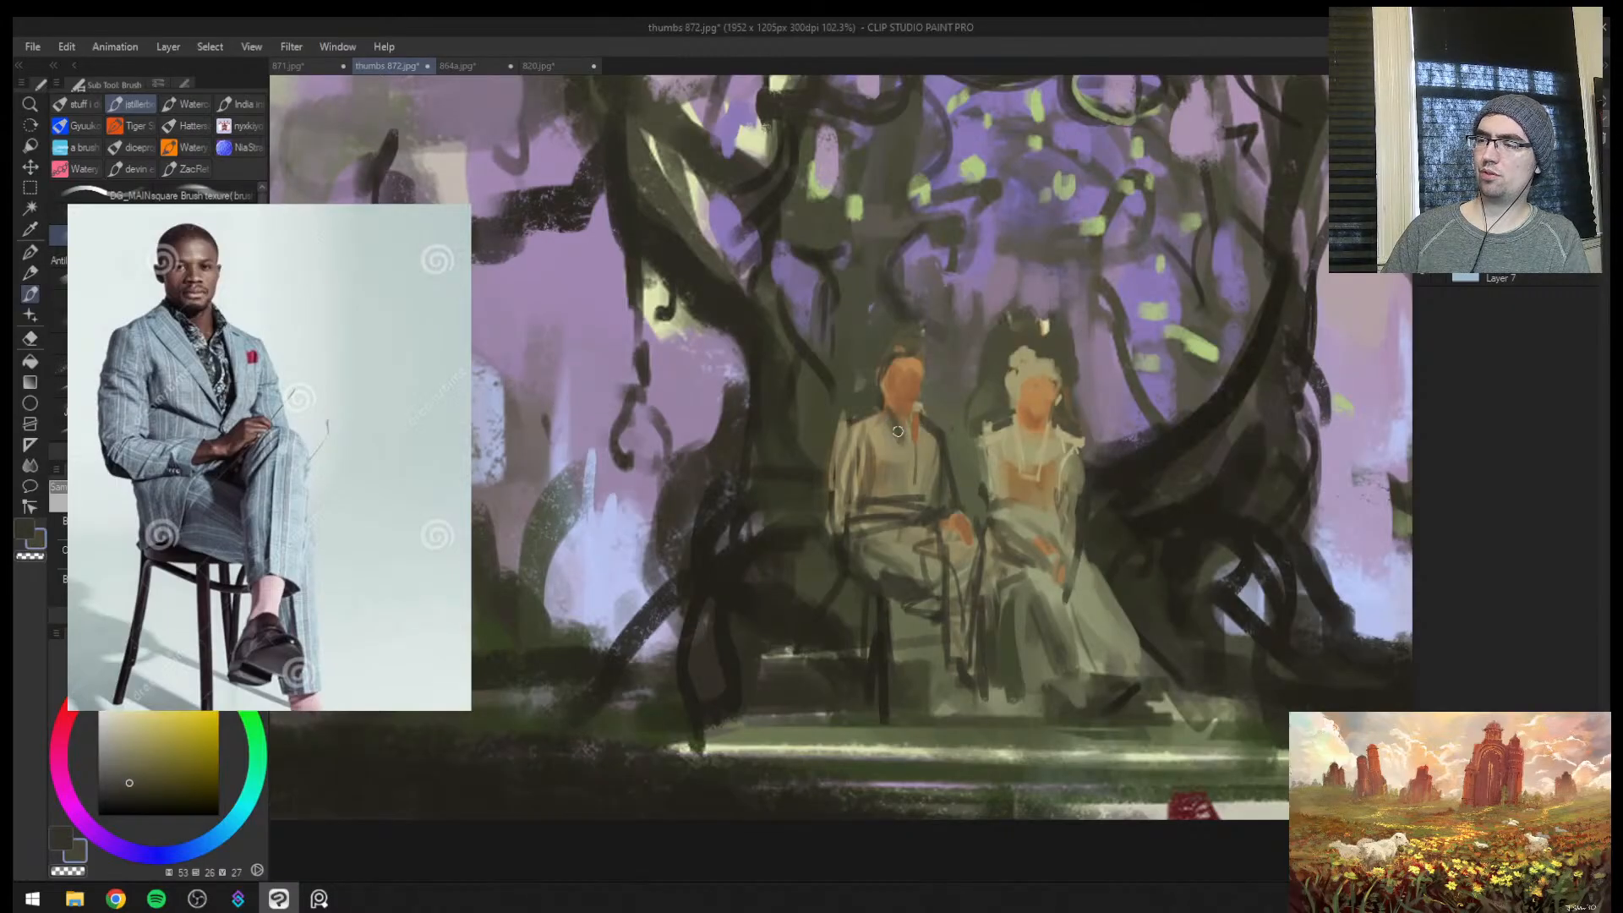
{"action": "left_click", "coordinate": [885, 439], "text": "alt"}
{"action": "left_click", "coordinate": [914, 408], "text": "alt"}
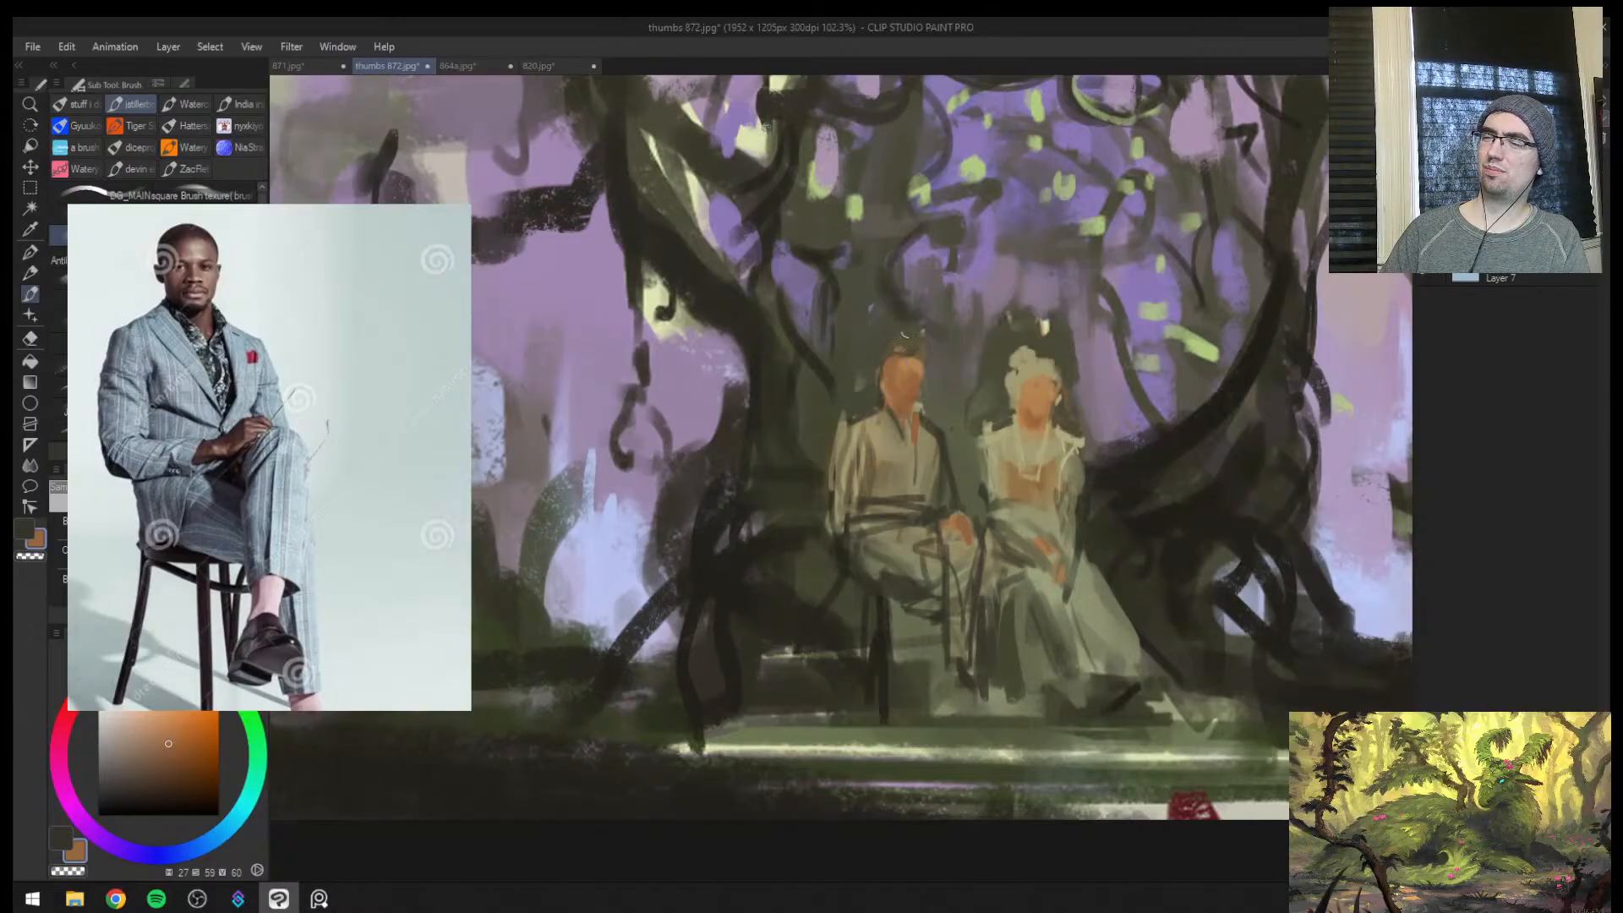
Paint light green hair (hue 81, saturation 36, value 70) around the male figure's head and move the reference photo off the canvas
{"action": "left_click", "coordinate": [1212, 342], "text": "alt"}
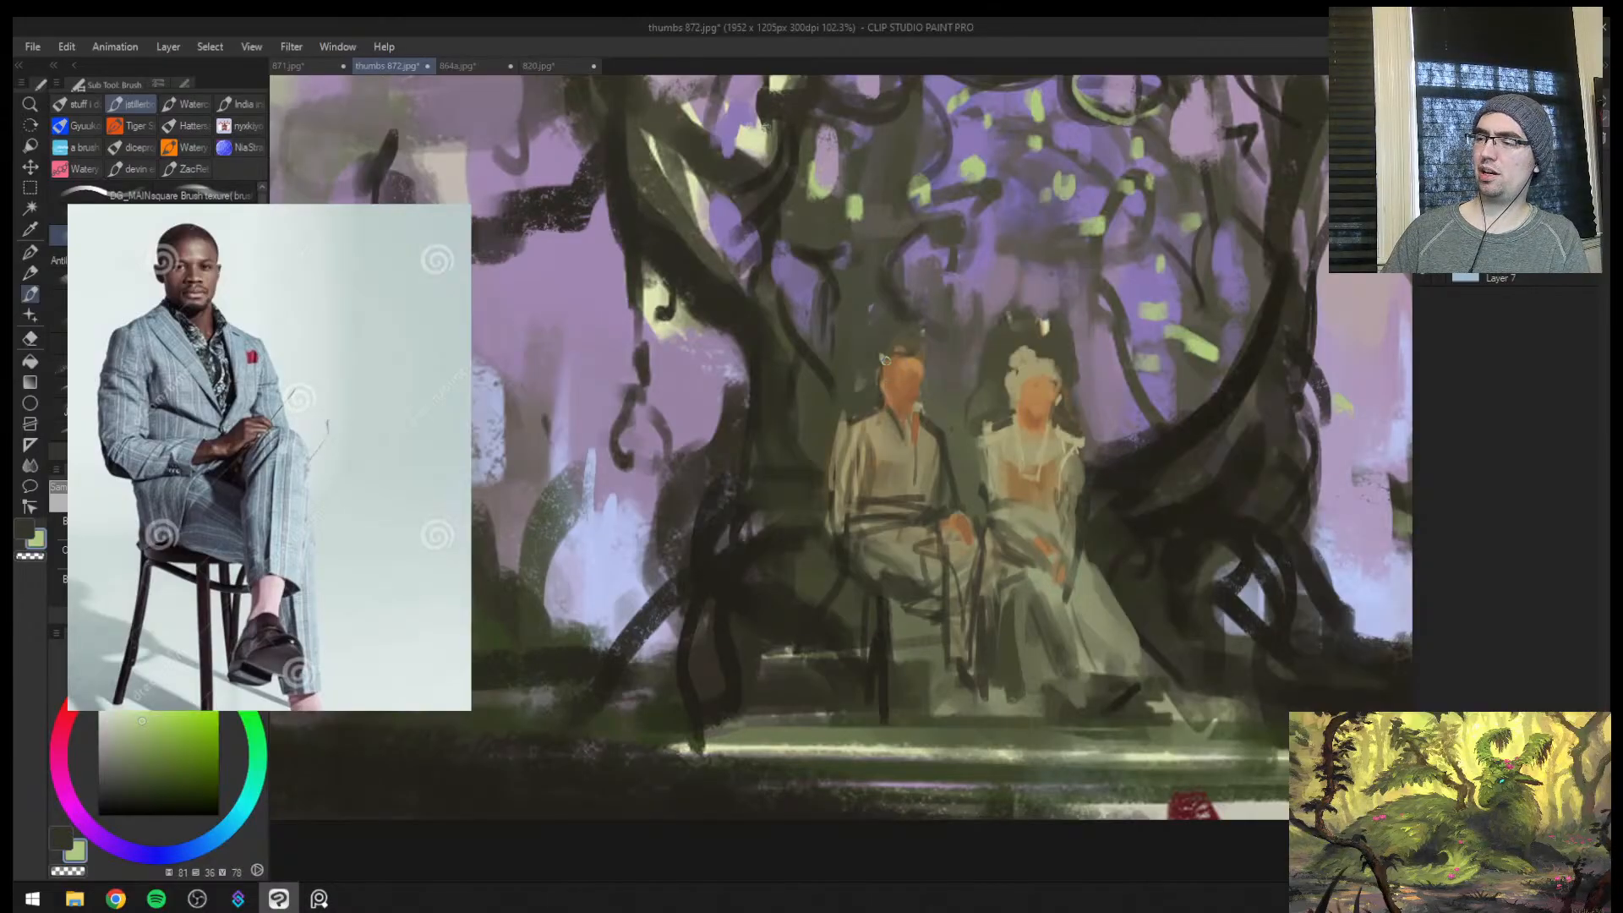
{"action": "left_click_drag", "start_coordinate": [862, 383], "coordinate": [919, 351]}
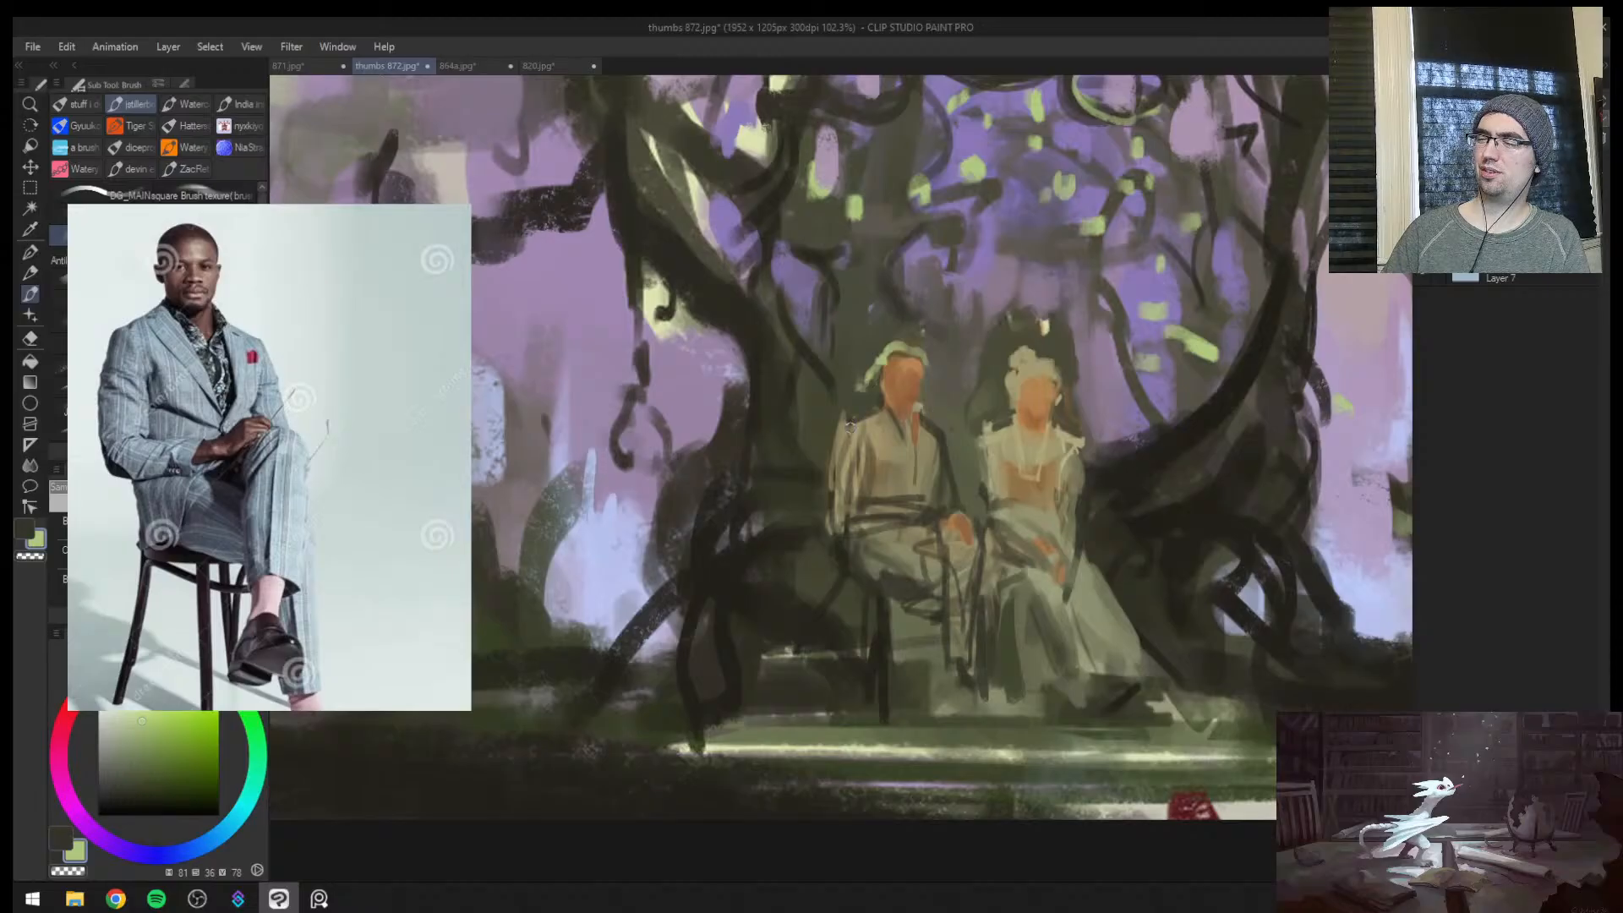
{"action": "left_click_drag", "start_coordinate": [390, 321], "coordinate": [0, 405]}
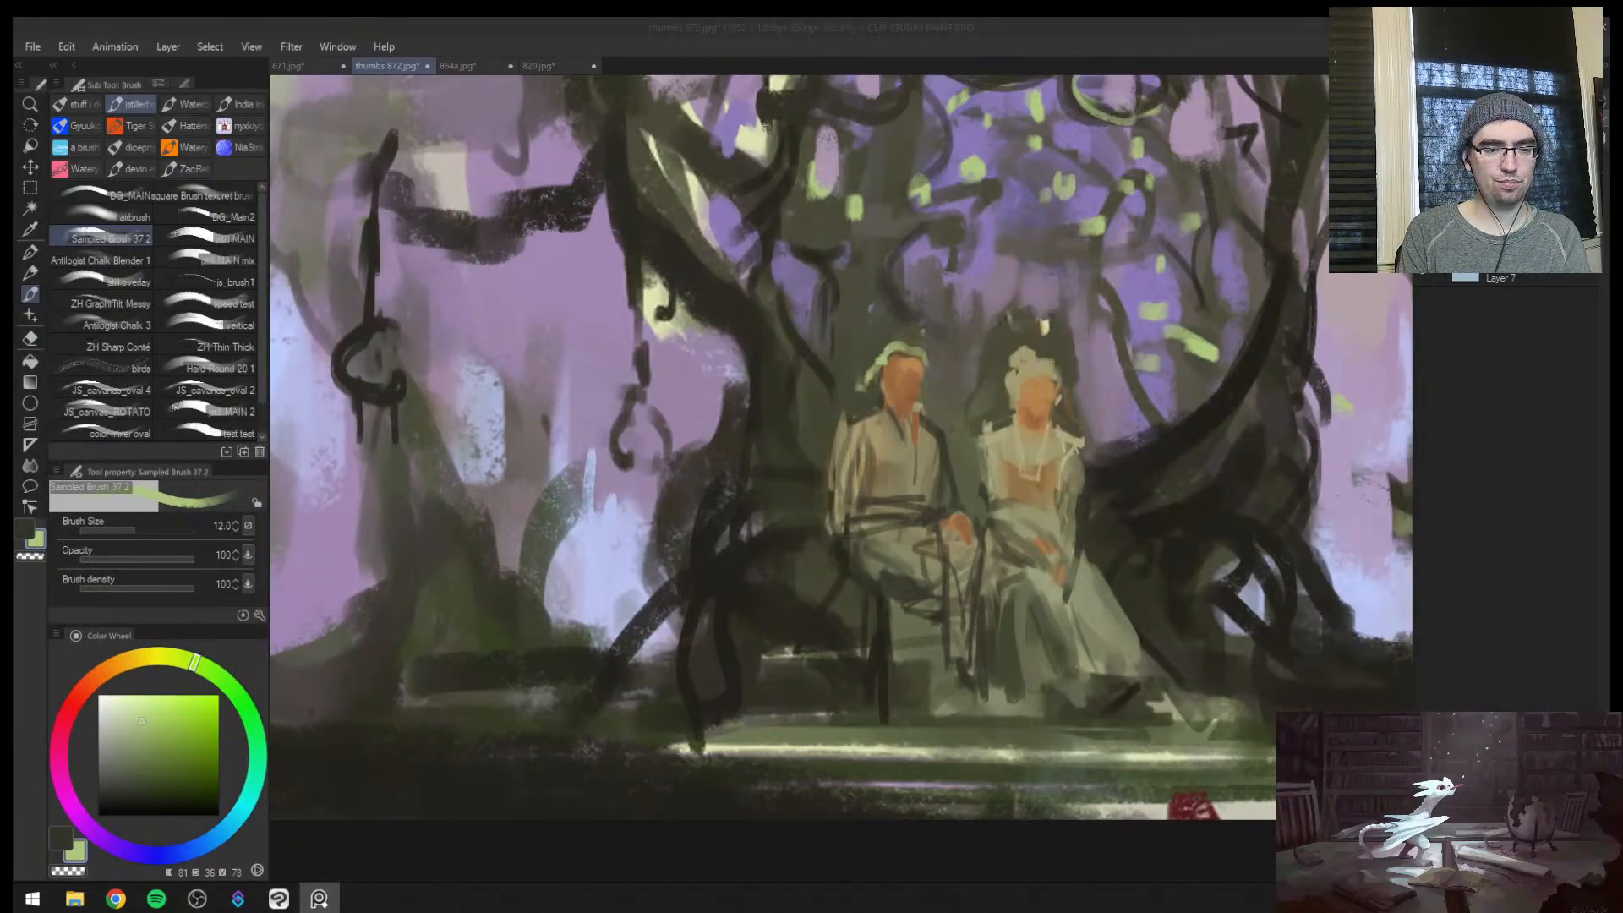
Mirror the canvas, refine the male figure's hairline and open collar with dark olive strokes, and reduce the brush size to 5
{"action": "key", "text": "slash"}
{"action": "mouse_move", "coordinate": [968, 422]}
{"action": "left_mouse_down"}
{"action": "mouse_move", "coordinate": [800, 370]}
{"action": "mouse_move", "coordinate": [784, 393]}
{"action": "mouse_move", "coordinate": [804, 347]}
{"action": "mouse_move", "coordinate": [776, 429]}
{"action": "mouse_move", "coordinate": [771, 415]}
{"action": "left_mouse_up"}
{"action": "key", "text": "h"}
{"action": "left_click", "coordinate": [773, 387], "text": "alt"}
{"action": "mouse_move", "coordinate": [778, 422]}
{"action": "left_mouse_down"}
{"action": "mouse_move", "coordinate": [735, 440]}
{"action": "mouse_move", "coordinate": [799, 400]}
{"action": "mouse_move", "coordinate": [724, 406]}
{"action": "mouse_move", "coordinate": [765, 393]}
{"action": "mouse_move", "coordinate": [741, 394]}
{"action": "left_mouse_up"}
{"action": "left_click", "coordinate": [770, 398], "text": "alt"}
{"action": "key", "text": "ctrl+space"}
{"action": "left_click", "coordinate": [774, 444], "text": "alt"}
{"action": "left_click", "coordinate": [728, 408], "text": "alt"}
{"action": "left_click", "coordinate": [913, 394], "text": "alt"}
{"action": "key", "text": "bracketleft"}
{"action": "key", "text": "bracketleft"}
{"action": "key", "text": "bracketleft"}
{"action": "key", "text": "bracketleft"}
{"action": "key", "text": "bracketleft"}
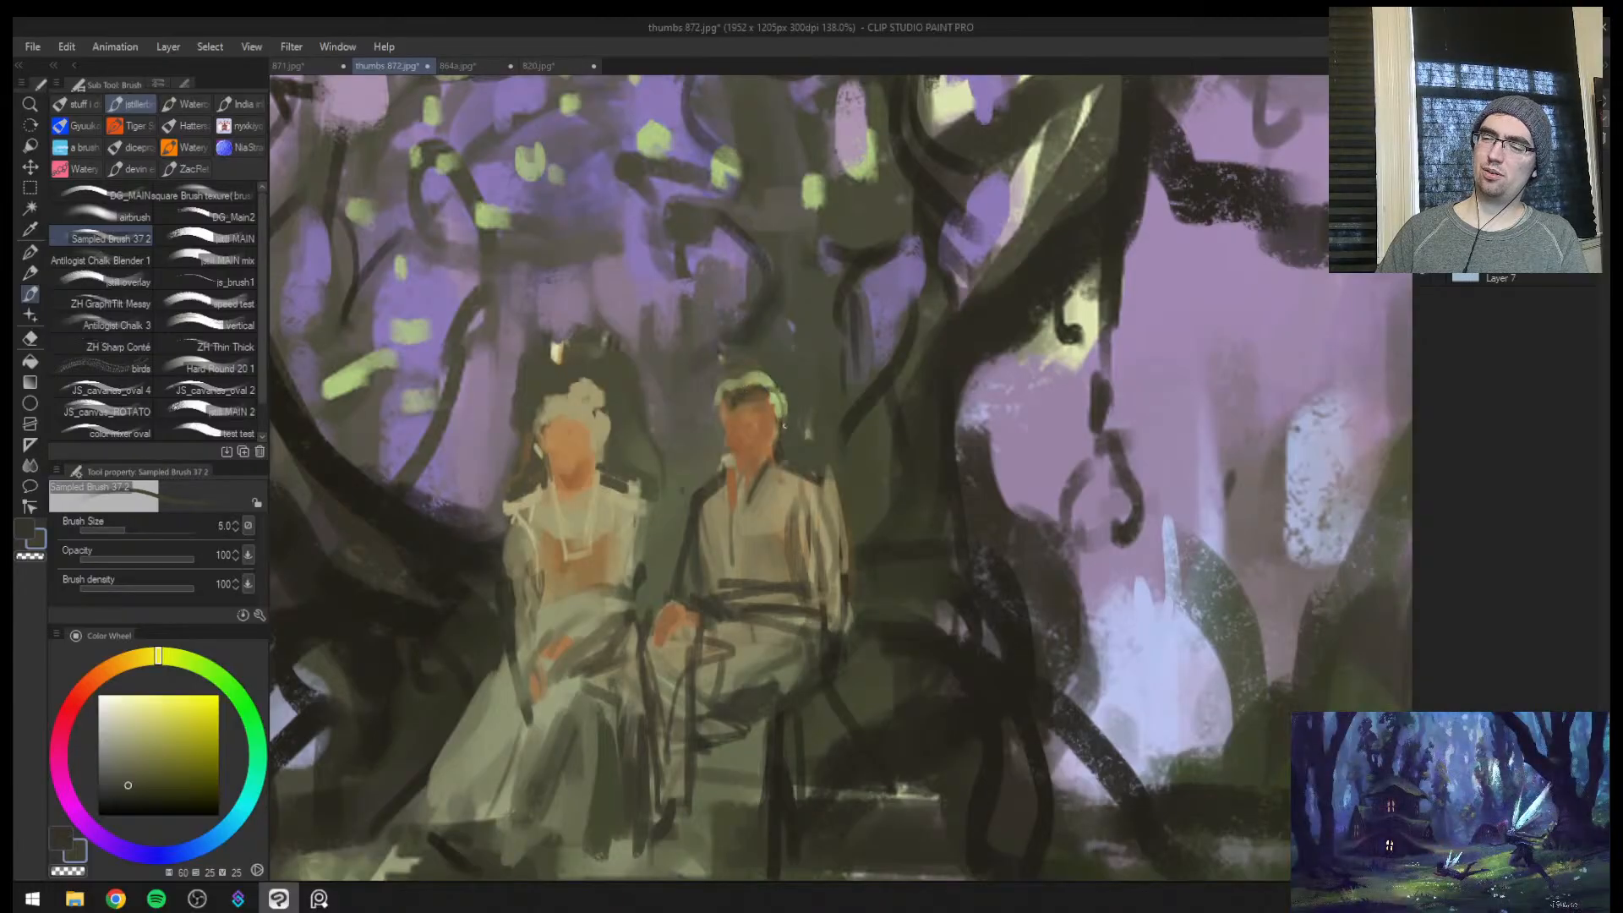
Flip the canvas back and shade the side of the male figure's face and neck with dark olive at brush size 10
{"action": "key", "text": "z"}
{"action": "left_click_drag", "start_coordinate": [742, 434], "coordinate": [761, 412]}
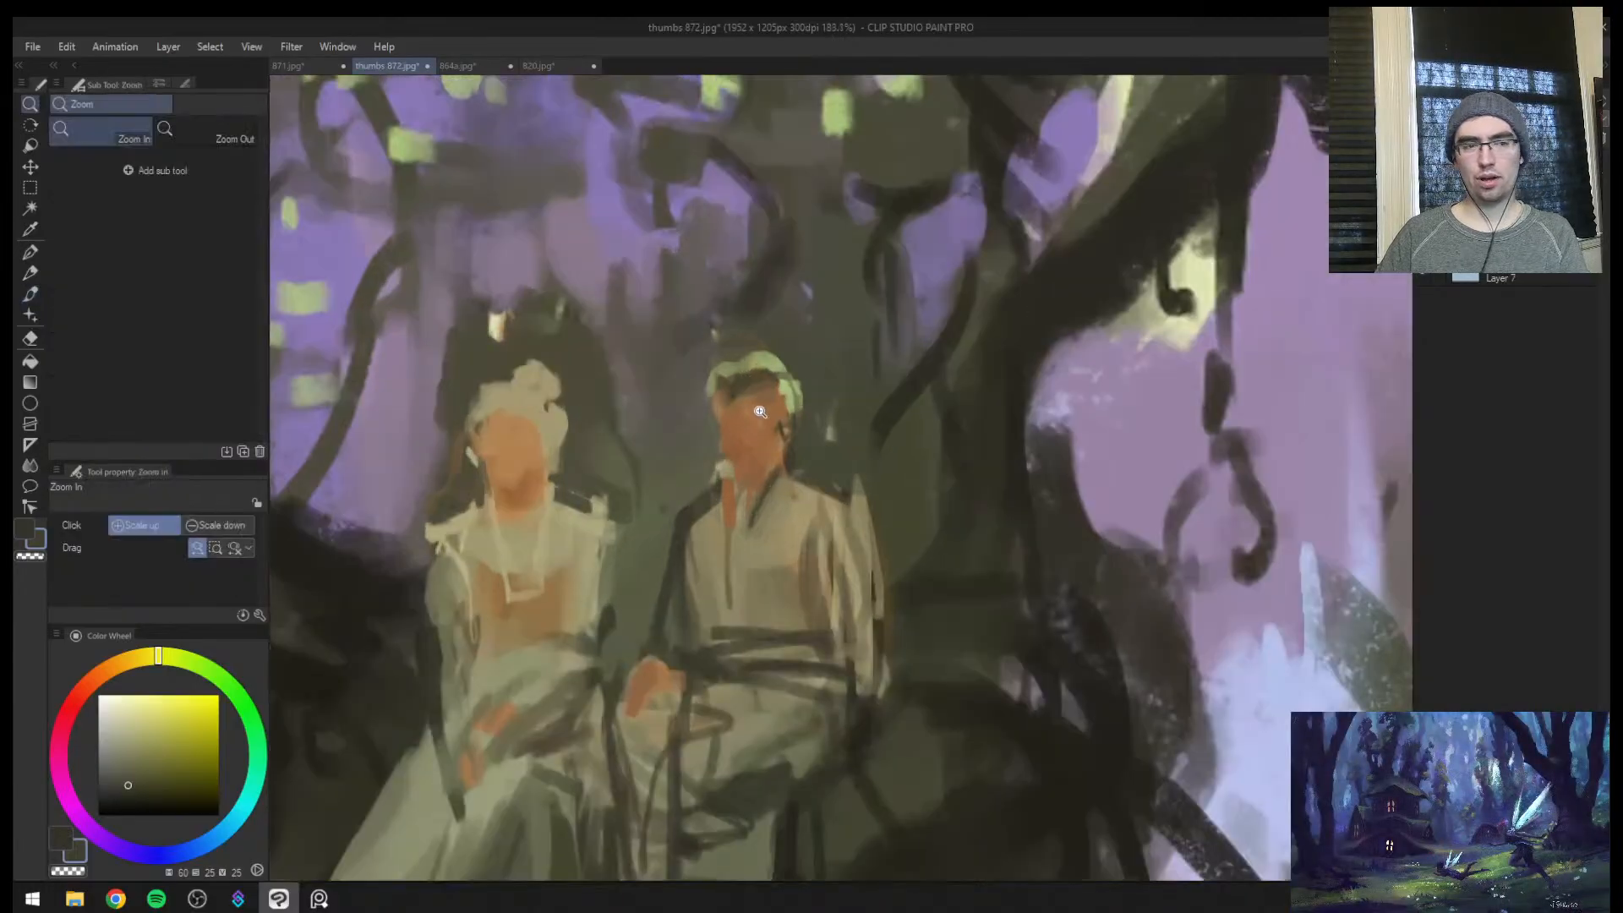
{"action": "key", "text": "h"}
{"action": "left_click_drag", "start_coordinate": [1061, 410], "coordinate": [812, 395]}
{"action": "left_click", "coordinate": [766, 393]}
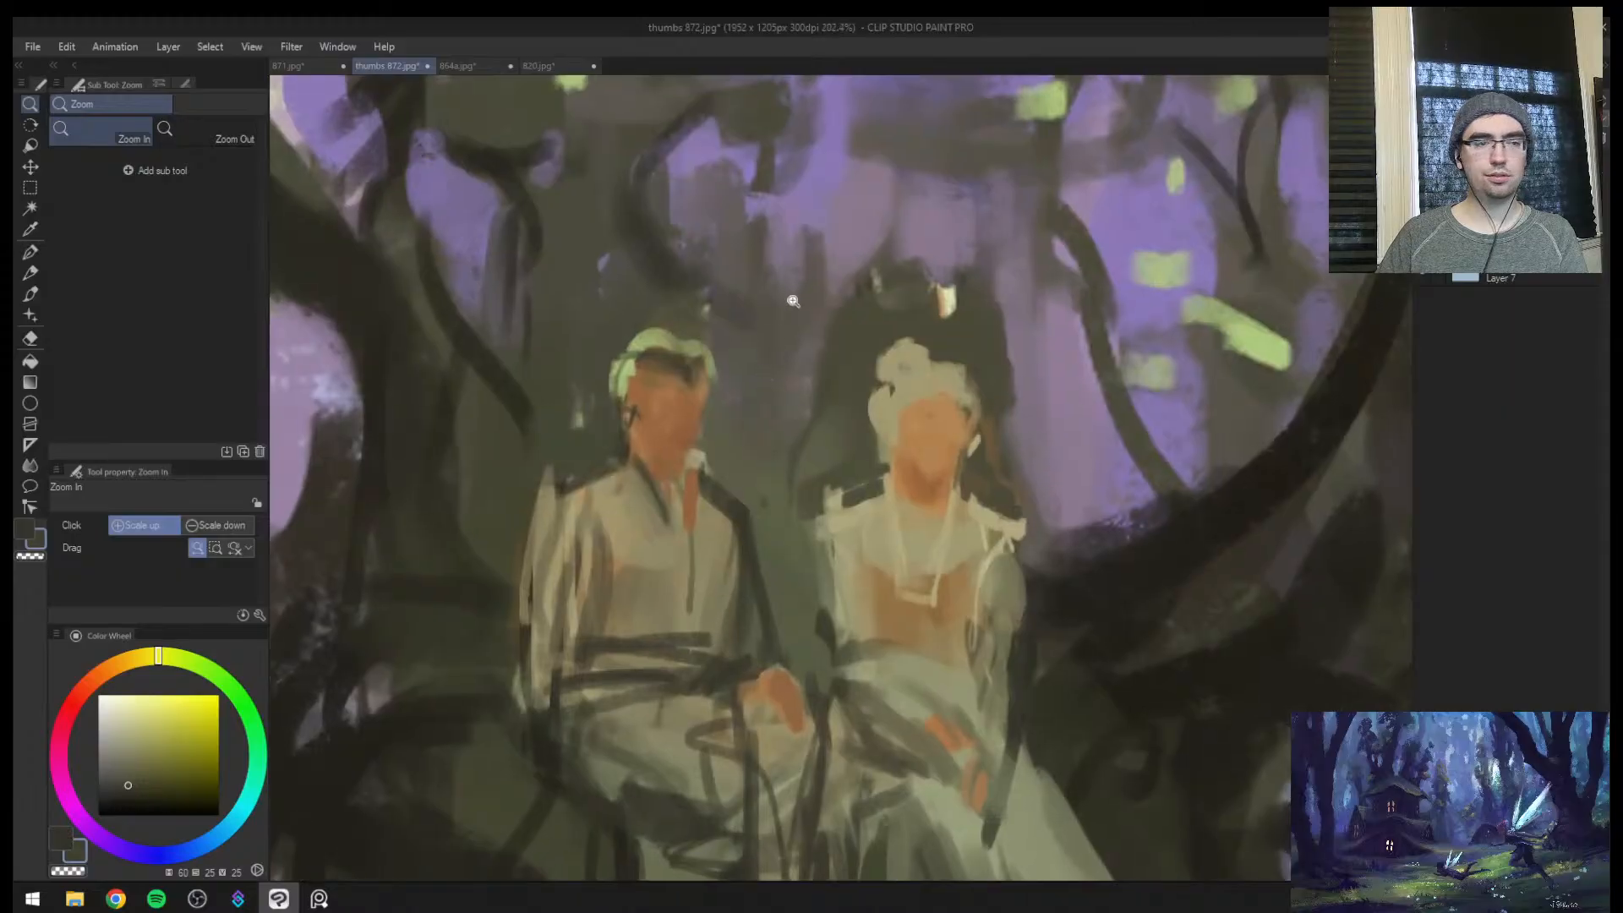
{"action": "key", "text": "b"}
{"action": "key", "text": "bracketleft"}
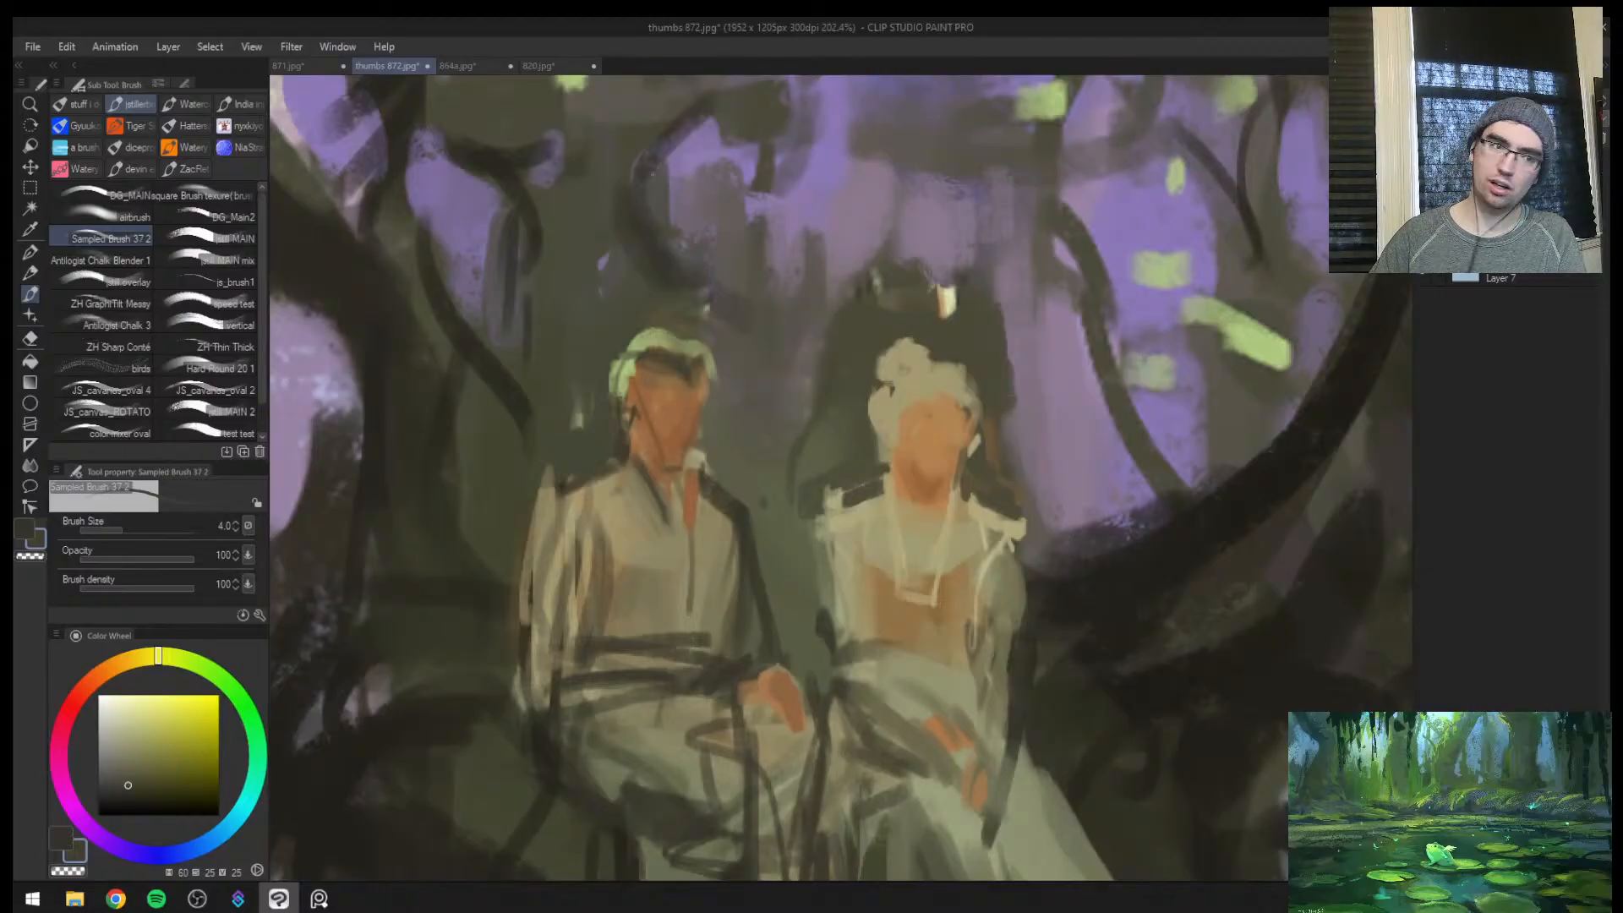
{"action": "key", "text": "bracketright"}
{"action": "key", "text": "bracketright"}
{"action": "key", "text": "bracketright"}
{"action": "key", "text": "bracketright"}
{"action": "key", "text": "bracketright"}
{"action": "left_click_drag", "start_coordinate": [637, 423], "coordinate": [656, 467]}
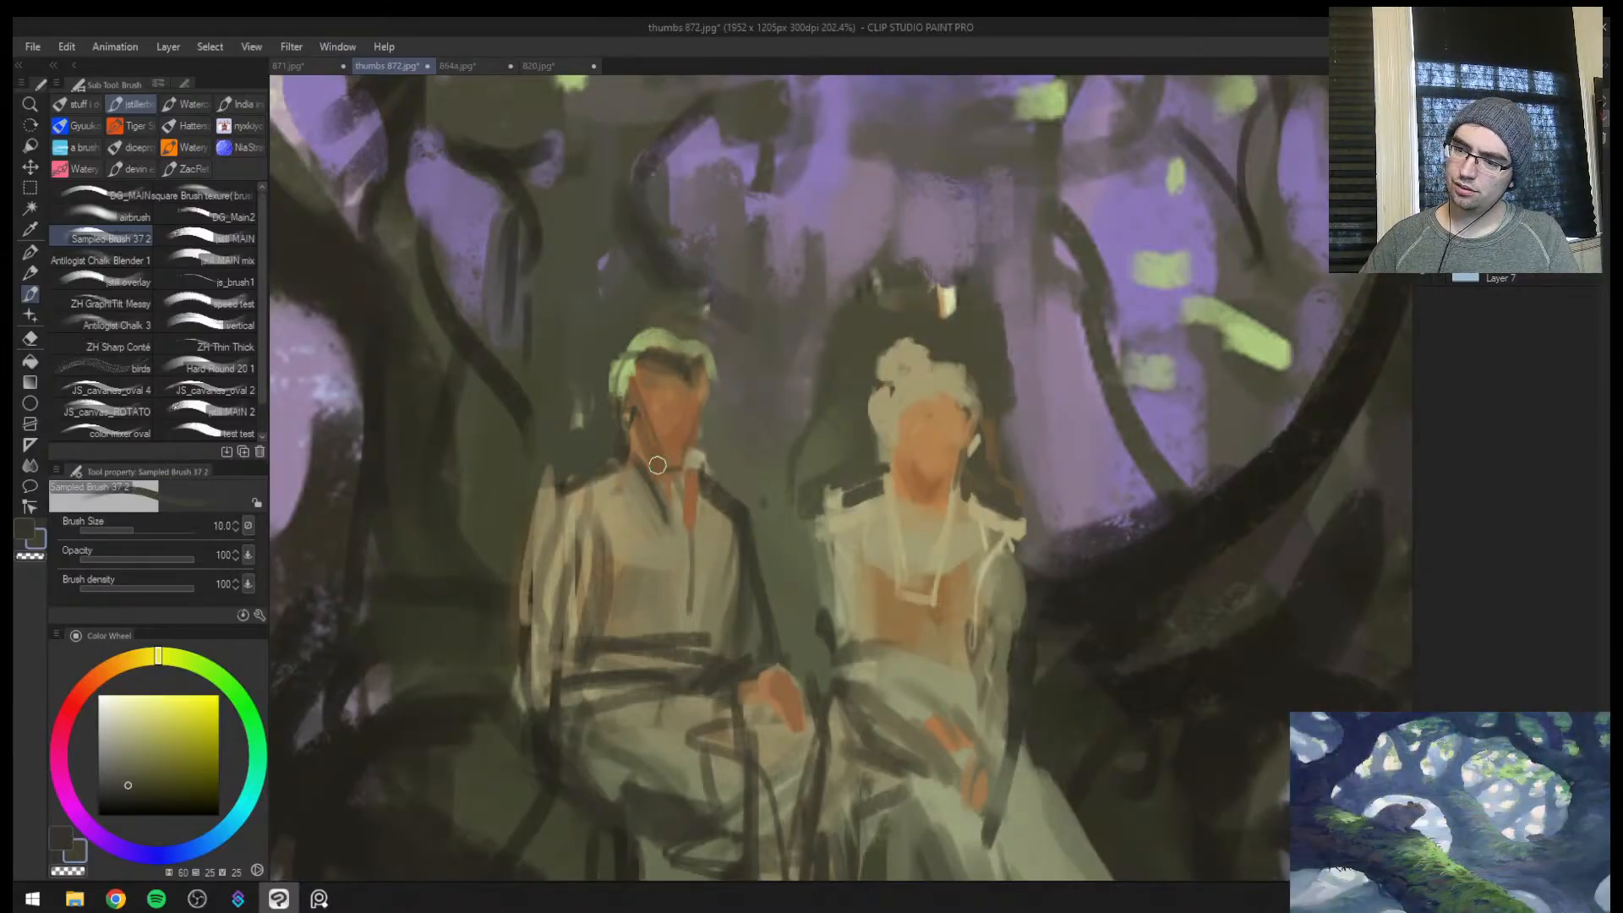
{"action": "left_click_drag", "start_coordinate": [634, 388], "coordinate": [663, 480]}
Retouch the face and neck of the figure in the pale skirt with a smaller brush, sampling orange-brown (hue 31, saturation 55, value 67)
{"action": "key", "text": "bracketleft"}
{"action": "key", "text": "bracketleft"}
{"action": "left_click_drag", "start_coordinate": [903, 407], "coordinate": [919, 485]}
{"action": "key", "text": "ctrl+z"}
{"action": "key", "text": "bracketleft"}
{"action": "mouse_move", "coordinate": [958, 430]}
{"action": "left_mouse_down"}
{"action": "mouse_move", "coordinate": [940, 479]}
{"action": "mouse_move", "coordinate": [983, 420]}
{"action": "mouse_move", "coordinate": [857, 494]}
{"action": "left_mouse_up"}
{"action": "left_click", "coordinate": [933, 445], "text": "alt"}
Mirror the canvas and retouch the male figure's torso and sleeve with sampled dark olive (hue 65, saturation 27, value 28)
{"action": "key", "text": "ctrl+space"}
{"action": "left_click_drag", "start_coordinate": [959, 459], "coordinate": [1033, 428]}
{"action": "key", "text": "h"}
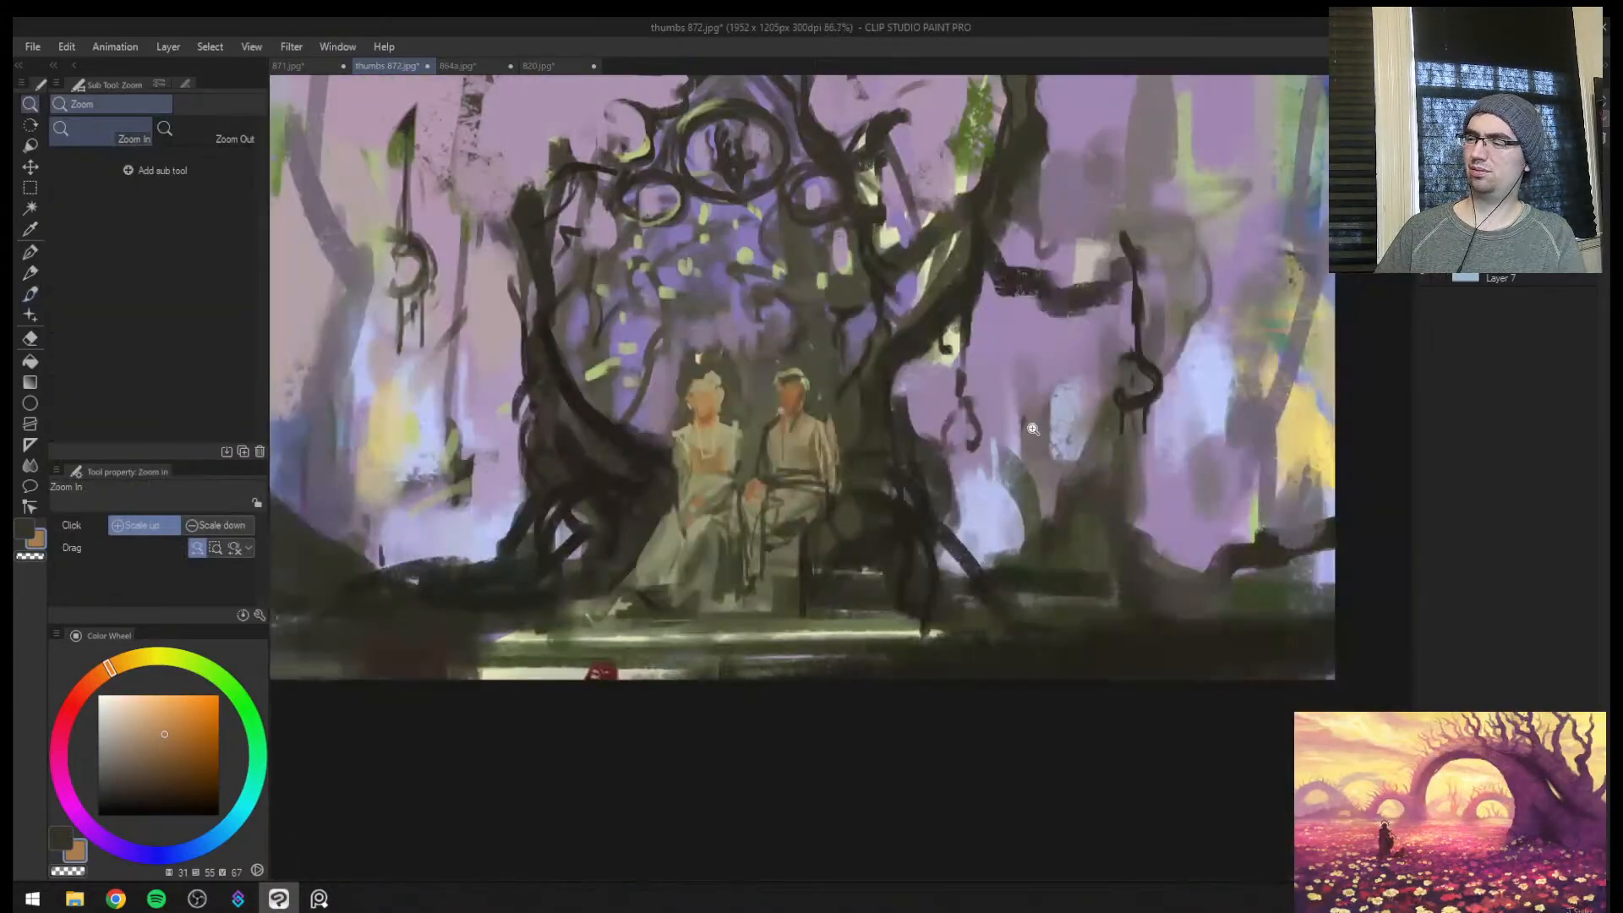
{"action": "mouse_move", "coordinate": [795, 453]}
{"action": "left_mouse_down"}
{"action": "mouse_move", "coordinate": [842, 388]}
{"action": "mouse_move", "coordinate": [859, 429]}
{"action": "left_mouse_up"}
{"action": "left_click", "coordinate": [850, 390], "text": "alt"}
{"action": "mouse_move", "coordinate": [858, 407]}
{"action": "left_mouse_down"}
{"action": "mouse_move", "coordinate": [866, 466]}
{"action": "mouse_move", "coordinate": [770, 514]}
{"action": "left_mouse_up"}
{"action": "key", "text": "ctrl+space"}
{"action": "left_click_drag", "start_coordinate": [848, 470], "coordinate": [893, 355]}
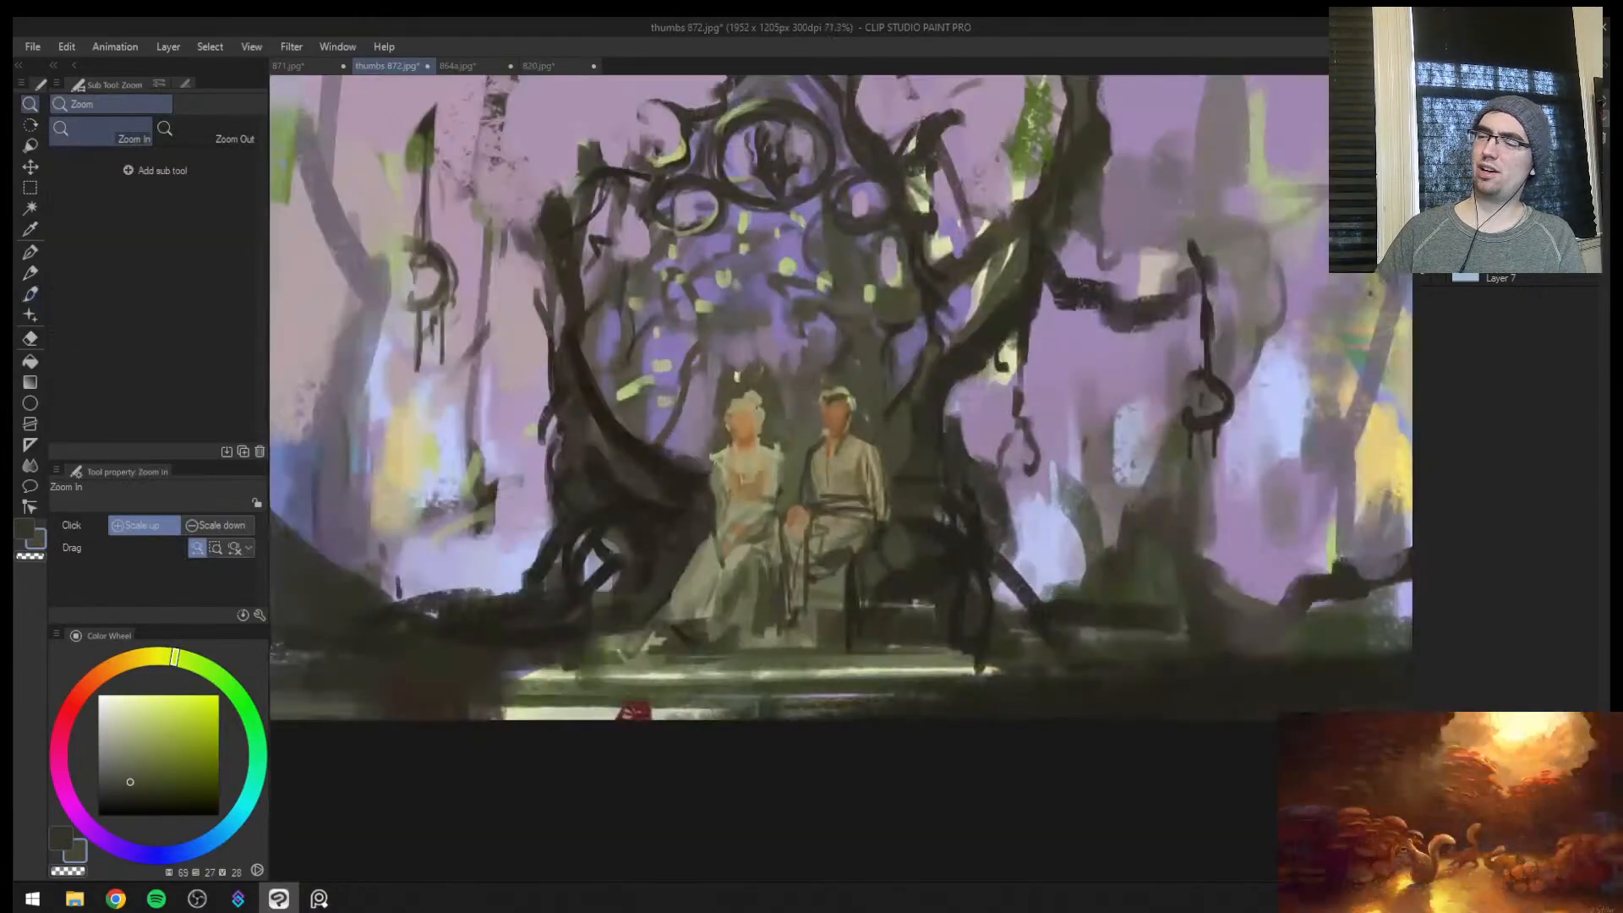
{"action": "left_click", "coordinate": [864, 471], "text": "alt"}
{"action": "left_click", "coordinate": [858, 477], "text": "alt"}
Sample pale blue (hue 229, saturation 22, value 93) and add thin highlights along the male figure's lower legs
{"action": "key", "text": "ctrl+space"}
{"action": "left_click_drag", "start_coordinate": [804, 517], "coordinate": [789, 624]}
{"action": "left_click", "coordinate": [799, 551], "text": "alt"}
{"action": "left_click", "coordinate": [791, 603], "text": "alt"}
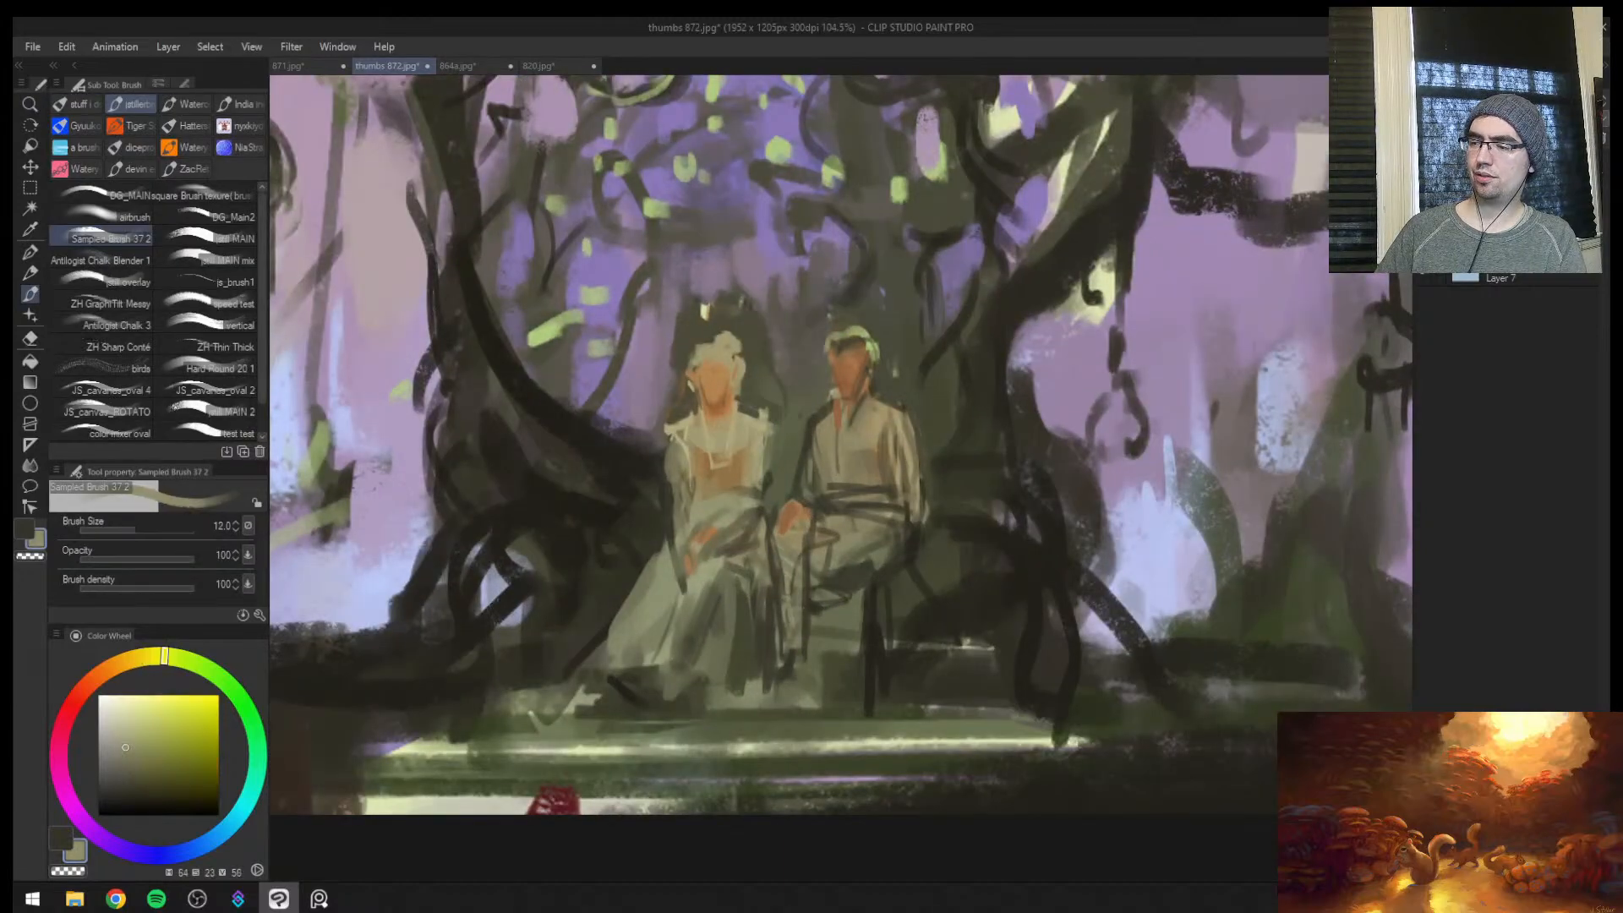
{"action": "left_click", "coordinate": [1154, 541], "text": "alt"}
{"action": "key", "text": "["}
{"action": "mouse_move", "coordinate": [783, 556]}
{"action": "left_mouse_down"}
{"action": "mouse_move", "coordinate": [788, 642]}
{"action": "mouse_move", "coordinate": [804, 641]}
{"action": "left_mouse_up"}
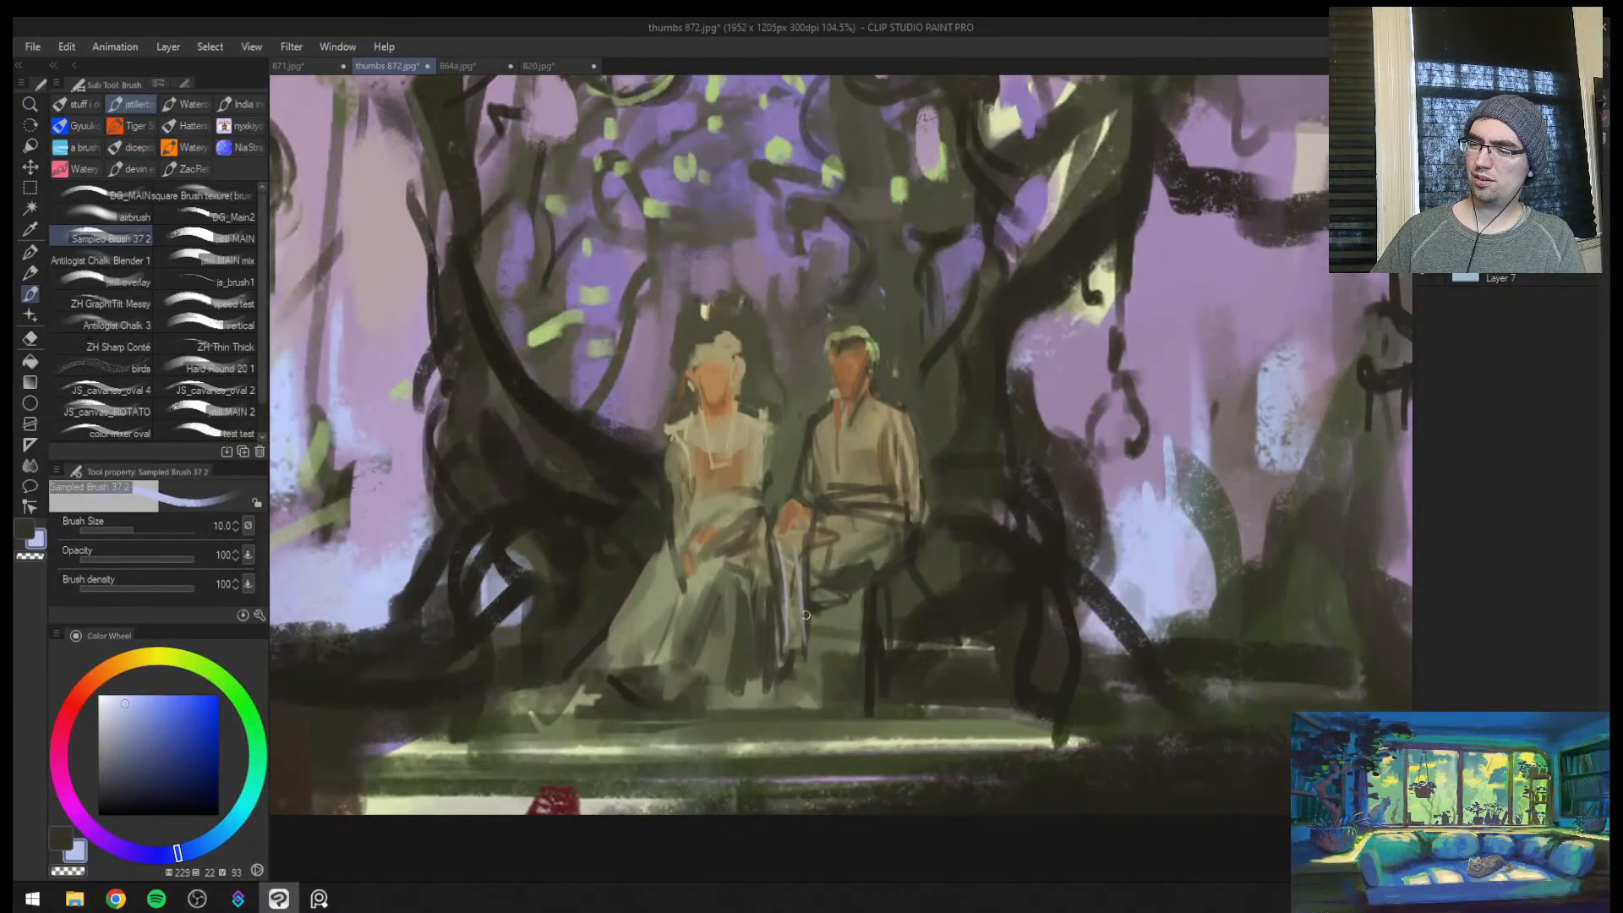
{"action": "key", "text": "]"}
{"action": "key", "text": "ctrl+z"}
{"action": "mouse_move", "coordinate": [802, 551]}
{"action": "left_mouse_down"}
{"action": "mouse_move", "coordinate": [818, 657]}
{"action": "mouse_move", "coordinate": [802, 646]}
{"action": "left_mouse_up"}
{"action": "key", "text": "]"}
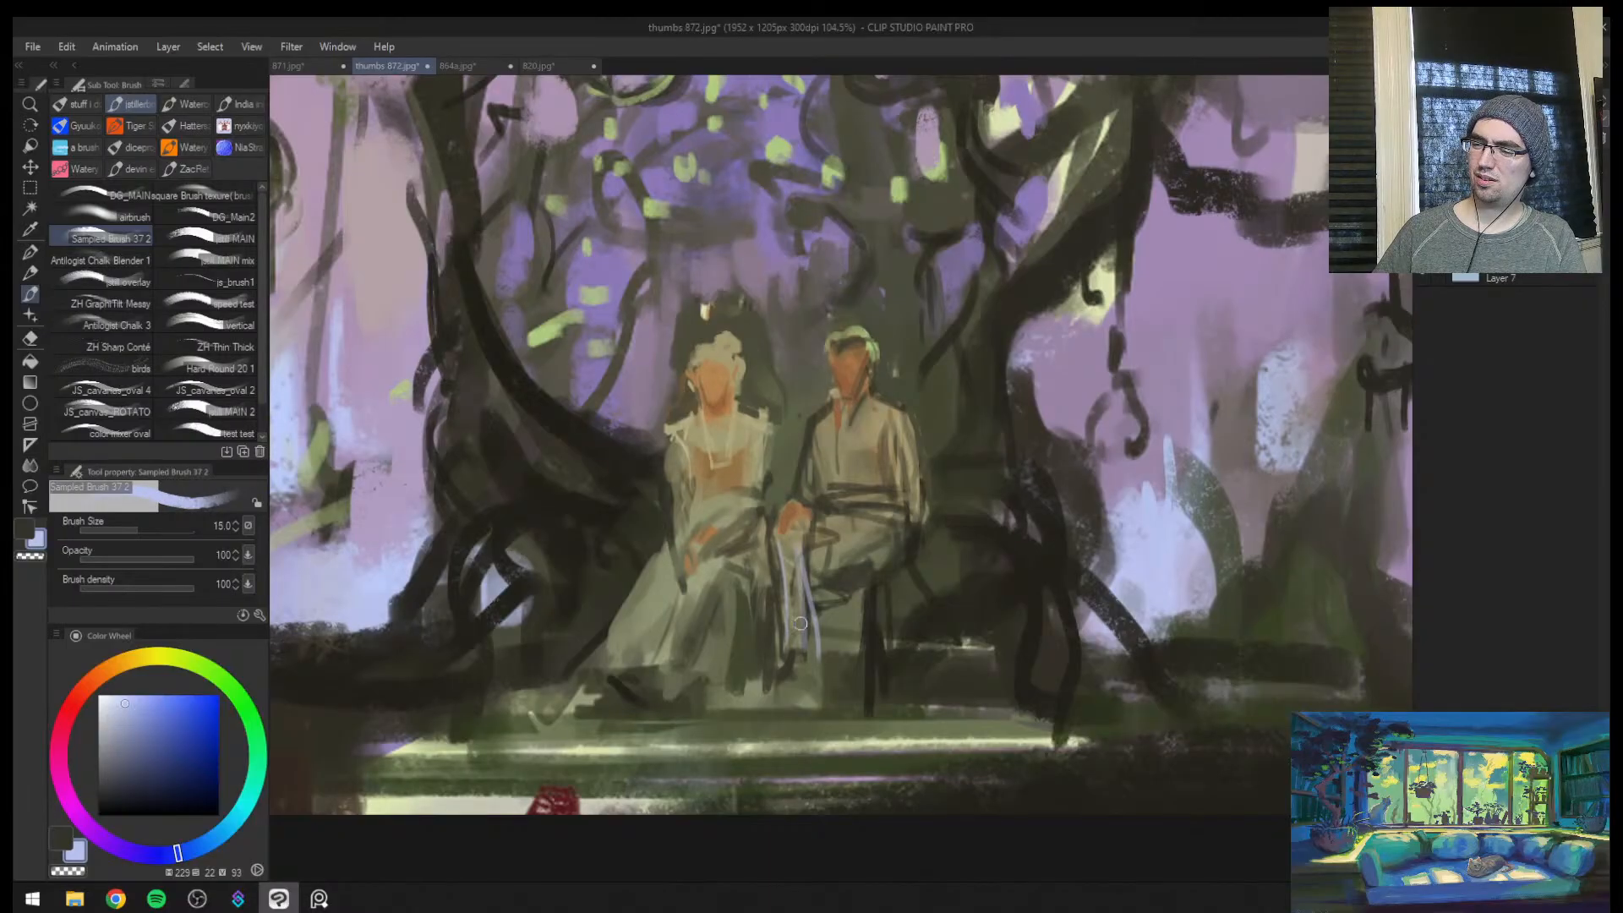
{"action": "left_click_drag", "start_coordinate": [847, 540], "coordinate": [830, 553]}
Paint pale blue highlights down the folds and trailing hem of the female figure's skirt with brush sizes up to 18
{"action": "key", "text": "]"}
{"action": "left_click_drag", "start_coordinate": [656, 568], "coordinate": [599, 647]}
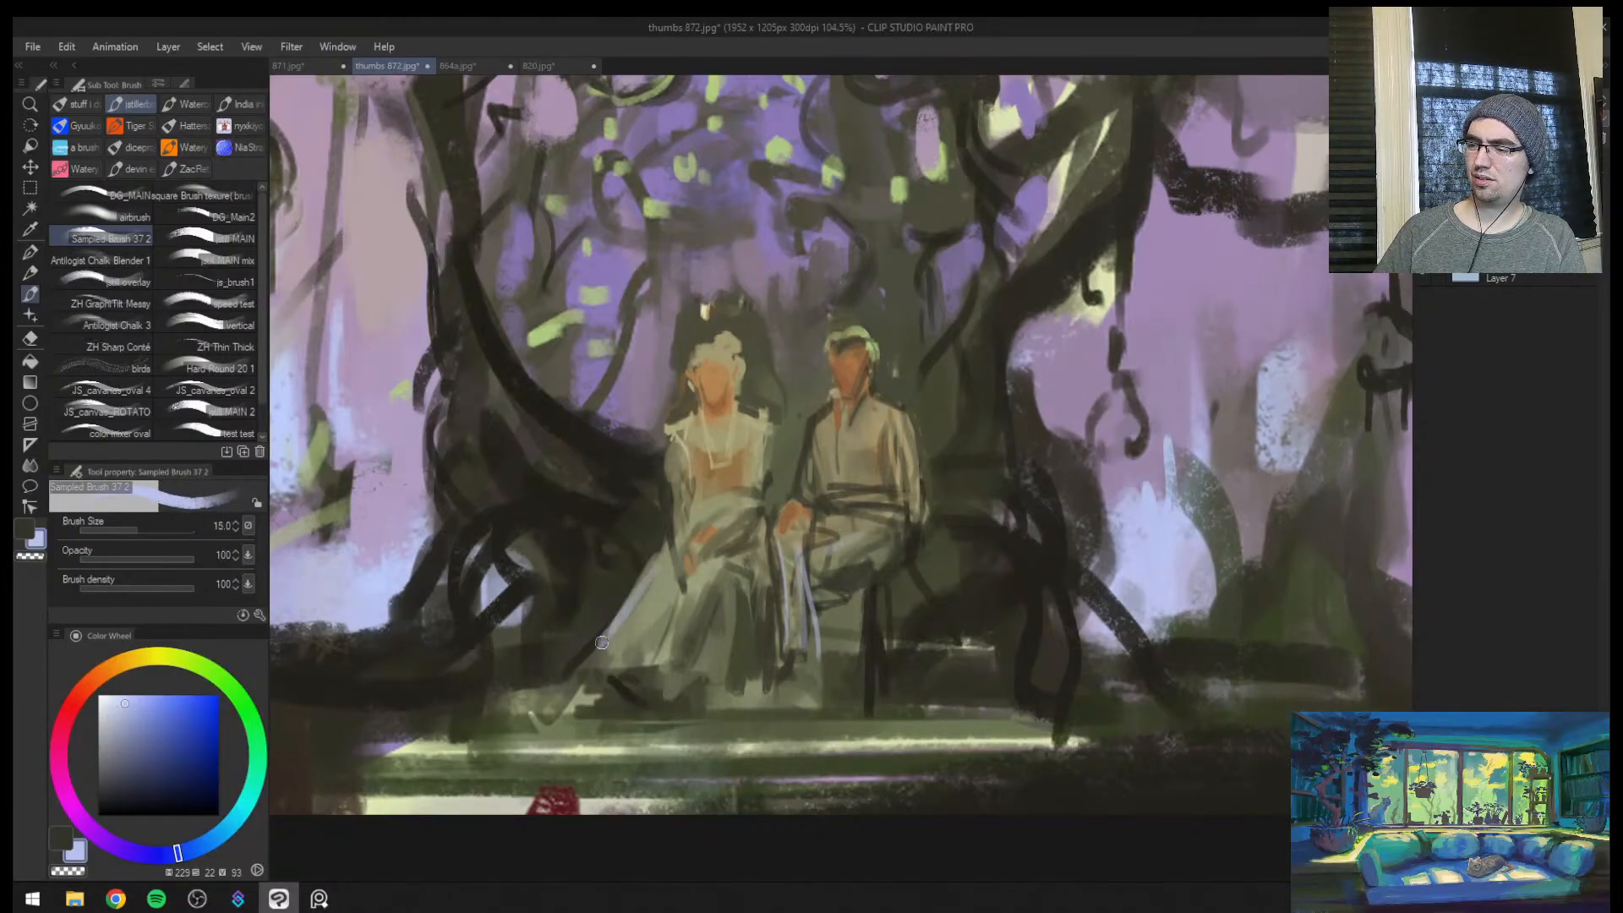
{"action": "left_click_drag", "start_coordinate": [660, 573], "coordinate": [575, 673]}
{"action": "key", "text": "["}
{"action": "key", "text": "["}
{"action": "key", "text": "["}
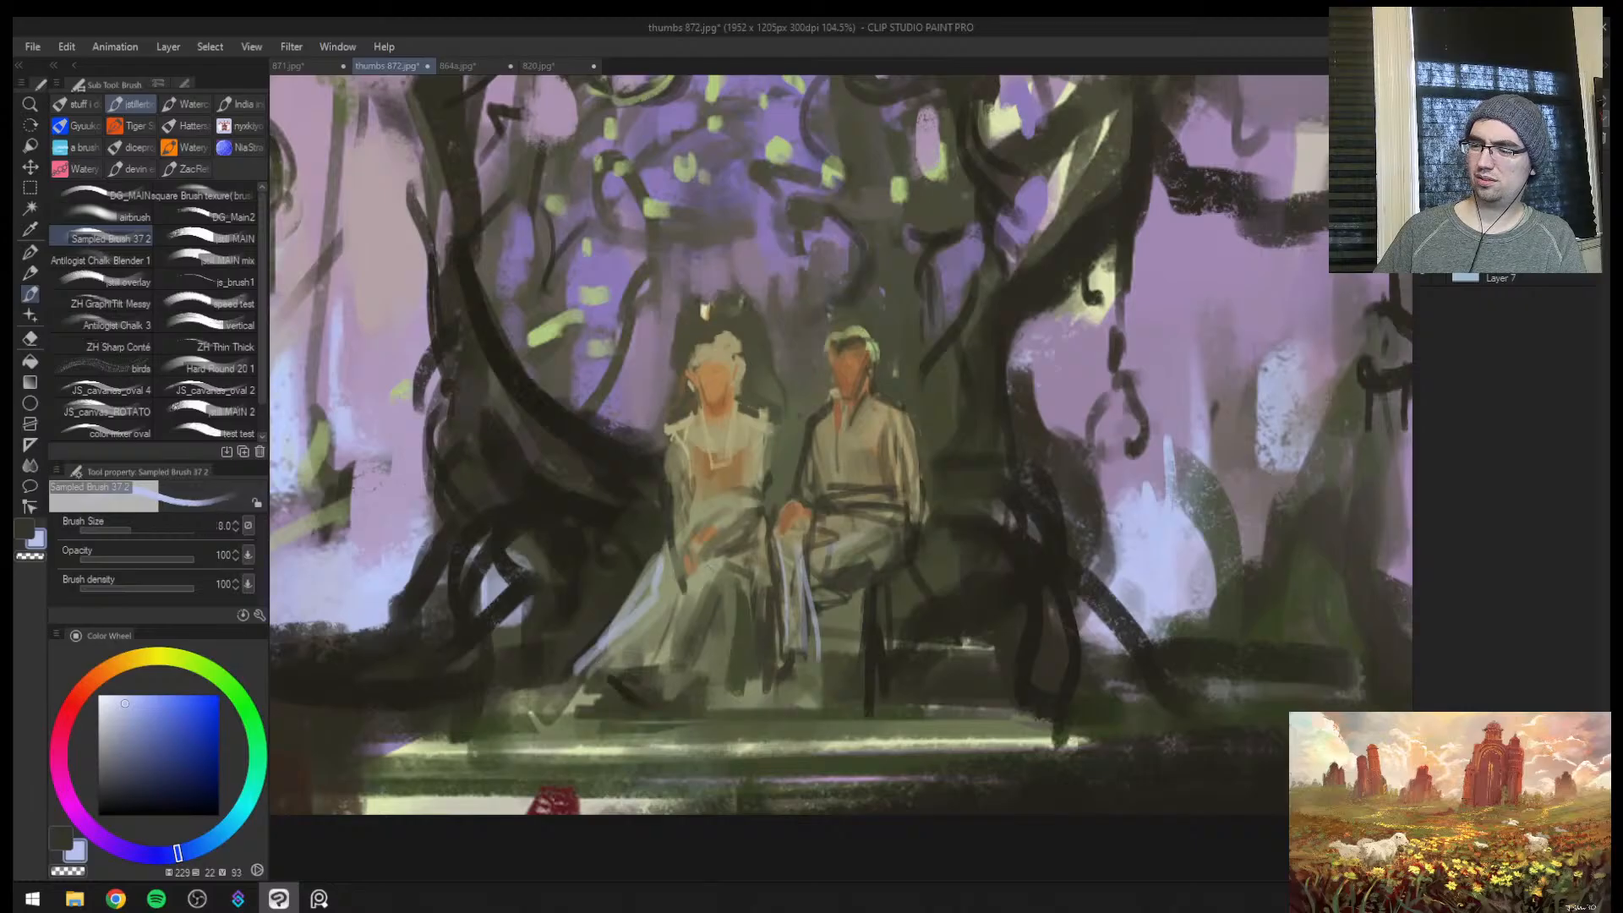
{"action": "key", "text": "]"}
{"action": "key", "text": "]"}
{"action": "key", "text": "]"}
{"action": "key", "text": "]"}
{"action": "key", "text": "]"}
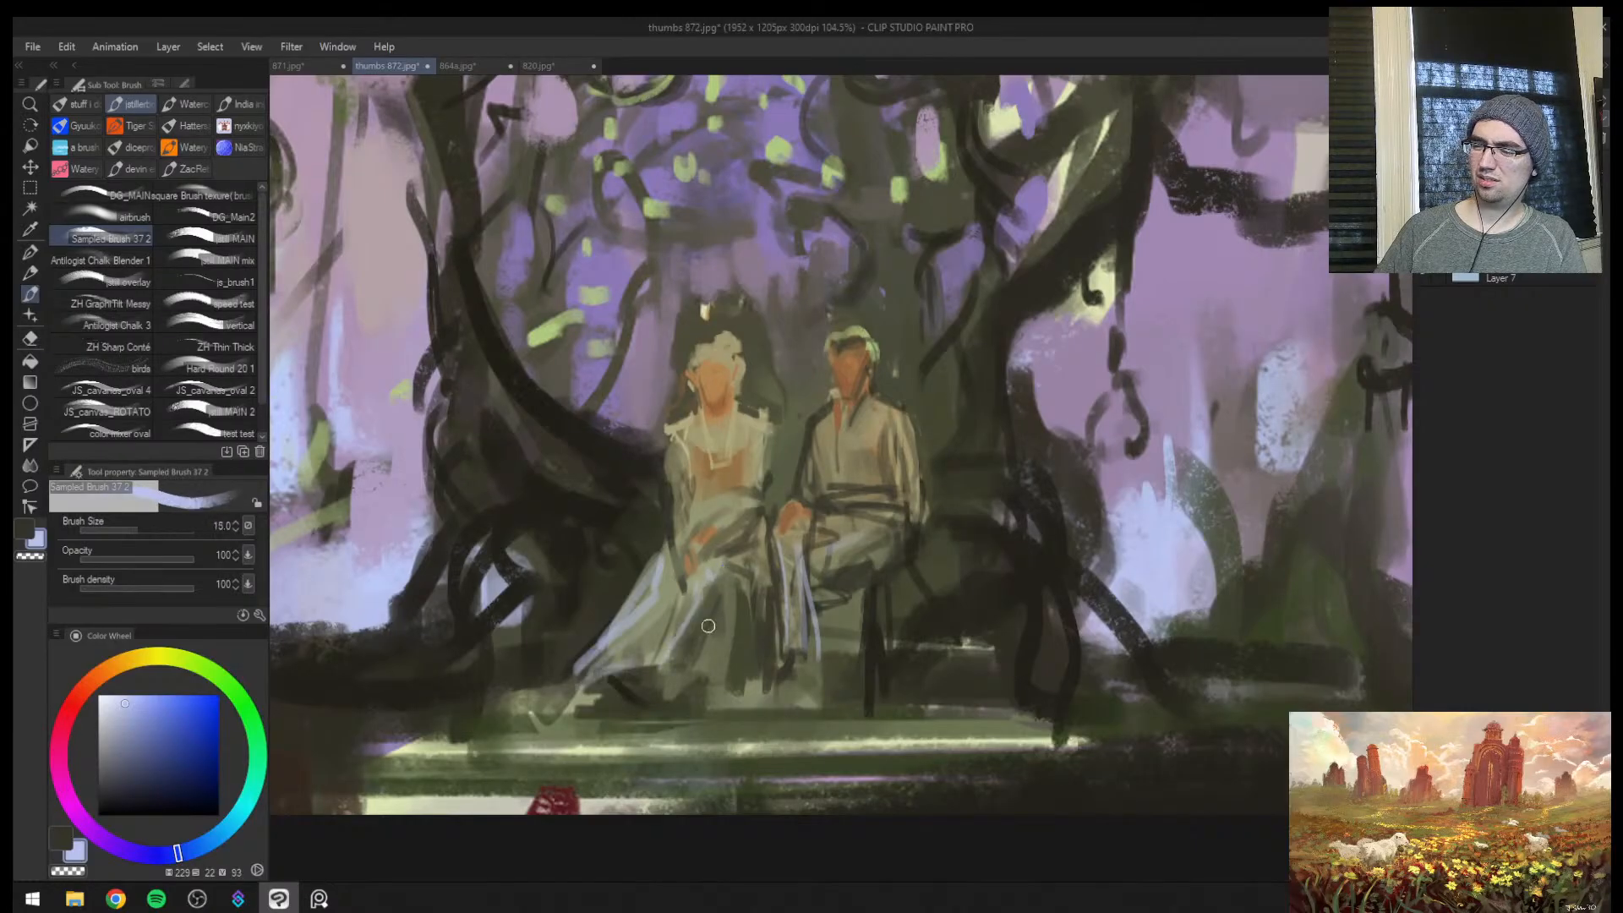
{"action": "mouse_move", "coordinate": [728, 607]}
{"action": "left_mouse_down"}
{"action": "mouse_move", "coordinate": [642, 677]}
{"action": "mouse_move", "coordinate": [574, 701]}
{"action": "mouse_move", "coordinate": [508, 697]}
{"action": "left_mouse_up"}
Mirror the canvas and highlight the female figure's outer sleeve and cuff in pale blue with a smaller brush
{"action": "key", "text": "h"}
{"action": "key", "text": "["}
{"action": "key", "text": "["}
{"action": "key", "text": "["}
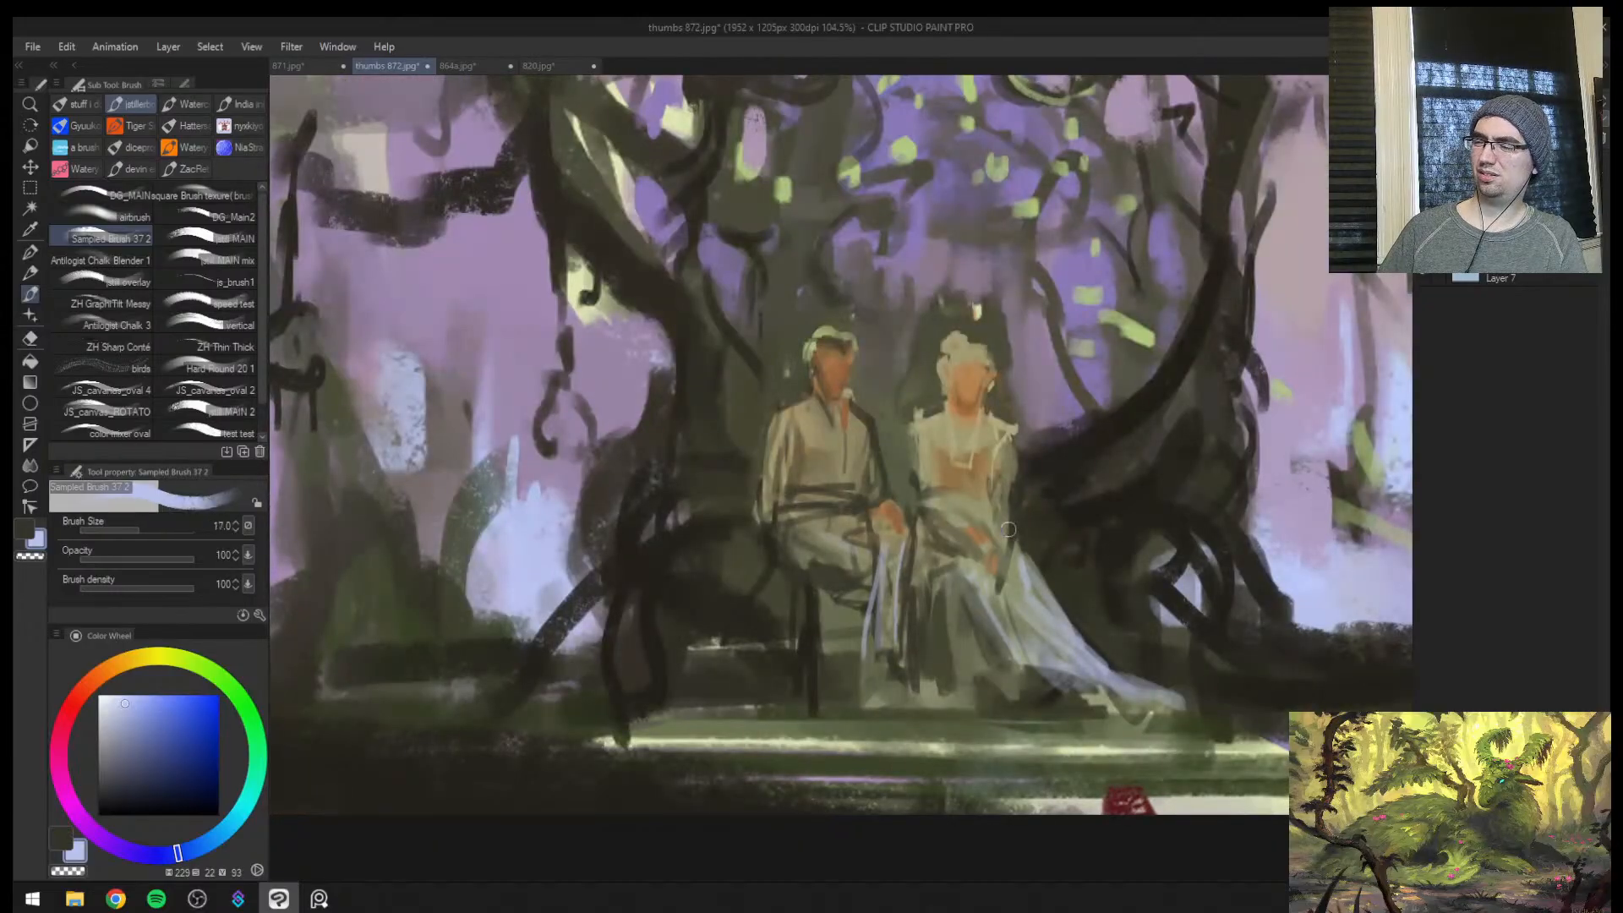
{"action": "key", "text": "bracketleft"}
{"action": "key", "text": "bracketleft"}
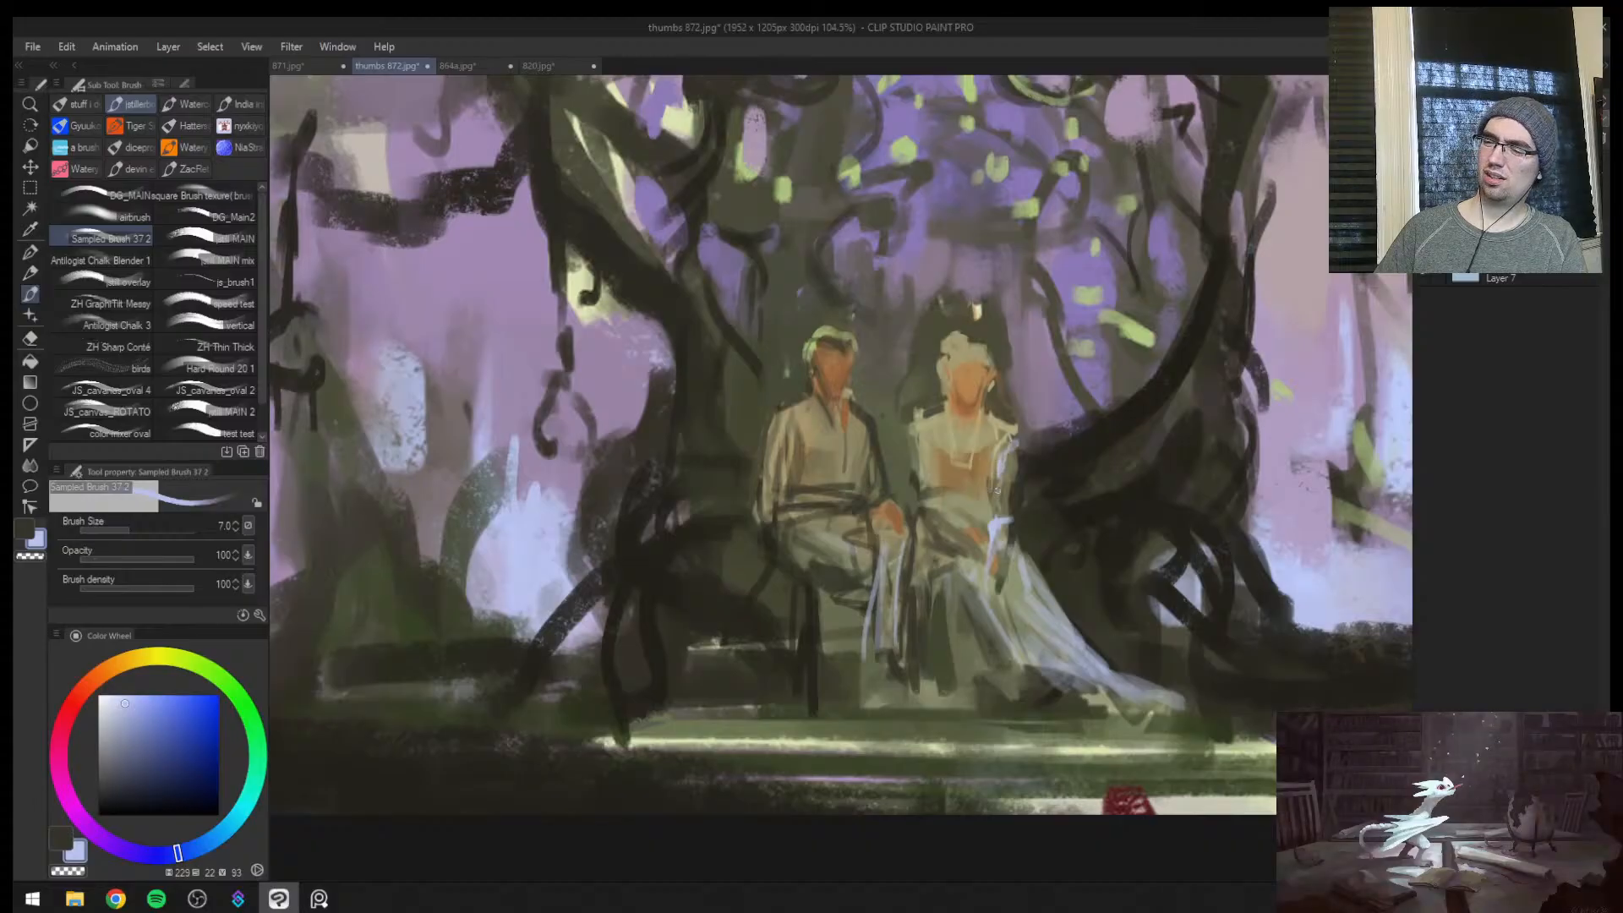
{"action": "key", "text": "bracketright"}
Sample a brighter pale blue (hue 224, saturation 25, value 98) and highlight the female figure's shoulder, bodice edge and waist at brush size 7
{"action": "key", "text": "ctrl+space"}
{"action": "left_click_drag", "start_coordinate": [1132, 512], "coordinate": [981, 512]}
{"action": "left_click_drag", "start_coordinate": [1231, 512], "coordinate": [1323, 507]}
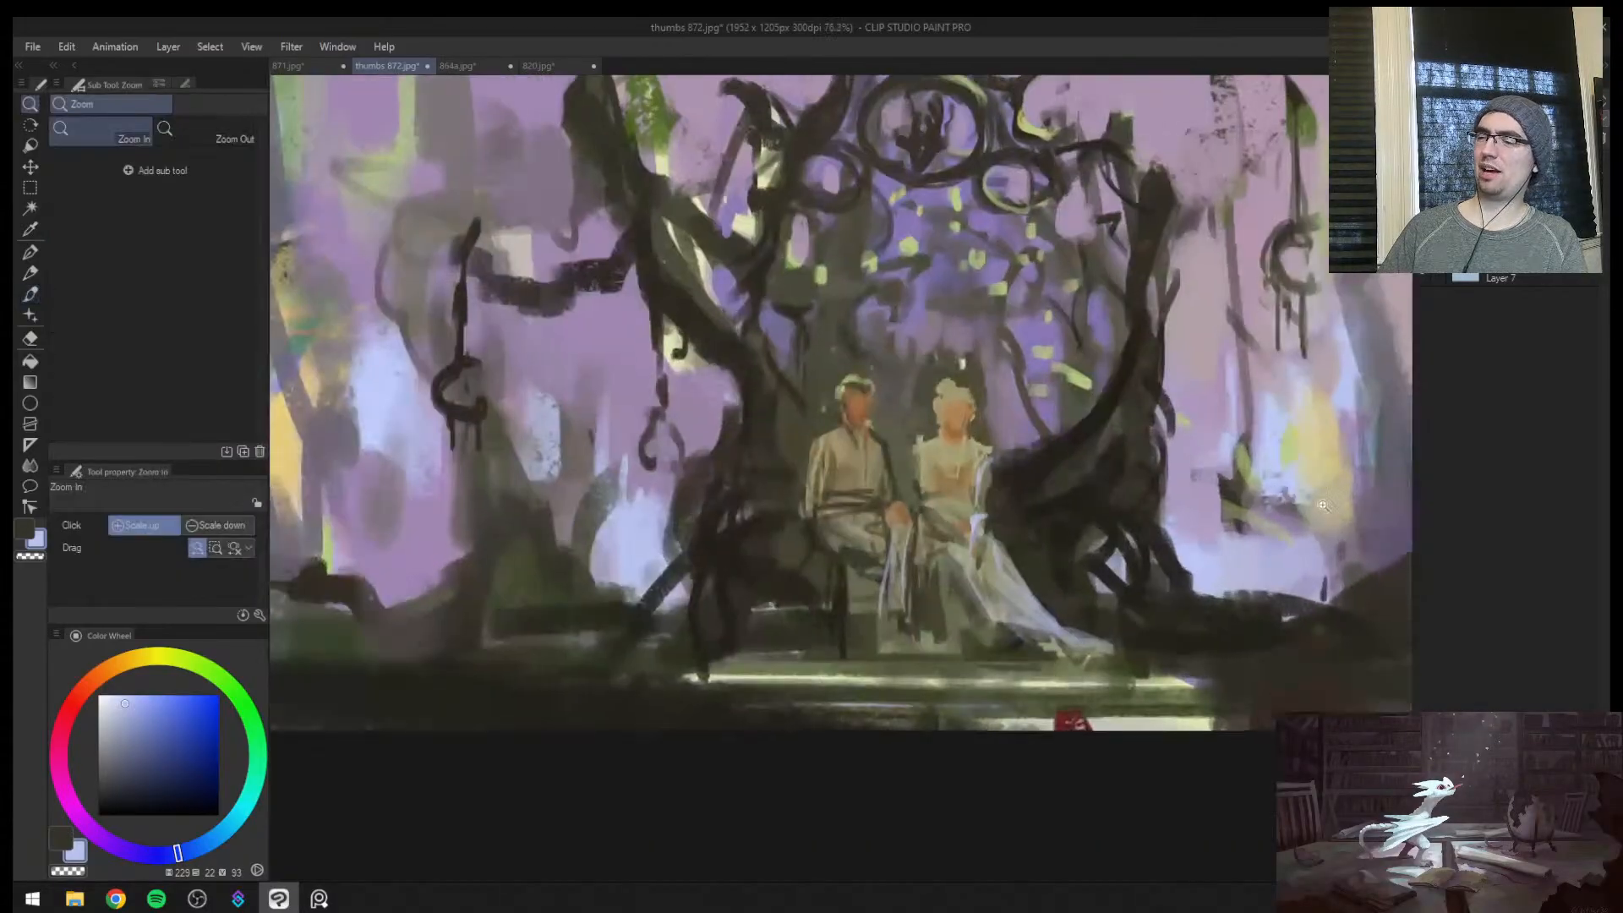
{"action": "right_click", "coordinate": [1278, 480]}
{"action": "right_click", "coordinate": [1275, 477]}
{"action": "right_click", "coordinate": [1280, 458]}
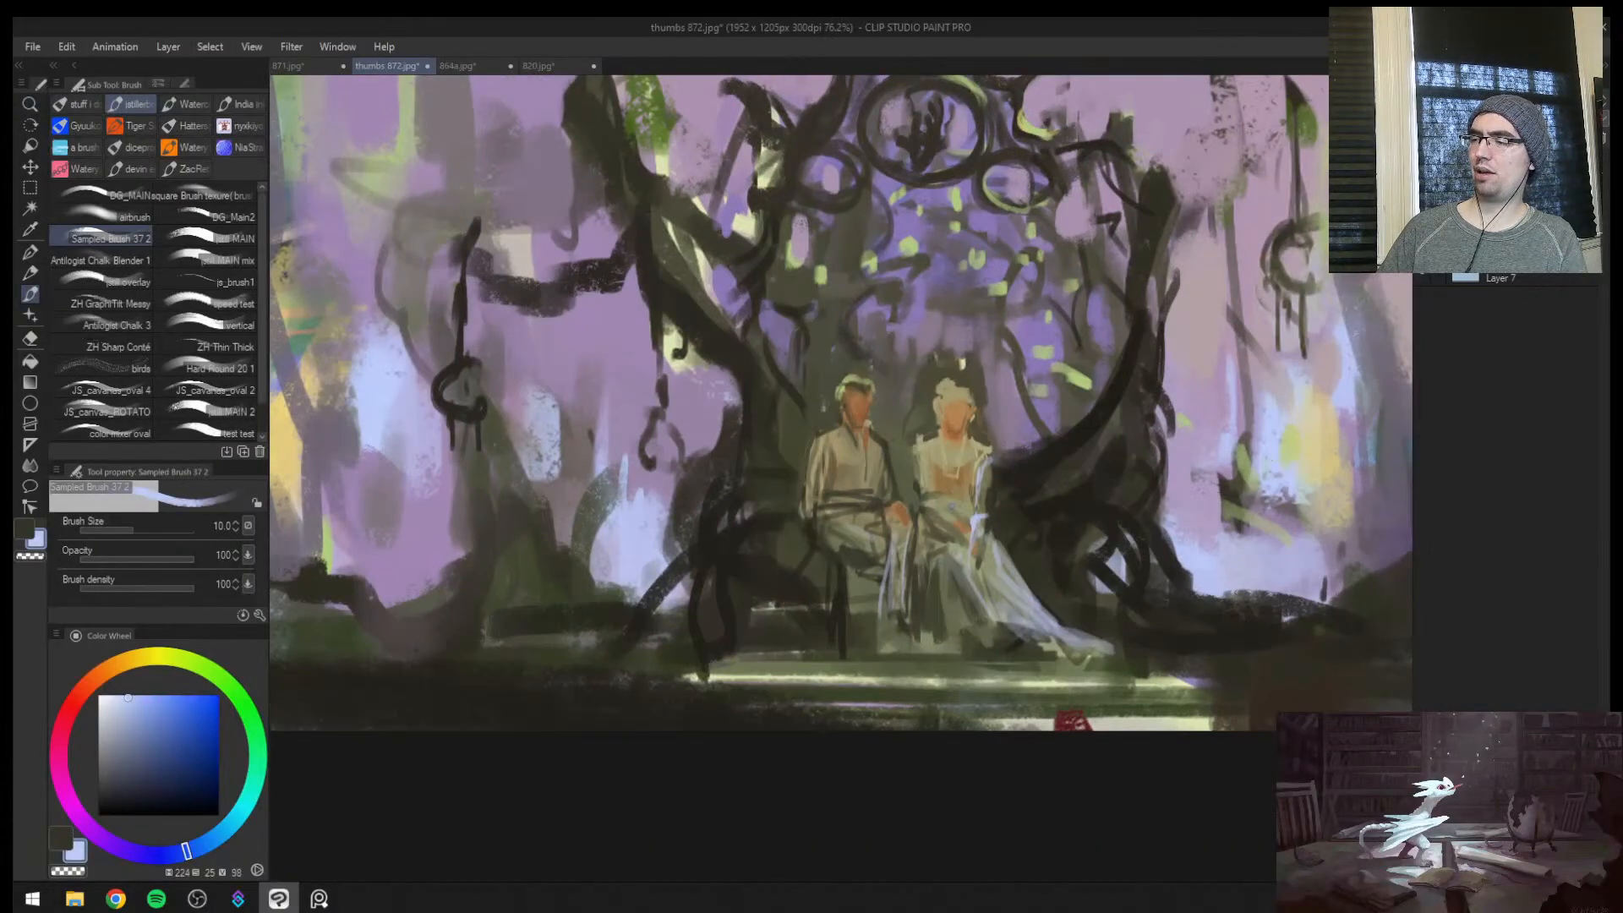
{"action": "key", "text": "ctrl+space"}
{"action": "left_click_drag", "start_coordinate": [953, 505], "coordinate": [1041, 506]}
{"action": "key", "text": "bracketleft"}
{"action": "mouse_move", "coordinate": [894, 415]}
{"action": "left_mouse_down"}
{"action": "mouse_move", "coordinate": [929, 522]}
{"action": "mouse_move", "coordinate": [908, 500]}
{"action": "mouse_move", "coordinate": [961, 549]}
{"action": "left_mouse_up"}
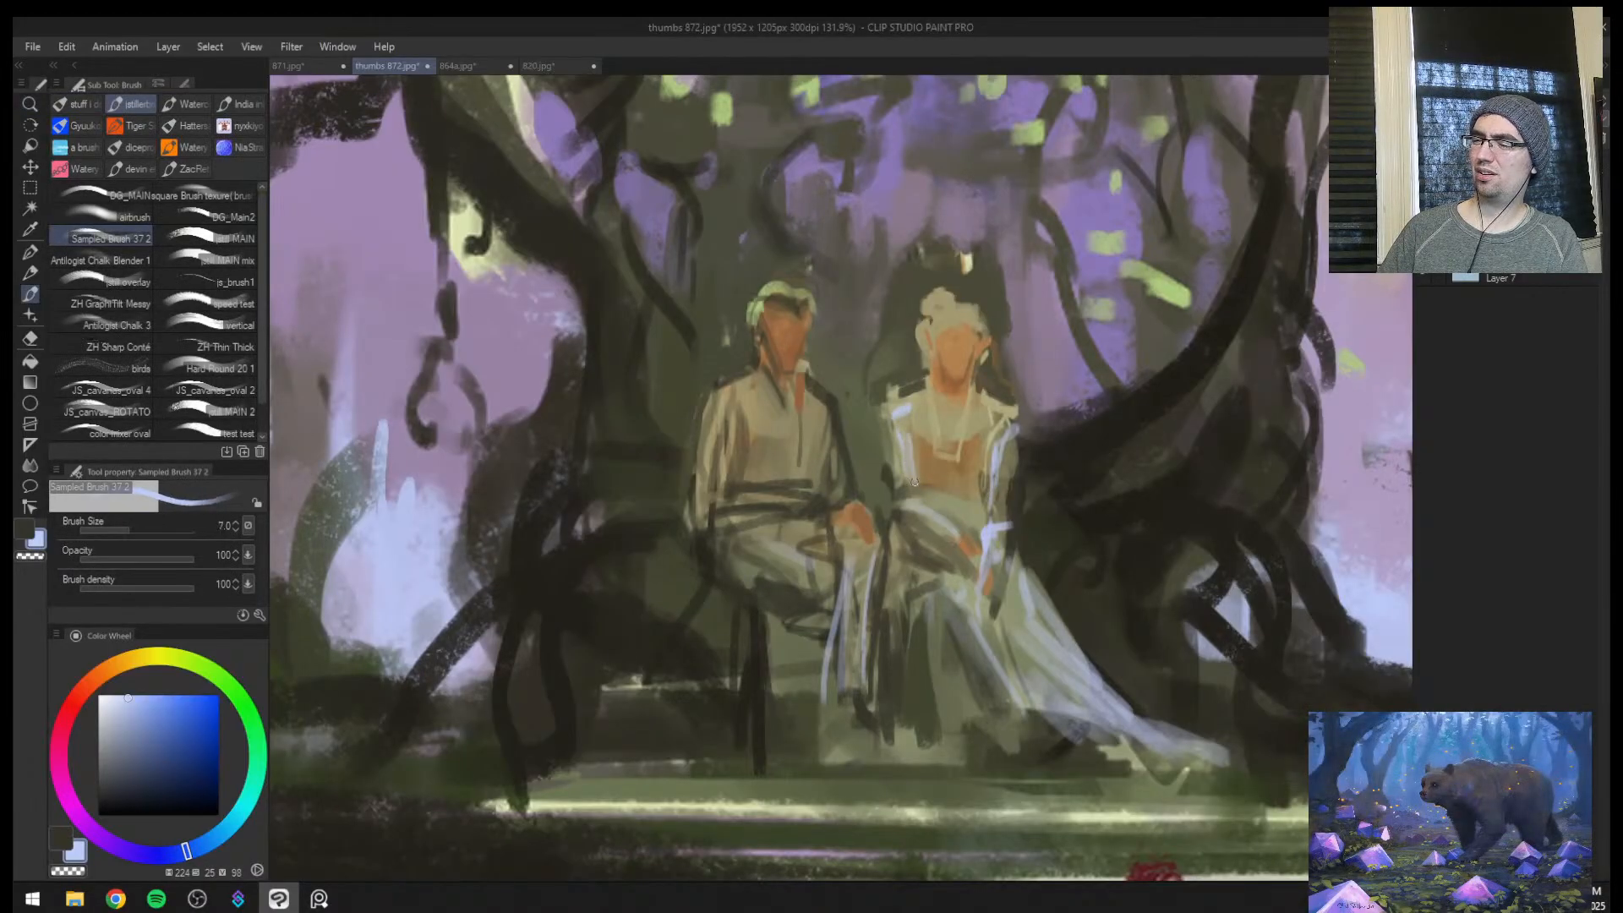
{"action": "left_click_drag", "start_coordinate": [913, 478], "coordinate": [957, 541]}
{"action": "key", "text": "bracketleft"}
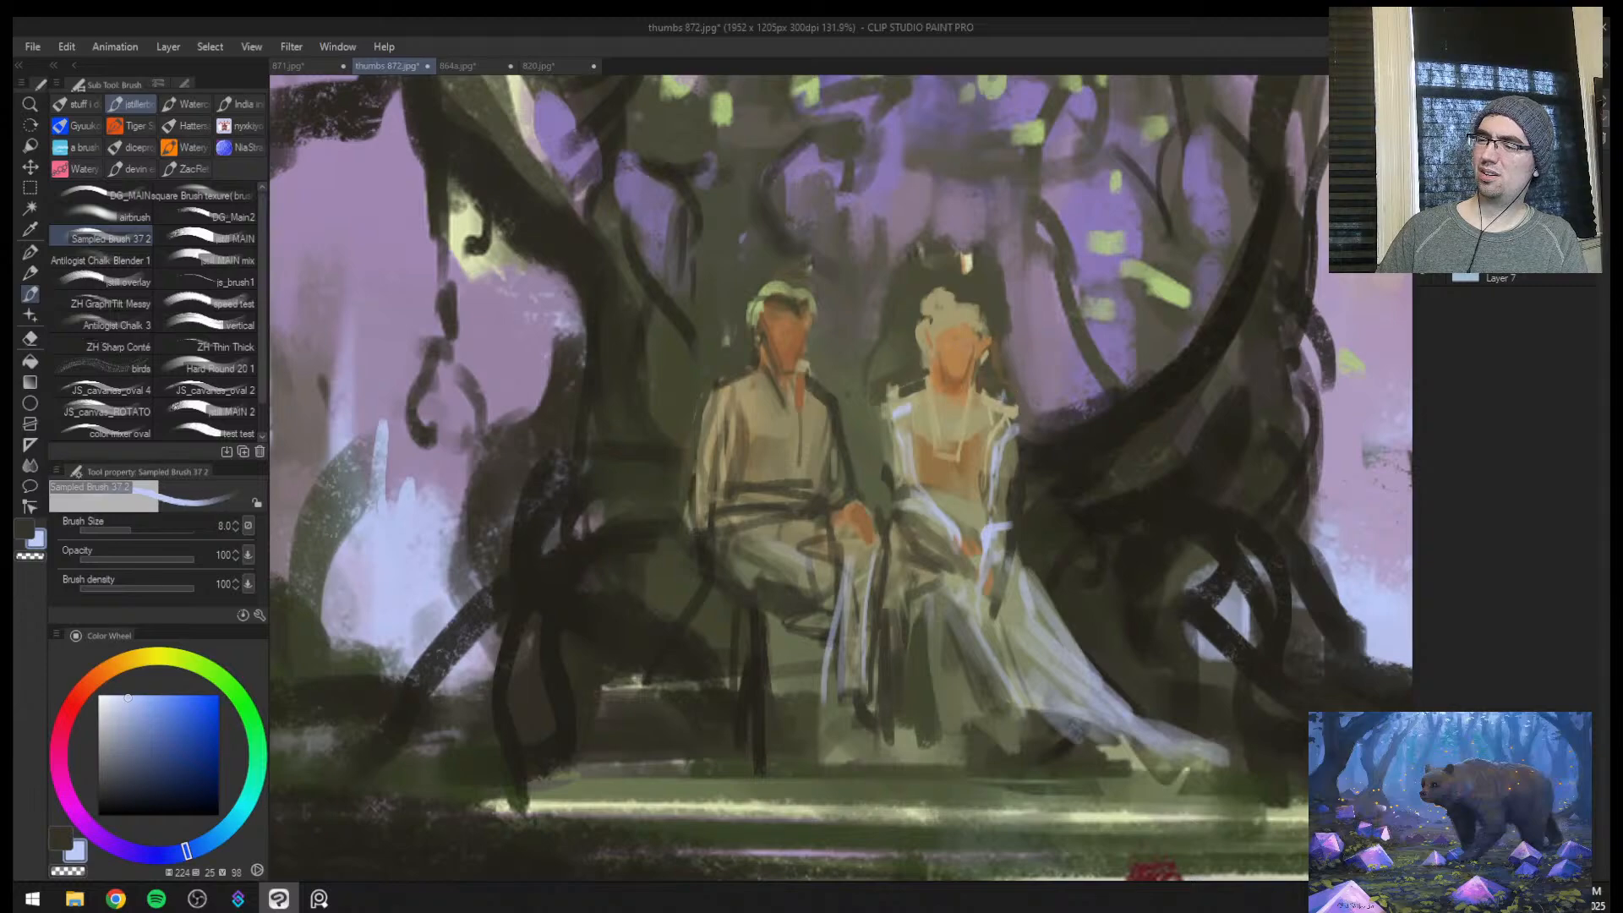
Add small pale blue highlights to the top of both figures' hair
{"action": "left_click_drag", "start_coordinate": [923, 317], "coordinate": [947, 294]}
{"action": "mouse_move", "coordinate": [808, 297]}
{"action": "left_mouse_down"}
{"action": "mouse_move", "coordinate": [760, 287]}
{"action": "mouse_move", "coordinate": [744, 315]}
{"action": "mouse_move", "coordinate": [765, 272]}
{"action": "left_mouse_up"}
{"action": "key", "text": "bracketleft"}
{"action": "key", "text": "bracketleft"}
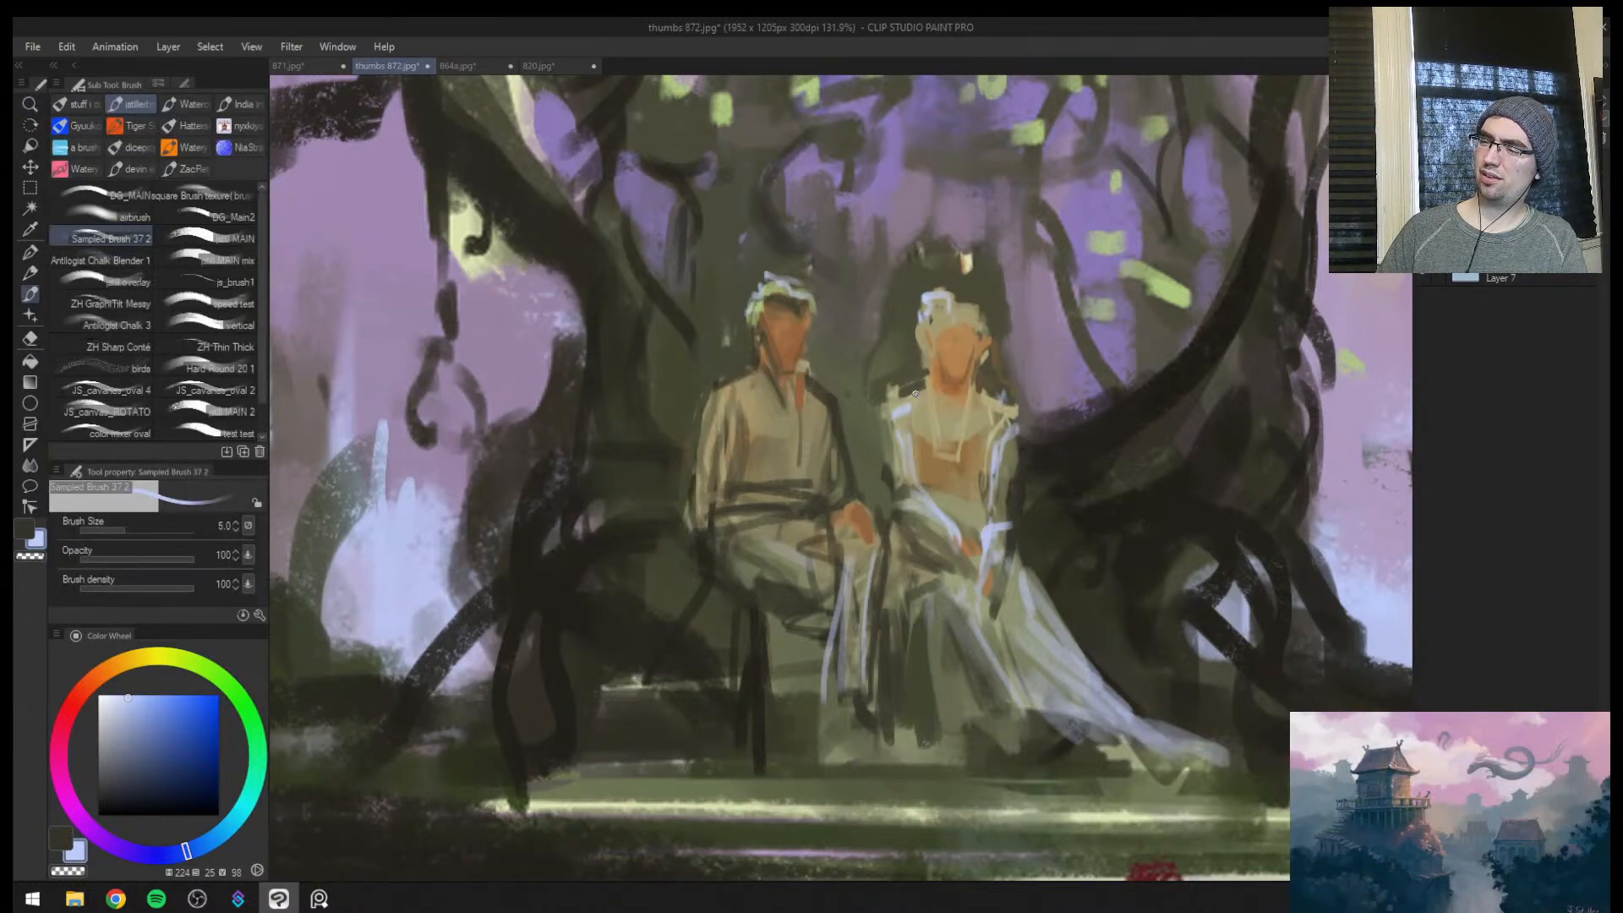
{"action": "key", "text": "bracketright"}
{"action": "key", "text": "bracketright"}
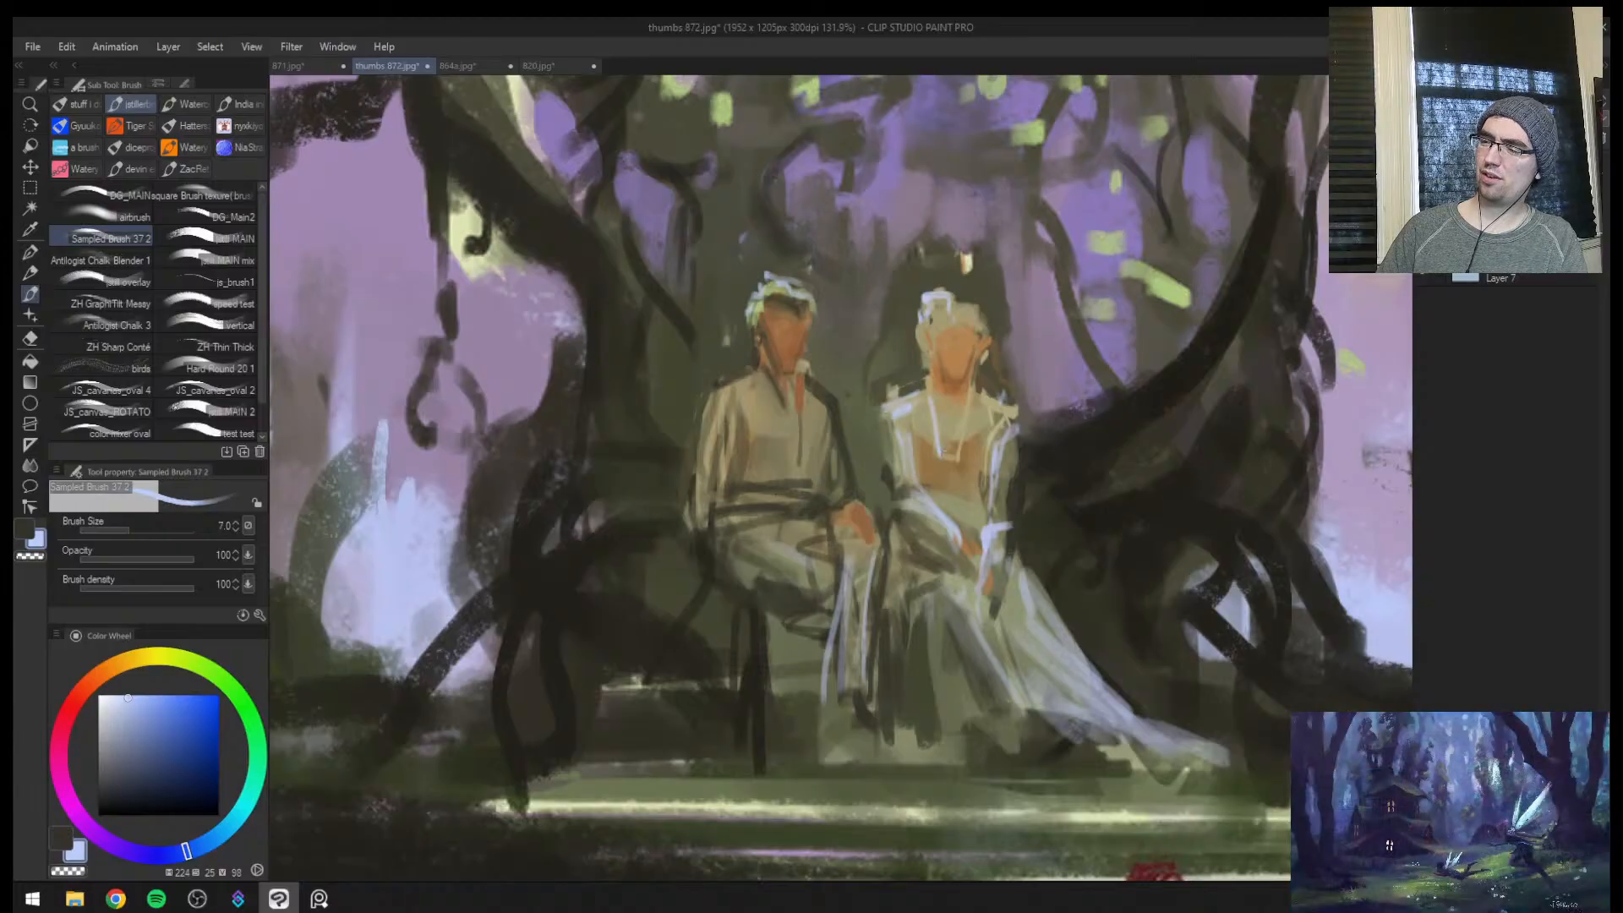
Define the female figure's neckline and the male figure's open V-shaped collar with fine pale blue lines, reducing the brush size to 3
{"action": "left_click_drag", "start_coordinate": [967, 393], "coordinate": [959, 444]}
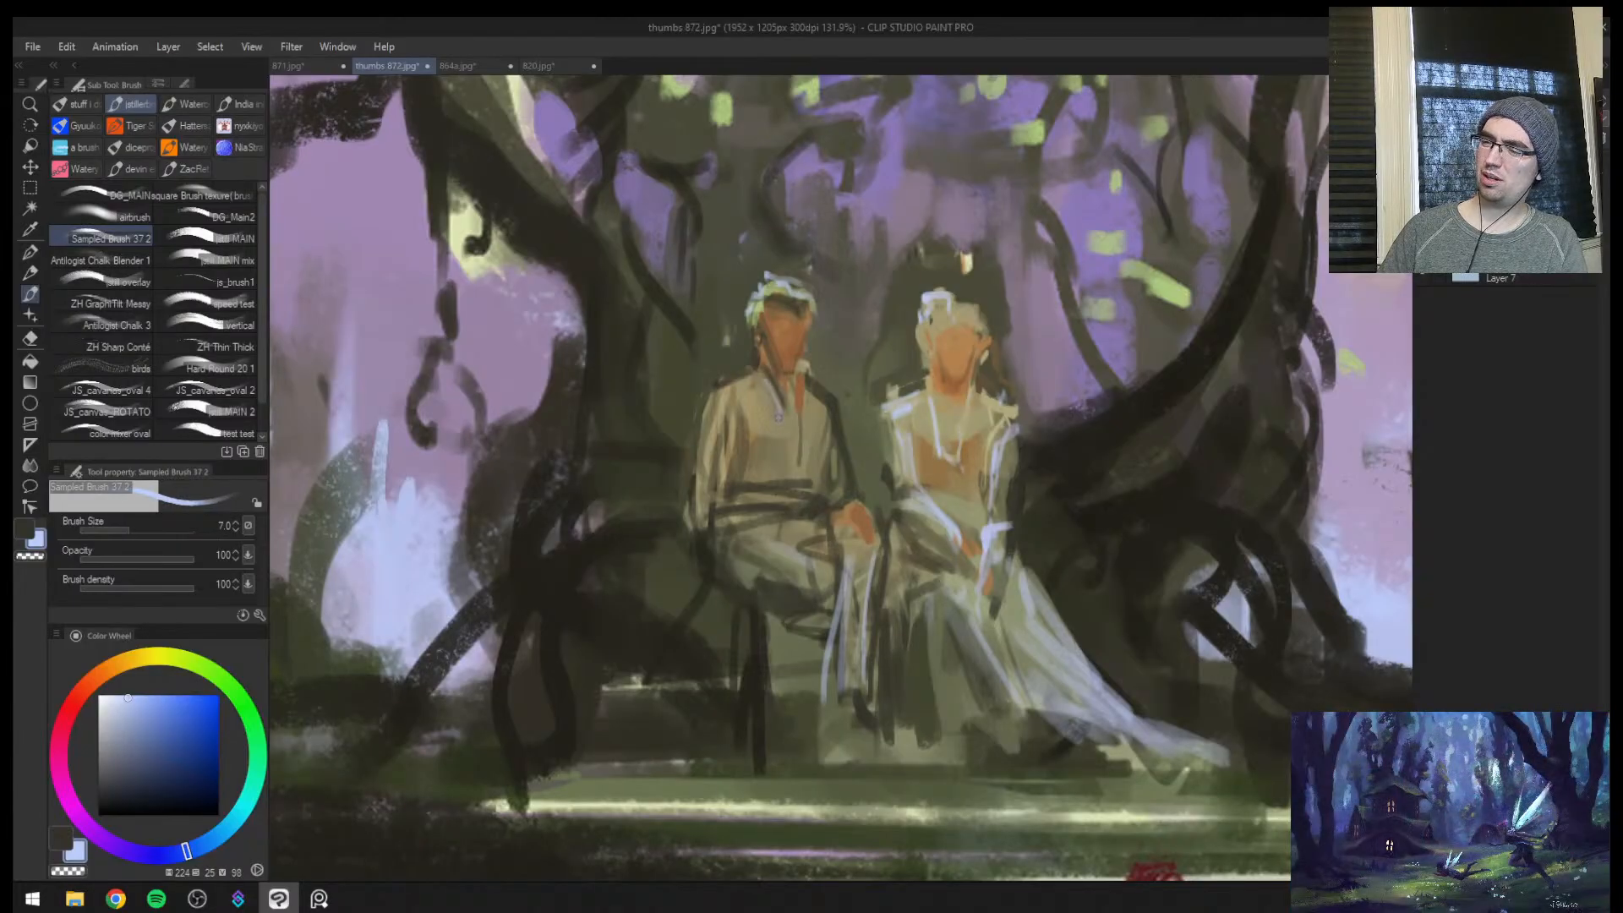
{"action": "key", "text": "bracketright"}
{"action": "left_click_drag", "start_coordinate": [765, 385], "coordinate": [793, 462]}
{"action": "key", "text": "ctrl+z"}
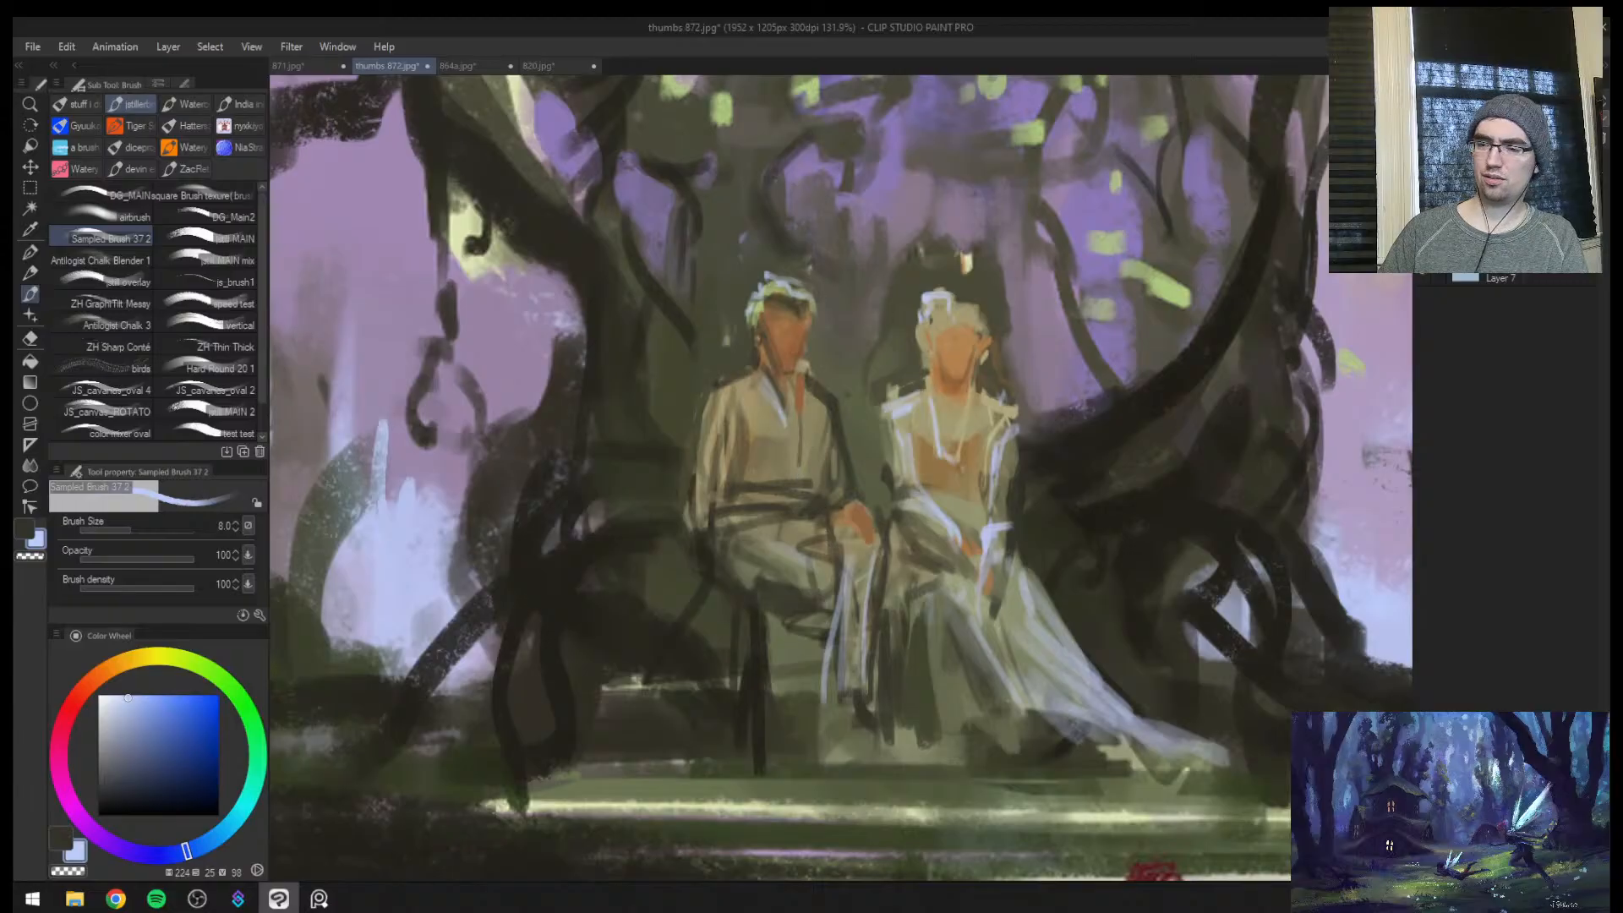
{"action": "key", "text": "bracketleft"}
{"action": "mouse_move", "coordinate": [758, 380]}
{"action": "left_mouse_down"}
{"action": "mouse_move", "coordinate": [732, 382]}
{"action": "mouse_move", "coordinate": [794, 459]}
{"action": "left_mouse_up"}
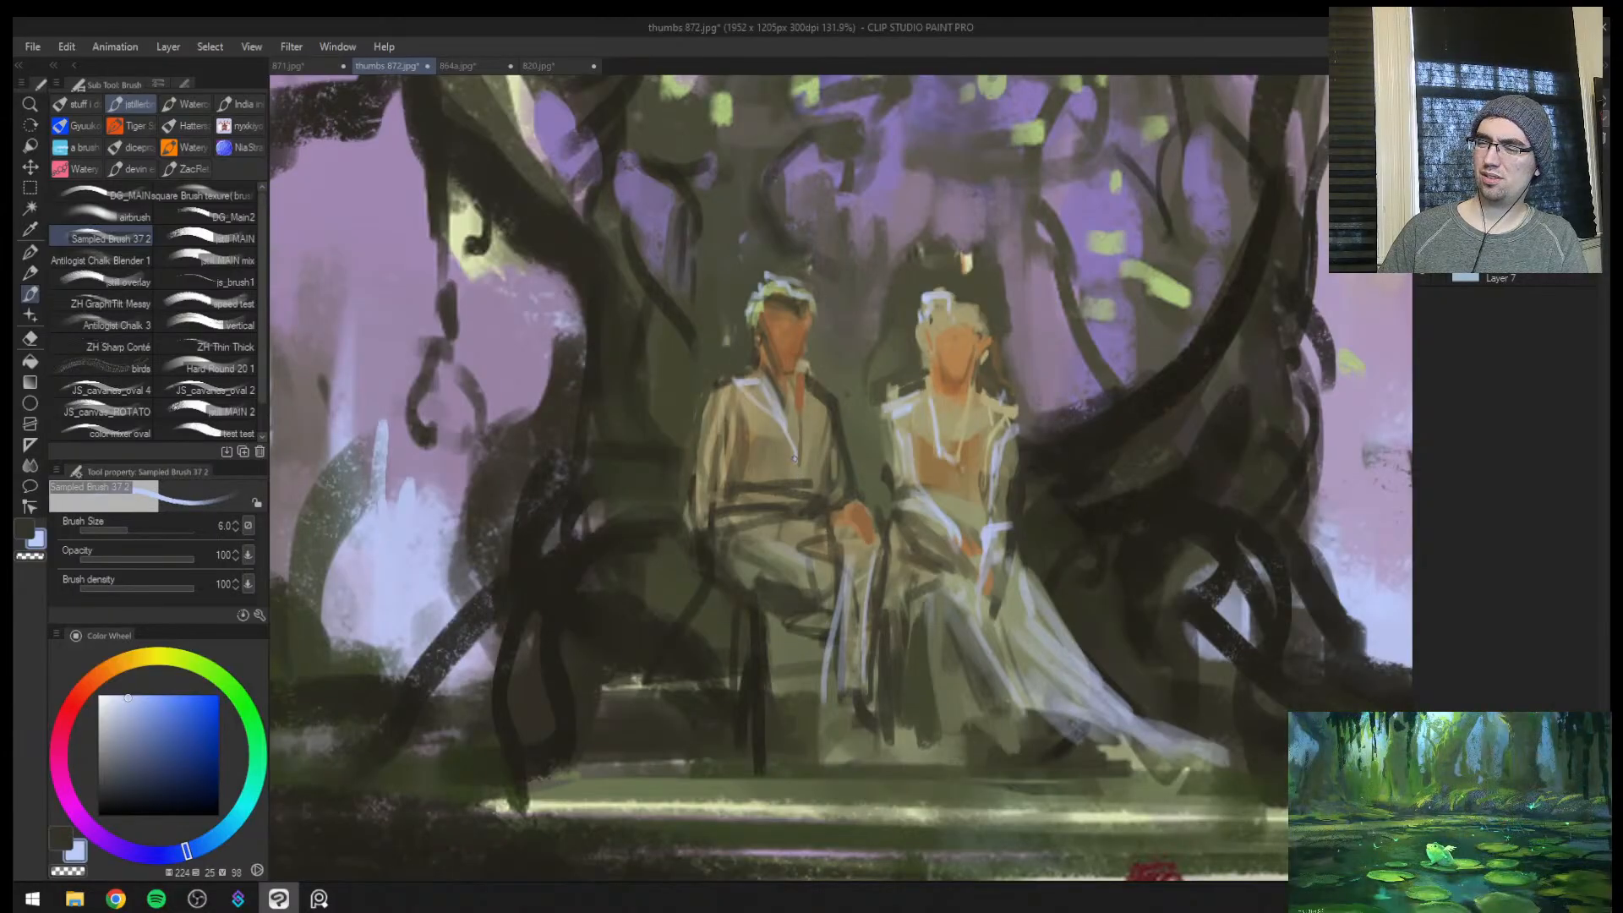
{"action": "key", "text": "bracketleft"}
{"action": "key", "text": "bracketleft"}
{"action": "key", "text": "bracketleft"}
{"action": "key", "text": "bracketleft"}
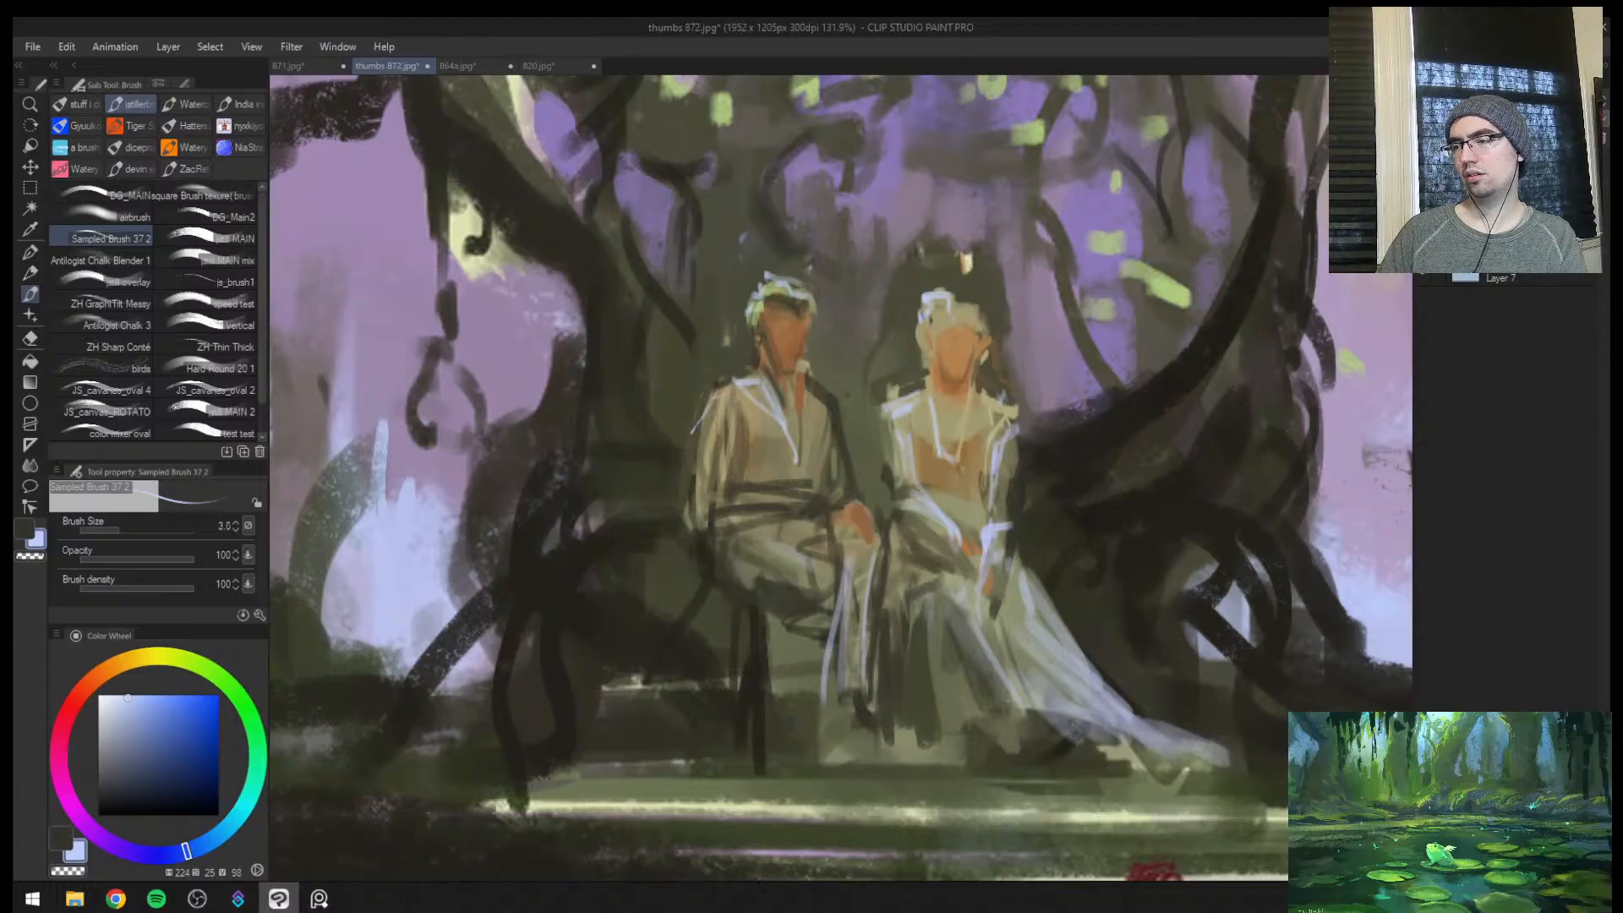
Highlight the male figure's sleeves and belt in pale blue at brush size 7, and mirror the canvas
{"action": "key", "text": "bracketright"}
{"action": "key", "text": "bracketright"}
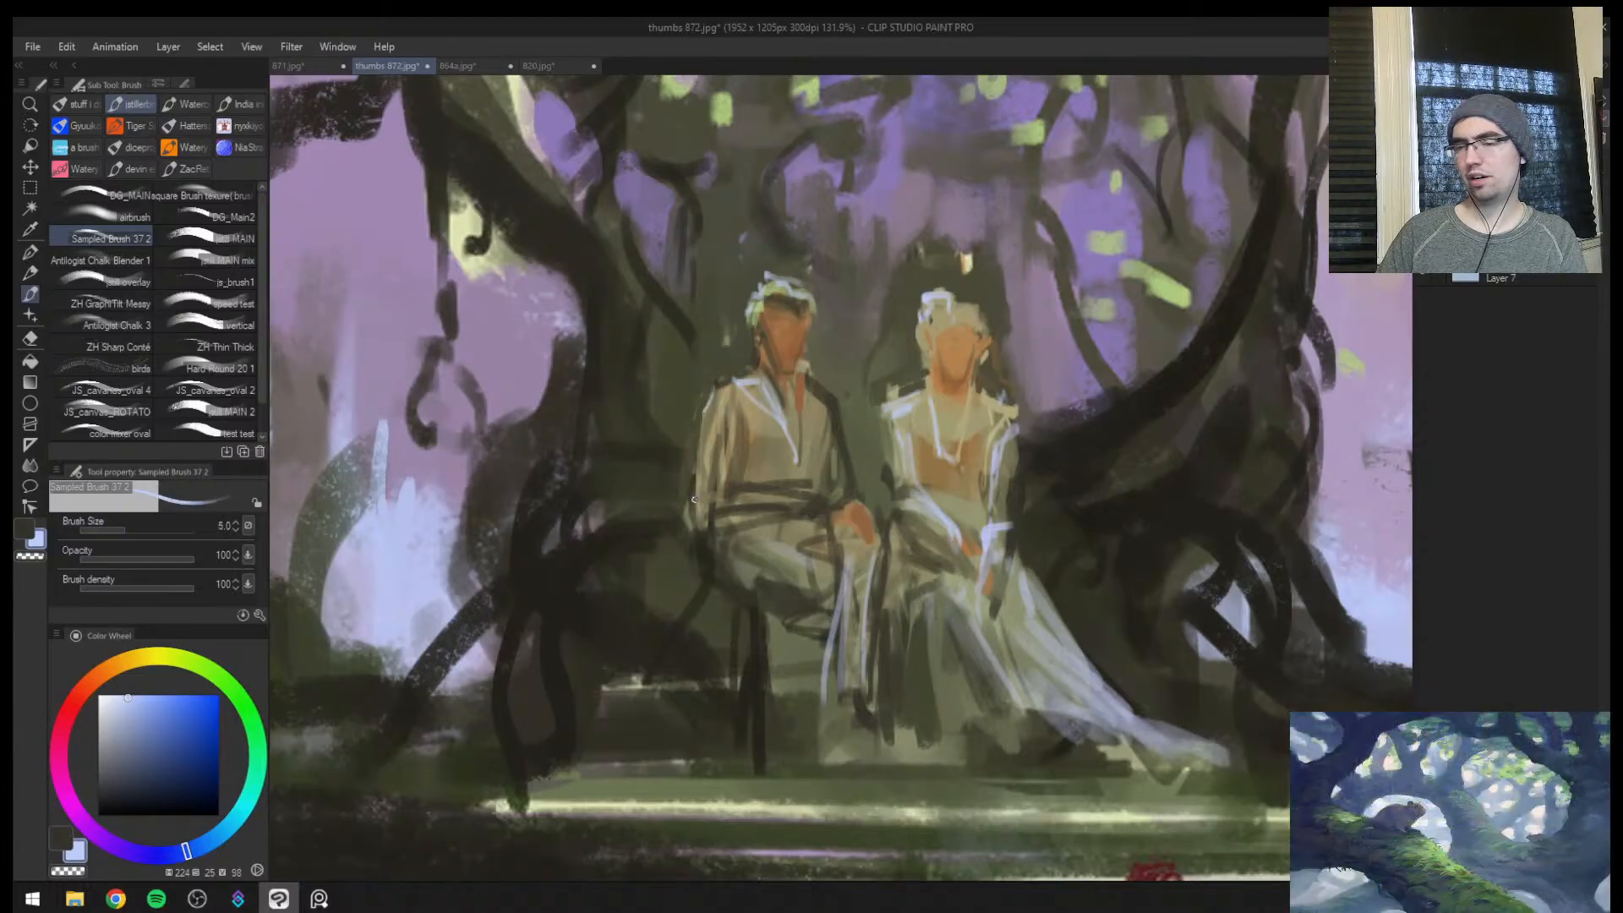
{"action": "key", "text": "bracketright"}
{"action": "key", "text": "bracketright"}
{"action": "mouse_move", "coordinate": [710, 445]}
{"action": "left_mouse_down"}
{"action": "mouse_move", "coordinate": [702, 524]}
{"action": "mouse_move", "coordinate": [842, 501]}
{"action": "mouse_move", "coordinate": [842, 427]}
{"action": "mouse_move", "coordinate": [868, 399]}
{"action": "left_mouse_up"}
{"action": "key", "text": "h"}
Add a pale blue highlight along the male figure's thigh and flip the canvas
{"action": "key", "text": "ctrl+space"}
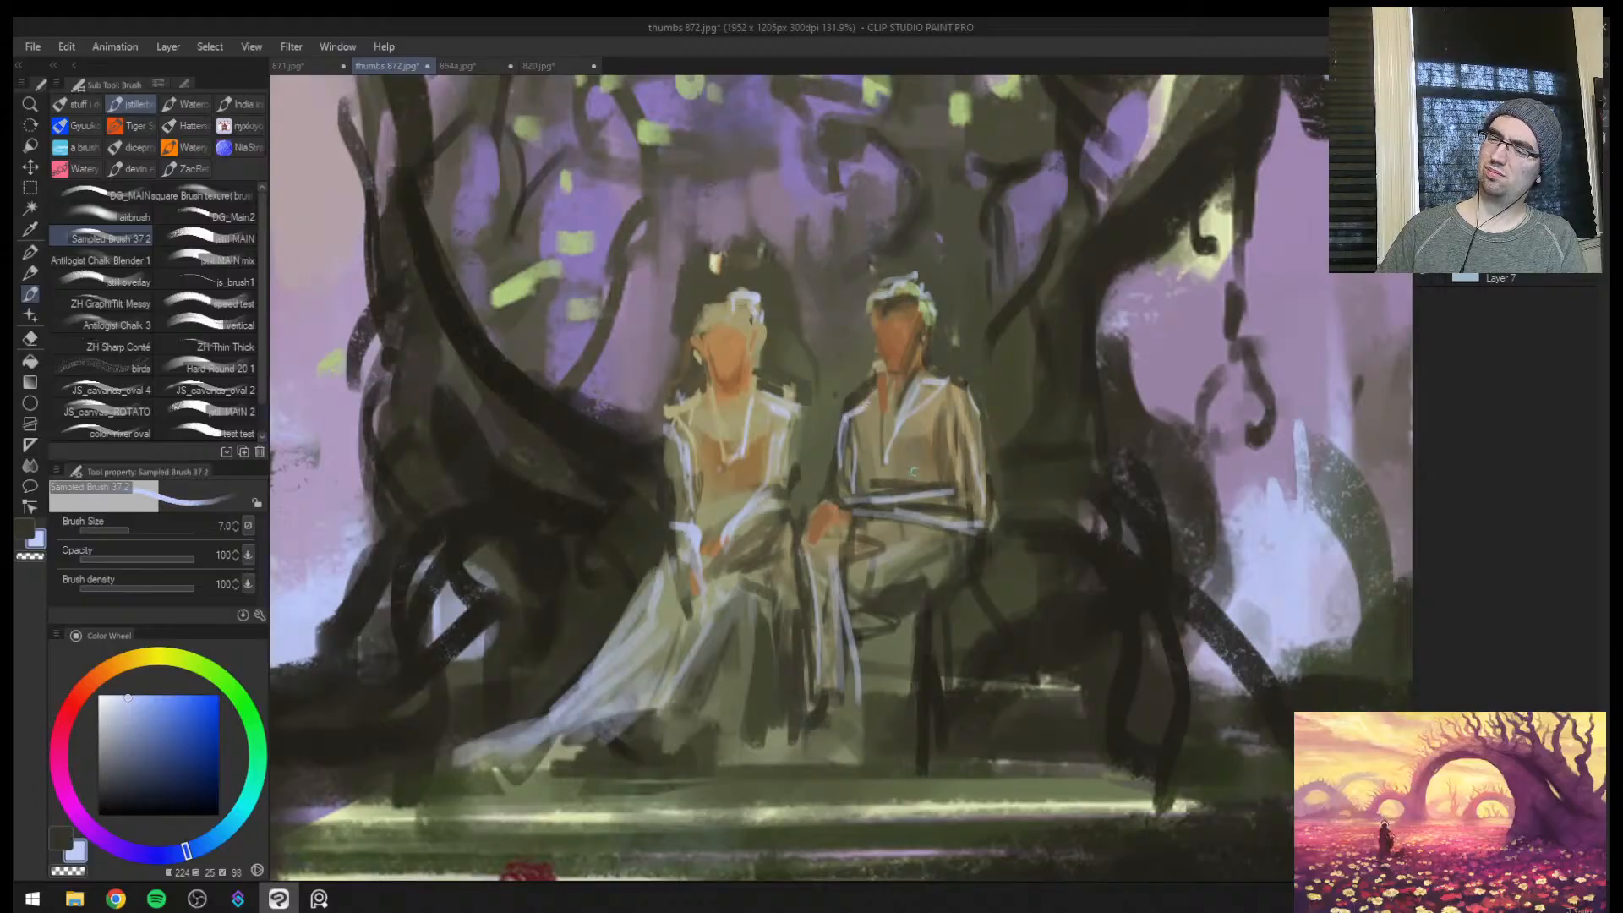
{"action": "key", "text": "ctrl+space"}
{"action": "mouse_move", "coordinate": [918, 475]}
{"action": "left_mouse_down"}
{"action": "mouse_move", "coordinate": [858, 478]}
{"action": "mouse_move", "coordinate": [985, 482]}
{"action": "left_mouse_up"}
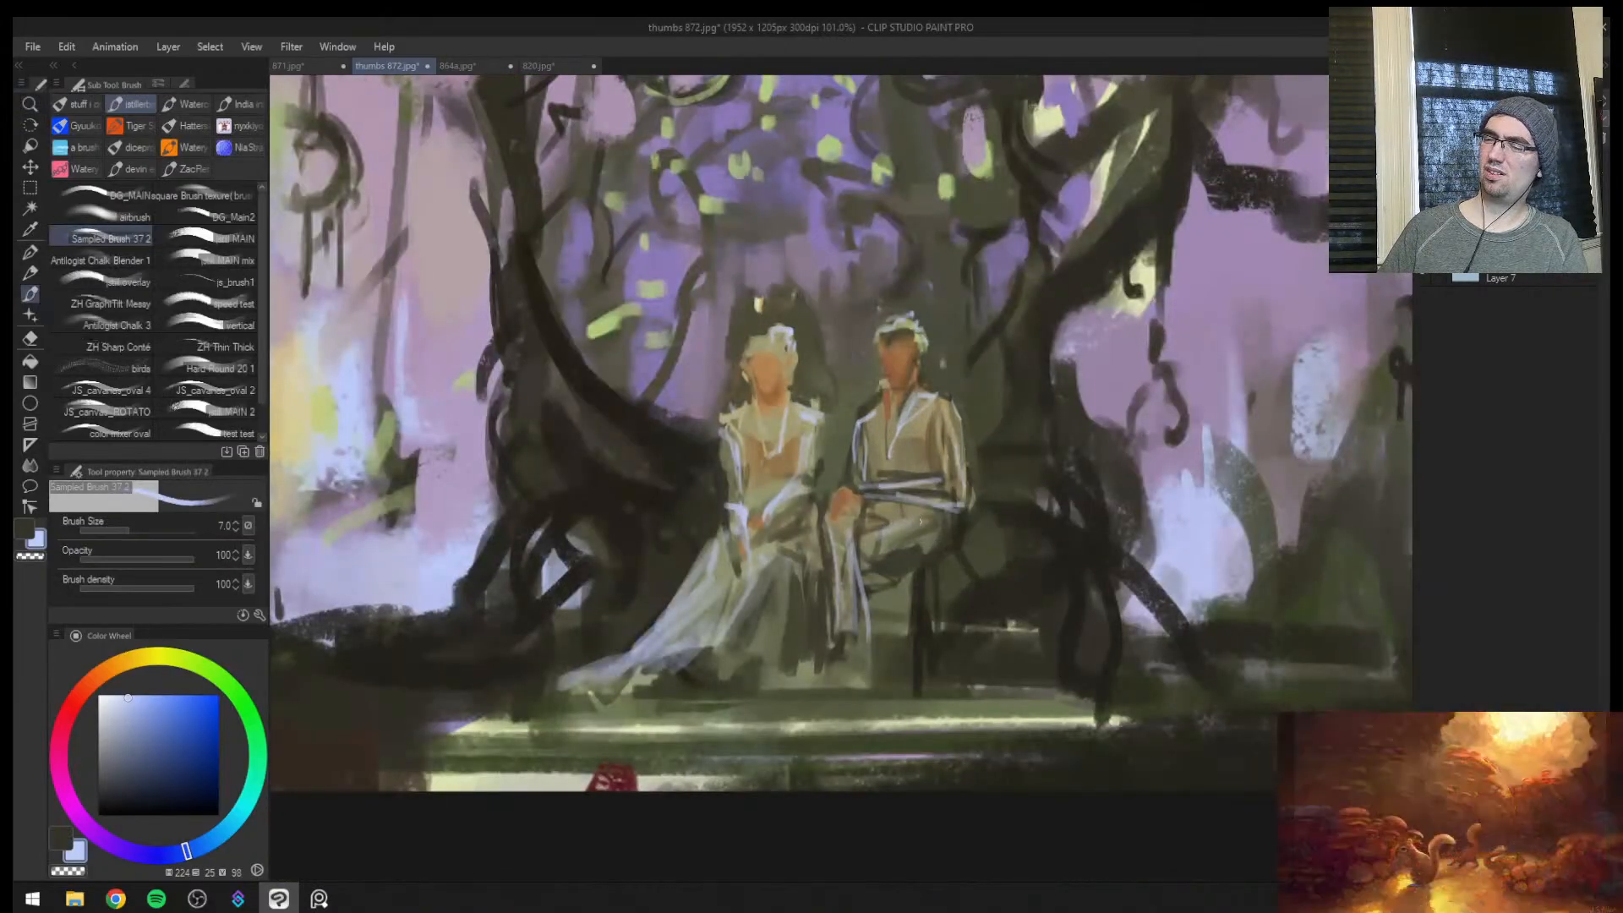
{"action": "left_click_drag", "start_coordinate": [874, 564], "coordinate": [934, 551]}
{"action": "key", "text": "h"}
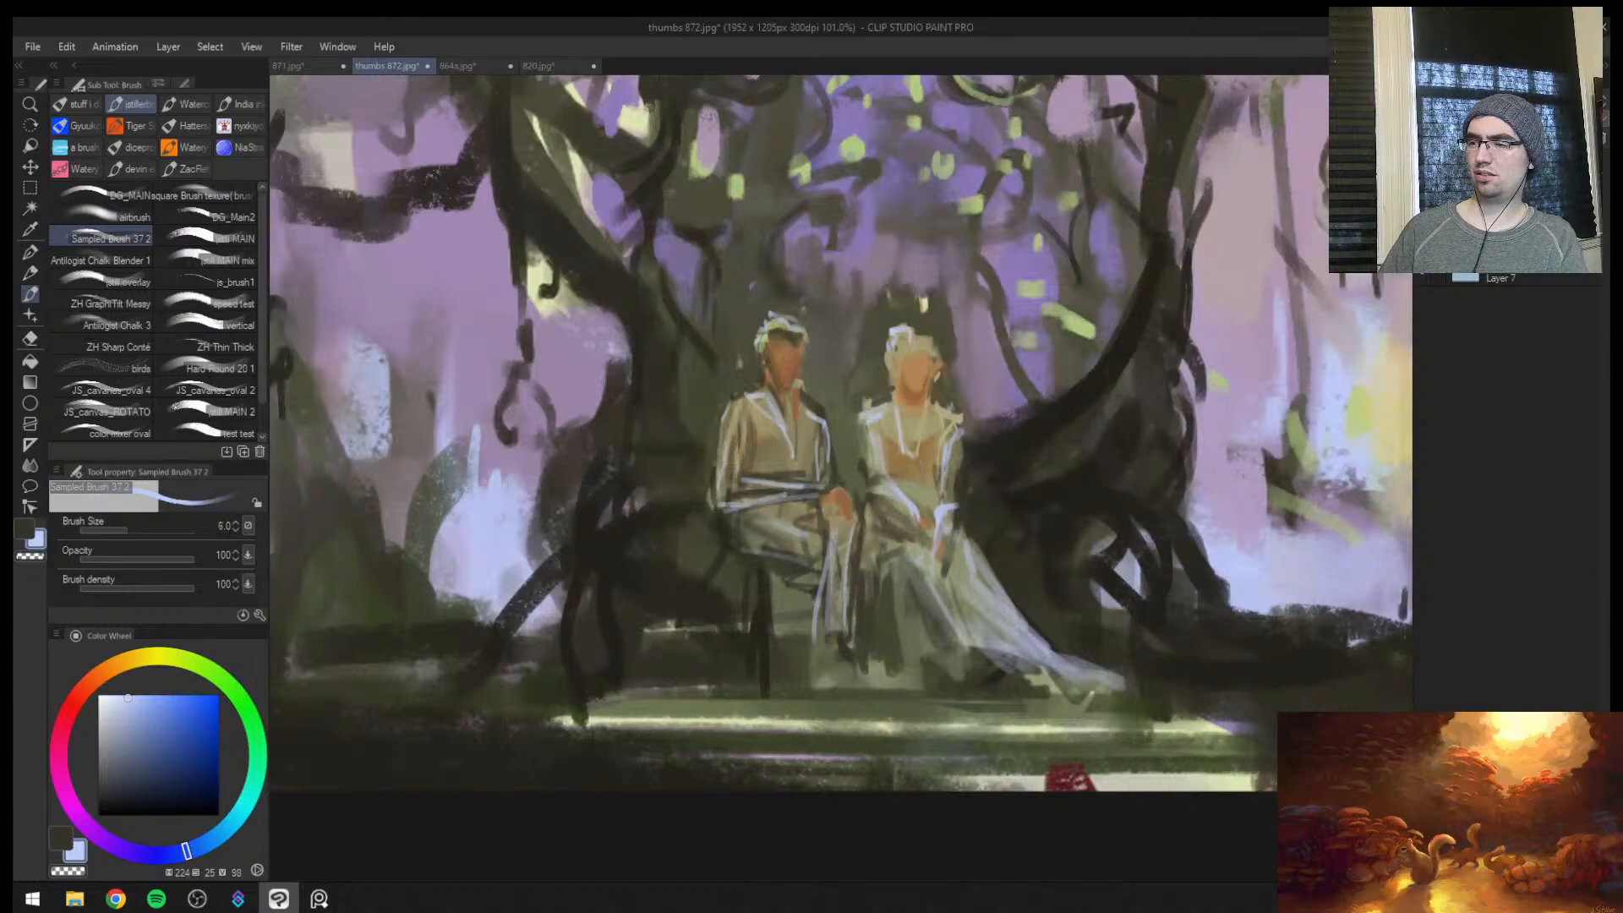
Sample dark olive (hue 55, value 16) and block in the shadowed seat beside the male figure at brush size 15
{"action": "left_click", "coordinate": [769, 577], "text": "alt"}
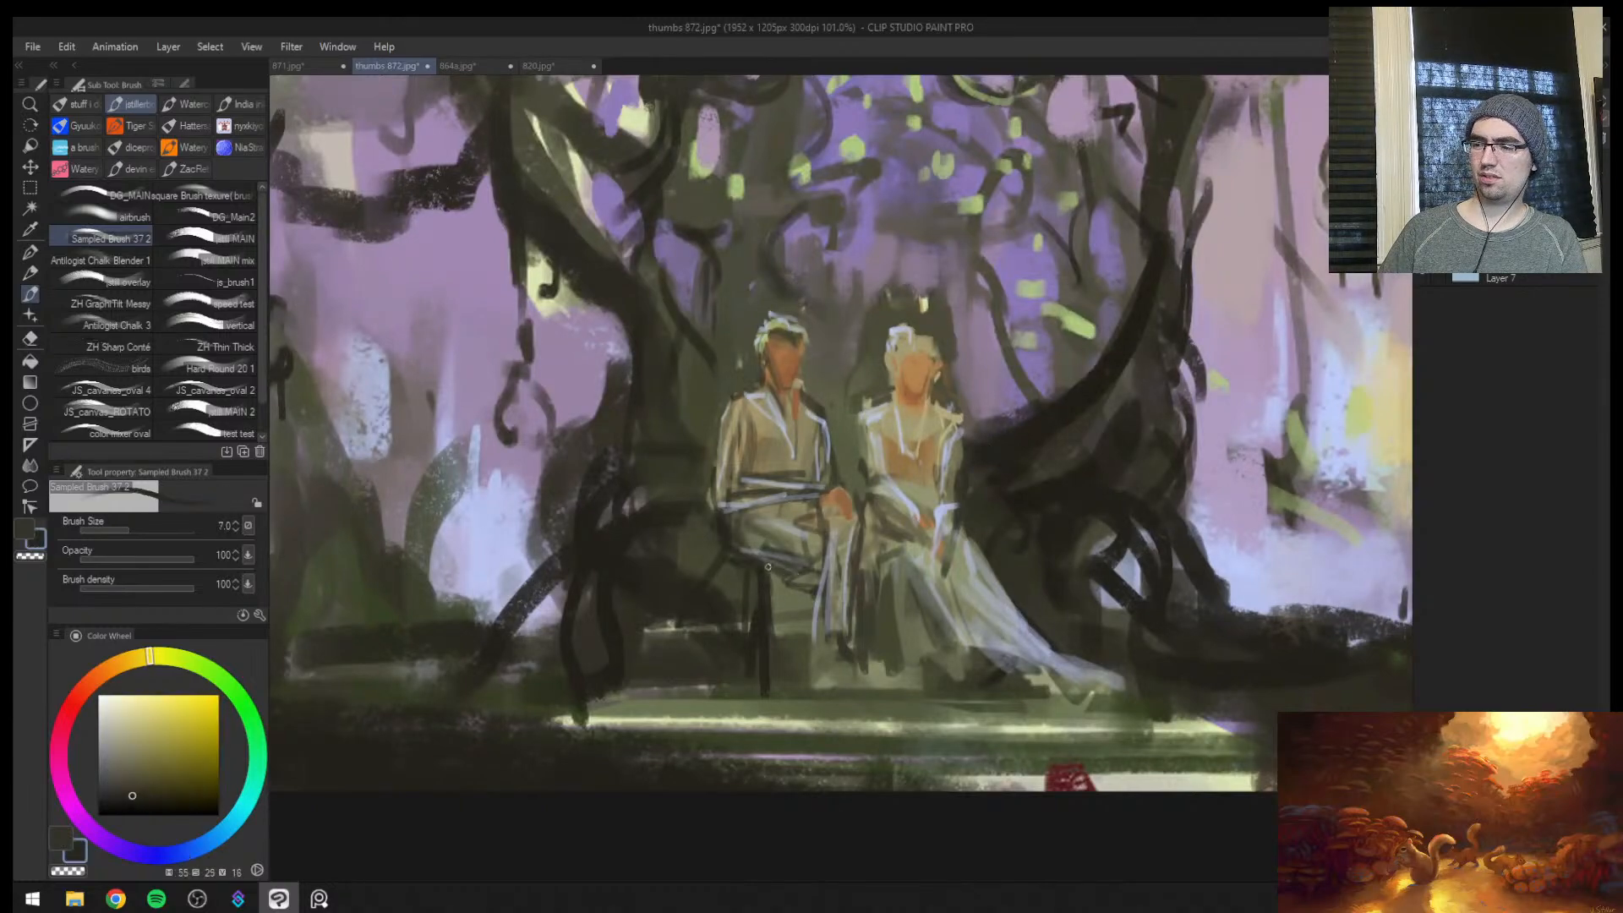
{"action": "key", "text": "]"}
{"action": "key", "text": "]"}
{"action": "key", "text": "]"}
{"action": "key", "text": "]"}
{"action": "key", "text": "]"}
{"action": "left_click_drag", "start_coordinate": [670, 556], "coordinate": [744, 569]}
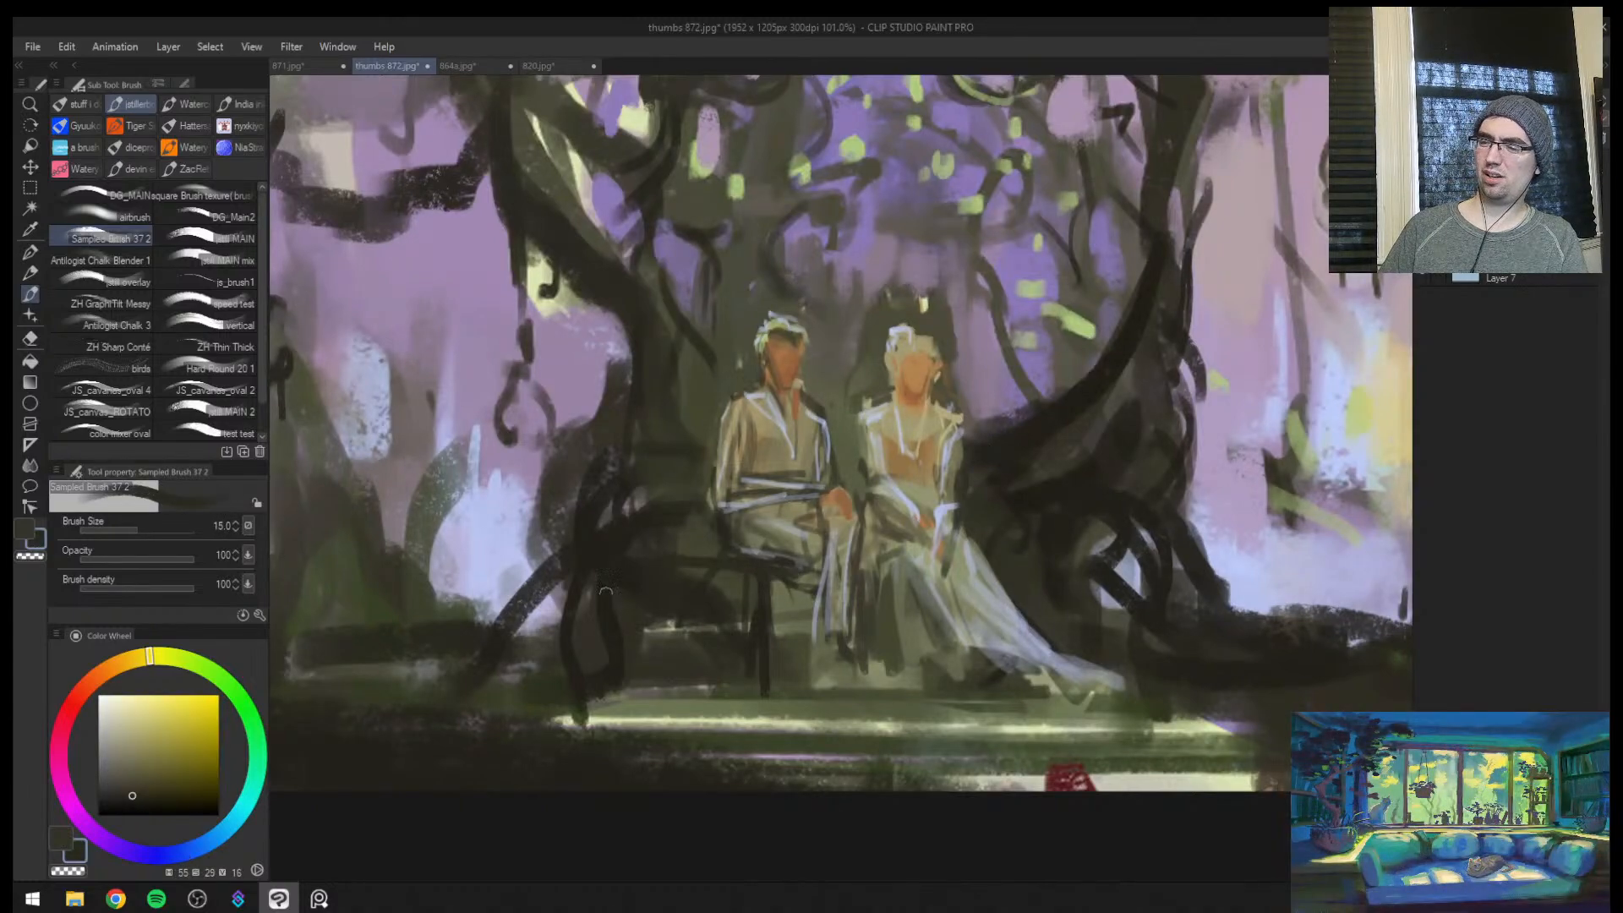
{"action": "left_click_drag", "start_coordinate": [605, 591], "coordinate": [739, 581]}
{"action": "mouse_move", "coordinate": [654, 629]}
{"action": "left_mouse_down"}
{"action": "mouse_move", "coordinate": [799, 583]}
{"action": "mouse_move", "coordinate": [703, 664]}
{"action": "left_mouse_up"}
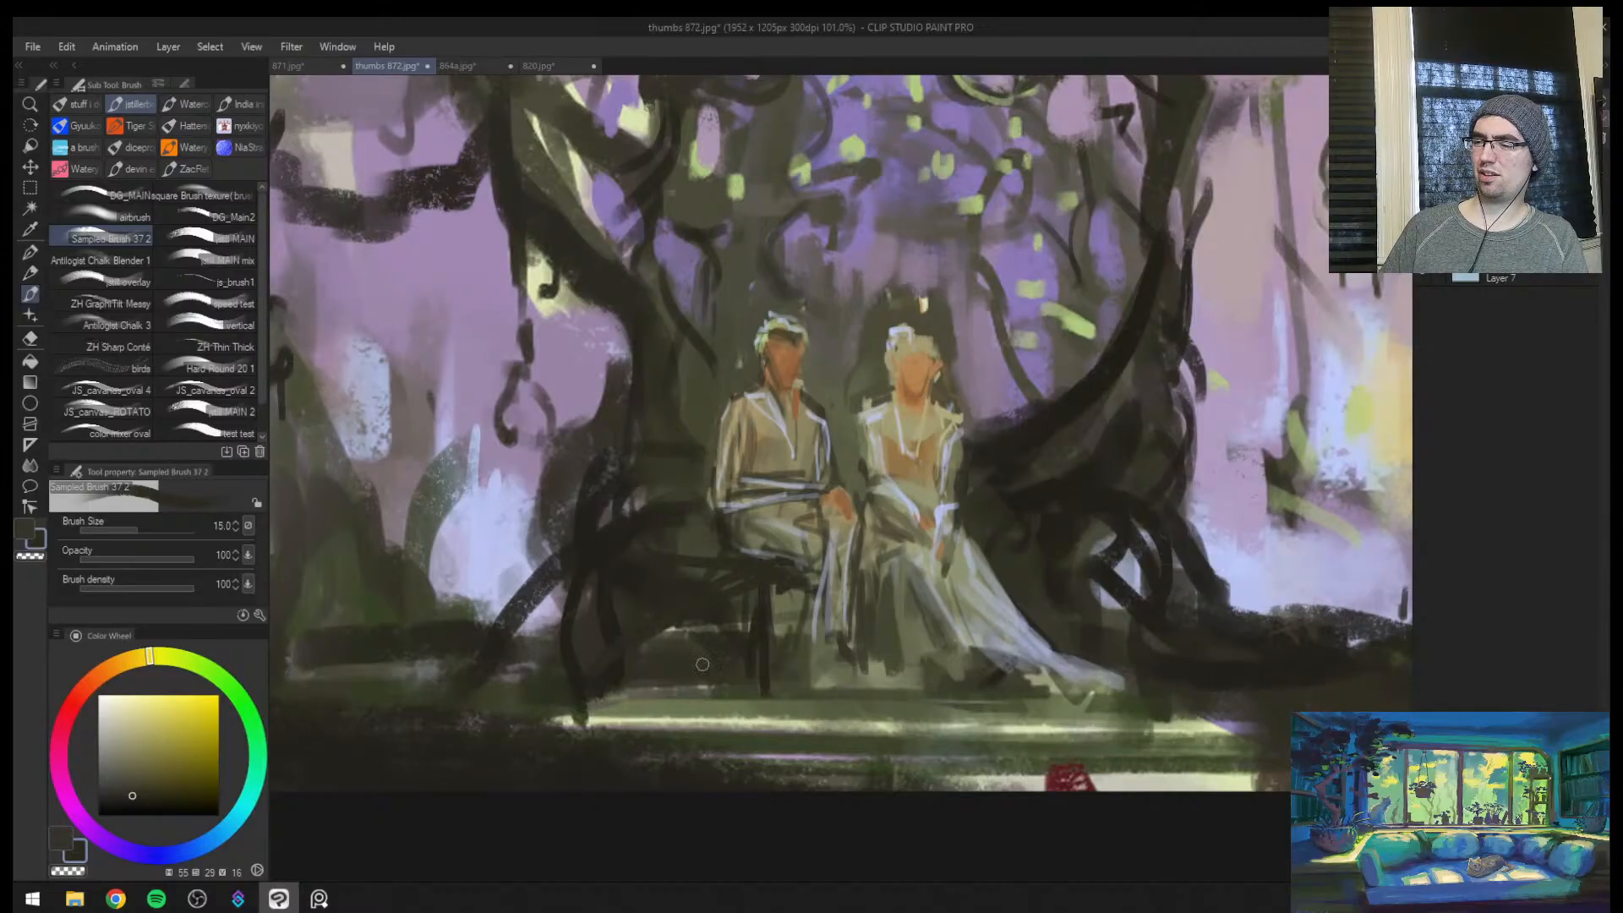
Flip the canvas and extend the dark seat and roots beside the male figure with sampled dark brown (hue 48, saturation 26, value 15) at brush size 25
{"action": "key", "text": "h"}
{"action": "left_click", "coordinate": [1058, 558], "text": "ctrl+alt"}
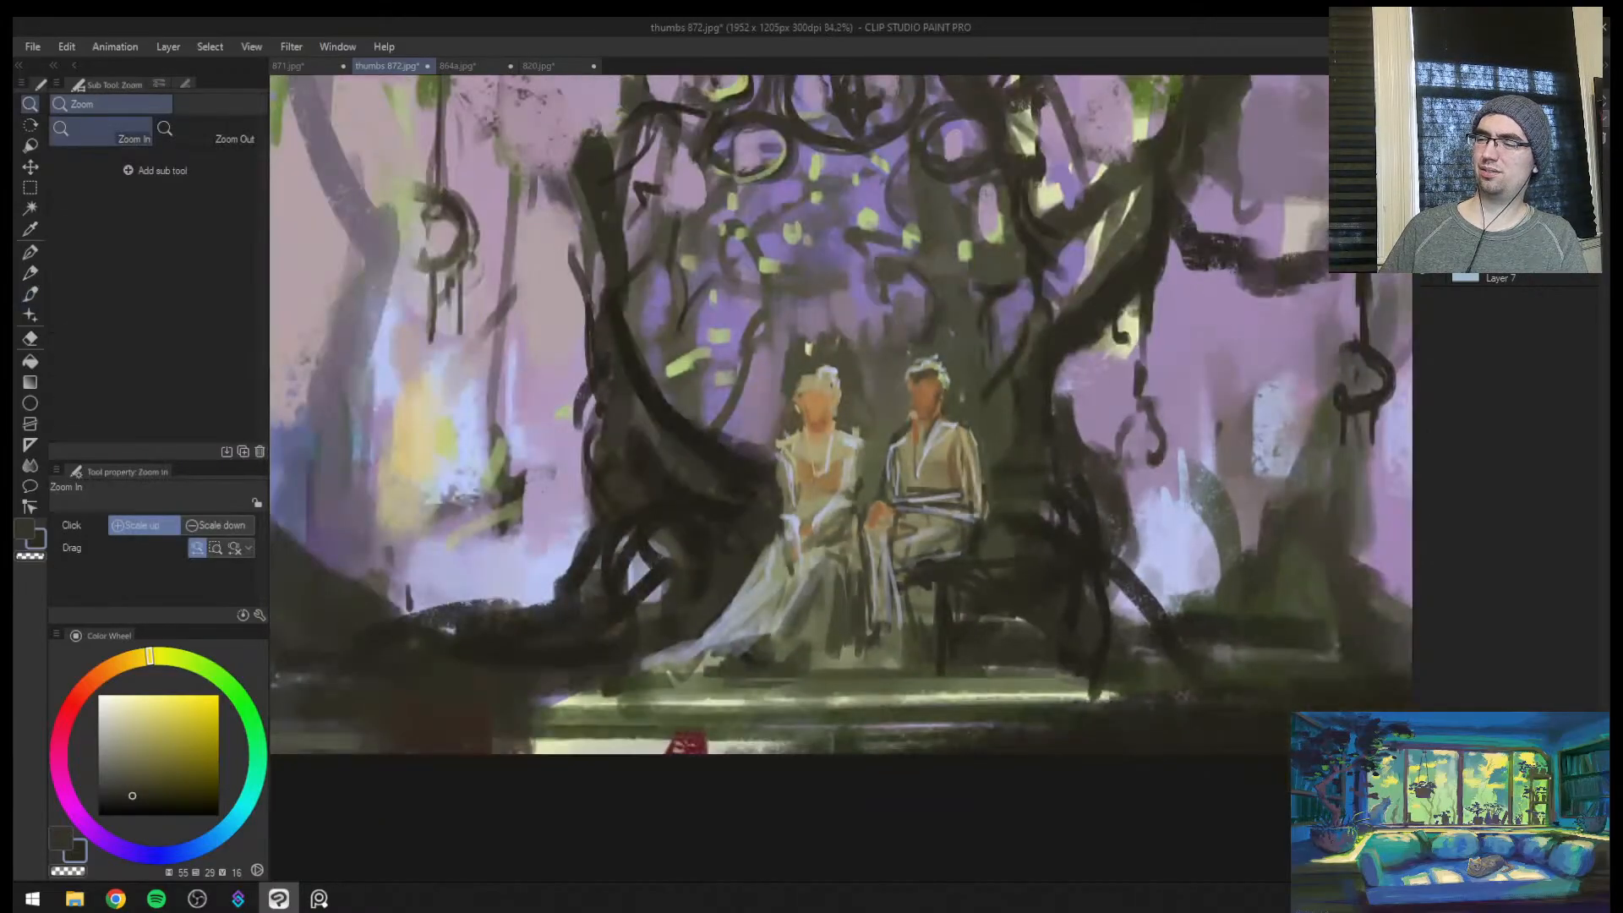
{"action": "left_click", "coordinate": [998, 546], "text": "alt"}
{"action": "key", "text": "]"}
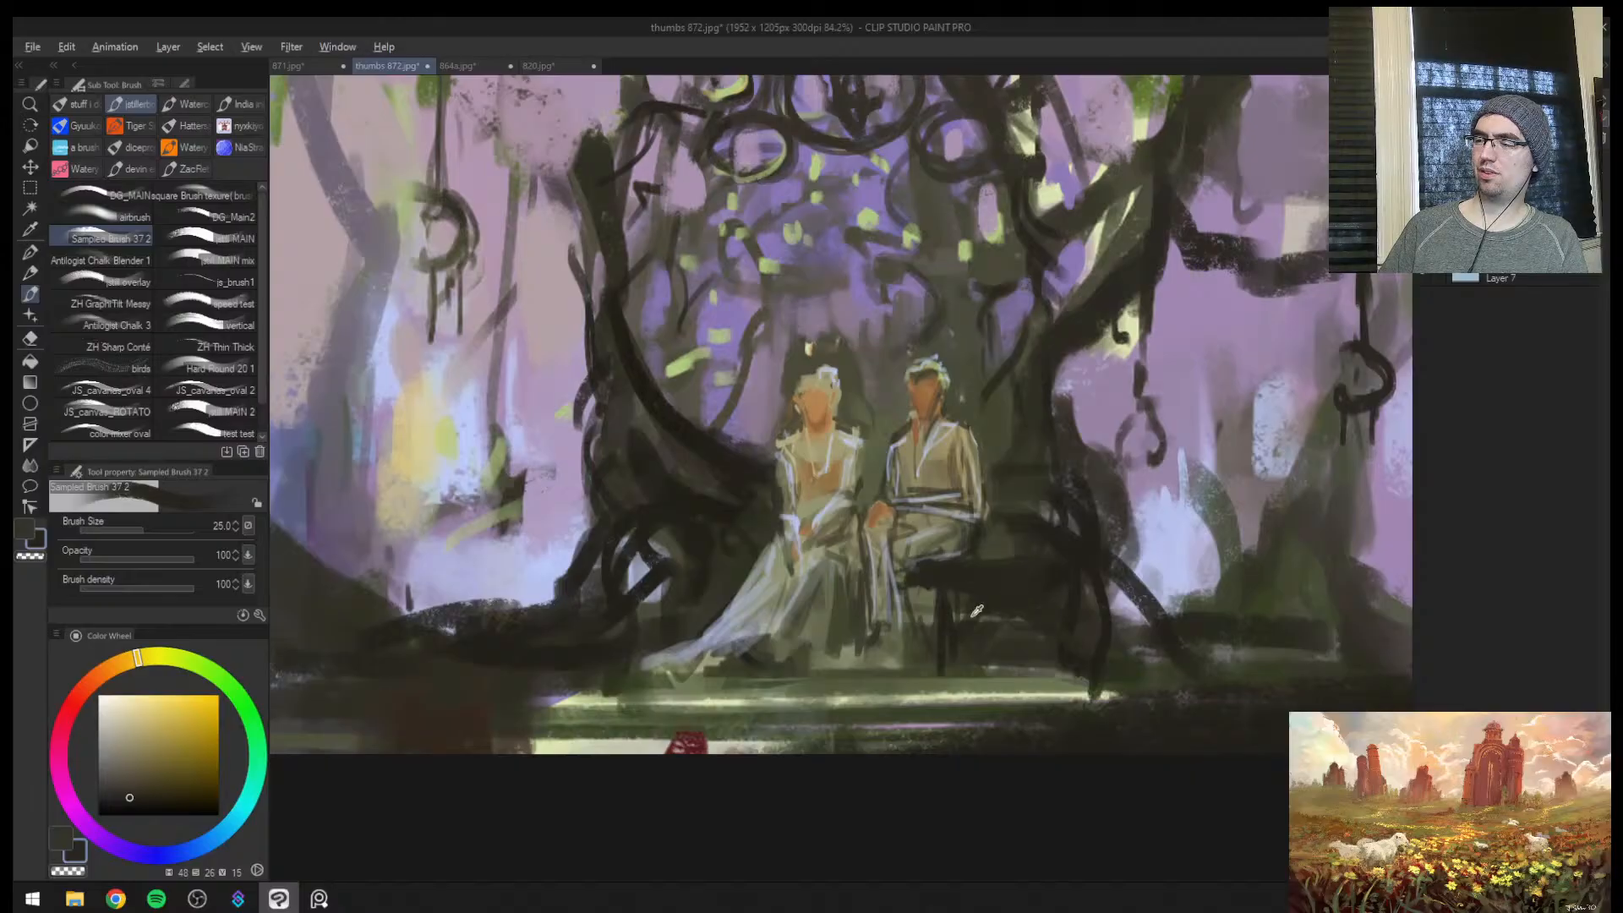
{"action": "left_click", "coordinate": [933, 595], "text": "alt"}
{"action": "key", "text": "]"}
{"action": "key", "text": "]"}
{"action": "left_click", "coordinate": [1006, 592], "text": "alt"}
{"action": "left_click_drag", "start_coordinate": [934, 594], "coordinate": [1039, 635]}
{"action": "left_click", "coordinate": [1013, 602], "text": "alt"}
{"action": "left_click", "coordinate": [1097, 545], "text": "alt"}
{"action": "mouse_move", "coordinate": [955, 600]}
{"action": "left_mouse_down"}
{"action": "mouse_move", "coordinate": [921, 590]}
{"action": "mouse_move", "coordinate": [911, 609]}
{"action": "mouse_move", "coordinate": [916, 586]}
{"action": "mouse_move", "coordinate": [918, 605]}
{"action": "mouse_move", "coordinate": [982, 610]}
{"action": "mouse_move", "coordinate": [979, 639]}
{"action": "mouse_move", "coordinate": [943, 512]}
{"action": "mouse_move", "coordinate": [869, 590]}
{"action": "mouse_move", "coordinate": [839, 657]}
{"action": "mouse_move", "coordinate": [867, 635]}
{"action": "mouse_move", "coordinate": [942, 648]}
{"action": "mouse_move", "coordinate": [883, 636]}
{"action": "mouse_move", "coordinate": [848, 669]}
{"action": "mouse_move", "coordinate": [881, 619]}
{"action": "left_mouse_up"}
{"action": "key", "text": "]"}
{"action": "key", "text": "]"}
{"action": "left_click", "coordinate": [897, 606], "text": "alt"}
{"action": "key", "text": "["}
{"action": "key", "text": "ctrl+z"}
{"action": "key", "text": "ctrl+z"}
{"action": "key", "text": "ctrl+z"}
{"action": "key", "text": "]"}
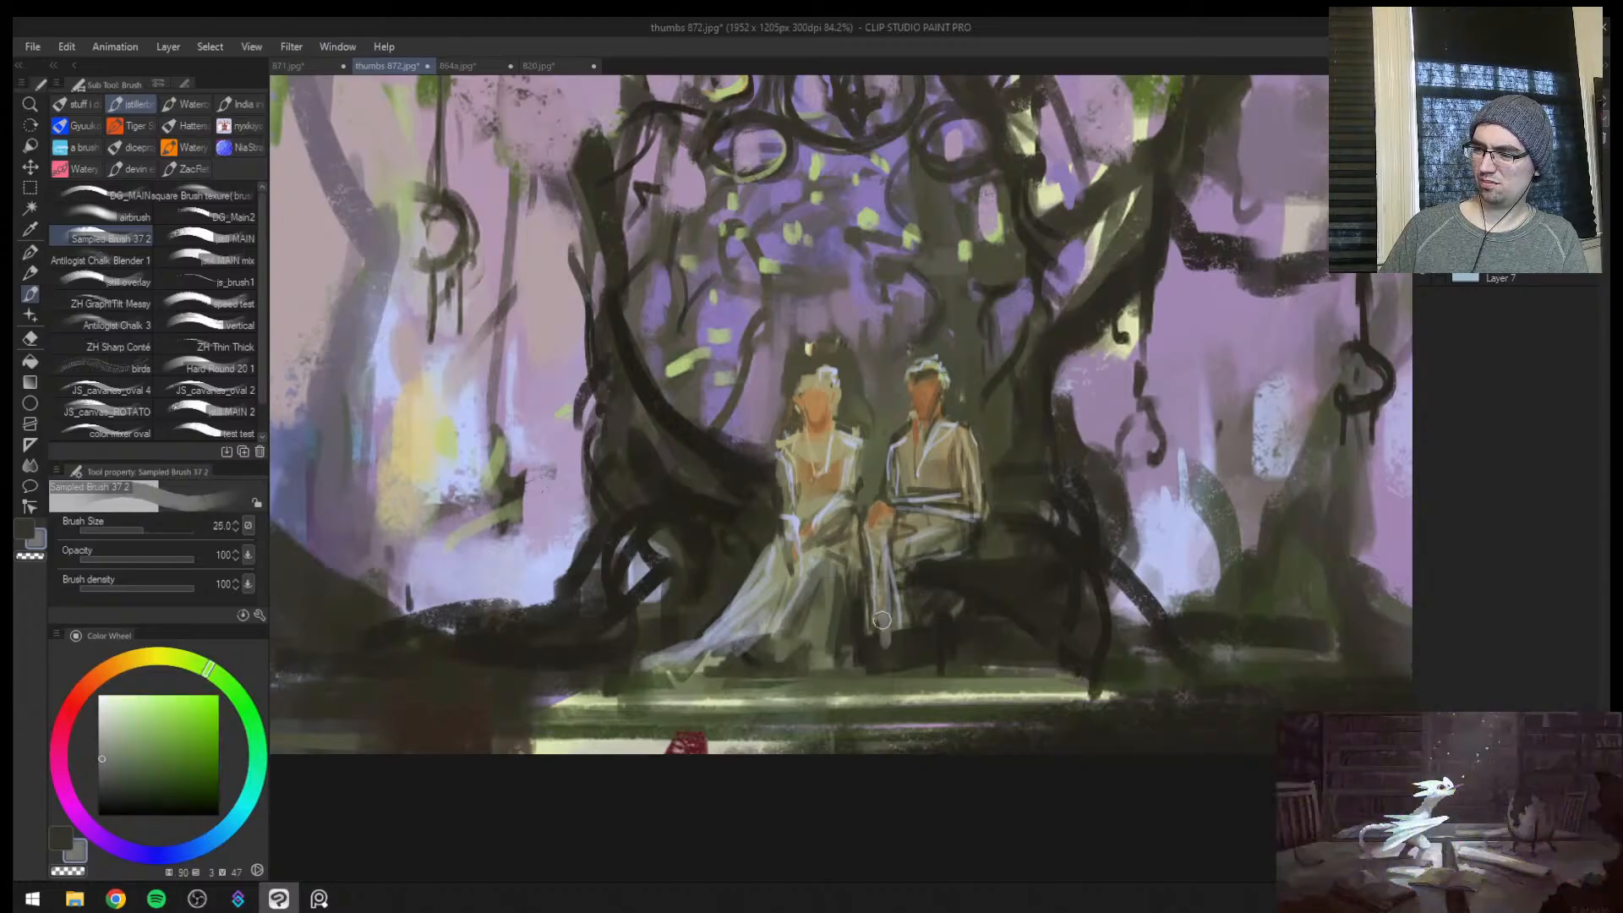
Retouch the area around the male figure's feet with sampled olive (hue 65, saturation 24, value 35) at brush size 30, and mirror the canvas
{"action": "left_click", "coordinate": [882, 619], "text": "alt"}
{"action": "key", "text": "]"}
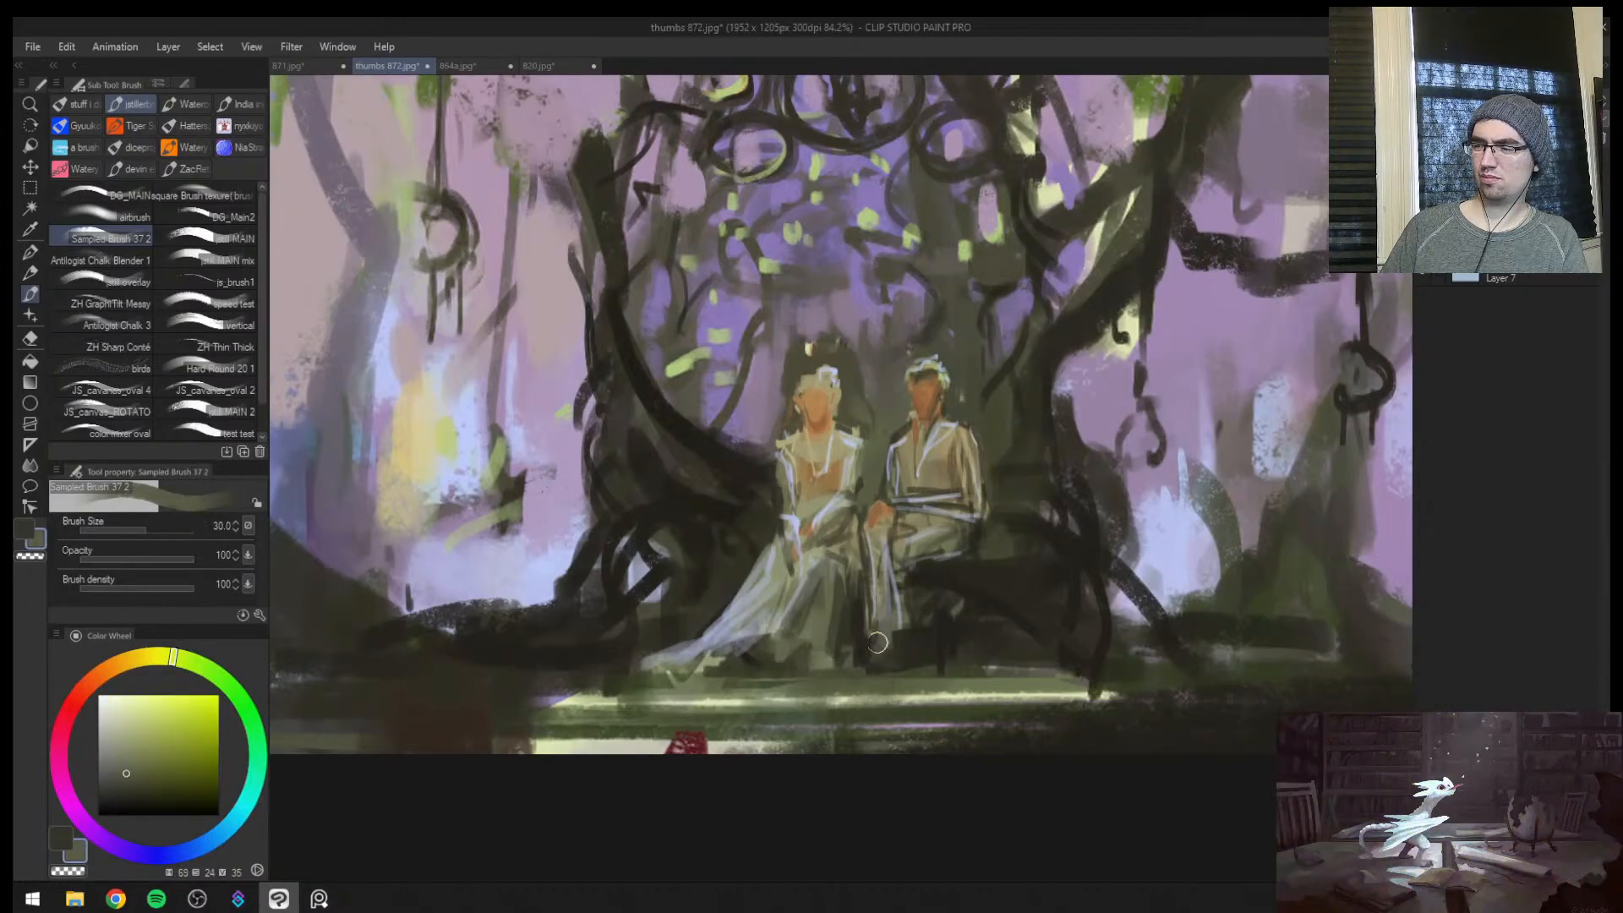
{"action": "key", "text": "h"}
{"action": "key", "text": "["}
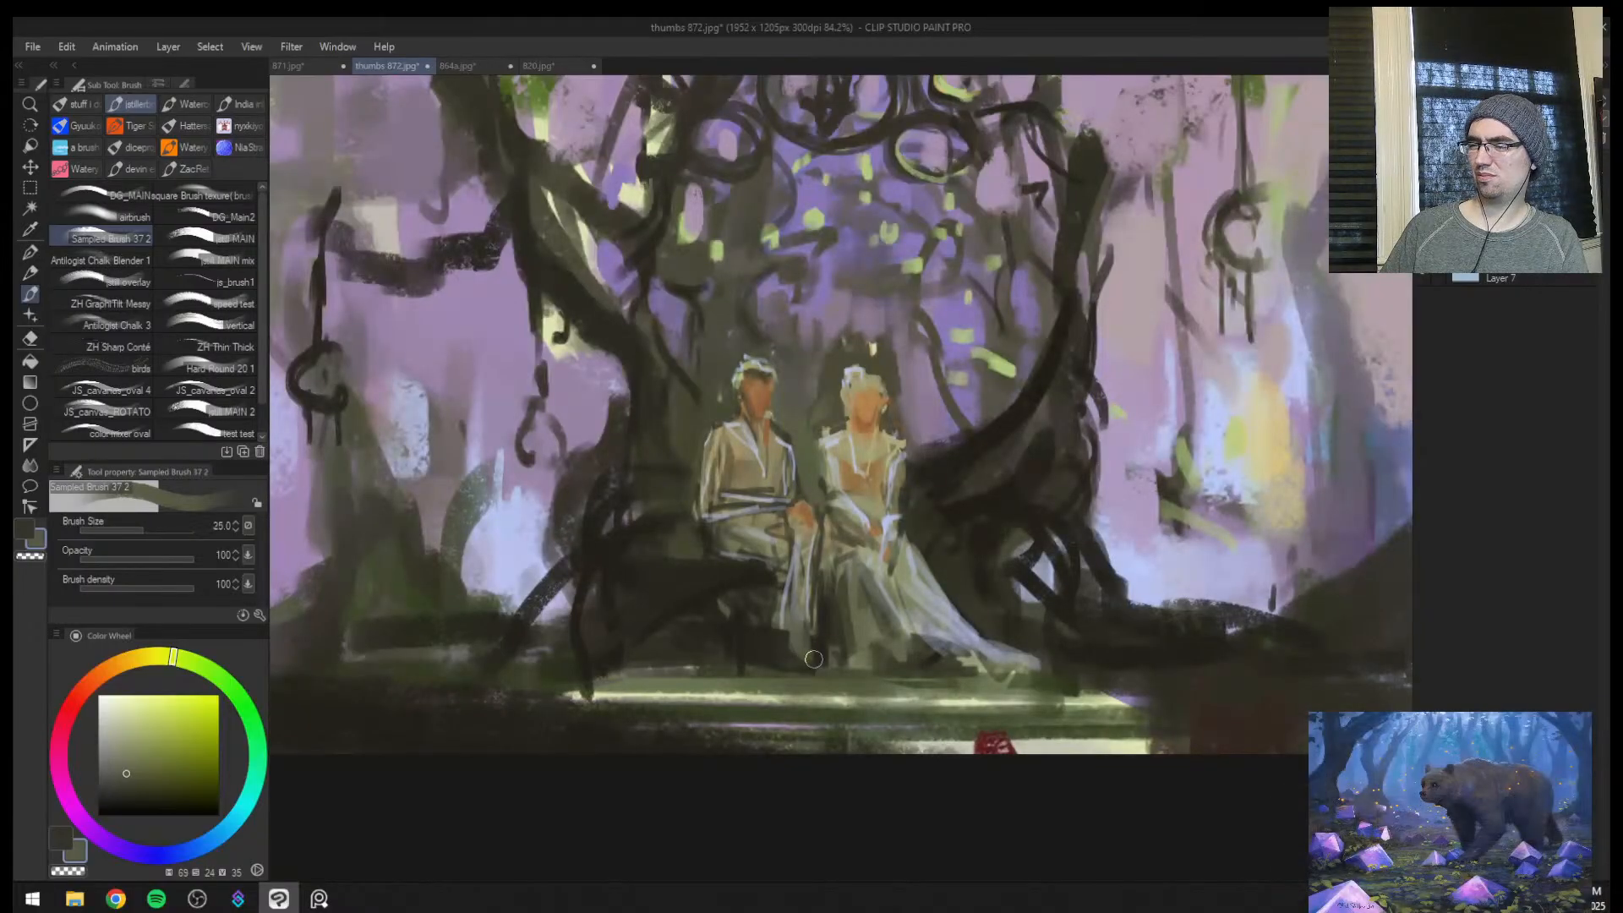
Sample dark olive (hue 53, saturation 22, value 16) and draw the hem of the male figure's trousers with a brush around size 10
{"action": "key", "text": "ctrl+space"}
{"action": "mouse_move", "coordinate": [717, 641]}
{"action": "left_mouse_down"}
{"action": "mouse_move", "coordinate": [782, 648]}
{"action": "mouse_move", "coordinate": [748, 649]}
{"action": "left_mouse_up"}
{"action": "left_click", "coordinate": [778, 657], "text": "alt"}
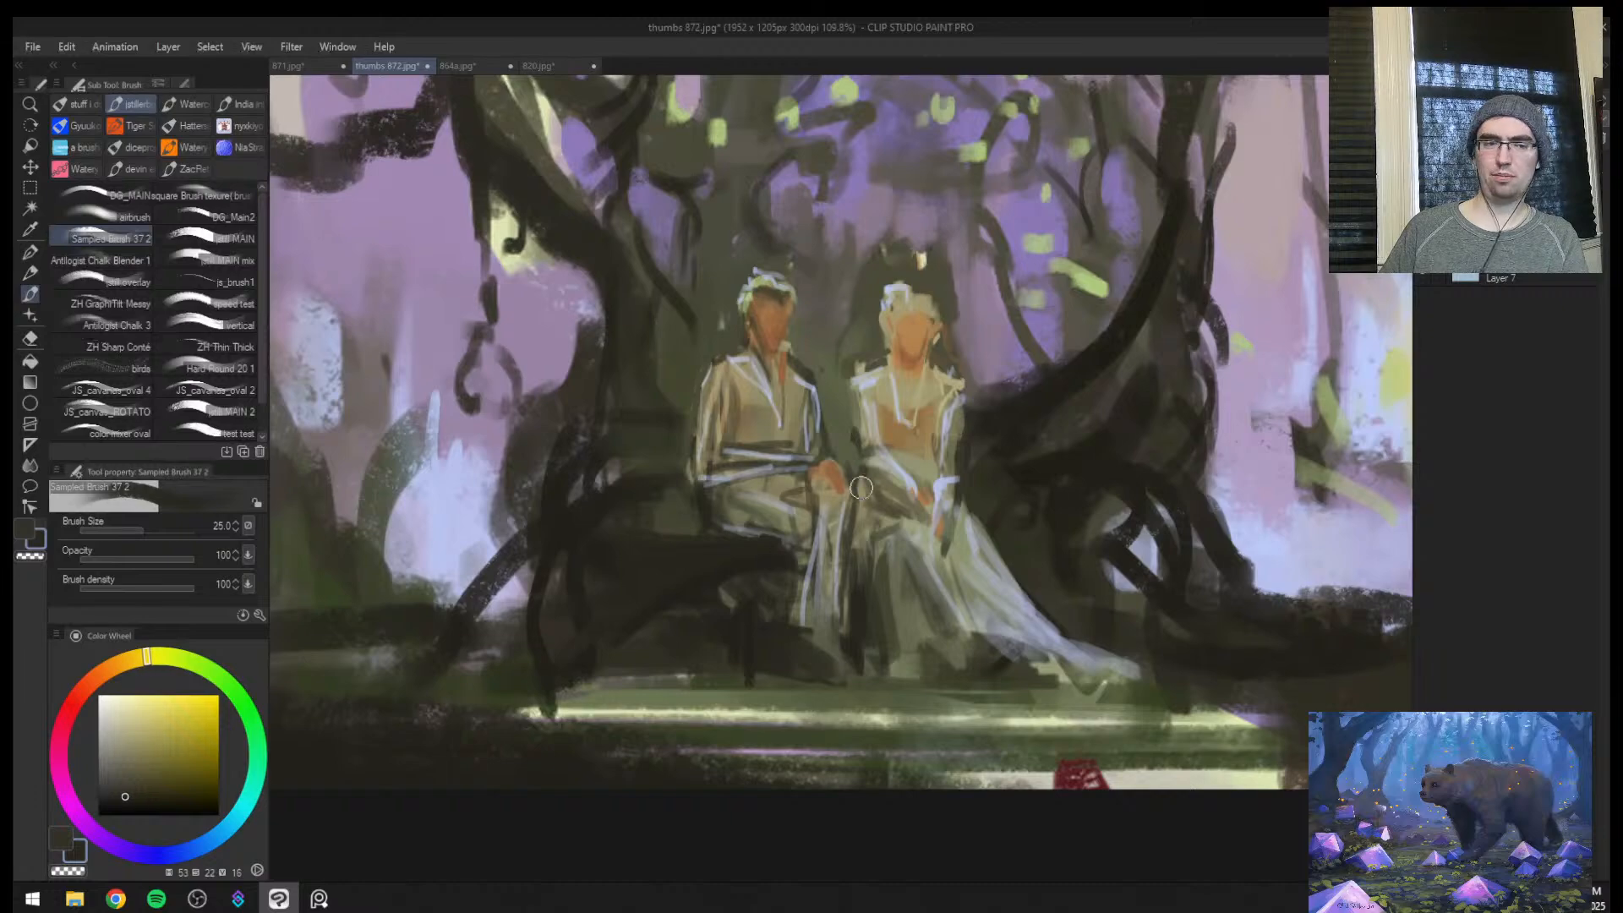
{"action": "key", "text": "["}
{"action": "key", "text": "["}
{"action": "key", "text": "["}
{"action": "key", "text": "["}
{"action": "key", "text": "["}
{"action": "key", "text": "["}
{"action": "key", "text": "["}
{"action": "left_click_drag", "start_coordinate": [799, 612], "coordinate": [847, 605]}
{"action": "key", "text": "]"}
{"action": "key", "text": "]"}
{"action": "key", "text": "]"}
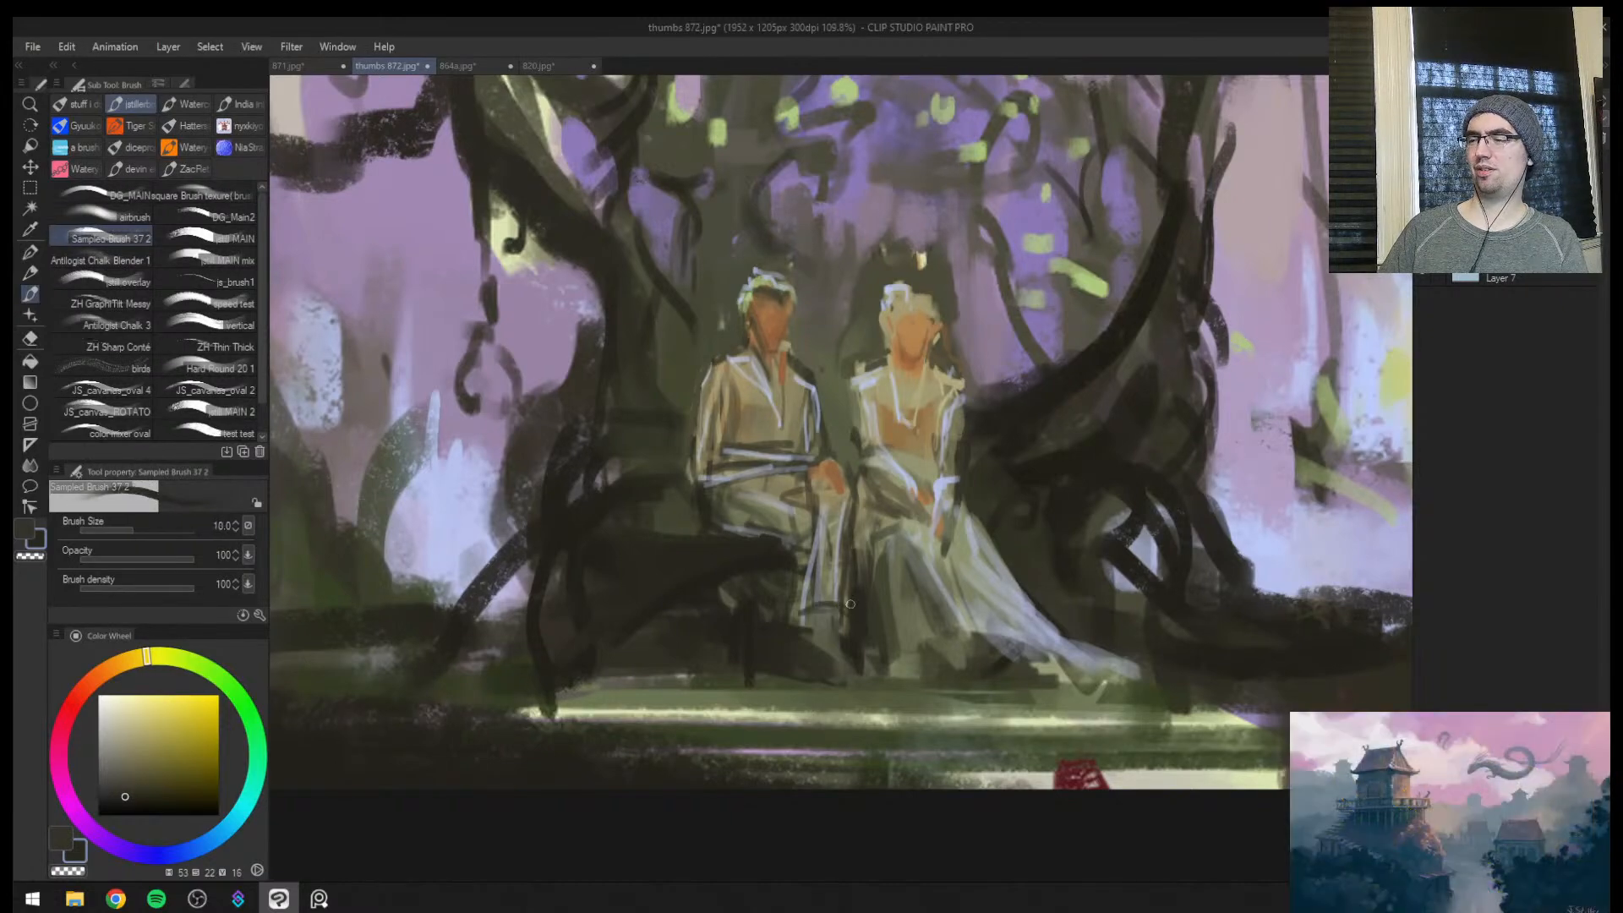
Repaint the male figure's lower legs with sampled mid olive (hue 54, saturation 26, value 49) at brush size 25
{"action": "left_click", "coordinate": [832, 518], "text": "alt"}
{"action": "left_click_drag", "start_coordinate": [847, 505], "coordinate": [844, 614]}
{"action": "left_click", "coordinate": [833, 541], "text": "alt"}
{"action": "key", "text": "]"}
{"action": "key", "text": "]"}
{"action": "key", "text": "]"}
{"action": "key", "text": "]"}
{"action": "left_click_drag", "start_coordinate": [841, 555], "coordinate": [840, 607]}
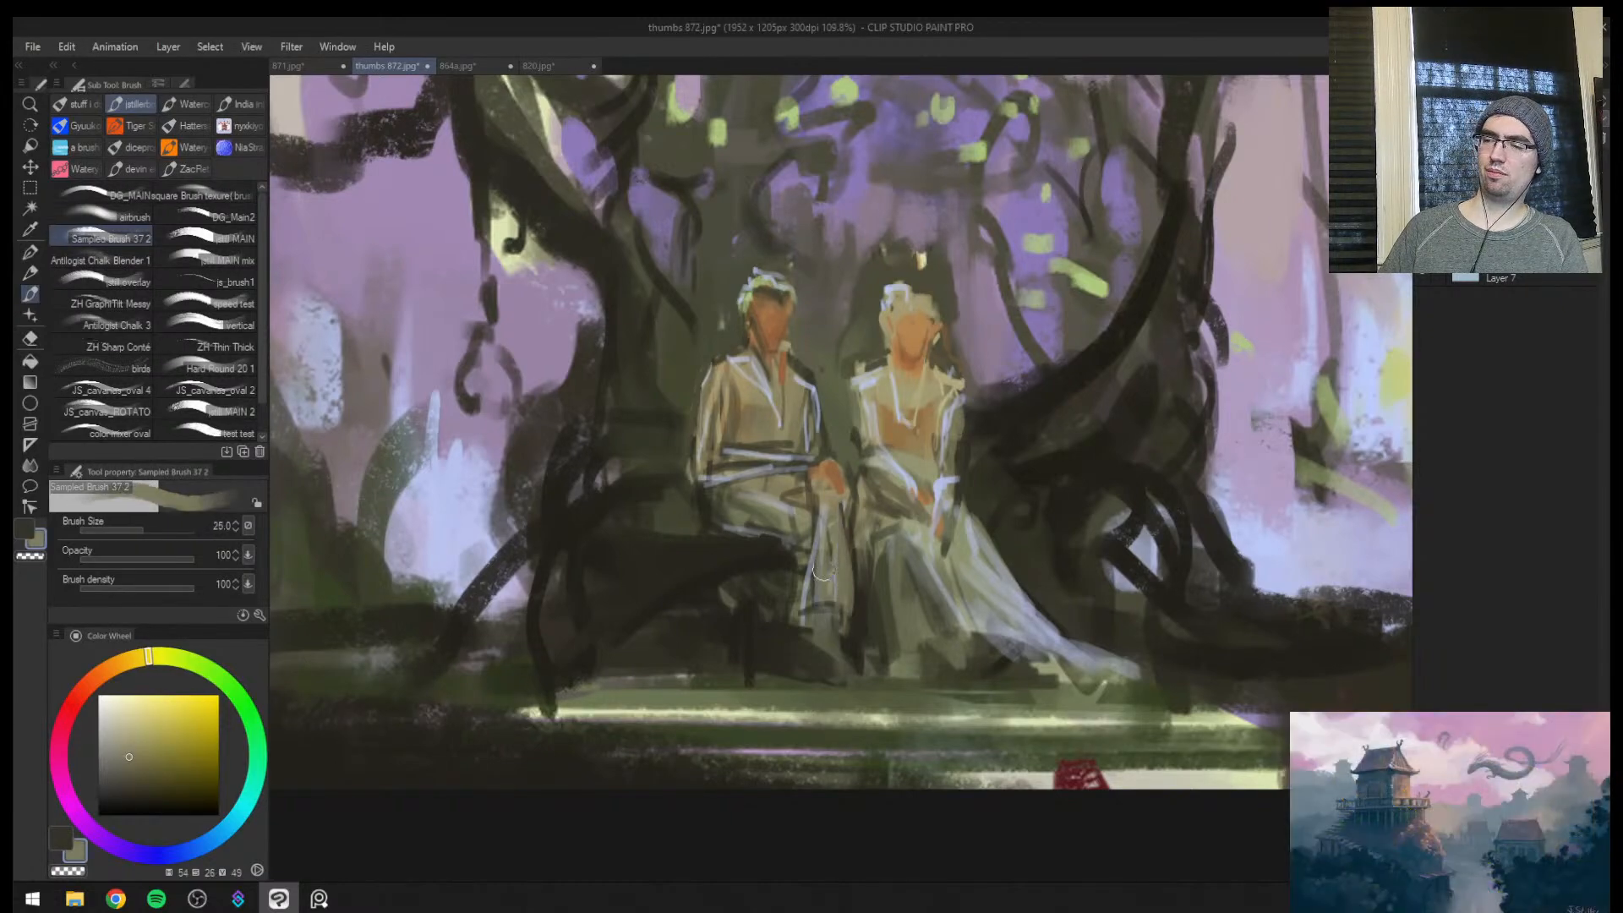
{"action": "left_click_drag", "start_coordinate": [844, 502], "coordinate": [852, 610]}
{"action": "mouse_move", "coordinate": [849, 553]}
{"action": "left_mouse_down"}
{"action": "mouse_move", "coordinate": [830, 641]}
{"action": "mouse_move", "coordinate": [840, 617]}
{"action": "mouse_move", "coordinate": [854, 634]}
{"action": "mouse_move", "coordinate": [819, 638]}
{"action": "left_mouse_up"}
{"action": "left_click", "coordinate": [806, 637], "text": "alt"}
Mirror the canvas, darken the seat beside the male figure's legs with sampled dark brown (hue 47, saturation 26, value 13), and flip the canvas back
{"action": "key", "text": "["}
{"action": "key", "text": "["}
{"action": "key", "text": "["}
{"action": "key", "text": "ctrl+space"}
{"action": "left_click", "coordinate": [912, 607]}
{"action": "key", "text": "h"}
{"action": "left_click", "coordinate": [840, 598], "text": "alt"}
{"action": "key", "text": "]"}
{"action": "key", "text": "]"}
{"action": "mouse_move", "coordinate": [901, 599]}
{"action": "left_mouse_down"}
{"action": "mouse_move", "coordinate": [928, 615]}
{"action": "mouse_move", "coordinate": [961, 567]}
{"action": "mouse_move", "coordinate": [987, 578]}
{"action": "mouse_move", "coordinate": [1015, 553]}
{"action": "left_mouse_up"}
{"action": "left_click", "coordinate": [928, 592], "text": "alt"}
{"action": "key", "text": "ctrl+space"}
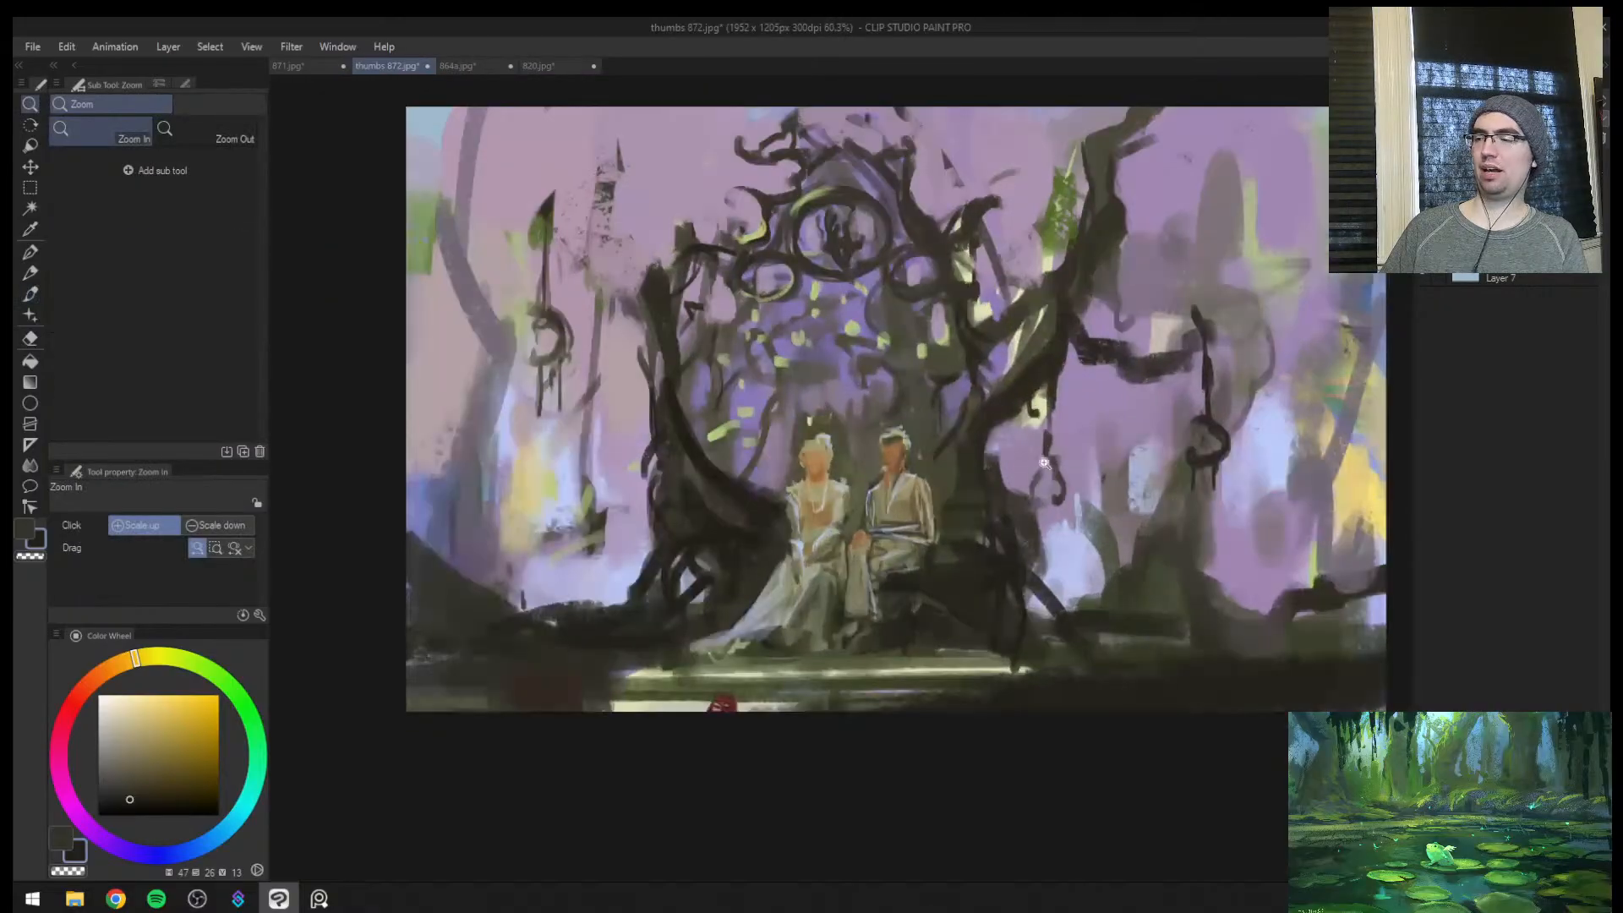
{"action": "key", "text": "h"}
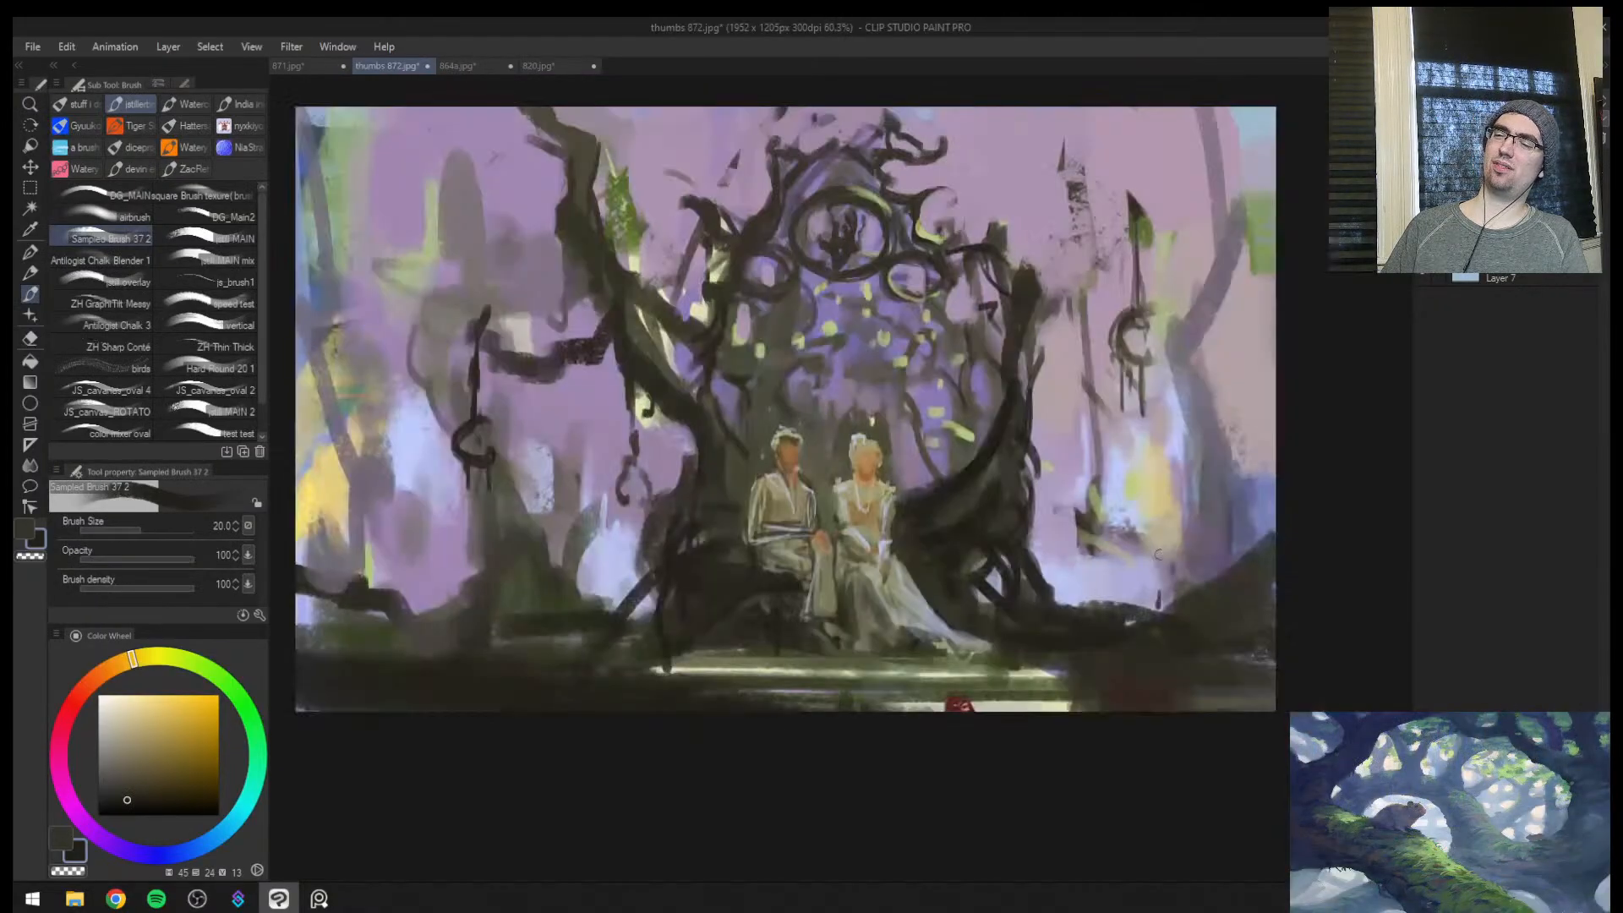
{"action": "left_click_drag", "start_coordinate": [801, 528], "coordinate": [770, 552]}
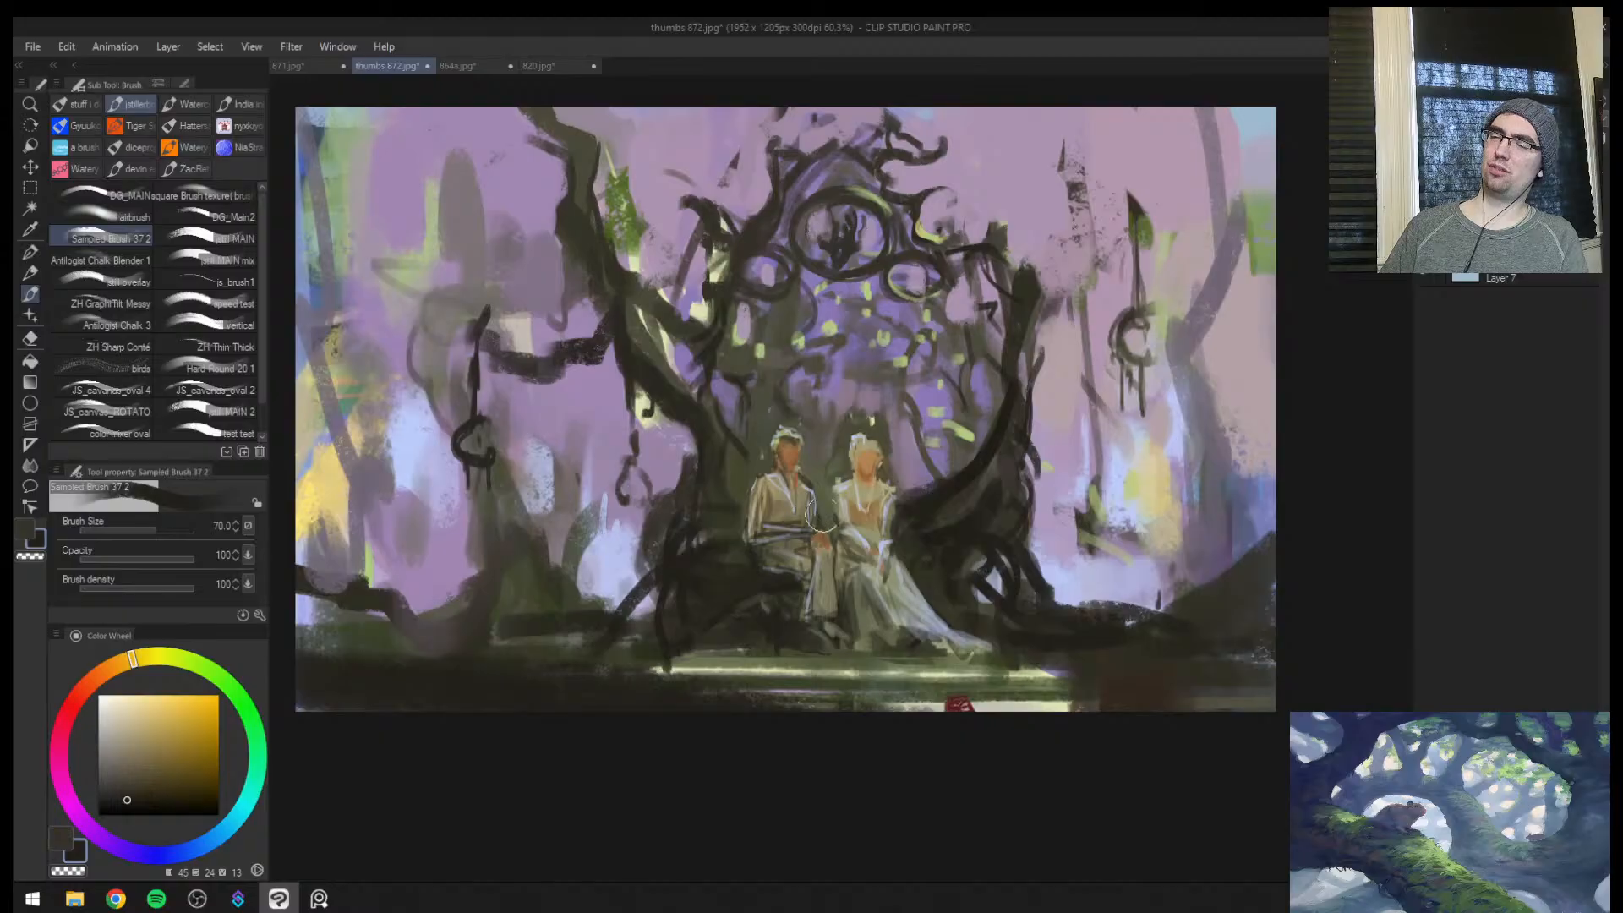
{"action": "key", "text": "ctrl+z"}
{"action": "key", "text": "["}
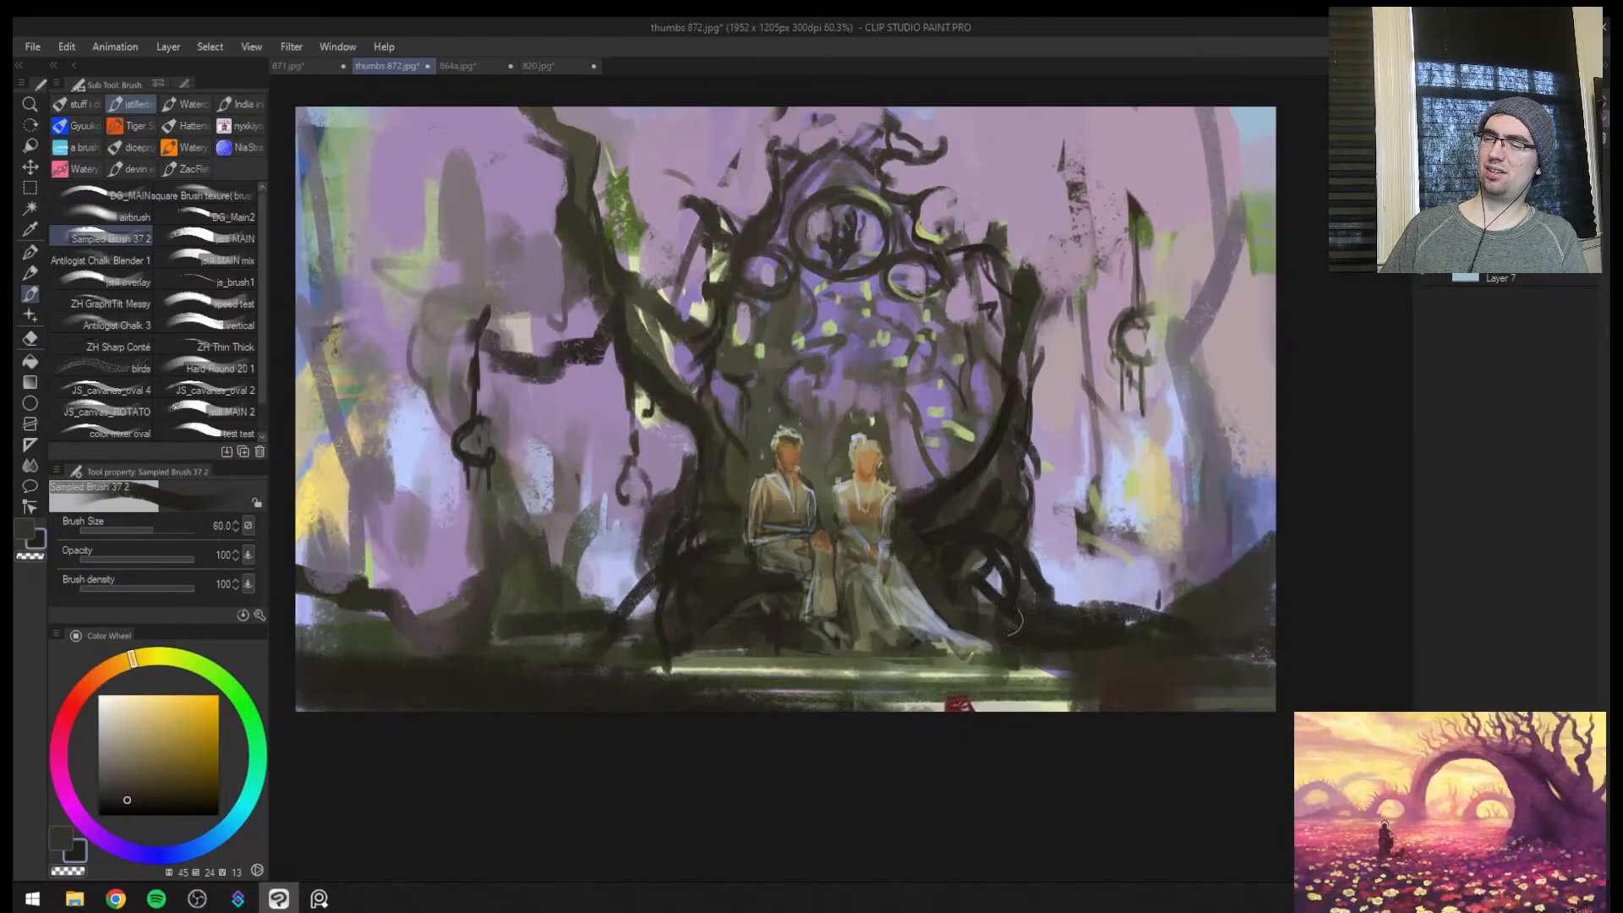
Mirror the canvas, tone down the male figure's hands with dark brown at brush size 30, and flip the canvas back
{"action": "key", "text": "h"}
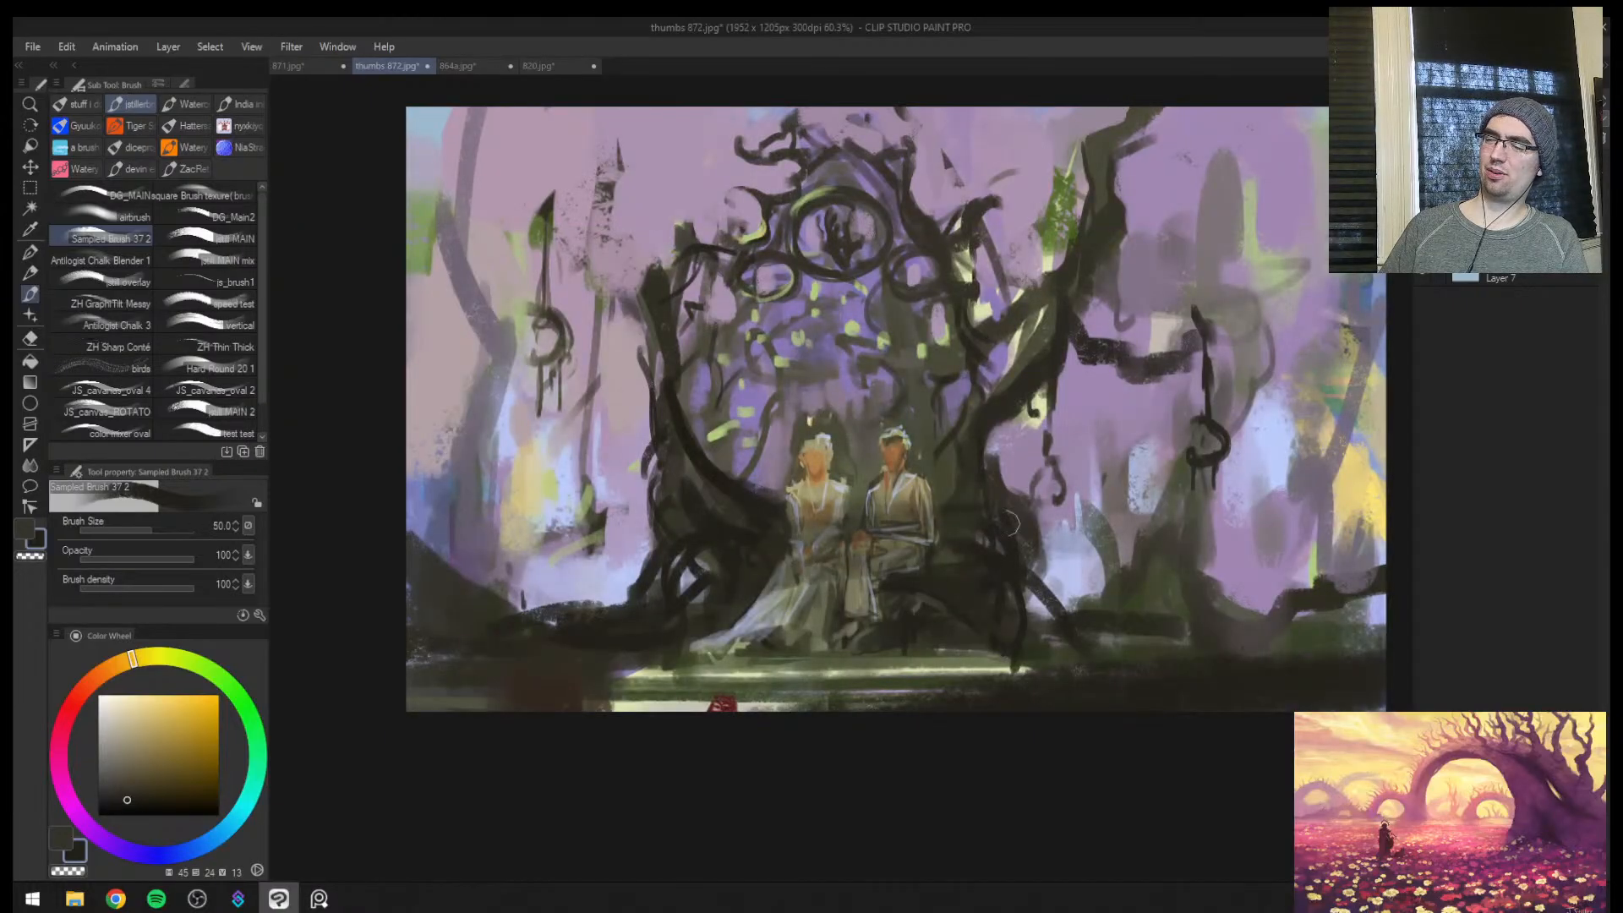
{"action": "key", "text": "ctrl+space"}
{"action": "left_click", "coordinate": [936, 539]}
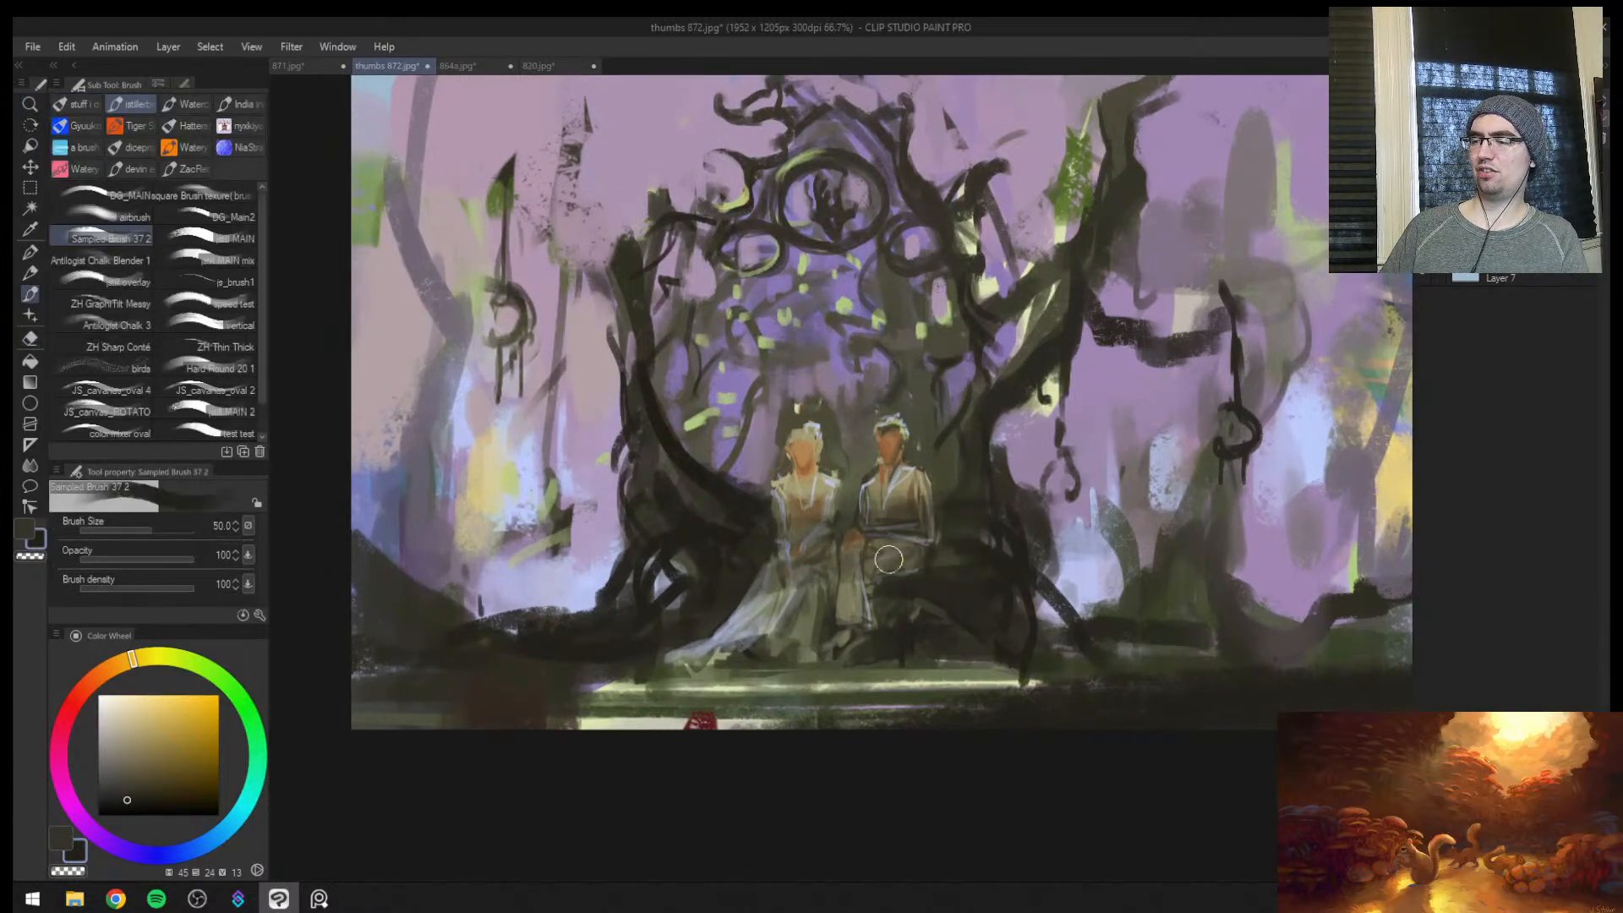
{"action": "key", "text": "ctrl+space"}
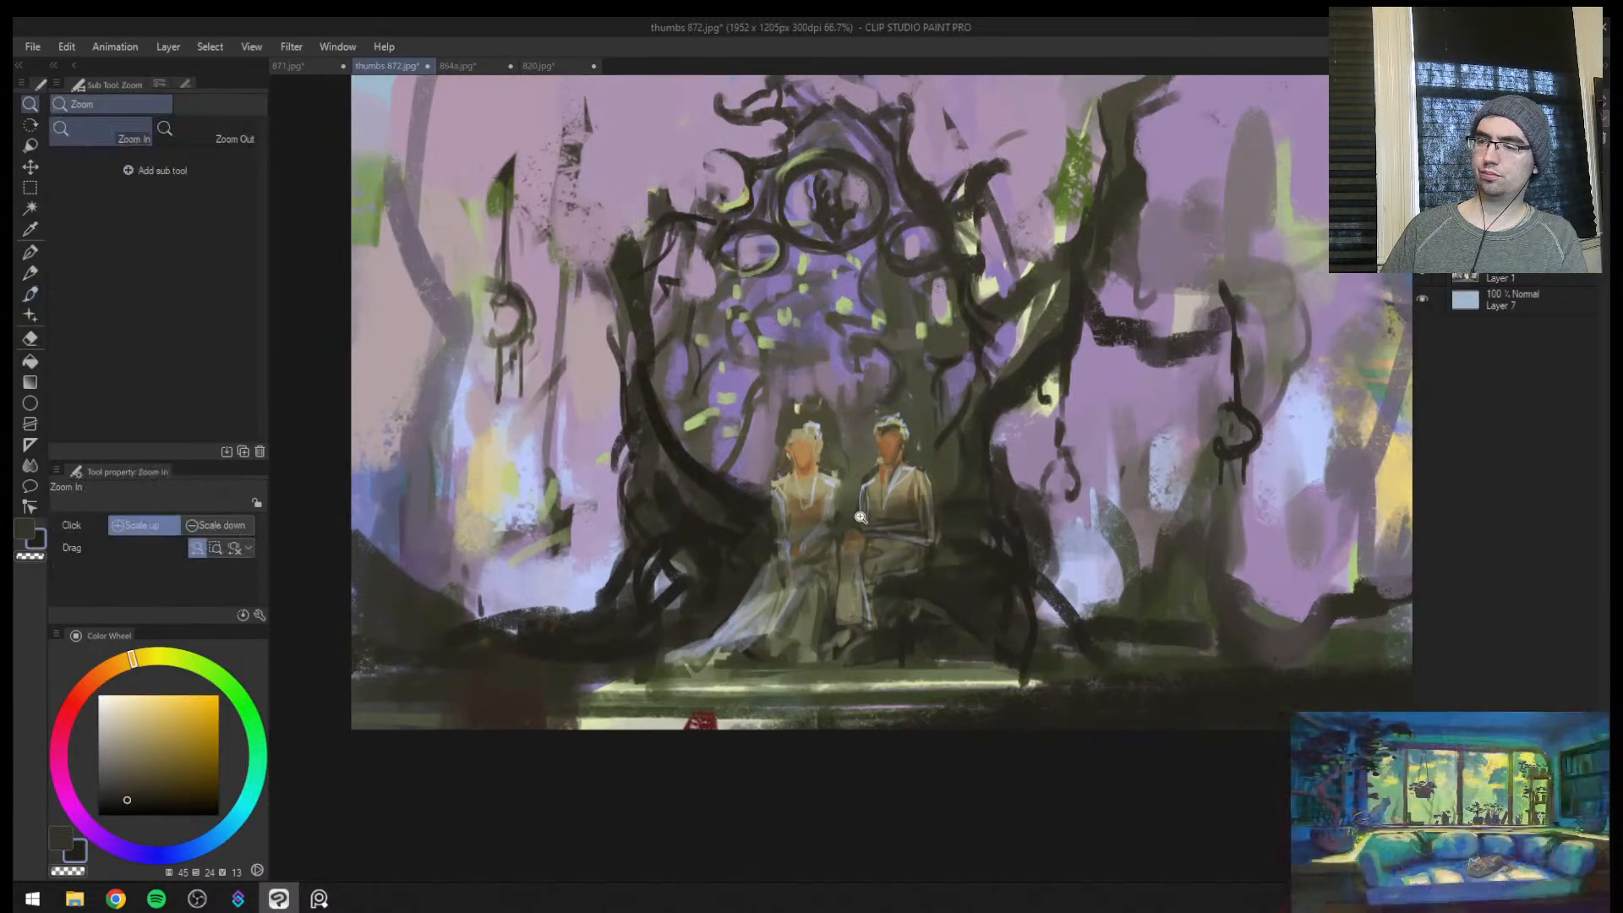
{"action": "left_click_drag", "start_coordinate": [834, 514], "coordinate": [879, 509]}
{"action": "key", "text": "bracketleft"}
{"action": "key", "text": "bracketleft"}
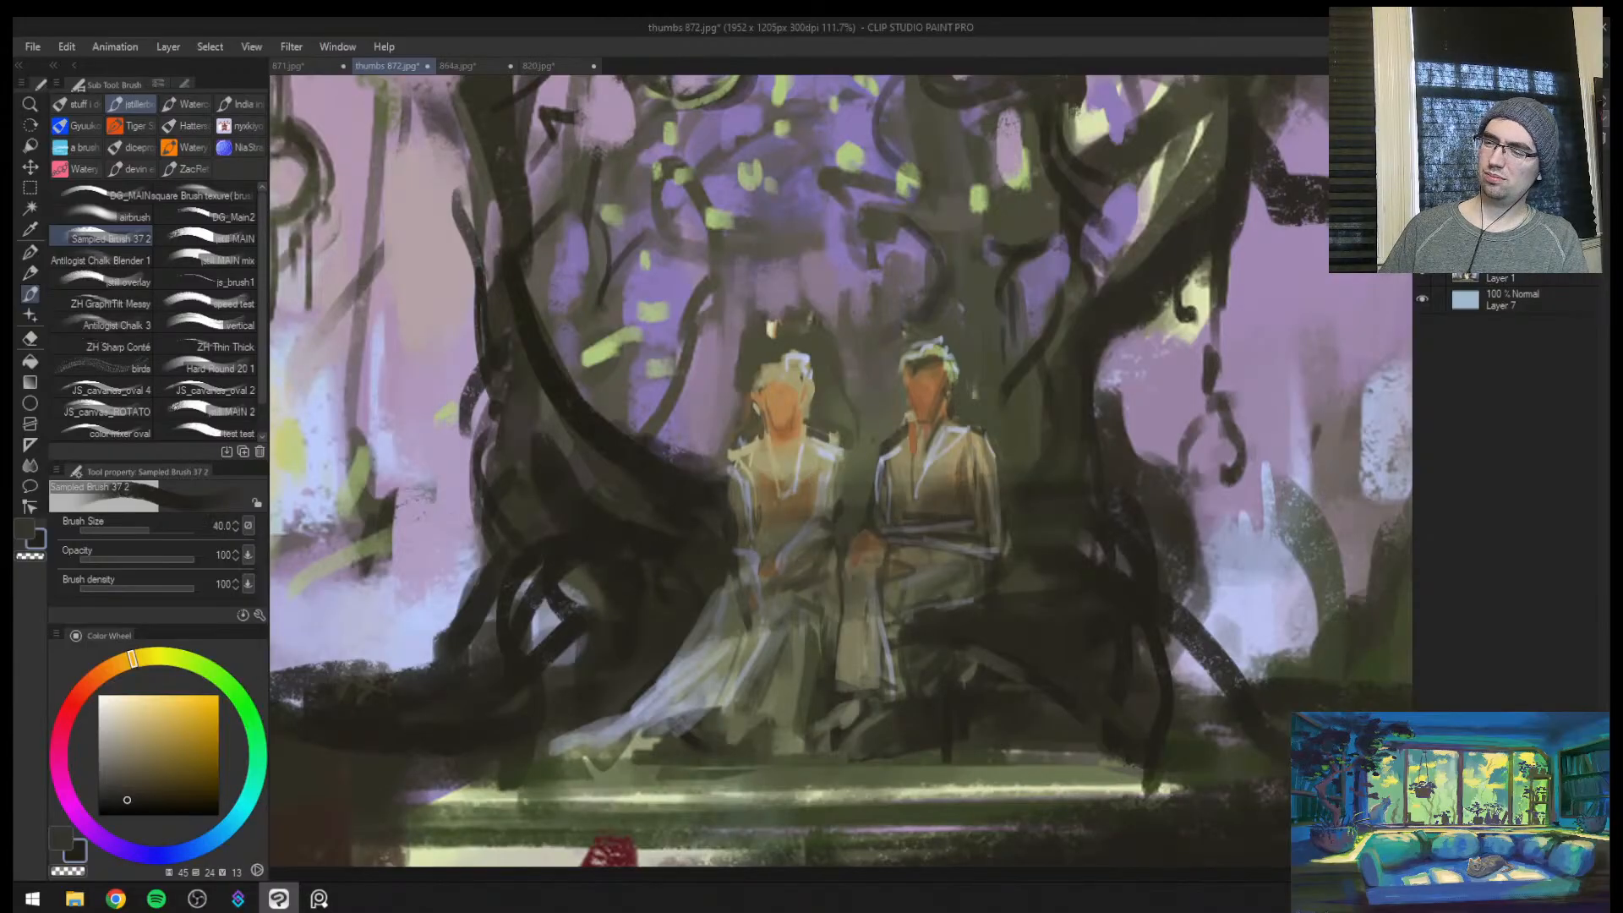
{"action": "key", "text": "bracketleft"}
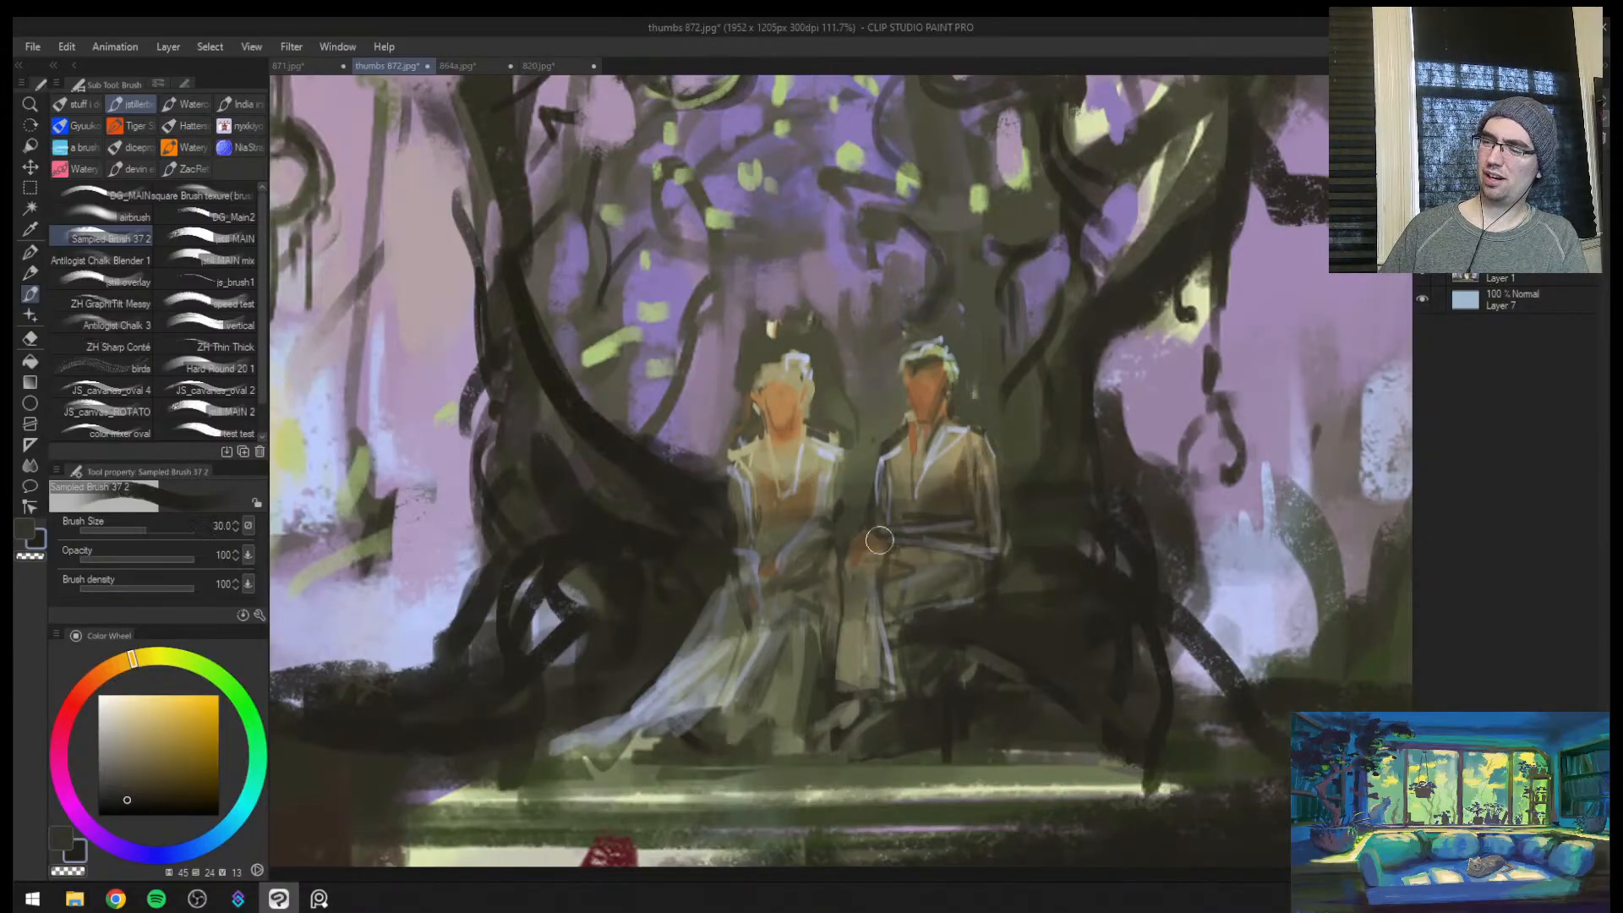
{"action": "key", "text": "h"}
{"action": "key", "text": "ctrl+space"}
{"action": "mouse_move", "coordinate": [1105, 548]}
{"action": "left_mouse_down"}
{"action": "mouse_move", "coordinate": [1001, 547]}
{"action": "mouse_move", "coordinate": [1056, 549]}
{"action": "left_mouse_up"}
{"action": "key", "text": "e"}
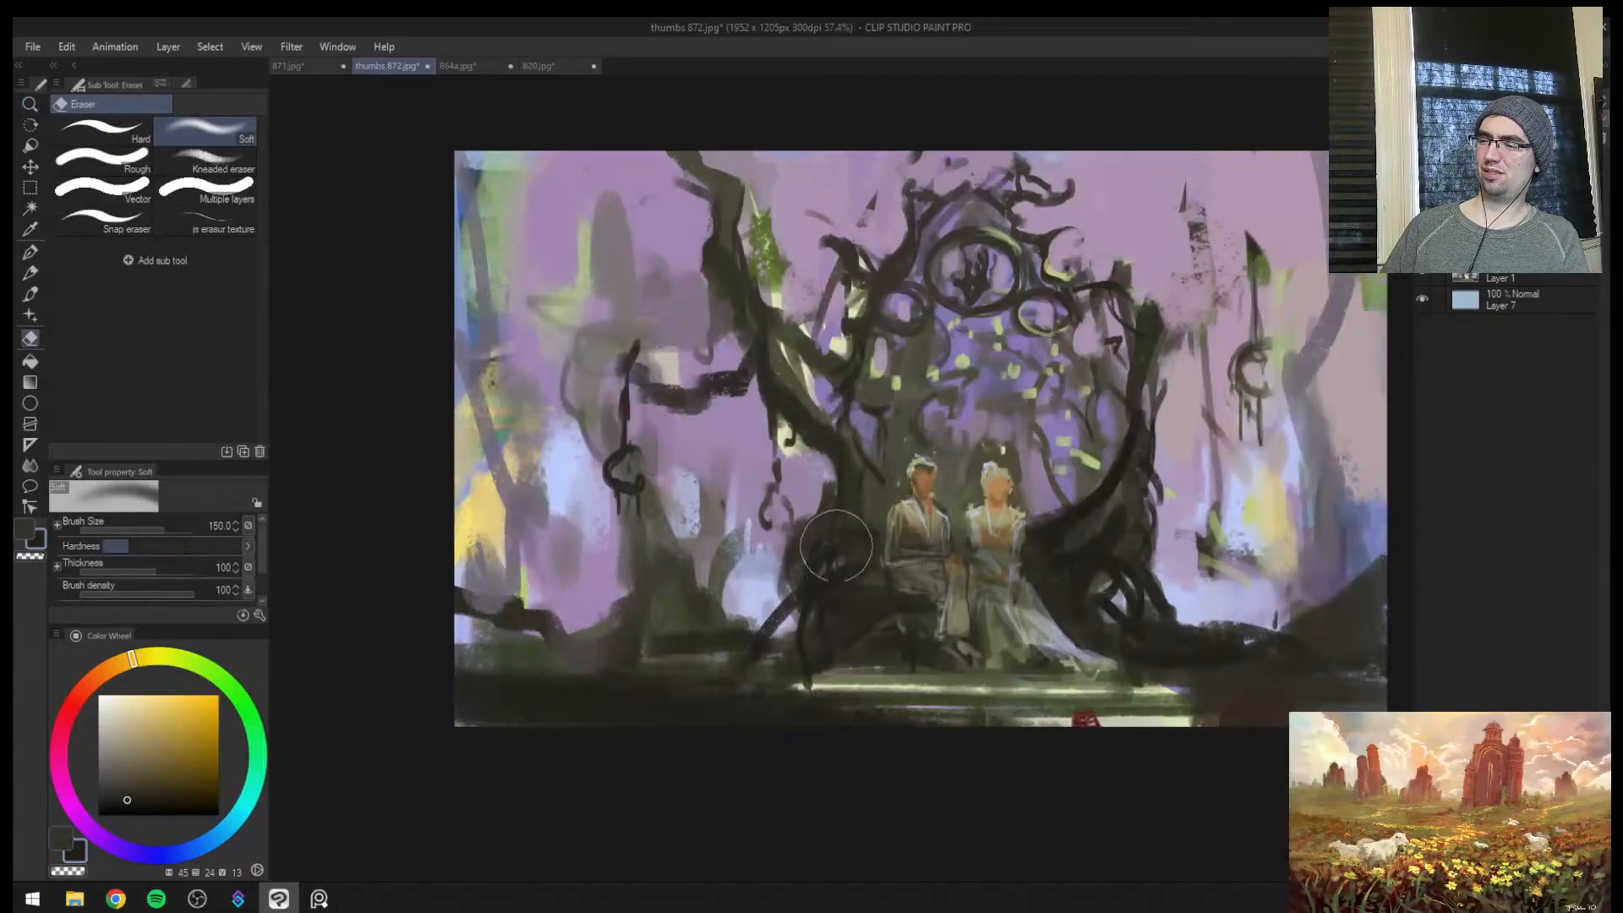
Touch up the trailing gown and the male figure's lower leg with sampled grey-blue (hue 227, saturation 14, value 62) and olive at brush size 15
{"action": "key", "text": "b"}
{"action": "scroll", "coordinate": [1063, 613], "scroll_direction": "up", "scroll_amount": 1}
{"action": "left_click", "coordinate": [1056, 626], "text": "alt"}
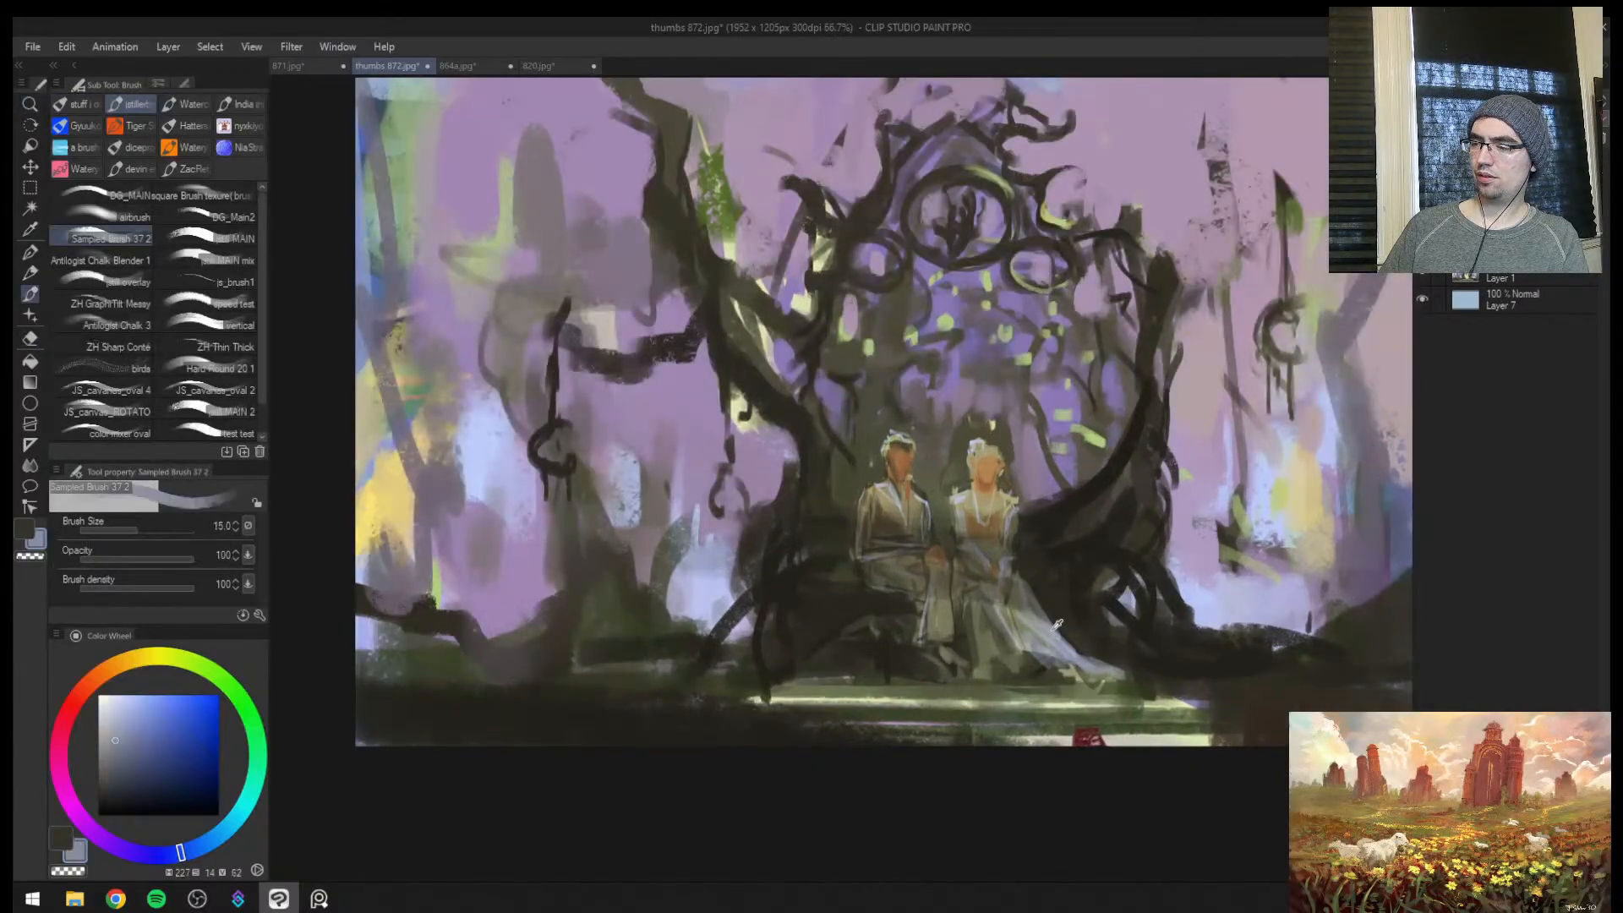
{"action": "key", "text": "bracketleft"}
{"action": "left_click", "coordinate": [1055, 629], "text": "alt"}
{"action": "left_click", "coordinate": [939, 607], "text": "alt"}
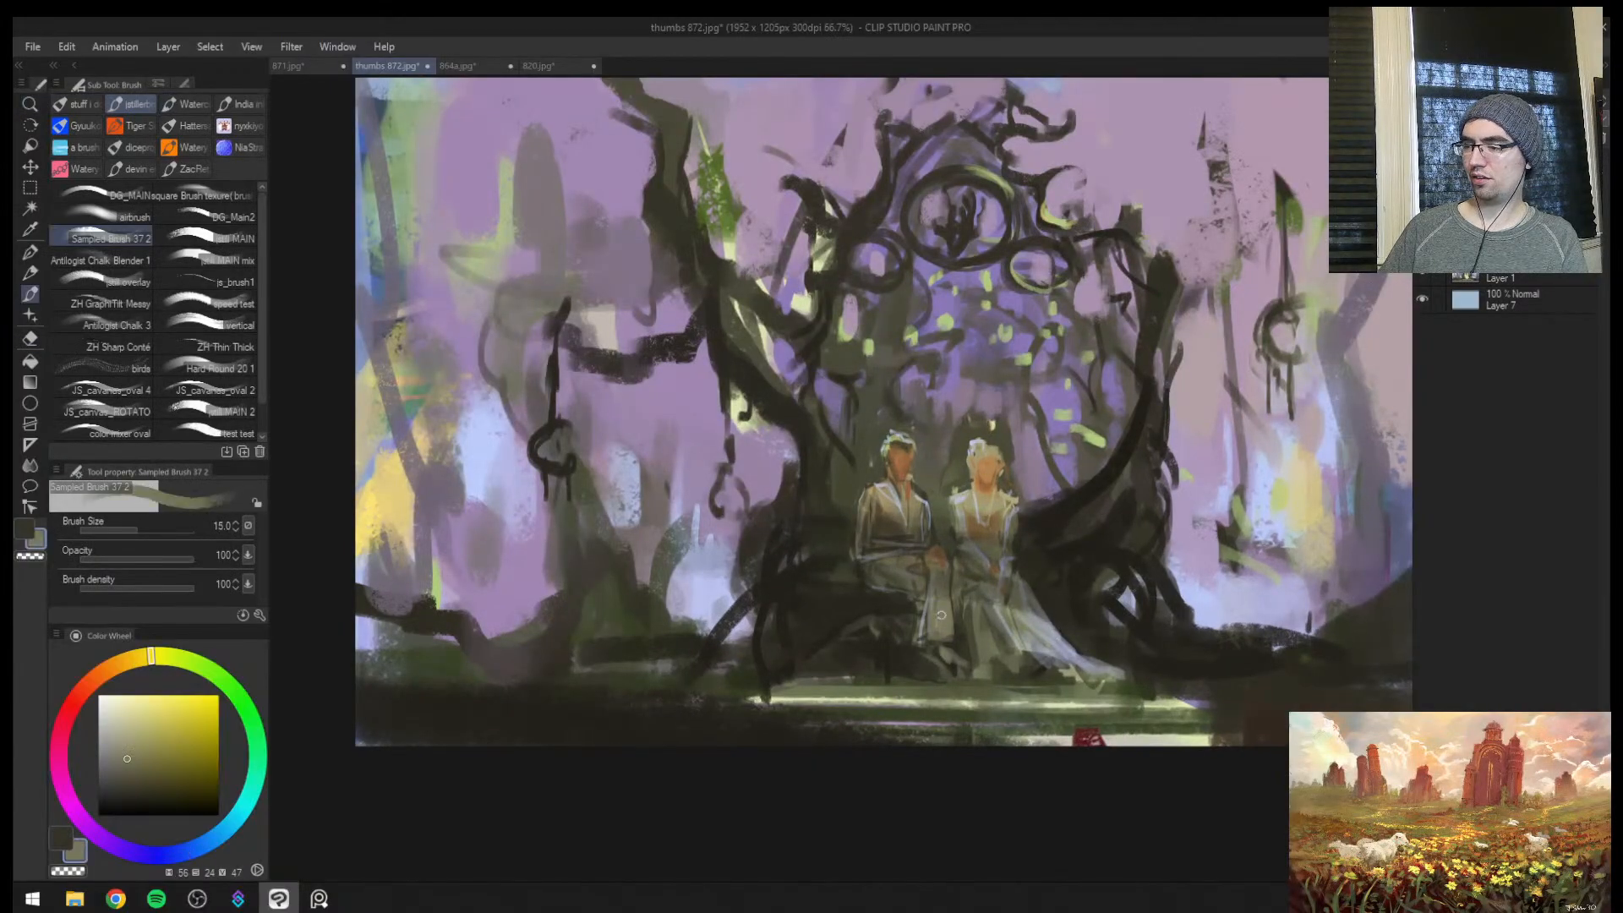
Retouch the male figure's thigh with sampled dark olive (hue 53, saturation 24, value 30) and muted purple (hue 287, saturation 17, value 57)
{"action": "key", "text": "ctrl+space"}
{"action": "left_click_drag", "start_coordinate": [942, 612], "coordinate": [1001, 545]}
{"action": "left_click", "coordinate": [791, 548], "text": "alt"}
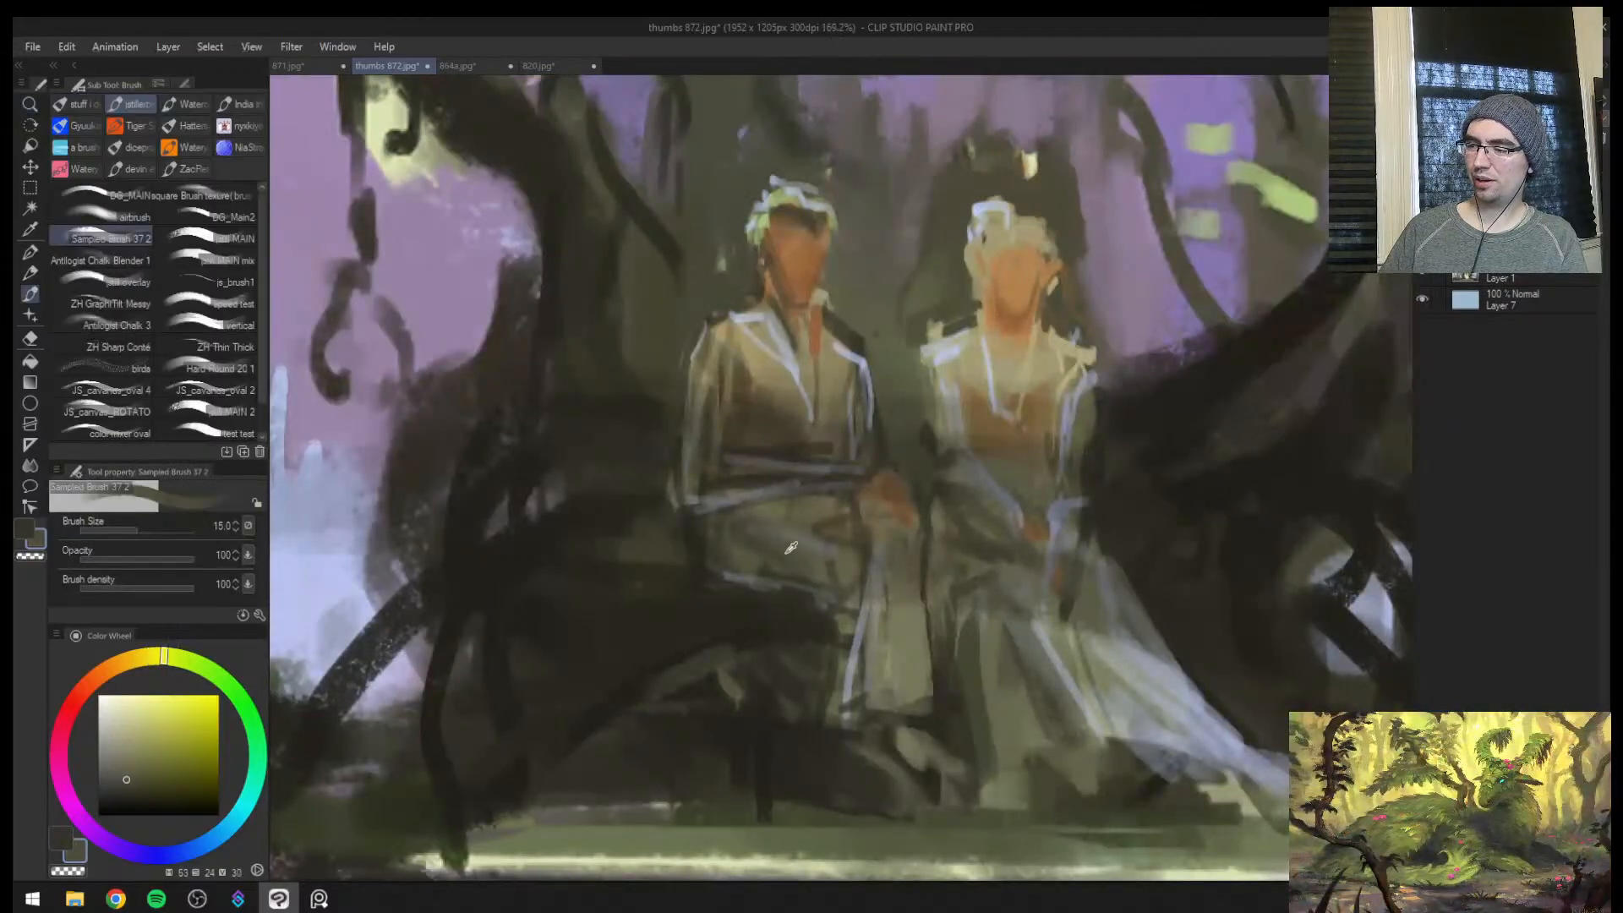
{"action": "left_click", "coordinate": [1178, 261], "text": "alt"}
{"action": "key", "text": "bracketright"}
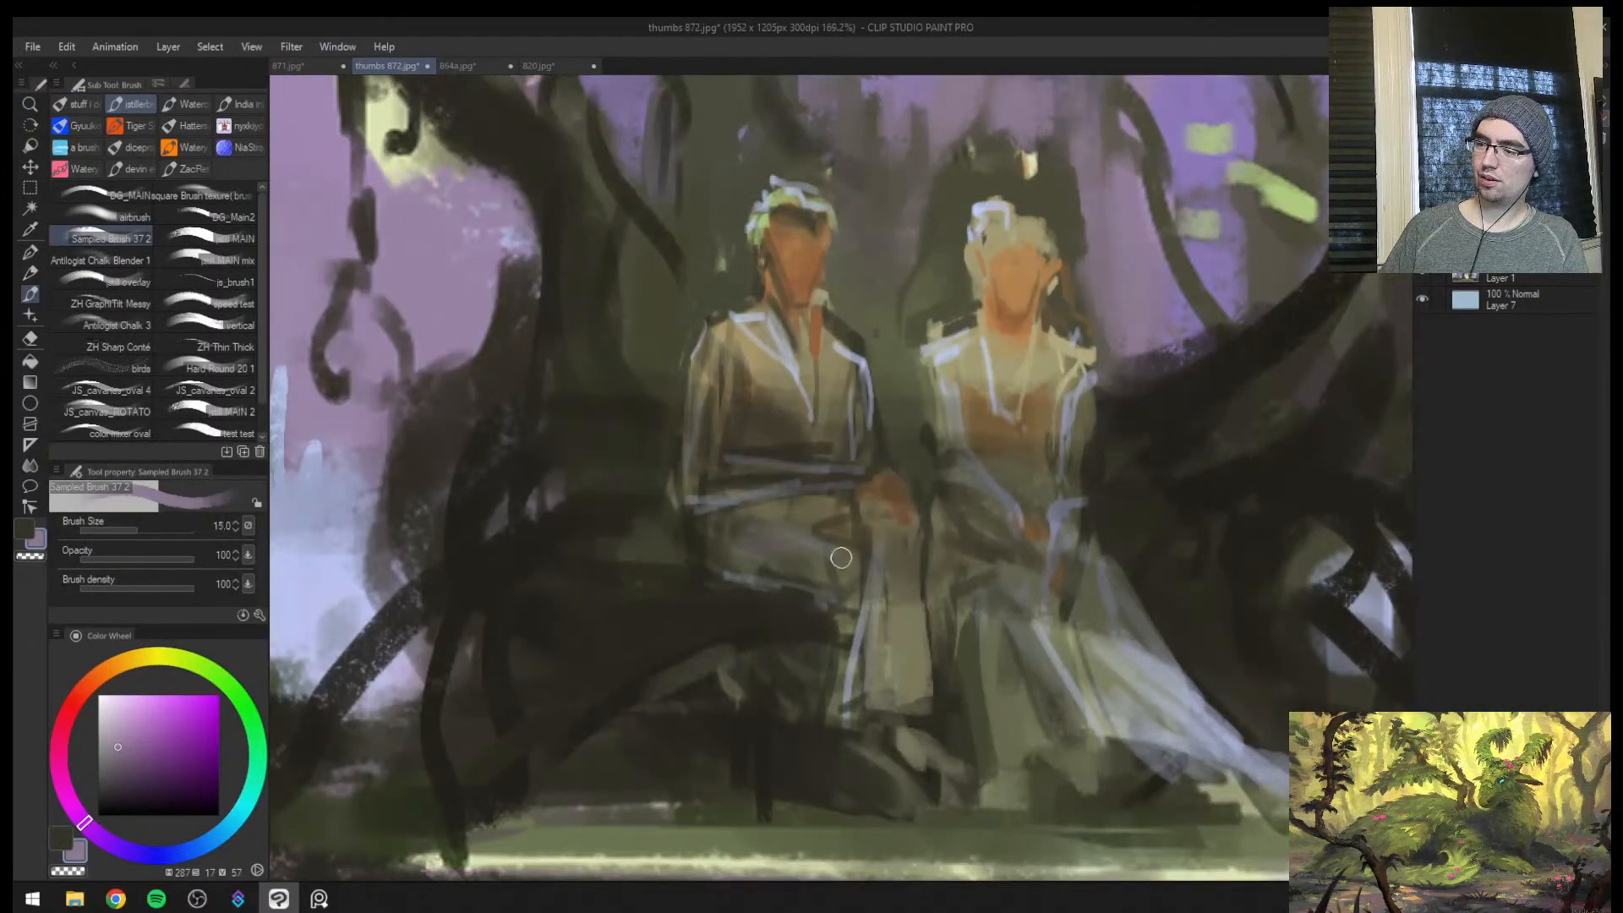
{"action": "key", "text": "bracketleft"}
{"action": "key", "text": "bracketleft"}
Mix a reddish brown (hue 21, saturation 85, value 42) and paint both figures' hands with a brush around size 12
{"action": "left_click", "coordinate": [889, 509], "text": "alt"}
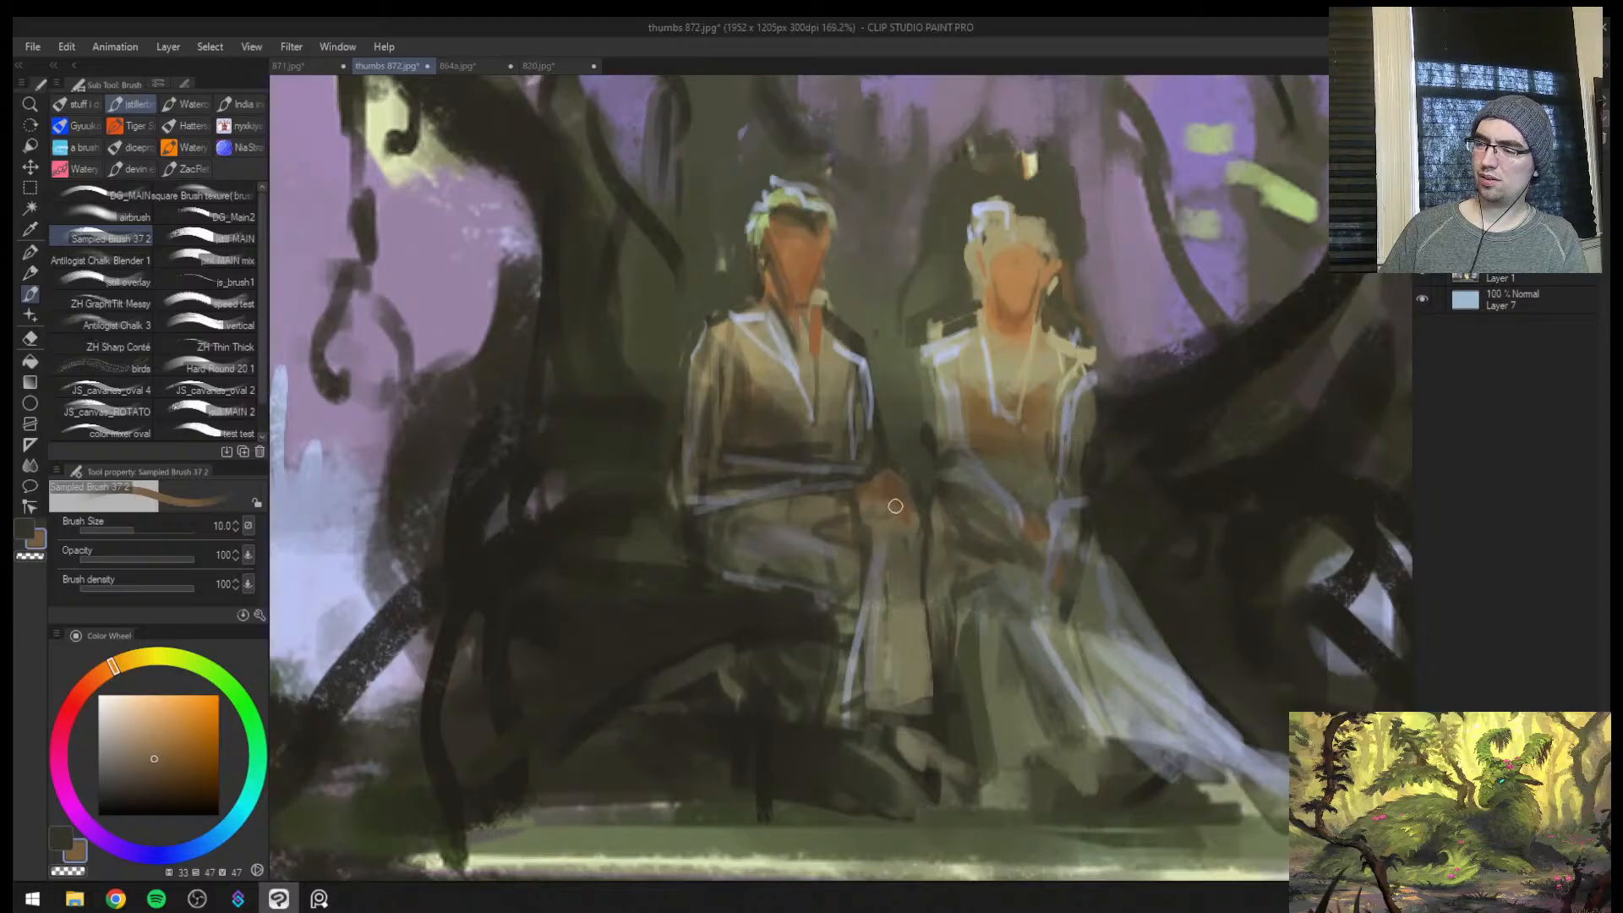
{"action": "left_click", "coordinate": [895, 505], "text": "alt"}
{"action": "left_click", "coordinate": [201, 770]}
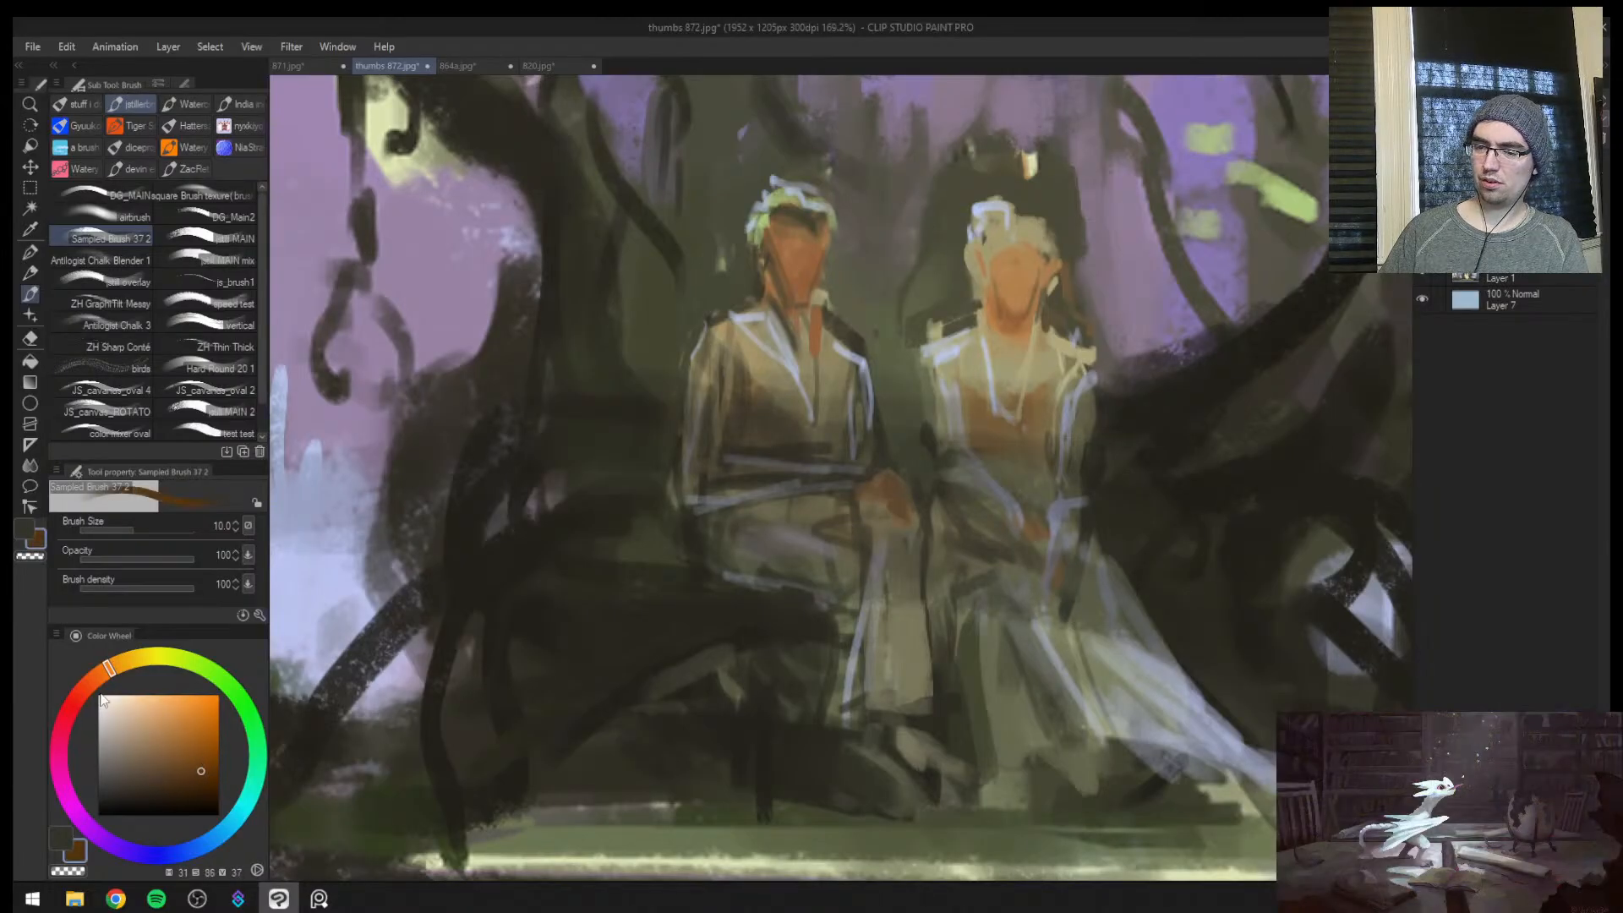
{"action": "left_click_drag", "start_coordinate": [106, 669], "coordinate": [94, 677]}
{"action": "key", "text": "bracketleft"}
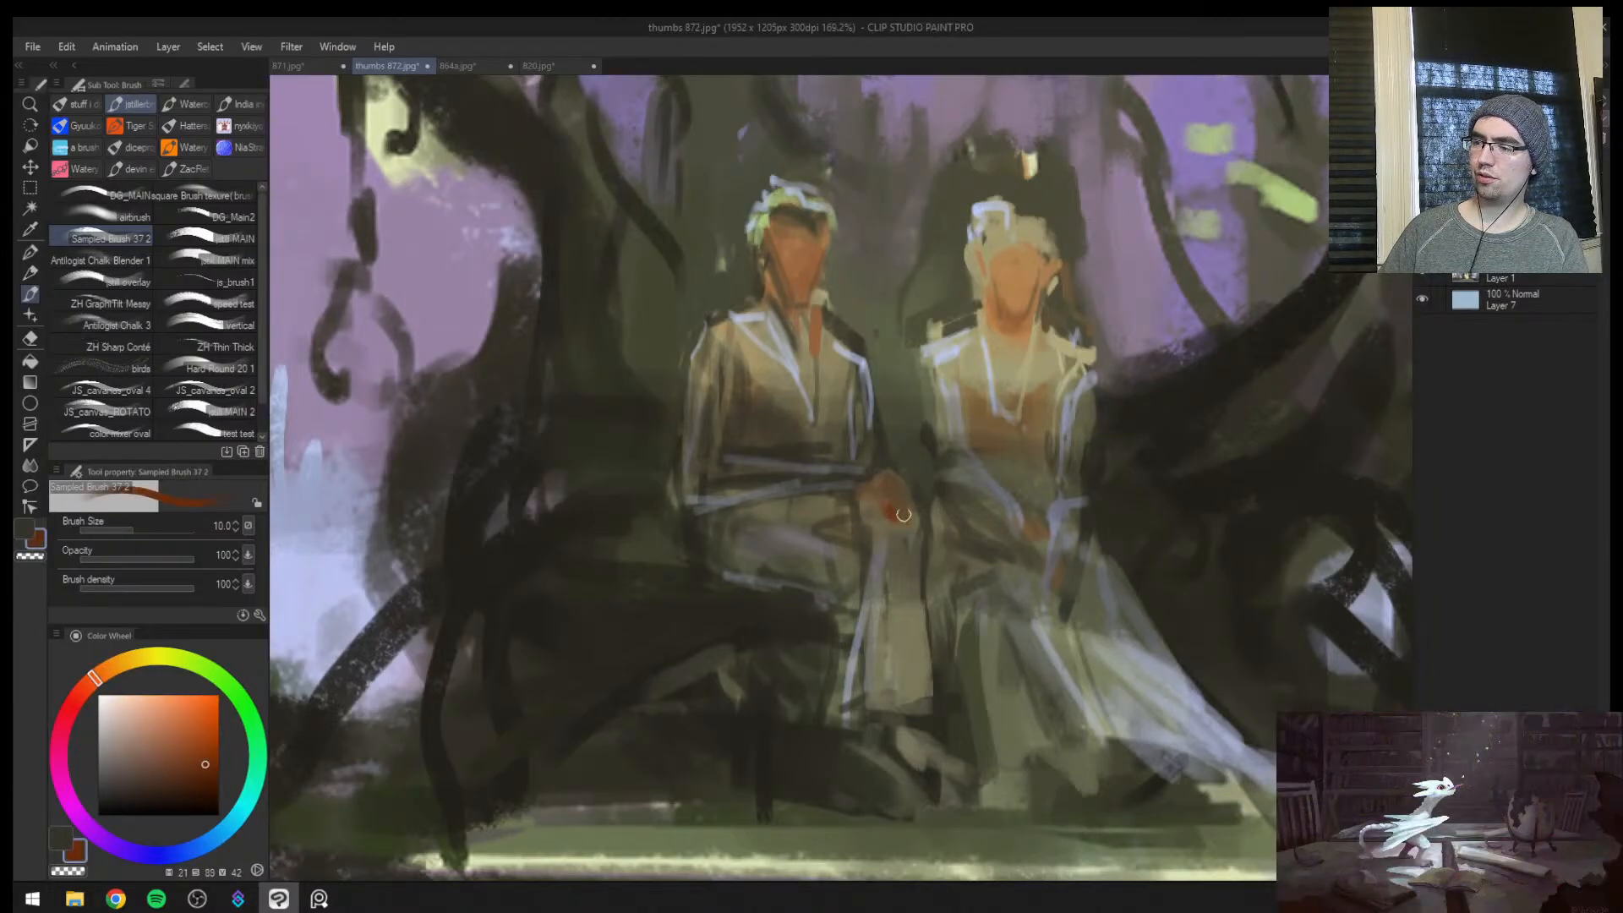
{"action": "key", "text": "bracketright"}
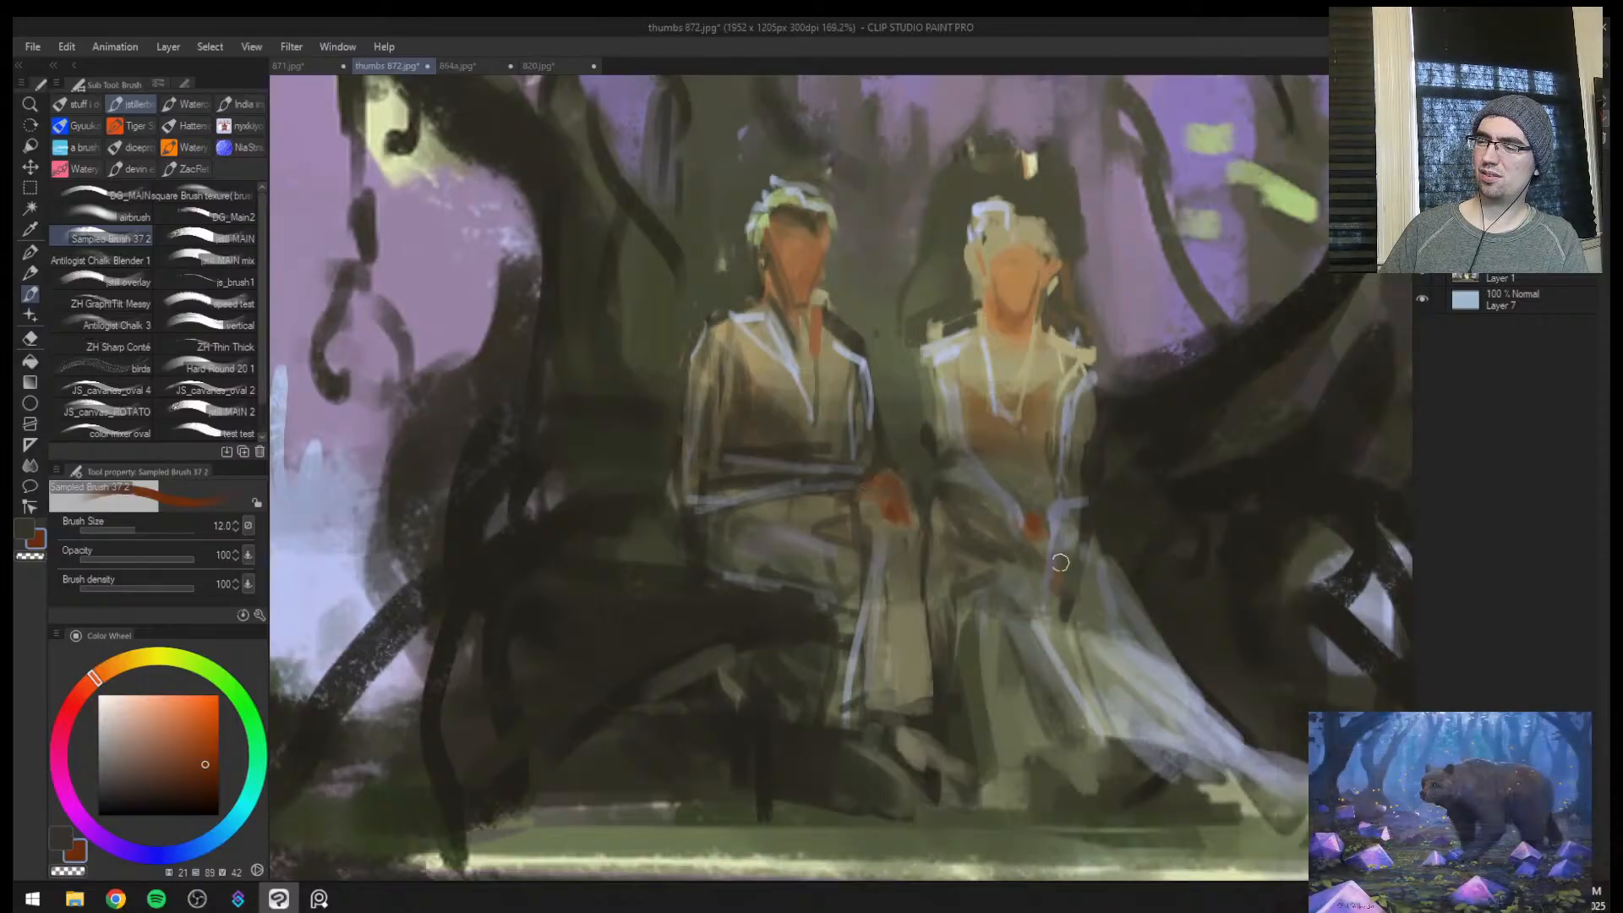
Mirror the canvas and dab a nose highlight on the male figure's face with sampled tan (hue 45, saturation 34, value 61) at size 7
{"action": "key", "text": "ctrl+space"}
{"action": "left_click_drag", "start_coordinate": [950, 622], "coordinate": [849, 586]}
{"action": "key", "text": "h"}
{"action": "left_click", "coordinate": [818, 492]}
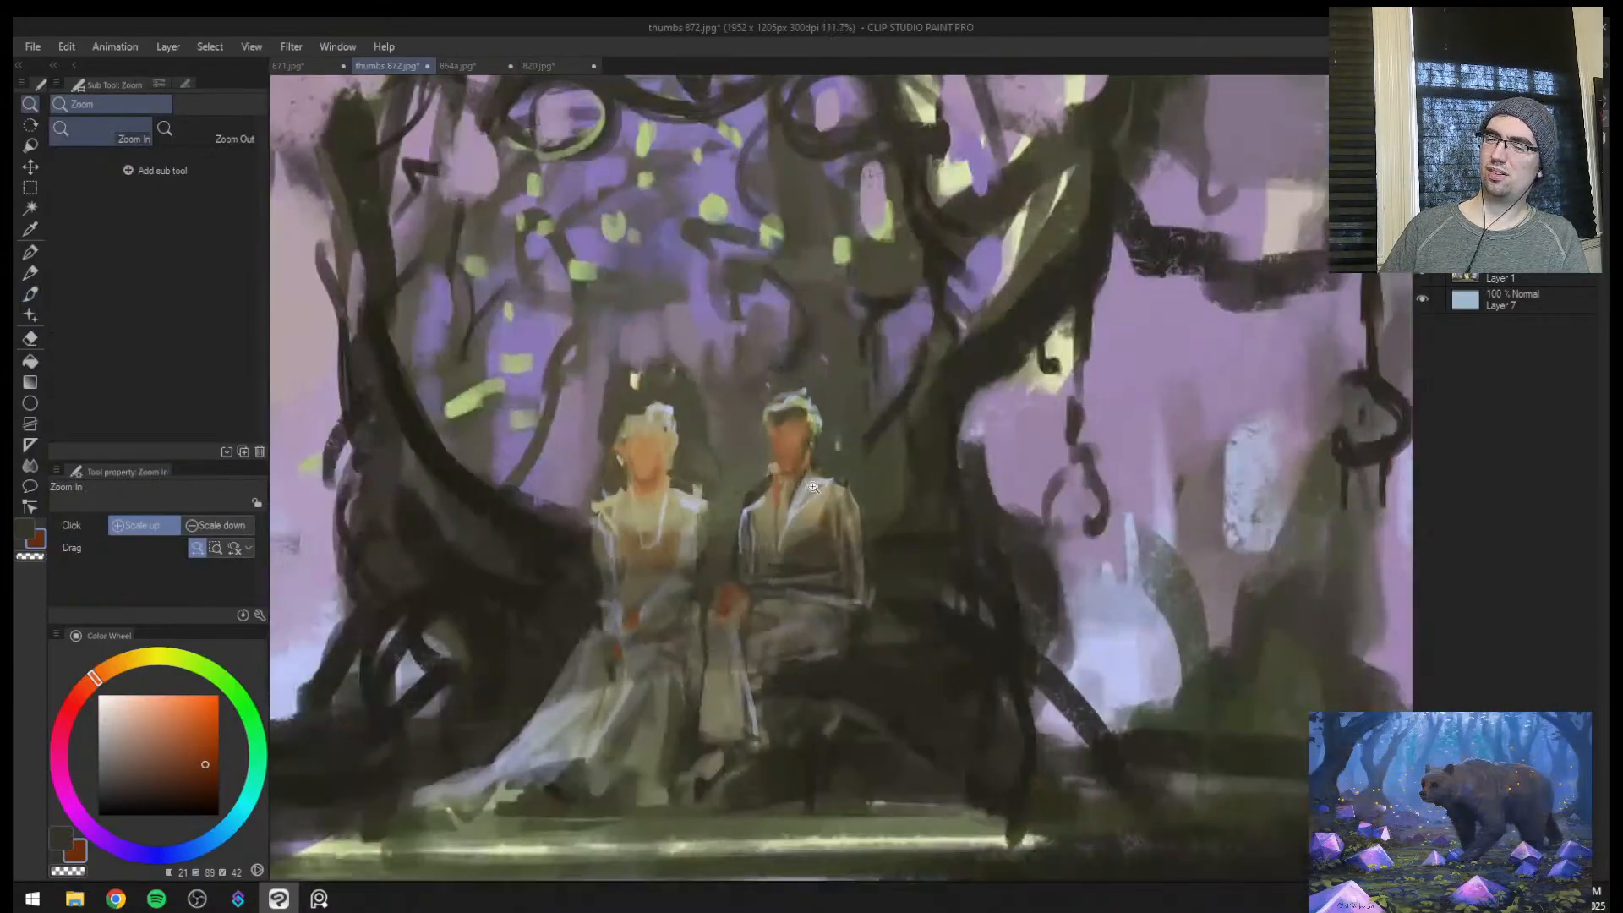
{"action": "left_click", "coordinate": [782, 456]}
{"action": "key", "text": "ctrl+space"}
{"action": "mouse_move", "coordinate": [779, 457]}
{"action": "left_mouse_down"}
{"action": "mouse_move", "coordinate": [856, 422]}
{"action": "mouse_move", "coordinate": [790, 459]}
{"action": "left_mouse_up"}
{"action": "left_click", "coordinate": [770, 502], "text": "alt"}
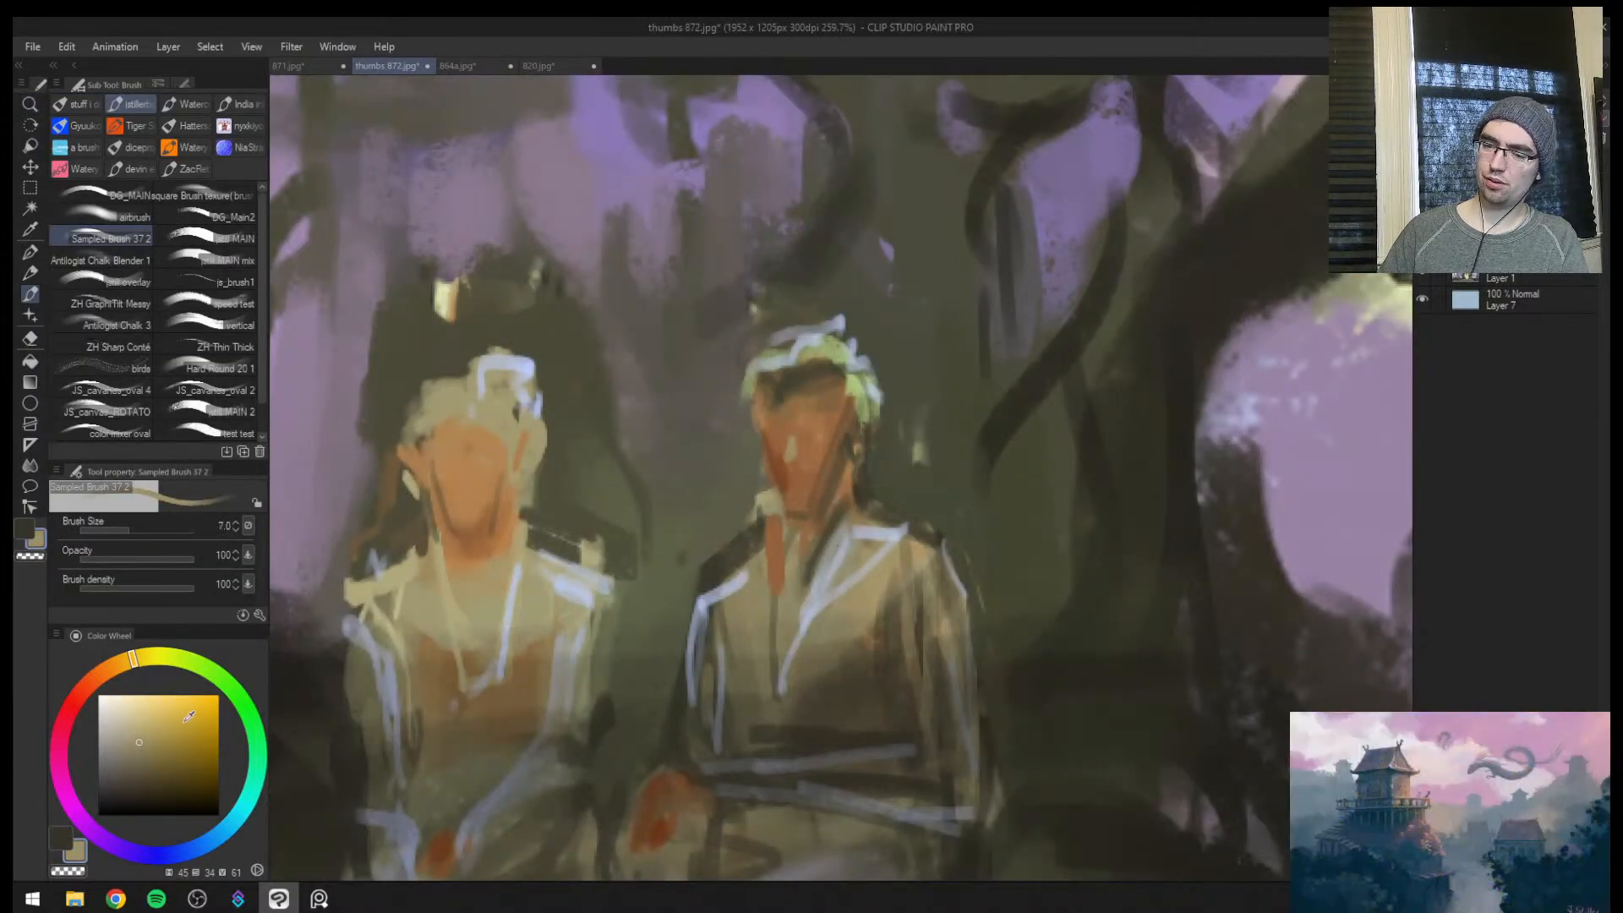
Mix a warmer tan (hue 39, saturation 39, value 71) and refine the highlight on the male figure's nose with a small brush
{"action": "left_click", "coordinate": [141, 720]}
{"action": "left_click", "coordinate": [886, 594], "text": "alt"}
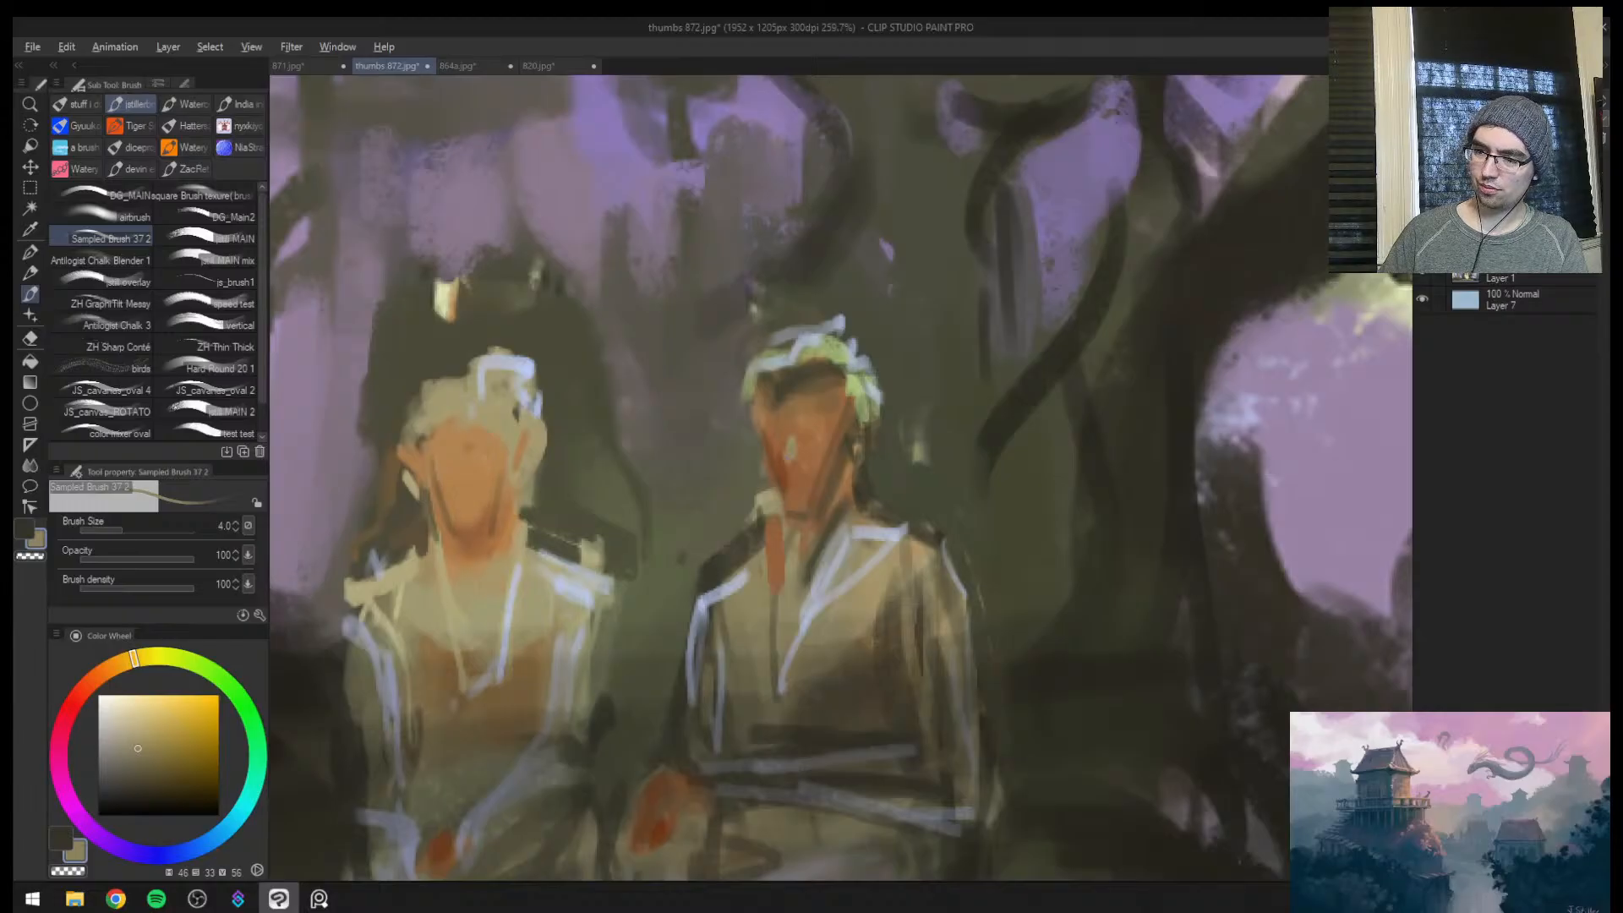
{"action": "left_click", "coordinate": [123, 665]}
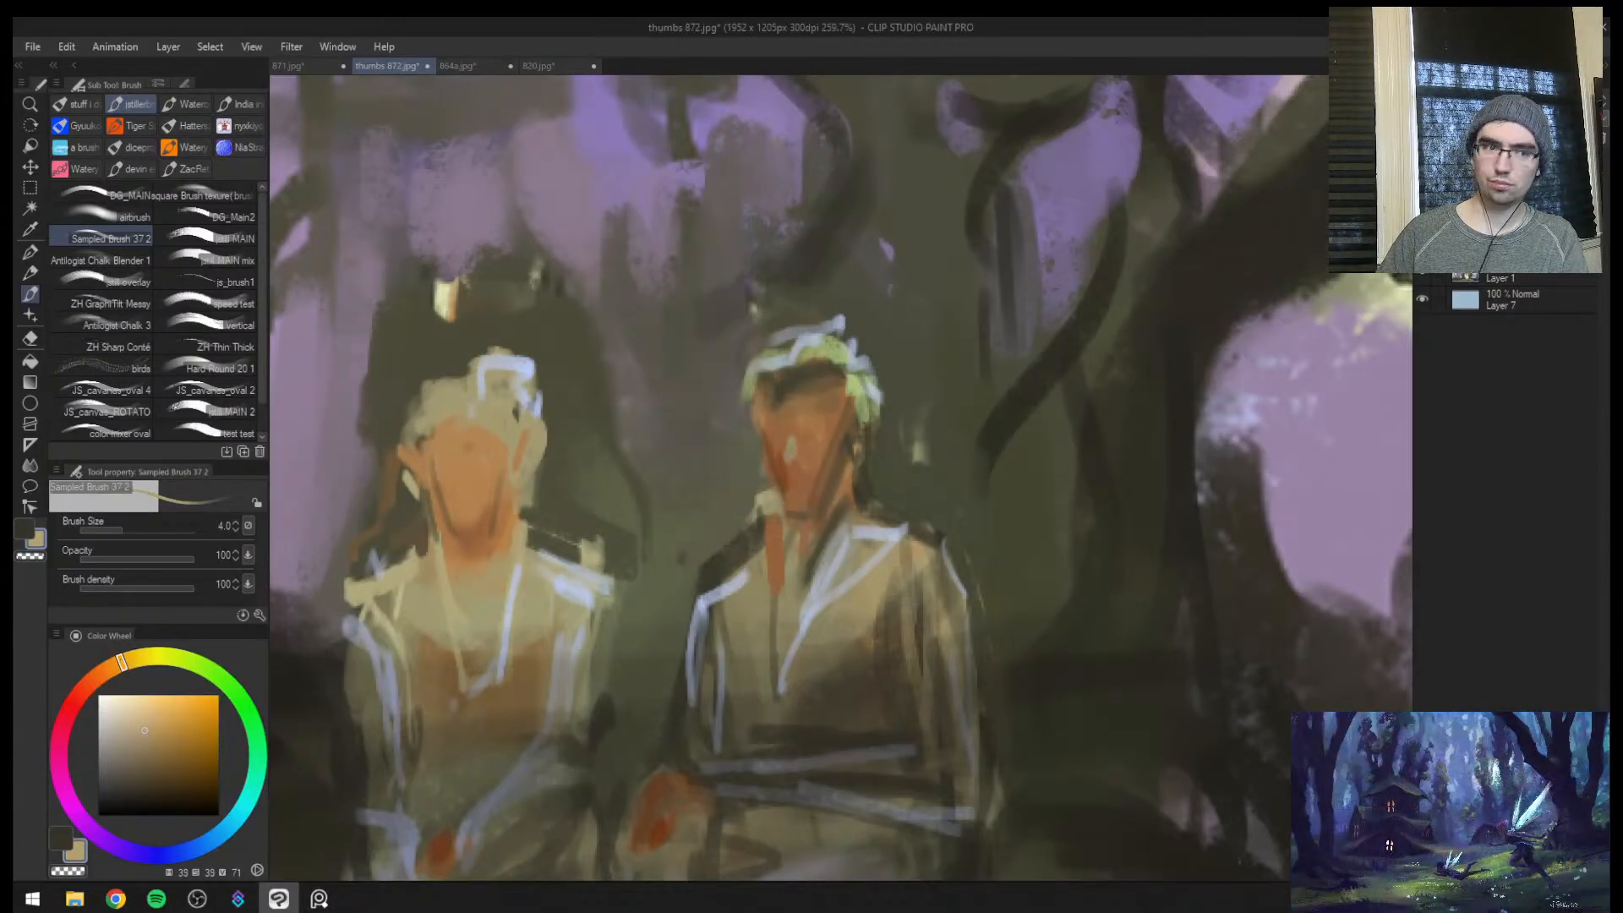
{"action": "scroll", "coordinate": [857, 417], "scroll_direction": "up", "scroll_amount": 3}
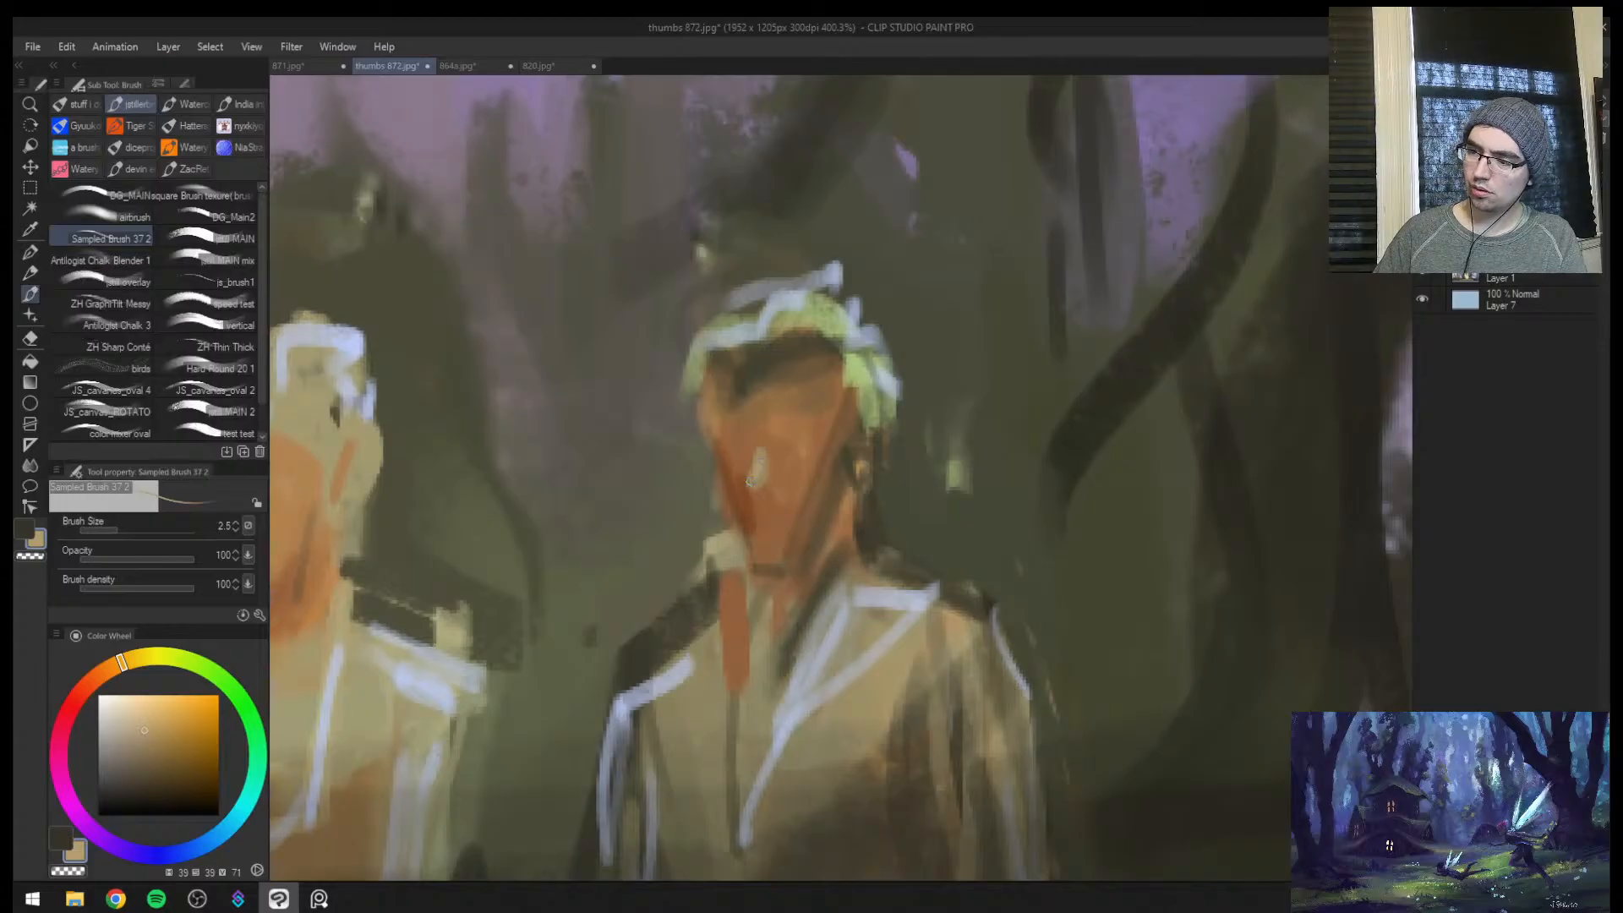
{"action": "scroll", "coordinate": [749, 478], "scroll_direction": "down", "scroll_amount": 4}
{"action": "scroll", "coordinate": [766, 480], "scroll_direction": "up", "scroll_amount": 1}
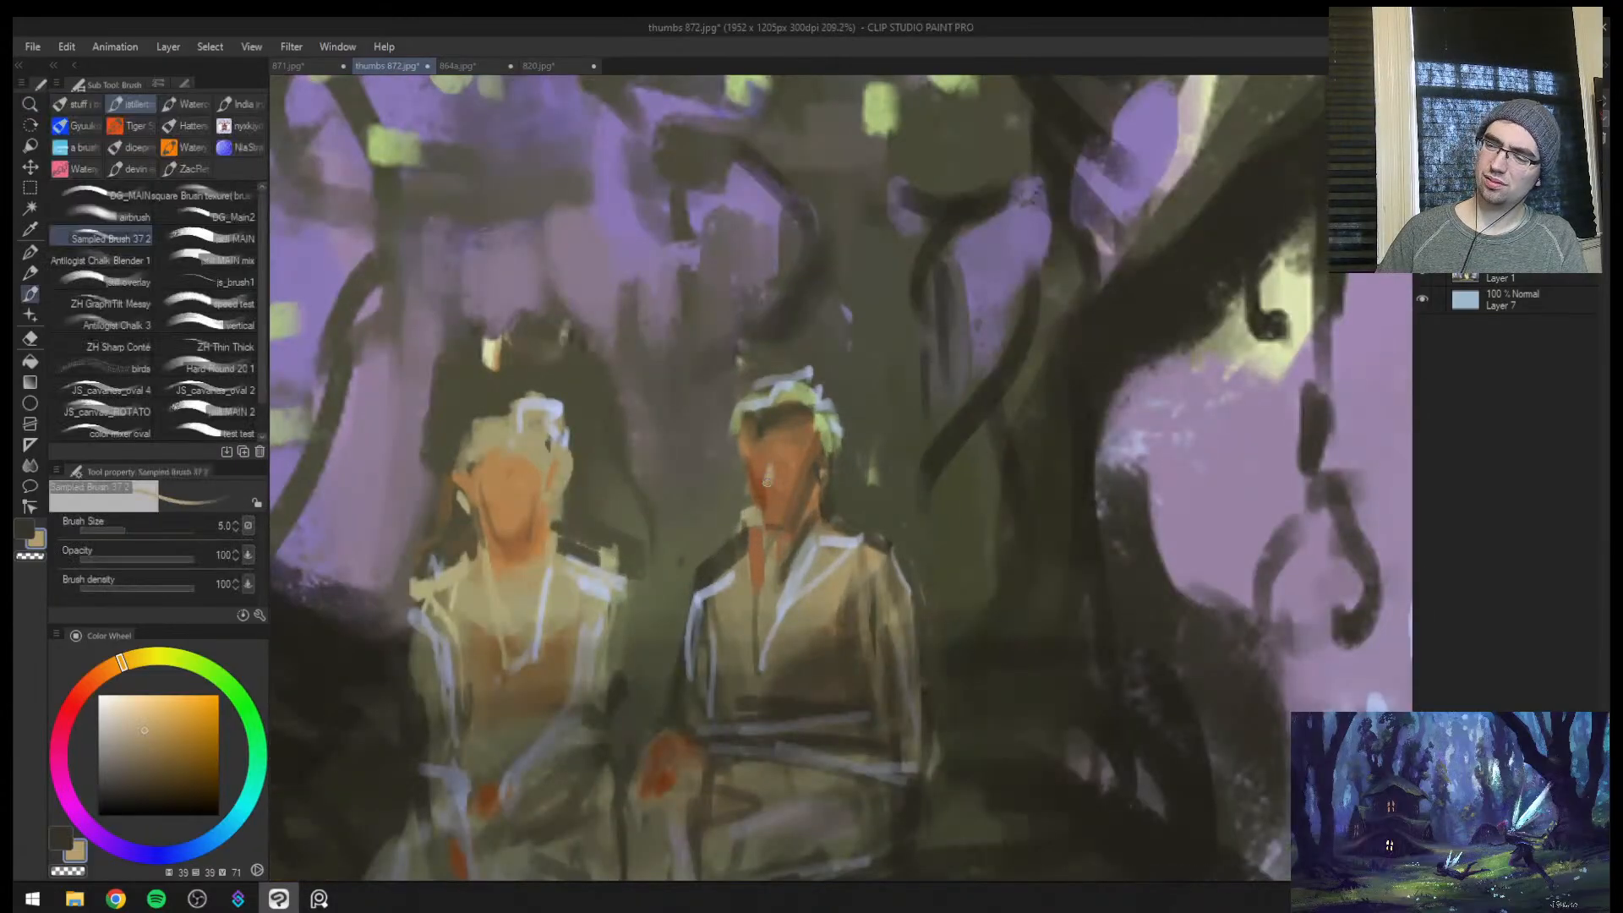
{"action": "left_click_drag", "start_coordinate": [769, 479], "coordinate": [790, 447]}
{"action": "key", "text": "bracketleft"}
{"action": "key", "text": "bracketleft"}
{"action": "key", "text": "bracketright"}
{"action": "key", "text": "bracketright"}
{"action": "key", "text": "bracketright"}
{"action": "key", "text": "bracketright"}
{"action": "key", "text": "bracketright"}
Define the male figure's brow and eyes with sampled brown (hue 37, saturation 43, value 40) at brush size 6
{"action": "left_click", "coordinate": [784, 438], "text": "alt"}
{"action": "left_click", "coordinate": [783, 448], "text": "alt"}
{"action": "left_click", "coordinate": [783, 450], "text": "alt"}
{"action": "key", "text": "bracketleft"}
{"action": "key", "text": "bracketleft"}
{"action": "left_click", "coordinate": [784, 456], "text": "alt"}
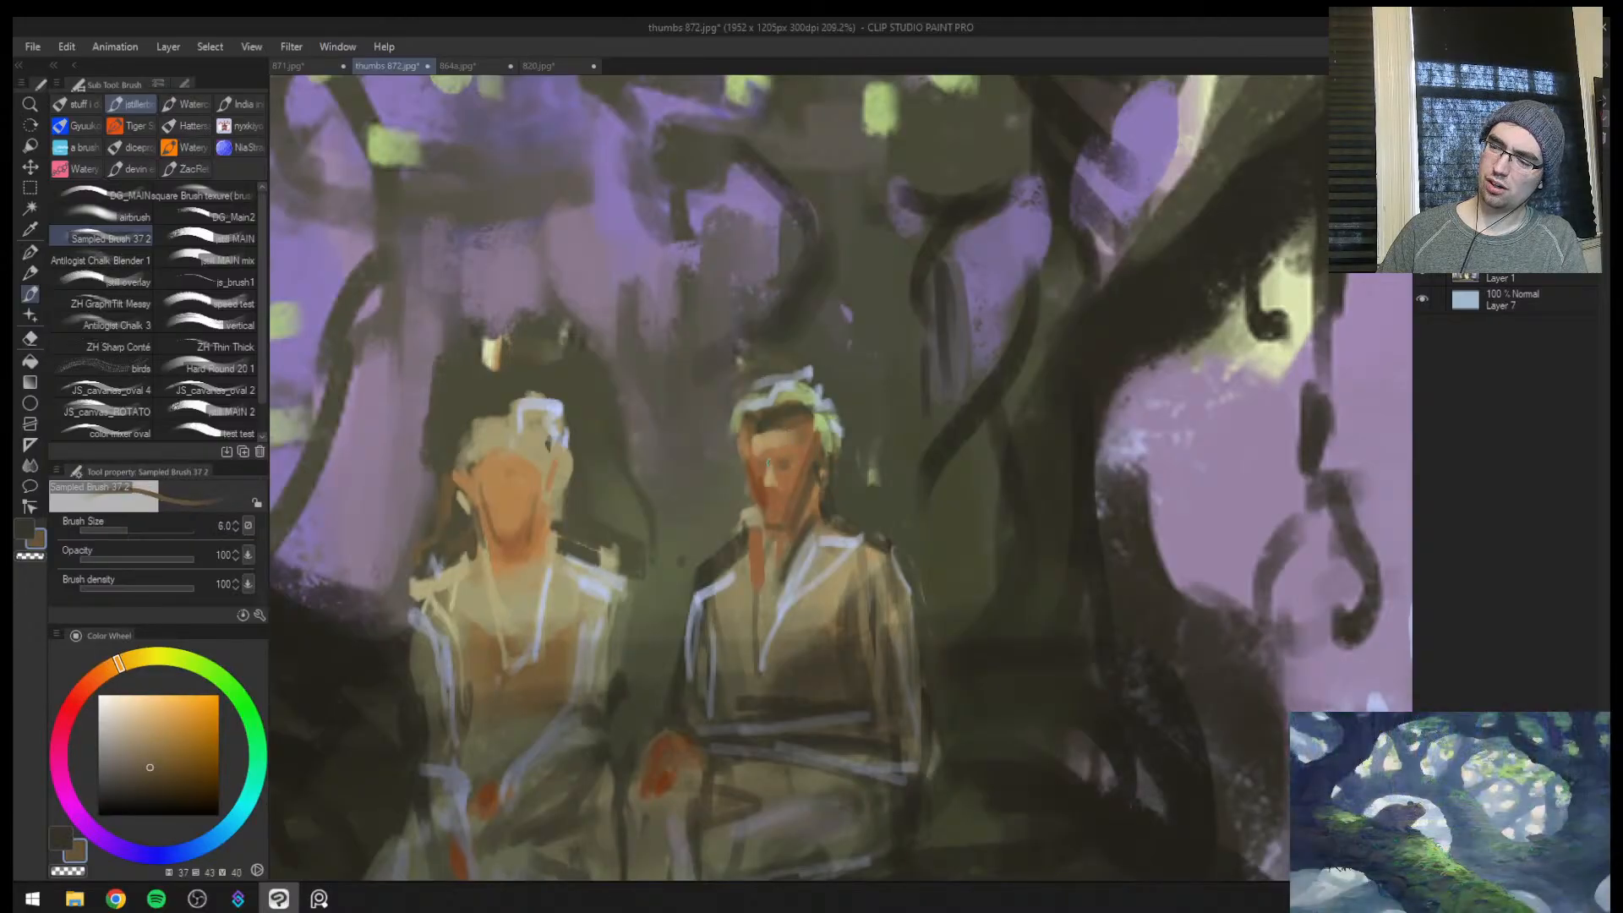
Shape the male figure's mouth and cheeks with sampled orange-brown (hue 27, saturation 50, value 51) and tan (hue 34, saturation 44, value 67)
{"action": "left_click", "coordinate": [765, 459], "text": "alt"}
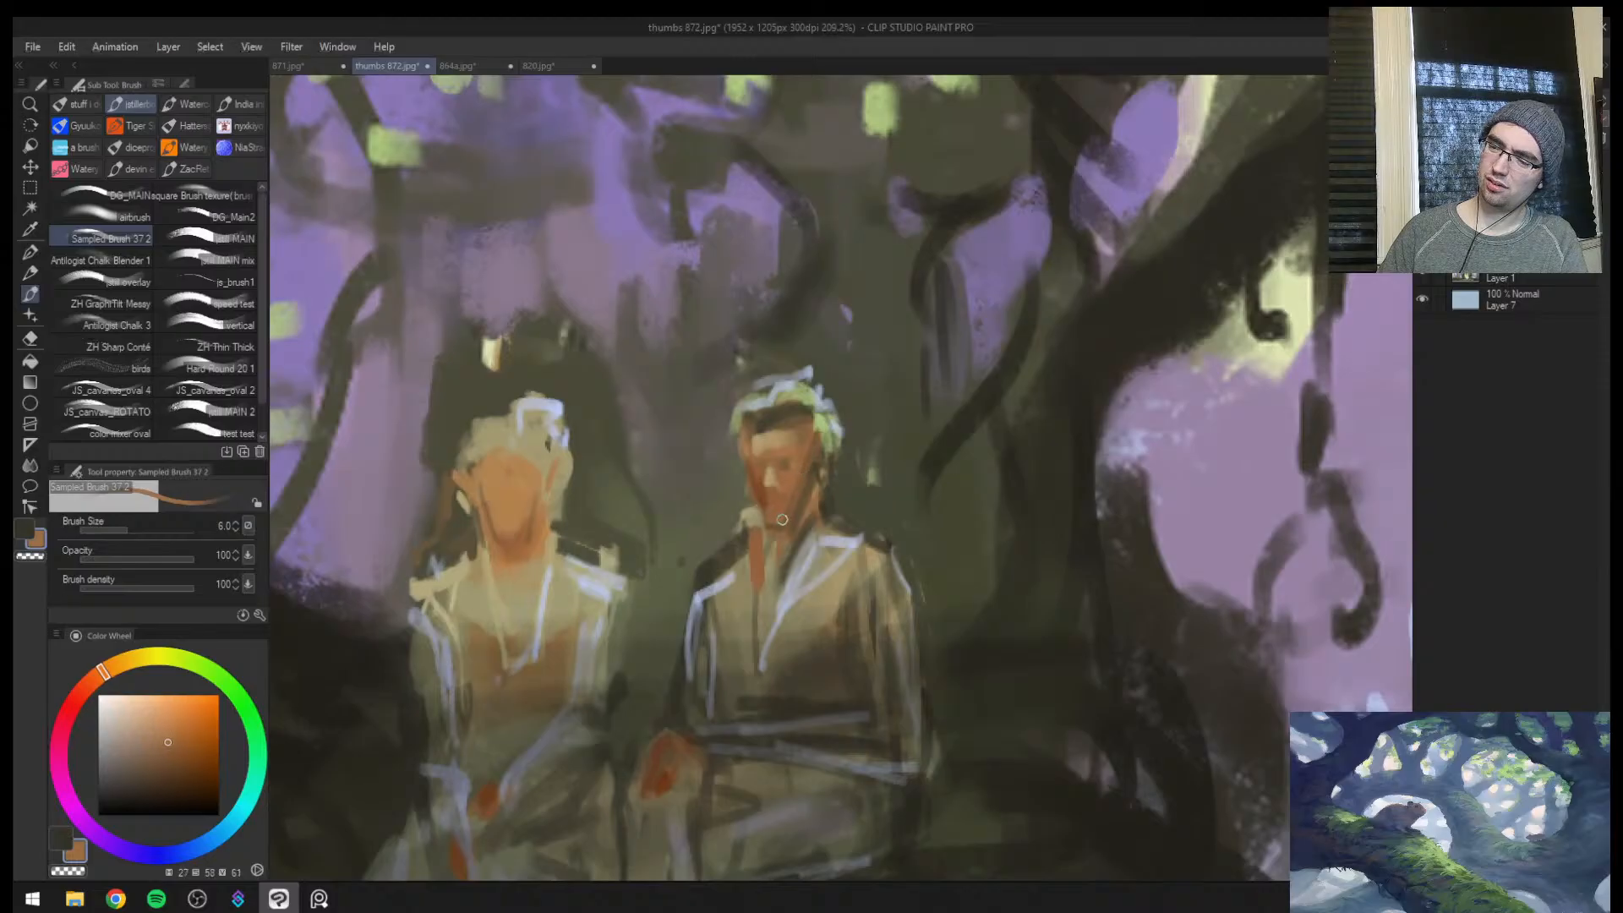
{"action": "left_click", "coordinate": [774, 489], "text": "alt"}
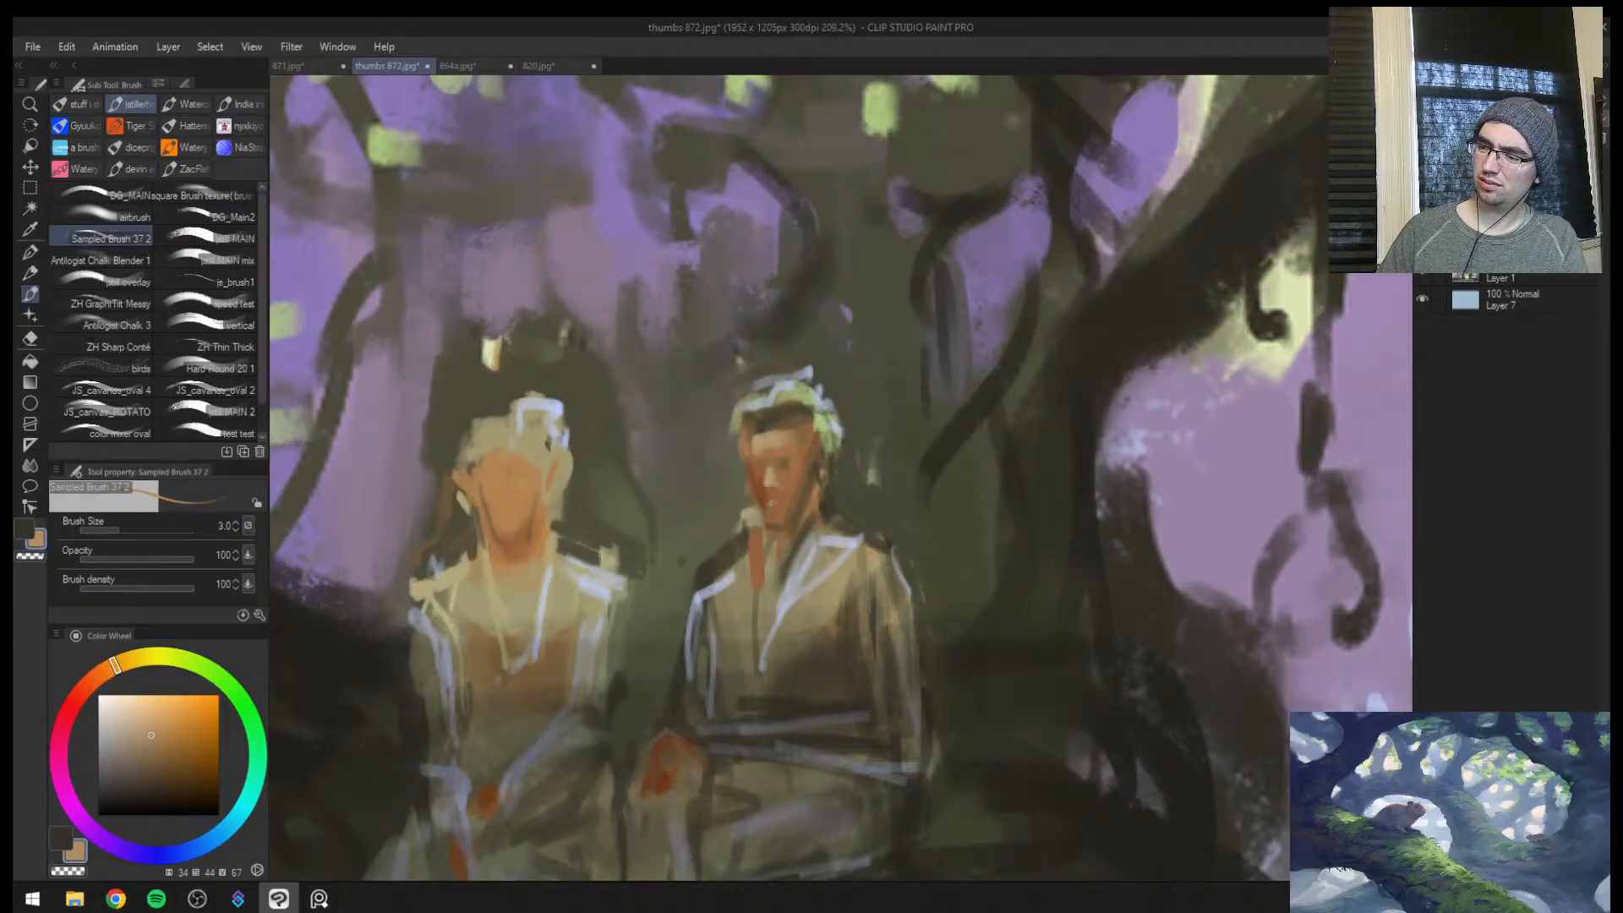
{"action": "key", "text": "bracketright"}
{"action": "key", "text": "bracketright"}
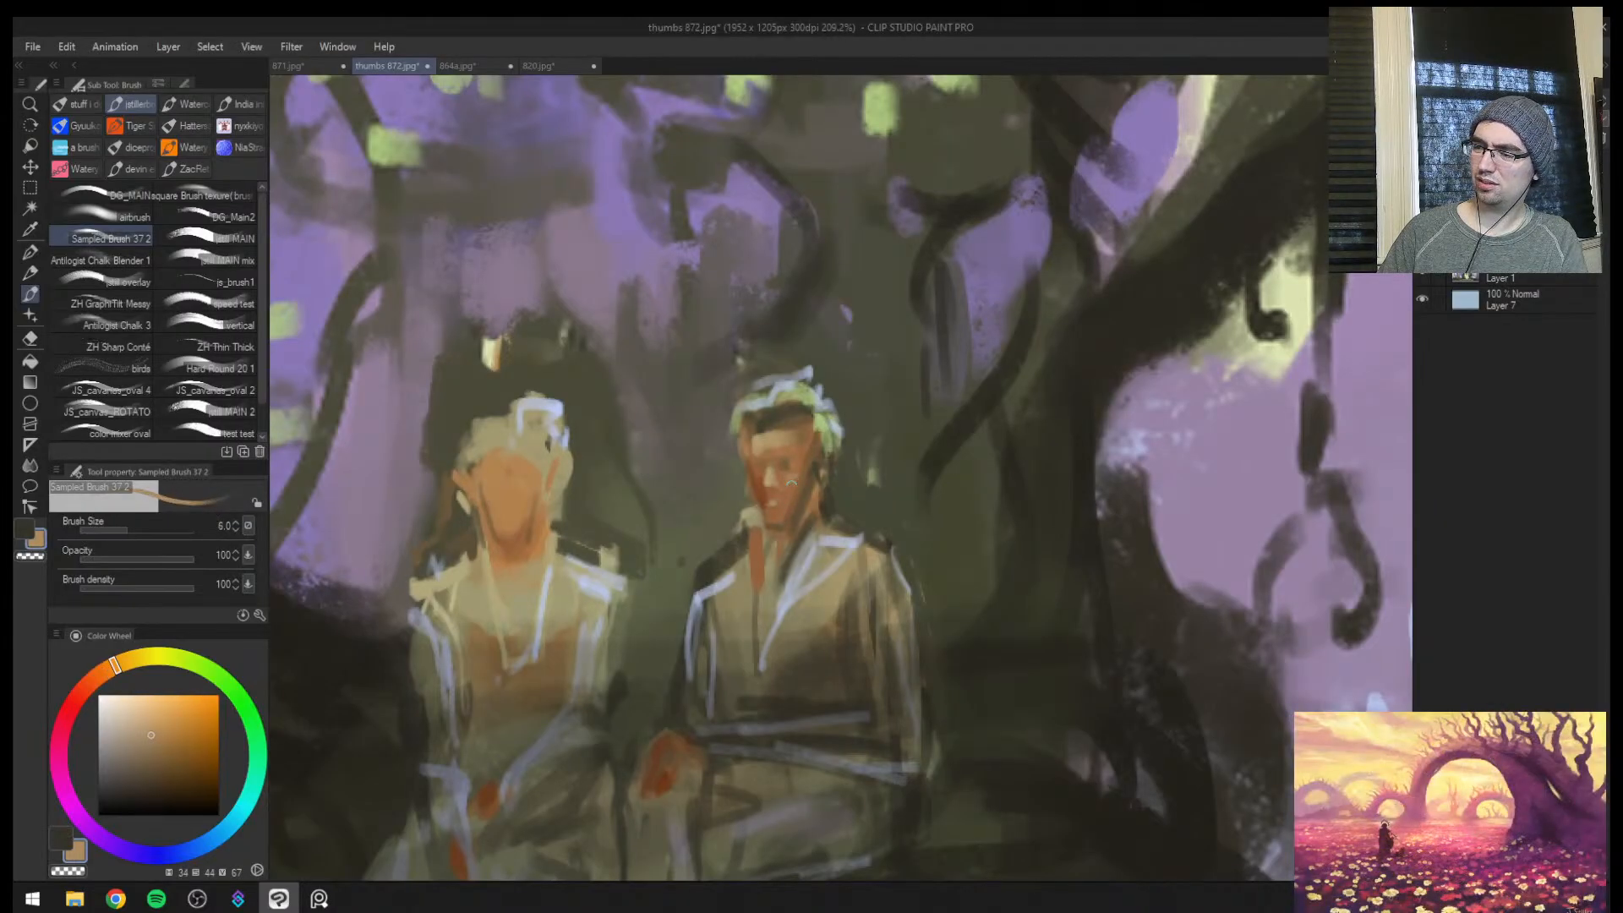
{"action": "left_click", "coordinate": [752, 453], "text": "alt"}
{"action": "left_click_drag", "start_coordinate": [769, 454], "coordinate": [765, 420]}
{"action": "left_click", "coordinate": [768, 437], "text": "alt"}
{"action": "left_click", "coordinate": [761, 424], "text": "alt"}
Mirror the canvas and paint a nose highlight on the female figure's face with sampled yellowish tan (hue 50, saturation 30, value 68)
{"action": "key", "text": "h"}
{"action": "left_click_drag", "start_coordinate": [1090, 448], "coordinate": [1014, 449]}
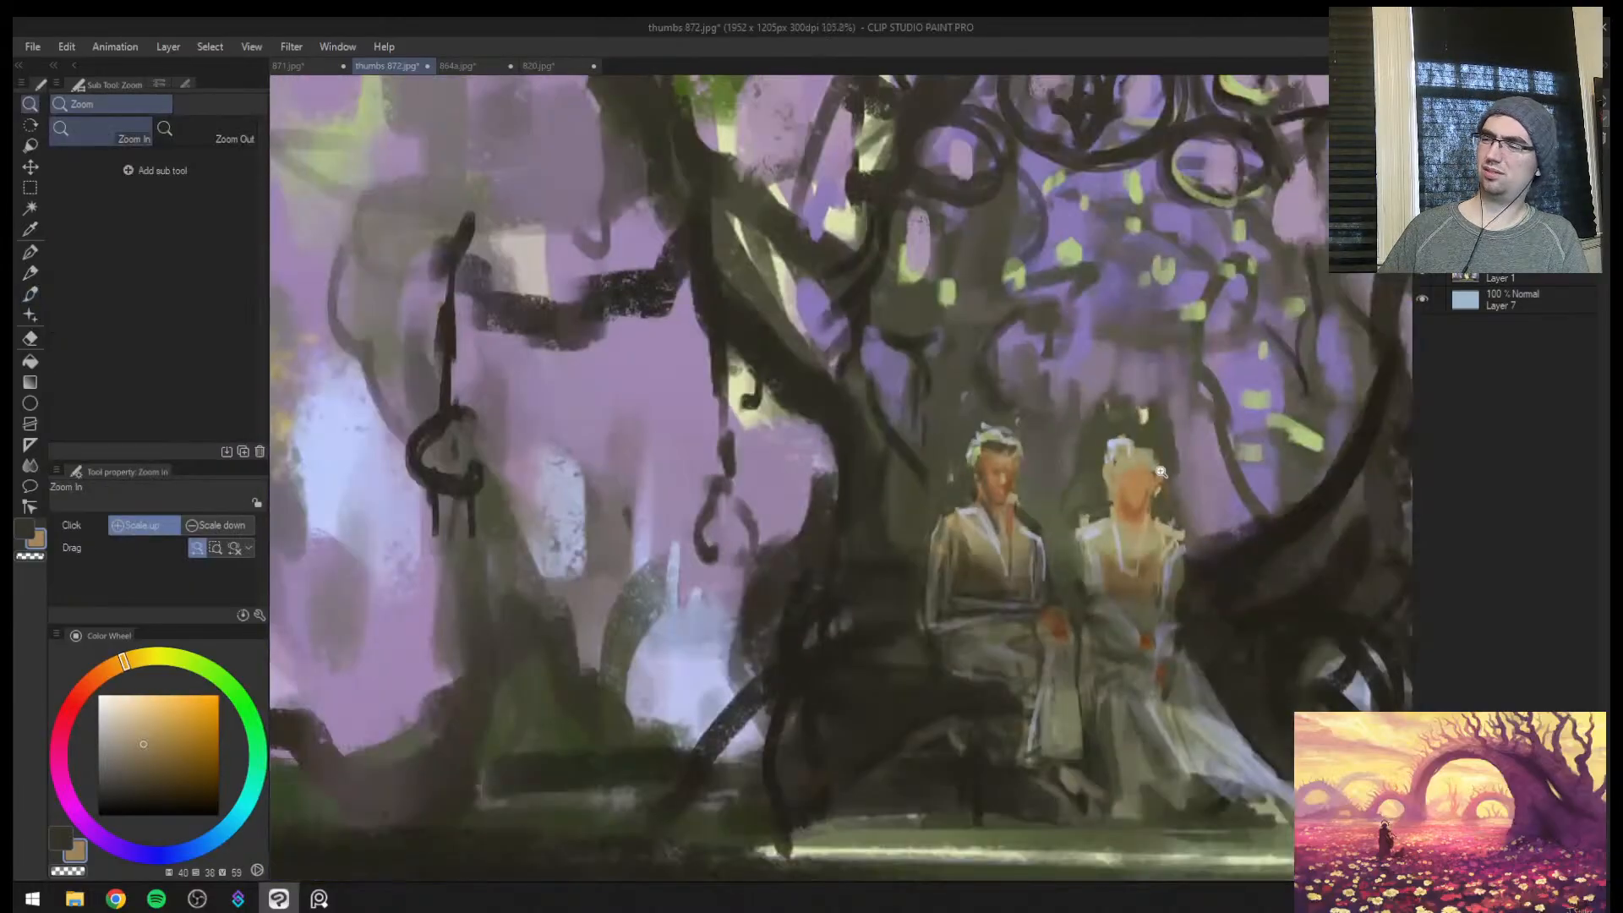
{"action": "left_click_drag", "start_coordinate": [1153, 440], "coordinate": [1208, 457]}
{"action": "left_click", "coordinate": [1171, 548], "text": "alt"}
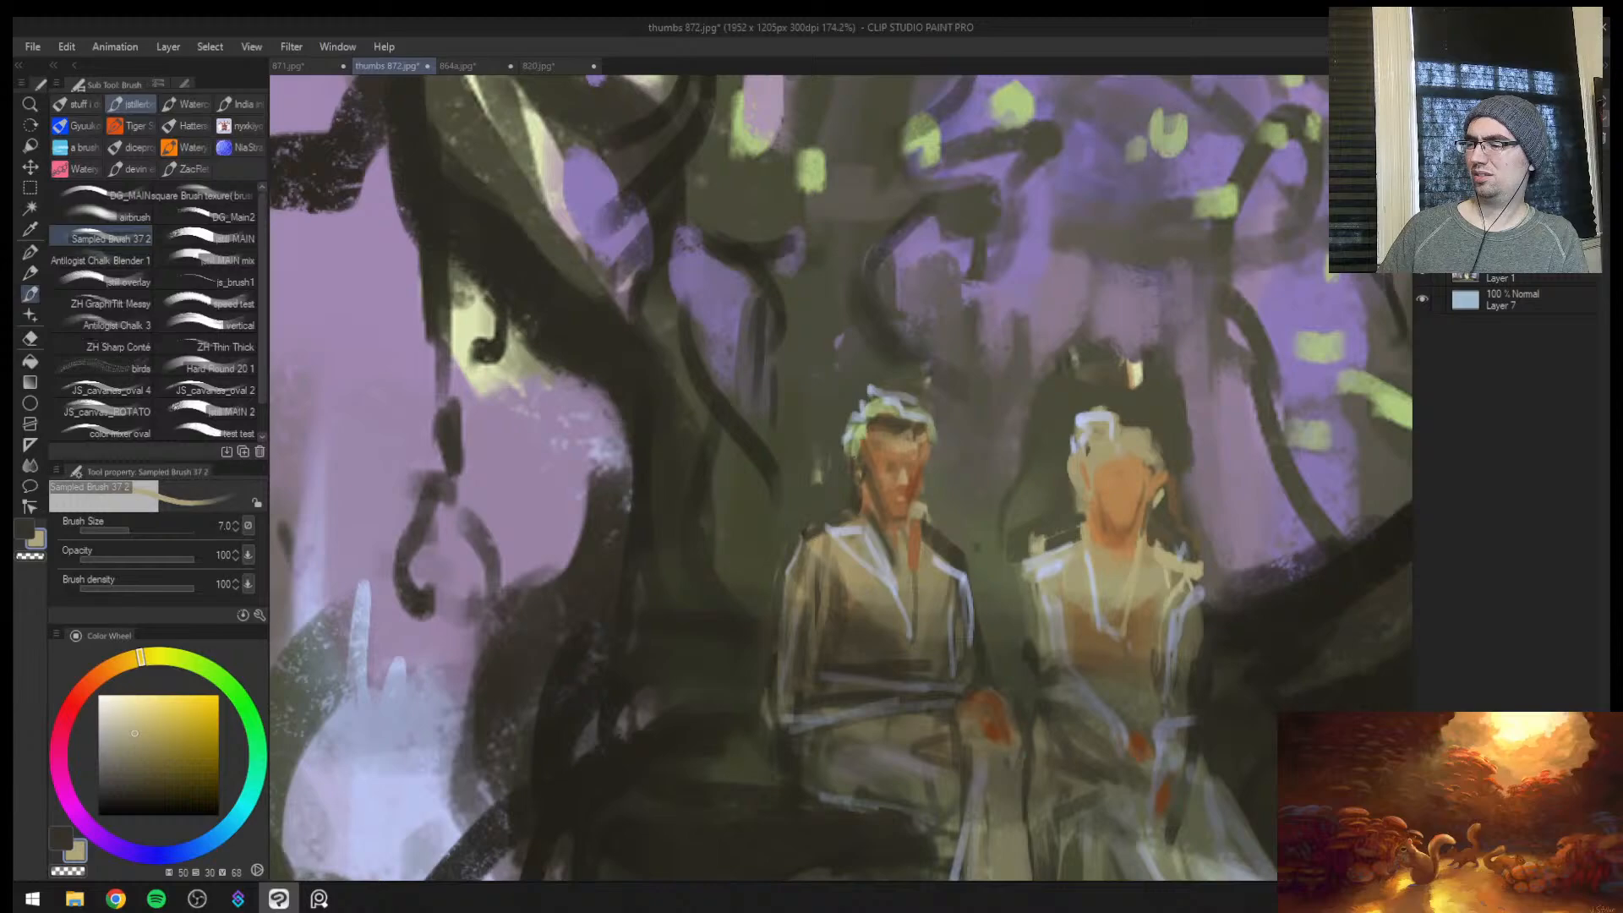
{"action": "left_click_drag", "start_coordinate": [1124, 495], "coordinate": [1127, 502]}
{"action": "left_click", "coordinate": [1117, 507], "text": "alt"}
{"action": "key", "text": "["}
{"action": "left_click", "coordinate": [1125, 497], "text": "alt"}
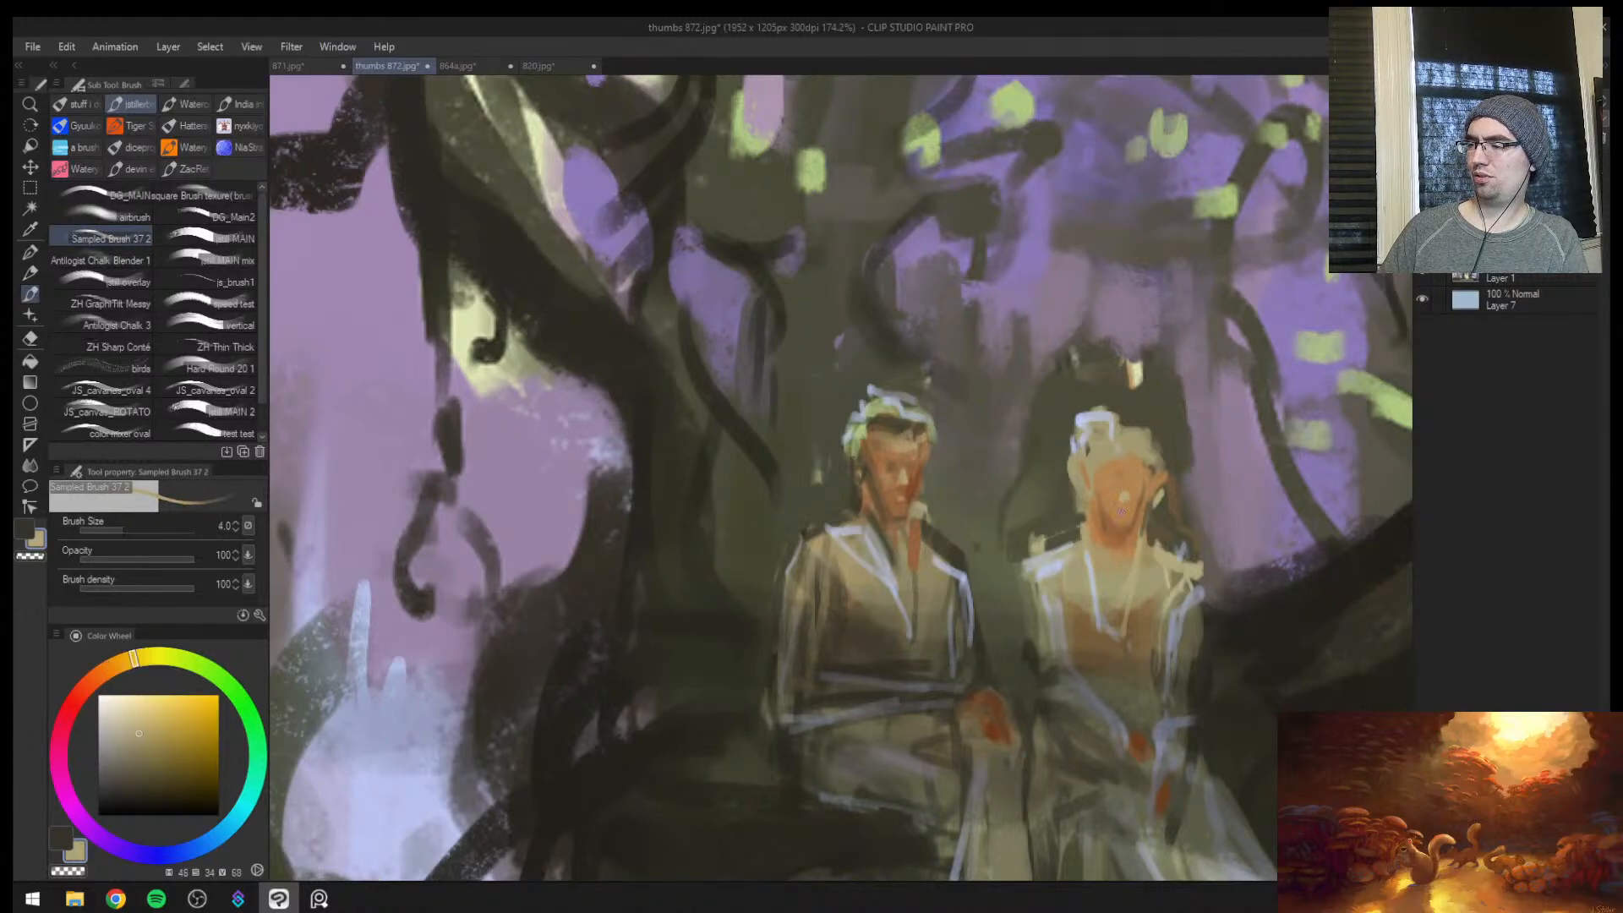
Shade the female figure's facial features with sampled orange-brown (hue 26, saturation 60, value 50) at brush size 6
{"action": "key", "text": "bracketright"}
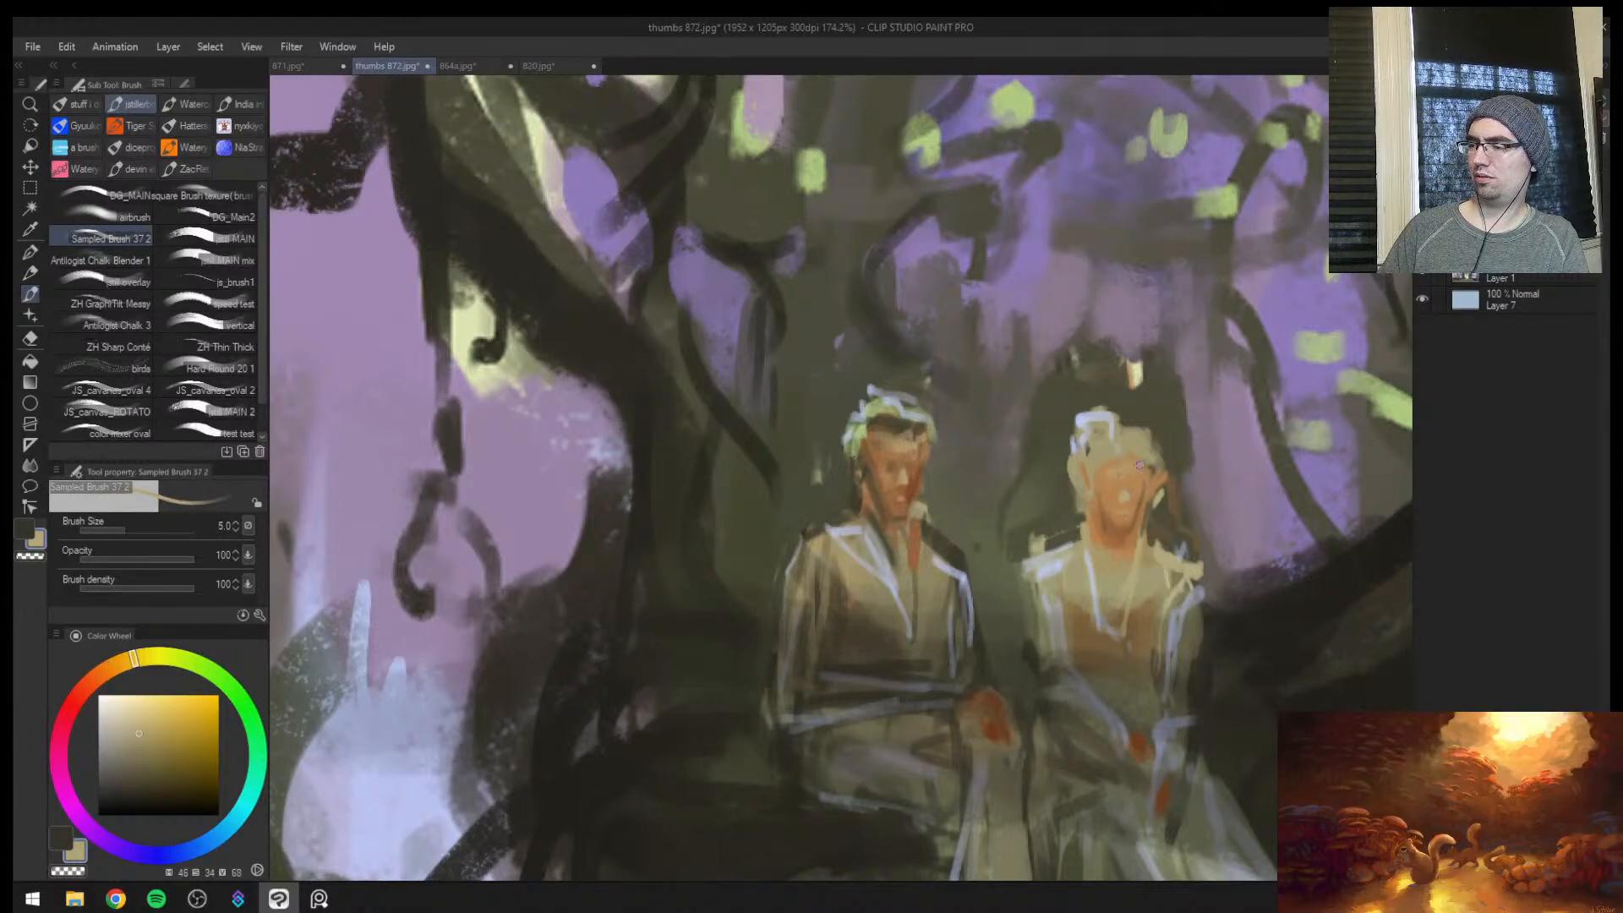
{"action": "left_click", "coordinate": [1146, 495], "text": "alt"}
{"action": "key", "text": "bracketright"}
{"action": "left_click", "coordinate": [1111, 525], "text": "alt"}
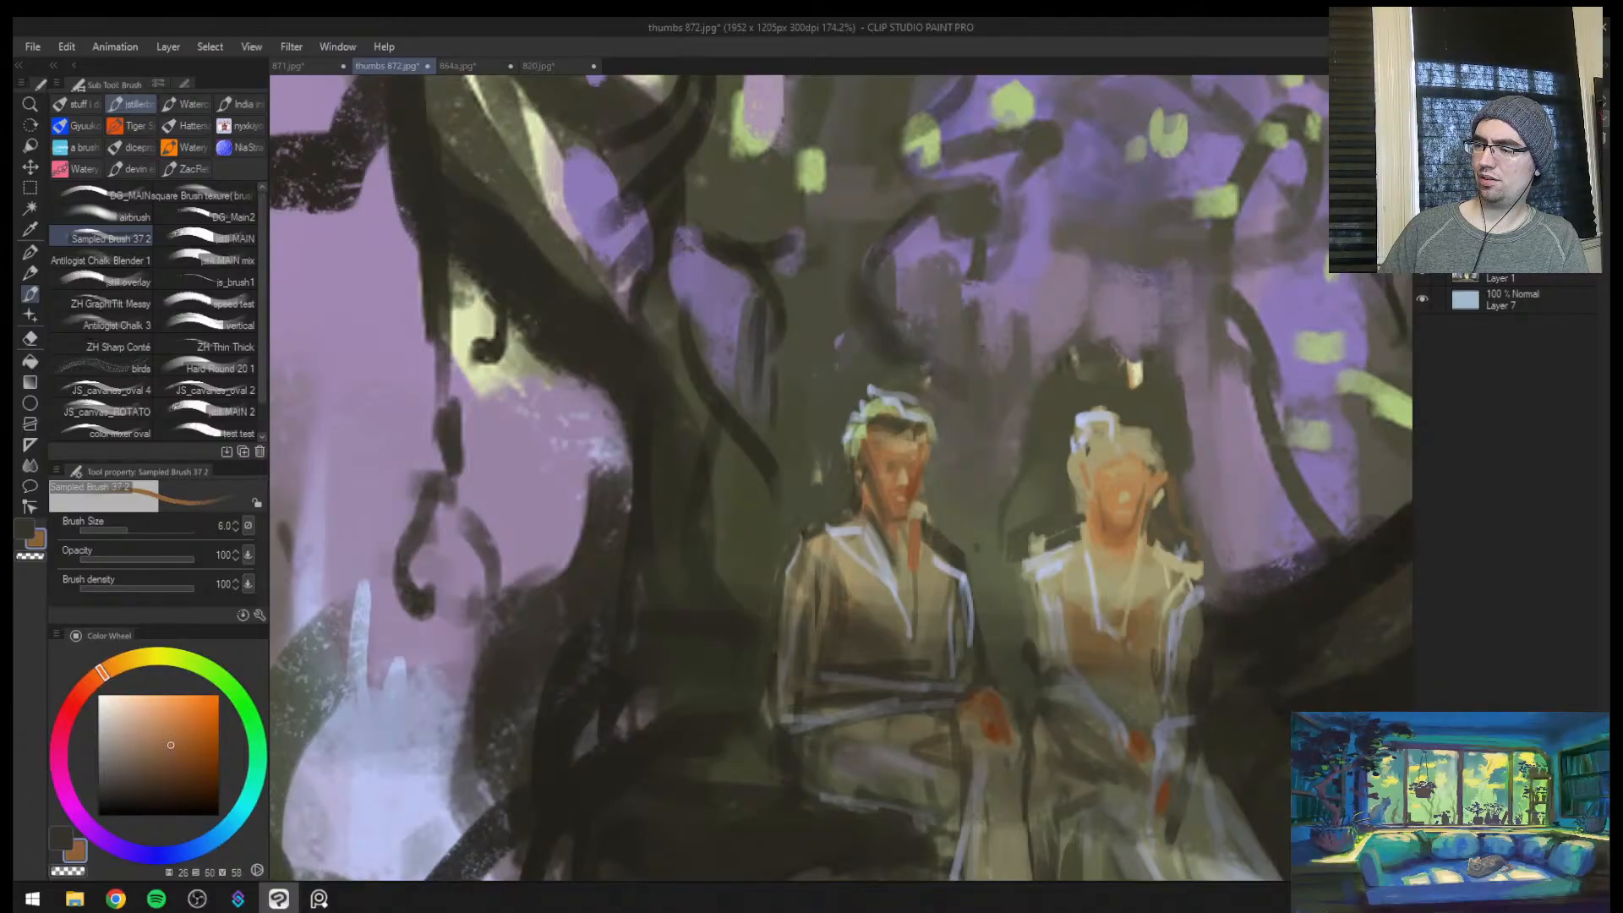
{"action": "left_click", "coordinate": [923, 486], "text": "alt"}
{"action": "key", "text": "ctrl+space"}
{"action": "mouse_move", "coordinate": [1048, 521]}
{"action": "left_mouse_down"}
{"action": "mouse_move", "coordinate": [905, 486]}
{"action": "mouse_move", "coordinate": [942, 473]}
{"action": "left_mouse_up"}
{"action": "key", "text": "bracketright"}
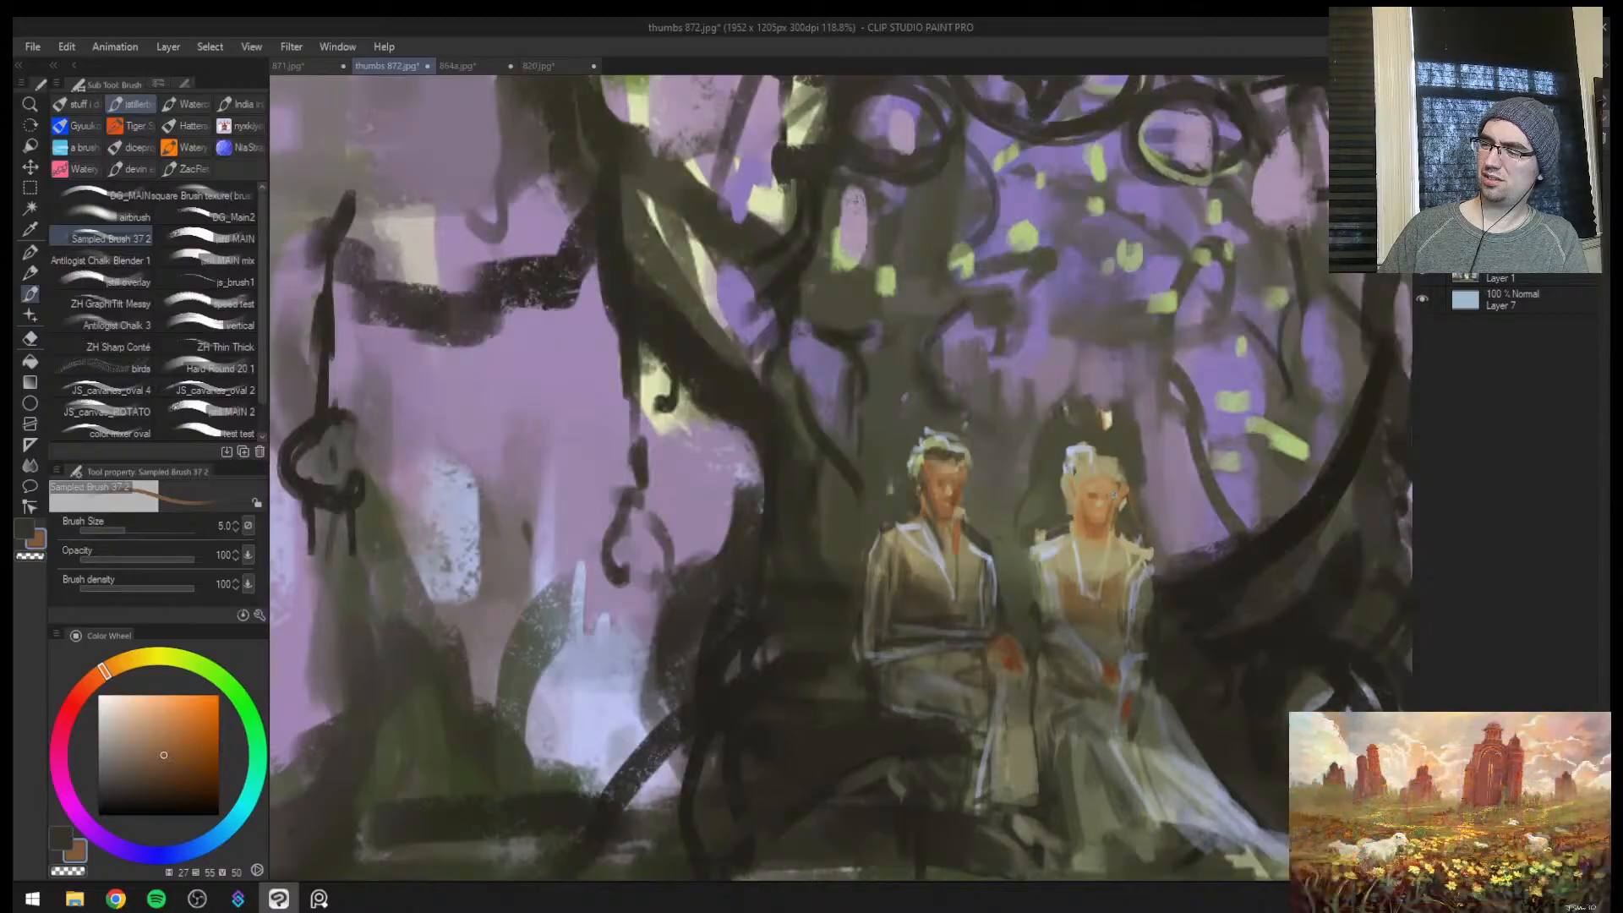
Repaint the female figure's hair with pale highlights using sampled light blue-grey (hue 214, value 75) at brush size 8
{"action": "left_click", "coordinate": [1107, 470], "text": "alt"}
{"action": "key", "text": "bracketright"}
{"action": "key", "text": "bracketright"}
{"action": "key", "text": "bracketright"}
{"action": "left_click", "coordinate": [1079, 454], "text": "alt"}
{"action": "left_click_drag", "start_coordinate": [1088, 448], "coordinate": [1106, 467]}
{"action": "left_click", "coordinate": [1087, 453], "text": "alt"}
Touch up the glowing gap above the curved trunk beside the female figure with sampled violet (hue 258, saturation 33, value 69) at brush size 5
{"action": "key", "text": "ctrl+space"}
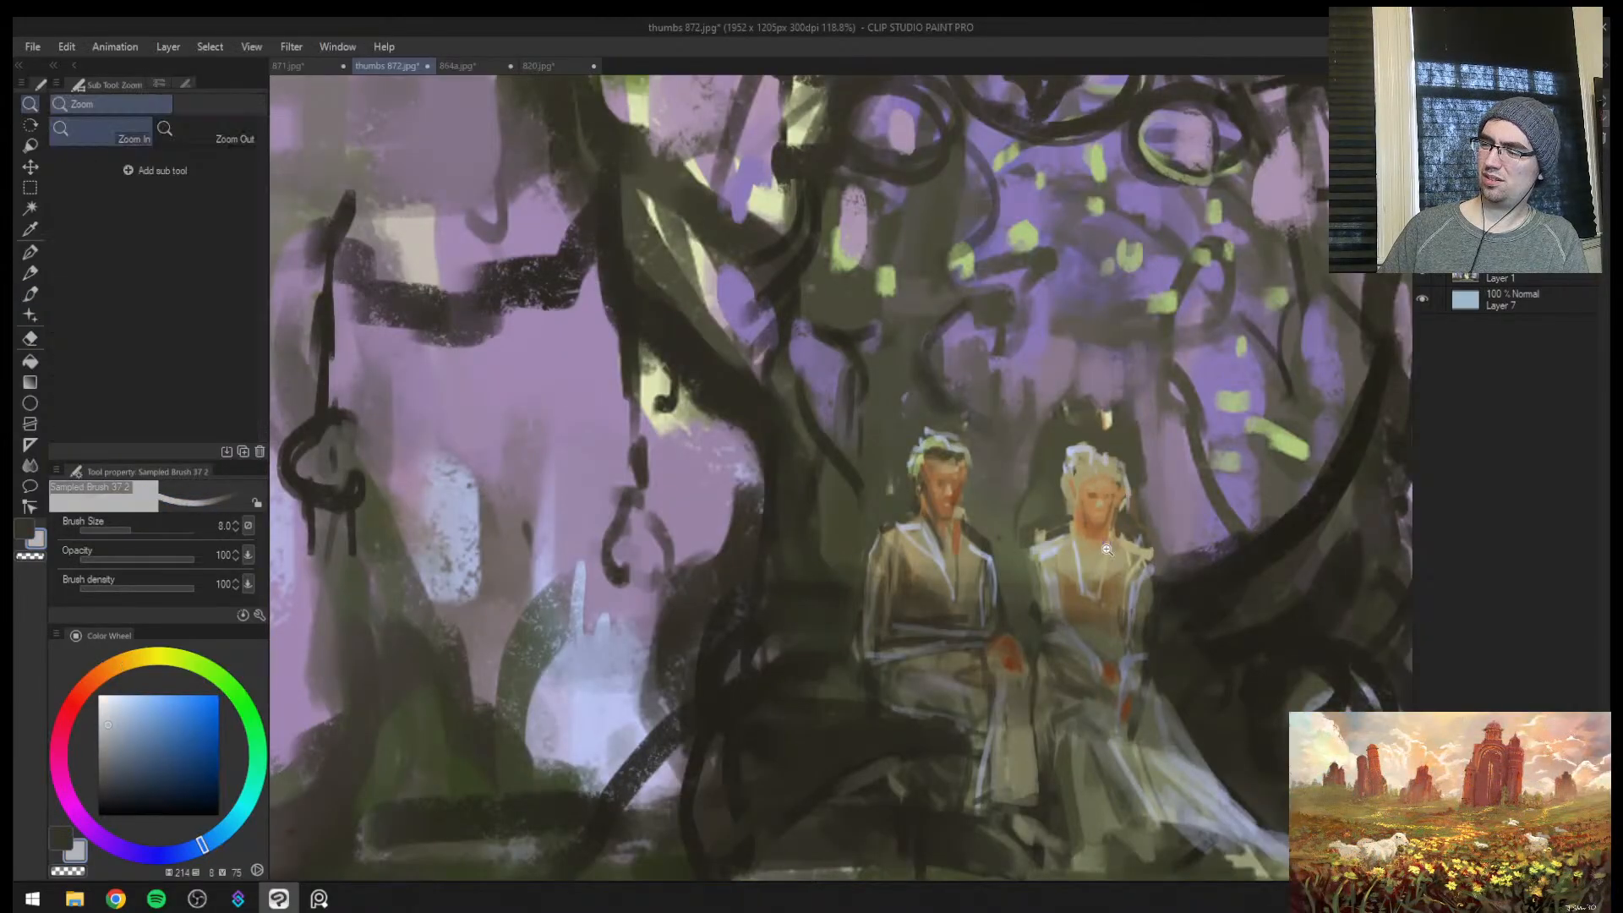
{"action": "left_click_drag", "start_coordinate": [1108, 548], "coordinate": [1050, 581]}
{"action": "left_click_drag", "start_coordinate": [1164, 534], "coordinate": [1184, 466]}
{"action": "left_click_drag", "start_coordinate": [1105, 510], "coordinate": [1110, 480]}
{"action": "left_click_drag", "start_coordinate": [1052, 563], "coordinate": [1132, 545]}
{"action": "left_click", "coordinate": [1057, 591], "text": "alt"}
{"action": "mouse_move", "coordinate": [1087, 603]}
{"action": "left_mouse_down"}
{"action": "mouse_move", "coordinate": [1037, 627]}
{"action": "mouse_move", "coordinate": [1082, 615]}
{"action": "left_mouse_up"}
{"action": "key", "text": "bracketleft"}
{"action": "key", "text": "bracketleft"}
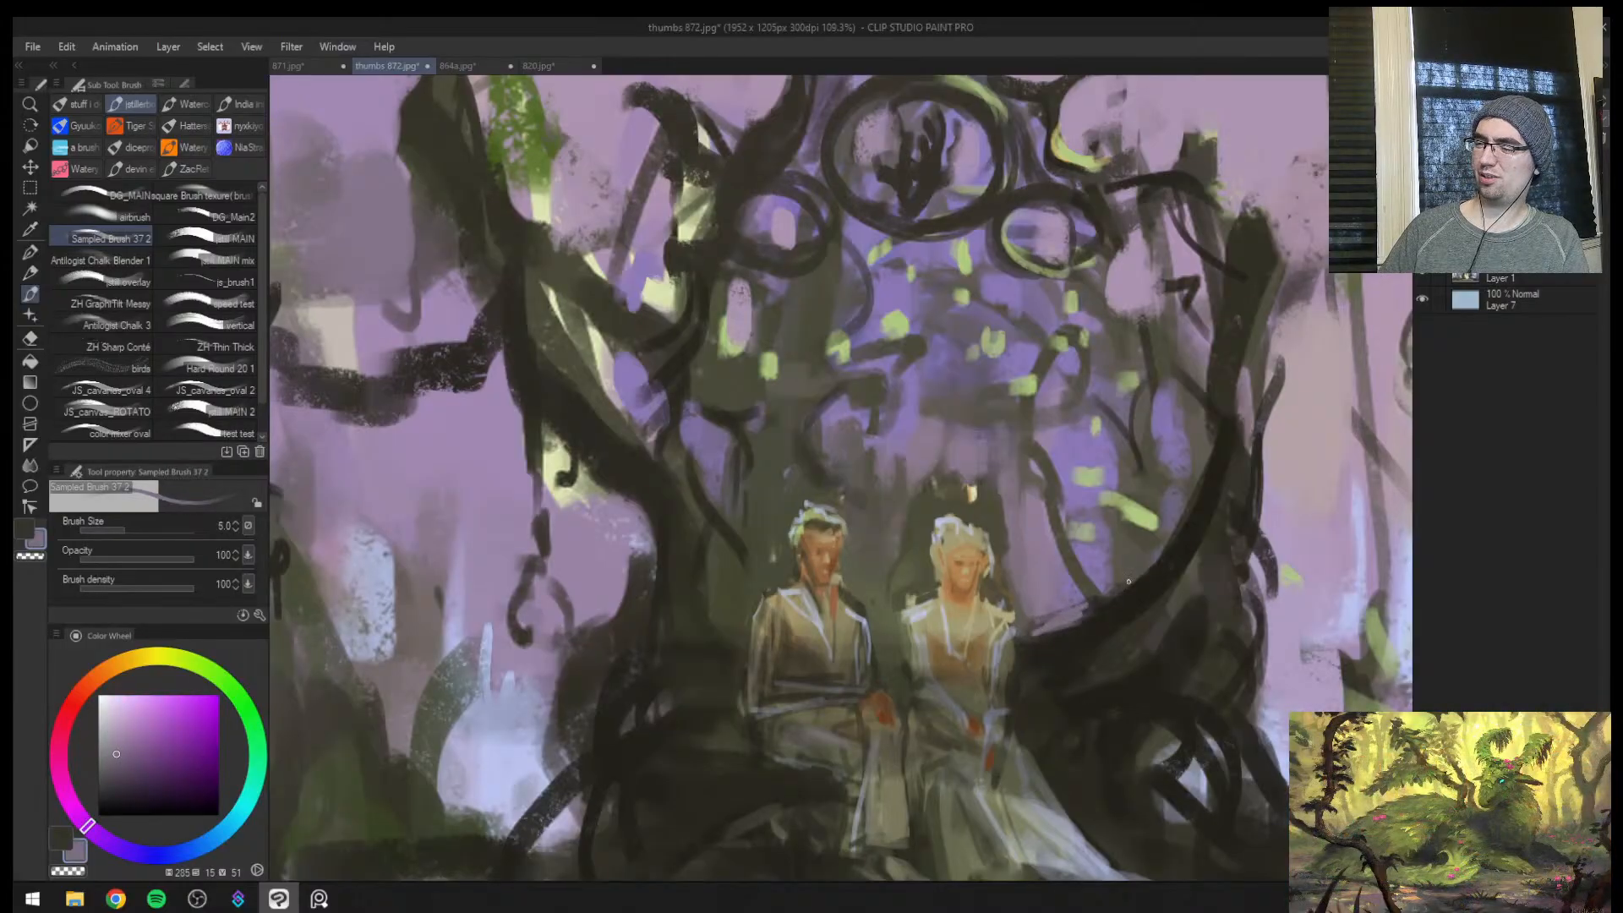
{"action": "left_click", "coordinate": [1134, 547], "text": "alt"}
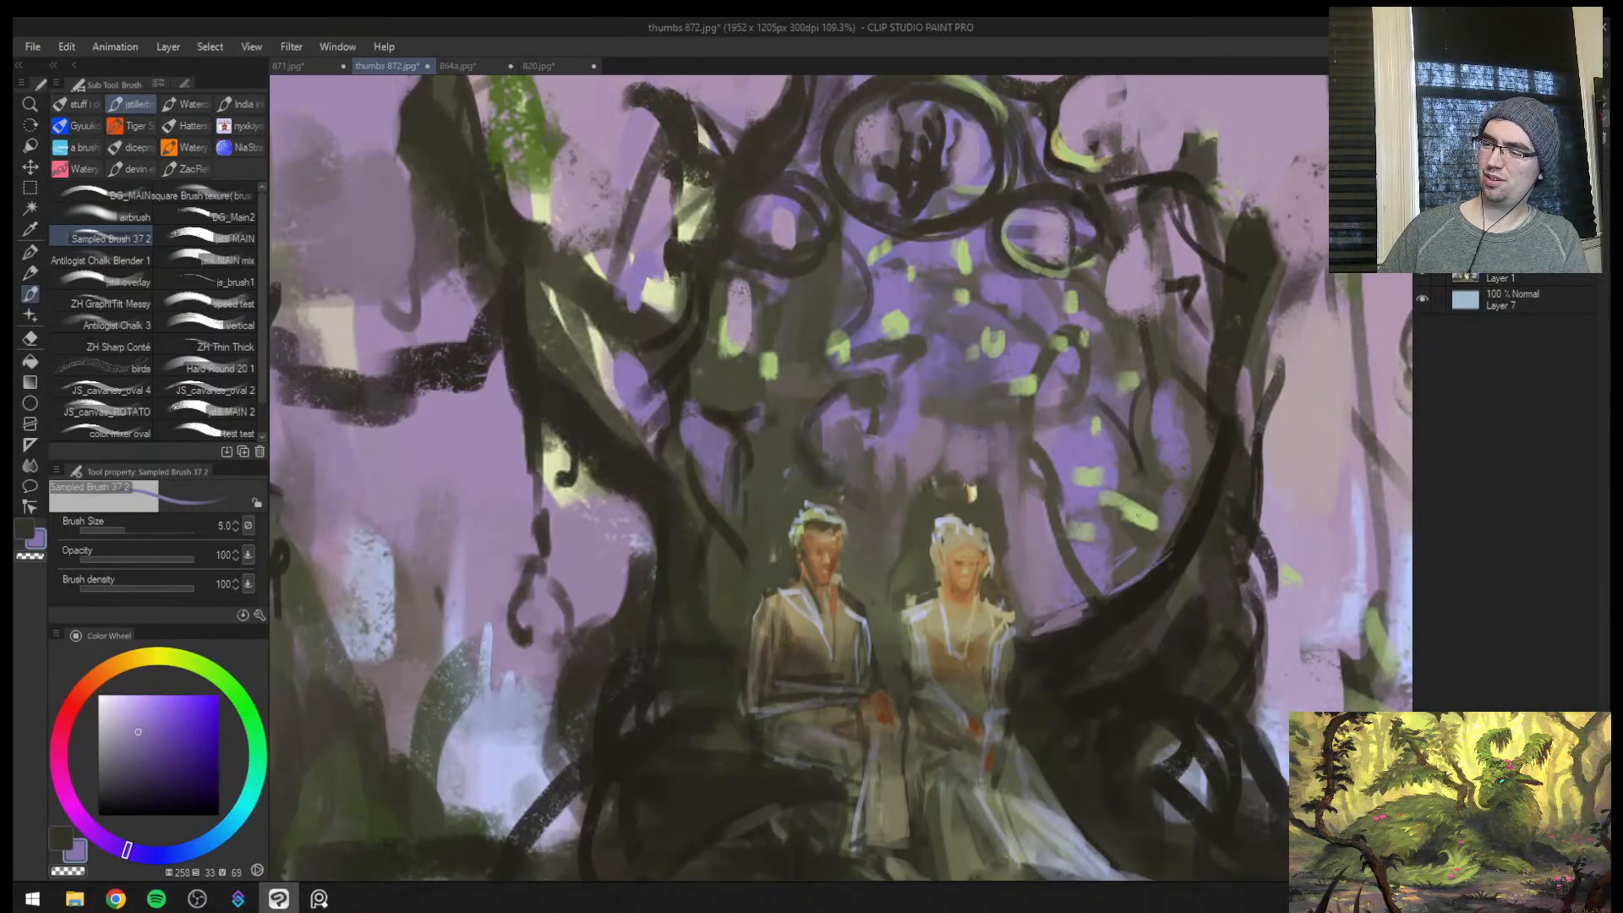
{"action": "left_click", "coordinate": [1139, 534], "text": "alt"}
{"action": "left_click", "coordinate": [1132, 550], "text": "alt"}
Soften the background between the female figure and the curved trunk with muted purple (hue 263, saturation 25, value 56) at brush size 17
{"action": "key", "text": "bracketright"}
{"action": "key", "text": "bracketright"}
{"action": "key", "text": "bracketright"}
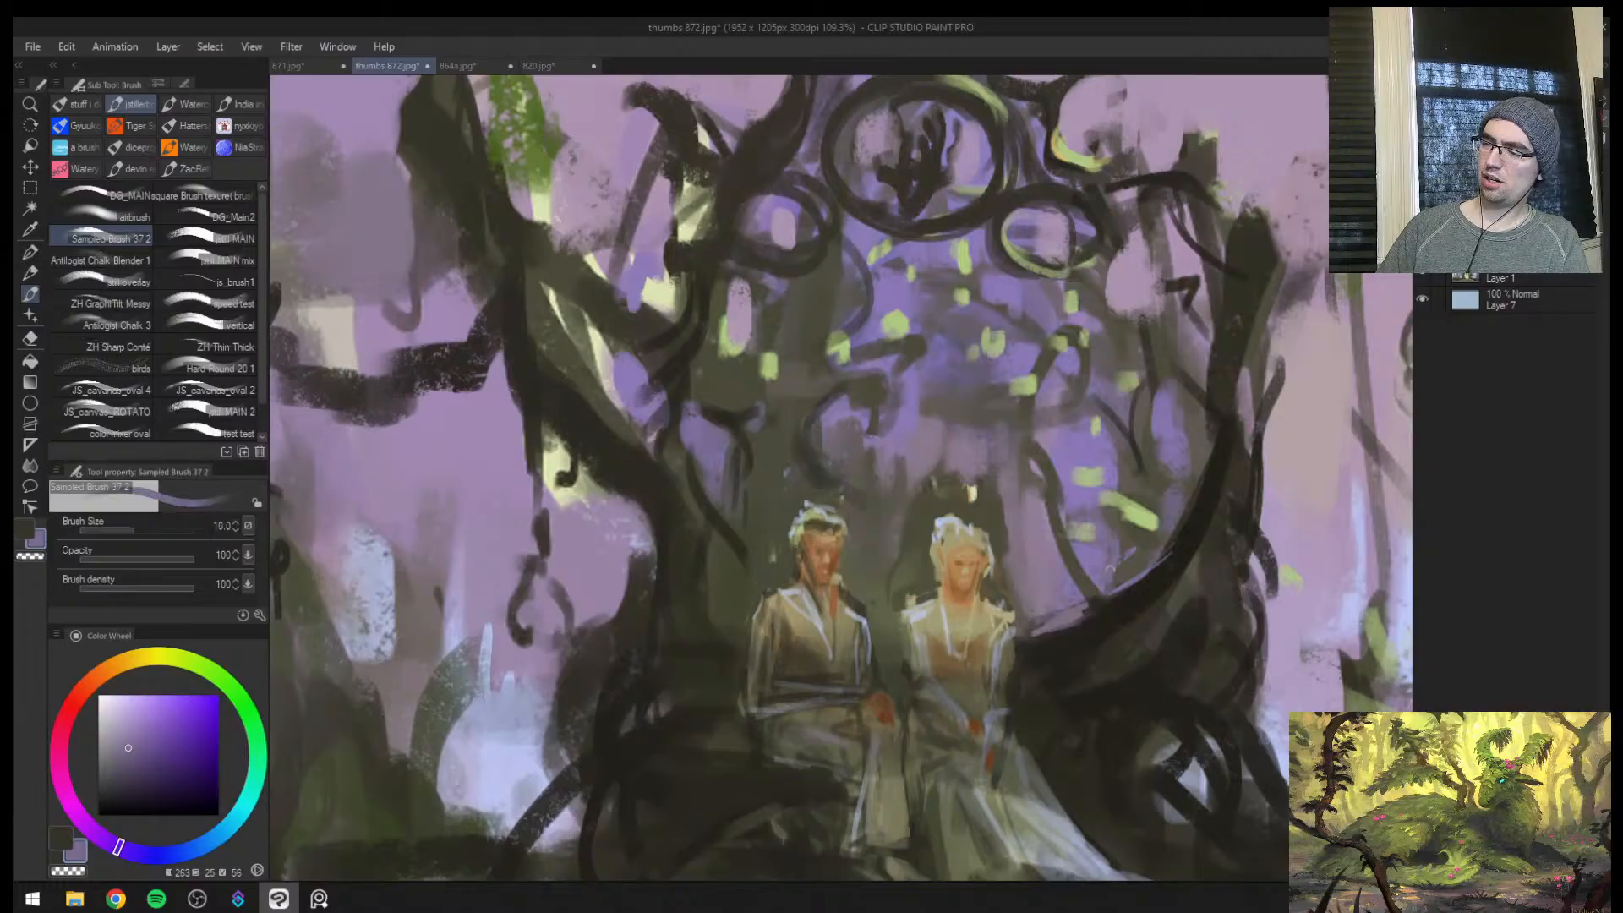
{"action": "key", "text": "bracketright"}
{"action": "key", "text": "bracketright"}
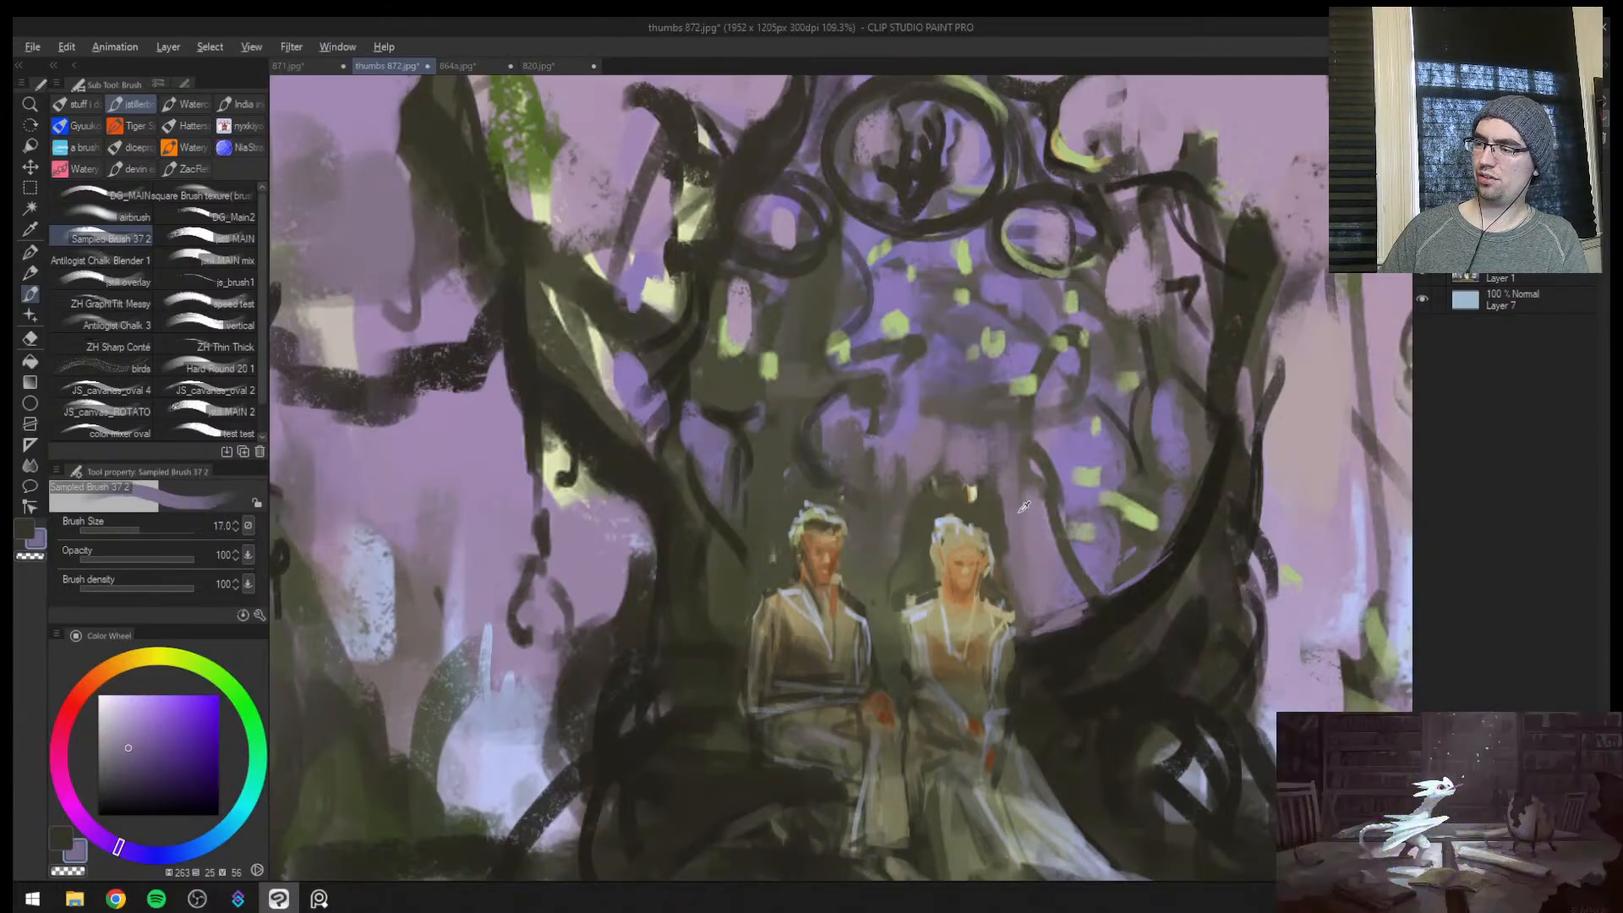
{"action": "left_click", "coordinate": [1020, 511], "text": "alt"}
{"action": "left_click", "coordinate": [1057, 491], "text": "alt"}
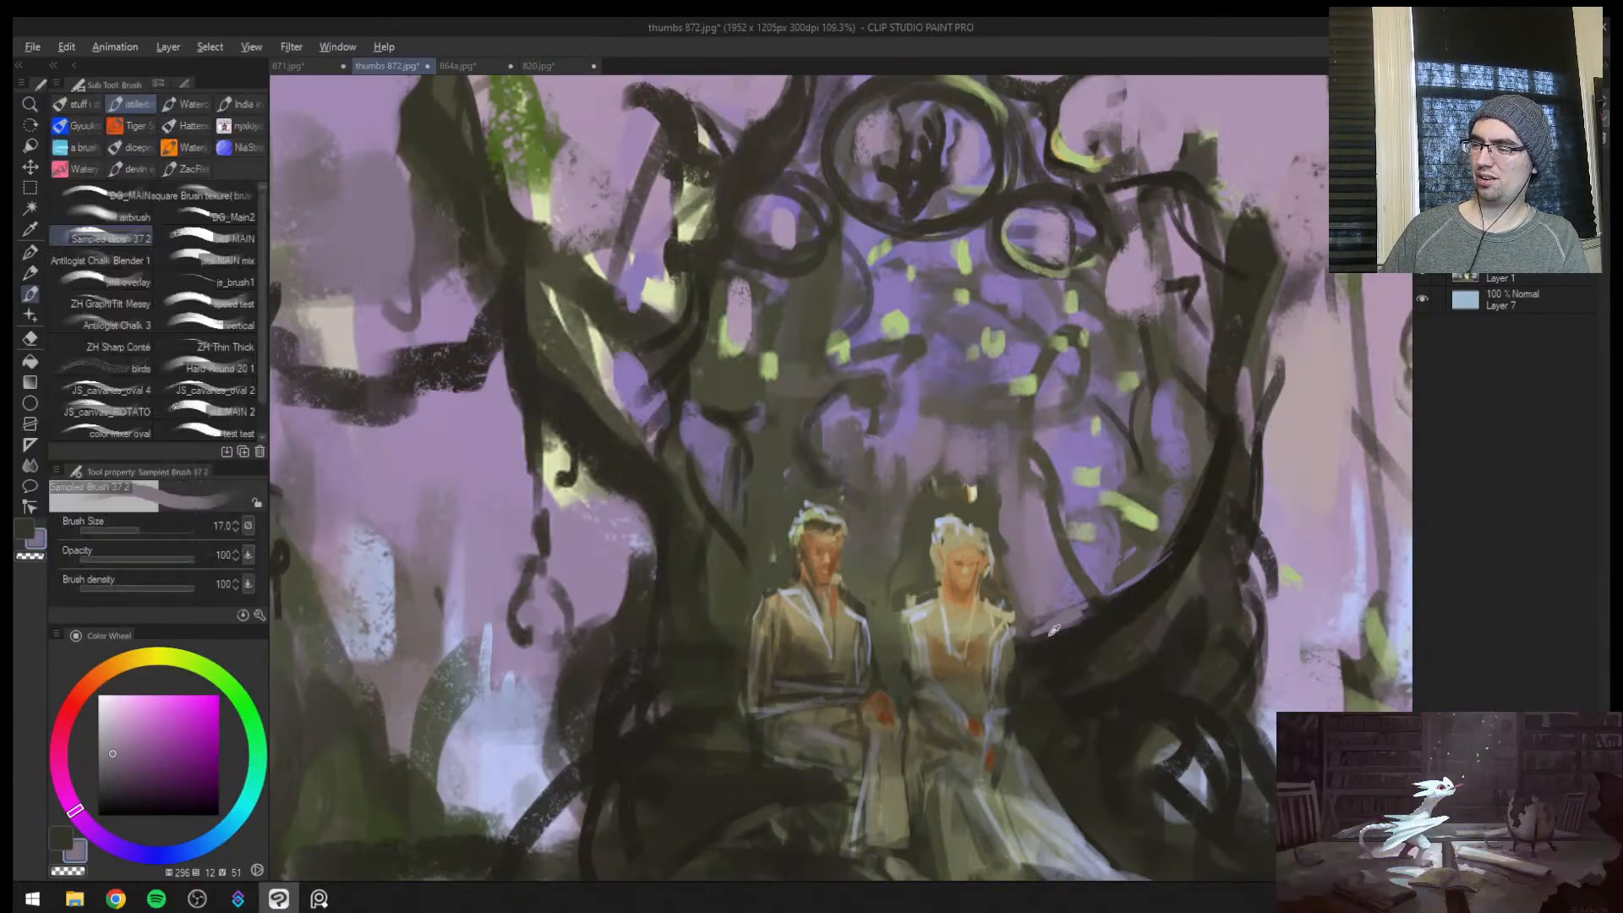
Mirror the canvas and try dark branch strokes rising from the curved trunk beside the female figure
{"action": "key", "text": "x"}
{"action": "mouse_move", "coordinate": [1042, 619]}
{"action": "left_mouse_down"}
{"action": "mouse_move", "coordinate": [1035, 651]}
{"action": "mouse_move", "coordinate": [1035, 591]}
{"action": "mouse_move", "coordinate": [960, 457]}
{"action": "mouse_move", "coordinate": [891, 541]}
{"action": "mouse_move", "coordinate": [888, 602]}
{"action": "mouse_move", "coordinate": [833, 668]}
{"action": "left_mouse_up"}
{"action": "key", "text": "x"}
{"action": "key", "text": "x"}
{"action": "key", "text": "ctrl+space"}
{"action": "key", "text": "h"}
{"action": "key", "text": "ctrl+z"}
{"action": "key", "text": "ctrl+z"}
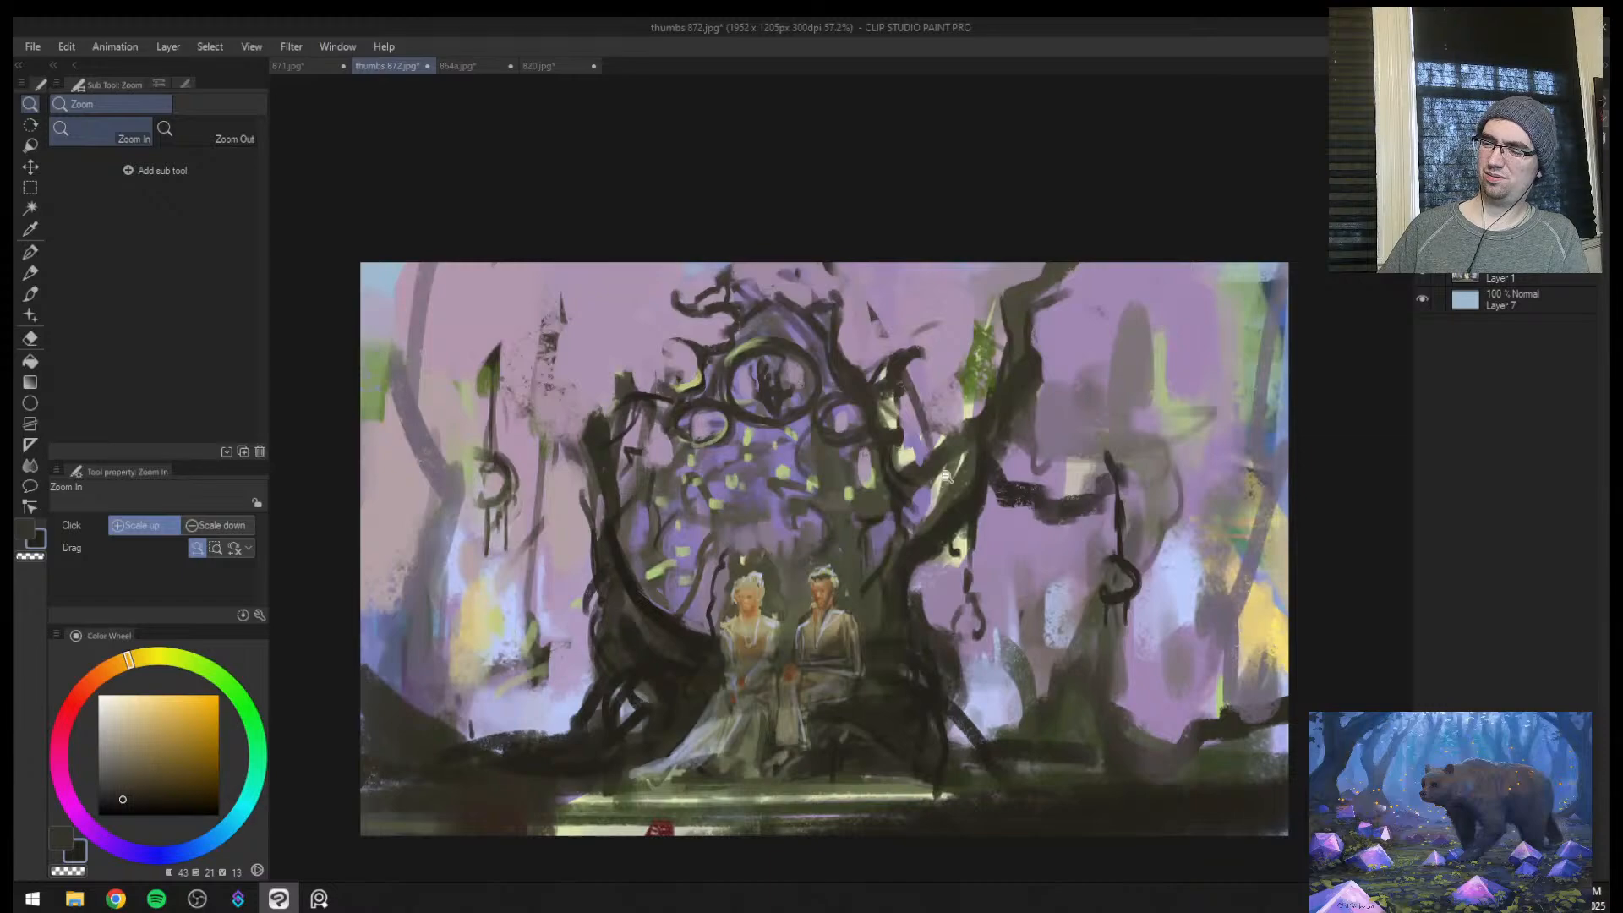
{"action": "left_click_drag", "start_coordinate": [823, 558], "coordinate": [870, 560]}
{"action": "left_click", "coordinate": [629, 640], "text": "alt"}
{"action": "mouse_move", "coordinate": [647, 632]}
{"action": "left_mouse_down"}
{"action": "mouse_move", "coordinate": [623, 663]}
{"action": "mouse_move", "coordinate": [604, 591]}
{"action": "left_mouse_up"}
{"action": "key", "text": "ctrl+z"}
{"action": "key", "text": "ctrl+z"}
Paint a curling branch rising from the curved trunk beside the female figure in near-black brown (hue 47, saturation 27, value 13) at brush size 20
{"action": "left_click", "coordinate": [611, 663], "text": "alt"}
{"action": "key", "text": "bracketright"}
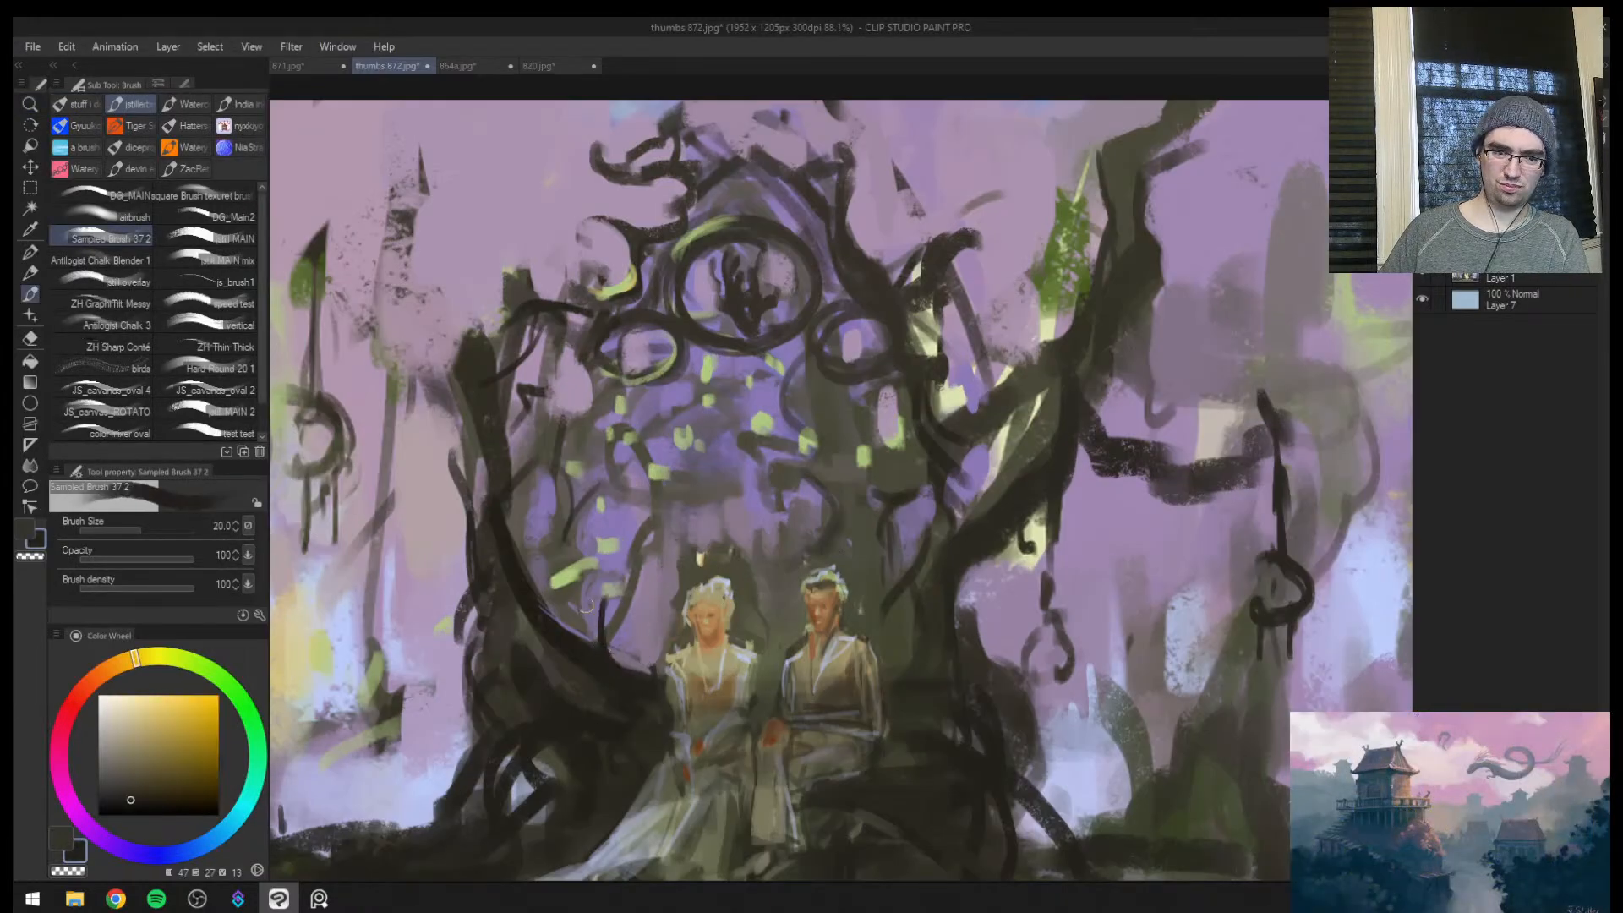
{"action": "key", "text": "bracketleft"}
{"action": "key", "text": "bracketright"}
{"action": "mouse_move", "coordinate": [610, 664]}
{"action": "left_mouse_down"}
{"action": "mouse_move", "coordinate": [602, 598]}
{"action": "mouse_move", "coordinate": [552, 574]}
{"action": "mouse_move", "coordinate": [582, 582]}
{"action": "mouse_move", "coordinate": [583, 531]}
{"action": "left_mouse_up"}
{"action": "key", "text": "bracketleft"}
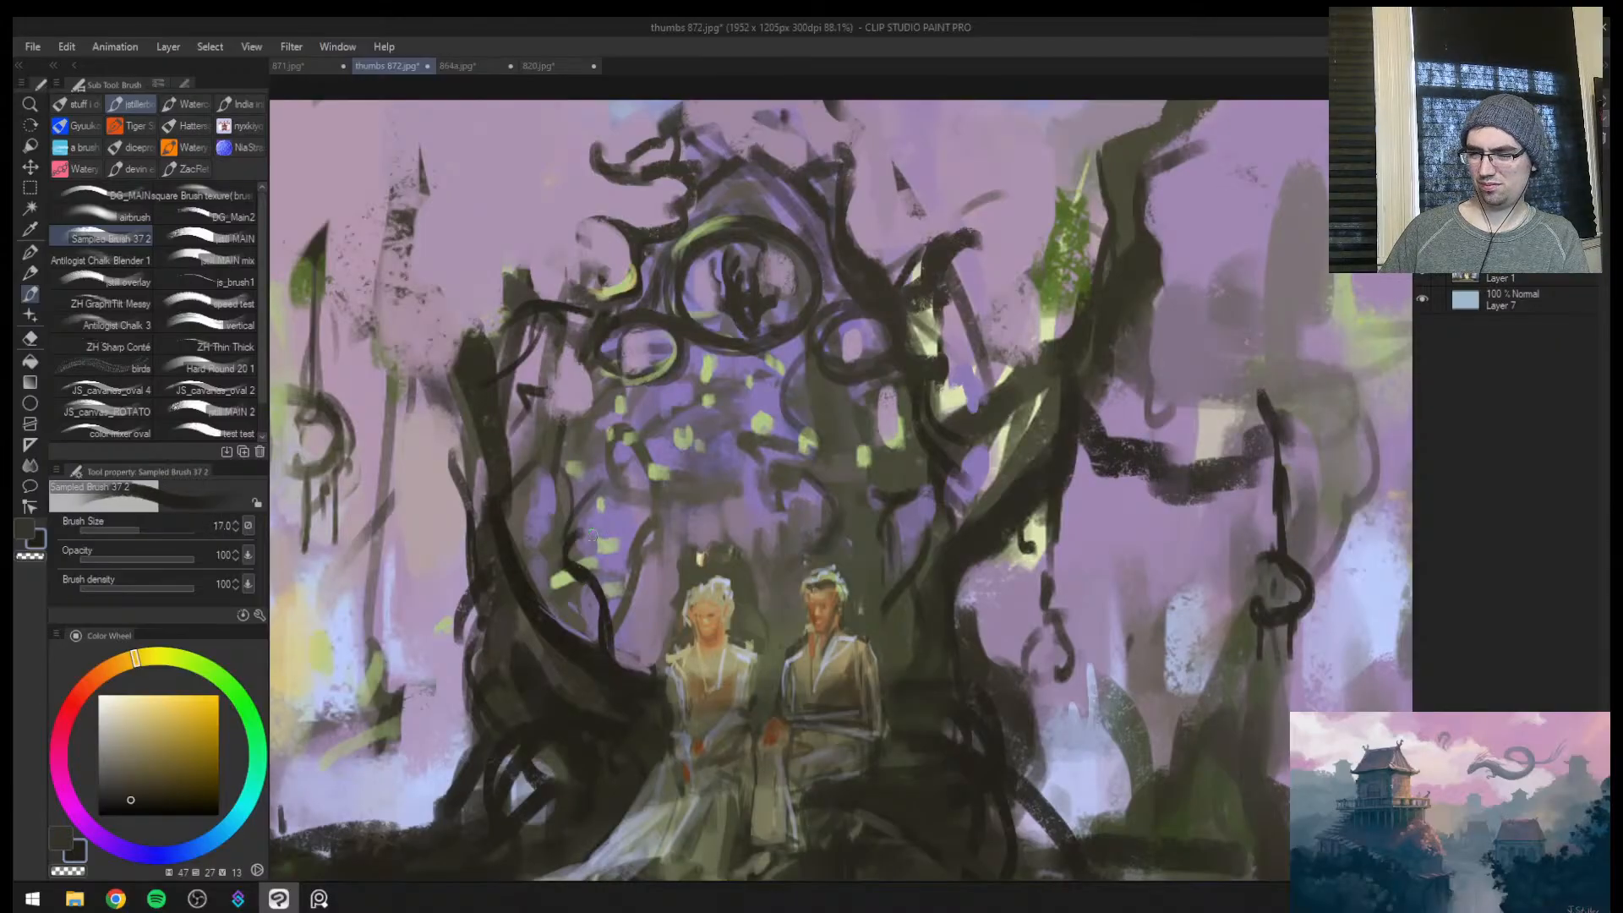
Paint a curled branch beside the male figure's head and a thorny twig above it at brush sizes 20 and 17
{"action": "key", "text": "bracketright"}
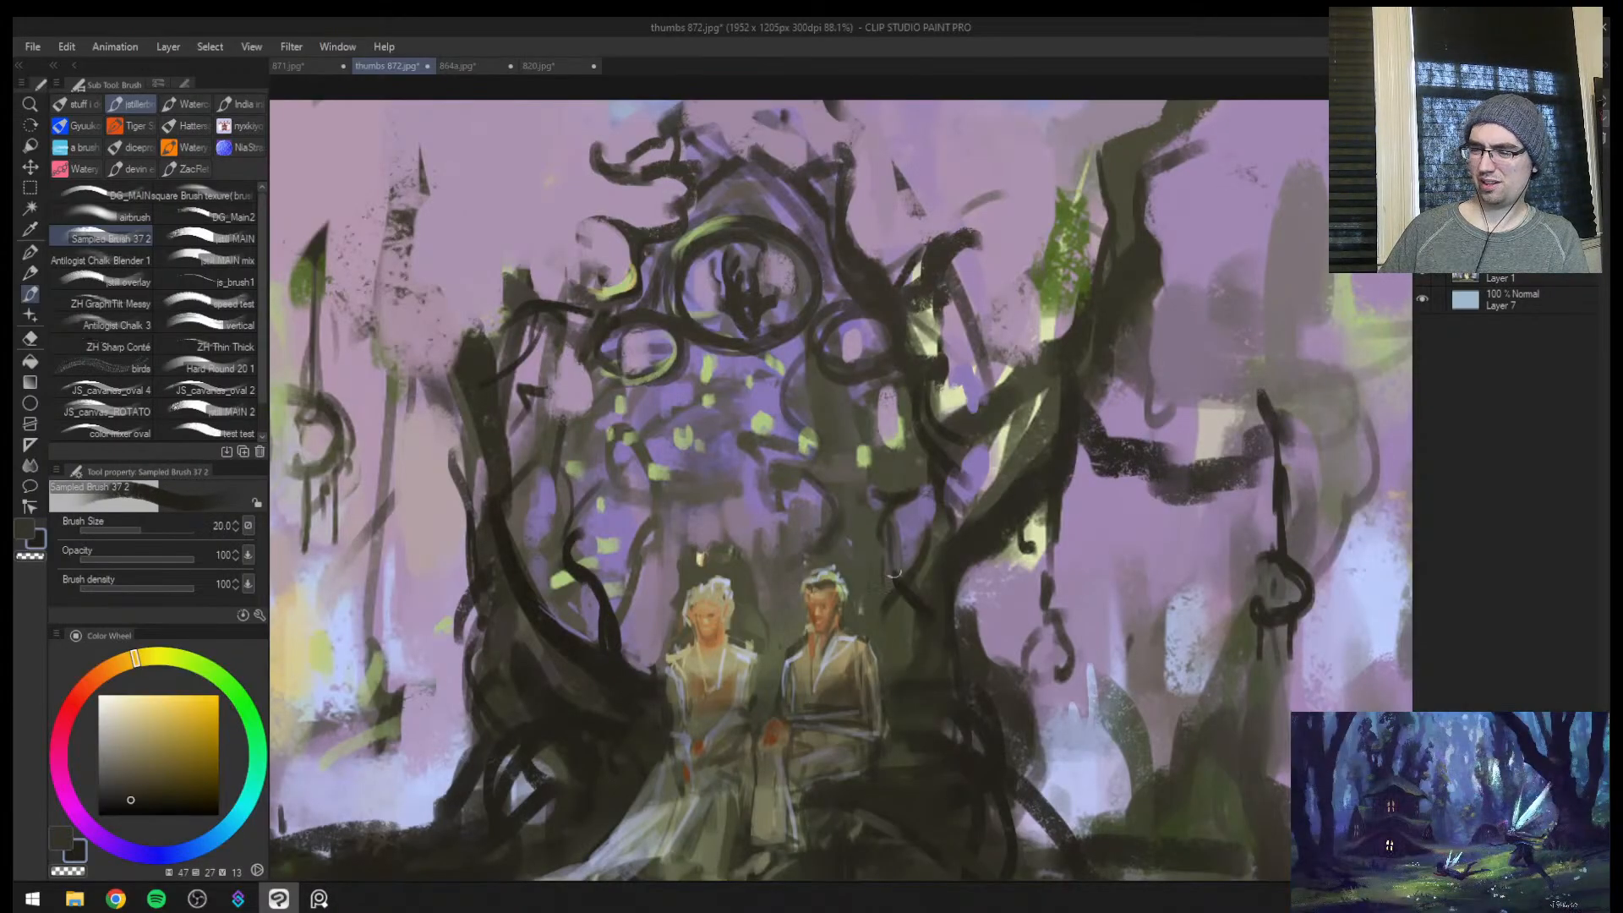
{"action": "mouse_move", "coordinate": [894, 574]}
{"action": "left_mouse_down"}
{"action": "mouse_move", "coordinate": [892, 517]}
{"action": "mouse_move", "coordinate": [887, 550]}
{"action": "mouse_move", "coordinate": [893, 535]}
{"action": "mouse_move", "coordinate": [866, 526]}
{"action": "mouse_move", "coordinate": [849, 552]}
{"action": "mouse_move", "coordinate": [881, 556]}
{"action": "mouse_move", "coordinate": [845, 541]}
{"action": "left_mouse_up"}
{"action": "key", "text": "bracketleft"}
{"action": "key", "text": "bracketleft"}
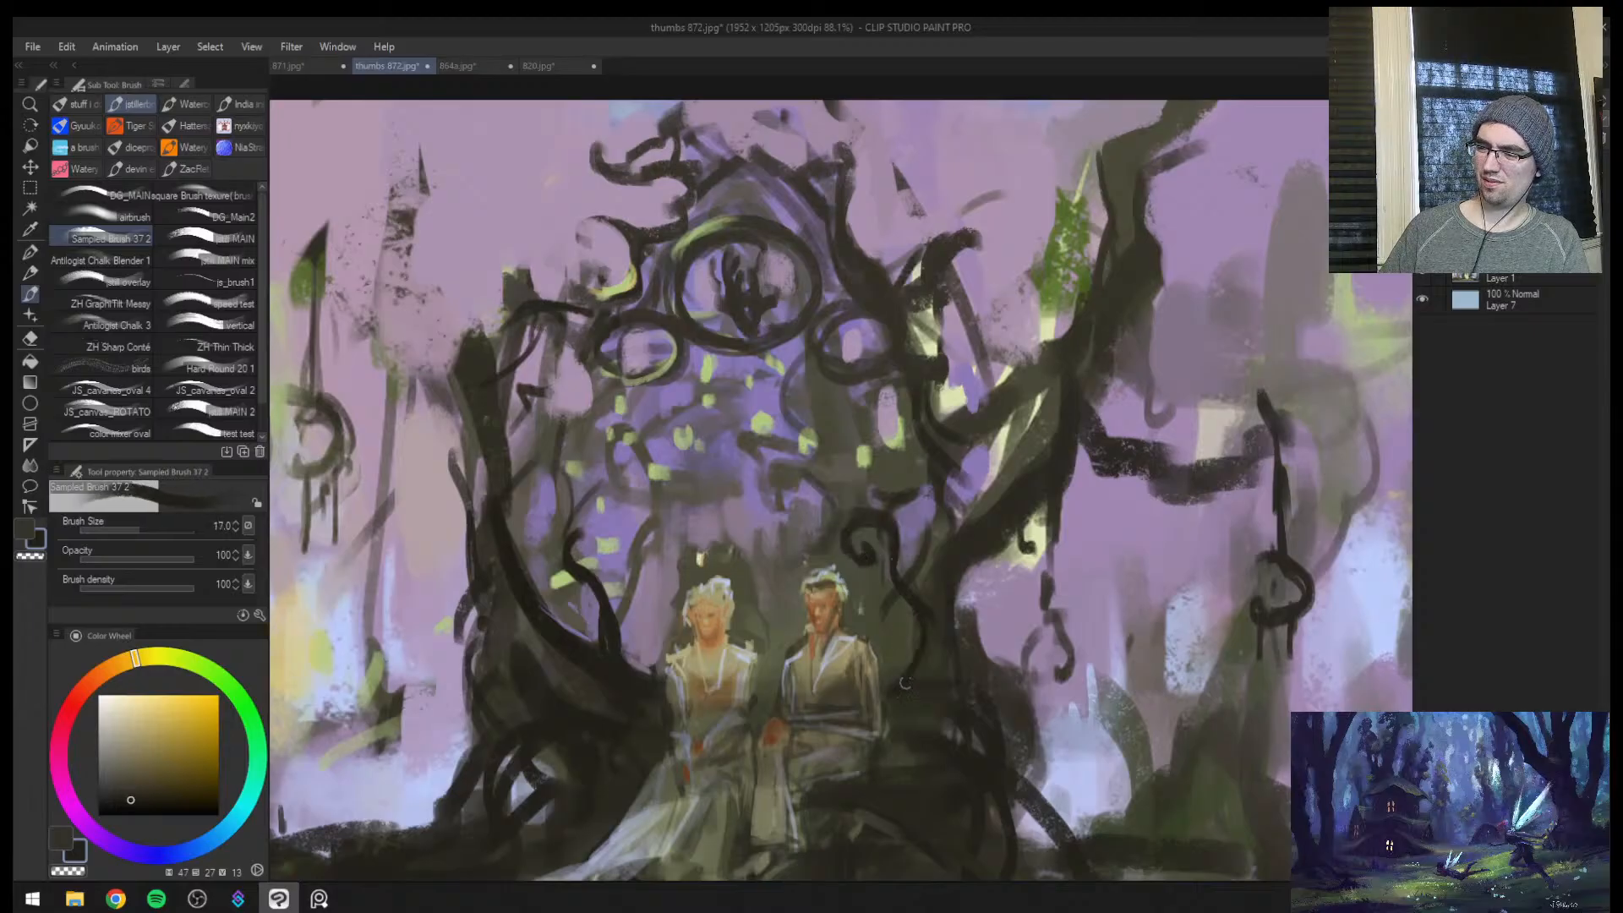
{"action": "left_click_drag", "start_coordinate": [901, 452], "coordinate": [888, 406]}
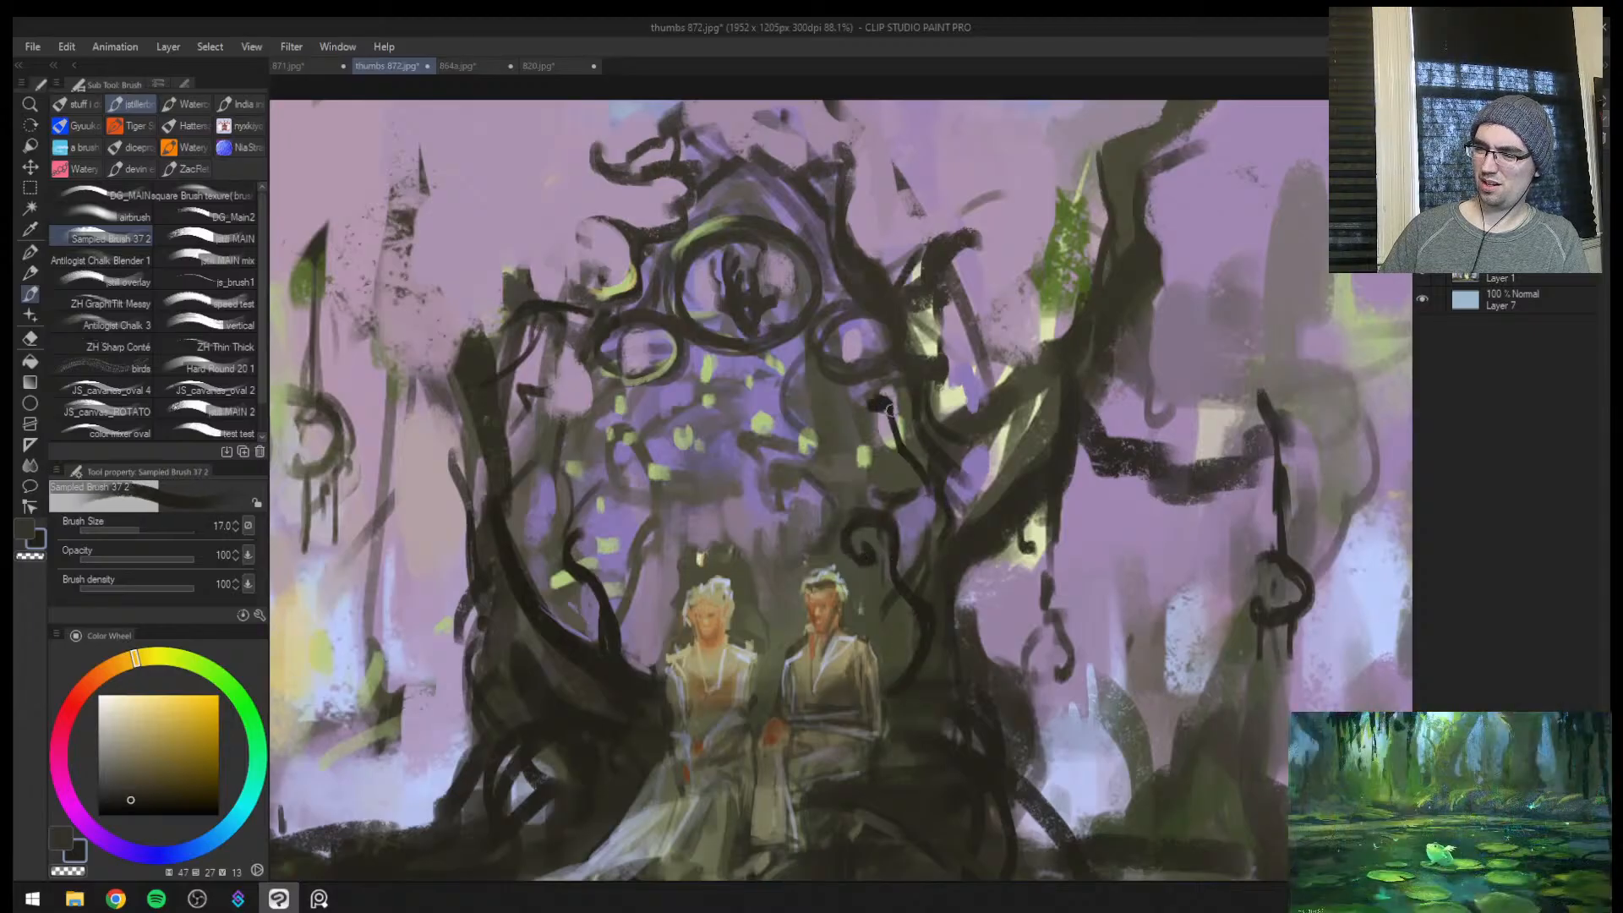
Extend the curled branch over the male figure's head into forked, pointed twigs, narrowing the brush to size 12
{"action": "key", "text": "bracketright"}
{"action": "mouse_move", "coordinate": [900, 469]}
{"action": "left_mouse_down"}
{"action": "mouse_move", "coordinate": [928, 502]}
{"action": "mouse_move", "coordinate": [866, 536]}
{"action": "mouse_move", "coordinate": [813, 485]}
{"action": "mouse_move", "coordinate": [777, 486]}
{"action": "mouse_move", "coordinate": [813, 483]}
{"action": "mouse_move", "coordinate": [781, 498]}
{"action": "mouse_move", "coordinate": [805, 483]}
{"action": "mouse_move", "coordinate": [778, 517]}
{"action": "mouse_move", "coordinate": [765, 531]}
{"action": "left_mouse_up"}
{"action": "key", "text": "bracketleft"}
{"action": "key", "text": "bracketleft"}
{"action": "key", "text": "bracketleft"}
{"action": "key", "text": "bracketleft"}
{"action": "key", "text": "bracketright"}
{"action": "key", "text": "bracketright"}
{"action": "key", "text": "bracketleft"}
{"action": "key", "text": "bracketleft"}
{"action": "key", "text": "bracketleft"}
{"action": "key", "text": "bracketleft"}
{"action": "key", "text": "bracketright"}
{"action": "left_click_drag", "start_coordinate": [779, 506], "coordinate": [770, 479]}
{"action": "key", "text": "bracketright"}
{"action": "key", "text": "bracketright"}
{"action": "key", "text": "bracketleft"}
{"action": "key", "text": "bracketleft"}
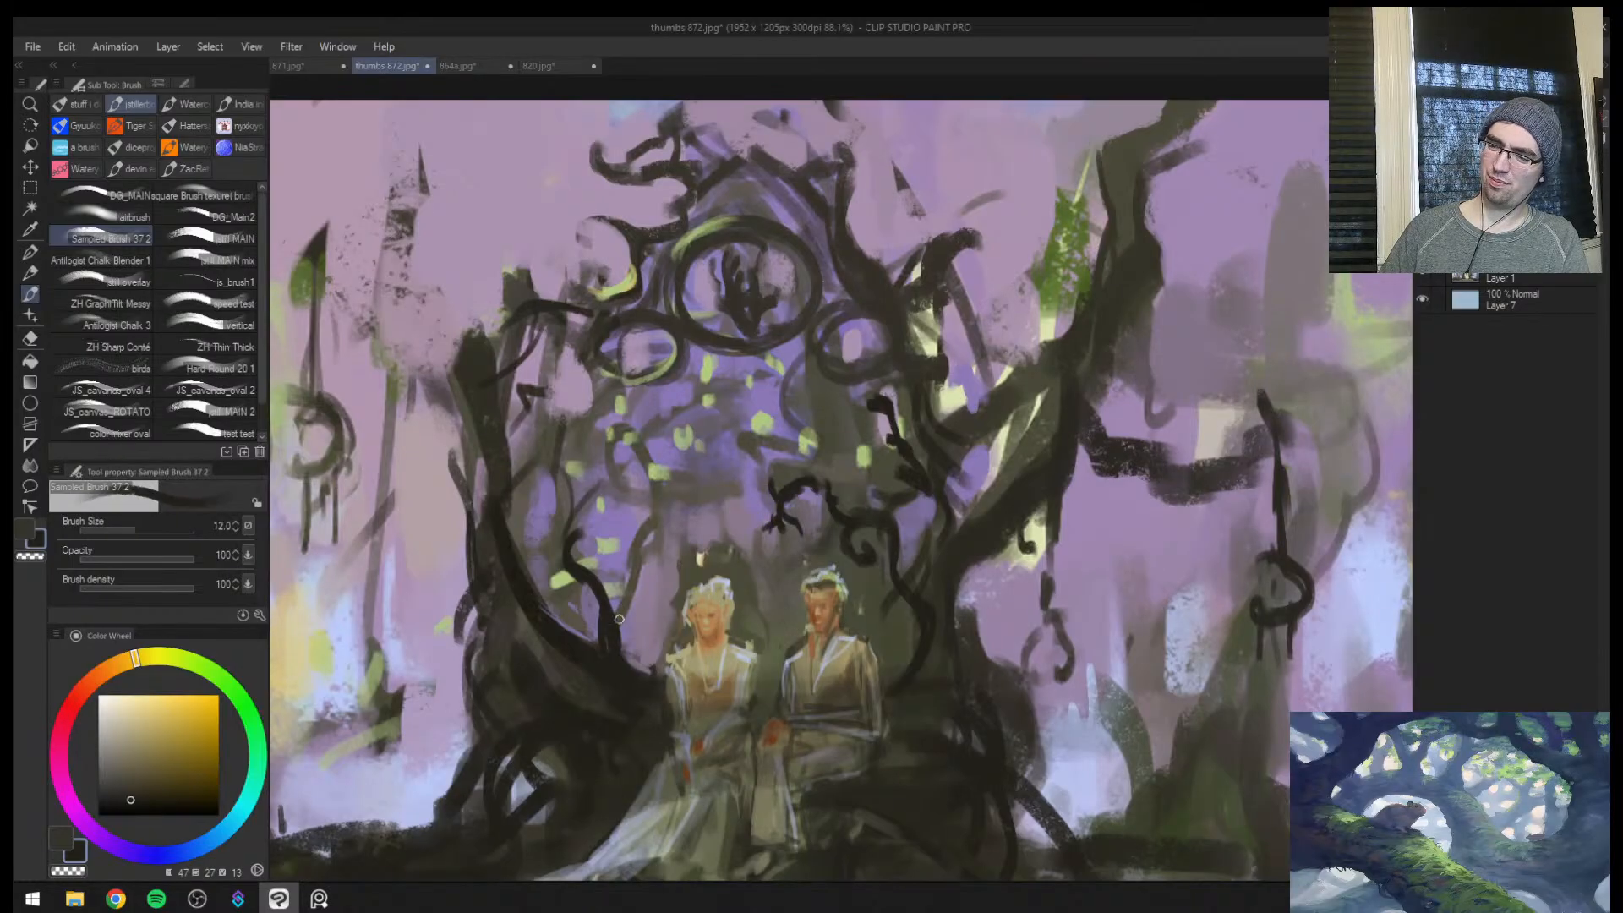
Add thin dark twigs to the branches beside the female figure at brush sizes 15 and 12, checking them on the mirrored canvas
{"action": "key", "text": "bracketright"}
{"action": "mouse_move", "coordinate": [618, 624]}
{"action": "left_mouse_down"}
{"action": "mouse_move", "coordinate": [634, 545]}
{"action": "mouse_move", "coordinate": [662, 532]}
{"action": "left_mouse_up"}
{"action": "key", "text": "h"}
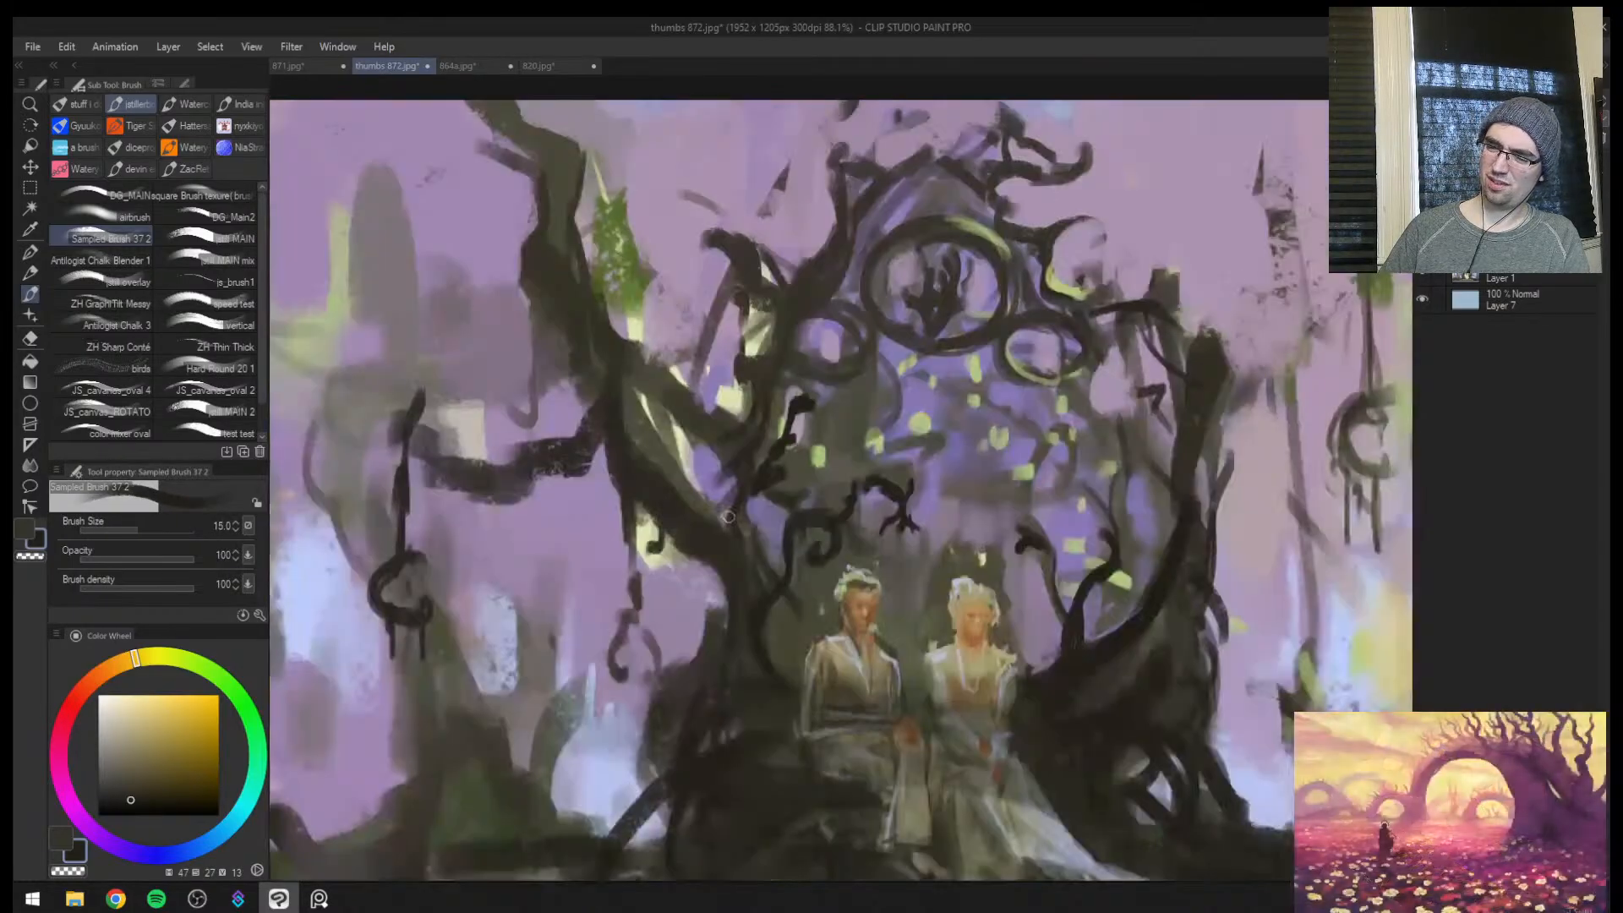
{"action": "mouse_move", "coordinate": [1079, 512]}
{"action": "left_mouse_down"}
{"action": "mouse_move", "coordinate": [980, 528]}
{"action": "mouse_move", "coordinate": [1099, 533]}
{"action": "mouse_move", "coordinate": [1038, 553]}
{"action": "left_mouse_up"}
{"action": "key", "text": "bracketleft"}
{"action": "key", "text": "bracketleft"}
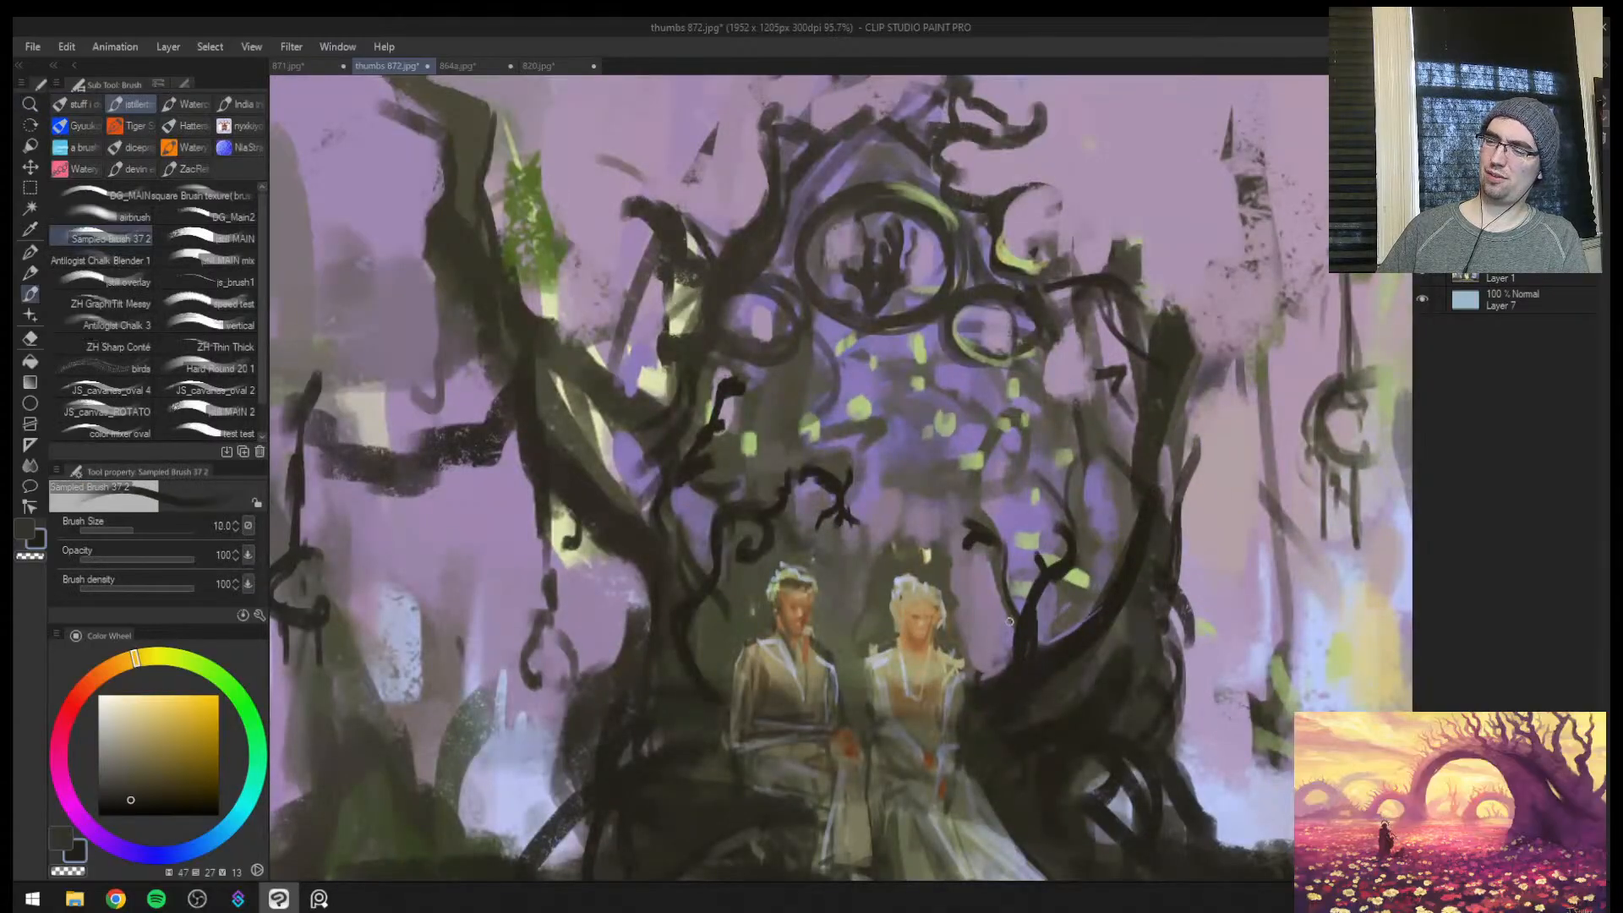
{"action": "mouse_move", "coordinate": [997, 651]}
{"action": "left_mouse_down"}
{"action": "mouse_move", "coordinate": [978, 678]}
{"action": "mouse_move", "coordinate": [1008, 692]}
{"action": "mouse_move", "coordinate": [1088, 507]}
{"action": "mouse_move", "coordinate": [1084, 425]}
{"action": "mouse_move", "coordinate": [1066, 600]}
{"action": "mouse_move", "coordinate": [1154, 634]}
{"action": "mouse_move", "coordinate": [1001, 548]}
{"action": "mouse_move", "coordinate": [1037, 553]}
{"action": "left_mouse_up"}
{"action": "key", "text": "h"}
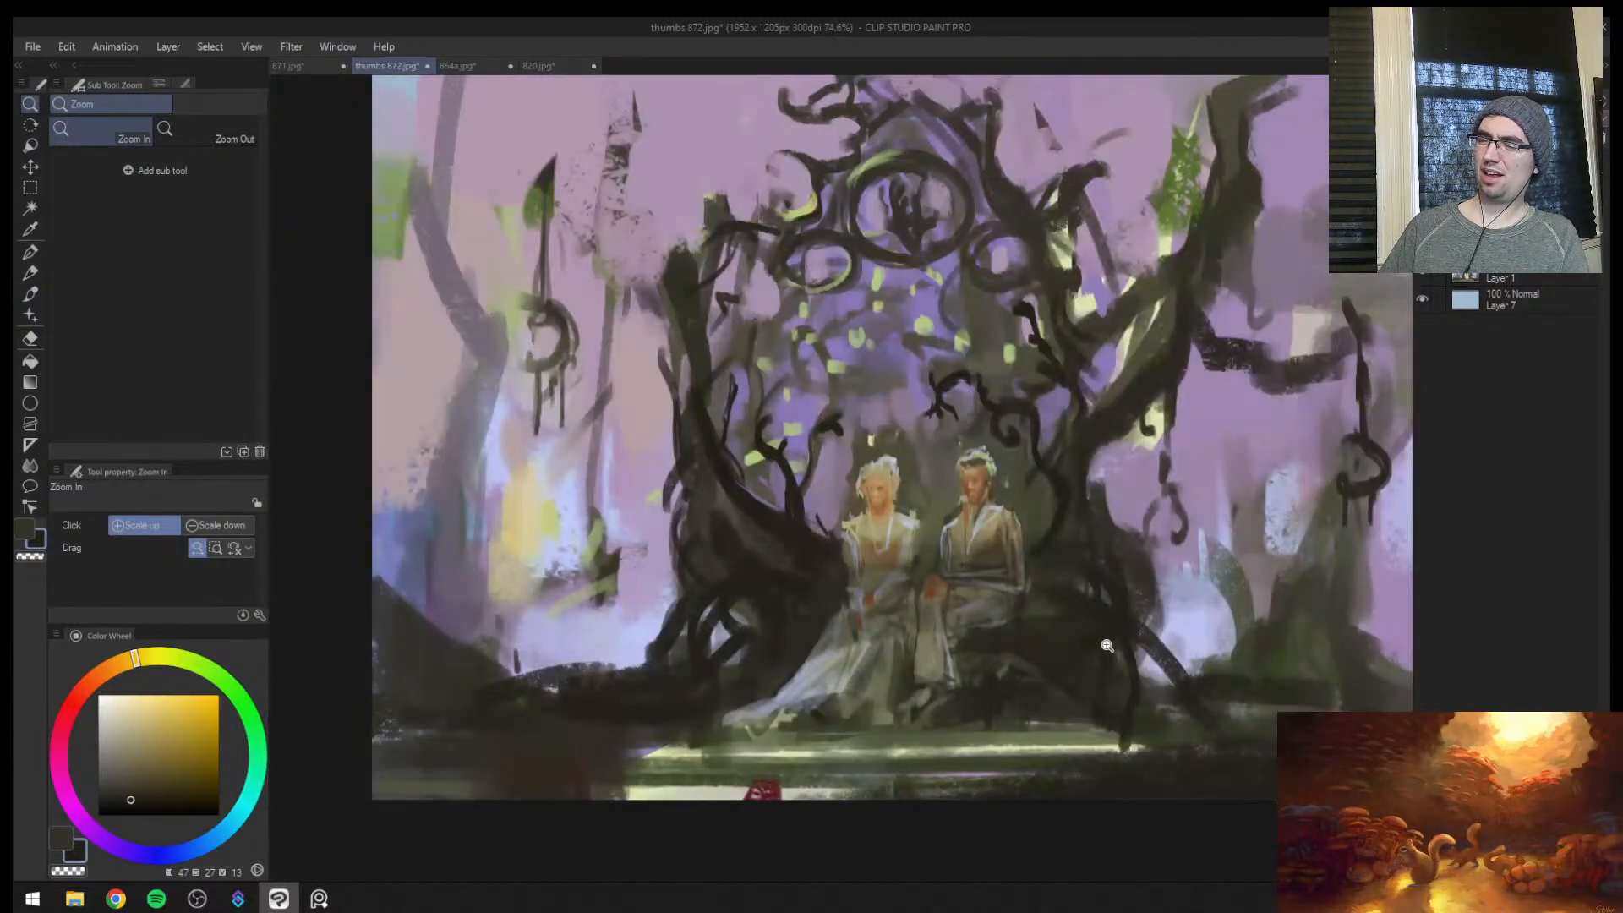
Shape the arching roots beside the female figure and paint them warm brown (hue 28, saturation 61, value 29) at brush sizes 12 to 17
{"action": "left_click", "coordinate": [798, 653]}
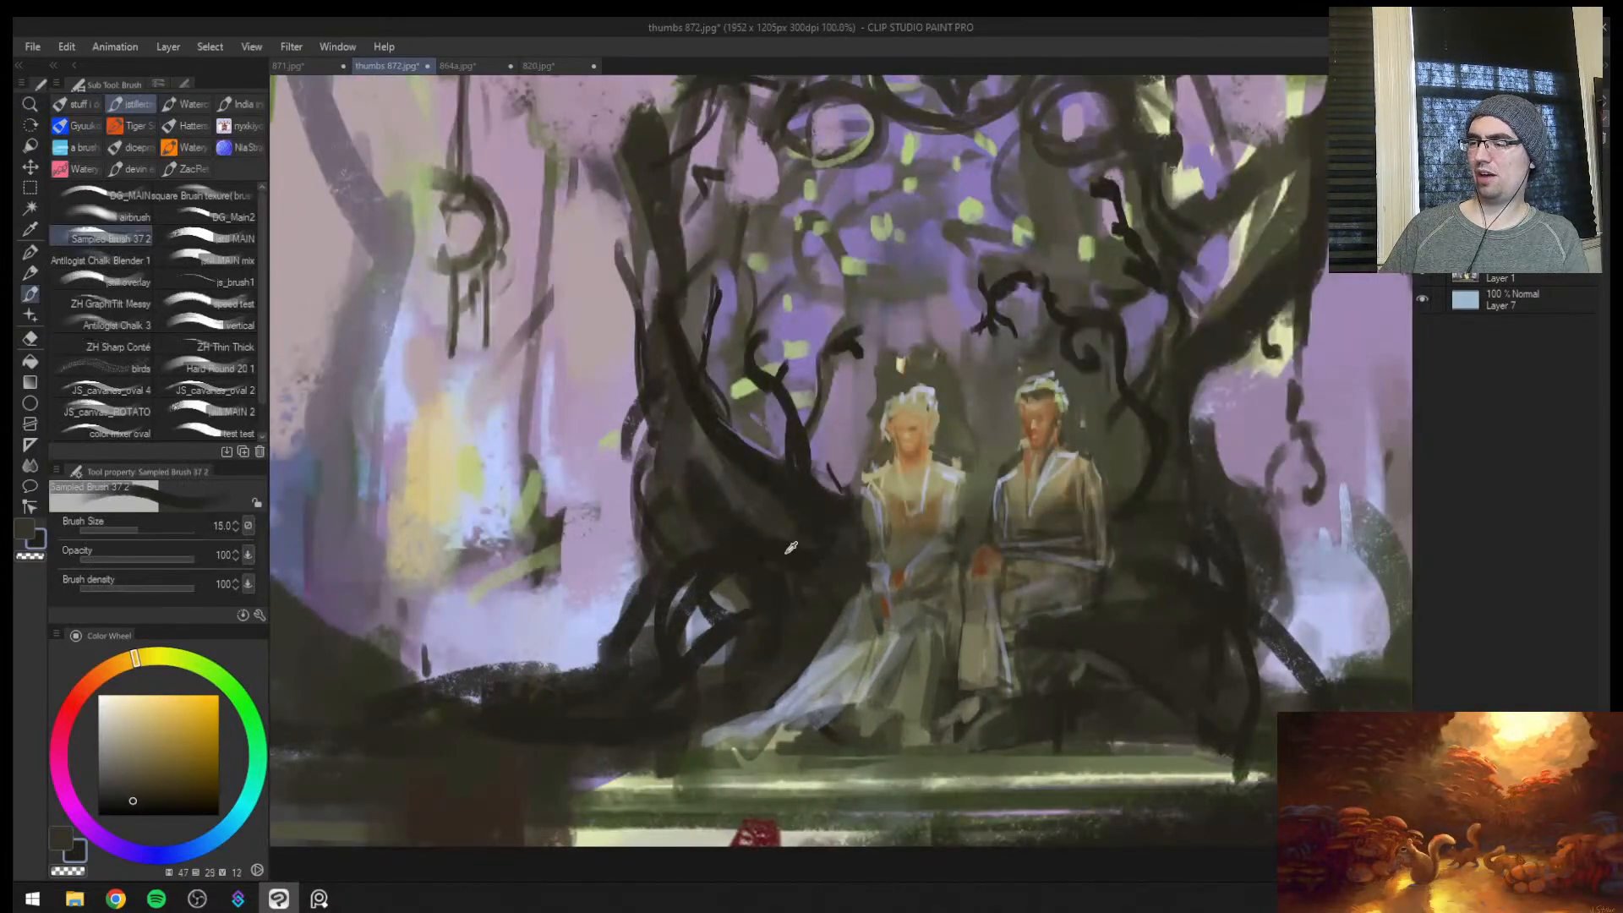
{"action": "left_click", "coordinate": [751, 618], "text": "alt"}
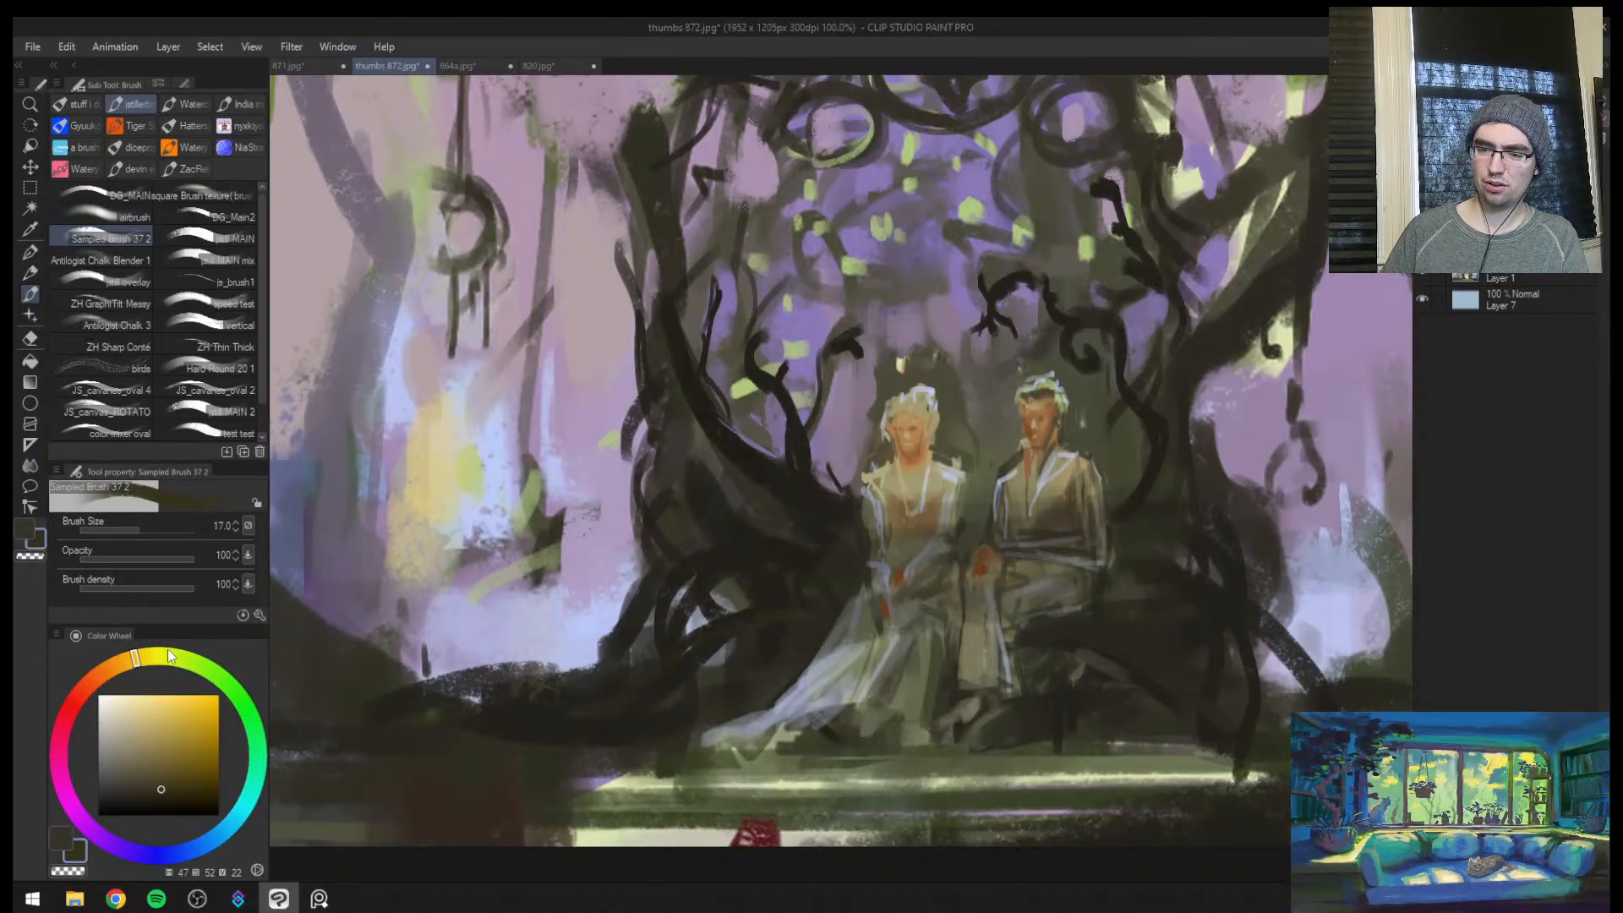
{"action": "left_click_drag", "start_coordinate": [132, 658], "coordinate": [103, 673]}
{"action": "left_click", "coordinate": [172, 779]}
{"action": "key", "text": "["}
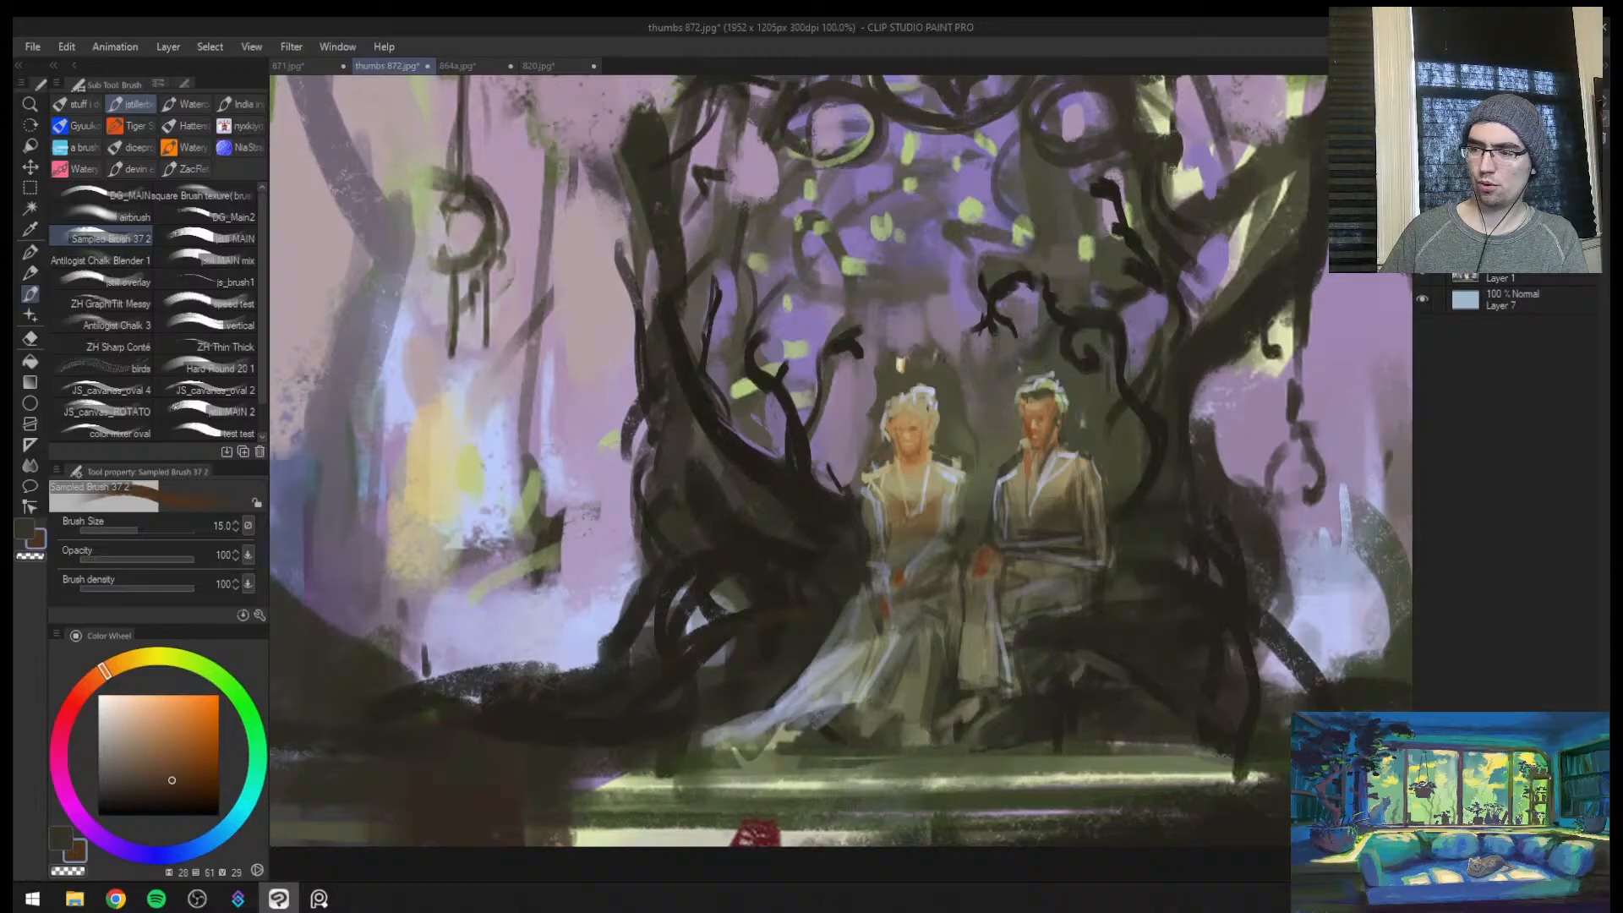
{"action": "left_click", "coordinate": [783, 598], "text": "ctrl+alt"}
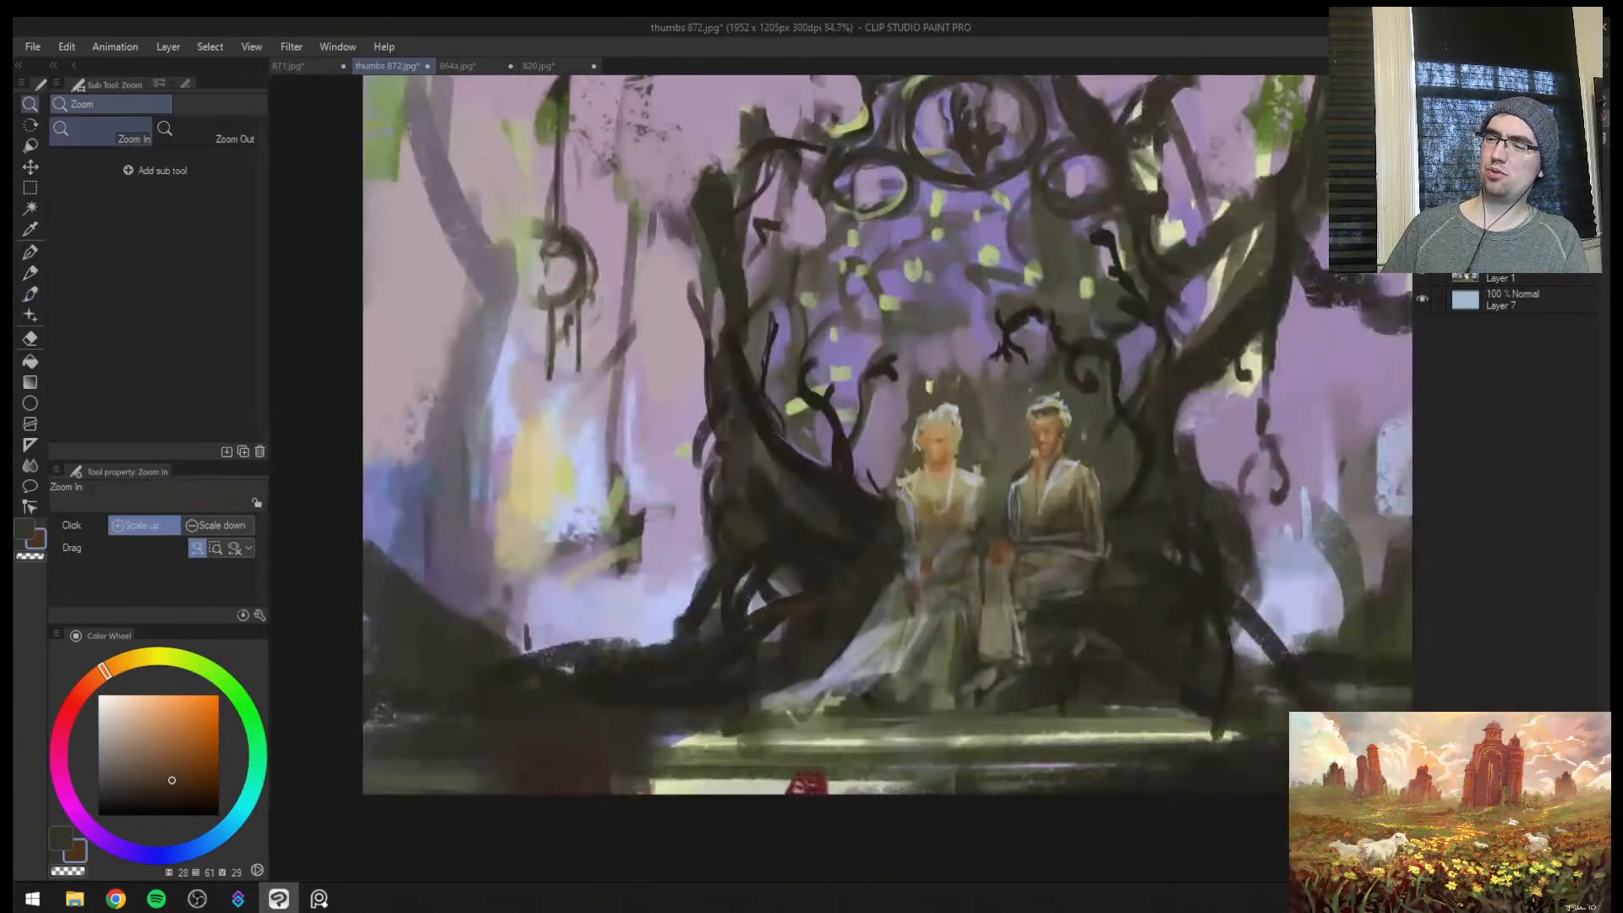
{"action": "key", "text": "]"}
{"action": "key", "text": "]"}
{"action": "key", "text": "]"}
{"action": "key", "text": "]"}
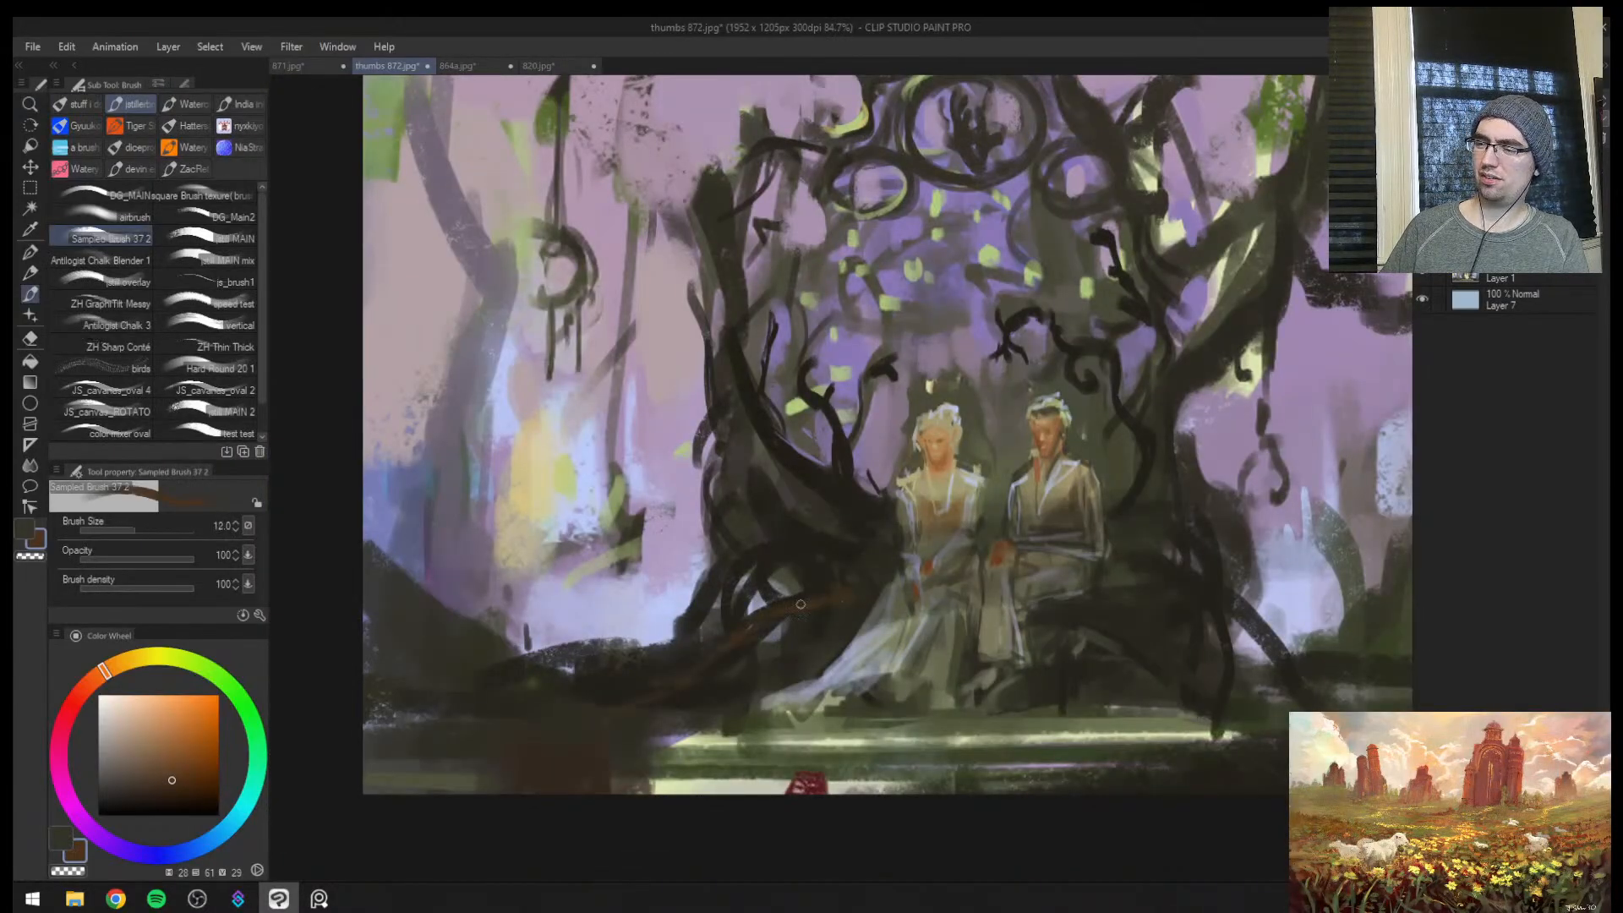
{"action": "key", "text": "h"}
{"action": "key", "text": "]"}
{"action": "key", "text": "]"}
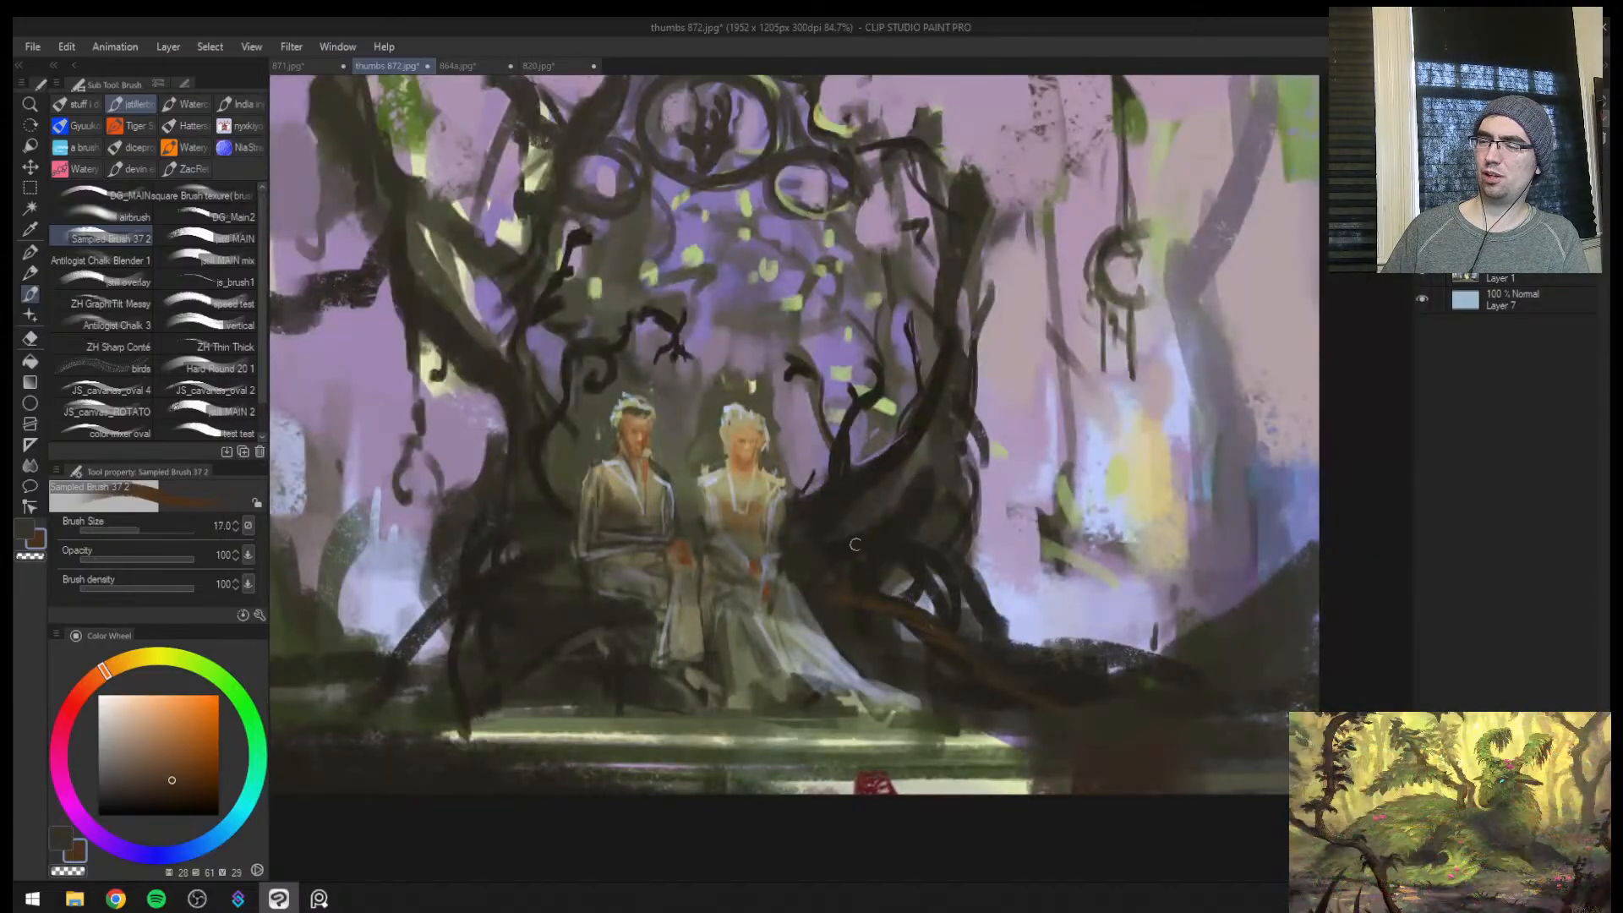
{"action": "key", "text": "["}
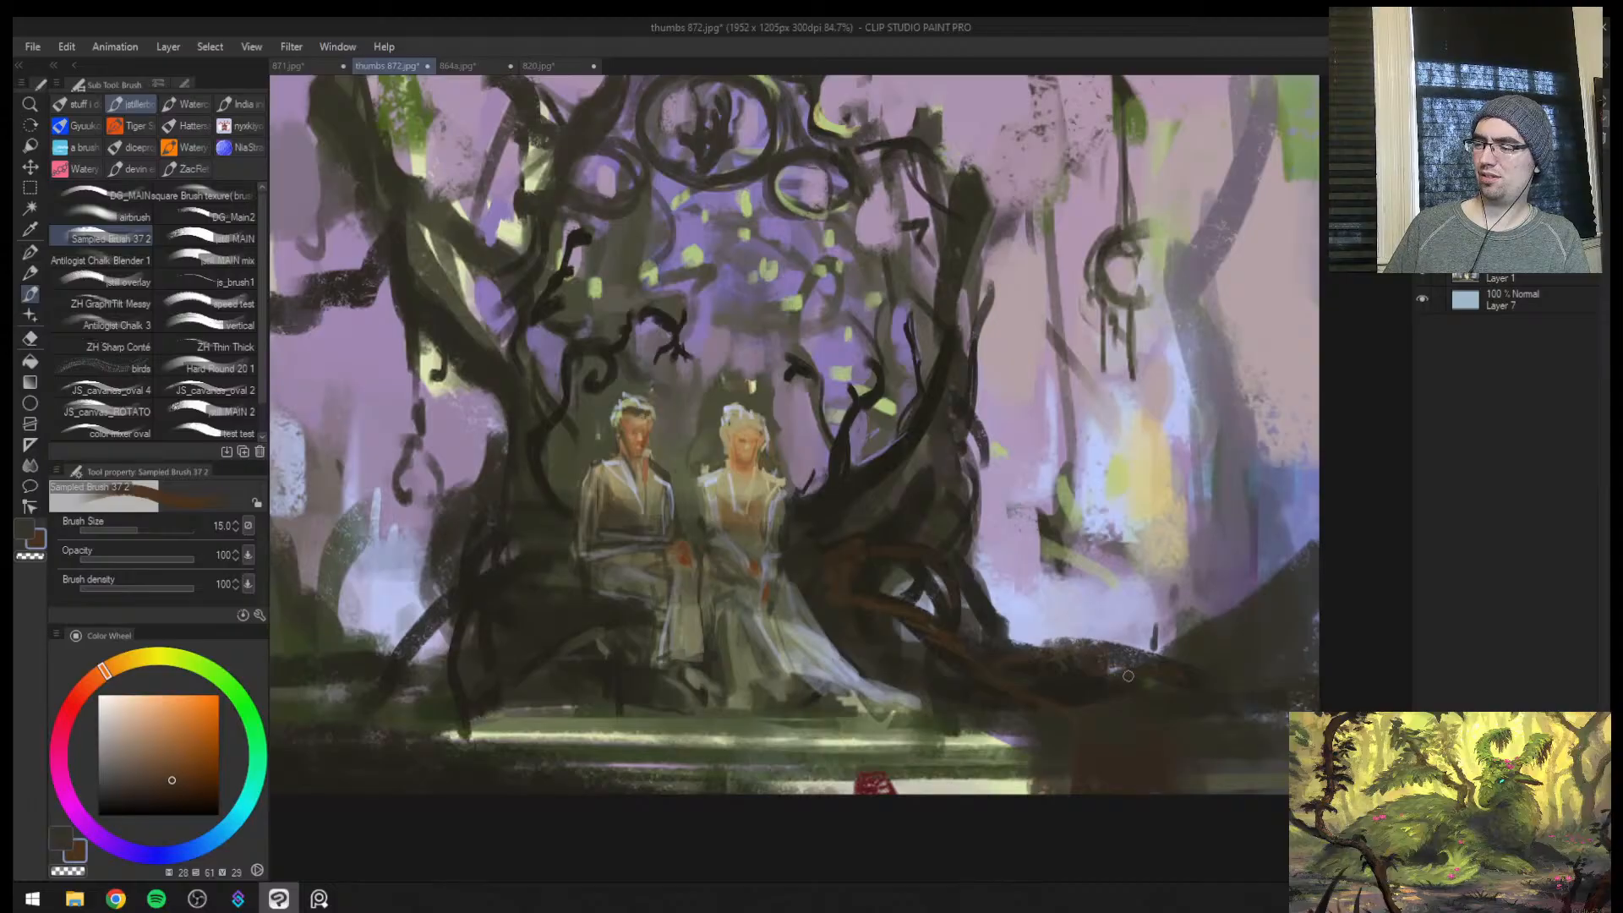
Carry sampled brown (hue 32, saturation 52, value 23) over the roots and trunks on both sides at brush sizes 12 to 20
{"action": "left_click", "coordinate": [1049, 713], "text": "alt"}
{"action": "left_click", "coordinate": [984, 676], "text": "alt"}
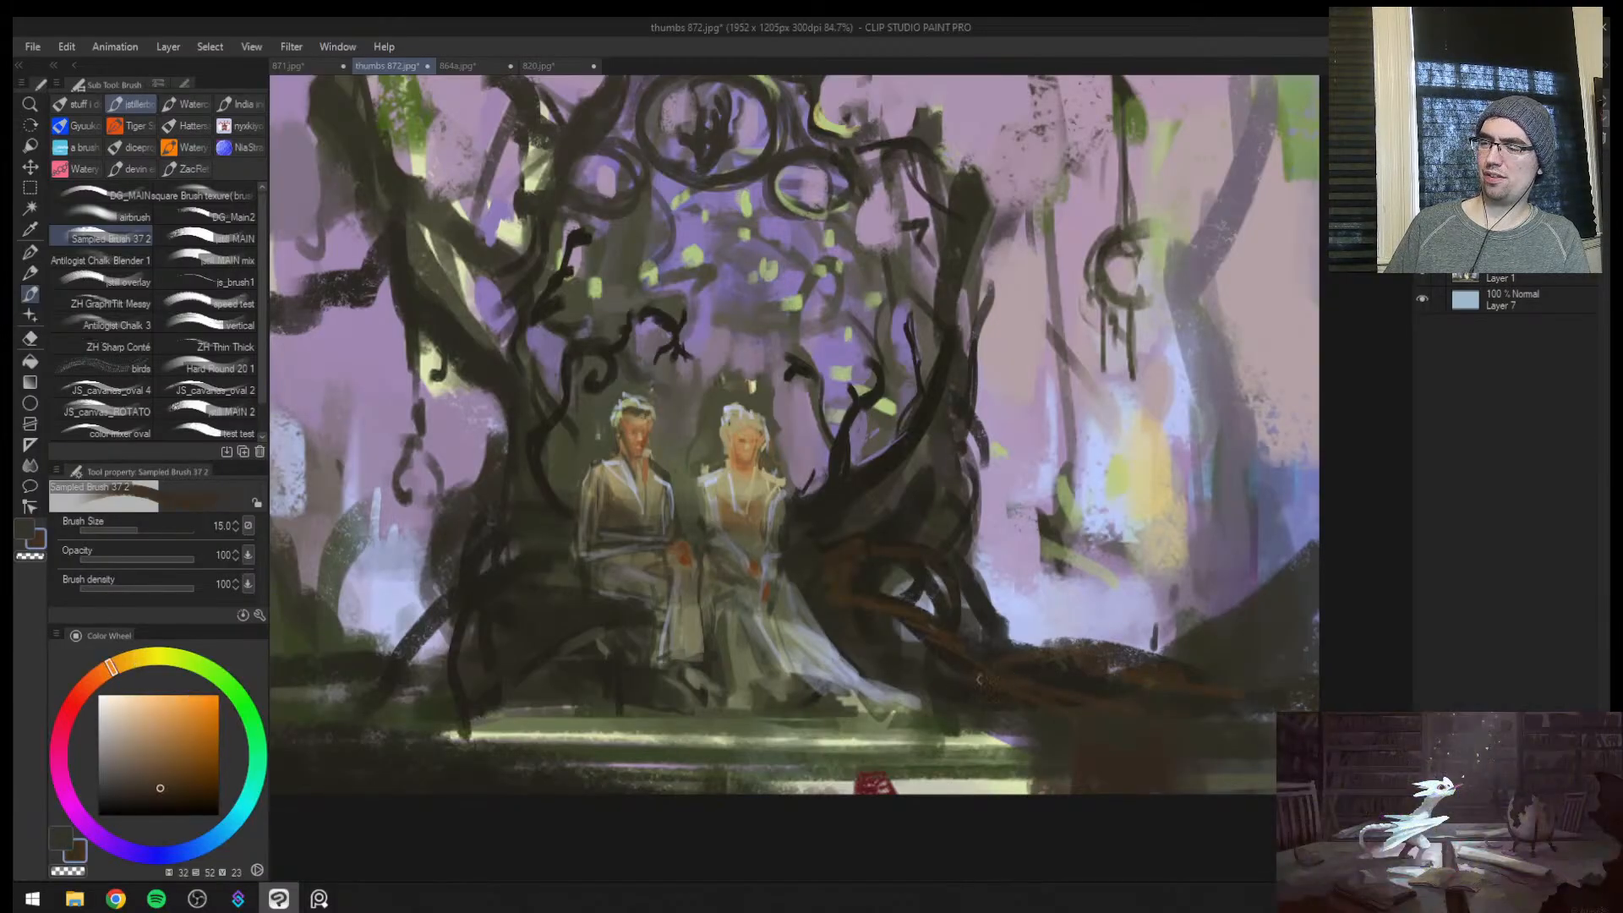
{"action": "key", "text": "ctrl+space"}
{"action": "left_click_drag", "start_coordinate": [1060, 687], "coordinate": [985, 684]}
{"action": "mouse_move", "coordinate": [693, 601]}
{"action": "left_mouse_down"}
{"action": "mouse_move", "coordinate": [598, 594]}
{"action": "mouse_move", "coordinate": [659, 597]}
{"action": "mouse_move", "coordinate": [714, 627]}
{"action": "mouse_move", "coordinate": [777, 622]}
{"action": "left_mouse_up"}
{"action": "key", "text": "ctrl+space"}
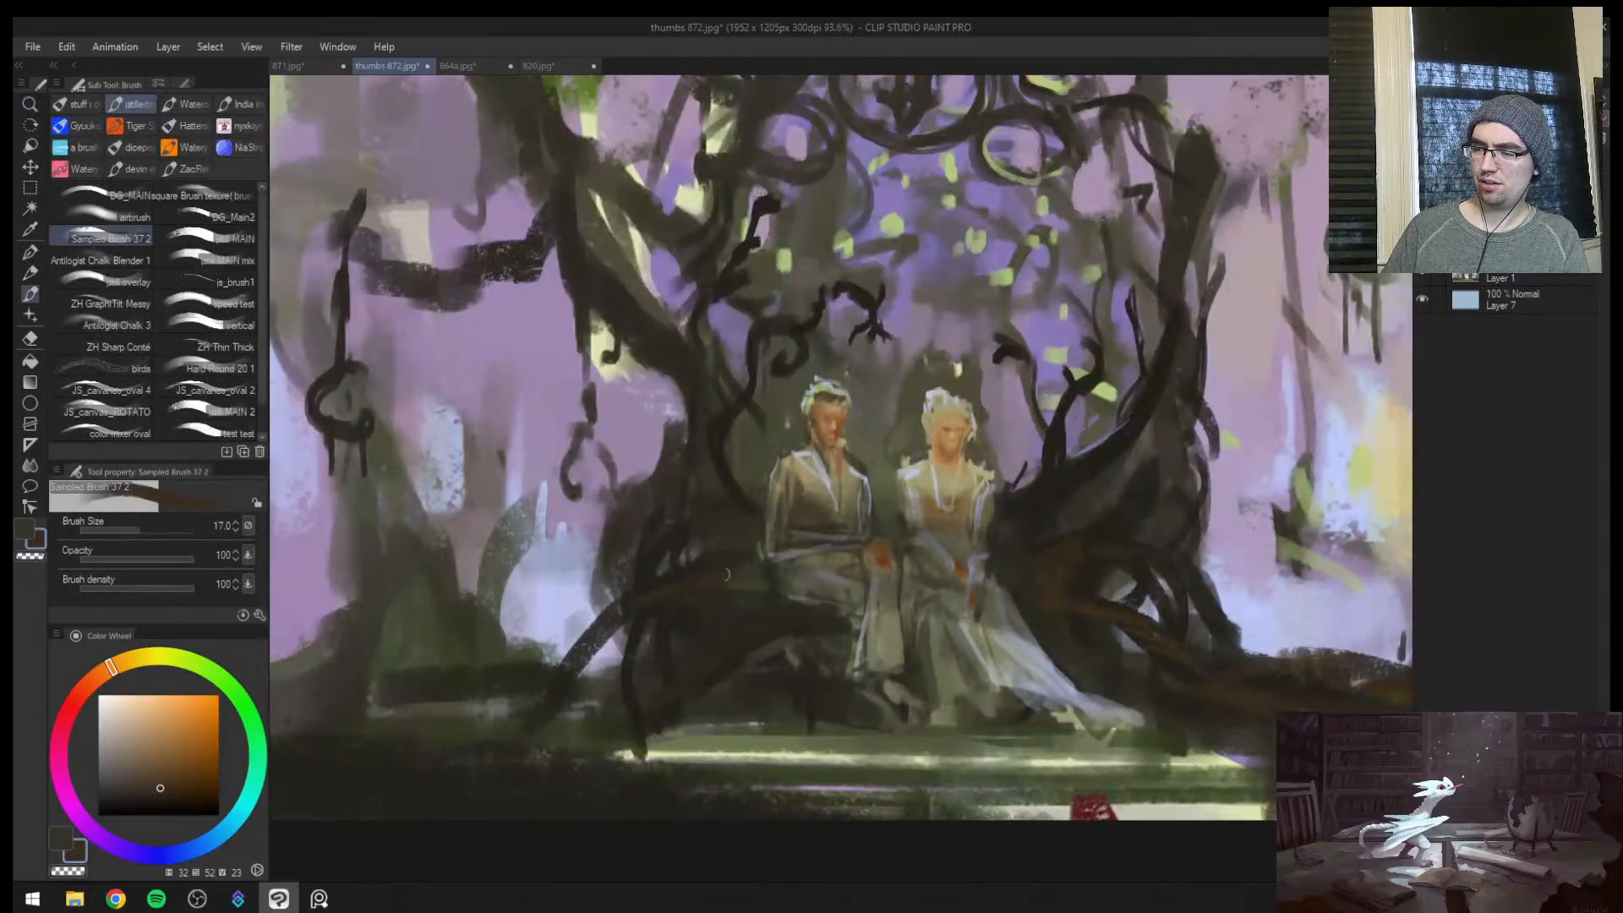
{"action": "mouse_move", "coordinate": [603, 634]}
{"action": "left_mouse_down"}
{"action": "mouse_move", "coordinate": [535, 694]}
{"action": "mouse_move", "coordinate": [413, 731]}
{"action": "left_mouse_up"}
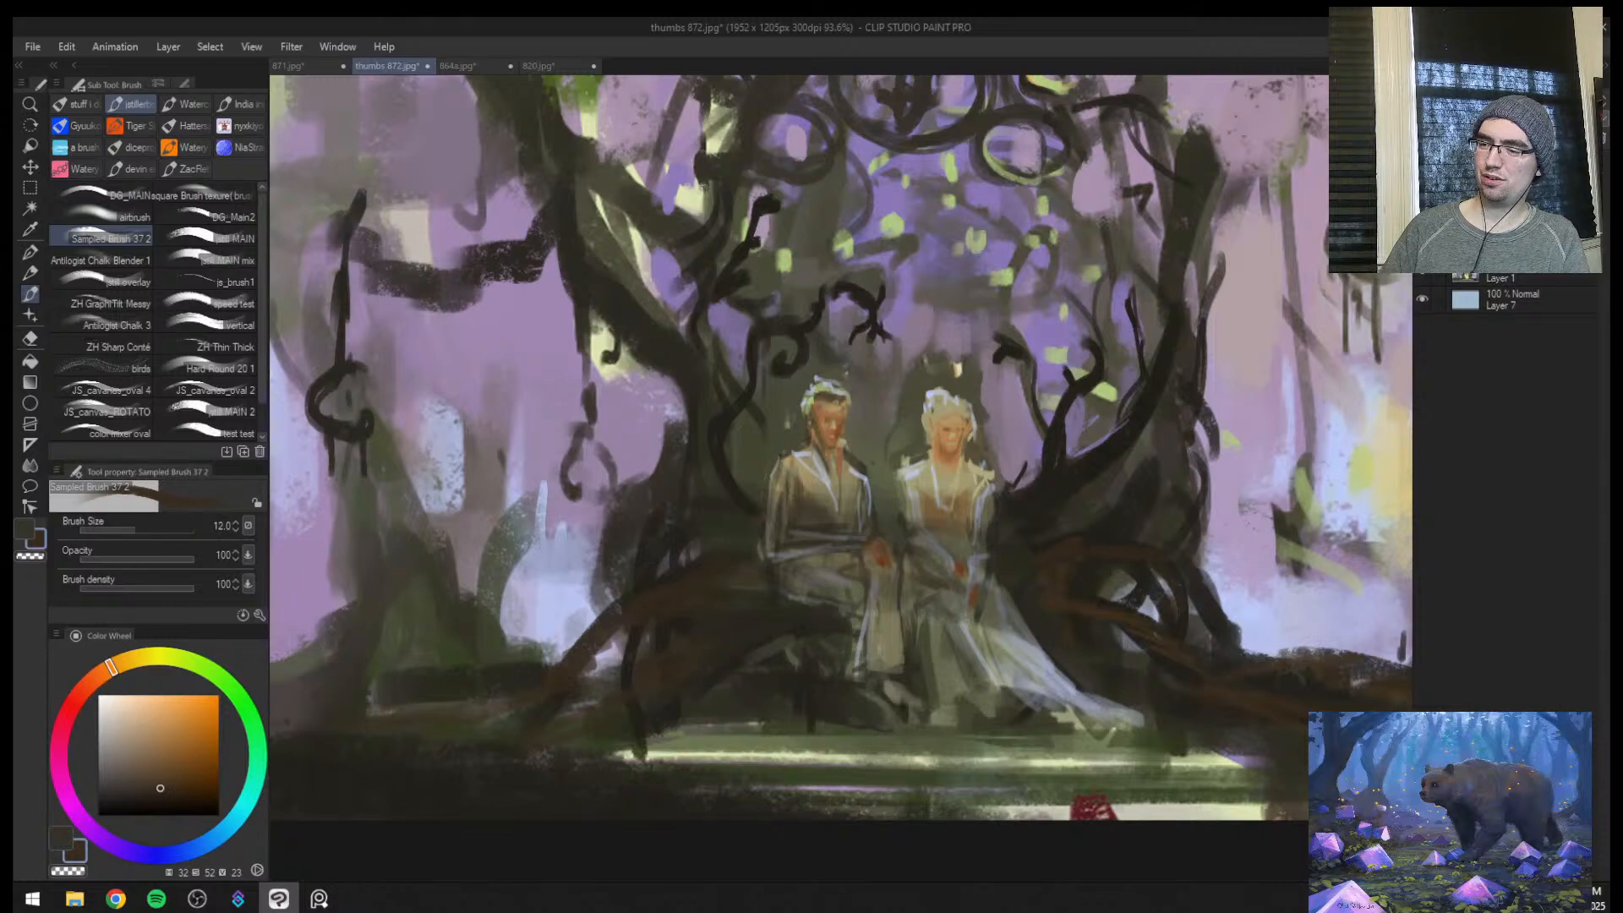
{"action": "key", "text": "bracketright"}
{"action": "key", "text": "bracketright"}
{"action": "key", "text": "bracketright"}
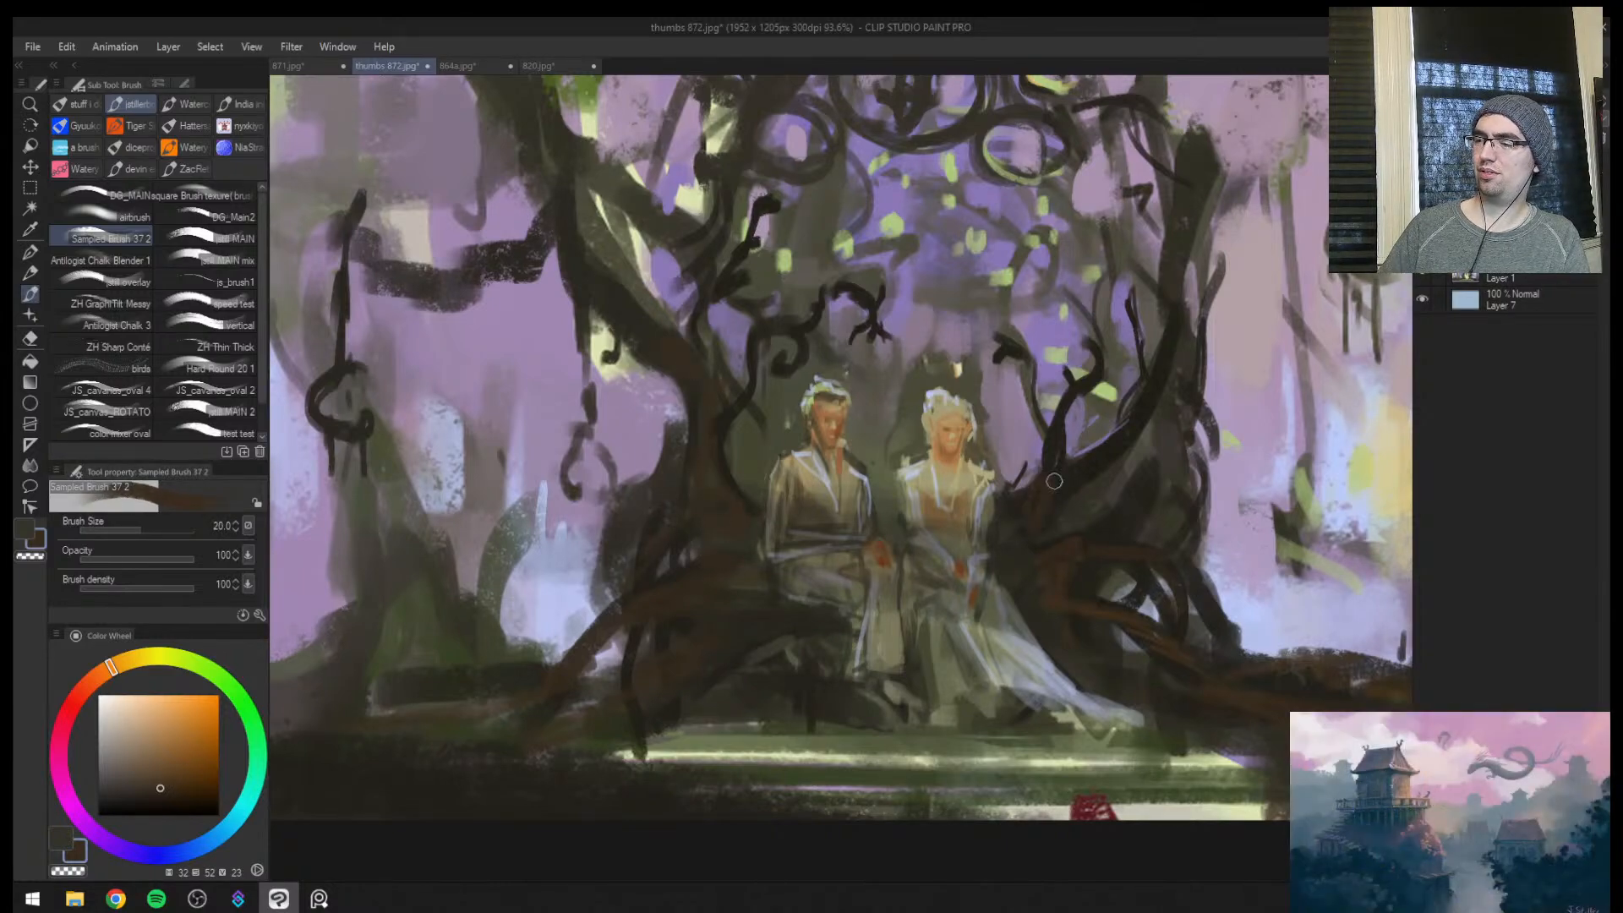
Mirror the canvas and shade around the female figure's arm and lap with sampled dark olive (hue 48, saturation 20, value 35) at brush size 12
{"action": "key", "text": "ctrl+space"}
{"action": "mouse_move", "coordinate": [1110, 441]}
{"action": "left_mouse_down"}
{"action": "mouse_move", "coordinate": [1052, 460]}
{"action": "mouse_move", "coordinate": [1111, 471]}
{"action": "mouse_move", "coordinate": [1008, 509]}
{"action": "mouse_move", "coordinate": [1041, 448]}
{"action": "mouse_move", "coordinate": [949, 446]}
{"action": "mouse_move", "coordinate": [903, 541]}
{"action": "mouse_move", "coordinate": [1006, 545]}
{"action": "left_mouse_up"}
{"action": "key", "text": "h"}
{"action": "left_click_drag", "start_coordinate": [697, 774], "coordinate": [774, 540]}
{"action": "left_click", "coordinate": [825, 578], "text": "alt"}
{"action": "key", "text": "bracketleft"}
{"action": "key", "text": "bracketleft"}
{"action": "key", "text": "bracketleft"}
{"action": "key", "text": "bracketleft"}
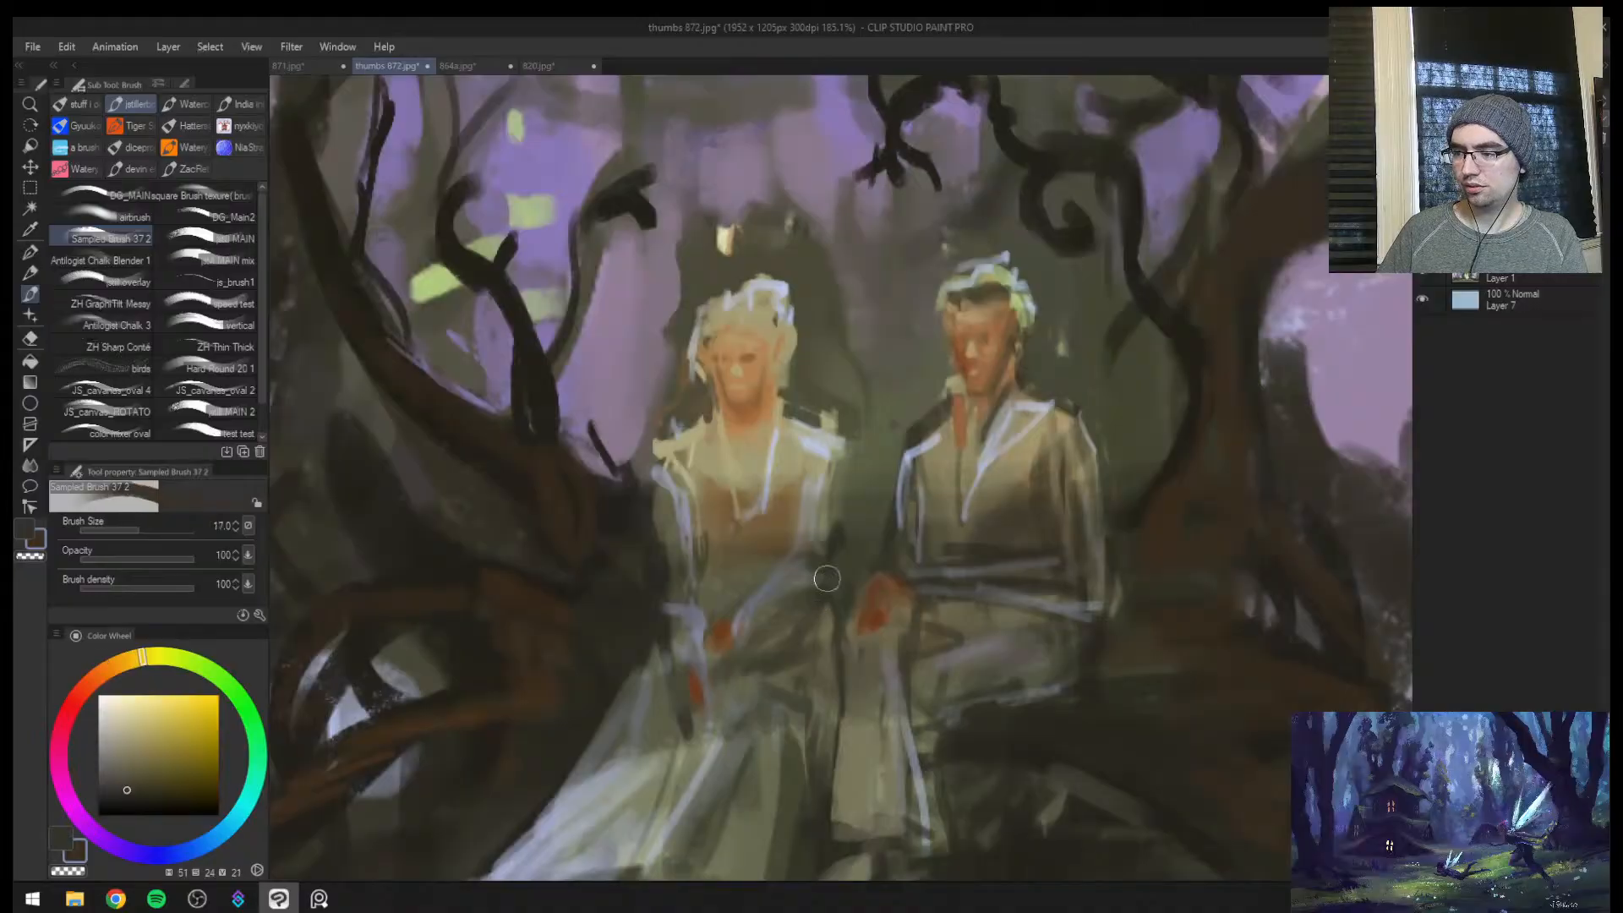
{"action": "left_click", "coordinate": [779, 644], "text": "alt"}
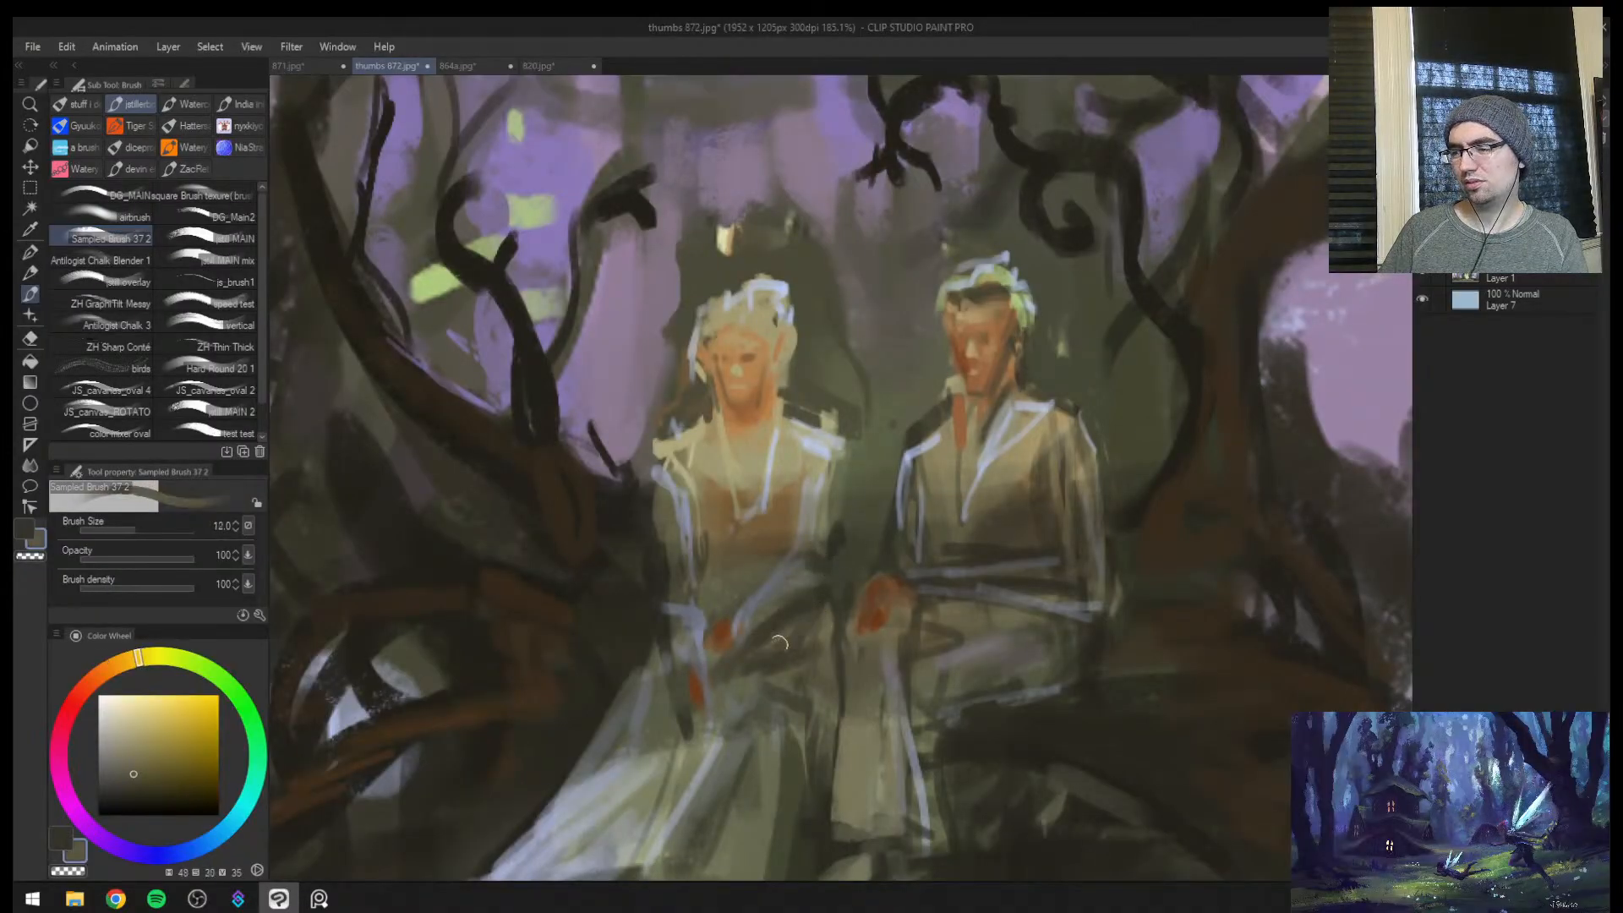
Flare the shoulders of the female figure's dress with sampled light grey (hue 82, saturation 4, value 72) at brush size 6
{"action": "left_click", "coordinate": [855, 680], "text": "alt"}
{"action": "left_click_drag", "start_coordinate": [837, 769], "coordinate": [773, 794]}
{"action": "left_click_drag", "start_coordinate": [888, 611], "coordinate": [976, 502]}
{"action": "left_click", "coordinate": [816, 612], "text": "alt"}
{"action": "left_click_drag", "start_coordinate": [805, 625], "coordinate": [844, 663]}
{"action": "left_click", "coordinate": [813, 663], "text": "alt"}
{"action": "left_click", "coordinate": [816, 662], "text": "alt"}
{"action": "key", "text": "bracketleft"}
{"action": "key", "text": "bracketleft"}
{"action": "key", "text": "bracketleft"}
{"action": "key", "text": "bracketleft"}
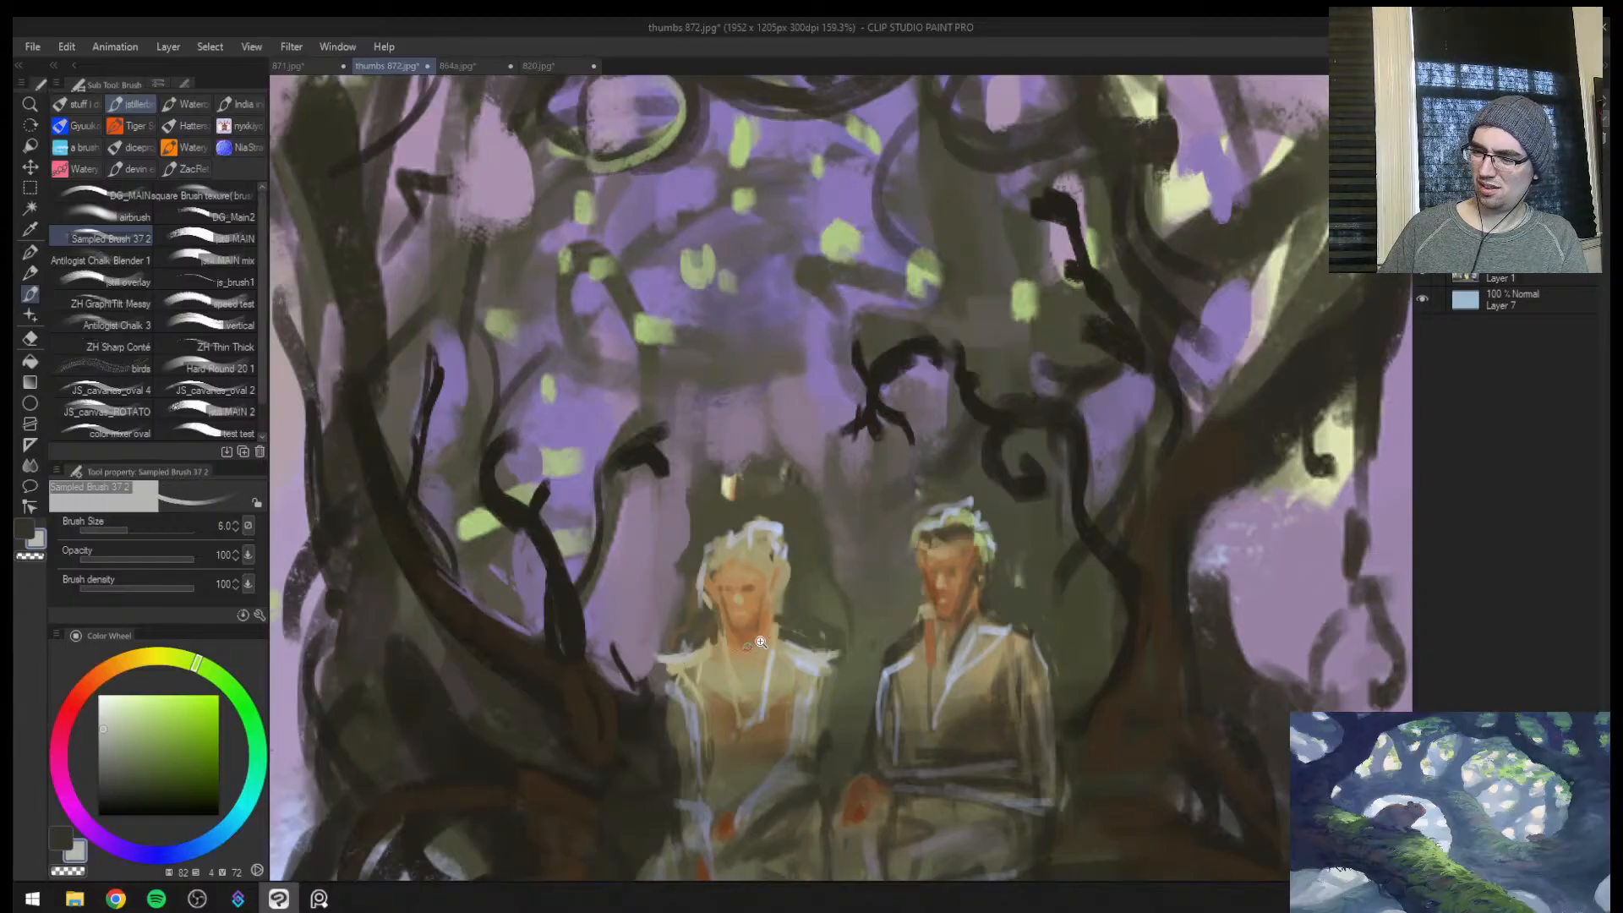
Clean up the edges around both figures' necks and shoulders with sampled olives (hue 47, saturation 30, value 31; hue 60, value 36) at brush size 7
{"action": "key", "text": "ctrl+space"}
{"action": "left_click", "coordinate": [716, 623], "text": "alt"}
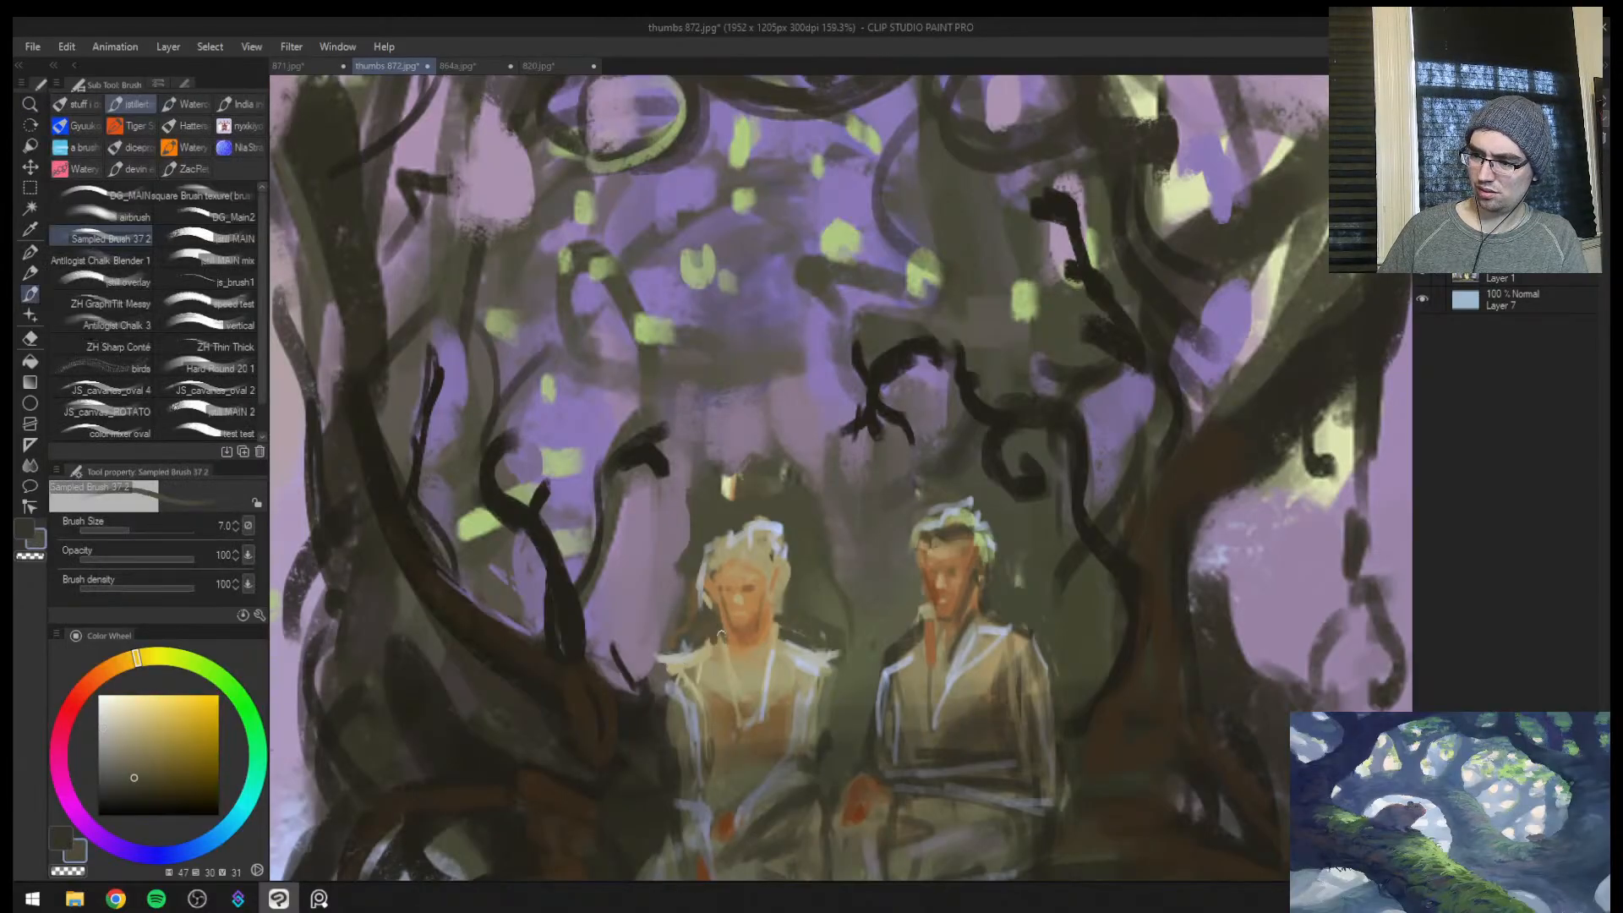
{"action": "key", "text": "ctrl+space"}
{"action": "mouse_move", "coordinate": [745, 597]}
{"action": "left_mouse_down"}
{"action": "mouse_move", "coordinate": [782, 599]}
{"action": "mouse_move", "coordinate": [678, 641]}
{"action": "left_mouse_up"}
{"action": "left_click", "coordinate": [720, 625], "text": "alt"}
{"action": "key", "text": "ctrl+space"}
{"action": "left_click_drag", "start_coordinate": [881, 639], "coordinate": [943, 636]}
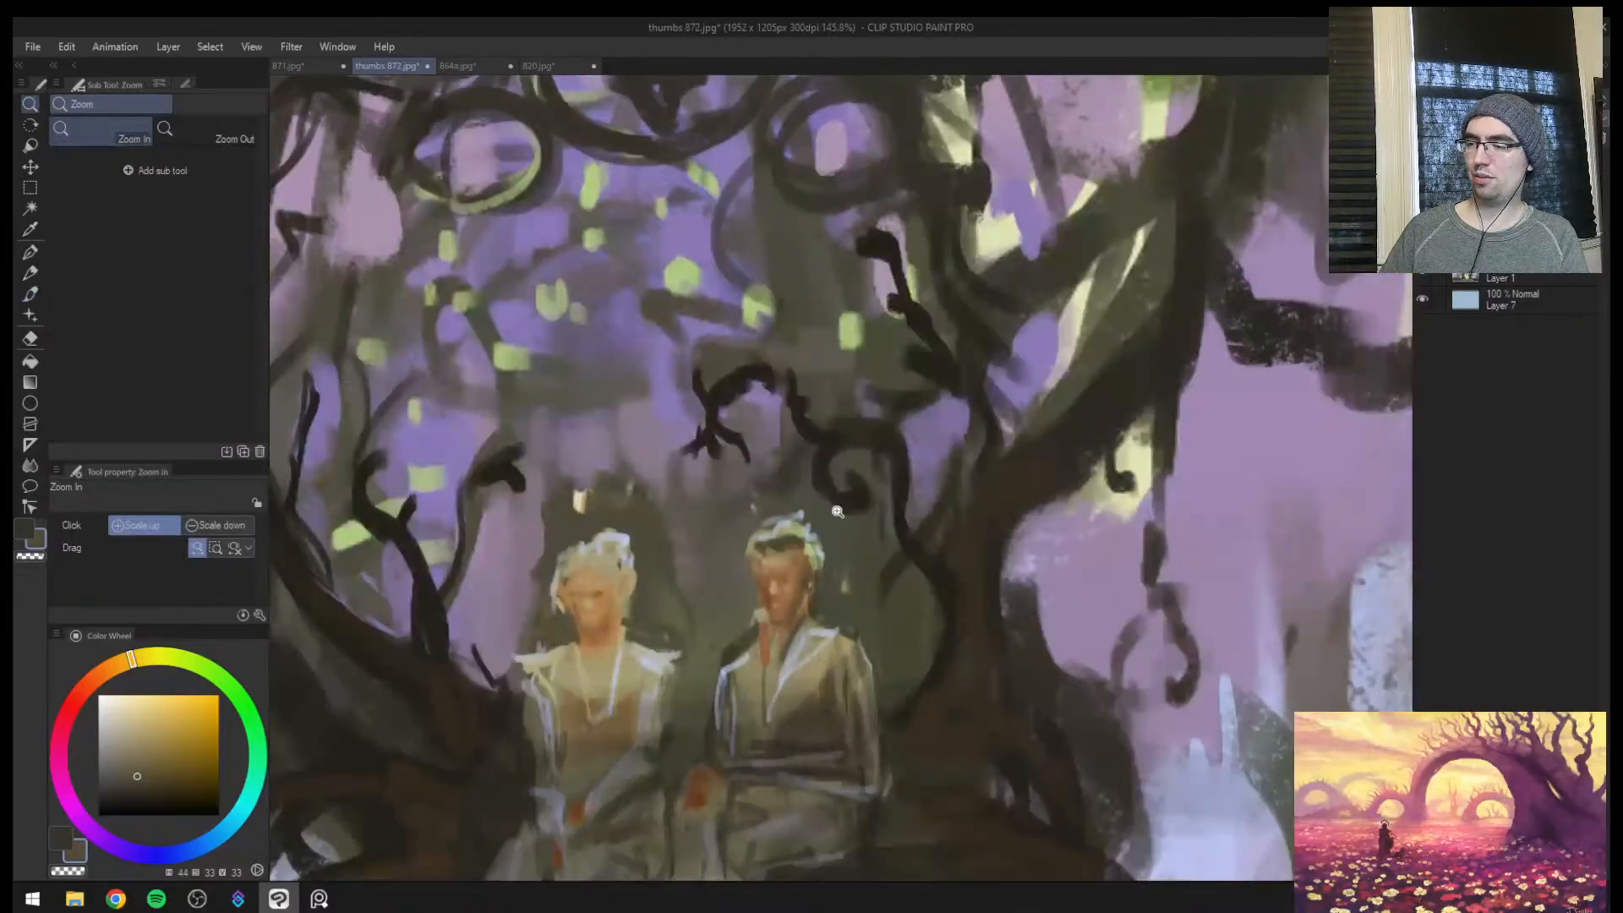
{"action": "left_click", "coordinate": [751, 628], "text": "alt"}
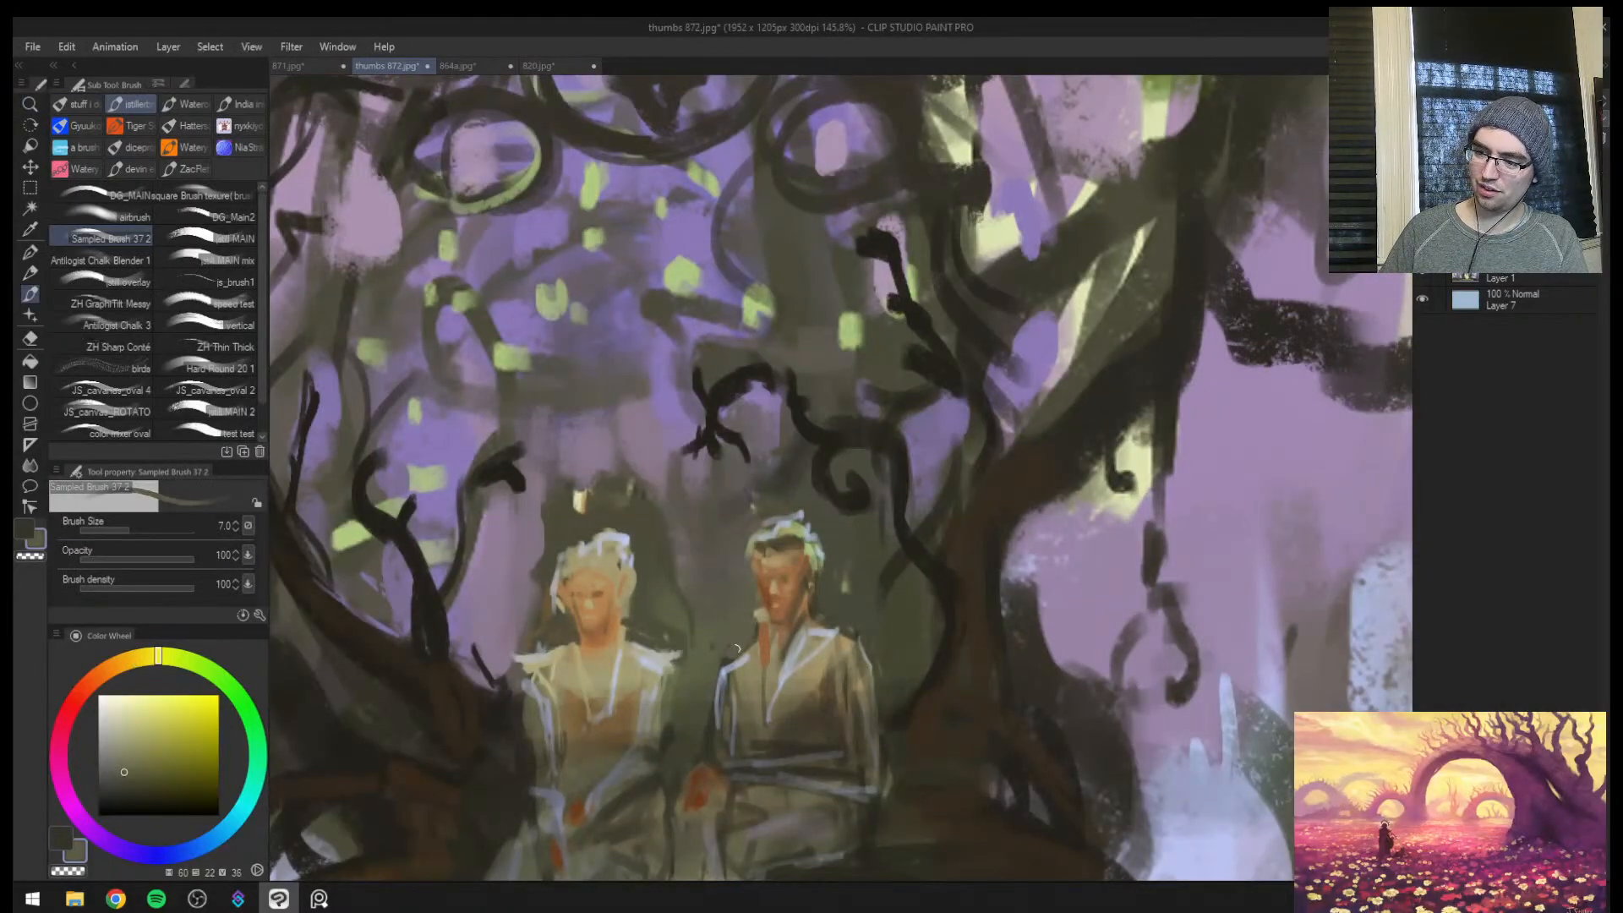
Blend the gateway interior behind the figures with sampled mauve (hue 297, saturation 14, value 55) and dark olive (hue 57, value 29), brush sizes 10 to 25
{"action": "key", "text": "ctrl+space"}
{"action": "mouse_move", "coordinate": [884, 574]}
{"action": "left_mouse_down"}
{"action": "mouse_move", "coordinate": [801, 579]}
{"action": "mouse_move", "coordinate": [940, 575]}
{"action": "left_mouse_up"}
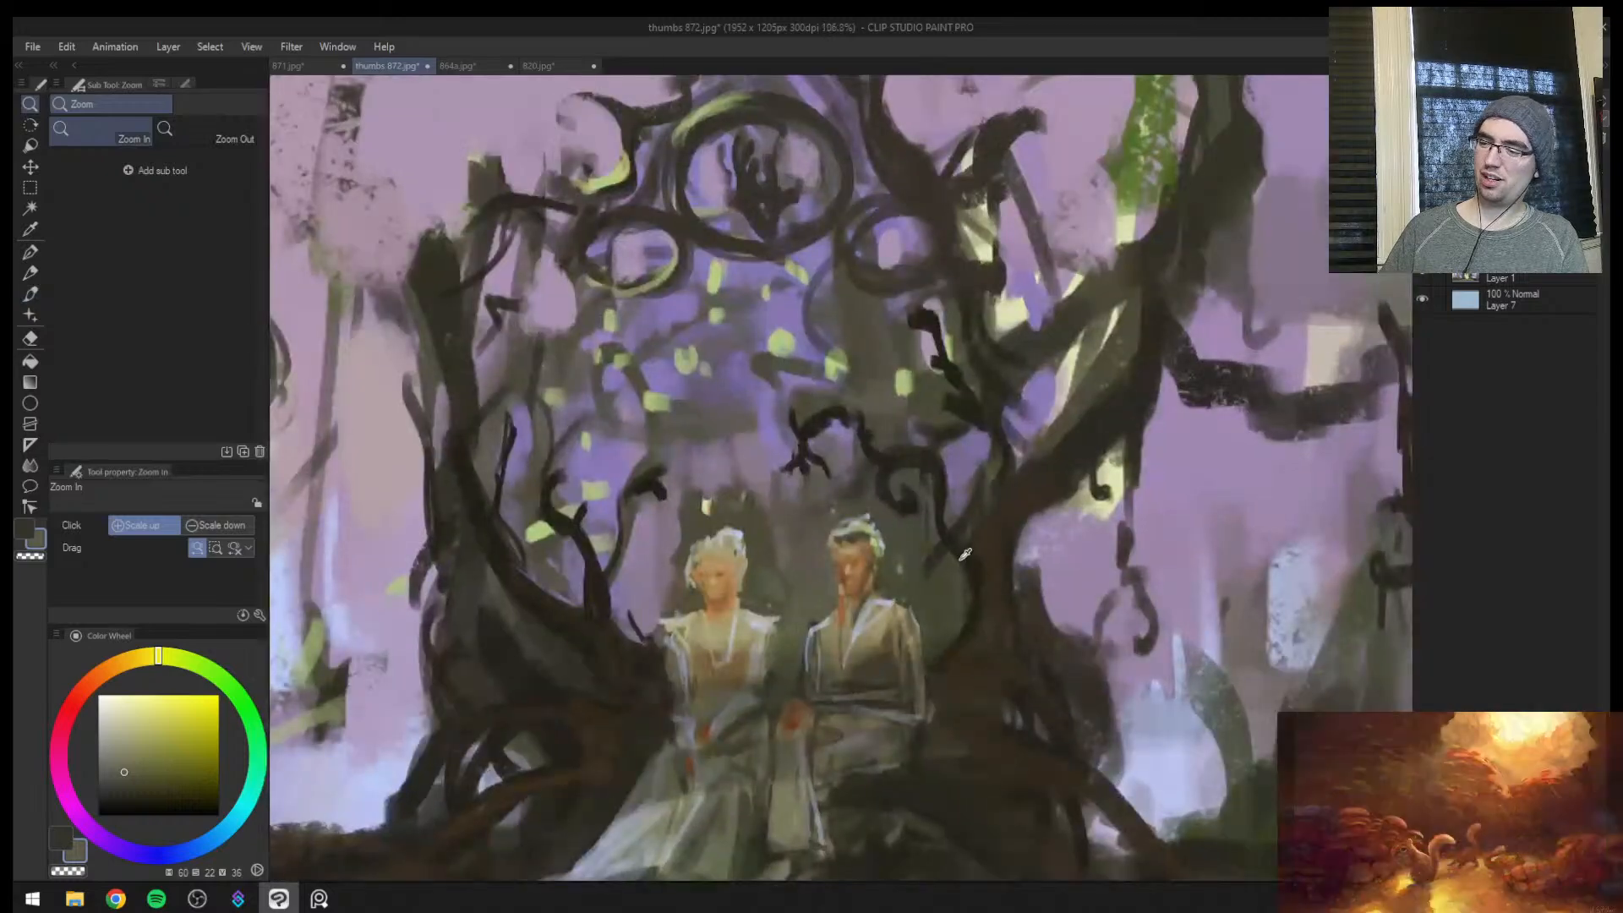
{"action": "left_click", "coordinate": [955, 553], "text": "alt"}
{"action": "key", "text": "bracketright"}
{"action": "left_click", "coordinate": [766, 472], "text": "alt"}
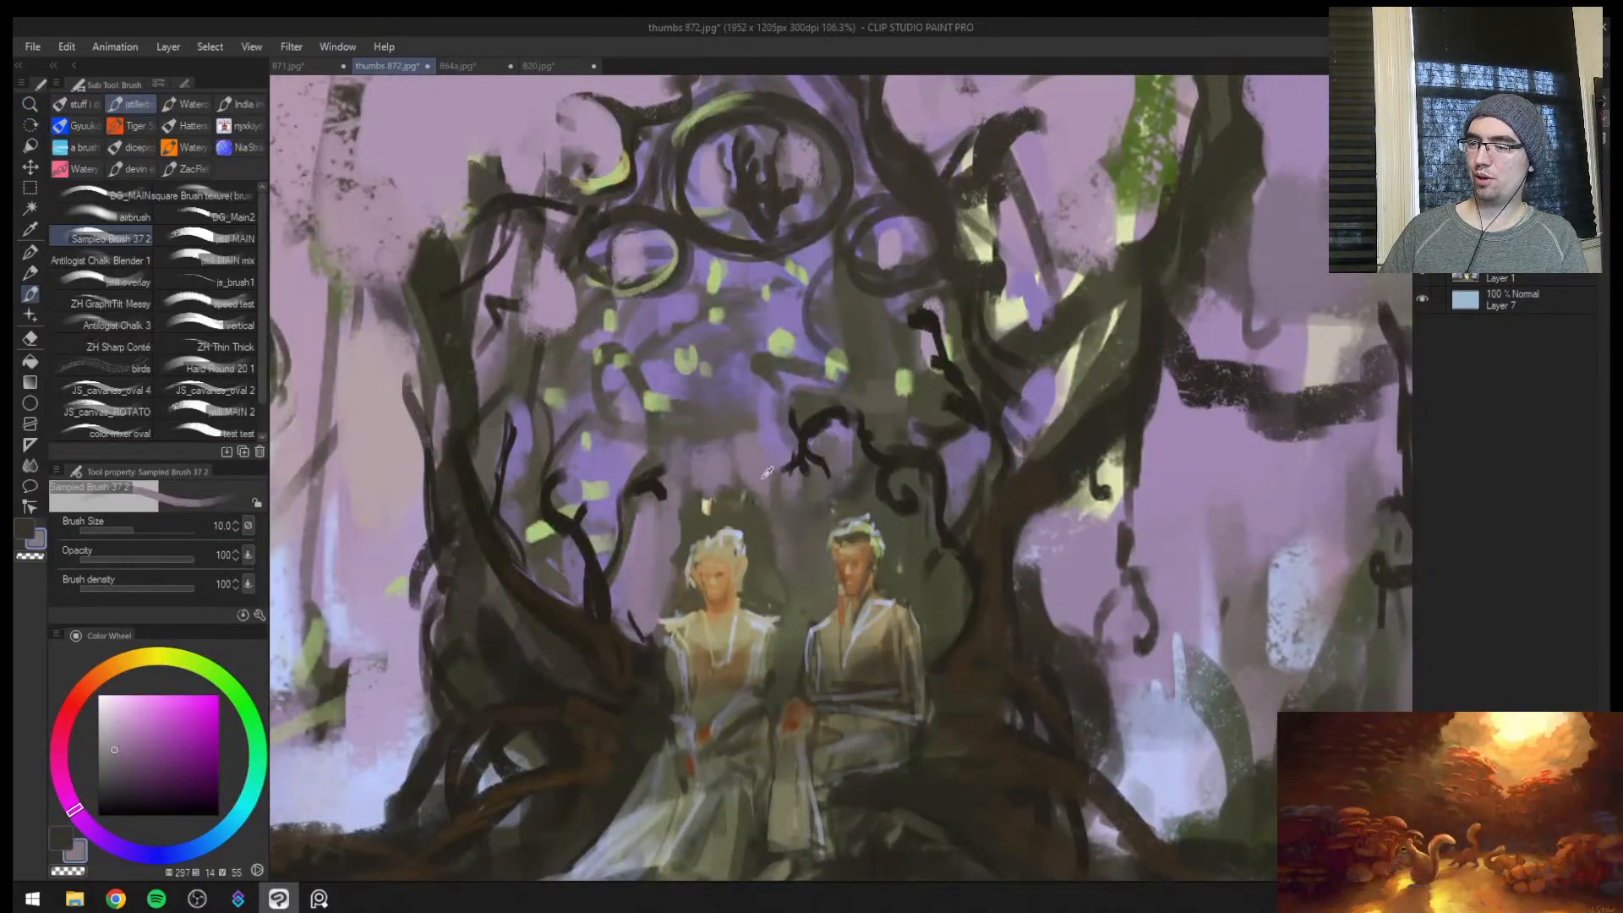
{"action": "key", "text": "bracketright"}
{"action": "left_click", "coordinate": [674, 524], "text": "alt"}
{"action": "key", "text": "bracketright"}
{"action": "key", "text": "bracketright"}
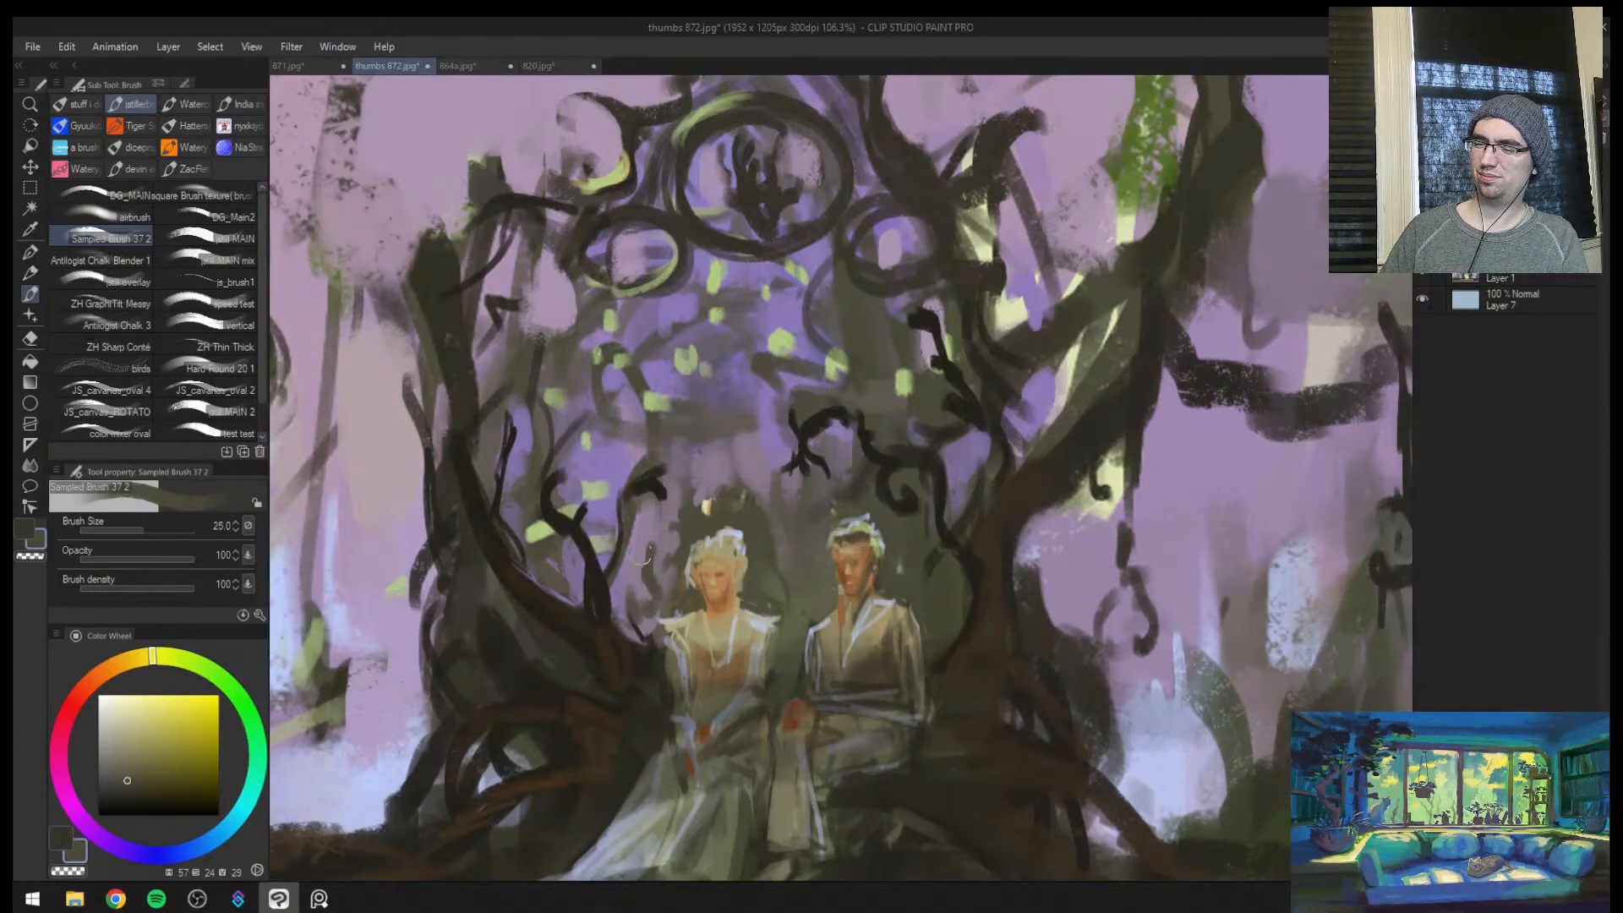
Mirror the canvas and rework the gap around the figures' heads with sampled purple (saturation 30, value 65) and olive (hue 66, value 33) at brush size 40
{"action": "key", "text": "ctrl+space"}
{"action": "left_click_drag", "start_coordinate": [626, 632], "coordinate": [583, 635]}
{"action": "key", "text": "h"}
{"action": "left_click_drag", "start_coordinate": [1122, 579], "coordinate": [1146, 540]}
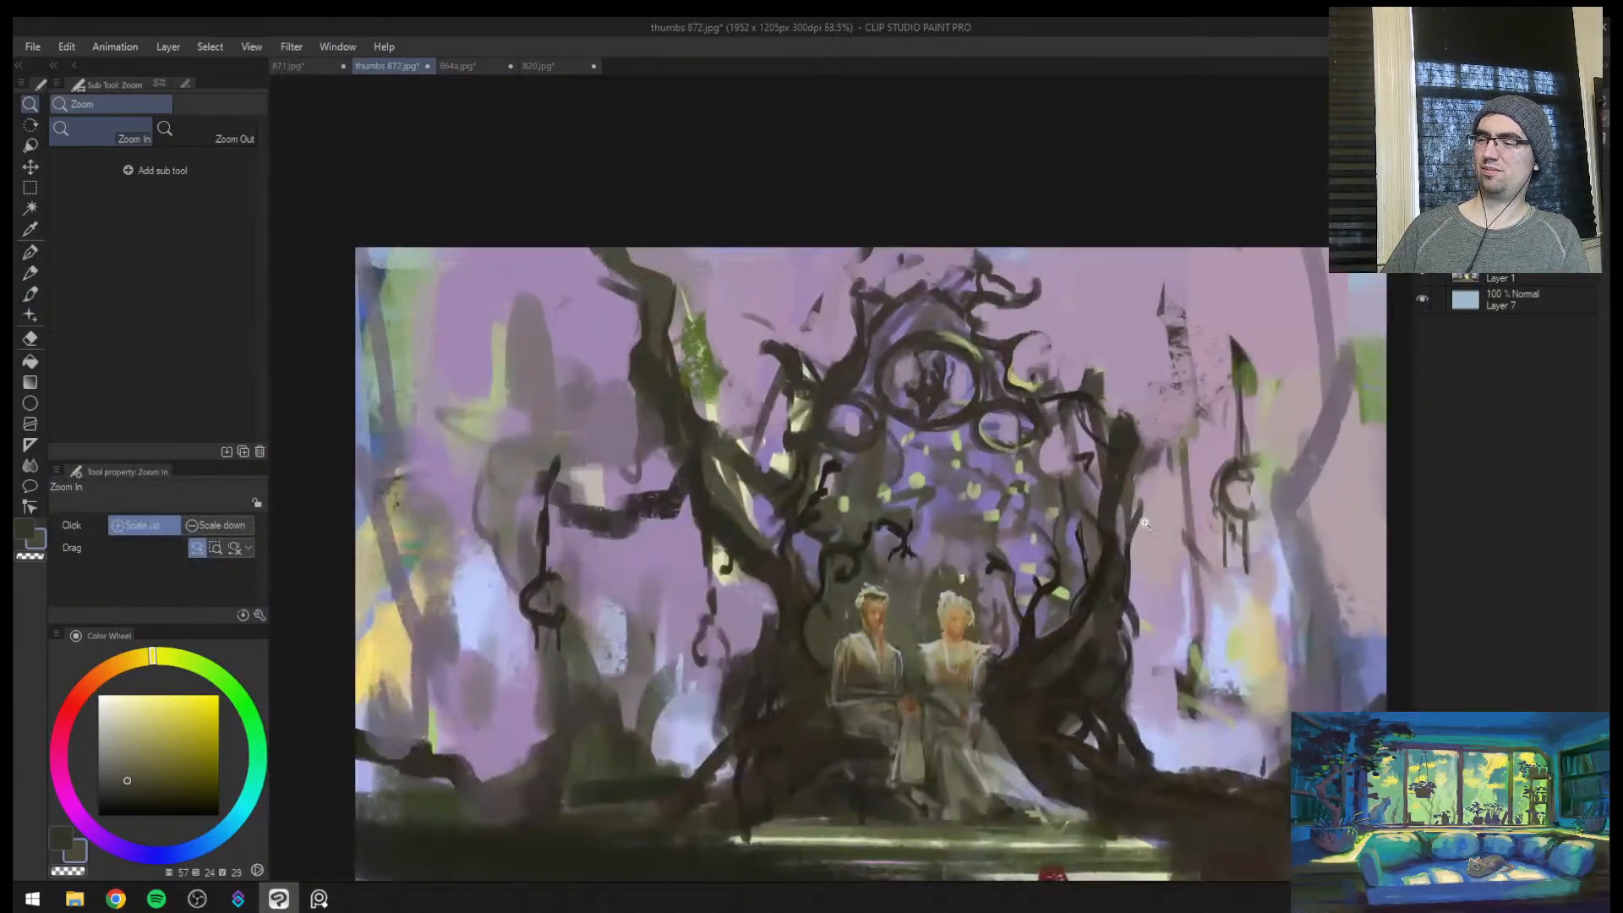
{"action": "key", "text": "b"}
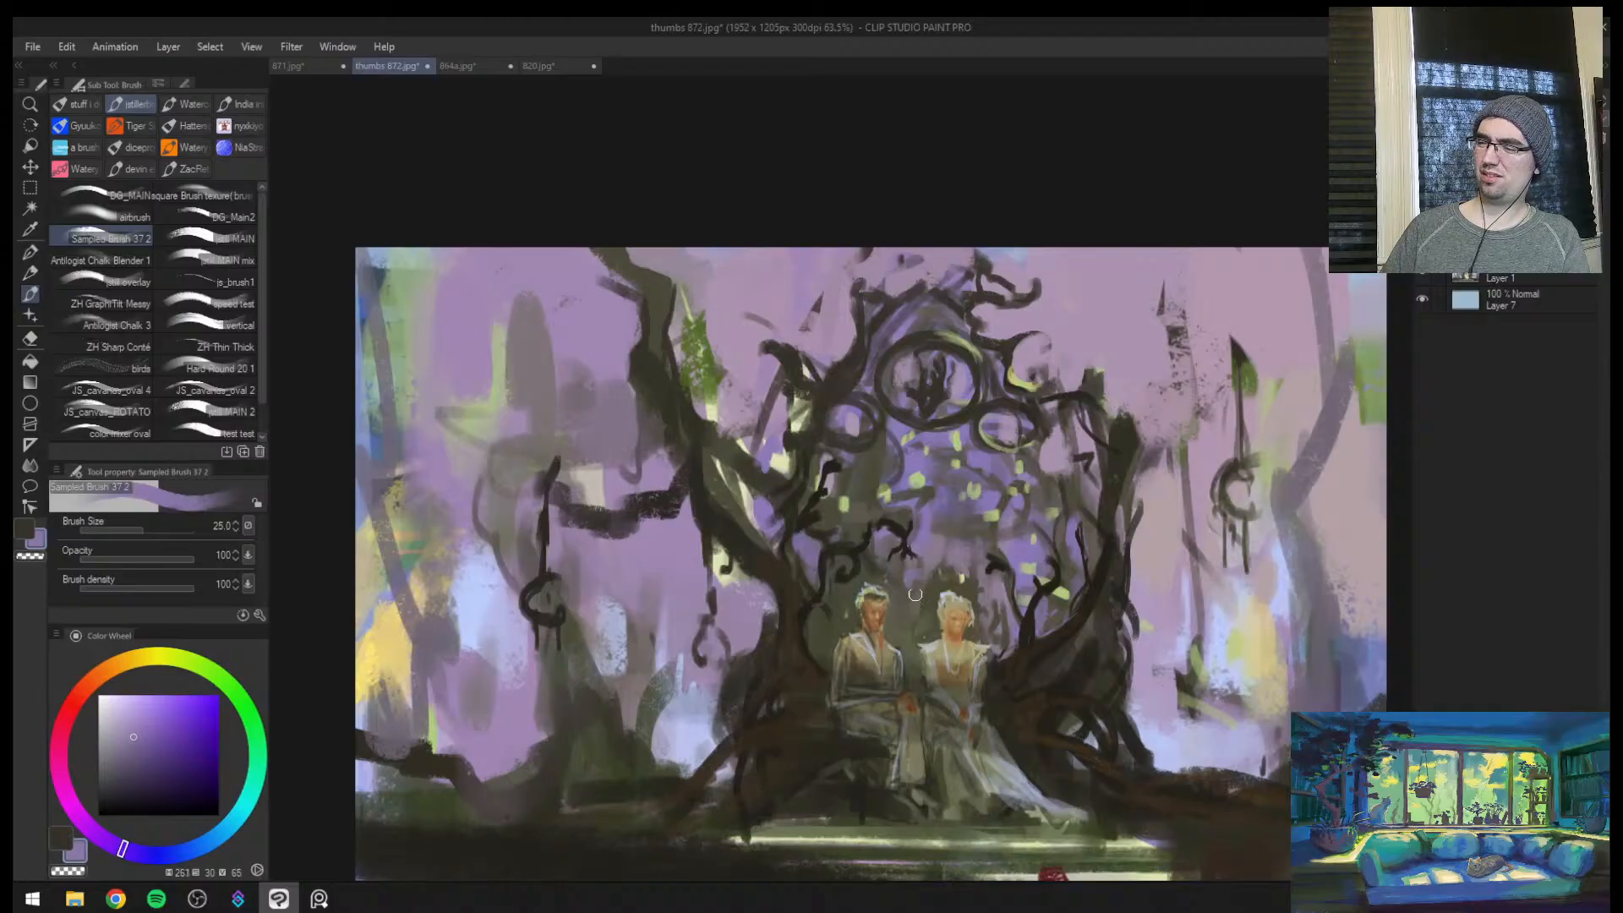
{"action": "key", "text": "bracketright"}
{"action": "key", "text": "bracketright"}
{"action": "left_click_drag", "start_coordinate": [911, 591], "coordinate": [906, 614]}
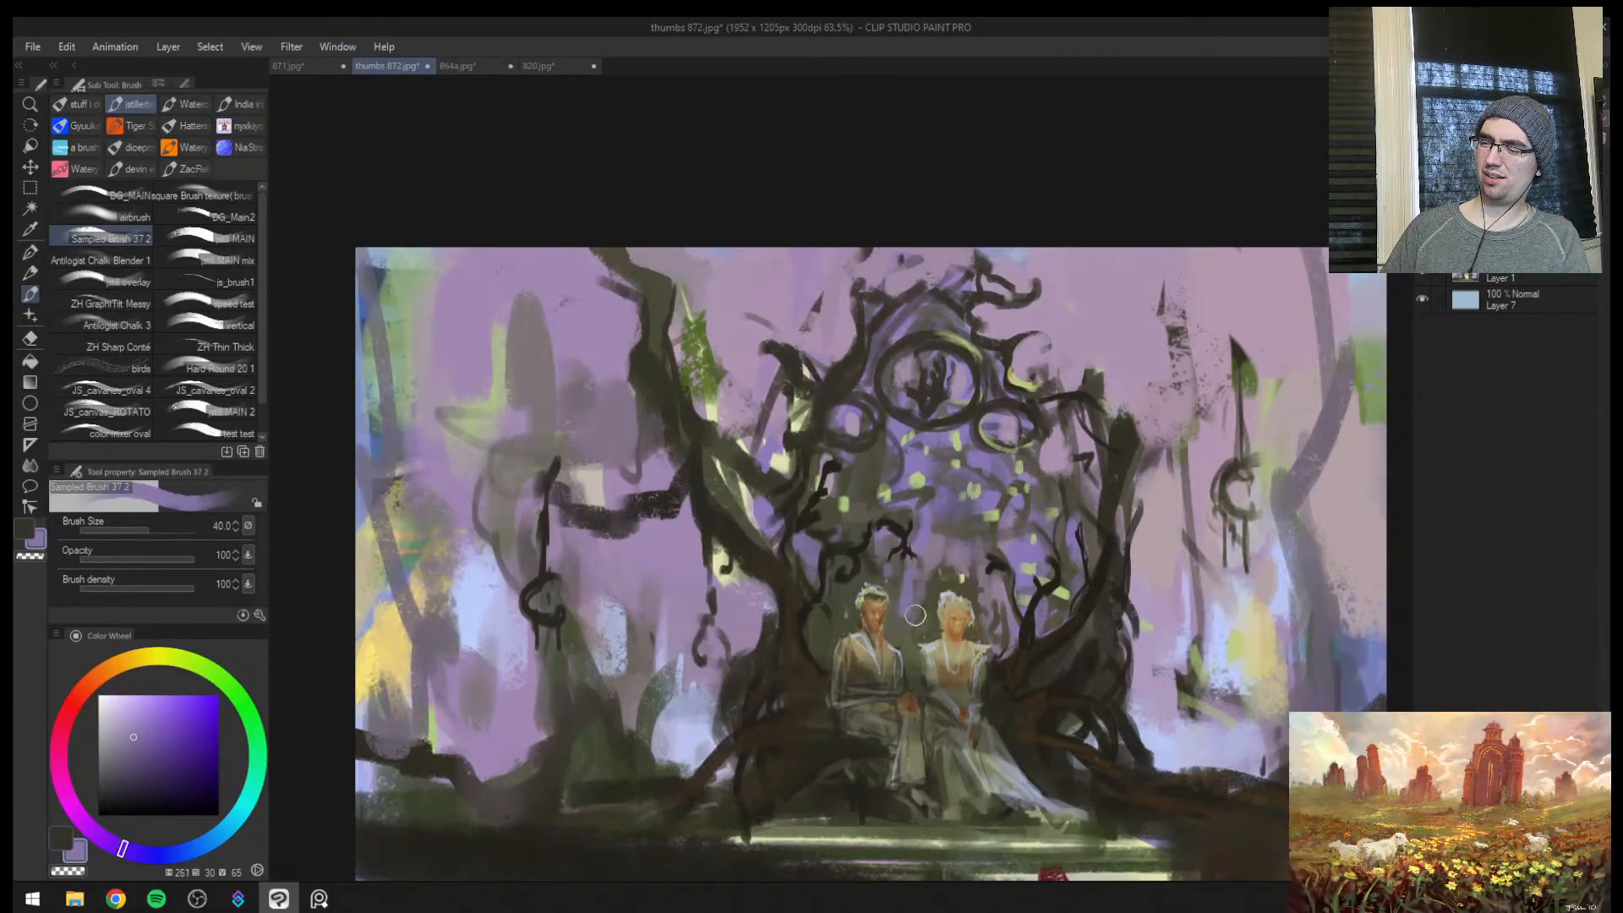
{"action": "key", "text": "bracketright"}
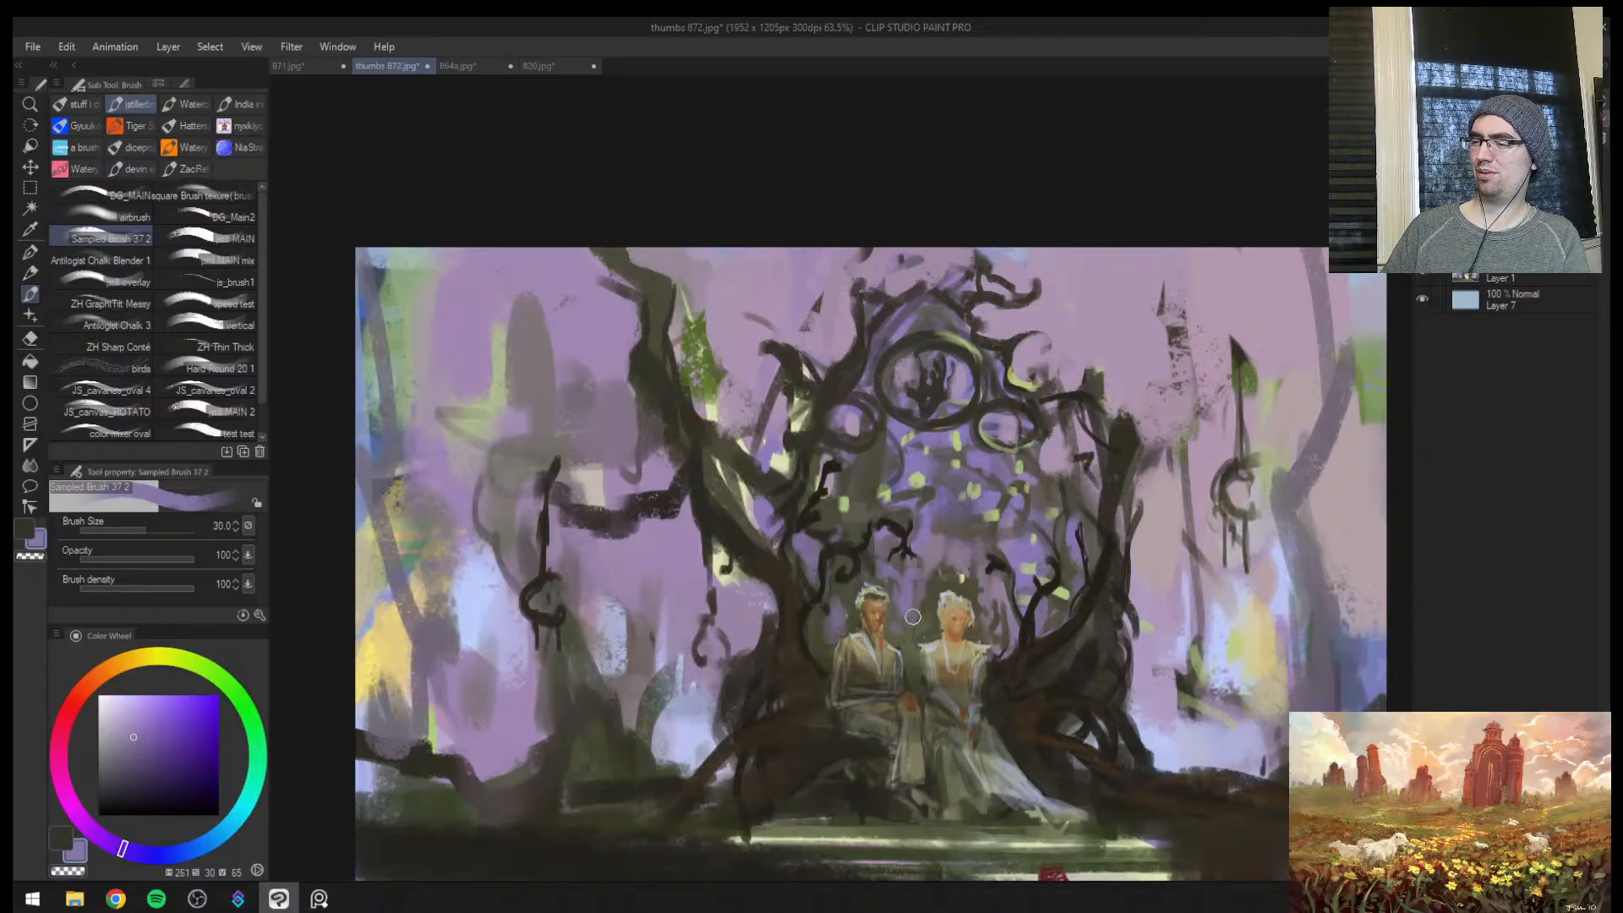
{"action": "key", "text": "bracketleft"}
{"action": "left_click", "coordinate": [913, 585], "text": "alt"}
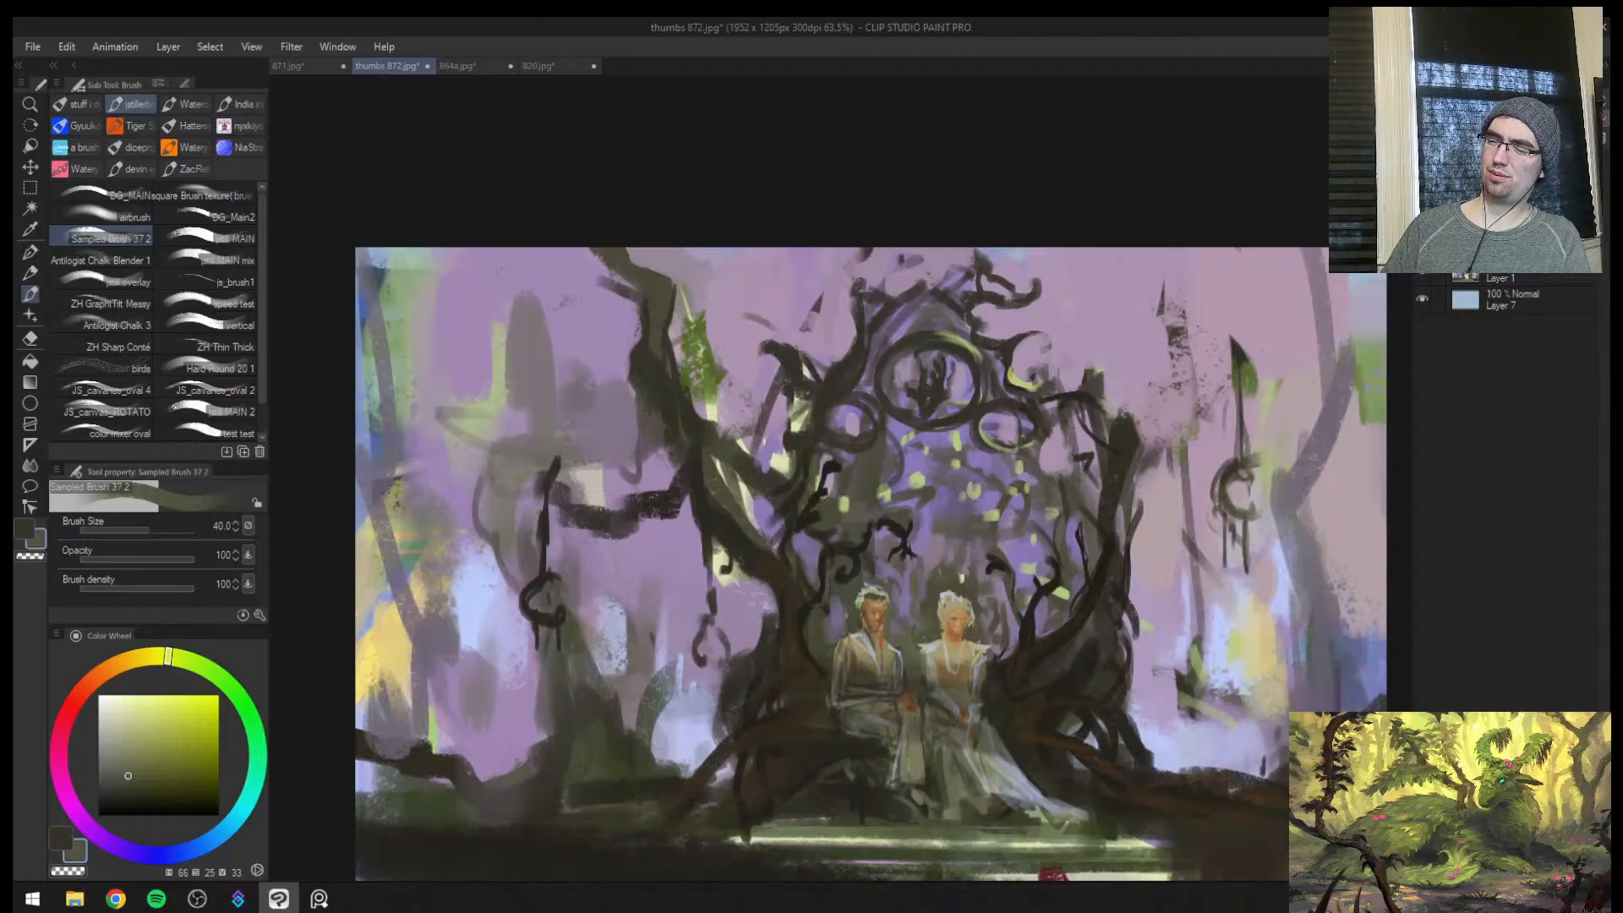
Darken the branches along the gateway's side beside the female figure with sampled dark brown (hue 48, saturation 23, value 17) at brush size 20
{"action": "left_click", "coordinate": [1039, 408], "text": "alt"}
{"action": "left_click_drag", "start_coordinate": [1039, 410], "coordinate": [1029, 437]}
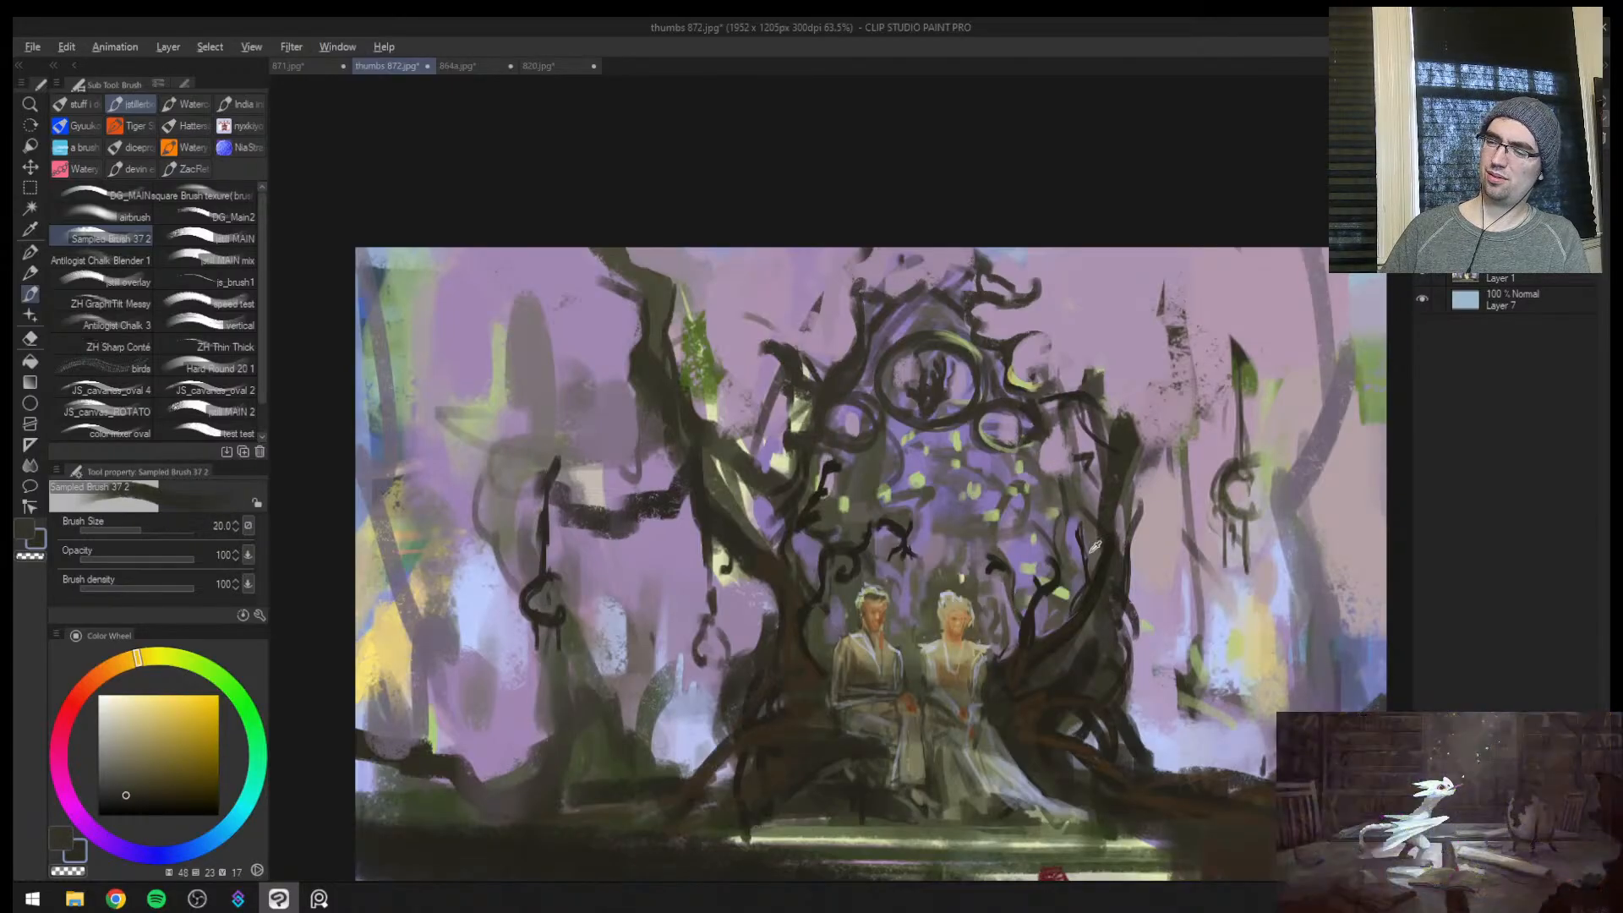
{"action": "left_click", "coordinate": [1095, 579], "text": "alt"}
{"action": "key", "text": "bracketleft"}
{"action": "key", "text": "bracketleft"}
{"action": "key", "text": "bracketleft"}
{"action": "key", "text": "bracketleft"}
{"action": "left_click_drag", "start_coordinate": [1101, 522], "coordinate": [1084, 500]}
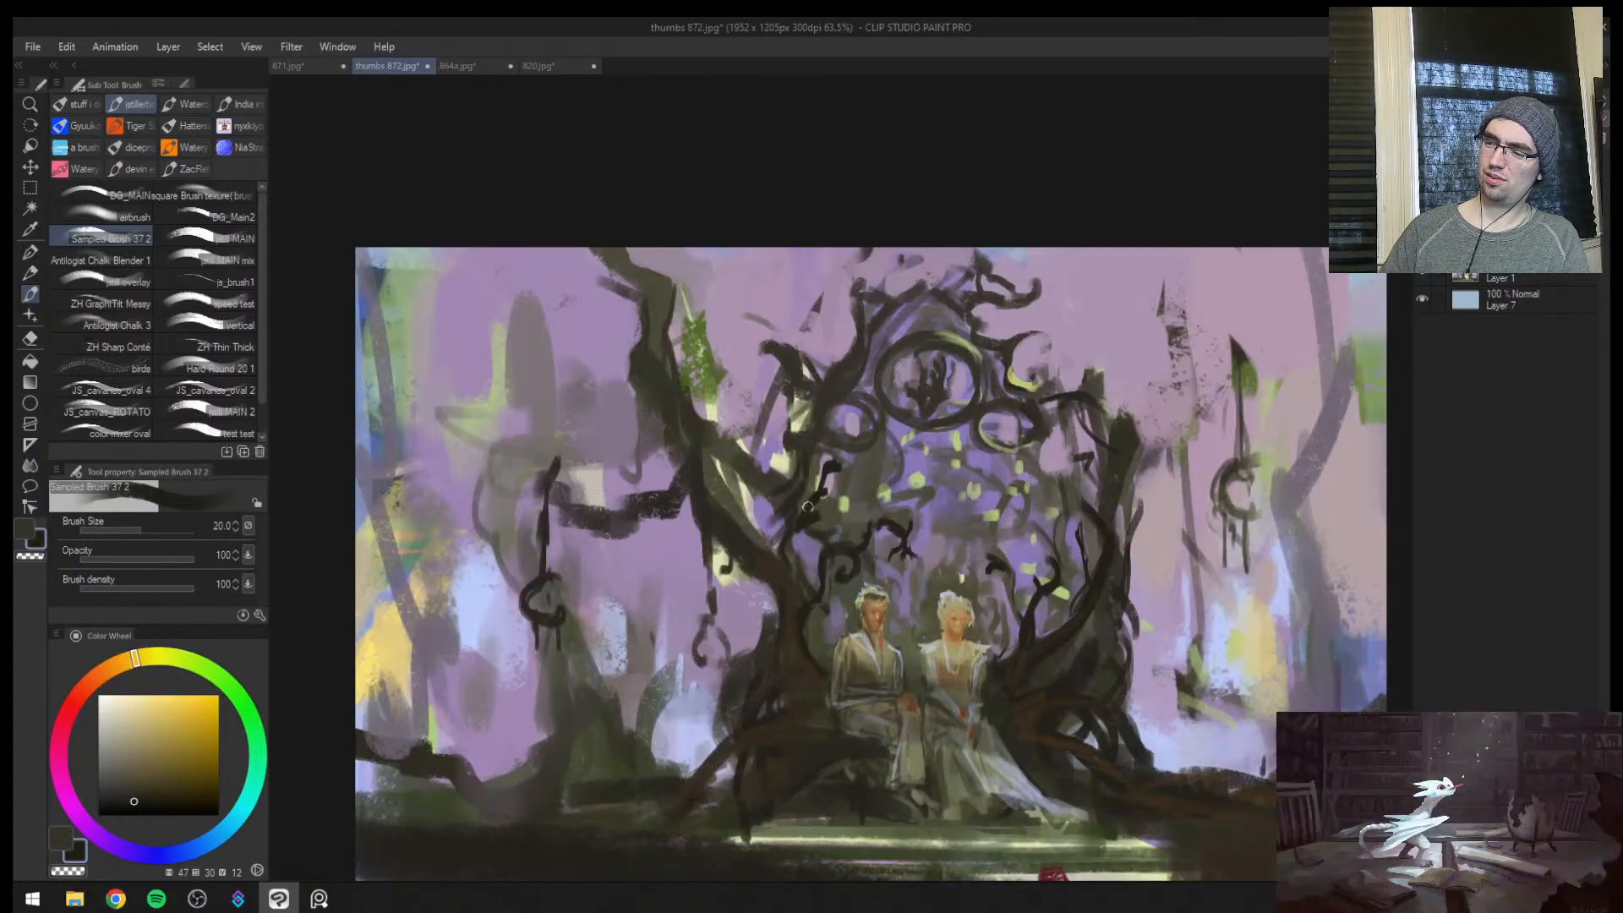
Redraw the ring around the emblem and the curl on the male figure's side with sampled near-black brown (hue 47, saturation 30, value 12), brush sizes 10 to 20
{"action": "mouse_move", "coordinate": [834, 439]}
{"action": "left_mouse_down"}
{"action": "mouse_move", "coordinate": [886, 415]}
{"action": "mouse_move", "coordinate": [849, 395]}
{"action": "mouse_move", "coordinate": [888, 423]}
{"action": "mouse_move", "coordinate": [981, 408]}
{"action": "mouse_move", "coordinate": [985, 357]}
{"action": "left_mouse_up"}
{"action": "key", "text": "bracketleft"}
{"action": "key", "text": "bracketleft"}
{"action": "key", "text": "bracketright"}
{"action": "key", "text": "bracketright"}
{"action": "key", "text": "bracketright"}
{"action": "key", "text": "bracketleft"}
{"action": "key", "text": "bracketleft"}
{"action": "key", "text": "bracketleft"}
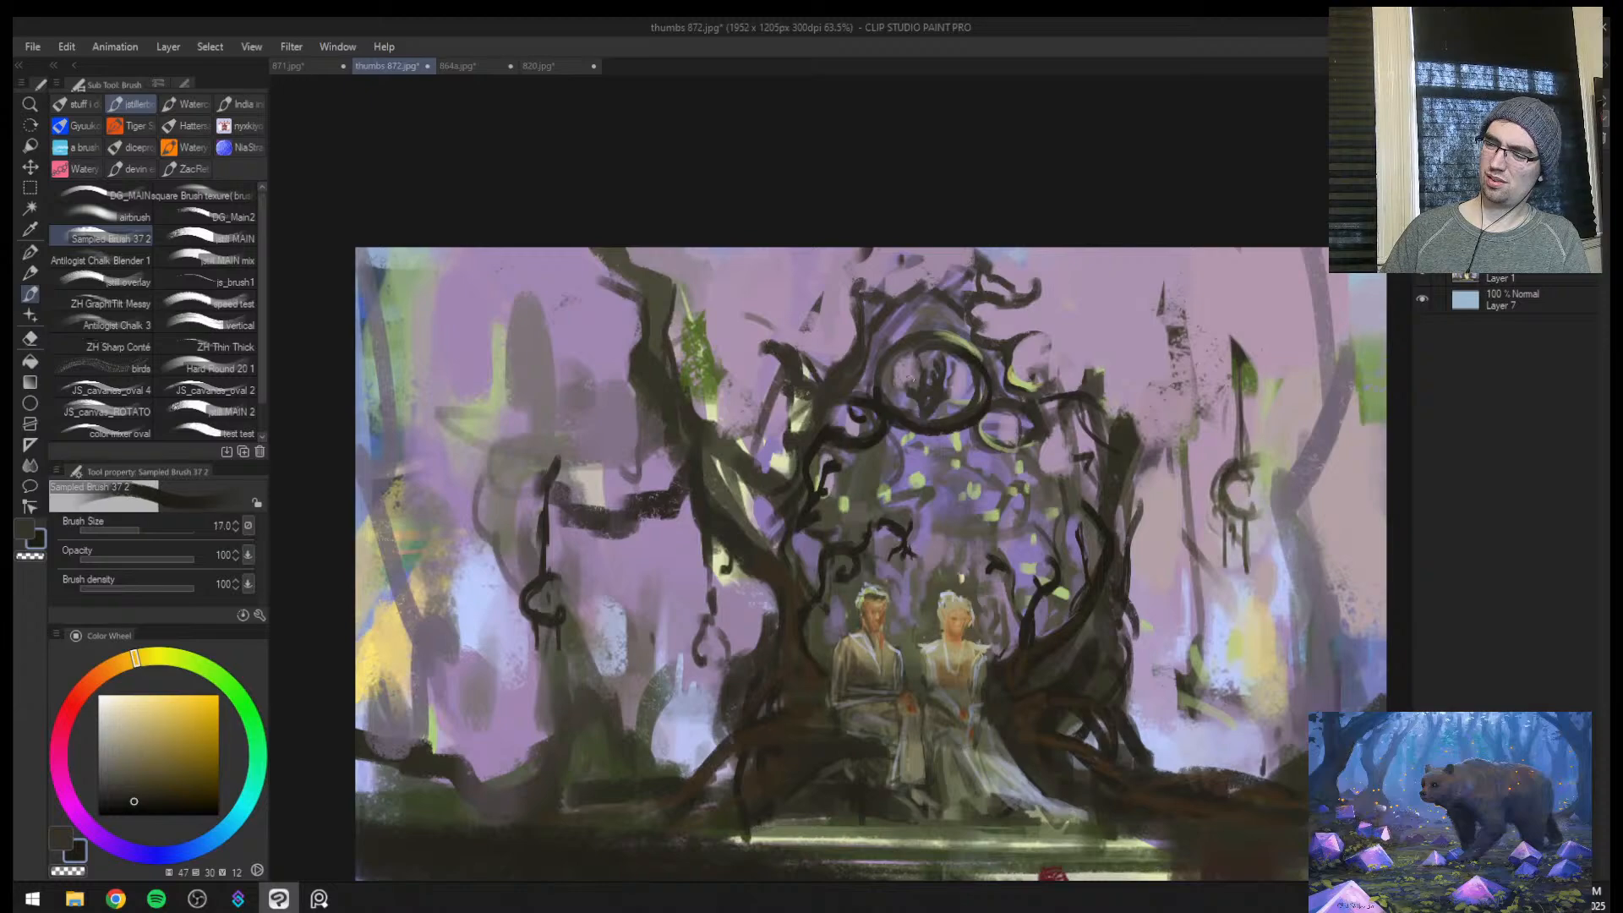
{"action": "left_click_drag", "start_coordinate": [887, 400], "coordinate": [904, 347]}
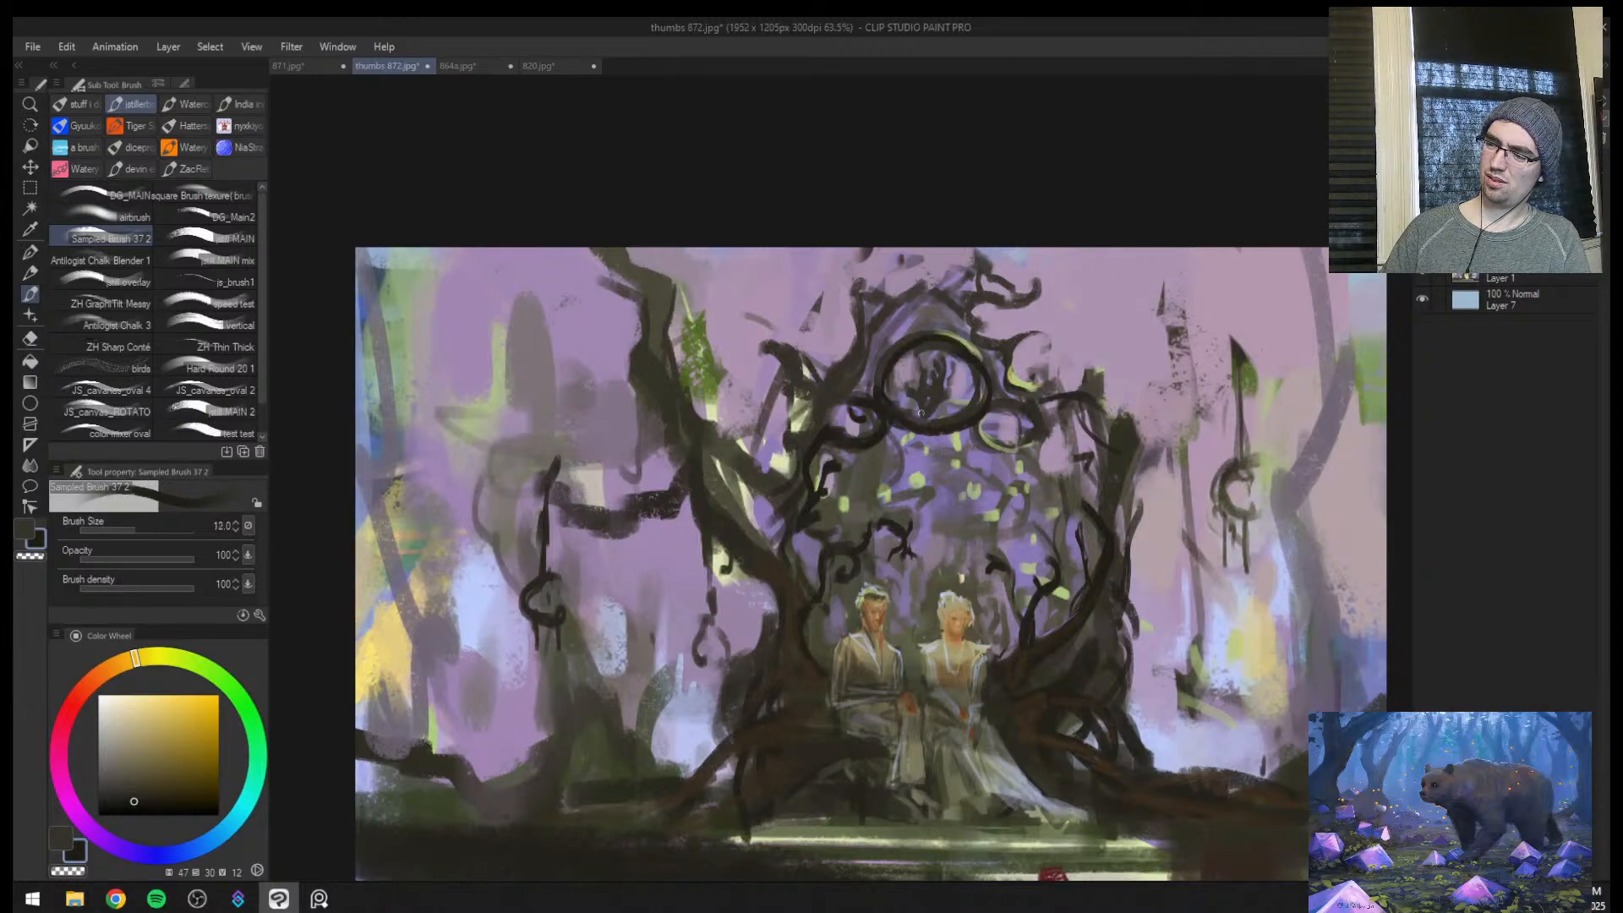
{"action": "key", "text": "bracketleft"}
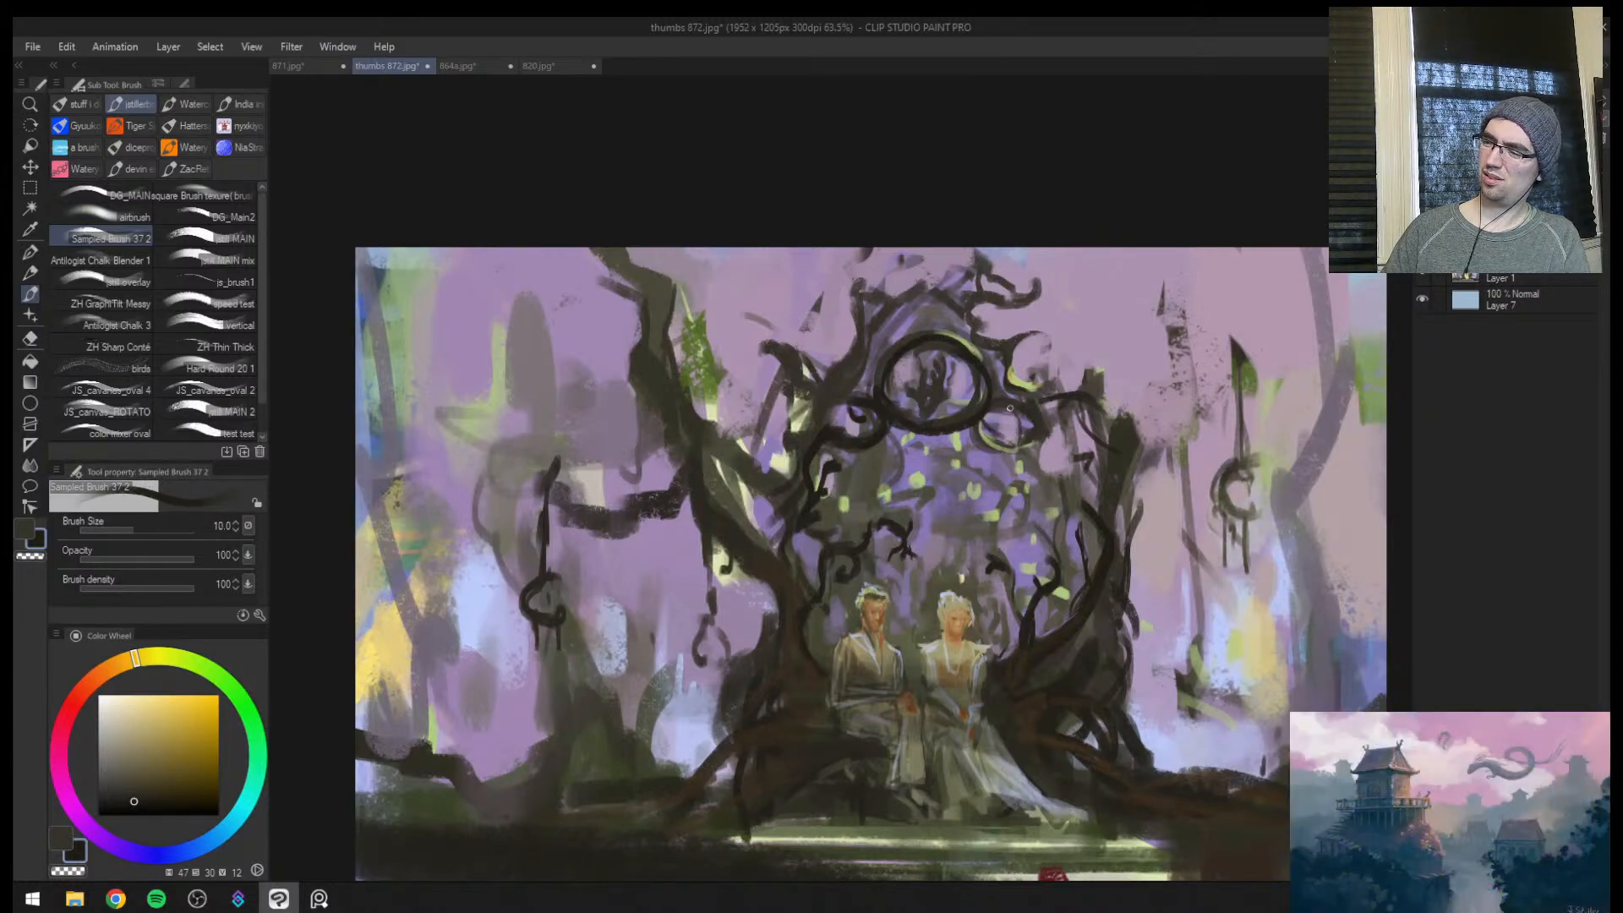
Paint the curl and thick arch limb descending from the emblem on the female figure's side in the same near-black brown, brush sizes 12 to 30
{"action": "key", "text": "bracketright"}
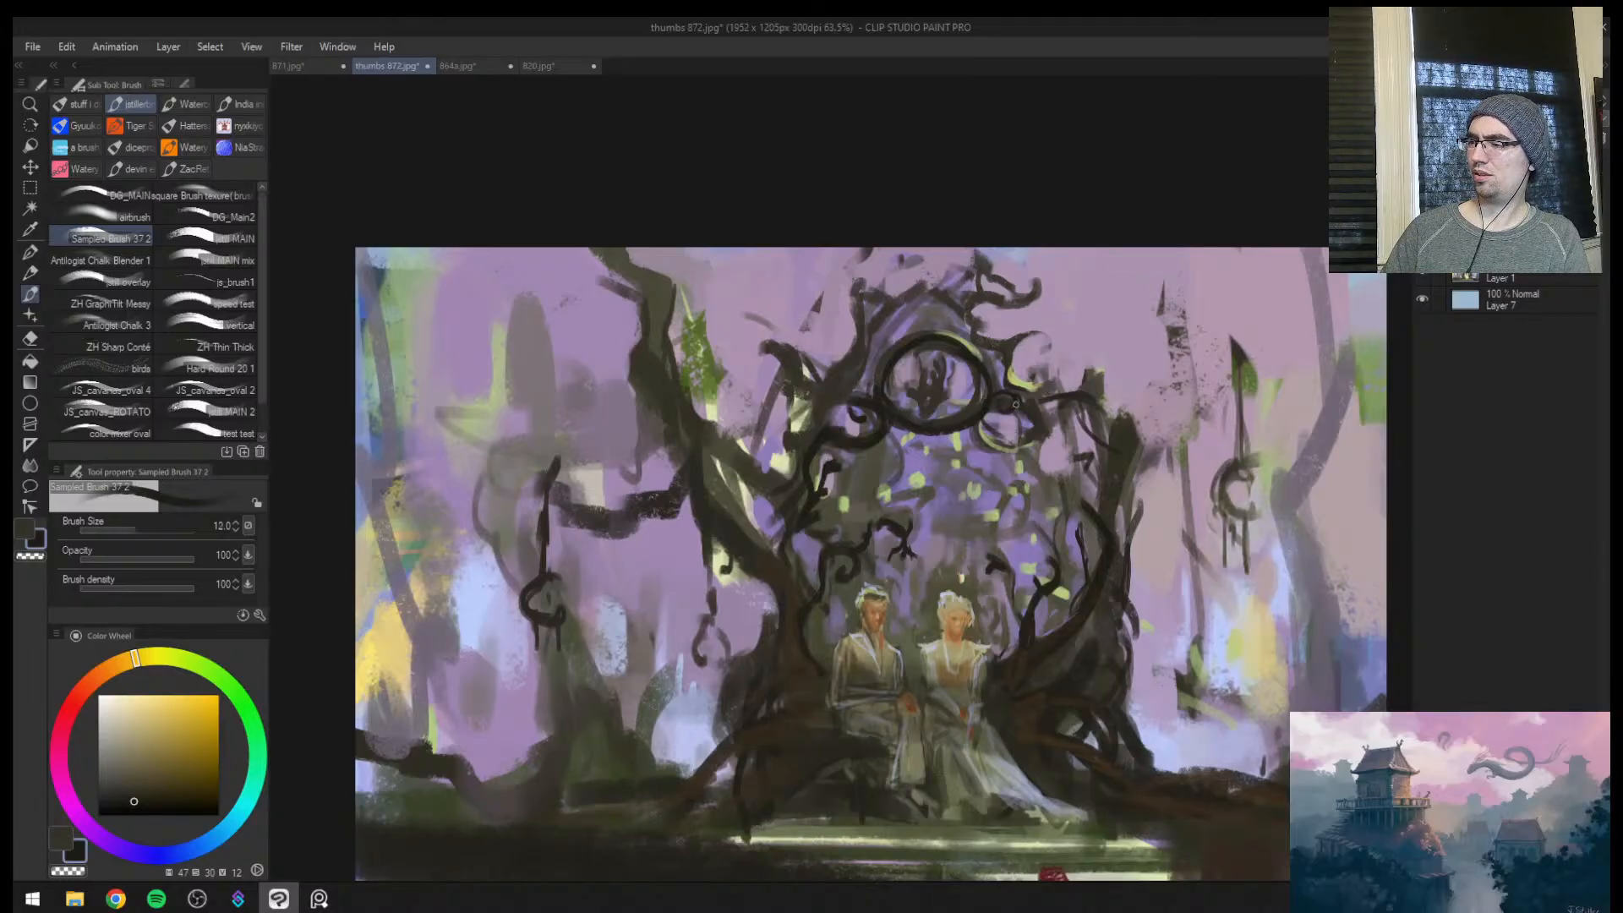
{"action": "key", "text": "bracketright"}
{"action": "mouse_move", "coordinate": [999, 429]}
{"action": "left_mouse_down"}
{"action": "mouse_move", "coordinate": [1082, 405]}
{"action": "mouse_move", "coordinate": [1040, 433]}
{"action": "mouse_move", "coordinate": [1062, 437]}
{"action": "mouse_move", "coordinate": [1089, 531]}
{"action": "left_mouse_up"}
{"action": "key", "text": "bracketright"}
{"action": "left_click_drag", "start_coordinate": [1056, 431], "coordinate": [1088, 528]}
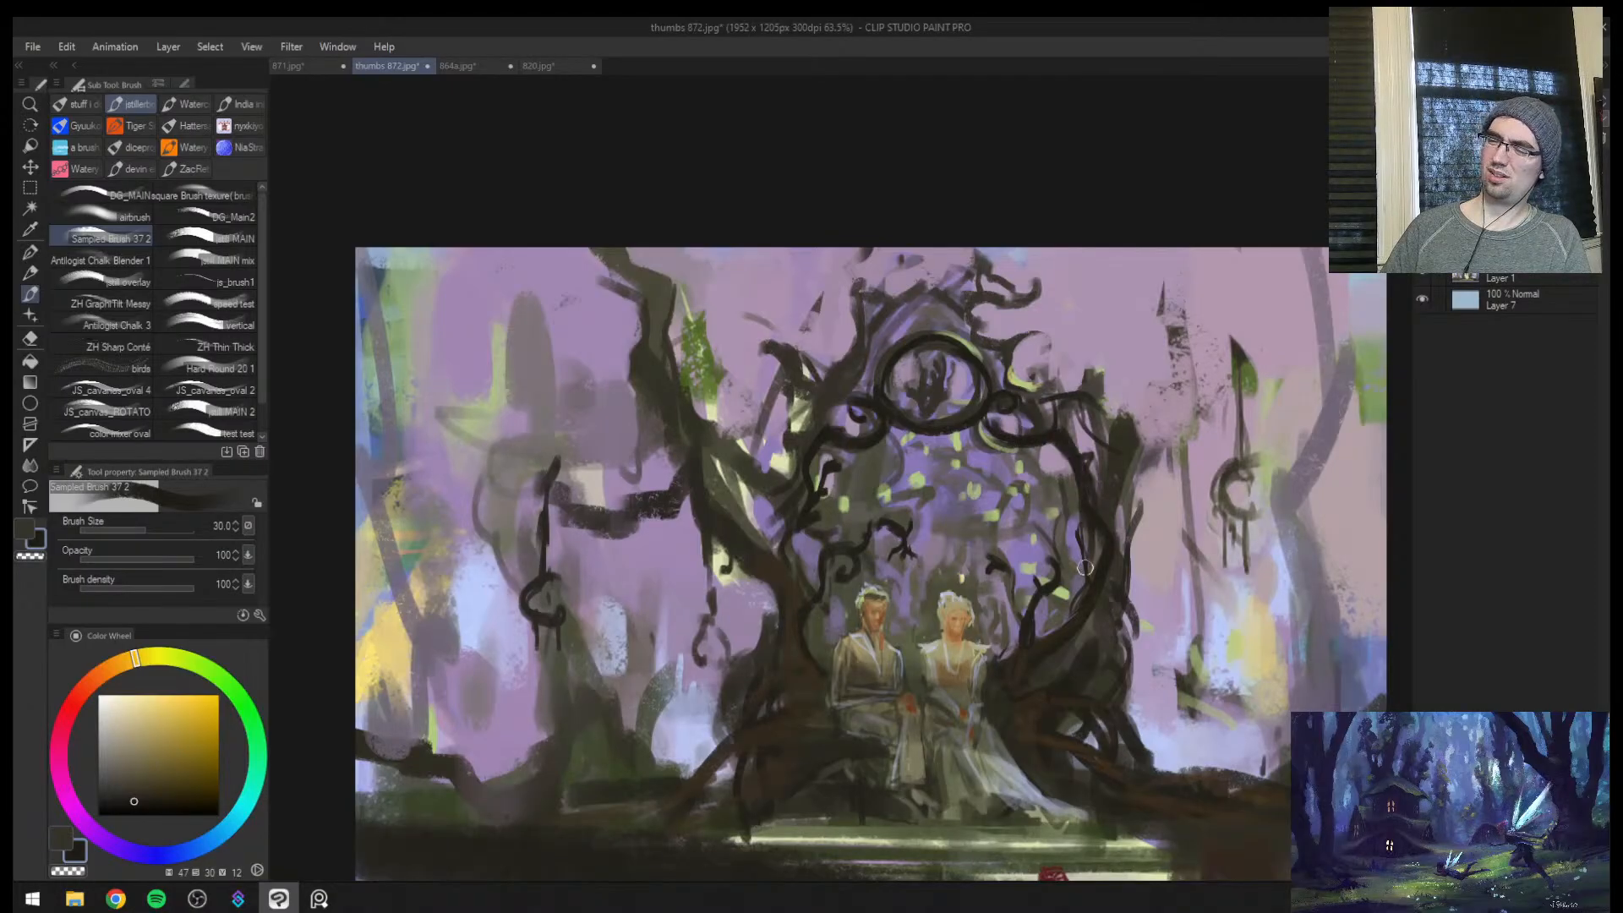
{"action": "key", "text": "bracketleft"}
{"action": "key", "text": "bracketleft"}
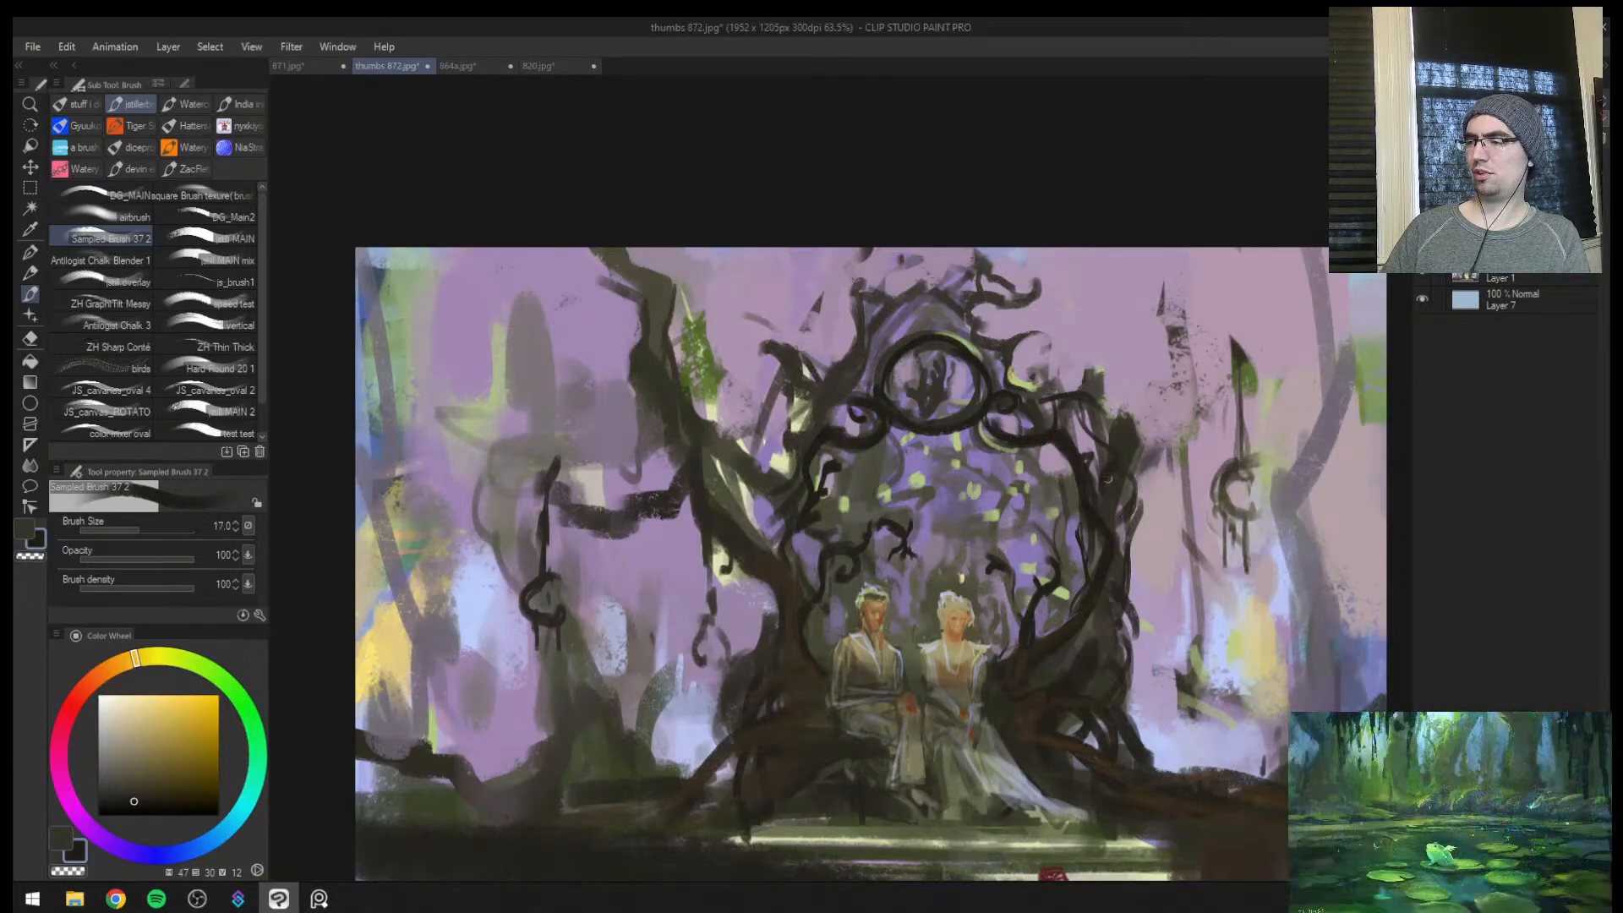
Mirror the canvas and try veiling the branches above the gateway with sampled mauve (hue 290, saturation 16, value 69) at brush size 120
{"action": "key", "text": "h"}
{"action": "key", "text": "ctrl+space"}
{"action": "mouse_move", "coordinate": [980, 570]}
{"action": "left_mouse_down"}
{"action": "mouse_move", "coordinate": [733, 673]}
{"action": "mouse_move", "coordinate": [979, 515]}
{"action": "left_mouse_up"}
{"action": "key", "text": "bracketright"}
{"action": "left_click", "coordinate": [782, 377], "text": "alt"}
{"action": "key", "text": "bracketright"}
{"action": "key", "text": "bracketright"}
{"action": "key", "text": "bracketright"}
{"action": "key", "text": "bracketright"}
{"action": "key", "text": "bracketright"}
{"action": "key", "text": "bracketright"}
{"action": "key", "text": "bracketright"}
{"action": "key", "text": "bracketright"}
{"action": "key", "text": "bracketright"}
{"action": "left_click_drag", "start_coordinate": [763, 397], "coordinate": [782, 351]}
{"action": "left_click_drag", "start_coordinate": [802, 345], "coordinate": [785, 380]}
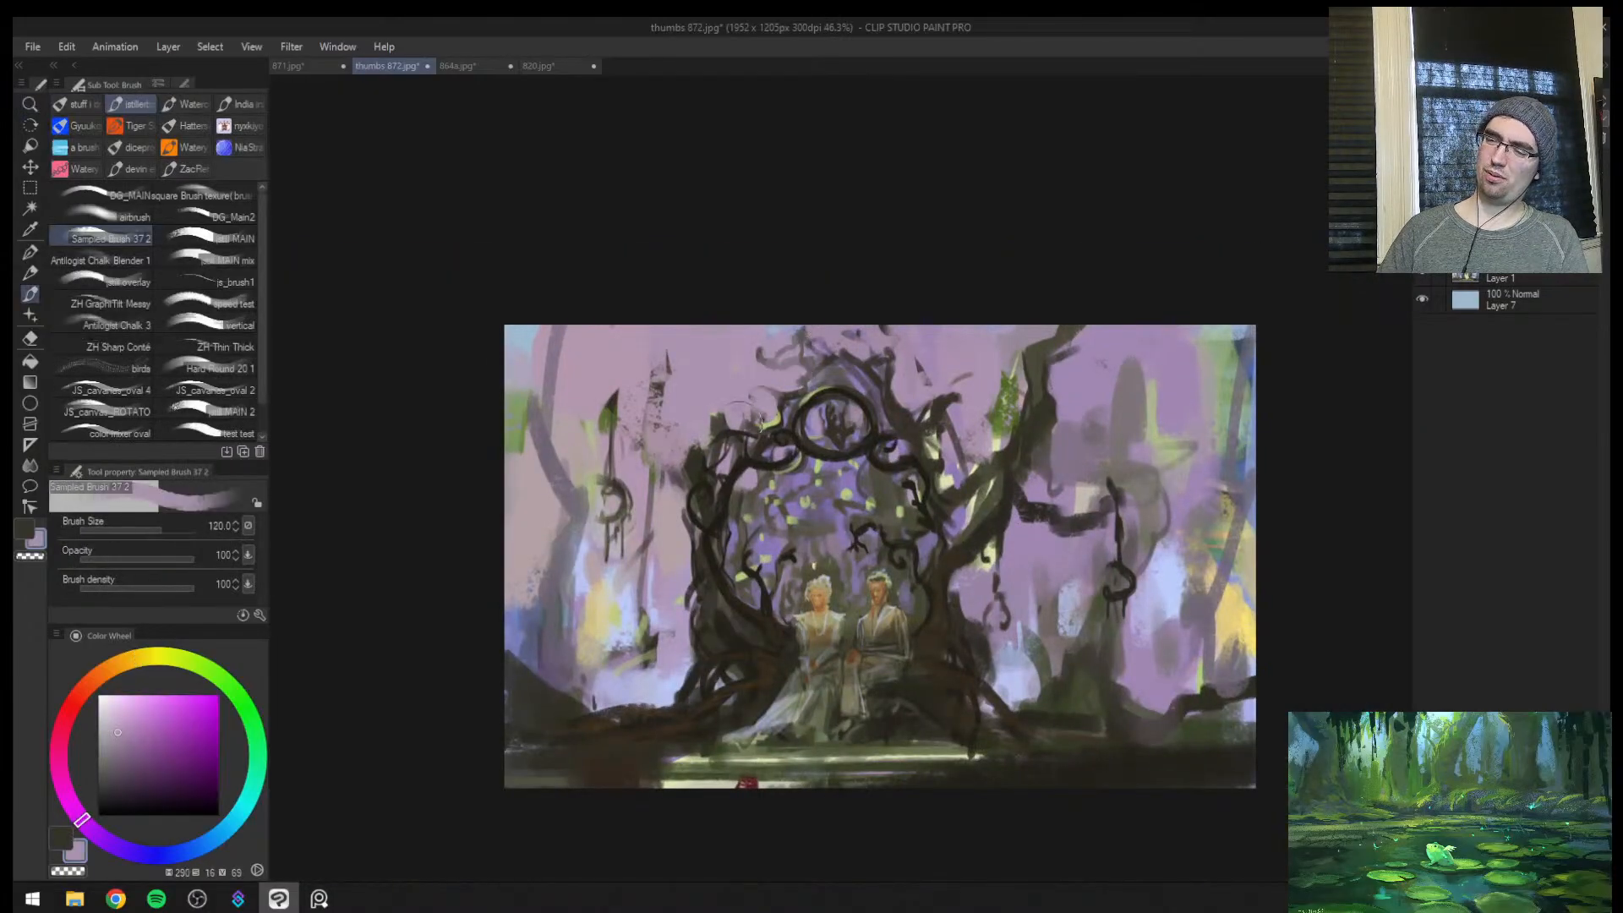
{"action": "key", "text": "ctrl+z"}
{"action": "key", "text": "ctrl+z"}
{"action": "key", "text": "ctrl+z"}
Trim the gateway's outer edge on the female figure's side with sampled mauve (hue 291, saturation 16, value 69) at brush size 120
{"action": "left_click", "coordinate": [710, 376], "text": "alt"}
{"action": "key", "text": "bracketleft"}
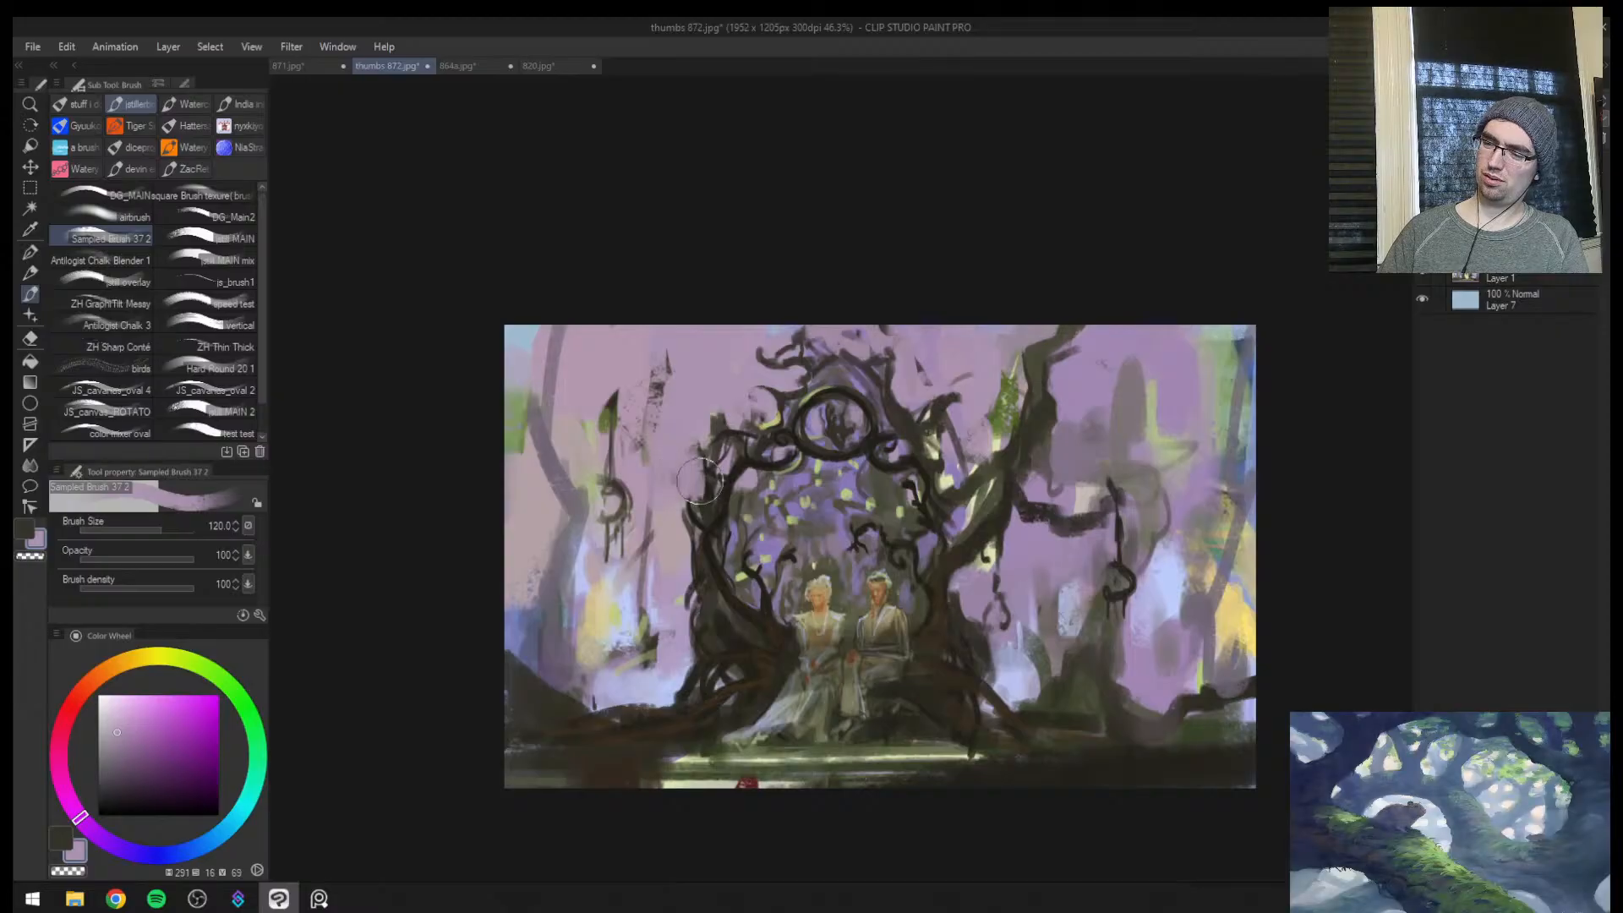
{"action": "key", "text": "ctrl+space"}
{"action": "mouse_move", "coordinate": [961, 479]}
{"action": "left_mouse_down"}
{"action": "mouse_move", "coordinate": [803, 583]}
{"action": "mouse_move", "coordinate": [929, 512]}
{"action": "mouse_move", "coordinate": [915, 592]}
{"action": "mouse_move", "coordinate": [928, 501]}
{"action": "mouse_move", "coordinate": [930, 622]}
{"action": "left_mouse_up"}
{"action": "key", "text": "h"}
Block in a hazy background trunk beside the gateway's base with sampled grey-purple (hue 260, saturation 9, value 40)
{"action": "left_click", "coordinate": [893, 552], "text": "alt"}
{"action": "key", "text": "bracketleft"}
{"action": "key", "text": "bracketleft"}
{"action": "left_click", "coordinate": [938, 615], "text": "alt"}
{"action": "left_click", "coordinate": [928, 573], "text": "alt"}
{"action": "left_click", "coordinate": [926, 592], "text": "alt"}
{"action": "key", "text": "bracketright"}
{"action": "key", "text": "bracketright"}
{"action": "key", "text": "bracketright"}
{"action": "mouse_move", "coordinate": [928, 542]}
{"action": "left_mouse_down"}
{"action": "mouse_move", "coordinate": [975, 581]}
{"action": "mouse_move", "coordinate": [984, 527]}
{"action": "mouse_move", "coordinate": [959, 483]}
{"action": "mouse_move", "coordinate": [972, 386]}
{"action": "left_mouse_up"}
Add hazy branches and hanging foliage in the upper background on the female figure's side with the same grey-purple at brush size 60
{"action": "key", "text": "bracketleft"}
{"action": "key", "text": "bracketleft"}
{"action": "key", "text": "bracketleft"}
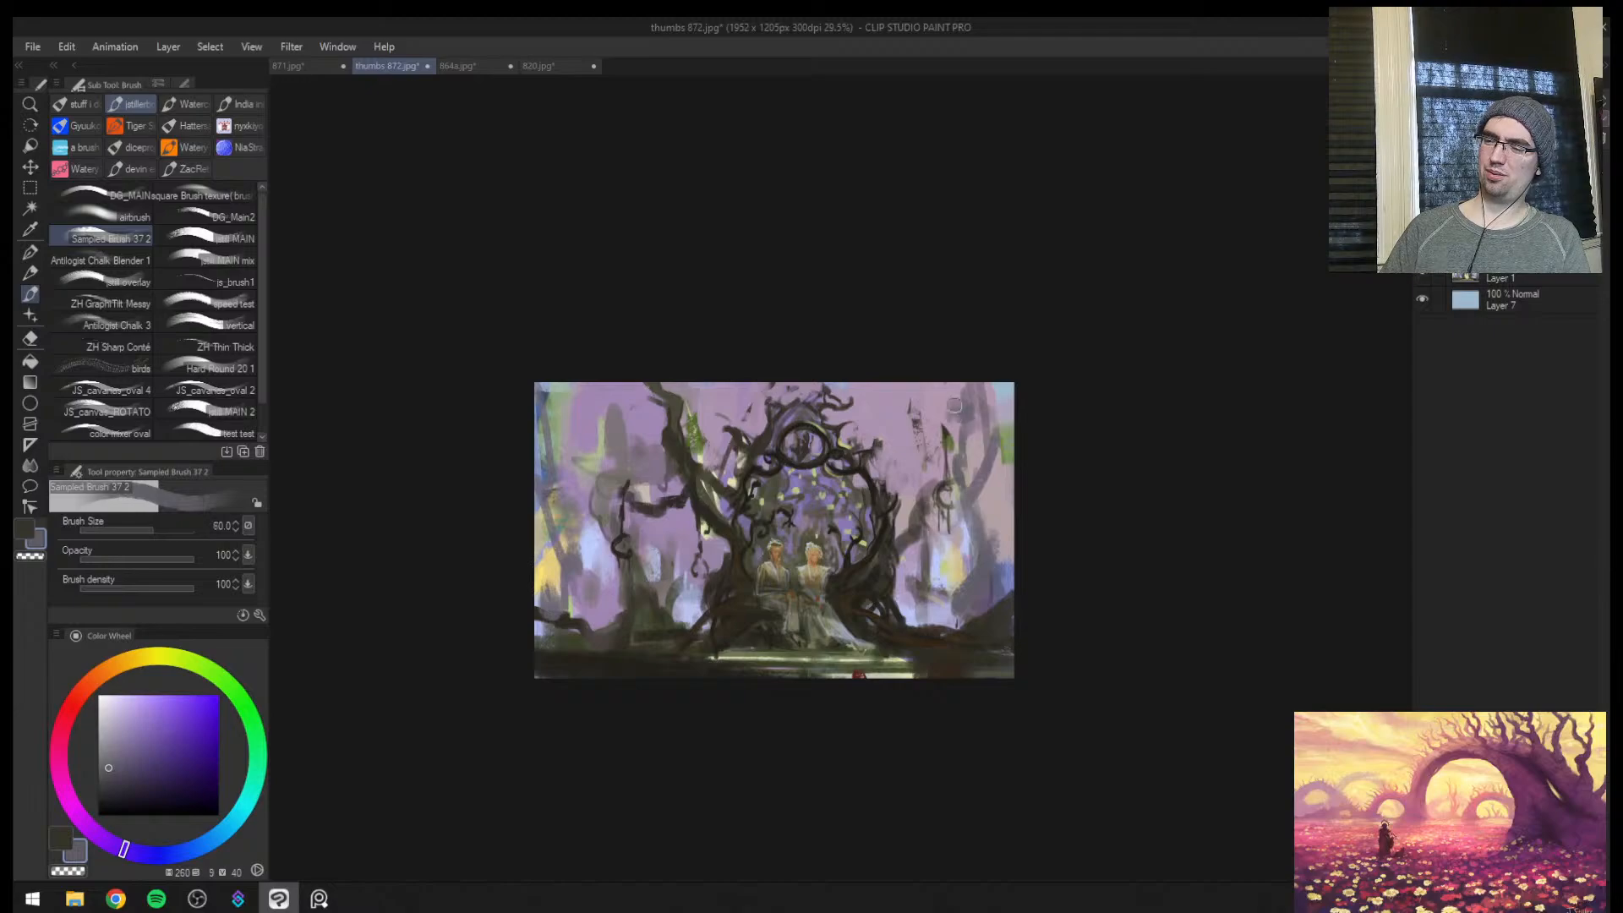
{"action": "key", "text": "bracketleft"}
{"action": "key", "text": "bracketleft"}
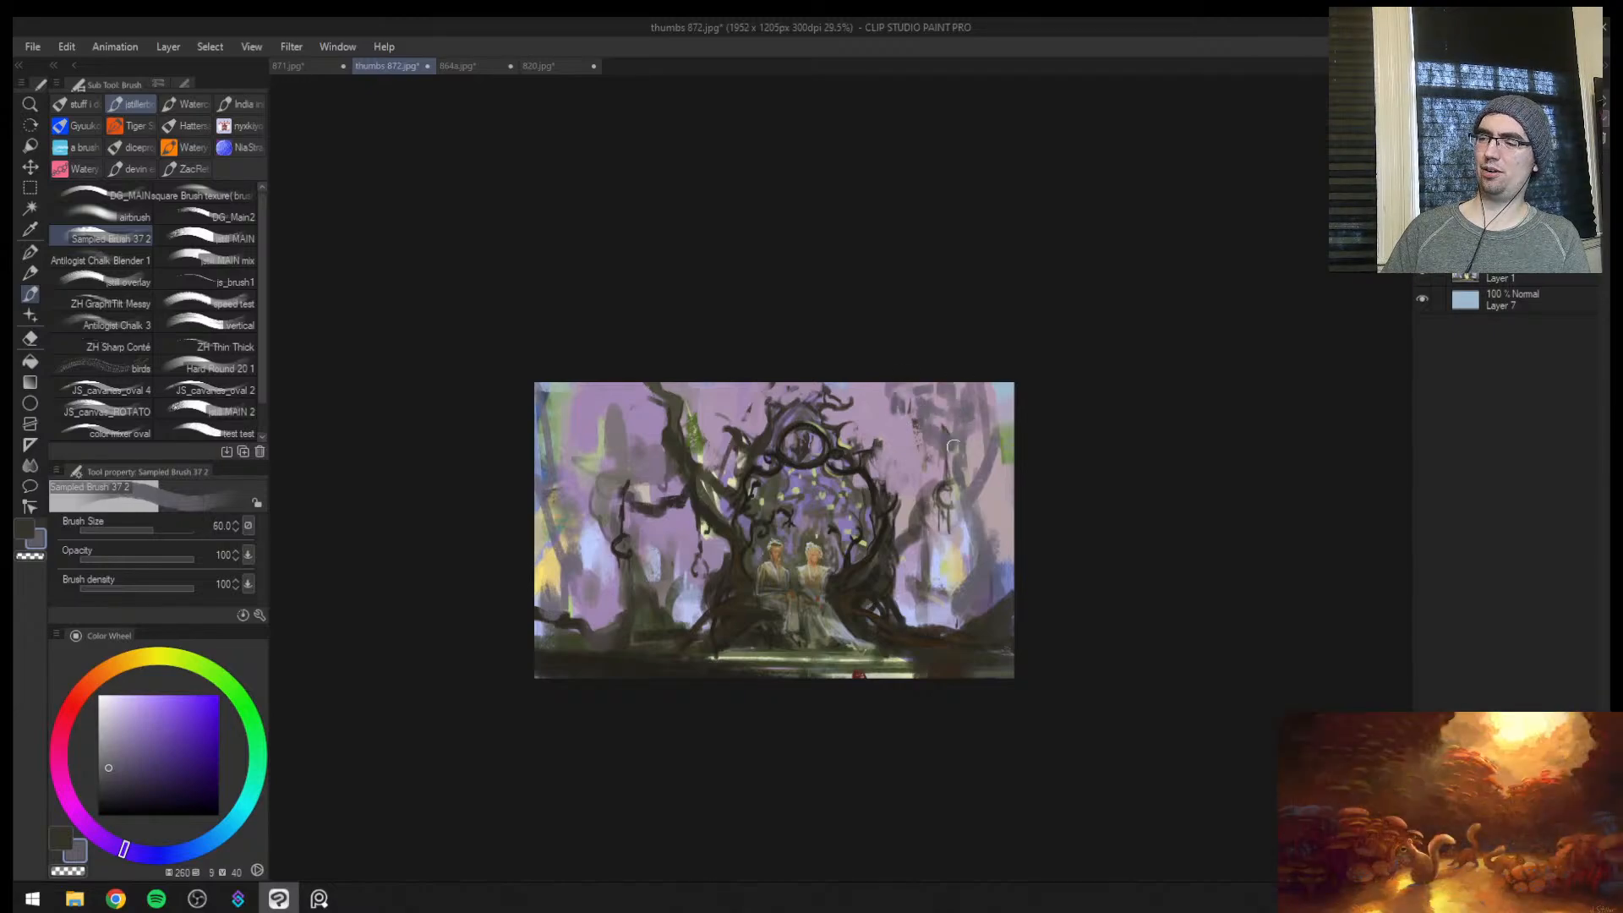
{"action": "left_click_drag", "start_coordinate": [991, 497], "coordinate": [1004, 385]}
Block in hazy trunks across the background on the male figure's side at brush sizes 100 to 120 and undo the last stroke
{"action": "key", "text": "bracketright"}
{"action": "key", "text": "bracketright"}
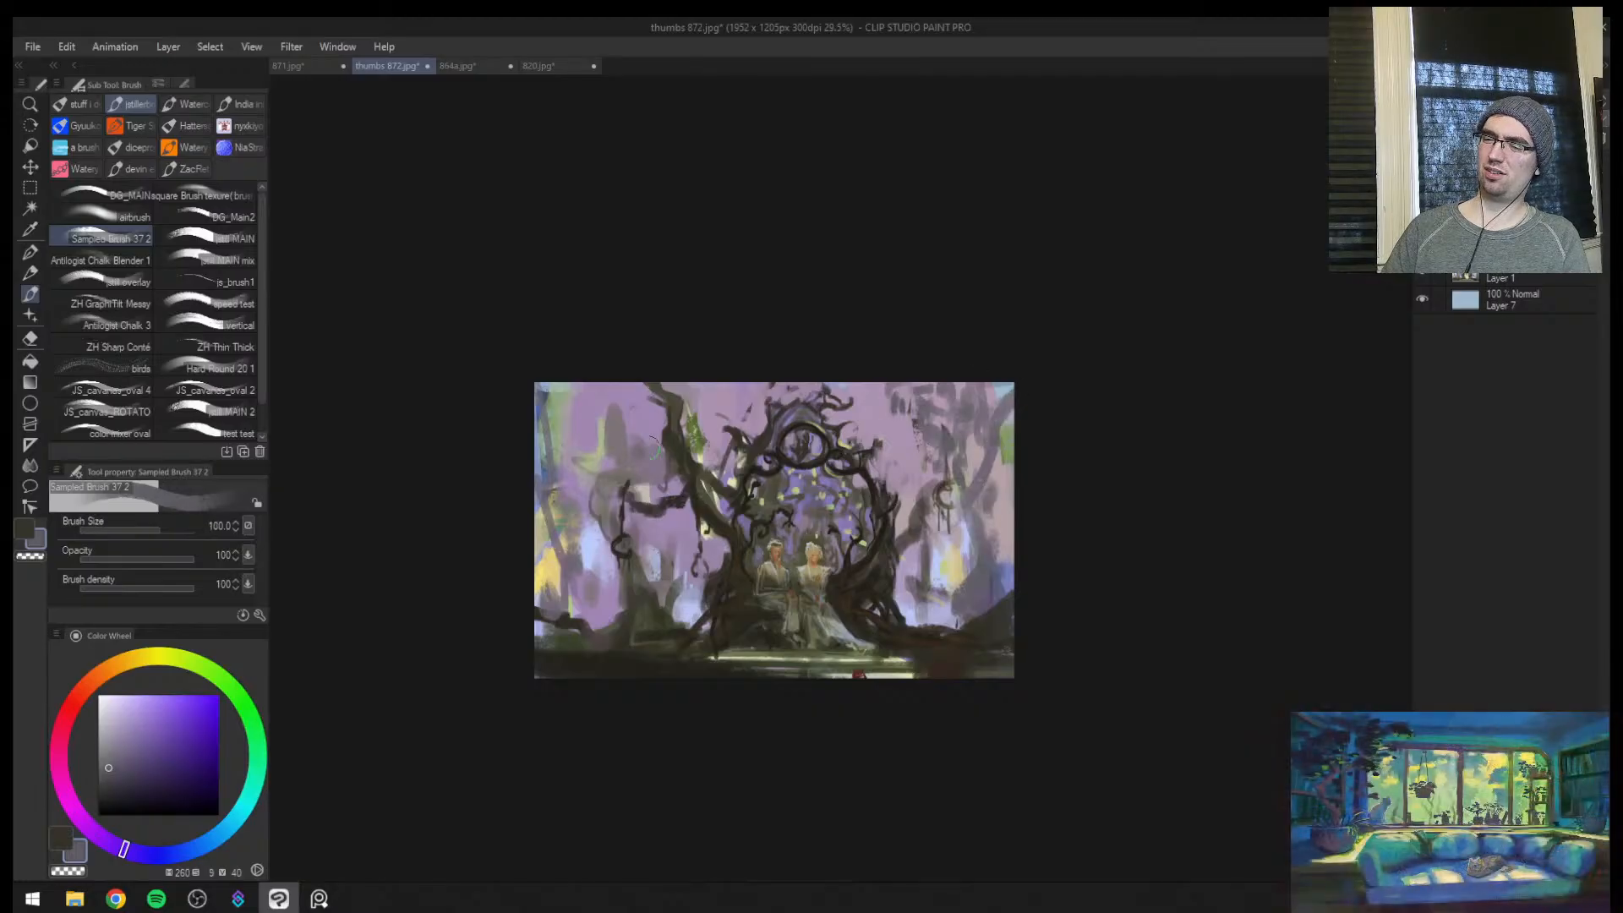
{"action": "mouse_move", "coordinate": [605, 443]}
{"action": "left_mouse_down"}
{"action": "mouse_move", "coordinate": [582, 371]}
{"action": "mouse_move", "coordinate": [609, 356]}
{"action": "mouse_move", "coordinate": [560, 406]}
{"action": "mouse_move", "coordinate": [551, 539]}
{"action": "mouse_move", "coordinate": [599, 541]}
{"action": "mouse_move", "coordinate": [530, 376]}
{"action": "mouse_move", "coordinate": [550, 554]}
{"action": "mouse_move", "coordinate": [536, 609]}
{"action": "mouse_move", "coordinate": [556, 567]}
{"action": "mouse_move", "coordinate": [511, 389]}
{"action": "left_mouse_up"}
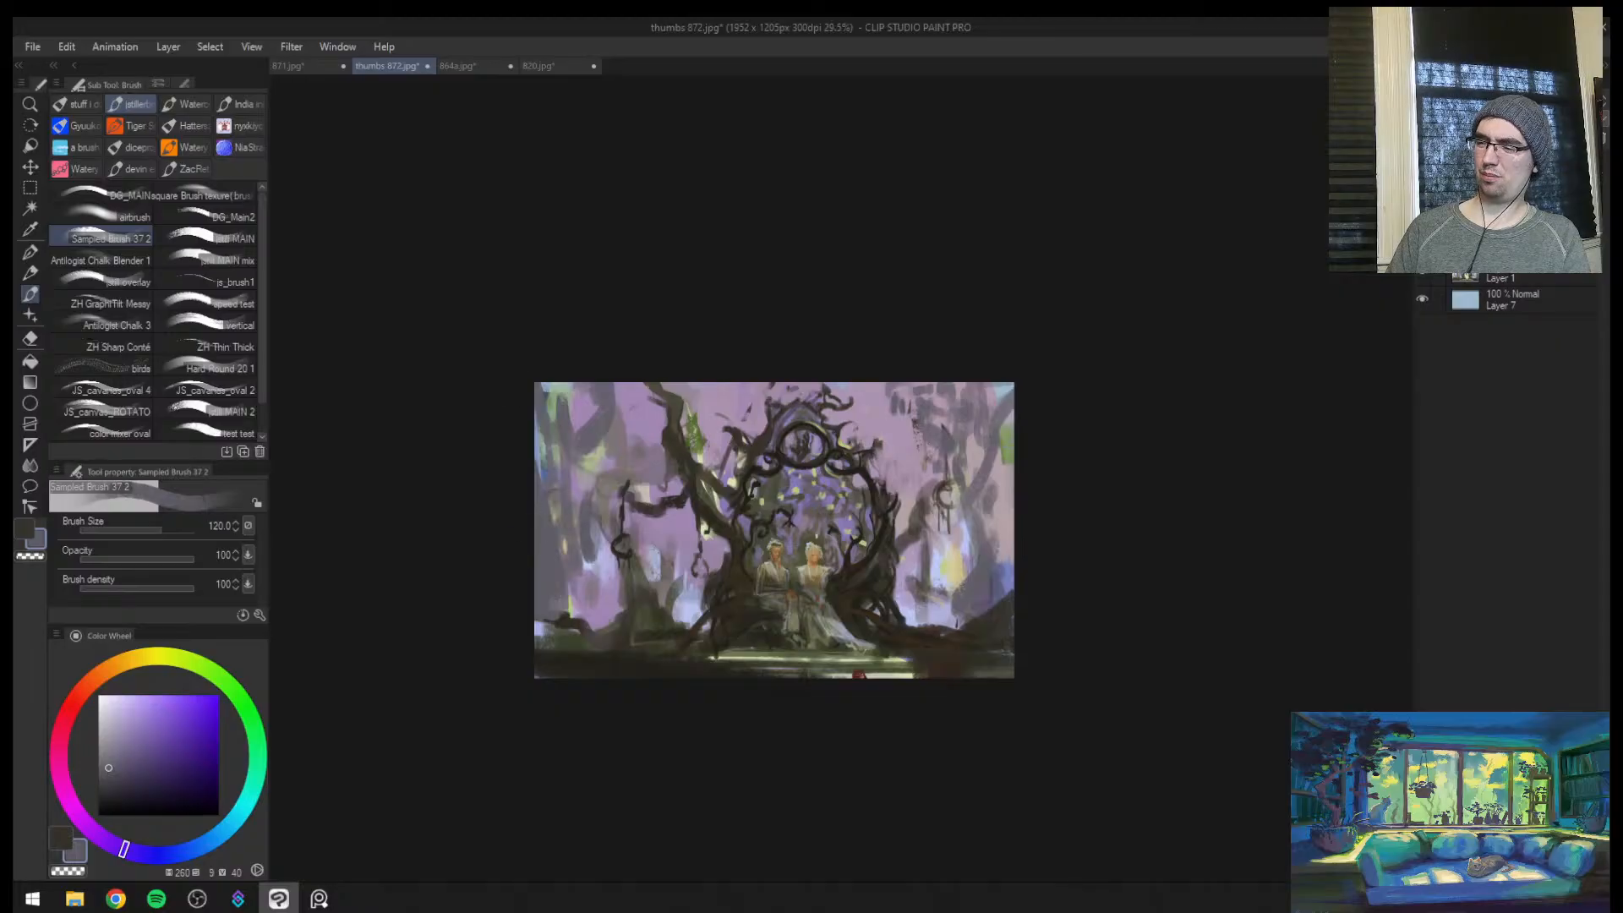
{"action": "key", "text": "ctrl+z"}
Mirror the canvas and paint a yellow glow beside the gateway on the male figure's side with sampled yellow (hue 48, saturation 50, value 93), brush sizes 120 to 150
{"action": "left_click", "coordinate": [556, 567], "text": "alt"}
{"action": "key", "text": "h"}
{"action": "key", "text": "bracketright"}
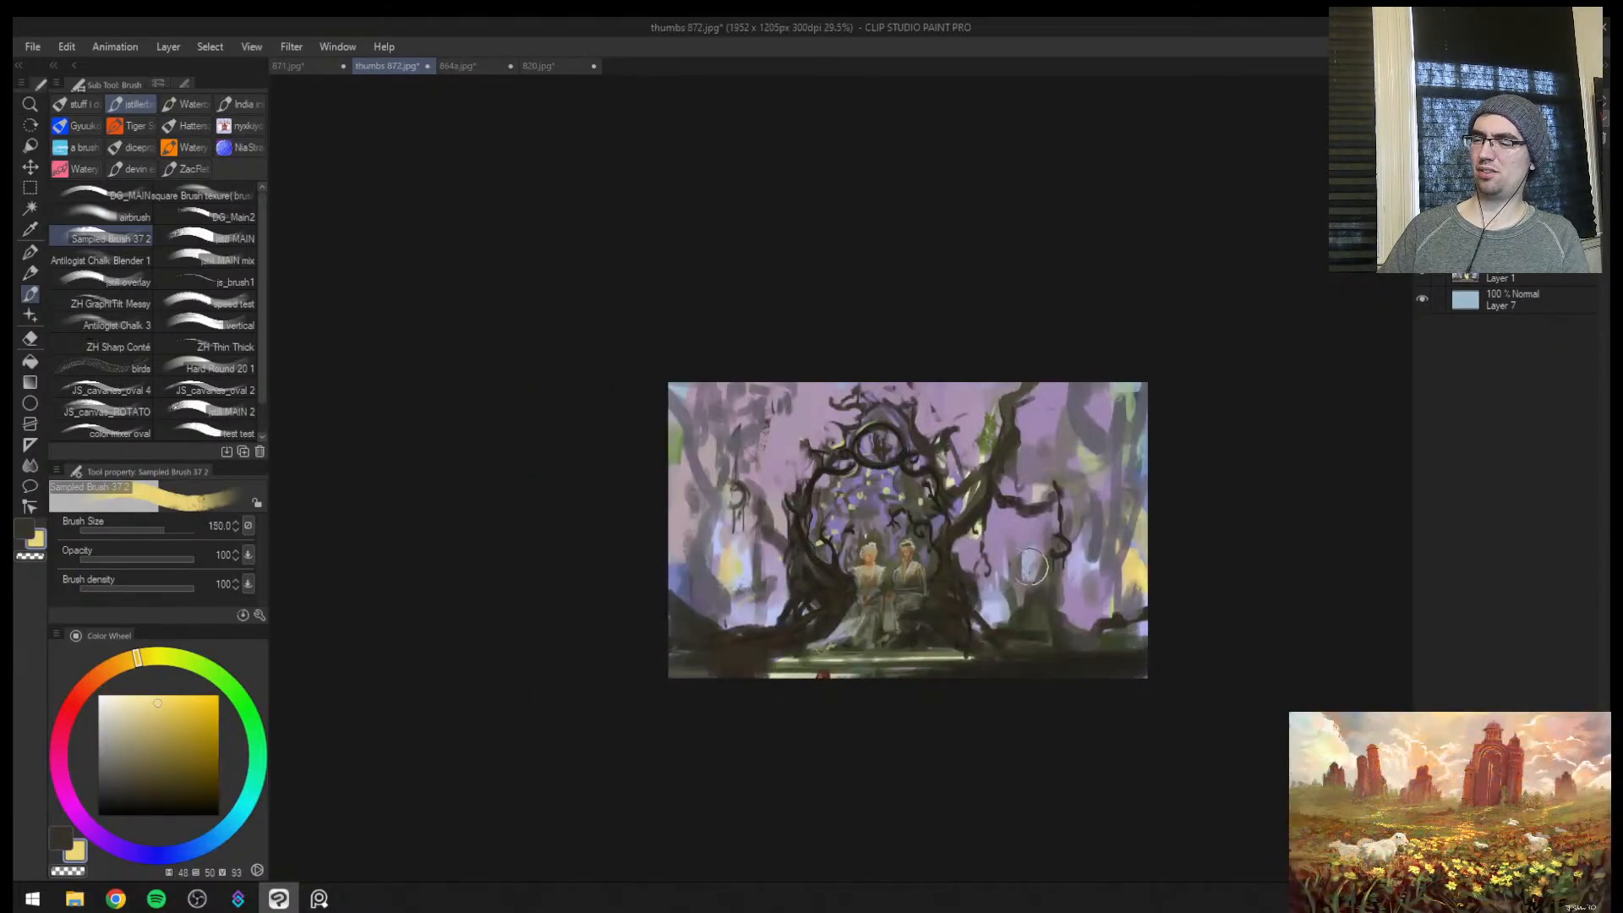
{"action": "left_click_drag", "start_coordinate": [983, 572], "coordinate": [1019, 532]}
{"action": "key", "text": "bracketright"}
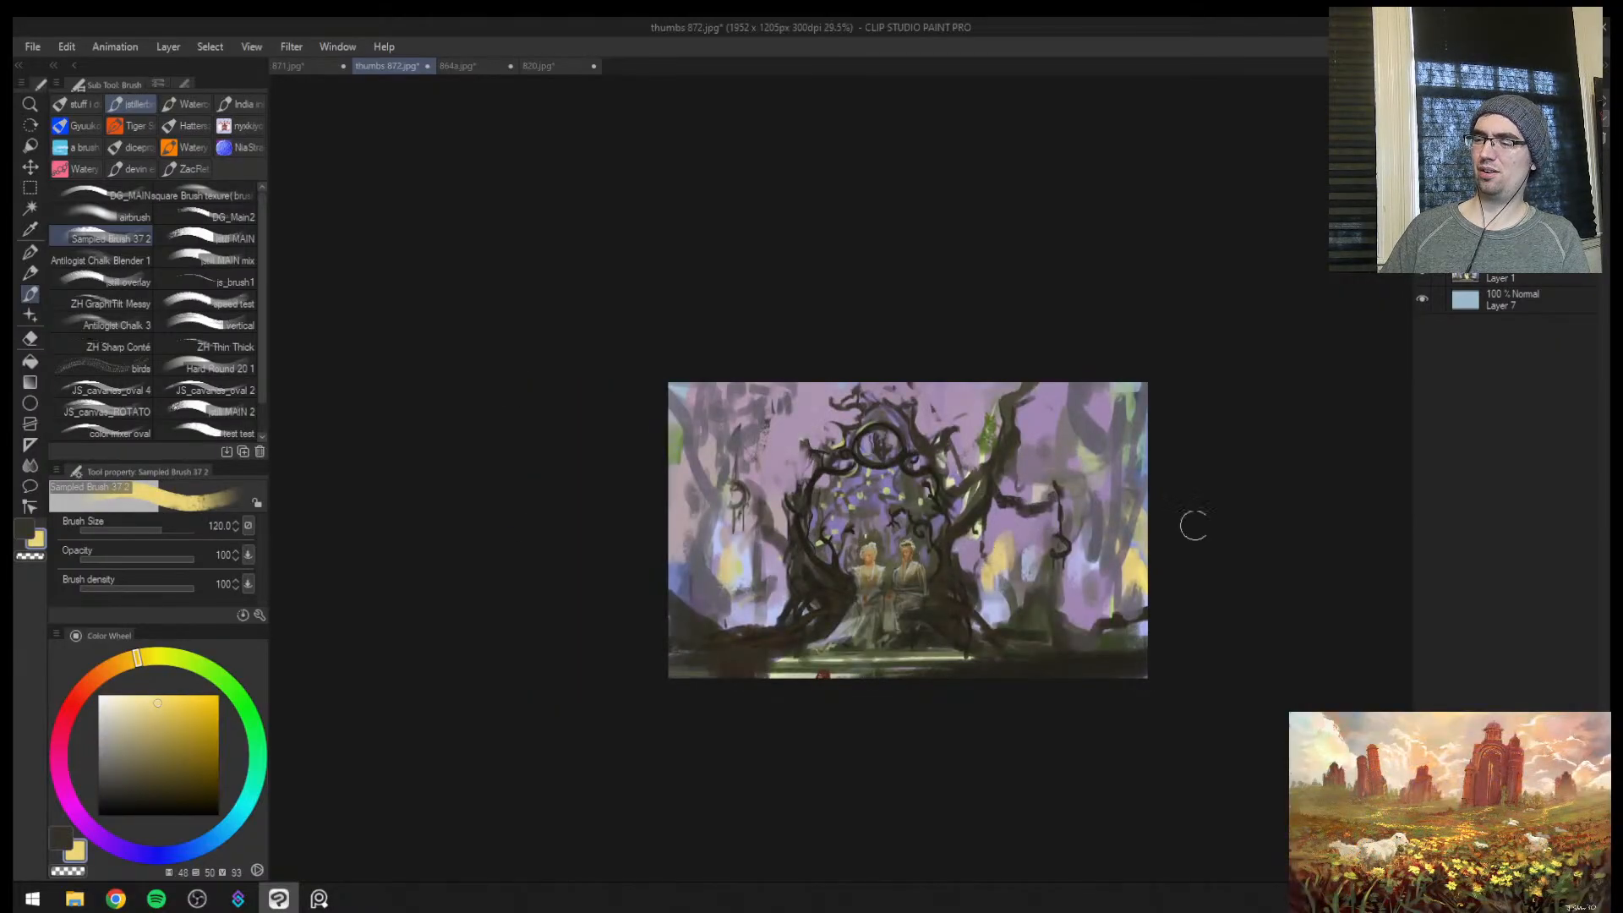
Tone down the yellow patch at the canvas edge and the far background opposite with sampled grey-purples (hue 270, value 45; hue 264, value 41)
{"action": "left_click", "coordinate": [1123, 554], "text": "alt"}
{"action": "mouse_move", "coordinate": [1137, 518]}
{"action": "left_mouse_down"}
{"action": "mouse_move", "coordinate": [1131, 579]}
{"action": "mouse_move", "coordinate": [1084, 619]}
{"action": "left_mouse_up"}
{"action": "key", "text": "ctrl+space"}
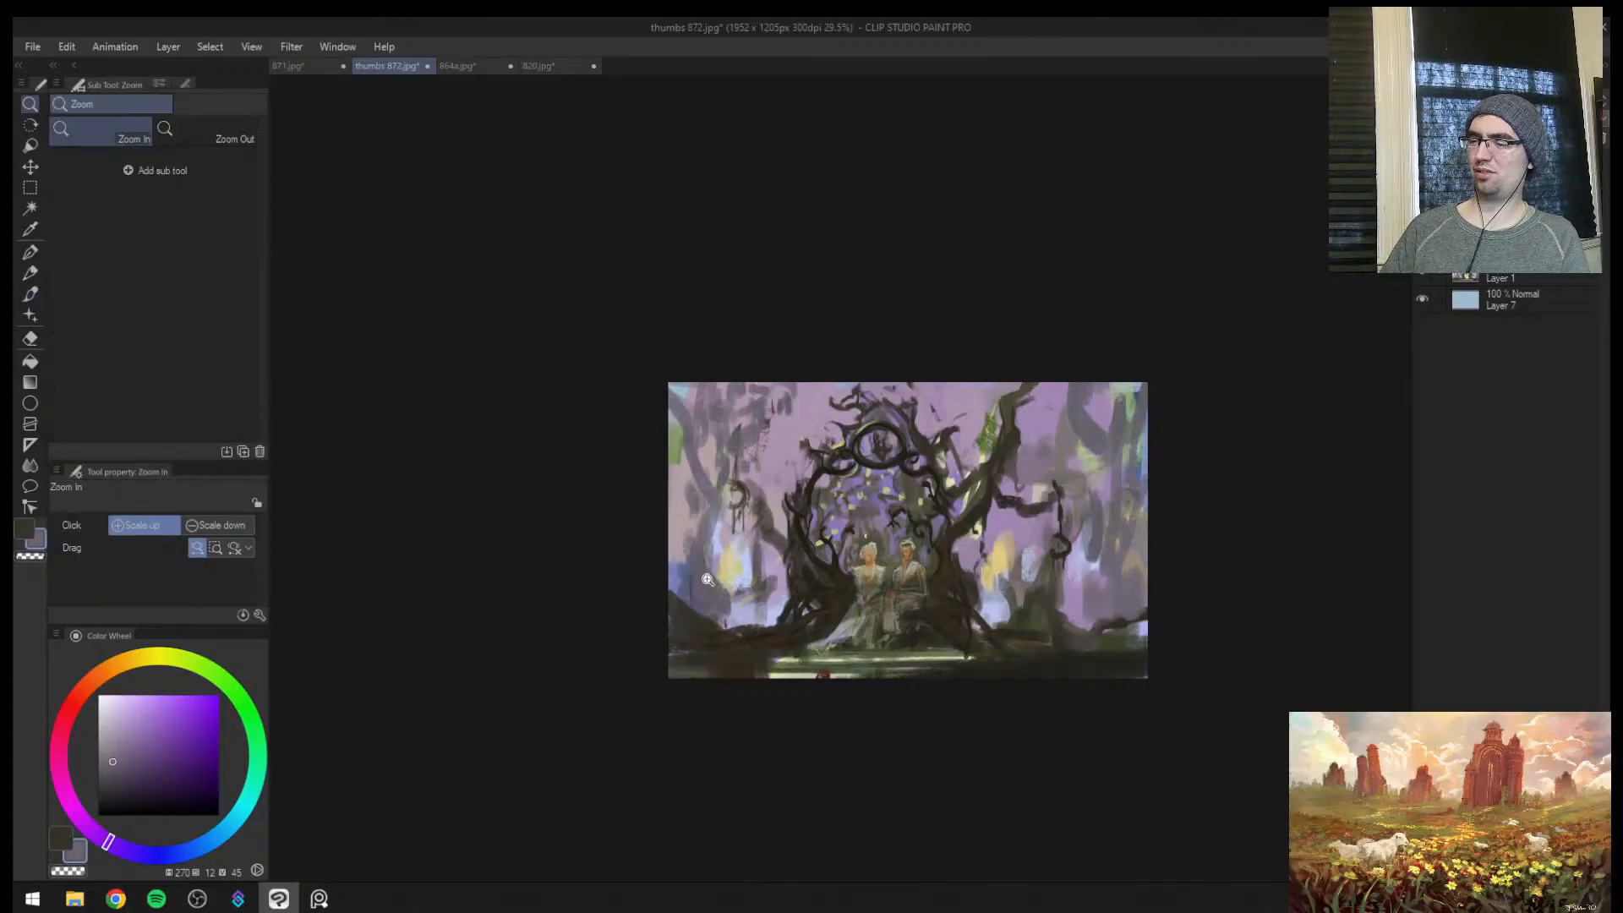
{"action": "left_click", "coordinate": [714, 587], "text": "alt"}
{"action": "left_click_drag", "start_coordinate": [729, 602], "coordinate": [749, 626]}
Extend the warm glows on both sides of the gateway with sampled yellow (hue 45, saturation 41, value 87) at brush size 80
{"action": "key", "text": "ctrl+space"}
{"action": "left_click_drag", "start_coordinate": [864, 592], "coordinate": [989, 491]}
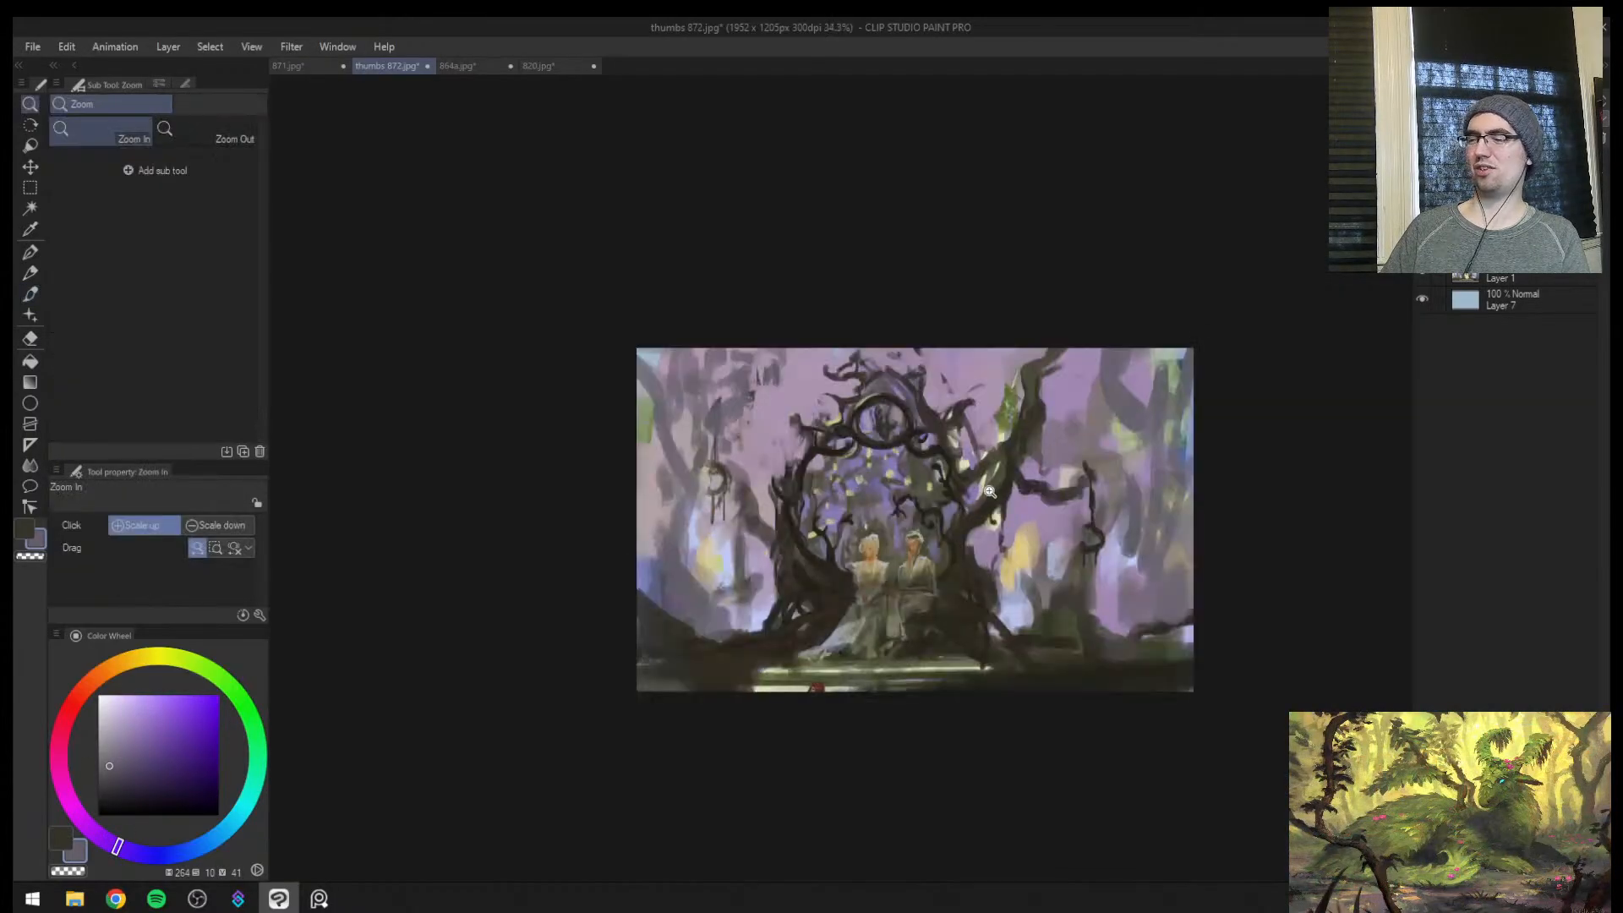
{"action": "left_click", "coordinate": [1017, 551], "text": "alt"}
{"action": "left_click_drag", "start_coordinate": [989, 569], "coordinate": [986, 545]}
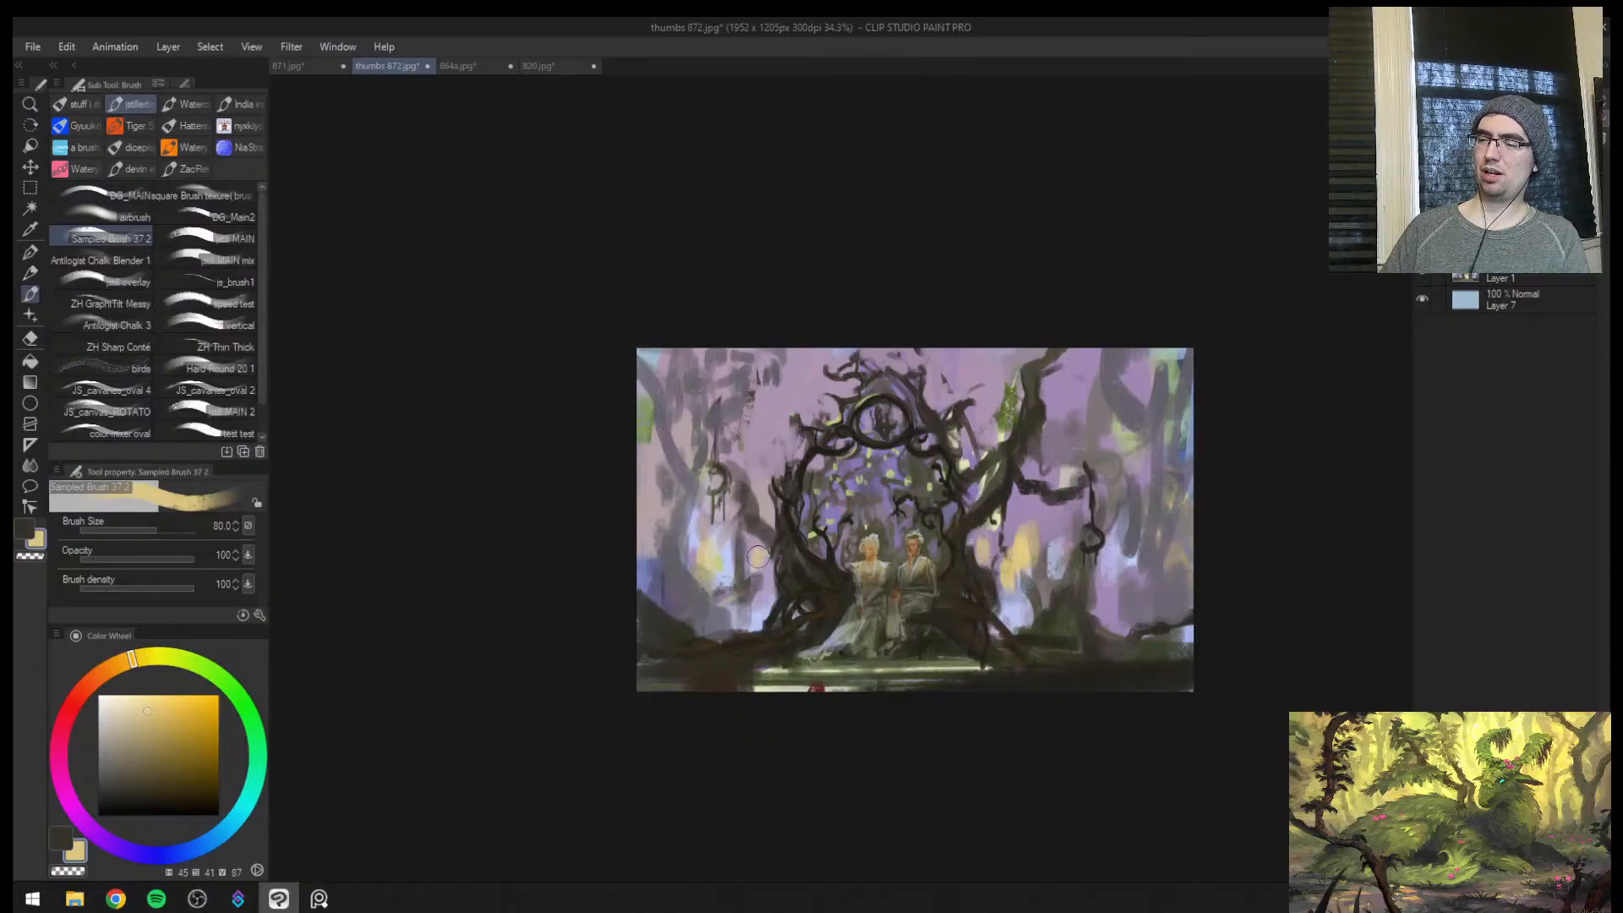
{"action": "left_click", "coordinate": [710, 555], "text": "alt"}
{"action": "left_click_drag", "start_coordinate": [711, 554], "coordinate": [721, 555]}
Add pale light patches among the background trunks with sampled light blue-grey (saturation 8, value 81) at brush size 100 and check the canvas mirrored
{"action": "left_click", "coordinate": [733, 564], "text": "alt"}
{"action": "key", "text": "]"}
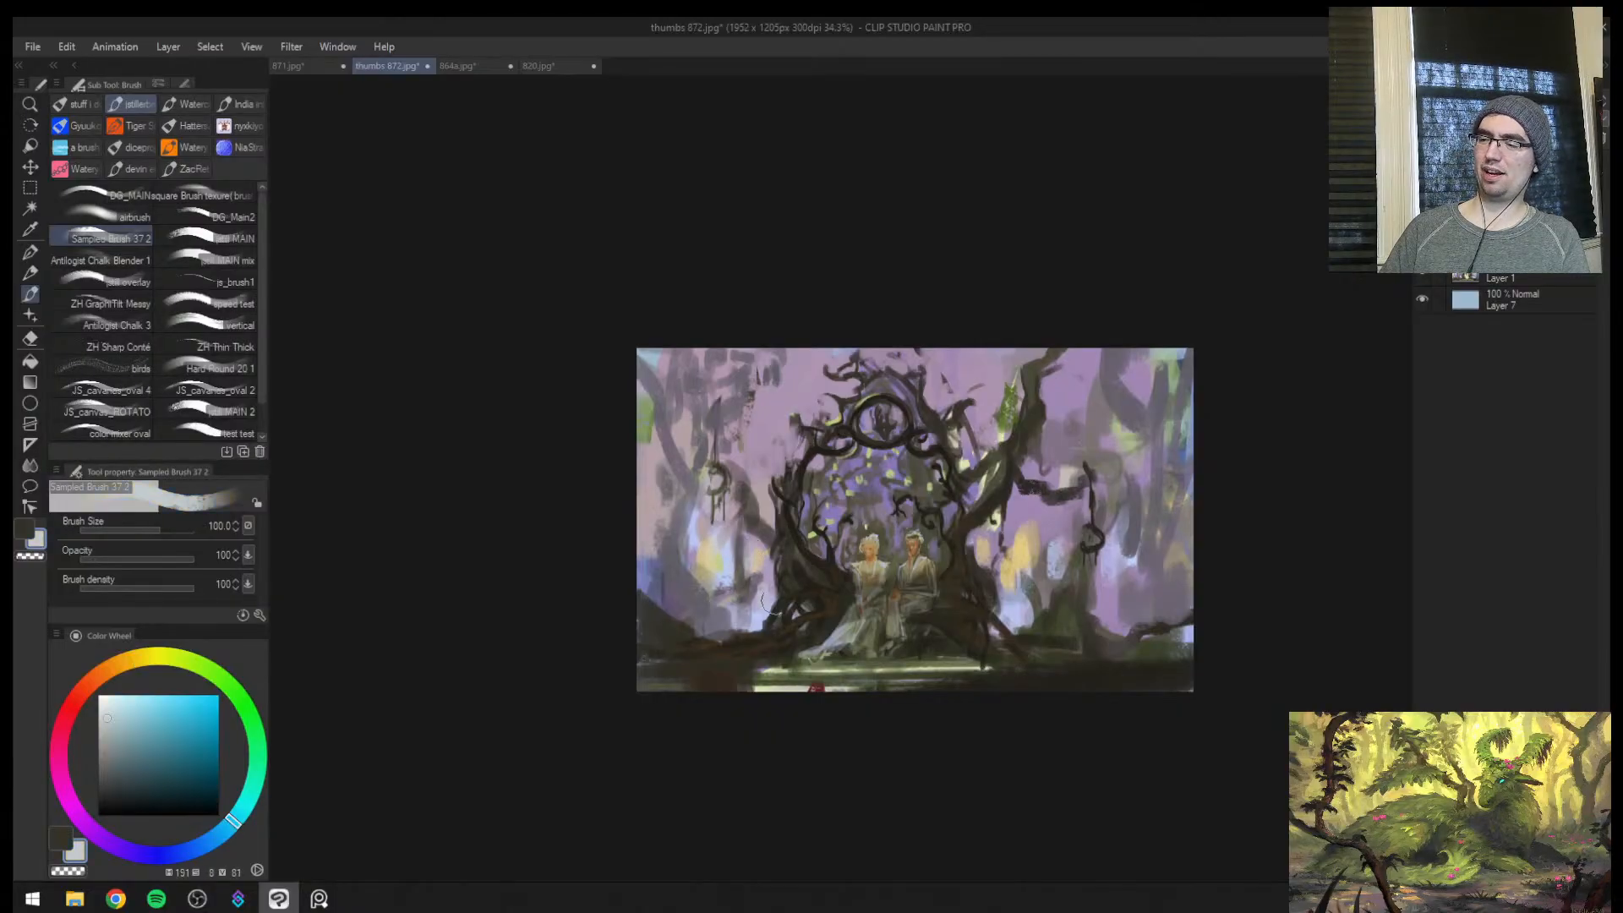
{"action": "left_click_drag", "start_coordinate": [1040, 506], "coordinate": [1018, 536]}
{"action": "key", "text": "h"}
{"action": "key", "text": "ctrl+space"}
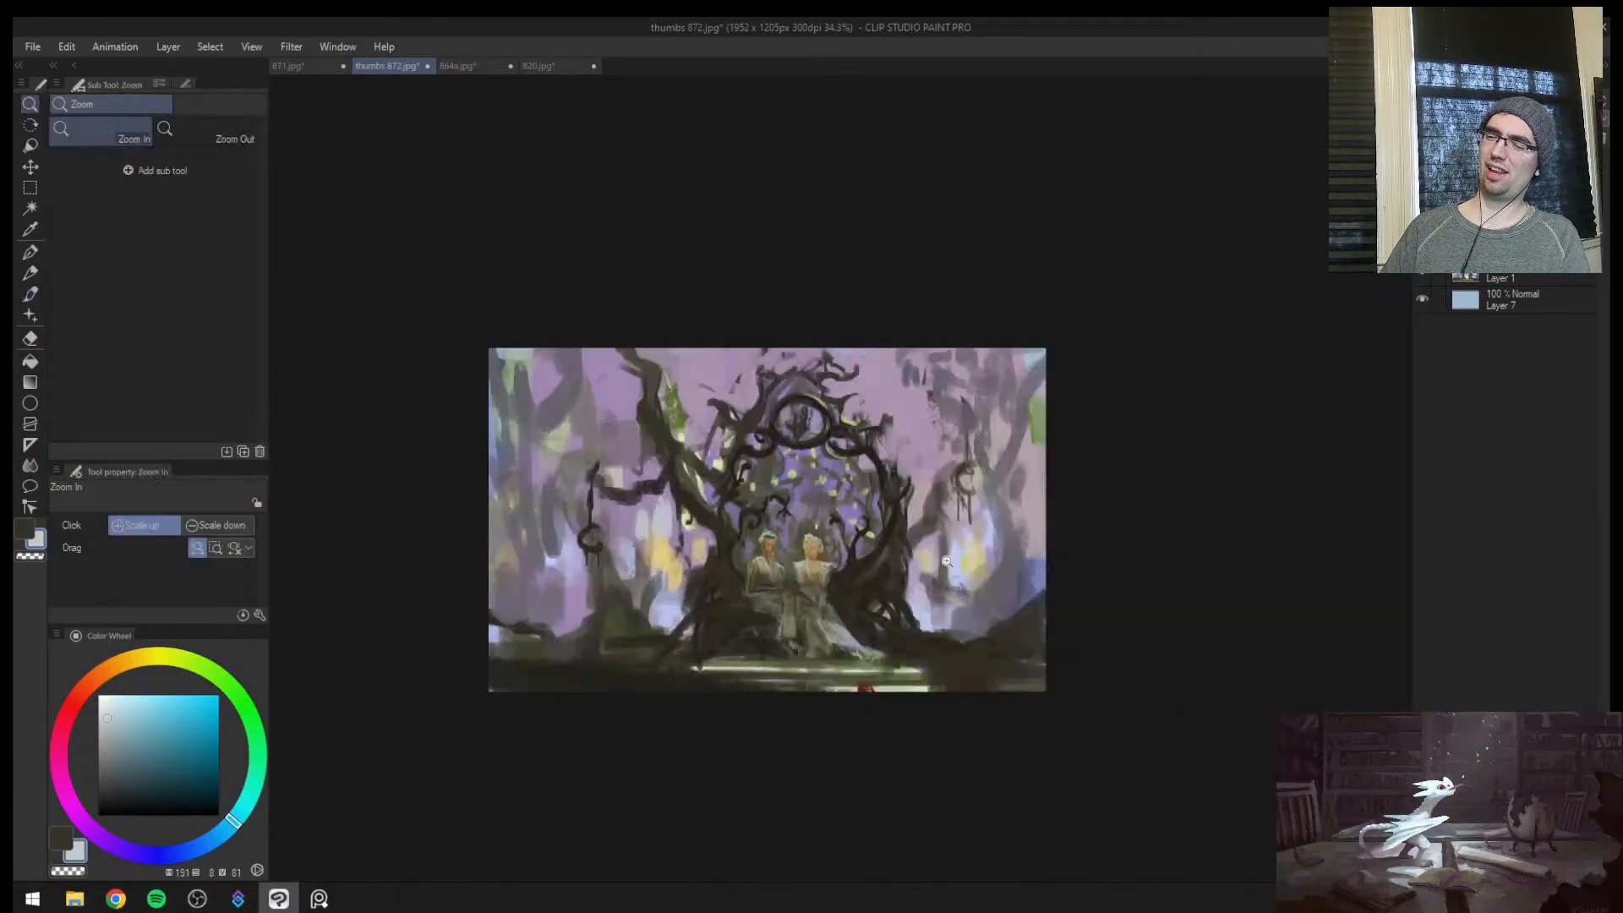
{"action": "left_click", "coordinate": [942, 562]}
{"action": "key", "text": "h"}
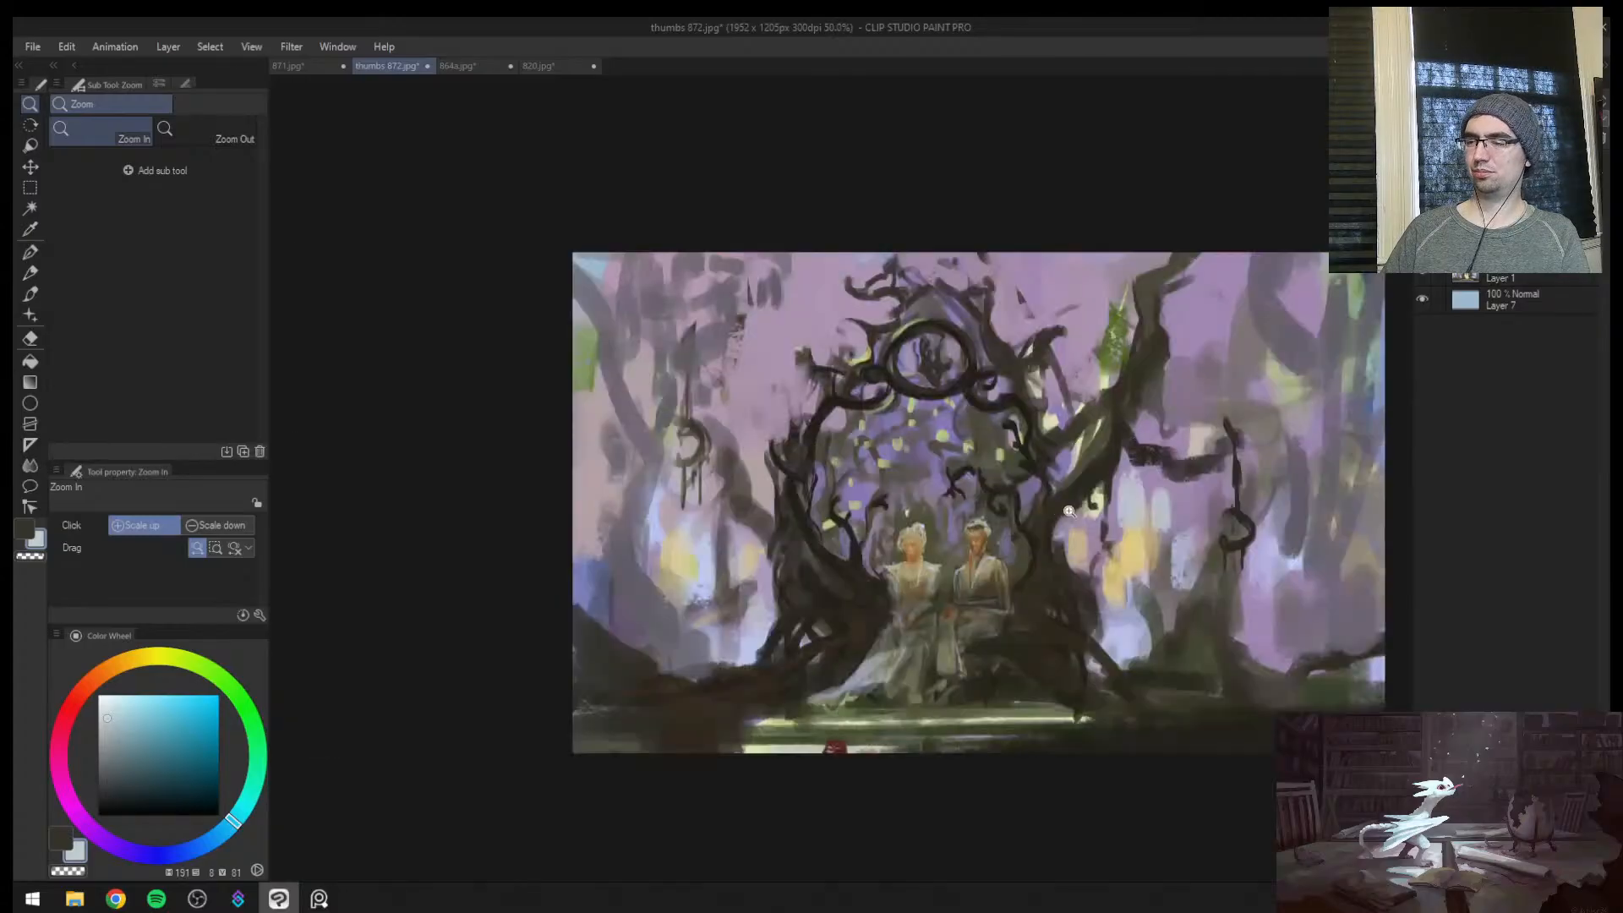
Try covering the red mark and pale strip below the steps with sampled olive green (hue 75, saturation 30, value 40) at brush size 80
{"action": "left_click", "coordinate": [803, 736], "text": "alt"}
{"action": "left_click", "coordinate": [771, 747], "text": "alt"}
{"action": "left_click_drag", "start_coordinate": [773, 750], "coordinate": [899, 751]}
{"action": "key", "text": "ctrl+z"}
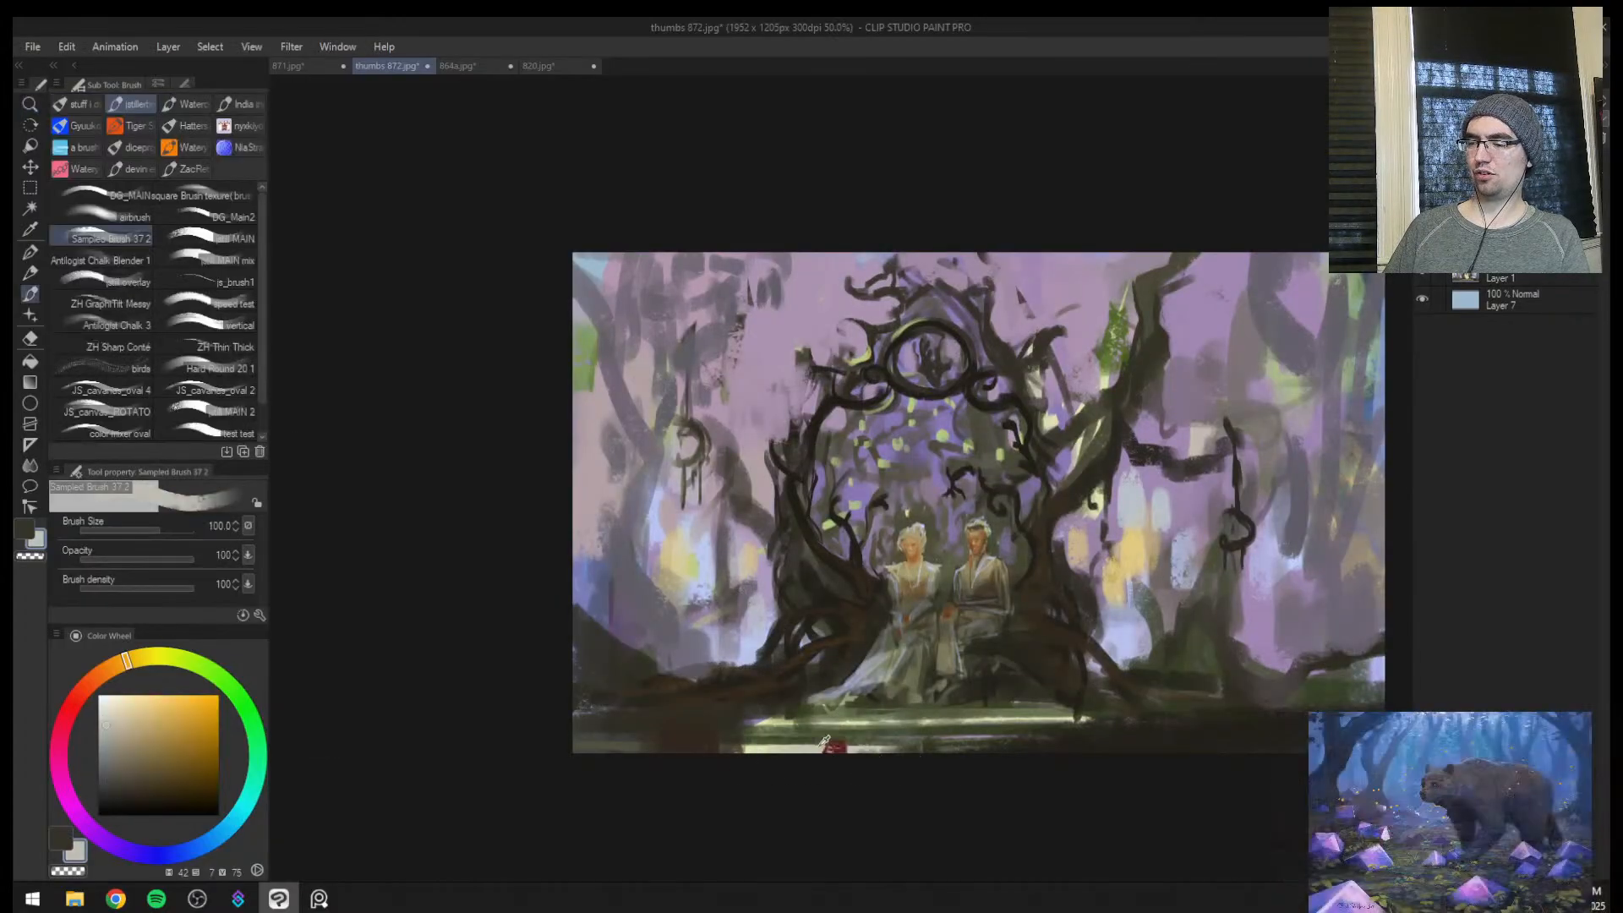
{"action": "left_click", "coordinate": [787, 736], "text": "alt"}
{"action": "left_click", "coordinate": [790, 731], "text": "alt"}
{"action": "key", "text": "ctrl+space"}
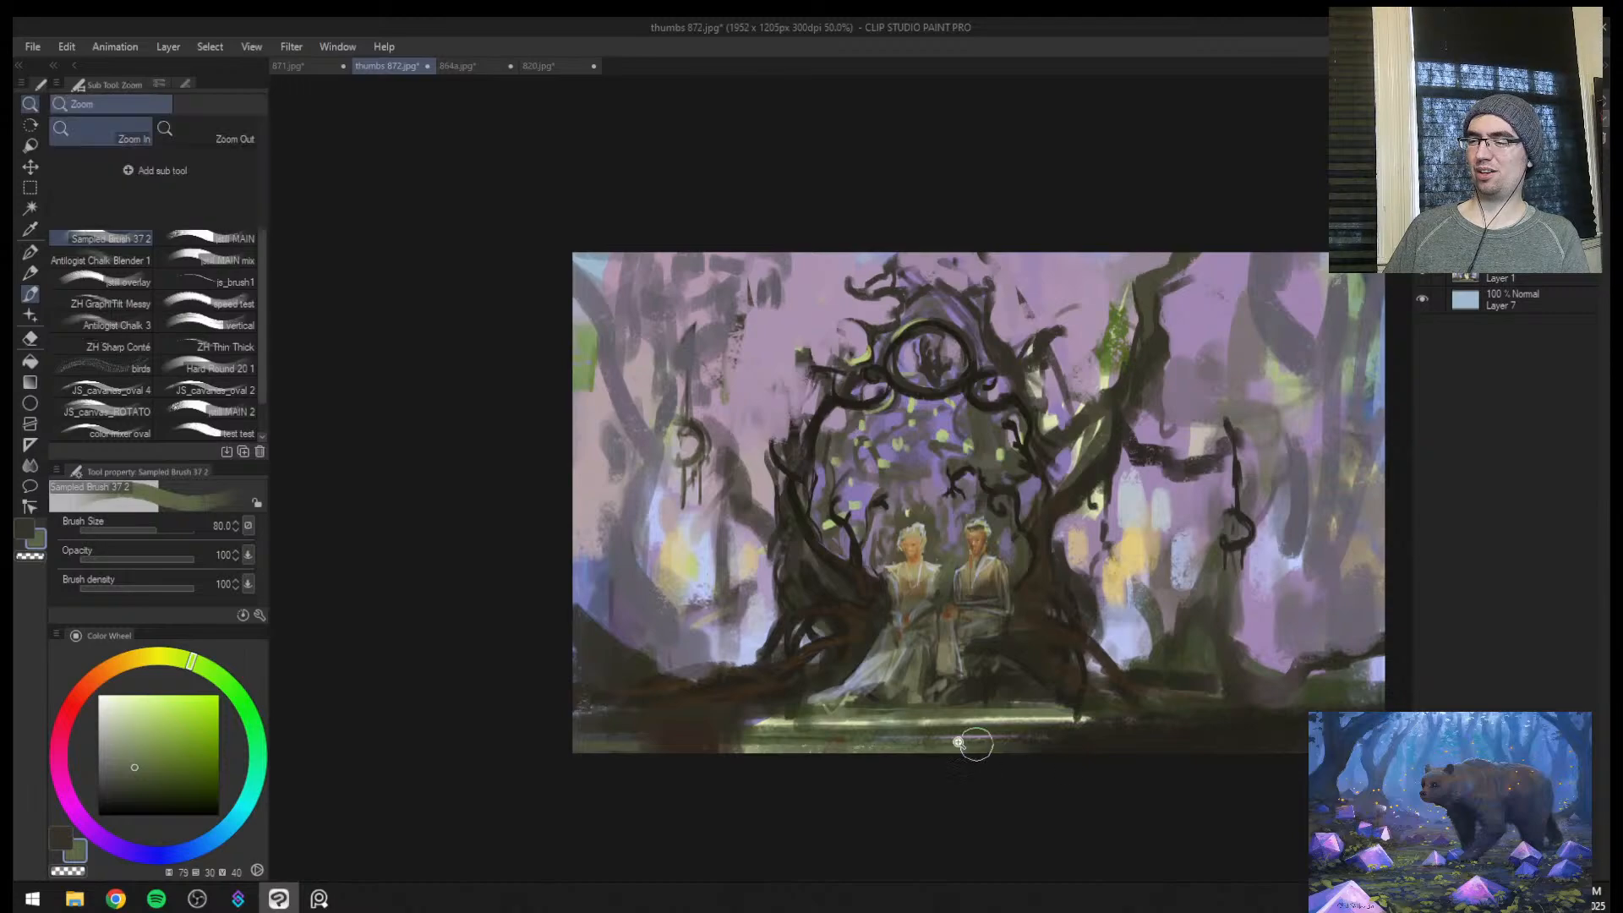
{"action": "left_click_drag", "start_coordinate": [895, 744], "coordinate": [1014, 668]}
{"action": "key", "text": "ctrl+z"}
{"action": "key", "text": "ctrl+z"}
{"action": "key", "text": "ctrl+z"}
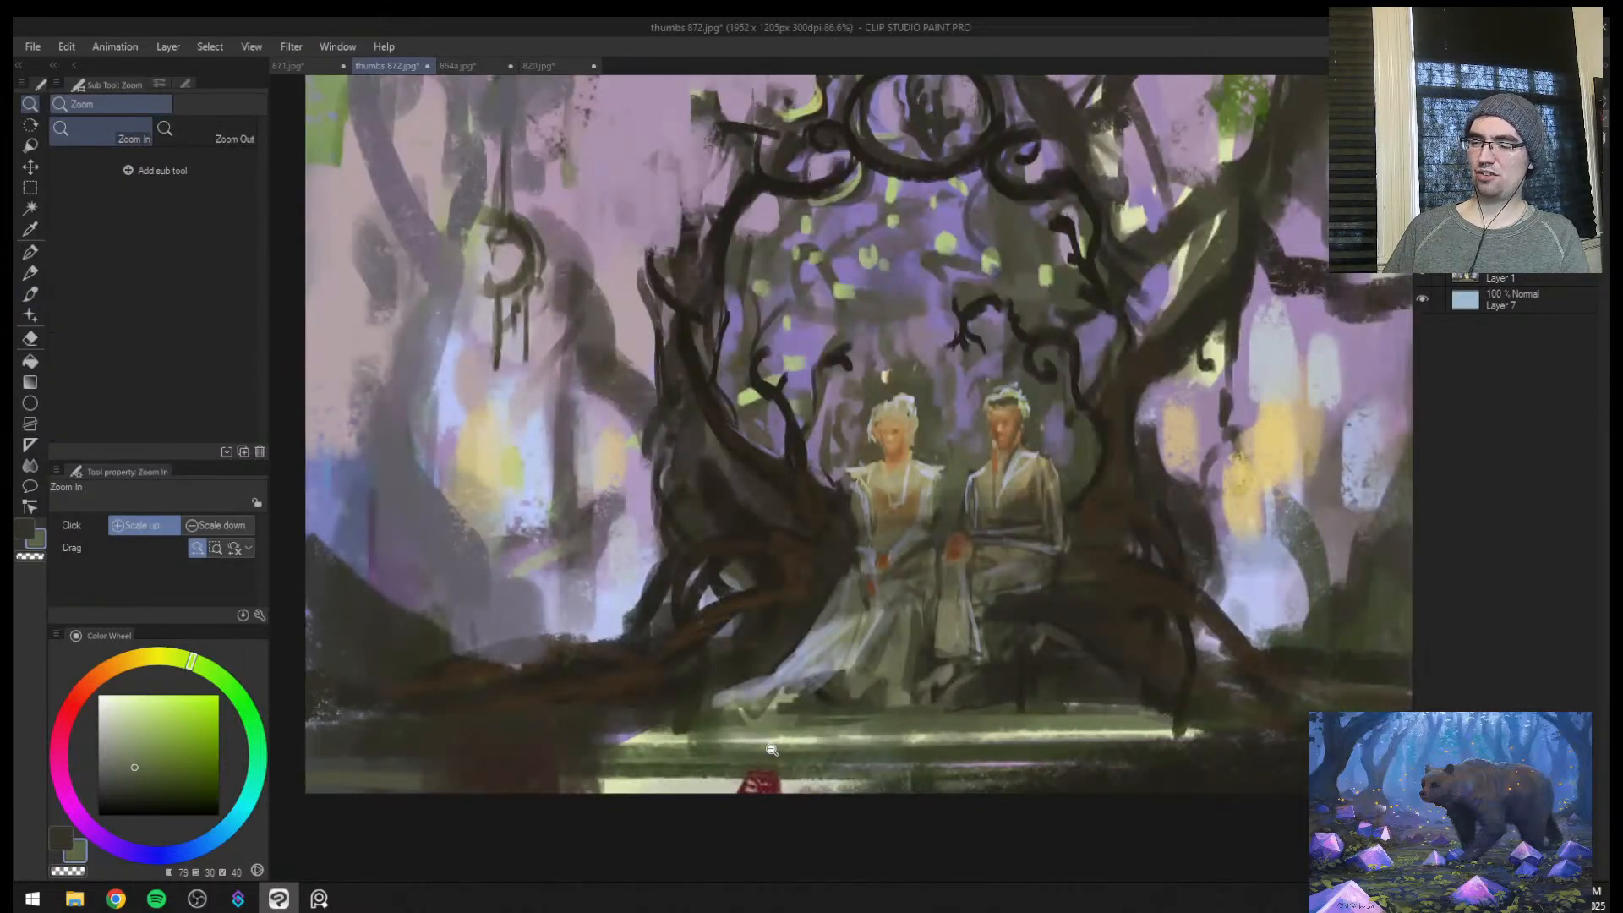
Try dabbing sampled dark red (hue 354, saturation 70, value 34) onto the tree roots beside the pale gown, checking the canvas mirrored
{"action": "left_click", "coordinate": [768, 783], "text": "alt"}
{"action": "left_click", "coordinate": [764, 779], "text": "alt"}
{"action": "key", "text": "bracketleft"}
{"action": "key", "text": "bracketleft"}
{"action": "key", "text": "bracketleft"}
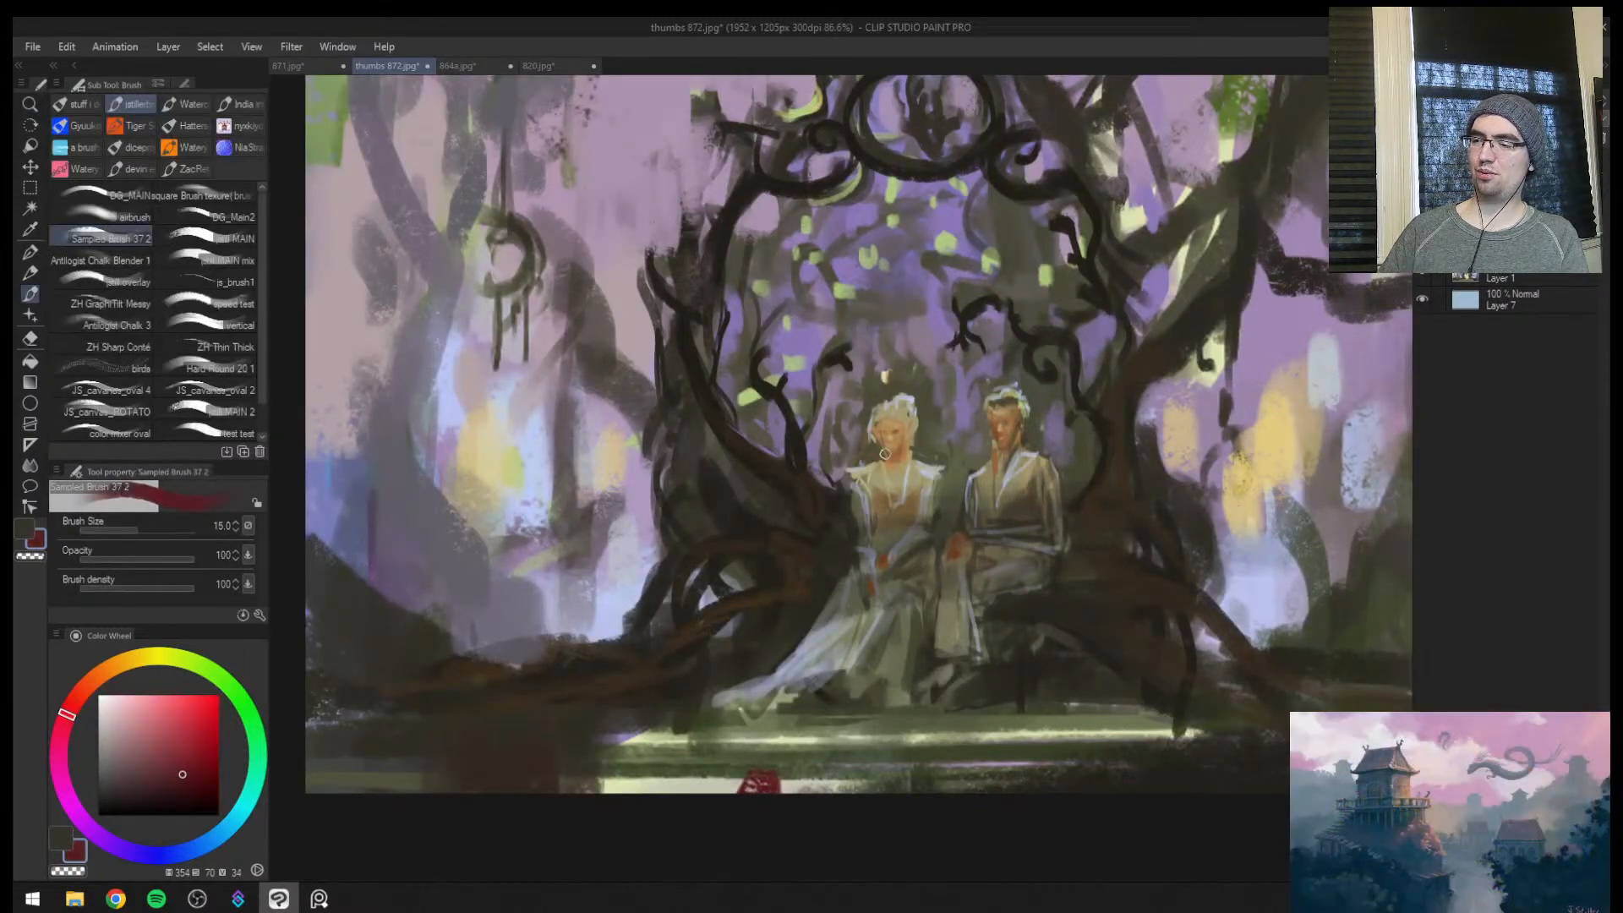
{"action": "left_click_drag", "start_coordinate": [890, 449], "coordinate": [845, 516]}
{"action": "key", "text": "ctrl+space"}
{"action": "left_click_drag", "start_coordinate": [870, 522], "coordinate": [981, 522]}
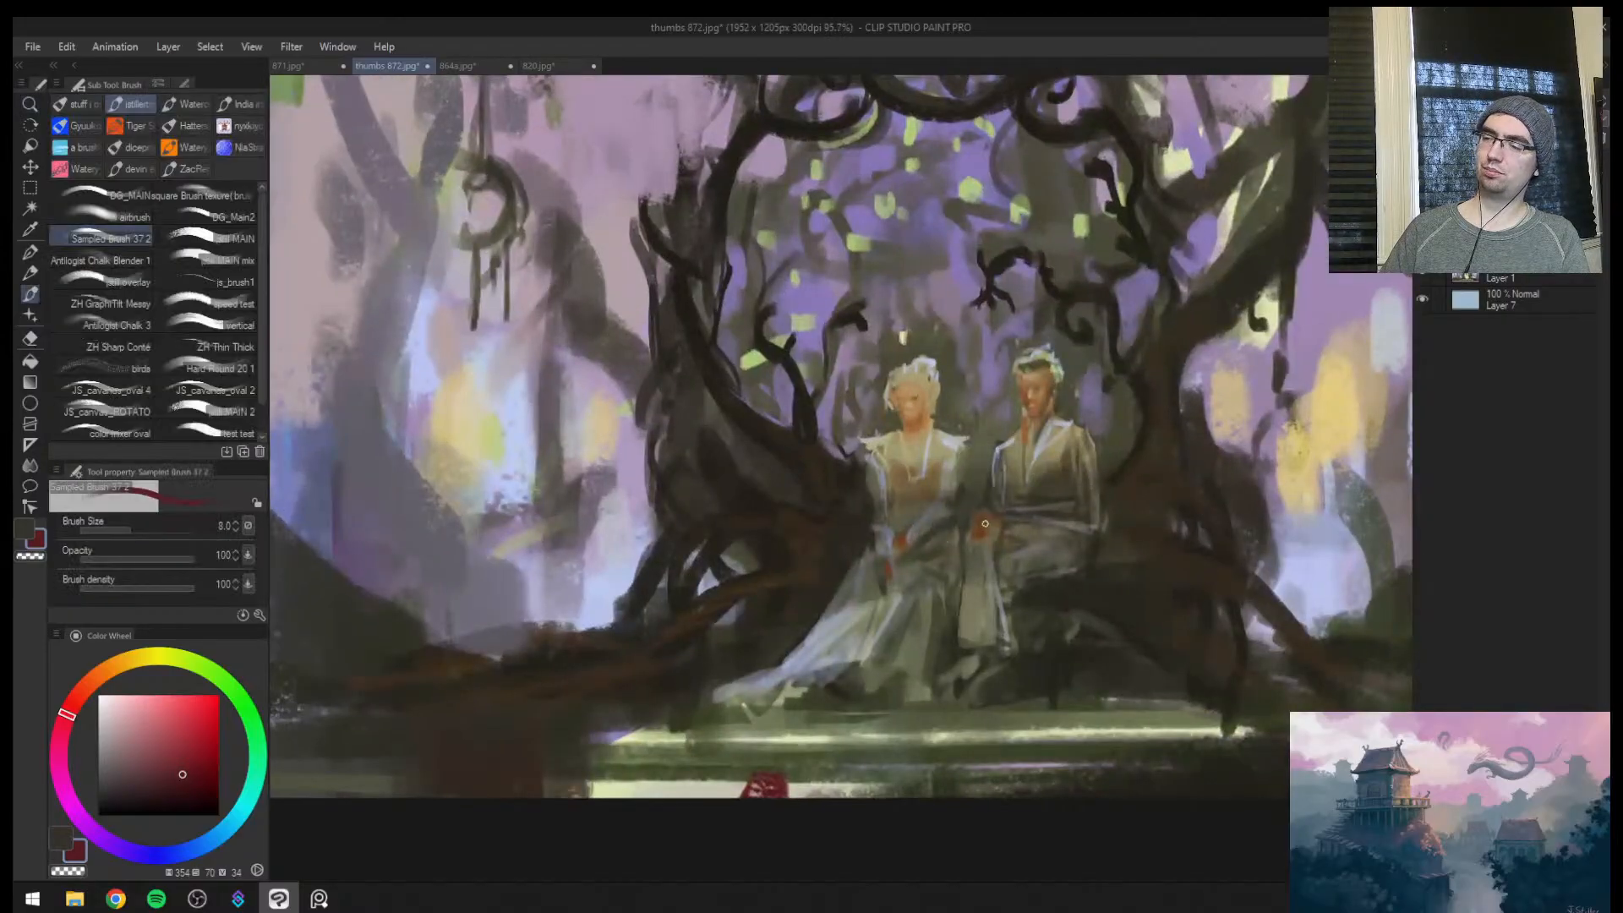
{"action": "key", "text": "bracketright"}
{"action": "key", "text": "bracketright"}
{"action": "key", "text": "bracketright"}
{"action": "key", "text": "bracketright"}
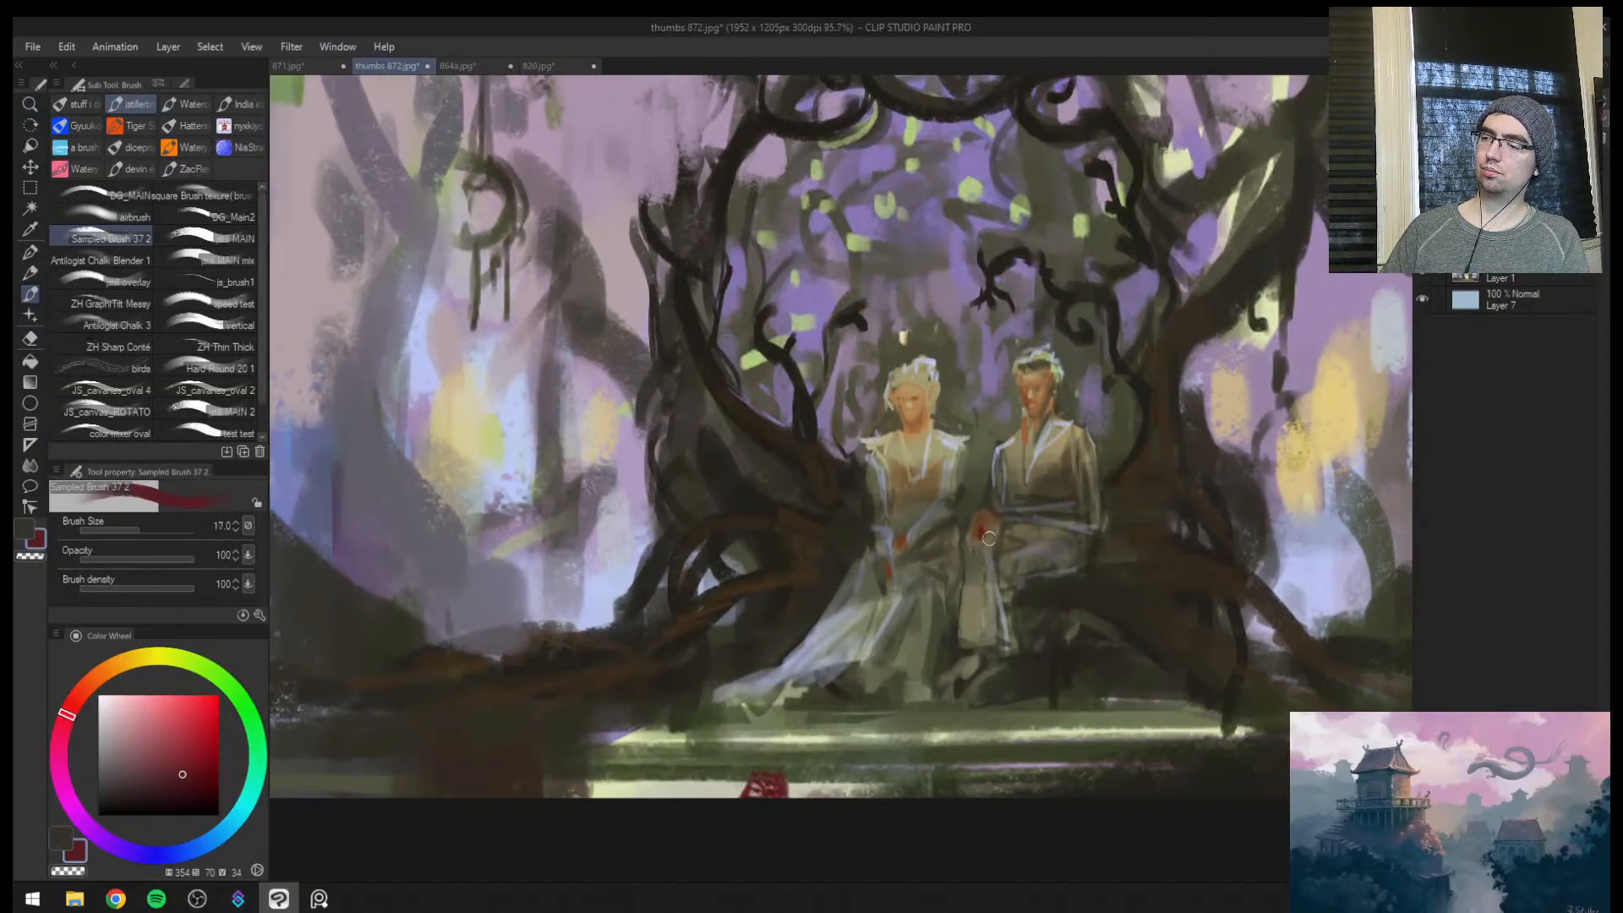
{"action": "key", "text": "h"}
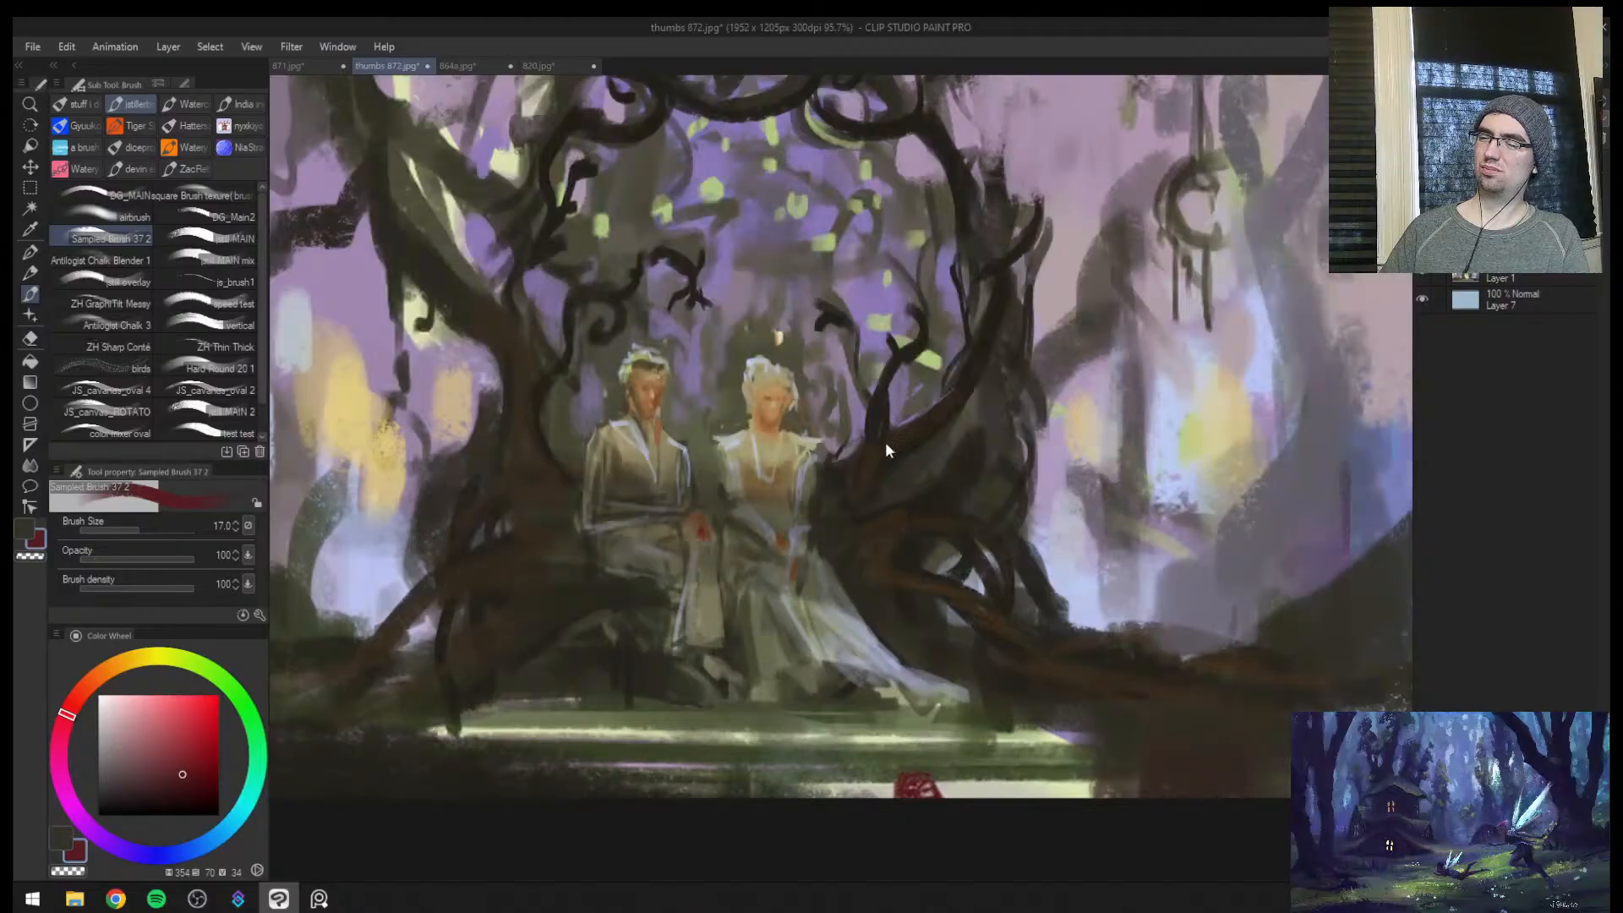
{"action": "left_click", "coordinate": [893, 567]}
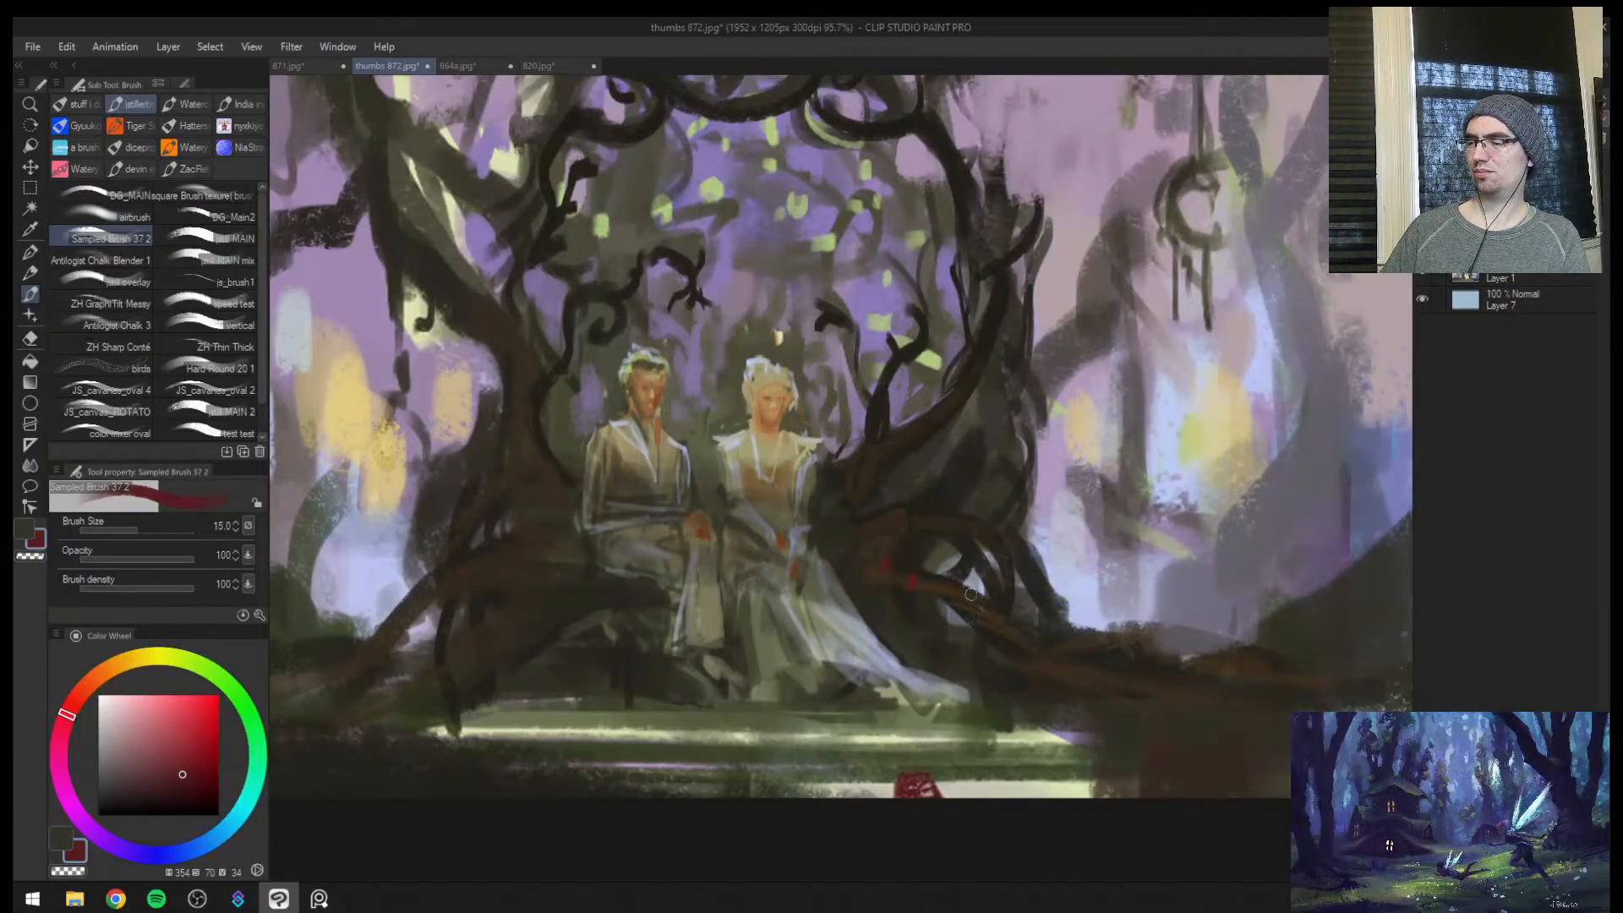
{"action": "key", "text": "ctrl+space"}
{"action": "mouse_move", "coordinate": [1002, 575]}
{"action": "left_mouse_down"}
{"action": "mouse_move", "coordinate": [896, 557]}
{"action": "mouse_move", "coordinate": [967, 528]}
{"action": "left_mouse_up"}
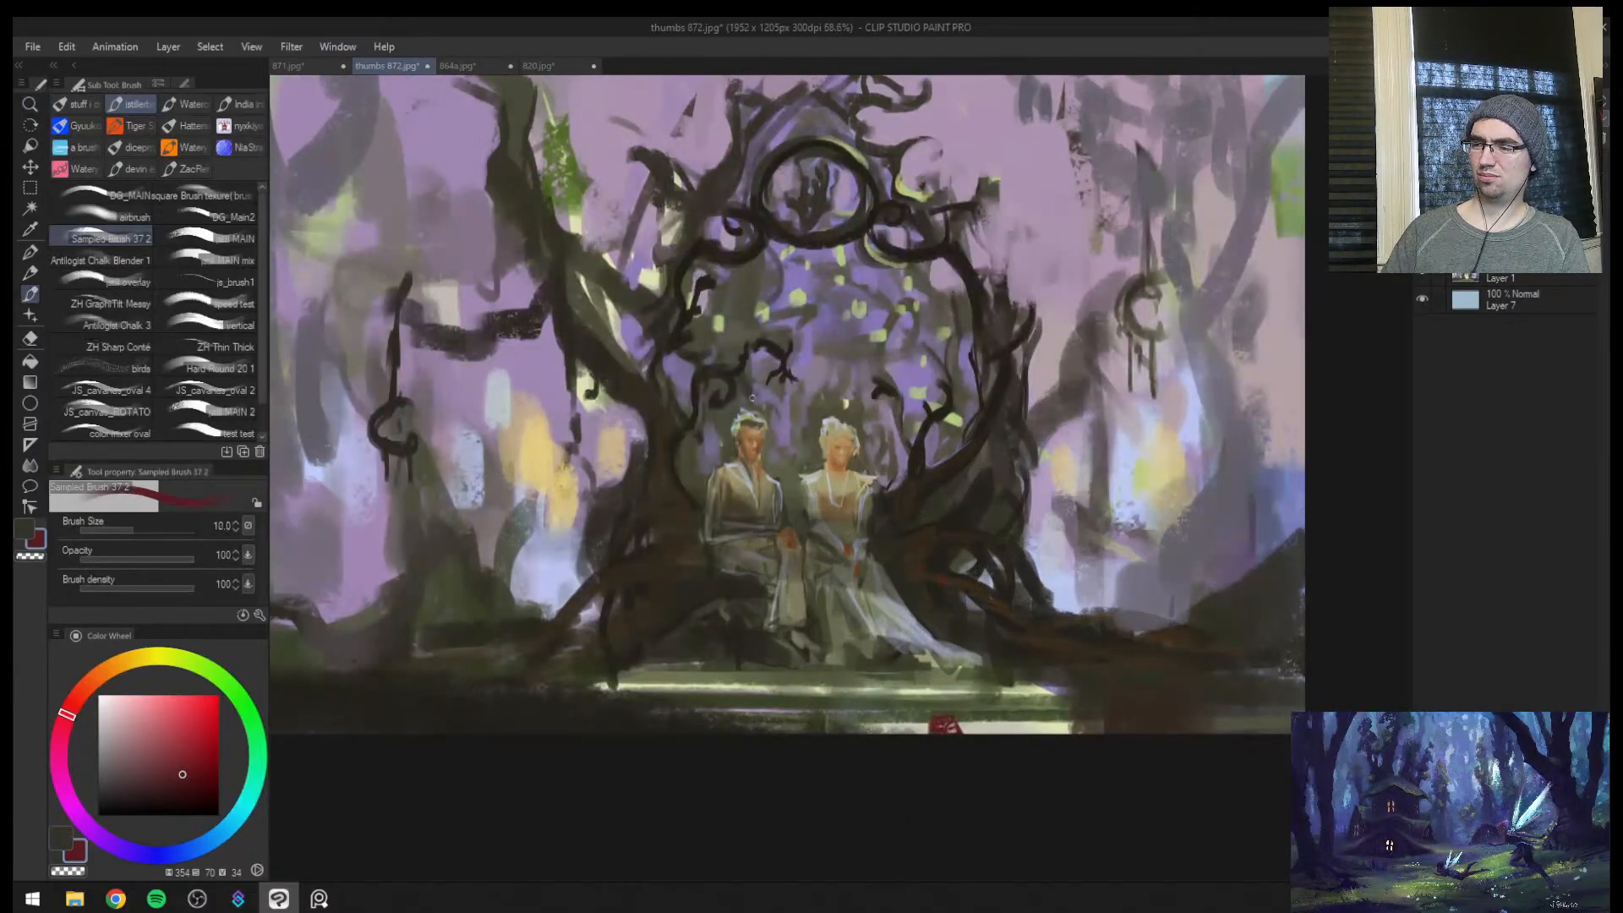
Paint a bright red flower (saturation 100, value 88) in the hair of the figure in the pale gown at brush size 7
{"action": "key", "text": "ctrl+space"}
{"action": "left_click_drag", "start_coordinate": [850, 463], "coordinate": [956, 465]}
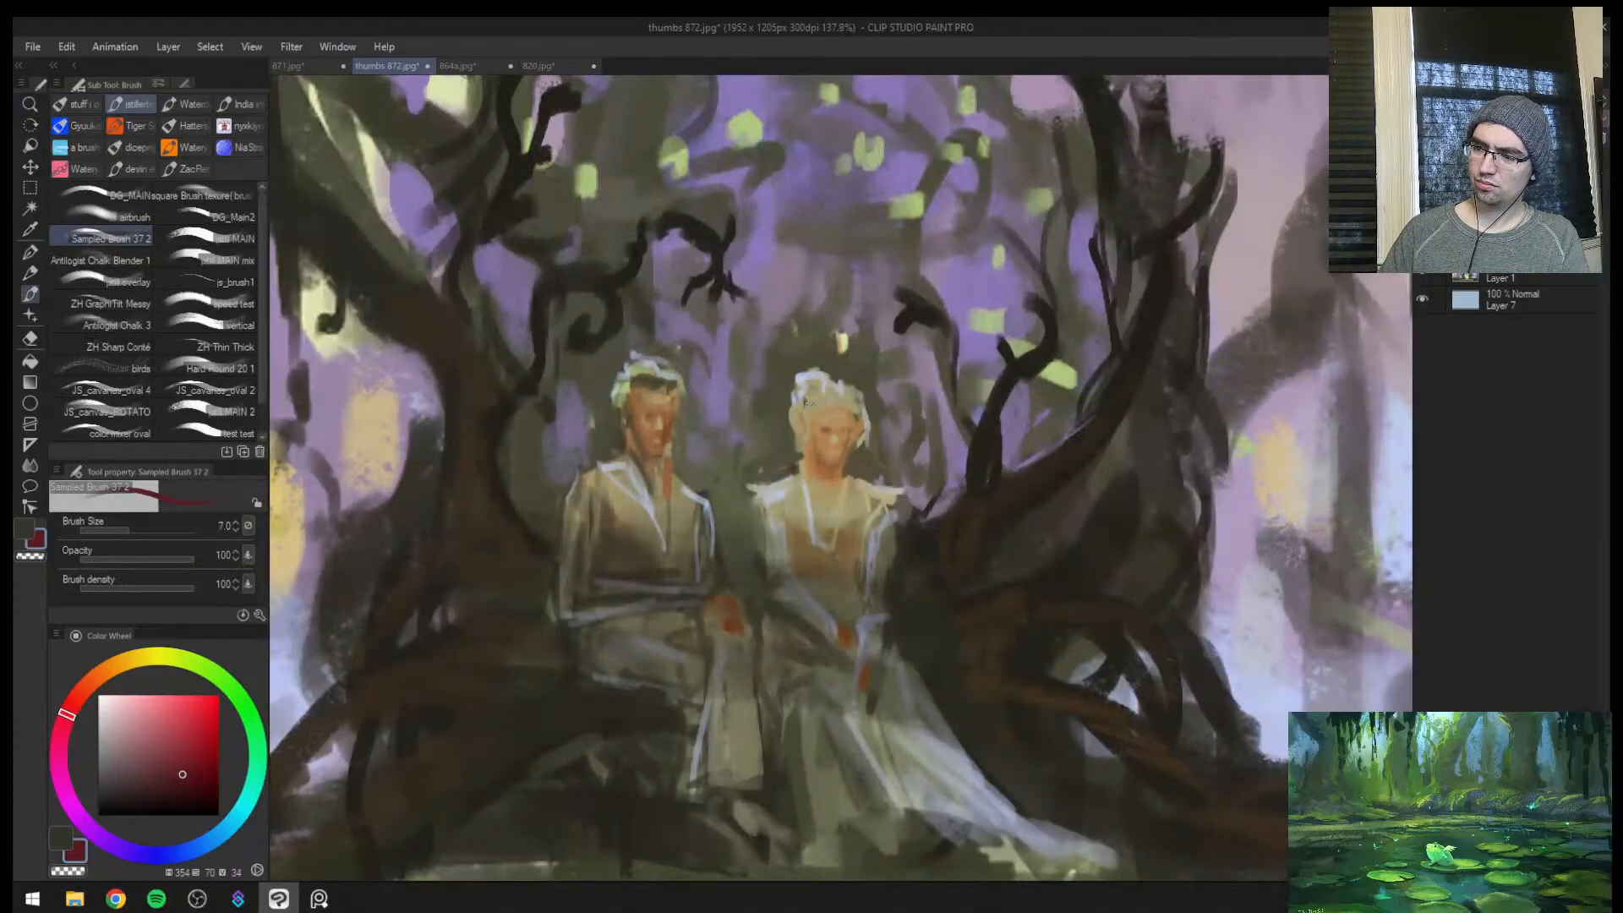
{"action": "left_click", "coordinate": [216, 720]}
{"action": "left_click", "coordinate": [80, 699]}
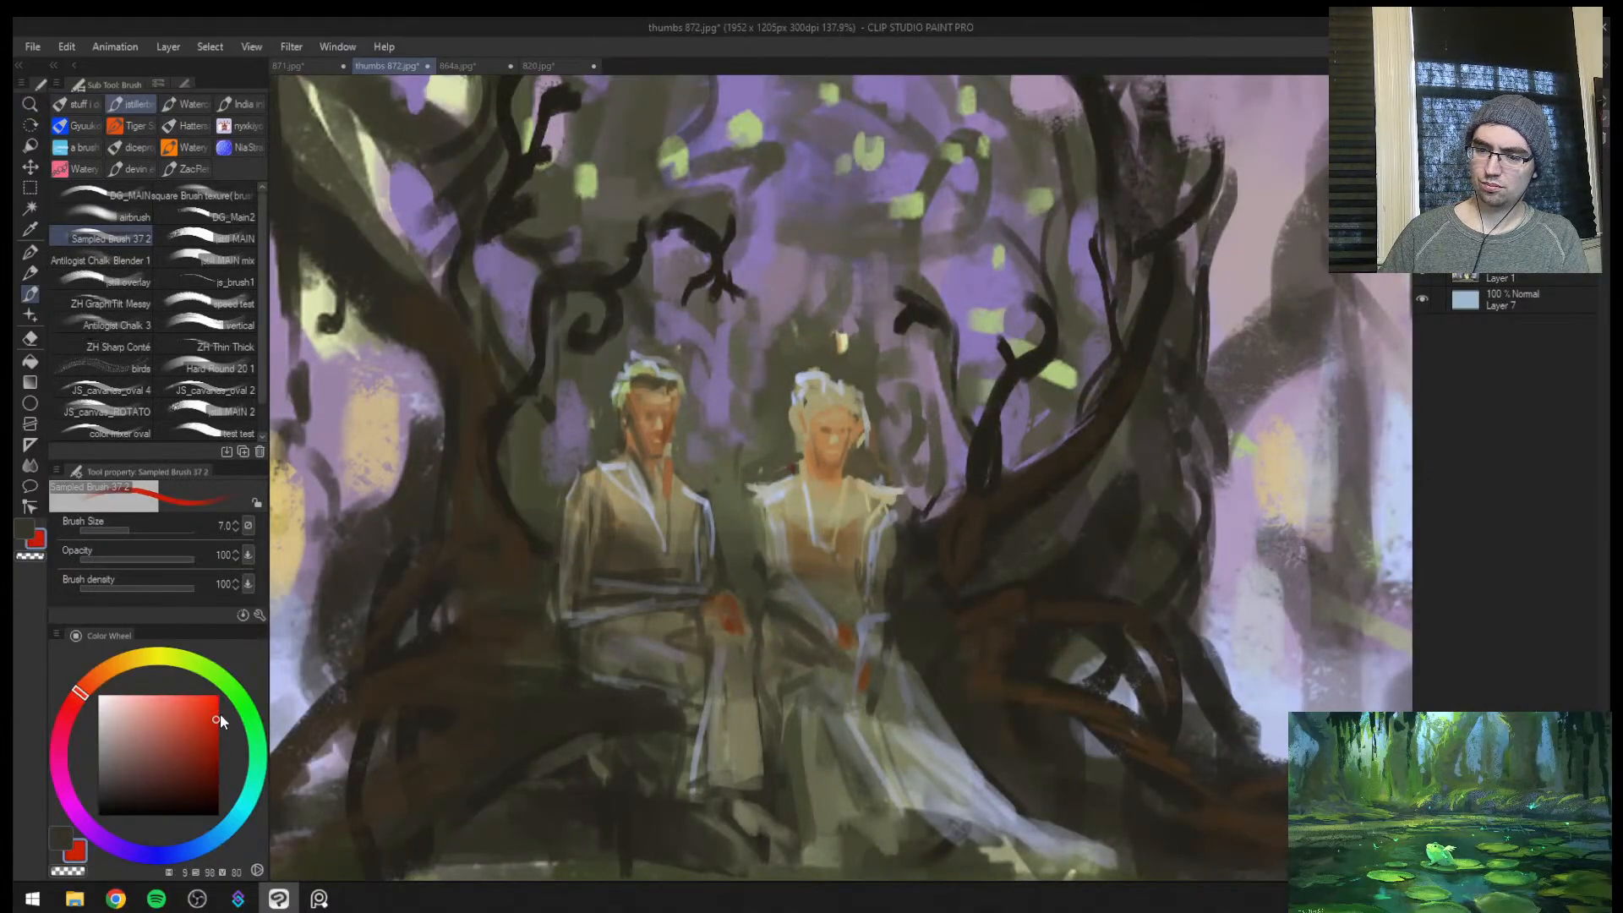
{"action": "mouse_move", "coordinate": [811, 410]}
{"action": "left_mouse_down"}
{"action": "mouse_move", "coordinate": [797, 405]}
{"action": "mouse_move", "coordinate": [812, 403]}
{"action": "mouse_move", "coordinate": [771, 468]}
{"action": "left_mouse_up"}
{"action": "key", "text": "ctrl+space"}
{"action": "left_click_drag", "start_coordinate": [835, 421], "coordinate": [880, 345]}
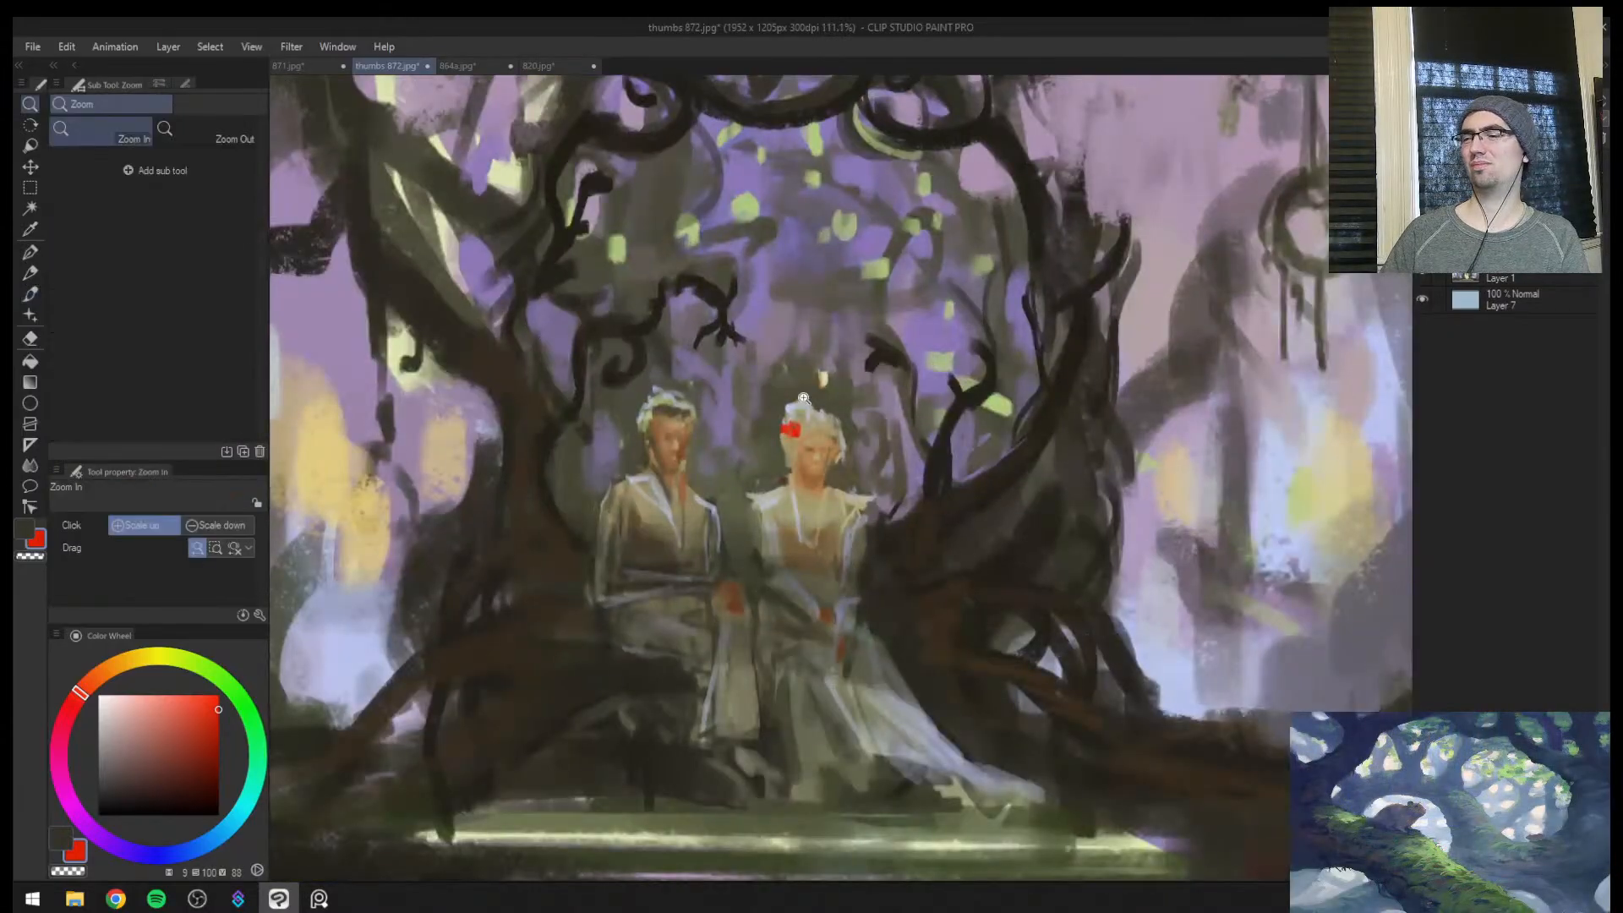
{"action": "left_click_drag", "start_coordinate": [804, 397], "coordinate": [829, 393]}
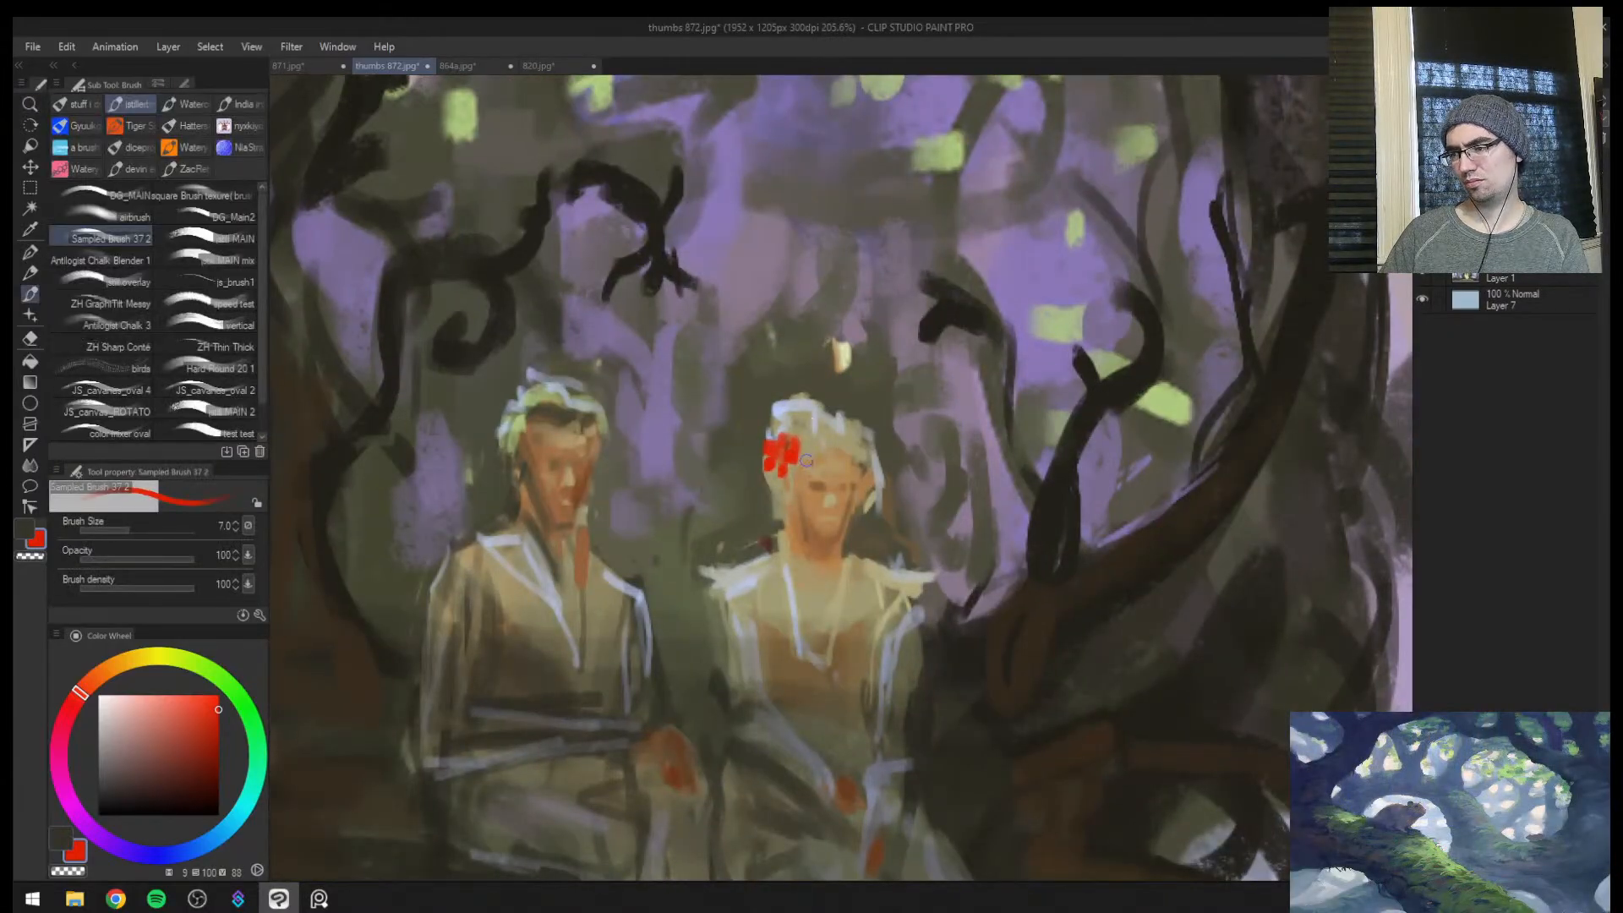
{"action": "key", "text": "ctrl+space"}
{"action": "mouse_move", "coordinate": [806, 461]}
{"action": "left_mouse_down"}
{"action": "mouse_move", "coordinate": [727, 538]}
{"action": "mouse_move", "coordinate": [804, 525]}
{"action": "left_mouse_up"}
{"action": "key", "text": "]"}
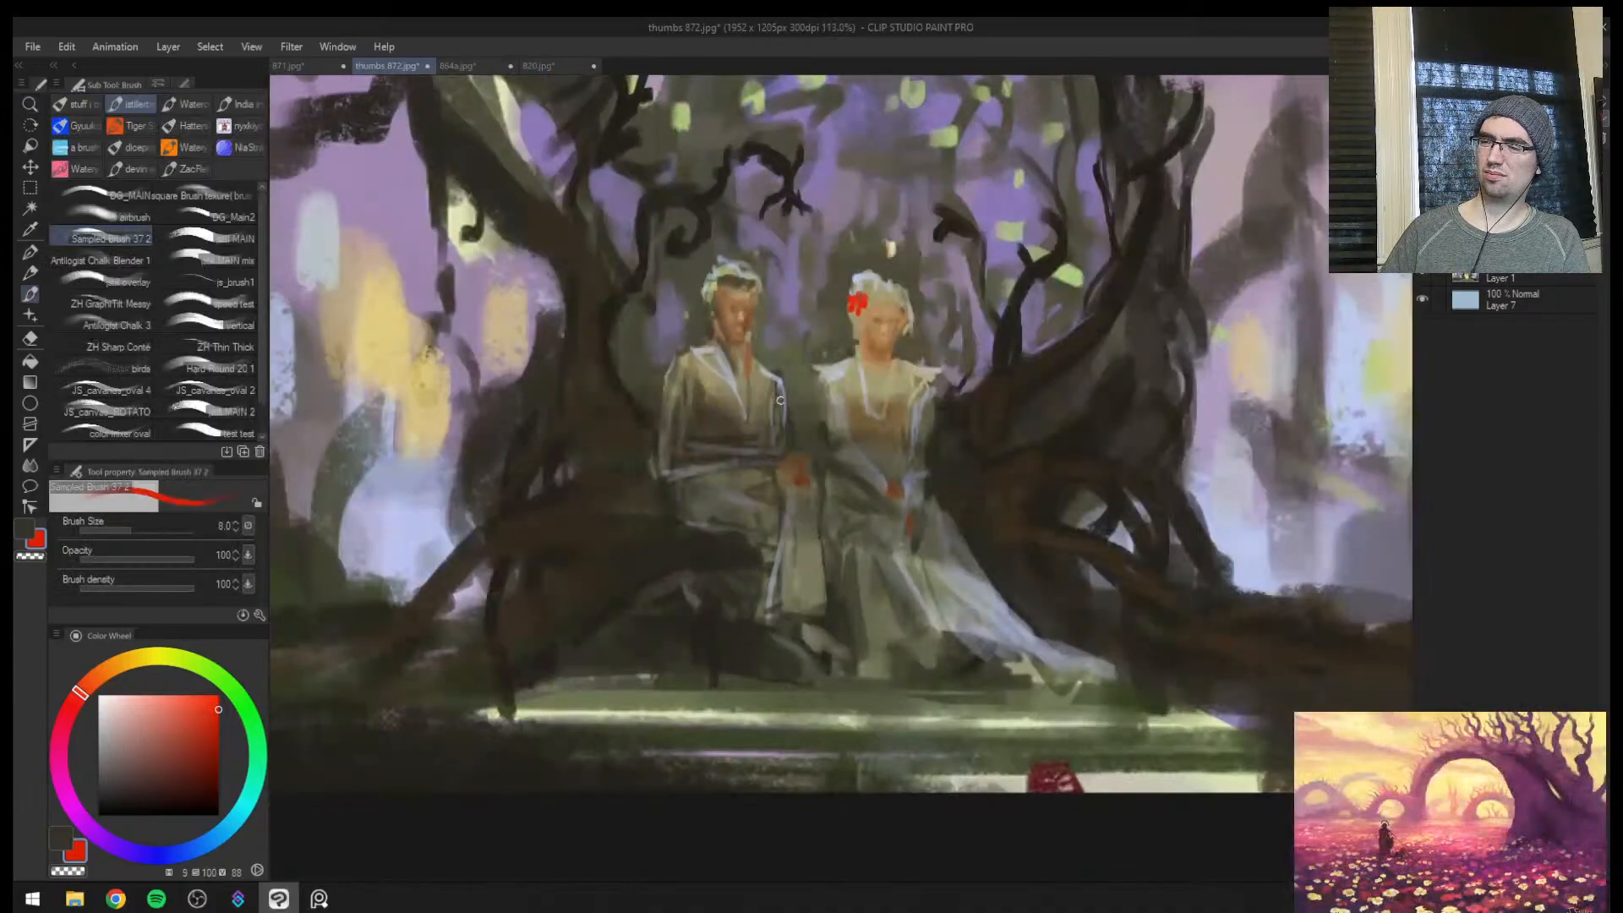
Dab a dark red flower (hue 360, saturation 87, value 49) on the other figure's chest at brush size 10 and check the canvas mirrored
{"action": "left_click", "coordinate": [205, 757]}
{"action": "left_click", "coordinate": [72, 706]}
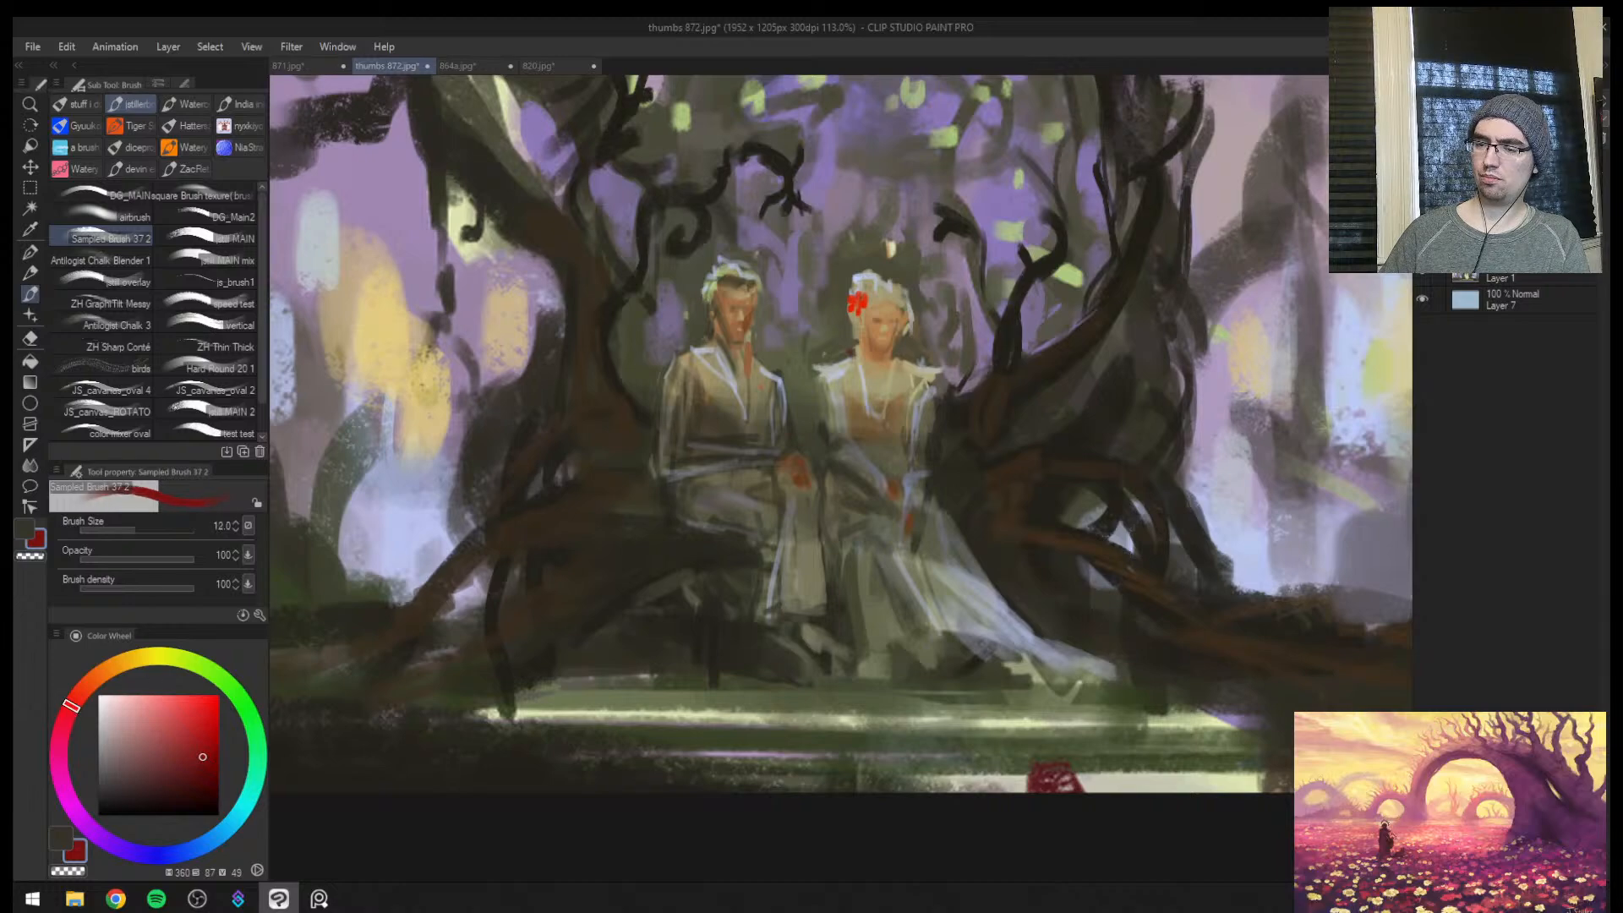
{"action": "left_click", "coordinate": [712, 392]}
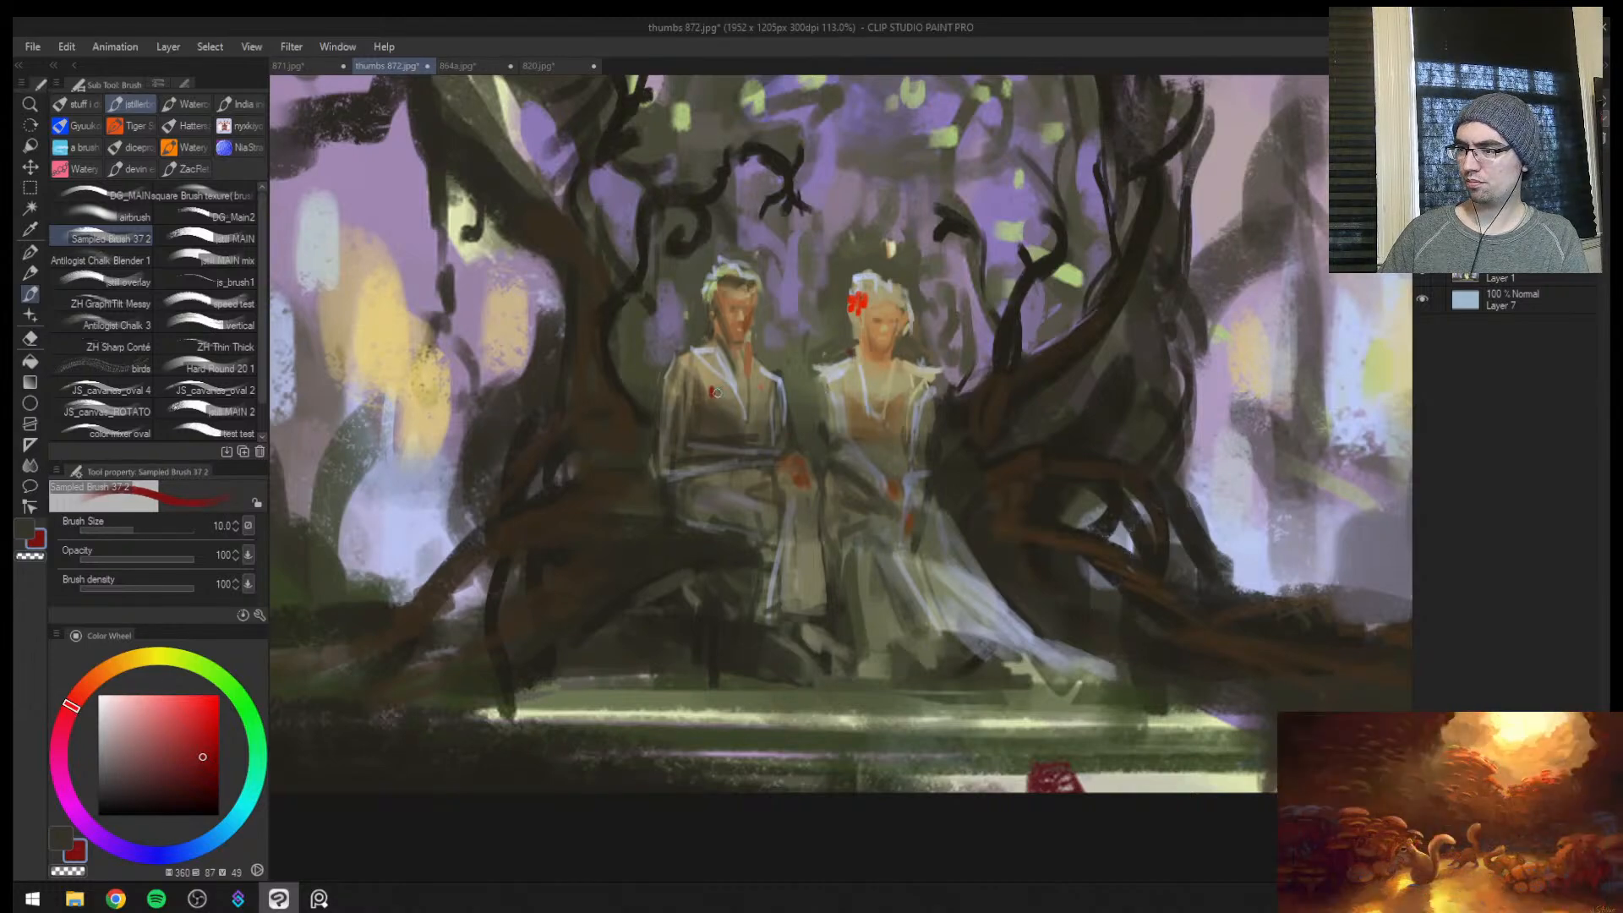
{"action": "key", "text": "ctrl+space"}
{"action": "left_click_drag", "start_coordinate": [728, 468], "coordinate": [702, 489]}
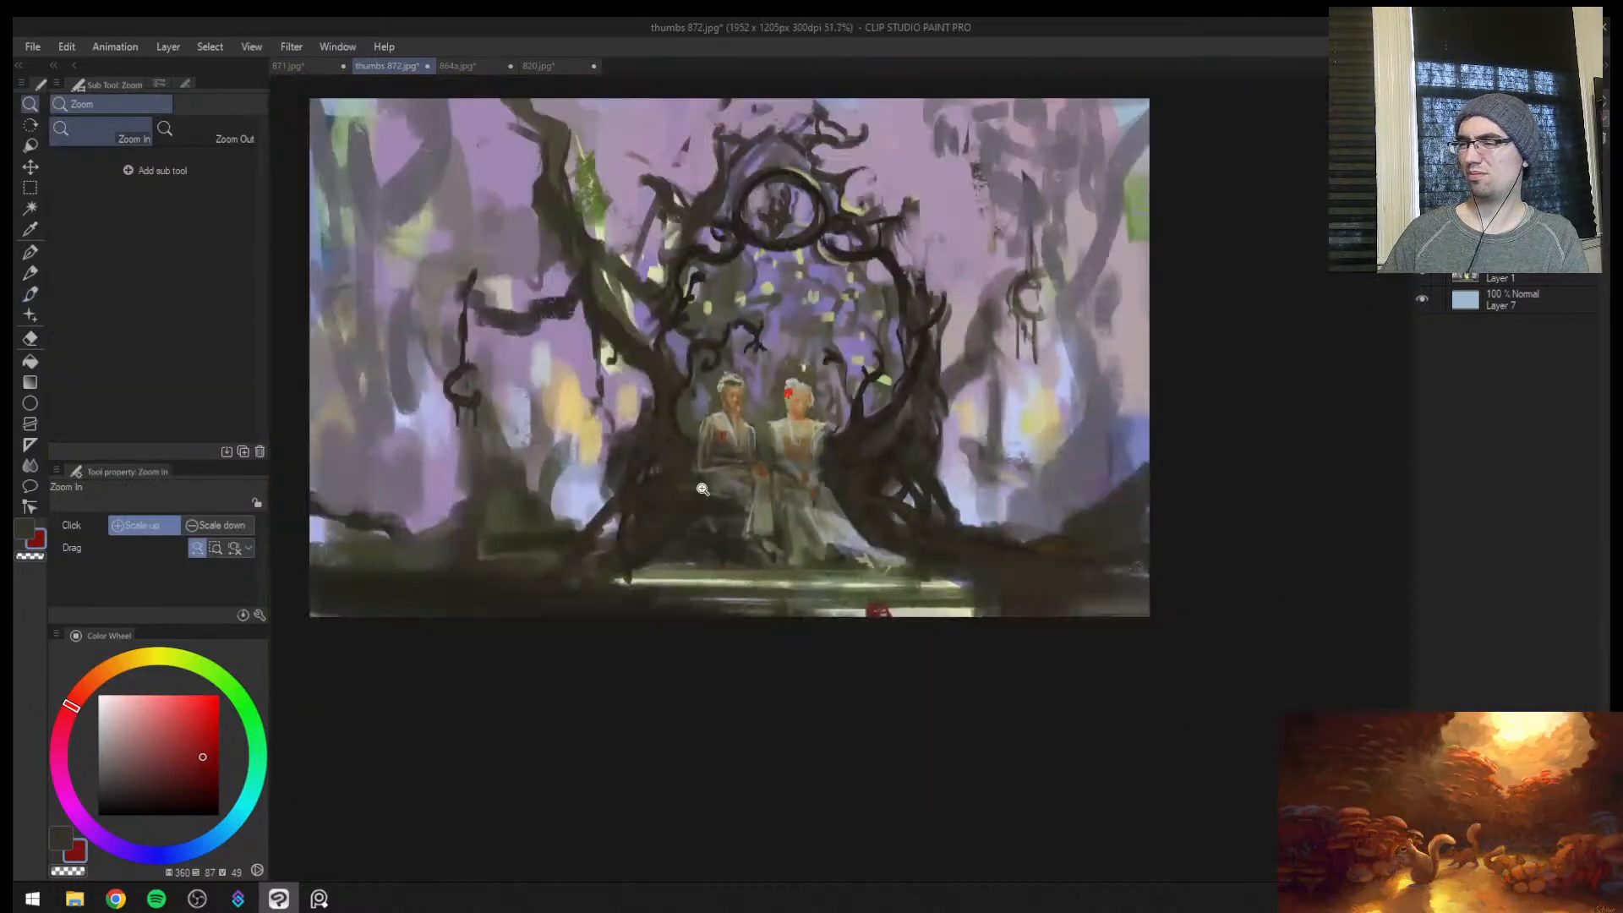
{"action": "key", "text": "h"}
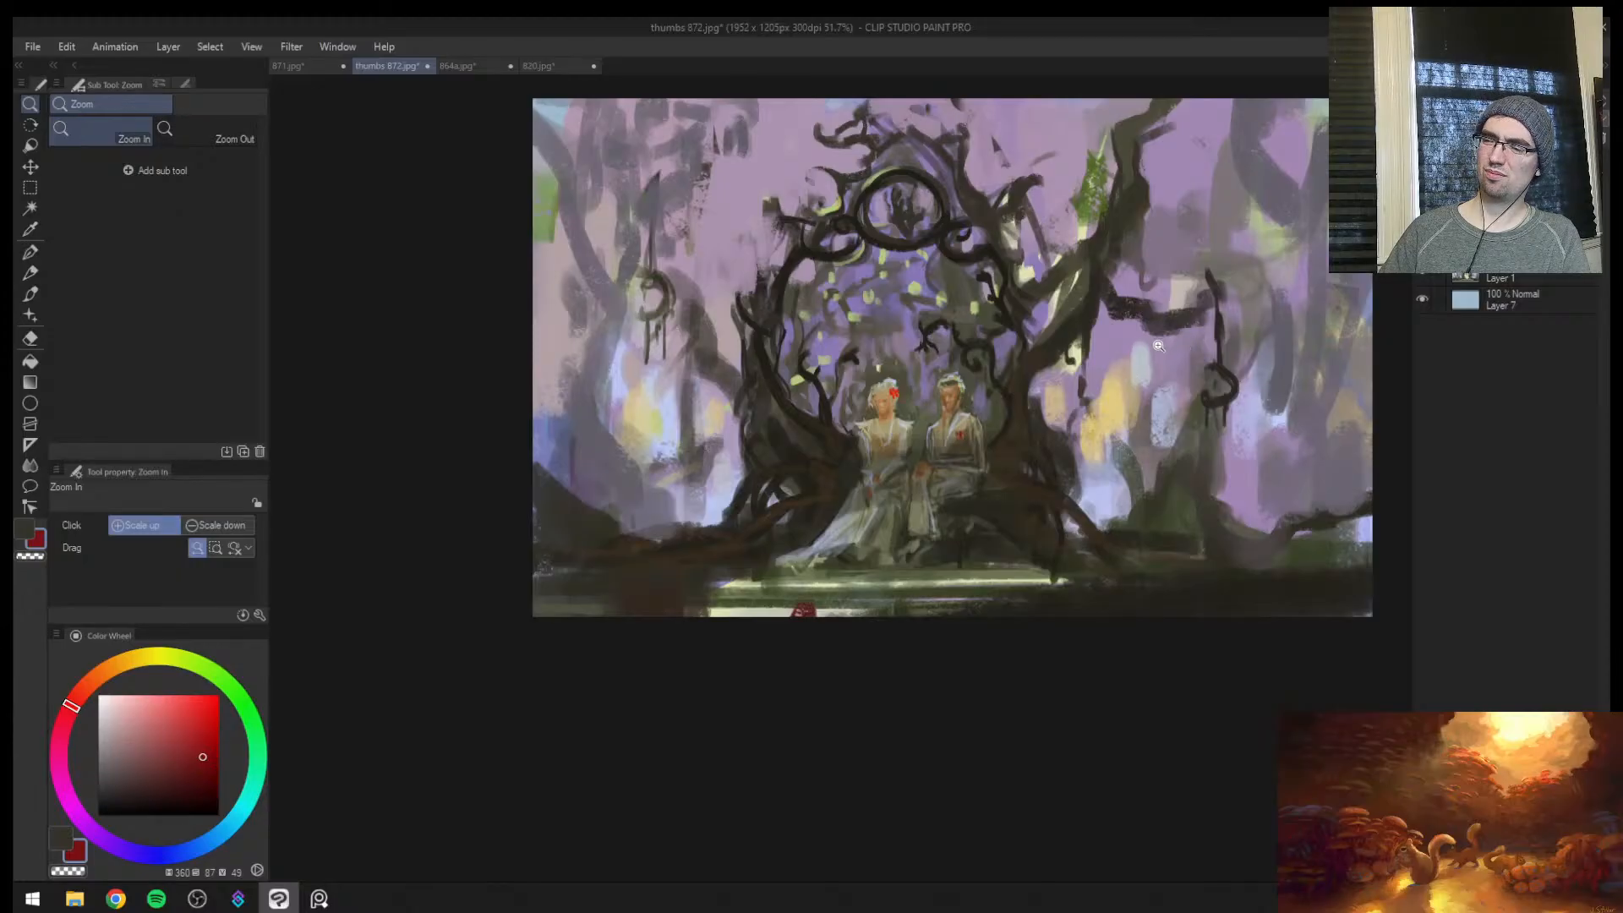
{"action": "left_click_drag", "start_coordinate": [948, 486], "coordinate": [1014, 414]}
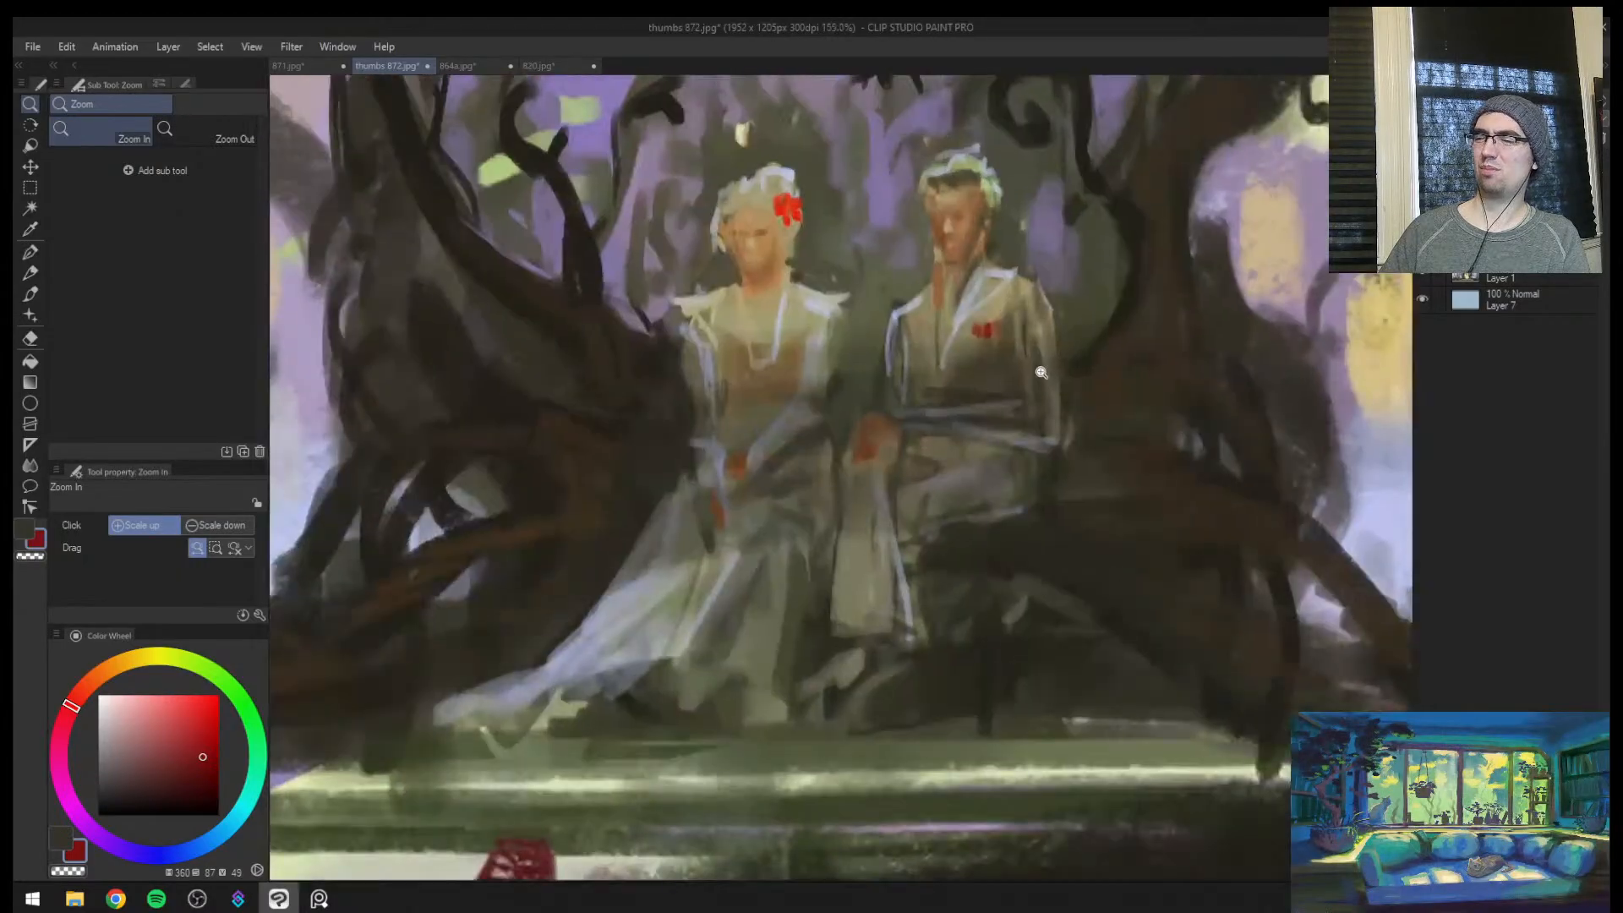
Trim the edges of the chest flower with sampled robe browns (hue 44, saturation 35, value 60; hue 48, saturation 30, value 26)
{"action": "left_click", "coordinate": [986, 314], "text": "alt"}
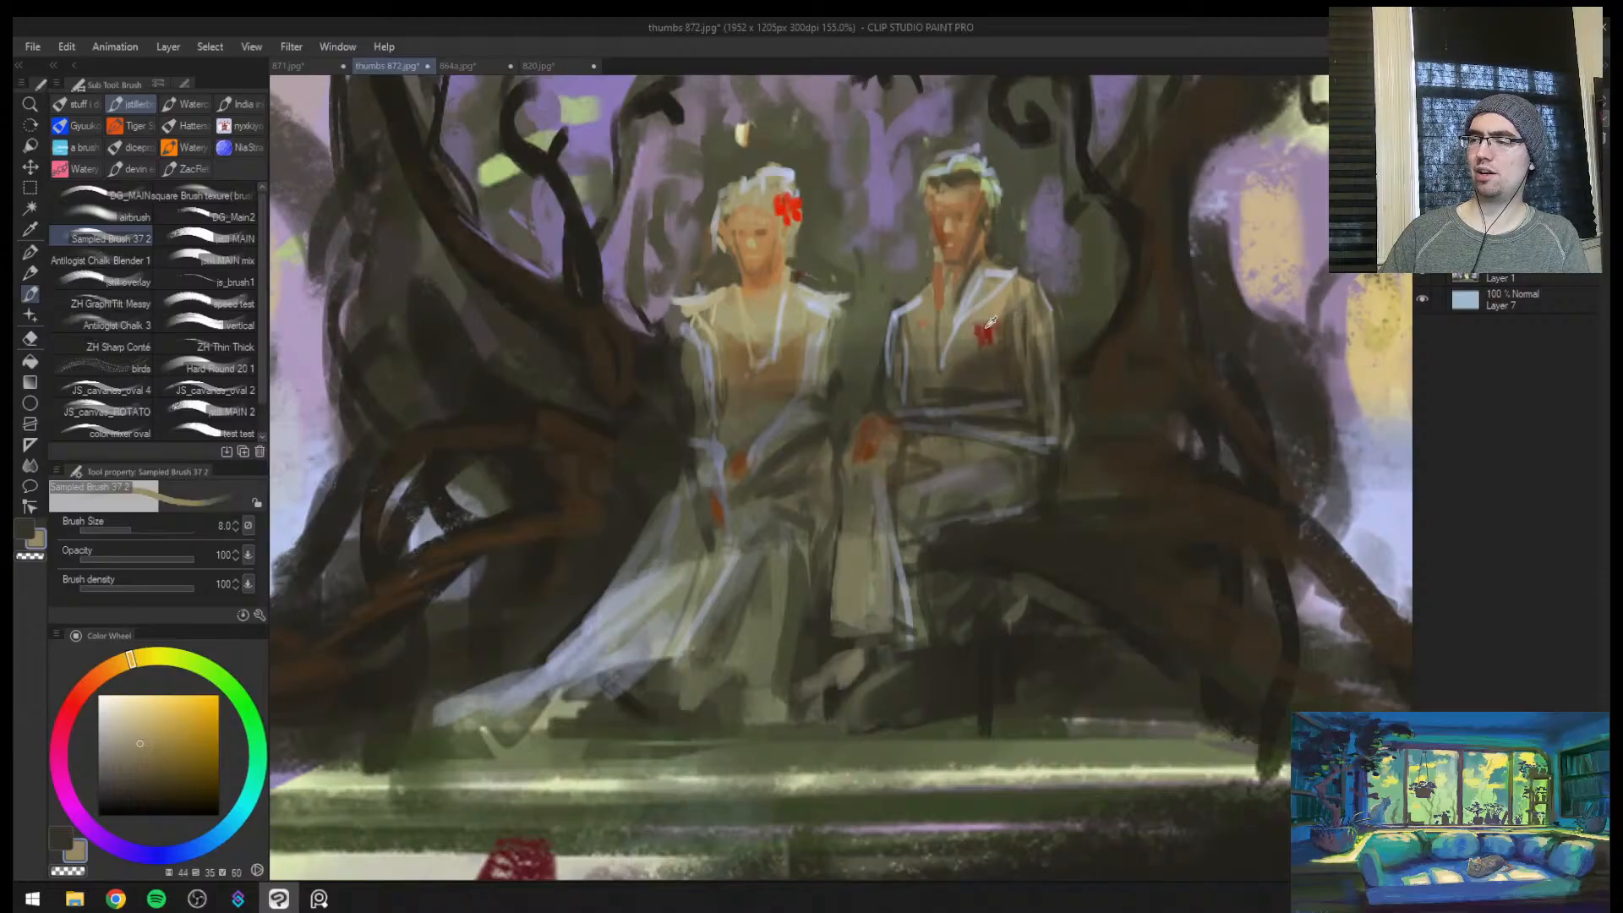
{"action": "left_click", "coordinate": [984, 329], "text": "alt"}
{"action": "left_click", "coordinate": [979, 351], "text": "alt"}
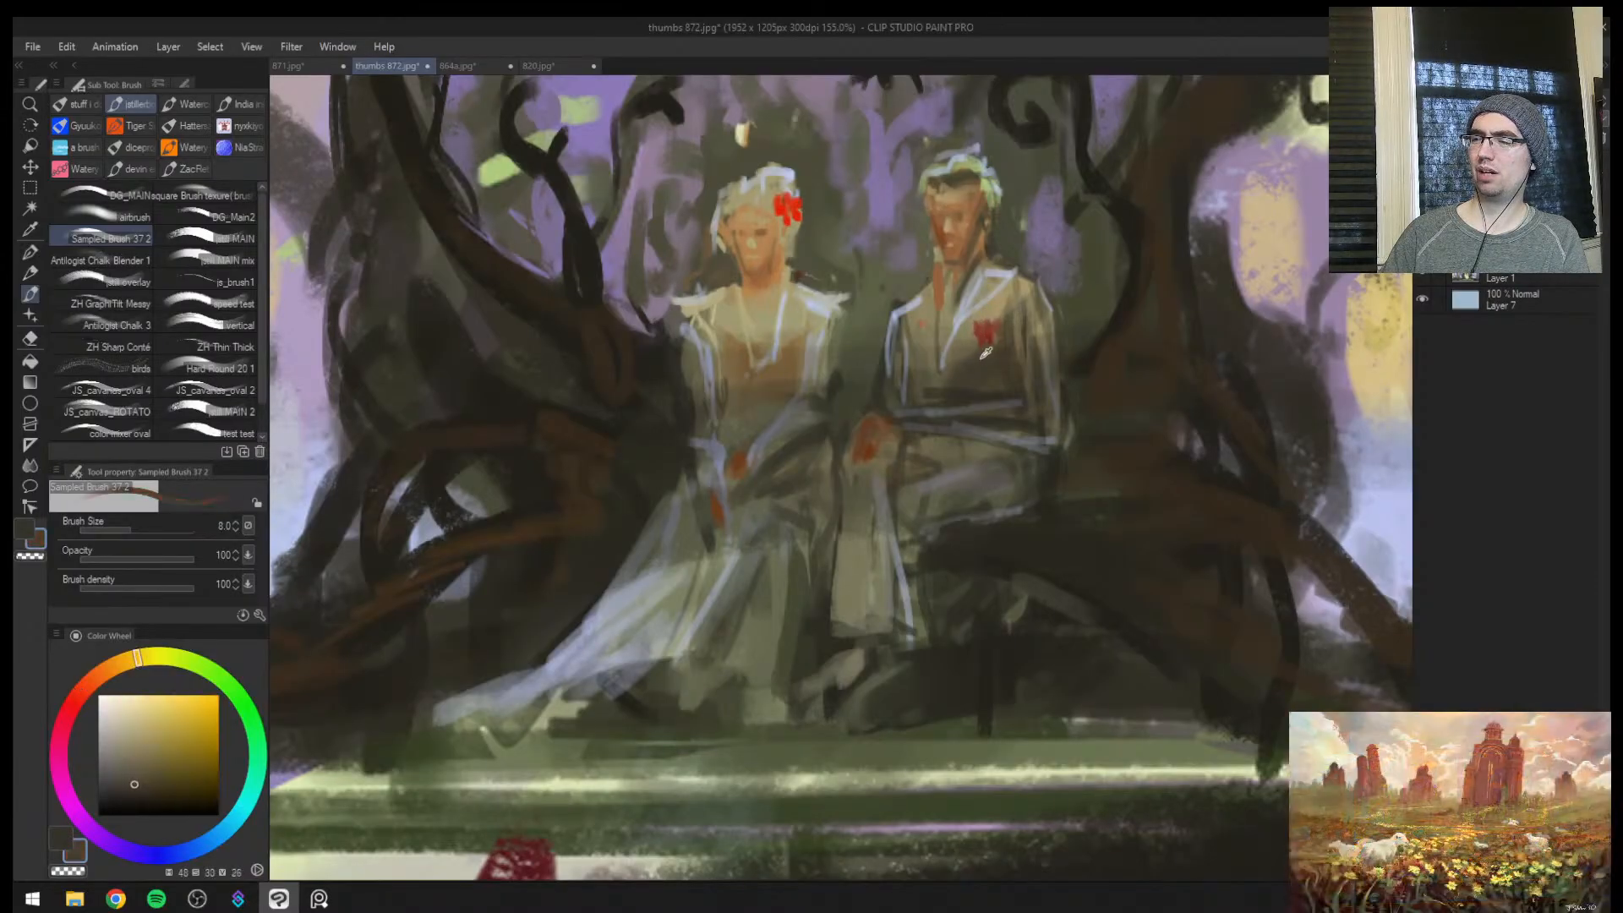
{"action": "key", "text": "bracketright"}
{"action": "key", "text": "bracketright"}
{"action": "key", "text": "bracketright"}
{"action": "mouse_move", "coordinate": [977, 341]}
{"action": "left_mouse_down"}
{"action": "mouse_move", "coordinate": [1027, 317]}
{"action": "mouse_move", "coordinate": [950, 334]}
{"action": "left_mouse_up"}
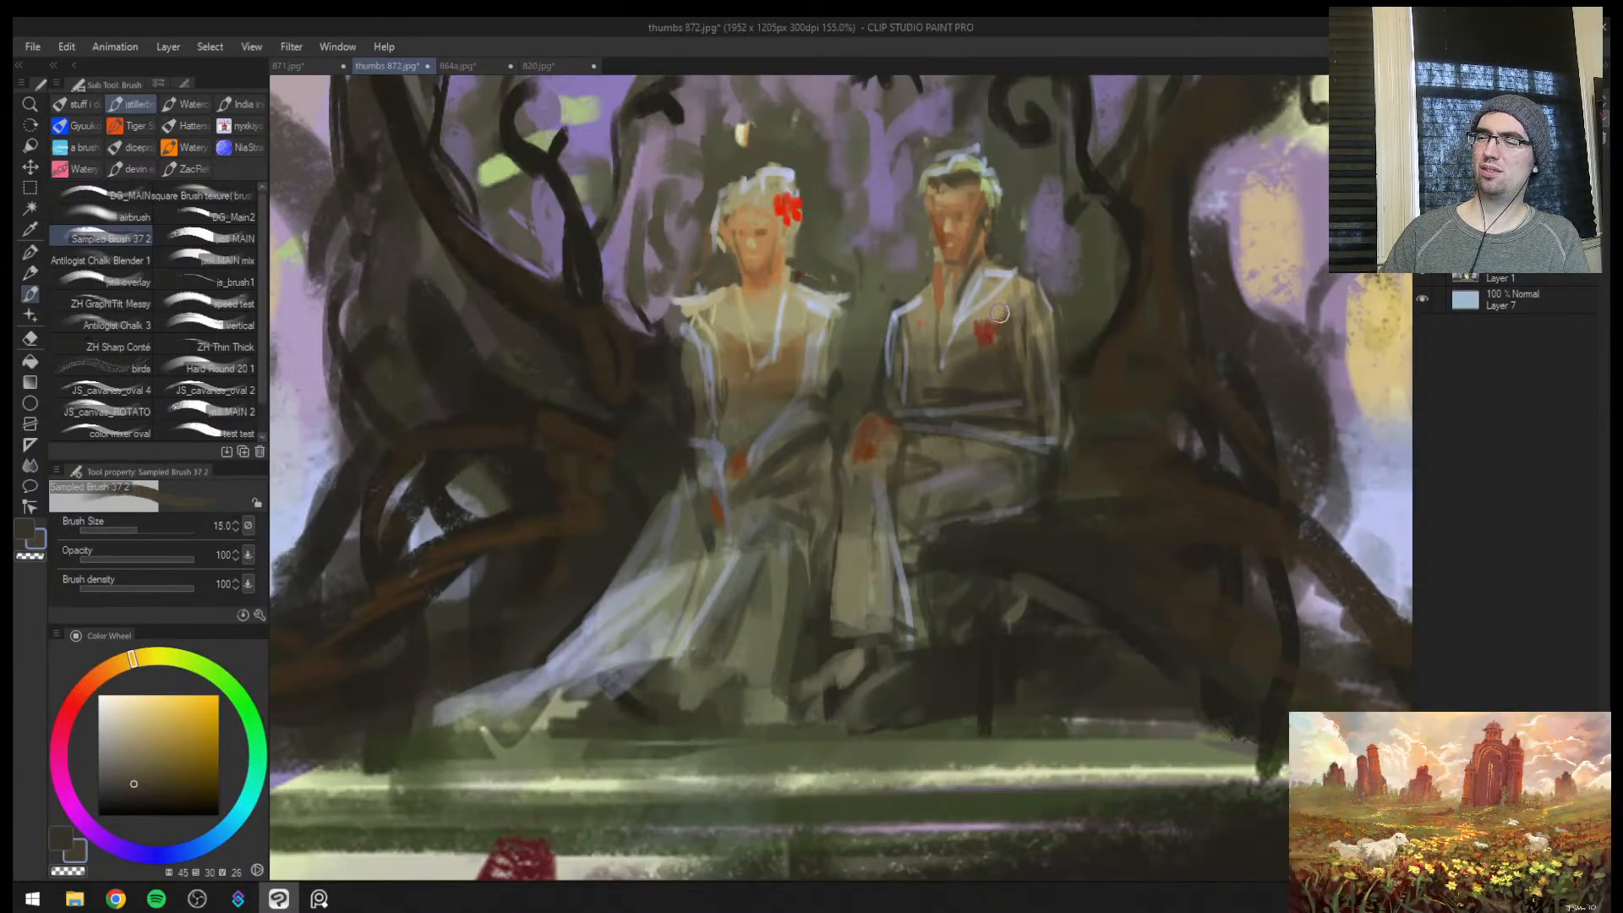
Brighten the chest flower with orange-red sampled from the hair flower (hue 10, saturation 92, value 84) at brush size 4
{"action": "left_click_drag", "start_coordinate": [930, 245], "coordinate": [884, 327]}
{"action": "left_click", "coordinate": [746, 284], "text": "alt"}
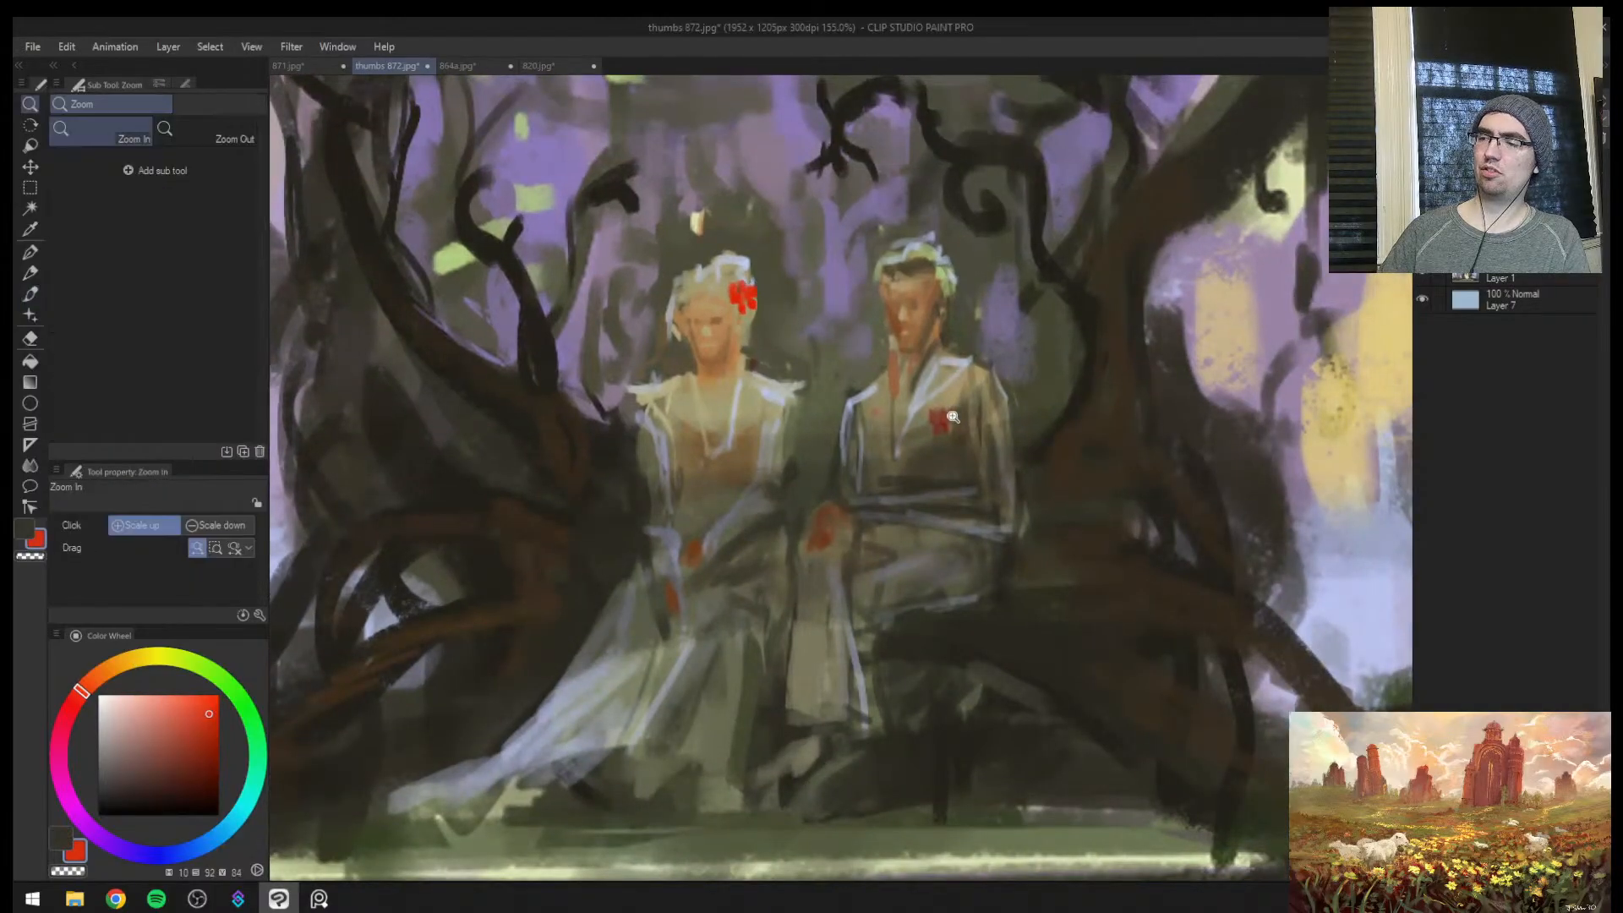
{"action": "left_click_drag", "start_coordinate": [954, 414], "coordinate": [1005, 413]}
{"action": "key", "text": "bracketleft"}
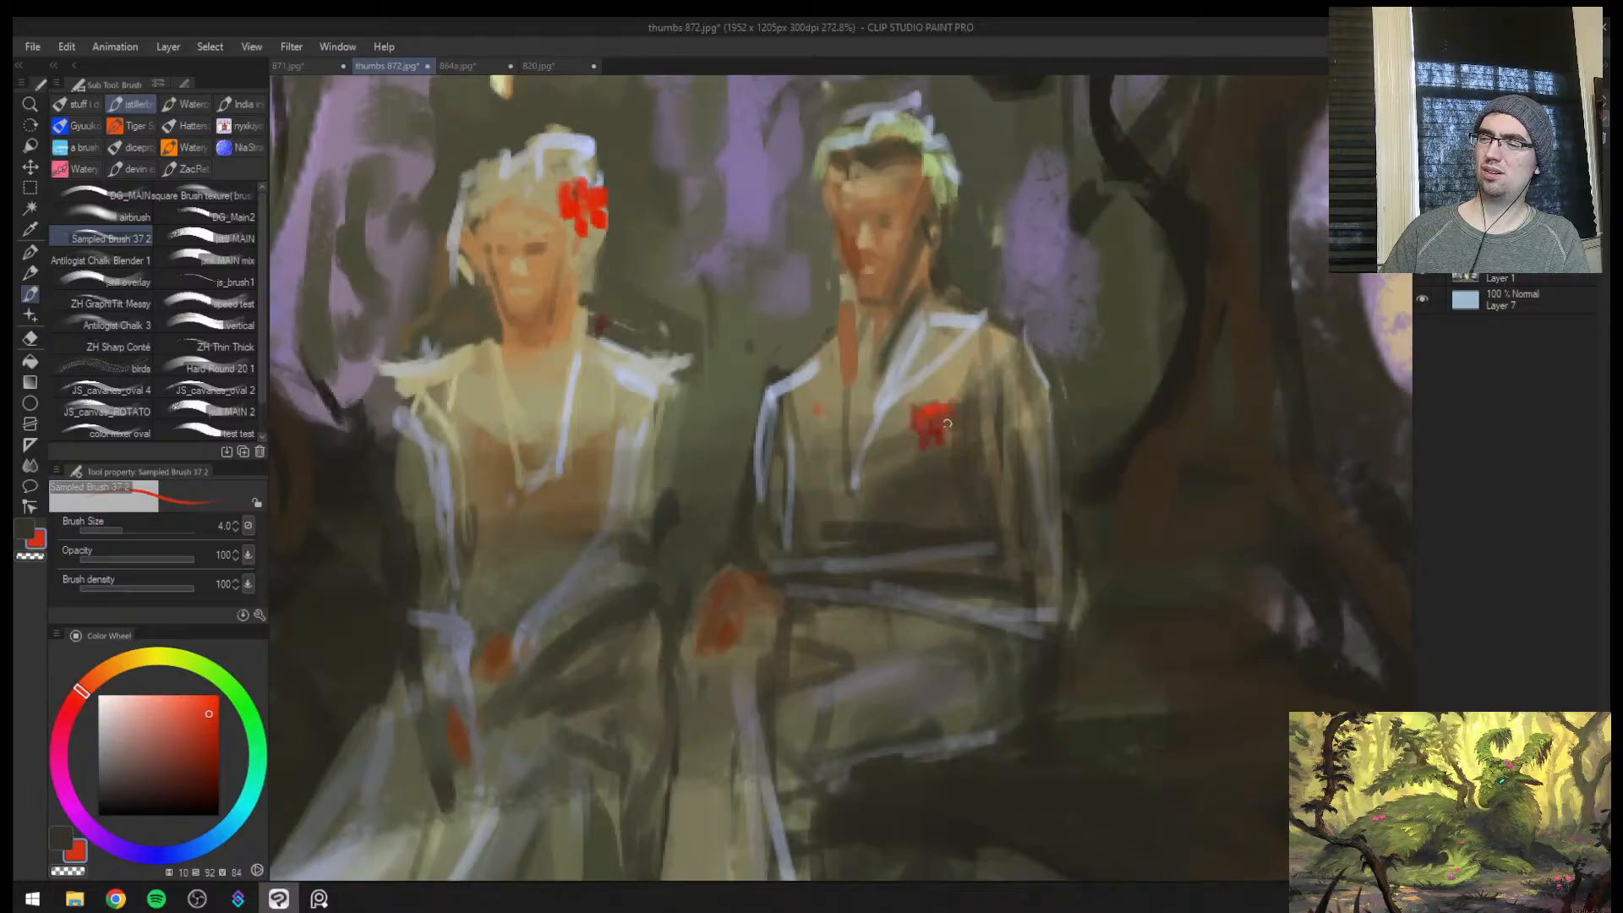
{"action": "left_click", "coordinate": [945, 430], "text": "alt"}
{"action": "left_click_drag", "start_coordinate": [942, 446], "coordinate": [846, 394]}
{"action": "left_click_drag", "start_coordinate": [782, 323], "coordinate": [826, 240]}
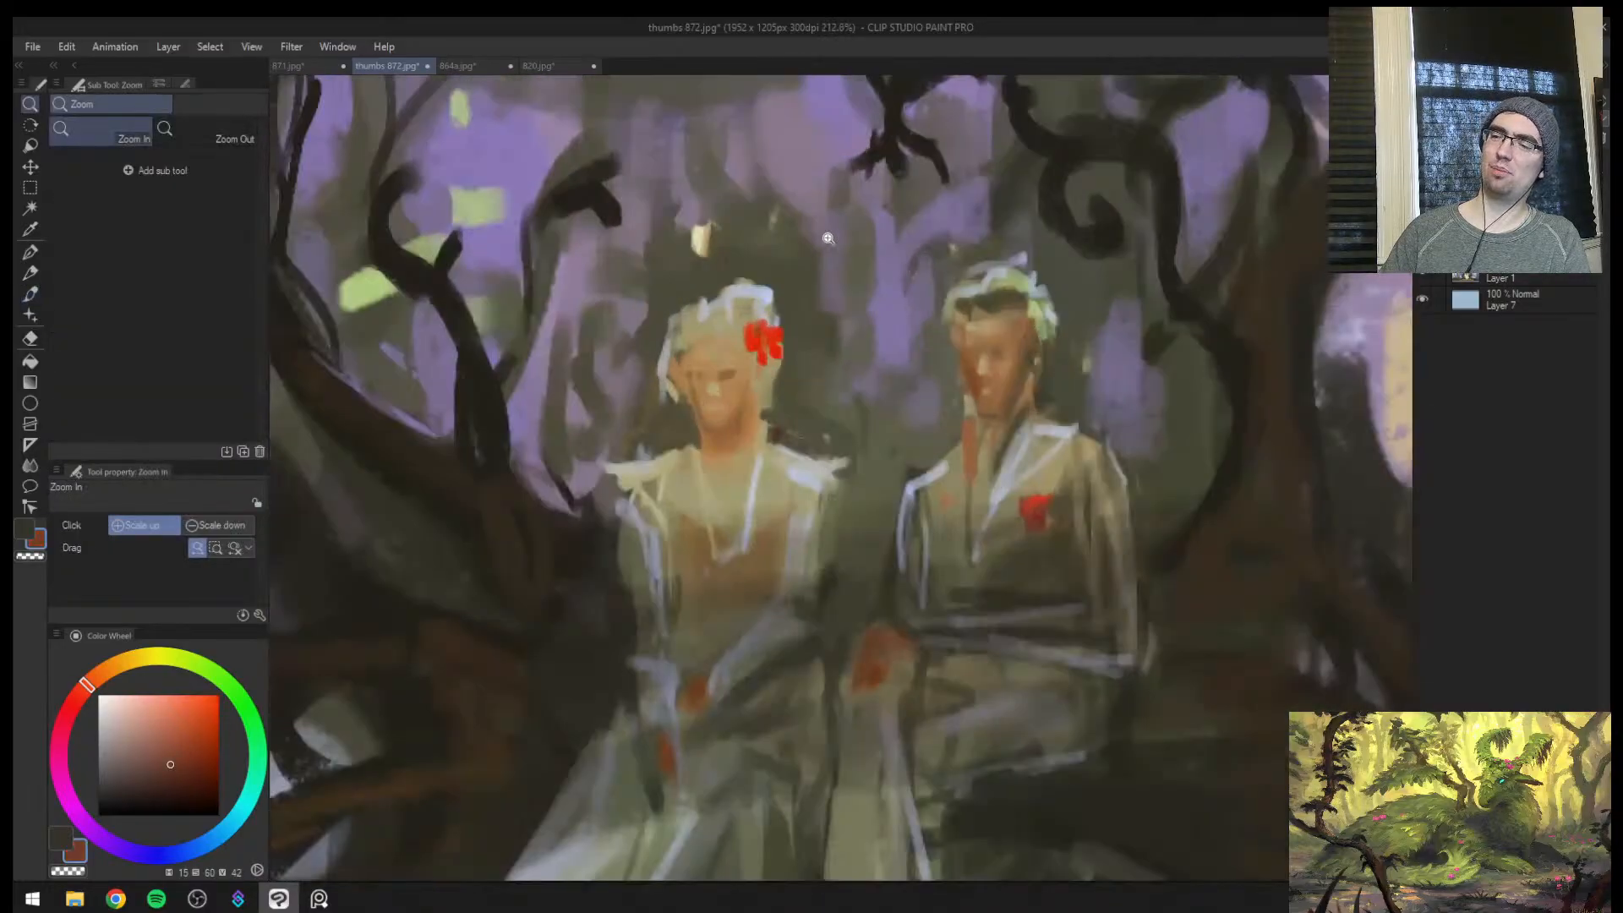
Add darker accents to the red flowers with a muted red (hue 10, saturation 68, value 44) at brush size 5
{"action": "left_click", "coordinate": [1043, 516], "text": "alt"}
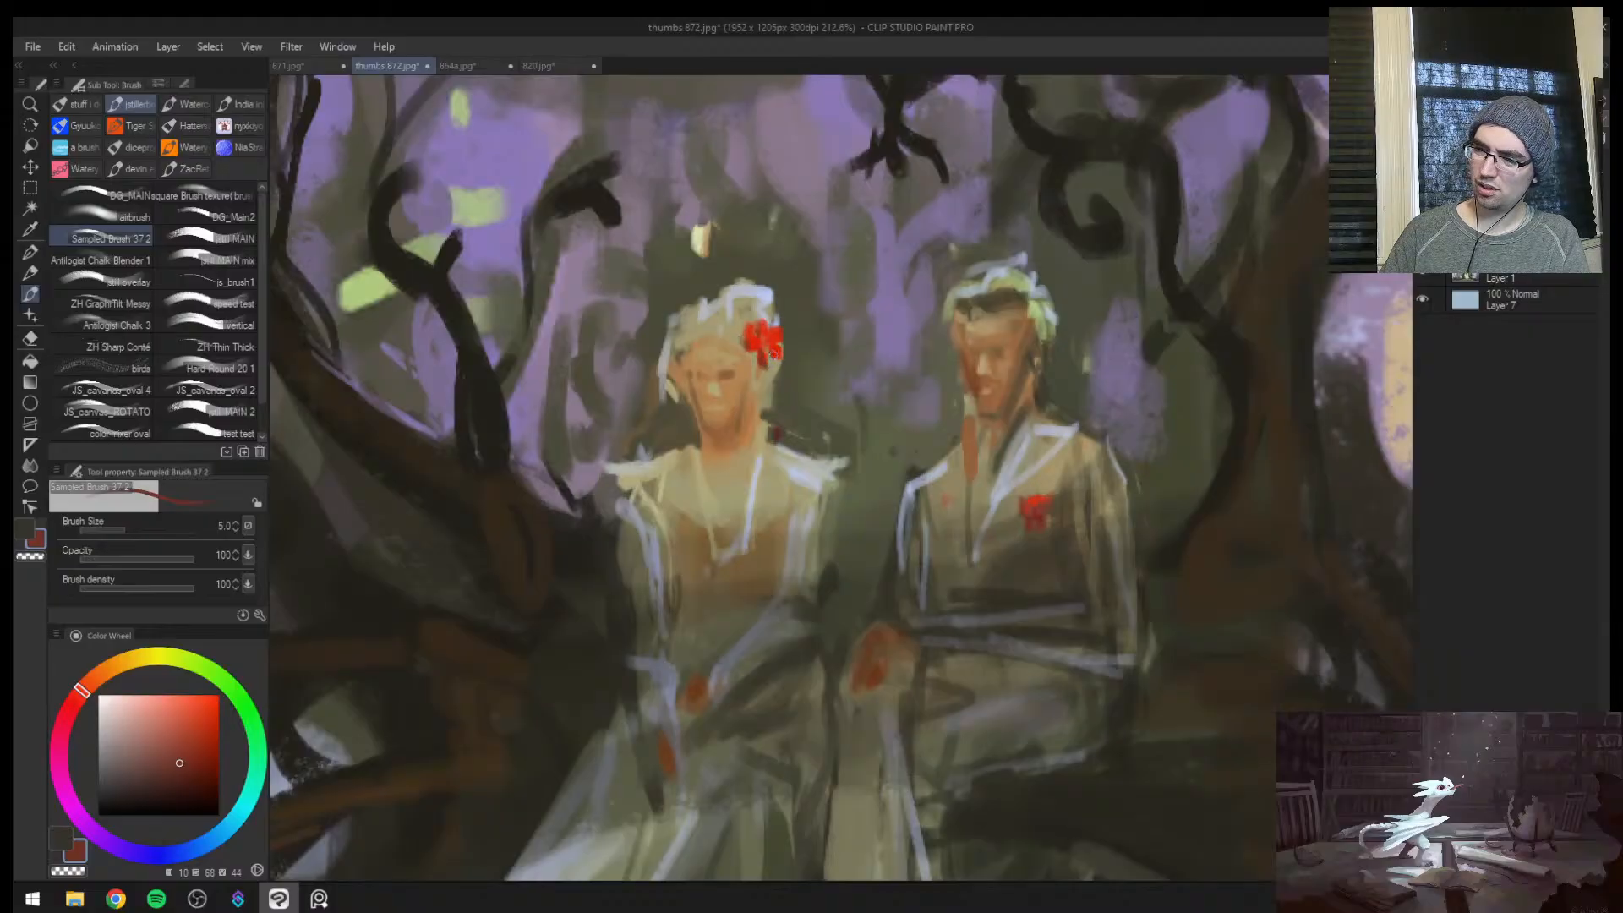
{"action": "left_click_drag", "start_coordinate": [783, 369], "coordinate": [708, 414]}
{"action": "left_click_drag", "start_coordinate": [811, 472], "coordinate": [822, 572]}
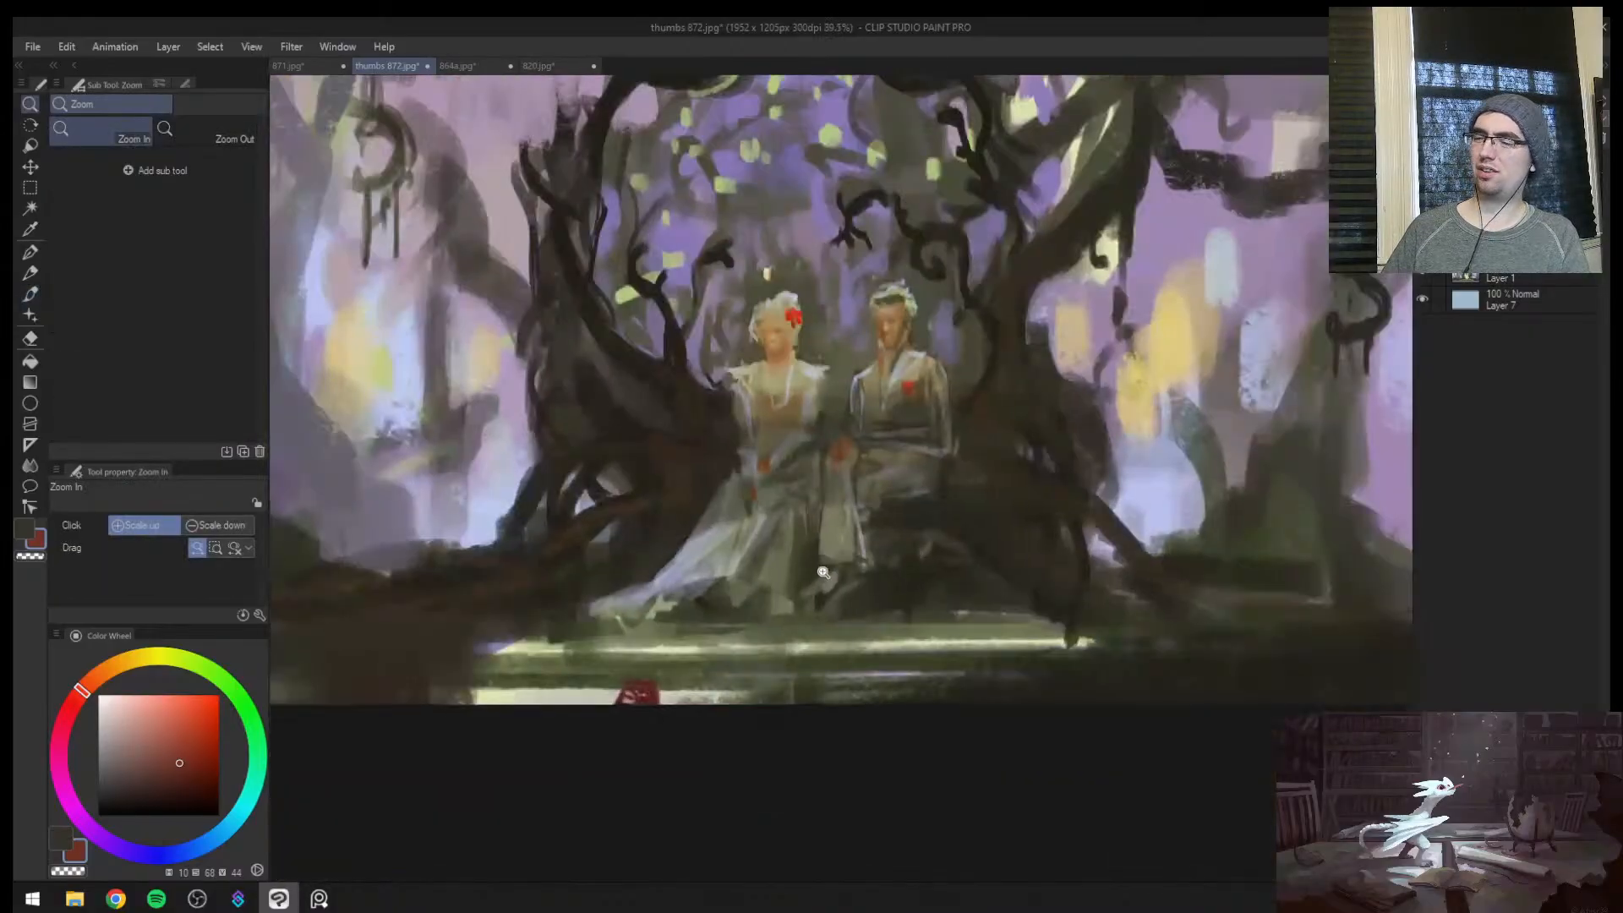
Cover the red mark and most of the pale strip below the steps with dark green (hue 83, saturation 40, value 28)
{"action": "key", "text": "h"}
{"action": "left_click", "coordinate": [1066, 670], "text": "alt"}
{"action": "mouse_move", "coordinate": [1035, 691]}
{"action": "left_mouse_down"}
{"action": "mouse_move", "coordinate": [955, 697]}
{"action": "mouse_move", "coordinate": [1205, 698]}
{"action": "mouse_move", "coordinate": [1169, 693]}
{"action": "left_mouse_up"}
{"action": "key", "text": "h"}
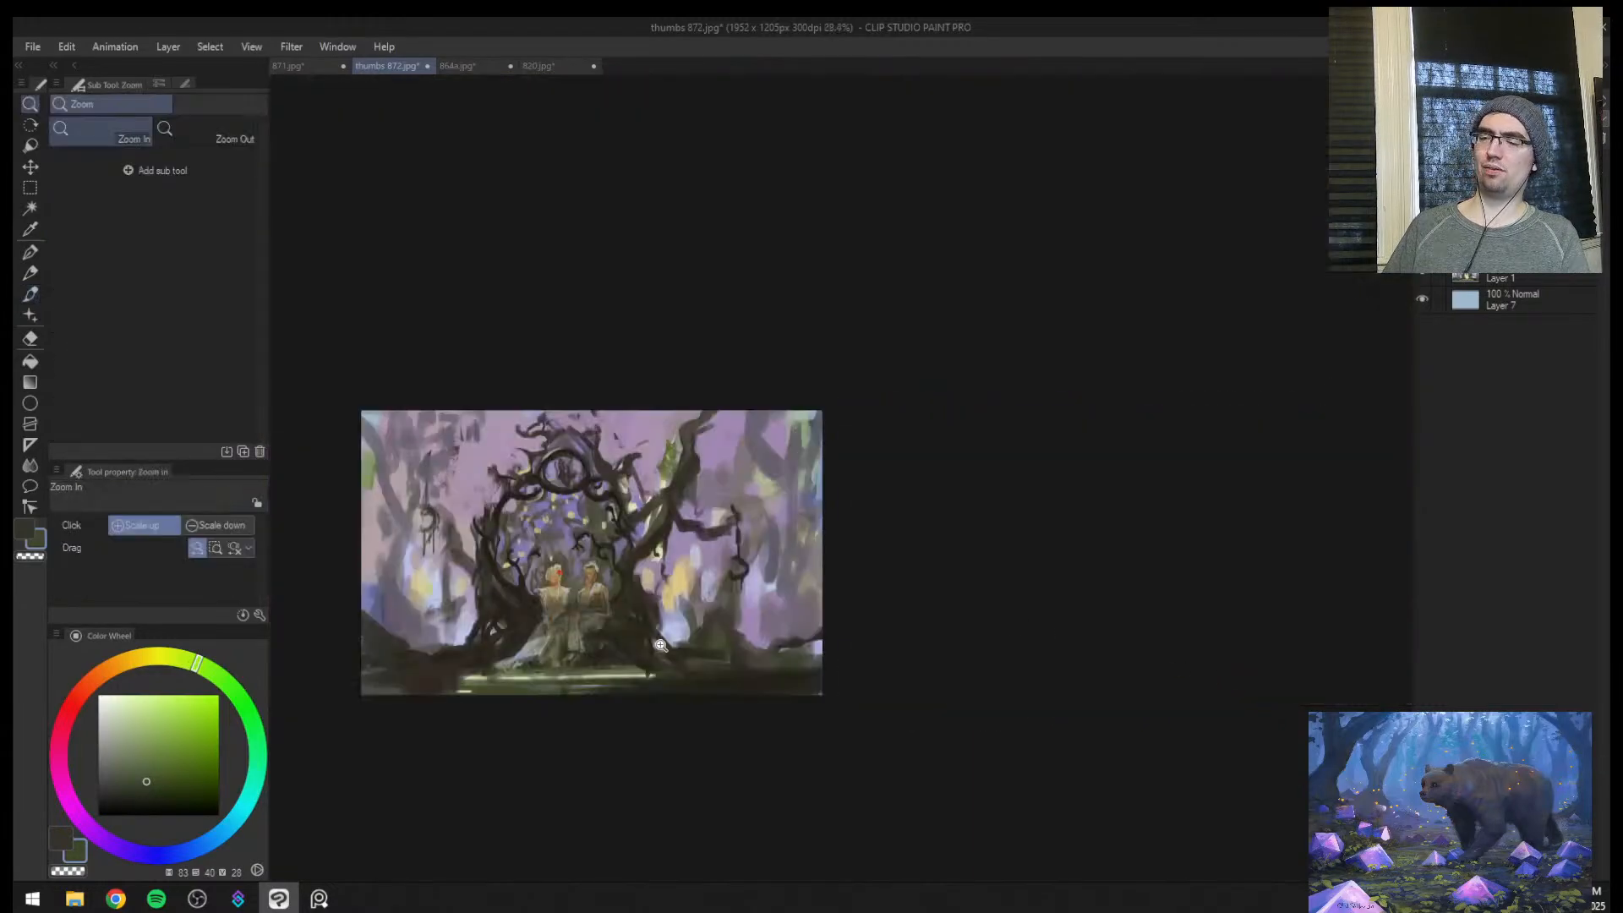
Check the whole painting's values in greyscale and its composition mirrored
{"action": "left_click_drag", "start_coordinate": [660, 644], "coordinate": [702, 644]}
{"action": "left_click_drag", "start_coordinate": [702, 644], "coordinate": [808, 615]}
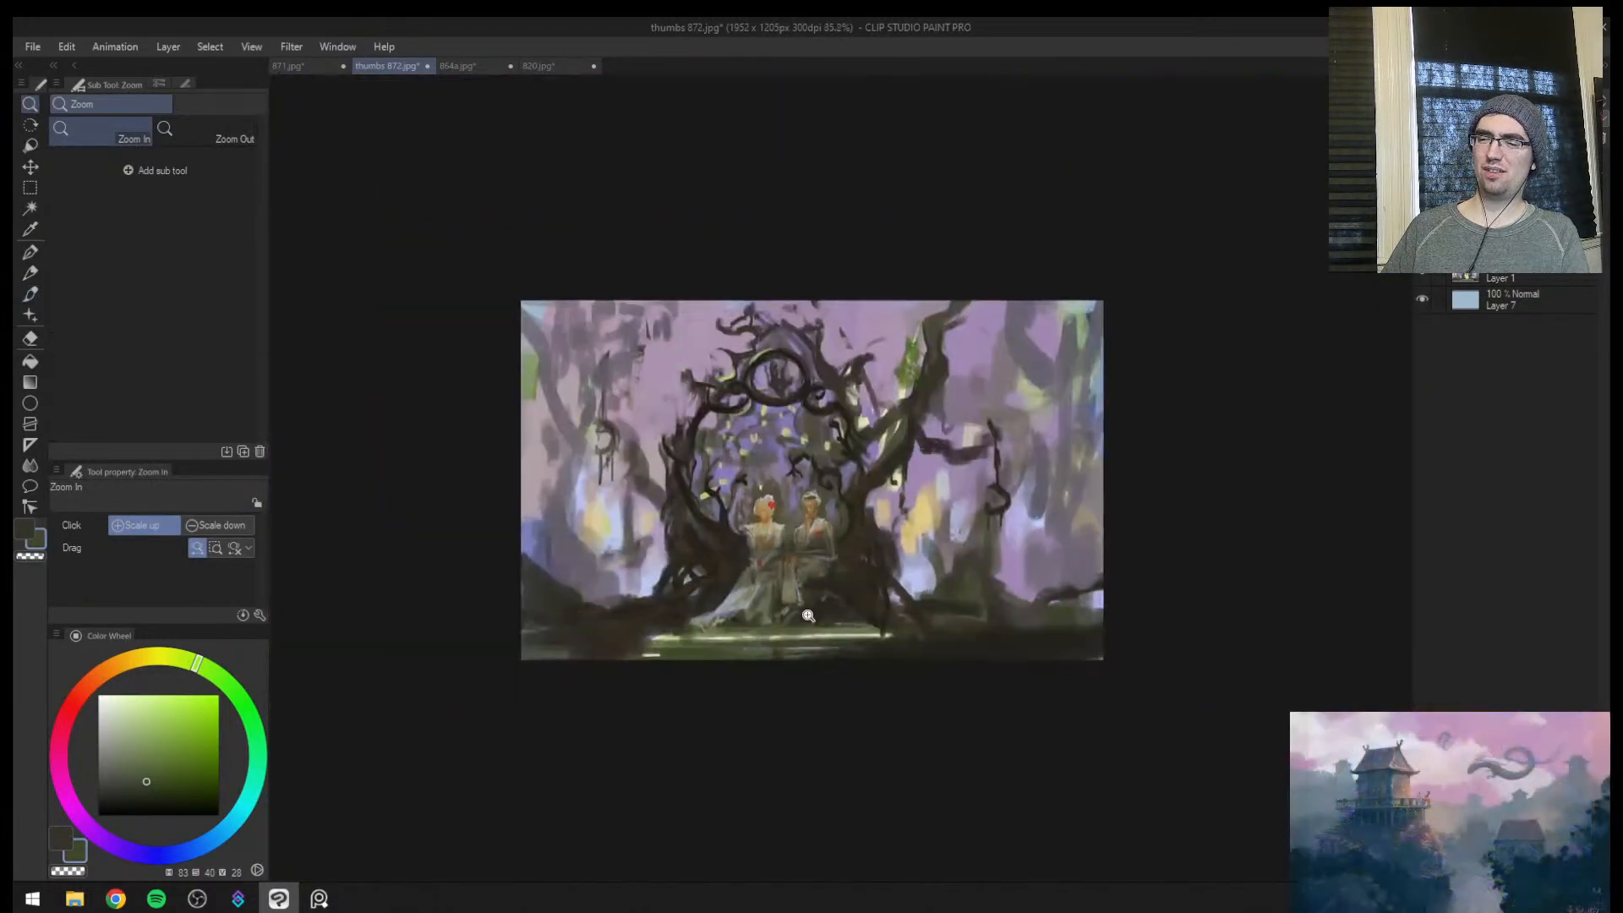
{"action": "key", "text": "ctrl+super+c"}
{"action": "key", "text": "ctrl+super+c"}
{"action": "key", "text": "ctrl+super+c"}
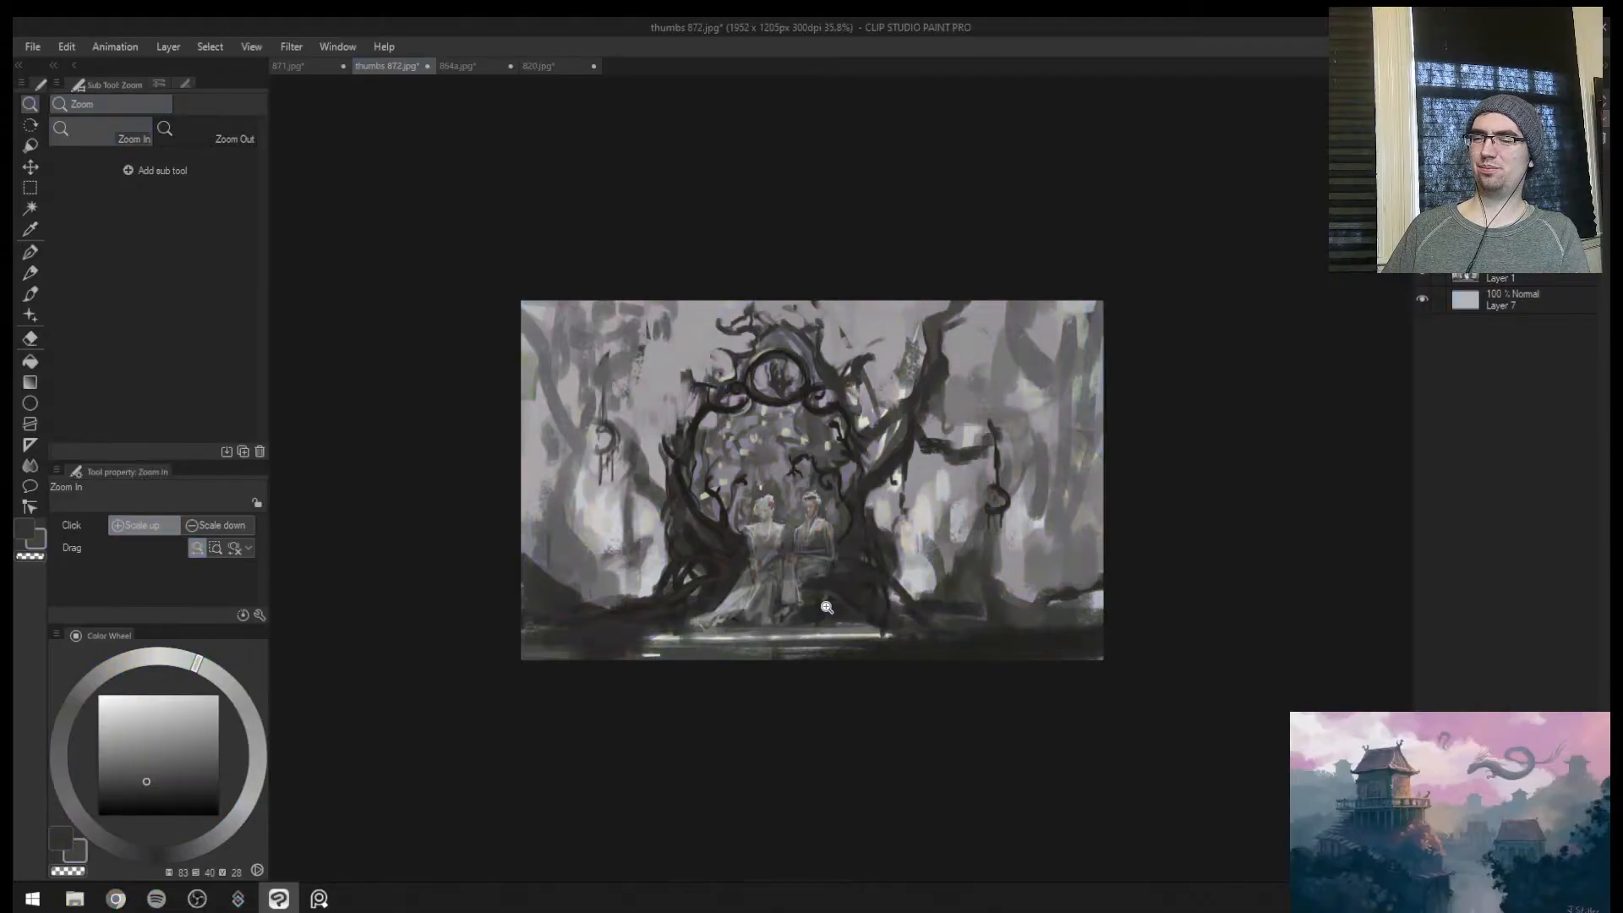
{"action": "key", "text": "ctrl+super+c"}
{"action": "key", "text": "h"}
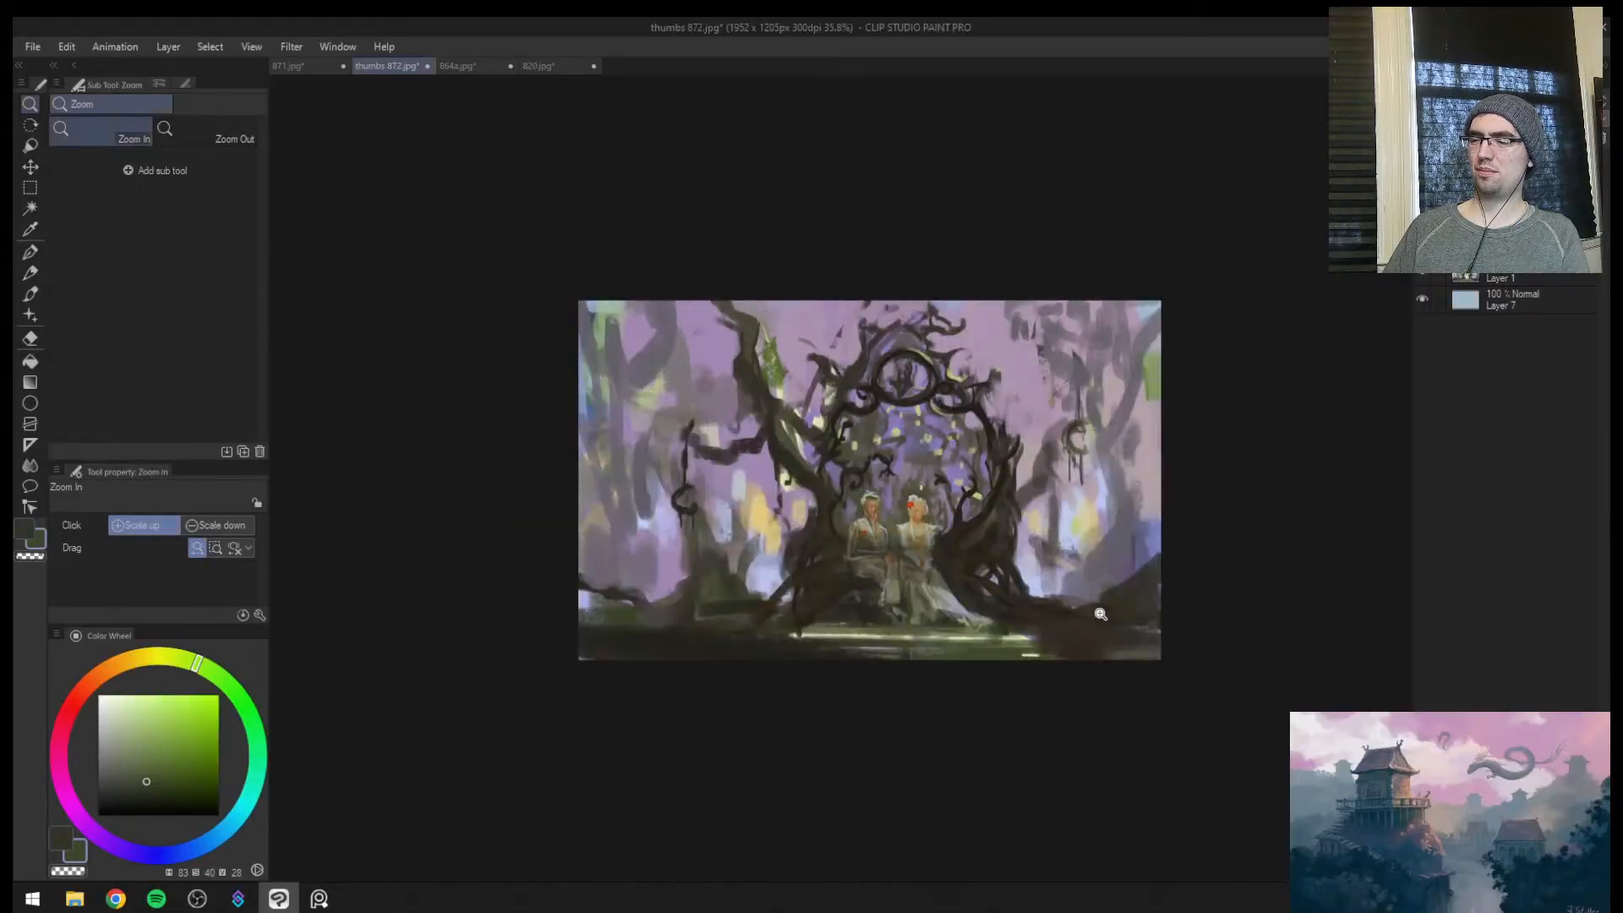
{"action": "left_click_drag", "start_coordinate": [1057, 624], "coordinate": [1096, 619]}
{"action": "left_click_drag", "start_coordinate": [895, 588], "coordinate": [929, 526]}
Try a pale yellow highlight stroke (hue 55, saturation 23, value 81) along the train of the gown and undo it
{"action": "key", "text": "b"}
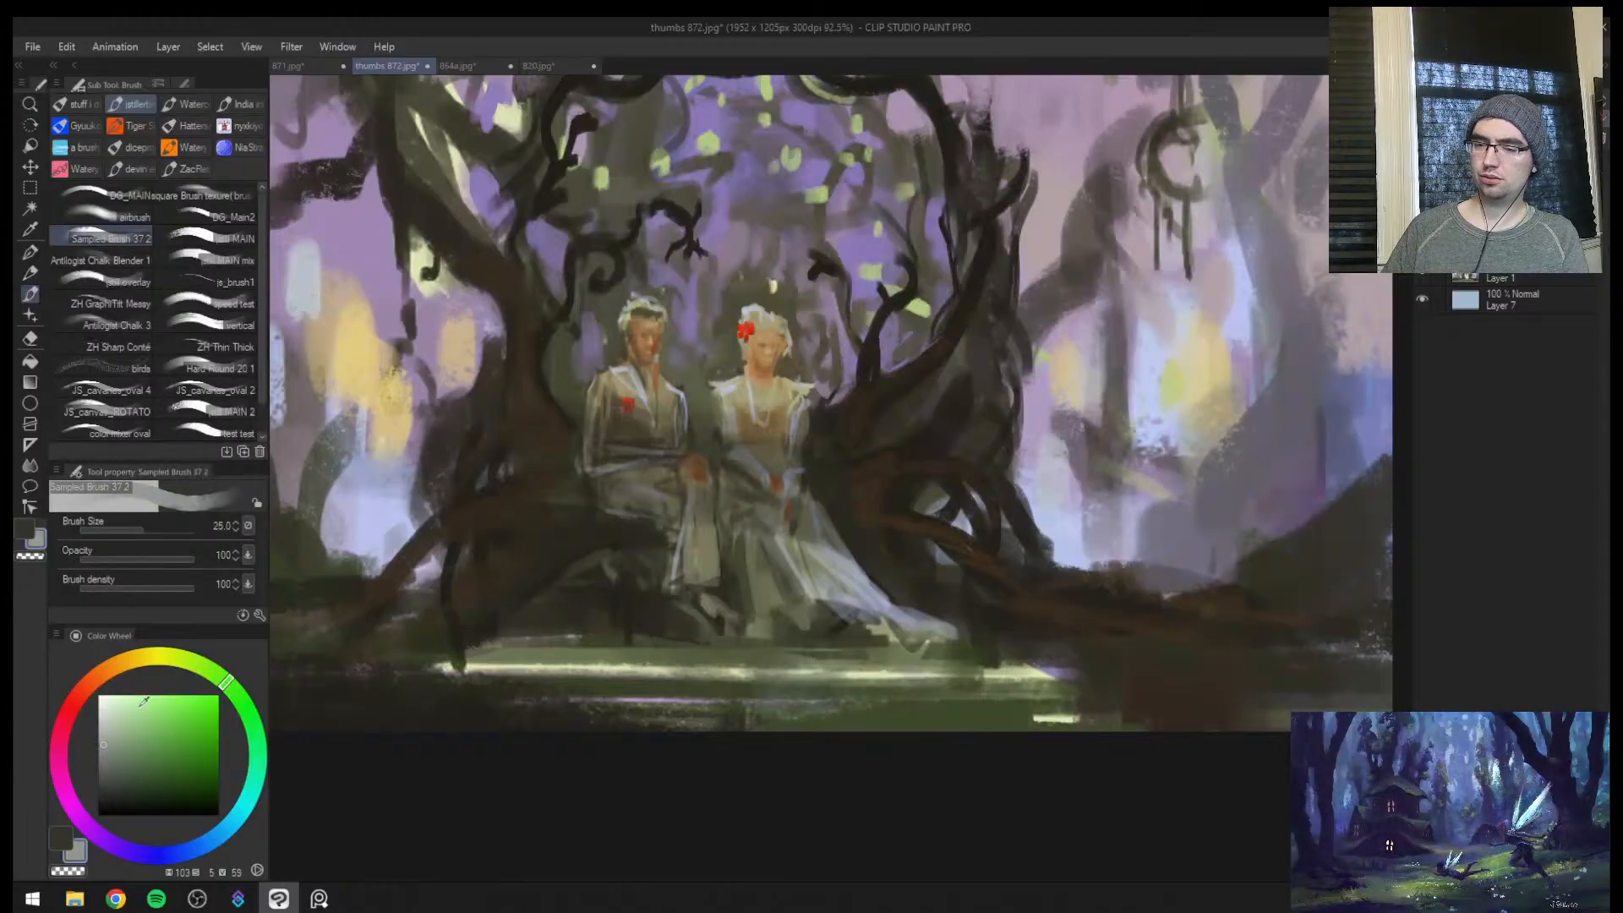
{"action": "left_click", "coordinate": [1006, 673], "text": "alt"}
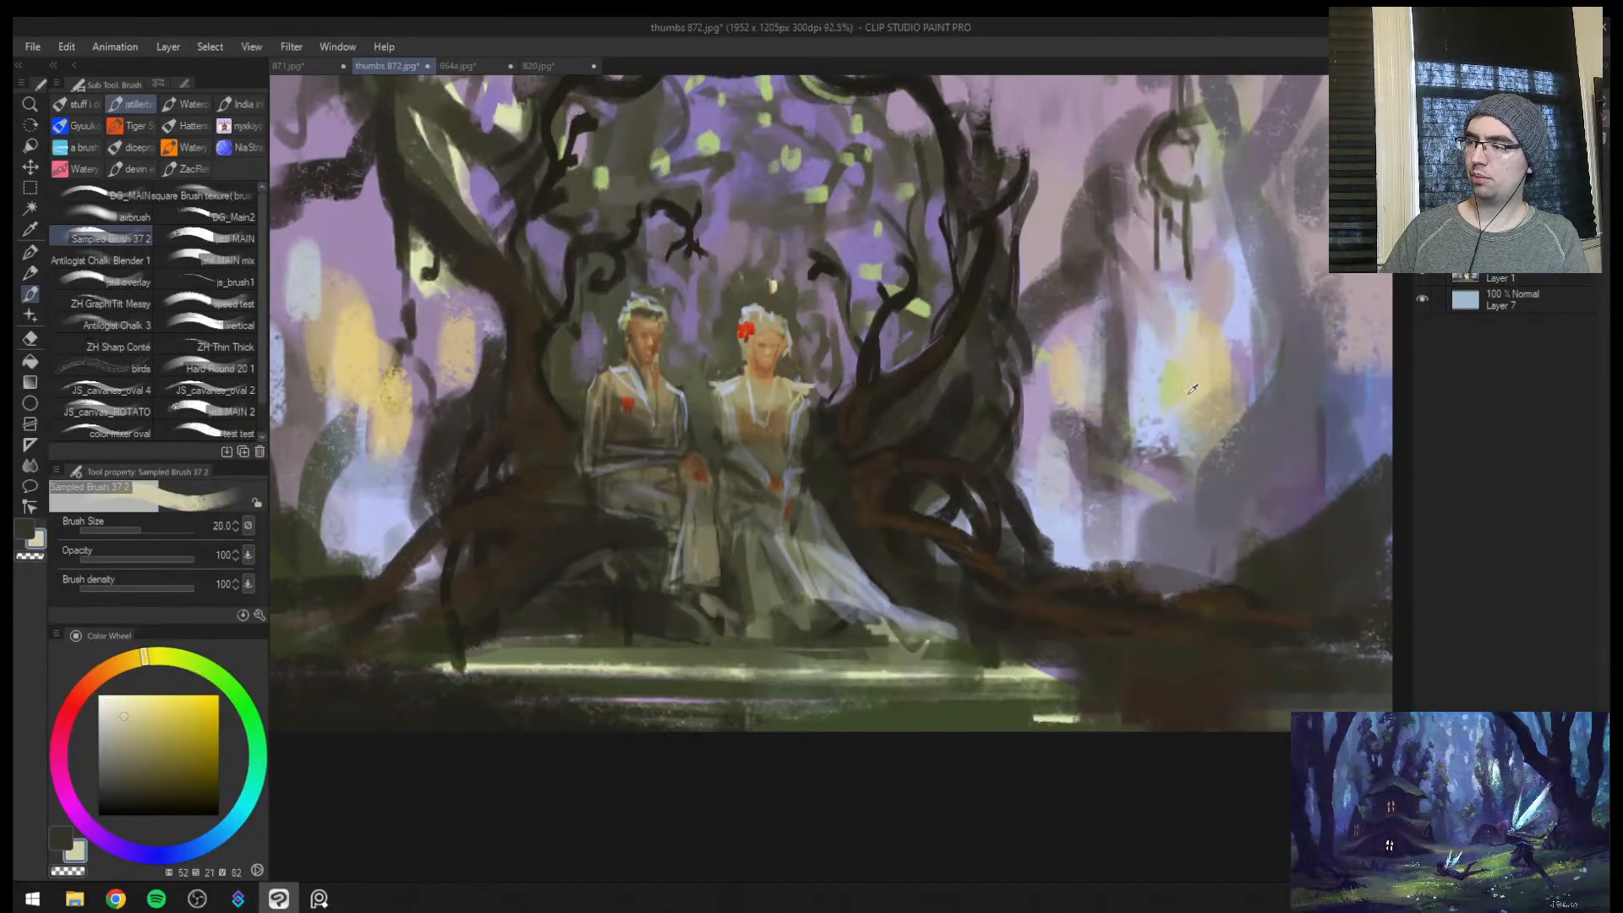
{"action": "key", "text": "bracketleft"}
{"action": "key", "text": "bracketleft"}
{"action": "key", "text": "bracketleft"}
{"action": "key", "text": "bracketleft"}
{"action": "key", "text": "bracketleft"}
{"action": "key", "text": "bracketleft"}
{"action": "key", "text": "bracketleft"}
{"action": "key", "text": "ctrl+space"}
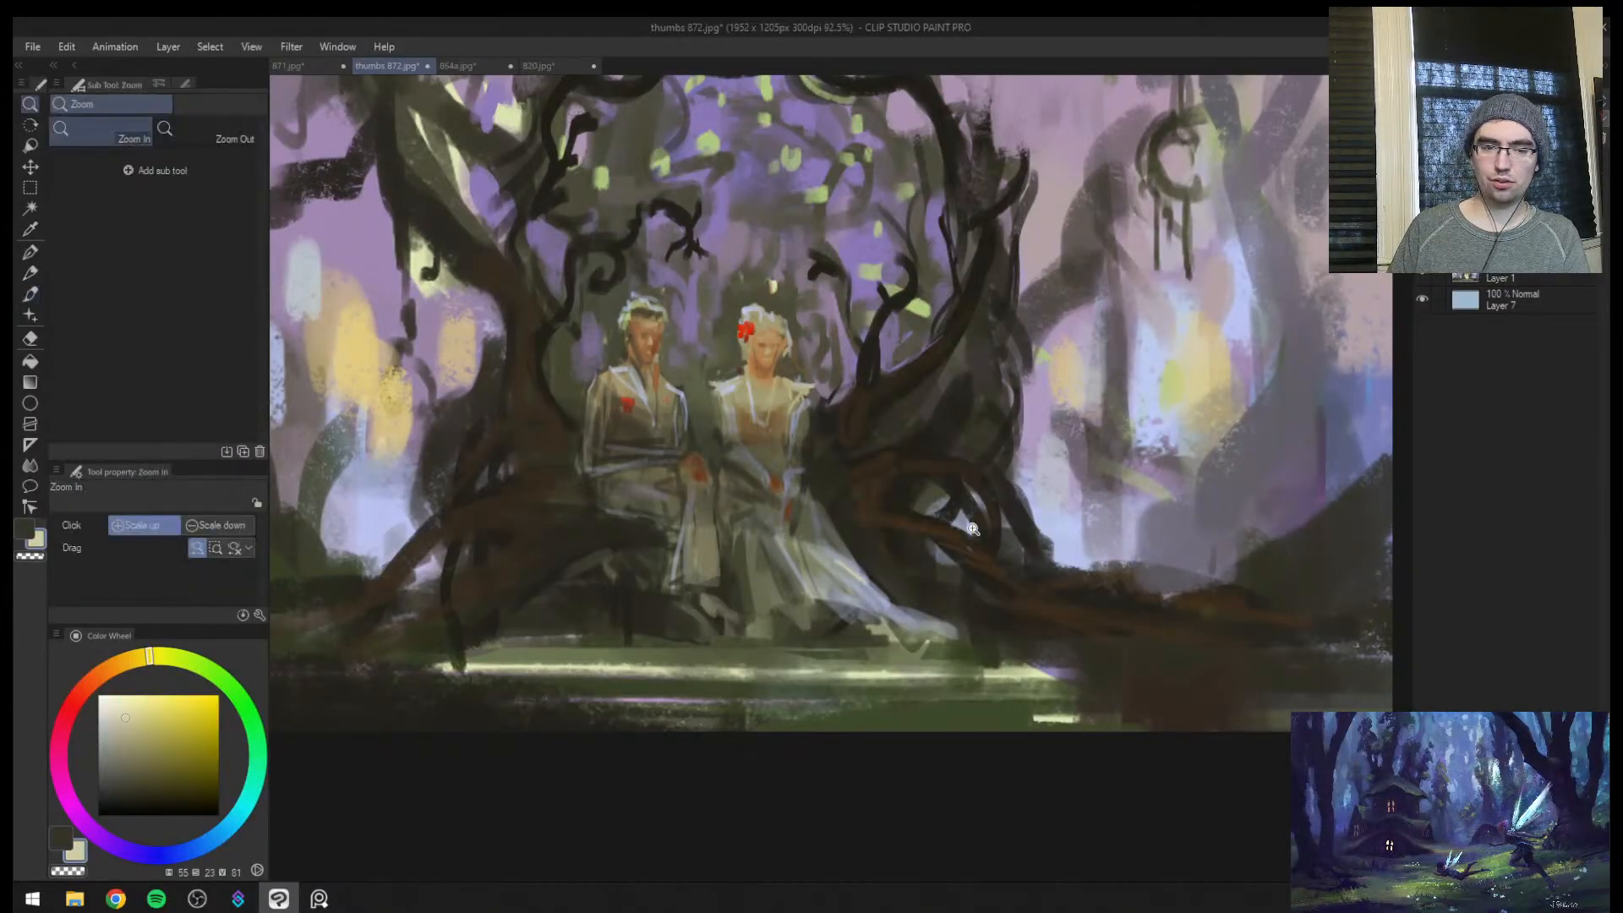
{"action": "left_click_drag", "start_coordinate": [961, 537], "coordinate": [994, 525]}
{"action": "key", "text": "bracketright"}
{"action": "left_click_drag", "start_coordinate": [771, 573], "coordinate": [948, 676]}
{"action": "key", "text": "ctrl+z"}
{"action": "key", "text": "ctrl+z"}
{"action": "key", "text": "ctrl+space"}
{"action": "left_click_drag", "start_coordinate": [952, 679], "coordinate": [852, 694]}
{"action": "left_click_drag", "start_coordinate": [894, 611], "coordinate": [923, 596]}
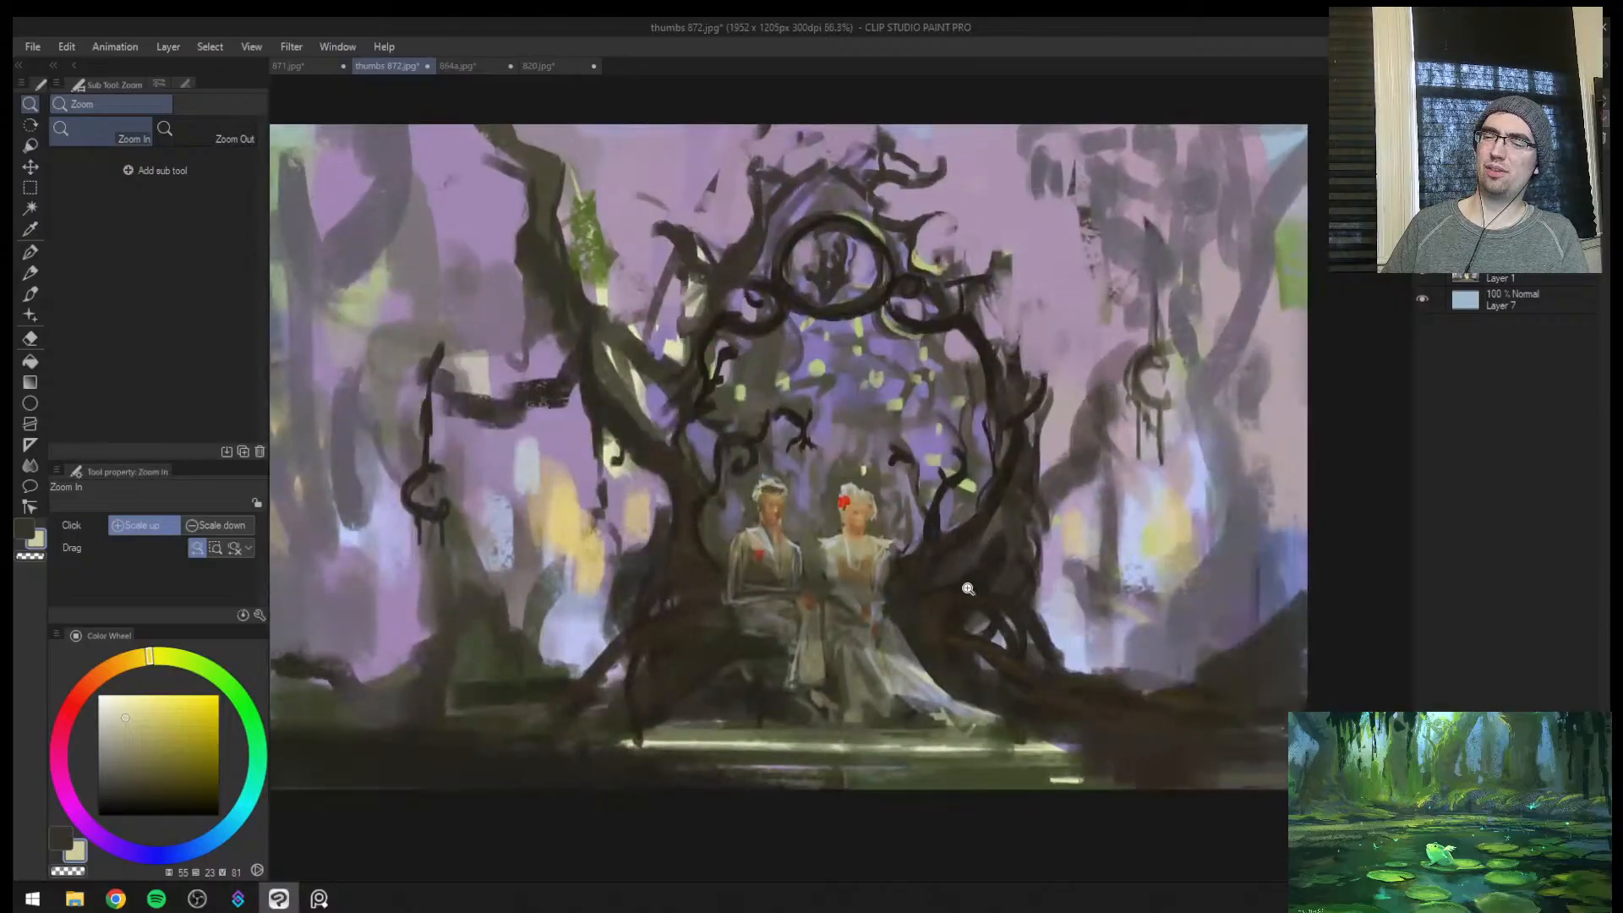
{"action": "mouse_move", "coordinate": [1085, 584]}
{"action": "left_mouse_down"}
{"action": "mouse_move", "coordinate": [1027, 621]}
{"action": "mouse_move", "coordinate": [1106, 560]}
{"action": "left_mouse_up"}
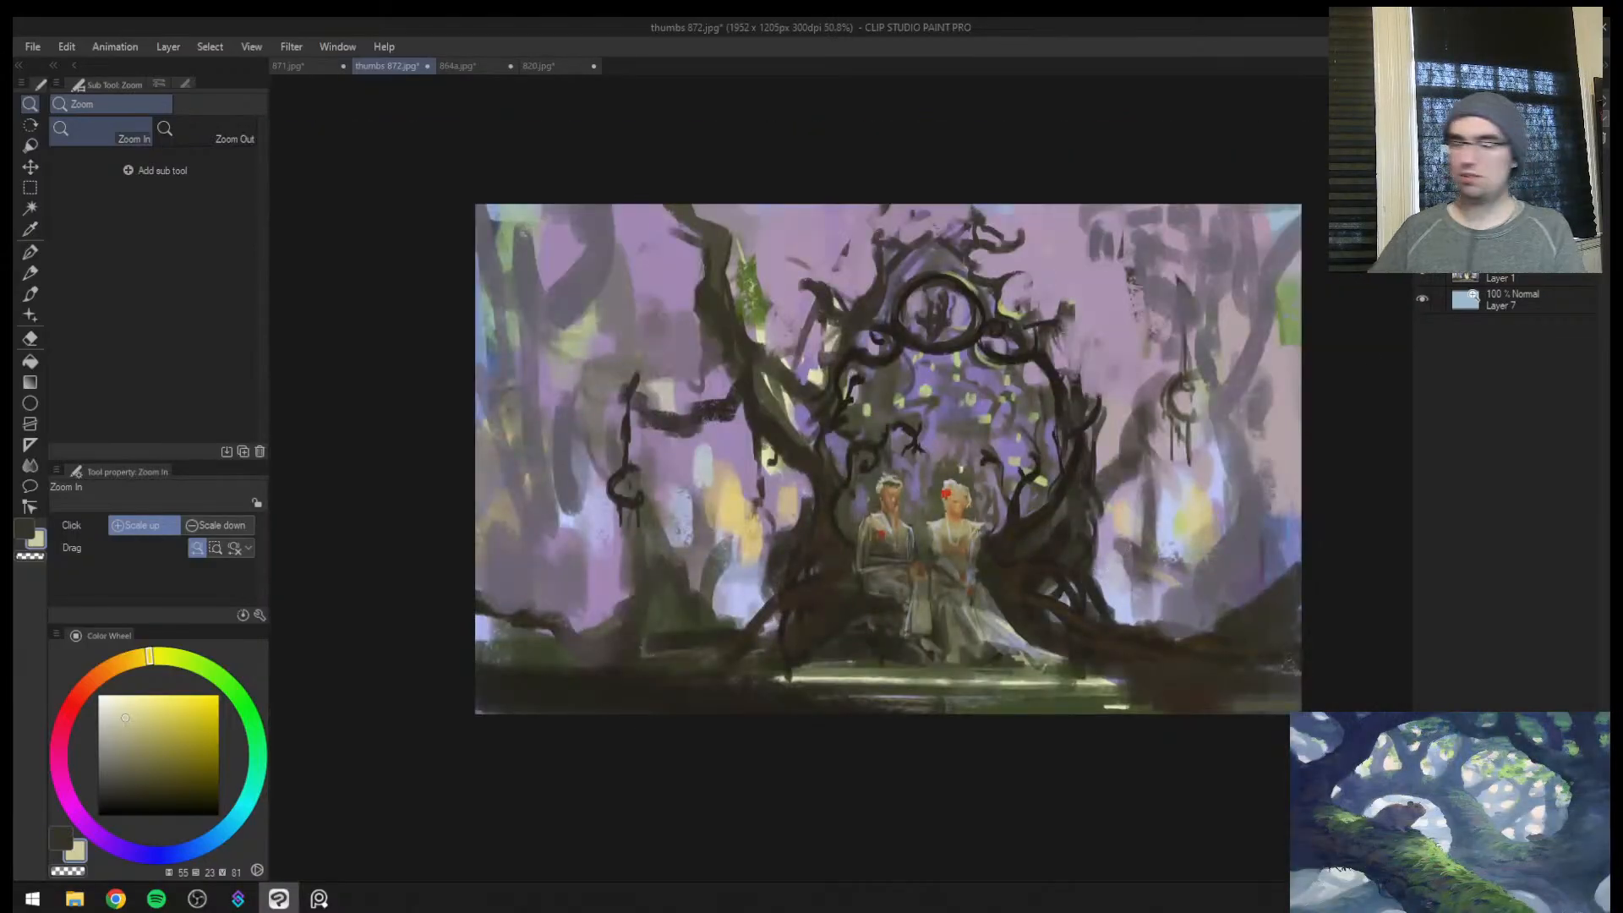
Add a new layer above the painting, set its blending mode to Overlay, and ready the brush for painting
{"action": "left_click", "coordinate": [1476, 101]}
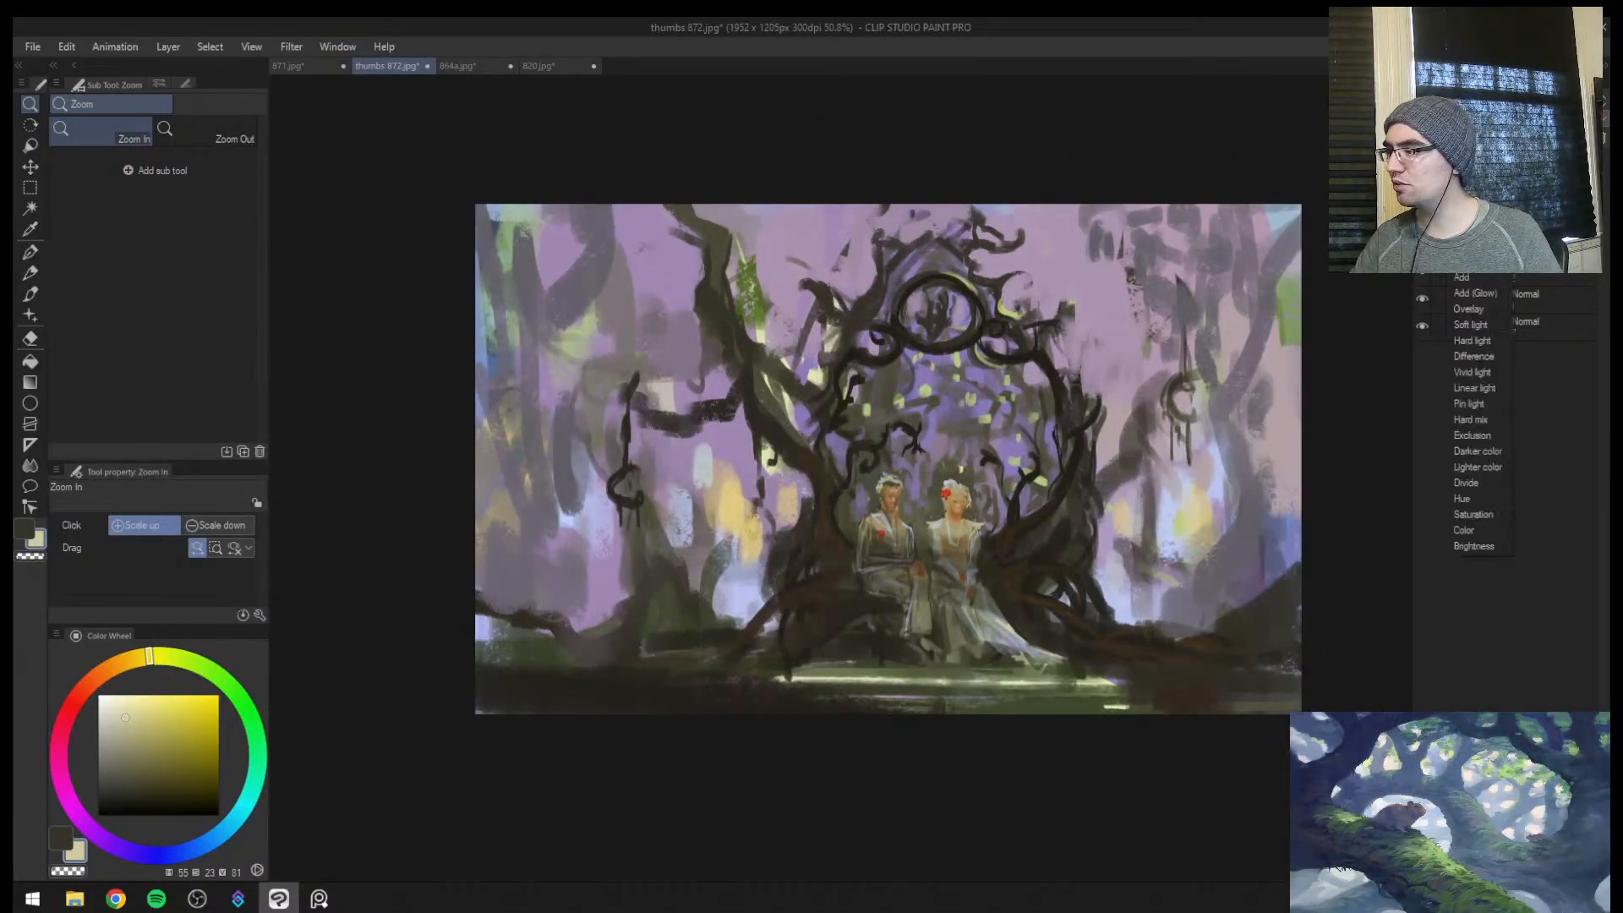
{"action": "left_click", "coordinate": [1476, 313]}
{"action": "left_click_drag", "start_coordinate": [777, 474], "coordinate": [805, 463]}
{"action": "key", "text": "b"}
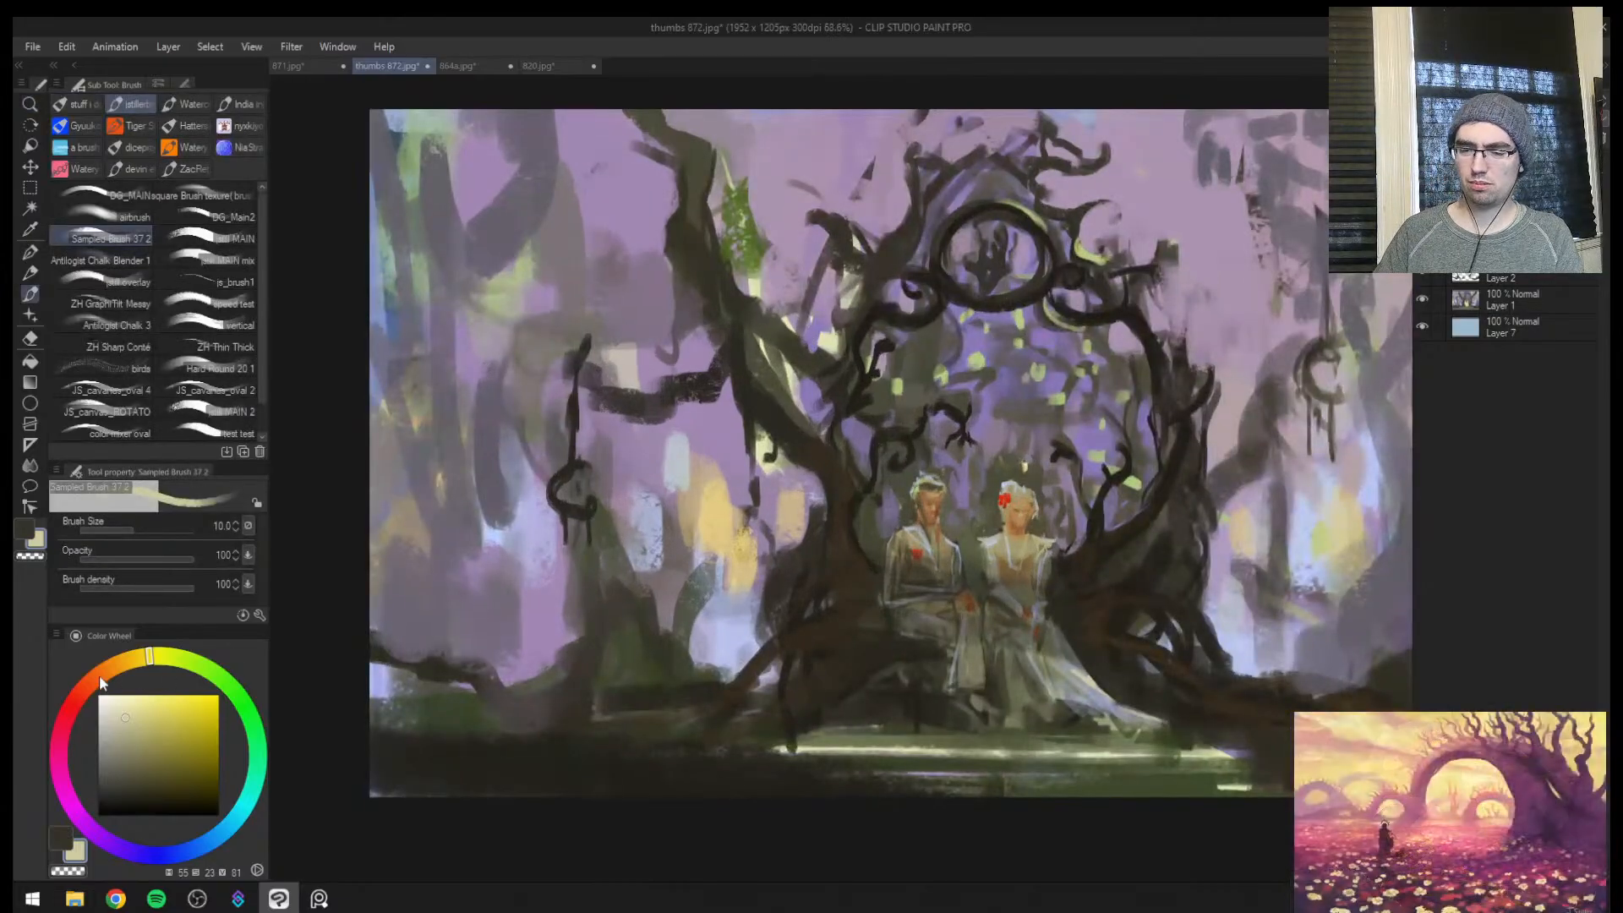
Try a pink glaze (hue 327, saturation 54, value 77) over the background in the painting's upper-left corner
{"action": "left_click_drag", "start_coordinate": [100, 683], "coordinate": [59, 760]}
{"action": "left_click_drag", "start_coordinate": [154, 731], "coordinate": [162, 723]}
{"action": "key", "text": "]"}
{"action": "key", "text": "]"}
{"action": "key", "text": "]"}
{"action": "key", "text": "]"}
{"action": "key", "text": "]"}
{"action": "key", "text": "]"}
{"action": "key", "text": "]"}
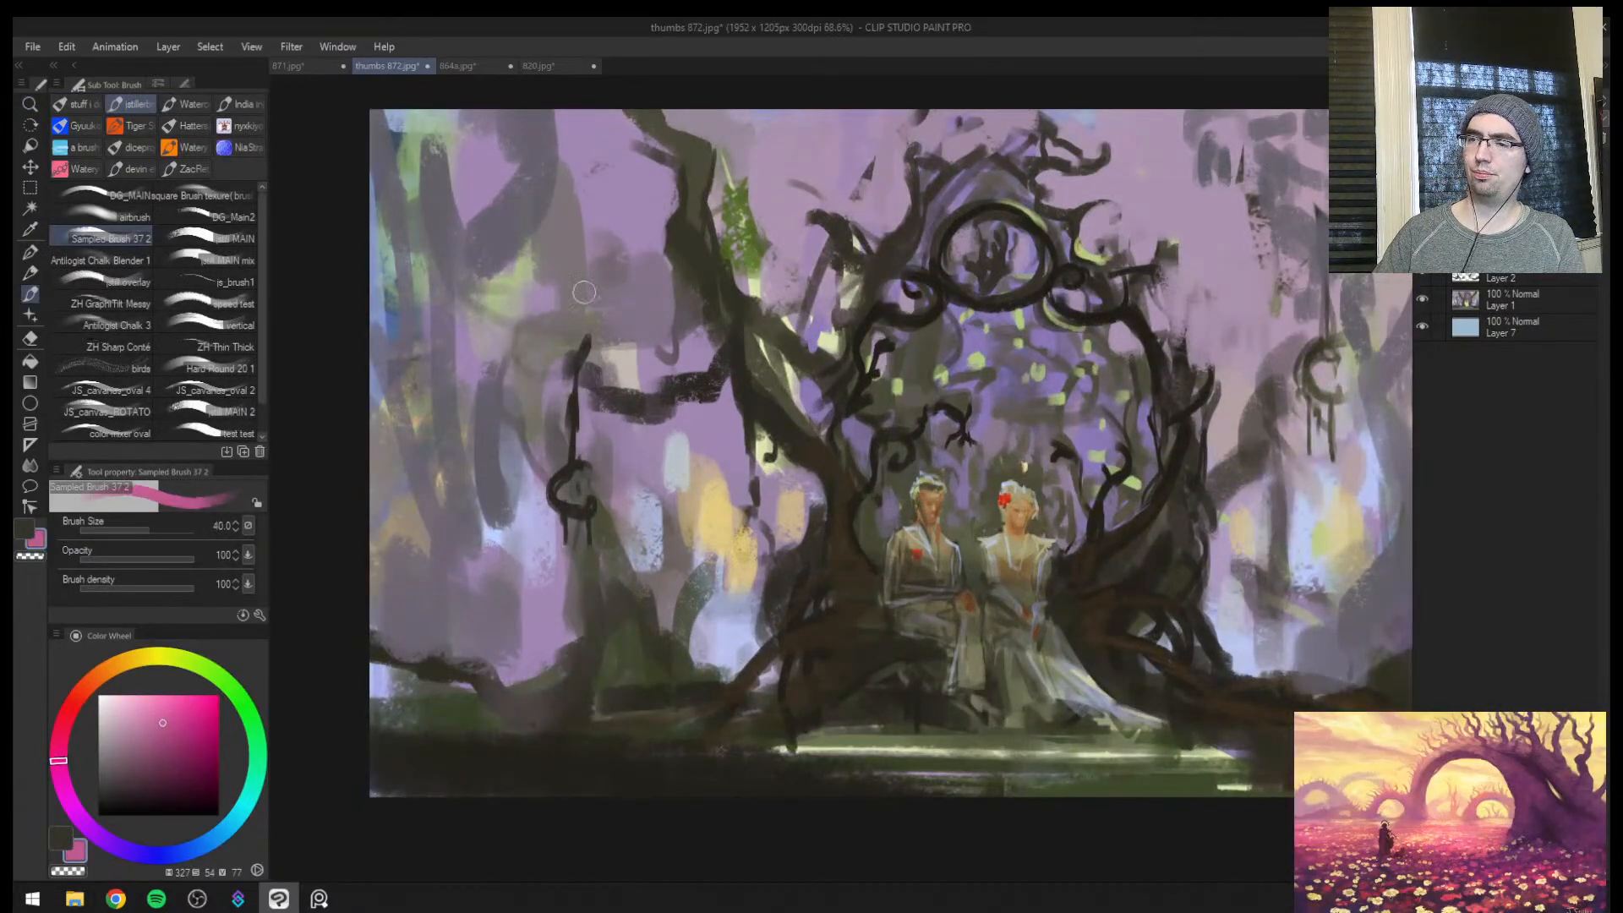
{"action": "key", "text": "]"}
{"action": "key", "text": "]"}
{"action": "key", "text": "]"}
{"action": "key", "text": "]"}
{"action": "key", "text": "]"}
{"action": "key", "text": "]"}
{"action": "key", "text": "]"}
{"action": "mouse_move", "coordinate": [425, 262]}
{"action": "left_mouse_down"}
{"action": "mouse_move", "coordinate": [488, 135]}
{"action": "mouse_move", "coordinate": [479, 212]}
{"action": "left_mouse_up"}
Glaze the trunks on the painting's left side with a muted purple (hue 289, saturation 47, value 40) using a much larger brush
{"action": "key", "text": "ctrl+space"}
{"action": "left_click", "coordinate": [142, 774]}
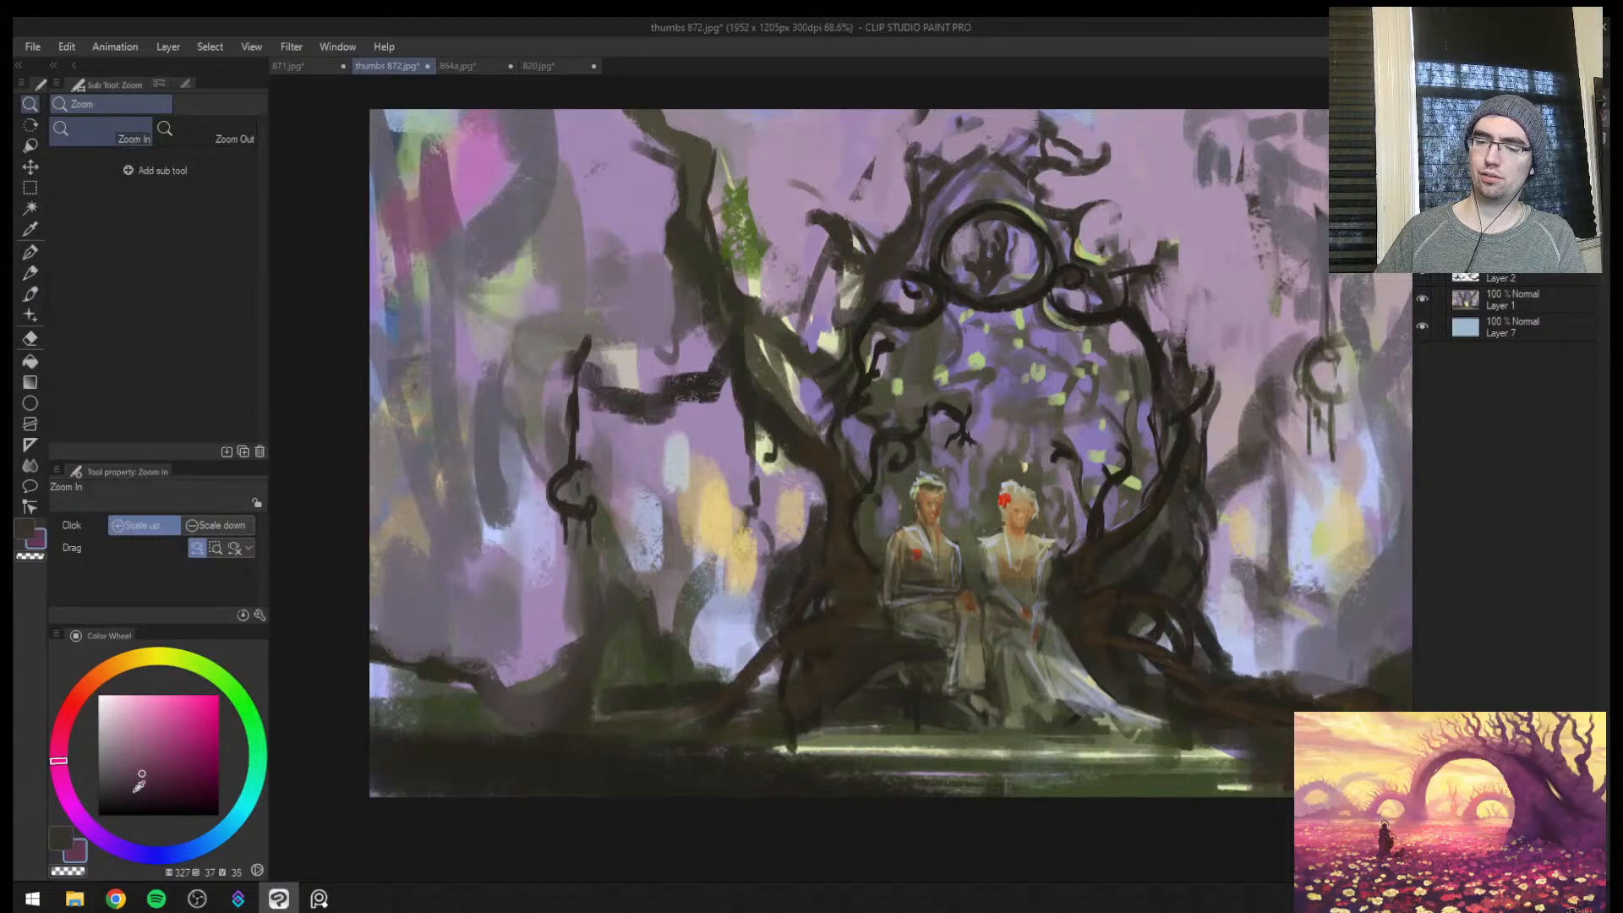
{"action": "left_click", "coordinate": [73, 806]}
{"action": "left_click", "coordinate": [154, 767]}
{"action": "mouse_move", "coordinate": [634, 541]}
{"action": "left_mouse_down"}
{"action": "mouse_move", "coordinate": [515, 533]}
{"action": "mouse_move", "coordinate": [591, 524]}
{"action": "left_mouse_up"}
{"action": "key", "text": "]"}
{"action": "key", "text": "]"}
{"action": "key", "text": "]"}
{"action": "key", "text": "]"}
{"action": "key", "text": "]"}
{"action": "key", "text": "]"}
{"action": "mouse_move", "coordinate": [549, 355]}
{"action": "left_mouse_down"}
{"action": "mouse_move", "coordinate": [515, 298]}
{"action": "mouse_move", "coordinate": [608, 364]}
{"action": "left_mouse_up"}
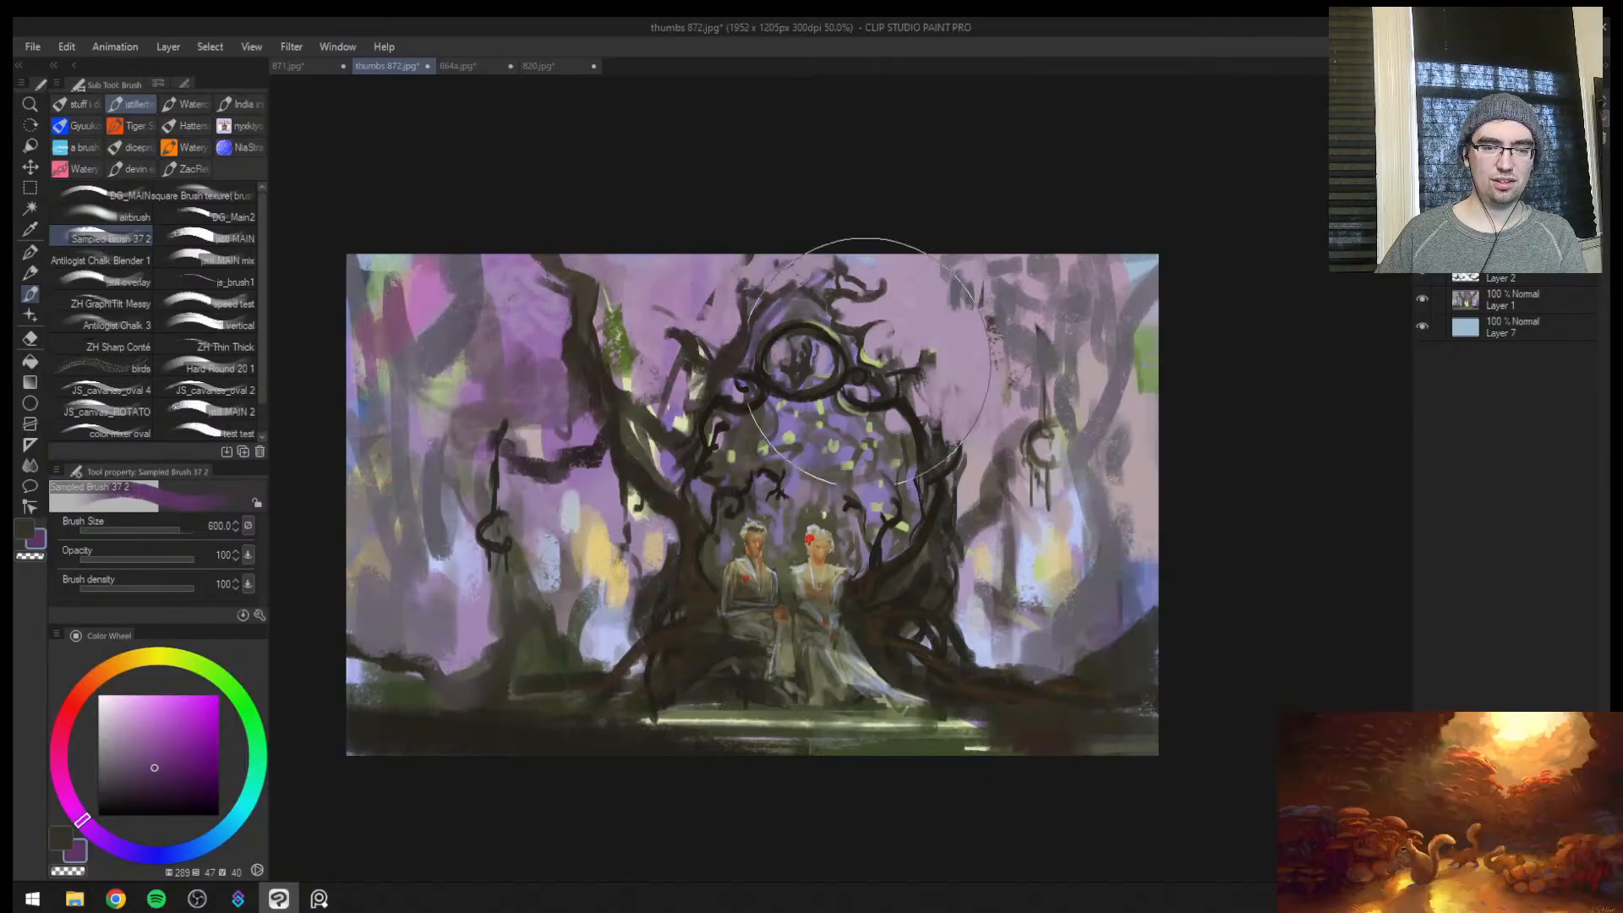
Spread the purple glaze behind the gateway and across the background with a 500 px brush, undoing the last strokes
{"action": "mouse_move", "coordinate": [788, 403]}
{"action": "left_mouse_down"}
{"action": "mouse_move", "coordinate": [659, 389]}
{"action": "mouse_move", "coordinate": [697, 381]}
{"action": "left_mouse_up"}
{"action": "key", "text": "["}
{"action": "key", "text": "]"}
{"action": "mouse_move", "coordinate": [604, 337]}
{"action": "left_mouse_down"}
{"action": "mouse_move", "coordinate": [670, 271]}
{"action": "mouse_move", "coordinate": [880, 192]}
{"action": "mouse_move", "coordinate": [996, 362]}
{"action": "mouse_move", "coordinate": [977, 275]}
{"action": "mouse_move", "coordinate": [743, 308]}
{"action": "mouse_move", "coordinate": [609, 490]}
{"action": "mouse_move", "coordinate": [534, 559]}
{"action": "mouse_move", "coordinate": [627, 556]}
{"action": "left_mouse_up"}
{"action": "key", "text": "["}
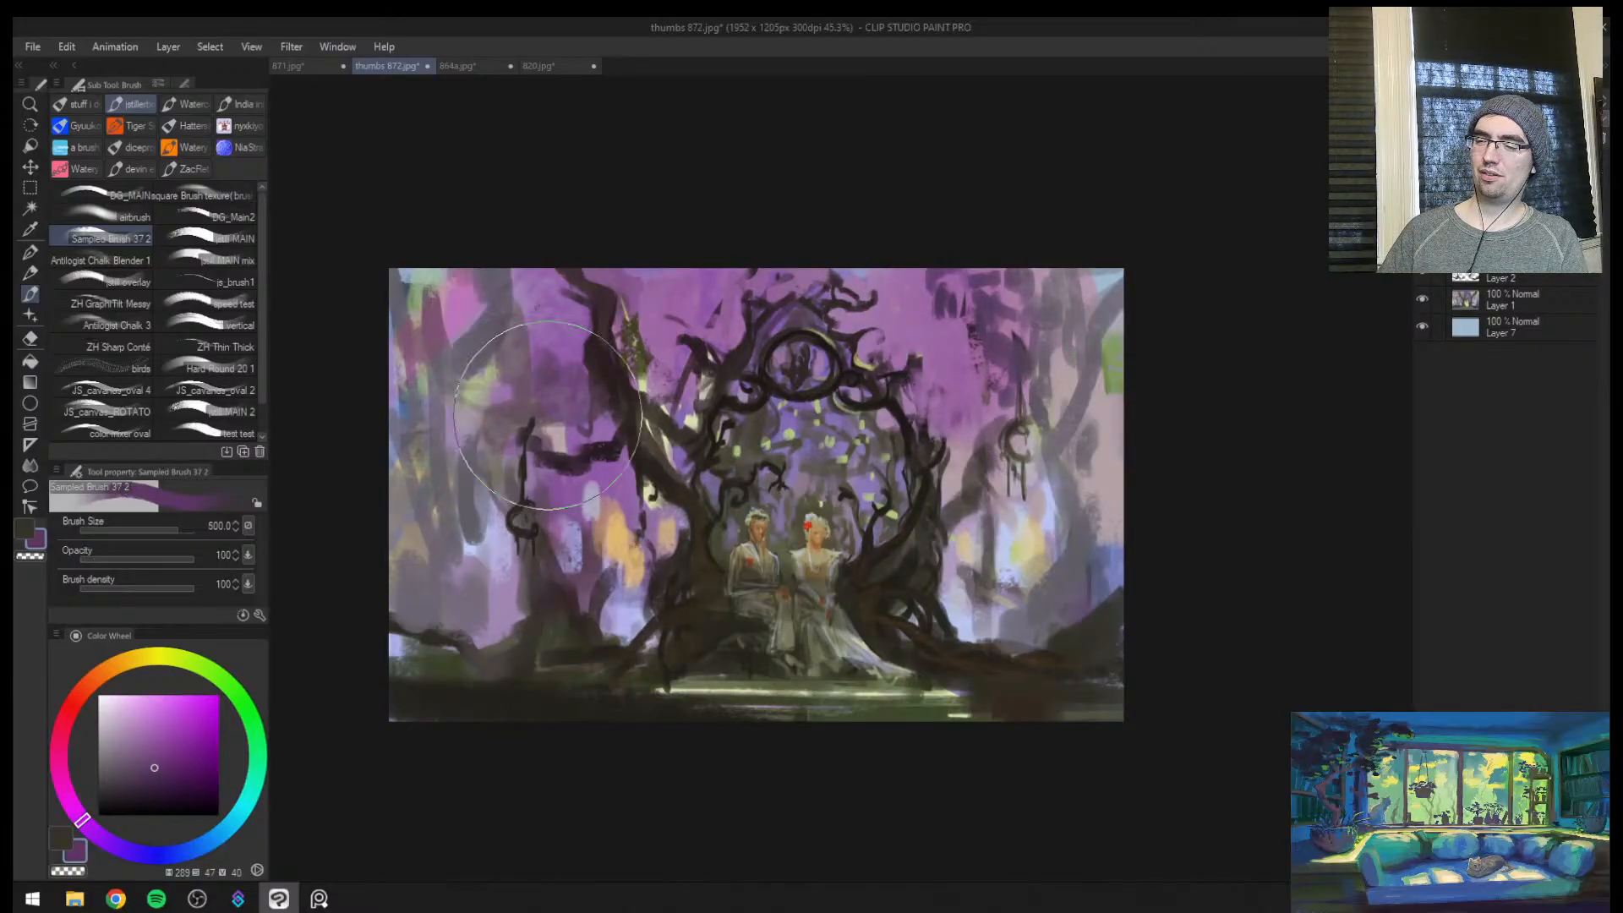
{"action": "mouse_move", "coordinate": [1012, 445]}
{"action": "left_mouse_down"}
{"action": "mouse_move", "coordinate": [960, 569]}
{"action": "mouse_move", "coordinate": [791, 442]}
{"action": "mouse_move", "coordinate": [783, 459]}
{"action": "mouse_move", "coordinate": [951, 493]}
{"action": "left_mouse_up"}
{"action": "key", "text": "h"}
{"action": "key", "text": "ctrl+z"}
{"action": "key", "text": "ctrl+z"}
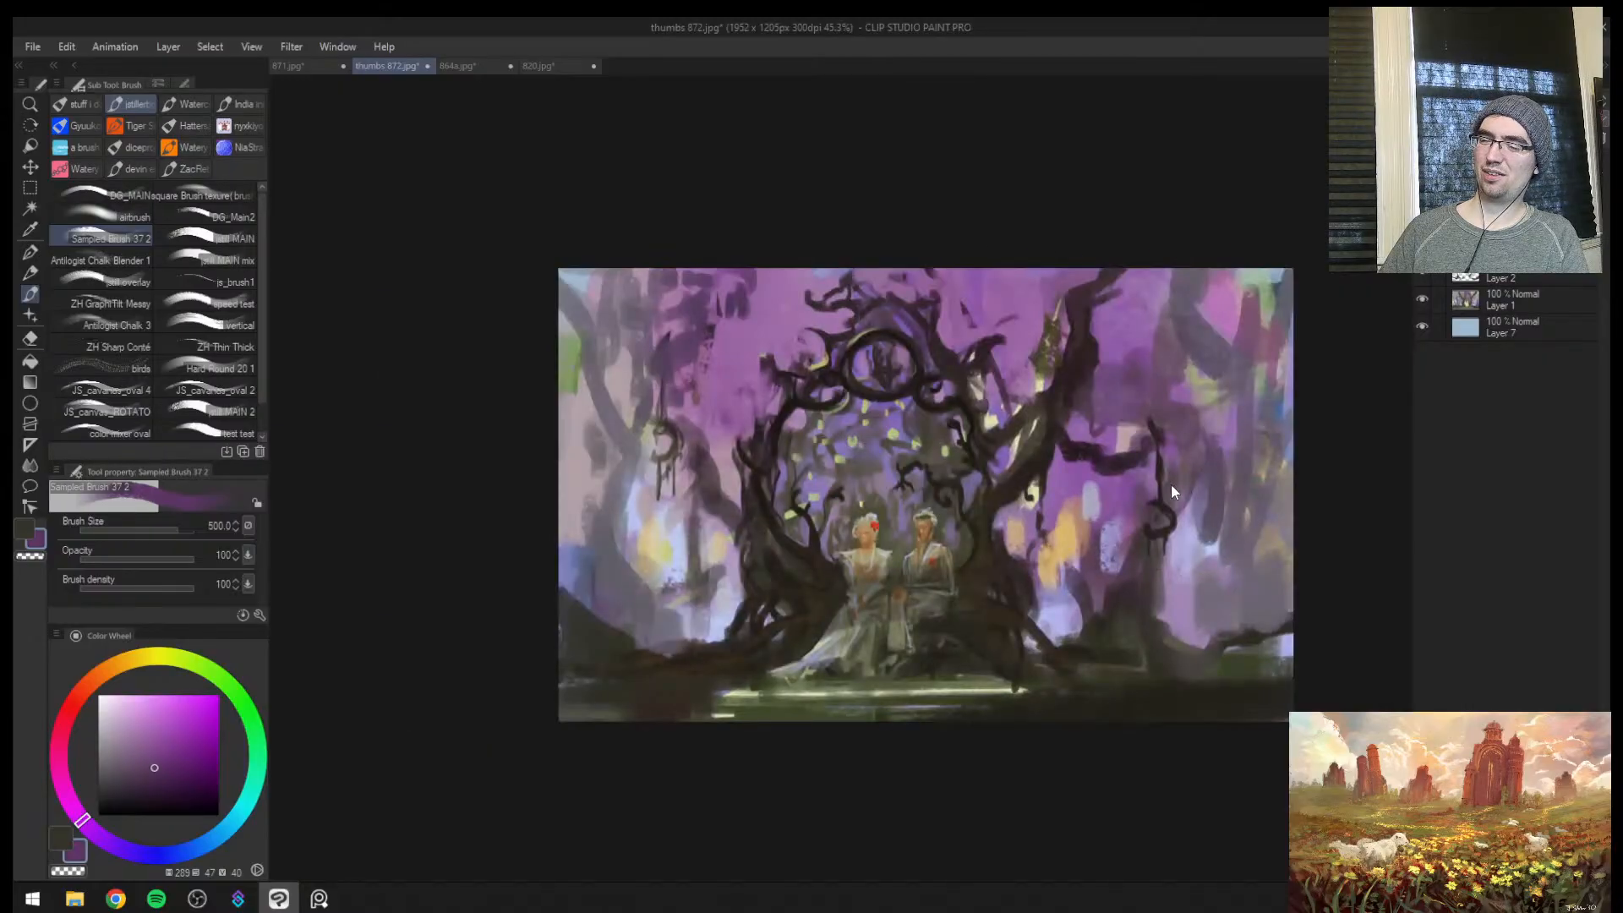
Glaze the figures' robes and the roots beside them with purple using a 150 px brush
{"action": "key", "text": "ctrl+space"}
{"action": "left_click", "coordinate": [1123, 512]}
{"action": "left_click_drag", "start_coordinate": [1068, 577], "coordinate": [1116, 583]}
{"action": "key", "text": "["}
{"action": "key", "text": "["}
{"action": "key", "text": "["}
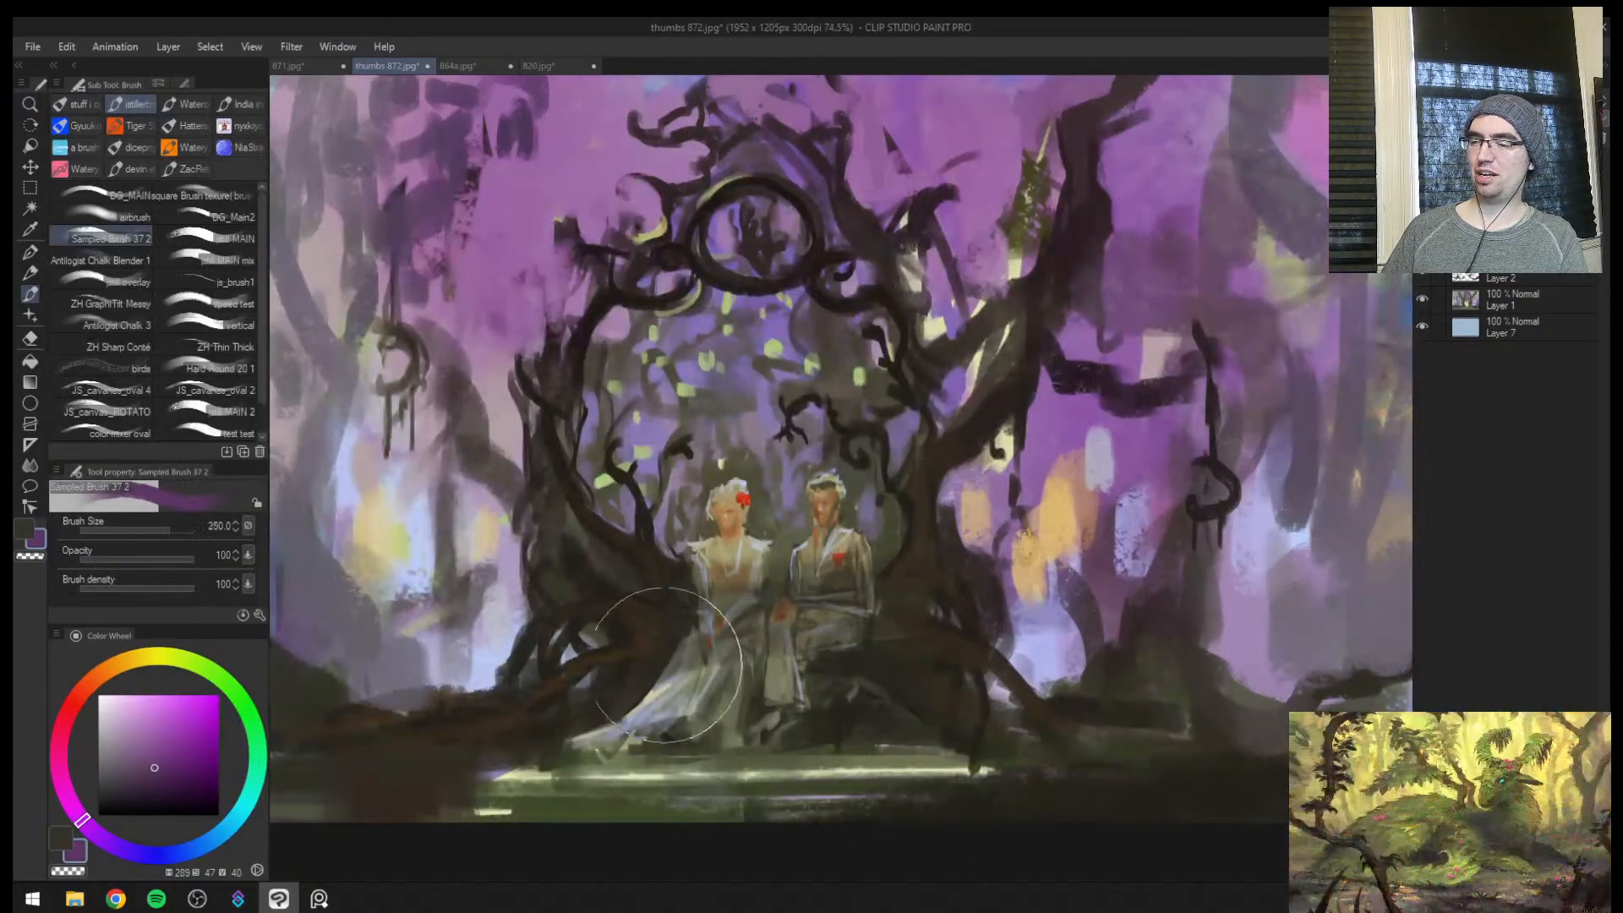
{"action": "left_click_drag", "start_coordinate": [708, 668], "coordinate": [879, 612]}
{"action": "key", "text": "ctrl+z"}
{"action": "key", "text": "["}
{"action": "key", "text": "["}
{"action": "left_click_drag", "start_coordinate": [710, 630], "coordinate": [837, 615]}
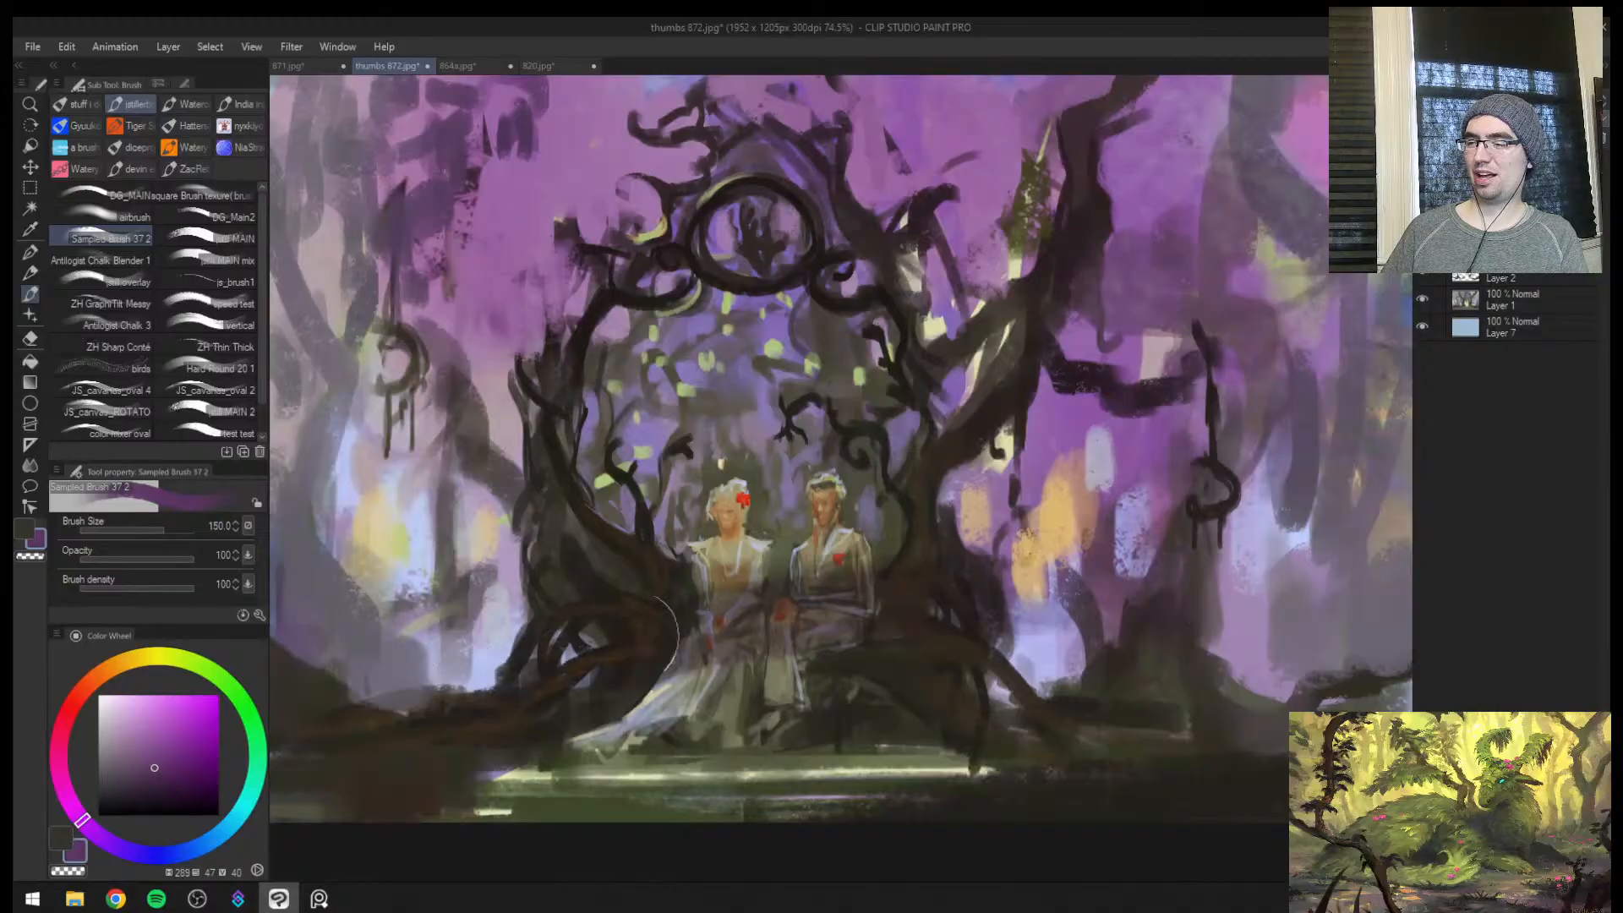
{"action": "key", "text": "]"}
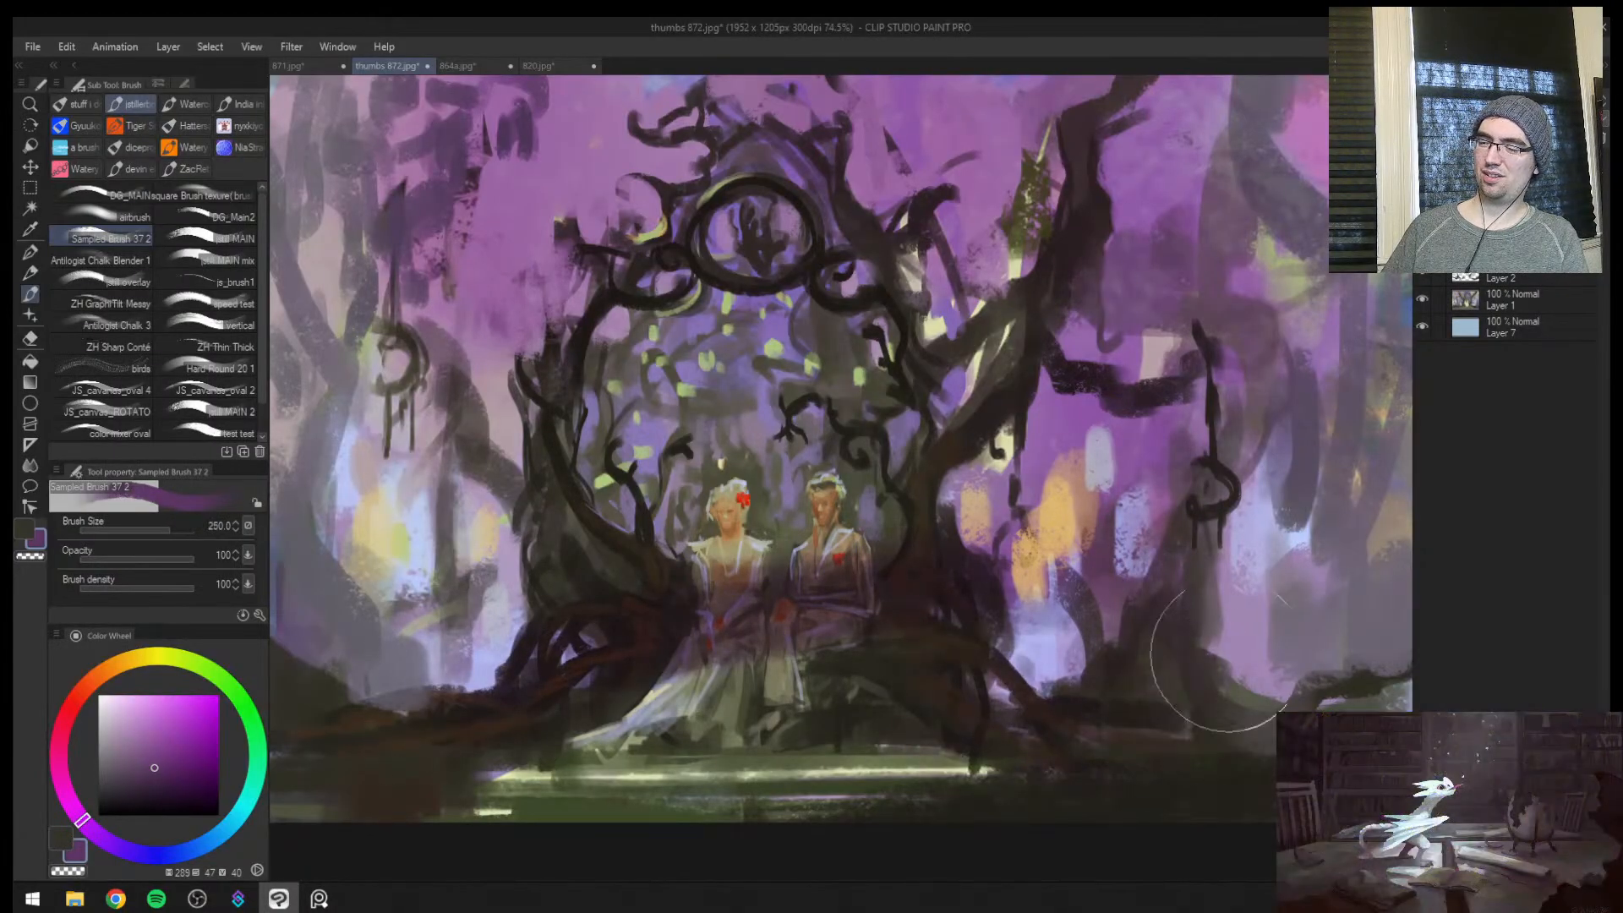
Darken the foreground ground and the base of the trunks with the purple glaze
{"action": "mouse_move", "coordinate": [1242, 689]}
{"action": "left_mouse_down"}
{"action": "mouse_move", "coordinate": [697, 720]}
{"action": "mouse_move", "coordinate": [1070, 761]}
{"action": "left_mouse_up"}
{"action": "key", "text": "["}
{"action": "key", "text": "["}
{"action": "key", "text": "["}
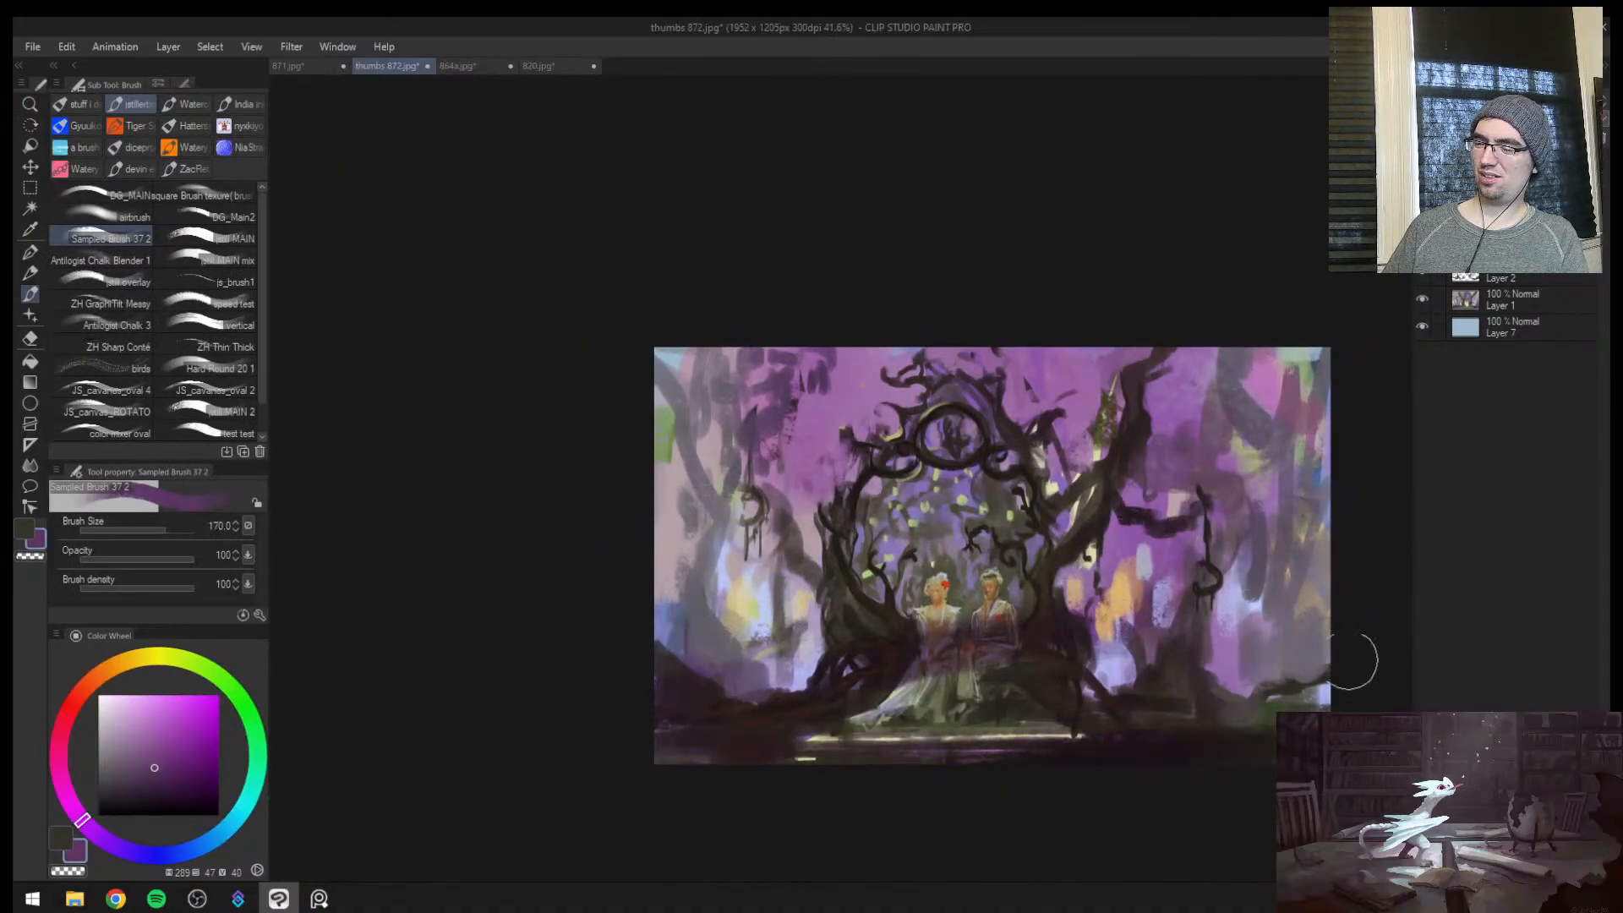
{"action": "key", "text": "h"}
Thin out the purple glaze over the upper background, glowing trunks and figures with a soft eraser of up to 400 px
{"action": "key", "text": "e"}
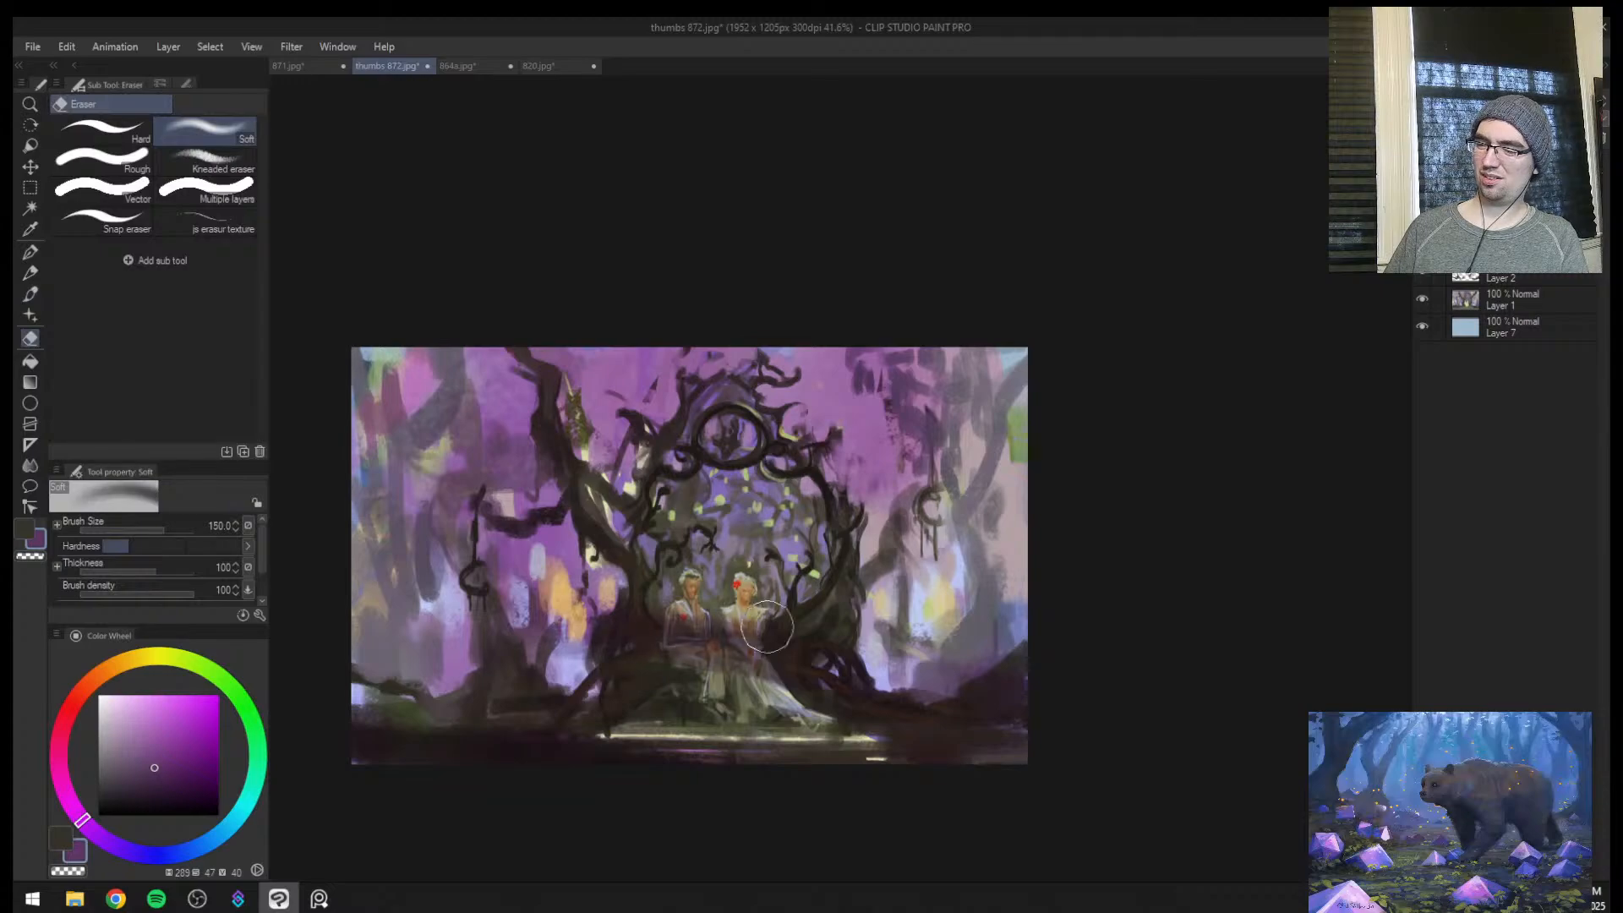
{"action": "mouse_move", "coordinate": [593, 372]}
{"action": "left_mouse_down"}
{"action": "mouse_move", "coordinate": [655, 353]}
{"action": "mouse_move", "coordinate": [670, 454]}
{"action": "left_mouse_up"}
{"action": "key", "text": "]"}
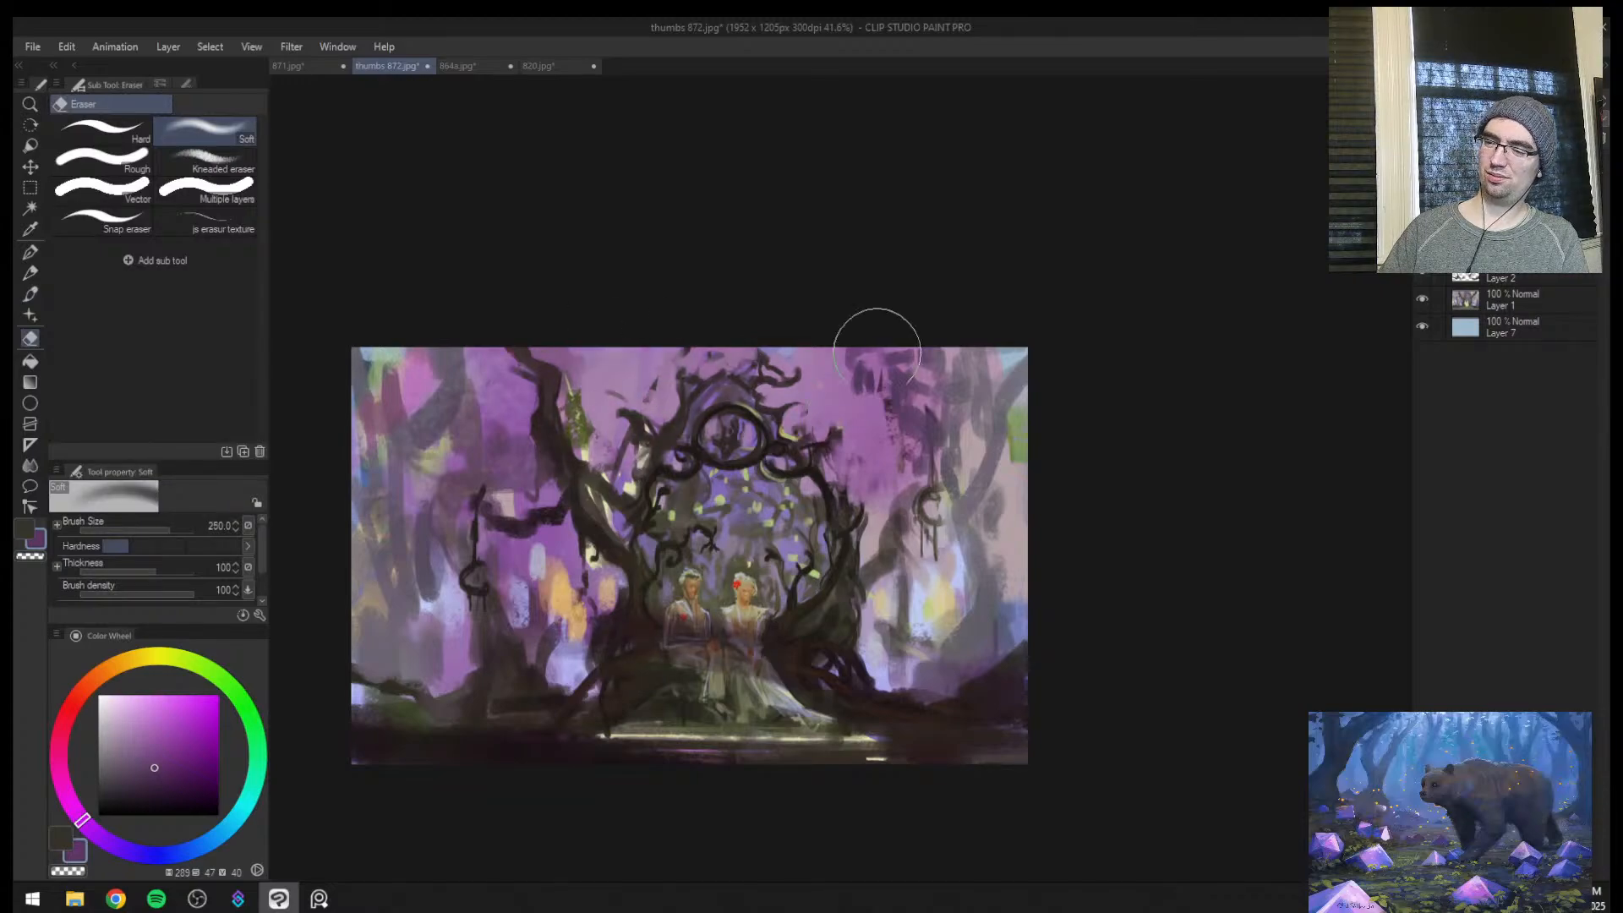
{"action": "left_click_drag", "start_coordinate": [877, 376], "coordinate": [896, 452]}
{"action": "key", "text": "]"}
{"action": "key", "text": "]"}
{"action": "left_click_drag", "start_coordinate": [896, 541], "coordinate": [953, 546]}
{"action": "mouse_move", "coordinate": [494, 554]}
{"action": "left_mouse_down"}
{"action": "mouse_move", "coordinate": [460, 503]}
{"action": "mouse_move", "coordinate": [456, 345]}
{"action": "mouse_move", "coordinate": [486, 539]}
{"action": "mouse_move", "coordinate": [589, 615]}
{"action": "mouse_move", "coordinate": [562, 643]}
{"action": "mouse_move", "coordinate": [873, 570]}
{"action": "mouse_move", "coordinate": [934, 619]}
{"action": "mouse_move", "coordinate": [819, 629]}
{"action": "mouse_move", "coordinate": [604, 589]}
{"action": "mouse_move", "coordinate": [769, 623]}
{"action": "left_mouse_up"}
Compare the painting with and without the purple glaze, mirrored and at different zoom levels
{"action": "key", "text": "h"}
{"action": "key", "text": "ctrl+space"}
{"action": "left_click_drag", "start_coordinate": [1152, 630], "coordinate": [1194, 557]}
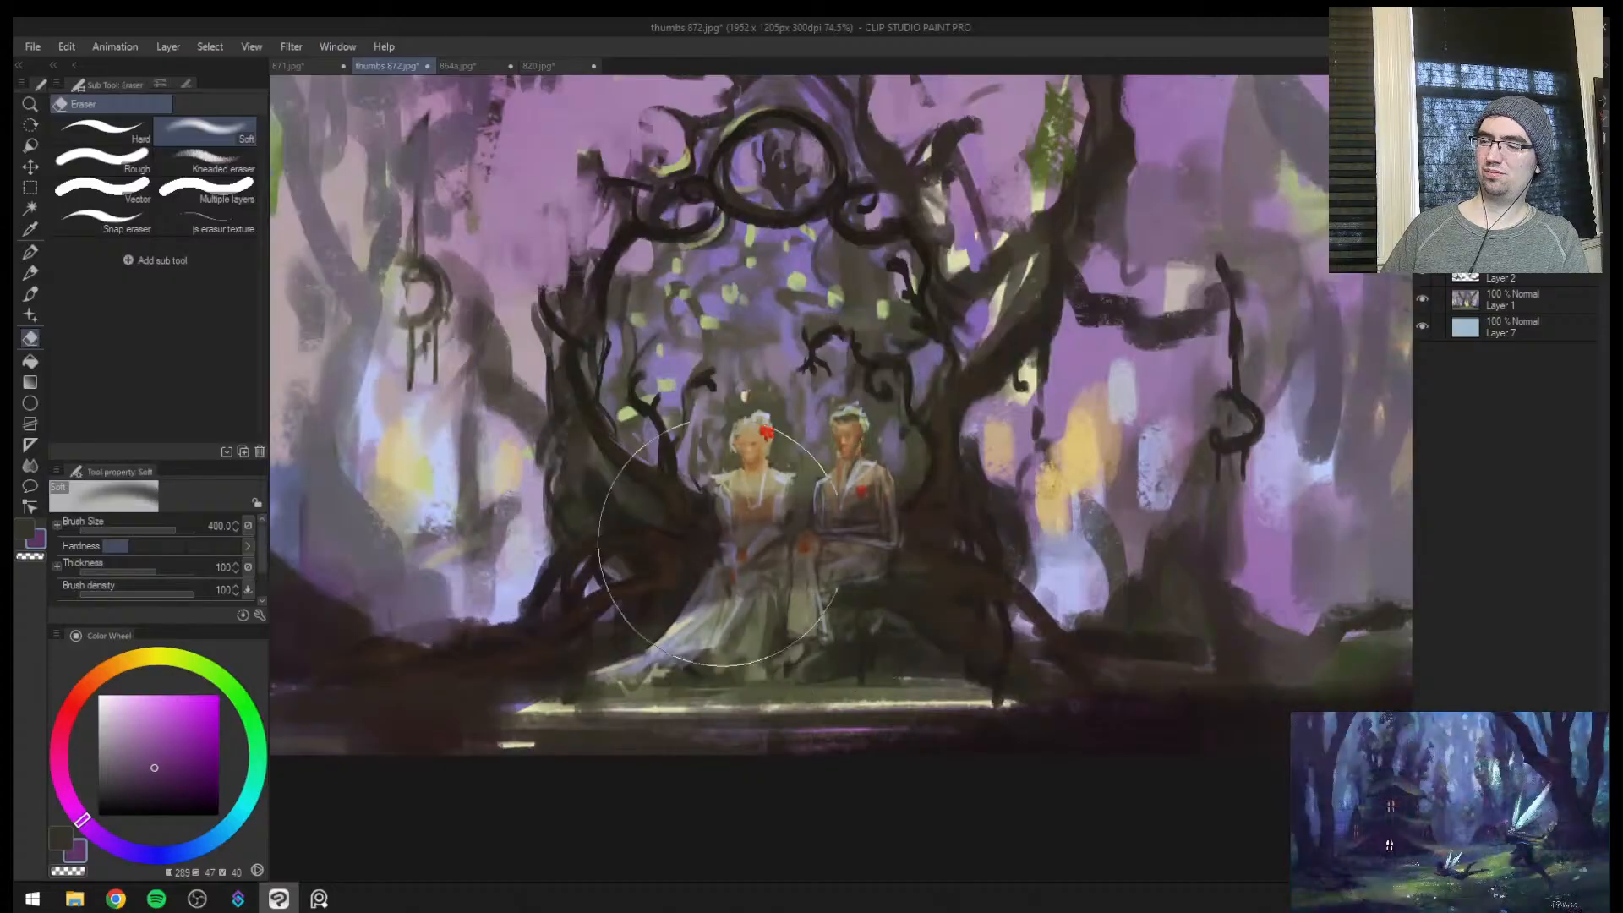
{"action": "key", "text": "ctrl+space"}
{"action": "left_click_drag", "start_coordinate": [1009, 464], "coordinate": [932, 456]}
{"action": "left_click_drag", "start_coordinate": [1142, 440], "coordinate": [1056, 469]}
{"action": "mouse_move", "coordinate": [1085, 468]}
{"action": "left_mouse_down"}
{"action": "mouse_move", "coordinate": [1030, 505]}
{"action": "mouse_move", "coordinate": [1102, 432]}
{"action": "mouse_move", "coordinate": [1037, 530]}
{"action": "mouse_move", "coordinate": [1108, 459]}
{"action": "left_mouse_up"}
{"action": "key", "text": "ctrl+z"}
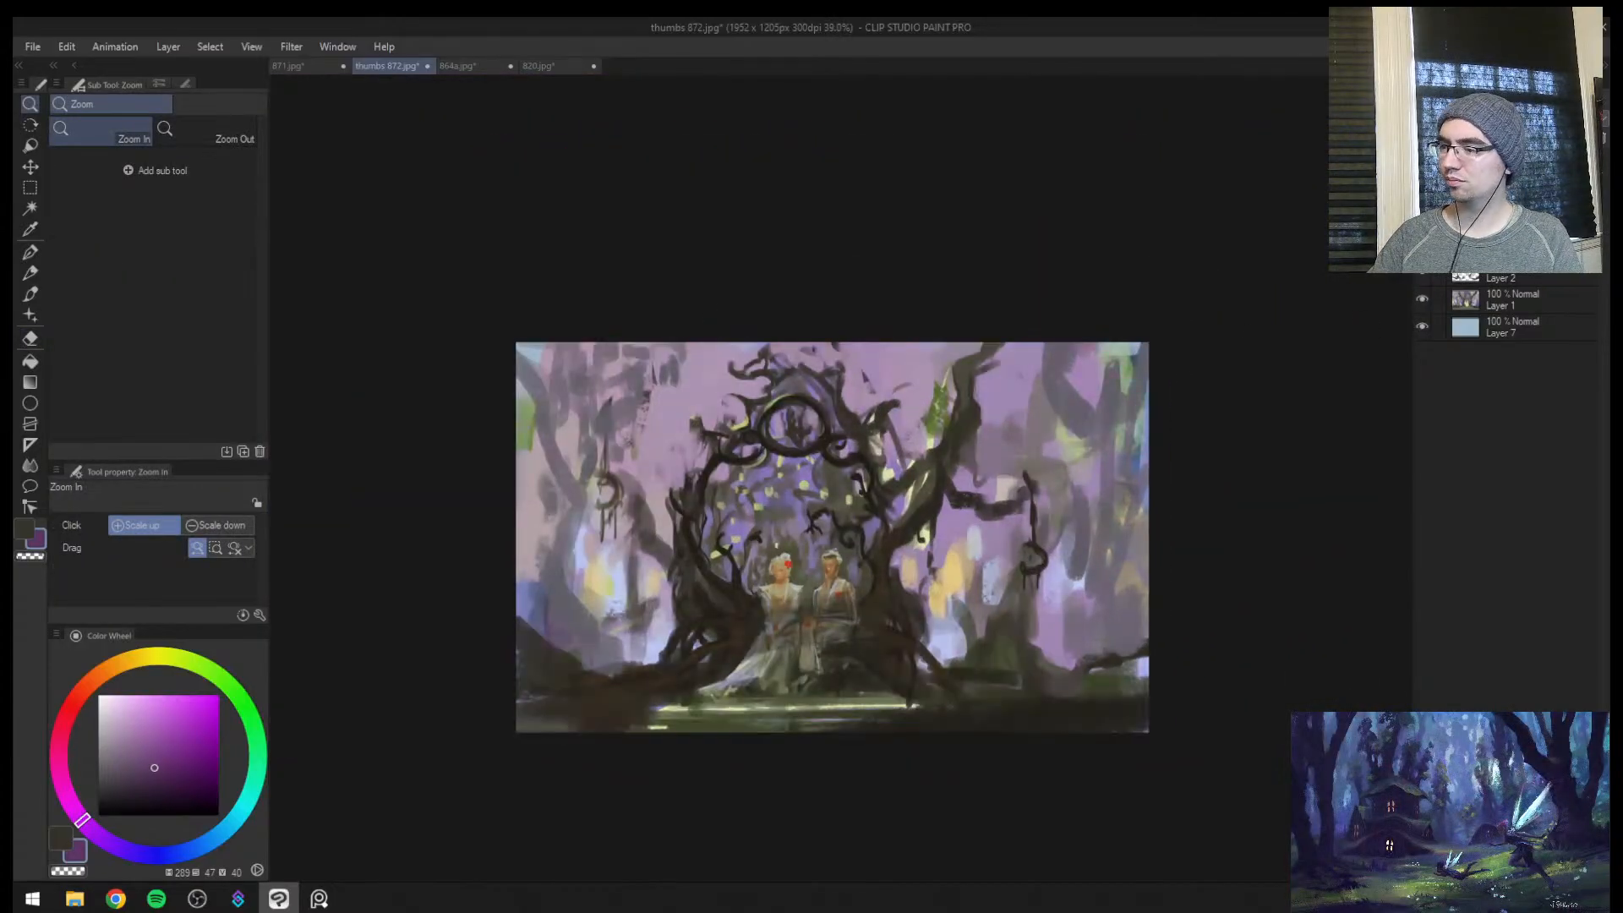
{"action": "key", "text": "ctrl+y"}
{"action": "key", "text": "h"}
{"action": "left_click_drag", "start_coordinate": [1022, 458], "coordinate": [1025, 433]}
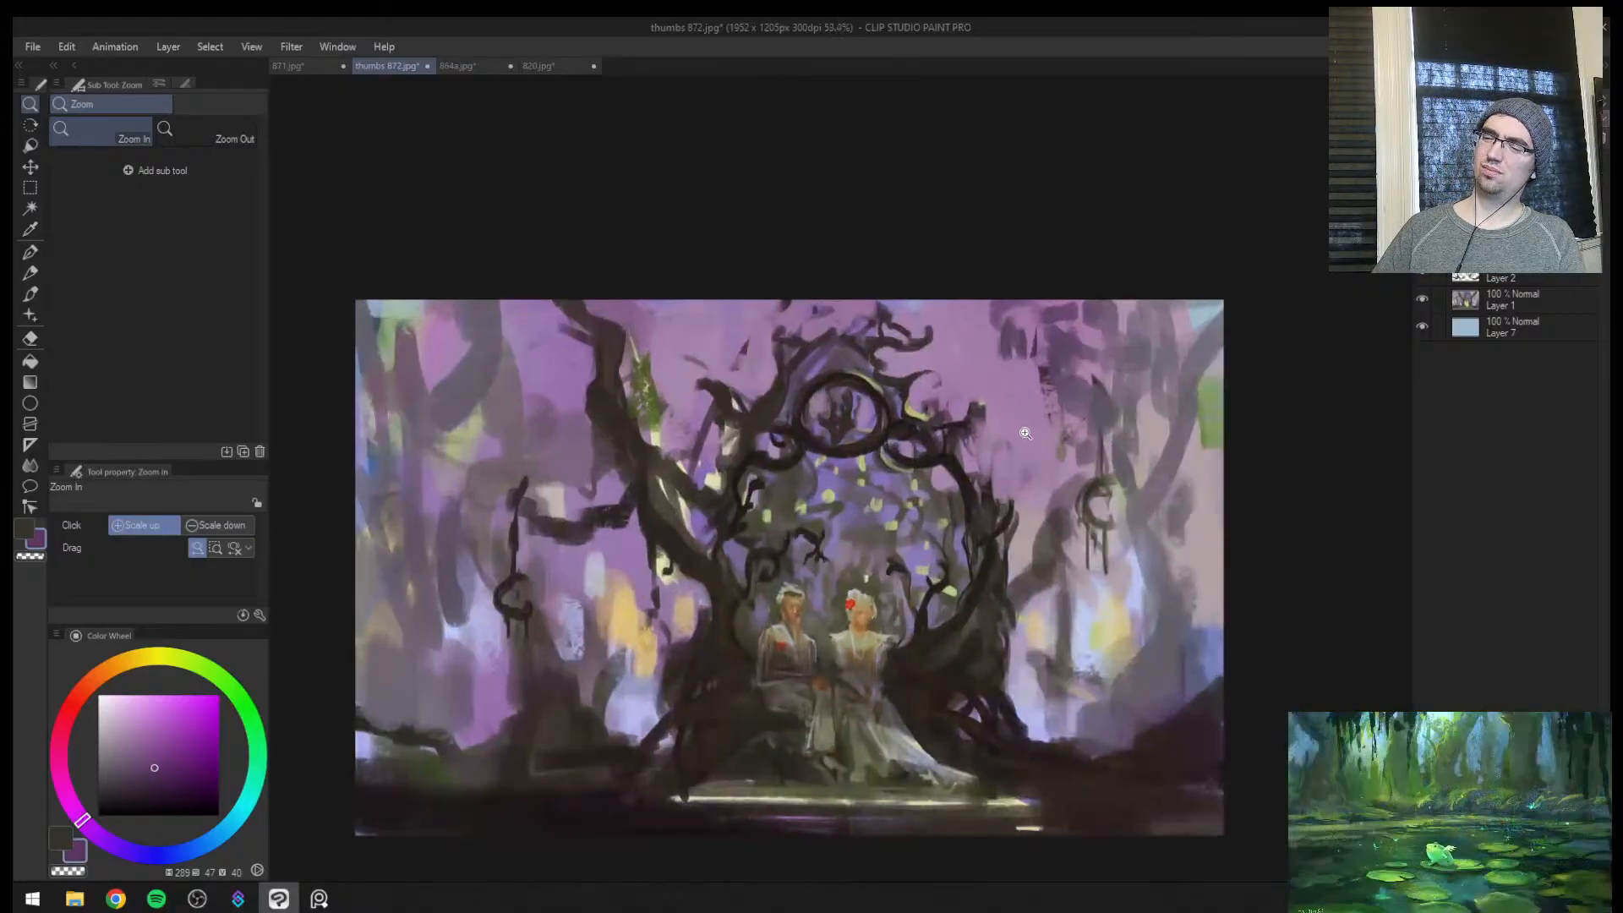
Add a new Soft light layer and choose the airbrush with a light orange (hue 39, saturation 50, value 100)
{"action": "key", "text": "ctrl+shift+n"}
{"action": "left_click", "coordinate": [1481, 102]}
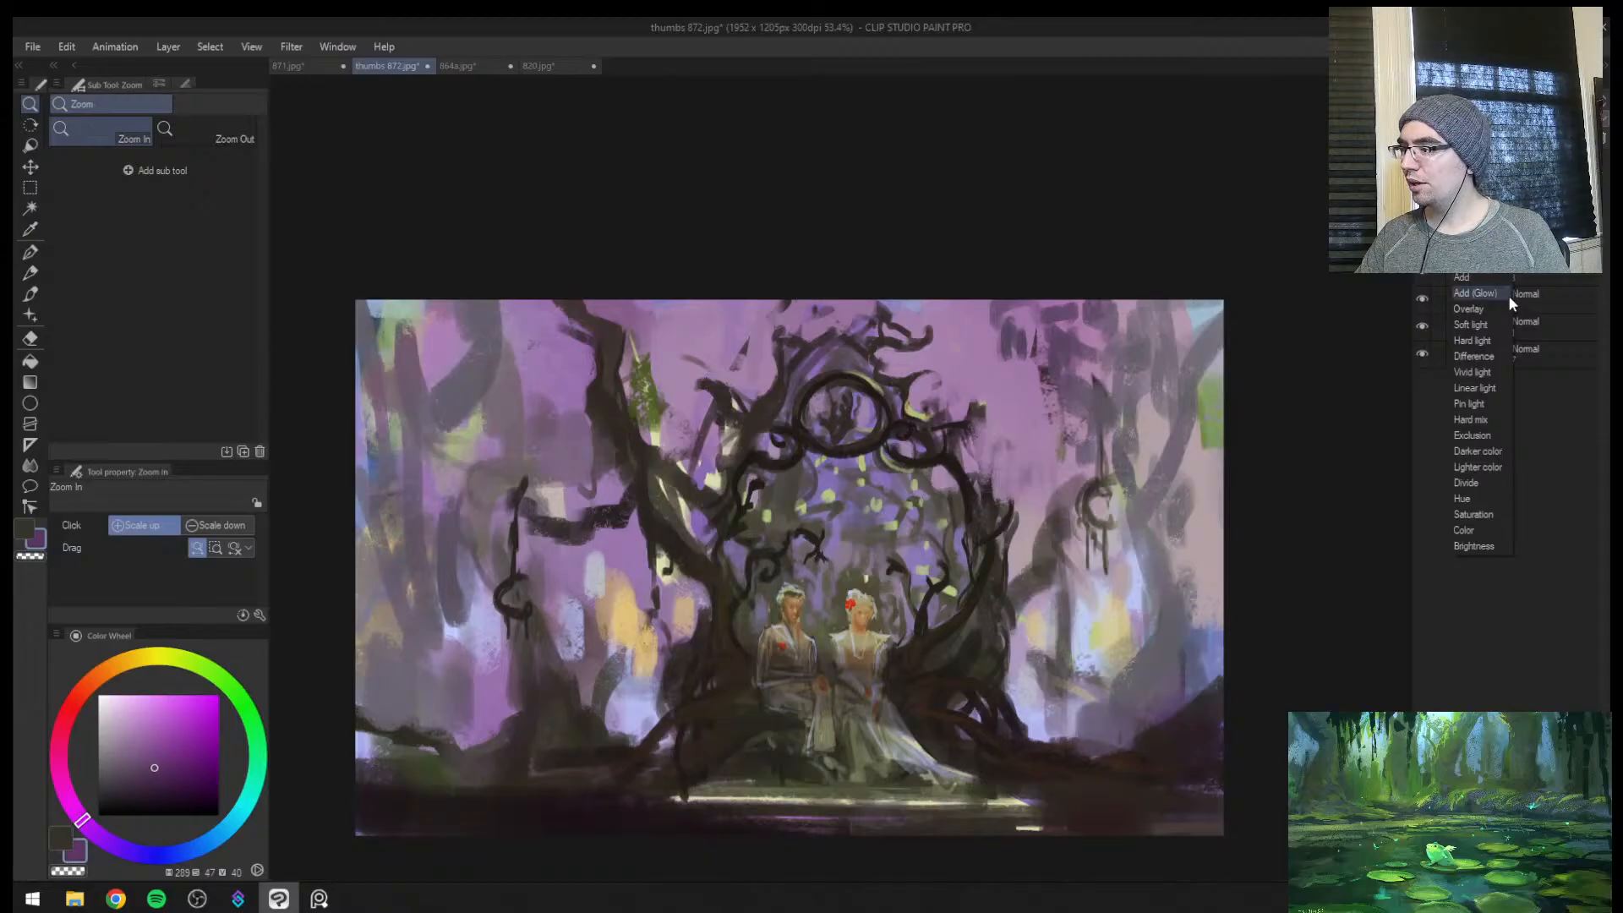
{"action": "left_click", "coordinate": [1494, 329]}
{"action": "left_click", "coordinate": [30, 294]}
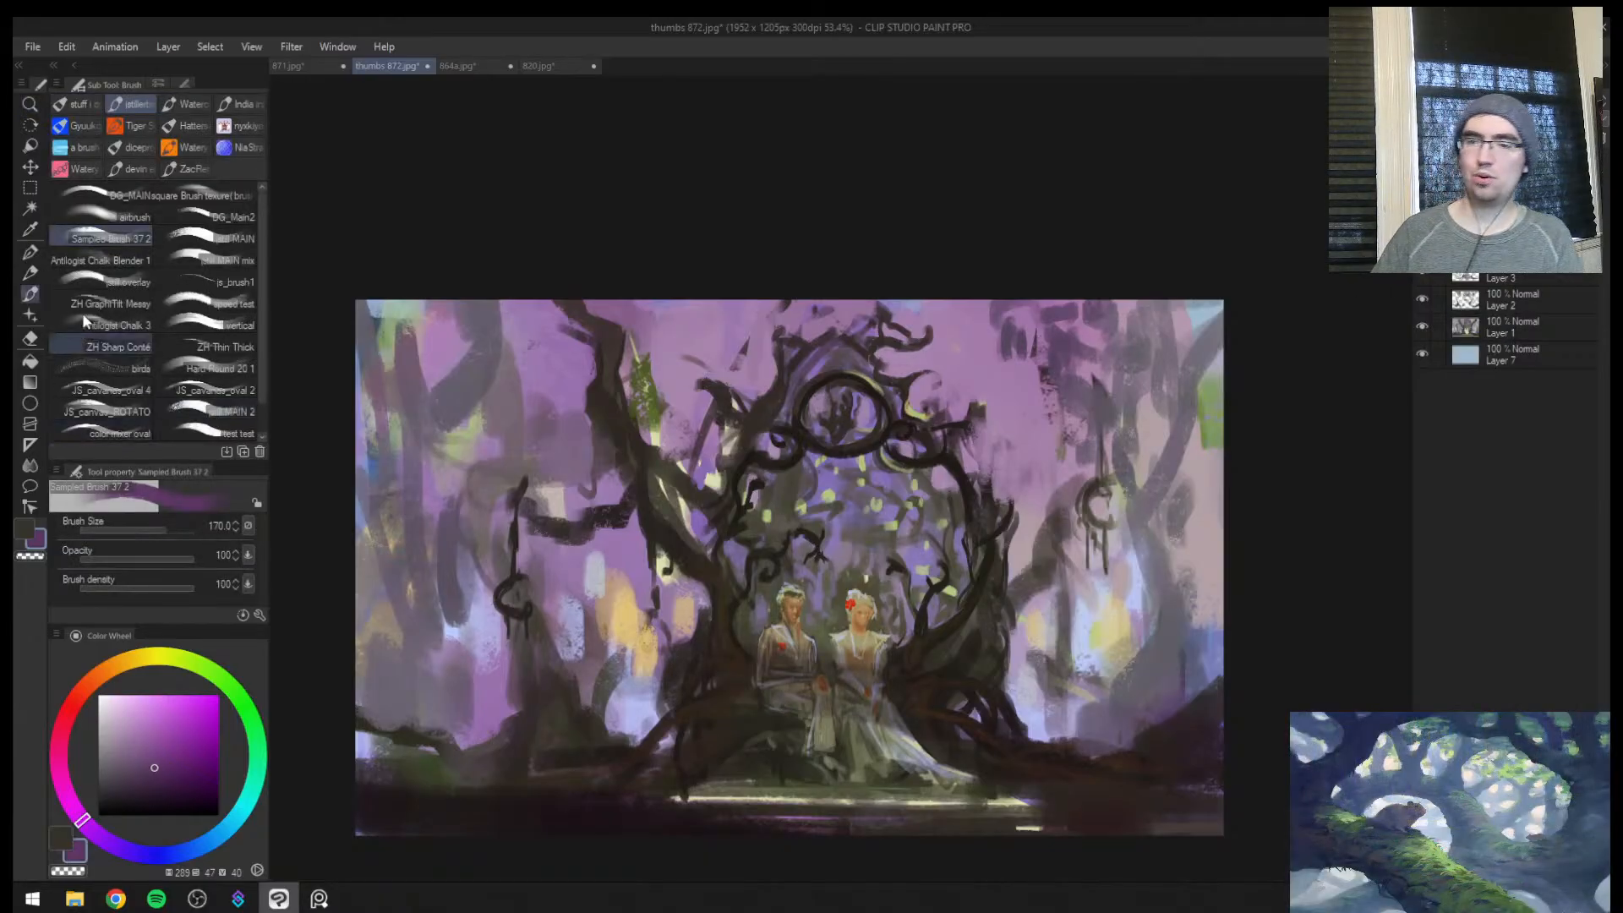
{"action": "left_click", "coordinate": [129, 218]}
{"action": "left_click", "coordinate": [122, 661]}
{"action": "left_click", "coordinate": [157, 695]}
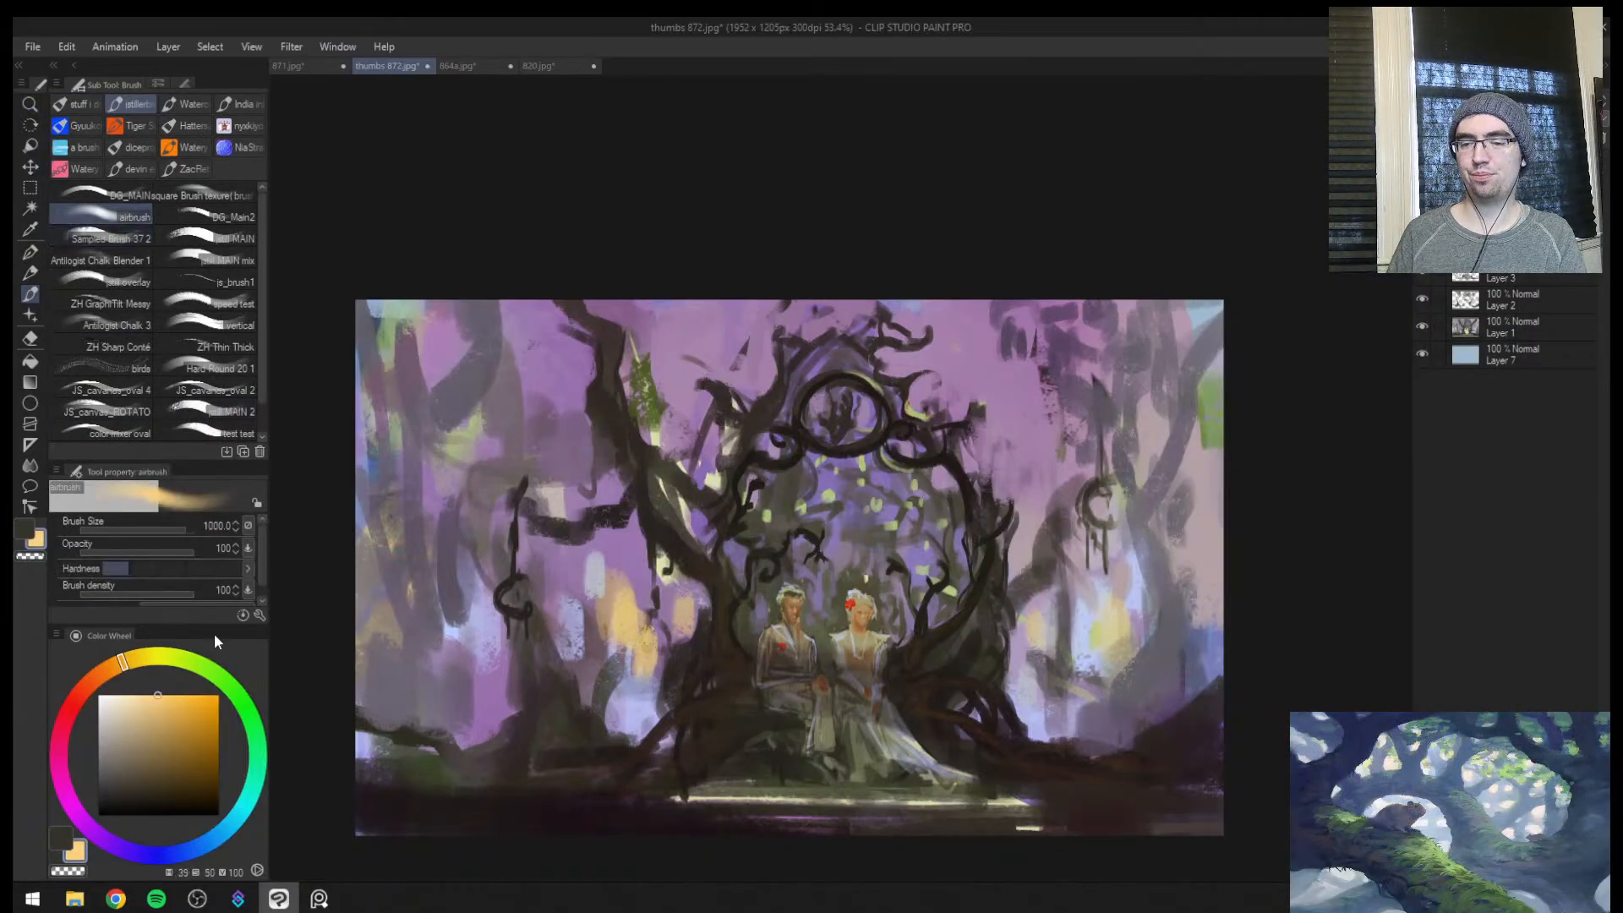
Airbrush a warm orange glow behind the emblem in the ring with a smaller brush, undoing the oversized first stroke
{"action": "left_click", "coordinate": [792, 457]}
{"action": "key", "text": "bracketleft"}
{"action": "key", "text": "bracketleft"}
{"action": "key", "text": "bracketleft"}
{"action": "key", "text": "bracketleft"}
{"action": "key", "text": "bracketleft"}
{"action": "key", "text": "bracketleft"}
{"action": "key", "text": "bracketleft"}
{"action": "key", "text": "bracketleft"}
{"action": "key", "text": "bracketleft"}
{"action": "key", "text": "ctrl+z"}
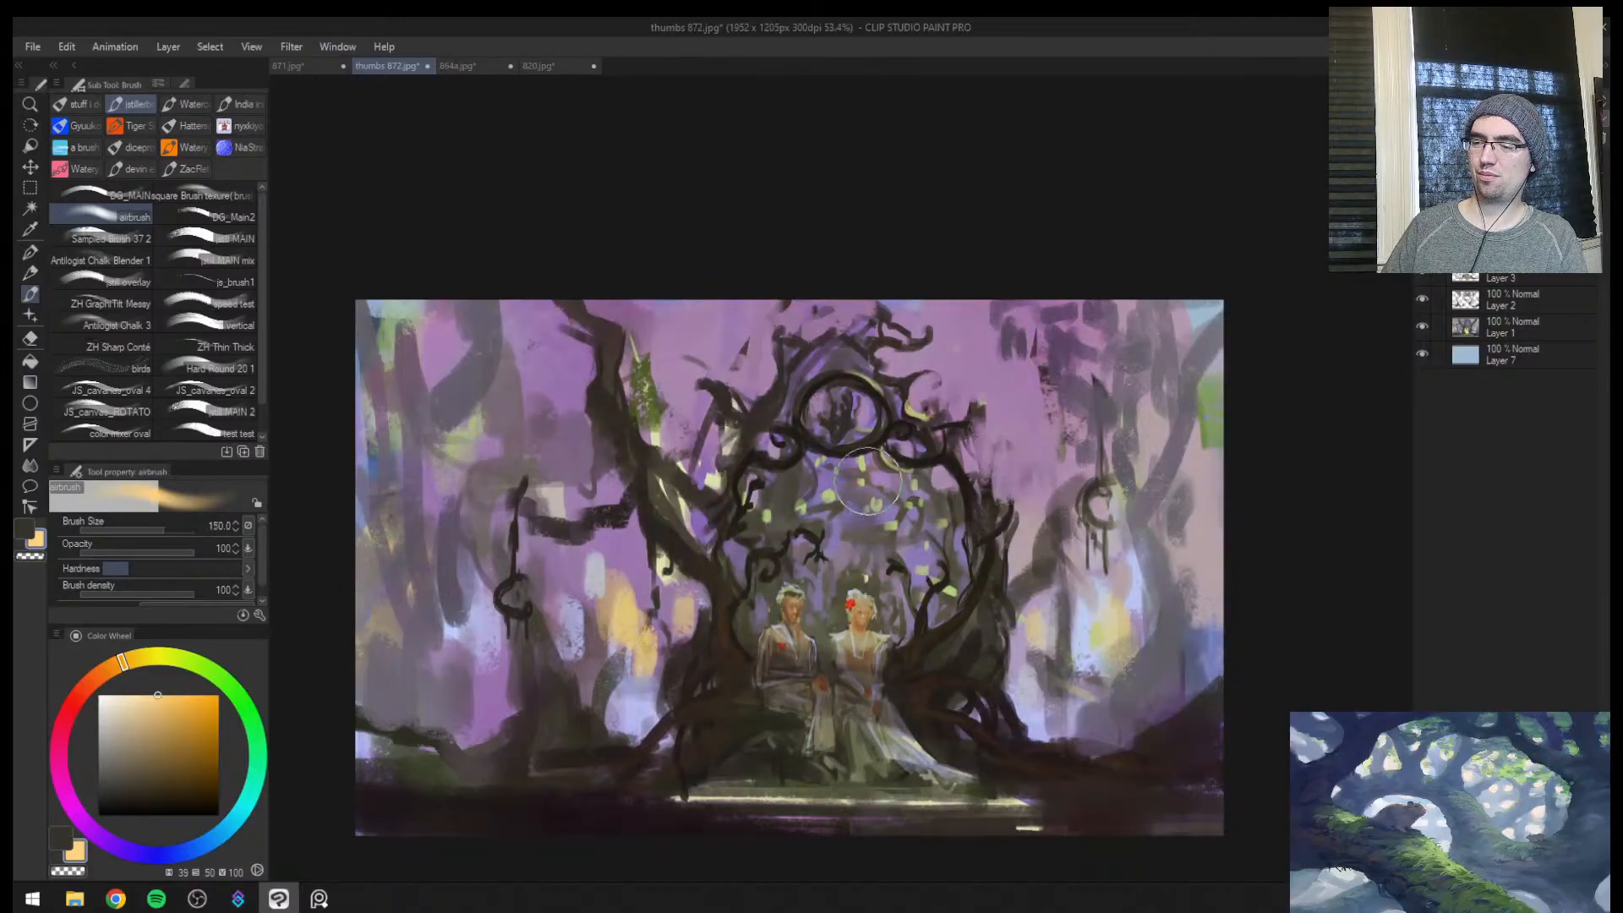
{"action": "mouse_move", "coordinate": [857, 431]}
{"action": "left_mouse_down"}
{"action": "mouse_move", "coordinate": [852, 417]}
{"action": "mouse_move", "coordinate": [831, 500]}
{"action": "mouse_move", "coordinate": [853, 518]}
{"action": "mouse_move", "coordinate": [815, 565]}
{"action": "mouse_move", "coordinate": [879, 545]}
{"action": "mouse_move", "coordinate": [757, 583]}
{"action": "mouse_move", "coordinate": [913, 575]}
{"action": "mouse_move", "coordinate": [849, 600]}
{"action": "mouse_move", "coordinate": [863, 623]}
{"action": "mouse_move", "coordinate": [809, 533]}
{"action": "mouse_move", "coordinate": [816, 452]}
{"action": "mouse_move", "coordinate": [845, 410]}
{"action": "left_mouse_up"}
{"action": "key", "text": "bracketright"}
{"action": "key", "text": "bracketleft"}
{"action": "key", "text": "h"}
{"action": "key", "text": "e"}
{"action": "key", "text": "b"}
Airbrush the light orange glow across the ground and steps and inside the gateway at 400 px
{"action": "key", "text": "bracketleft"}
{"action": "key", "text": "bracketright"}
{"action": "key", "text": "bracketright"}
{"action": "key", "text": "bracketright"}
{"action": "left_click_drag", "start_coordinate": [1222, 736], "coordinate": [659, 803]}
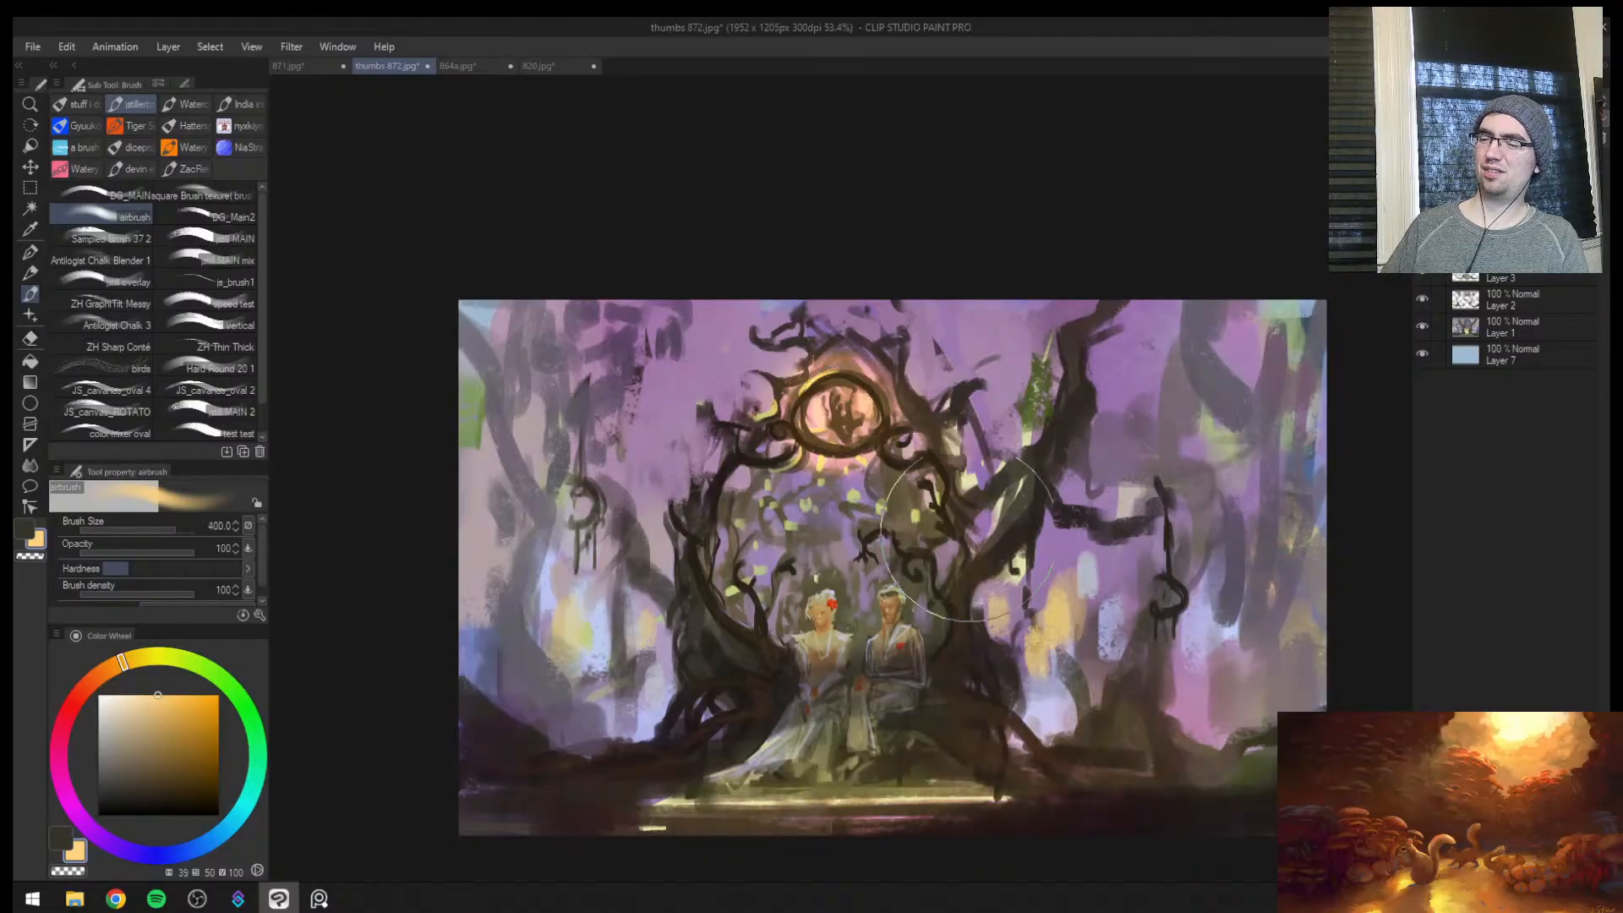
{"action": "mouse_move", "coordinate": [904, 534]}
{"action": "left_mouse_down"}
{"action": "mouse_move", "coordinate": [727, 566]}
{"action": "mouse_move", "coordinate": [832, 664]}
{"action": "left_mouse_up"}
{"action": "key", "text": "h"}
{"action": "key", "text": "ctrl+space"}
{"action": "left_click_drag", "start_coordinate": [1302, 552], "coordinate": [1124, 532]}
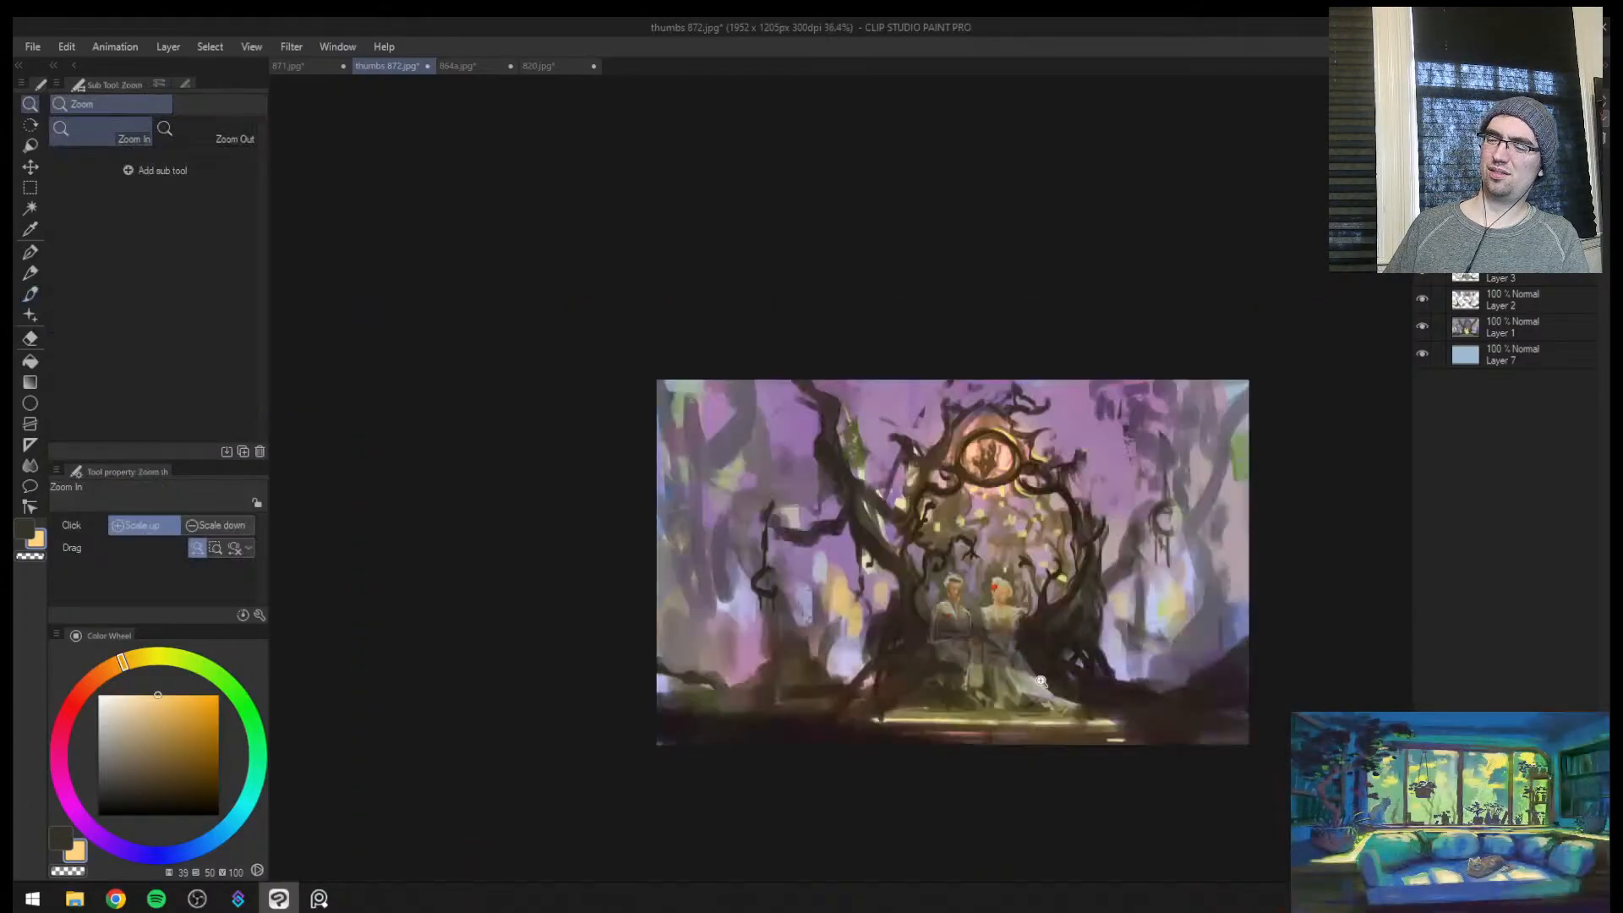
Airbrush a broader orange glow at 500 px over the bright background trunks on both sides of the gateway
{"action": "key", "text": "bracketright"}
{"action": "mouse_move", "coordinate": [782, 549]}
{"action": "left_mouse_down"}
{"action": "mouse_move", "coordinate": [803, 592]}
{"action": "mouse_move", "coordinate": [853, 567]}
{"action": "mouse_move", "coordinate": [879, 584]}
{"action": "left_mouse_up"}
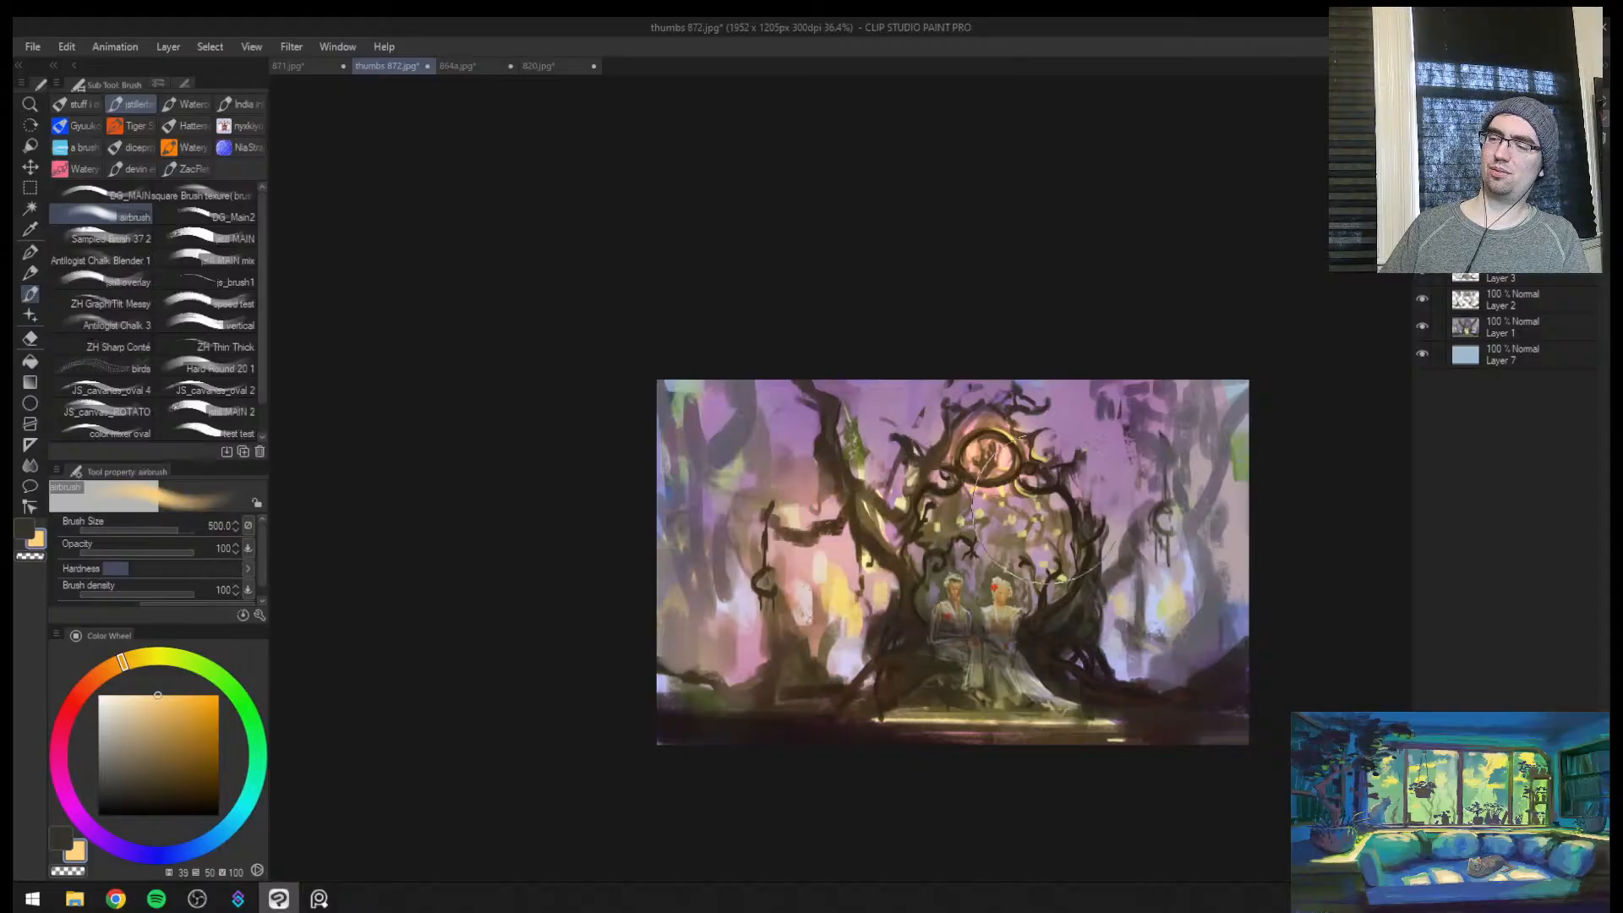
{"action": "left_click_drag", "start_coordinate": [1099, 528], "coordinate": [1078, 643]}
{"action": "key", "text": "h"}
Erase the orange glow from the gateway, background and trunks with the soft eraser
{"action": "key", "text": "e"}
{"action": "mouse_move", "coordinate": [871, 541]}
{"action": "left_mouse_down"}
{"action": "mouse_move", "coordinate": [643, 541]}
{"action": "mouse_move", "coordinate": [673, 361]}
{"action": "left_mouse_up"}
{"action": "left_click_drag", "start_coordinate": [871, 583], "coordinate": [1099, 625]}
{"action": "key", "text": "ctrl+space"}
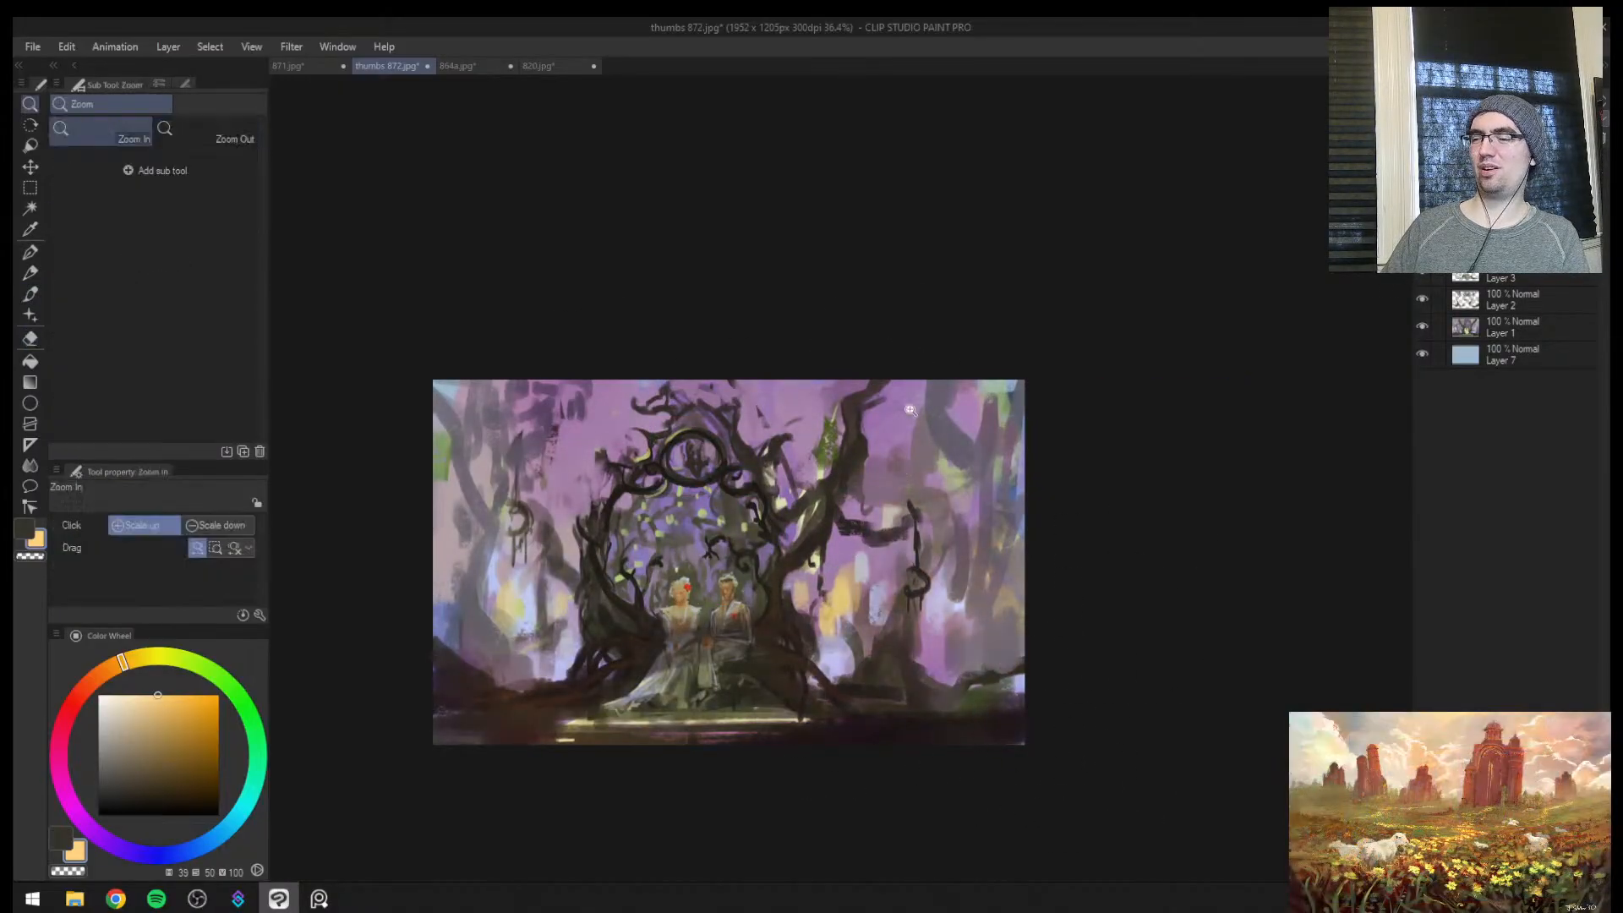
{"action": "mouse_move", "coordinate": [872, 500]}
{"action": "left_mouse_down"}
{"action": "mouse_move", "coordinate": [847, 546]}
{"action": "mouse_move", "coordinate": [862, 482]}
{"action": "left_mouse_up"}
Airbrush the orange glow at 500 px inside the arch around the seated figures and compare it in the mirrored view
{"action": "key", "text": "b"}
{"action": "mouse_move", "coordinate": [718, 508]}
{"action": "left_mouse_down"}
{"action": "mouse_move", "coordinate": [684, 567]}
{"action": "mouse_move", "coordinate": [710, 583]}
{"action": "left_mouse_up"}
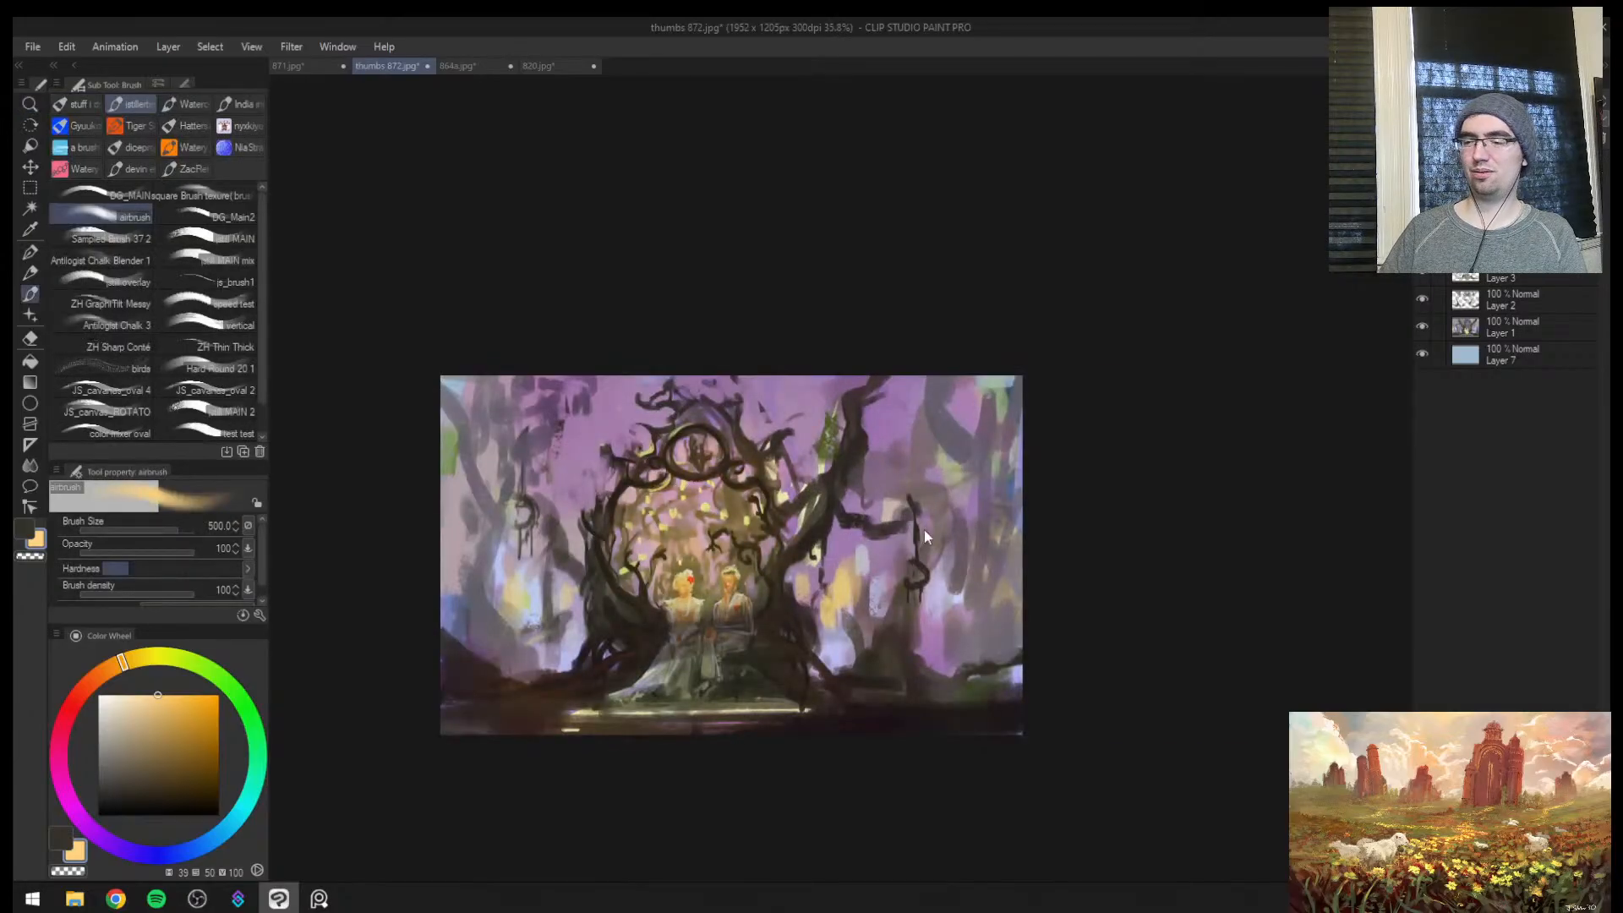
{"action": "key", "text": "h"}
{"action": "key", "text": "h"}
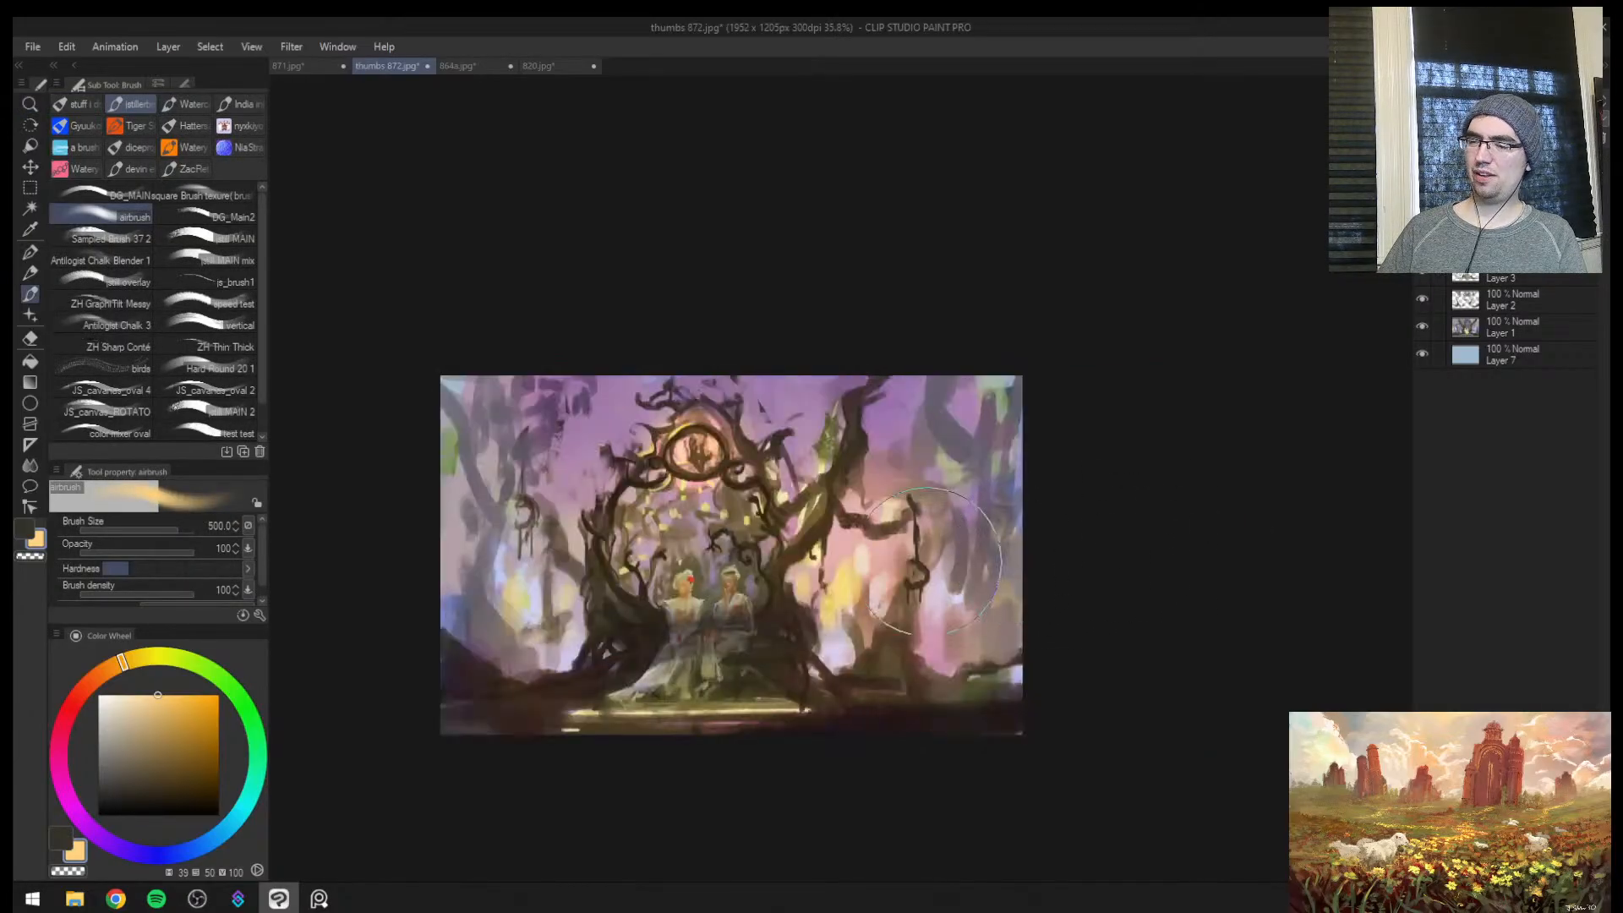
Erase the orange glow from the arch and the trunks beside it with a 500 px soft eraser
{"action": "key", "text": "e"}
{"action": "mouse_move", "coordinate": [744, 507]}
{"action": "left_mouse_down"}
{"action": "mouse_move", "coordinate": [557, 600]}
{"action": "mouse_move", "coordinate": [693, 439]}
{"action": "mouse_move", "coordinate": [863, 541]}
{"action": "mouse_move", "coordinate": [1054, 579]}
{"action": "left_mouse_up"}
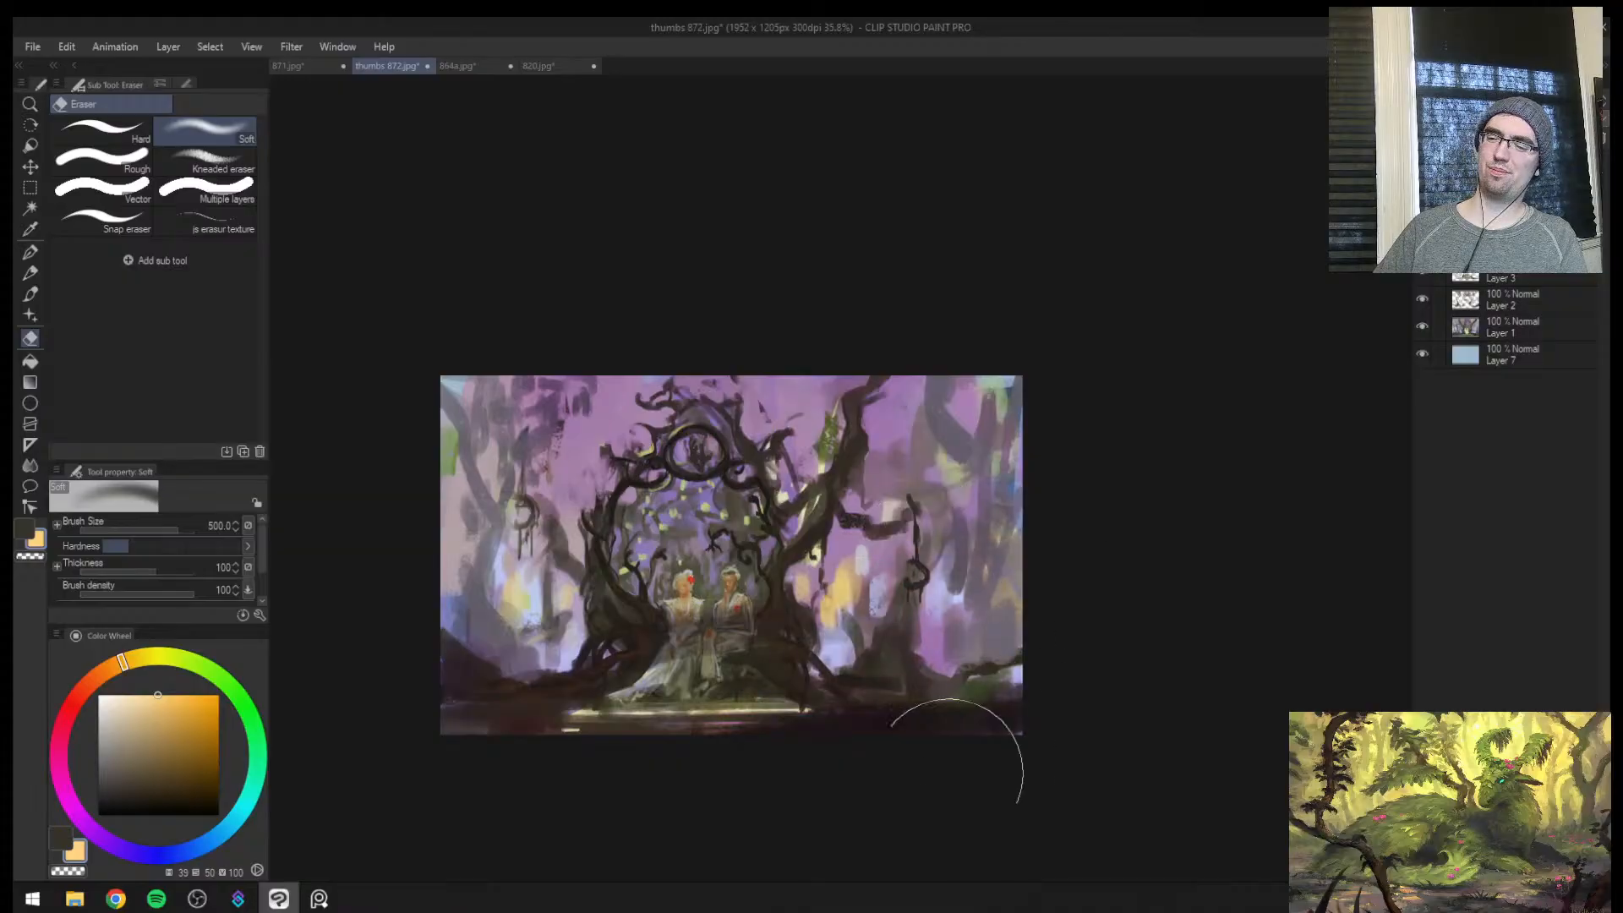
{"action": "key", "text": "slash"}
{"action": "left_click_drag", "start_coordinate": [810, 652], "coordinate": [850, 592]}
Undo the orange glow layer and the purple glaze after viewing the whole painting mirrored
{"action": "key", "text": "h"}
{"action": "left_click_drag", "start_coordinate": [914, 461], "coordinate": [828, 560]}
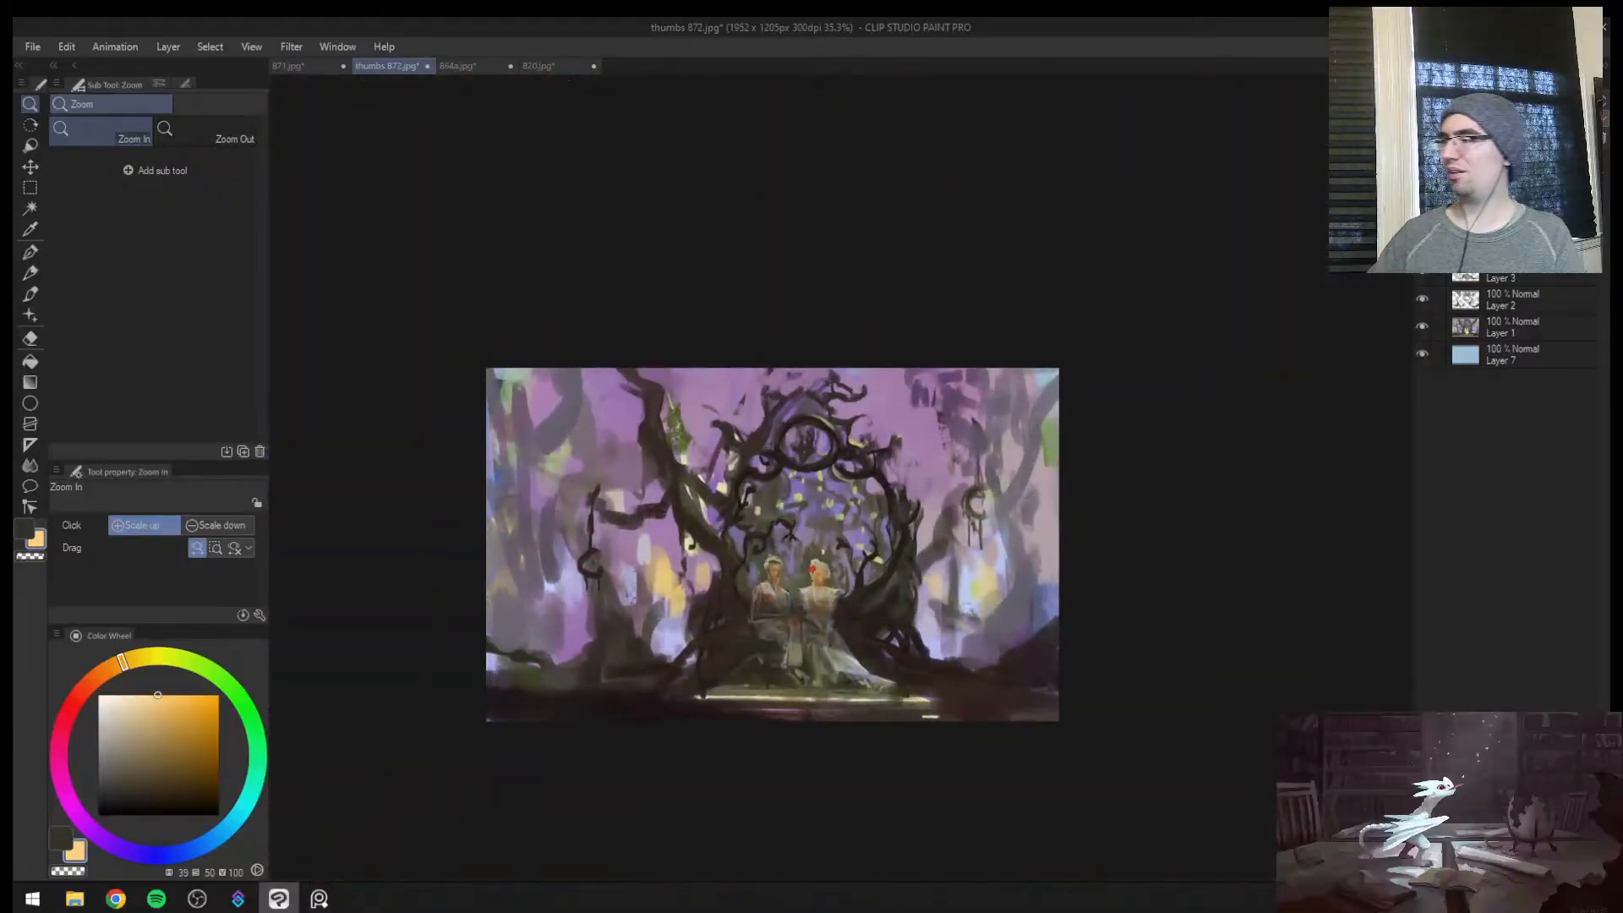
{"action": "key", "text": "ctrl+z"}
{"action": "key", "text": "ctrl+z"}
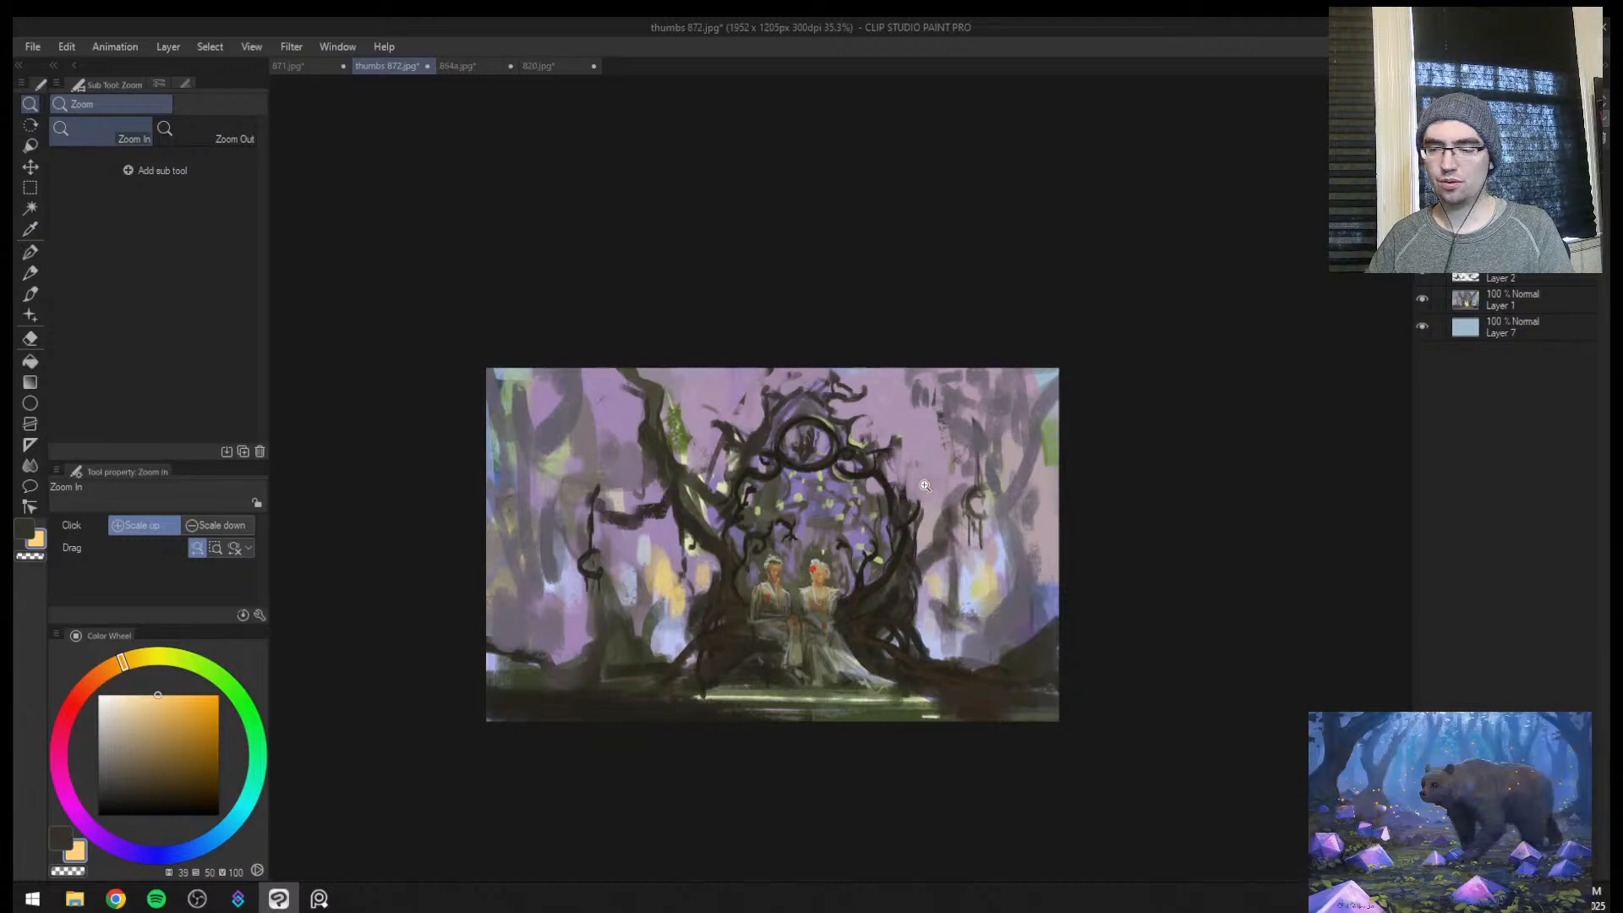
Try cropping the canvas inward from its upper-left corner with Change Canvas Size and cancel it
{"action": "left_click_drag", "start_coordinate": [826, 608], "coordinate": [867, 560]}
{"action": "key", "text": "m"}
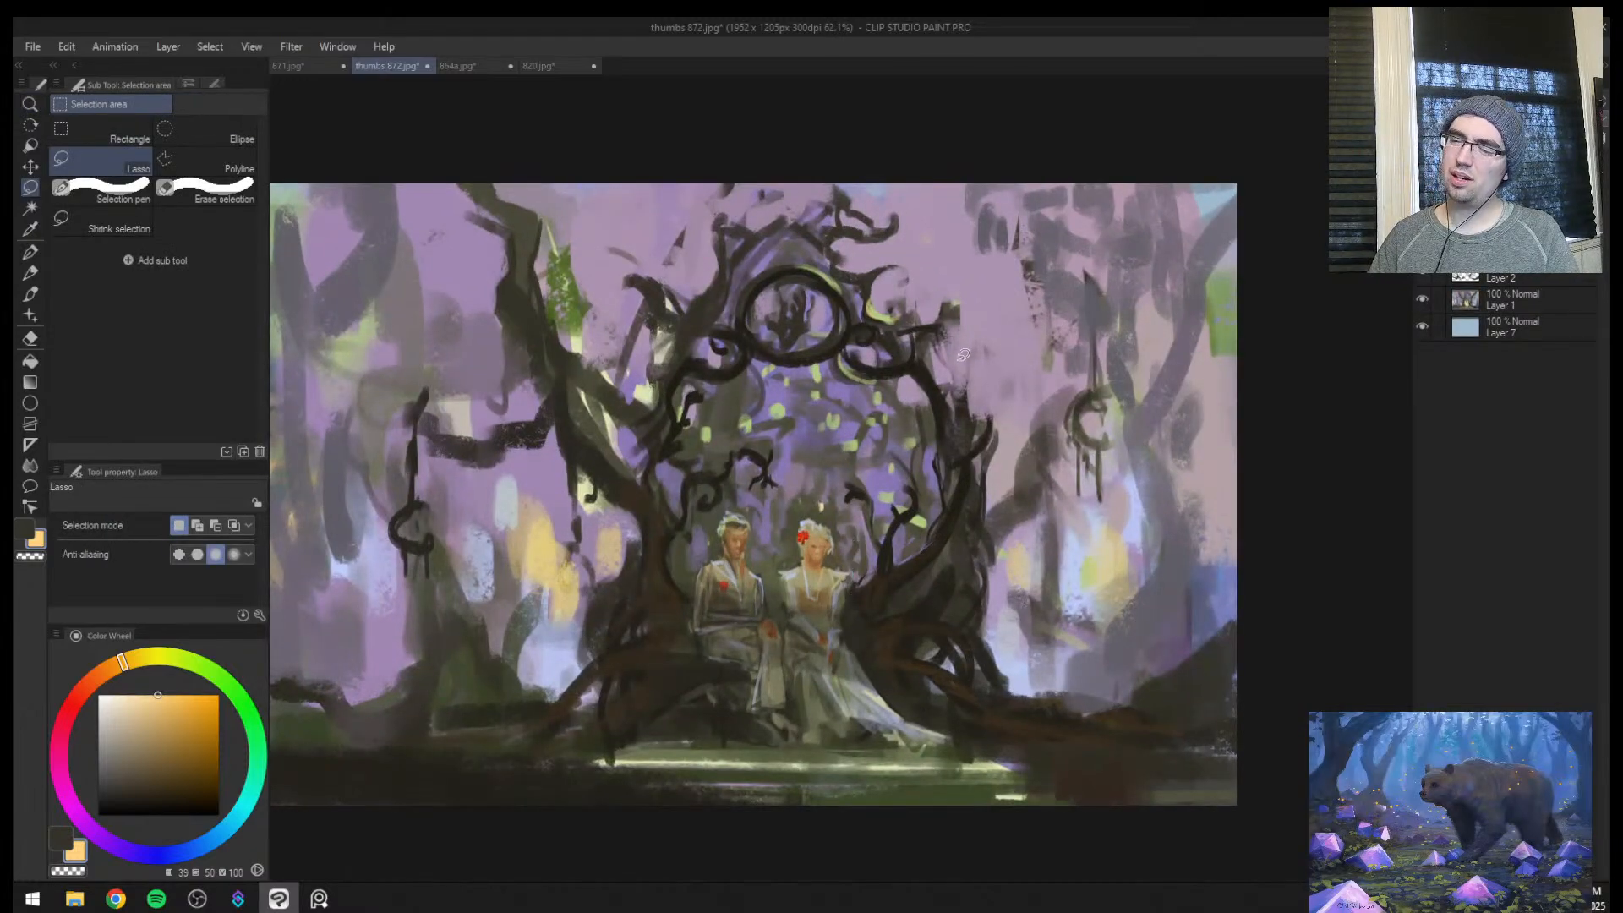
{"action": "key", "text": "z"}
{"action": "left_click_drag", "start_coordinate": [875, 514], "coordinate": [849, 528]}
{"action": "key", "text": "ctrl+alt+c"}
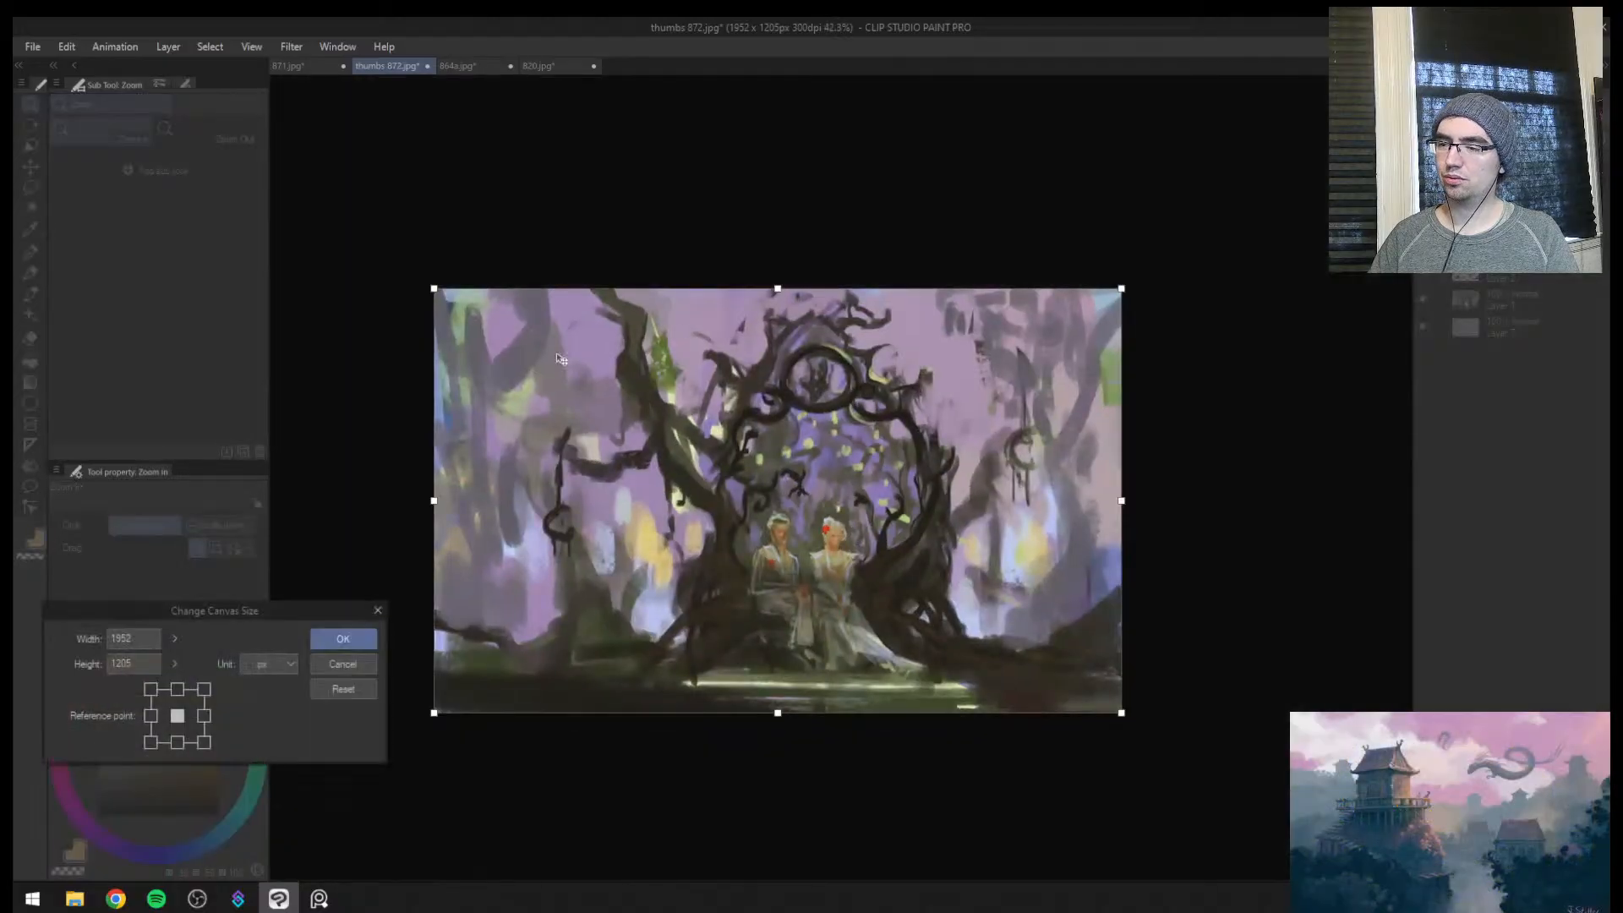
{"action": "left_click_drag", "start_coordinate": [429, 288], "coordinate": [609, 328]}
{"action": "key", "text": "Escape"}
{"action": "key", "text": "h"}
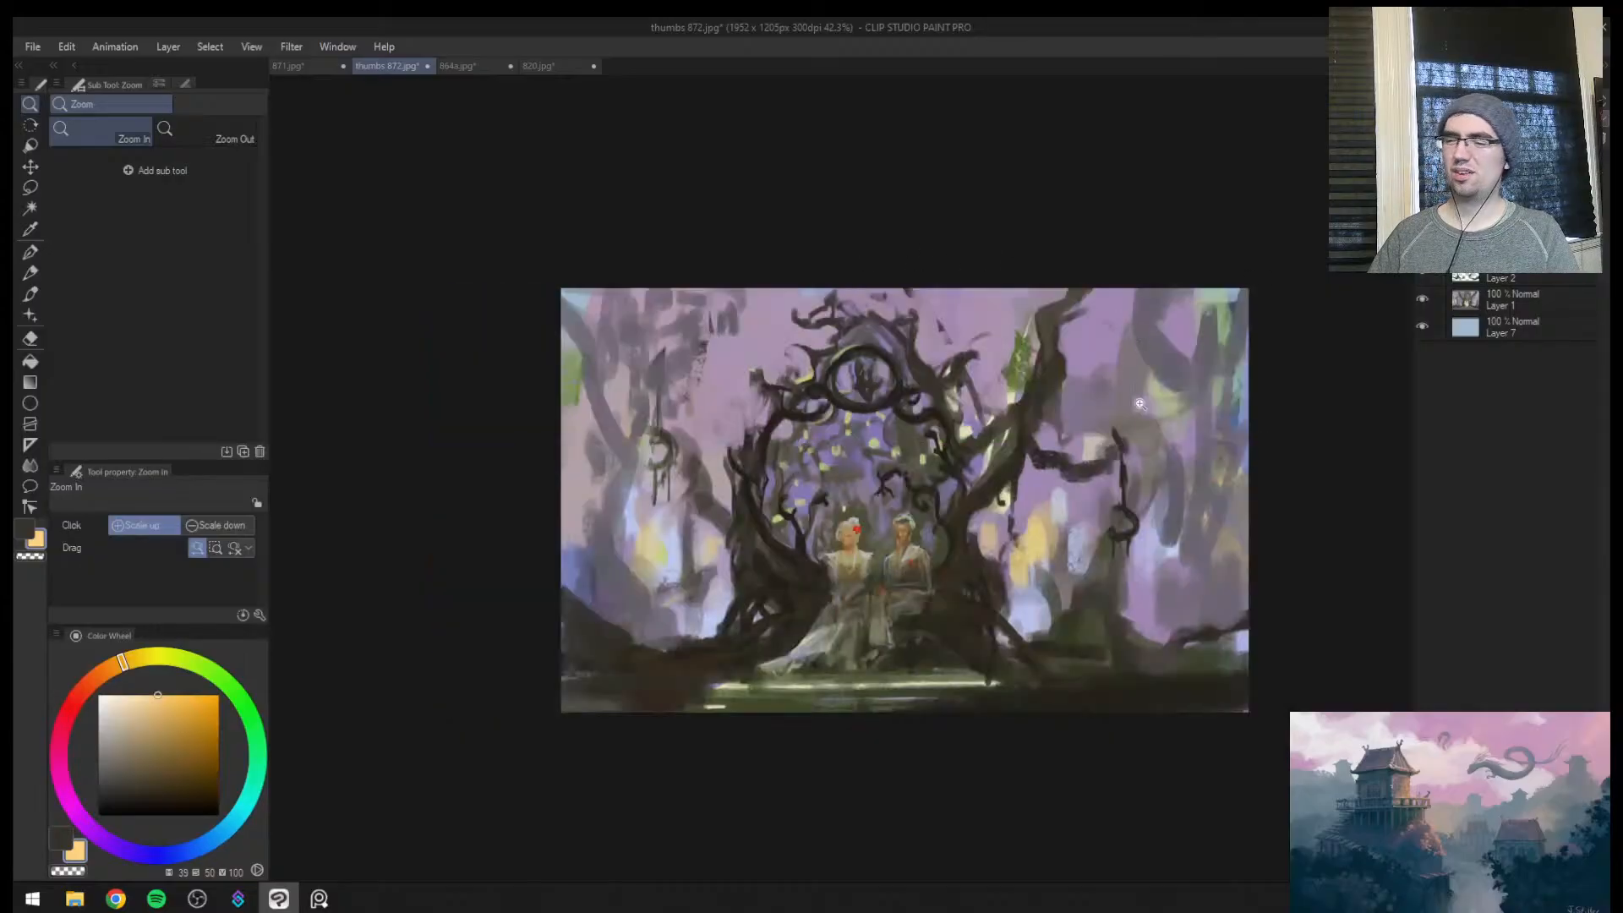
Lasso an area enclosing both seated figures and the gown's full train
{"action": "left_click_drag", "start_coordinate": [960, 531], "coordinate": [994, 482]}
{"action": "mouse_move", "coordinate": [857, 523]}
{"action": "left_mouse_down"}
{"action": "mouse_move", "coordinate": [884, 499]}
{"action": "mouse_move", "coordinate": [821, 537]}
{"action": "mouse_move", "coordinate": [887, 513]}
{"action": "mouse_move", "coordinate": [837, 480]}
{"action": "left_mouse_up"}
{"action": "key", "text": "m"}
{"action": "mouse_move", "coordinate": [794, 640]}
{"action": "left_mouse_down"}
{"action": "mouse_move", "coordinate": [773, 804]}
{"action": "mouse_move", "coordinate": [874, 824]}
{"action": "left_mouse_up"}
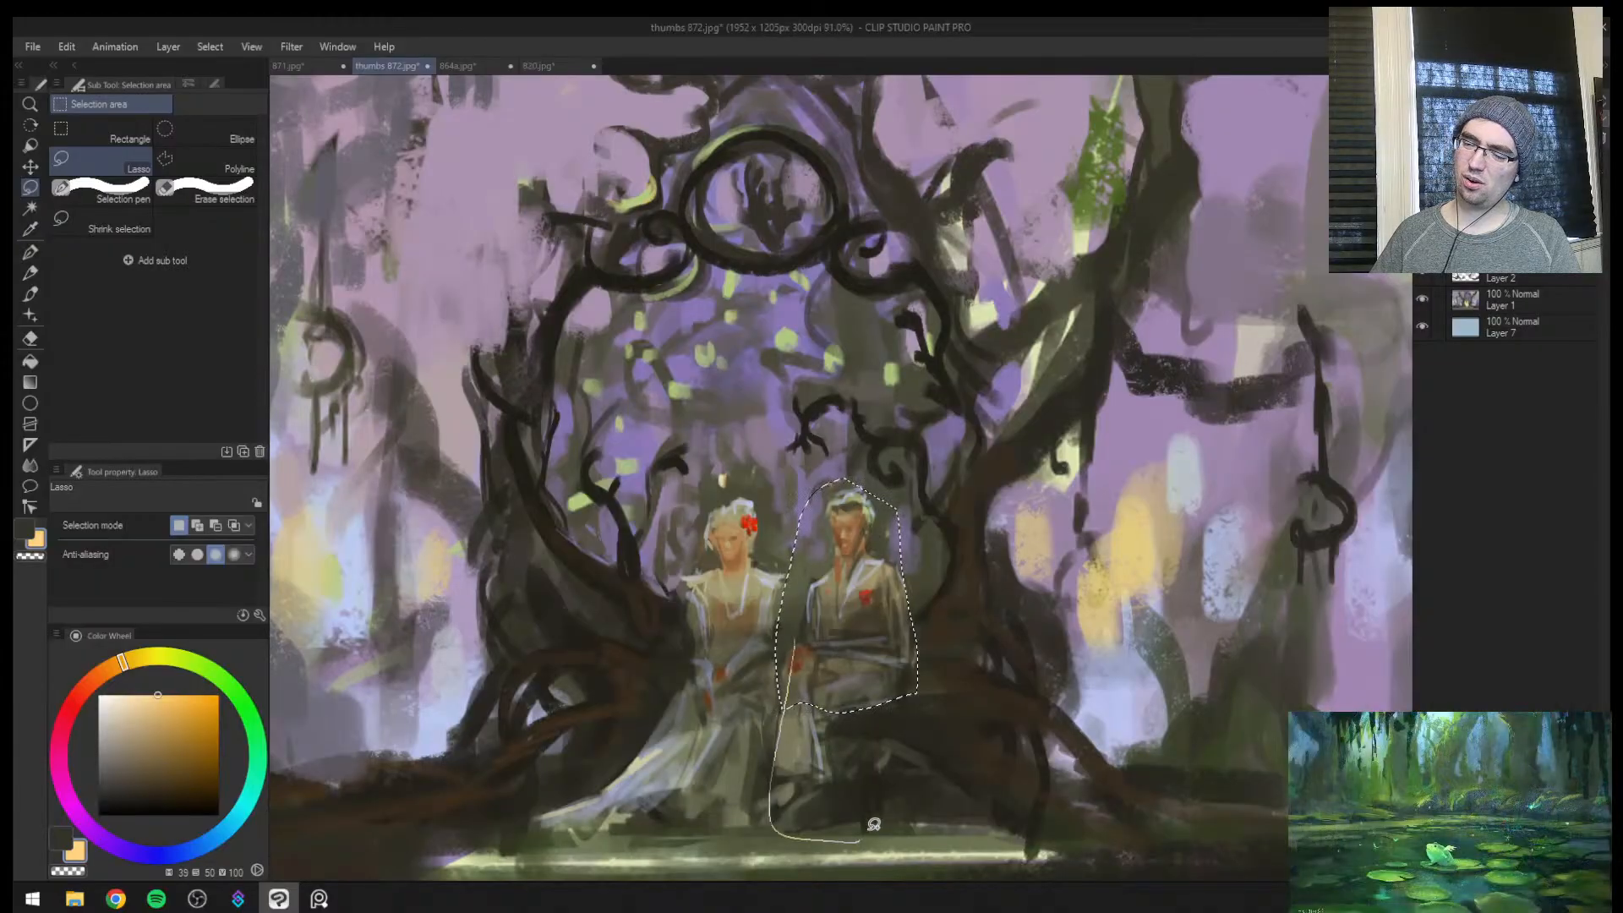
{"action": "left_click_drag", "start_coordinate": [718, 479], "coordinate": [628, 721]}
{"action": "left_click_drag", "start_coordinate": [962, 737], "coordinate": [951, 484]}
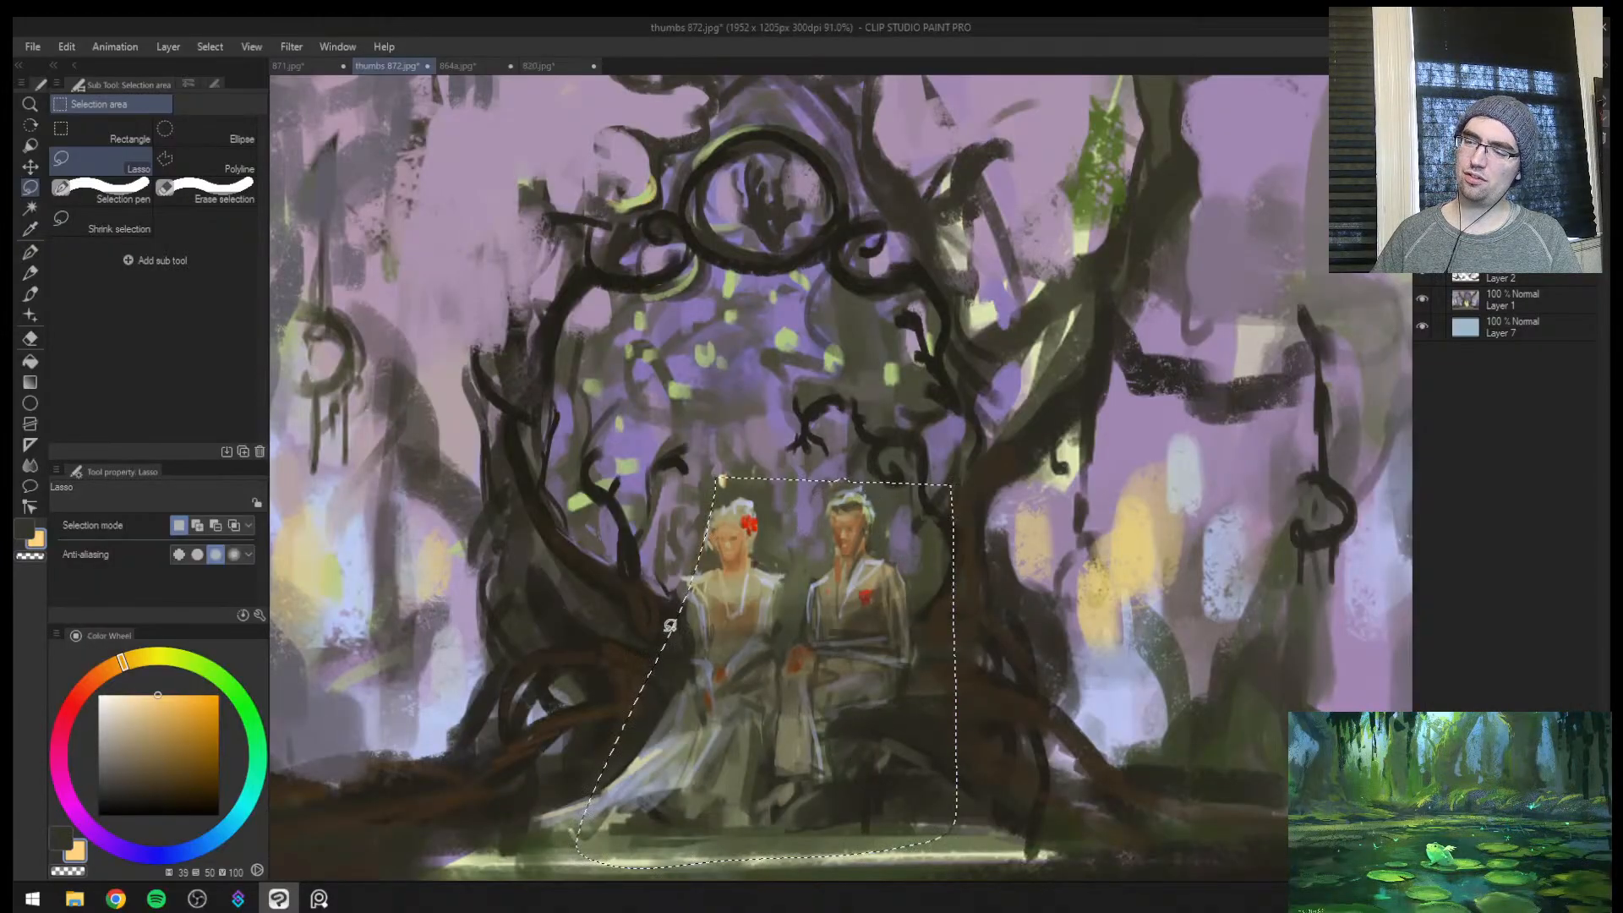
Create a merged copy of the visible painting on a new layer and try scaling the lassoed figures proportionally
{"action": "key", "text": "ctrl+t"}
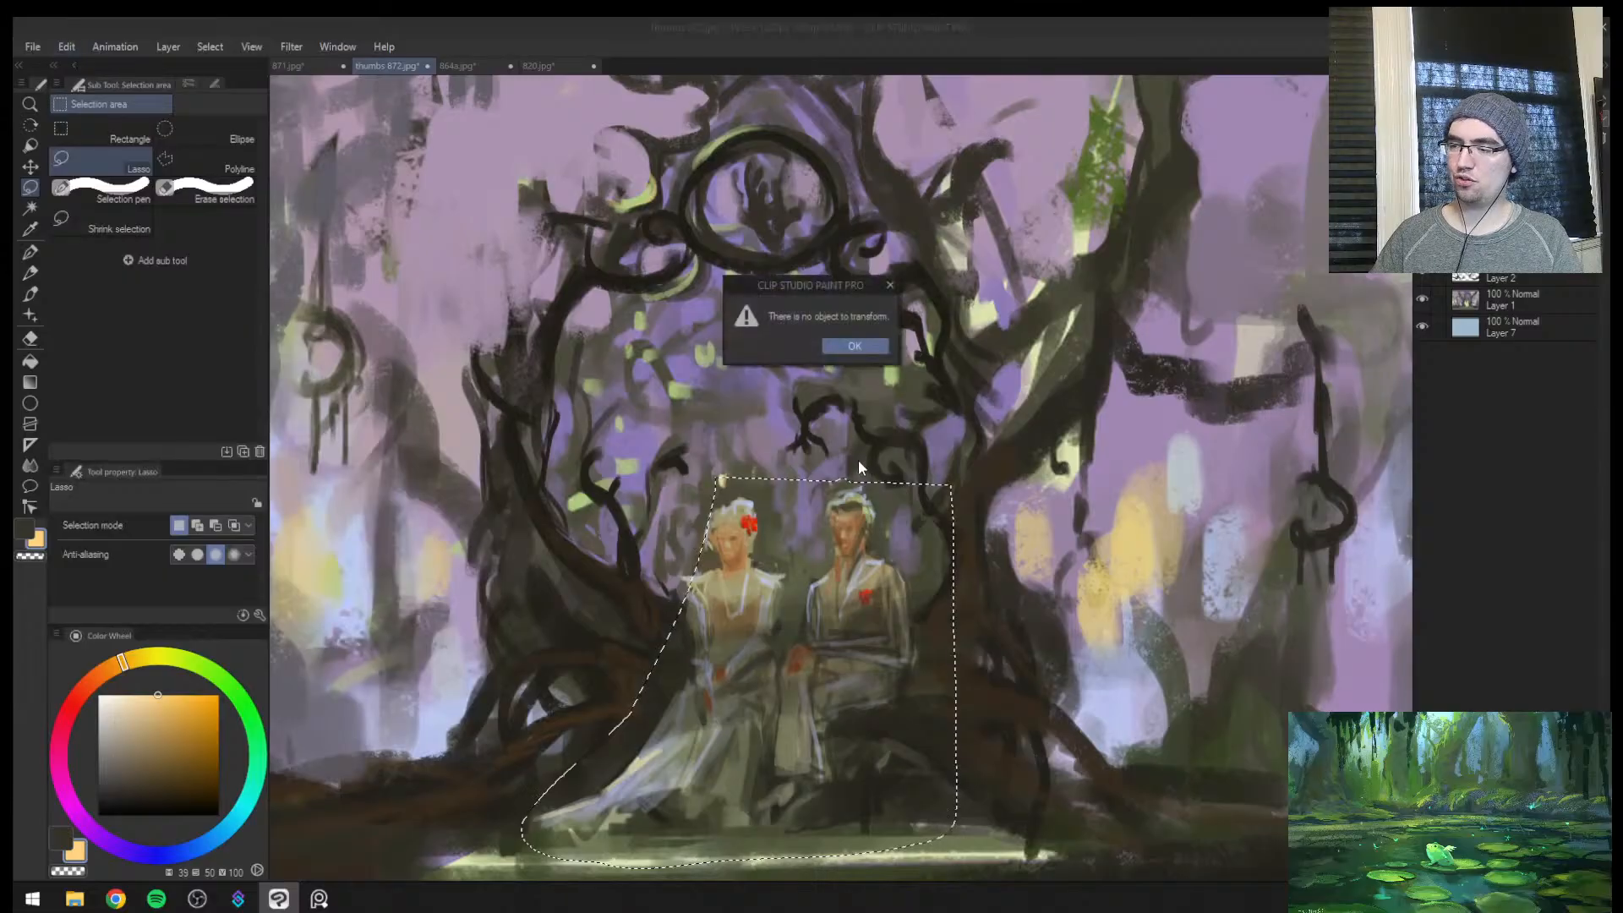
{"action": "left_click", "coordinate": [875, 346]}
{"action": "key", "text": "ctrl+alt+shift+e"}
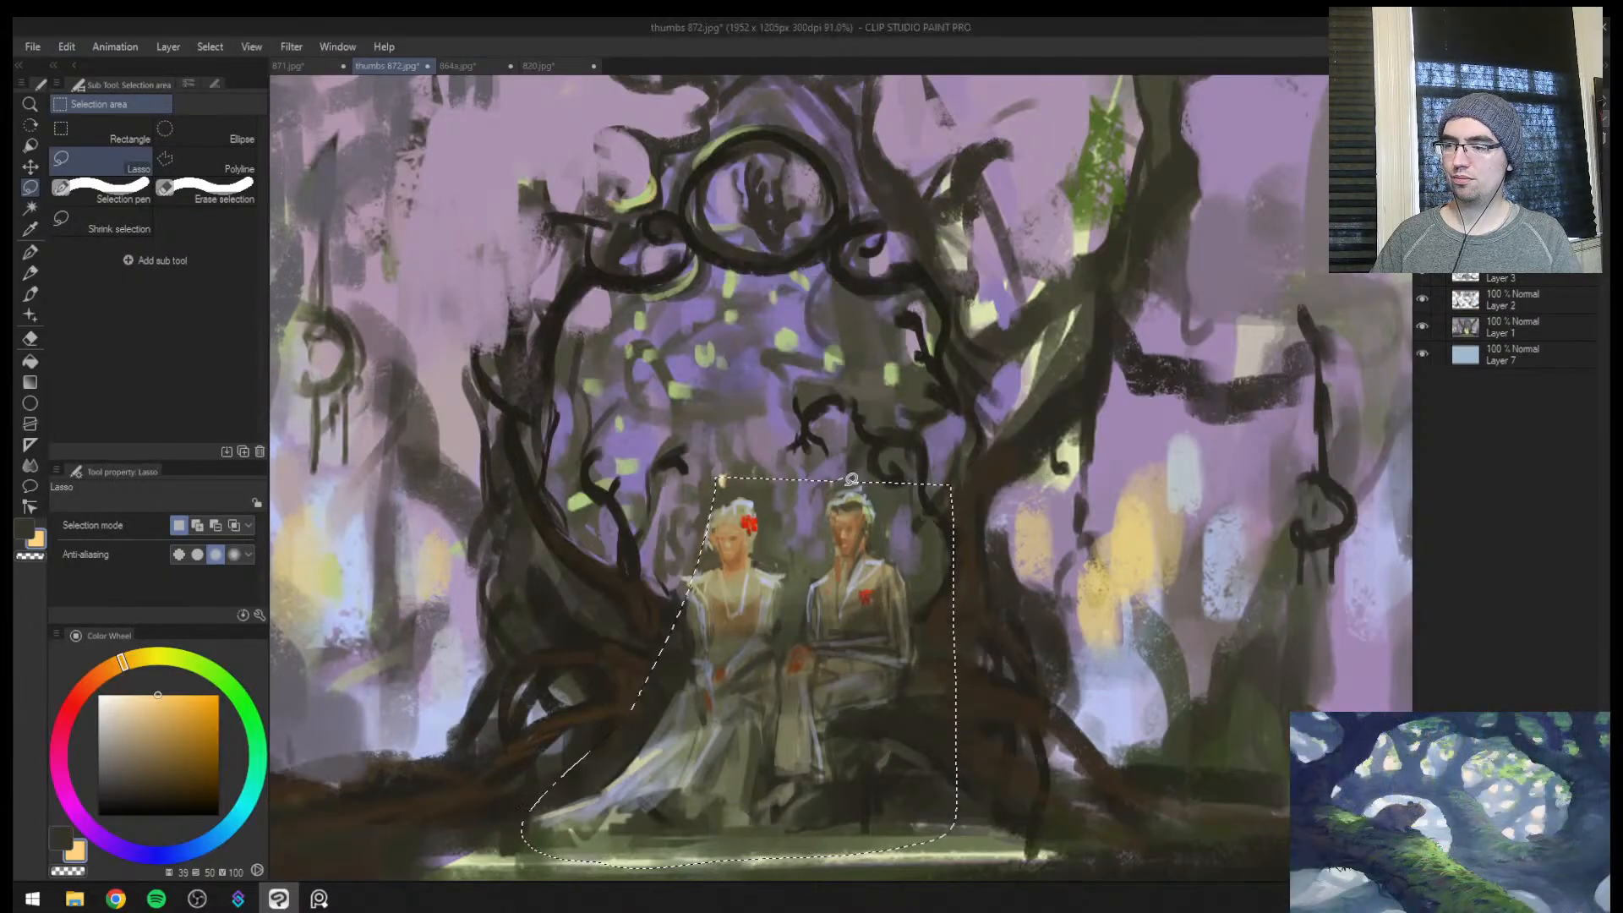
{"action": "key", "text": "ctrl+t"}
{"action": "left_click_drag", "start_coordinate": [738, 477], "coordinate": [751, 344]}
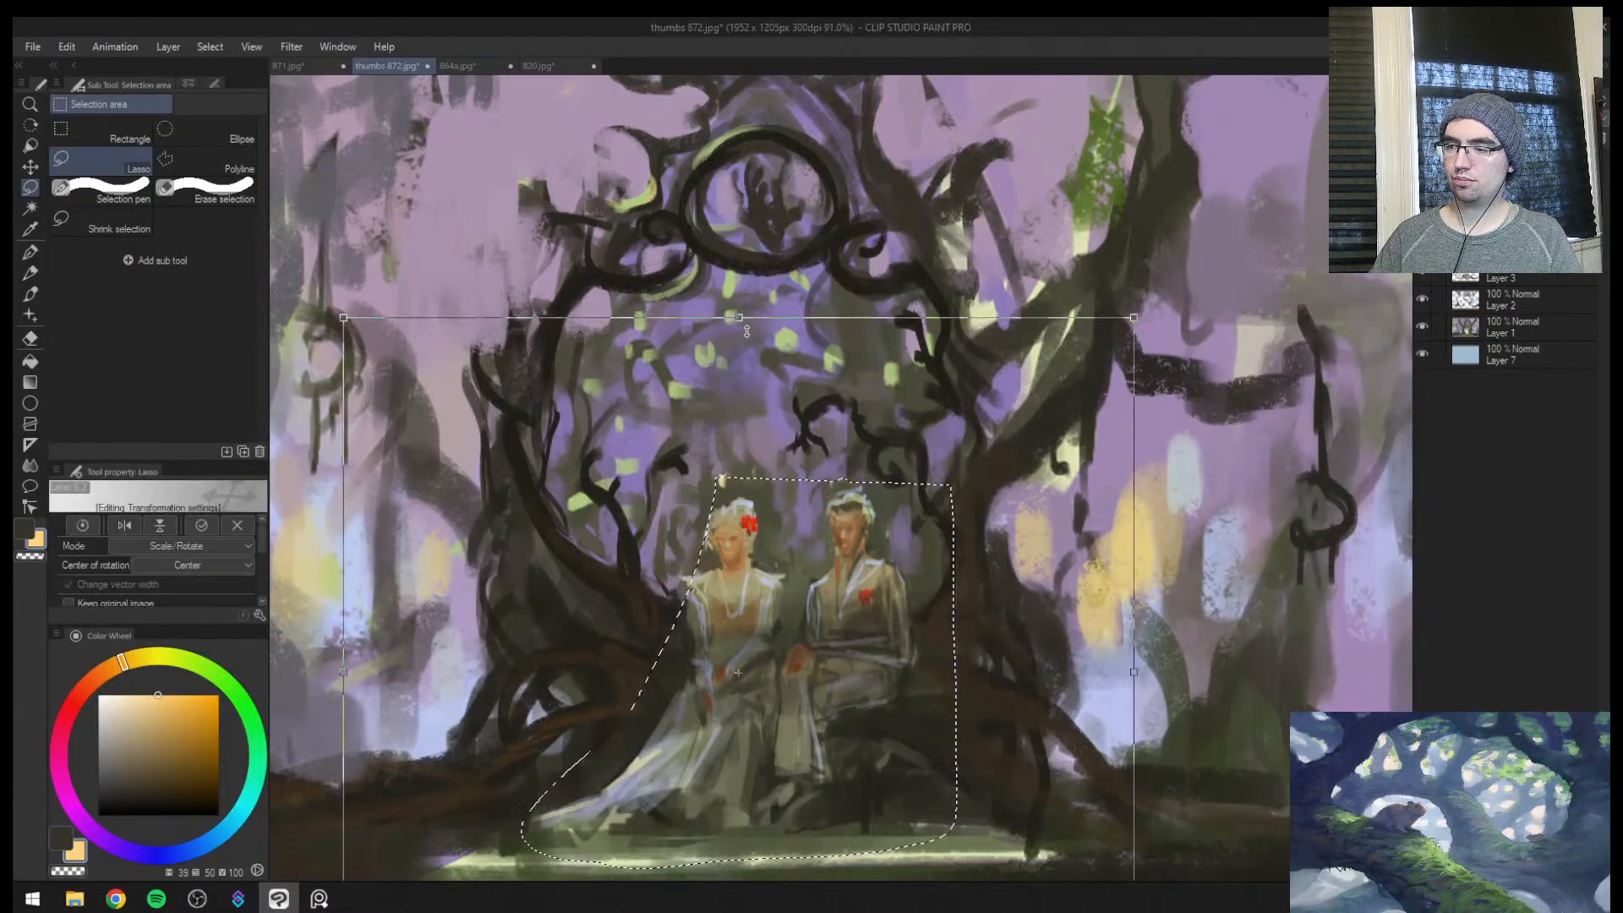
{"action": "key", "text": "Escape"}
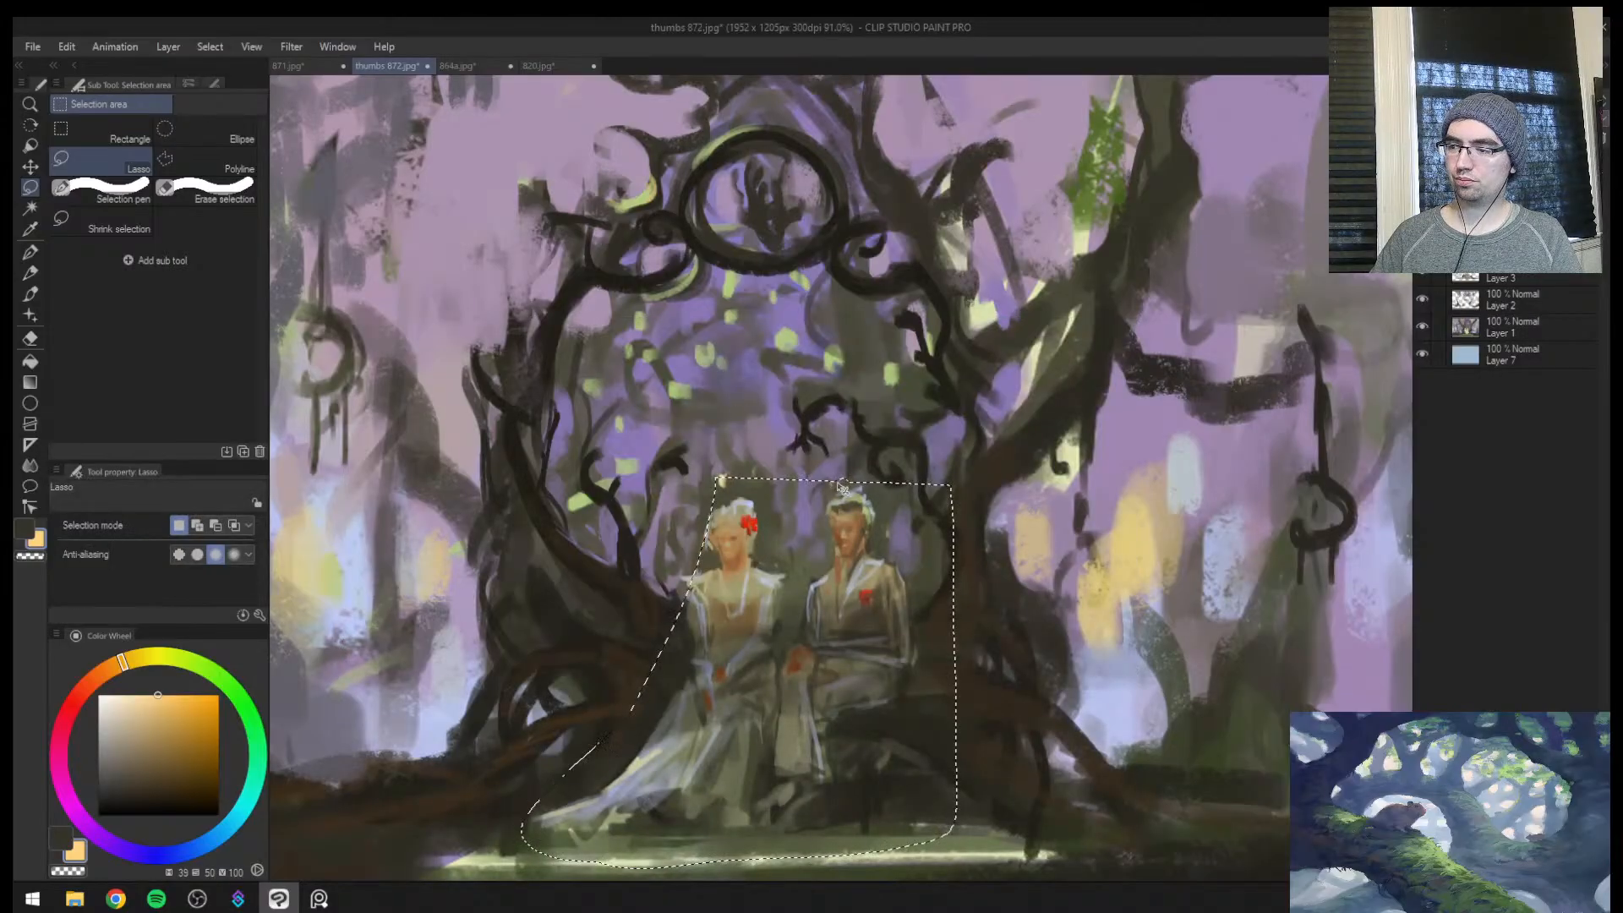
Stretch the lassoed seated figures upward until their heads nearly reach the emblem ring
{"action": "key", "text": "alt+e"}
{"action": "key", "text": "ctrl+t"}
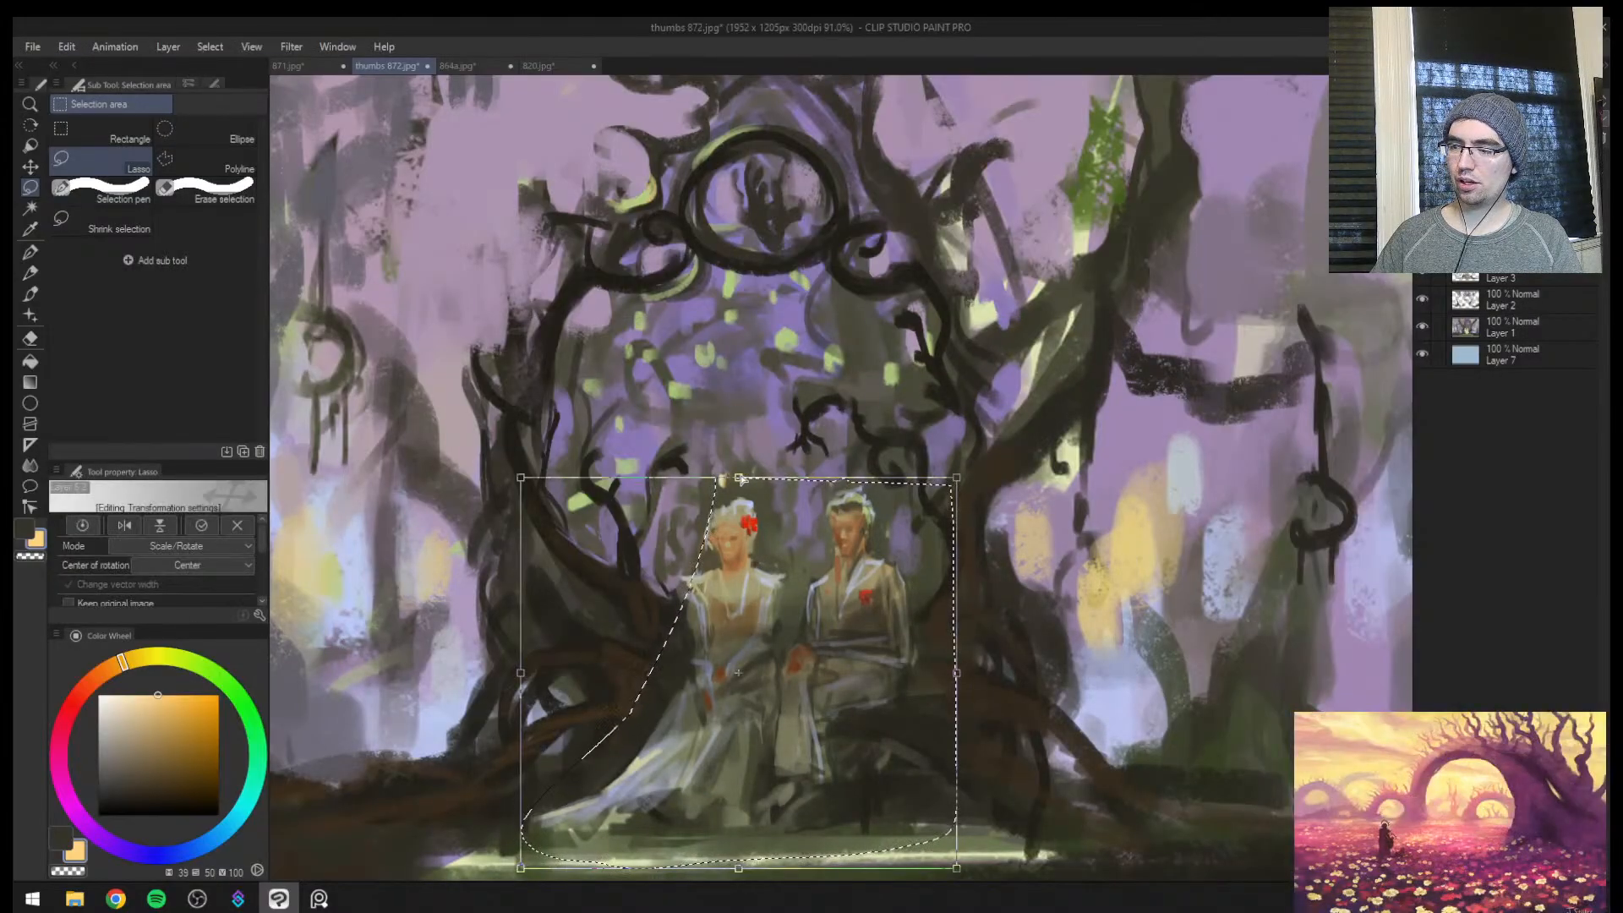
{"action": "left_click_drag", "start_coordinate": [739, 478], "coordinate": [736, 288]}
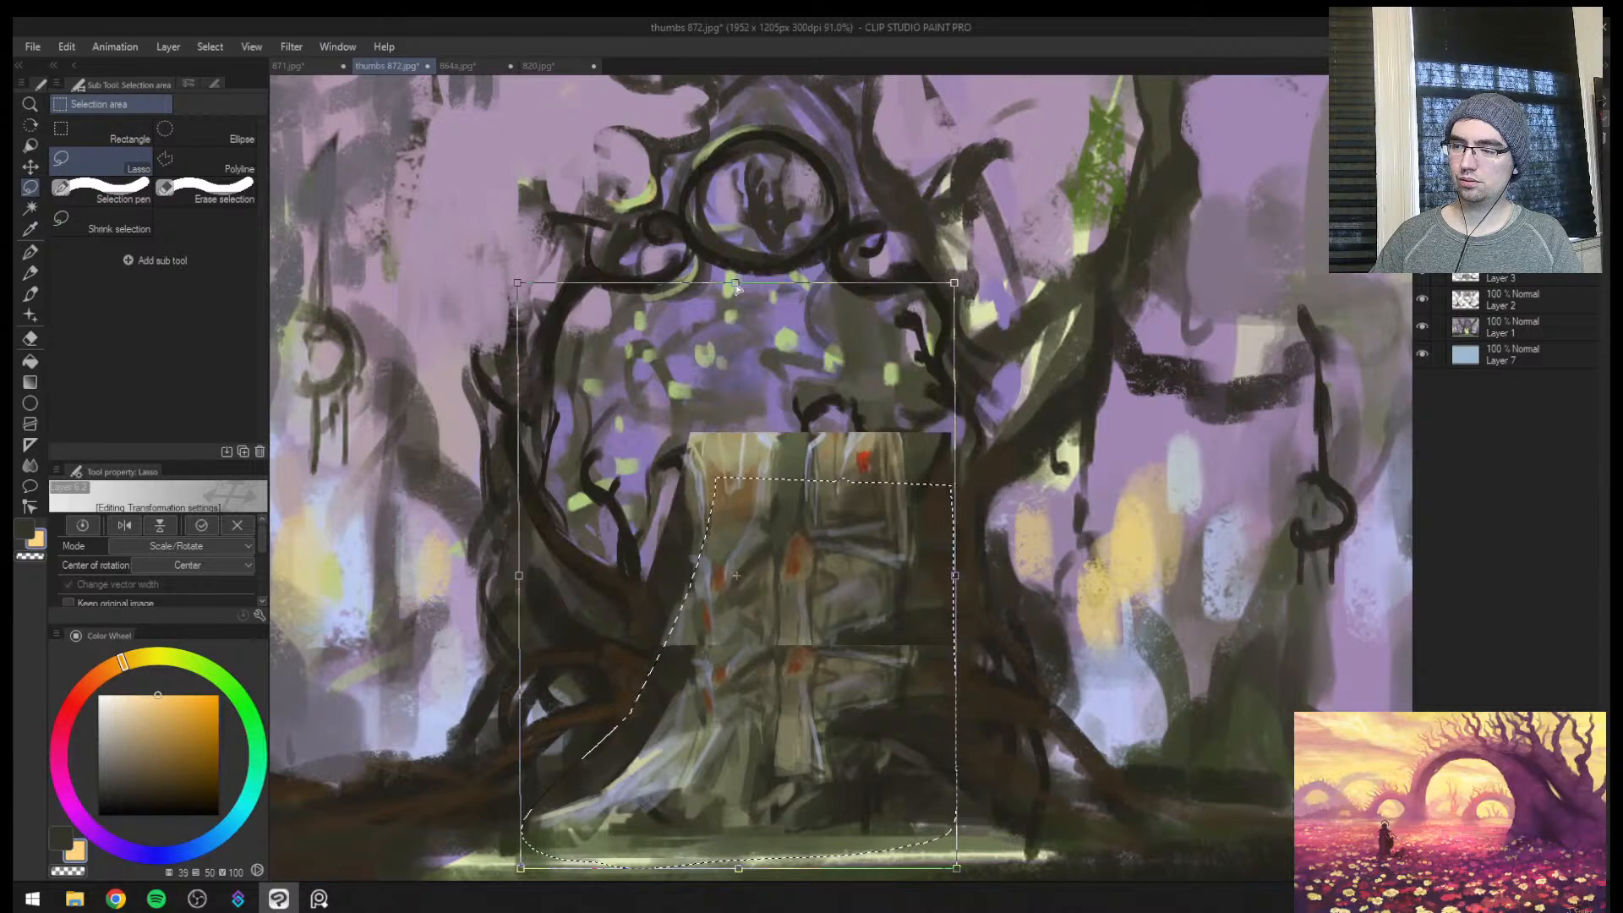
{"action": "key", "text": "Return"}
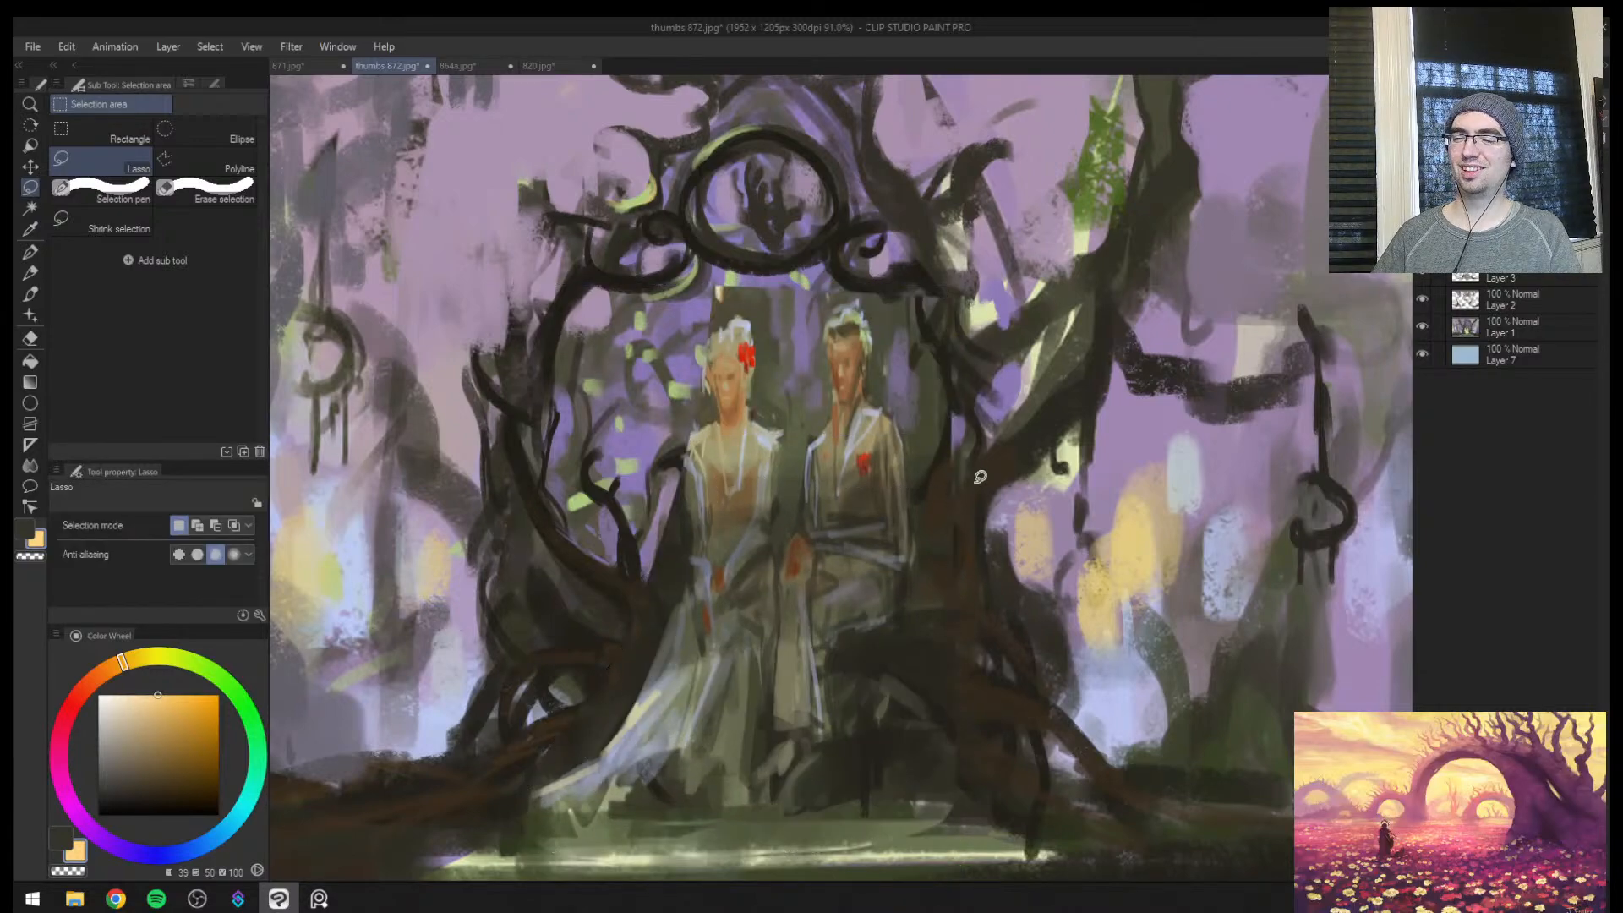
Compare the whole painting in mirrored and normal view, undo the stretch of the figures and clear the selection
{"action": "key", "text": "h"}
{"action": "key", "text": "ctrl+space"}
{"action": "left_click_drag", "start_coordinate": [1078, 543], "coordinate": [1059, 571]}
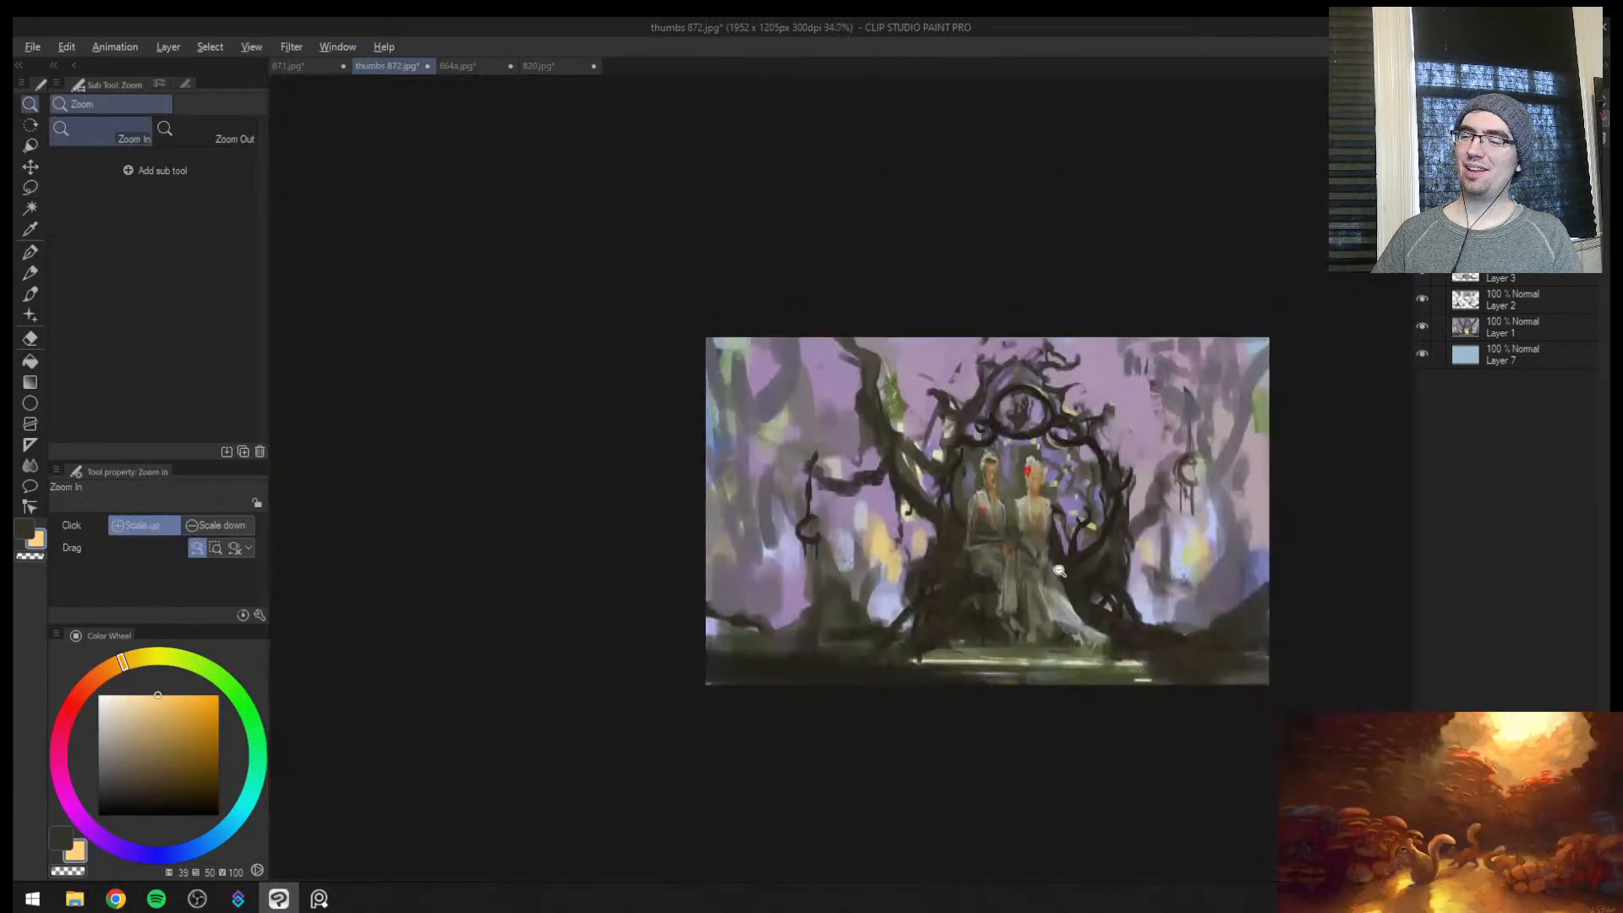
{"action": "left_click", "coordinate": [1136, 525]}
{"action": "key", "text": "h"}
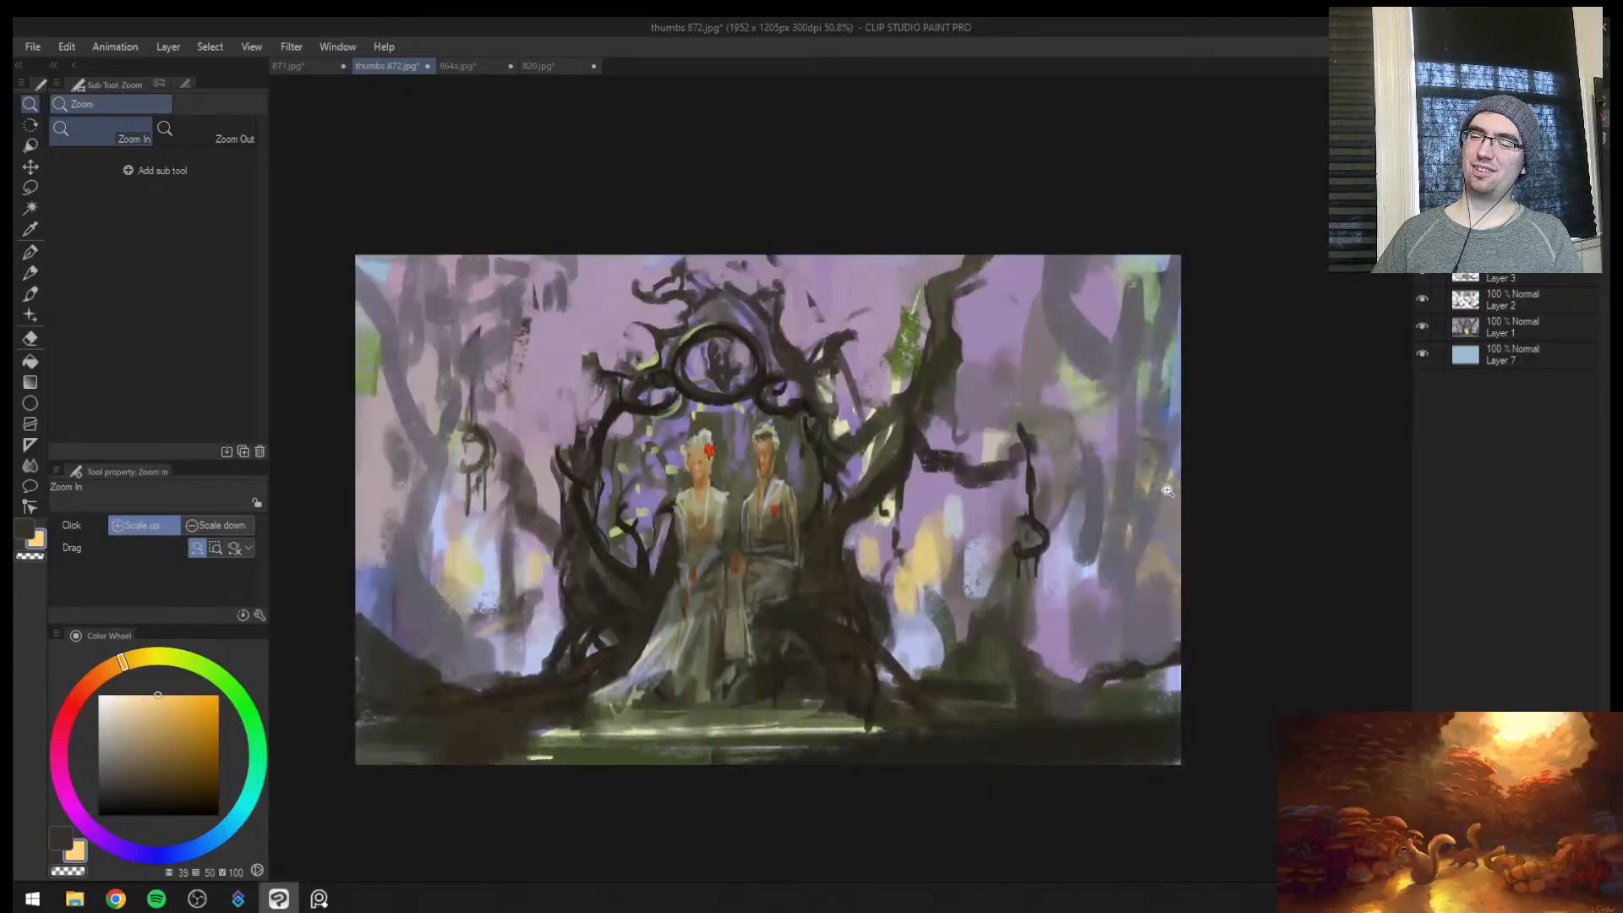
{"action": "key", "text": "h"}
{"action": "left_click", "coordinate": [1141, 519]}
{"action": "key", "text": "ctrl+z"}
{"action": "key", "text": "ctrl+z"}
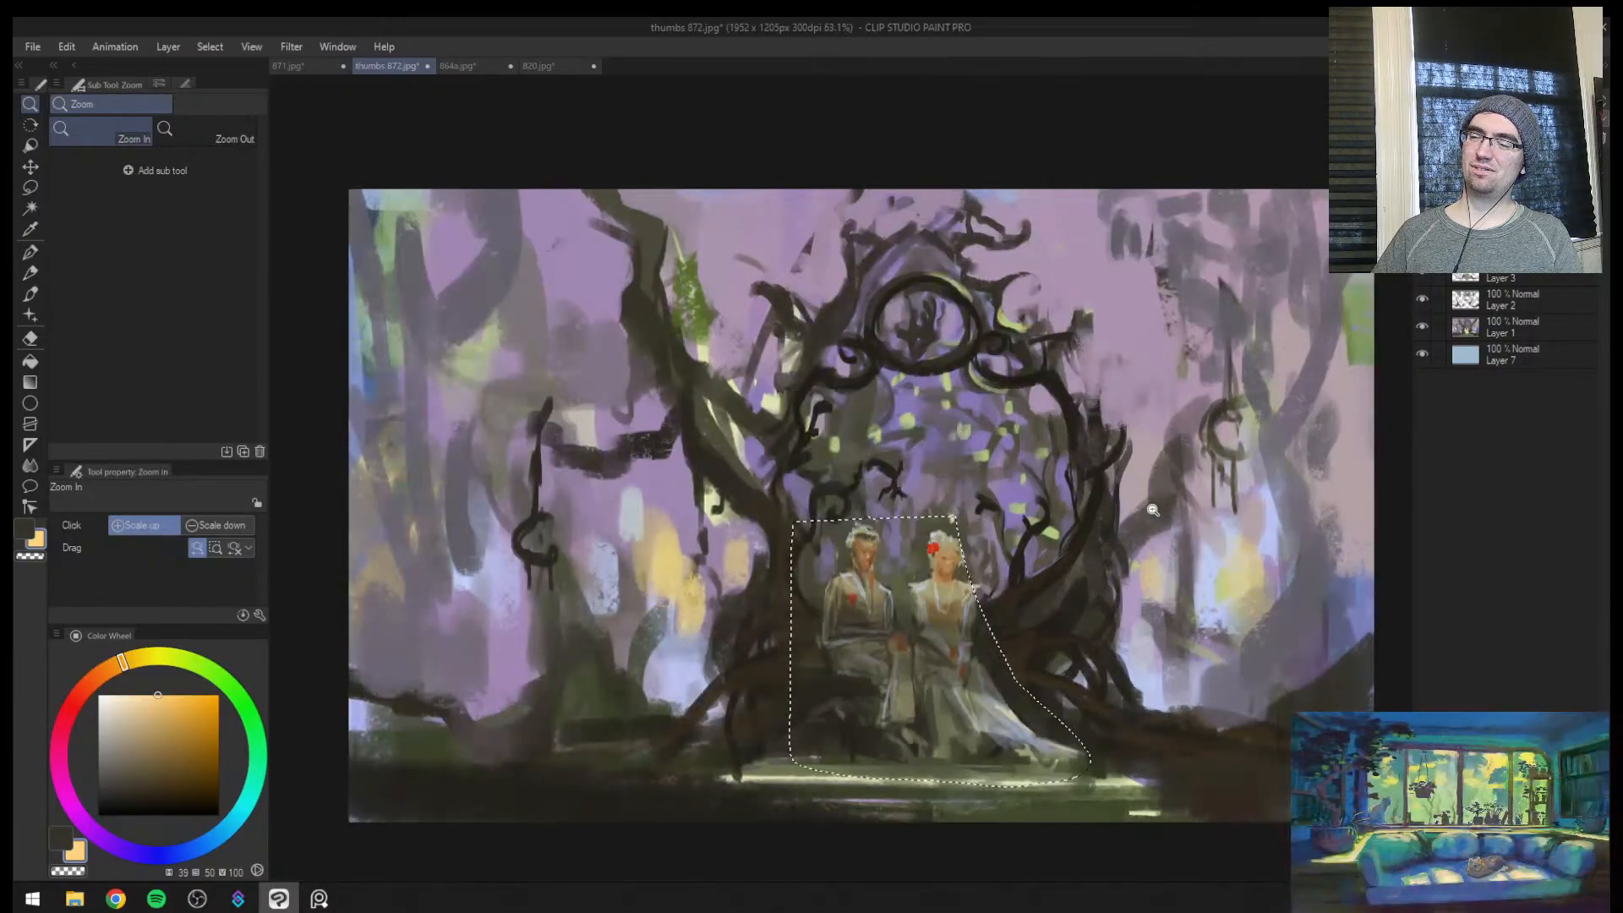
{"action": "key", "text": "h"}
{"action": "key", "text": "h"}
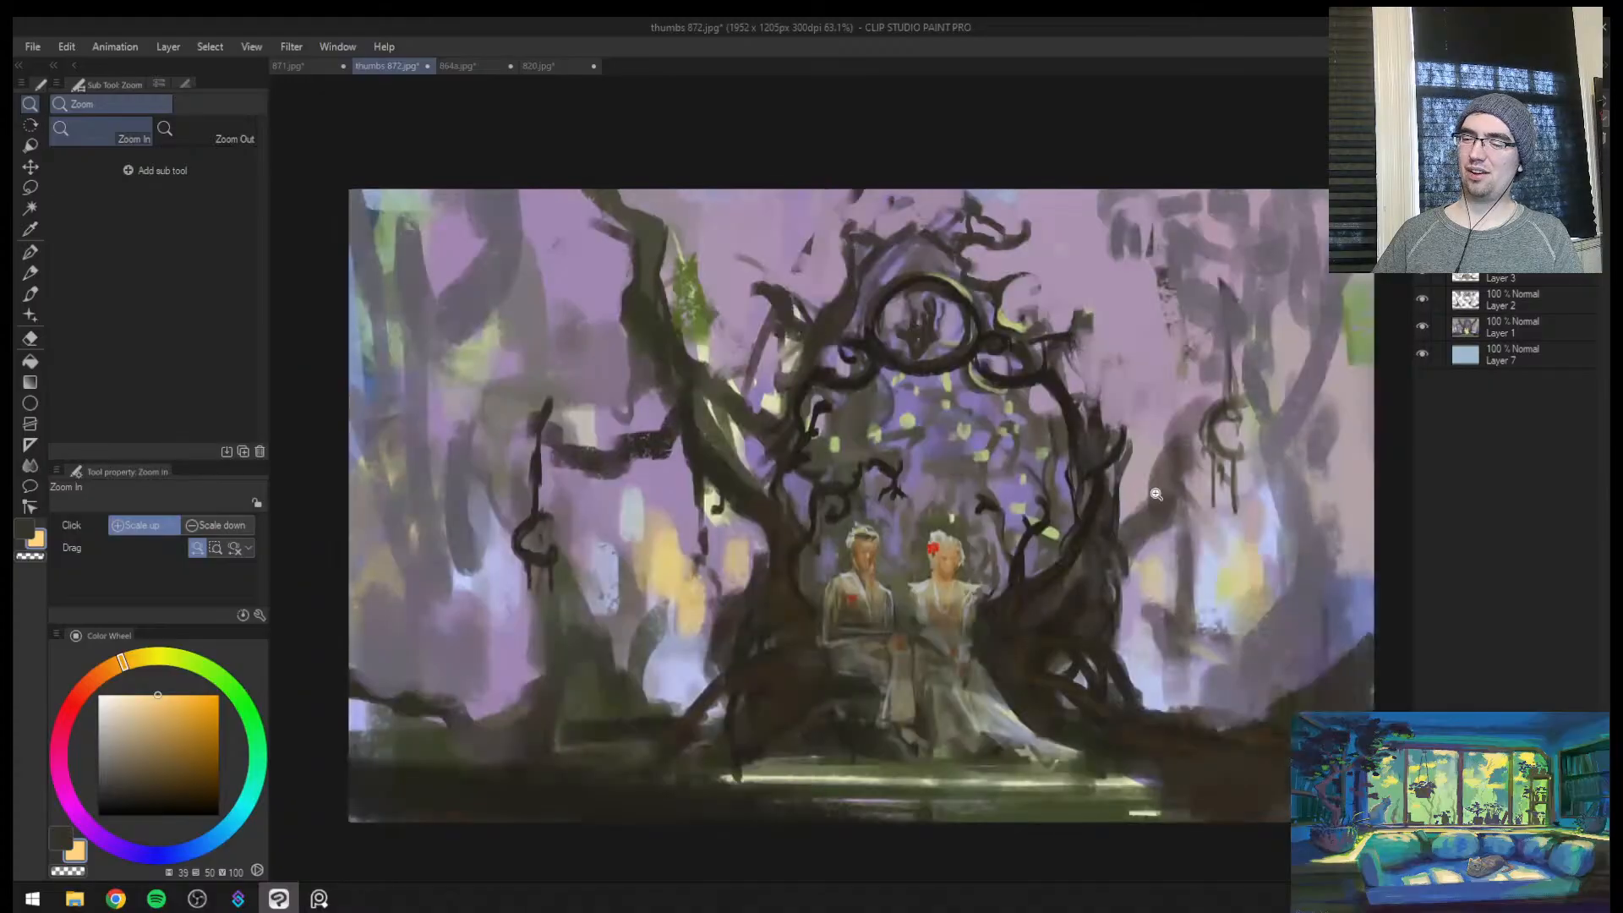
Add a new layer and set the airbrush to 25 px with a dark brown sampled from the arch
{"action": "left_click", "coordinate": [1148, 610]}
{"action": "left_click", "coordinate": [1154, 582]}
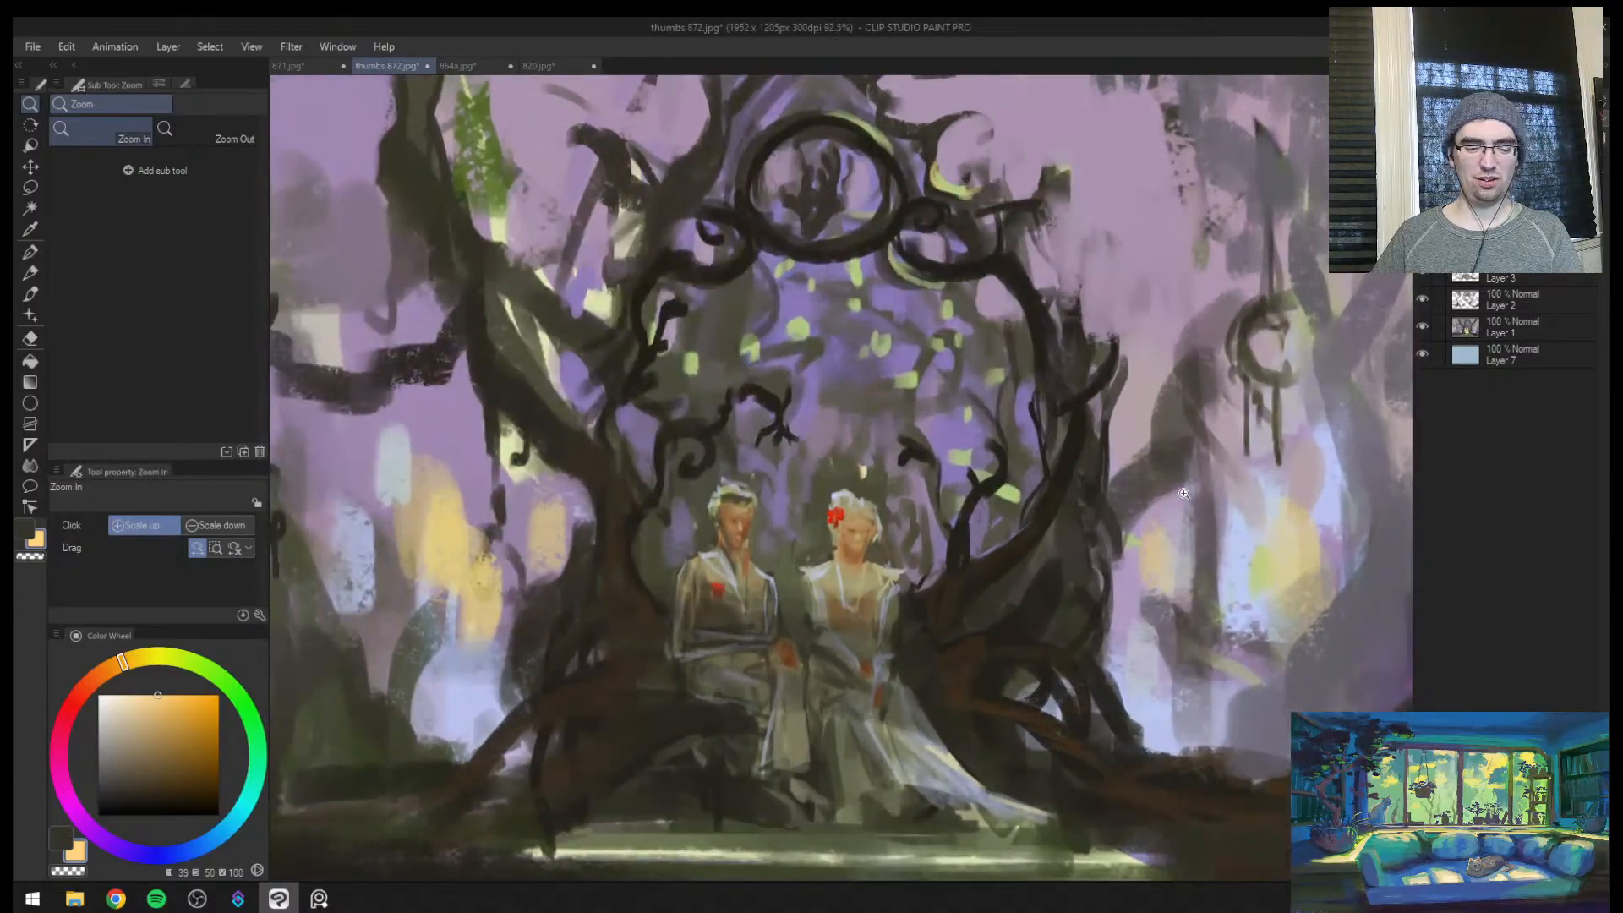
{"action": "key", "text": "ctrl+shift+n"}
{"action": "key", "text": "b"}
{"action": "left_click", "coordinate": [1022, 553], "text": "alt"}
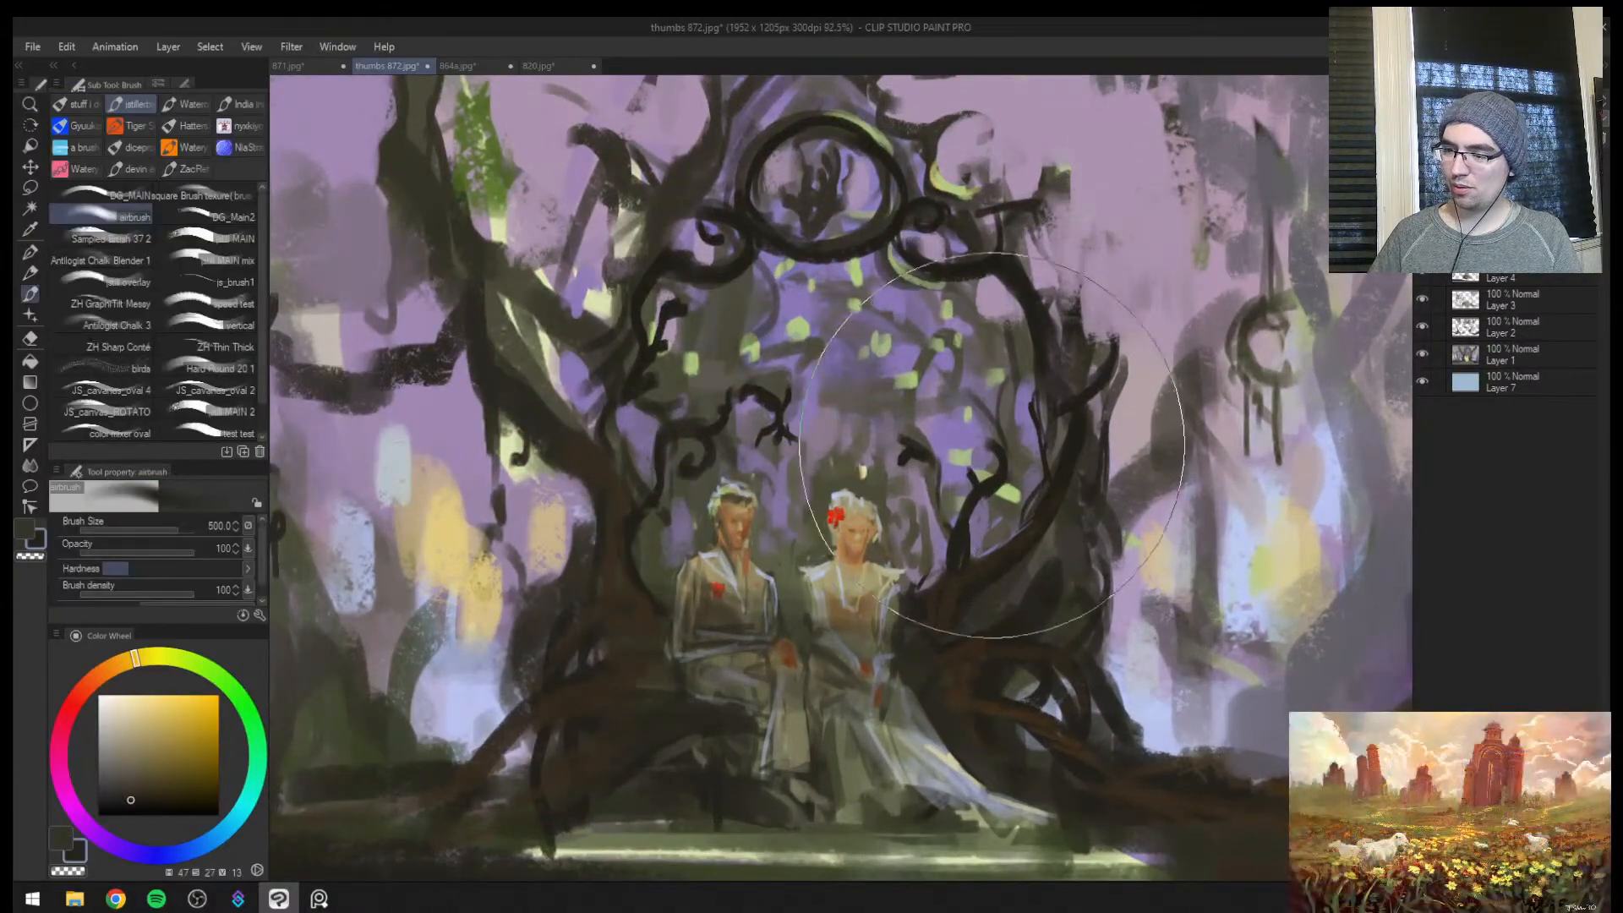
{"action": "key", "text": "bracketleft"}
{"action": "key", "text": "bracketleft"}
{"action": "key", "text": "bracketleft"}
{"action": "key", "text": "bracketleft"}
{"action": "key", "text": "bracketleft"}
{"action": "key", "text": "bracketleft"}
{"action": "key", "text": "bracketleft"}
{"action": "key", "text": "bracketleft"}
{"action": "key", "text": "bracketleft"}
{"action": "key", "text": "bracketleft"}
{"action": "key", "text": "bracketleft"}
{"action": "key", "text": "bracketleft"}
{"action": "key", "text": "bracketleft"}
{"action": "key", "text": "bracketleft"}
{"action": "key", "text": "bracketleft"}
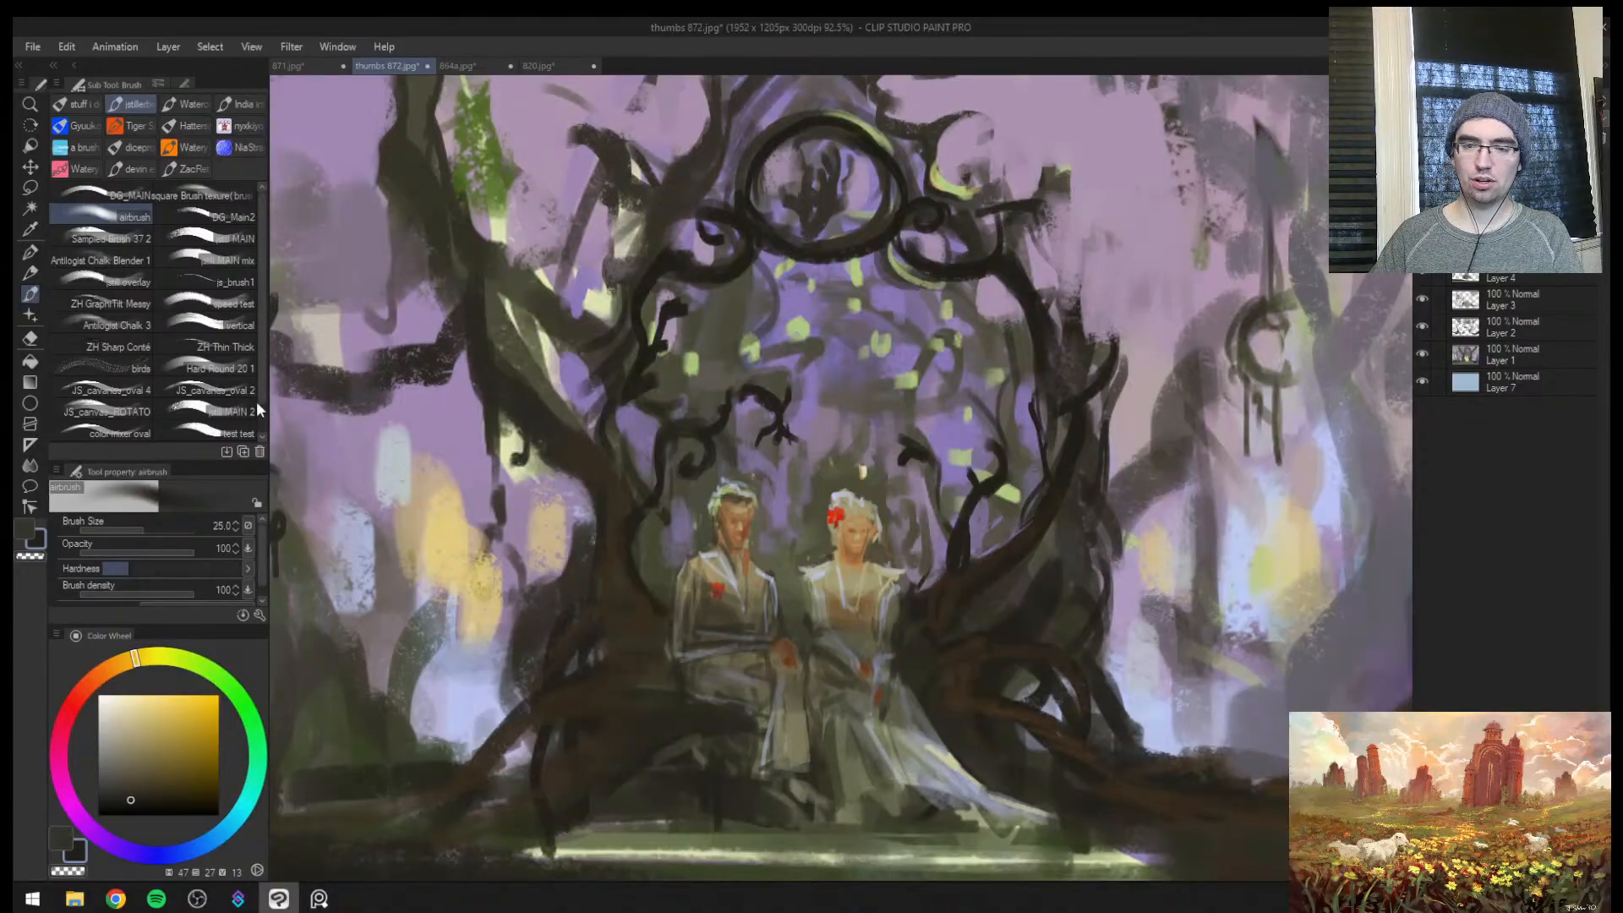
Add another layer and darken the arch's twigs beside the woman with Sampled Brush 37 2 at 17 px
{"action": "key", "text": "ctrl+shift+n"}
{"action": "left_click", "coordinate": [93, 240]}
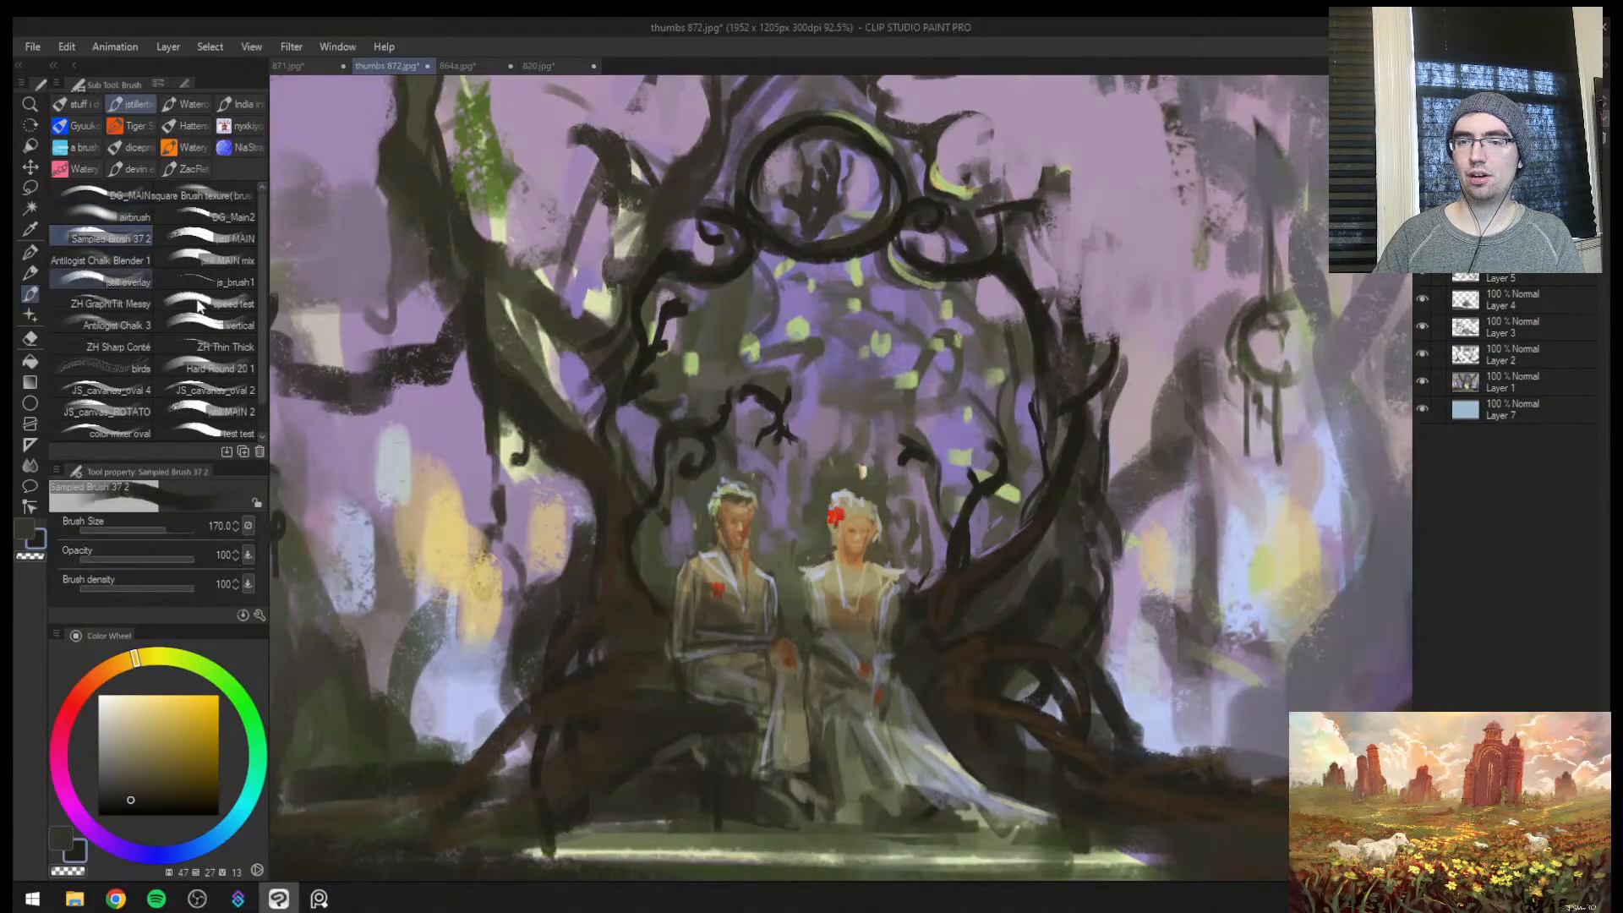
{"action": "key", "text": "bracketleft"}
{"action": "key", "text": "bracketleft"}
{"action": "key", "text": "bracketleft"}
{"action": "key", "text": "bracketleft"}
{"action": "key", "text": "bracketleft"}
{"action": "key", "text": "bracketleft"}
{"action": "key", "text": "bracketleft"}
{"action": "key", "text": "bracketleft"}
{"action": "key", "text": "bracketleft"}
{"action": "key", "text": "bracketleft"}
{"action": "left_click", "coordinate": [960, 543], "text": "alt"}
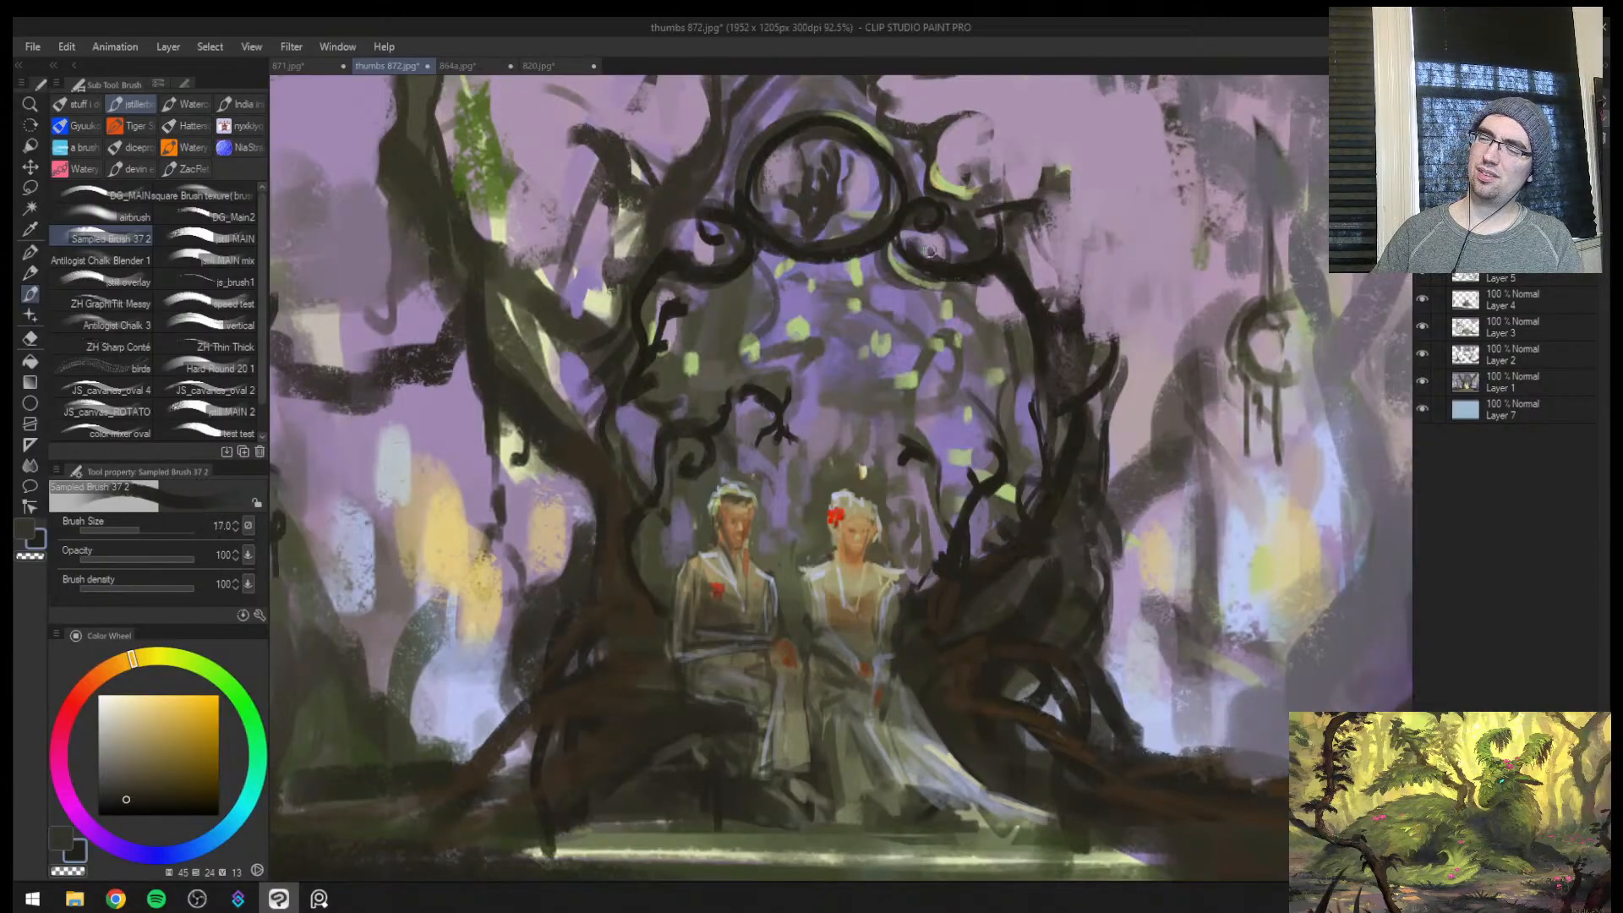
Thicken the arch's upper branch on the woman's side with dark brown strokes at 50 to 70 px
{"action": "key", "text": "bracketright"}
{"action": "key", "text": "bracketright"}
{"action": "left_click_drag", "start_coordinate": [875, 92], "coordinate": [972, 240]}
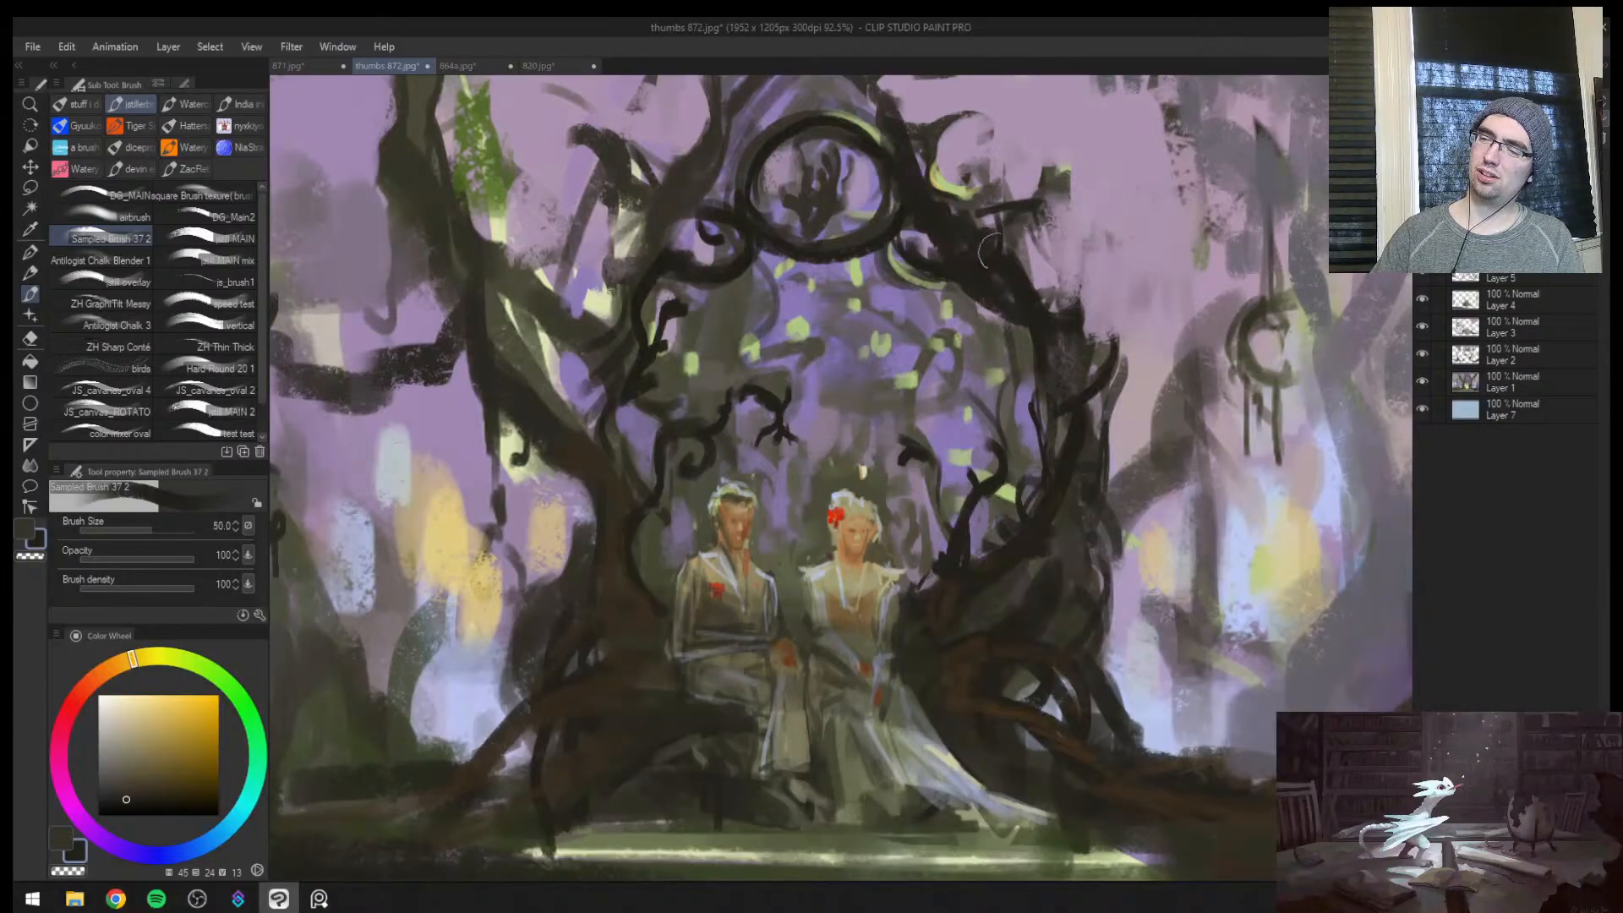
{"action": "left_click_drag", "start_coordinate": [1062, 288], "coordinate": [972, 274]}
{"action": "key", "text": "bracketright"}
{"action": "key", "text": "bracketright"}
{"action": "key", "text": "bracketright"}
{"action": "left_click_drag", "start_coordinate": [916, 100], "coordinate": [936, 212]}
{"action": "left_click_drag", "start_coordinate": [964, 204], "coordinate": [973, 325]}
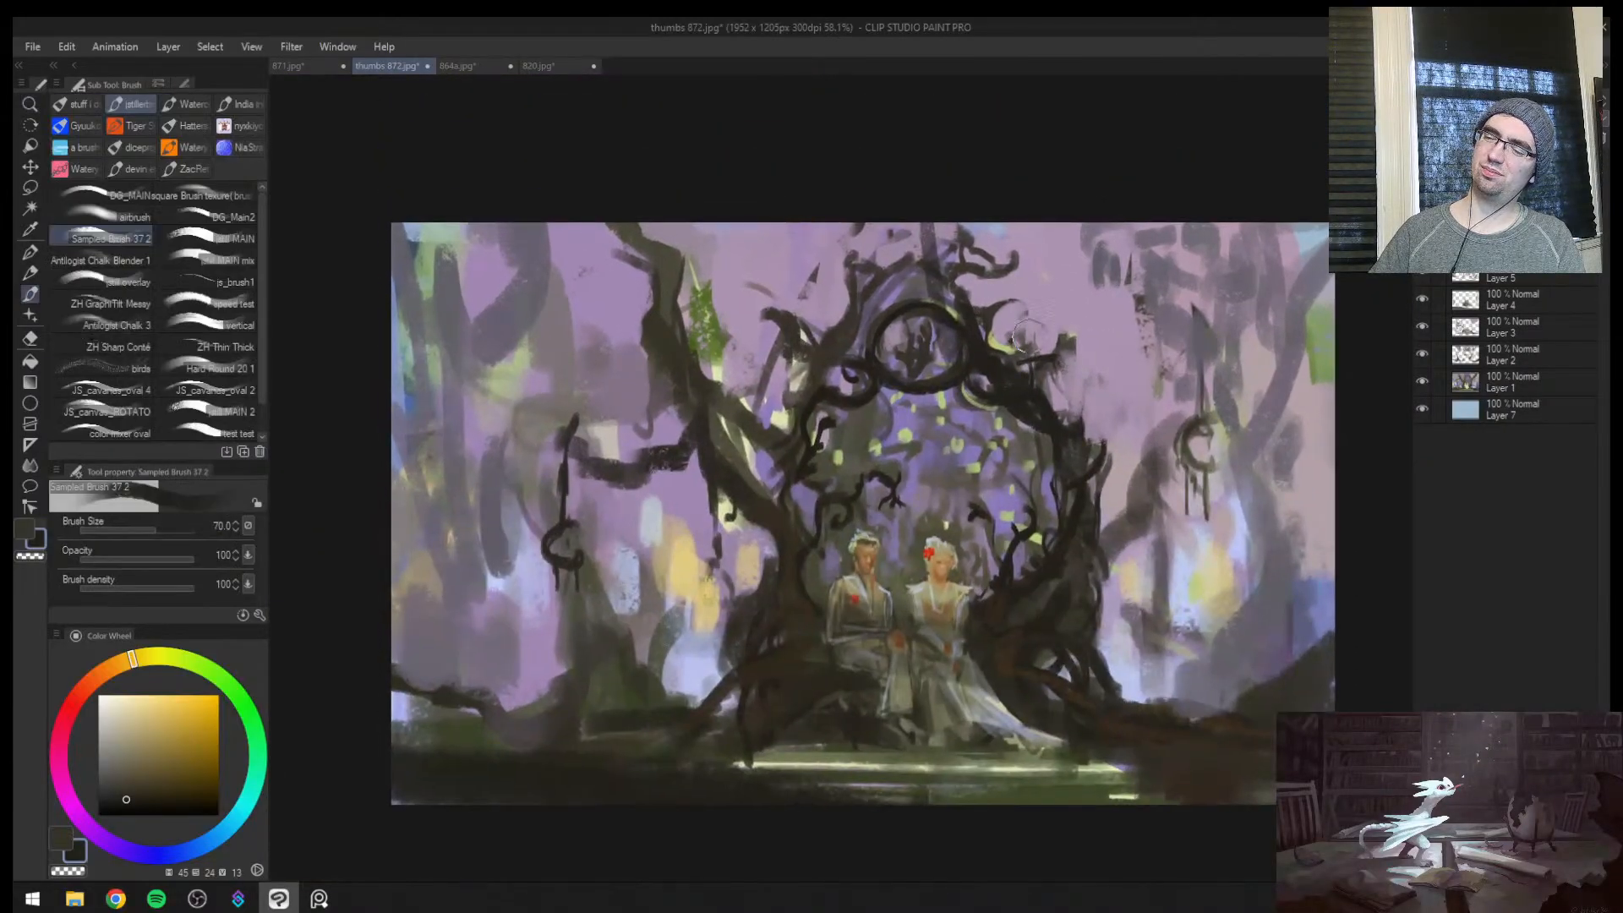
Build up the big leaning tree beside the arch at 40 px and add near-black 12 px contour lines
{"action": "key", "text": "bracketleft"}
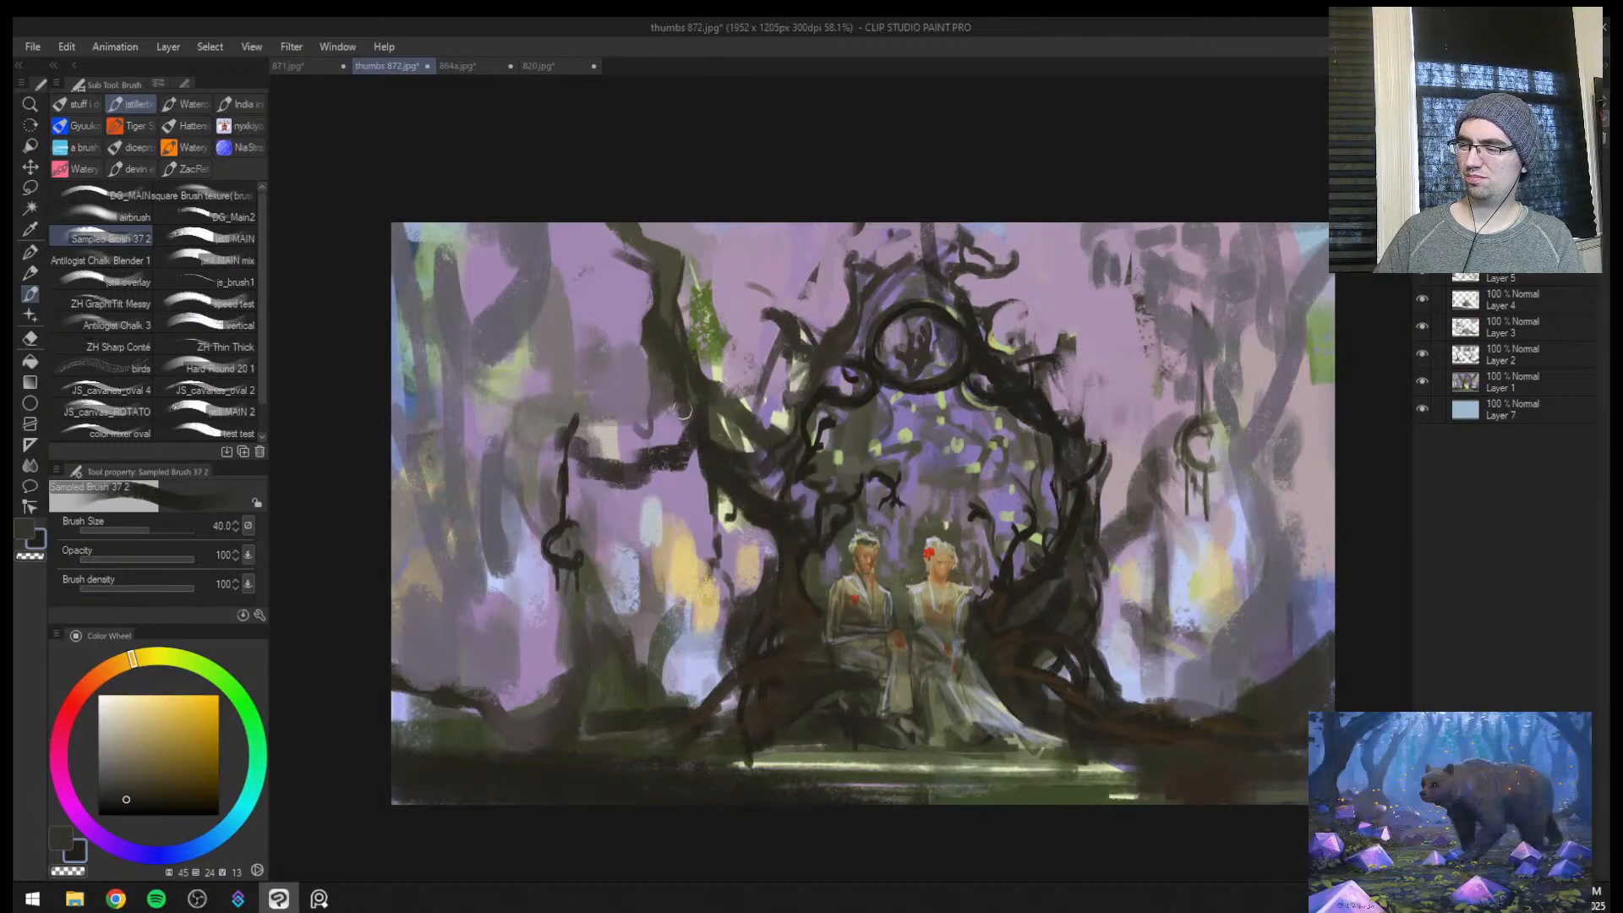
{"action": "left_click", "coordinate": [198, 815]}
{"action": "key", "text": "bracketleft"}
{"action": "left_click_drag", "start_coordinate": [775, 546], "coordinate": [754, 532]}
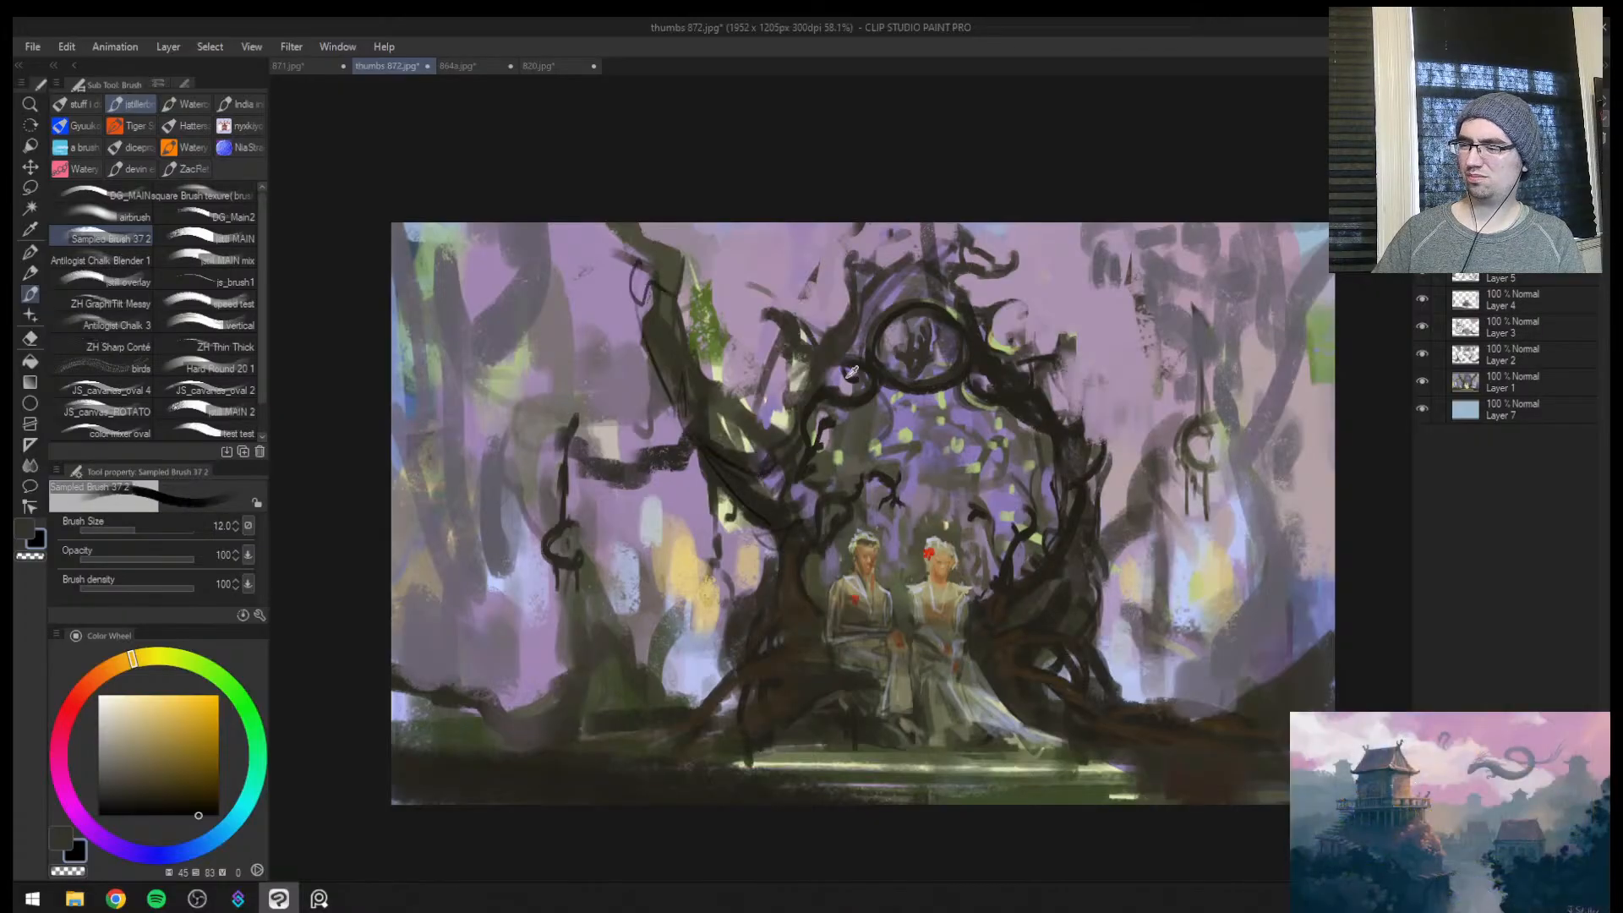
Mirror the view and paint yellow-green grass tufts along the gown's train, the lit ledge and the green mound at 12 to 15 px
{"action": "key", "text": "h"}
{"action": "left_click_drag", "start_coordinate": [910, 659], "coordinate": [946, 650]}
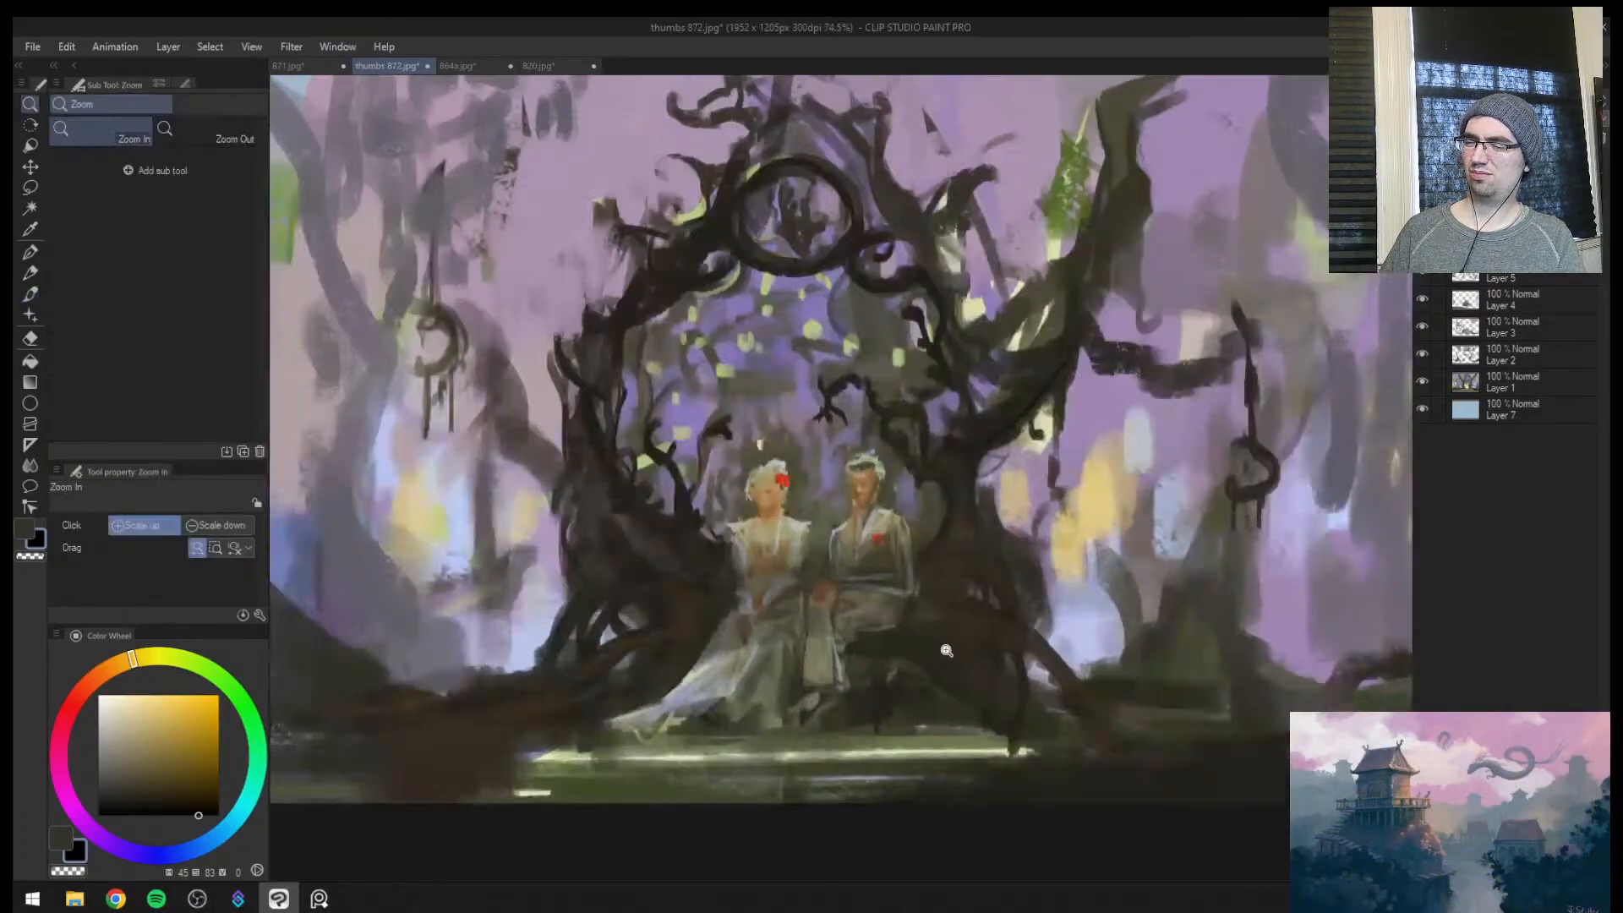
{"action": "key", "text": "b"}
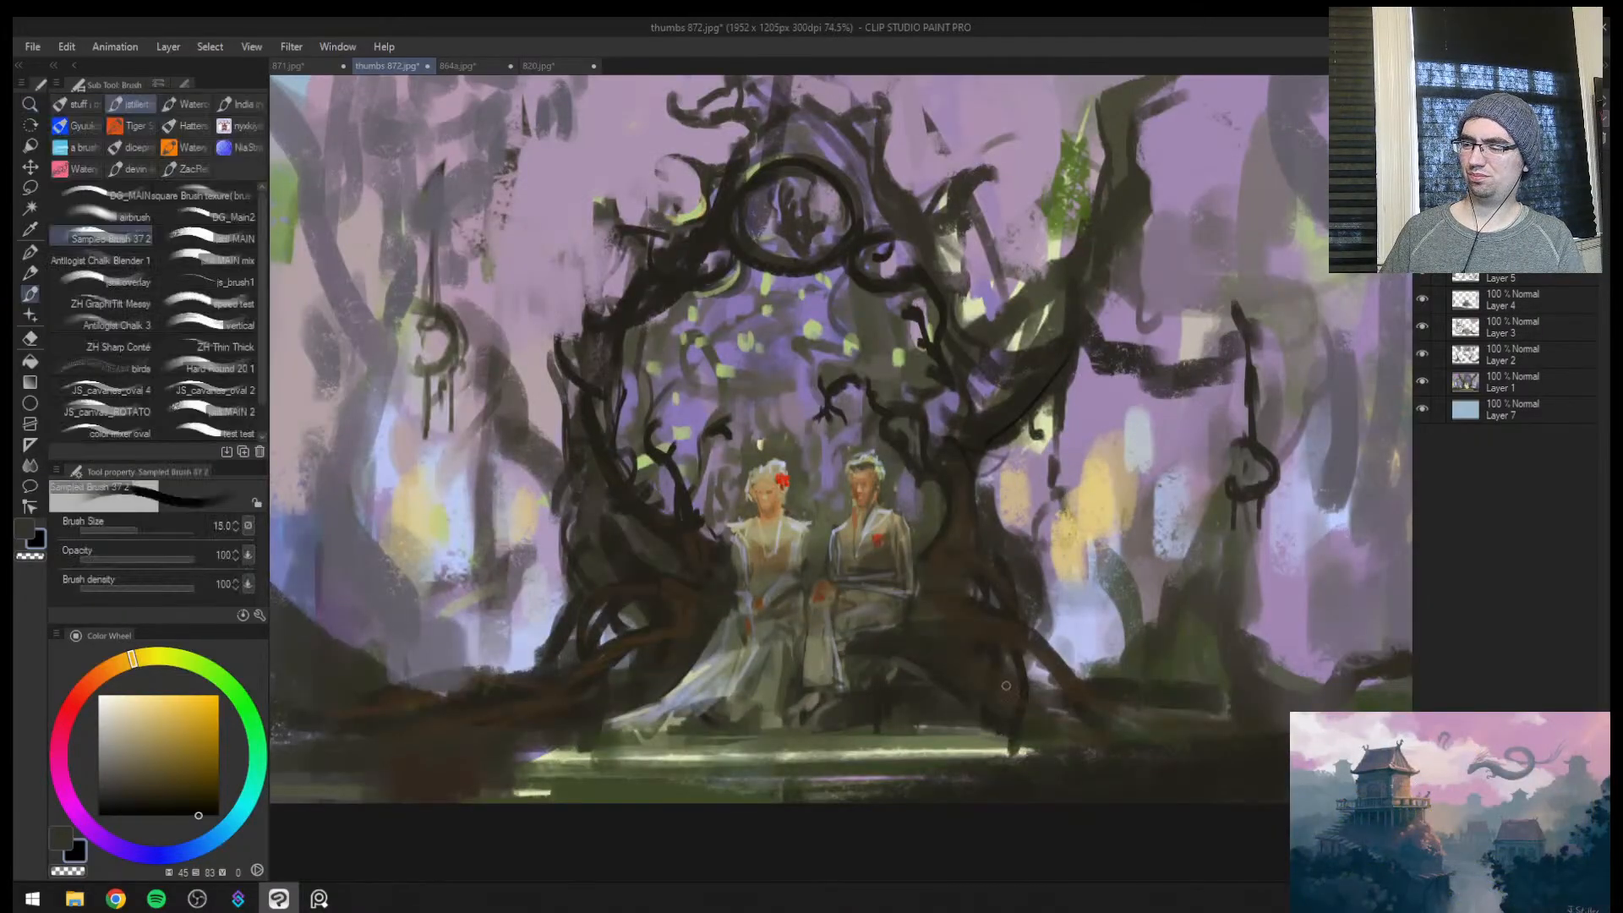
{"action": "left_click", "coordinate": [636, 745], "text": "alt"}
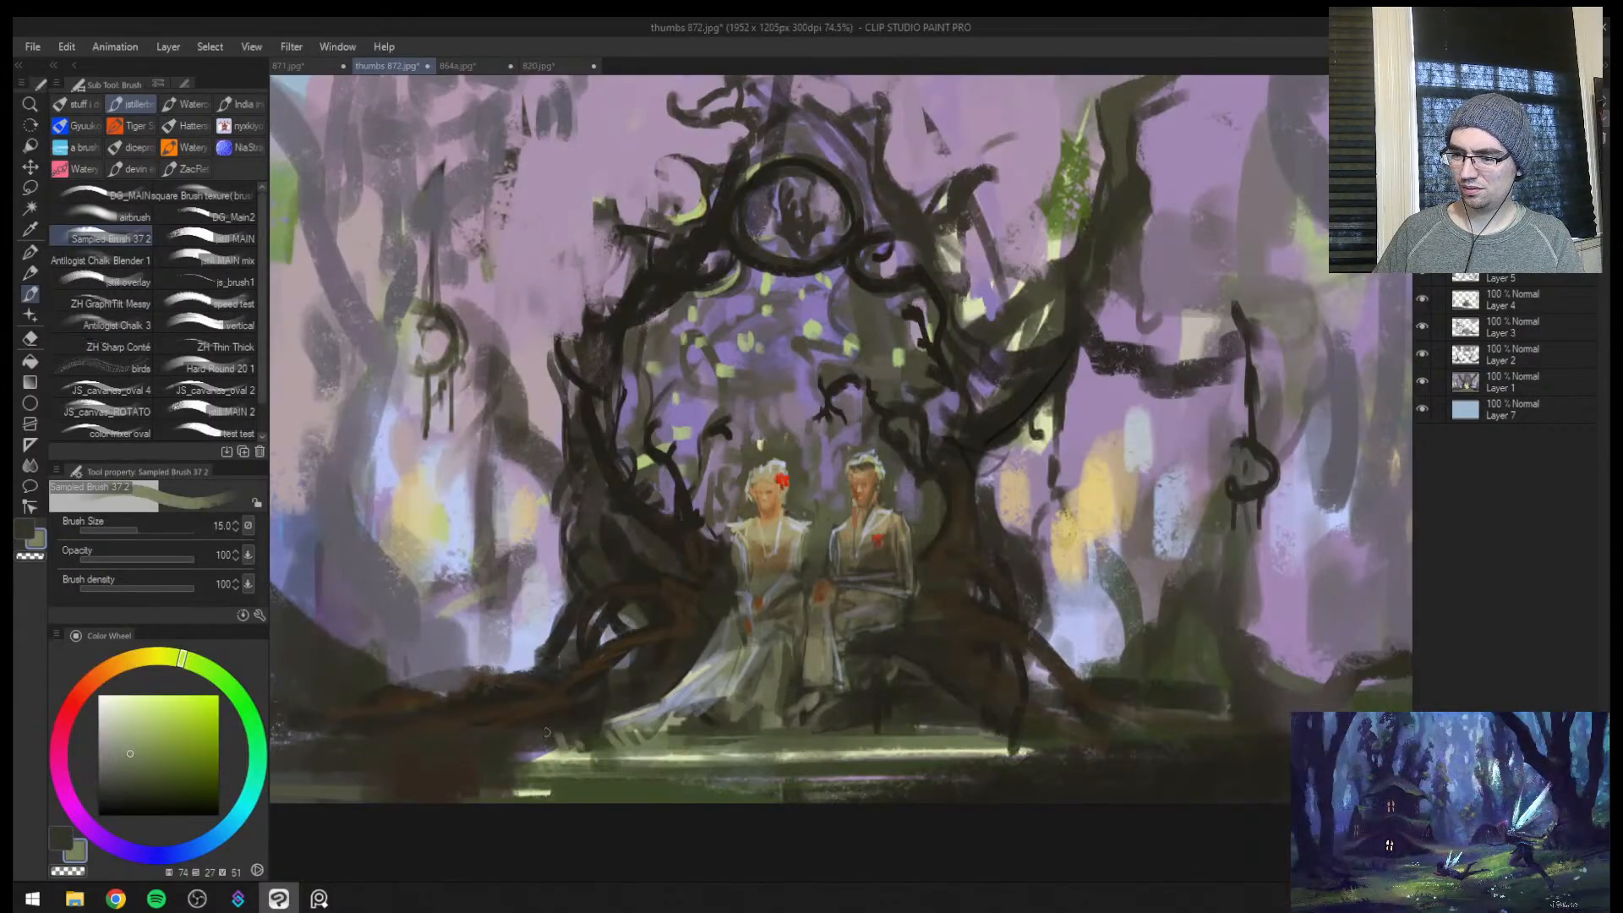
{"action": "left_click", "coordinate": [162, 710]}
{"action": "key", "text": "bracketleft"}
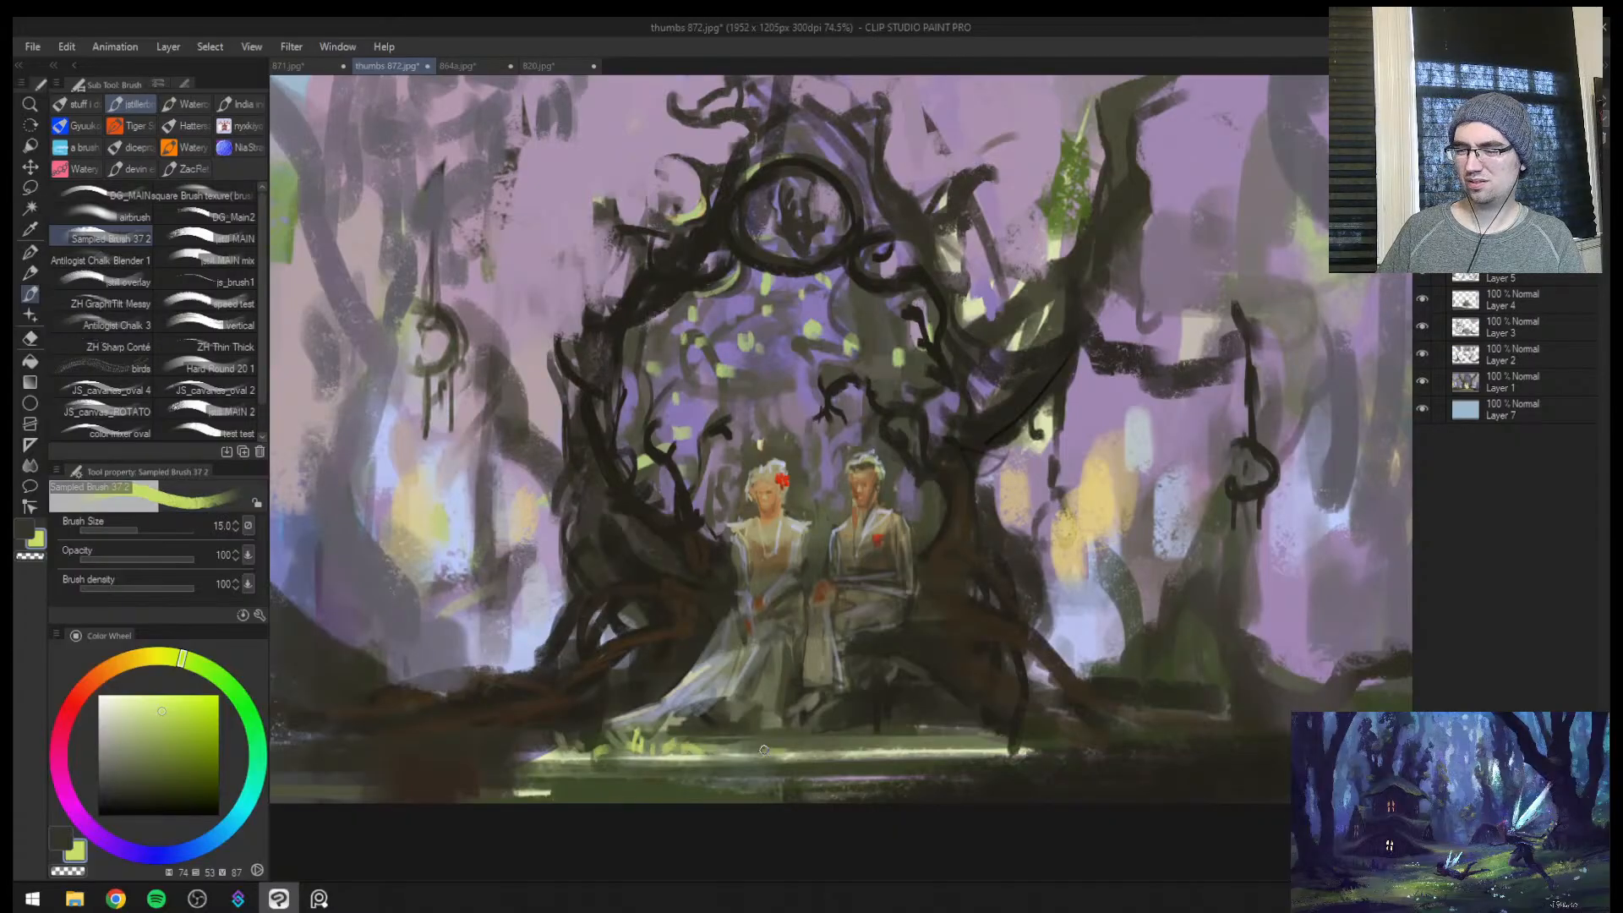
{"action": "key", "text": "bracketleft"}
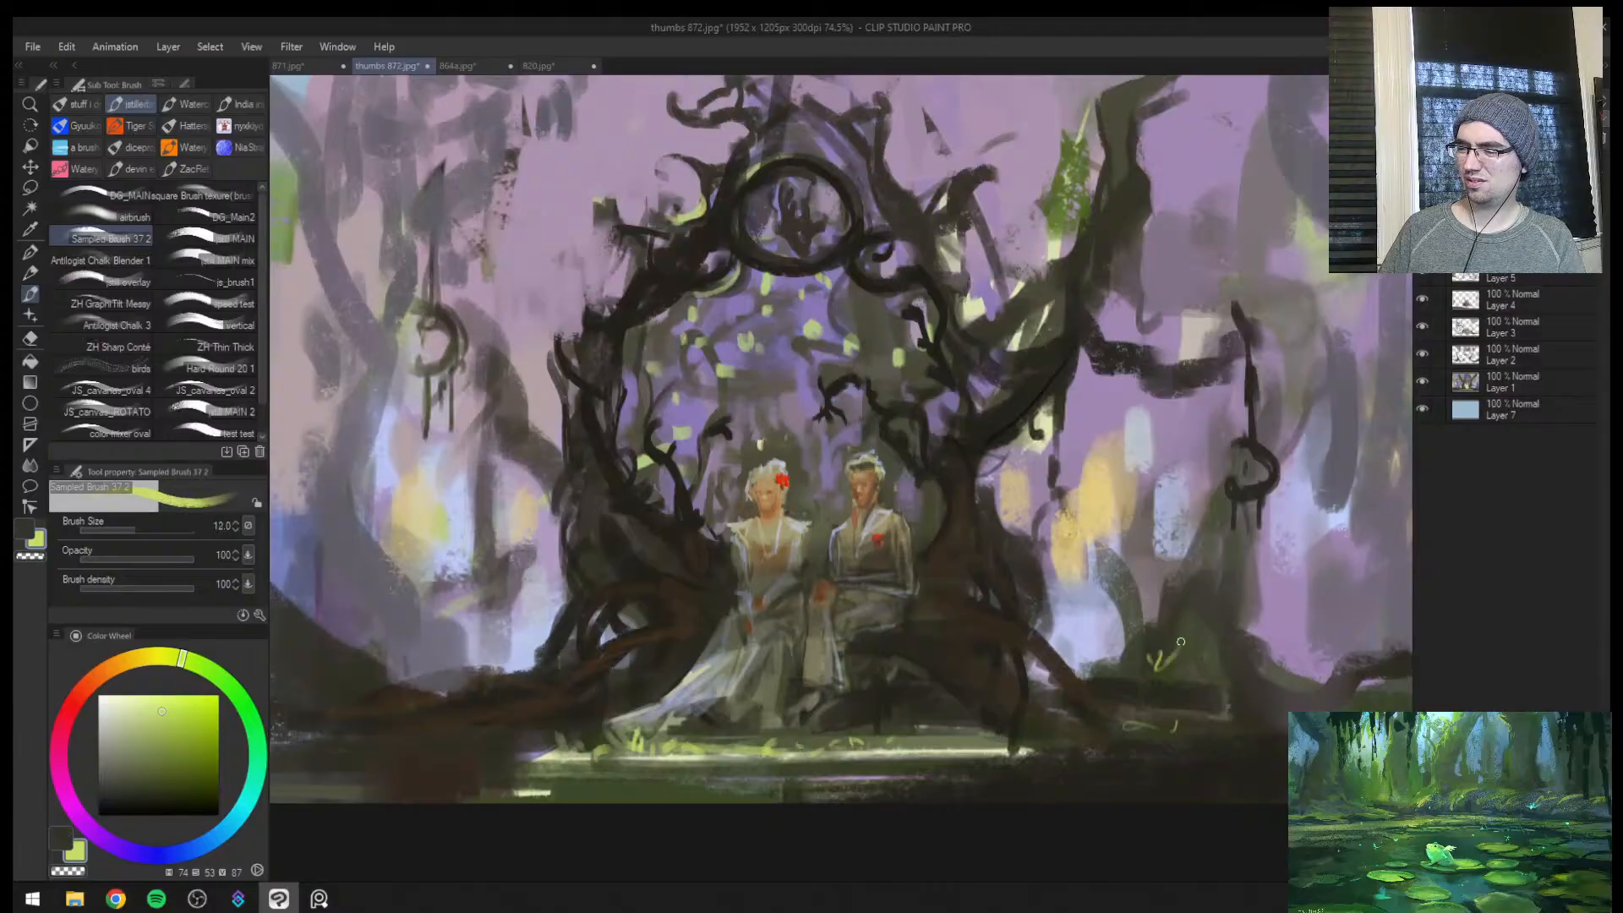
Draw dark arching roots over the green mound beneath the hanging ring, finishing with a 12 px dark brown brush
{"action": "left_click", "coordinate": [1123, 657], "text": "alt"}
{"action": "left_click_drag", "start_coordinate": [1160, 589], "coordinate": [1200, 555]}
{"action": "left_click_drag", "start_coordinate": [1243, 612], "coordinate": [1282, 660]}
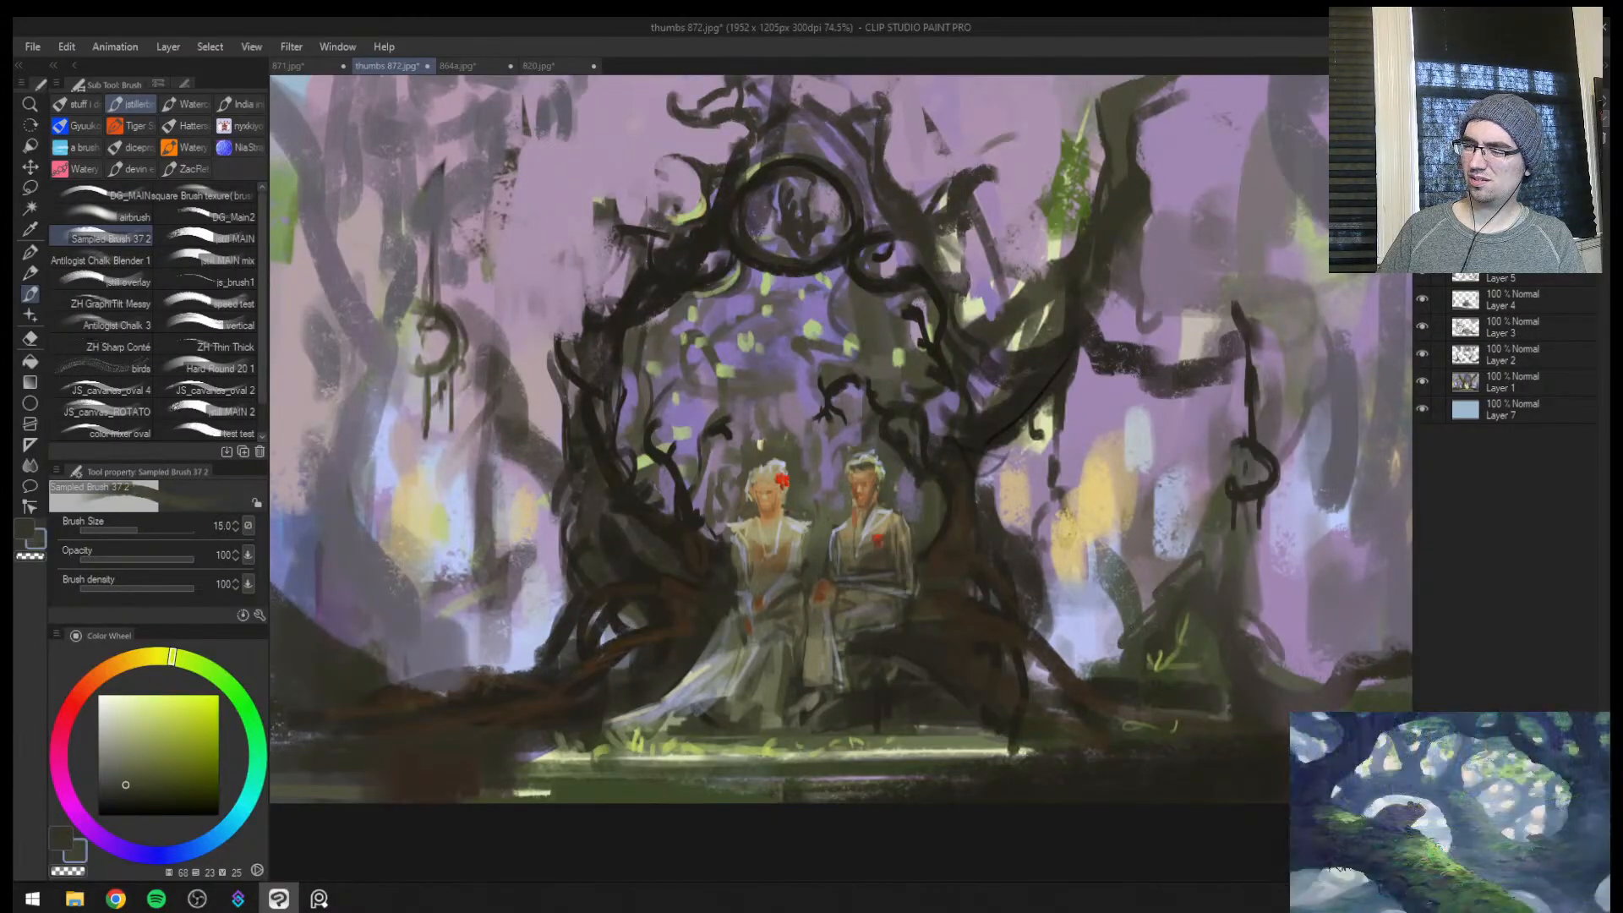
{"action": "left_click", "coordinate": [999, 600], "text": "alt"}
{"action": "key", "text": "bracketleft"}
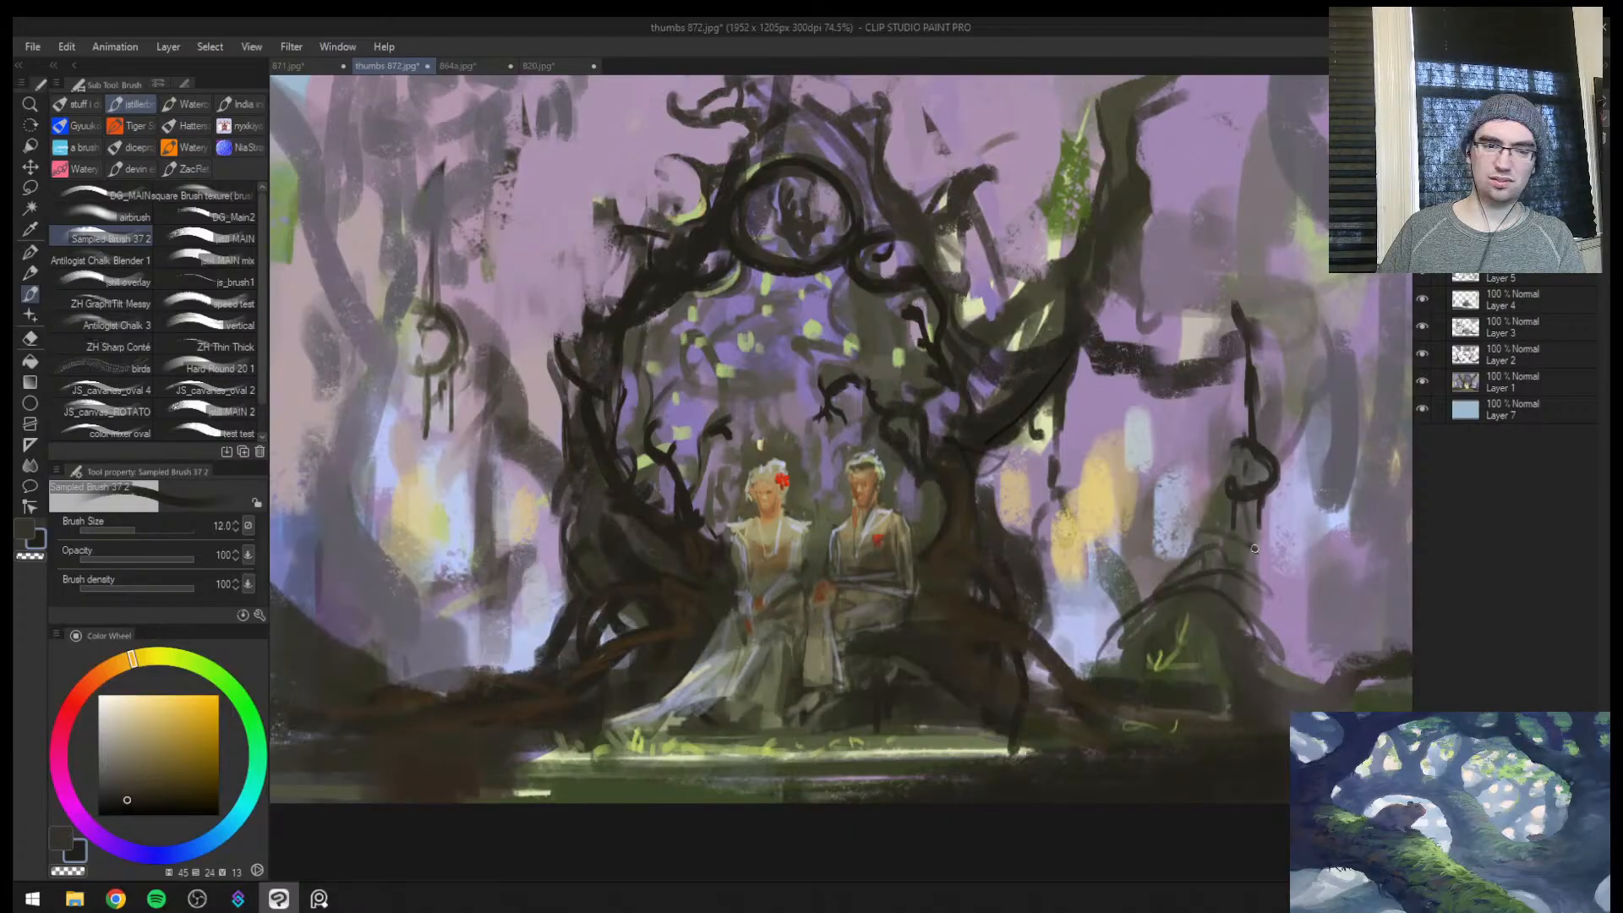
Shift the painting sideways on the canvas with Move layer, opening a blank strip along the edge on the woman's side
{"action": "key", "text": "ctrl+space"}
{"action": "mouse_move", "coordinate": [1225, 548]}
{"action": "left_mouse_down"}
{"action": "mouse_move", "coordinate": [1154, 548]}
{"action": "mouse_move", "coordinate": [1213, 547]}
{"action": "left_mouse_up"}
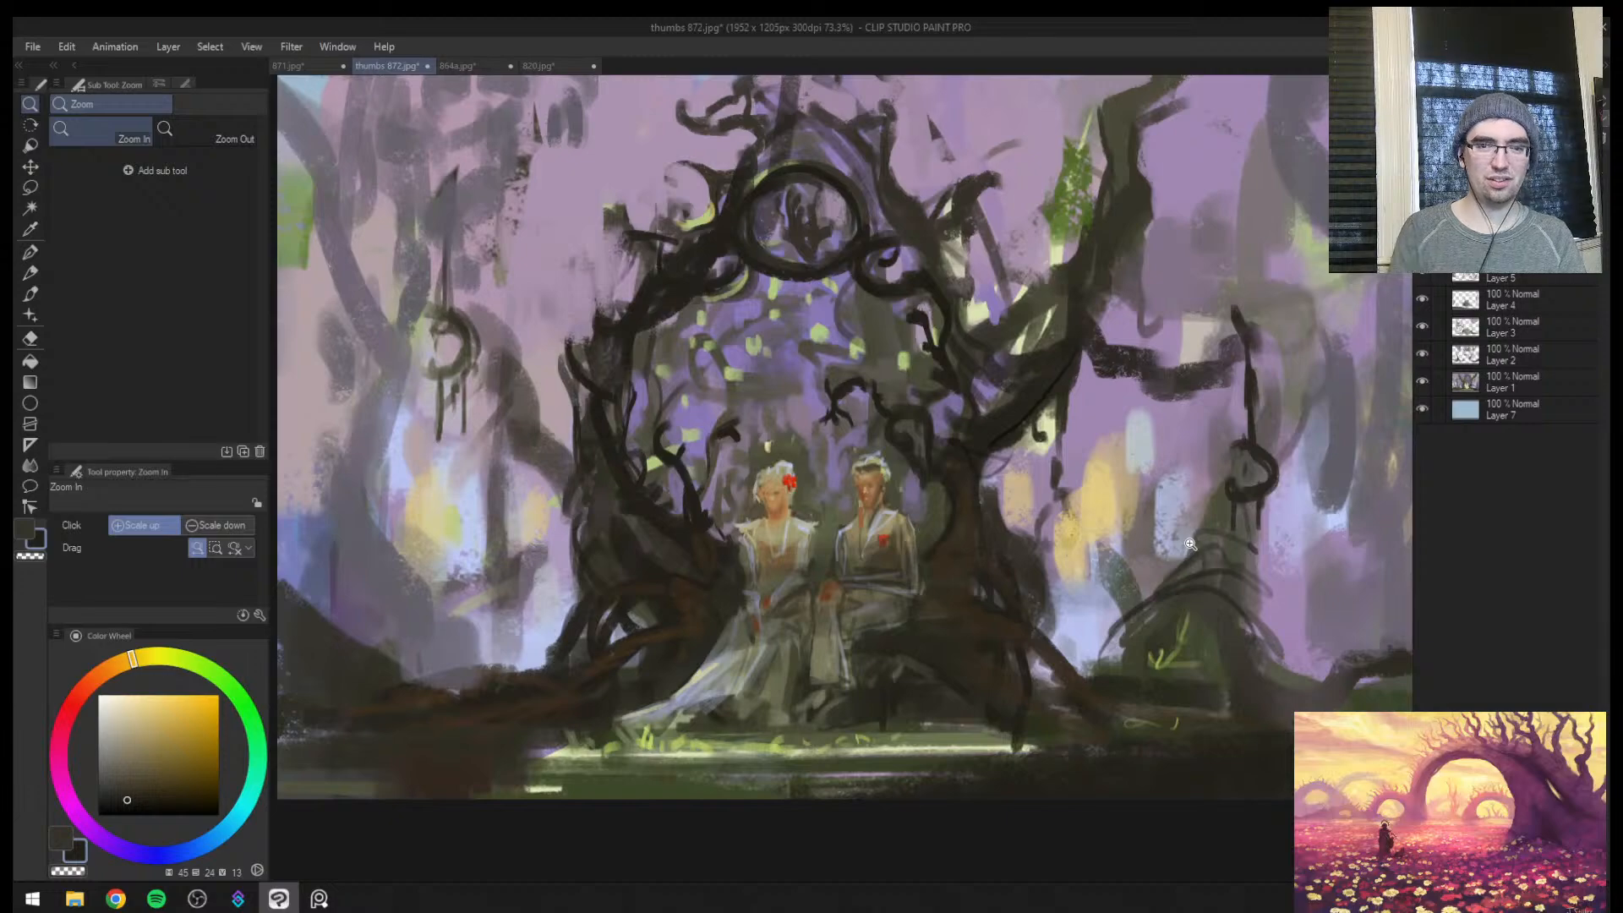
{"action": "key", "text": "alt+Tab"}
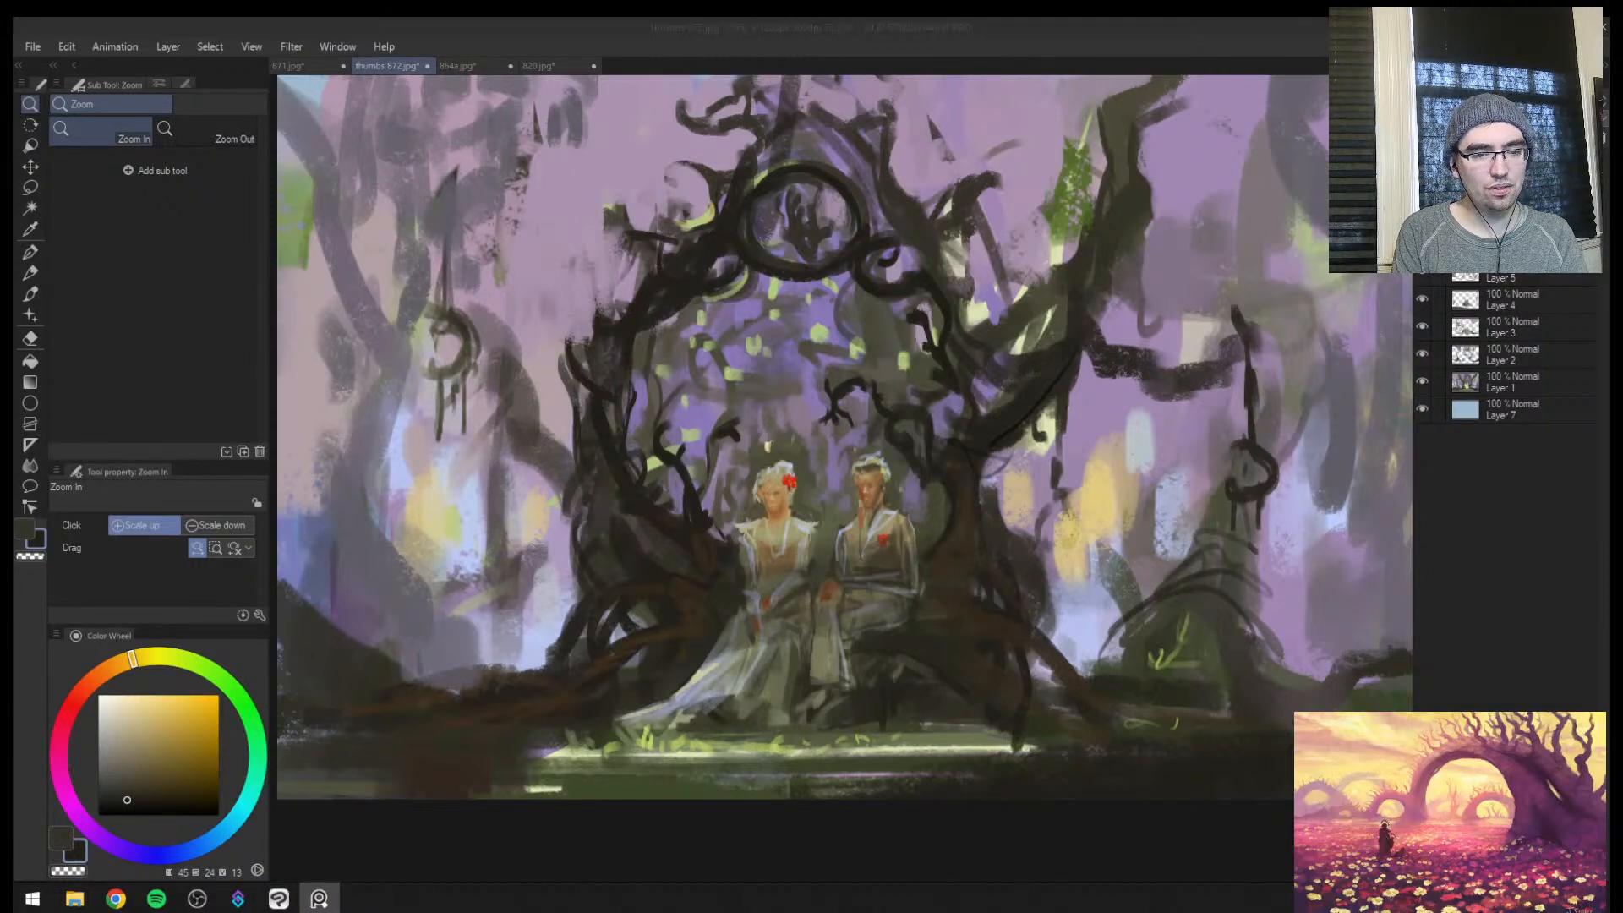
{"action": "left_click_drag", "start_coordinate": [916, 537], "coordinate": [757, 545]}
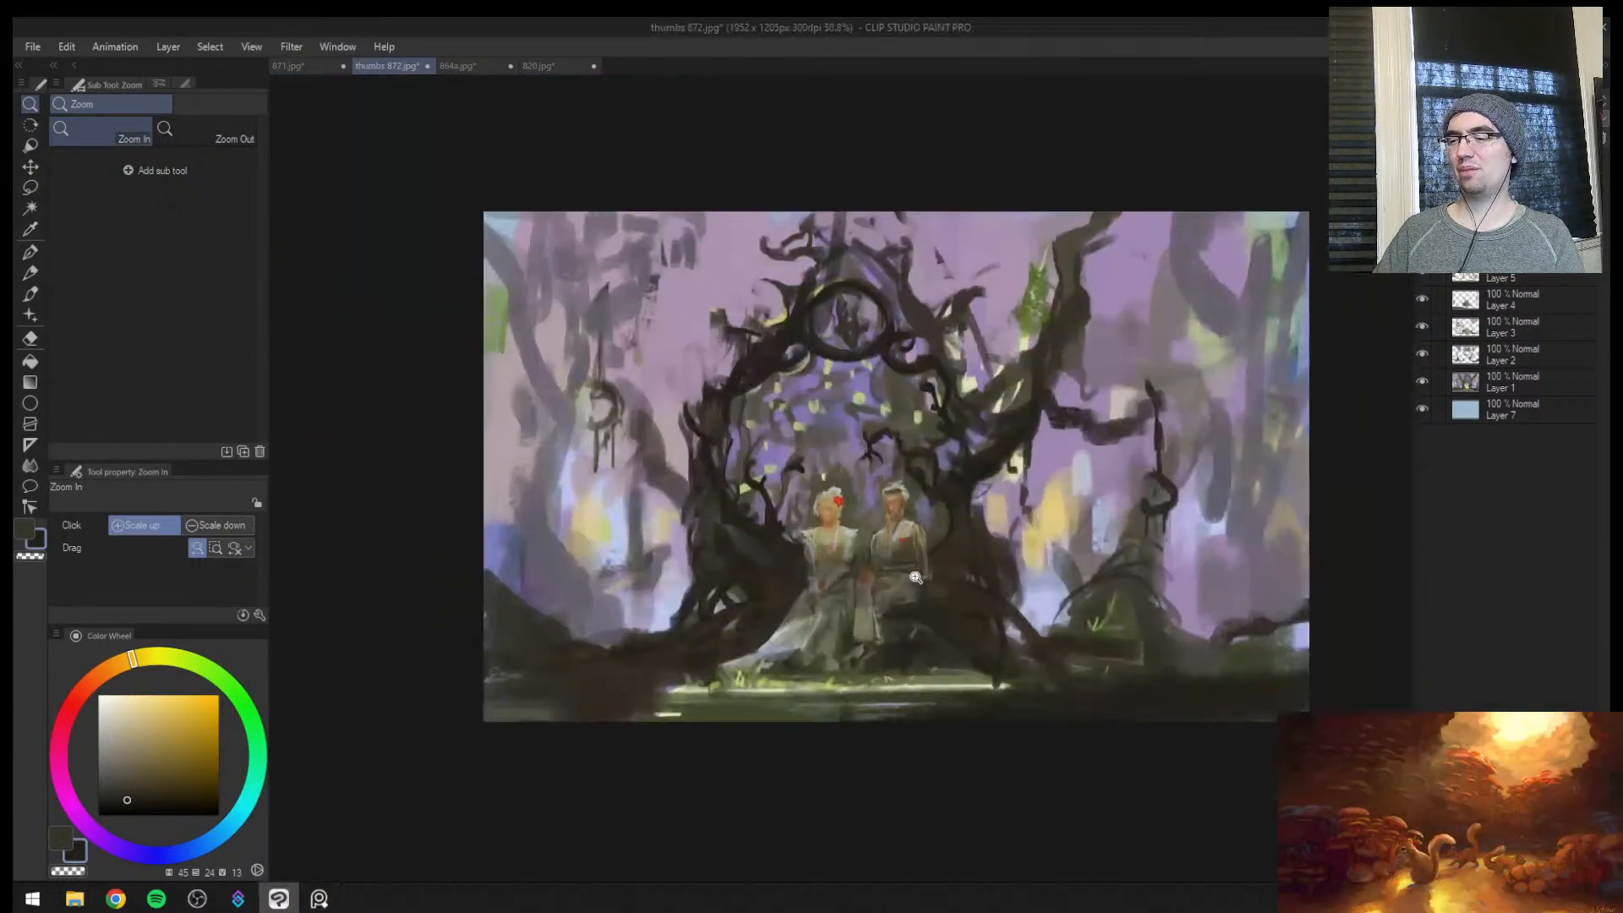
{"action": "key", "text": "h"}
{"action": "left_click_drag", "start_coordinate": [1176, 545], "coordinate": [979, 535]}
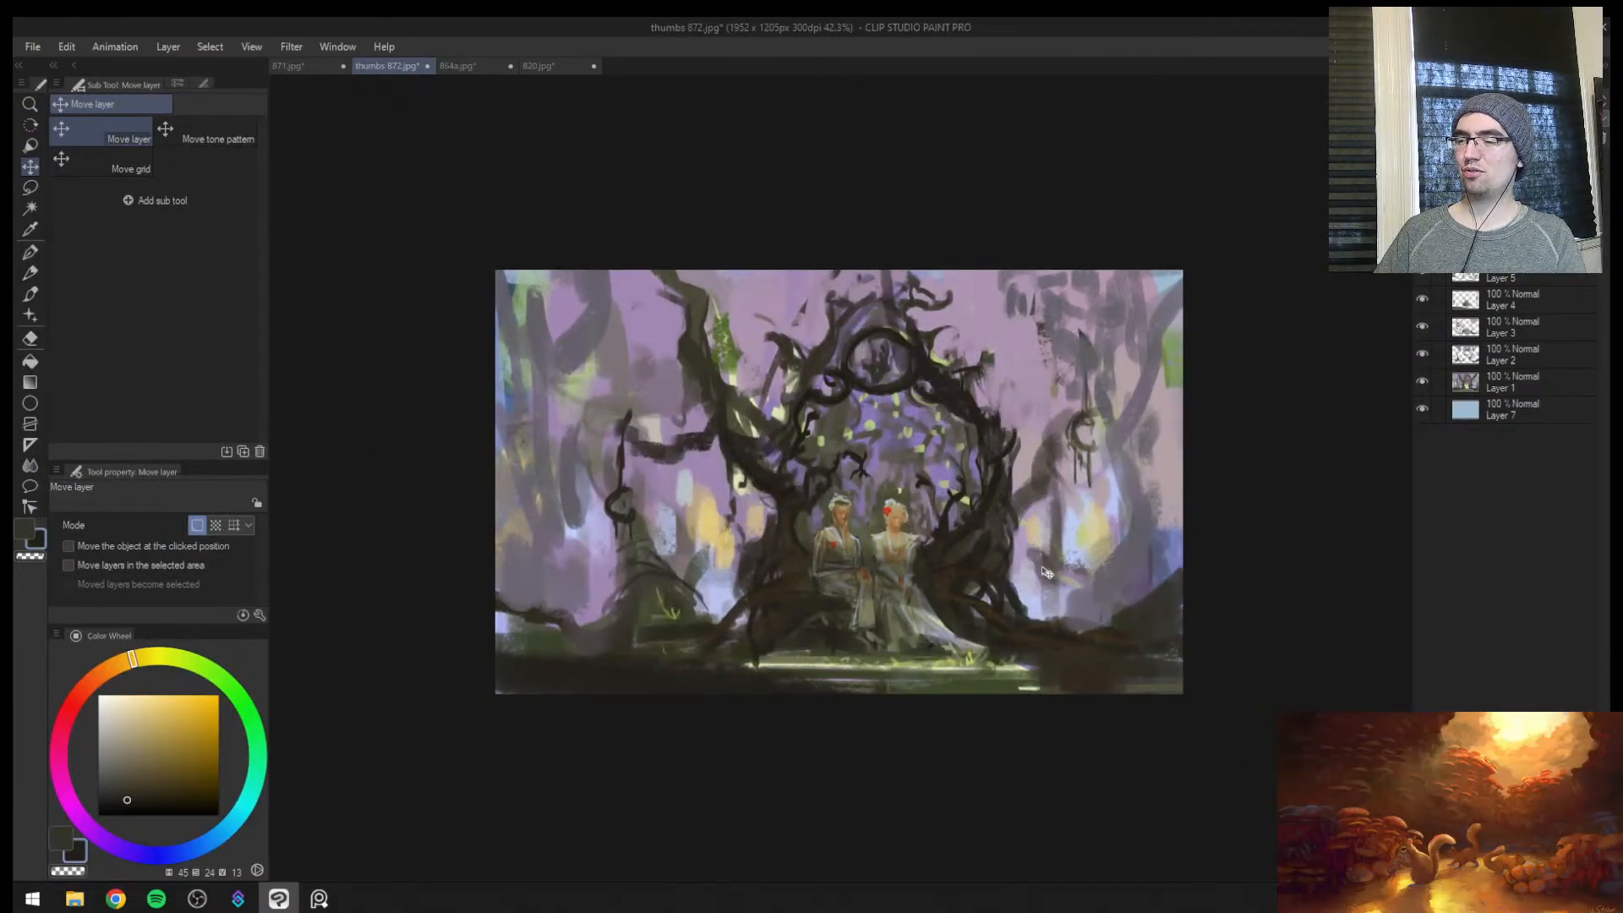
{"action": "key", "text": "ctrl+v"}
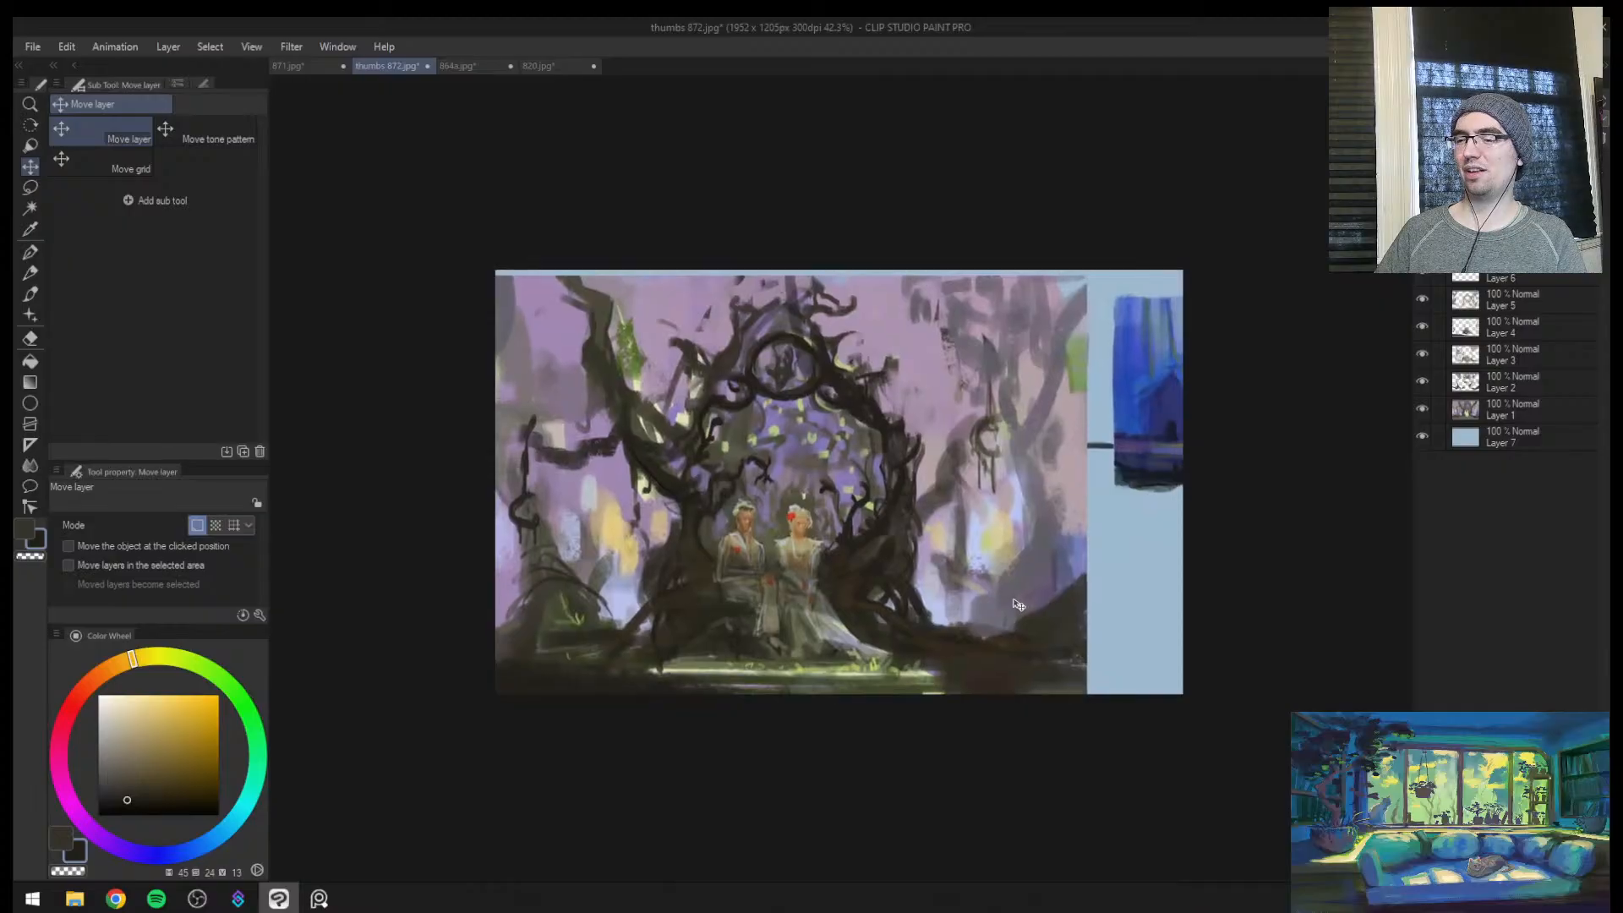
{"action": "left_click_drag", "start_coordinate": [1018, 605], "coordinate": [1023, 592]}
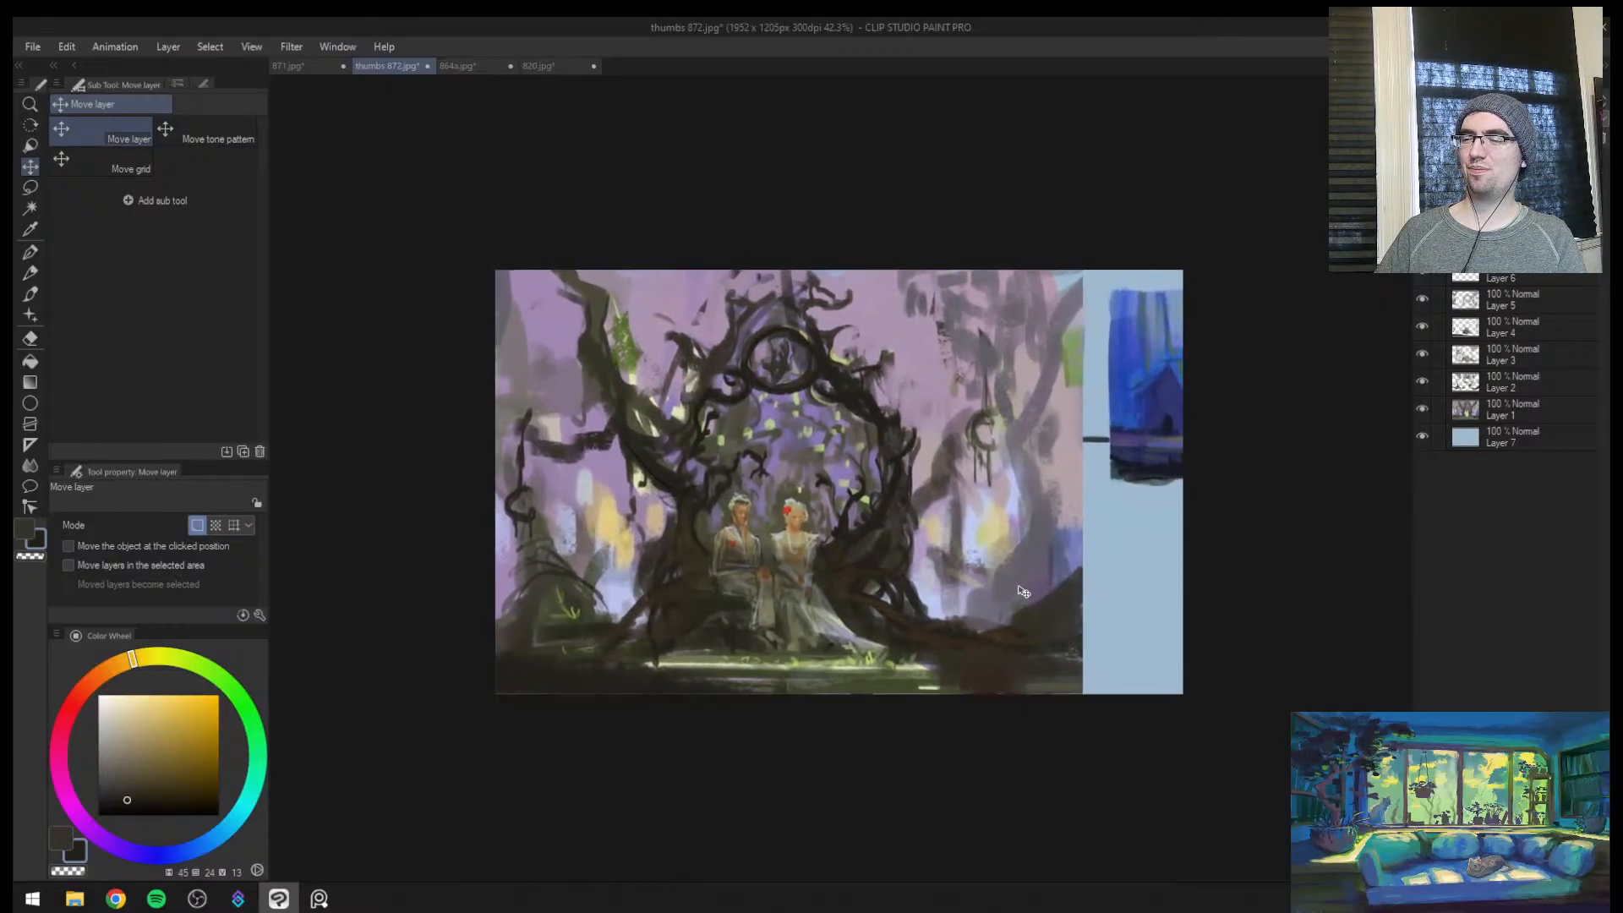
Mirror the view and extend the dark foreground mound into the blank strip with an enlarged Sampled Brush 37 2
{"action": "key", "text": "b"}
{"action": "key", "text": "h"}
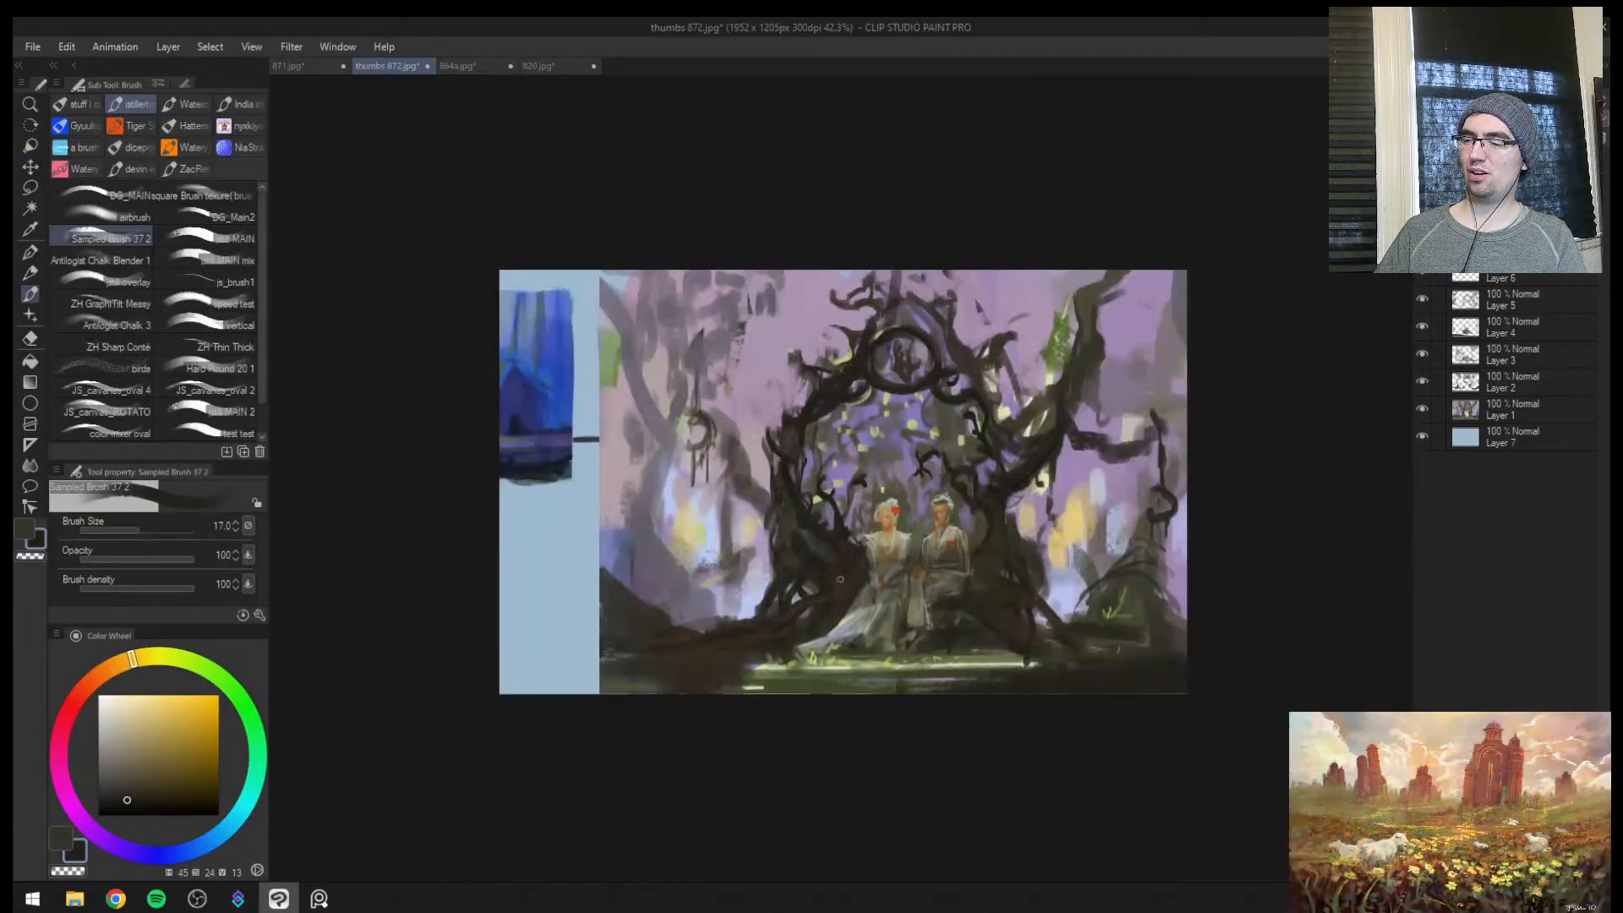
{"action": "key", "text": "bracketright"}
{"action": "key", "text": "bracketright"}
{"action": "key", "text": "bracketright"}
{"action": "key", "text": "bracketright"}
{"action": "key", "text": "bracketright"}
{"action": "key", "text": "bracketright"}
{"action": "key", "text": "bracketright"}
{"action": "key", "text": "bracketright"}
{"action": "left_click", "coordinate": [671, 654], "text": "alt"}
{"action": "mouse_move", "coordinate": [671, 654]}
{"action": "left_mouse_down"}
{"action": "mouse_move", "coordinate": [440, 622]}
{"action": "mouse_move", "coordinate": [577, 585]}
{"action": "mouse_move", "coordinate": [525, 526]}
{"action": "mouse_move", "coordinate": [549, 573]}
{"action": "left_mouse_up"}
Cover the blank strip above the mound with broad strokes of pale purple sampled from the background
{"action": "key", "text": "bracketright"}
{"action": "key", "text": "bracketright"}
{"action": "key", "text": "bracketright"}
{"action": "left_click", "coordinate": [621, 541], "text": "alt"}
{"action": "left_click", "coordinate": [624, 438], "text": "alt"}
{"action": "key", "text": "bracketright"}
{"action": "key", "text": "bracketright"}
{"action": "mouse_move", "coordinate": [612, 427]}
{"action": "left_mouse_down"}
{"action": "mouse_move", "coordinate": [579, 486]}
{"action": "mouse_move", "coordinate": [583, 260]}
{"action": "mouse_move", "coordinate": [510, 409]}
{"action": "mouse_move", "coordinate": [589, 542]}
{"action": "mouse_move", "coordinate": [562, 422]}
{"action": "left_mouse_up"}
Paint hazy grey-purple trunks over the newly filled background strip with a 150 px brush
{"action": "left_click", "coordinate": [636, 532], "text": "alt"}
{"action": "key", "text": "bracketleft"}
{"action": "key", "text": "bracketleft"}
{"action": "left_click_drag", "start_coordinate": [550, 283], "coordinate": [632, 507]}
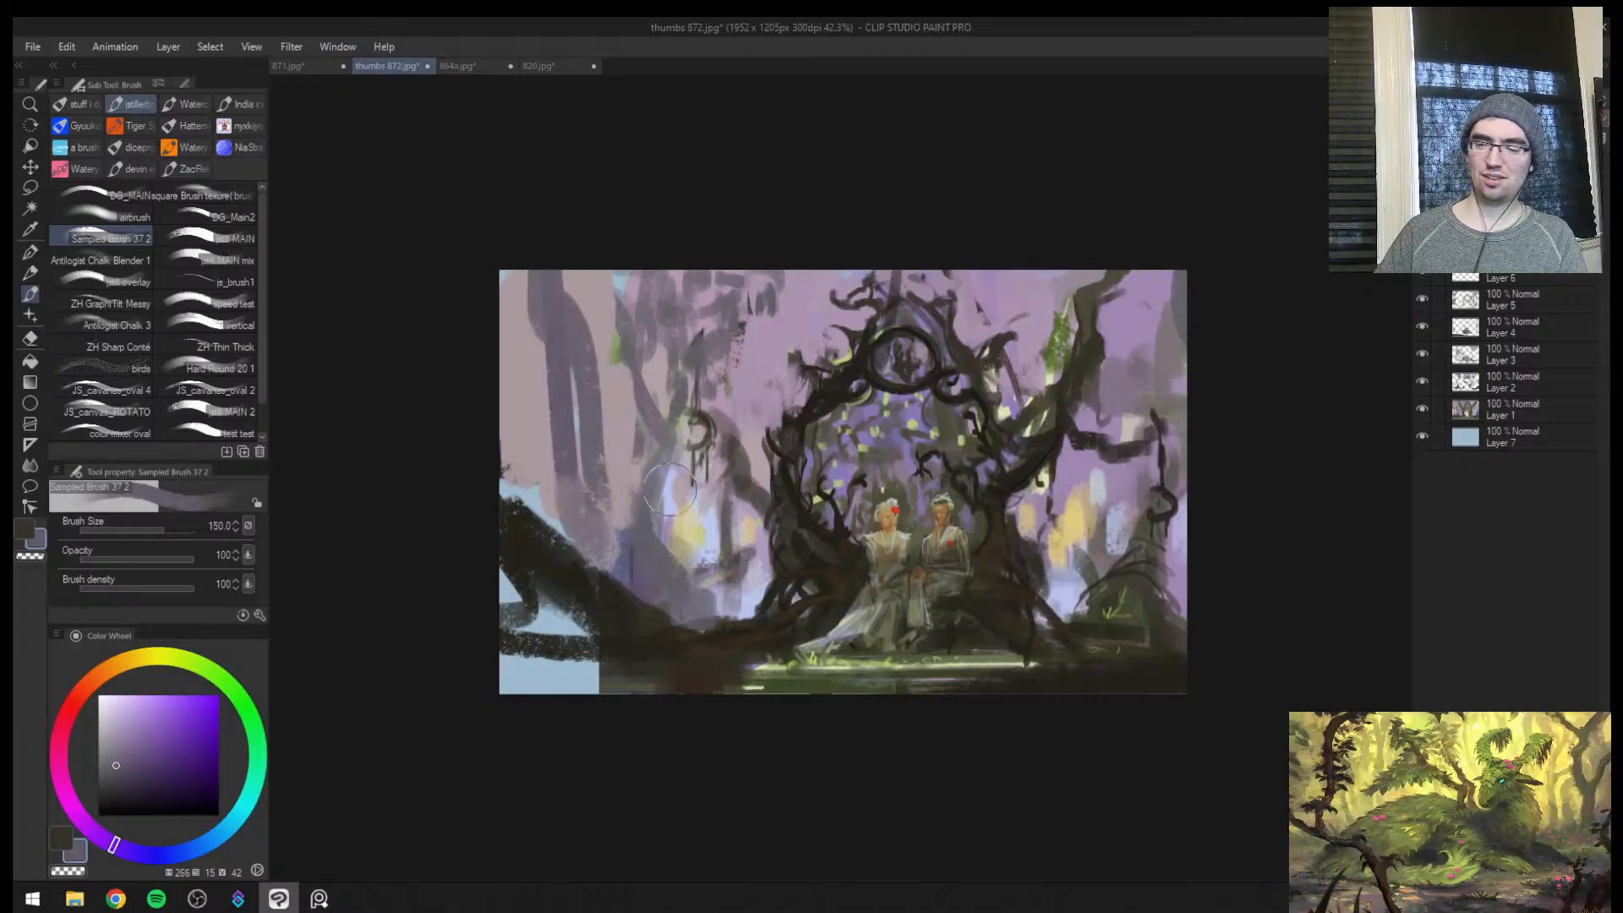
Mirror the view and block in a dark post shape above the foreground mound with colour sampled from the tree base
{"action": "left_click", "coordinate": [731, 463], "text": "alt"}
{"action": "left_click", "coordinate": [744, 469], "text": "alt"}
{"action": "key", "text": "h"}
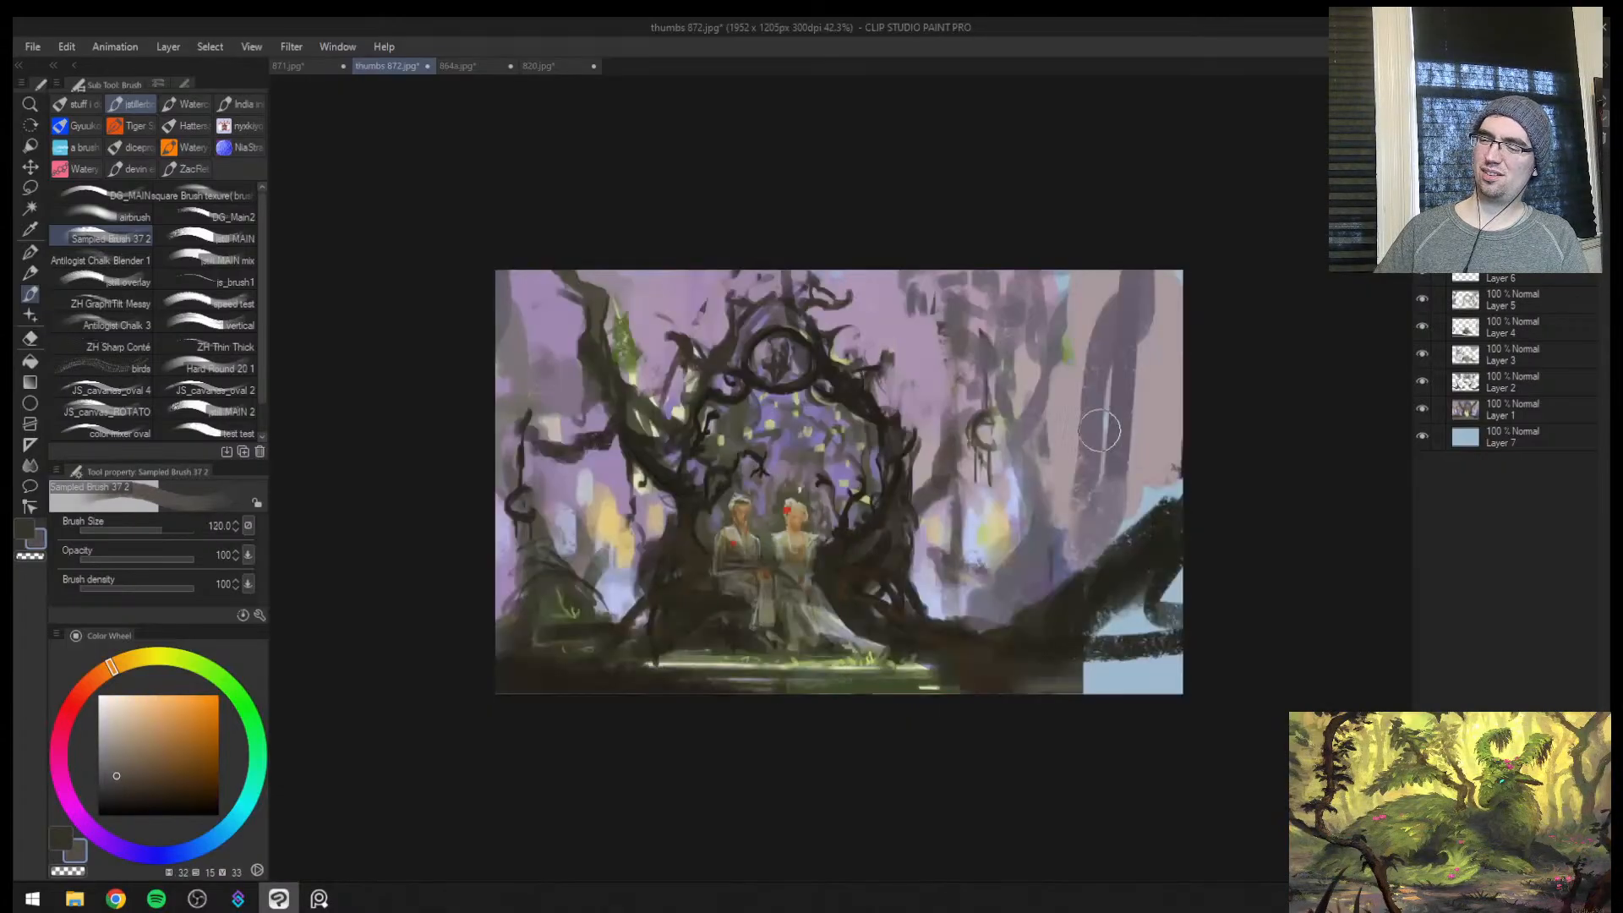
{"action": "left_click", "coordinate": [859, 568], "text": "alt"}
{"action": "key", "text": "bracketleft"}
{"action": "left_click_drag", "start_coordinate": [1025, 624], "coordinate": [1062, 564]}
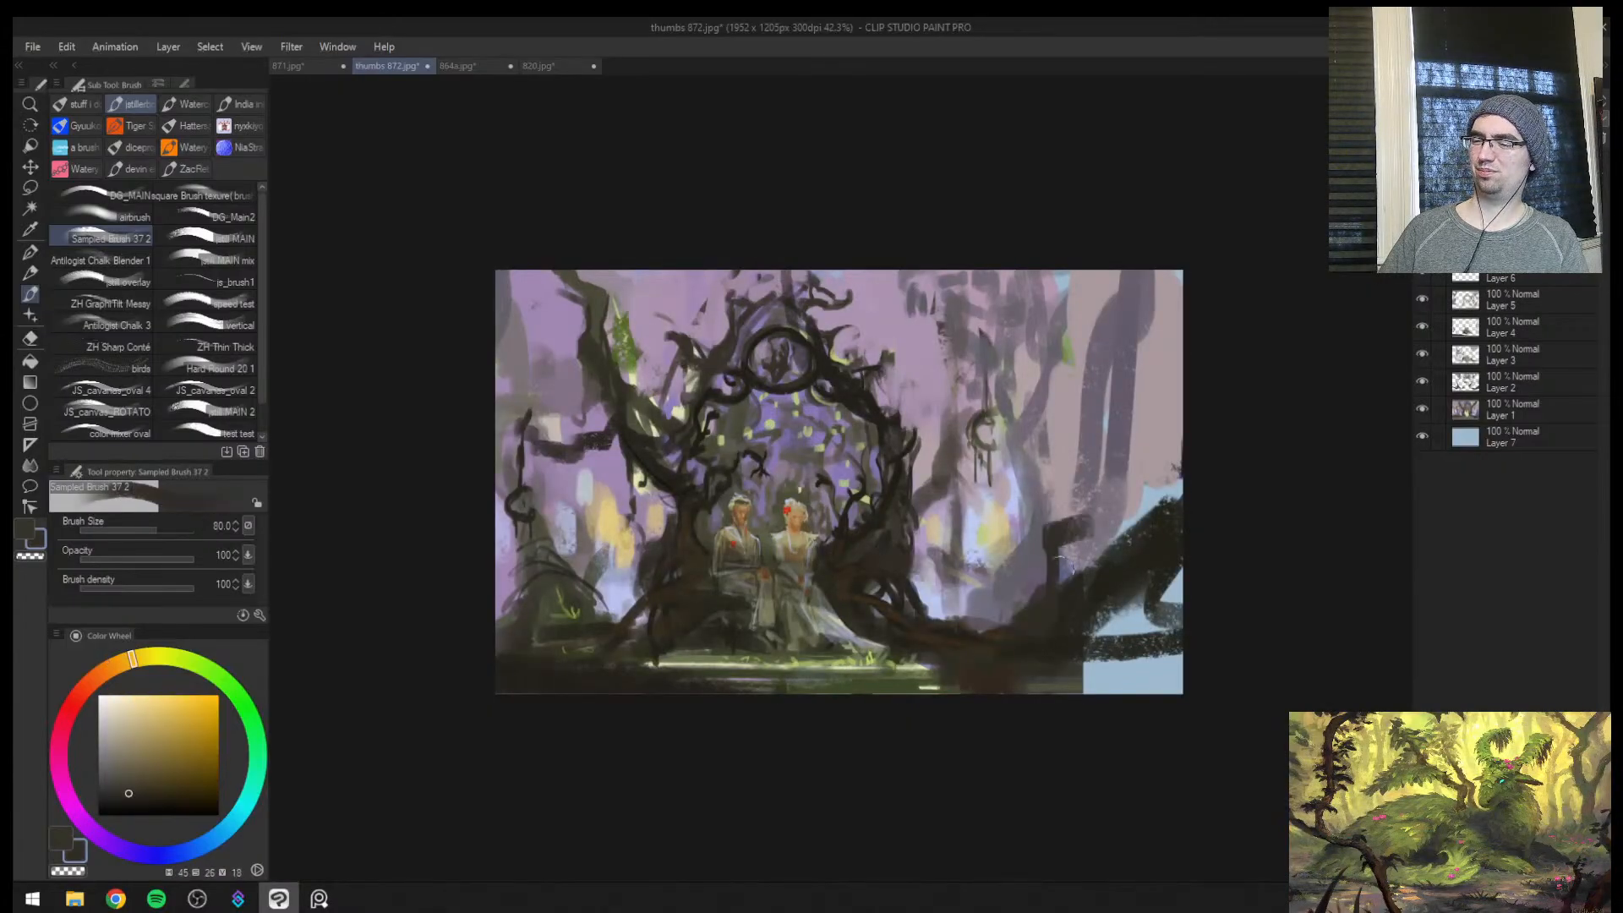
Try a broad dark diagonal root sweeping across the foreground mound with a thick trunk rising from it, checking it mirrored
{"action": "left_click", "coordinate": [888, 594], "text": "alt"}
{"action": "key", "text": "bracketleft"}
{"action": "left_click_drag", "start_coordinate": [866, 585], "coordinate": [896, 601]}
{"action": "left_click", "coordinate": [916, 687], "text": "alt"}
{"action": "mouse_move", "coordinate": [939, 683]}
{"action": "left_mouse_down"}
{"action": "mouse_move", "coordinate": [1057, 662]}
{"action": "mouse_move", "coordinate": [1180, 587]}
{"action": "left_mouse_up"}
{"action": "left_click", "coordinate": [943, 629], "text": "alt"}
{"action": "left_click", "coordinate": [945, 629], "text": "alt"}
{"action": "key", "text": "bracketright"}
{"action": "key", "text": "bracketright"}
{"action": "left_click", "coordinate": [972, 649], "text": "alt"}
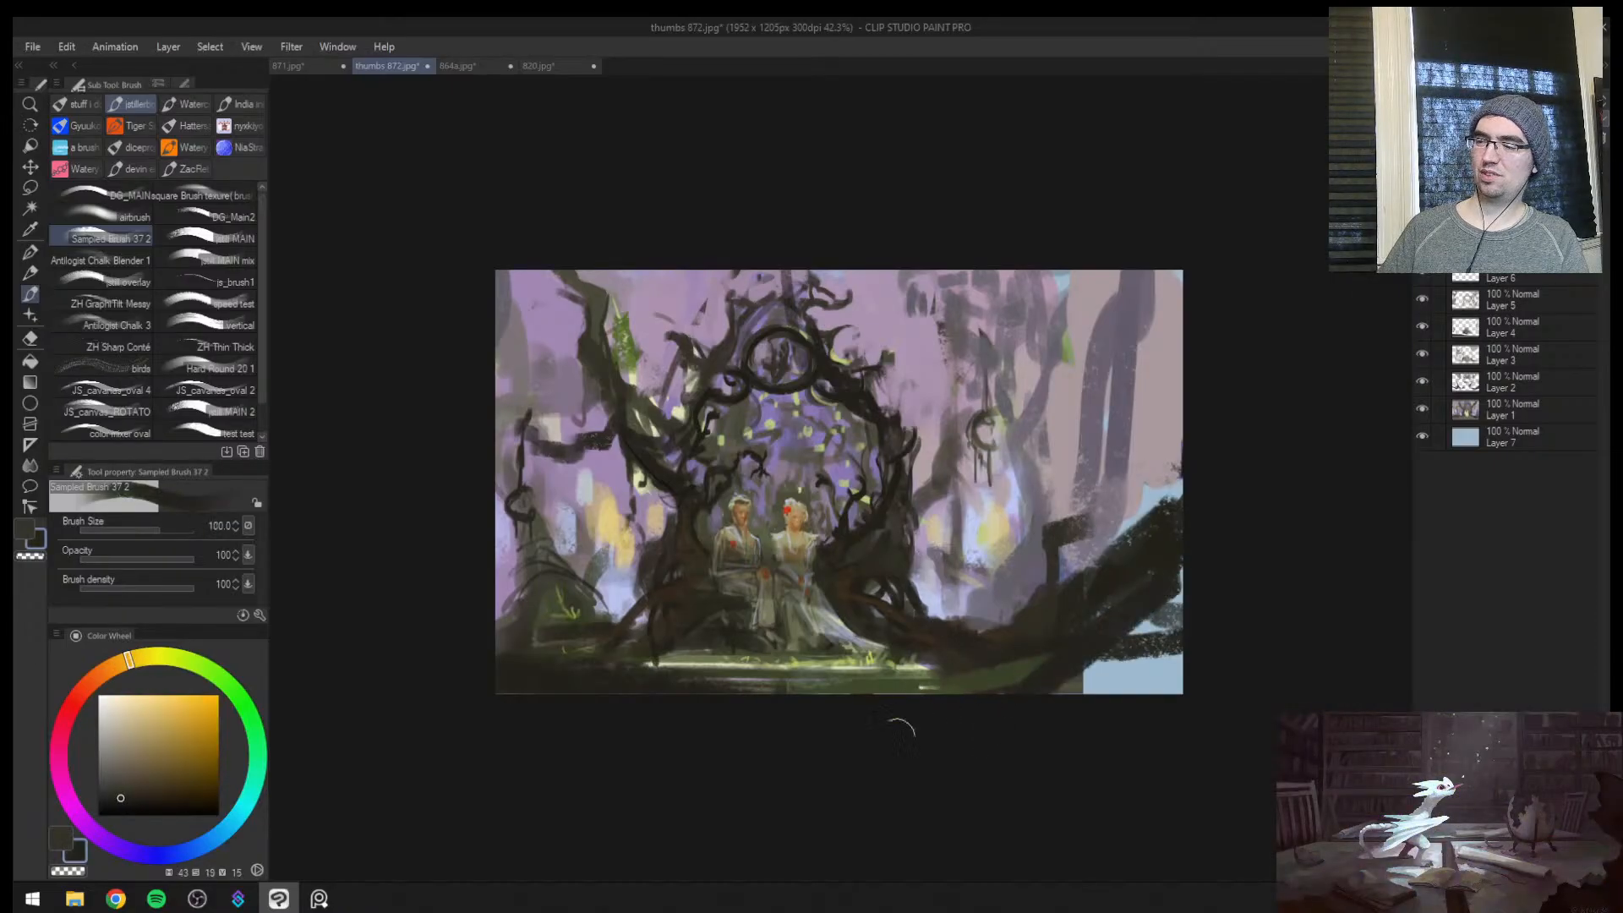
{"action": "left_click_drag", "start_coordinate": [922, 708], "coordinate": [1194, 569]}
{"action": "left_click_drag", "start_coordinate": [1114, 562], "coordinate": [1097, 479]}
{"action": "key", "text": "h"}
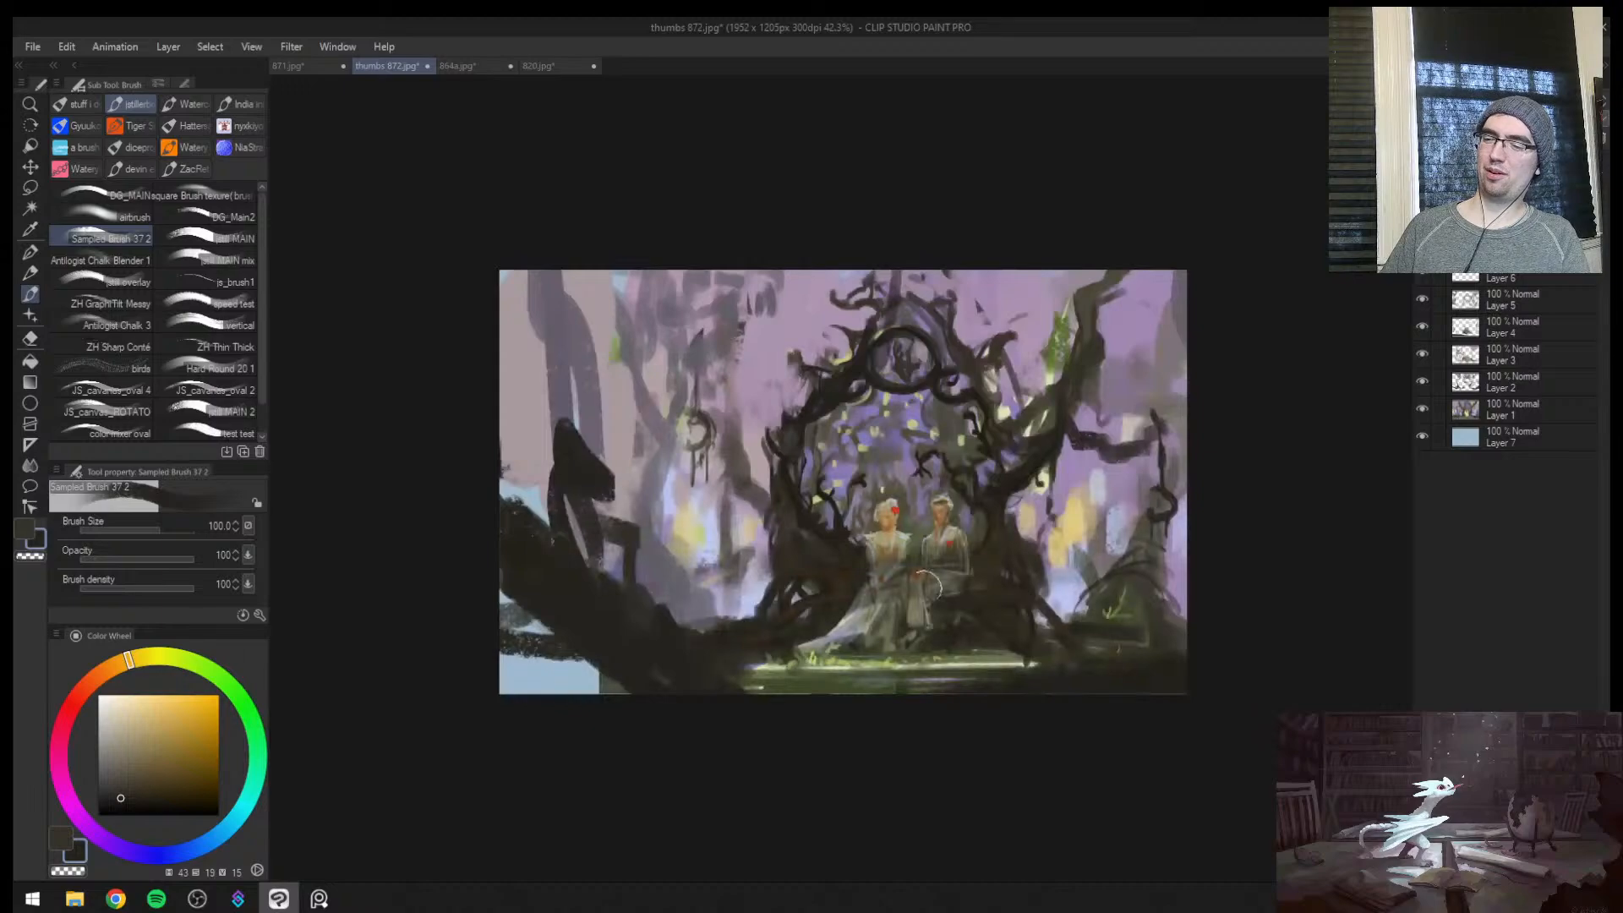
{"action": "key", "text": "h"}
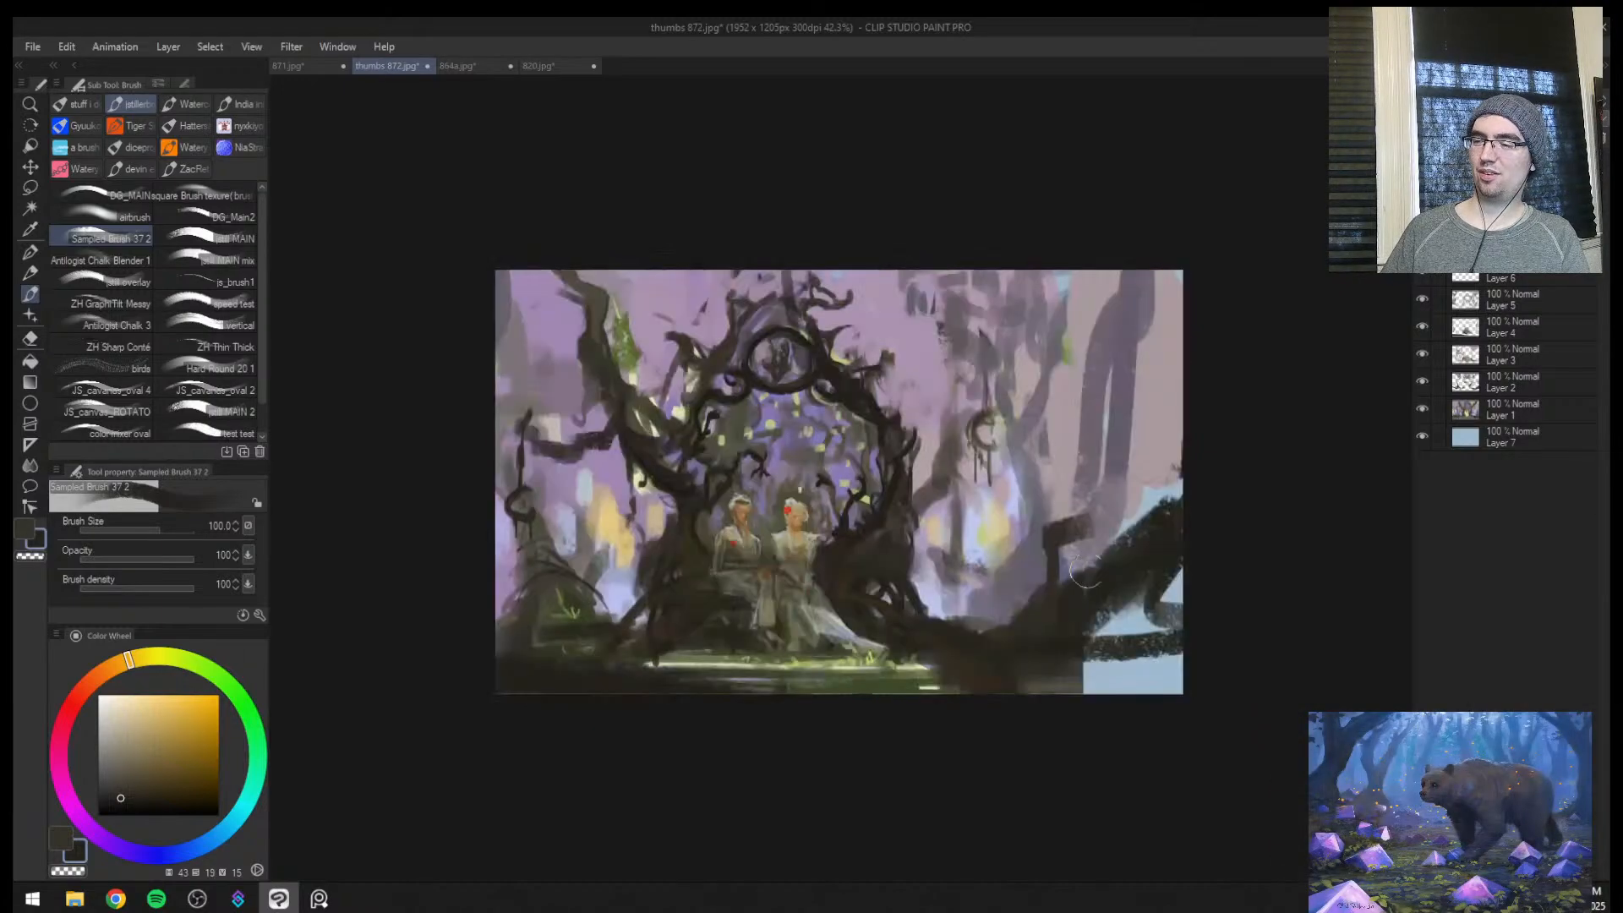
Paint two dark leaning trunks behind the foreground mound and soften the mound's inner side with muted grey-purple
{"action": "left_click", "coordinate": [1067, 542], "text": "alt"}
{"action": "left_click", "coordinate": [1054, 591], "text": "alt"}
{"action": "mouse_move", "coordinate": [1090, 511]}
{"action": "left_mouse_down"}
{"action": "mouse_move", "coordinate": [1053, 575]}
{"action": "mouse_move", "coordinate": [1072, 402]}
{"action": "mouse_move", "coordinate": [1049, 252]}
{"action": "mouse_move", "coordinate": [1108, 545]}
{"action": "left_mouse_up"}
{"action": "key", "text": "bracketleft"}
{"action": "left_click", "coordinate": [1054, 583], "text": "alt"}
{"action": "left_click", "coordinate": [1024, 600], "text": "alt"}
{"action": "left_click_drag", "start_coordinate": [990, 624], "coordinate": [1049, 649]}
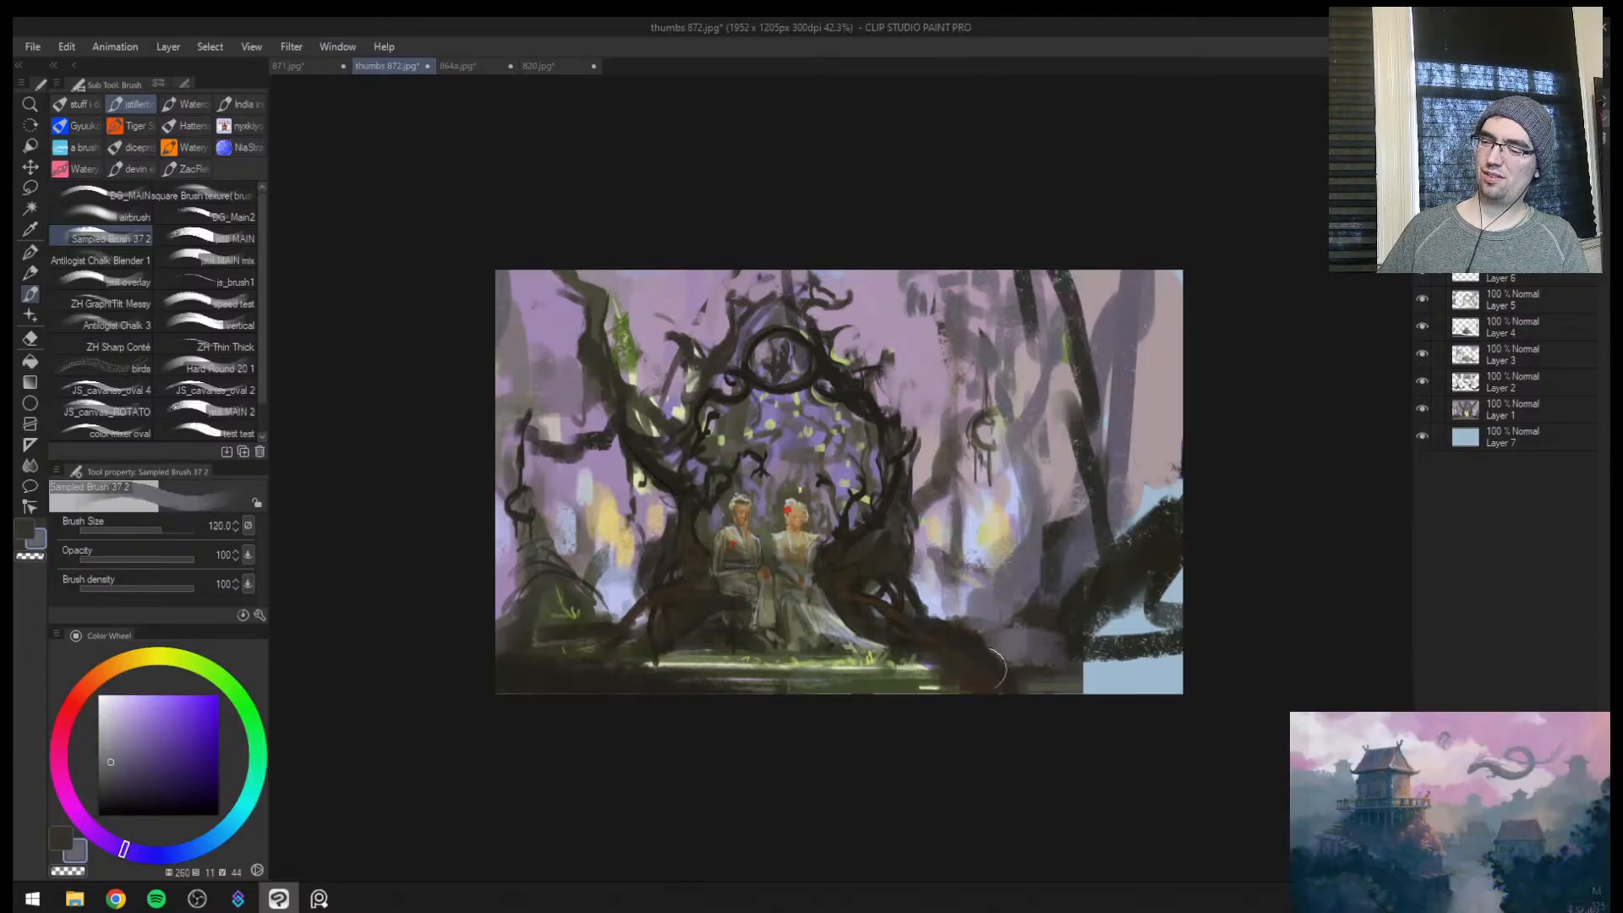
Paint dark olive-green ground beside the gateway's roots and extend it over the blank lower corner
{"action": "left_click", "coordinate": [951, 677], "text": "alt"}
{"action": "mouse_move", "coordinate": [966, 679]}
{"action": "left_mouse_down"}
{"action": "mouse_move", "coordinate": [1036, 681]}
{"action": "mouse_move", "coordinate": [981, 669]}
{"action": "left_mouse_up"}
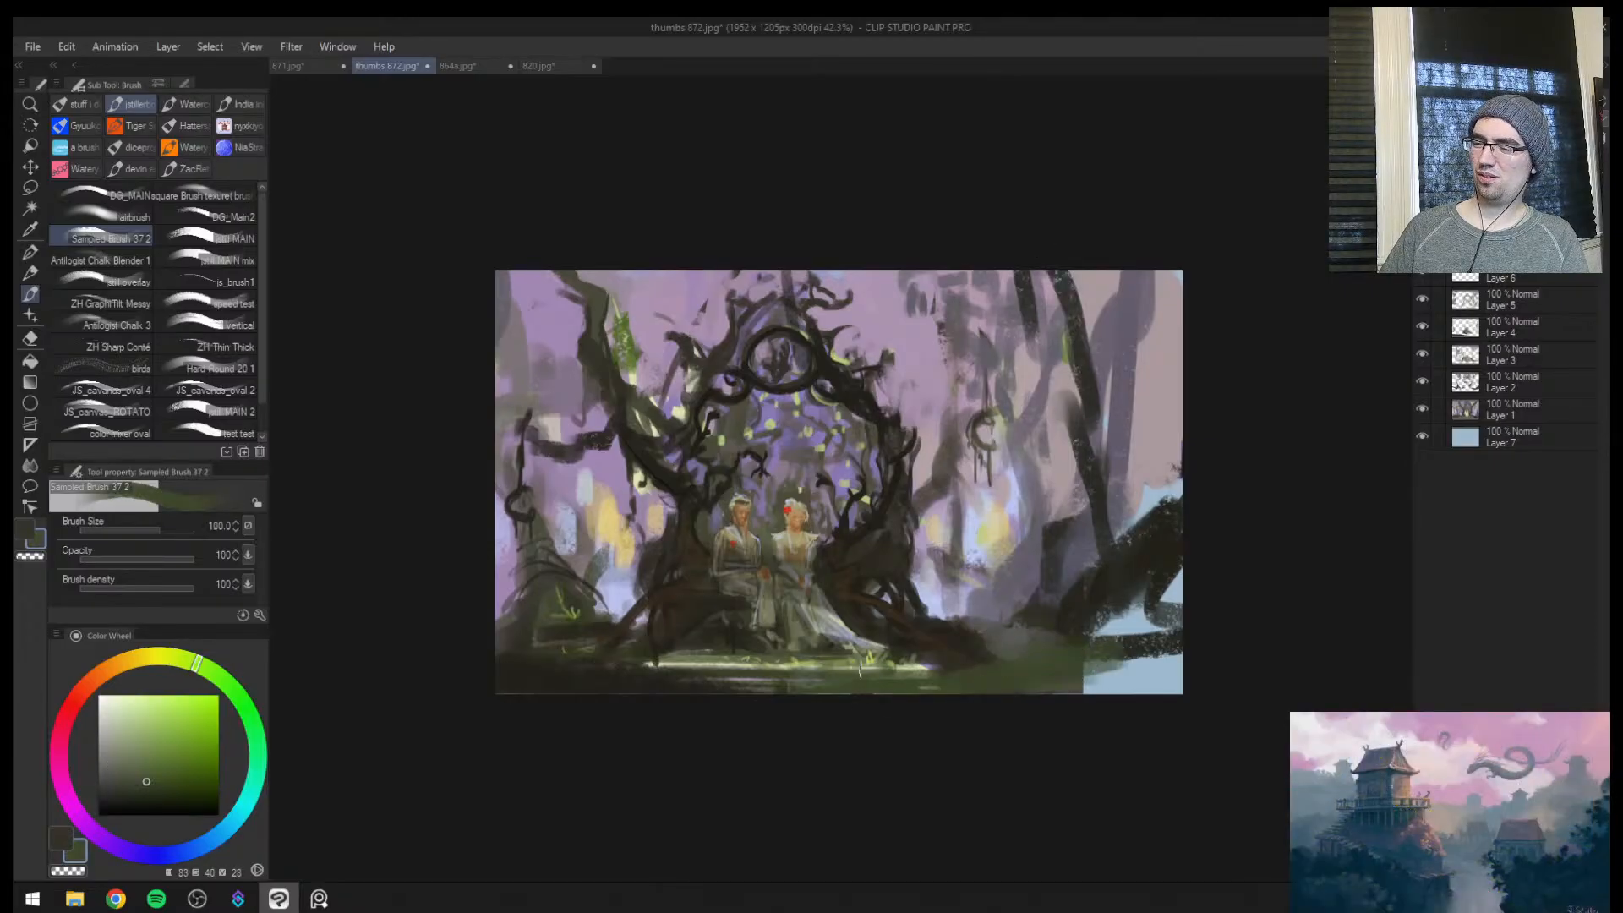
{"action": "left_click", "coordinate": [959, 626], "text": "alt"}
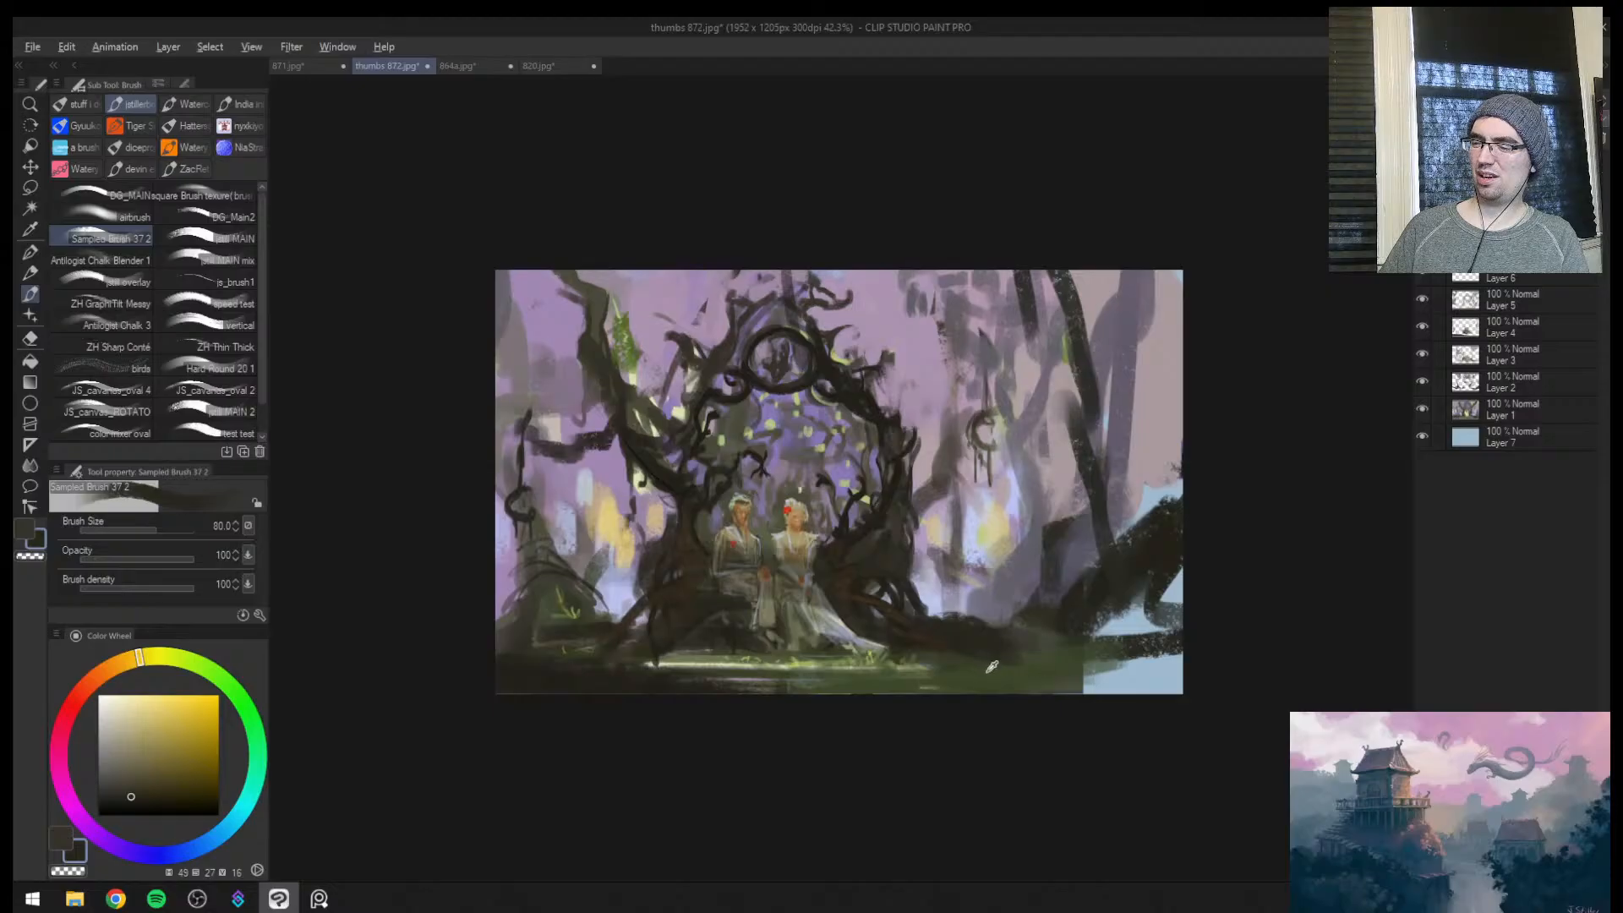
{"action": "left_click", "coordinate": [991, 667], "text": "alt"}
{"action": "mouse_move", "coordinate": [1011, 655]}
{"action": "left_mouse_down"}
{"action": "mouse_move", "coordinate": [974, 651]}
{"action": "mouse_move", "coordinate": [1048, 636]}
{"action": "left_mouse_up"}
{"action": "left_click", "coordinate": [1001, 627], "text": "alt"}
{"action": "key", "text": "h"}
{"action": "key", "text": "["}
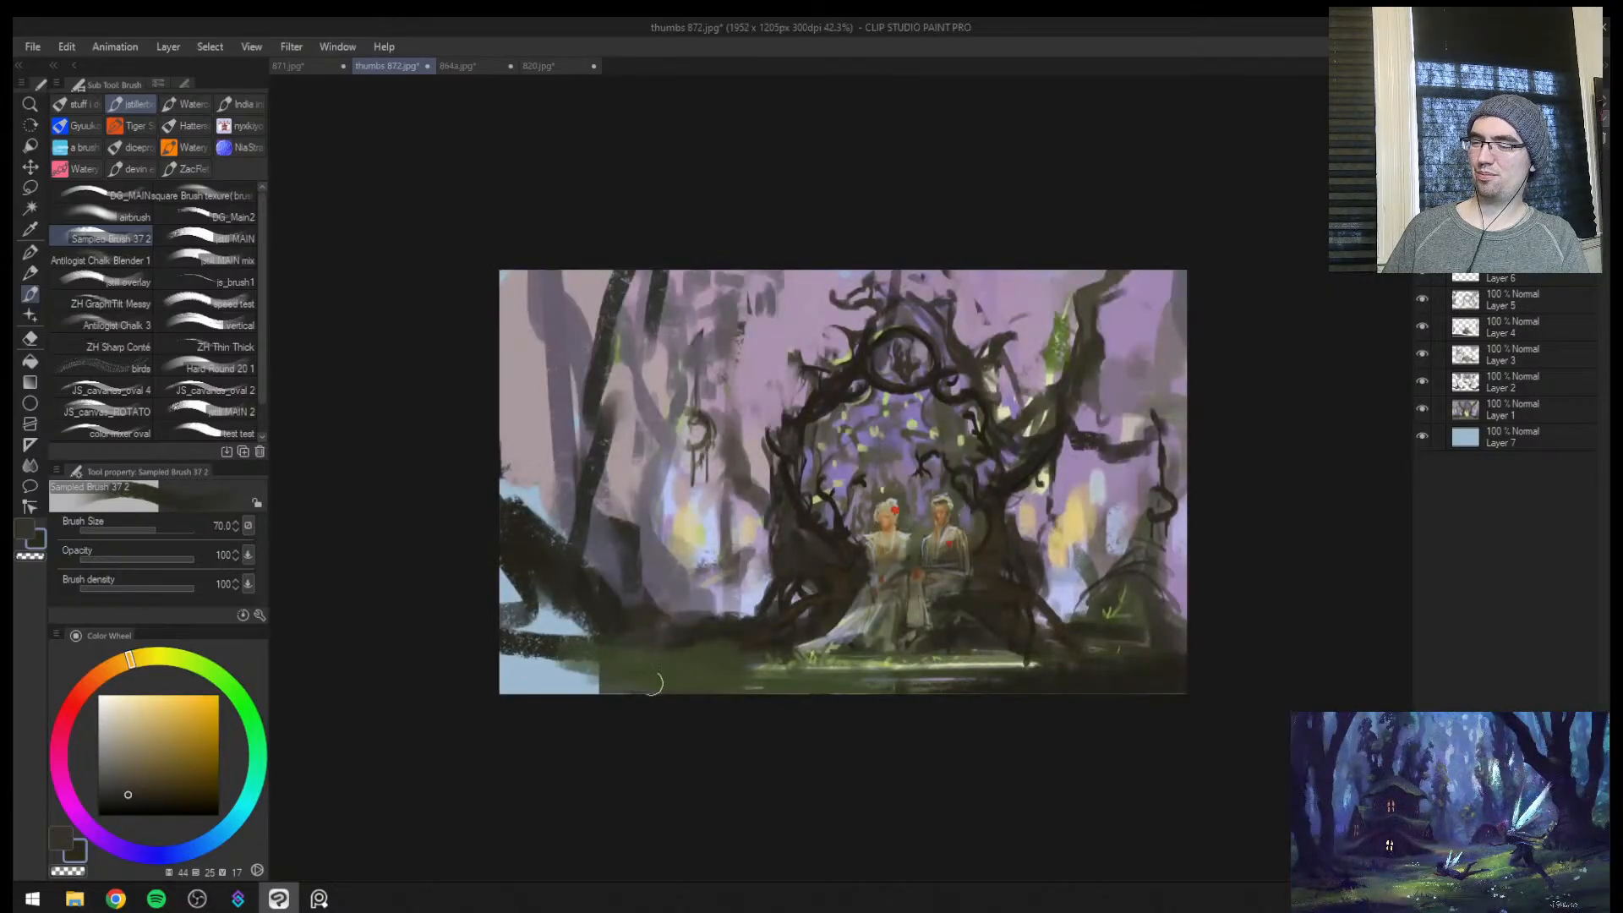
{"action": "mouse_move", "coordinate": [652, 683]}
{"action": "left_mouse_down"}
{"action": "mouse_move", "coordinate": [540, 688]}
{"action": "mouse_move", "coordinate": [870, 690]}
{"action": "left_mouse_up"}
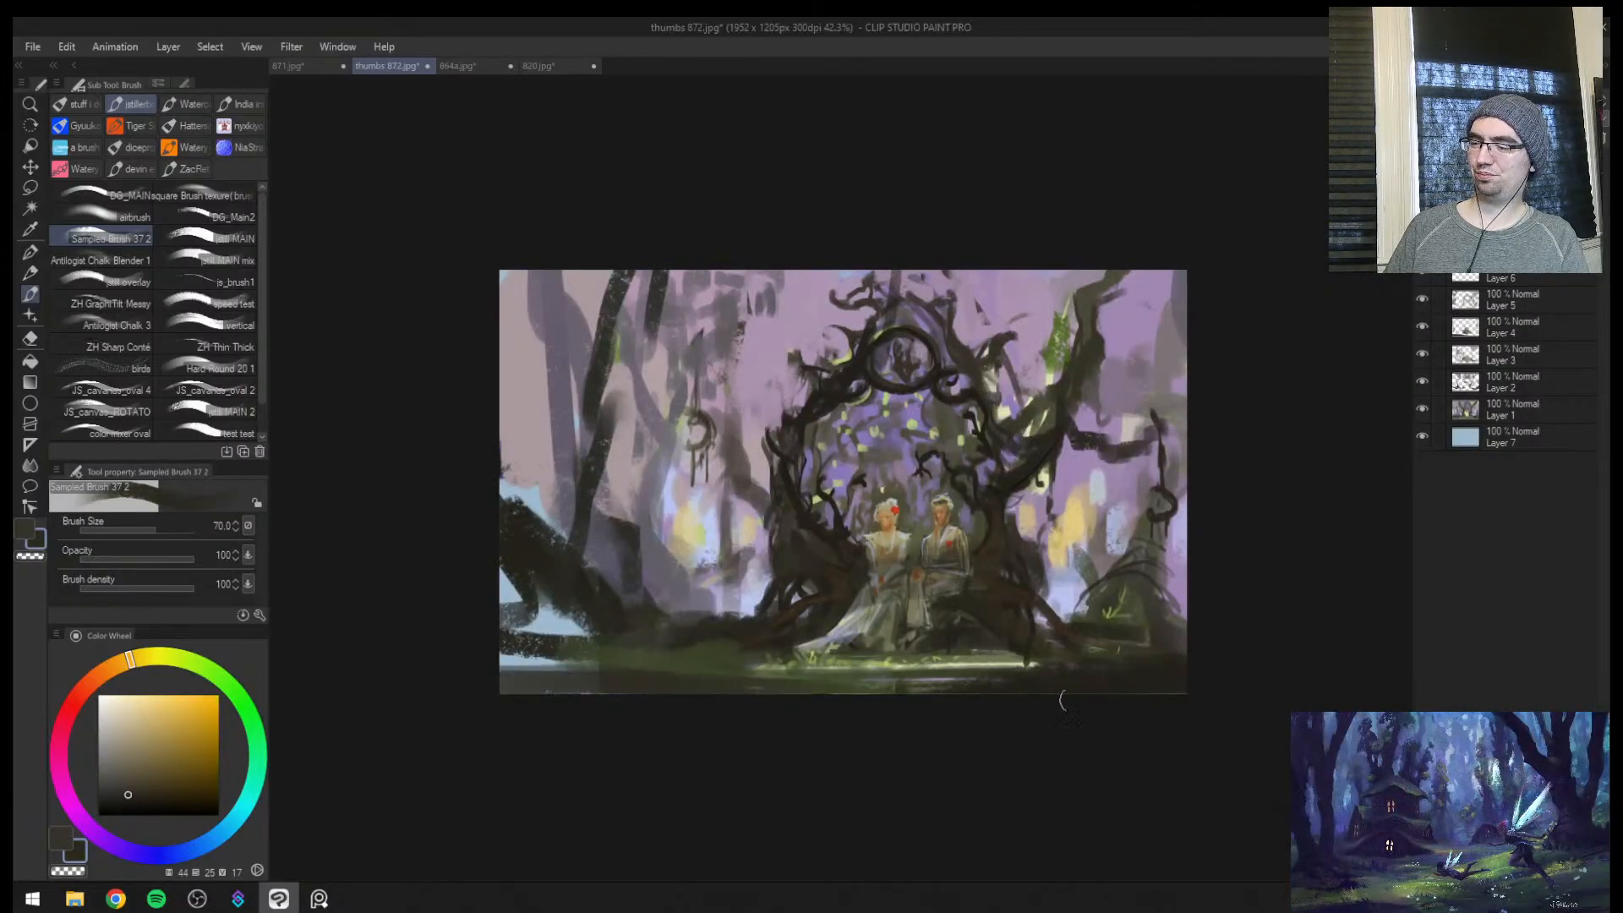
Darken the small background mound on the man's side and touch up the leaning trunks near the opposite edge
{"action": "left_click", "coordinate": [1134, 574], "text": "alt"}
{"action": "key", "text": "]"}
{"action": "left_click_drag", "start_coordinate": [1138, 543], "coordinate": [1169, 494]}
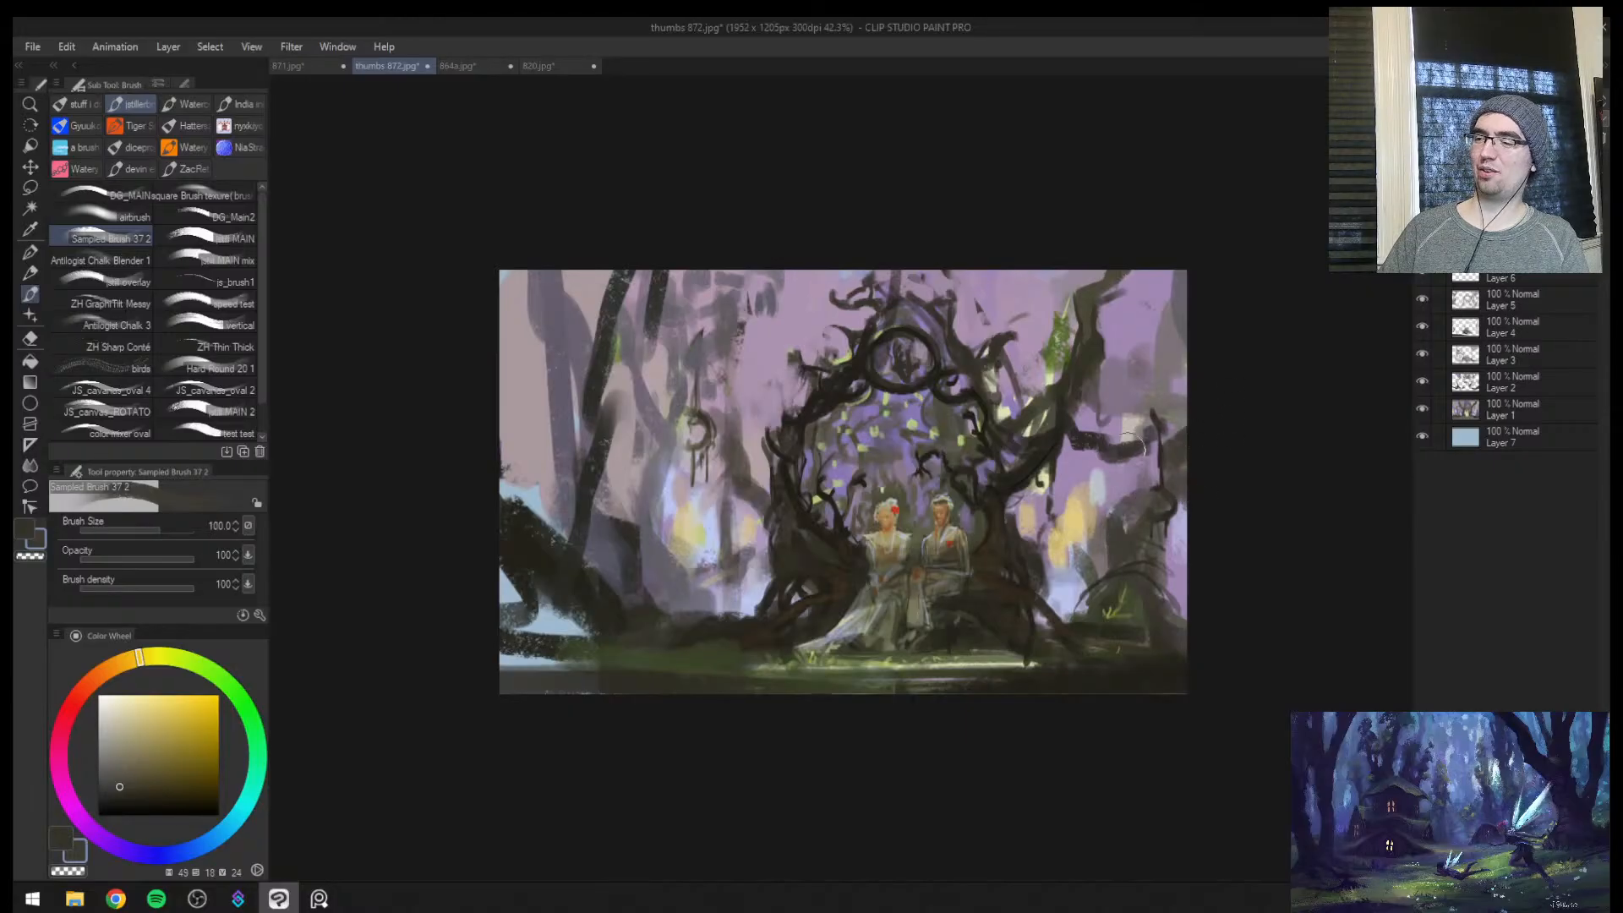
{"action": "left_click", "coordinate": [611, 505], "text": "alt"}
{"action": "left_click", "coordinate": [644, 509], "text": "alt"}
{"action": "left_click", "coordinate": [559, 396], "text": "alt"}
{"action": "left_click", "coordinate": [595, 409], "text": "alt"}
{"action": "key", "text": "]"}
{"action": "key", "text": "]"}
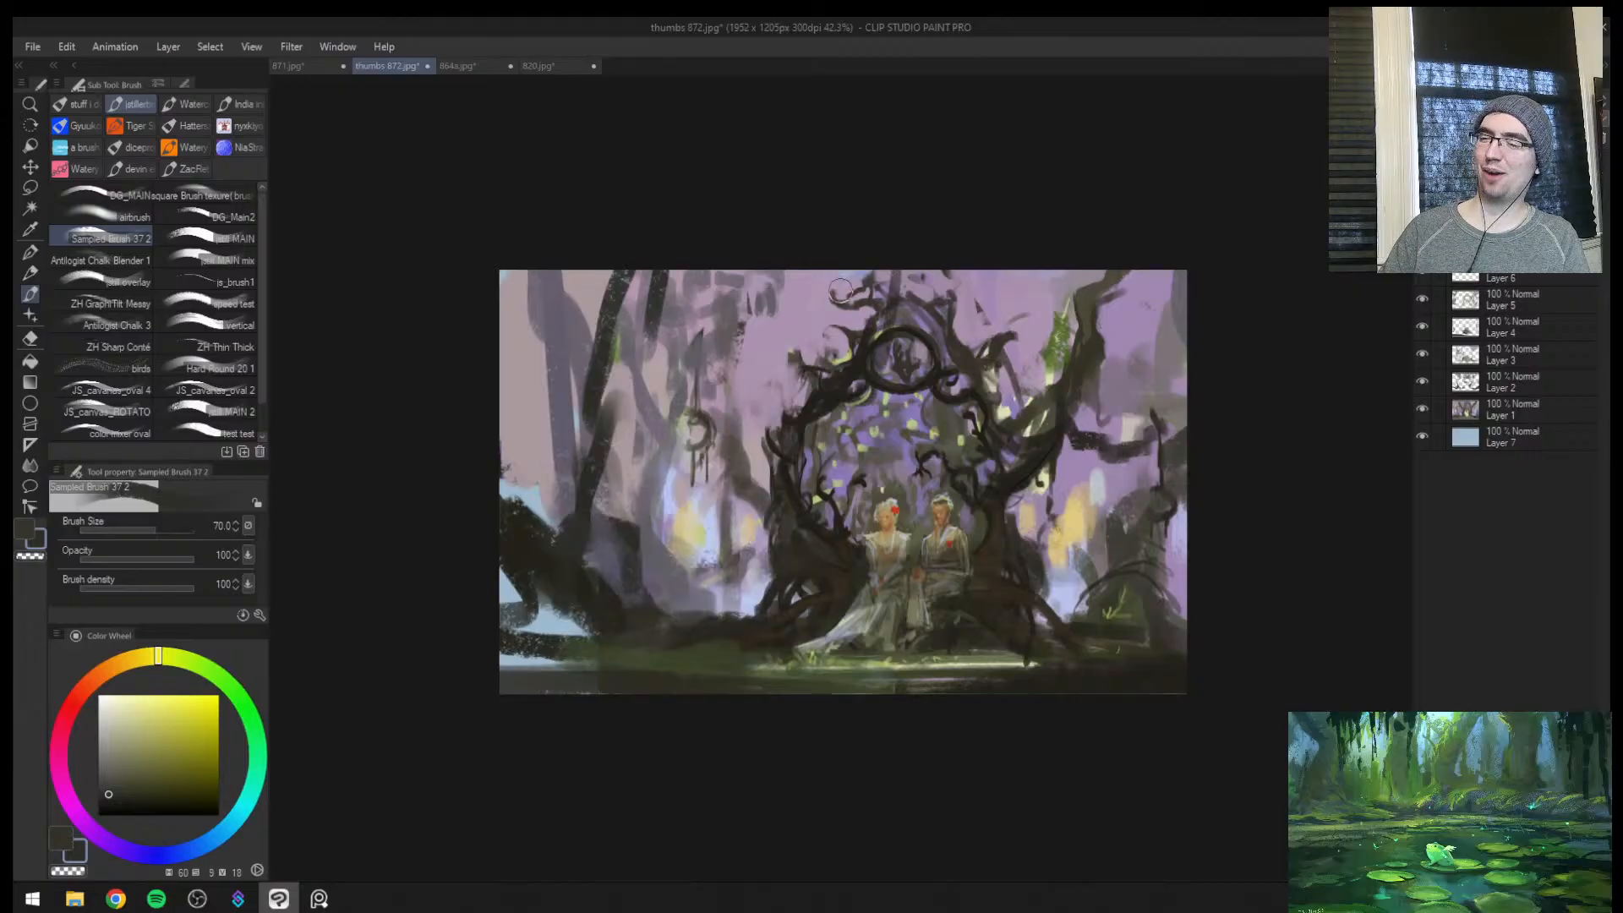
Refine the twisted branches above the emblem with small strokes of sampled purple and dark brown at 17 to 30 px
{"action": "key", "text": "h"}
{"action": "left_click", "coordinate": [720, 310], "text": "alt"}
{"action": "left_click_drag", "start_coordinate": [724, 327], "coordinate": [726, 337]}
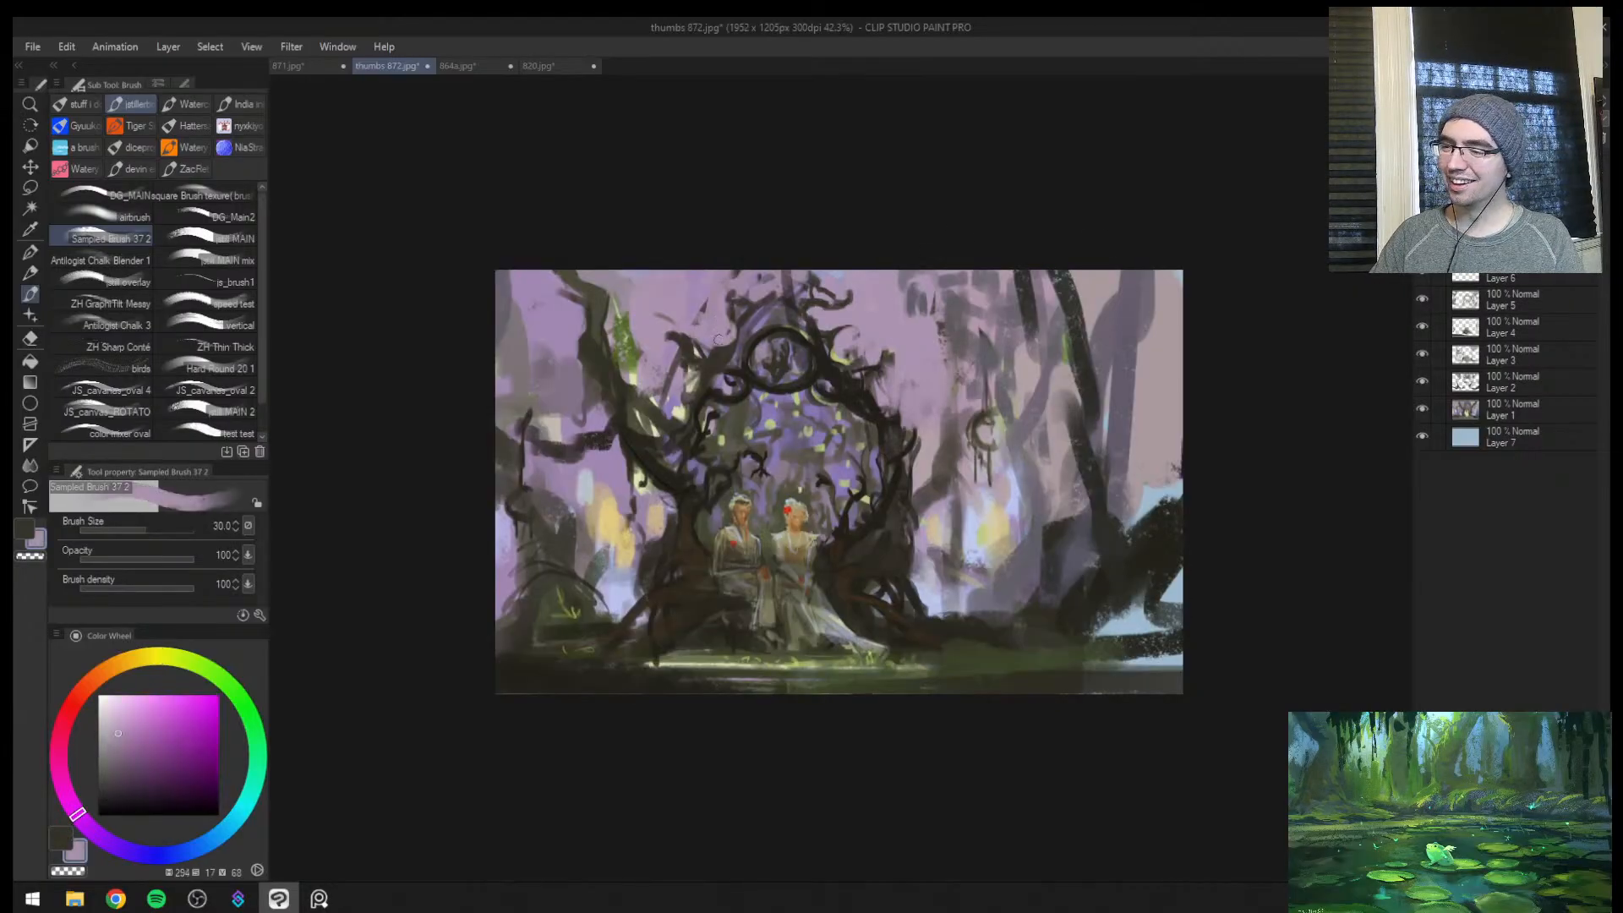
{"action": "key", "text": "ctrl+space"}
{"action": "left_click_drag", "start_coordinate": [824, 376], "coordinate": [851, 361]}
{"action": "left_click", "coordinate": [850, 361]}
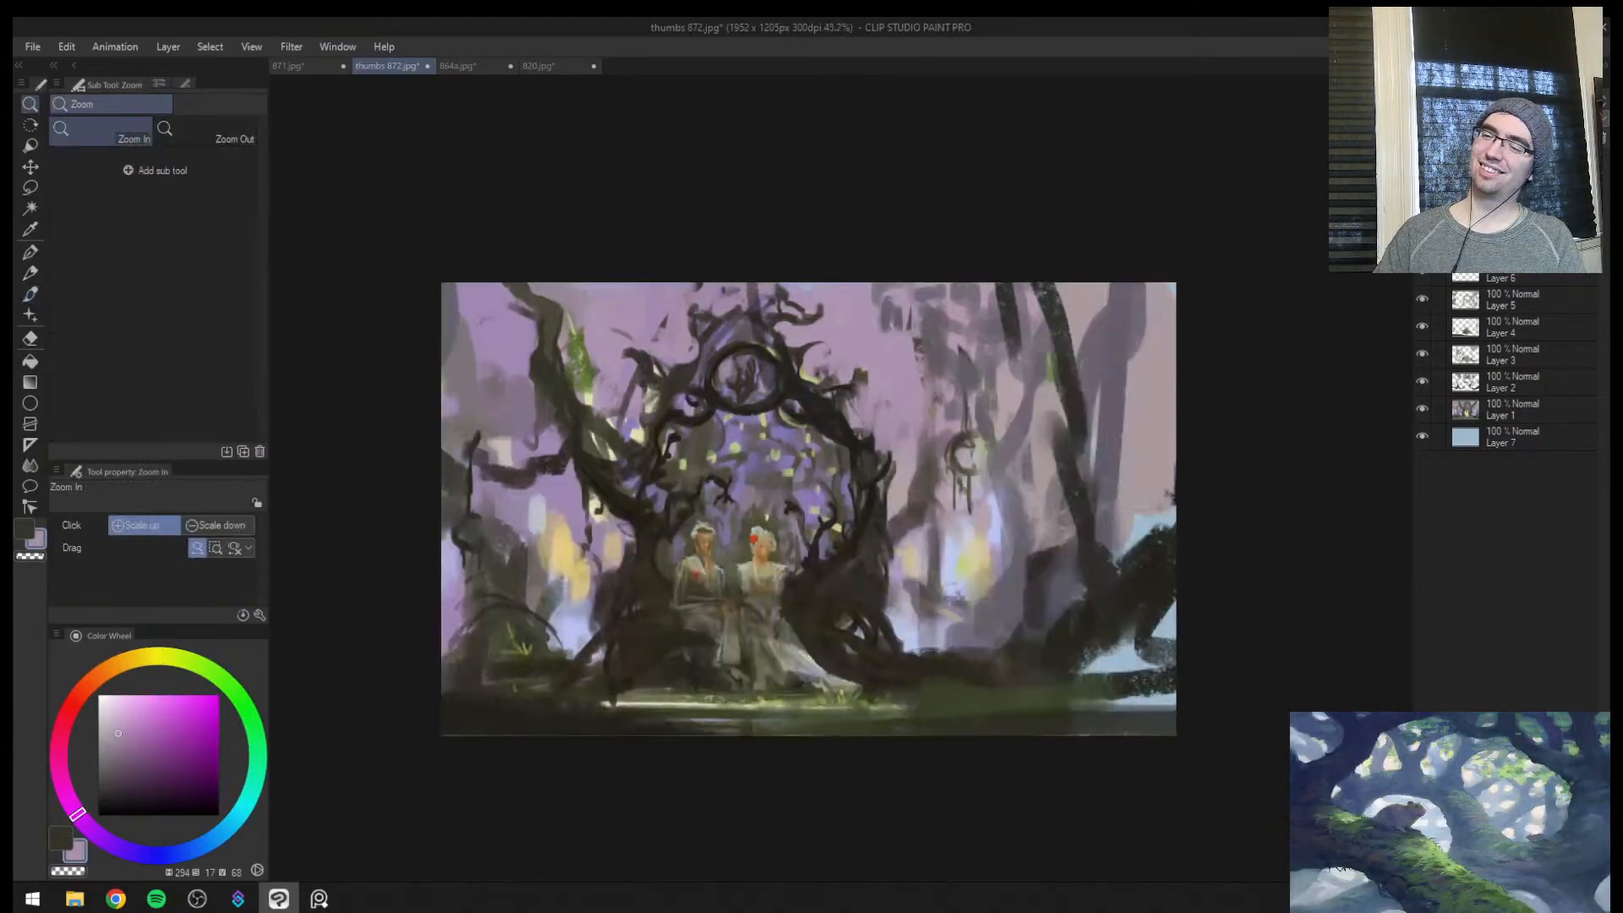
{"action": "left_click", "coordinate": [697, 310], "text": "alt"}
{"action": "key", "text": "bracketleft"}
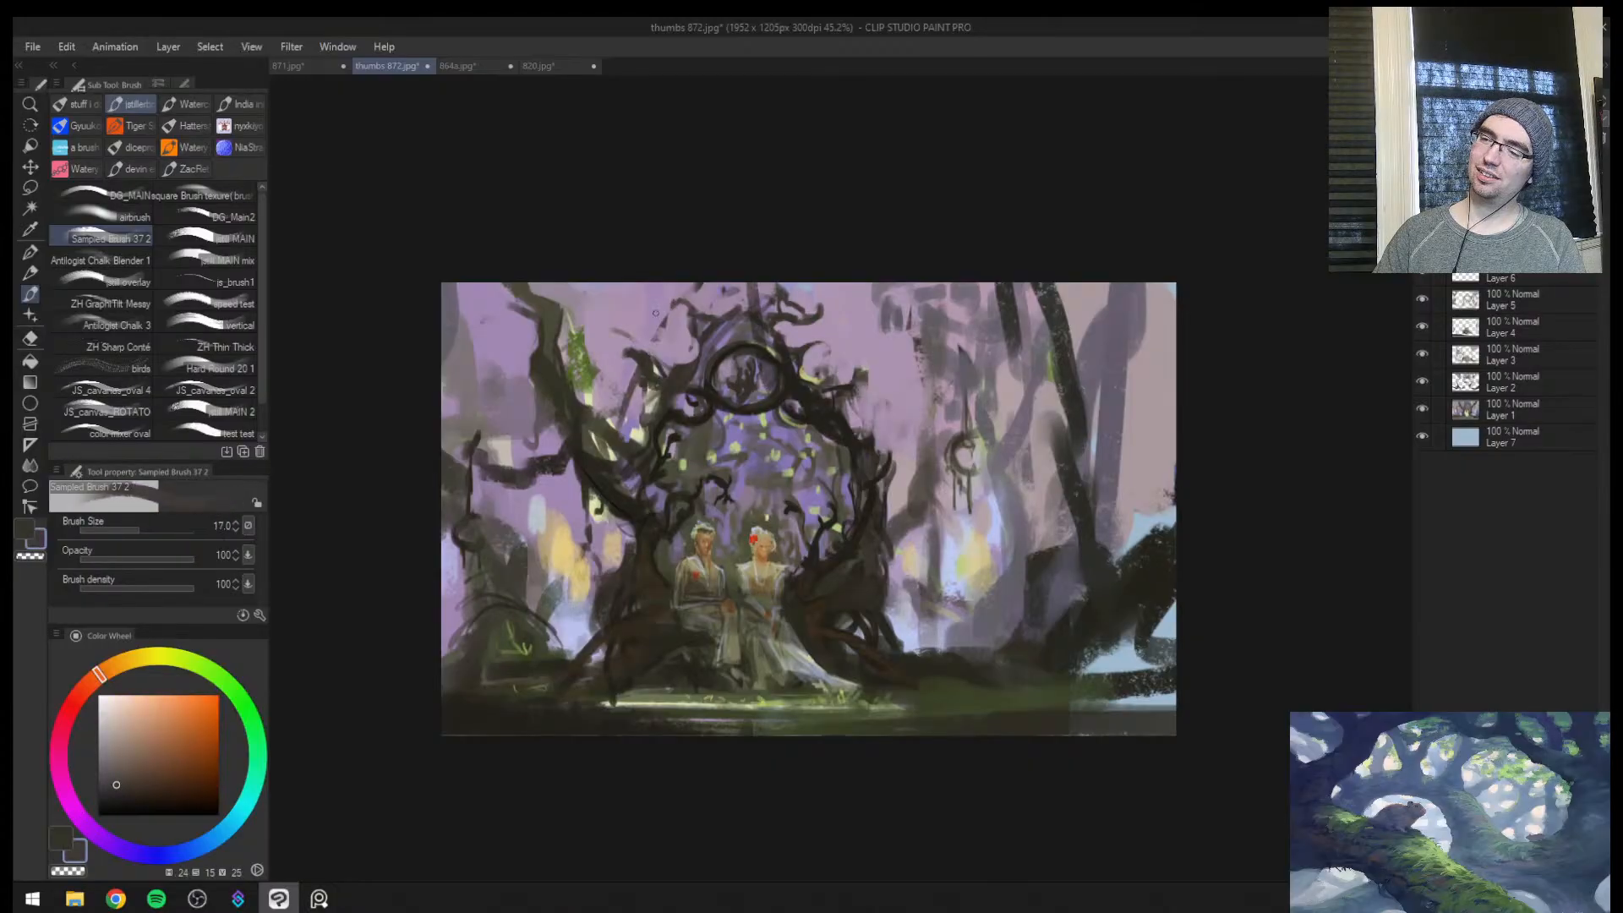
Dab green foliage onto the tree and the branches around the top of the gateway
{"action": "key", "text": "bracketright"}
{"action": "left_click", "coordinate": [585, 370], "text": "alt"}
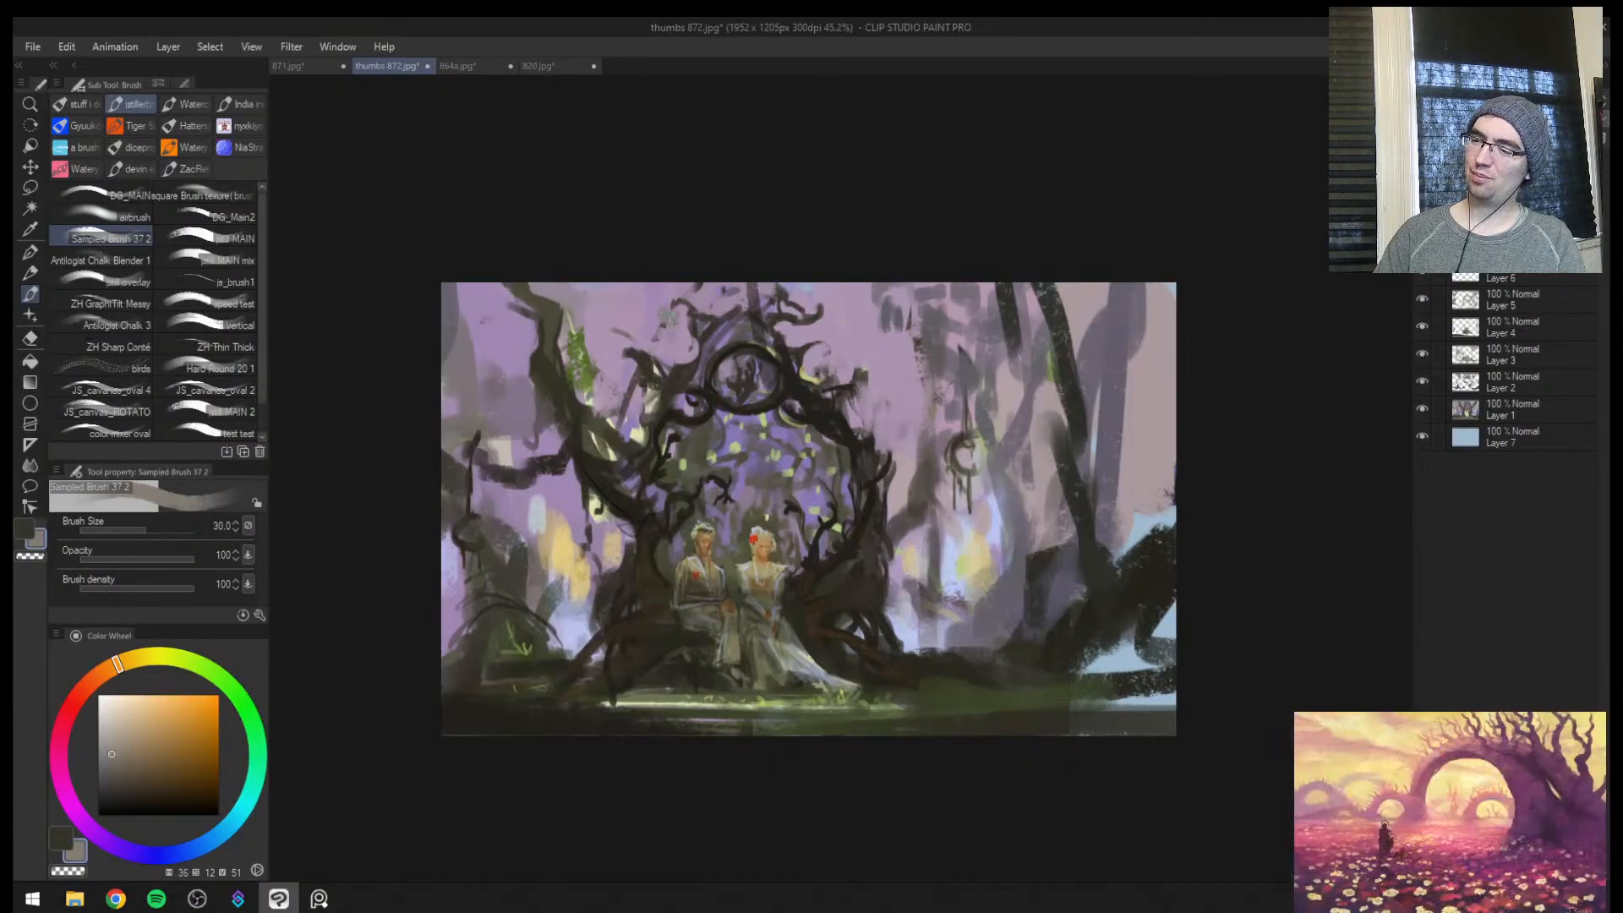
{"action": "left_click", "coordinate": [589, 354], "text": "alt"}
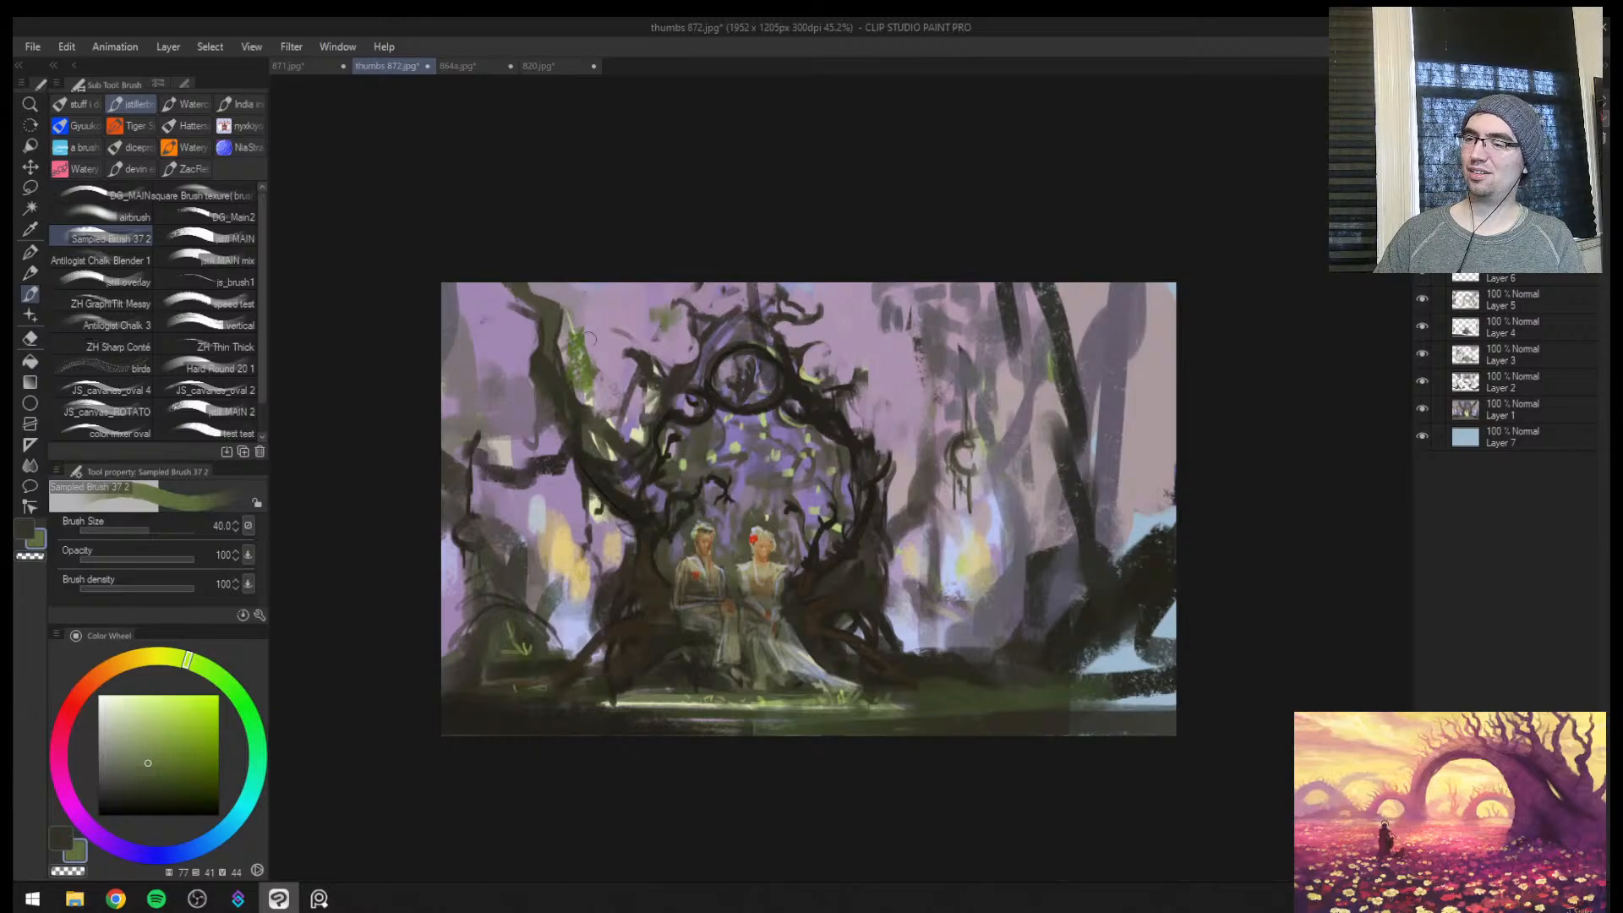
{"action": "left_click", "coordinate": [580, 338], "text": "alt"}
{"action": "key", "text": "ctrl+space"}
{"action": "left_click_drag", "start_coordinate": [828, 345], "coordinate": [877, 340]}
{"action": "key", "text": "bracketleft"}
{"action": "key", "text": "bracketleft"}
{"action": "left_click_drag", "start_coordinate": [801, 325], "coordinate": [803, 332]}
Build up a dark green distant mound between the gateway and the leaning trunk, sampling nearby tones and enlarging the brush to 50 px
{"action": "key", "text": "ctrl+space"}
{"action": "left_click_drag", "start_coordinate": [960, 440], "coordinate": [930, 431]}
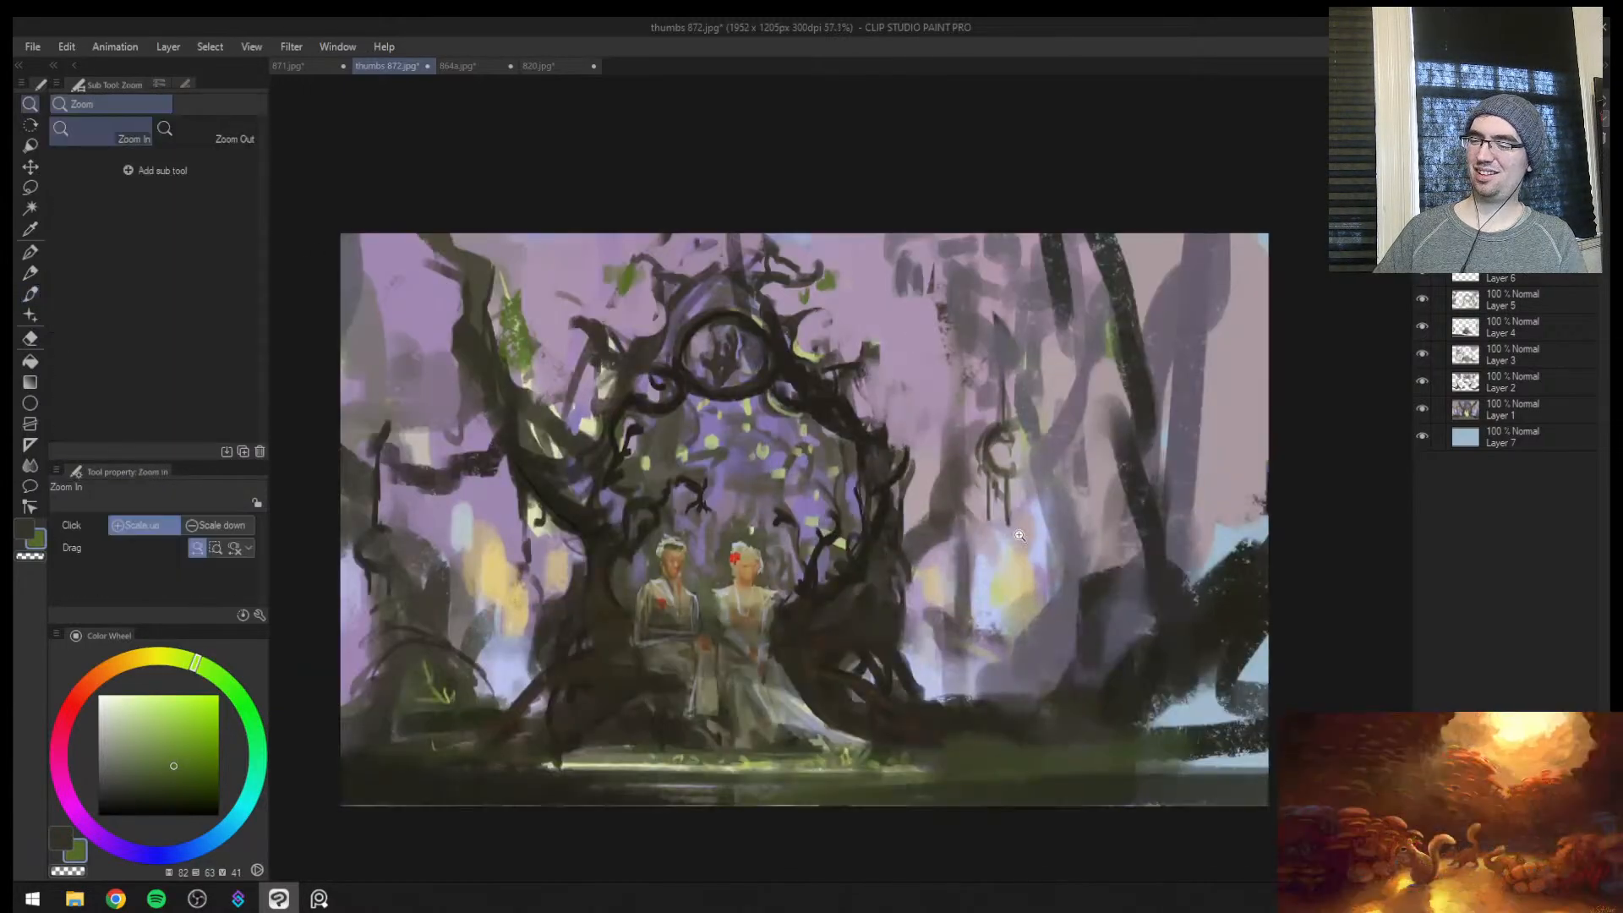
{"action": "key", "text": "bracketleft"}
{"action": "key", "text": "bracketleft"}
{"action": "left_click", "coordinate": [1066, 587]}
{"action": "left_click", "coordinate": [1070, 583], "text": "alt"}
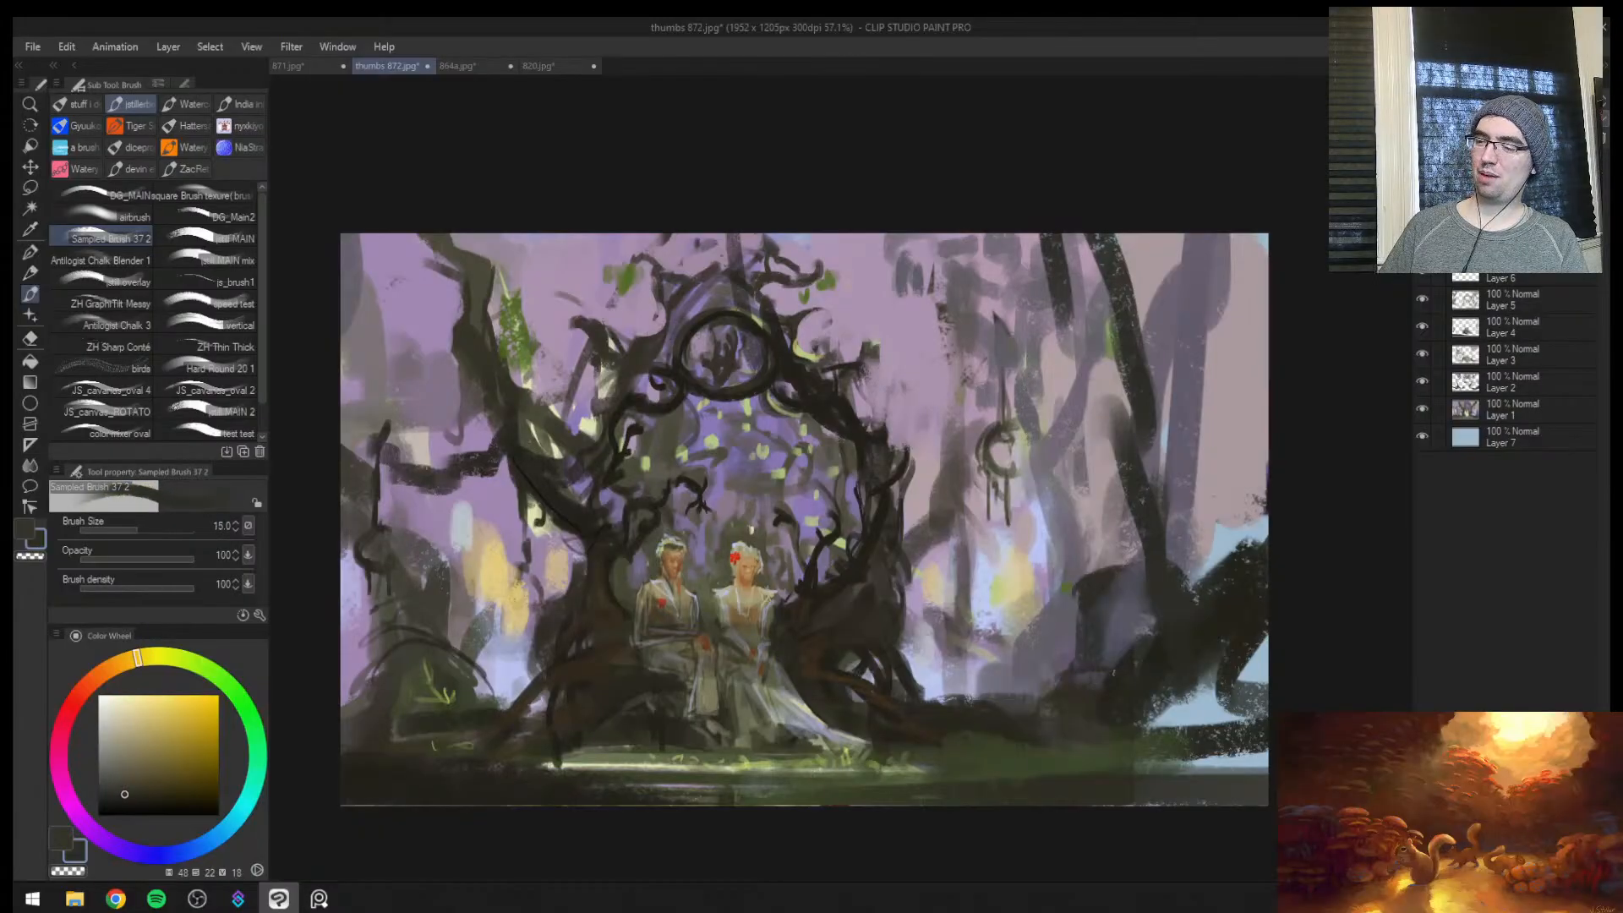
{"action": "key", "text": "bracketright"}
{"action": "left_click_drag", "start_coordinate": [1015, 676], "coordinate": [970, 681]}
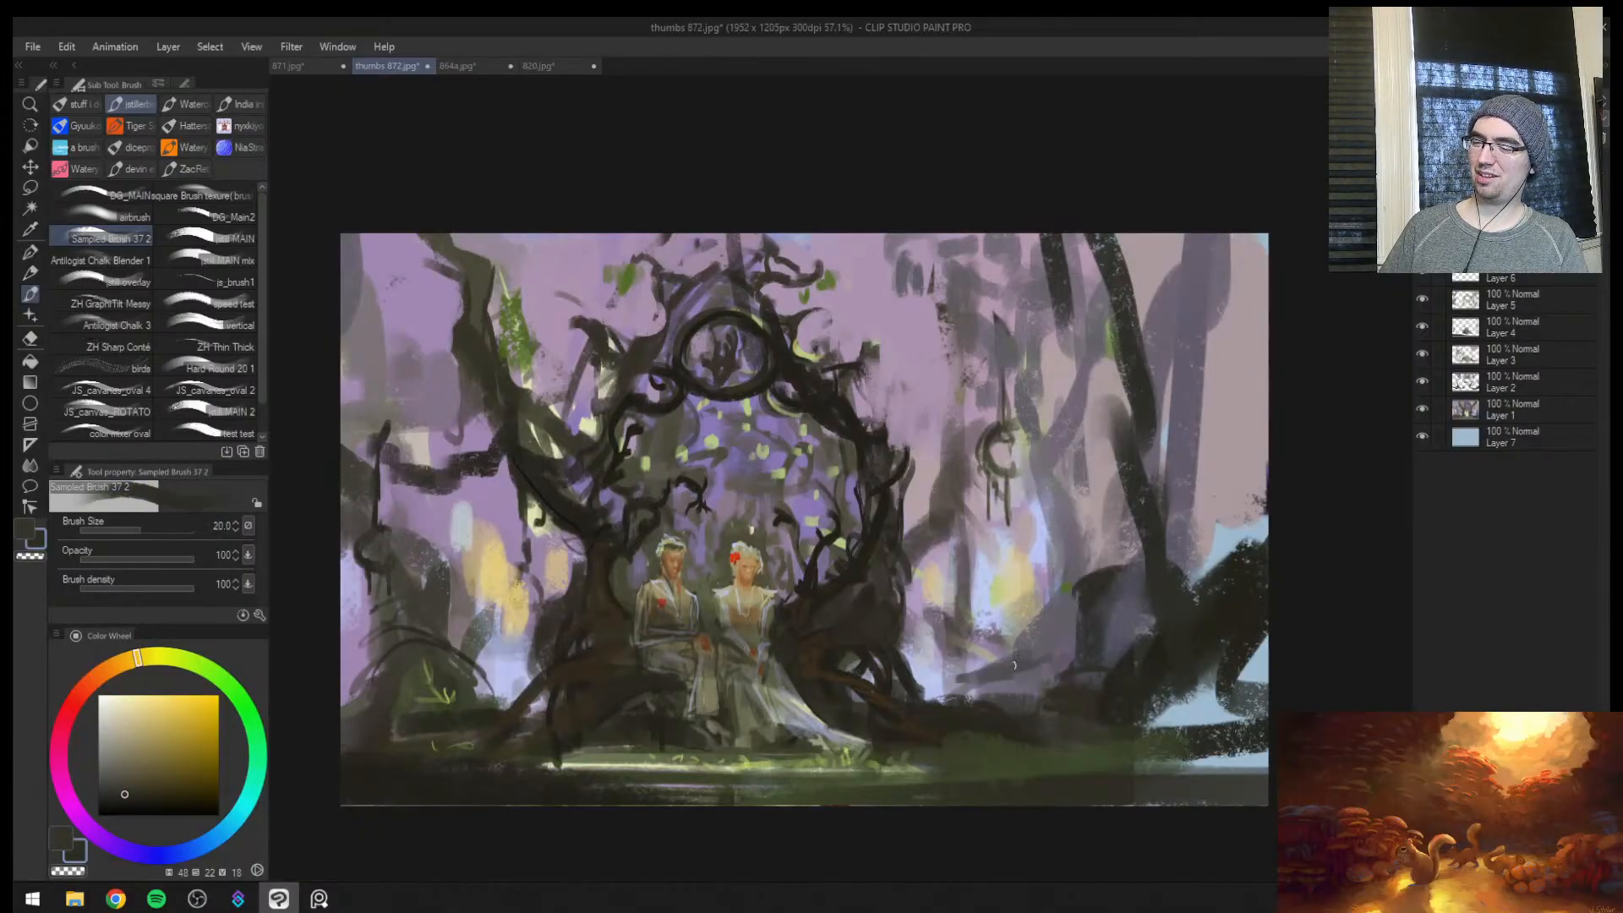
{"action": "left_click", "coordinate": [1036, 770], "text": "alt"}
{"action": "key", "text": "bracketright"}
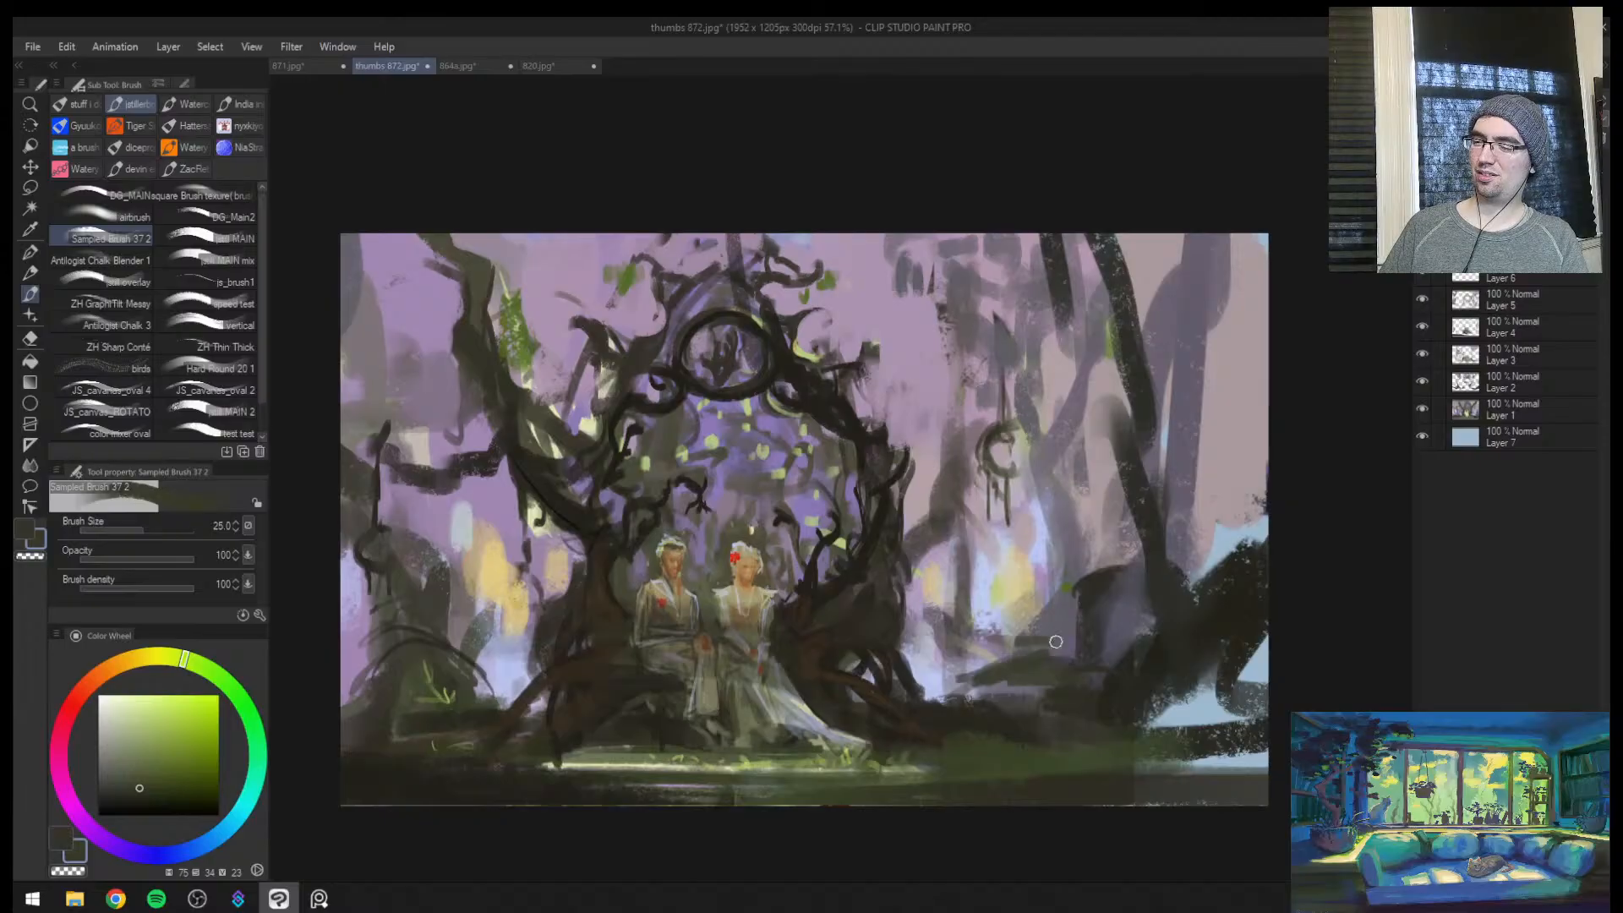
{"action": "left_click_drag", "start_coordinate": [1022, 669], "coordinate": [969, 698]}
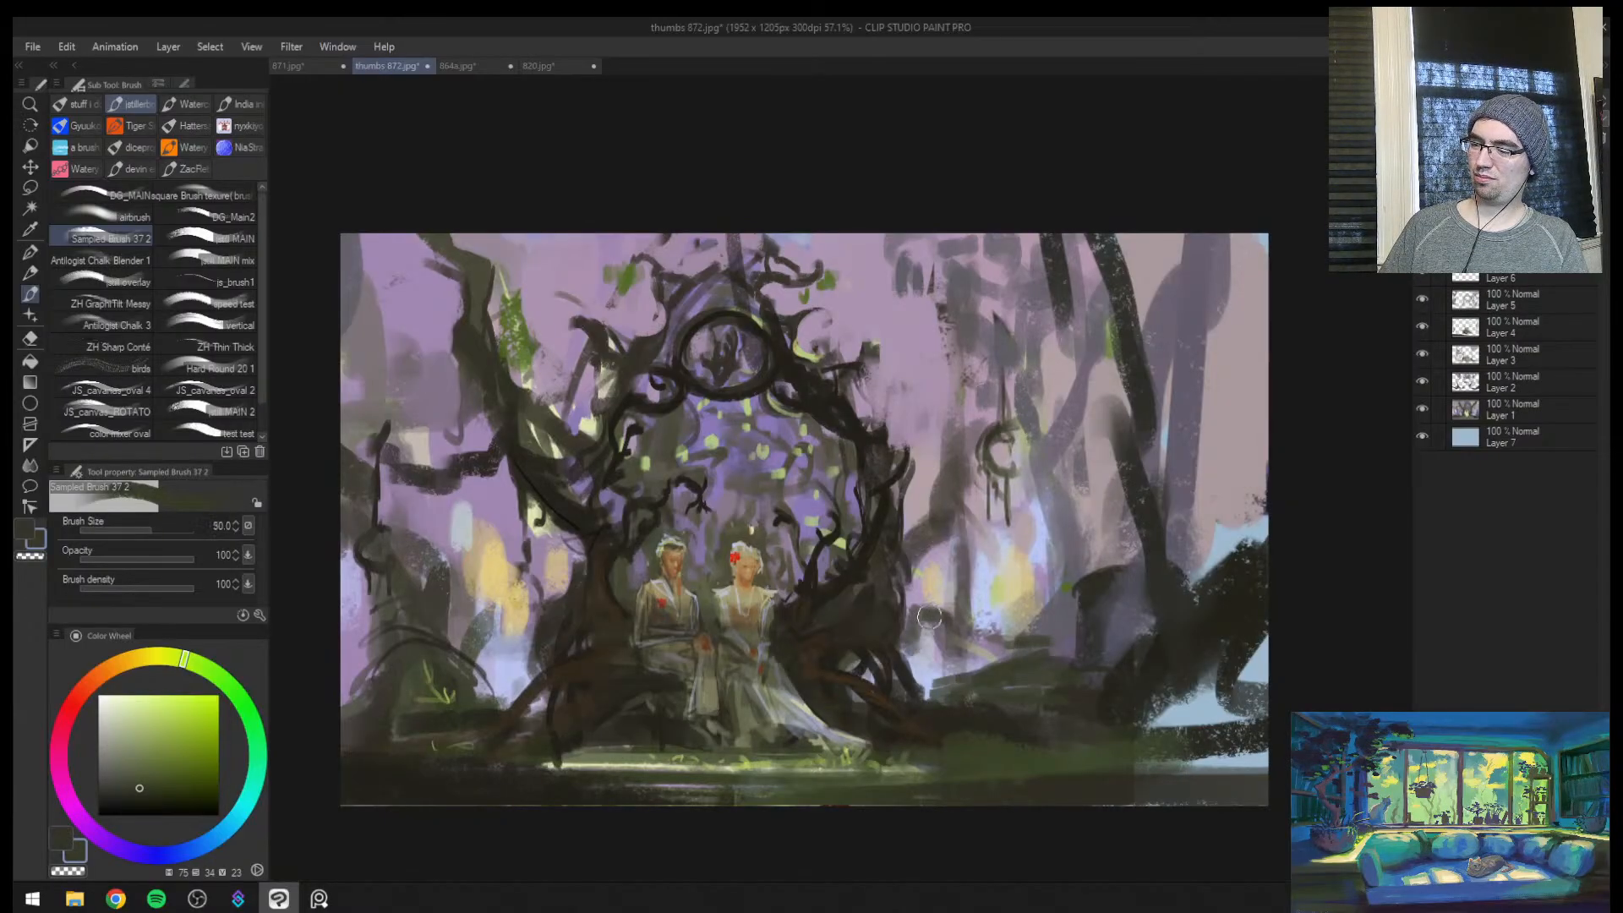
{"action": "key", "text": "h"}
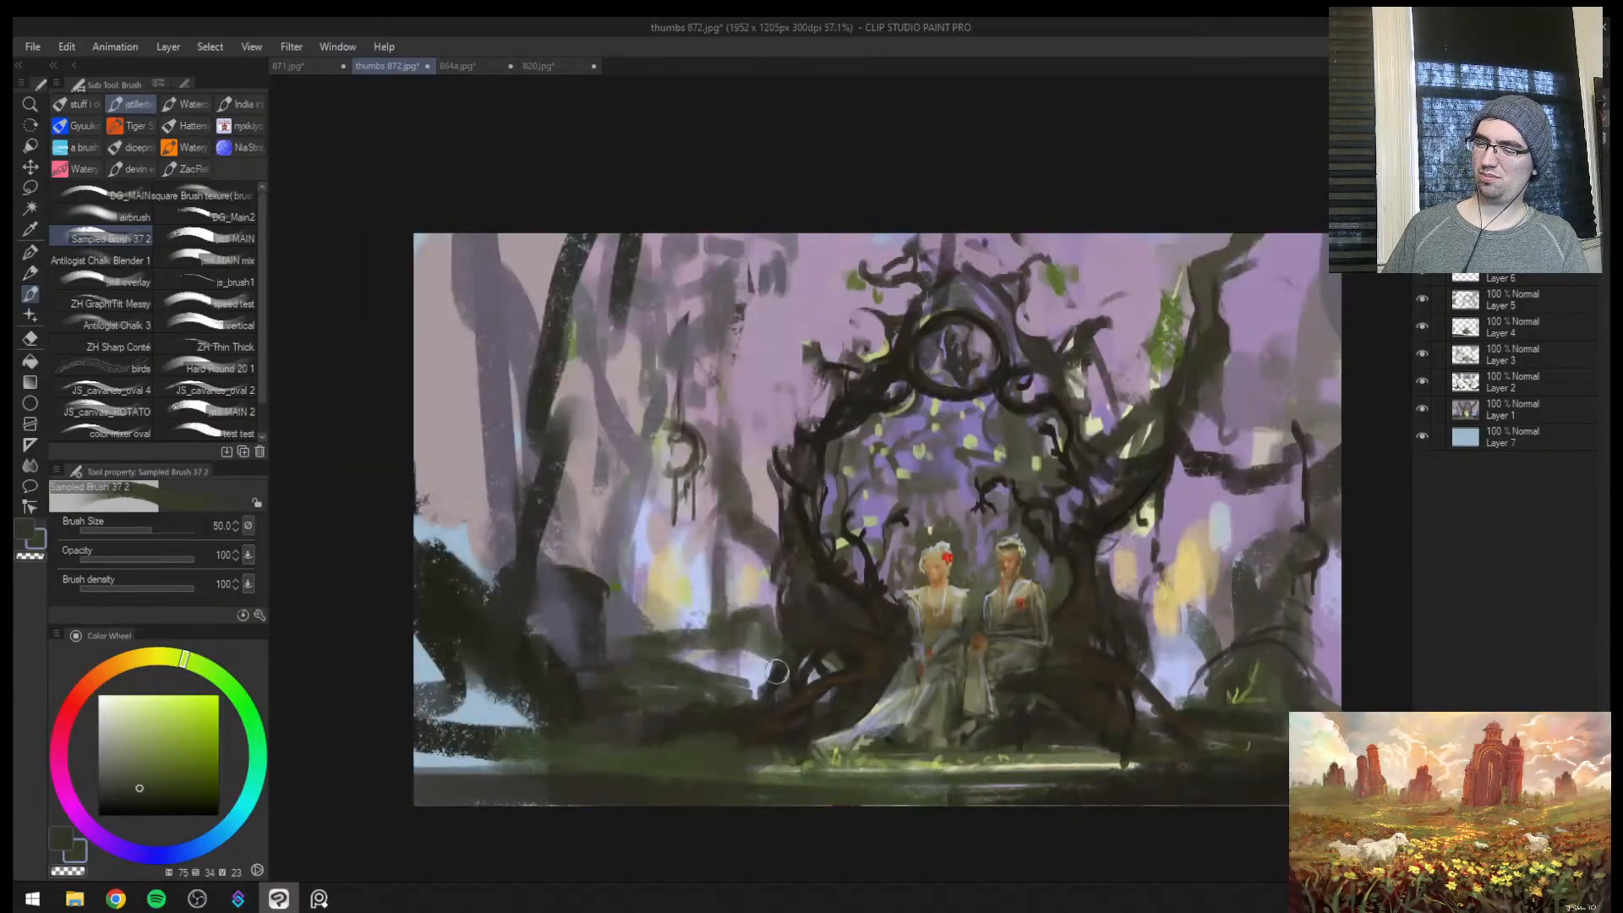
{"action": "mouse_move", "coordinate": [776, 672]}
{"action": "left_mouse_down"}
{"action": "mouse_move", "coordinate": [712, 650]}
{"action": "mouse_move", "coordinate": [760, 658]}
{"action": "mouse_move", "coordinate": [755, 694]}
{"action": "left_mouse_up"}
{"action": "left_click", "coordinate": [875, 755], "text": "alt"}
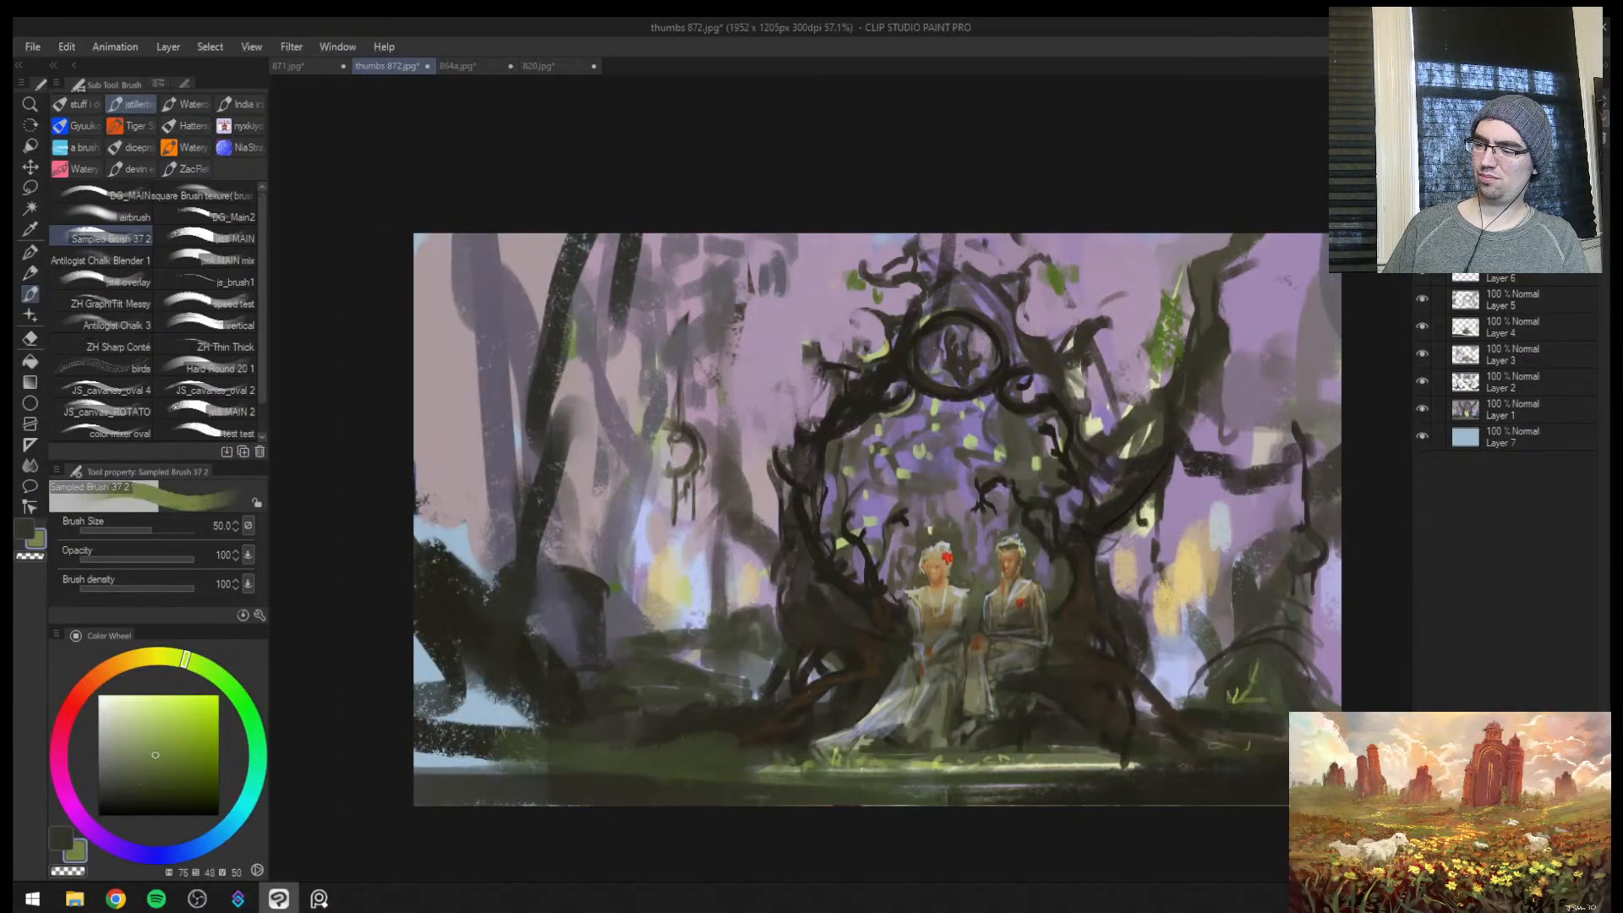
Lay lighter olive-green grass strokes across the top of the distant mound and darken the neighbouring stump shape
{"action": "left_click_drag", "start_coordinate": [751, 626], "coordinate": [682, 632]}
{"action": "left_click_drag", "start_coordinate": [770, 649], "coordinate": [623, 643]}
{"action": "key", "text": "bracketleft"}
{"action": "key", "text": "bracketleft"}
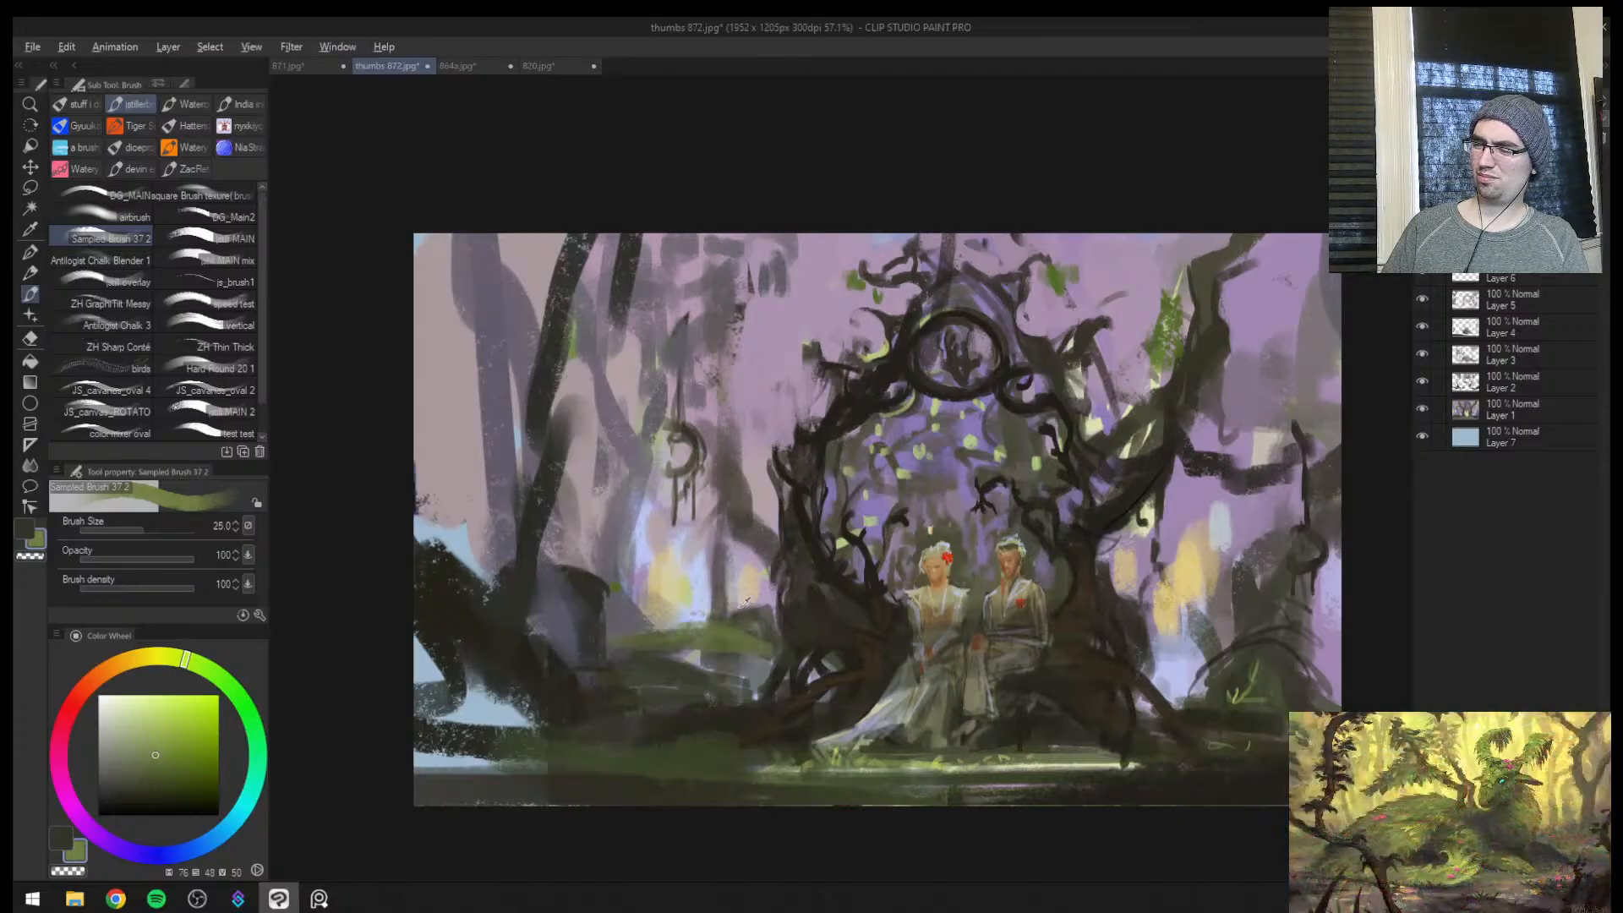
{"action": "left_click", "coordinate": [752, 621], "text": "alt"}
{"action": "mouse_move", "coordinate": [746, 618]}
{"action": "left_mouse_down"}
{"action": "mouse_move", "coordinate": [621, 633]}
{"action": "mouse_move", "coordinate": [709, 615]}
{"action": "left_mouse_up"}
{"action": "key", "text": "bracketright"}
{"action": "left_click_drag", "start_coordinate": [715, 617], "coordinate": [651, 624]}
{"action": "left_click", "coordinate": [592, 584], "text": "alt"}
{"action": "mouse_move", "coordinate": [579, 573]}
{"action": "left_mouse_down"}
{"action": "mouse_move", "coordinate": [518, 548]}
{"action": "mouse_move", "coordinate": [595, 642]}
{"action": "left_mouse_up"}
Start a thin dark tendril on the hazy trunk beside the gateway with a 6 px brush
{"action": "key", "text": "h"}
{"action": "key", "text": "ctrl+space"}
{"action": "left_click_drag", "start_coordinate": [1116, 591], "coordinate": [1015, 566]}
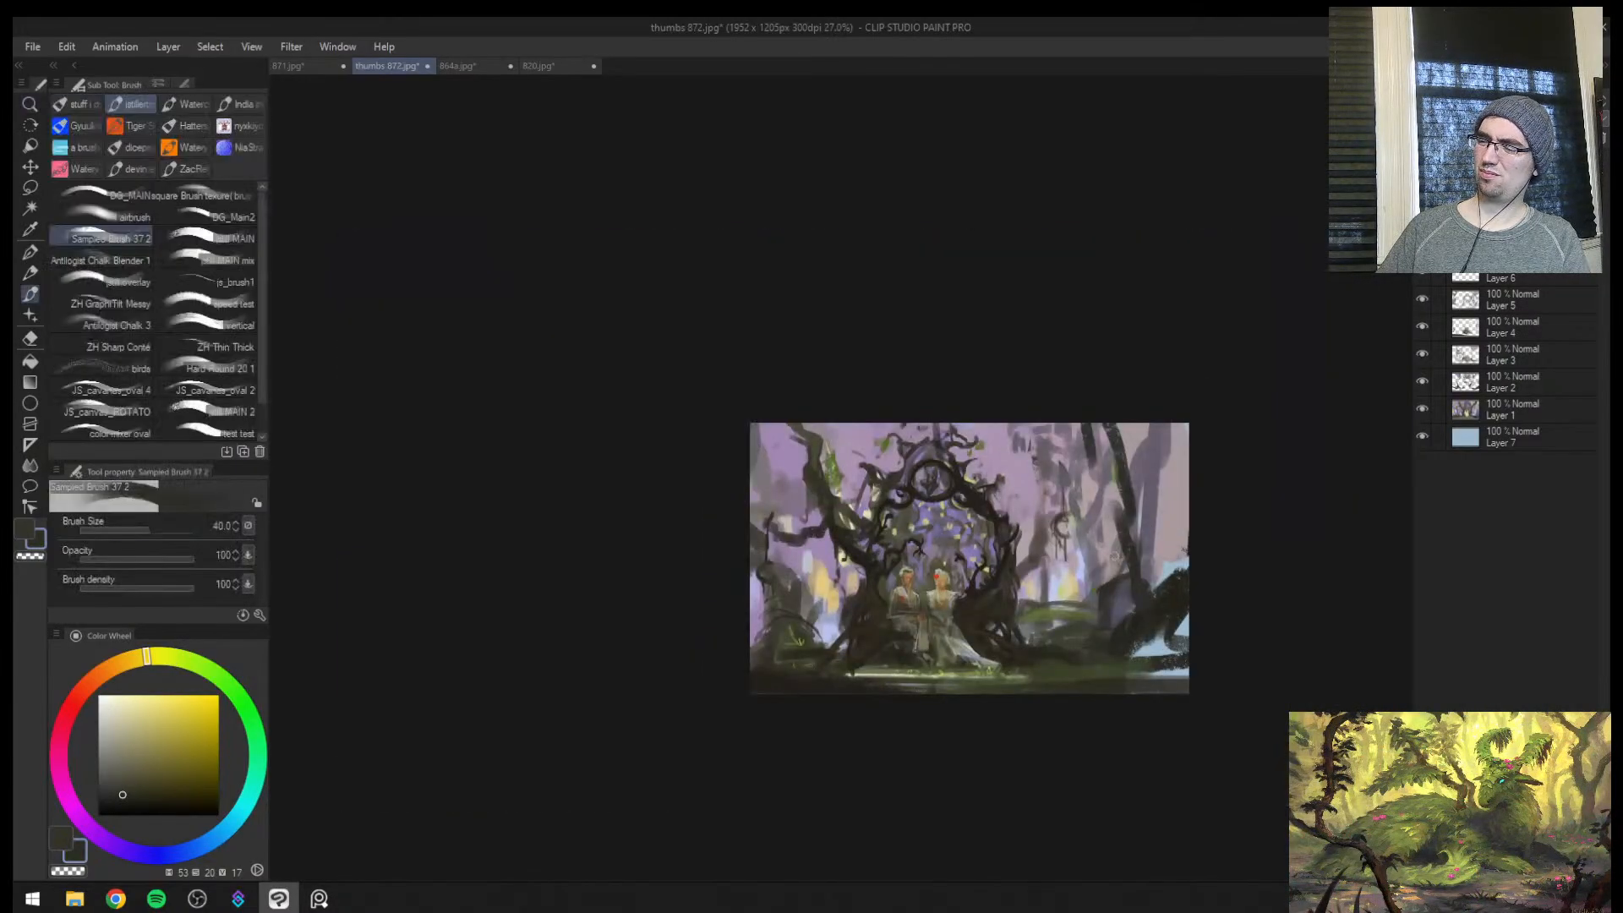
{"action": "key", "text": "ctrl+space"}
{"action": "left_click", "coordinate": [1073, 575]}
{"action": "key", "text": "ctrl+space"}
{"action": "left_click", "coordinate": [1023, 551]}
{"action": "left_click", "coordinate": [1027, 548]}
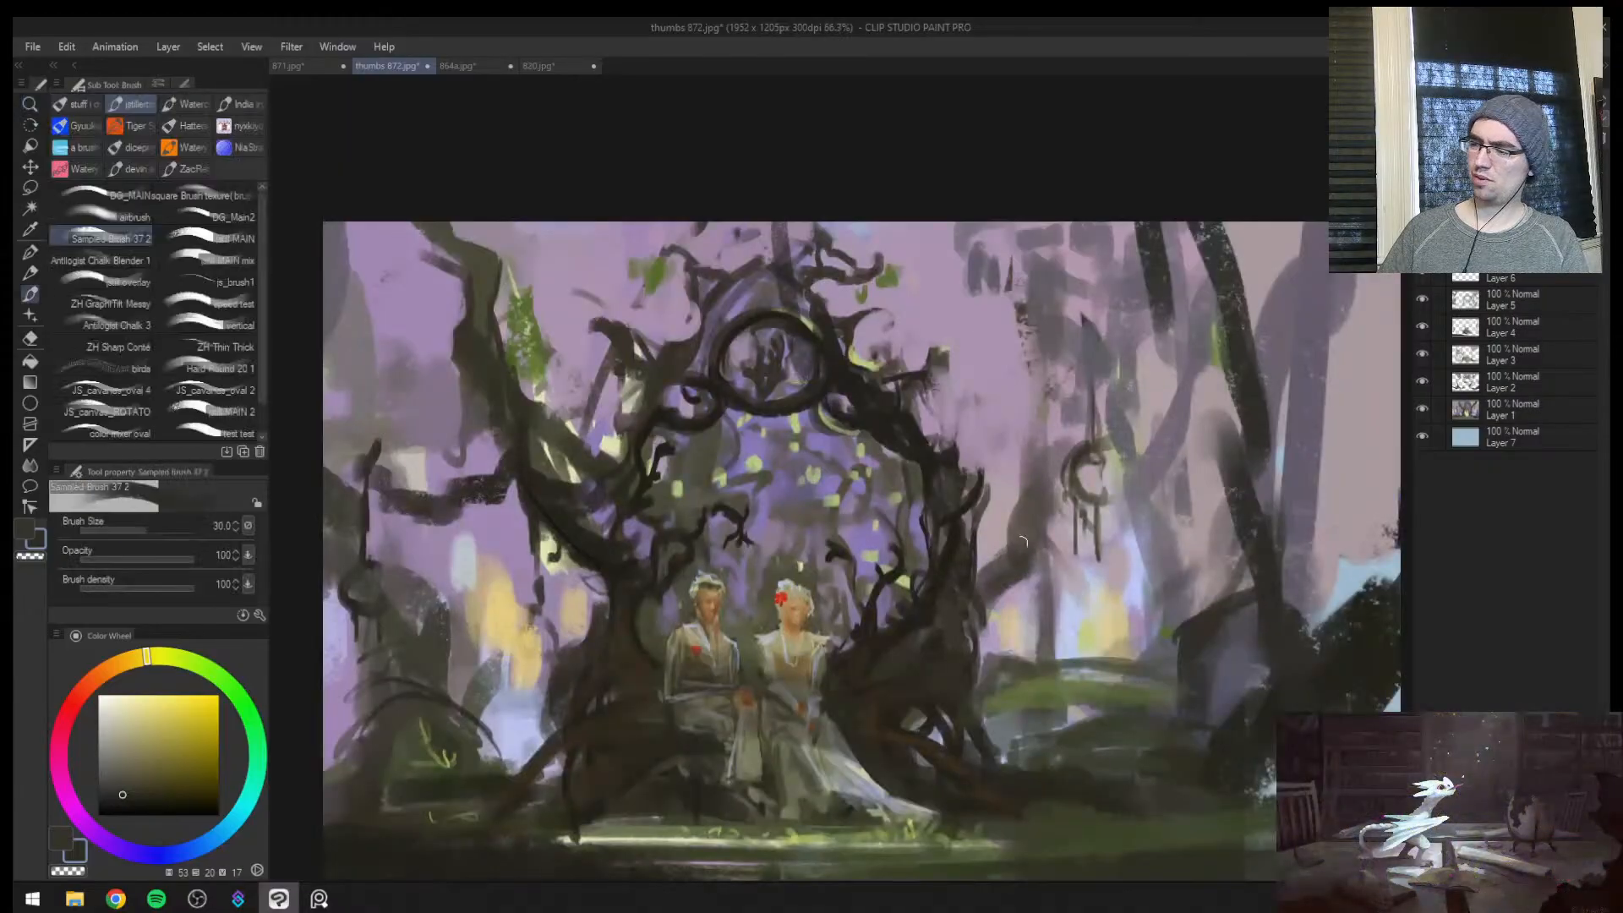
{"action": "key", "text": "ctrl+space"}
{"action": "left_click", "coordinate": [989, 587]}
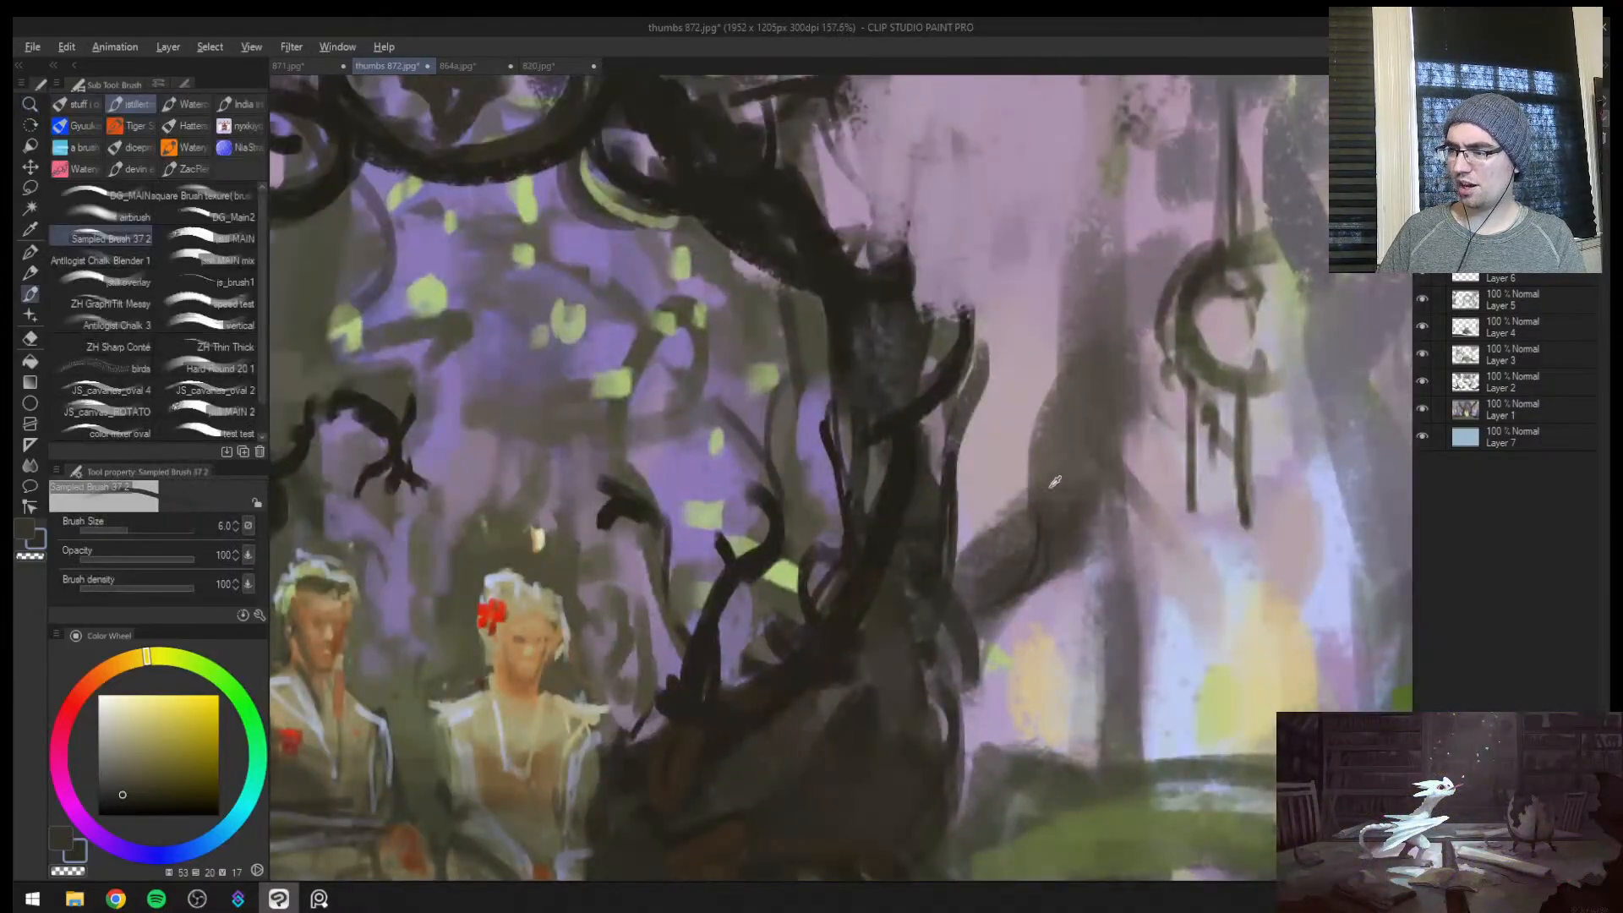
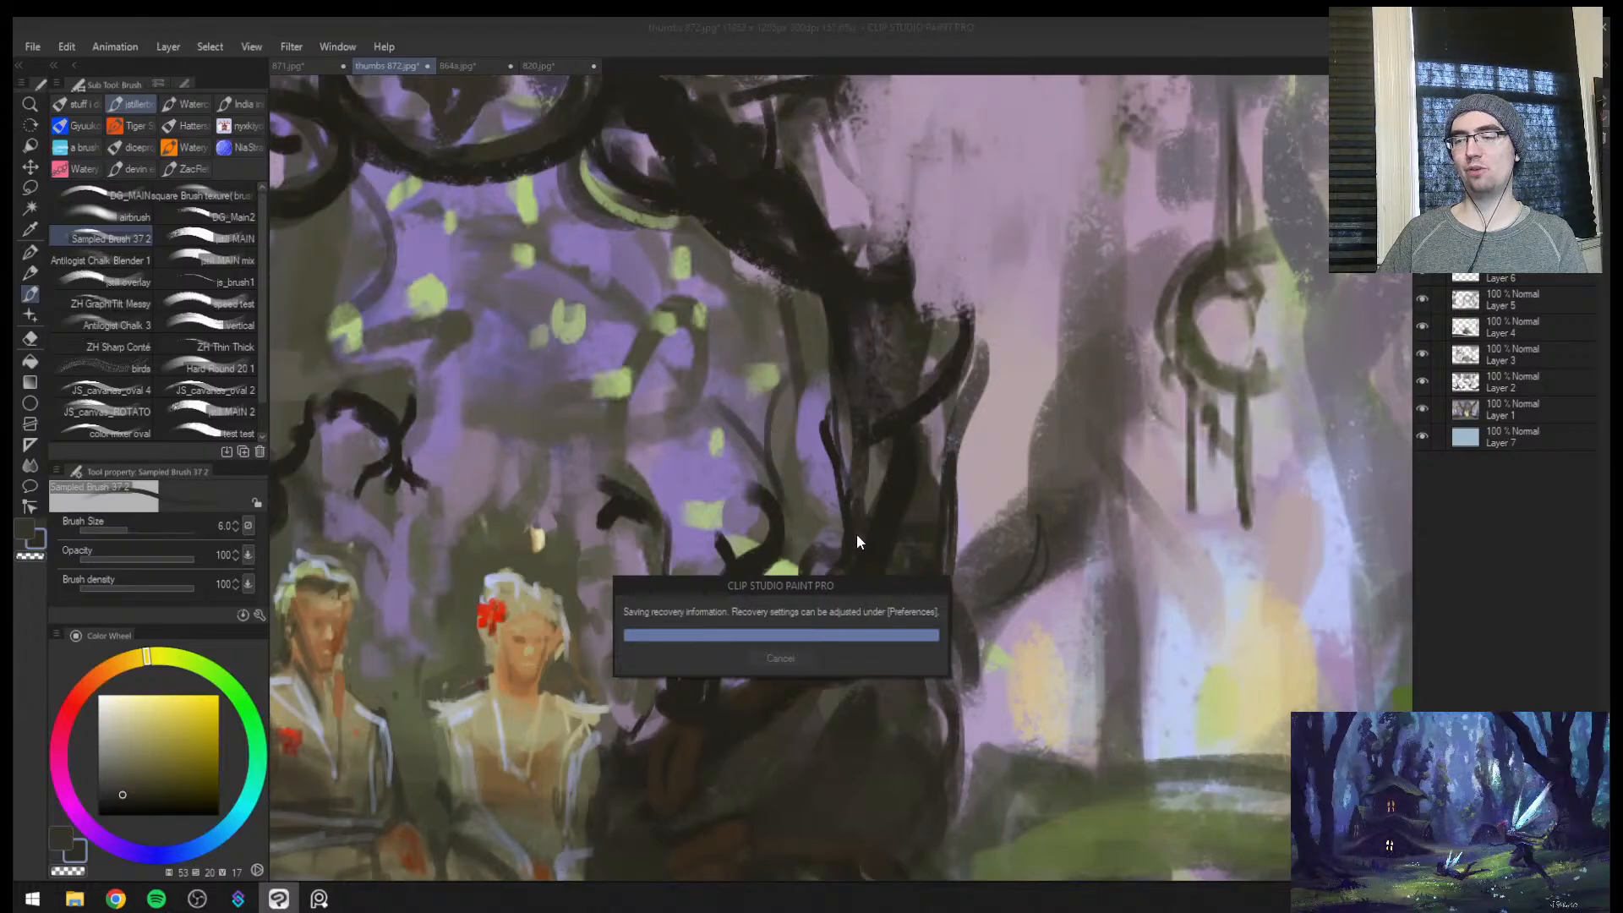
Paint a few dark bark strokes along the right-hand trunk of the twisted tree arch
{"action": "key", "text": "ctrl+space"}
{"action": "left_click_drag", "start_coordinate": [858, 551], "coordinate": [766, 608]}
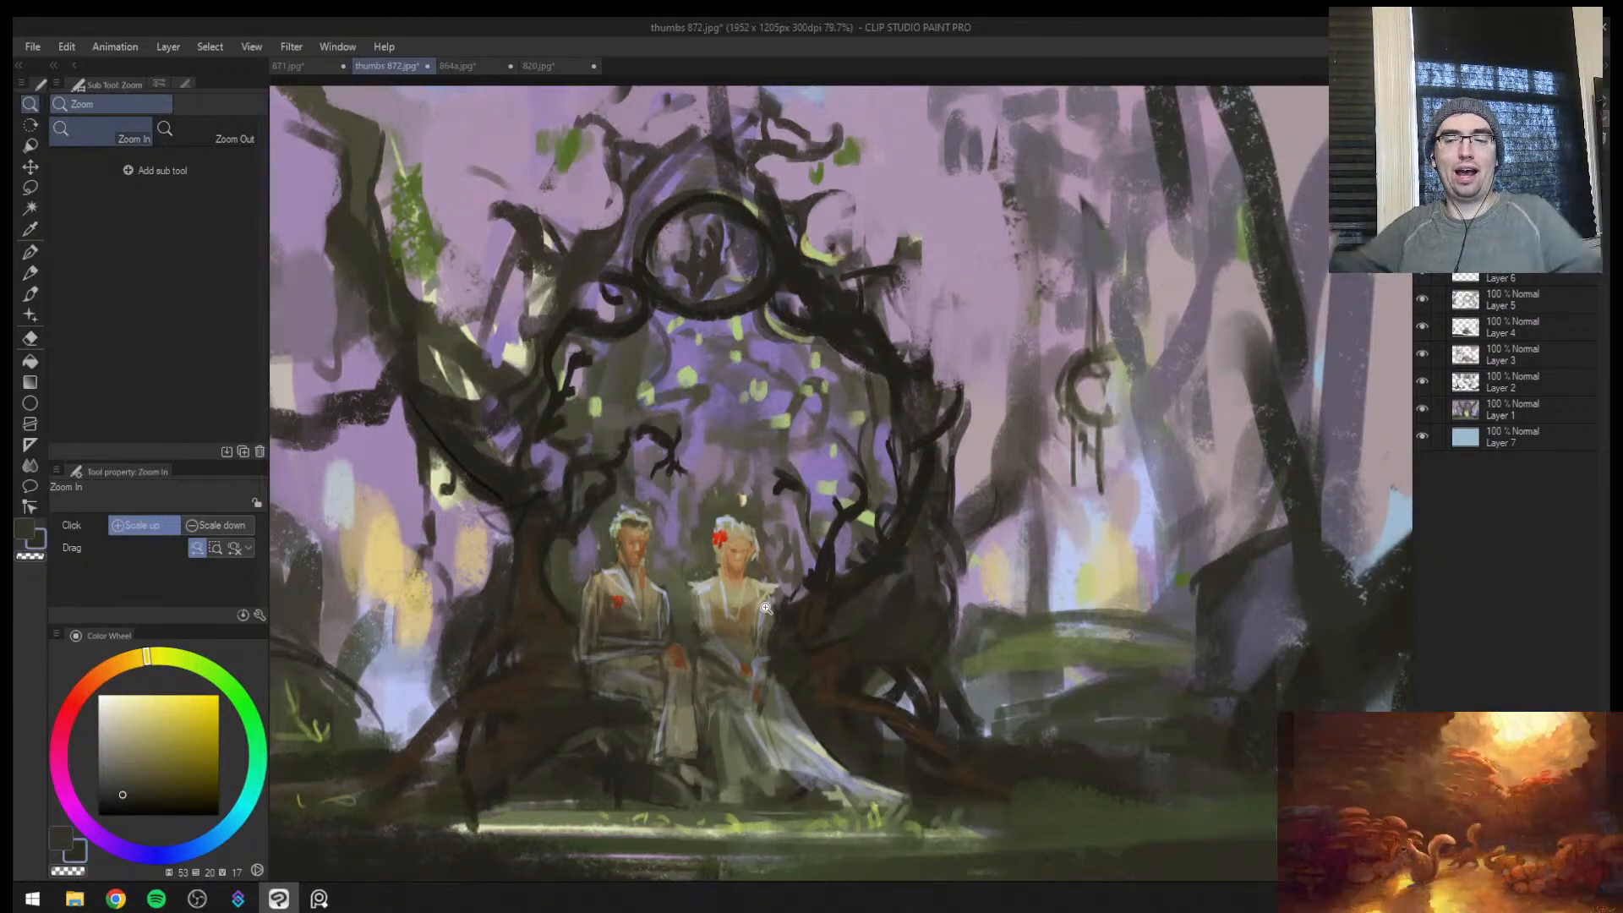
{"action": "left_click_drag", "start_coordinate": [884, 526], "coordinate": [761, 575]}
{"action": "mouse_move", "coordinate": [885, 554]}
{"action": "left_mouse_down"}
{"action": "mouse_move", "coordinate": [902, 504]}
{"action": "mouse_move", "coordinate": [859, 461]}
{"action": "left_mouse_up"}
{"action": "left_click", "coordinate": [780, 516], "text": "alt"}
{"action": "mouse_move", "coordinate": [973, 483]}
{"action": "left_mouse_down"}
{"action": "mouse_move", "coordinate": [1028, 402]}
{"action": "mouse_move", "coordinate": [825, 672]}
{"action": "left_mouse_up"}
{"action": "key", "text": "["}
{"action": "mouse_move", "coordinate": [734, 439]}
{"action": "left_mouse_down"}
{"action": "mouse_move", "coordinate": [621, 515]}
{"action": "mouse_move", "coordinate": [727, 388]}
{"action": "left_mouse_up"}
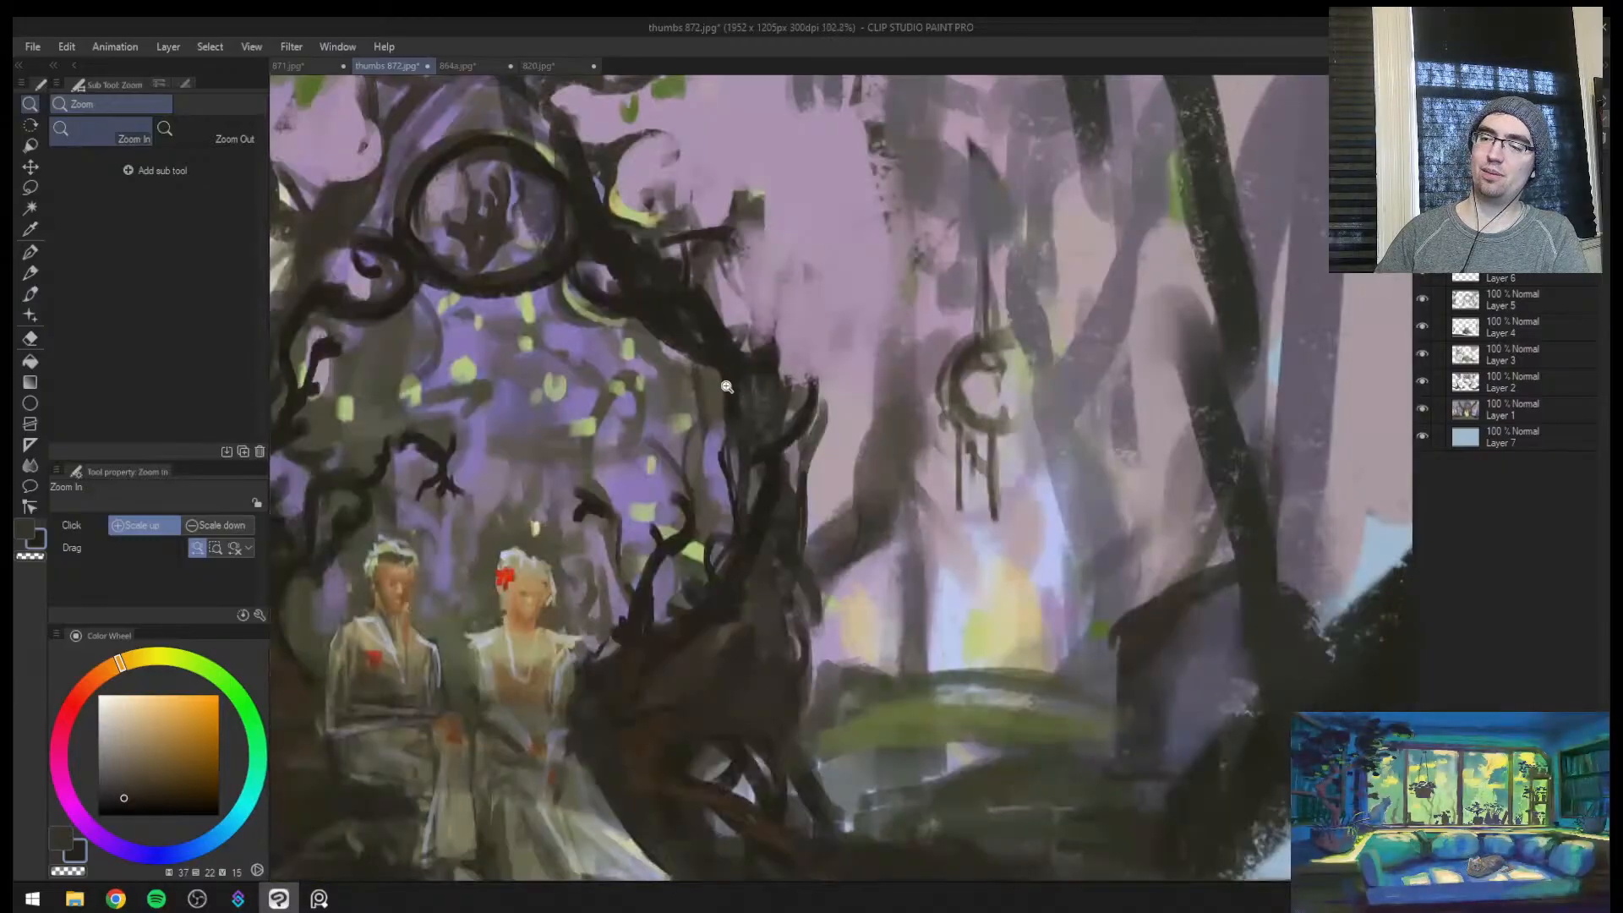
{"action": "key", "text": "]"}
{"action": "key", "text": "]"}
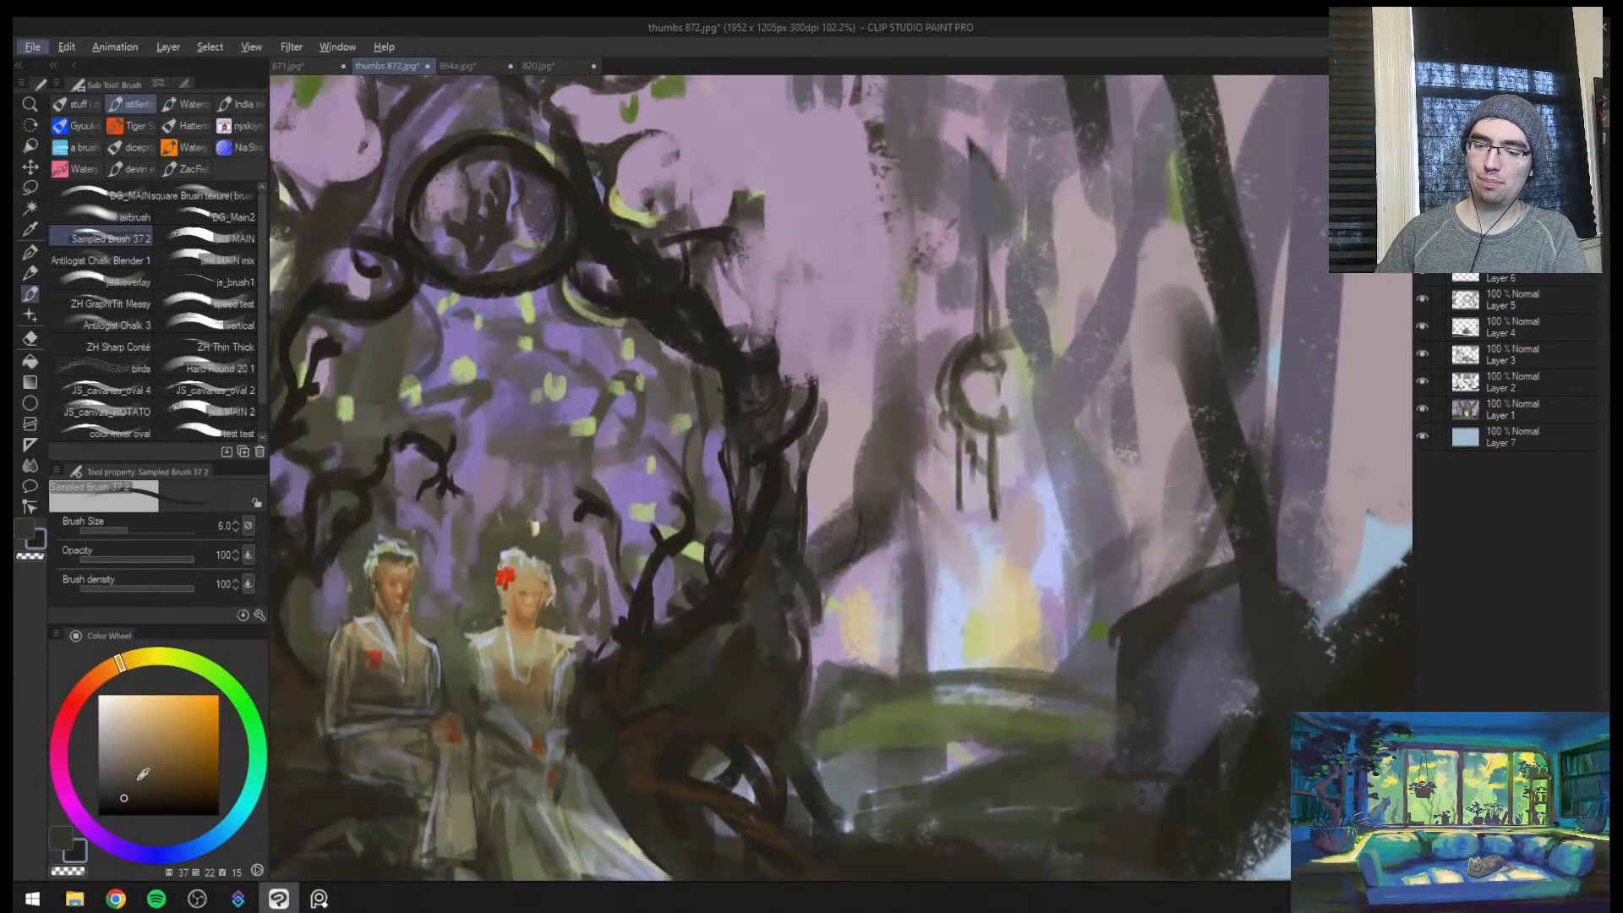
Switch the brush colour to near-black and try a wide ellipse across the upper half of the arch
{"action": "left_click", "coordinate": [174, 815]}
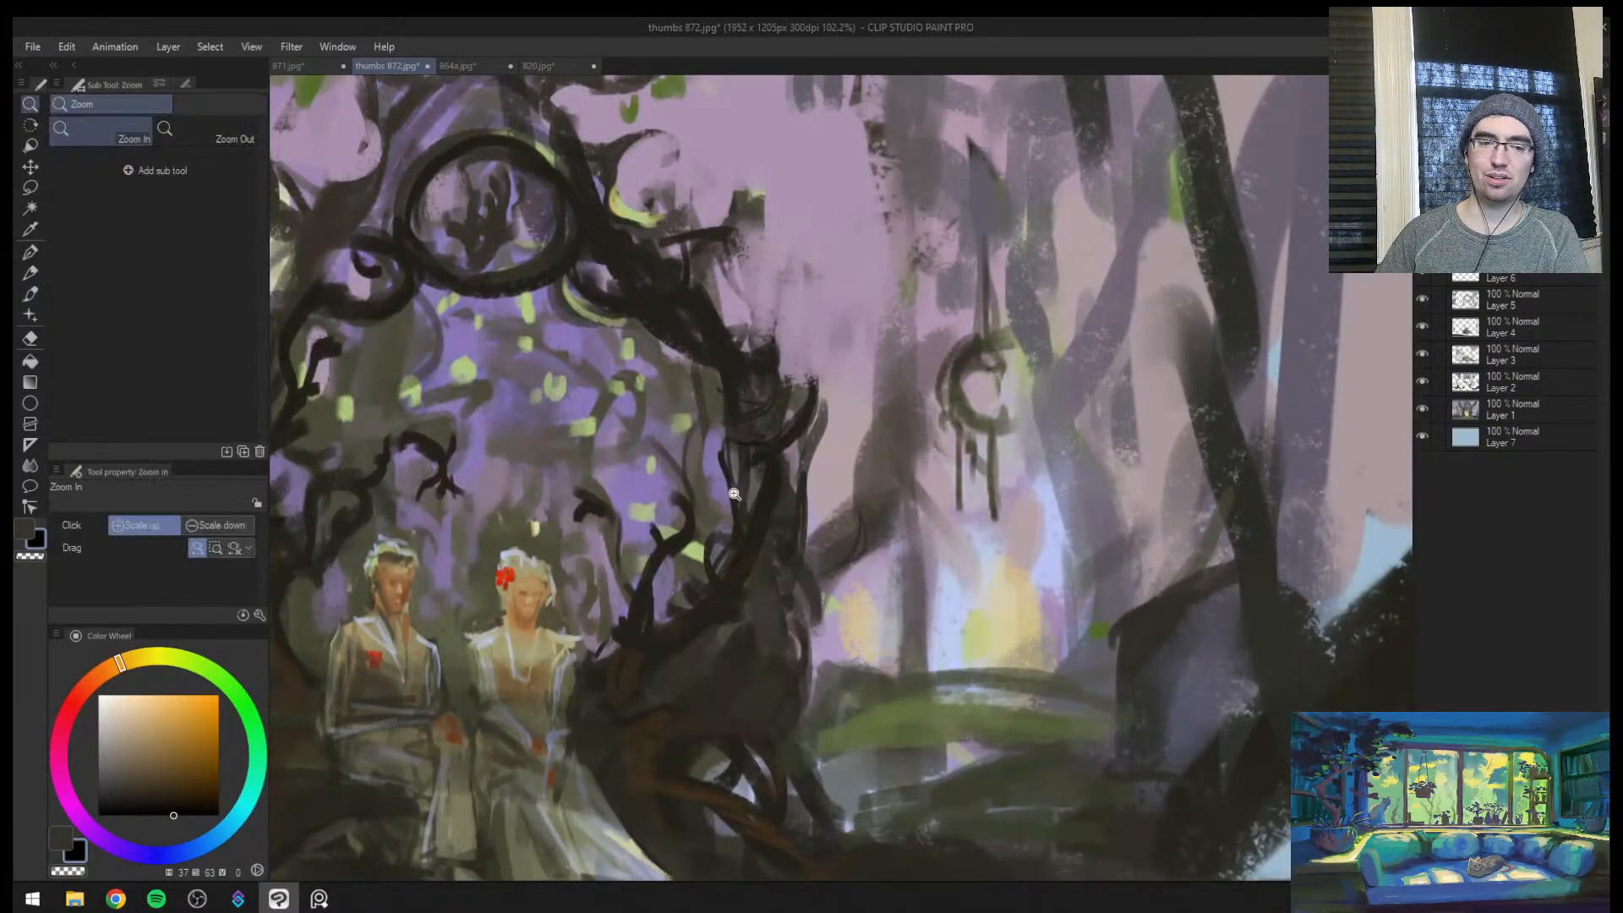
{"action": "mouse_move", "coordinate": [739, 491]}
{"action": "left_mouse_down"}
{"action": "mouse_move", "coordinate": [723, 524]}
{"action": "mouse_move", "coordinate": [731, 579]}
{"action": "mouse_move", "coordinate": [794, 511]}
{"action": "mouse_move", "coordinate": [960, 445]}
{"action": "mouse_move", "coordinate": [786, 524]}
{"action": "mouse_move", "coordinate": [813, 522]}
{"action": "left_mouse_up"}
{"action": "key", "text": "bracketright"}
{"action": "mouse_move", "coordinate": [858, 258]}
{"action": "left_mouse_down"}
{"action": "mouse_move", "coordinate": [570, 430]}
{"action": "mouse_move", "coordinate": [790, 229]}
{"action": "left_mouse_up"}
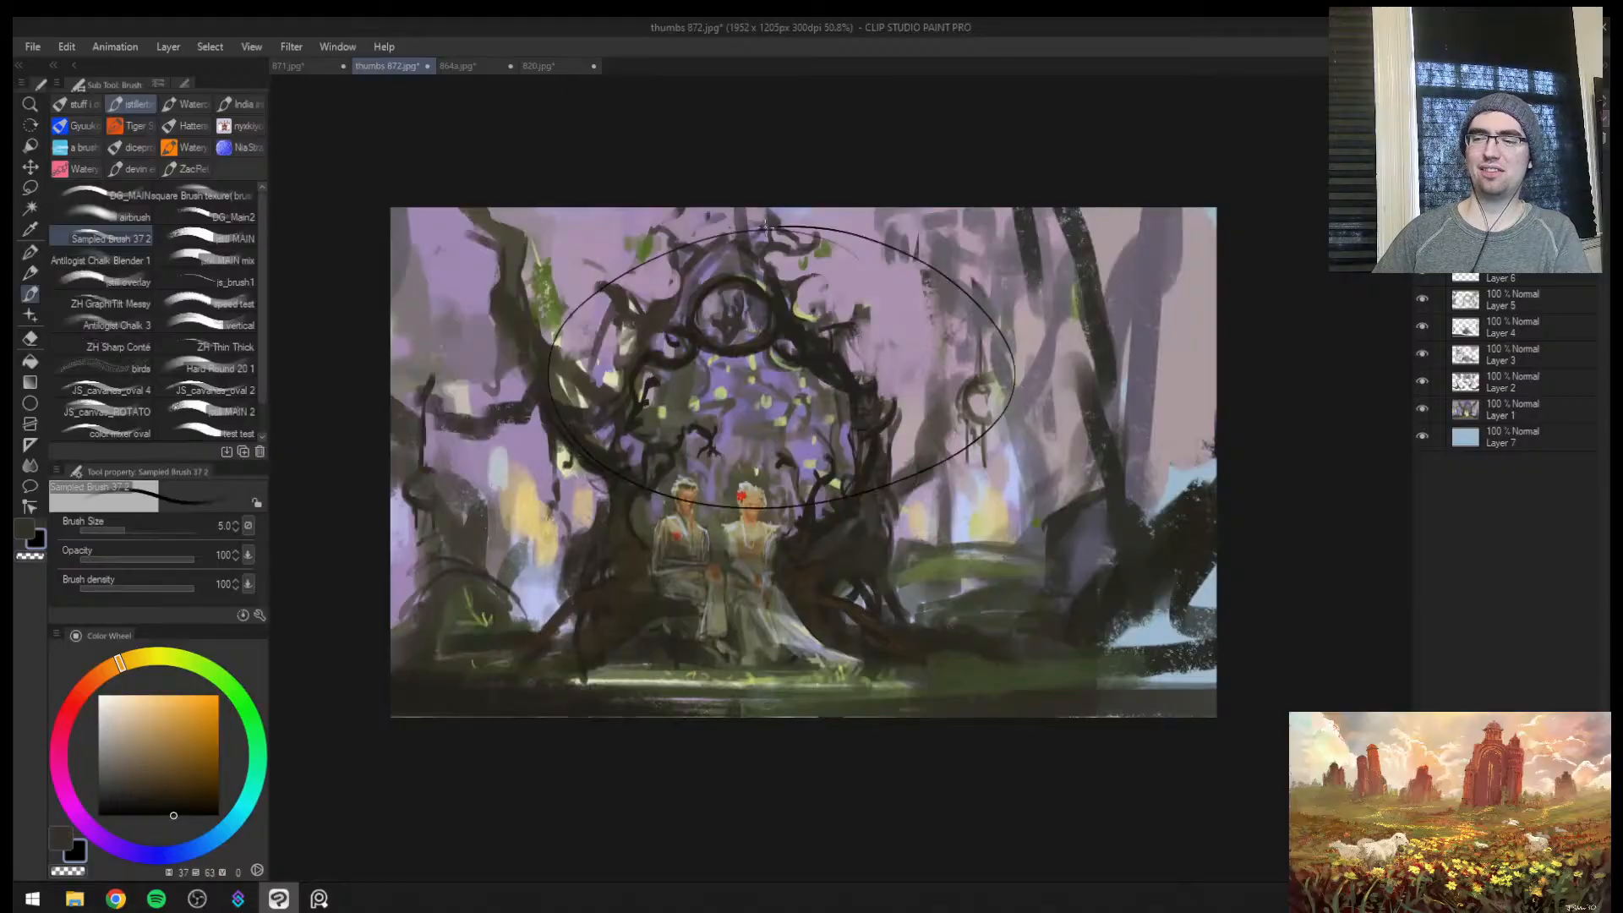
{"action": "key", "text": "ctrl+z"}
Paint short near-black wrapping bark strokes along the lower rim of the ring at the top of the arch
{"action": "key", "text": "ctrl+space"}
{"action": "mouse_move", "coordinate": [762, 487]}
{"action": "left_mouse_down"}
{"action": "mouse_move", "coordinate": [674, 561]}
{"action": "mouse_move", "coordinate": [763, 501]}
{"action": "mouse_move", "coordinate": [812, 509]}
{"action": "left_mouse_up"}
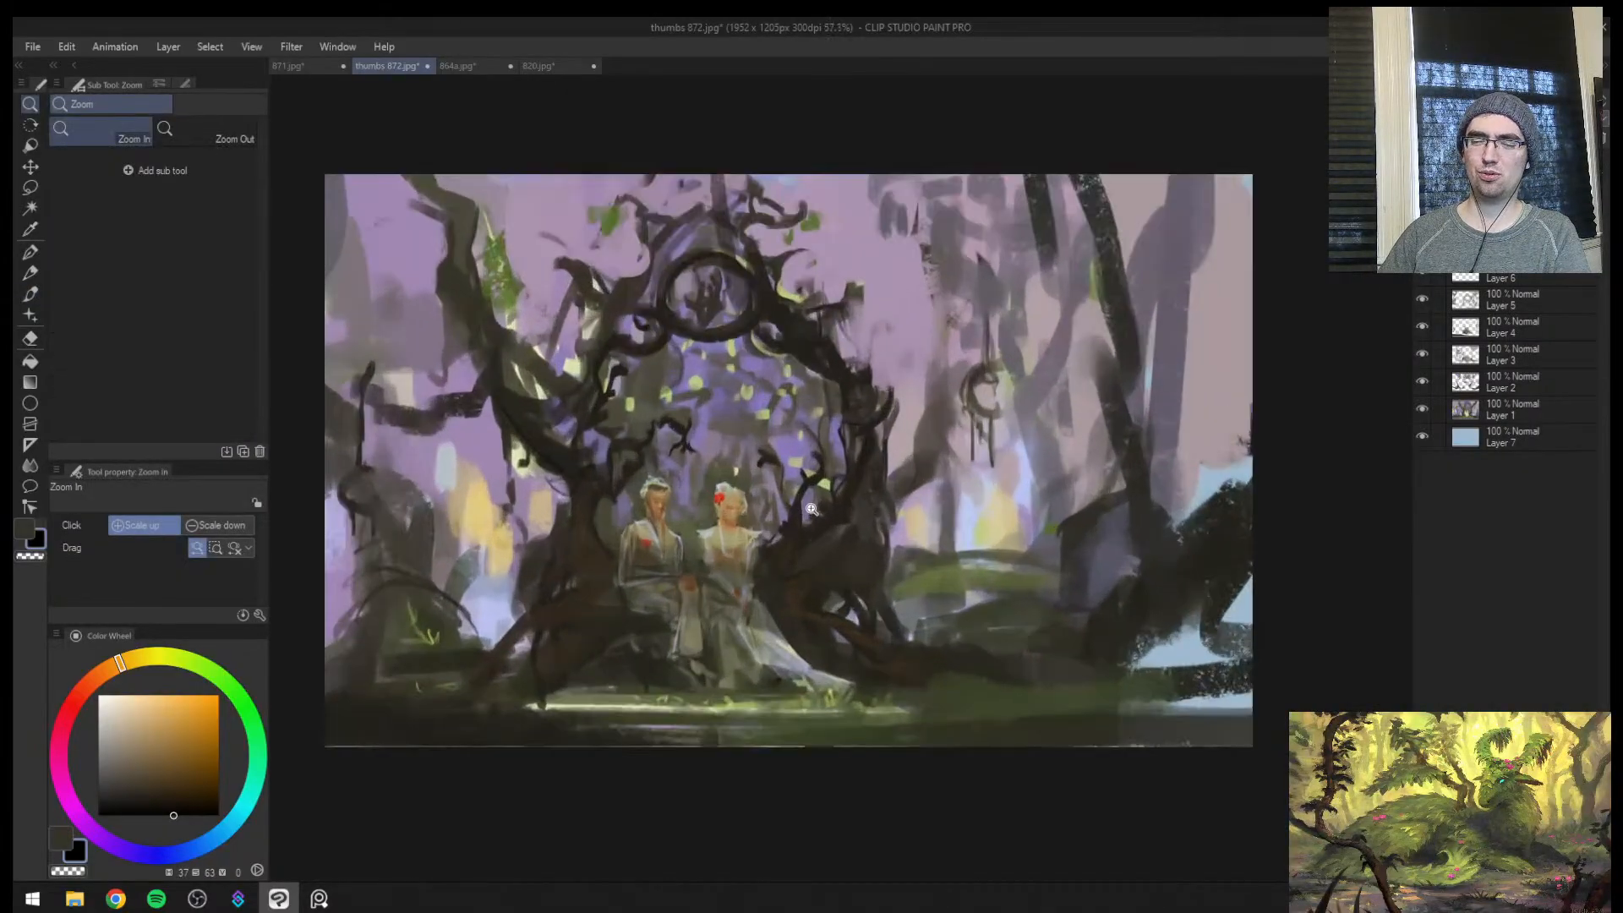
{"action": "left_click_drag", "start_coordinate": [1012, 437], "coordinate": [1048, 433]}
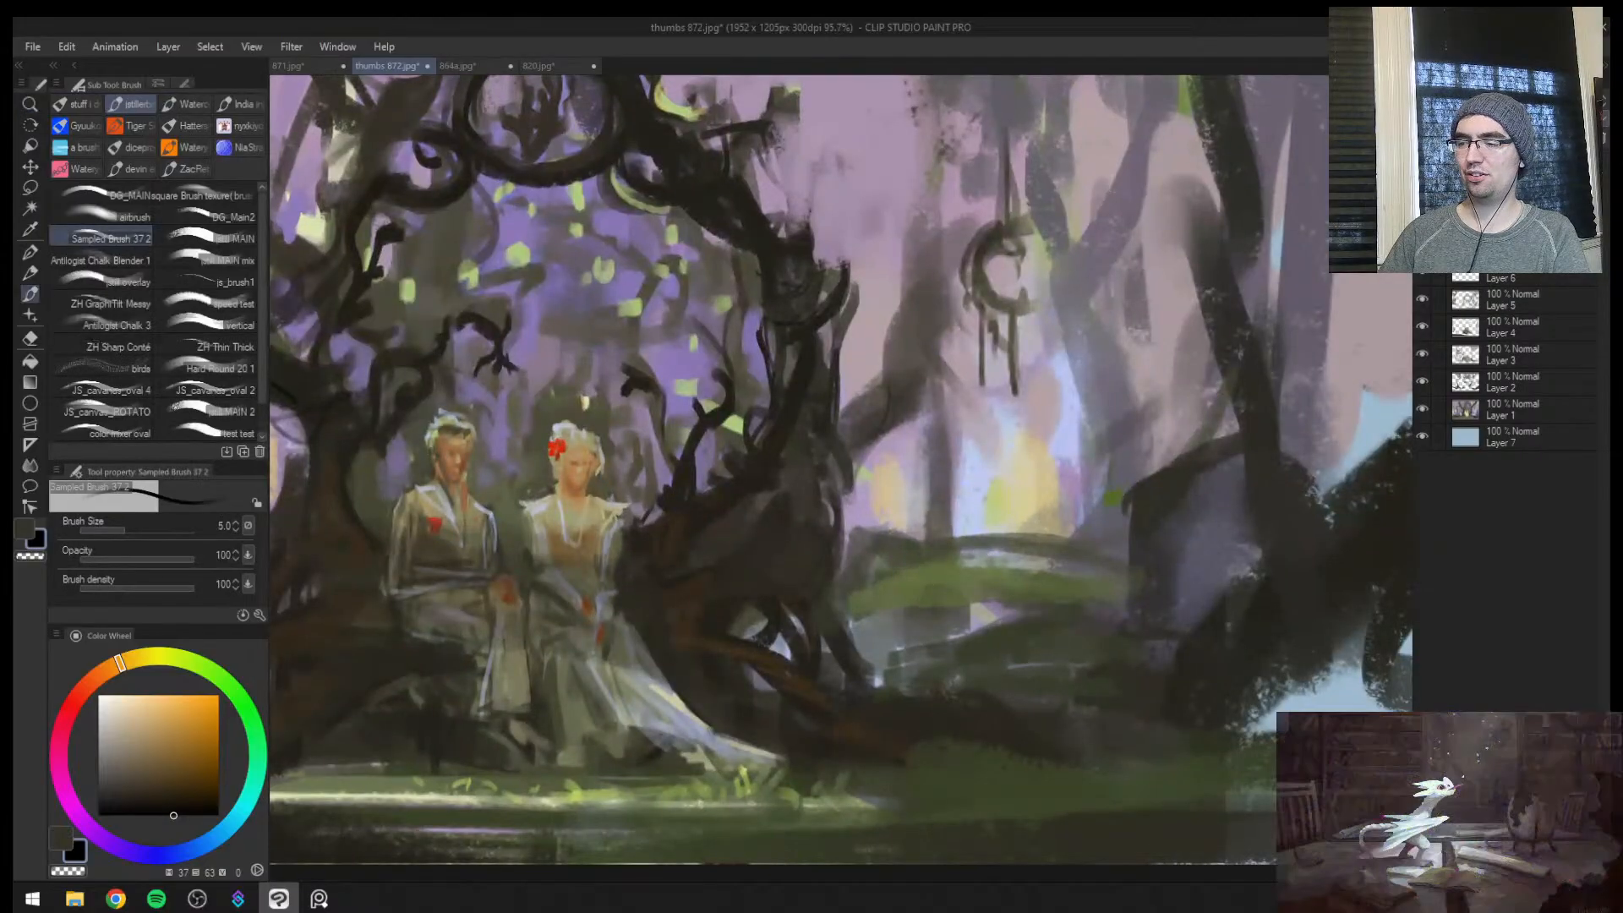
{"action": "left_click_drag", "start_coordinate": [753, 429], "coordinate": [943, 464]}
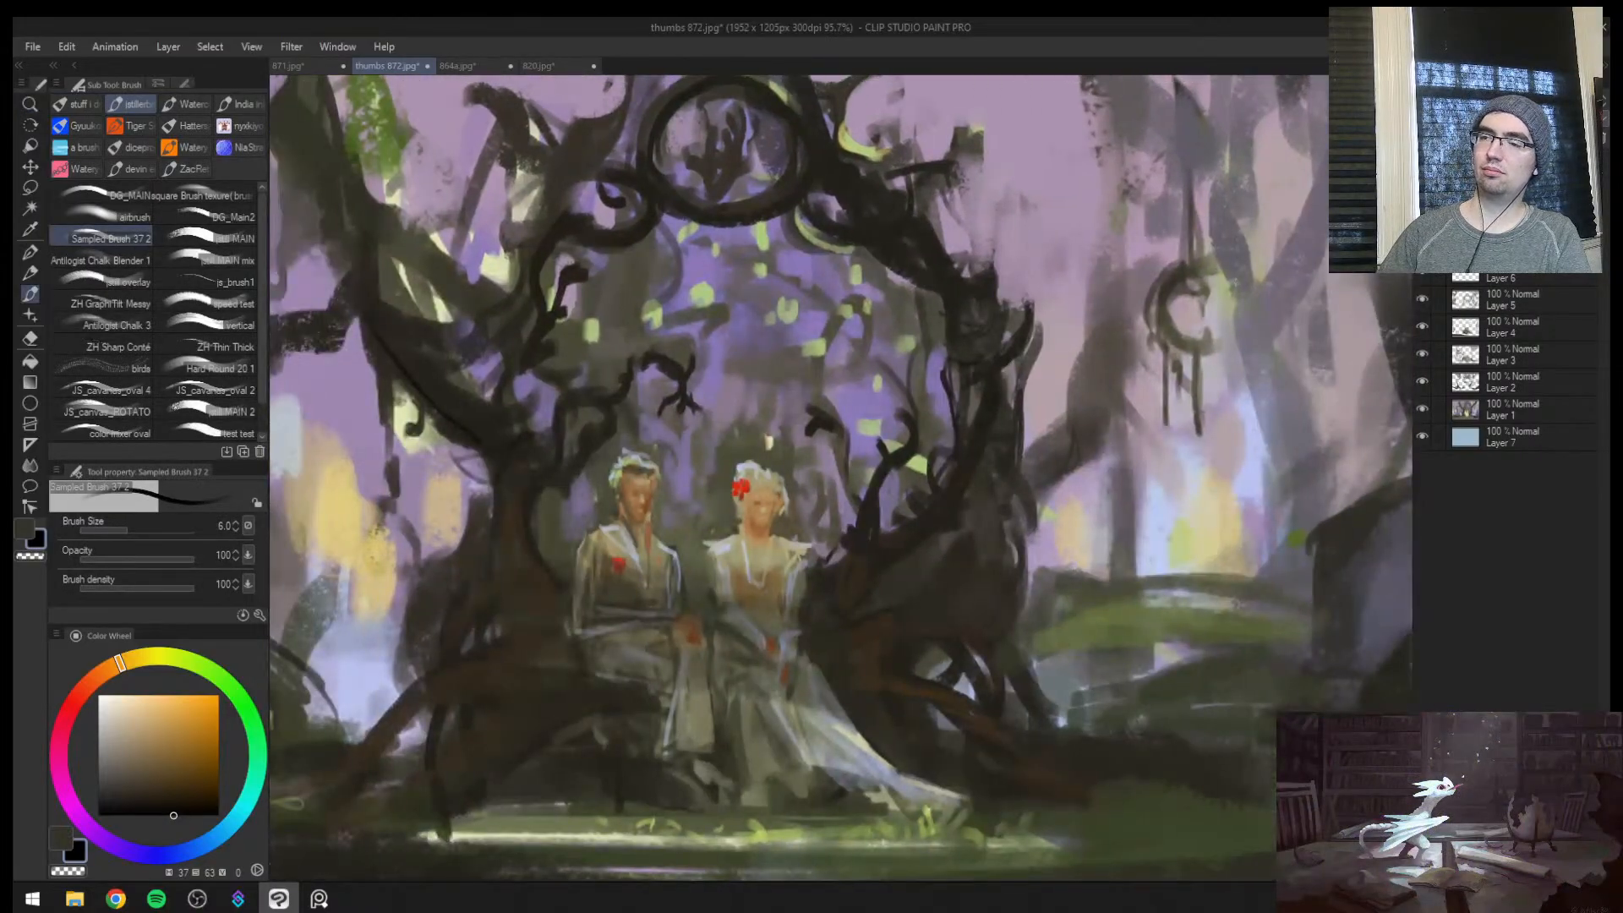
{"action": "mouse_move", "coordinate": [701, 211]}
{"action": "left_mouse_down"}
{"action": "mouse_move", "coordinate": [754, 217]}
{"action": "mouse_move", "coordinate": [660, 329]}
{"action": "left_mouse_up"}
{"action": "key", "text": "bracketleft"}
{"action": "key", "text": "bracketleft"}
{"action": "key", "text": "bracketright"}
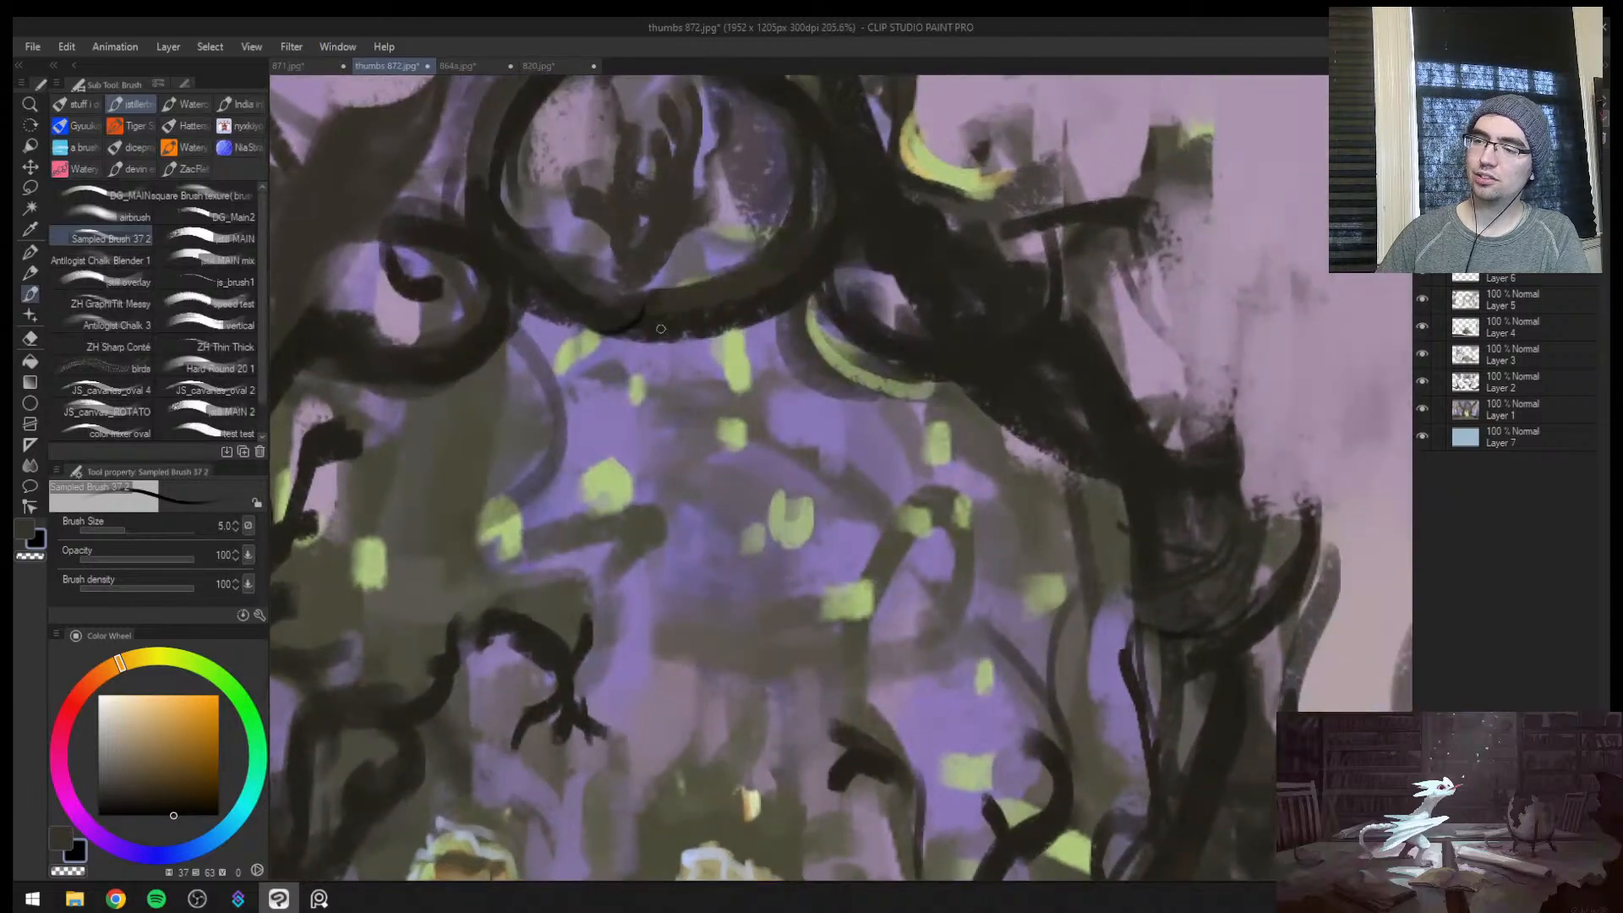
{"action": "key", "text": "bracketright"}
{"action": "key", "text": "bracketright"}
{"action": "left_click_drag", "start_coordinate": [754, 266], "coordinate": [735, 325]}
{"action": "mouse_move", "coordinate": [812, 213]}
{"action": "left_mouse_down"}
{"action": "mouse_move", "coordinate": [798, 276]}
{"action": "mouse_move", "coordinate": [743, 318]}
{"action": "left_mouse_up"}
{"action": "key", "text": "bracketright"}
{"action": "key", "text": "bracketright"}
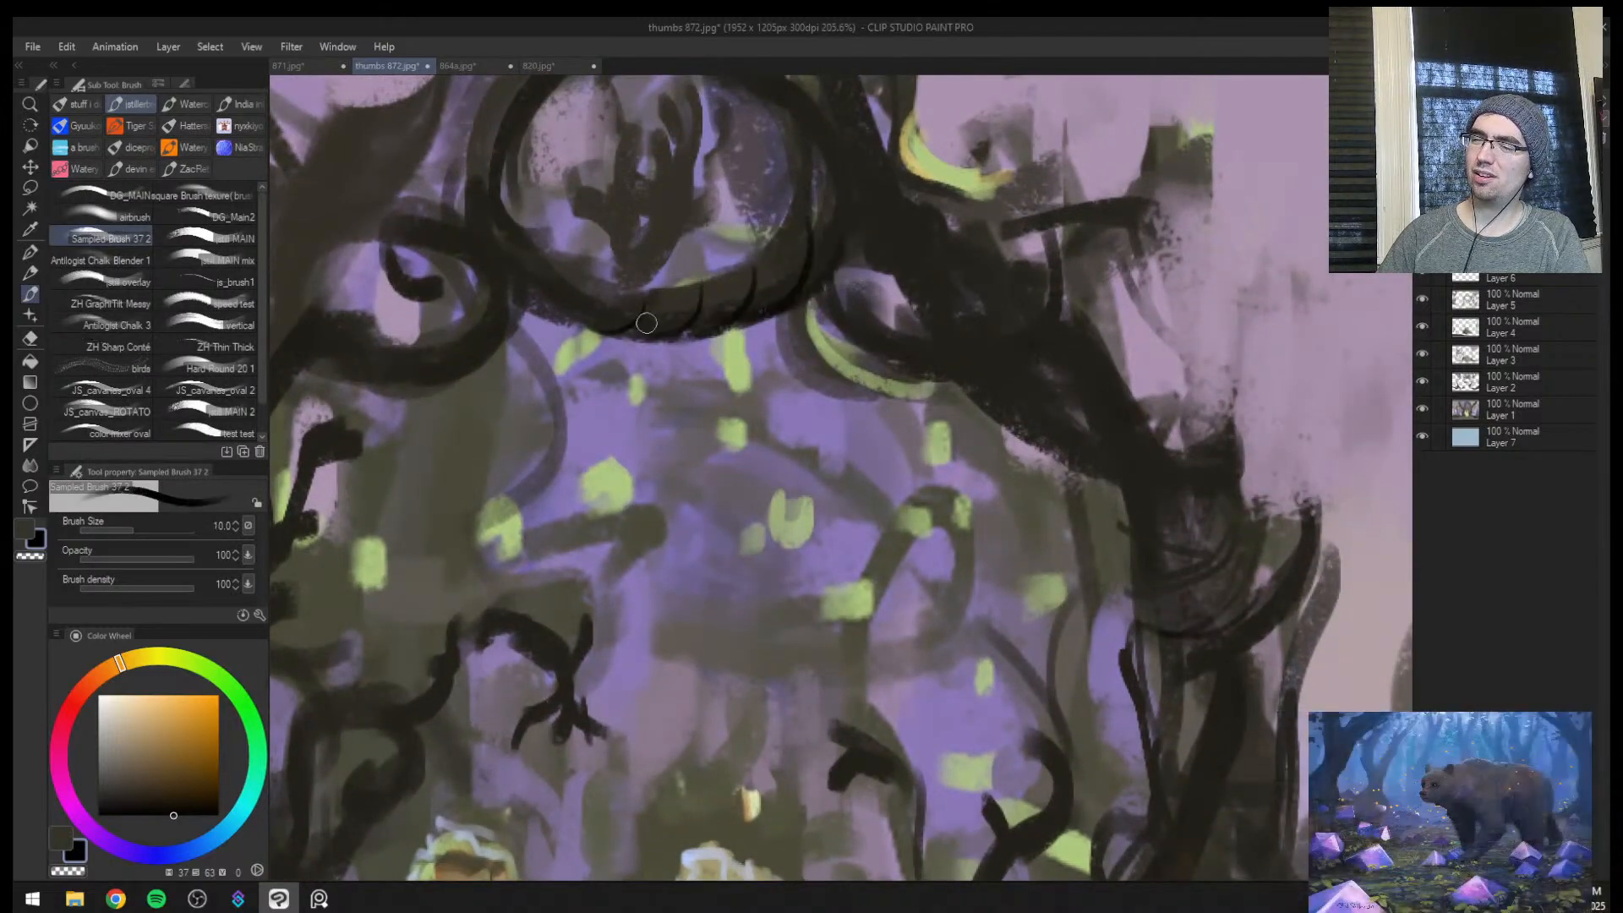
{"action": "key", "text": "bracketright"}
{"action": "mouse_move", "coordinate": [601, 325]}
{"action": "left_mouse_down"}
{"action": "mouse_move", "coordinate": [538, 253]}
{"action": "mouse_move", "coordinate": [517, 272]}
{"action": "left_mouse_up"}
Define the thick branch descending from the ring to the right-hand trunk with near-black contour and bark strokes
{"action": "key", "text": "bracketleft"}
{"action": "key", "text": "bracketleft"}
{"action": "mouse_move", "coordinate": [813, 303]}
{"action": "left_mouse_down"}
{"action": "mouse_move", "coordinate": [904, 360]}
{"action": "mouse_move", "coordinate": [839, 340]}
{"action": "left_mouse_up"}
{"action": "mouse_move", "coordinate": [840, 351]}
{"action": "left_mouse_down"}
{"action": "mouse_move", "coordinate": [908, 350]}
{"action": "mouse_move", "coordinate": [1171, 478]}
{"action": "left_mouse_up"}
{"action": "mouse_move", "coordinate": [1178, 488]}
{"action": "left_mouse_down"}
{"action": "mouse_move", "coordinate": [1129, 513]}
{"action": "mouse_move", "coordinate": [1163, 482]}
{"action": "mouse_move", "coordinate": [1048, 265]}
{"action": "mouse_move", "coordinate": [1074, 269]}
{"action": "left_mouse_up"}
{"action": "key", "text": "bracketright"}
{"action": "key", "text": "bracketright"}
{"action": "key", "text": "bracketleft"}
{"action": "left_click_drag", "start_coordinate": [1010, 277], "coordinate": [1049, 279]}
{"action": "left_click_drag", "start_coordinate": [1059, 376], "coordinate": [1153, 312]}
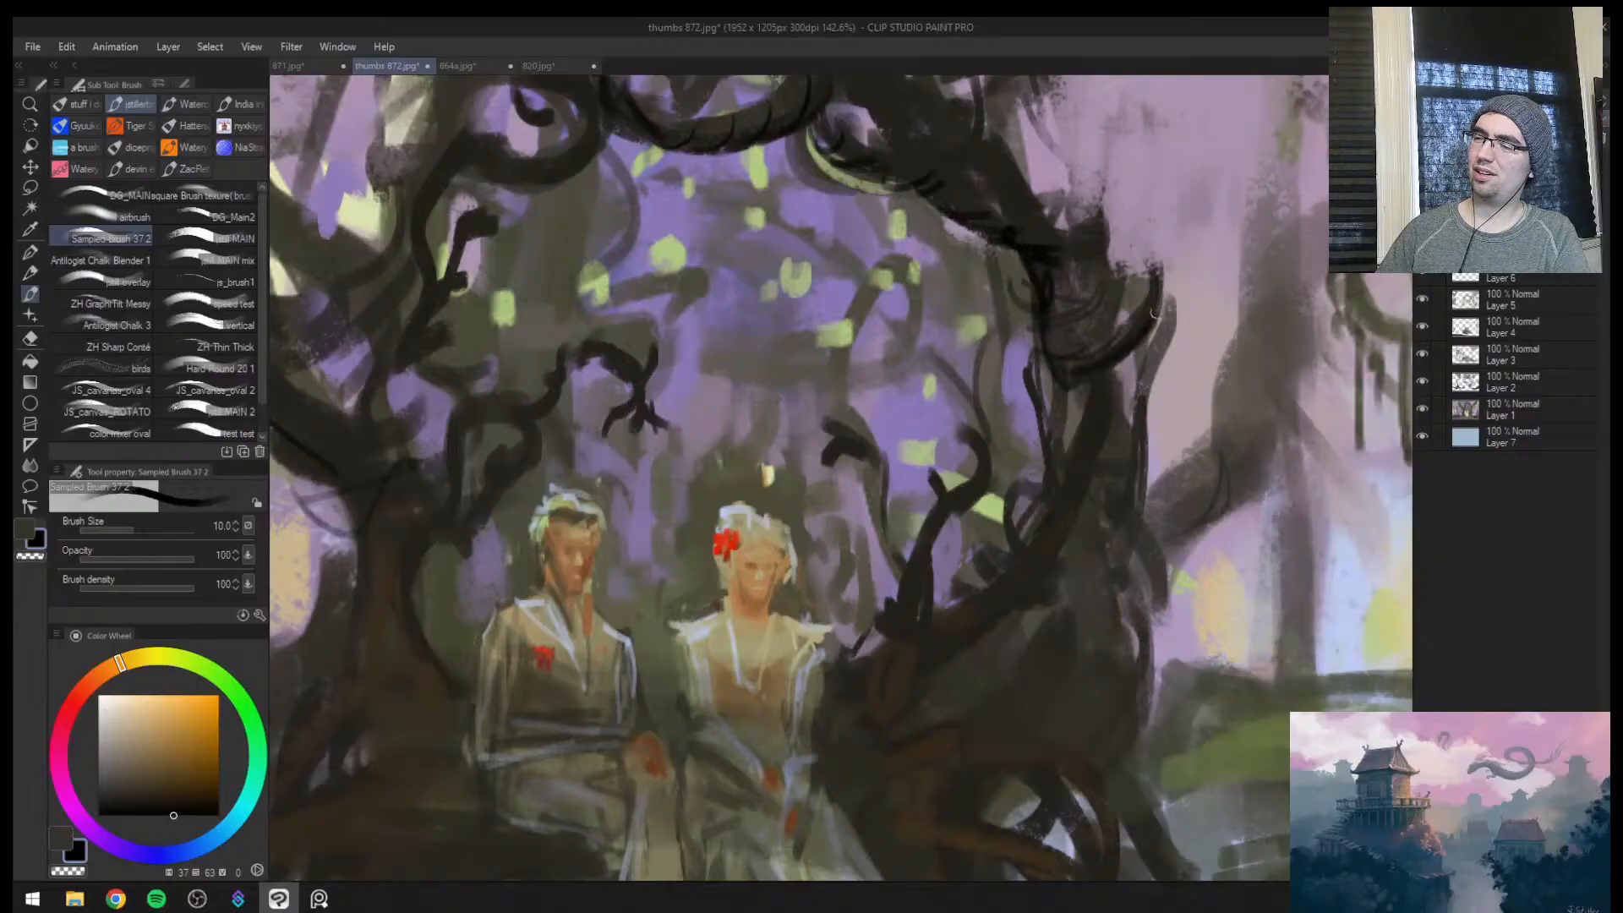
Add dark curved bands across the upper part of the right-hand trunk to show its roundness
{"action": "left_click_drag", "start_coordinate": [1048, 585], "coordinate": [944, 542]}
{"action": "key", "text": "bracketleft"}
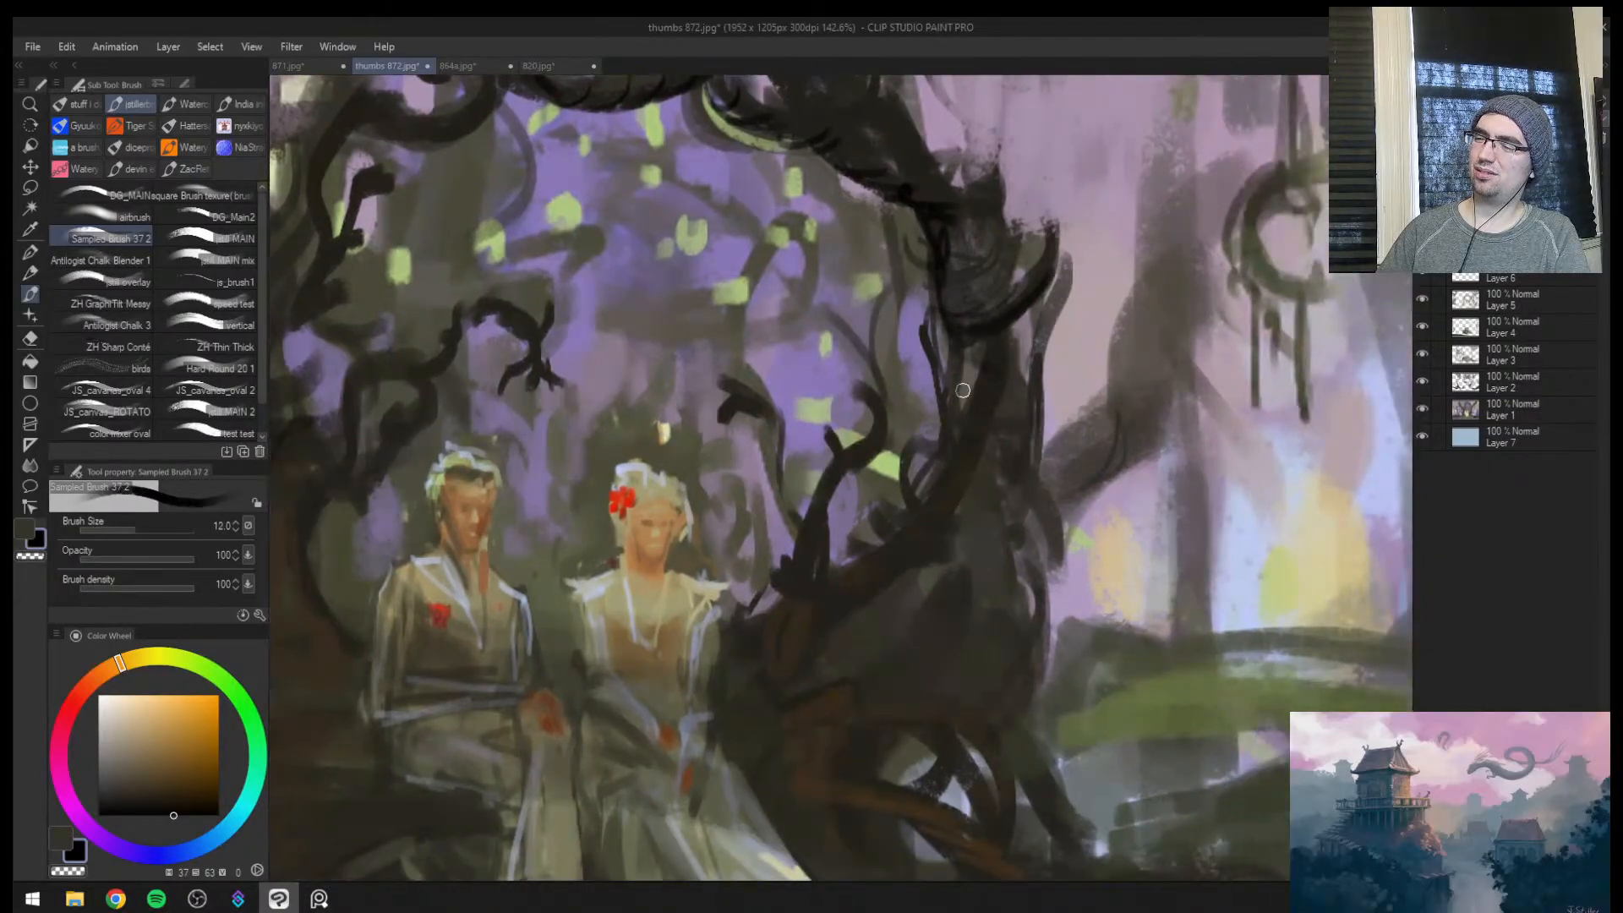
{"action": "mouse_move", "coordinate": [945, 396]}
{"action": "left_mouse_down"}
{"action": "mouse_move", "coordinate": [984, 367]}
{"action": "mouse_move", "coordinate": [1026, 387]}
{"action": "left_mouse_up"}
{"action": "left_click_drag", "start_coordinate": [947, 297], "coordinate": [1013, 296]}
Darken the side branch beside the right-hand trunk and add thin contour strokes to the trunk with a smaller brush
{"action": "key", "text": "ctrl+space"}
{"action": "left_click_drag", "start_coordinate": [1013, 438], "coordinate": [1068, 409]}
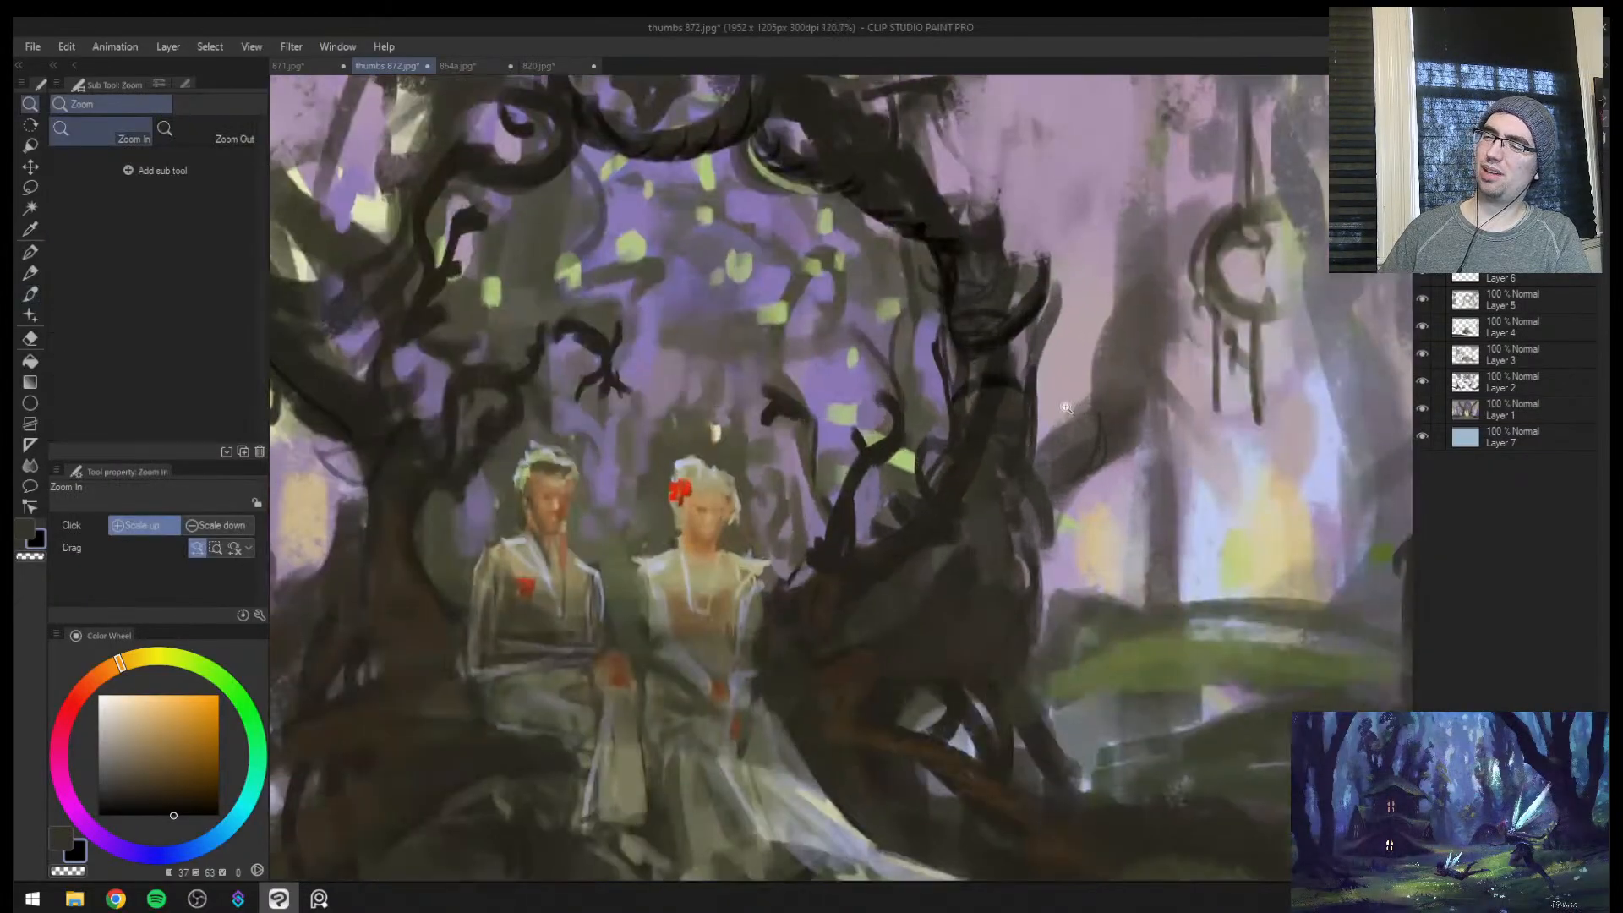
{"action": "left_click_drag", "start_coordinate": [1055, 494], "coordinate": [1097, 449]}
{"action": "key", "text": "bracketleft"}
{"action": "key", "text": "bracketleft"}
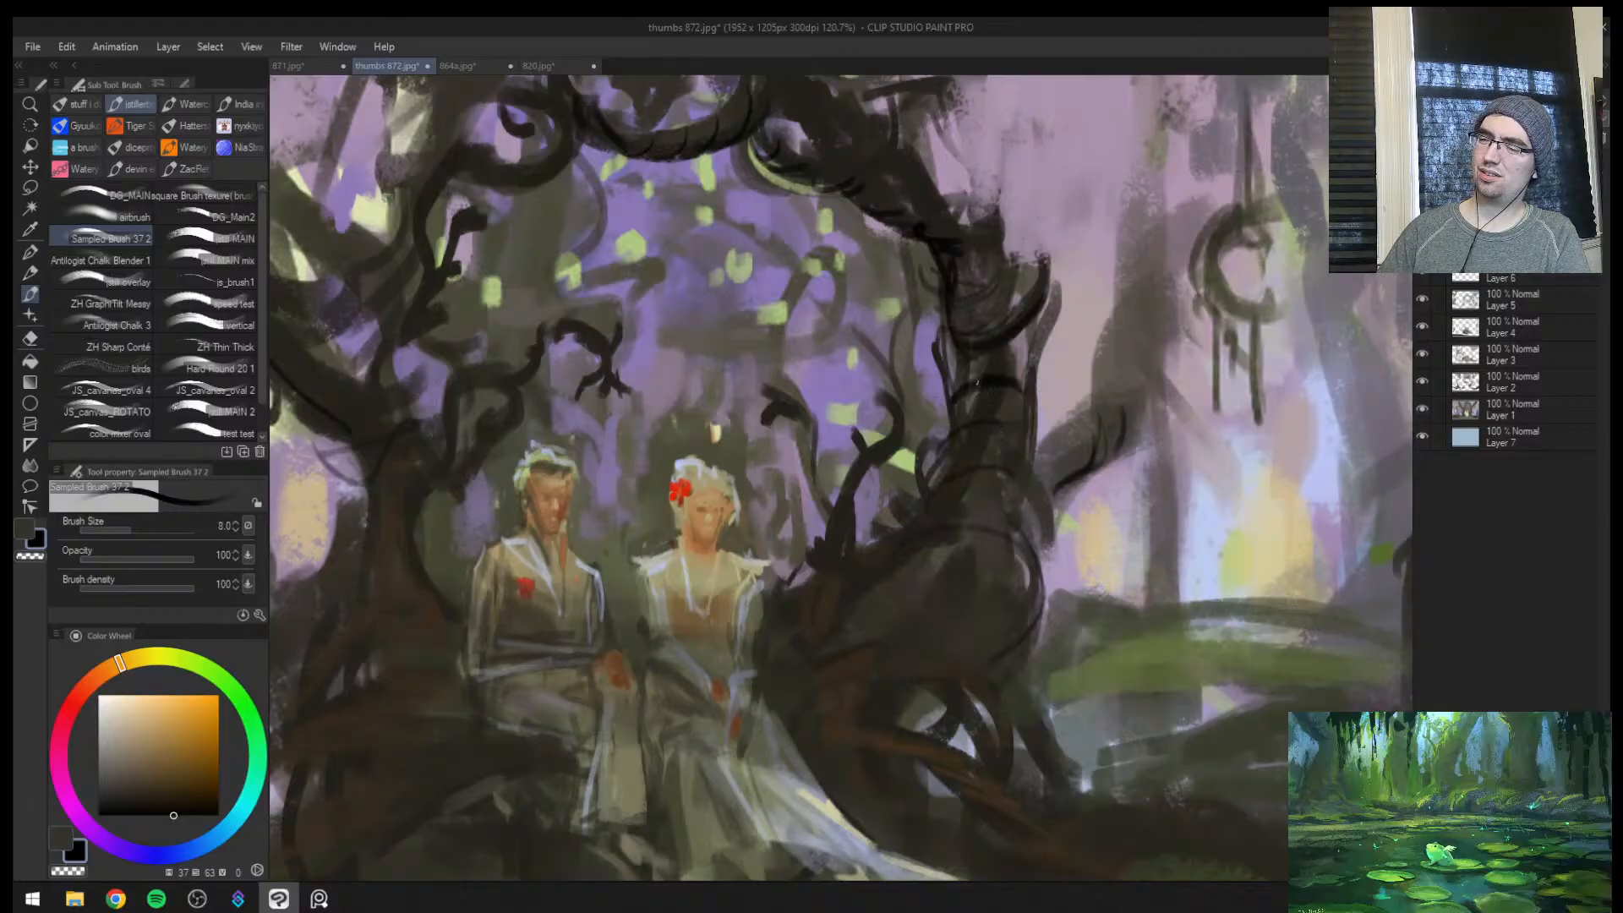
{"action": "left_click_drag", "start_coordinate": [1008, 349], "coordinate": [1021, 341]}
Touch up the left side of the arch with small dark strokes and flip the canvas view horizontally
{"action": "key", "text": "ctrl+space"}
{"action": "left_click_drag", "start_coordinate": [996, 403], "coordinate": [941, 404]}
{"action": "left_click_drag", "start_coordinate": [667, 421], "coordinate": [702, 417]}
{"action": "mouse_move", "coordinate": [585, 470]}
{"action": "left_mouse_down"}
{"action": "mouse_move", "coordinate": [646, 463]}
{"action": "mouse_move", "coordinate": [622, 473]}
{"action": "left_mouse_up"}
{"action": "key", "text": "bracketright"}
{"action": "key", "text": "ctrl+space"}
{"action": "key", "text": "h"}
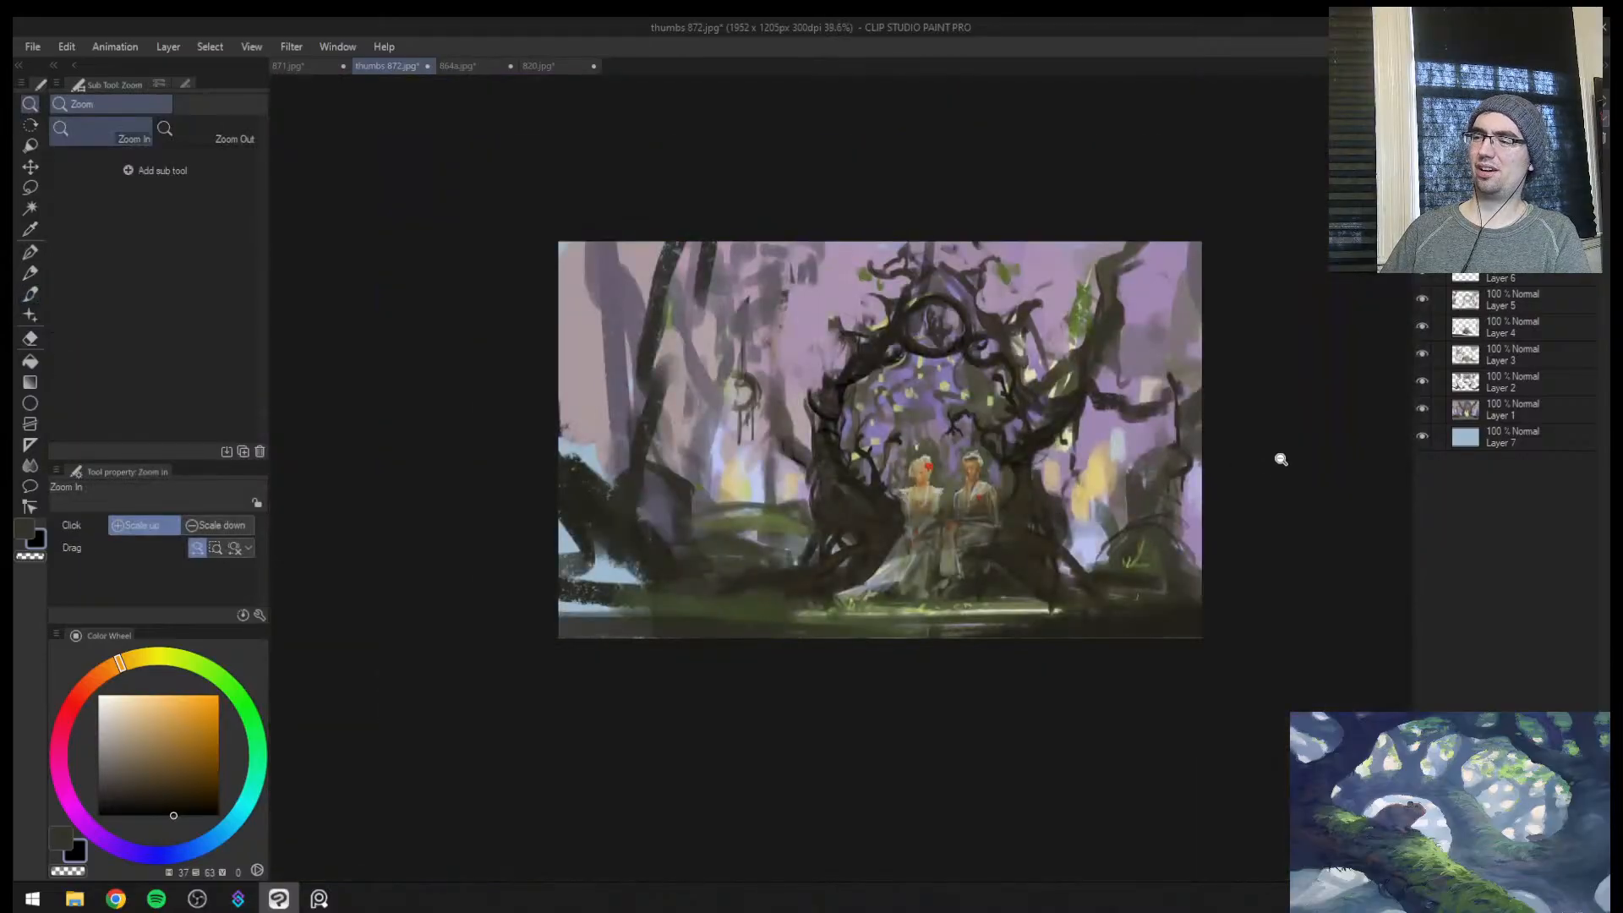
{"action": "left_click_drag", "start_coordinate": [1000, 548], "coordinate": [1078, 467]}
{"action": "left_click_drag", "start_coordinate": [938, 573], "coordinate": [1070, 657]}
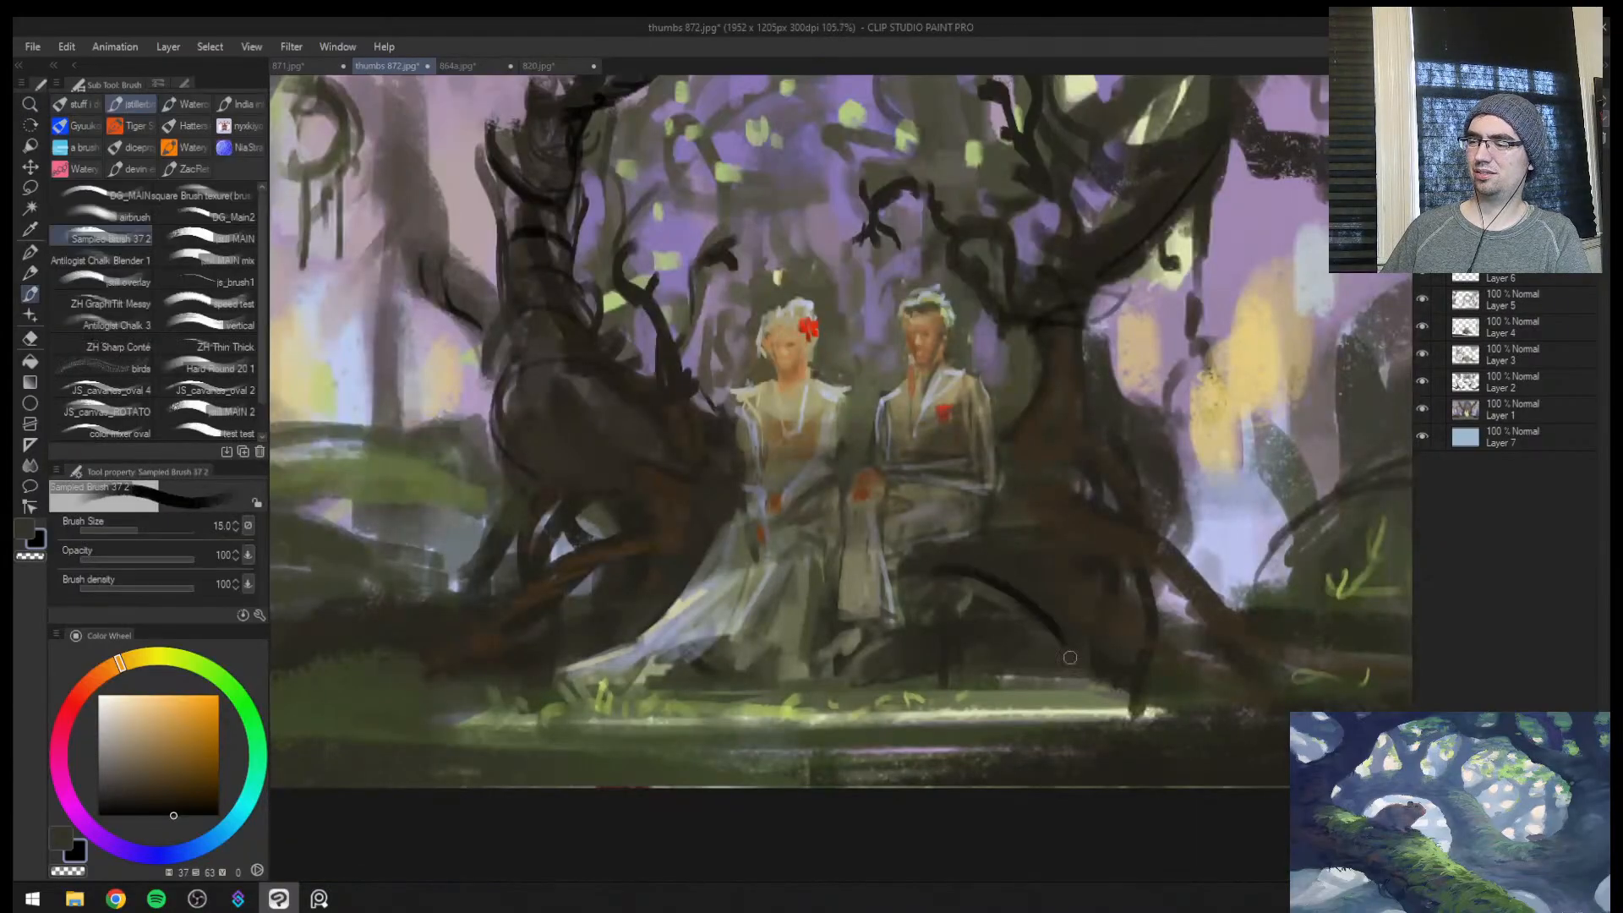
{"action": "key", "text": "ctrl+z"}
{"action": "key", "text": "ctrl+space"}
{"action": "left_click_drag", "start_coordinate": [1041, 393], "coordinate": [1017, 389]}
Soften the dark bark strokes on the arch's left branch in the flipped view with the Soft eraser at size 150
{"action": "key", "text": "e"}
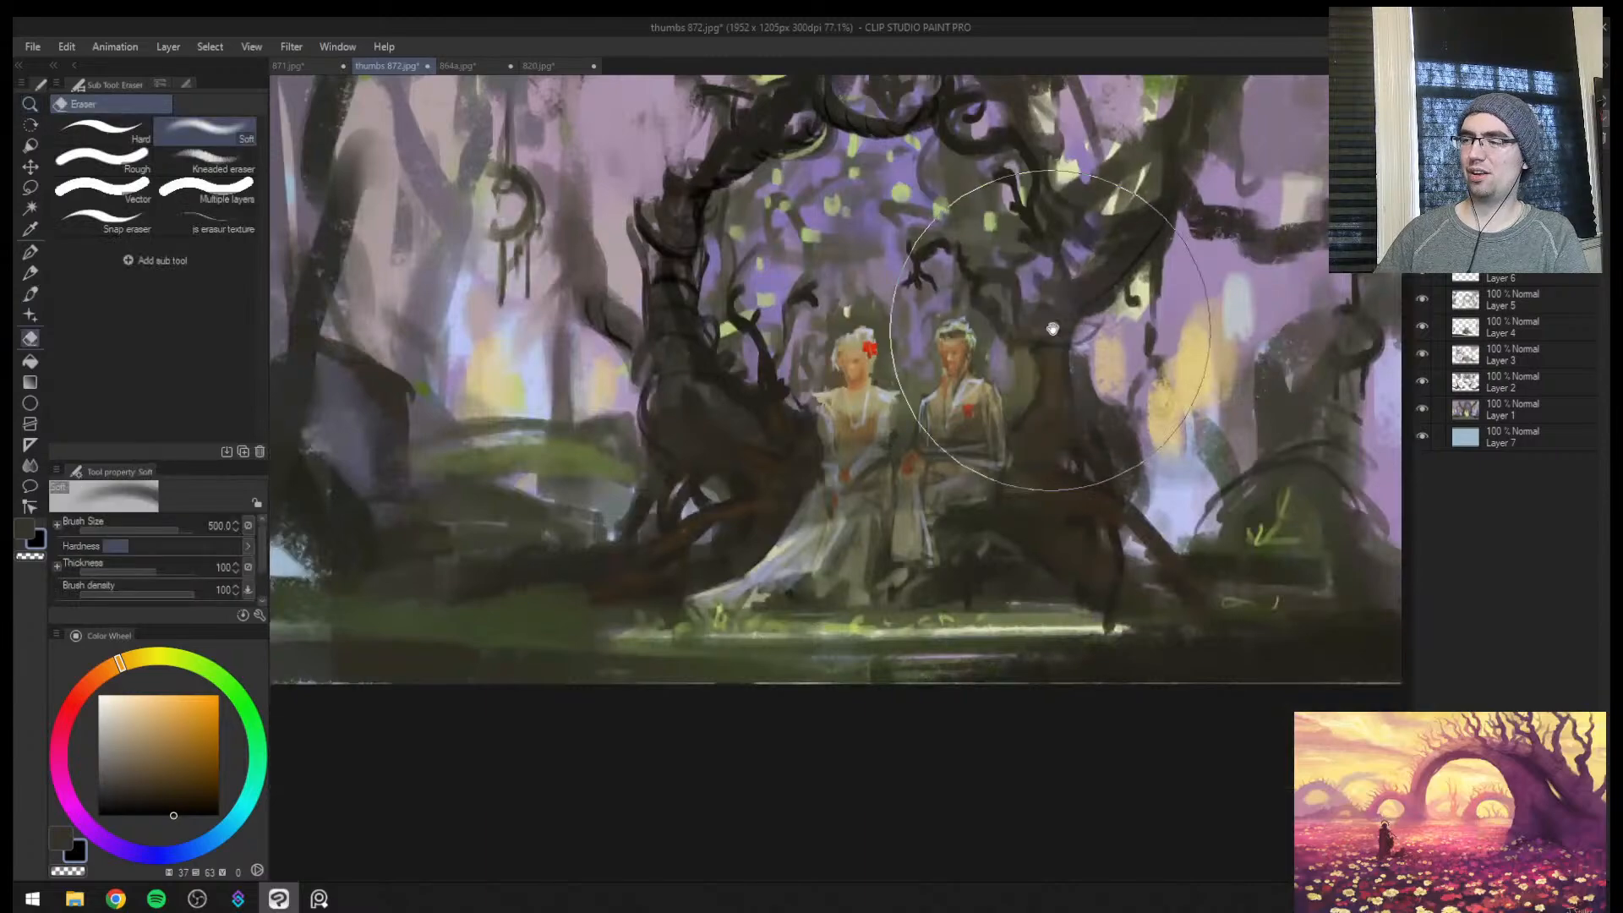
{"action": "key", "text": "space"}
{"action": "left_click_drag", "start_coordinate": [1061, 311], "coordinate": [921, 542]}
{"action": "key", "text": "ctrl+z"}
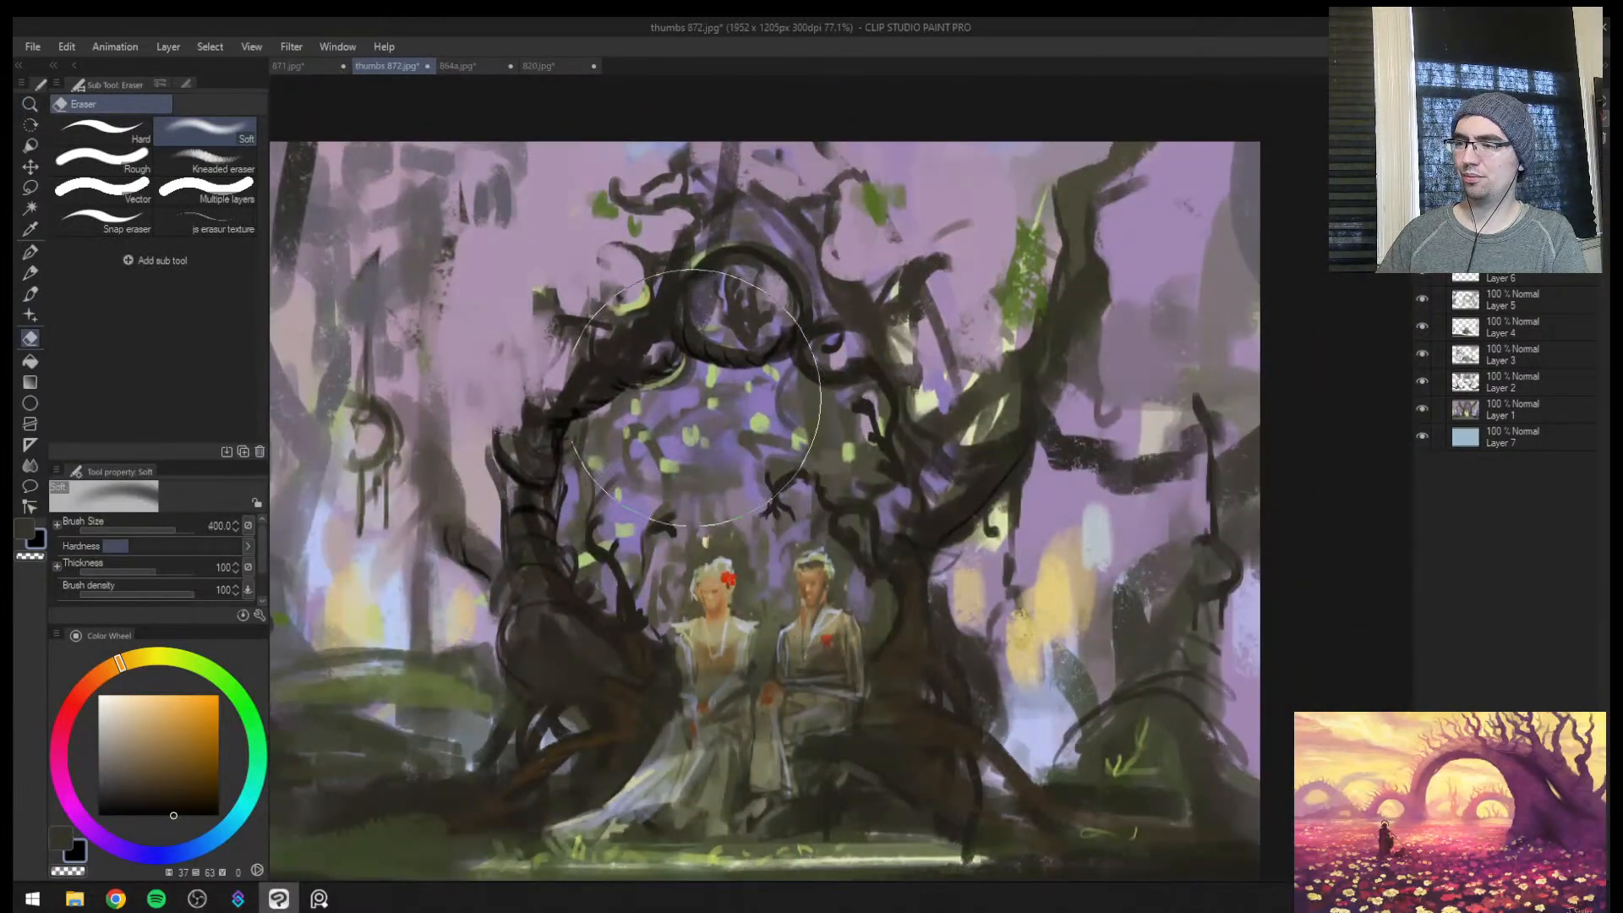
{"action": "key", "text": "["}
{"action": "key", "text": "["}
{"action": "key", "text": "bracketleft"}
{"action": "key", "text": "bracketleft"}
{"action": "key", "text": "bracketleft"}
{"action": "key", "text": "bracketleft"}
{"action": "key", "text": "bracketleft"}
{"action": "key", "text": "bracketleft"}
{"action": "key", "text": "bracketleft"}
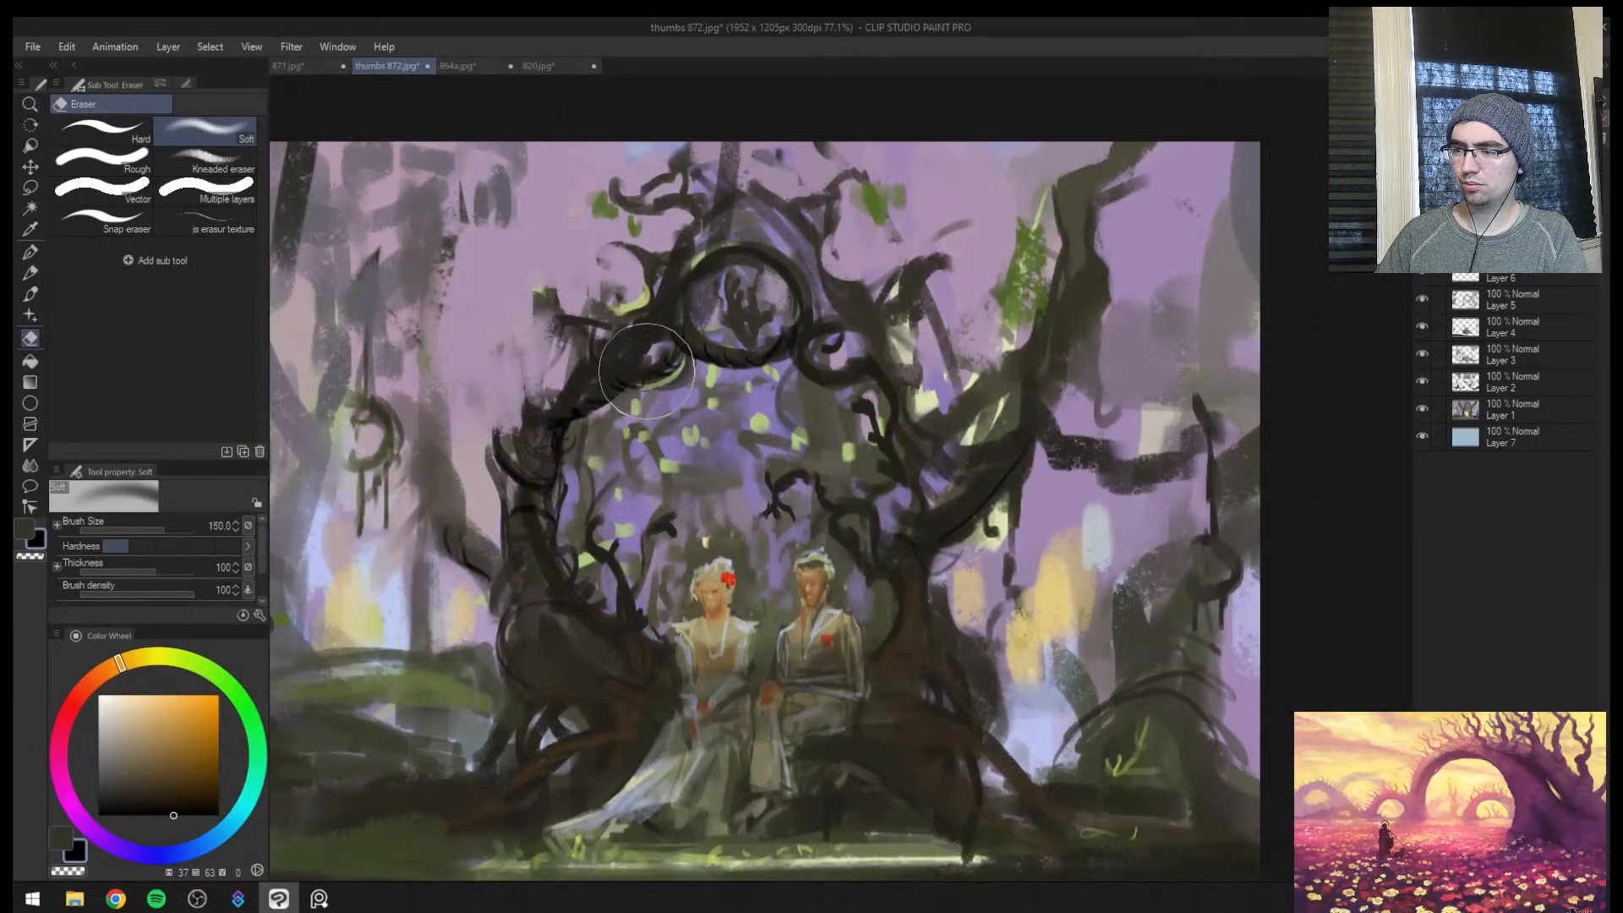
{"action": "mouse_move", "coordinate": [549, 434]}
{"action": "left_mouse_down"}
{"action": "mouse_move", "coordinate": [620, 377]}
{"action": "mouse_move", "coordinate": [603, 395]}
{"action": "left_mouse_up"}
Sample a dark brown from the arch with the brush and merge a copy of the visible layers into a new layer
{"action": "key", "text": "b"}
{"action": "left_click", "coordinate": [589, 400], "text": "alt"}
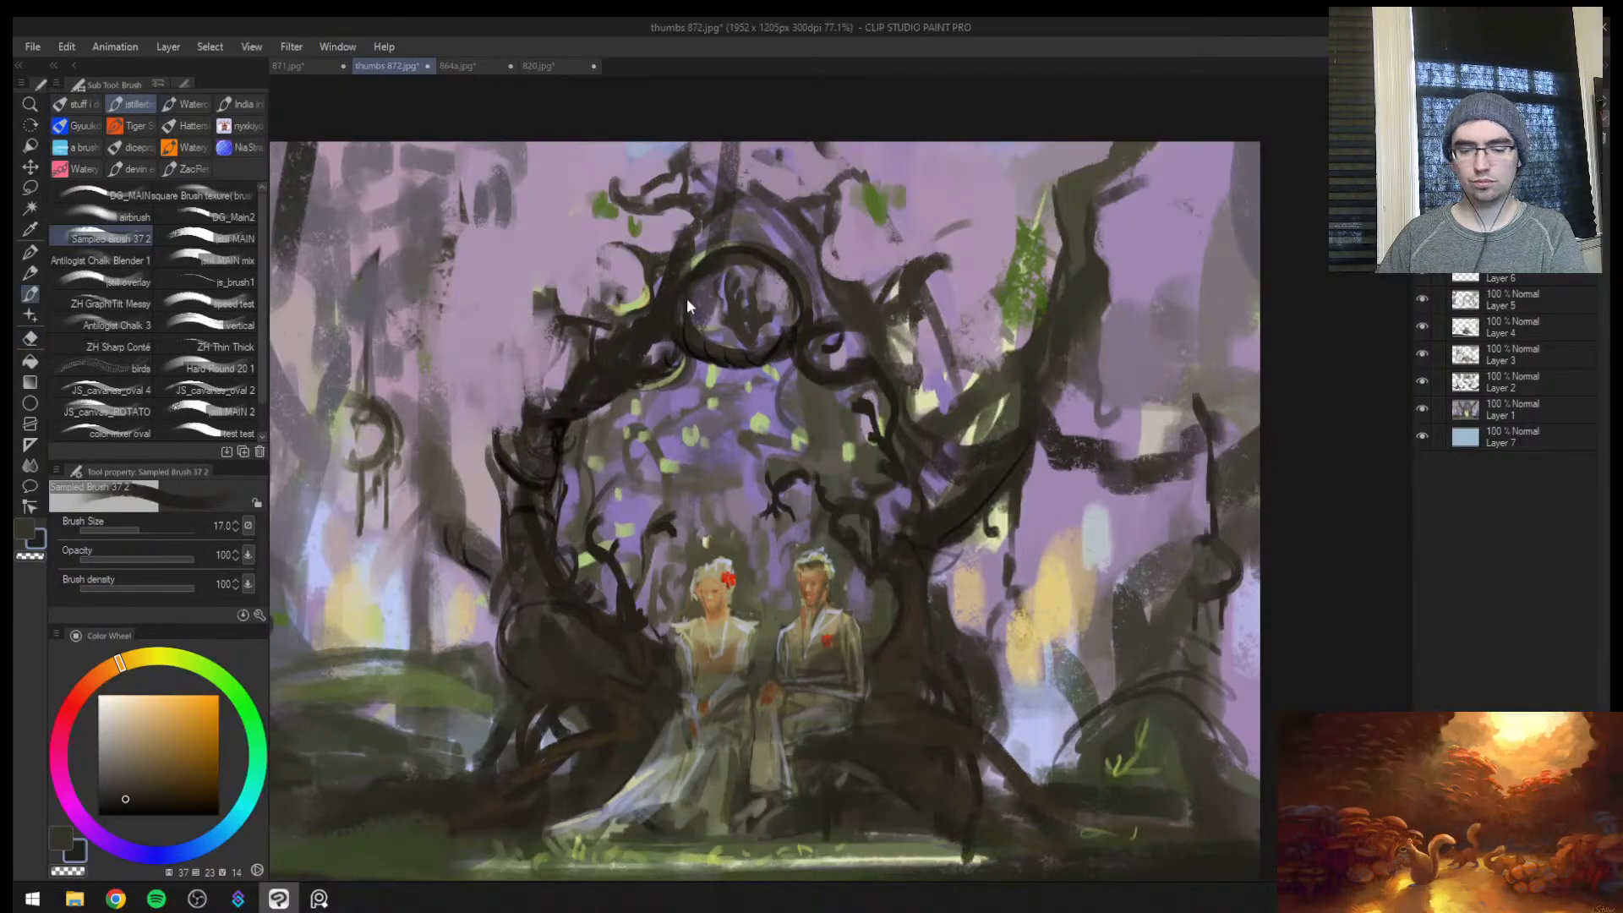
{"action": "key", "text": "ctrl+alt+shift+e"}
{"action": "left_click_drag", "start_coordinate": [687, 299], "coordinate": [676, 338]}
Sample a darker brown from the arch and paint the underside of the root spreading out beside the dress train
{"action": "left_click", "coordinate": [666, 416], "text": "alt"}
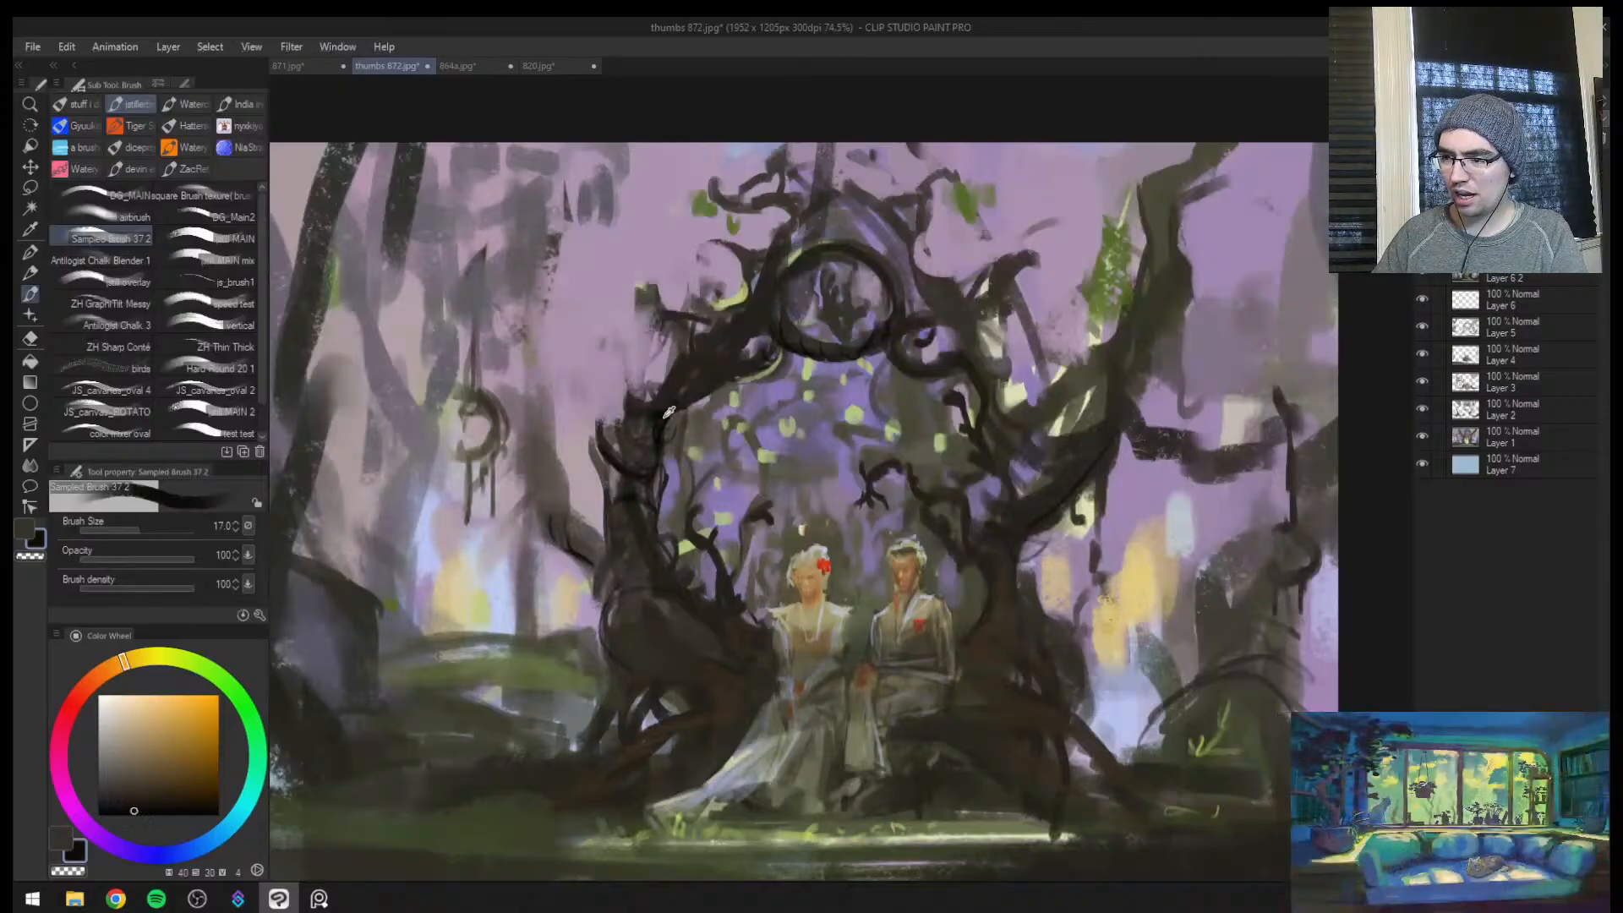
{"action": "left_click", "coordinate": [668, 411], "text": "alt"}
{"action": "left_click_drag", "start_coordinate": [732, 601], "coordinate": [757, 502]}
{"action": "left_click_drag", "start_coordinate": [663, 682], "coordinate": [761, 676]}
{"action": "key", "text": "bracketleft"}
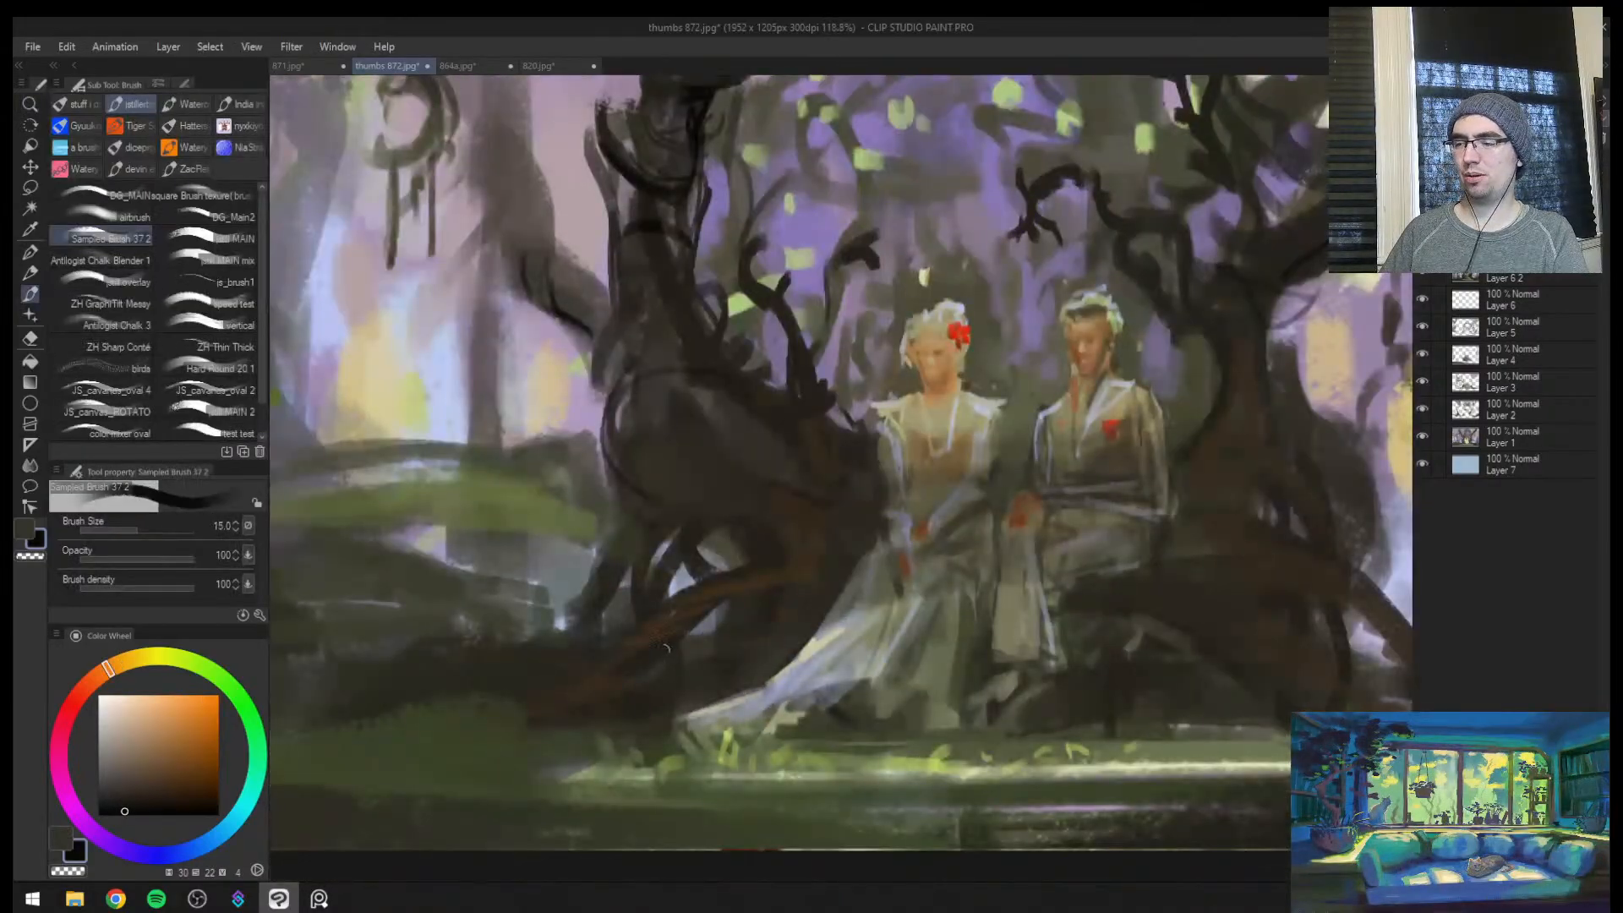
{"action": "left_click_drag", "start_coordinate": [665, 649], "coordinate": [583, 717]}
Outline the knotted root and lower trunk beside the seated woman with thin dark brown strokes
{"action": "key", "text": "bracketleft"}
{"action": "key", "text": "bracketleft"}
{"action": "mouse_move", "coordinate": [741, 602]}
{"action": "left_mouse_down"}
{"action": "mouse_move", "coordinate": [816, 586]}
{"action": "mouse_move", "coordinate": [704, 577]}
{"action": "left_mouse_up"}
{"action": "key", "text": "bracketleft"}
{"action": "key", "text": "bracketleft"}
{"action": "key", "text": "bracketleft"}
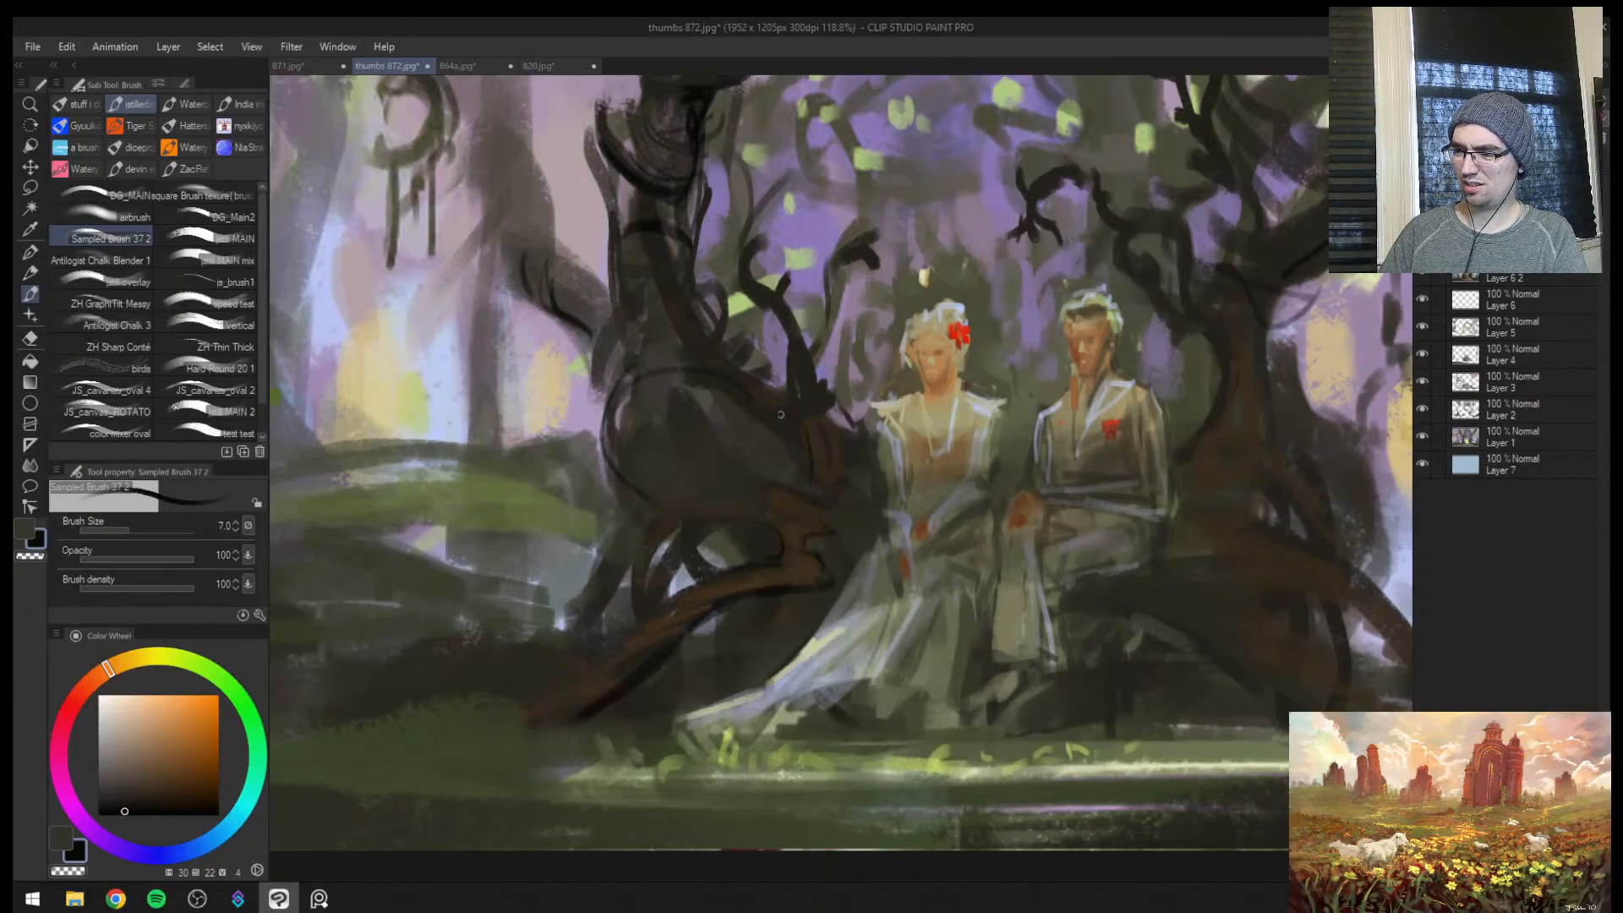
{"action": "key", "text": "bracketright"}
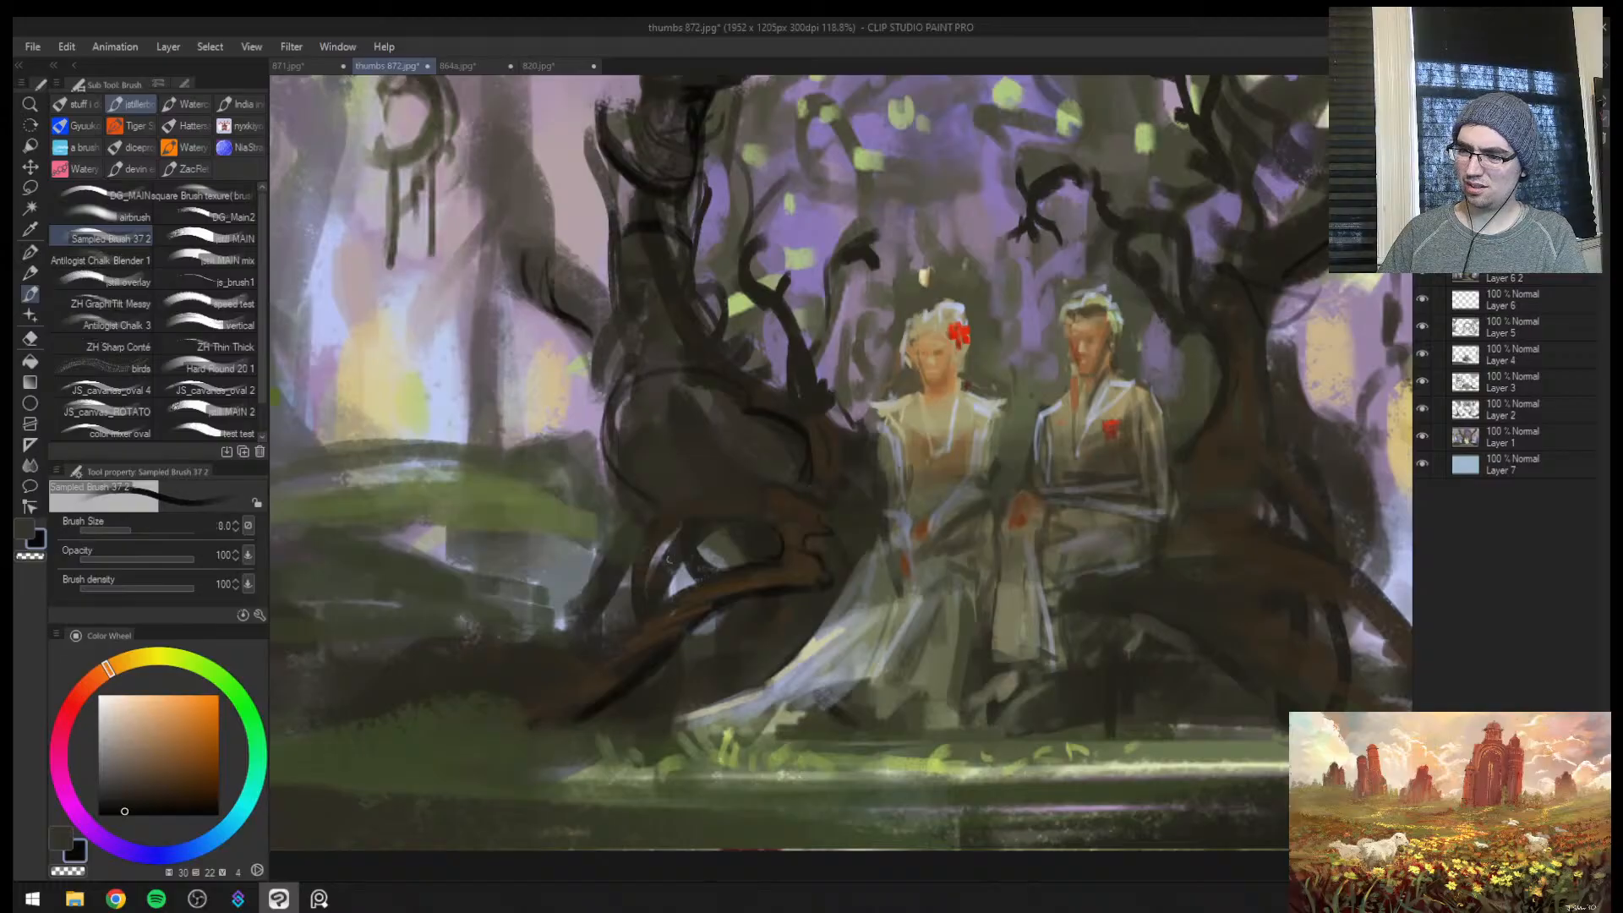
Darken the hollow between the roots and the area beneath them, enlarging the brush to 20
{"action": "key", "text": "bracketright"}
{"action": "key", "text": "bracketright"}
{"action": "key", "text": "bracketright"}
{"action": "key", "text": "bracketright"}
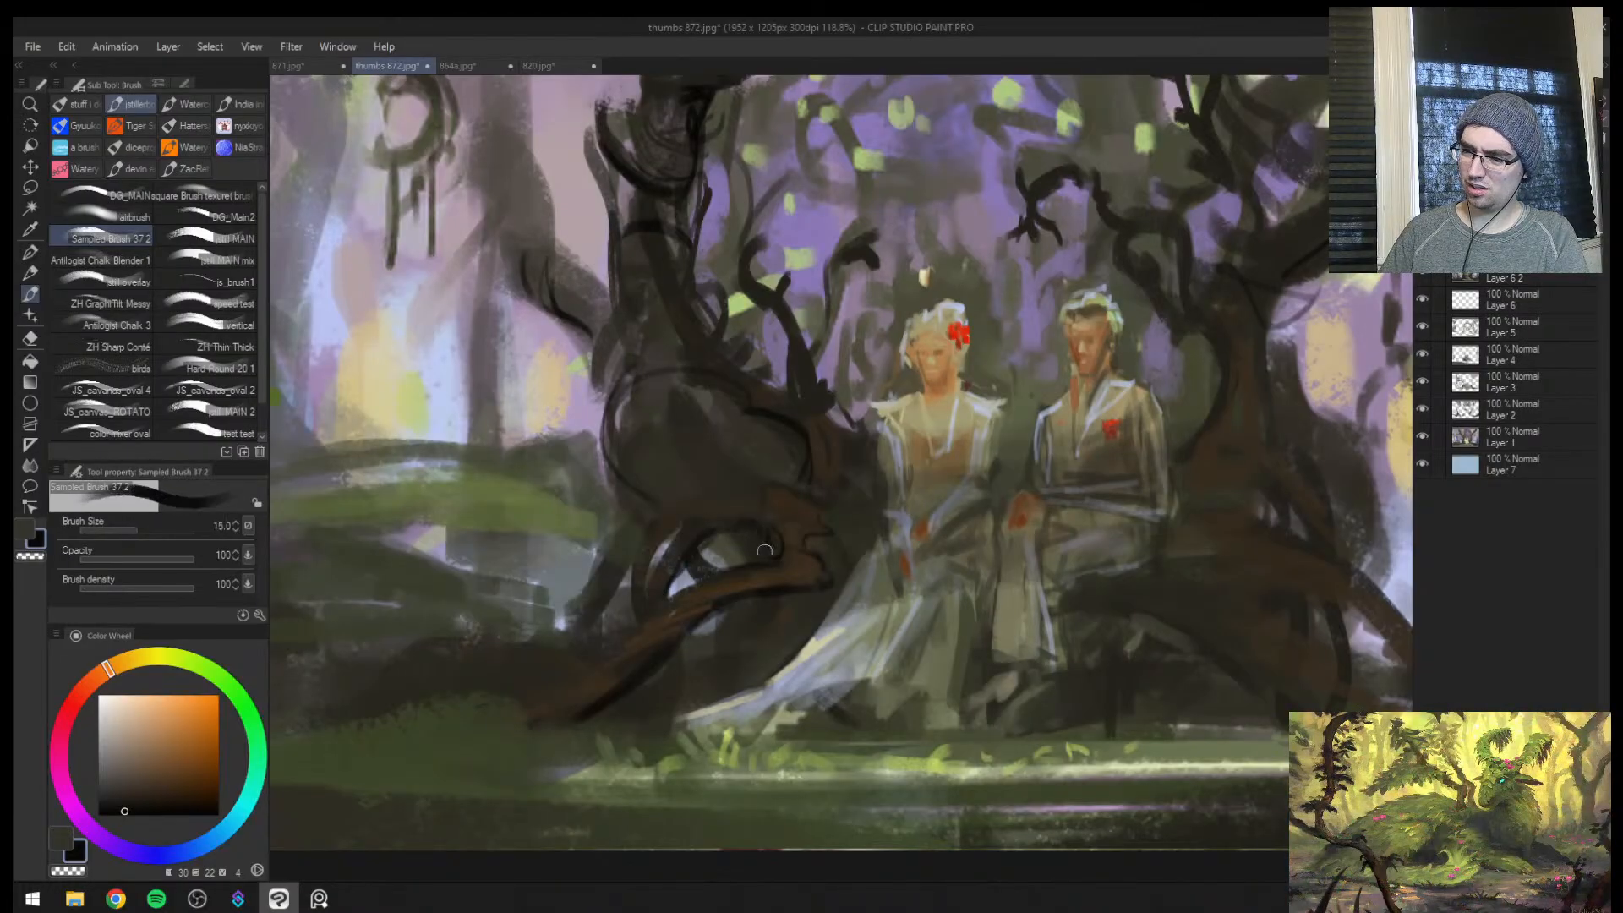
{"action": "left_click_drag", "start_coordinate": [838, 546], "coordinate": [835, 559]}
{"action": "key", "text": "bracketright"}
{"action": "mouse_move", "coordinate": [780, 611]}
{"action": "left_mouse_down"}
{"action": "mouse_move", "coordinate": [706, 662]}
{"action": "mouse_move", "coordinate": [759, 657]}
{"action": "mouse_move", "coordinate": [708, 695]}
{"action": "left_mouse_up"}
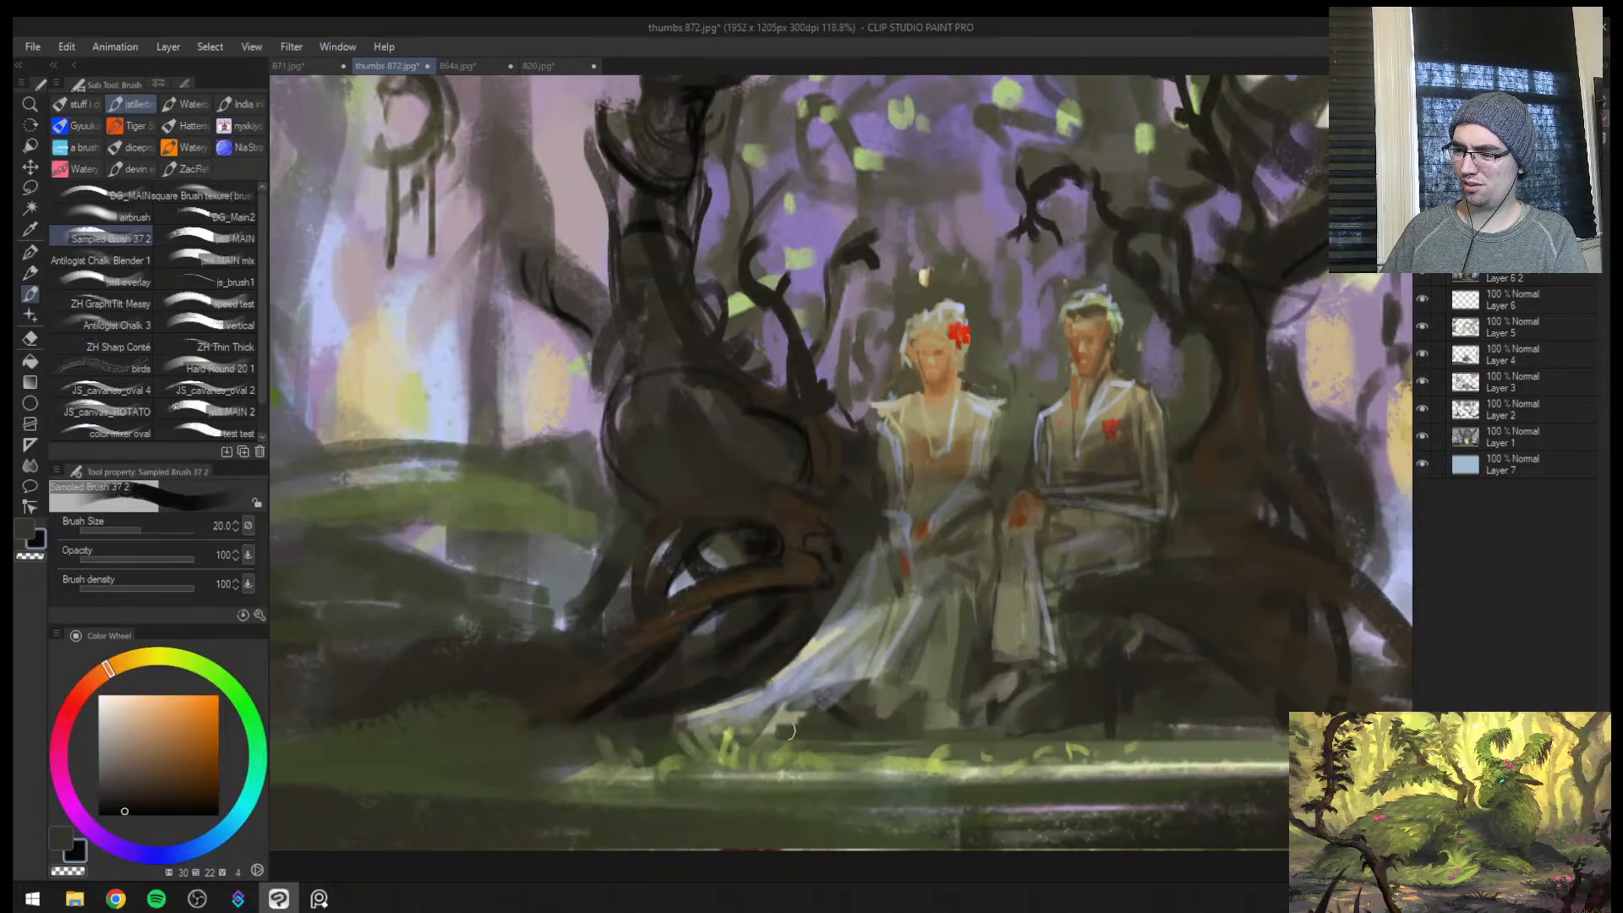
Darken the ground beneath the couple and the far root of the arch, and flip the canvas view back
{"action": "left_click_drag", "start_coordinate": [792, 731], "coordinate": [870, 733]}
{"action": "mouse_move", "coordinate": [1071, 607]}
{"action": "left_mouse_down"}
{"action": "mouse_move", "coordinate": [1182, 634]}
{"action": "mouse_move", "coordinate": [1282, 717]}
{"action": "left_mouse_up"}
{"action": "key", "text": "ctrl+space"}
{"action": "mouse_move", "coordinate": [1234, 689]}
{"action": "left_mouse_down"}
{"action": "mouse_move", "coordinate": [1201, 701]}
{"action": "mouse_move", "coordinate": [1141, 655]}
{"action": "left_mouse_up"}
{"action": "key", "text": "h"}
{"action": "left_click_drag", "start_coordinate": [802, 589], "coordinate": [680, 592]}
{"action": "left_click_drag", "start_coordinate": [605, 628], "coordinate": [804, 519]}
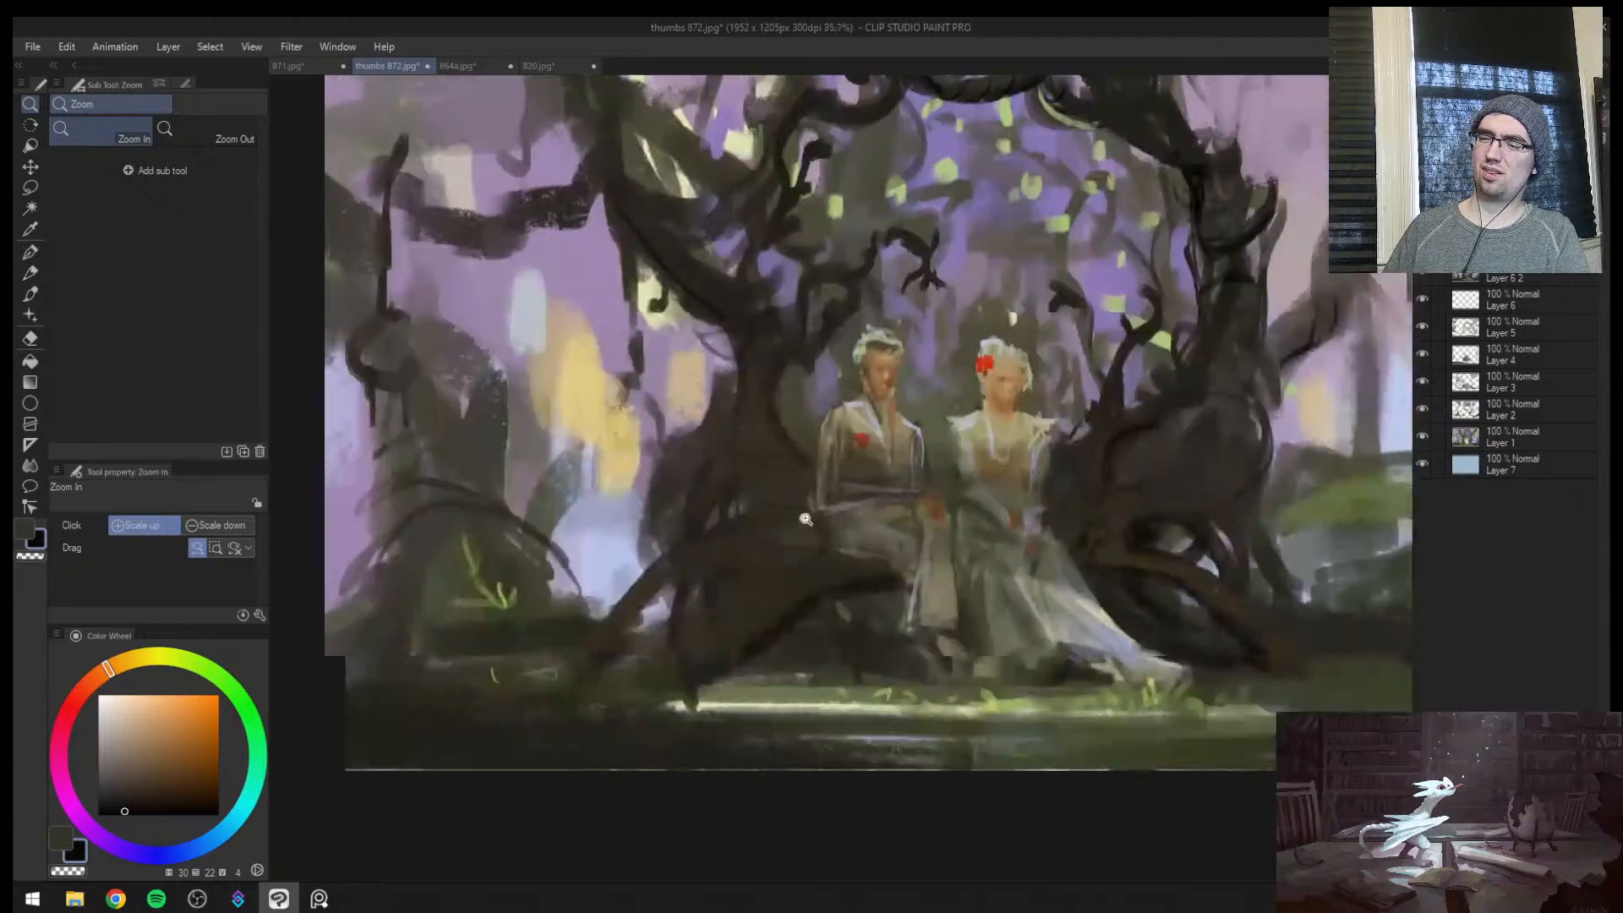
Fill the shadow under the seat beside the man's legs with broad dark strokes
{"action": "left_click_drag", "start_coordinate": [815, 617], "coordinate": [667, 695]}
{"action": "key", "text": "]"}
{"action": "mouse_move", "coordinate": [832, 616]}
{"action": "left_mouse_down"}
{"action": "mouse_move", "coordinate": [752, 681]}
{"action": "mouse_move", "coordinate": [873, 659]}
{"action": "mouse_move", "coordinate": [894, 602]}
{"action": "left_mouse_up"}
{"action": "mouse_move", "coordinate": [879, 672]}
{"action": "left_mouse_down"}
{"action": "mouse_move", "coordinate": [922, 674]}
{"action": "mouse_move", "coordinate": [776, 687]}
{"action": "mouse_move", "coordinate": [856, 623]}
{"action": "left_mouse_up"}
{"action": "key", "text": "["}
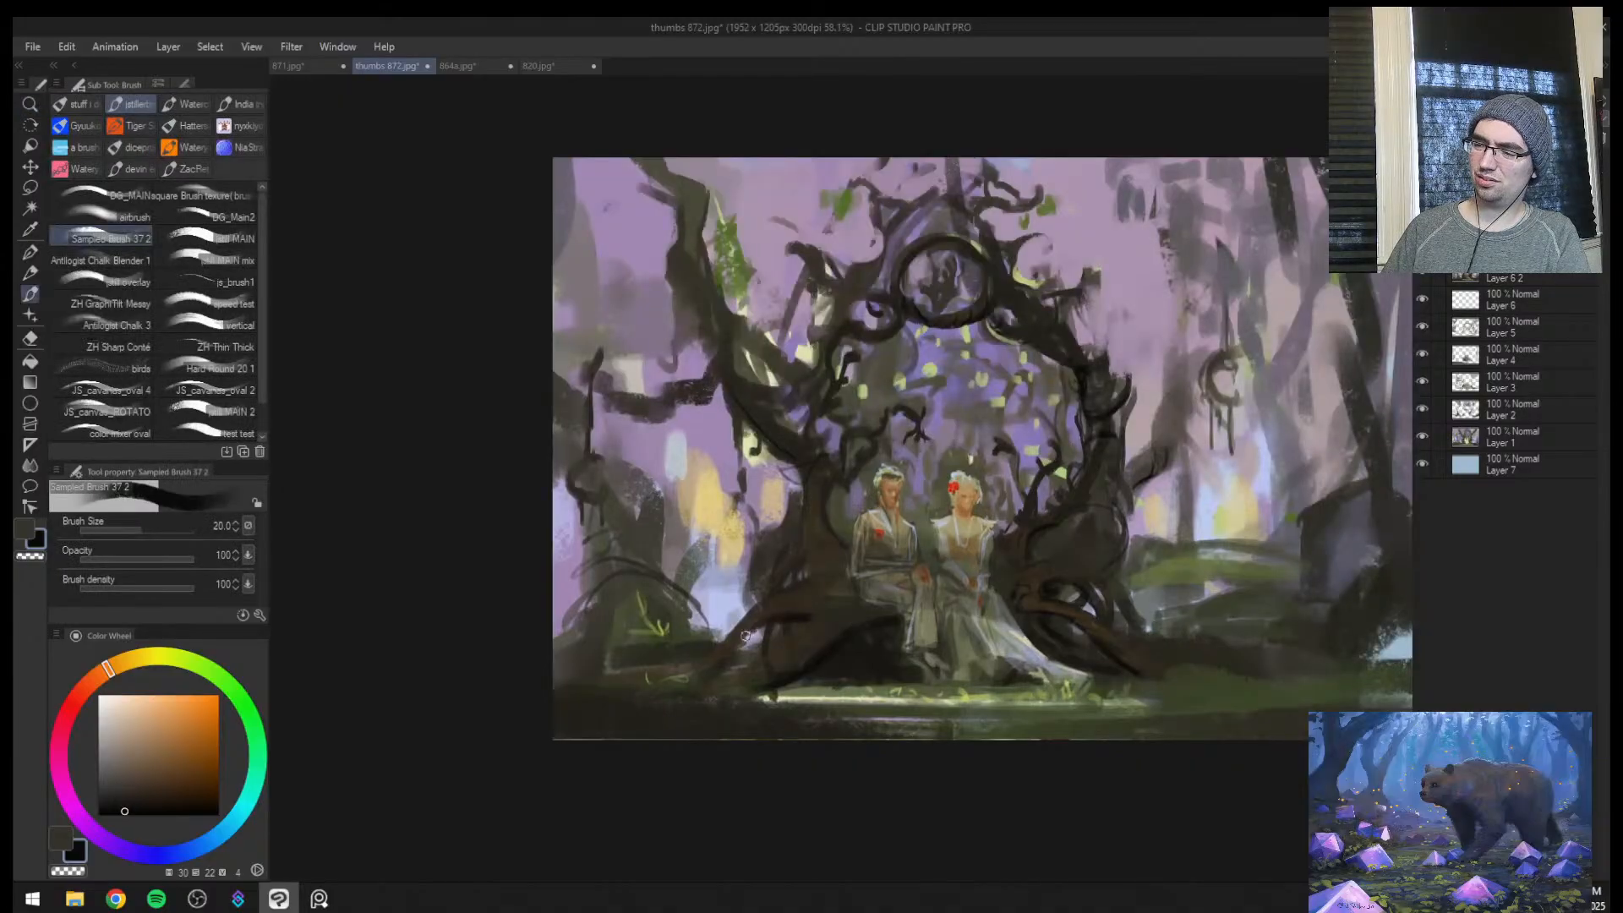
Extend the dark roots outward along the ground on both sides of the arch and darken the bank's edge
{"action": "left_click_drag", "start_coordinate": [745, 634], "coordinate": [602, 687]}
{"action": "key", "text": "["}
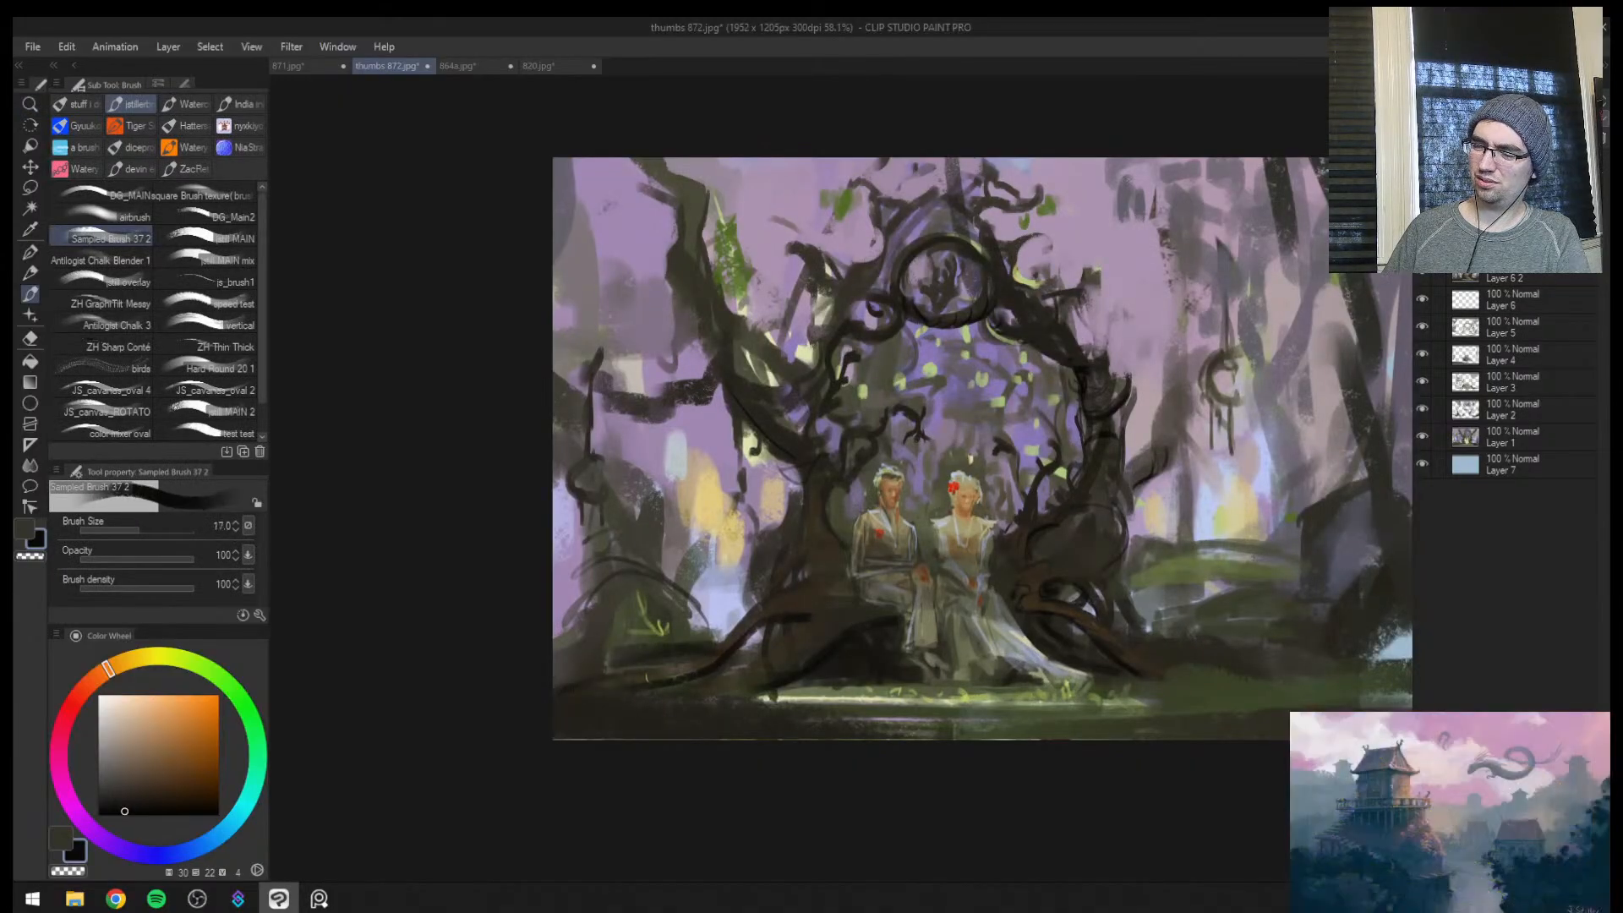
{"action": "left_click_drag", "start_coordinate": [765, 698], "coordinate": [827, 709]}
{"action": "left_click_drag", "start_coordinate": [930, 683], "coordinate": [846, 683]}
{"action": "left_click_drag", "start_coordinate": [1103, 670], "coordinate": [1145, 672]}
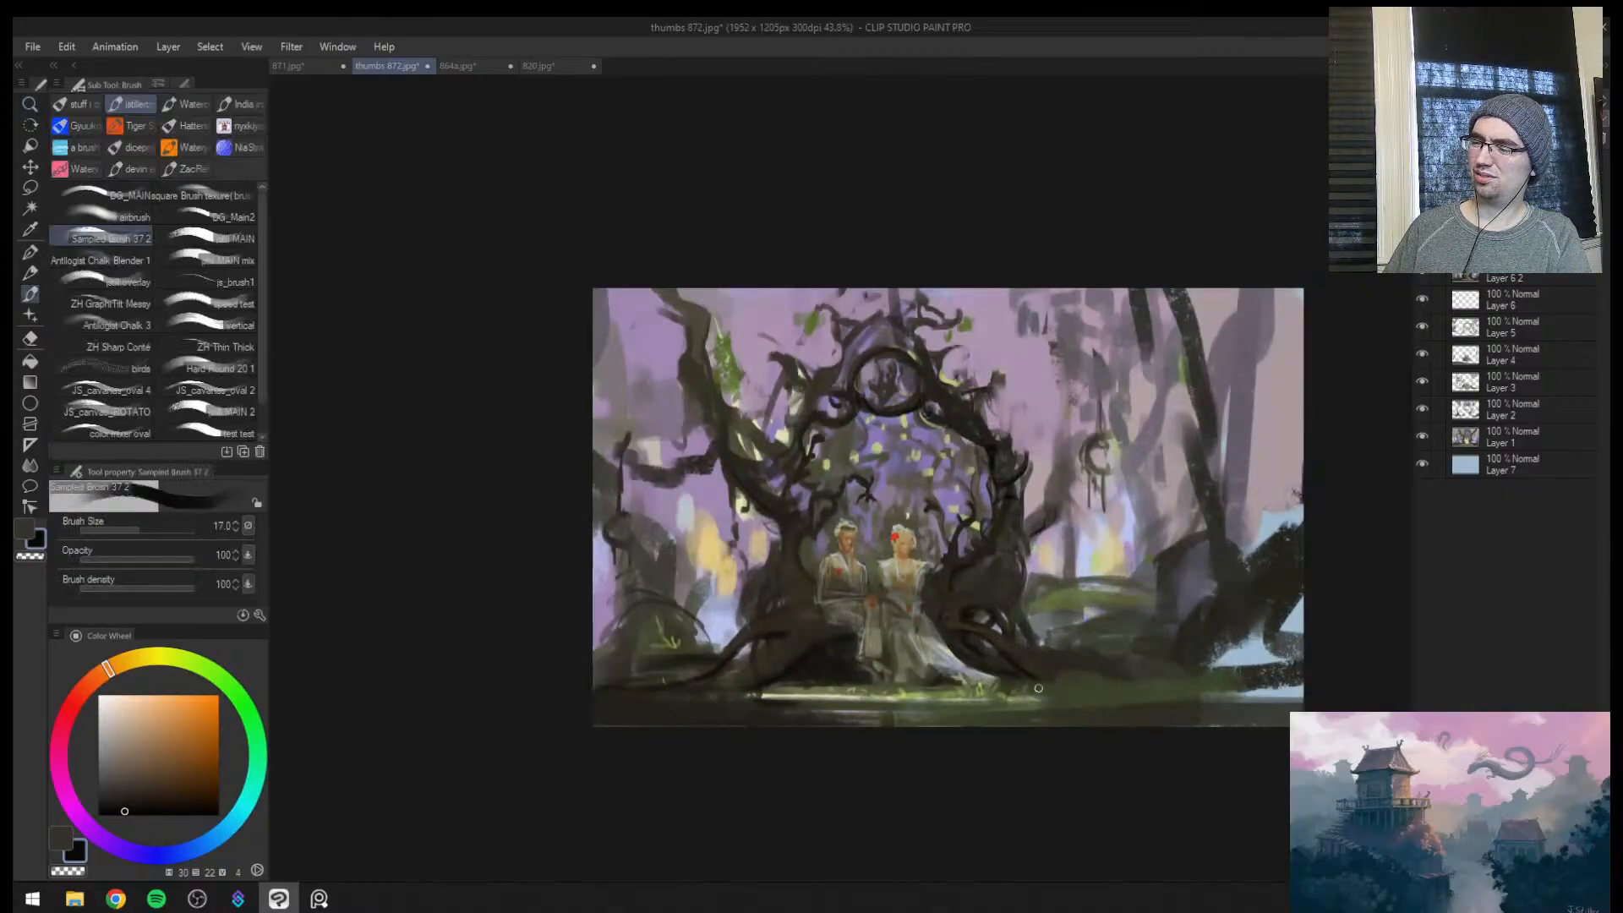
{"action": "left_click_drag", "start_coordinate": [1028, 685], "coordinate": [1073, 692]}
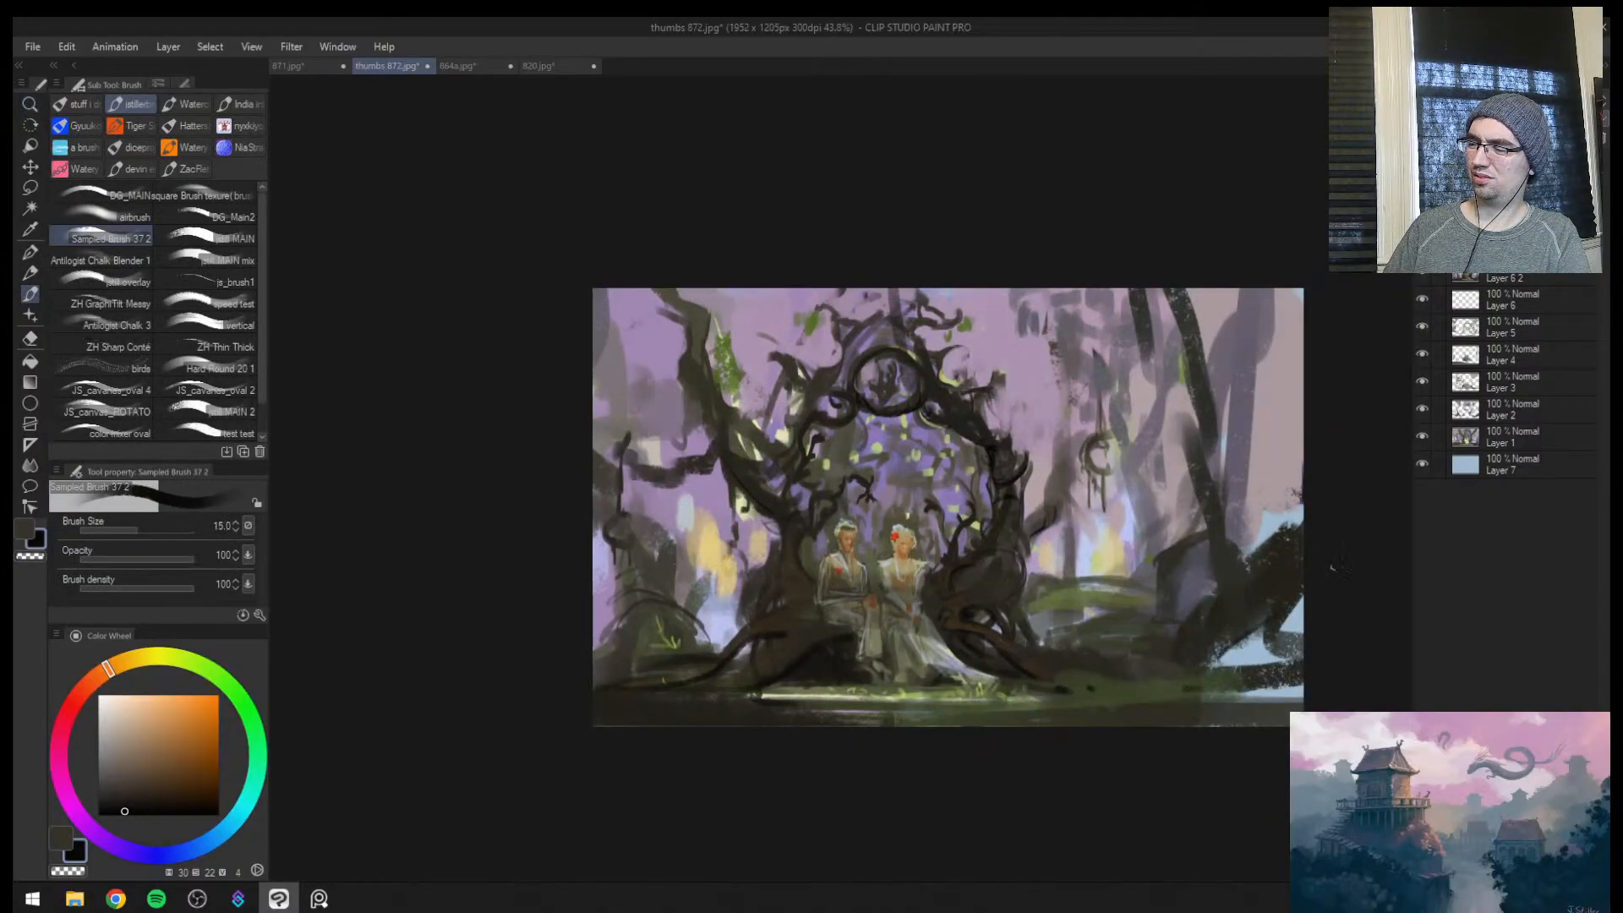
Paint a thick dark diagonal trunk over the lower-right corner of the painting with brush size 150
{"action": "key", "text": "]"}
{"action": "key", "text": "]"}
{"action": "mouse_move", "coordinate": [1290, 610]}
{"action": "left_mouse_down"}
{"action": "mouse_move", "coordinate": [1236, 666]}
{"action": "mouse_move", "coordinate": [1268, 668]}
{"action": "mouse_move", "coordinate": [1225, 695]}
{"action": "left_mouse_up"}
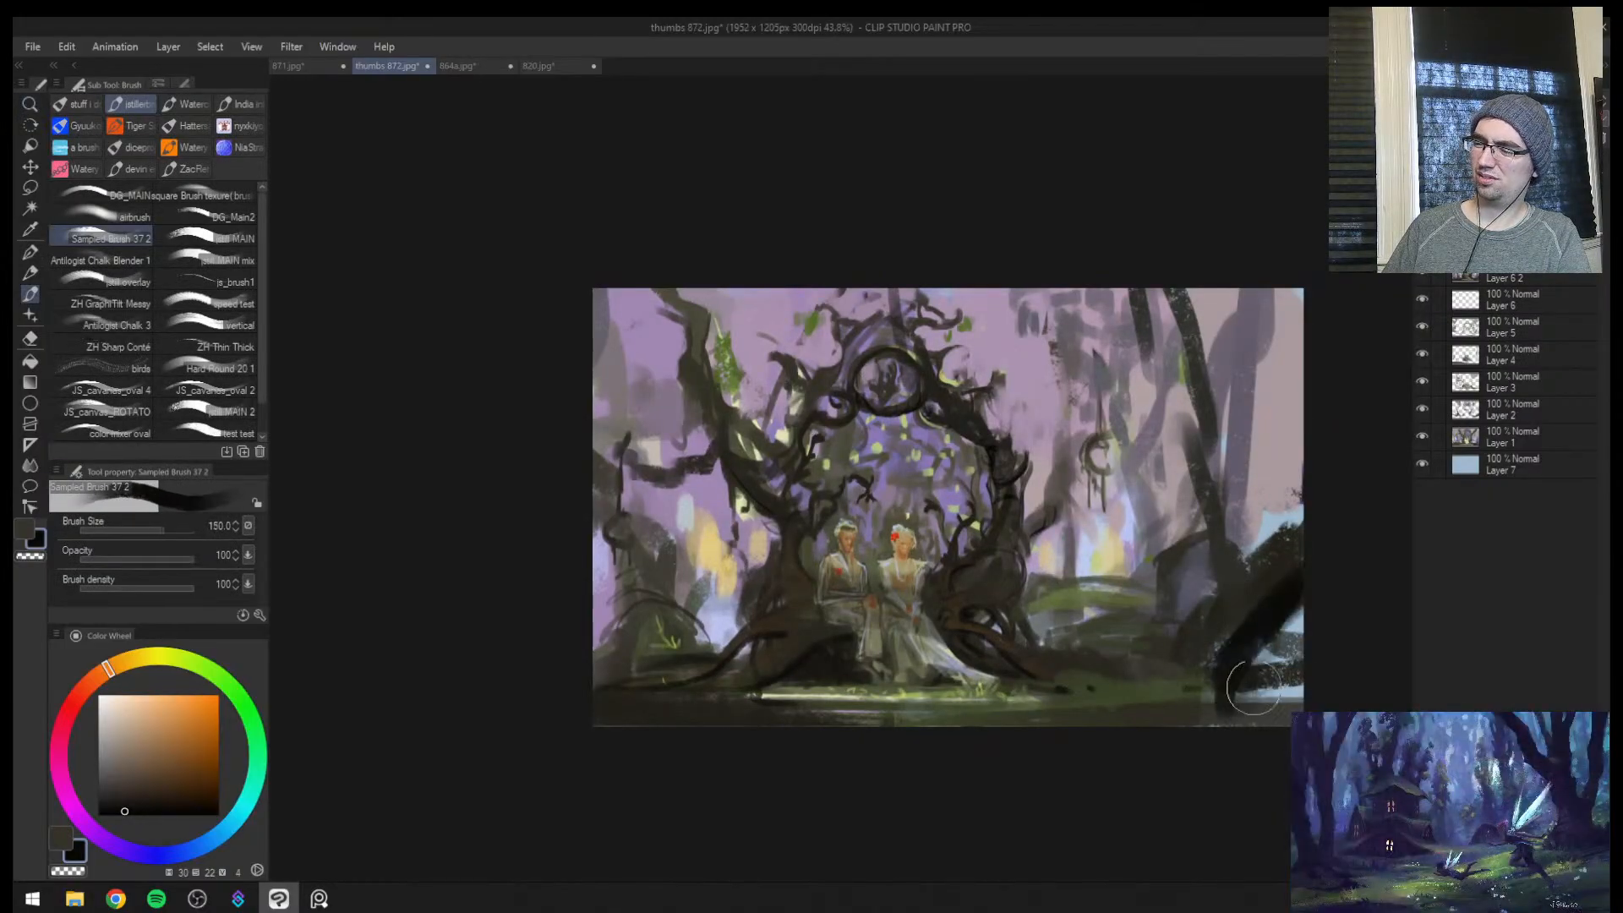
Paint a dark overhanging branch across the painting's upper-right corner with a smaller brush, and thicken it in the flipped view
{"action": "key", "text": "["}
{"action": "key", "text": "["}
{"action": "left_click_drag", "start_coordinate": [1109, 286], "coordinate": [1314, 337]}
{"action": "mouse_move", "coordinate": [1310, 345]}
{"action": "left_mouse_down"}
{"action": "mouse_move", "coordinate": [1141, 287]}
{"action": "mouse_move", "coordinate": [1336, 322]}
{"action": "mouse_move", "coordinate": [1056, 290]}
{"action": "left_mouse_up"}
{"action": "key", "text": "["}
{"action": "key", "text": "["}
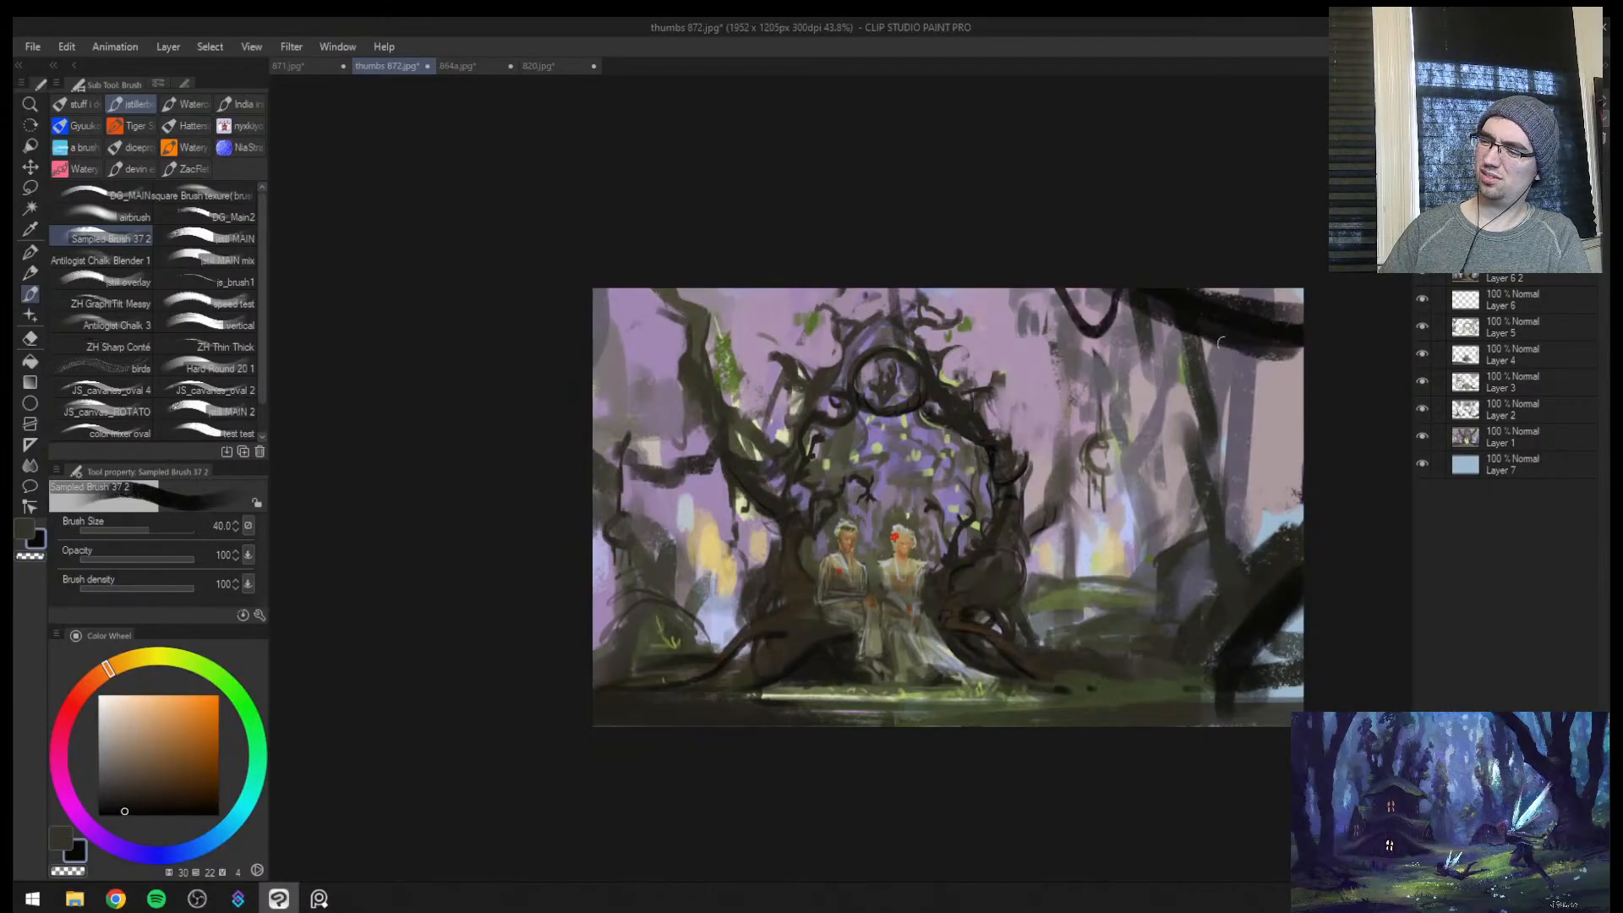
{"action": "key", "text": "h"}
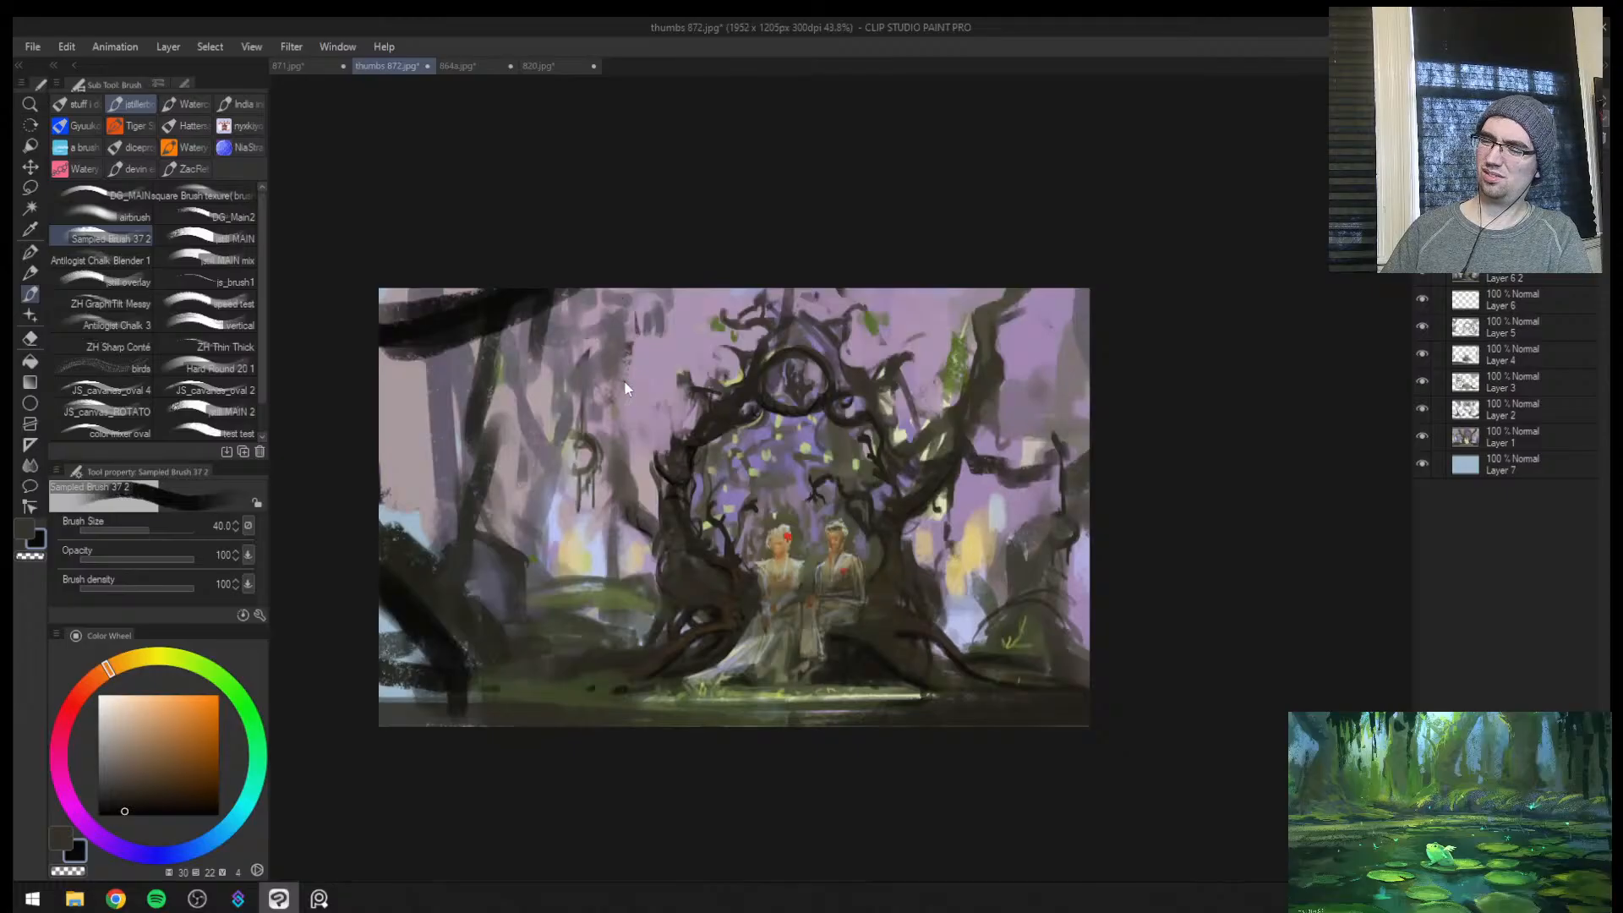
{"action": "mouse_move", "coordinate": [386, 327]}
{"action": "left_mouse_down"}
{"action": "mouse_move", "coordinate": [482, 326]}
{"action": "mouse_move", "coordinate": [592, 293]}
{"action": "left_mouse_up"}
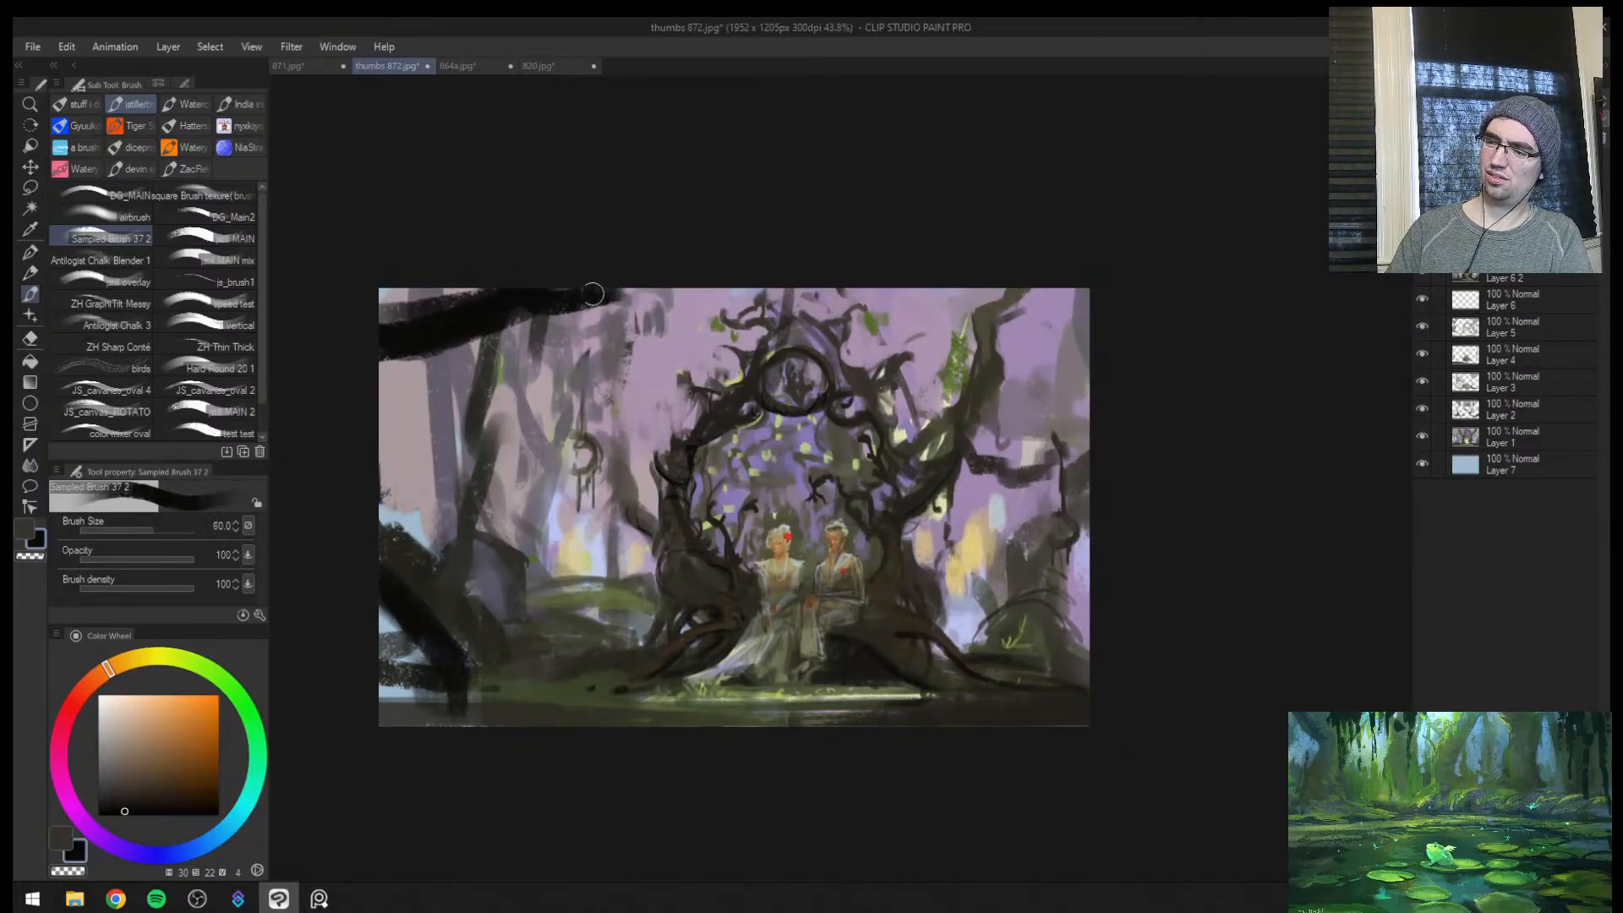
Darken the leaning tree beside the arch and add a dark stroke along the foreground trunk's upper edge, brush size 50
{"action": "mouse_move", "coordinate": [996, 370]}
{"action": "left_mouse_down"}
{"action": "mouse_move", "coordinate": [995, 316]}
{"action": "mouse_move", "coordinate": [1048, 292]}
{"action": "left_mouse_up"}
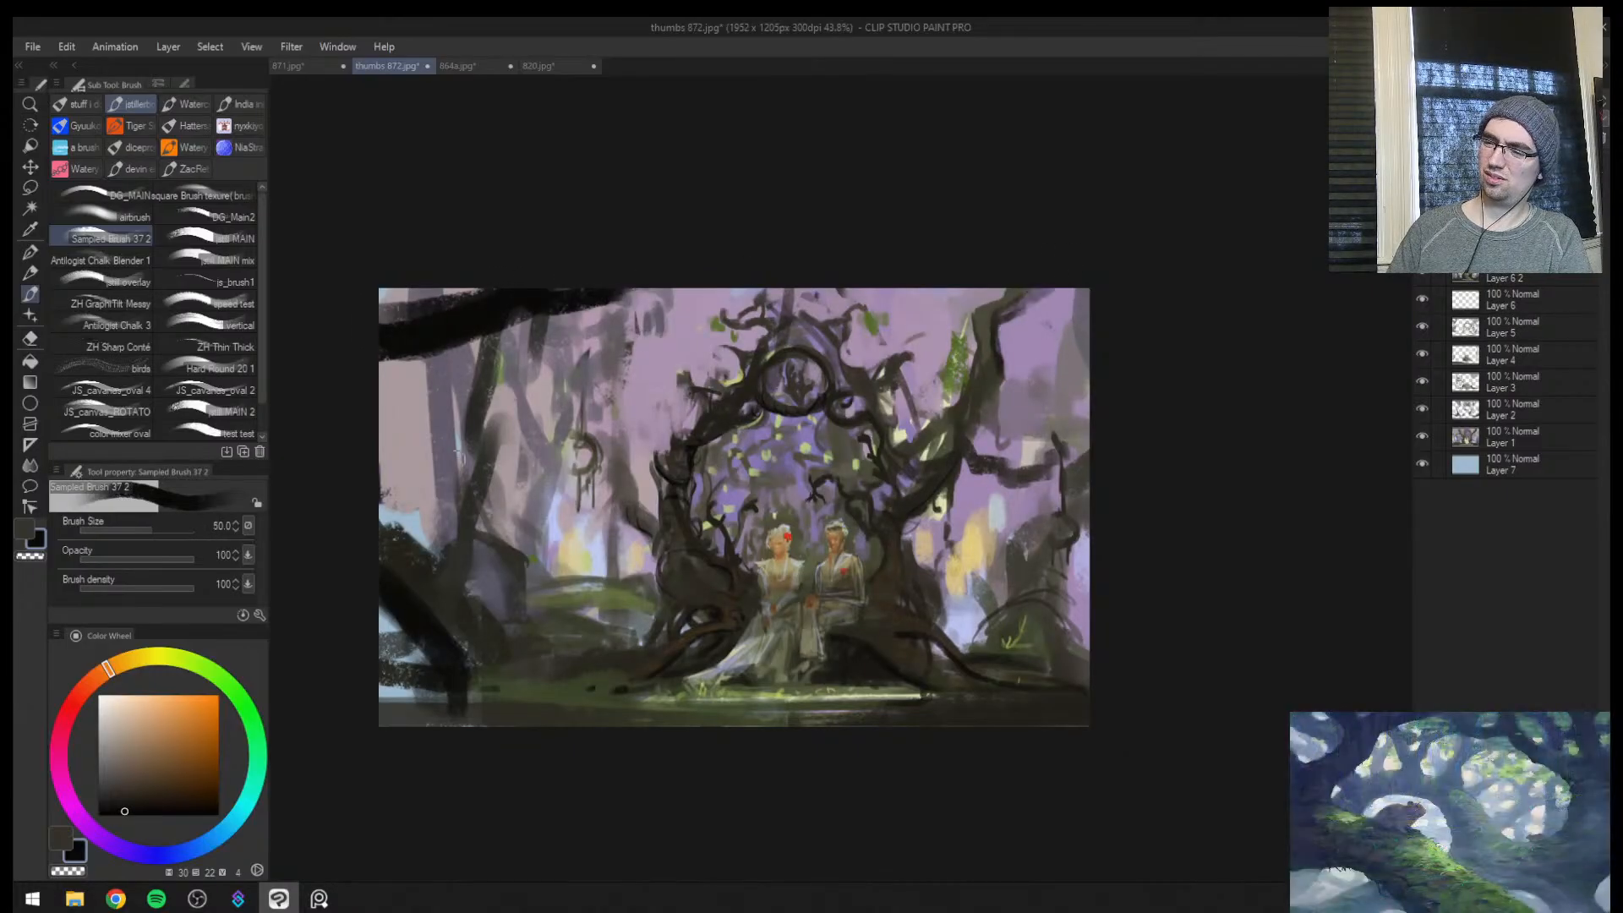
{"action": "key", "text": "["}
{"action": "key", "text": "bracketright"}
{"action": "left_click_drag", "start_coordinate": [385, 526], "coordinate": [450, 573]}
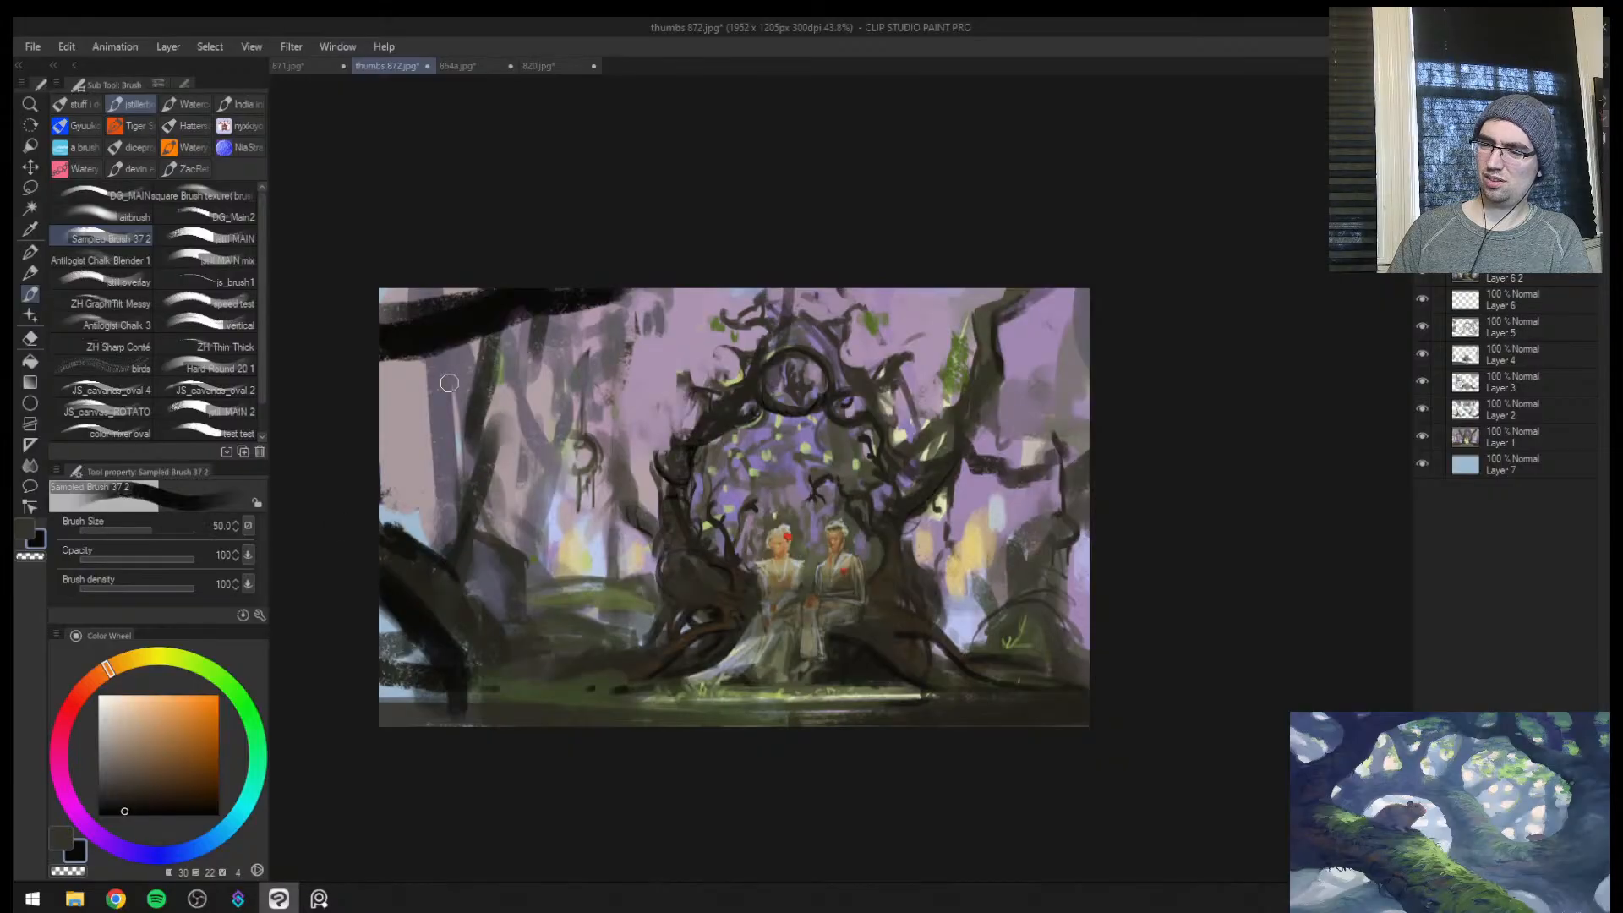
Glaze muted green haze over the background trees behind the foreground trunk, using sampled colours and brush sizes 100 to 150
{"action": "left_click", "coordinate": [448, 378], "text": "alt"}
{"action": "key", "text": "bracketright"}
{"action": "key", "text": "bracketright"}
{"action": "key", "text": "bracketright"}
{"action": "key", "text": "bracketright"}
{"action": "key", "text": "bracketright"}
{"action": "key", "text": "bracketright"}
{"action": "left_click_drag", "start_coordinate": [416, 374], "coordinate": [382, 471]}
{"action": "left_click", "coordinate": [414, 563], "text": "alt"}
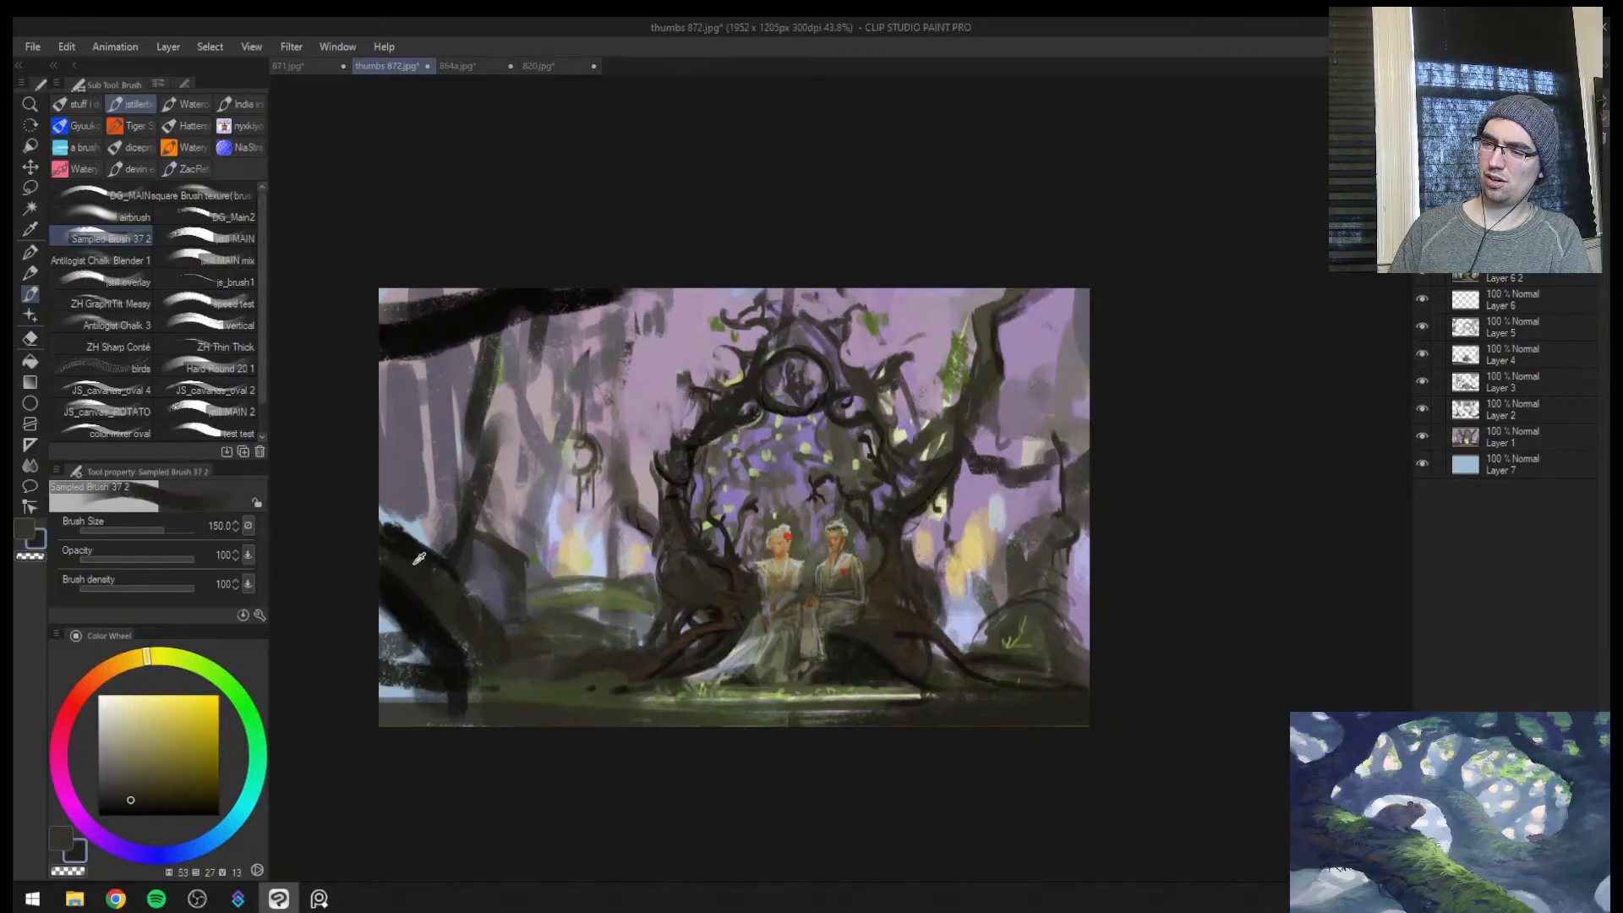
{"action": "left_click", "coordinate": [428, 568], "text": "alt"}
{"action": "mouse_move", "coordinate": [419, 385]}
{"action": "left_mouse_down"}
{"action": "mouse_move", "coordinate": [391, 513]}
{"action": "mouse_move", "coordinate": [443, 541]}
{"action": "left_mouse_up"}
{"action": "left_click", "coordinate": [503, 571], "text": "alt"}
{"action": "key", "text": "bracketleft"}
{"action": "key", "text": "bracketleft"}
{"action": "left_click_drag", "start_coordinate": [408, 429], "coordinate": [442, 512]}
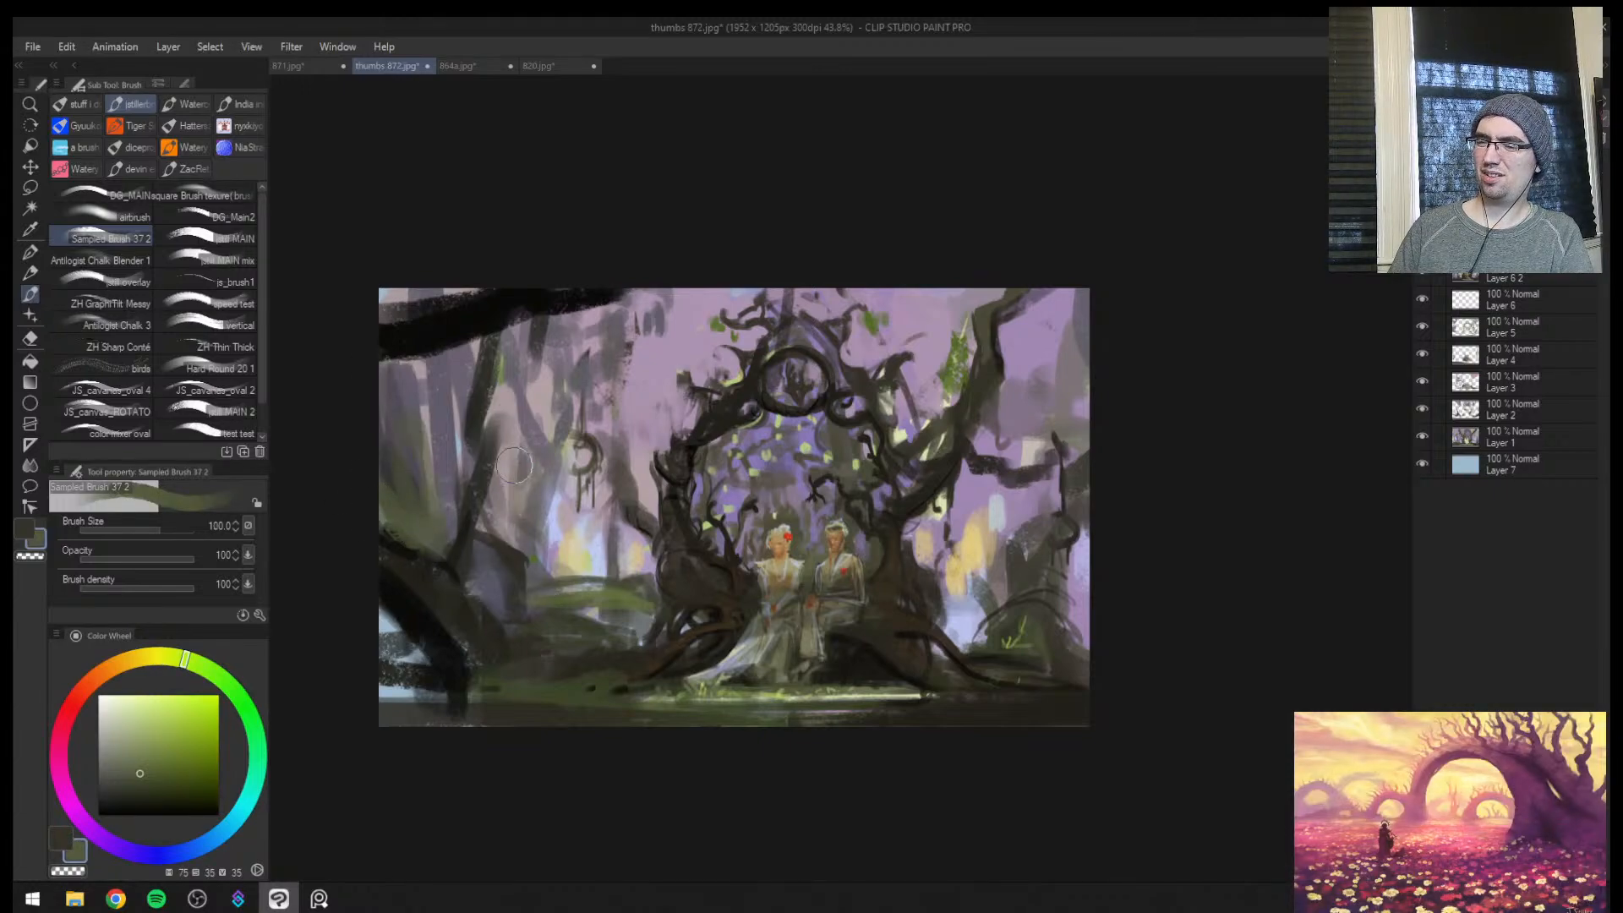
Flip the view and brush muted green at size 120 over the background between the arch and the rock
{"action": "key", "text": "h"}
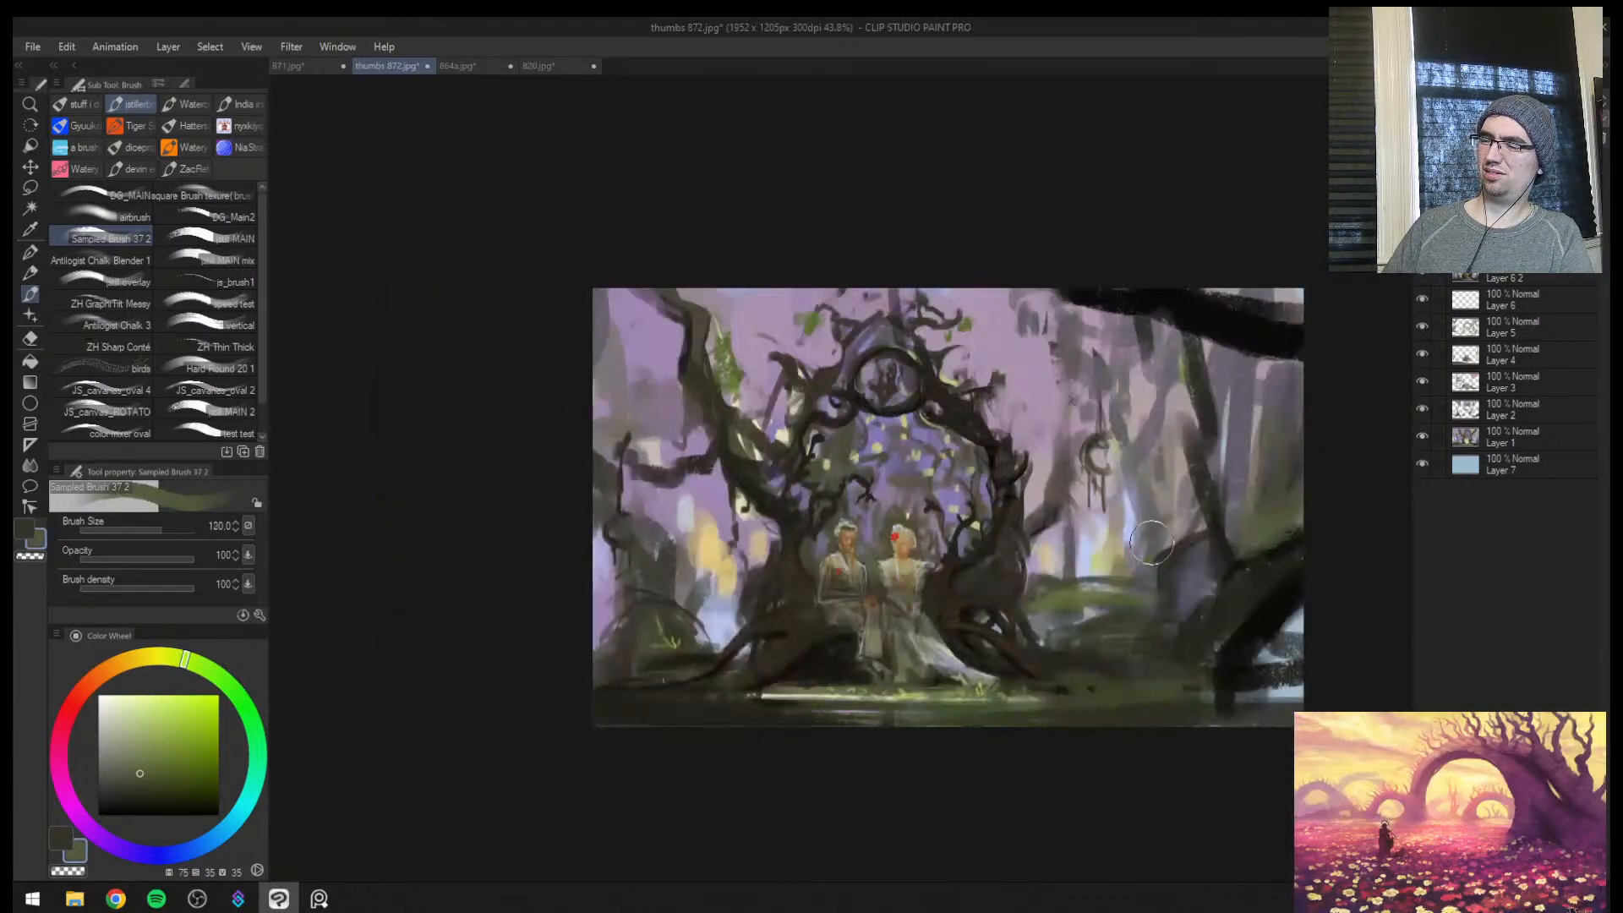
{"action": "mouse_move", "coordinate": [1131, 513]}
{"action": "left_mouse_down"}
{"action": "mouse_move", "coordinate": [1112, 568]}
{"action": "mouse_move", "coordinate": [1070, 575]}
{"action": "mouse_move", "coordinate": [1133, 604]}
{"action": "left_mouse_up"}
{"action": "left_click", "coordinate": [1099, 558], "text": "alt"}
{"action": "key", "text": "bracketleft"}
{"action": "key", "text": "bracketleft"}
{"action": "key", "text": "bracketleft"}
{"action": "key", "text": "bracketleft"}
{"action": "key", "text": "bracketleft"}
Tone down the bright light patches behind the arch on the man's side with muted purple strokes at brush size 120
{"action": "mouse_move", "coordinate": [1100, 688]}
{"action": "left_mouse_down"}
{"action": "mouse_move", "coordinate": [1132, 693]}
{"action": "mouse_move", "coordinate": [1123, 667]}
{"action": "mouse_move", "coordinate": [822, 503]}
{"action": "left_mouse_up"}
{"action": "key", "text": "ctrl+space"}
{"action": "key", "text": "bracketright"}
{"action": "key", "text": "bracketright"}
{"action": "key", "text": "bracketright"}
{"action": "key", "text": "bracketright"}
{"action": "key", "text": "bracketright"}
{"action": "key", "text": "bracketright"}
{"action": "key", "text": "bracketright"}
{"action": "key", "text": "bracketright"}
{"action": "left_click", "coordinate": [786, 517], "text": "alt"}
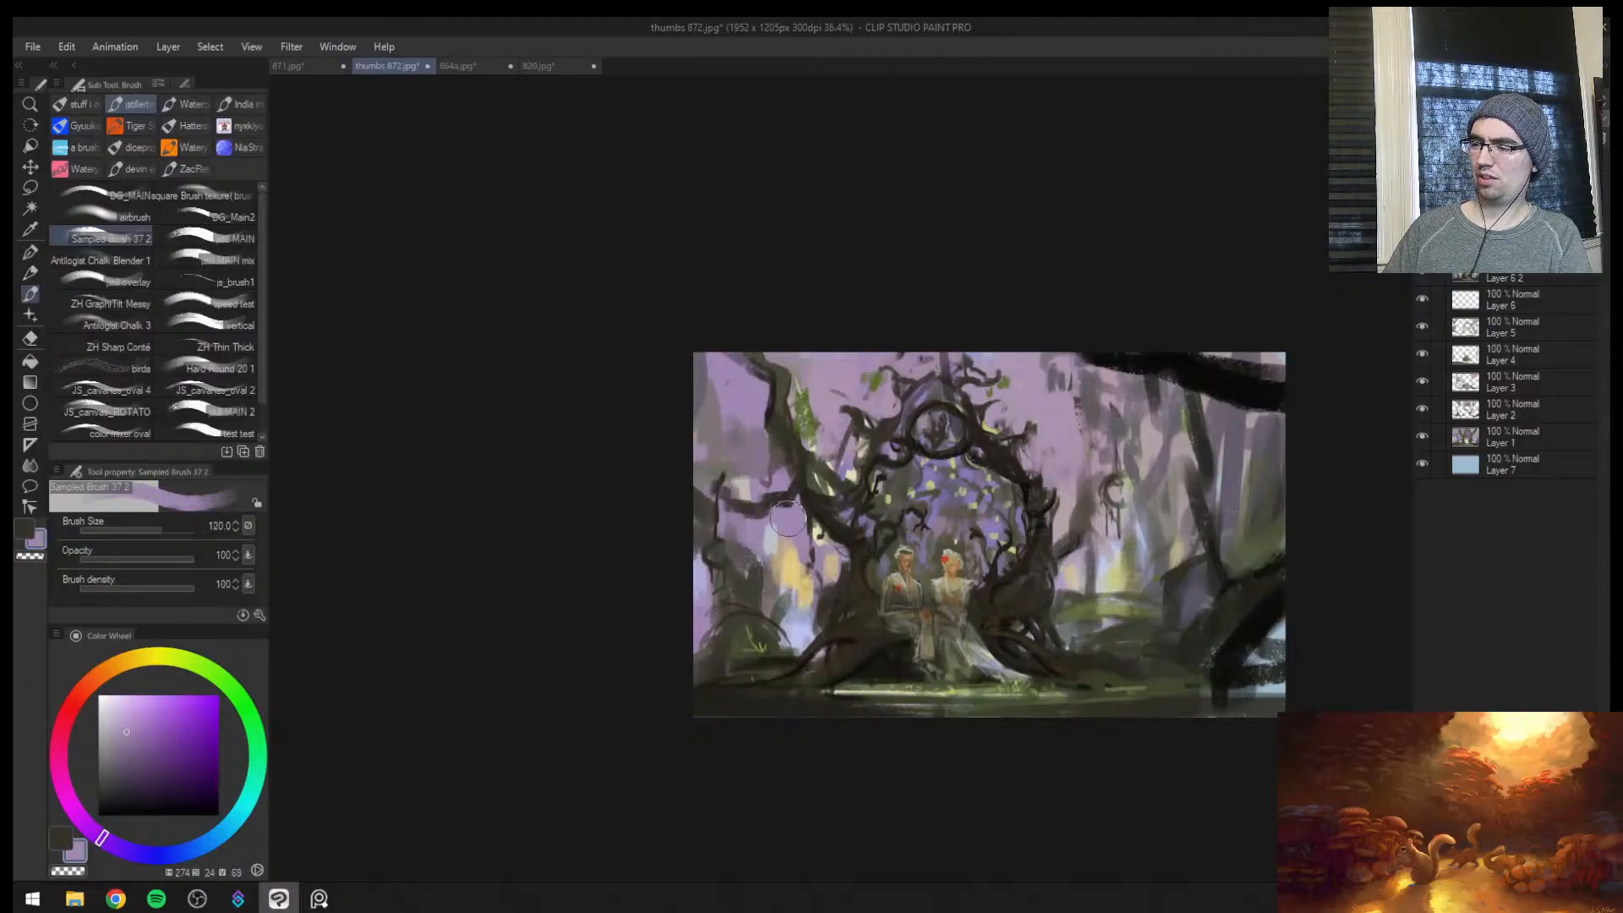
{"action": "mouse_move", "coordinate": [771, 521]}
{"action": "left_mouse_down"}
{"action": "mouse_move", "coordinate": [770, 563]}
{"action": "mouse_move", "coordinate": [795, 591]}
{"action": "left_mouse_up"}
{"action": "left_click", "coordinate": [753, 591], "text": "alt"}
{"action": "mouse_move", "coordinate": [775, 526]}
{"action": "left_mouse_down"}
{"action": "mouse_move", "coordinate": [774, 621]}
{"action": "mouse_move", "coordinate": [798, 634]}
{"action": "left_mouse_up"}
{"action": "key", "text": "bracketleft"}
Flip the view back and dab dark green over the ground around the grass tuft beside the arch
{"action": "key", "text": "h"}
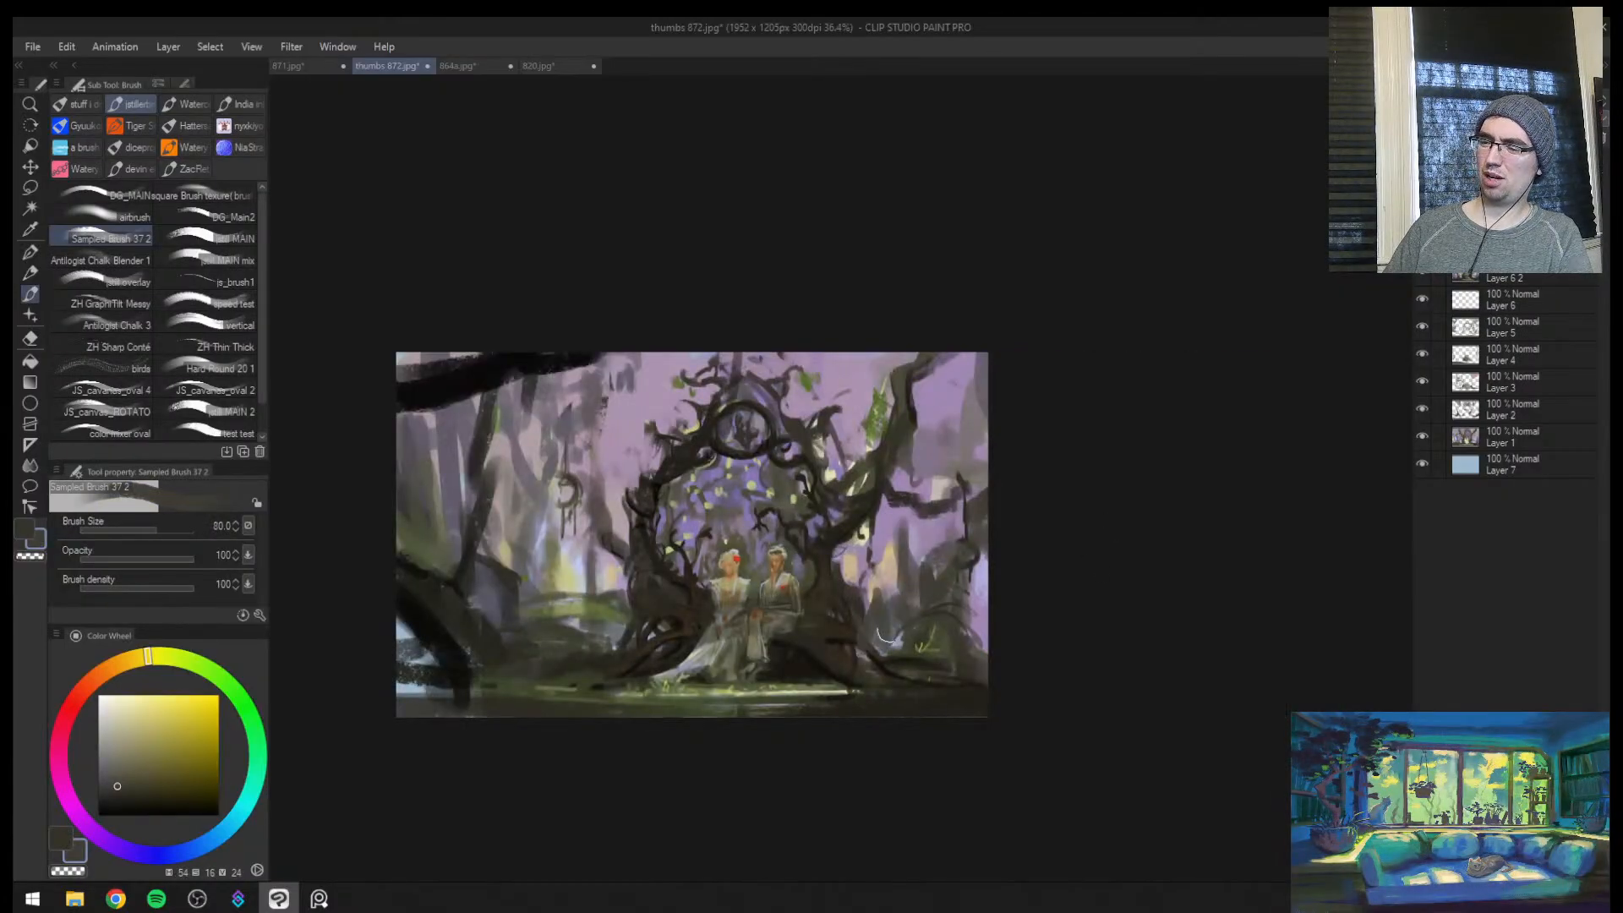
{"action": "left_click", "coordinate": [929, 644], "text": "alt"}
{"action": "left_click", "coordinate": [923, 649], "text": "alt"}
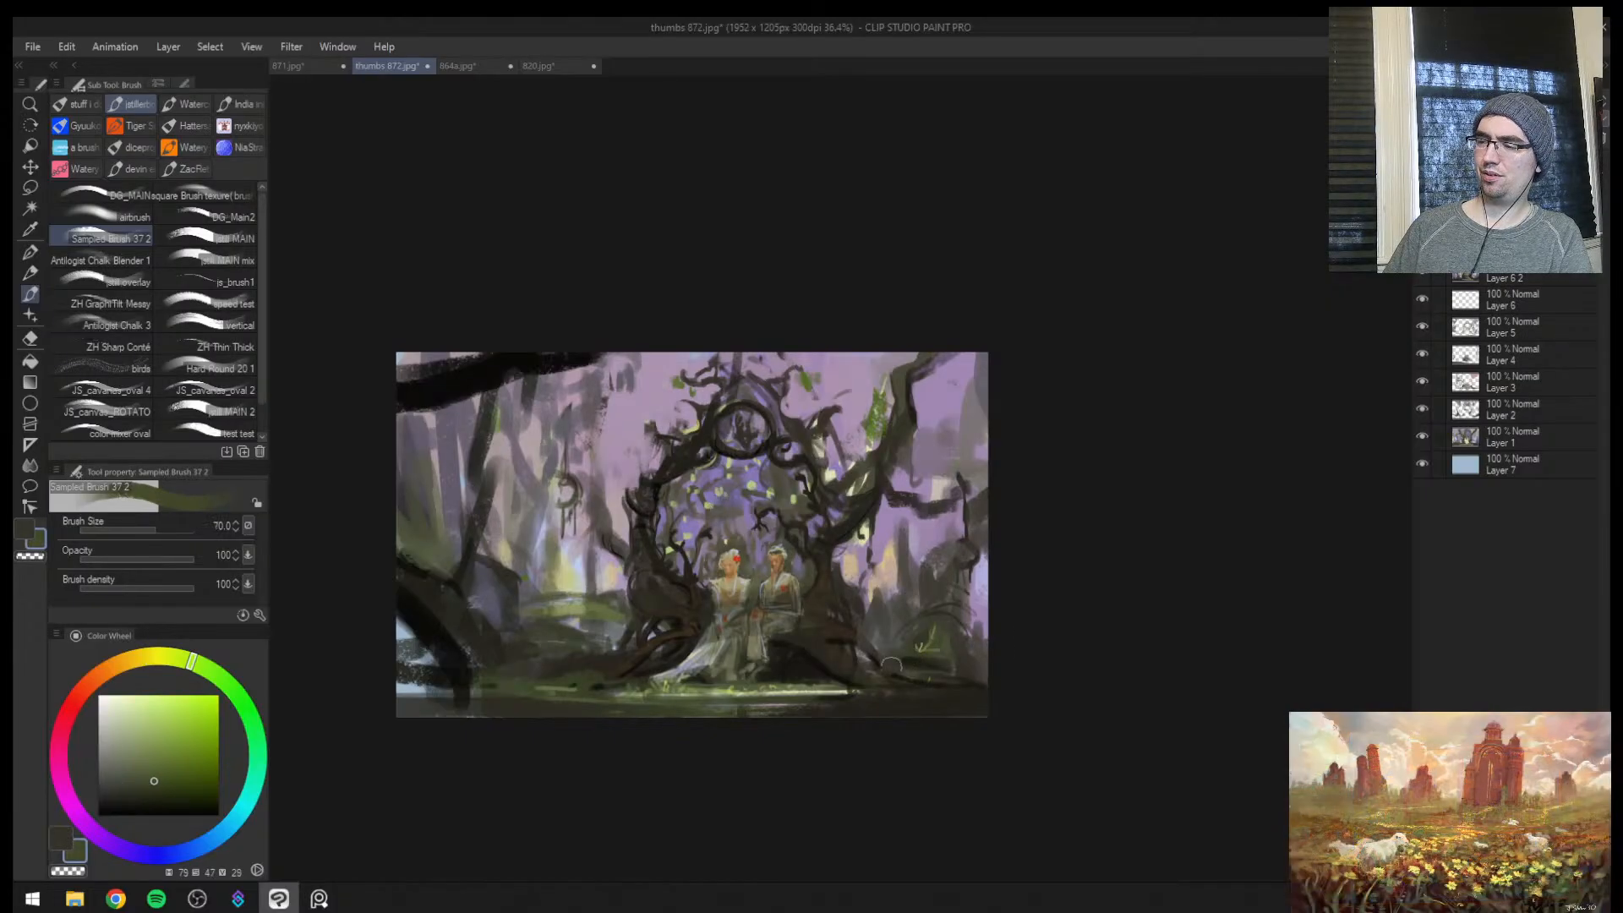
Sample the bank's pale yellow-green and paint a thin curved flower stem with first buds below the seat, brush size 4
{"action": "key", "text": "bracketleft"}
{"action": "key", "text": "bracketleft"}
{"action": "key", "text": "bracketleft"}
{"action": "key", "text": "bracketleft"}
{"action": "left_click", "coordinate": [782, 687], "text": "alt"}
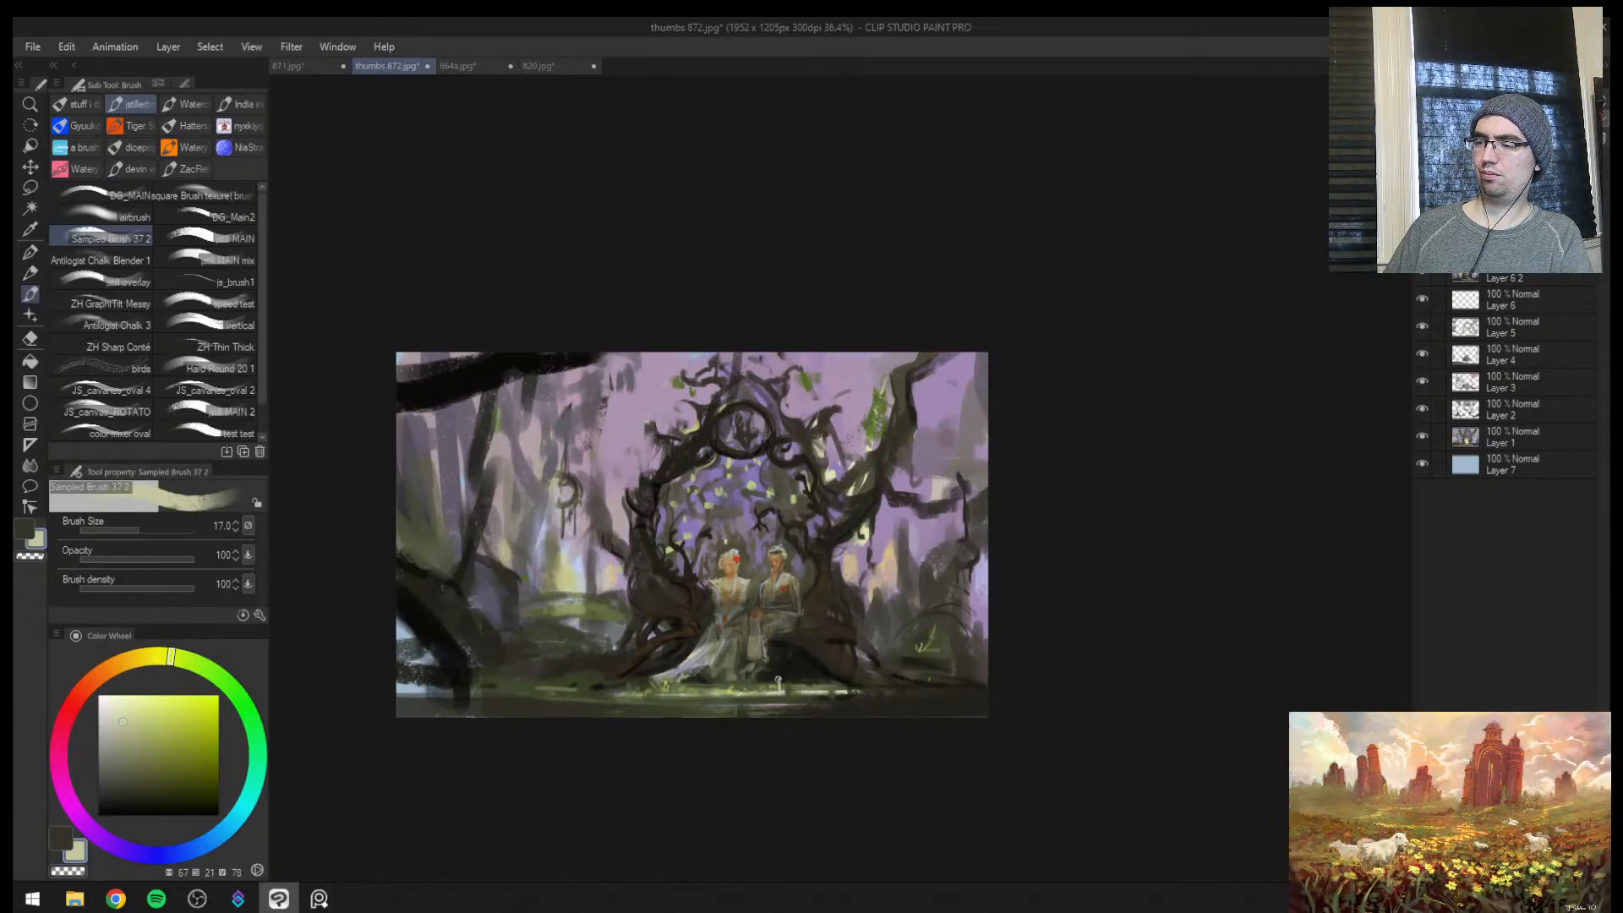
{"action": "key", "text": "bracketleft"}
{"action": "key", "text": "bracketleft"}
{"action": "key", "text": "bracketleft"}
{"action": "key", "text": "bracketleft"}
{"action": "scroll", "coordinate": [806, 680], "scroll_direction": "up", "scroll_amount": 1}
{"action": "key", "text": "ctrl+space"}
{"action": "mouse_move", "coordinate": [765, 688]}
{"action": "left_mouse_down"}
{"action": "mouse_move", "coordinate": [816, 658]}
{"action": "mouse_move", "coordinate": [869, 659]}
{"action": "left_mouse_up"}
{"action": "key", "text": "ctrl+z"}
{"action": "key", "text": "ctrl+z"}
{"action": "key", "text": "ctrl+z"}
{"action": "key", "text": "ctrl+z"}
{"action": "key", "text": "ctrl+z"}
{"action": "key", "text": "bracketleft"}
{"action": "key", "text": "bracketleft"}
{"action": "key", "text": "bracketleft"}
{"action": "key", "text": "bracketleft"}
{"action": "key", "text": "bracketleft"}
{"action": "mouse_move", "coordinate": [783, 720]}
{"action": "left_mouse_down"}
{"action": "mouse_move", "coordinate": [794, 582]}
{"action": "mouse_move", "coordinate": [771, 560]}
{"action": "mouse_move", "coordinate": [784, 522]}
{"action": "left_mouse_up"}
{"action": "key", "text": "bracketleft"}
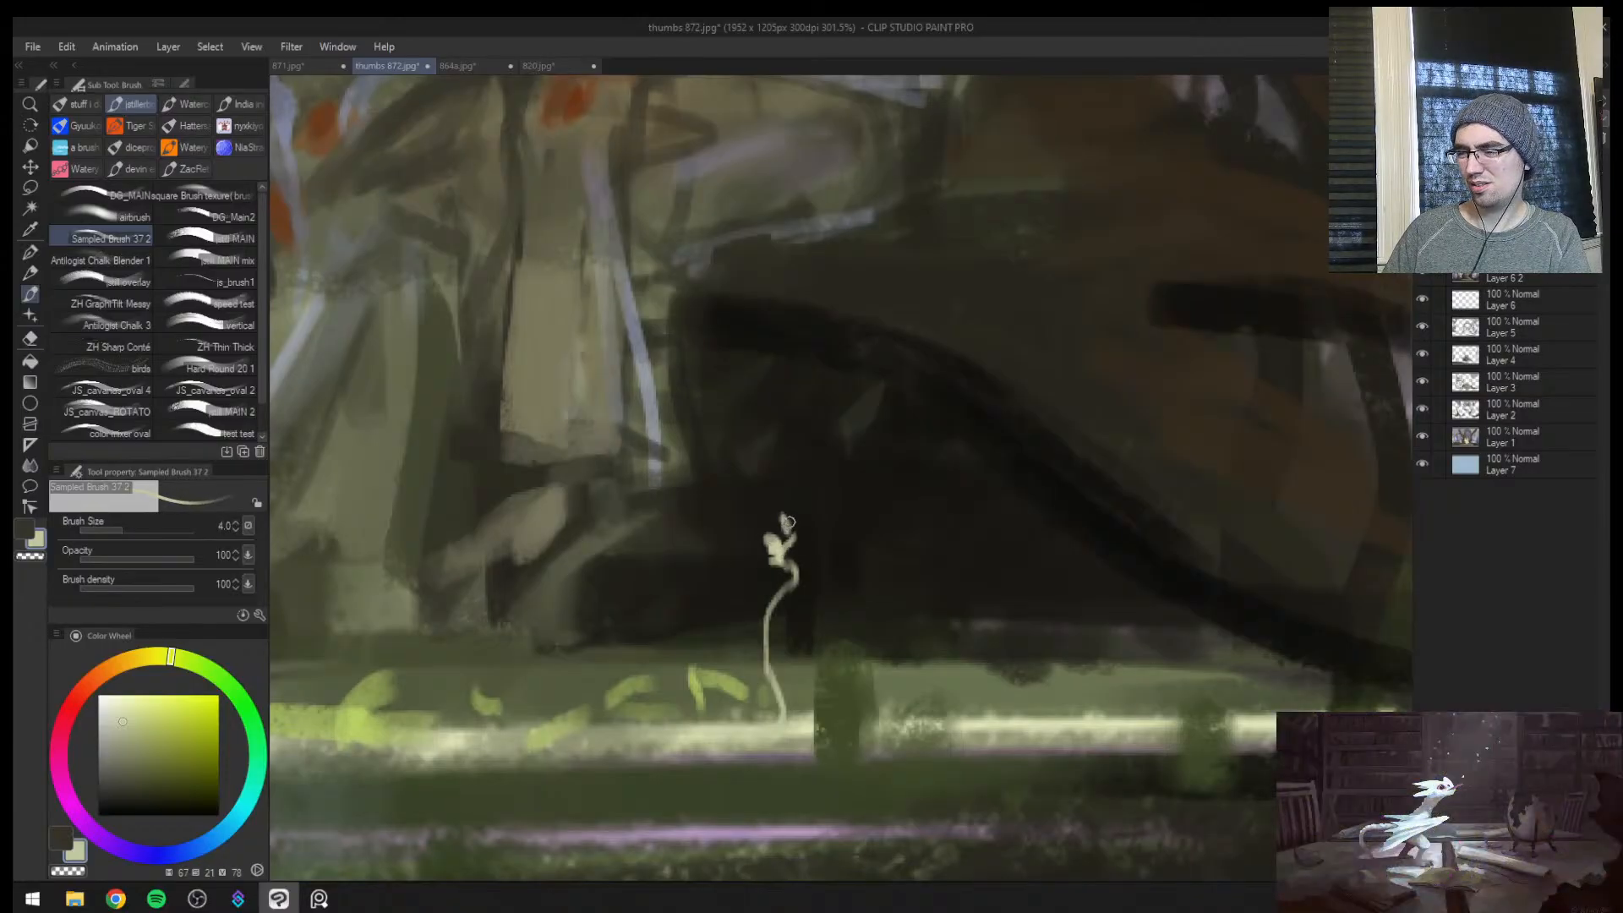
Add small pale petals and leaves to the flower stem, starting with brush sizes 5 and 3
{"action": "key", "text": "bracketright"}
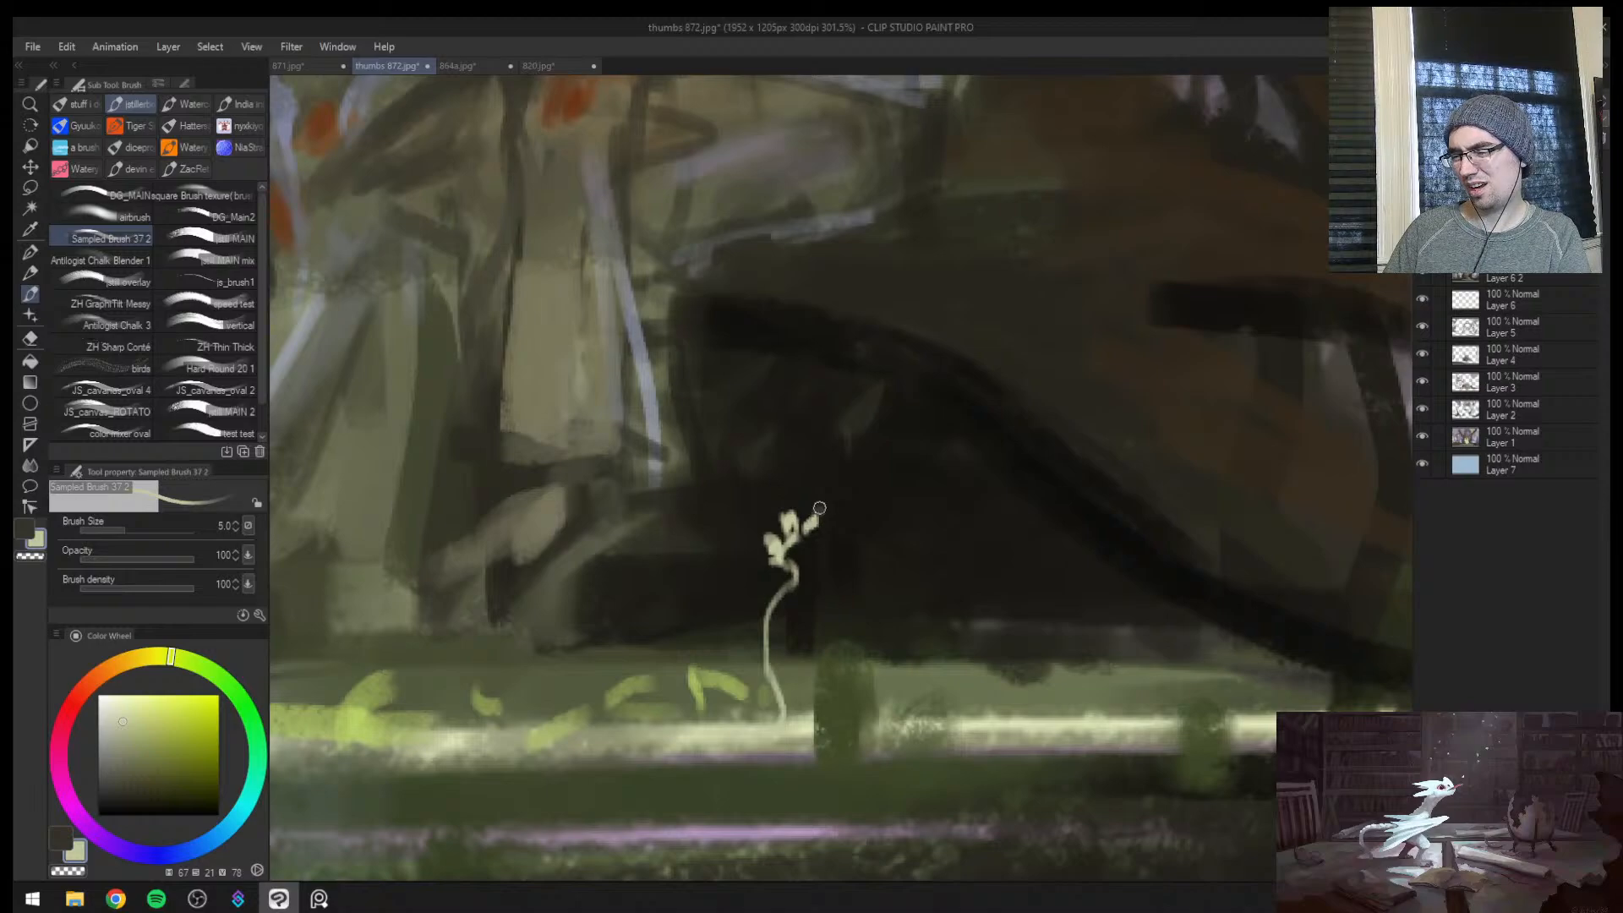
{"action": "left_click_drag", "start_coordinate": [819, 508], "coordinate": [822, 506]}
{"action": "key", "text": "bracketleft"}
{"action": "key", "text": "bracketleft"}
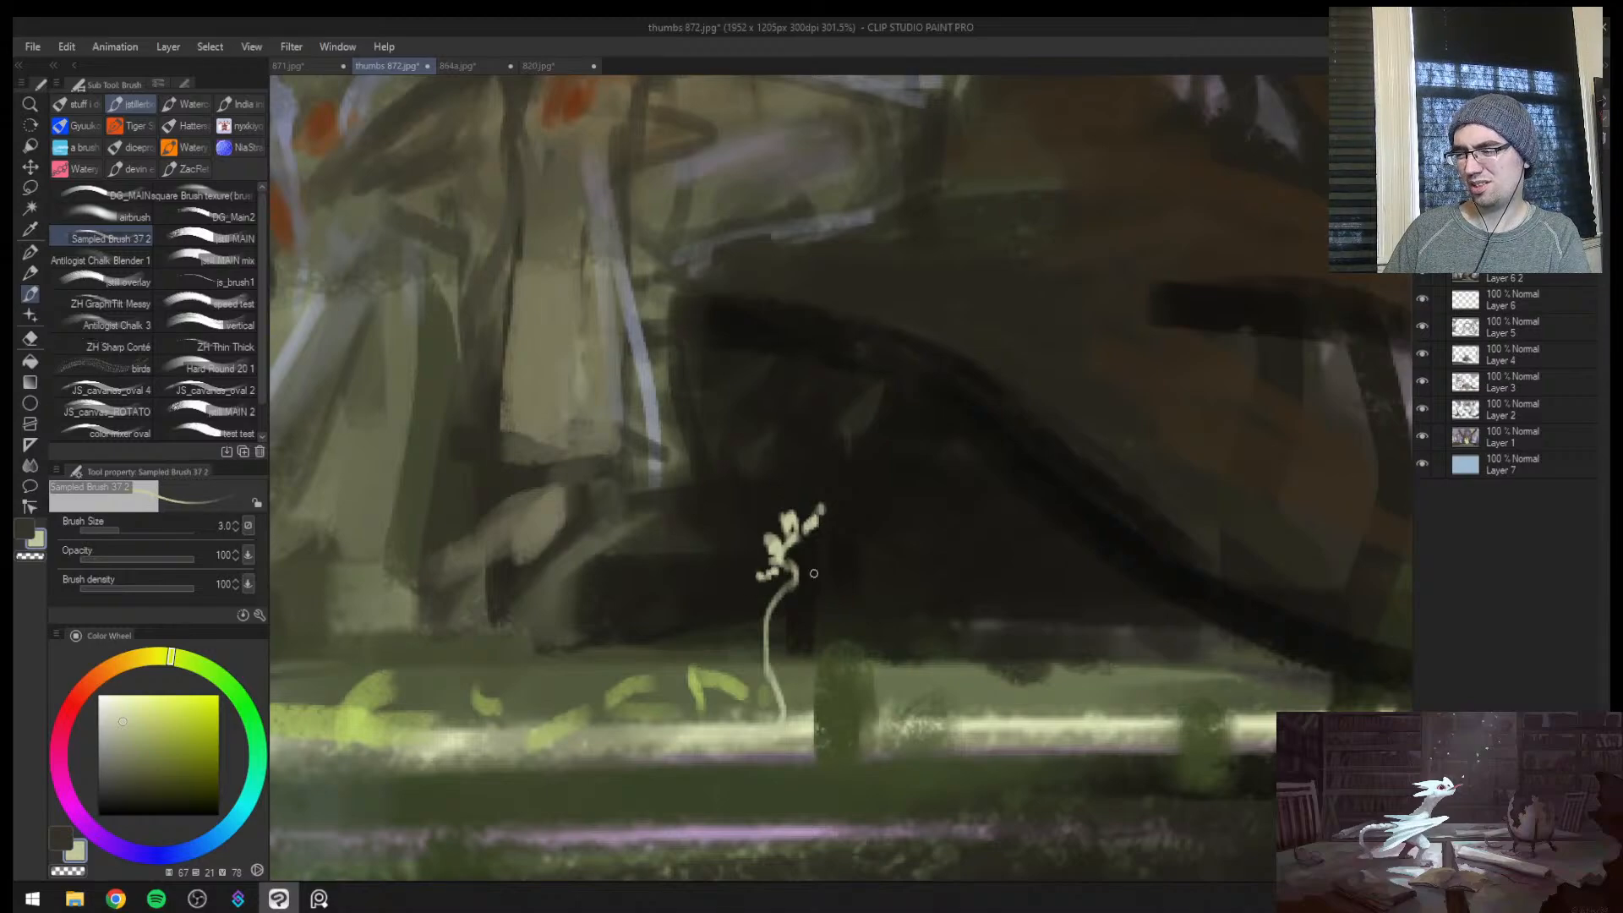
{"action": "mouse_move", "coordinate": [799, 575]}
{"action": "left_mouse_down"}
{"action": "mouse_move", "coordinate": [833, 559]}
{"action": "mouse_move", "coordinate": [750, 634]}
{"action": "mouse_move", "coordinate": [759, 663]}
{"action": "left_mouse_up"}
{"action": "key", "text": "bracketright"}
{"action": "key", "text": "bracketright"}
{"action": "left_click_drag", "start_coordinate": [739, 650], "coordinate": [647, 652]}
{"action": "mouse_move", "coordinate": [791, 647]}
{"action": "left_mouse_down"}
{"action": "mouse_move", "coordinate": [829, 630]}
{"action": "mouse_move", "coordinate": [869, 645]}
{"action": "mouse_move", "coordinate": [727, 609]}
{"action": "left_mouse_up"}
{"action": "left_click_drag", "start_coordinate": [859, 607], "coordinate": [885, 575]}
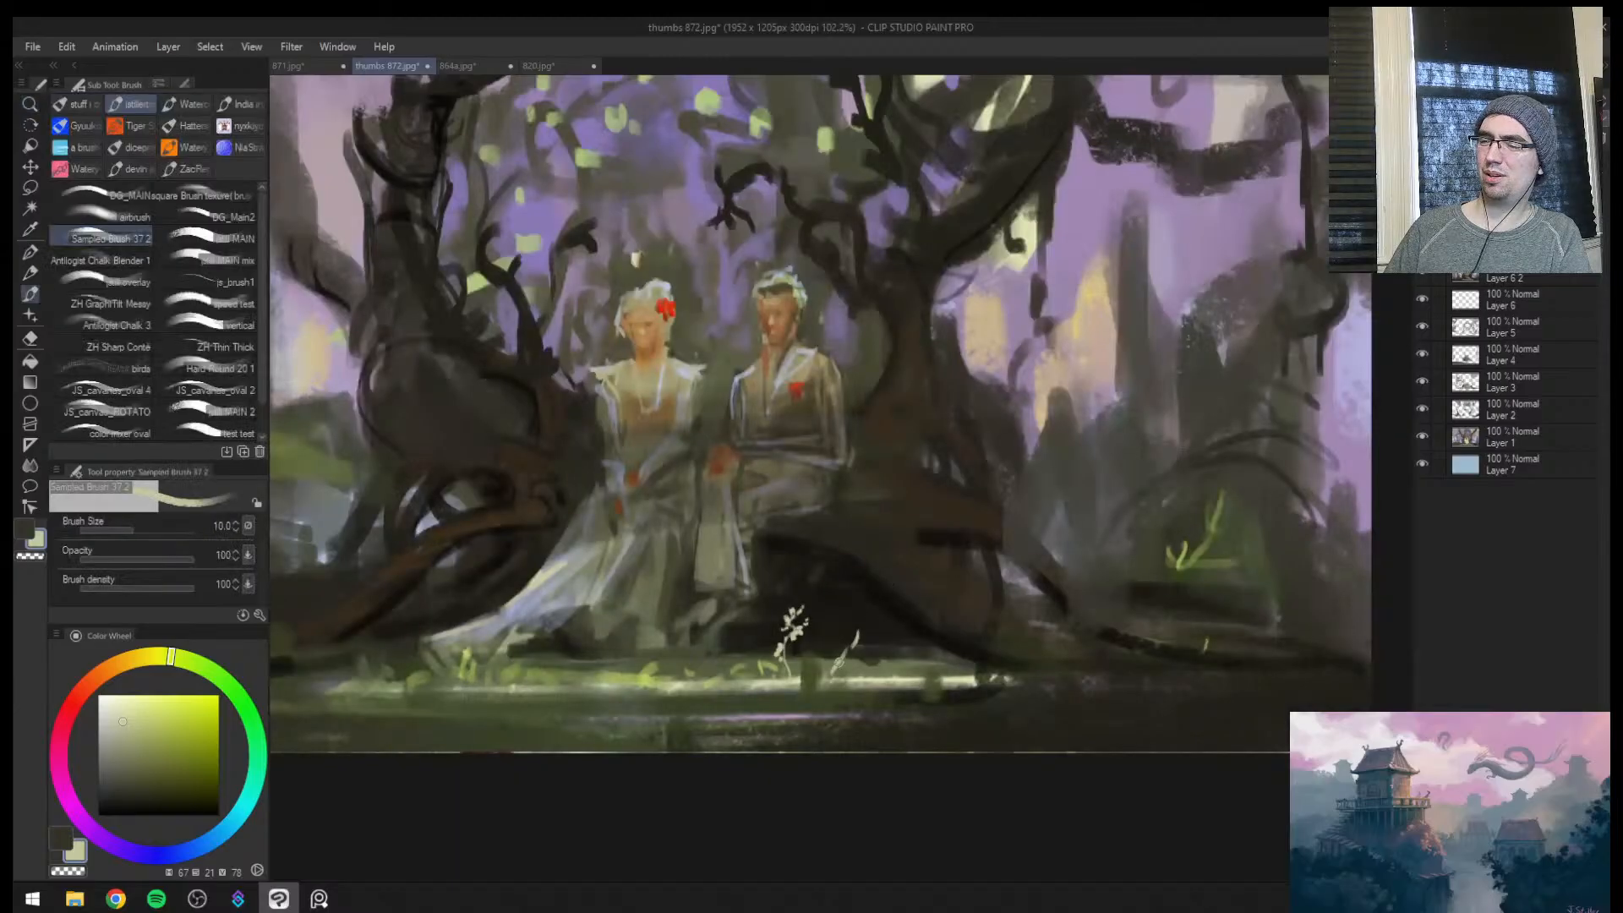
{"action": "left_click_drag", "start_coordinate": [834, 667], "coordinate": [862, 591]}
{"action": "key", "text": "bracketright"}
{"action": "key", "text": "bracketright"}
{"action": "key", "text": "ctrl+z"}
{"action": "key", "text": "ctrl+z"}
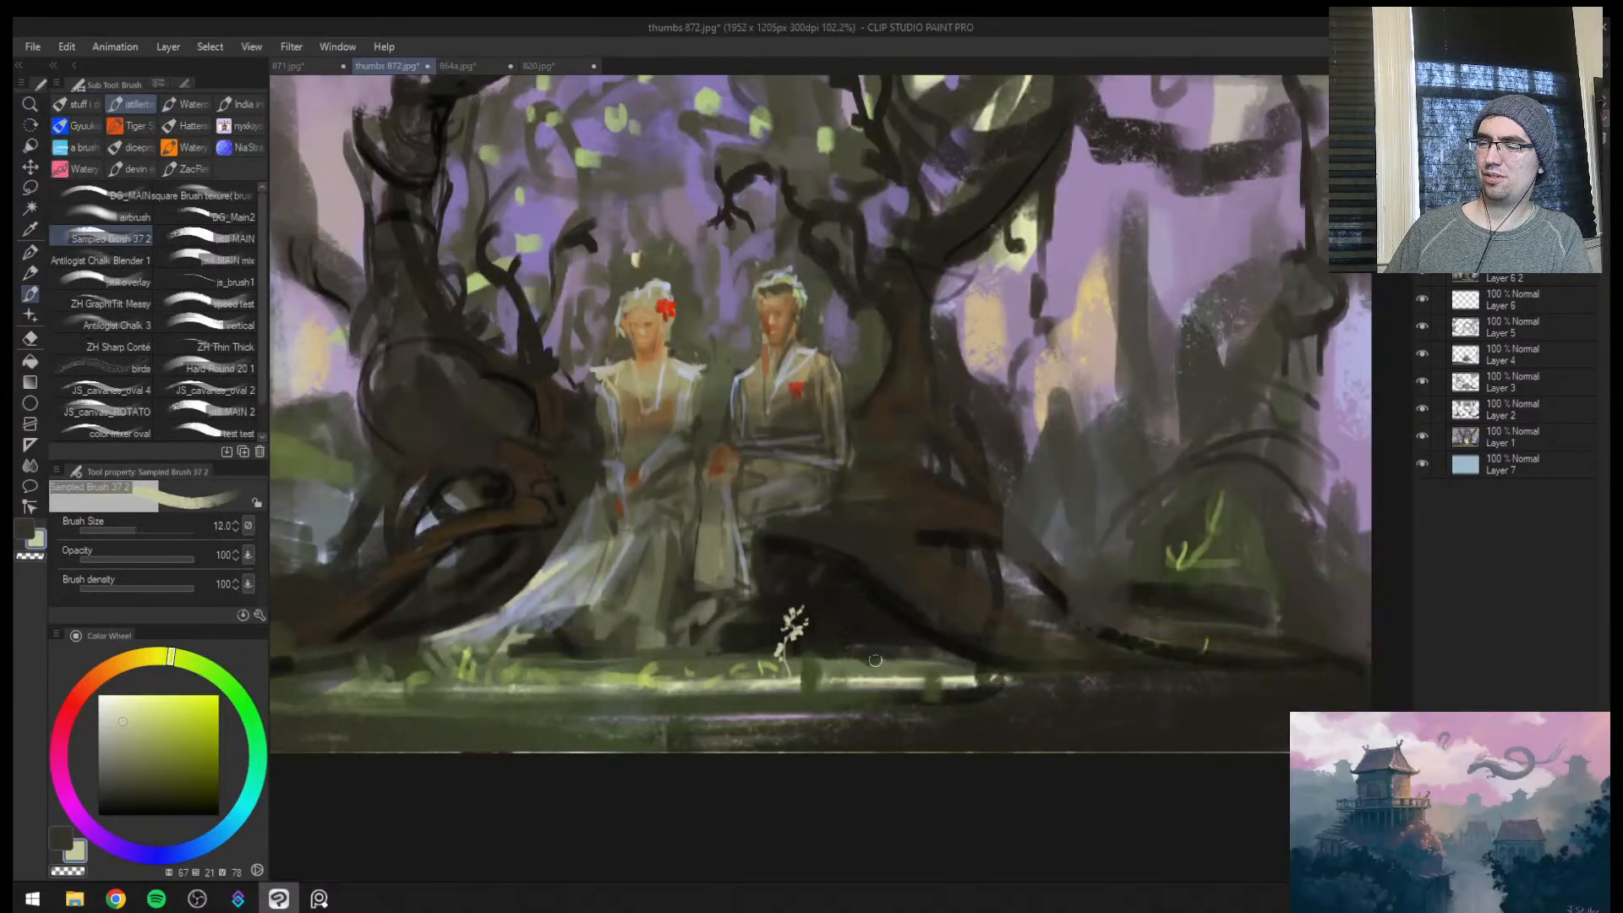
Paint a second, simpler pale flower sprig on the bank beside the first one
{"action": "key", "text": "bracketleft"}
{"action": "mouse_move", "coordinate": [876, 668]}
{"action": "left_mouse_down"}
{"action": "mouse_move", "coordinate": [855, 617]}
{"action": "mouse_move", "coordinate": [847, 666]}
{"action": "left_mouse_up"}
{"action": "left_click", "coordinate": [847, 659], "text": "alt"}
{"action": "mouse_move", "coordinate": [859, 656]}
{"action": "left_mouse_down"}
{"action": "mouse_move", "coordinate": [837, 644]}
{"action": "mouse_move", "coordinate": [877, 563]}
{"action": "left_mouse_up"}
{"action": "key", "text": "ctrl+space"}
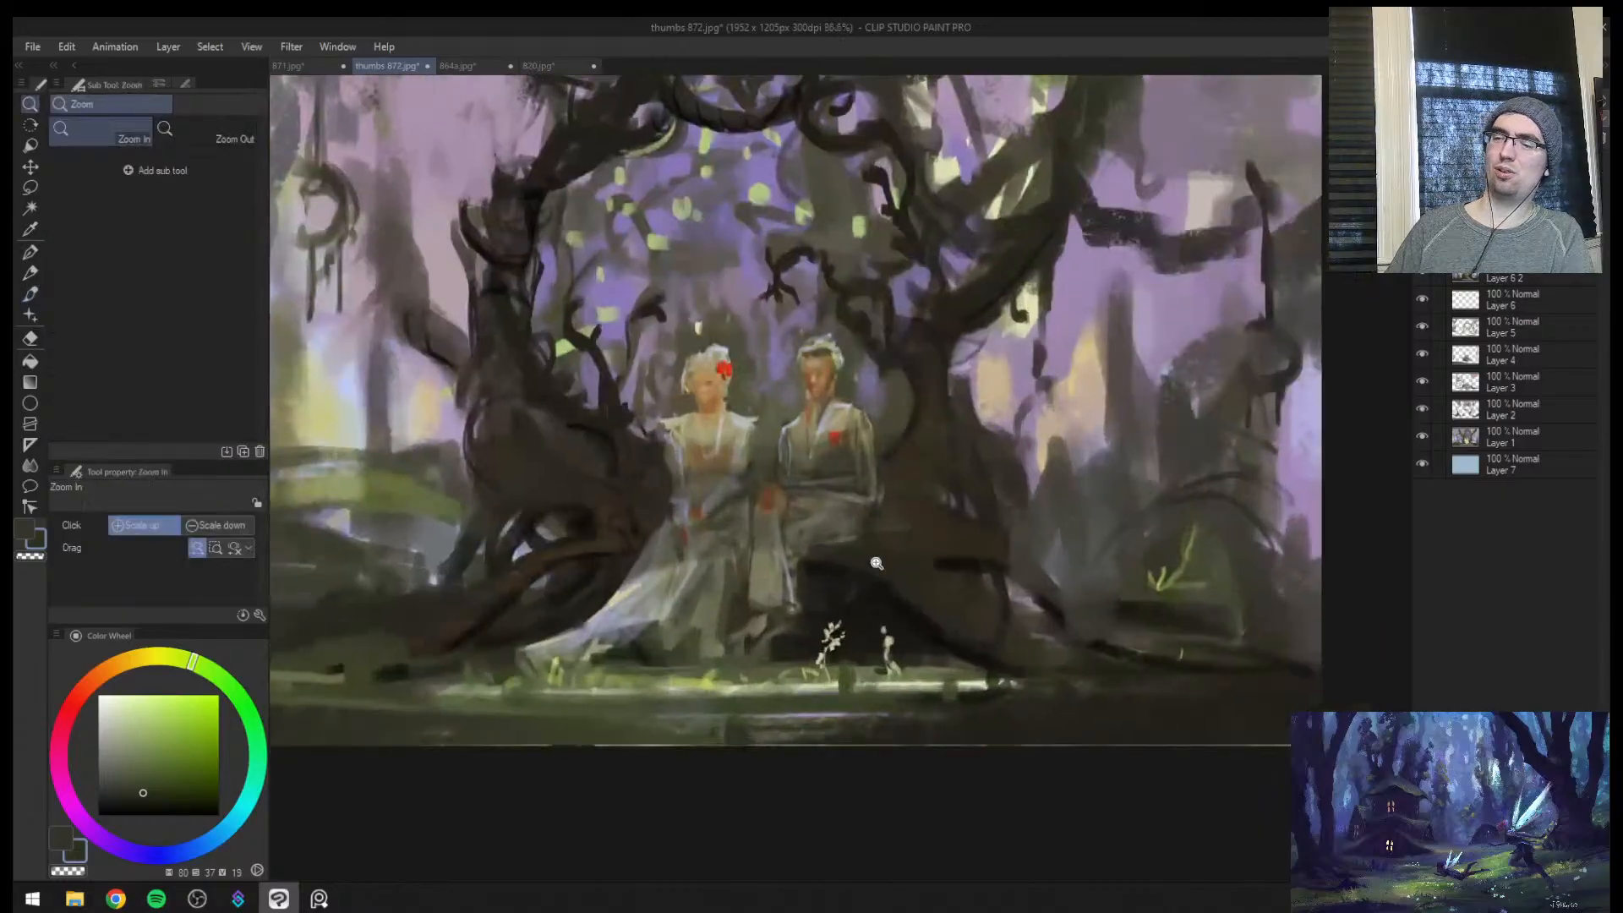
{"action": "key", "text": "h"}
{"action": "left_click_drag", "start_coordinate": [998, 577], "coordinate": [1045, 551]}
{"action": "left_click", "coordinate": [742, 682], "text": "alt"}
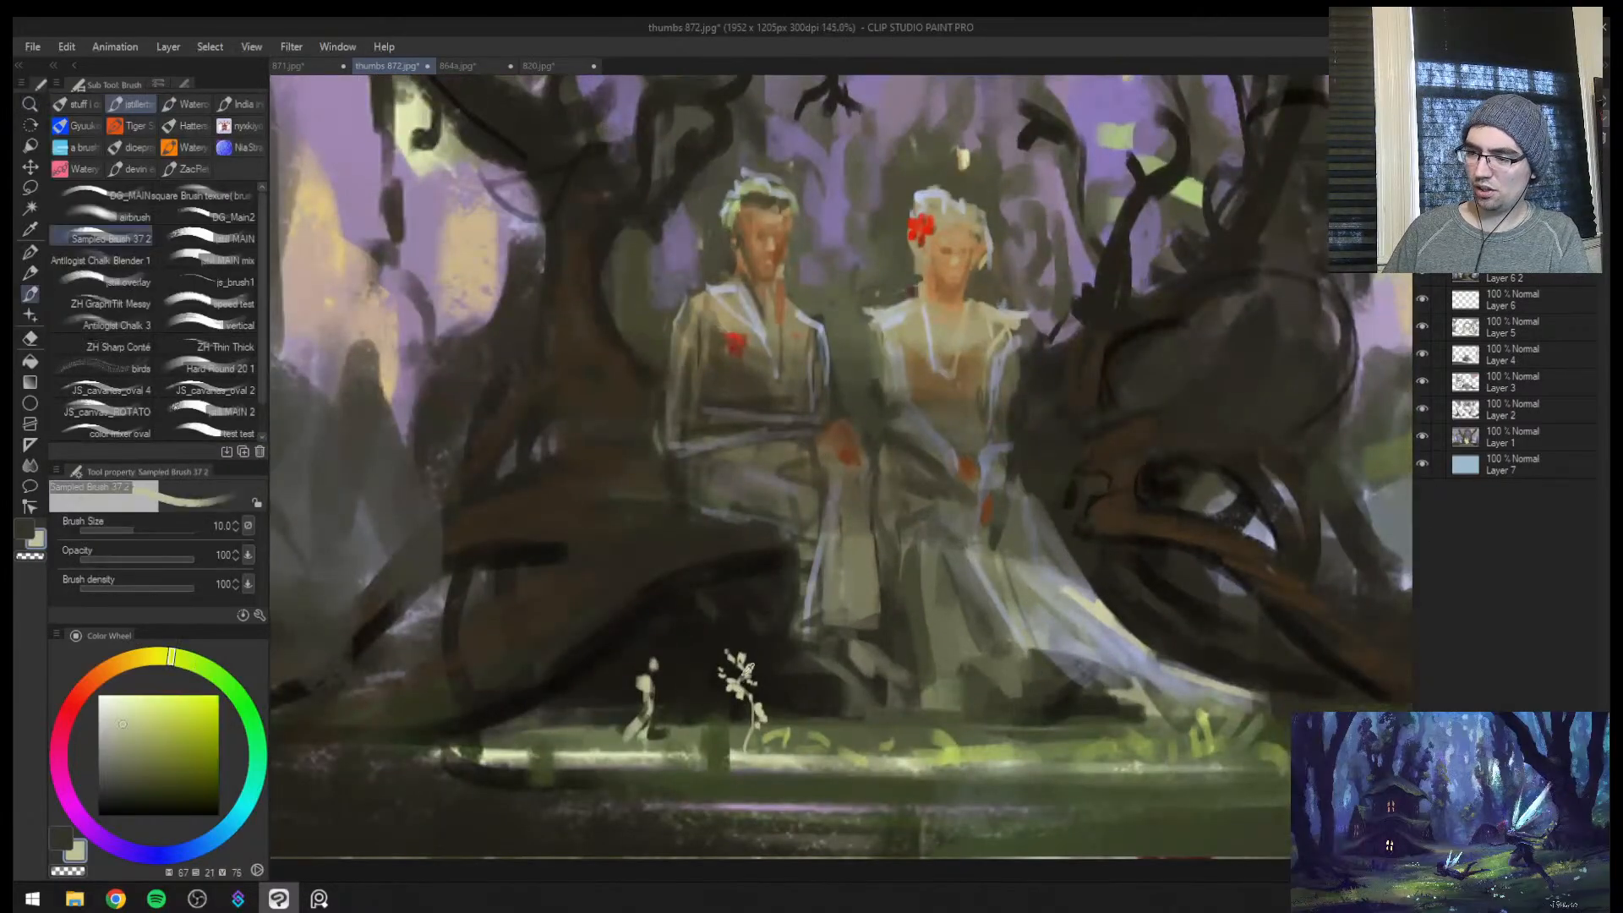
{"action": "key", "text": "ctrl+space"}
{"action": "left_click_drag", "start_coordinate": [831, 596], "coordinate": [891, 471]}
{"action": "left_click_drag", "start_coordinate": [815, 532], "coordinate": [791, 638]}
{"action": "key", "text": "["}
{"action": "key", "text": "ctrl+z"}
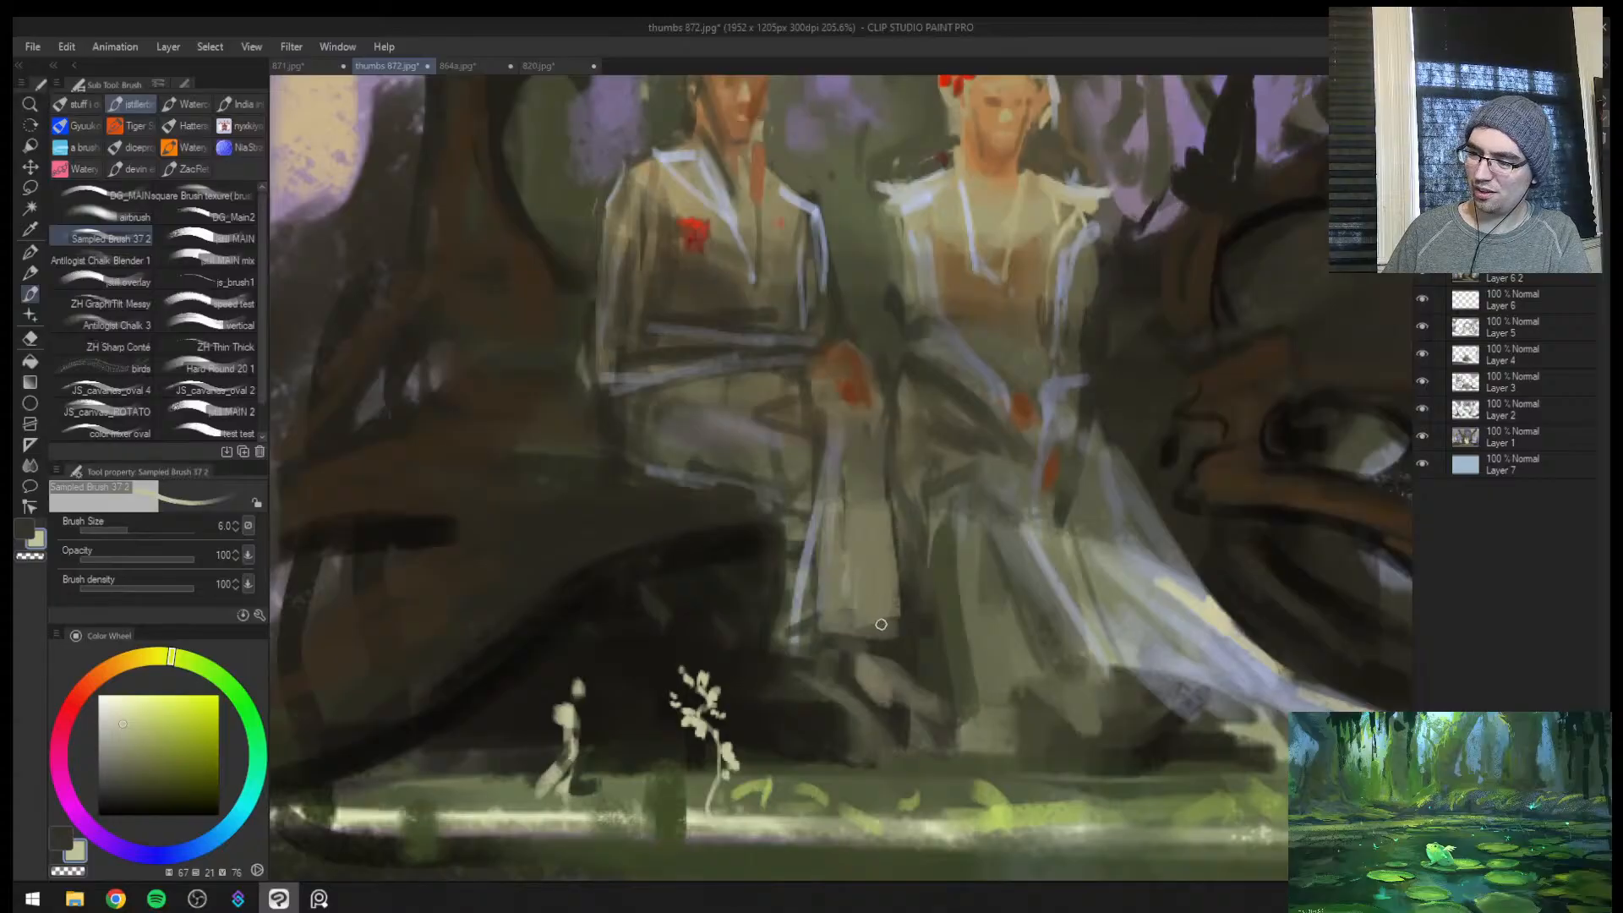
Define the hem of the man's trouser leg with thin strokes in sampled grey tones, brush sizes 2 and 3
{"action": "key", "text": "["}
{"action": "key", "text": "["}
{"action": "key", "text": "["}
{"action": "left_click", "coordinate": [878, 626], "text": "alt"}
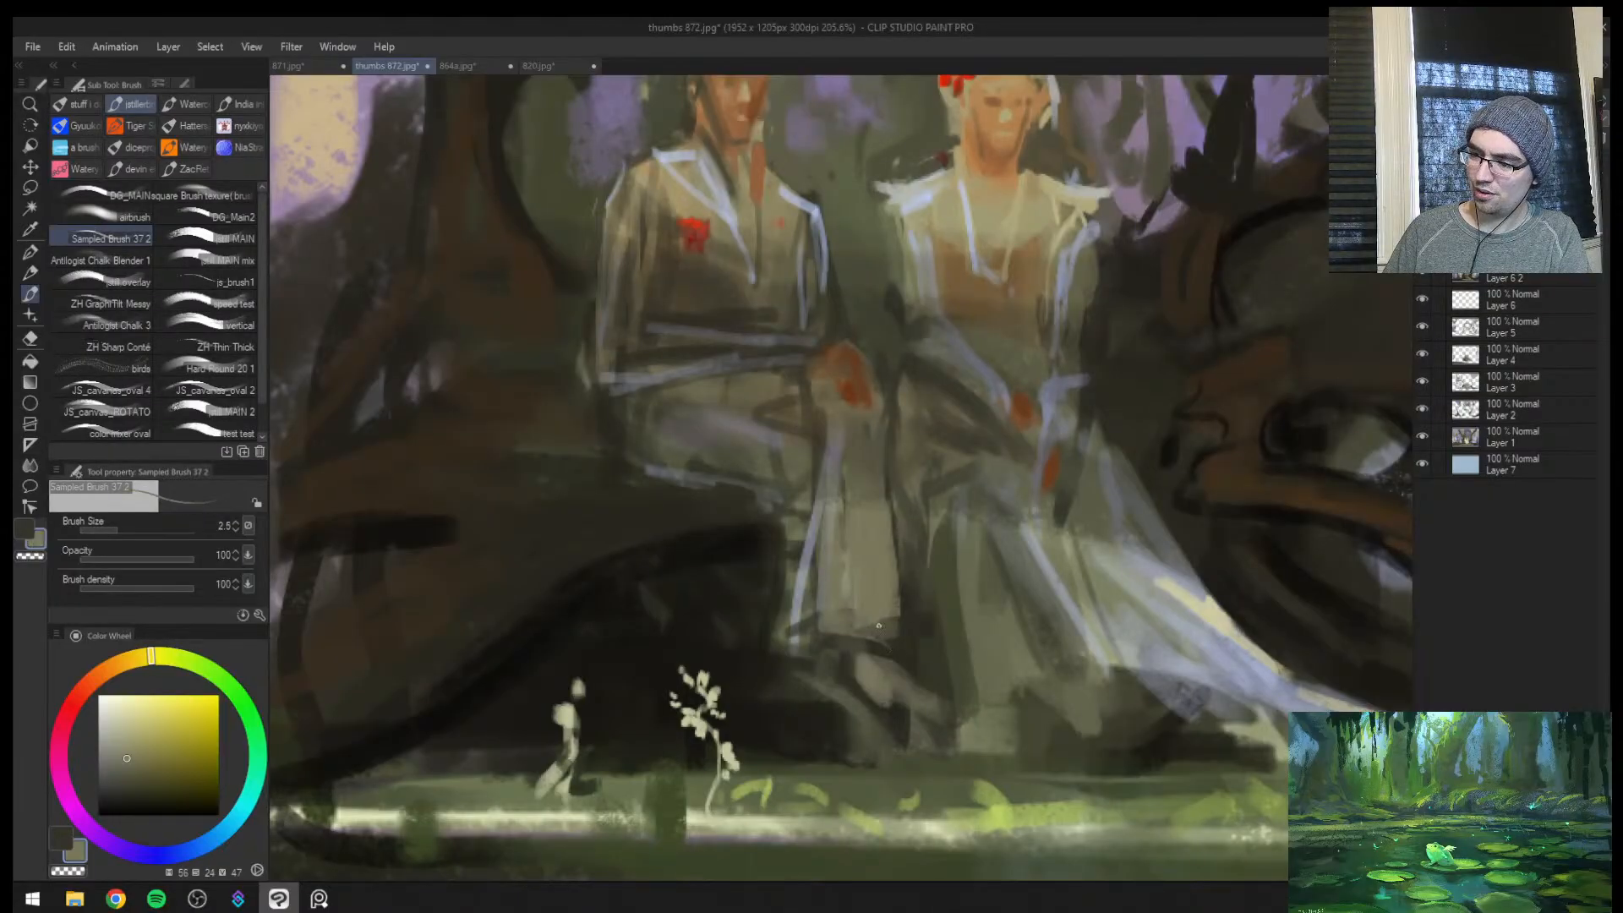
{"action": "left_click", "coordinate": [799, 642], "text": "alt"}
{"action": "key", "text": "]"}
{"action": "left_click", "coordinate": [800, 617], "text": "alt"}
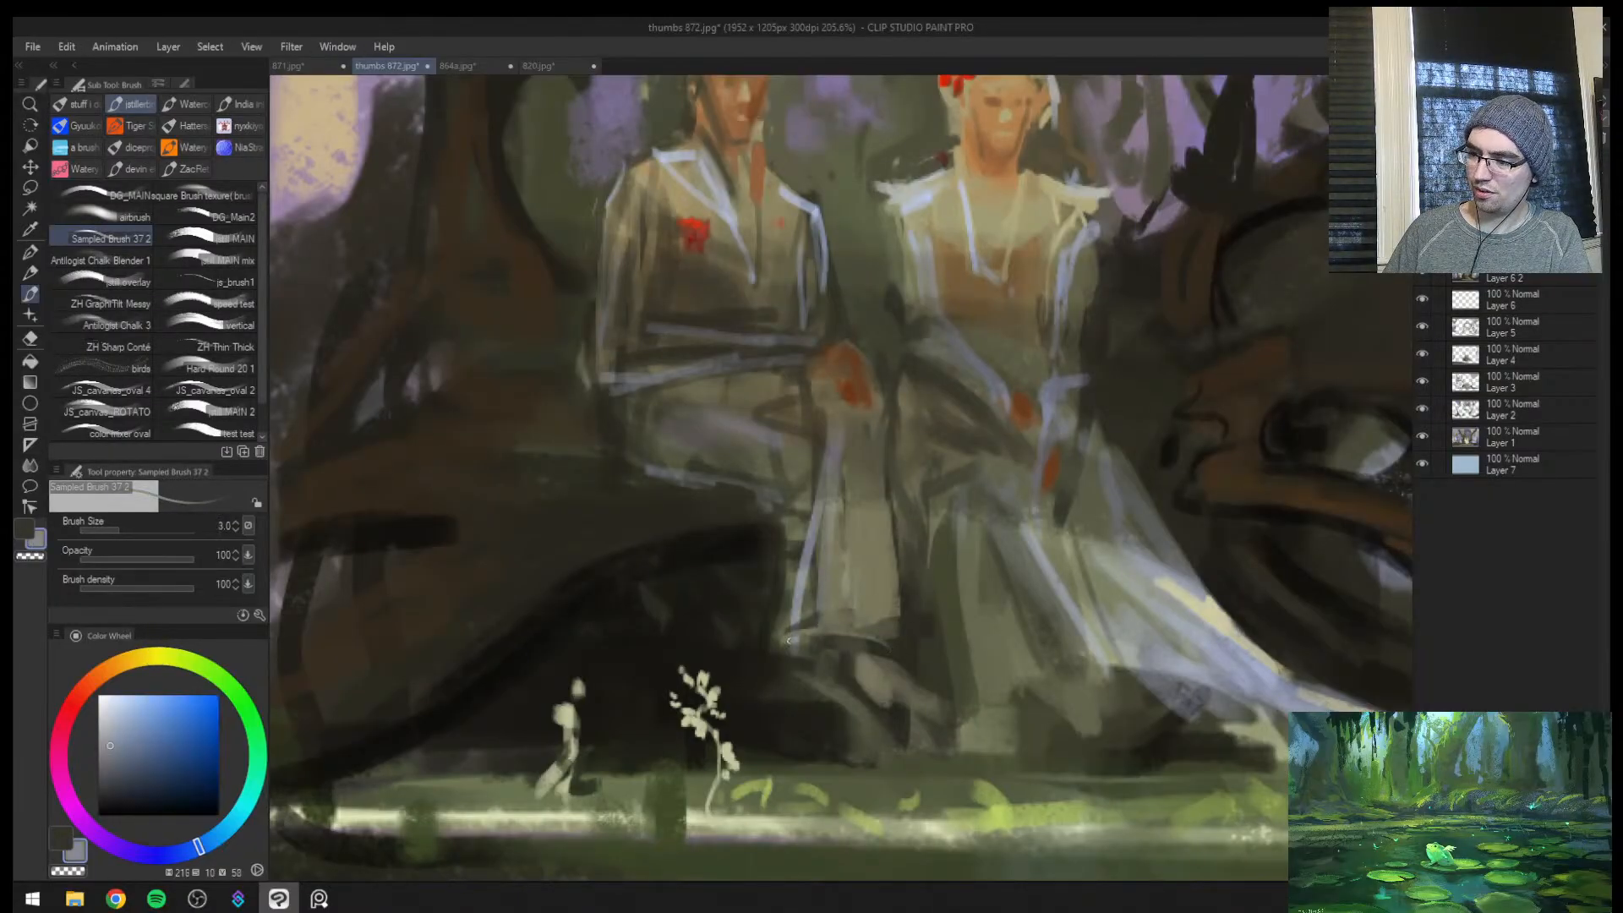
{"action": "left_click_drag", "start_coordinate": [785, 644], "coordinate": [818, 632]}
{"action": "left_click", "coordinate": [814, 572], "text": "alt"}
{"action": "left_click", "coordinate": [809, 623], "text": "alt"}
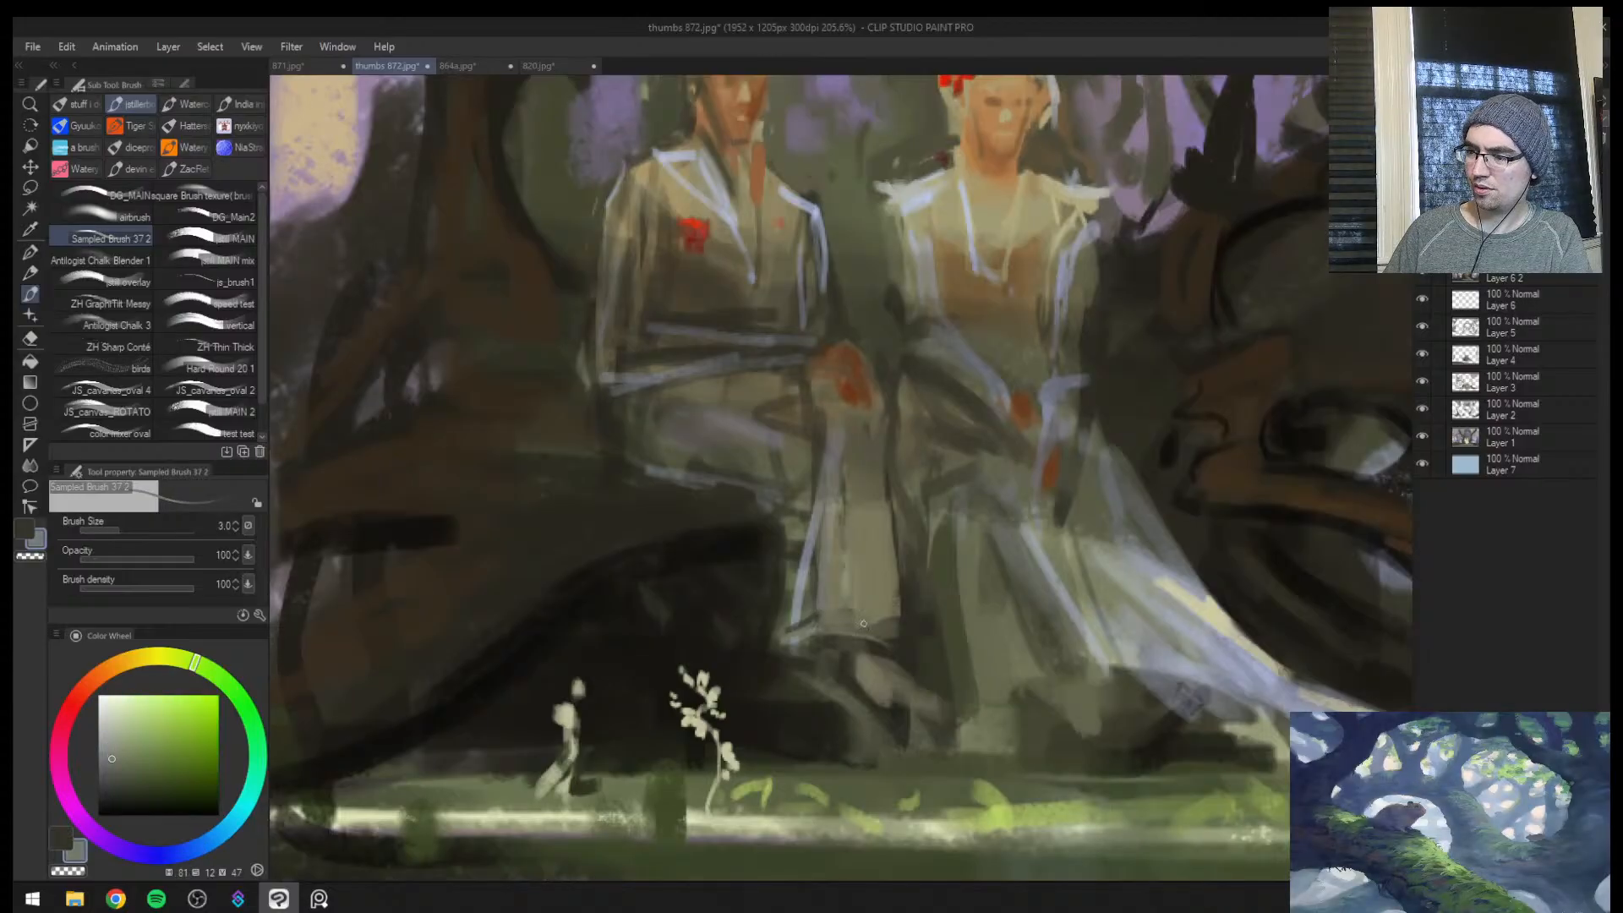
Pick a near-white blue and paint a thin highlight line along the hem of the woman's trailing dress
{"action": "key", "text": "ctrl+space"}
{"action": "left_click_drag", "start_coordinate": [1006, 496], "coordinate": [1087, 485]}
{"action": "key", "text": "ctrl+space"}
{"action": "mouse_move", "coordinate": [1091, 597]}
{"action": "left_mouse_down"}
{"action": "mouse_move", "coordinate": [922, 552]}
{"action": "mouse_move", "coordinate": [1005, 546]}
{"action": "left_mouse_up"}
{"action": "left_click", "coordinate": [947, 524], "text": "alt"}
{"action": "left_click", "coordinate": [106, 704]}
{"action": "key", "text": "["}
{"action": "key", "text": "["}
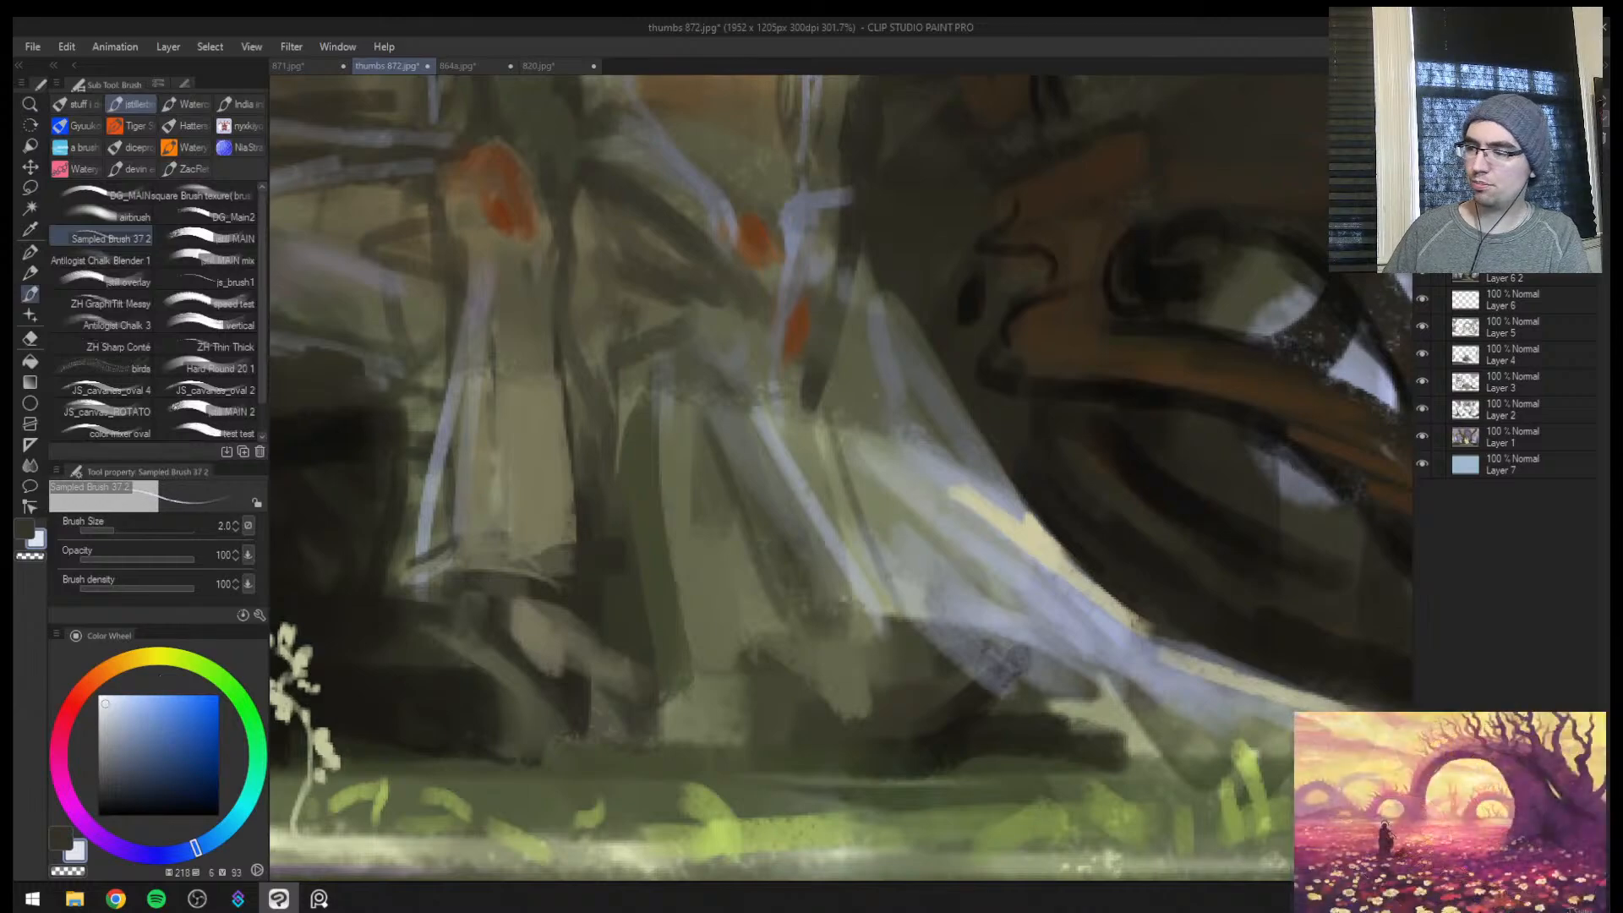
{"action": "key", "text": "bracketright"}
{"action": "mouse_move", "coordinate": [905, 611]}
{"action": "left_mouse_down"}
{"action": "mouse_move", "coordinate": [1025, 632]}
{"action": "mouse_move", "coordinate": [1238, 723]}
{"action": "left_mouse_up"}
{"action": "key", "text": "bracketleft"}
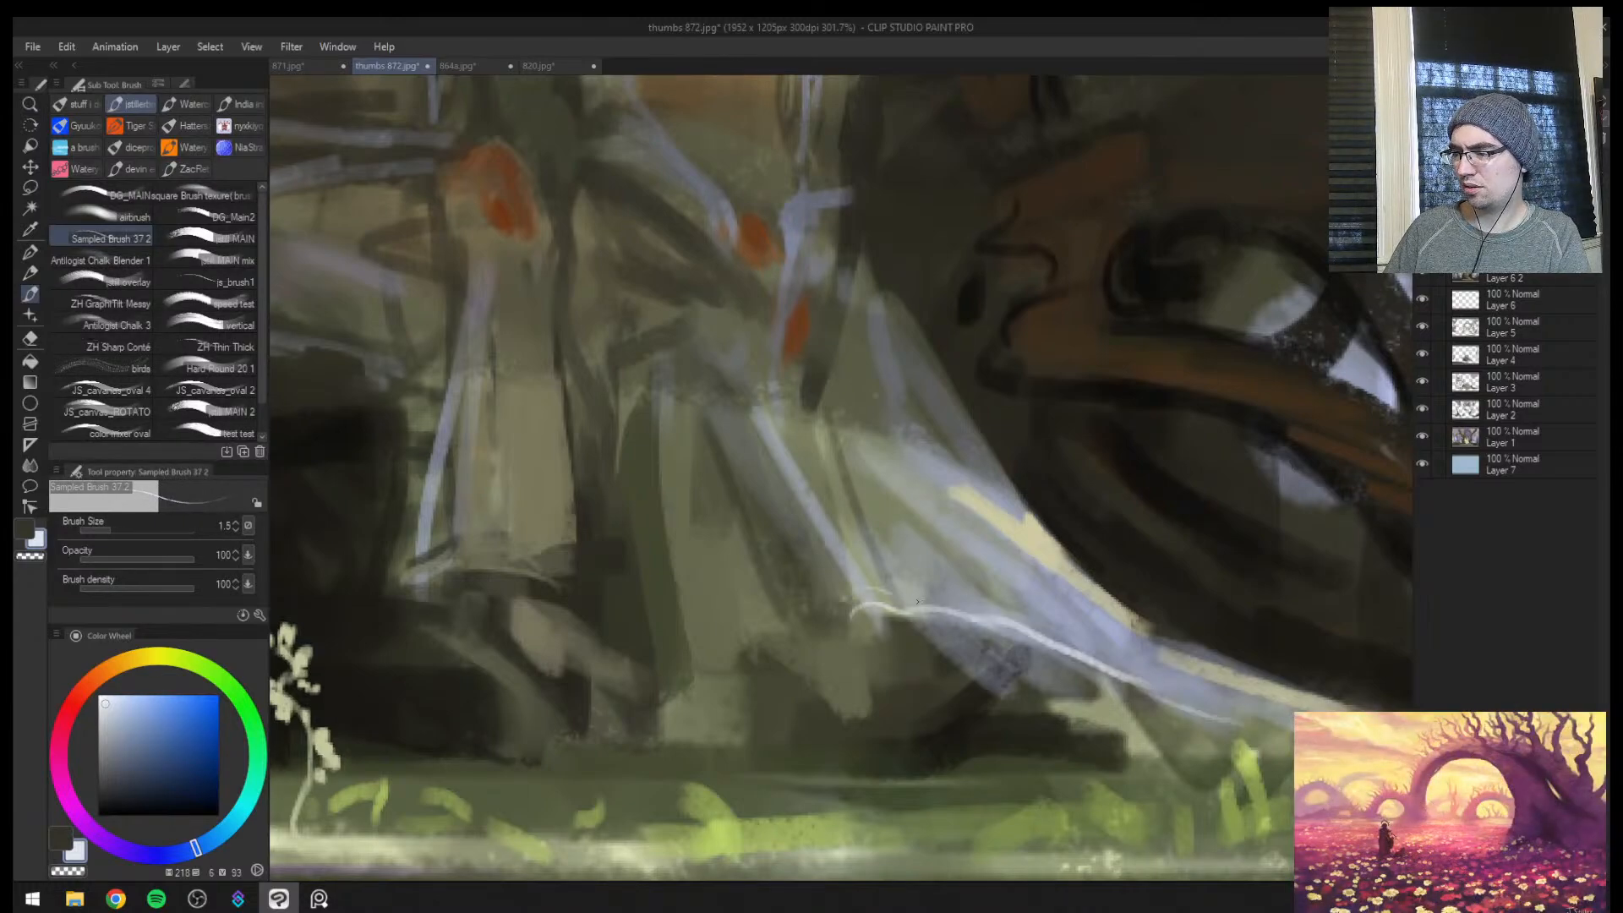
Add fine wavy lace marks above the dress's hem line and on its upper fold
{"action": "mouse_move", "coordinate": [921, 597]}
{"action": "left_mouse_down"}
{"action": "mouse_move", "coordinate": [1144, 673]}
{"action": "mouse_move", "coordinate": [1095, 655]}
{"action": "left_mouse_up"}
{"action": "left_click", "coordinate": [1137, 640]}
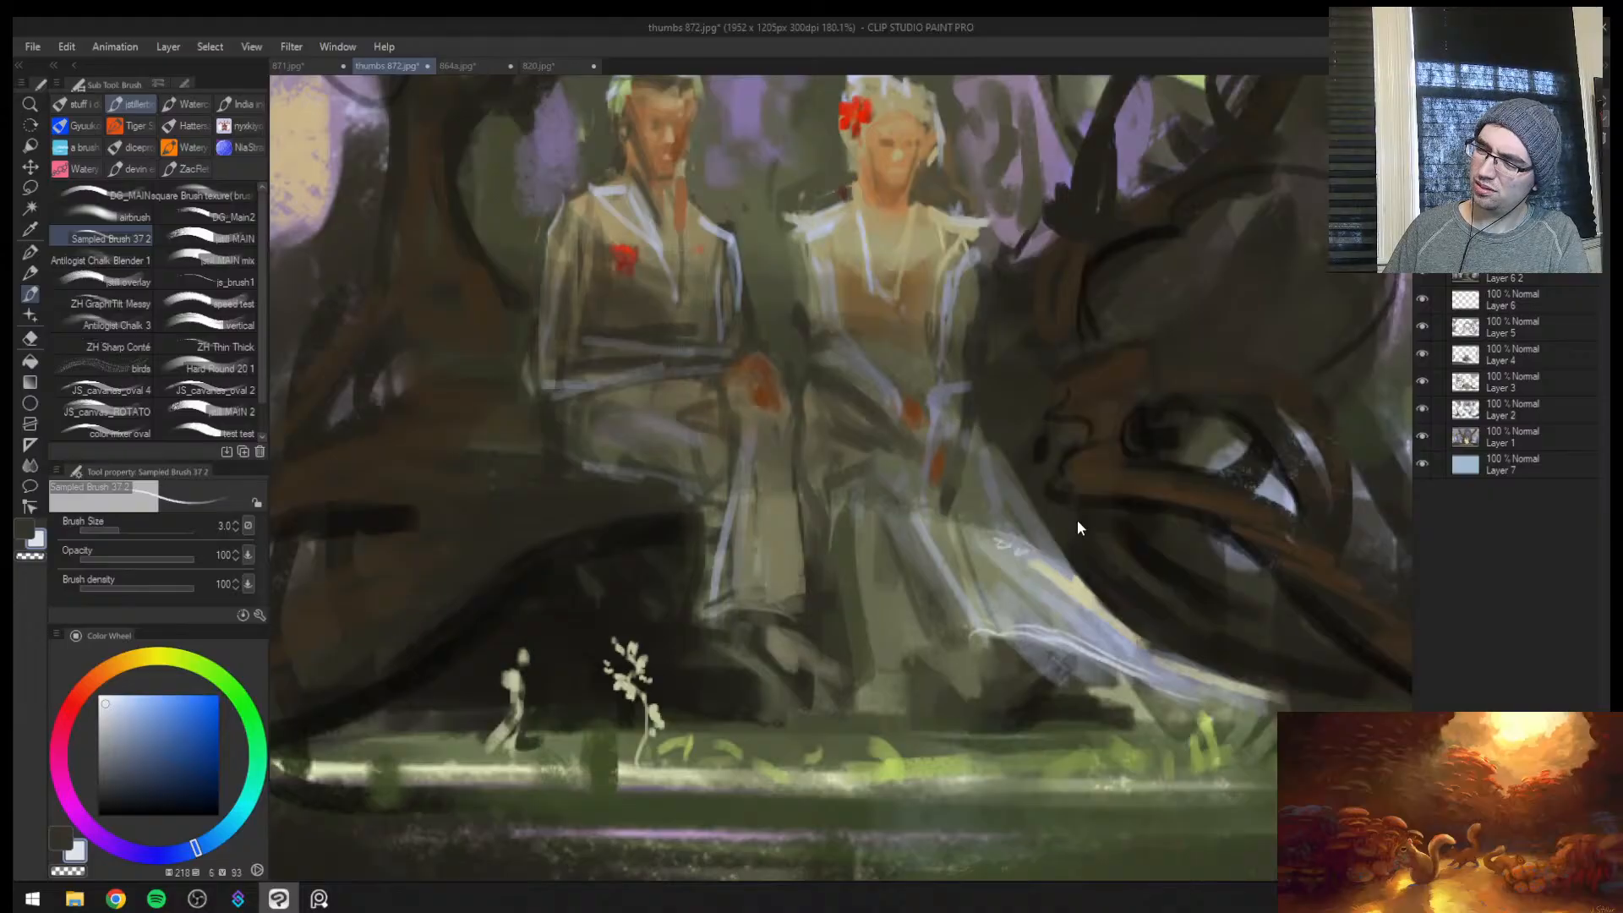
{"action": "left_click", "coordinate": [1147, 605]}
{"action": "key", "text": "bracketleft"}
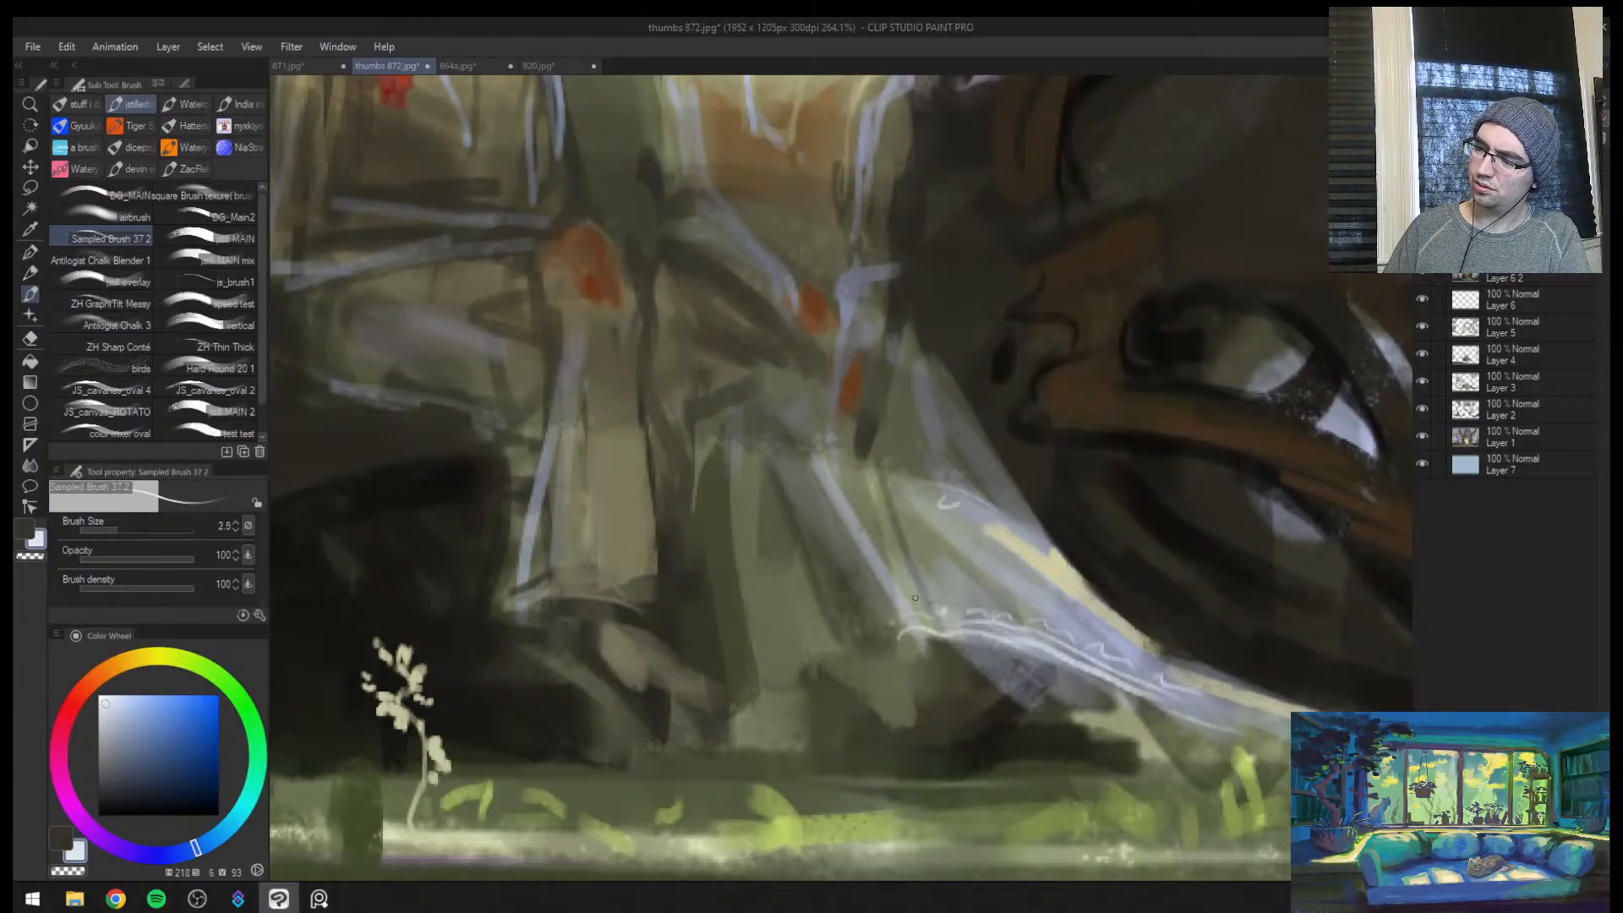
Clean up the shadow beneath the dress hem with sampled dark grey-greens, brush size 4, in the flipped view
{"action": "key", "text": "ctrl+space"}
{"action": "left_click_drag", "start_coordinate": [947, 612], "coordinate": [845, 609]}
{"action": "key", "text": "h"}
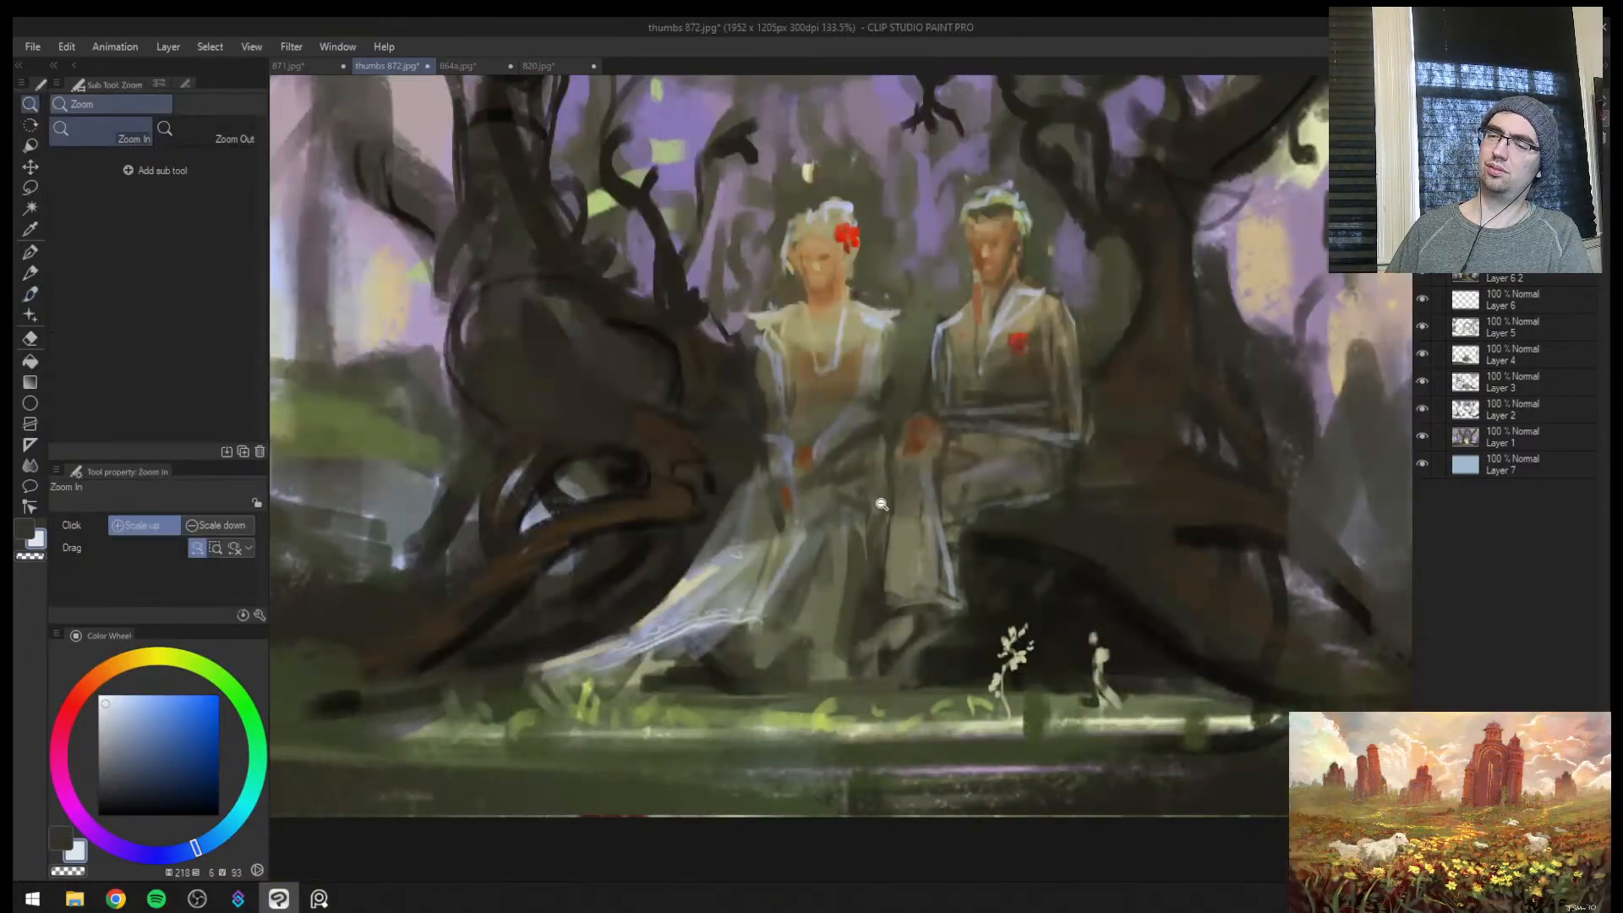
{"action": "left_click", "coordinate": [791, 510]}
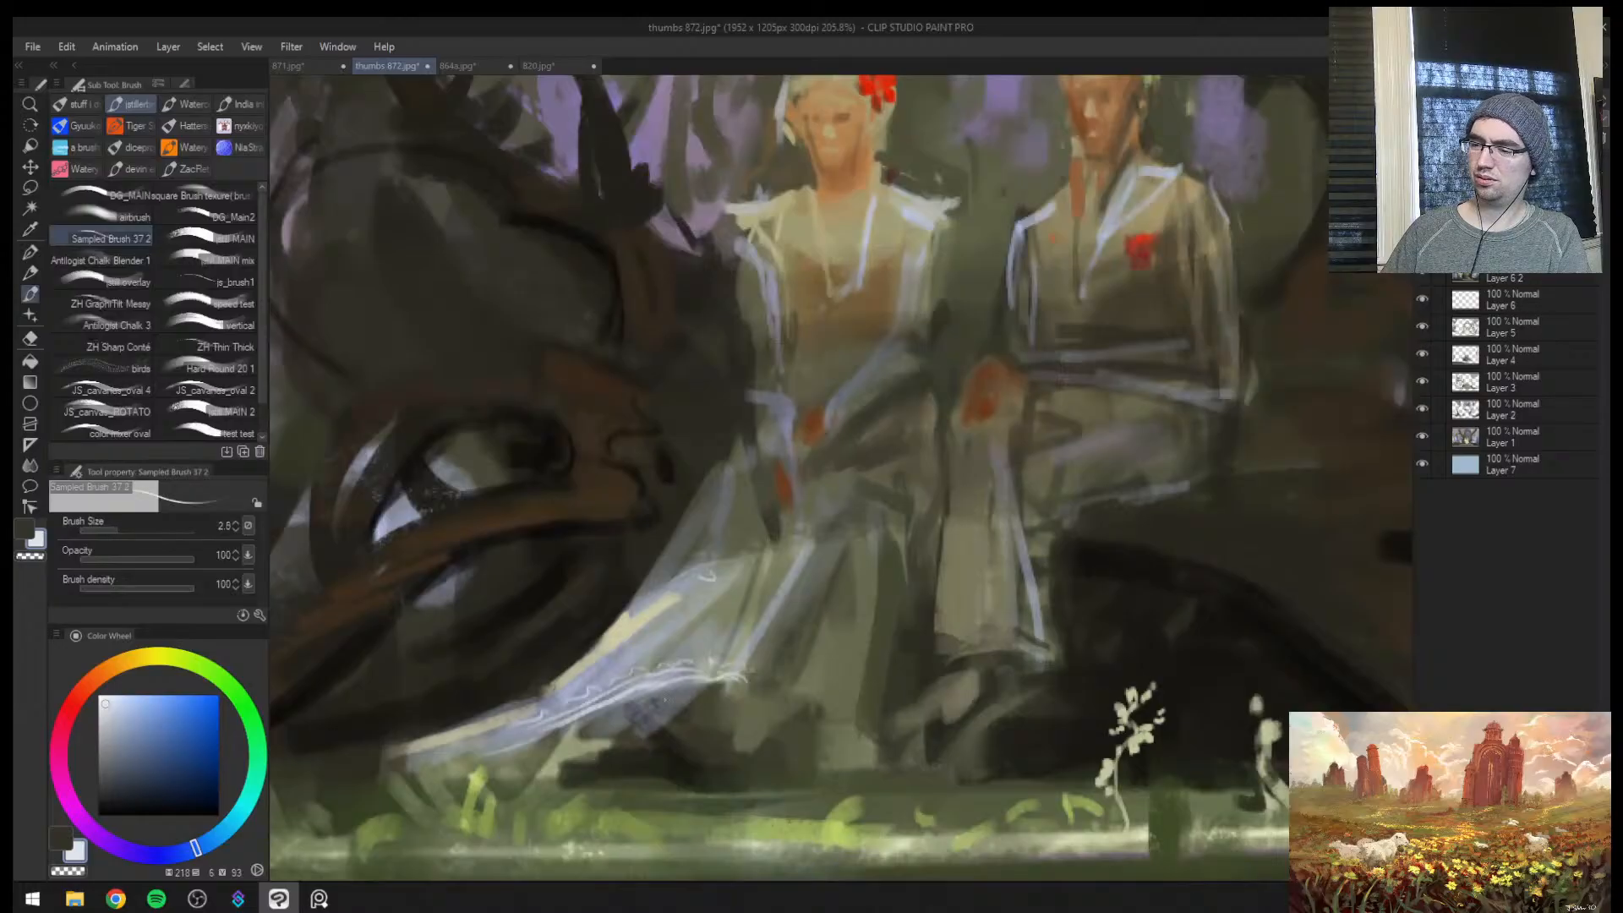
{"action": "left_click", "coordinate": [676, 704], "text": "alt"}
{"action": "left_click", "coordinate": [690, 715], "text": "alt"}
{"action": "key", "text": "]"}
{"action": "key", "text": "]"}
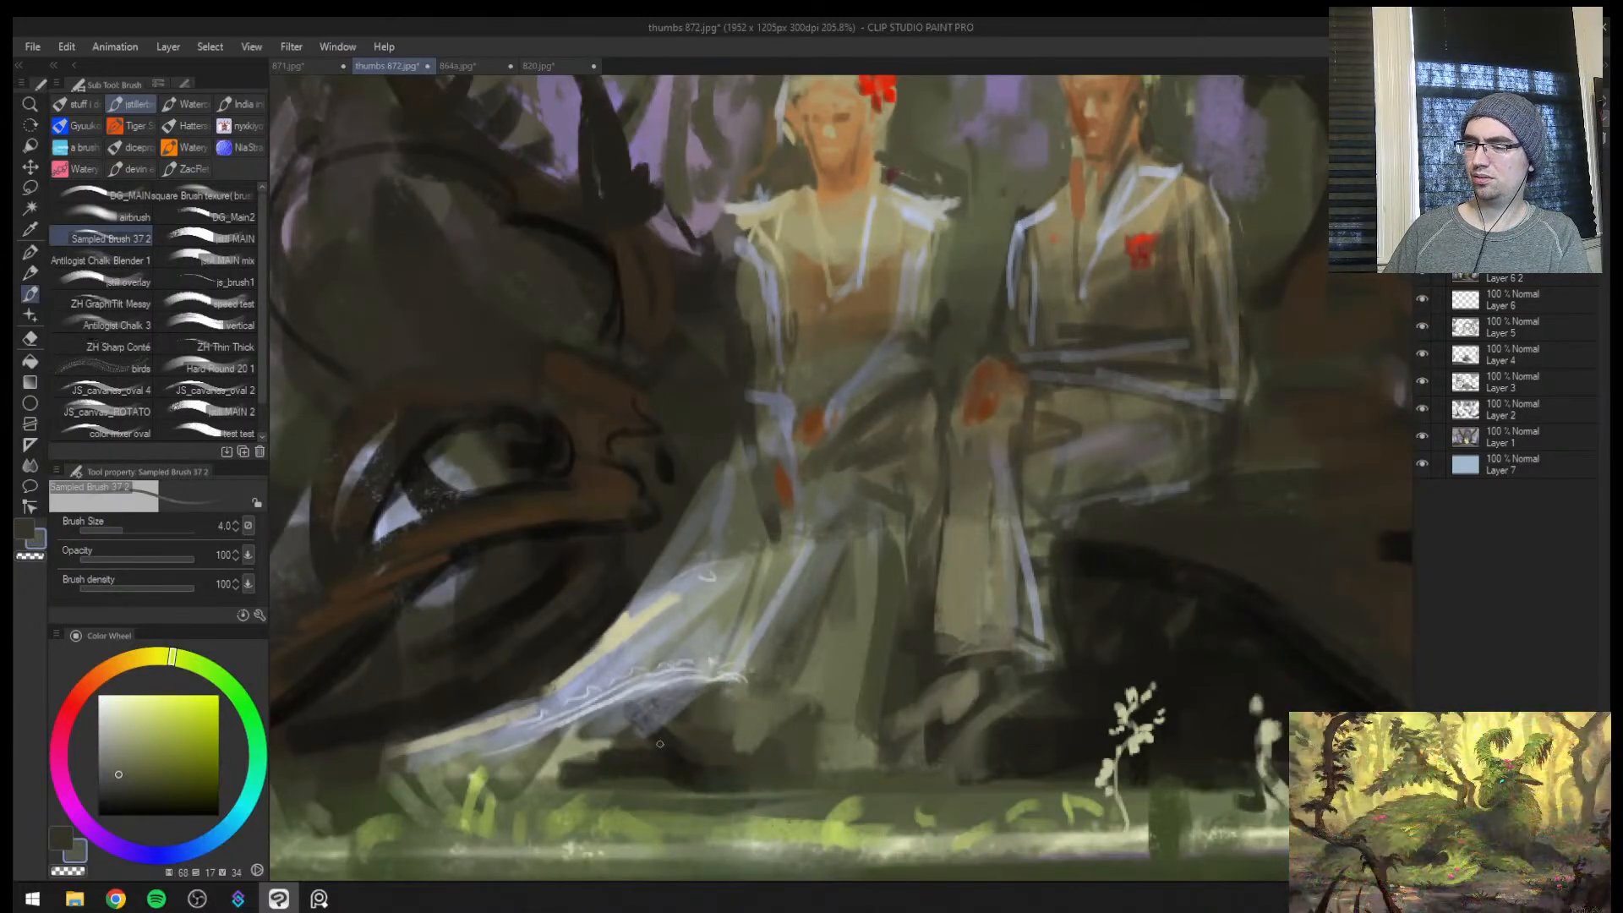
{"action": "key", "text": "]"}
{"action": "left_click", "coordinate": [682, 697], "text": "alt"}
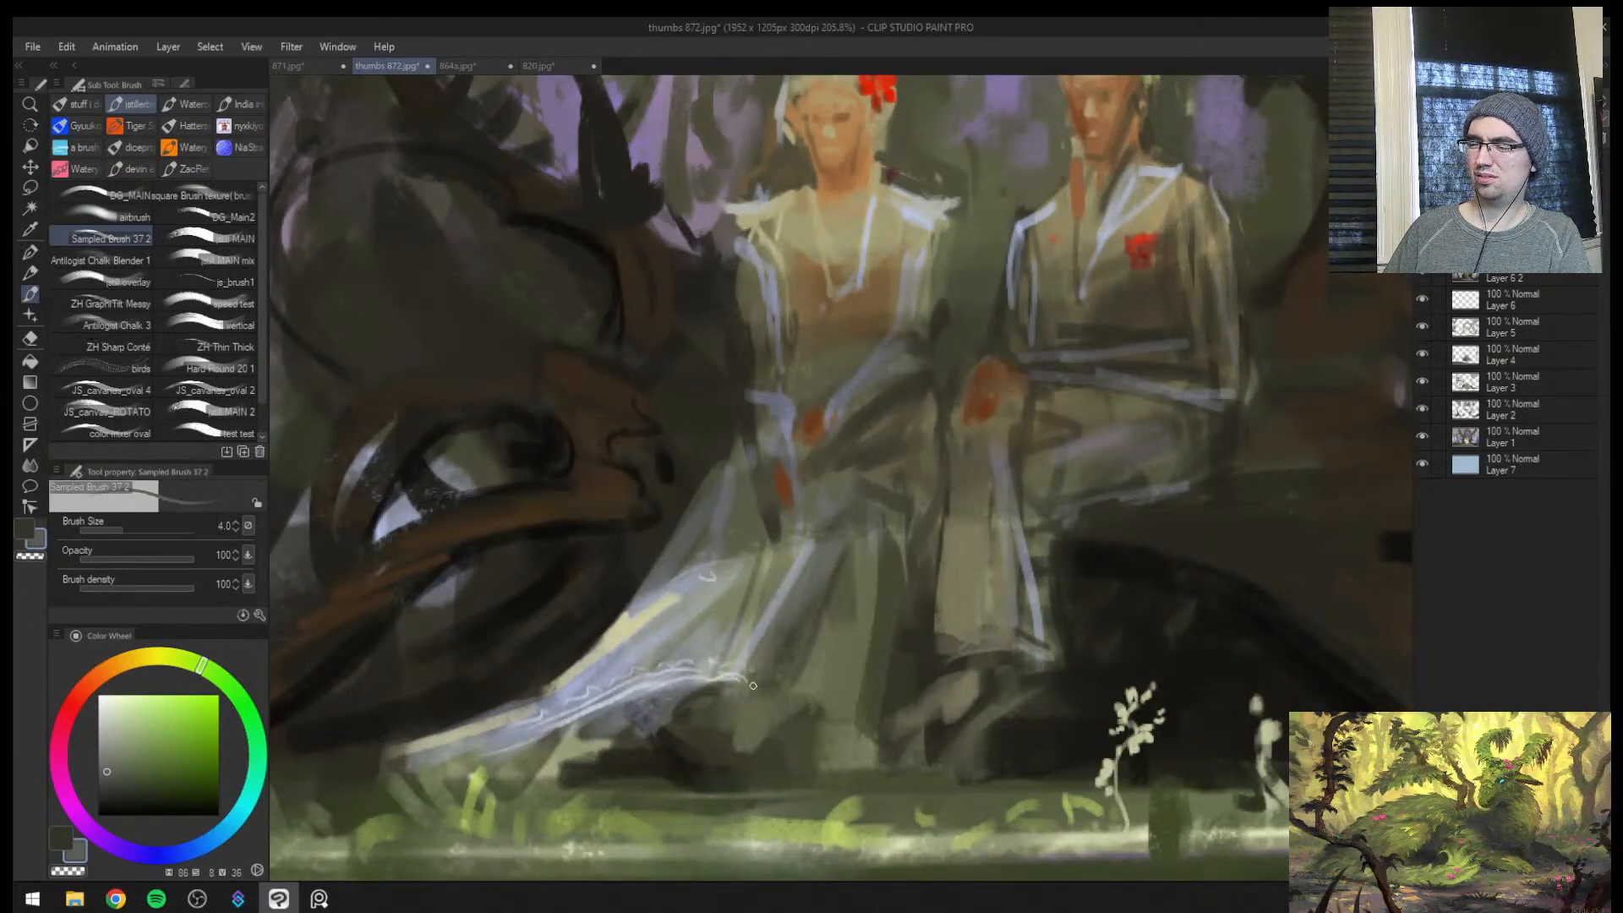
{"action": "left_click_drag", "start_coordinate": [761, 700], "coordinate": [751, 715]}
Soften the highlight lines on the dress hem with the Soft eraser at size 60
{"action": "key", "text": "h"}
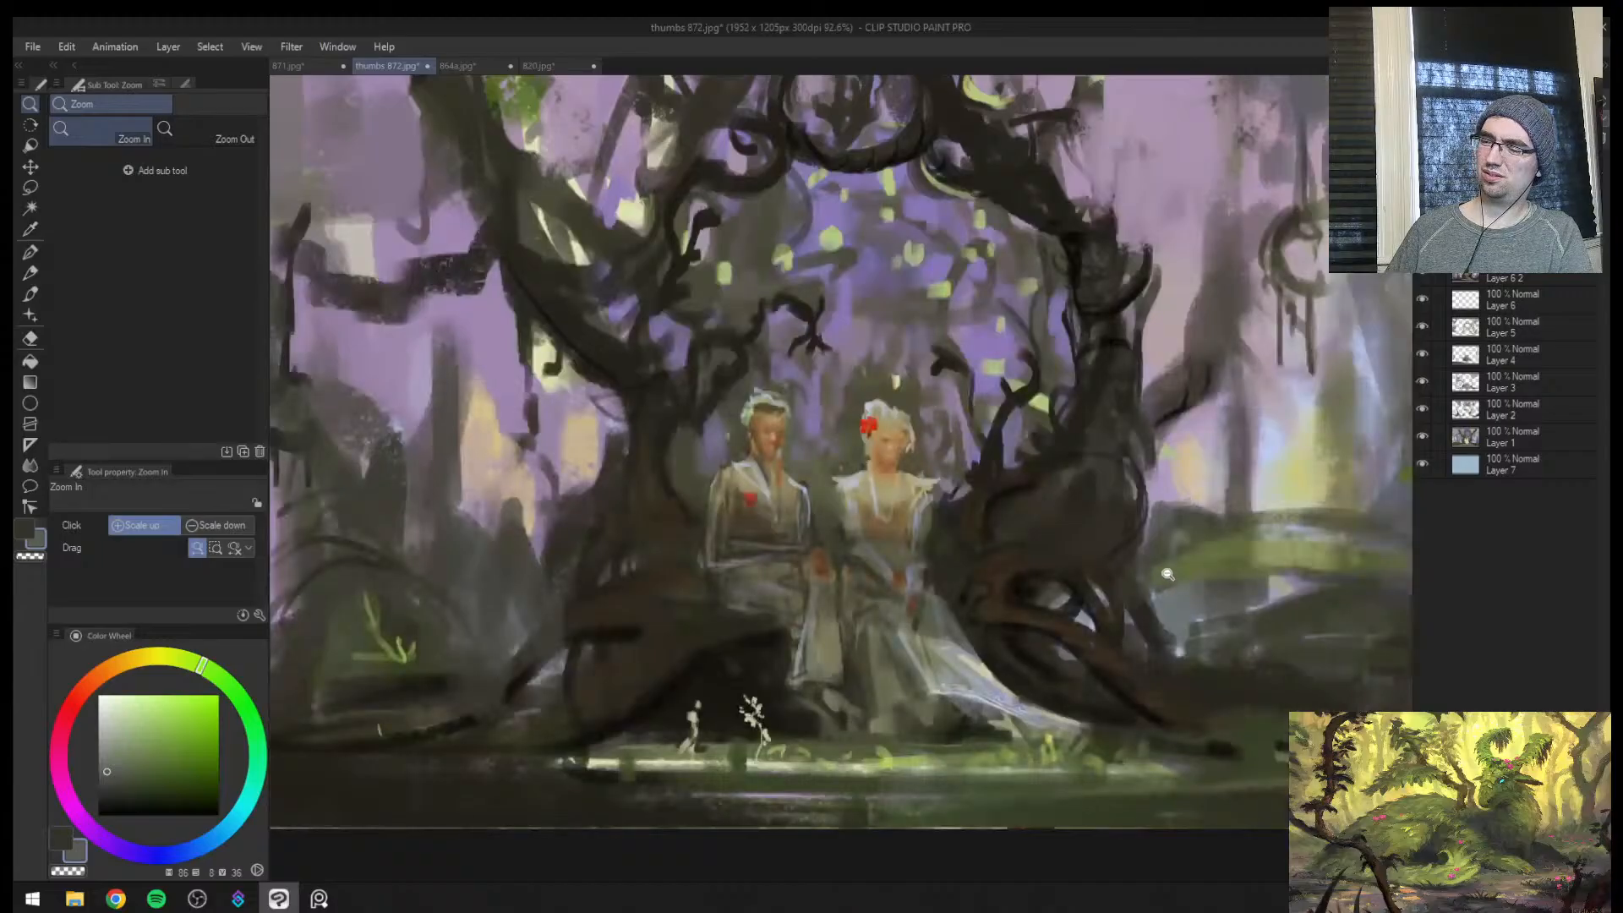
{"action": "left_click", "coordinate": [1006, 695], "text": "alt"}
{"action": "left_click_drag", "start_coordinate": [946, 597], "coordinate": [1006, 561]}
{"action": "mouse_move", "coordinate": [1029, 822]}
{"action": "left_mouse_down"}
{"action": "mouse_move", "coordinate": [942, 710]}
{"action": "mouse_move", "coordinate": [1012, 691]}
{"action": "left_mouse_up"}
Pick a near-white blue and try loose lace strokes across the lower hem of the dress
{"action": "left_click", "coordinate": [1012, 700], "text": "alt"}
{"action": "left_click", "coordinate": [106, 710]}
{"action": "key", "text": "["}
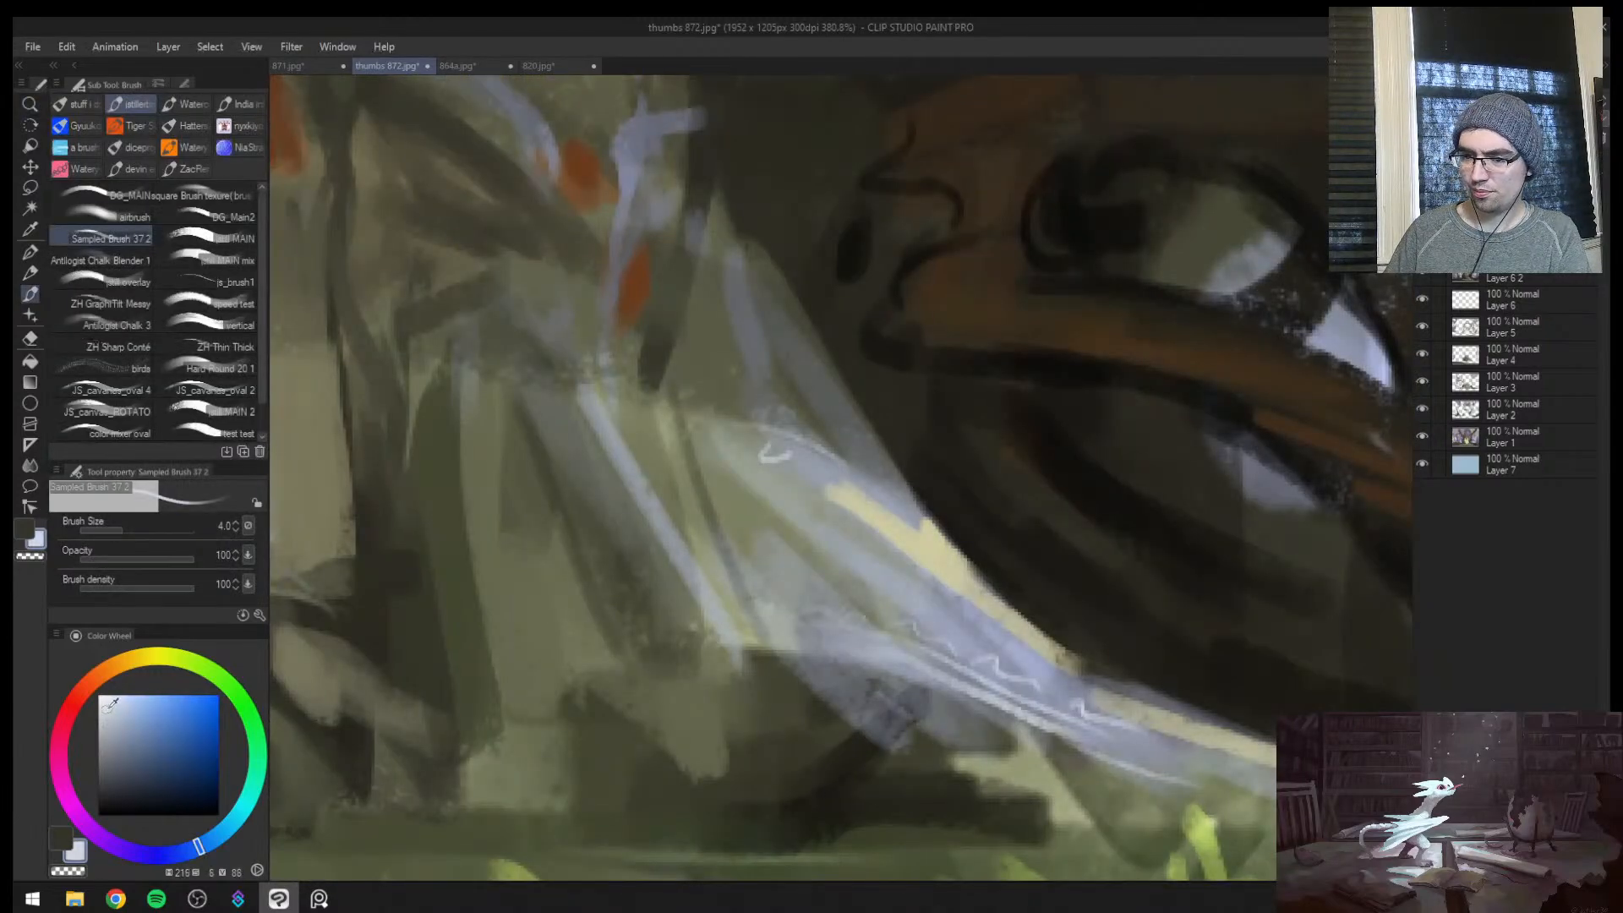
{"action": "mouse_move", "coordinate": [927, 628]}
{"action": "left_mouse_down"}
{"action": "mouse_move", "coordinate": [811, 646]}
{"action": "mouse_move", "coordinate": [870, 643]}
{"action": "left_mouse_up"}
{"action": "left_click_drag", "start_coordinate": [795, 686], "coordinate": [1008, 686]}
{"action": "key", "text": "]"}
{"action": "key", "text": "]"}
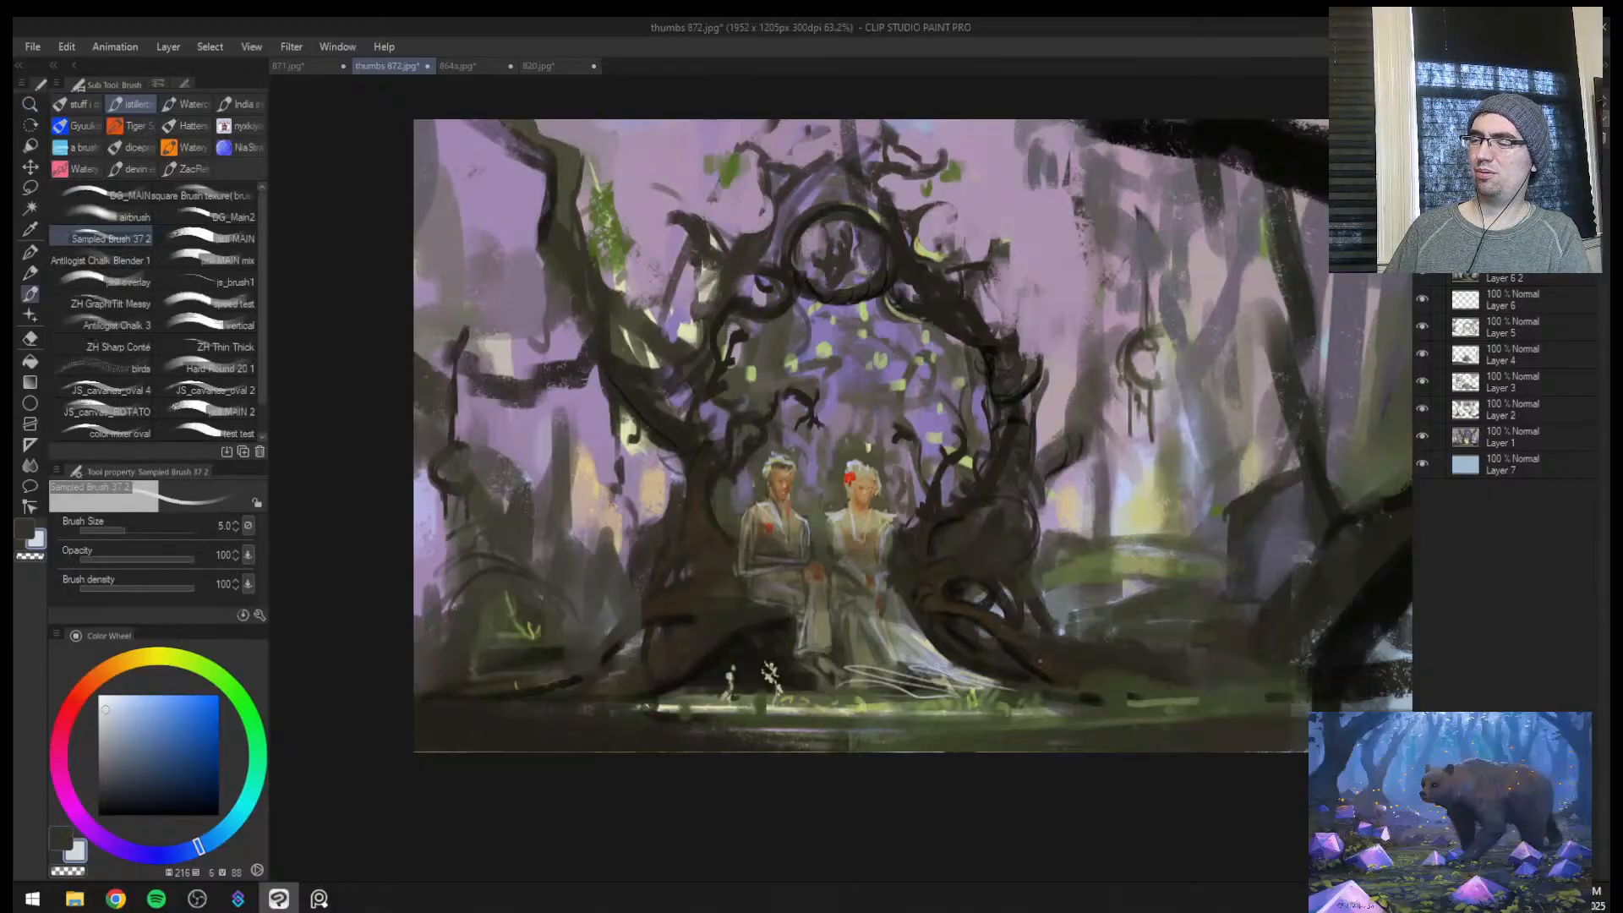
{"action": "key", "text": "ctrl+z"}
{"action": "key", "text": "ctrl+z"}
Paint near-white ruffled trim on both shoulders of the woman's dress with brush sizes 3 and 4
{"action": "left_click_drag", "start_coordinate": [889, 534], "coordinate": [1003, 534]}
{"action": "key", "text": "["}
{"action": "key", "text": "["}
{"action": "key", "text": "["}
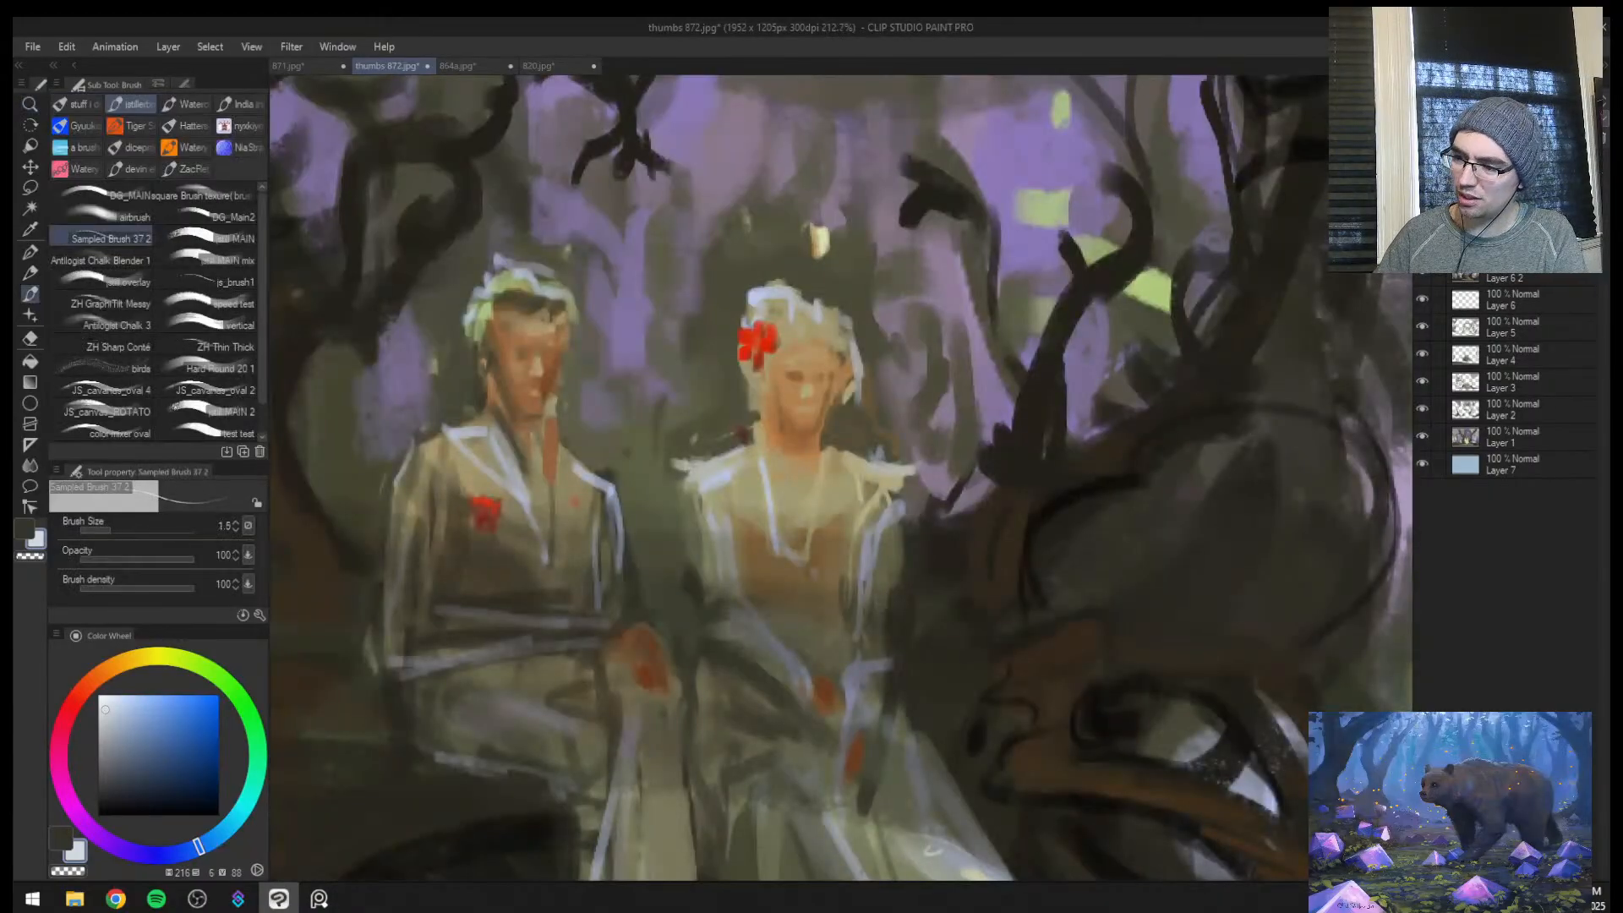
{"action": "key", "text": "]"}
{"action": "key", "text": "]"}
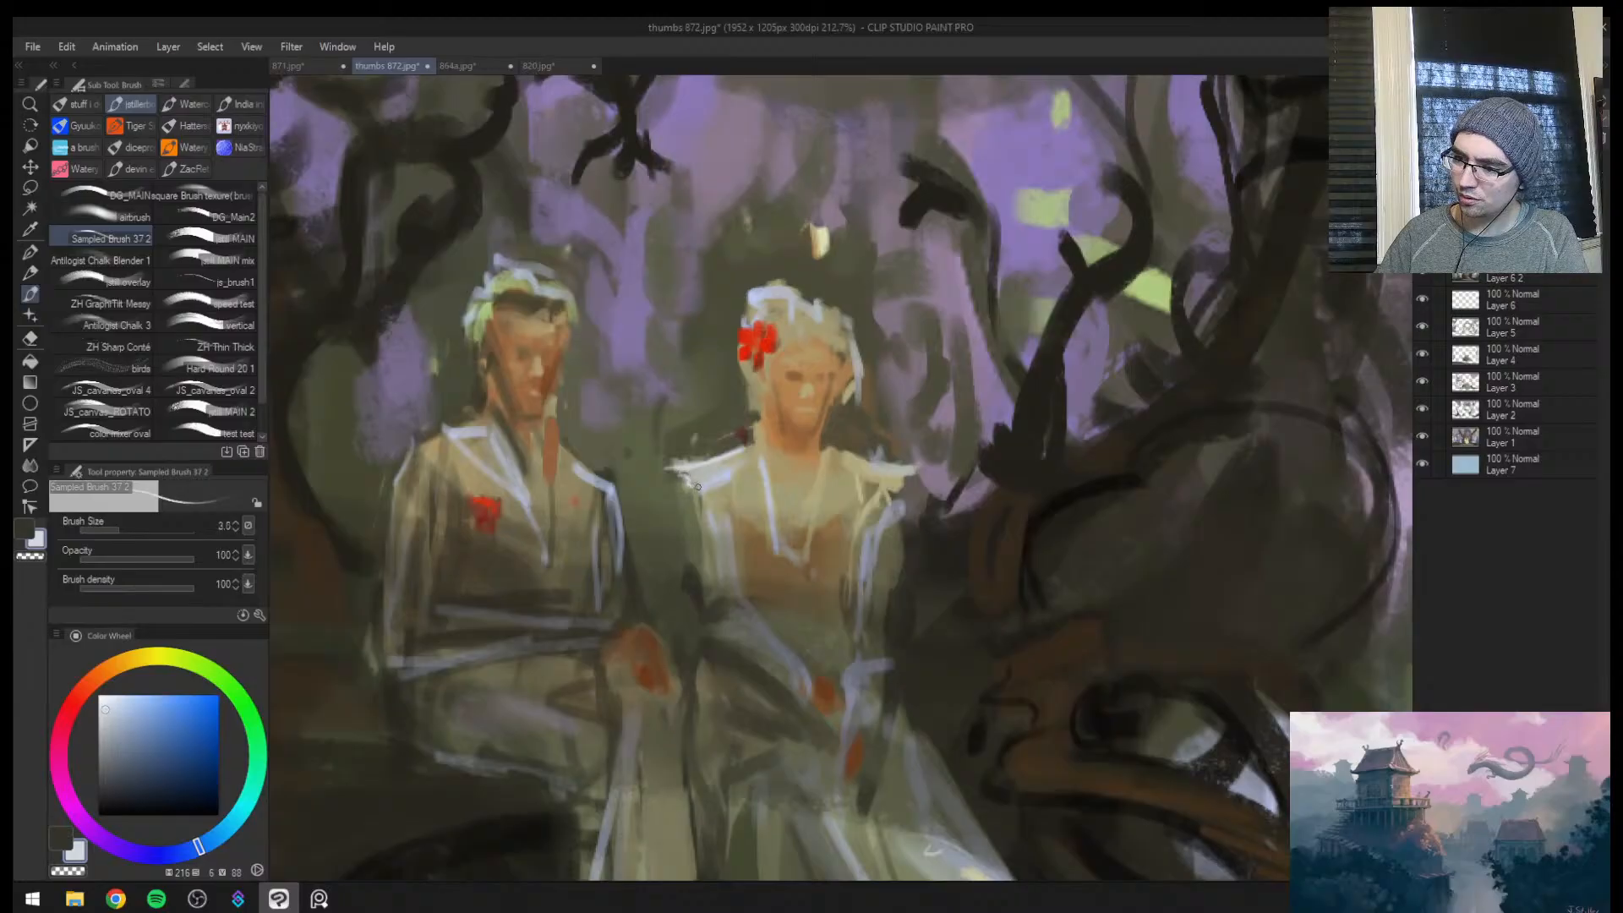
{"action": "left_click_drag", "start_coordinate": [682, 471], "coordinate": [699, 492]}
{"action": "key", "text": "["}
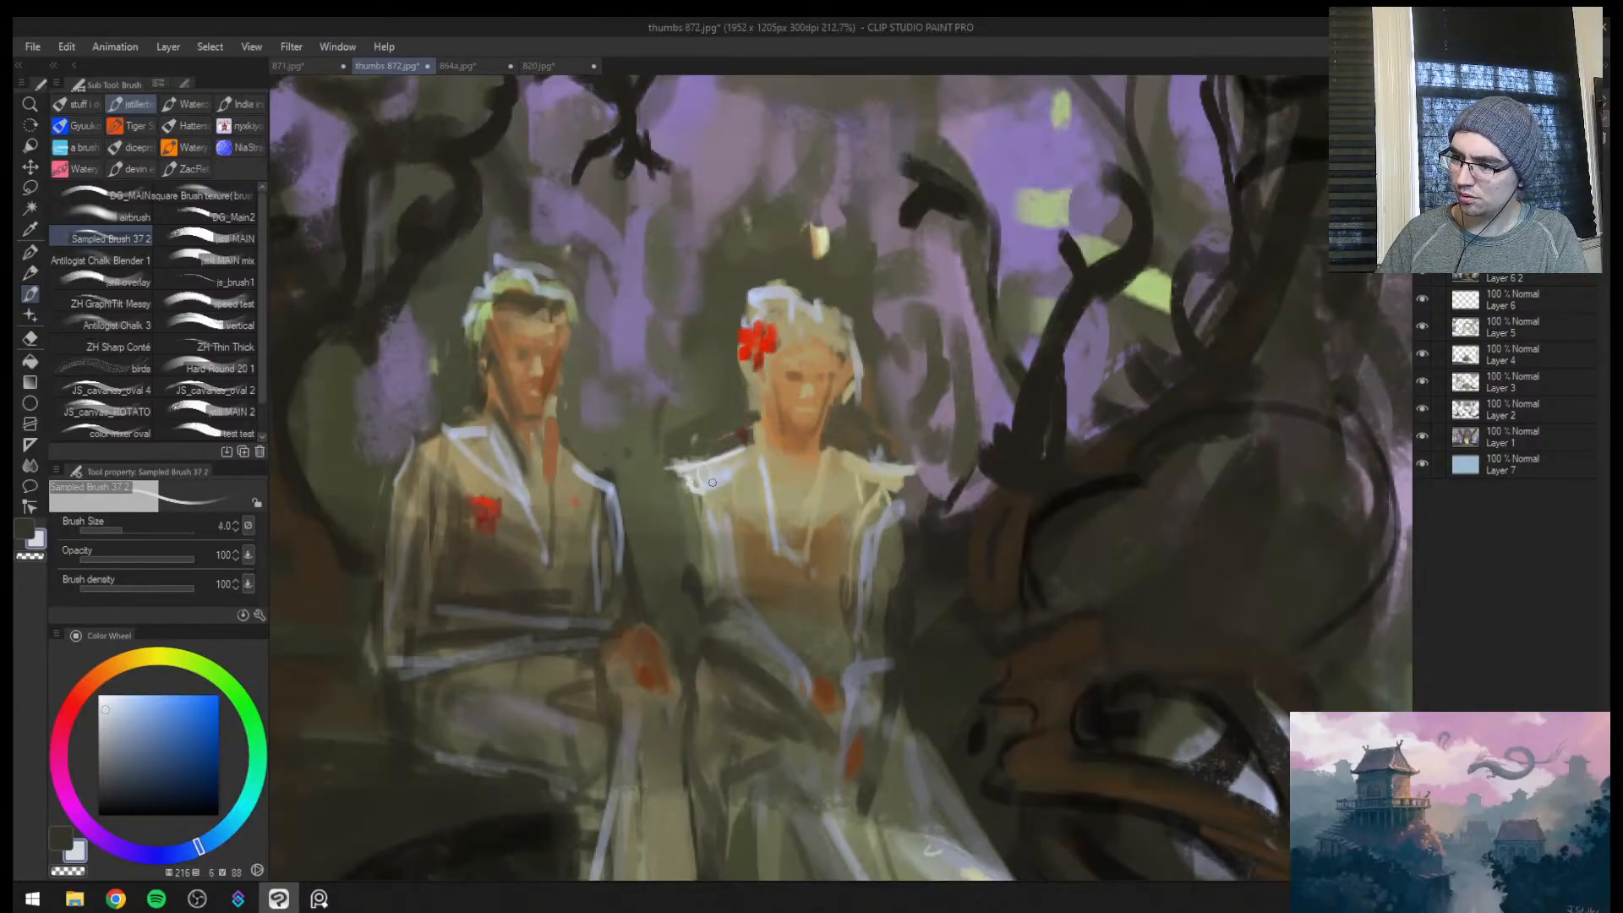
{"action": "key", "text": "]"}
{"action": "key", "text": "bracketleft"}
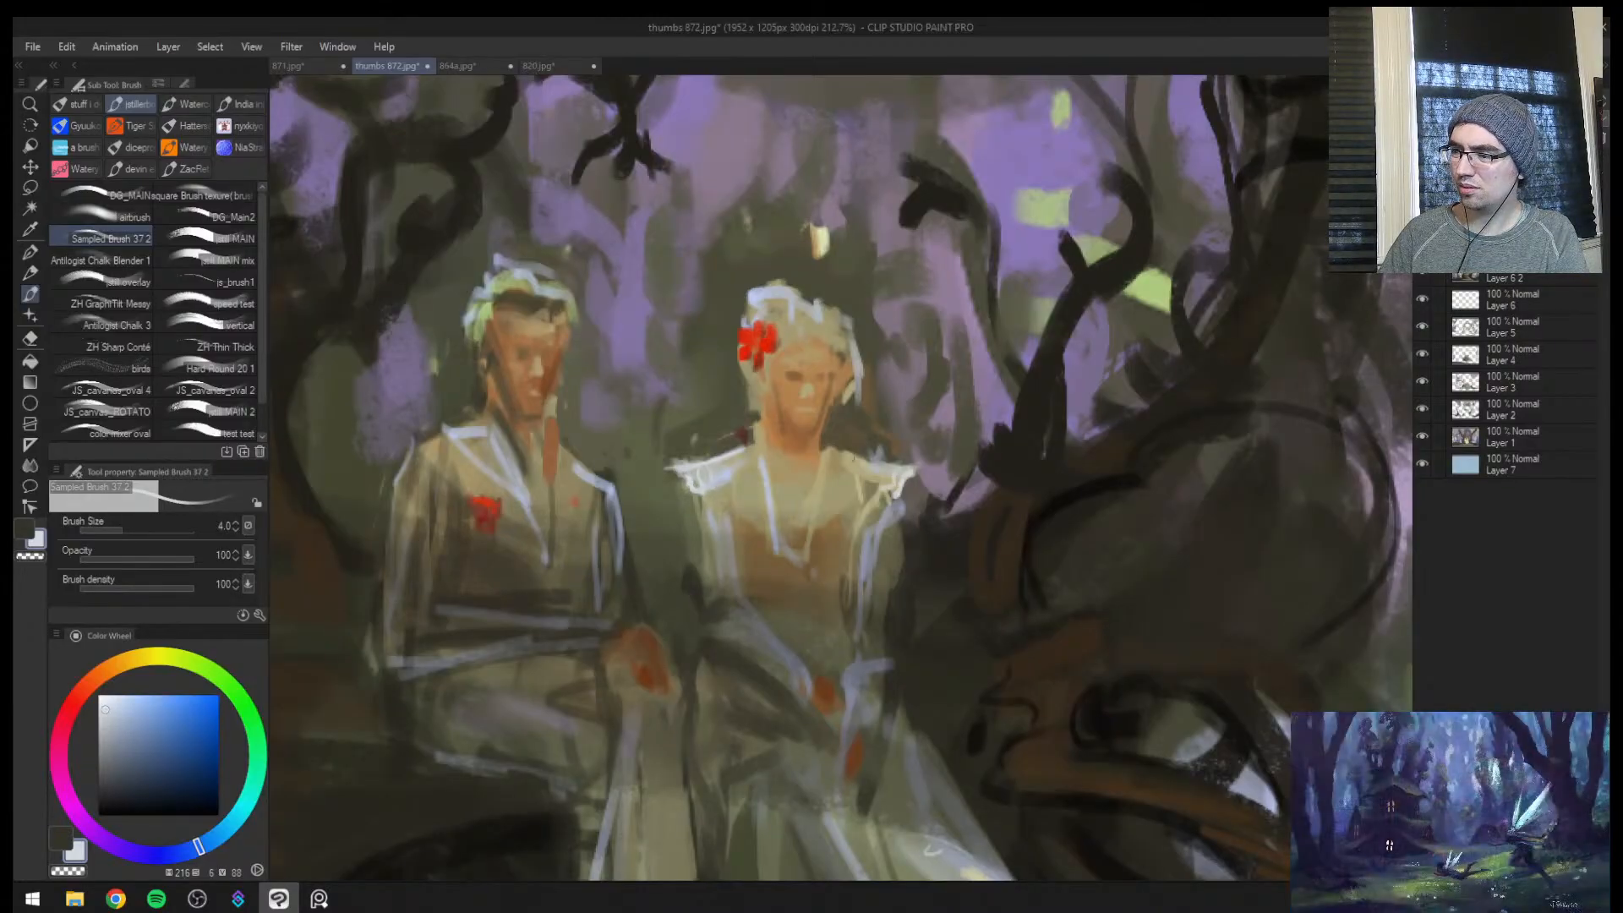
Paint near-white pleat lines down both sides of the woman's bodice and along its neckline, with brush sizes around 4 to 7
{"action": "key", "text": "bracketleft"}
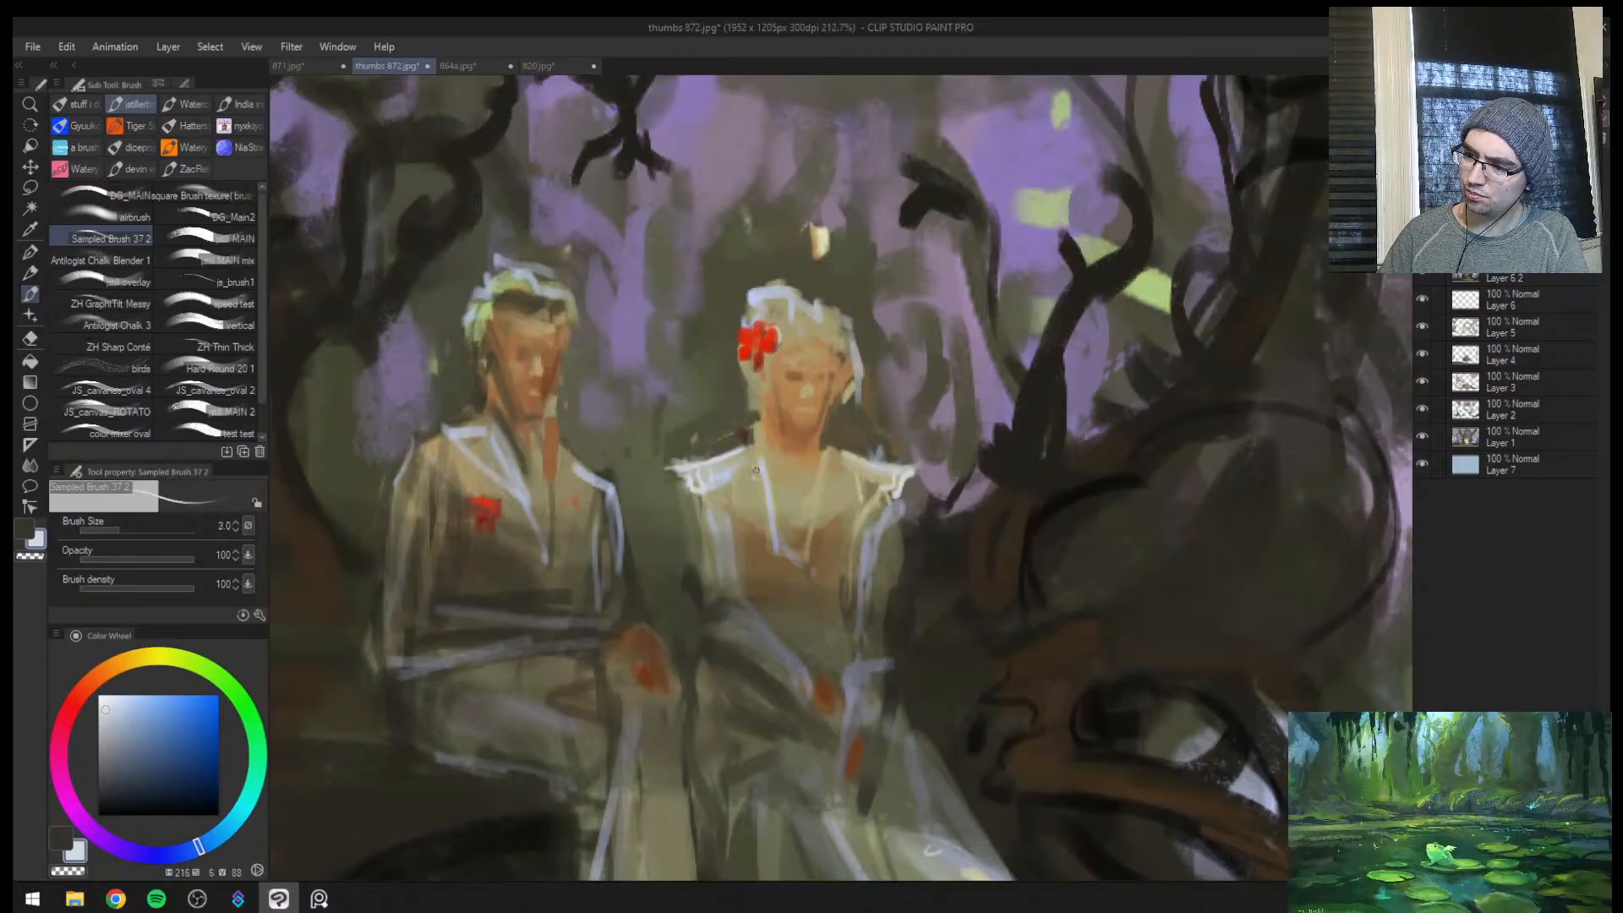
{"action": "key", "text": "bracketright"}
{"action": "key", "text": "bracketright"}
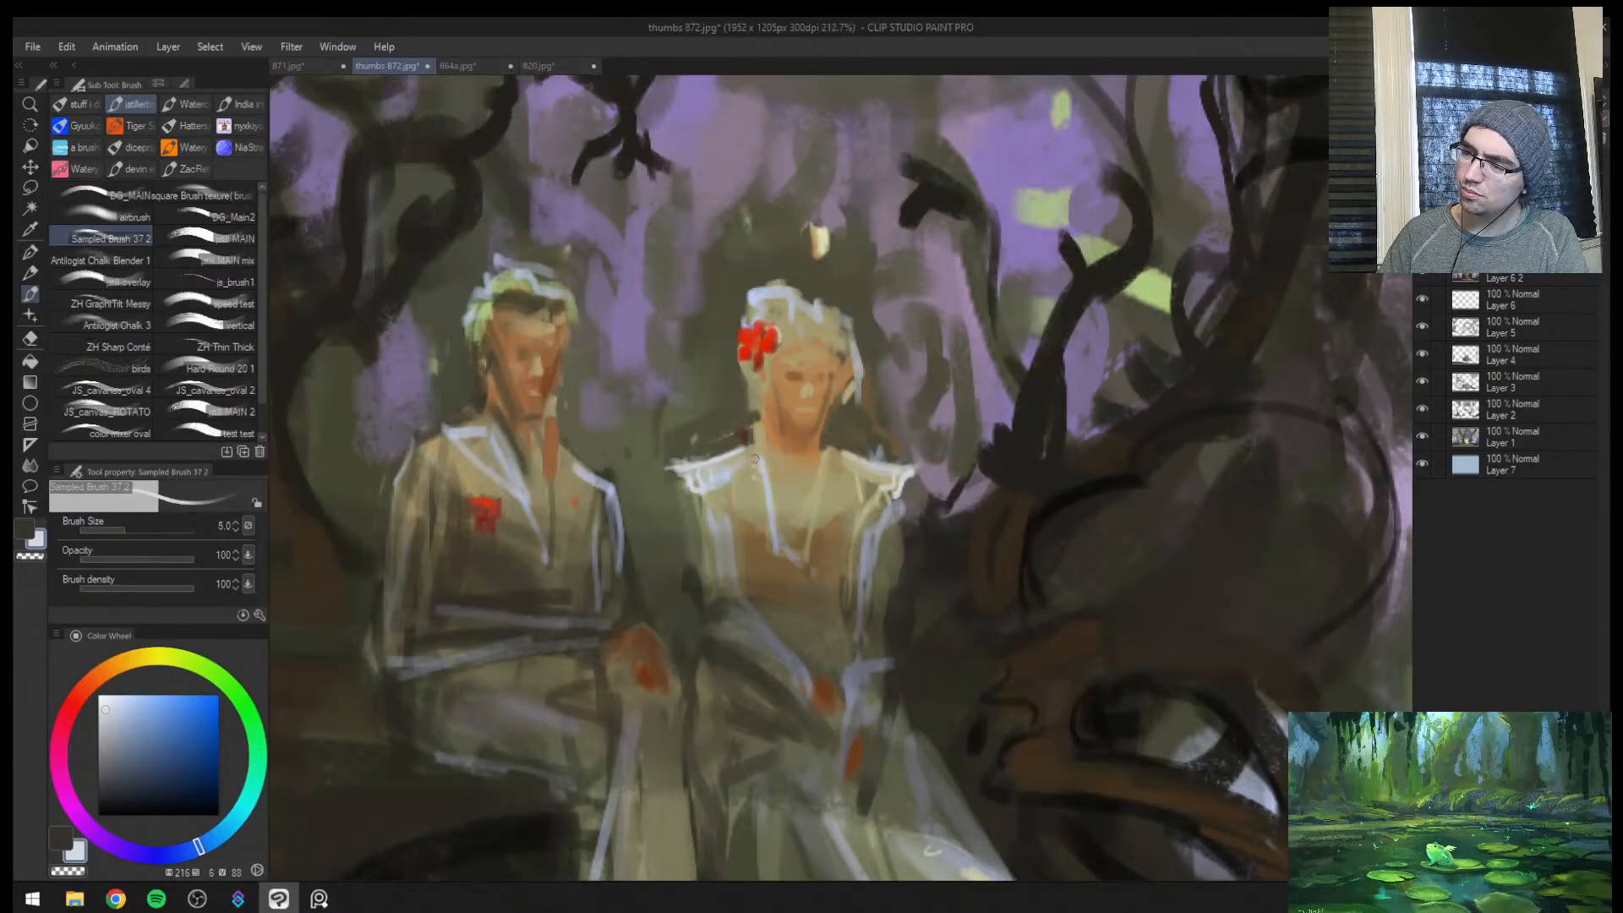
{"action": "key", "text": "bracketleft"}
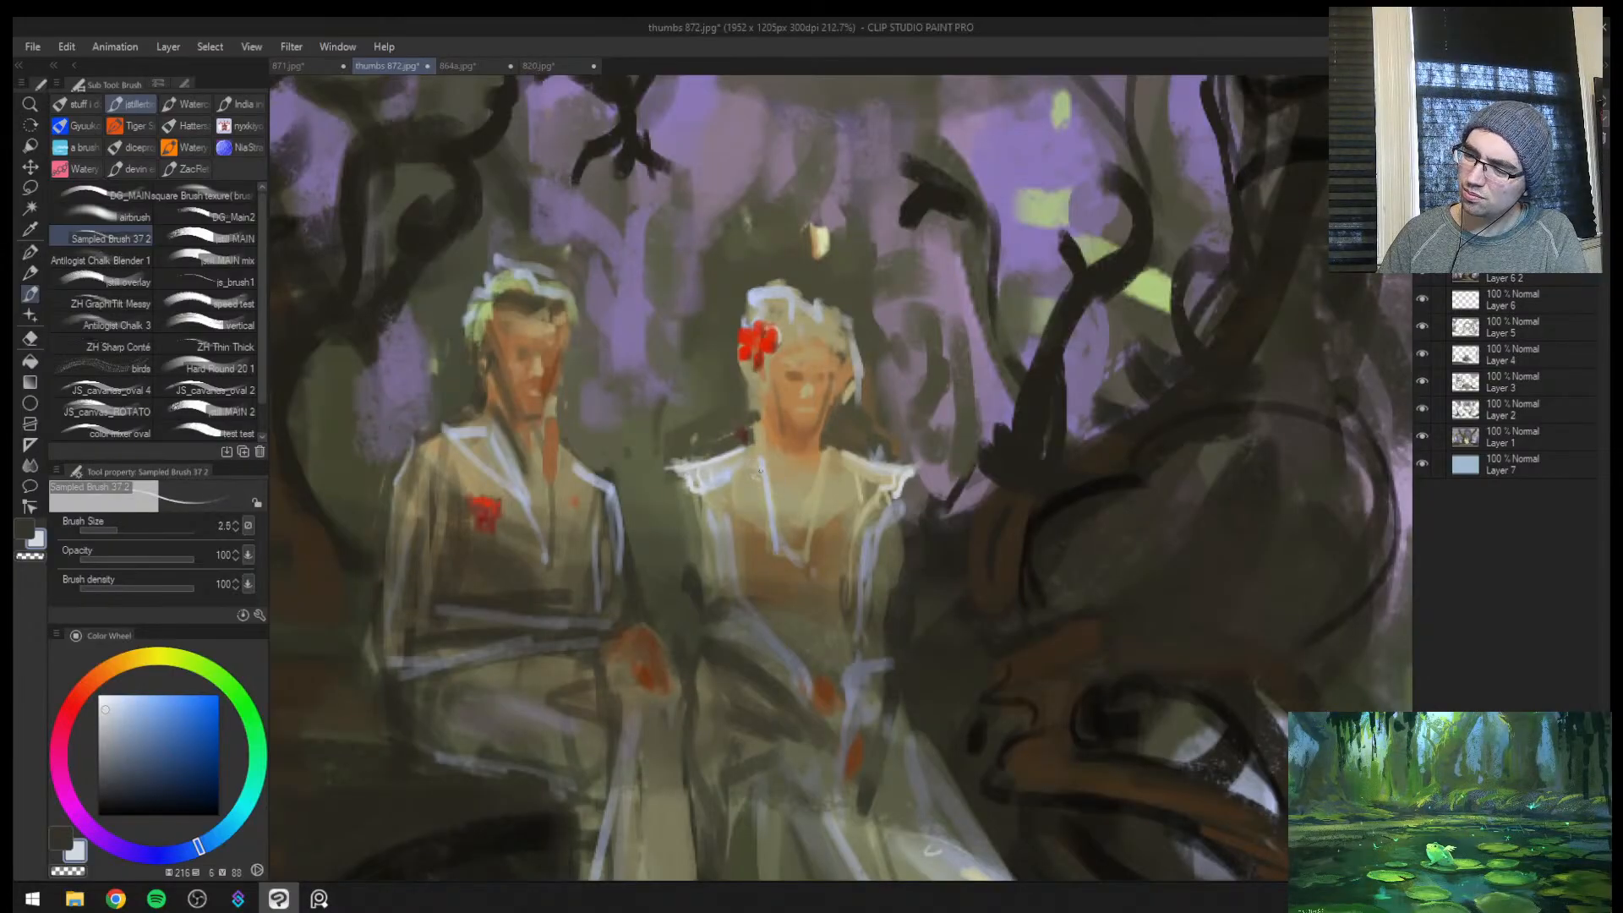
{"action": "key", "text": "bracketright"}
{"action": "key", "text": "bracketright"}
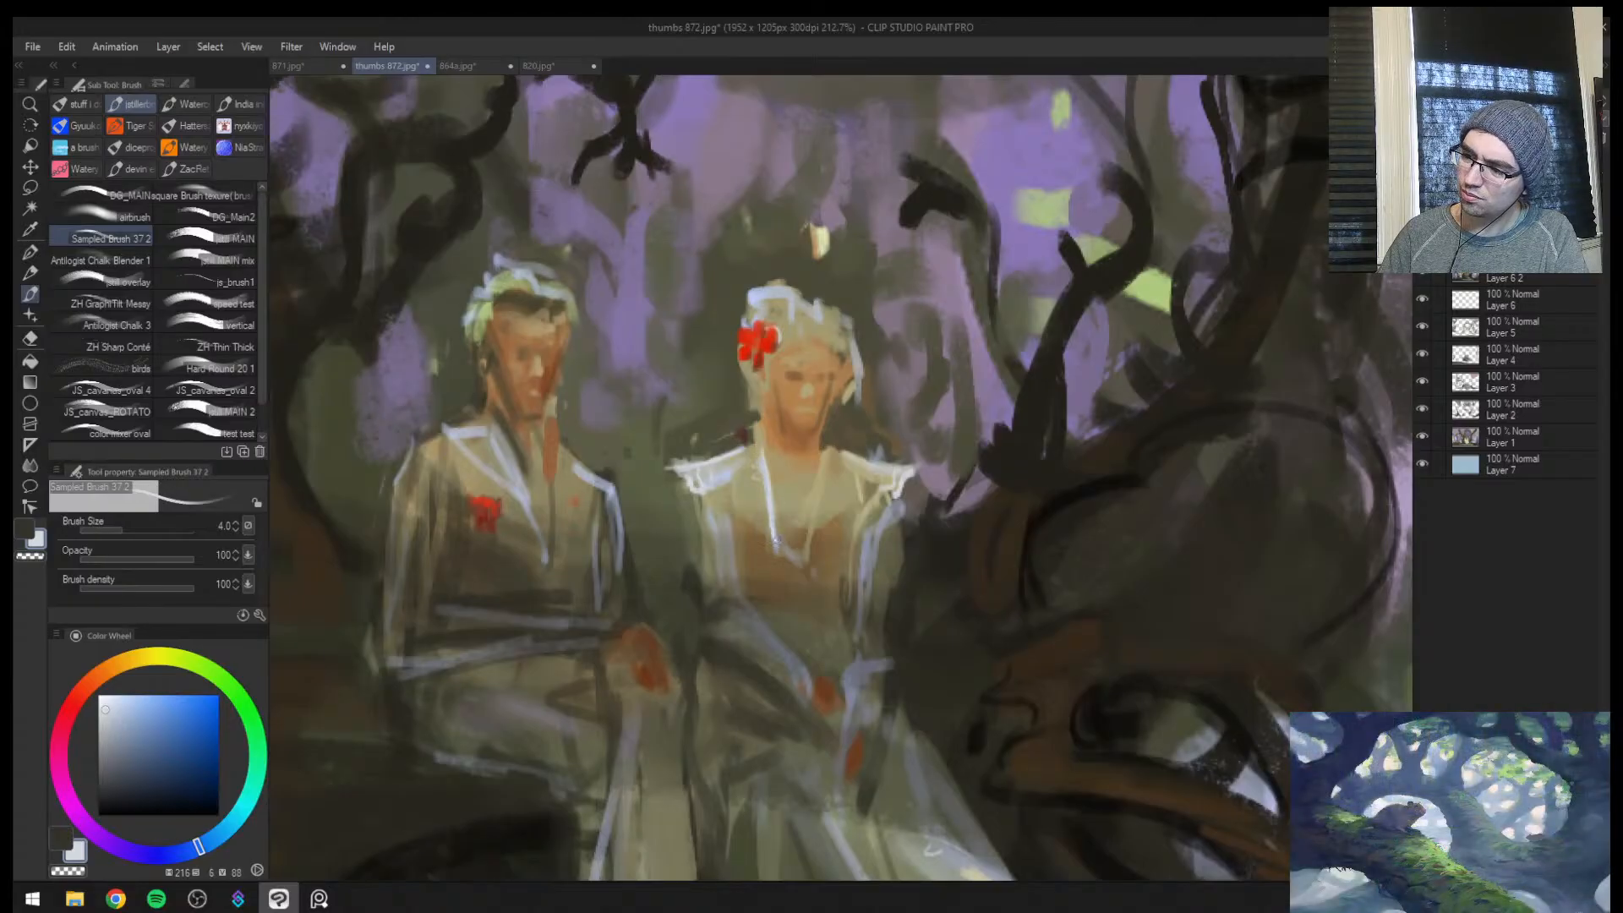
{"action": "left_click_drag", "start_coordinate": [837, 454], "coordinate": [816, 538]}
{"action": "mouse_move", "coordinate": [825, 457]}
{"action": "left_mouse_down"}
{"action": "mouse_move", "coordinate": [803, 550]}
{"action": "mouse_move", "coordinate": [835, 507]}
{"action": "left_mouse_up"}
{"action": "key", "text": "bracketright"}
{"action": "mouse_move", "coordinate": [857, 455]}
{"action": "left_mouse_down"}
{"action": "mouse_move", "coordinate": [840, 507]}
{"action": "mouse_move", "coordinate": [855, 501]}
{"action": "left_mouse_up"}
{"action": "key", "text": "bracketright"}
{"action": "left_click_drag", "start_coordinate": [881, 474], "coordinate": [874, 503]}
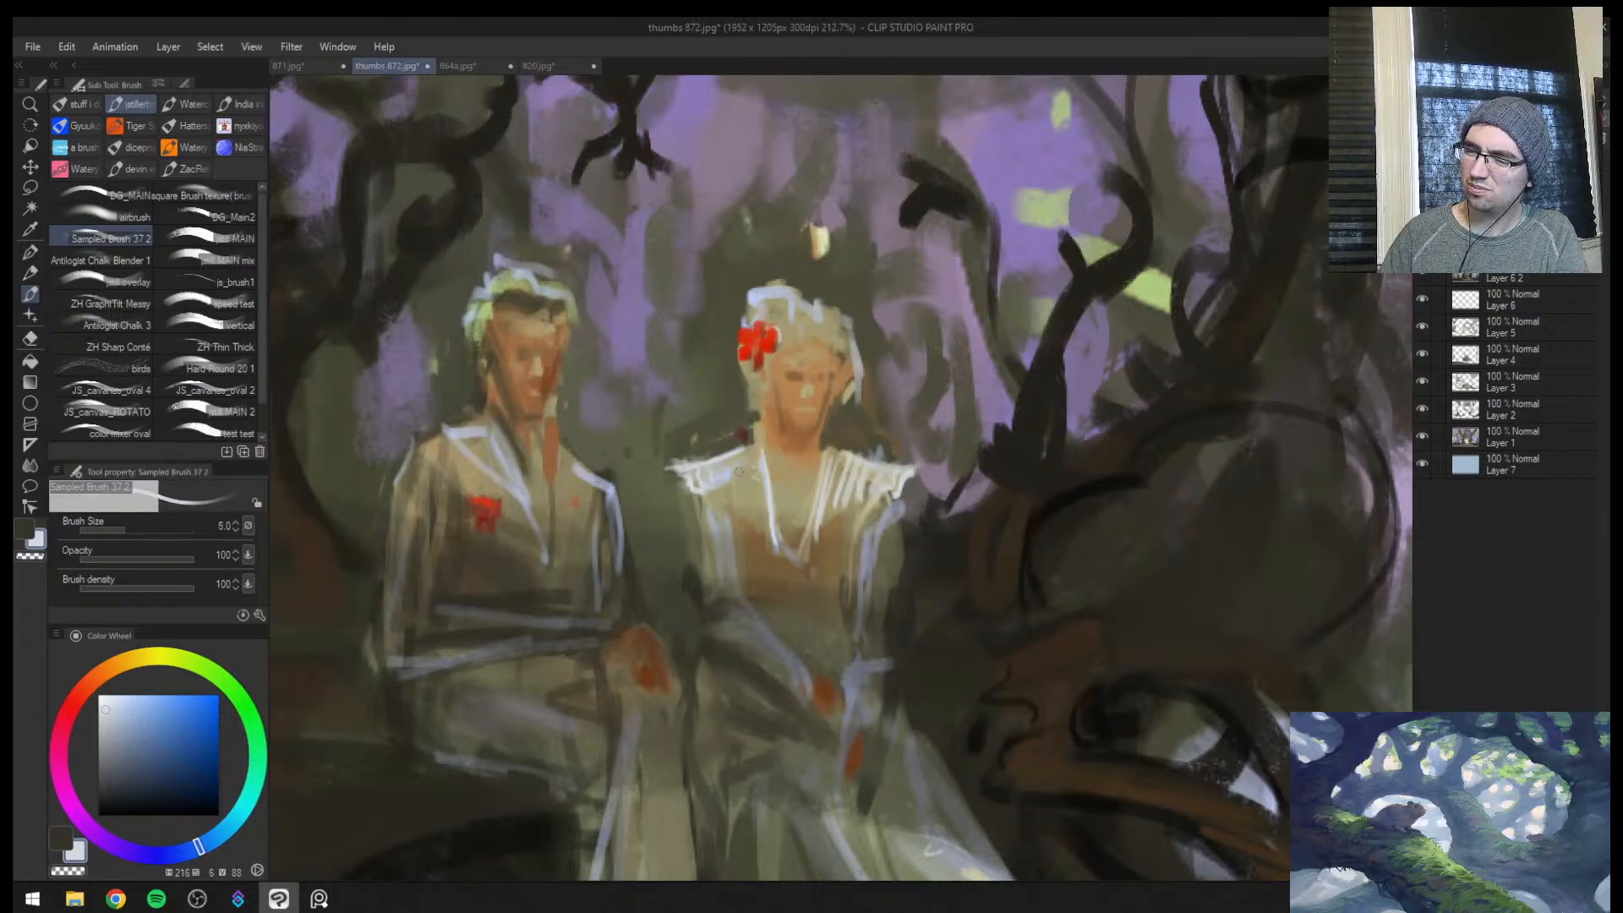
{"action": "mouse_move", "coordinate": [754, 459]}
{"action": "left_mouse_down"}
{"action": "mouse_move", "coordinate": [763, 518]}
{"action": "mouse_move", "coordinate": [745, 511]}
{"action": "left_mouse_up"}
{"action": "left_click_drag", "start_coordinate": [727, 465], "coordinate": [734, 506]}
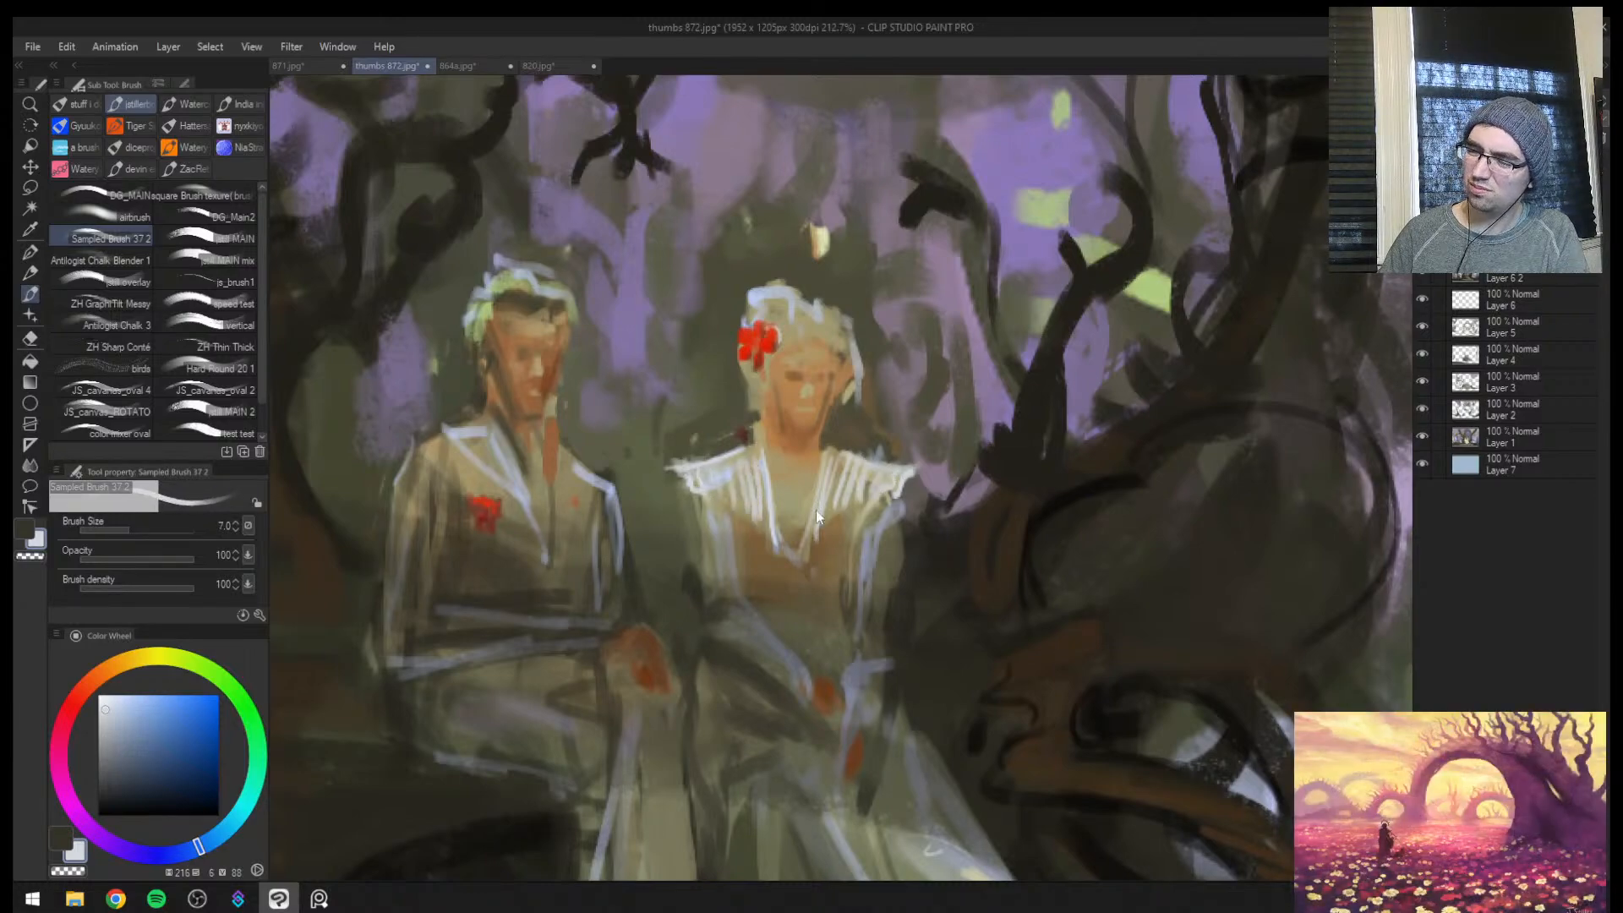
Shade the woman's forearm and upper sleeve with sampled grey-blues, brush sizes 6 to 8, in the flipped view
{"action": "key", "text": "h"}
{"action": "key", "text": "ctrl+0"}
{"action": "left_click", "coordinate": [1043, 497], "text": "ctrl"}
{"action": "left_click", "coordinate": [1044, 497], "text": "ctrl"}
{"action": "key", "text": "bracketleft"}
{"action": "key", "text": "bracketleft"}
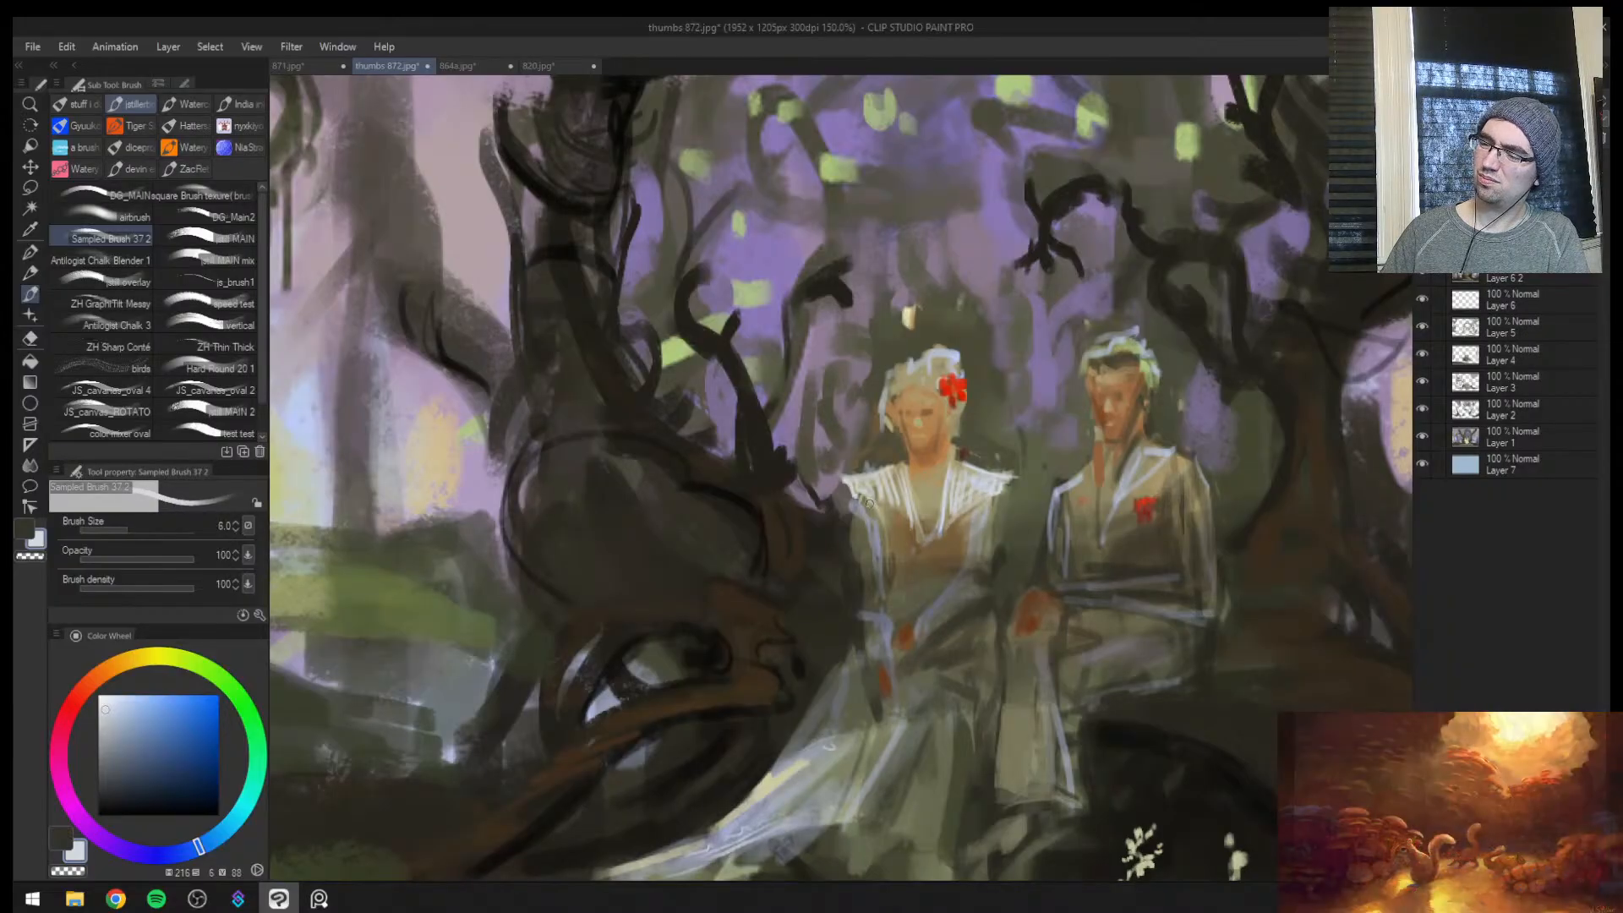
{"action": "left_click", "coordinate": [954, 603], "text": "alt"}
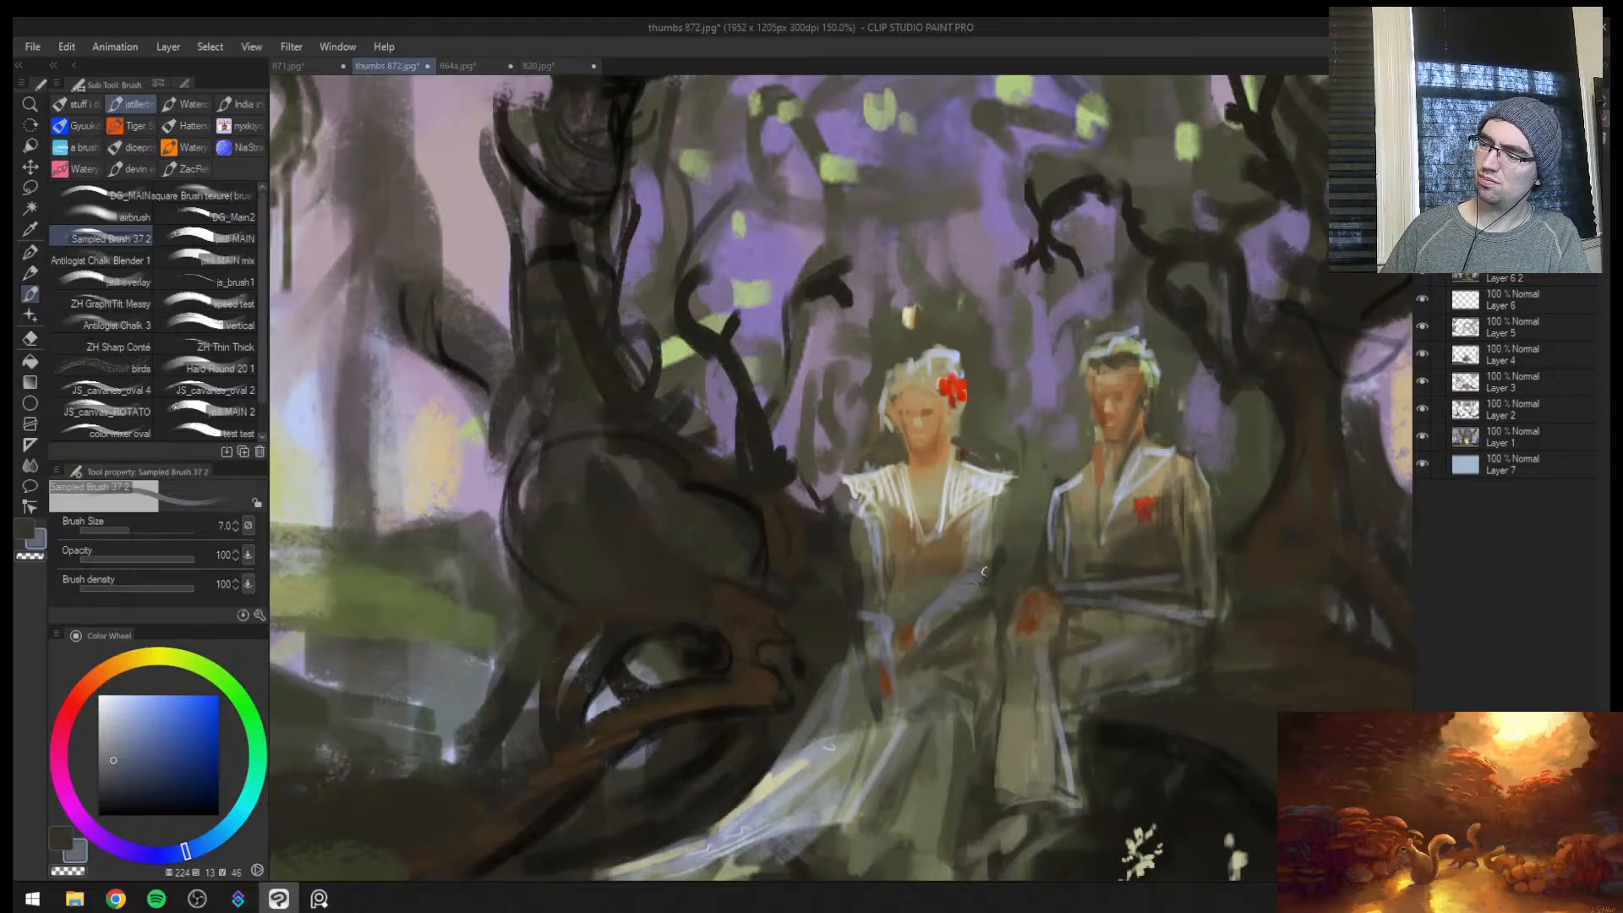
{"action": "left_click", "coordinate": [870, 510], "text": "alt"}
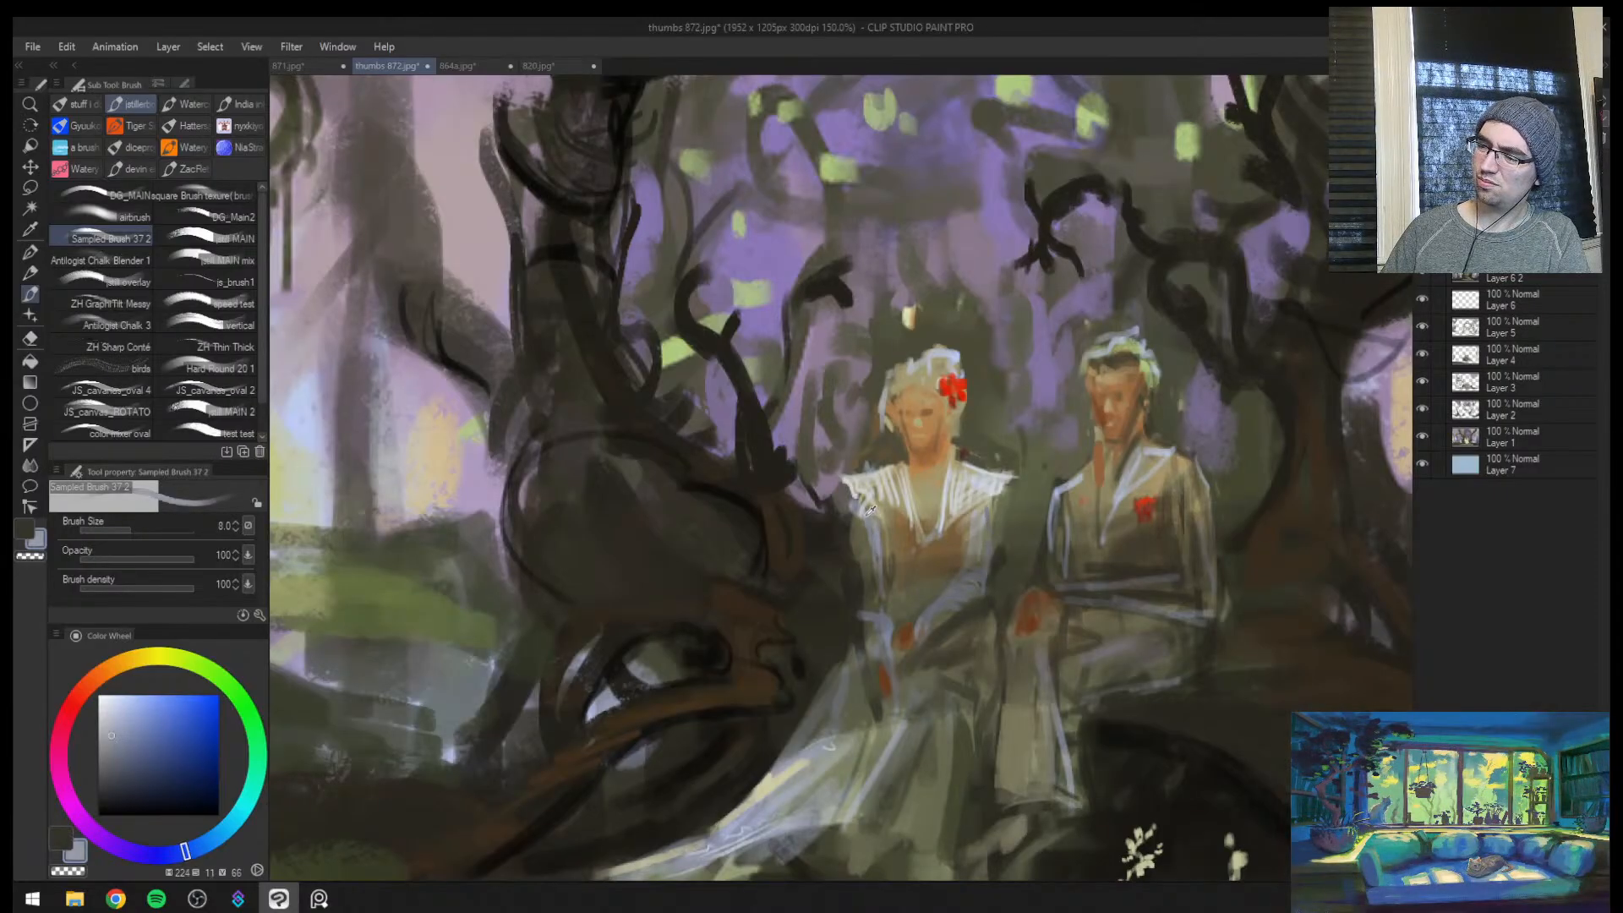
Try pale grey-blue strokes down the woman's sleeve and lower arm at brush size 10, and undo them
{"action": "key", "text": "bracketright"}
{"action": "left_click_drag", "start_coordinate": [874, 601], "coordinate": [883, 626]}
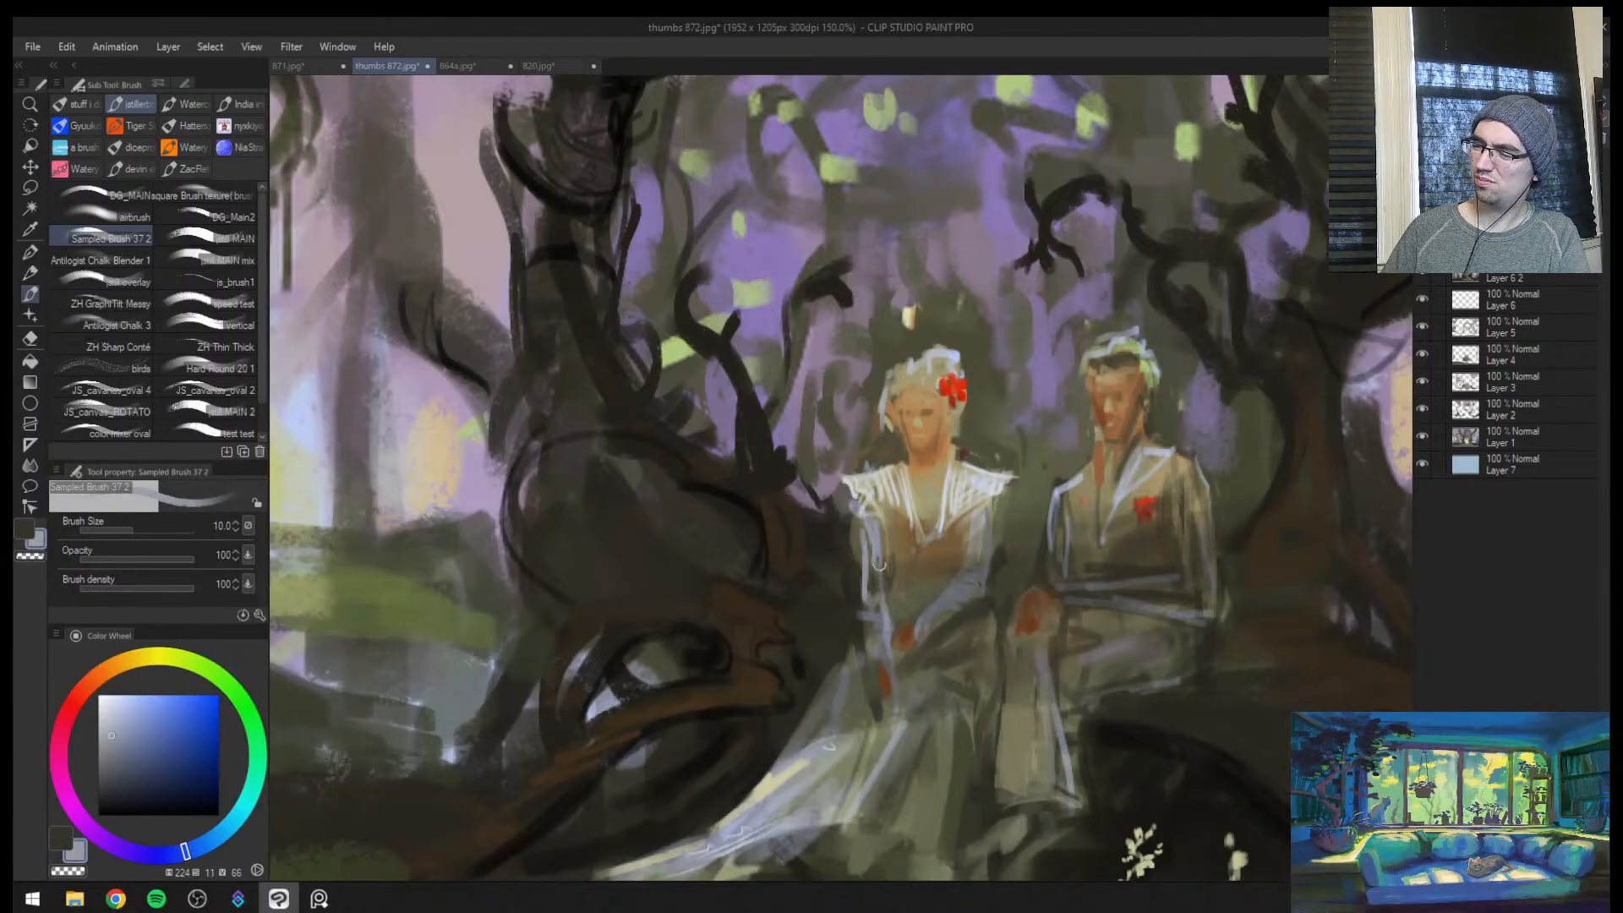
{"action": "mouse_move", "coordinate": [880, 565]}
{"action": "left_mouse_down"}
{"action": "mouse_move", "coordinate": [885, 635]}
{"action": "mouse_move", "coordinate": [922, 630]}
{"action": "left_mouse_up"}
{"action": "key", "text": "h"}
{"action": "key", "text": "ctrl+z"}
{"action": "key", "text": "ctrl+z"}
{"action": "key", "text": "ctrl+z"}
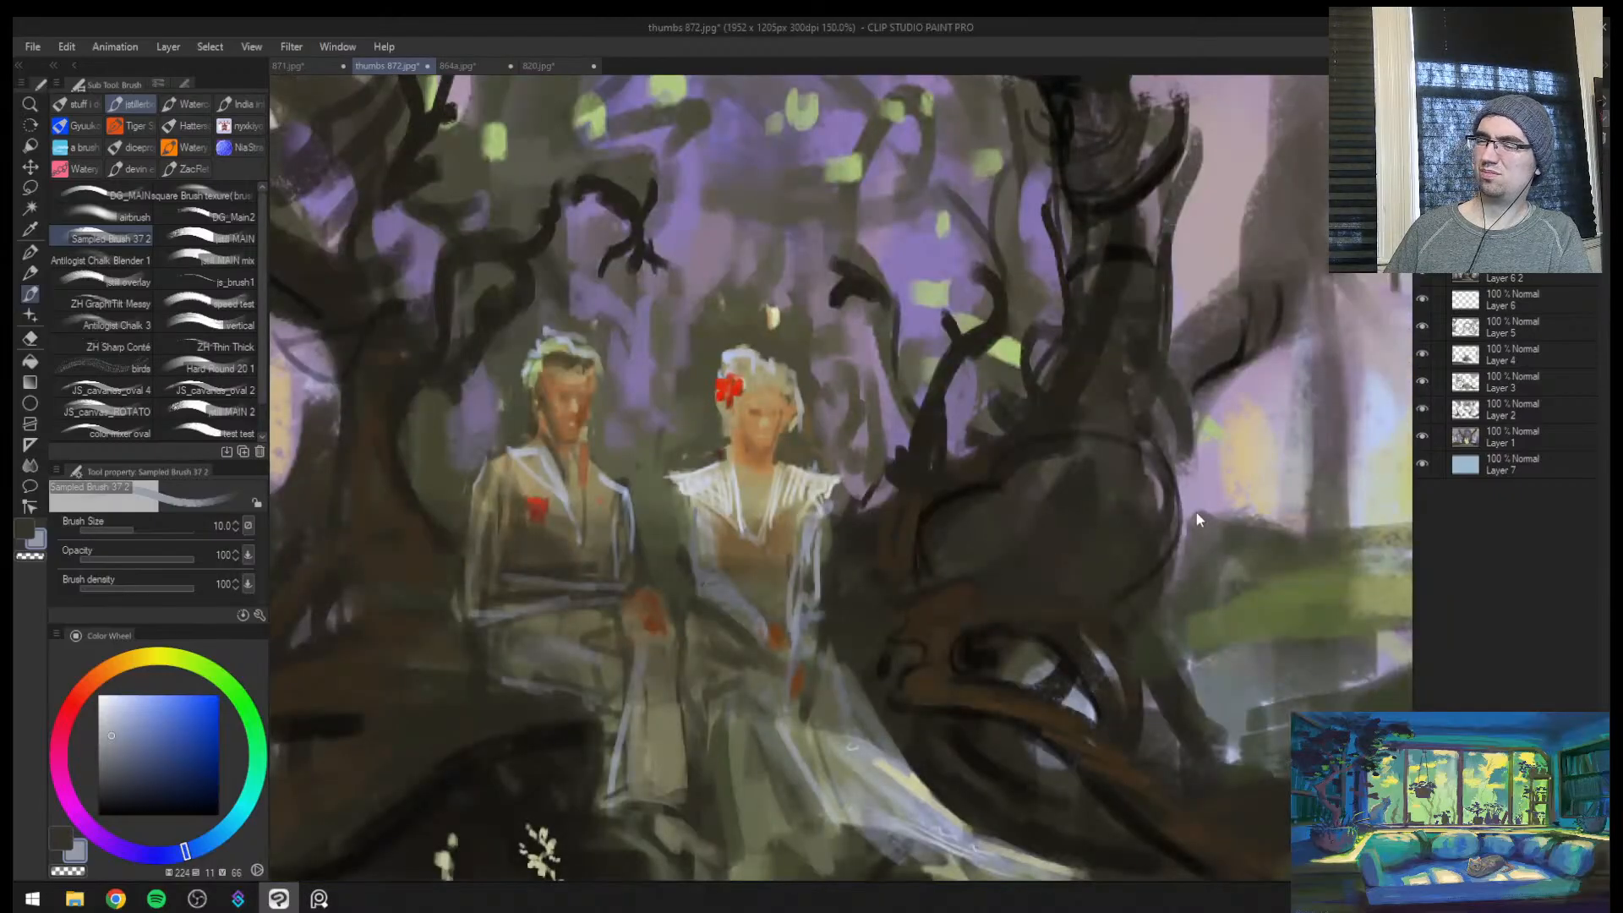
Sample a dark olive-brown and shade the woman's waist and the folds over her lap with brush size 7
{"action": "key", "text": "ctrl+space"}
{"action": "mouse_move", "coordinate": [883, 566]}
{"action": "left_mouse_down"}
{"action": "mouse_move", "coordinate": [794, 549]}
{"action": "mouse_move", "coordinate": [840, 526]}
{"action": "left_mouse_up"}
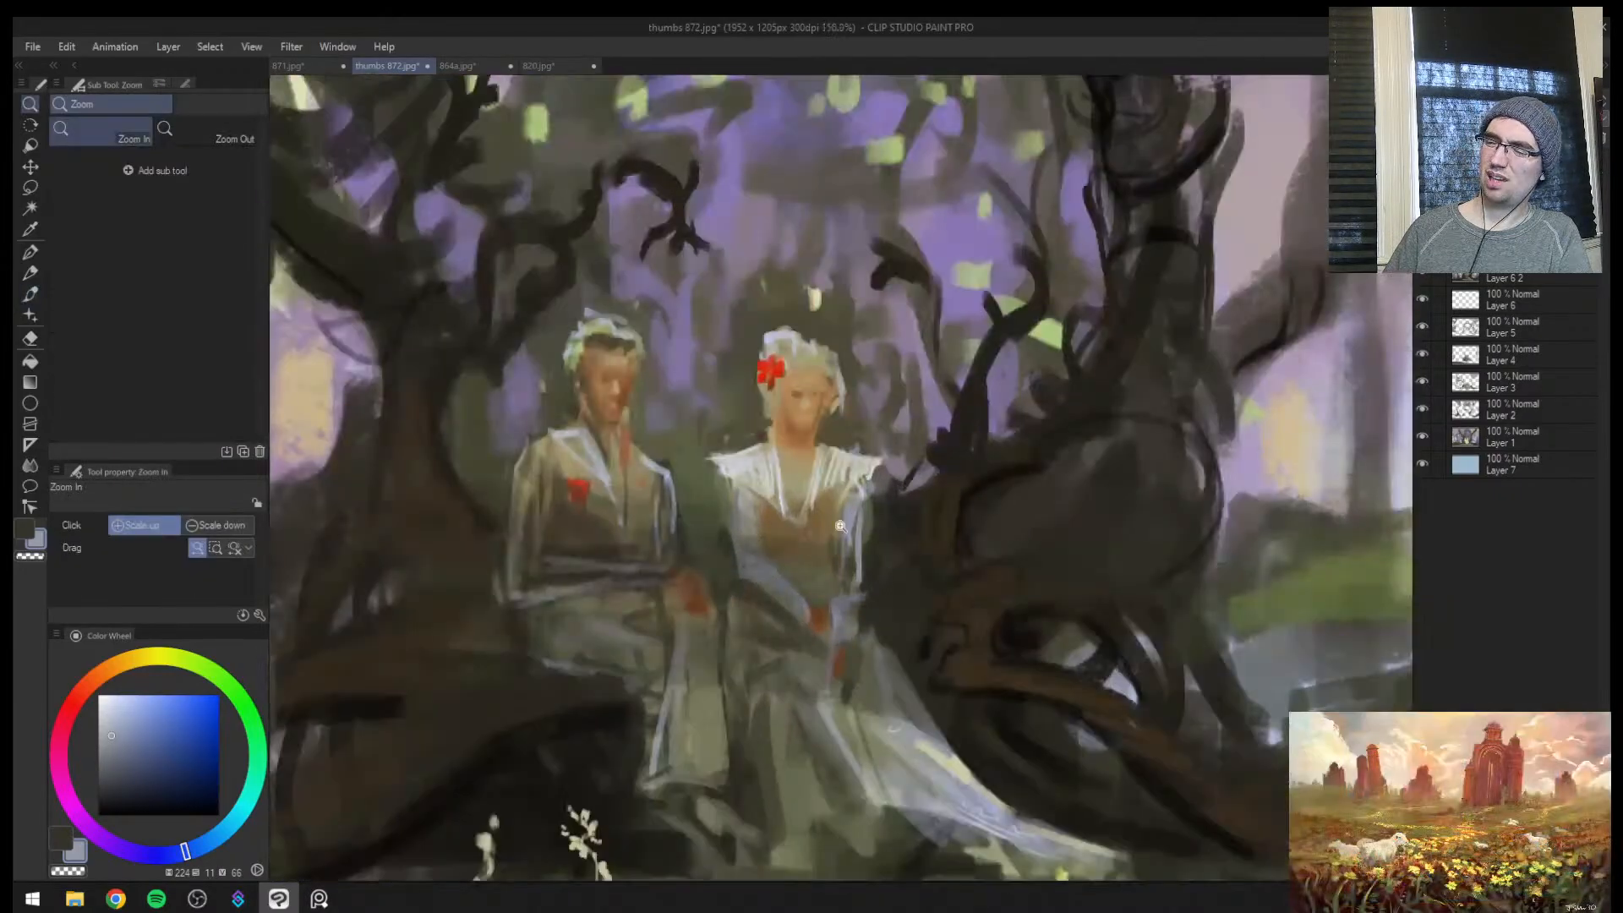
{"action": "left_click", "coordinate": [825, 575], "text": "alt"}
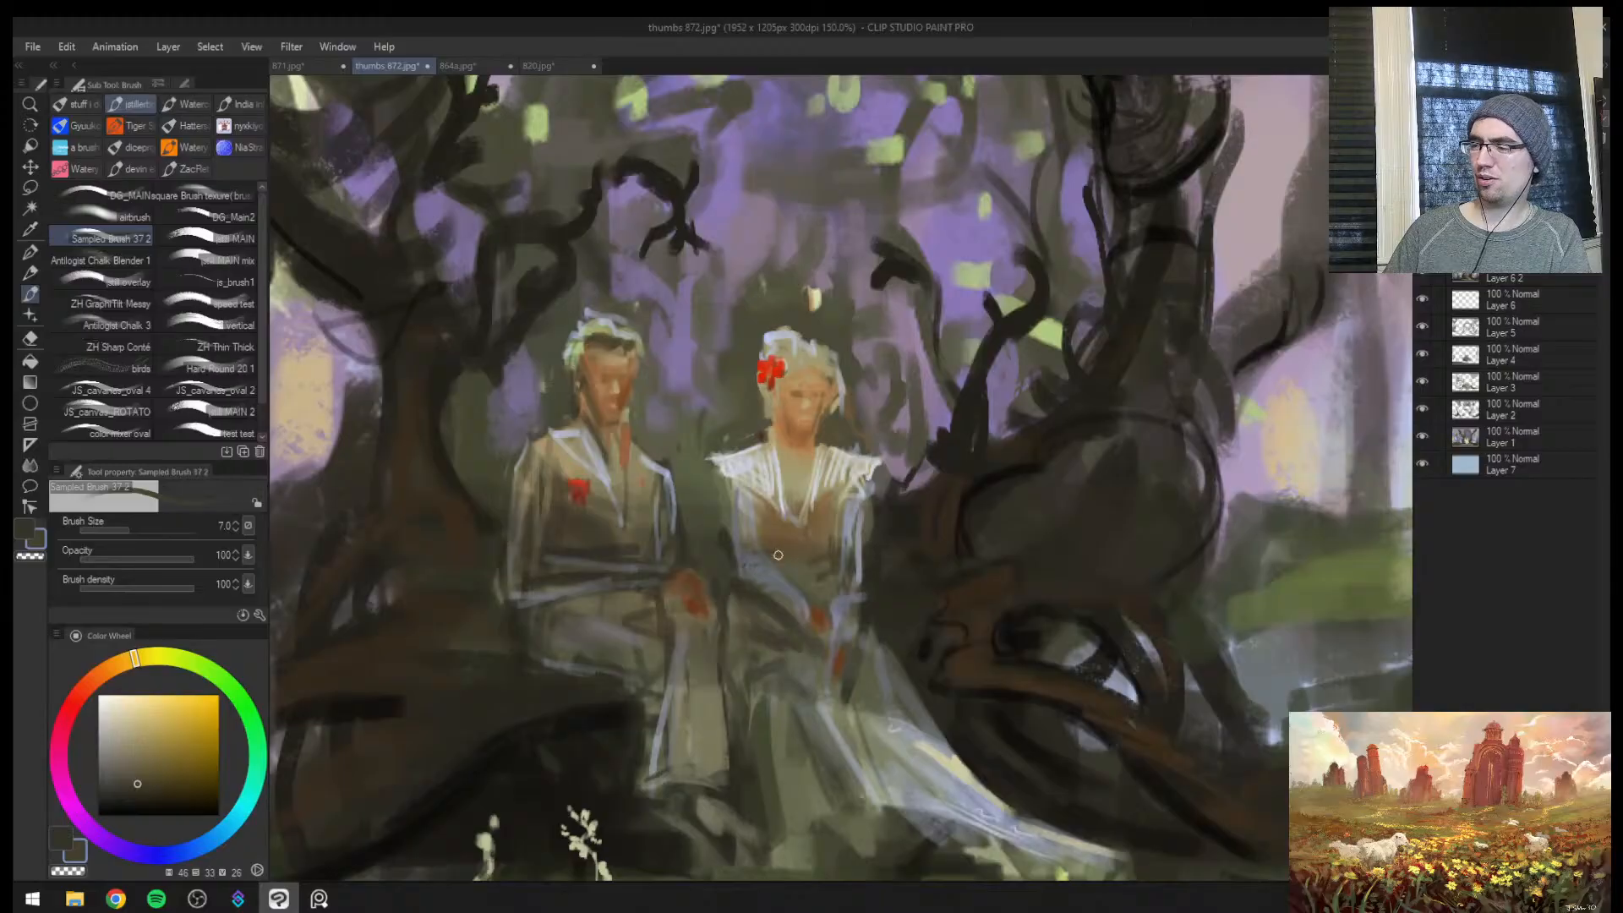
{"action": "key", "text": "bracketright"}
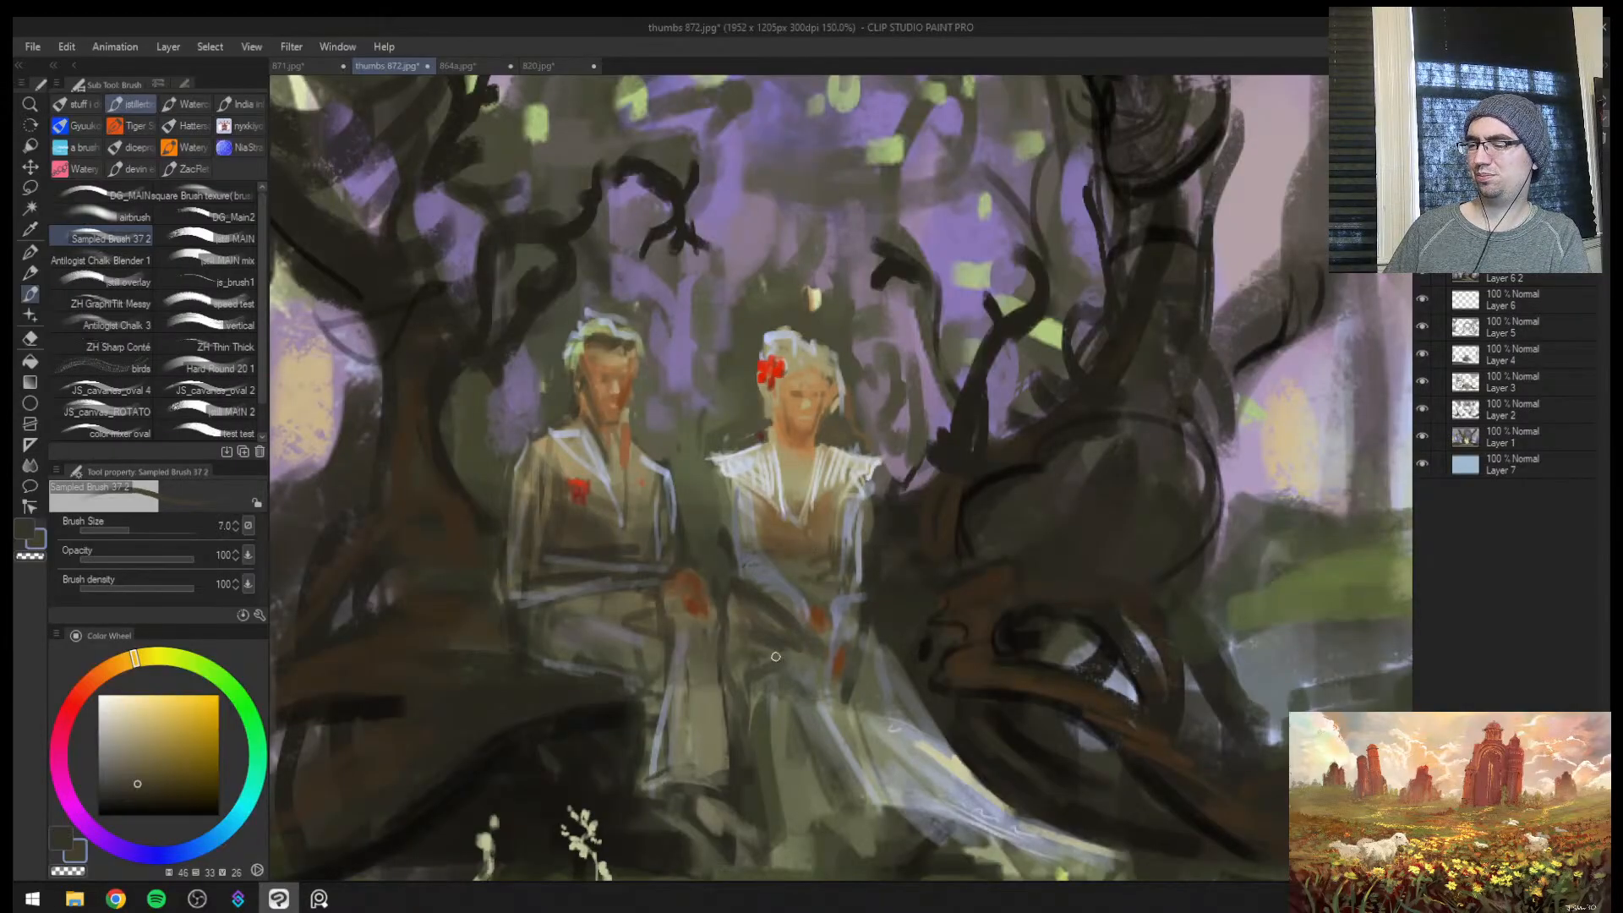
{"action": "left_click_drag", "start_coordinate": [776, 657], "coordinate": [810, 670]}
{"action": "mouse_move", "coordinate": [798, 693]}
{"action": "left_mouse_down"}
{"action": "mouse_move", "coordinate": [773, 740]}
{"action": "mouse_move", "coordinate": [689, 727]}
{"action": "left_mouse_up"}
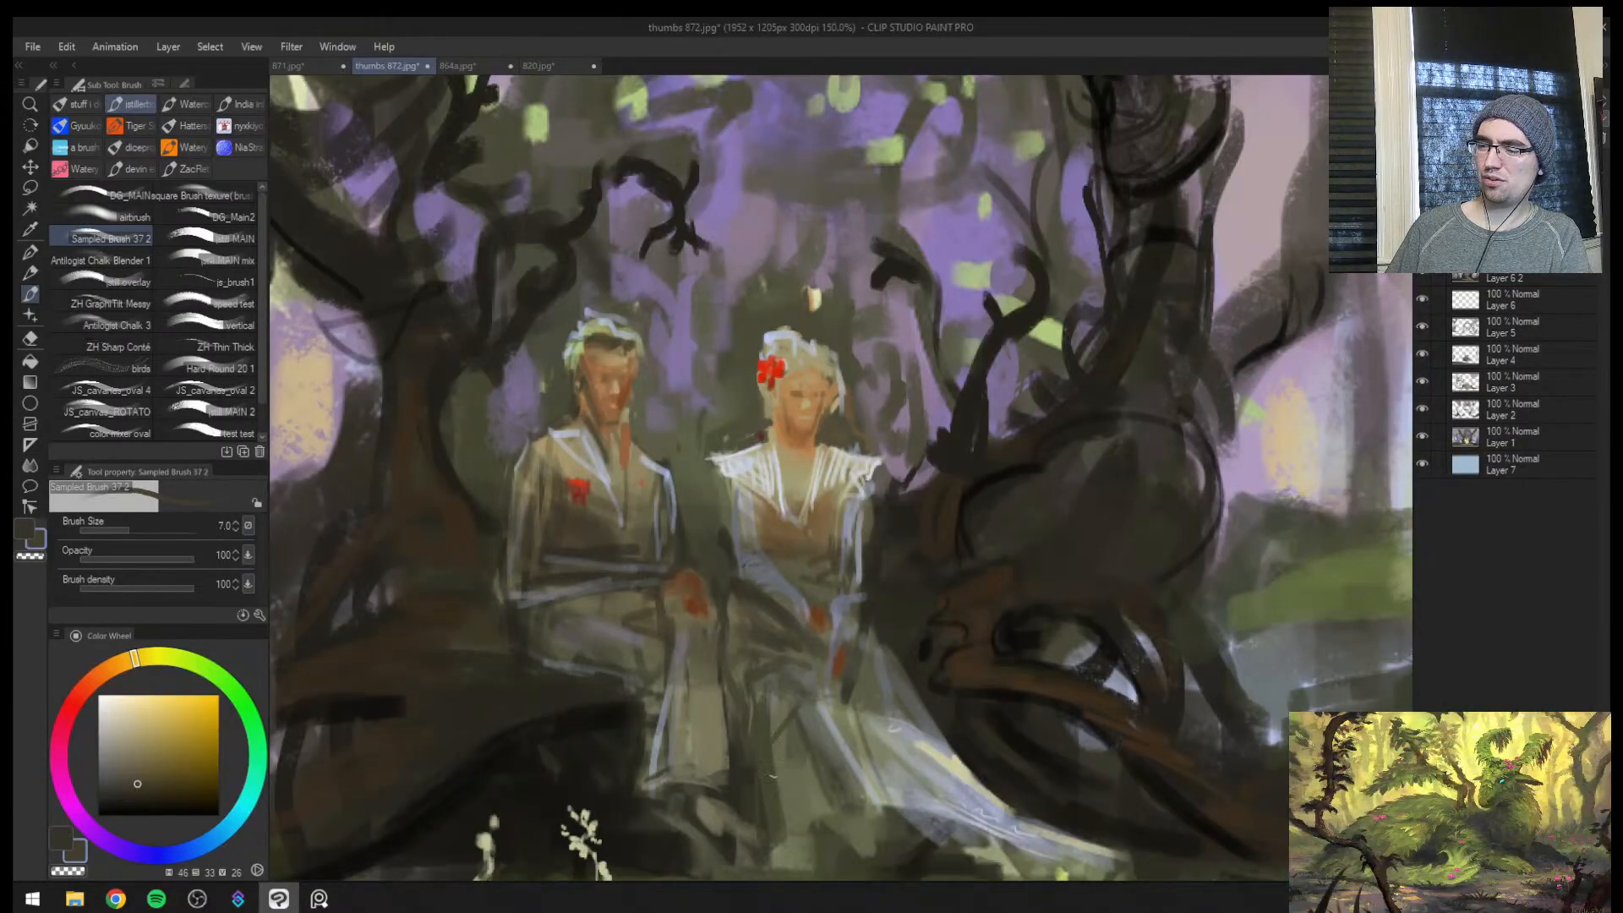
Try a pale grey-blue highlight on the skirt at brush size 12 in the flipped view, and undo it
{"action": "key", "text": "ctrl+space"}
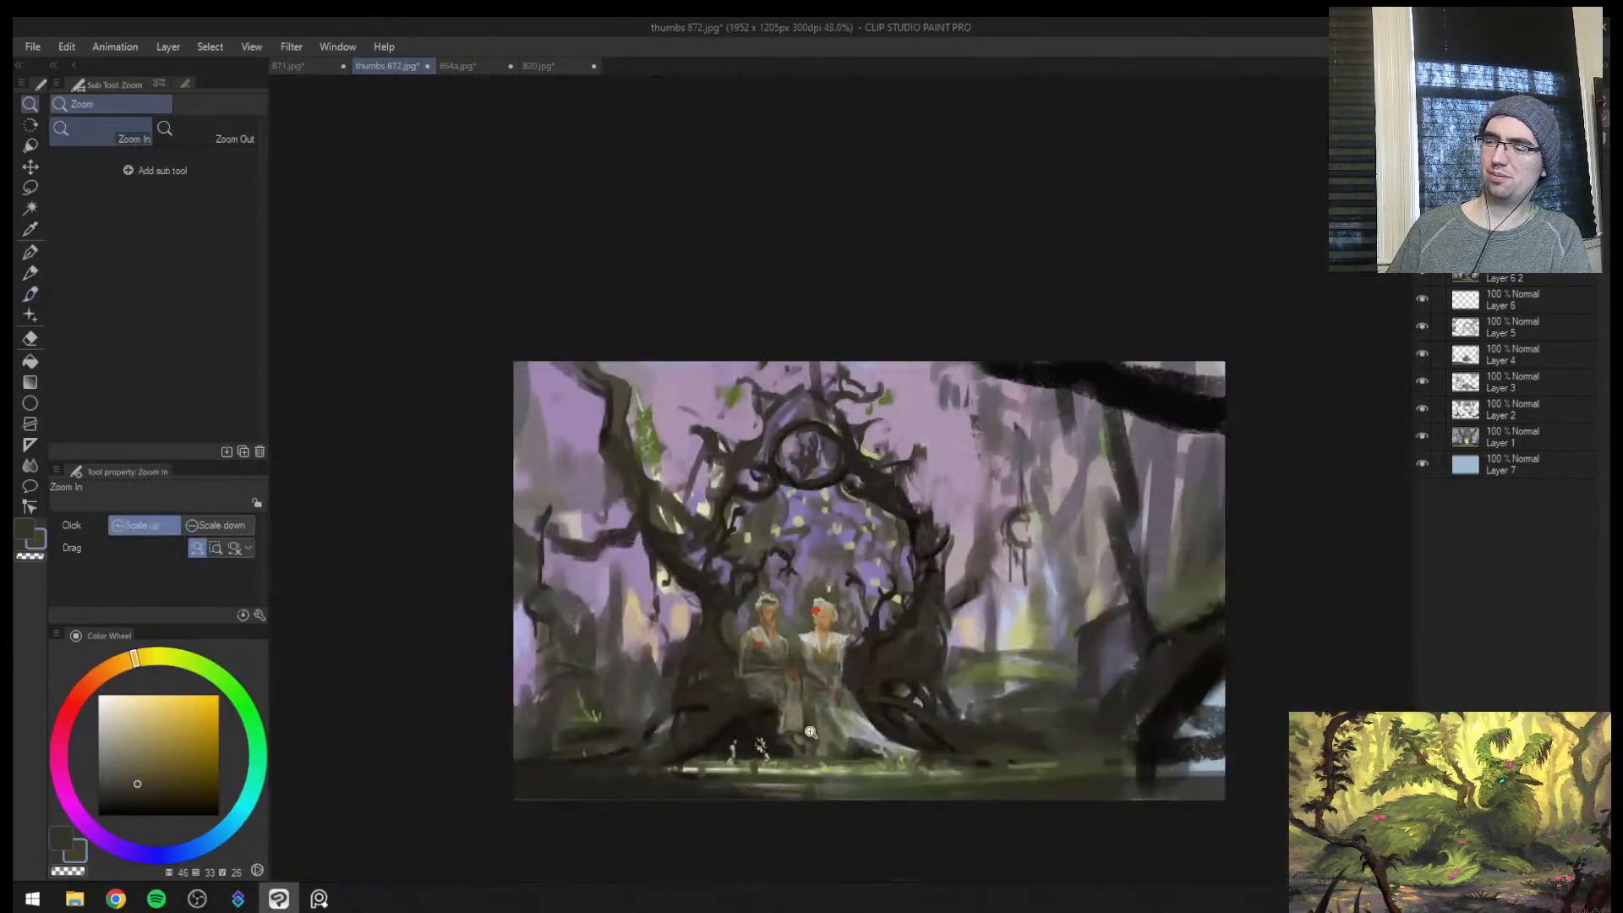
{"action": "left_click_drag", "start_coordinate": [847, 715], "coordinate": [1116, 646]}
{"action": "key", "text": "h"}
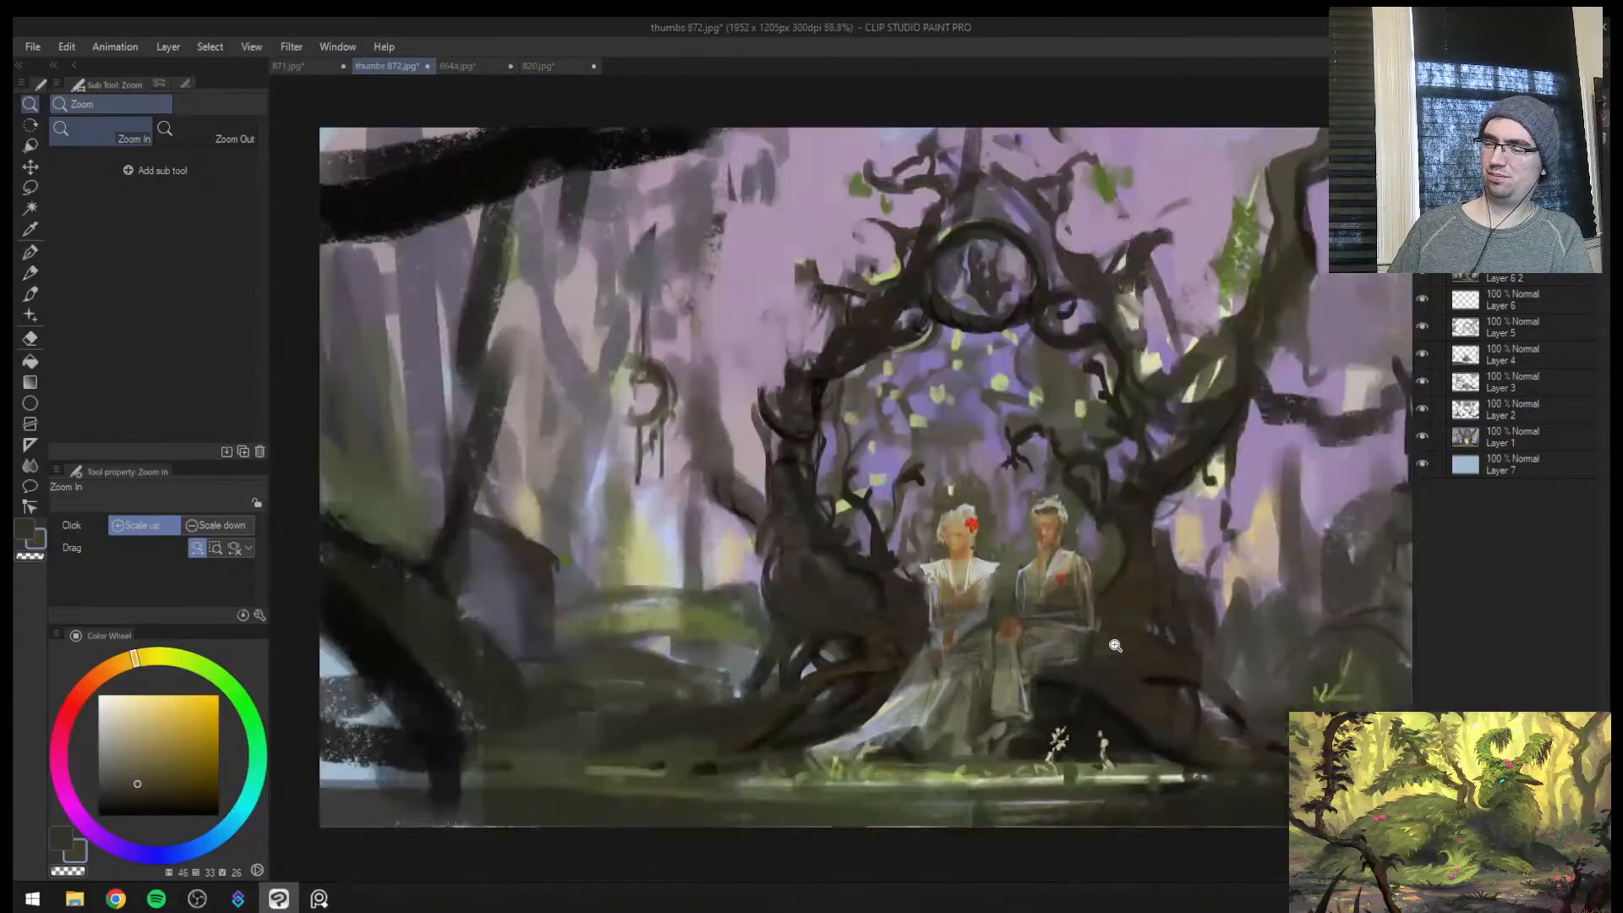
{"action": "left_click", "coordinate": [911, 712], "text": "alt"}
{"action": "left_click_drag", "start_coordinate": [910, 727], "coordinate": [887, 748]}
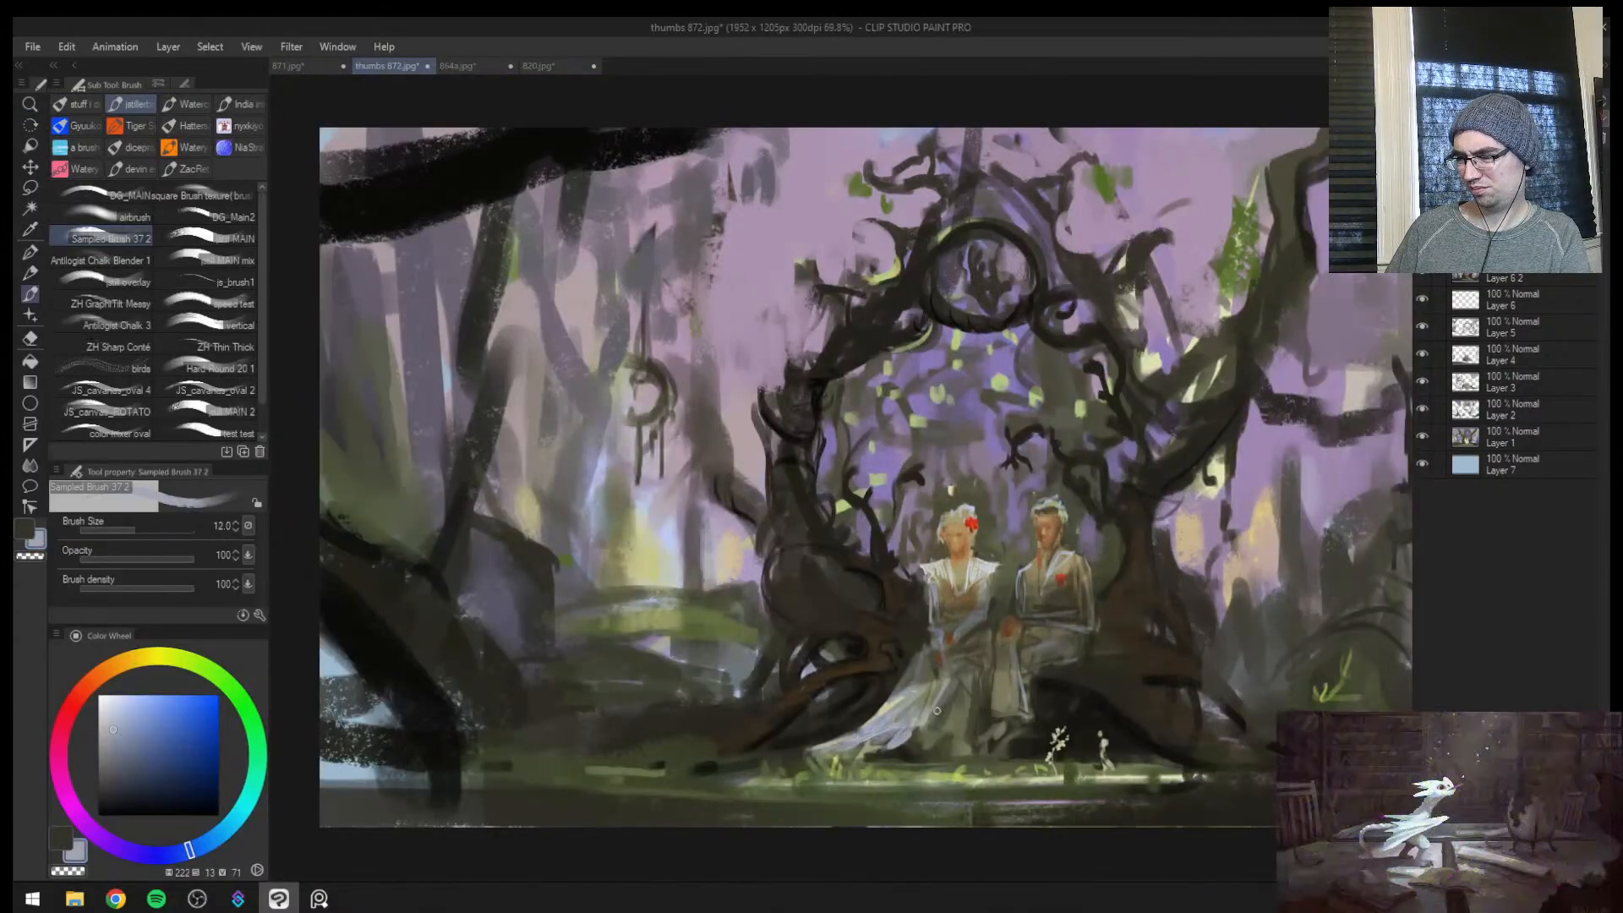
{"action": "key", "text": "ctrl+z"}
Repaint the lower skirt folds with sampled dark olive and grey-green, increasing the brush size from 15 to 20
{"action": "left_click", "coordinate": [928, 745], "text": "alt"}
{"action": "key", "text": "bracketright"}
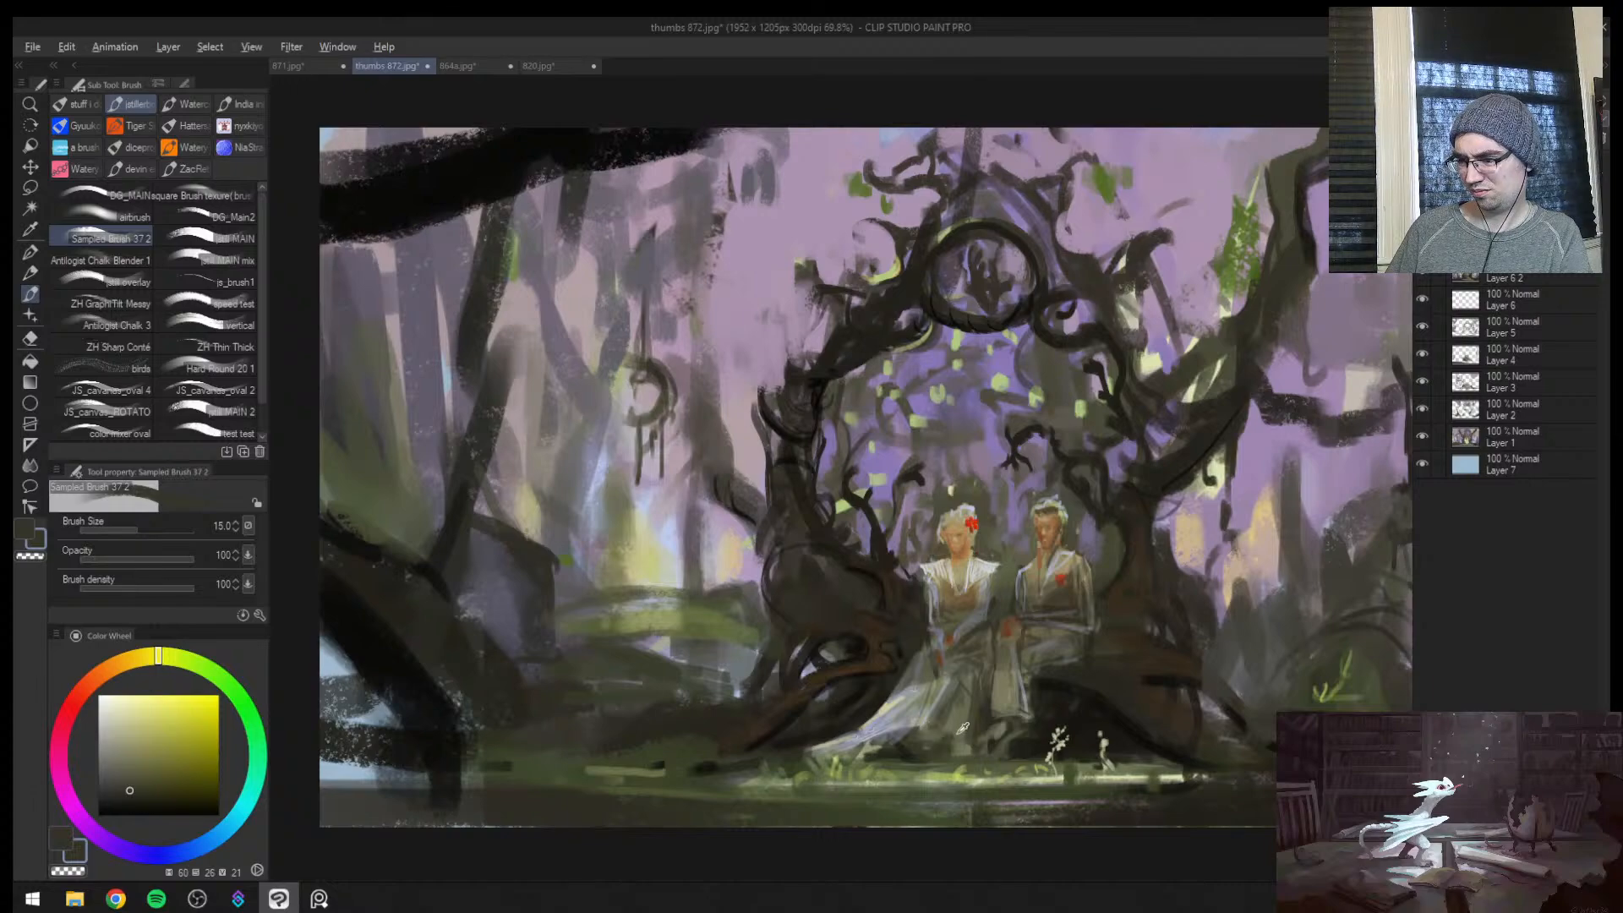
{"action": "left_click", "coordinate": [968, 747], "text": "alt"}
{"action": "key", "text": "bracketright"}
{"action": "left_click", "coordinate": [939, 708], "text": "alt"}
{"action": "key", "text": "bracketright"}
{"action": "left_click_drag", "start_coordinate": [913, 722], "coordinate": [891, 745]}
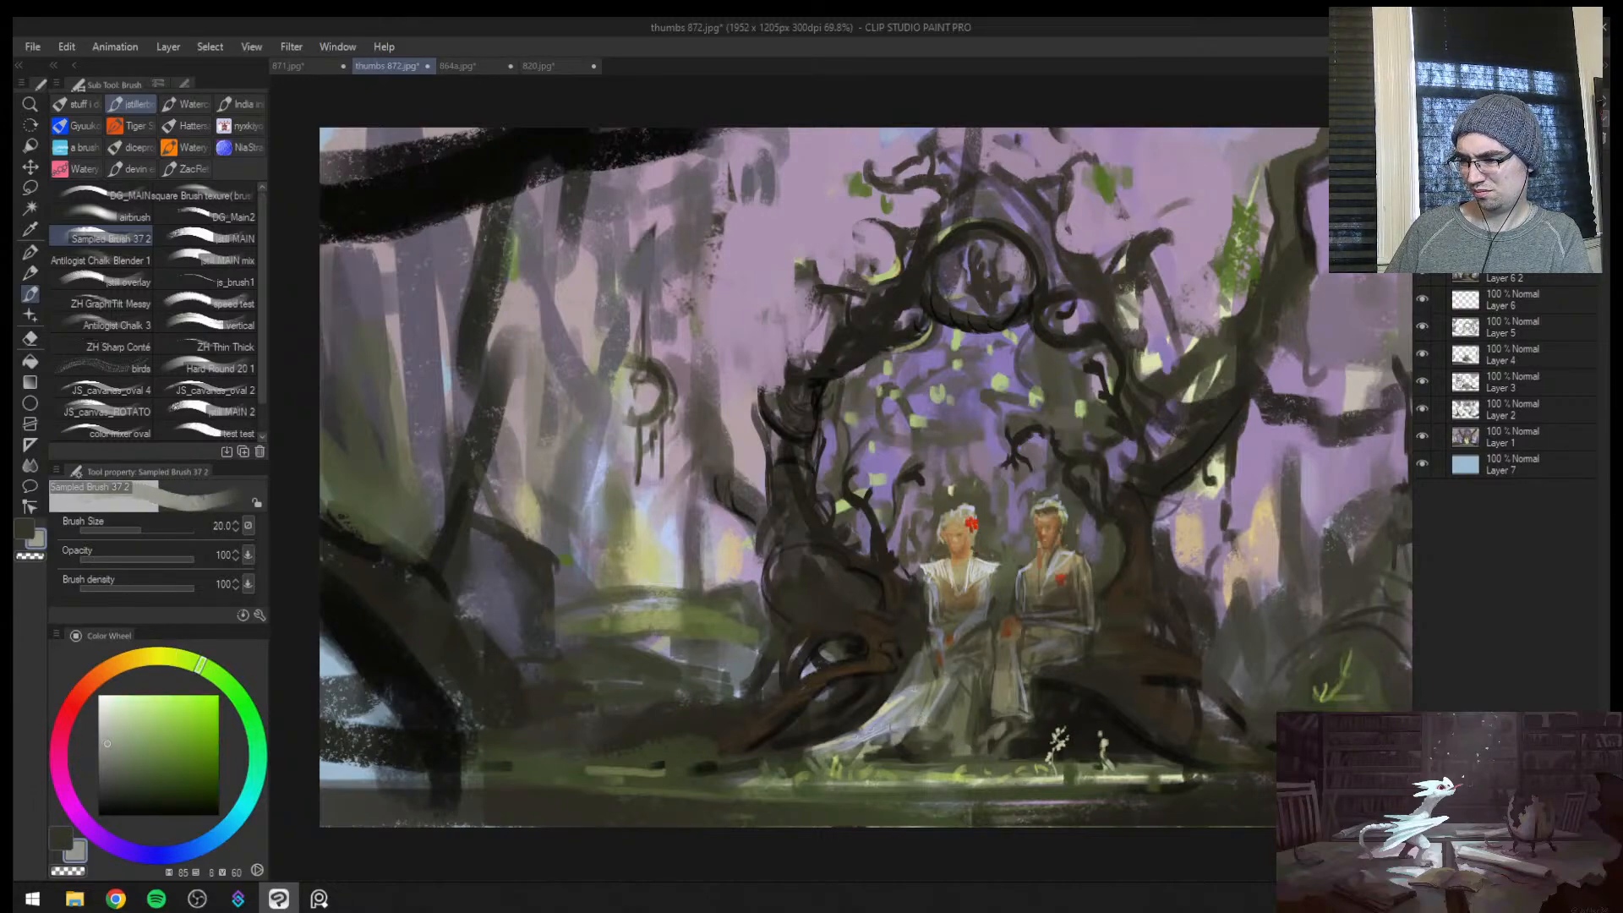
Try broad grey-green strokes over the dress train at brush size 40, check them mirrored, and undo them
{"action": "key", "text": "bracketright"}
{"action": "key", "text": "bracketright"}
{"action": "key", "text": "bracketright"}
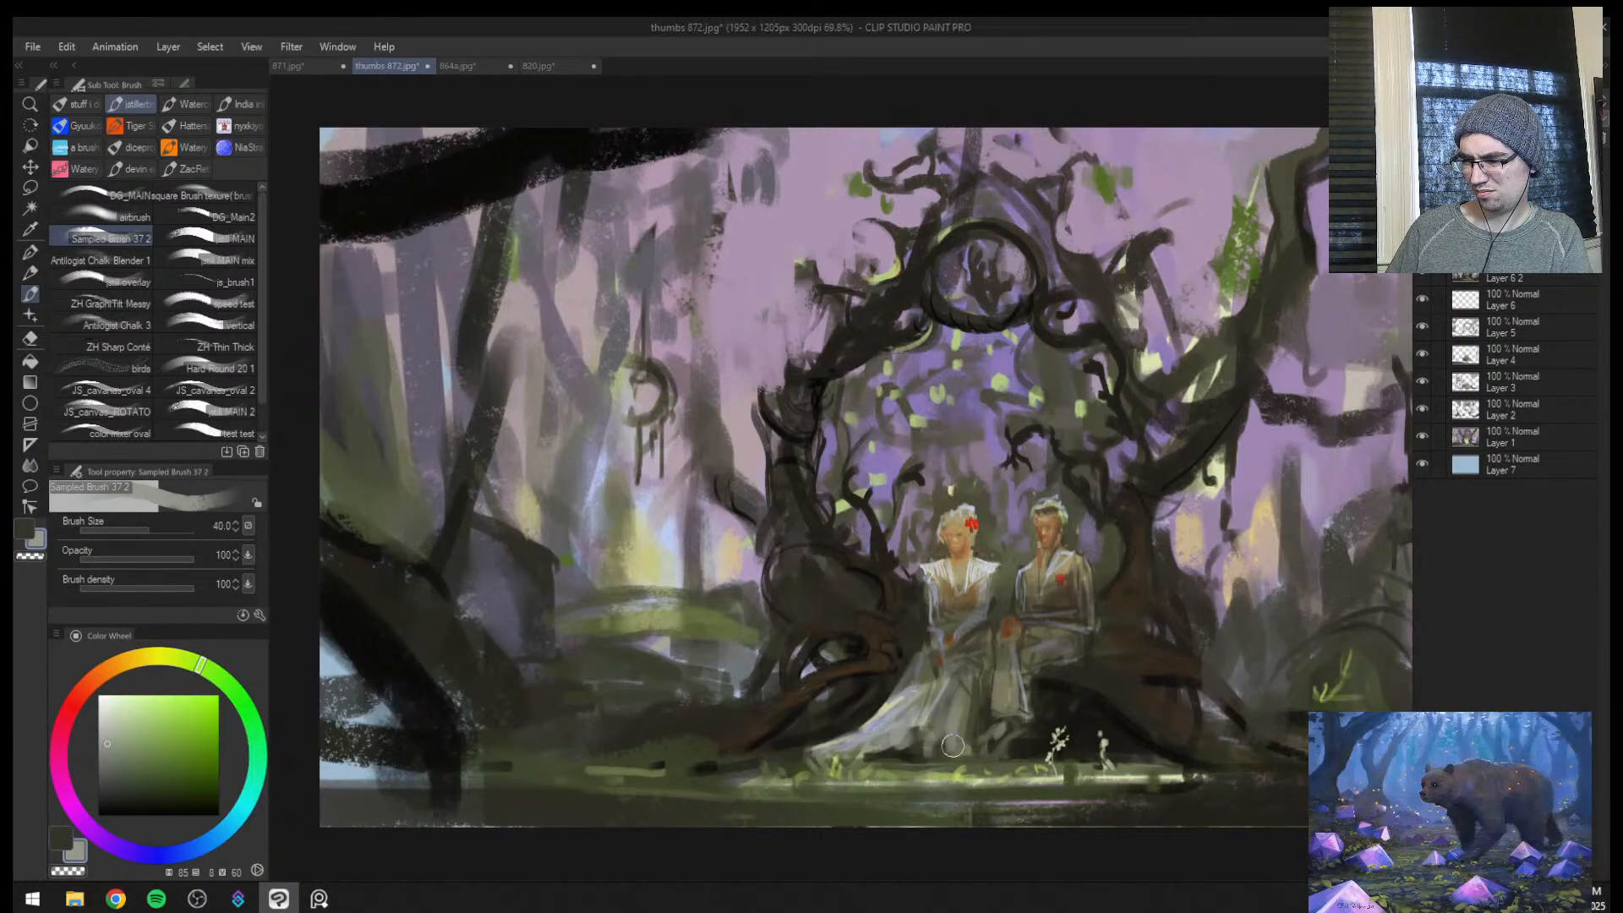
{"action": "left_click_drag", "start_coordinate": [857, 753], "coordinate": [825, 759]}
{"action": "mouse_move", "coordinate": [928, 723]}
{"action": "left_mouse_down"}
{"action": "mouse_move", "coordinate": [913, 746]}
{"action": "mouse_move", "coordinate": [811, 752]}
{"action": "left_mouse_up"}
{"action": "left_click_drag", "start_coordinate": [918, 679], "coordinate": [828, 737]}
{"action": "key", "text": "h"}
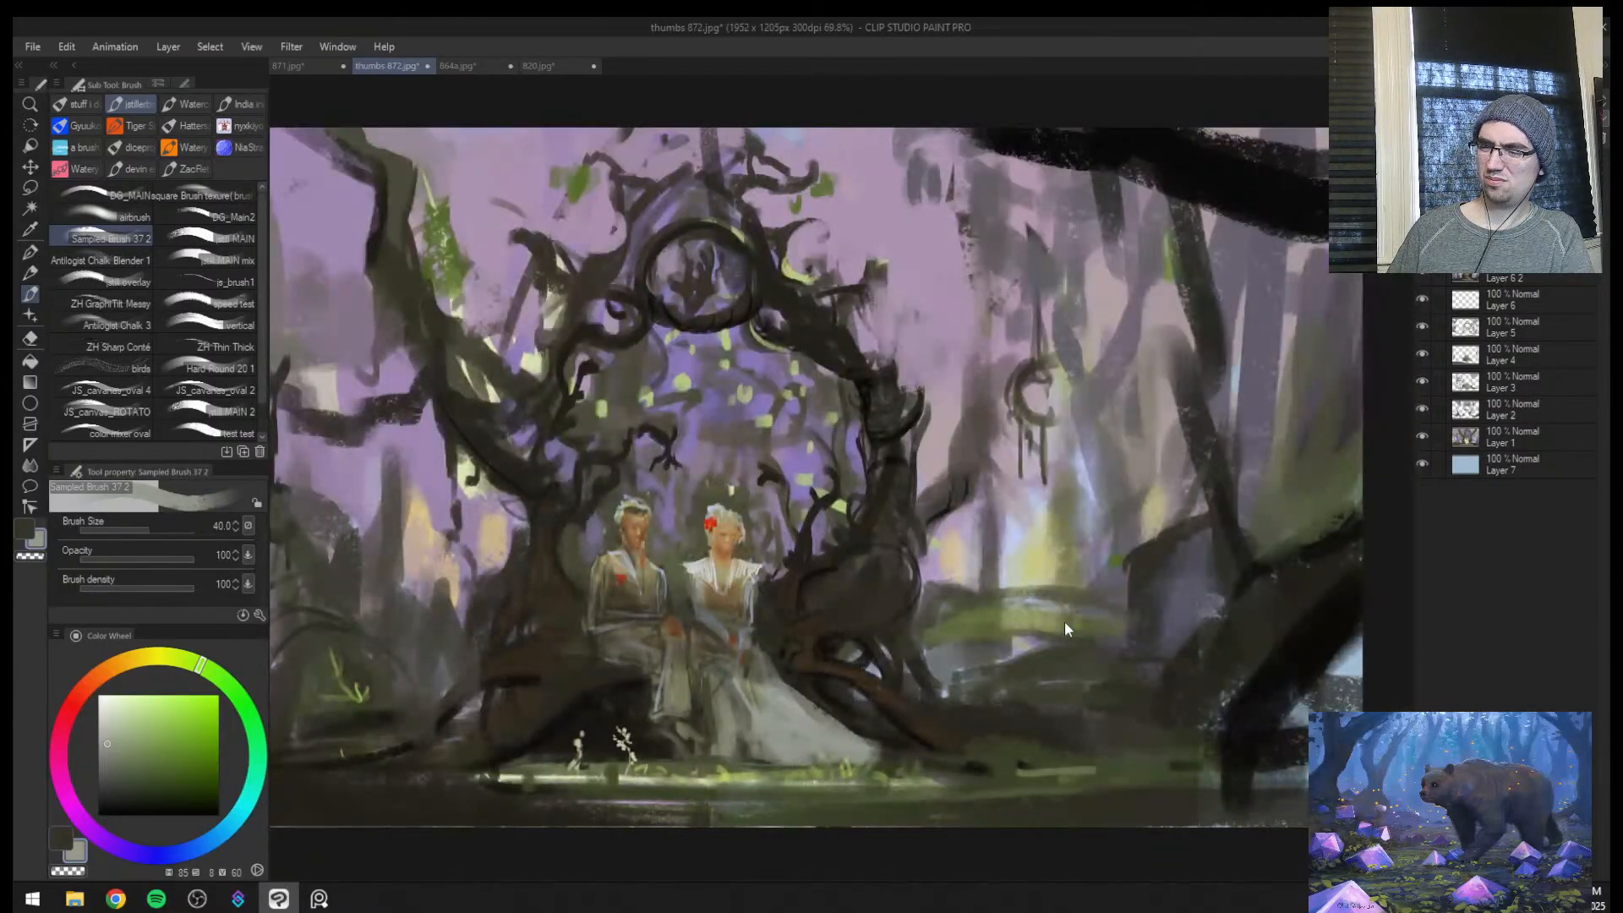
{"action": "key", "text": "ctrl+z"}
{"action": "key", "text": "ctrl+z"}
{"action": "key", "text": "ctrl+z"}
{"action": "key", "text": "ctrl+z"}
{"action": "key", "text": "ctrl+z"}
Try sampled grey strokes over the lower skirt folds with brush sizes 30 and 40, and undo the last three
{"action": "key", "text": "ctrl+space"}
{"action": "mouse_move", "coordinate": [780, 718]}
{"action": "left_mouse_down"}
{"action": "mouse_move", "coordinate": [814, 682]}
{"action": "mouse_move", "coordinate": [816, 744]}
{"action": "left_mouse_up"}
{"action": "left_click", "coordinate": [773, 627], "text": "alt"}
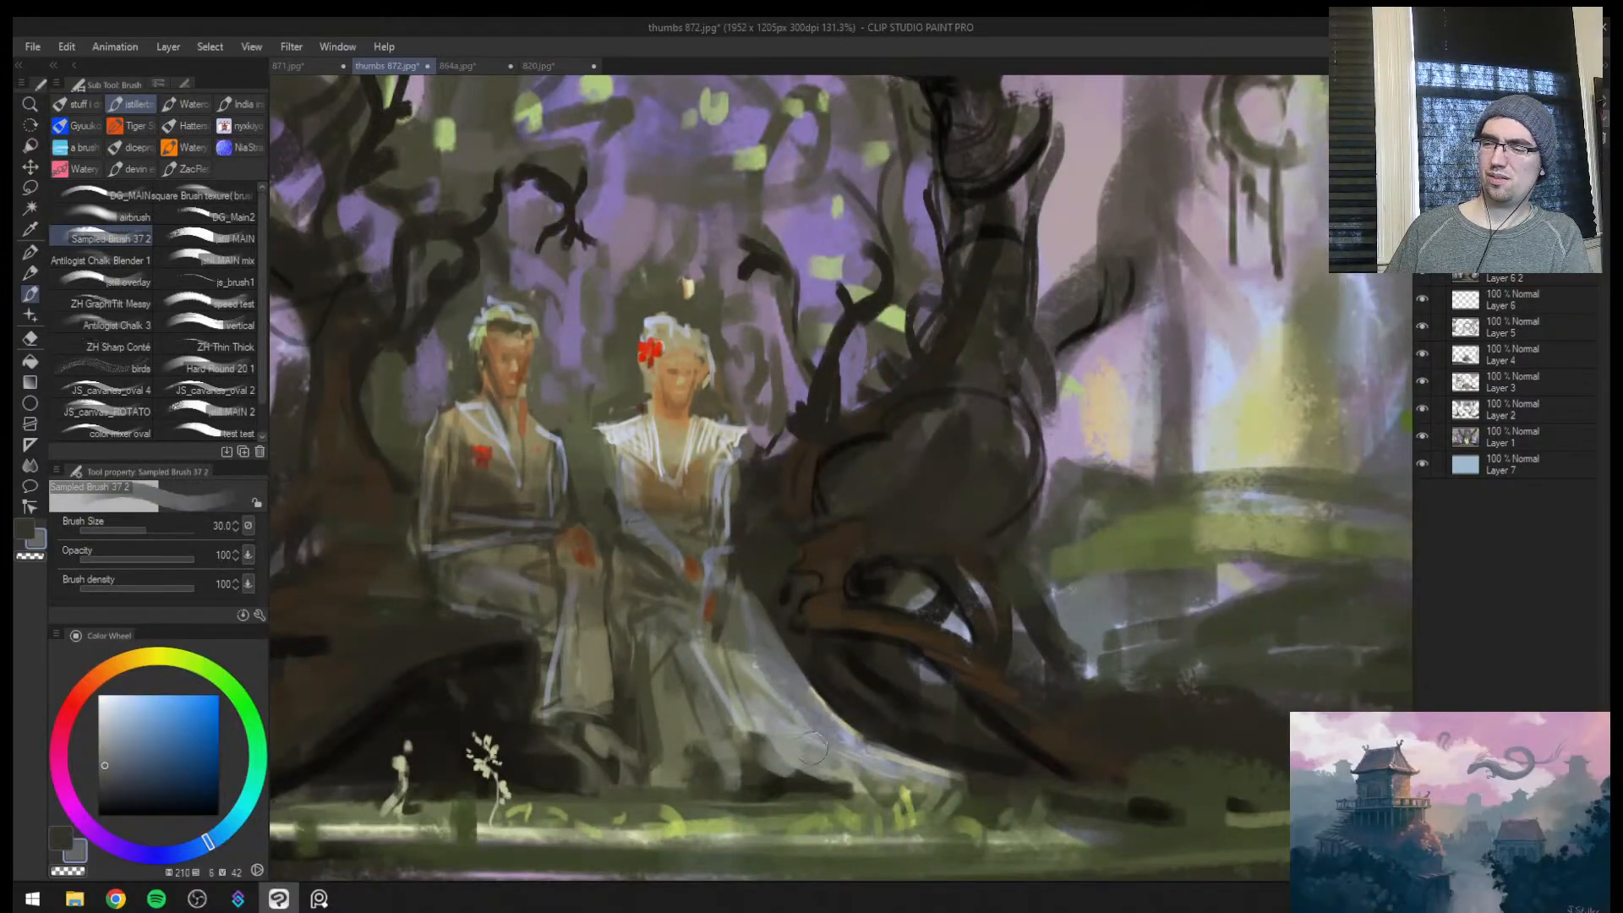
{"action": "left_click", "coordinate": [759, 765], "text": "alt"}
{"action": "key", "text": "]"}
{"action": "left_click_drag", "start_coordinate": [726, 709], "coordinate": [701, 752]}
{"action": "left_click_drag", "start_coordinate": [740, 712], "coordinate": [761, 754]}
{"action": "left_click_drag", "start_coordinate": [715, 679], "coordinate": [747, 713]}
{"action": "key", "text": "ctrl+z"}
{"action": "key", "text": "ctrl+z"}
{"action": "key", "text": "ctrl+z"}
Rework the lower skirt folds and hem with sampled dark olive and grey-green, reducing the brush from size 40 to 17
{"action": "left_click", "coordinate": [630, 702], "text": "alt"}
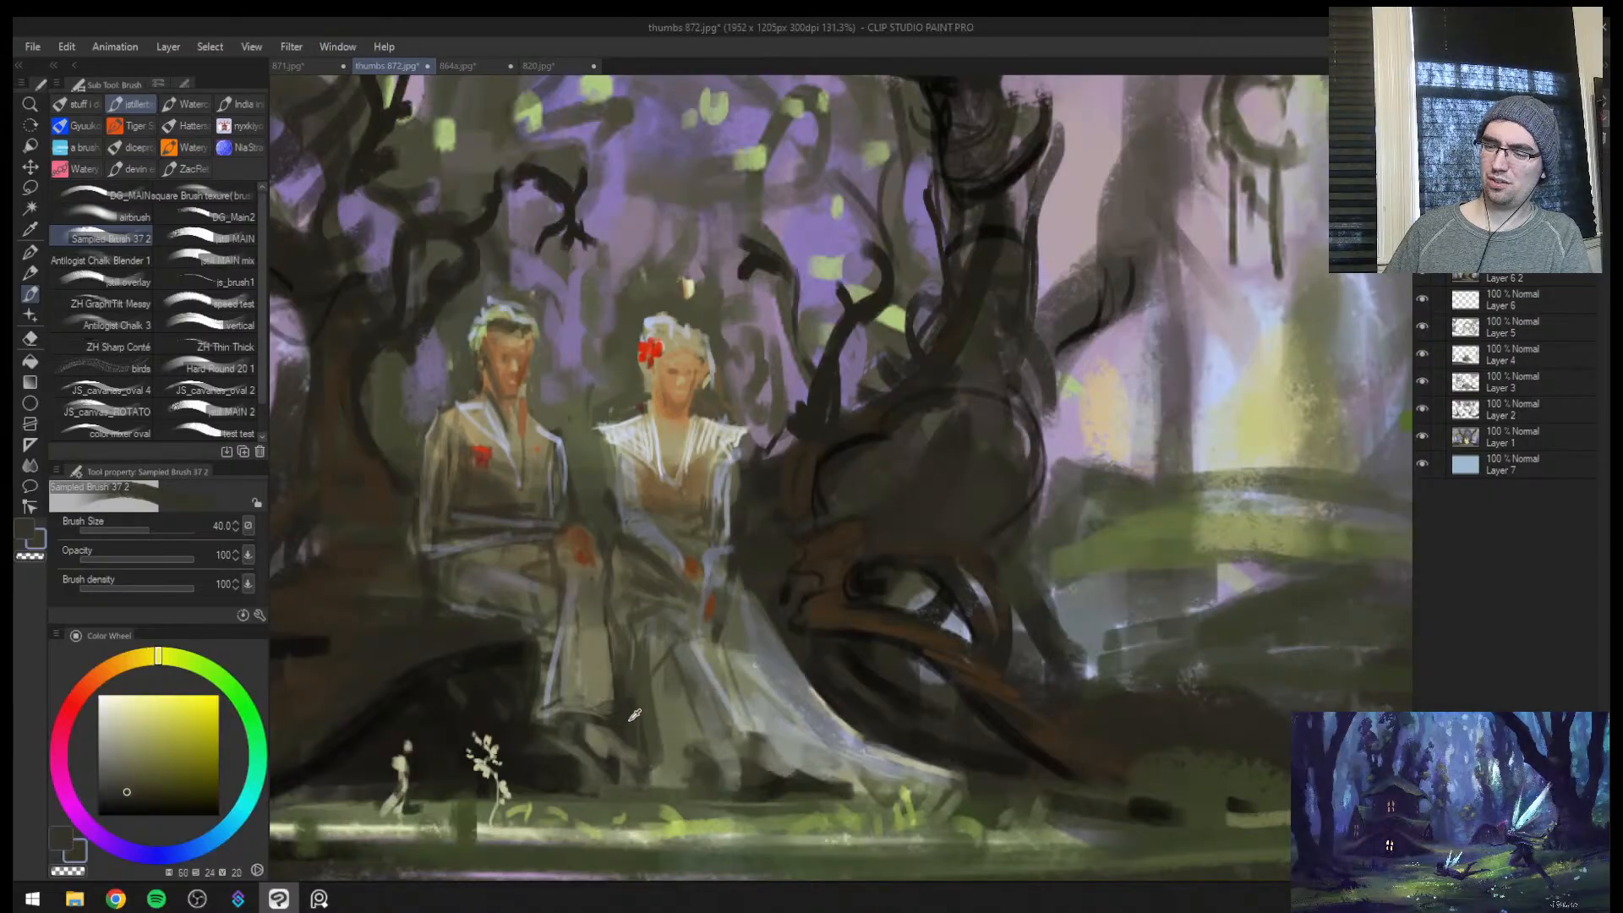
{"action": "key", "text": "["}
{"action": "left_click", "coordinate": [699, 649], "text": "alt"}
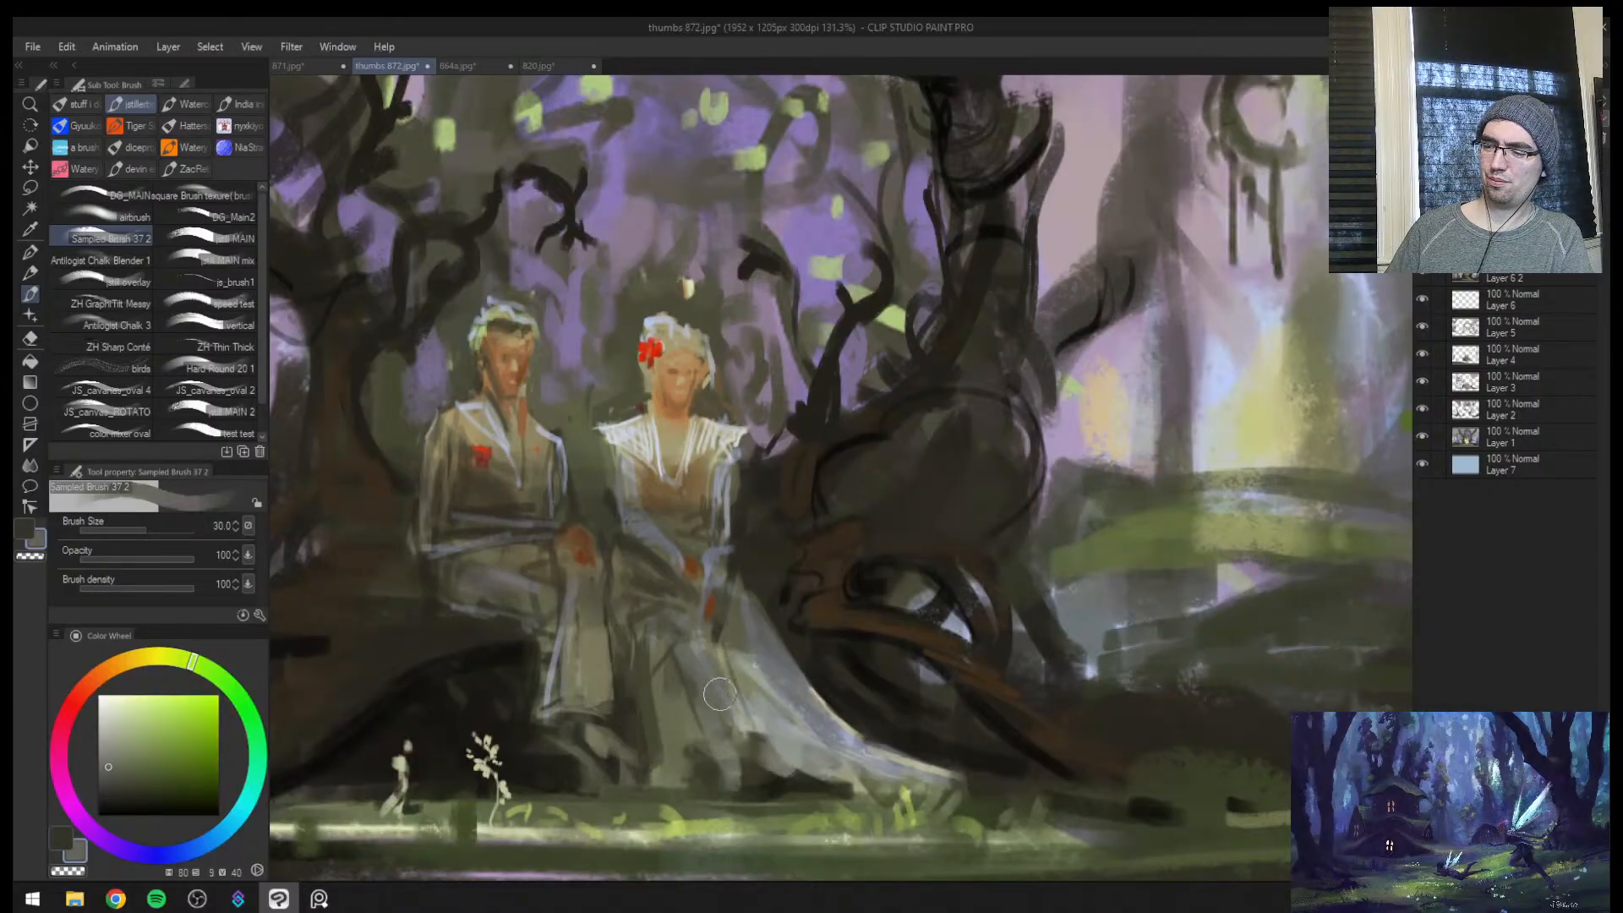
{"action": "key", "text": "ctrl+space"}
{"action": "mouse_move", "coordinate": [805, 693]}
{"action": "left_mouse_down"}
{"action": "mouse_move", "coordinate": [784, 721]}
{"action": "mouse_move", "coordinate": [820, 763]}
{"action": "mouse_move", "coordinate": [797, 764]}
{"action": "left_mouse_up"}
{"action": "left_click", "coordinate": [785, 721], "text": "alt"}
{"action": "left_click", "coordinate": [795, 755], "text": "alt"}
{"action": "left_click", "coordinate": [801, 732], "text": "alt"}
{"action": "left_click", "coordinate": [801, 732], "text": "alt"}
{"action": "key", "text": "["}
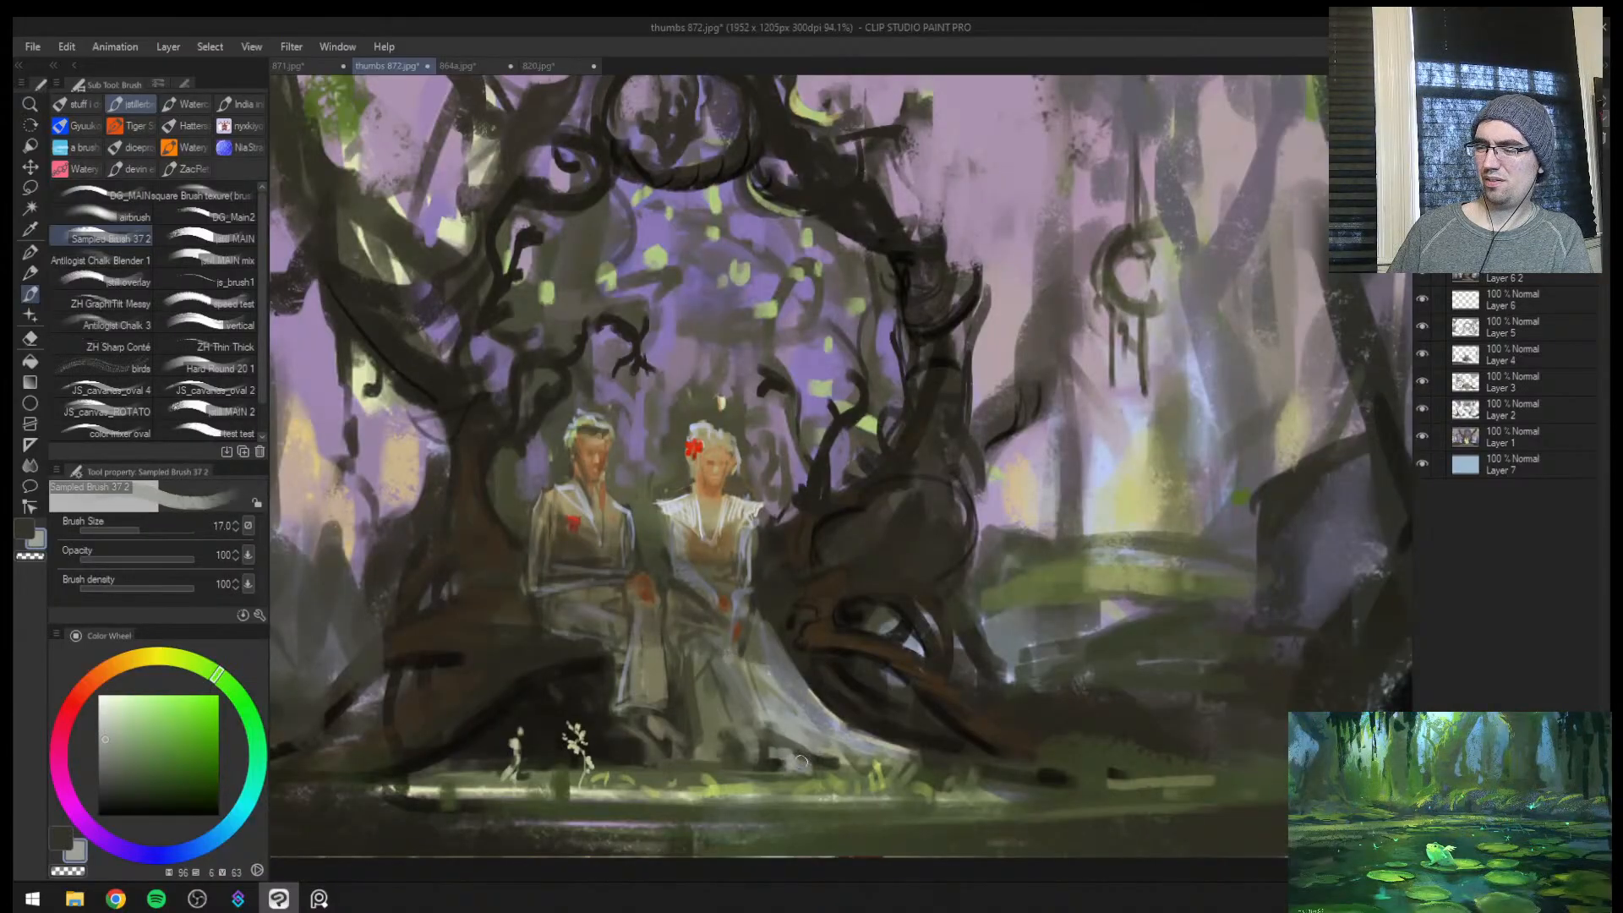
Undo the last hem stroke and repaint small grey-green dabs along the dress hem at about brush size 15
{"action": "key", "text": "h"}
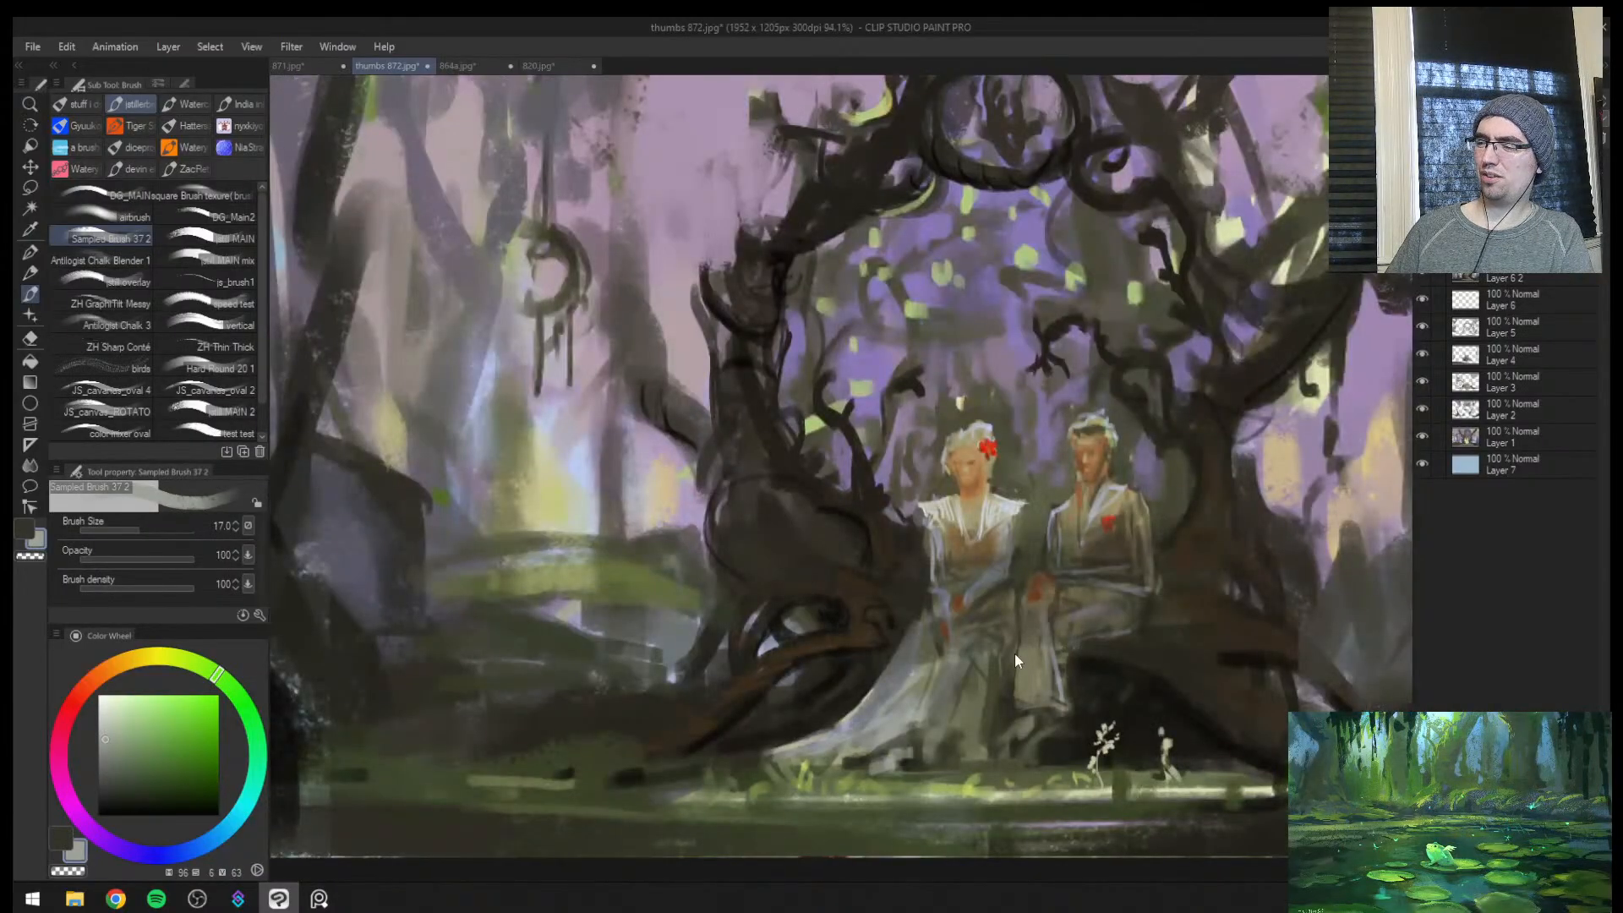
{"action": "key", "text": "ctrl+z"}
{"action": "key", "text": "["}
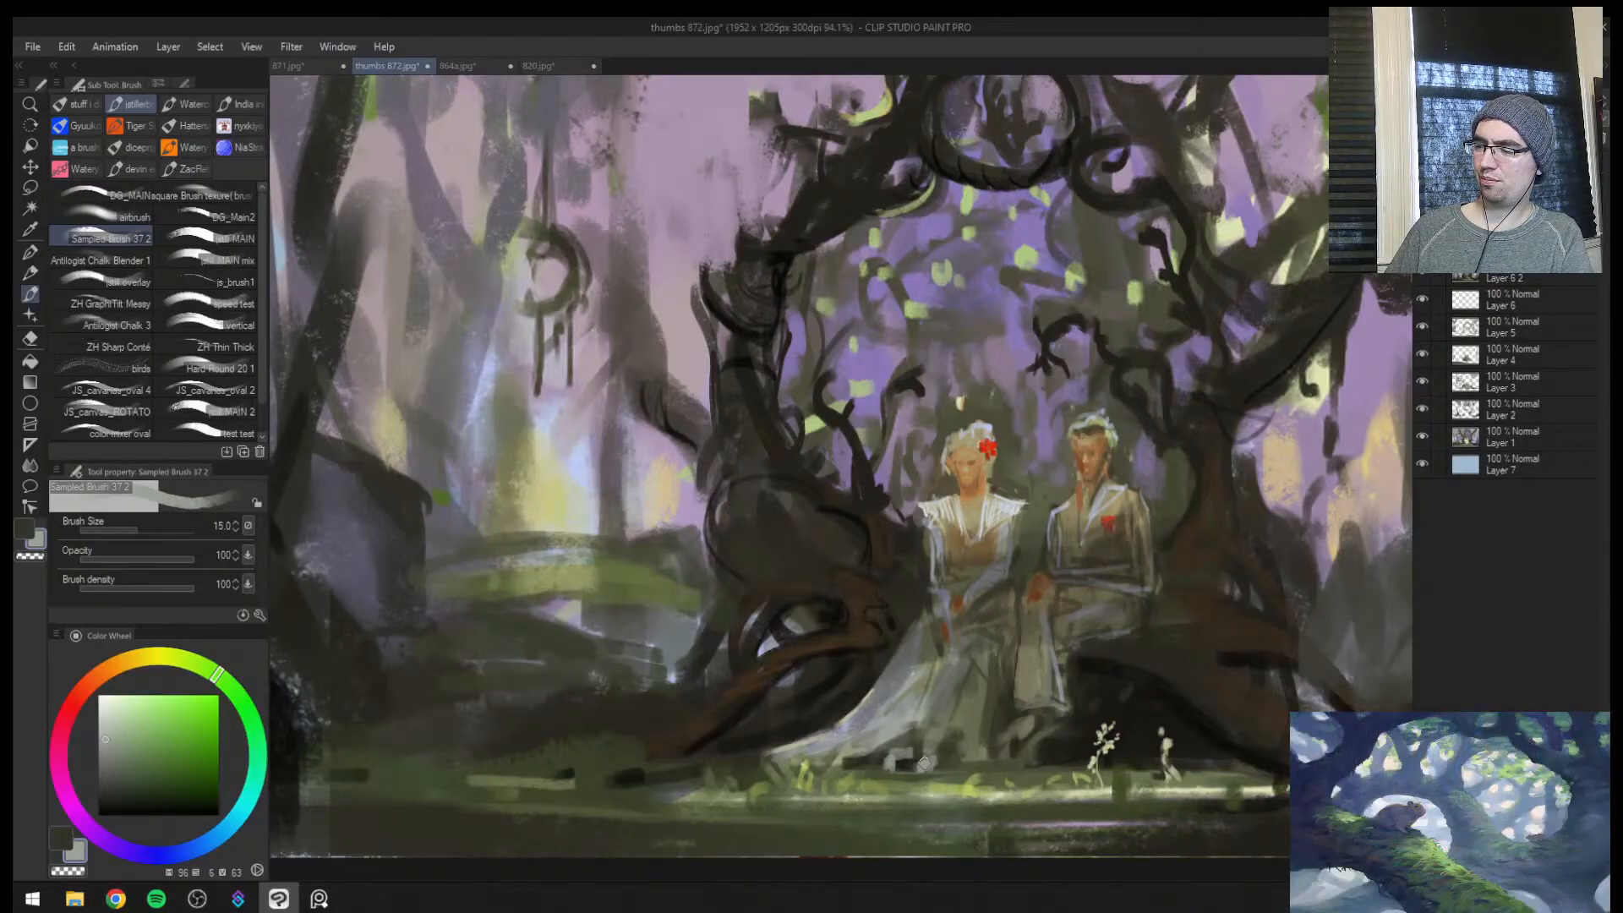
{"action": "left_click", "coordinate": [922, 761], "text": "alt"}
{"action": "key", "text": "]"}
{"action": "mouse_move", "coordinate": [879, 759]}
{"action": "left_mouse_down"}
{"action": "mouse_move", "coordinate": [915, 752]}
{"action": "mouse_move", "coordinate": [898, 765]}
{"action": "left_mouse_up"}
{"action": "left_click", "coordinate": [926, 761], "text": "alt"}
Paint the man's shoe with sampled olive-grey at brush sizes 15 to 10, and touch up the dress hem
{"action": "left_click", "coordinate": [1021, 737], "text": "alt"}
{"action": "key", "text": "["}
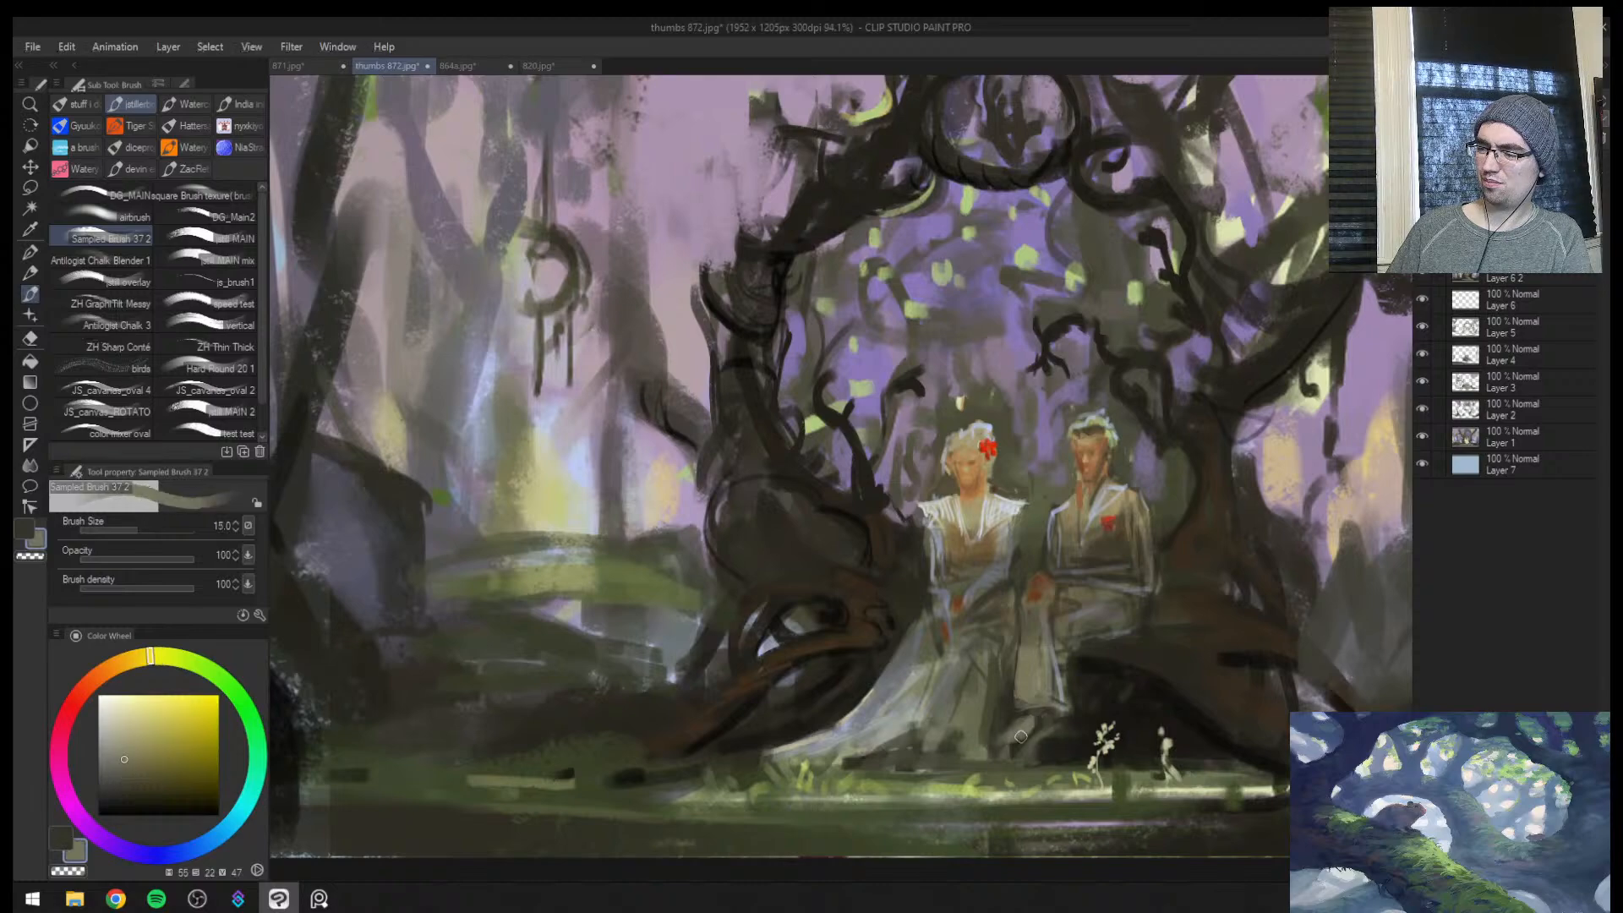
{"action": "left_click_drag", "start_coordinate": [1020, 719], "coordinate": [1009, 738]}
{"action": "key", "text": "["}
{"action": "left_click", "coordinate": [1008, 739], "text": "alt"}
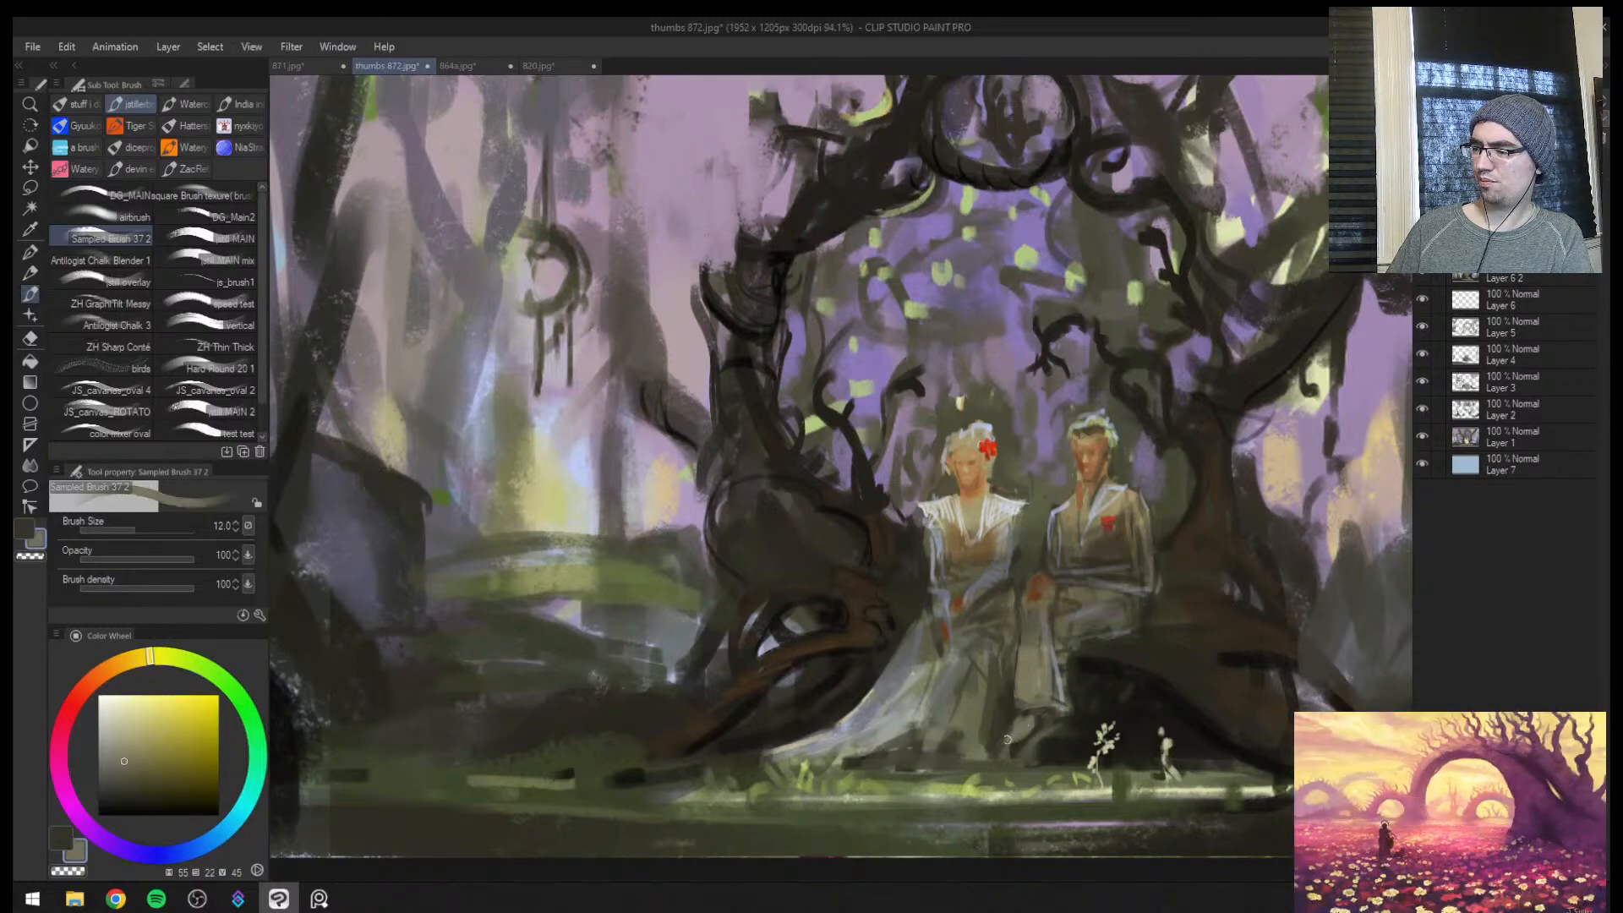
{"action": "key", "text": "["}
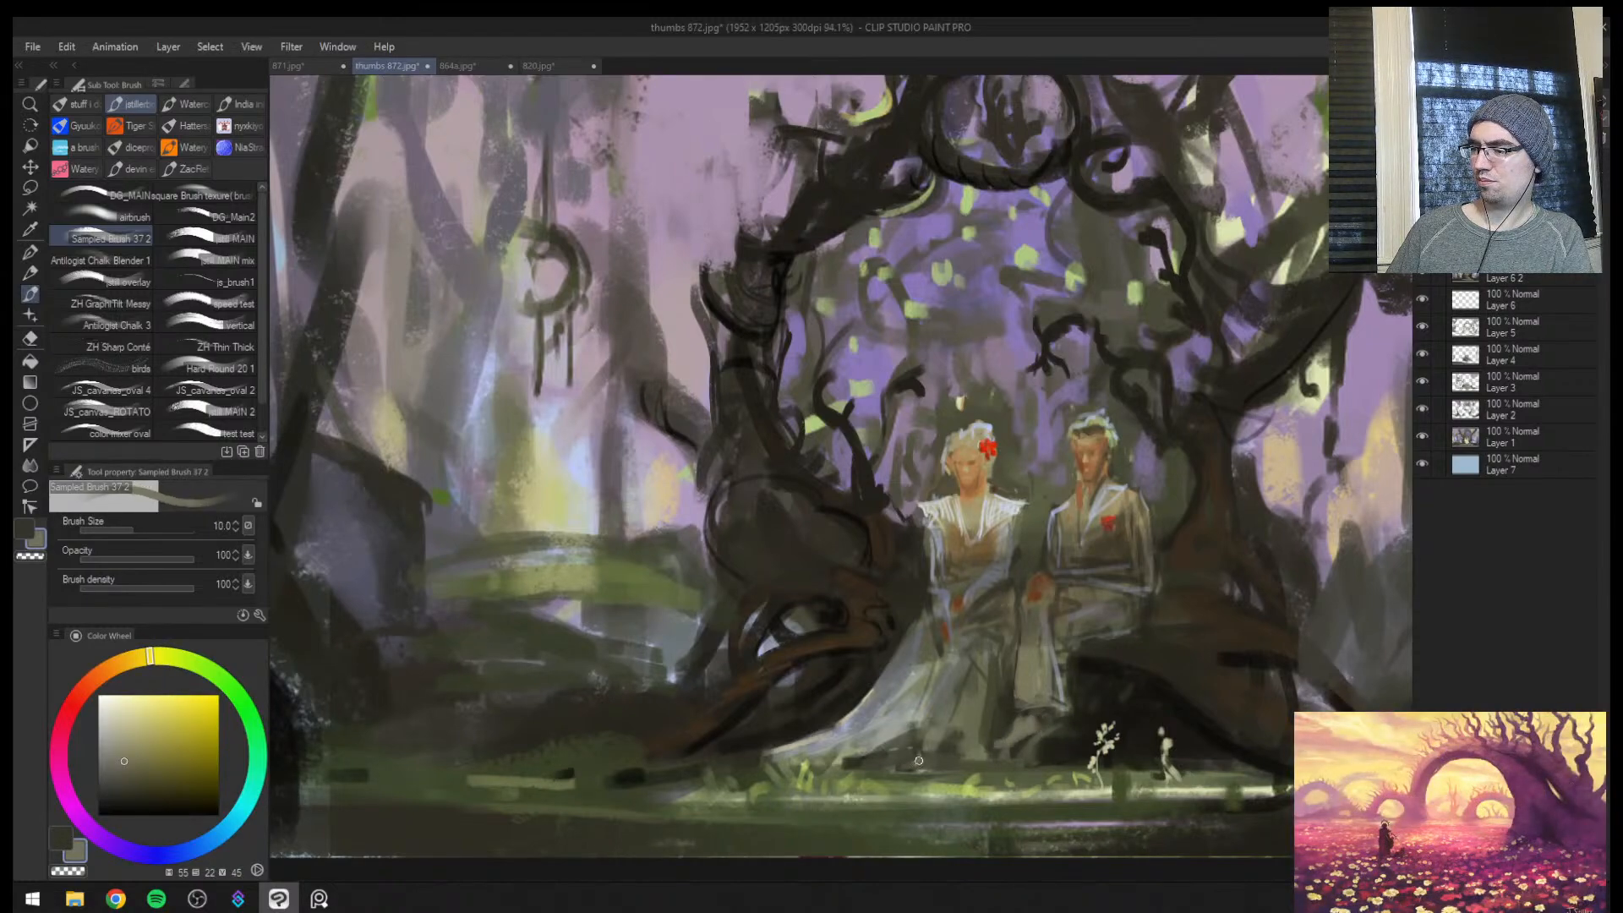
{"action": "left_click", "coordinate": [917, 761], "text": "alt"}
{"action": "key", "text": "]"}
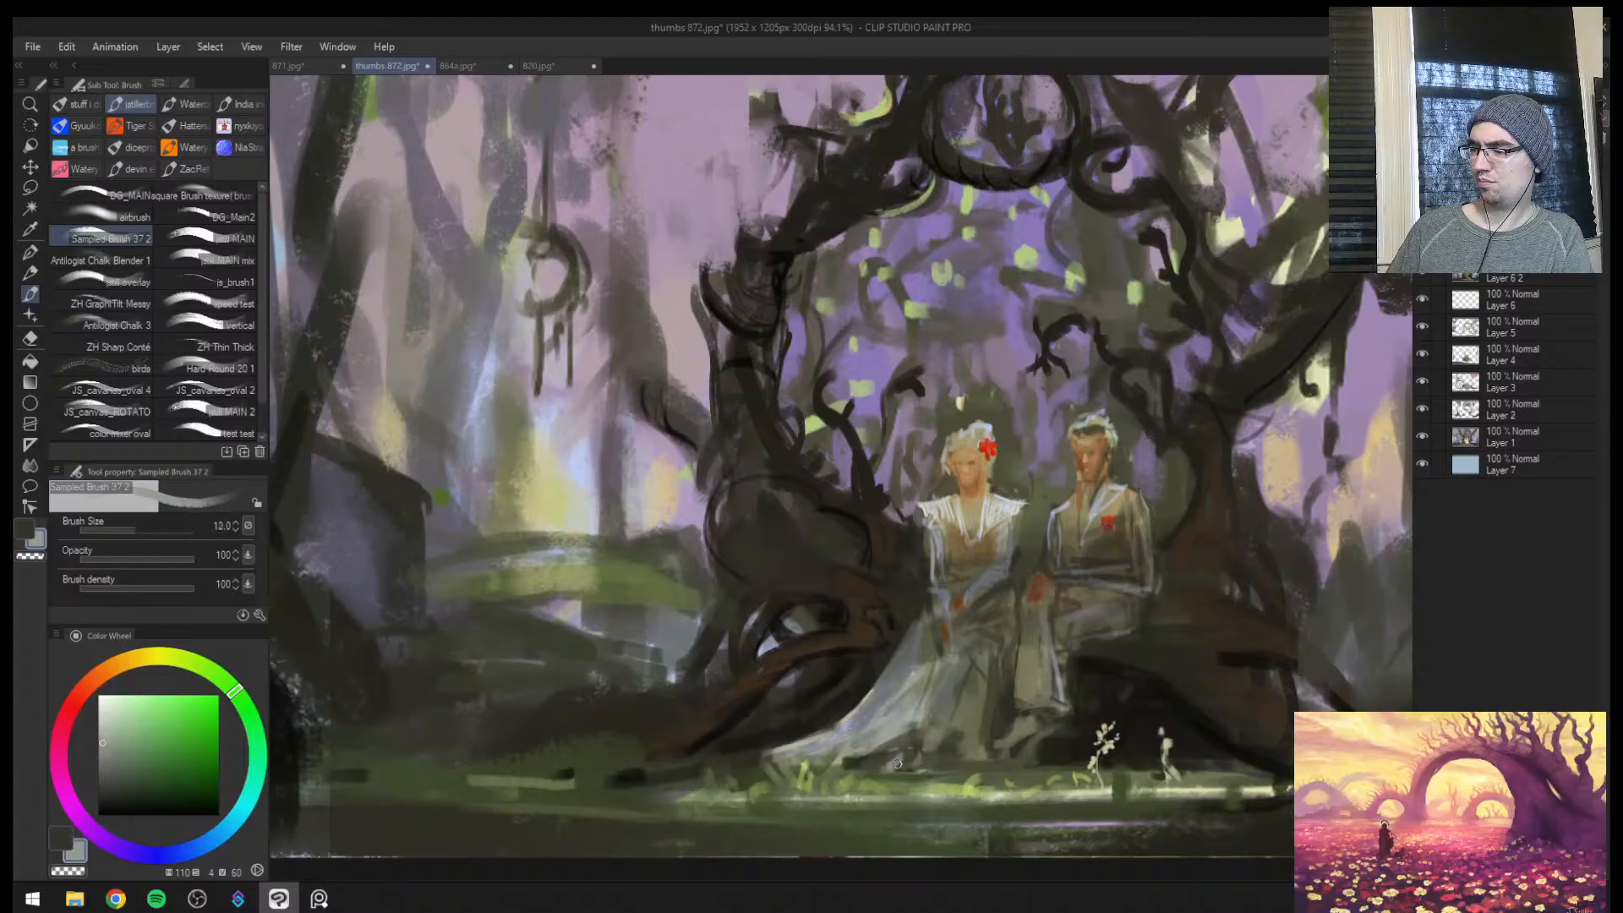
Sample the orange-brown of the woman's hands and paint her foot emerging from beneath the dress hem
{"action": "left_click", "coordinate": [964, 591], "text": "alt"}
{"action": "scroll", "coordinate": [956, 674], "scroll_direction": "up", "scroll_amount": 3}
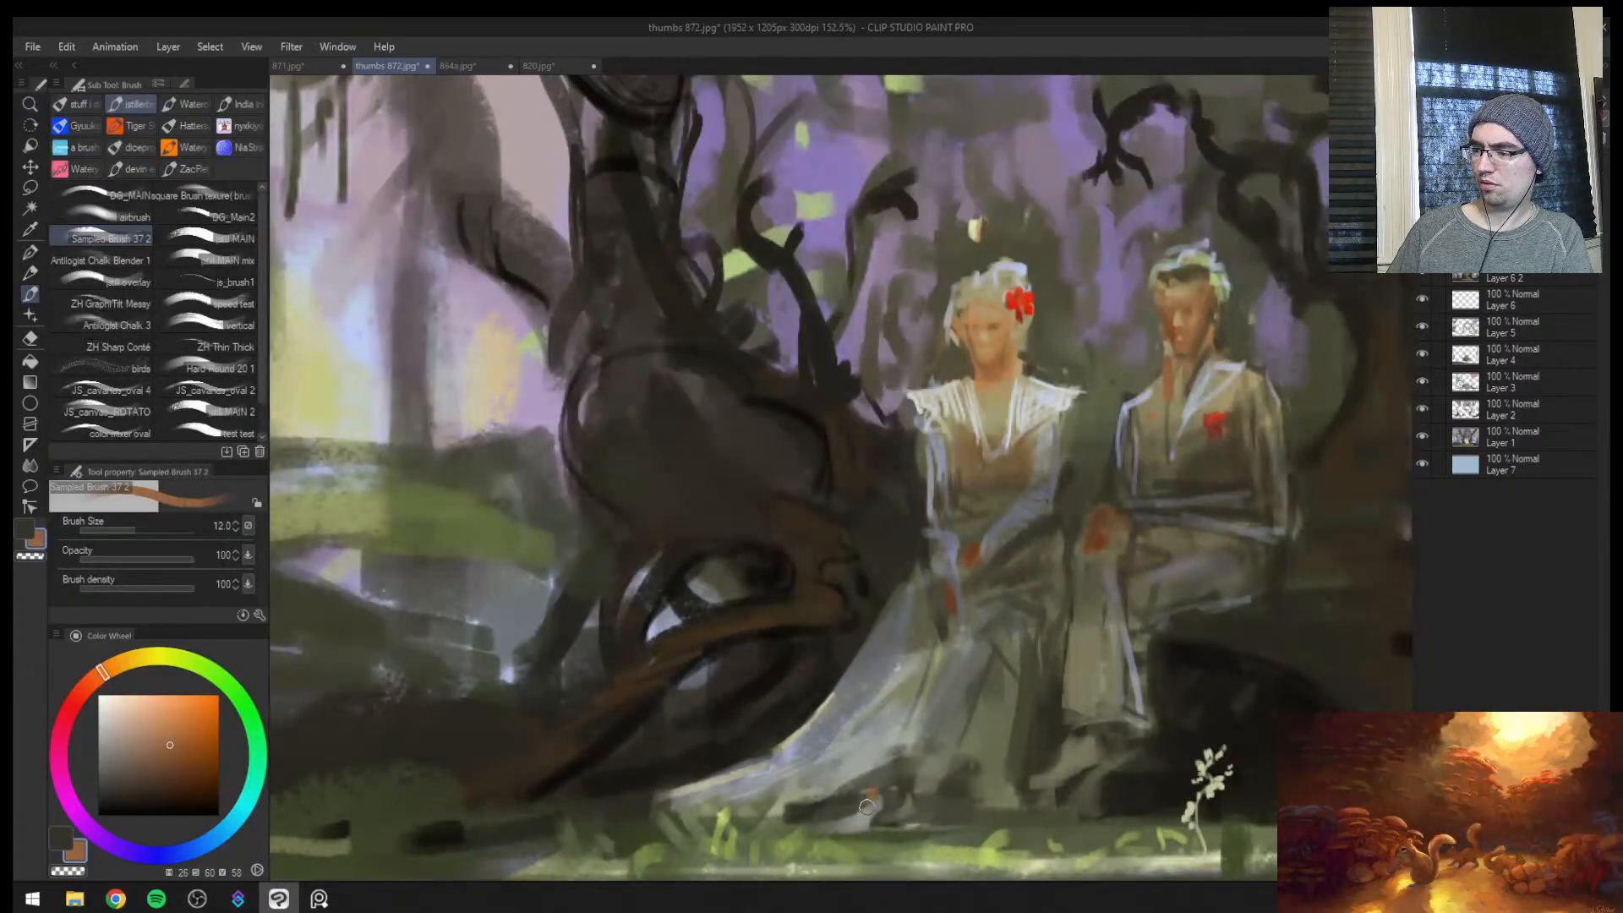
{"action": "left_click", "coordinate": [945, 591], "text": "alt"}
{"action": "key", "text": "]"}
{"action": "key", "text": "]"}
{"action": "mouse_move", "coordinate": [889, 783]}
{"action": "left_mouse_down"}
{"action": "mouse_move", "coordinate": [887, 800]}
{"action": "mouse_move", "coordinate": [902, 783]}
{"action": "mouse_move", "coordinate": [890, 773]}
{"action": "mouse_move", "coordinate": [855, 813]}
{"action": "mouse_move", "coordinate": [895, 819]}
{"action": "mouse_move", "coordinate": [825, 830]}
{"action": "mouse_move", "coordinate": [849, 839]}
{"action": "mouse_move", "coordinate": [887, 820]}
{"action": "left_mouse_up"}
{"action": "left_click", "coordinate": [856, 786], "text": "alt"}
{"action": "left_click", "coordinate": [890, 798], "text": "alt"}
{"action": "left_click", "coordinate": [862, 787], "text": "alt"}
{"action": "left_click", "coordinate": [890, 798], "text": "alt"}
Refine the toe and lower edge of the woman's foot with a smaller brush and a sampled grey-brown
{"action": "key", "text": "["}
{"action": "key", "text": "["}
{"action": "key", "text": "["}
{"action": "left_click", "coordinate": [852, 820], "text": "alt"}
{"action": "left_click", "coordinate": [851, 805], "text": "alt"}
{"action": "left_click", "coordinate": [882, 814], "text": "alt"}
{"action": "key", "text": "]"}
Trim the dress hem around the woman's foot with sampled warm grey and a larger brush in the flipped view
{"action": "key", "text": "h"}
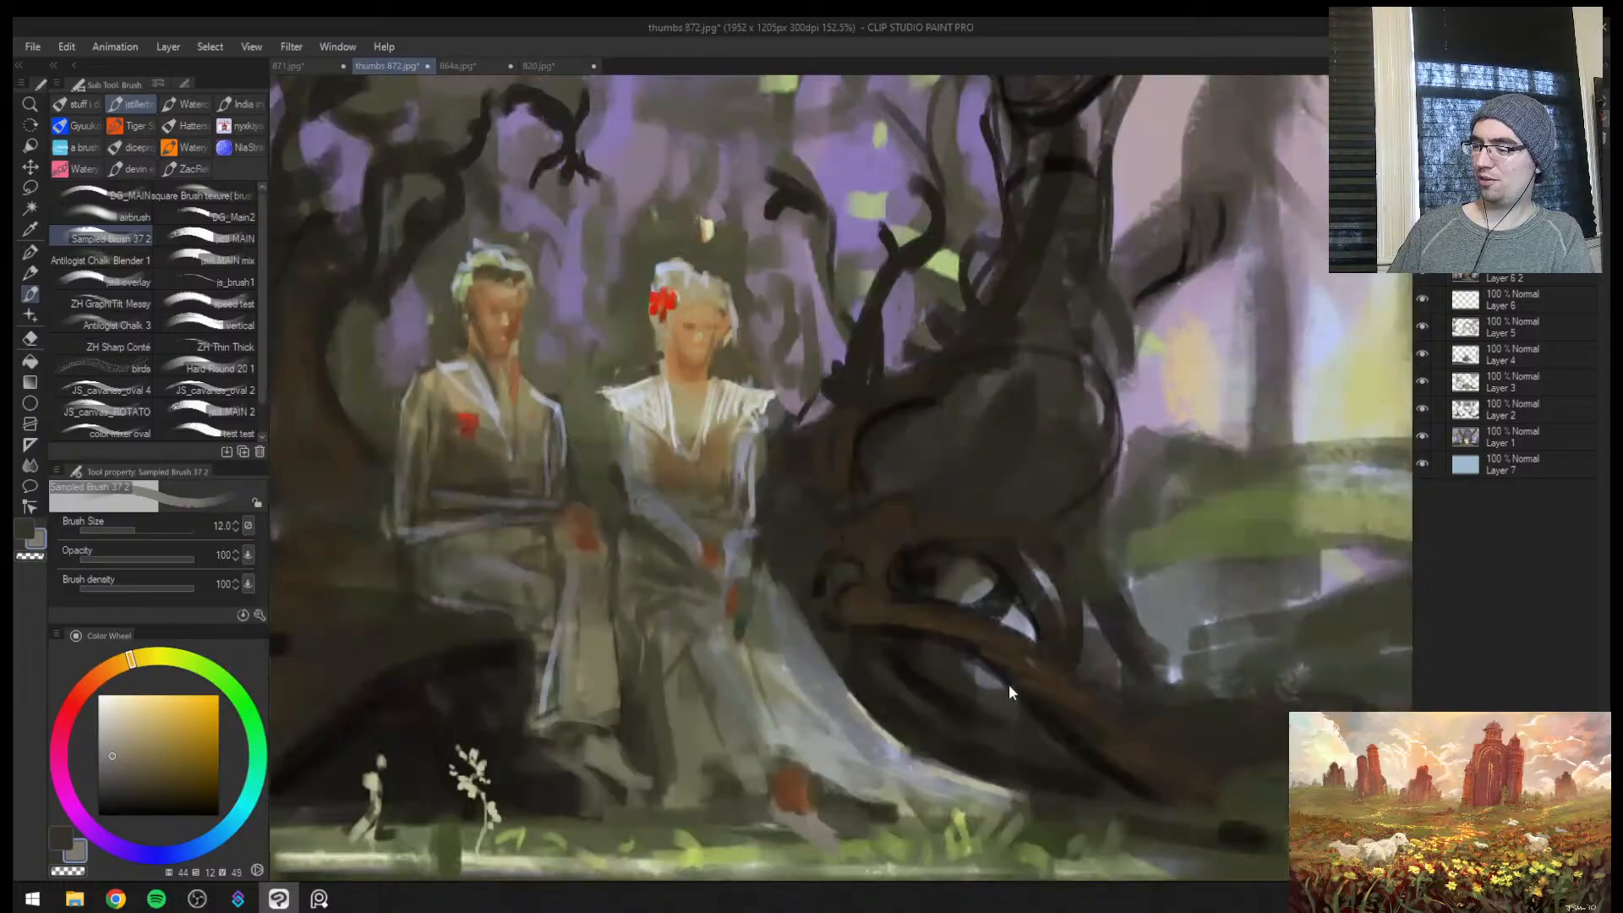
{"action": "key", "text": "ctrl+space"}
{"action": "mouse_move", "coordinate": [1008, 683]}
{"action": "left_mouse_down"}
{"action": "mouse_move", "coordinate": [916, 771]}
{"action": "mouse_move", "coordinate": [950, 734]}
{"action": "mouse_move", "coordinate": [887, 744]}
{"action": "mouse_move", "coordinate": [896, 778]}
{"action": "left_mouse_up"}
{"action": "left_click", "coordinate": [879, 752], "text": "alt"}
{"action": "key", "text": "]"}
{"action": "key", "text": "]"}
{"action": "key", "text": "]"}
{"action": "left_click", "coordinate": [908, 755], "text": "alt"}
Touch up the man's shoe and the shadow around it with sampled olive tones, reducing the brush from 12 to 7
{"action": "key", "text": "ctrl+space"}
{"action": "left_click_drag", "start_coordinate": [937, 727], "coordinate": [953, 634]}
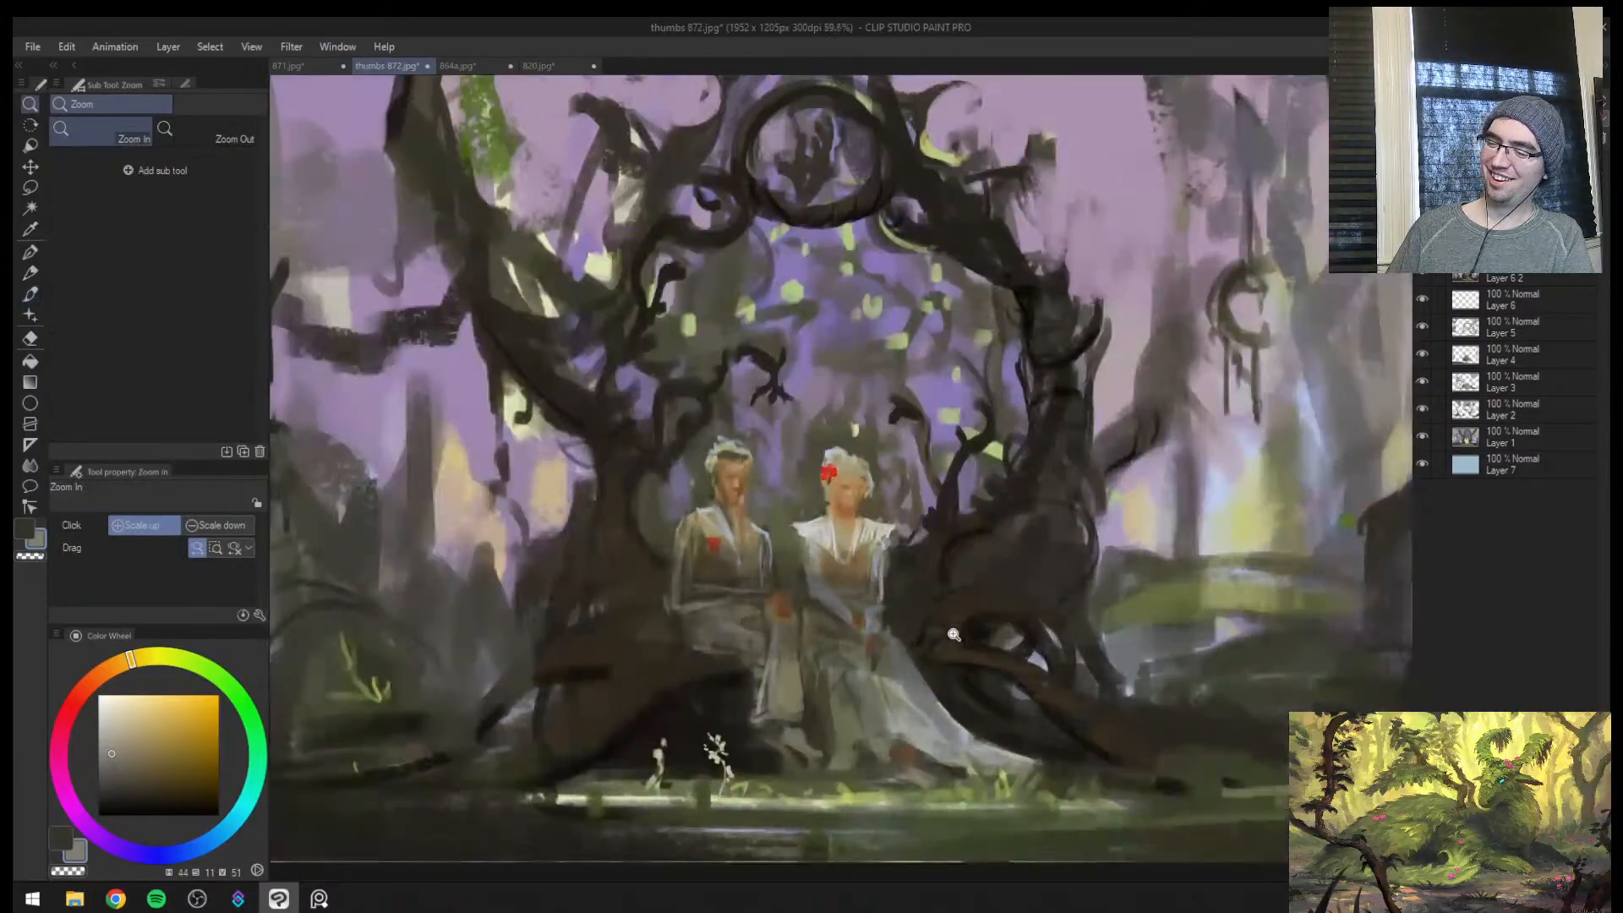
{"action": "left_click_drag", "start_coordinate": [821, 665], "coordinate": [936, 525]}
{"action": "left_click", "coordinate": [710, 724], "text": "alt"}
{"action": "mouse_move", "coordinate": [710, 733]}
{"action": "left_mouse_down"}
{"action": "mouse_move", "coordinate": [683, 780]}
{"action": "mouse_move", "coordinate": [621, 761]}
{"action": "left_mouse_up"}
{"action": "key", "text": "ctrl+space"}
{"action": "left_click_drag", "start_coordinate": [783, 750], "coordinate": [813, 754]}
{"action": "left_click", "coordinate": [744, 736]}
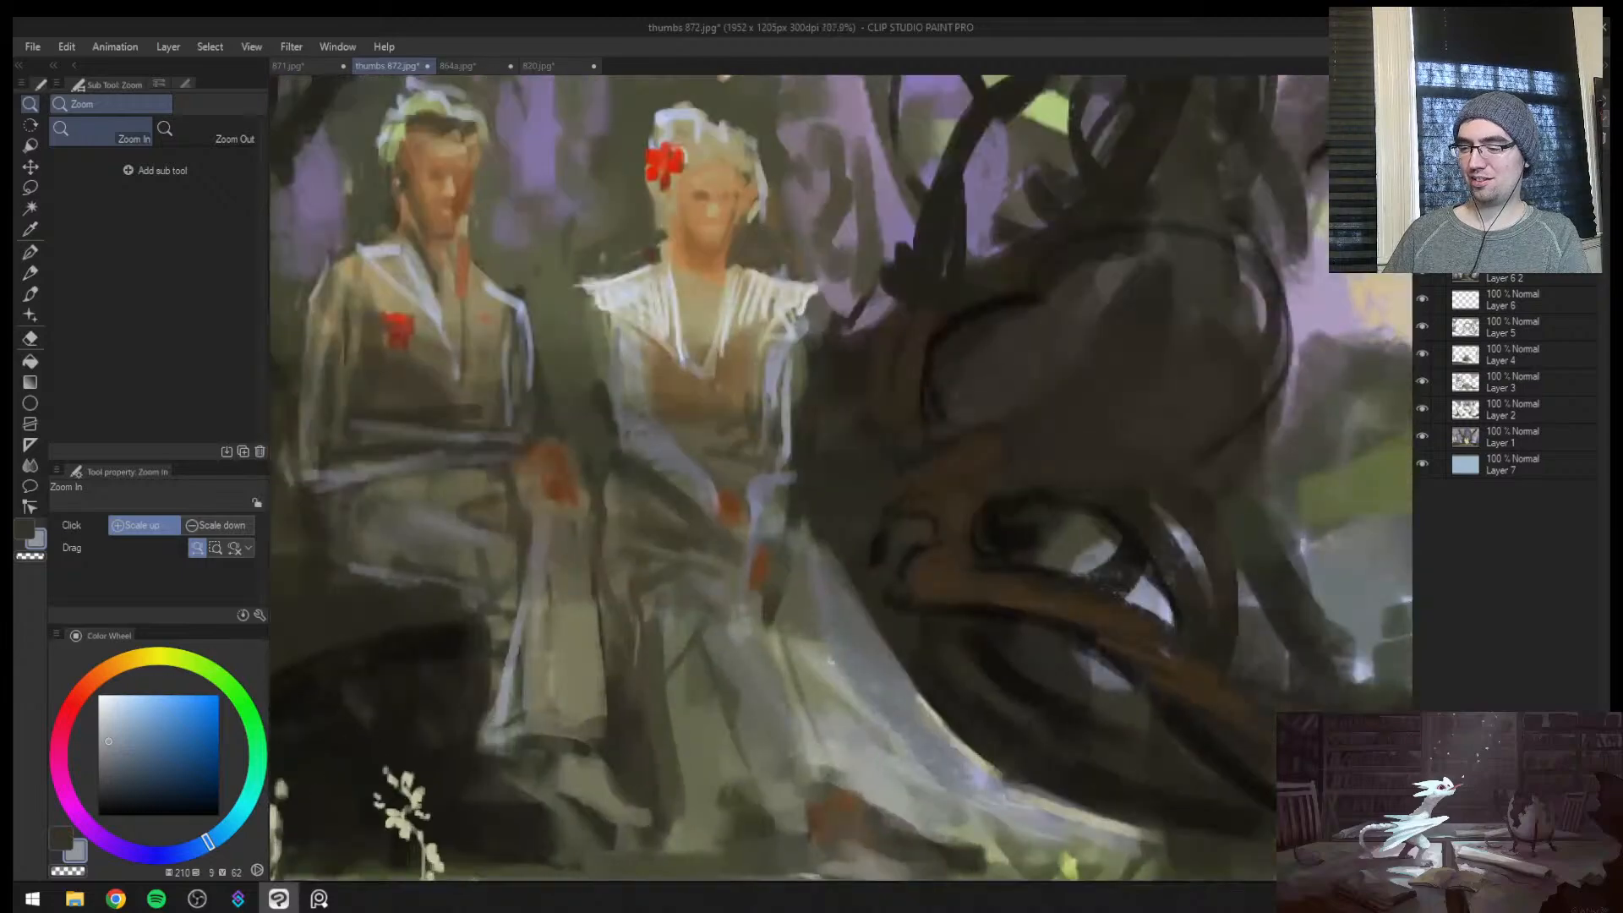
{"action": "key", "text": "b"}
{"action": "left_click", "coordinate": [580, 765], "text": "alt"}
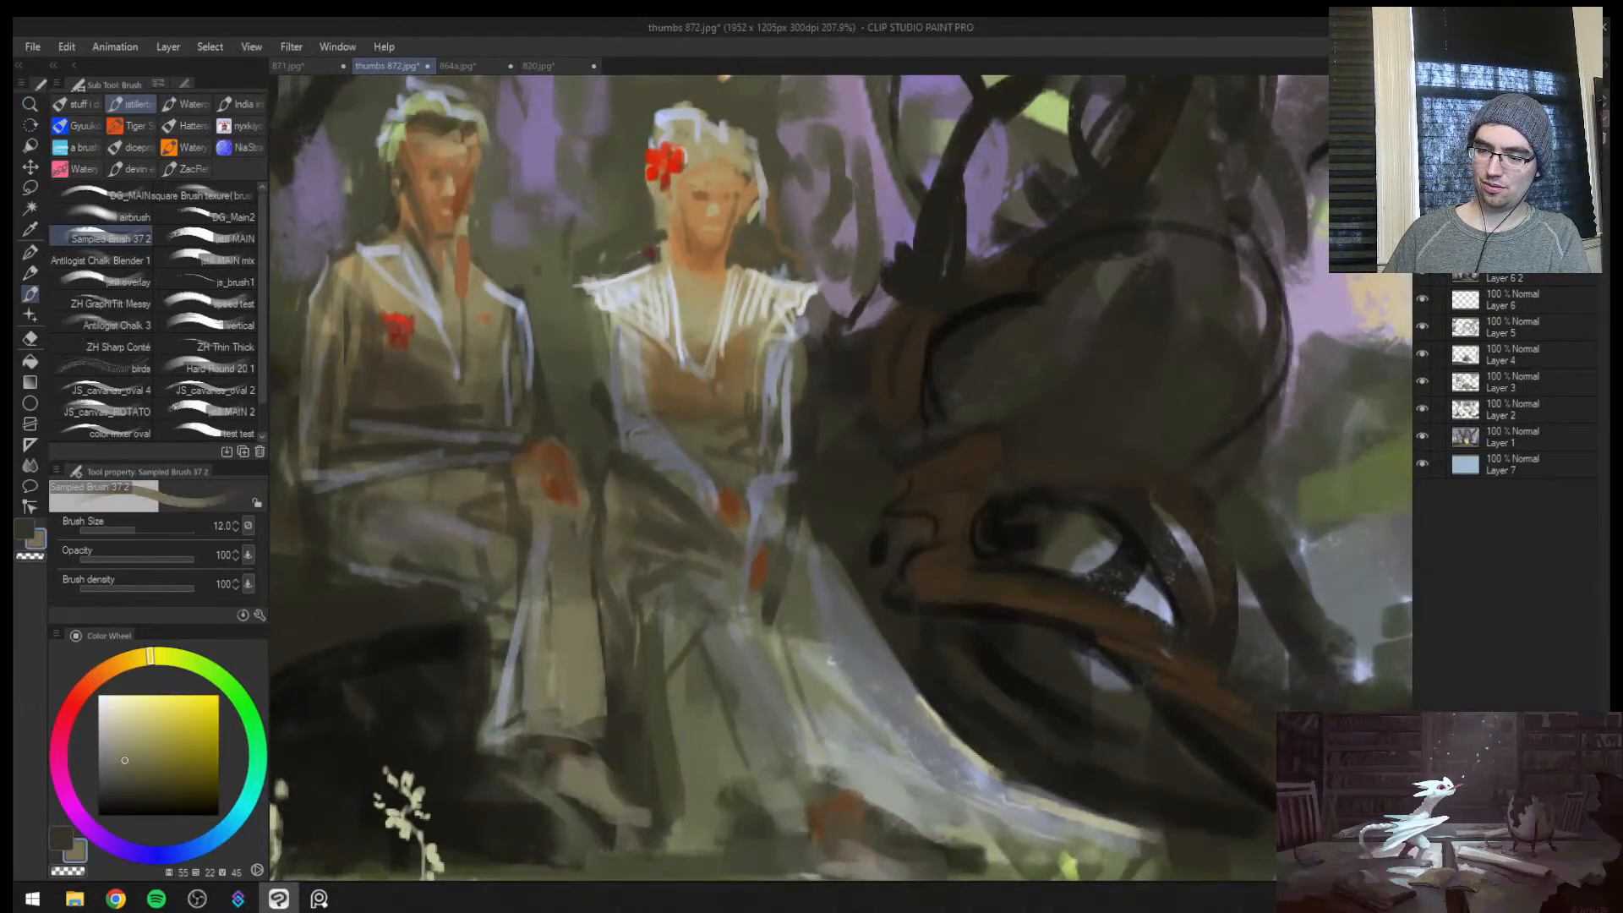
{"action": "key", "text": "bracketleft"}
{"action": "key", "text": "bracketleft"}
{"action": "key", "text": "bracketleft"}
{"action": "left_click", "coordinate": [646, 821], "text": "alt"}
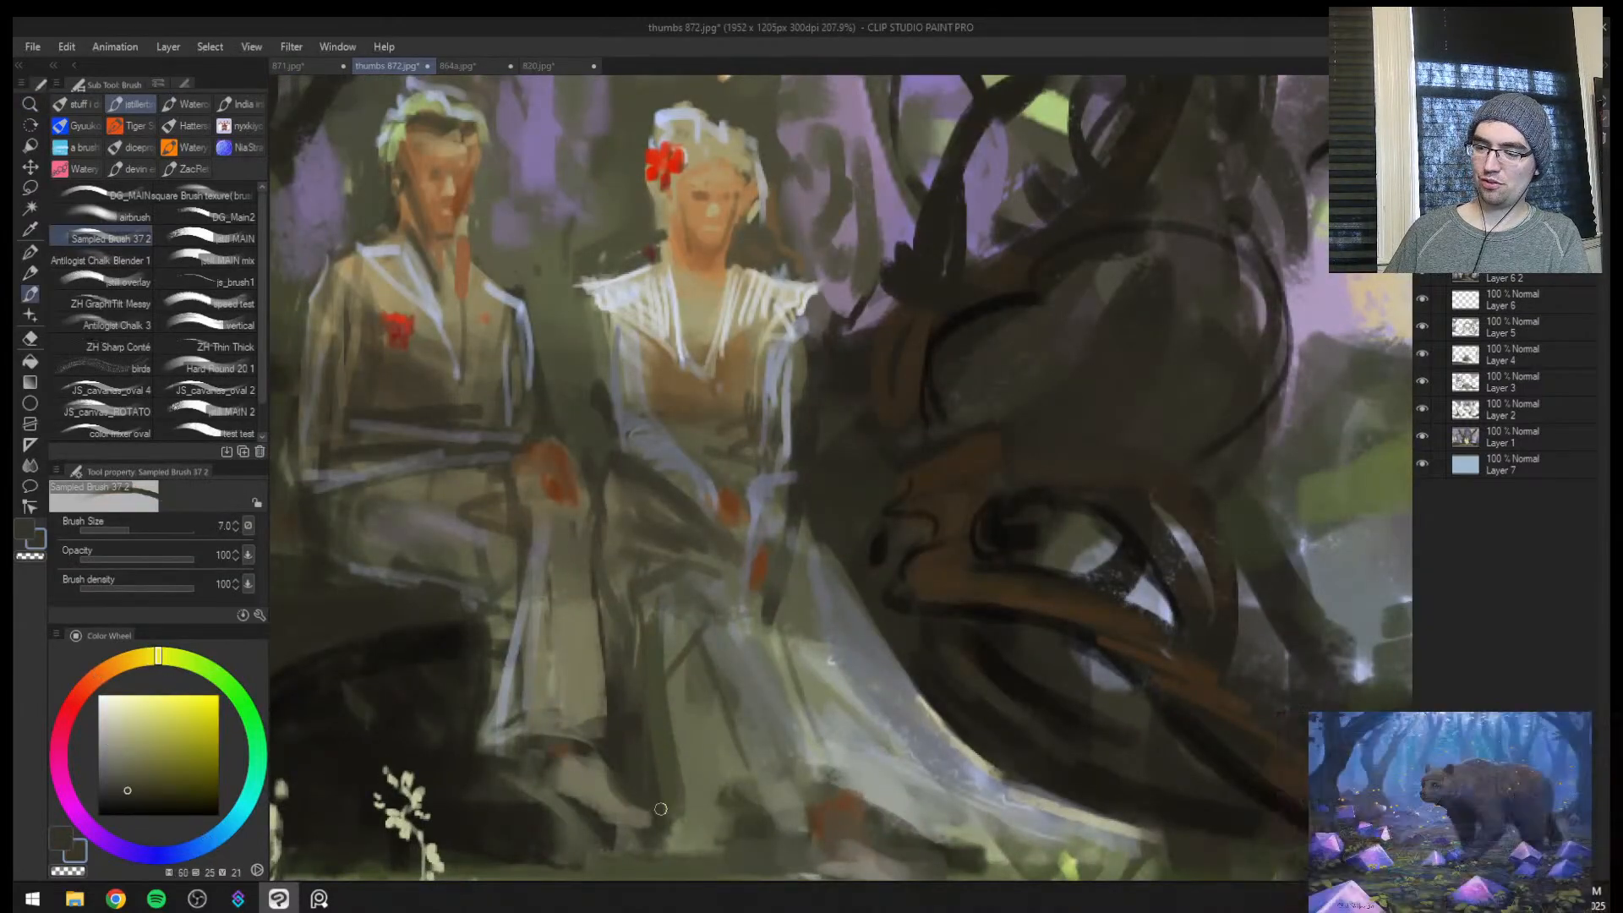
Sample a light grey, edge the man's shoe with fine strokes at brush size 3, and undo the last two strokes
{"action": "left_click", "coordinate": [880, 763], "text": "alt"}
{"action": "key", "text": "bracketleft"}
{"action": "key", "text": "bracketleft"}
{"action": "key", "text": "bracketleft"}
{"action": "key", "text": "bracketleft"}
{"action": "key", "text": "bracketleft"}
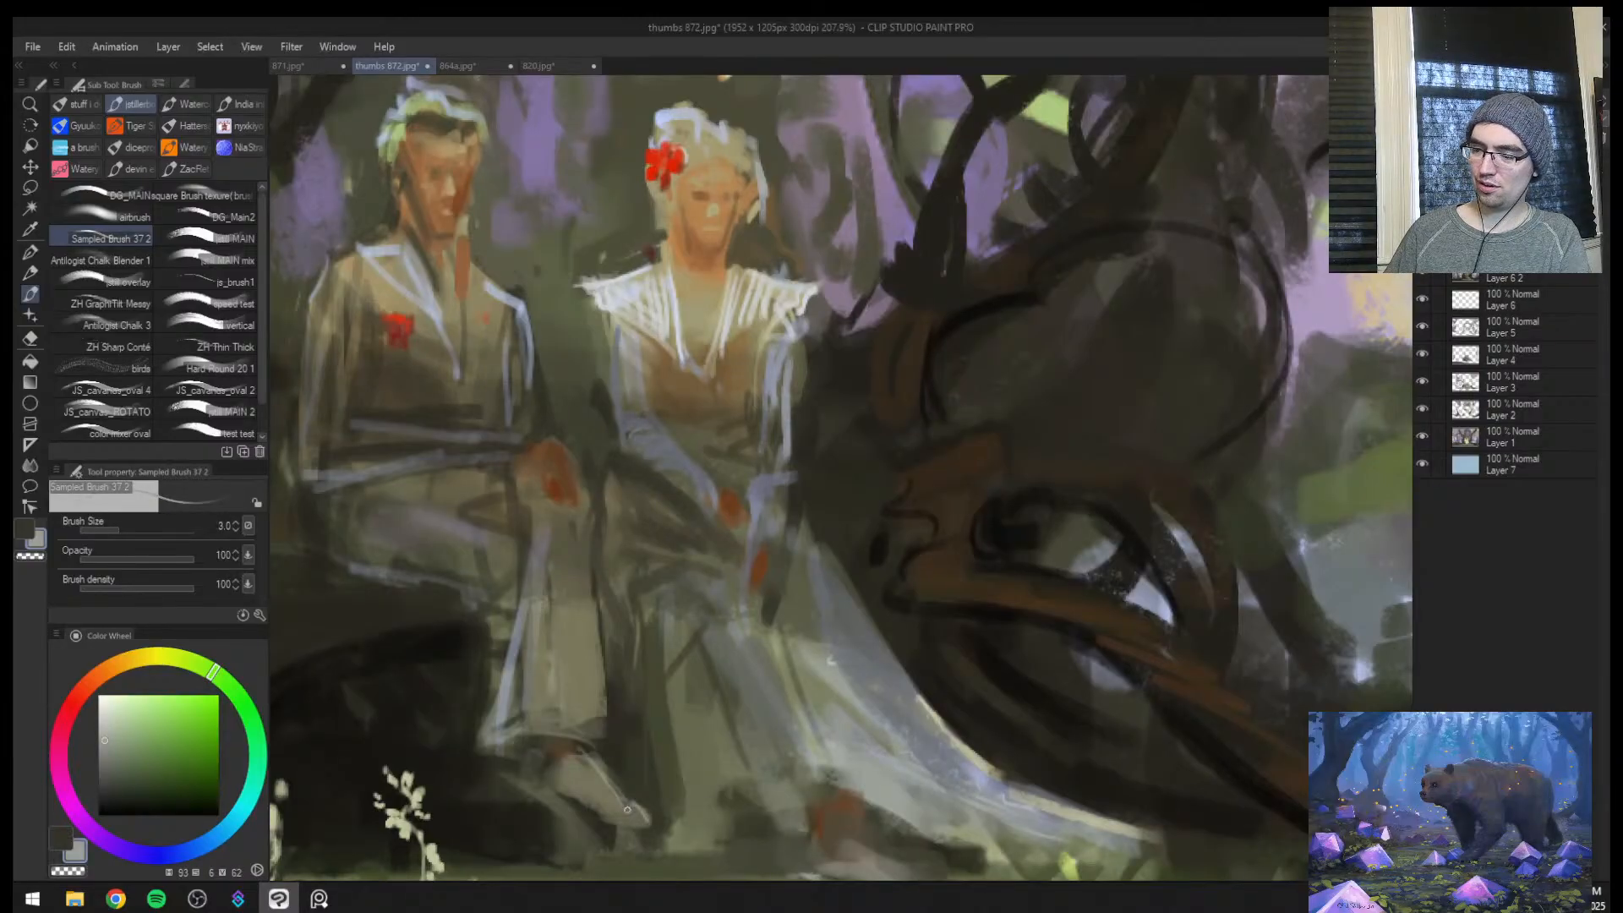
{"action": "key", "text": "h"}
{"action": "key", "text": "ctrl+z"}
{"action": "key", "text": "ctrl+z"}
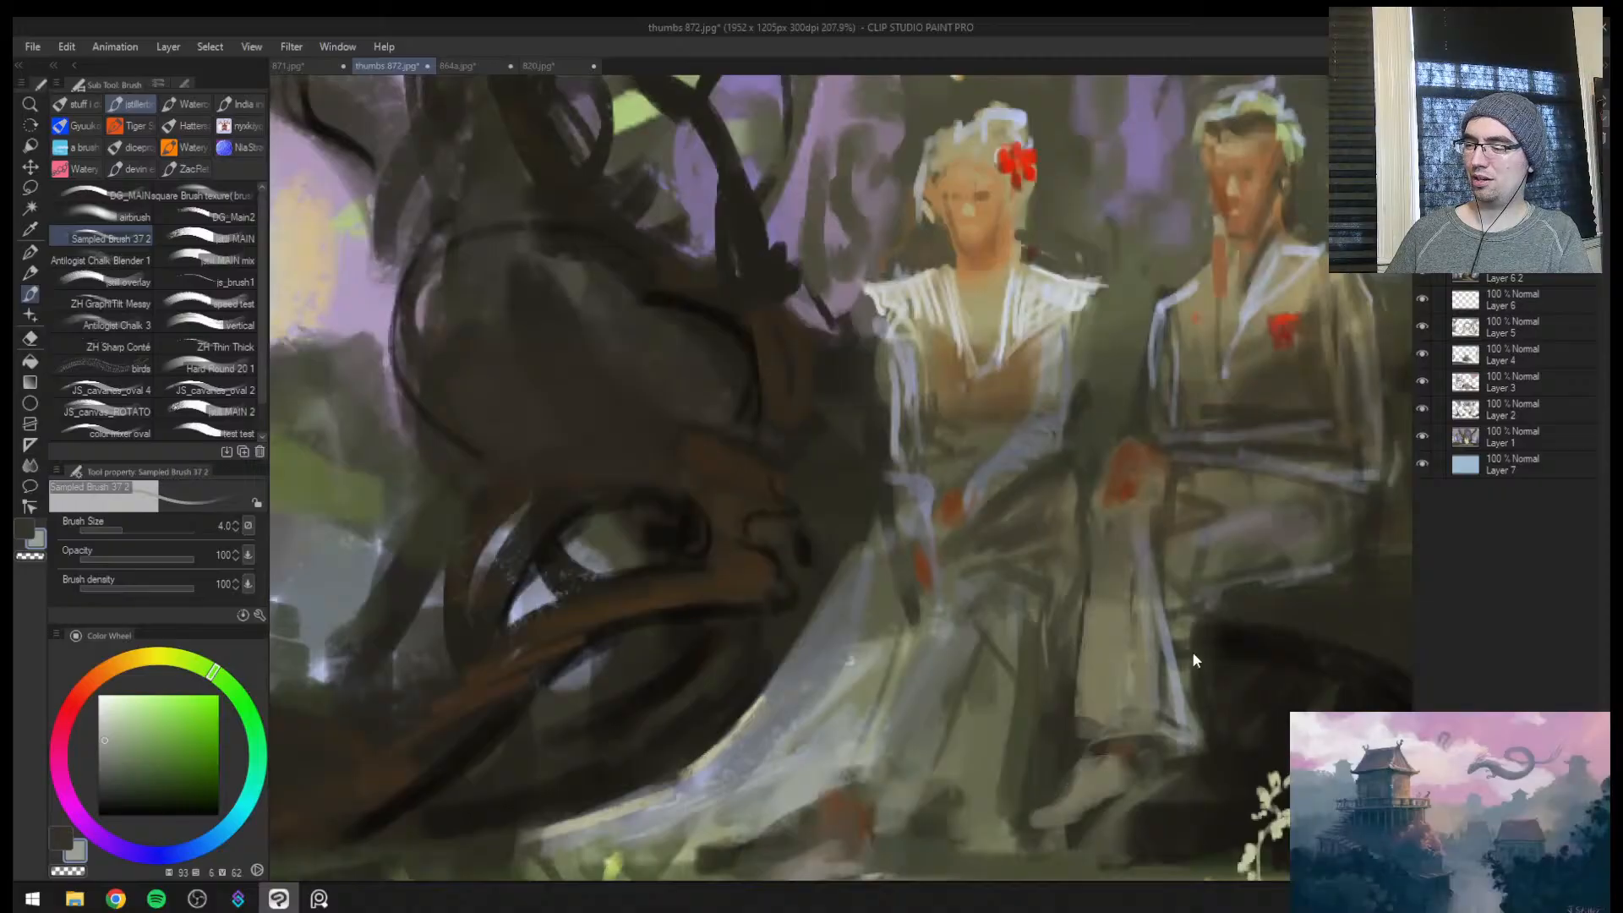
Draw dark brown bark lines on the root beside the seated man with a sampled colour at brush size 7
{"action": "key", "text": "ctrl+space"}
{"action": "mouse_move", "coordinate": [1162, 689]}
{"action": "left_mouse_down"}
{"action": "mouse_move", "coordinate": [1120, 710]}
{"action": "mouse_move", "coordinate": [1187, 701]}
{"action": "left_mouse_up"}
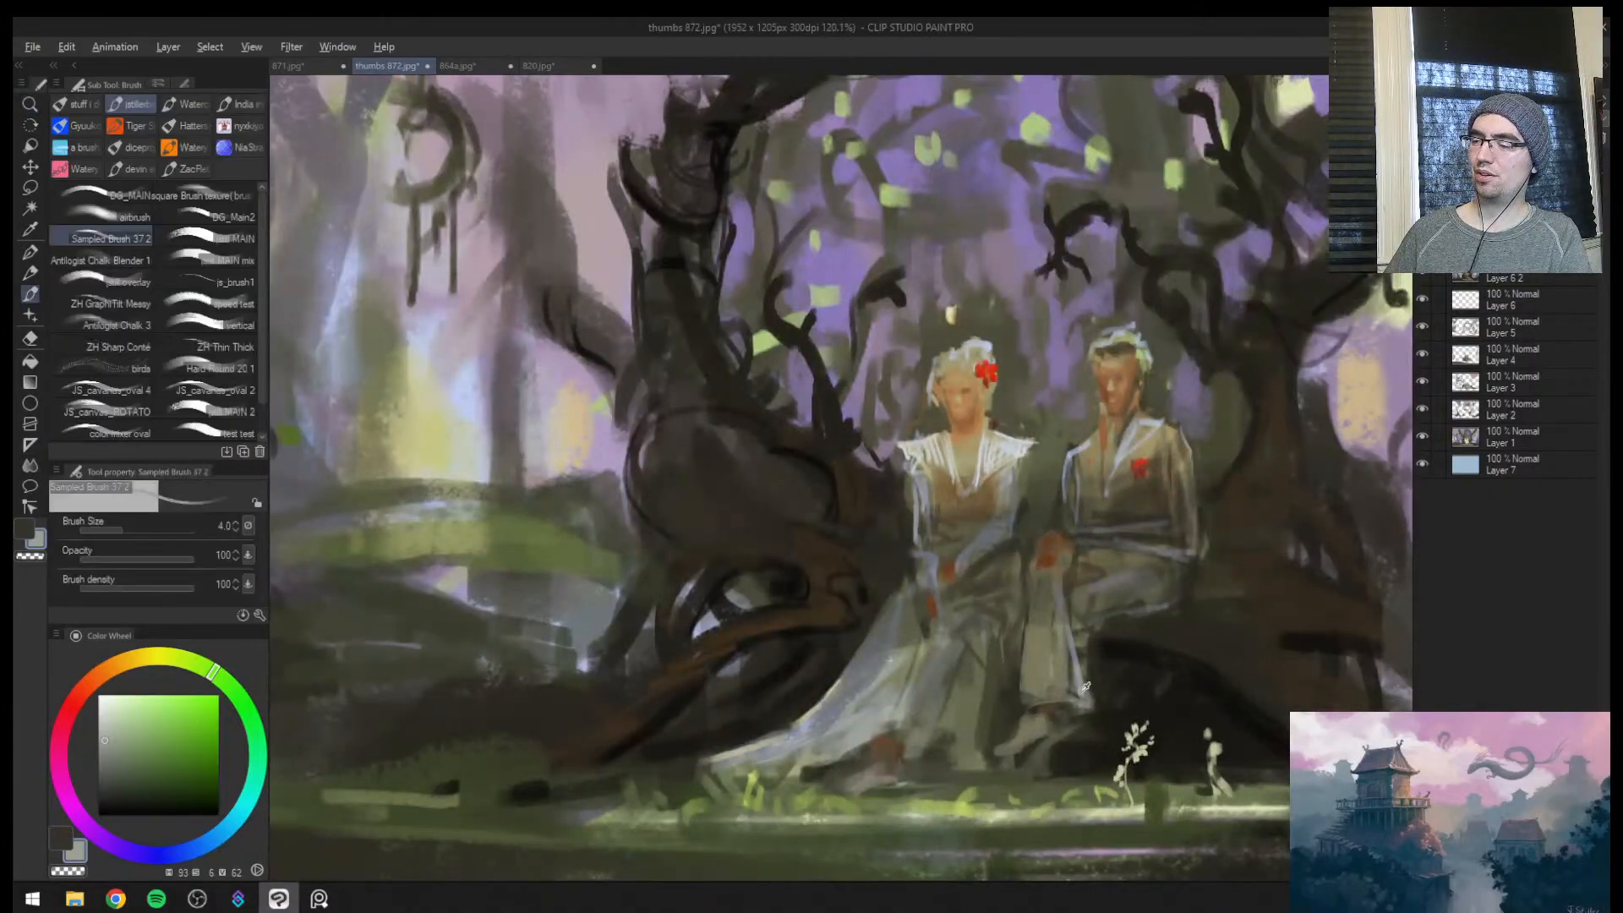
{"action": "key", "text": "ctrl+space"}
{"action": "left_click_drag", "start_coordinate": [1115, 663], "coordinate": [1061, 672]}
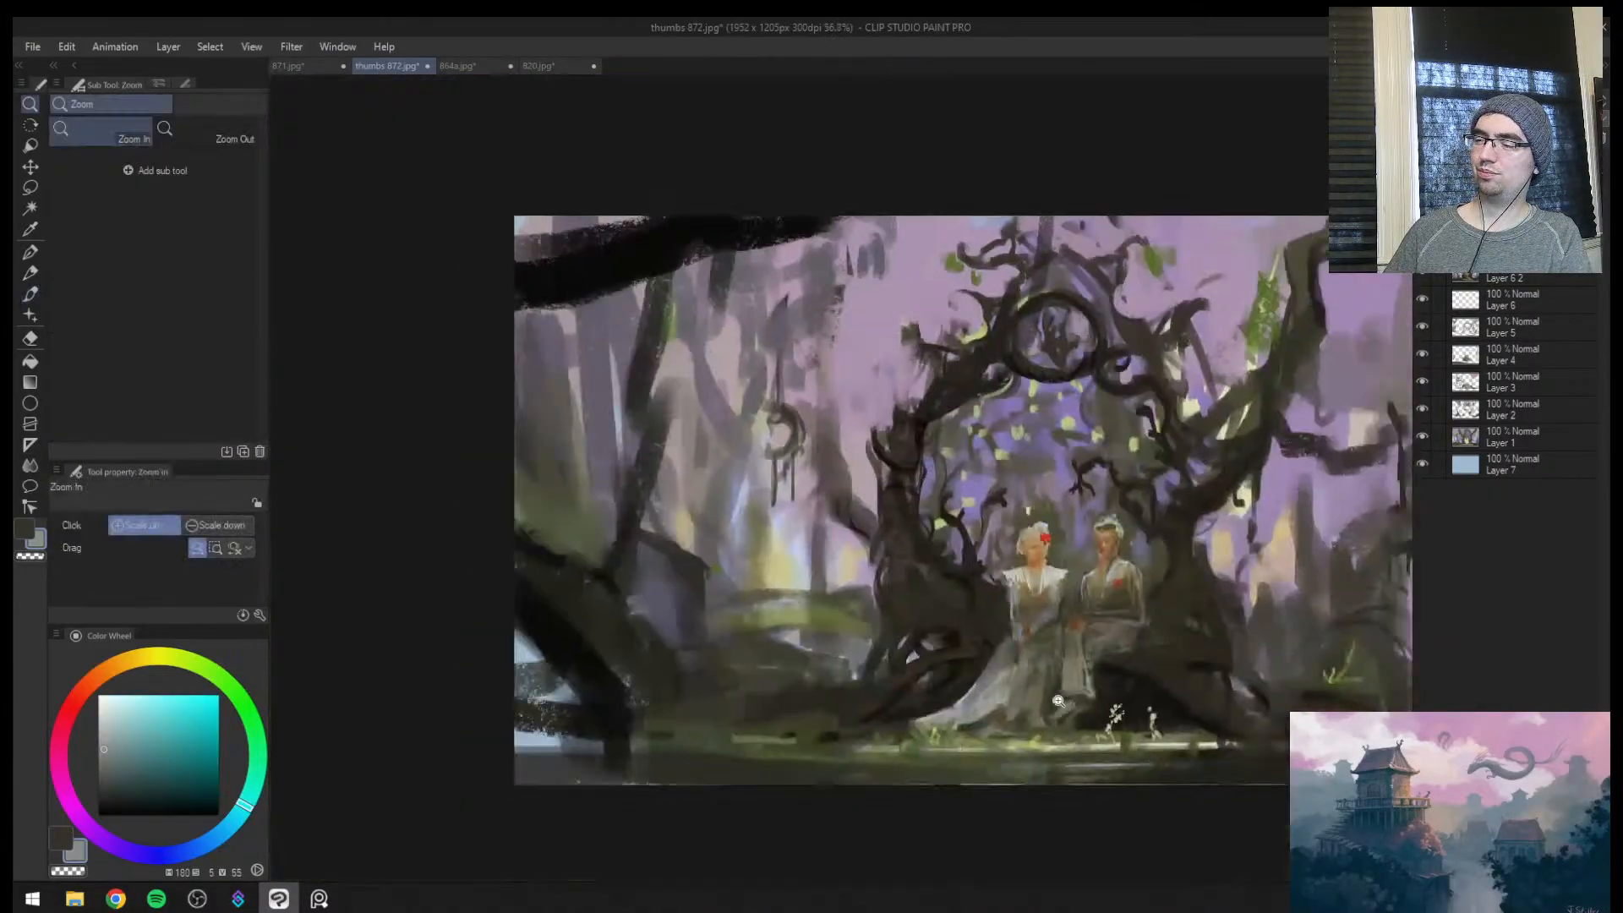
{"action": "mouse_move", "coordinate": [1186, 638]}
{"action": "left_mouse_down"}
{"action": "mouse_move", "coordinate": [1243, 626]}
{"action": "mouse_move", "coordinate": [1004, 647]}
{"action": "left_mouse_up"}
{"action": "key", "text": "bracketright"}
{"action": "left_click", "coordinate": [1219, 669], "text": "alt"}
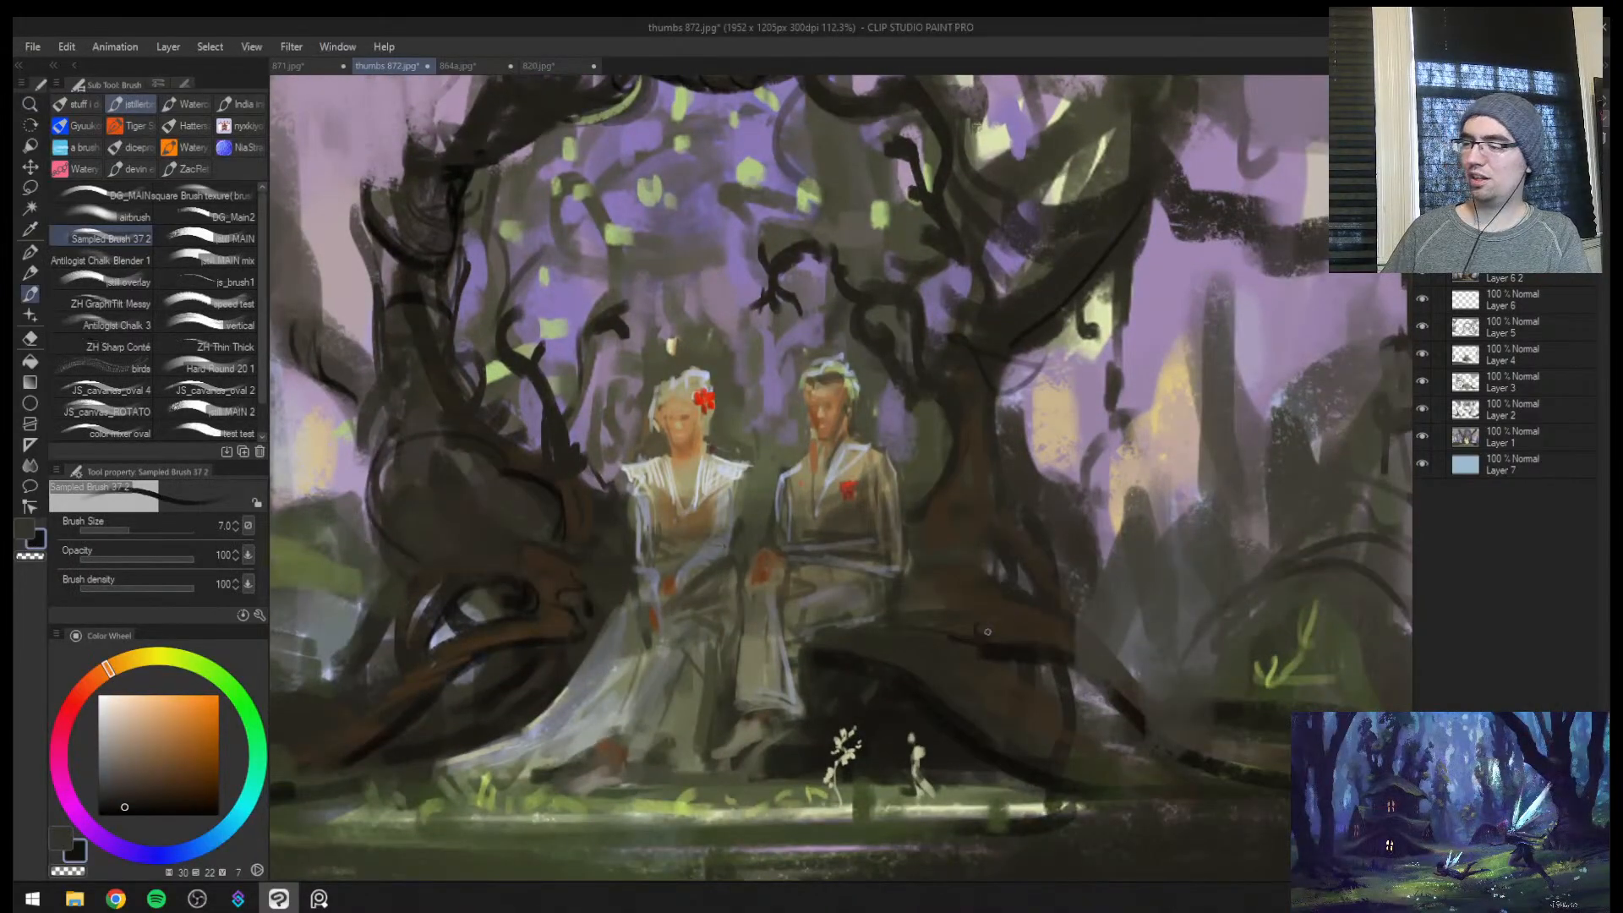
Add sampled olive-green strokes to the trunk base beside the man, reducing the brush from 8 to 5
{"action": "left_click", "coordinate": [964, 772], "text": "alt"}
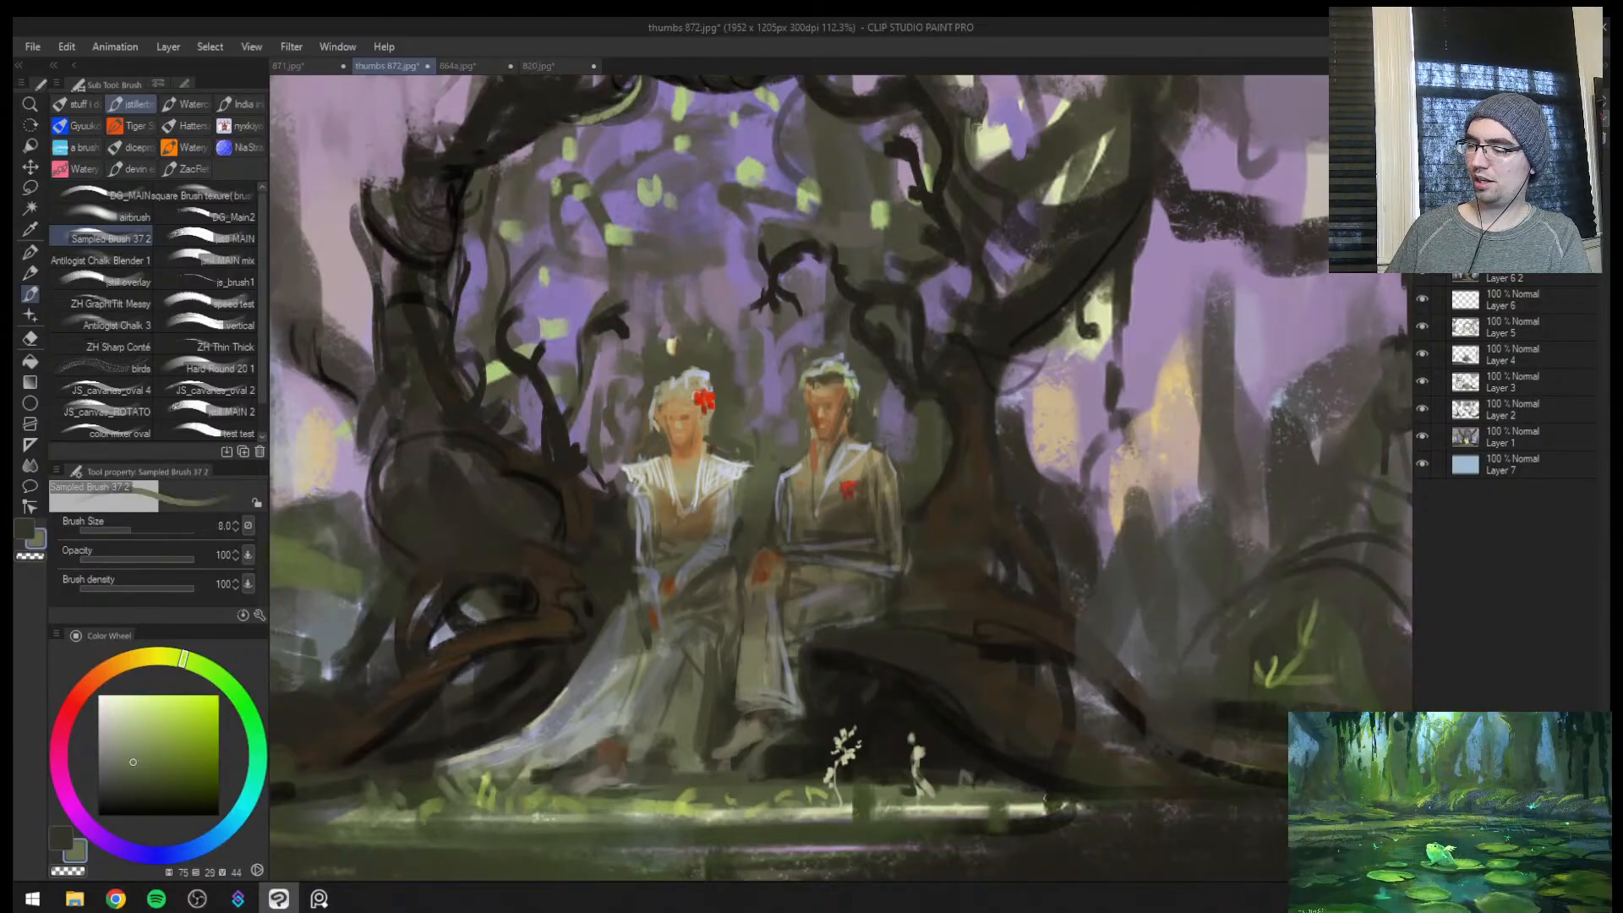
{"action": "left_click", "coordinate": [1252, 696], "text": "alt"}
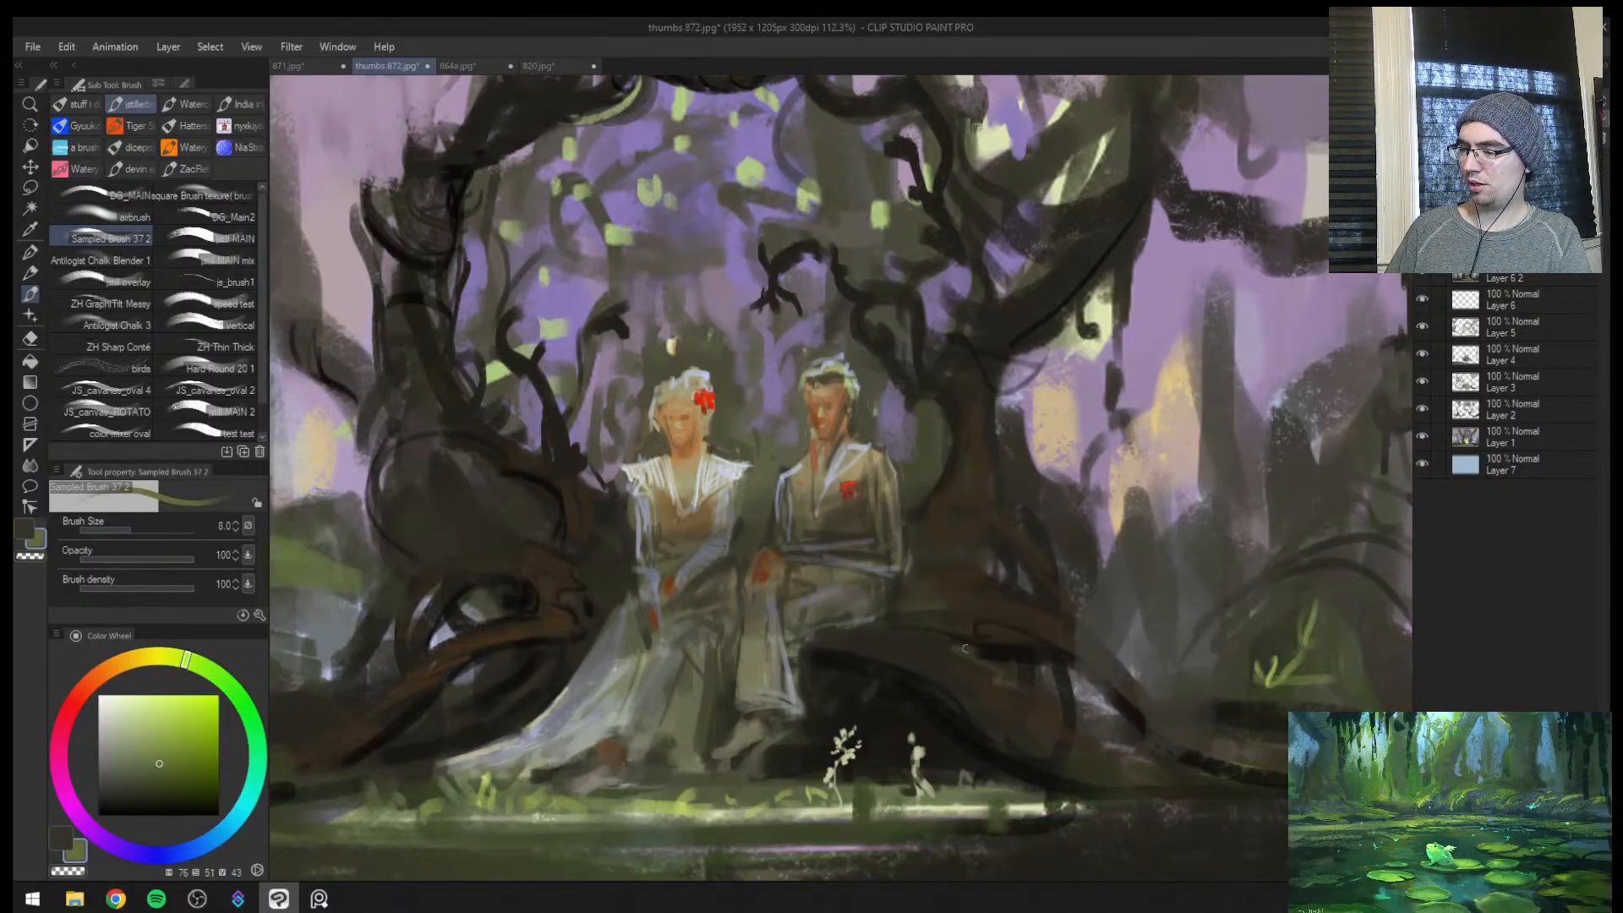
{"action": "key", "text": "bracketleft"}
{"action": "key", "text": "bracketleft"}
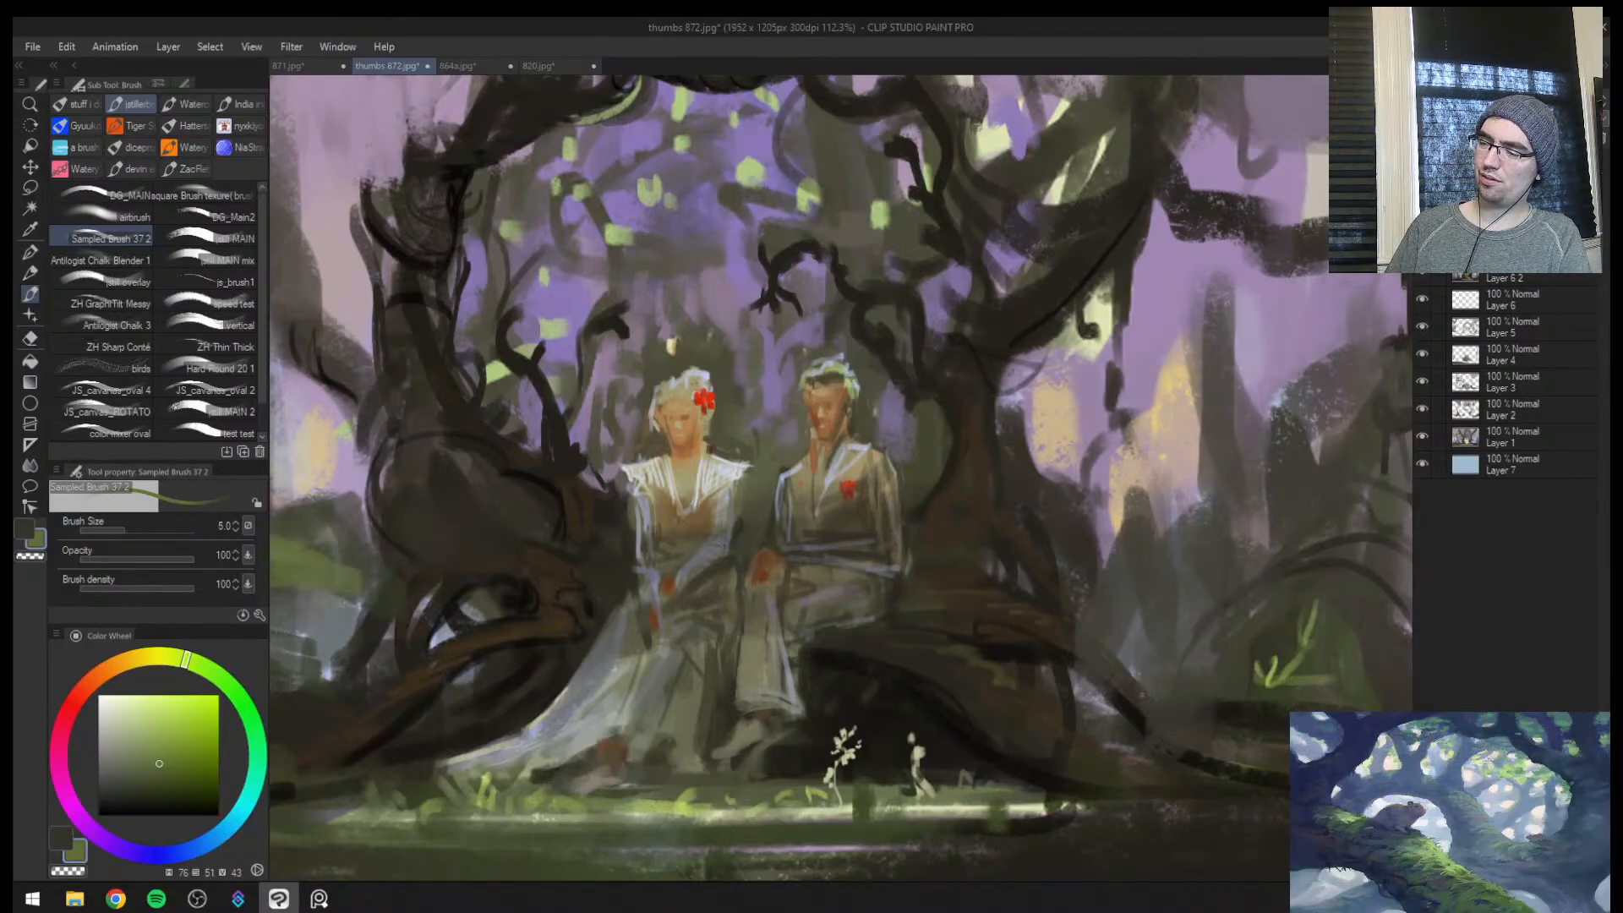
Paint dark curly plants beside the green mound at brush size 8, and darken the woman's-side roots with a brush of 12 or larger
{"action": "mouse_move", "coordinate": [1154, 706]}
{"action": "left_mouse_down"}
{"action": "mouse_move", "coordinate": [1244, 744]}
{"action": "mouse_move", "coordinate": [1273, 735]}
{"action": "left_mouse_up"}
{"action": "key", "text": "ctrl+space"}
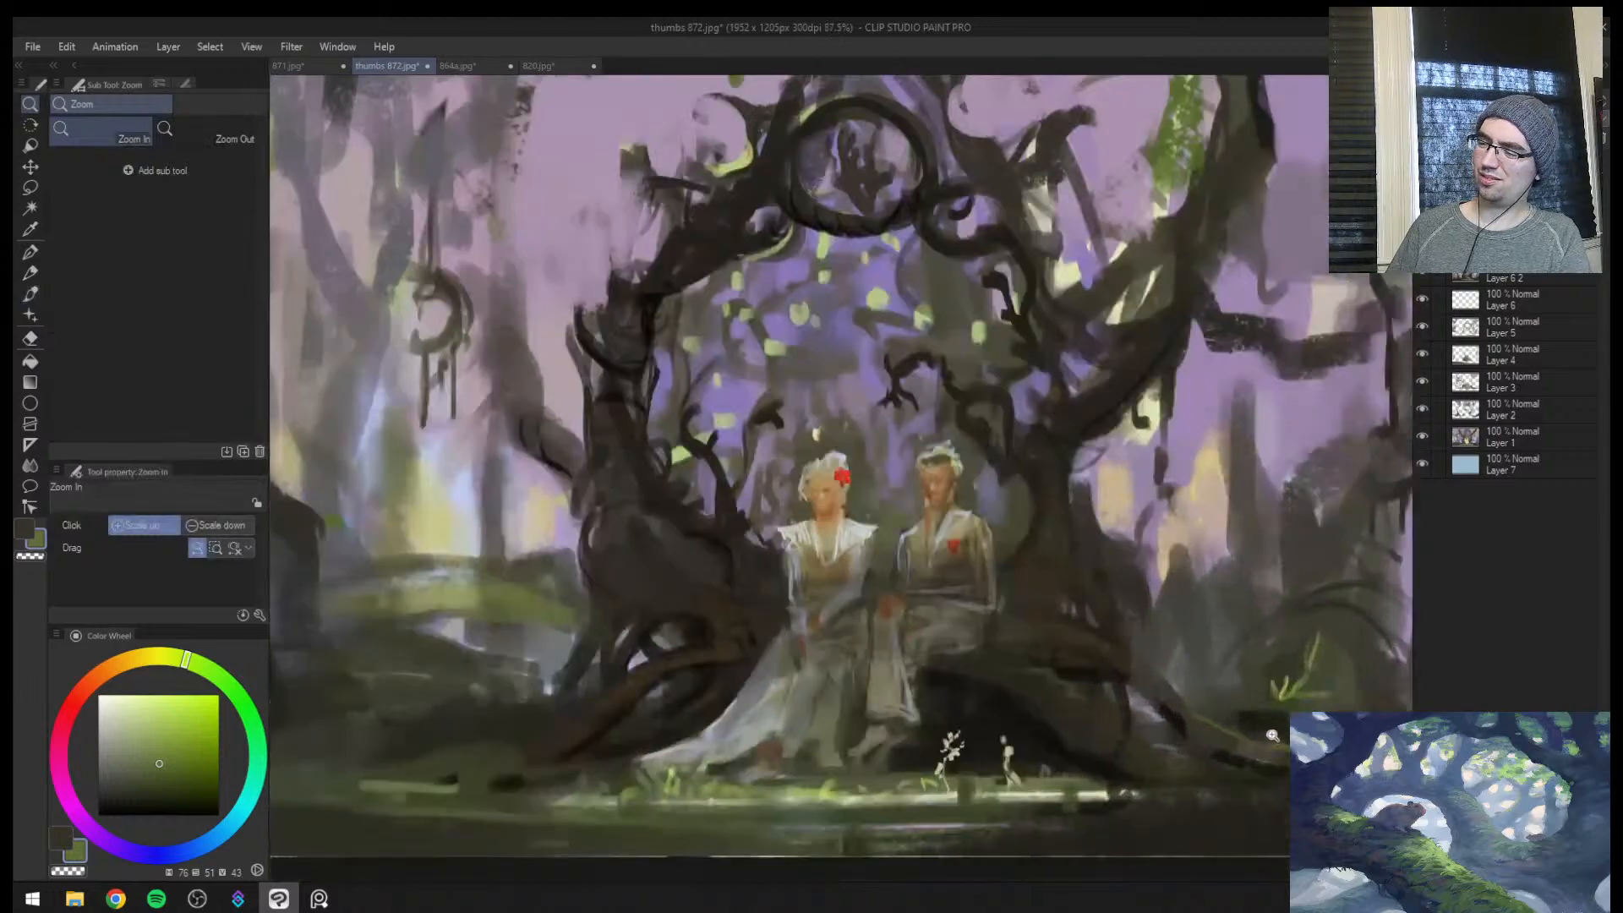
{"action": "left_click", "coordinate": [1265, 720], "text": "alt"}
{"action": "key", "text": "bracketright"}
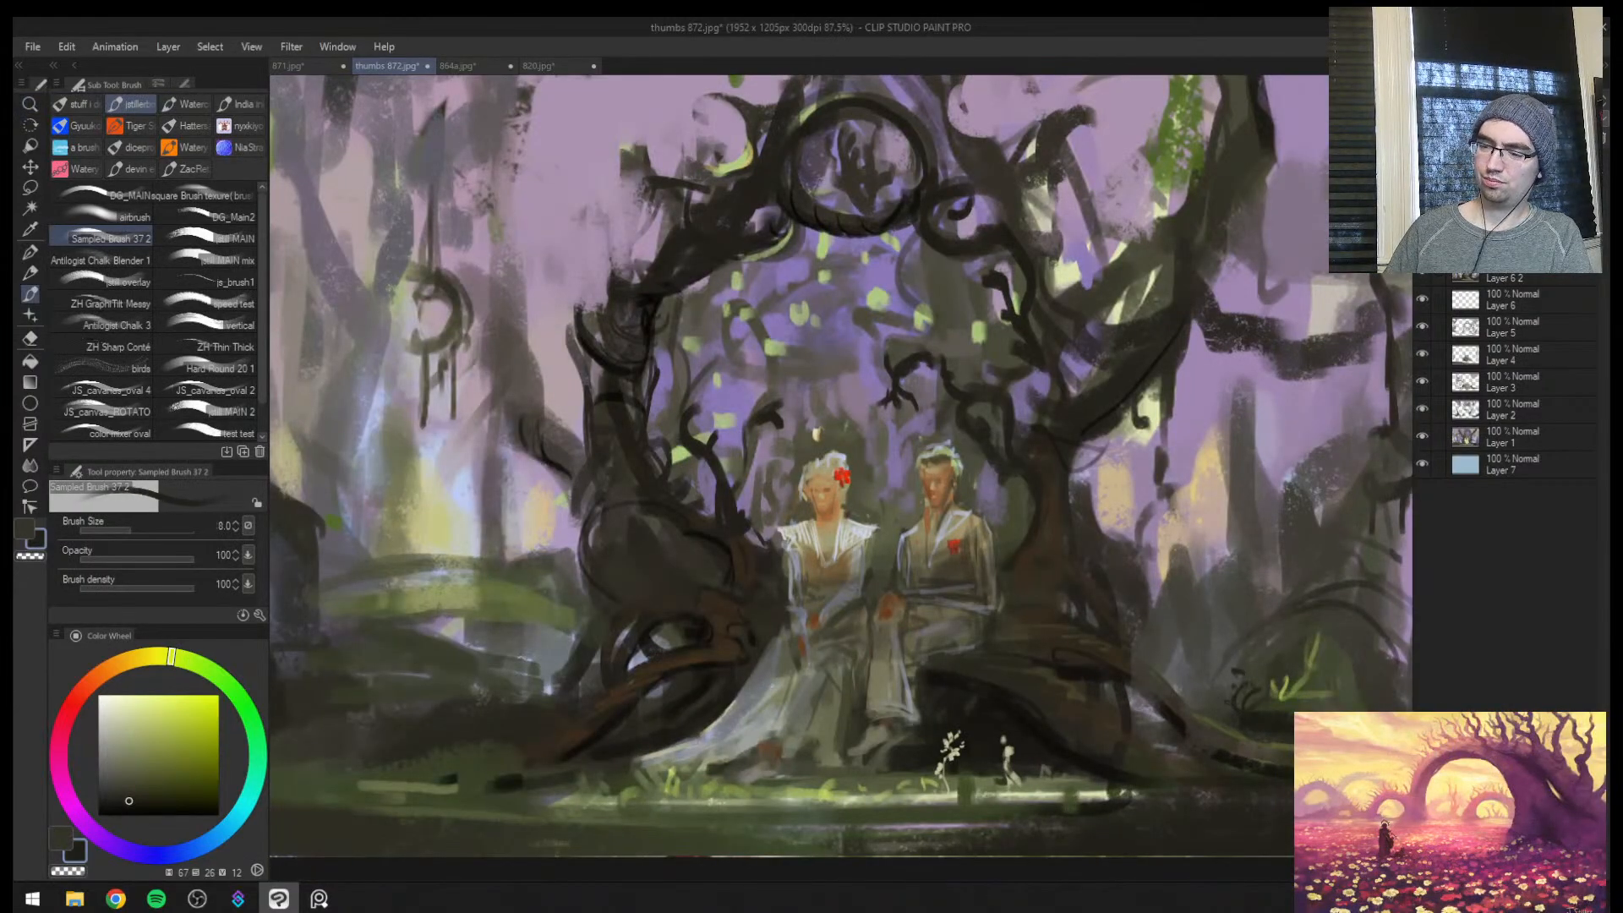
{"action": "key", "text": "bracketright"}
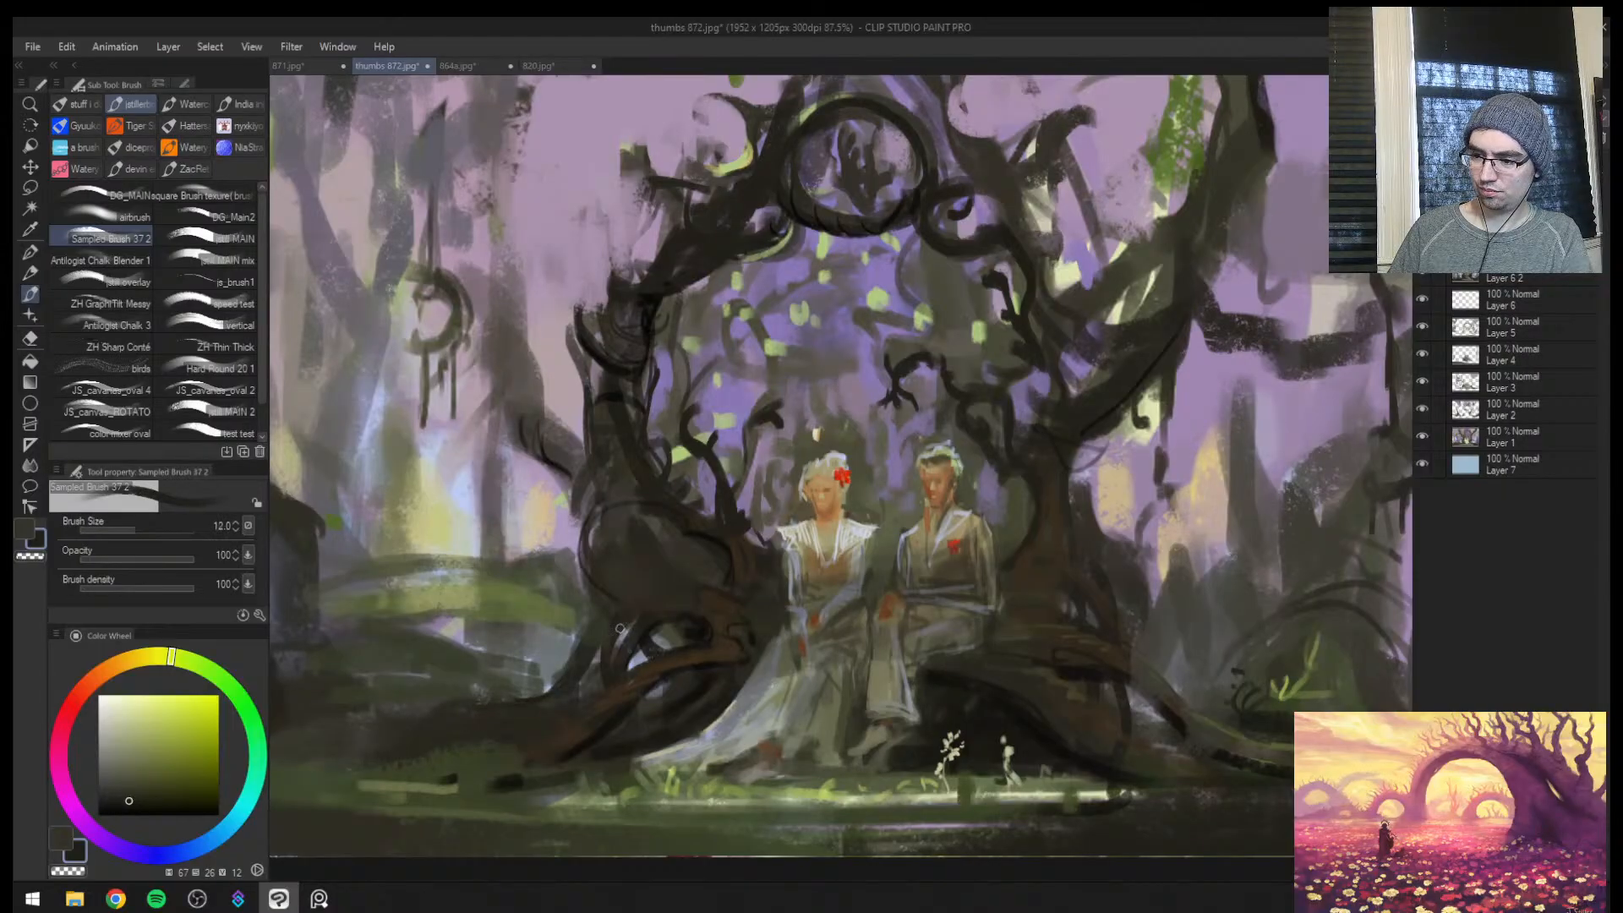
{"action": "key", "text": "bracketright"}
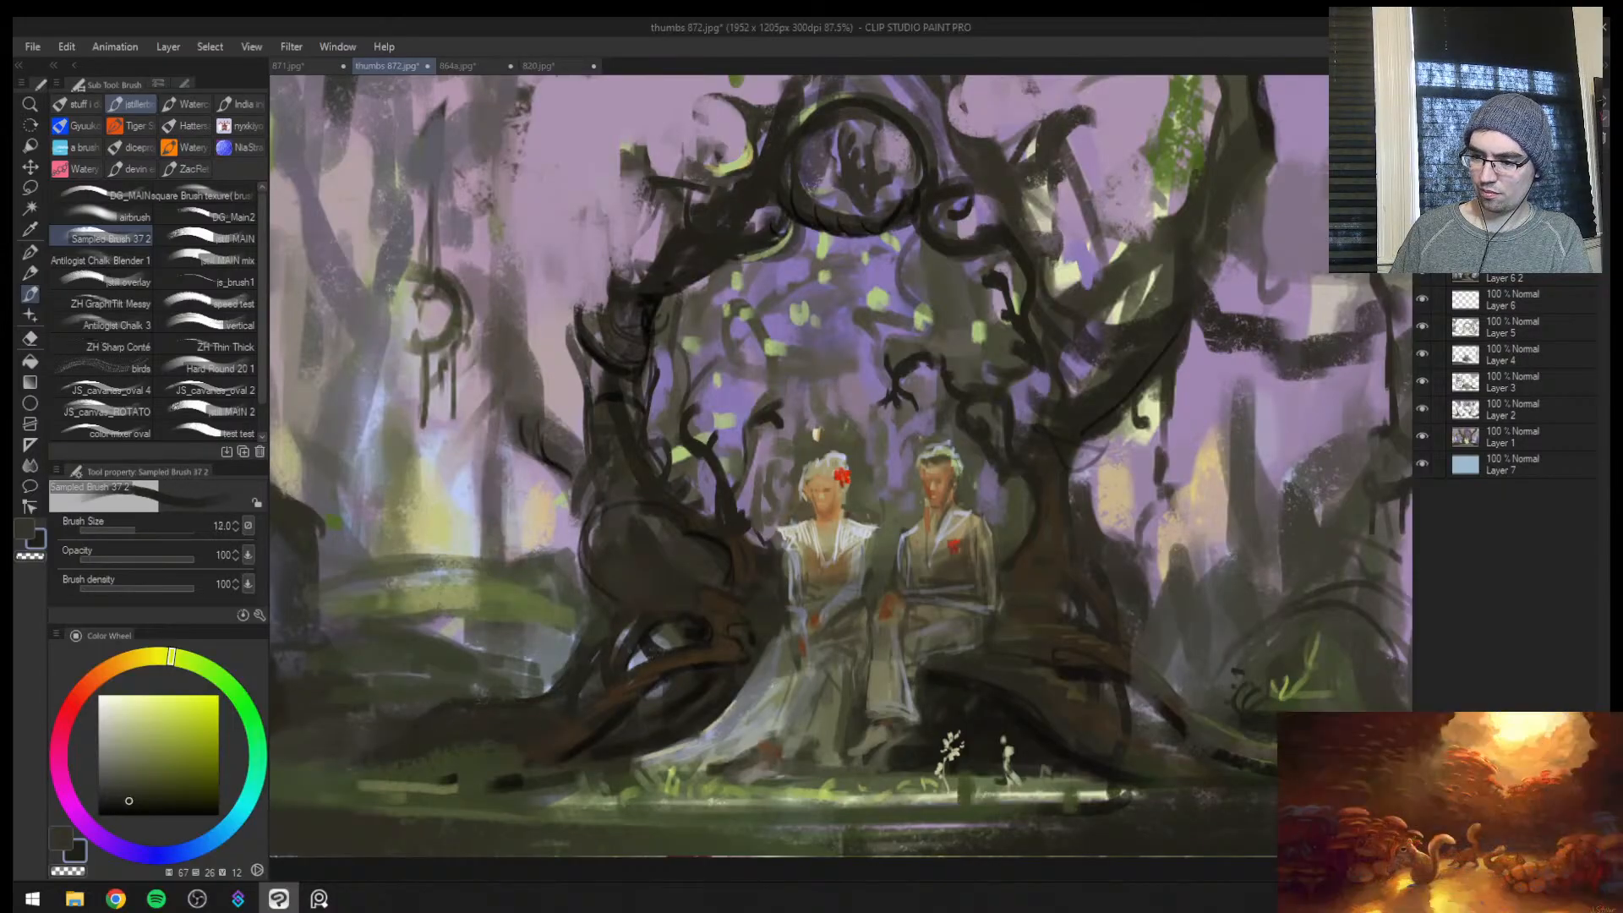
Paint grass blades and a small dark curled sprout on the bank beyond the woman's-side roots at brush size 8
{"action": "left_click", "coordinate": [477, 745], "text": "alt"}
{"action": "key", "text": "bracketleft"}
{"action": "key", "text": "bracketleft"}
{"action": "left_click", "coordinate": [459, 698], "text": "alt"}
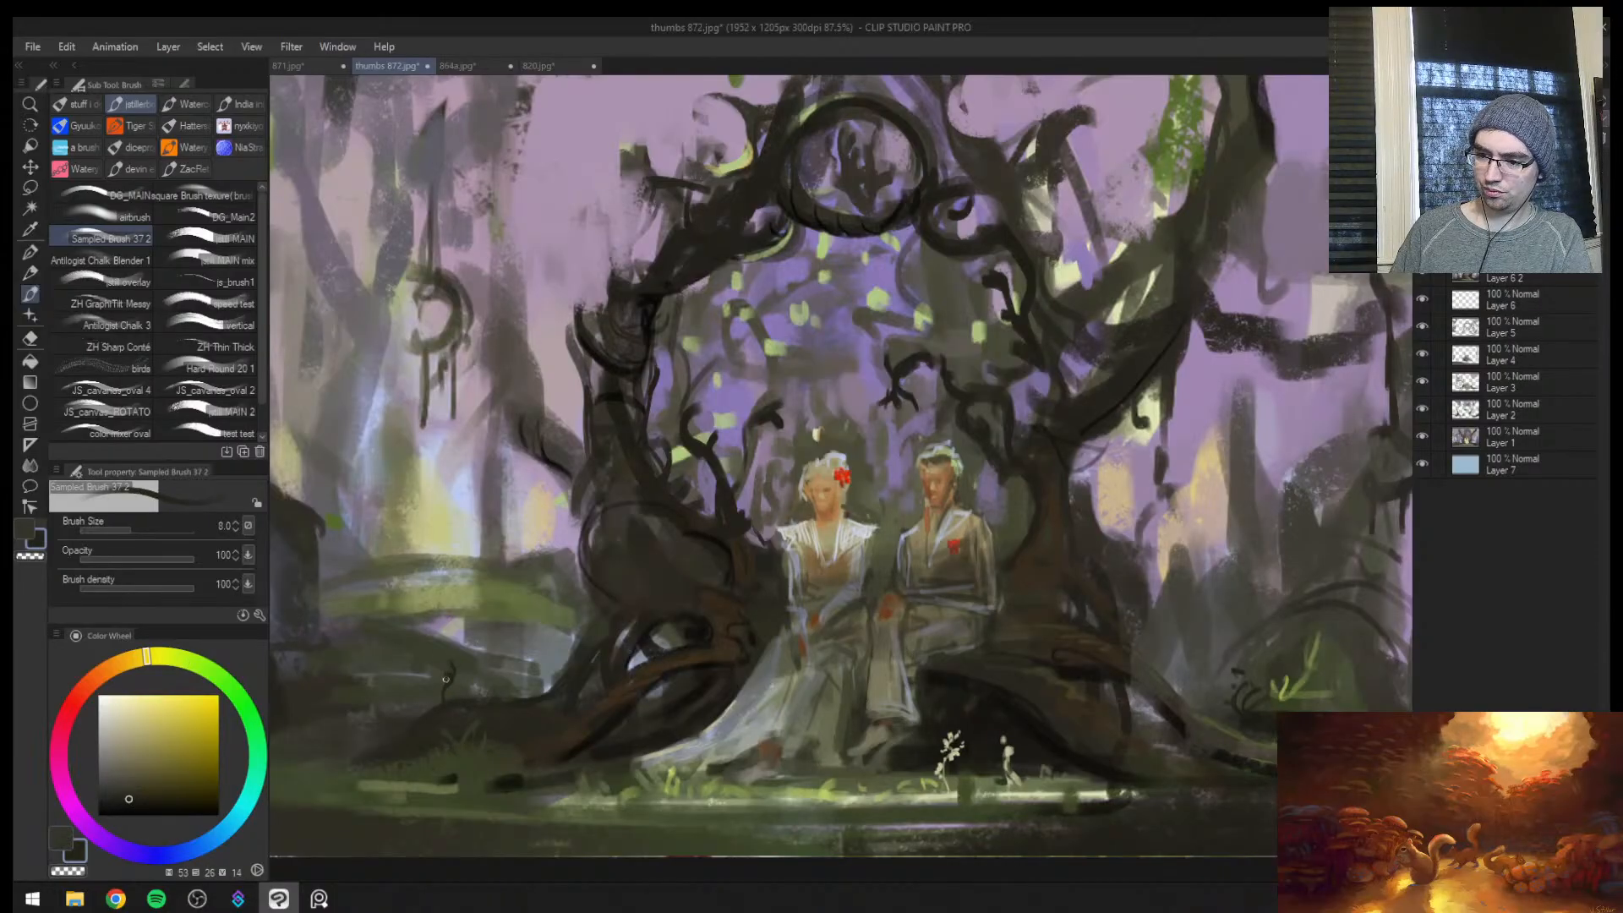
{"action": "left_click_drag", "start_coordinate": [445, 680], "coordinate": [508, 689]}
Darken the upper rim of the trunk knot beside the woman with sampled dark brown at brush size 12 in the flipped view
{"action": "key", "text": "h"}
{"action": "key", "text": "ctrl+space"}
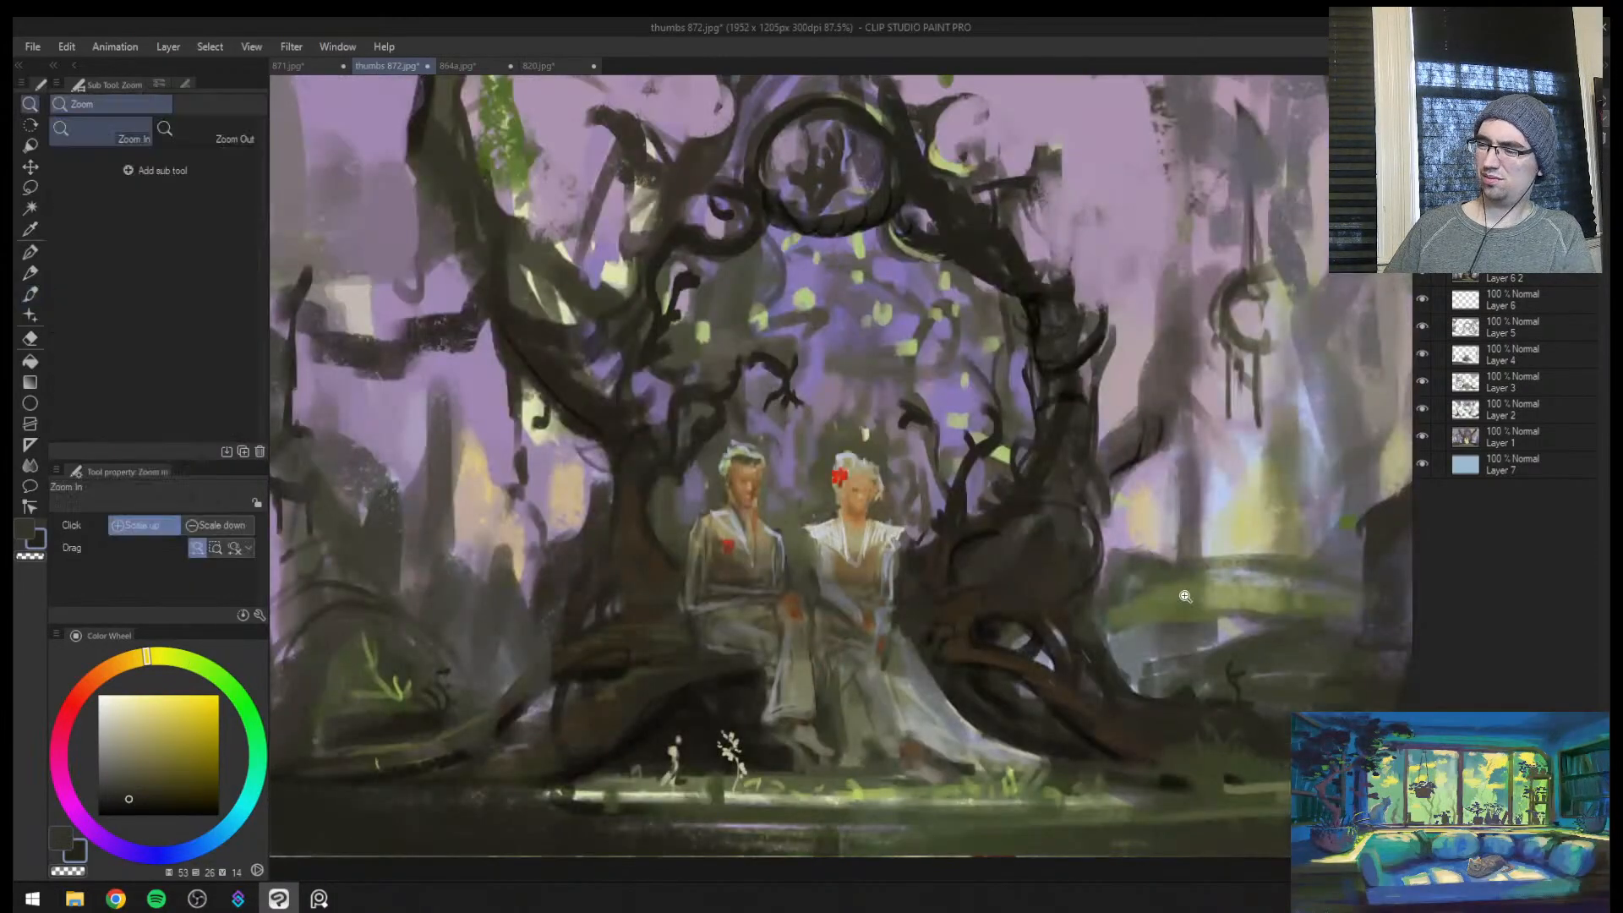
{"action": "left_click", "coordinate": [1185, 595]}
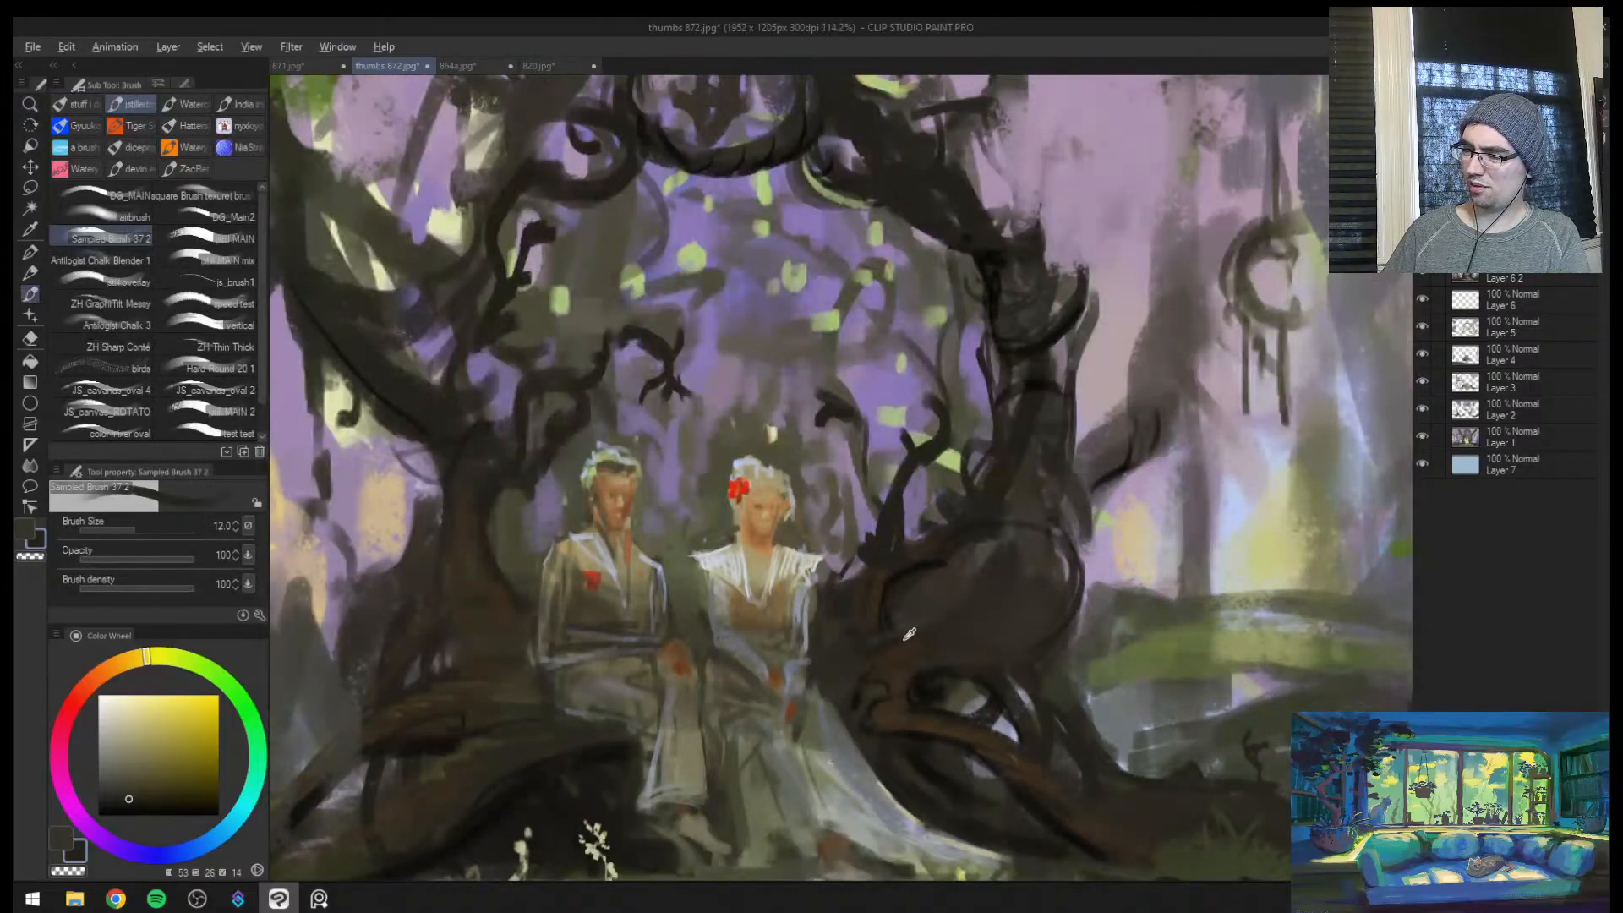
{"action": "left_click", "coordinate": [904, 639], "text": "alt"}
{"action": "left_click", "coordinate": [889, 596], "text": "alt"}
{"action": "left_click_drag", "start_coordinate": [888, 606], "coordinate": [967, 537]}
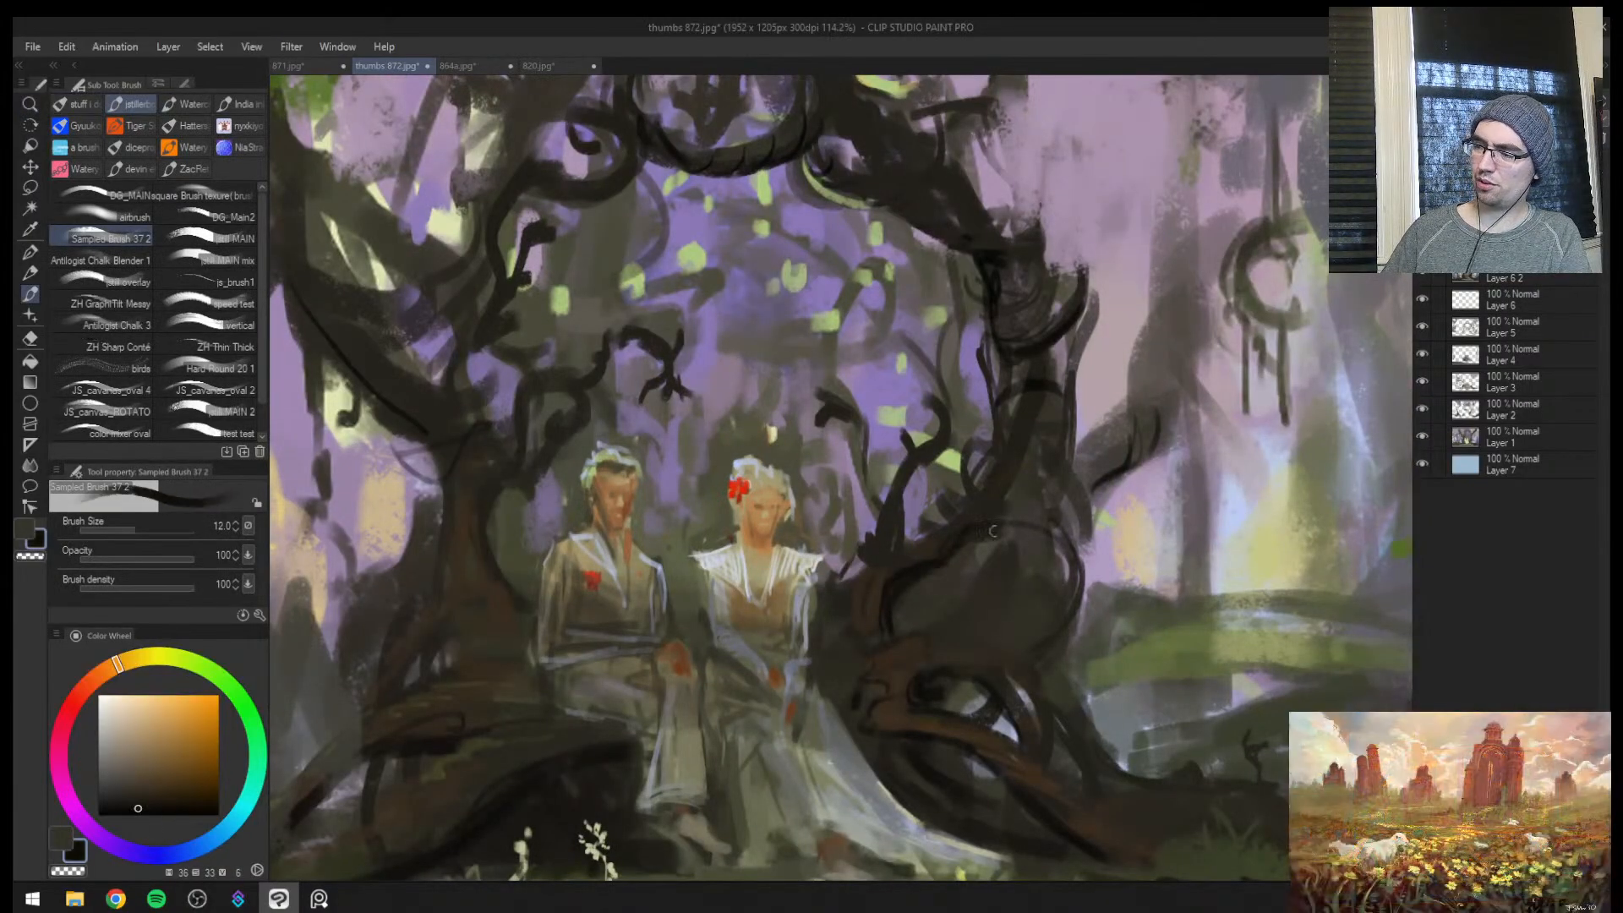
Shade the trunk knot at brush size 20, and paint a lavender opening through it with sampled background colour and a larger brush
{"action": "key", "text": "ctrl+space"}
{"action": "mouse_move", "coordinate": [1066, 608]}
{"action": "left_mouse_down"}
{"action": "mouse_move", "coordinate": [1000, 616]}
{"action": "mouse_move", "coordinate": [1054, 638]}
{"action": "left_mouse_up"}
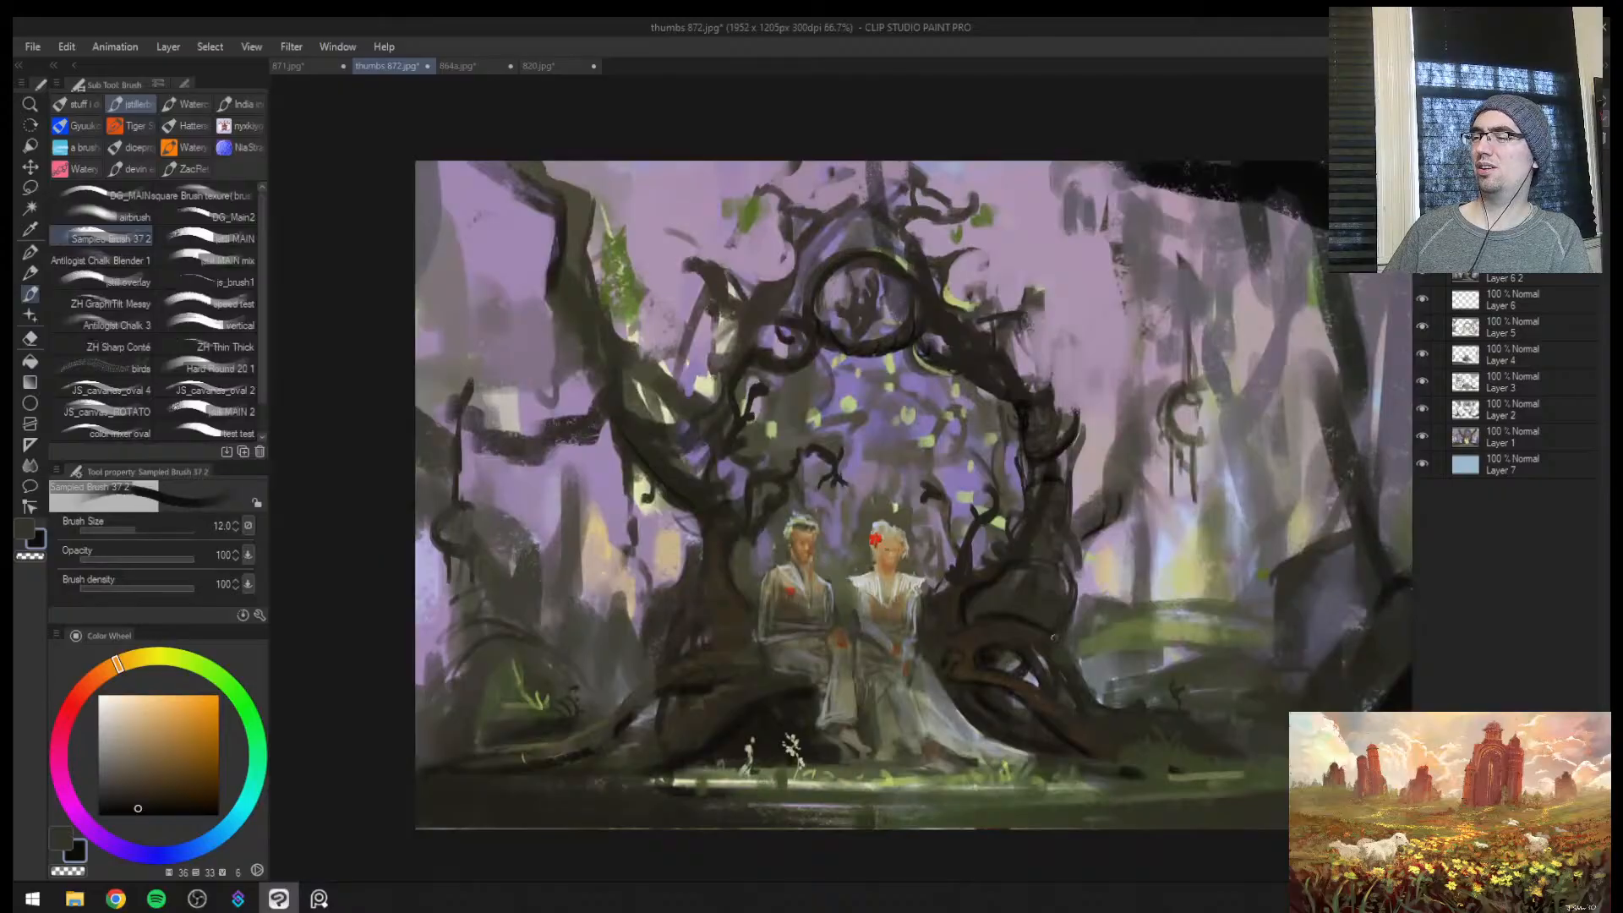
{"action": "key", "text": "bracketright"}
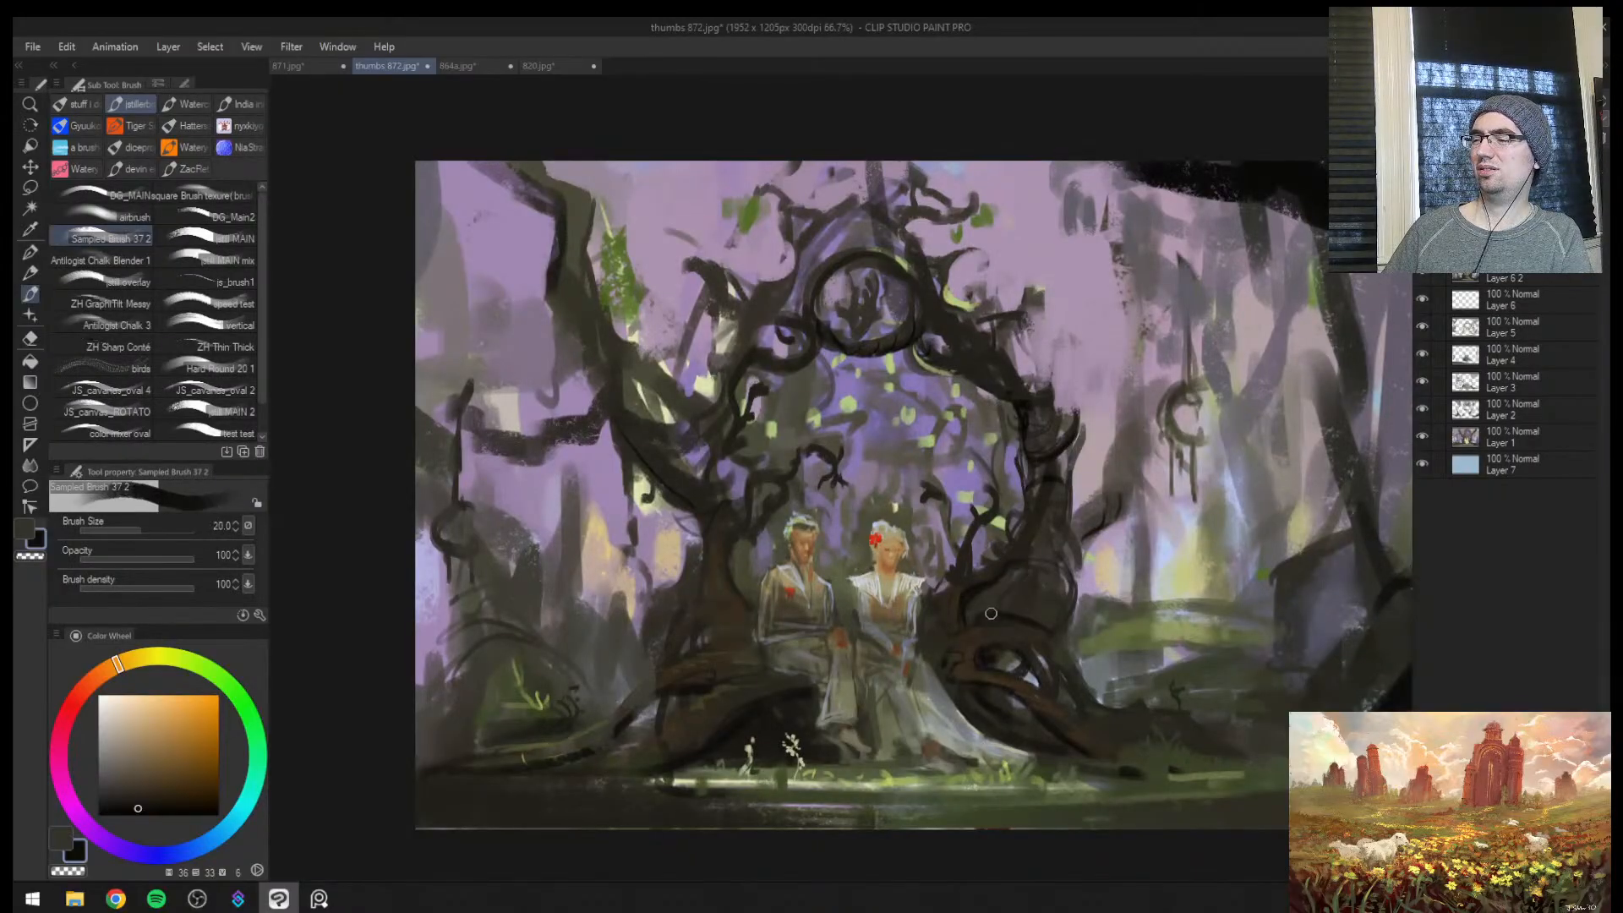
{"action": "left_click", "coordinate": [1099, 561], "text": "alt"}
{"action": "key", "text": "bracketright"}
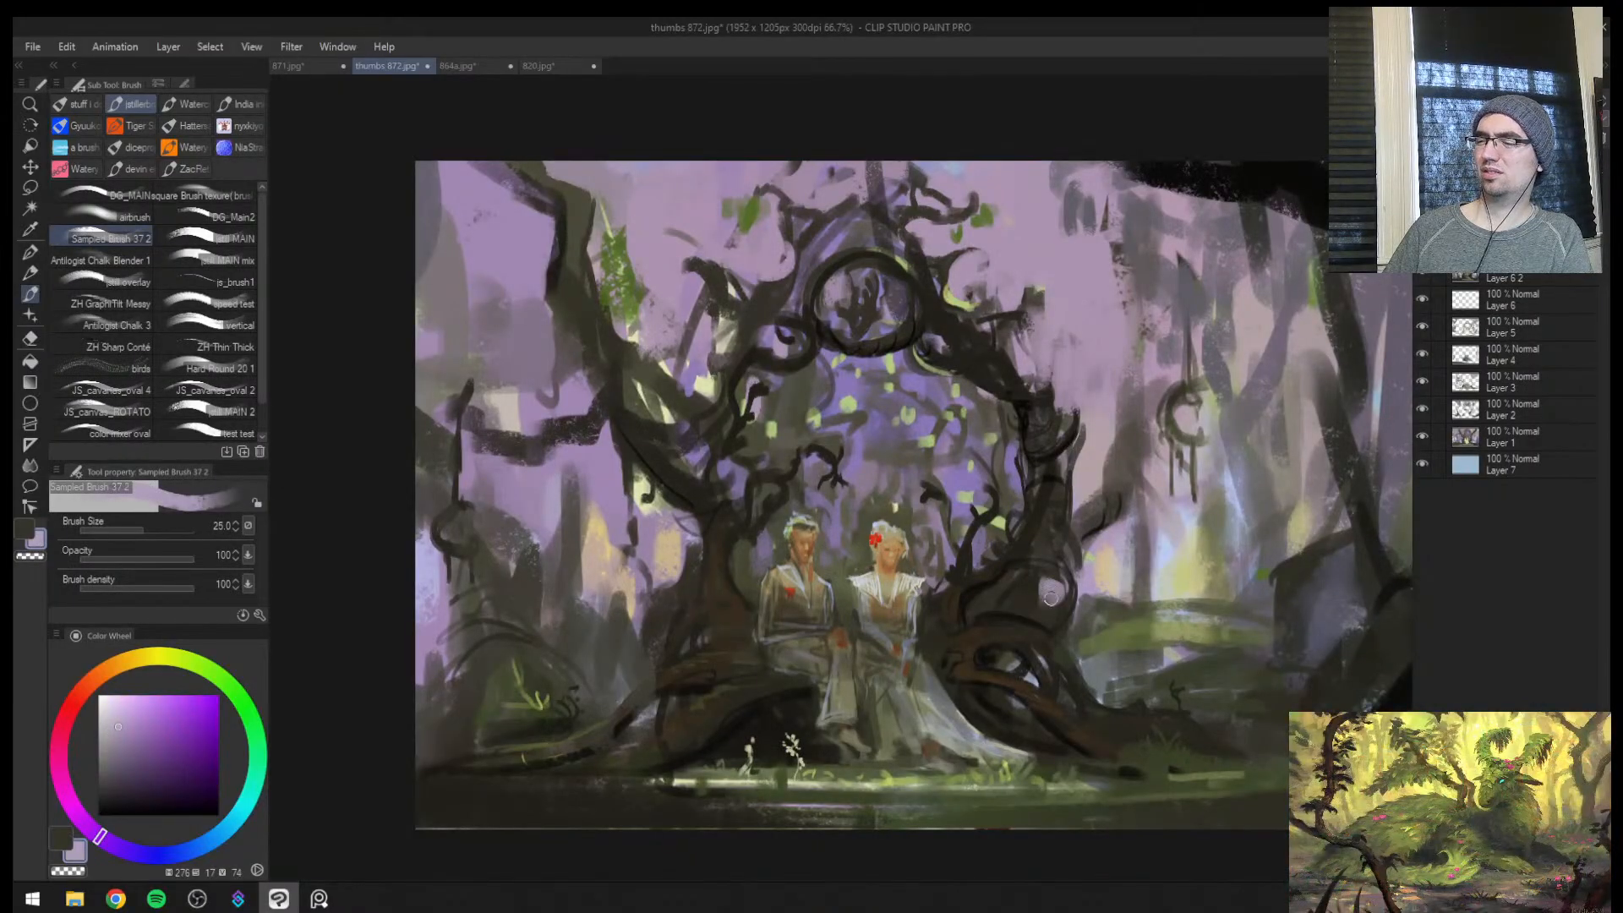
{"action": "key", "text": "bracketright"}
{"action": "key", "text": "bracketright"}
{"action": "mouse_move", "coordinate": [1043, 587]}
{"action": "left_mouse_down"}
{"action": "mouse_move", "coordinate": [1034, 610]}
{"action": "mouse_move", "coordinate": [1057, 610]}
{"action": "left_mouse_up"}
Flip the view and shape the trunk around the lavender opening with sampled dark brown bark strokes, reducing the brush to 15
{"action": "key", "text": "h"}
{"action": "key", "text": "ctrl+space"}
{"action": "left_click_drag", "start_coordinate": [931, 596], "coordinate": [814, 505]}
{"action": "left_click_drag", "start_coordinate": [667, 576], "coordinate": [735, 583]}
{"action": "left_click", "coordinate": [761, 596], "text": "alt"}
{"action": "key", "text": "bracketleft"}
{"action": "key", "text": "bracketleft"}
{"action": "key", "text": "bracketleft"}
{"action": "key", "text": "bracketleft"}
{"action": "key", "text": "bracketleft"}
{"action": "key", "text": "bracketleft"}
{"action": "key", "text": "bracketleft"}
{"action": "key", "text": "bracketleft"}
{"action": "key", "text": "bracketleft"}
{"action": "key", "text": "bracketleft"}
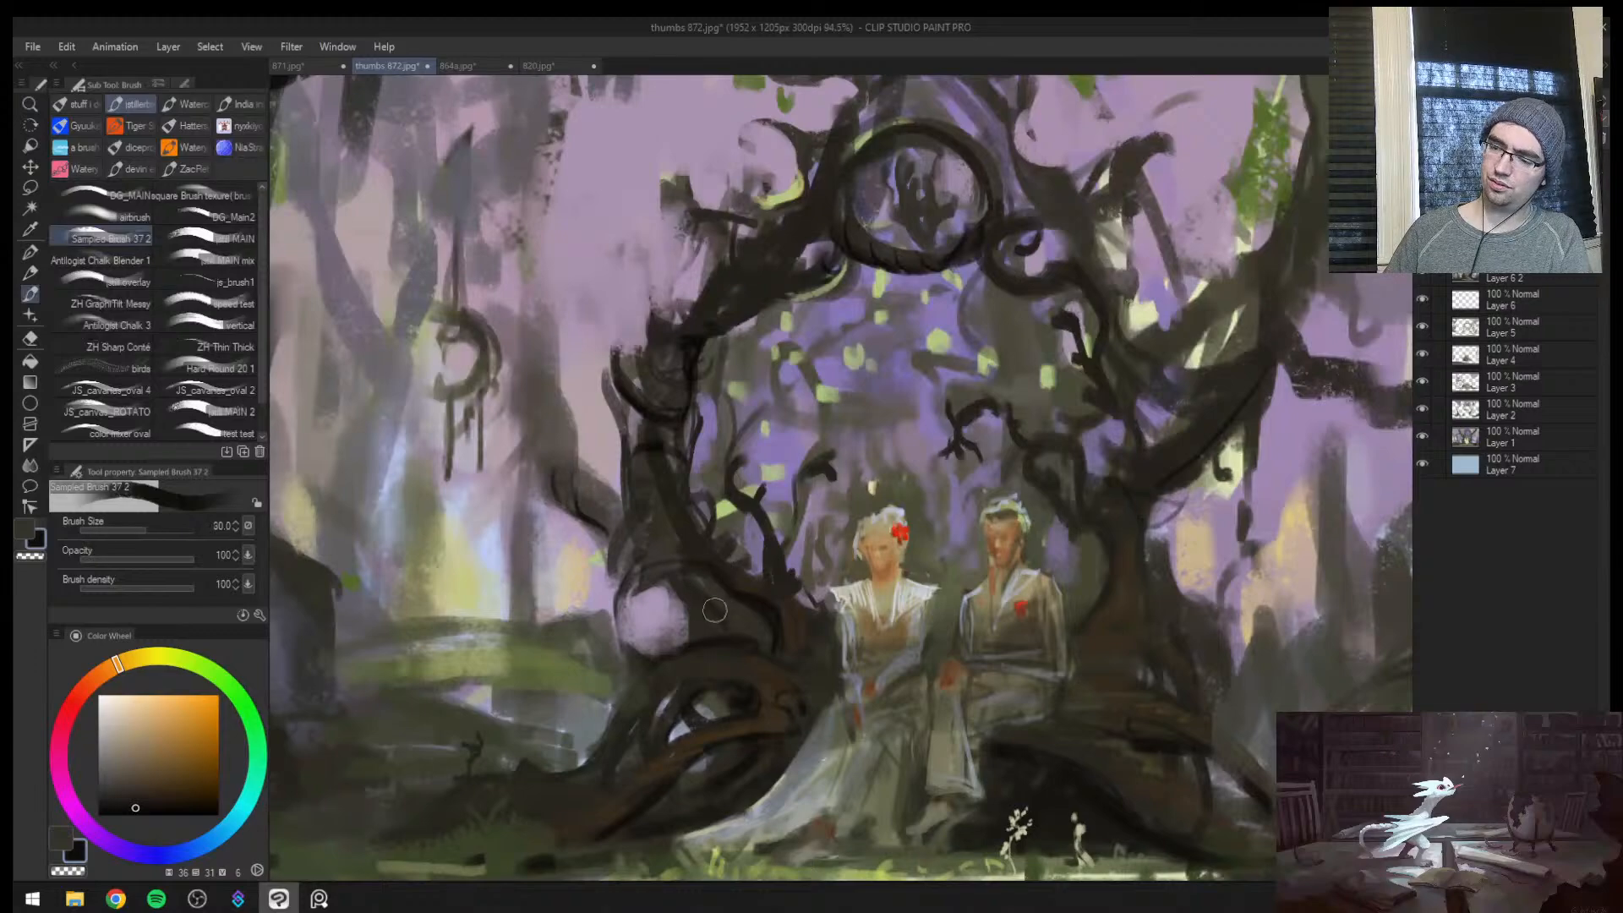
{"action": "key", "text": "bracketright"}
{"action": "key", "text": "bracketright"}
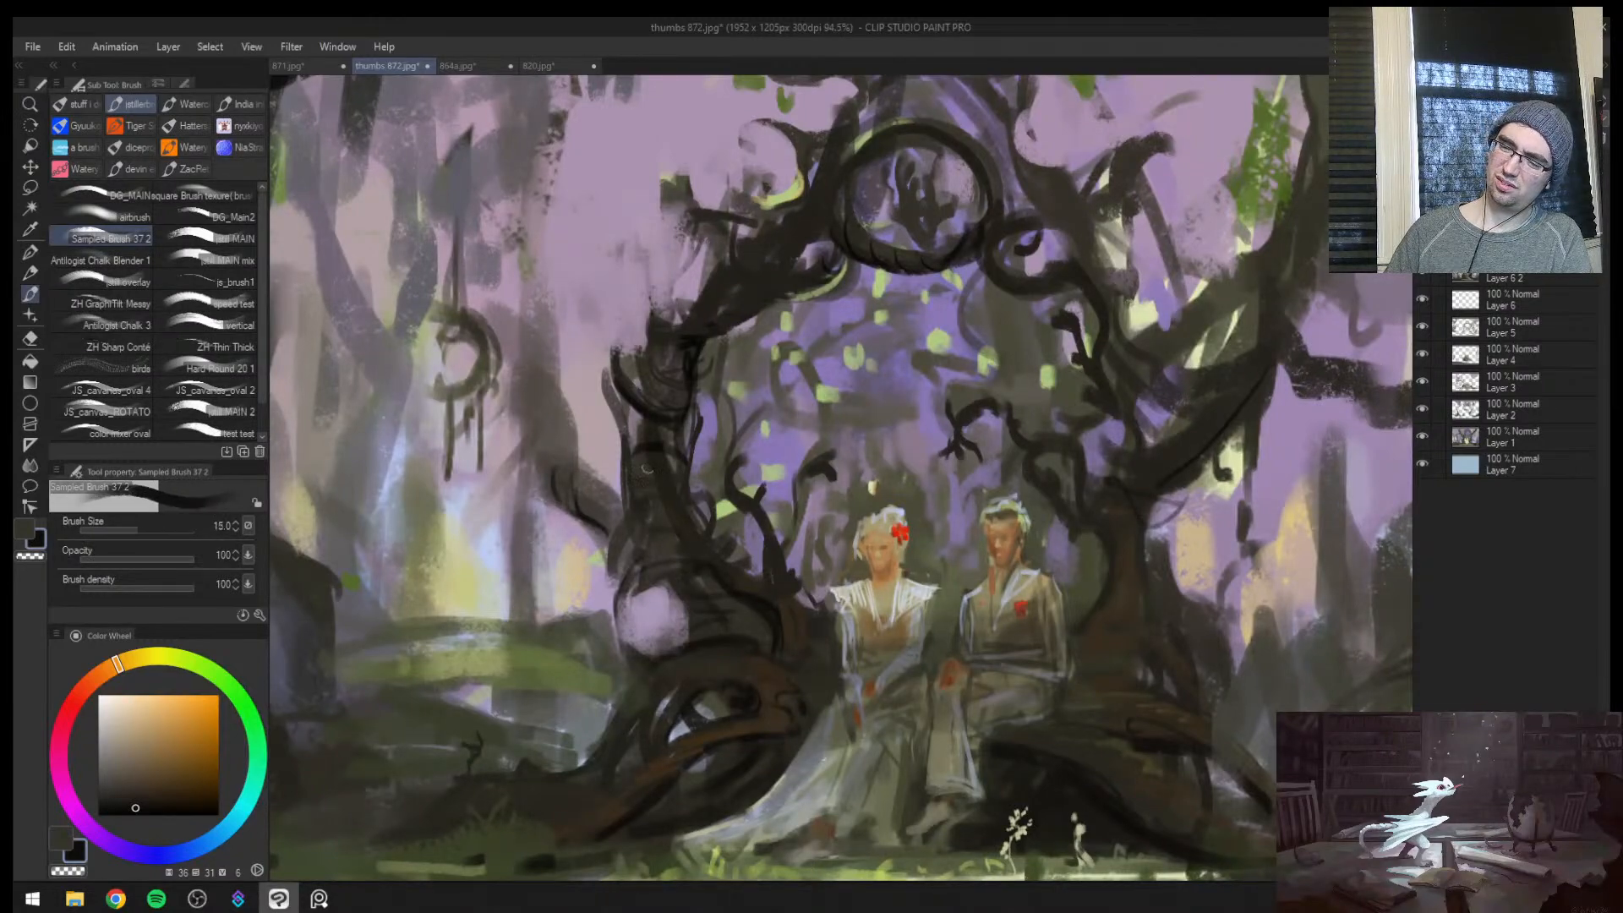
Repaint the curved background trunk behind the arch with sampled grey-browns at brush sizes 15 to 20
{"action": "key", "text": "bracketright"}
{"action": "left_click", "coordinate": [558, 472], "text": "alt"}
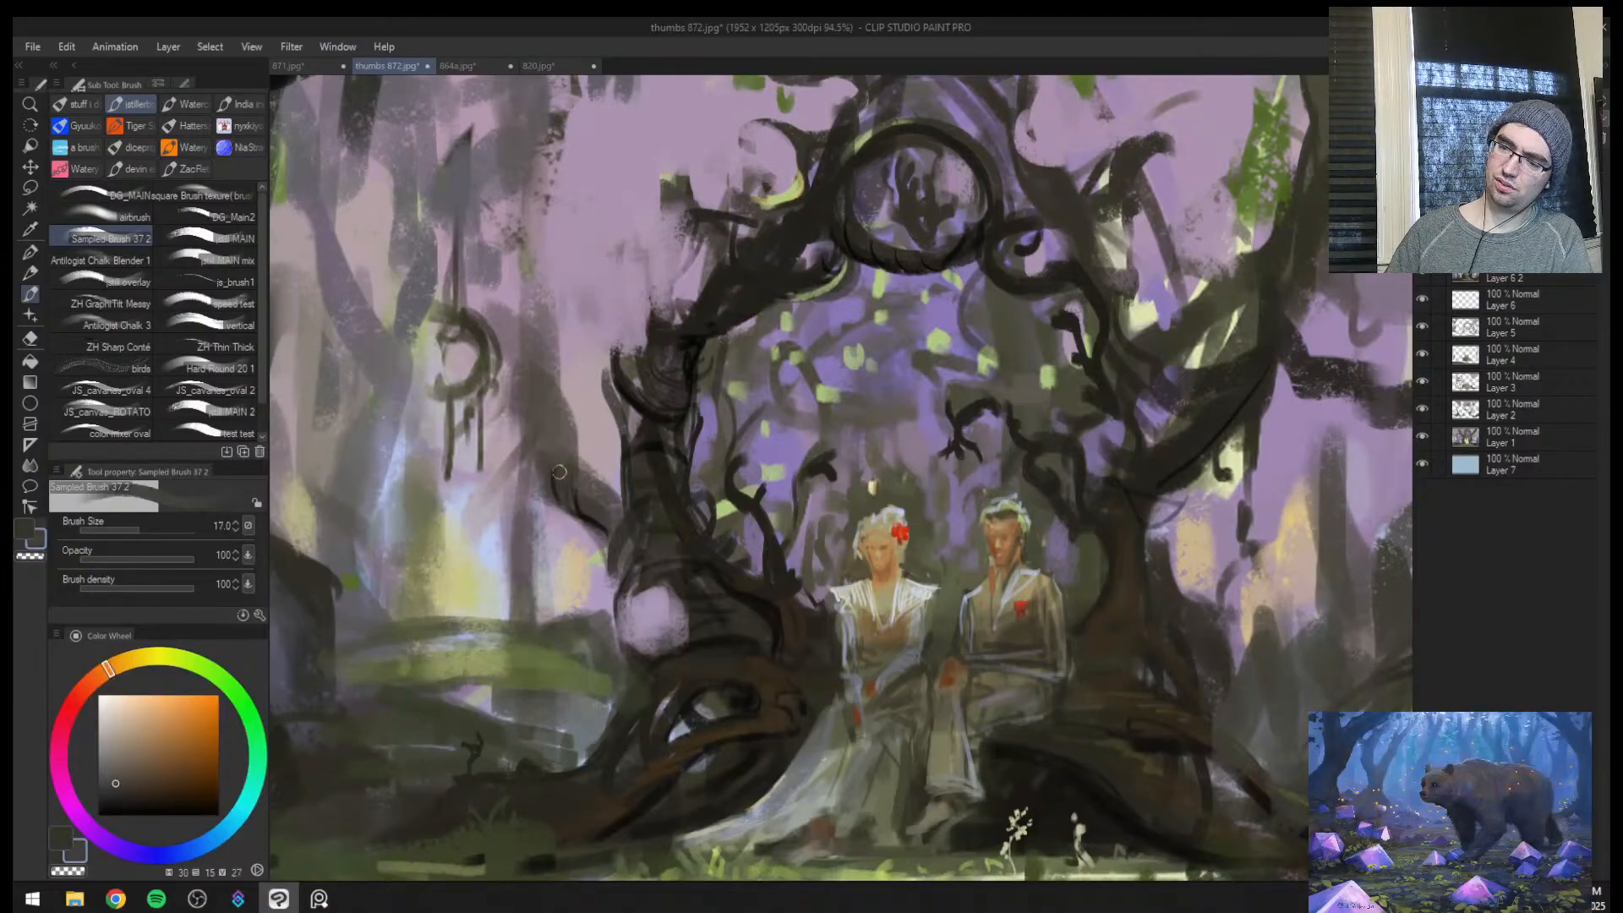
{"action": "left_click", "coordinate": [561, 486], "text": "alt"}
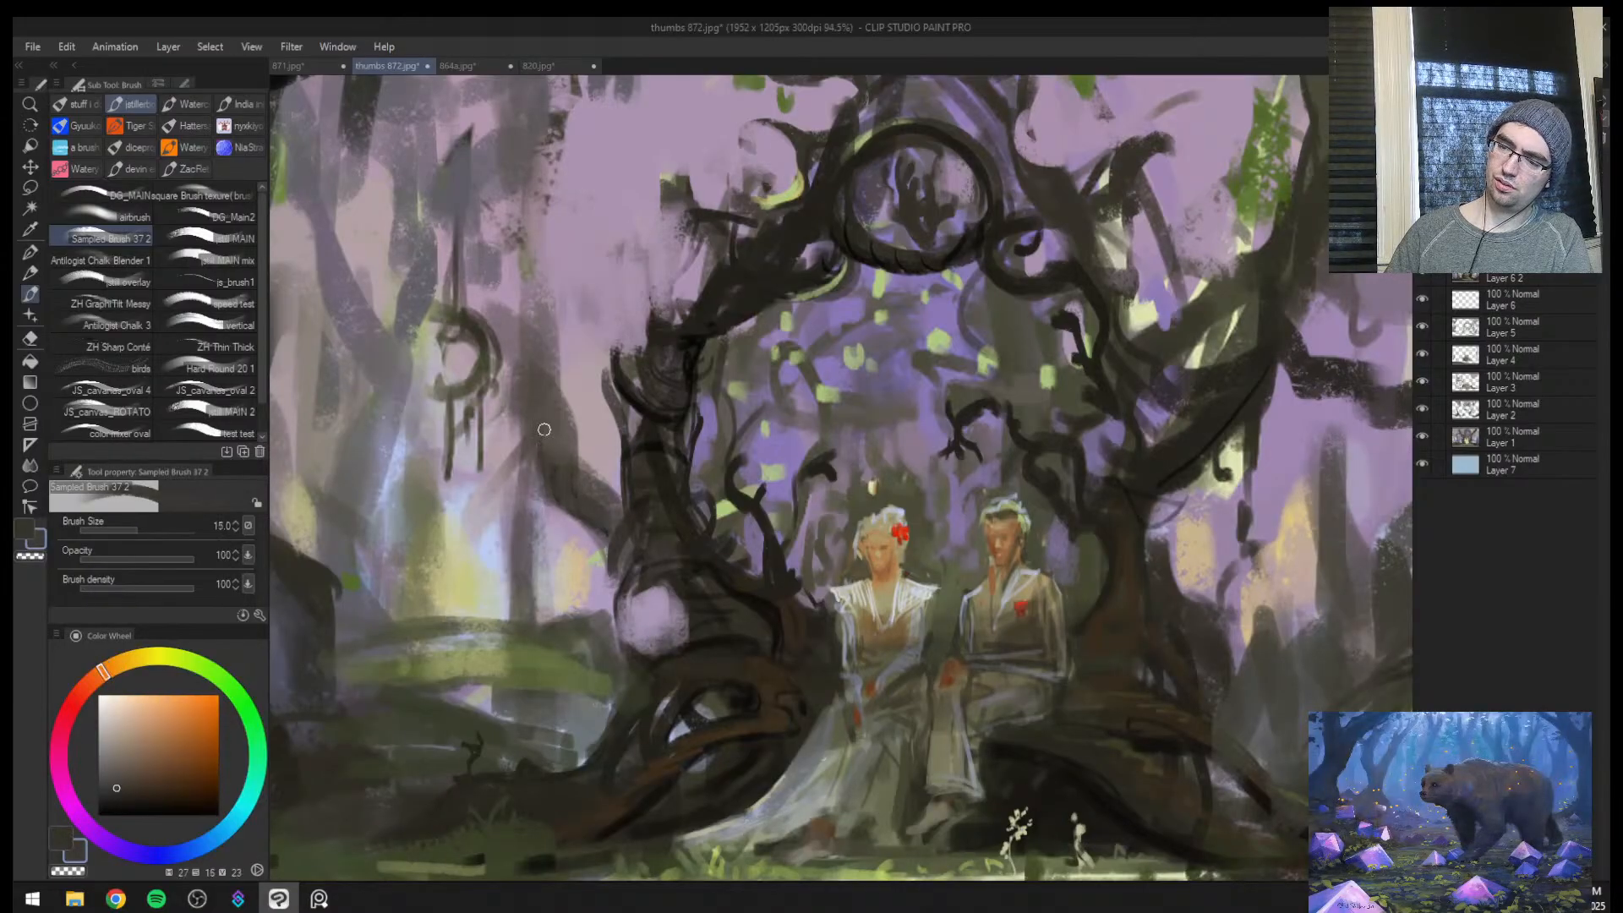
{"action": "key", "text": "bracketright"}
{"action": "key", "text": "bracketright"}
{"action": "left_click_drag", "start_coordinate": [533, 441], "coordinate": [515, 397]}
{"action": "left_click", "coordinate": [555, 485], "text": "alt"}
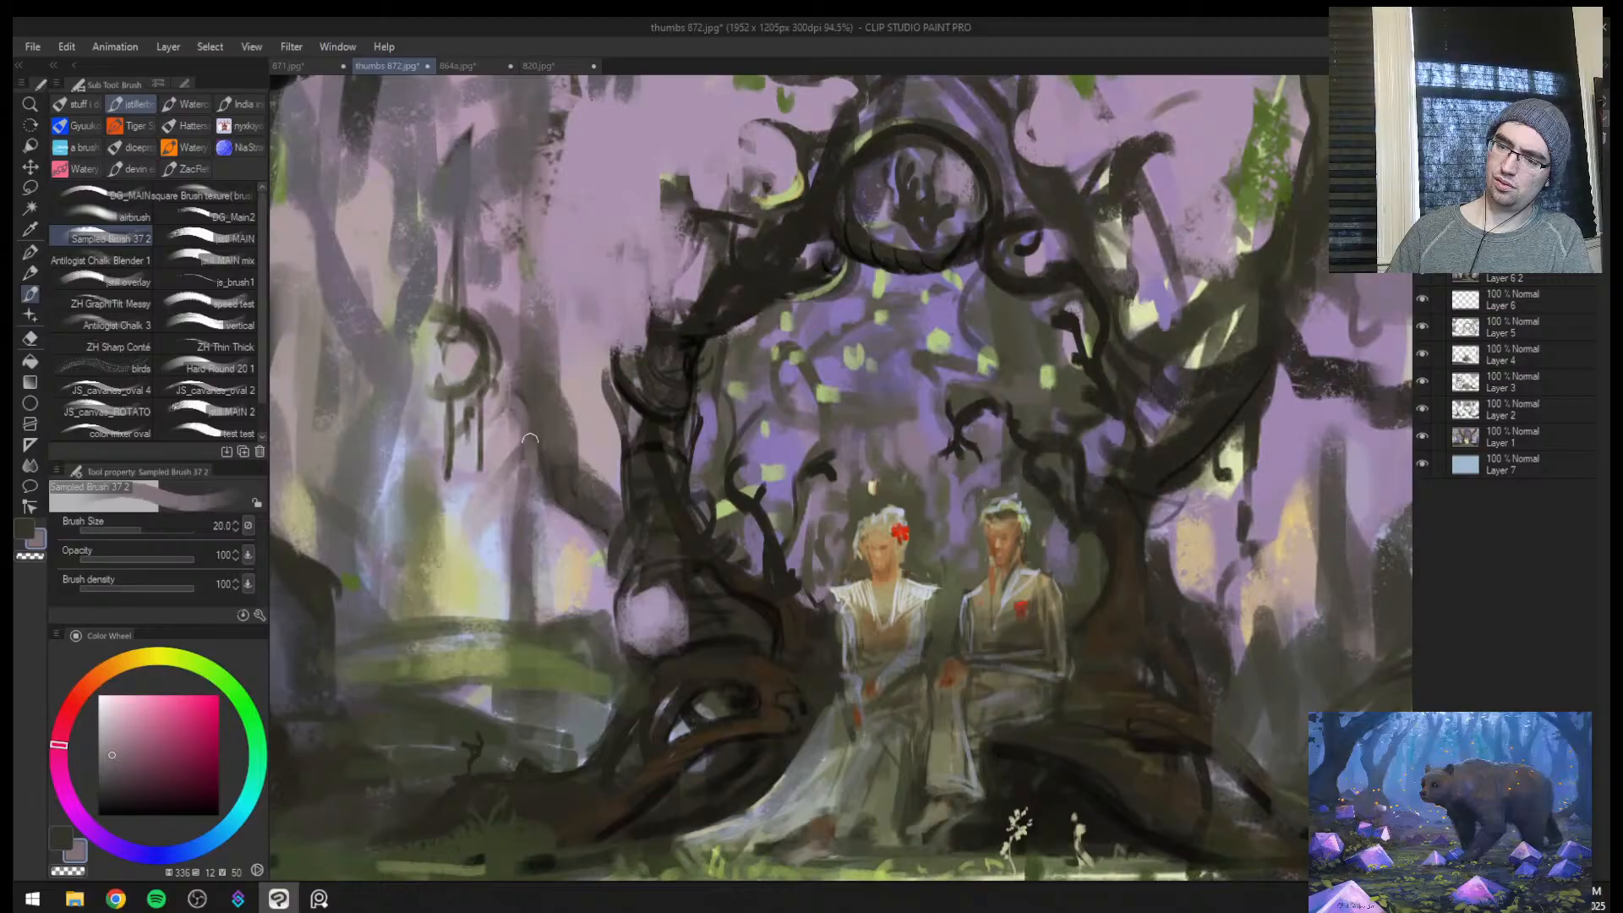
Paint thin strands hanging from the curved background branch at brush size 12, and refine the branch with sampled olive at size 8
{"action": "left_click", "coordinate": [558, 492], "text": "alt"}
{"action": "key", "text": "bracketleft"}
{"action": "key", "text": "bracketleft"}
{"action": "key", "text": "bracketleft"}
{"action": "key", "text": "bracketleft"}
{"action": "left_click_drag", "start_coordinate": [570, 516], "coordinate": [574, 577]}
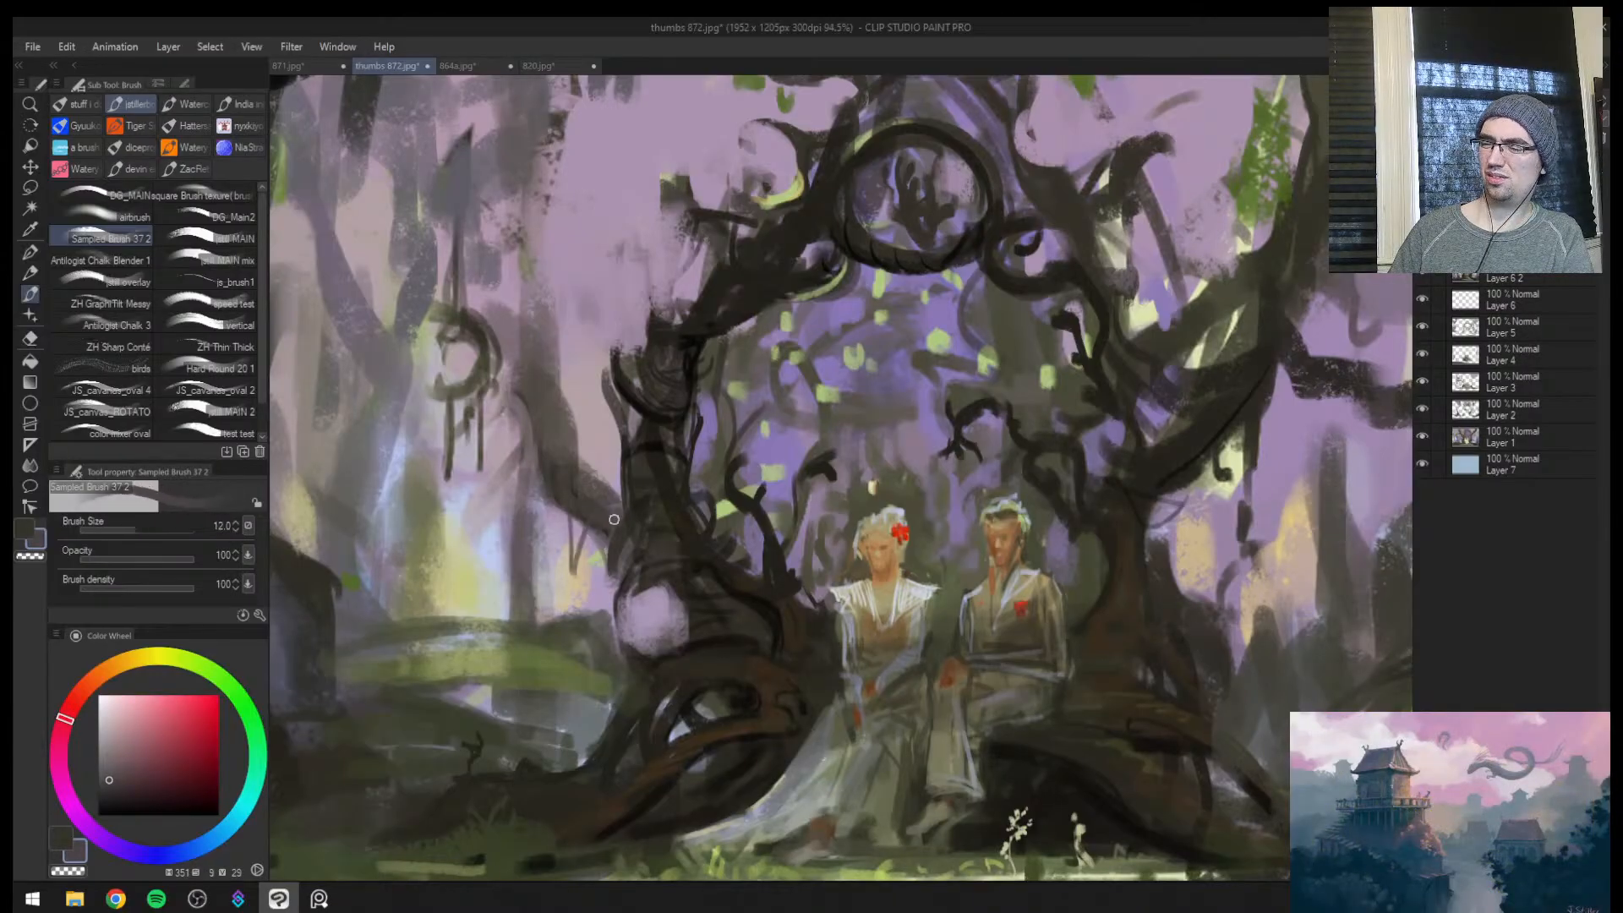
{"action": "left_click", "coordinate": [555, 641], "text": "alt"}
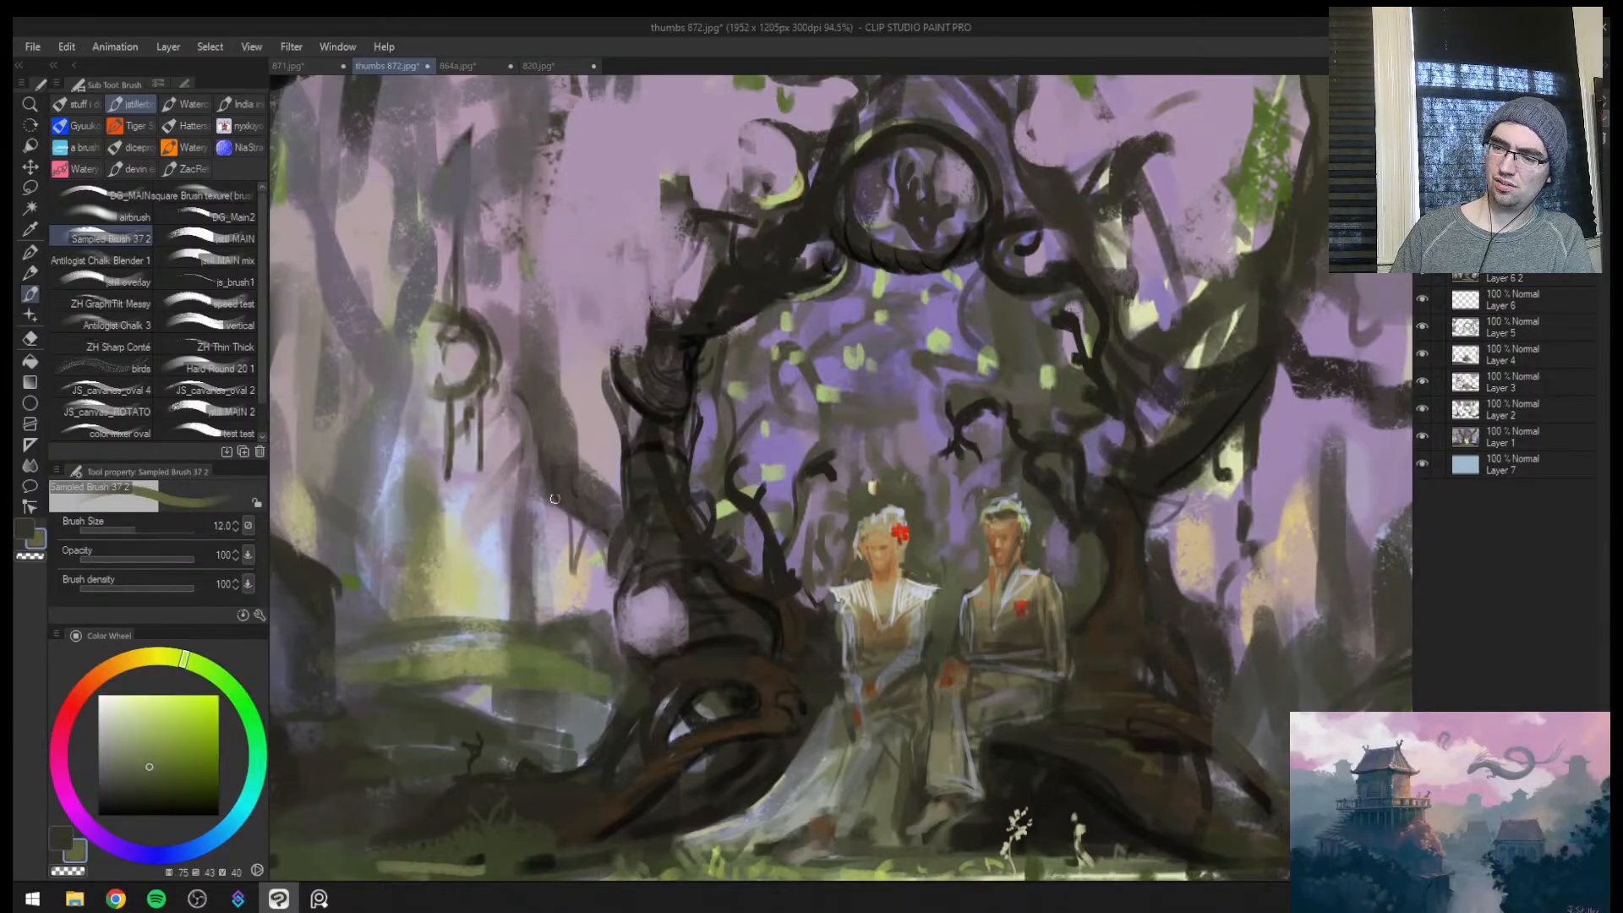
{"action": "key", "text": "bracketleft"}
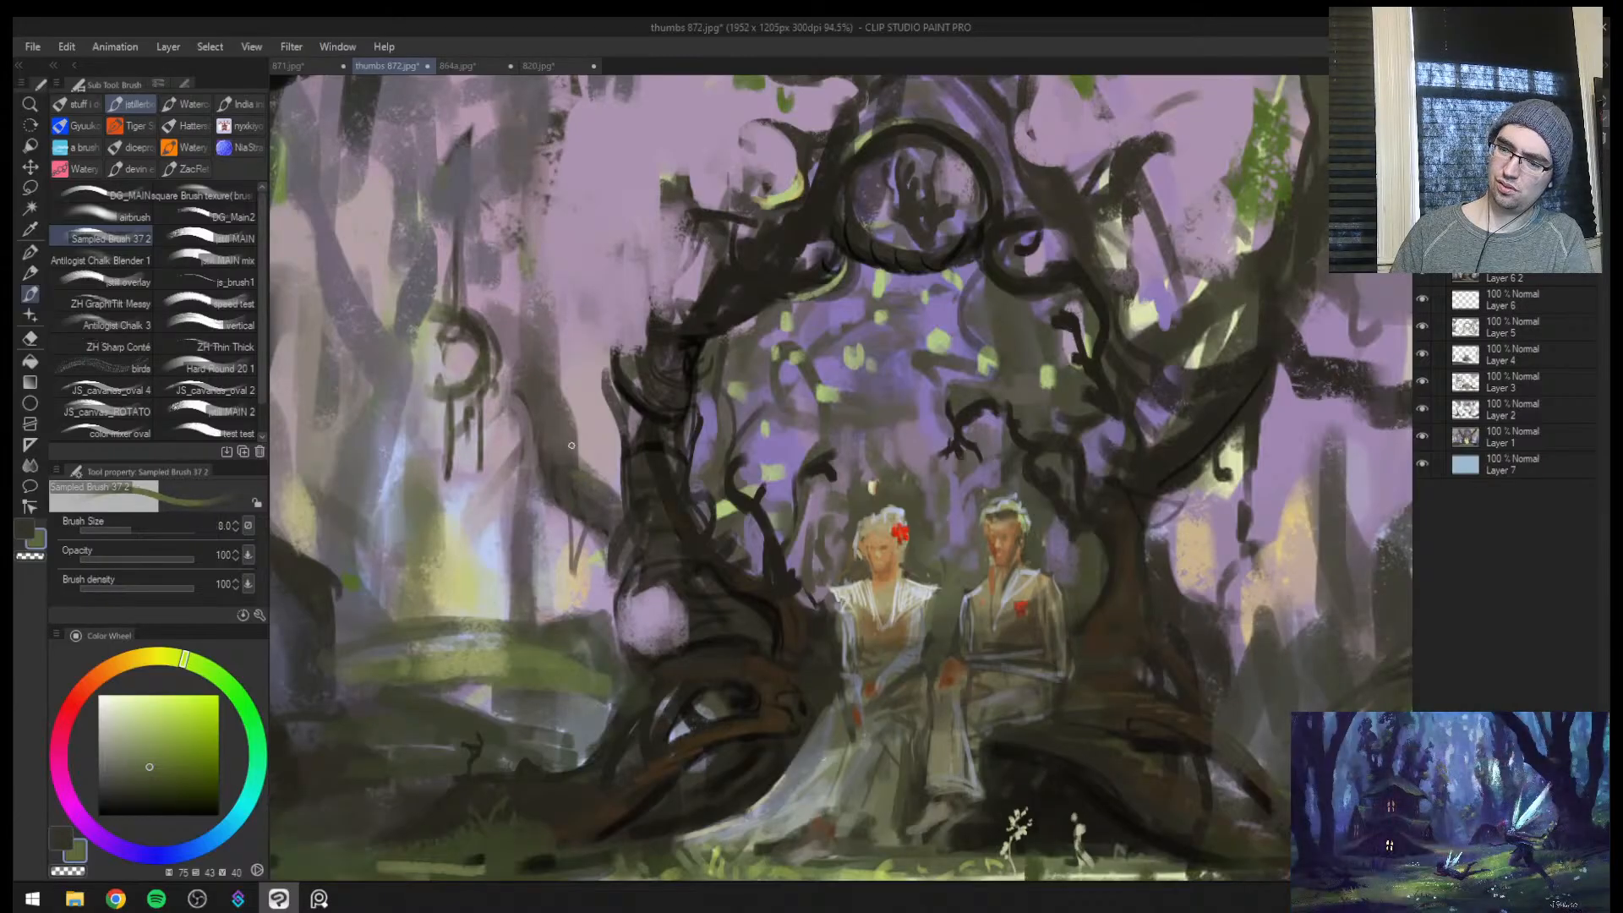
{"action": "left_click_drag", "start_coordinate": [584, 464], "coordinate": [439, 463]}
Paint a small stacked olive form on top of the distant green mound at brush size 17 in the flipped view
{"action": "key", "text": "h"}
{"action": "left_click_drag", "start_coordinate": [1200, 482], "coordinate": [1116, 467]}
{"action": "left_click", "coordinate": [972, 596], "text": "alt"}
{"action": "key", "text": "bracketright"}
{"action": "key", "text": "bracketright"}
{"action": "mouse_move", "coordinate": [1038, 579]}
{"action": "left_mouse_down"}
{"action": "mouse_move", "coordinate": [911, 578]}
{"action": "mouse_move", "coordinate": [1007, 566]}
{"action": "left_mouse_up"}
{"action": "left_click", "coordinate": [911, 571], "text": "alt"}
{"action": "key", "text": "bracketright"}
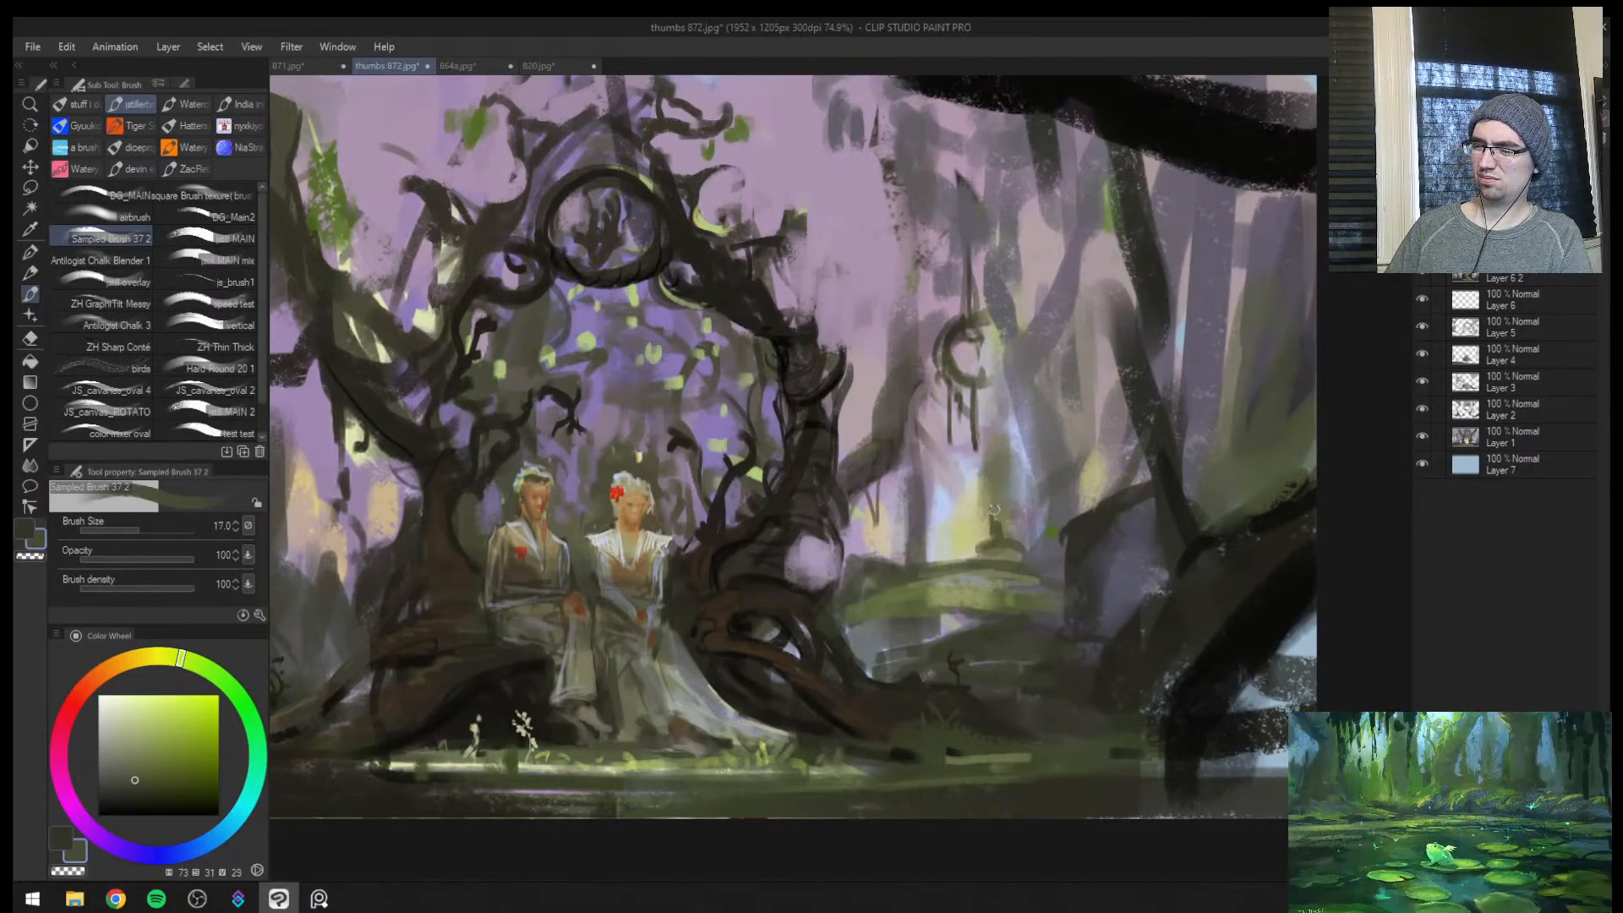
Draw thin curving vines in the misty background beside the hanging crescent branch with sampled muted tones
{"action": "key", "text": "bracketleft"}
{"action": "mouse_move", "coordinate": [1038, 440]}
{"action": "left_mouse_down"}
{"action": "mouse_move", "coordinate": [1020, 340]}
{"action": "mouse_move", "coordinate": [1044, 314]}
{"action": "mouse_move", "coordinate": [998, 317]}
{"action": "left_mouse_up"}
{"action": "left_click", "coordinate": [918, 374], "text": "alt"}
{"action": "left_click", "coordinate": [919, 379], "text": "alt"}
{"action": "left_click", "coordinate": [961, 325], "text": "alt"}
{"action": "key", "text": "bracketleft"}
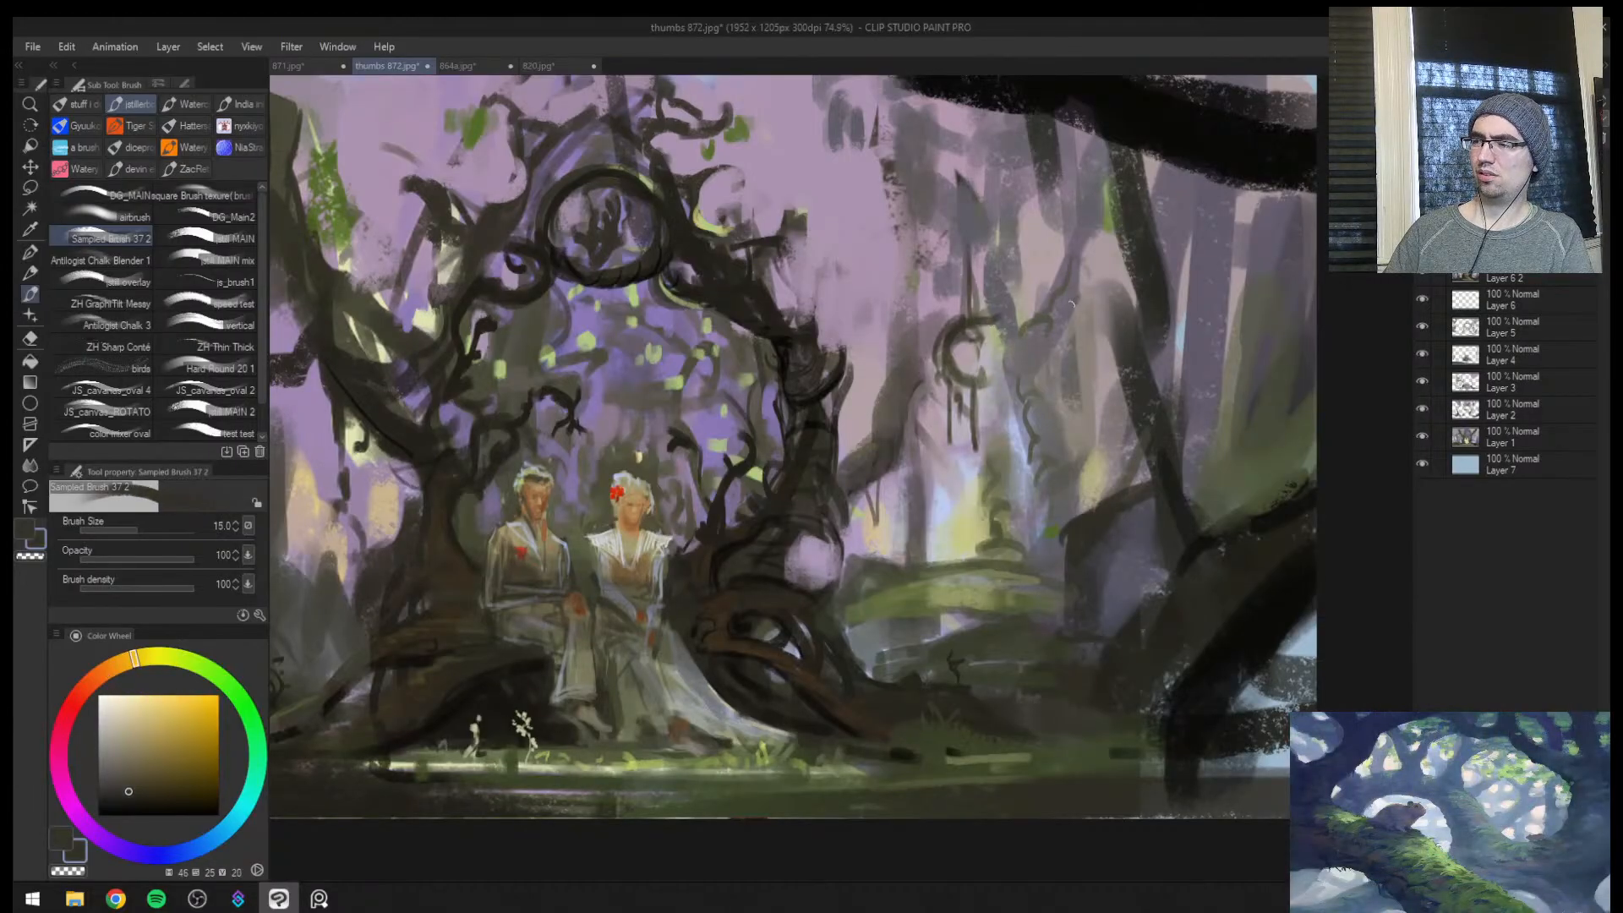
Darken the hanging crescent branch and curl its upper stem with dark brown at brush sizes 15 to 17
{"action": "key", "text": "bracketright"}
{"action": "mouse_move", "coordinate": [963, 370]}
{"action": "left_mouse_down"}
{"action": "mouse_move", "coordinate": [991, 382]}
{"action": "mouse_move", "coordinate": [968, 375]}
{"action": "left_mouse_up"}
{"action": "key", "text": "bracketleft"}
{"action": "mouse_move", "coordinate": [976, 317]}
{"action": "left_mouse_down"}
{"action": "mouse_move", "coordinate": [997, 305]}
{"action": "mouse_move", "coordinate": [970, 280]}
{"action": "left_mouse_up"}
{"action": "key", "text": "bracketright"}
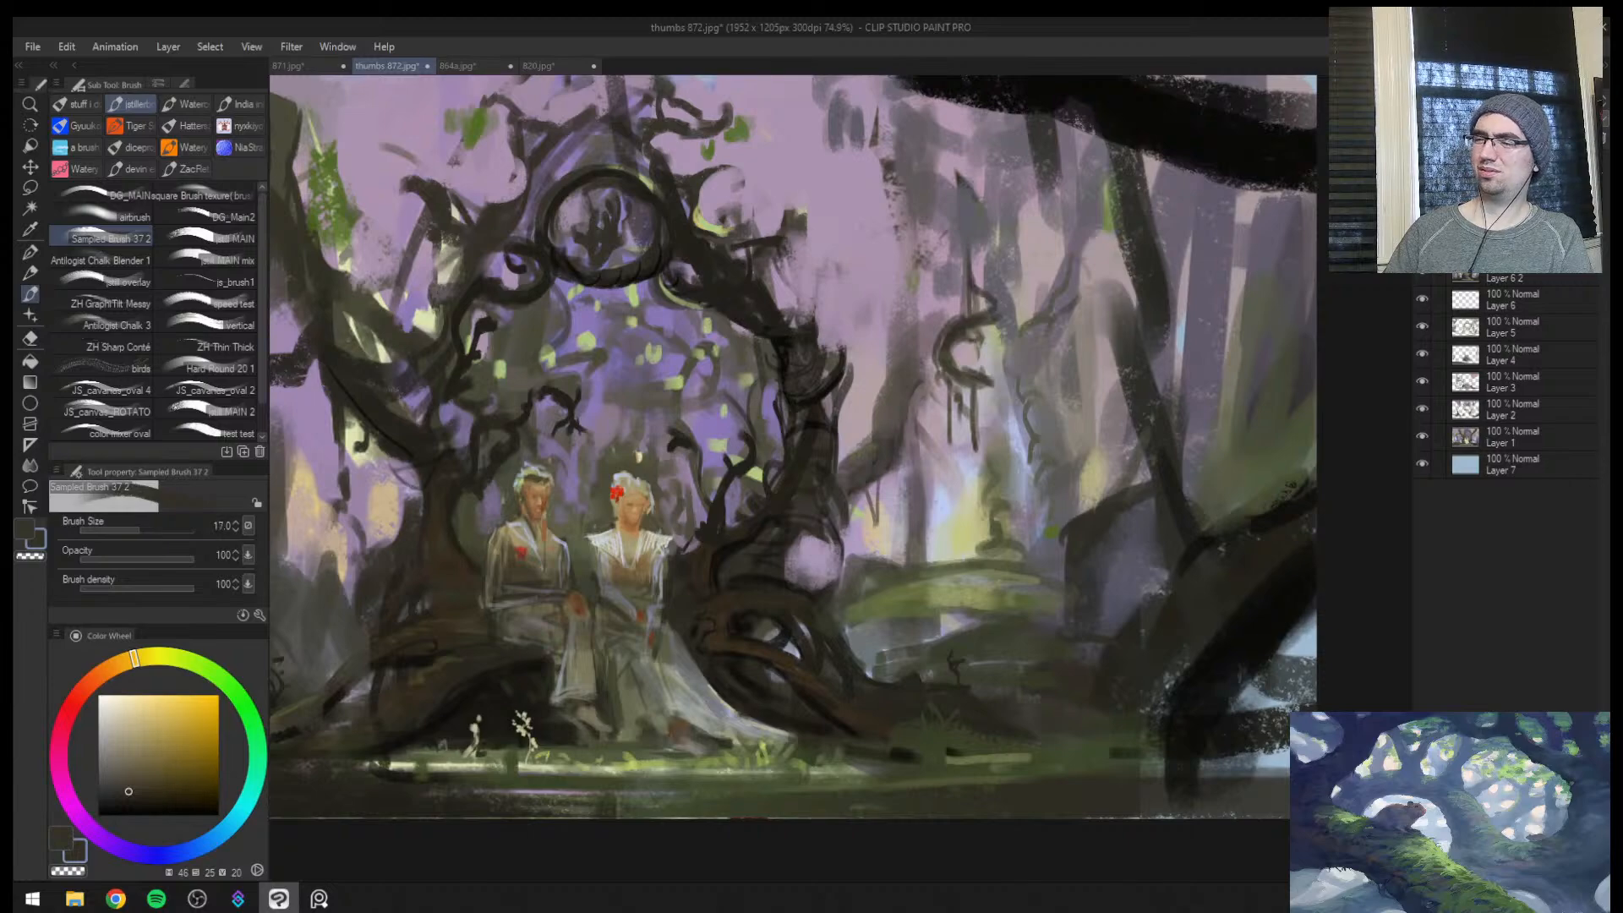
Paint sampled olive touches along the top of the dark foreground root at brush size 17 in the flipped view
{"action": "key", "text": "ctrl+space"}
{"action": "mouse_move", "coordinate": [887, 520]}
{"action": "left_mouse_down"}
{"action": "mouse_move", "coordinate": [786, 507]}
{"action": "mouse_move", "coordinate": [913, 423]}
{"action": "left_mouse_up"}
{"action": "left_click", "coordinate": [887, 336], "text": "alt"}
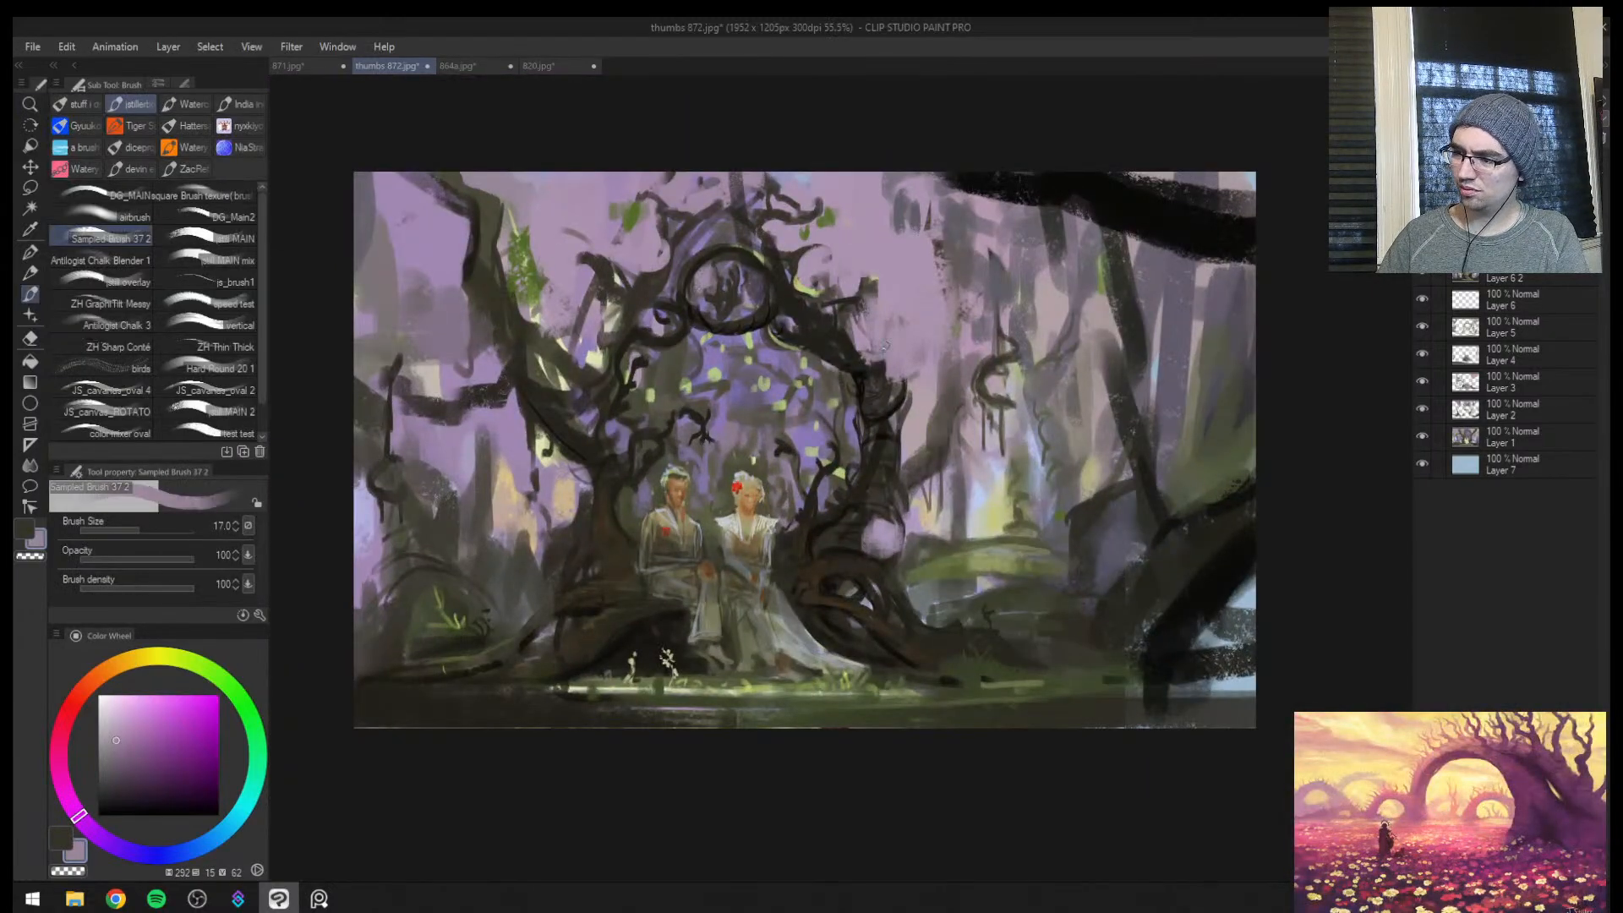
{"action": "key", "text": "ctrl+space"}
{"action": "left_click_drag", "start_coordinate": [873, 355], "coordinate": [805, 445]}
{"action": "left_click_drag", "start_coordinate": [980, 424], "coordinate": [1074, 419]}
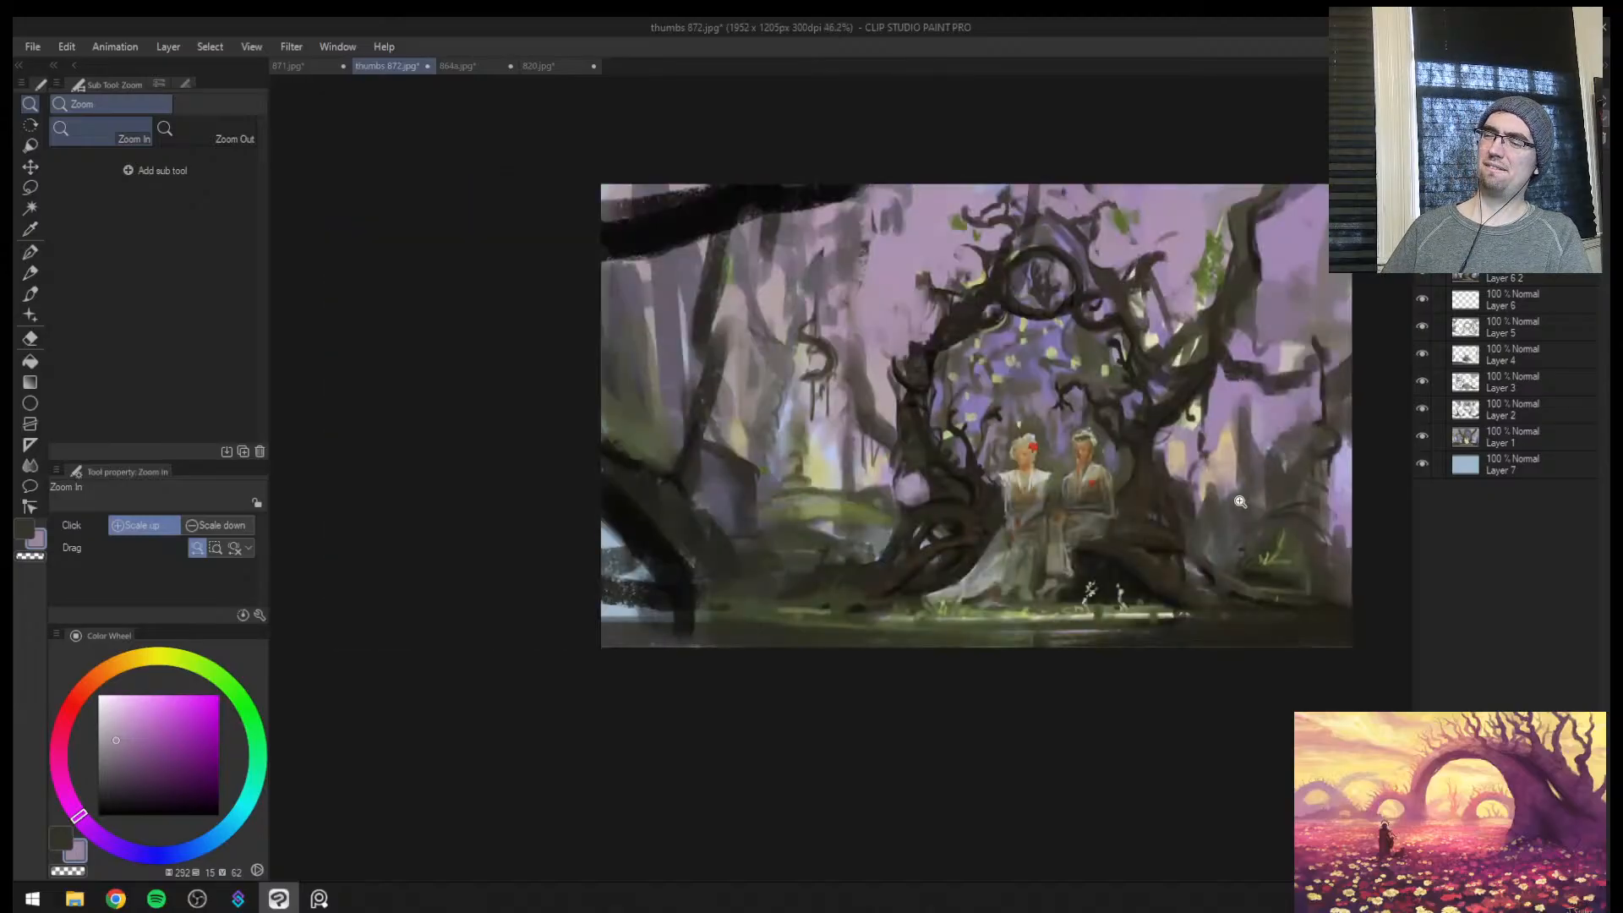
{"action": "left_click", "coordinate": [816, 502], "text": "alt"}
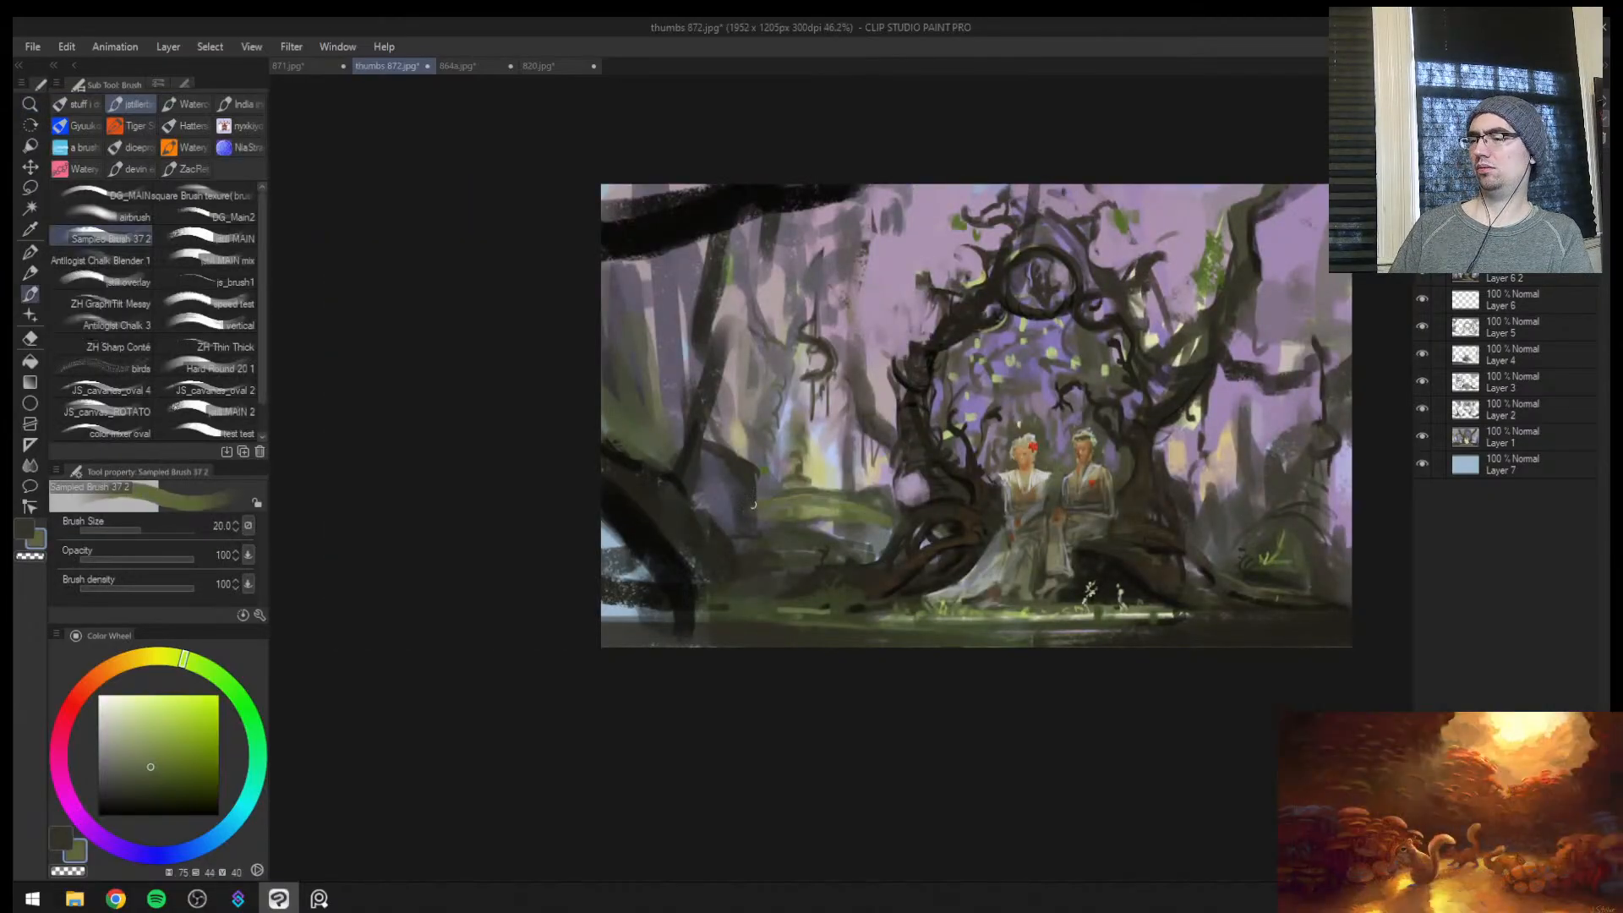
{"action": "key", "text": "bracketleft"}
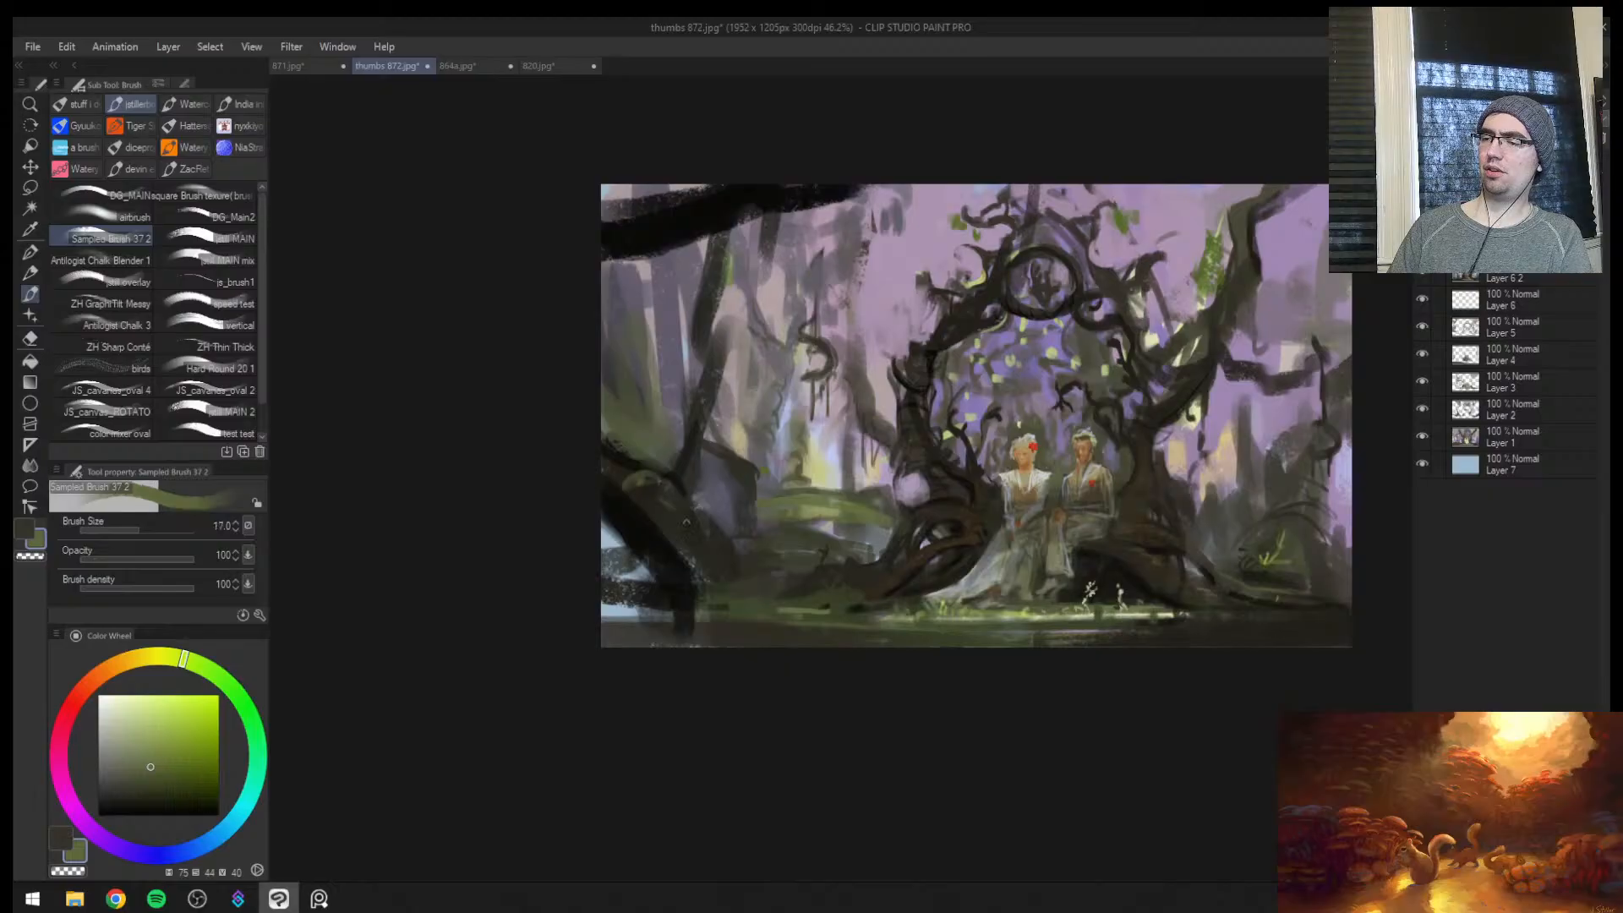
Block in the foreground trunk and its base with near-black at brush size 120, covering the pale gaps
{"action": "left_click", "coordinate": [692, 578], "text": "alt"}
{"action": "key", "text": "bracketright"}
{"action": "key", "text": "bracketright"}
{"action": "key", "text": "bracketright"}
{"action": "key", "text": "bracketright"}
{"action": "key", "text": "bracketright"}
{"action": "key", "text": "bracketright"}
{"action": "key", "text": "bracketright"}
{"action": "key", "text": "bracketright"}
{"action": "key", "text": "bracketright"}
{"action": "mouse_move", "coordinate": [695, 594]}
{"action": "left_mouse_down"}
{"action": "mouse_move", "coordinate": [697, 655]}
{"action": "mouse_move", "coordinate": [706, 644]}
{"action": "left_mouse_up"}
{"action": "left_click", "coordinate": [708, 530], "text": "alt"}
{"action": "key", "text": "bracketright"}
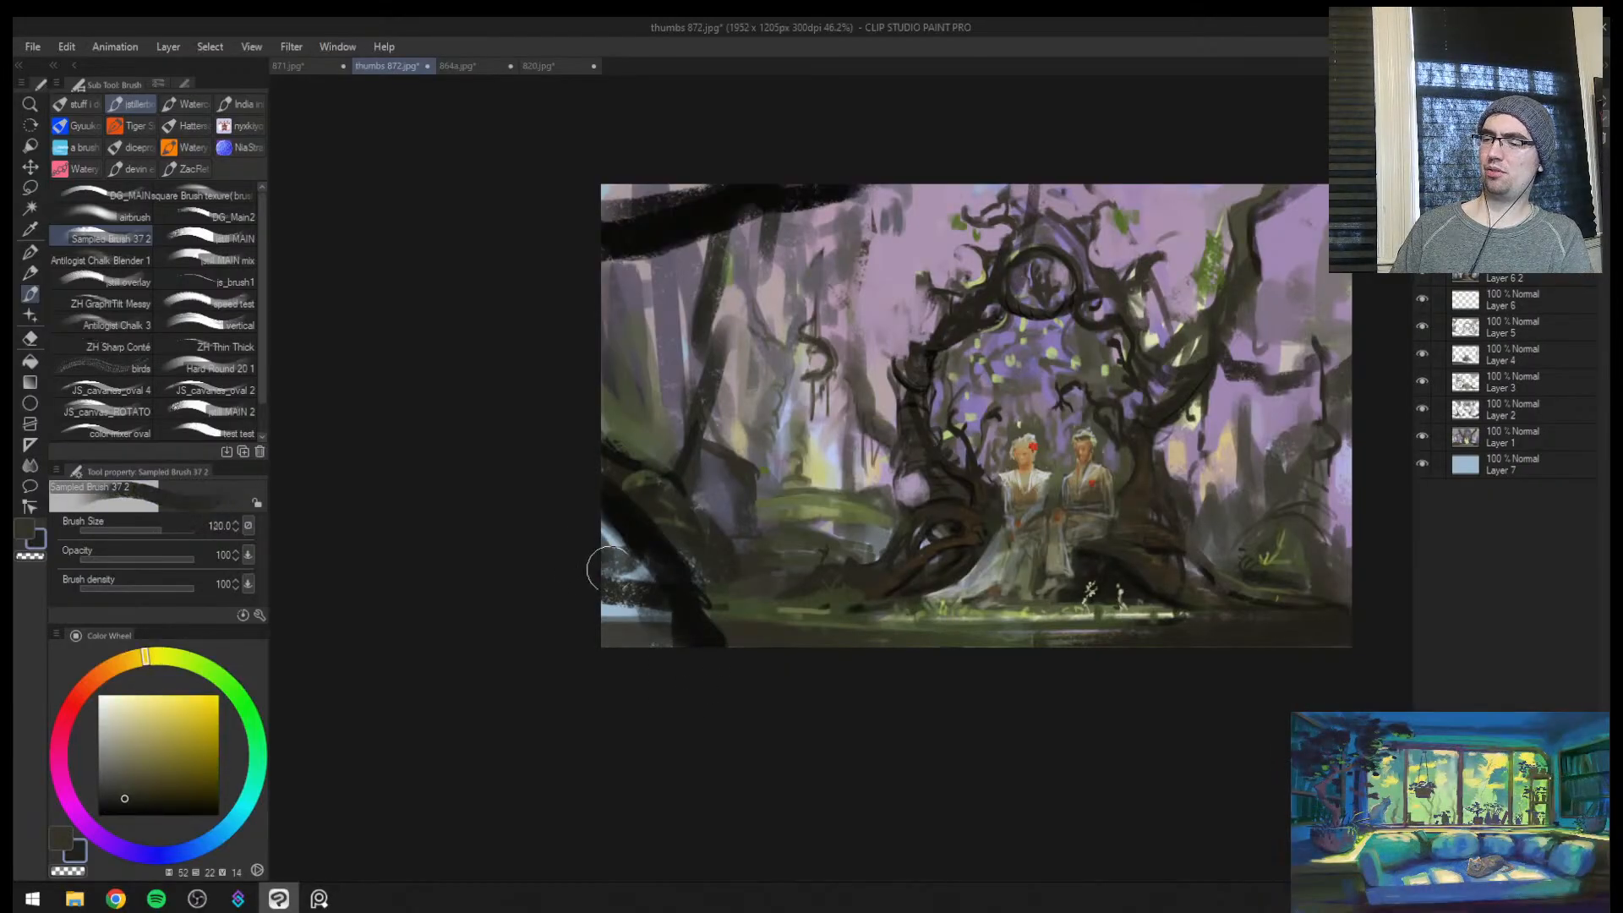
{"action": "mouse_move", "coordinate": [608, 566]}
{"action": "left_mouse_down"}
{"action": "mouse_move", "coordinate": [643, 590]}
{"action": "mouse_move", "coordinate": [623, 611]}
{"action": "mouse_move", "coordinate": [694, 633]}
{"action": "mouse_move", "coordinate": [665, 598]}
{"action": "mouse_move", "coordinate": [657, 638]}
{"action": "mouse_move", "coordinate": [820, 687]}
{"action": "mouse_move", "coordinate": [790, 654]}
{"action": "mouse_move", "coordinate": [854, 672]}
{"action": "left_mouse_up"}
{"action": "left_click", "coordinate": [694, 635], "text": "alt"}
{"action": "key", "text": "h"}
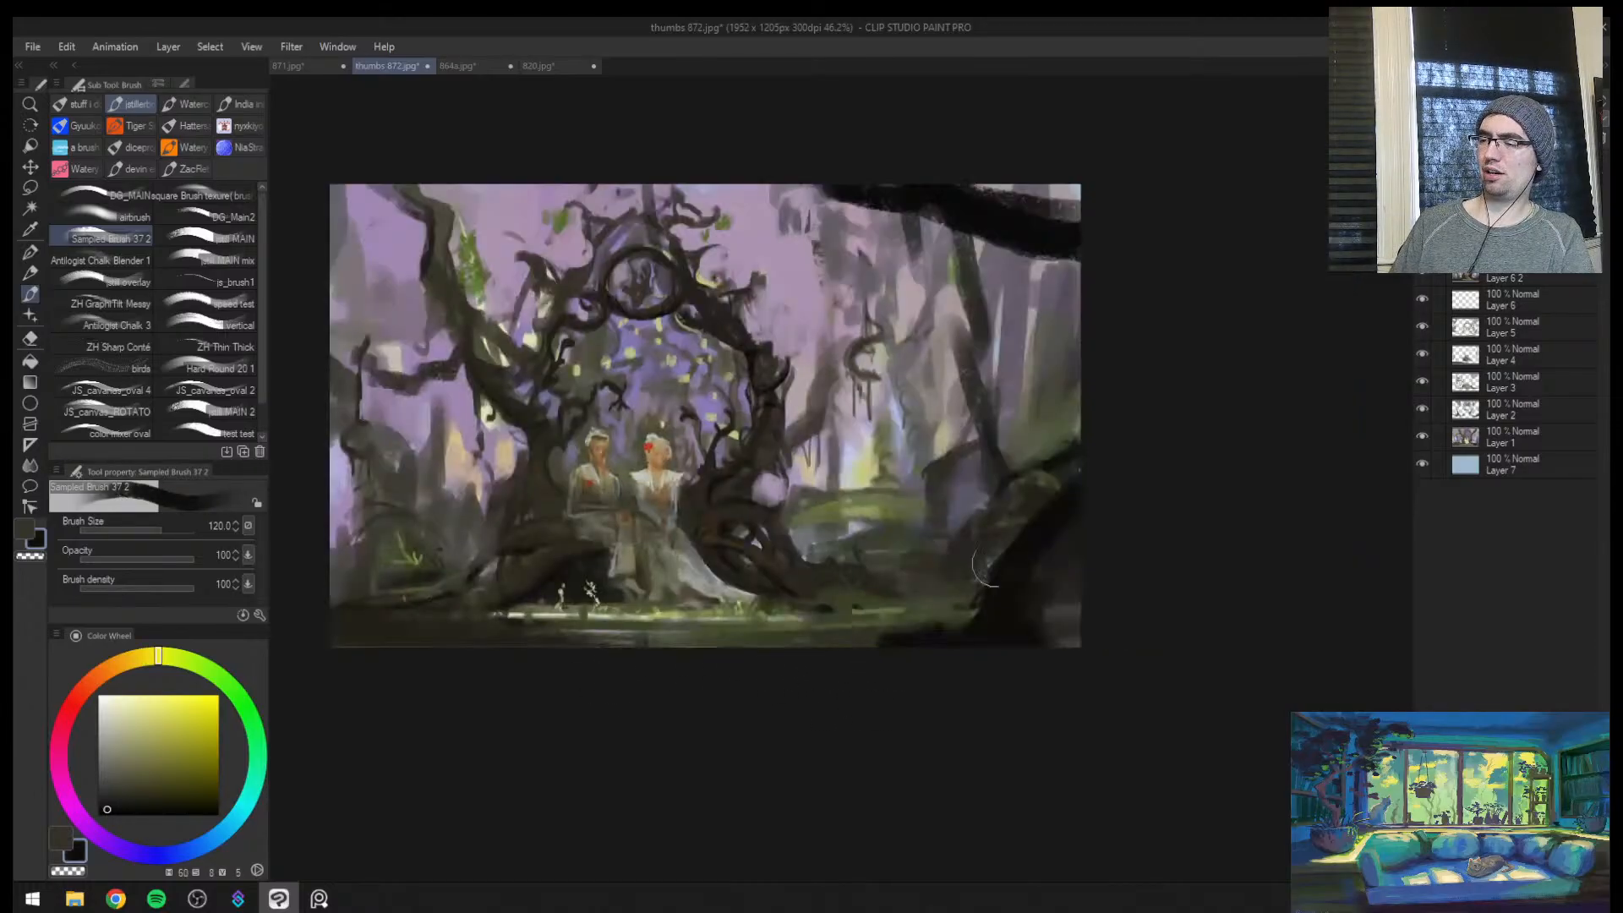
Lasso several thin, irregular slivers along the ground in front of the couple
{"action": "key", "text": "ctrl+space"}
{"action": "left_click_drag", "start_coordinate": [1029, 622], "coordinate": [962, 631]}
{"action": "left_click_drag", "start_coordinate": [962, 630], "coordinate": [1044, 631]}
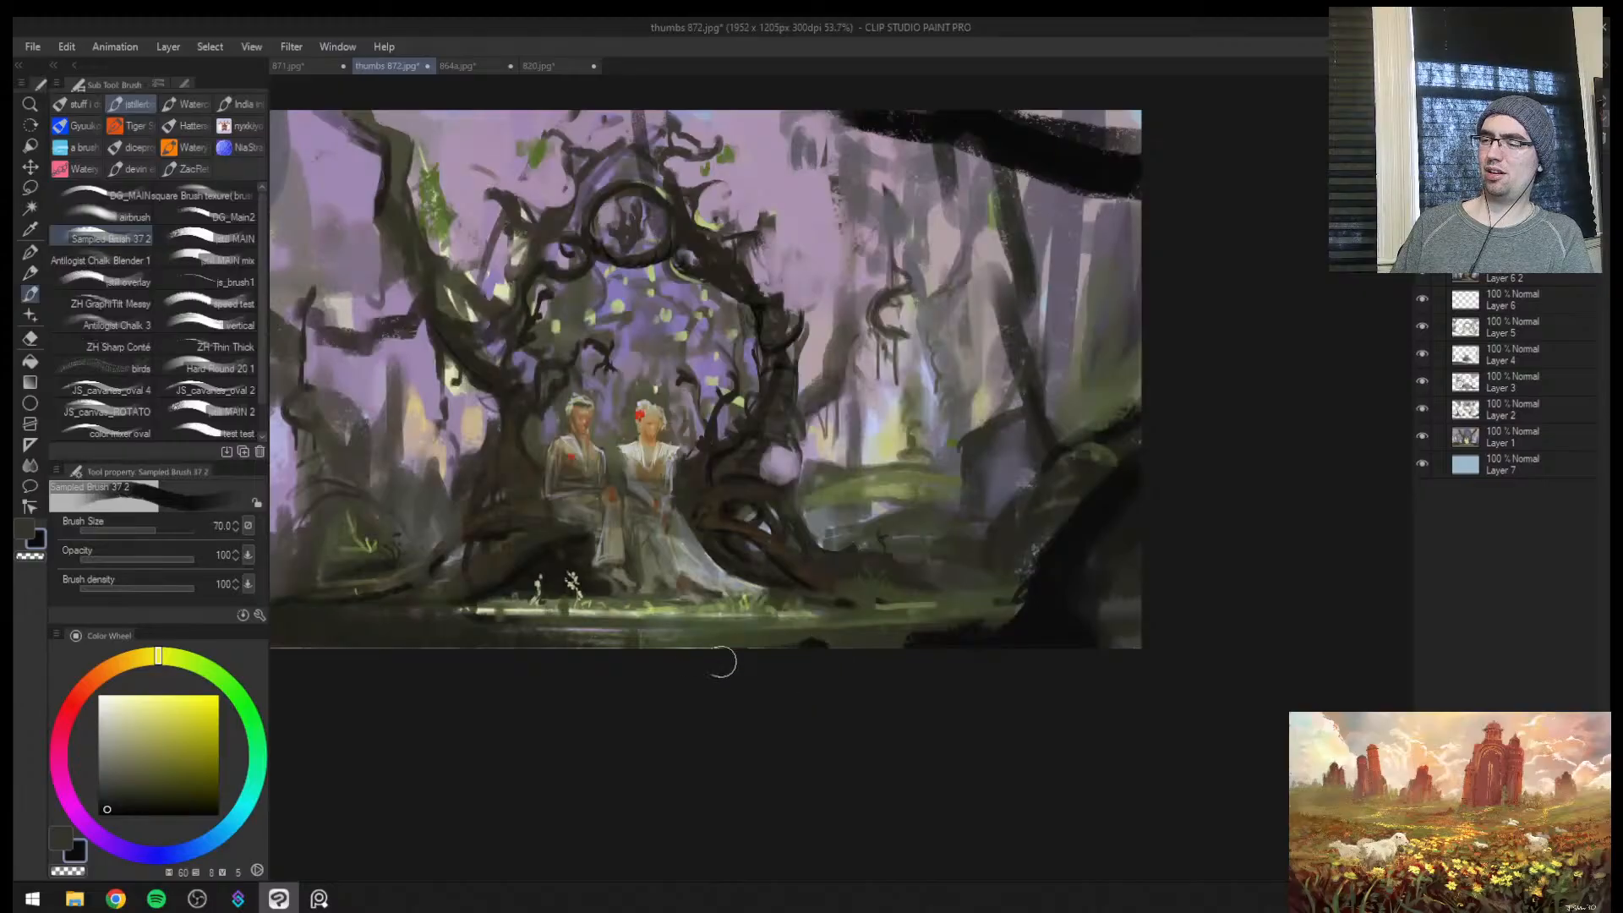
{"action": "left_click_drag", "start_coordinate": [761, 655], "coordinate": [900, 695]}
{"action": "key", "text": "m"}
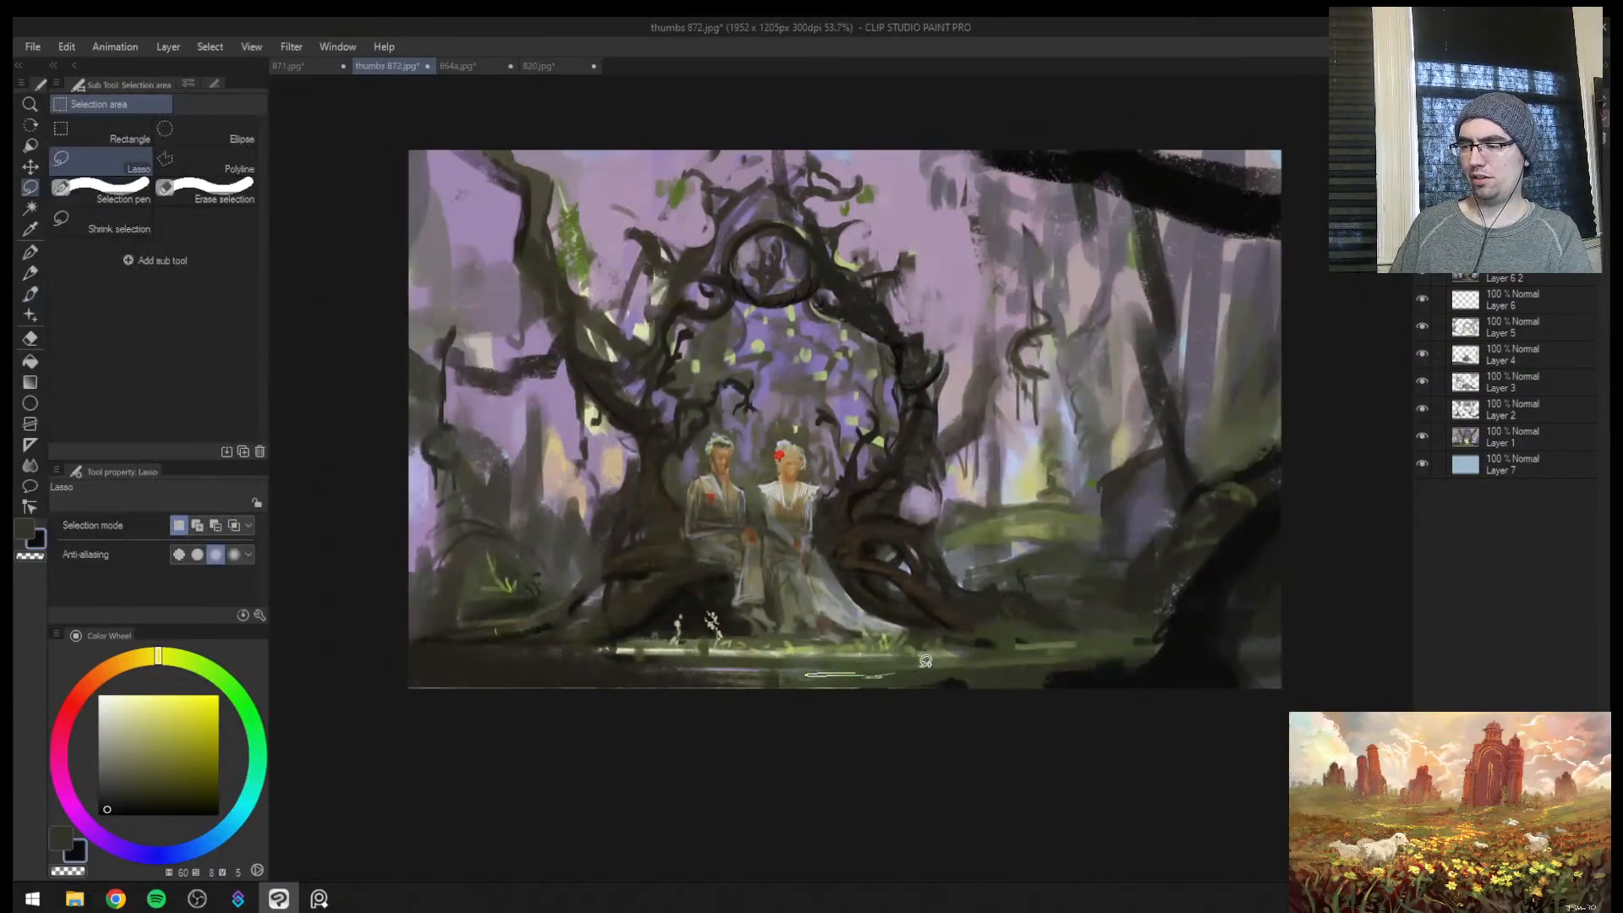
{"action": "left_click_drag", "start_coordinate": [979, 668], "coordinate": [1063, 659]}
{"action": "left_click_drag", "start_coordinate": [826, 664], "coordinate": [876, 671]}
{"action": "left_click_drag", "start_coordinate": [633, 669], "coordinate": [446, 682]}
Fill the selected ground slivers with sampled near-black at brush size 120 and clear the selection
{"action": "key", "text": "b"}
{"action": "key", "text": "c"}
{"action": "key", "text": "bracketright"}
{"action": "key", "text": "bracketright"}
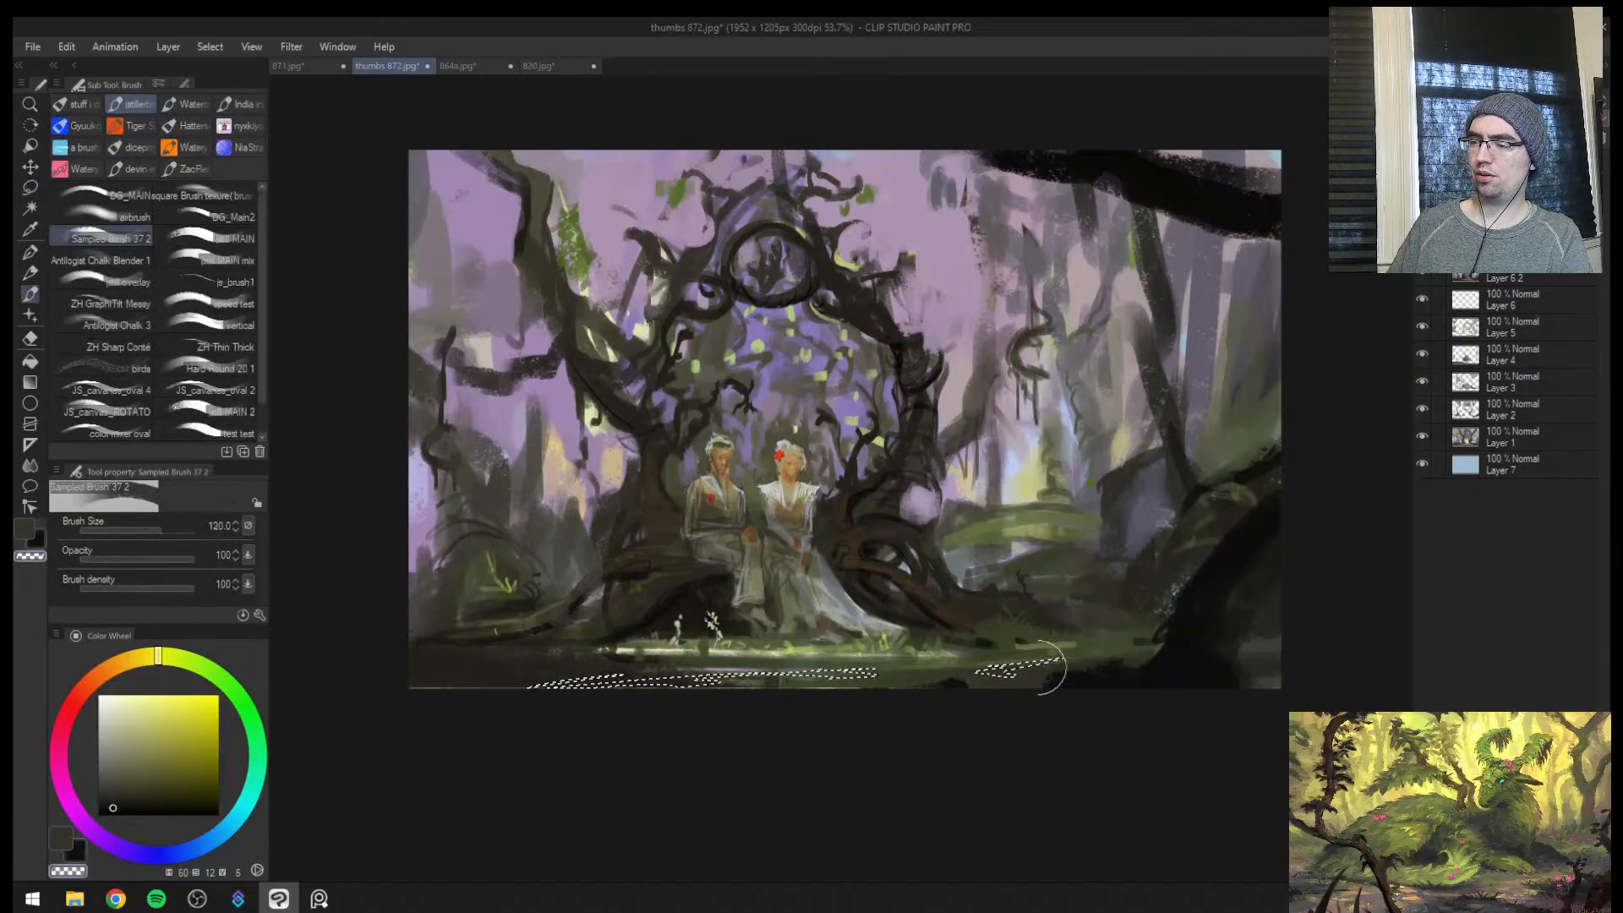
{"action": "key", "text": "ctrl+d"}
{"action": "key", "text": "ctrl+z"}
{"action": "left_click", "coordinate": [1172, 679], "text": "alt"}
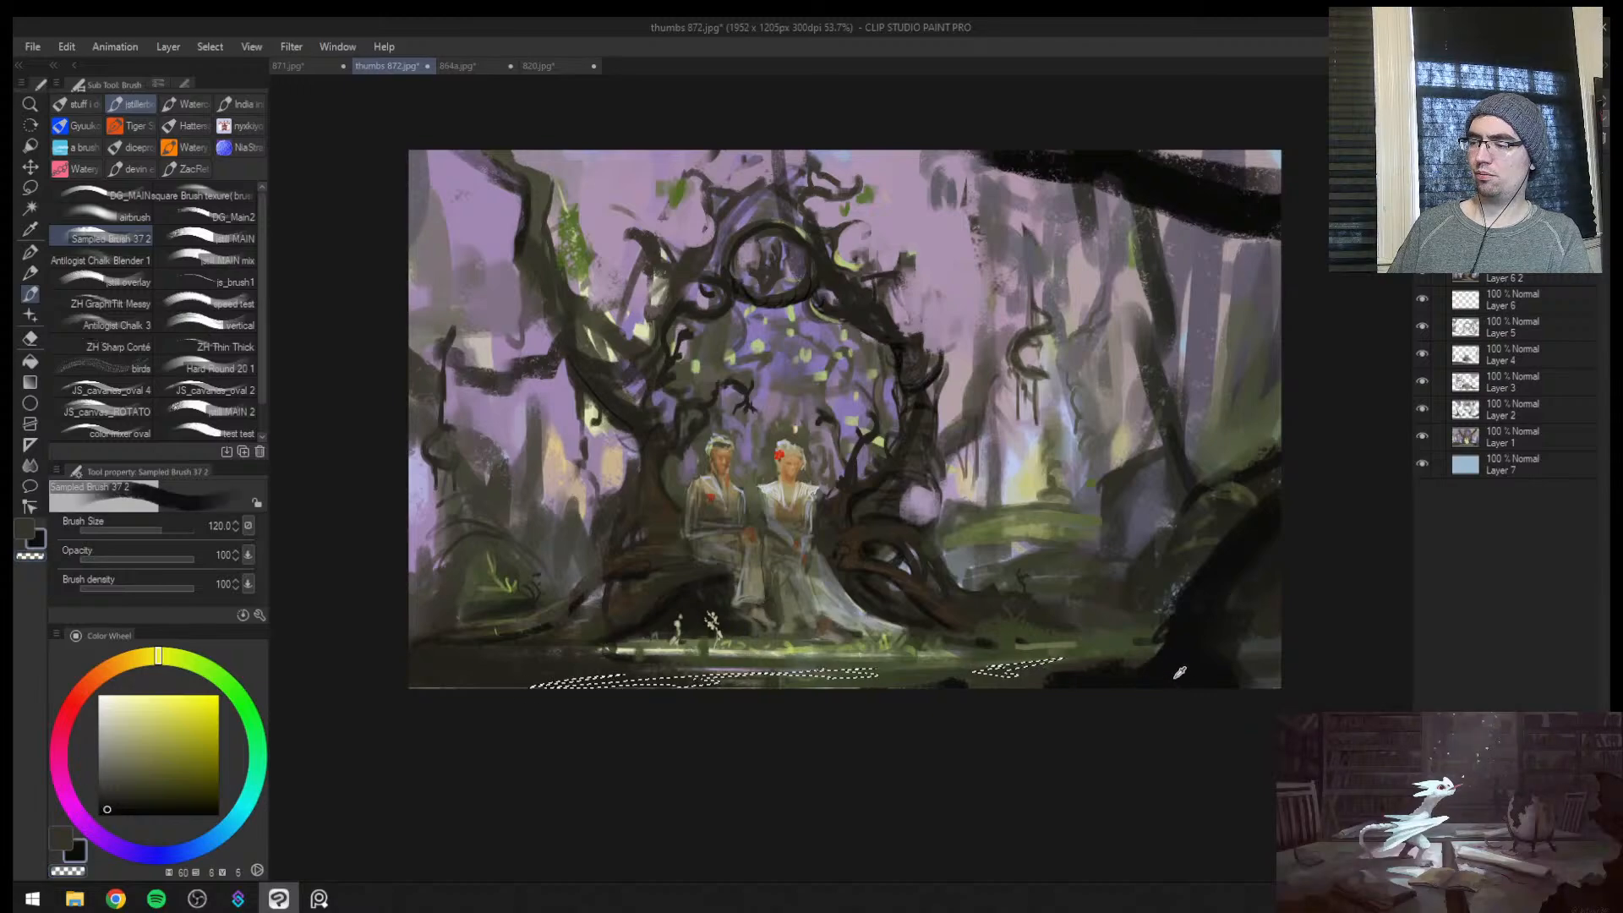
{"action": "left_click_drag", "start_coordinate": [1067, 664], "coordinate": [526, 672]}
{"action": "key", "text": "ctrl+d"}
Examine the flipped composition around the arch trunks and the foreground ground
{"action": "key", "text": "h"}
{"action": "key", "text": "ctrl+space"}
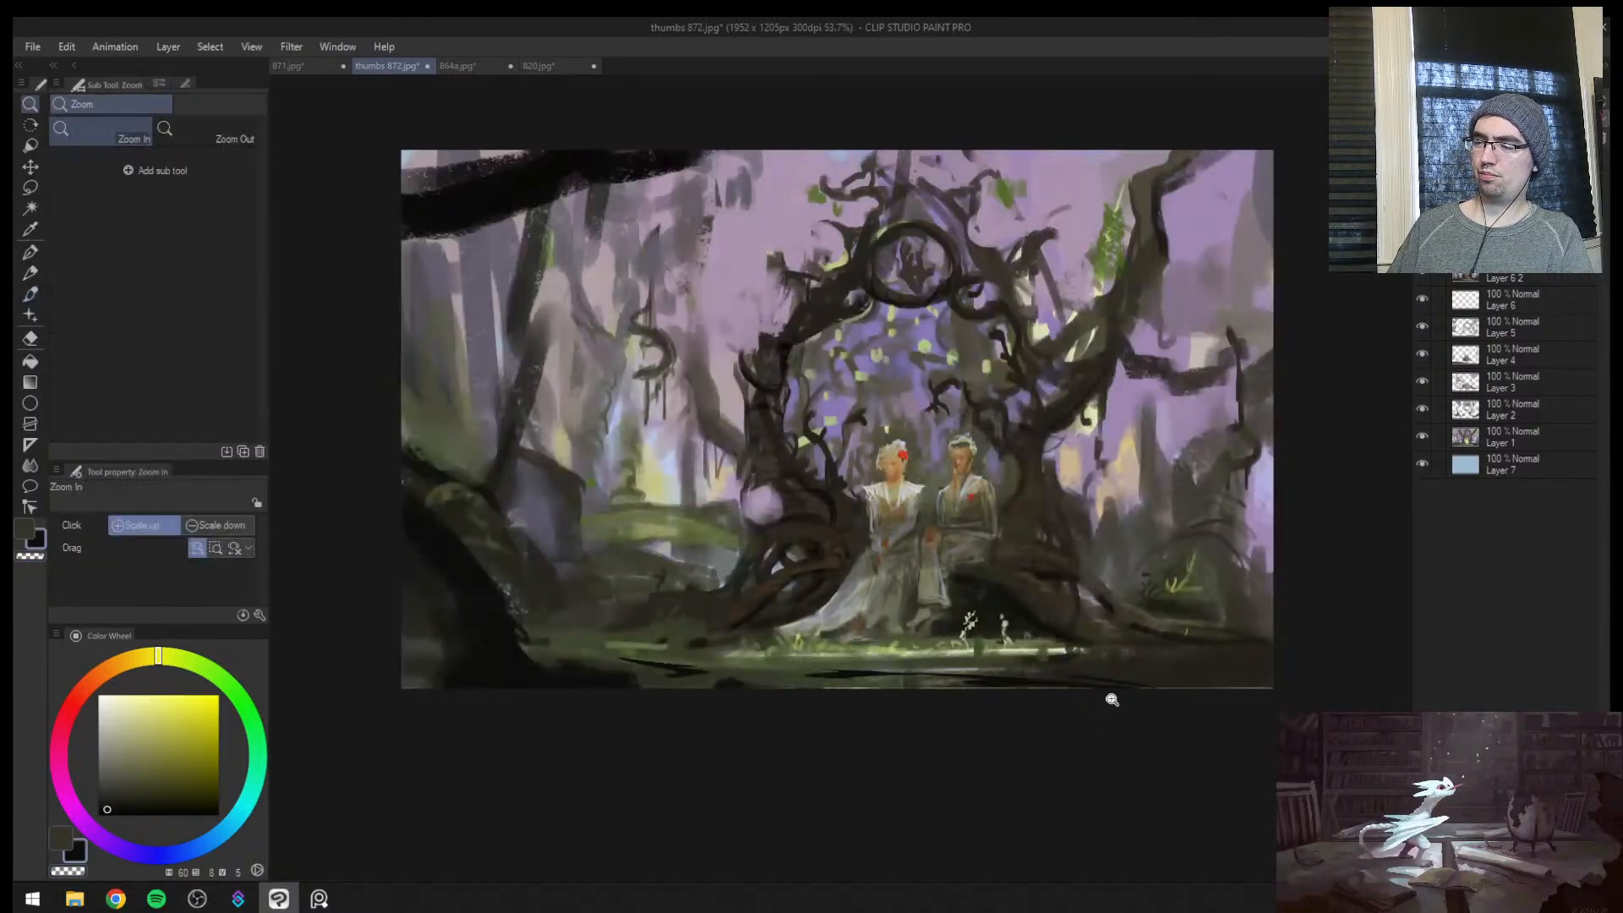
{"action": "left_click", "coordinate": [1115, 690], "text": "ctrl"}
{"action": "key", "text": "bracketleft"}
{"action": "key", "text": "bracketleft"}
{"action": "key", "text": "bracketleft"}
{"action": "key", "text": "bracketleft"}
{"action": "key", "text": "bracketleft"}
{"action": "key", "text": "bracketleft"}
{"action": "key", "text": "bracketleft"}
{"action": "key", "text": "bracketleft"}
{"action": "key", "text": "bracketleft"}
{"action": "key", "text": "bracketleft"}
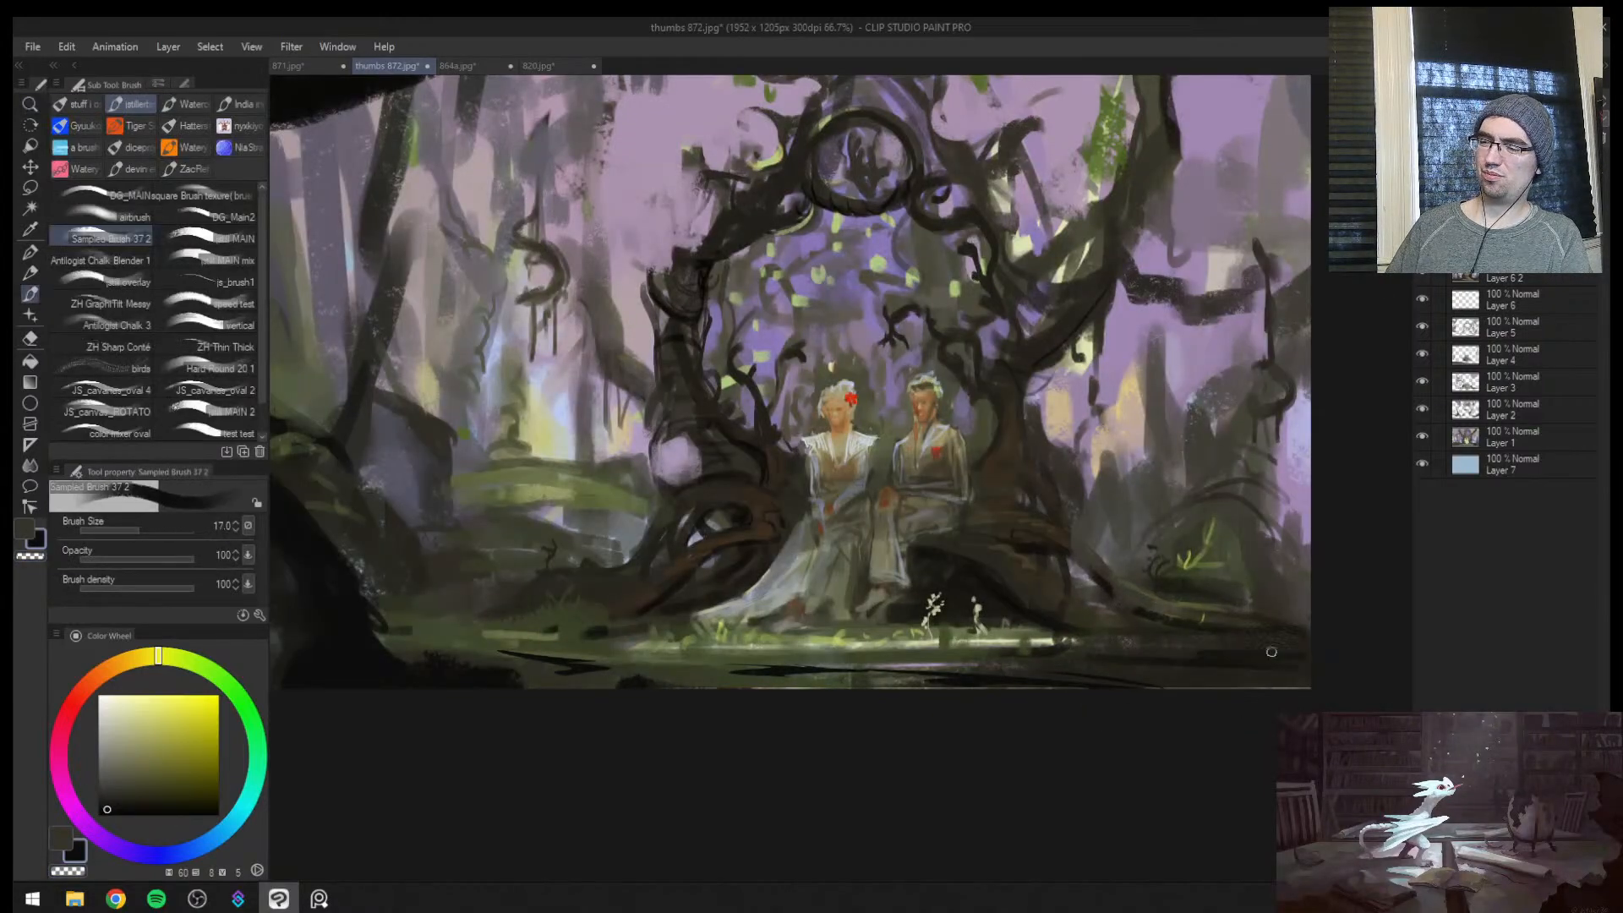
{"action": "key", "text": "ctrl+space"}
{"action": "left_click_drag", "start_coordinate": [1268, 652], "coordinate": [1171, 625]}
{"action": "left_click_drag", "start_coordinate": [1085, 535], "coordinate": [1154, 449]}
{"action": "mouse_move", "coordinate": [1072, 613]}
{"action": "left_mouse_down"}
{"action": "mouse_move", "coordinate": [1159, 606]}
{"action": "mouse_move", "coordinate": [965, 592]}
{"action": "left_mouse_up"}
{"action": "key", "text": "bracketleft"}
{"action": "key", "text": "bracketleft"}
{"action": "key", "text": "bracketleft"}
{"action": "key", "text": "bracketleft"}
{"action": "key", "text": "bracketleft"}
{"action": "key", "text": "bracketleft"}
{"action": "key", "text": "bracketleft"}
{"action": "key", "text": "ctrl+space"}
{"action": "left_click_drag", "start_coordinate": [1062, 560], "coordinate": [1002, 588]}
{"action": "left_click_drag", "start_coordinate": [1111, 567], "coordinate": [1159, 537]}
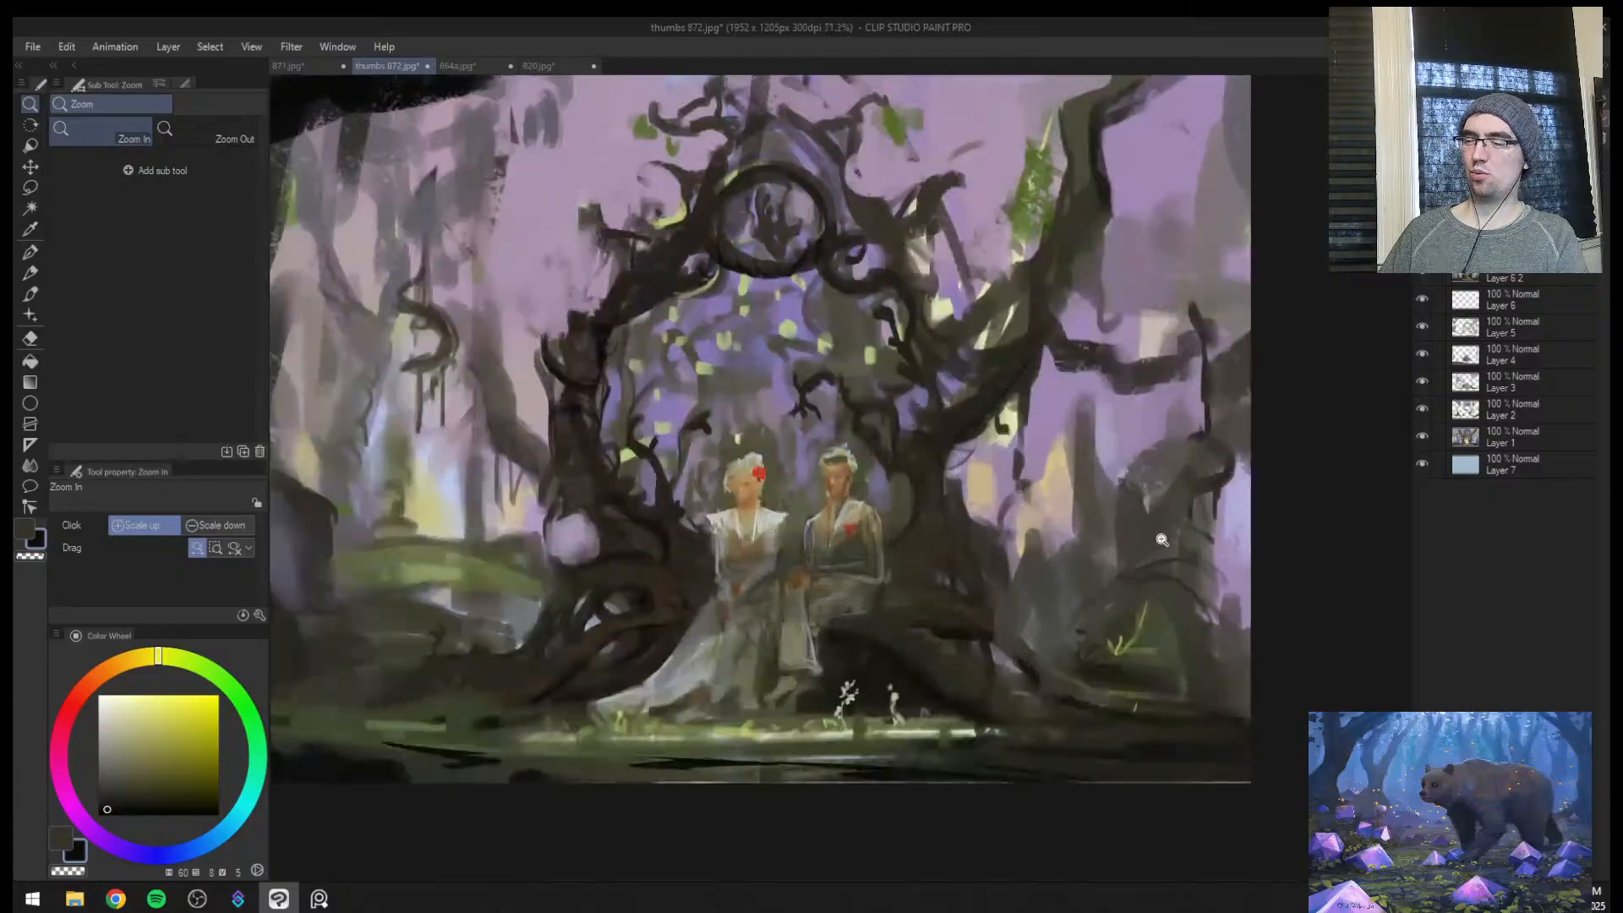
Reduce the pale violet gap beside the arch trunk with sampled dark brown and olive at brush size 40
{"action": "mouse_move", "coordinate": [574, 541]}
{"action": "left_mouse_down"}
{"action": "mouse_move", "coordinate": [614, 507]}
{"action": "mouse_move", "coordinate": [545, 521]}
{"action": "mouse_move", "coordinate": [603, 518]}
{"action": "left_mouse_up"}
{"action": "left_click", "coordinate": [514, 532], "text": "alt"}
{"action": "key", "text": "bracketright"}
{"action": "key", "text": "bracketright"}
{"action": "key", "text": "bracketright"}
{"action": "key", "text": "bracketright"}
{"action": "key", "text": "bracketright"}
{"action": "left_click", "coordinate": [627, 541], "text": "alt"}
{"action": "left_click", "coordinate": [624, 548], "text": "alt"}
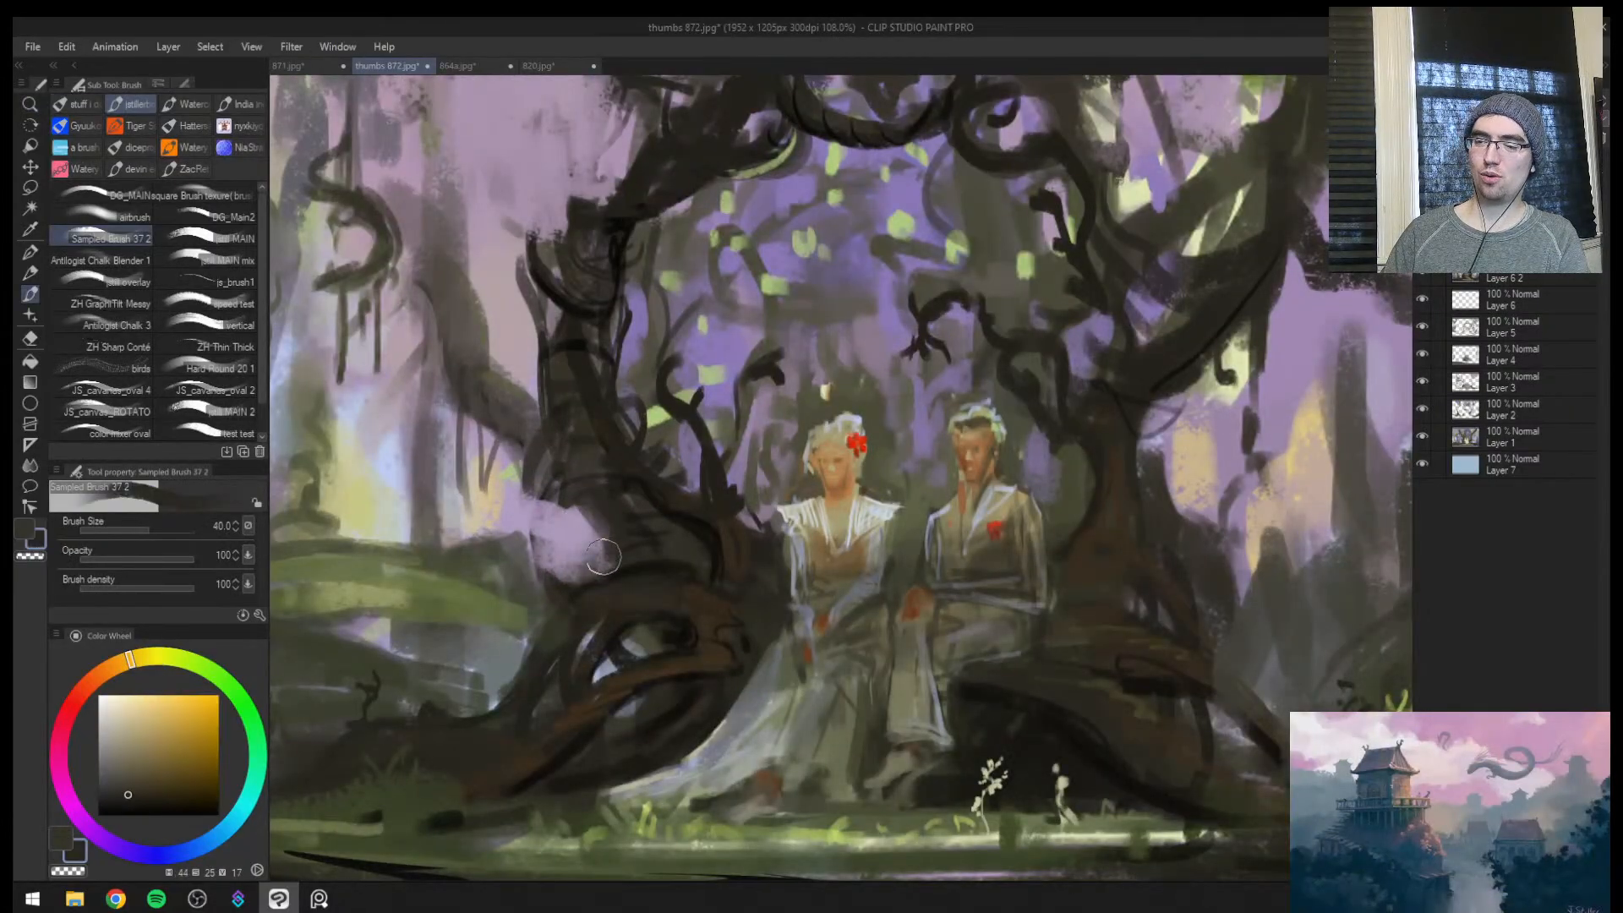
{"action": "left_click", "coordinate": [518, 558], "text": "alt"}
{"action": "left_click_drag", "start_coordinate": [538, 558], "coordinate": [526, 586]}
{"action": "left_click", "coordinate": [511, 616], "text": "alt"}
{"action": "key", "text": "bracketleft"}
{"action": "key", "text": "bracketleft"}
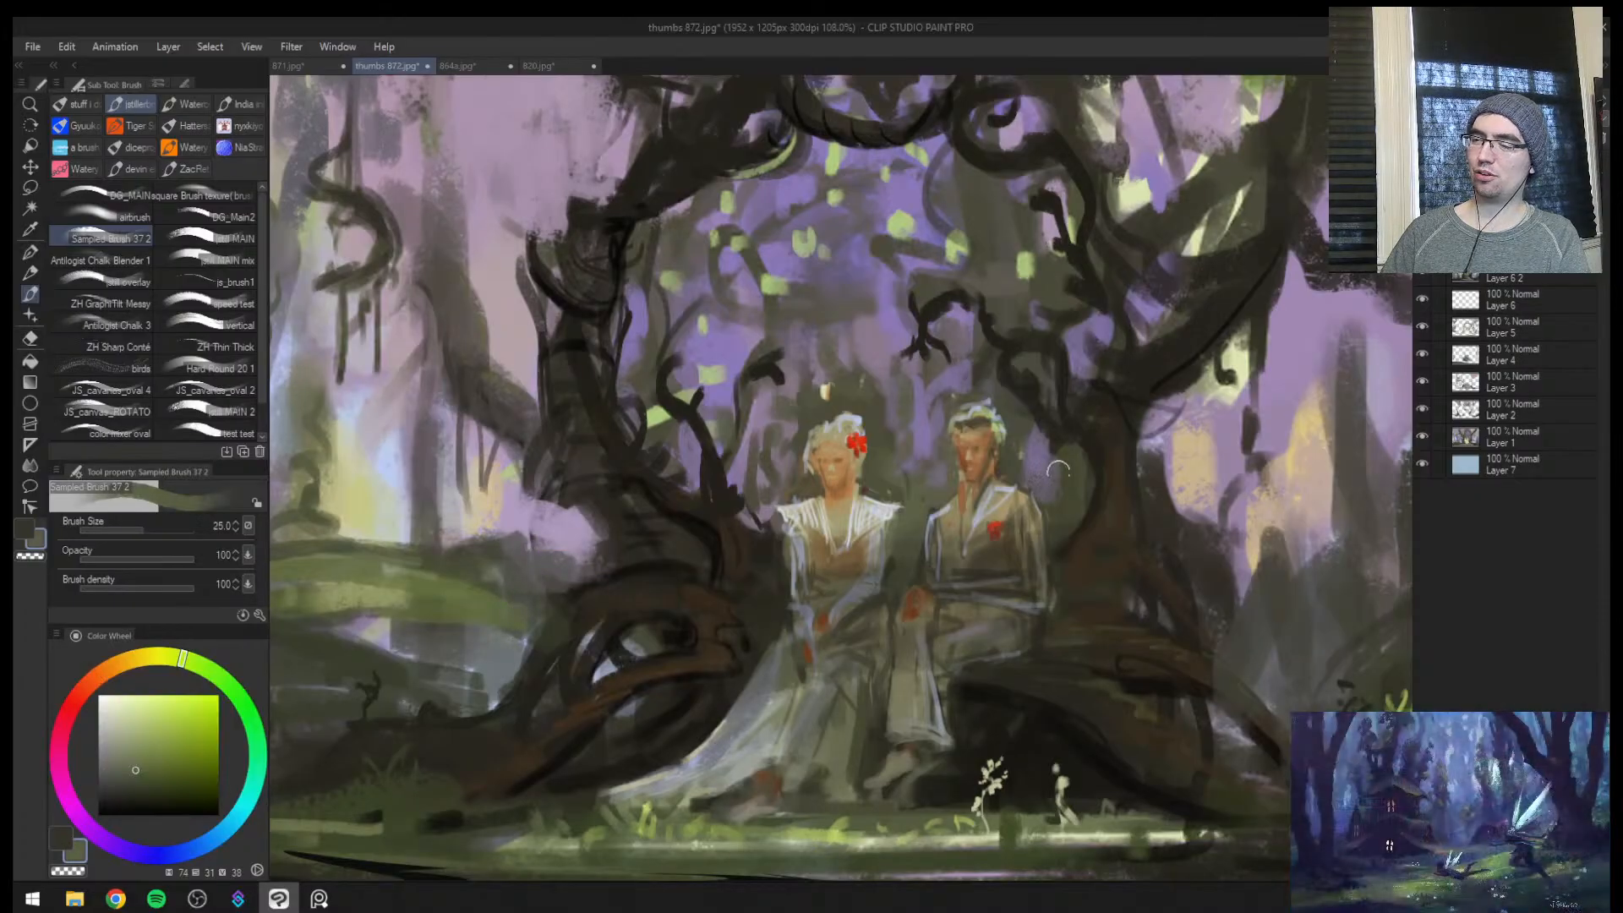
Trim the trailing hem of the woman's dress with sampled dark tones at brush sizes 17 to 20
{"action": "key", "text": "bracketleft"}
{"action": "key", "text": "bracketleft"}
{"action": "key", "text": "bracketleft"}
{"action": "key", "text": "bracketleft"}
{"action": "key", "text": "bracketleft"}
{"action": "key", "text": "bracketleft"}
{"action": "key", "text": "bracketleft"}
{"action": "key", "text": "bracketleft"}
{"action": "key", "text": "bracketleft"}
{"action": "key", "text": "bracketleft"}
{"action": "key", "text": "bracketright"}
{"action": "key", "text": "bracketright"}
{"action": "key", "text": "bracketright"}
{"action": "key", "text": "bracketright"}
{"action": "key", "text": "bracketright"}
{"action": "key", "text": "bracketright"}
{"action": "key", "text": "bracketright"}
{"action": "key", "text": "bracketright"}
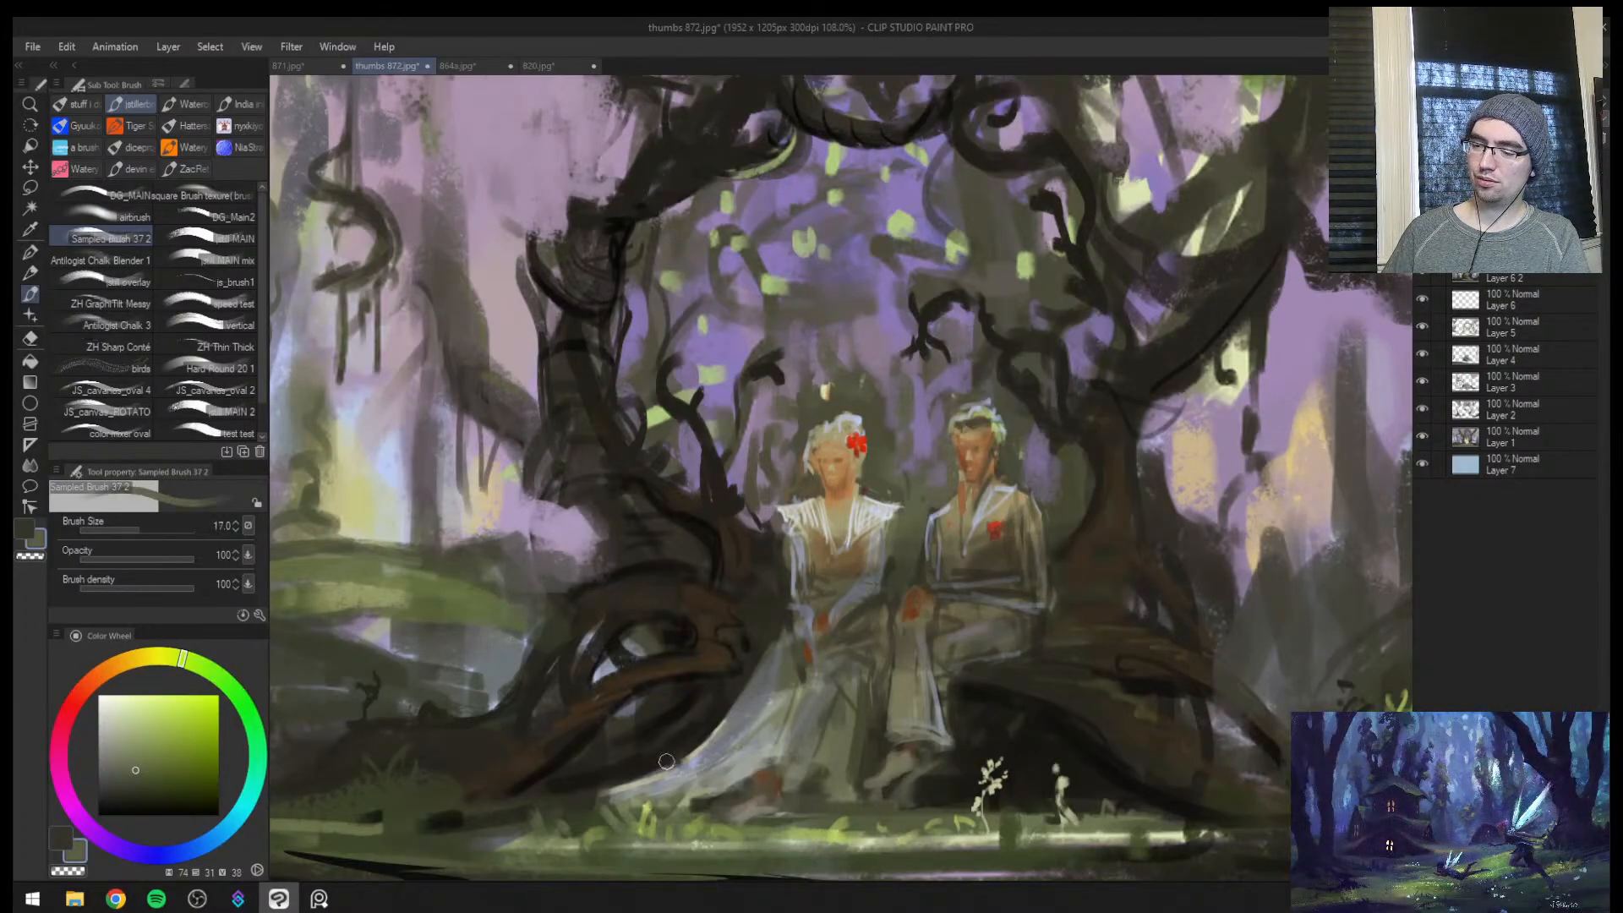
{"action": "left_click_drag", "start_coordinate": [640, 773], "coordinate": [601, 792]}
{"action": "left_click_drag", "start_coordinate": [705, 746], "coordinate": [596, 789]}
{"action": "left_click", "coordinate": [598, 789], "text": "alt"}
{"action": "left_click", "coordinate": [677, 745], "text": "alt"}
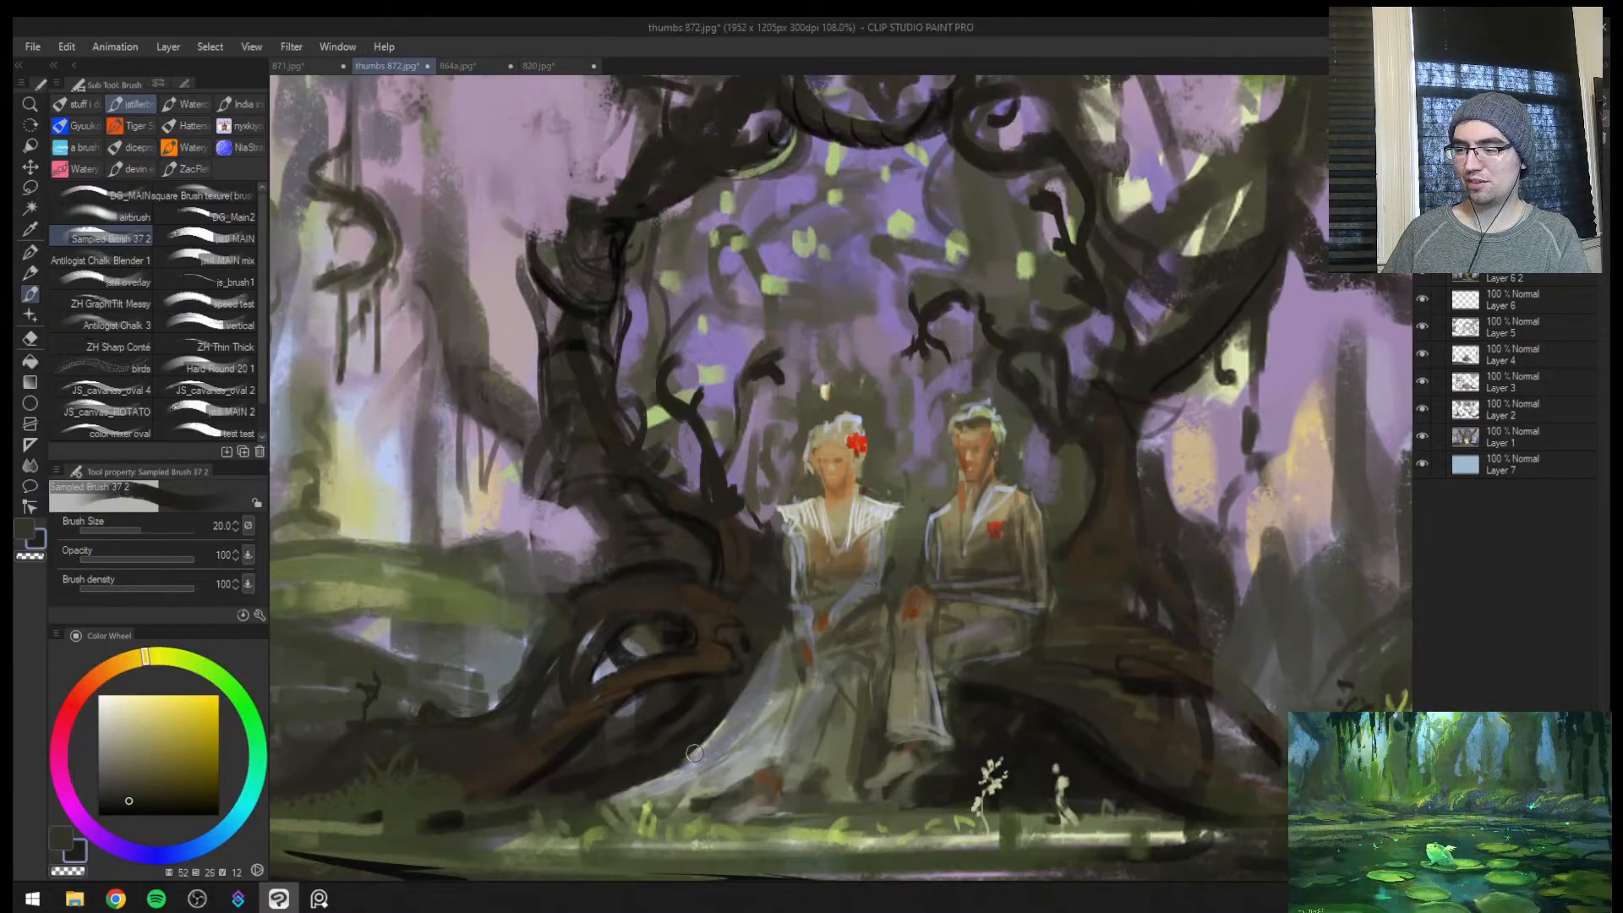
Darken the edge between the woman's dress and the neighbouring root at brush size 17, and undo the last stroke
{"action": "key", "text": "ctrl+space"}
{"action": "mouse_move", "coordinate": [695, 753]}
{"action": "left_mouse_down"}
{"action": "mouse_move", "coordinate": [636, 773]}
{"action": "mouse_move", "coordinate": [728, 743]}
{"action": "left_mouse_up"}
{"action": "key", "text": "bracketleft"}
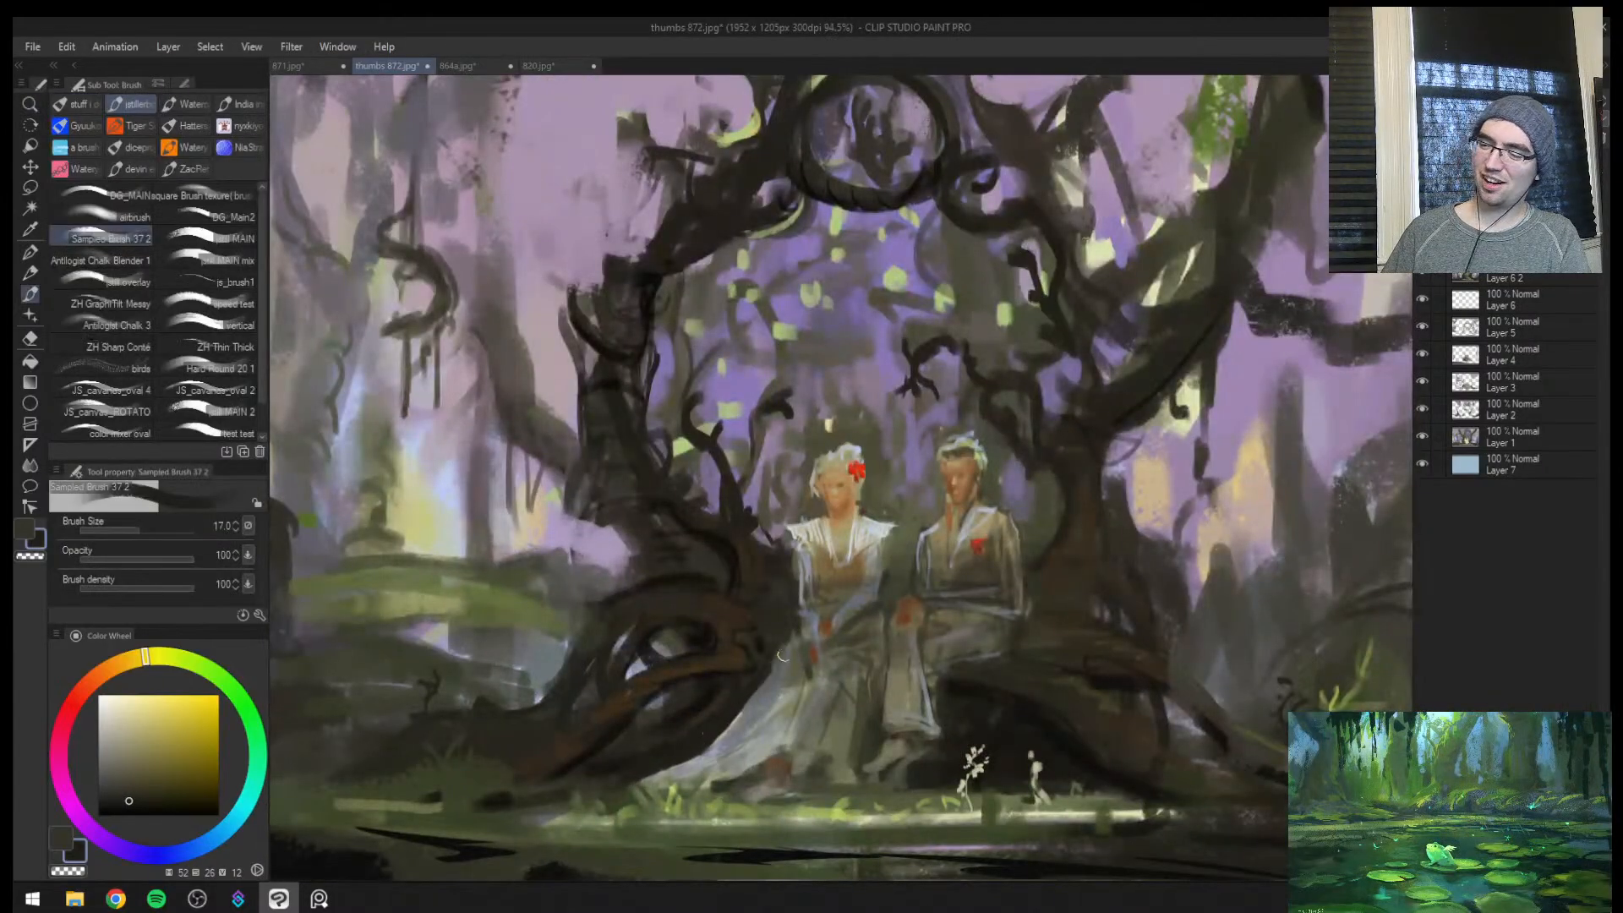
{"action": "left_click_drag", "start_coordinate": [782, 655], "coordinate": [775, 662]}
{"action": "key", "text": "h"}
{"action": "key", "text": "ctrl+space"}
{"action": "left_click_drag", "start_coordinate": [1104, 555], "coordinate": [1042, 528]}
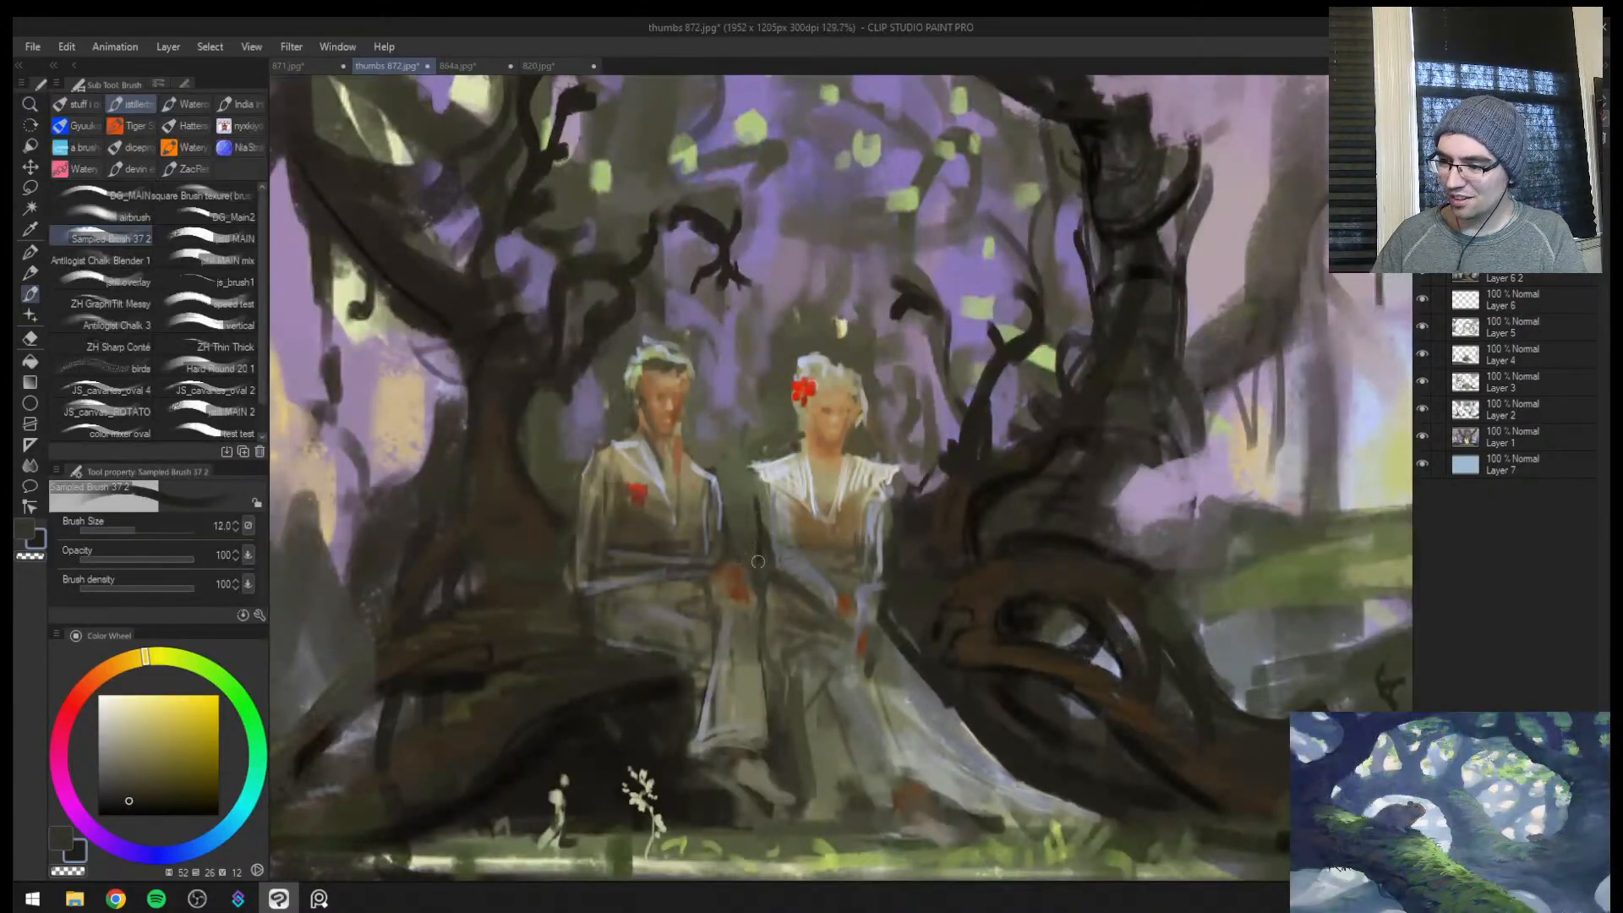
{"action": "key", "text": "ctrl+z"}
Add small dark brown touches to the root beside the woman's shoulder at brush size 15
{"action": "key", "text": "bracketright"}
{"action": "key", "text": "bracketright"}
{"action": "left_click", "coordinate": [937, 448], "text": "alt"}
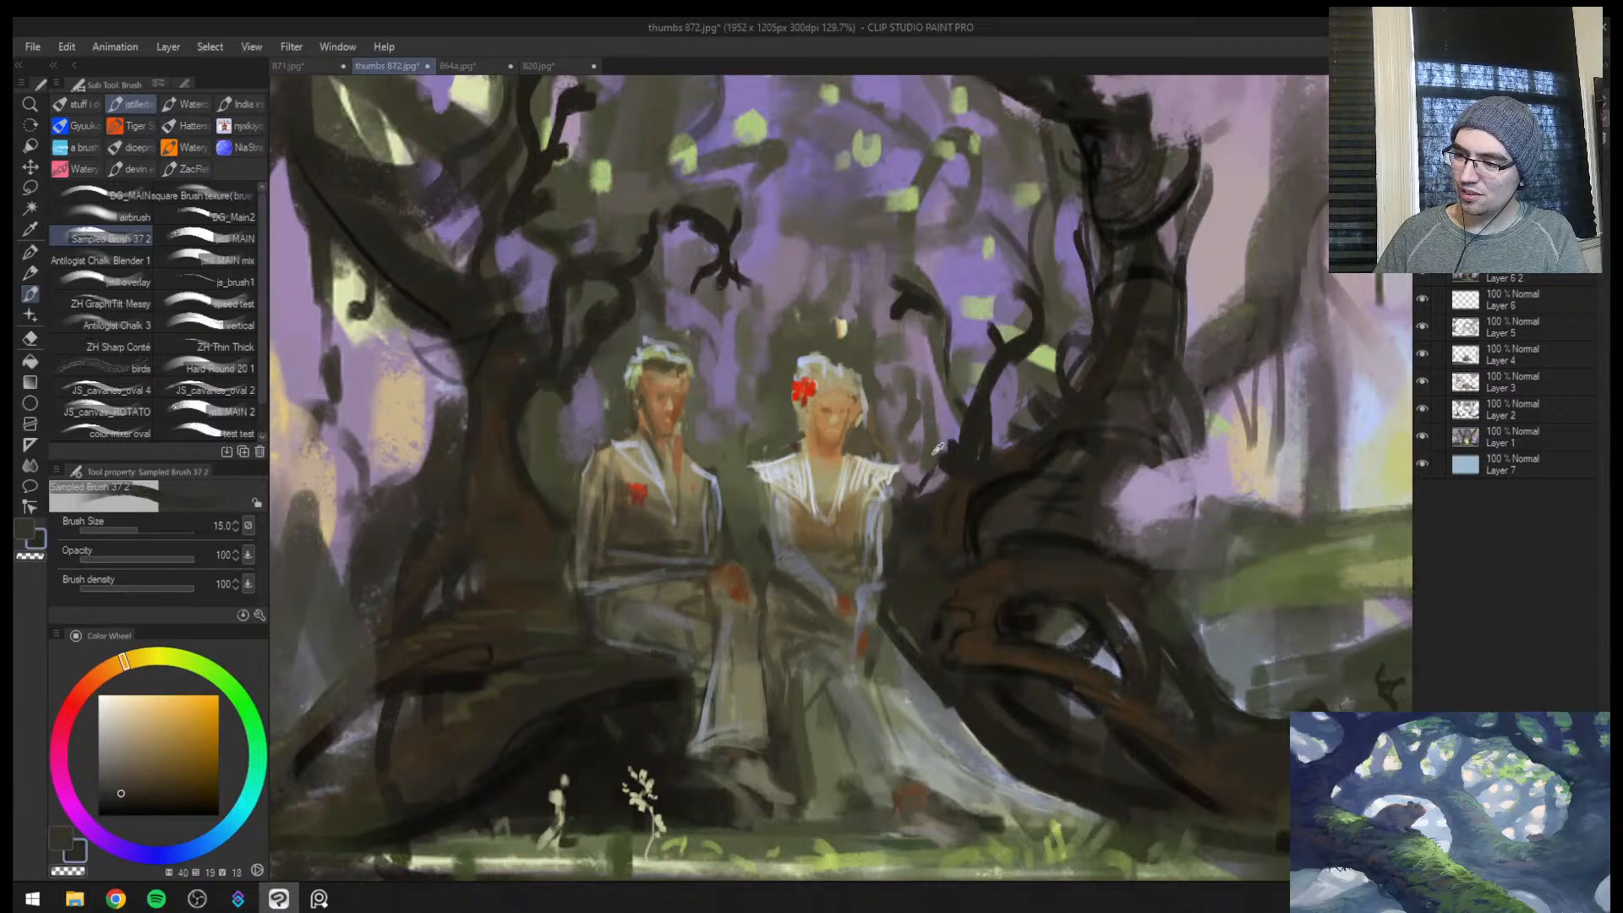
{"action": "left_click", "coordinate": [913, 486], "text": "alt"}
{"action": "left_click_drag", "start_coordinate": [913, 488], "coordinate": [927, 502]}
{"action": "left_click", "coordinate": [928, 484], "text": "alt"}
{"action": "key", "text": "ctrl+space"}
{"action": "mouse_move", "coordinate": [892, 568]}
{"action": "left_mouse_down"}
{"action": "mouse_move", "coordinate": [845, 580]}
{"action": "mouse_move", "coordinate": [966, 463]}
{"action": "mouse_move", "coordinate": [906, 514]}
{"action": "left_mouse_up"}
{"action": "left_click_drag", "start_coordinate": [1077, 473], "coordinate": [1132, 405]}
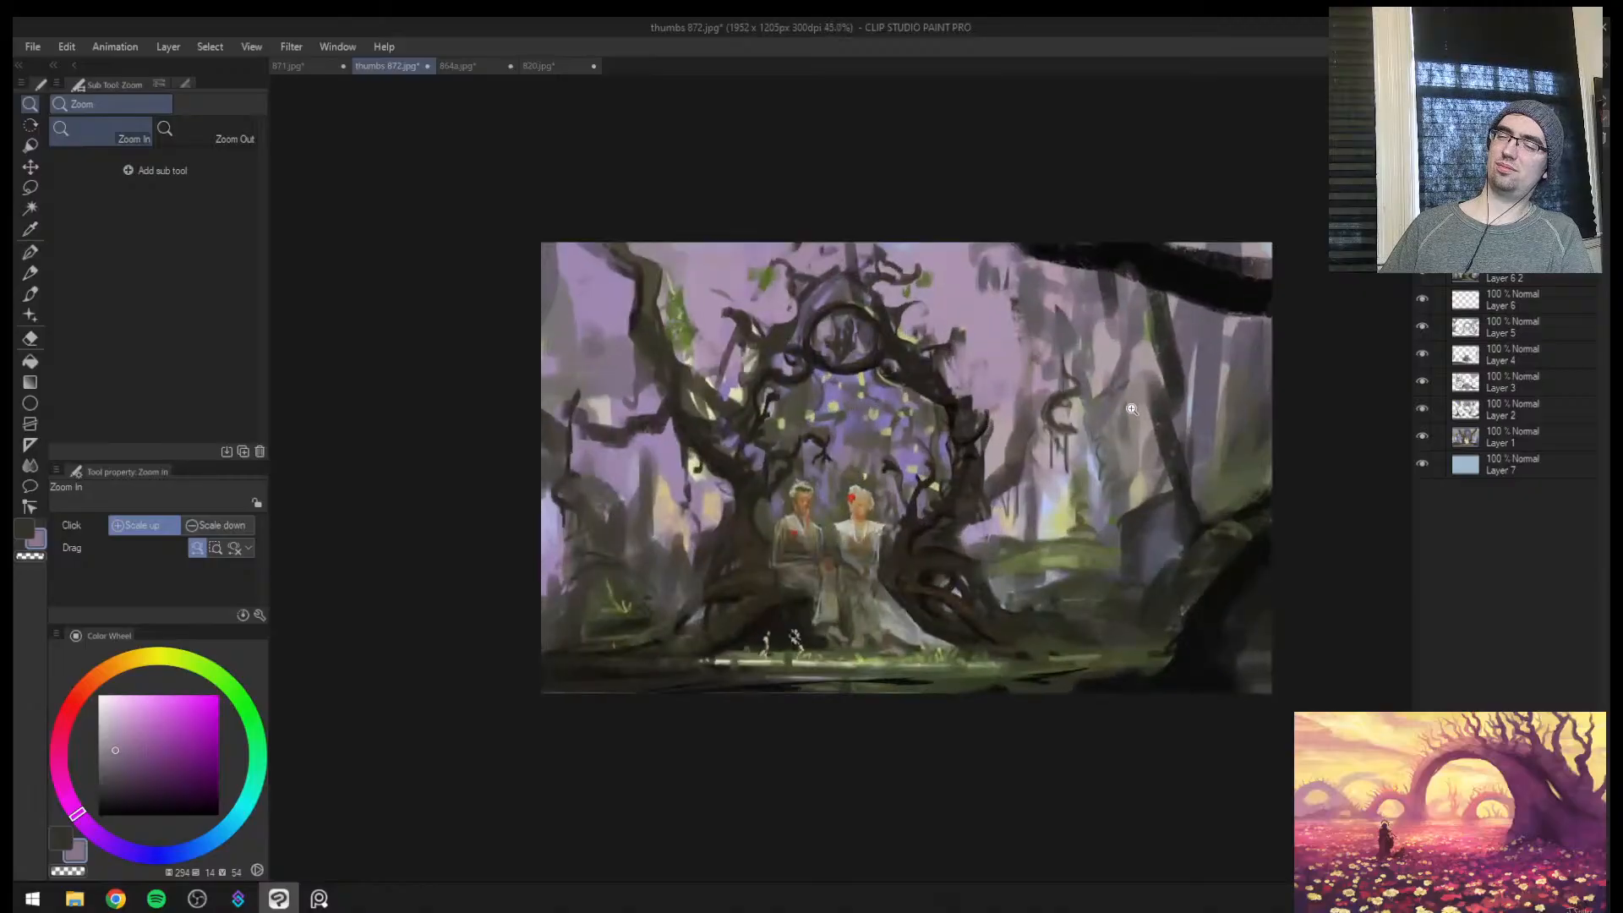
Create a new layer and check the painting's values in greyscale in both the normal and flipped views
{"action": "key", "text": "h"}
{"action": "key", "text": "ctrl+shift+n"}
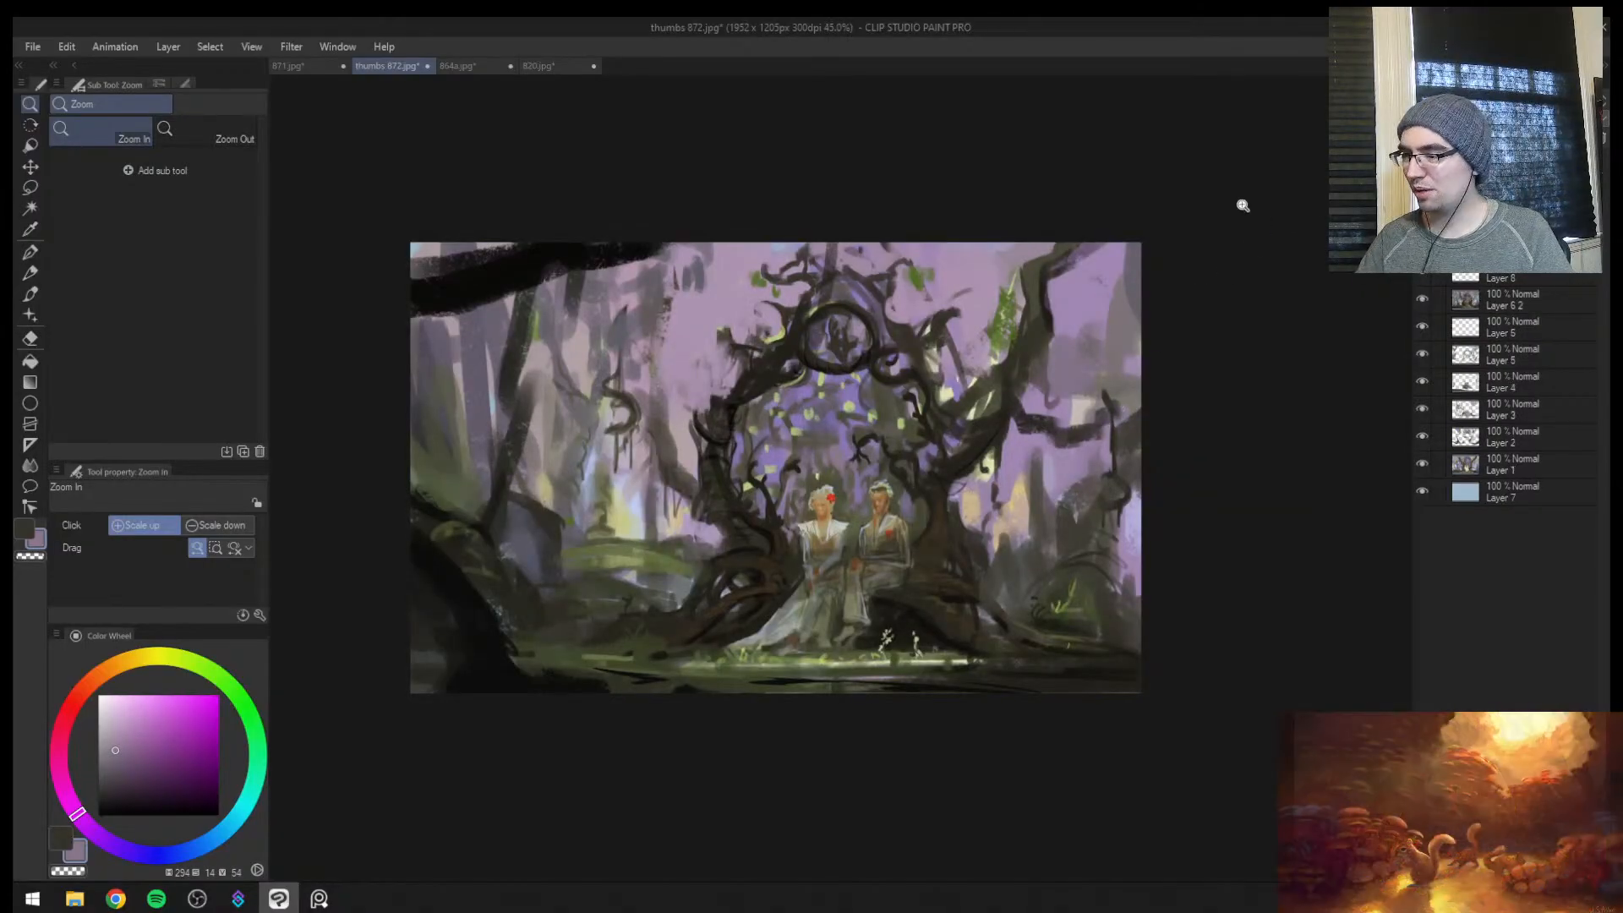
{"action": "mouse_move", "coordinate": [829, 422]}
{"action": "left_mouse_down"}
{"action": "mouse_move", "coordinate": [907, 365]}
{"action": "mouse_move", "coordinate": [828, 426]}
{"action": "left_mouse_up"}
{"action": "left_click", "coordinate": [747, 390], "text": "alt"}
{"action": "left_click_drag", "start_coordinate": [877, 377], "coordinate": [909, 334]}
{"action": "key", "text": "ctrl+super+c"}
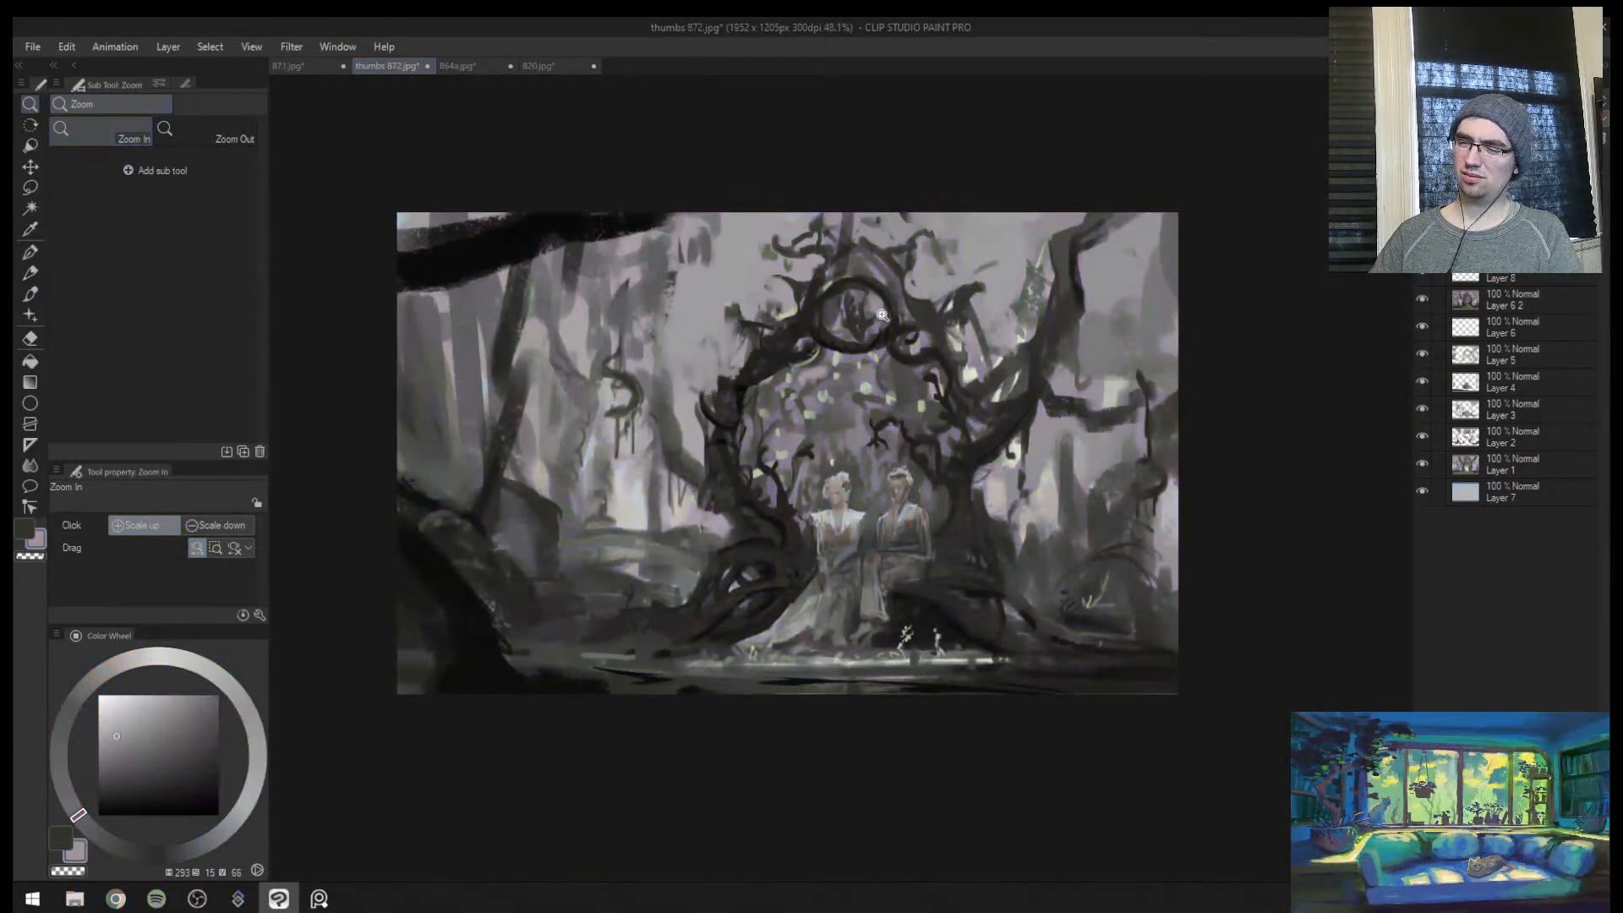
{"action": "key", "text": "h"}
{"action": "key", "text": "ctrl+super+c"}
{"action": "key", "text": "h"}
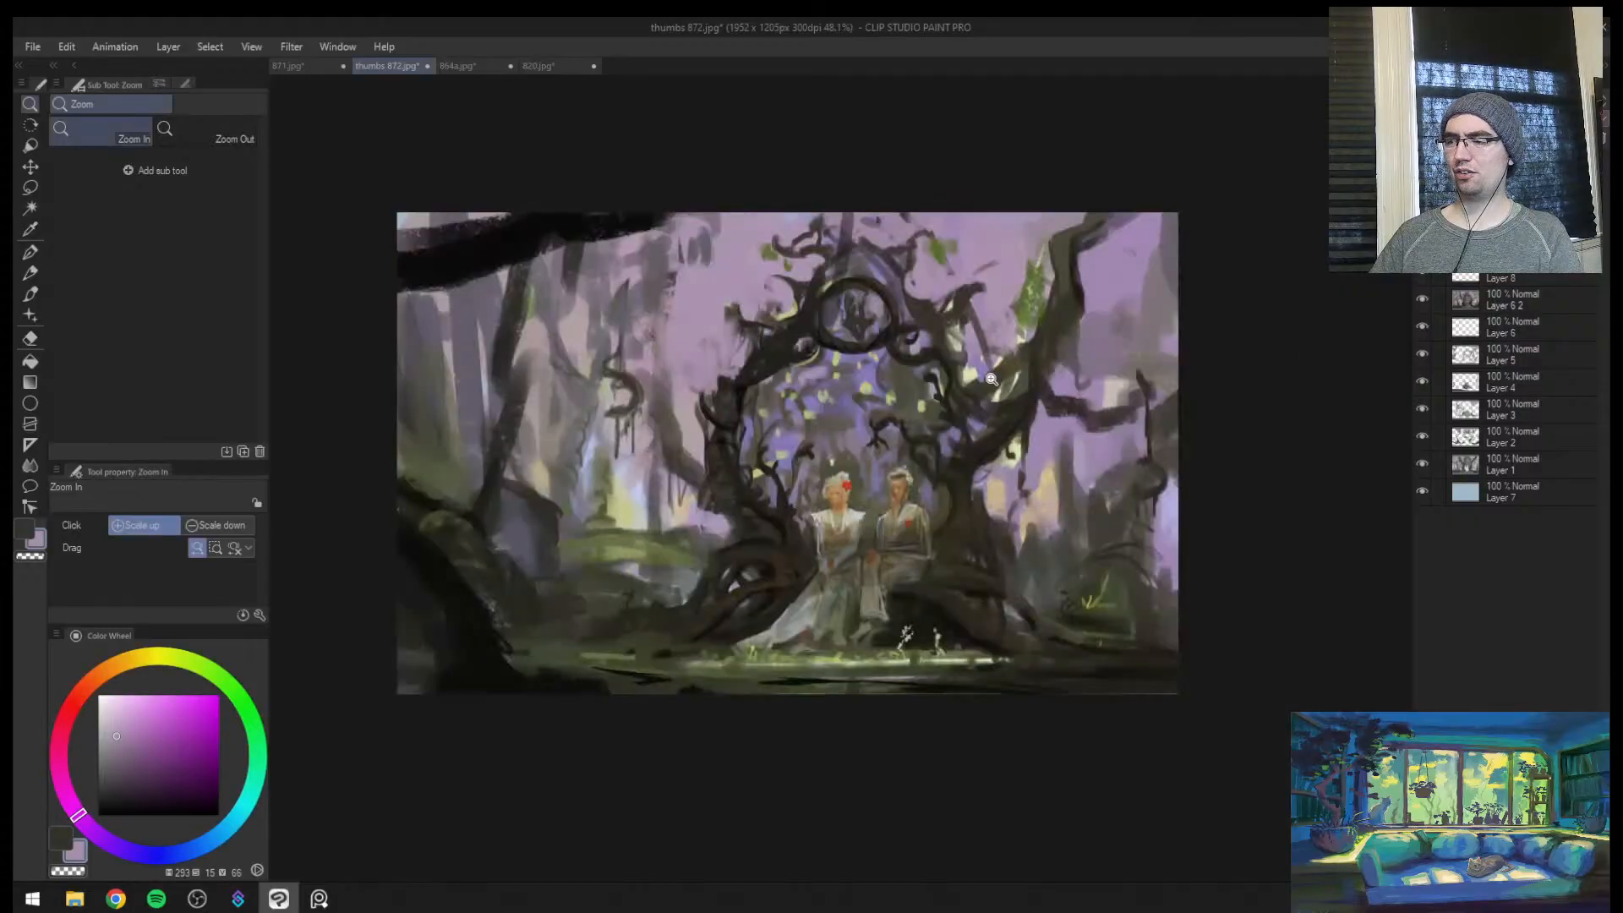
Add another layer and try a broad muted violet stroke across the arch opening at brush size 170
{"action": "left_click_drag", "start_coordinate": [996, 382], "coordinate": [896, 380]}
{"action": "key", "text": "ctrl+shift+n"}
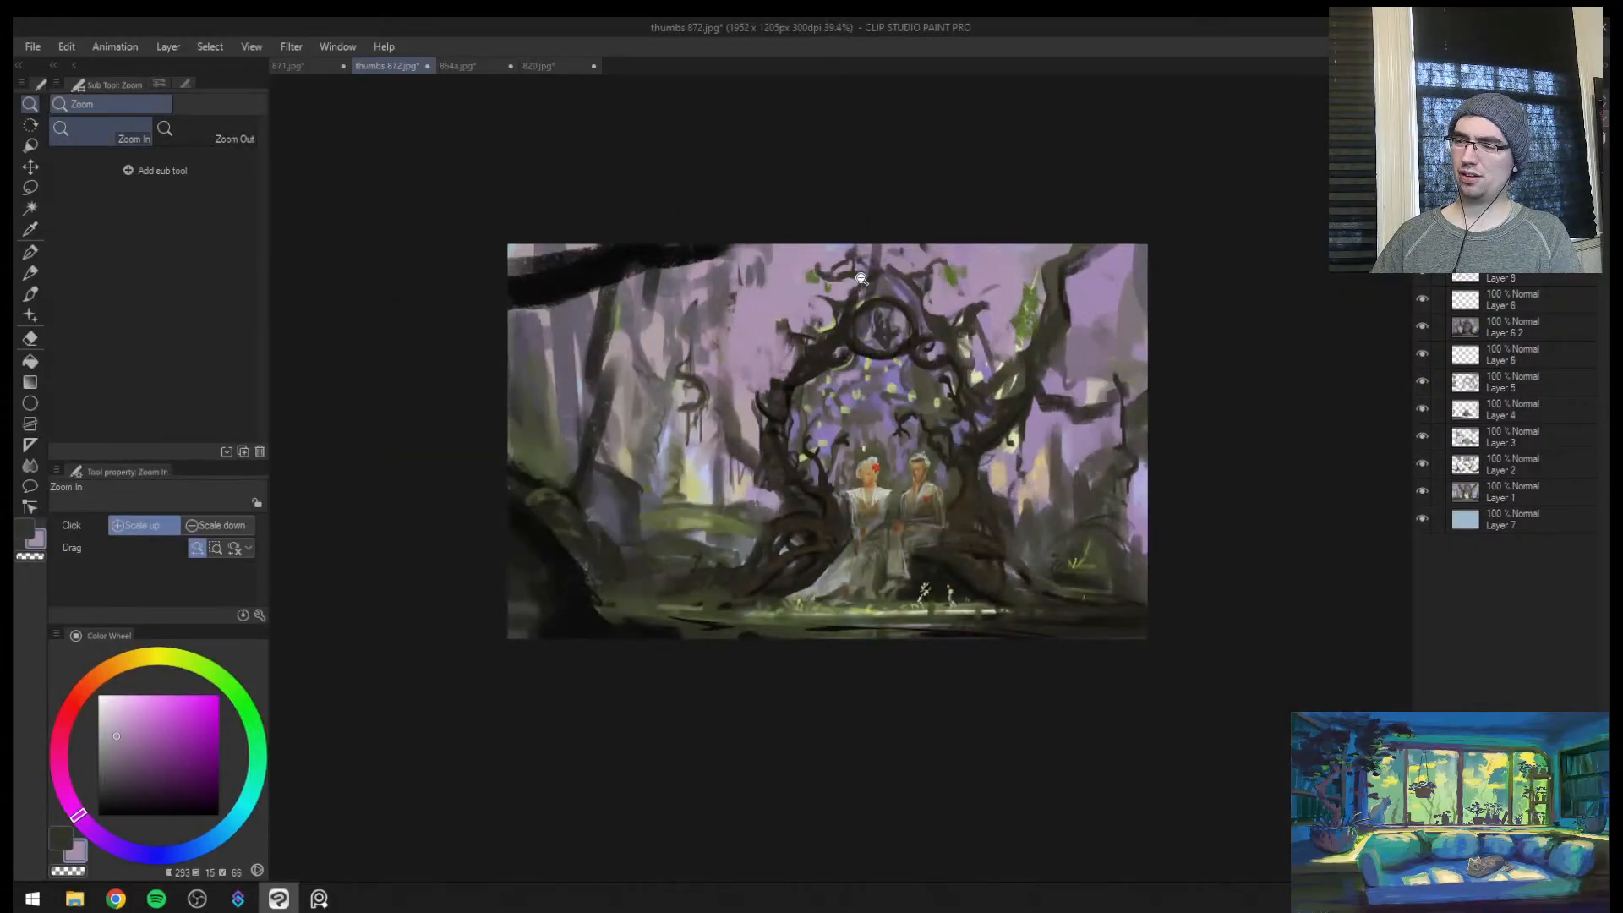
{"action": "key", "text": "b"}
{"action": "key", "text": "]"}
{"action": "mouse_move", "coordinate": [845, 414]}
{"action": "left_mouse_down"}
{"action": "mouse_move", "coordinate": [850, 349]}
{"action": "mouse_move", "coordinate": [935, 426]}
{"action": "left_mouse_up"}
{"action": "key", "text": "ctrl+z"}
Compare the whole composition in greyscale and colour, mirrored and unmirrored
{"action": "key", "text": "ctrl+super+c"}
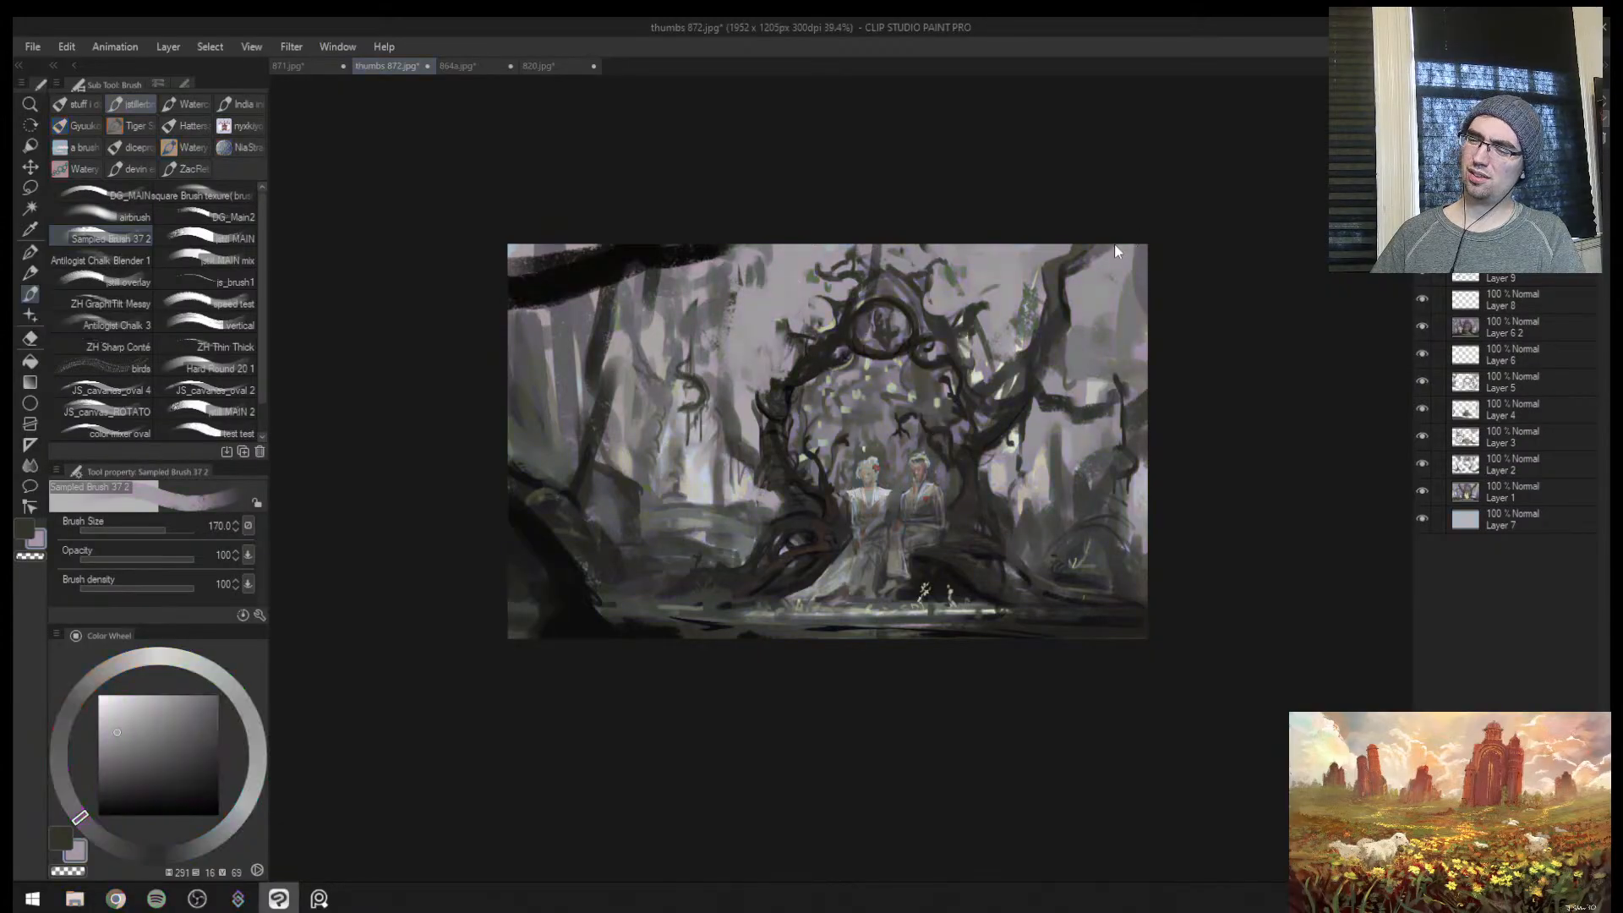
{"action": "key", "text": "h"}
{"action": "key", "text": "ctrl+super+c"}
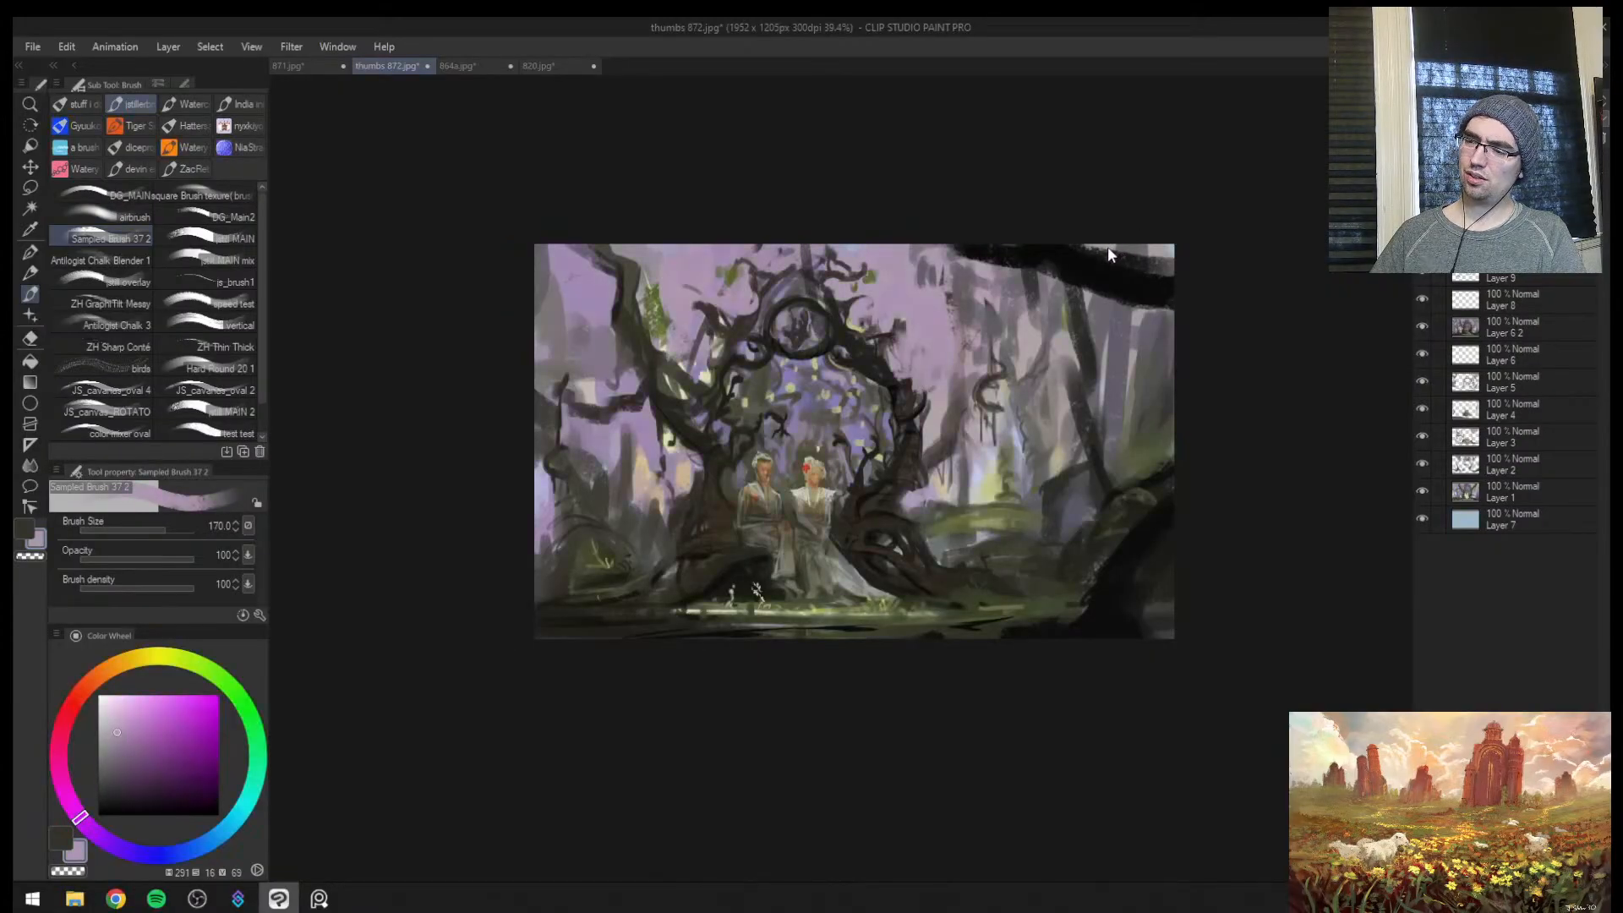
{"action": "key", "text": "h"}
{"action": "key", "text": "/"}
{"action": "scroll", "coordinate": [933, 387], "scroll_direction": "down", "scroll_amount": 1}
{"action": "left_click_drag", "start_coordinate": [933, 386], "coordinate": [939, 363]}
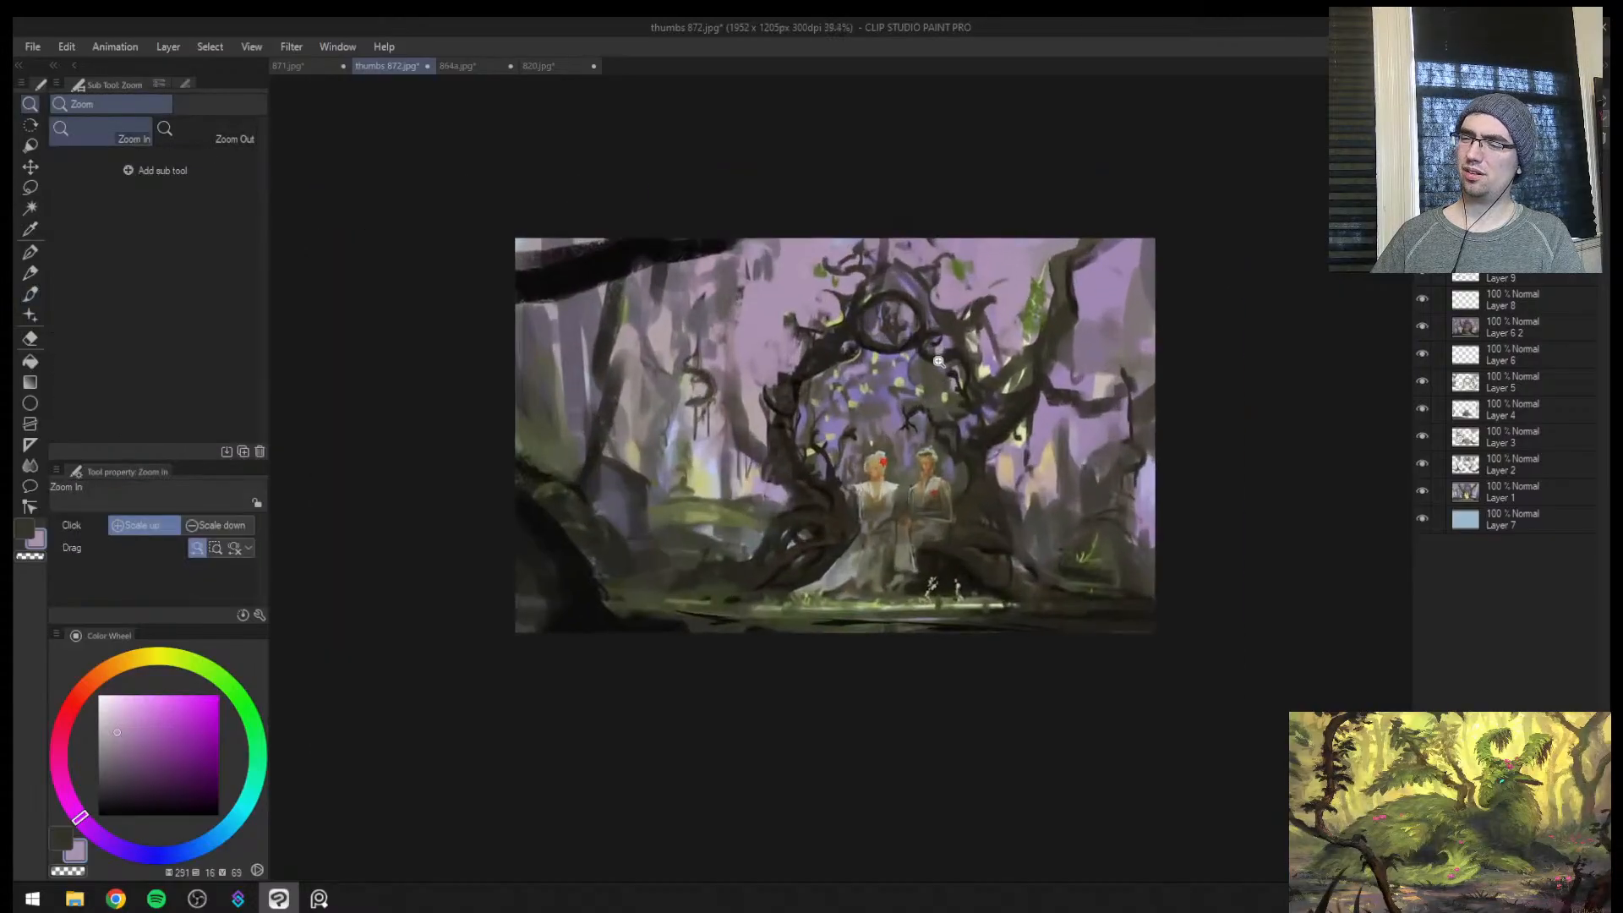
Paint broad muted violet trunks in the mist behind the arch at brush size 170, softening further areas at size 100
{"action": "key", "text": "b"}
{"action": "left_click", "coordinate": [748, 279], "text": "alt"}
{"action": "mouse_move", "coordinate": [750, 267]}
{"action": "left_mouse_down"}
{"action": "mouse_move", "coordinate": [751, 340]}
{"action": "mouse_move", "coordinate": [813, 297]}
{"action": "left_mouse_up"}
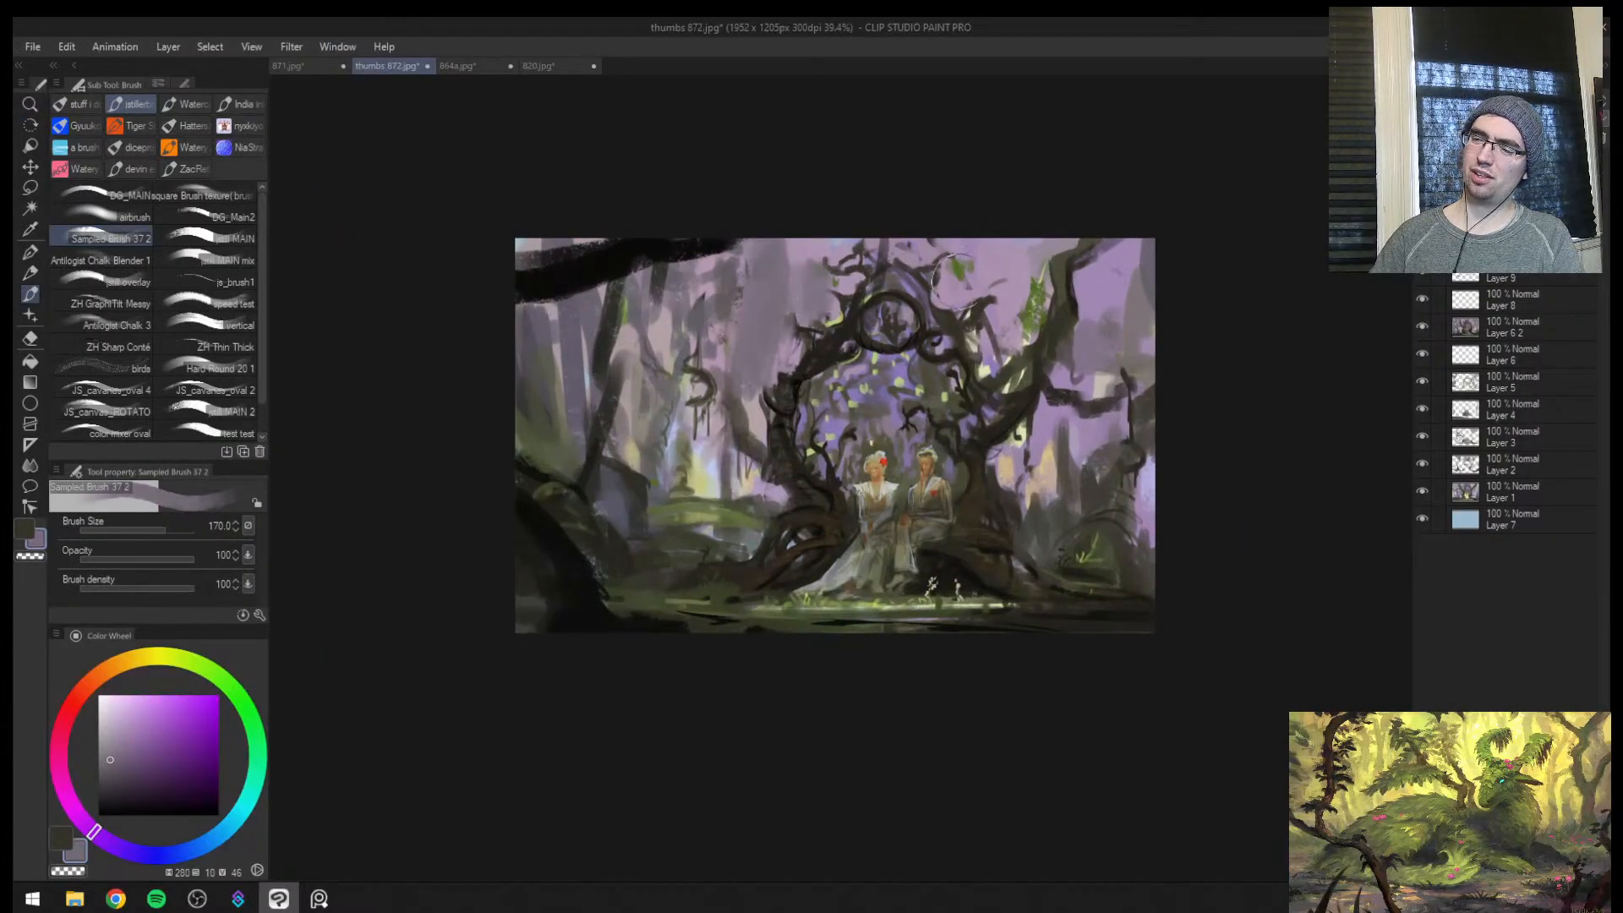
{"action": "key", "text": "["}
{"action": "left_click_drag", "start_coordinate": [996, 283], "coordinate": [998, 259]}
{"action": "left_click_drag", "start_coordinate": [865, 389], "coordinate": [856, 400]}
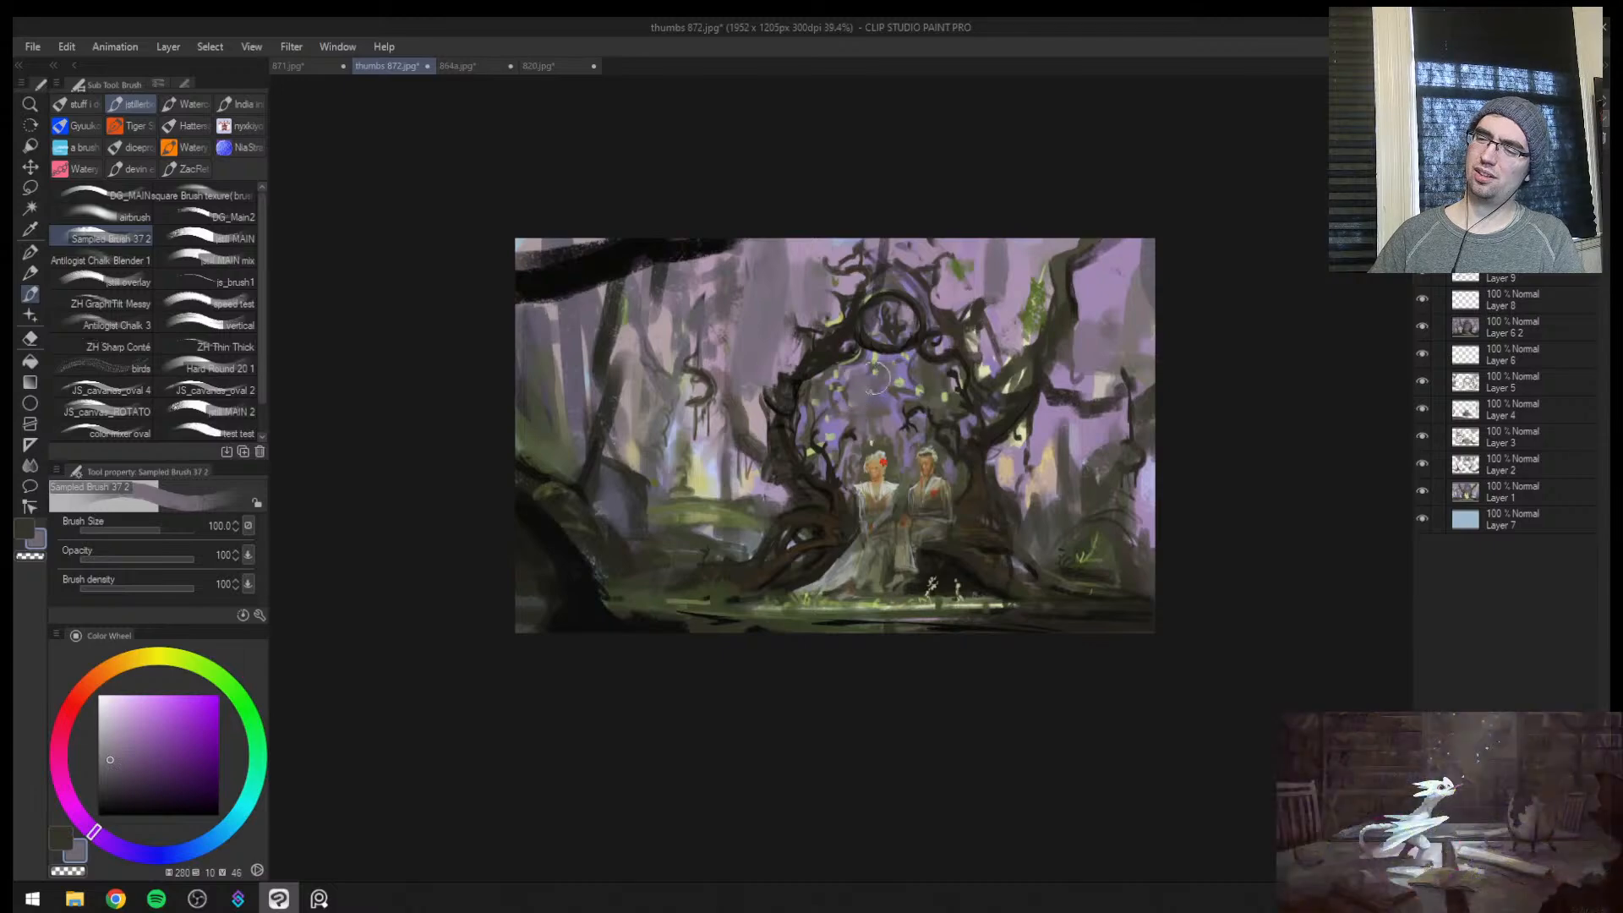
Check the values of the new background trunks in a mirrored greyscale view
{"action": "key", "text": "h"}
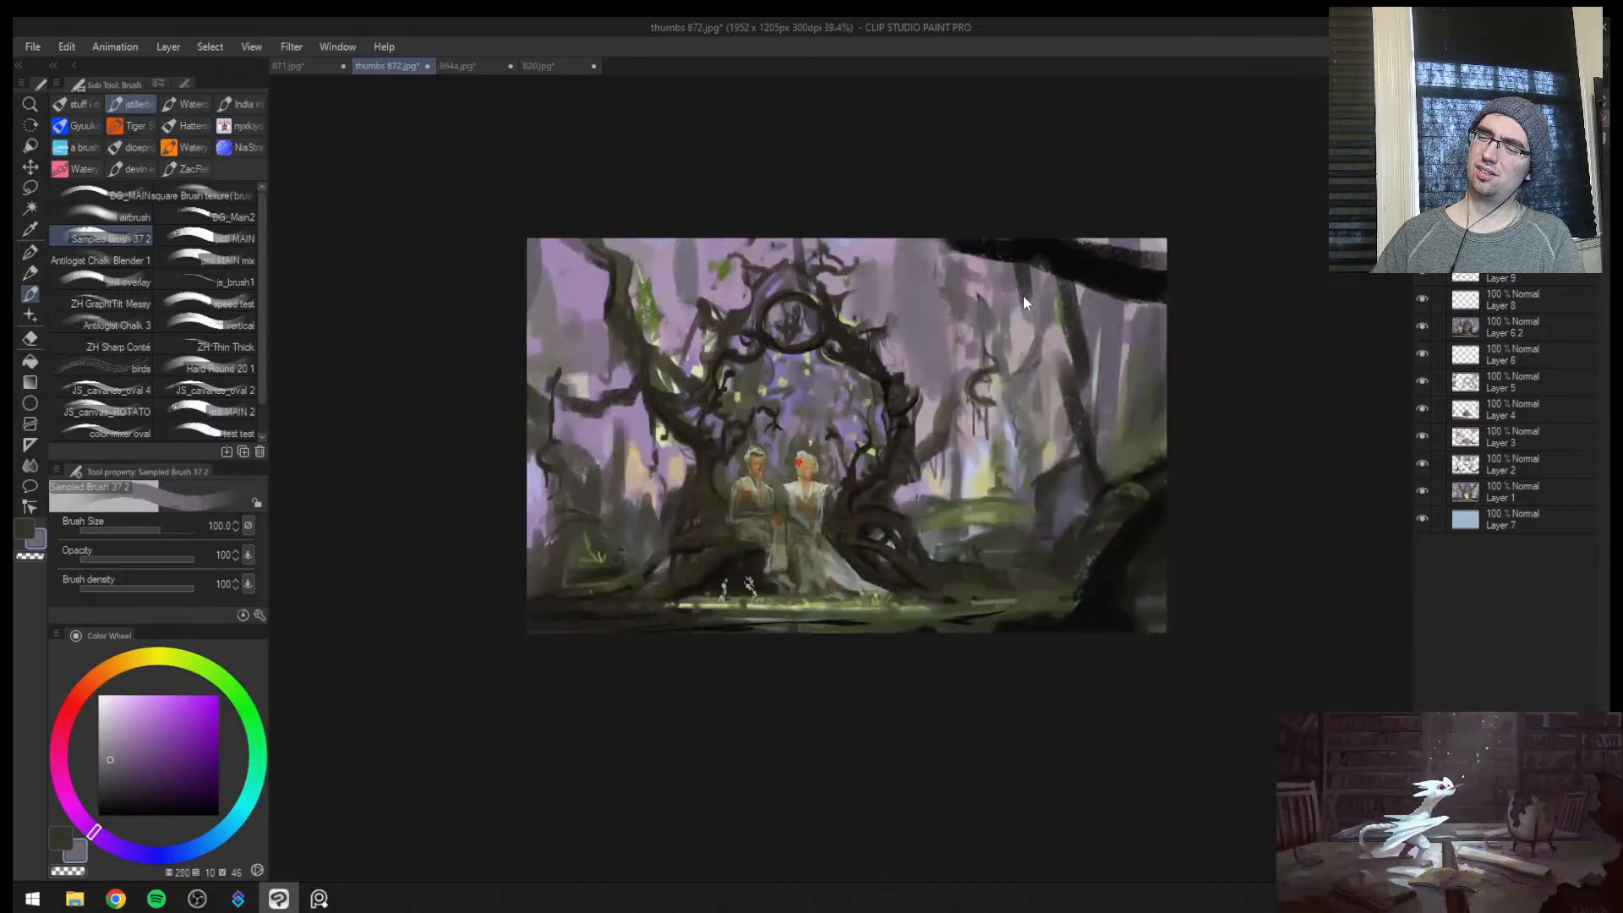
{"action": "key", "text": "ctrl+super+c"}
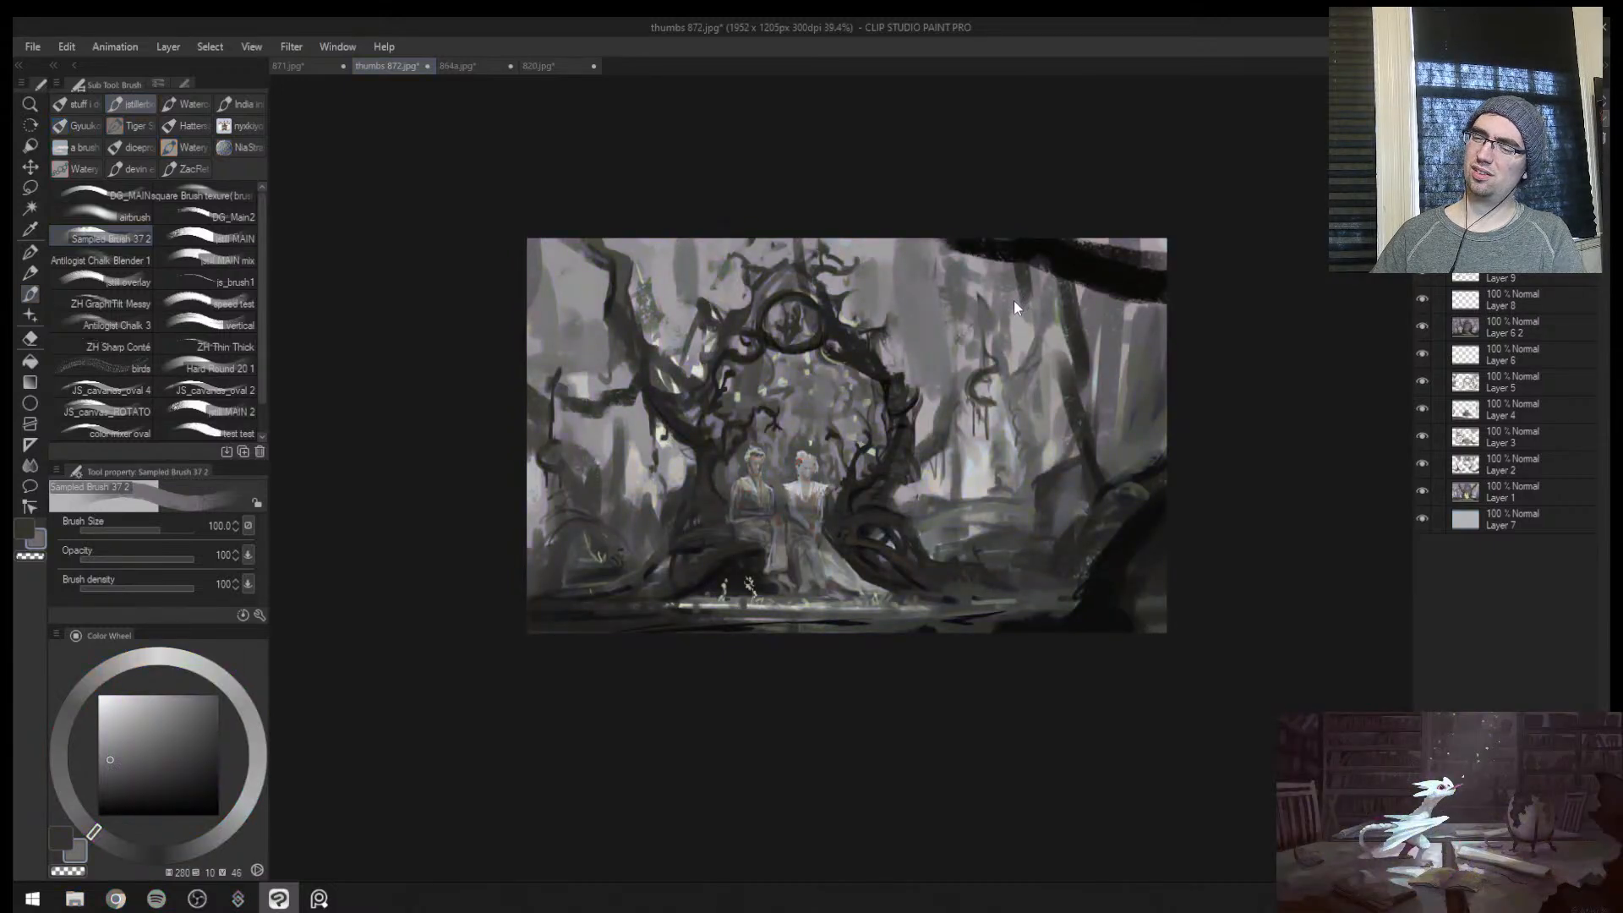
{"action": "key", "text": "ctrl+super+c"}
{"action": "key", "text": "h"}
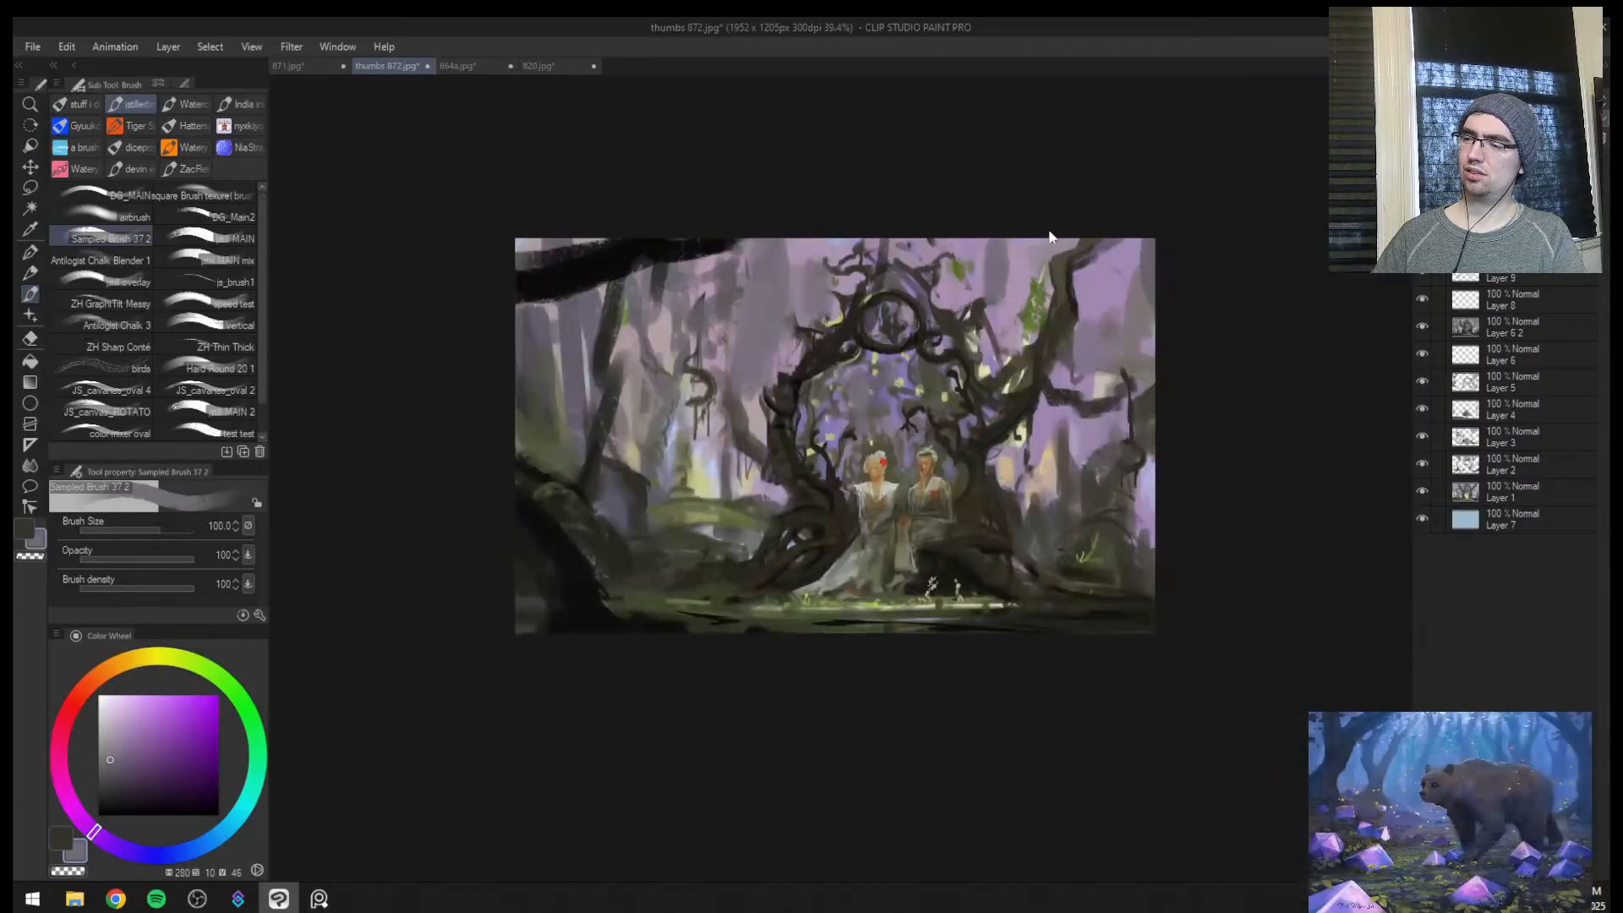
Merge a copy of the visible layers into a new layer above the painting
{"action": "key", "text": "ctrl+space"}
{"action": "mouse_move", "coordinate": [997, 338]}
{"action": "left_mouse_down"}
{"action": "mouse_move", "coordinate": [964, 342]}
{"action": "mouse_move", "coordinate": [1004, 310]}
{"action": "left_mouse_up"}
{"action": "key", "text": "ctrl+alt+shift+e"}
{"action": "left_click", "coordinate": [1474, 101]}
{"action": "left_click", "coordinate": [1475, 219]}
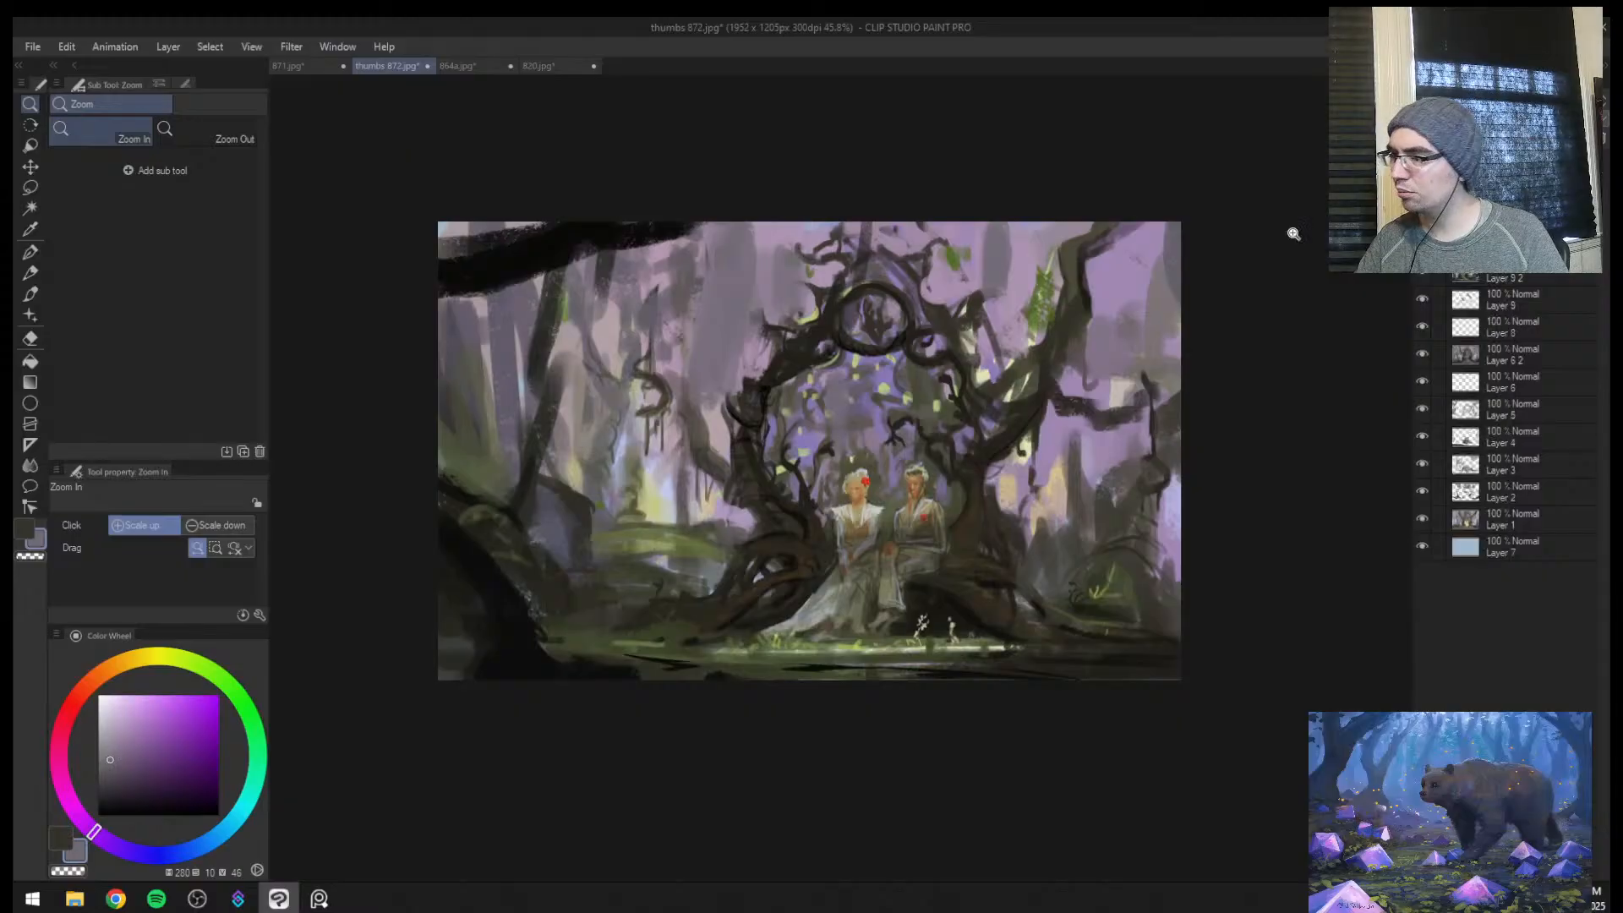
{"action": "left_click_drag", "start_coordinate": [864, 377], "coordinate": [930, 359]}
{"action": "mouse_move", "coordinate": [718, 127]}
{"action": "left_mouse_down"}
{"action": "mouse_move", "coordinate": [629, 296]}
{"action": "mouse_move", "coordinate": [630, 330]}
{"action": "left_mouse_up"}
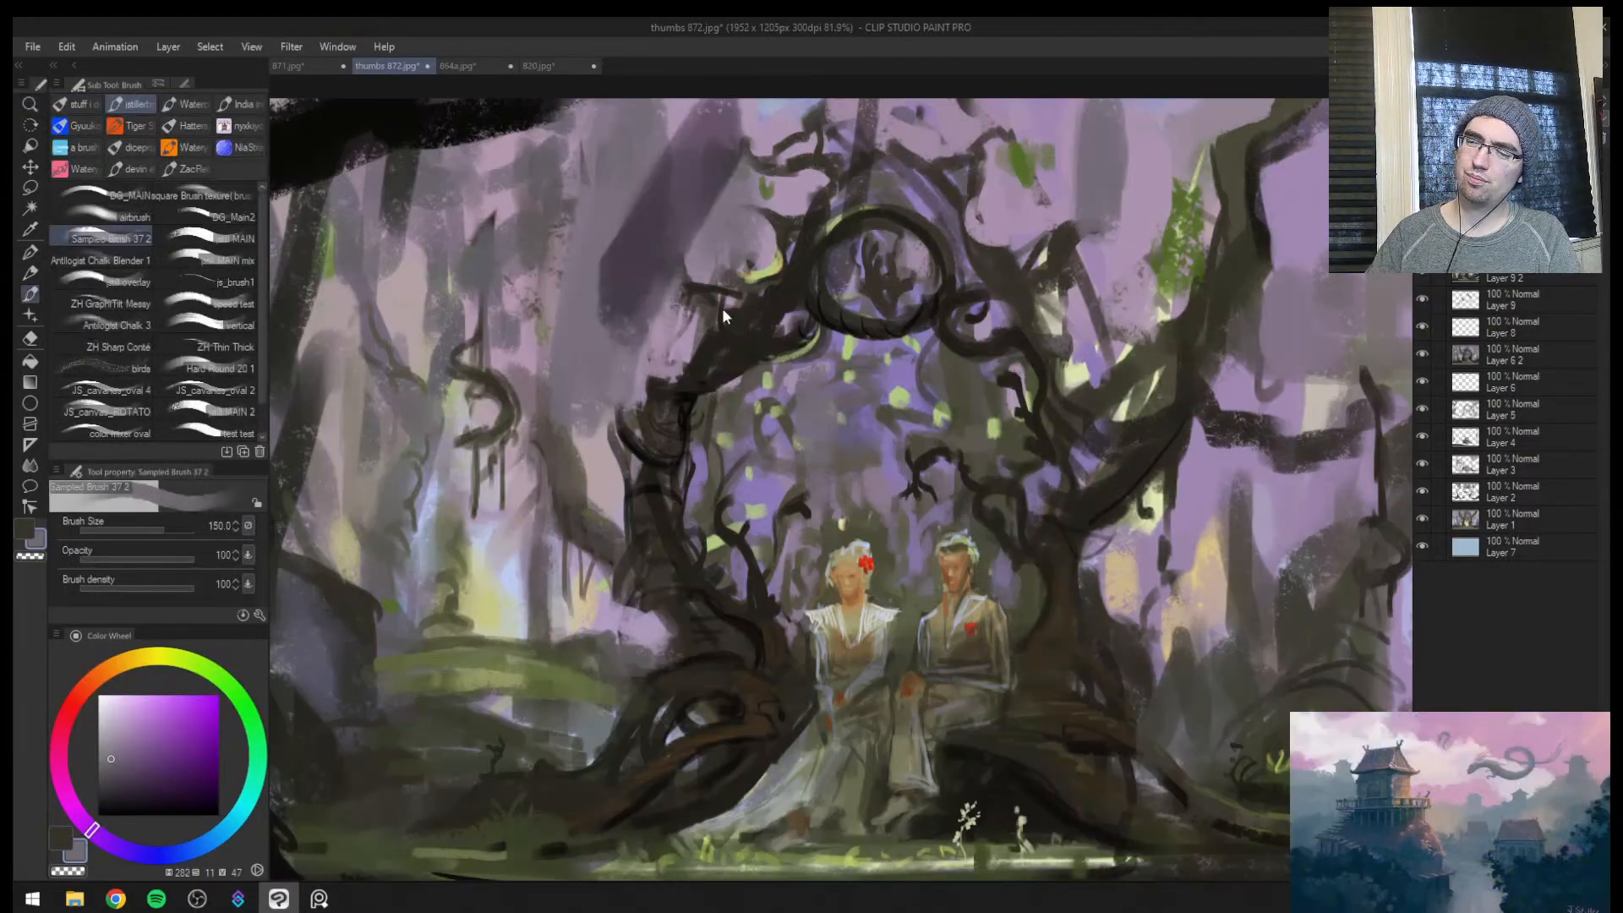
{"action": "key", "text": "ctrl+z"}
Glaze the background trees and mist darker with pale violet, using broad strokes at brush sizes 500 and 400
{"action": "key", "text": "ctrl+space"}
{"action": "mouse_move", "coordinate": [750, 355]}
{"action": "left_mouse_down"}
{"action": "mouse_move", "coordinate": [710, 359]}
{"action": "mouse_move", "coordinate": [757, 479]}
{"action": "mouse_move", "coordinate": [507, 554]}
{"action": "left_mouse_up"}
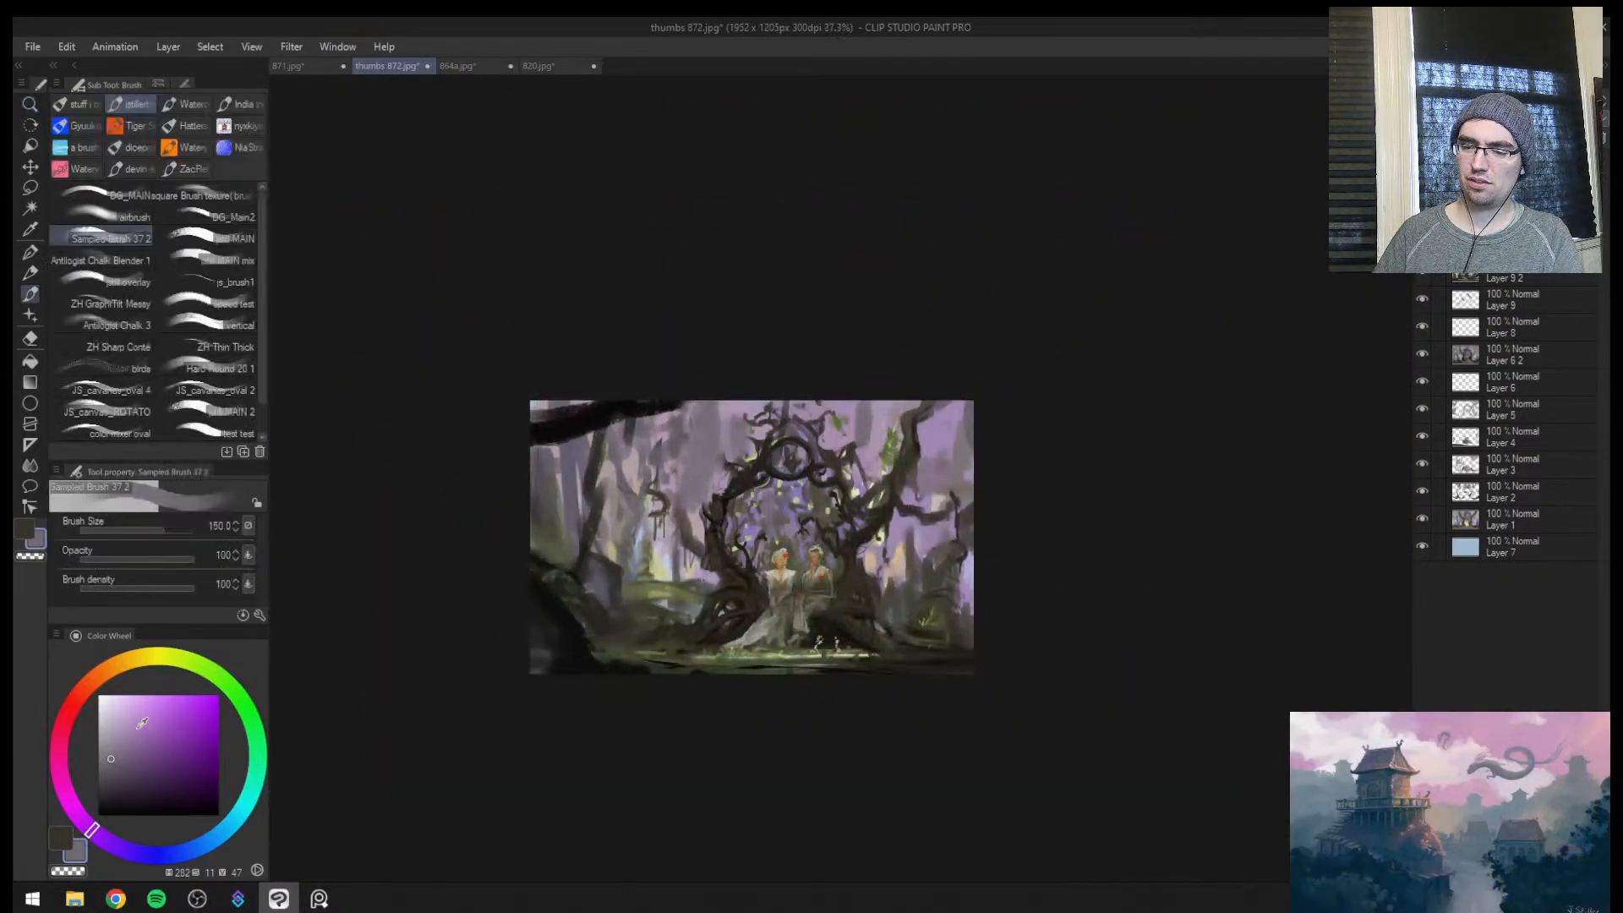
{"action": "key", "text": "bracketright"}
{"action": "key", "text": "bracketright"}
{"action": "key", "text": "bracketright"}
{"action": "key", "text": "bracketright"}
{"action": "key", "text": "bracketright"}
{"action": "mouse_move", "coordinate": [598, 429]}
{"action": "left_mouse_down"}
{"action": "mouse_move", "coordinate": [725, 412]}
{"action": "mouse_move", "coordinate": [677, 511]}
{"action": "mouse_move", "coordinate": [797, 380]}
{"action": "mouse_move", "coordinate": [803, 440]}
{"action": "mouse_move", "coordinate": [776, 477]}
{"action": "left_mouse_up"}
{"action": "mouse_move", "coordinate": [820, 502]}
{"action": "left_mouse_down"}
{"action": "mouse_move", "coordinate": [856, 510]}
{"action": "mouse_move", "coordinate": [879, 433]}
{"action": "mouse_move", "coordinate": [862, 433]}
{"action": "mouse_move", "coordinate": [891, 479]}
{"action": "mouse_move", "coordinate": [967, 447]}
{"action": "mouse_move", "coordinate": [897, 496]}
{"action": "mouse_move", "coordinate": [918, 578]}
{"action": "mouse_move", "coordinate": [875, 515]}
{"action": "left_mouse_up"}
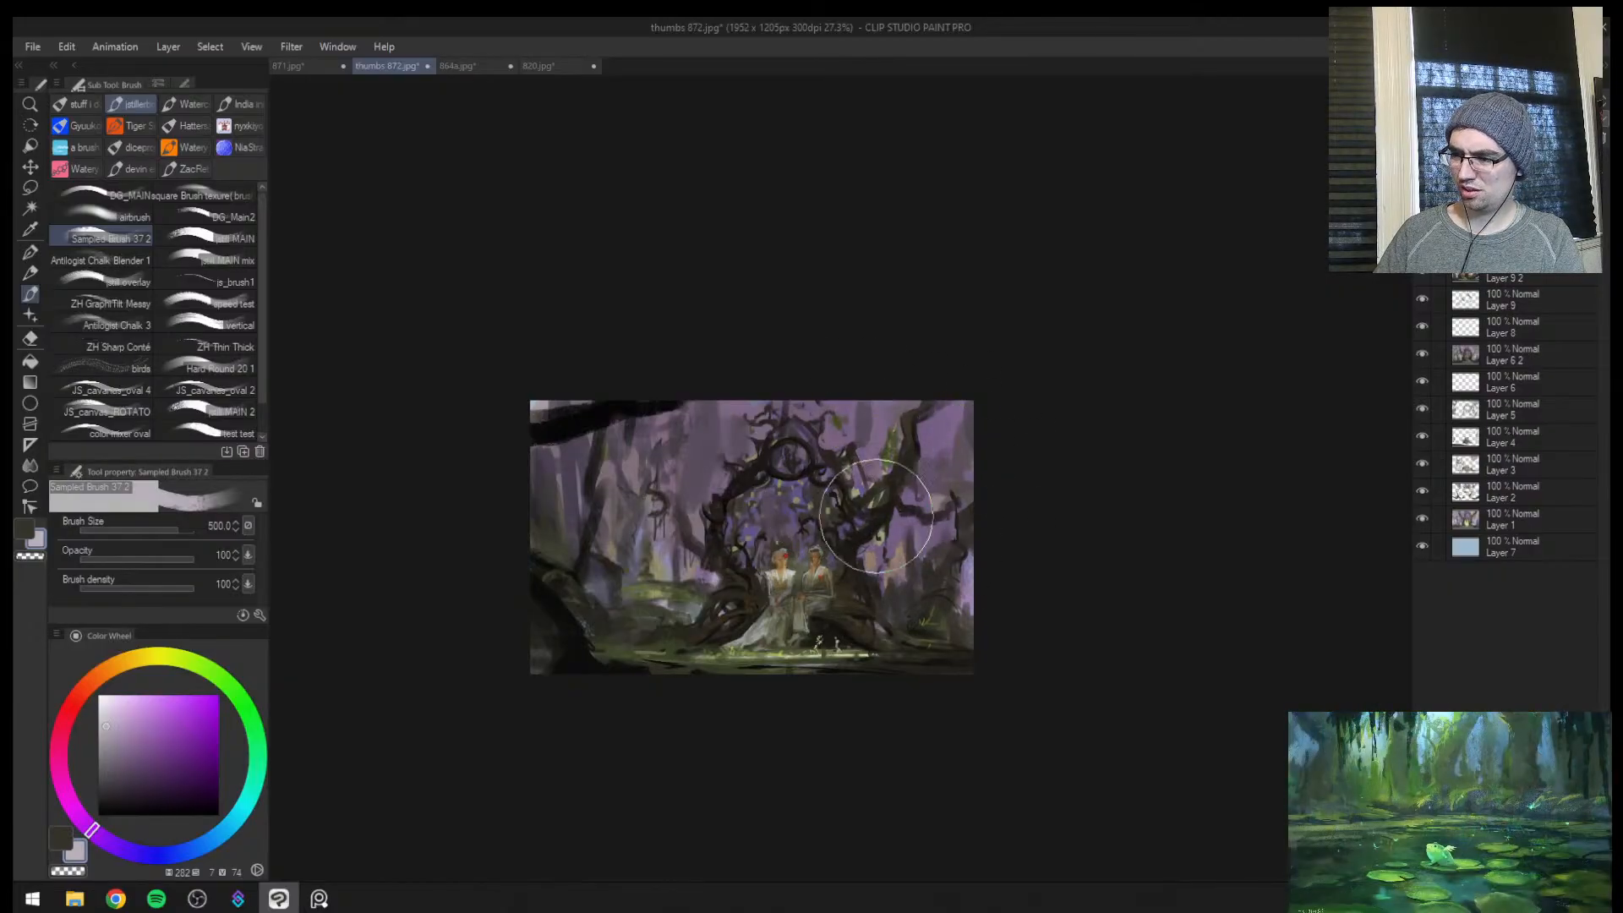
{"action": "key", "text": "["}
{"action": "mouse_move", "coordinate": [661, 562]}
{"action": "left_mouse_down"}
{"action": "mouse_move", "coordinate": [698, 563]}
{"action": "mouse_move", "coordinate": [663, 590]}
{"action": "left_mouse_up"}
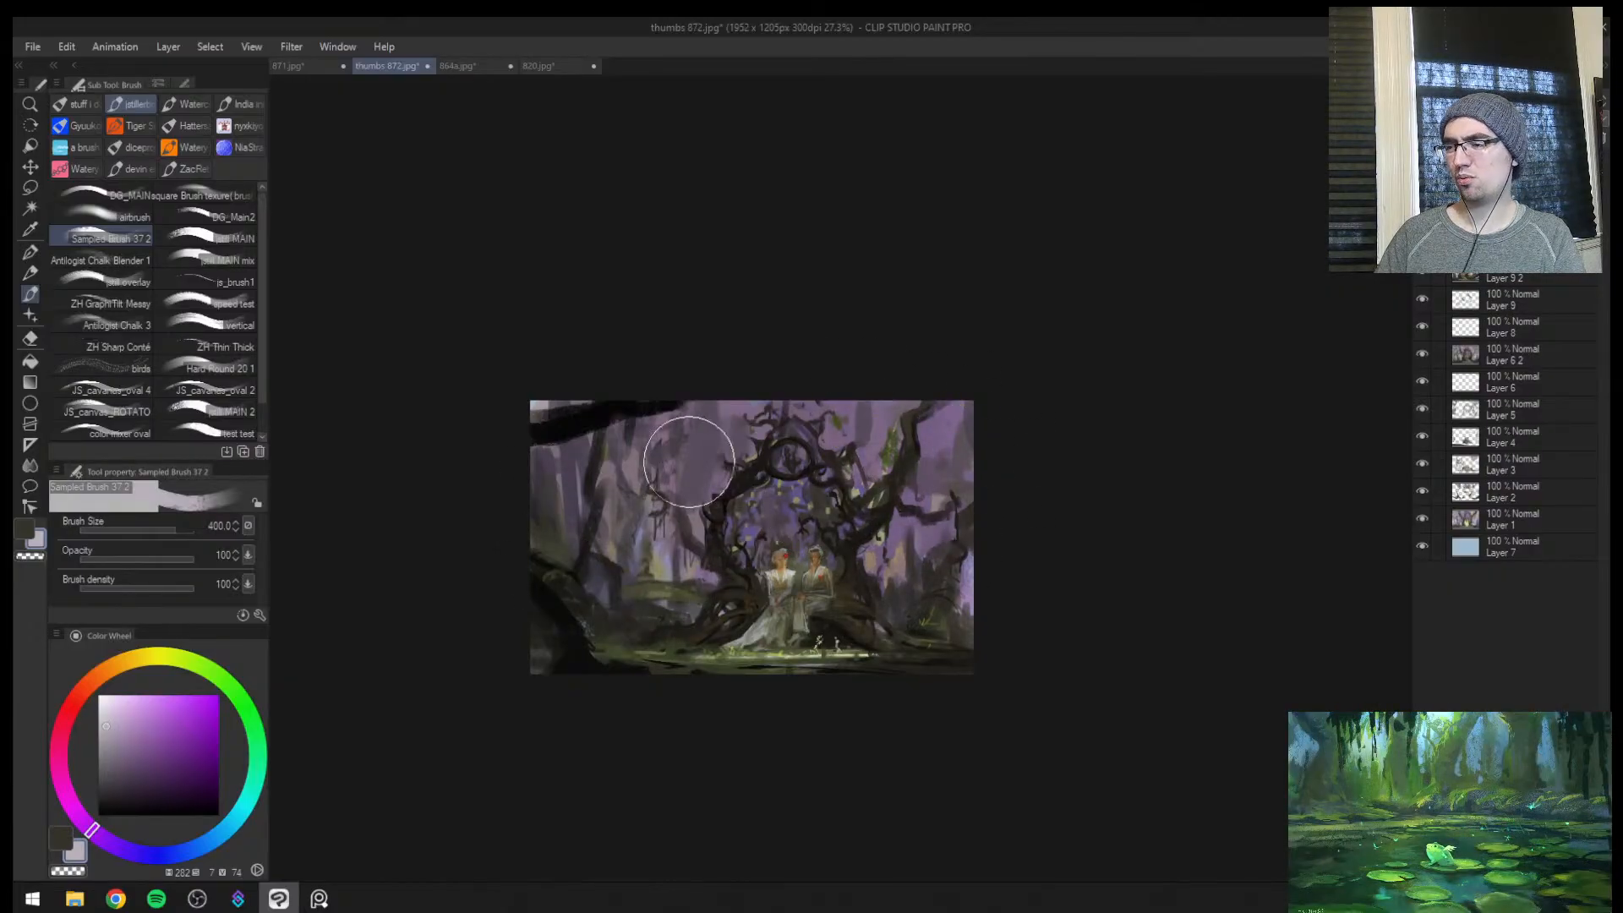
Erase the dark glaze from the woman's head with the Soft eraser at size 25 in a mirrored view
{"action": "key", "text": "h"}
{"action": "key", "text": "ctrl+space"}
{"action": "left_click_drag", "start_coordinate": [1060, 549], "coordinate": [1137, 515]}
{"action": "key", "text": "e"}
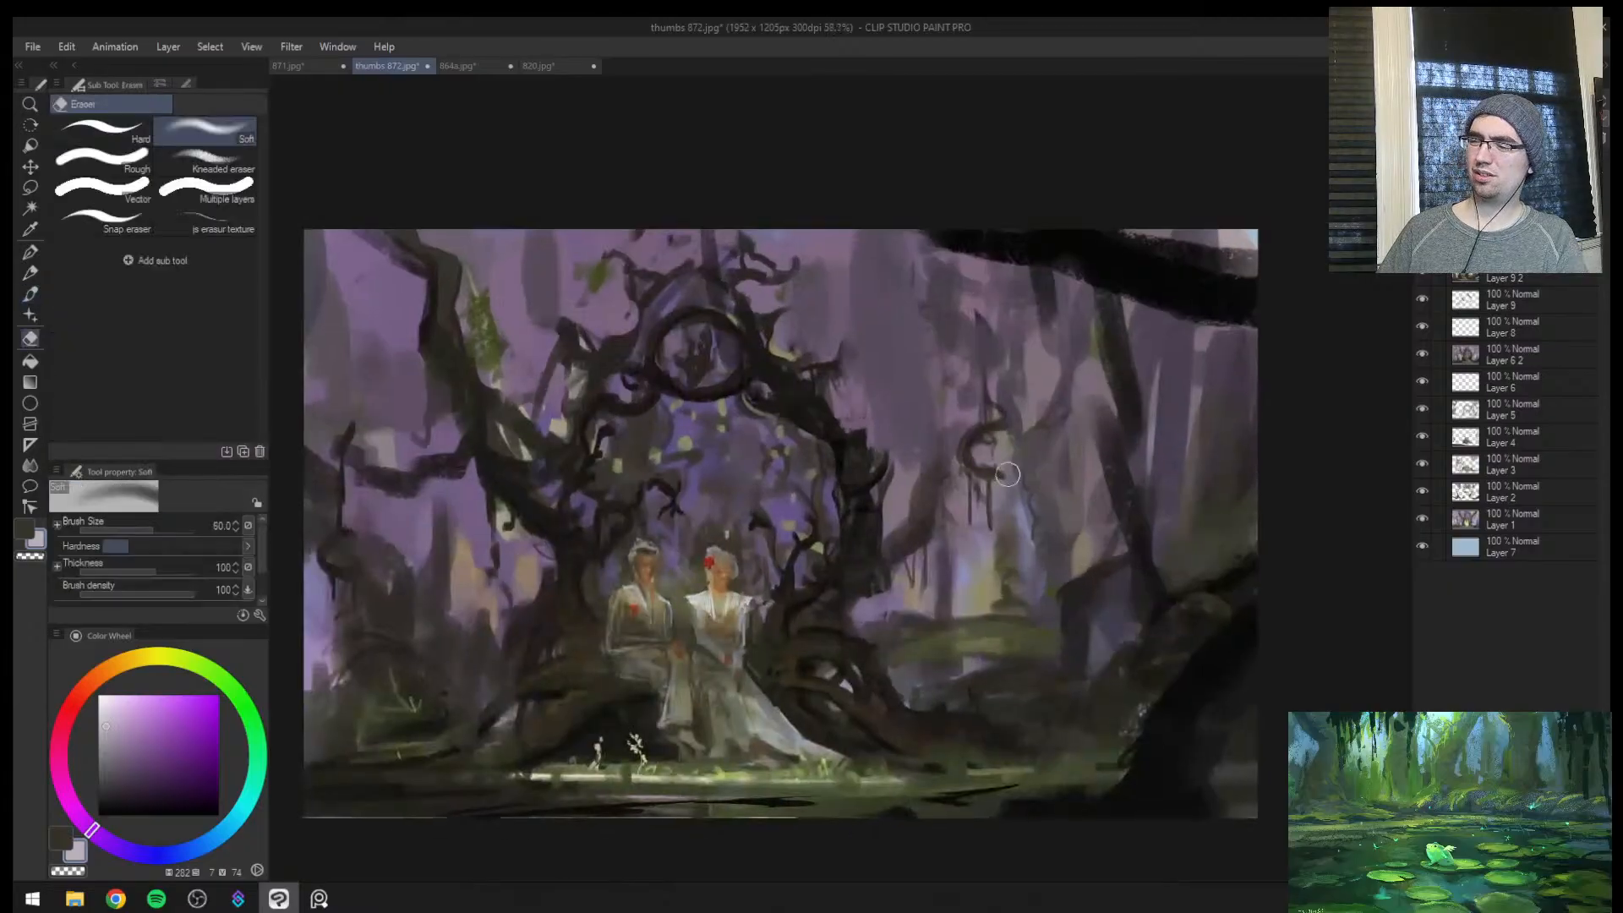
{"action": "key", "text": "bracketright"}
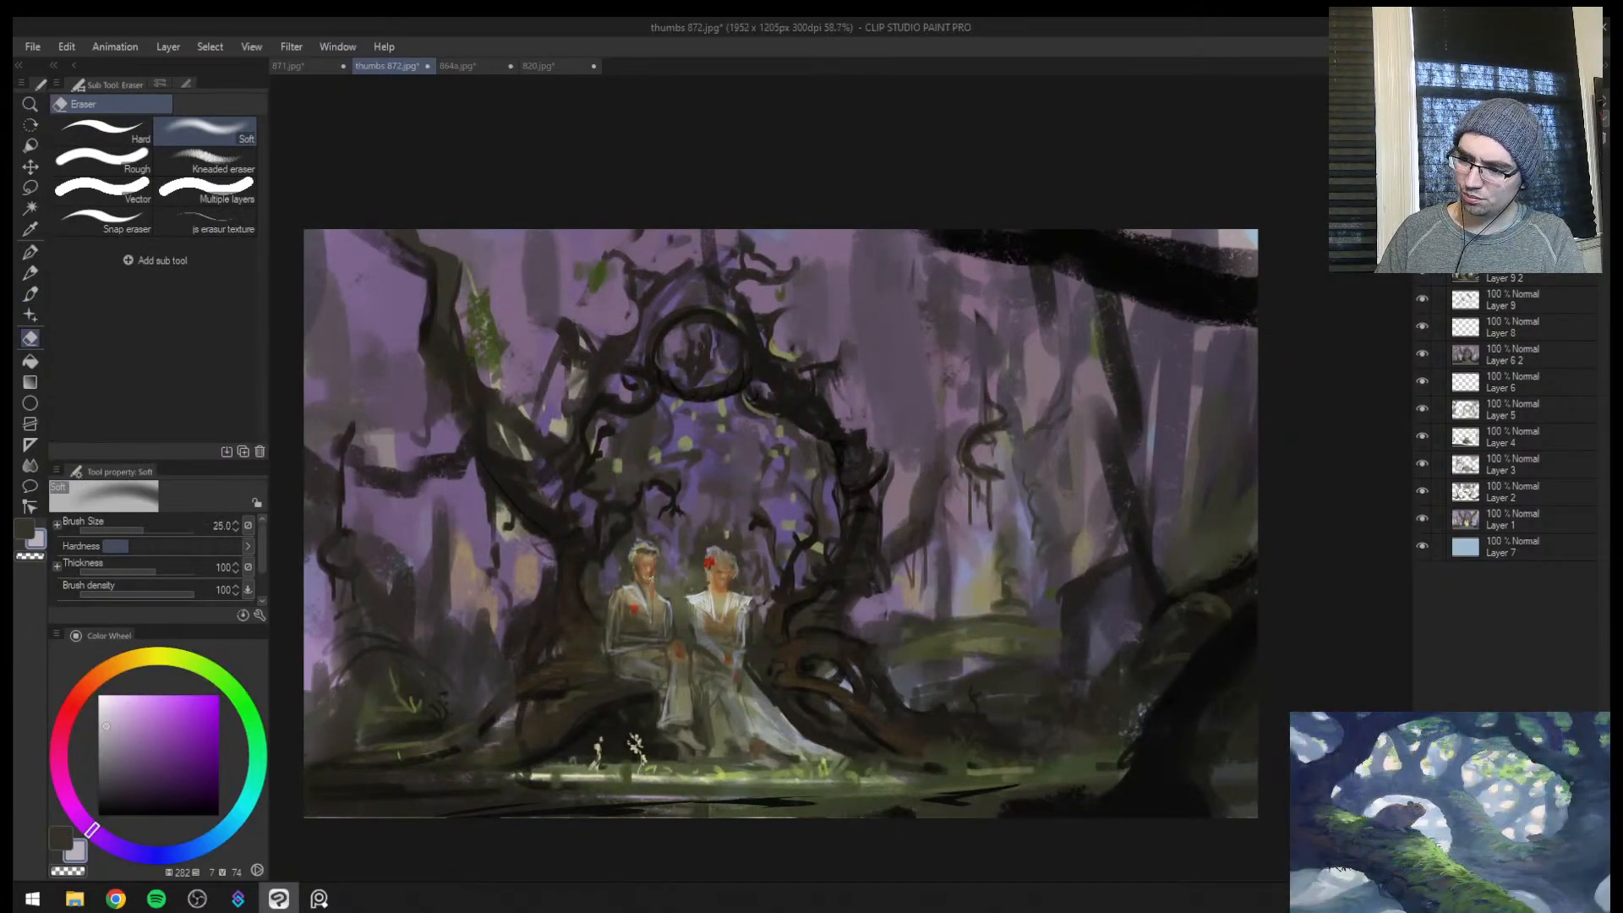
{"action": "left_click_drag", "start_coordinate": [719, 566], "coordinate": [729, 576]}
Lift more of the dark glaze around the arch's highlights with the Soft eraser at sizes 17 and 50
{"action": "key", "text": "h"}
{"action": "key", "text": "ctrl+space"}
{"action": "left_click_drag", "start_coordinate": [1143, 549], "coordinate": [1166, 541]}
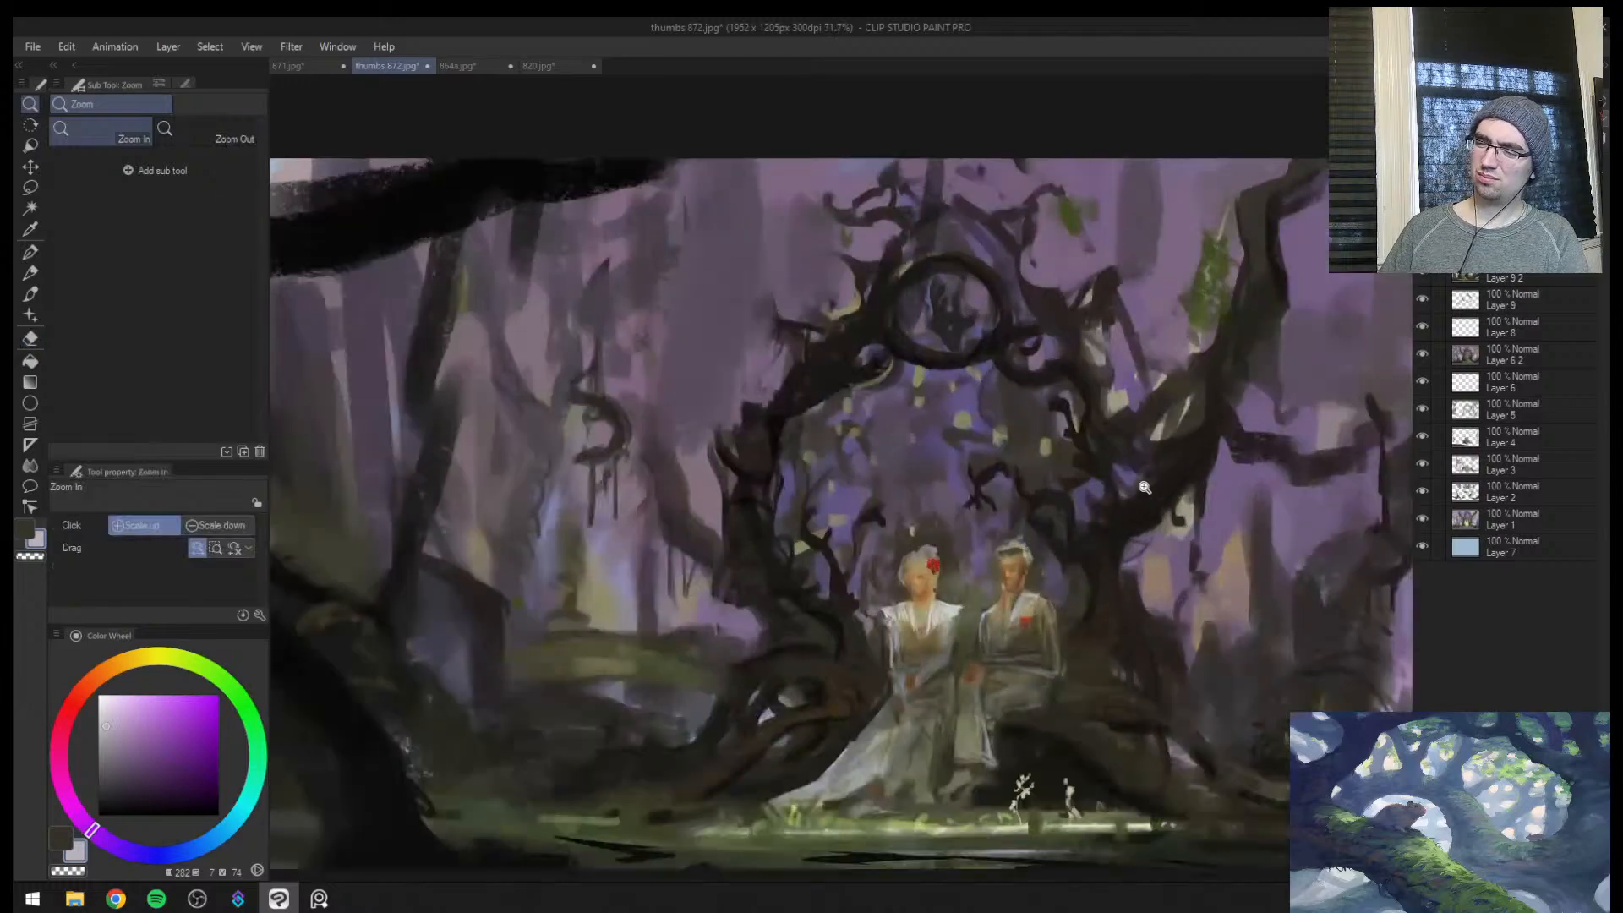
{"action": "key", "text": "b"}
{"action": "key", "text": "e"}
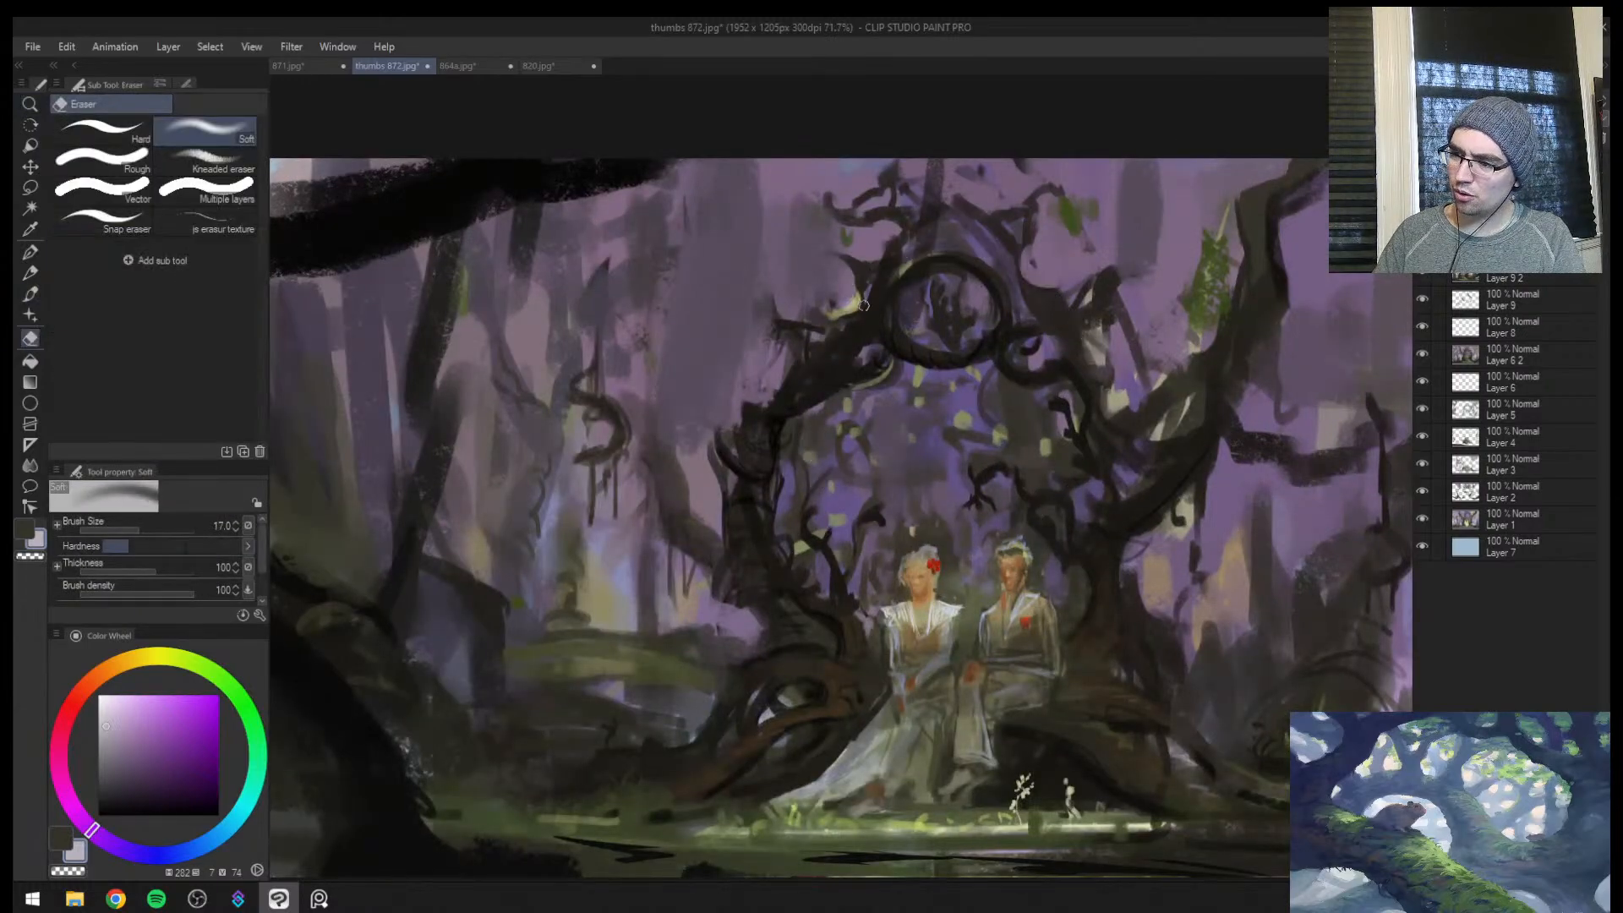
{"action": "key", "text": "bracketright"}
{"action": "key", "text": "bracketright"}
{"action": "key", "text": "bracketright"}
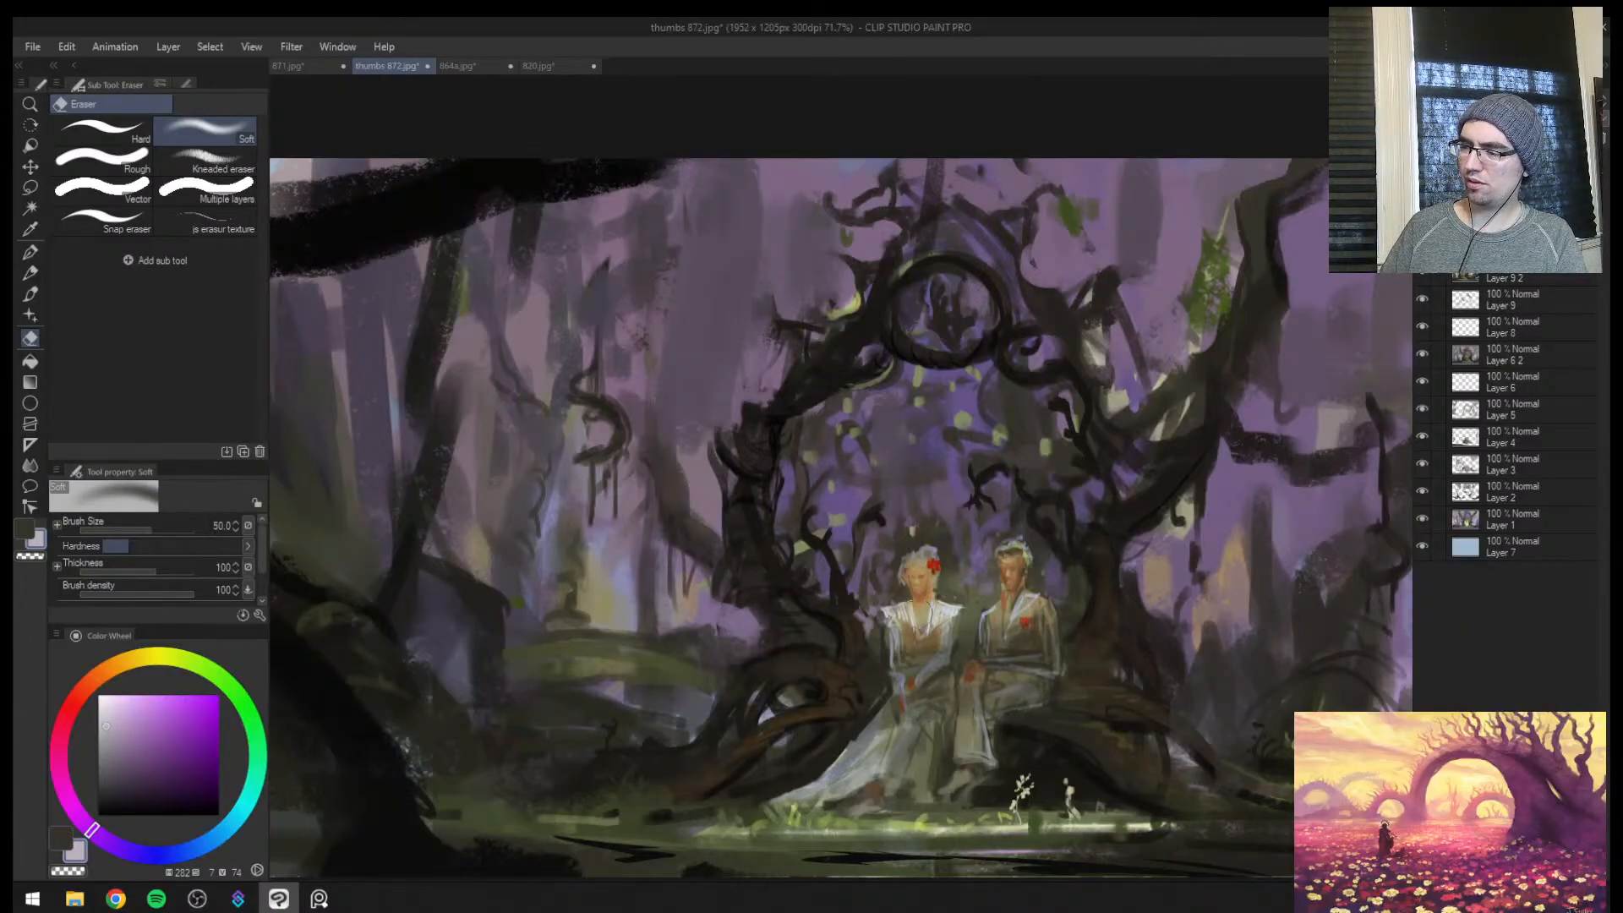
Compare the whole painting with and without the darkening glaze, mirrored and unmirrored
{"action": "key", "text": "h"}
{"action": "key", "text": "ctrl+space"}
{"action": "left_click_drag", "start_coordinate": [951, 577], "coordinate": [744, 517]}
{"action": "key", "text": "b"}
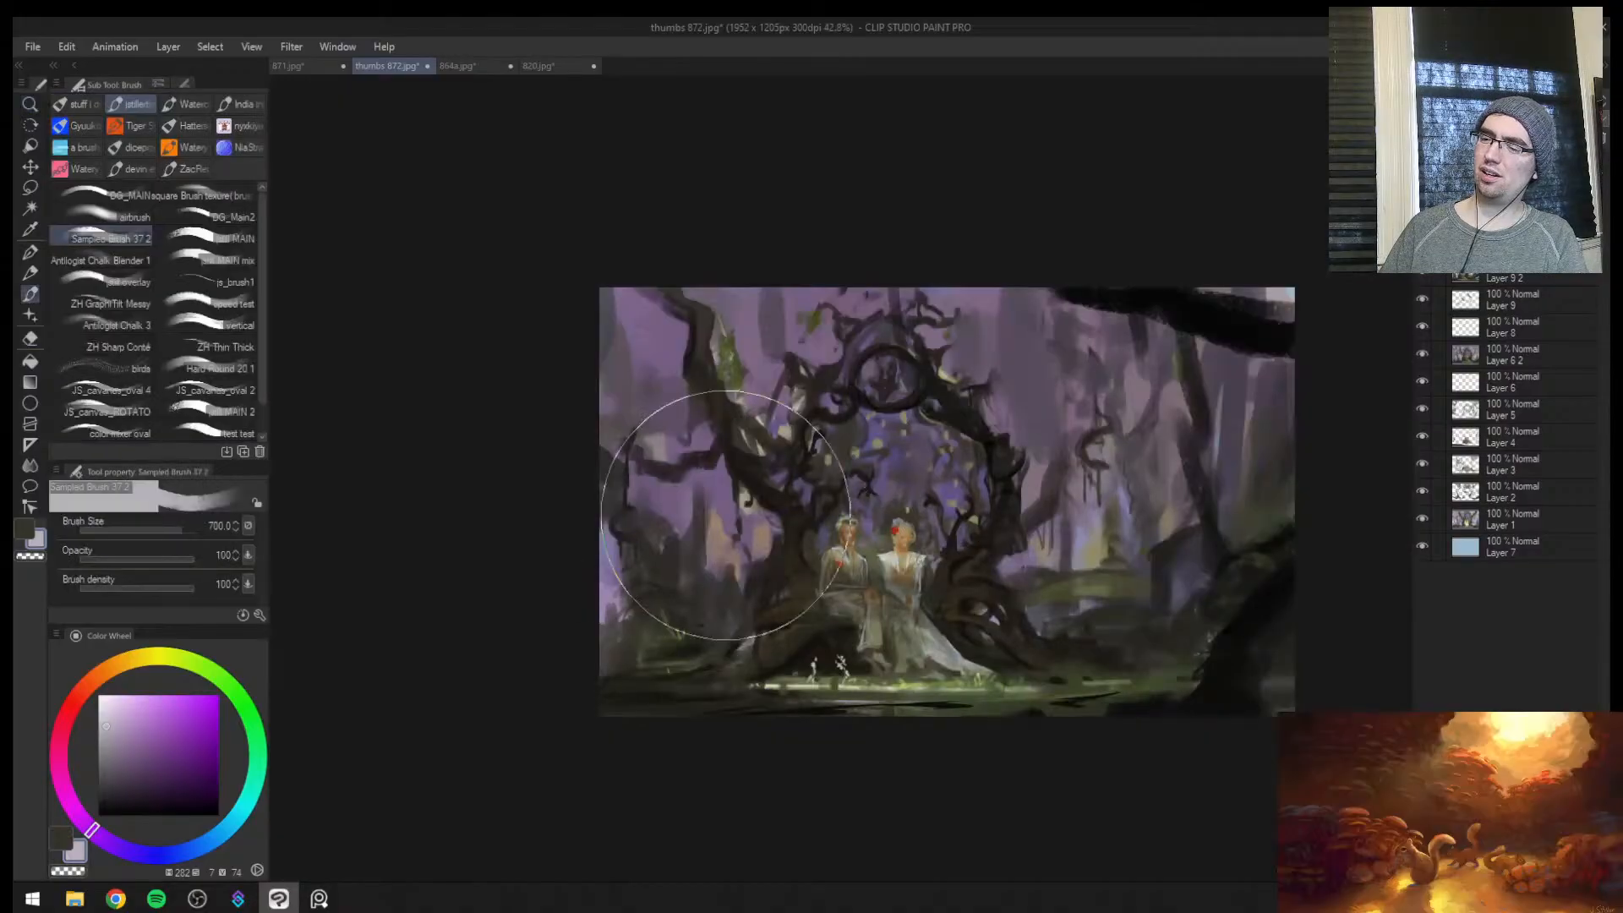
{"action": "key", "text": "ctrl+space"}
{"action": "mouse_move", "coordinate": [1196, 418]}
{"action": "left_mouse_down"}
{"action": "mouse_move", "coordinate": [1104, 510]}
{"action": "mouse_move", "coordinate": [1247, 459]}
{"action": "left_mouse_up"}
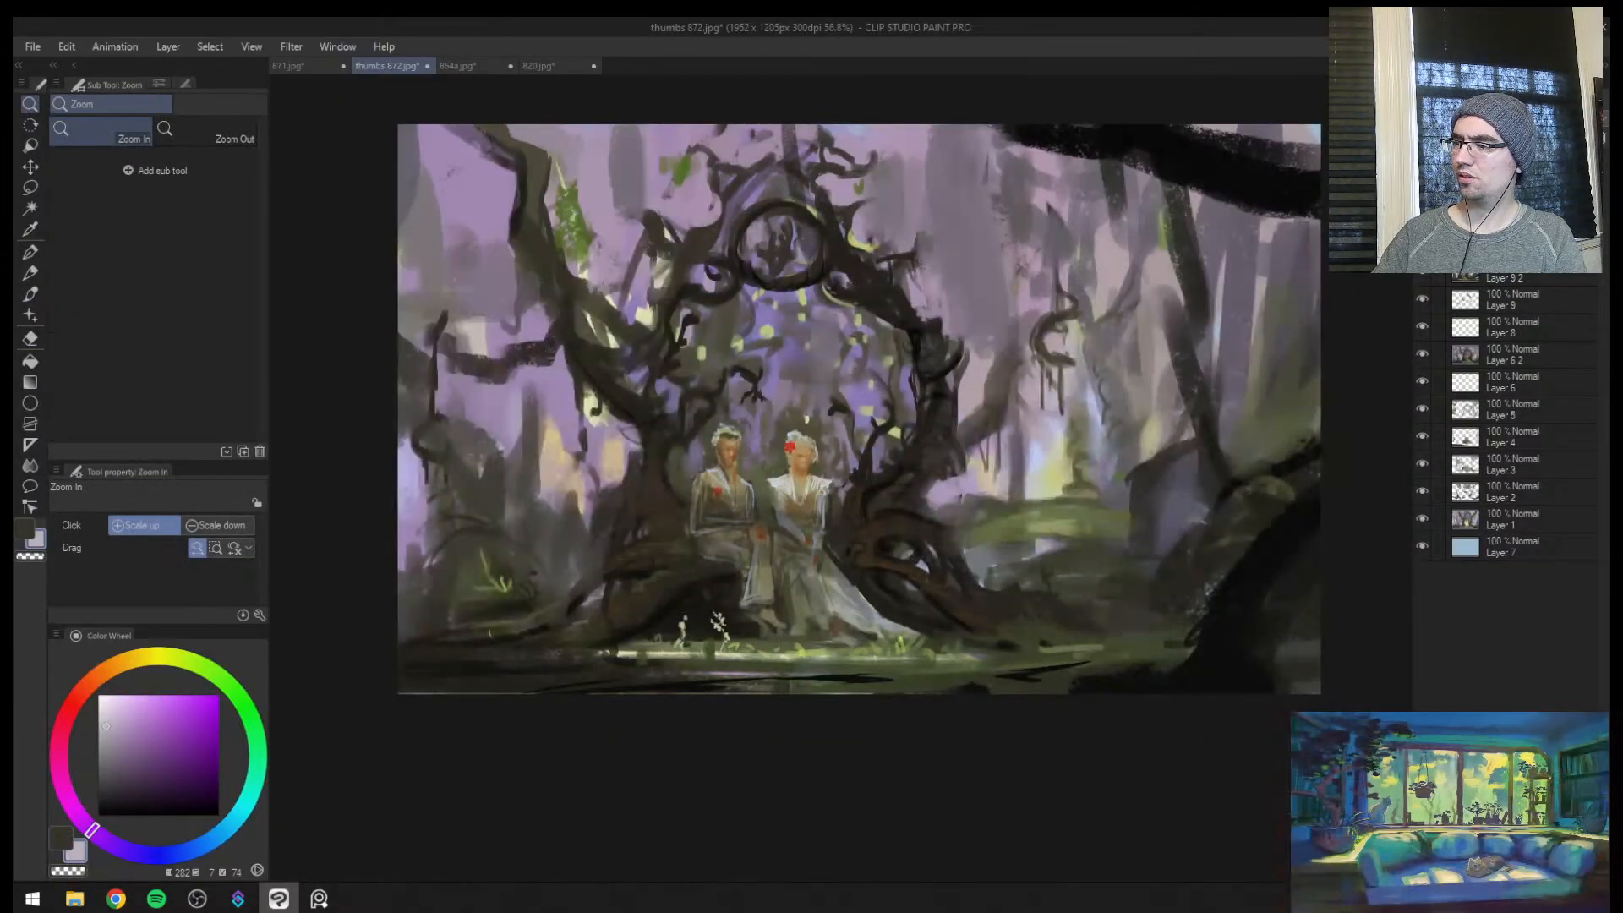
{"action": "key", "text": "h"}
{"action": "left_click_drag", "start_coordinate": [1049, 333], "coordinate": [791, 459]}
{"action": "left_click_drag", "start_coordinate": [866, 461], "coordinate": [903, 452]}
{"action": "left_click_drag", "start_coordinate": [727, 379], "coordinate": [808, 413]}
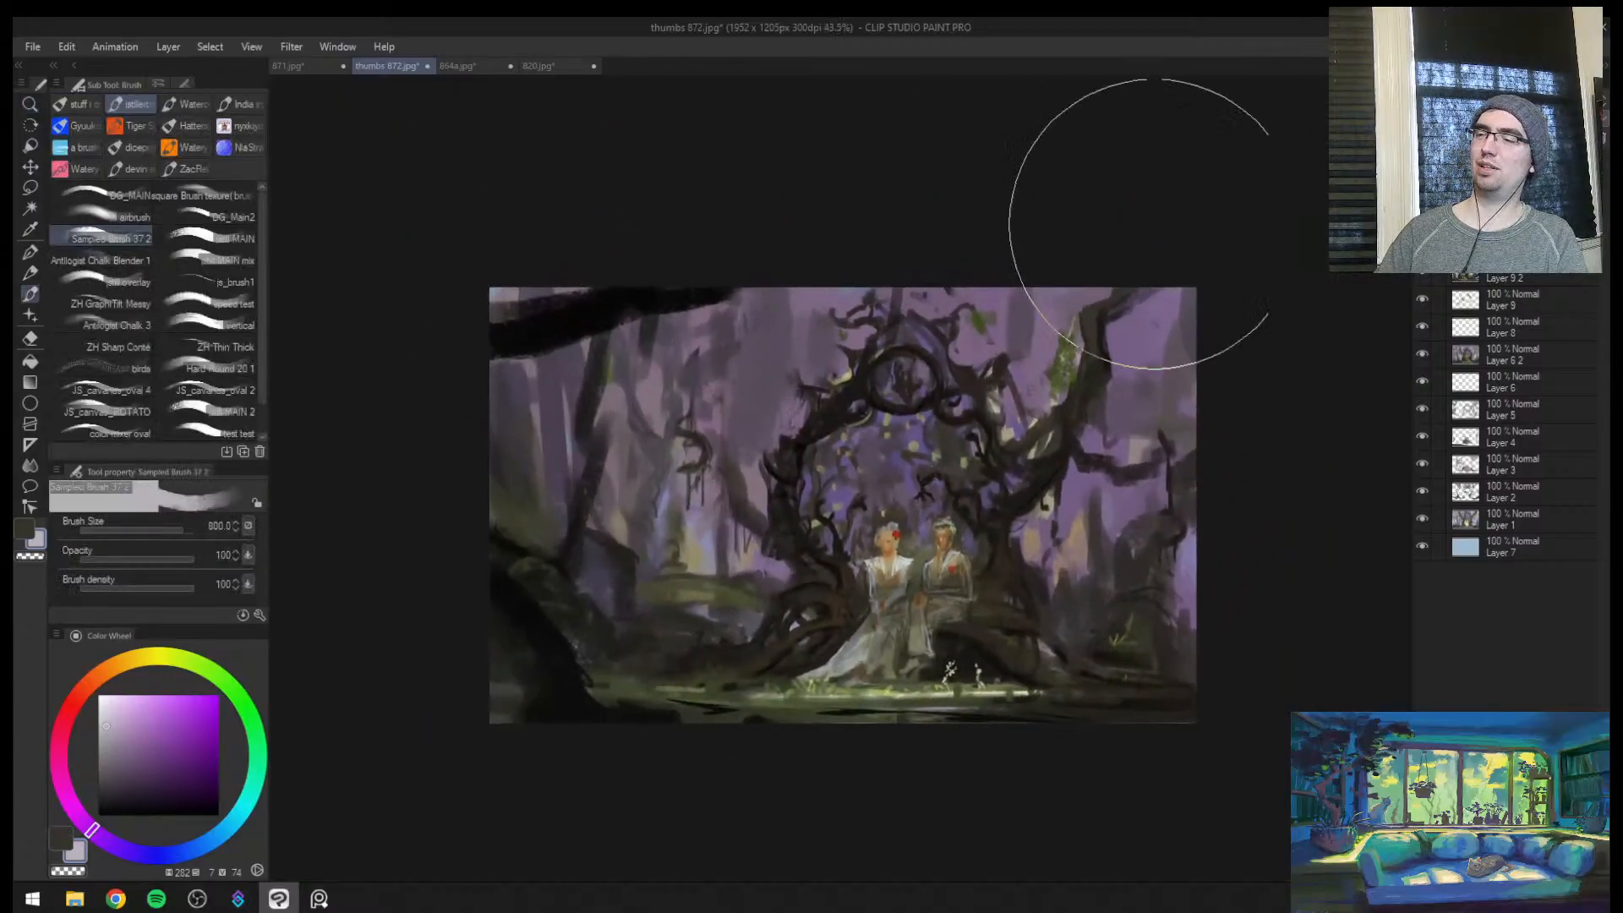
{"action": "left_click", "coordinate": [1422, 190]}
{"action": "left_click", "coordinate": [1422, 190]}
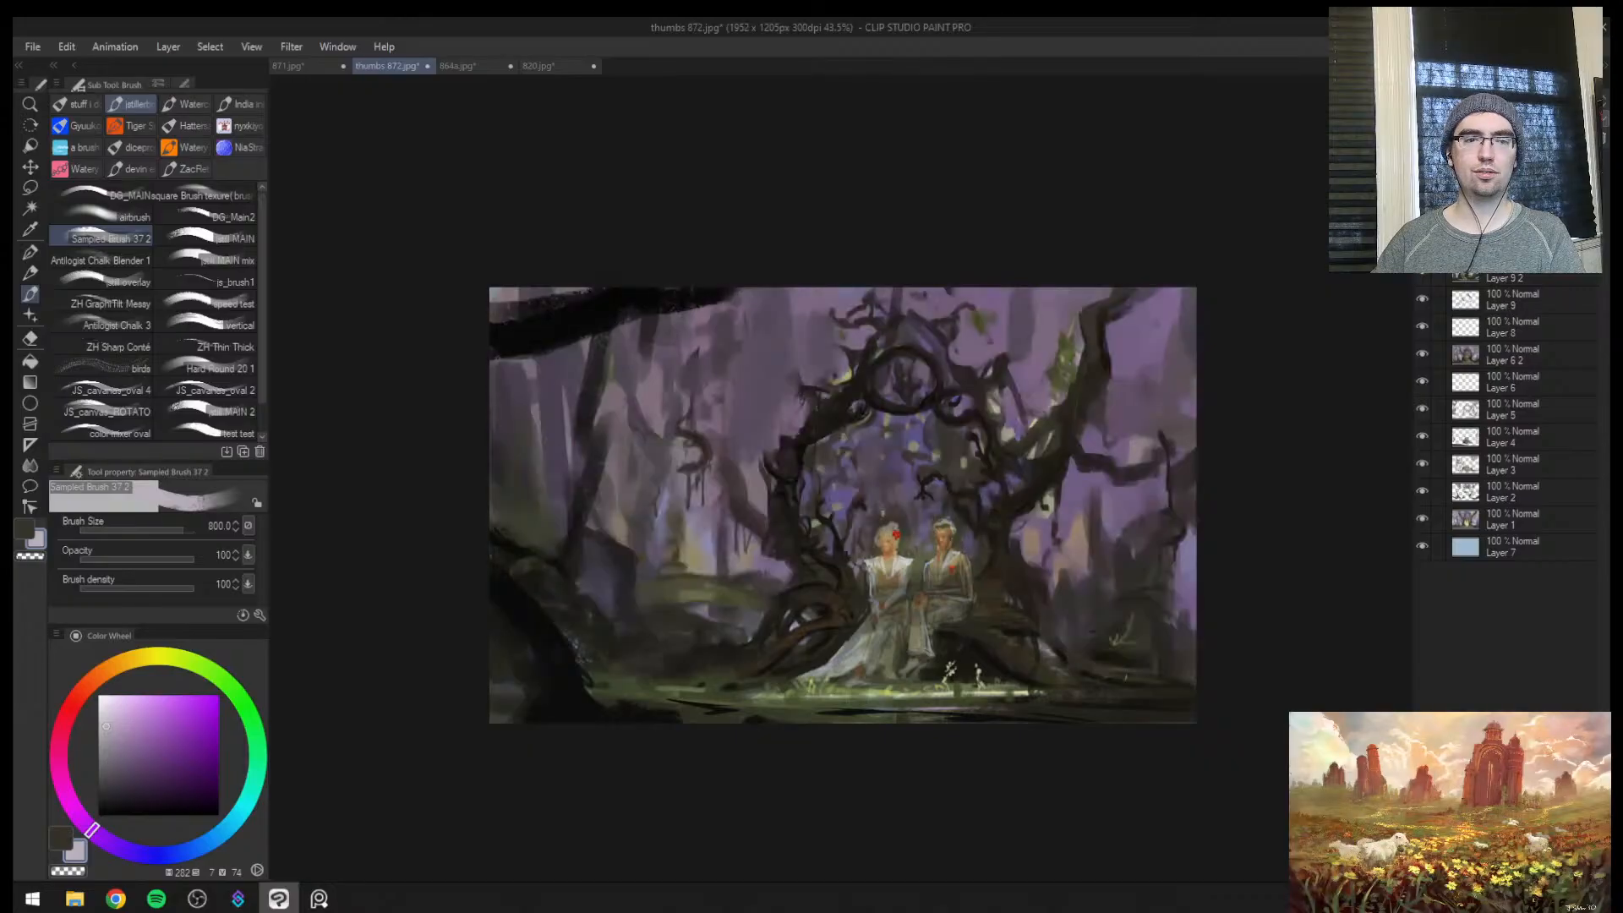
{"action": "left_click", "coordinate": [1423, 190]}
{"action": "left_click", "coordinate": [1422, 190]}
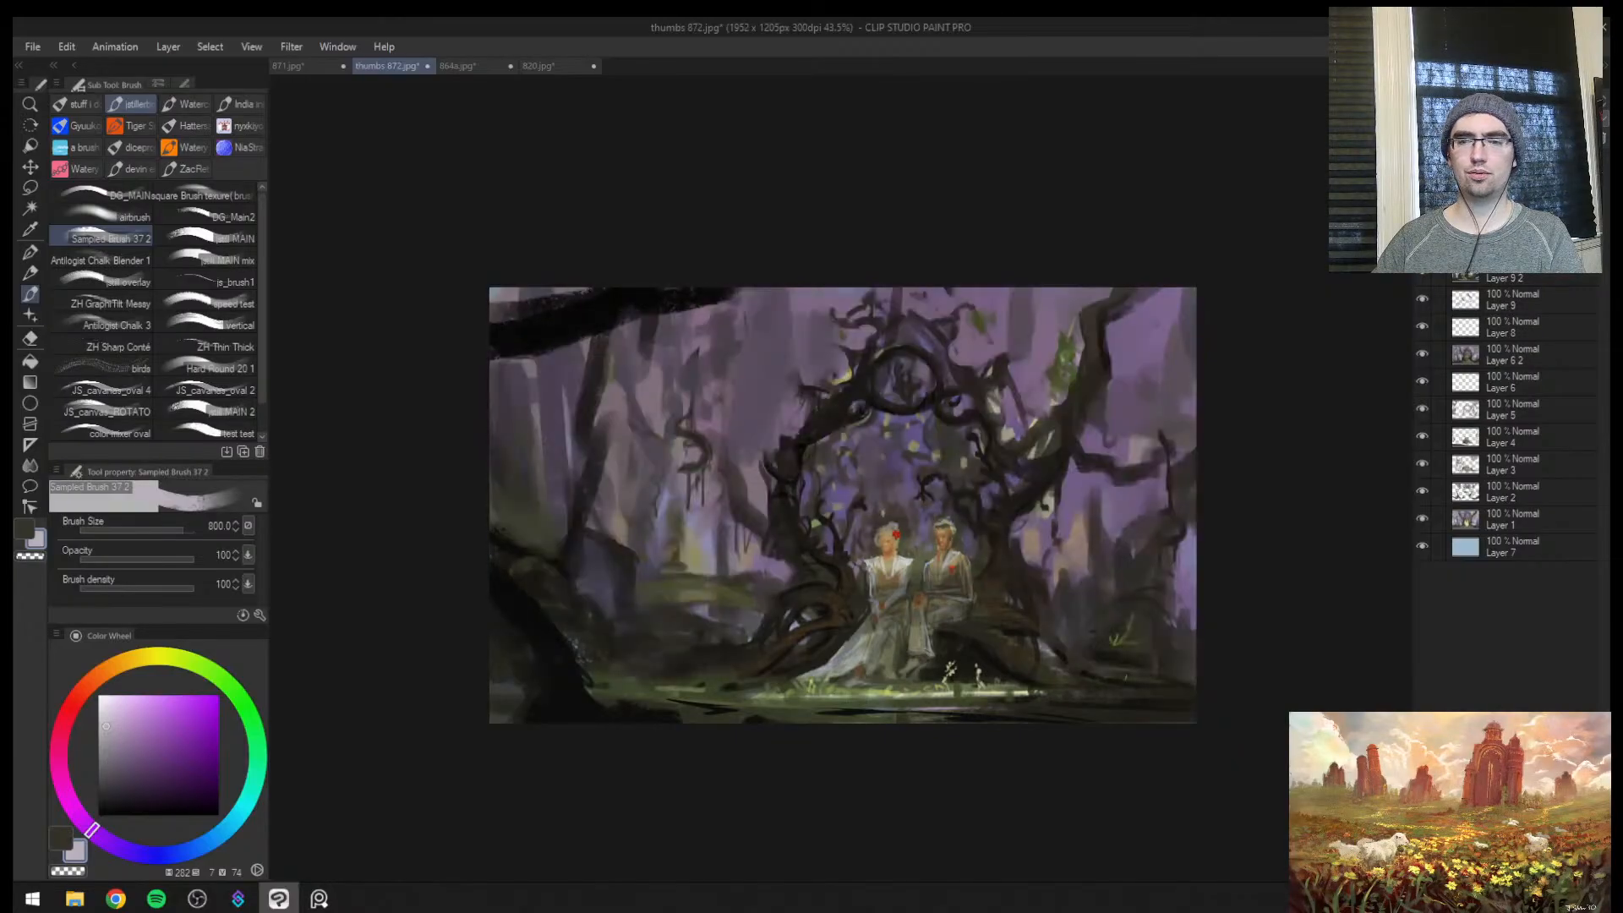
Add a new layer above the painting and set its blending mode to Overlay
{"action": "key", "text": "h"}
{"action": "key", "text": "ctrl+space"}
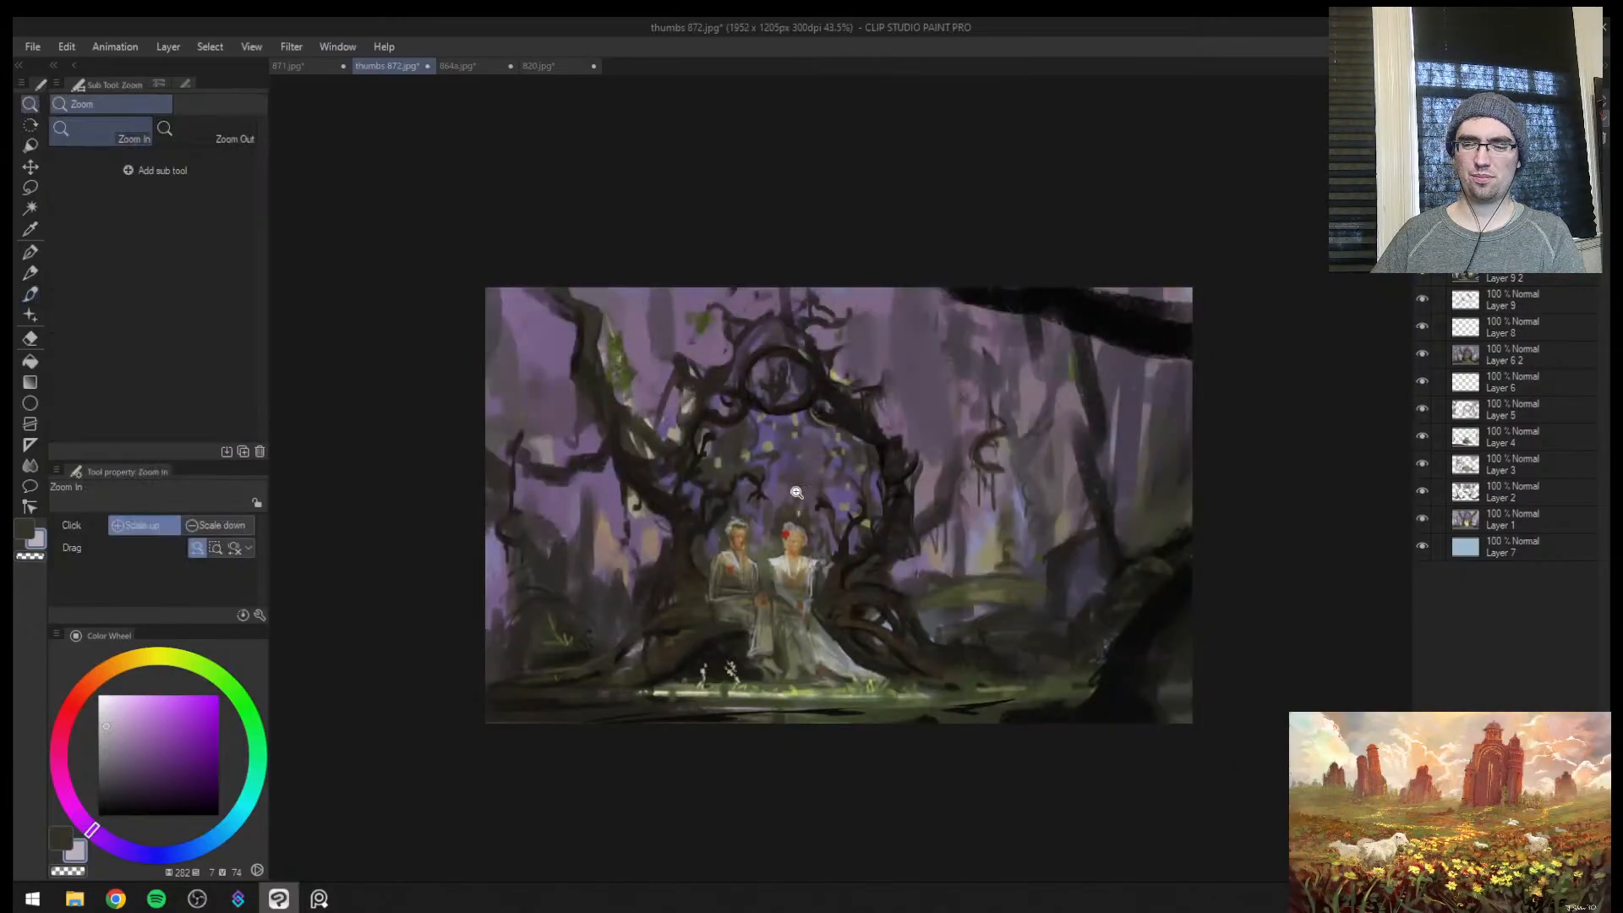
{"action": "left_click_drag", "start_coordinate": [790, 509], "coordinate": [951, 352]}
{"action": "left_click", "coordinate": [1425, 139]}
{"action": "left_click", "coordinate": [1475, 102]}
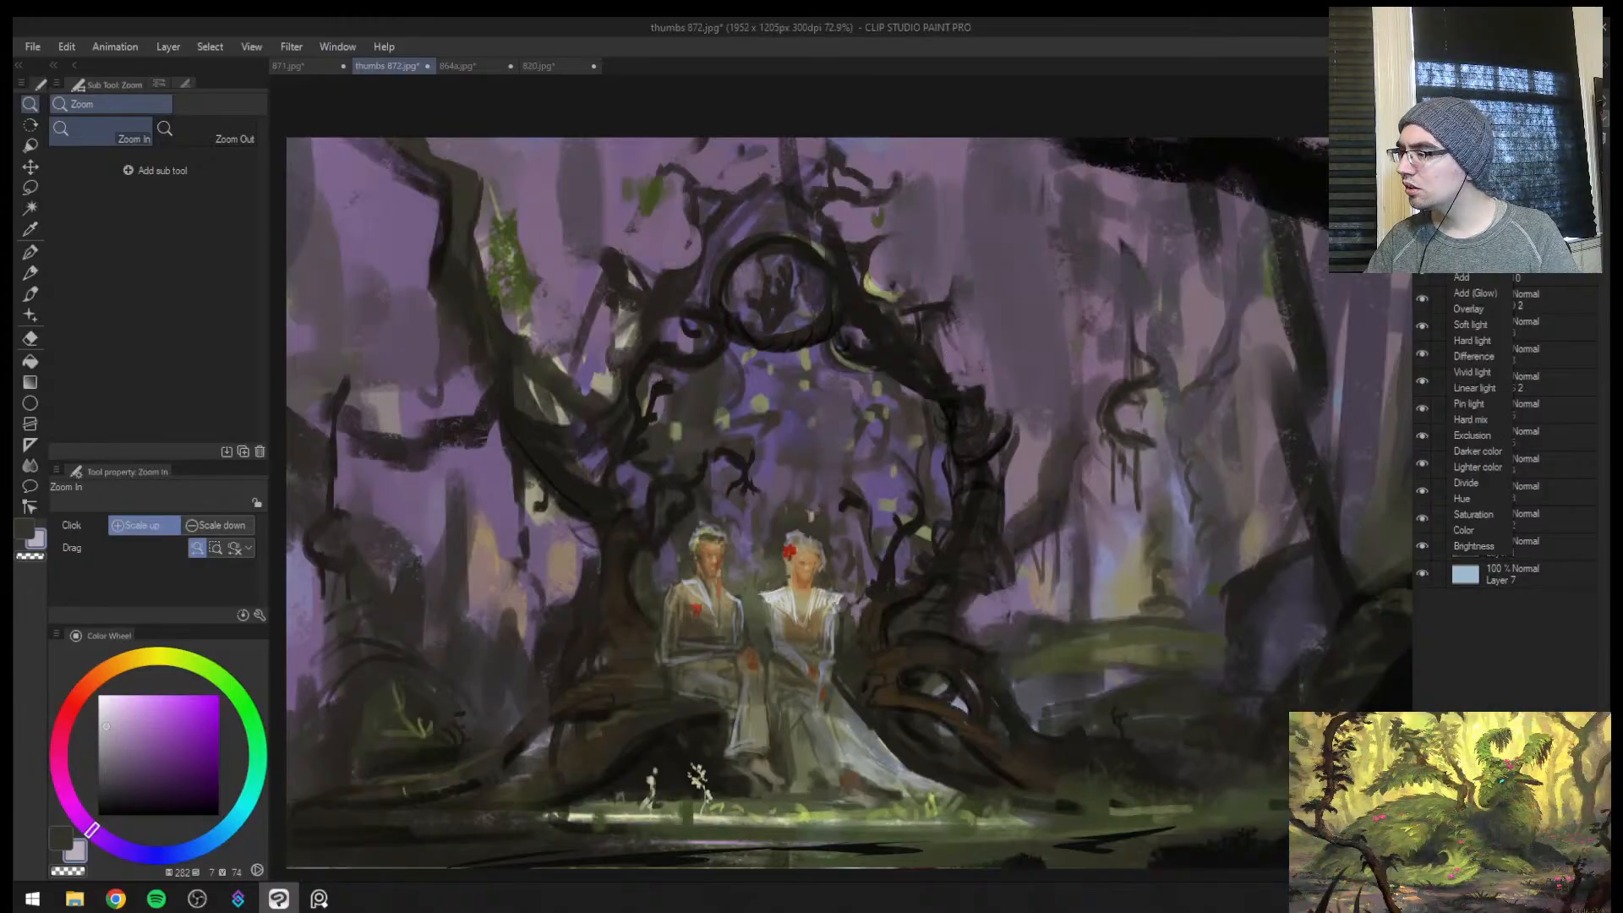
{"action": "left_click", "coordinate": [1469, 308]}
{"action": "key", "text": "b"}
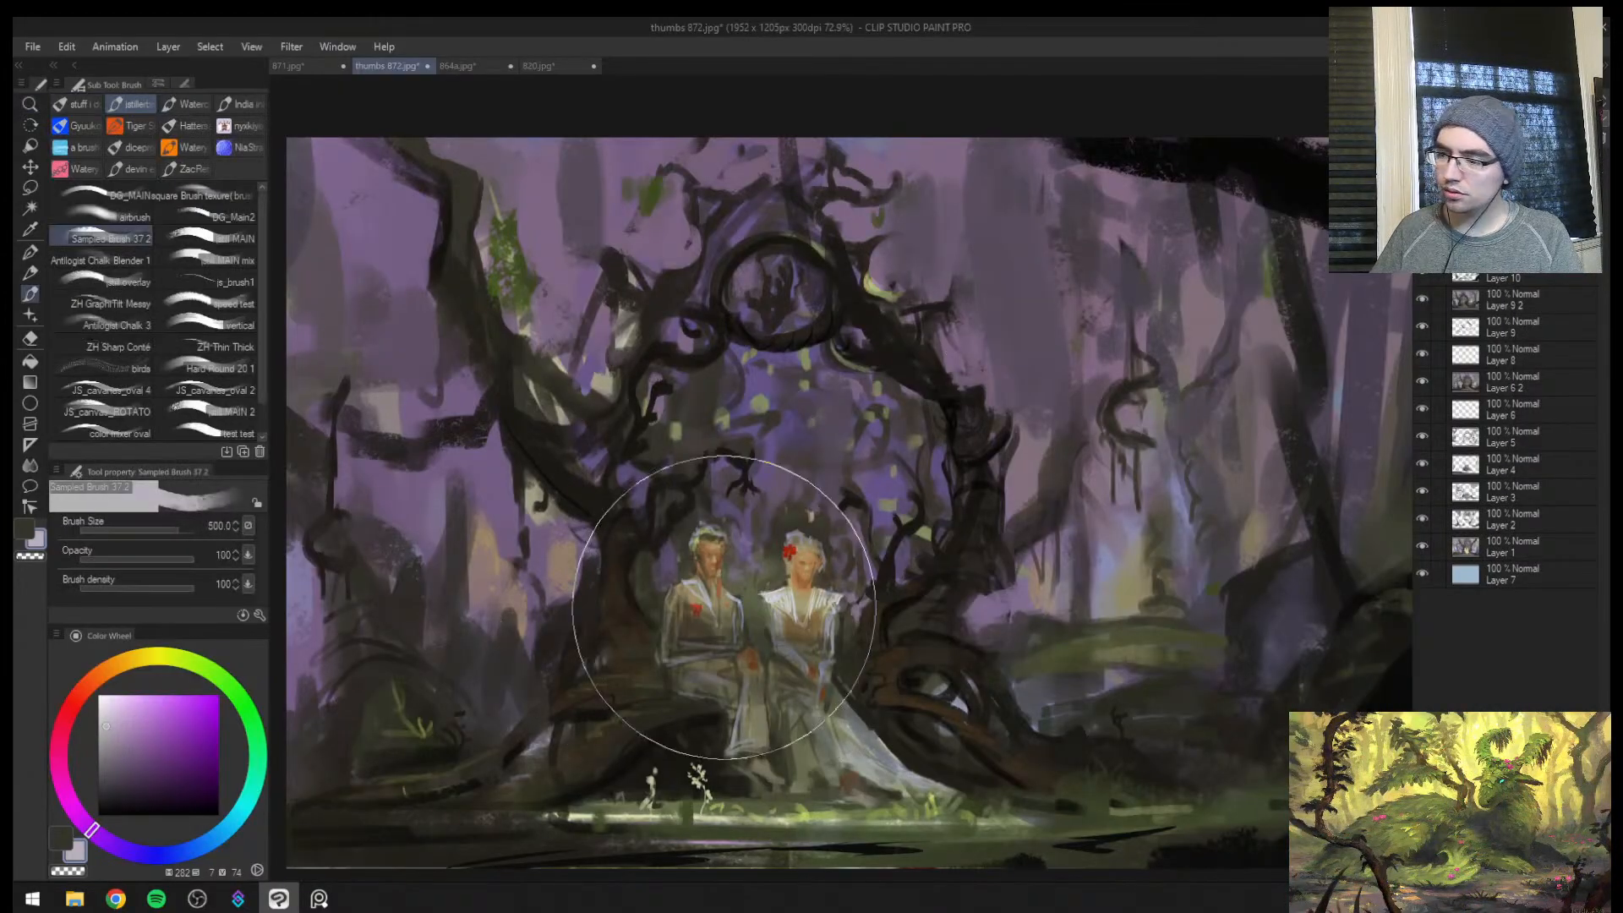
Brighten the woman's bodice and the train of her dress with near-white strokes, working down to a small brush
{"action": "left_click", "coordinate": [114, 704]}
{"action": "left_click_drag", "start_coordinate": [112, 708], "coordinate": [101, 700]}
{"action": "key", "text": "bracketright"}
{"action": "key", "text": "bracketright"}
{"action": "key", "text": "bracketright"}
{"action": "left_click_drag", "start_coordinate": [779, 596], "coordinate": [820, 631]}
{"action": "key", "text": "bracketleft"}
{"action": "key", "text": "bracketleft"}
{"action": "key", "text": "bracketleft"}
{"action": "key", "text": "bracketleft"}
{"action": "mouse_move", "coordinate": [845, 726]}
{"action": "left_mouse_down"}
{"action": "mouse_move", "coordinate": [862, 754]}
{"action": "mouse_move", "coordinate": [945, 798]}
{"action": "mouse_move", "coordinate": [887, 779]}
{"action": "left_mouse_up"}
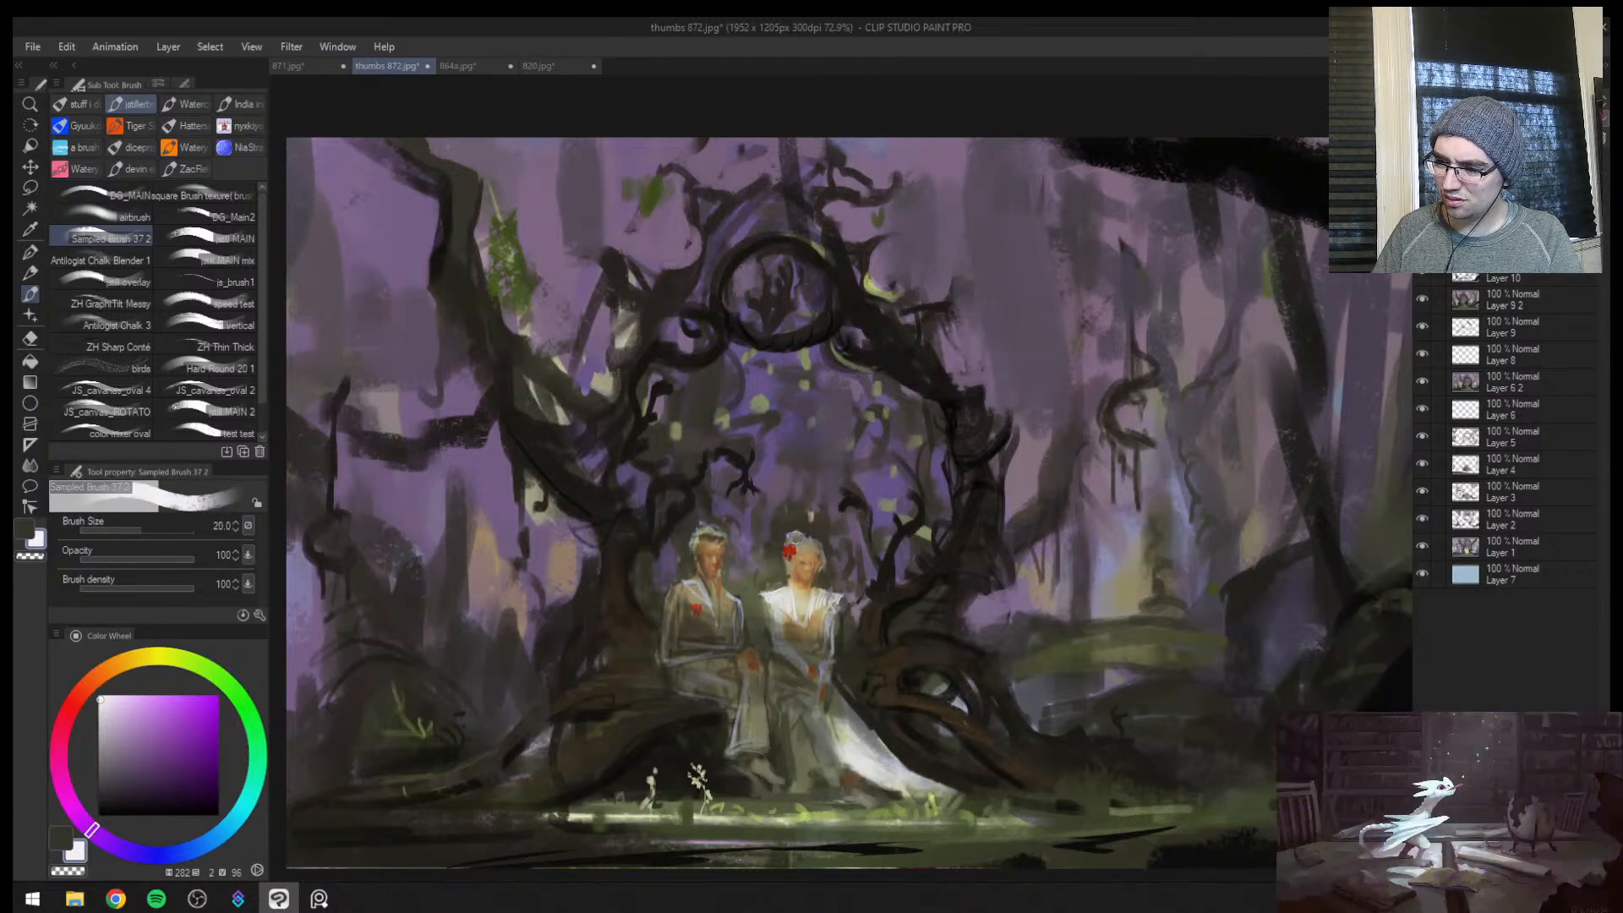
Add near-white highlights to both figures' hair and to the man's collar and jacket at brush size 20
{"action": "key", "text": "bracketleft"}
{"action": "key", "text": "bracketleft"}
{"action": "key", "text": "bracketleft"}
{"action": "key", "text": "bracketleft"}
{"action": "left_click_drag", "start_coordinate": [807, 541], "coordinate": [821, 553]}
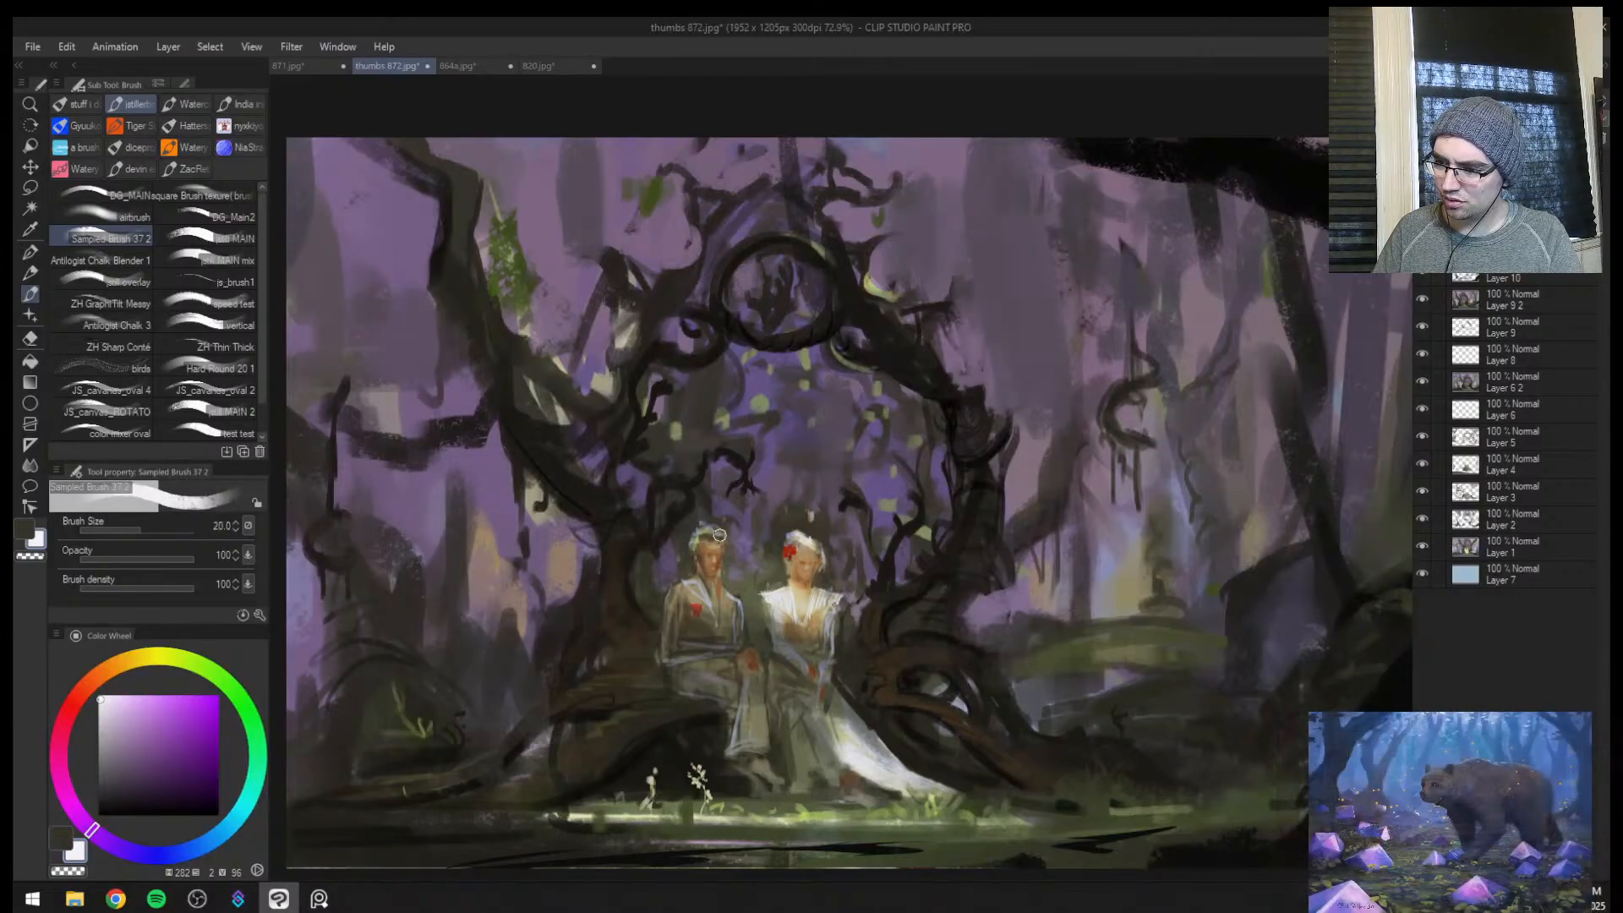
{"action": "key", "text": "bracketright"}
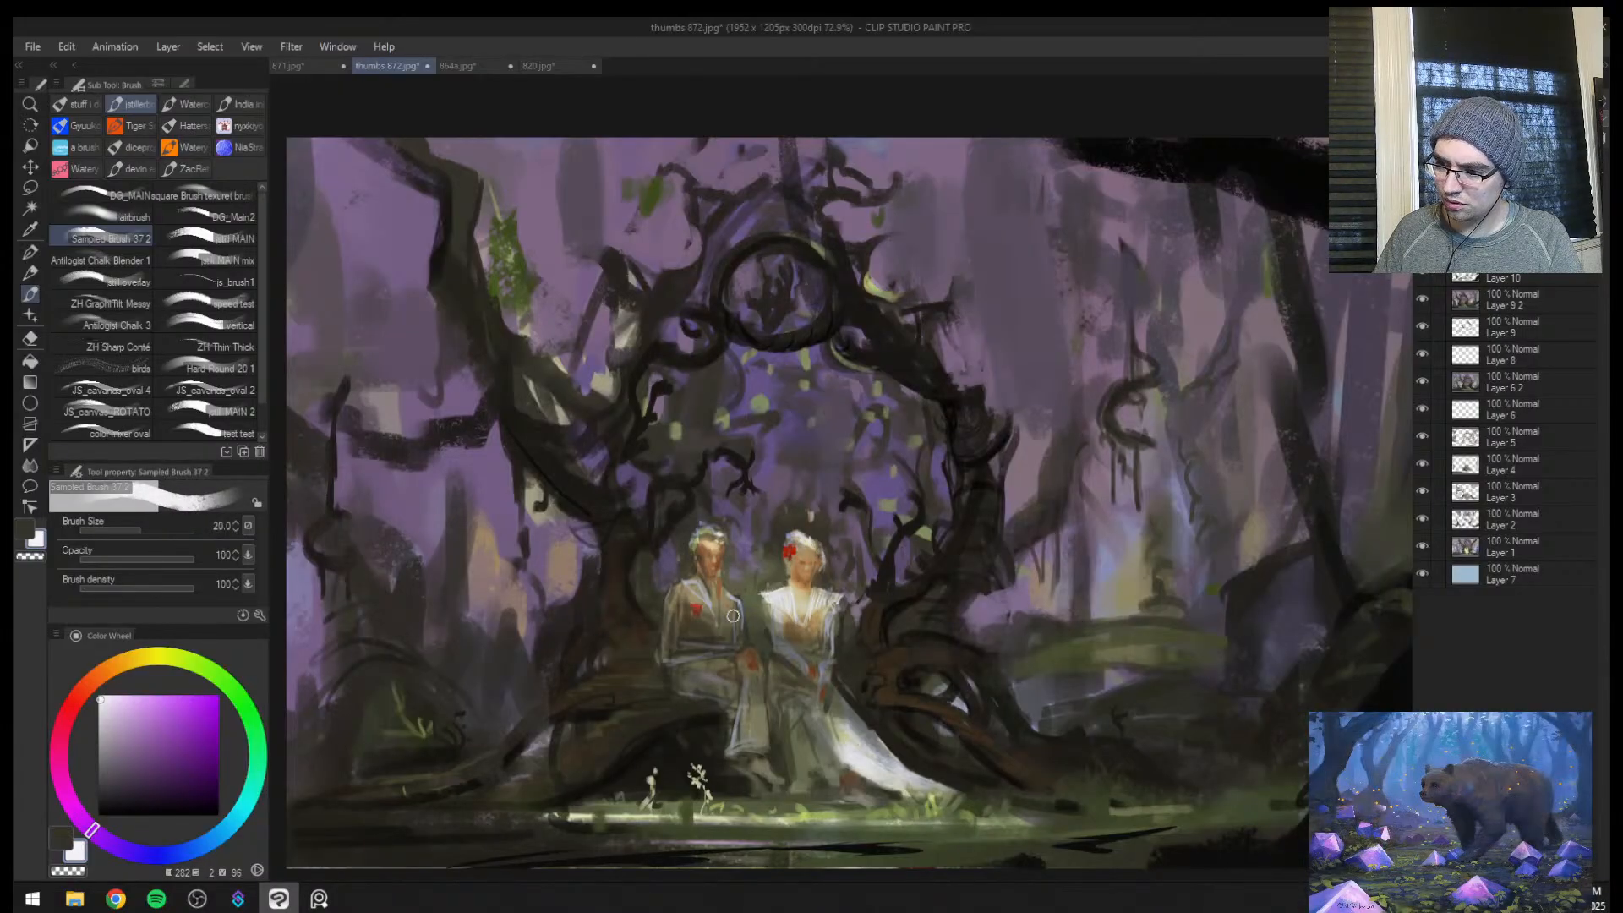
{"action": "key", "text": "bracketleft"}
{"action": "key", "text": "bracketright"}
{"action": "key", "text": "bracketright"}
{"action": "key", "text": "bracketright"}
{"action": "key", "text": "bracketright"}
{"action": "key", "text": "bracketright"}
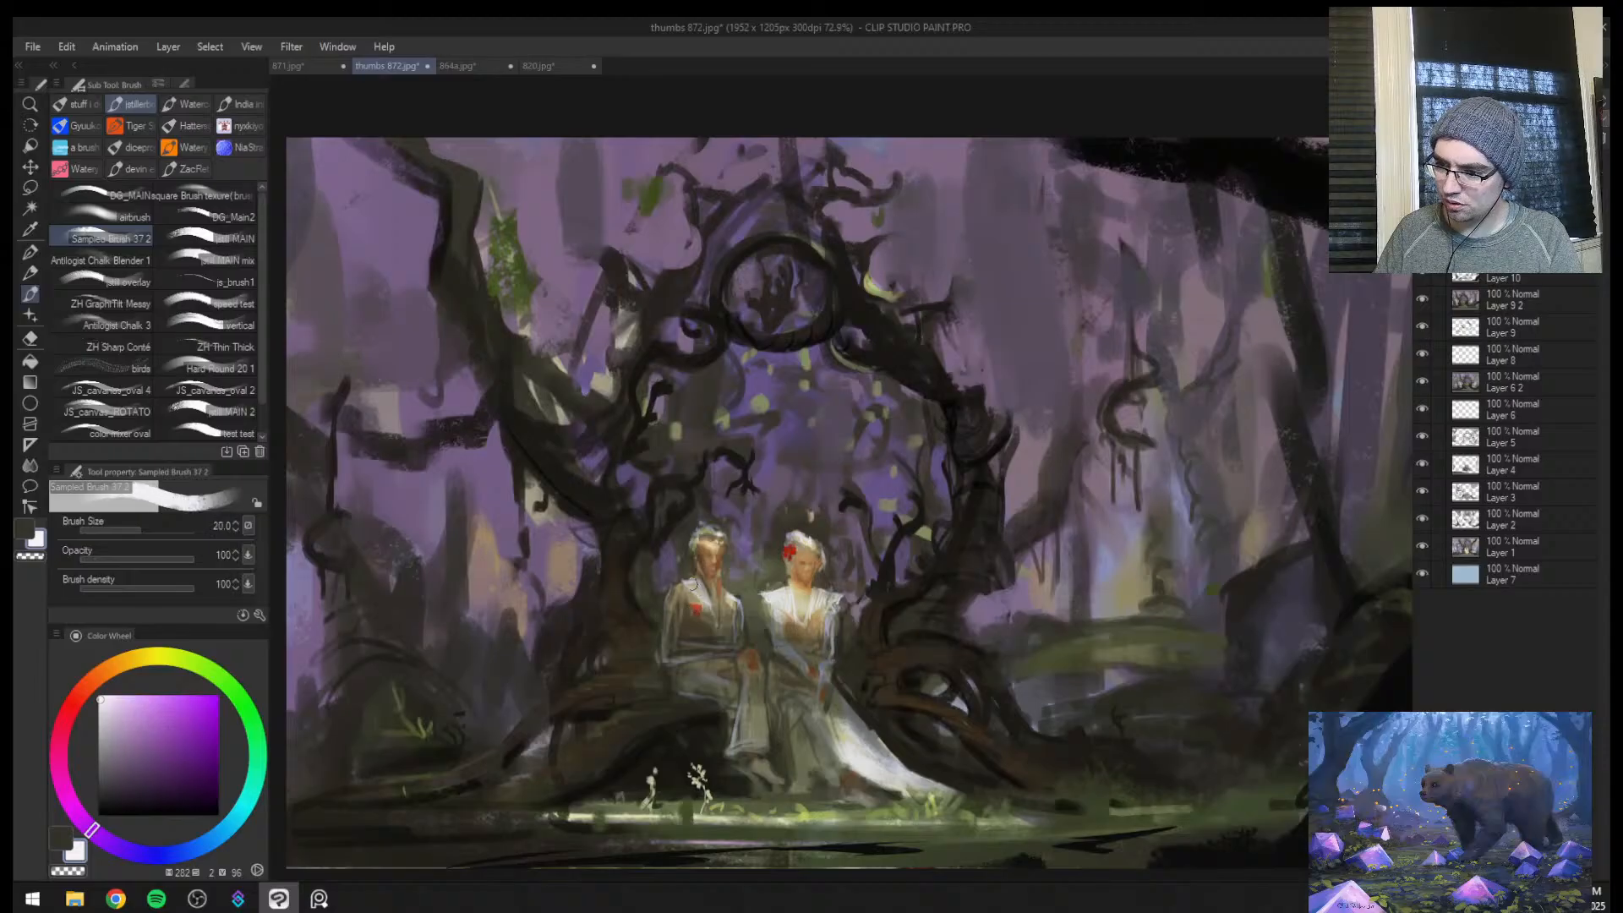
{"action": "key", "text": "bracketleft"}
{"action": "key", "text": "bracketleft"}
{"action": "key", "text": "bracketleft"}
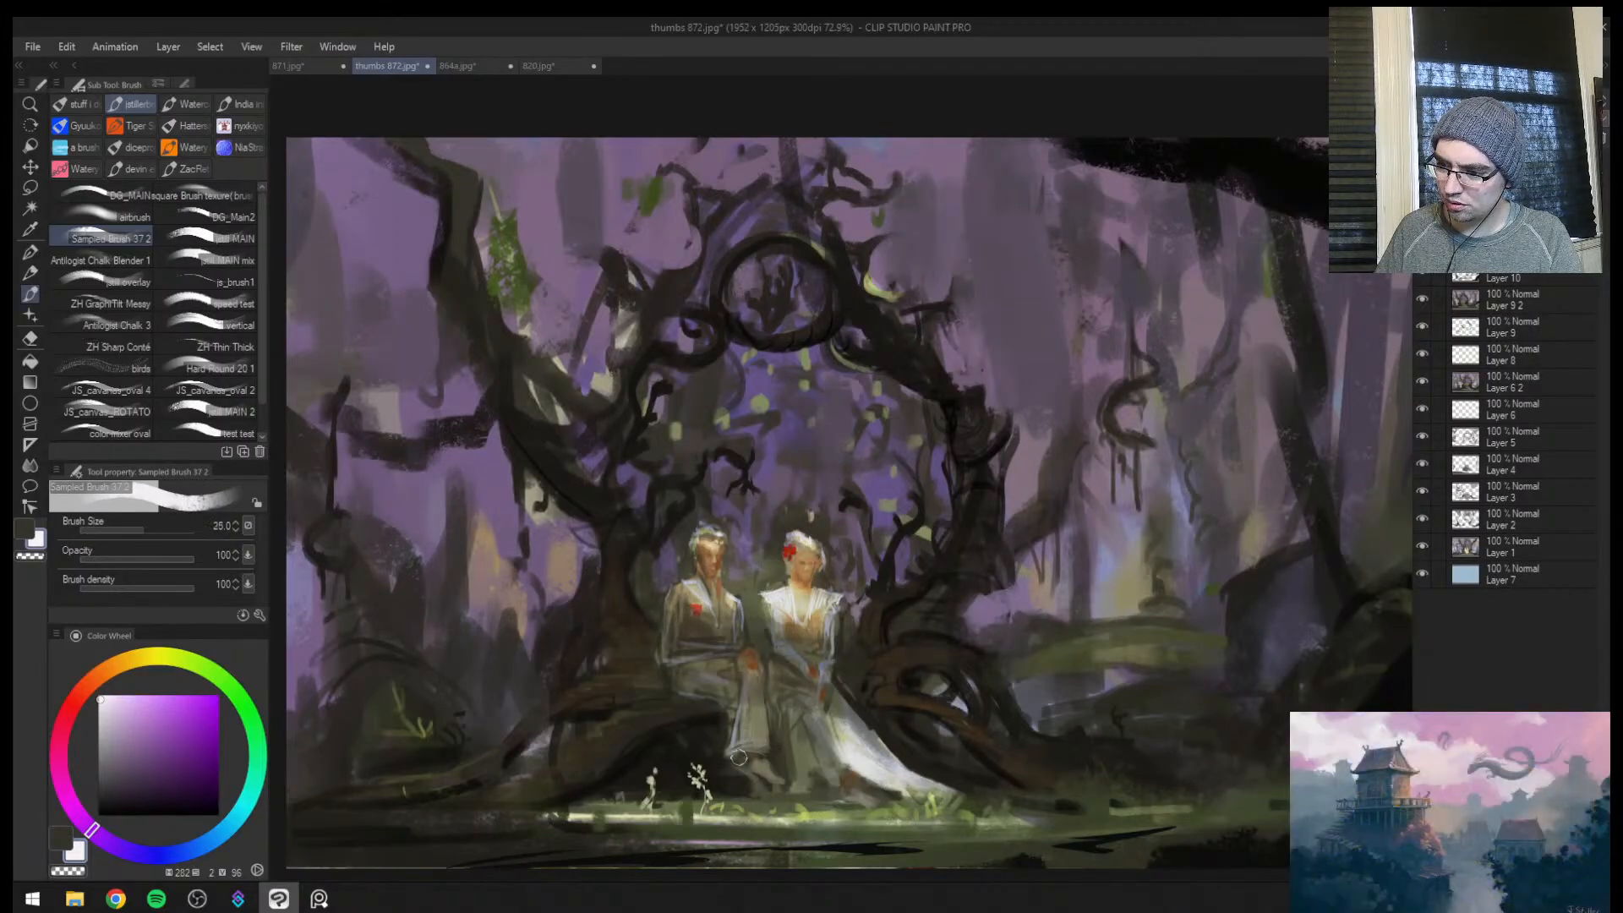
Brighten the man's lower trouser leg and shoes with near-white strokes at brush size 25
{"action": "left_click_drag", "start_coordinate": [742, 720], "coordinate": [730, 750]}
{"action": "left_click_drag", "start_coordinate": [759, 759], "coordinate": [779, 779]}
{"action": "key", "text": "bracketleft"}
{"action": "key", "text": "bracketleft"}
Touch up the light on the grass around the couple's feet with near-white, using brush sizes from 30 down to 10
{"action": "key", "text": "h"}
{"action": "key", "text": "ctrl+space"}
{"action": "mouse_move", "coordinate": [1087, 632]}
{"action": "left_mouse_down"}
{"action": "mouse_move", "coordinate": [1047, 659]}
{"action": "mouse_move", "coordinate": [1099, 620]}
{"action": "left_mouse_up"}
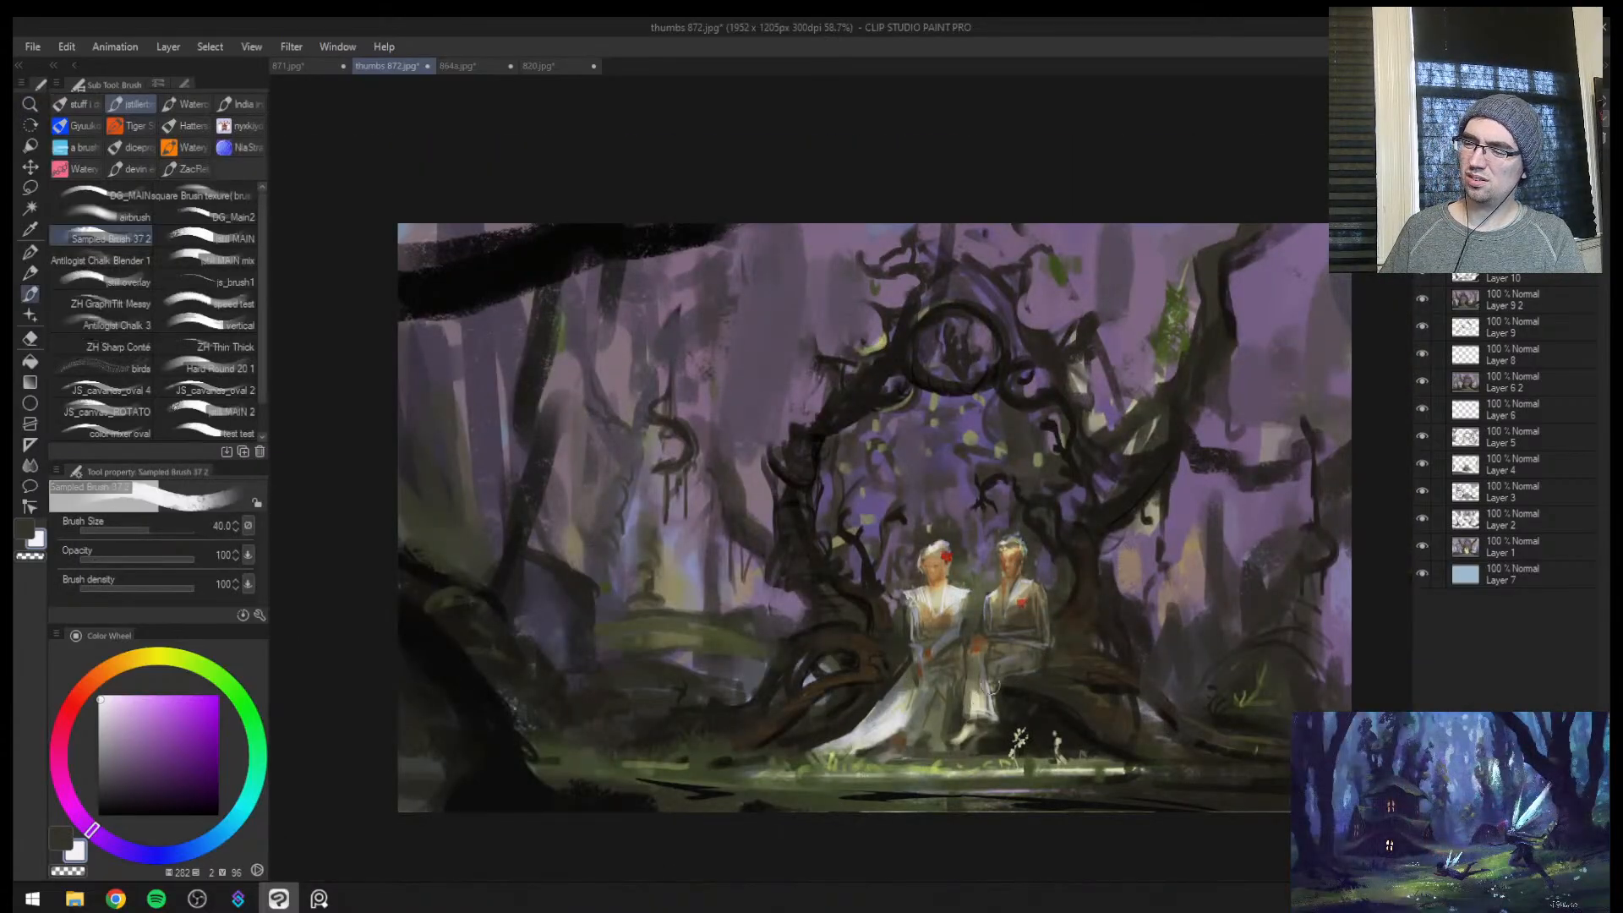
{"action": "key", "text": "bracketleft"}
{"action": "key", "text": "bracketleft"}
{"action": "key", "text": "bracketleft"}
{"action": "key", "text": "bracketleft"}
{"action": "key", "text": "bracketleft"}
{"action": "key", "text": "bracketleft"}
{"action": "key", "text": "bracketleft"}
{"action": "key", "text": "bracketleft"}
{"action": "key", "text": "bracketleft"}
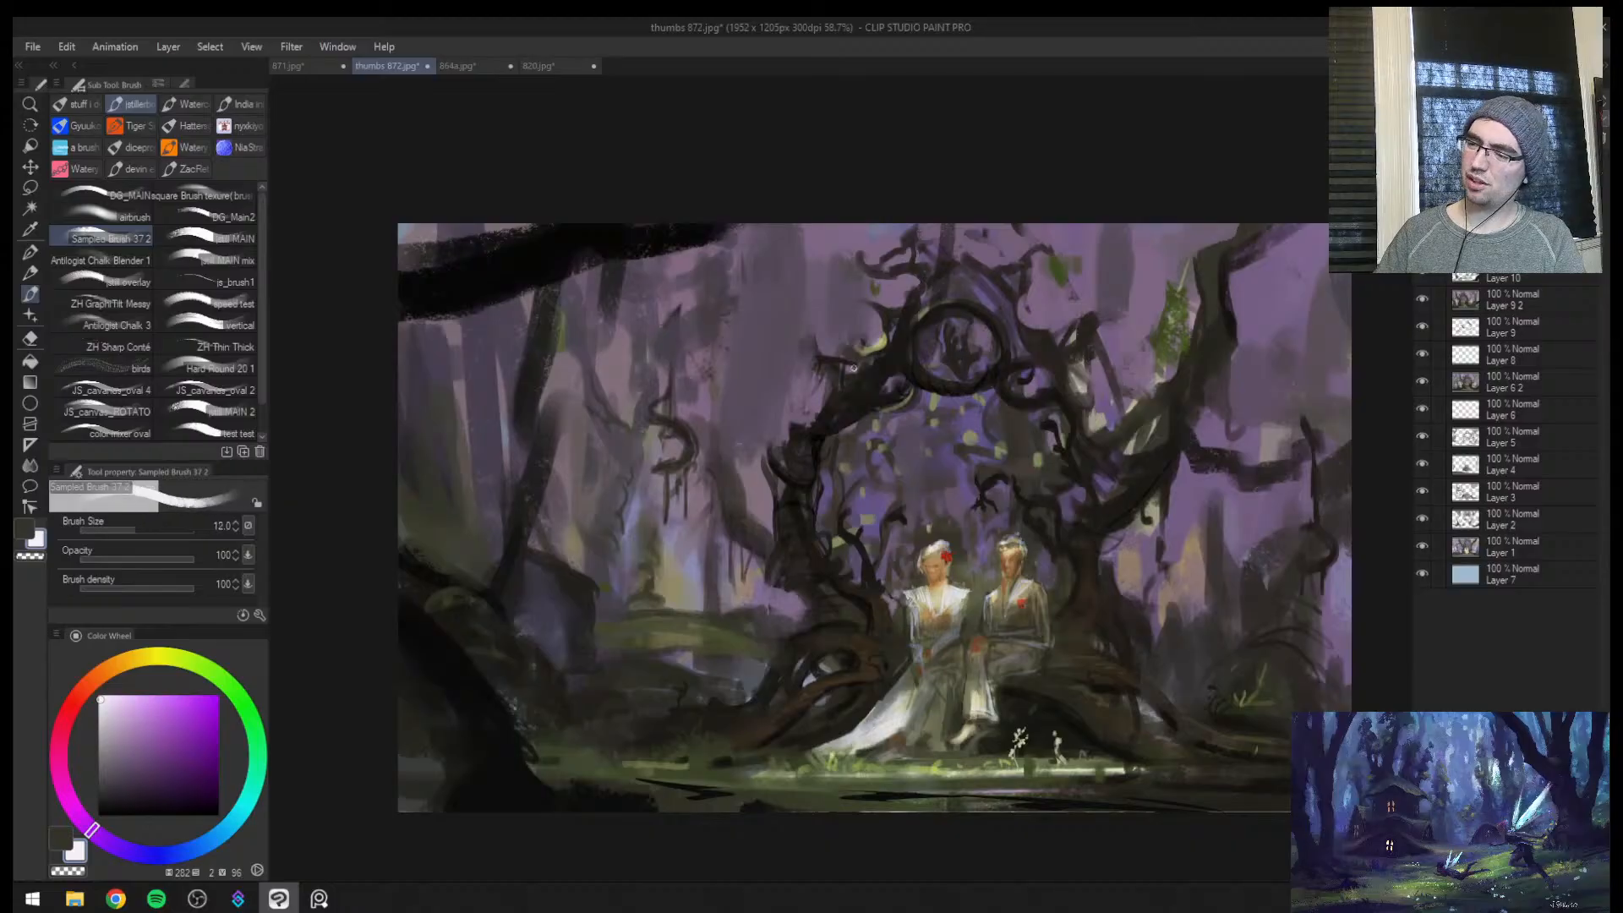
{"action": "key", "text": "bracketright"}
{"action": "key", "text": "bracketright"}
{"action": "key", "text": "bracketright"}
{"action": "key", "text": "bracketright"}
{"action": "key", "text": "bracketright"}
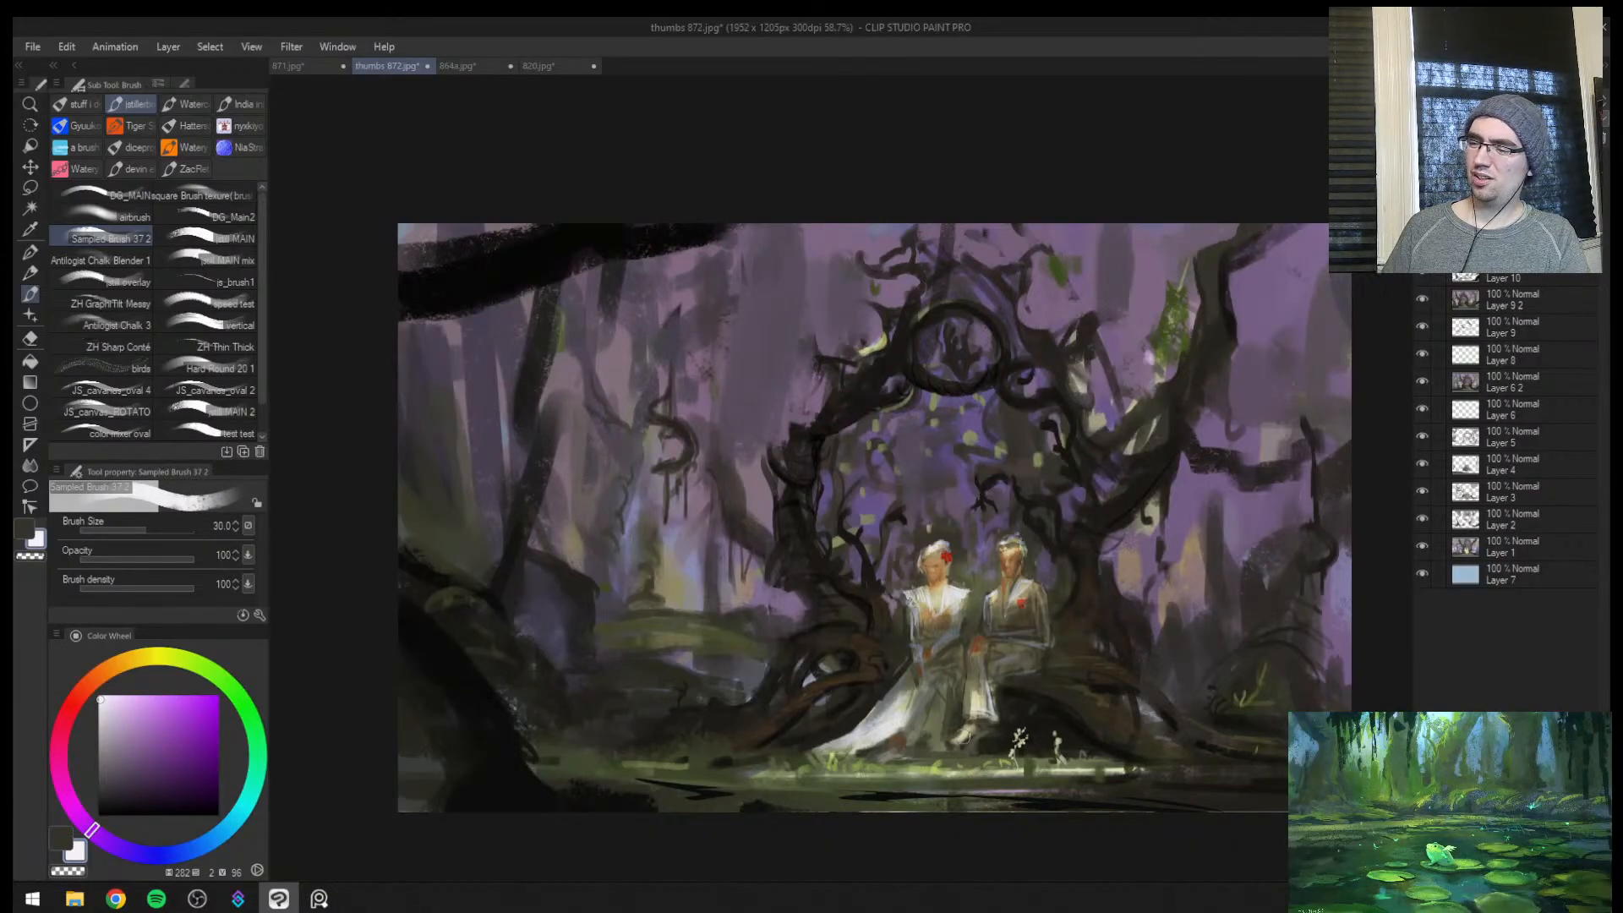
{"action": "key", "text": "bracketleft"}
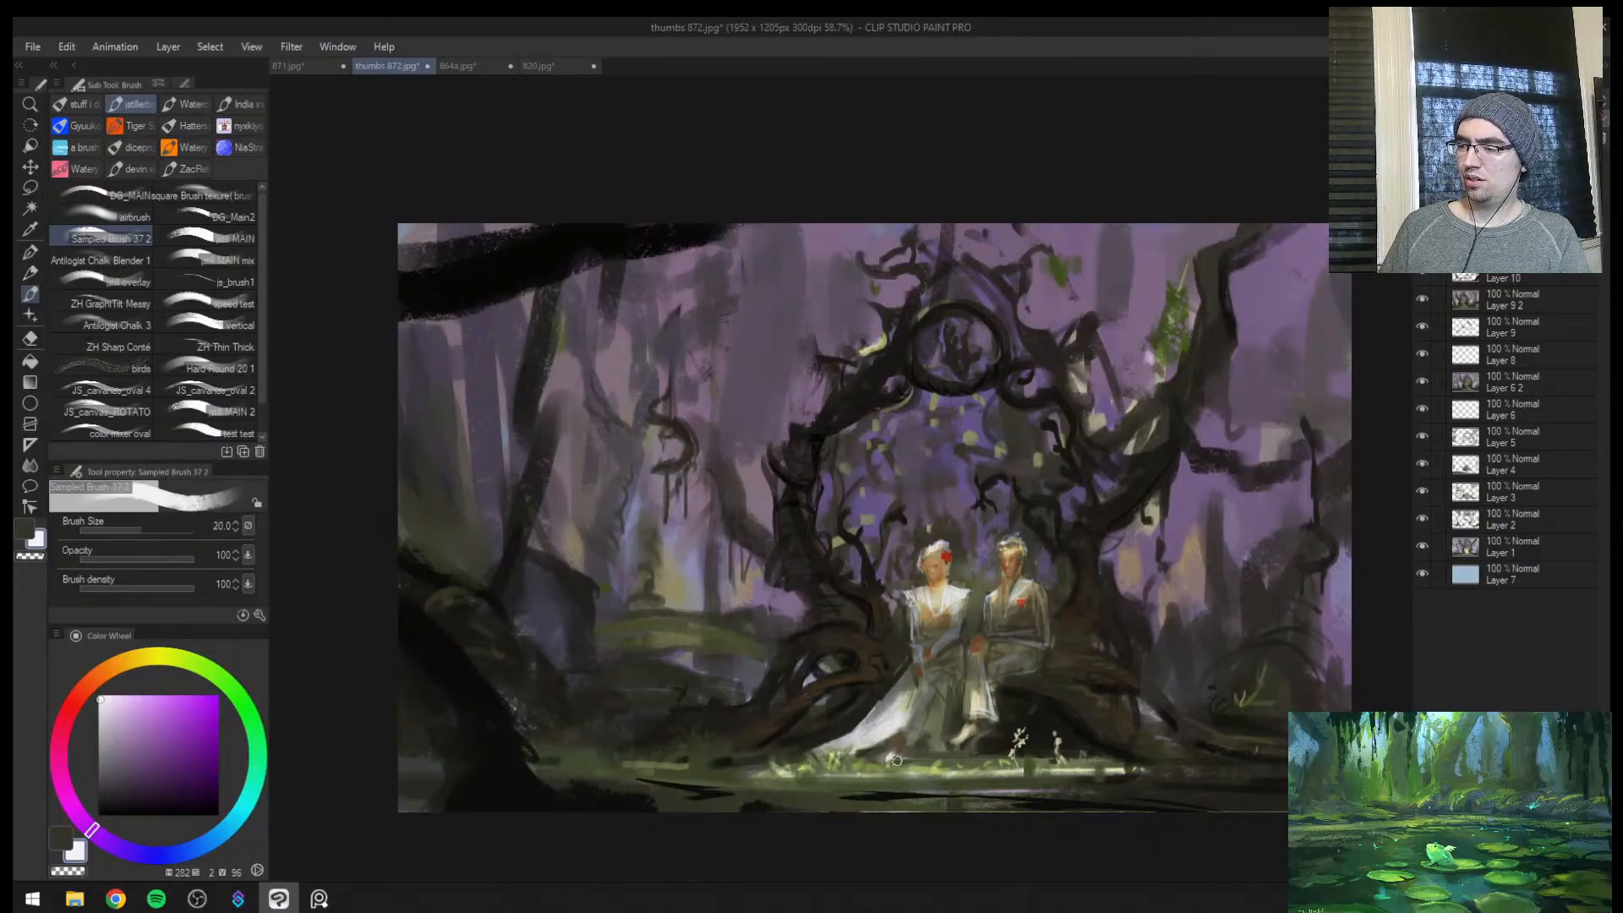
{"action": "key", "text": "bracketleft"}
{"action": "key", "text": "bracketleft"}
{"action": "key", "text": "bracketleft"}
{"action": "key", "text": "bracketleft"}
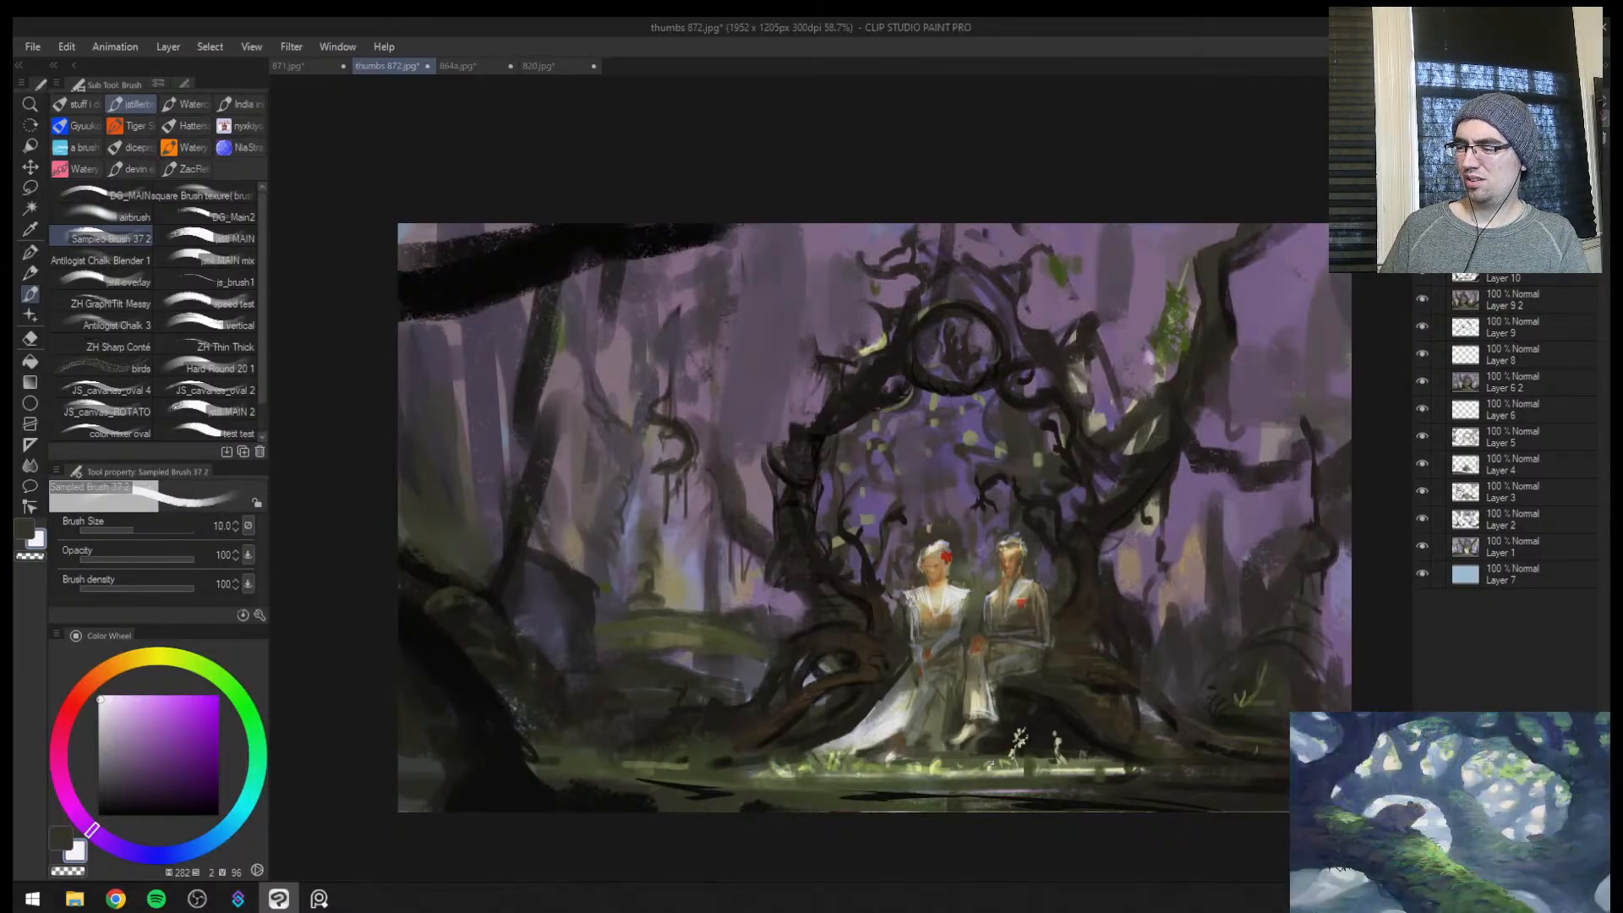
Add a new layer and paint a dark brown stroke at brush size 12 beside the arch's roots, against the mossy mound
{"action": "key", "text": "h"}
{"action": "key", "text": "ctrl+space"}
{"action": "mouse_move", "coordinate": [1118, 650]}
{"action": "left_mouse_down"}
{"action": "mouse_move", "coordinate": [1037, 670]}
{"action": "mouse_move", "coordinate": [1015, 619]}
{"action": "left_mouse_up"}
{"action": "key", "text": "ctrl+shift+n"}
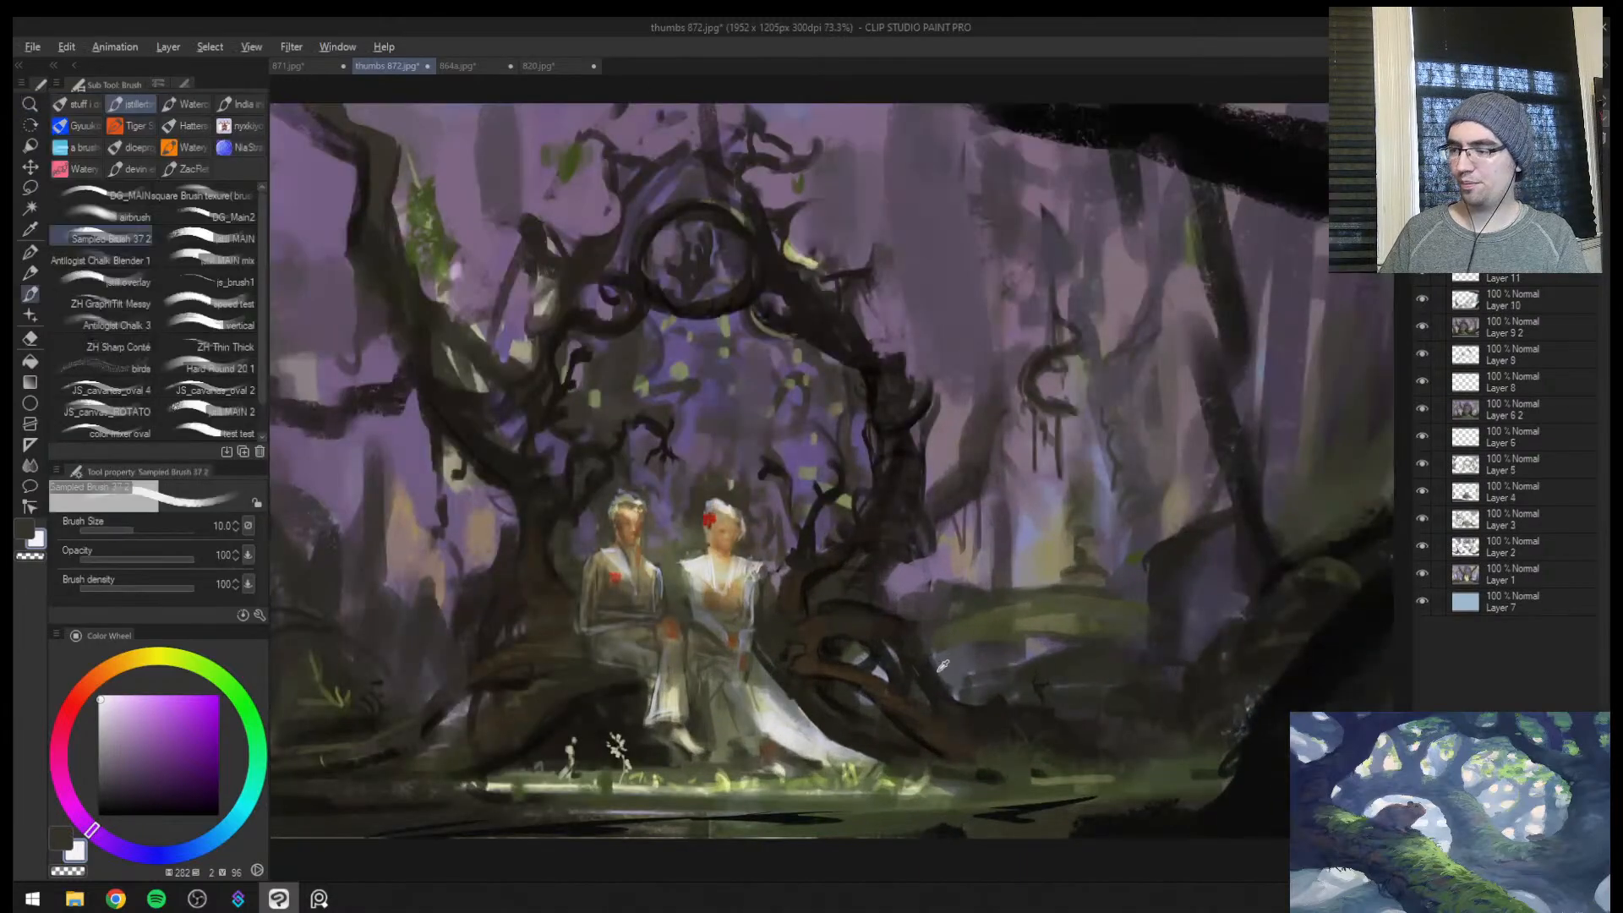
{"action": "left_click", "coordinate": [925, 657], "text": "alt"}
{"action": "left_click_drag", "start_coordinate": [934, 654], "coordinate": [988, 644]}
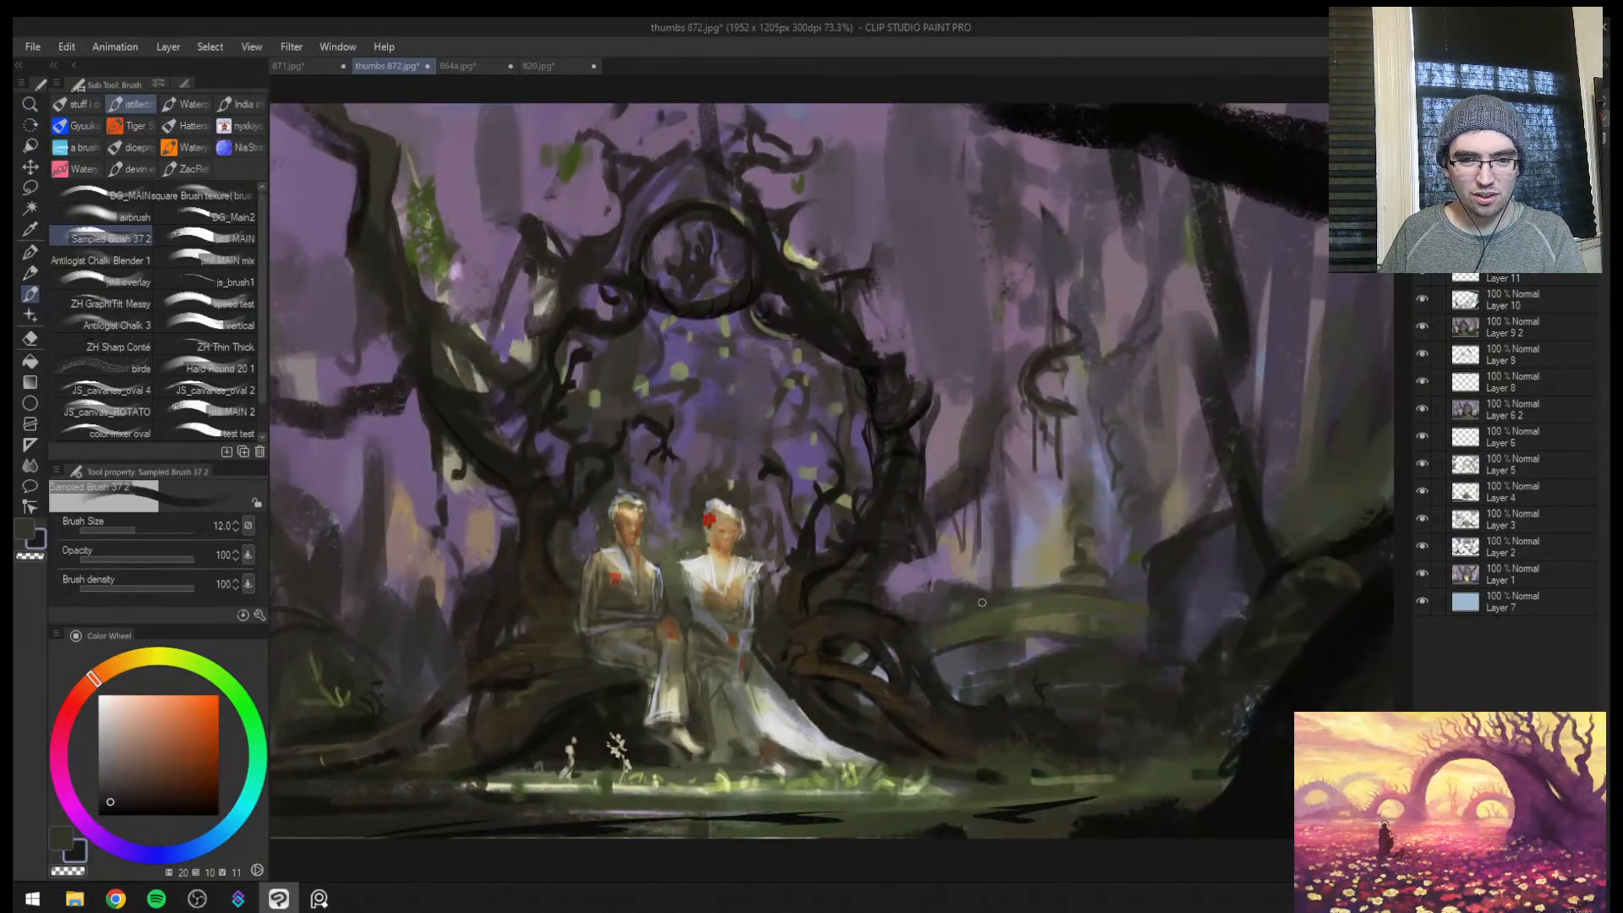
Compare the composition with and without the figure highlights and the darkening glaze by toggling their layers
{"action": "key", "text": "ctrl+space"}
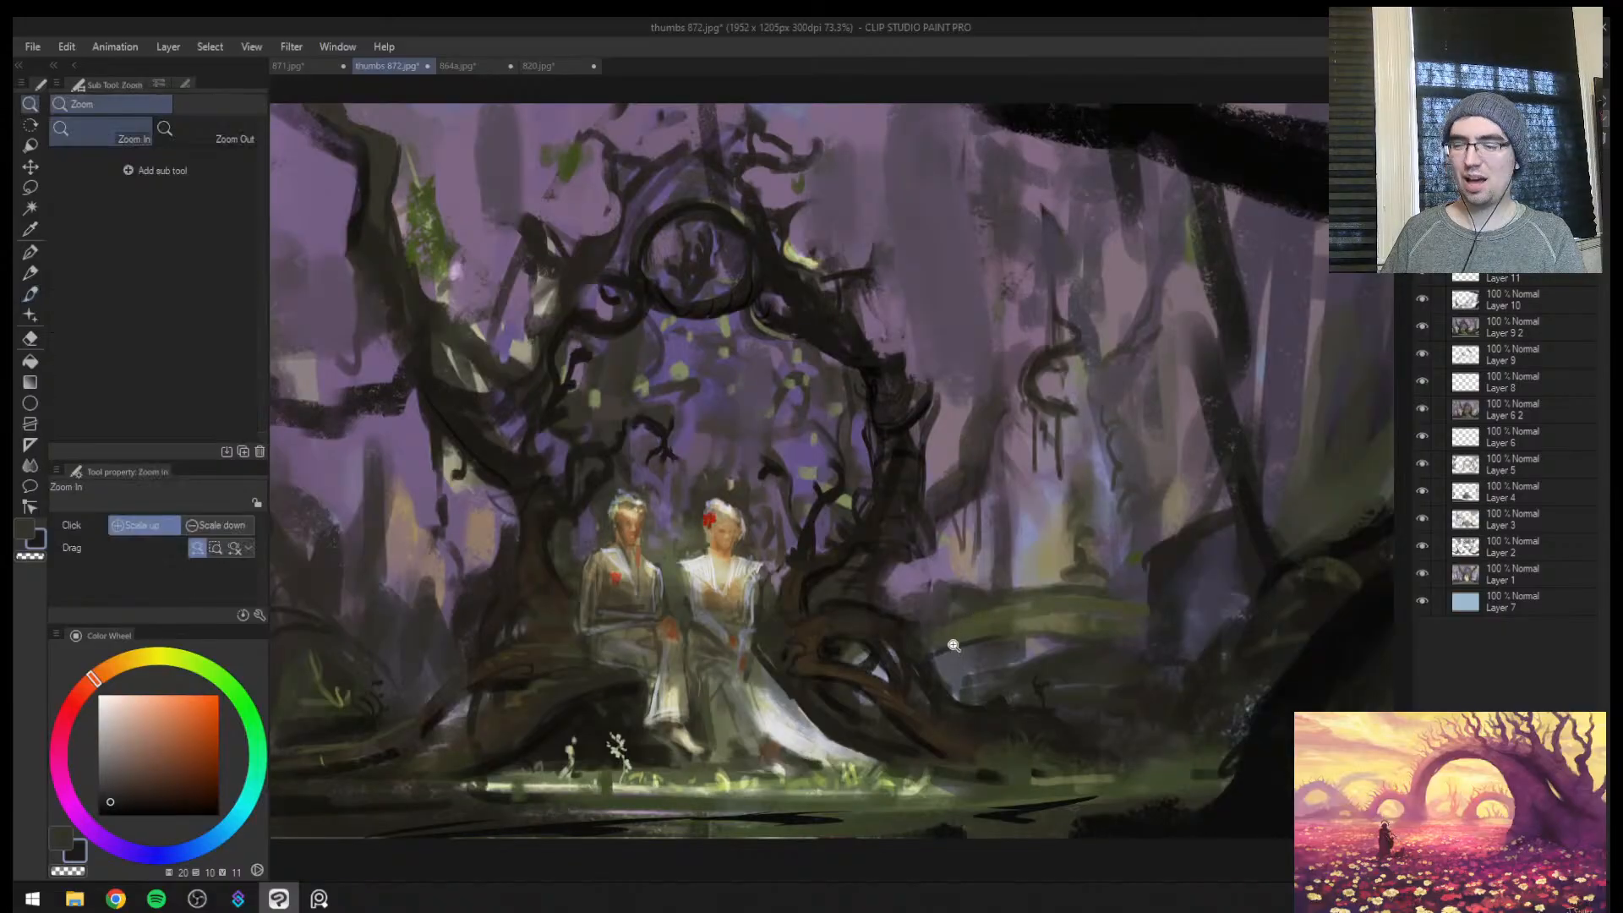
{"action": "left_click_drag", "start_coordinate": [977, 612], "coordinate": [955, 647]}
{"action": "left_click_drag", "start_coordinate": [1053, 632], "coordinate": [909, 681]}
{"action": "mouse_move", "coordinate": [908, 680]}
{"action": "left_mouse_down"}
{"action": "mouse_move", "coordinate": [870, 695]}
{"action": "mouse_move", "coordinate": [958, 631]}
{"action": "left_mouse_up"}
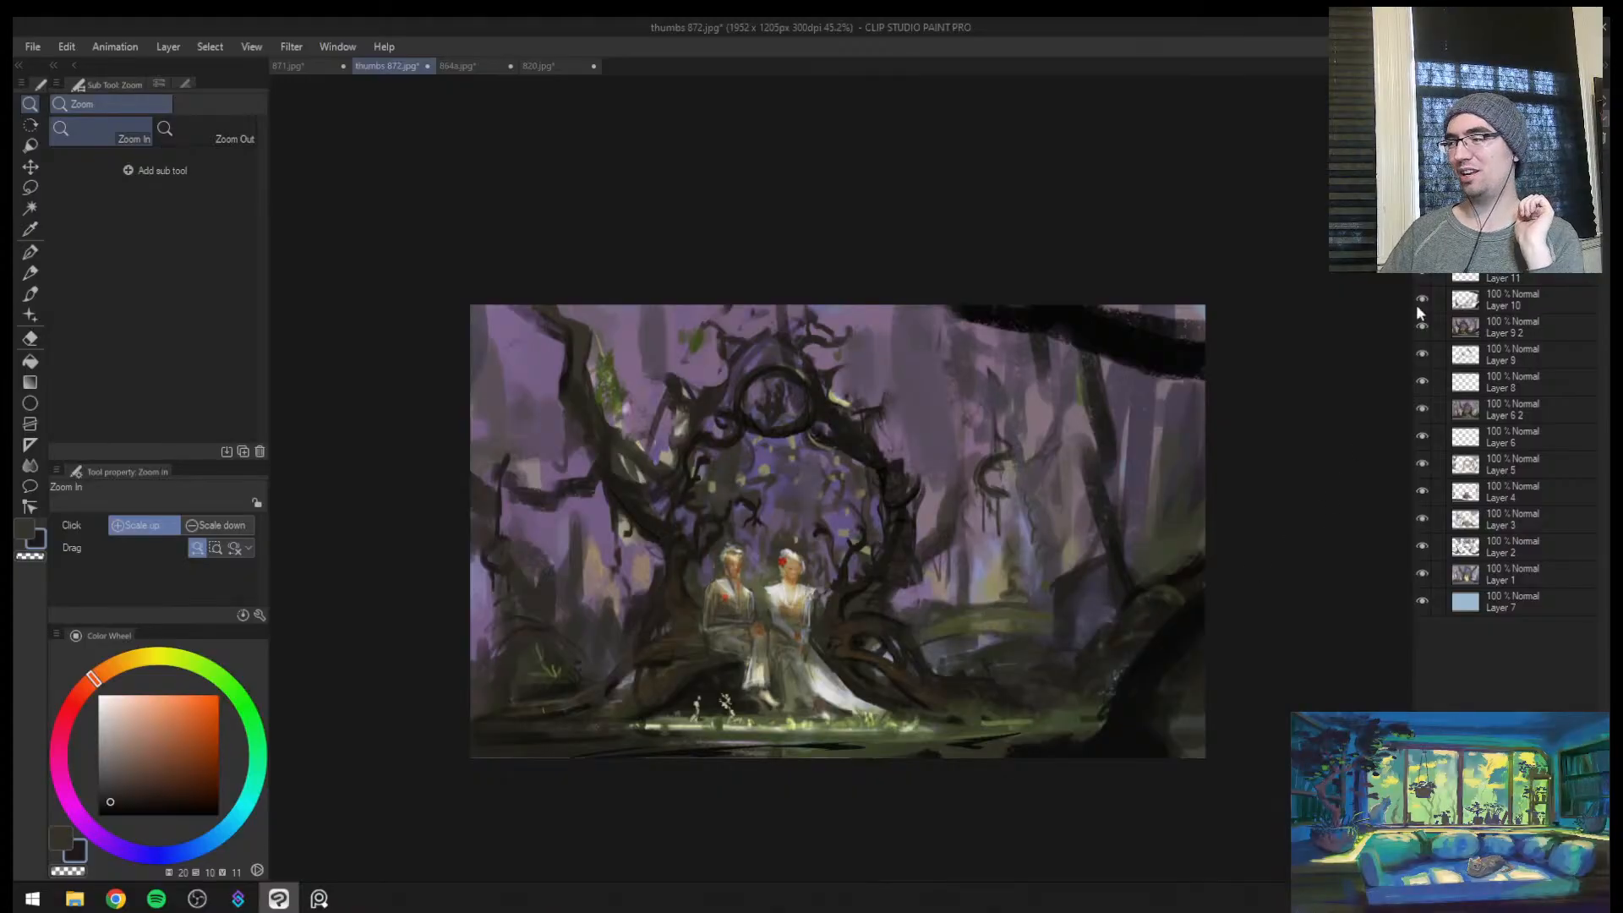
{"action": "left_click", "coordinate": [1422, 161]}
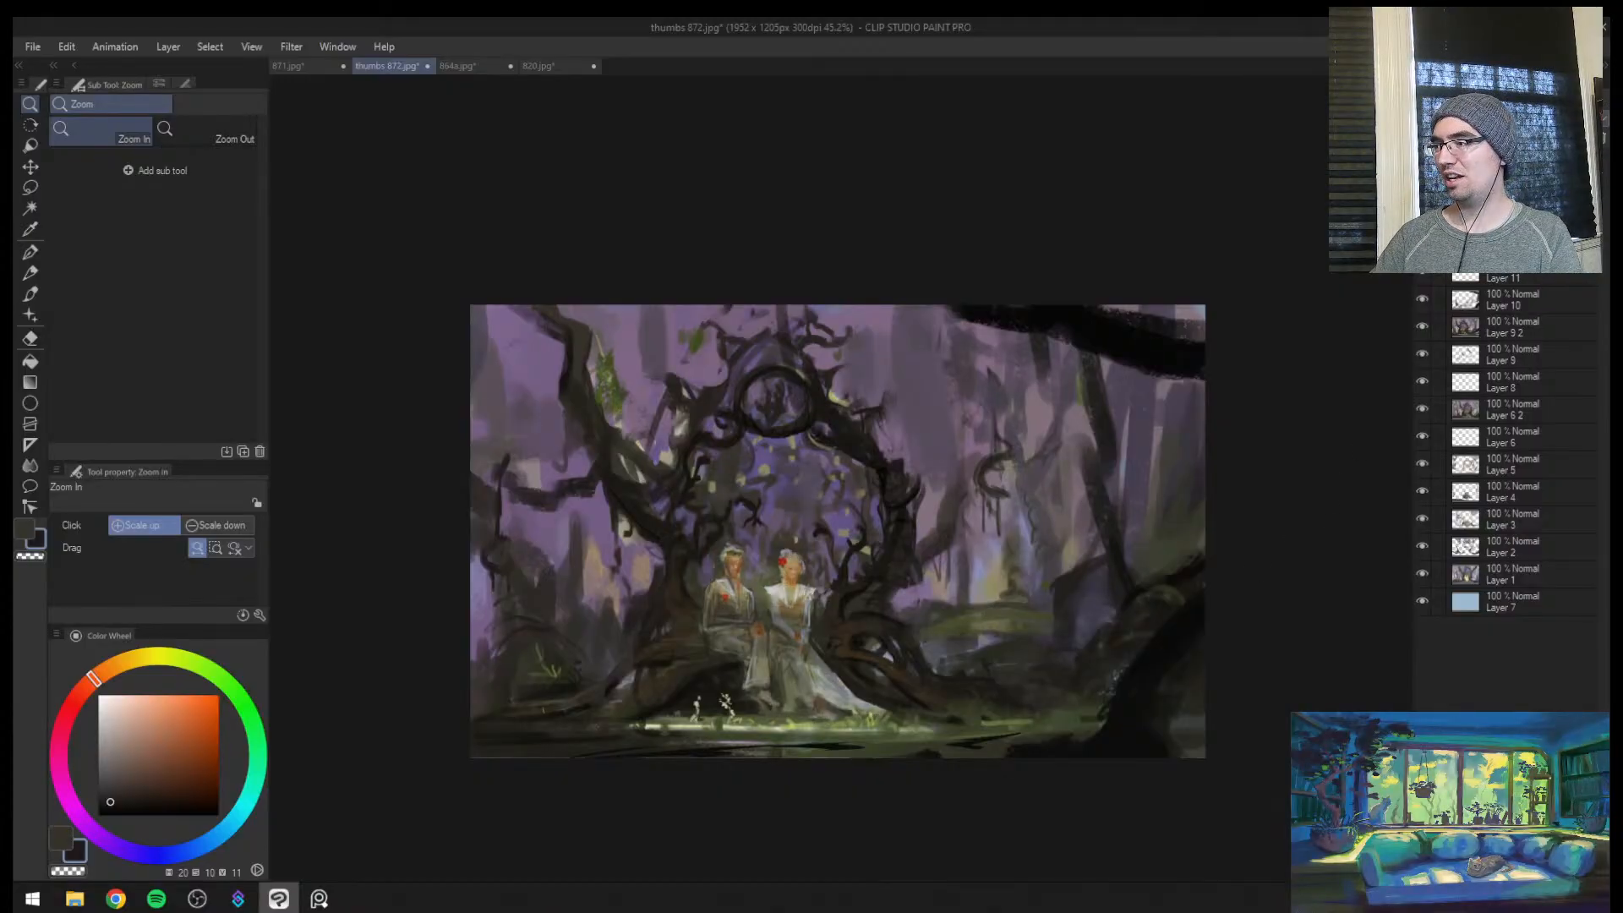
{"action": "left_click", "coordinate": [1422, 190]}
{"action": "left_click", "coordinate": [1421, 216]}
{"action": "left_click", "coordinate": [1422, 217]}
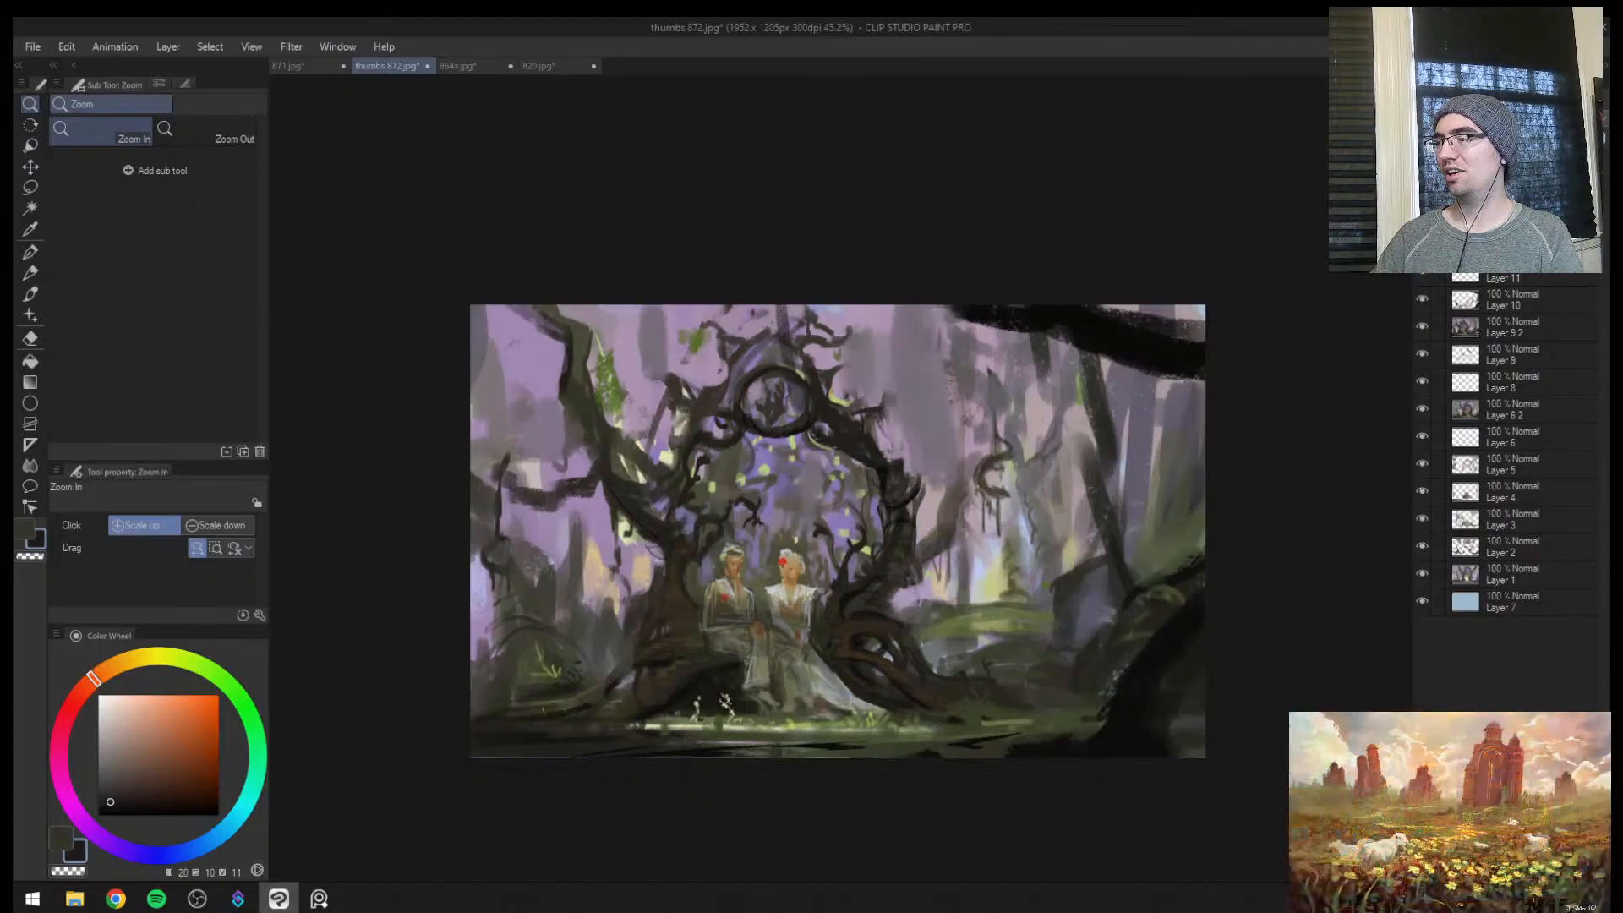
{"action": "left_click", "coordinate": [1421, 189]}
{"action": "left_click", "coordinate": [1422, 161]}
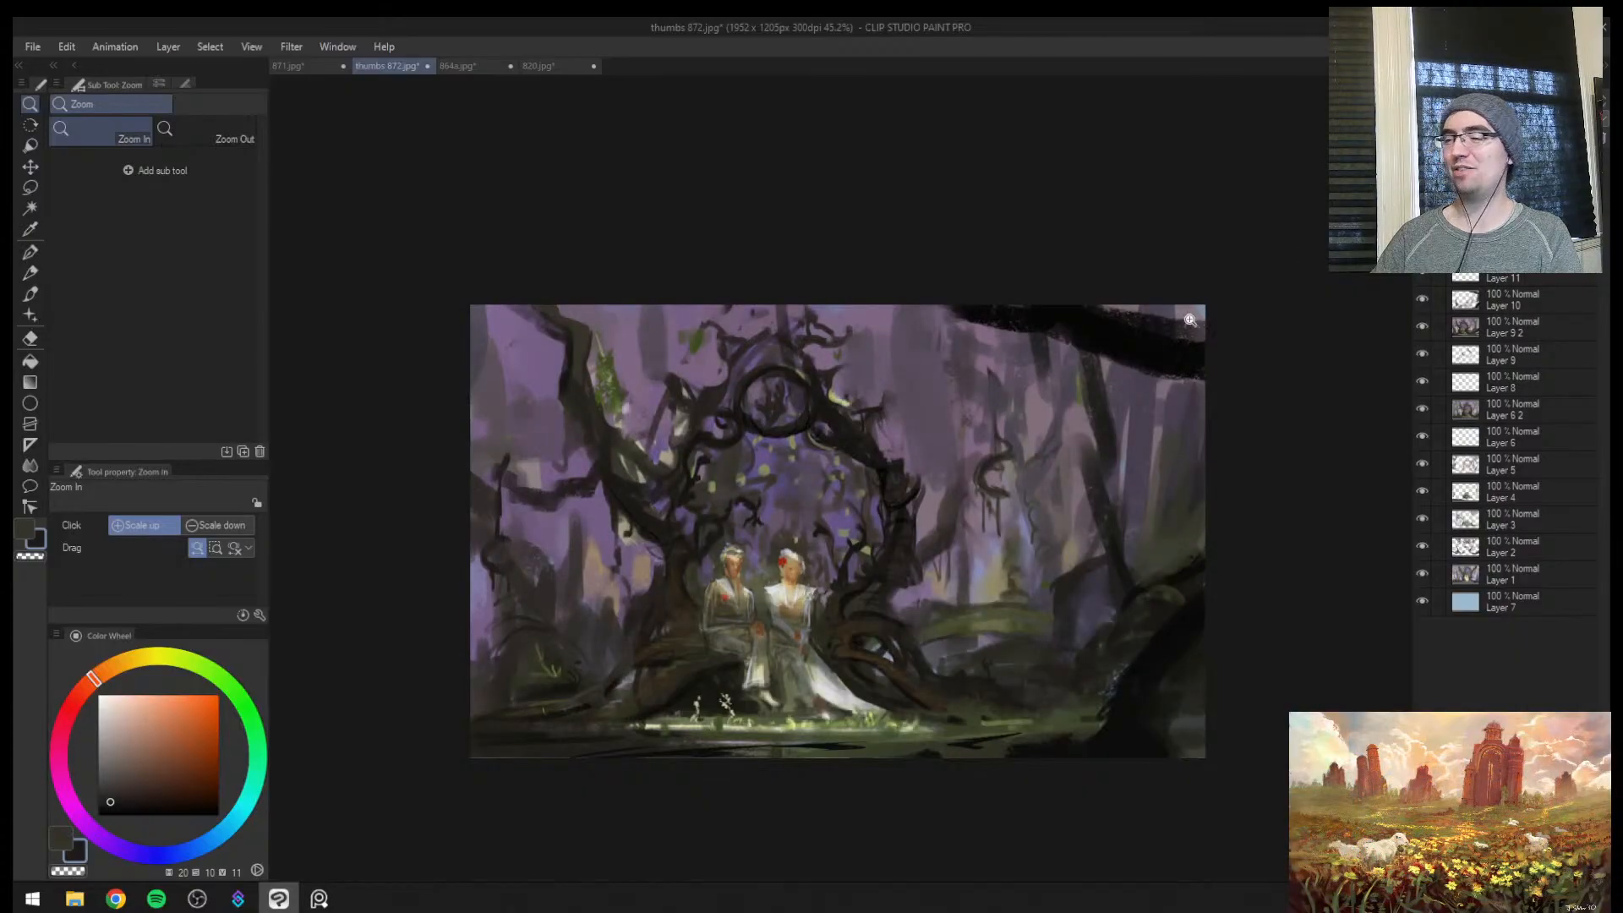
{"action": "left_click_drag", "start_coordinate": [956, 459], "coordinate": [1012, 421]}
{"action": "left_click_drag", "start_coordinate": [1059, 725], "coordinate": [1103, 785]}
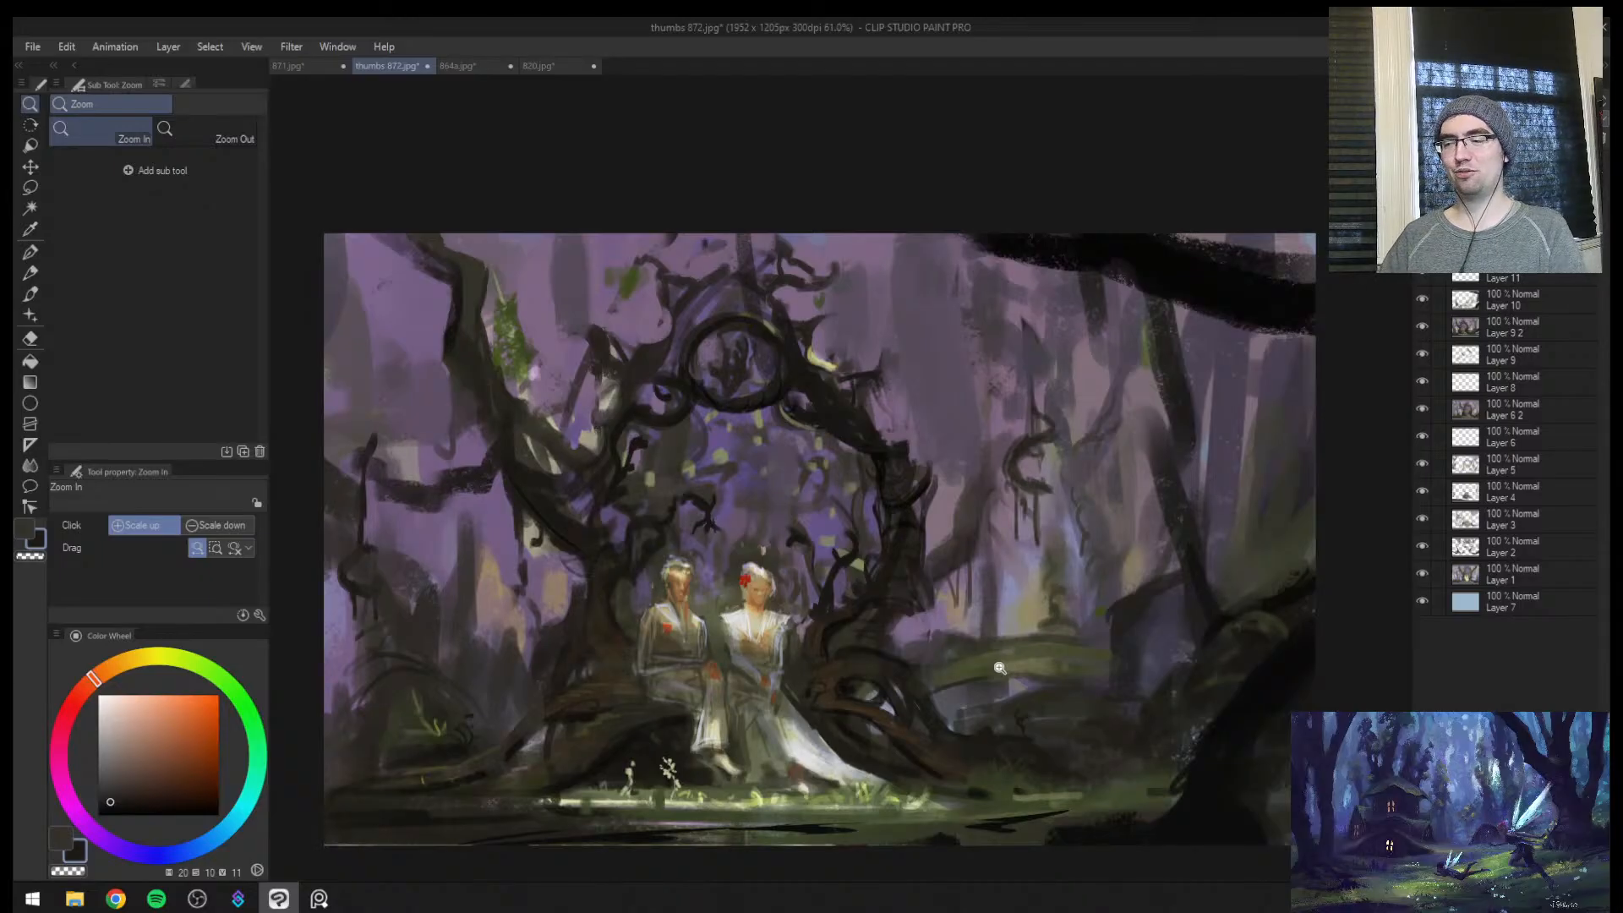
Examine the painting with the figure highlights and darkening glaze switched off, in a mirrored view and at several magnifications
{"action": "key", "text": "ctrl+z"}
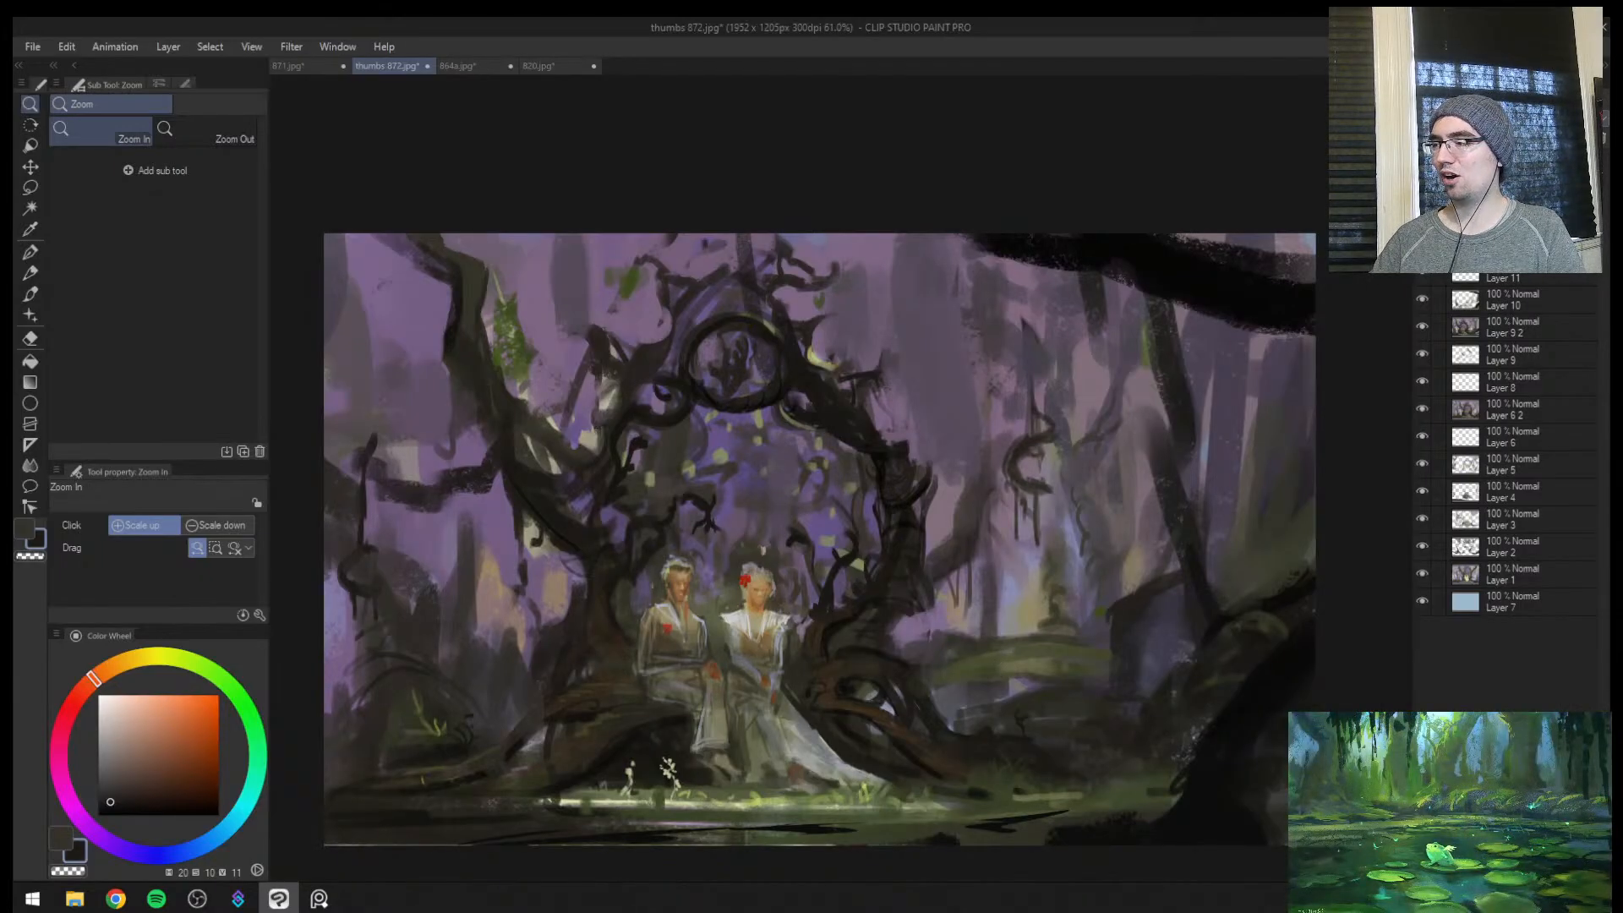
{"action": "key", "text": "ctrl+z"}
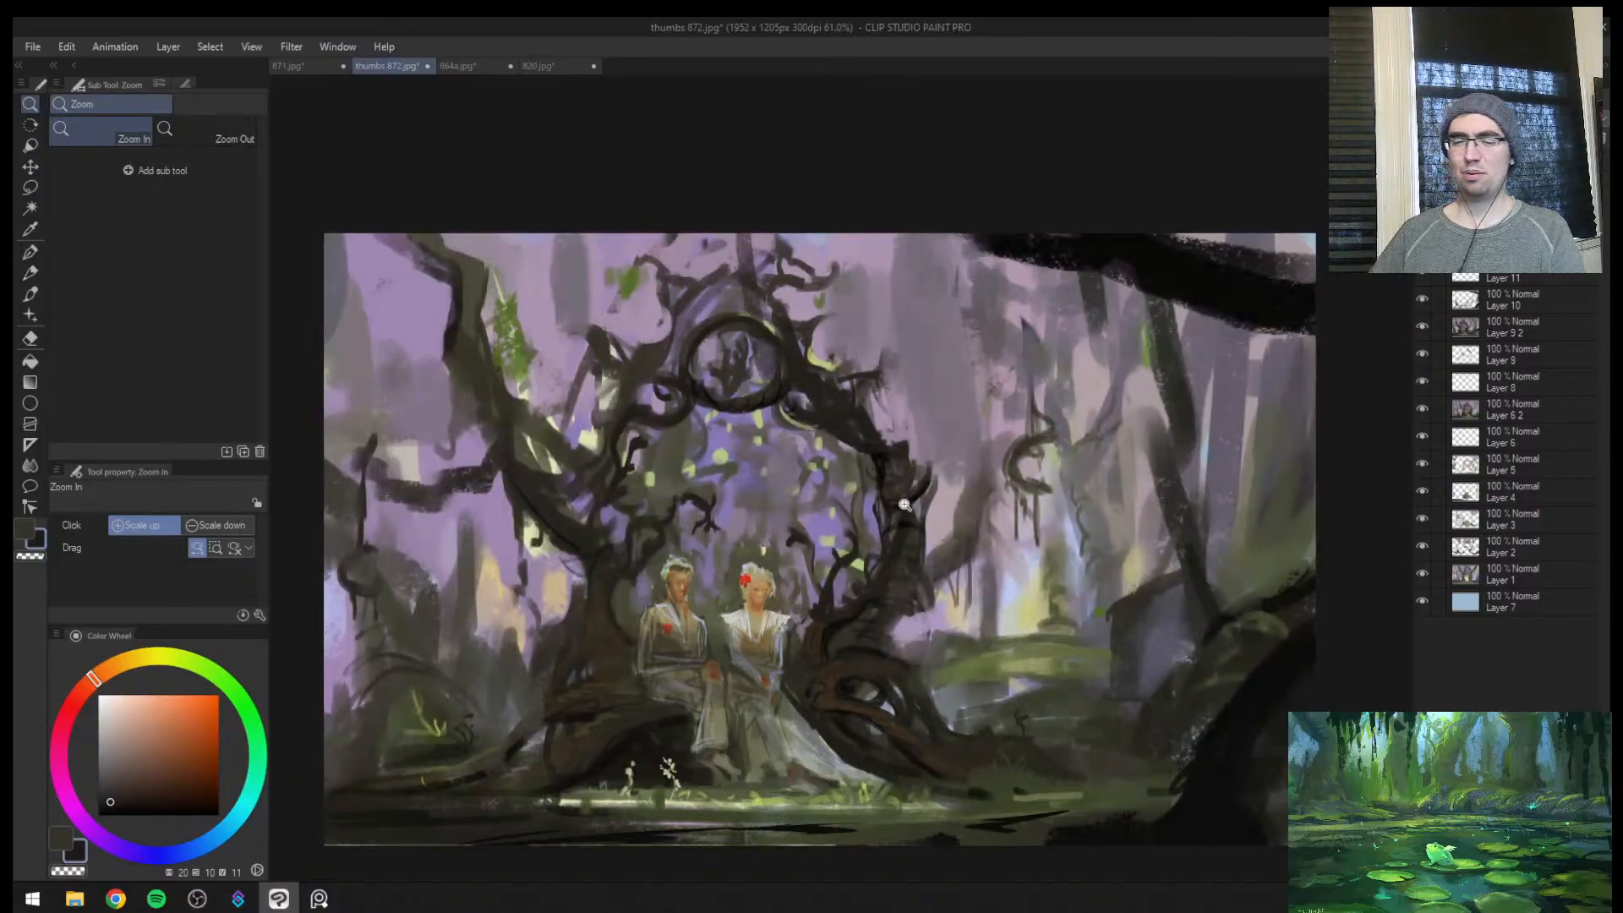
{"action": "mouse_move", "coordinate": [798, 589]}
{"action": "left_mouse_down"}
{"action": "mouse_move", "coordinate": [746, 634]}
{"action": "mouse_move", "coordinate": [791, 608]}
{"action": "left_mouse_up"}
{"action": "key", "text": "h"}
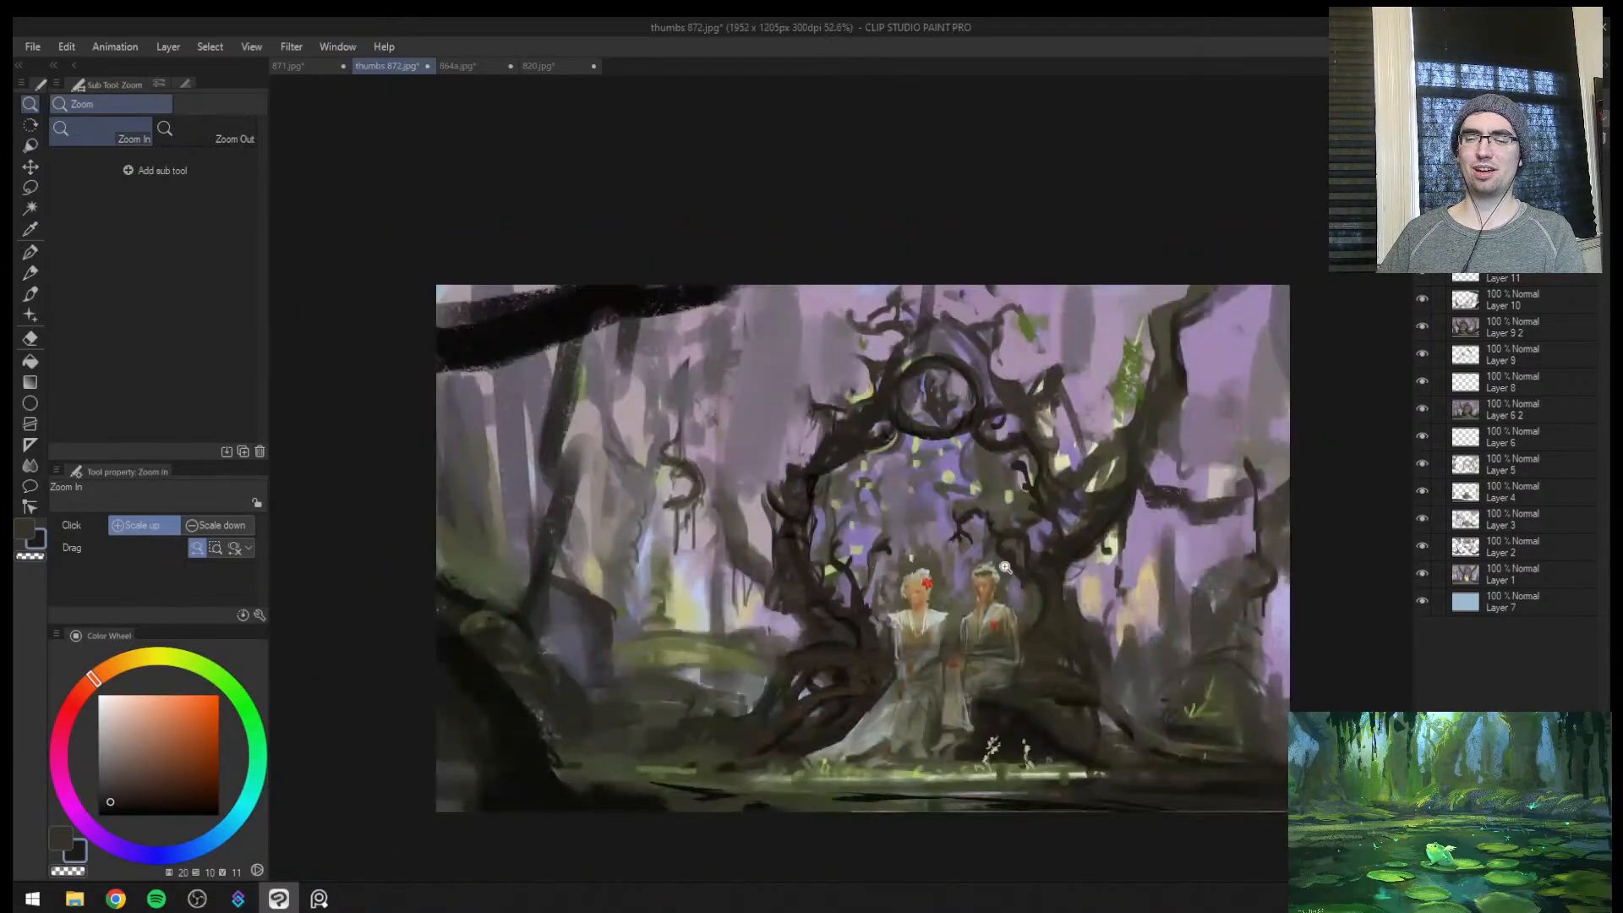
{"action": "left_click_drag", "start_coordinate": [1093, 574], "coordinate": [1032, 626]}
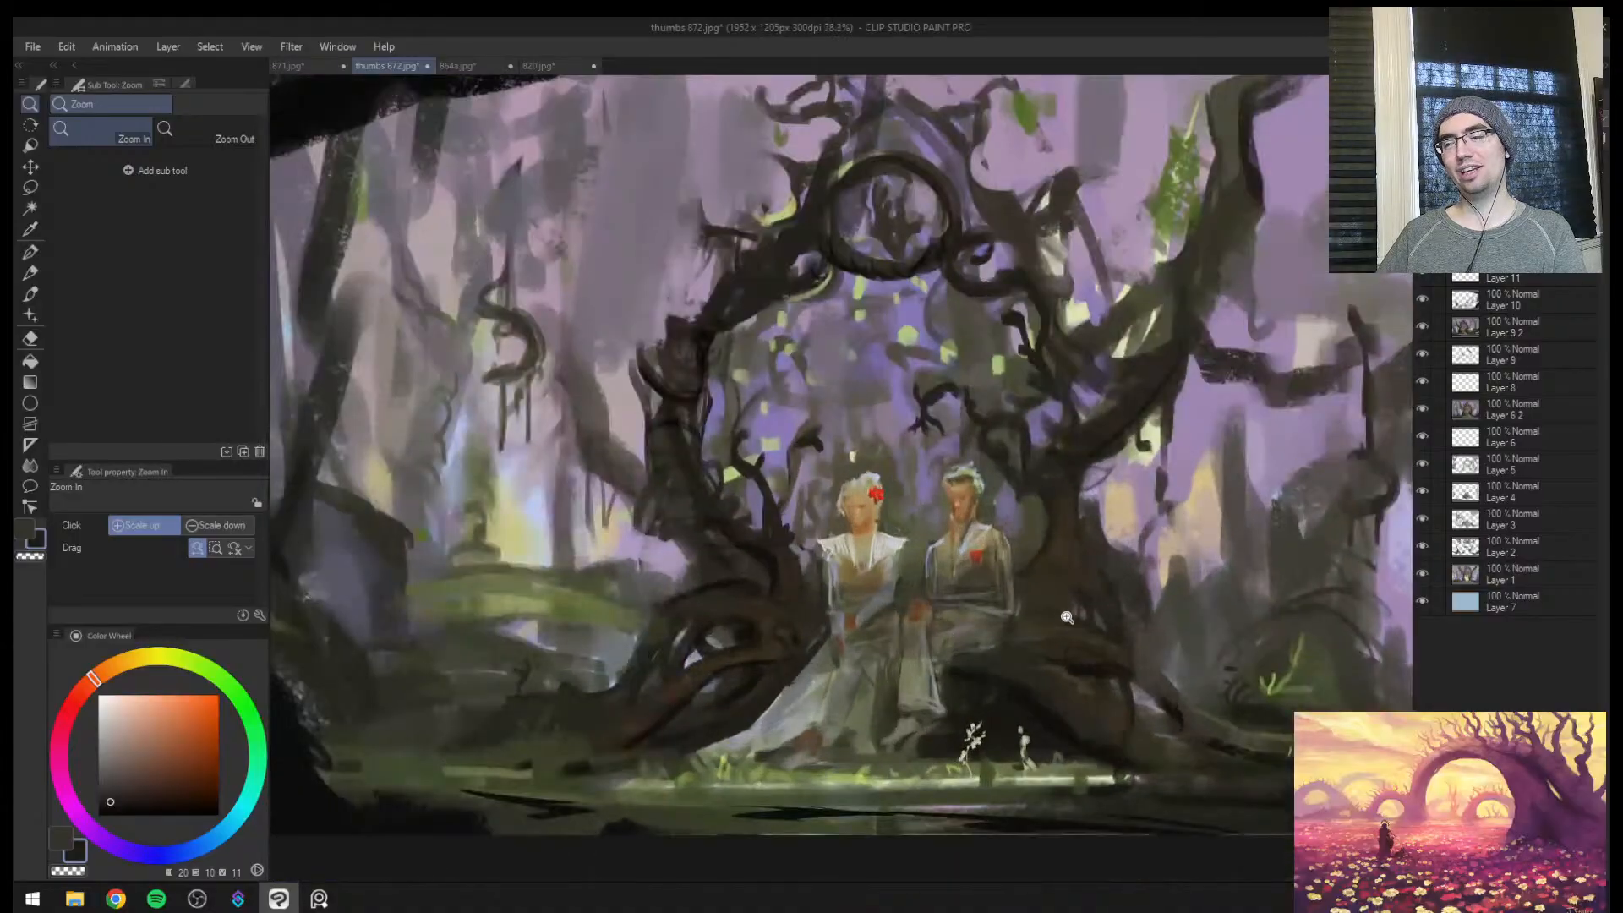
{"action": "left_click_drag", "start_coordinate": [1105, 567], "coordinate": [997, 558]}
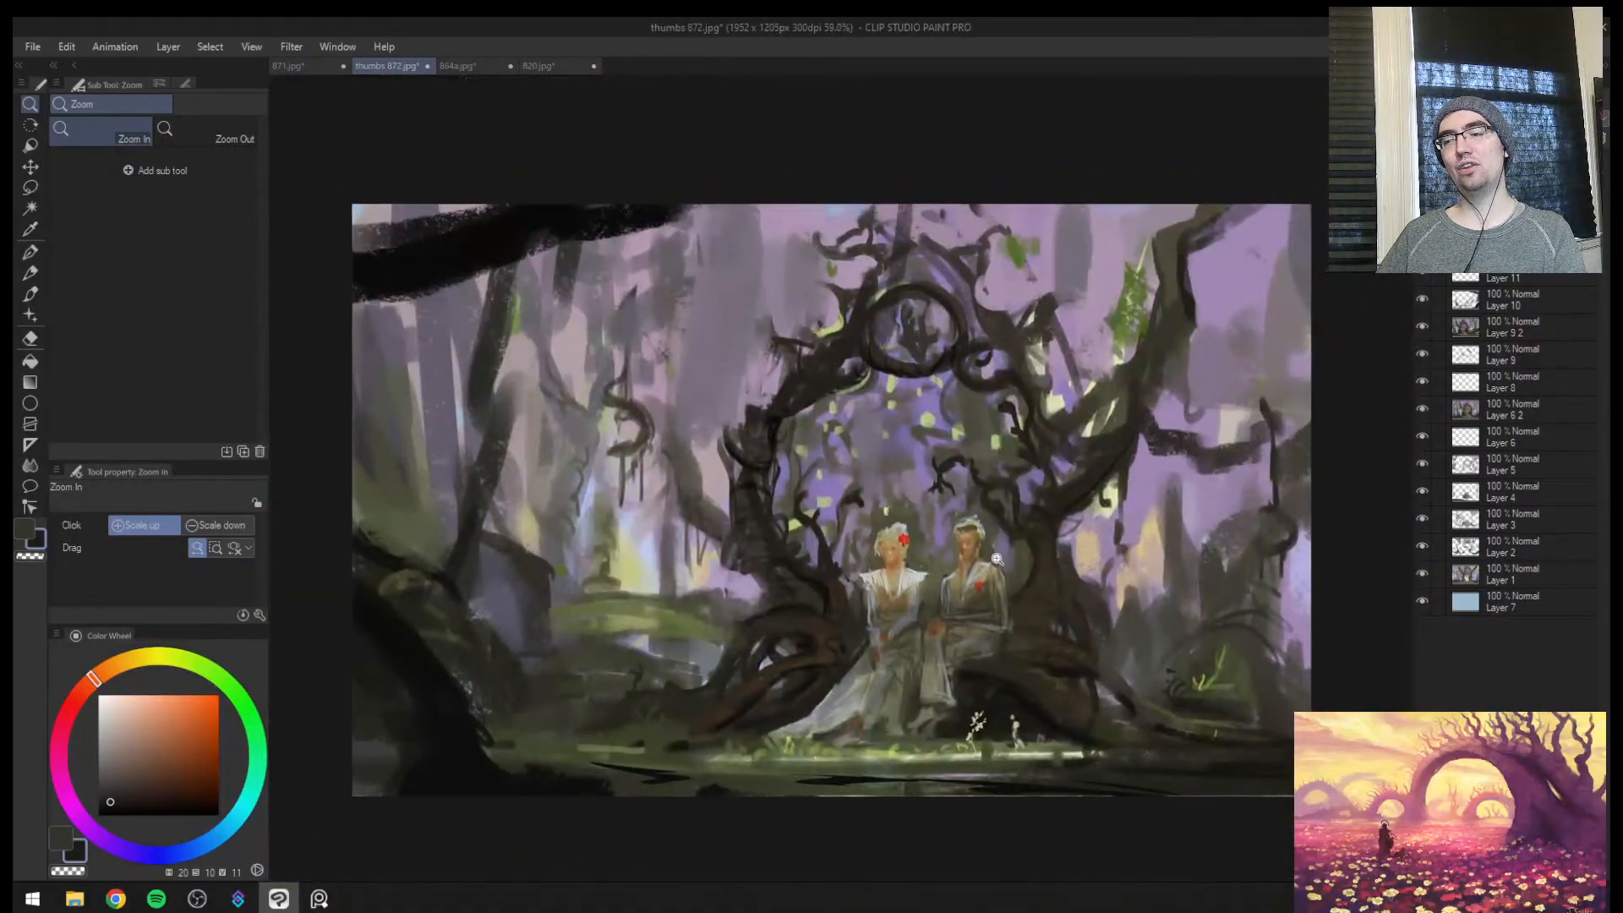
{"action": "mouse_move", "coordinate": [615, 500]}
{"action": "left_mouse_down"}
{"action": "mouse_move", "coordinate": [674, 473]}
{"action": "mouse_move", "coordinate": [614, 499]}
{"action": "left_mouse_up"}
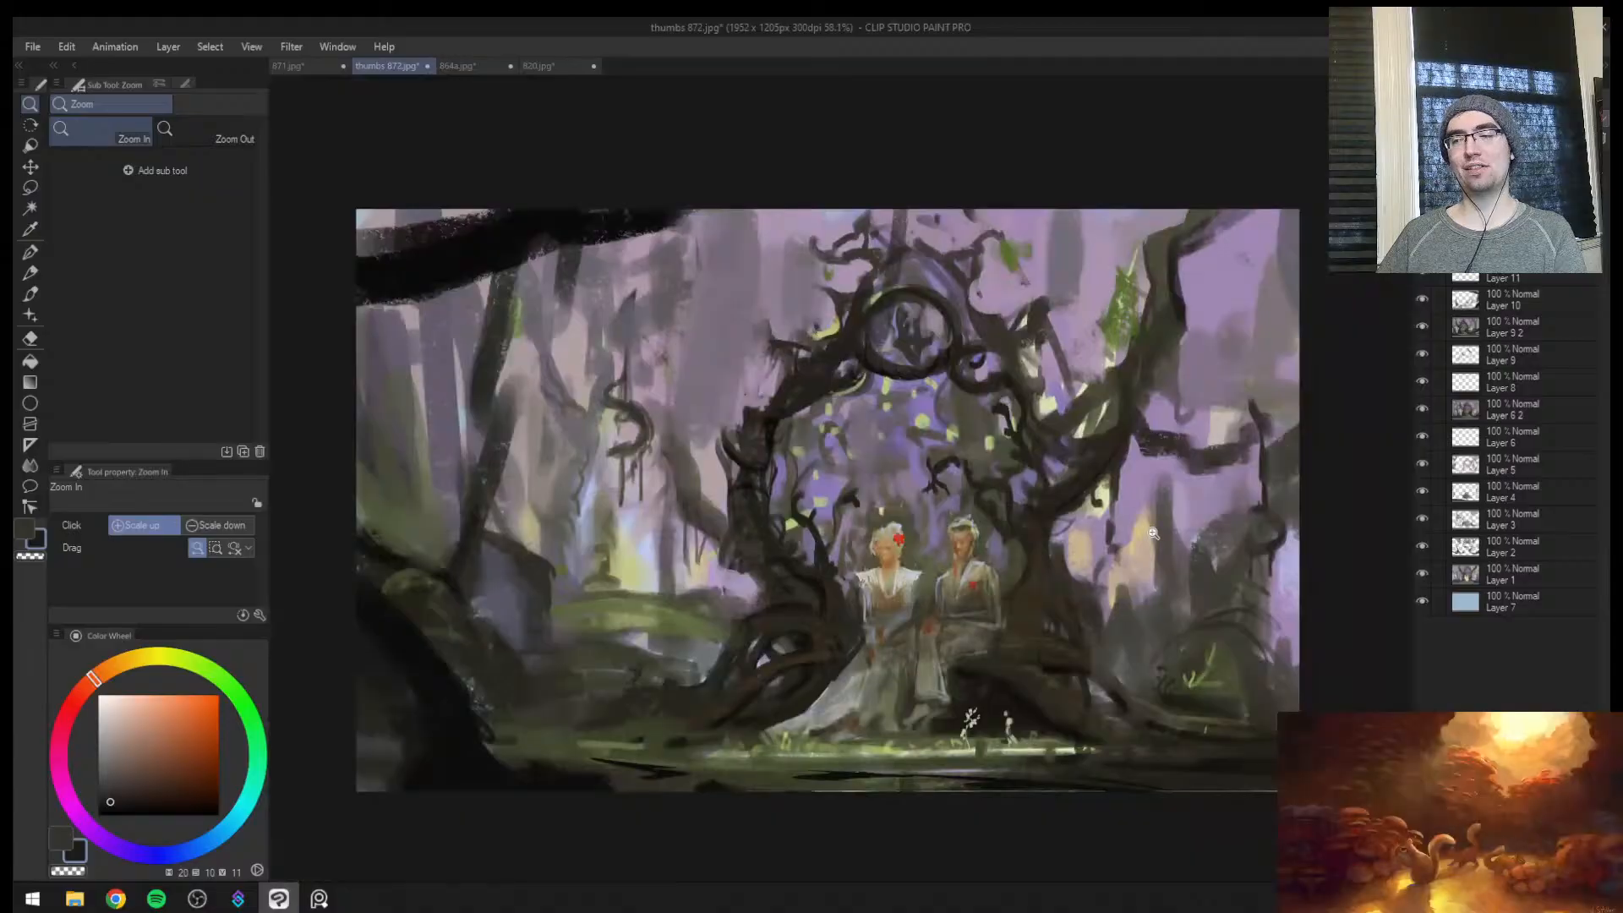
{"action": "left_click_drag", "start_coordinate": [1175, 534], "coordinate": [1191, 533]}
Compare the mirrored painting with and without the darkening glaze and the figure highlights, from full view and close to the couple
{"action": "left_click", "coordinate": [1421, 244]}
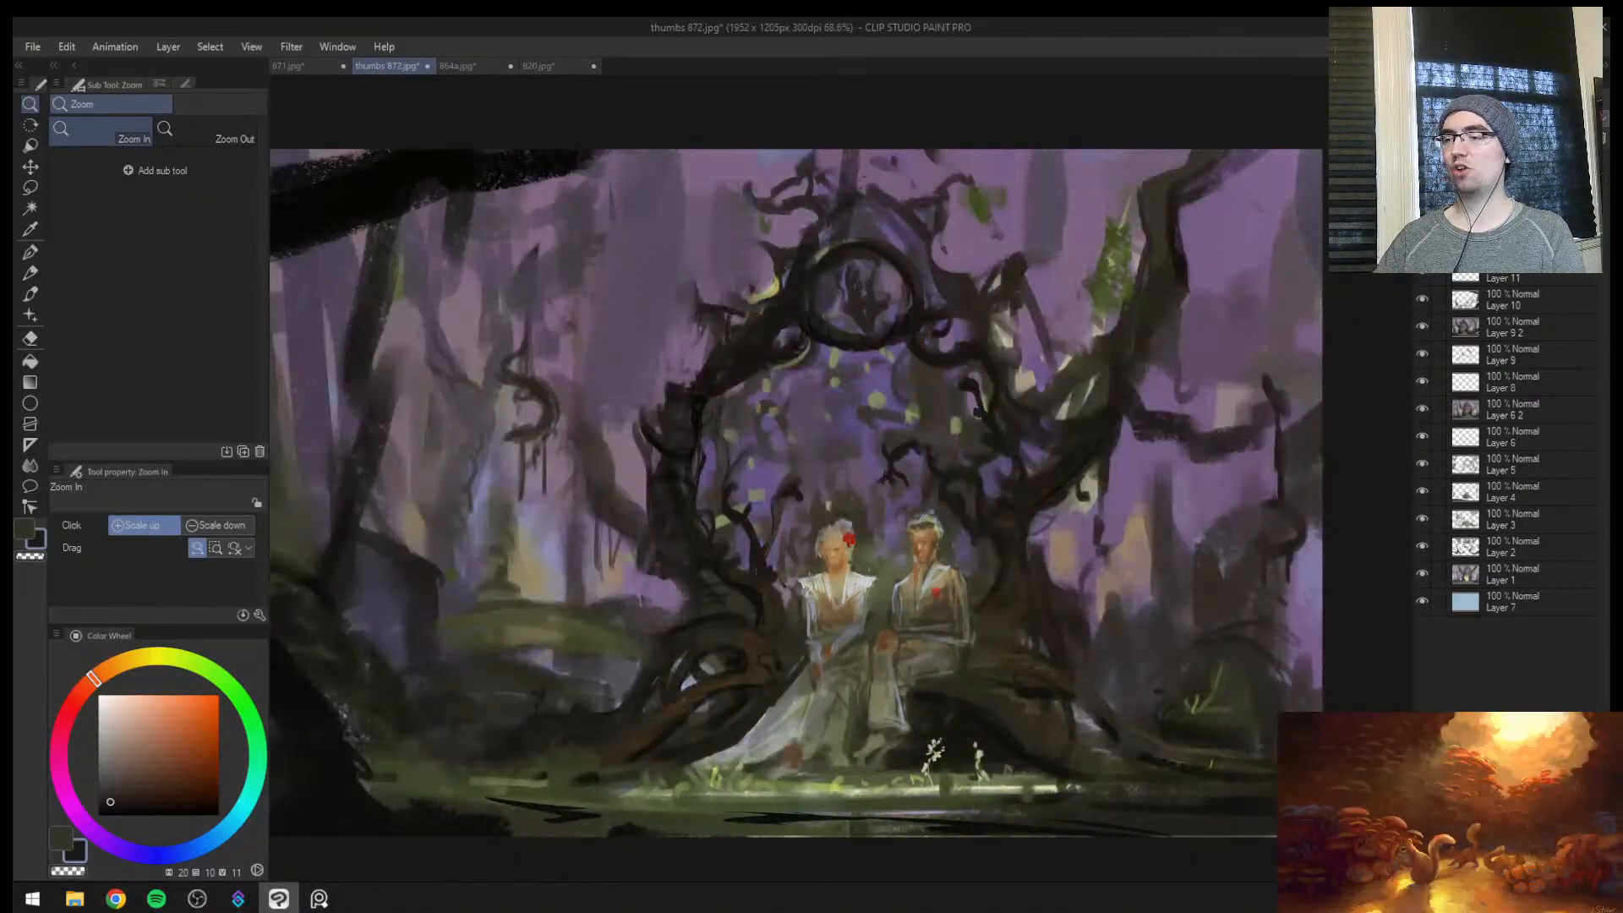
{"action": "left_click", "coordinate": [1421, 245]}
{"action": "left_click", "coordinate": [1422, 244]}
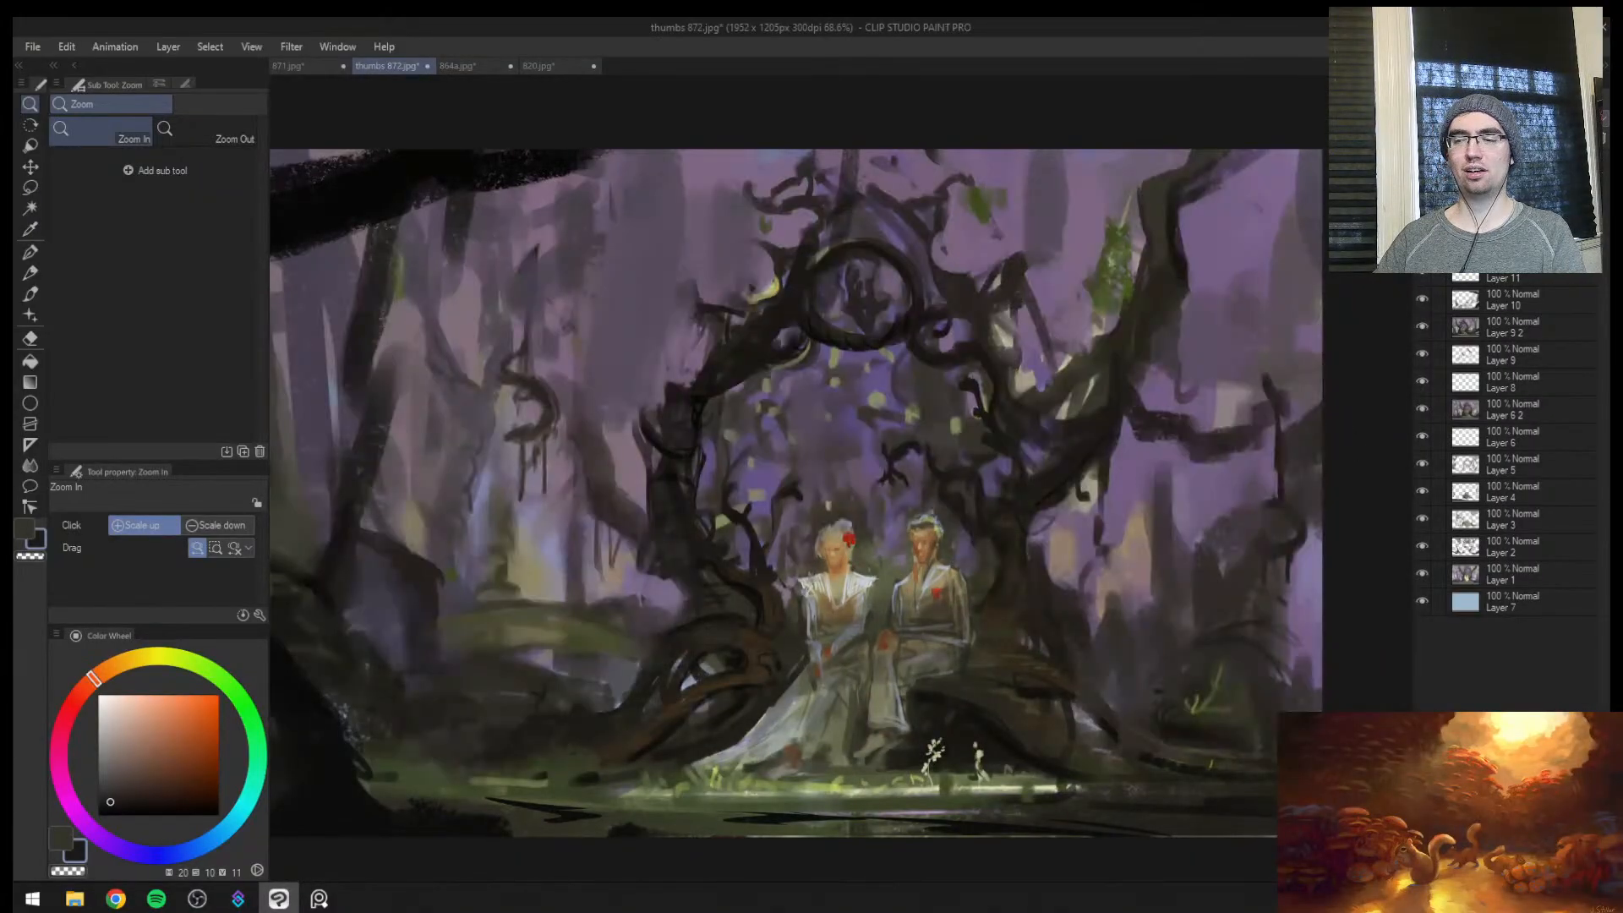
{"action": "scroll", "coordinate": [1192, 335], "scroll_direction": "down", "scroll_amount": 4}
{"action": "scroll", "coordinate": [1156, 381], "scroll_direction": "up", "scroll_amount": 4}
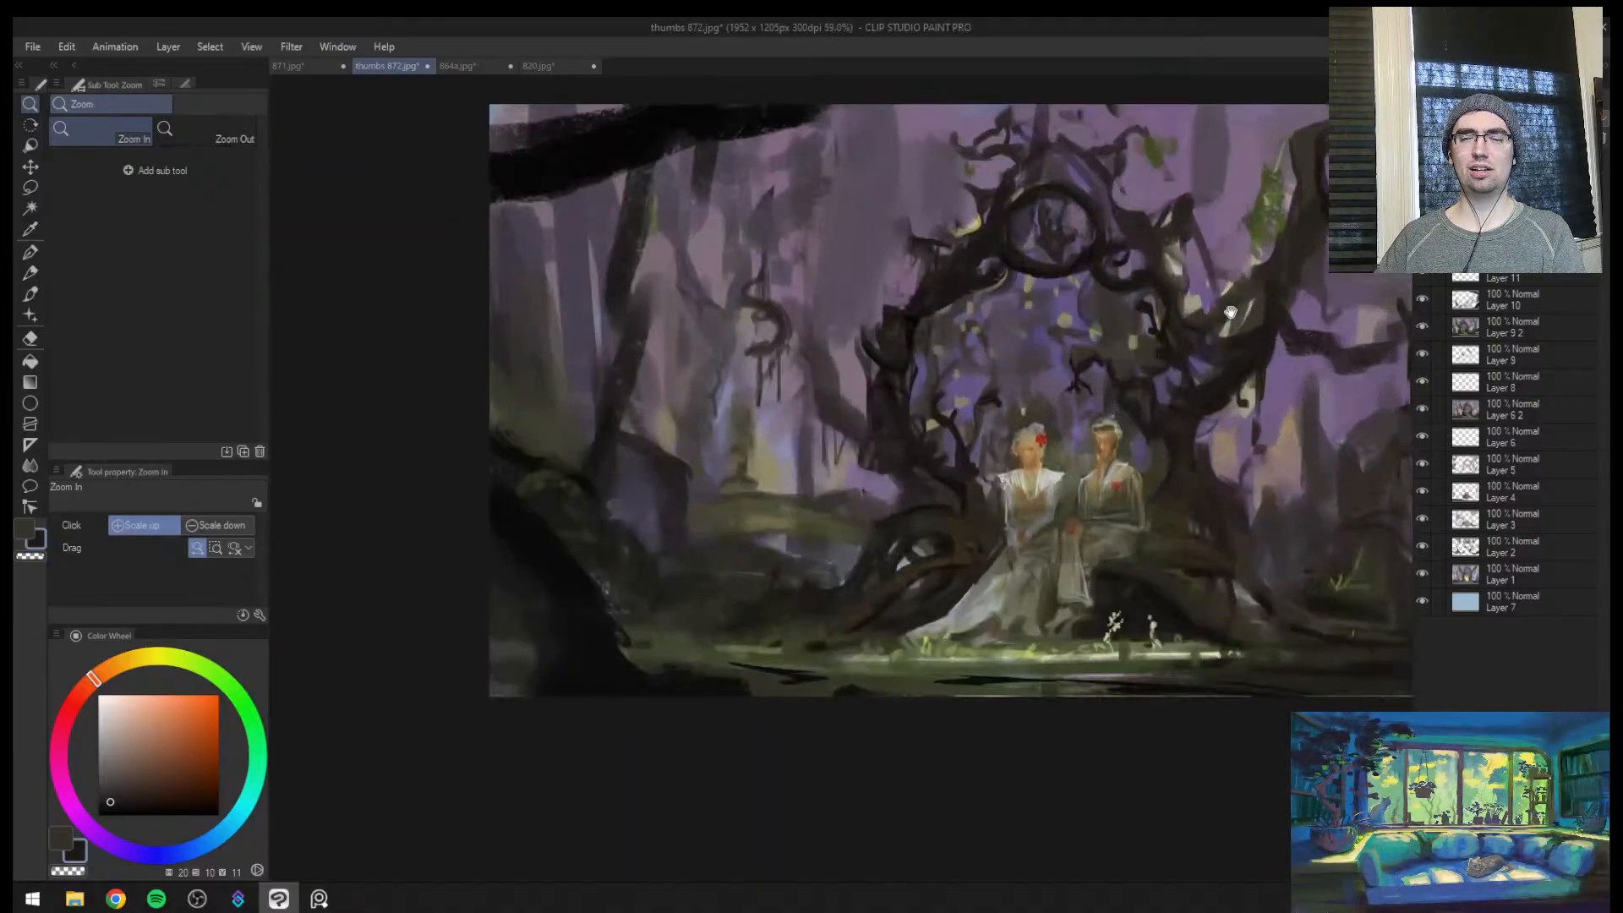
{"action": "scroll", "coordinate": [1156, 381], "scroll_direction": "up", "scroll_amount": 2}
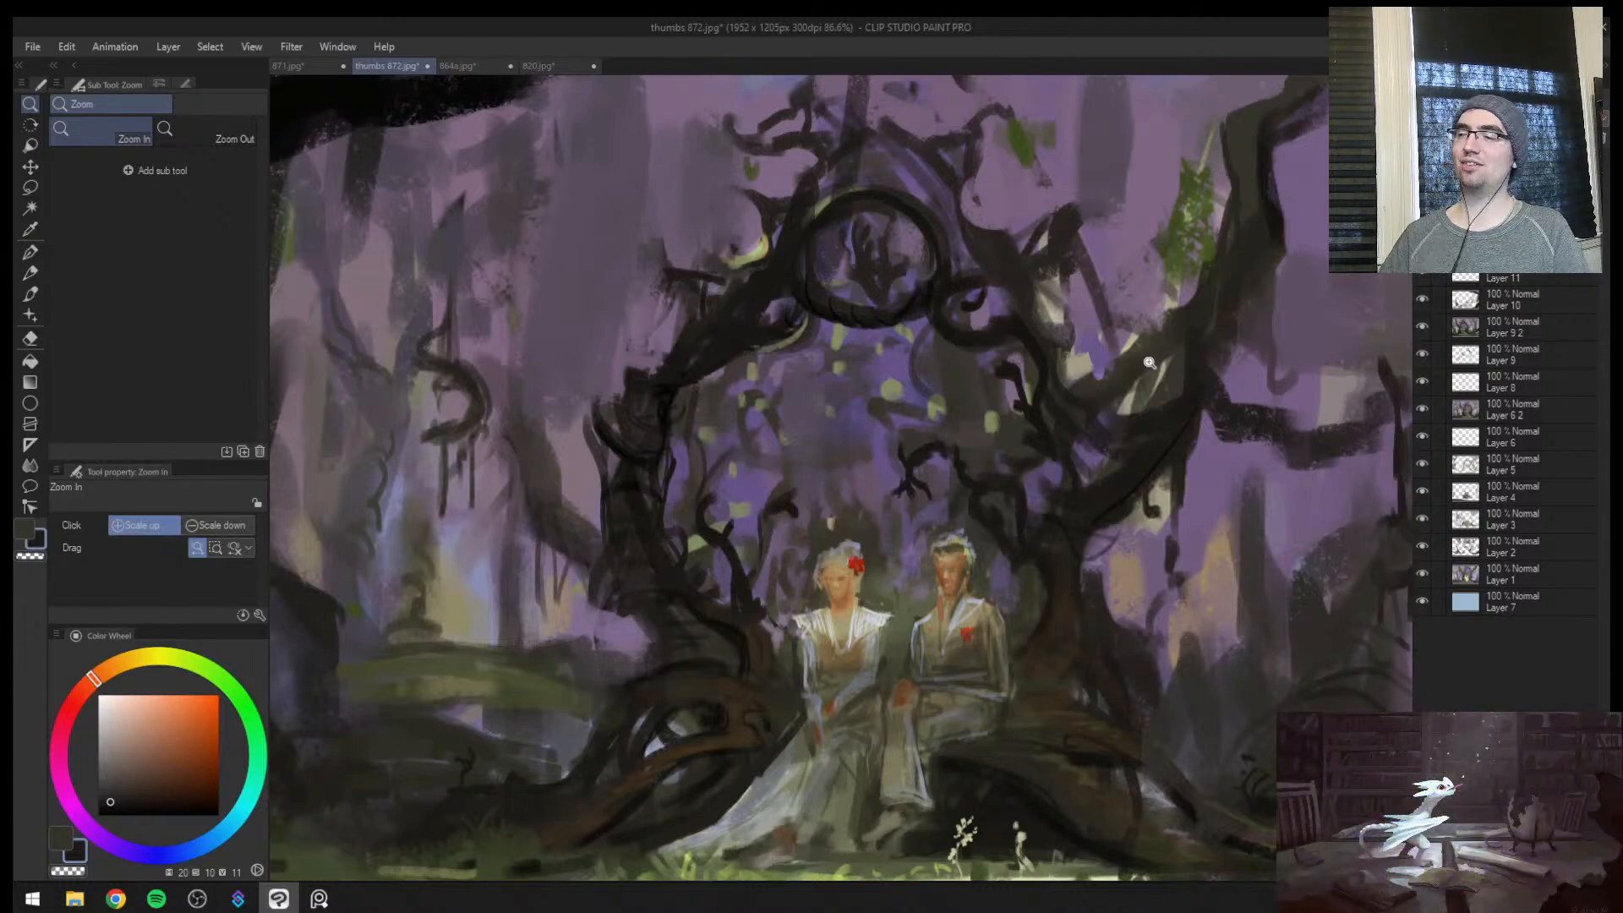
{"action": "left_click", "coordinate": [1422, 244]}
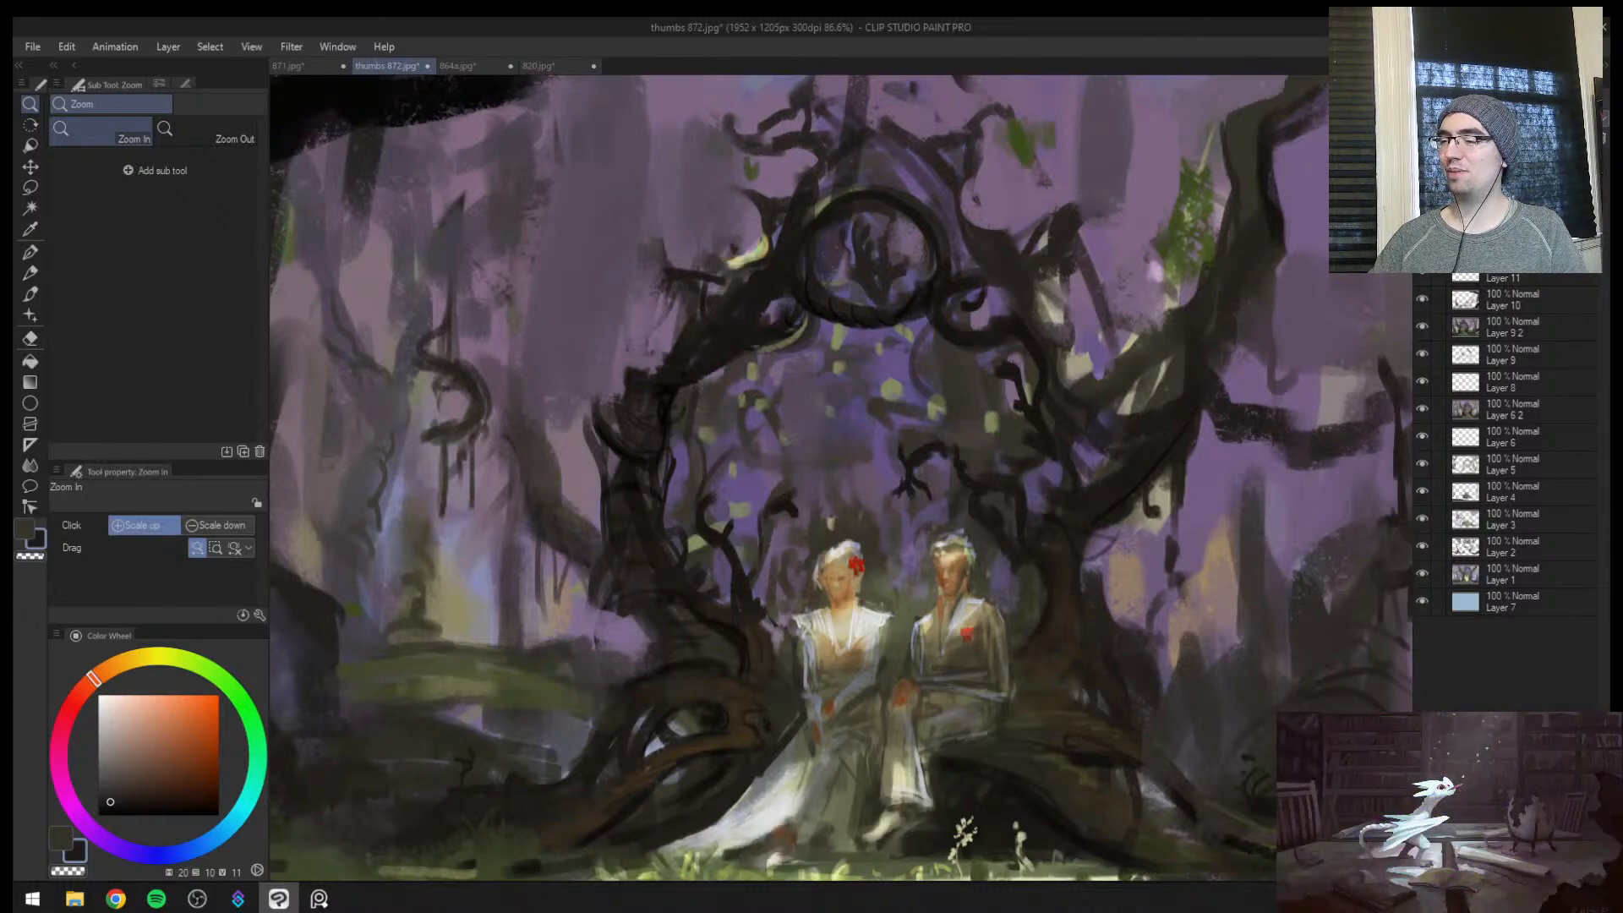
{"action": "left_click", "coordinate": [1423, 244]}
{"action": "left_click", "coordinate": [1422, 244]}
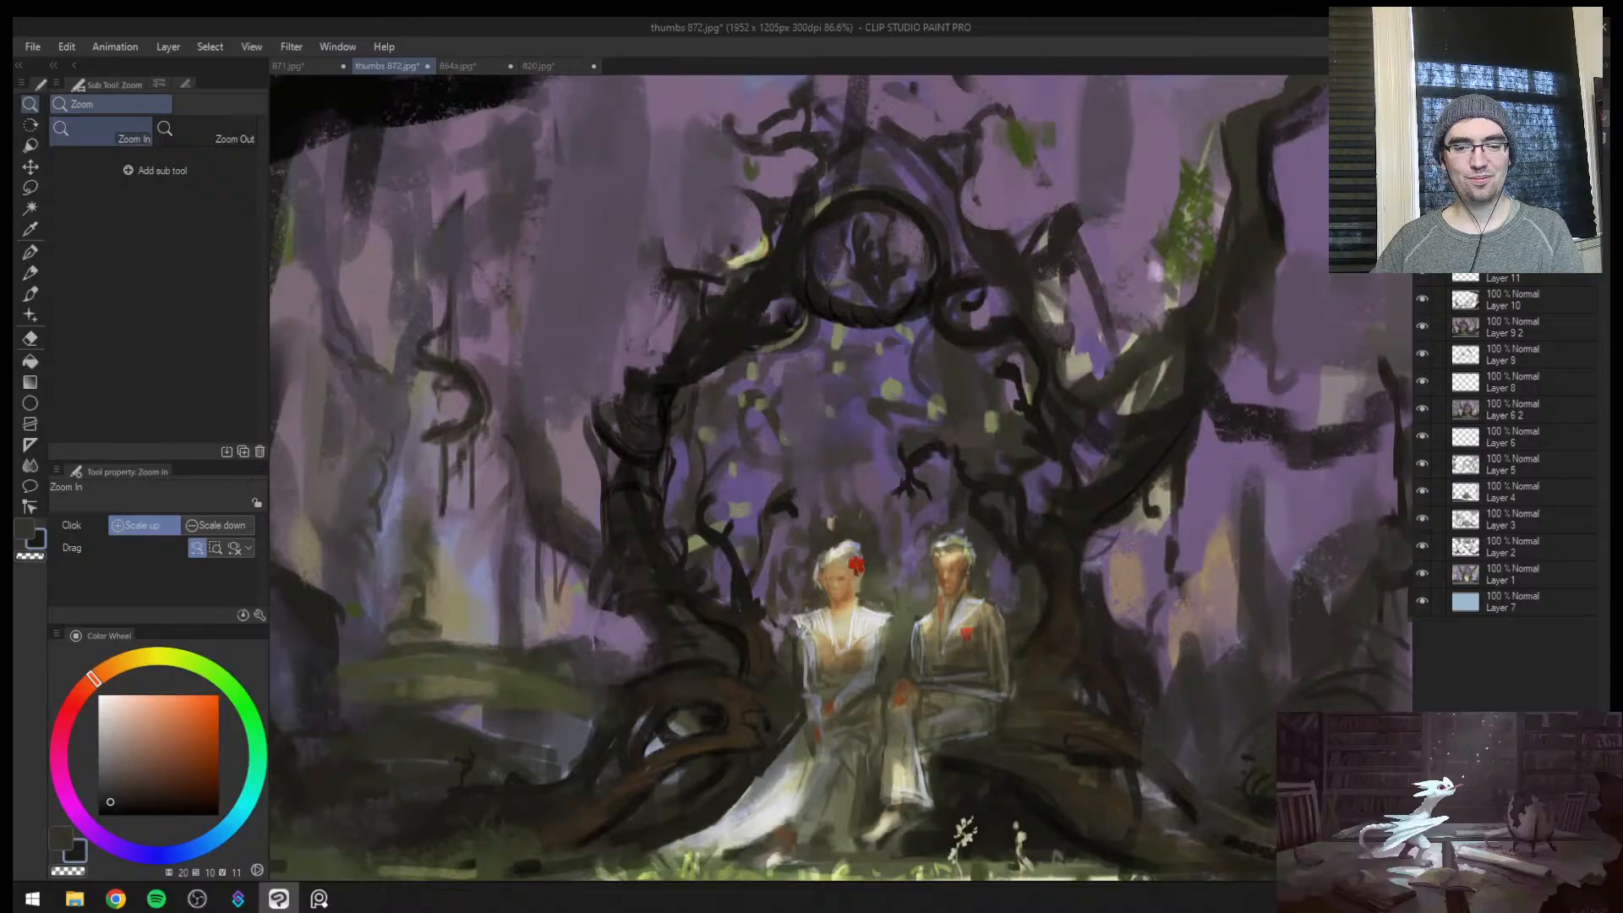
Review the composition in both orientations, ending with the figure highlights and the darkening glaze hidden
{"action": "key", "text": "h"}
{"action": "left_click_drag", "start_coordinate": [965, 463], "coordinate": [953, 524]}
{"action": "left_click_drag", "start_coordinate": [920, 512], "coordinate": [930, 485]}
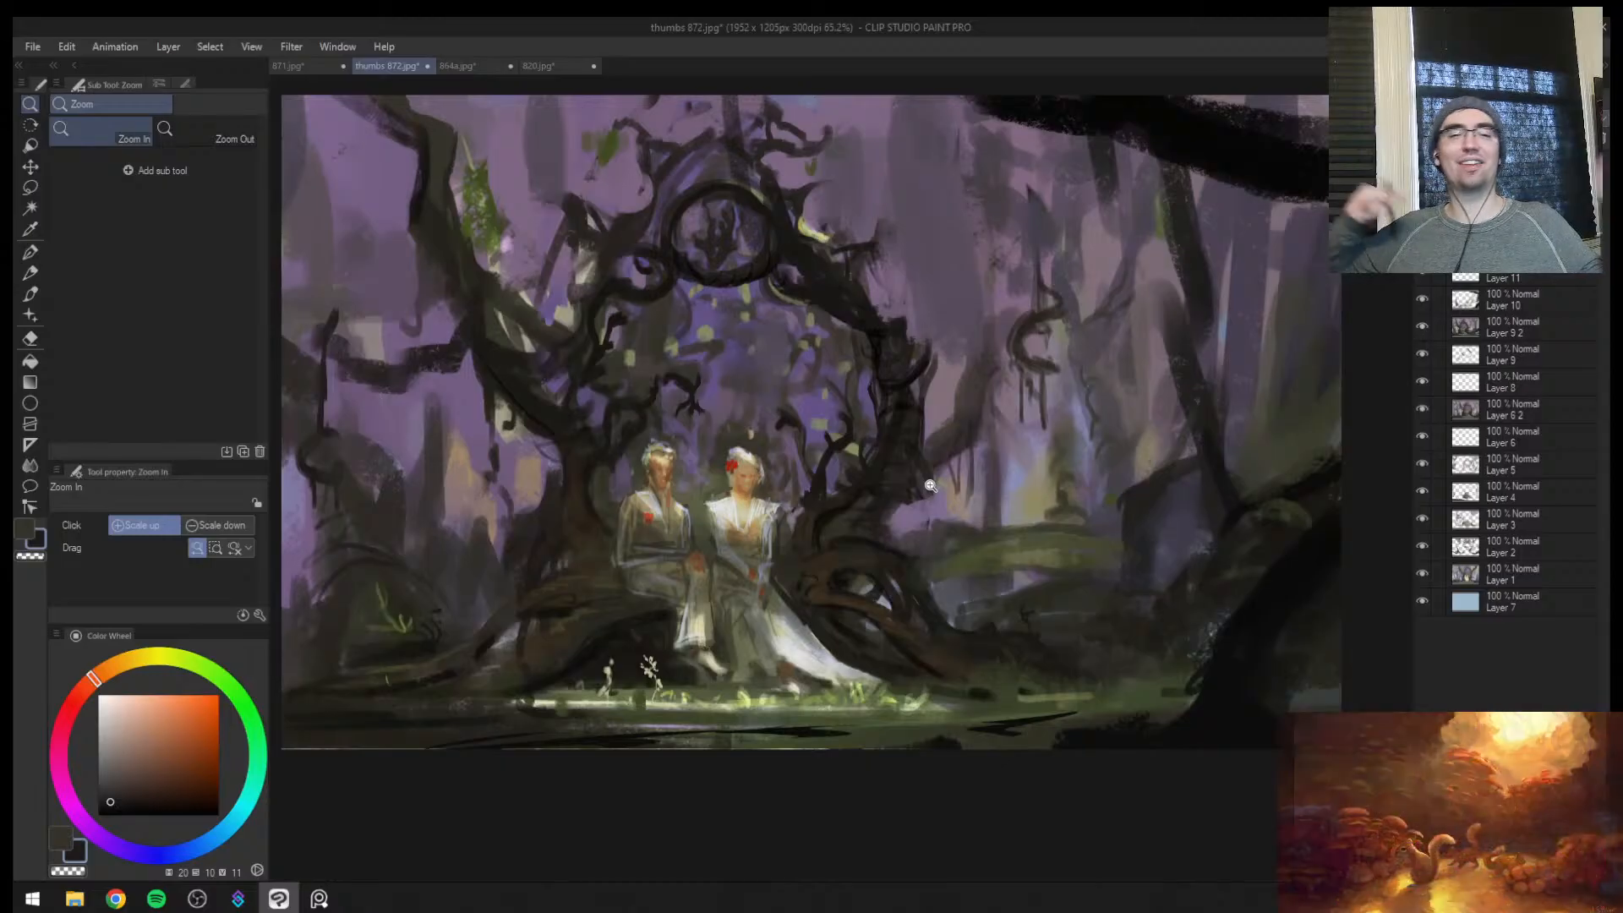
{"action": "mouse_move", "coordinate": [799, 650]}
{"action": "left_mouse_down"}
{"action": "mouse_move", "coordinate": [748, 668]}
{"action": "mouse_move", "coordinate": [1032, 591]}
{"action": "mouse_move", "coordinate": [961, 653]}
{"action": "mouse_move", "coordinate": [1105, 525]}
{"action": "mouse_move", "coordinate": [1184, 536]}
{"action": "mouse_move", "coordinate": [1042, 580]}
{"action": "mouse_move", "coordinate": [996, 577]}
{"action": "mouse_move", "coordinate": [1015, 561]}
{"action": "mouse_move", "coordinate": [1068, 573]}
{"action": "mouse_move", "coordinate": [975, 608]}
{"action": "mouse_move", "coordinate": [1006, 592]}
{"action": "mouse_move", "coordinate": [939, 583]}
{"action": "mouse_move", "coordinate": [940, 613]}
{"action": "mouse_move", "coordinate": [879, 621]}
{"action": "left_mouse_up"}
{"action": "left_click", "coordinate": [1423, 161]}
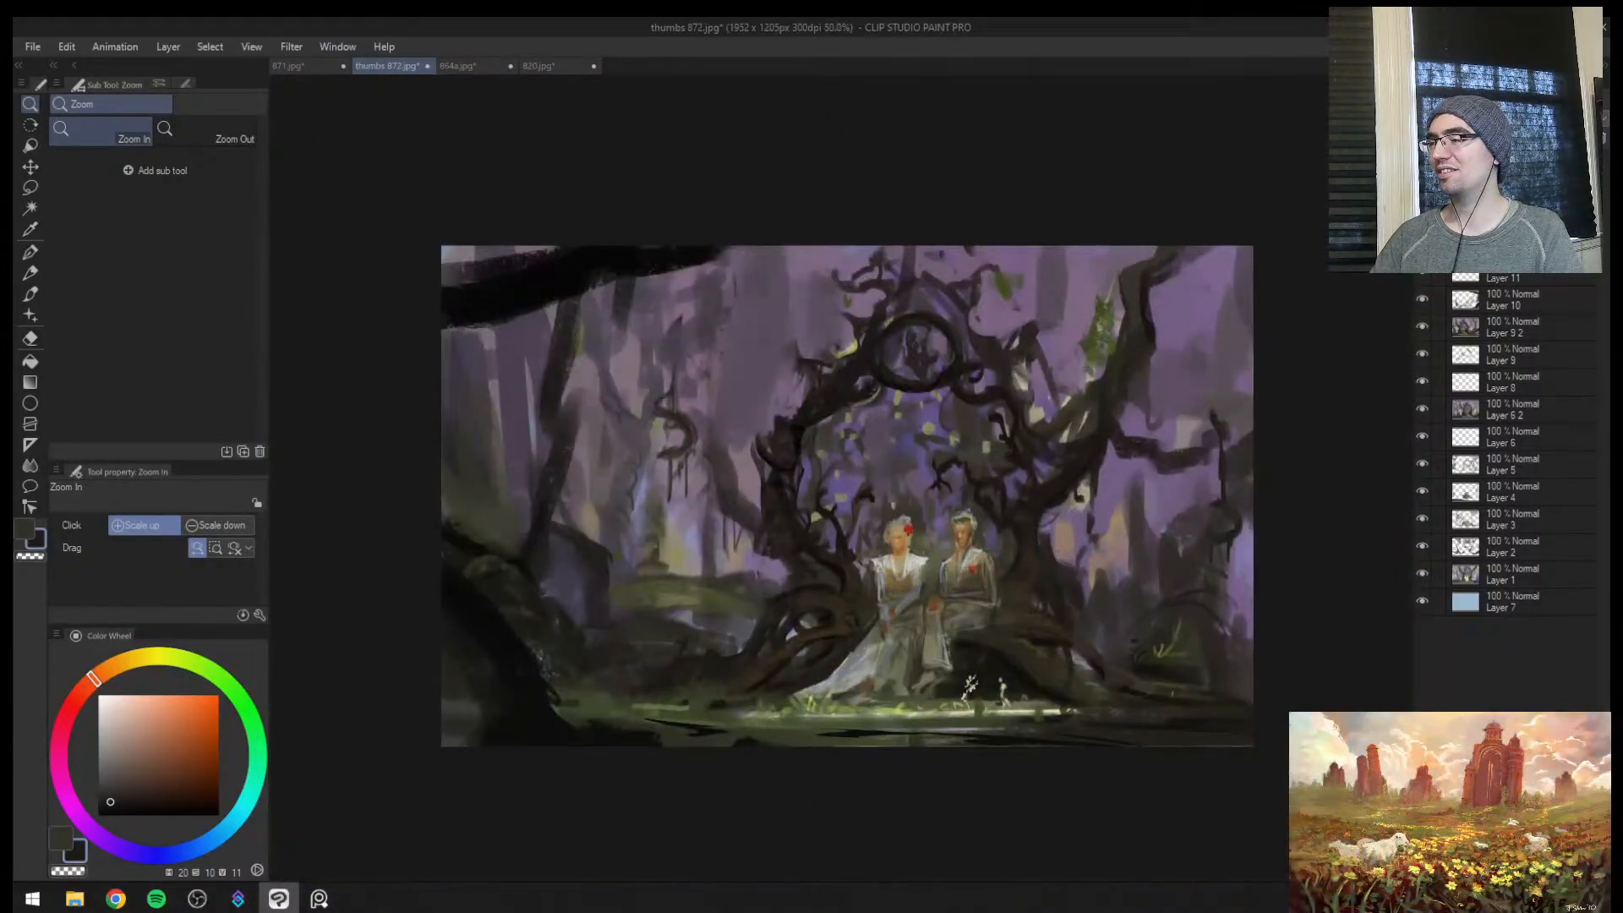
{"action": "left_click", "coordinate": [1423, 189]}
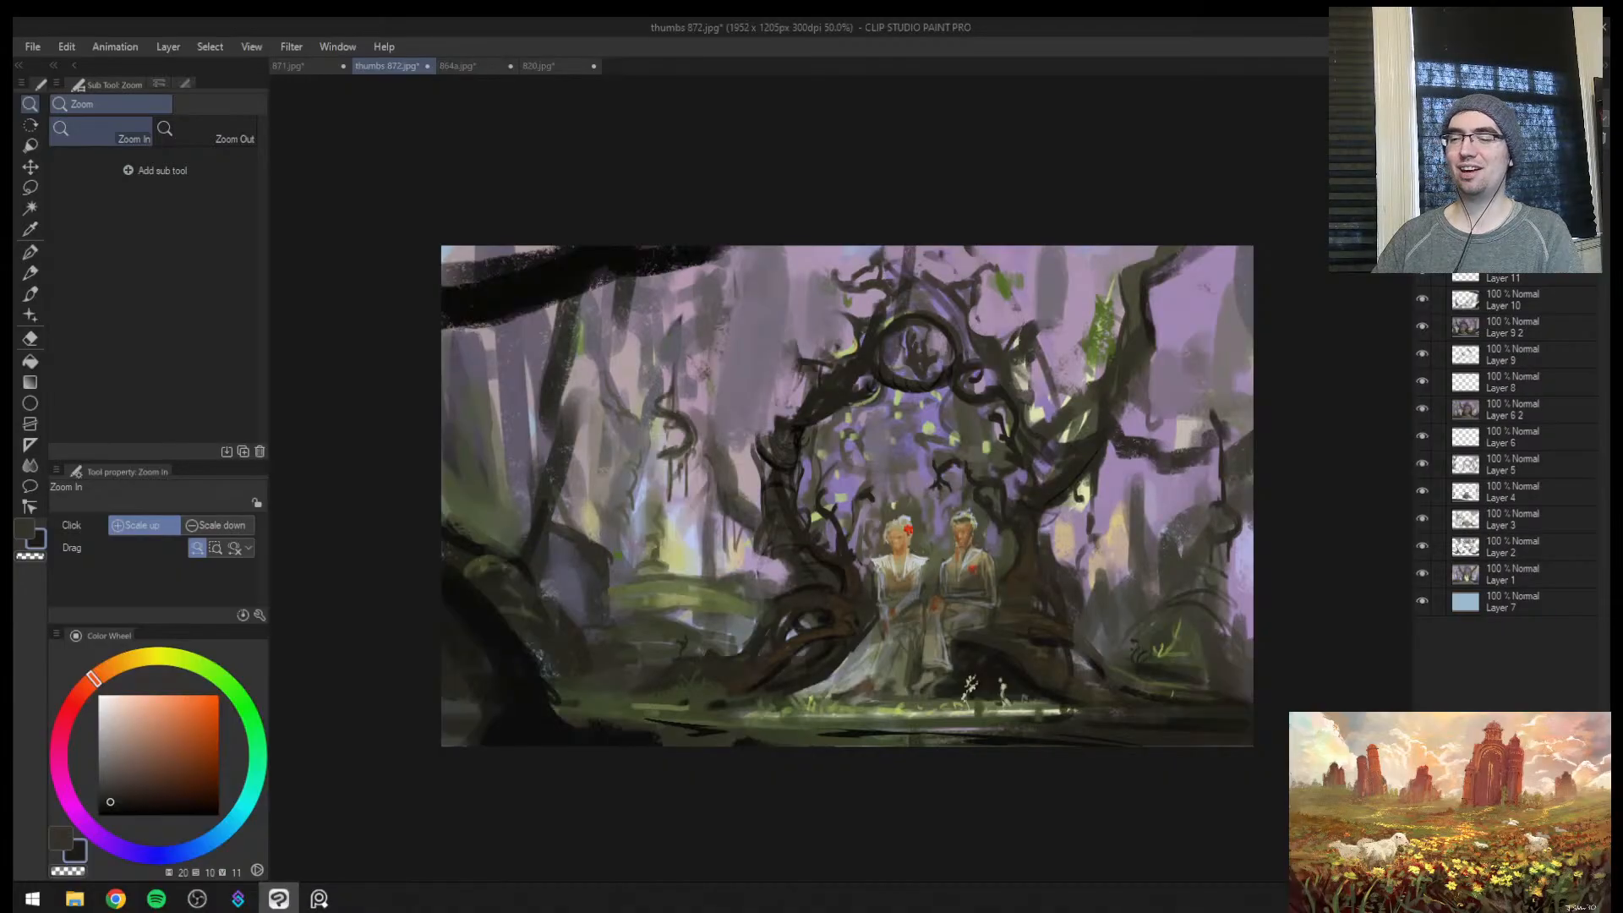
{"action": "mouse_move", "coordinate": [1056, 508]}
{"action": "left_mouse_down"}
{"action": "mouse_move", "coordinate": [1086, 484]}
{"action": "mouse_move", "coordinate": [1050, 507]}
{"action": "mouse_move", "coordinate": [1072, 483]}
{"action": "left_mouse_up"}
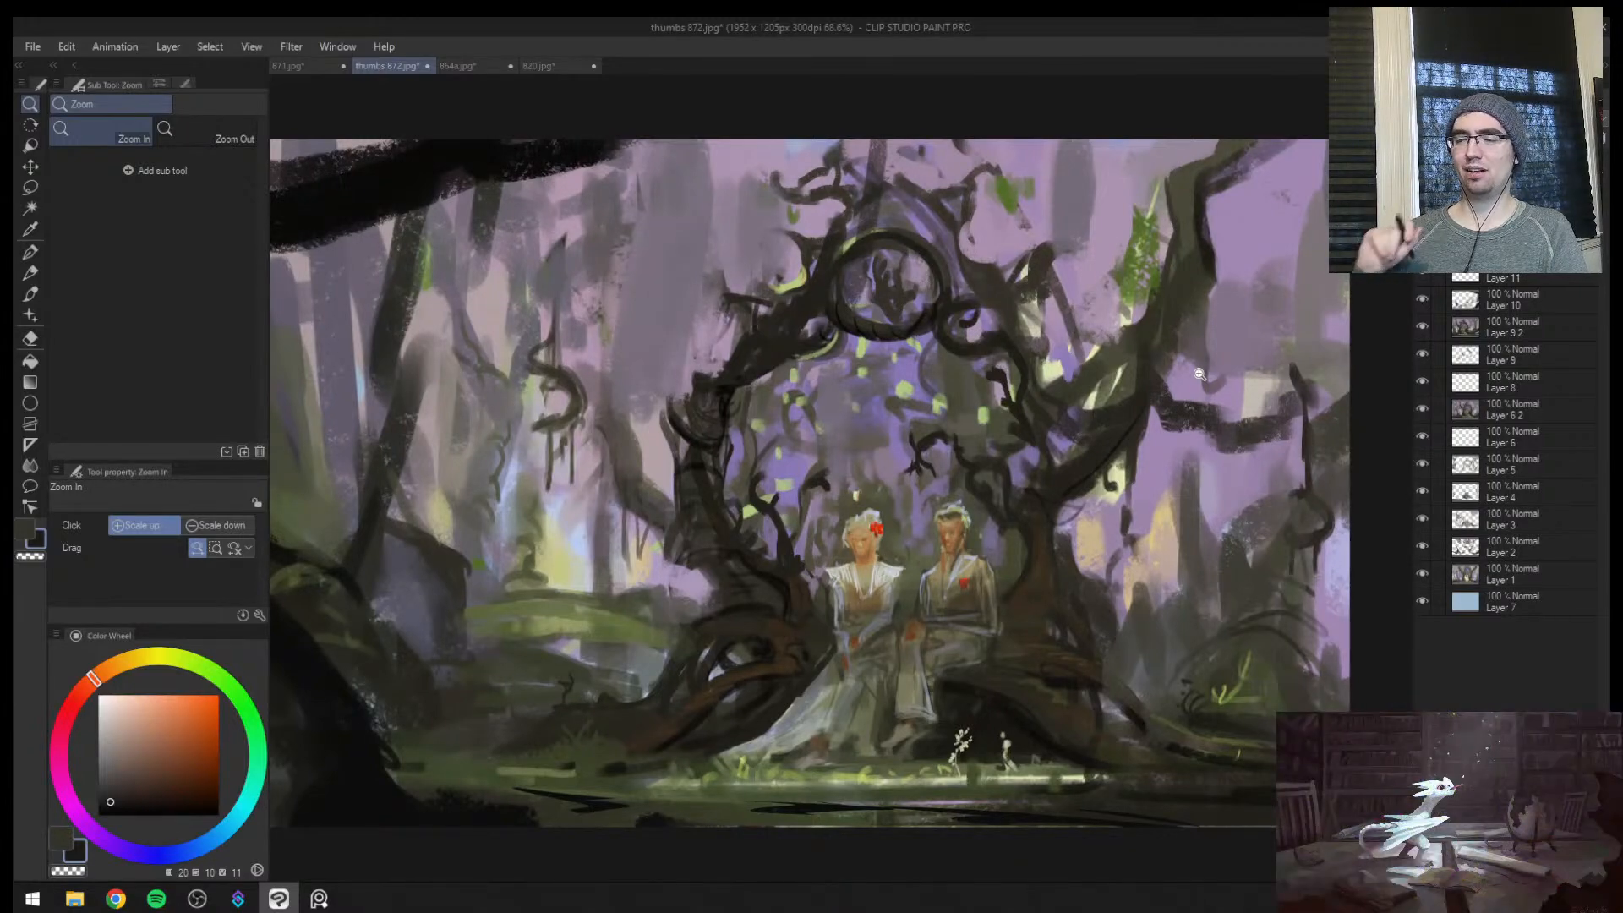
{"action": "key", "text": "b"}
{"action": "left_click", "coordinate": [575, 631], "text": "alt"}
{"action": "left_click", "coordinate": [538, 617], "text": "alt"}
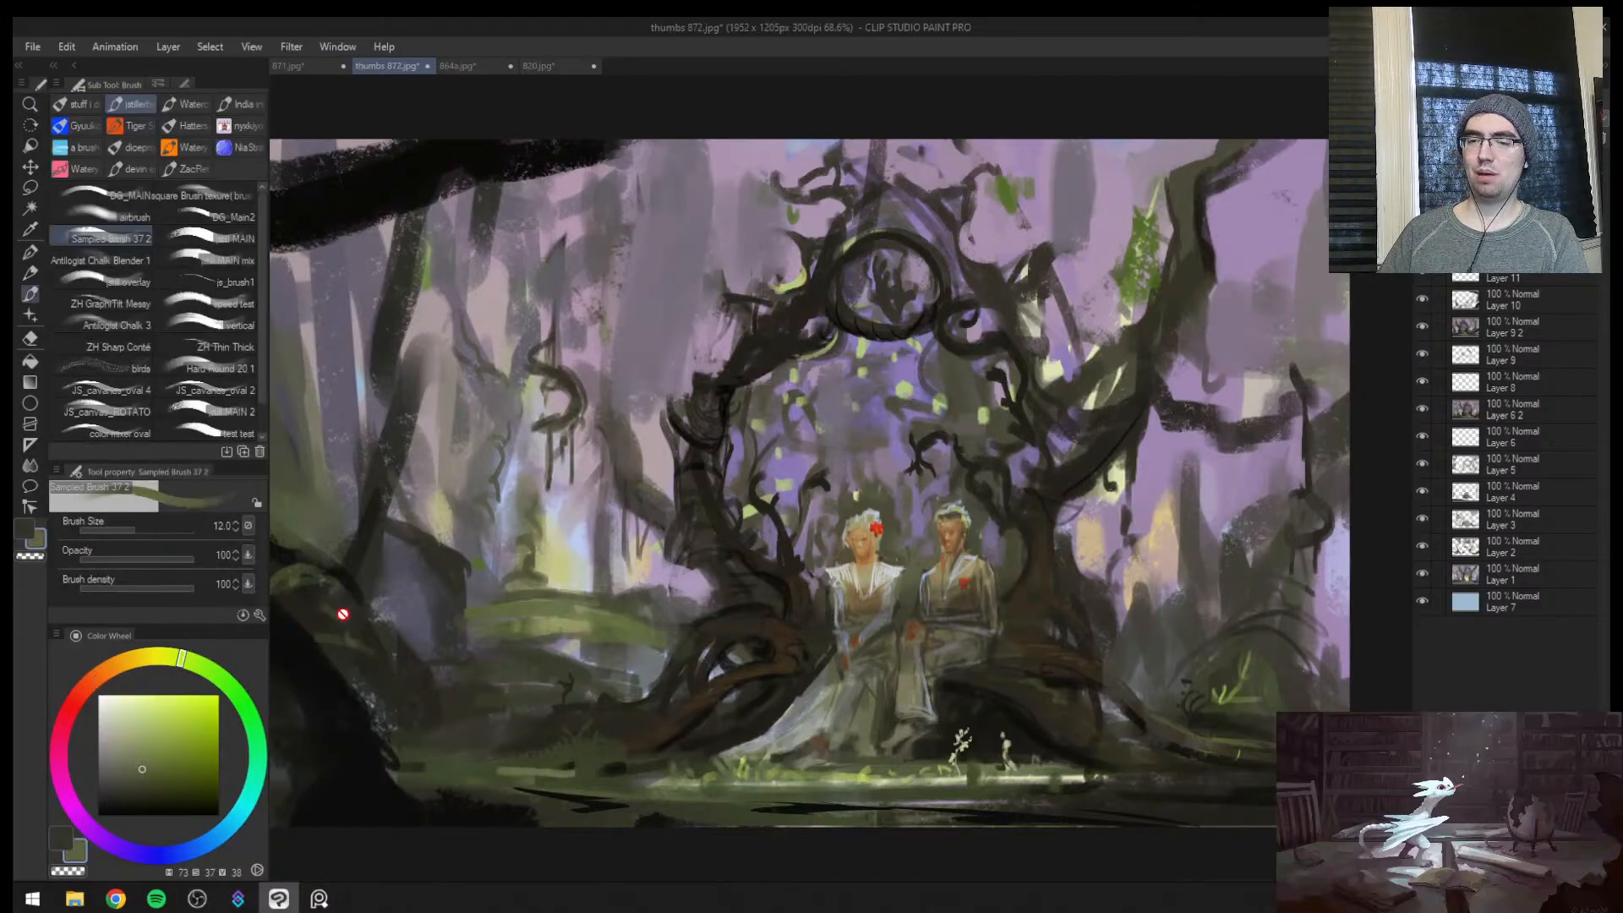
{"action": "left_click", "coordinate": [193, 724]}
{"action": "key", "text": "]"}
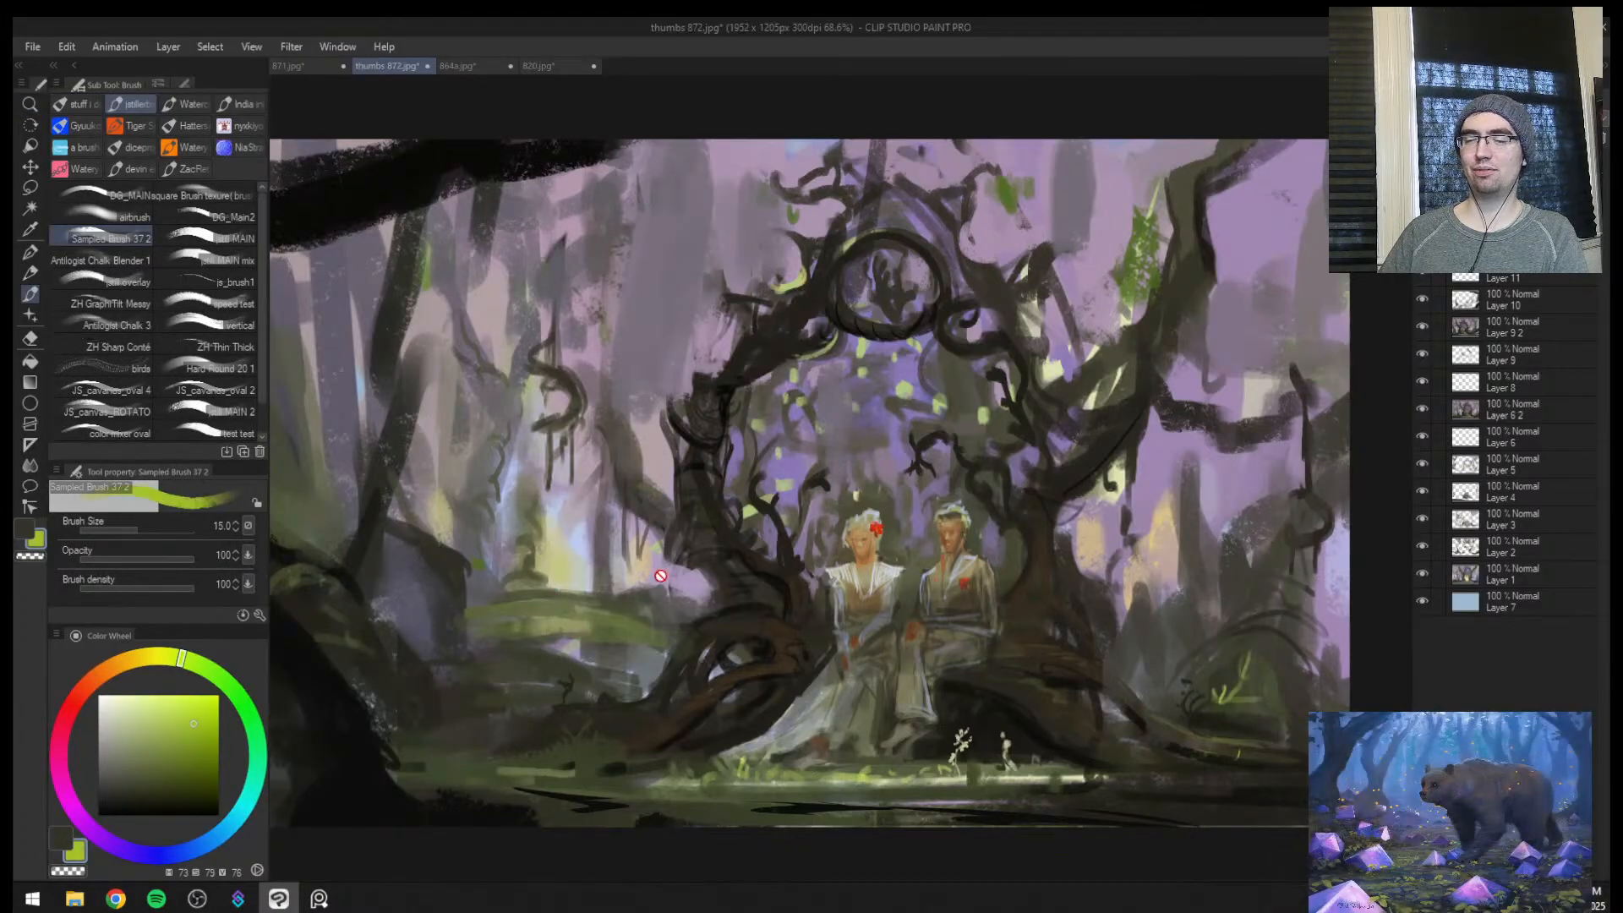
Check the whole painting at 50% magnification and show the figure highlights and darkening glaze again
{"action": "key", "text": "h"}
{"action": "key", "text": "h"}
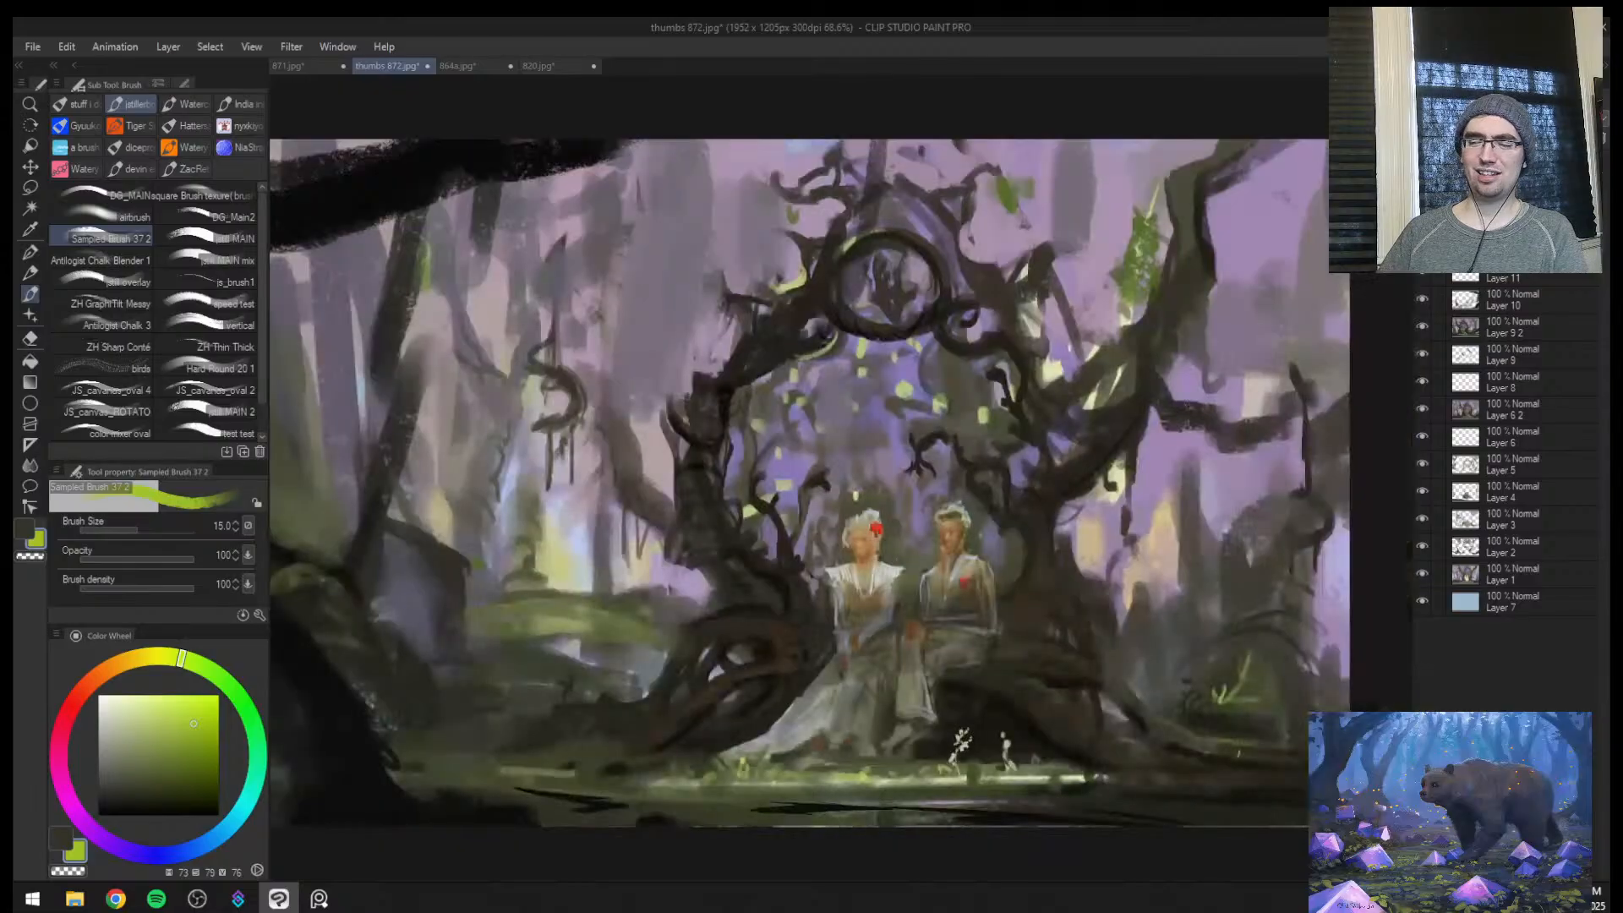
{"action": "key", "text": "ctrl+space"}
{"action": "left_click_drag", "start_coordinate": [913, 583], "coordinate": [1001, 533]}
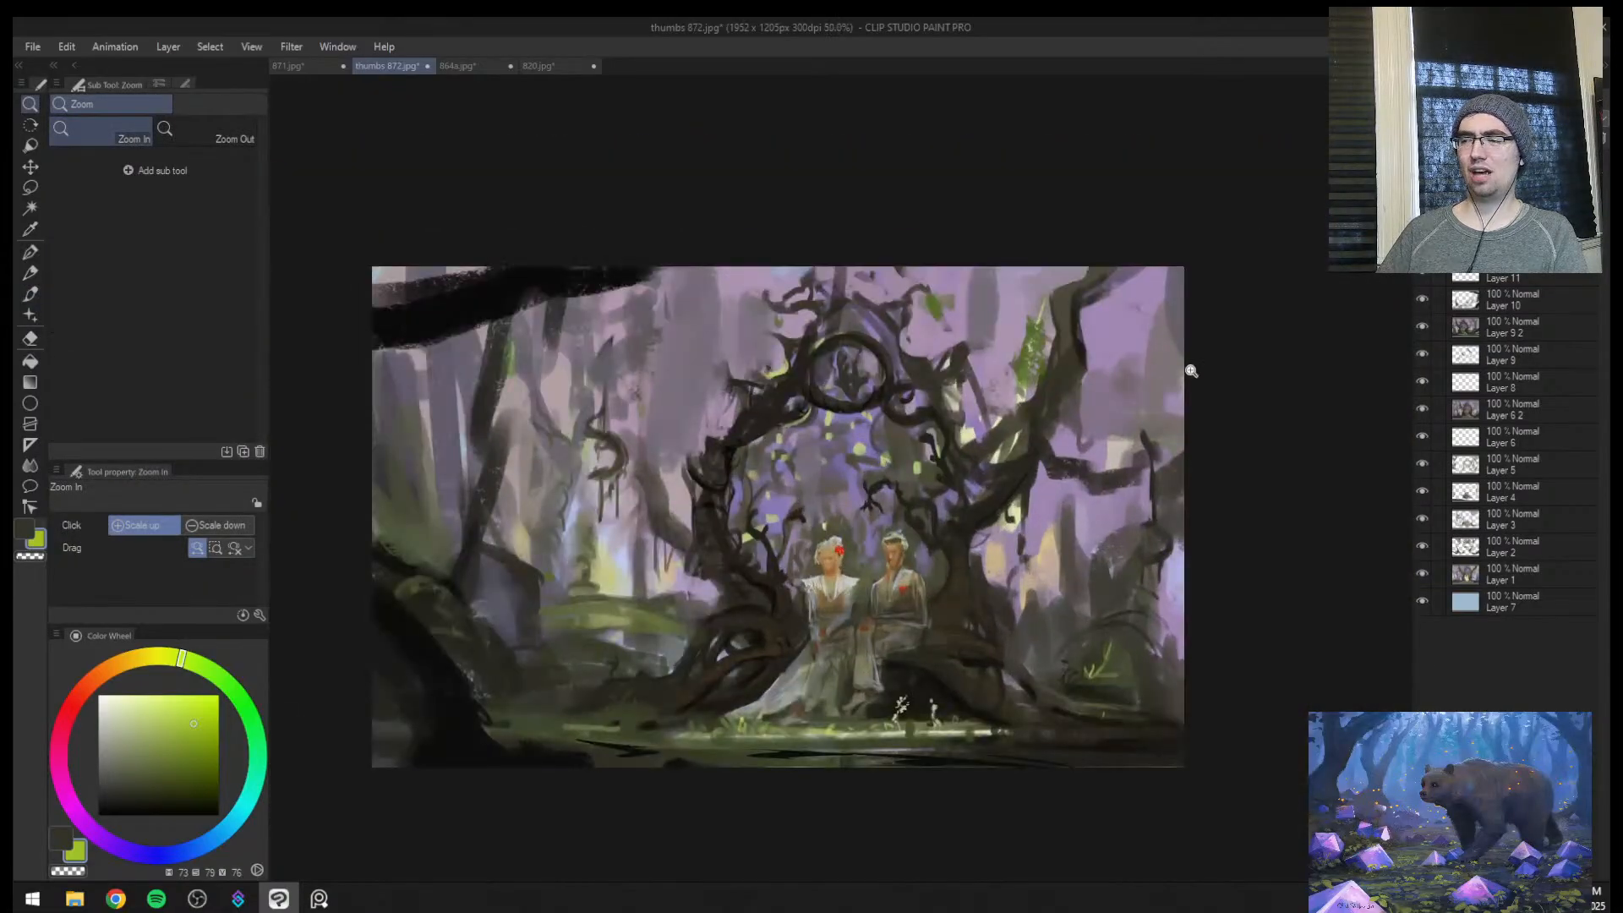
{"action": "left_click", "coordinate": [1423, 190]}
{"action": "left_click", "coordinate": [1422, 189]}
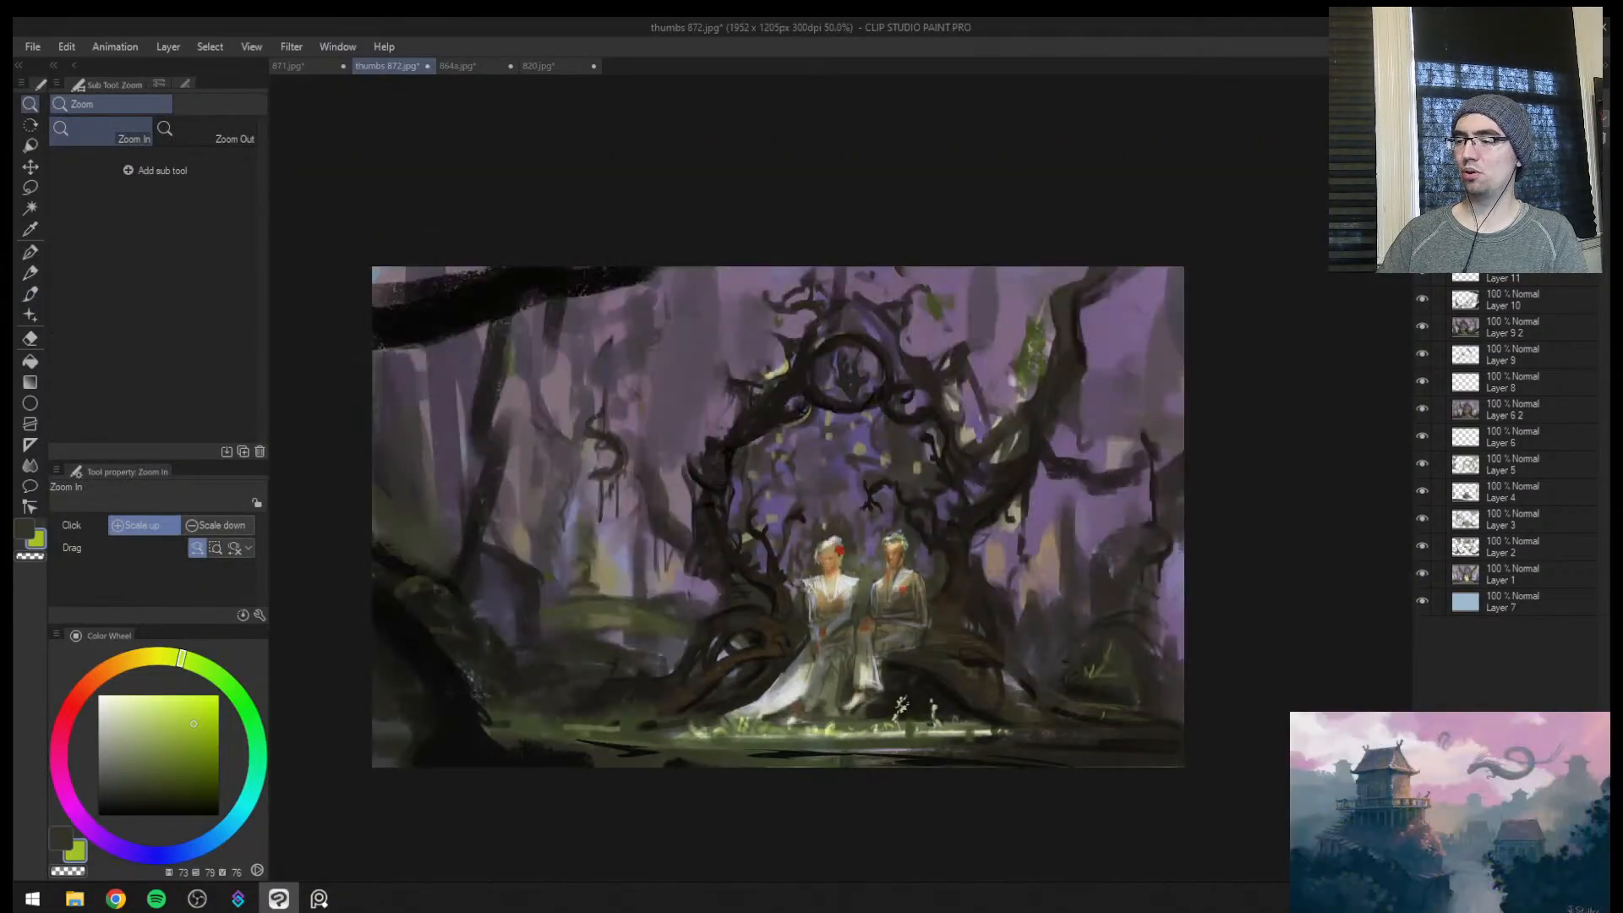
Check the painting's values in grayscale and in mirrored view with the highlights and glaze layers hidden
{"action": "key", "text": "e"}
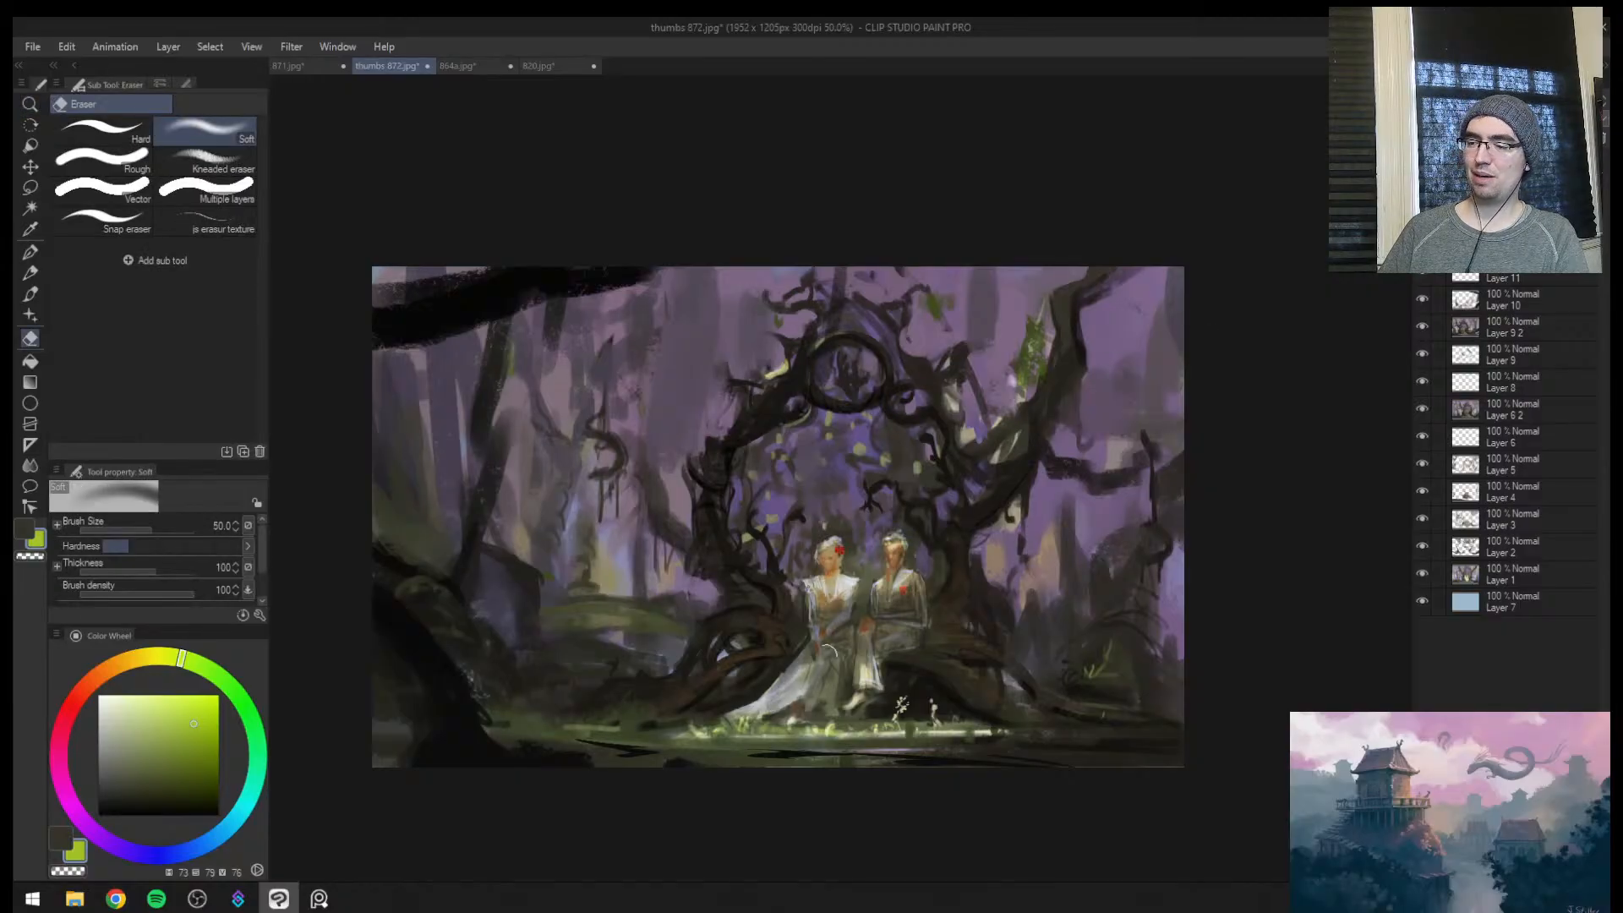
{"action": "left_click", "coordinate": [1422, 189]}
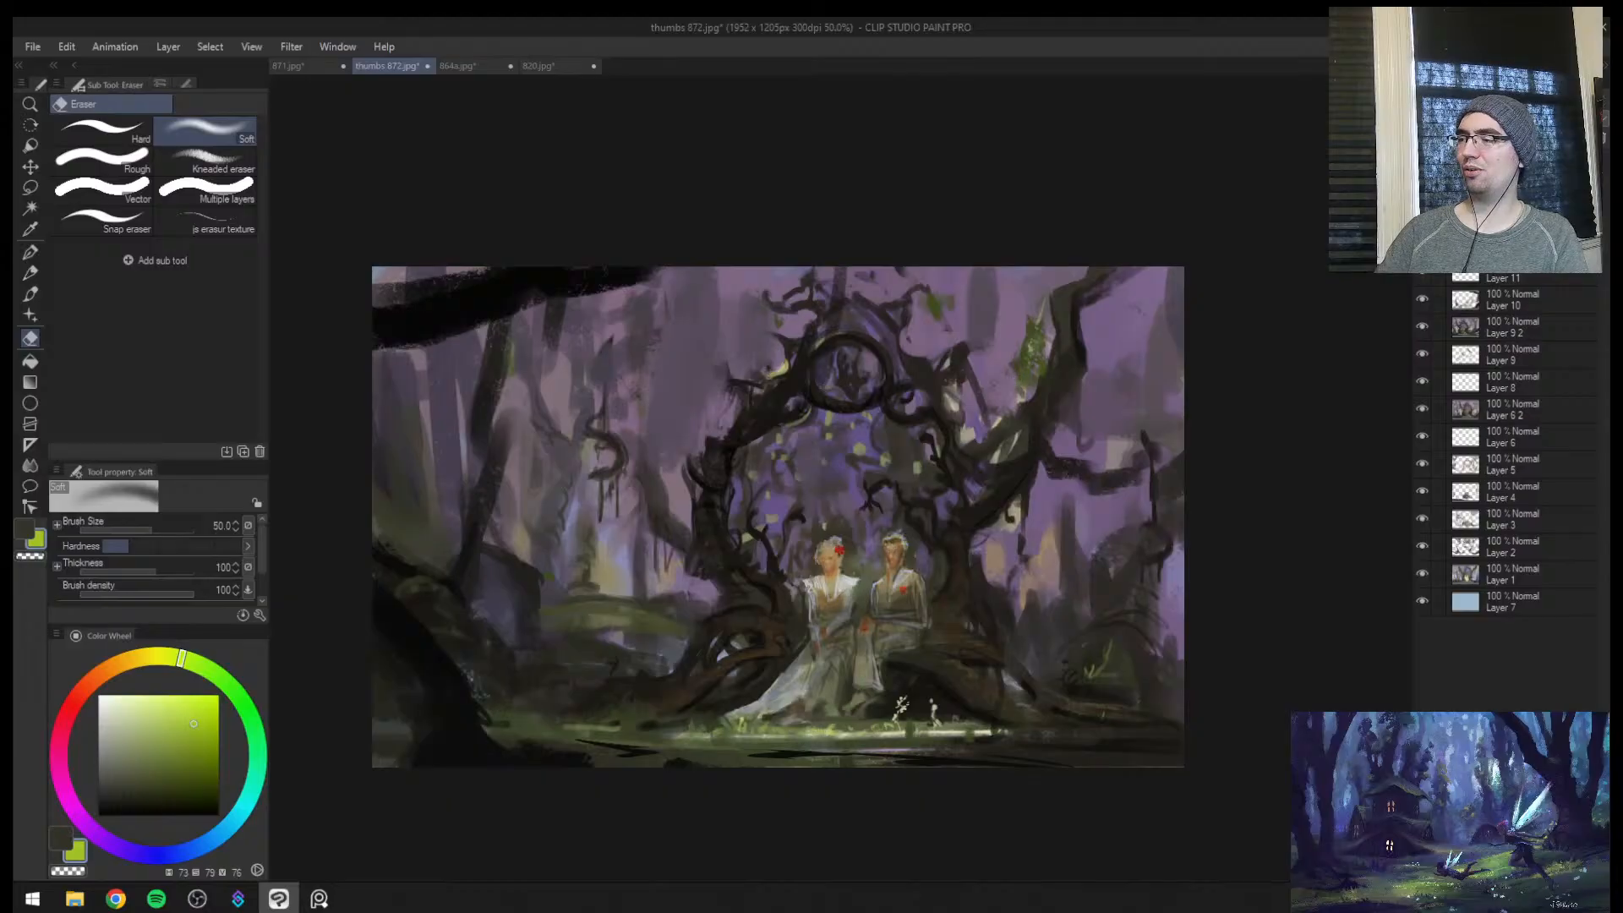
{"action": "left_click", "coordinate": [1422, 216]}
{"action": "key", "text": "h"}
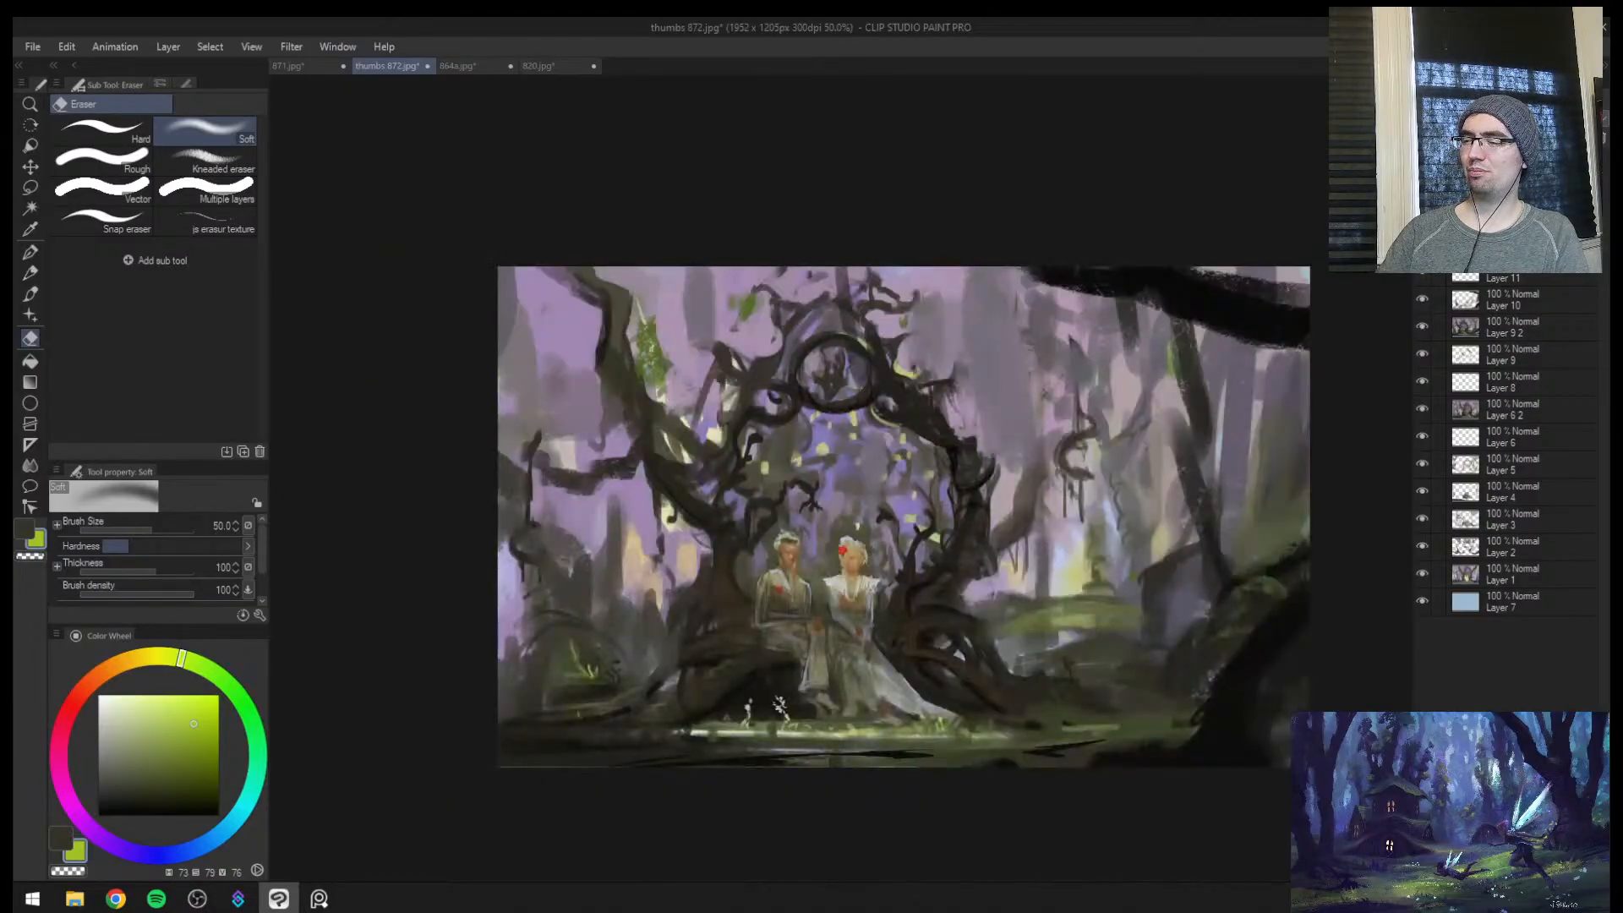
{"action": "key", "text": "ctrl+super+c"}
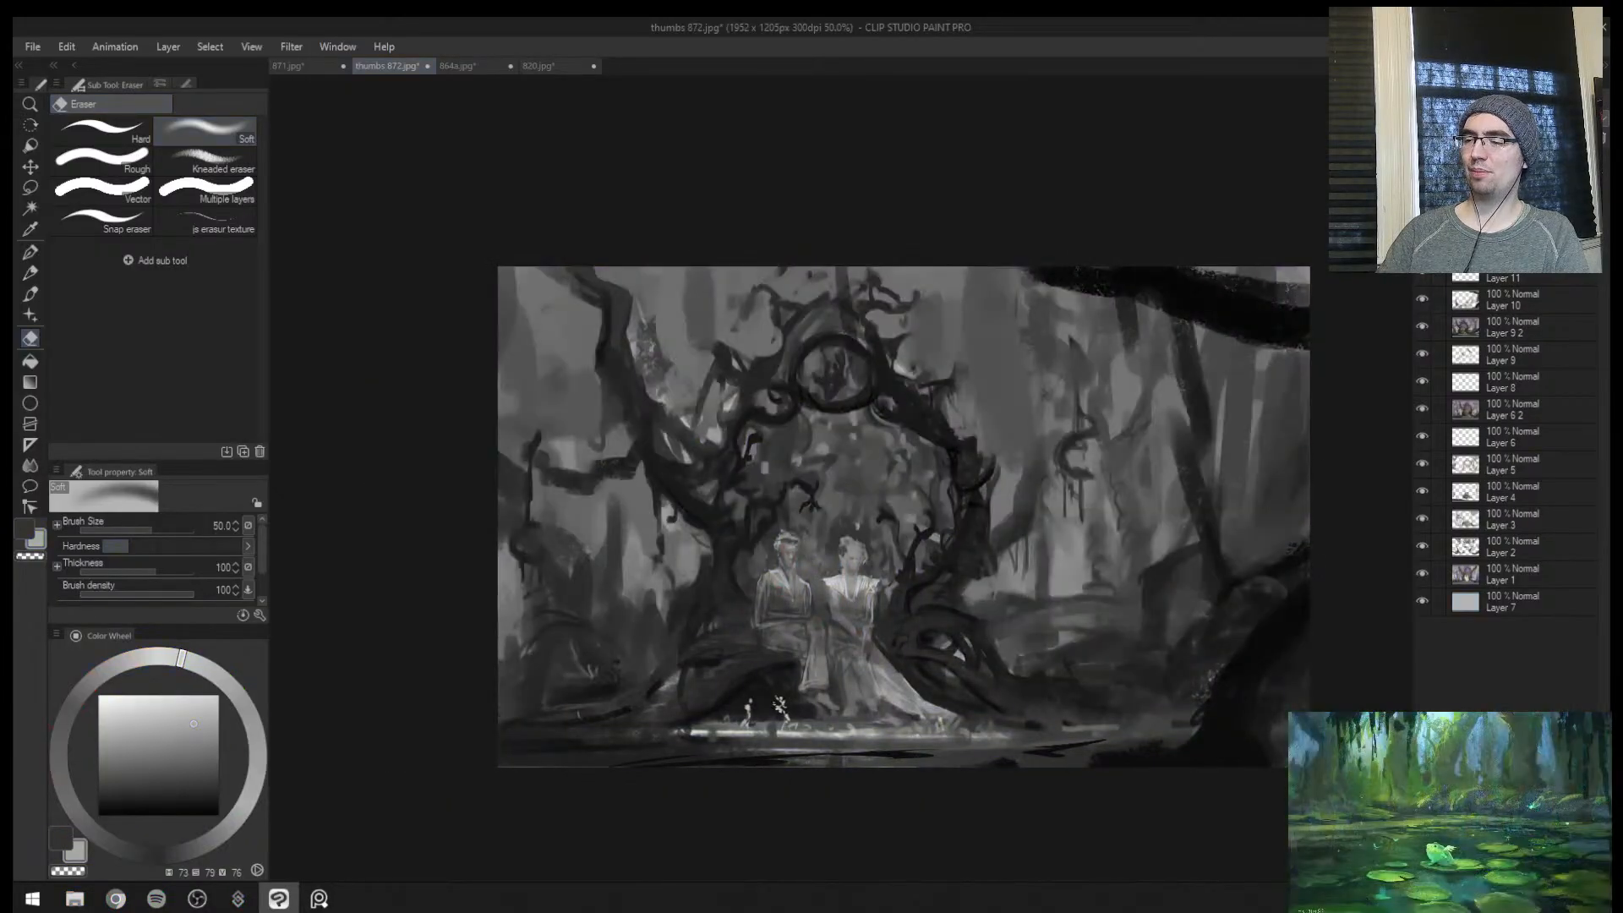
{"action": "key", "text": "ctrl+super+c"}
{"action": "key", "text": "ctrl+z"}
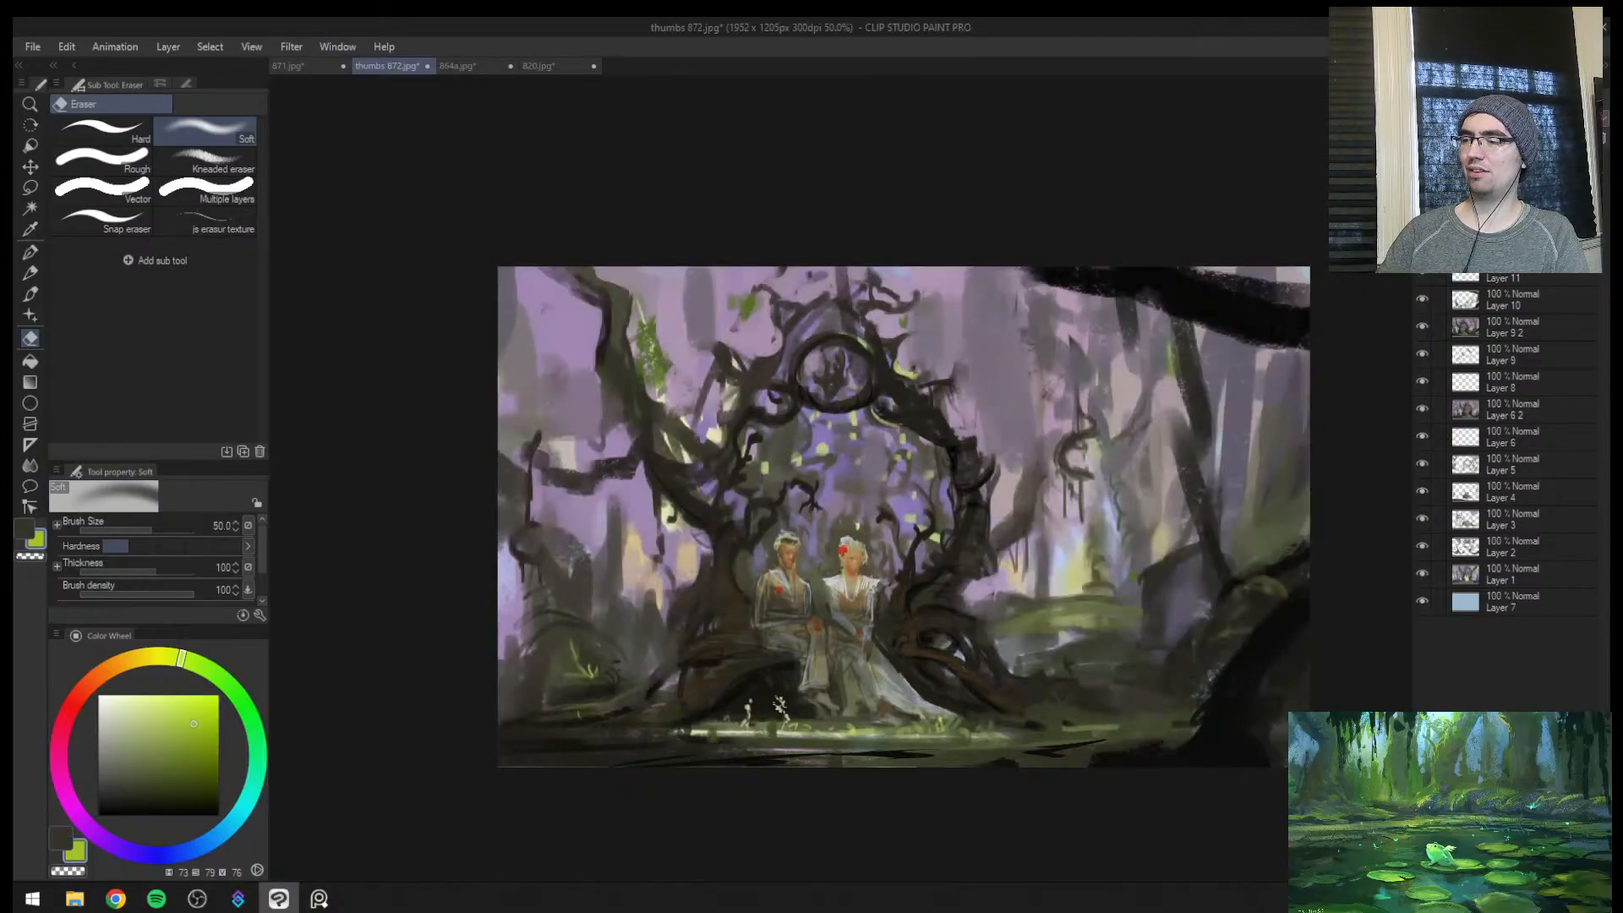
{"action": "key", "text": "h"}
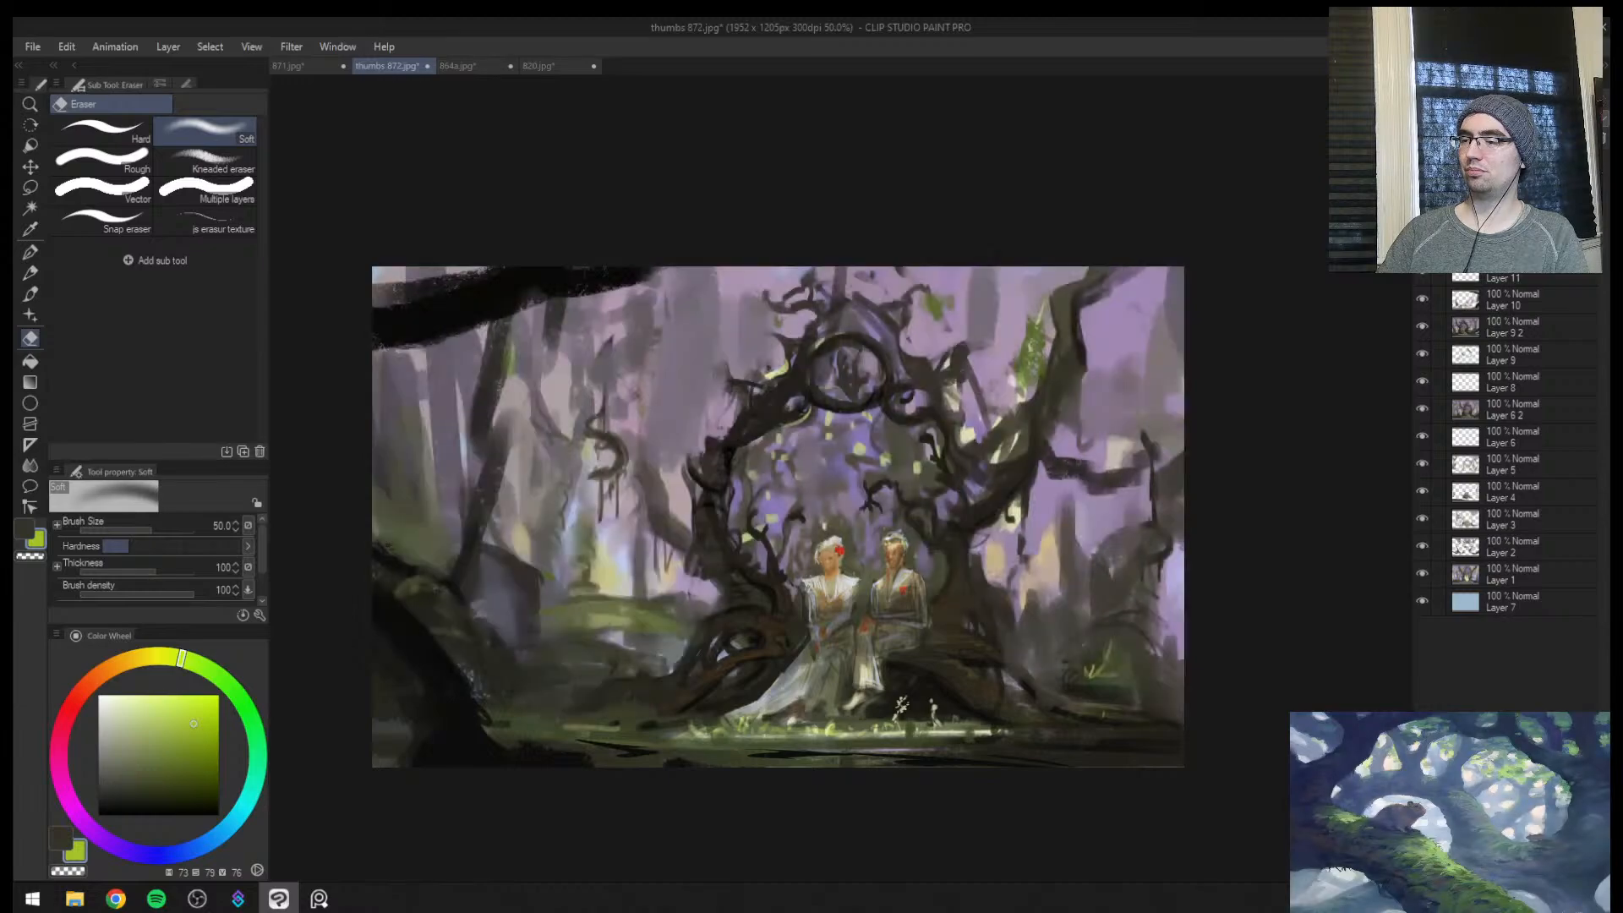
Show the darkening glaze again and examine how the couple reads as the focal point at different magnifications
{"action": "left_click", "coordinate": [1422, 162]}
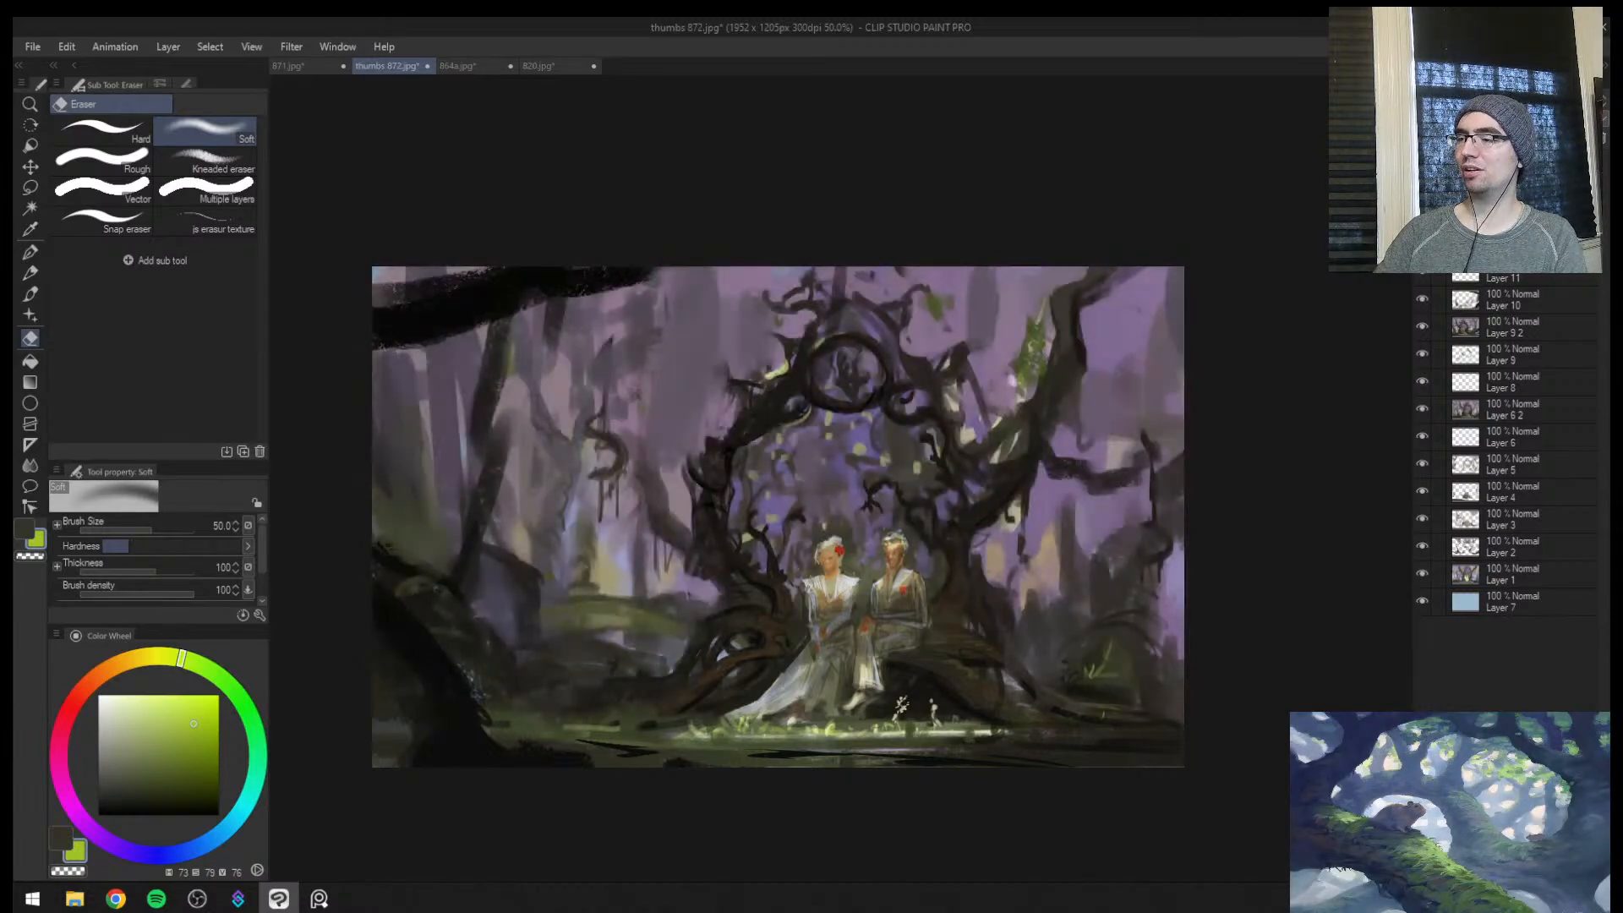
{"action": "key", "text": "ctrl+space"}
{"action": "left_click_drag", "start_coordinate": [964, 500], "coordinate": [941, 517]}
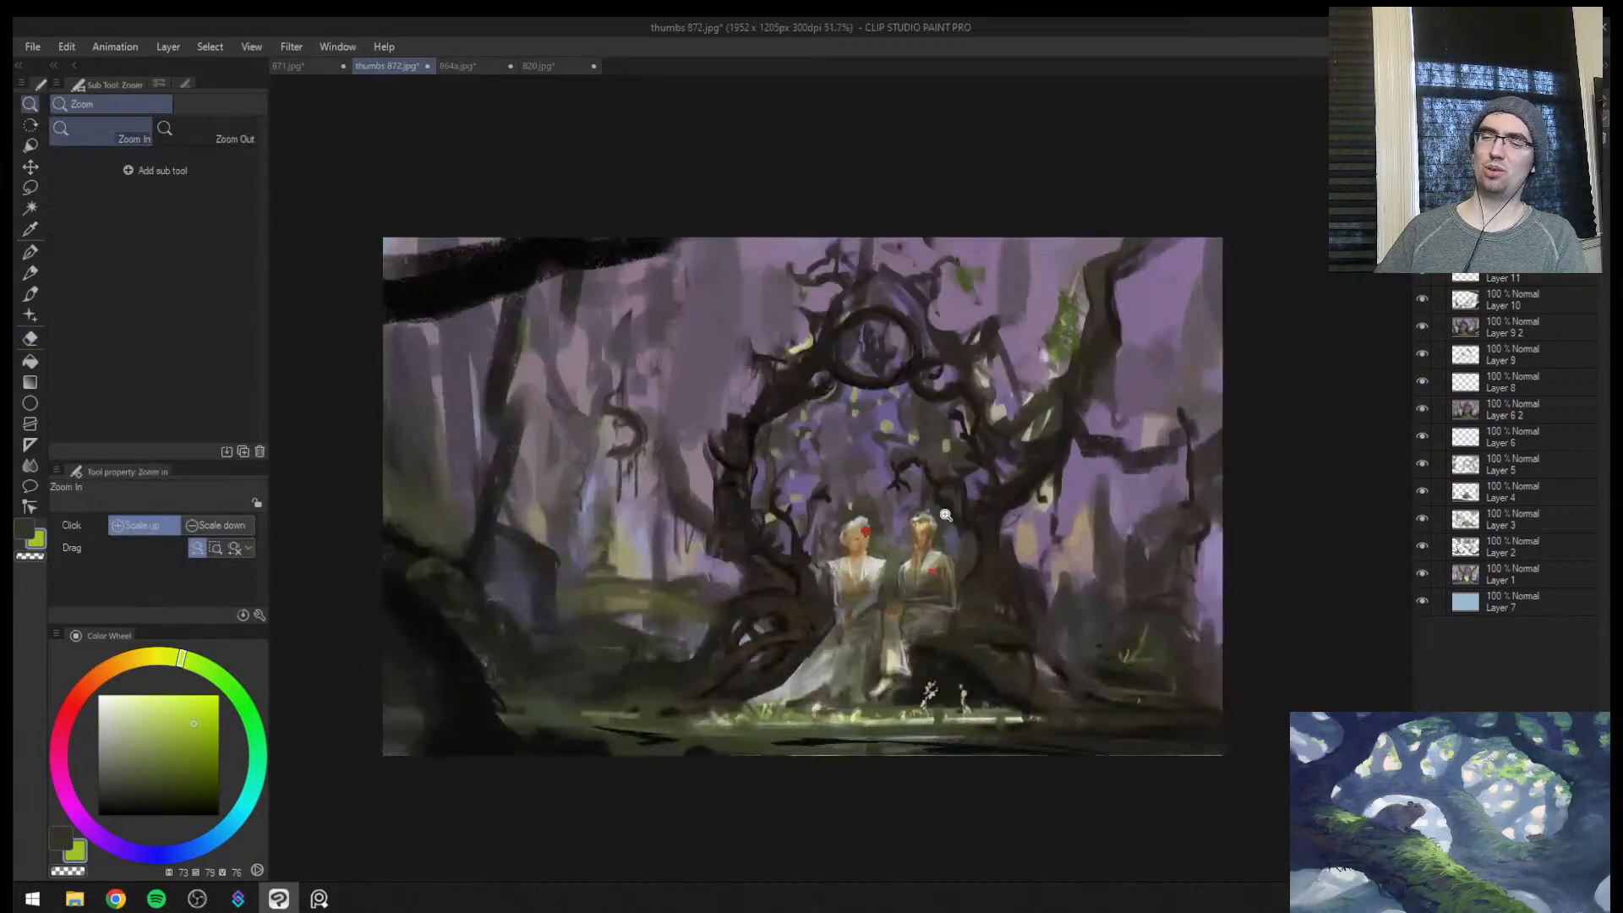
{"action": "left_click", "coordinate": [941, 517]}
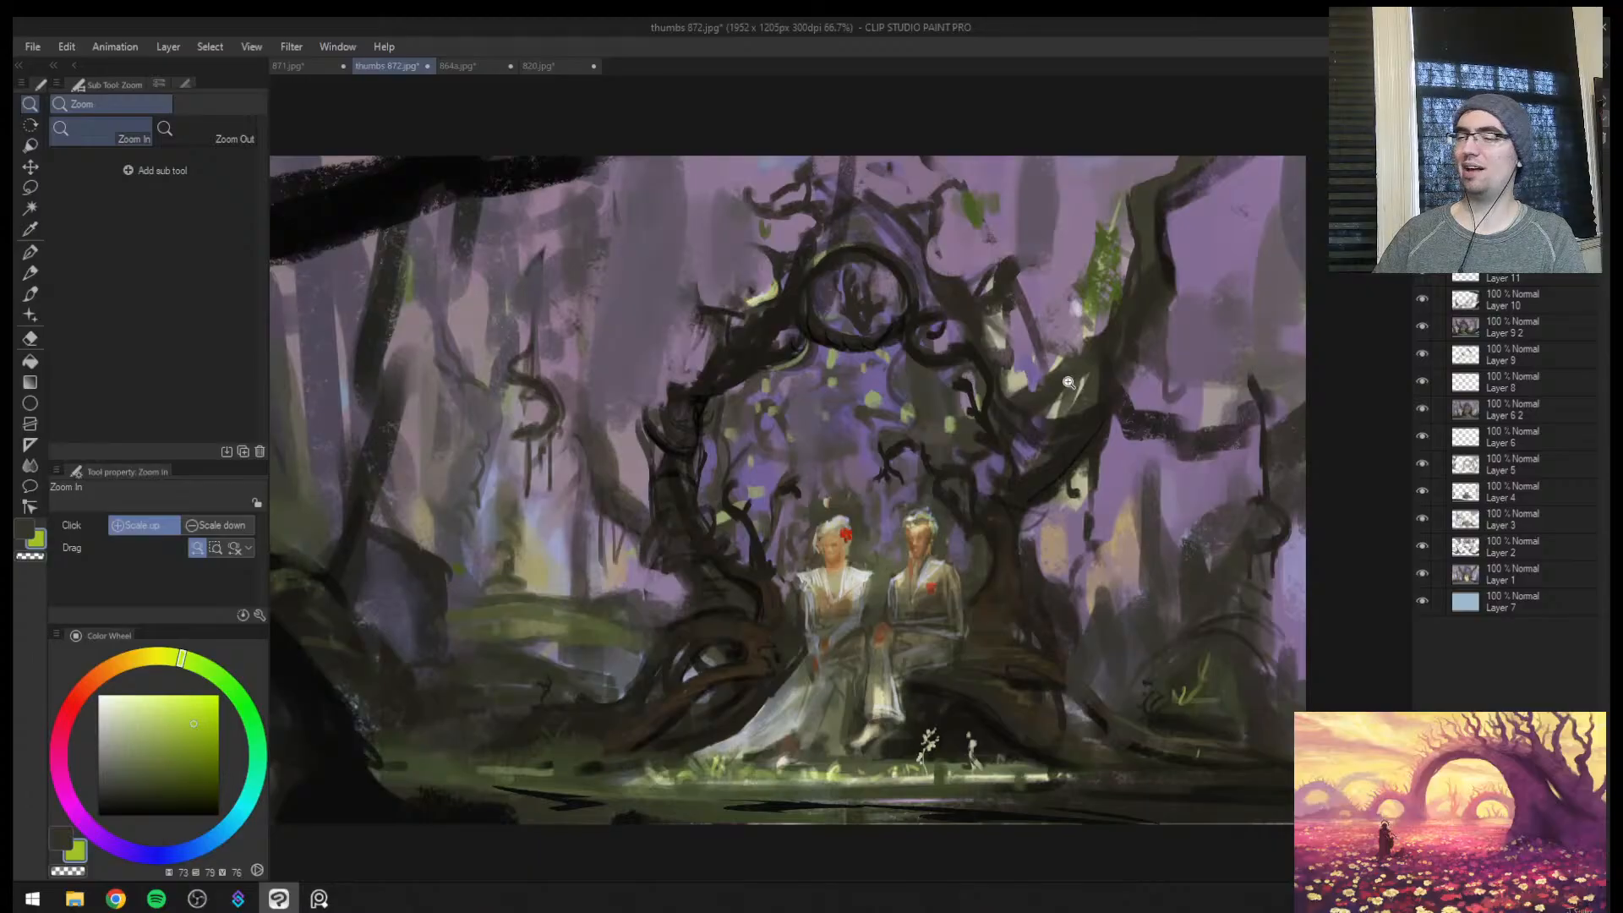
{"action": "scroll", "coordinate": [1116, 352], "scroll_direction": "down", "scroll_amount": 4}
{"action": "scroll", "coordinate": [967, 456], "scroll_direction": "up", "scroll_amount": 4}
{"action": "left_click_drag", "start_coordinate": [953, 519], "coordinate": [845, 608]}
{"action": "scroll", "coordinate": [845, 609], "scroll_direction": "down", "scroll_amount": 2}
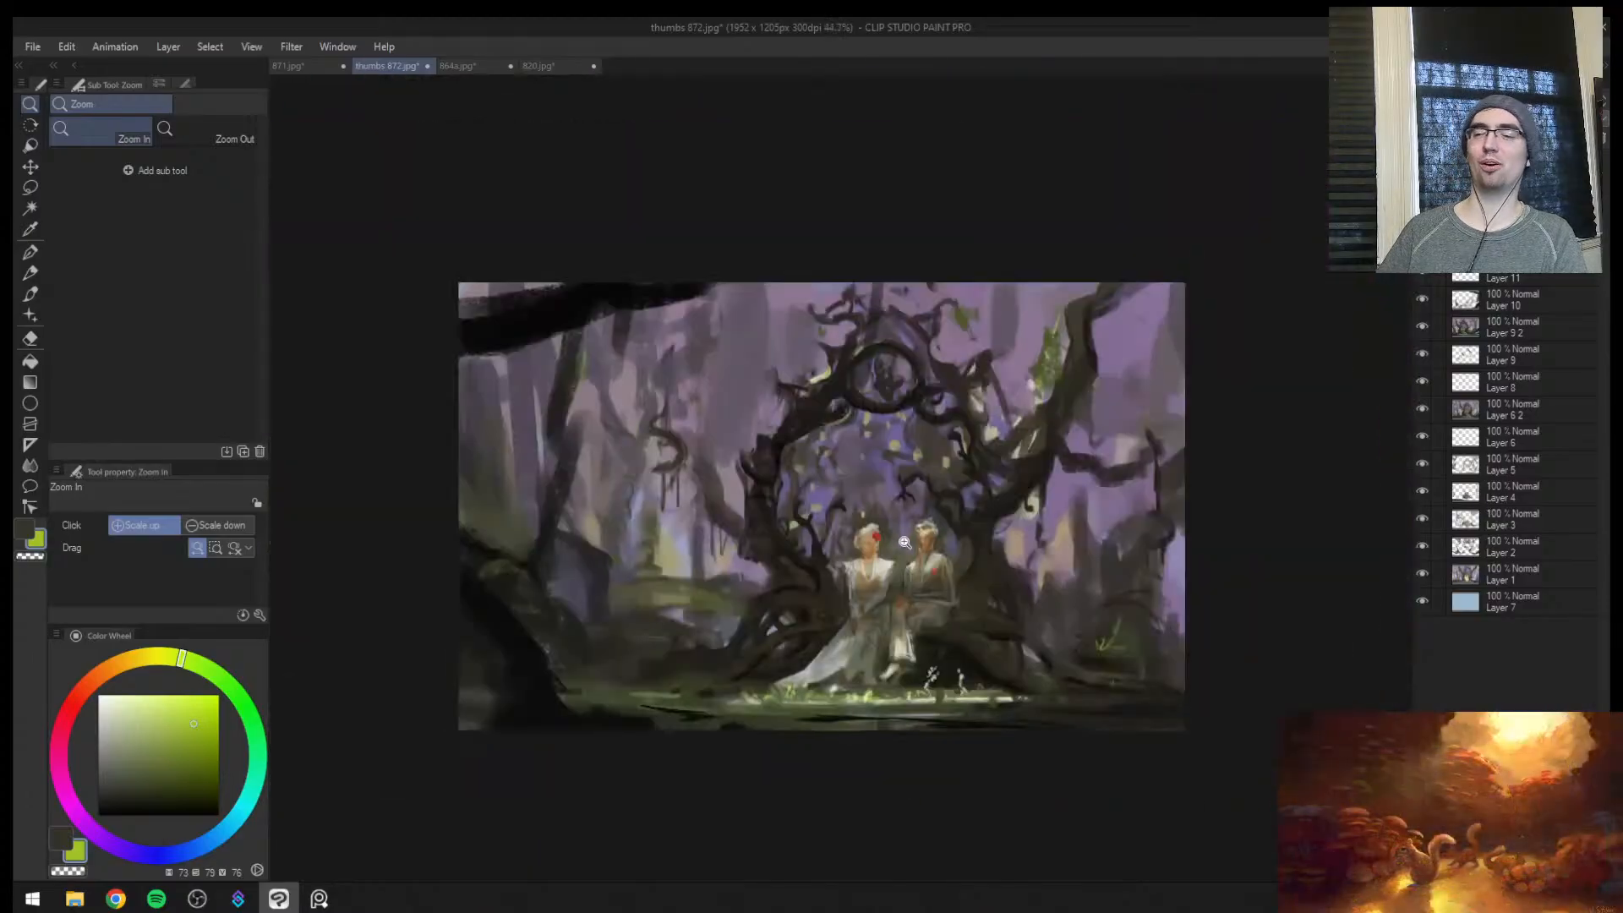
{"action": "scroll", "coordinate": [879, 541], "scroll_direction": "down", "scroll_amount": 1}
{"action": "scroll", "coordinate": [894, 512], "scroll_direction": "up", "scroll_amount": 3}
Add new layers and paint dark brown strokes around the leaning trunk and roots at the painting's left edge with brush size 25
{"action": "key", "text": "ctrl+shift+n"}
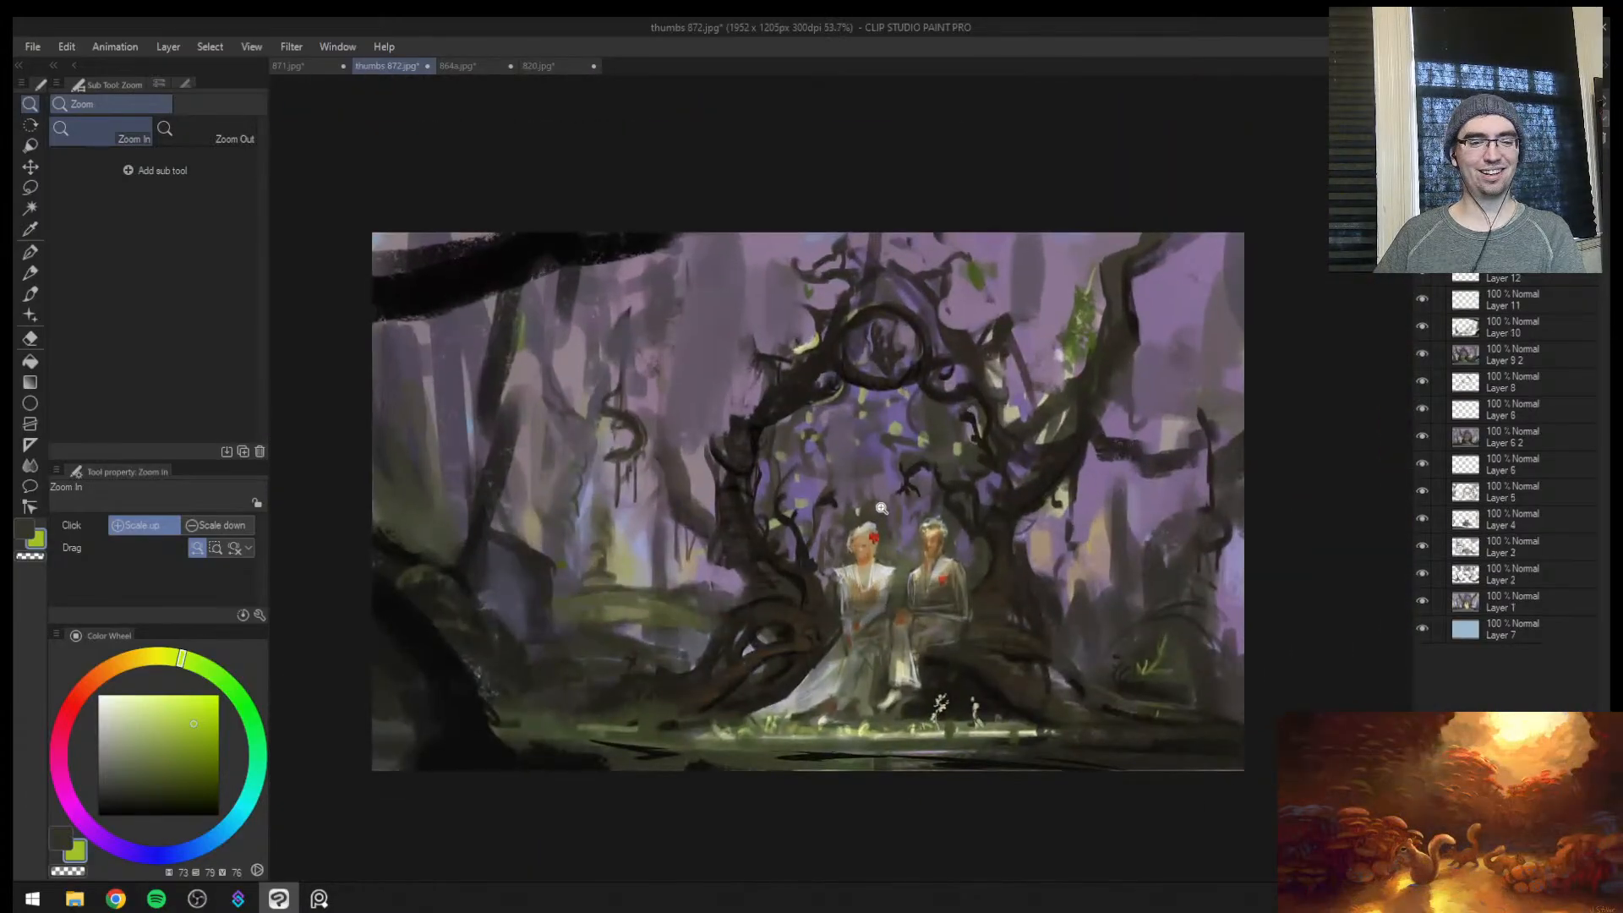
{"action": "key", "text": "b"}
{"action": "left_click", "coordinate": [477, 538], "text": "alt"}
{"action": "key", "text": "bracketright"}
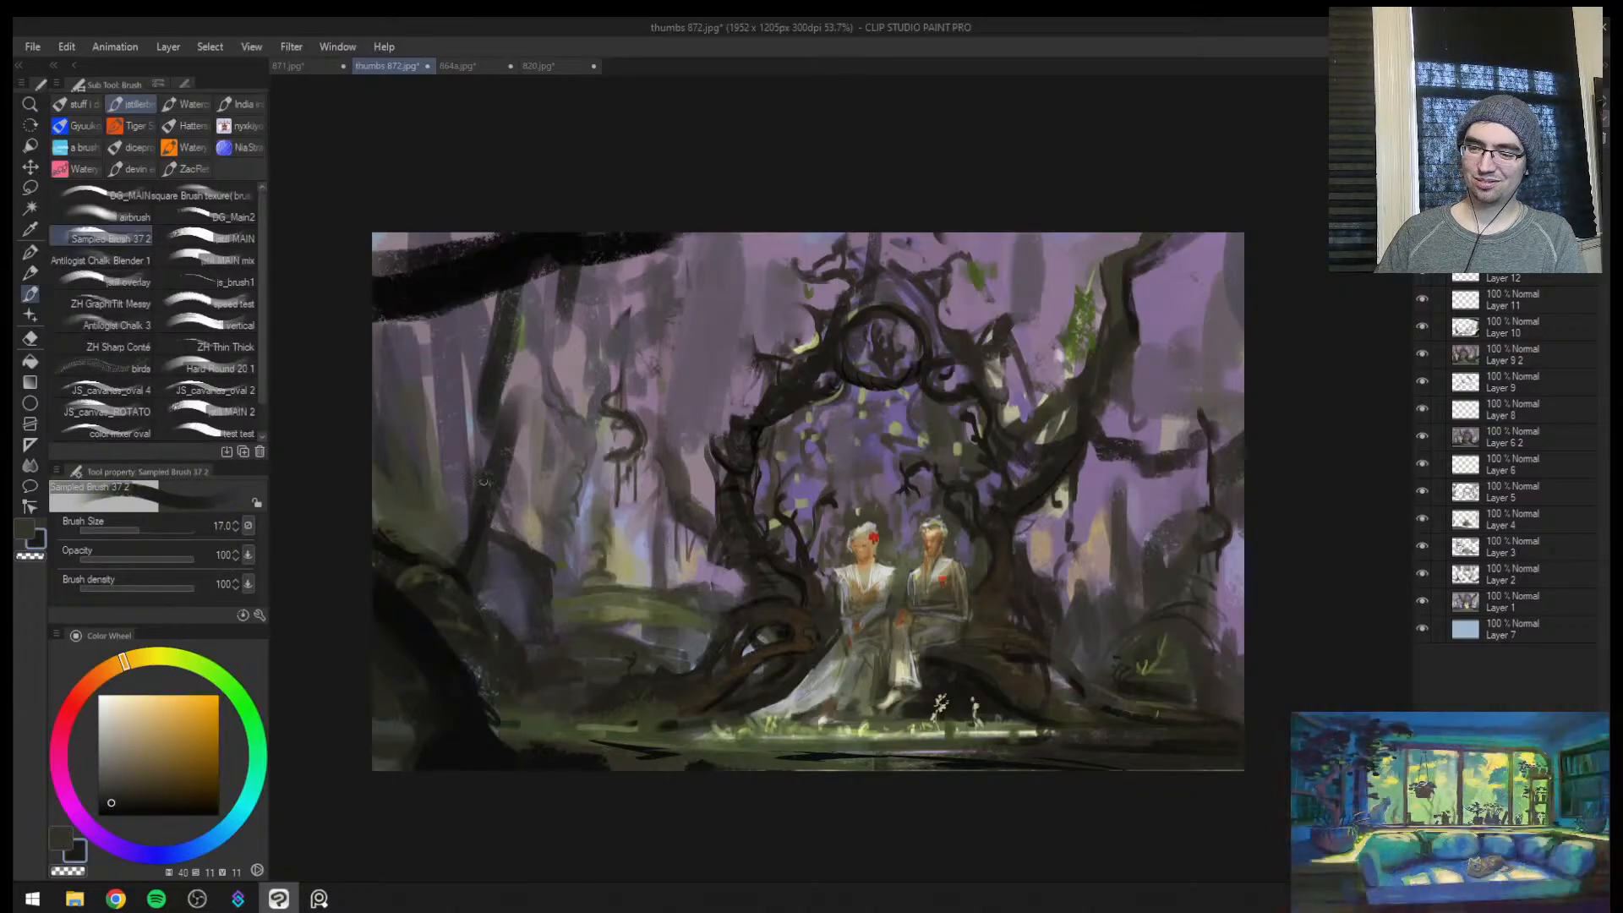
{"action": "key", "text": "ctrl+shift+n"}
{"action": "left_click", "coordinate": [480, 533], "text": "alt"}
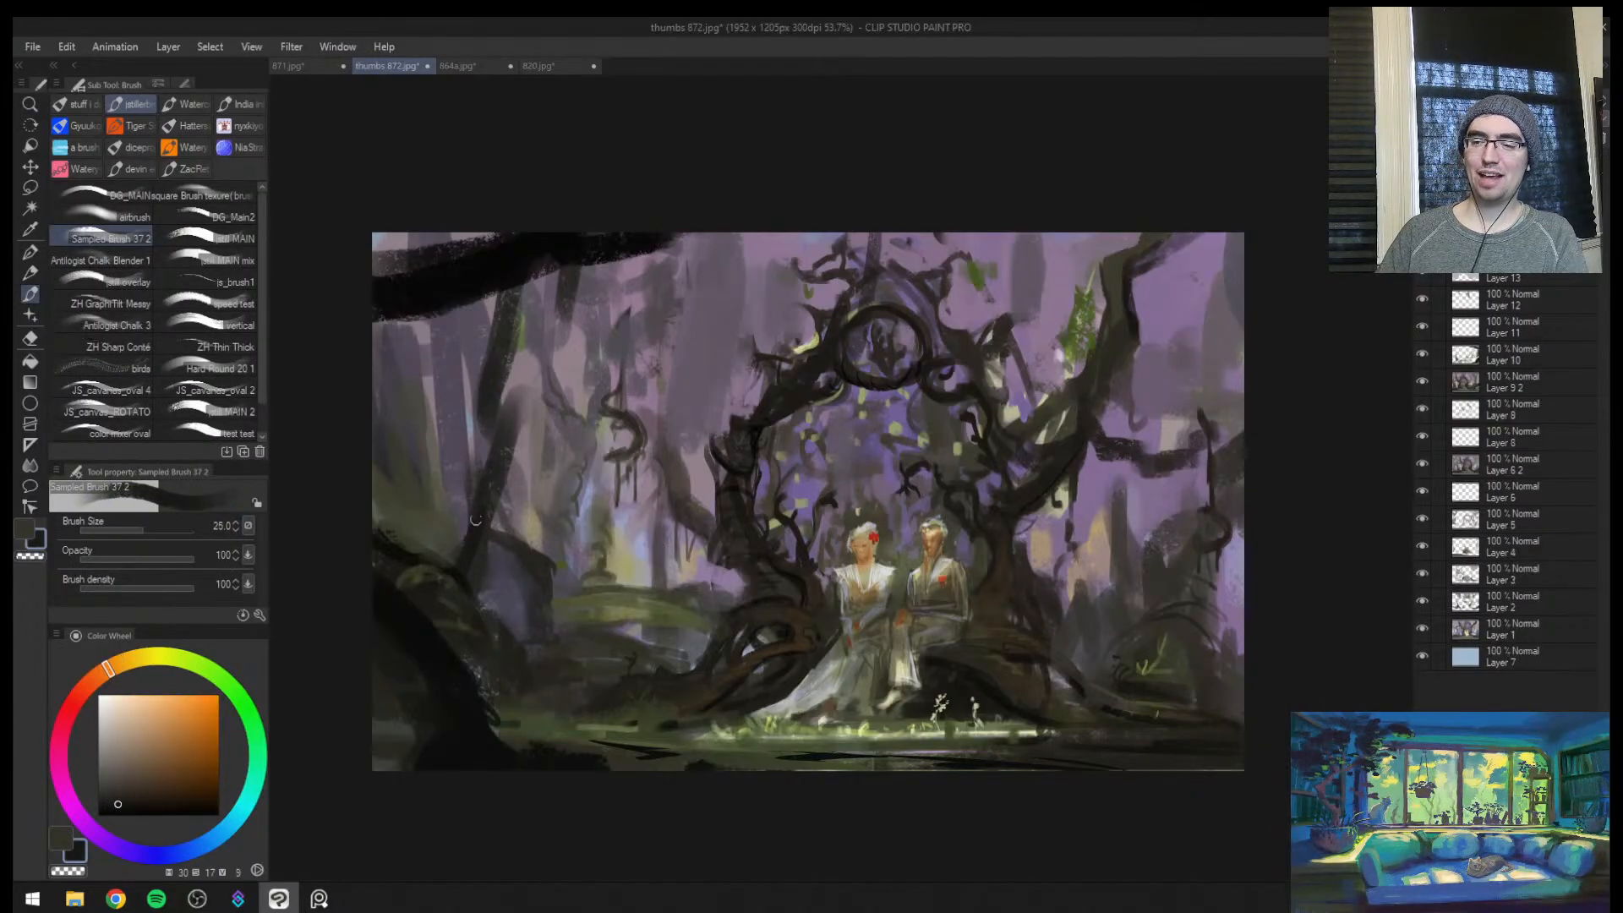
{"action": "key", "text": "bracketright"}
{"action": "left_click_drag", "start_coordinate": [406, 553], "coordinate": [379, 528]}
Mirror the view and paint a dark arching branch off the leaning trunk beside the misty clearing with brush size 10
{"action": "key", "text": "z"}
{"action": "left_click_drag", "start_coordinate": [539, 572], "coordinate": [490, 631]}
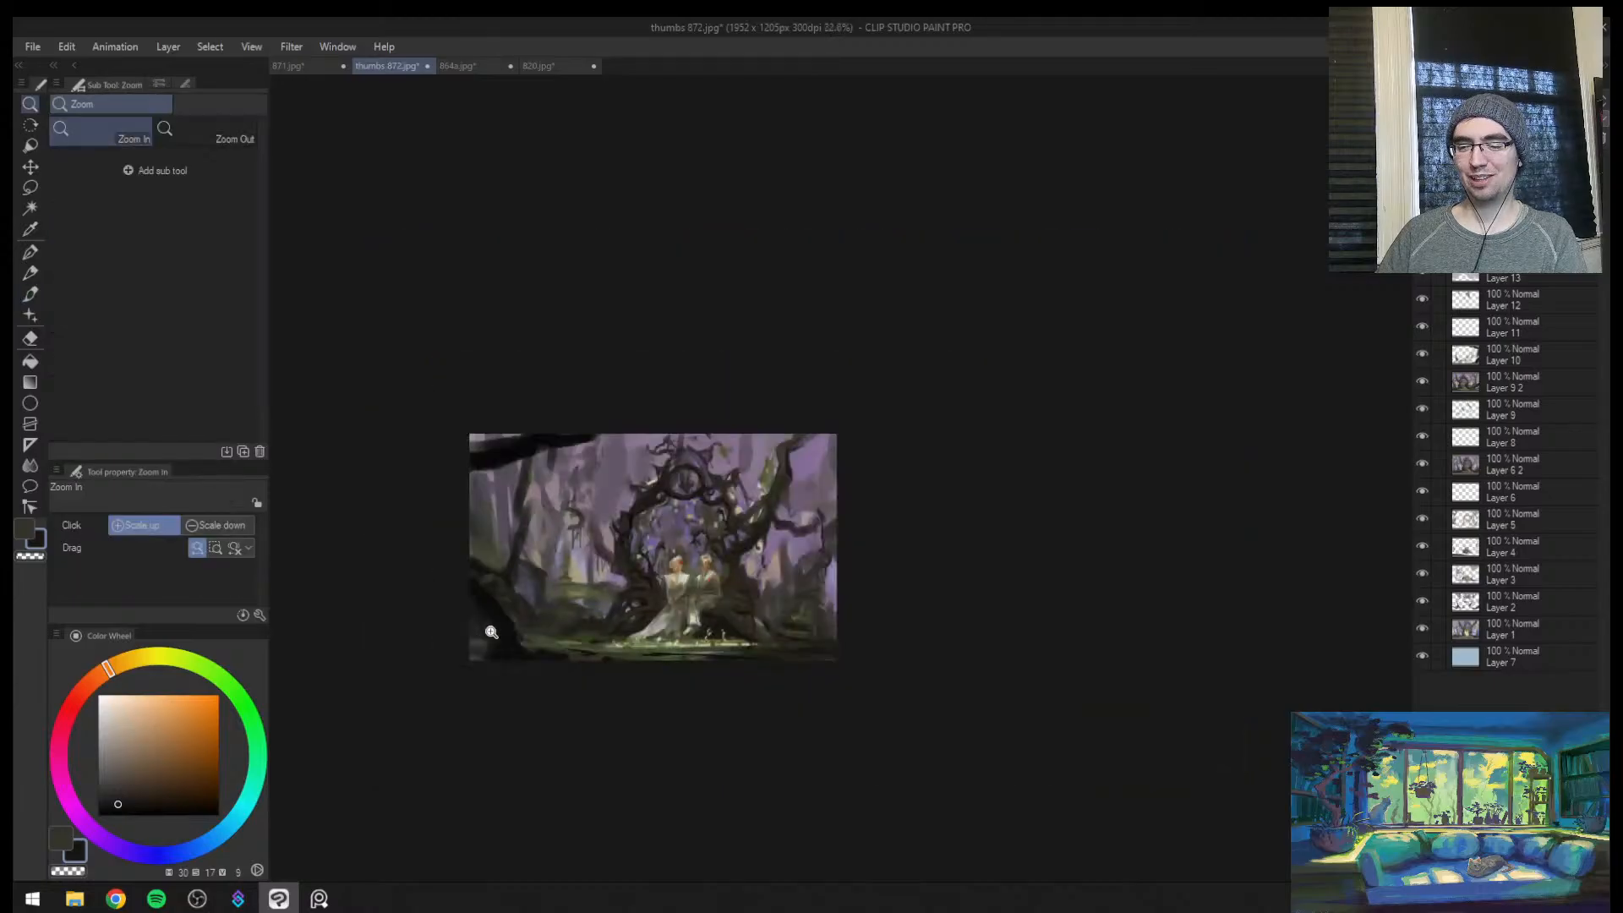
{"action": "left_click_drag", "start_coordinate": [586, 610], "coordinate": [614, 562]}
{"action": "key", "text": "h"}
{"action": "left_click_drag", "start_coordinate": [1120, 576], "coordinate": [1234, 560]}
{"action": "key", "text": "b"}
{"action": "left_click", "coordinate": [1100, 577], "text": "alt"}
{"action": "key", "text": "bracketright"}
{"action": "key", "text": "ctrl+z"}
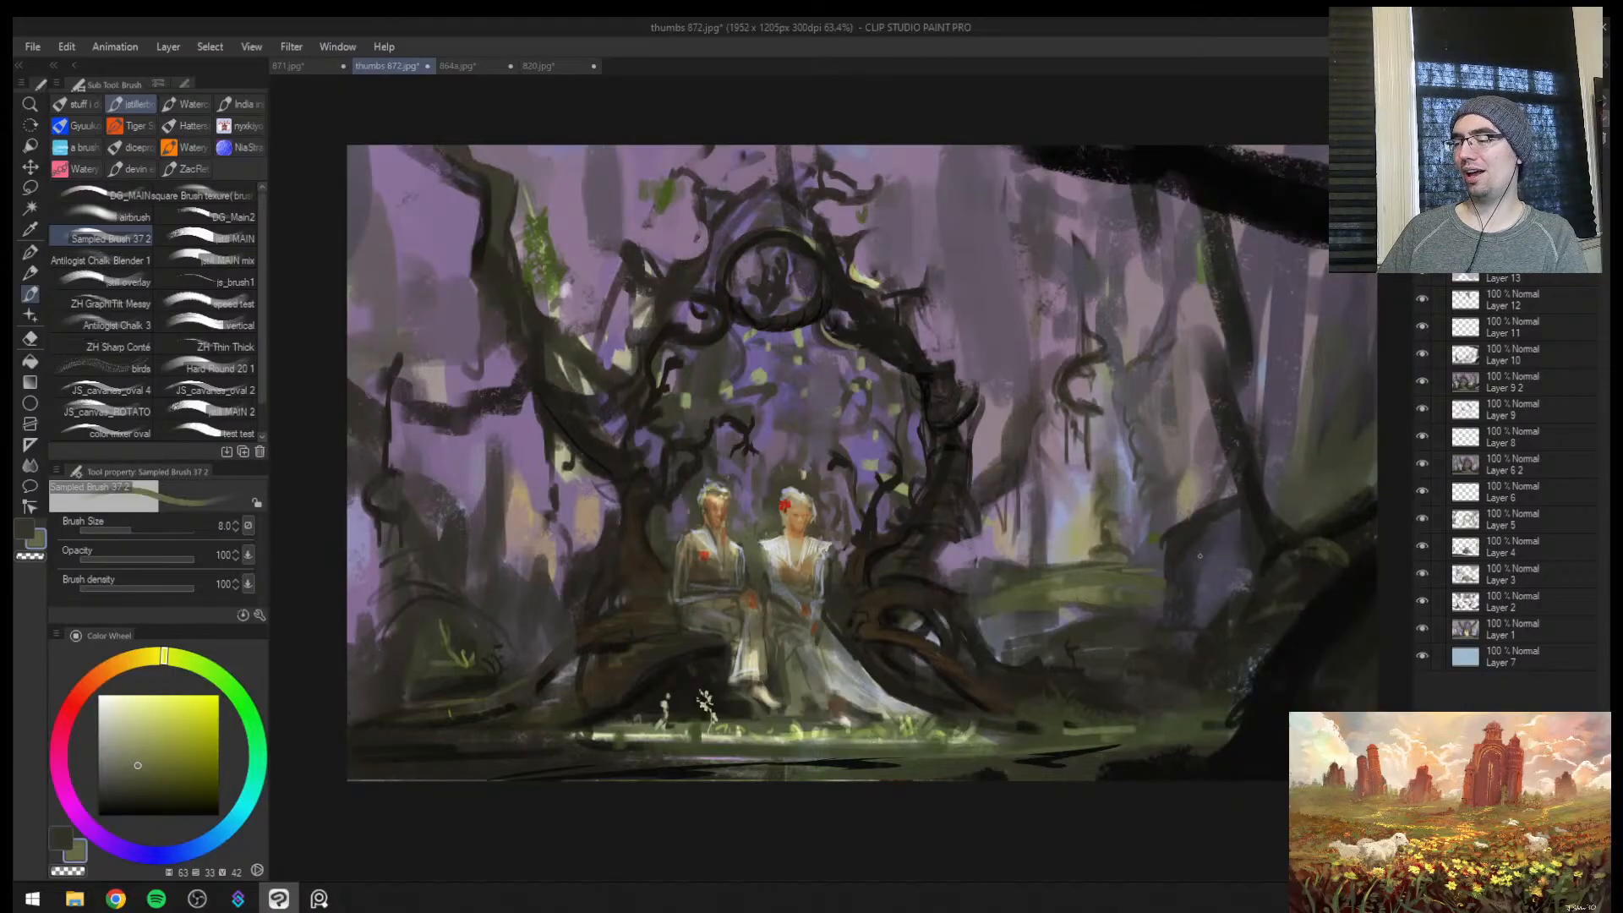
{"action": "left_click", "coordinate": [1285, 630], "text": "alt"}
{"action": "left_click", "coordinate": [1293, 621], "text": "alt"}
{"action": "key", "text": "bracketright"}
{"action": "left_click_drag", "start_coordinate": [1196, 573], "coordinate": [1194, 601]}
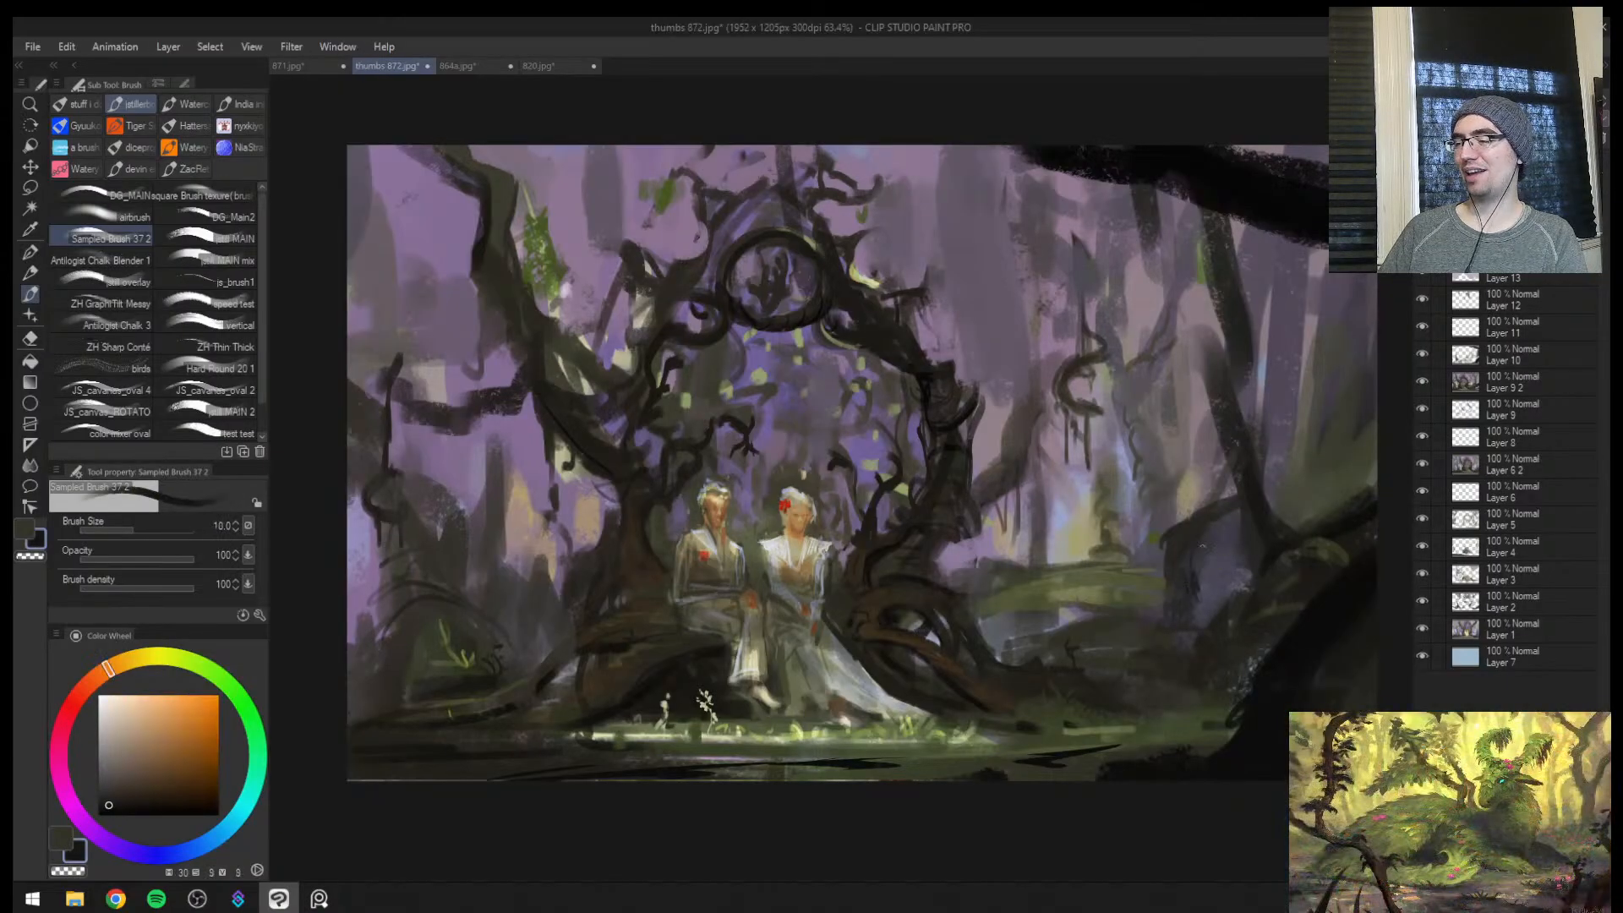
{"action": "left_click_drag", "start_coordinate": [1226, 506], "coordinate": [1219, 522]}
{"action": "left_click_drag", "start_coordinate": [1198, 592], "coordinate": [1208, 618]}
Darken the ground along the bottom-left edge of the mirrored painting with a sampled dark brown at brush size 12
{"action": "key", "text": "ctrl+space"}
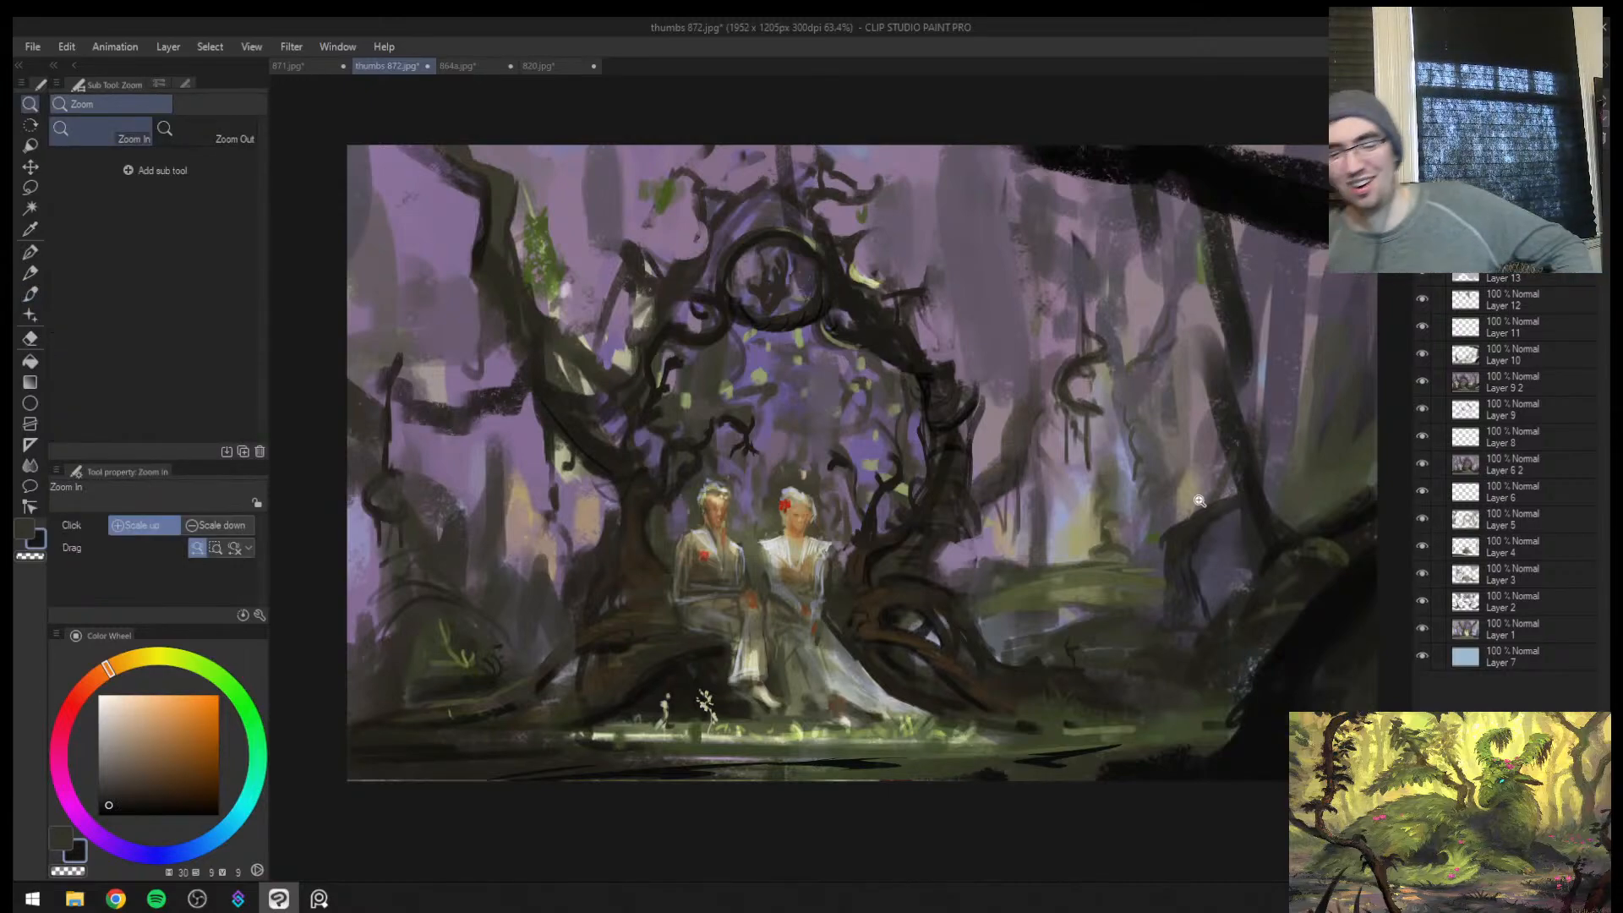
{"action": "scroll", "coordinate": [515, 716], "scroll_direction": "down", "scroll_amount": 2}
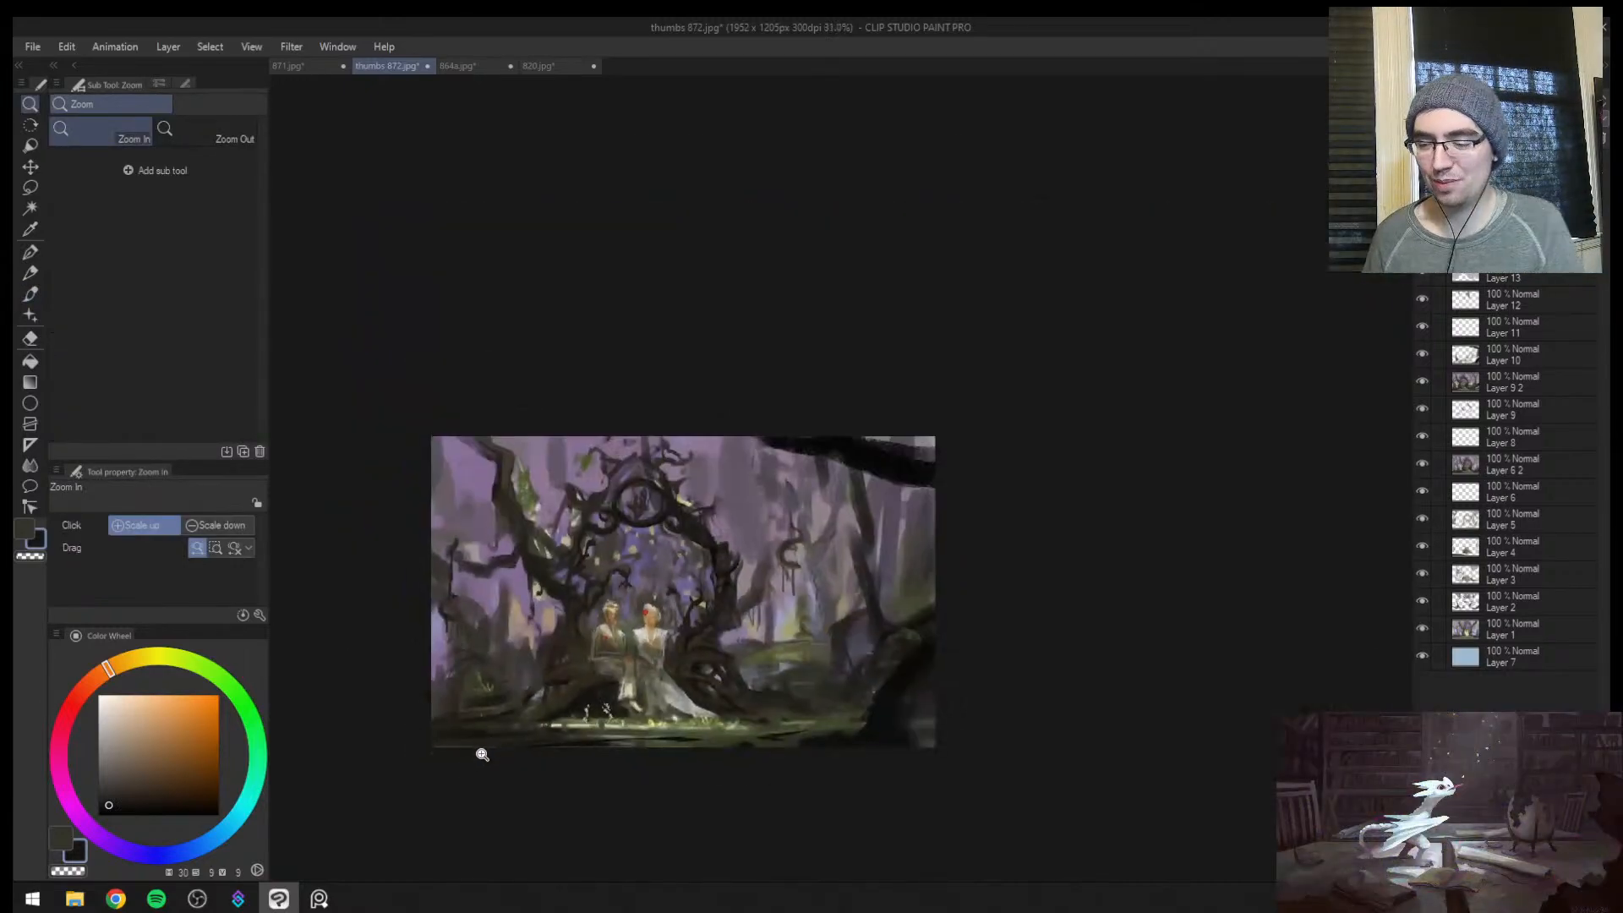
{"action": "scroll", "coordinate": [486, 731], "scroll_direction": "up", "scroll_amount": 1}
{"action": "left_click_drag", "start_coordinate": [497, 704], "coordinate": [513, 696]}
{"action": "left_click", "coordinate": [514, 694]}
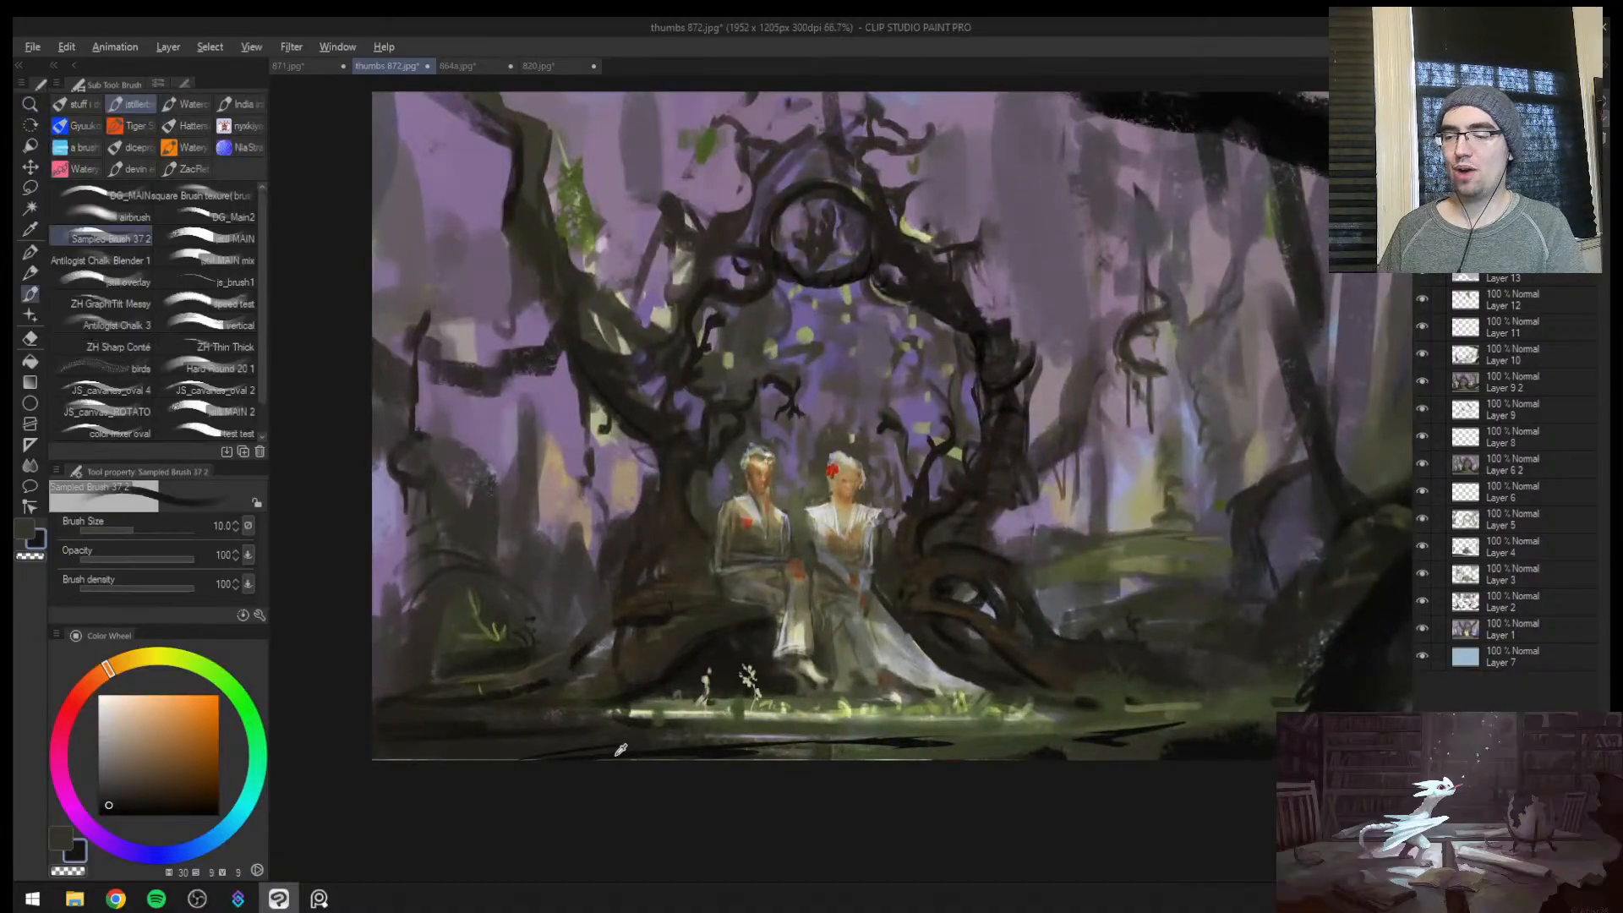
{"action": "left_click", "coordinate": [533, 757], "text": "alt"}
{"action": "left_click", "coordinate": [534, 756], "text": "alt"}
{"action": "left_click", "coordinate": [529, 755], "text": "alt"}
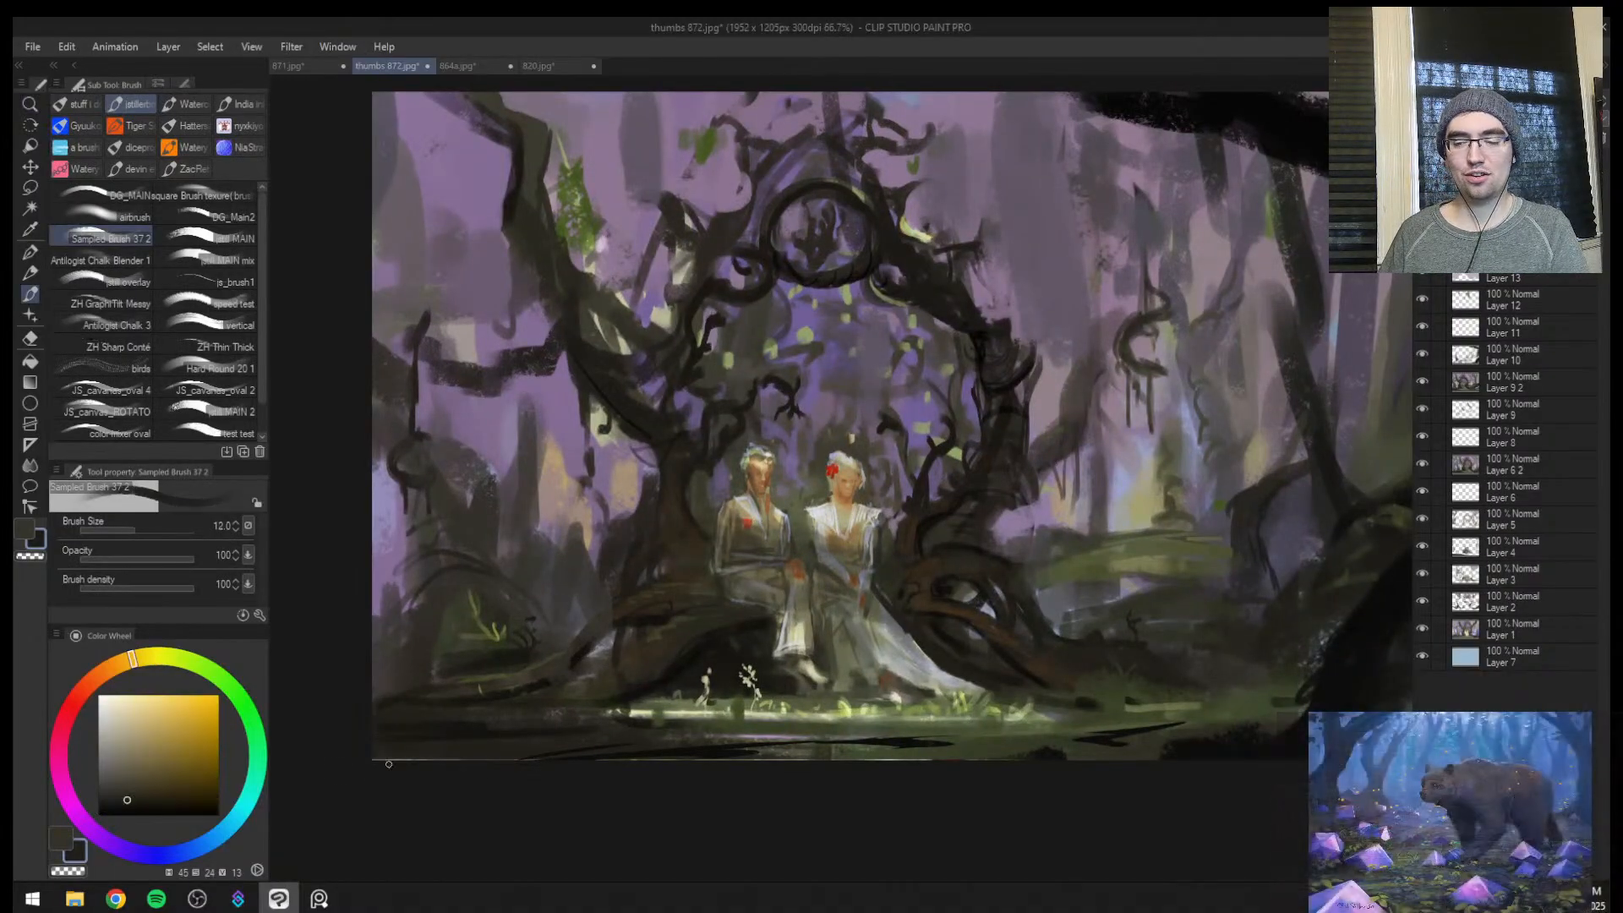
{"action": "key", "text": "]"}
{"action": "left_click_drag", "start_coordinate": [485, 760], "coordinate": [339, 768]}
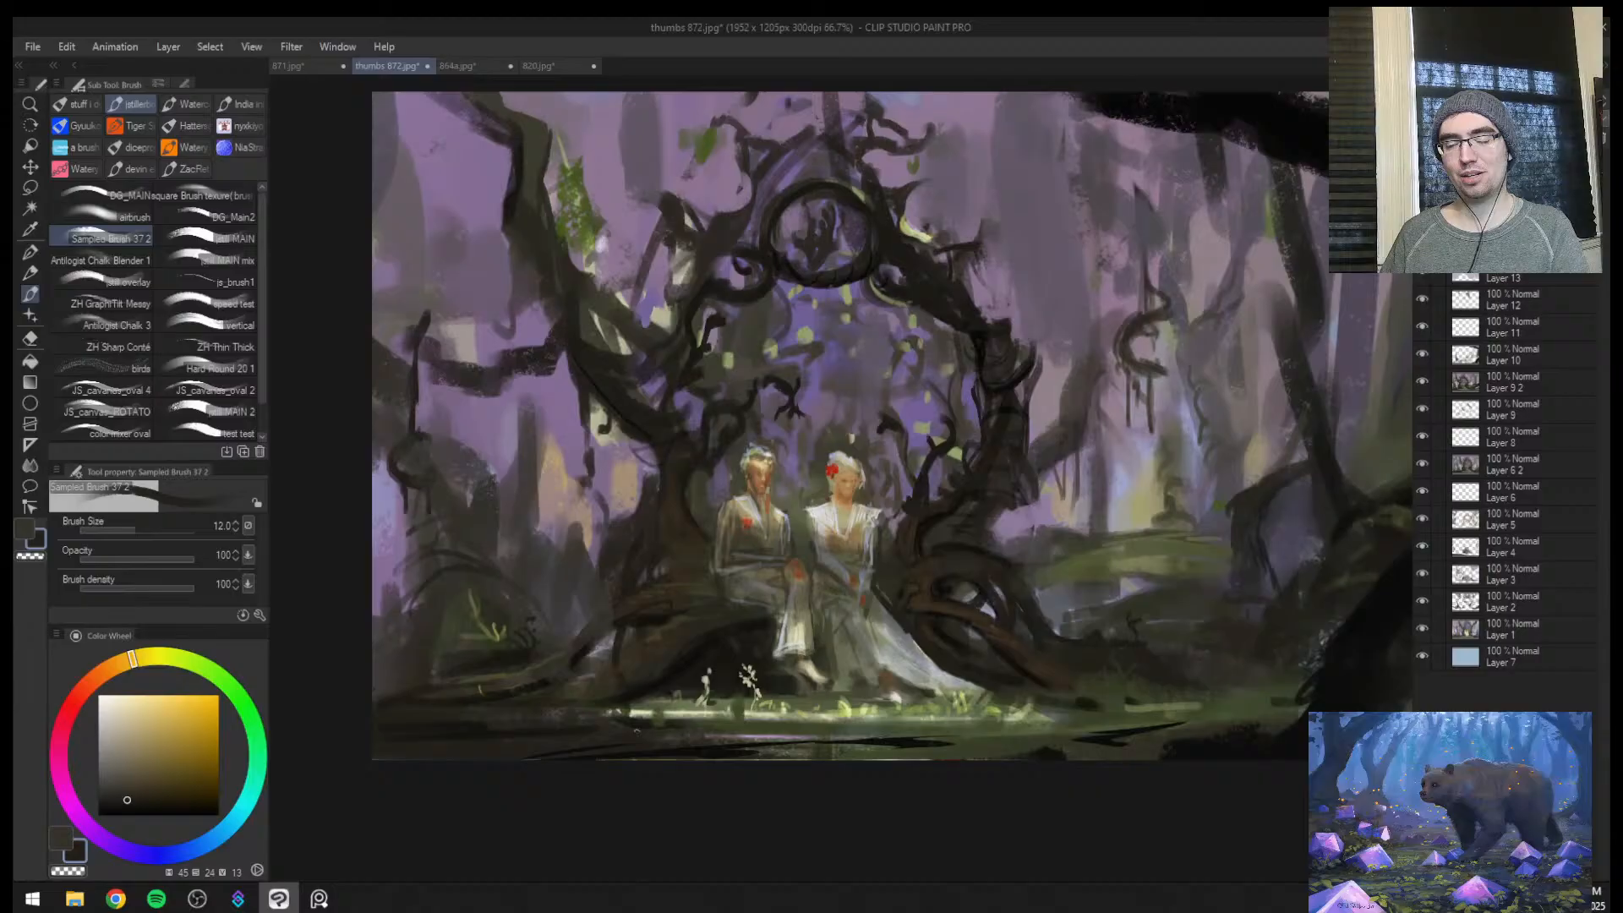
Paint sampled dark brown and olive green strokes along the painting's bottom edge below the couple, enlarging the brush to size 17
{"action": "left_click", "coordinate": [676, 753], "text": "alt"}
{"action": "key", "text": "]"}
{"action": "left_click_drag", "start_coordinate": [698, 755], "coordinate": [525, 771]}
{"action": "key", "text": "]"}
{"action": "left_click", "coordinate": [837, 755], "text": "alt"}
{"action": "left_click", "coordinate": [943, 746], "text": "alt"}
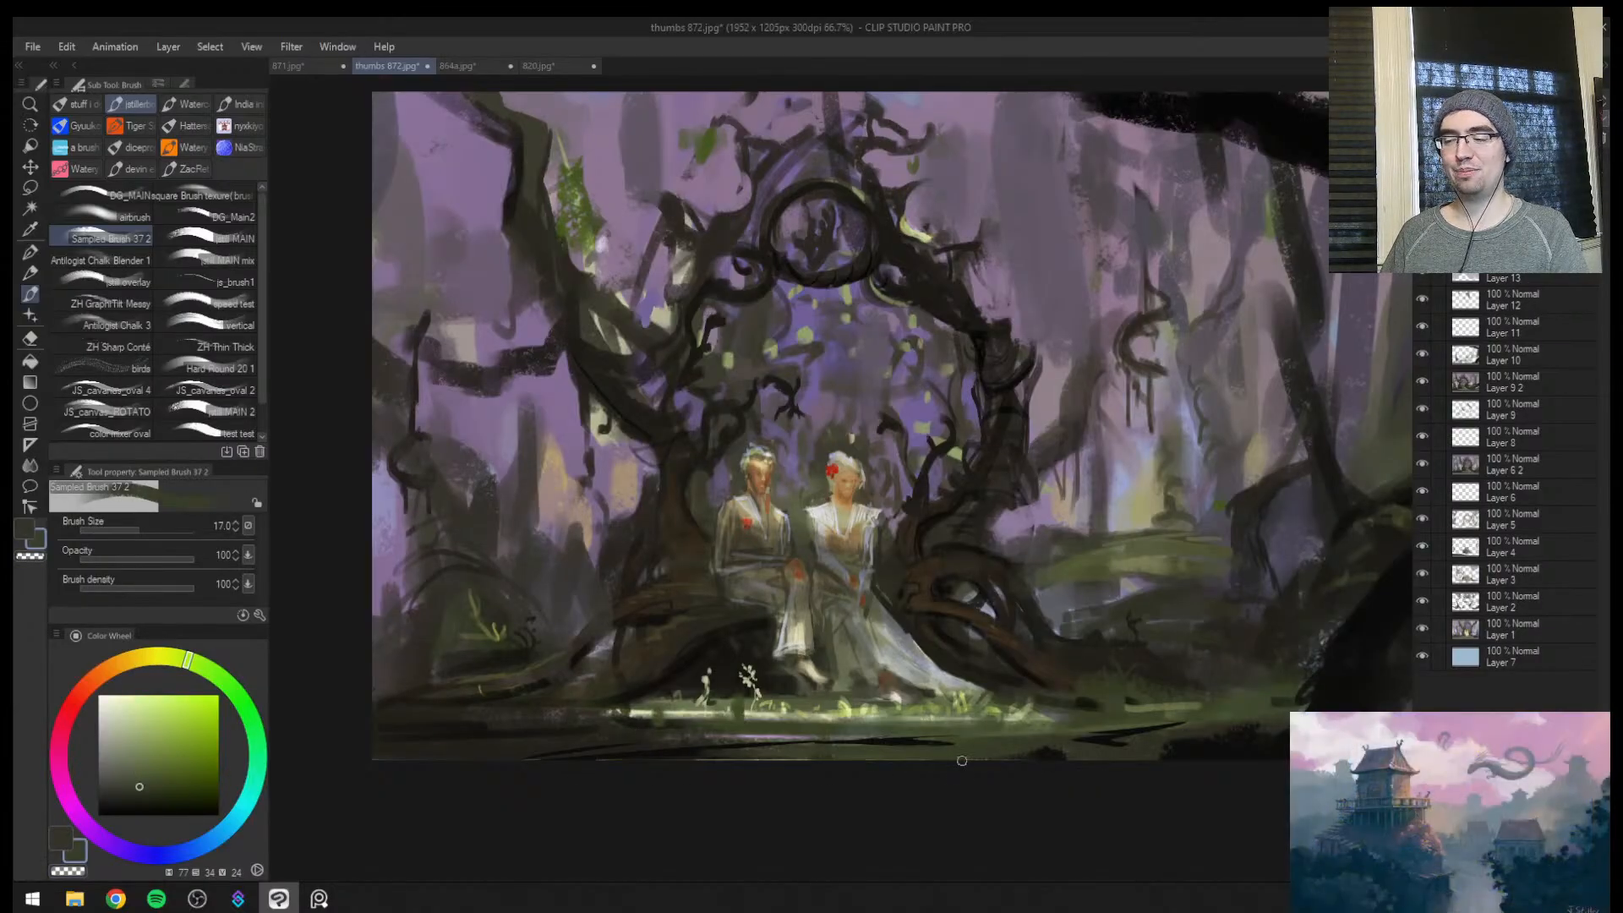
{"action": "left_click", "coordinate": [639, 753], "text": "alt"}
{"action": "left_click_drag", "start_coordinate": [716, 751], "coordinate": [810, 748]}
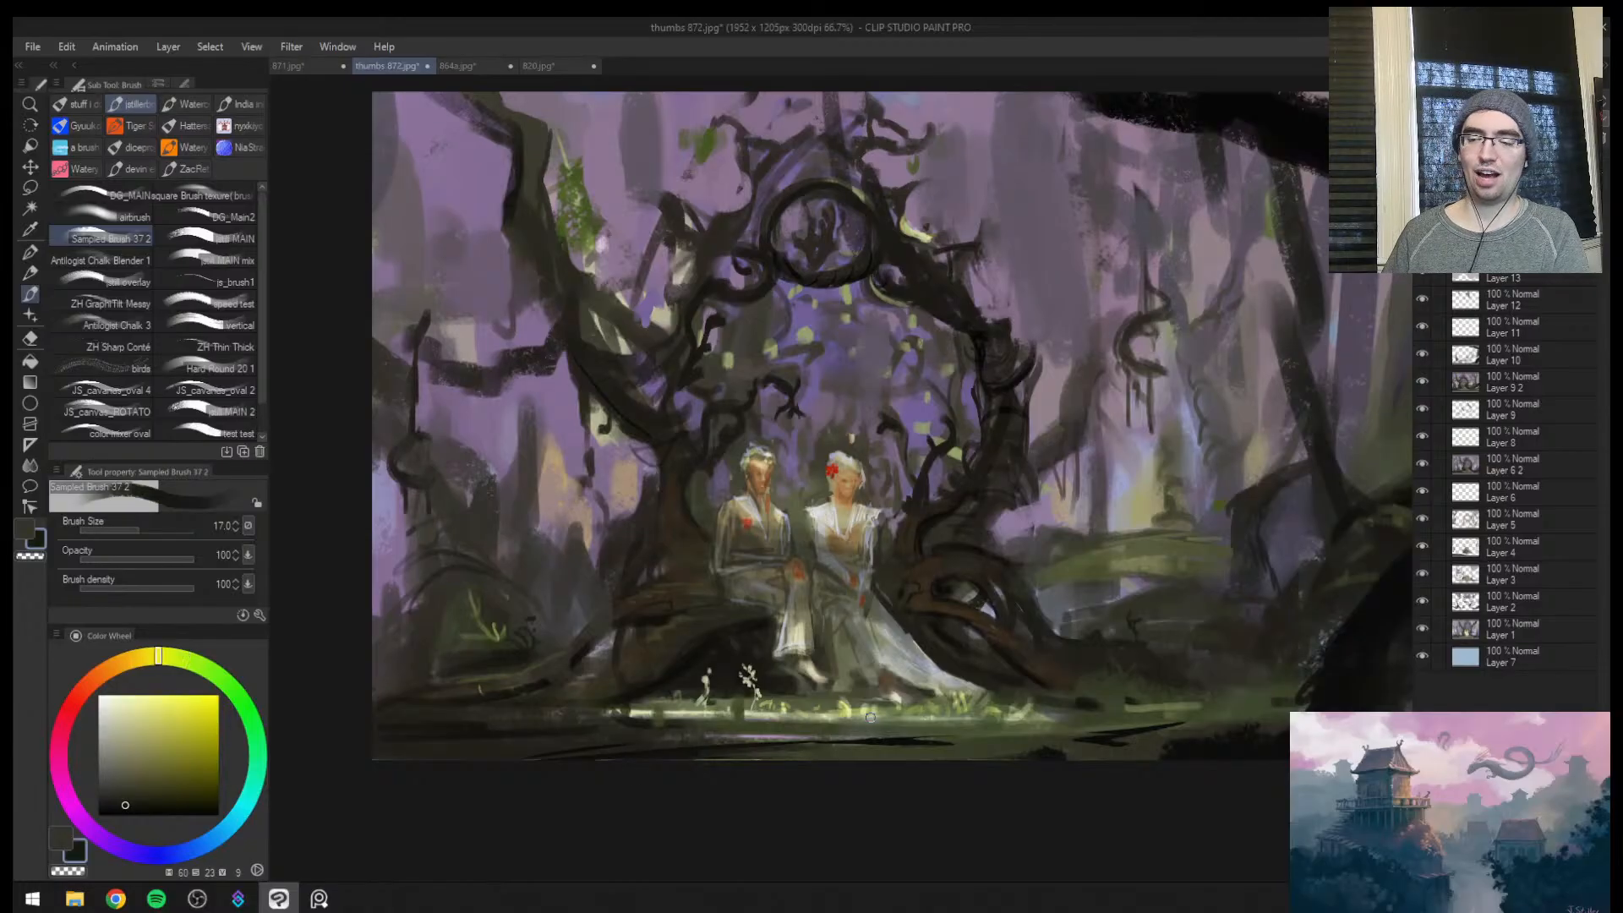
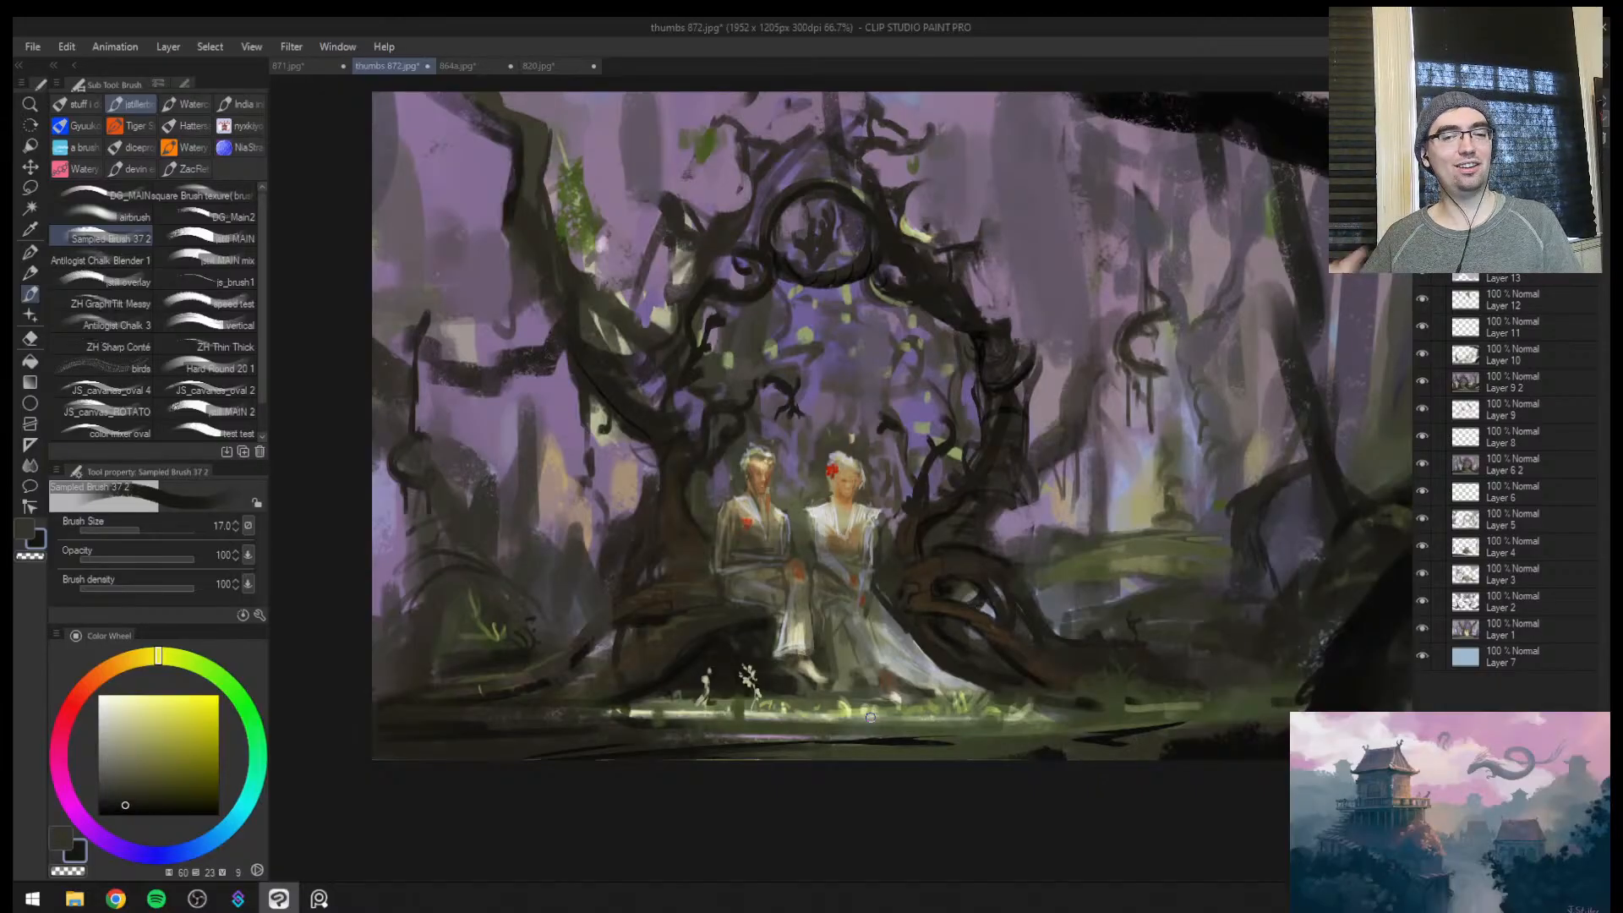
Try to paint dark strokes across the mossy mound in the misty clearing in the mirrored view
{"action": "key", "text": "ctrl+space"}
{"action": "left_click_drag", "start_coordinate": [903, 477], "coordinate": [956, 468]}
{"action": "key", "text": "h"}
{"action": "left_click_drag", "start_coordinate": [860, 530], "coordinate": [843, 492]}
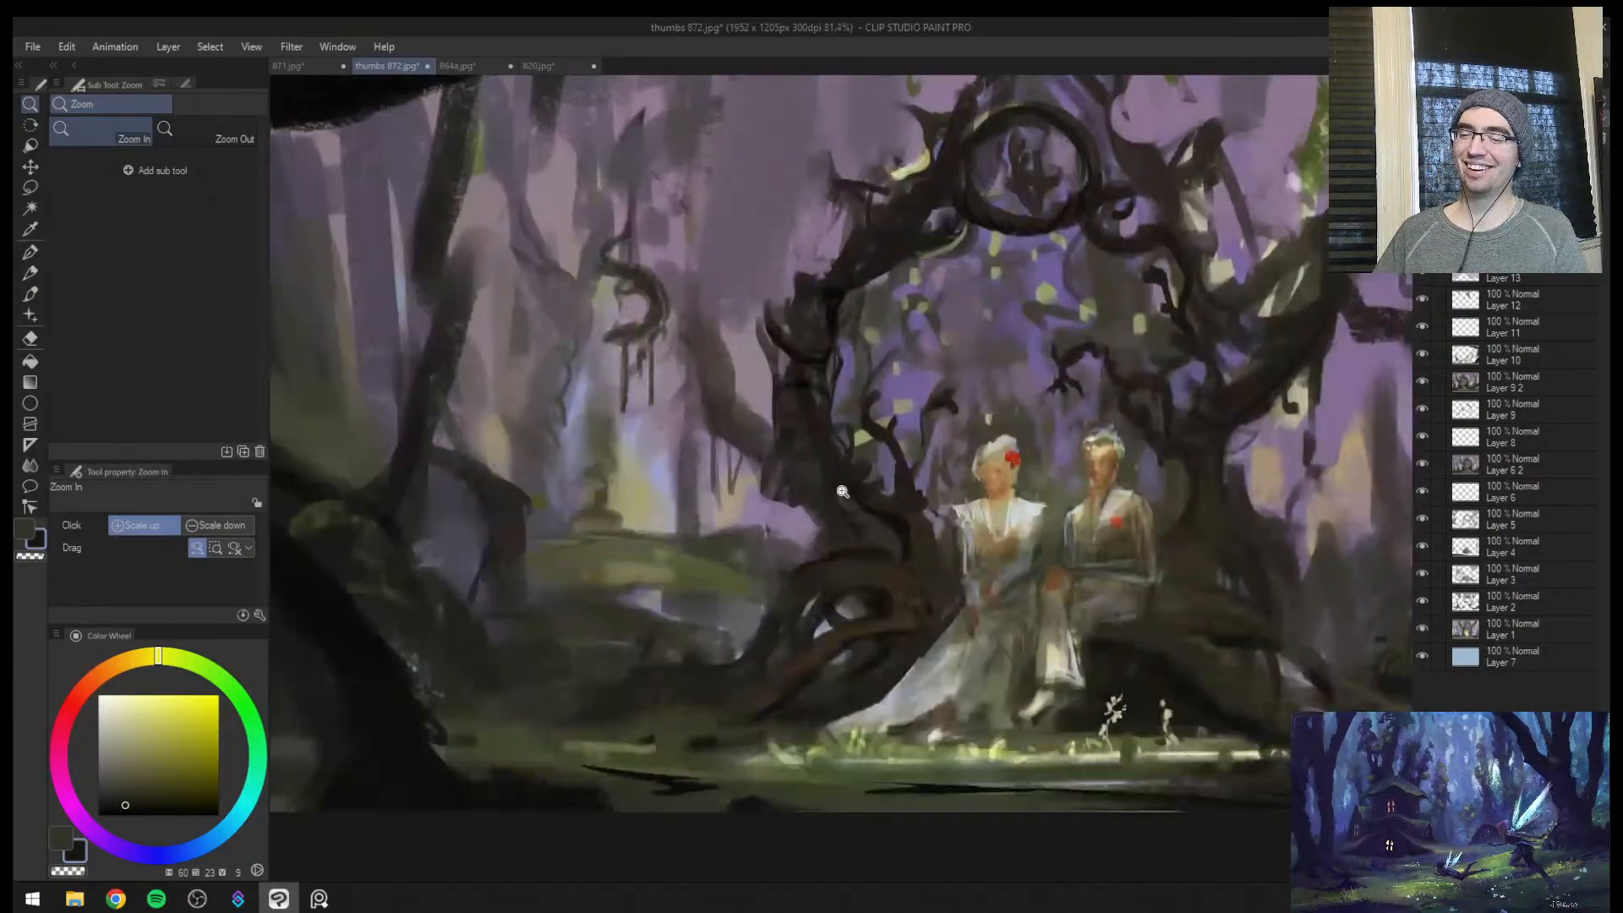
{"action": "left_click_drag", "start_coordinate": [700, 558], "coordinate": [720, 528]}
{"action": "left_click", "coordinate": [949, 496], "text": "alt"}
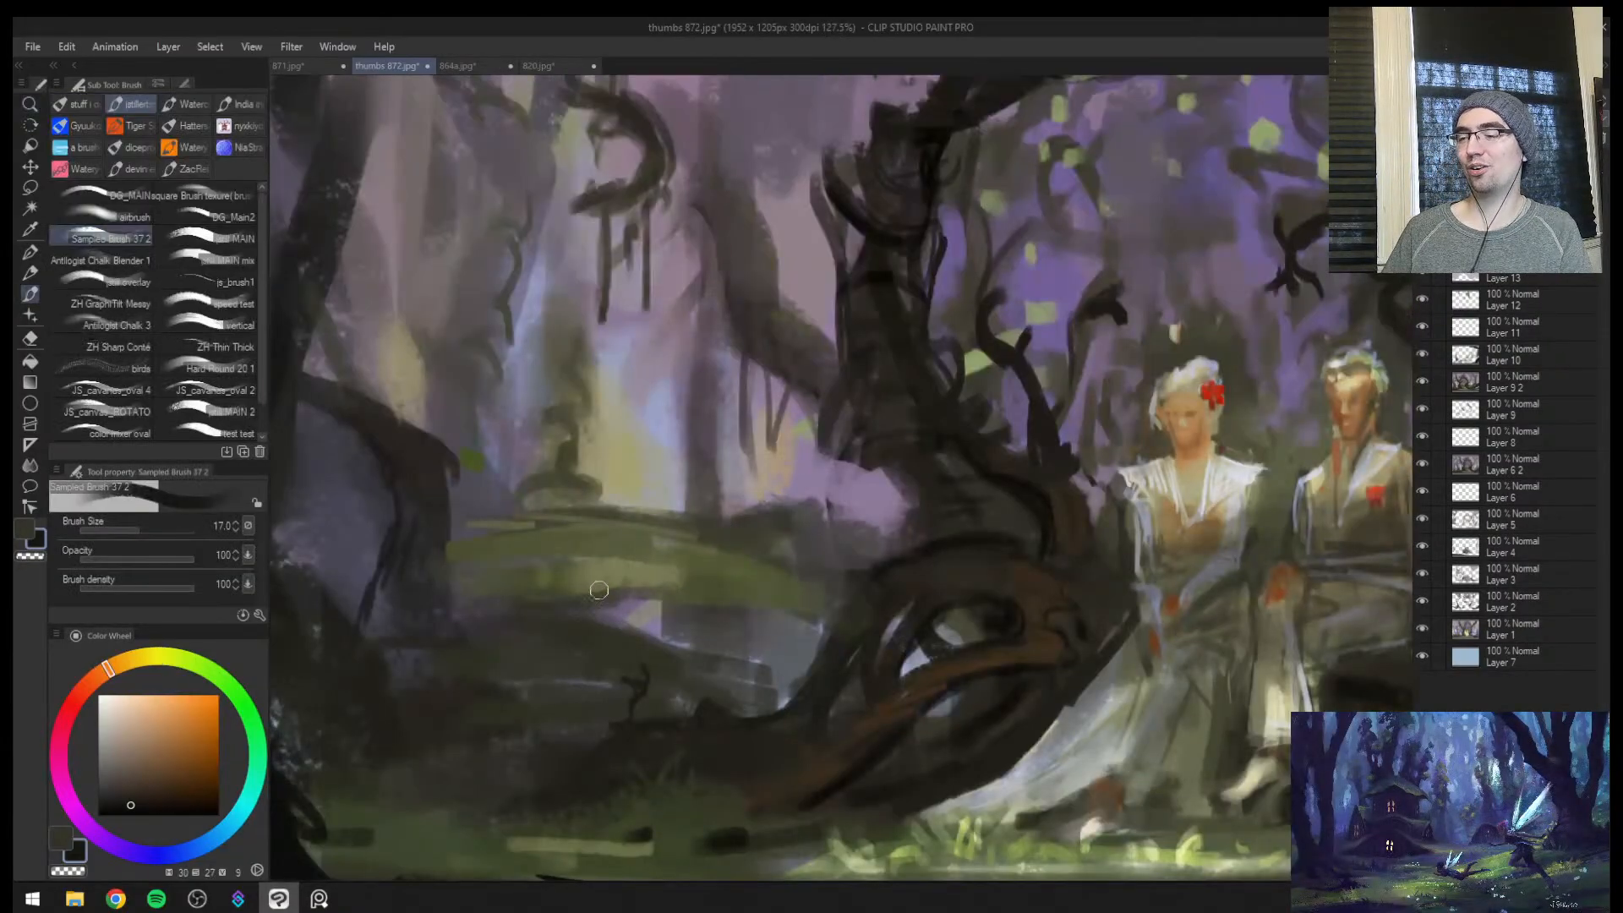
{"action": "mouse_move", "coordinate": [583, 597]}
{"action": "left_mouse_down"}
{"action": "mouse_move", "coordinate": [742, 615]}
{"action": "mouse_move", "coordinate": [583, 603]}
{"action": "left_mouse_up"}
{"action": "key", "text": "ctrl+z"}
{"action": "left_click_drag", "start_coordinate": [565, 604], "coordinate": [778, 607]}
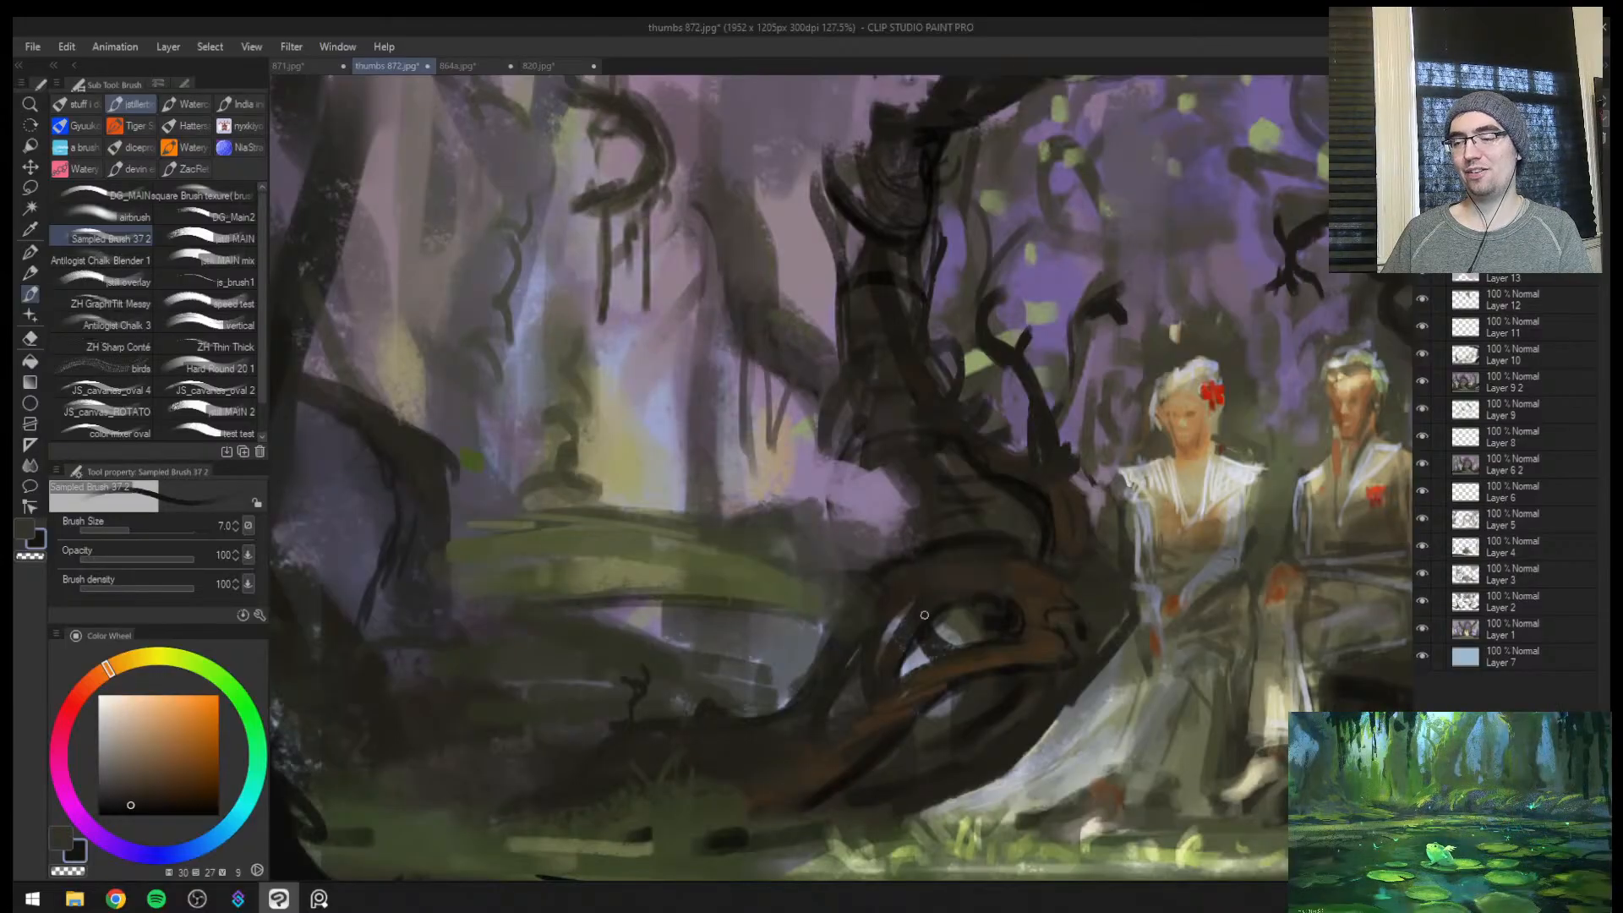
{"action": "key", "text": "ctrl+z"}
Darken the upper edge of the root beside the seated man with dark brown strokes at brush size 7
{"action": "key", "text": "h"}
{"action": "key", "text": "ctrl+space"}
{"action": "mouse_move", "coordinate": [923, 628]}
{"action": "left_mouse_down"}
{"action": "mouse_move", "coordinate": [862, 656]}
{"action": "mouse_move", "coordinate": [882, 621]}
{"action": "left_mouse_up"}
{"action": "left_click_drag", "start_coordinate": [555, 638], "coordinate": [598, 583]}
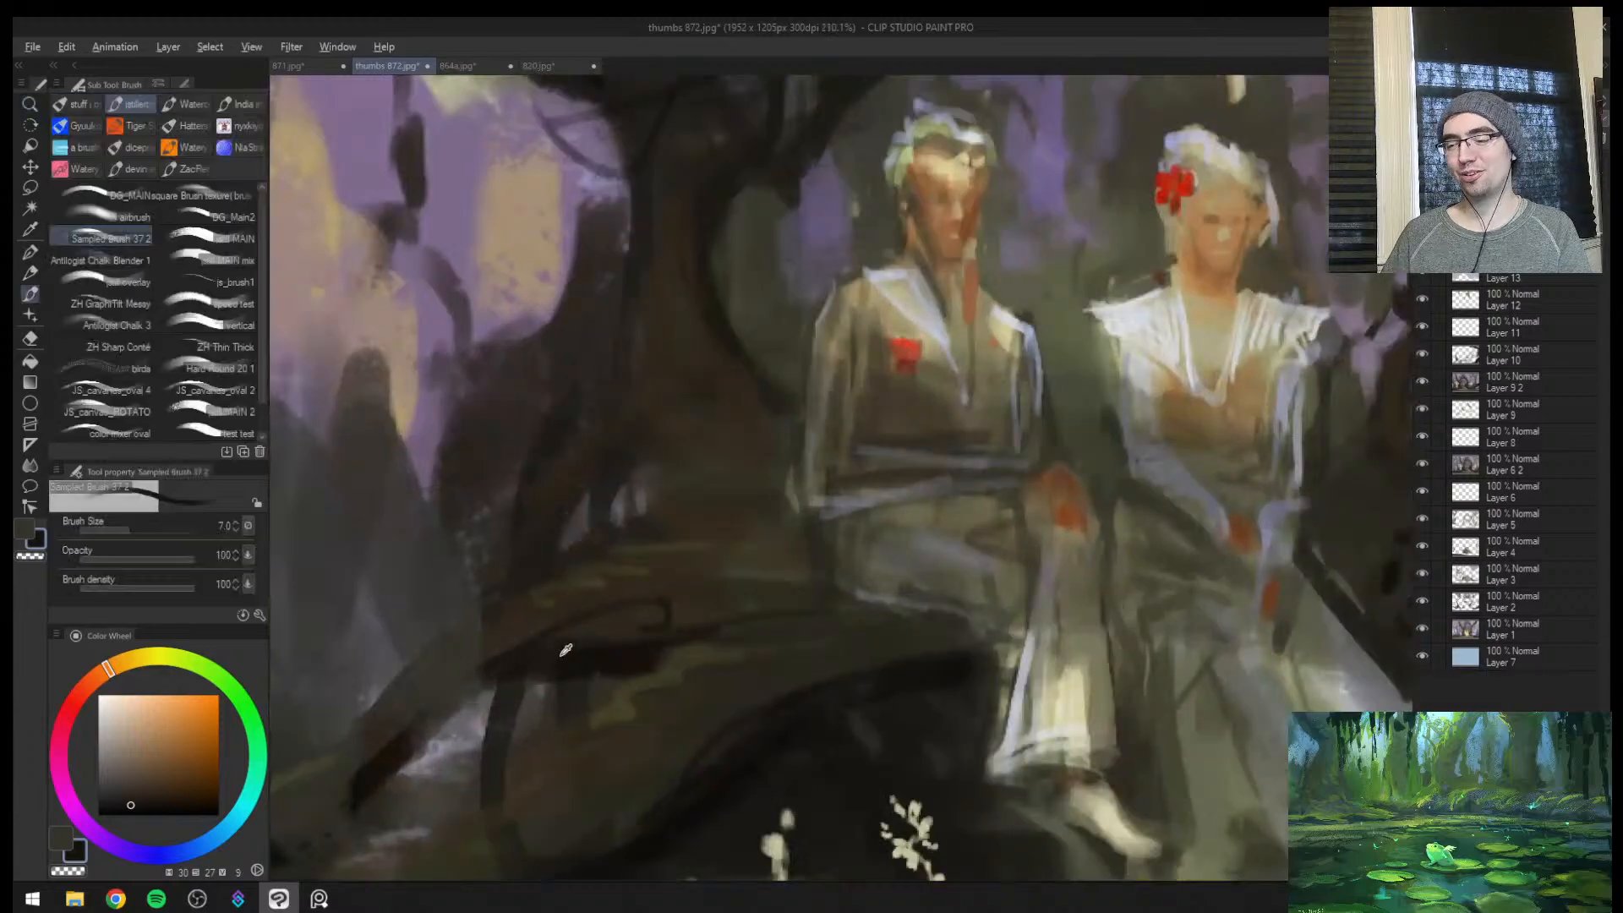
{"action": "left_click", "coordinate": [445, 705], "text": "alt"}
{"action": "left_click", "coordinate": [415, 733], "text": "alt"}
{"action": "left_click_drag", "start_coordinate": [394, 751], "coordinate": [494, 686]}
{"action": "left_click_drag", "start_coordinate": [450, 708], "coordinate": [496, 688]}
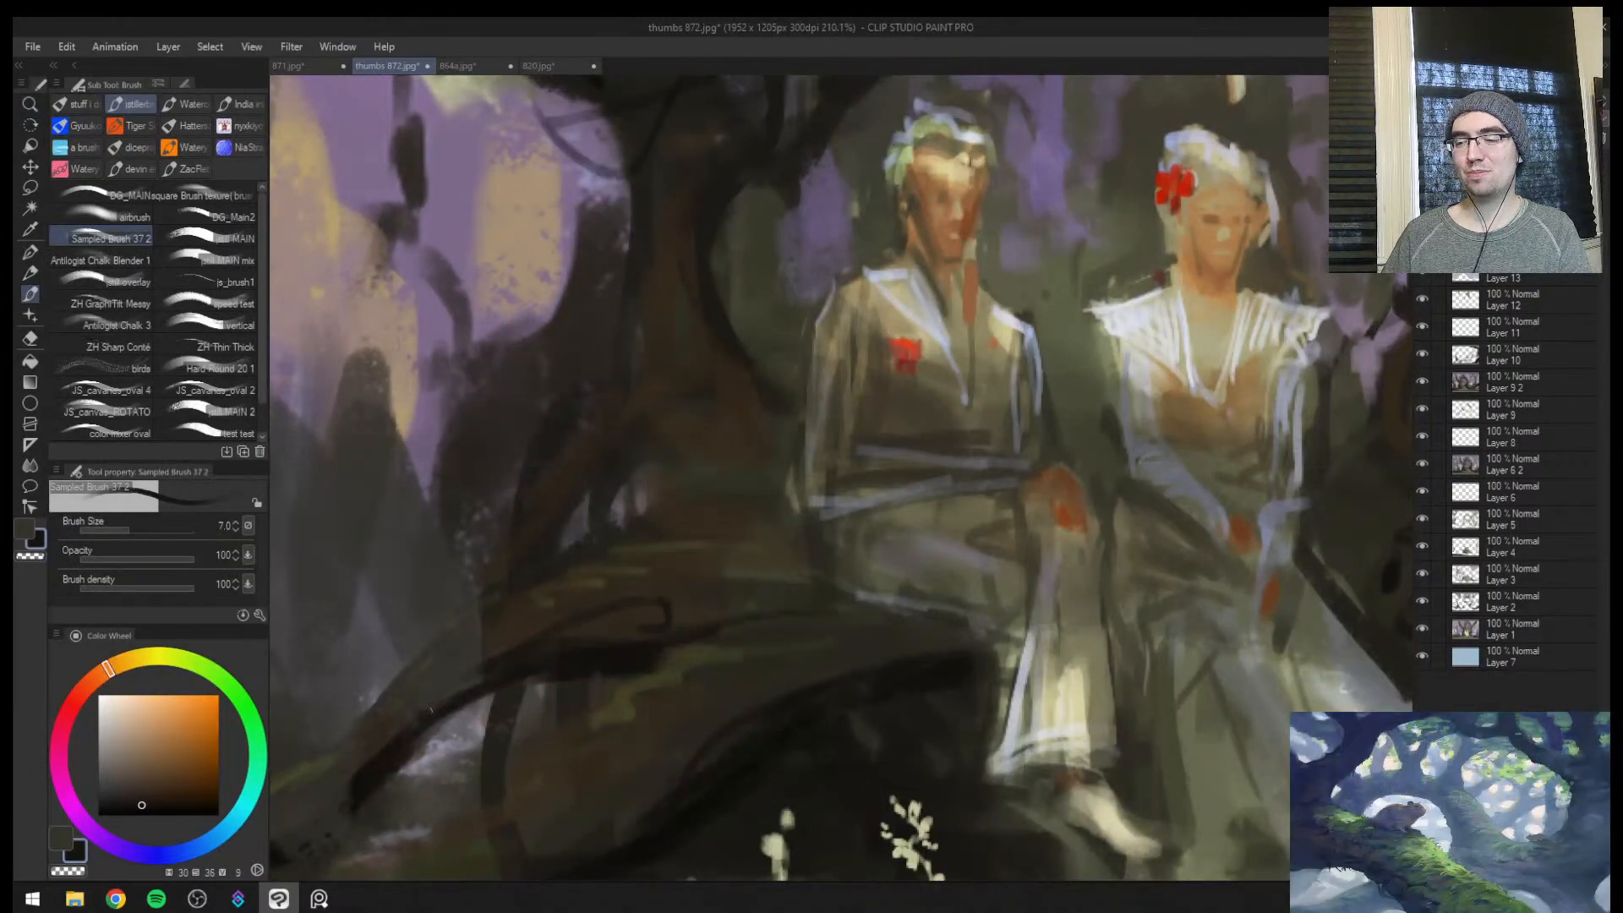
Examine the overall composition of the couple and tree arch in both the normal and mirrored views
{"action": "key", "text": "ctrl+space"}
{"action": "left_click_drag", "start_coordinate": [642, 586], "coordinate": [671, 609]}
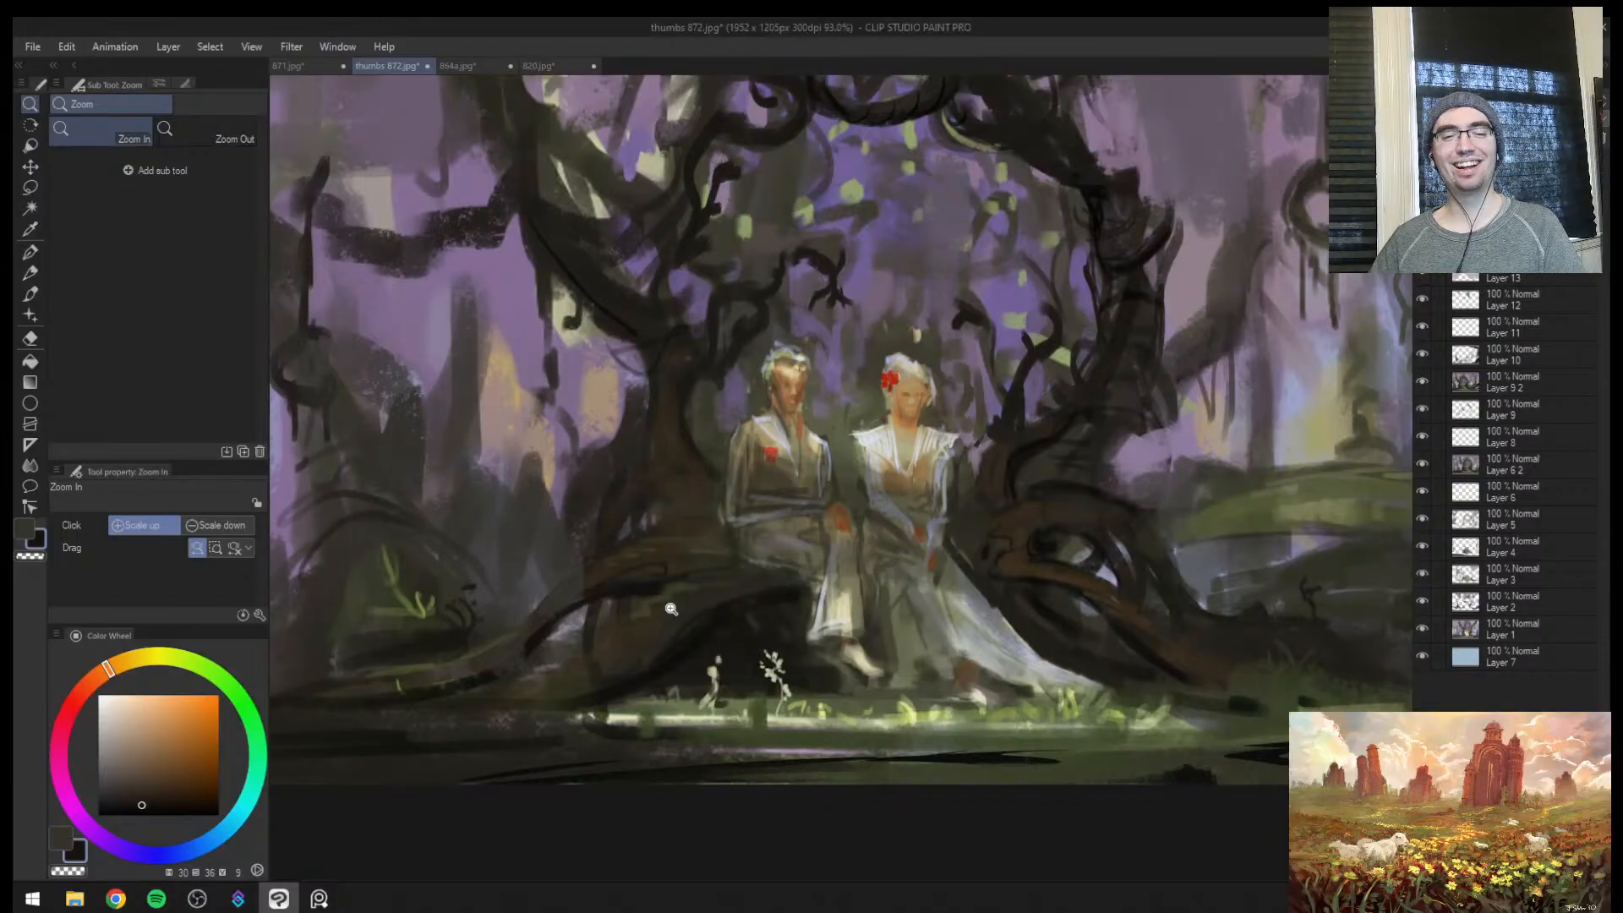
{"action": "mouse_move", "coordinate": [913, 524]}
{"action": "left_mouse_down"}
{"action": "mouse_move", "coordinate": [827, 536]}
{"action": "mouse_move", "coordinate": [1001, 492]}
{"action": "left_mouse_up"}
{"action": "key", "text": "h"}
{"action": "left_click_drag", "start_coordinate": [1000, 555], "coordinate": [1051, 472]}
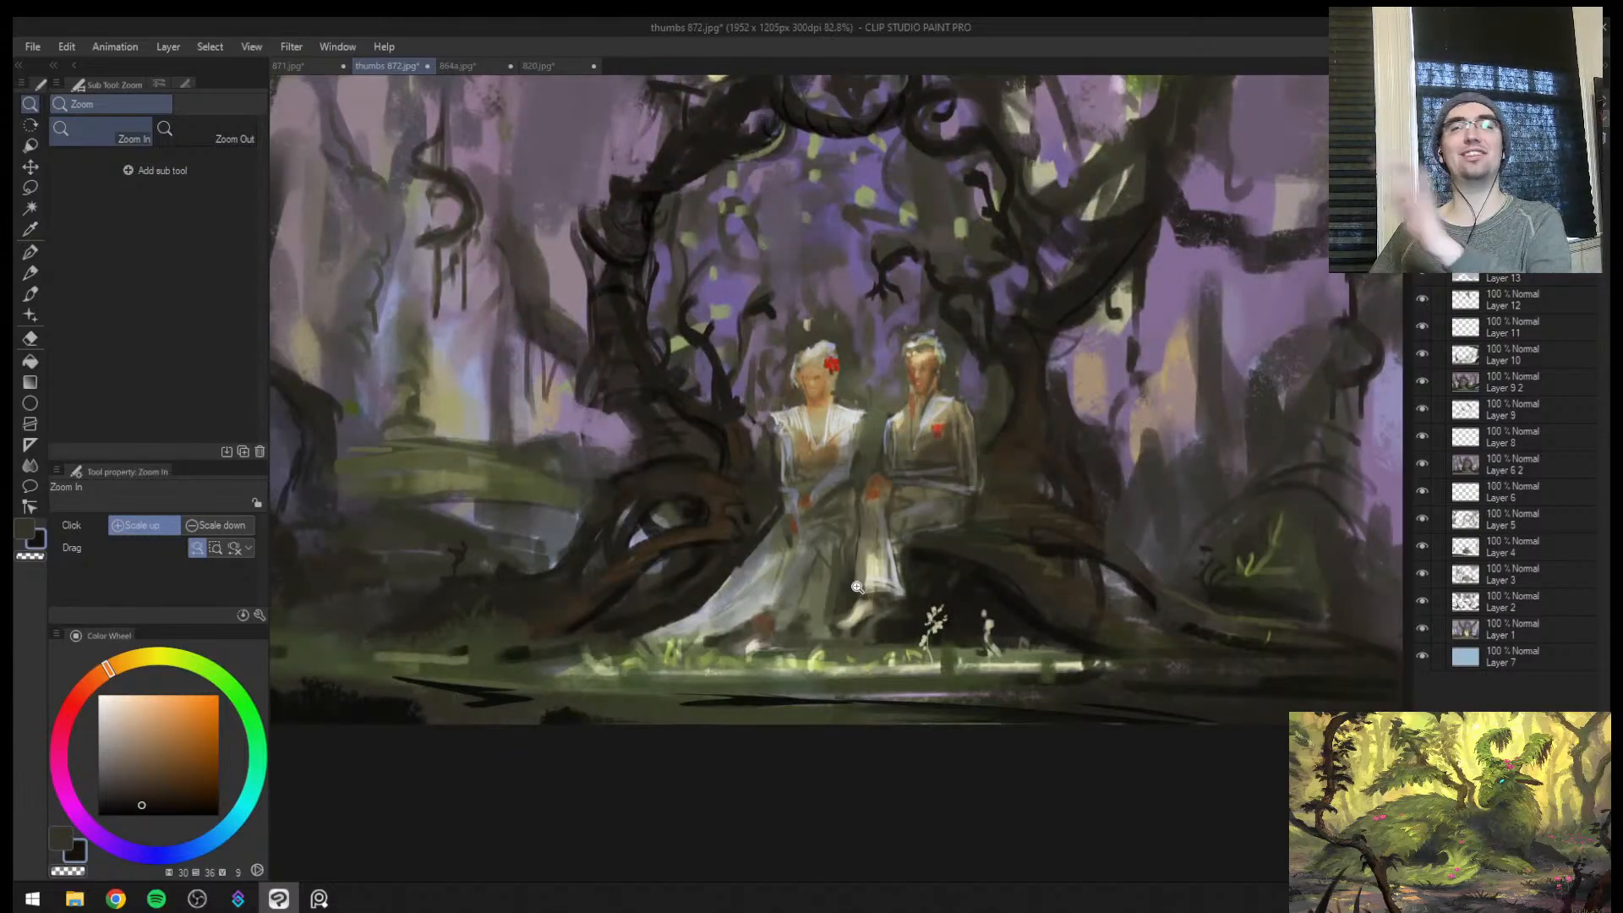
{"action": "mouse_move", "coordinate": [871, 512]}
{"action": "left_mouse_down"}
{"action": "mouse_move", "coordinate": [822, 541]}
{"action": "mouse_move", "coordinate": [842, 485]}
{"action": "mouse_move", "coordinate": [786, 532]}
{"action": "mouse_move", "coordinate": [823, 522]}
{"action": "left_mouse_up"}
{"action": "key", "text": "h"}
{"action": "left_click_drag", "start_coordinate": [960, 473], "coordinate": [1019, 444]}
Fill the gaps in the twisted roots beside the woman with sampled olive green and dark brown at brush size 10
{"action": "left_click", "coordinate": [909, 500], "text": "alt"}
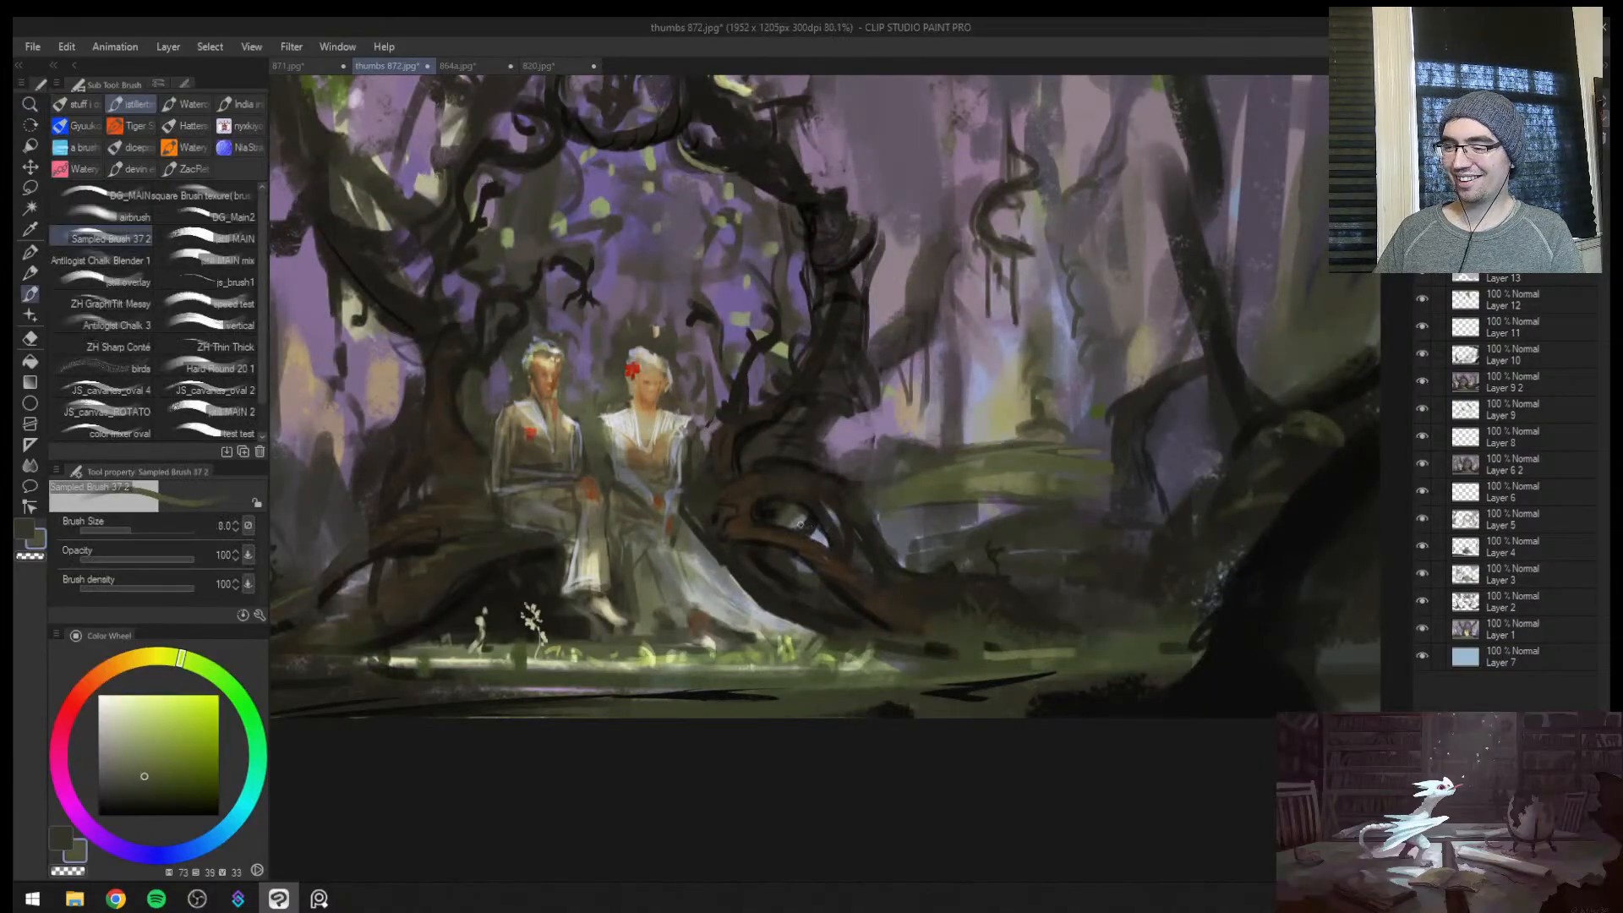
{"action": "left_click_drag", "start_coordinate": [794, 520], "coordinate": [832, 456]}
{"action": "key", "text": "bracketright"}
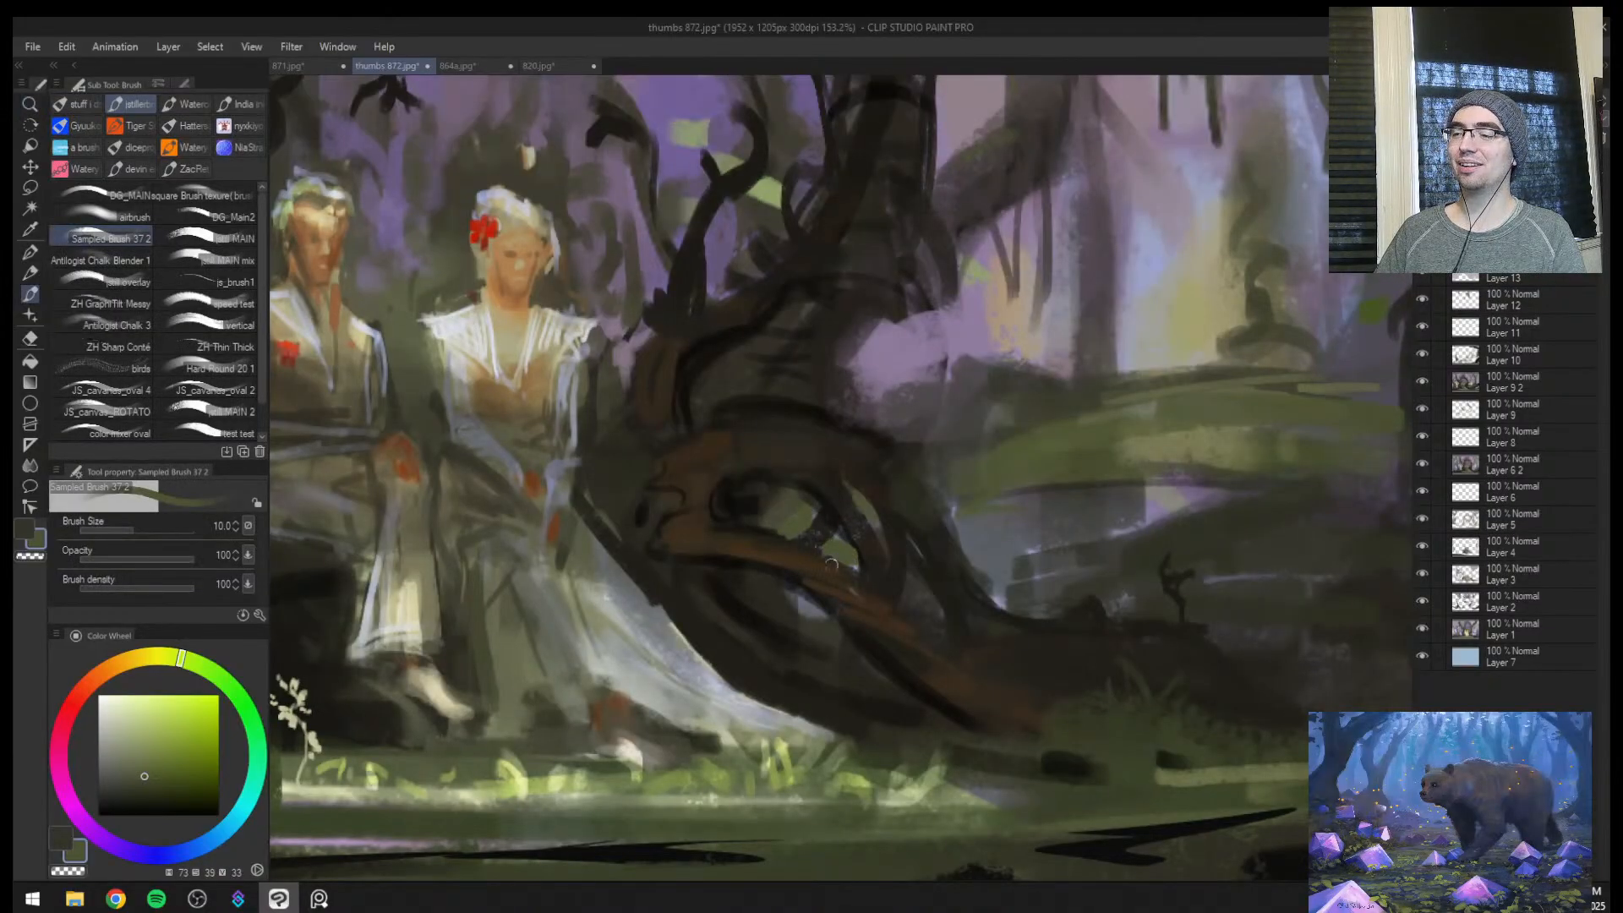
{"action": "key", "text": "bracketright"}
{"action": "left_click", "coordinate": [799, 578], "text": "alt"}
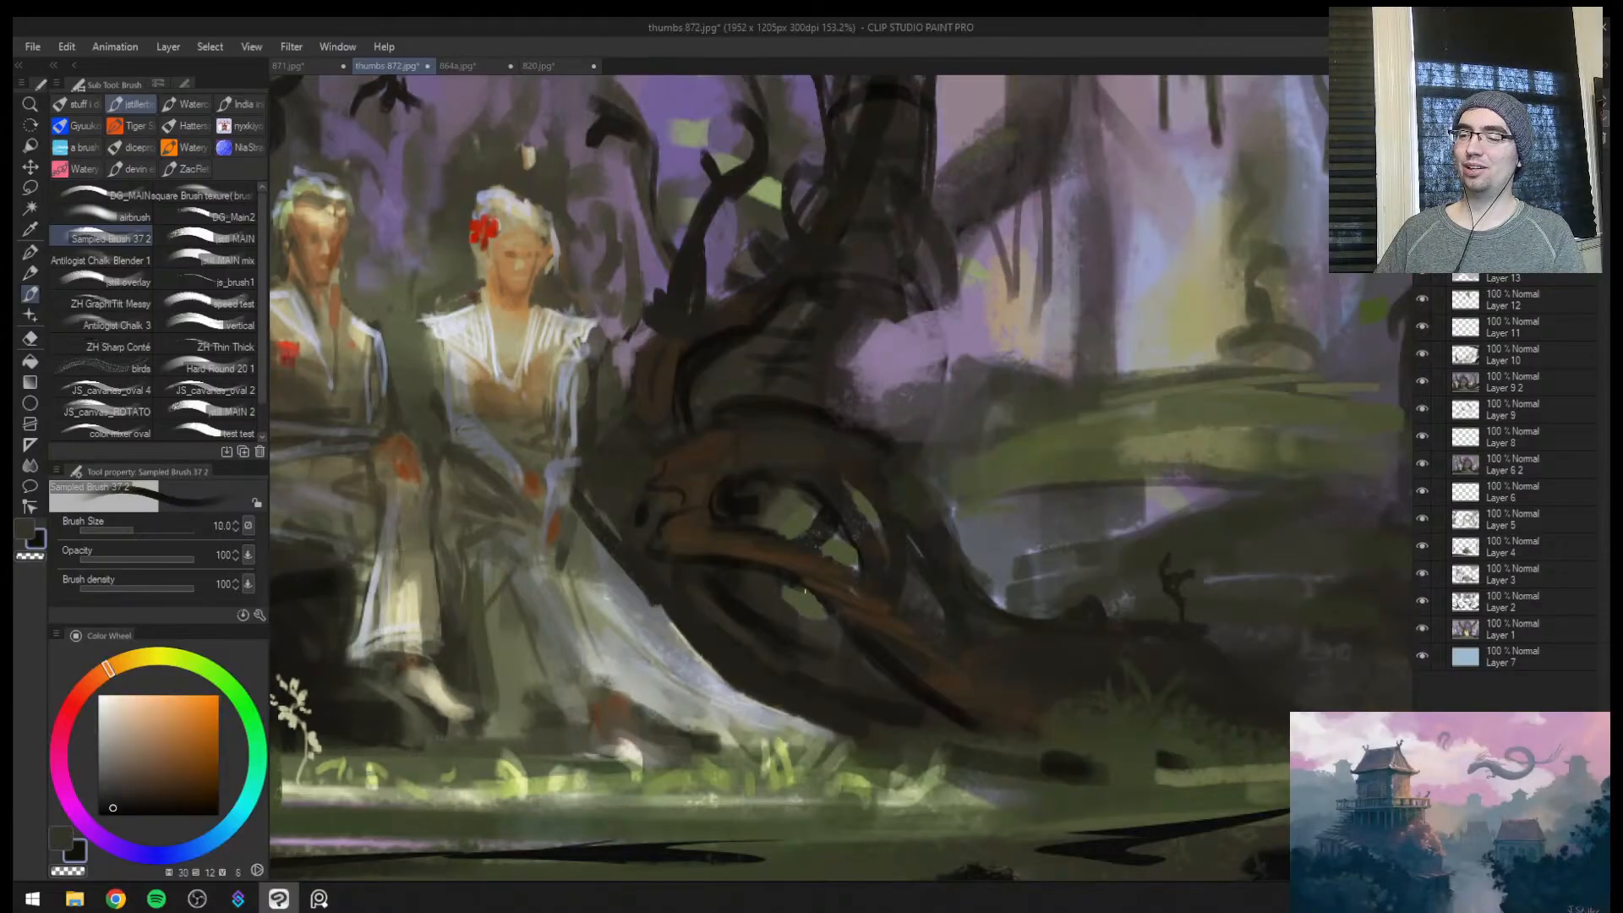
{"action": "mouse_move", "coordinate": [806, 594]}
{"action": "left_mouse_down"}
{"action": "mouse_move", "coordinate": [827, 601]}
{"action": "mouse_move", "coordinate": [798, 718]}
{"action": "left_mouse_up"}
Paint olive green grass blades at the outer end of the roots beside the woman with brush size 10
{"action": "left_click_drag", "start_coordinate": [898, 649], "coordinate": [945, 582]}
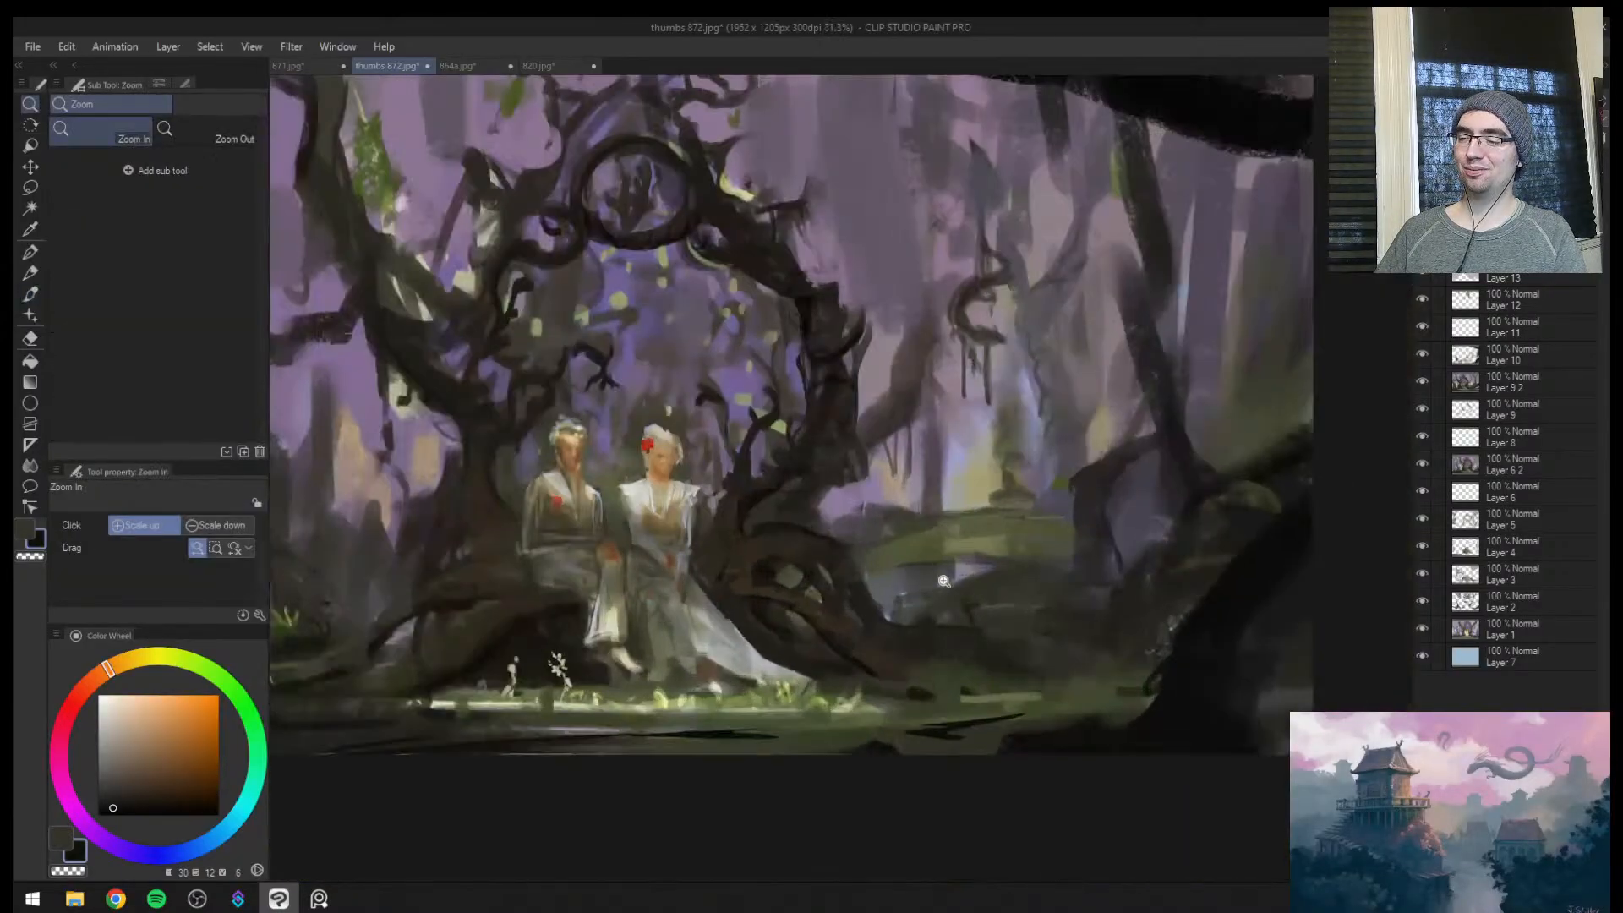
{"action": "left_click", "coordinate": [925, 655], "text": "alt"}
{"action": "left_click", "coordinate": [918, 646]}
{"action": "left_click", "coordinate": [989, 712], "text": "alt"}
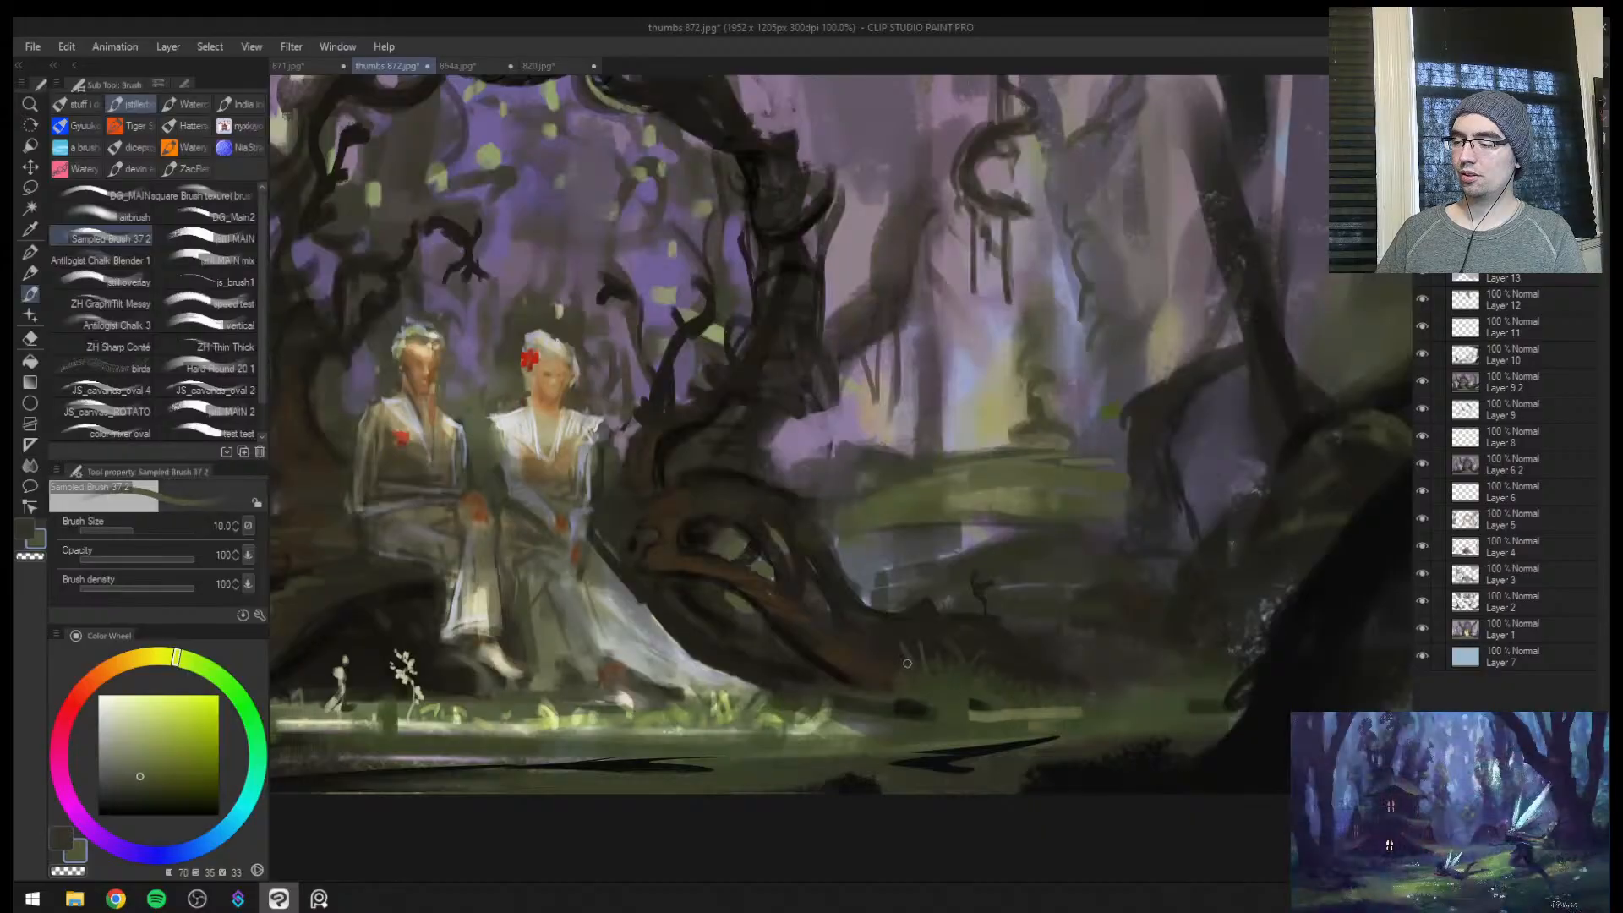
{"action": "left_click_drag", "start_coordinate": [915, 683], "coordinate": [915, 653]}
Paint sampled moss green along the dark zigzag streak in the foreground with brush size 8
{"action": "left_click", "coordinate": [983, 524], "text": "alt"}
{"action": "key", "text": "bracketleft"}
{"action": "key", "text": "bracketleft"}
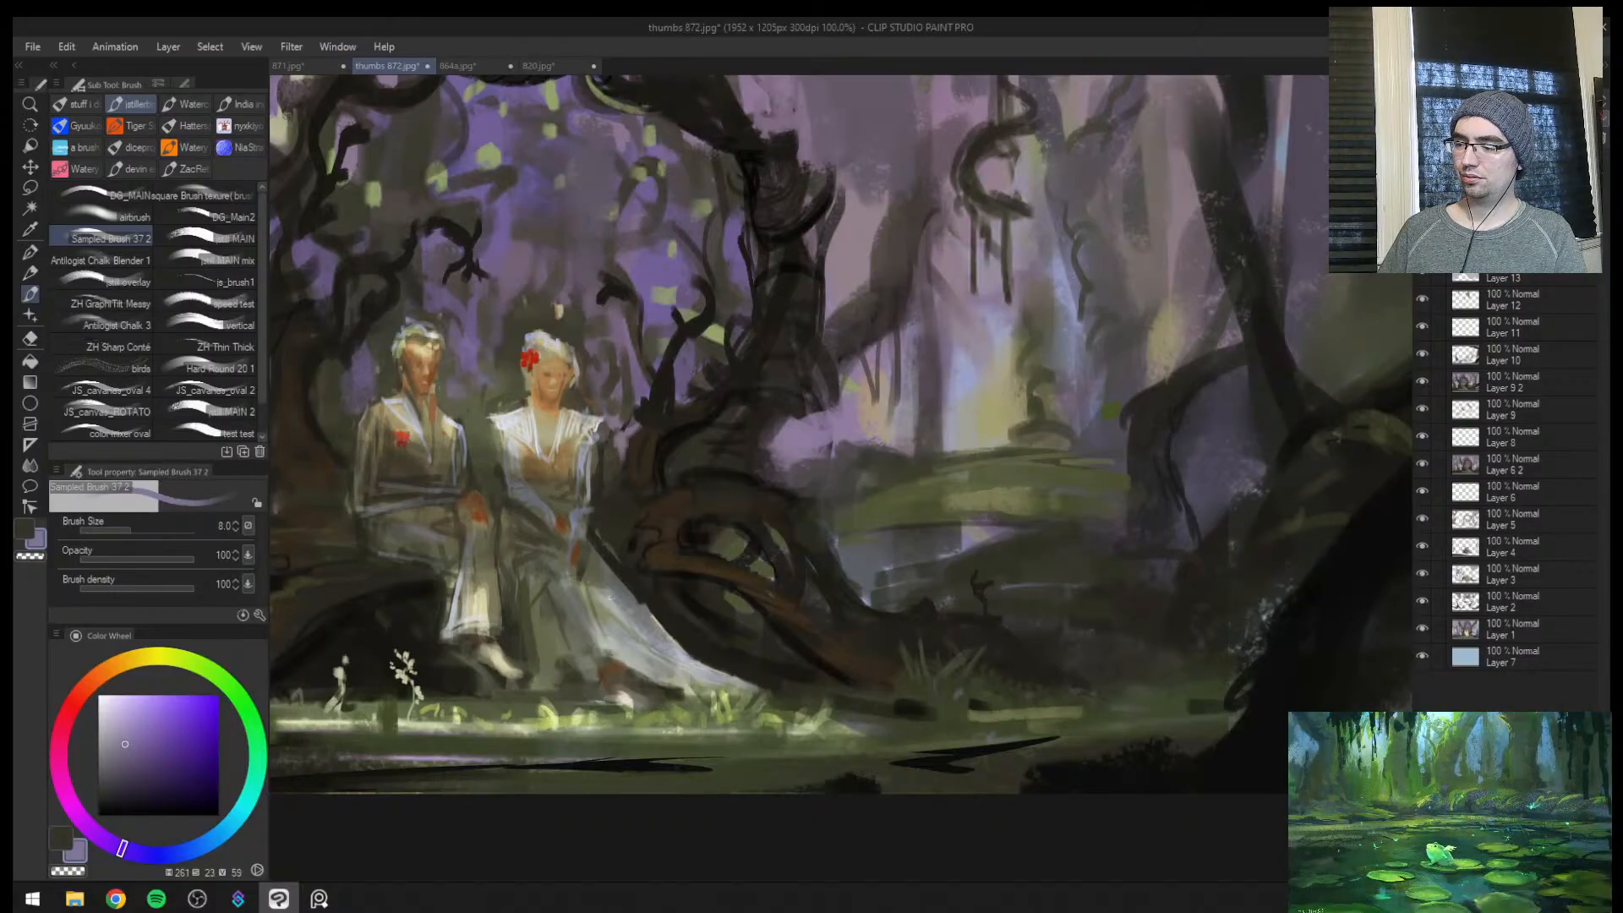
{"action": "left_click", "coordinate": [953, 736], "text": "alt"}
{"action": "left_click_drag", "start_coordinate": [916, 753], "coordinate": [1057, 738]}
{"action": "mouse_move", "coordinate": [948, 752]}
{"action": "left_mouse_down"}
{"action": "mouse_move", "coordinate": [1040, 741]}
{"action": "mouse_move", "coordinate": [984, 699]}
{"action": "mouse_move", "coordinate": [1079, 628]}
{"action": "left_mouse_up"}
Darken the background around the woman's shoulders with sampled dark olive in the mirrored view, enlarging the brush to size 7
{"action": "key", "text": "ctrl+space"}
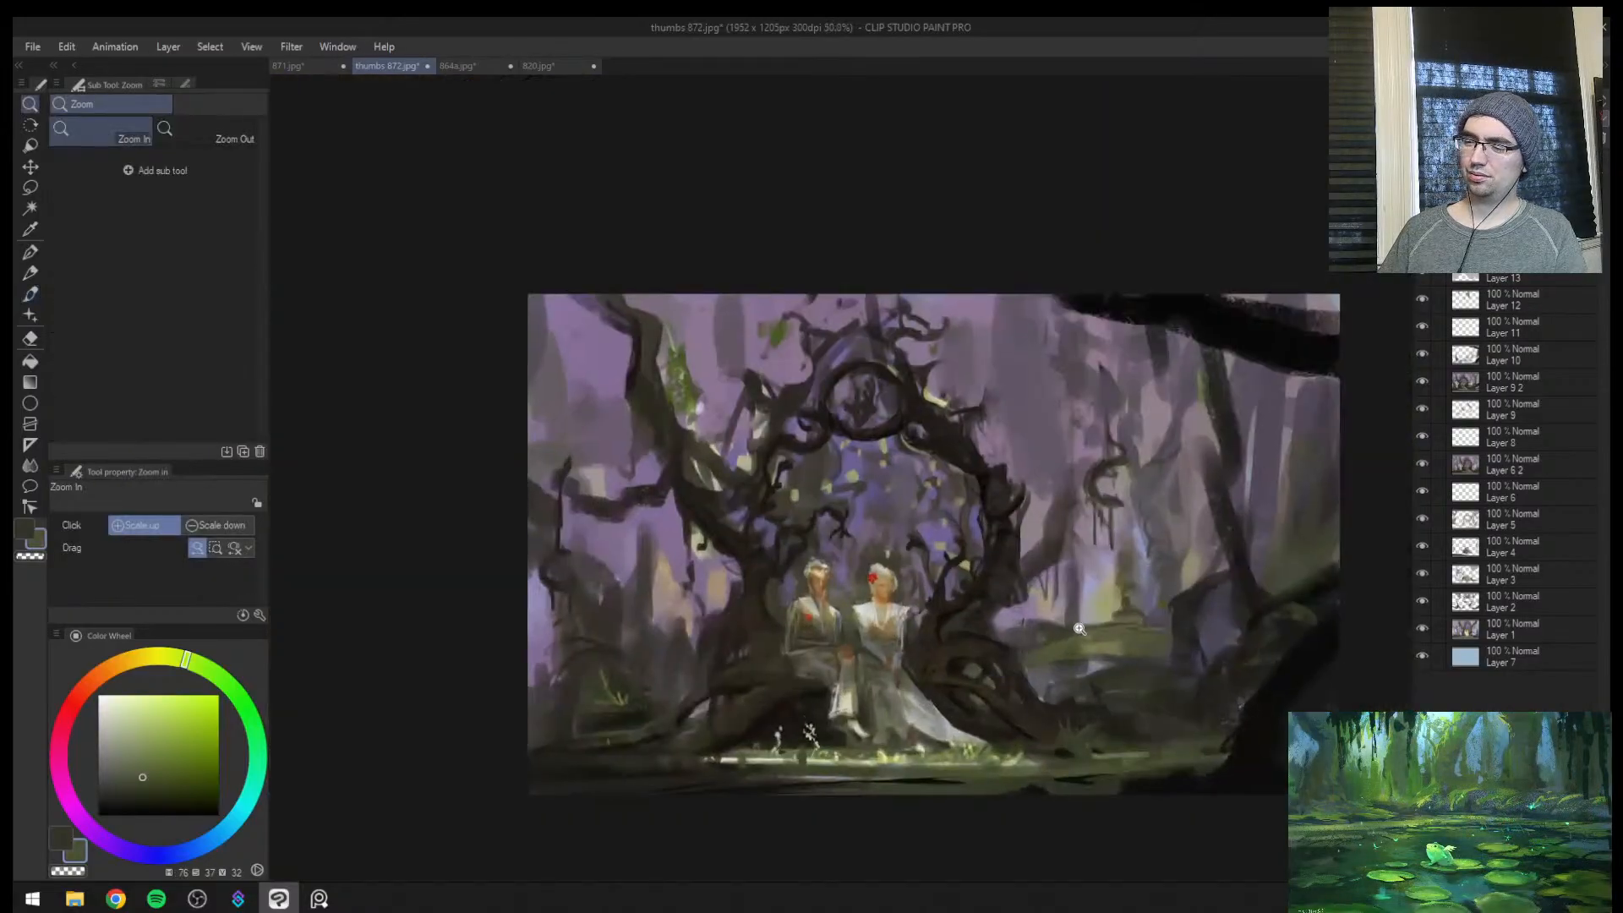
{"action": "key", "text": "h"}
{"action": "left_click", "coordinate": [894, 633]}
{"action": "left_click", "coordinate": [894, 633]}
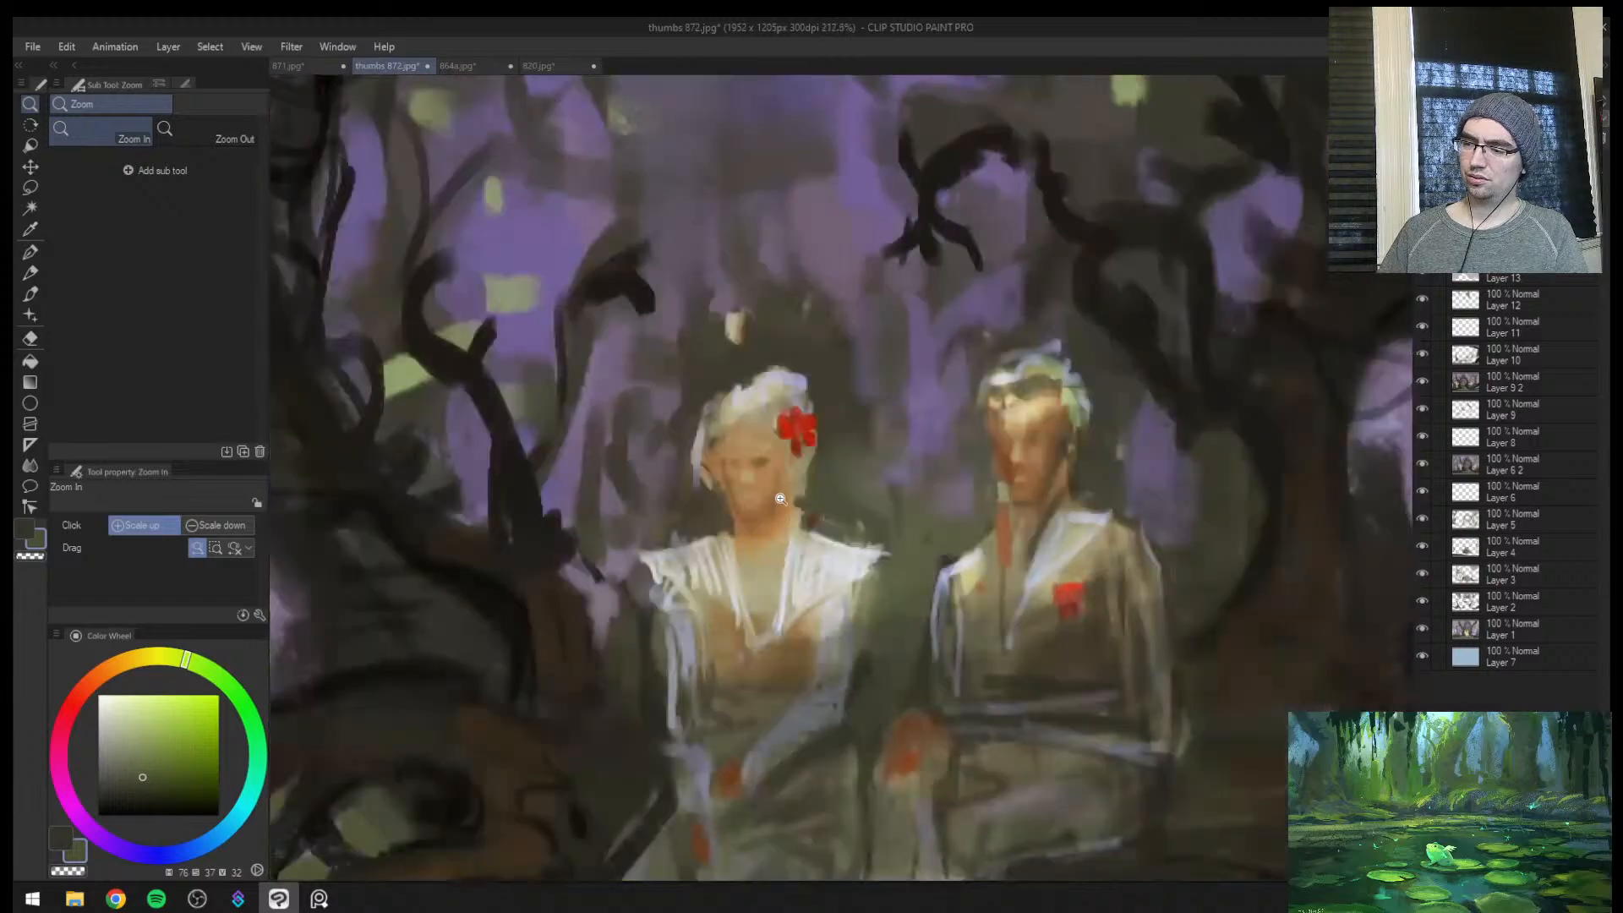
{"action": "key", "text": "b"}
{"action": "left_click", "coordinate": [816, 507], "text": "alt"}
{"action": "key", "text": "bracketright"}
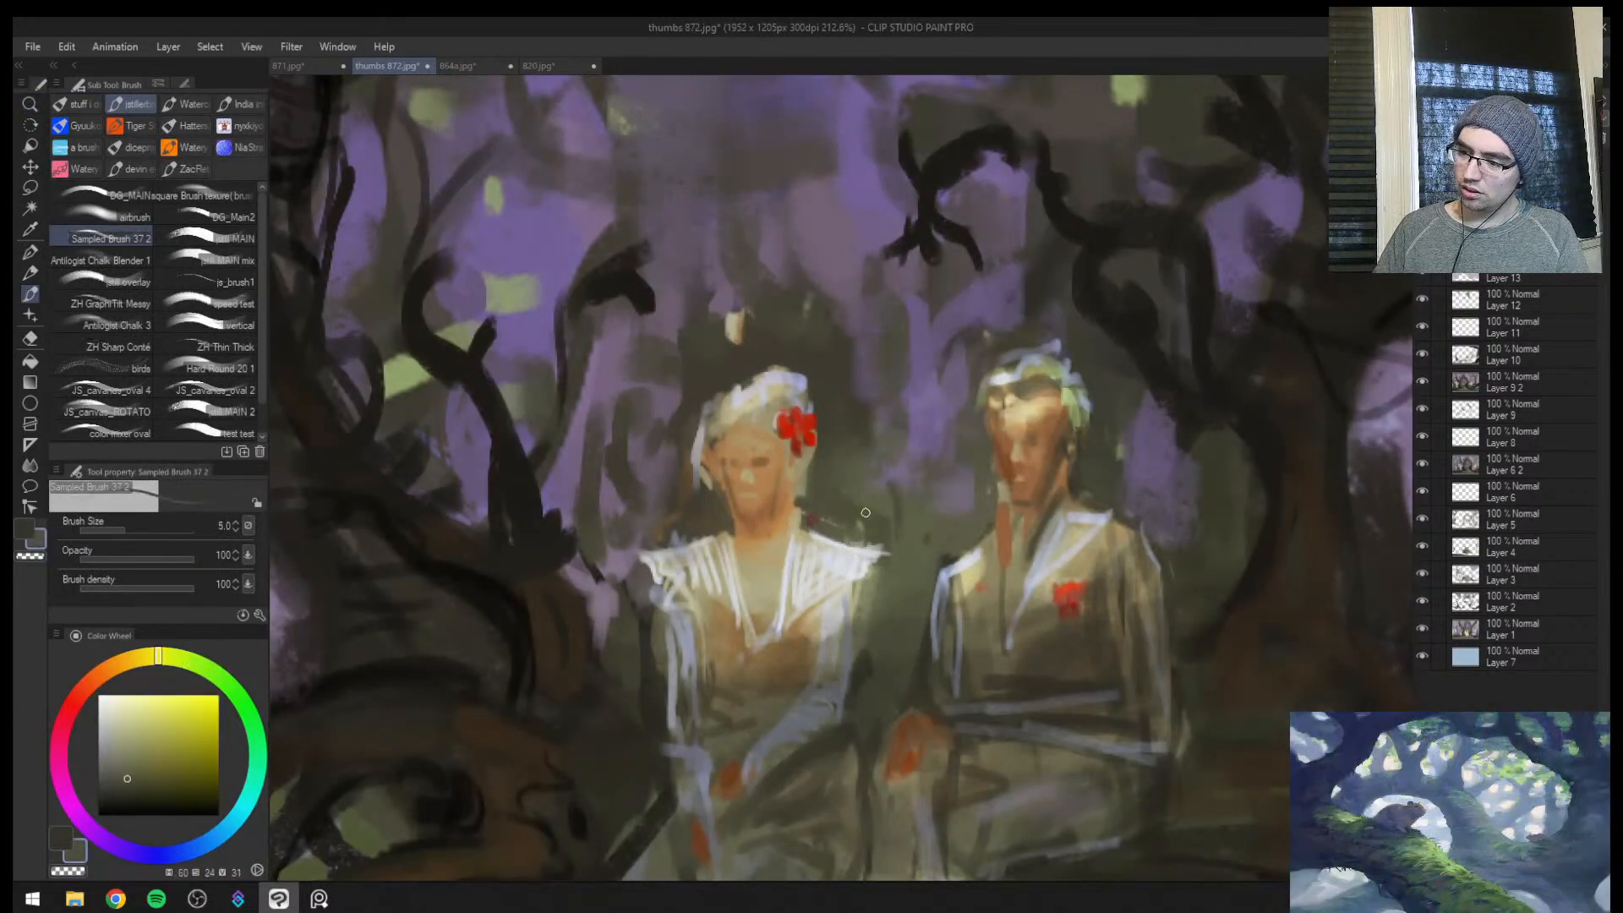
{"action": "key", "text": "bracketright"}
{"action": "key", "text": "bracketright"}
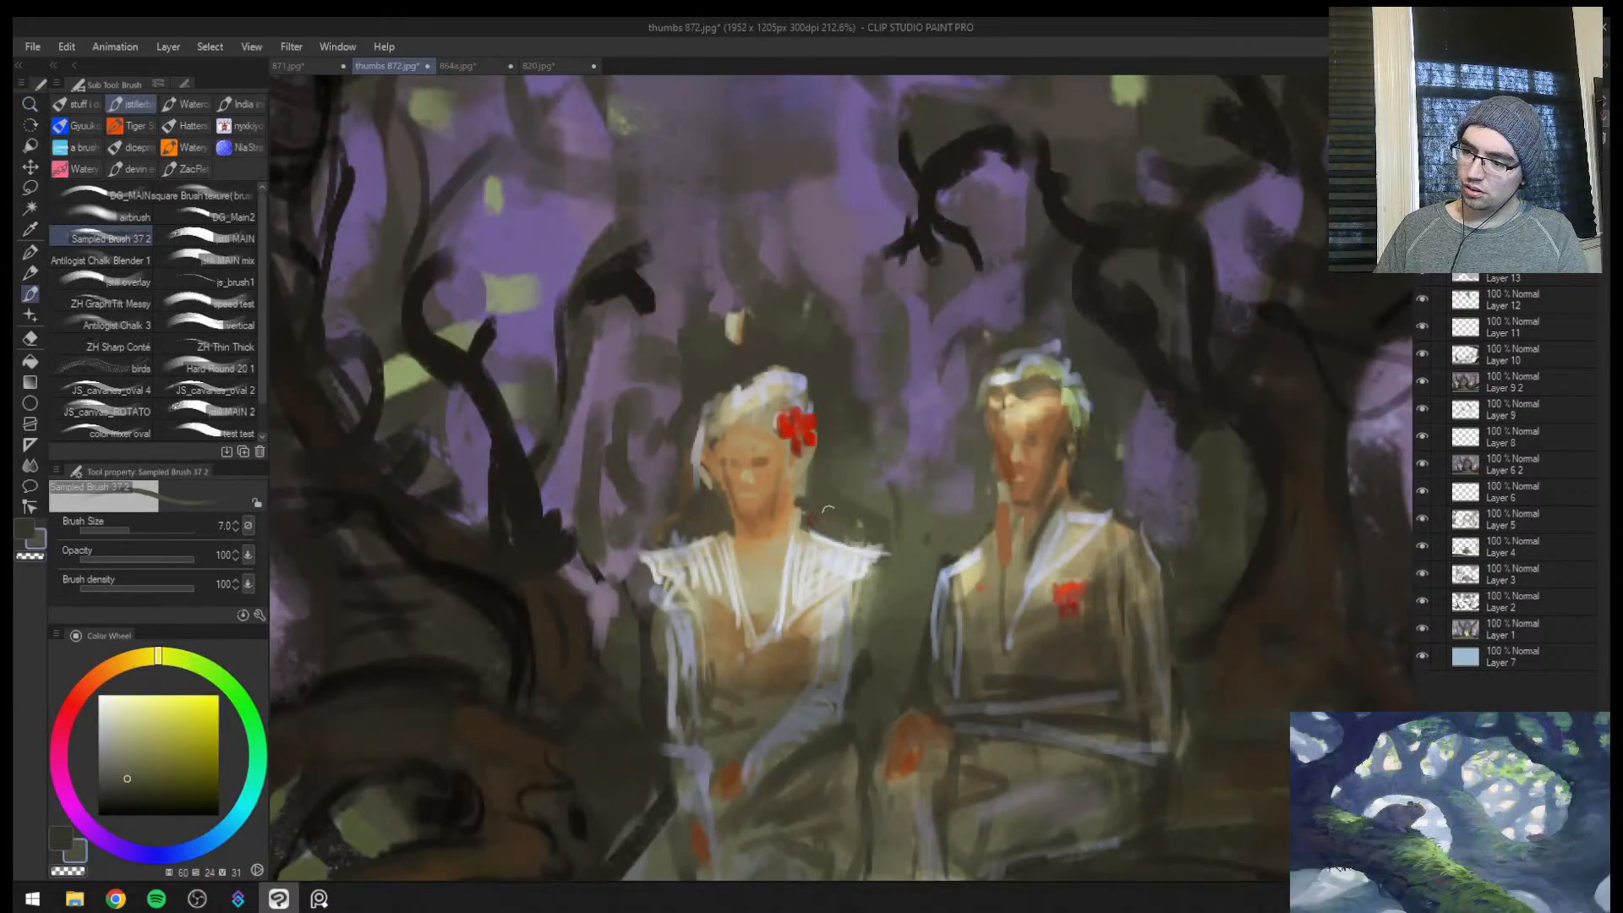
{"action": "left_click", "coordinate": [650, 546], "text": "alt"}
{"action": "left_click", "coordinate": [647, 546], "text": "alt"}
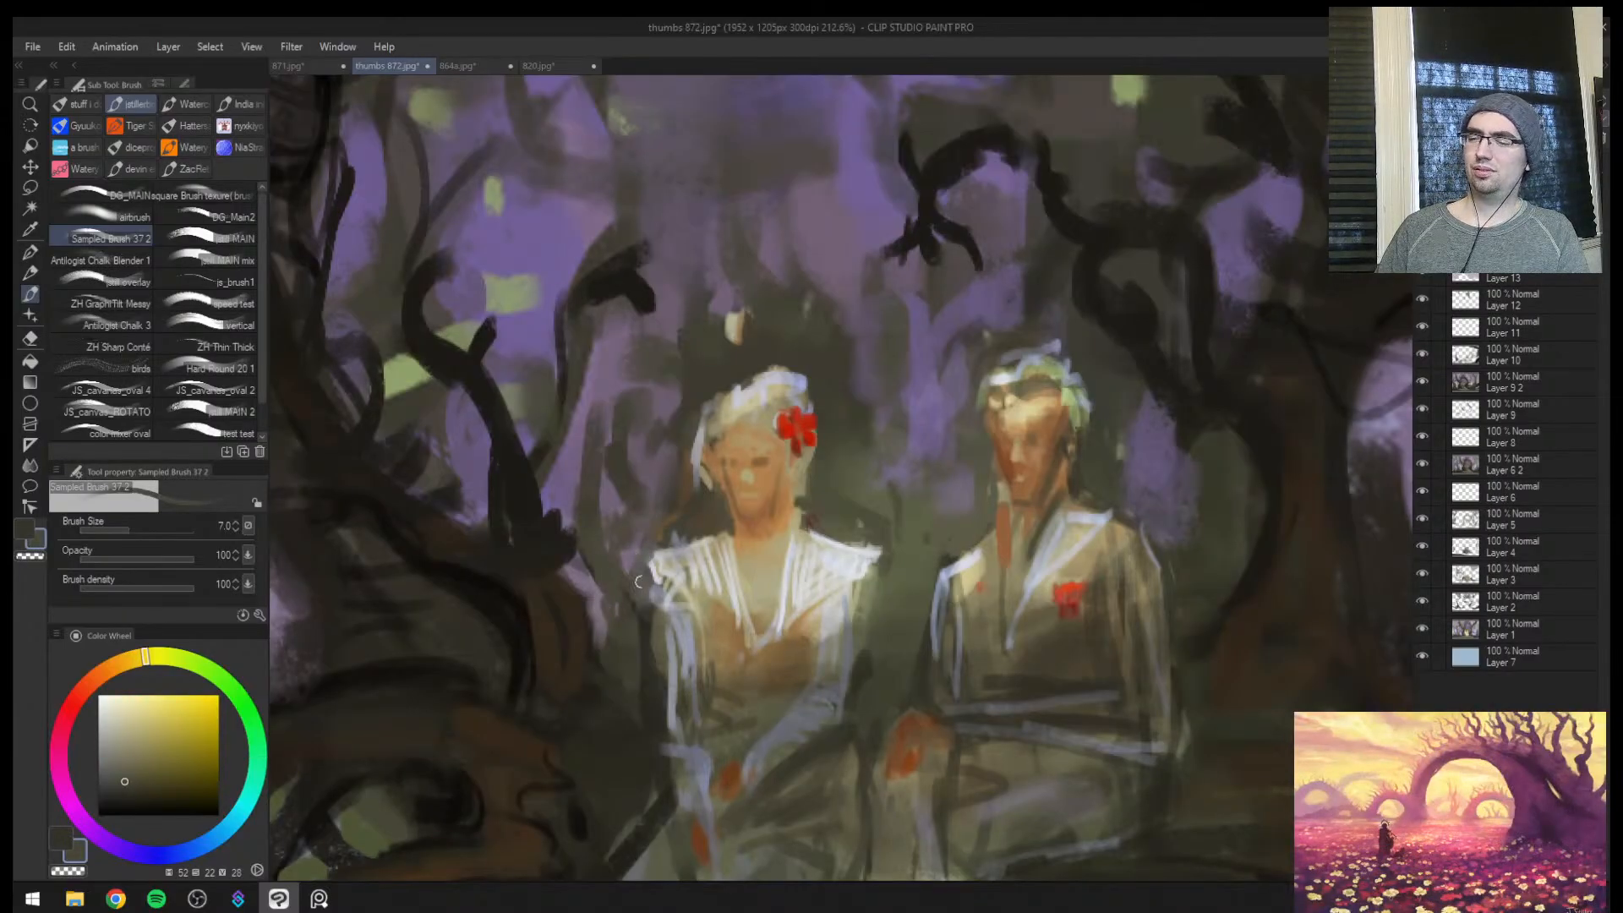
Model the woman's jaw and neck with sampled brown and brighter orange skin tones at brush sizes 5 to 7
{"action": "key", "text": "ctrl+space"}
{"action": "left_click_drag", "start_coordinate": [675, 564], "coordinate": [790, 511]}
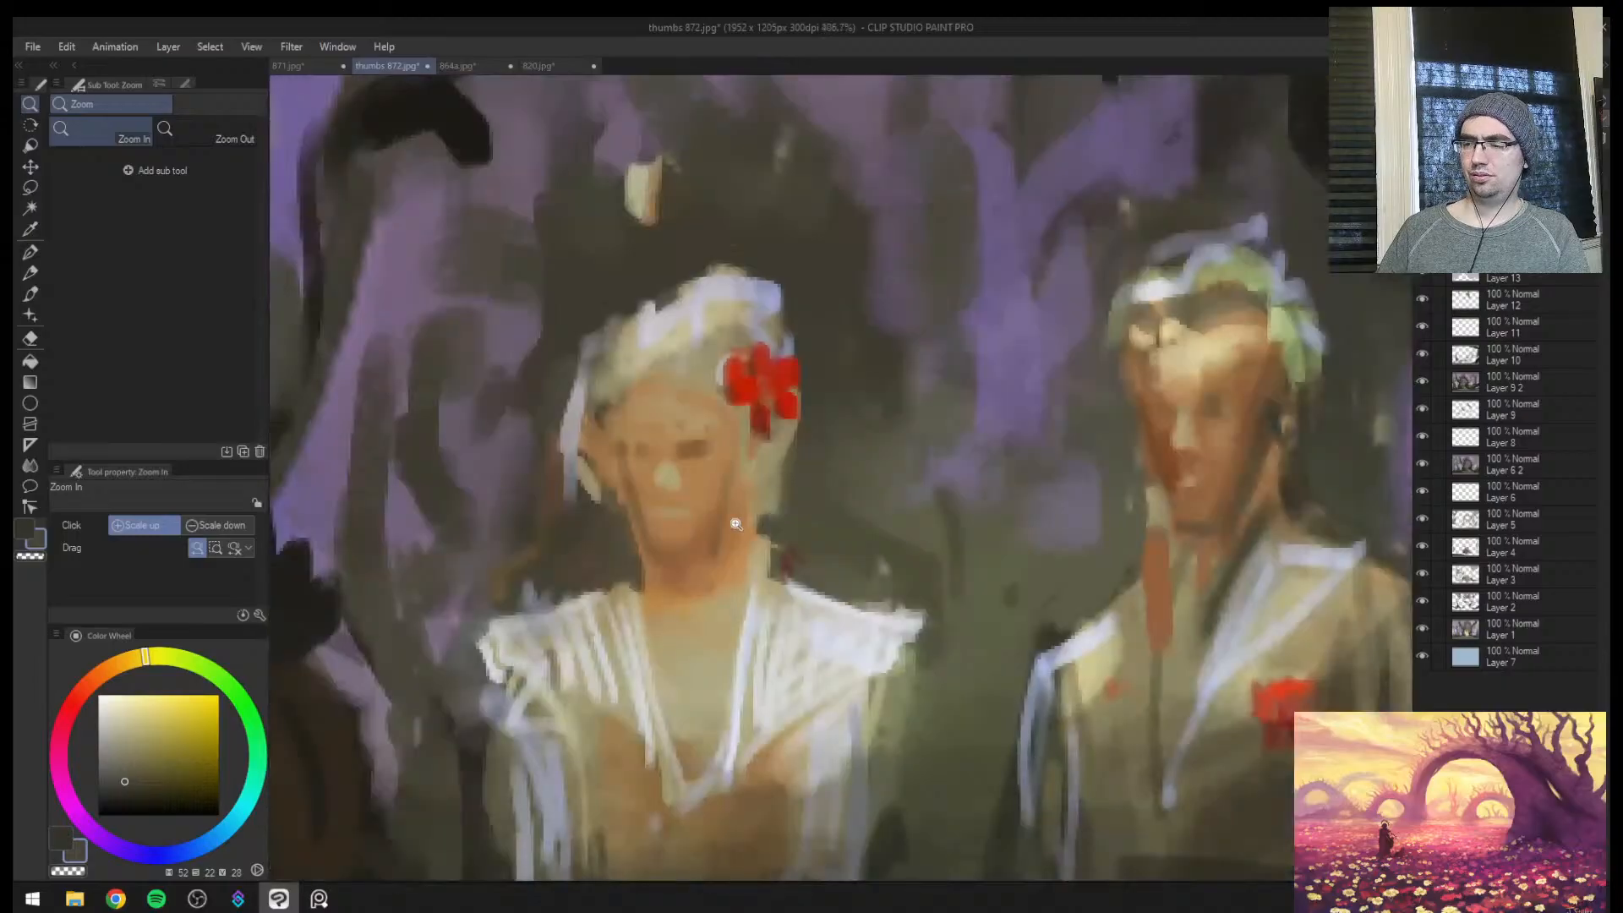
{"action": "left_click", "coordinate": [735, 522], "text": "alt"}
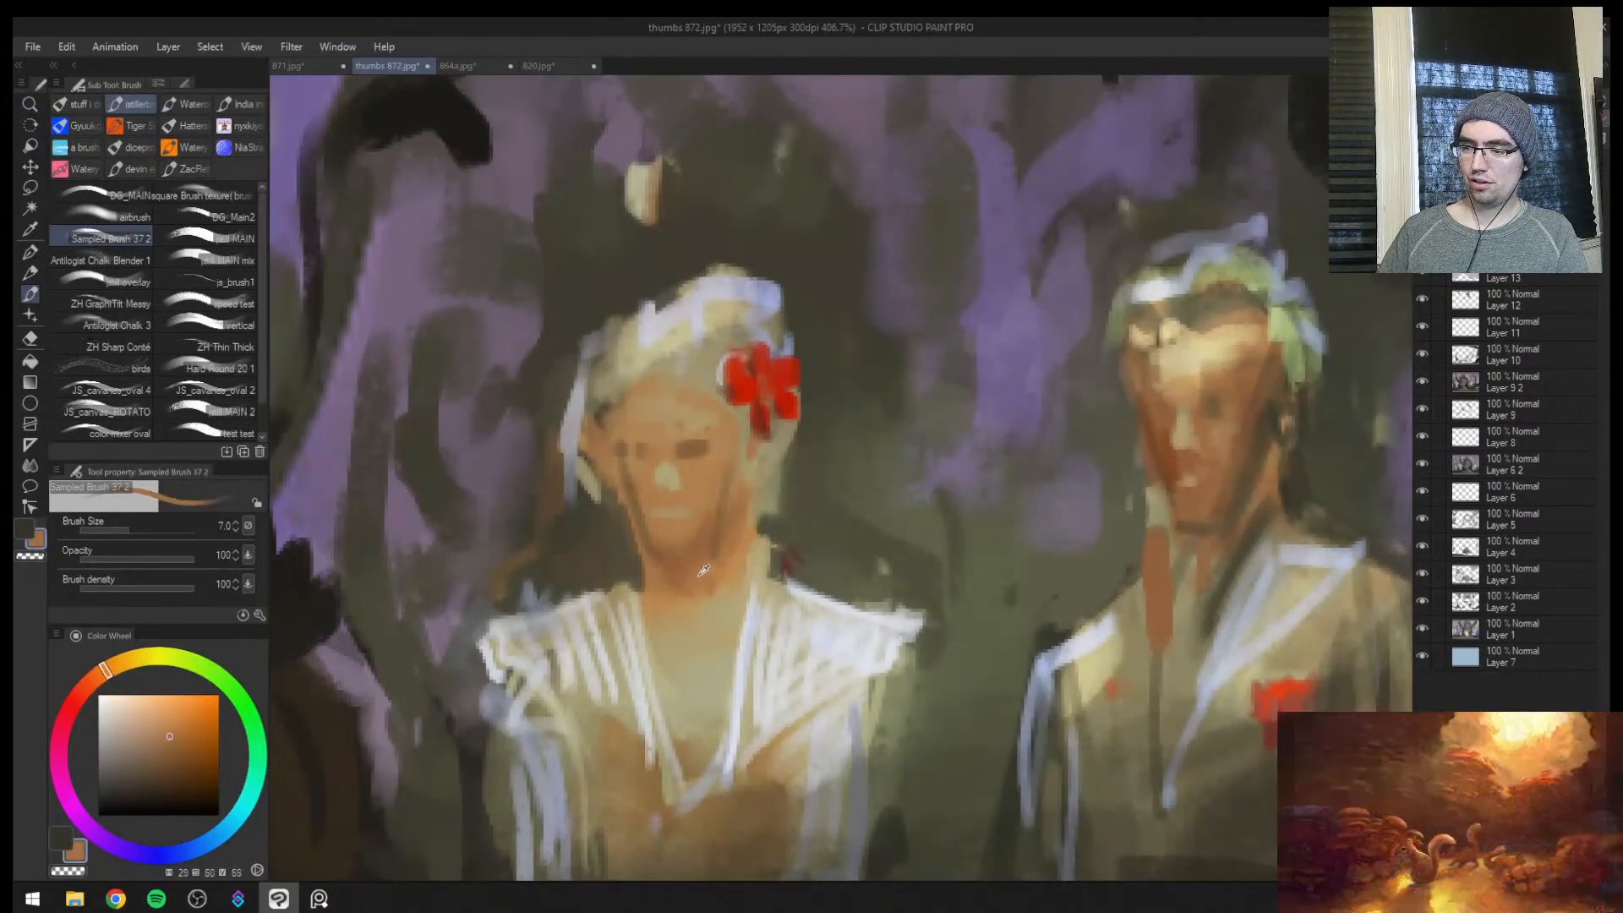
{"action": "left_click", "coordinate": [666, 545], "text": "alt"}
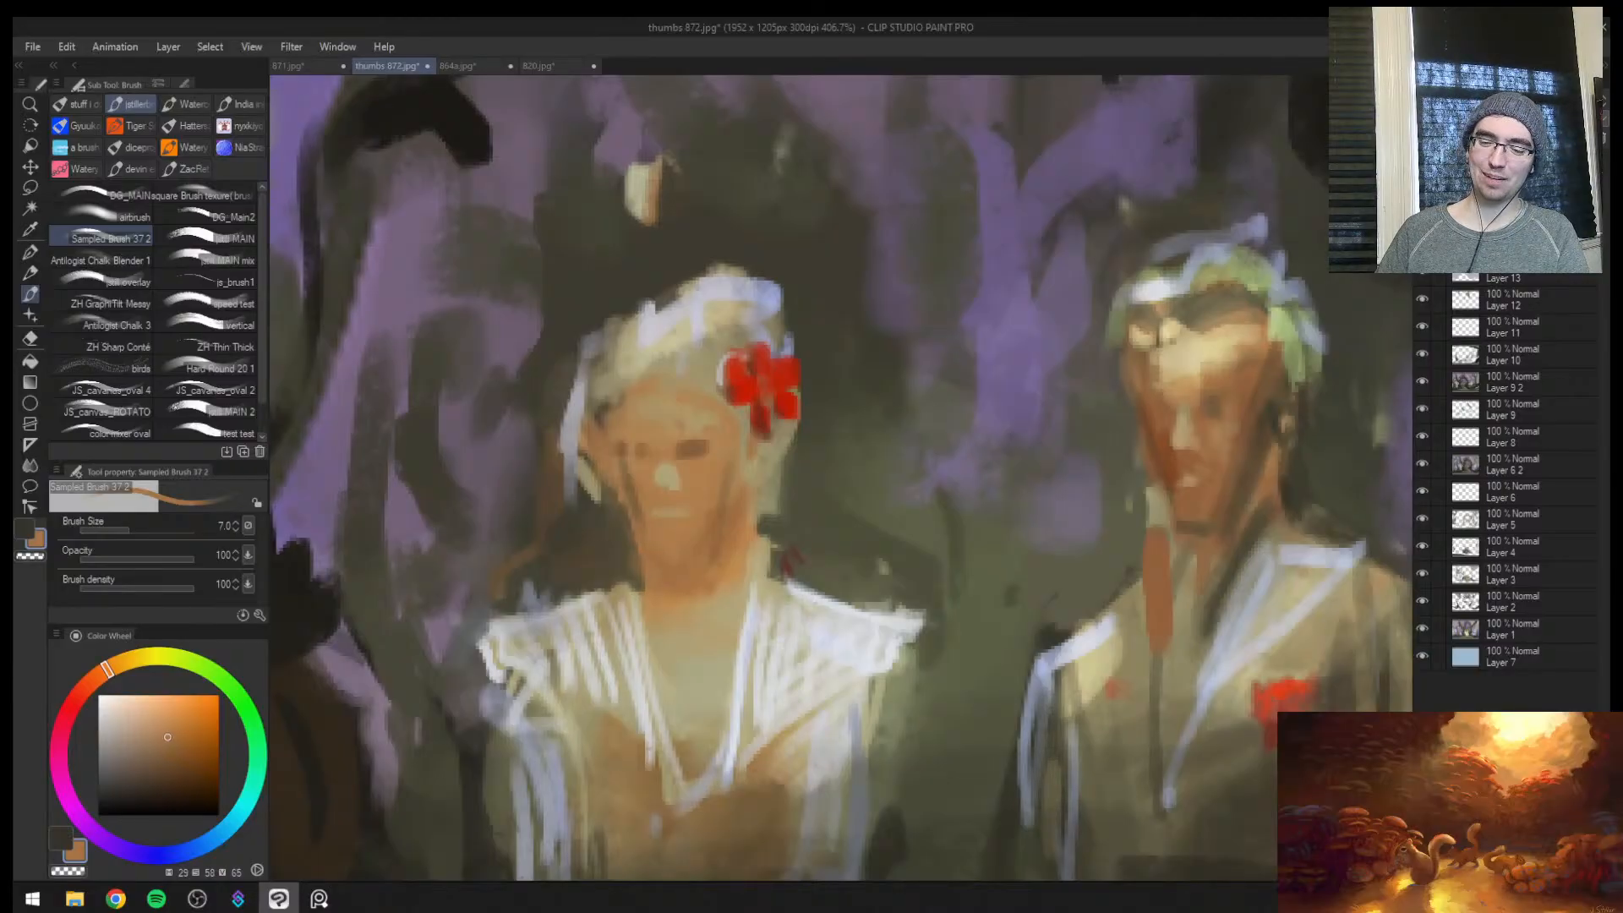
{"action": "left_click", "coordinate": [179, 695]}
{"action": "key", "text": "bracketleft"}
{"action": "key", "text": "bracketleft"}
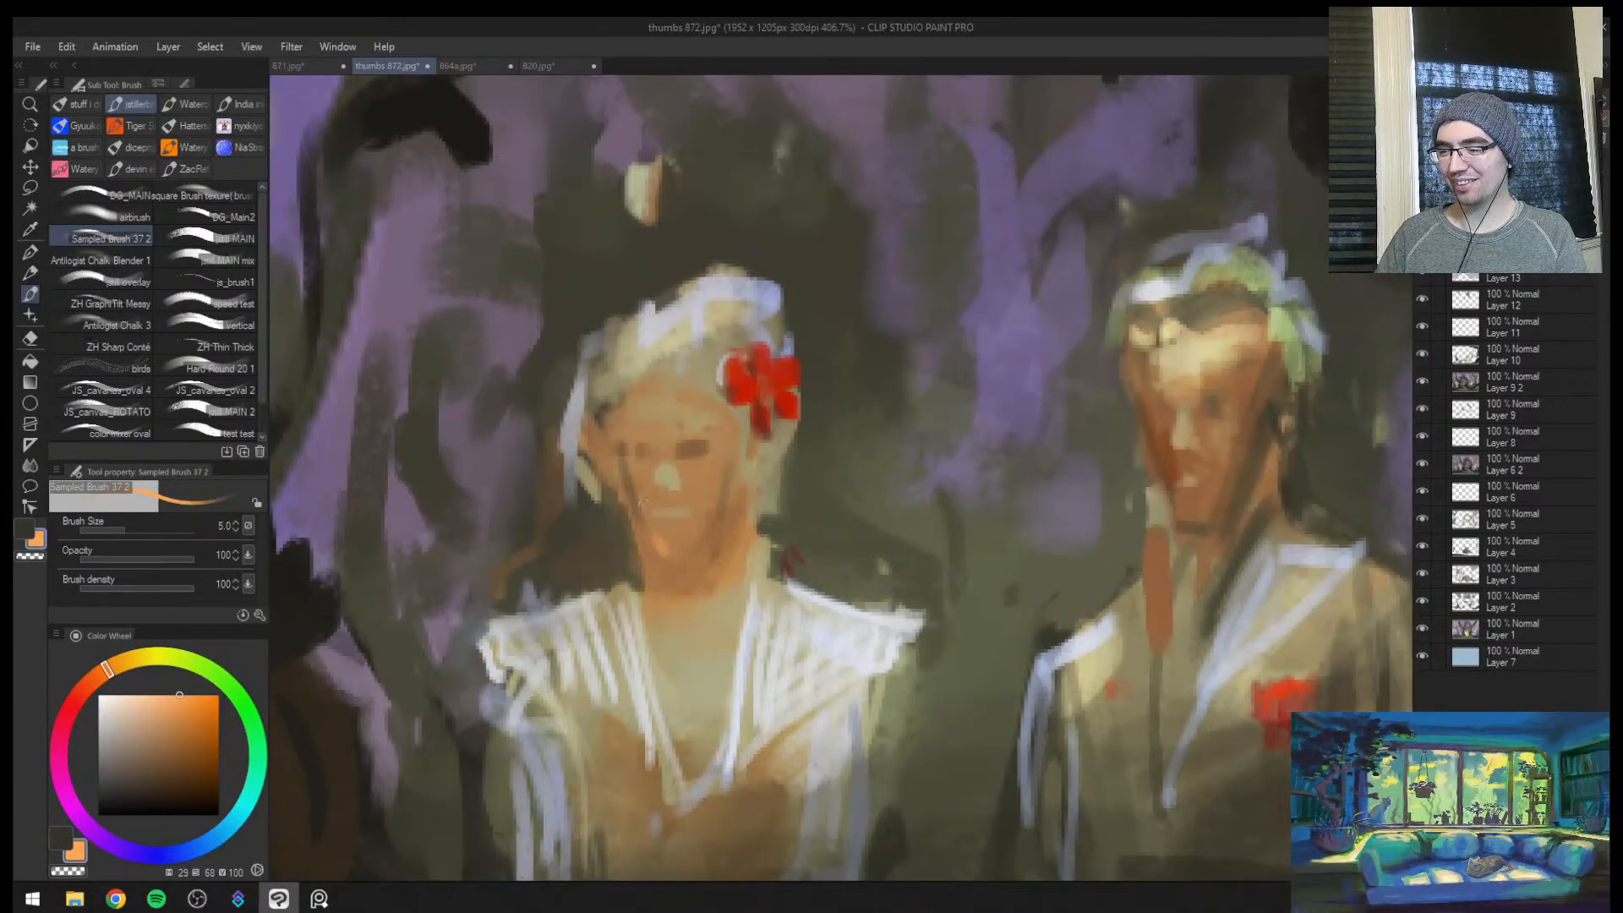
{"action": "left_click", "coordinate": [656, 547], "text": "alt"}
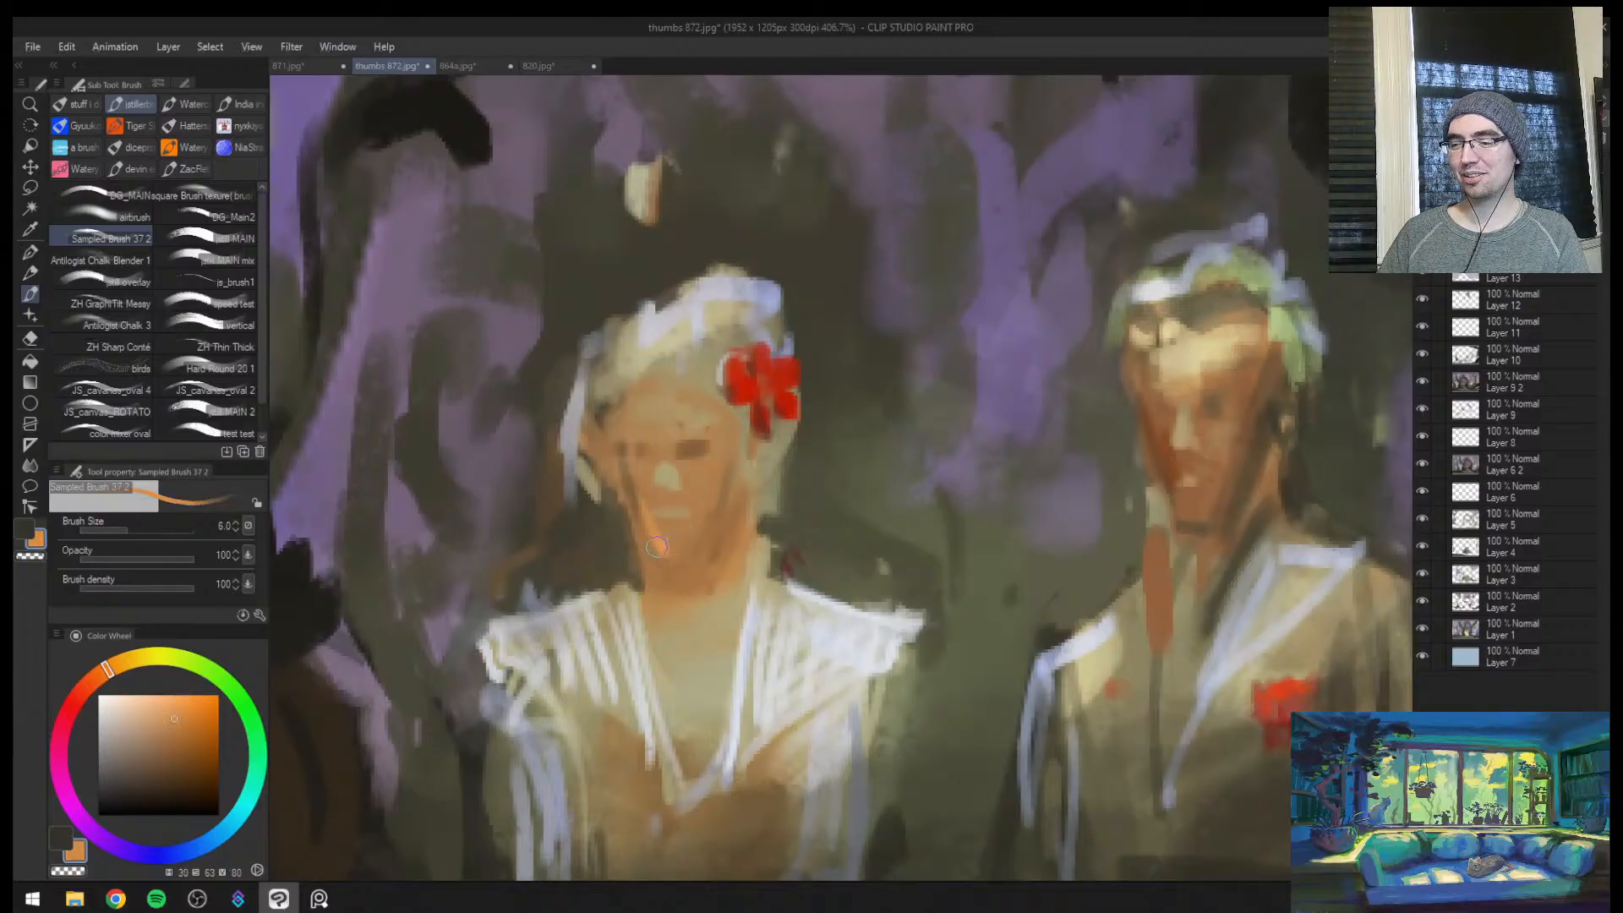
{"action": "mouse_move", "coordinate": [737, 562]}
{"action": "left_mouse_down"}
{"action": "mouse_move", "coordinate": [676, 559]}
{"action": "mouse_move", "coordinate": [724, 535]}
{"action": "left_mouse_up"}
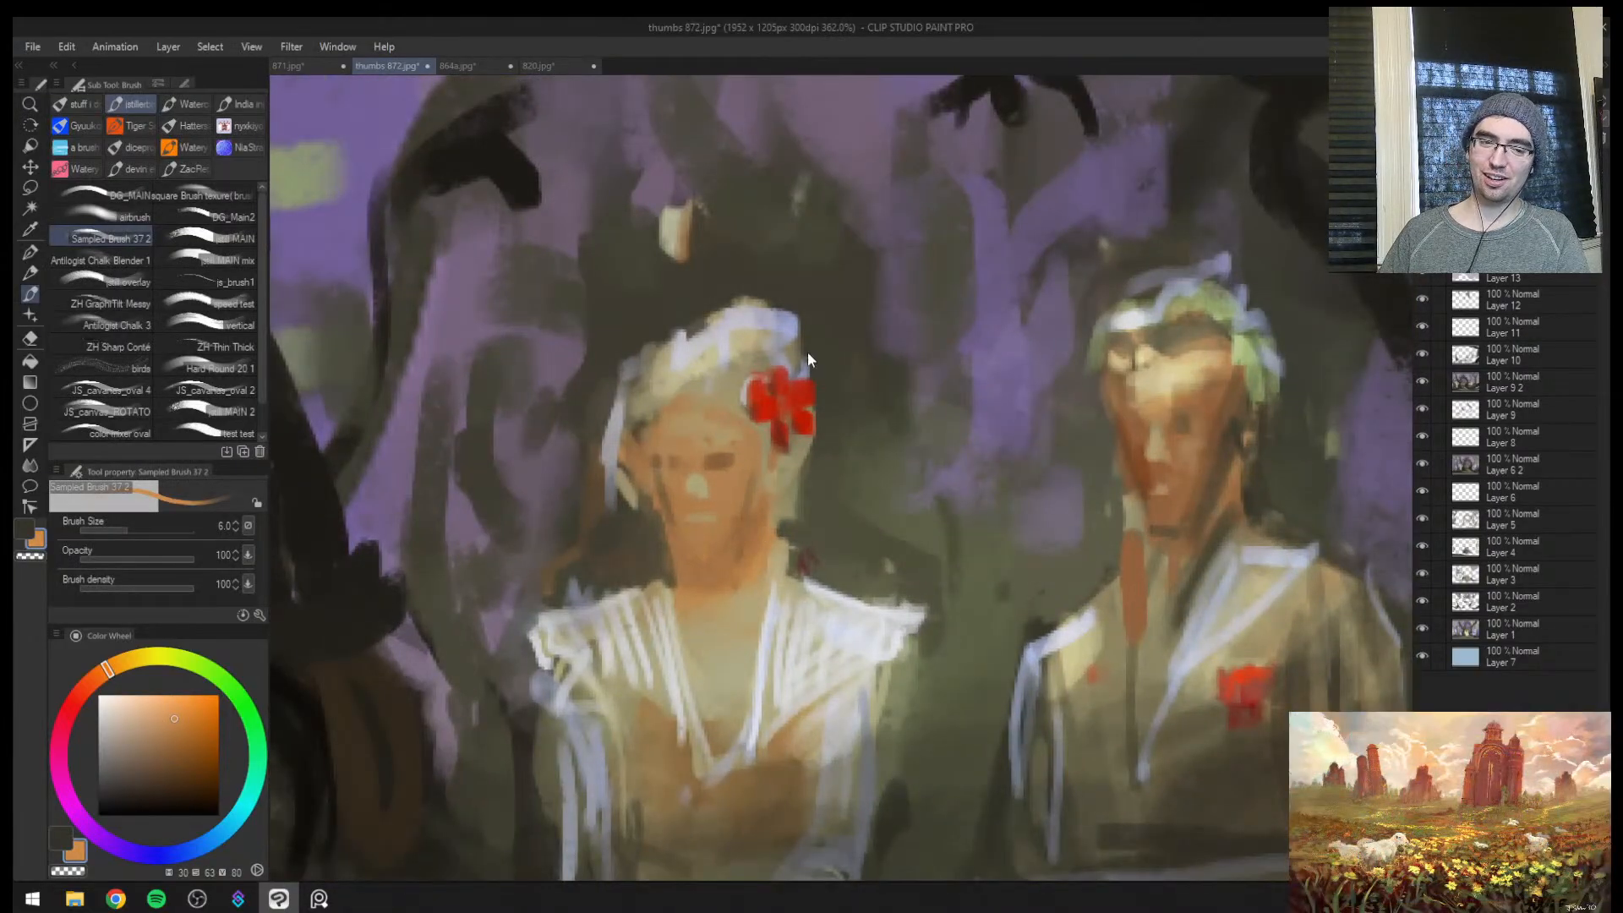
Refine the woman's nose and mouth with small sampled tan strokes, reducing the brush to size 2.5
{"action": "left_click", "coordinate": [790, 624], "text": "alt"}
{"action": "key", "text": "["}
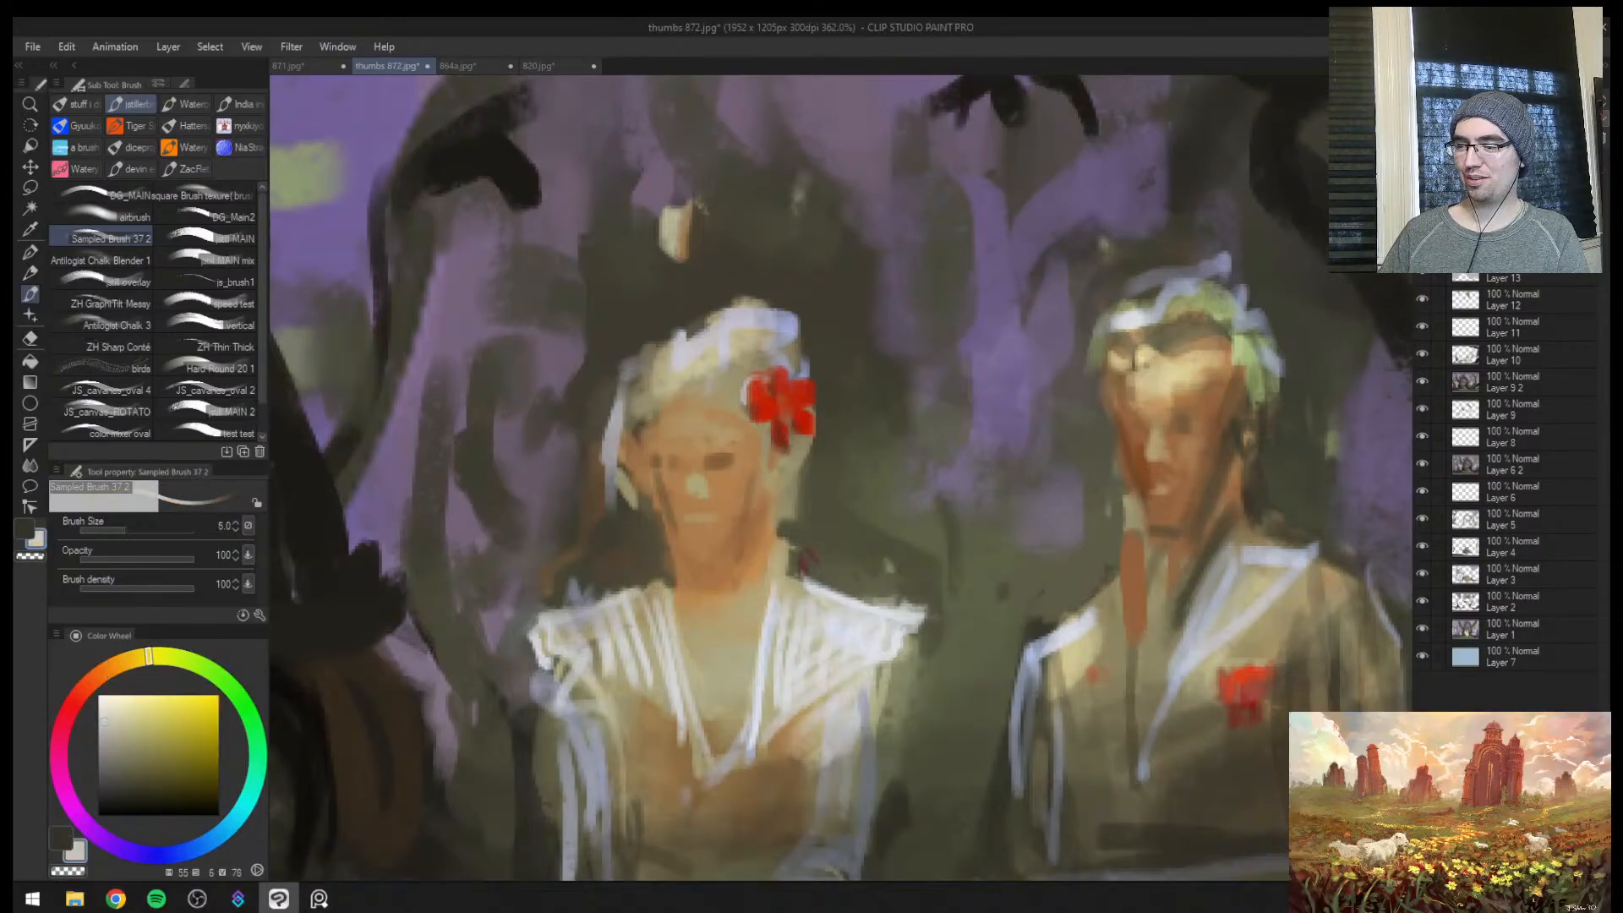
{"action": "left_click", "coordinate": [692, 537], "text": "alt"}
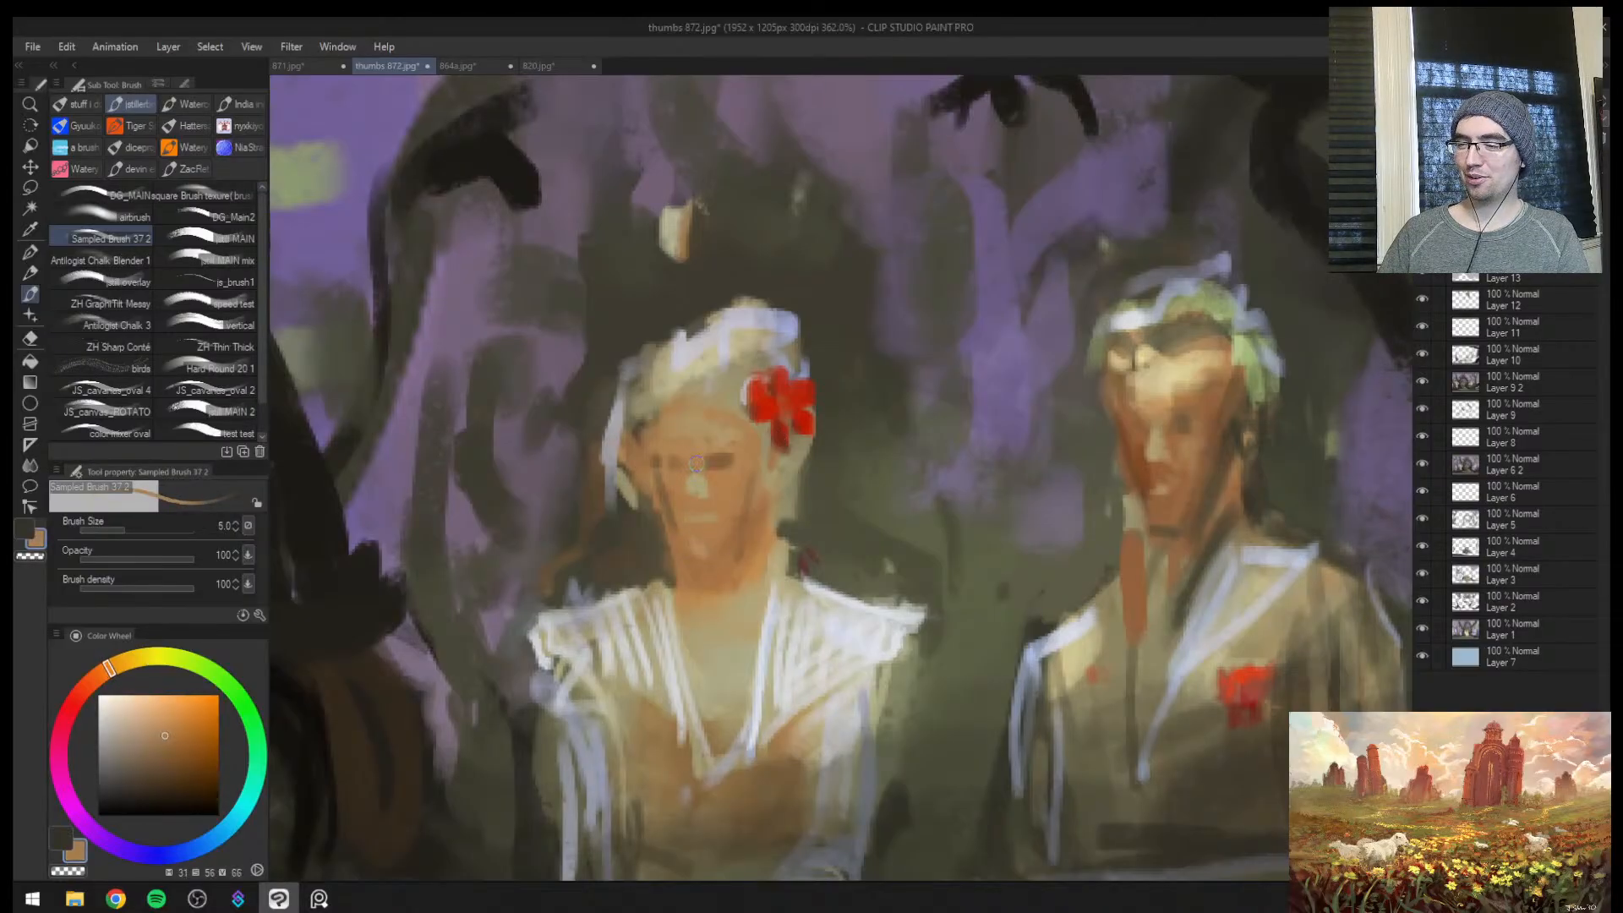
{"action": "left_click", "coordinate": [697, 502], "text": "alt"}
{"action": "key", "text": "["}
{"action": "left_click", "coordinate": [710, 500], "text": "alt"}
{"action": "key", "text": "["}
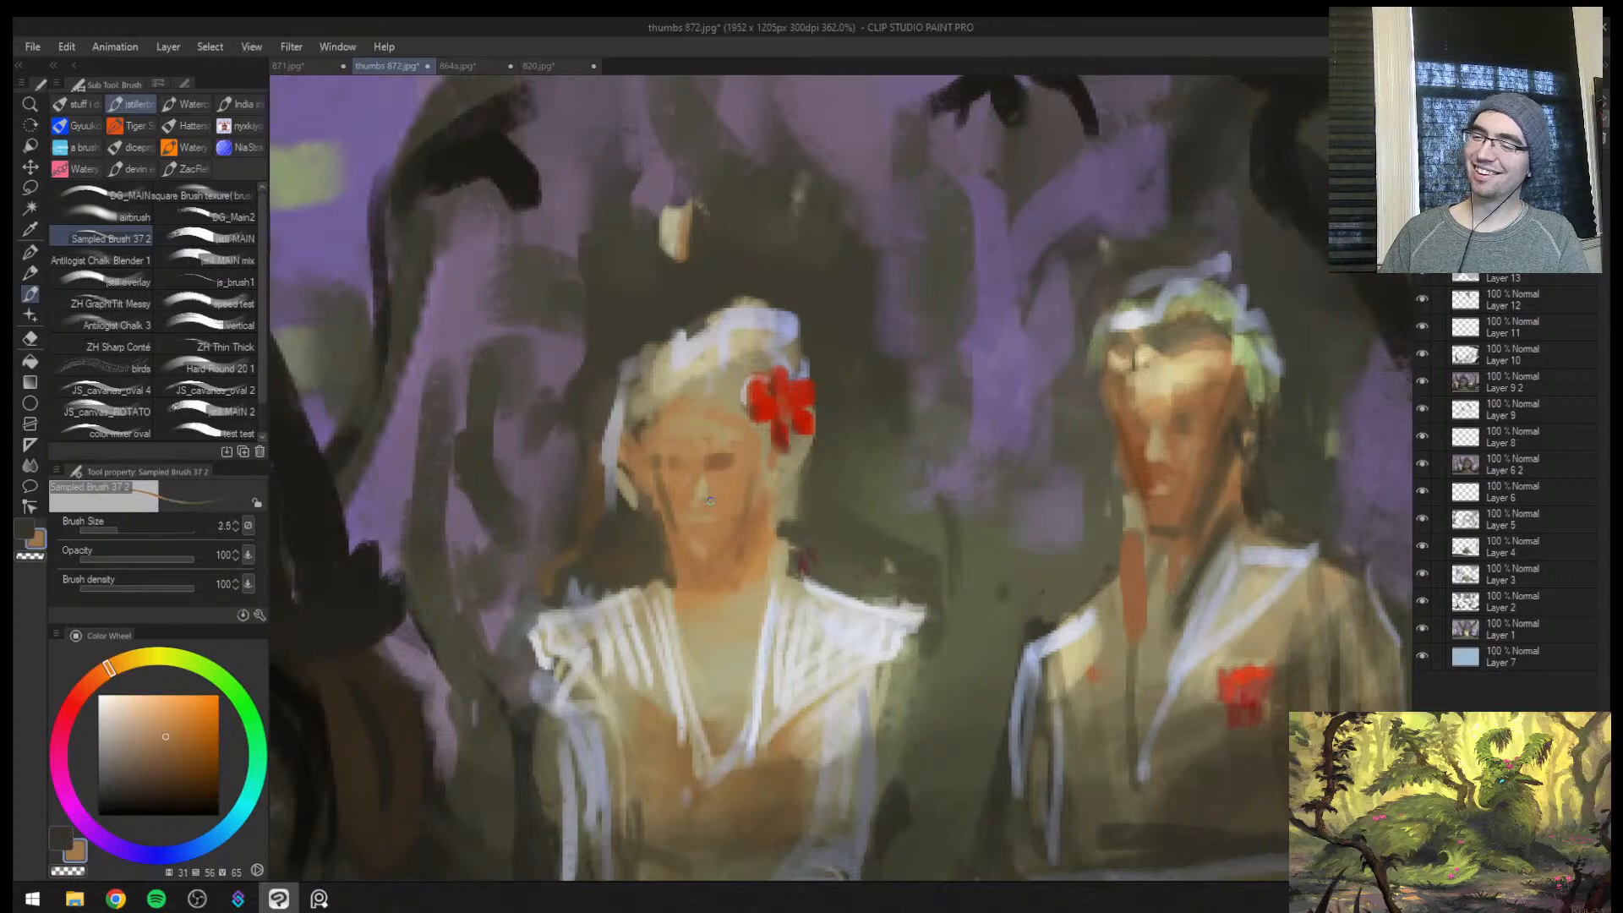
{"action": "left_click", "coordinate": [712, 488], "text": "alt"}
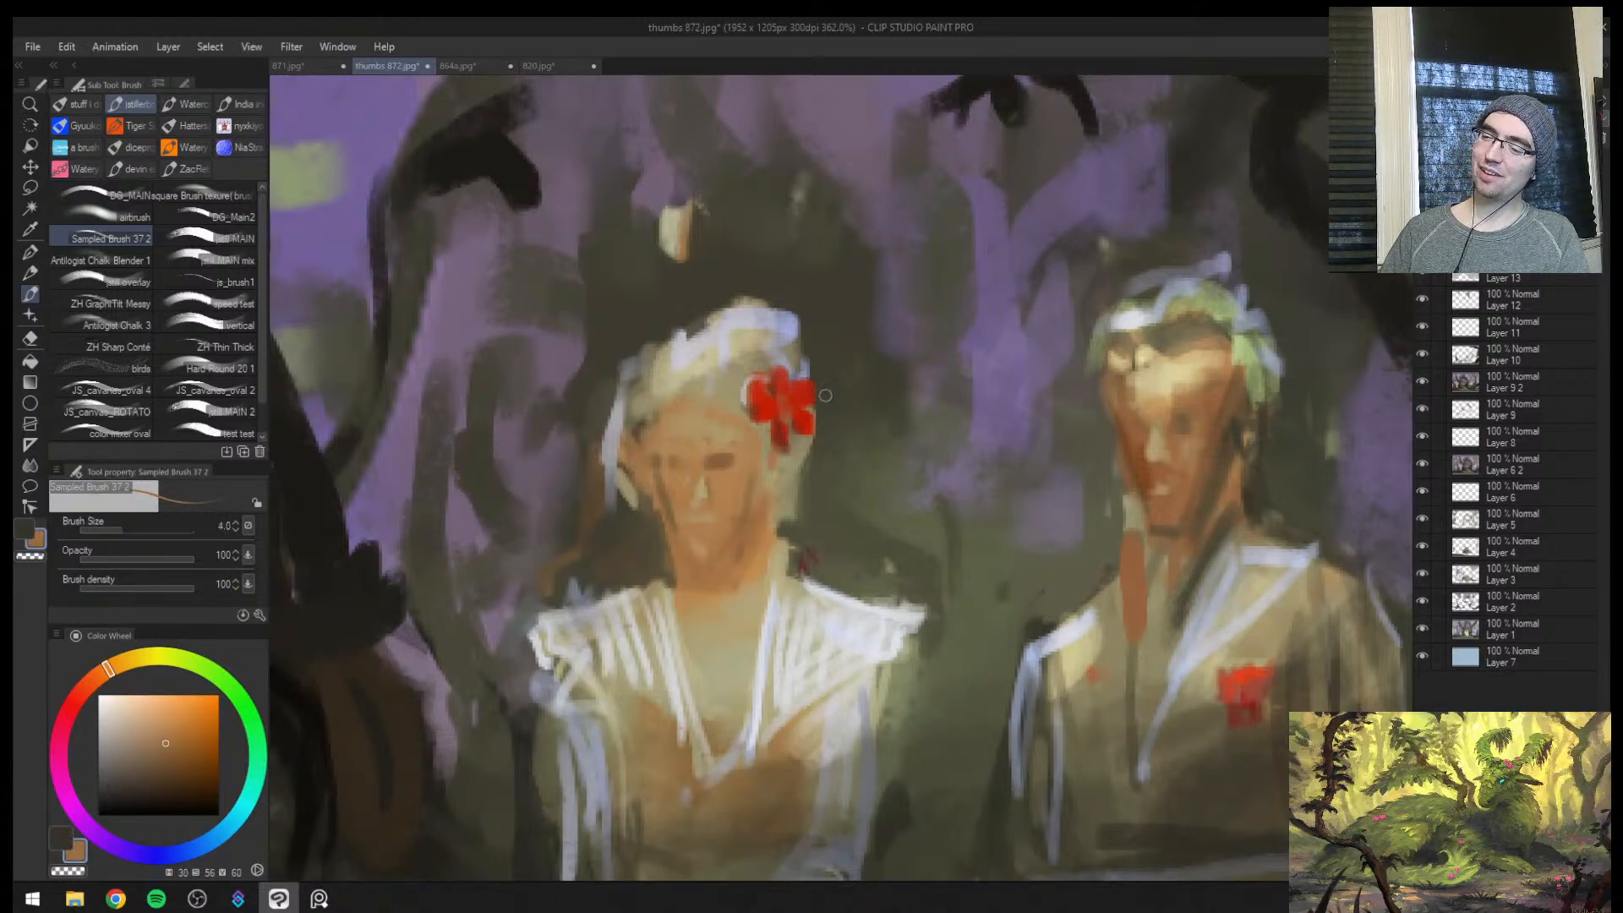
Paint reddish-brown and dark brown shading on the man's jaw and neck with brush size 7
{"action": "key", "text": "]"}
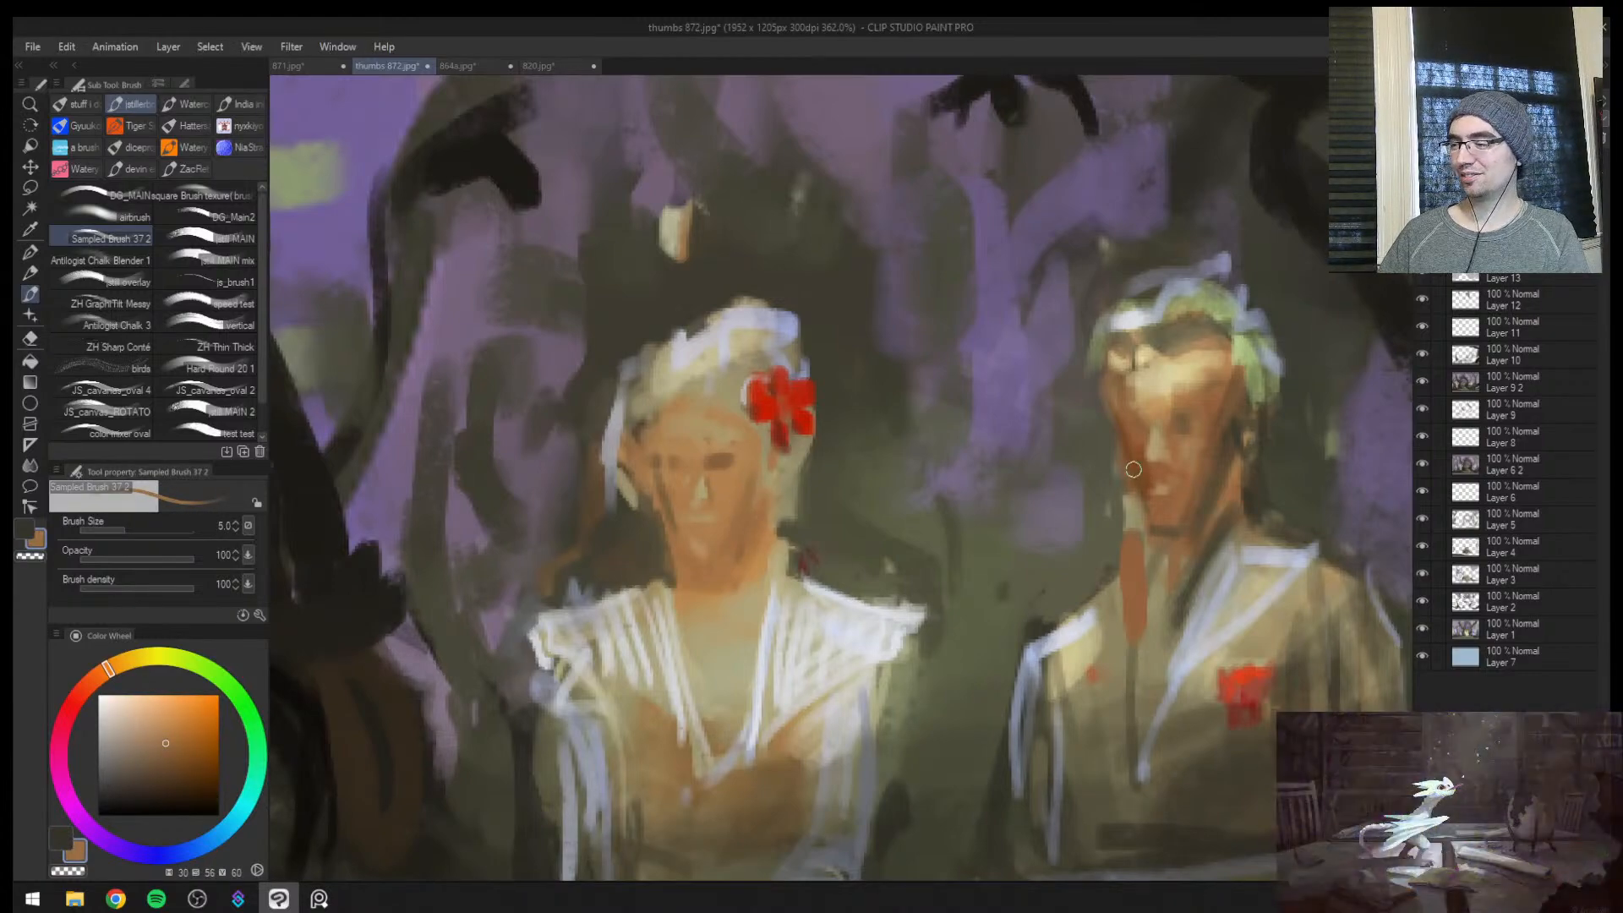
{"action": "left_click", "coordinate": [1151, 489], "text": "alt"}
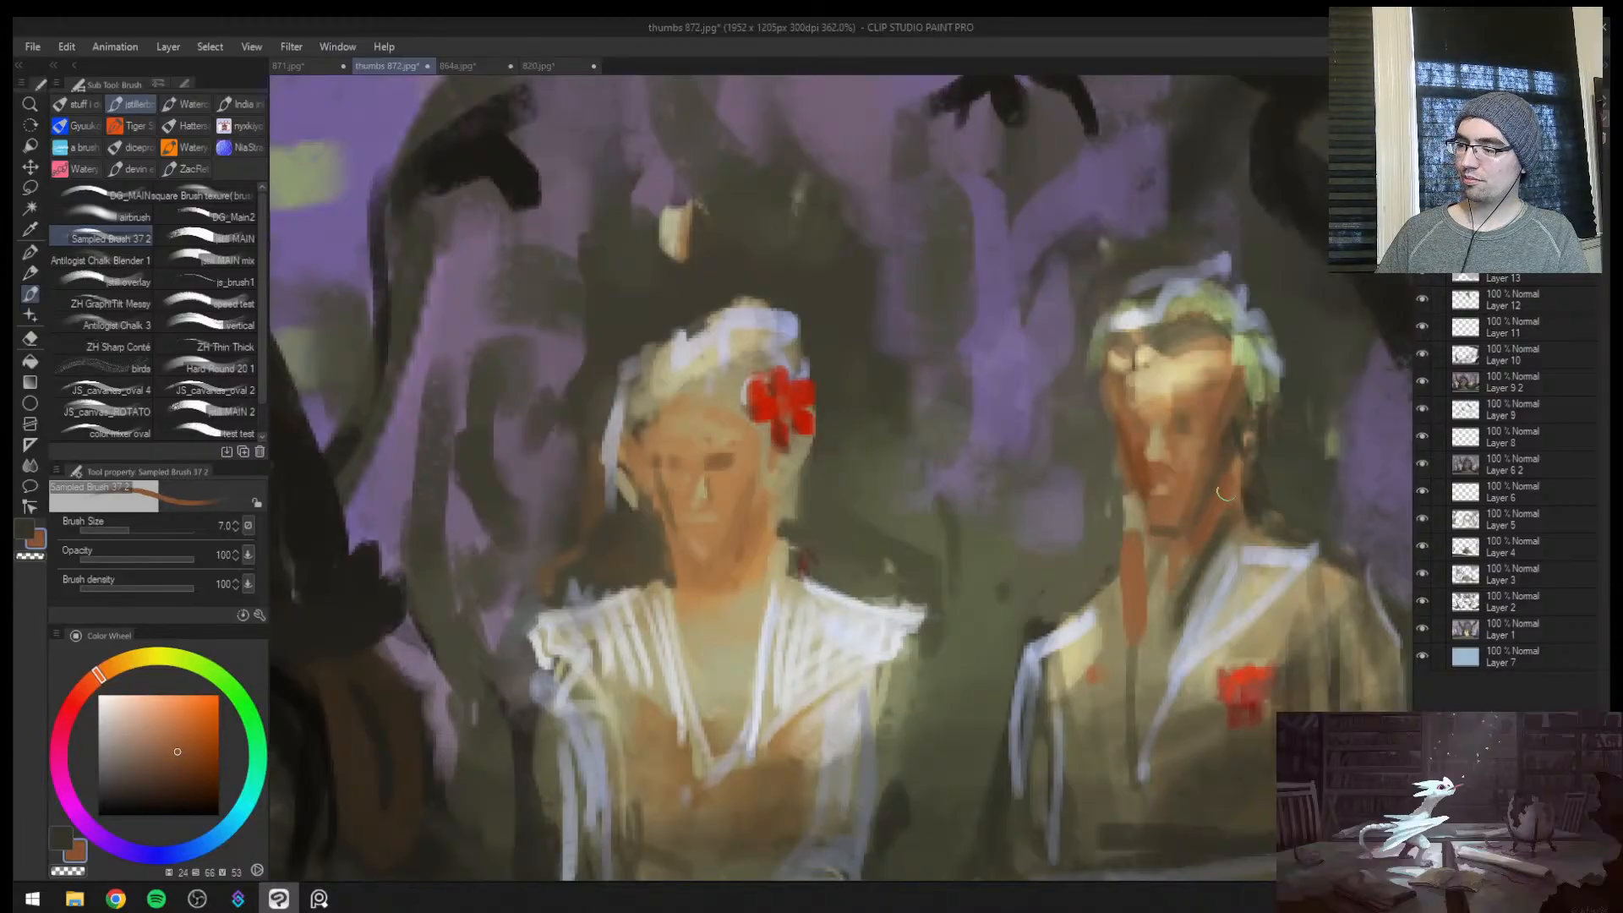
{"action": "left_click", "coordinate": [1215, 479], "text": "alt"}
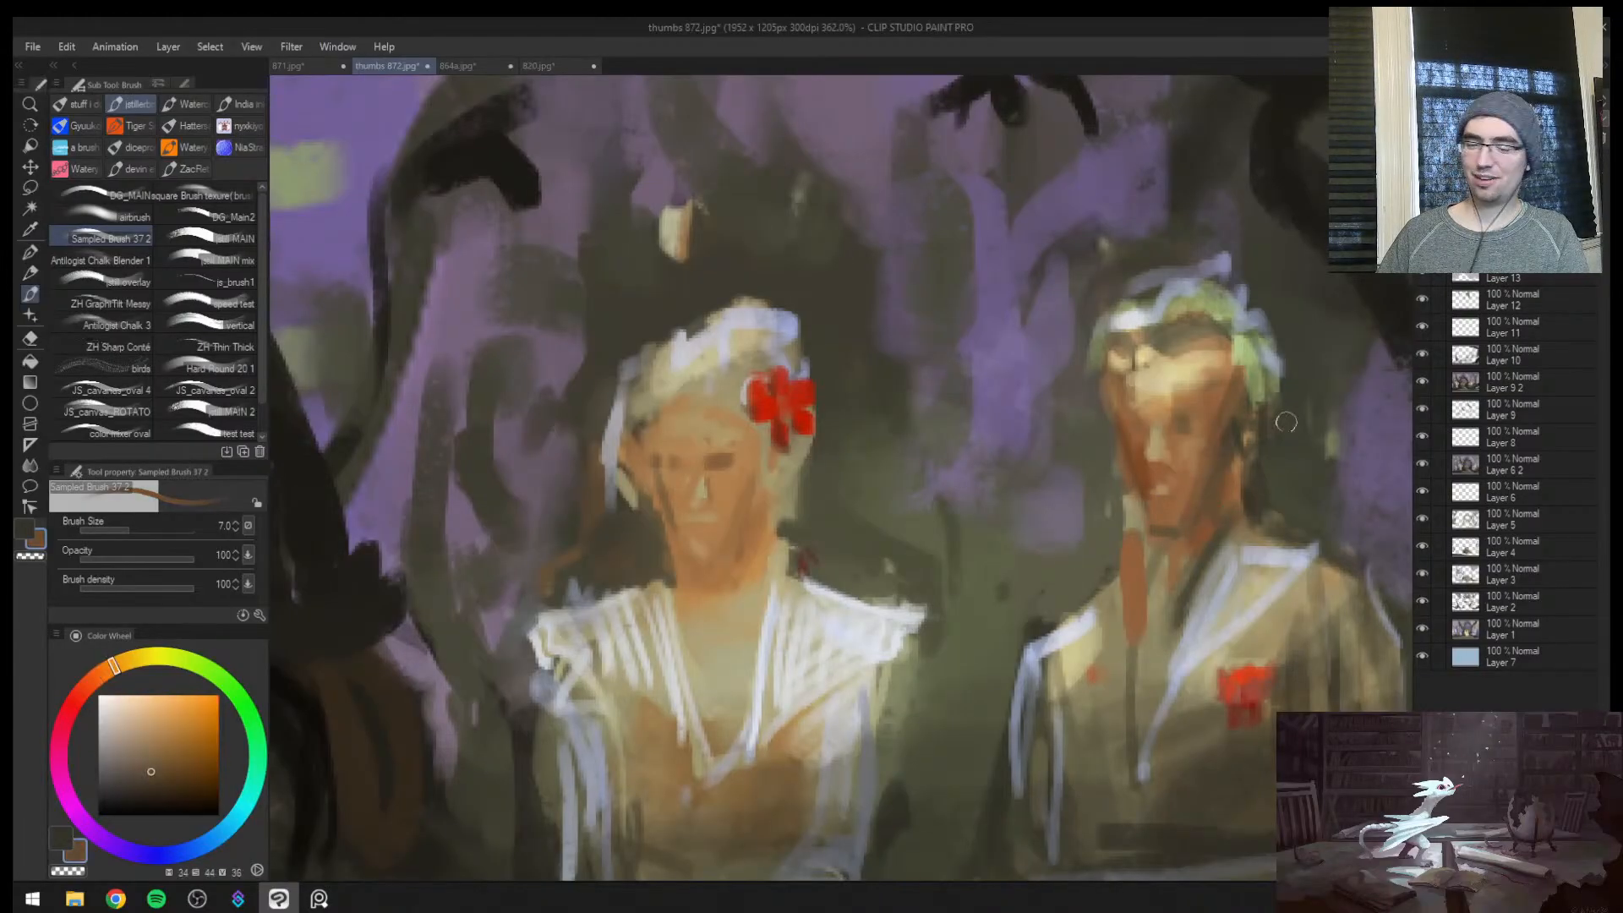
{"action": "left_click", "coordinate": [1260, 488], "text": "alt"}
{"action": "mouse_move", "coordinate": [1253, 461]}
{"action": "left_mouse_down"}
{"action": "mouse_move", "coordinate": [1251, 510]}
{"action": "mouse_move", "coordinate": [1235, 461]}
{"action": "mouse_move", "coordinate": [1256, 508]}
{"action": "mouse_move", "coordinate": [1222, 467]}
{"action": "mouse_move", "coordinate": [1229, 506]}
{"action": "mouse_move", "coordinate": [1213, 487]}
{"action": "mouse_move", "coordinate": [1185, 556]}
{"action": "left_mouse_up"}
{"action": "left_click", "coordinate": [1232, 489], "text": "alt"}
{"action": "left_click", "coordinate": [1212, 487], "text": "alt"}
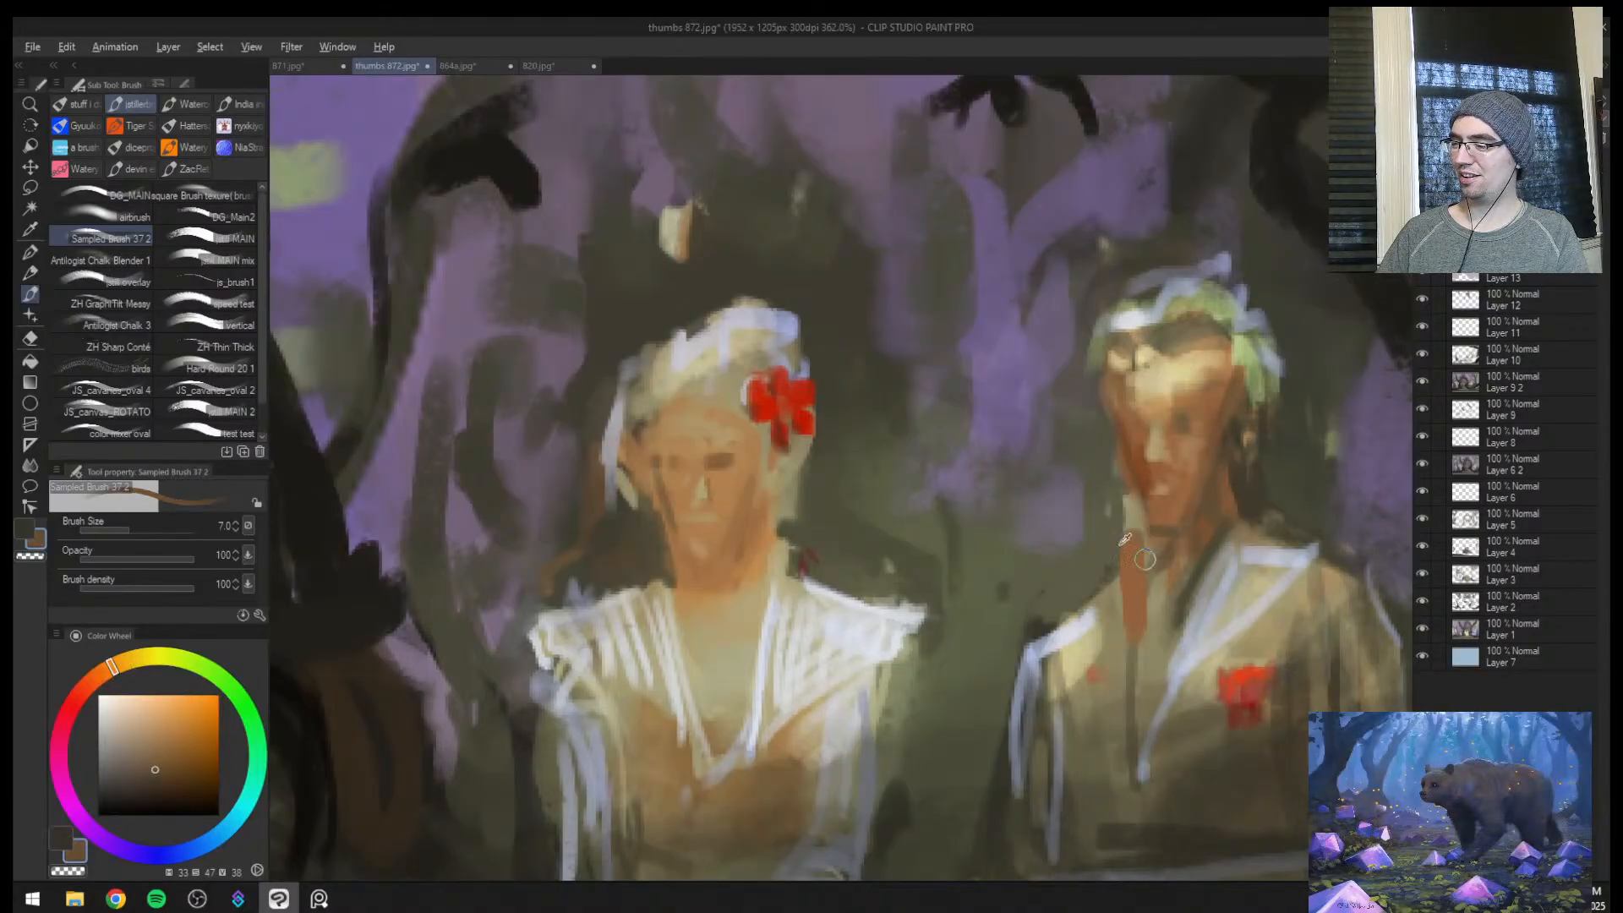
Clean up the edge of the man's neck at brush size 10 and touch up his chin with tan at size 4
{"action": "left_click", "coordinate": [1100, 524], "text": "alt"}
{"action": "key", "text": "bracketright"}
{"action": "key", "text": "bracketright"}
{"action": "mouse_move", "coordinate": [1127, 508]}
{"action": "left_mouse_down"}
{"action": "mouse_move", "coordinate": [1133, 551]}
{"action": "mouse_move", "coordinate": [1152, 547]}
{"action": "left_mouse_up"}
{"action": "left_click", "coordinate": [1152, 547], "text": "alt"}
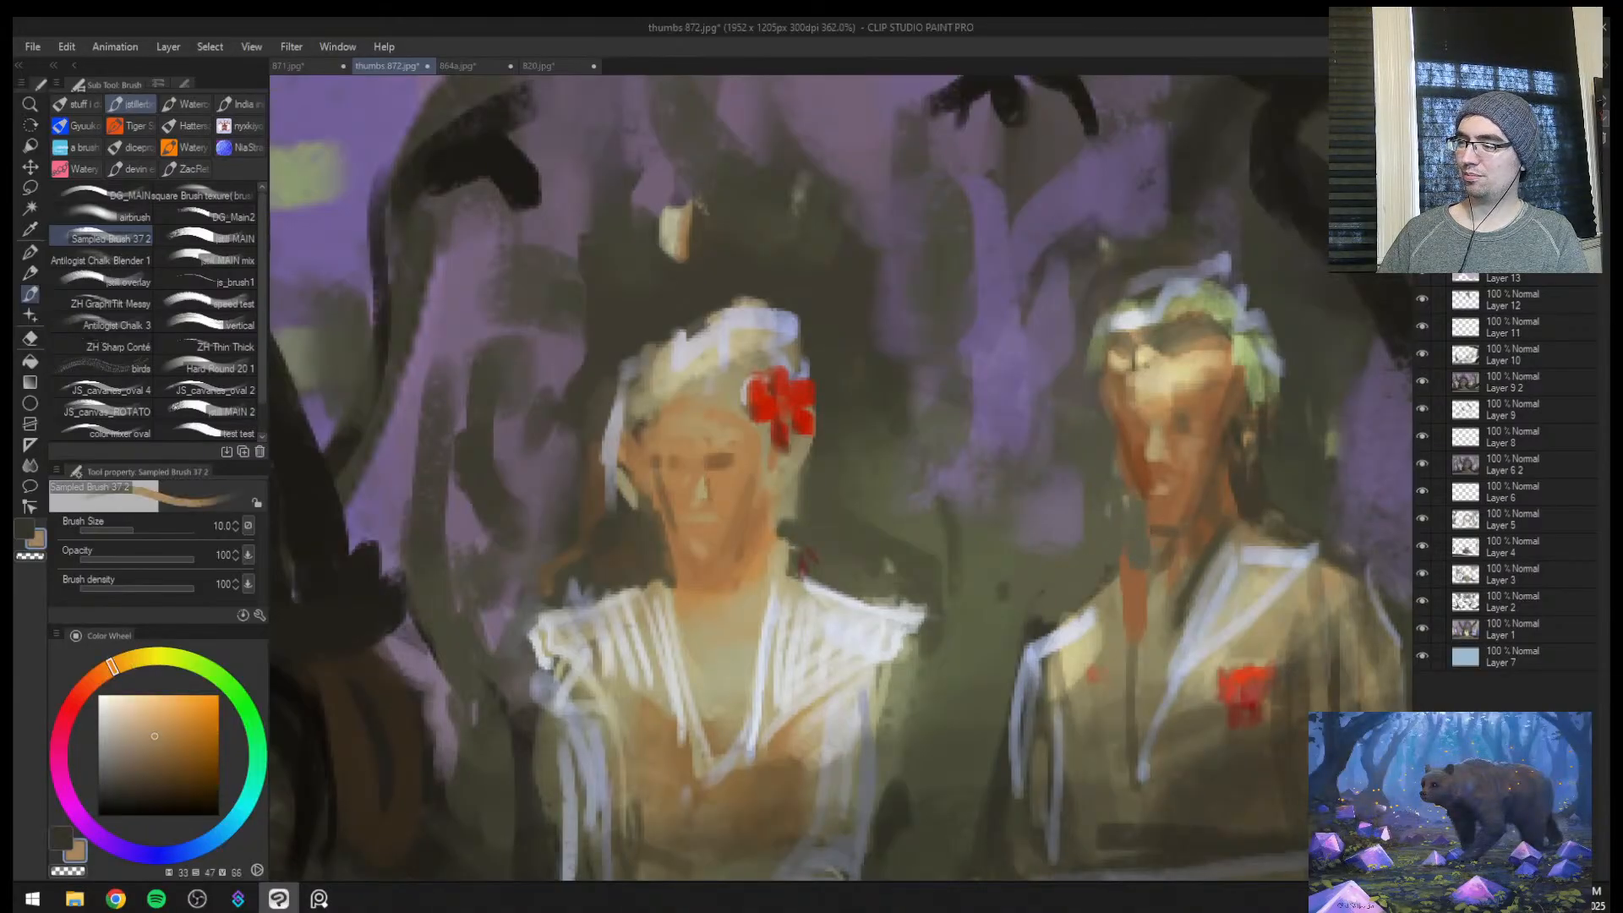
{"action": "key", "text": "bracketleft"}
{"action": "key", "text": "bracketleft"}
{"action": "key", "text": "bracketleft"}
{"action": "key", "text": "bracketleft"}
{"action": "key", "text": "bracketleft"}
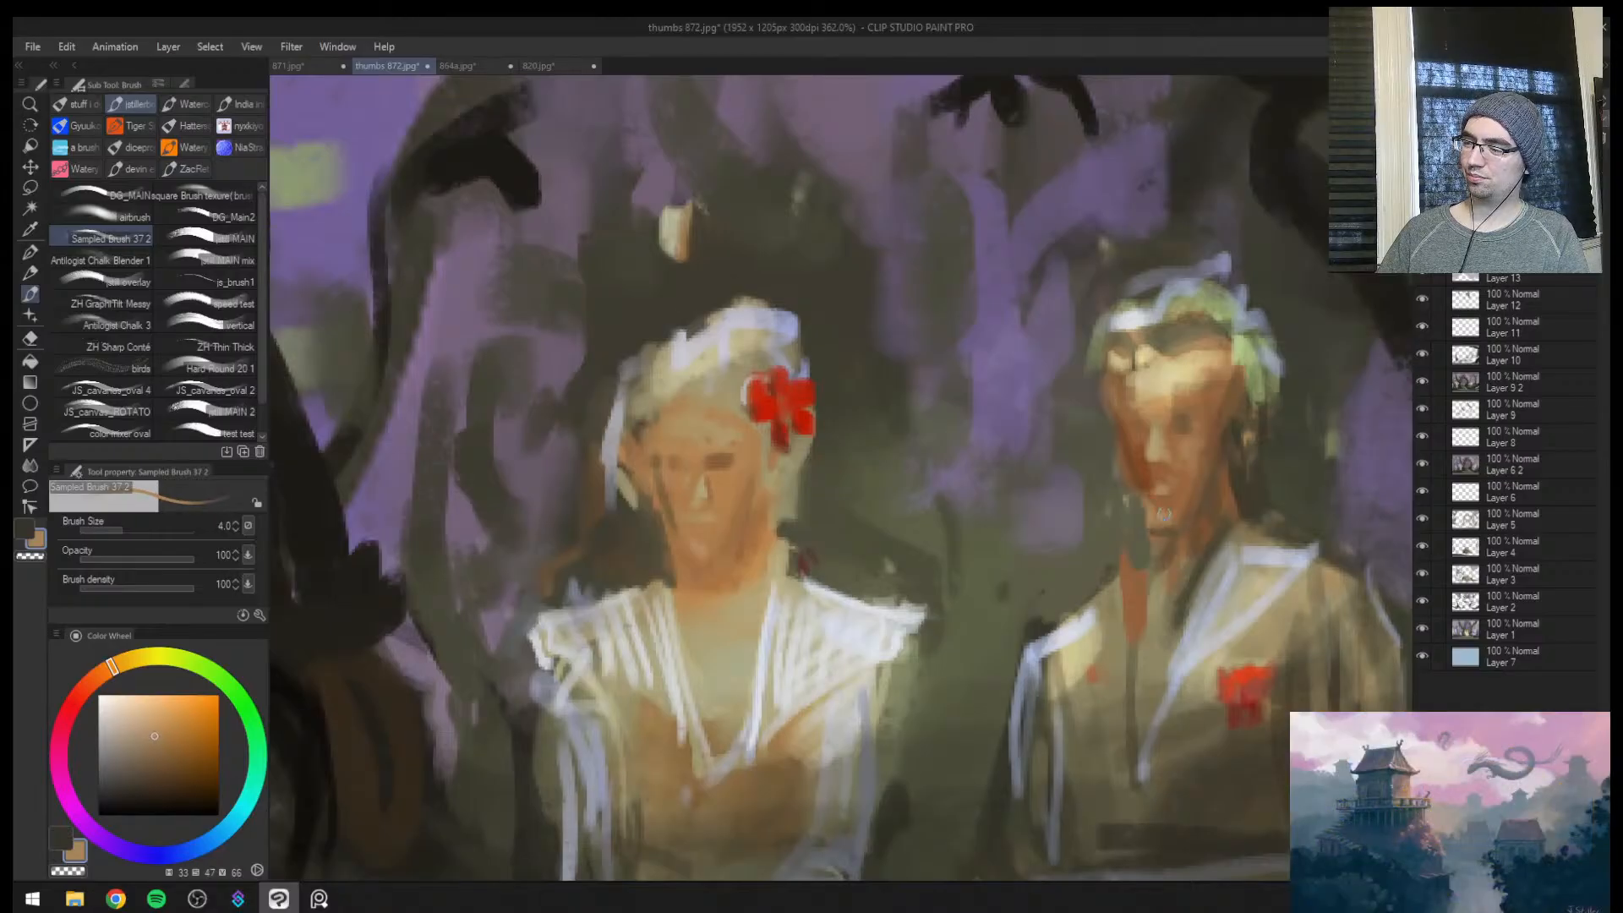
{"action": "key", "text": "h"}
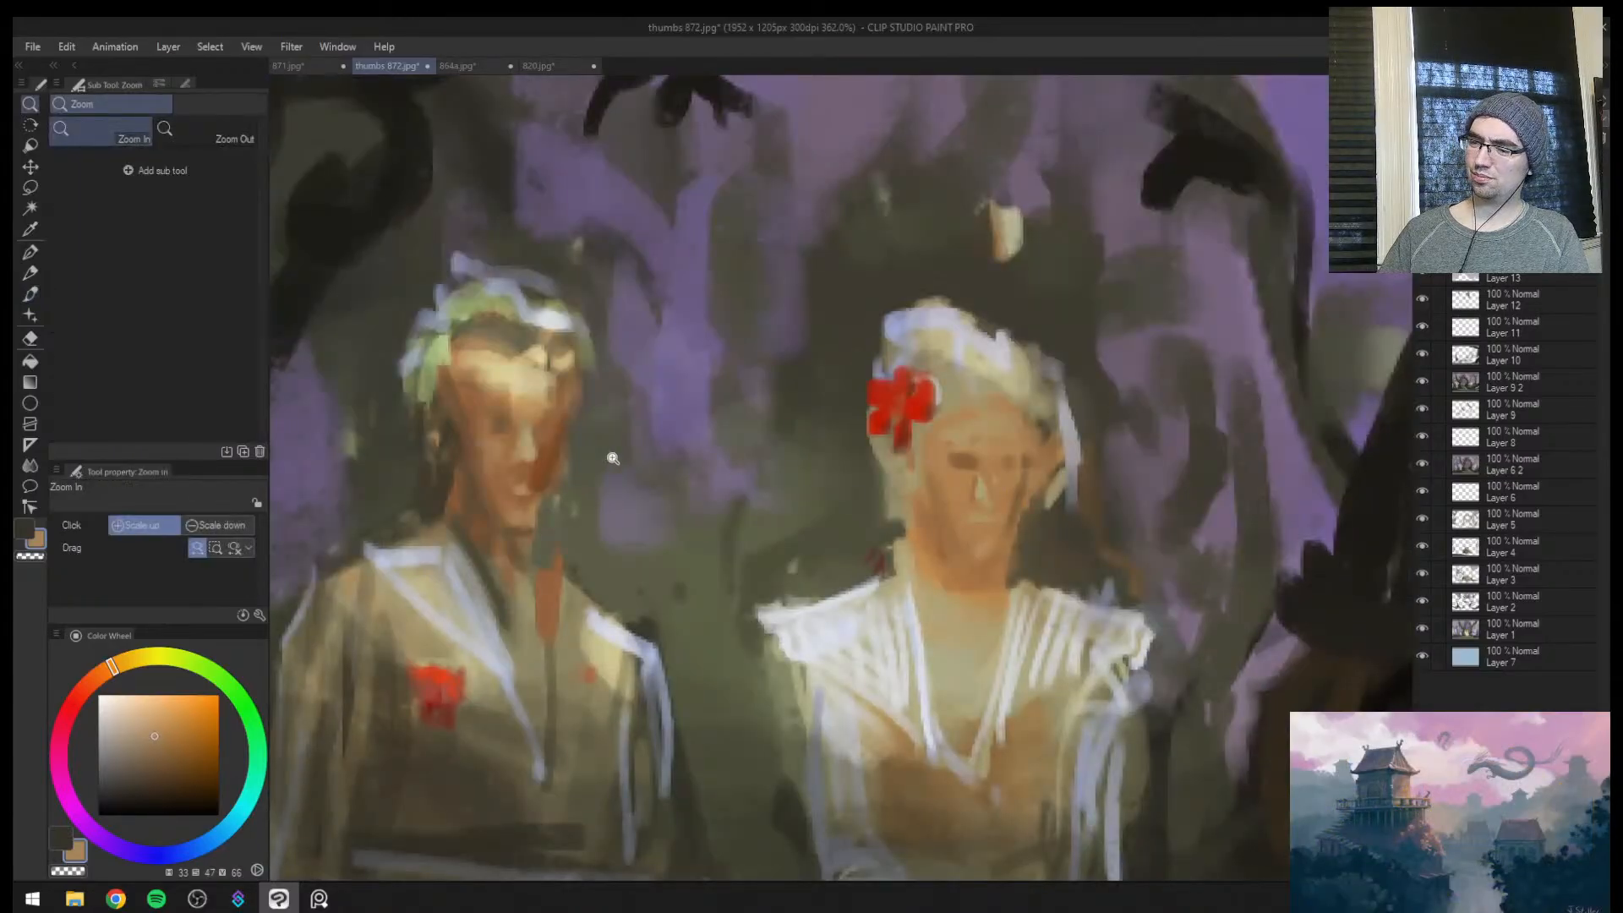
{"action": "scroll", "coordinate": [596, 460], "scroll_direction": "up", "scroll_amount": 3}
{"action": "key", "text": "bracketleft"}
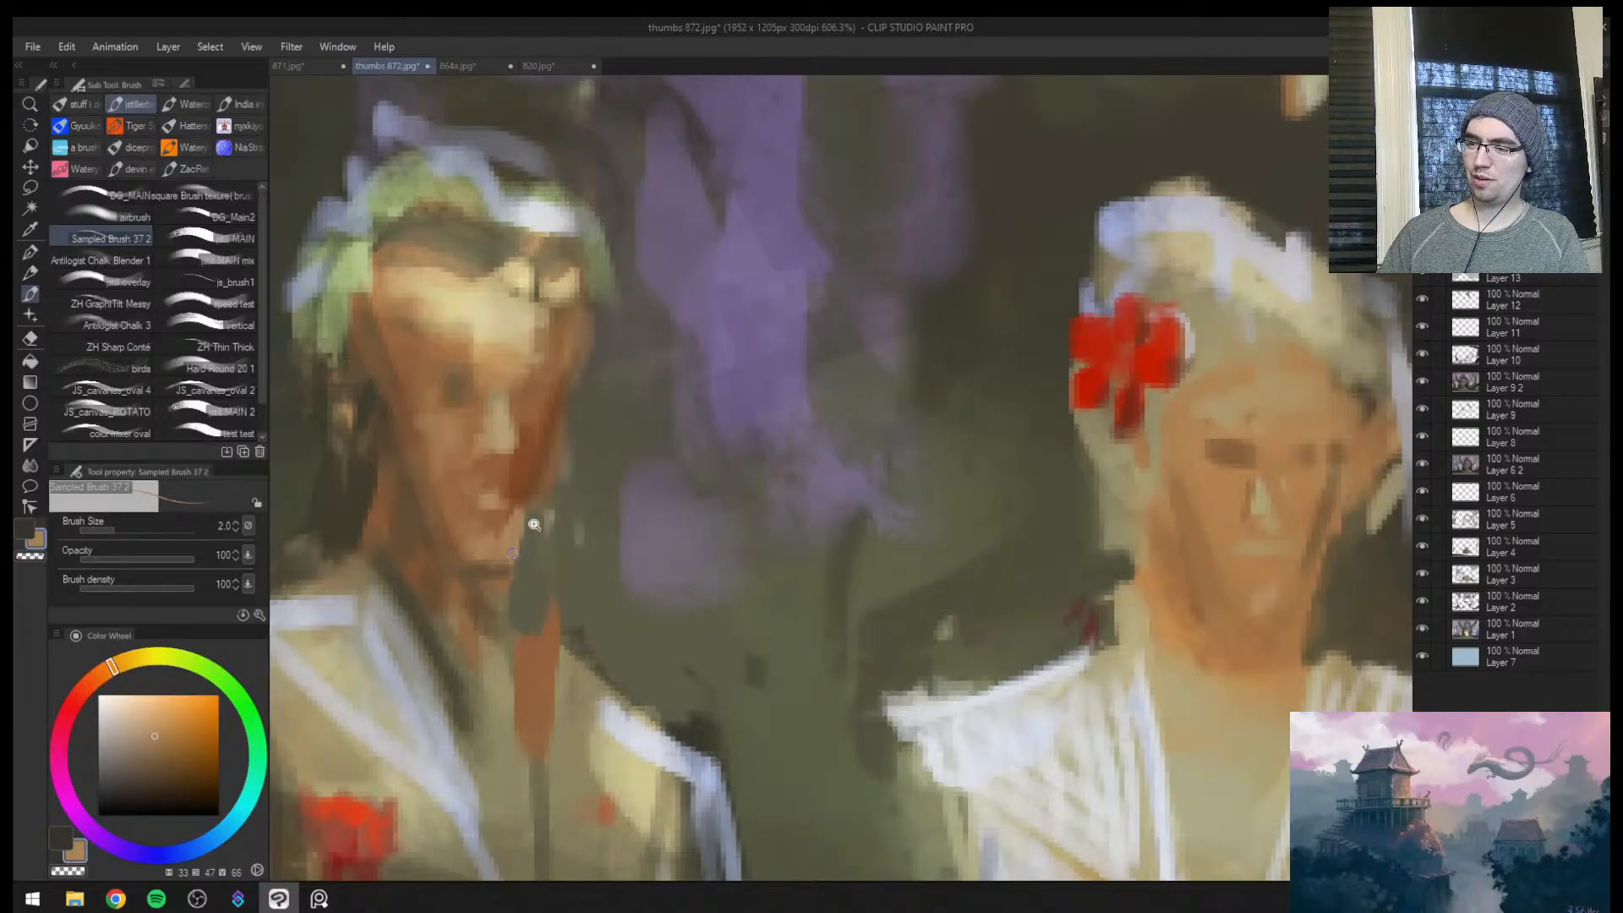
{"action": "scroll", "coordinate": [534, 525], "scroll_direction": "down", "scroll_amount": 5}
{"action": "key", "text": "ctrl+alt+c"}
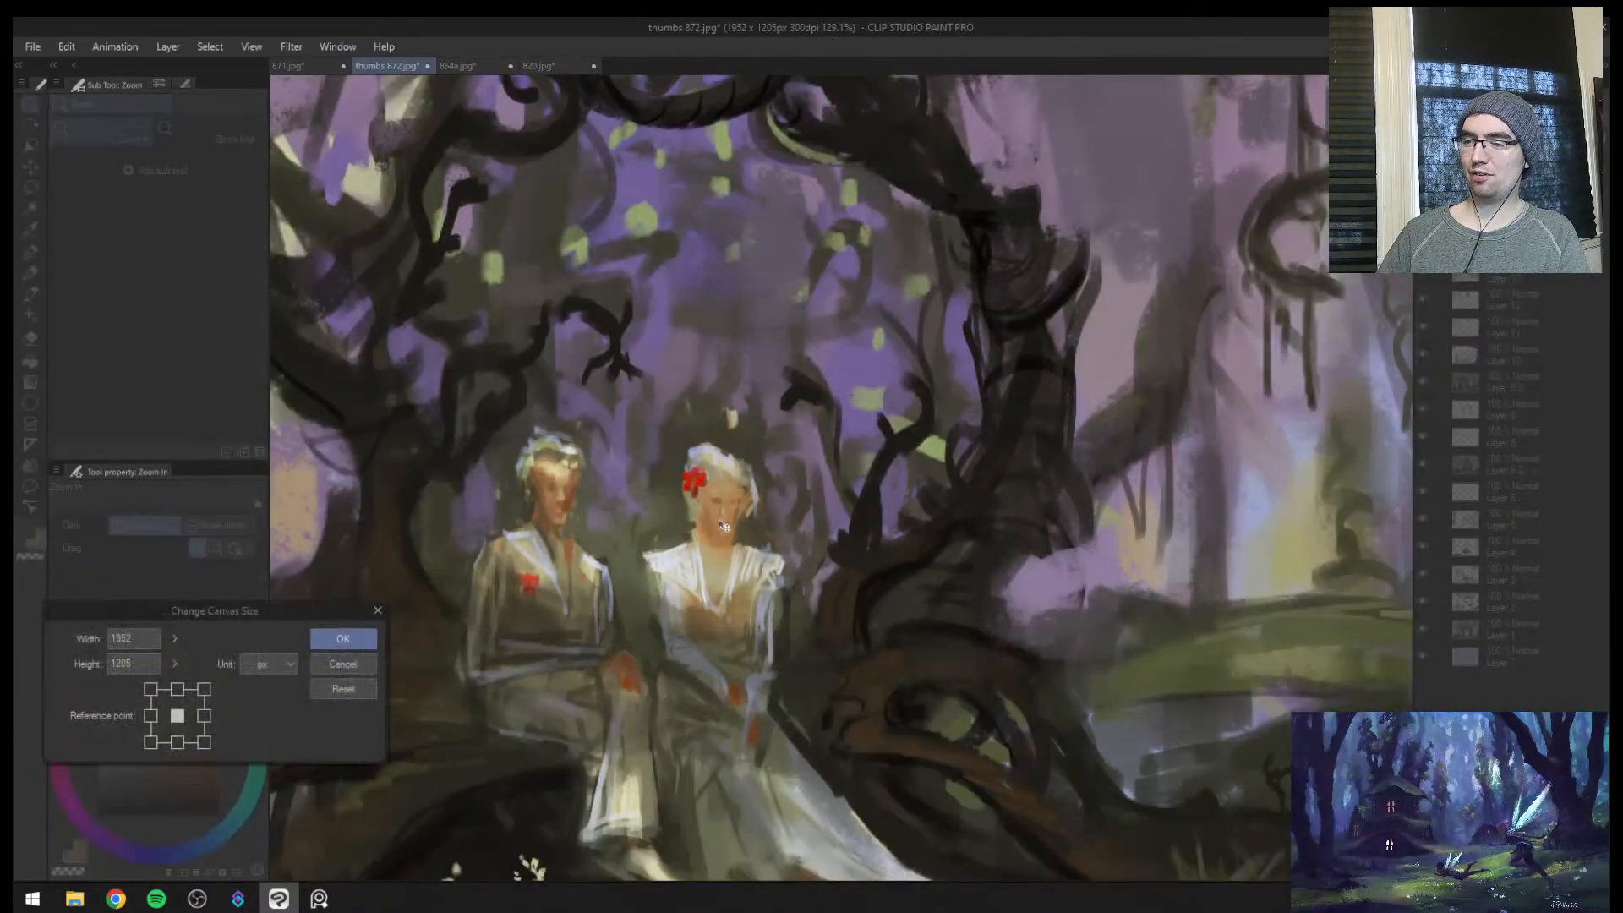
{"action": "left_click", "coordinate": [347, 667]}
{"action": "scroll", "coordinate": [792, 522], "scroll_direction": "down", "scroll_amount": 5}
{"action": "scroll", "coordinate": [812, 512], "scroll_direction": "up", "scroll_amount": 3}
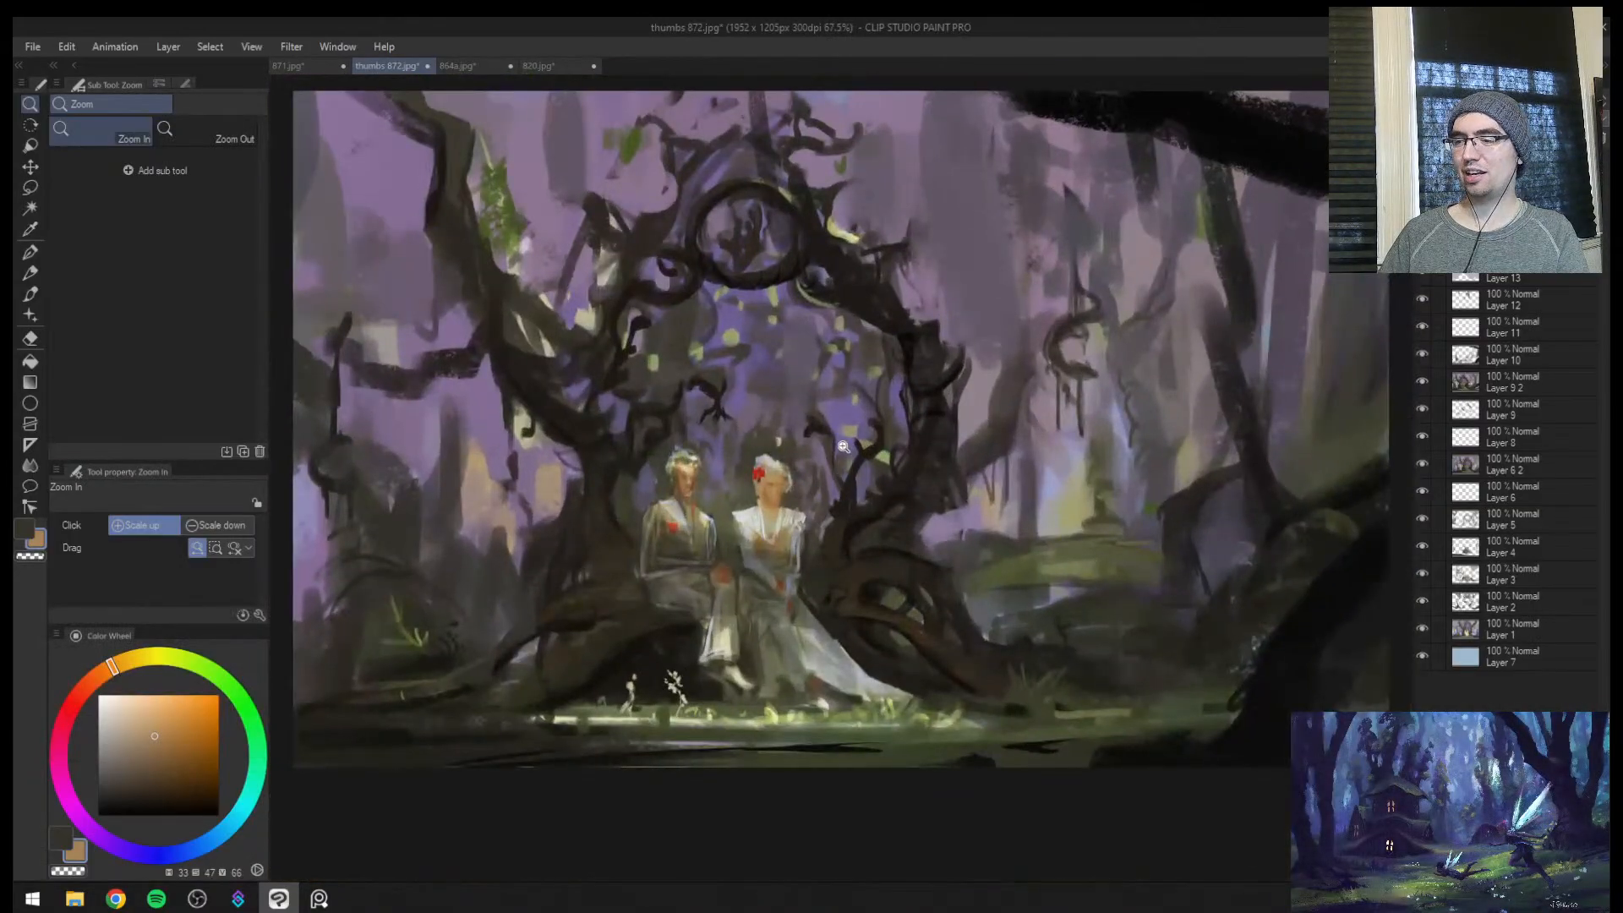
{"action": "scroll", "coordinate": [843, 446], "scroll_direction": "down", "scroll_amount": 3}
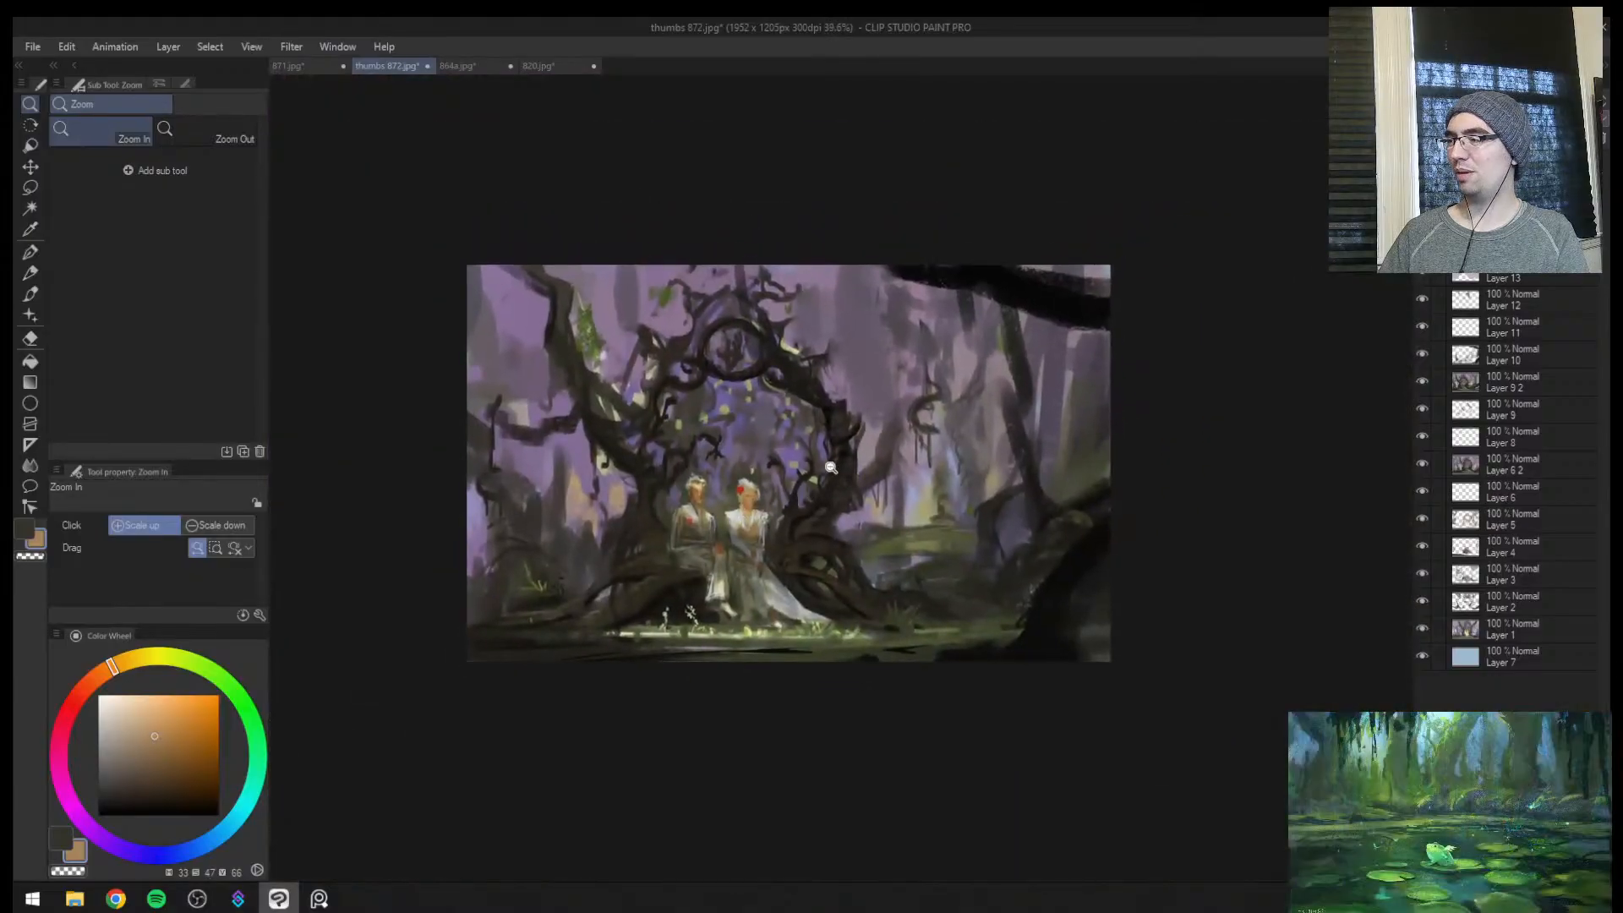
Add a new layer to the stack and toggle the 65% Multiply layer off and on to compare the darkening
{"action": "key", "text": "ctrl+shift+n"}
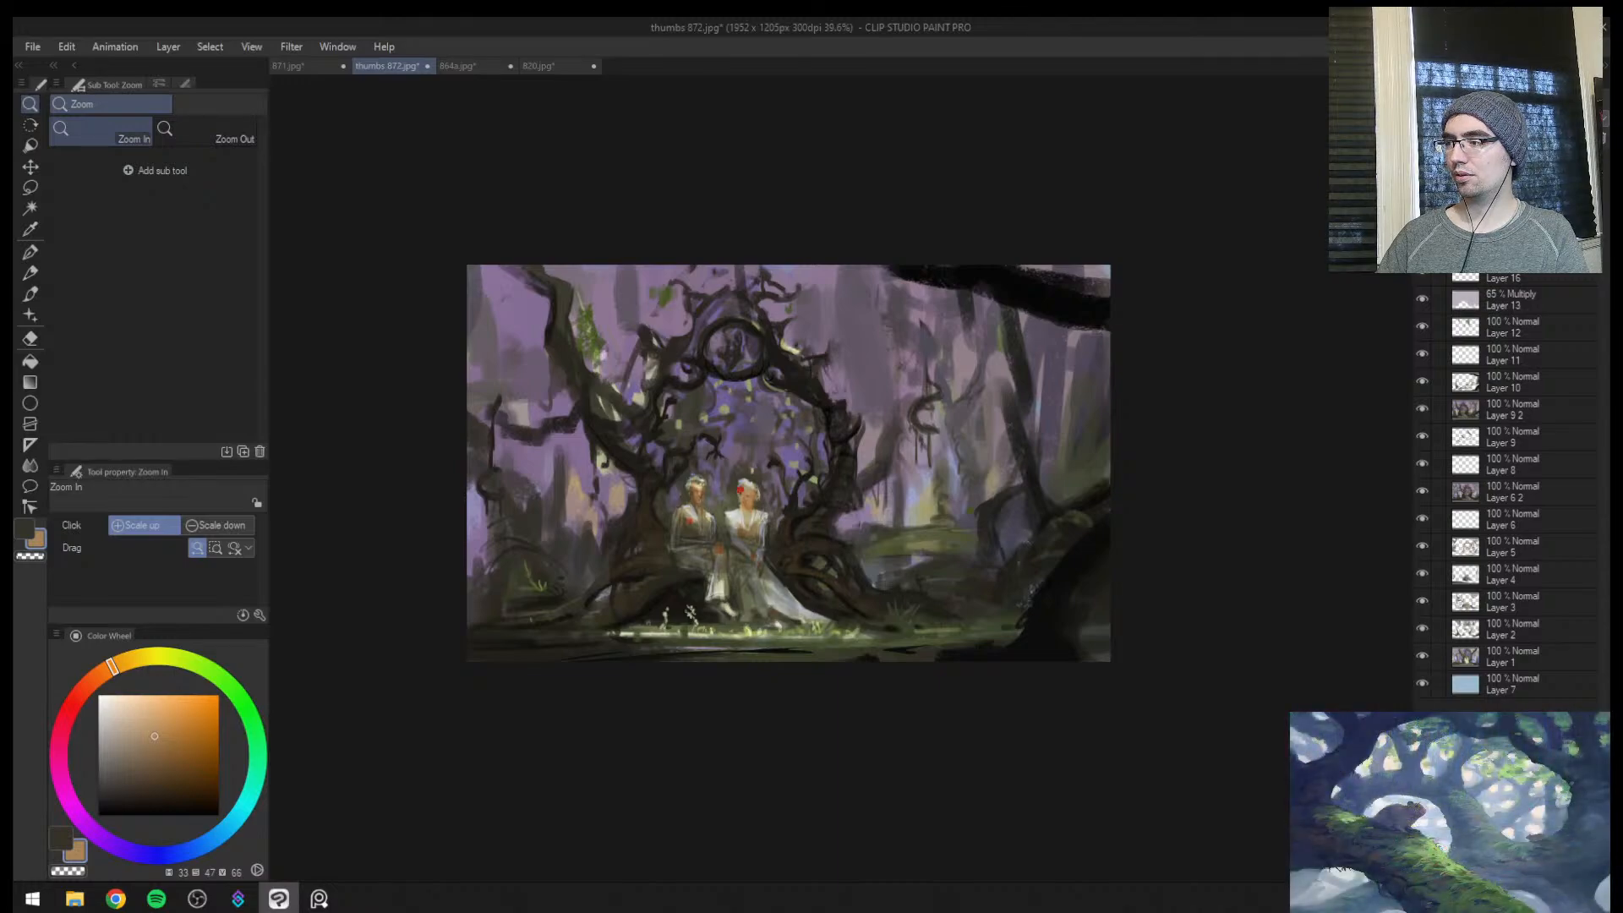
{"action": "key", "text": "ctrl+z"}
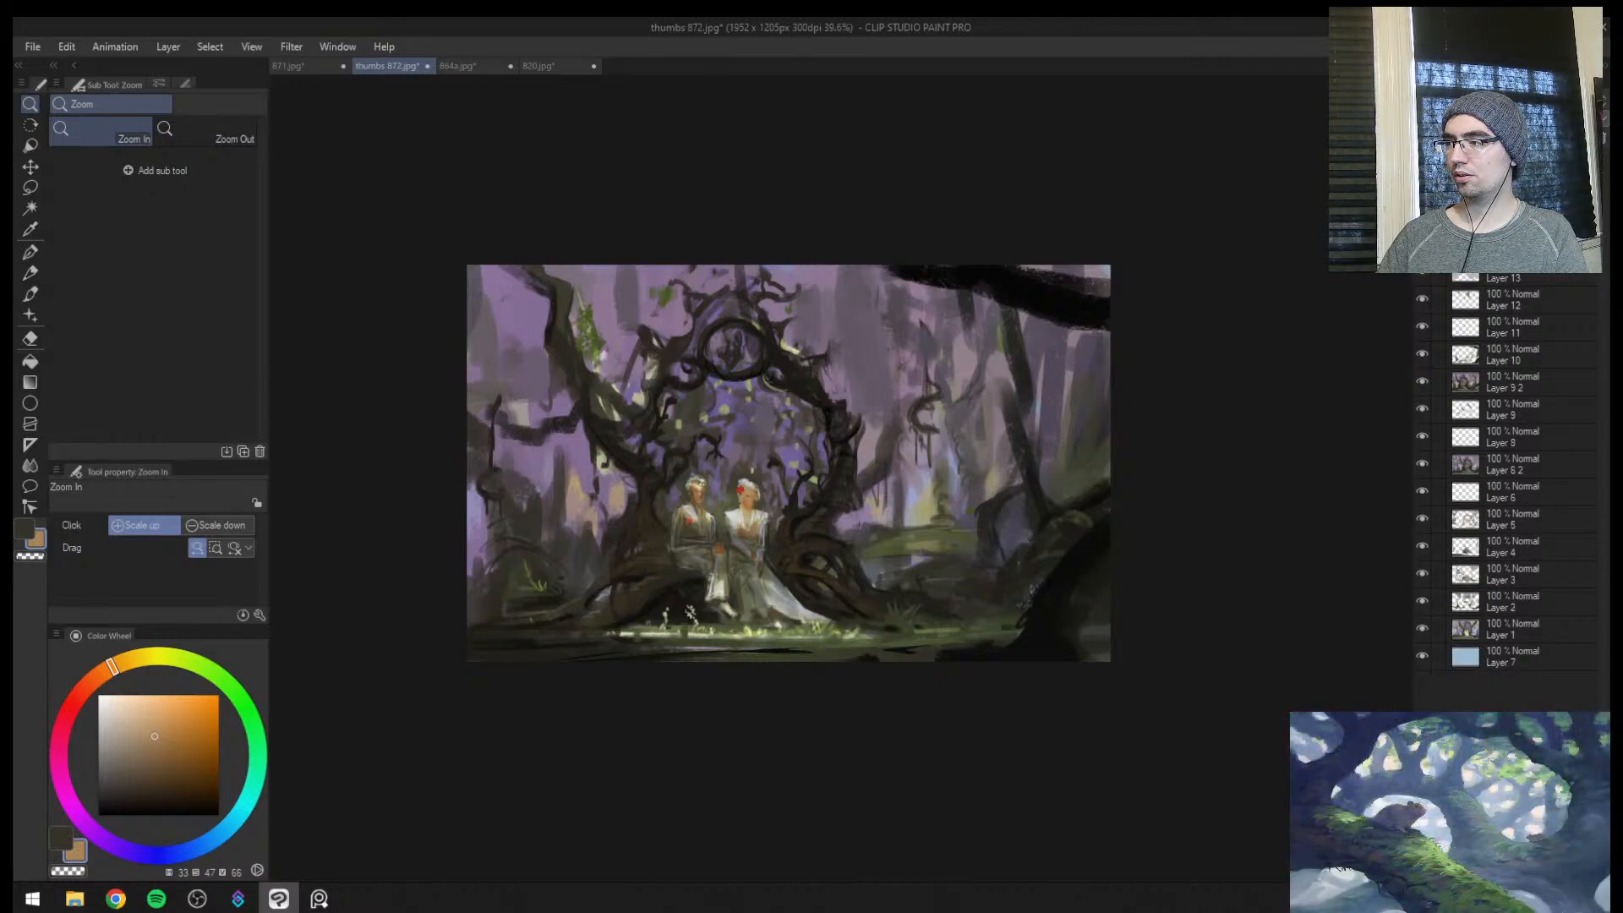
{"action": "key", "text": "ctrl+shift+n"}
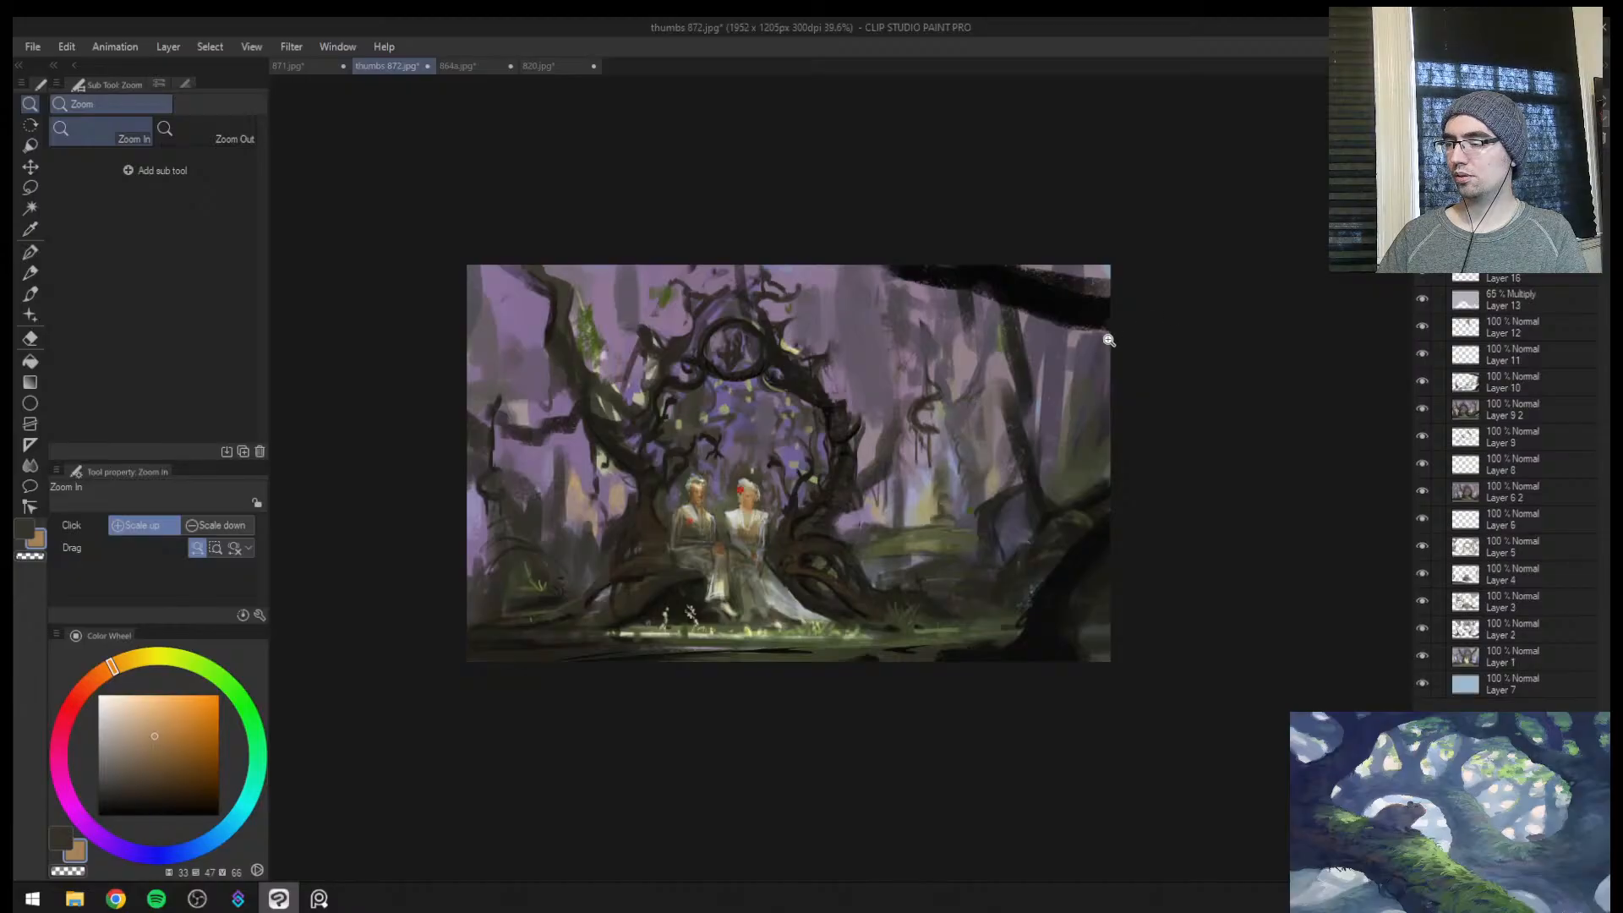
{"action": "left_click_drag", "start_coordinate": [1032, 386], "coordinate": [930, 365]}
{"action": "left_click_drag", "start_coordinate": [880, 400], "coordinate": [955, 390]}
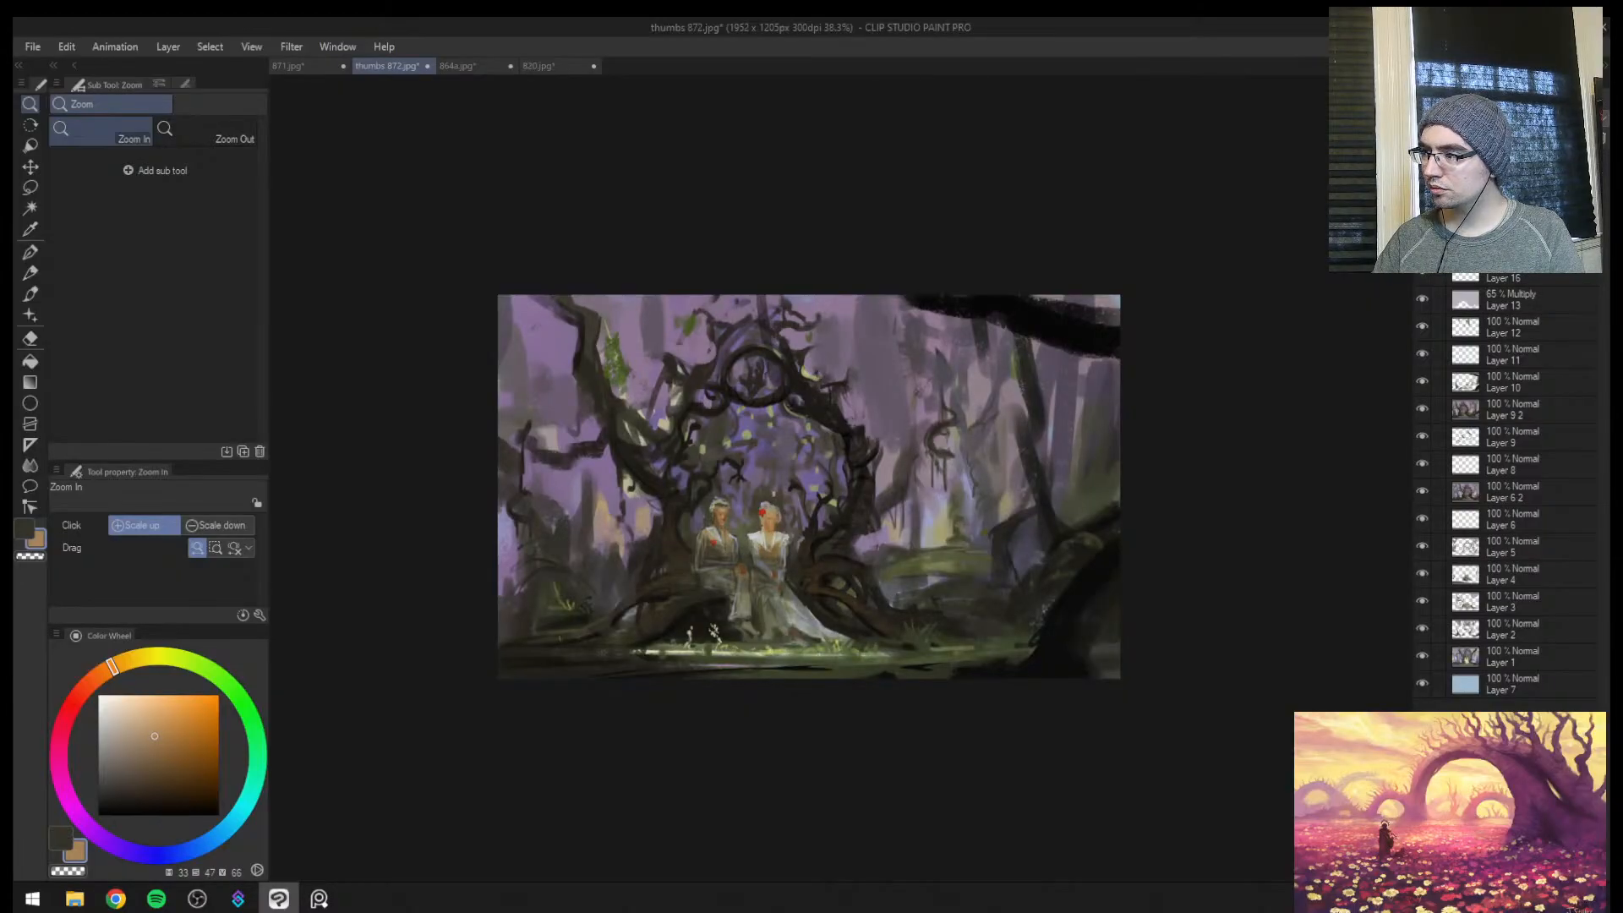
{"action": "left_click", "coordinate": [1422, 300]}
{"action": "left_click", "coordinate": [1423, 300]}
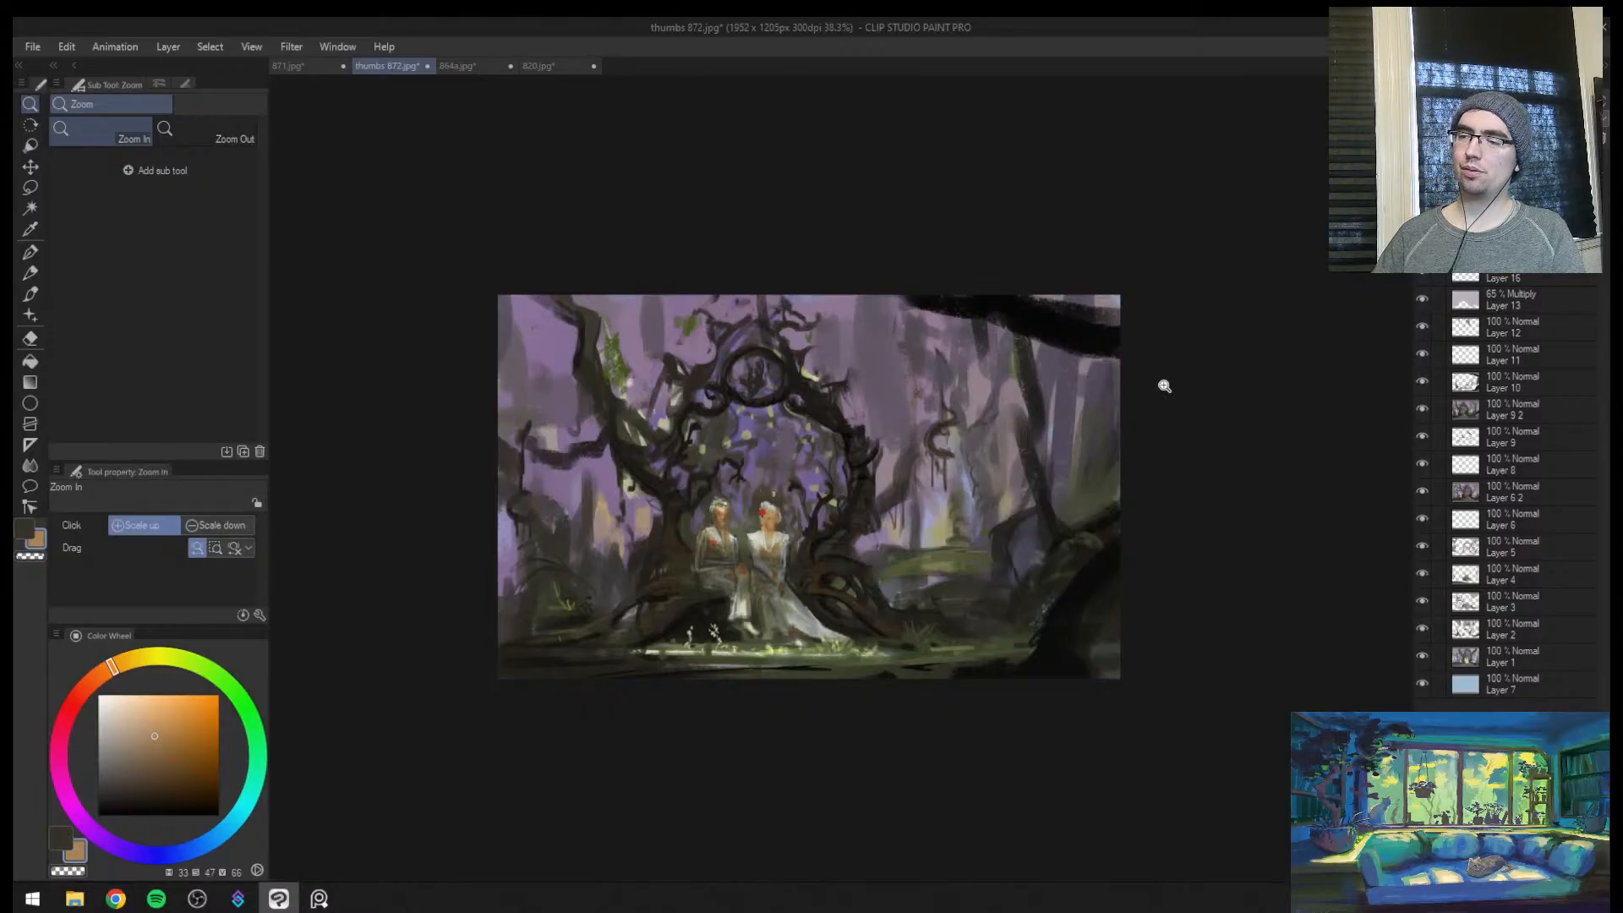
Mirror the canvas and erase the darkening over the couple with the Soft eraser at size 50, comparing before and after
{"action": "key", "text": "h"}
{"action": "left_click_drag", "start_coordinate": [970, 540], "coordinate": [1061, 538]}
{"action": "key", "text": "e"}
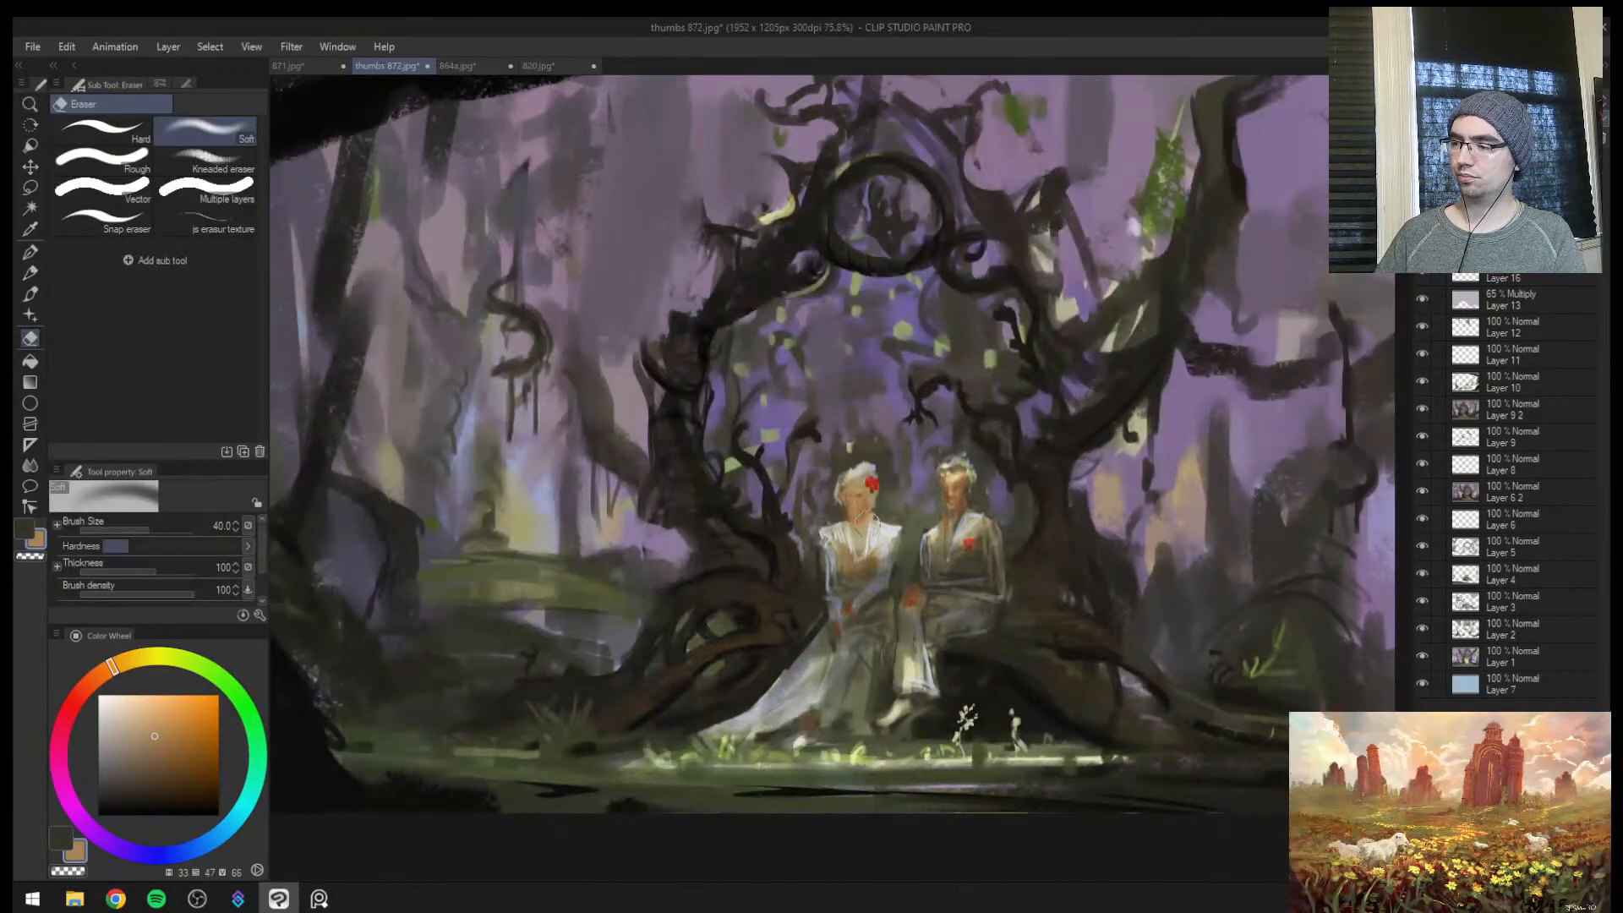
{"action": "key", "text": "]"}
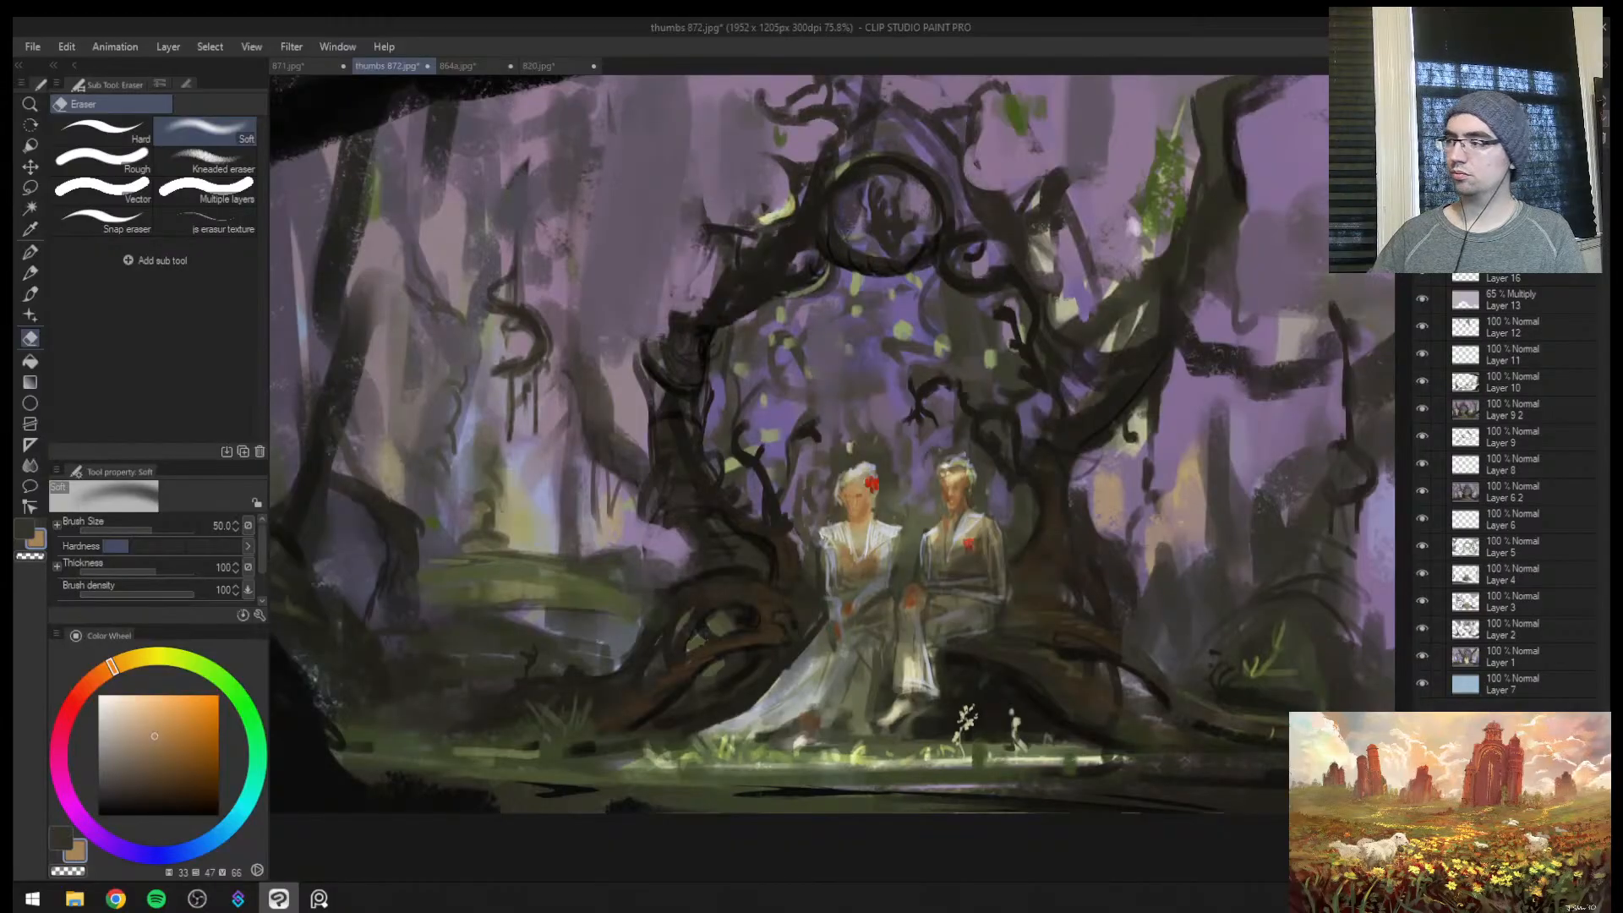
{"action": "key", "text": "ctrl+z"}
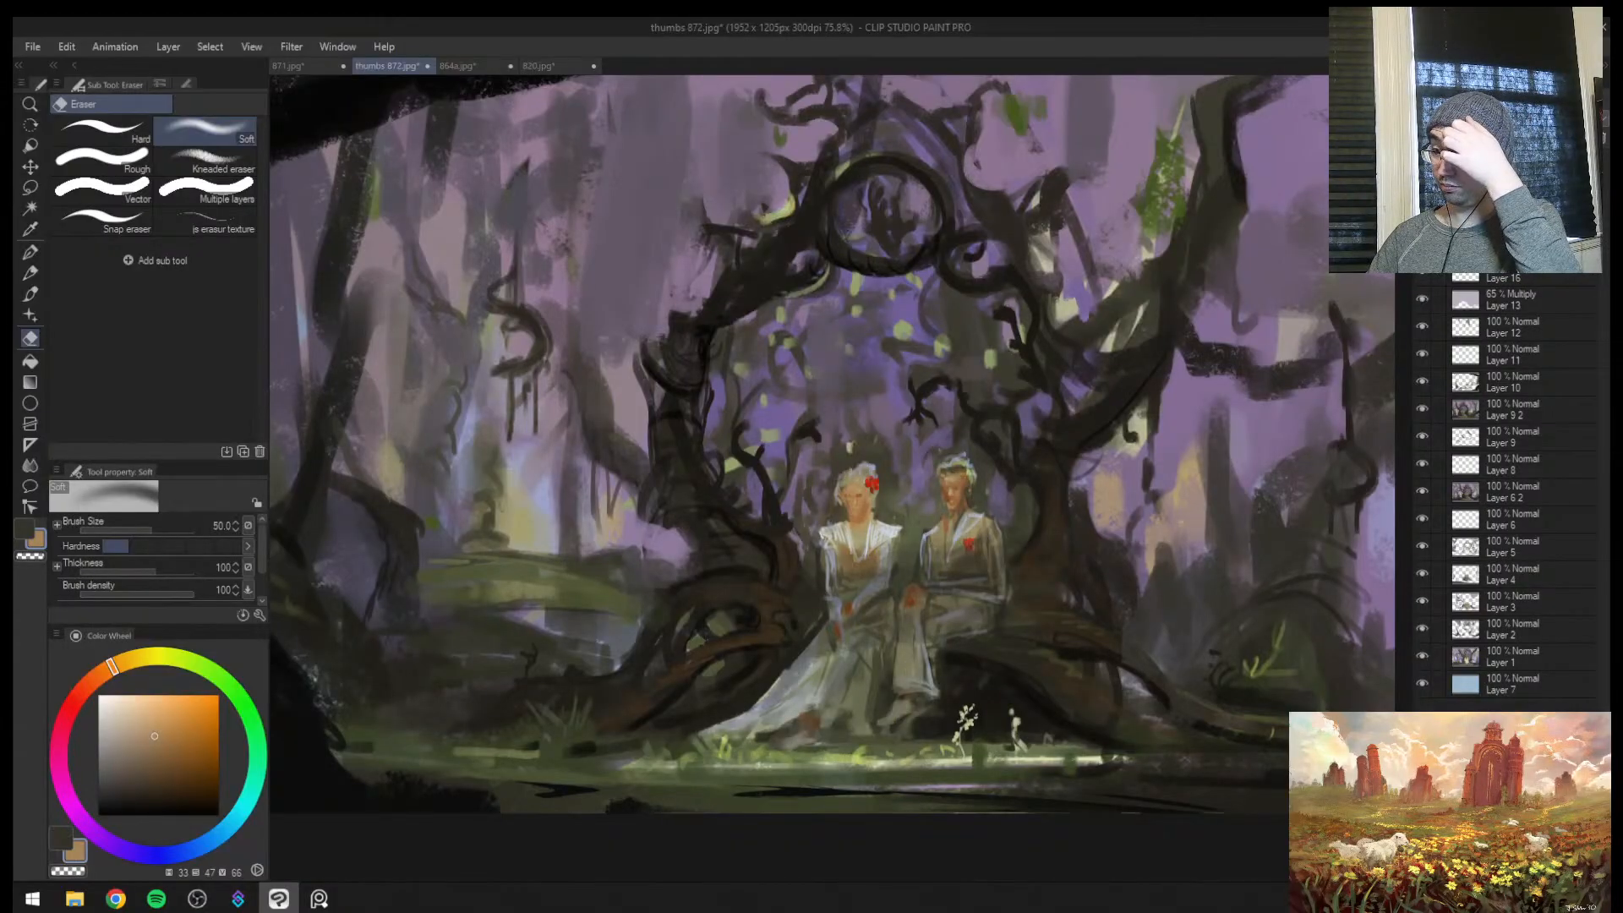
{"action": "key", "text": "ctrl+y"}
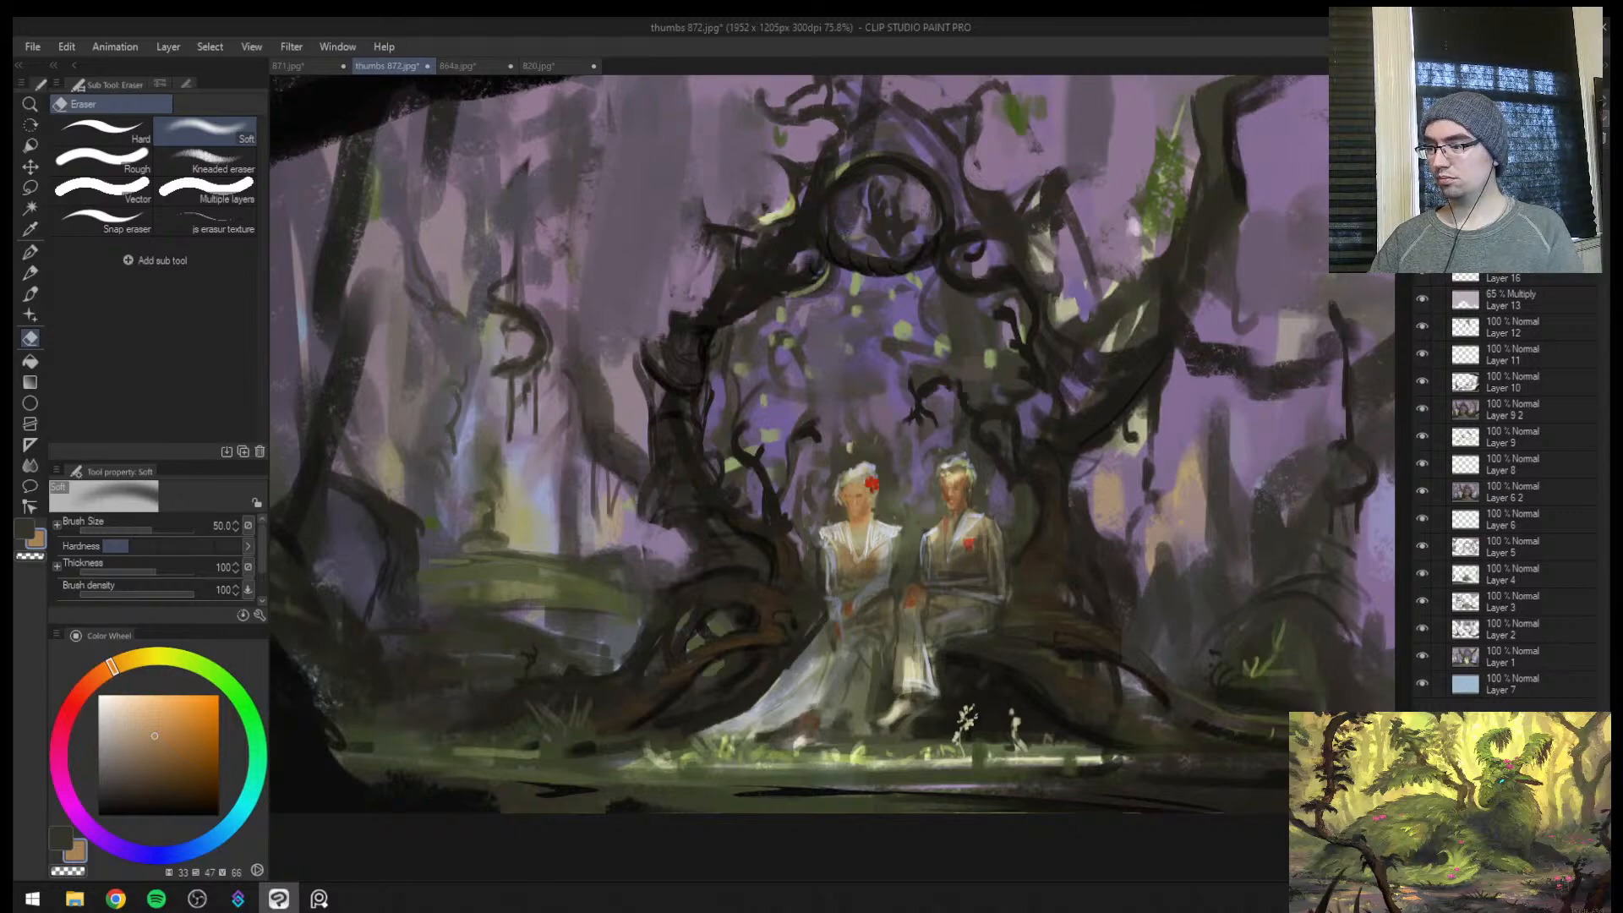
{"action": "key", "text": "ctrl+z"}
{"action": "key", "text": "ctrl+y"}
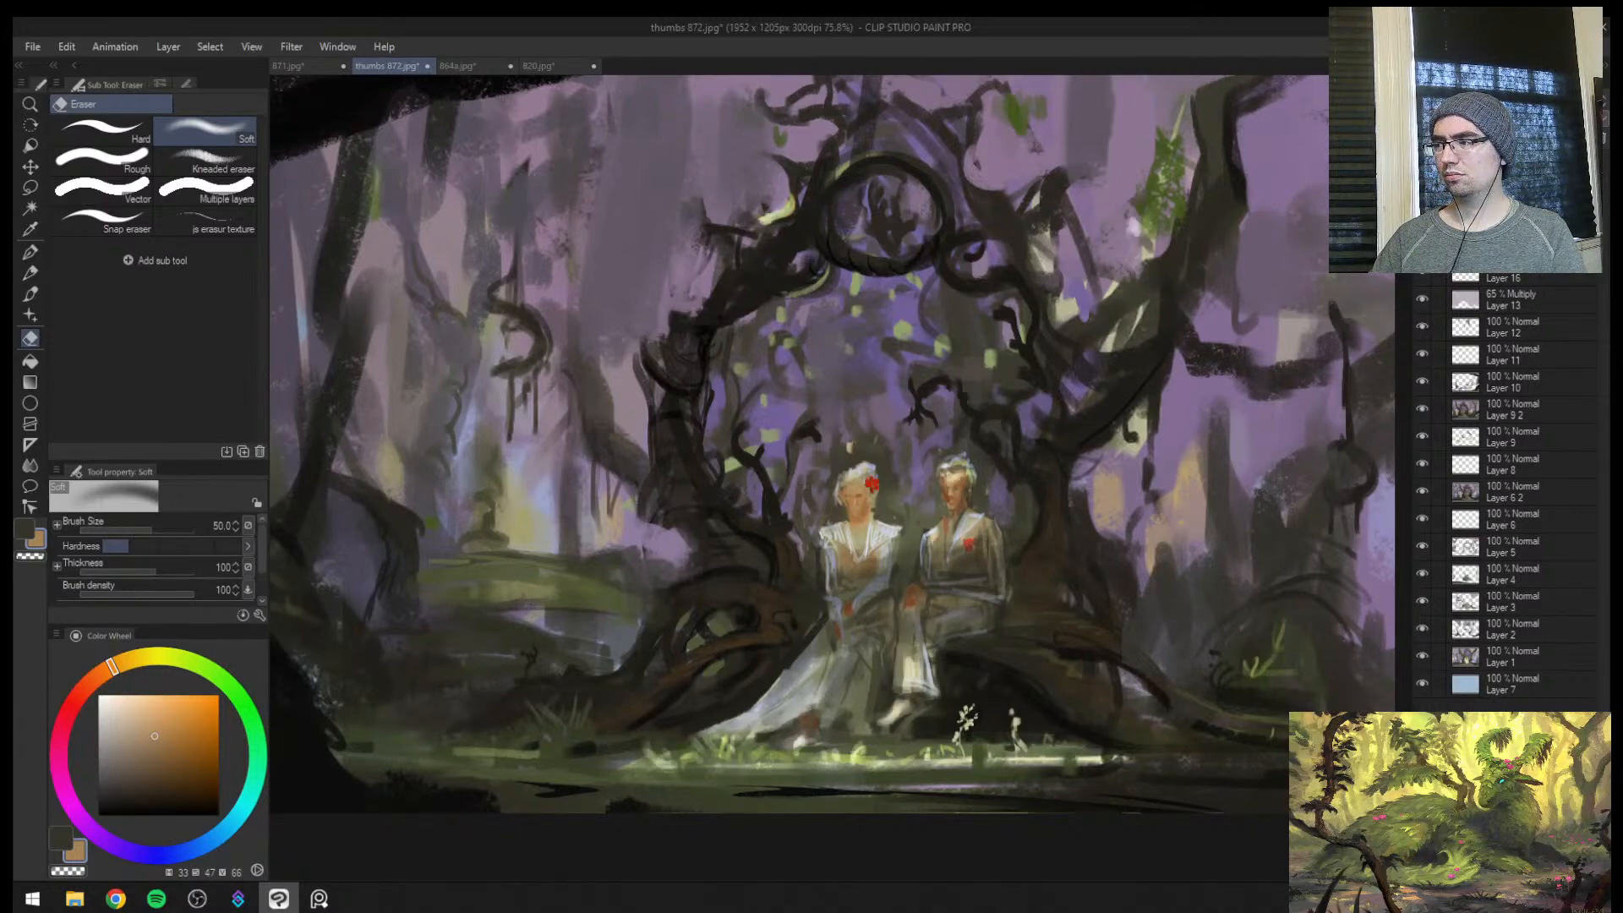
{"action": "left_click_drag", "start_coordinate": [928, 667], "coordinate": [891, 721]}
{"action": "key", "text": "ctrl+z"}
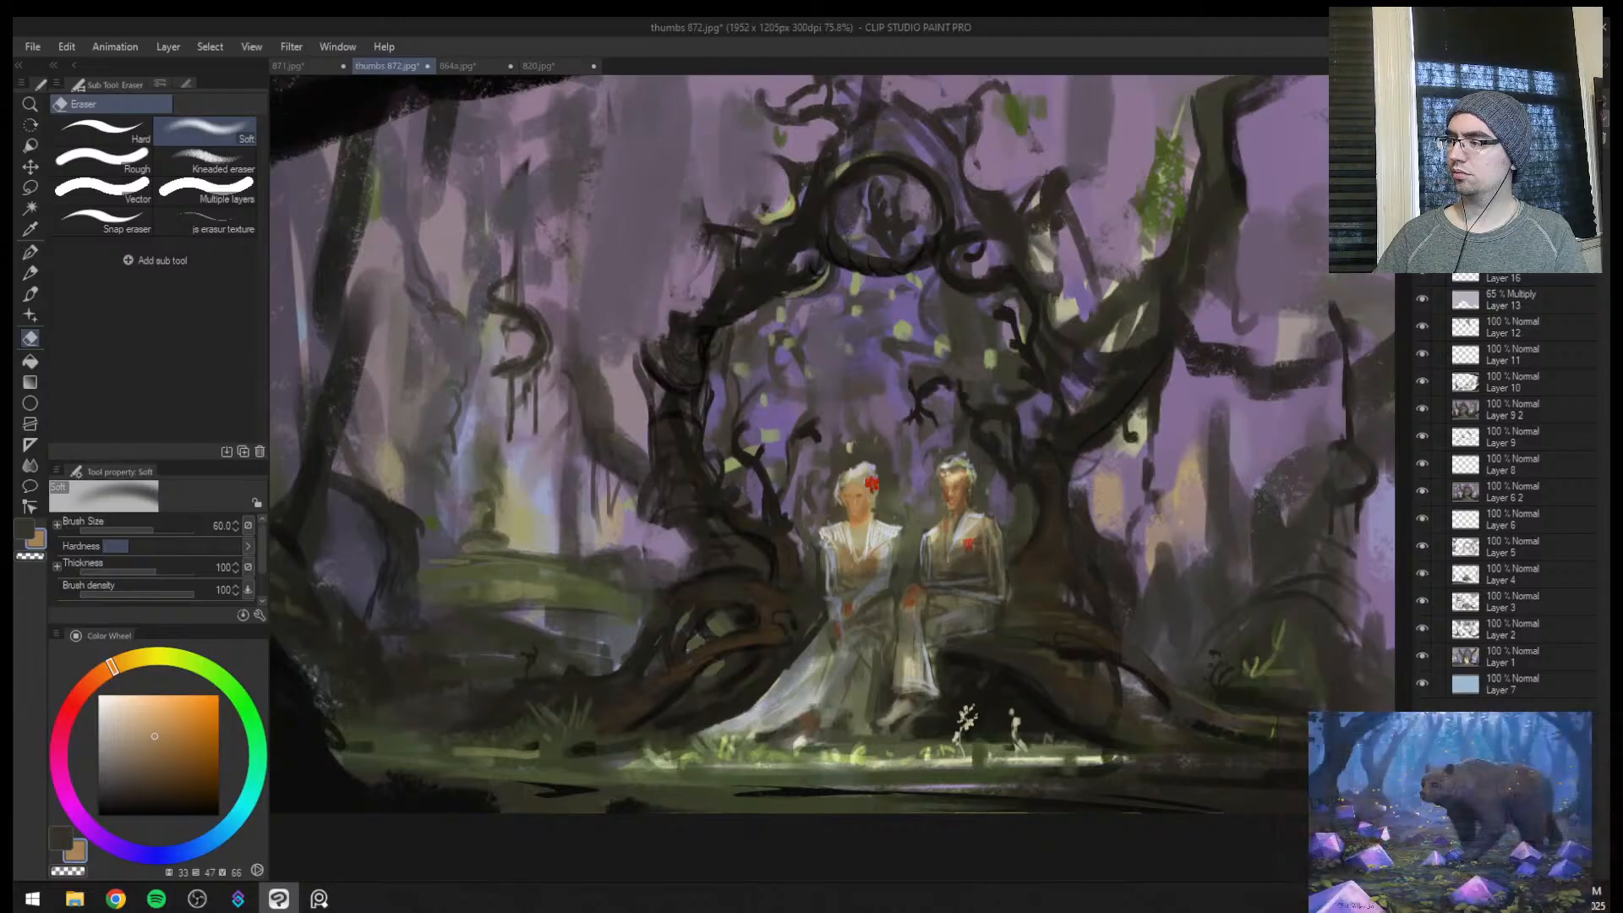
Add another new layer and return the canvas to its unmirrored orientation, ready for painting with Sampled Brush 37 2
{"action": "key", "text": "ctrl+shift+n"}
{"action": "key", "text": "ctrl+space"}
{"action": "left_click_drag", "start_coordinate": [1106, 313], "coordinate": [1052, 398]}
{"action": "left_click_drag", "start_coordinate": [1069, 386], "coordinate": [868, 509]}
{"action": "key", "text": "h"}
{"action": "left_click_drag", "start_coordinate": [770, 581], "coordinate": [771, 492]}
{"action": "left_click_drag", "start_coordinate": [560, 441], "coordinate": [627, 394]}
{"action": "key", "text": "b"}
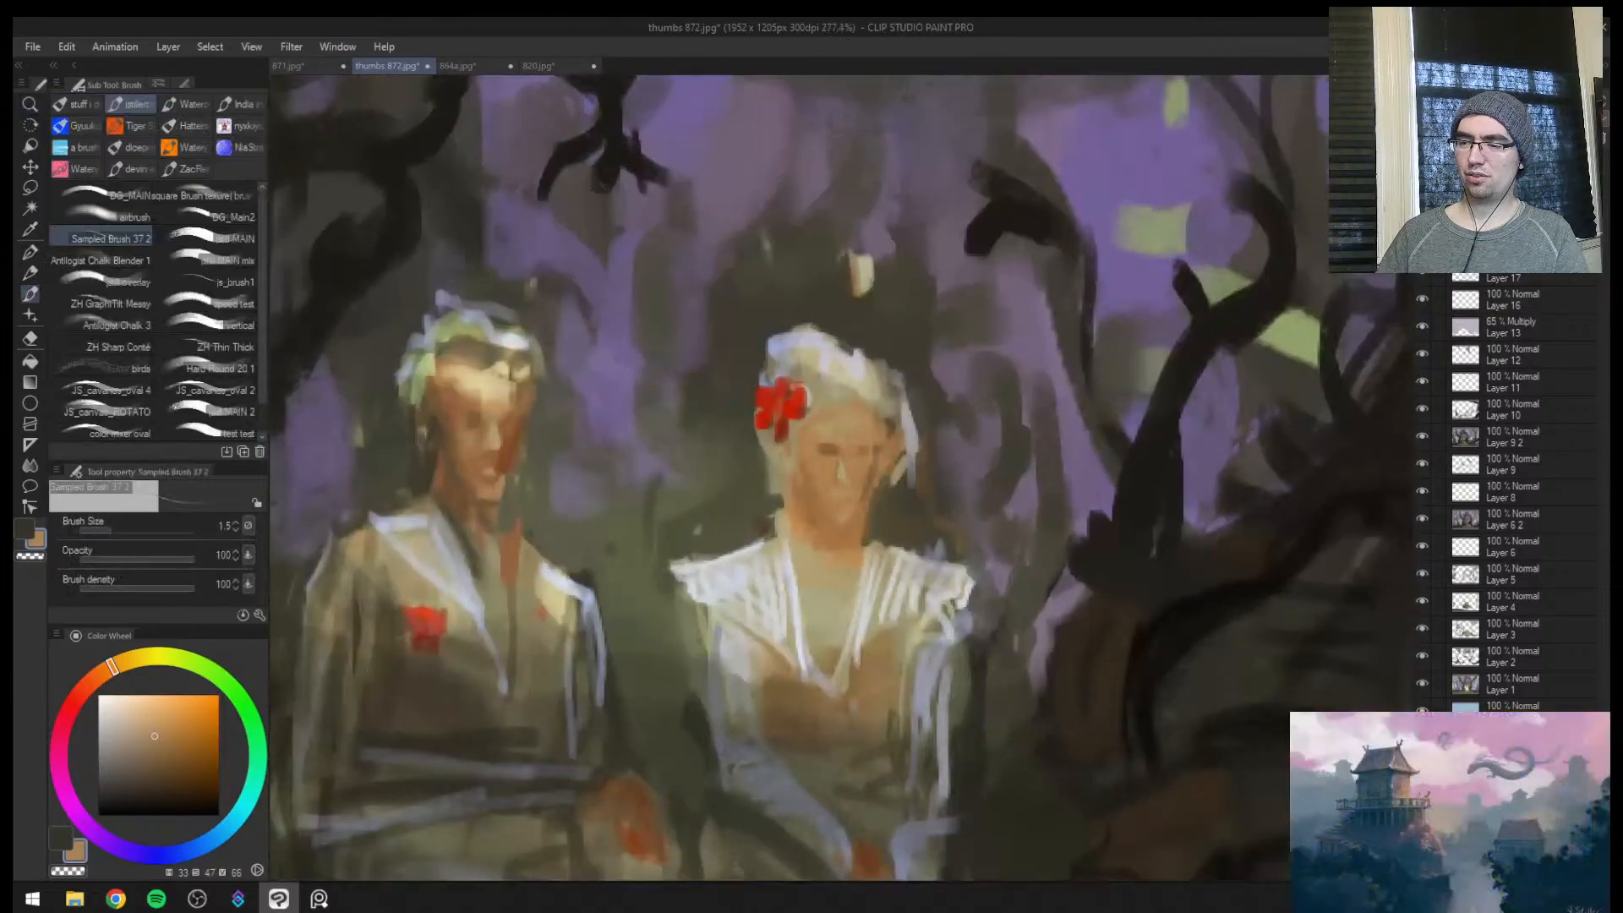
{"action": "key", "text": "ctrl+space"}
{"action": "left_click_drag", "start_coordinate": [790, 471], "coordinate": [699, 559]}
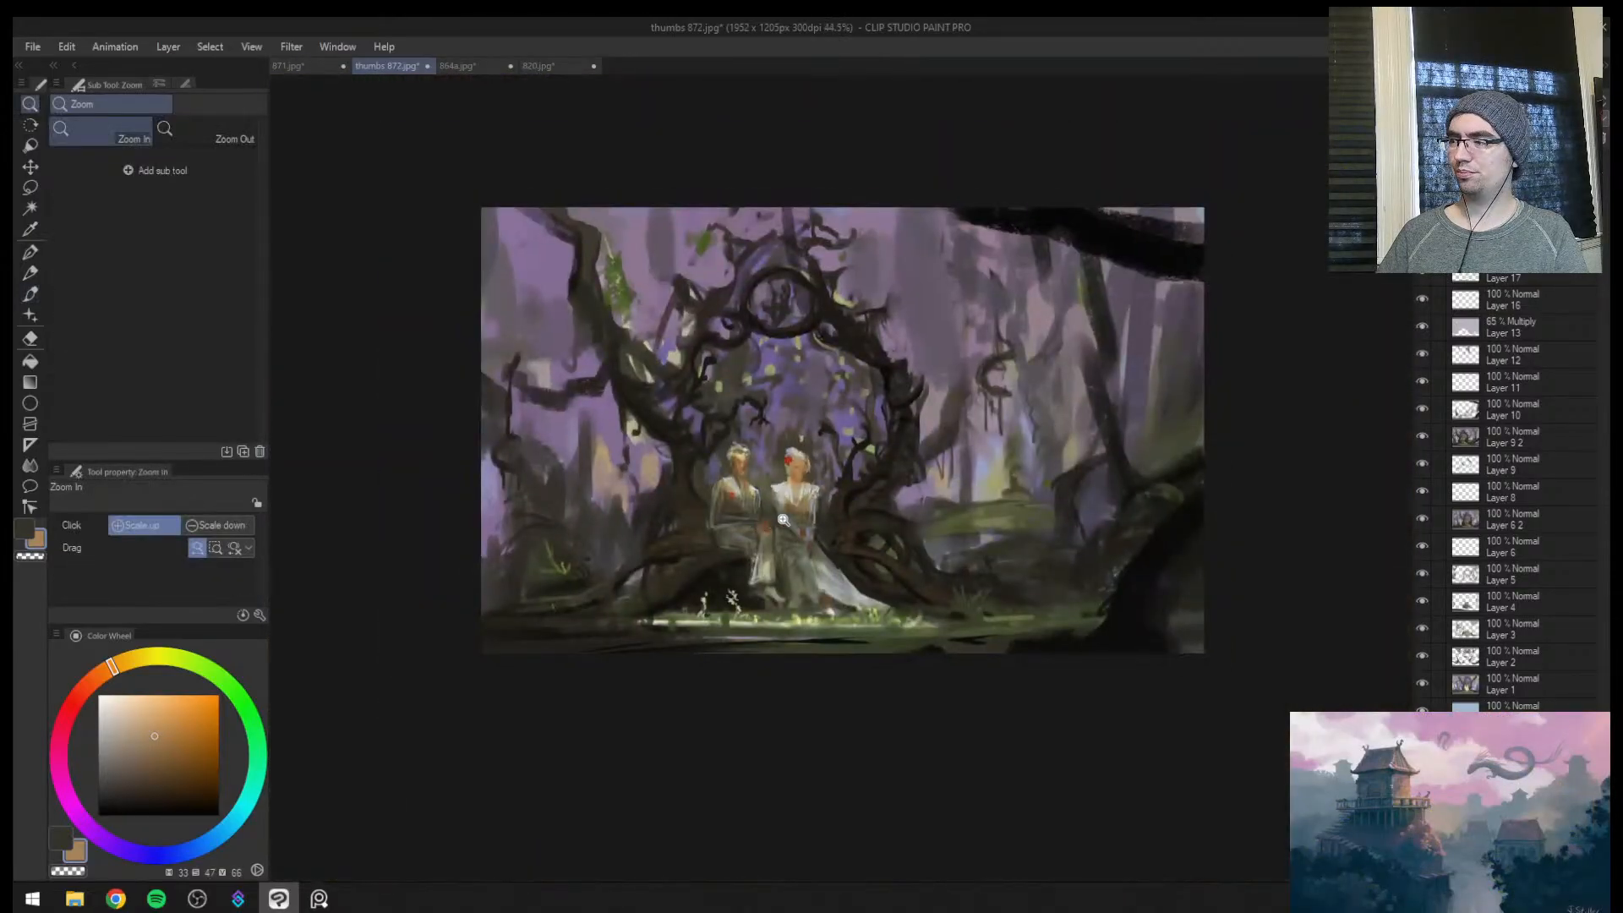
{"action": "left_click_drag", "start_coordinate": [783, 520], "coordinate": [754, 542]}
{"action": "key", "text": "alt"}
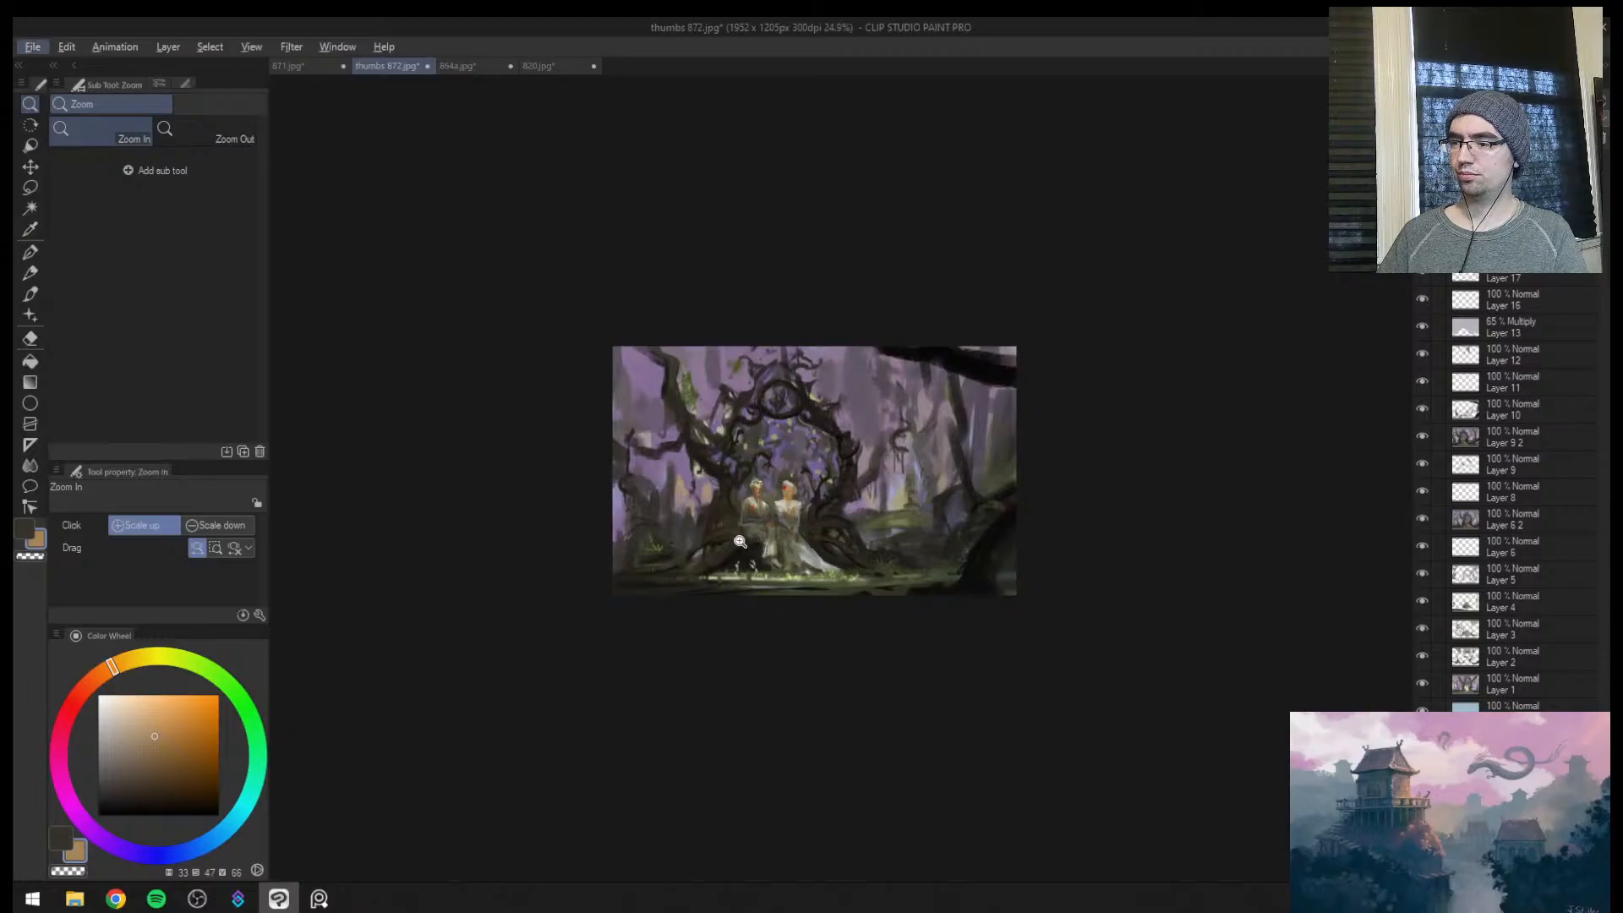
{"action": "left_click", "coordinate": [30, 187]}
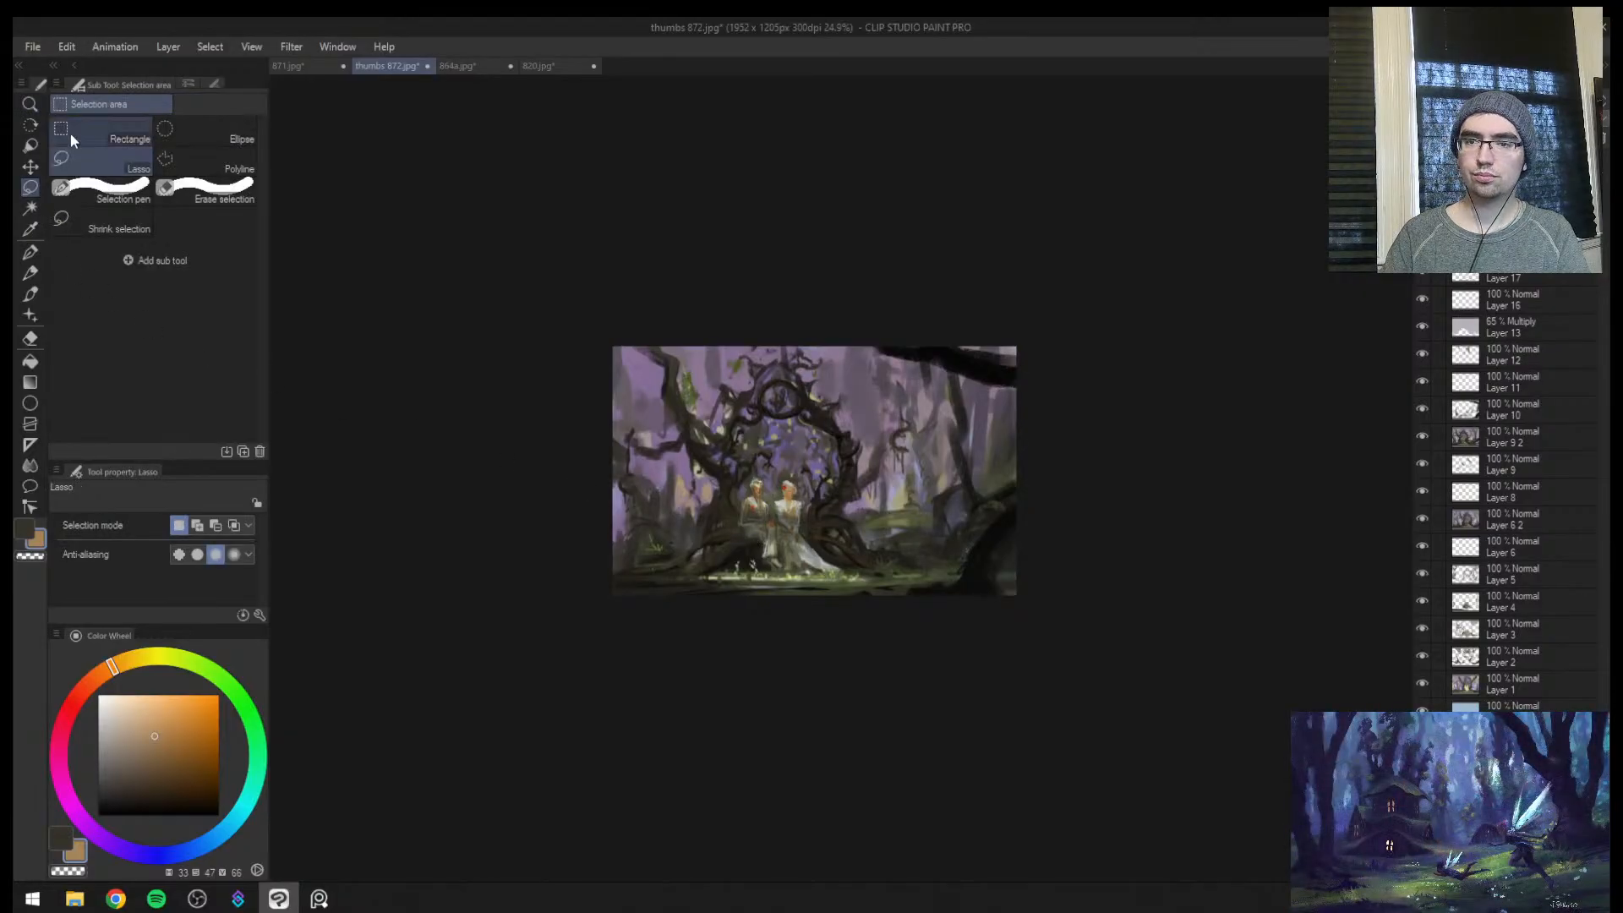
{"action": "left_click_drag", "start_coordinate": [480, 266], "coordinate": [1056, 625]}
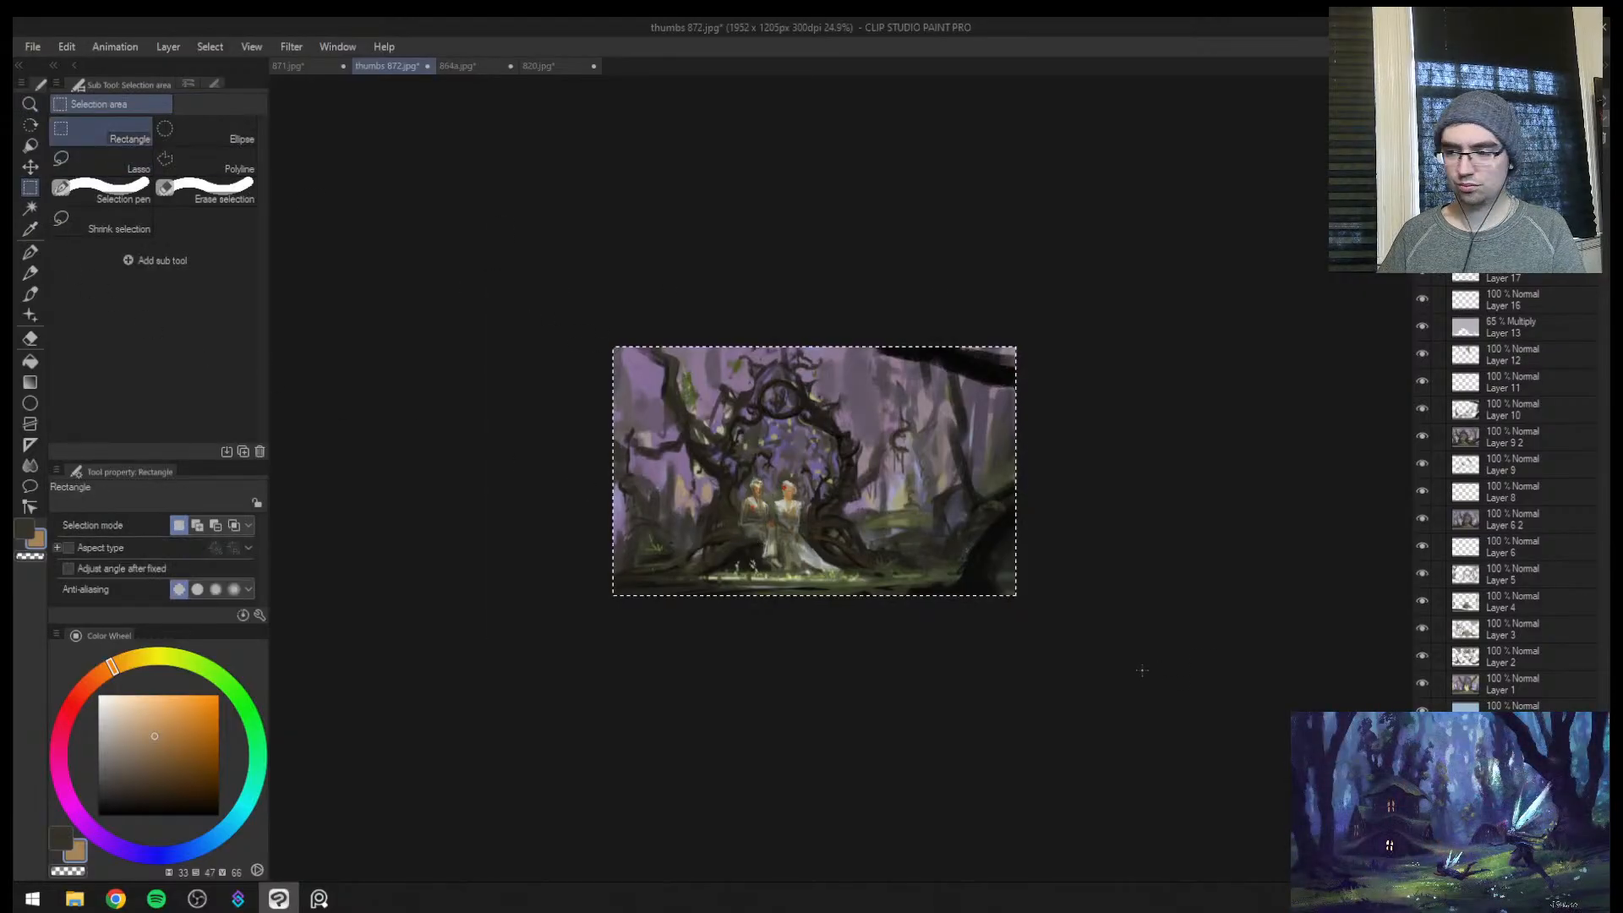
{"action": "key", "text": "ctrl+alt+c"}
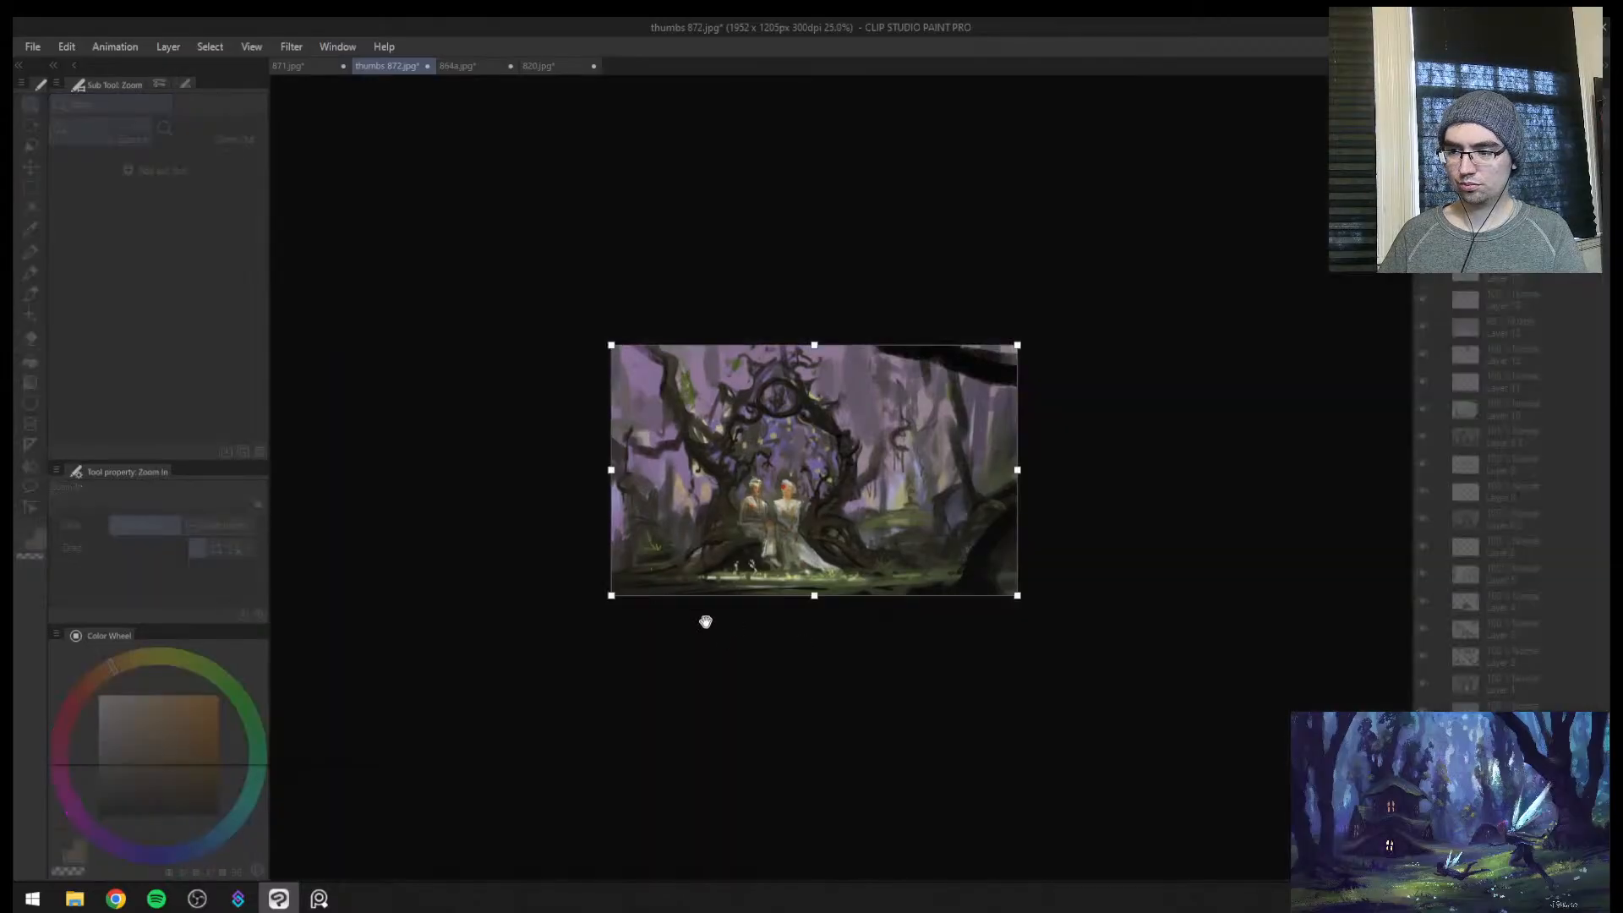
{"action": "left_click_drag", "start_coordinate": [614, 597], "coordinate": [363, 760]}
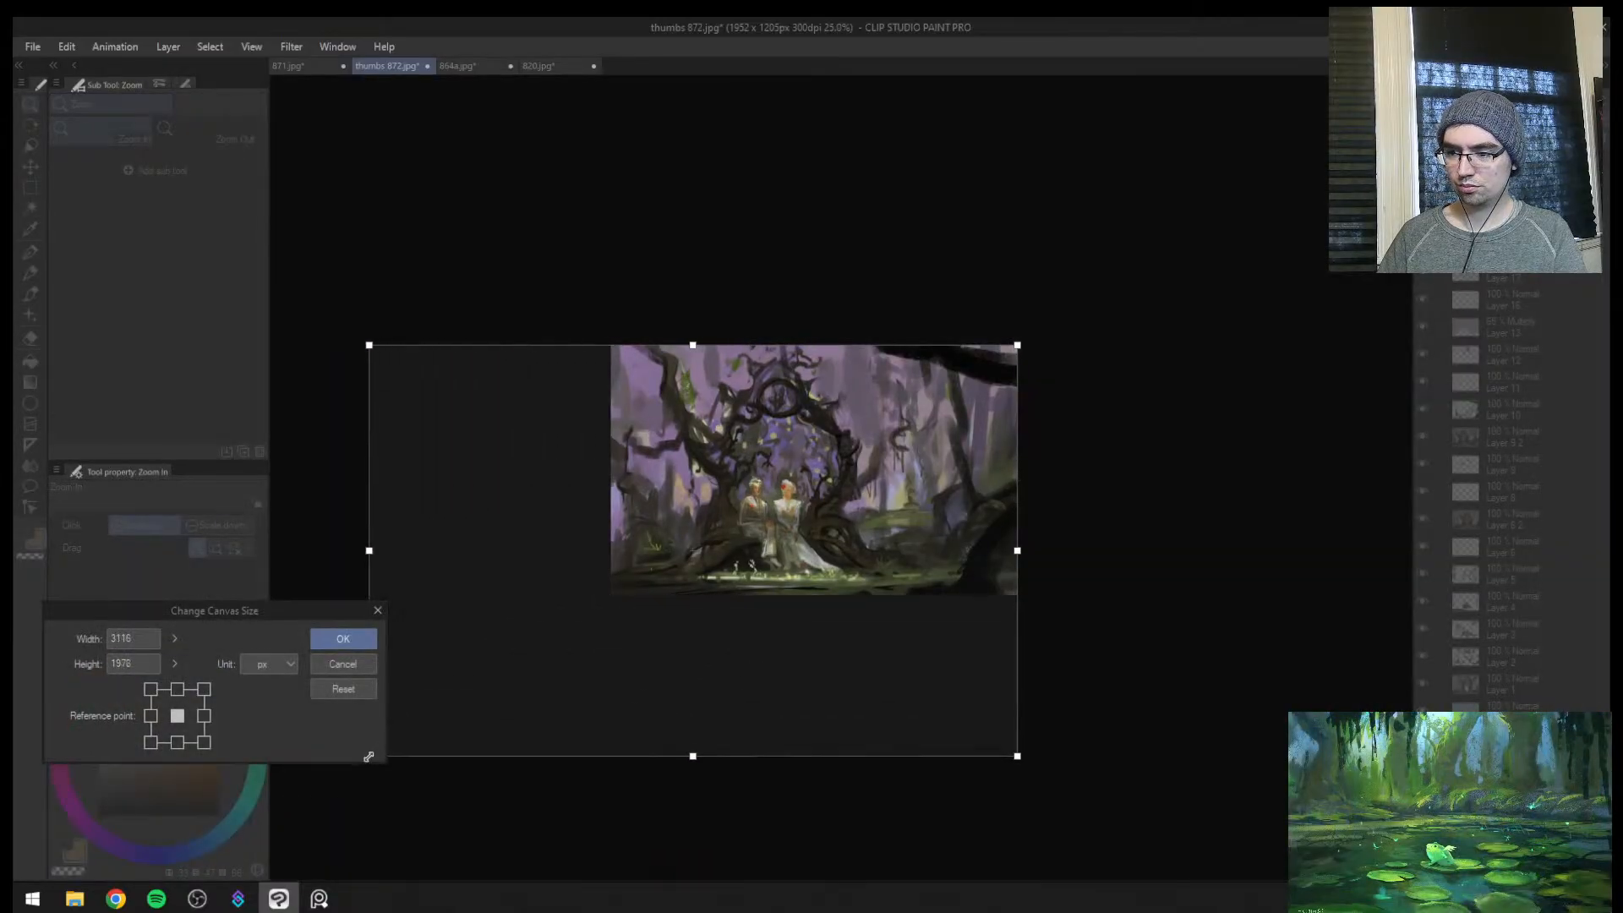
{"action": "key", "text": "Escape"}
{"action": "scroll", "coordinate": [737, 592], "scroll_direction": "down", "scroll_amount": 3}
{"action": "key", "text": "ctrl+alt+c"}
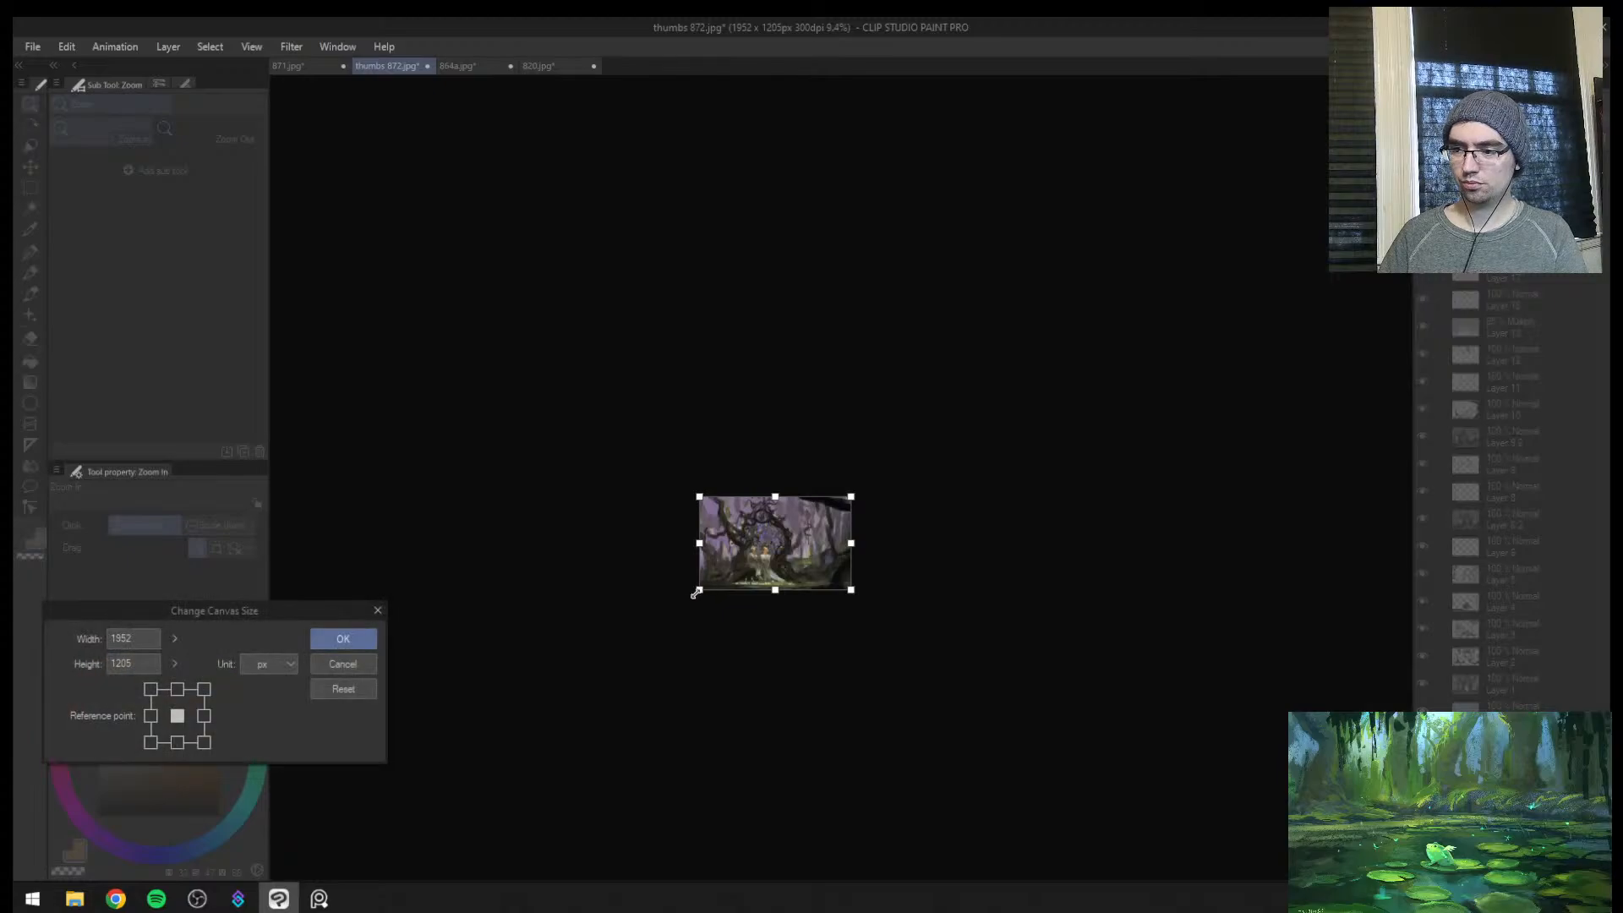
{"action": "key", "text": "Escape"}
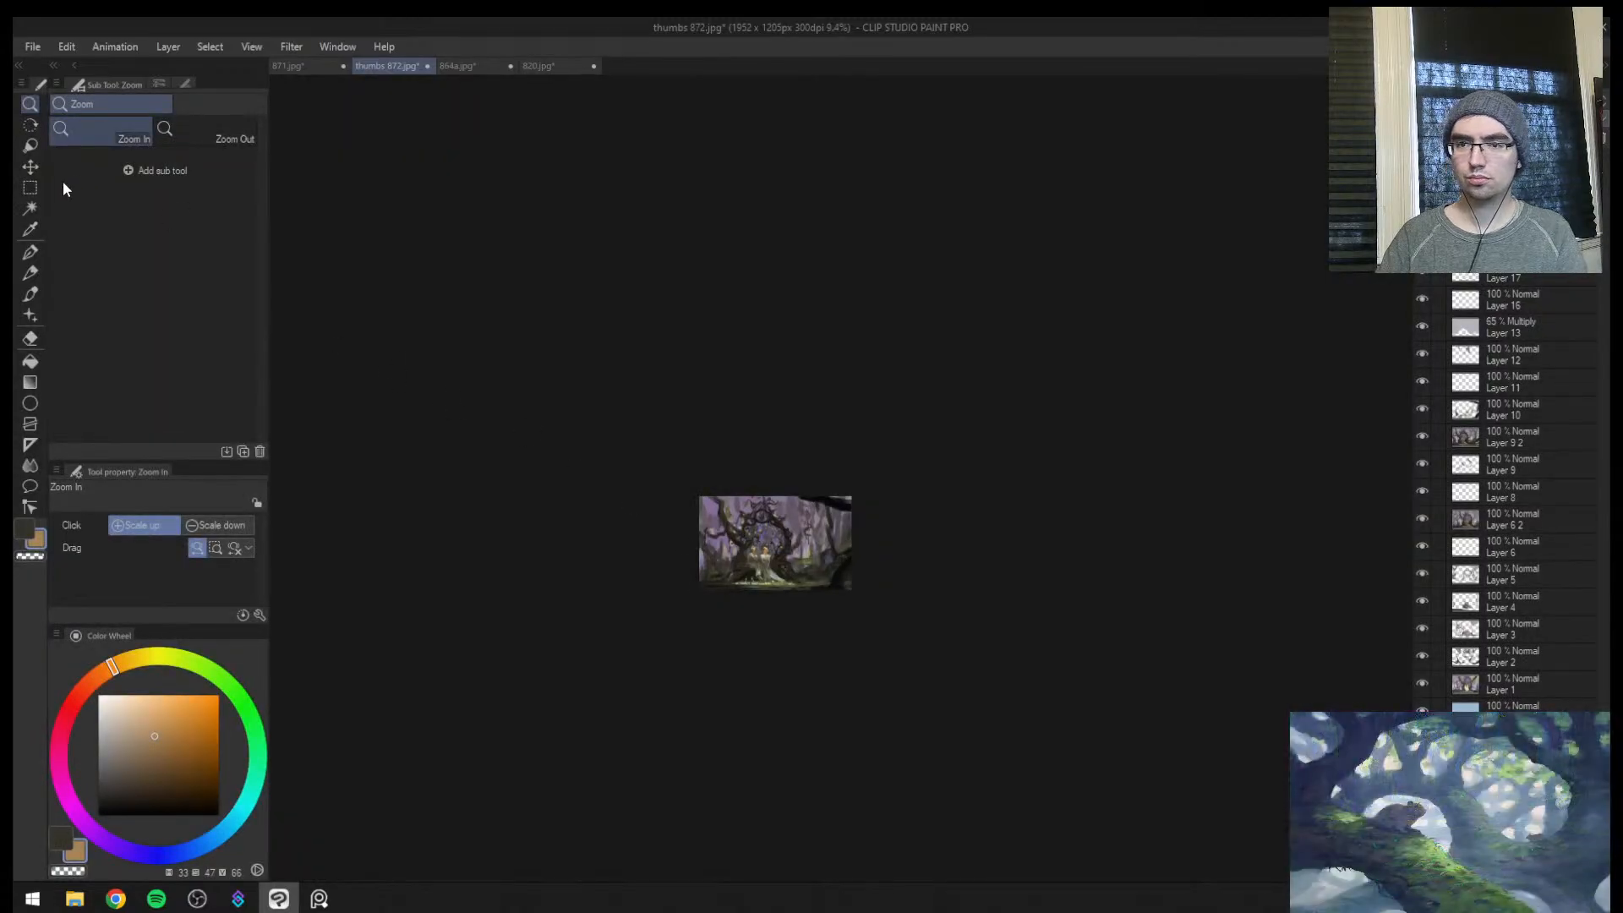
Select the whole painting with a rectangular selection and enlarge the canvas down and to the left to 3222 x 1989 px
{"action": "left_click", "coordinate": [30, 188]}
{"action": "left_click_drag", "start_coordinate": [518, 383], "coordinate": [854, 608]}
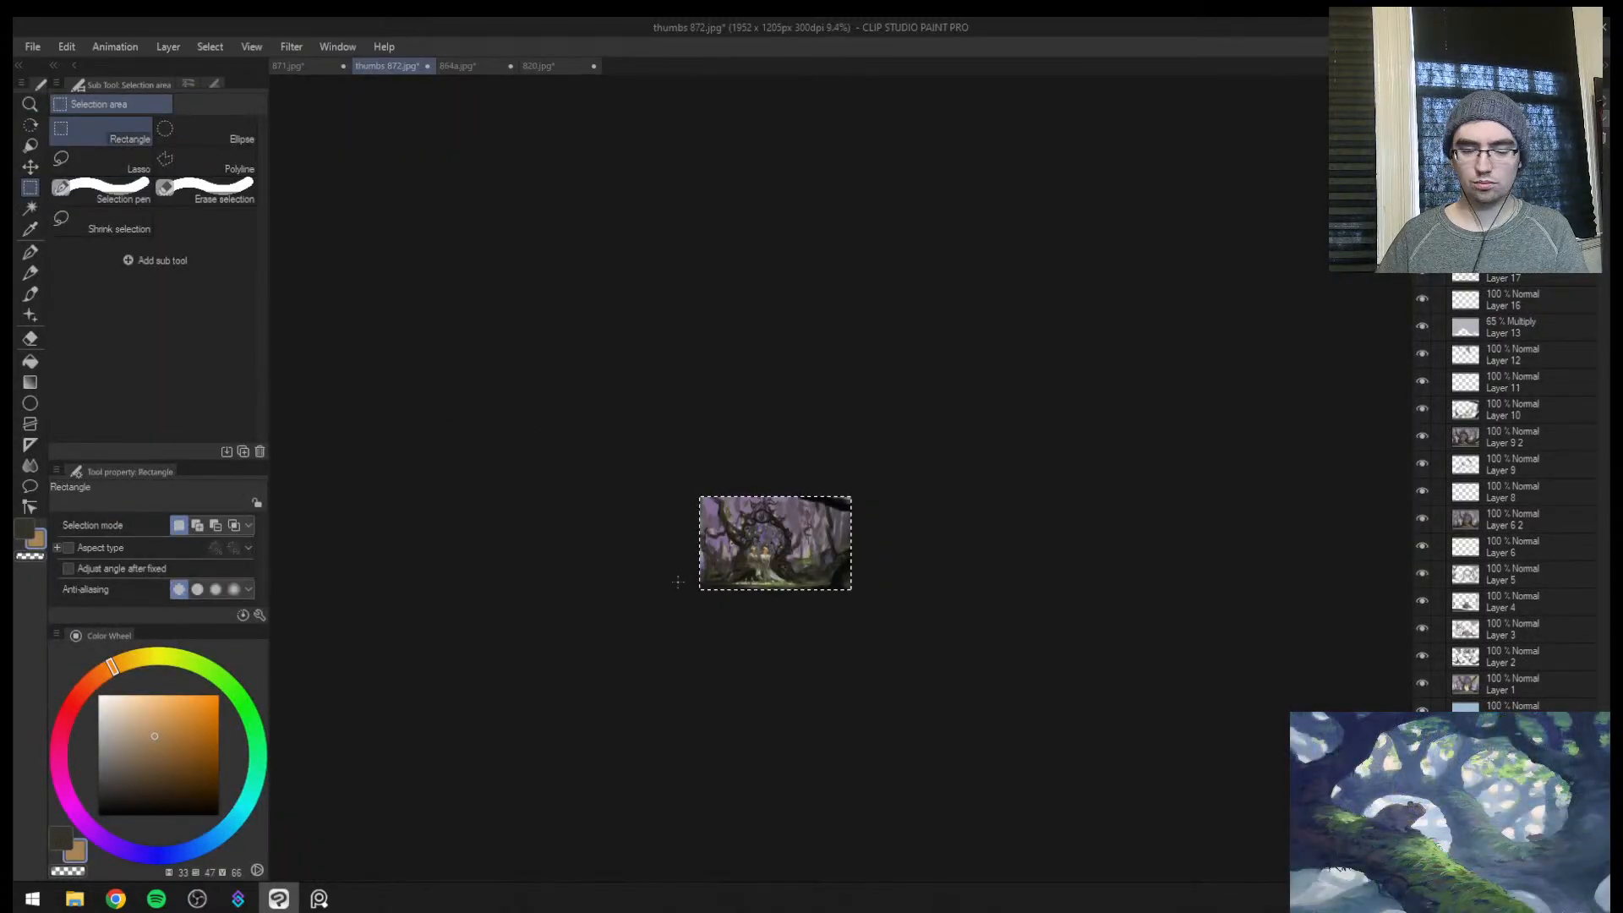
{"action": "key", "text": "ctrl+alt+c"}
{"action": "left_click_drag", "start_coordinate": [697, 594], "coordinate": [592, 651]}
{"action": "key", "text": "Return"}
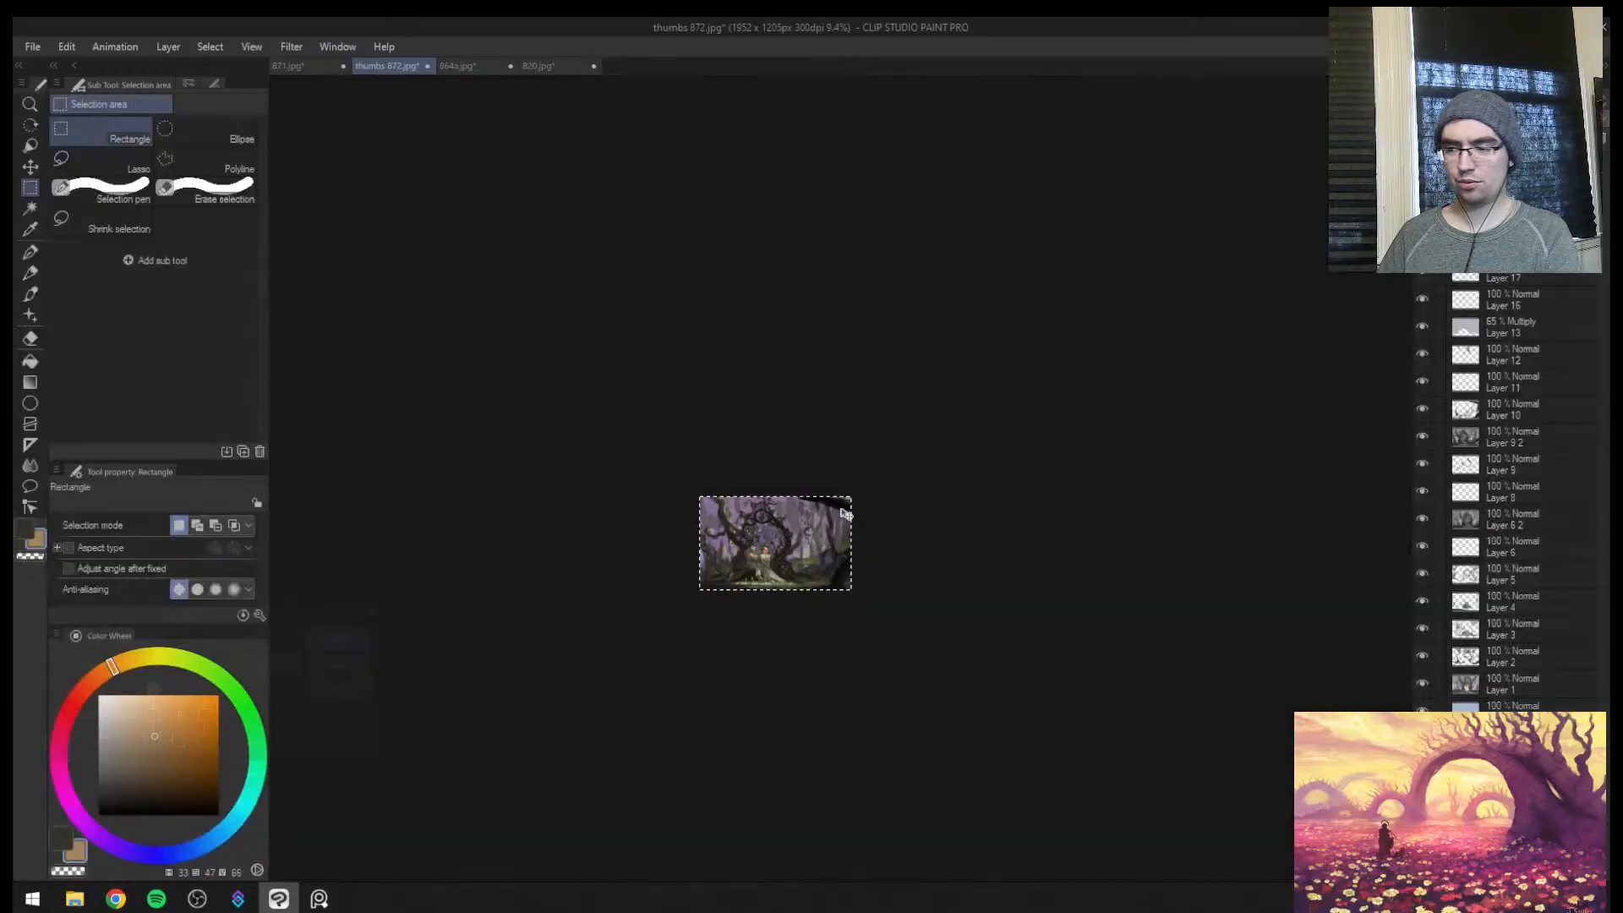
{"action": "key", "text": "ctrl+space"}
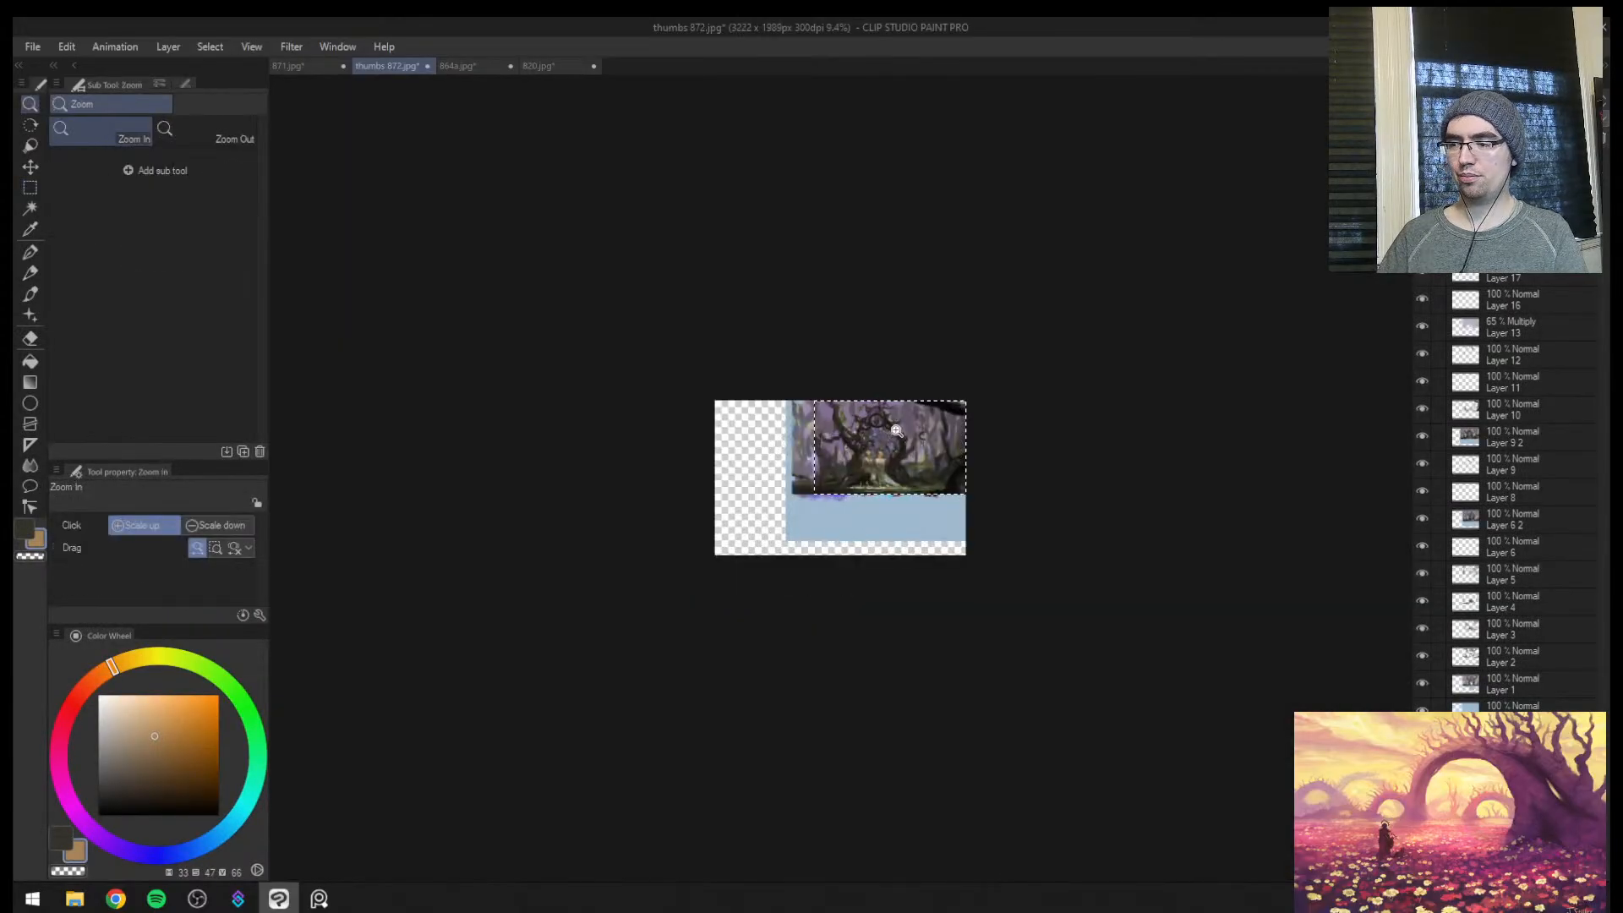
Scale the selected artwork to fill the entire enlarged canvas and deselect it
{"action": "key", "text": "ctrl+t"}
{"action": "left_click_drag", "start_coordinate": [814, 495], "coordinate": [719, 553]}
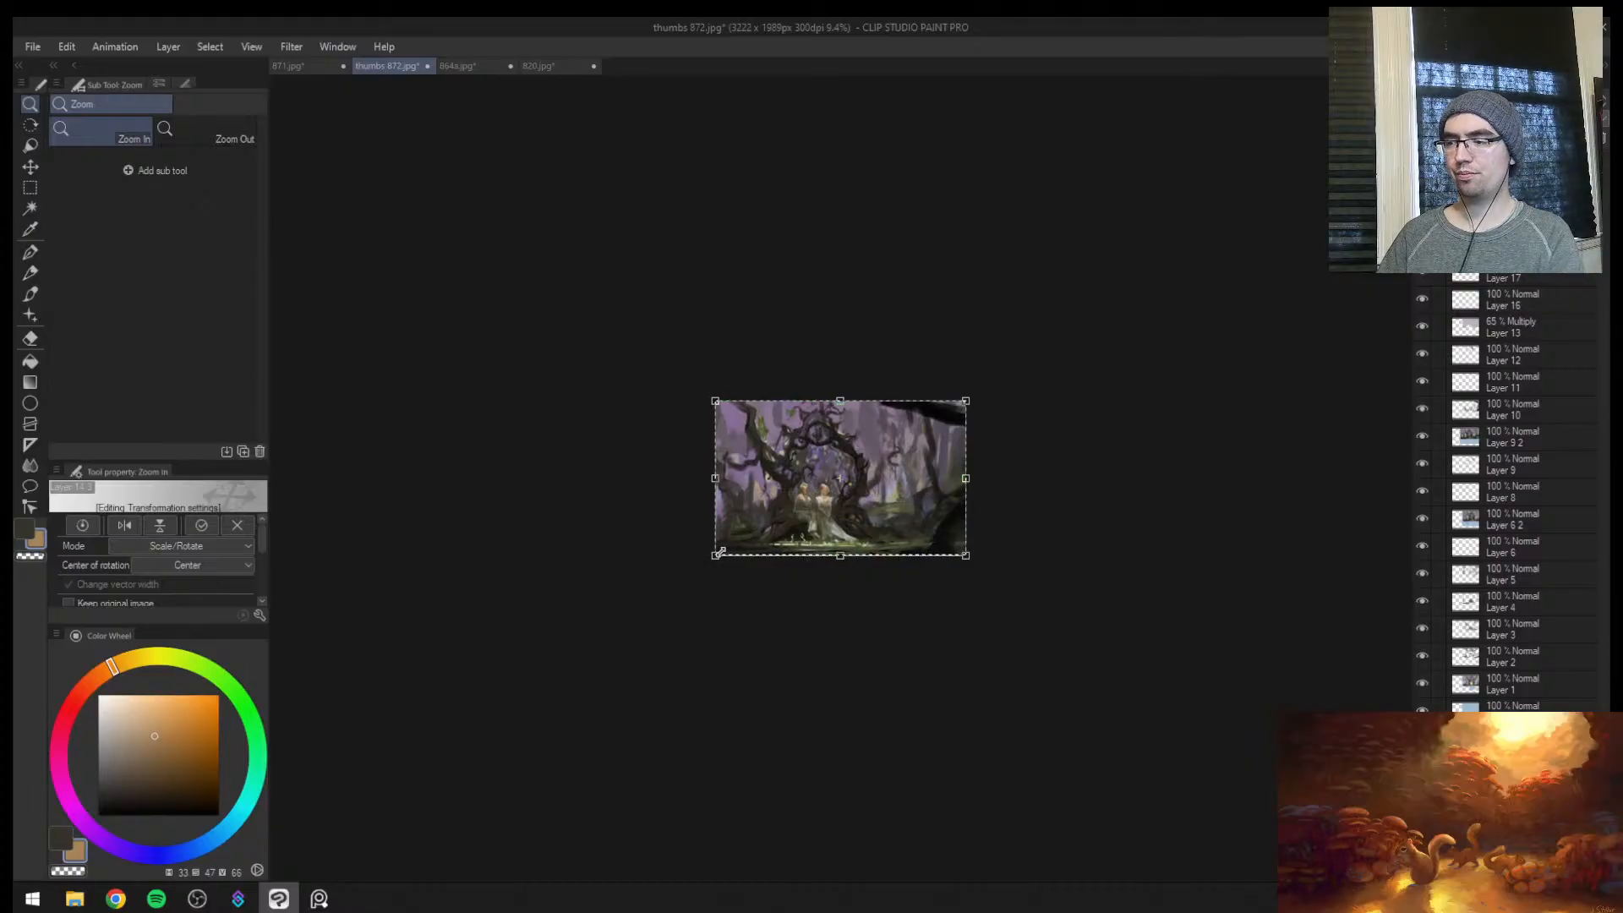
{"action": "key", "text": "Return"}
{"action": "key", "text": "ctrl+d"}
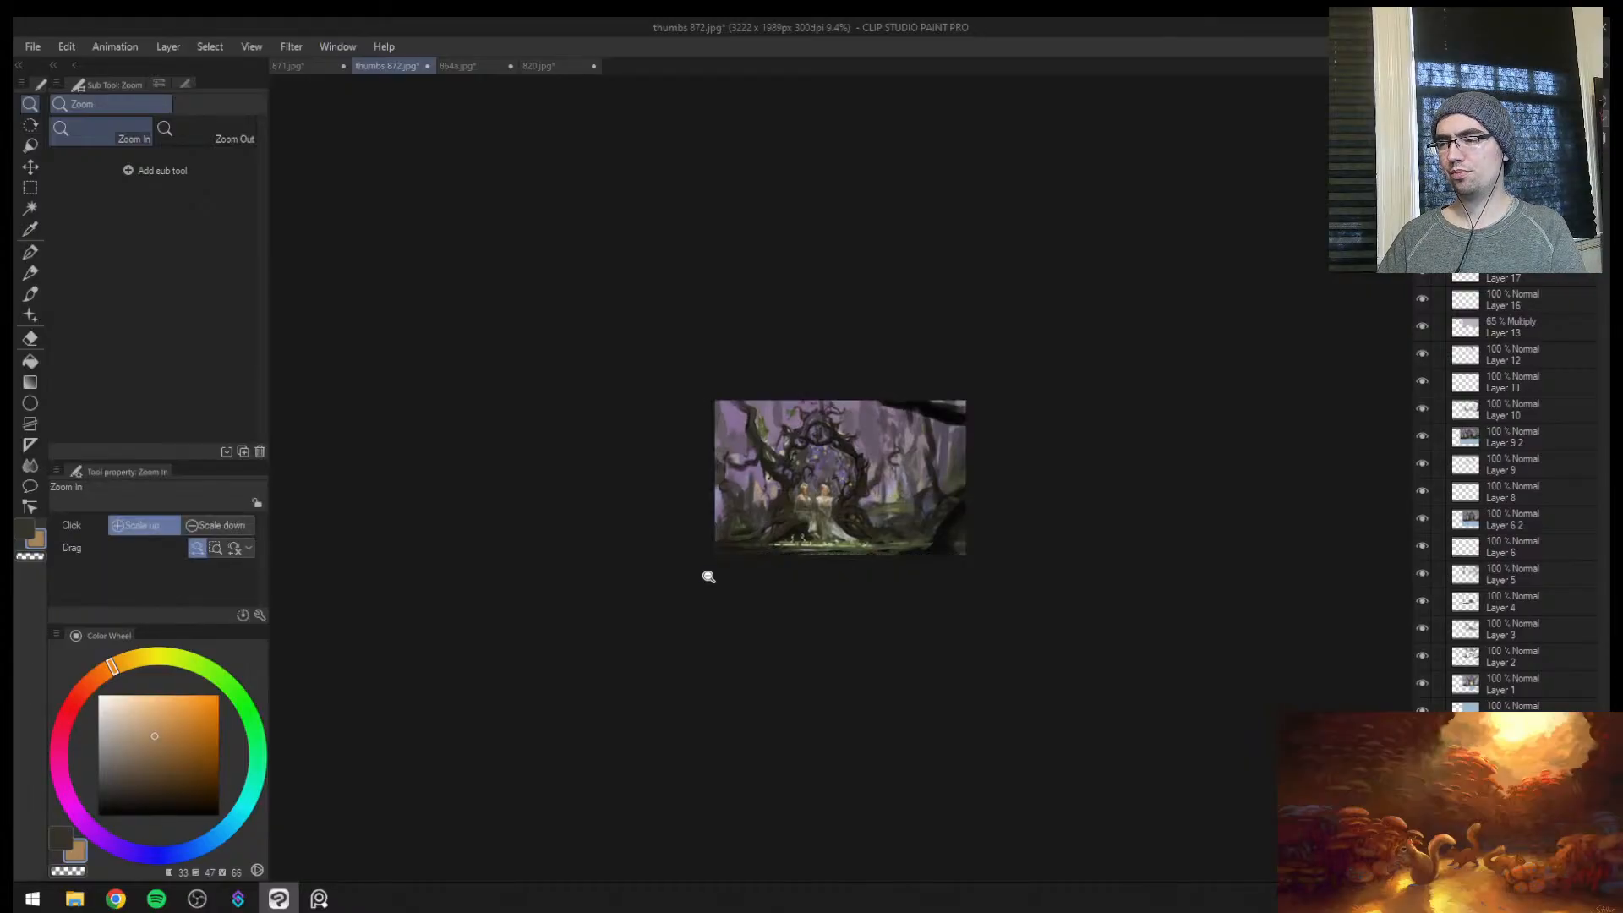
Check the enlarged painting's composition in mirrored and normal orientation
{"action": "key", "text": "h"}
{"action": "left_click_drag", "start_coordinate": [856, 436], "coordinate": [936, 449]}
{"action": "key", "text": "h"}
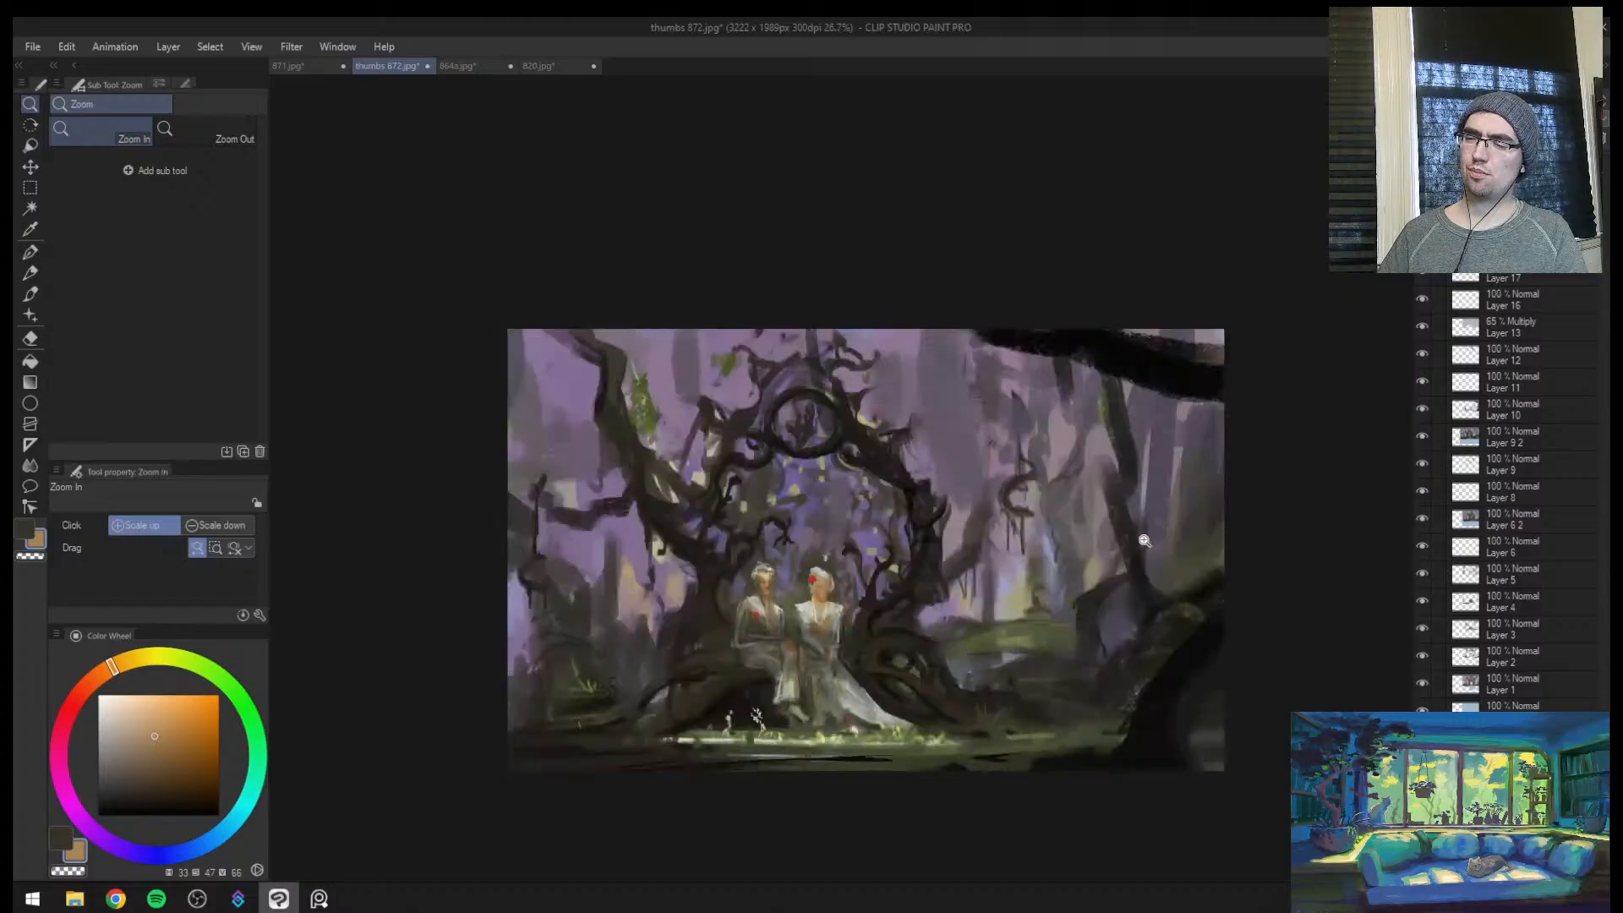
{"action": "left_click_drag", "start_coordinate": [948, 602], "coordinate": [992, 576]}
{"action": "left_click_drag", "start_coordinate": [1058, 421], "coordinate": [1008, 368]}
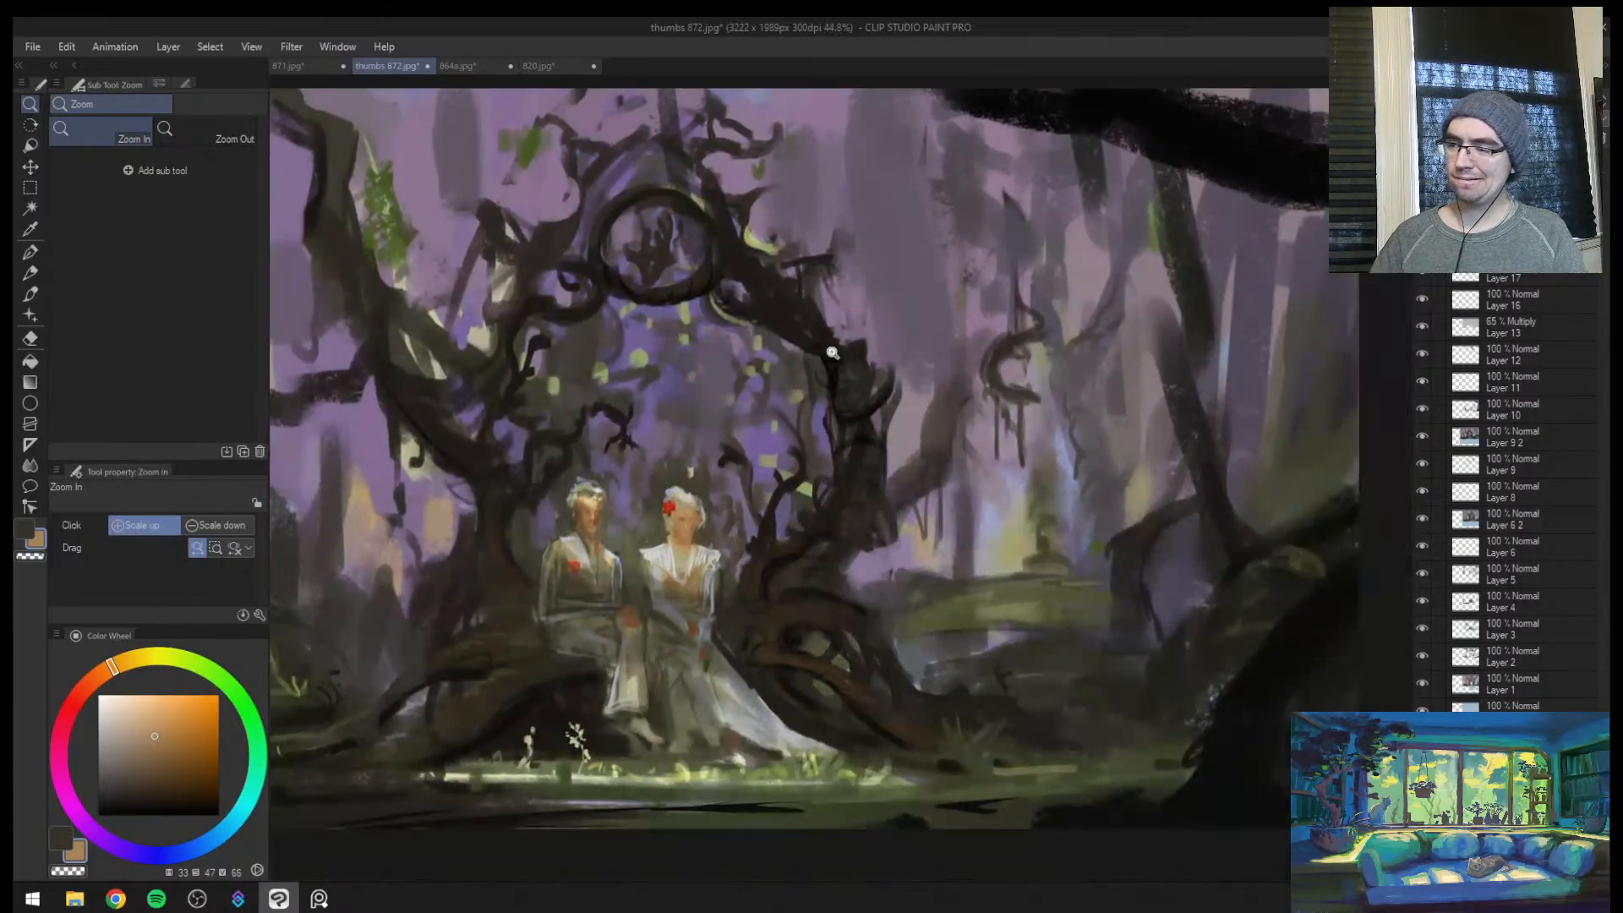
{"action": "left_click_drag", "start_coordinate": [829, 372], "coordinate": [839, 340]}
Touch up the man's chin and jaw with a sampled tan skin tone at brush size 7
{"action": "mouse_move", "coordinate": [573, 616]}
{"action": "left_mouse_down"}
{"action": "mouse_move", "coordinate": [657, 528]}
{"action": "mouse_move", "coordinate": [621, 442]}
{"action": "mouse_move", "coordinate": [647, 404]}
{"action": "mouse_move", "coordinate": [569, 552]}
{"action": "left_mouse_up"}
{"action": "left_click", "coordinate": [576, 460], "text": "alt"}
{"action": "key", "text": "bracketright"}
{"action": "key", "text": "bracketright"}
{"action": "key", "text": "bracketright"}
{"action": "key", "text": "bracketright"}
{"action": "key", "text": "bracketright"}
{"action": "key", "text": "bracketright"}
{"action": "key", "text": "bracketright"}
{"action": "left_click", "coordinate": [579, 516], "text": "alt"}
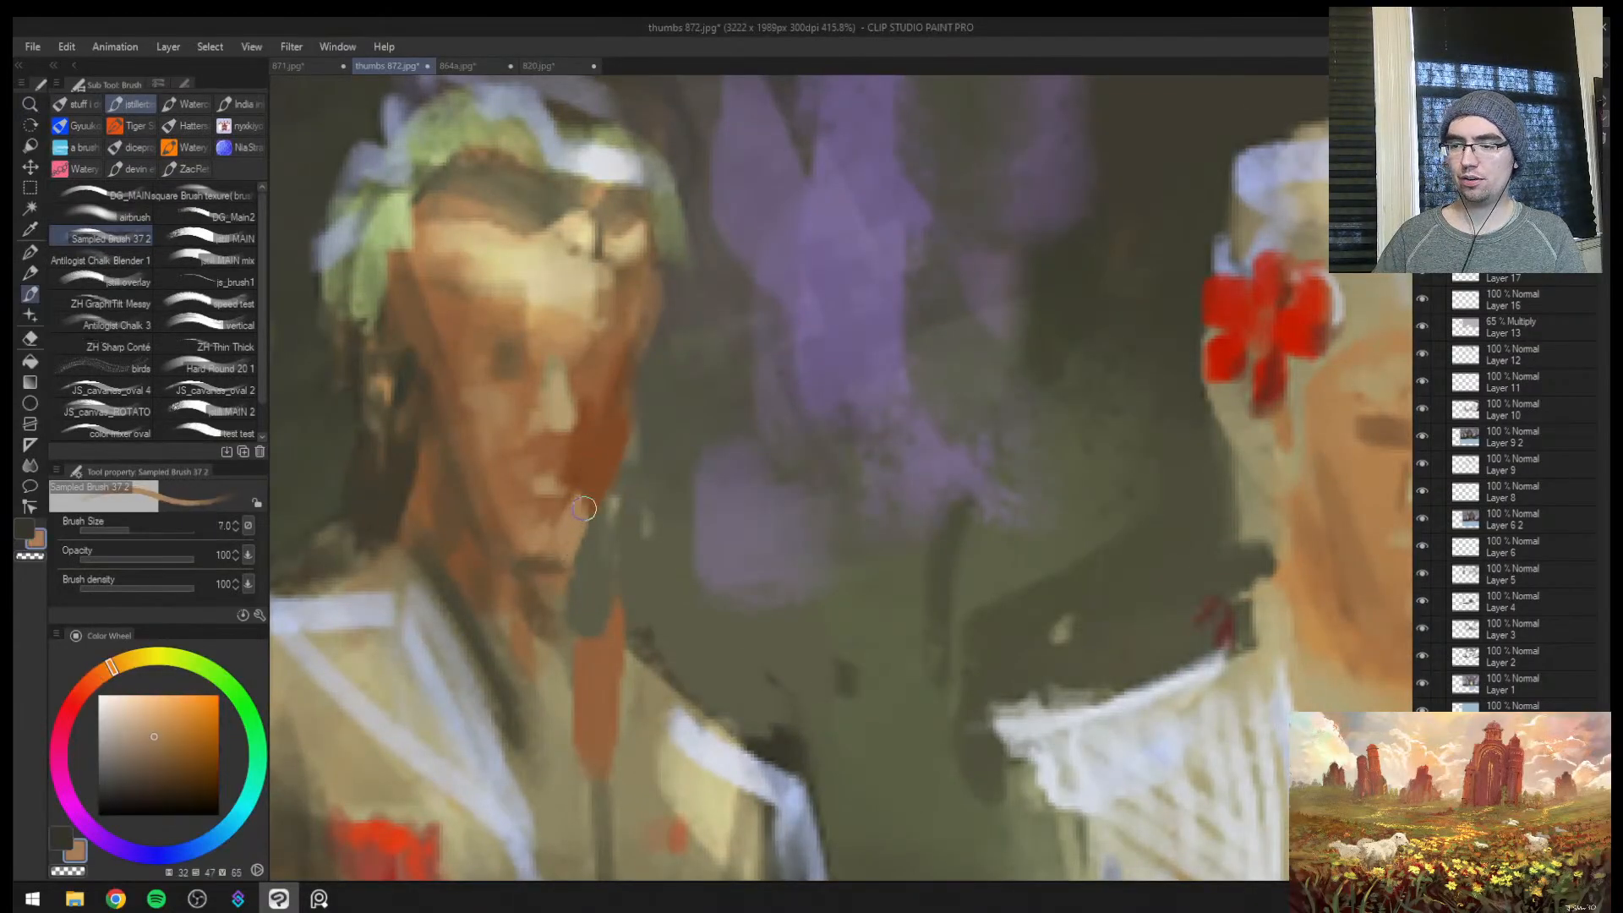
Refine the man's nose and the shadow beneath it with sampled skin and brown tones, reducing the brush to size 4
{"action": "left_click", "coordinate": [580, 327], "text": "alt"}
{"action": "mouse_move", "coordinate": [566, 399]}
{"action": "left_mouse_down"}
{"action": "mouse_move", "coordinate": [534, 431]}
{"action": "mouse_move", "coordinate": [576, 440]}
{"action": "mouse_move", "coordinate": [533, 435]}
{"action": "left_mouse_up"}
{"action": "left_click", "coordinate": [535, 431], "text": "alt"}
{"action": "left_click", "coordinate": [577, 446], "text": "alt"}
{"action": "left_click", "coordinate": [582, 440], "text": "alt"}
{"action": "key", "text": "bracketleft"}
{"action": "key", "text": "bracketleft"}
{"action": "key", "text": "bracketleft"}
{"action": "left_click", "coordinate": [543, 430], "text": "alt"}
{"action": "left_click", "coordinate": [522, 365], "text": "alt"}
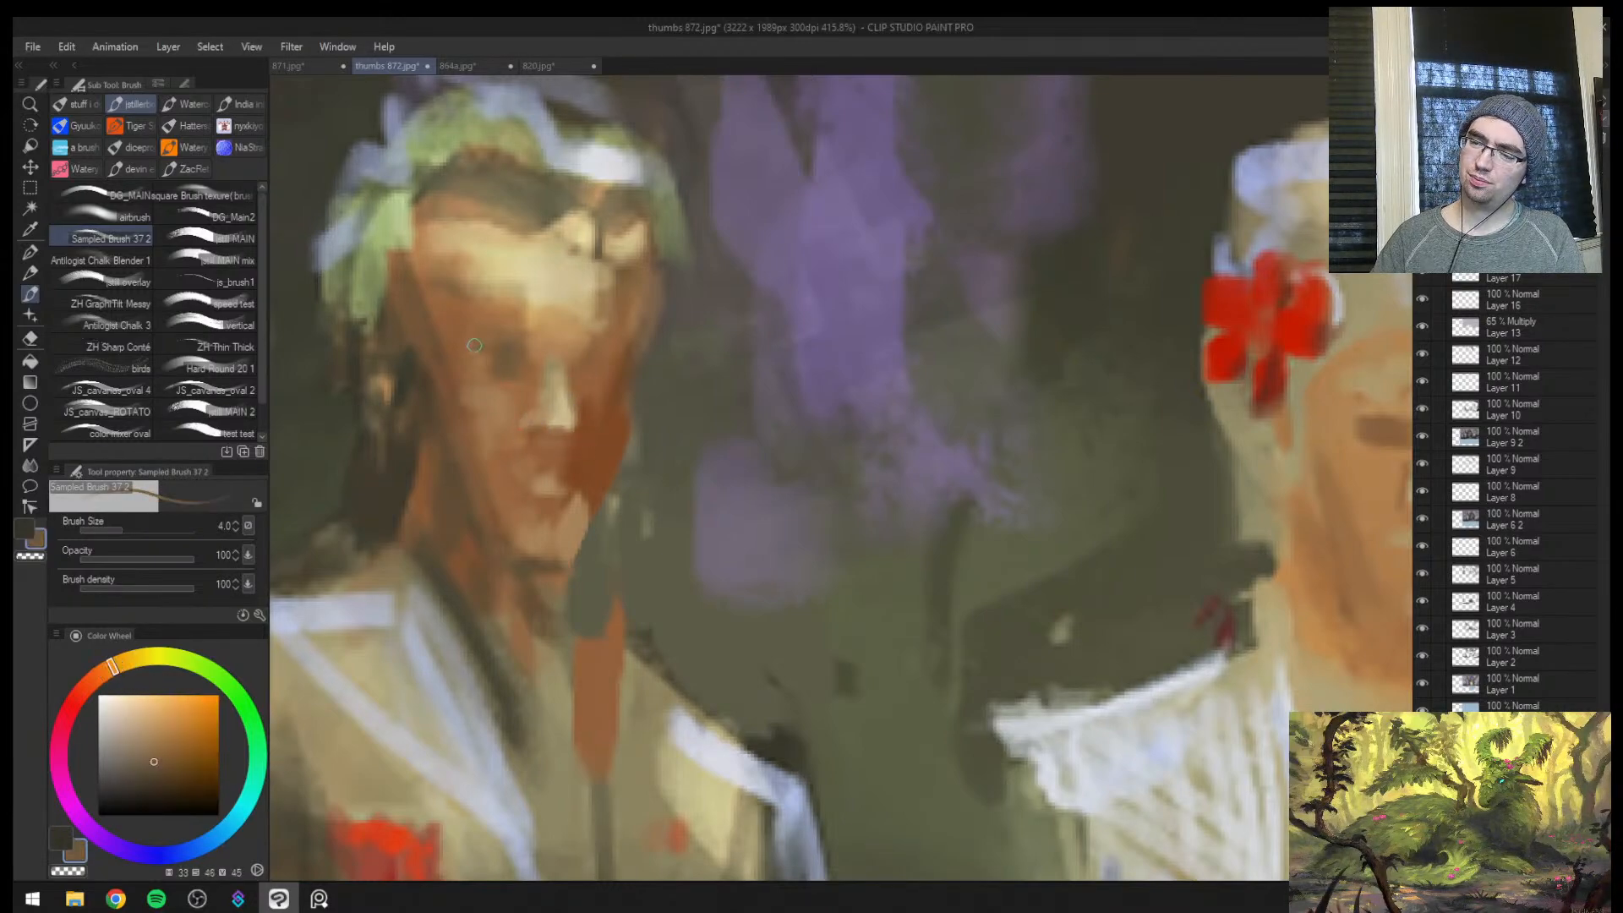
Refine the man's eye sockets with sampled brown skin tones at brush sizes 5 to 7
{"action": "key", "text": "bracketright"}
{"action": "left_click", "coordinate": [519, 382], "text": "alt"}
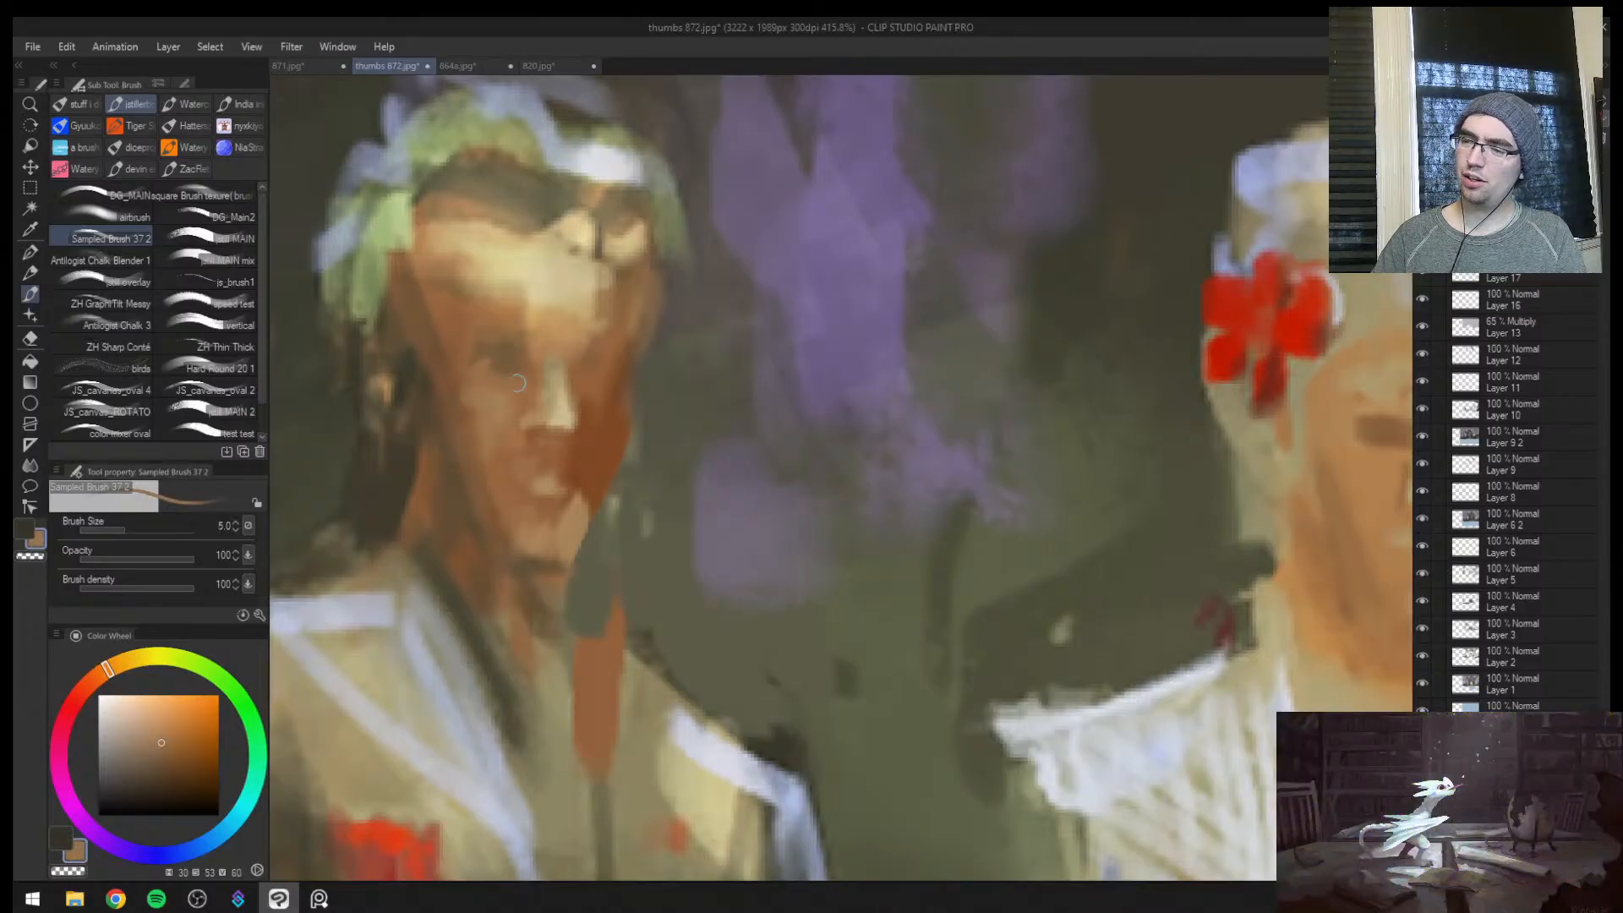
{"action": "left_click", "coordinate": [569, 405], "text": "alt"}
{"action": "left_click_drag", "start_coordinate": [497, 393], "coordinate": [515, 383]}
{"action": "left_click", "coordinate": [505, 387], "text": "alt"}
{"action": "key", "text": "bracketright"}
{"action": "key", "text": "bracketright"}
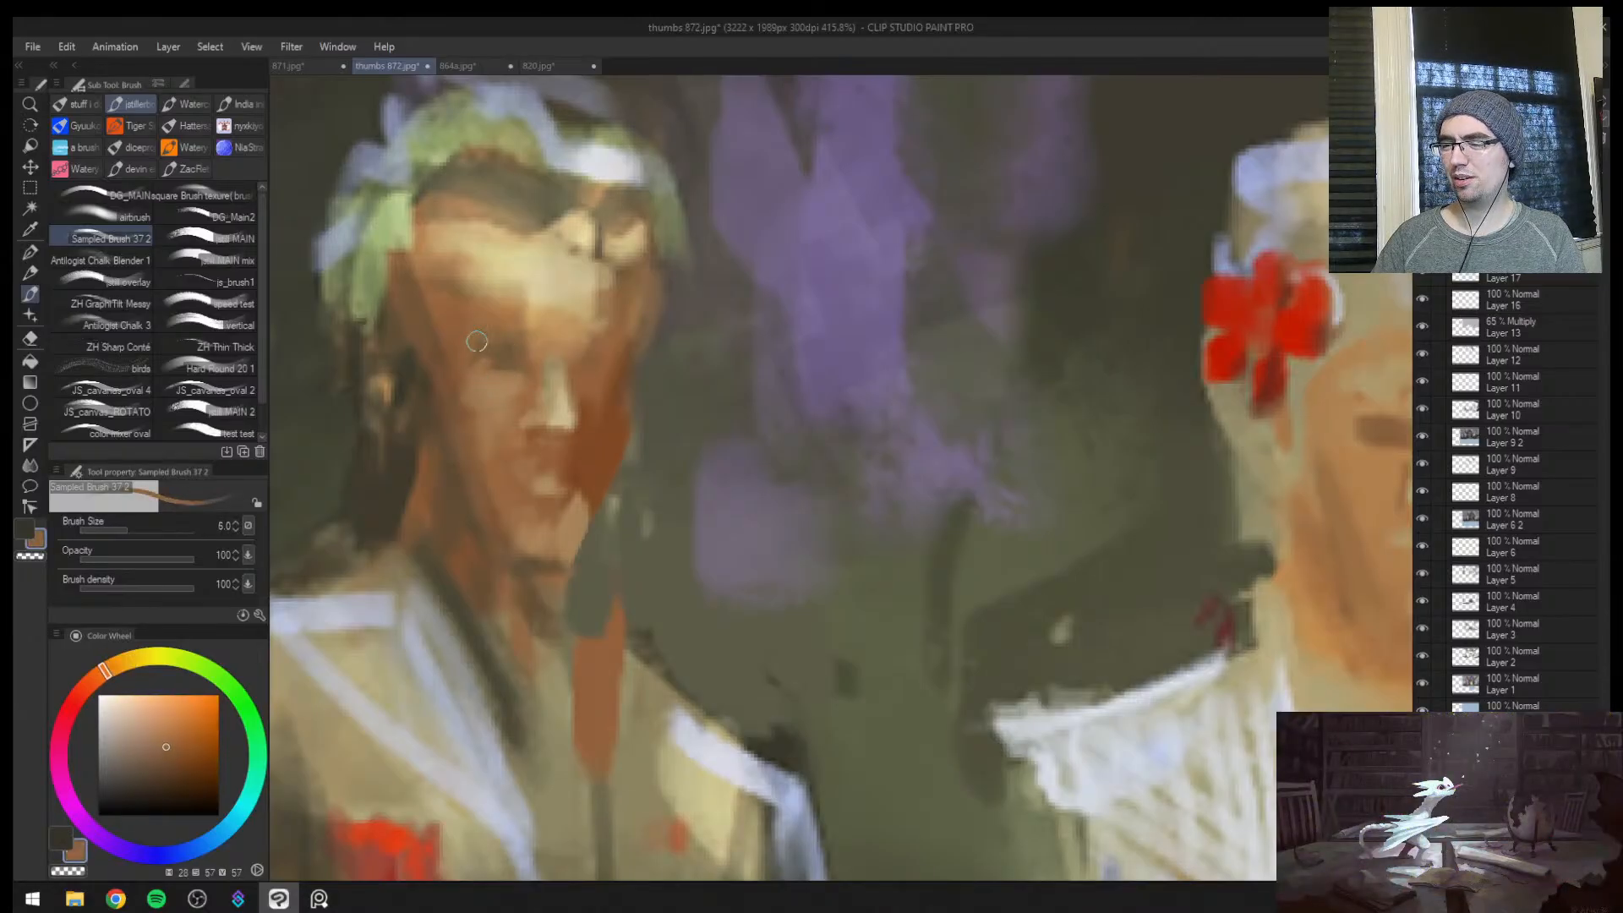
{"action": "left_click", "coordinate": [514, 351], "text": "alt"}
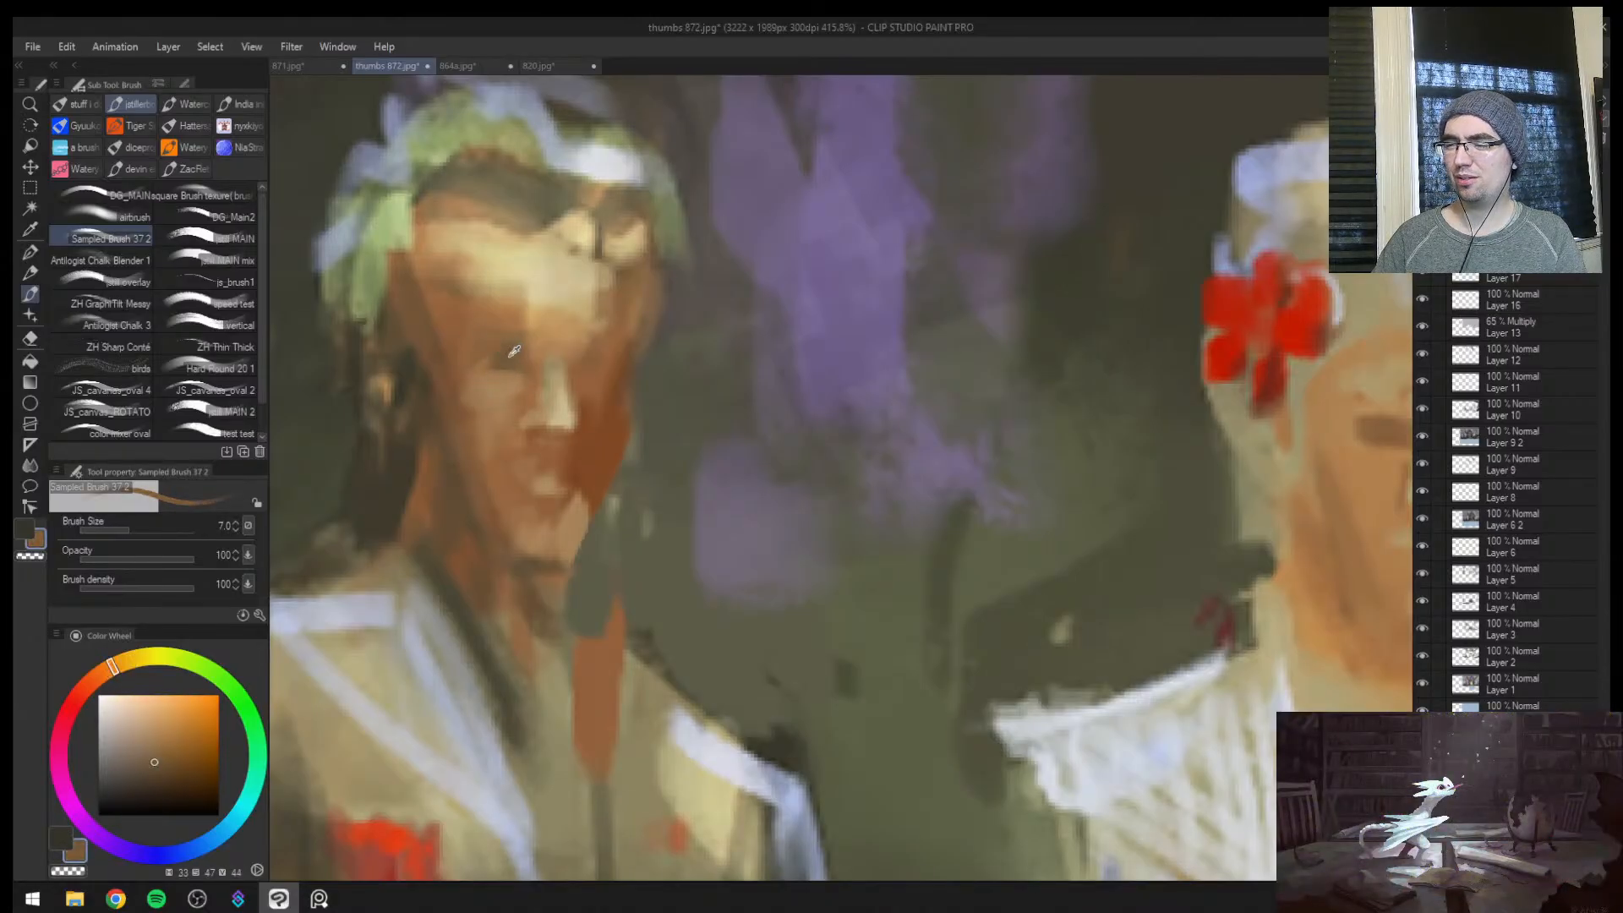
{"action": "left_click", "coordinate": [596, 363], "text": "alt"}
{"action": "key", "text": "bracketleft"}
Repaint the man's forehead and temples with sampled pale and warm brown skin tones, gradually enlarging the brush
{"action": "left_click", "coordinate": [587, 290], "text": "alt"}
{"action": "key", "text": "bracketright"}
{"action": "mouse_move", "coordinate": [599, 308]}
{"action": "left_mouse_down"}
{"action": "mouse_move", "coordinate": [629, 267]}
{"action": "mouse_move", "coordinate": [630, 237]}
{"action": "mouse_move", "coordinate": [649, 294]}
{"action": "left_mouse_up"}
{"action": "key", "text": "bracketright"}
{"action": "mouse_move", "coordinate": [559, 218]}
{"action": "left_mouse_down"}
{"action": "mouse_move", "coordinate": [470, 225]}
{"action": "mouse_move", "coordinate": [448, 295]}
{"action": "left_mouse_up"}
{"action": "left_click", "coordinate": [445, 286], "text": "alt"}
{"action": "key", "text": "bracketright"}
{"action": "mouse_move", "coordinate": [452, 237]}
{"action": "left_mouse_down"}
{"action": "mouse_move", "coordinate": [475, 300]}
{"action": "mouse_move", "coordinate": [469, 244]}
{"action": "mouse_move", "coordinate": [497, 251]}
{"action": "mouse_move", "coordinate": [501, 289]}
{"action": "left_mouse_up"}
{"action": "left_click", "coordinate": [517, 257], "text": "alt"}
{"action": "mouse_move", "coordinate": [473, 237]}
{"action": "left_mouse_down"}
{"action": "mouse_move", "coordinate": [484, 297]}
{"action": "mouse_move", "coordinate": [470, 275]}
{"action": "left_mouse_up"}
{"action": "left_click", "coordinate": [452, 258], "text": "alt"}
{"action": "mouse_move", "coordinate": [431, 227]}
{"action": "left_mouse_down"}
{"action": "mouse_move", "coordinate": [401, 250]}
{"action": "mouse_move", "coordinate": [479, 294]}
{"action": "left_mouse_up"}
{"action": "left_click", "coordinate": [495, 252], "text": "alt"}
Blend the man's brow and forehead with sampled light tan tones at brush sizes 17 and 12
{"action": "key", "text": "bracketright"}
{"action": "key", "text": "bracketright"}
{"action": "key", "text": "bracketright"}
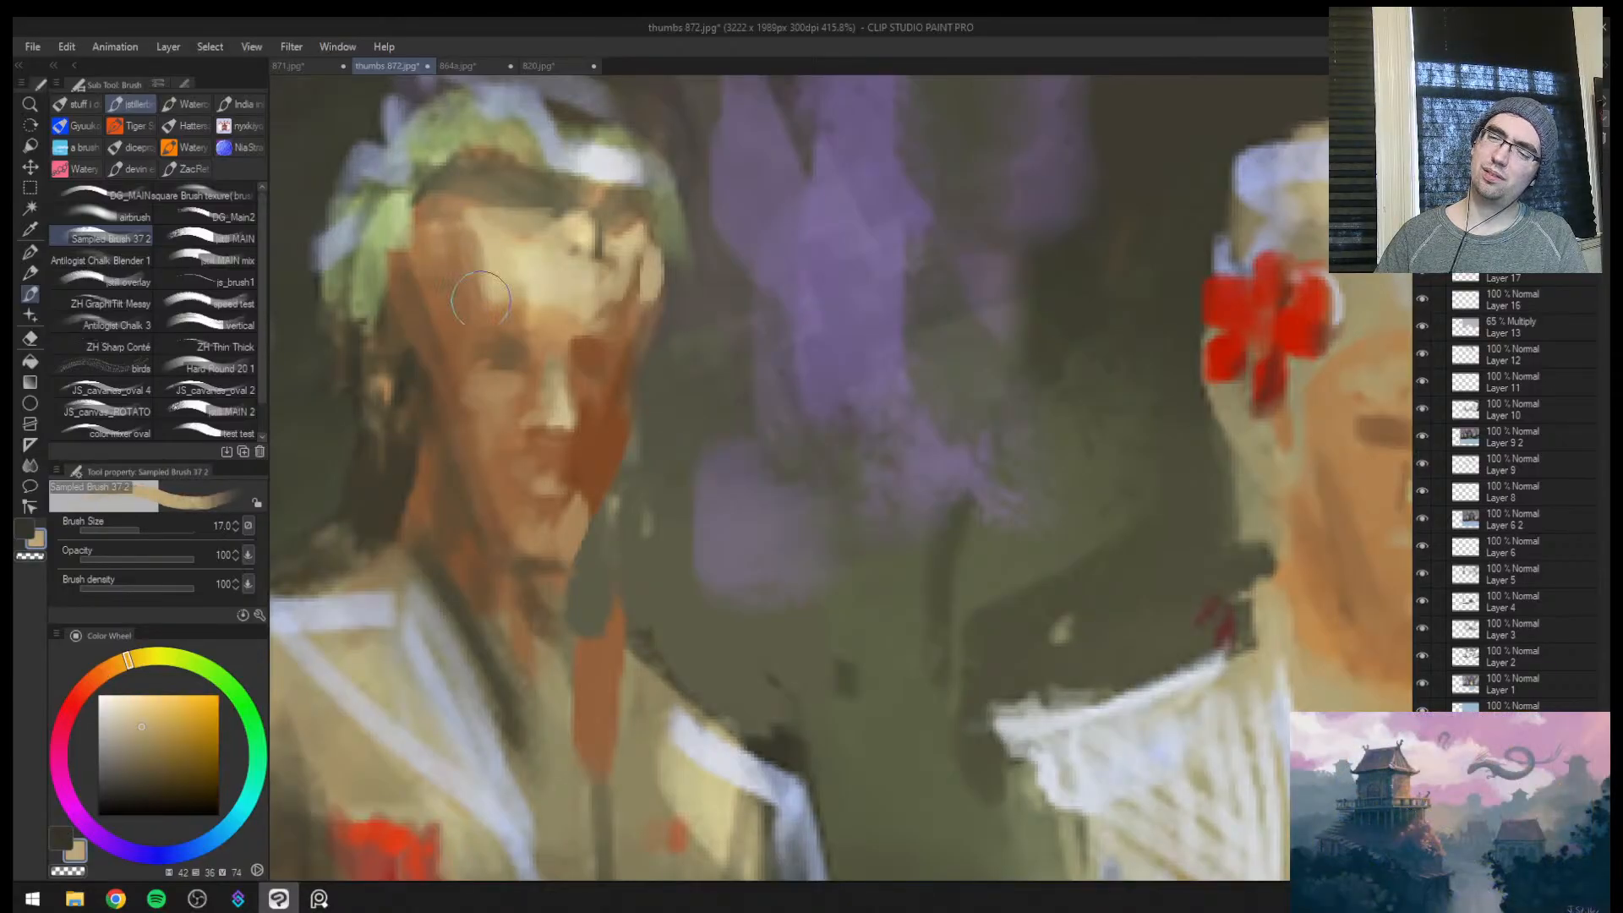
{"action": "left_click", "coordinate": [467, 290], "text": "alt"}
{"action": "left_click", "coordinate": [527, 282], "text": "alt"}
{"action": "key", "text": "bracketleft"}
{"action": "key", "text": "bracketleft"}
{"action": "key", "text": "bracketleft"}
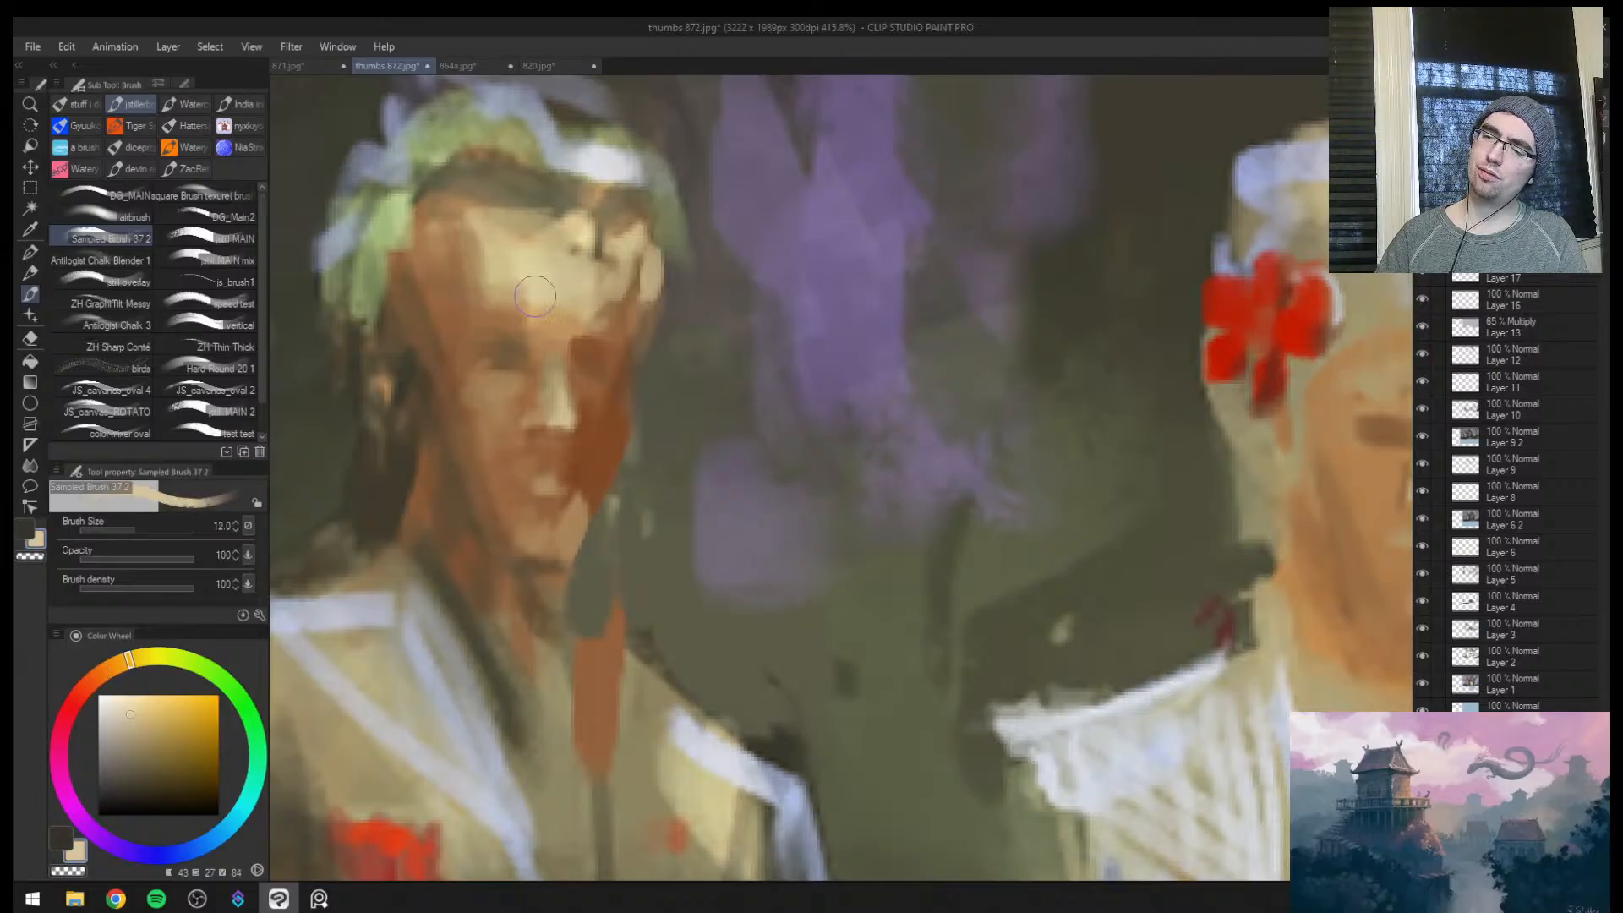
Mirror the canvas and touch up the highlights on the man's face with sampled pale skin tones, reducing the brush to size 3
{"action": "key", "text": "h"}
{"action": "mouse_move", "coordinate": [1106, 288]}
{"action": "left_mouse_down"}
{"action": "mouse_move", "coordinate": [766, 346]}
{"action": "mouse_move", "coordinate": [734, 382]}
{"action": "mouse_move", "coordinate": [710, 380]}
{"action": "mouse_move", "coordinate": [826, 367]}
{"action": "mouse_move", "coordinate": [779, 431]}
{"action": "left_mouse_up"}
{"action": "left_click", "coordinate": [847, 291], "text": "alt"}
{"action": "left_click", "coordinate": [768, 340], "text": "alt"}
{"action": "left_click", "coordinate": [790, 379], "text": "alt"}
{"action": "left_click", "coordinate": [747, 410], "text": "alt"}
{"action": "key", "text": "bracketleft"}
{"action": "key", "text": "bracketleft"}
{"action": "key", "text": "bracketleft"}
{"action": "key", "text": "bracketleft"}
{"action": "key", "text": "ctrl+space"}
{"action": "left_click_drag", "start_coordinate": [841, 387], "coordinate": [856, 337]}
{"action": "left_click", "coordinate": [783, 385], "text": "alt"}
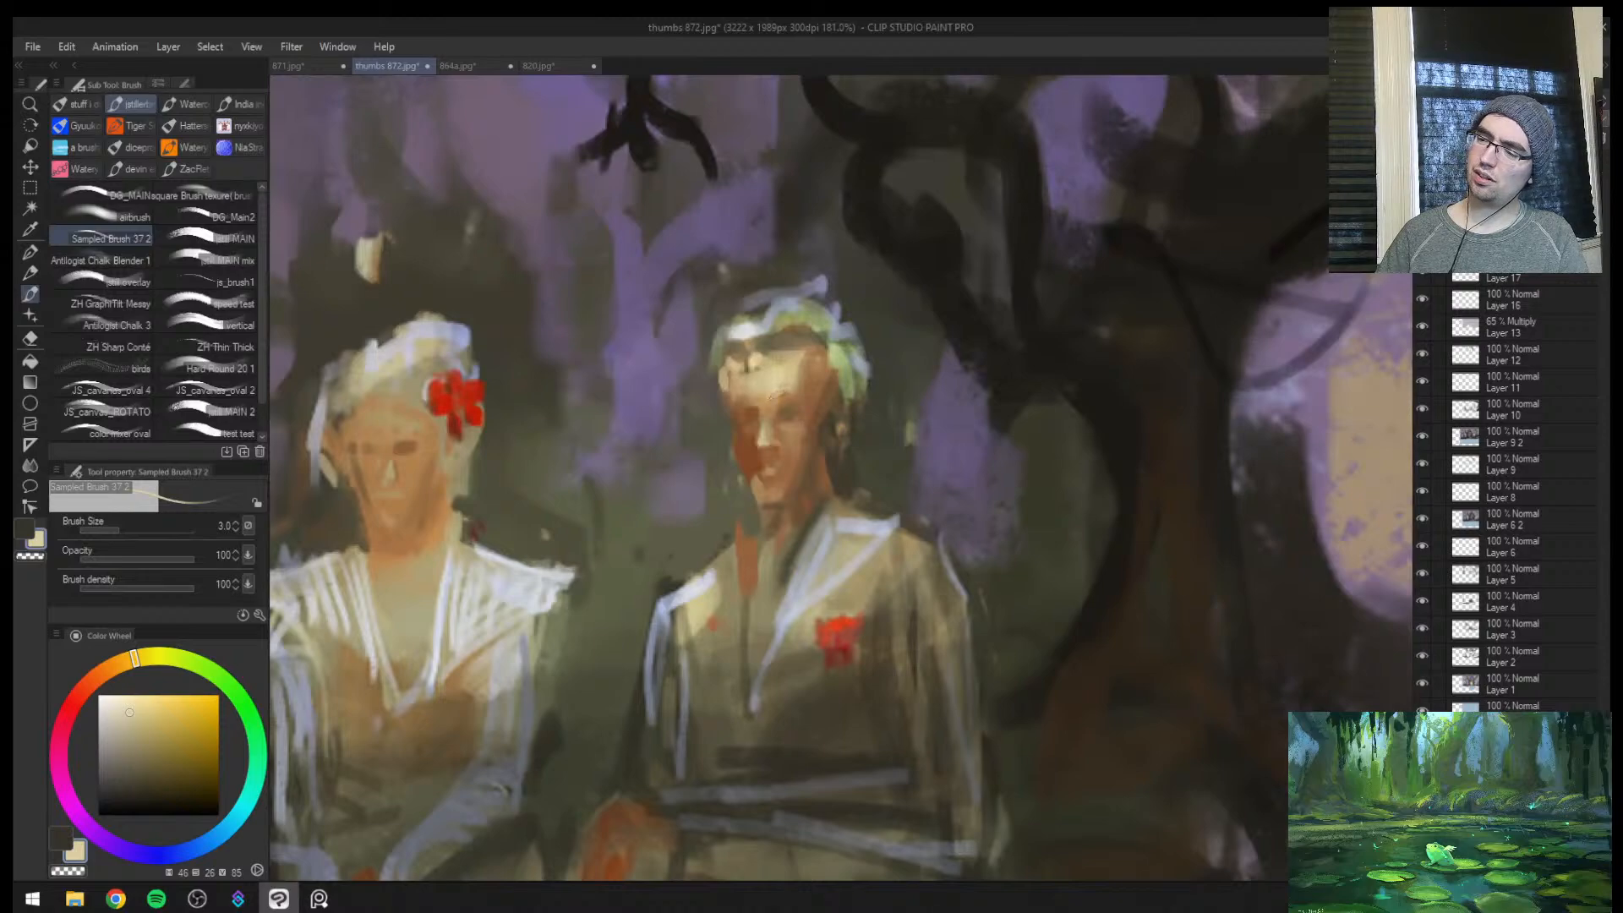
Model the man's eye and upper cheek with sampled tan and brown tones at brush sizes 4 to 6
{"action": "left_click", "coordinate": [791, 385], "text": "alt"}
{"action": "key", "text": "bracketright"}
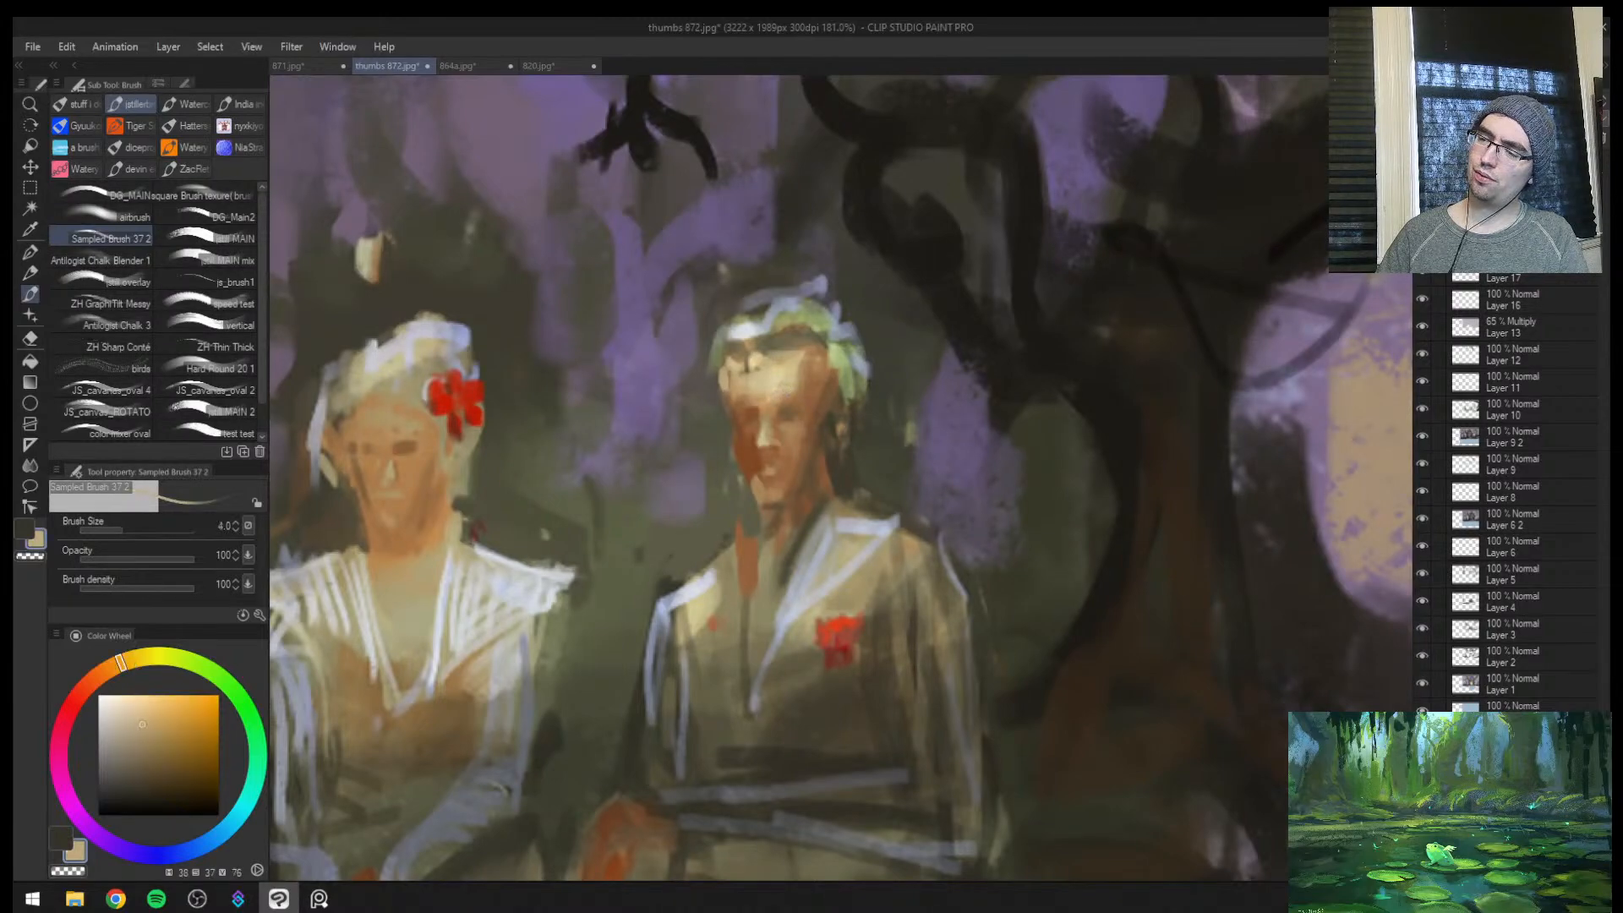
{"action": "left_click", "coordinate": [795, 403], "text": "alt"}
{"action": "left_click", "coordinate": [795, 413], "text": "alt"}
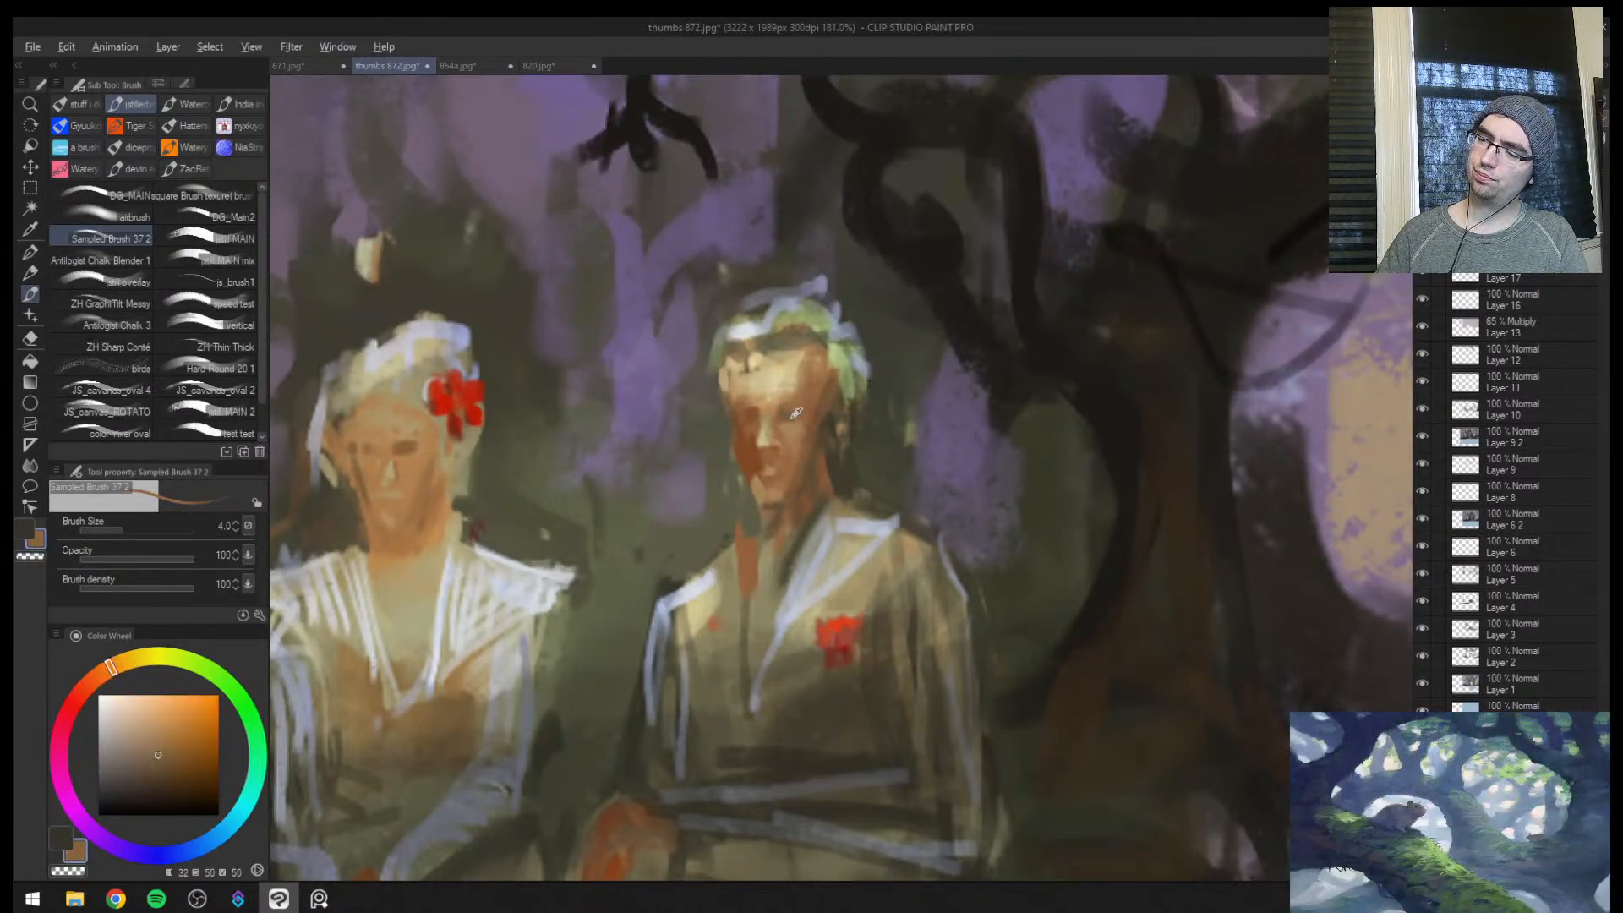
{"action": "left_click", "coordinate": [802, 421], "text": "alt"}
{"action": "left_click", "coordinate": [788, 427], "text": "alt"}
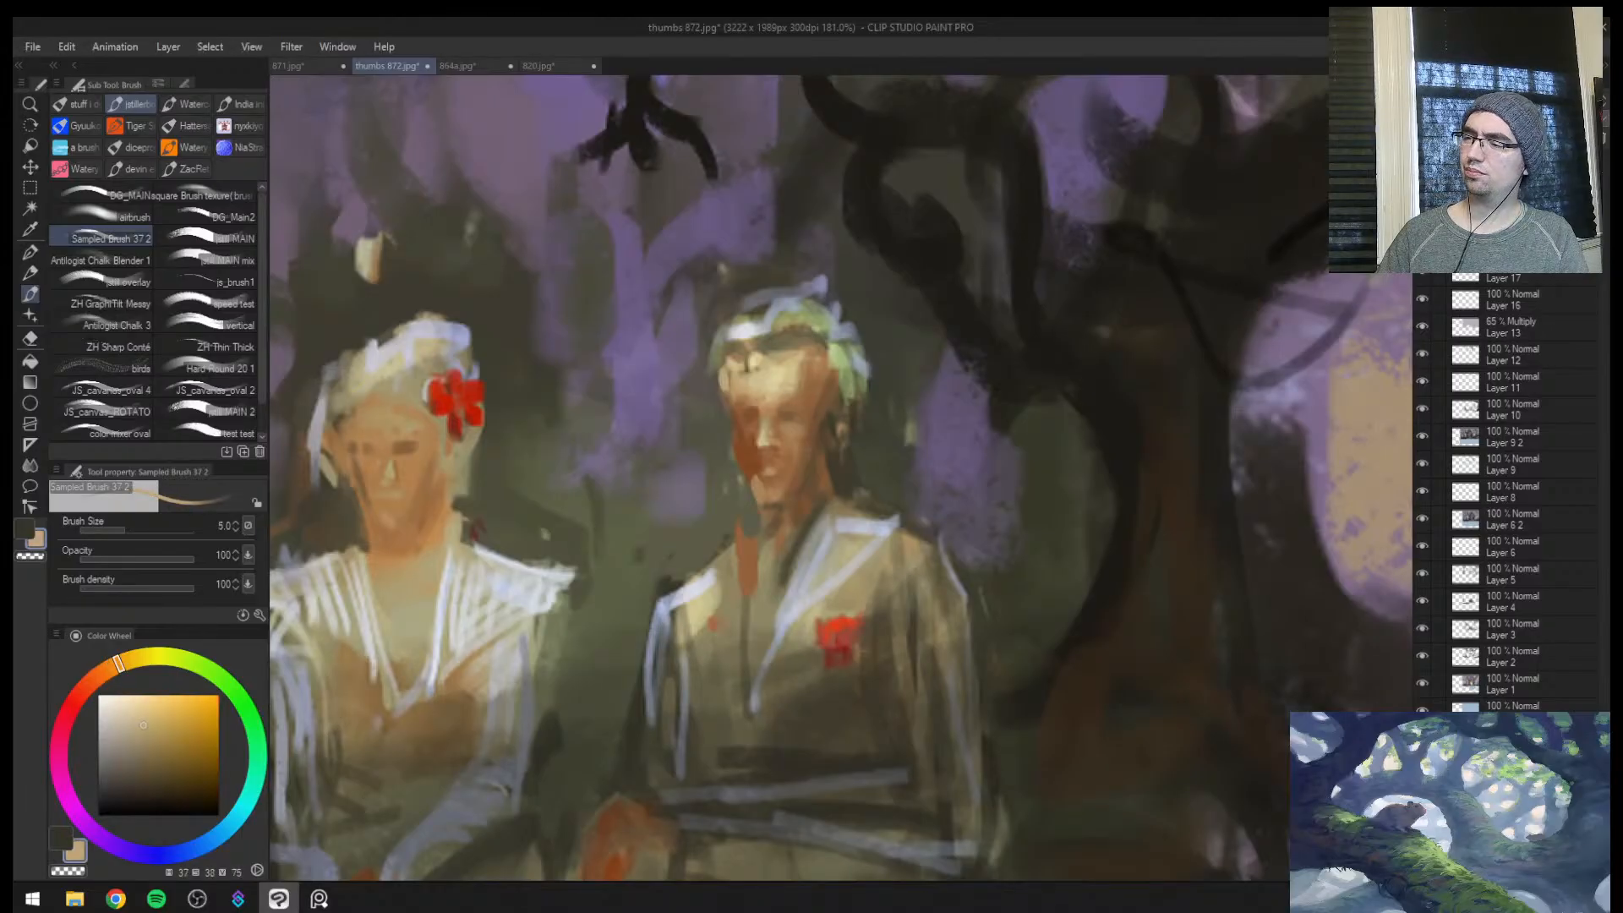
{"action": "key", "text": "bracketright"}
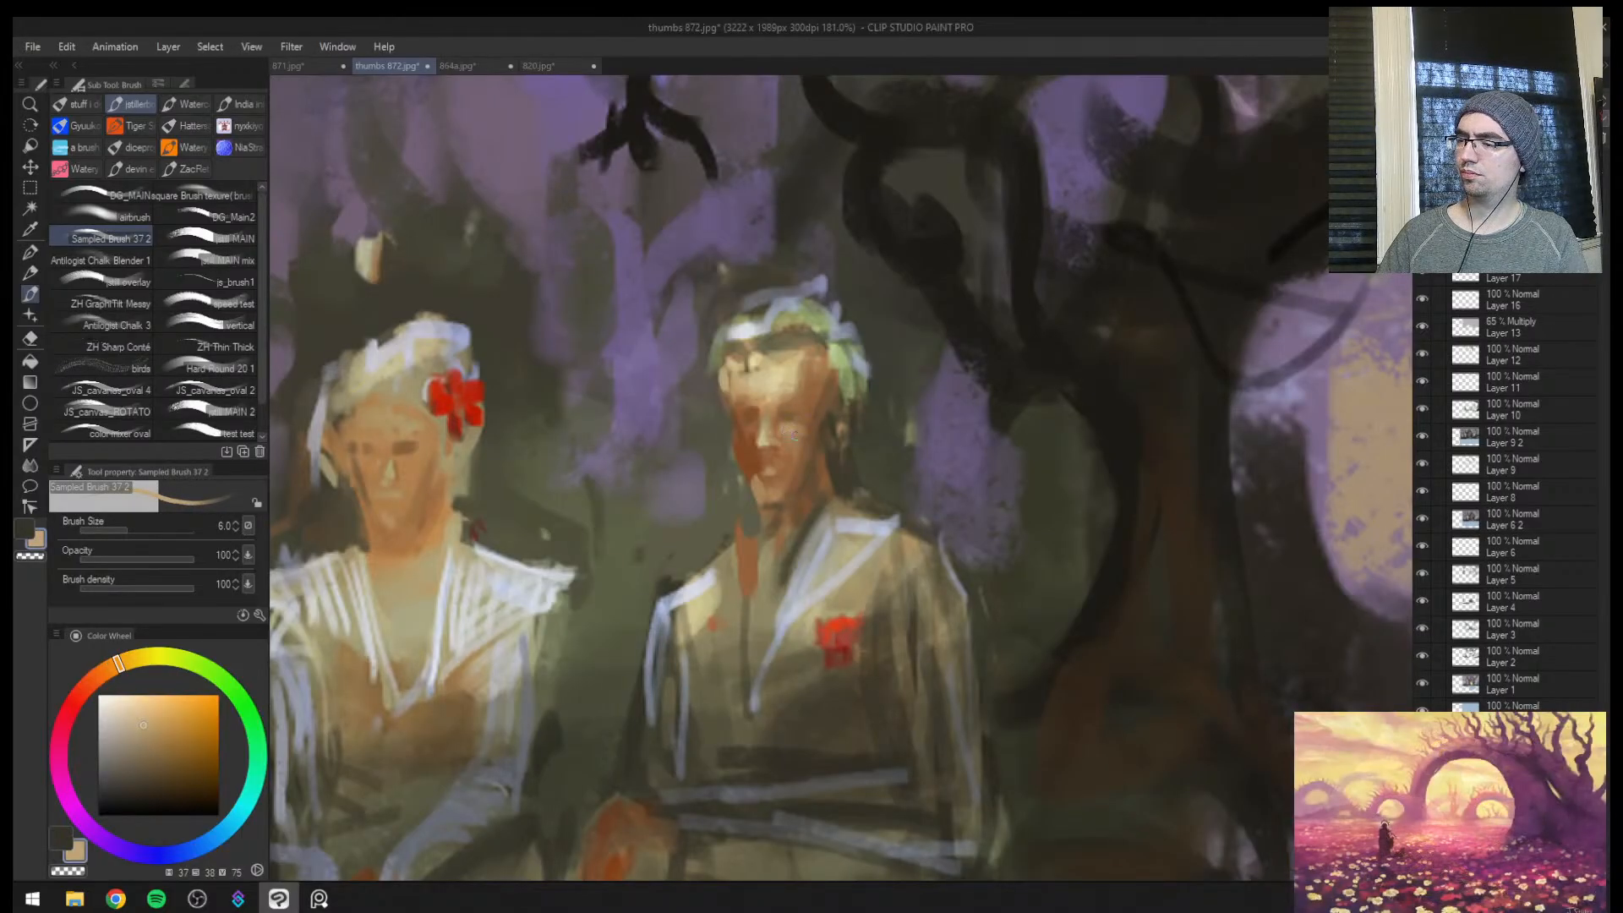
{"action": "left_click", "coordinate": [781, 426], "text": "alt"}
Shade the man's cheek and jaw with sampled mid and dark browns, enlarging the brush to size 12
{"action": "key", "text": "bracketright"}
{"action": "left_click", "coordinate": [803, 429], "text": "alt"}
{"action": "key", "text": "bracketright"}
{"action": "key", "text": "bracketright"}
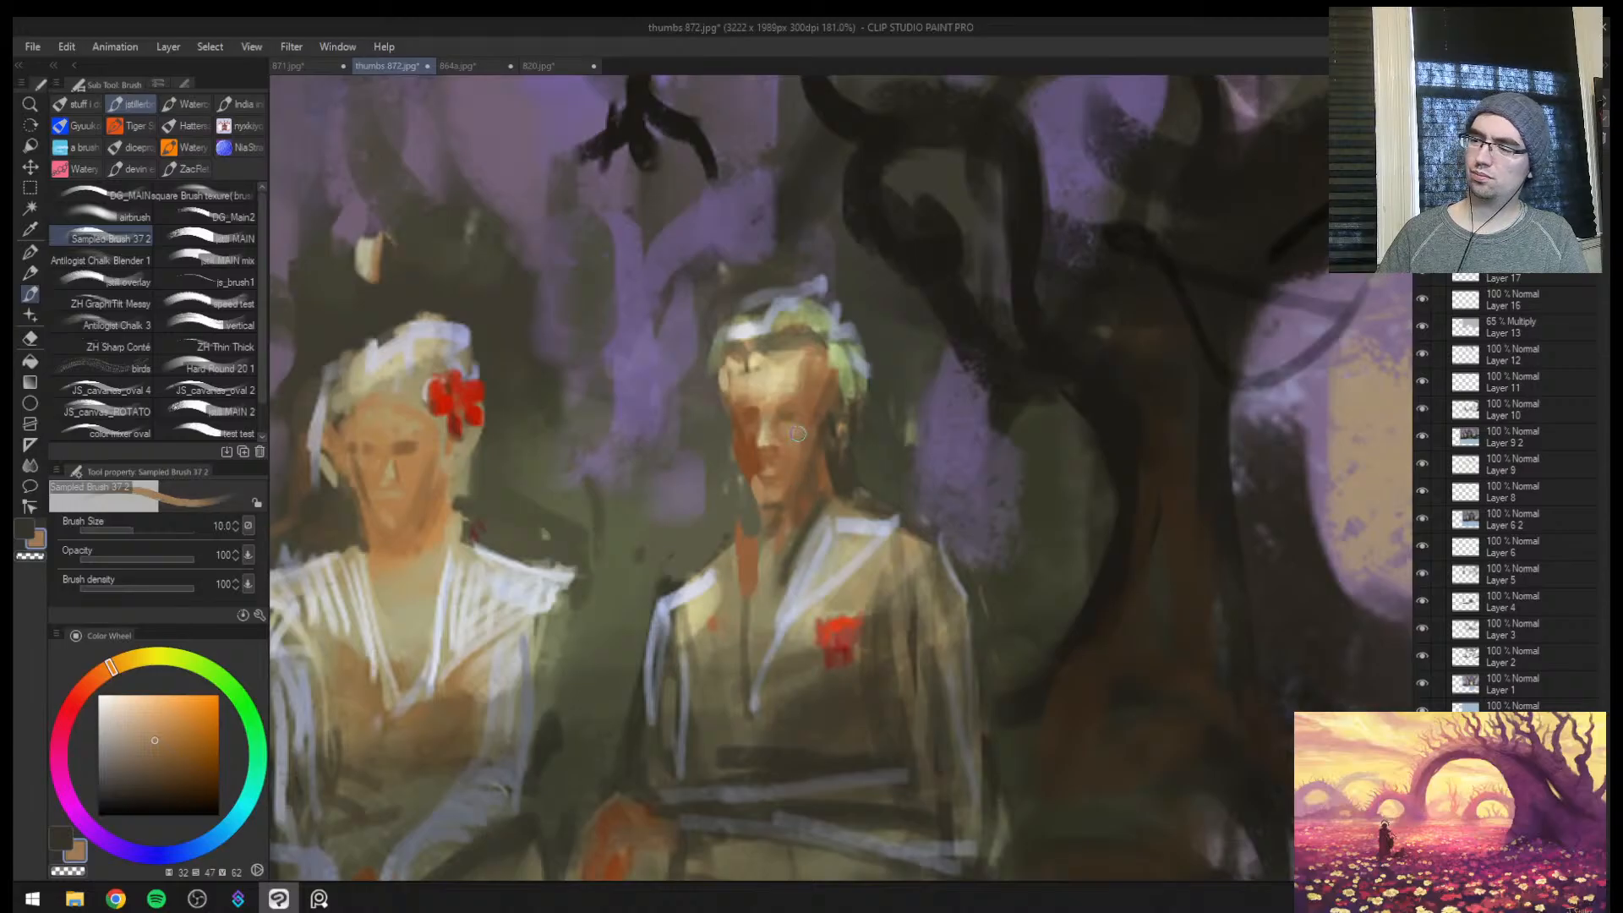
{"action": "left_click", "coordinate": [814, 423], "text": "alt"}
{"action": "key", "text": "bracketright"}
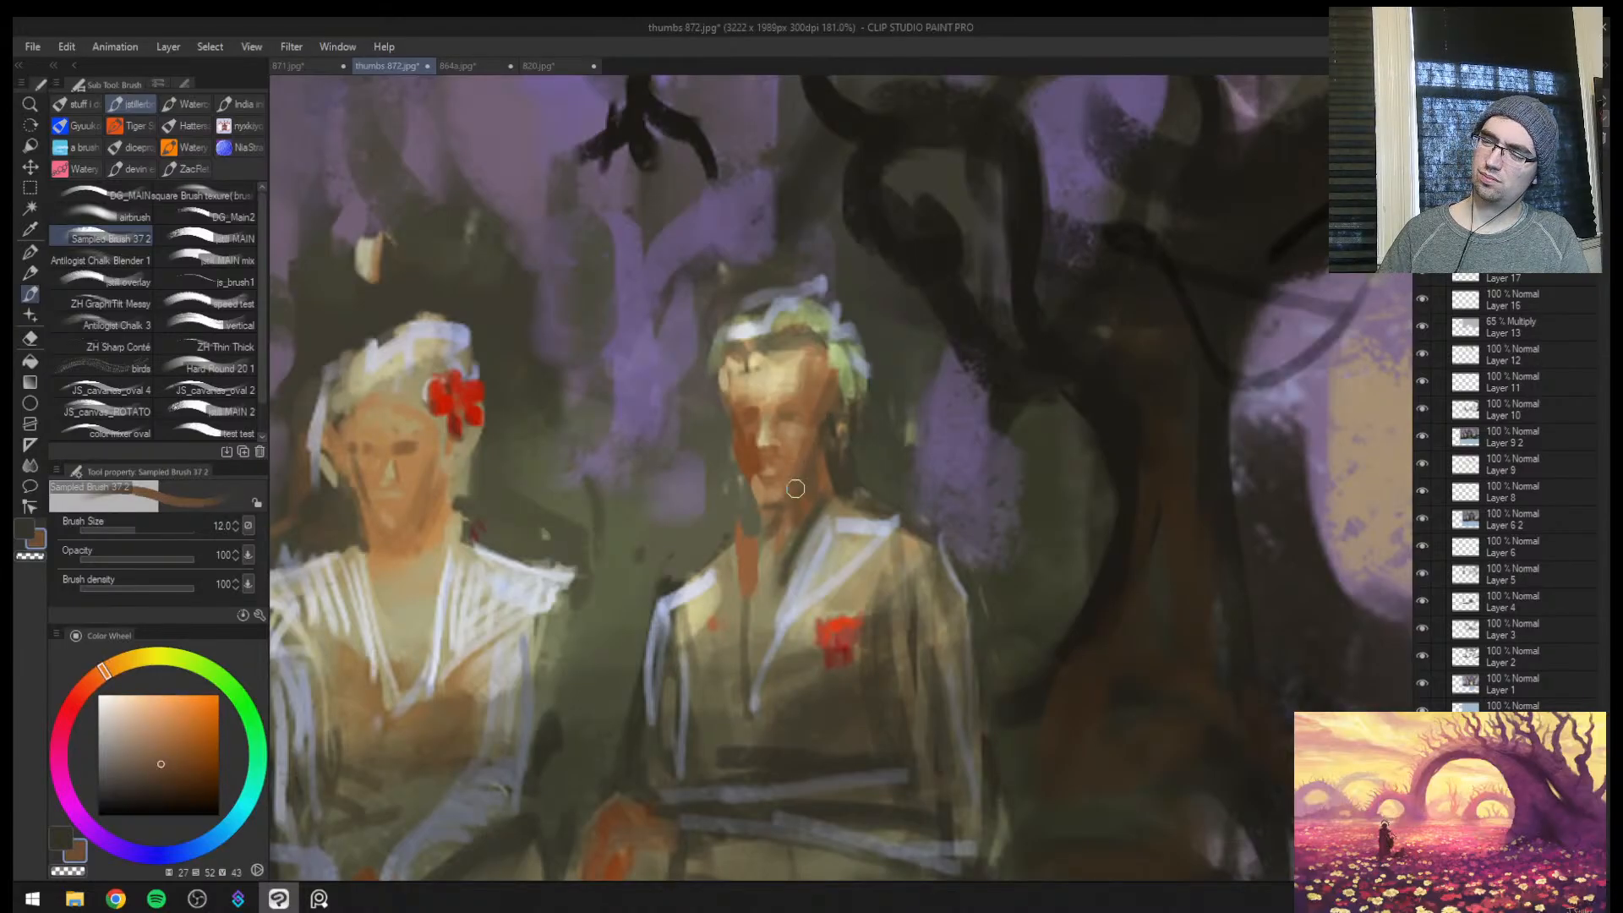
{"action": "left_click", "coordinate": [814, 450], "text": "alt"}
Reshape the man's hairline with sampled olive green, mirror the canvas back and darken the hair edge with brown at size 7
{"action": "left_click", "coordinate": [827, 372], "text": "alt"}
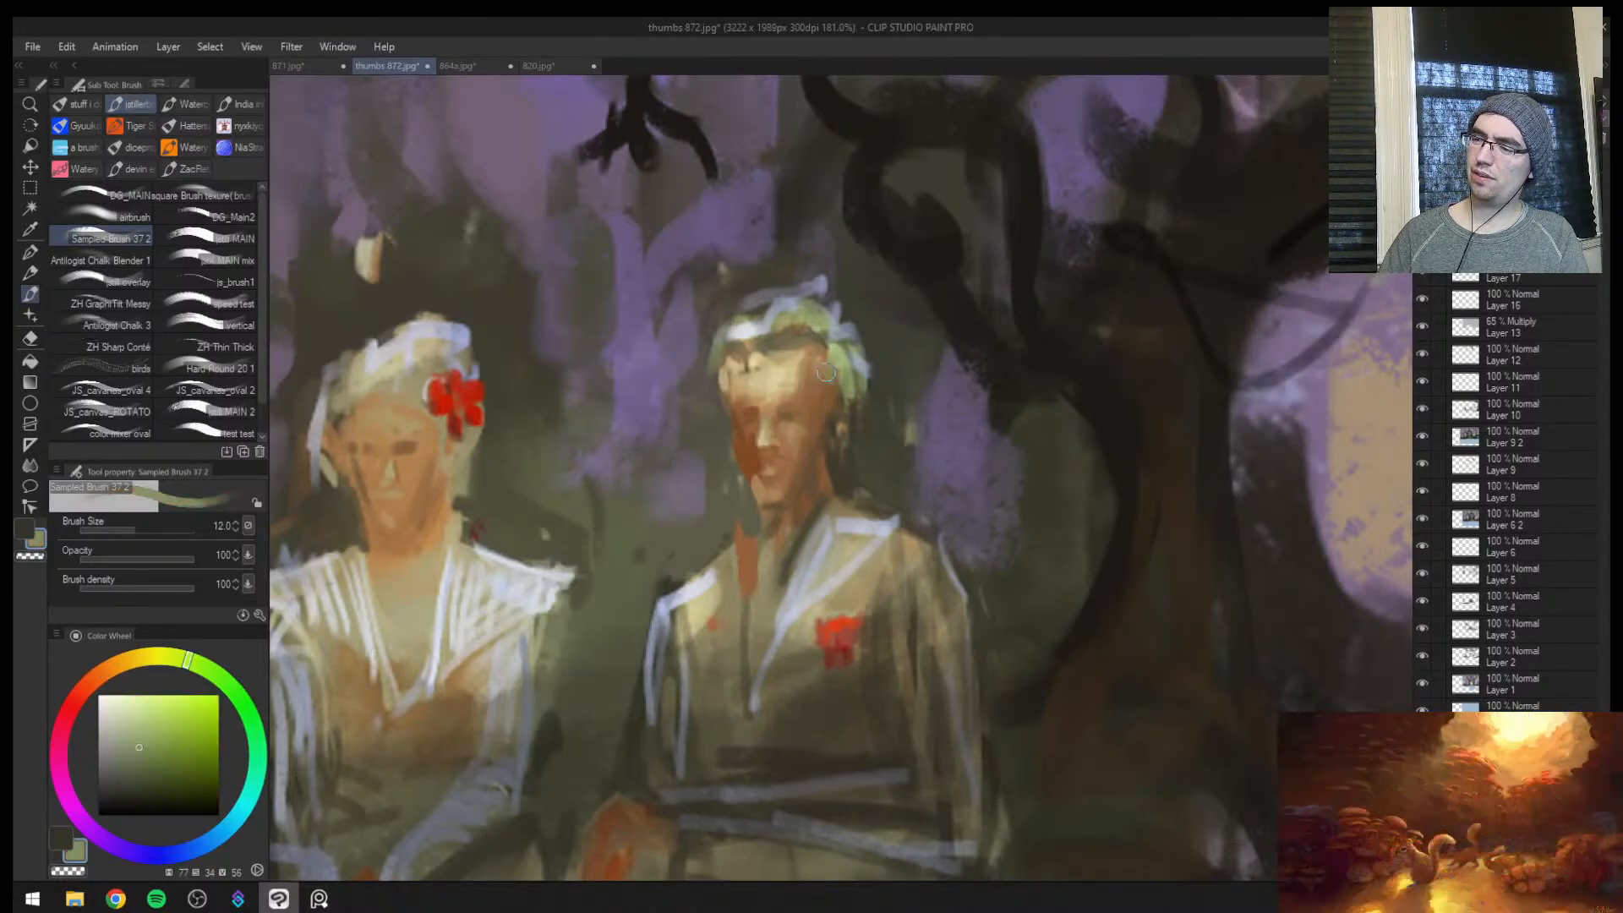
{"action": "left_click", "coordinate": [778, 353], "text": "alt"}
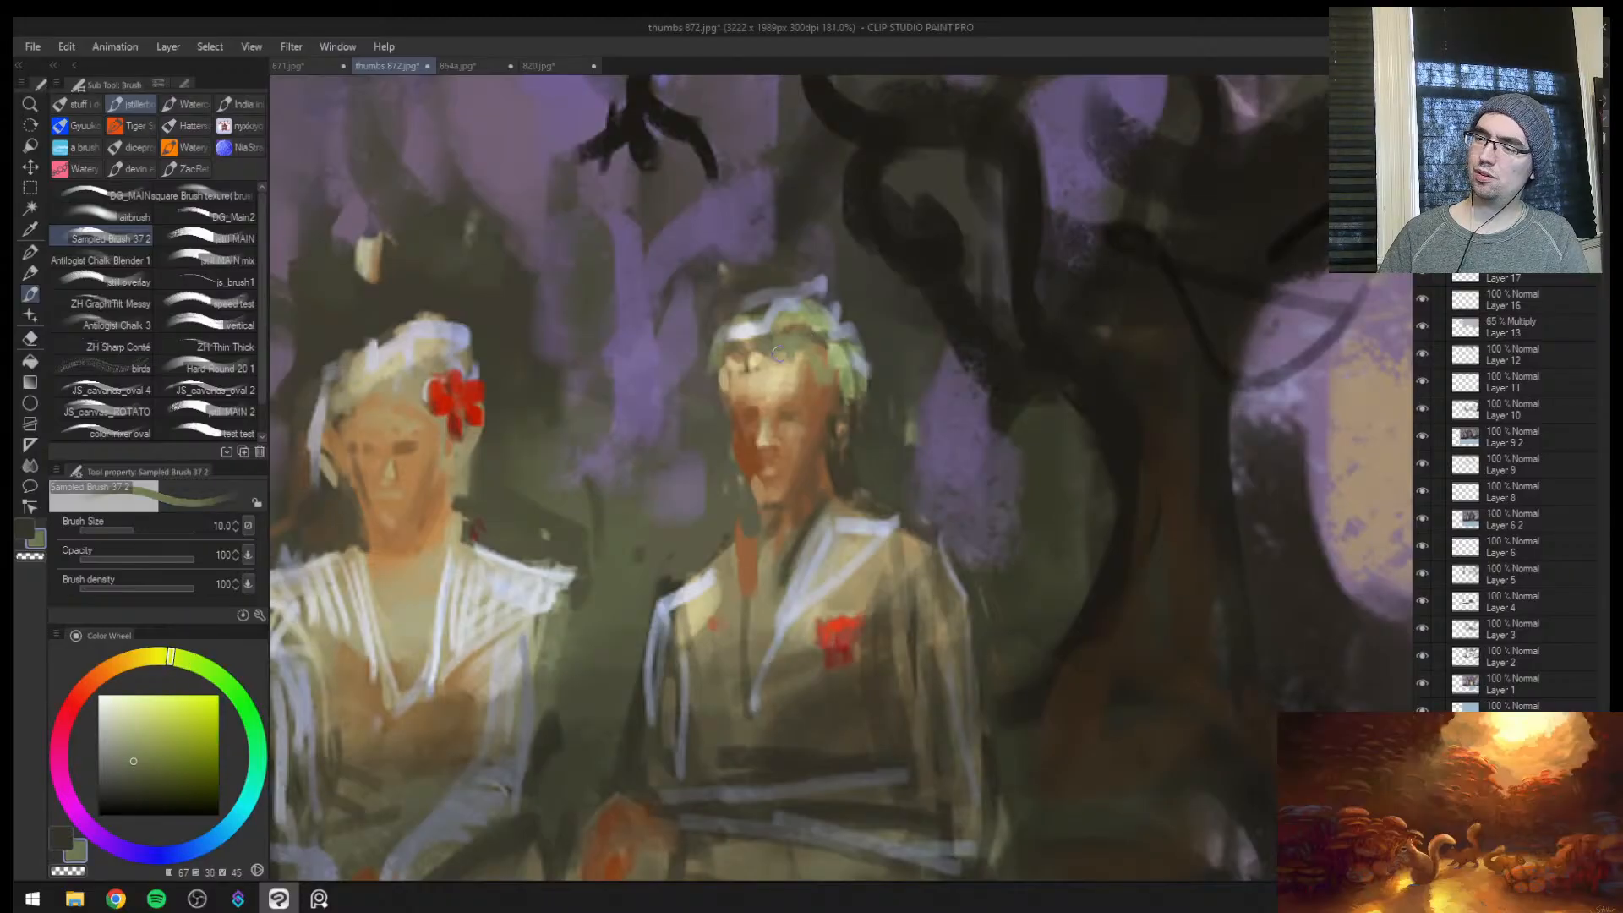
{"action": "key", "text": "h"}
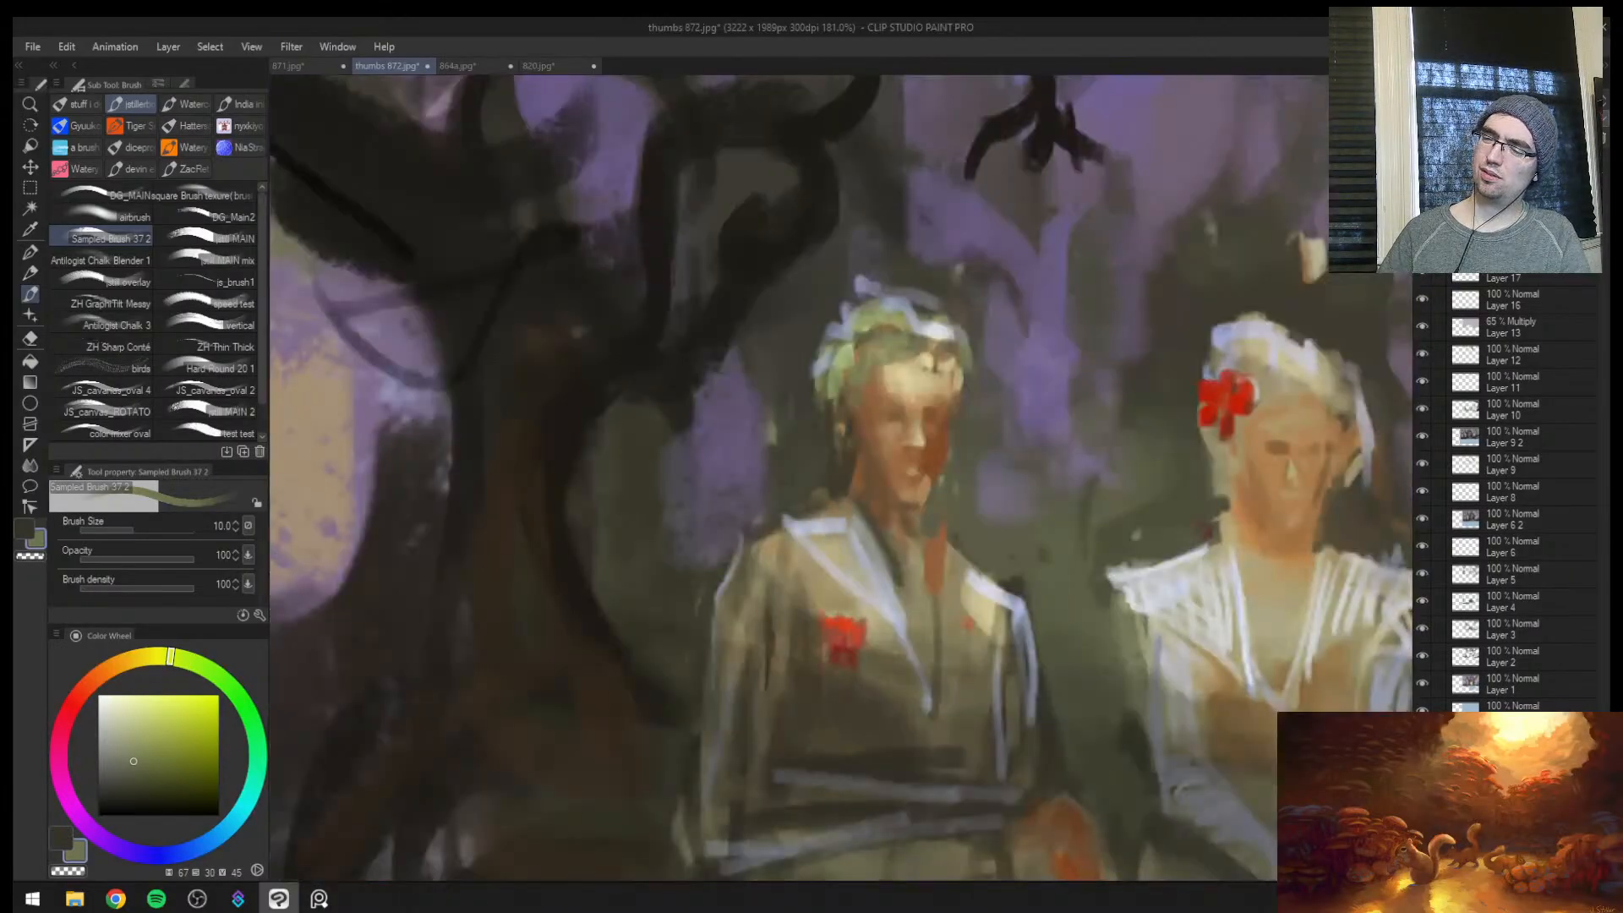
{"action": "left_click", "coordinate": [844, 438], "text": "alt"}
{"action": "key", "text": "bracketleft"}
{"action": "key", "text": "bracketleft"}
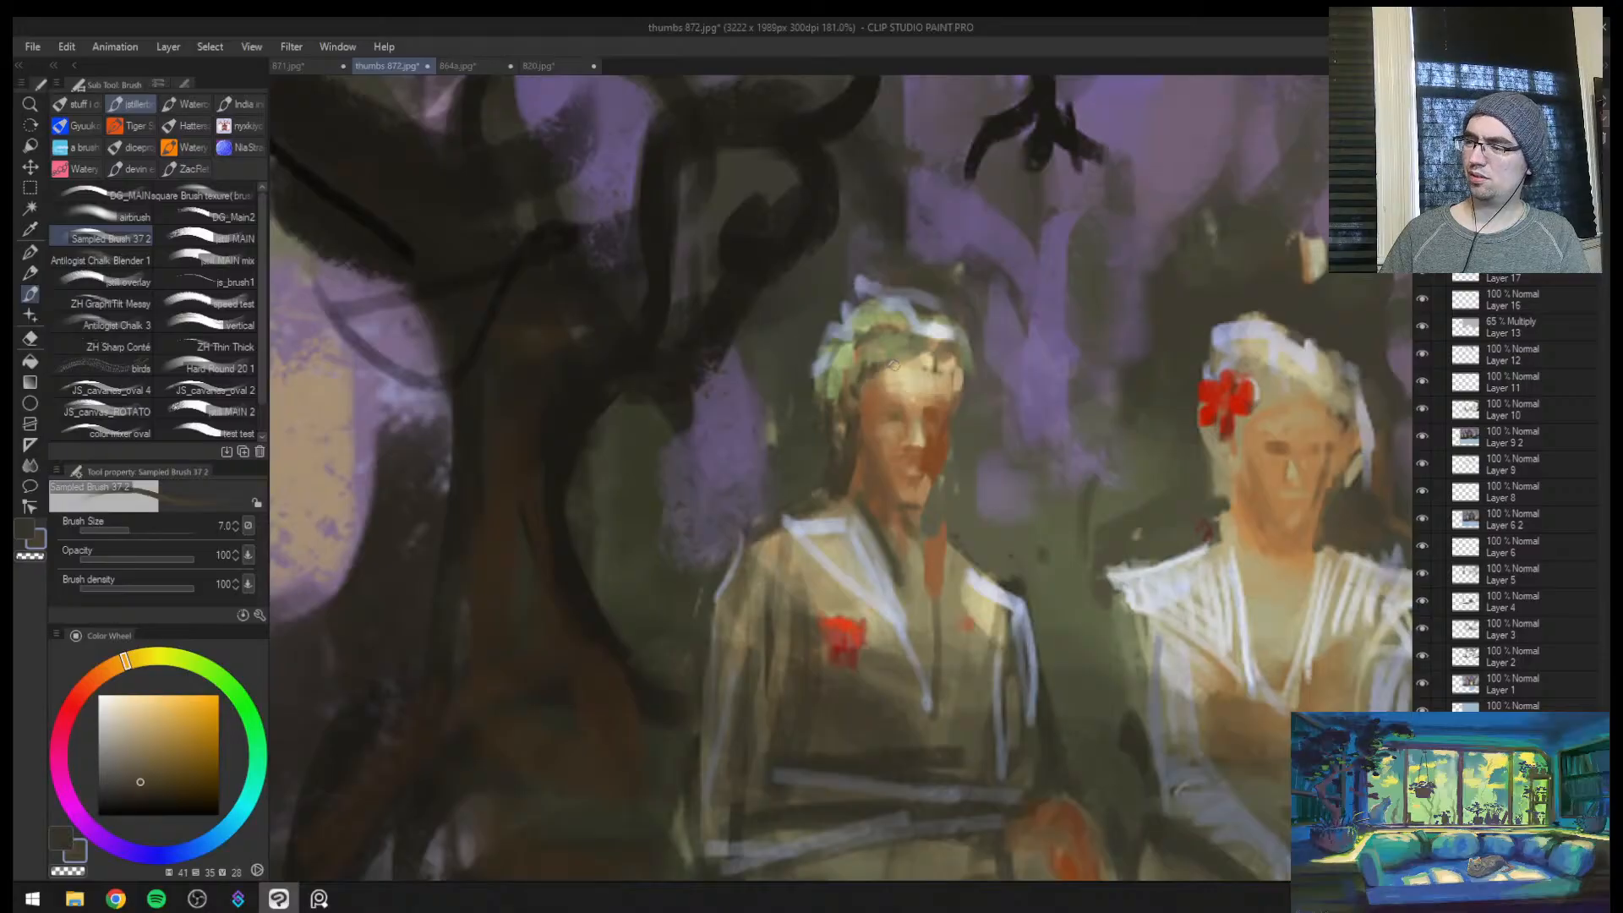
{"action": "mouse_move", "coordinate": [894, 365]}
{"action": "left_mouse_down"}
{"action": "mouse_move", "coordinate": [935, 369]}
{"action": "mouse_move", "coordinate": [854, 349]}
{"action": "mouse_move", "coordinate": [813, 437]}
{"action": "left_mouse_up"}
Paint light green leafy strands hanging beside the man's head at brush size 10
{"action": "left_click", "coordinate": [829, 385], "text": "alt"}
{"action": "key", "text": "bracketright"}
{"action": "key", "text": "bracketright"}
{"action": "key", "text": "bracketleft"}
{"action": "key", "text": "bracketleft"}
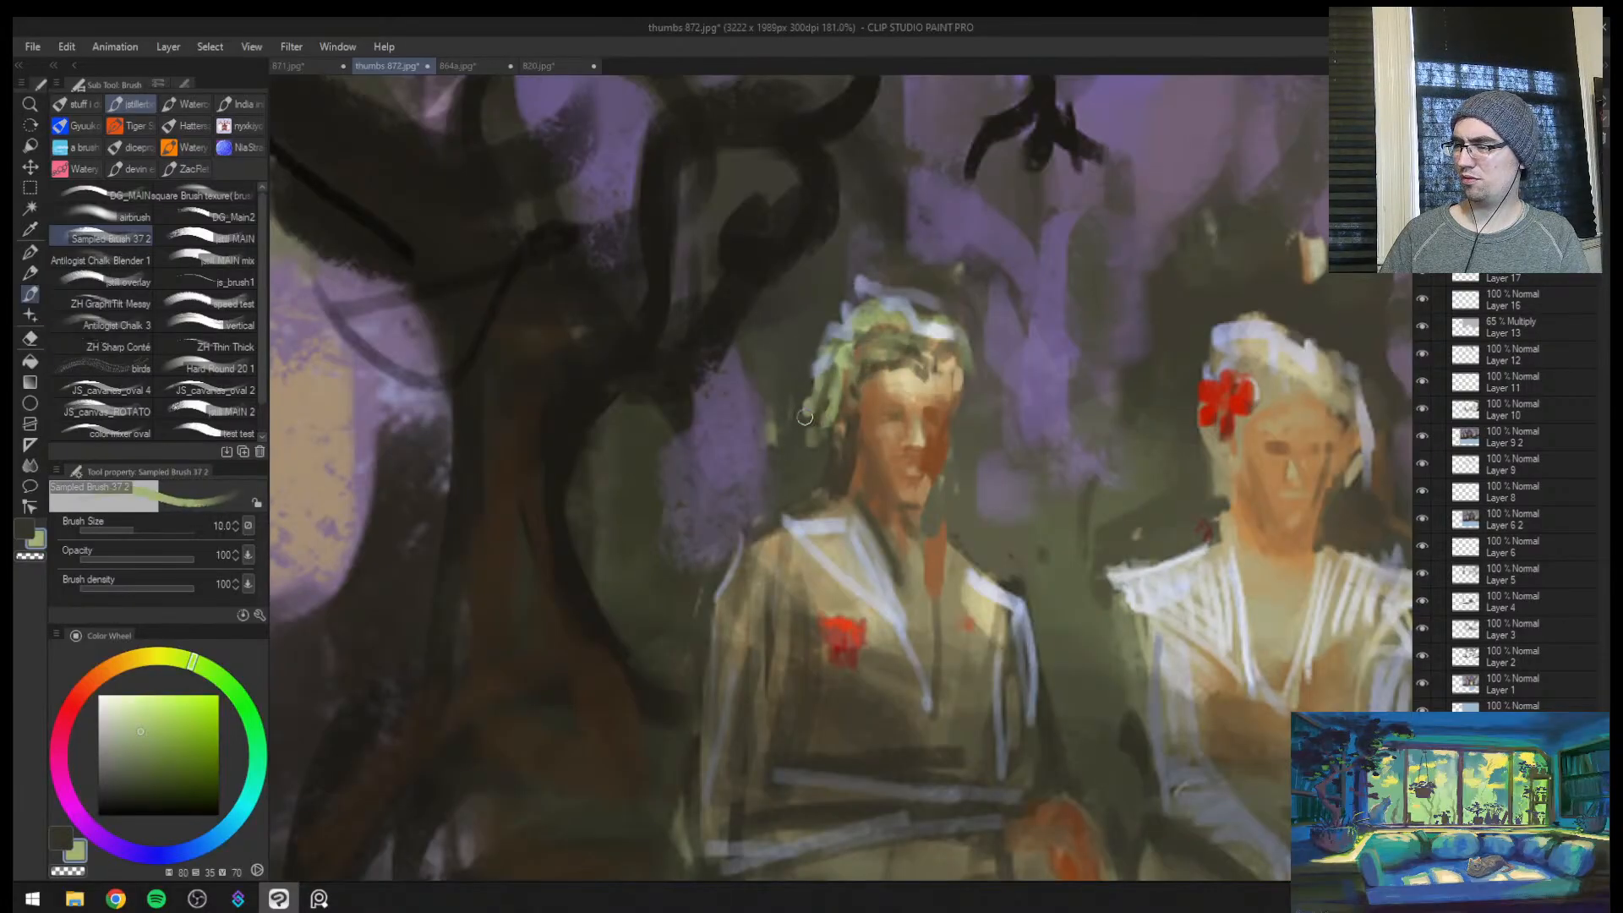
{"action": "left_click", "coordinate": [794, 425], "text": "alt"}
Break up the man's leafy side hair with sampled dark and olive background tones, enlarging the brush
{"action": "left_click", "coordinate": [842, 399], "text": "alt"}
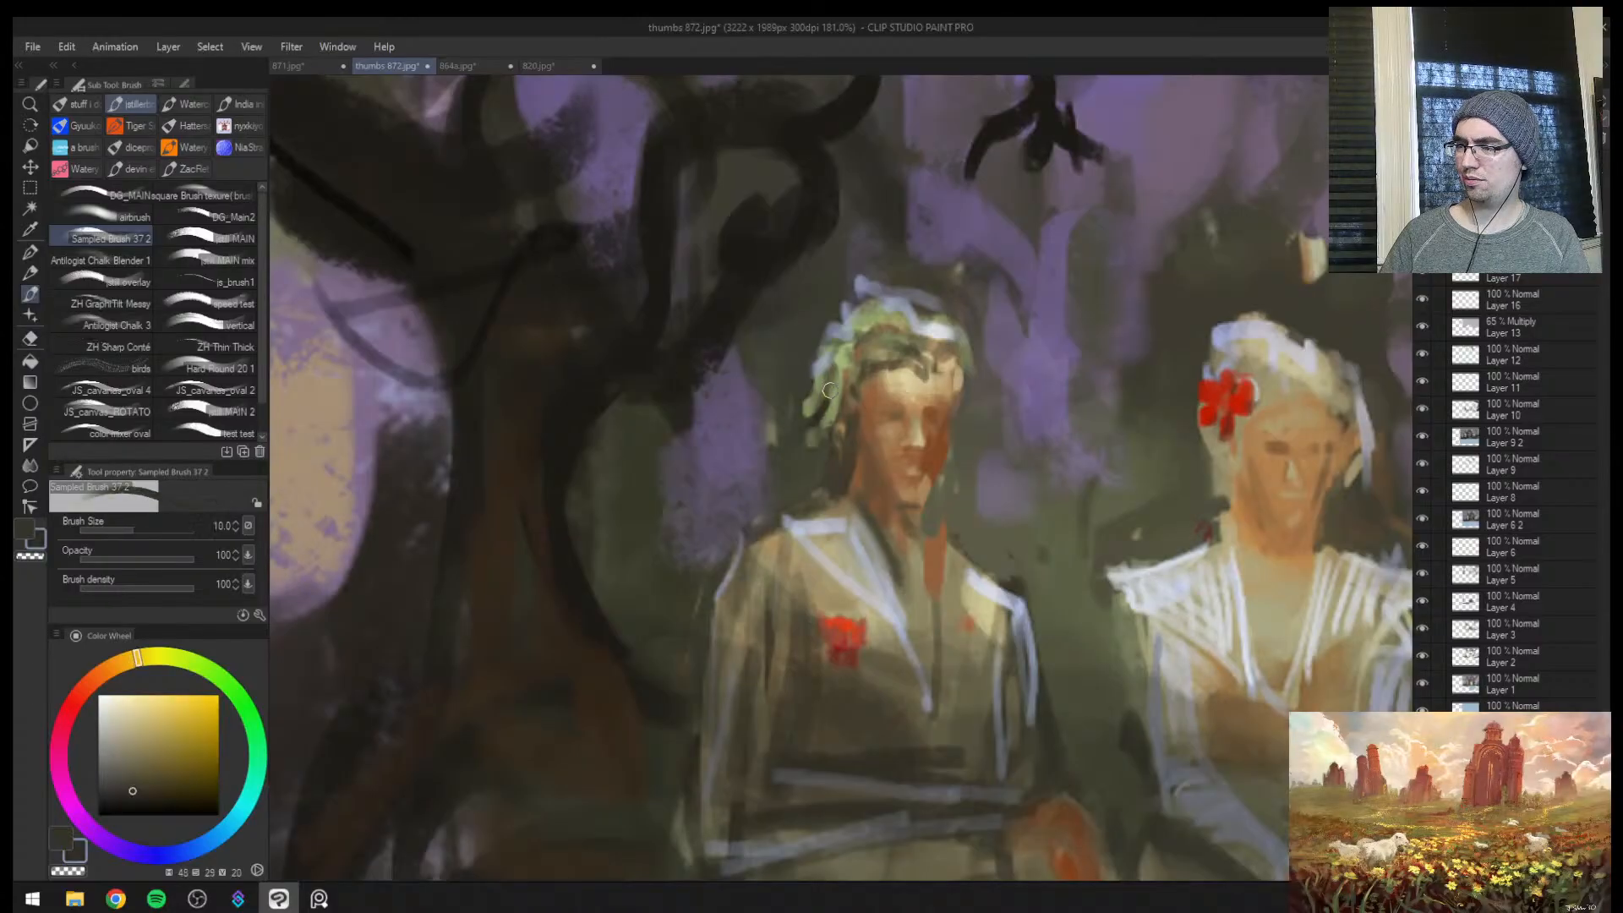
{"action": "left_click_drag", "start_coordinate": [836, 378], "coordinate": [824, 428]}
{"action": "left_click", "coordinate": [841, 397], "text": "alt"}
{"action": "key", "text": "bracketright"}
{"action": "key", "text": "bracketright"}
Mirror the canvas and fill the top of the man's hair with sampled muted greens
{"action": "key", "text": "bracketright"}
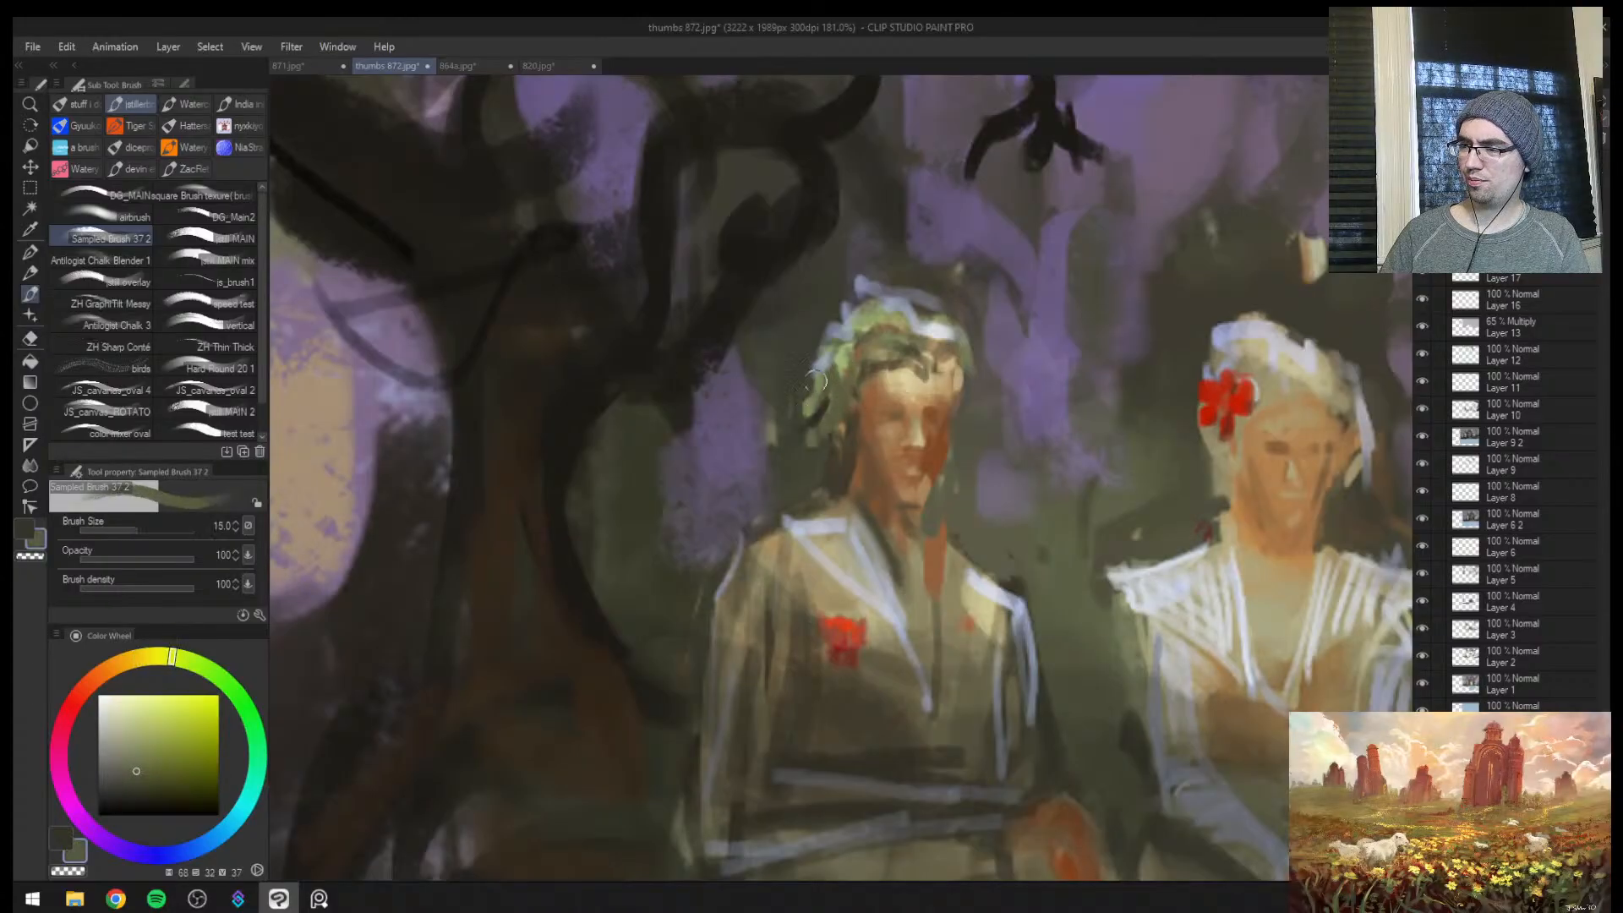
{"action": "left_click_drag", "start_coordinate": [820, 372], "coordinate": [796, 409]}
{"action": "mouse_move", "coordinate": [836, 345]}
{"action": "left_mouse_down"}
{"action": "mouse_move", "coordinate": [890, 325]}
{"action": "mouse_move", "coordinate": [811, 324]}
{"action": "mouse_move", "coordinate": [841, 370]}
{"action": "mouse_move", "coordinate": [817, 350]}
{"action": "mouse_move", "coordinate": [786, 377]}
{"action": "left_mouse_up"}
{"action": "key", "text": "h"}
{"action": "scroll", "coordinate": [827, 397], "scroll_direction": "down", "scroll_amount": 1}
{"action": "key", "text": "bracketright"}
{"action": "left_click", "coordinate": [797, 298], "text": "alt"}
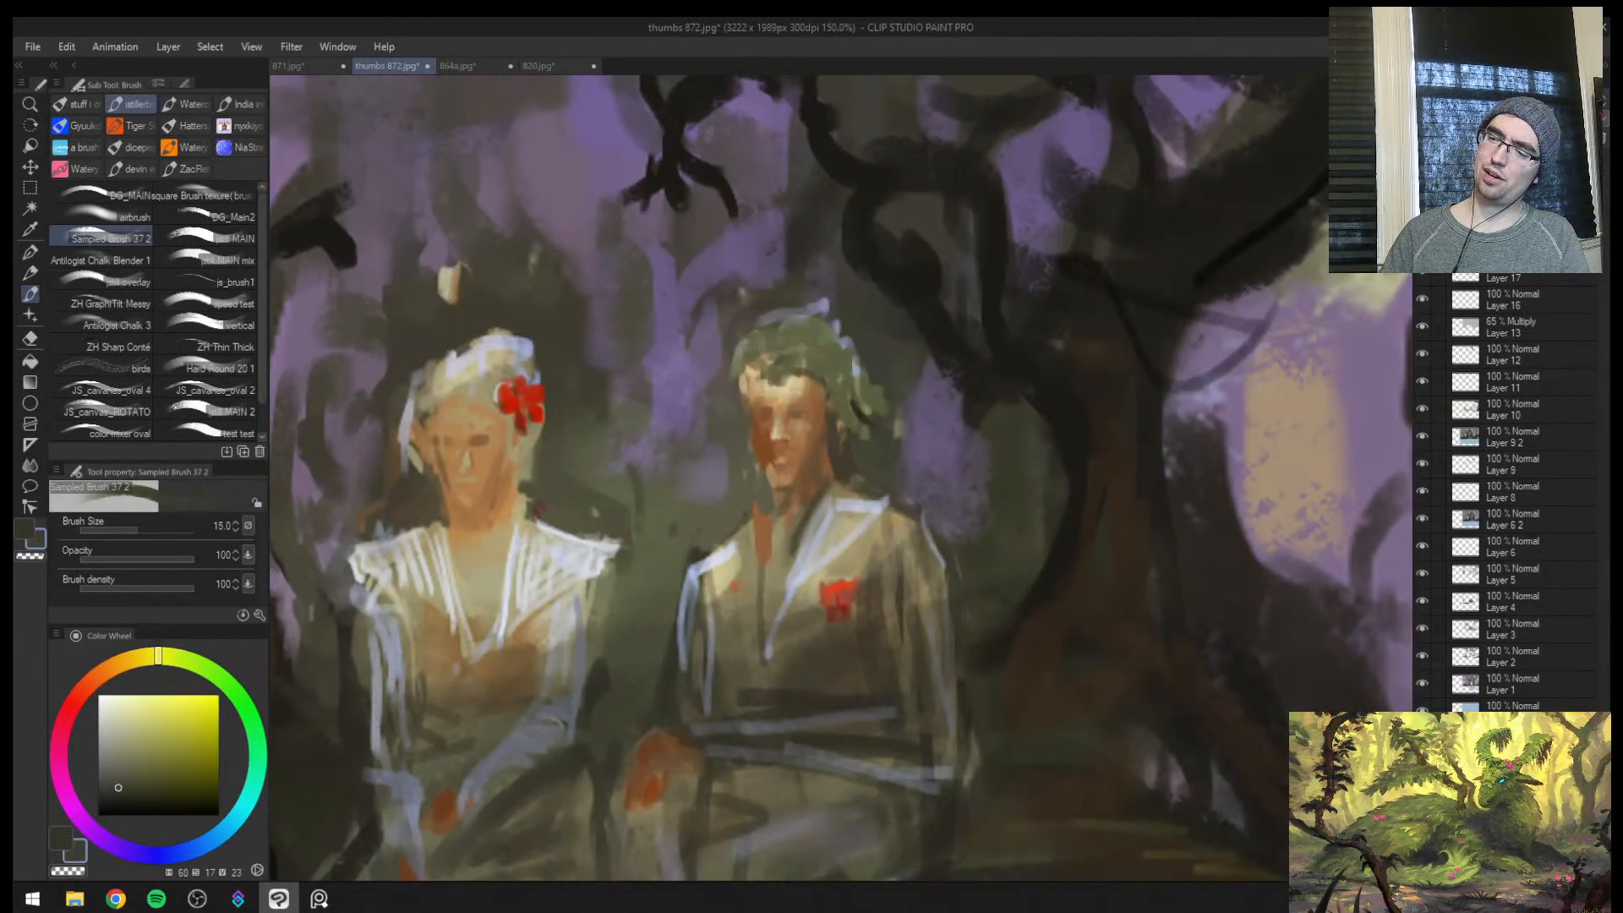
{"action": "mouse_move", "coordinate": [797, 308]}
{"action": "left_mouse_down"}
{"action": "mouse_move", "coordinate": [841, 321]}
{"action": "mouse_move", "coordinate": [837, 346]}
{"action": "mouse_move", "coordinate": [771, 335]}
{"action": "left_mouse_up"}
{"action": "left_click", "coordinate": [795, 349], "text": "alt"}
Return to the unmirrored wider view and refine the silhouette of the man's hair with sampled dark brown and olive tones
{"action": "key", "text": "ctrl+space"}
{"action": "left_click_drag", "start_coordinate": [849, 373], "coordinate": [778, 397]}
{"action": "key", "text": "h"}
{"action": "left_click_drag", "start_coordinate": [945, 386], "coordinate": [997, 386]}
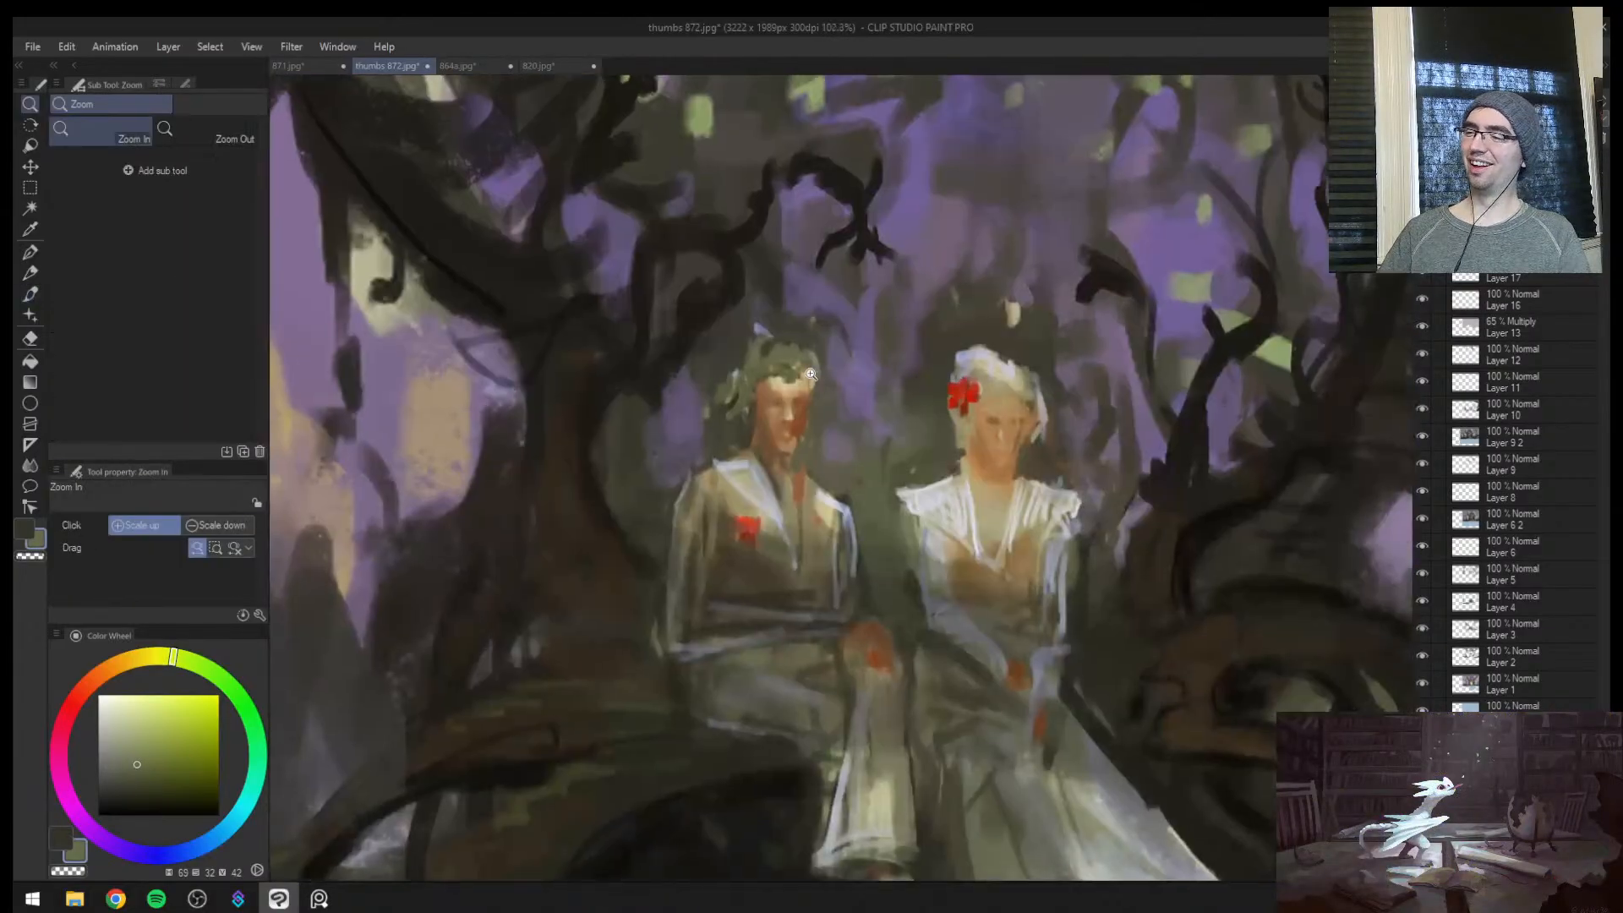
{"action": "key", "text": "]"}
{"action": "key", "text": "bracketleft"}
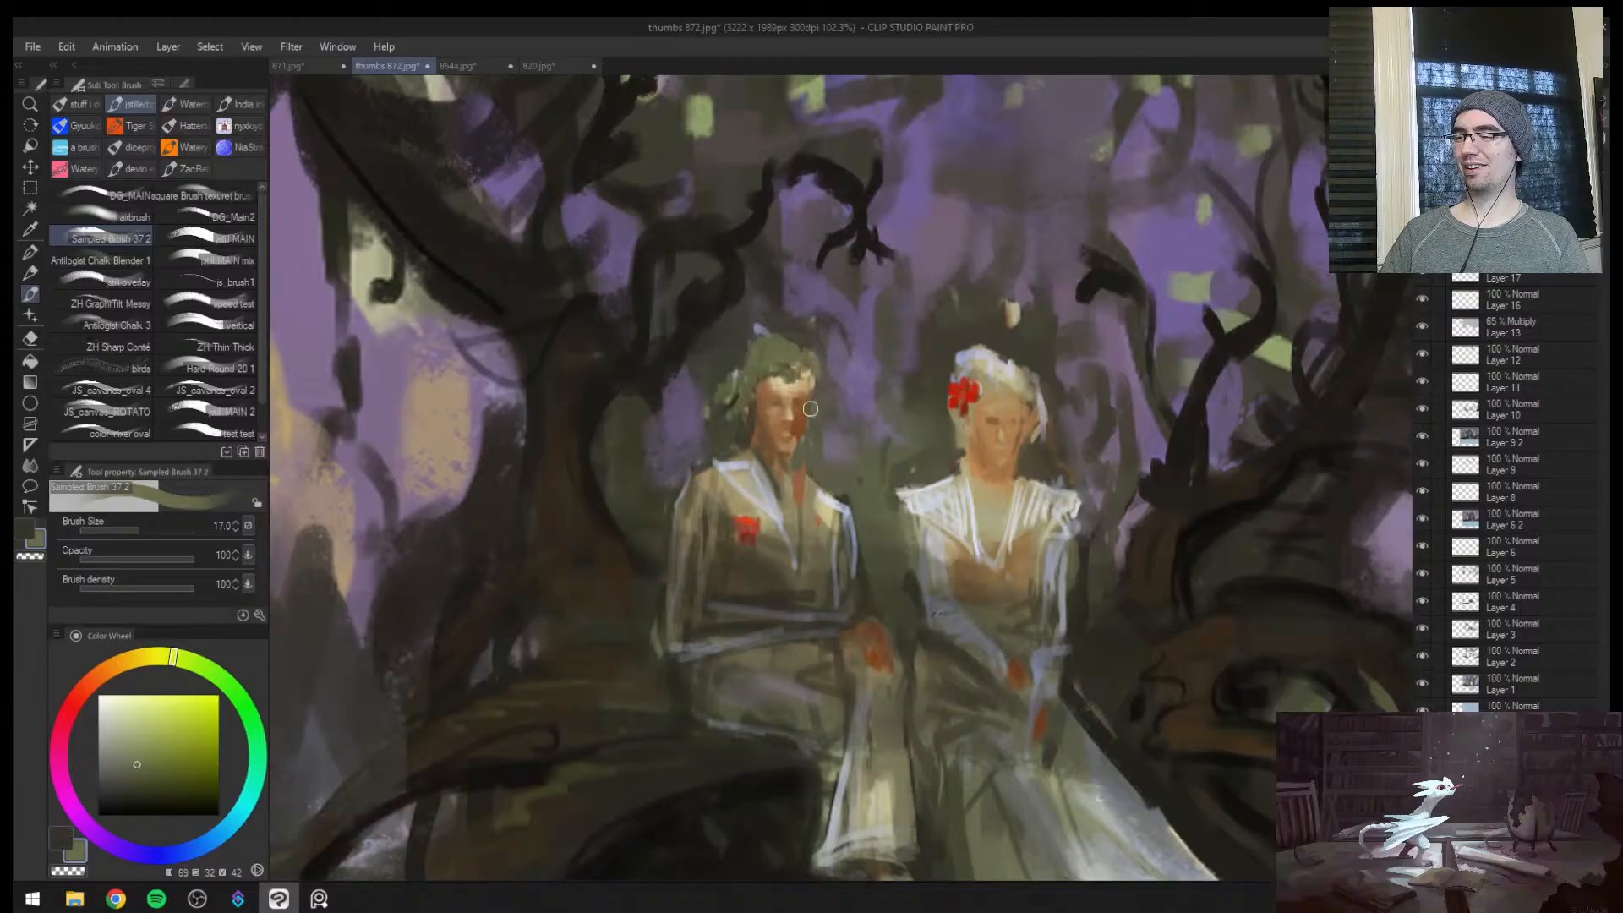
{"action": "left_click", "coordinate": [744, 420], "text": "alt"}
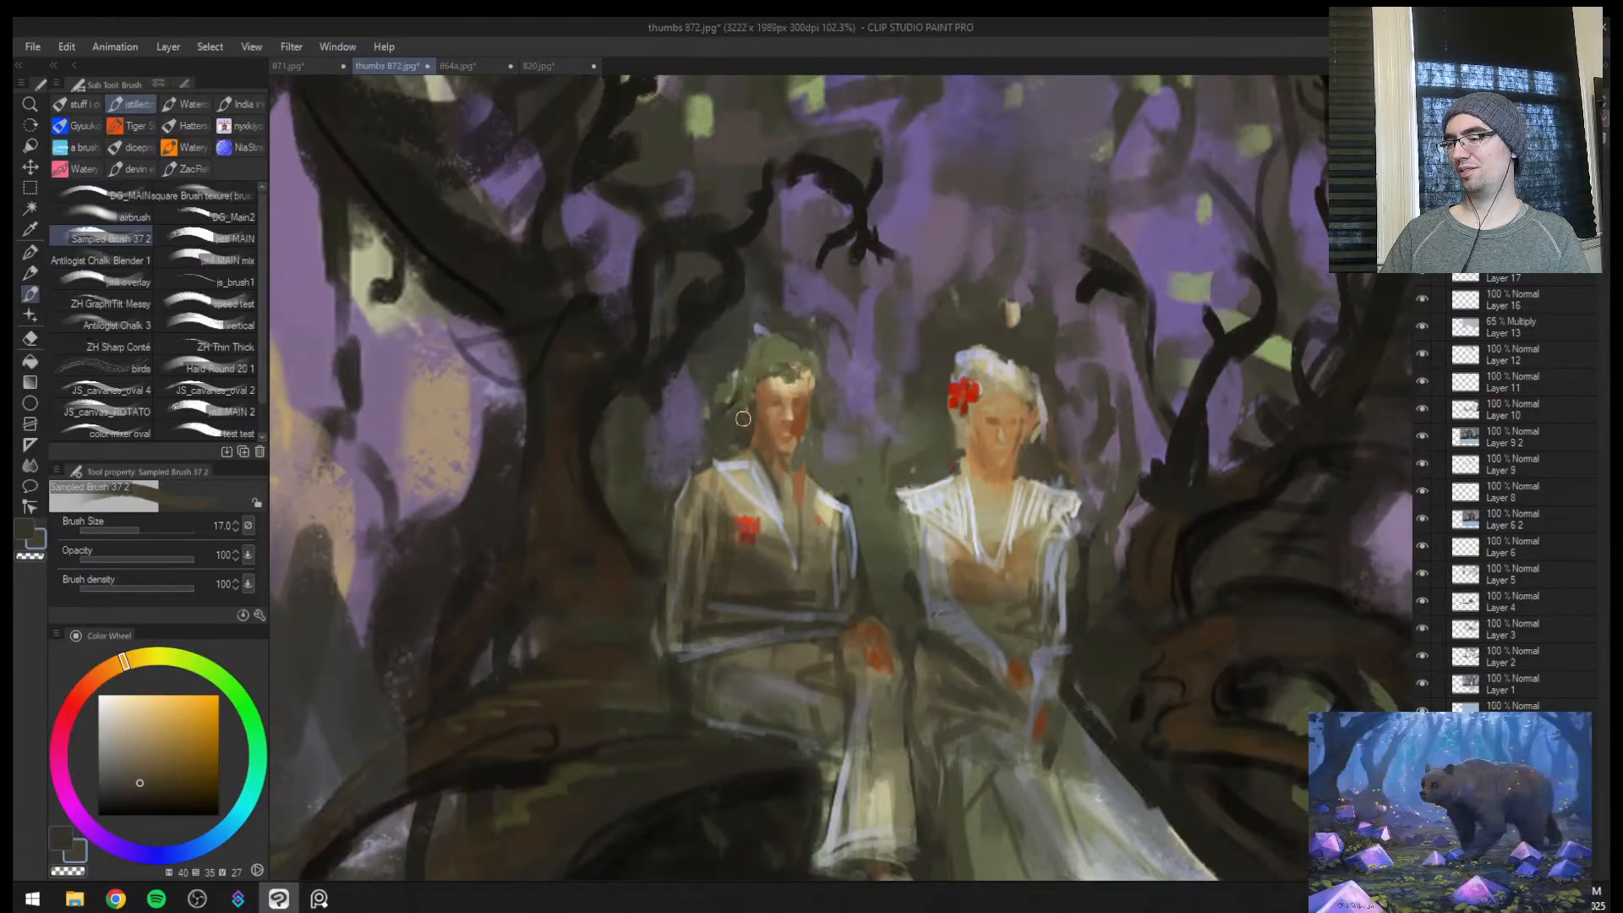
{"action": "left_click", "coordinate": [760, 351], "text": "alt"}
{"action": "key", "text": "bracketright"}
{"action": "left_click_drag", "start_coordinate": [757, 353], "coordinate": [736, 370]}
Rework the woman's hair with a sampled pale grey at brush size 20
{"action": "key", "text": "ctrl+space"}
{"action": "left_click_drag", "start_coordinate": [864, 384], "coordinate": [835, 411]}
{"action": "left_click_drag", "start_coordinate": [938, 387], "coordinate": [978, 281]}
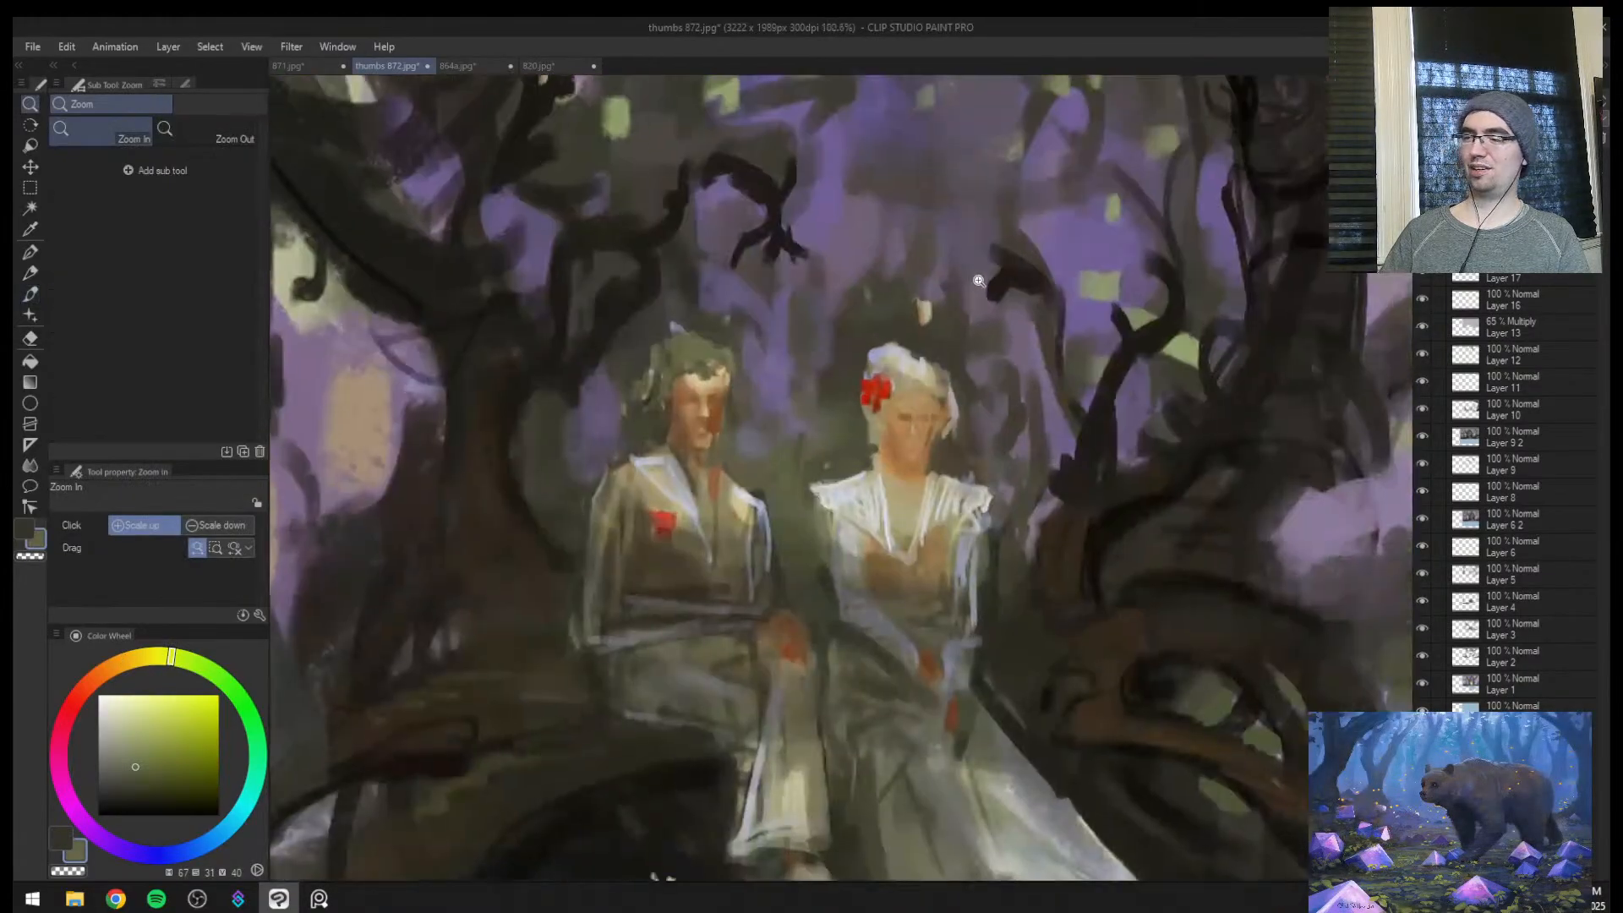
{"action": "left_click", "coordinate": [915, 365], "text": "alt"}
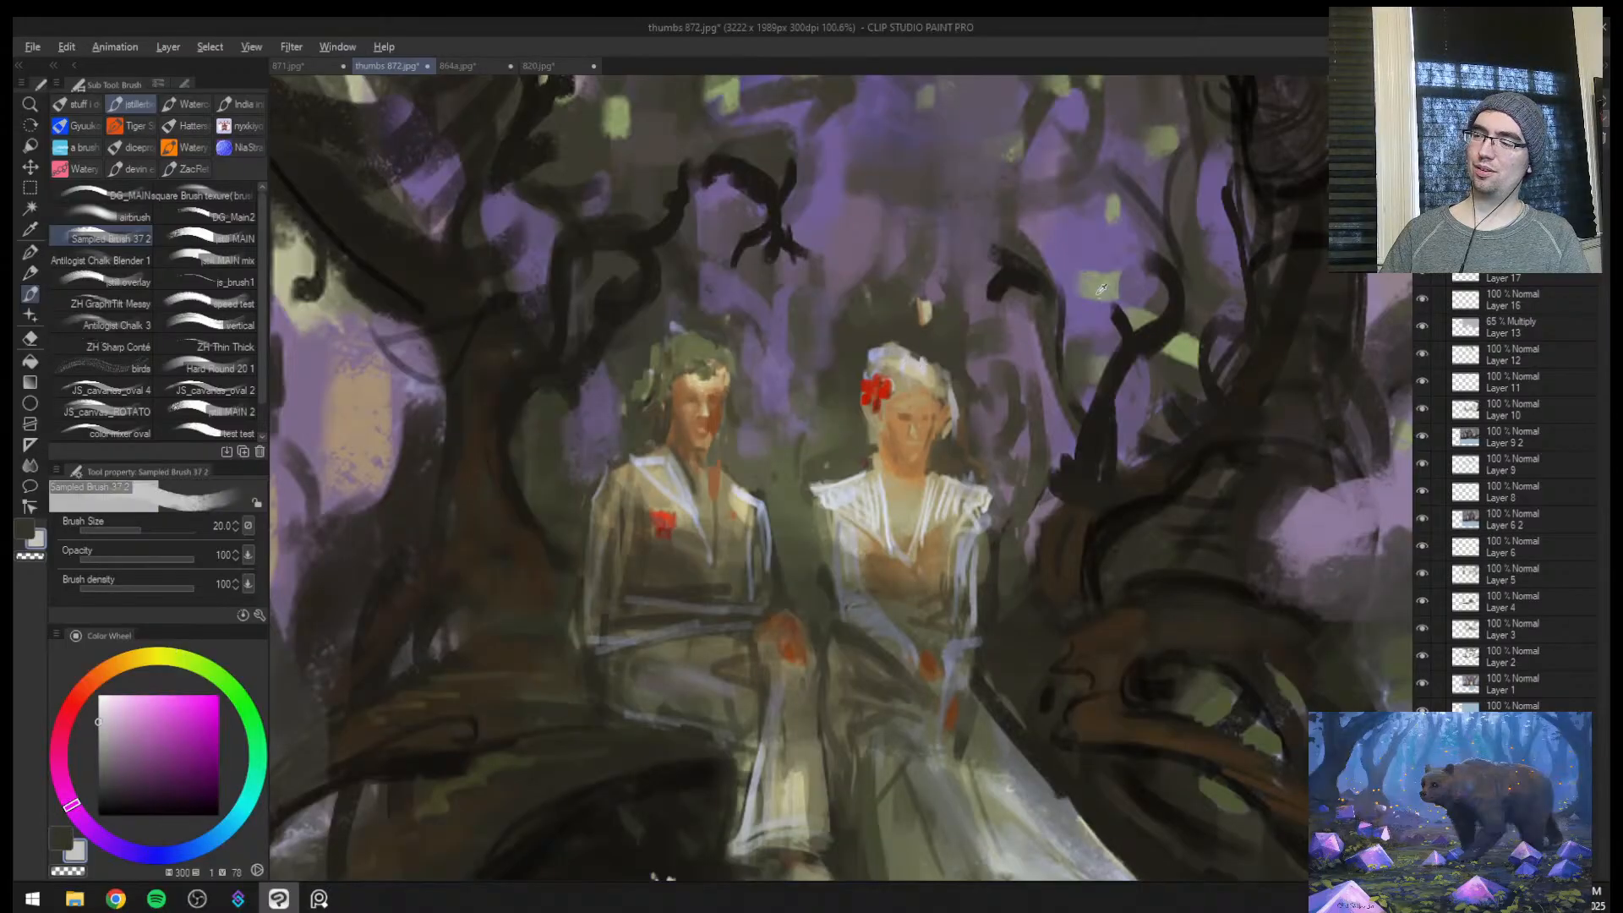
Add hanging green strands to the woman's and man's hair with sampled leaf green at brush sizes 8 and 10
{"action": "left_click", "coordinate": [1190, 347], "text": "alt"}
{"action": "key", "text": "bracketleft"}
{"action": "key", "text": "bracketleft"}
{"action": "key", "text": "bracketleft"}
{"action": "key", "text": "bracketleft"}
{"action": "key", "text": "bracketleft"}
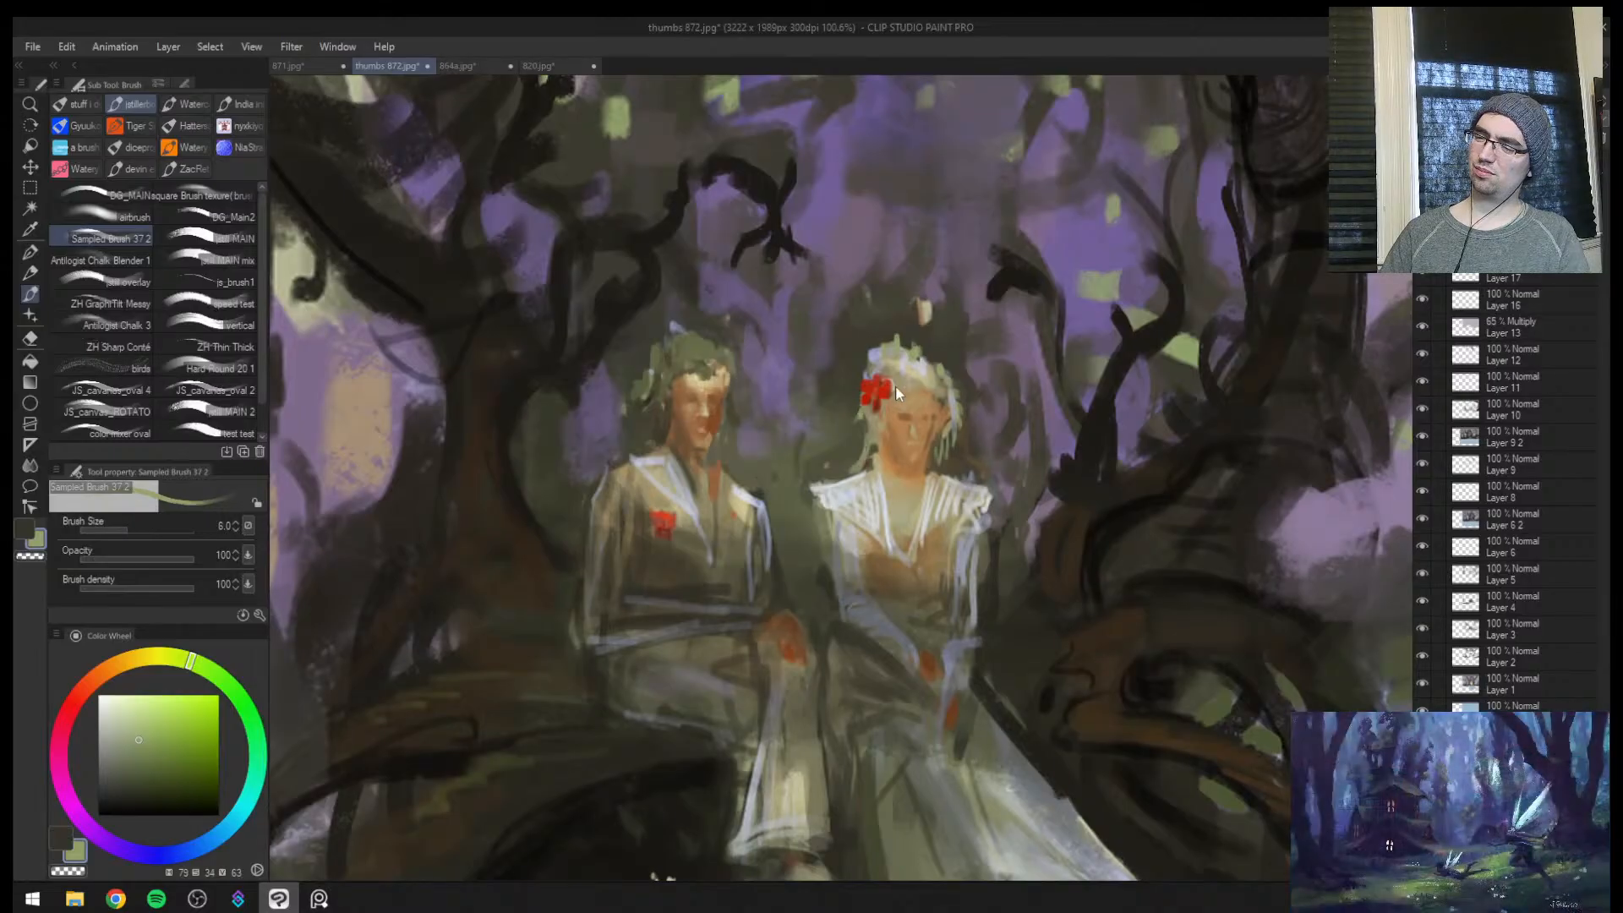
{"action": "key", "text": "bracketleft"}
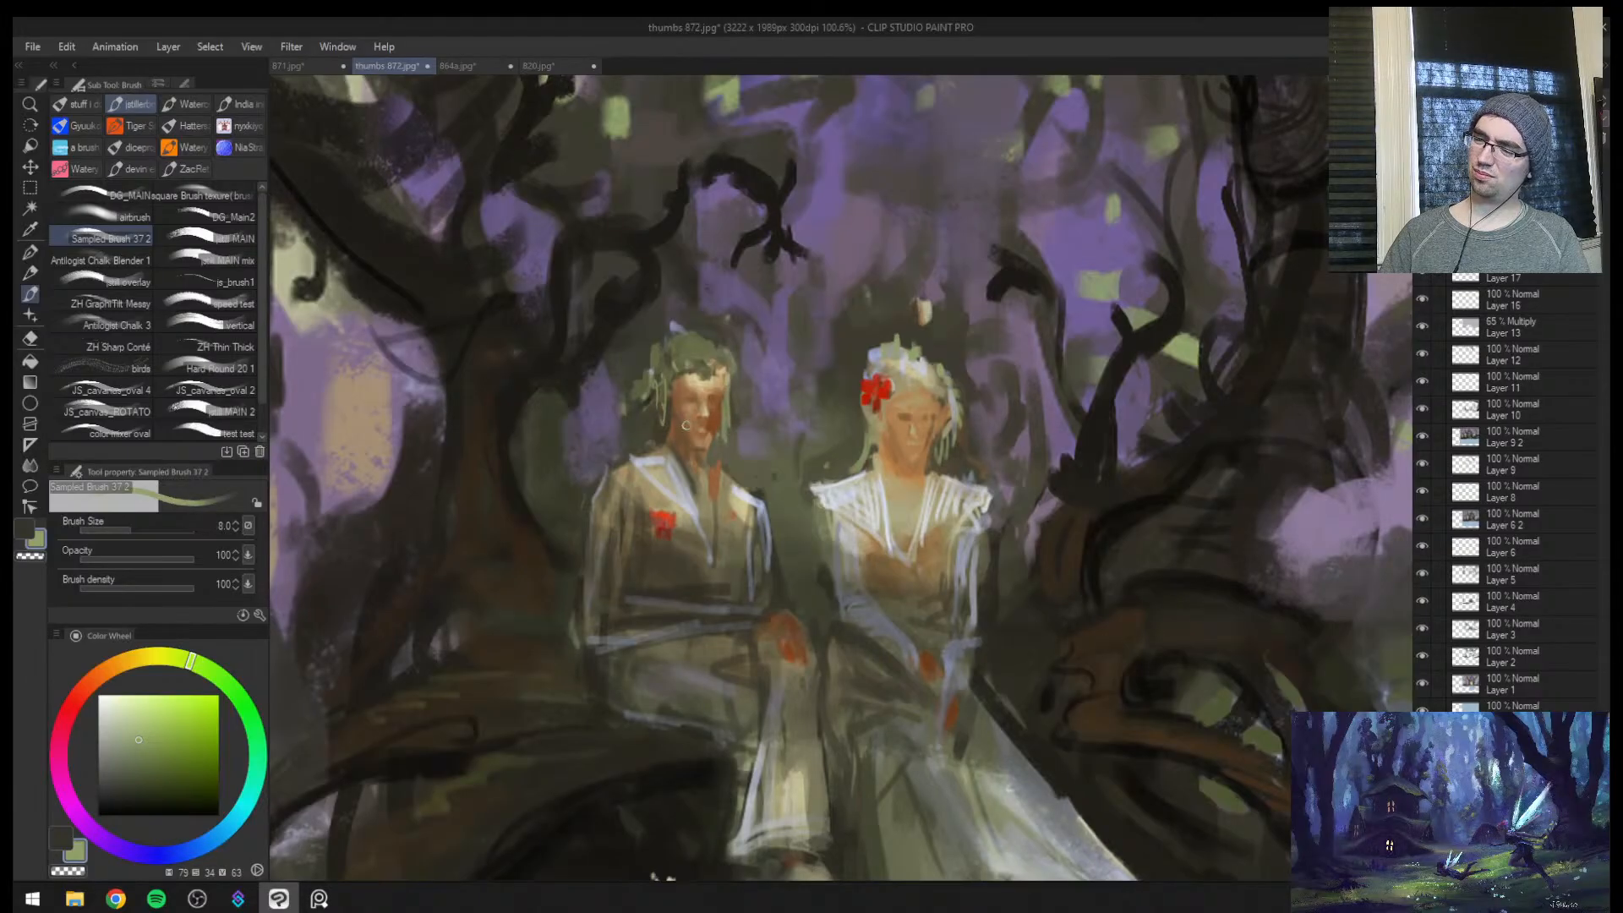
{"action": "key", "text": "ctrl+space"}
{"action": "mouse_move", "coordinate": [947, 461]}
{"action": "left_mouse_down"}
{"action": "mouse_move", "coordinate": [925, 463]}
{"action": "mouse_move", "coordinate": [964, 465]}
{"action": "left_mouse_up"}
{"action": "key", "text": "bracketright"}
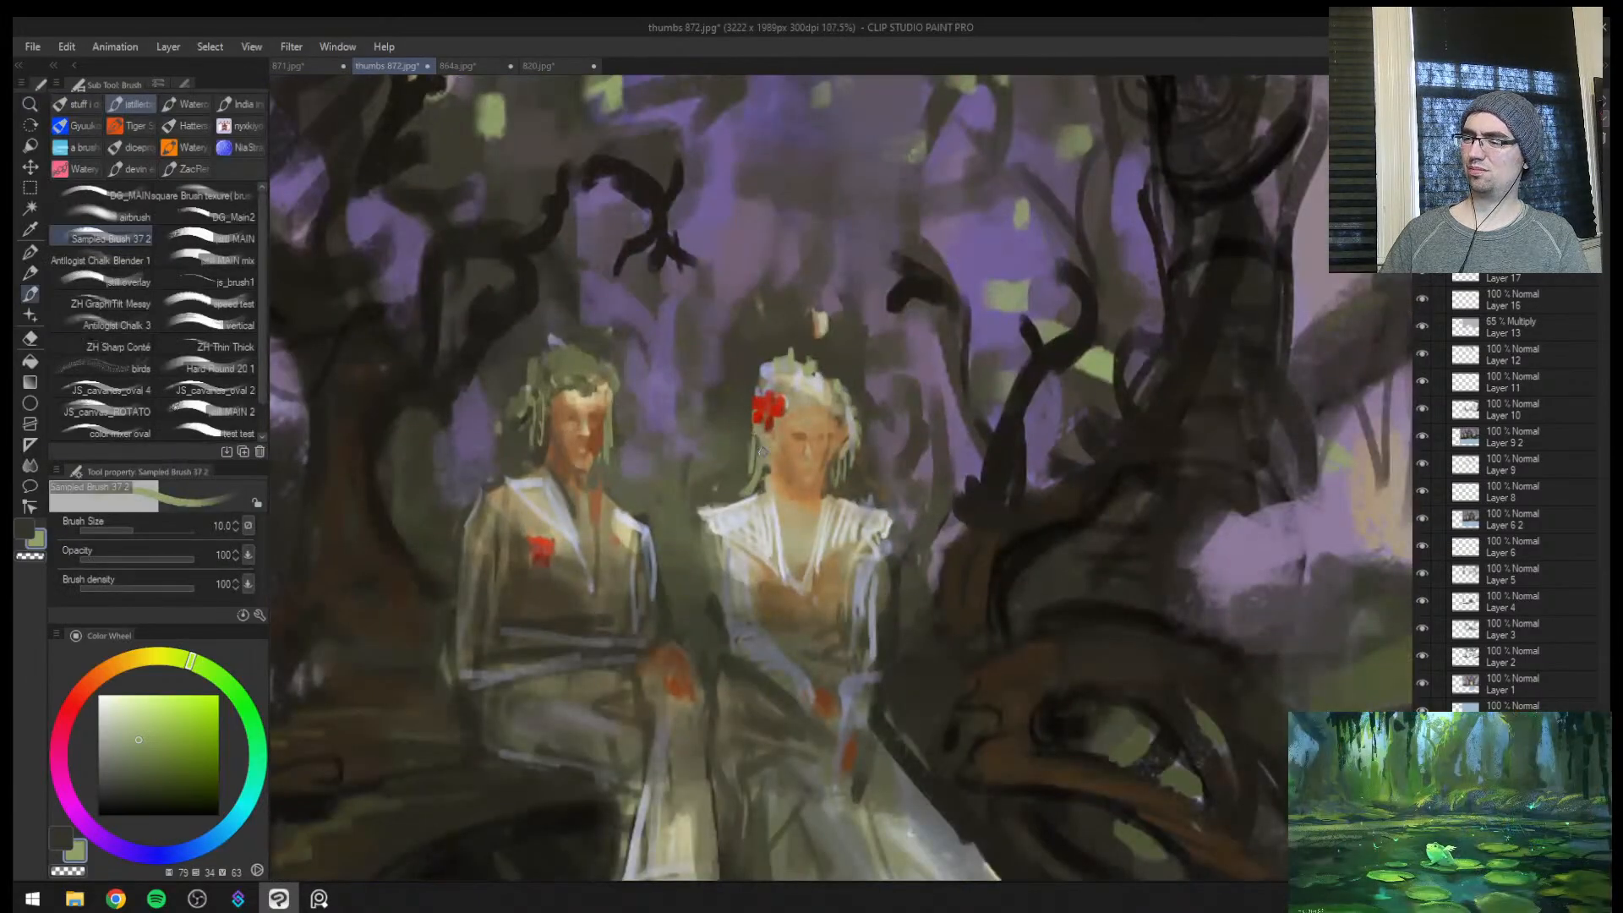
{"action": "key", "text": "bracketleft"}
Shade the woman's jaw and neck with a reddish brown sampled from the man's face, starting at brush size 8
{"action": "key", "text": "ctrl+space"}
{"action": "left_click_drag", "start_coordinate": [824, 479], "coordinate": [871, 309]}
{"action": "left_click", "coordinate": [416, 412], "text": "alt"}
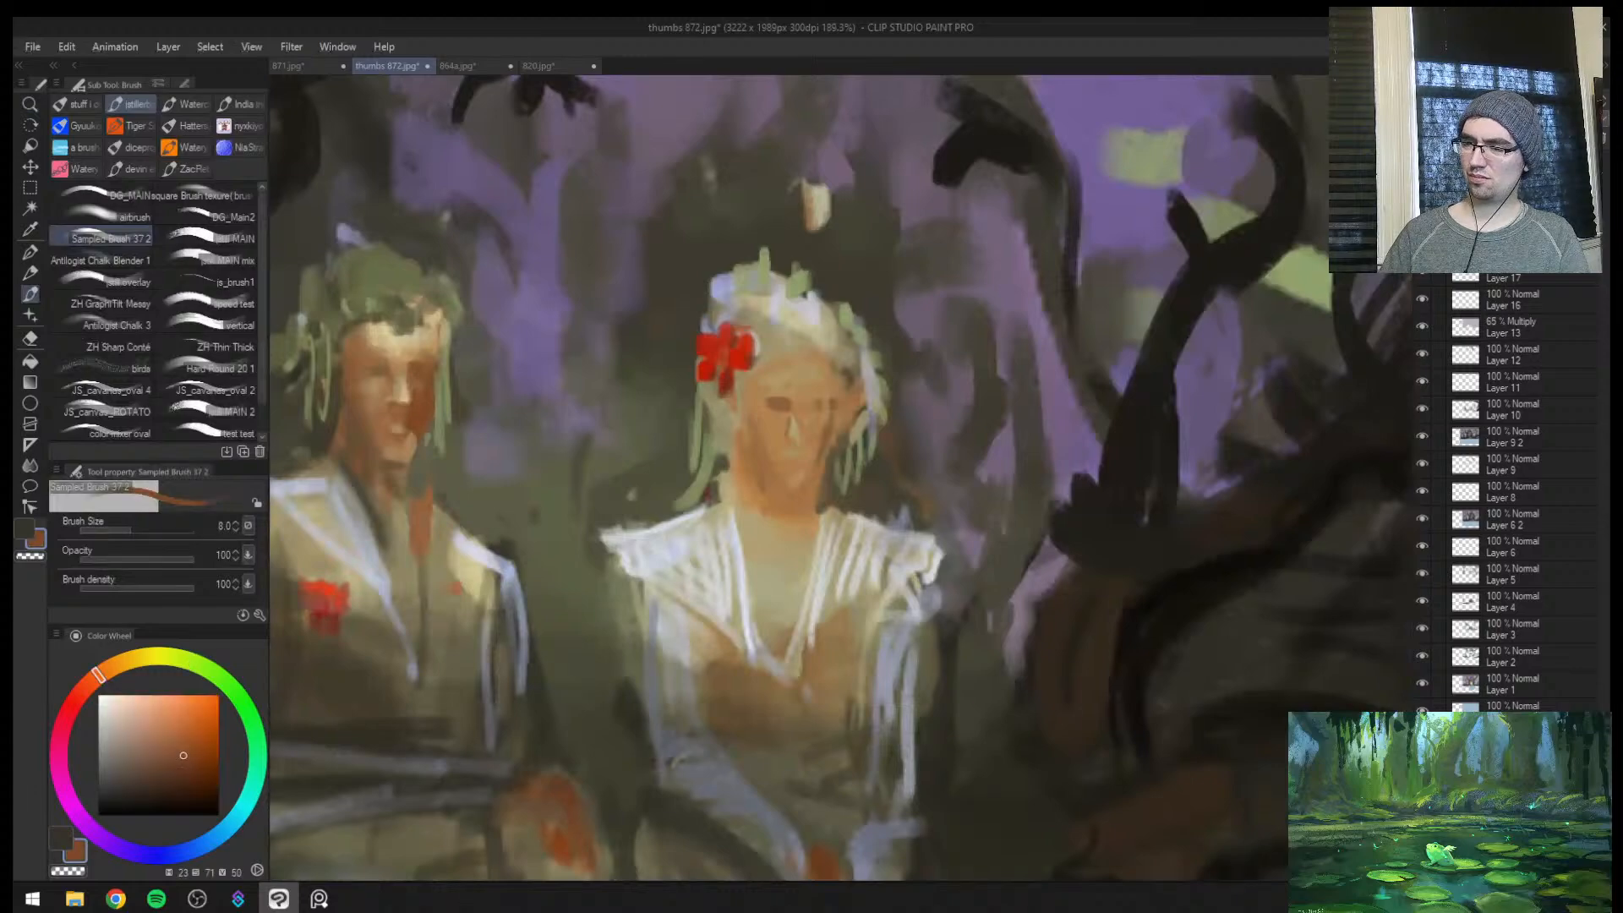
{"action": "left_click_drag", "start_coordinate": [744, 442], "coordinate": [772, 499]}
{"action": "key", "text": "bracketright"}
{"action": "key", "text": "bracketright"}
{"action": "key", "text": "bracketright"}
{"action": "key", "text": "bracketright"}
{"action": "key", "text": "bracketright"}
{"action": "key", "text": "bracketright"}
{"action": "mouse_move", "coordinate": [749, 429]}
{"action": "left_mouse_down"}
{"action": "mouse_move", "coordinate": [747, 476]}
{"action": "mouse_move", "coordinate": [792, 505]}
{"action": "left_mouse_up"}
Mirror the canvas and soften the new shading on the woman's lower face with the Soft eraser
{"action": "key", "text": "ctrl+space"}
{"action": "mouse_move", "coordinate": [731, 463]}
{"action": "left_mouse_down"}
{"action": "mouse_move", "coordinate": [807, 583]}
{"action": "mouse_move", "coordinate": [809, 624]}
{"action": "mouse_move", "coordinate": [814, 603]}
{"action": "mouse_move", "coordinate": [824, 614]}
{"action": "mouse_move", "coordinate": [824, 652]}
{"action": "left_mouse_up"}
{"action": "key", "text": "bracketleft"}
{"action": "key", "text": "ctrl+space"}
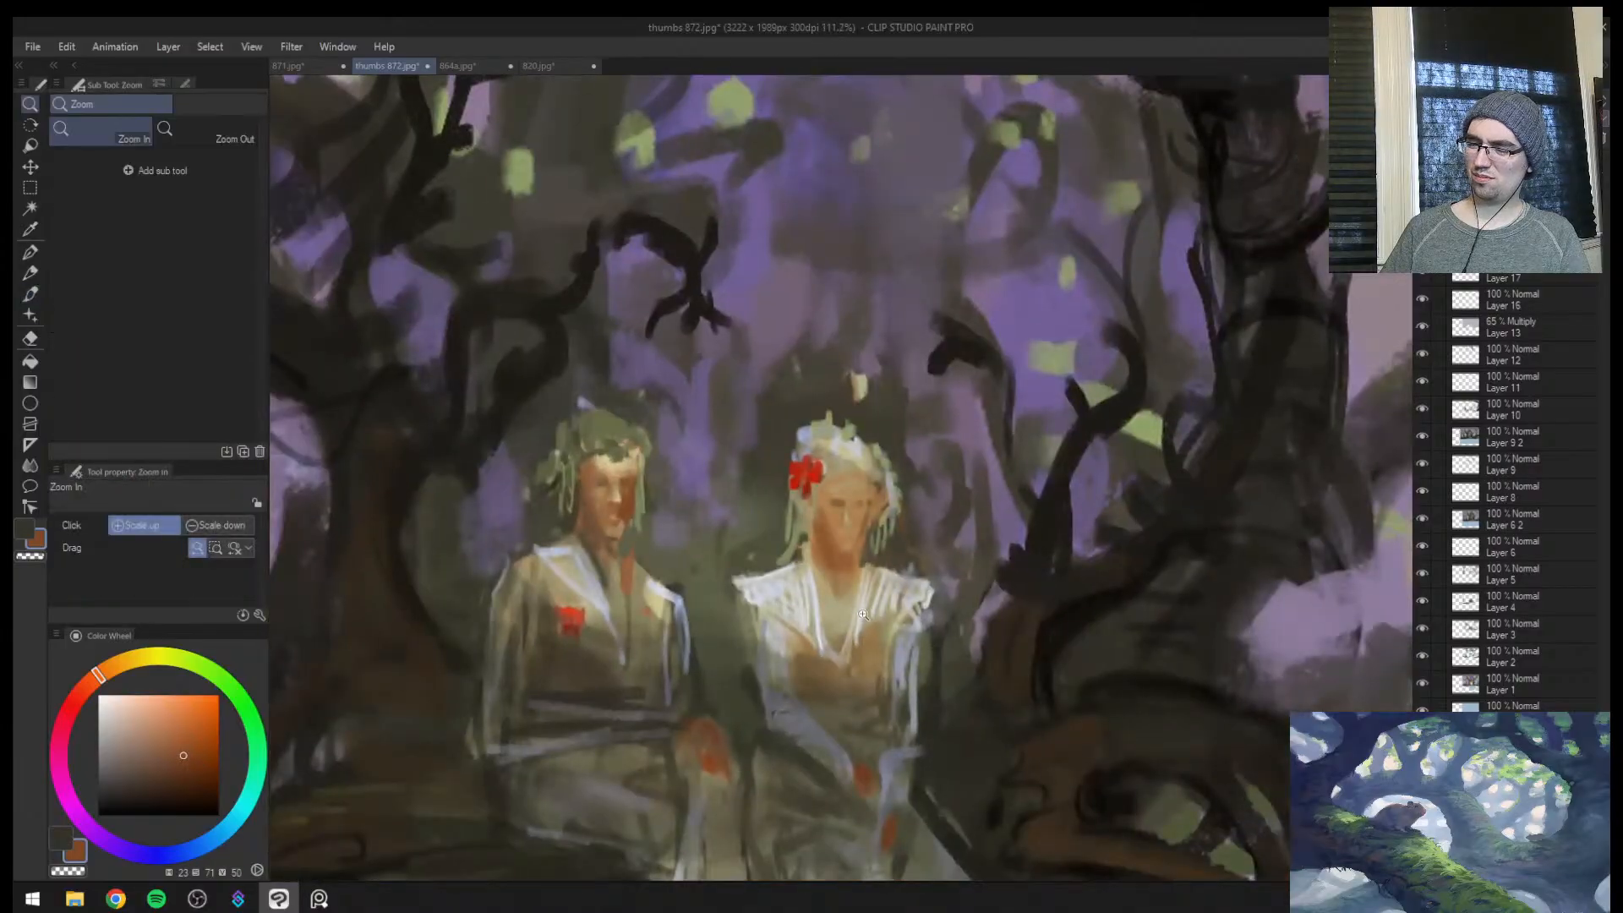
{"action": "key", "text": "h"}
{"action": "mouse_move", "coordinate": [1165, 548]}
{"action": "left_mouse_down"}
{"action": "mouse_move", "coordinate": [1153, 585]}
{"action": "mouse_move", "coordinate": [1166, 544]}
{"action": "left_mouse_up"}
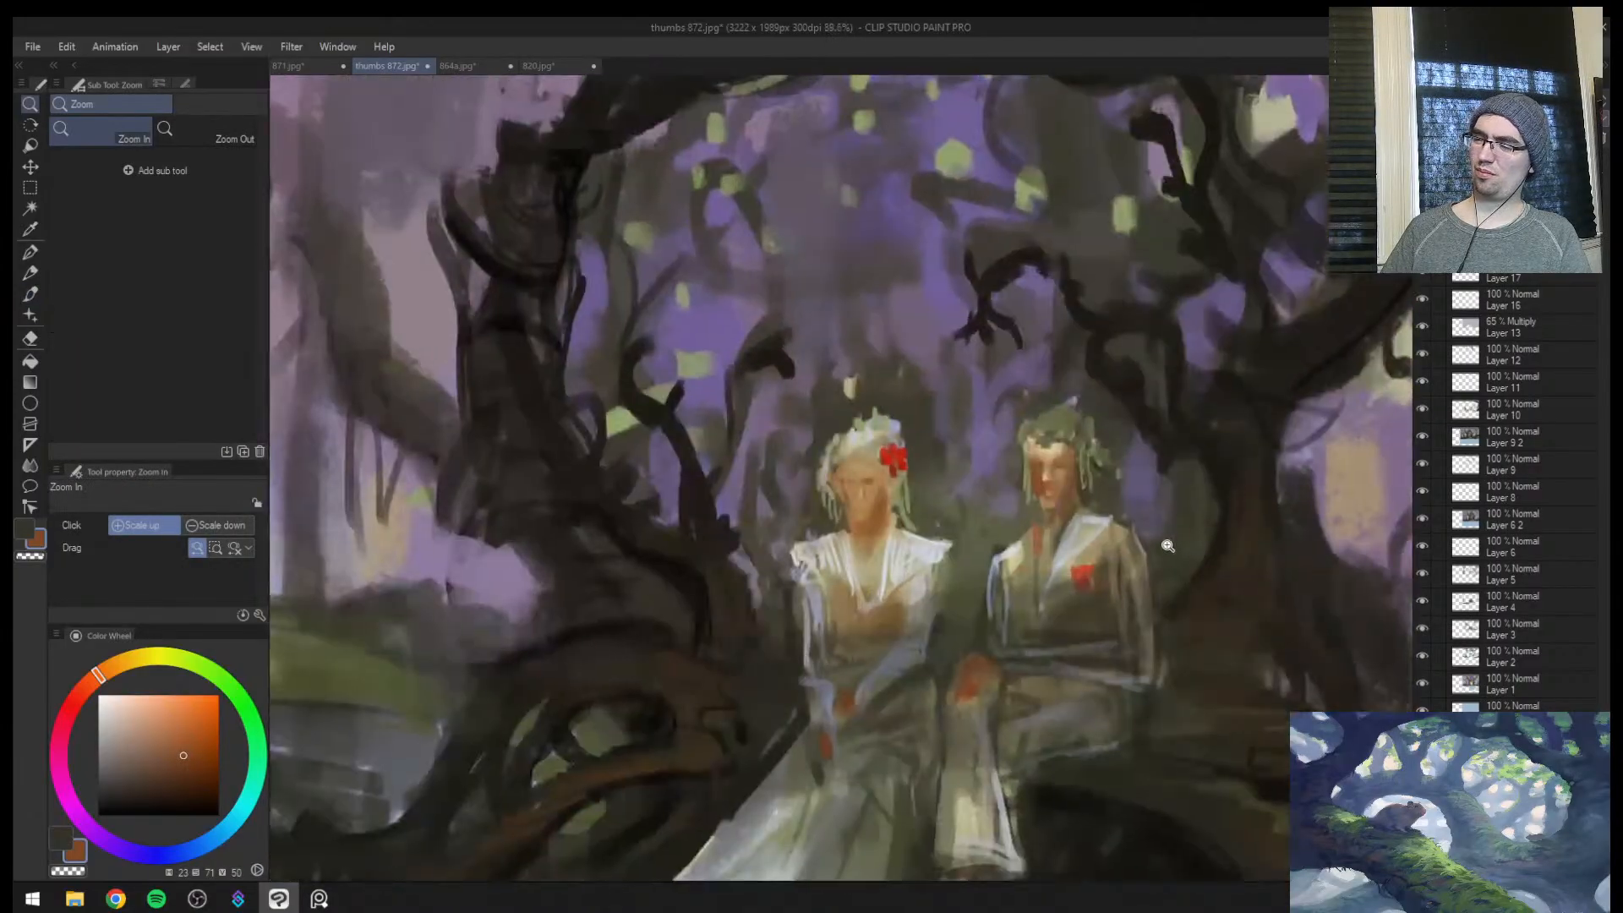
{"action": "left_click_drag", "start_coordinate": [960, 558], "coordinate": [956, 538]}
{"action": "key", "text": "e"}
{"action": "mouse_move", "coordinate": [853, 494]}
{"action": "left_mouse_down"}
{"action": "mouse_move", "coordinate": [820, 500]}
{"action": "mouse_move", "coordinate": [854, 481]}
{"action": "left_mouse_up"}
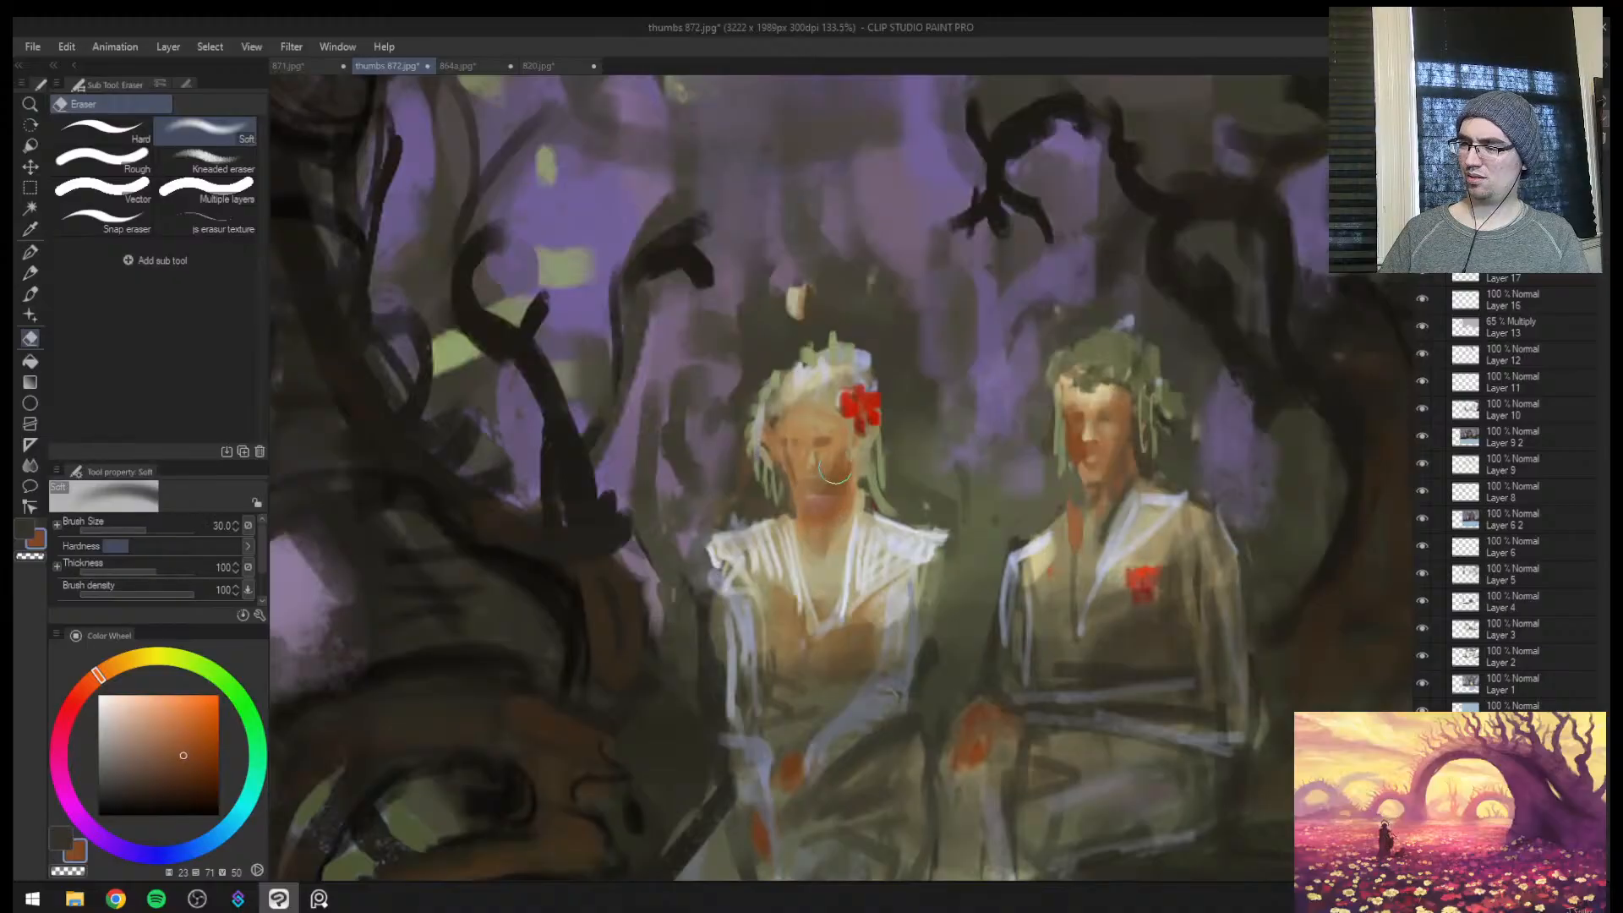
{"action": "key", "text": "bracketleft"}
{"action": "key", "text": "bracketleft"}
{"action": "key", "text": "bracketleft"}
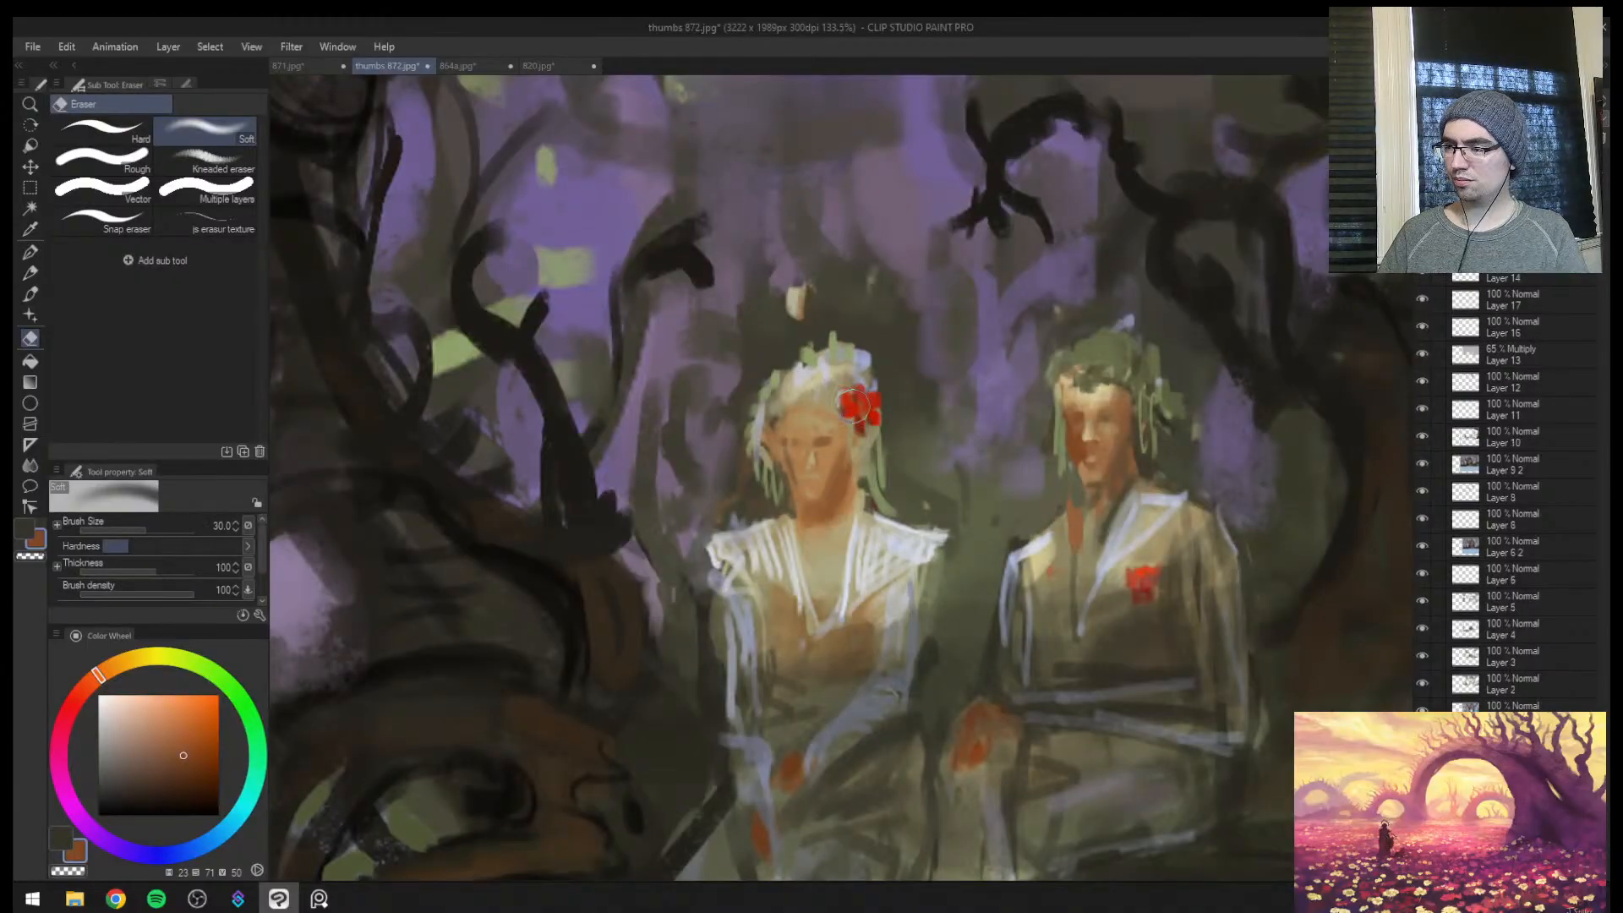
Refine the shadow under the woman's chin with sampled orange-brown tones at brush sizes 15 and 10
{"action": "key", "text": "b"}
{"action": "left_click", "coordinate": [821, 496], "text": "alt"}
{"action": "left_click", "coordinate": [833, 497], "text": "alt"}
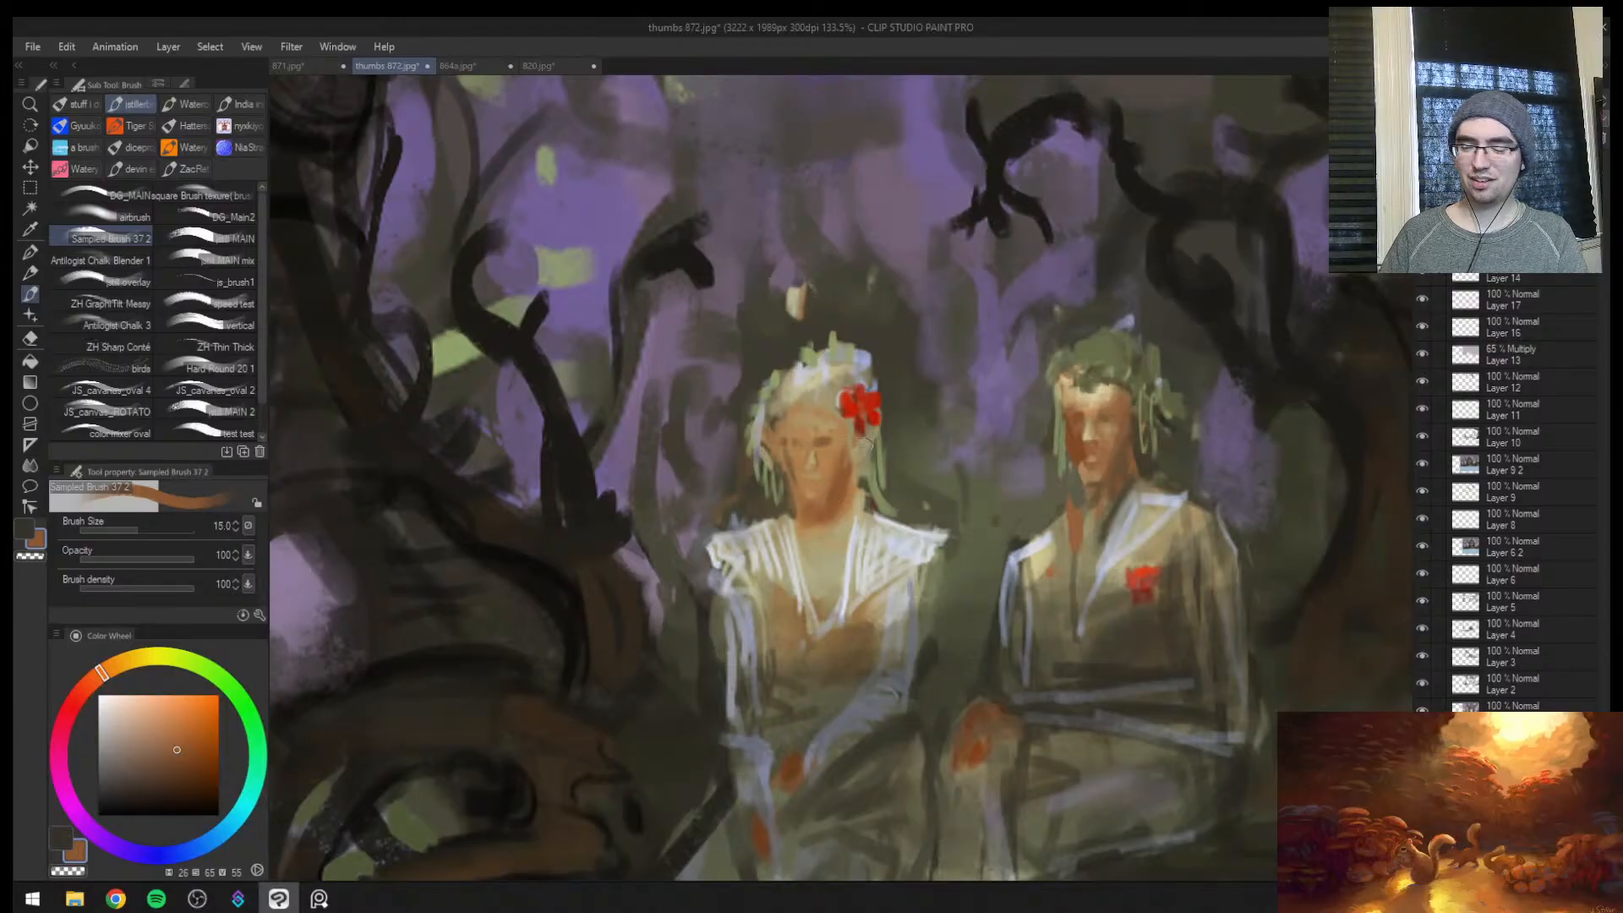
{"action": "key", "text": "bracketleft"}
{"action": "left_click", "coordinate": [830, 477], "text": "alt"}
{"action": "left_click", "coordinate": [833, 499], "text": "alt"}
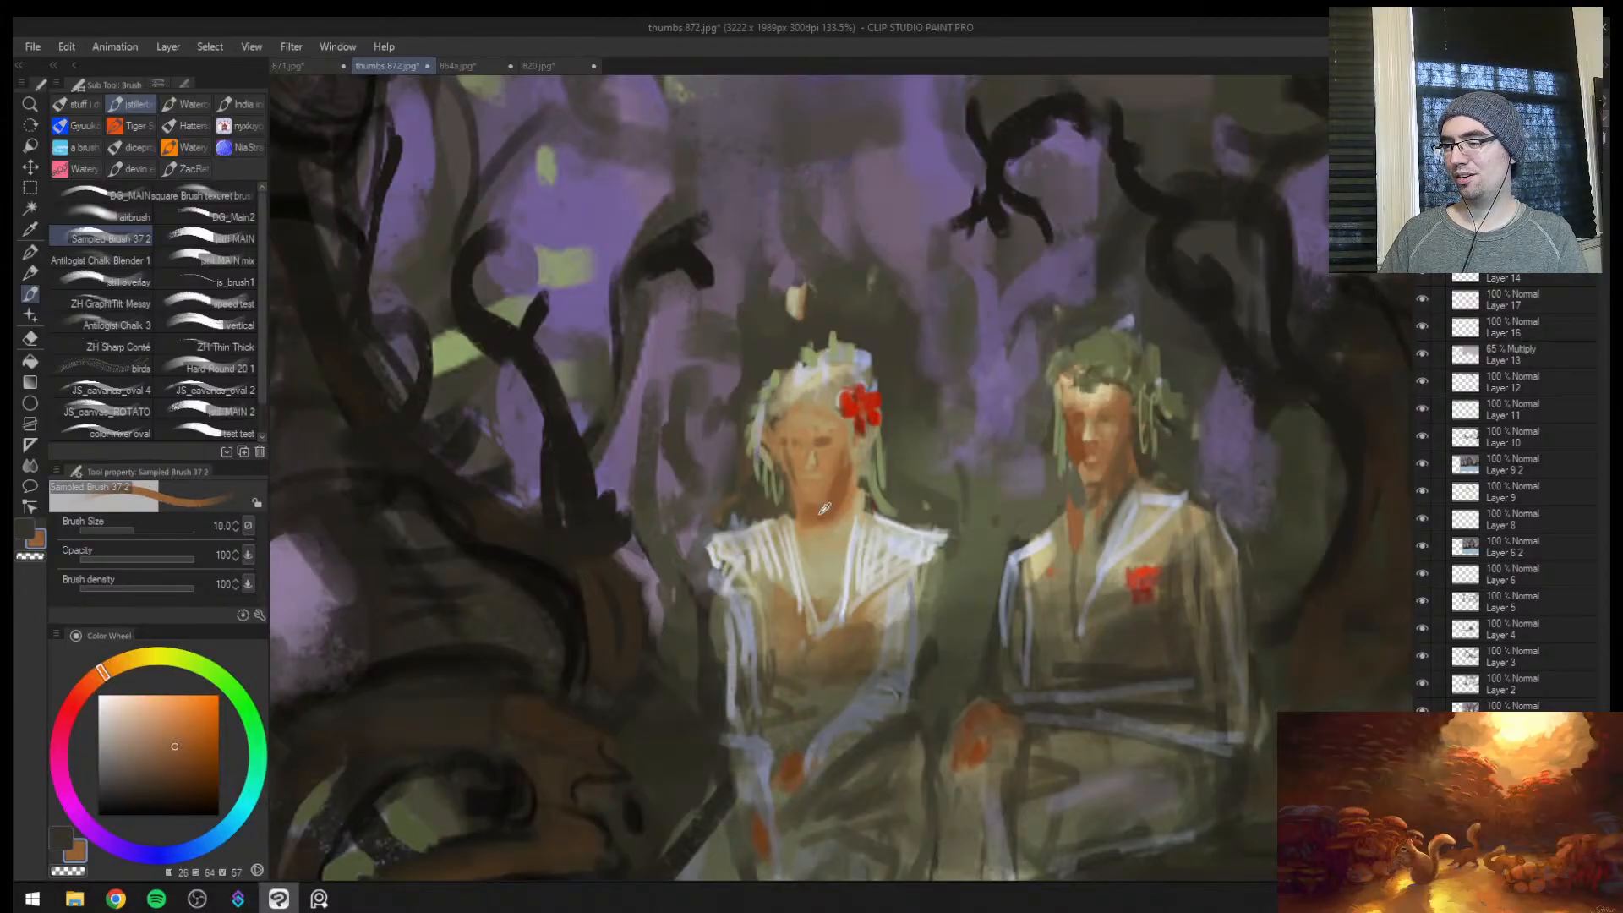
Finish the woman's chin shadow and shade the man's cheek beside the mouth with sampled reddish brown at brush size 17
{"action": "left_click_drag", "start_coordinate": [831, 507], "coordinate": [821, 511]}
{"action": "key", "text": "ctrl+space"}
{"action": "left_click_drag", "start_coordinate": [1123, 449], "coordinate": [1183, 448]}
{"action": "left_click", "coordinate": [1033, 483], "text": "alt"}
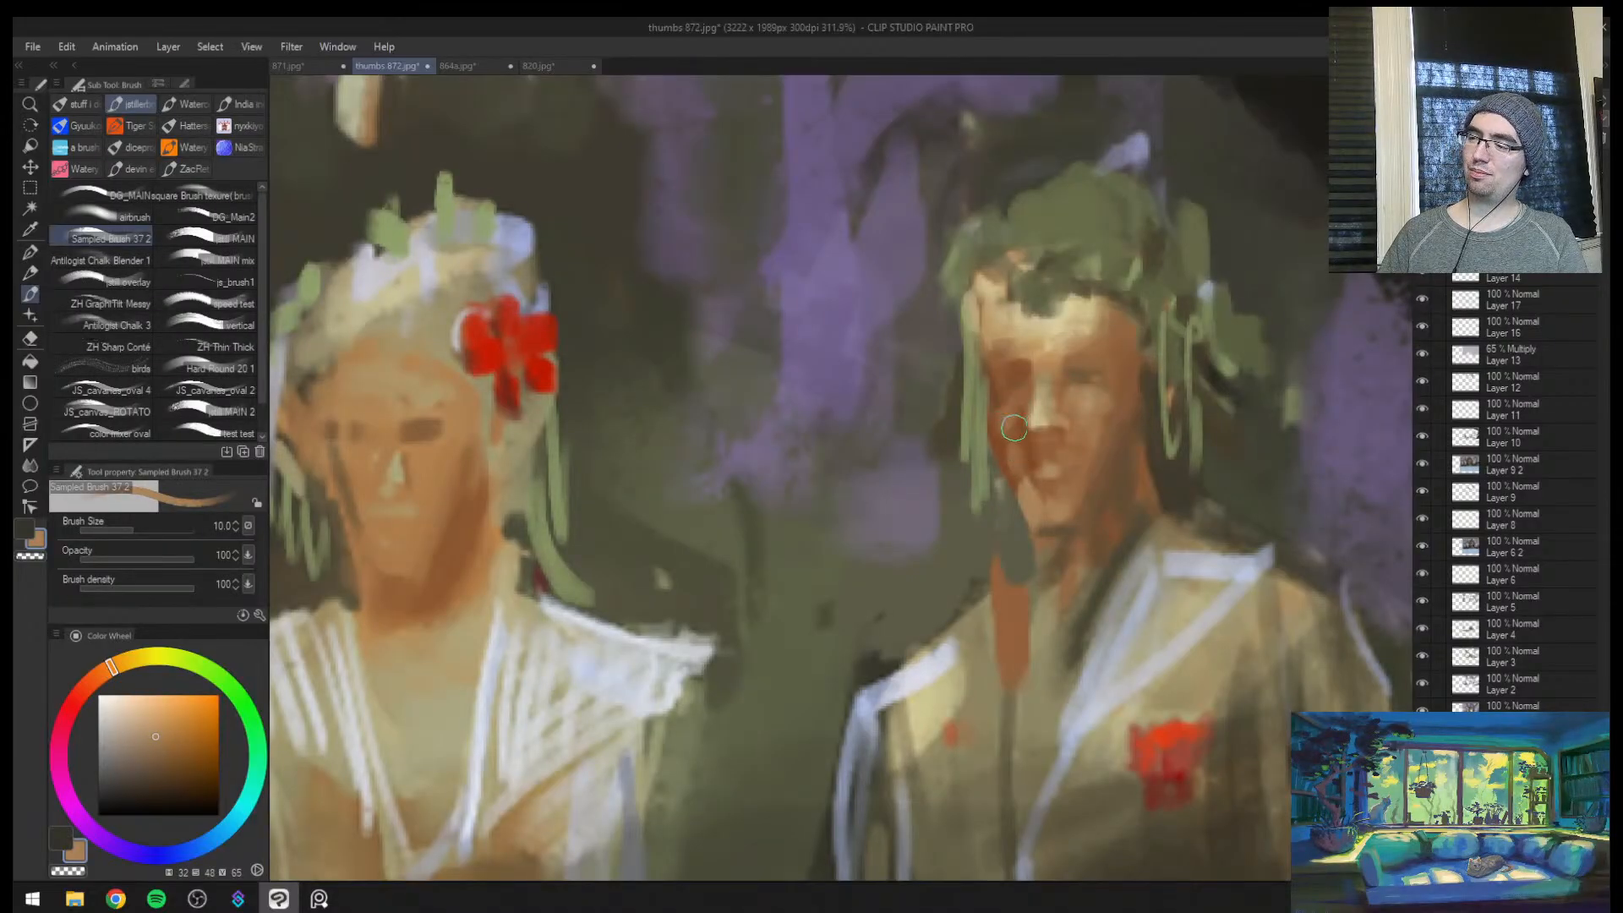
{"action": "left_click", "coordinate": [1021, 448], "text": "alt"}
{"action": "key", "text": "bracketright"}
{"action": "key", "text": "bracketright"}
{"action": "key", "text": "bracketright"}
{"action": "left_click_drag", "start_coordinate": [1029, 496], "coordinate": [1033, 490]}
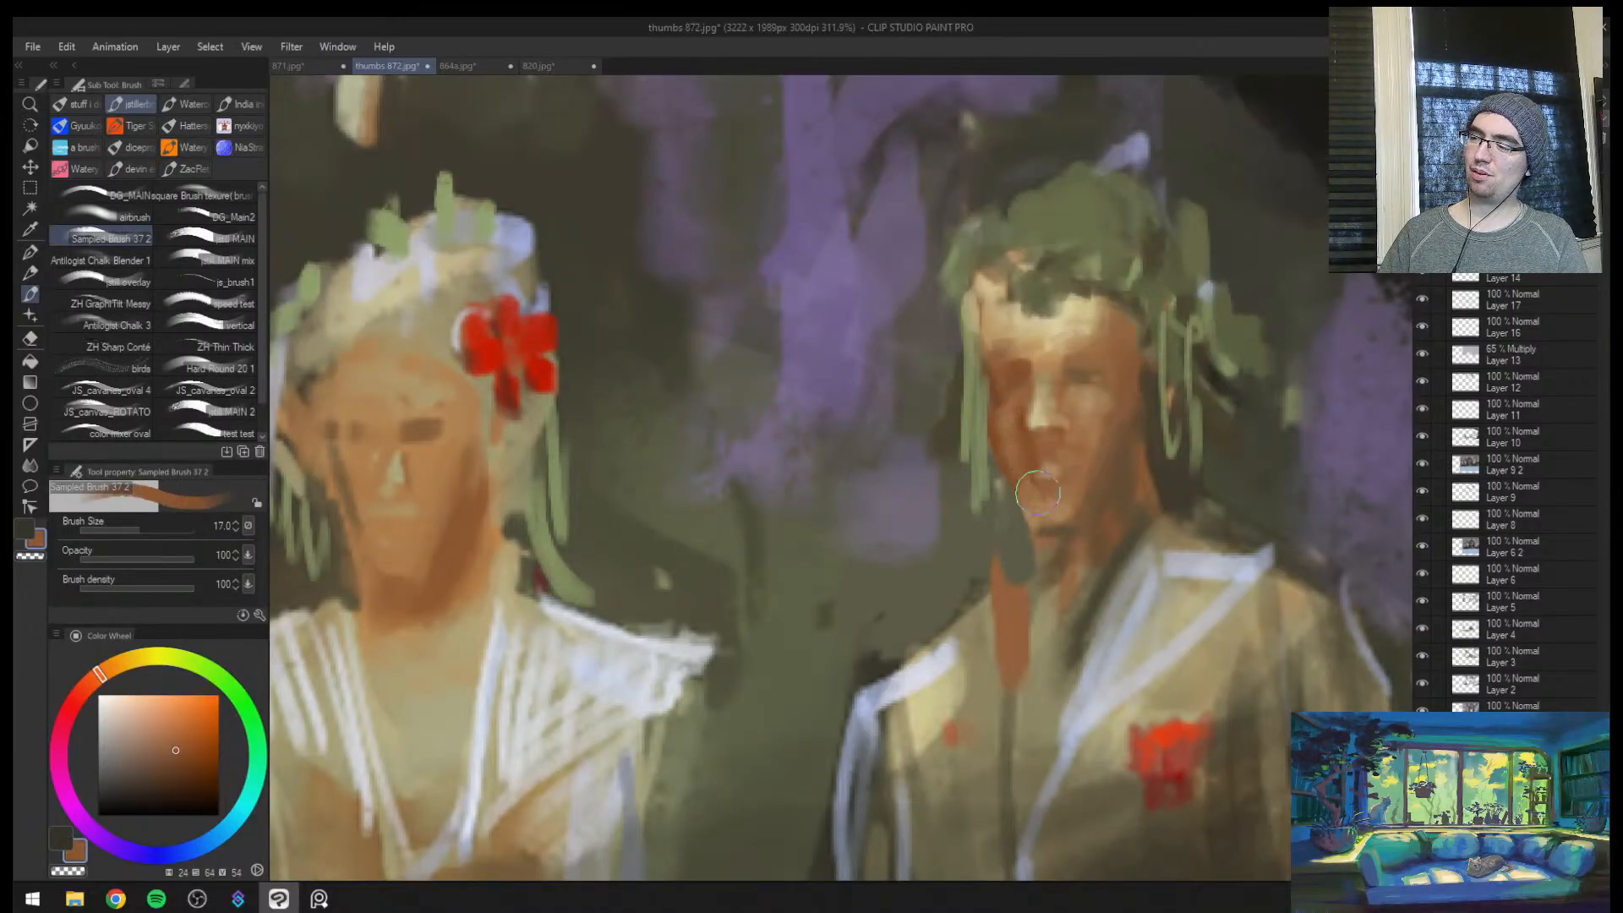
Refine the man's mouth and upper lip with sampled tan and brown tones at brush size 5
{"action": "key", "text": "bracketleft"}
{"action": "key", "text": "bracketleft"}
{"action": "key", "text": "bracketleft"}
{"action": "key", "text": "bracketleft"}
{"action": "left_click", "coordinate": [1046, 470], "text": "alt"}
{"action": "key", "text": "bracketleft"}
{"action": "key", "text": "bracketleft"}
{"action": "key", "text": "bracketleft"}
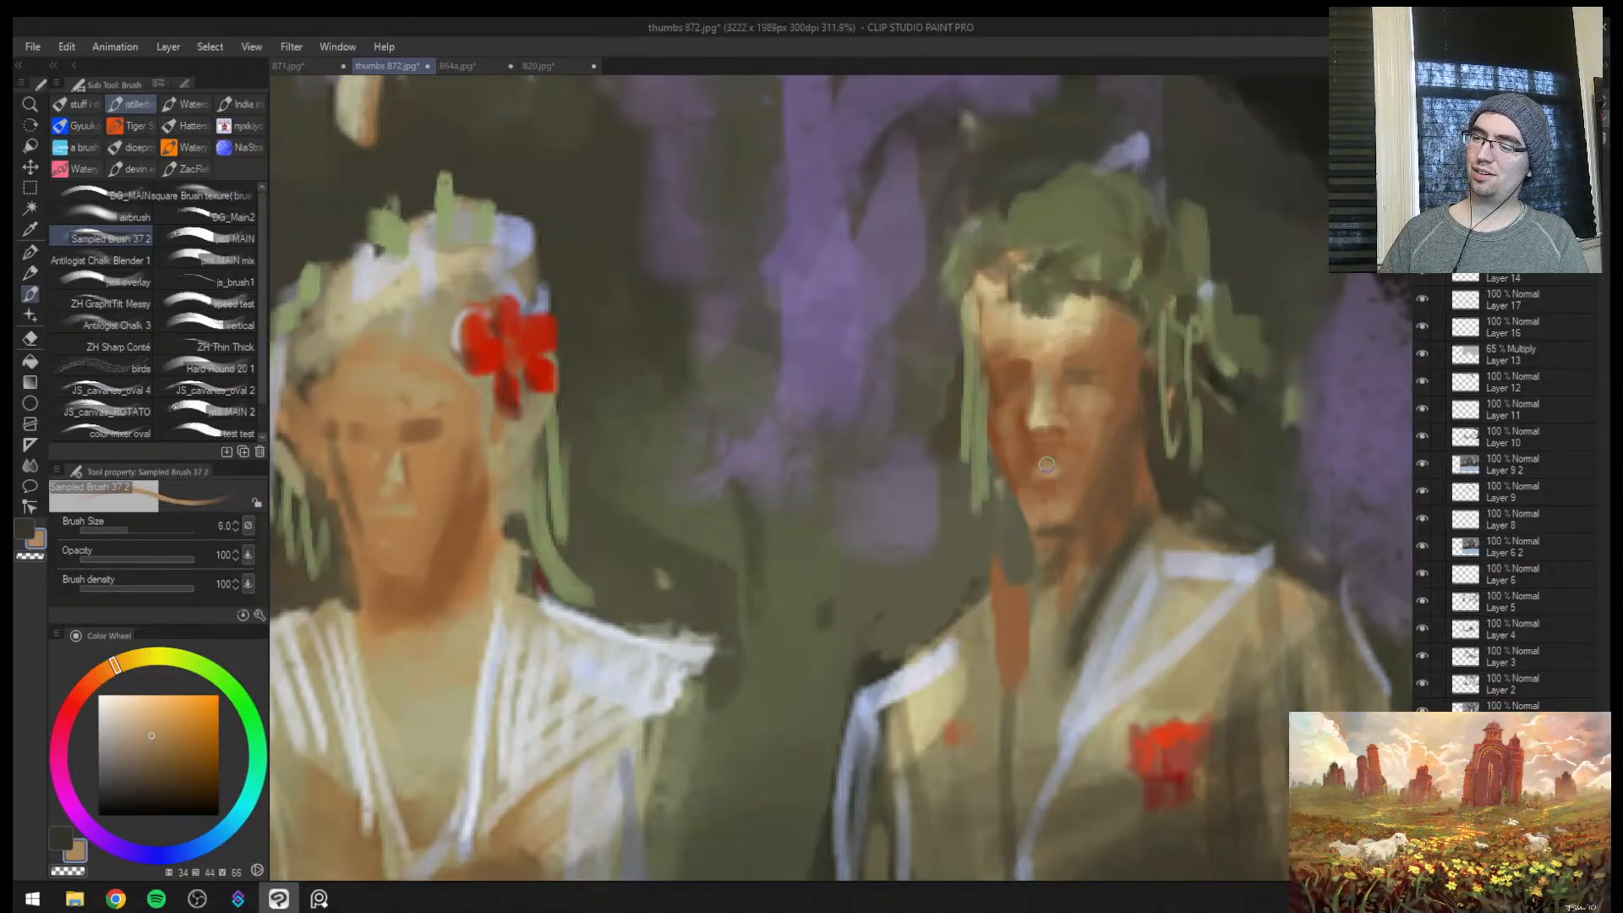
{"action": "left_click", "coordinate": [1055, 469], "text": "alt"}
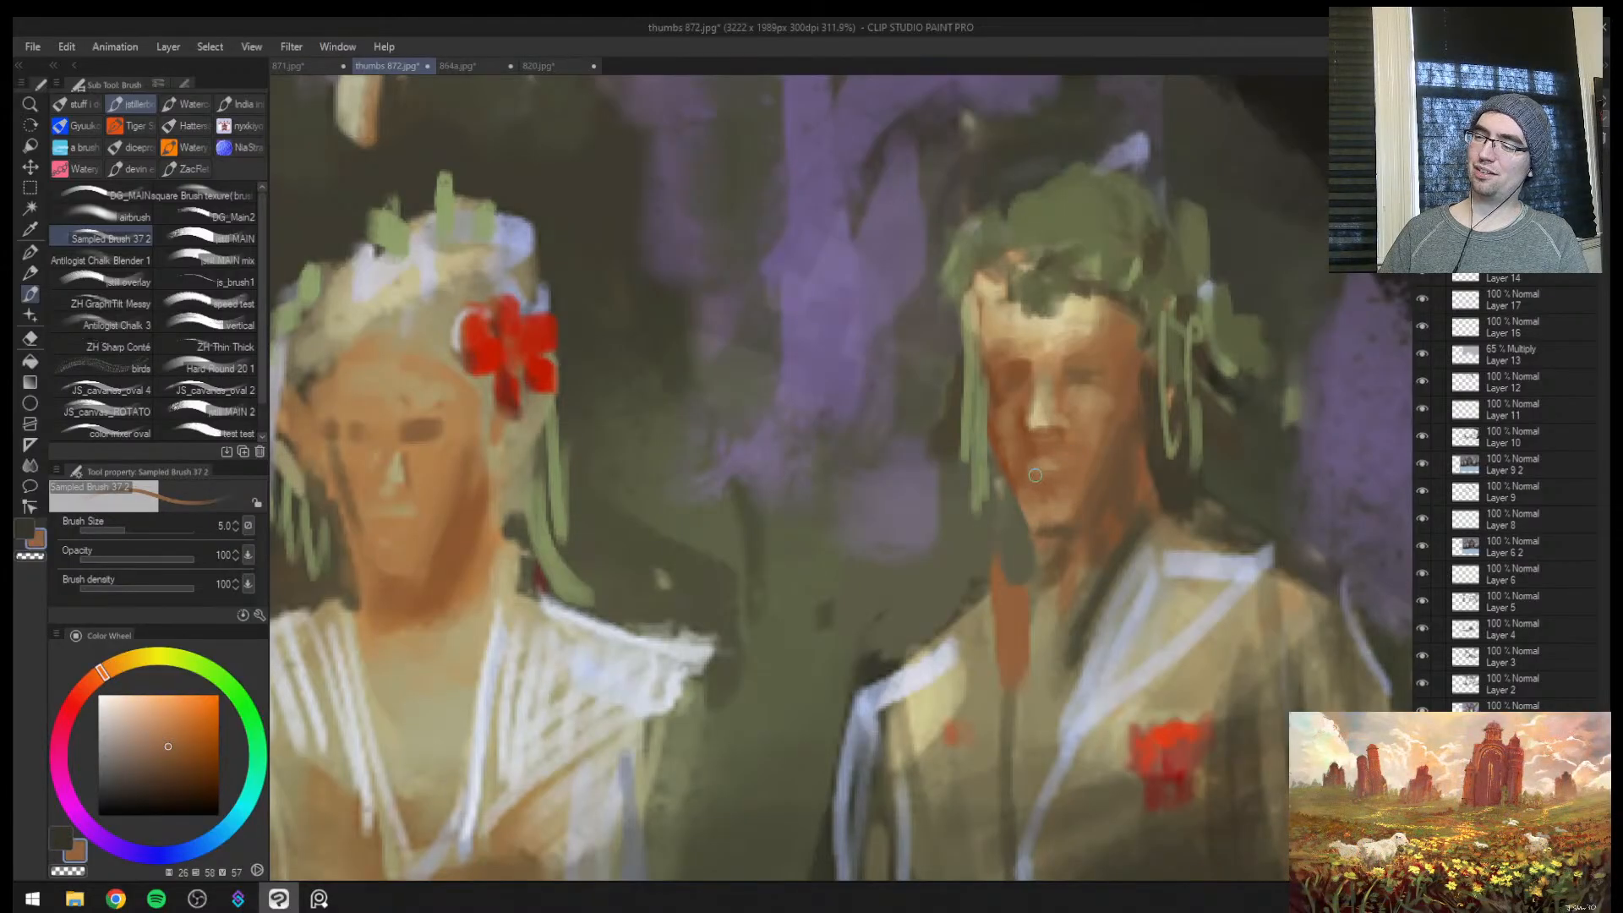
{"action": "left_click", "coordinate": [1033, 452], "text": "alt"}
Mirror the canvas and refine the man's nose, eye socket and cheekbone with sampled skin tones at brush sizes 4, 9 and 6
{"action": "key", "text": "h"}
{"action": "key", "text": "ctrl+space"}
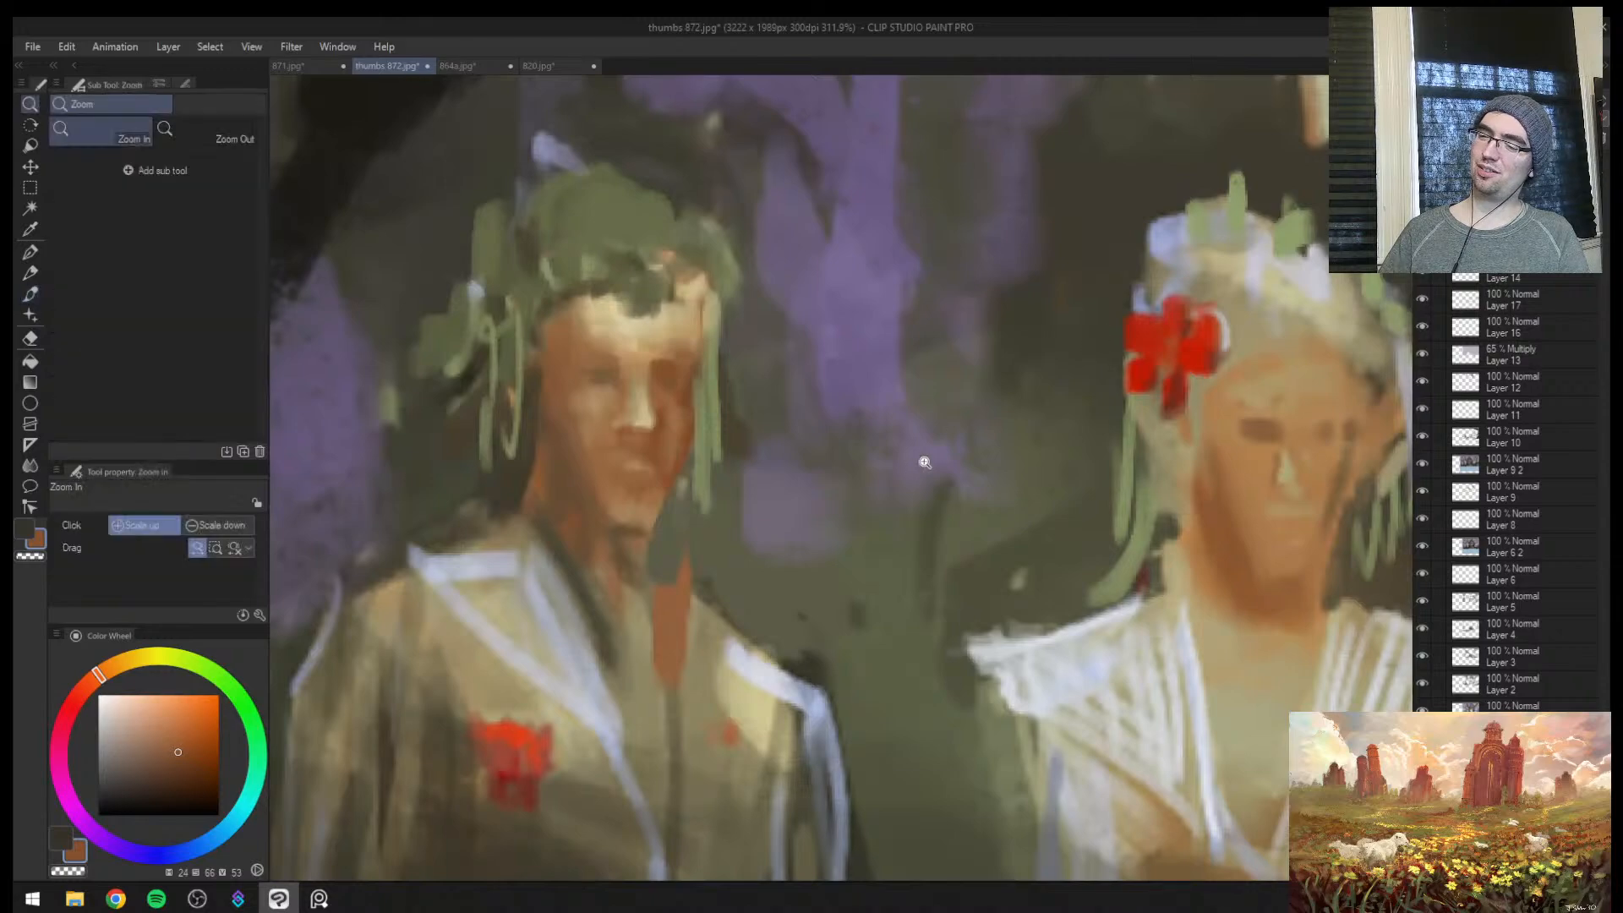
{"action": "mouse_move", "coordinate": [920, 461]}
{"action": "left_mouse_down"}
{"action": "mouse_move", "coordinate": [859, 489]}
{"action": "mouse_move", "coordinate": [900, 459]}
{"action": "left_mouse_up"}
{"action": "left_click", "coordinate": [723, 420], "text": "alt"}
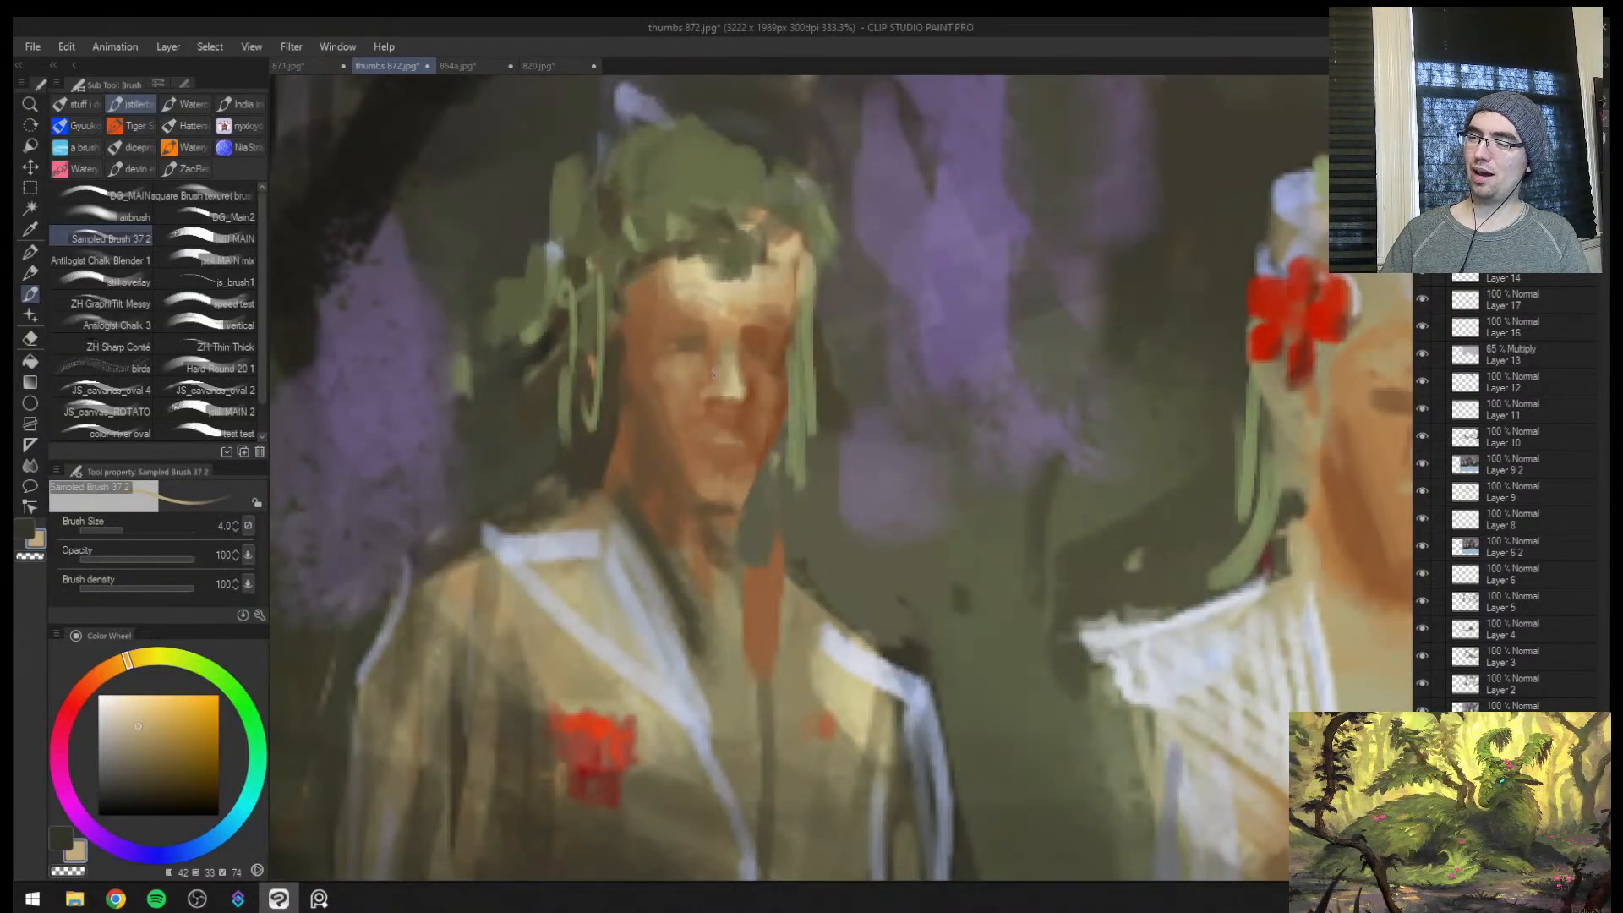
{"action": "left_click", "coordinate": [650, 368], "text": "alt"}
{"action": "key", "text": "bracketright"}
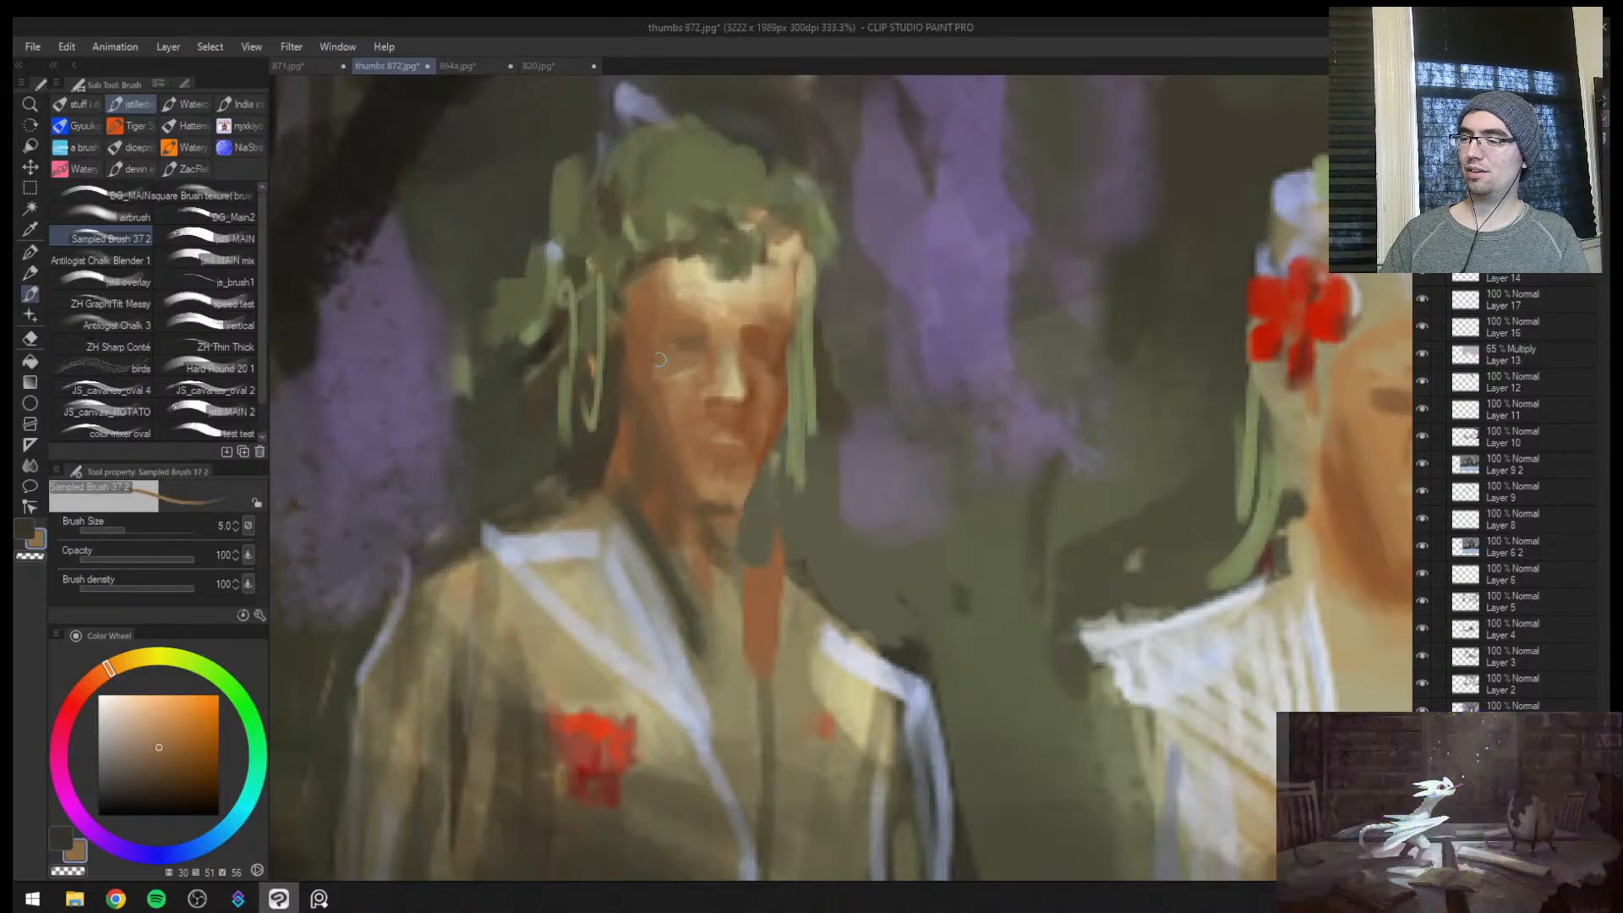
{"action": "left_click", "coordinate": [689, 358], "text": "alt"}
{"action": "key", "text": "bracketright"}
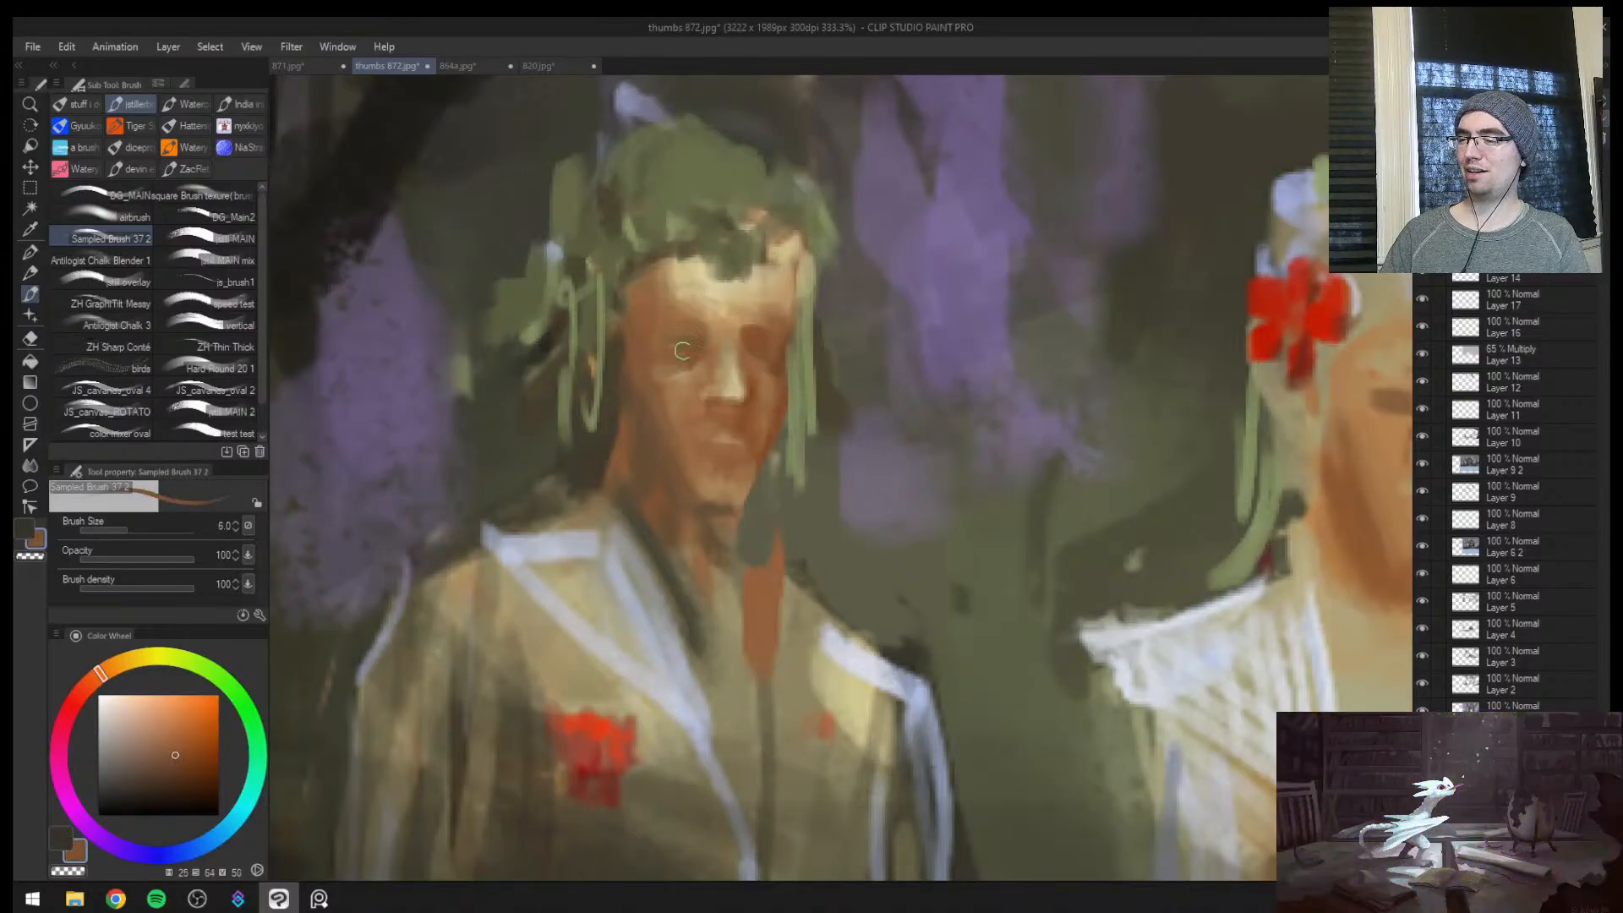
{"action": "left_click", "coordinate": [676, 380], "text": "alt"}
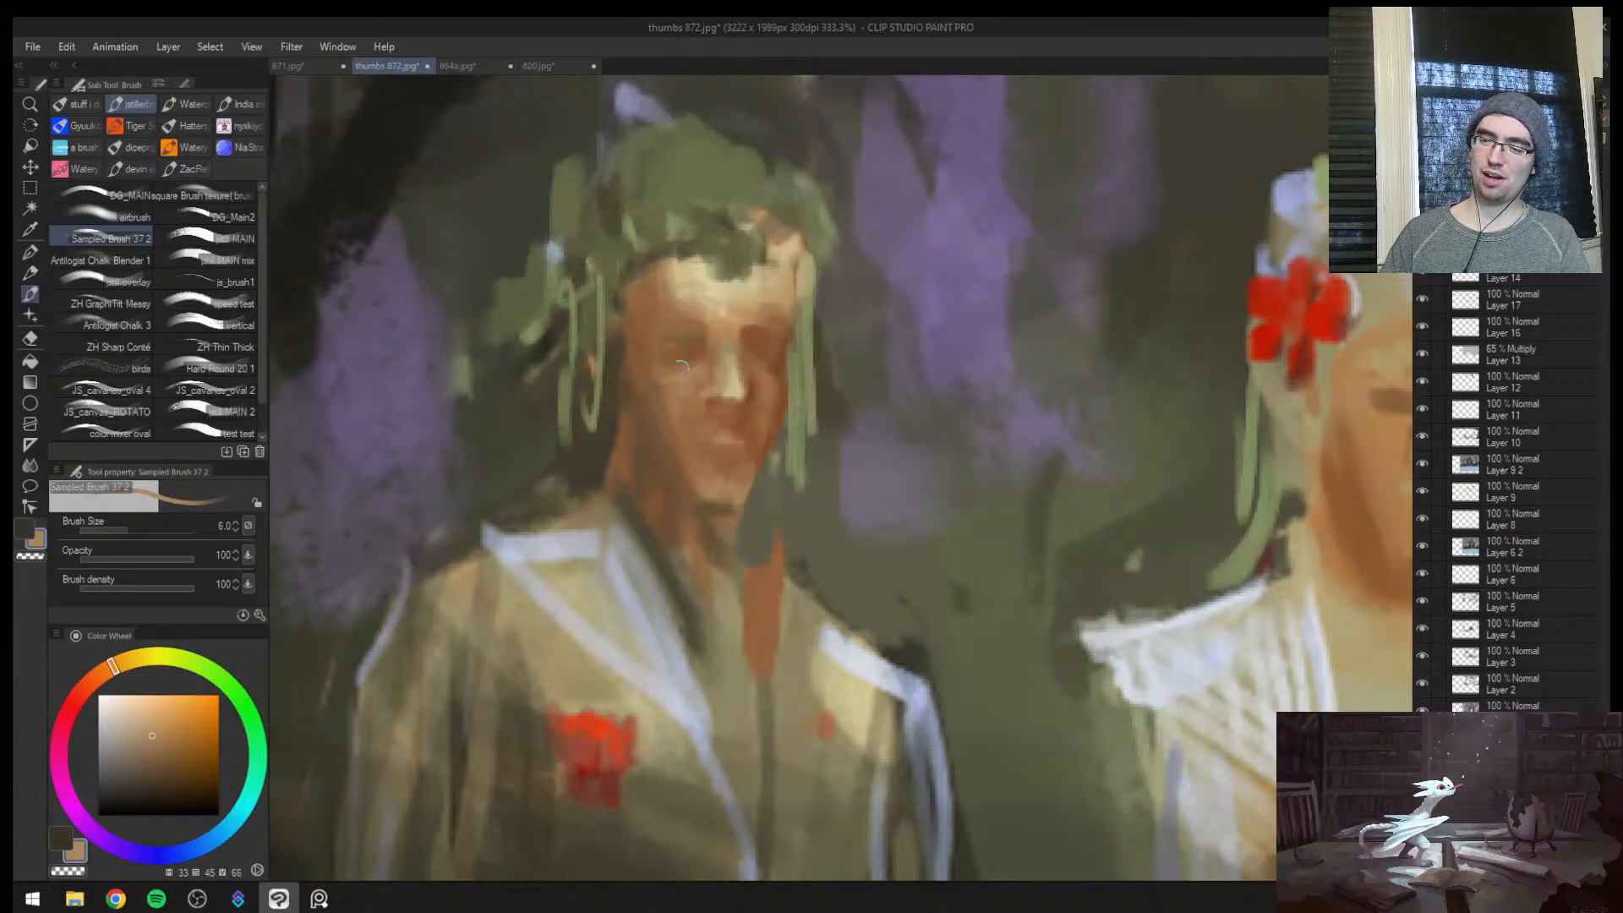
{"action": "left_click", "coordinate": [663, 364], "text": "alt"}
{"action": "left_click", "coordinate": [776, 365], "text": "alt"}
Mirror the canvas back and sharpen the man's shirt collar with sampled pale blue and pale yellow at brush sizes 7 and 8
{"action": "key", "text": "ctrl+space"}
{"action": "left_click_drag", "start_coordinate": [786, 363], "coordinate": [771, 472]}
{"action": "left_click", "coordinate": [1039, 384]}
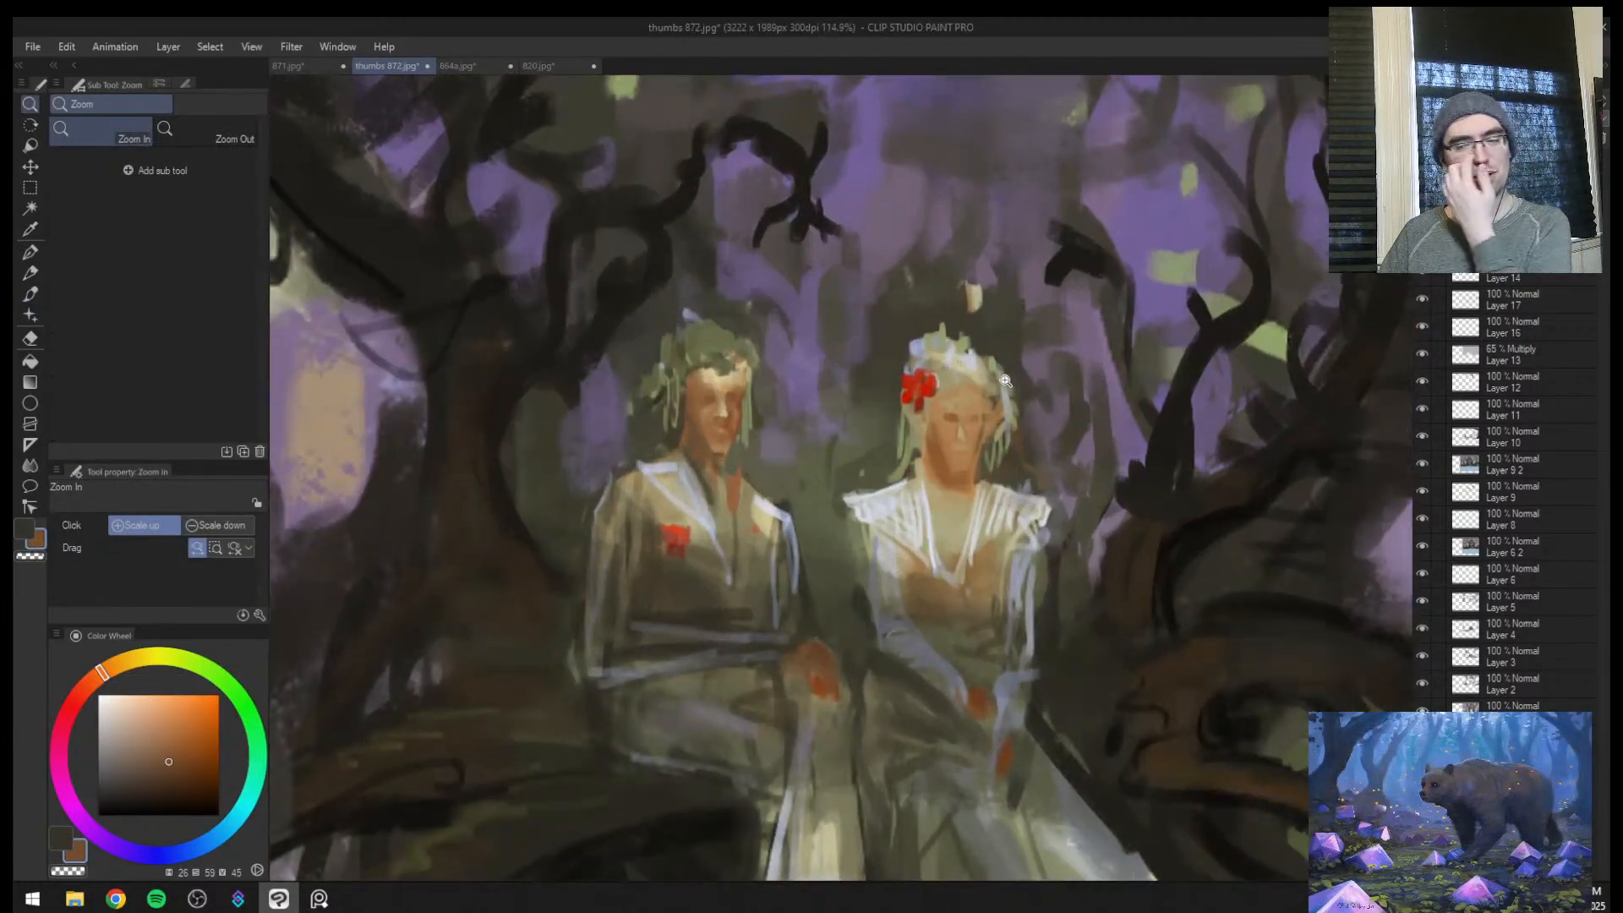
{"action": "key", "text": "h"}
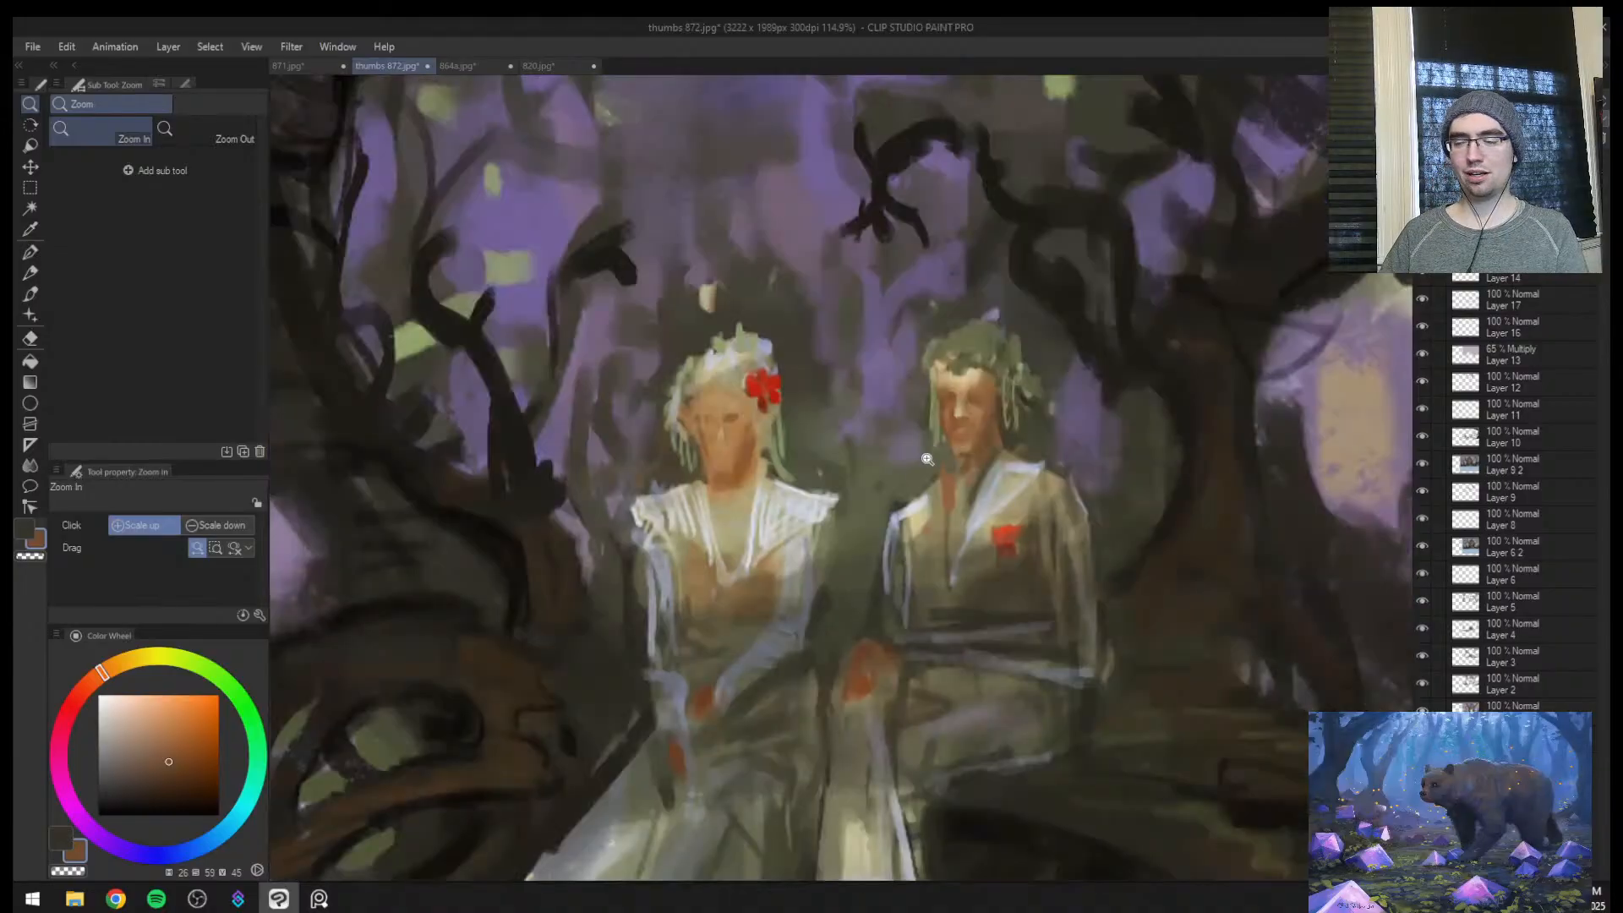
{"action": "left_click_drag", "start_coordinate": [898, 497], "coordinate": [876, 541]}
{"action": "left_click_drag", "start_coordinate": [992, 469], "coordinate": [1043, 367]}
{"action": "key", "text": "b"}
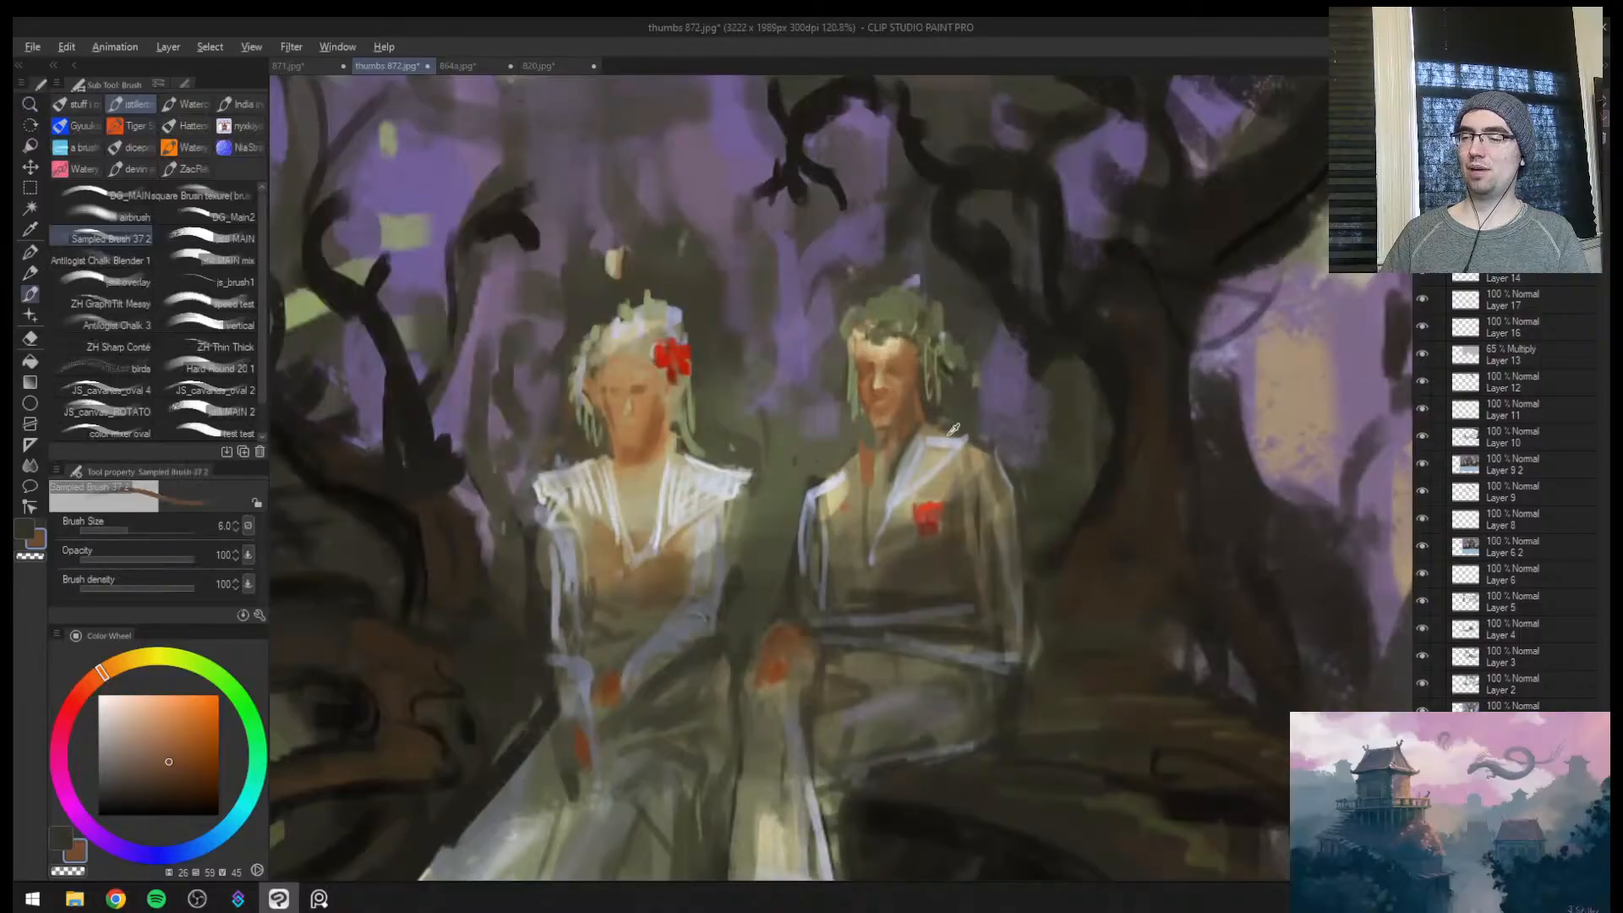
{"action": "left_click", "coordinate": [928, 433], "text": "alt"}
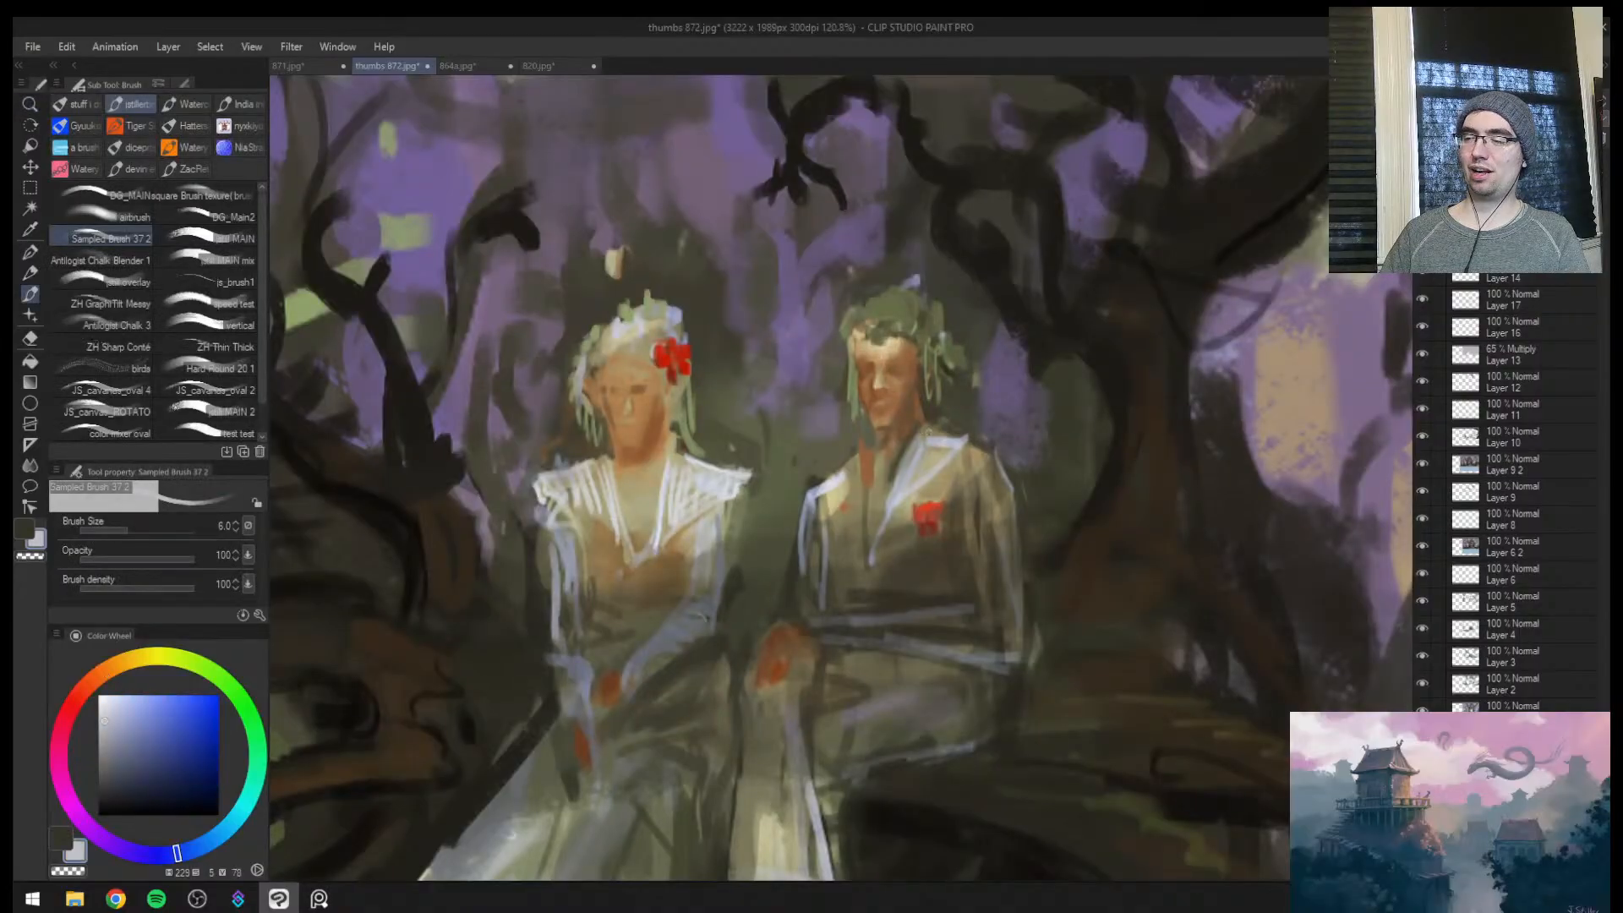
{"action": "left_click", "coordinate": [863, 444], "text": "alt"}
{"action": "key", "text": "bracketright"}
{"action": "left_click", "coordinate": [864, 459], "text": "alt"}
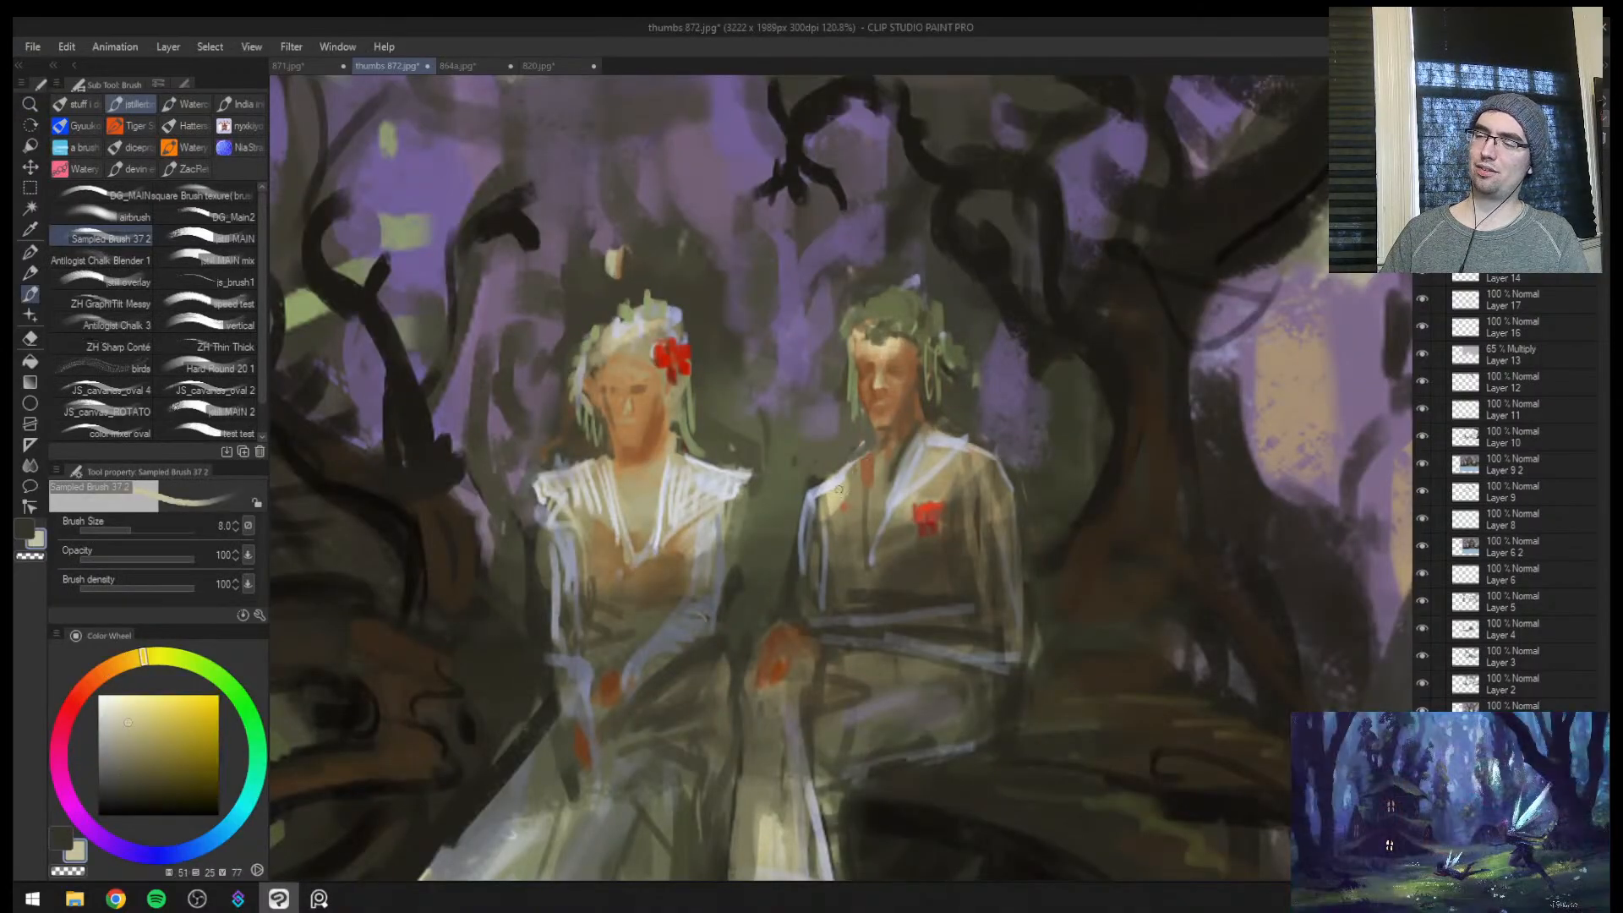
Darken the shadow between the man's neck and collar with sampled dark olive at brush size 10
{"action": "key", "text": "bracketright"}
{"action": "left_click", "coordinate": [939, 417], "text": "alt"}
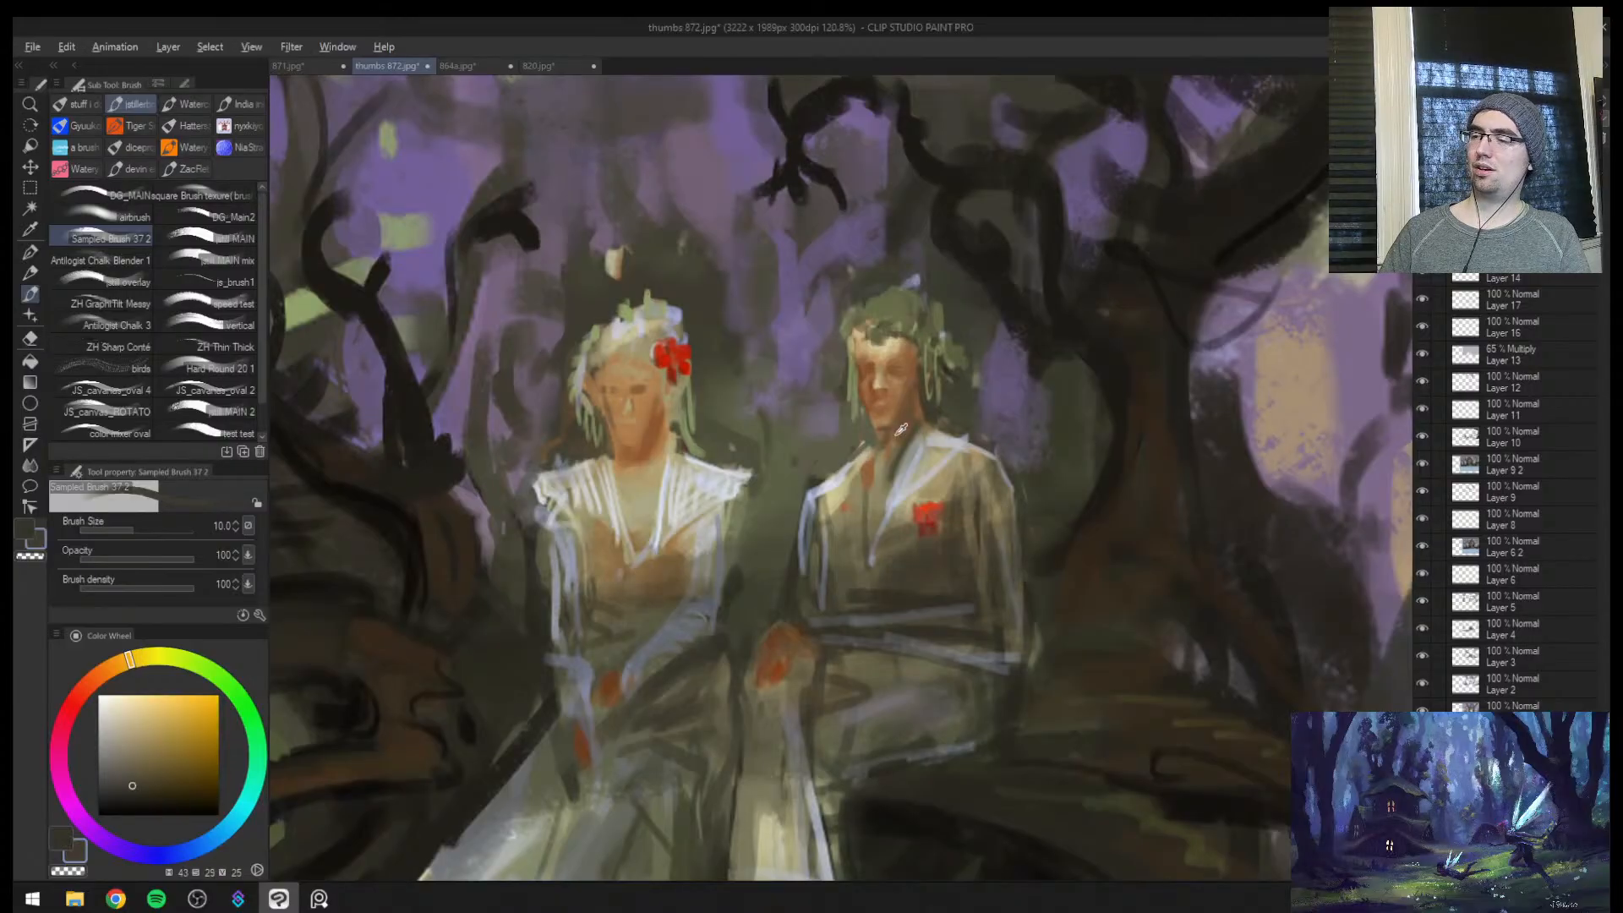
{"action": "left_click", "coordinate": [894, 434], "text": "alt"}
{"action": "left_click", "coordinate": [872, 444], "text": "alt"}
Mirror the canvas and redefine the woman's eyes with sampled brown and light tan at brush sizes 8 and 7
{"action": "key", "text": "h"}
{"action": "key", "text": "ctrl+space"}
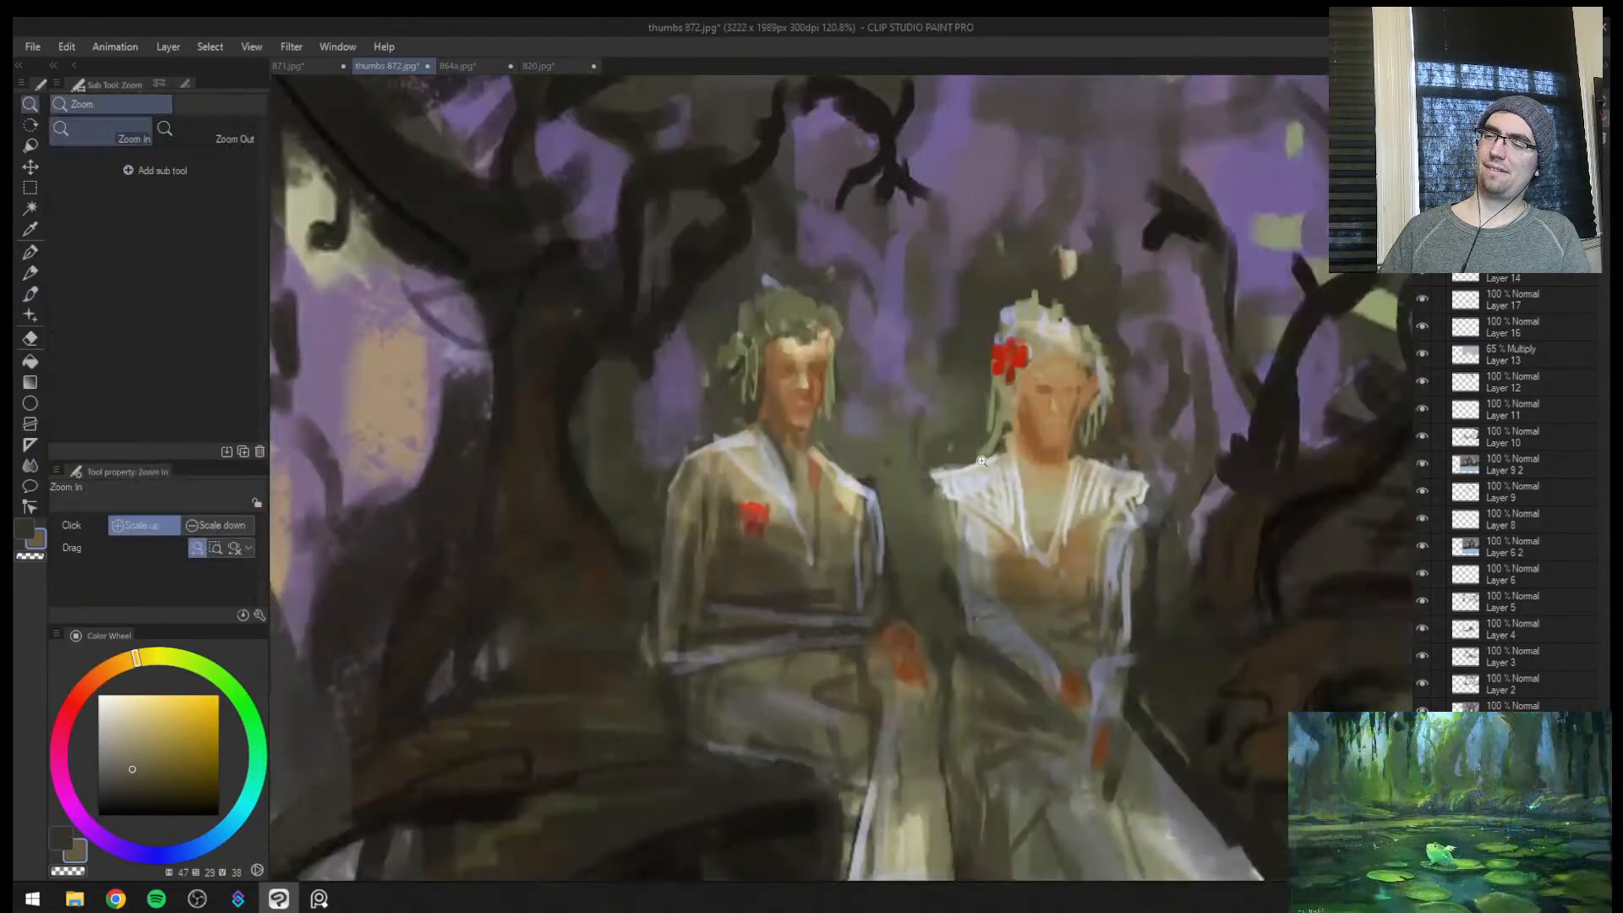
{"action": "left_click_drag", "start_coordinate": [982, 466], "coordinate": [959, 497]}
{"action": "left_click_drag", "start_coordinate": [1093, 470], "coordinate": [1107, 375]}
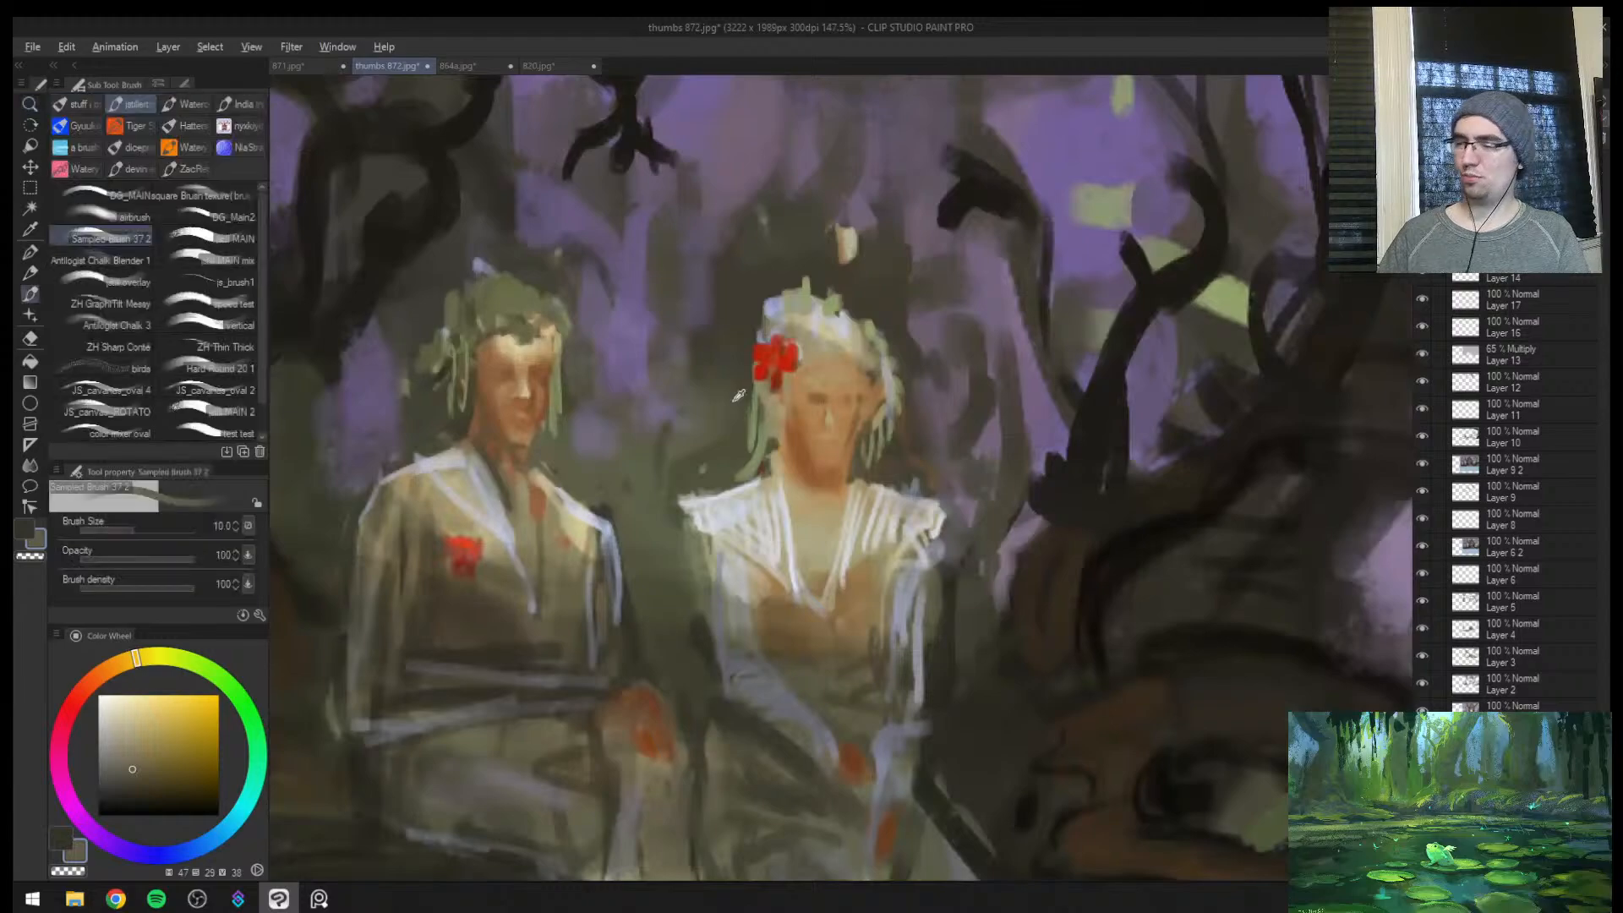
{"action": "left_click", "coordinate": [526, 393], "text": "alt"}
{"action": "key", "text": "ctrl+space"}
{"action": "mouse_move", "coordinate": [871, 405]}
{"action": "left_mouse_down"}
{"action": "mouse_move", "coordinate": [906, 397]}
{"action": "mouse_move", "coordinate": [808, 426]}
{"action": "left_mouse_up"}
{"action": "left_click", "coordinate": [808, 411], "text": "alt"}
{"action": "key", "text": "bracketleft"}
{"action": "left_click", "coordinate": [799, 397], "text": "alt"}
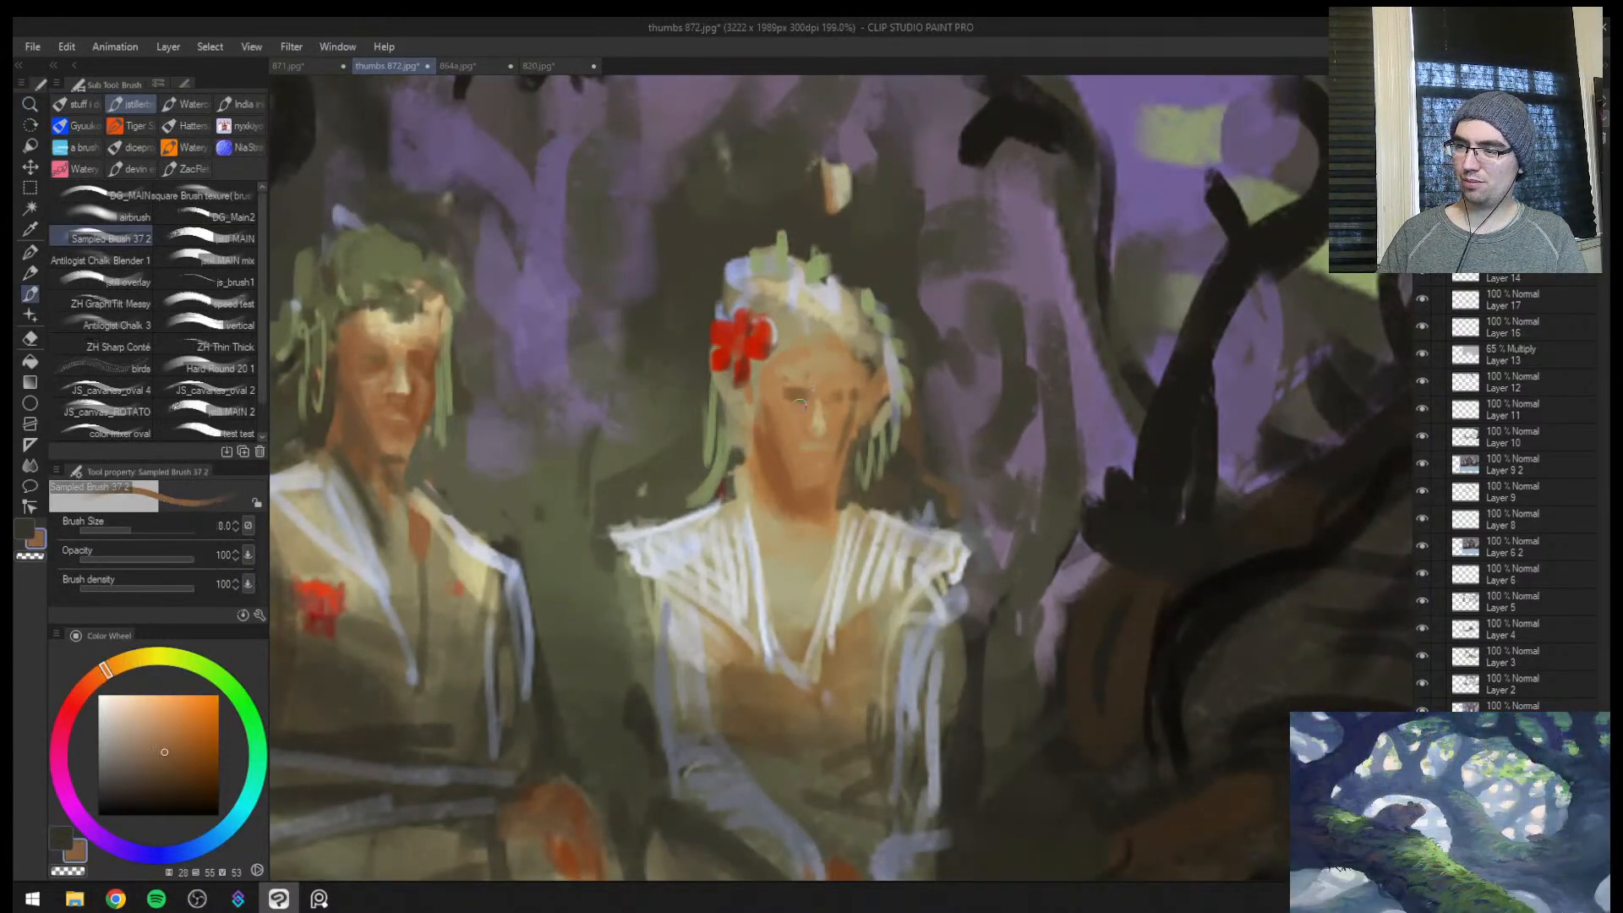
{"action": "left_click", "coordinate": [792, 388], "text": "alt"}
{"action": "key", "text": "bracketright"}
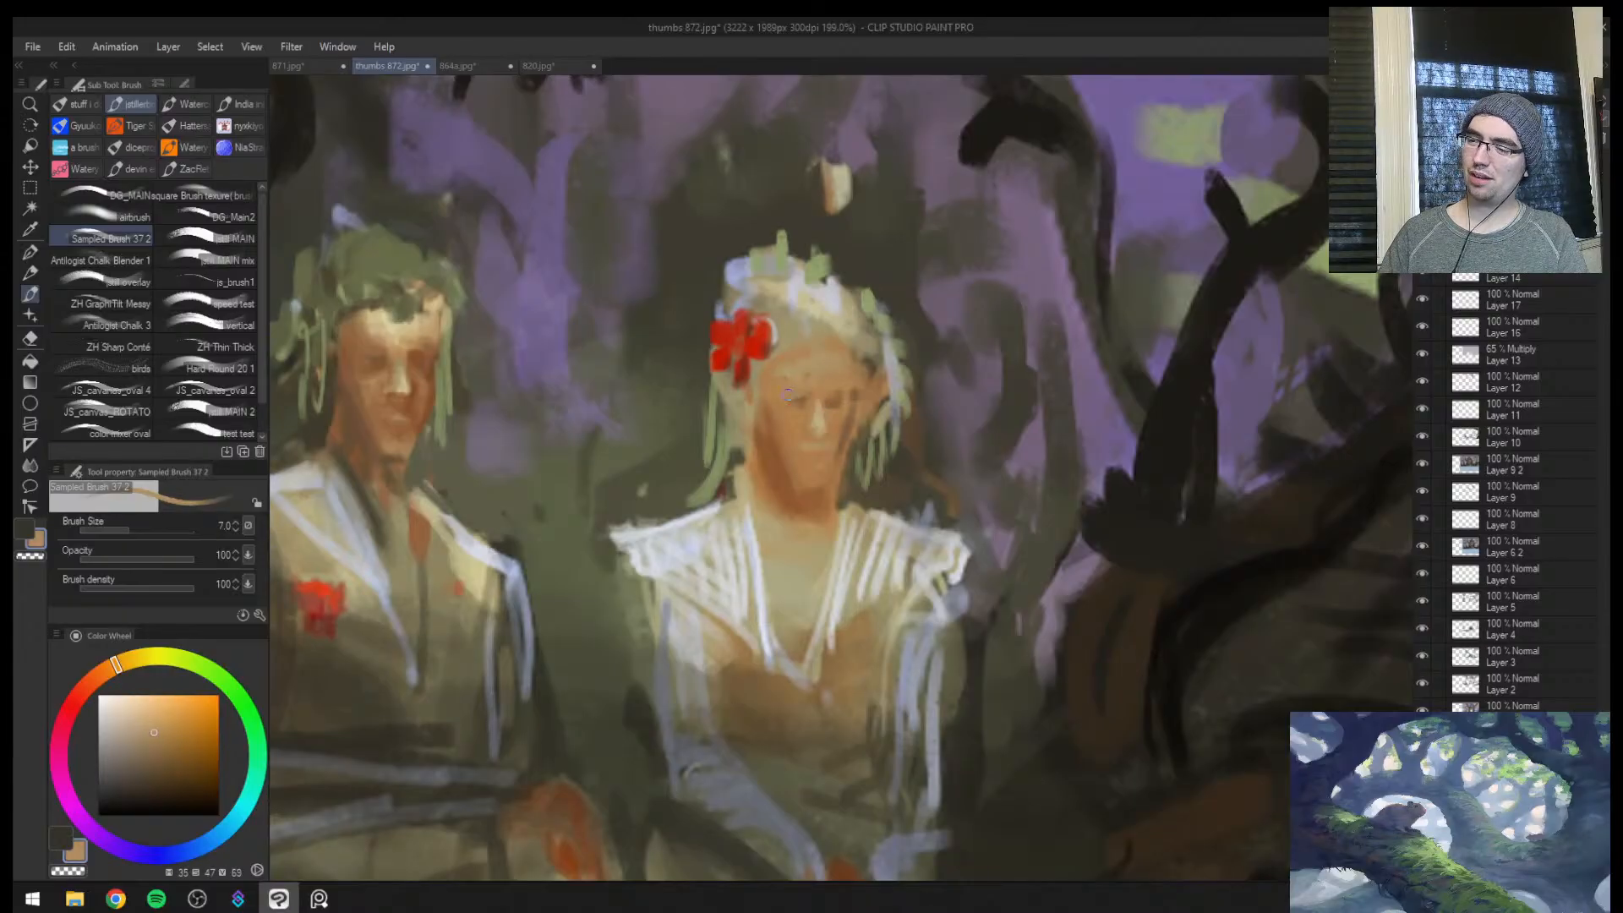
{"action": "left_click", "coordinate": [801, 406], "text": "alt"}
{"action": "left_click", "coordinate": [830, 407], "text": "alt"}
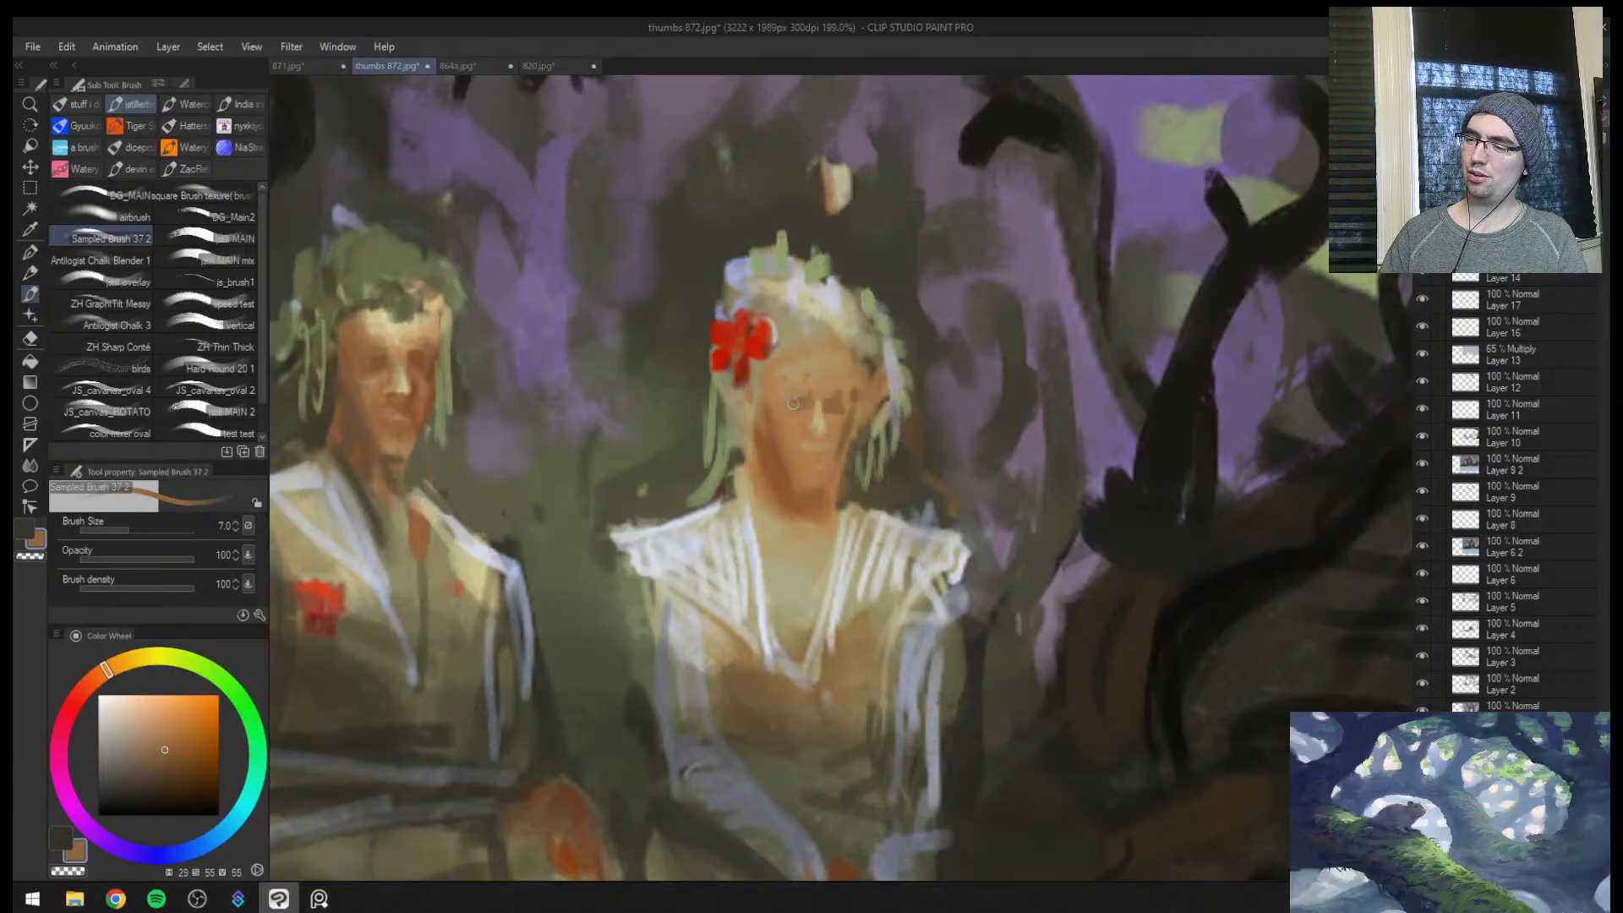
Reshape the woman's cheek, jaw edge and chin with sampled orange-tan and dark olive at brush sizes 10, 15 and 17
{"action": "key", "text": "bracketright"}
{"action": "key", "text": "bracketright"}
{"action": "left_click", "coordinate": [772, 428], "text": "alt"}
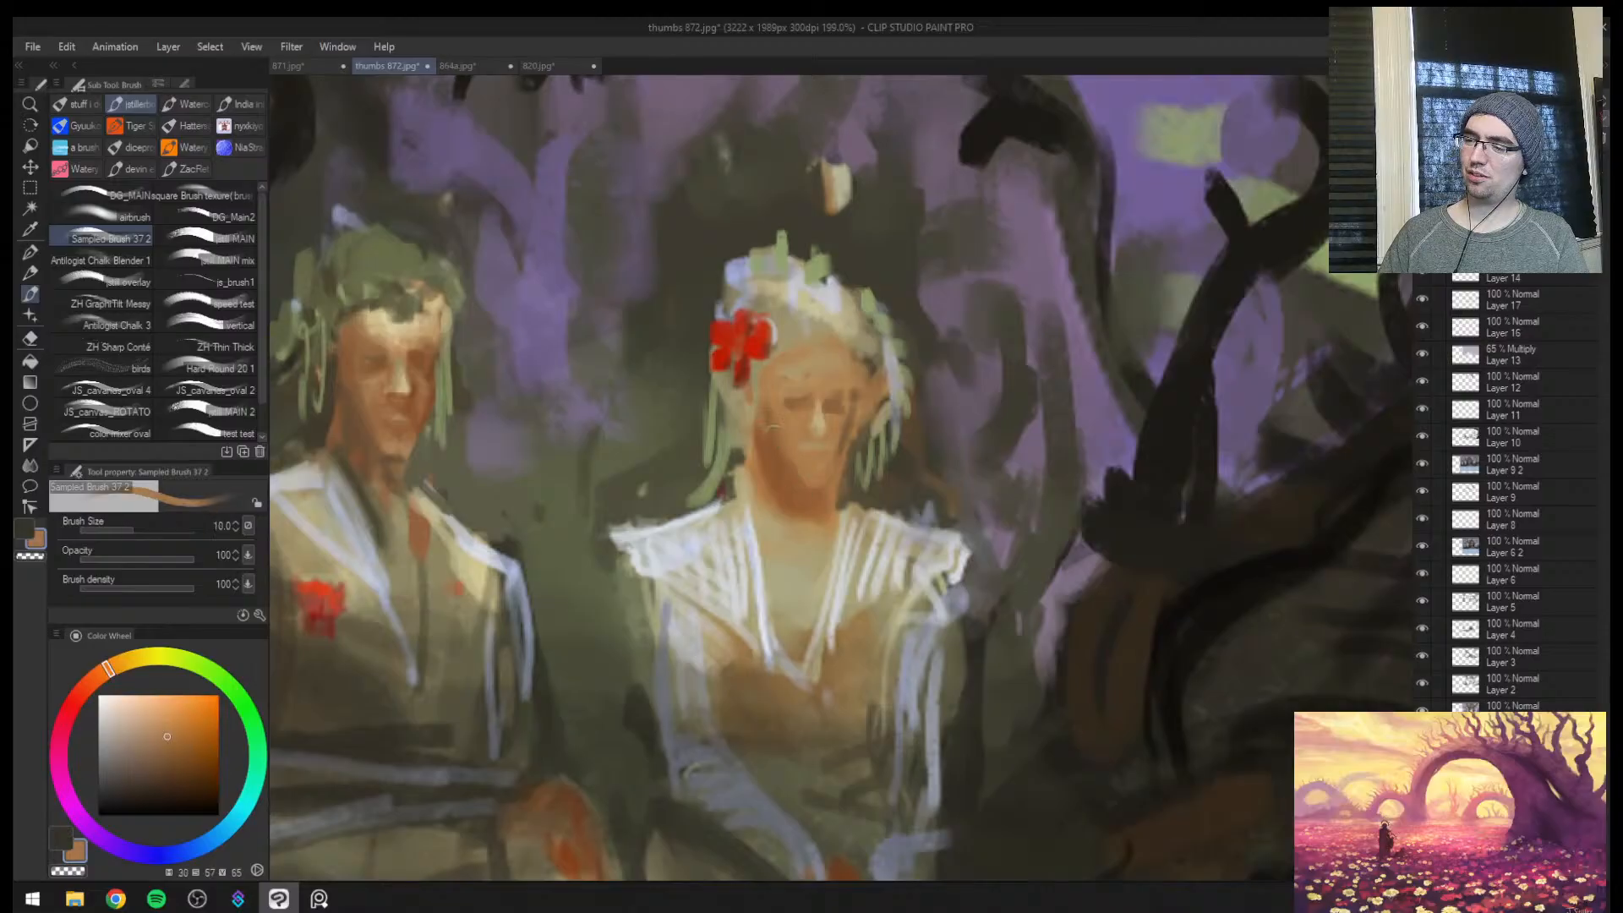
{"action": "left_click", "coordinate": [741, 459], "text": "alt"}
{"action": "key", "text": "bracketright"}
{"action": "left_click", "coordinate": [746, 454], "text": "alt"}
{"action": "key", "text": "bracketright"}
{"action": "key", "text": "bracketright"}
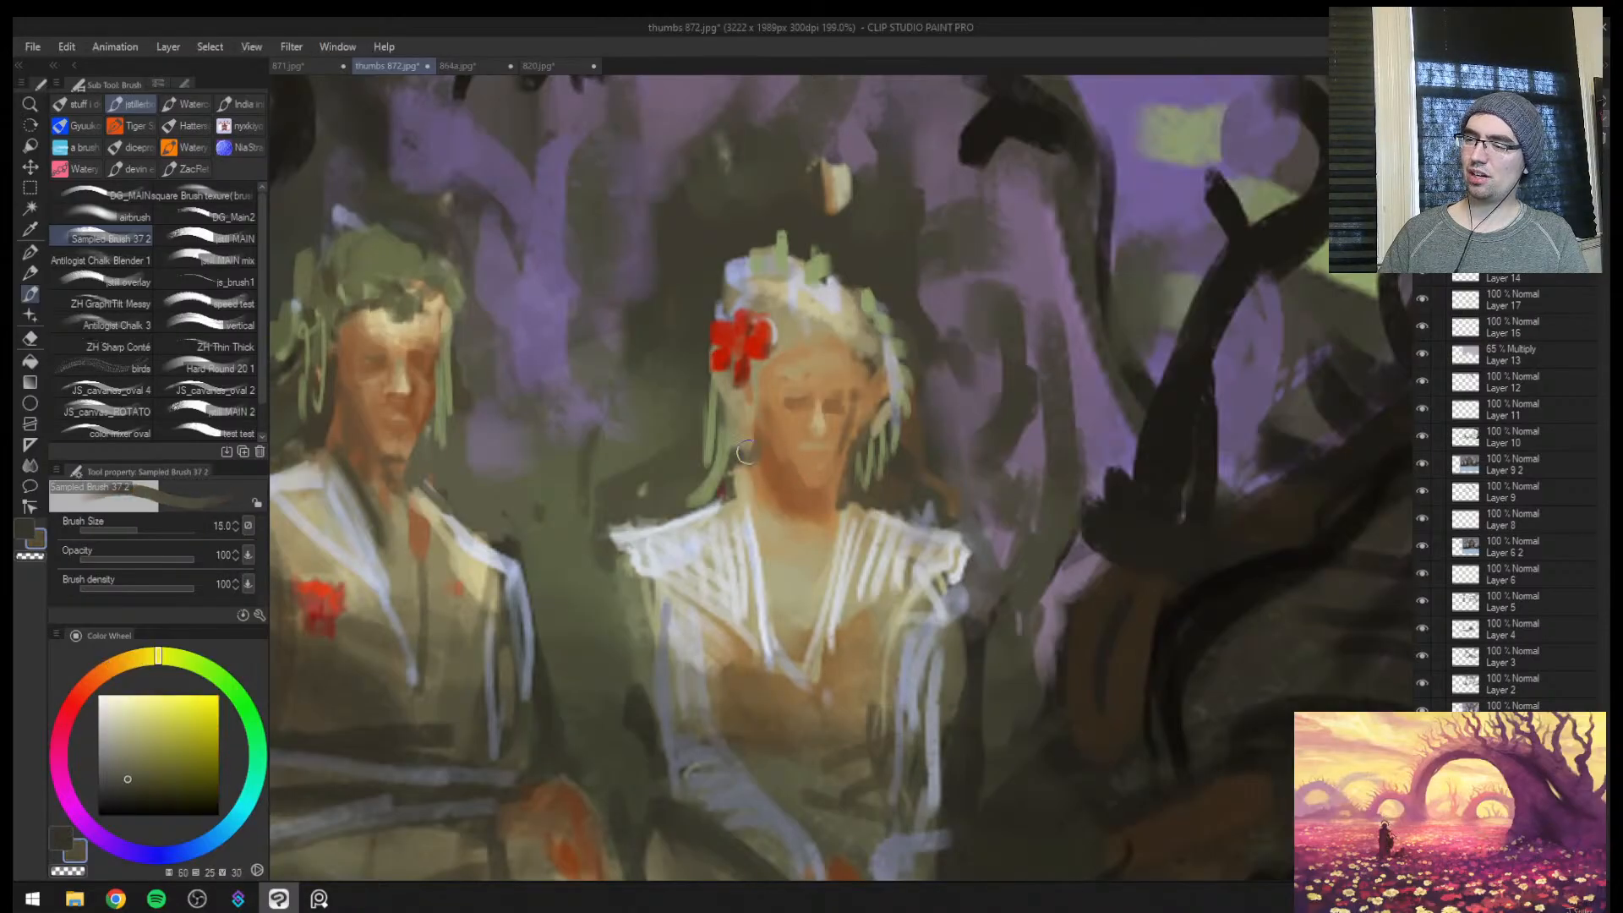
{"action": "left_click", "coordinate": [793, 458], "text": "alt"}
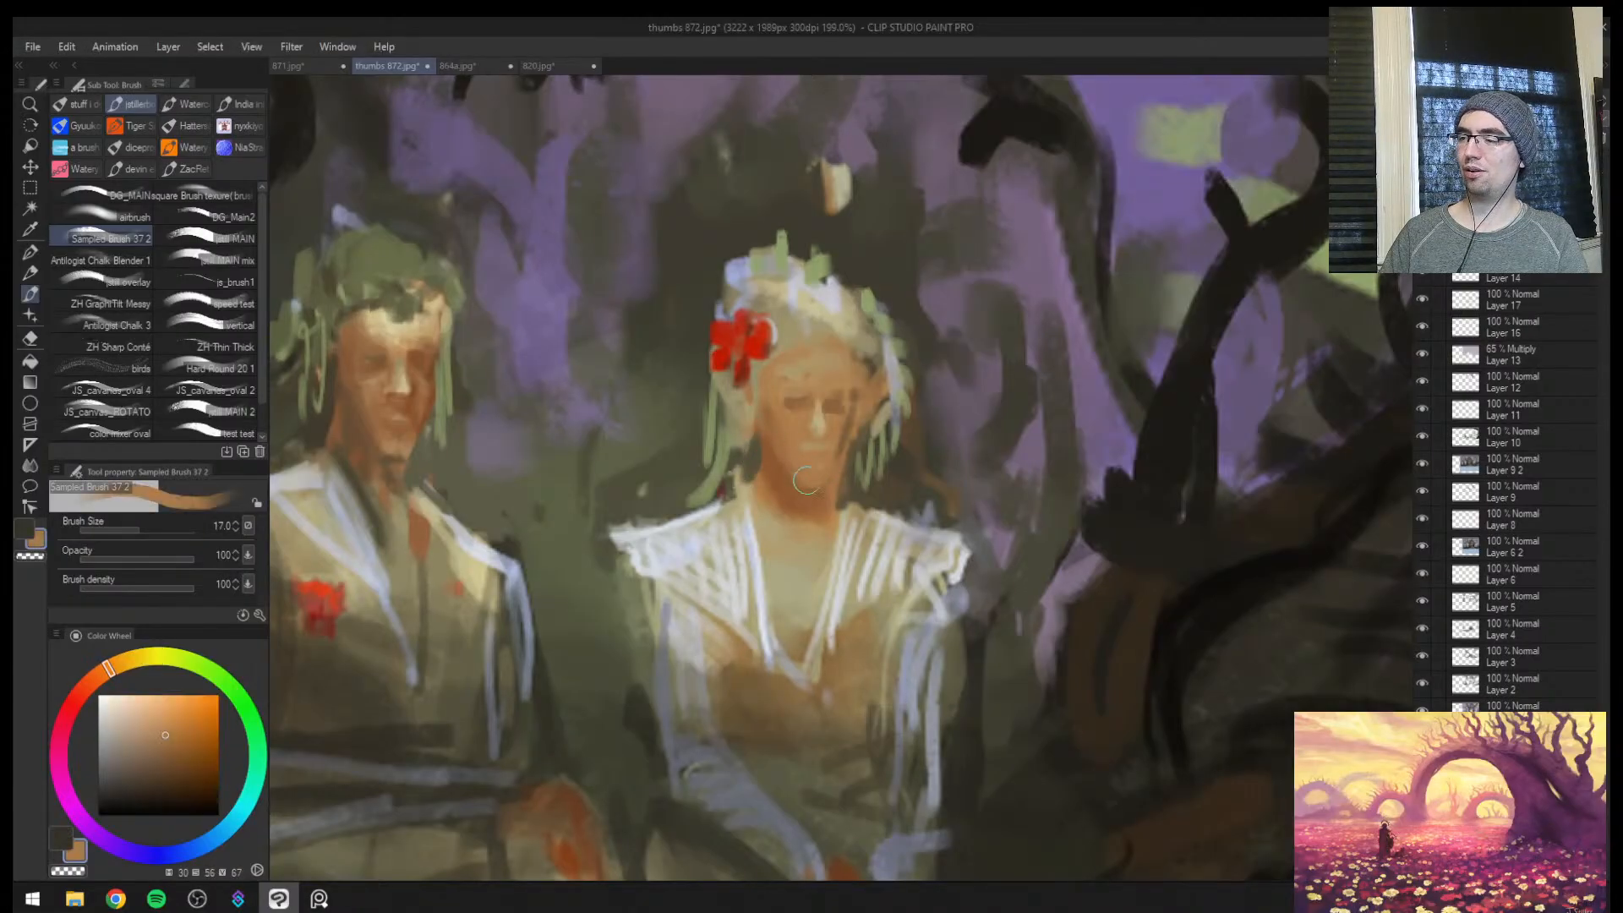
{"action": "left_click", "coordinate": [801, 492], "text": "alt"}
Darken the woman's lower lip with sampled brown and rework her nose highlight with pale tan at brush size 6
{"action": "key", "text": "ctrl+space"}
{"action": "mouse_move", "coordinate": [830, 458]}
{"action": "left_mouse_down"}
{"action": "mouse_move", "coordinate": [818, 477]}
{"action": "mouse_move", "coordinate": [928, 421]}
{"action": "left_mouse_up"}
{"action": "key", "text": "ctrl+space"}
{"action": "left_click_drag", "start_coordinate": [828, 446], "coordinate": [927, 310]}
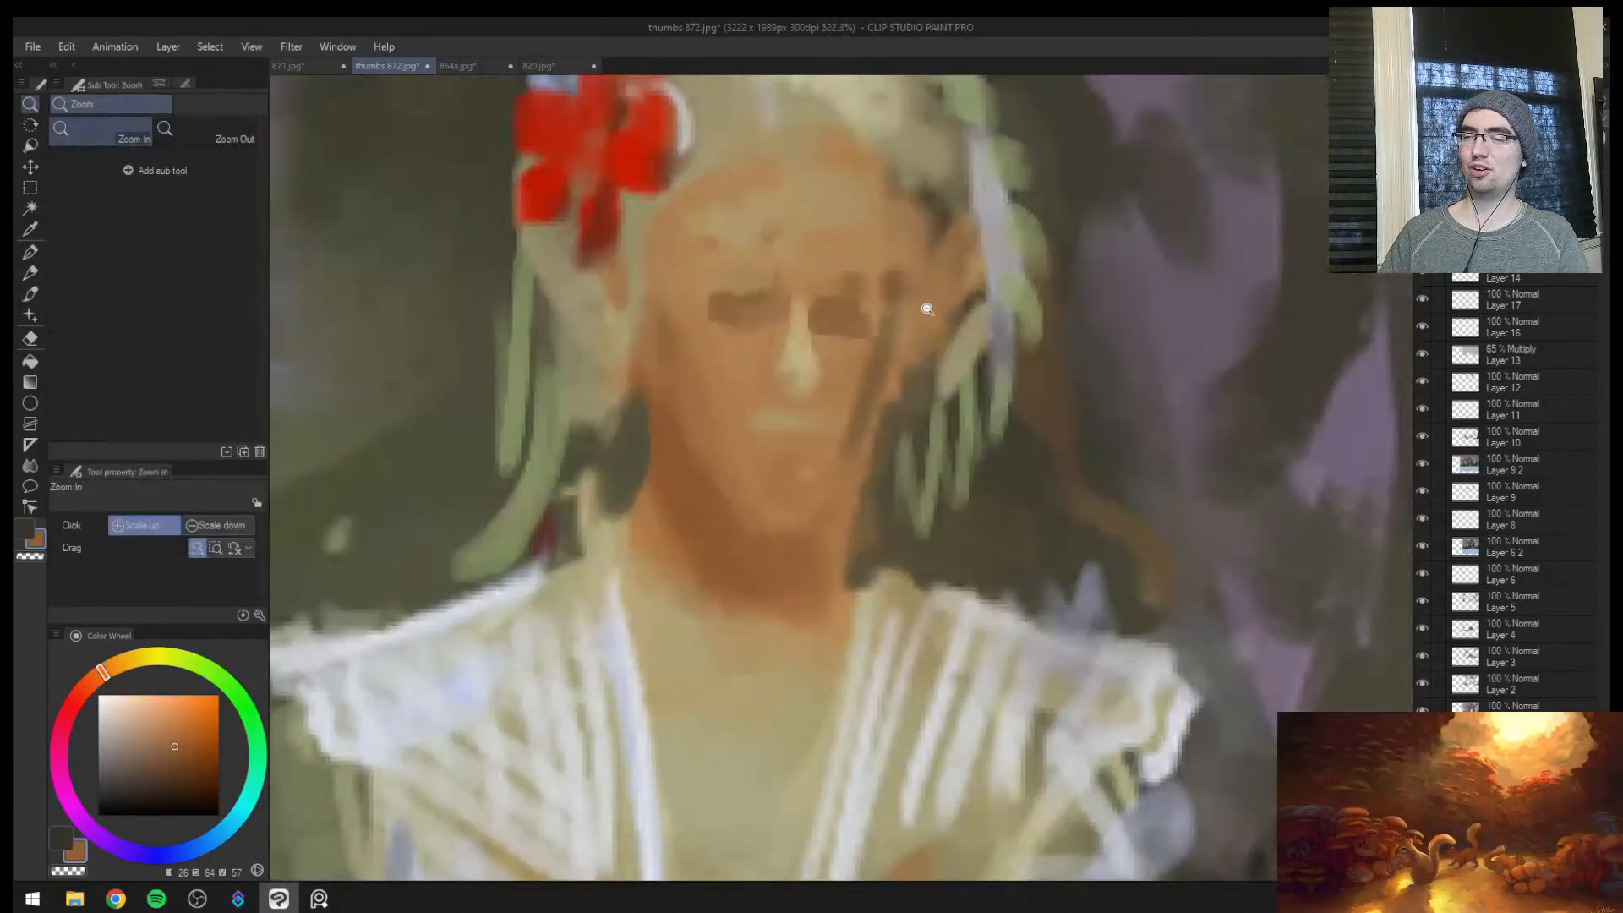
{"action": "mouse_move", "coordinate": [771, 452]}
{"action": "left_mouse_down"}
{"action": "mouse_move", "coordinate": [808, 455]}
{"action": "mouse_move", "coordinate": [764, 467]}
{"action": "left_mouse_up"}
{"action": "left_click", "coordinate": [774, 467], "text": "alt"}
{"action": "left_click", "coordinate": [798, 362], "text": "alt"}
{"action": "key", "text": "bracketleft"}
{"action": "left_click_drag", "start_coordinate": [793, 352], "coordinate": [790, 387]}
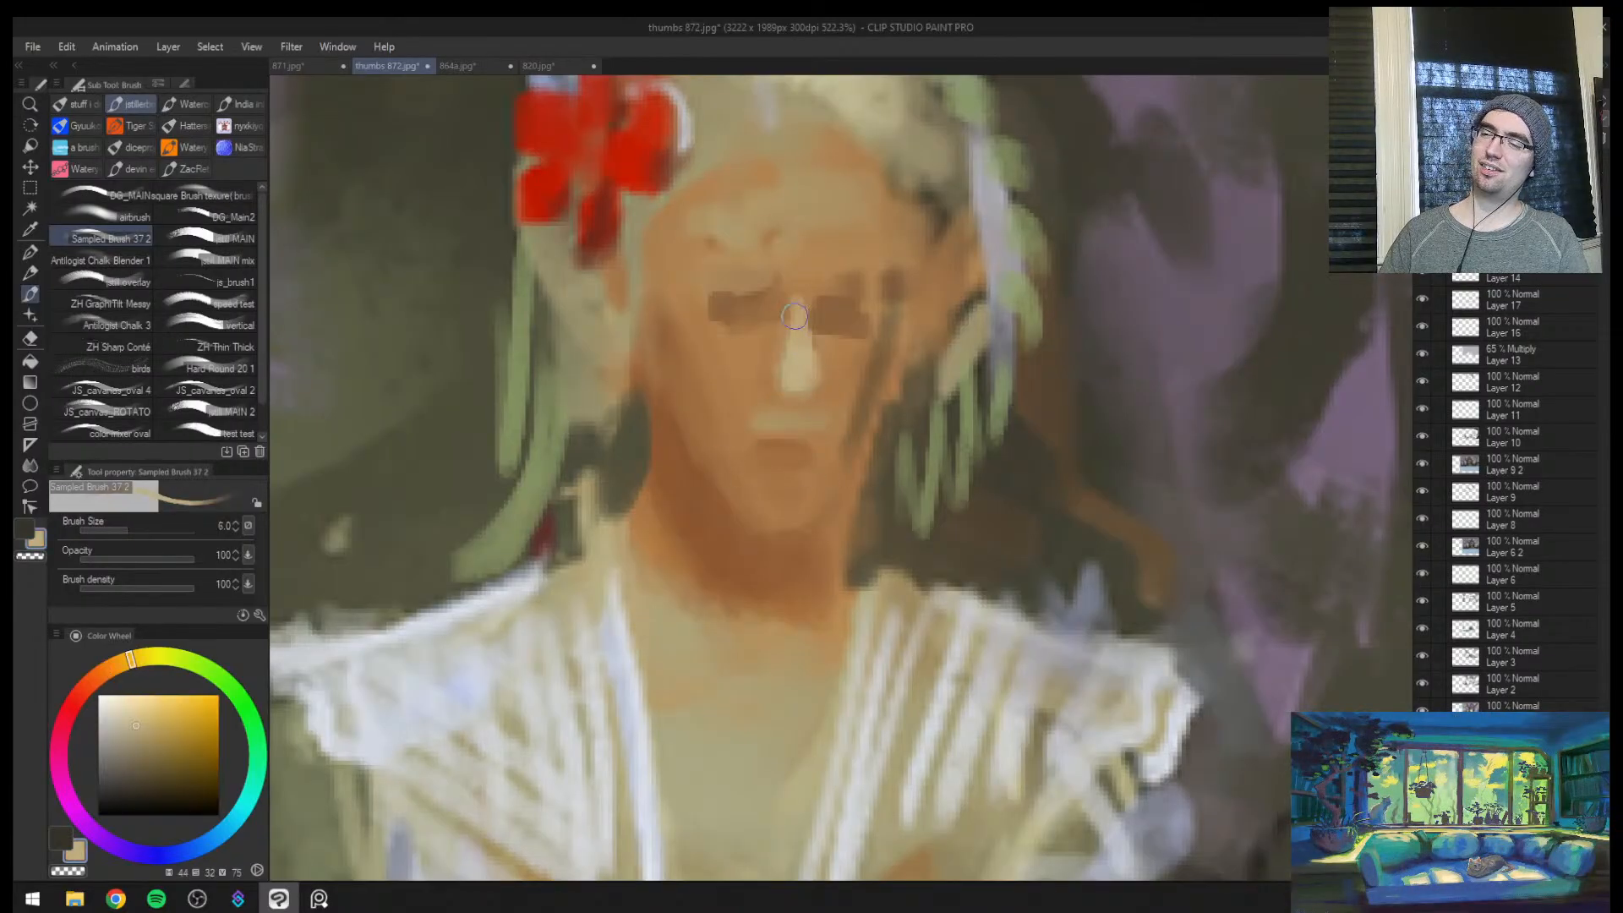
Adjust the woman's eye sockets with sampled brown at brush size 7 and check the face with the canvas mirrored
{"action": "key", "text": "bracketleft"}
{"action": "key", "text": "bracketright"}
{"action": "key", "text": "bracketright"}
{"action": "left_click", "coordinate": [709, 291], "text": "alt"}
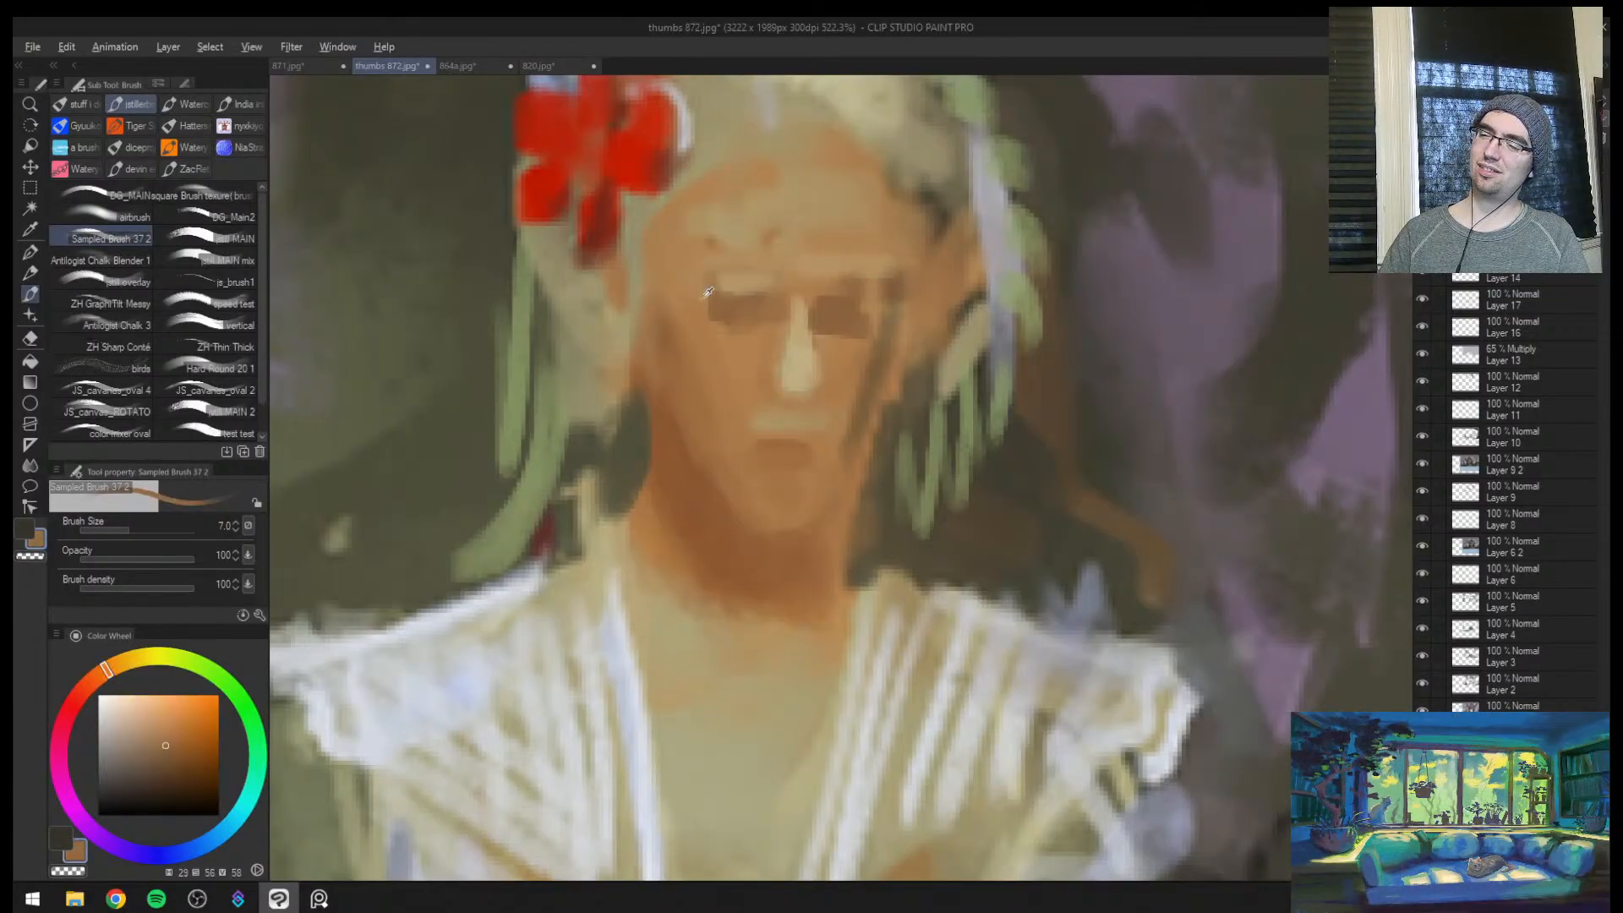
{"action": "mouse_move", "coordinate": [666, 231]}
{"action": "left_mouse_down"}
{"action": "mouse_move", "coordinate": [674, 325]}
{"action": "mouse_move", "coordinate": [732, 406]}
{"action": "mouse_move", "coordinate": [900, 509]}
{"action": "left_mouse_up"}
{"action": "key", "text": "h"}
{"action": "left_click_drag", "start_coordinate": [1110, 509], "coordinate": [899, 446]}
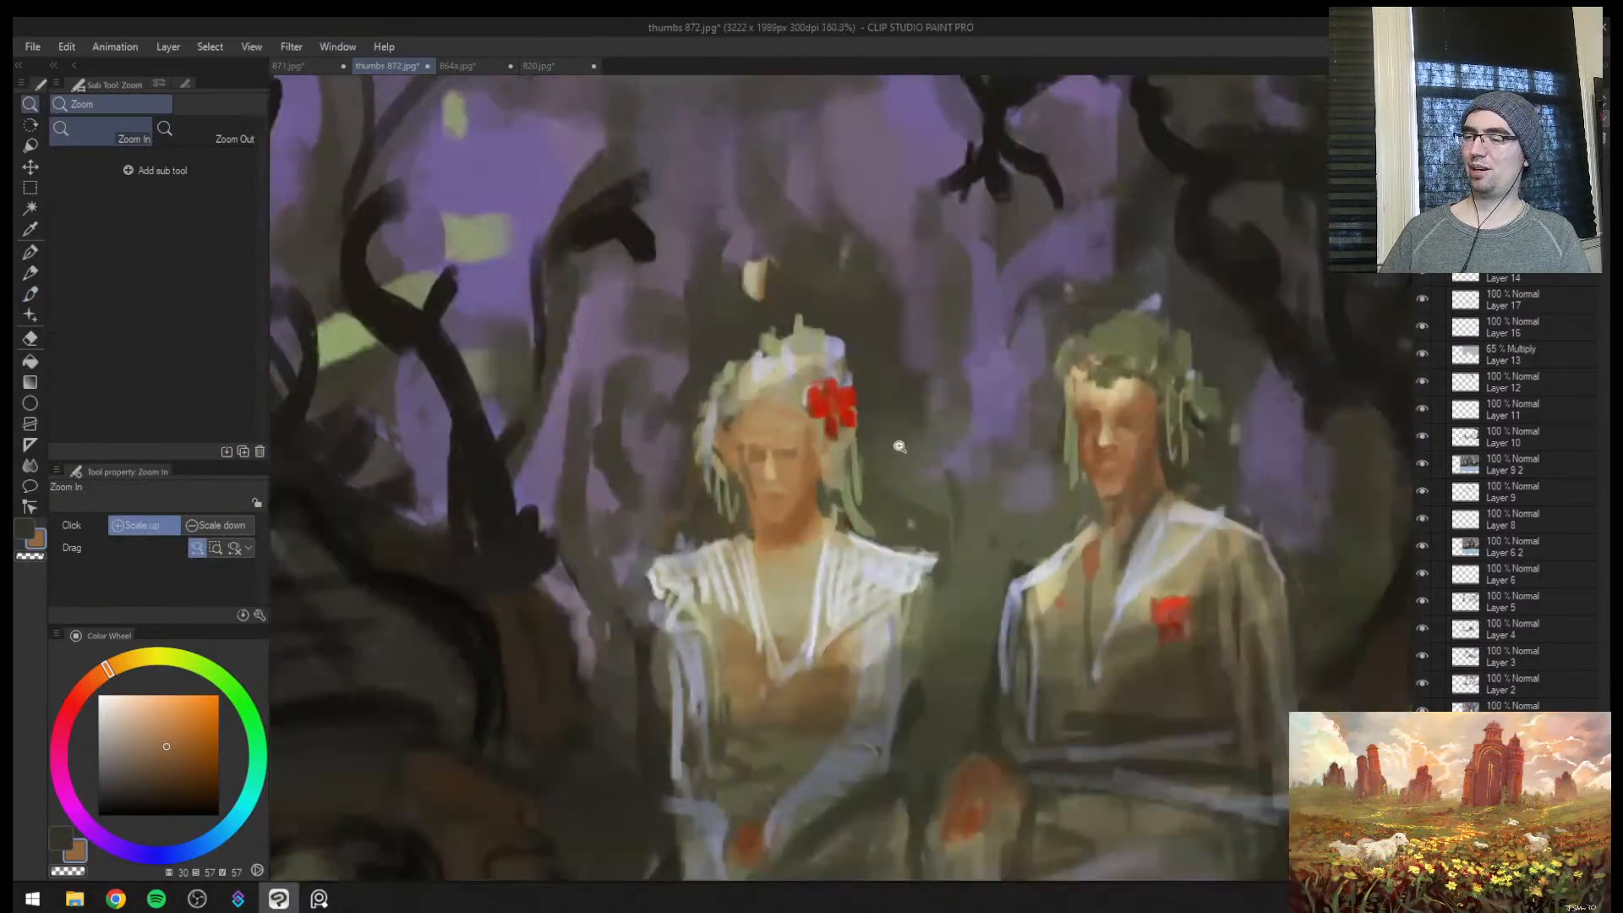
Soften the man's nose highlight using the JS_scatter blur 2 blending brush at size 8
{"action": "left_click", "coordinate": [824, 524]}
{"action": "key", "text": "b"}
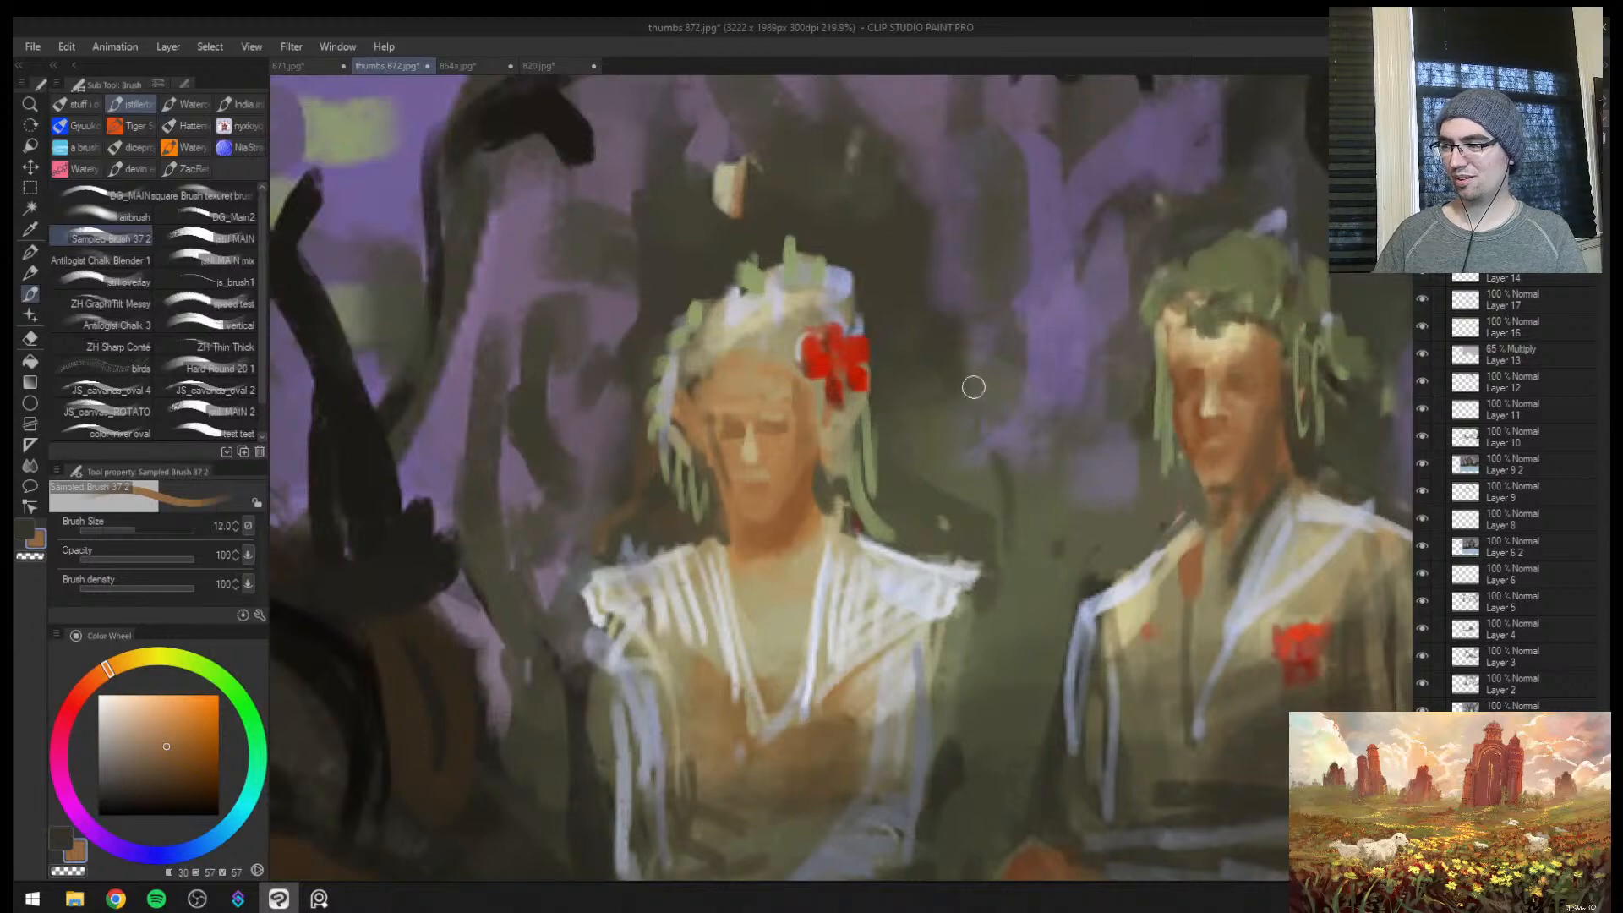
{"action": "mouse_move", "coordinate": [1219, 411]}
{"action": "left_mouse_down"}
{"action": "mouse_move", "coordinate": [1030, 405]}
{"action": "mouse_move", "coordinate": [904, 431]}
{"action": "left_mouse_up"}
{"action": "left_click_drag", "start_coordinate": [904, 432], "coordinate": [1007, 373]}
{"action": "key", "text": "j"}
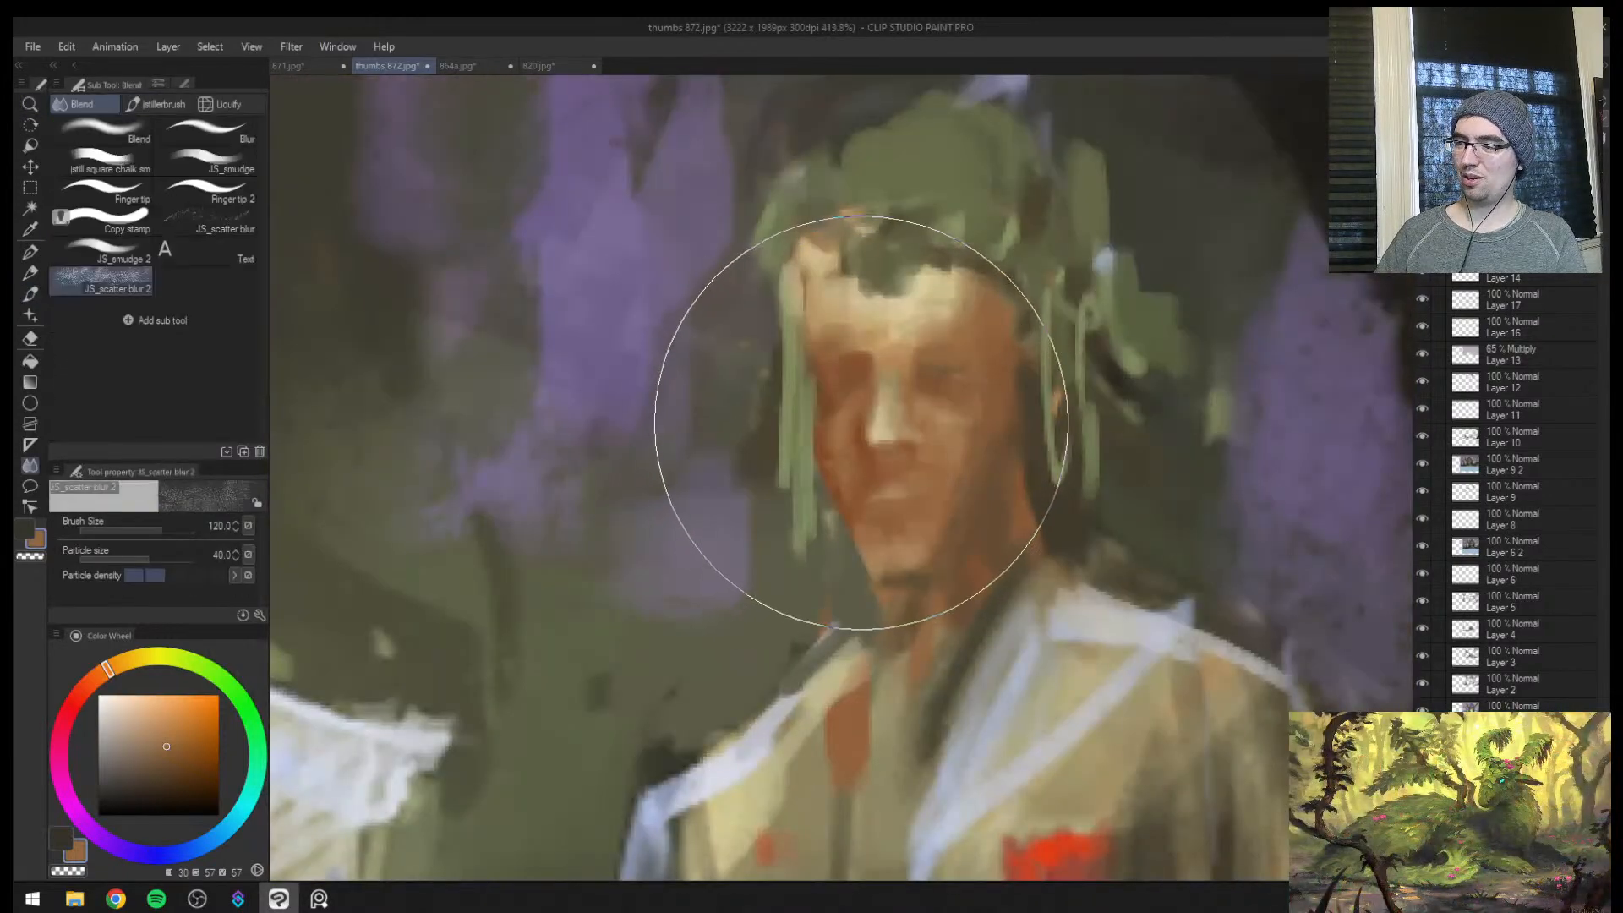
{"action": "key", "text": "["}
{"action": "key", "text": "["}
{"action": "key", "text": "["}
{"action": "key", "text": "["}
{"action": "key", "text": "["}
{"action": "key", "text": "["}
{"action": "key", "text": "["}
{"action": "key", "text": "["}
{"action": "key", "text": "["}
{"action": "key", "text": "["}
{"action": "key", "text": "["}
{"action": "key", "text": "["}
{"action": "key", "text": "["}
{"action": "key", "text": "["}
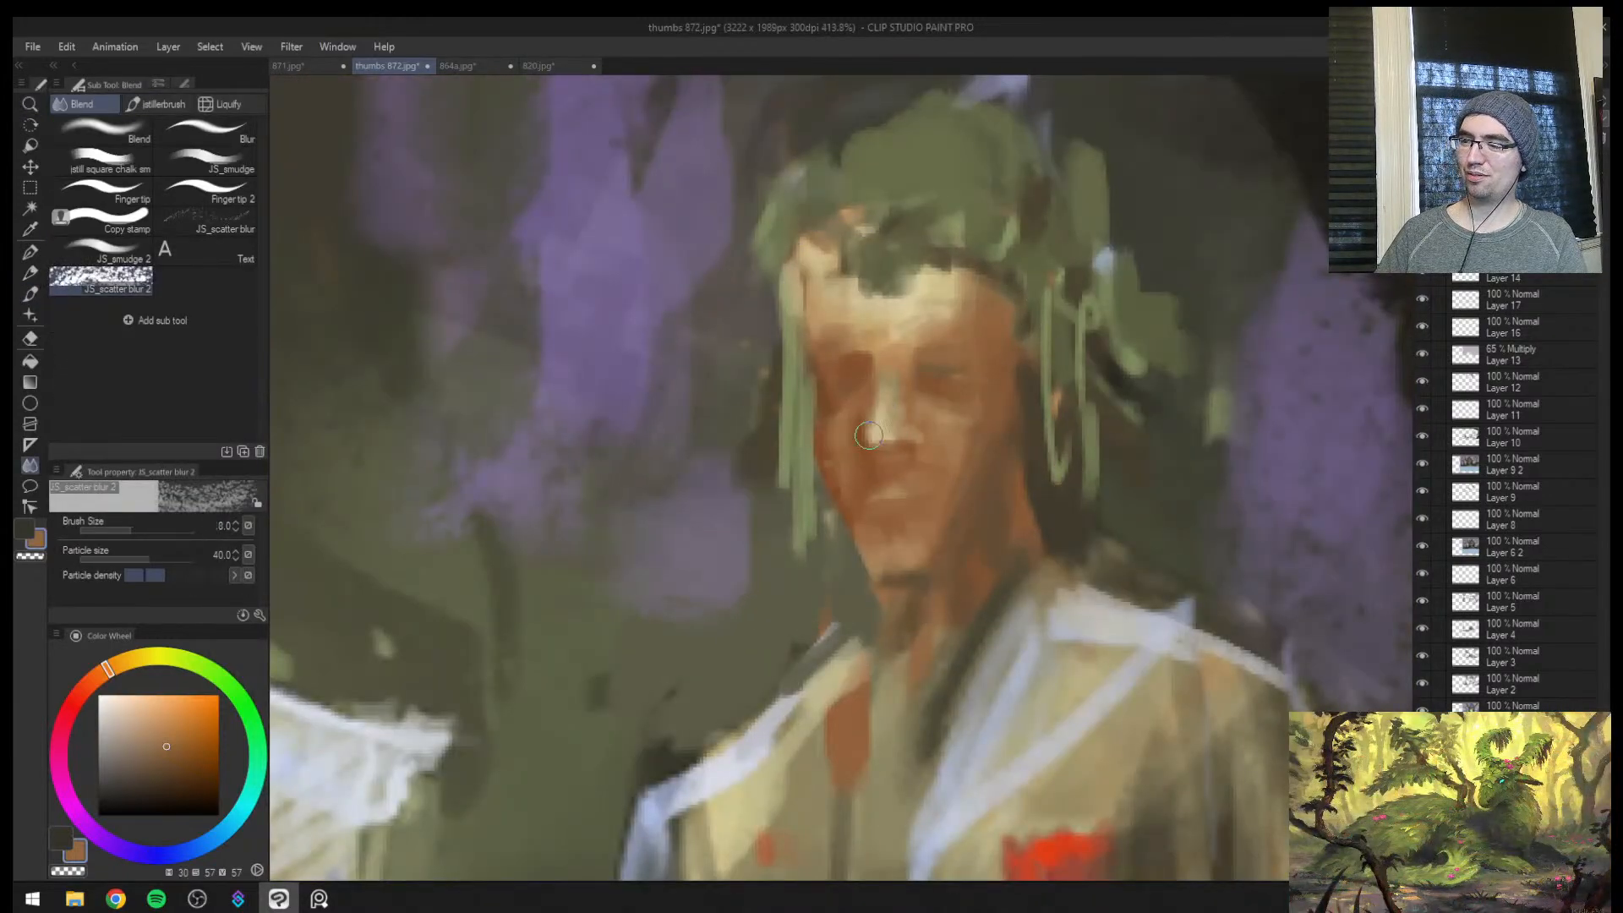
Rework the man's brow and eye sockets with sampled orange-brown tones, starting at brush size 15 and finishing at 8
{"action": "key", "text": "b"}
{"action": "left_click", "coordinate": [845, 435], "text": "alt"}
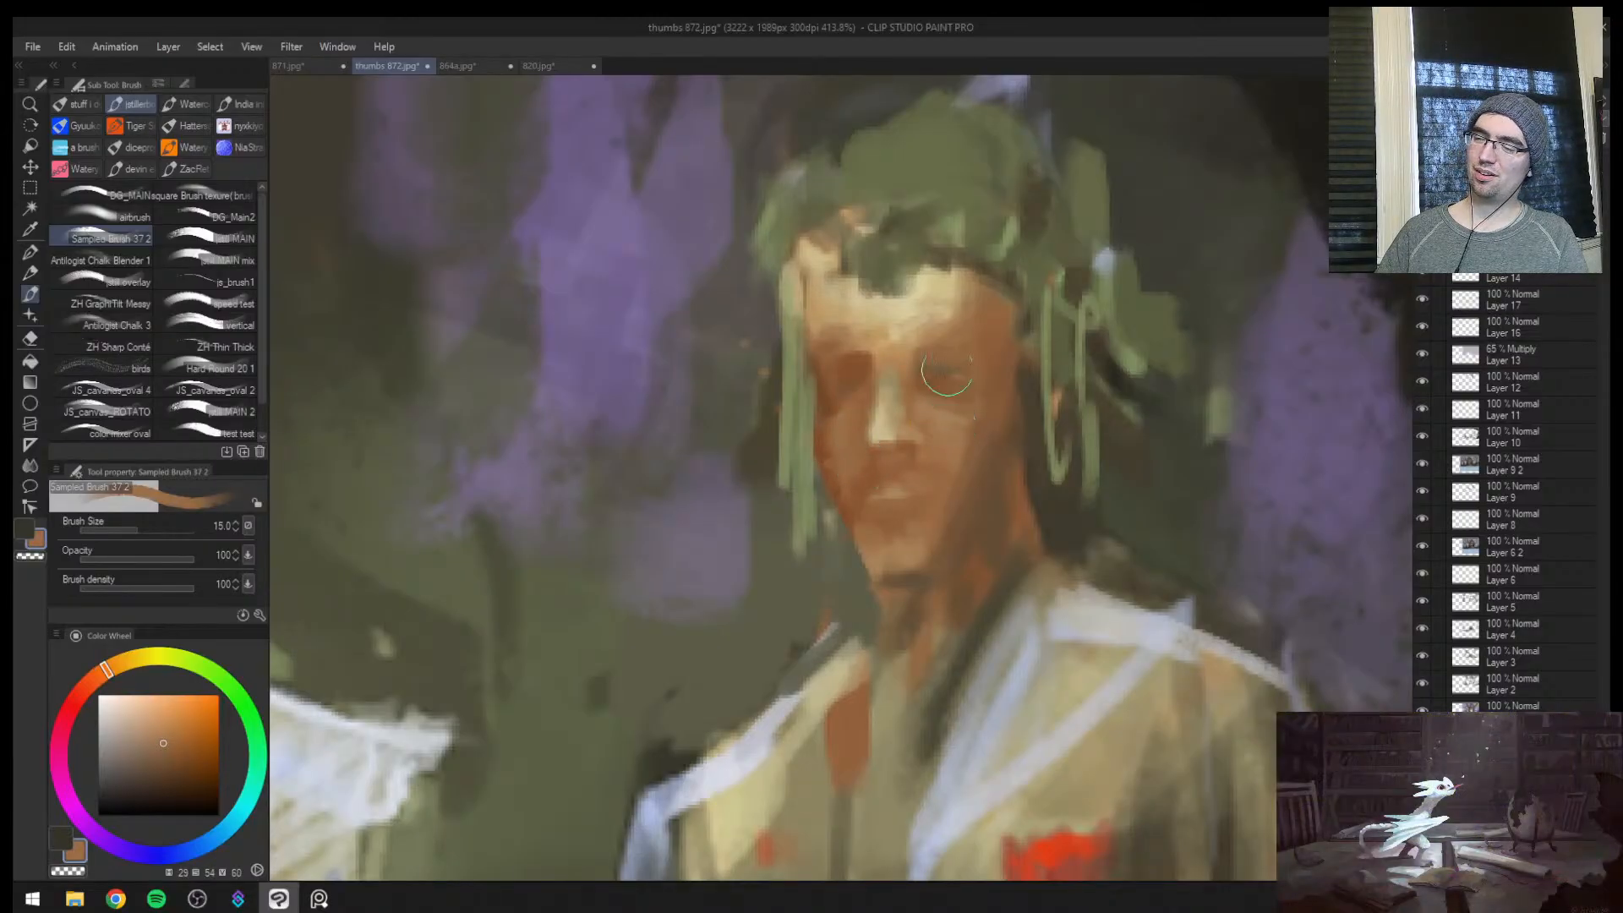
{"action": "left_click", "coordinate": [840, 354], "text": "alt"}
{"action": "left_click_drag", "start_coordinate": [861, 331], "coordinate": [921, 345]}
{"action": "left_click", "coordinate": [849, 359], "text": "alt"}
{"action": "key", "text": "bracketleft"}
{"action": "key", "text": "bracketleft"}
{"action": "key", "text": "bracketleft"}
{"action": "key", "text": "bracketleft"}
{"action": "key", "text": "bracketleft"}
{"action": "key", "text": "ctrl+space"}
{"action": "mouse_move", "coordinate": [985, 367]}
{"action": "left_mouse_down"}
{"action": "mouse_move", "coordinate": [945, 380]}
{"action": "mouse_move", "coordinate": [1016, 345]}
{"action": "left_mouse_up"}
{"action": "left_click", "coordinate": [940, 359], "text": "alt"}
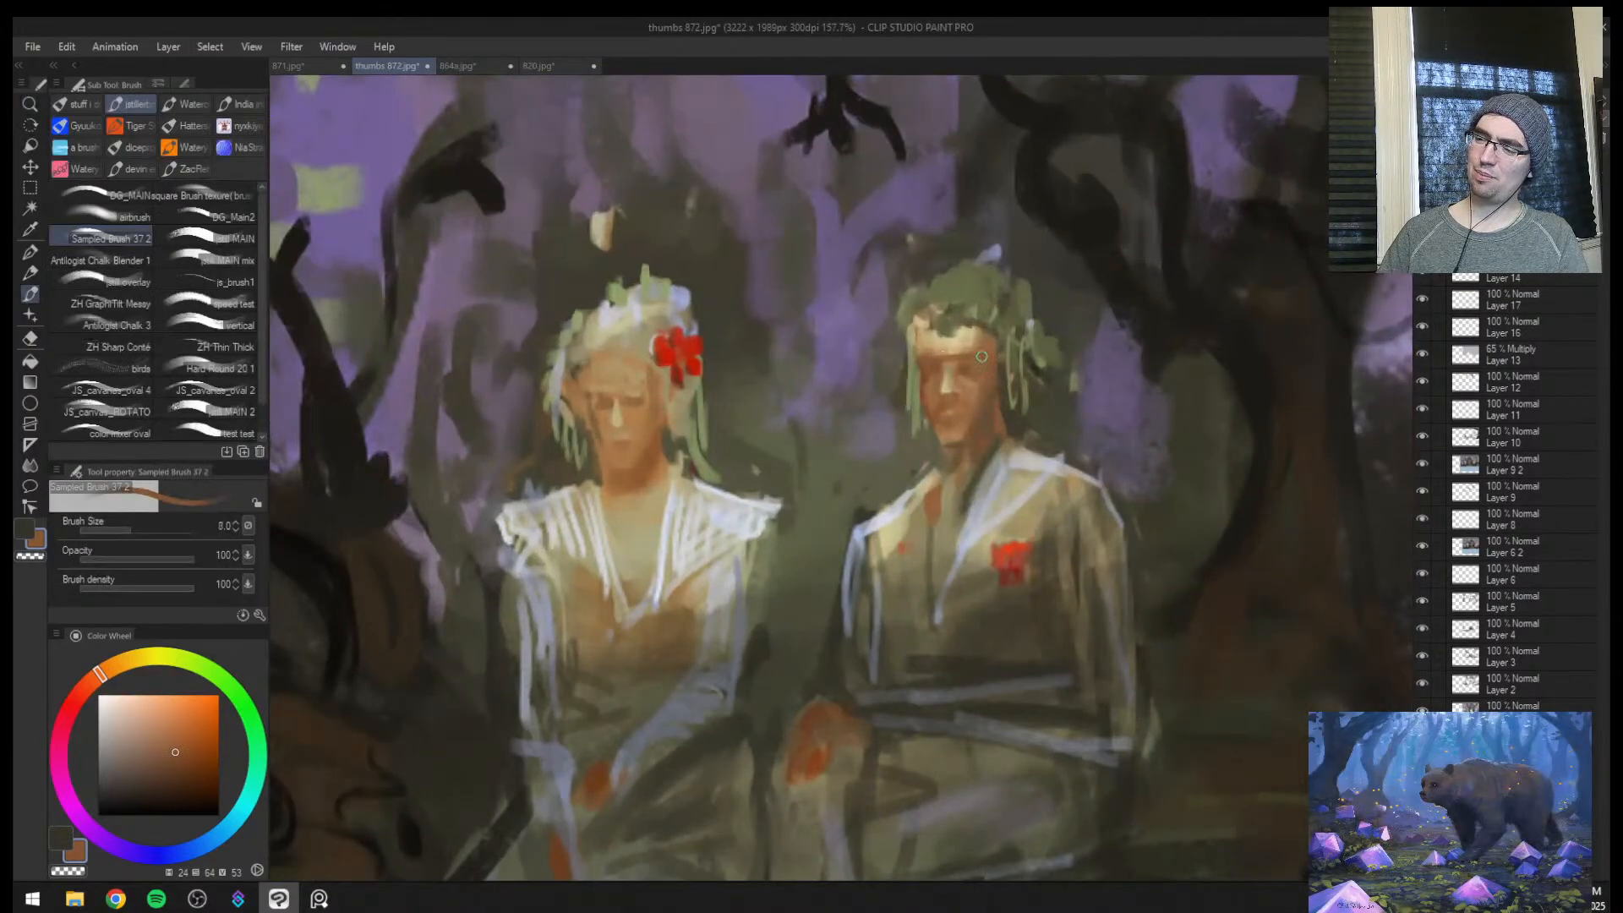
Shade the man's forehead and leafy hairline with sampled brown, tan and olive green, starting at brush size 10
{"action": "left_click", "coordinate": [993, 338], "text": "alt"}
{"action": "key", "text": "bracketright"}
{"action": "left_click_drag", "start_coordinate": [926, 347], "coordinate": [973, 340]}
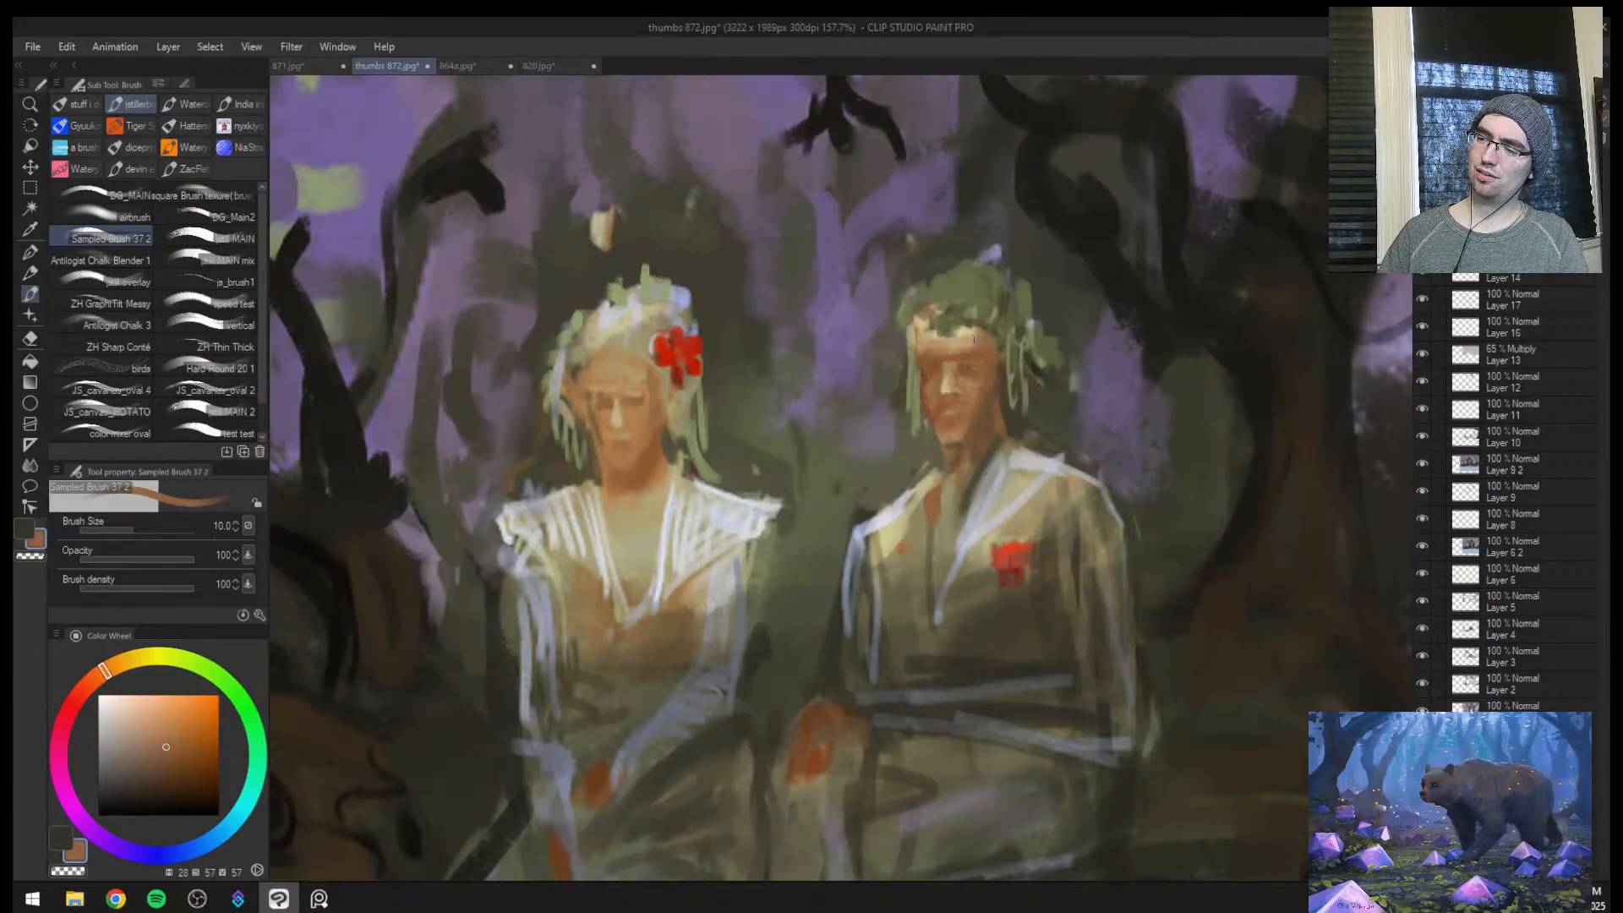
{"action": "left_click", "coordinate": [972, 307], "text": "alt"}
{"action": "left_click", "coordinate": [949, 307], "text": "alt"}
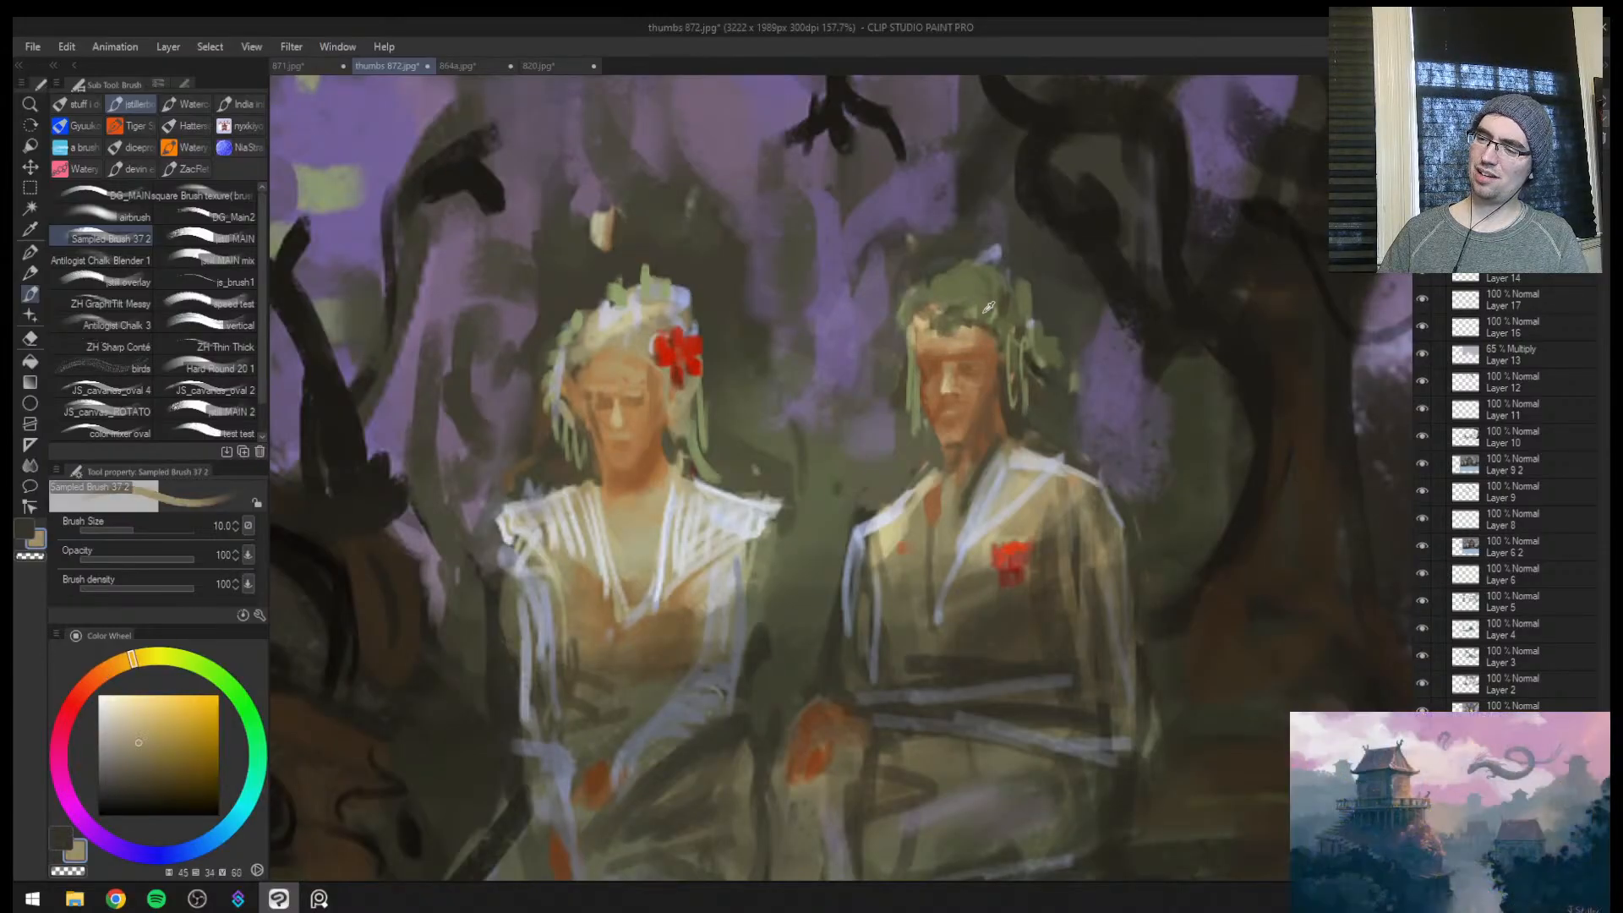
{"action": "left_click", "coordinate": [965, 303], "text": "alt"}
{"action": "key", "text": "bracketright"}
{"action": "key", "text": "ctrl+space"}
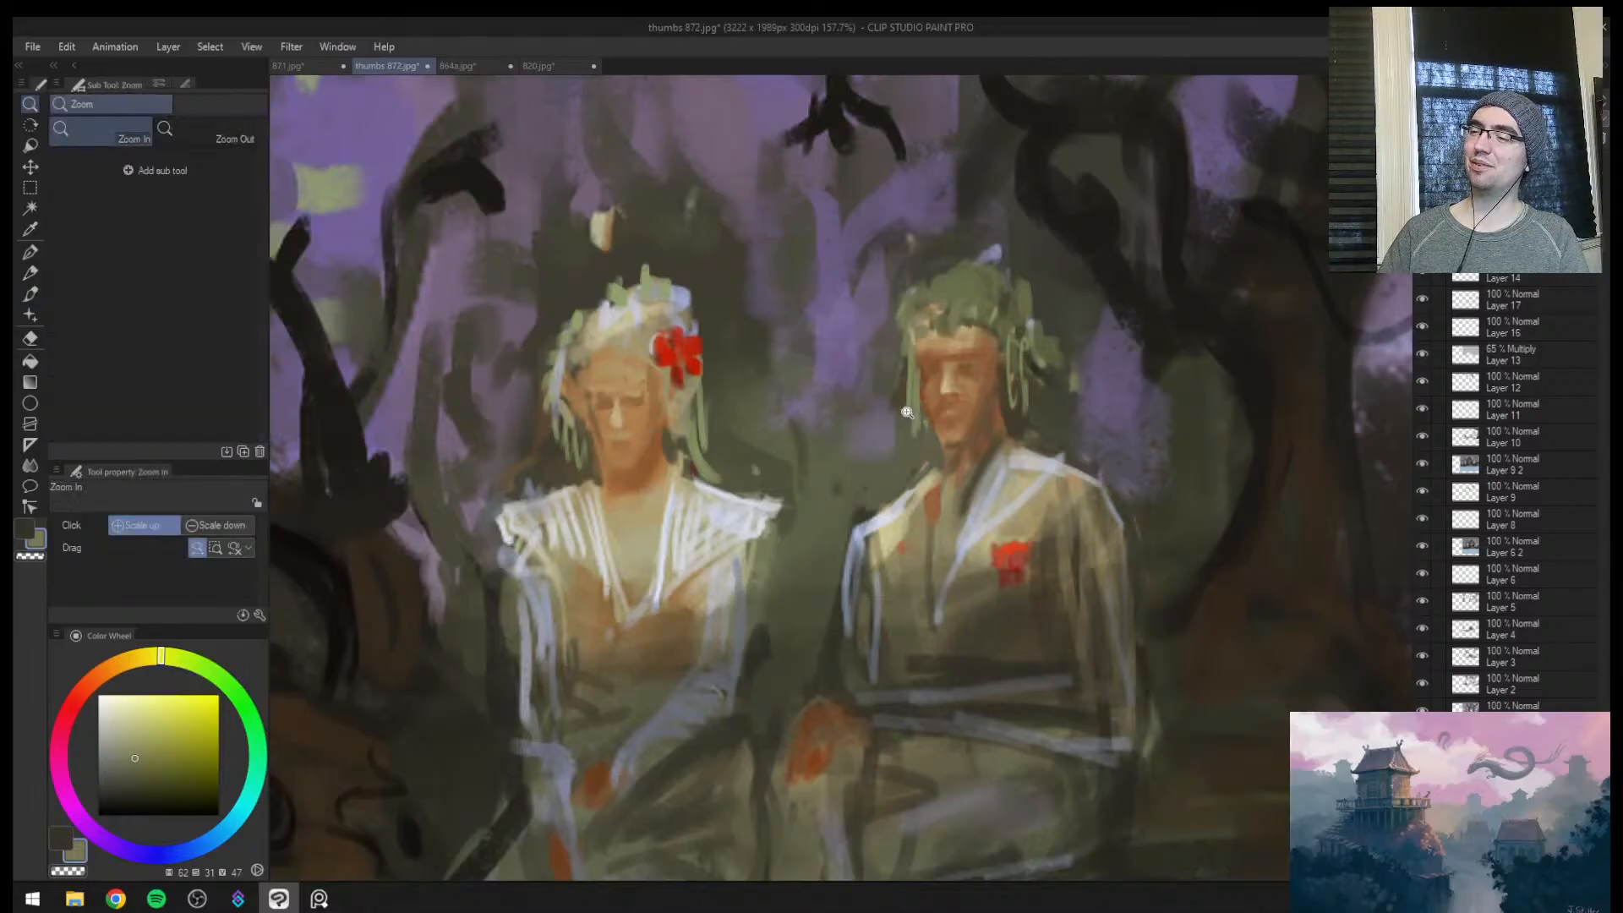
Try a highlight across the man's forehead with sampled light tan at brush sizes 15 to 19
{"action": "left_click_drag", "start_coordinate": [902, 414], "coordinate": [815, 431]}
{"action": "key", "text": "h"}
{"action": "key", "text": "h"}
{"action": "key", "text": "h"}
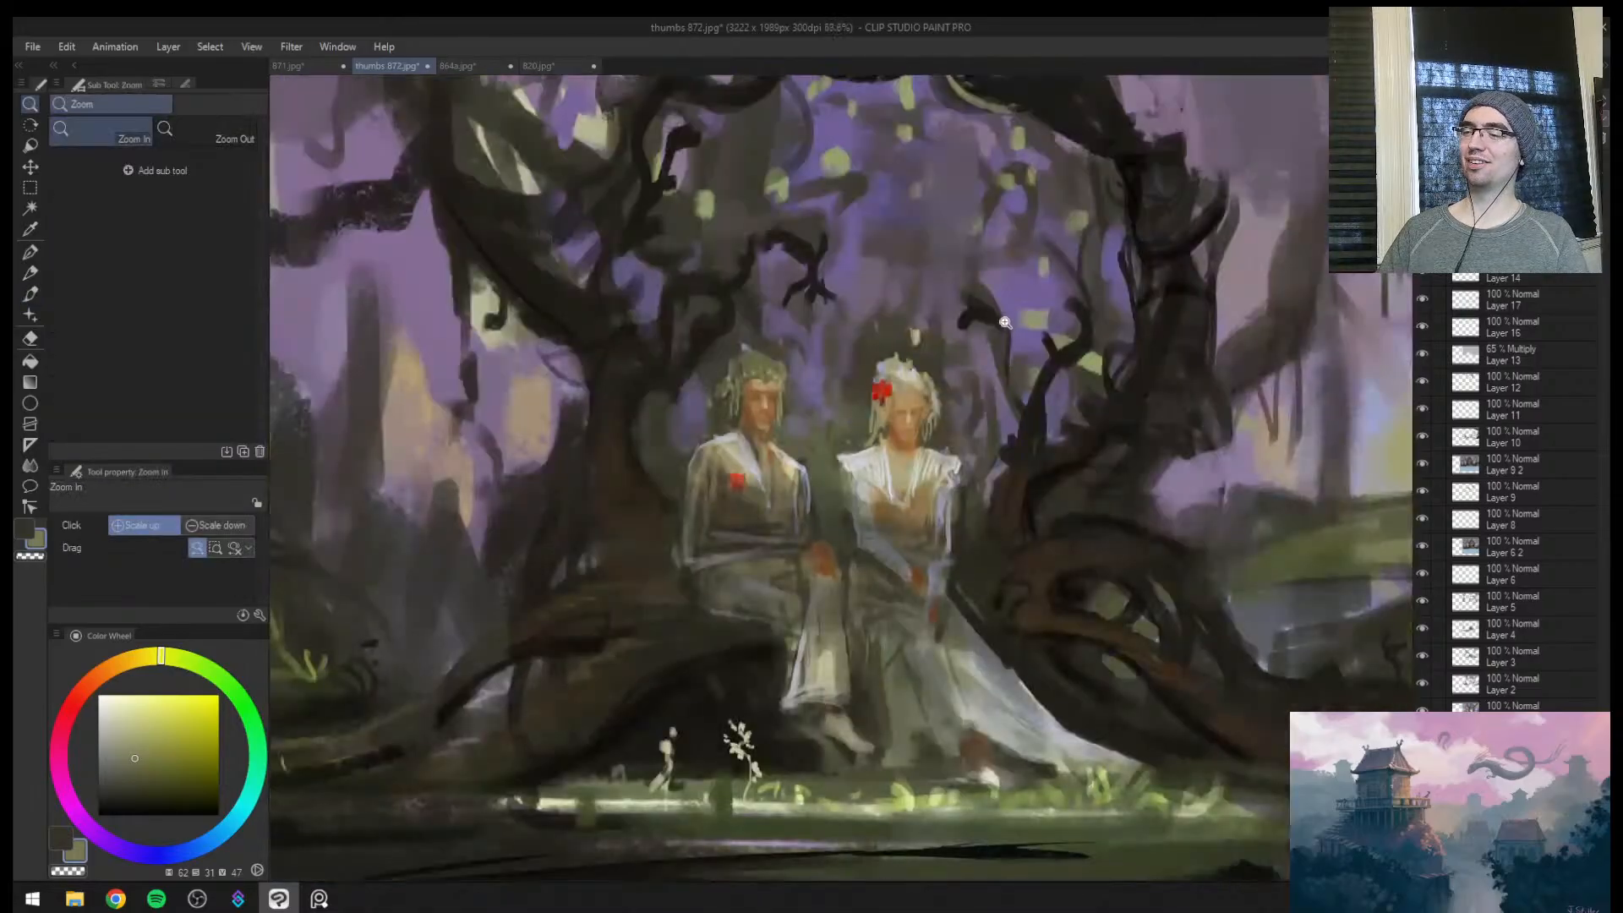
{"action": "left_click", "coordinate": [874, 401]}
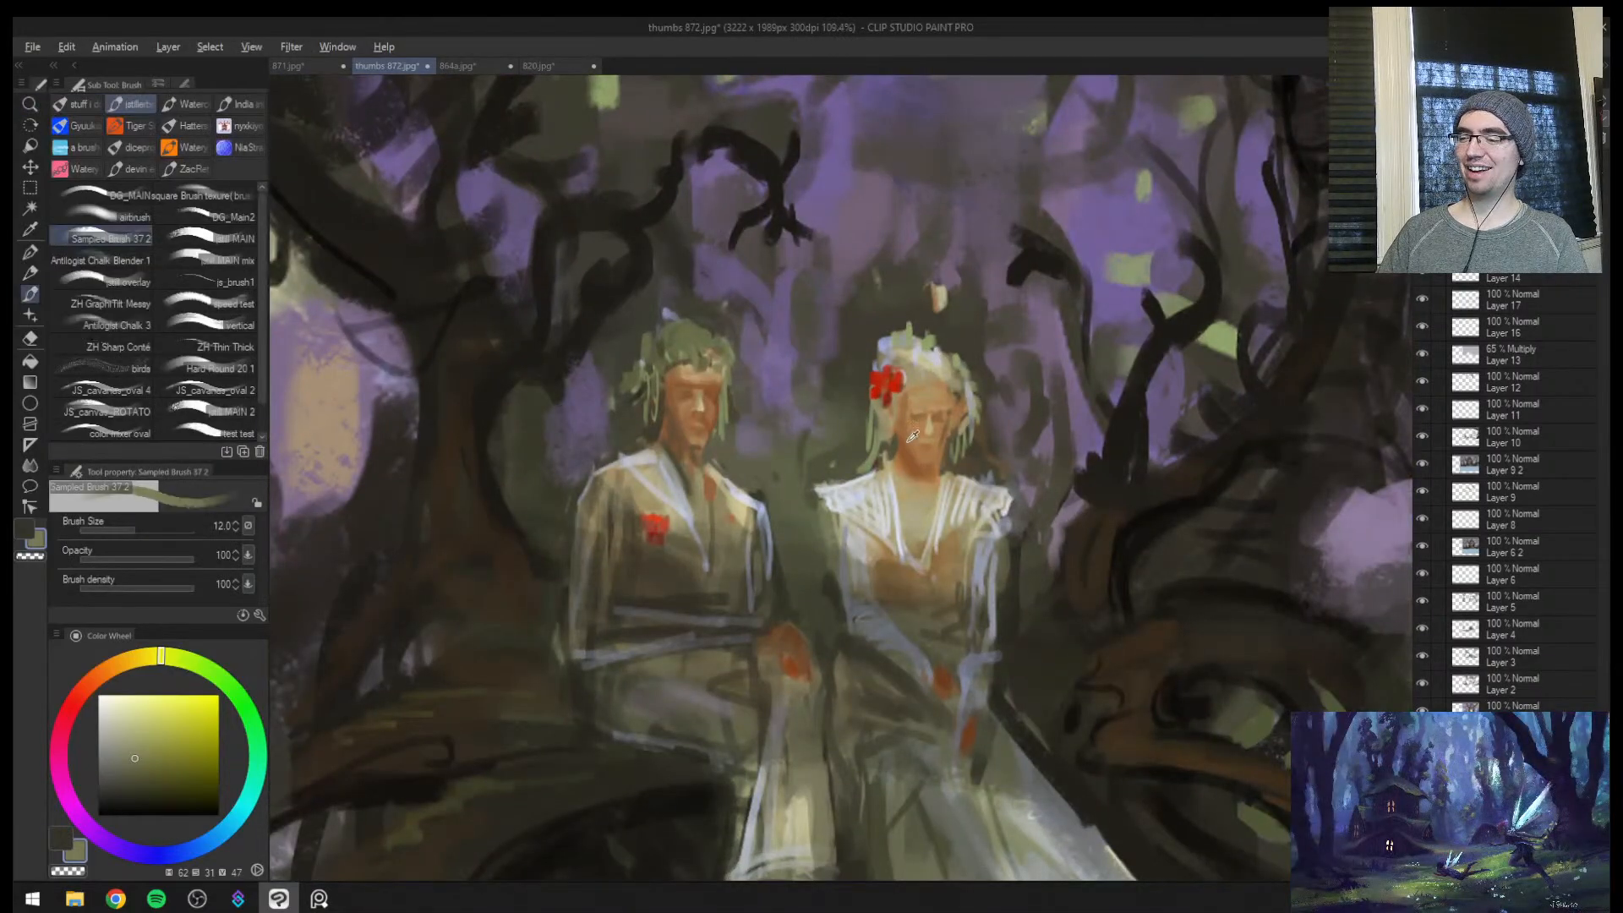
{"action": "left_click", "coordinate": [932, 406], "text": "alt"}
{"action": "key", "text": "ctrl+space"}
{"action": "left_click", "coordinate": [671, 418]}
{"action": "key", "text": "bracketright"}
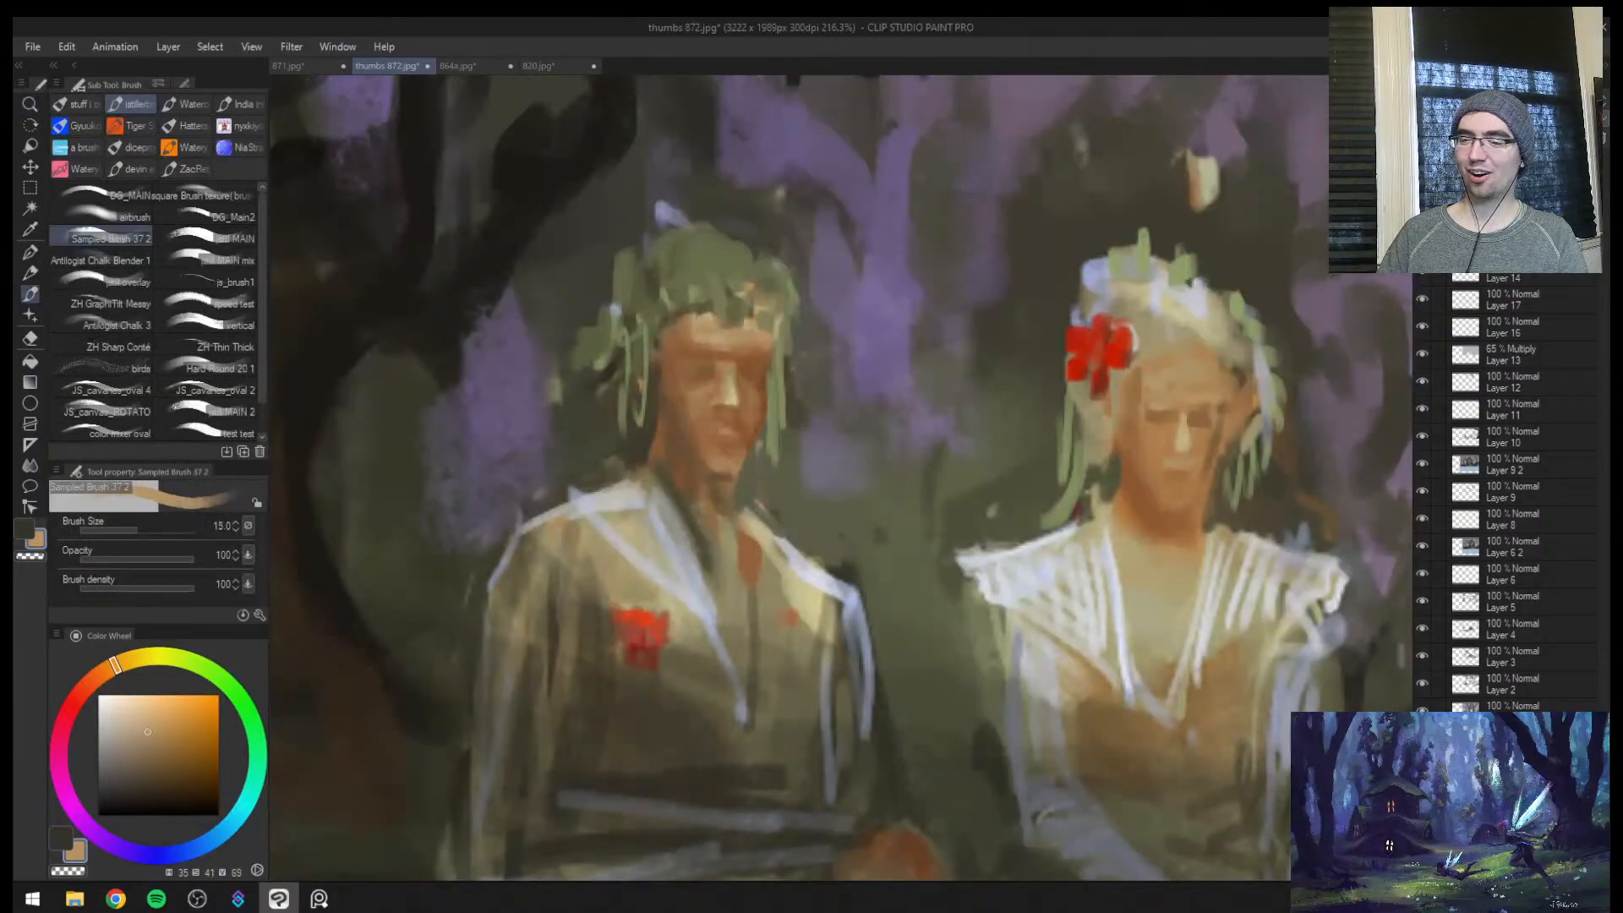
{"action": "left_click", "coordinate": [1182, 435], "text": "alt"}
{"action": "key", "text": "bracketright"}
{"action": "key", "text": "bracketright"}
{"action": "mouse_move", "coordinate": [664, 370]}
{"action": "left_mouse_down"}
{"action": "mouse_move", "coordinate": [745, 339]}
{"action": "mouse_move", "coordinate": [704, 406]}
{"action": "mouse_move", "coordinate": [800, 365]}
{"action": "mouse_move", "coordinate": [707, 338]}
{"action": "mouse_move", "coordinate": [764, 348]}
{"action": "left_mouse_up"}
{"action": "key", "text": "ctrl+z"}
{"action": "key", "text": "bracketleft"}
{"action": "key", "text": "bracketleft"}
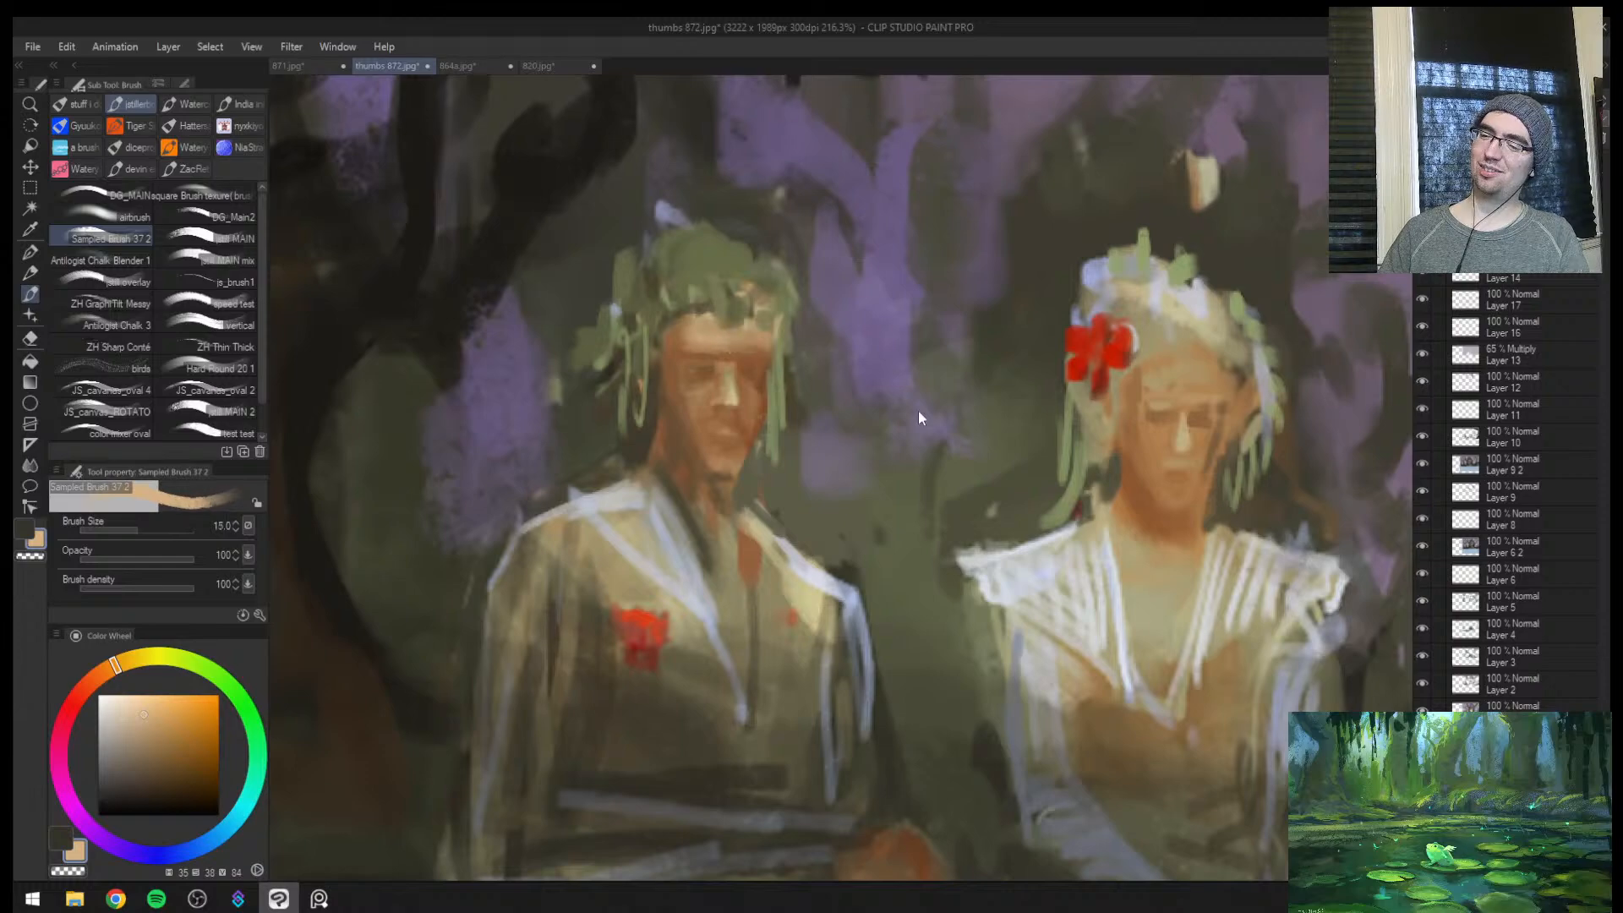
{"action": "key", "text": "ctrl+z"}
Clean up the man's face with the Soft eraser at size 50 and compare it before and after
{"action": "key", "text": "ctrl+space"}
{"action": "left_click_drag", "start_coordinate": [832, 617], "coordinate": [667, 630]}
{"action": "mouse_move", "coordinate": [919, 652]}
{"action": "left_mouse_down"}
{"action": "mouse_move", "coordinate": [1010, 626]}
{"action": "mouse_move", "coordinate": [917, 647]}
{"action": "left_mouse_up"}
{"action": "key", "text": "h"}
{"action": "left_click_drag", "start_coordinate": [1092, 615], "coordinate": [1175, 587]}
{"action": "key", "text": "e"}
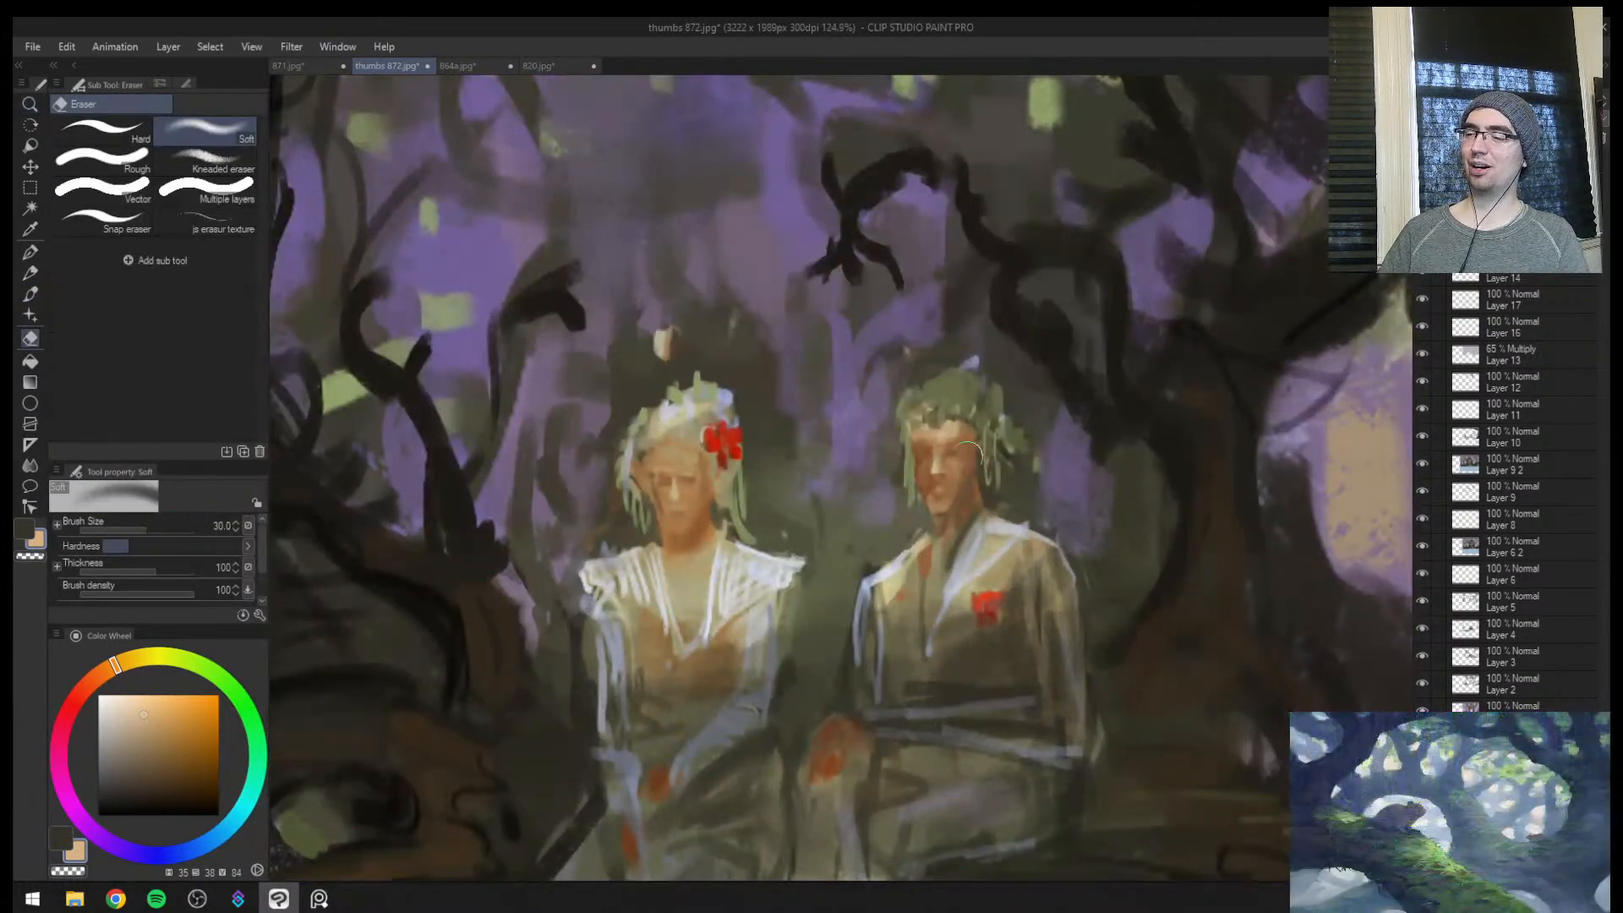
{"action": "key", "text": "ctrl+space"}
{"action": "mouse_move", "coordinate": [991, 534]}
{"action": "left_mouse_down"}
{"action": "mouse_move", "coordinate": [1002, 522]}
{"action": "mouse_move", "coordinate": [891, 542]}
{"action": "mouse_move", "coordinate": [1037, 507]}
{"action": "left_mouse_up"}
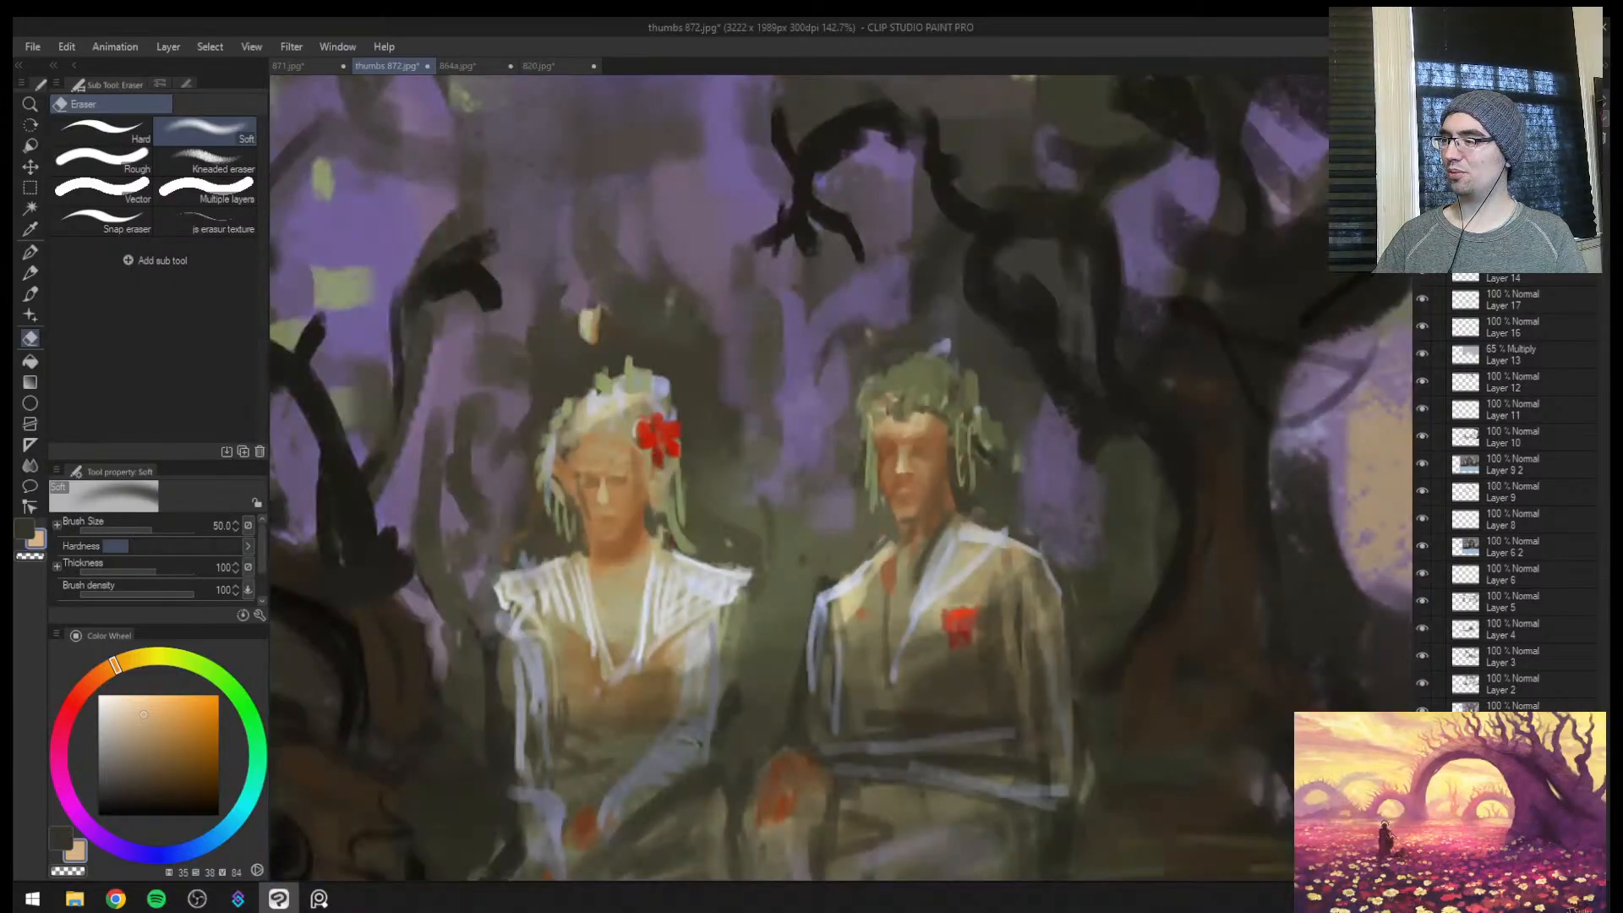
{"action": "key", "text": "ctrl+z"}
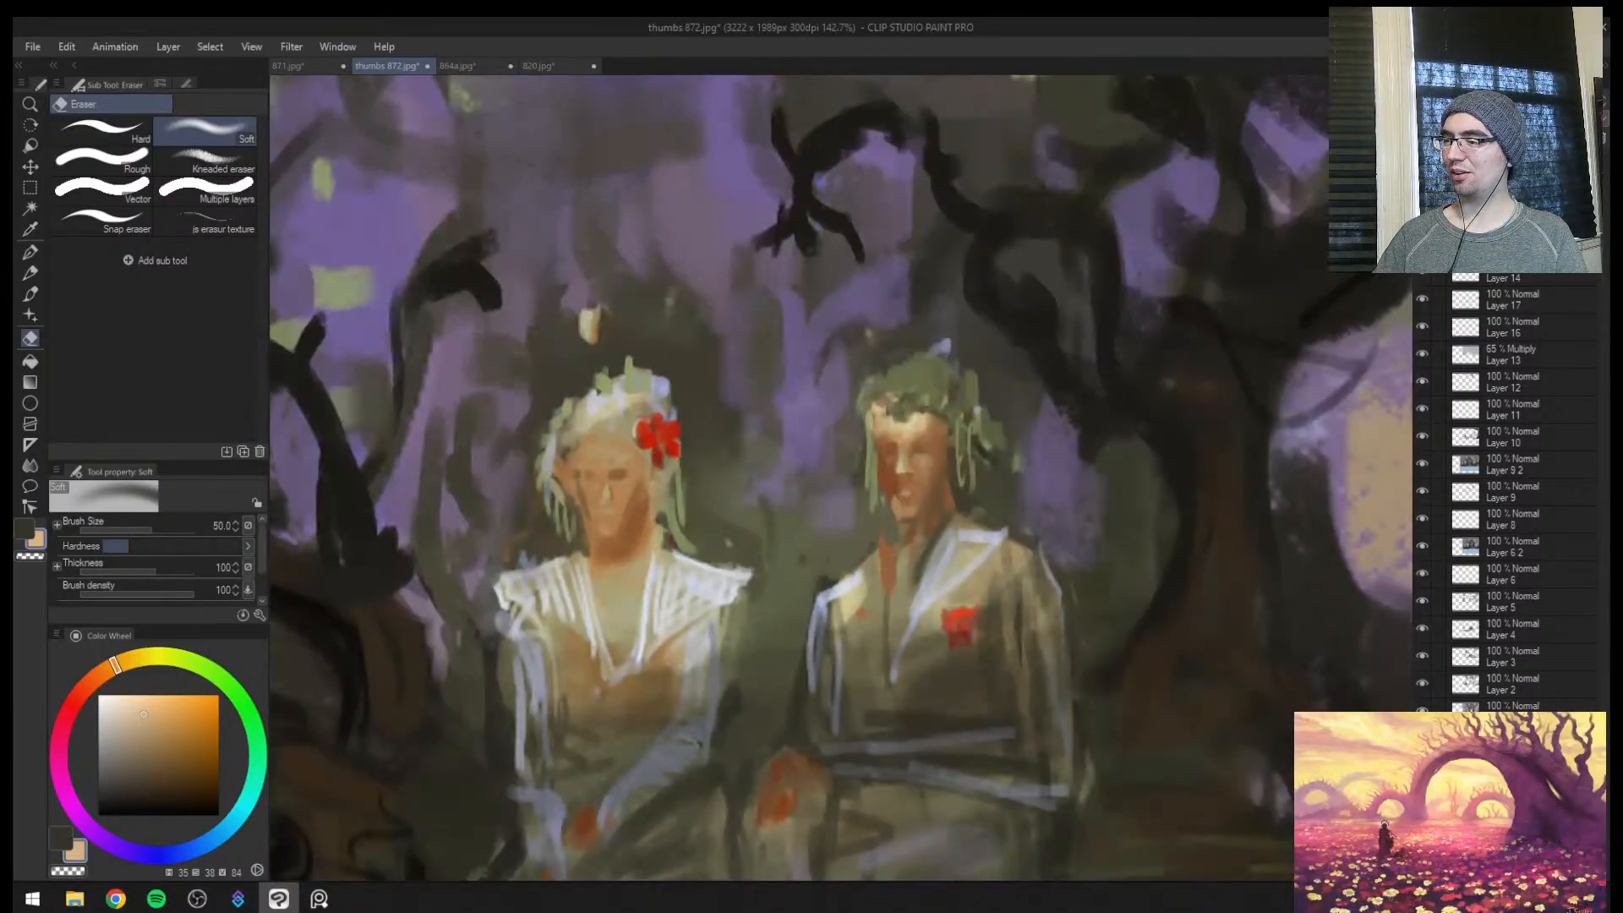
{"action": "key", "text": "ctrl+y"}
Shade the woman's neck and upper chest with sampled orange-brown using the Sampled Brush at sizes 15 to 17
{"action": "key", "text": "ctrl+space"}
{"action": "left_click_drag", "start_coordinate": [650, 546], "coordinate": [782, 528]}
{"action": "key", "text": "b"}
{"action": "left_click", "coordinate": [697, 493], "text": "alt"}
{"action": "key", "text": "bracketleft"}
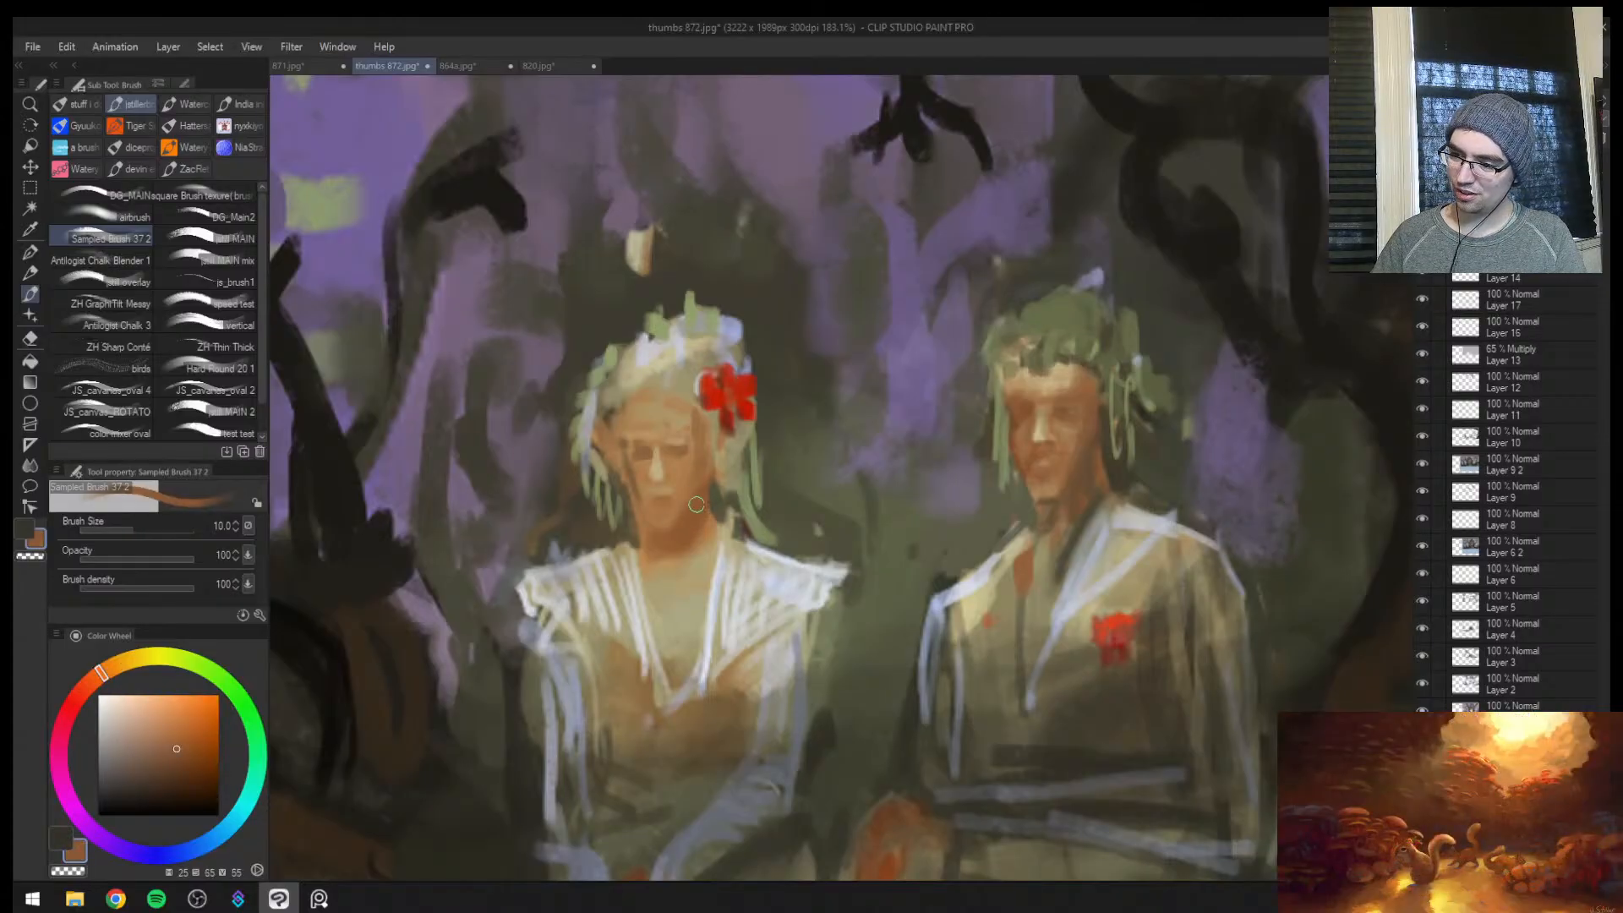
{"action": "key", "text": "bracketright"}
{"action": "key", "text": "bracketright"}
{"action": "key", "text": "bracketright"}
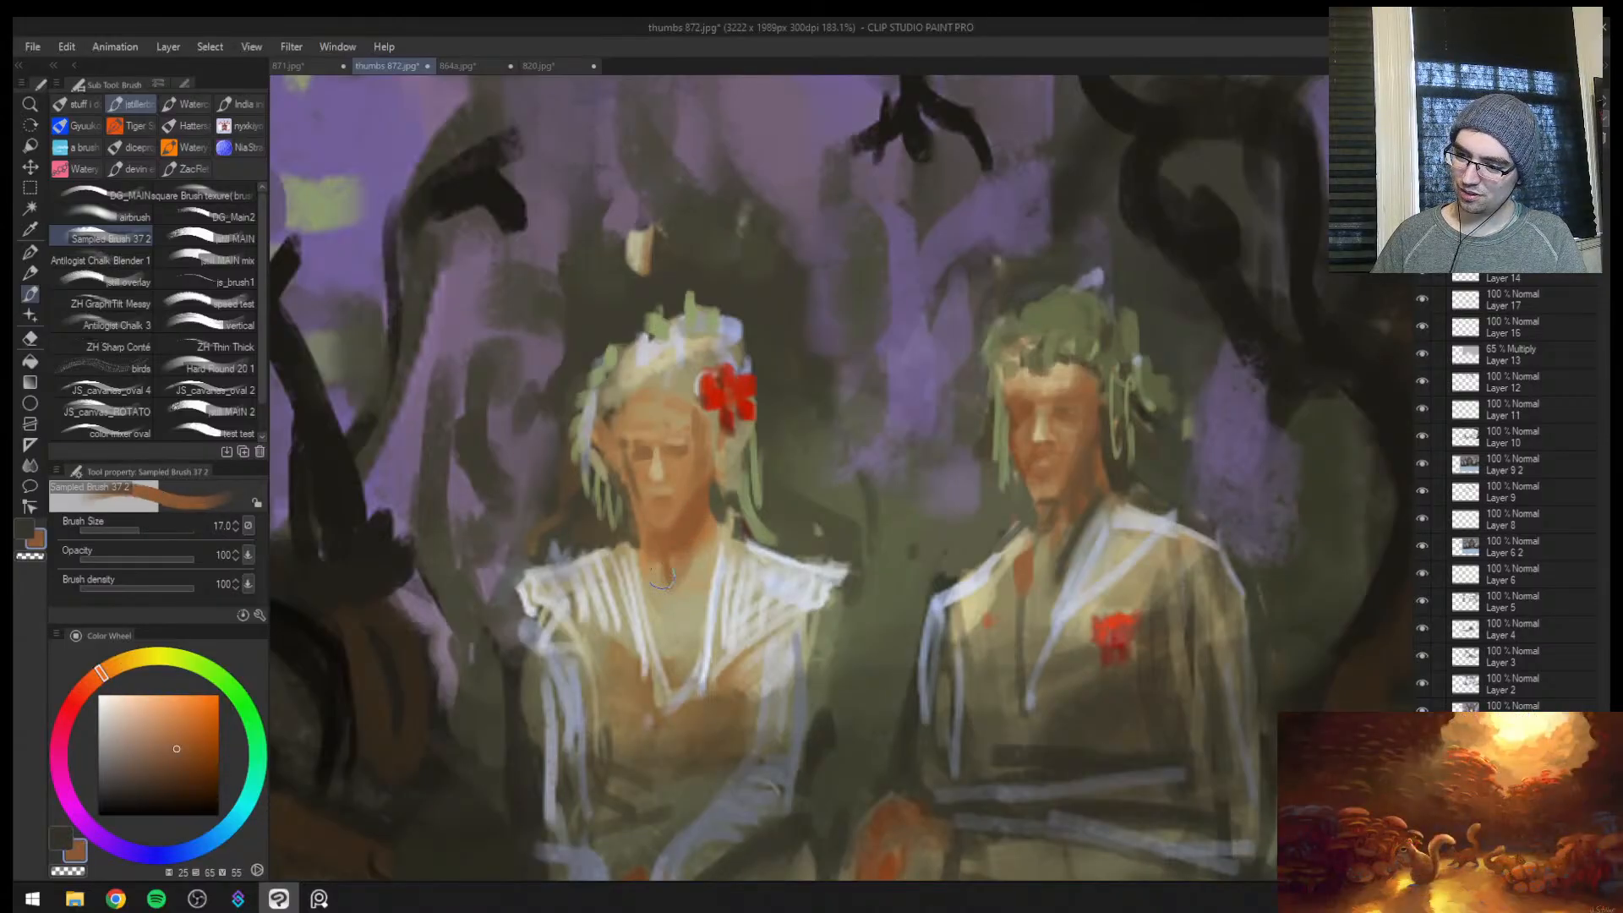
{"action": "key", "text": "bracketleft"}
{"action": "mouse_move", "coordinate": [666, 580]}
{"action": "left_mouse_down"}
{"action": "mouse_move", "coordinate": [676, 673]}
{"action": "mouse_move", "coordinate": [657, 665]}
{"action": "mouse_move", "coordinate": [642, 619]}
{"action": "left_mouse_up"}
{"action": "key", "text": "bracketleft"}
{"action": "left_click", "coordinate": [676, 621], "text": "alt"}
{"action": "left_click", "coordinate": [668, 650], "text": "alt"}
{"action": "left_click", "coordinate": [663, 656], "text": "alt"}
{"action": "left_click", "coordinate": [626, 672], "text": "alt"}
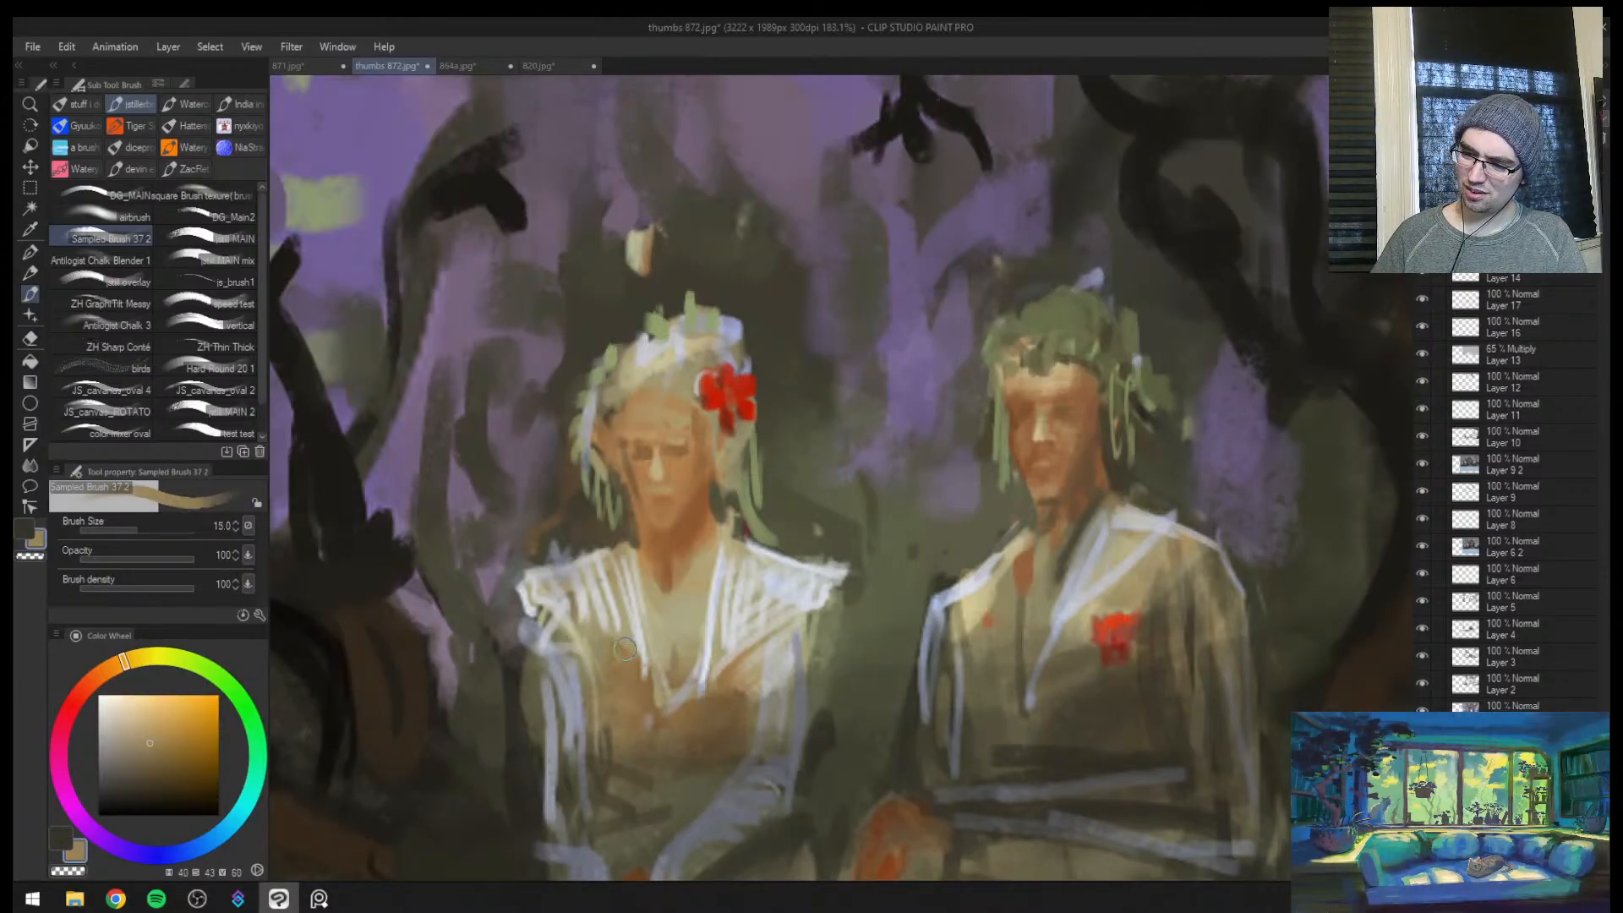
Blend the woman's neckline with sampled tan at brush size 17 and brighten her collar with sampled white
{"action": "left_click", "coordinate": [619, 634], "text": "alt"}
{"action": "key", "text": "bracketright"}
{"action": "key", "text": "bracketright"}
{"action": "key", "text": "bracketright"}
{"action": "mouse_move", "coordinate": [632, 674]}
{"action": "left_mouse_down"}
{"action": "mouse_move", "coordinate": [613, 655]}
{"action": "mouse_move", "coordinate": [642, 677]}
{"action": "mouse_move", "coordinate": [606, 671]}
{"action": "mouse_move", "coordinate": [707, 694]}
{"action": "left_mouse_up"}
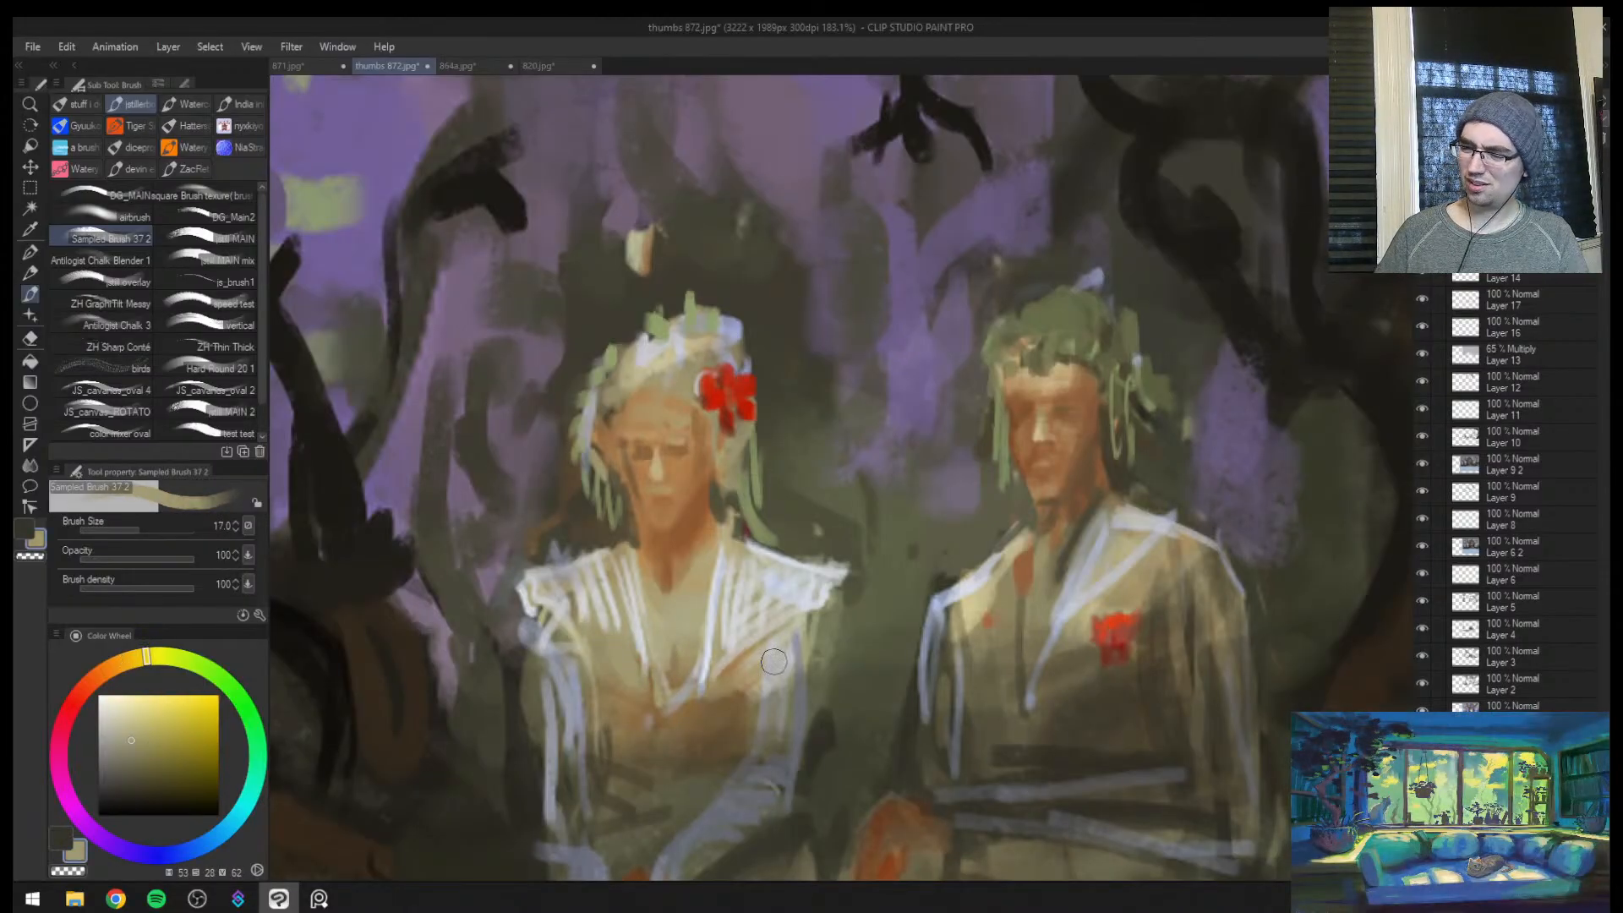
{"action": "key", "text": "ctrl+space"}
{"action": "mouse_move", "coordinate": [793, 664]}
{"action": "left_mouse_down"}
{"action": "mouse_move", "coordinate": [621, 653]}
{"action": "mouse_move", "coordinate": [739, 640]}
{"action": "mouse_move", "coordinate": [727, 672]}
{"action": "mouse_move", "coordinate": [664, 673]}
{"action": "mouse_move", "coordinate": [654, 644]}
{"action": "mouse_move", "coordinate": [667, 679]}
{"action": "left_mouse_up"}
{"action": "left_click", "coordinate": [733, 643], "text": "alt"}
{"action": "key", "text": "bracketleft"}
{"action": "key", "text": "bracketleft"}
{"action": "key", "text": "bracketleft"}
Refine the woman's throat and collar edges with sampled orange-brown starting at brush size 10, checking the canvas mirrored
{"action": "left_click", "coordinate": [690, 584], "text": "alt"}
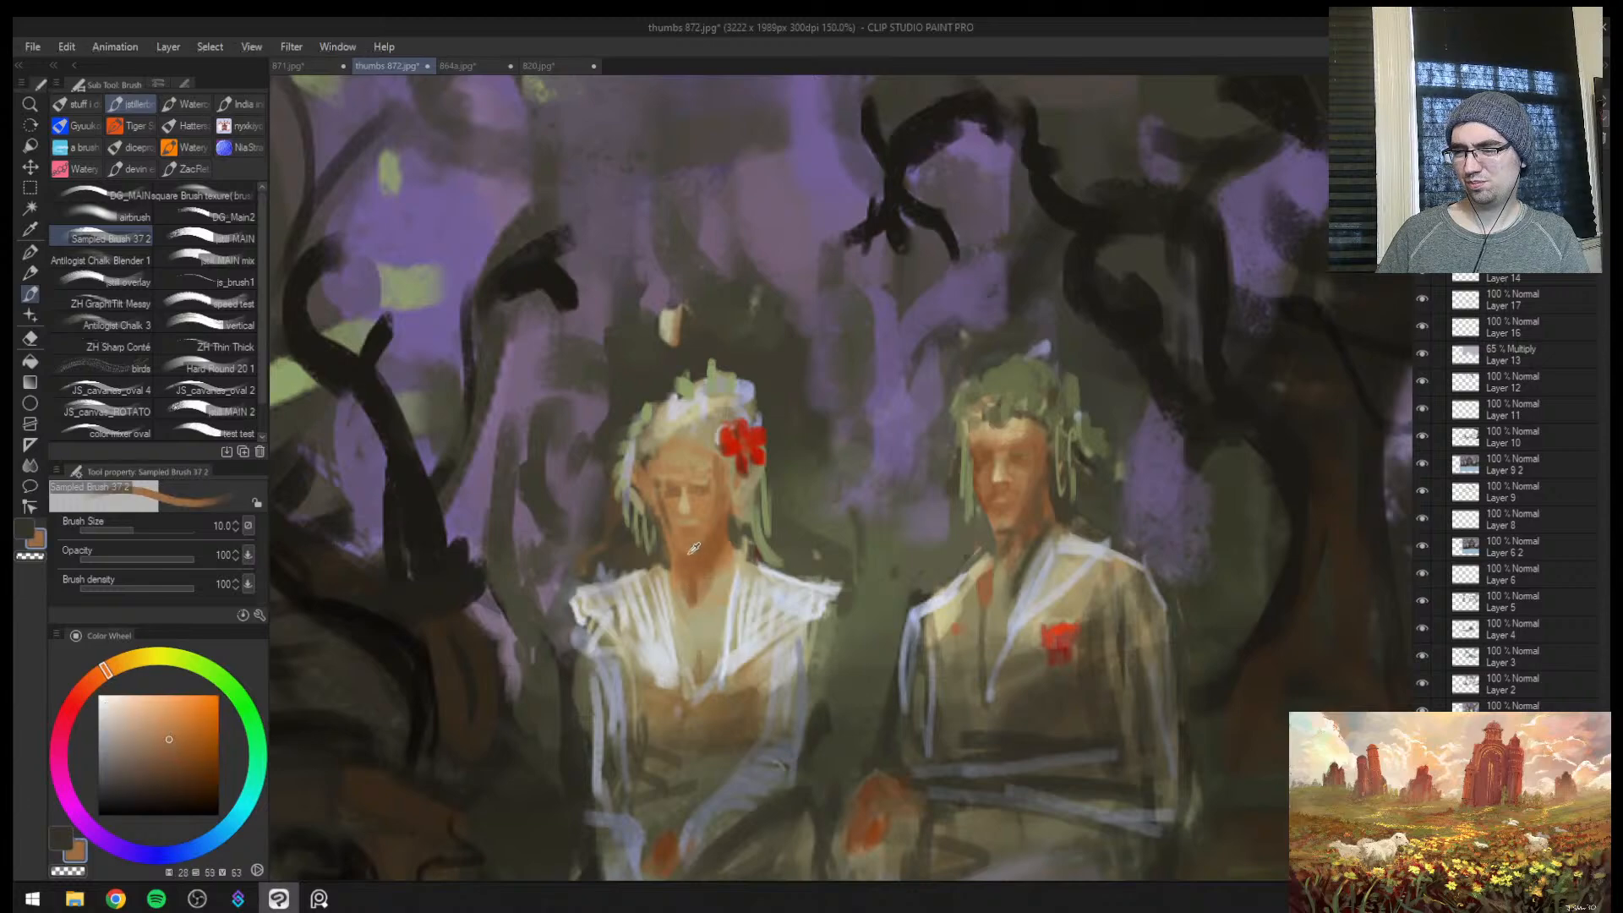
{"action": "key", "text": "bracketright"}
{"action": "mouse_move", "coordinate": [685, 608]}
{"action": "left_mouse_down"}
{"action": "mouse_move", "coordinate": [693, 641]}
{"action": "mouse_move", "coordinate": [700, 625]}
{"action": "mouse_move", "coordinate": [725, 646]}
{"action": "mouse_move", "coordinate": [592, 654]}
{"action": "left_mouse_up"}
{"action": "key", "text": "bracketright"}
{"action": "left_click", "coordinate": [732, 622], "text": "alt"}
{"action": "key", "text": "h"}
{"action": "left_click_drag", "start_coordinate": [1010, 654], "coordinate": [1110, 656]}
Tone the woman's bodice with sampled dark brown, tan and grey at brush sizes 12 to 17
{"action": "left_click", "coordinate": [916, 713], "text": "alt"}
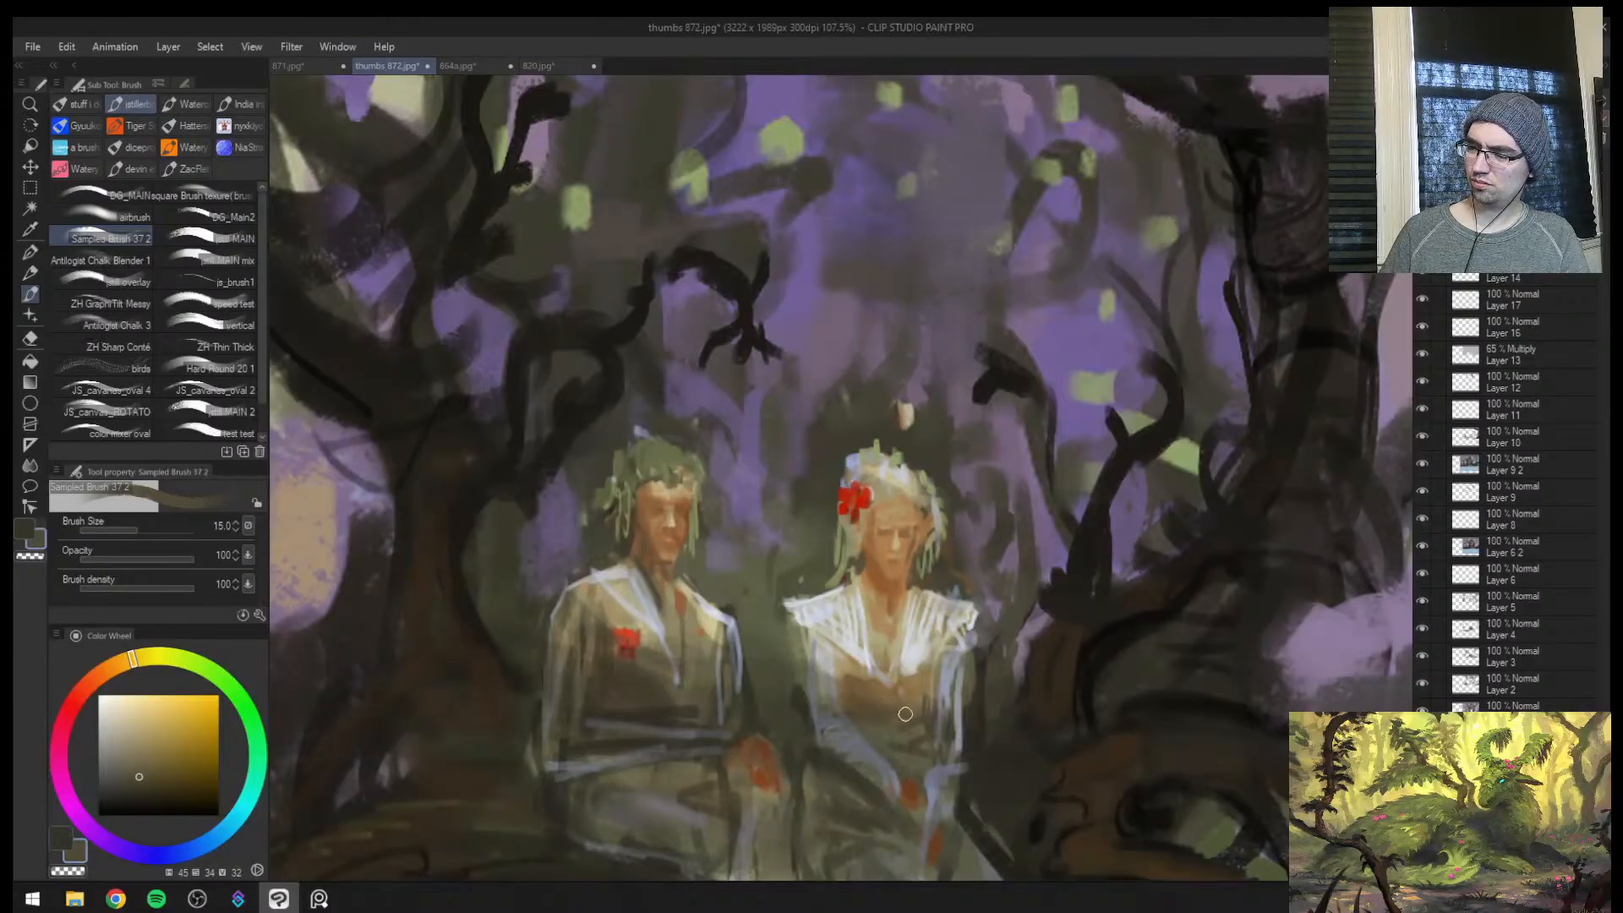
{"action": "left_click", "coordinate": [889, 705], "text": "alt"}
{"action": "key", "text": "]"}
{"action": "left_click_drag", "start_coordinate": [915, 710], "coordinate": [888, 702]}
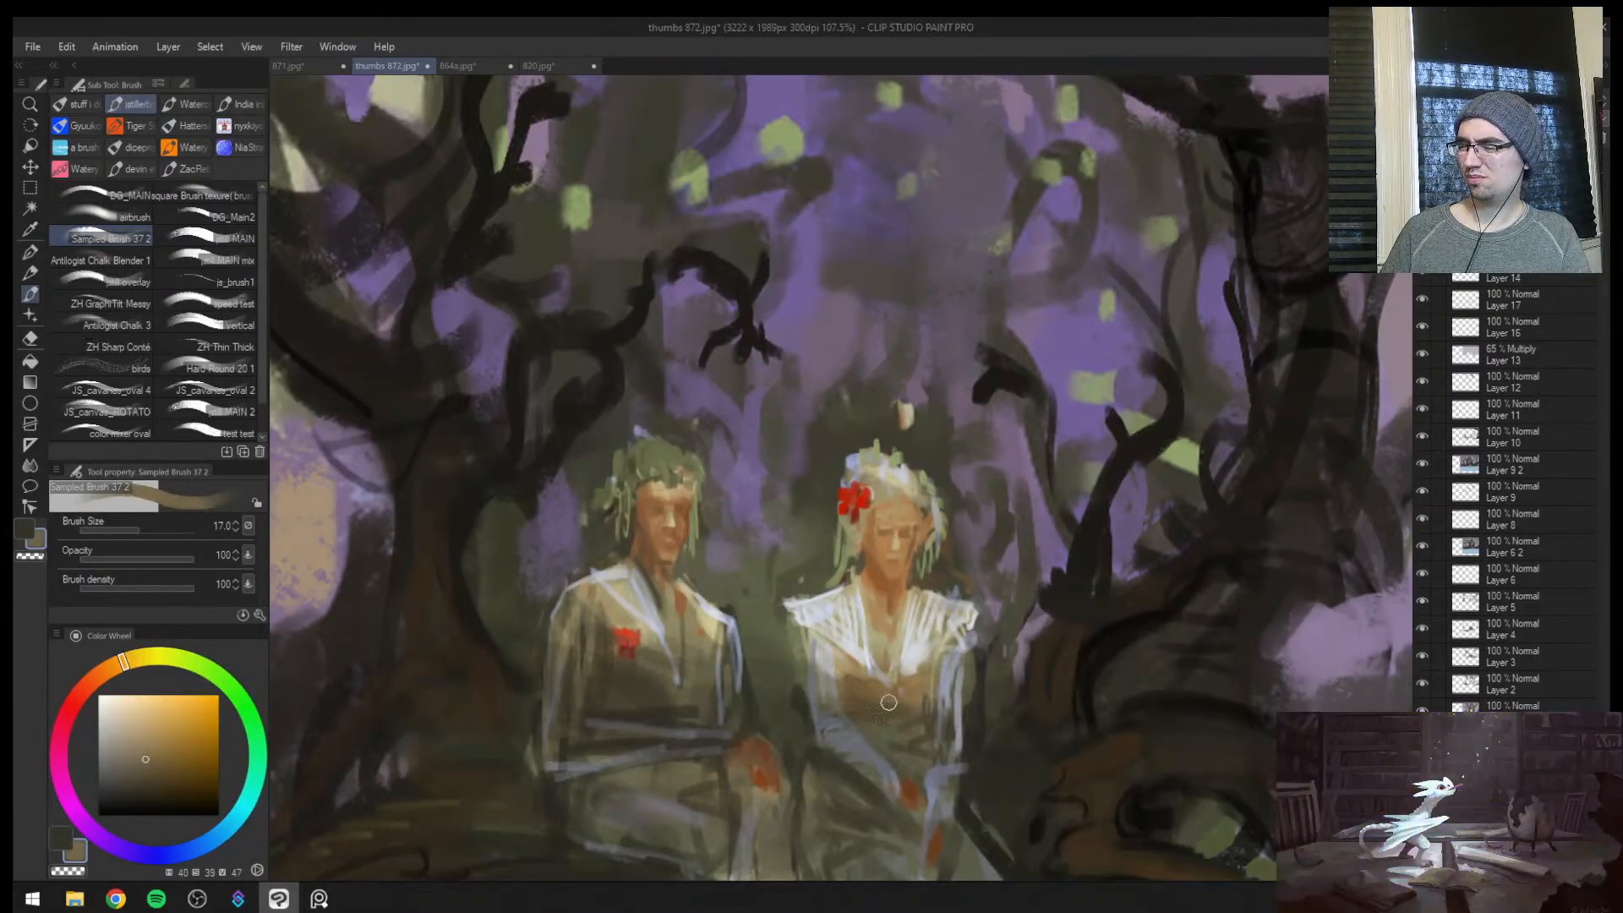
{"action": "left_click", "coordinate": [894, 701], "text": "alt"}
{"action": "key", "text": "["}
{"action": "key", "text": "["}
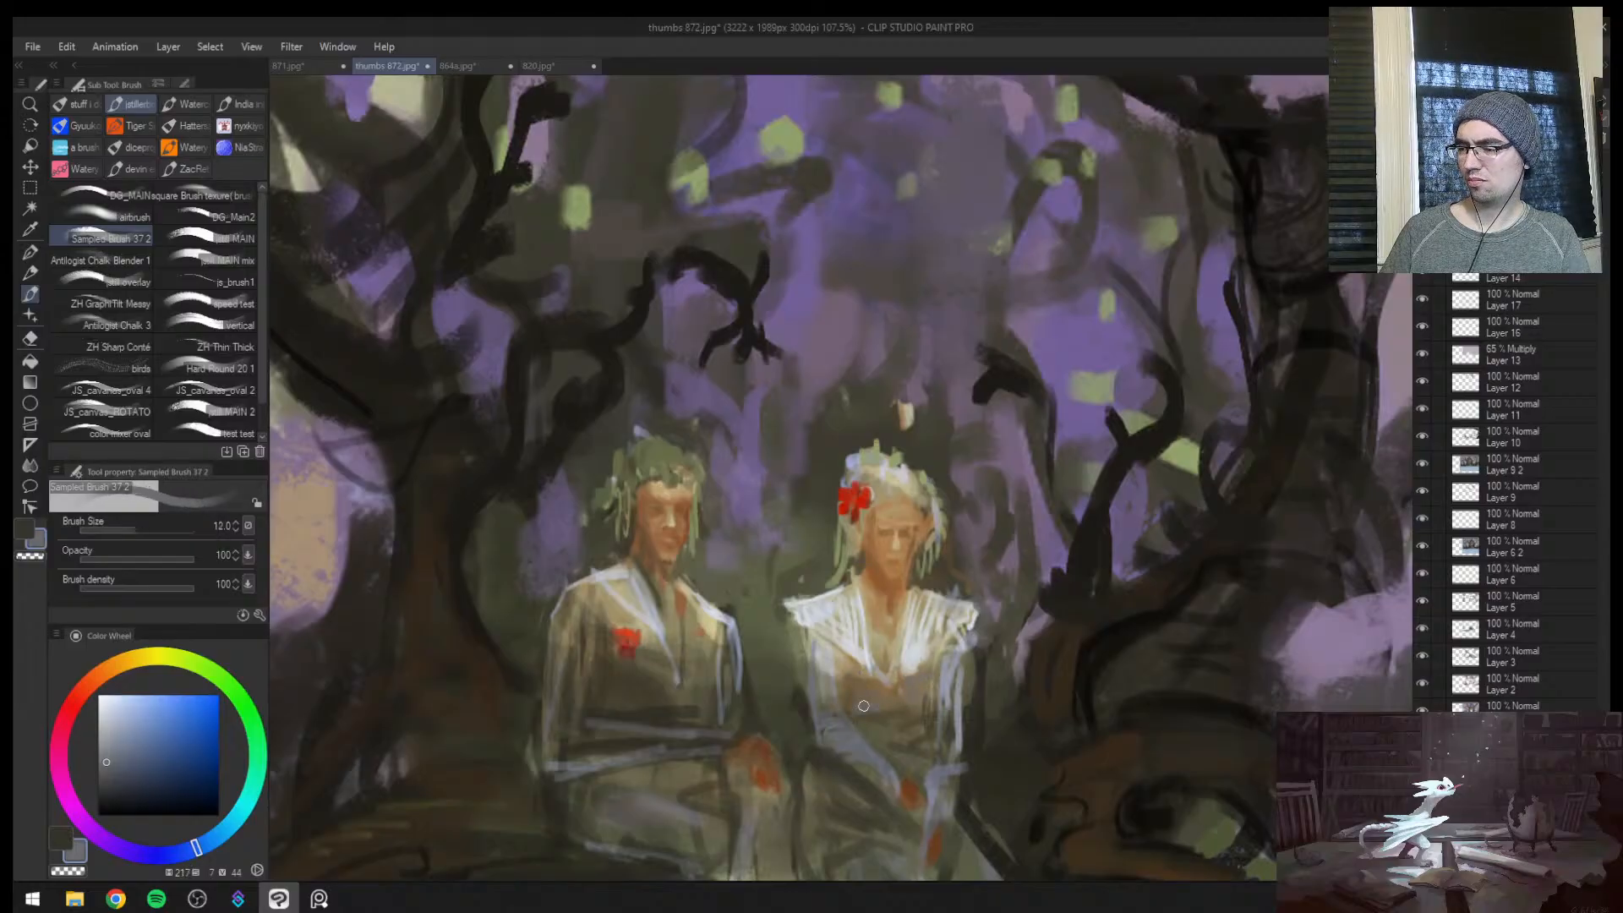
{"action": "left_click", "coordinate": [935, 721], "text": "alt"}
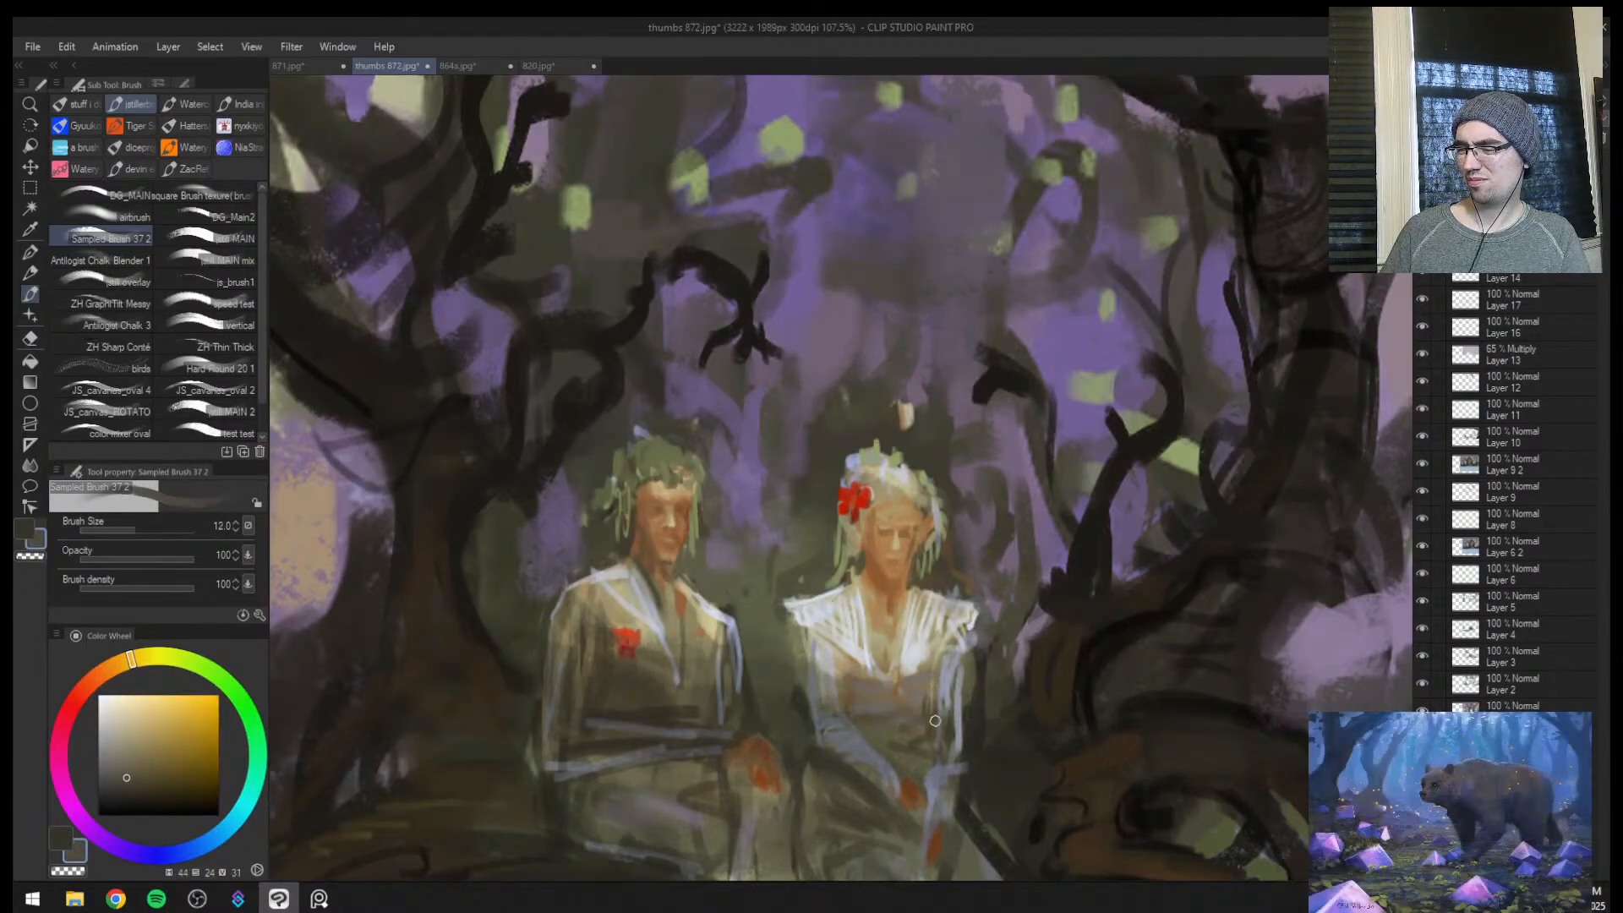
{"action": "left_click_drag", "start_coordinate": [923, 747], "coordinate": [832, 743]}
{"action": "key", "text": "h"}
{"action": "left_click_drag", "start_coordinate": [832, 664], "coordinate": [875, 654]}
{"action": "left_click", "coordinate": [710, 749], "text": "alt"}
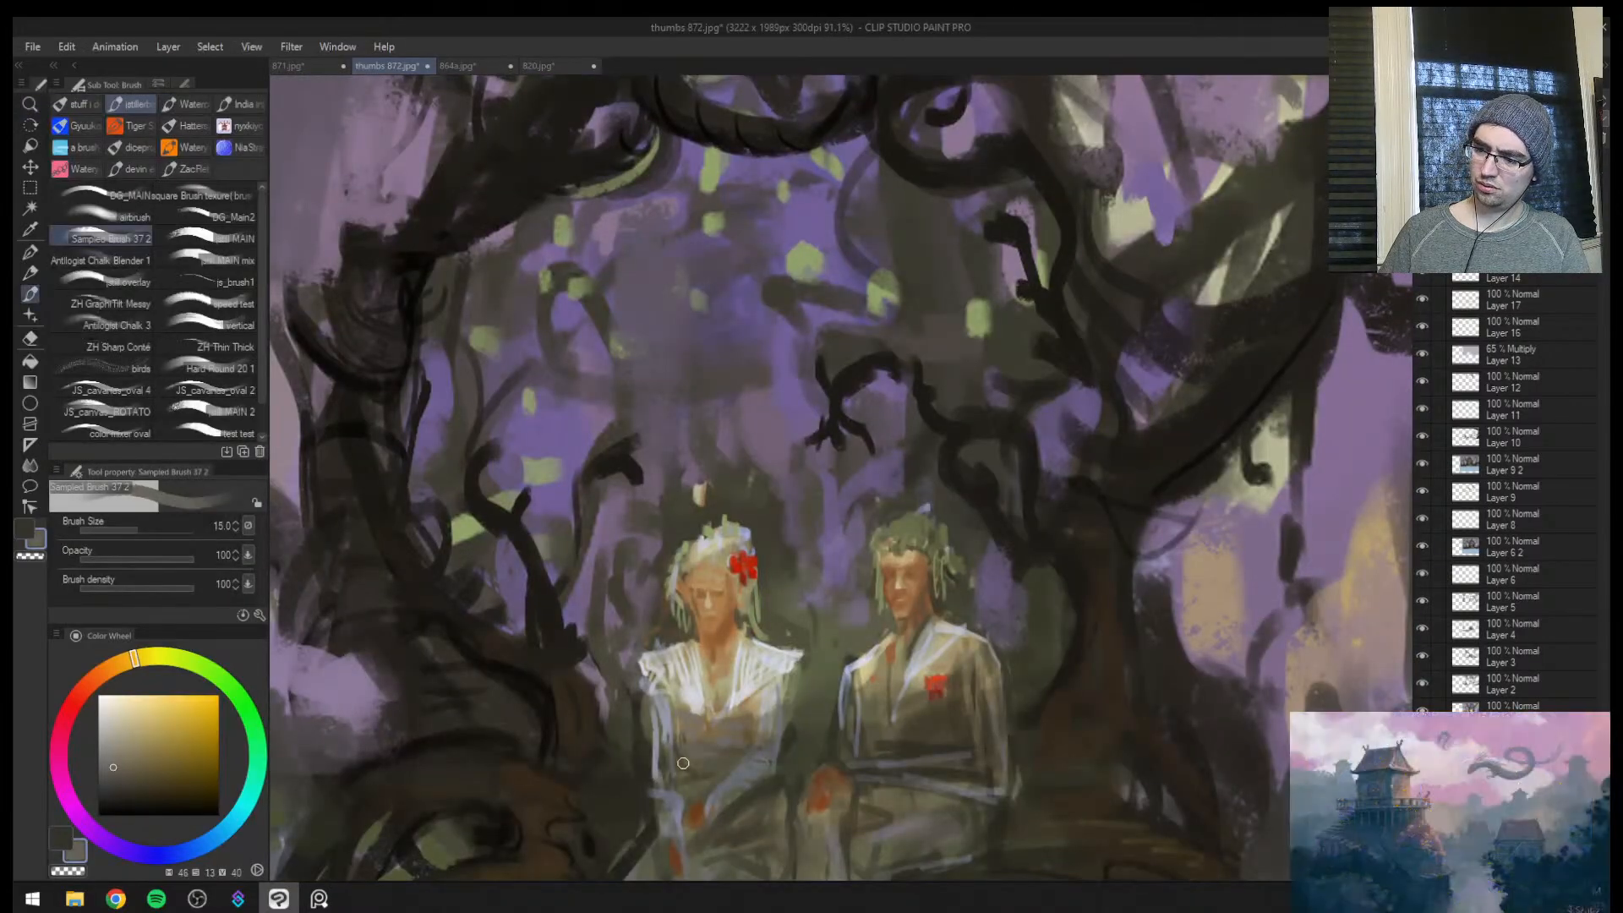
Repaint the man's jacket in sampled blue-grey, working up to brush size 40, and check it mirrored
{"action": "left_click_drag", "start_coordinate": [767, 738], "coordinate": [782, 596]}
{"action": "left_click", "coordinate": [955, 506], "text": "alt"}
{"action": "key", "text": "]"}
{"action": "mouse_move", "coordinate": [943, 512]}
{"action": "left_mouse_down"}
{"action": "mouse_move", "coordinate": [885, 560]}
{"action": "mouse_move", "coordinate": [873, 520]}
{"action": "mouse_move", "coordinate": [875, 568]}
{"action": "mouse_move", "coordinate": [879, 544]}
{"action": "mouse_move", "coordinate": [923, 588]}
{"action": "mouse_move", "coordinate": [990, 566]}
{"action": "mouse_move", "coordinate": [949, 574]}
{"action": "mouse_move", "coordinate": [940, 559]}
{"action": "mouse_move", "coordinate": [995, 507]}
{"action": "mouse_move", "coordinate": [965, 562]}
{"action": "mouse_move", "coordinate": [1036, 572]}
{"action": "mouse_move", "coordinate": [1016, 554]}
{"action": "mouse_move", "coordinate": [1032, 568]}
{"action": "mouse_move", "coordinate": [1032, 530]}
{"action": "mouse_move", "coordinate": [1012, 546]}
{"action": "mouse_move", "coordinate": [1041, 595]}
{"action": "left_mouse_up"}
{"action": "left_click", "coordinate": [897, 514], "text": "alt"}
{"action": "left_click", "coordinate": [897, 514], "text": "alt"}
{"action": "key", "text": "]"}
{"action": "key", "text": "]"}
{"action": "left_click", "coordinate": [915, 562], "text": "alt"}
{"action": "left_click", "coordinate": [914, 598], "text": "alt"}
{"action": "left_click", "coordinate": [918, 594], "text": "alt"}
{"action": "key", "text": "]"}
{"action": "key", "text": "["}
{"action": "key", "text": "["}
{"action": "mouse_move", "coordinate": [959, 626]}
{"action": "left_mouse_down"}
{"action": "mouse_move", "coordinate": [1004, 601]}
{"action": "mouse_move", "coordinate": [871, 611]}
{"action": "left_mouse_up"}
{"action": "key", "text": "h"}
{"action": "key", "text": "ctrl+space"}
{"action": "mouse_move", "coordinate": [1010, 615]}
{"action": "left_mouse_down"}
{"action": "mouse_move", "coordinate": [950, 633]}
{"action": "mouse_move", "coordinate": [1044, 635]}
{"action": "mouse_move", "coordinate": [1062, 552]}
{"action": "left_mouse_up"}
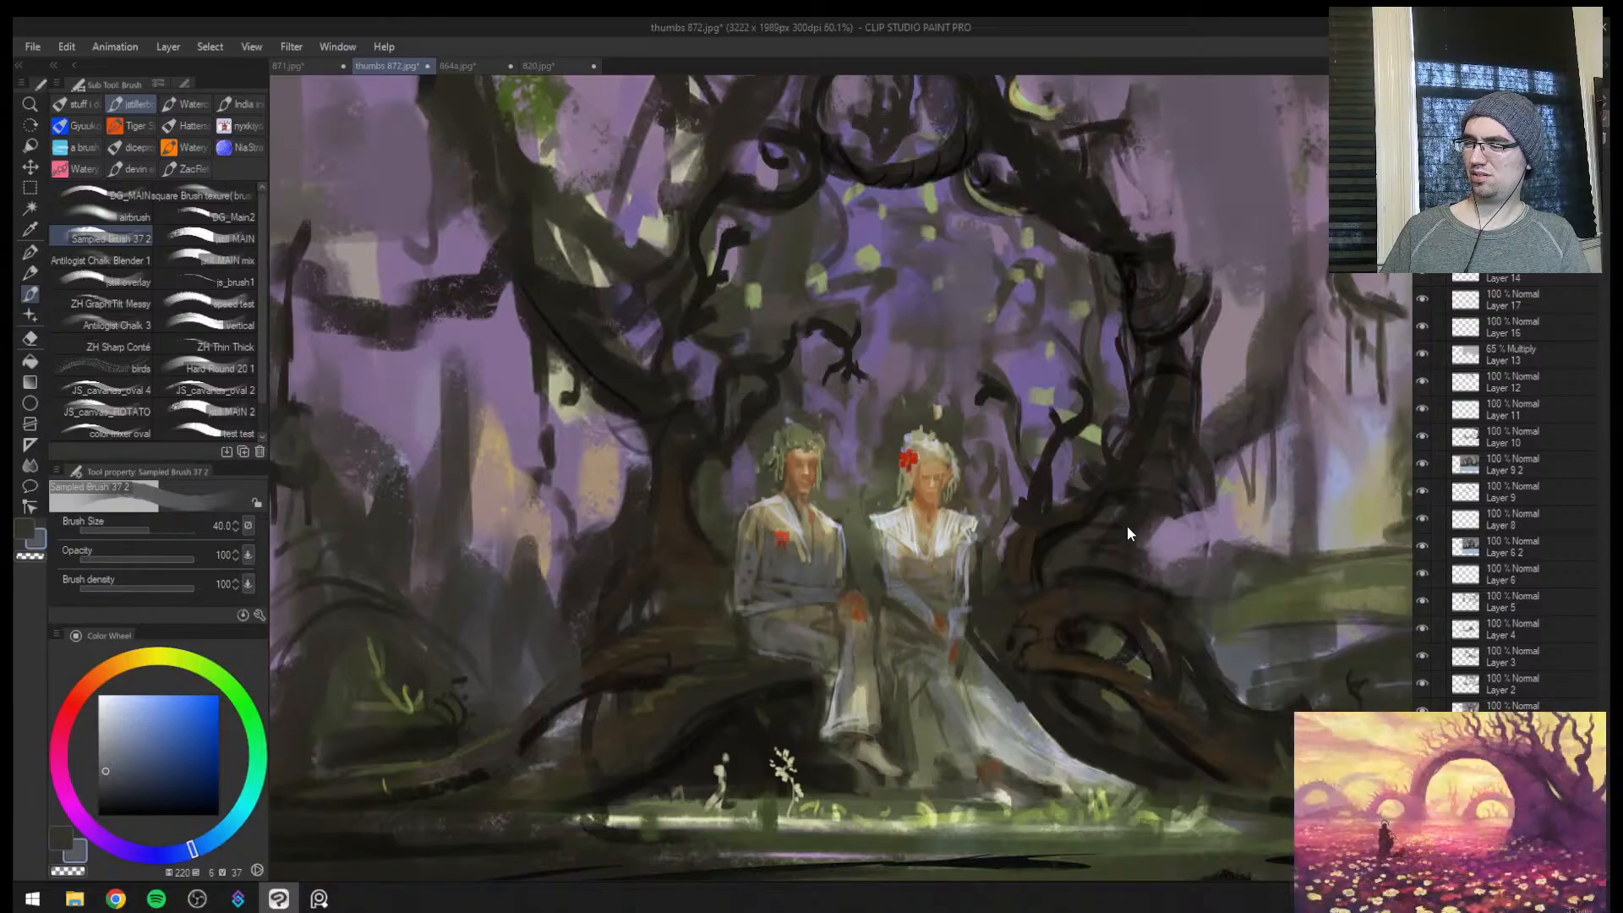
Lighten the man's trouser leg and the woman's skirt with sampled pale yellow and grey at brush size 25
{"action": "key", "text": "h"}
{"action": "key", "text": "ctrl+space"}
{"action": "left_click_drag", "start_coordinate": [1063, 623], "coordinate": [1034, 579]}
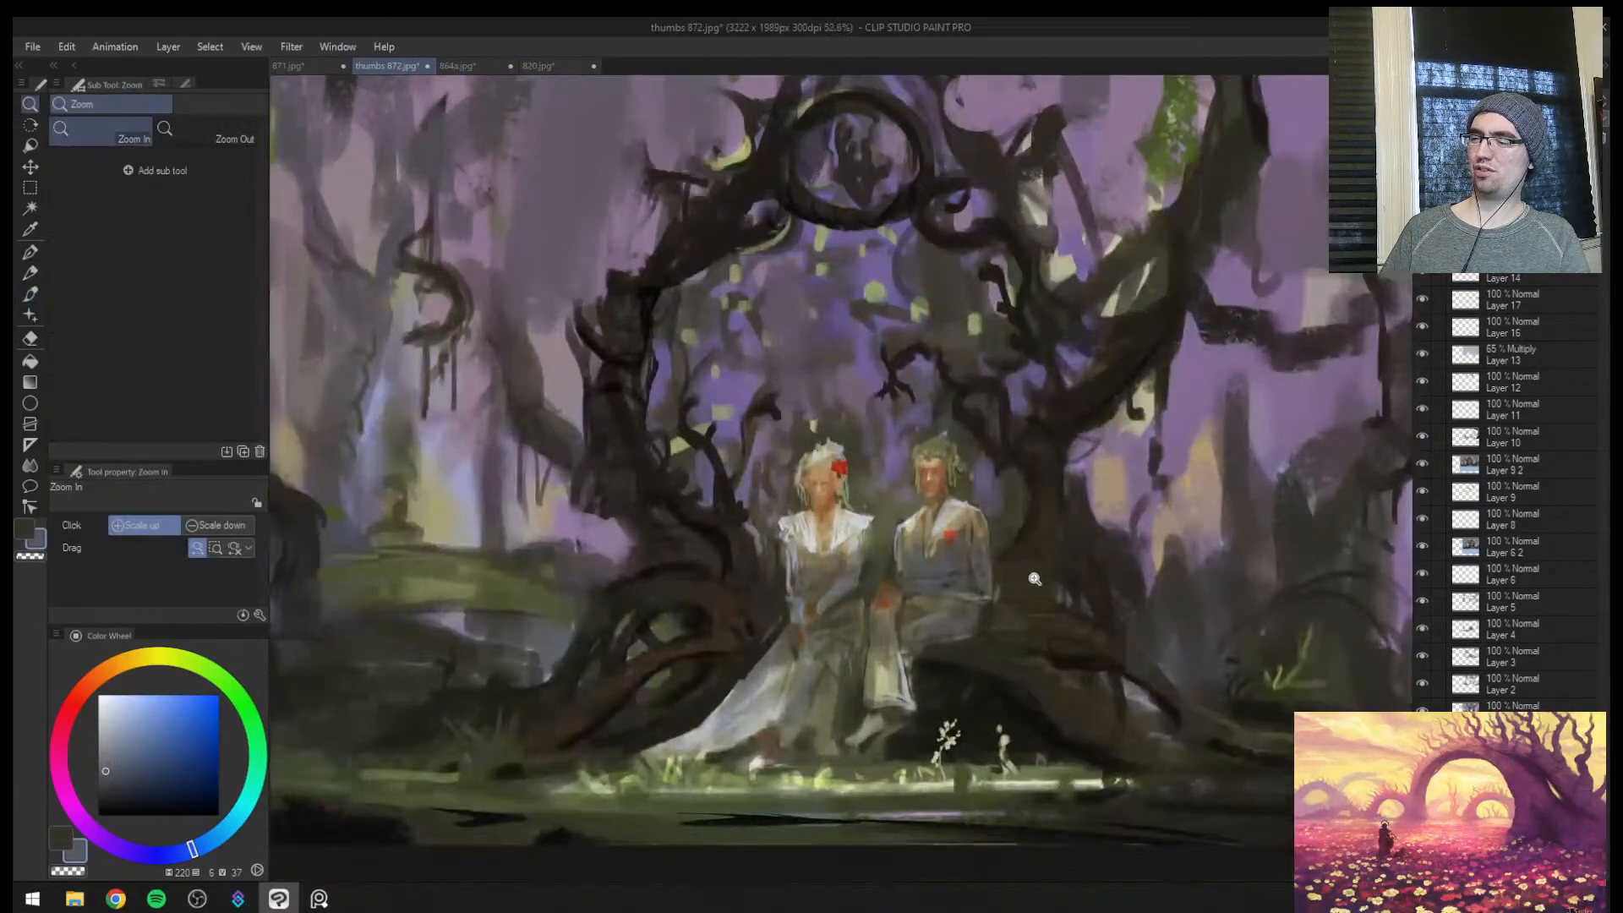
{"action": "left_click", "coordinate": [878, 671], "text": "alt"}
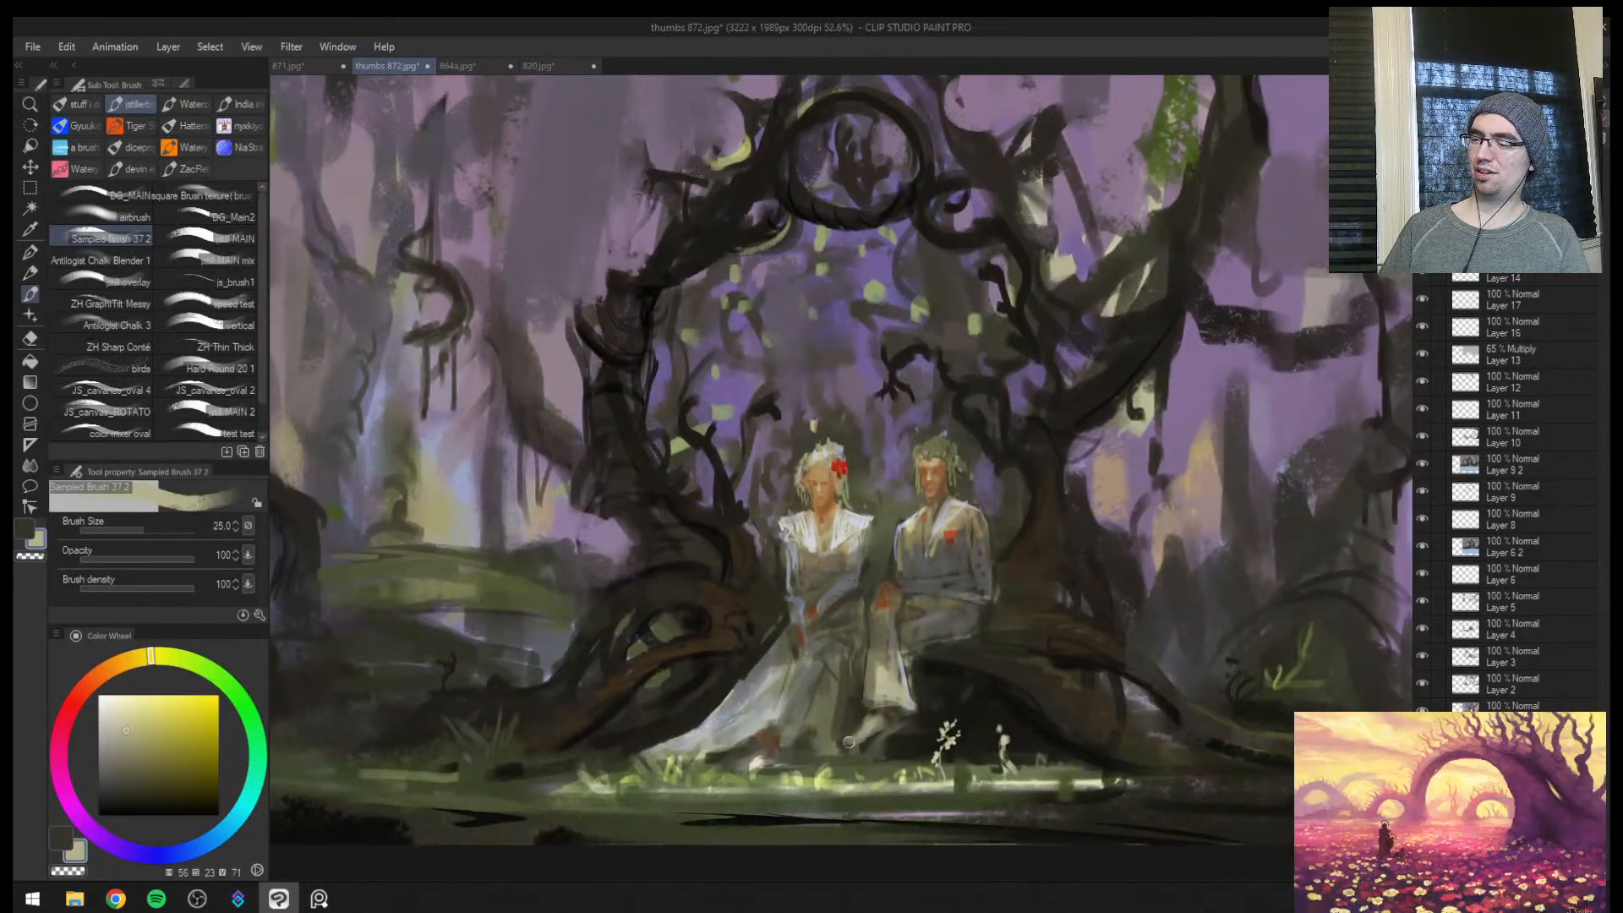
{"action": "left_click", "coordinate": [770, 725], "text": "alt"}
{"action": "key", "text": "["}
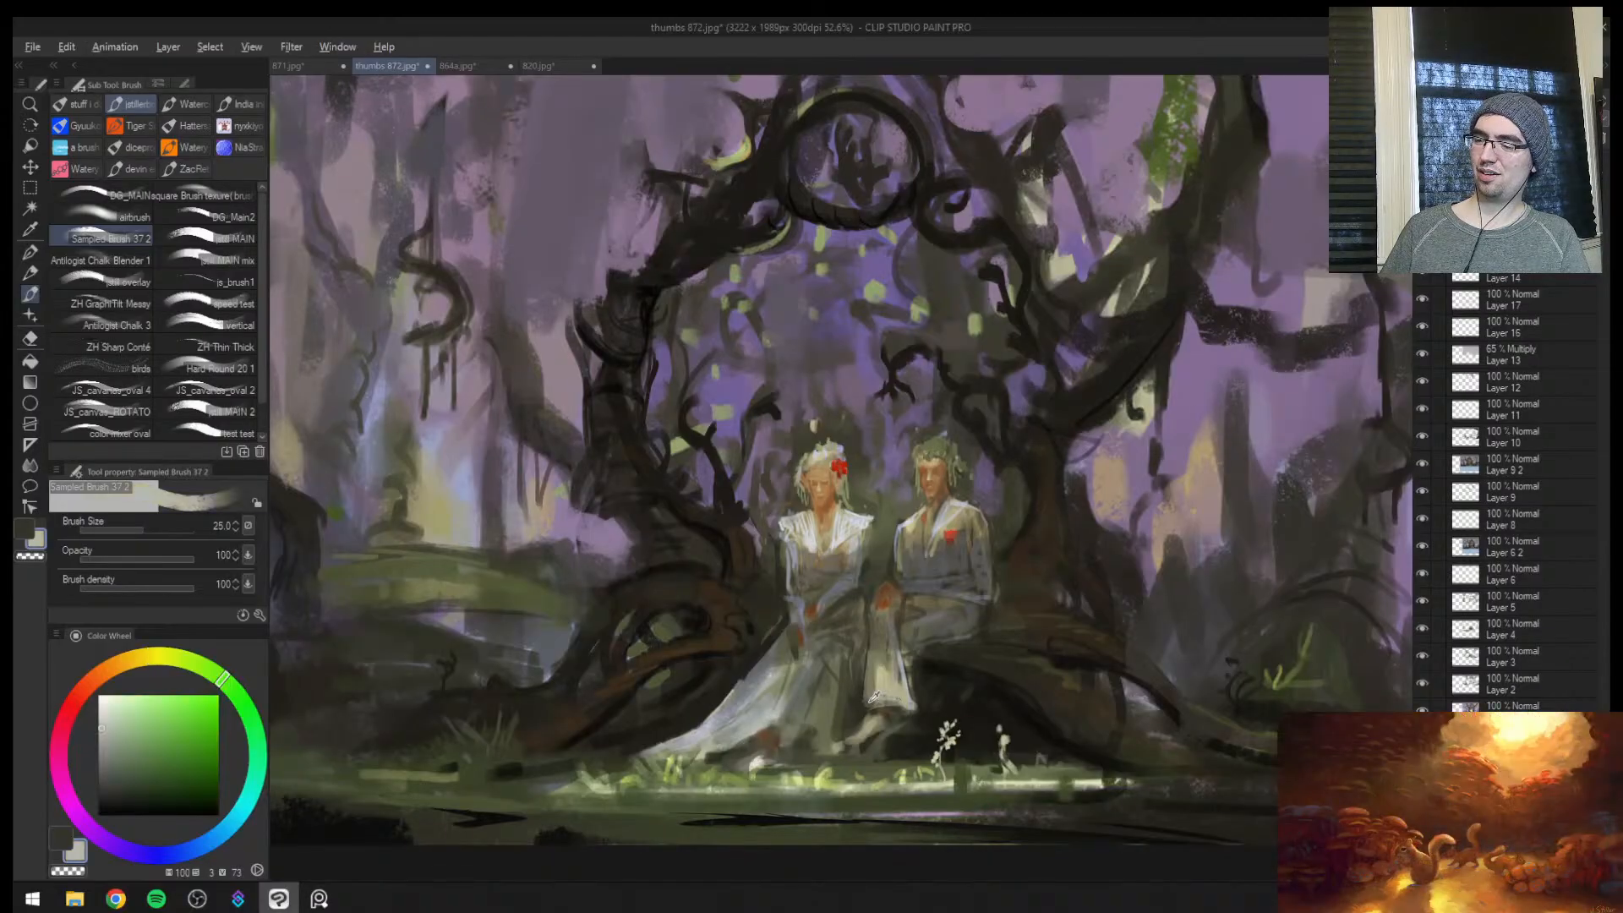
{"action": "left_click", "coordinate": [851, 697], "text": "alt"}
{"action": "left_click", "coordinate": [770, 719], "text": "alt"}
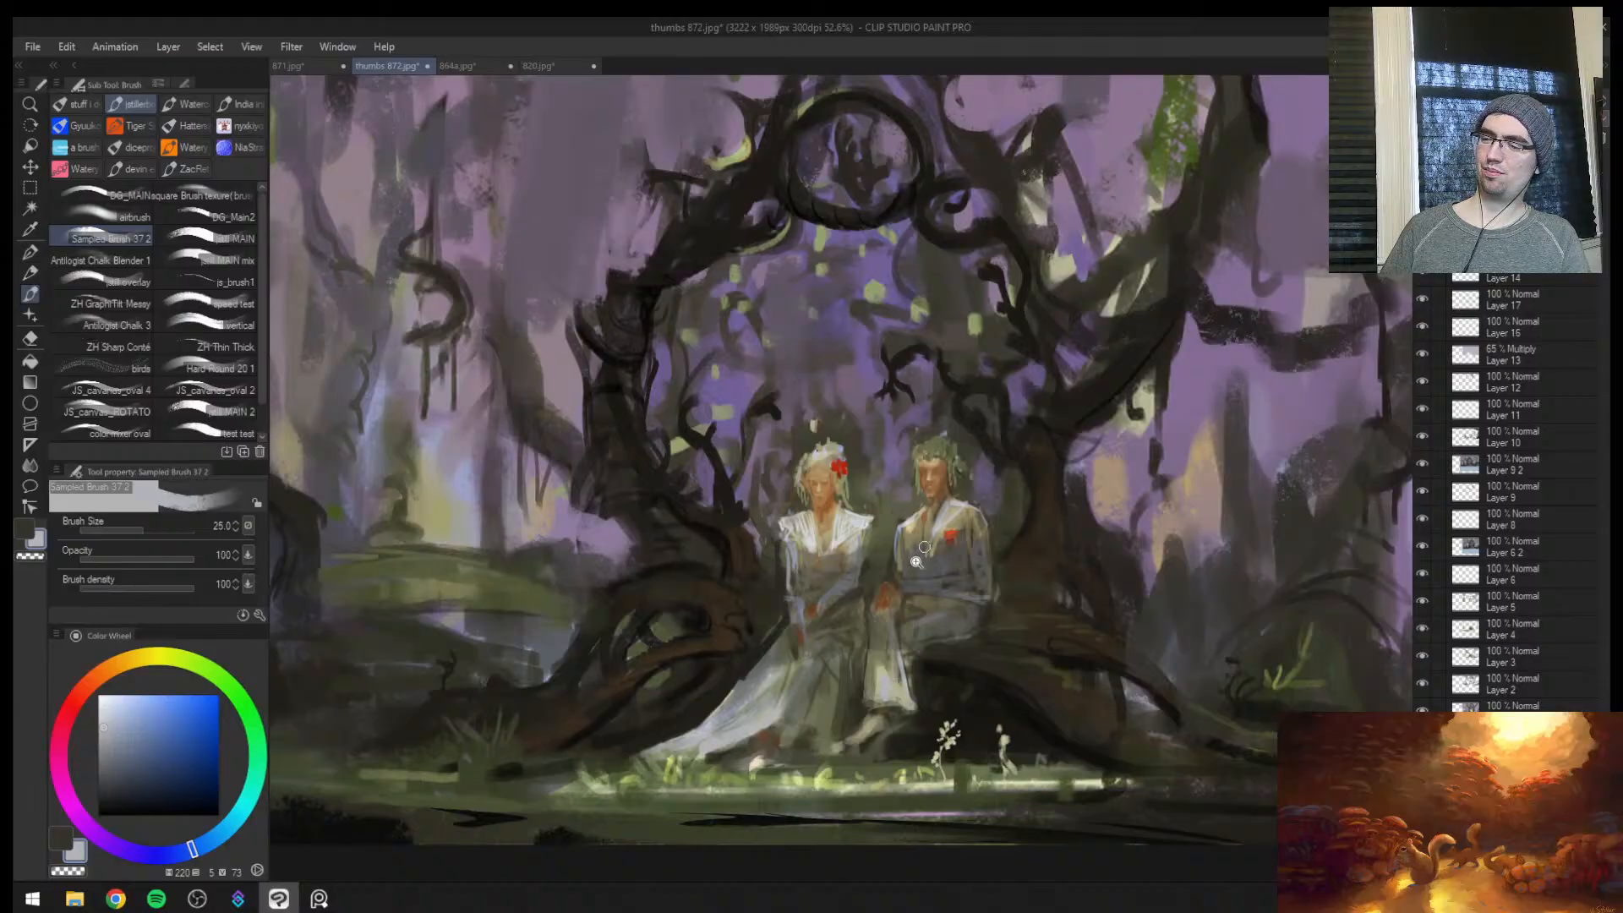
{"action": "mouse_move", "coordinate": [916, 561]}
{"action": "left_mouse_down"}
{"action": "mouse_move", "coordinate": [829, 575]}
{"action": "mouse_move", "coordinate": [946, 575]}
{"action": "left_mouse_up"}
Try pale blue-grey strokes over the top of the man's leafy hair, reaching brush size 20
{"action": "key", "text": "h"}
{"action": "key", "text": "["}
{"action": "key", "text": "["}
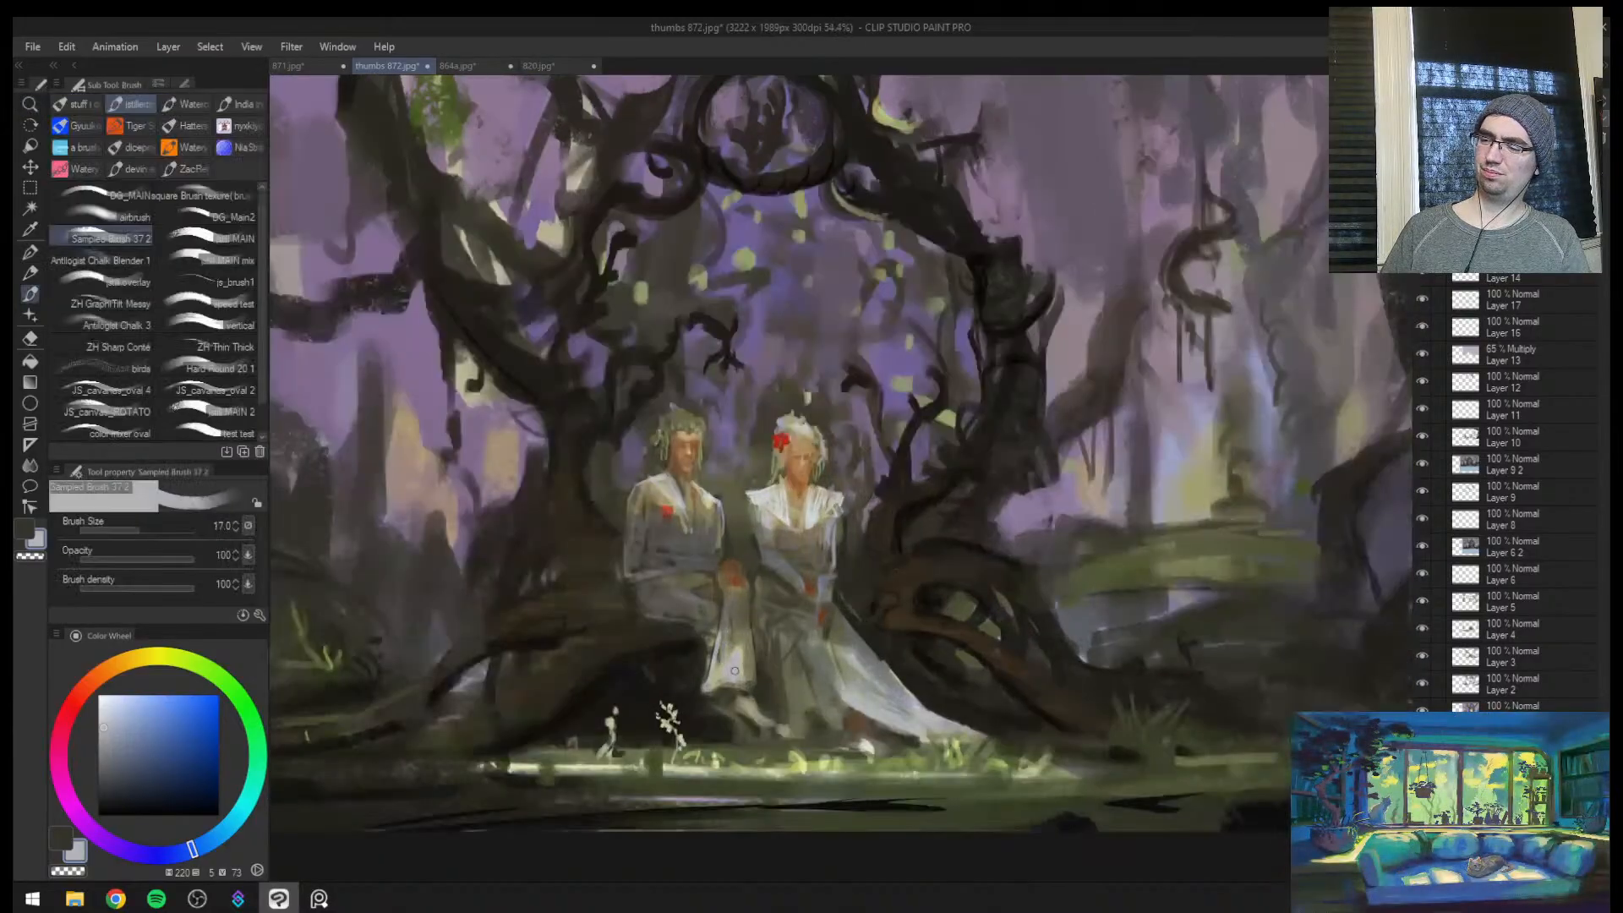
{"action": "key", "text": "ctrl+space"}
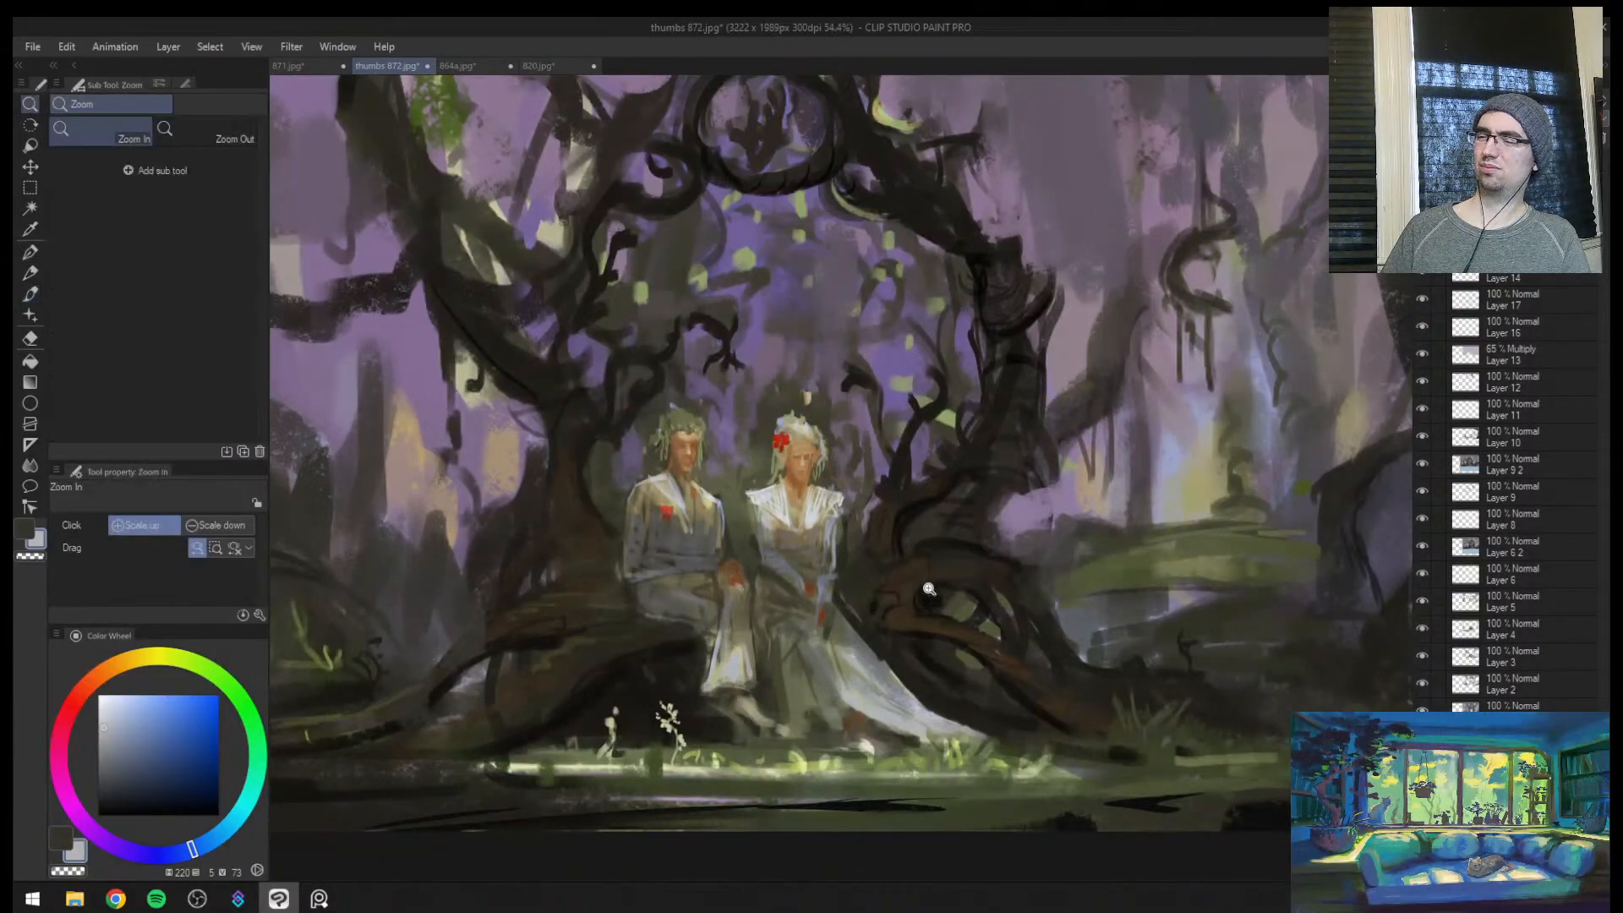
{"action": "mouse_move", "coordinate": [935, 585]}
{"action": "left_mouse_down"}
{"action": "mouse_move", "coordinate": [889, 583]}
{"action": "mouse_move", "coordinate": [996, 528]}
{"action": "left_mouse_up"}
{"action": "left_click_drag", "start_coordinate": [674, 436], "coordinate": [707, 434]}
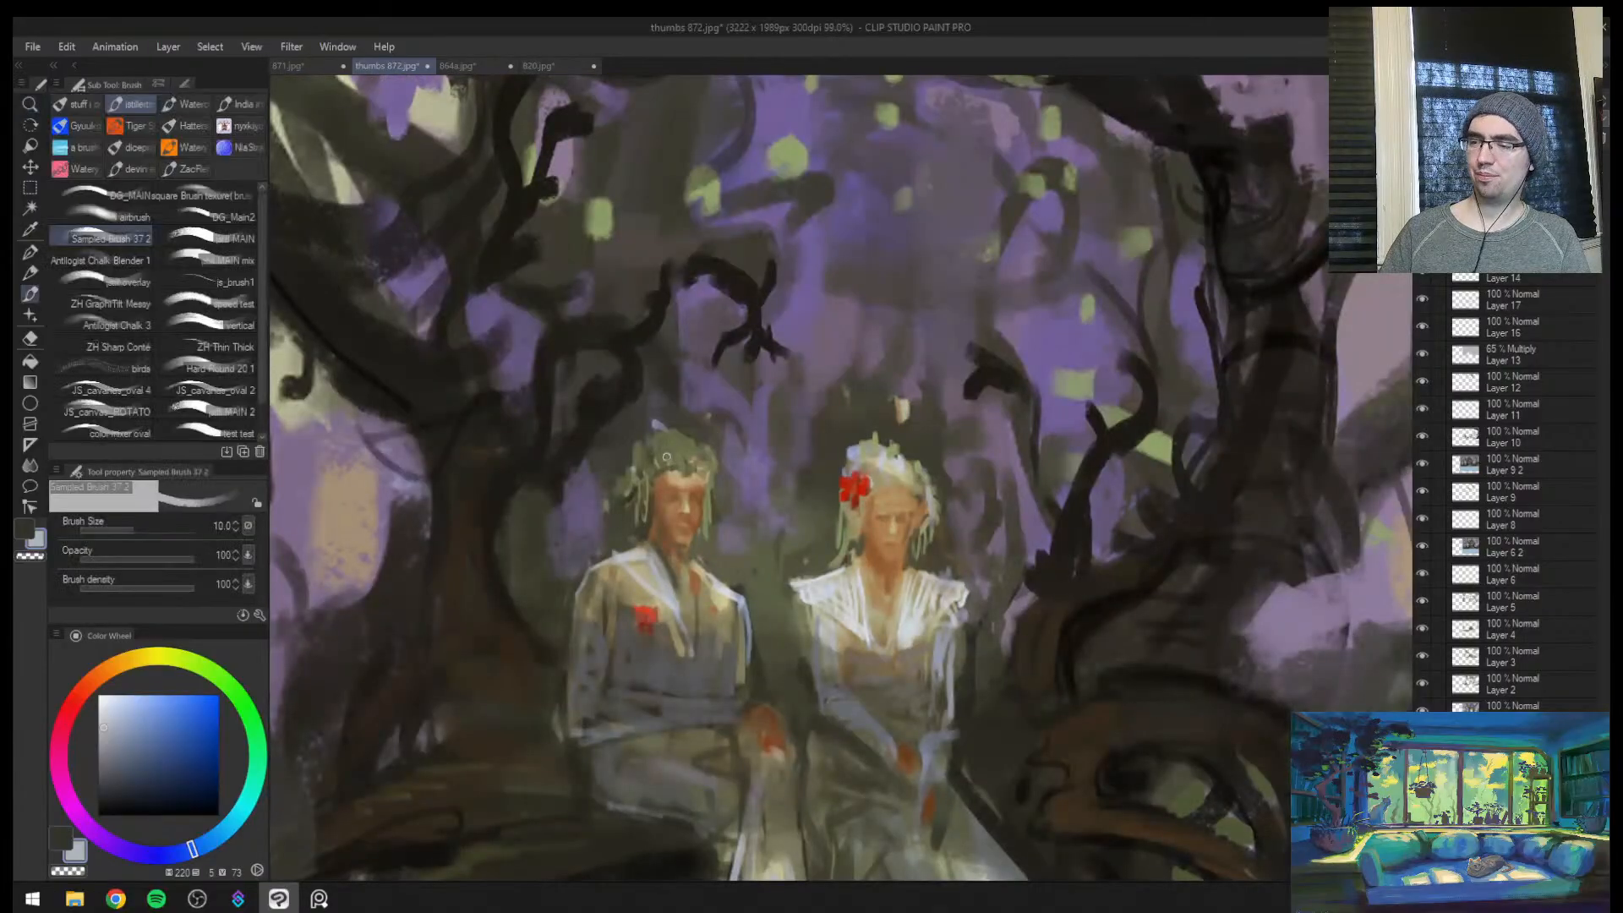
{"action": "key", "text": "]"}
{"action": "key", "text": "]"}
{"action": "key", "text": "]"}
{"action": "key", "text": "]"}
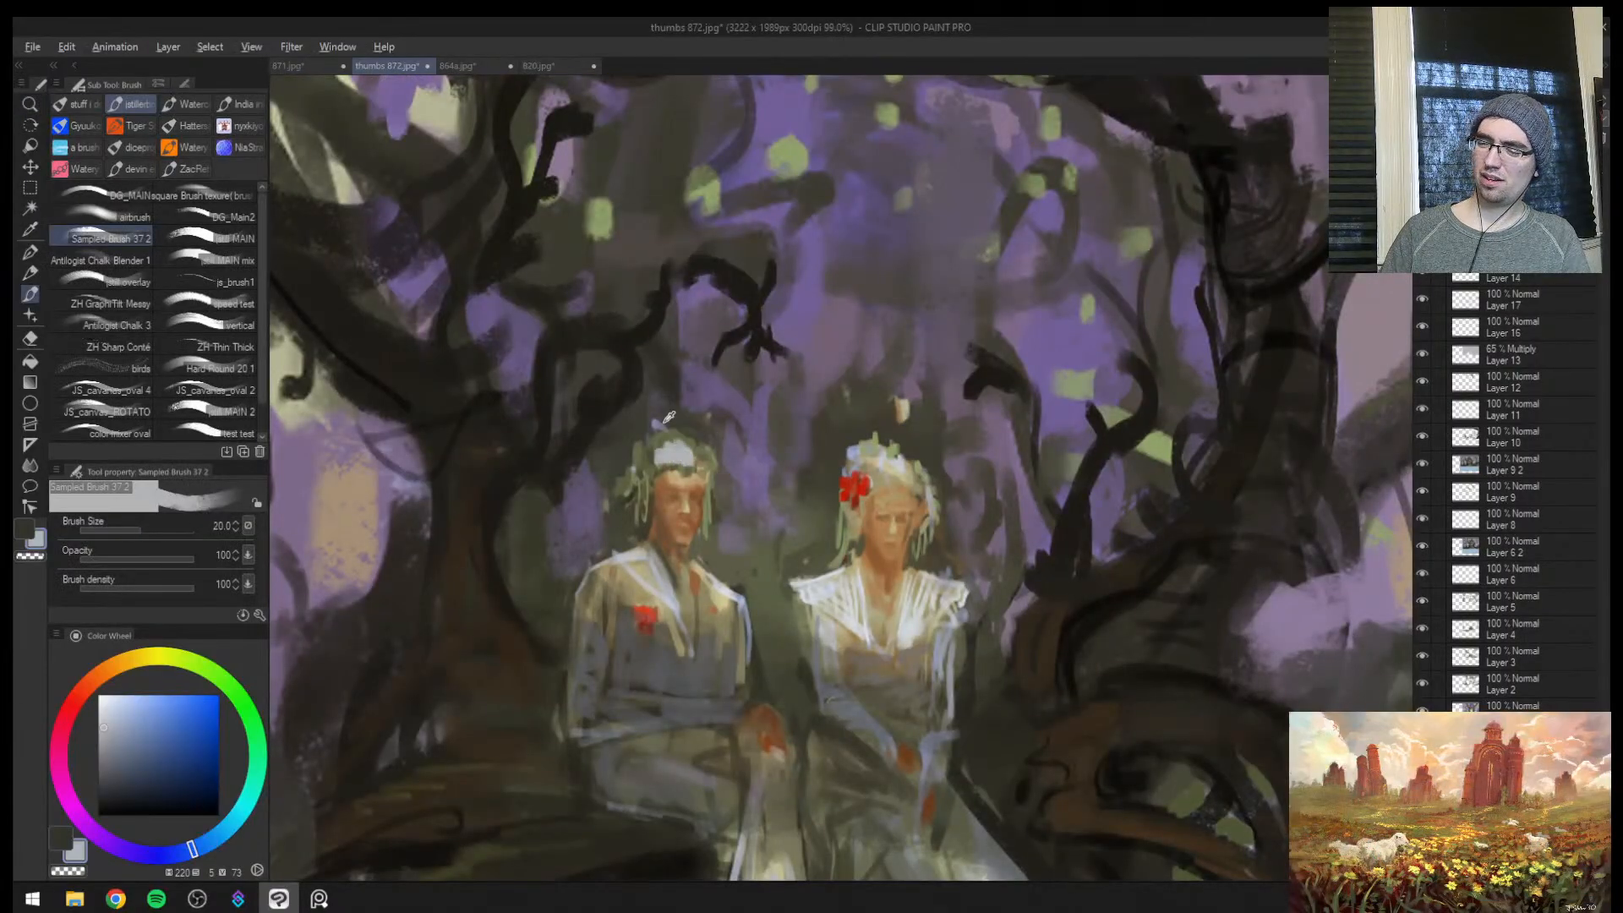
{"action": "left_click", "coordinate": [668, 418], "text": "alt"}
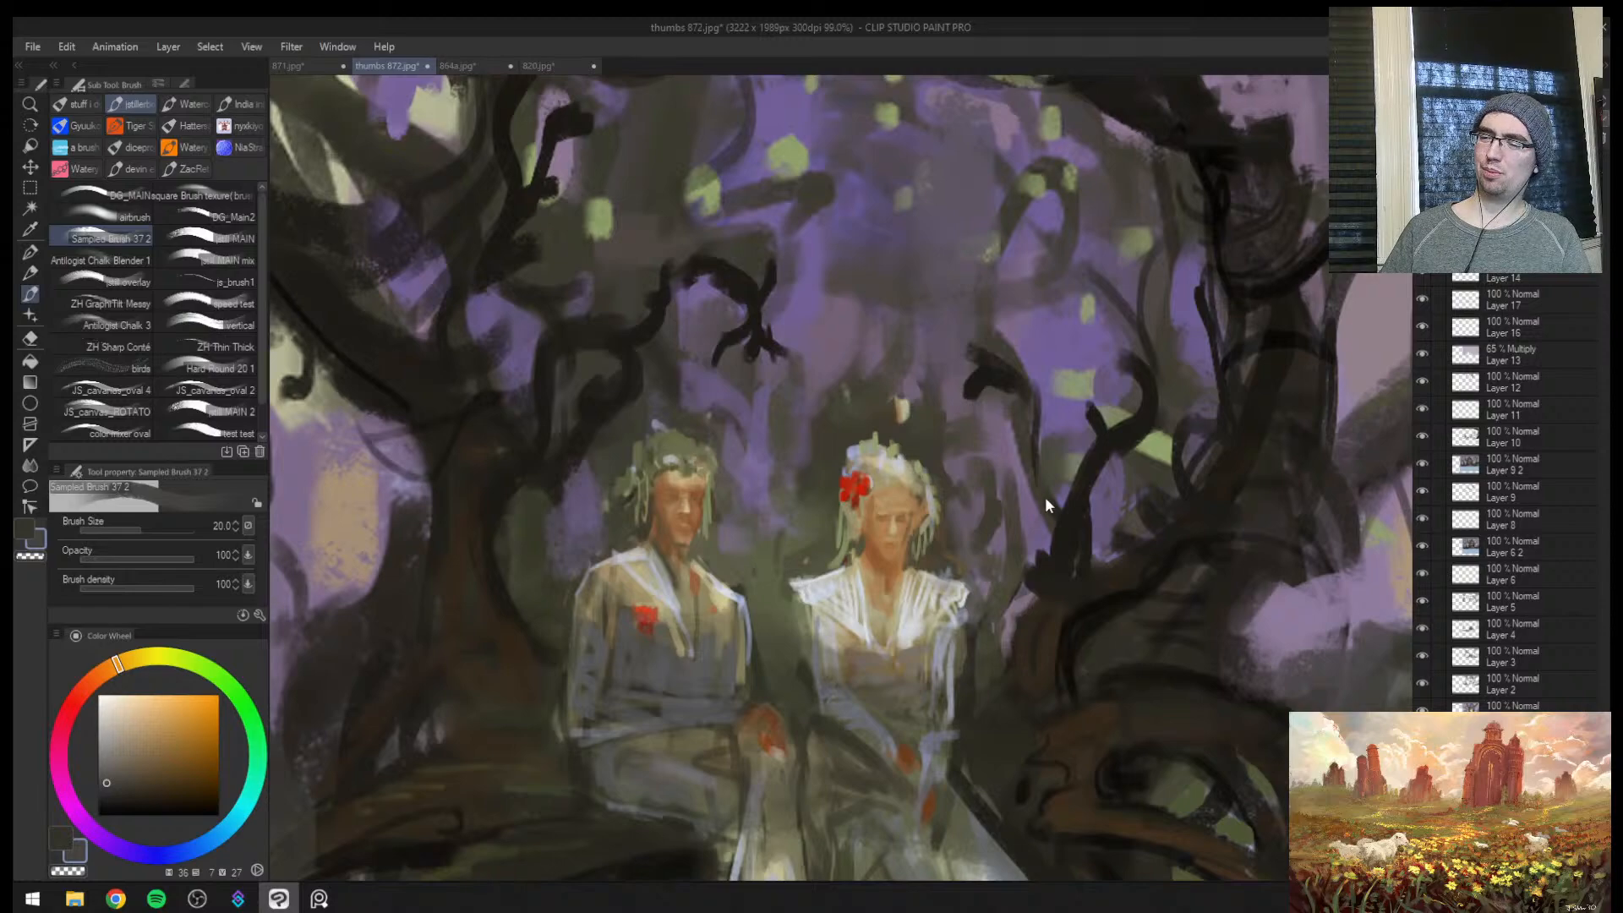
Rework the man's leafy hair with sampled olive green and dark brown, using brush size 17, in mirrored view
{"action": "key", "text": "h"}
{"action": "left_click_drag", "start_coordinate": [996, 541], "coordinate": [943, 549]}
{"action": "left_click_drag", "start_coordinate": [1048, 507], "coordinate": [1076, 398]}
{"action": "key", "text": "["}
{"action": "left_click", "coordinate": [979, 453], "text": "alt"}
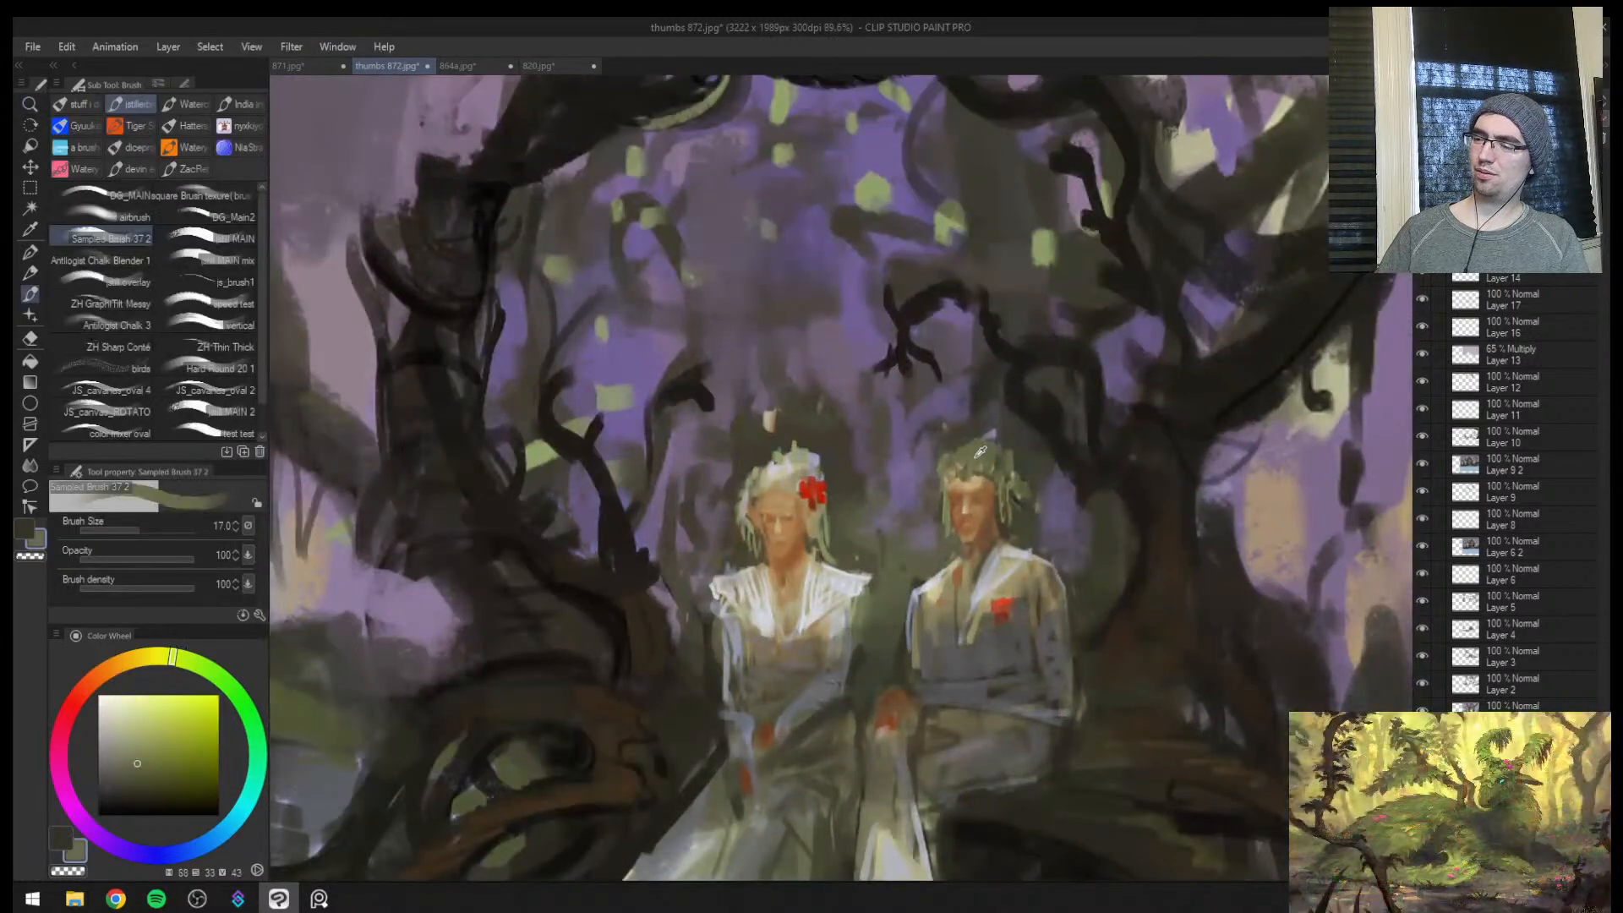
{"action": "key", "text": "]"}
{"action": "key", "text": "]"}
{"action": "left_click", "coordinate": [1030, 442], "text": "alt"}
{"action": "key", "text": "["}
{"action": "key", "text": "["}
{"action": "key", "text": "["}
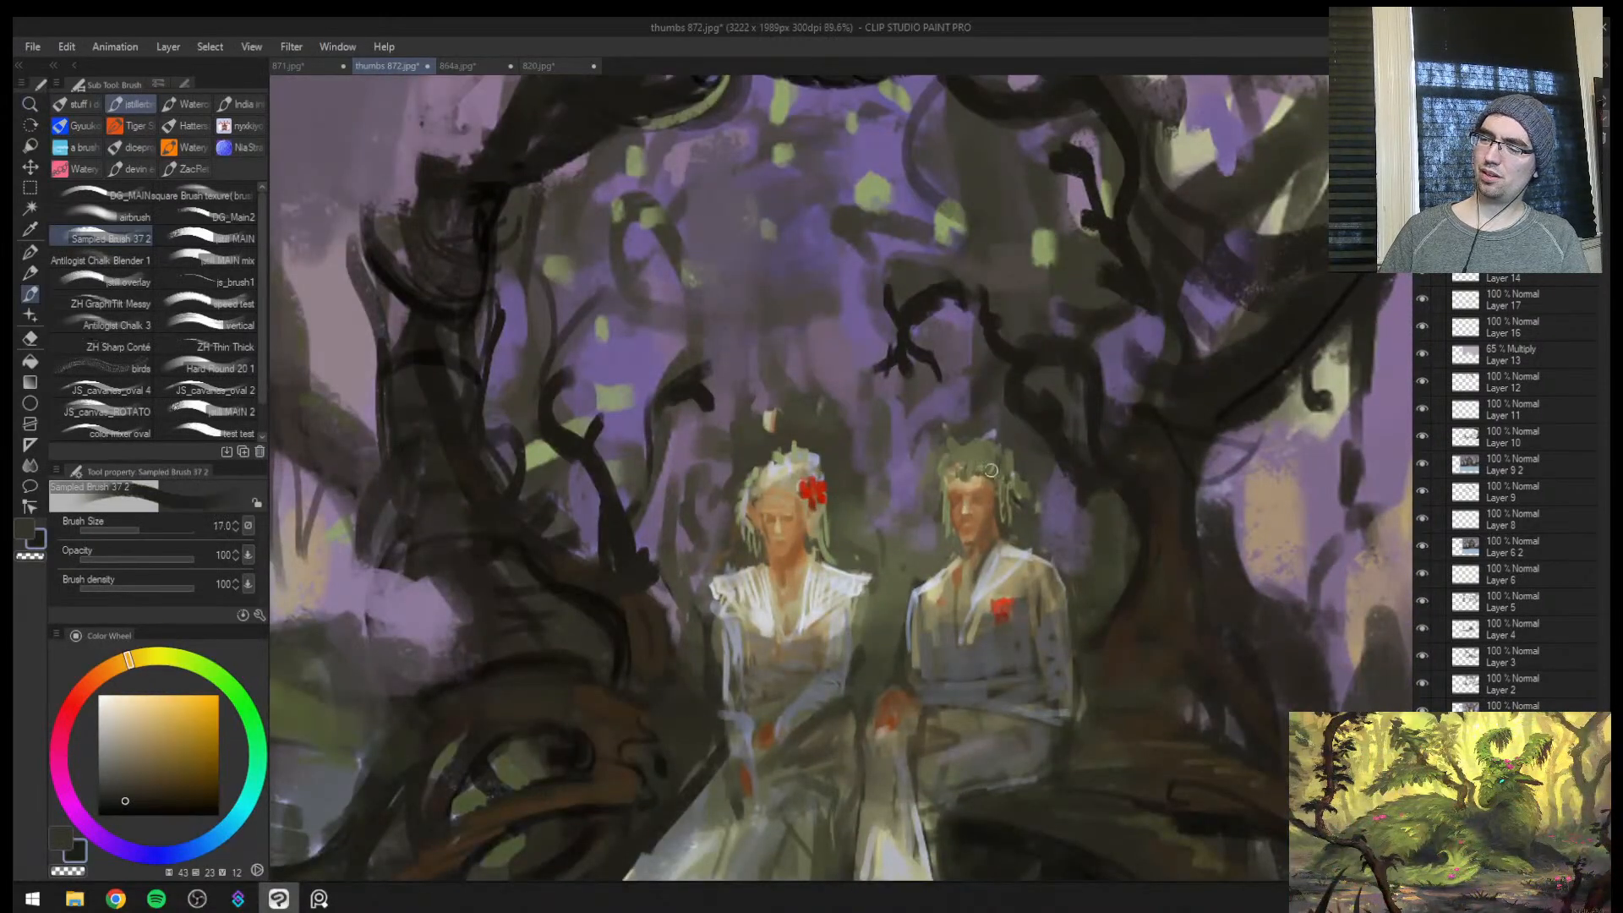
Touch up the undergrowth beyond the tree roots with sampled bright green, raising the brush from size 12 to 20
{"action": "mouse_move", "coordinate": [1061, 636]}
{"action": "left_mouse_down"}
{"action": "mouse_move", "coordinate": [1005, 646]}
{"action": "mouse_move", "coordinate": [1057, 609]}
{"action": "mouse_move", "coordinate": [1056, 569]}
{"action": "left_mouse_up"}
{"action": "key", "text": "["}
{"action": "left_click", "coordinate": [1003, 590], "text": "alt"}
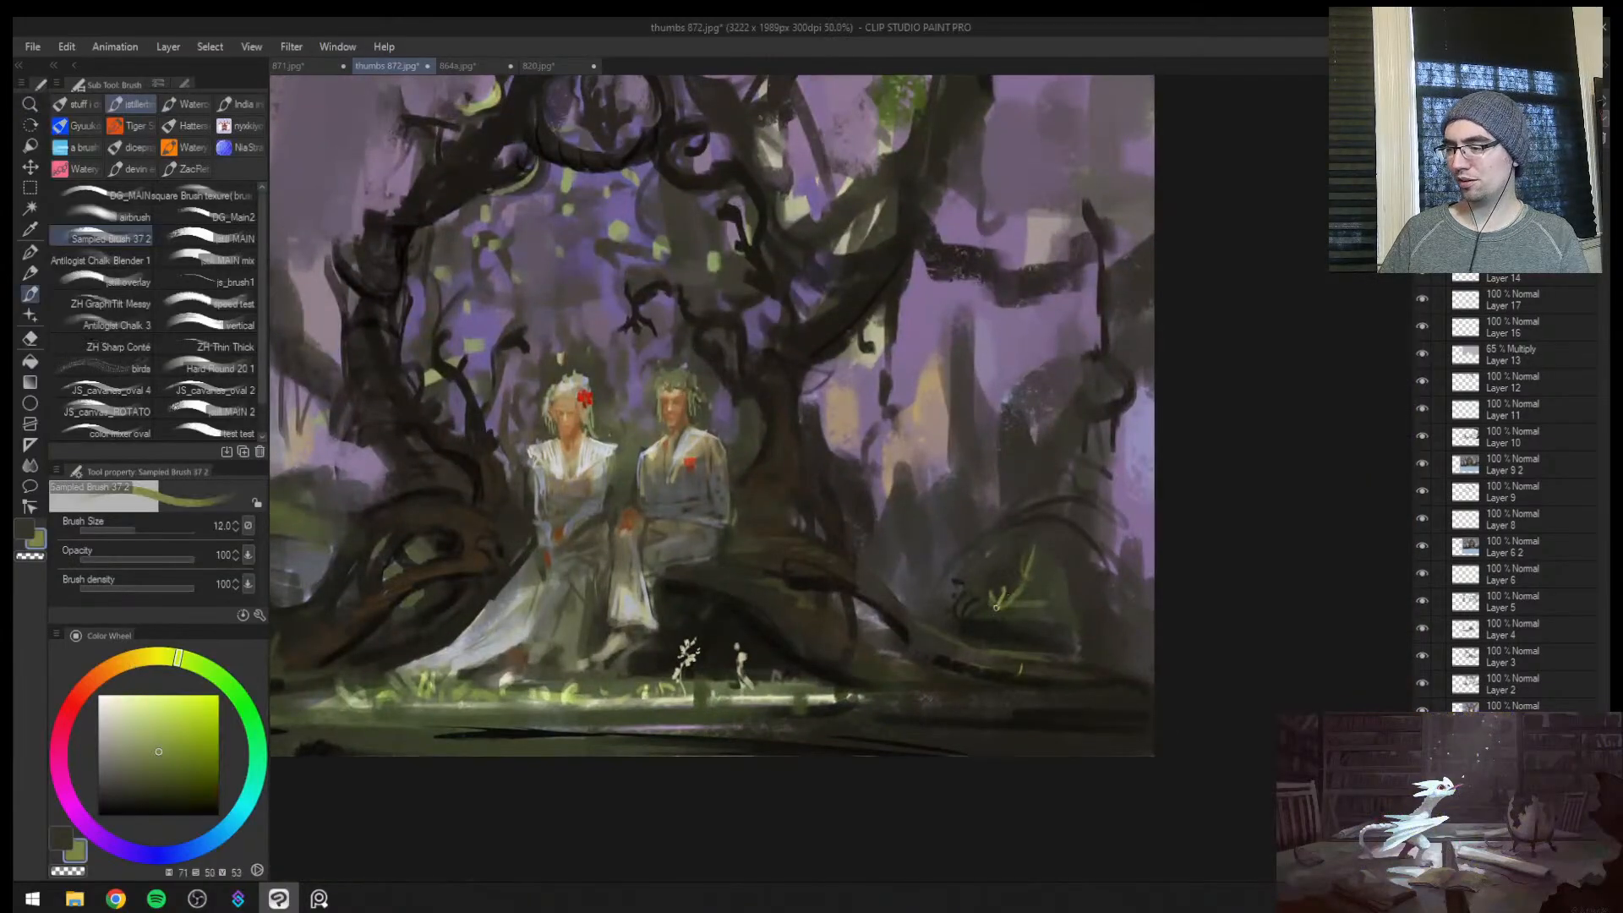
{"action": "key", "text": "]"}
{"action": "key", "text": "]"}
{"action": "key", "text": "]"}
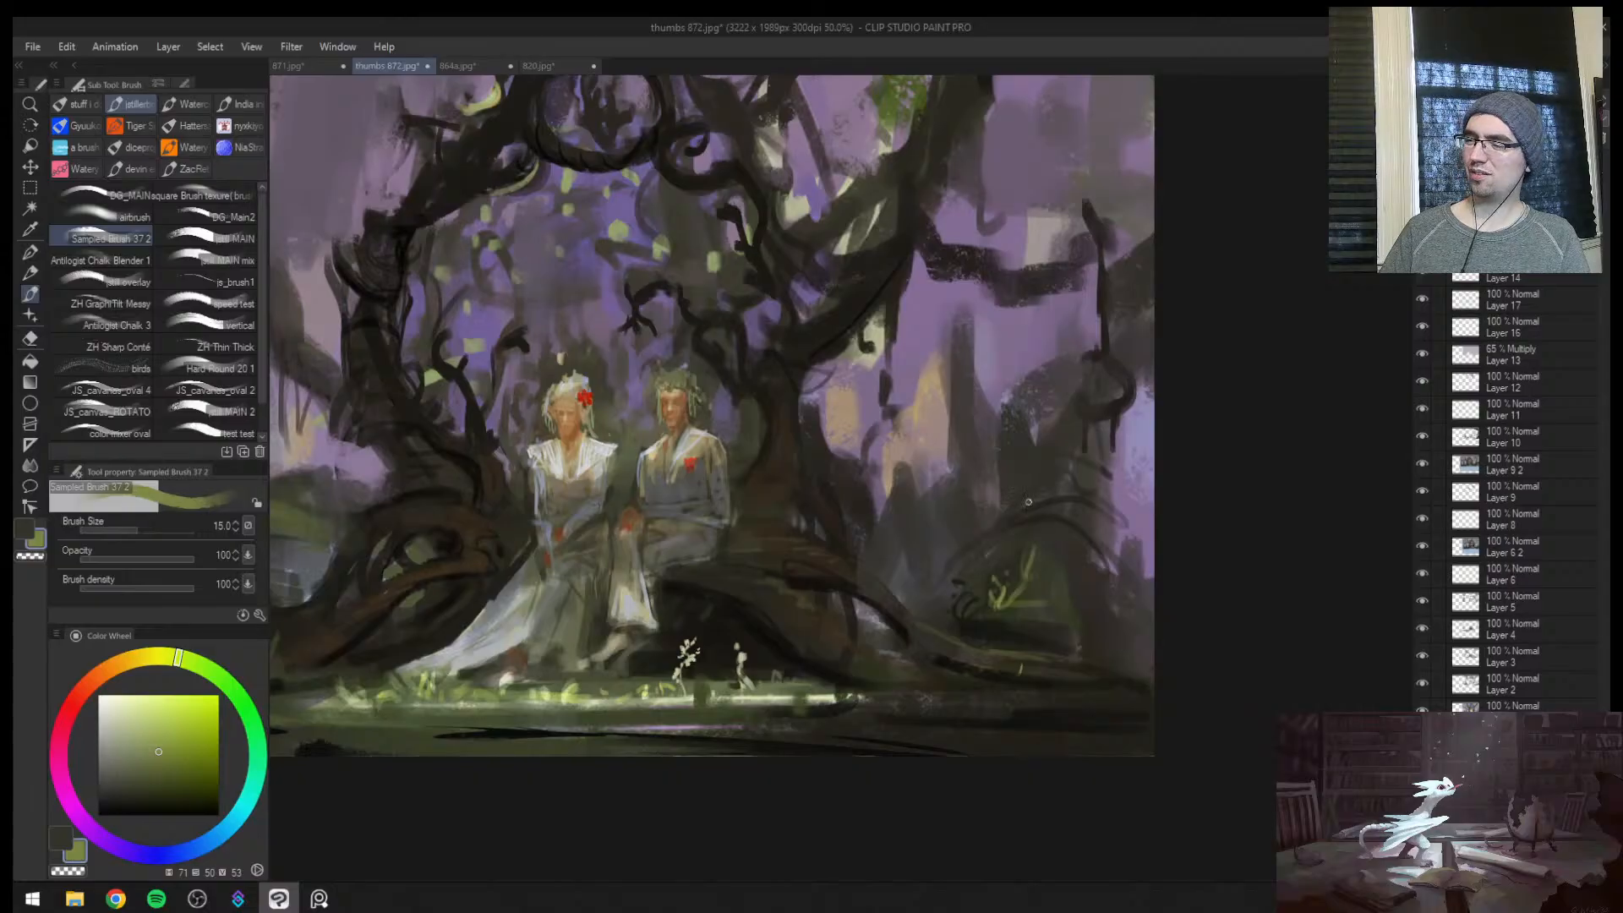
{"action": "key", "text": "bracketright"}
{"action": "key", "text": "bracketright"}
{"action": "key", "text": "bracketright"}
{"action": "key", "text": "bracketright"}
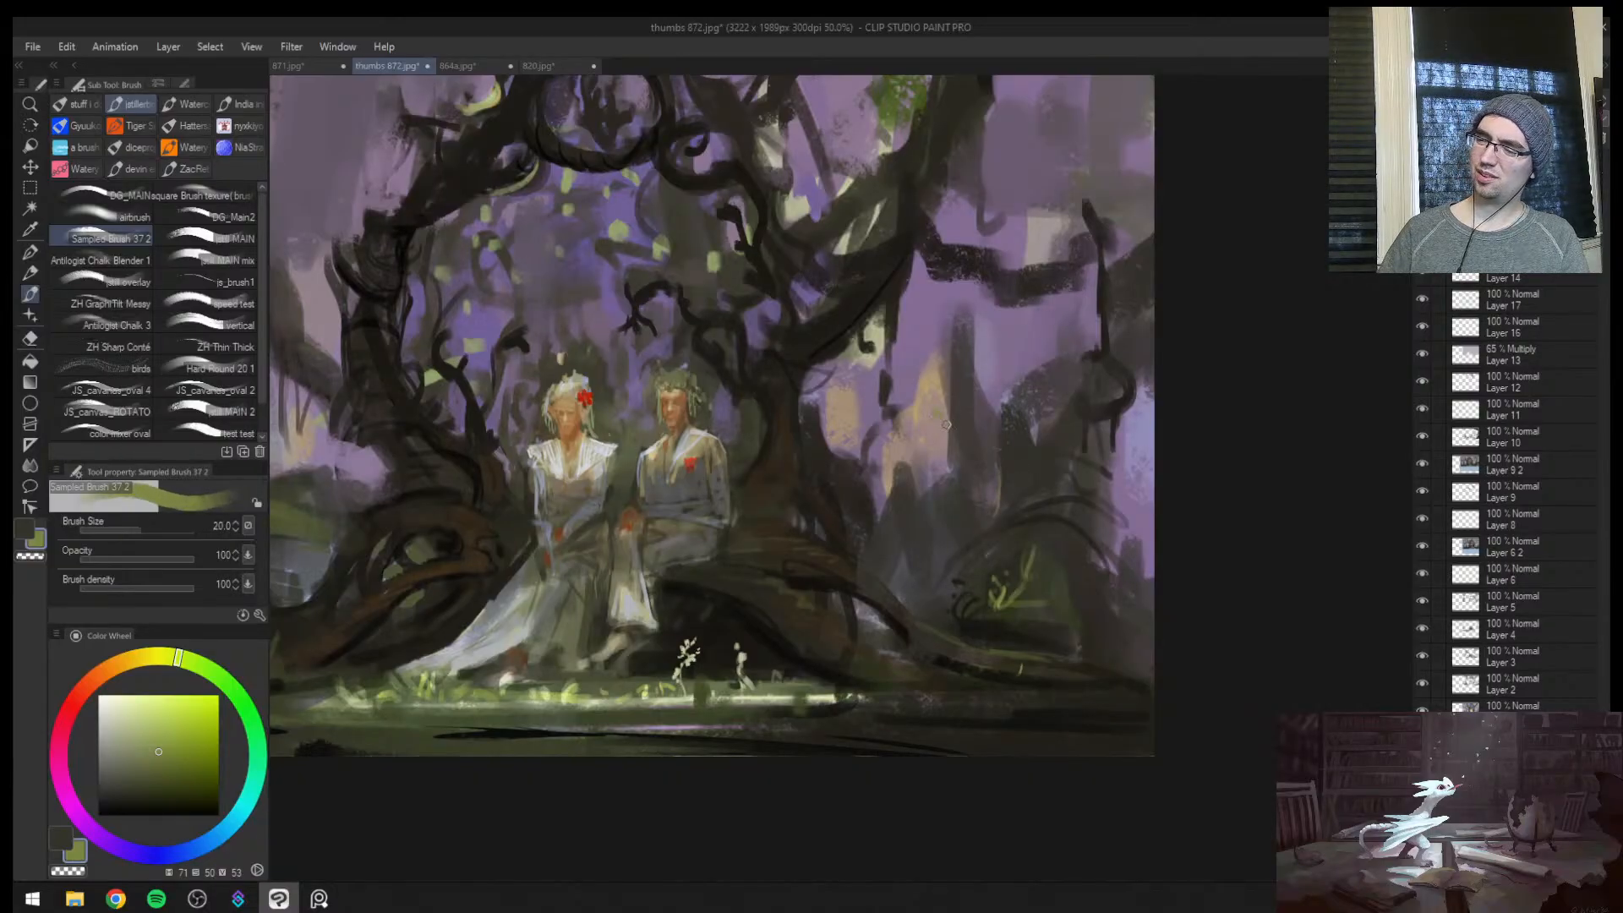
{"action": "key", "text": "bracketright"}
{"action": "key", "text": "bracketright"}
Paint out the dark background trunk beside the peach glow with sampled grey-brown and purple at brush size 50
{"action": "left_click", "coordinate": [962, 406], "text": "alt"}
{"action": "left_click", "coordinate": [936, 429], "text": "alt"}
{"action": "mouse_move", "coordinate": [950, 421]}
{"action": "left_mouse_down"}
{"action": "mouse_move", "coordinate": [956, 450]}
{"action": "mouse_move", "coordinate": [946, 390]}
{"action": "left_mouse_up"}
{"action": "left_click", "coordinate": [964, 409], "text": "alt"}
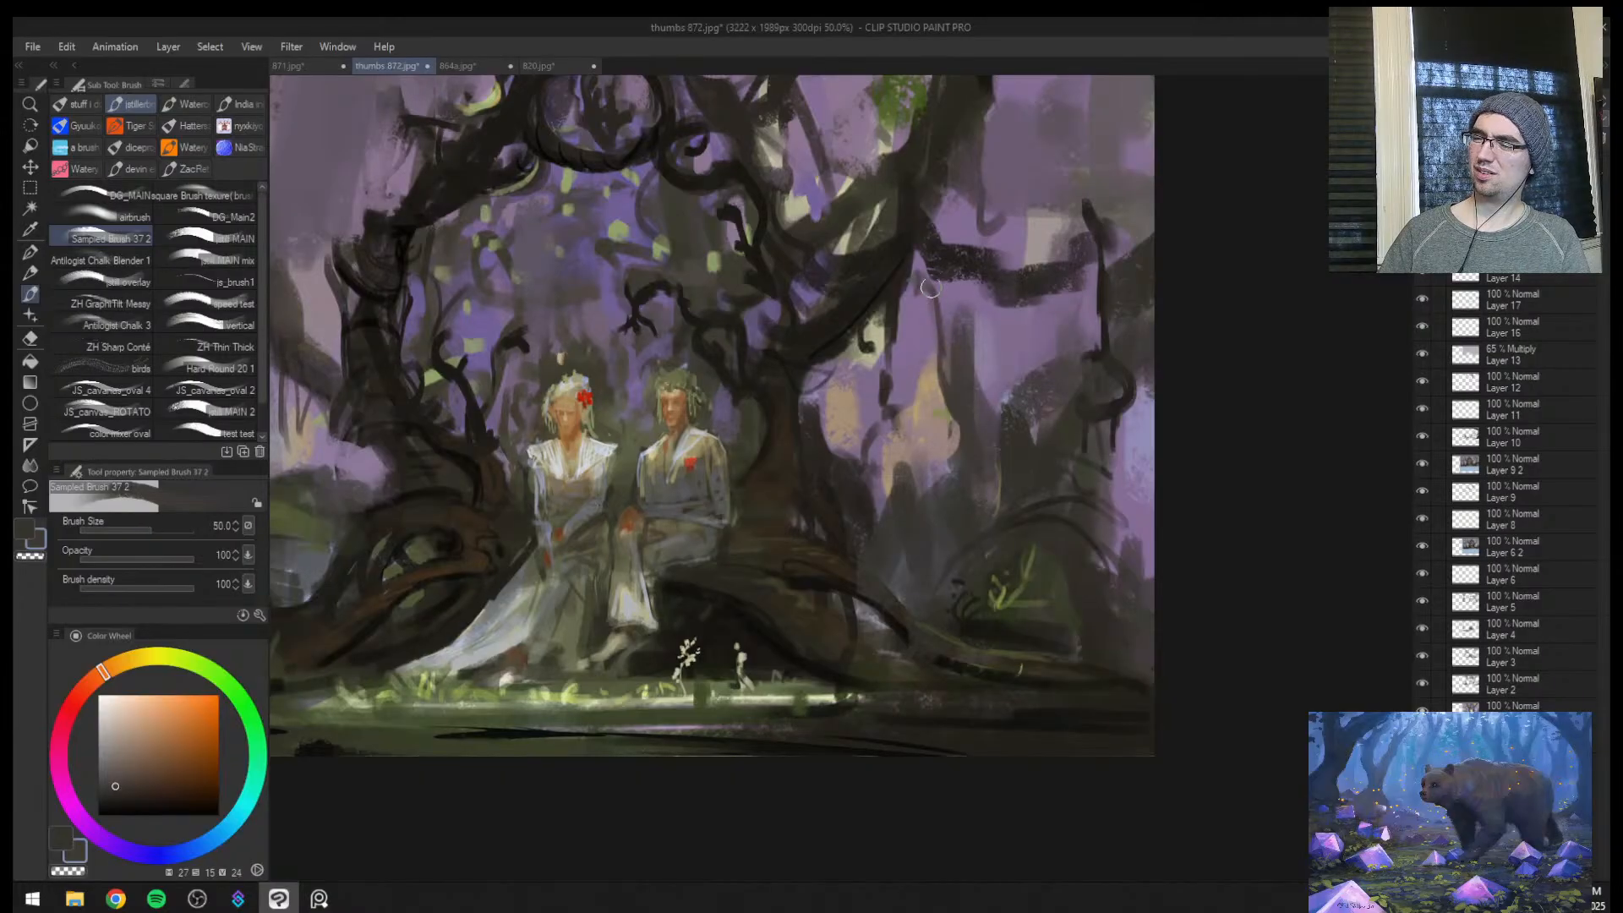
{"action": "key", "text": "bracketleft"}
{"action": "left_click", "coordinate": [964, 338], "text": "alt"}
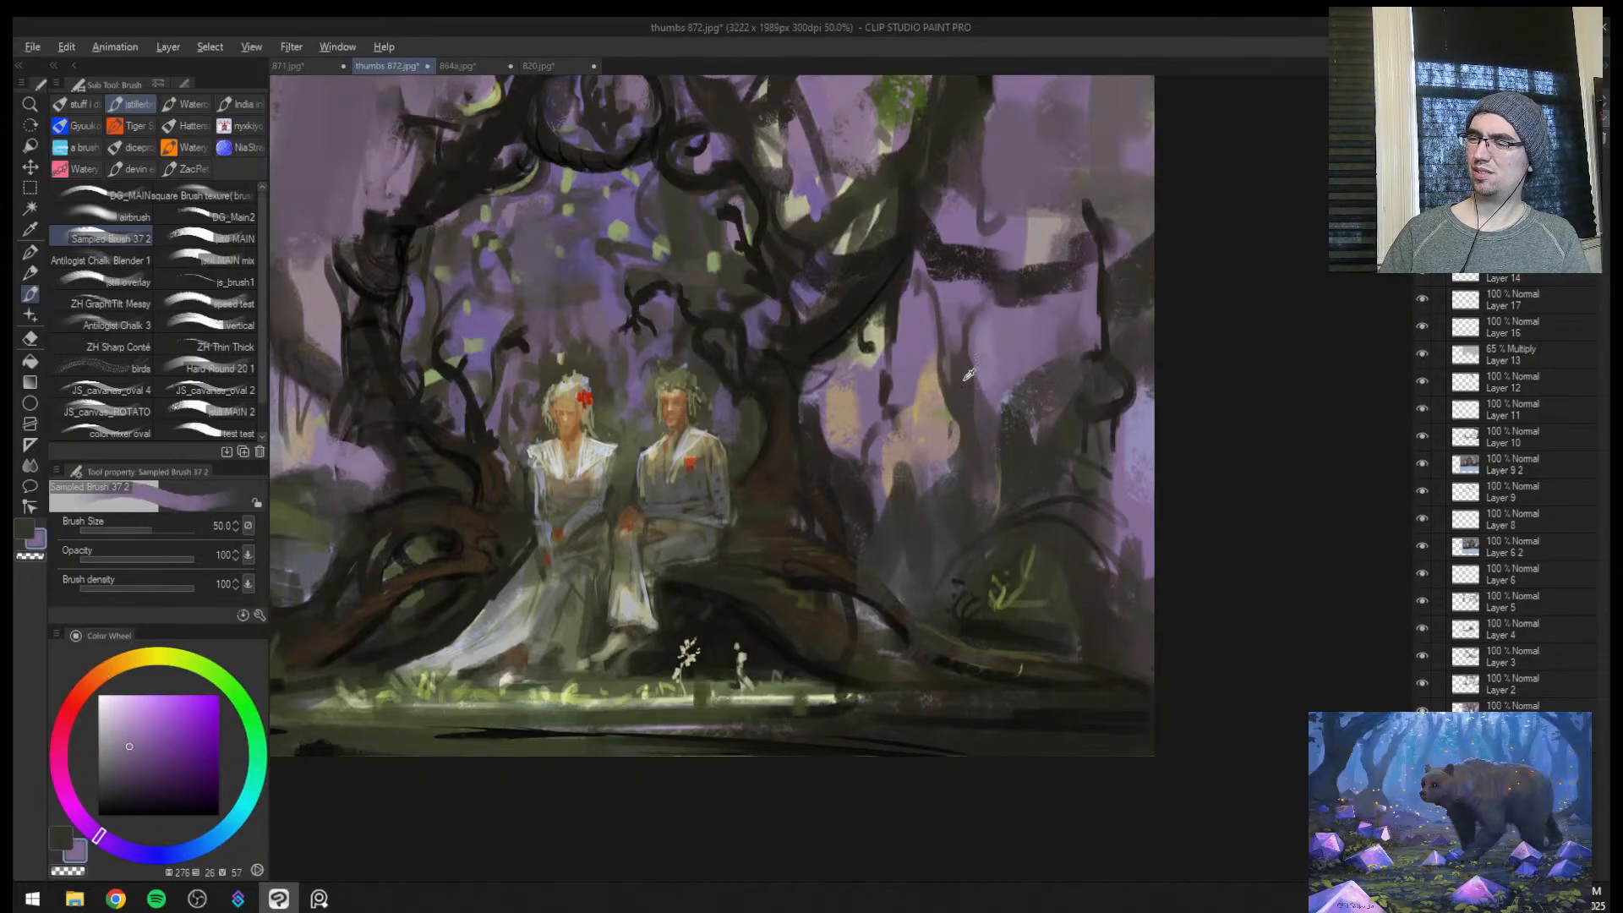
{"action": "left_click", "coordinate": [972, 328], "text": "alt"}
{"action": "key", "text": "z"}
{"action": "left_click_drag", "start_coordinate": [980, 370], "coordinate": [961, 416]}
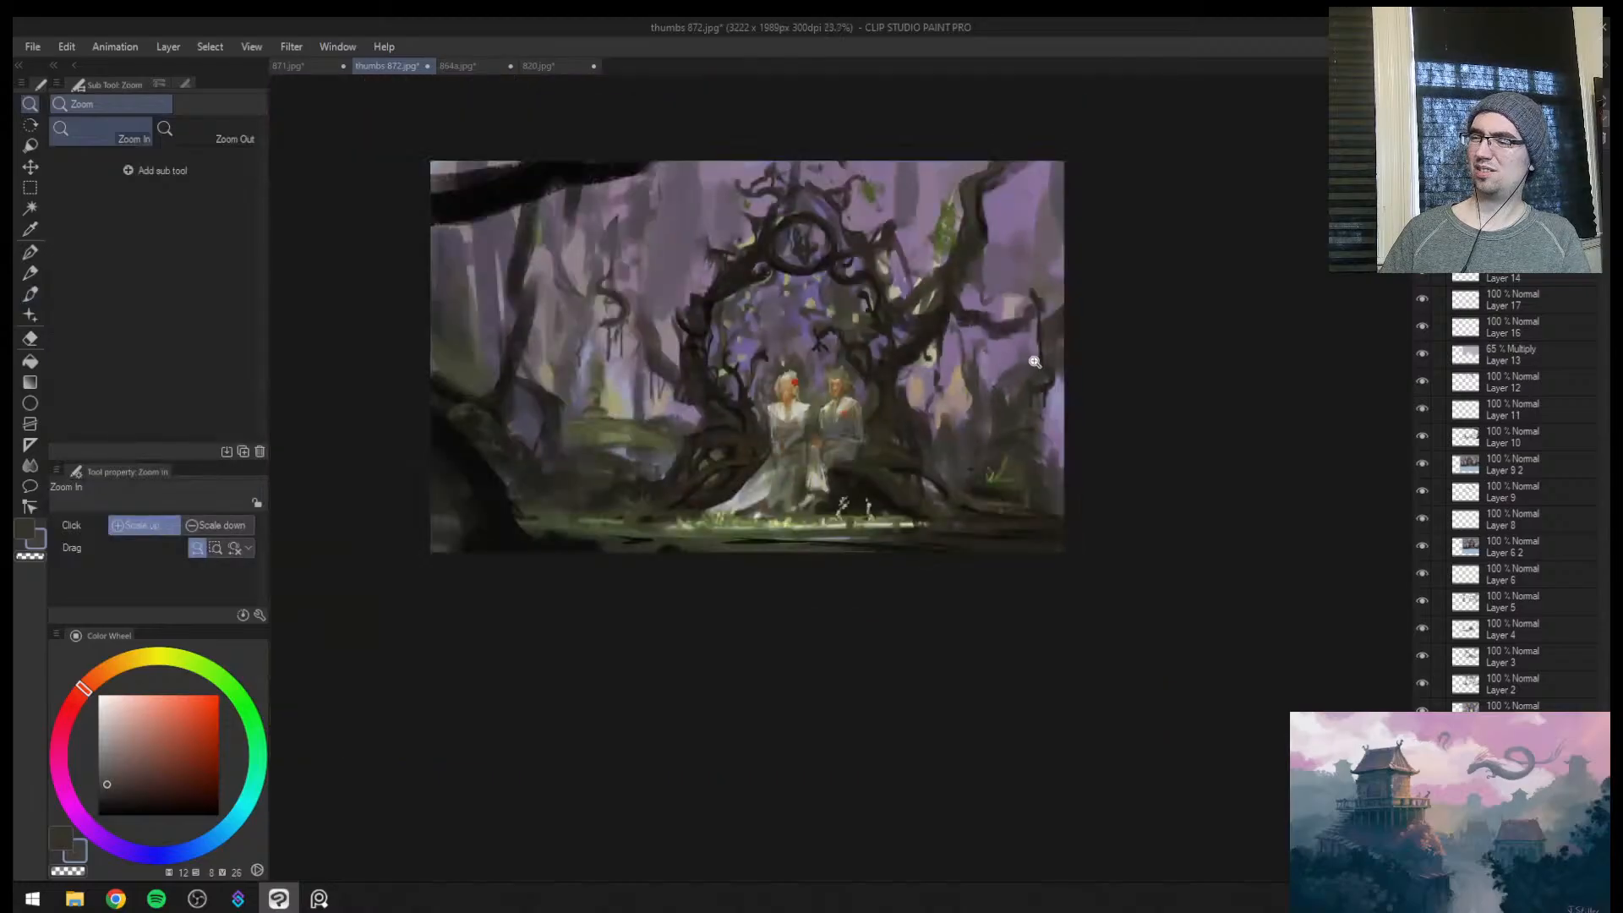
Flip the canvas view and rework the distant background trunks with sampled muted tones, using brush sizes 50 and 60
{"action": "key", "text": "h"}
{"action": "key", "text": "b"}
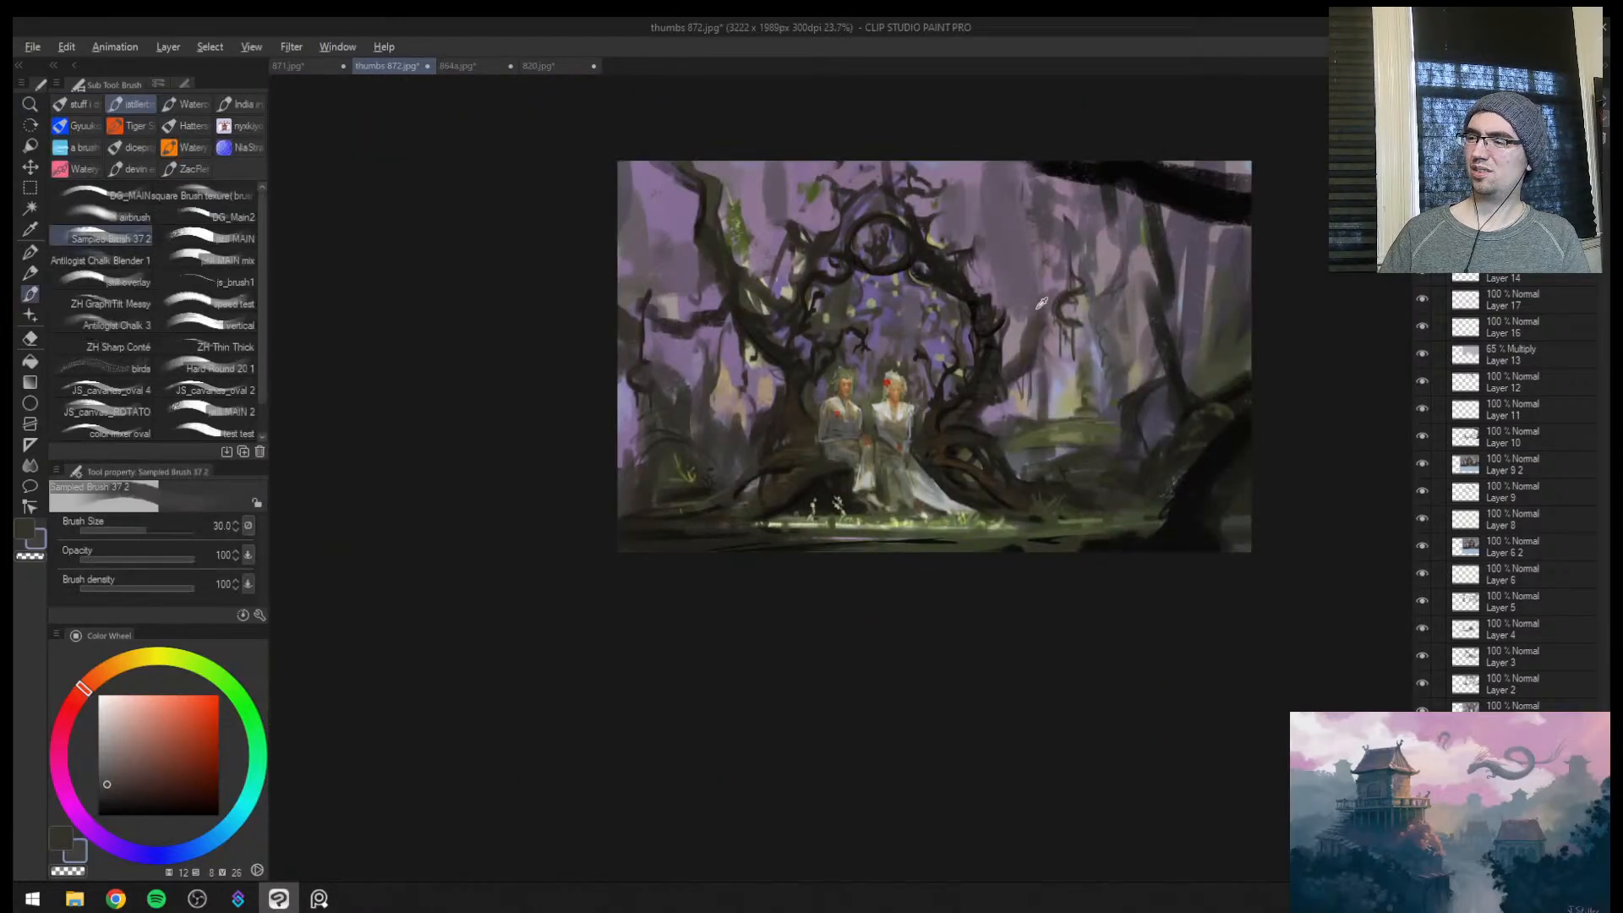
{"action": "left_click", "coordinate": [1041, 302], "text": "alt"}
{"action": "key", "text": "bracketright"}
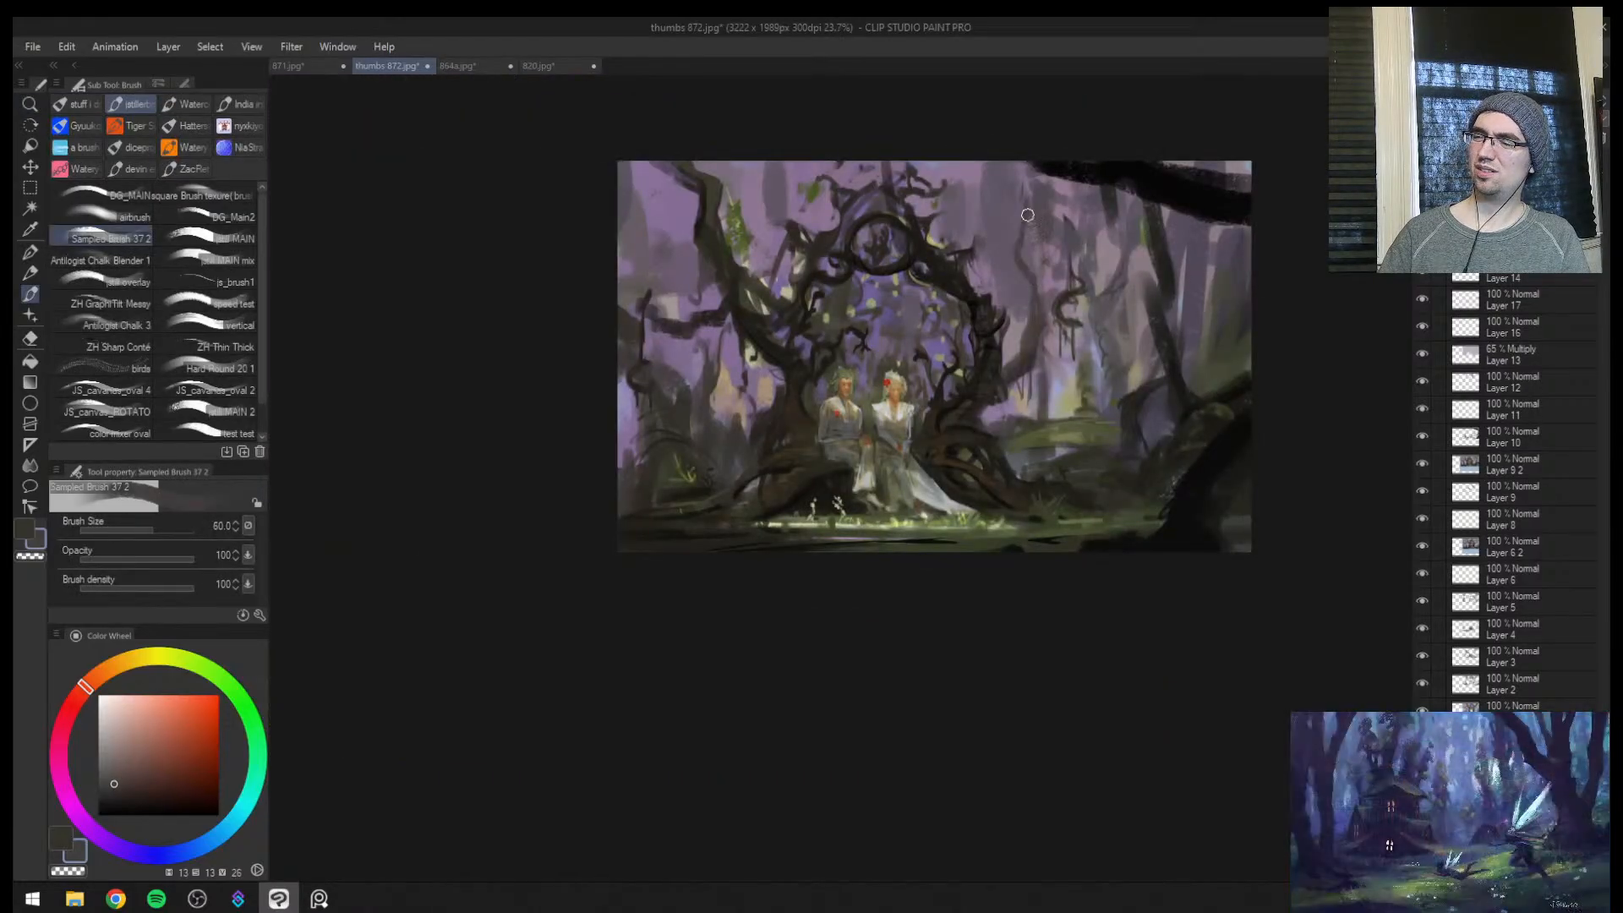
{"action": "left_click", "coordinate": [1078, 258], "text": "alt"}
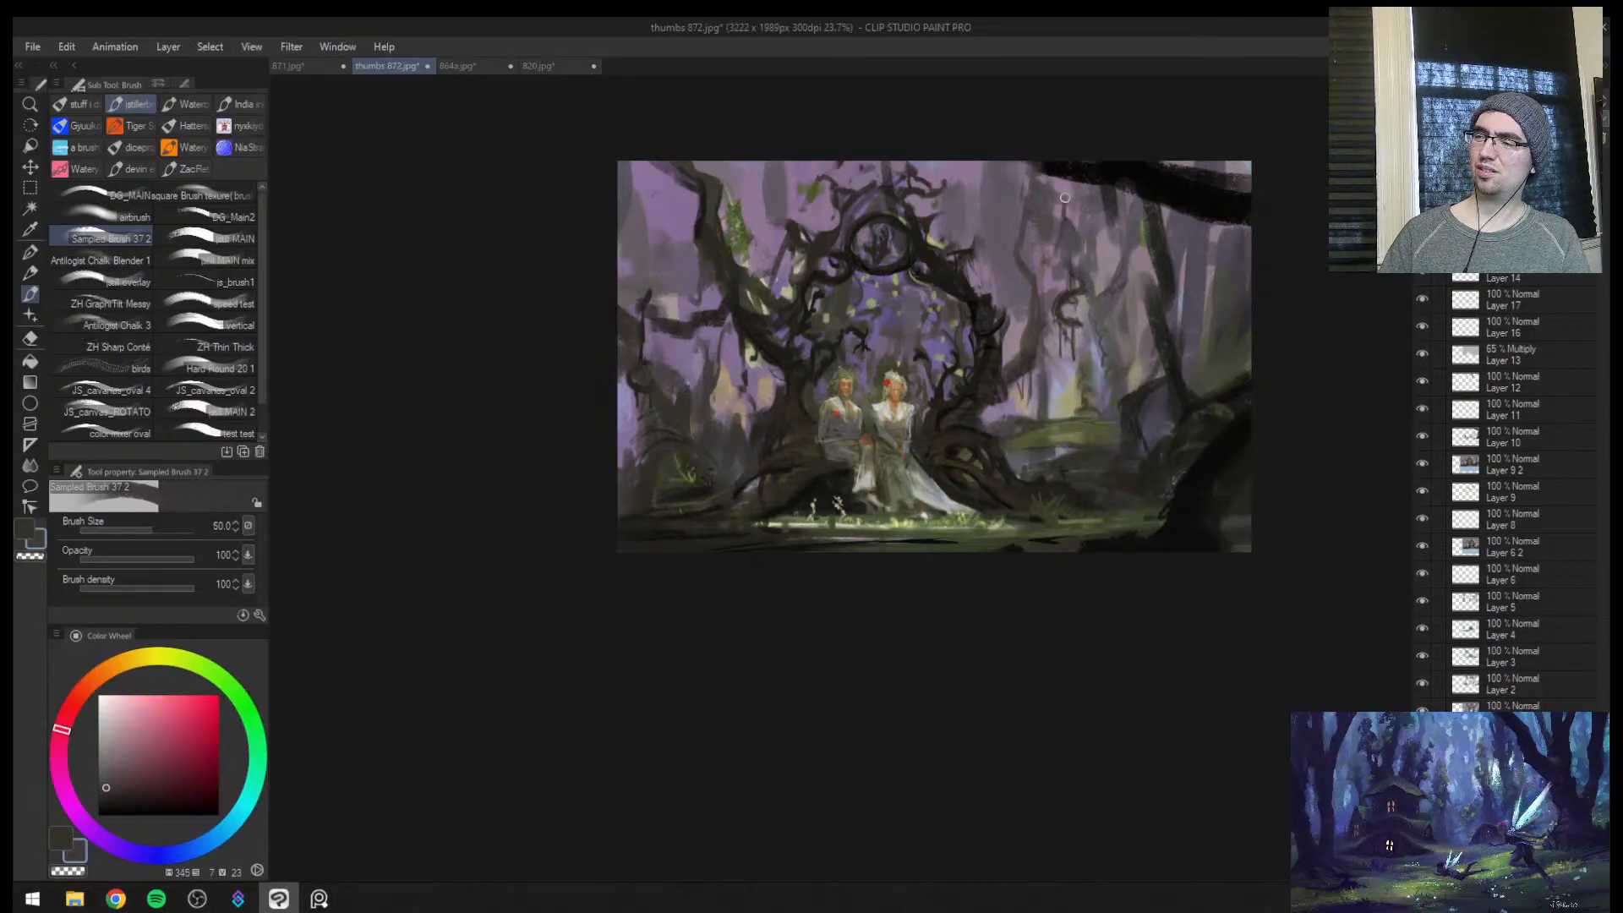
{"action": "left_click_drag", "start_coordinate": [1147, 301], "coordinate": [1171, 269]}
{"action": "left_click", "coordinate": [1056, 344], "text": "alt"}
{"action": "key", "text": "bracketright"}
{"action": "left_click_drag", "start_coordinate": [1029, 333], "coordinate": [1018, 349]}
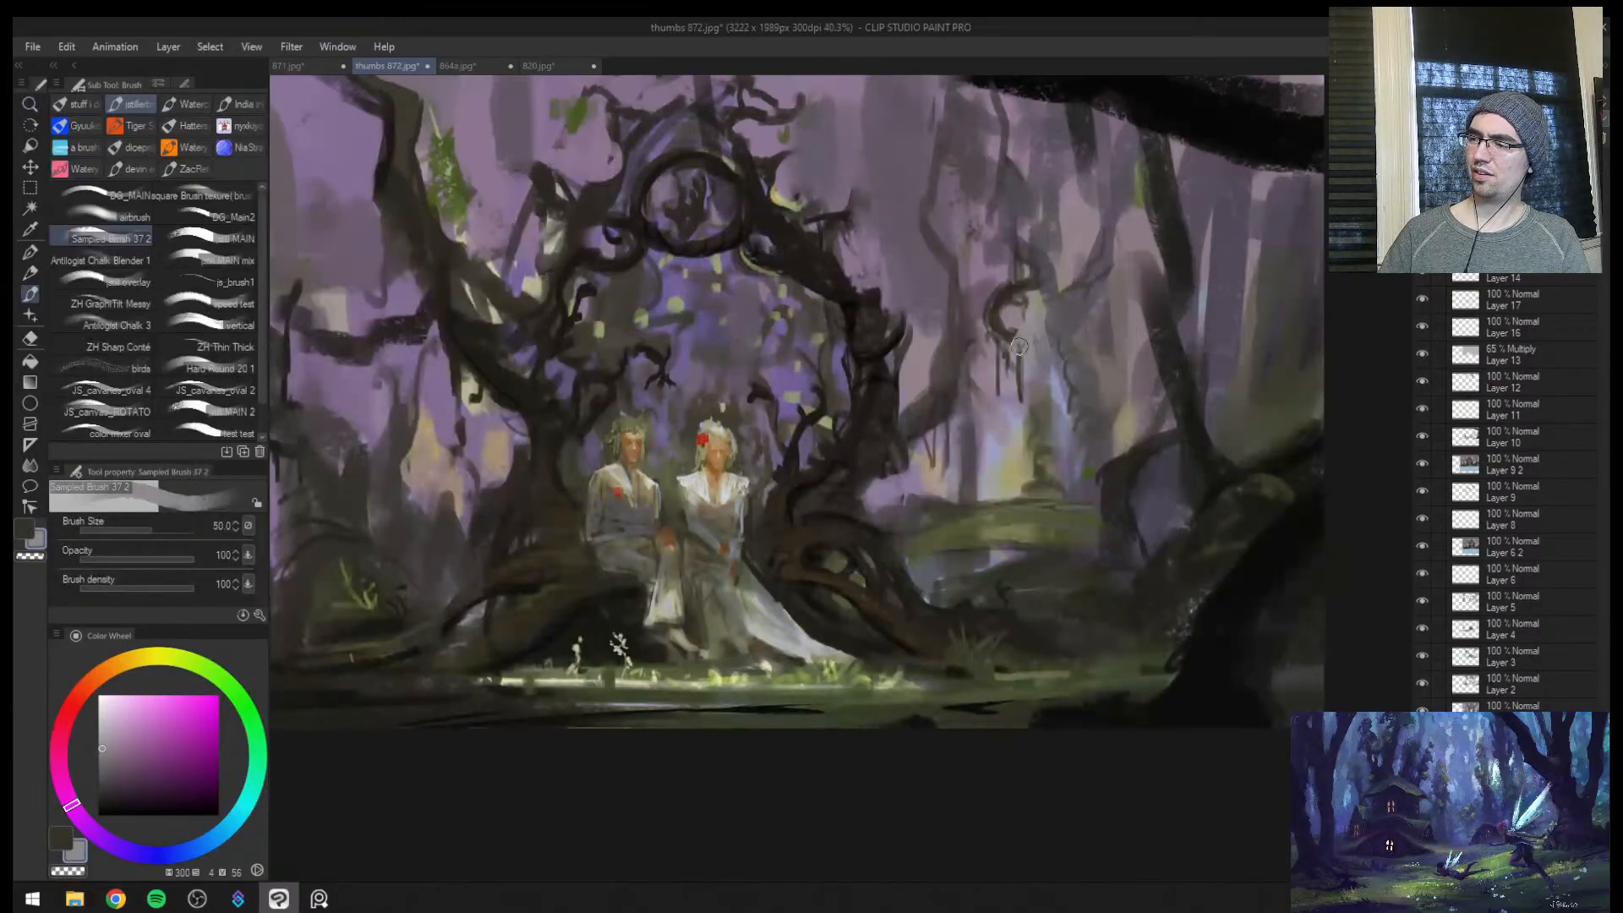
Paint out the curled hanging branch beside the pale glow with sampled purple and mauve, raising the brush to size 70
{"action": "left_click", "coordinate": [1024, 392], "text": "alt"}
{"action": "key", "text": "bracketright"}
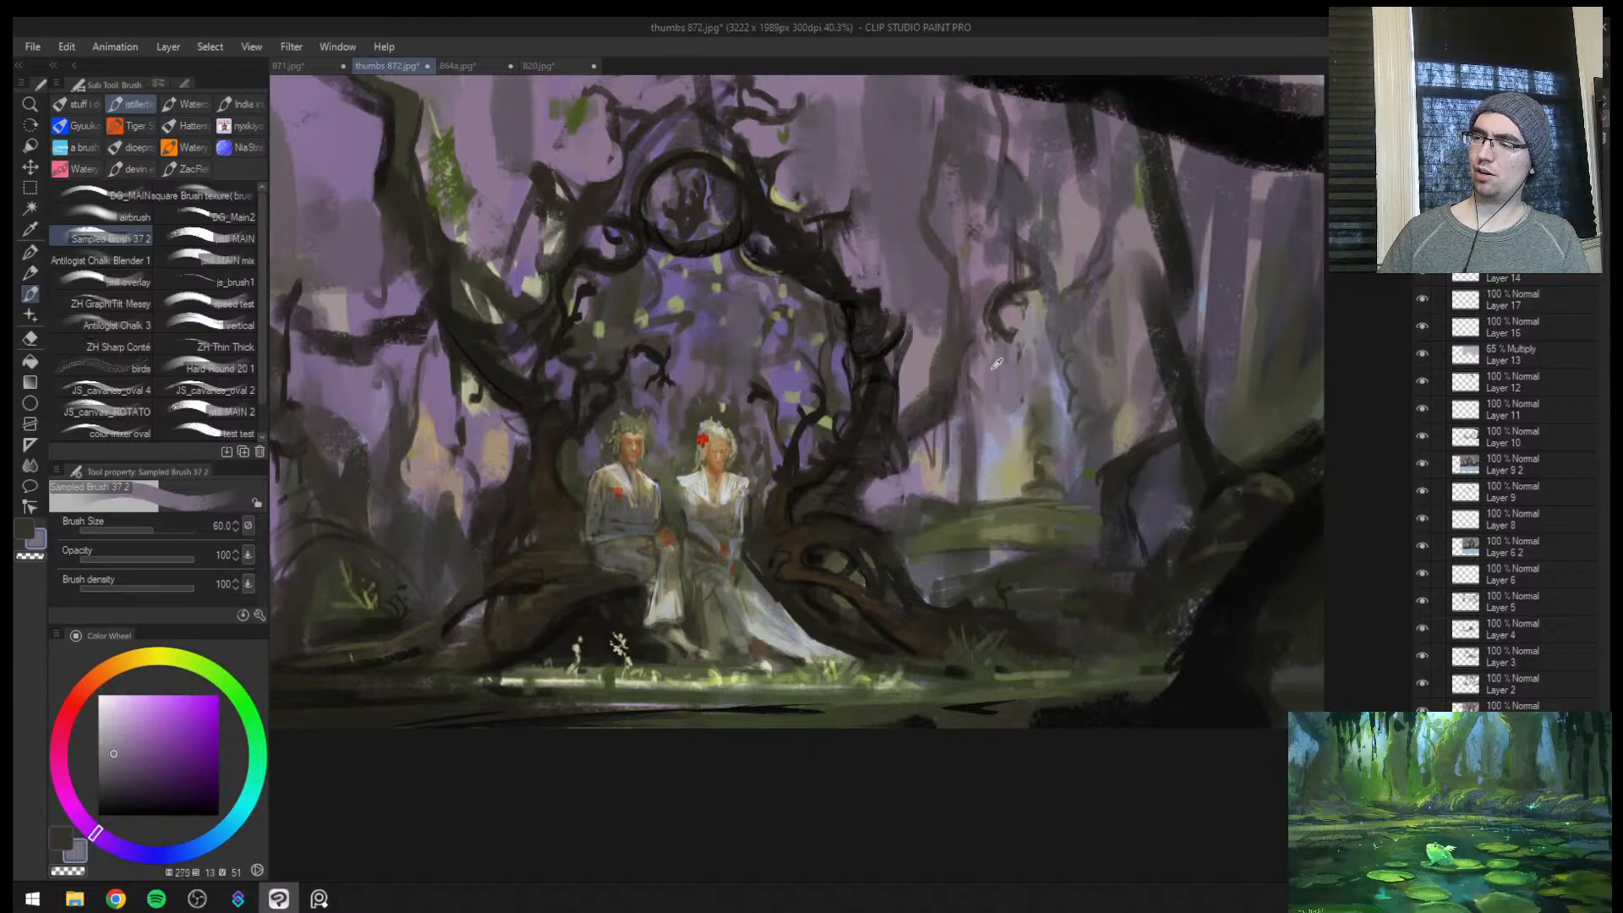
{"action": "left_click", "coordinate": [1005, 345], "text": "alt"}
{"action": "left_click", "coordinate": [991, 345], "text": "alt"}
{"action": "key", "text": "bracketright"}
{"action": "mouse_move", "coordinate": [1000, 336]}
{"action": "left_mouse_down"}
{"action": "mouse_move", "coordinate": [995, 297]}
{"action": "mouse_move", "coordinate": [1036, 270]}
{"action": "mouse_move", "coordinate": [1006, 253]}
{"action": "left_mouse_up"}
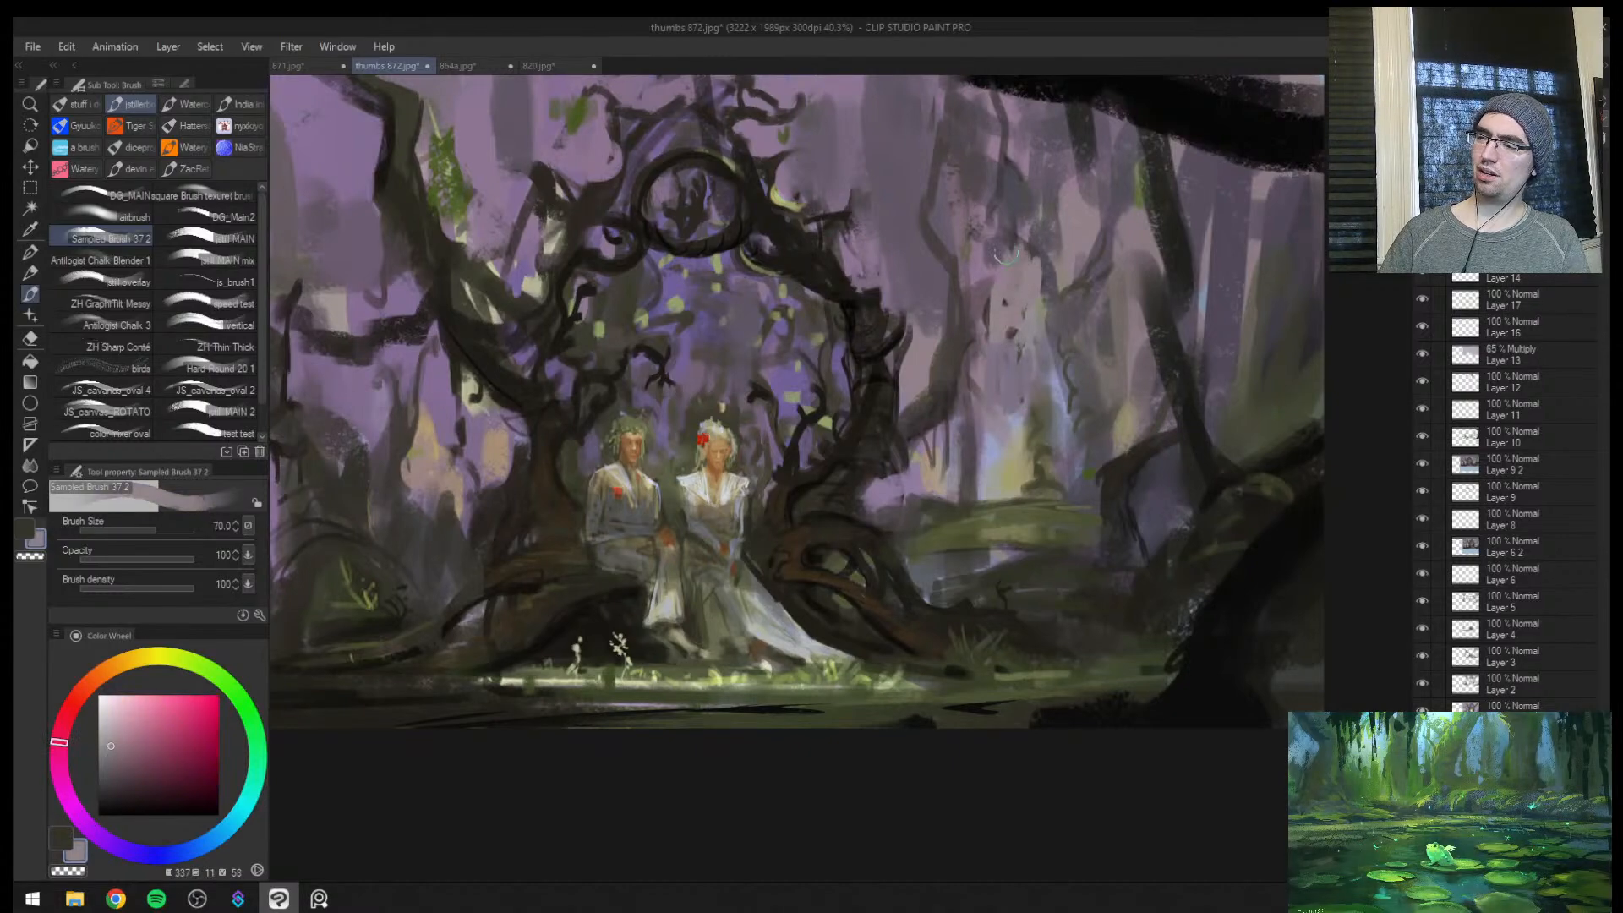
Refine the leaning background trunk beside the arch with a smaller brush, flipping the view and reducing the size to 25
{"action": "left_click", "coordinate": [971, 337], "text": "alt"}
{"action": "key", "text": "bracketleft"}
{"action": "key", "text": "bracketleft"}
{"action": "mouse_move", "coordinate": [967, 335]}
{"action": "left_mouse_down"}
{"action": "mouse_move", "coordinate": [965, 283]}
{"action": "mouse_move", "coordinate": [1003, 282]}
{"action": "mouse_move", "coordinate": [1013, 317]}
{"action": "mouse_move", "coordinate": [913, 341]}
{"action": "left_mouse_up"}
{"action": "key", "text": "h"}
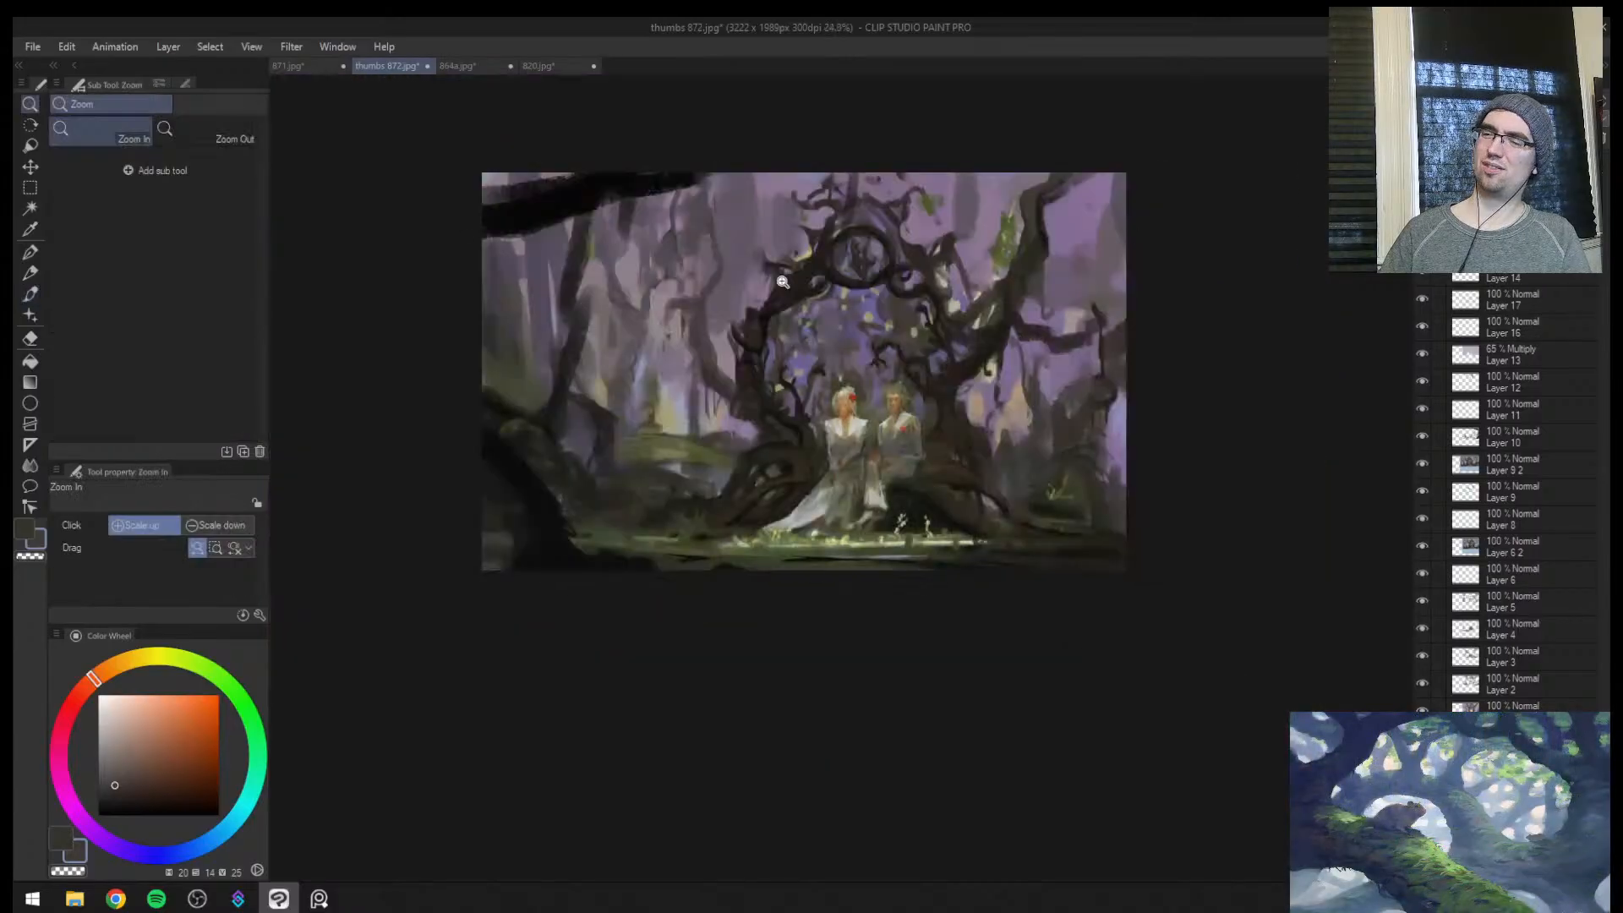
{"action": "key", "text": "bracketleft"}
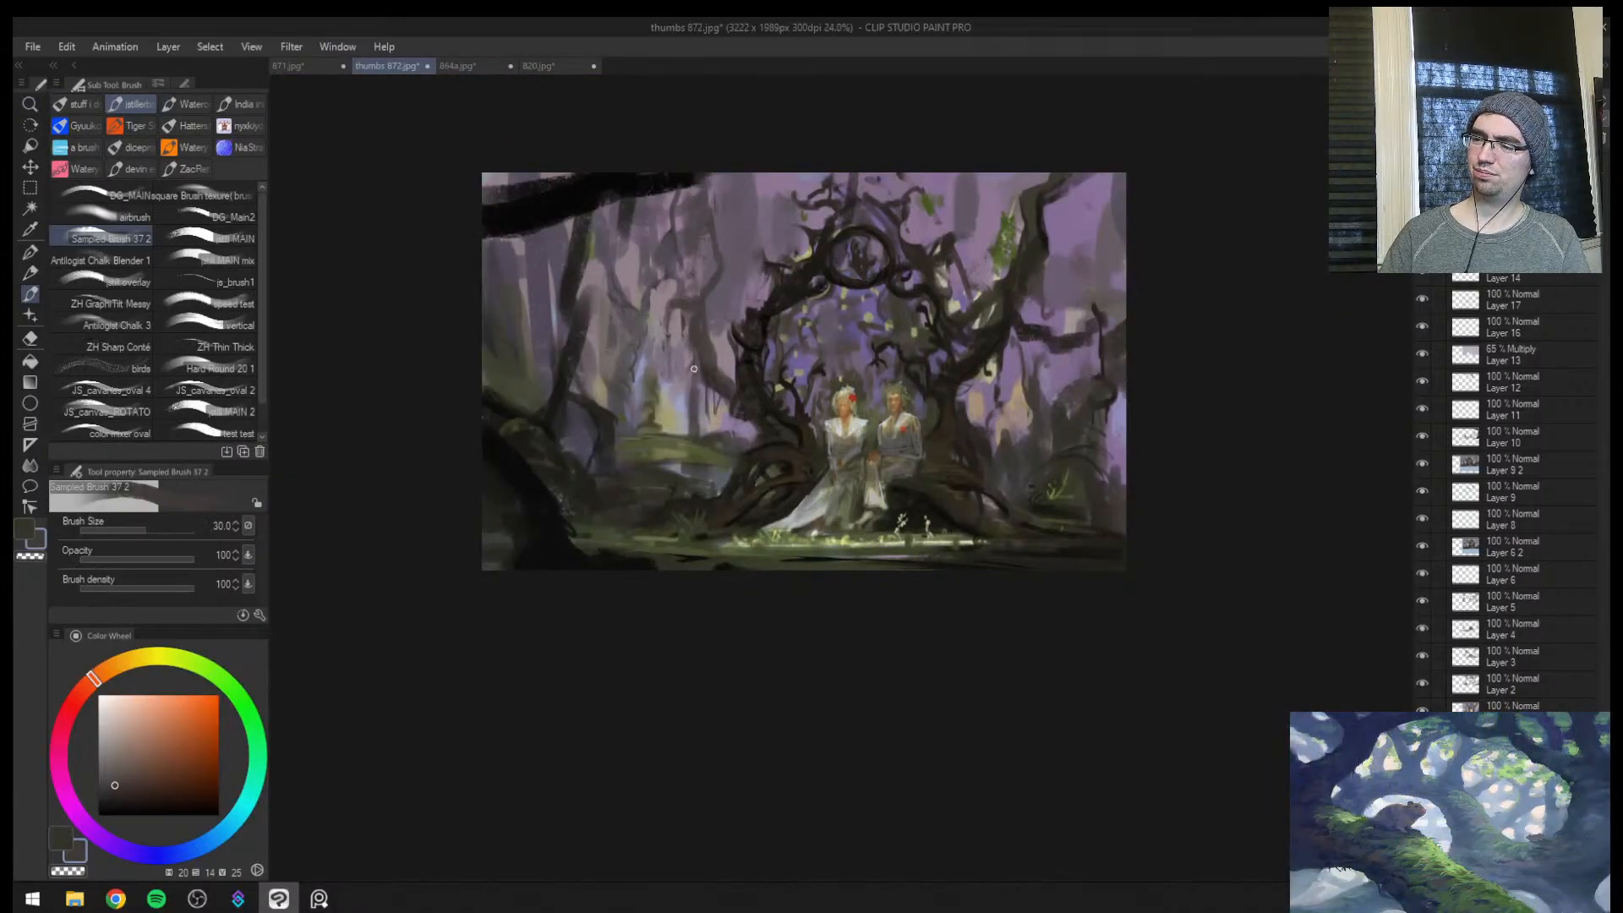
{"action": "left_click", "coordinate": [700, 387], "text": "alt"}
{"action": "key", "text": "ctrl+space"}
{"action": "left_click_drag", "start_coordinate": [700, 386], "coordinate": [734, 260]}
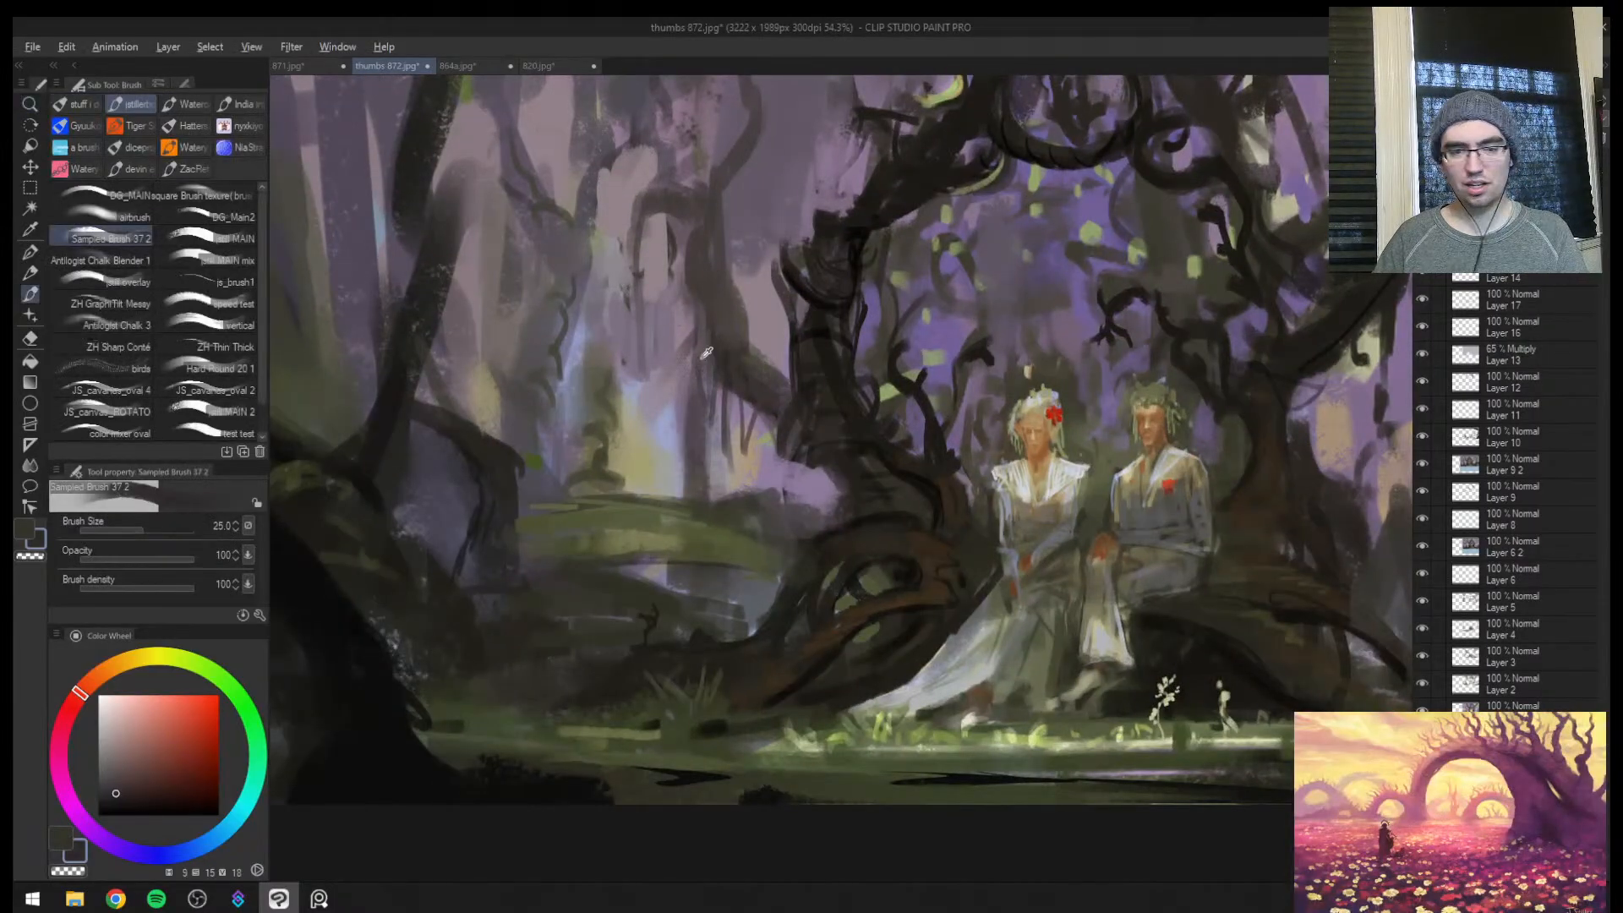
Rework the hanging roots and background between the arch and the warm glow with sampled colours, using brush size 30
{"action": "key", "text": "bracketright"}
{"action": "key", "text": "bracketright"}
{"action": "key", "text": "bracketright"}
{"action": "key", "text": "bracketright"}
{"action": "key", "text": "bracketright"}
{"action": "left_click", "coordinate": [673, 422], "text": "alt"}
{"action": "left_click", "coordinate": [686, 390], "text": "alt"}
{"action": "mouse_move", "coordinate": [679, 414]}
{"action": "left_mouse_down"}
{"action": "mouse_move", "coordinate": [678, 441]}
{"action": "mouse_move", "coordinate": [701, 439]}
{"action": "mouse_move", "coordinate": [673, 451]}
{"action": "mouse_move", "coordinate": [688, 480]}
{"action": "mouse_move", "coordinate": [718, 473]}
{"action": "left_mouse_up"}
{"action": "left_click", "coordinate": [695, 461], "text": "alt"}
{"action": "key", "text": "bracketleft"}
{"action": "left_click", "coordinate": [794, 442], "text": "alt"}
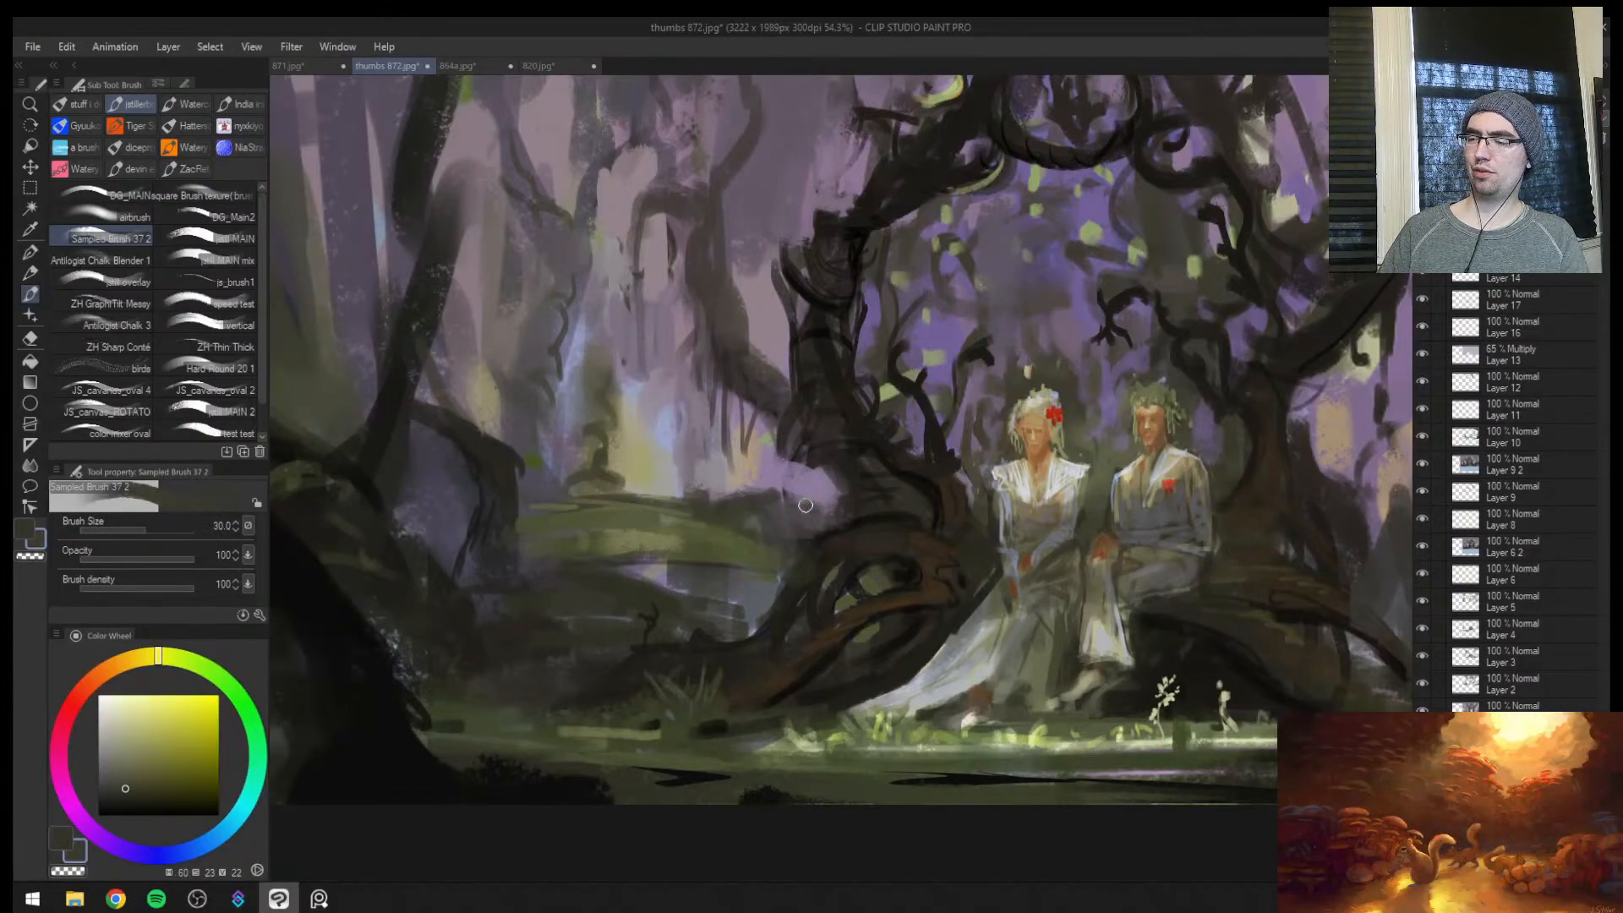
Flip the view and reshape the mossy mound's edge beside the arch with sampled green and purple at brush size 40
{"action": "key", "text": "h"}
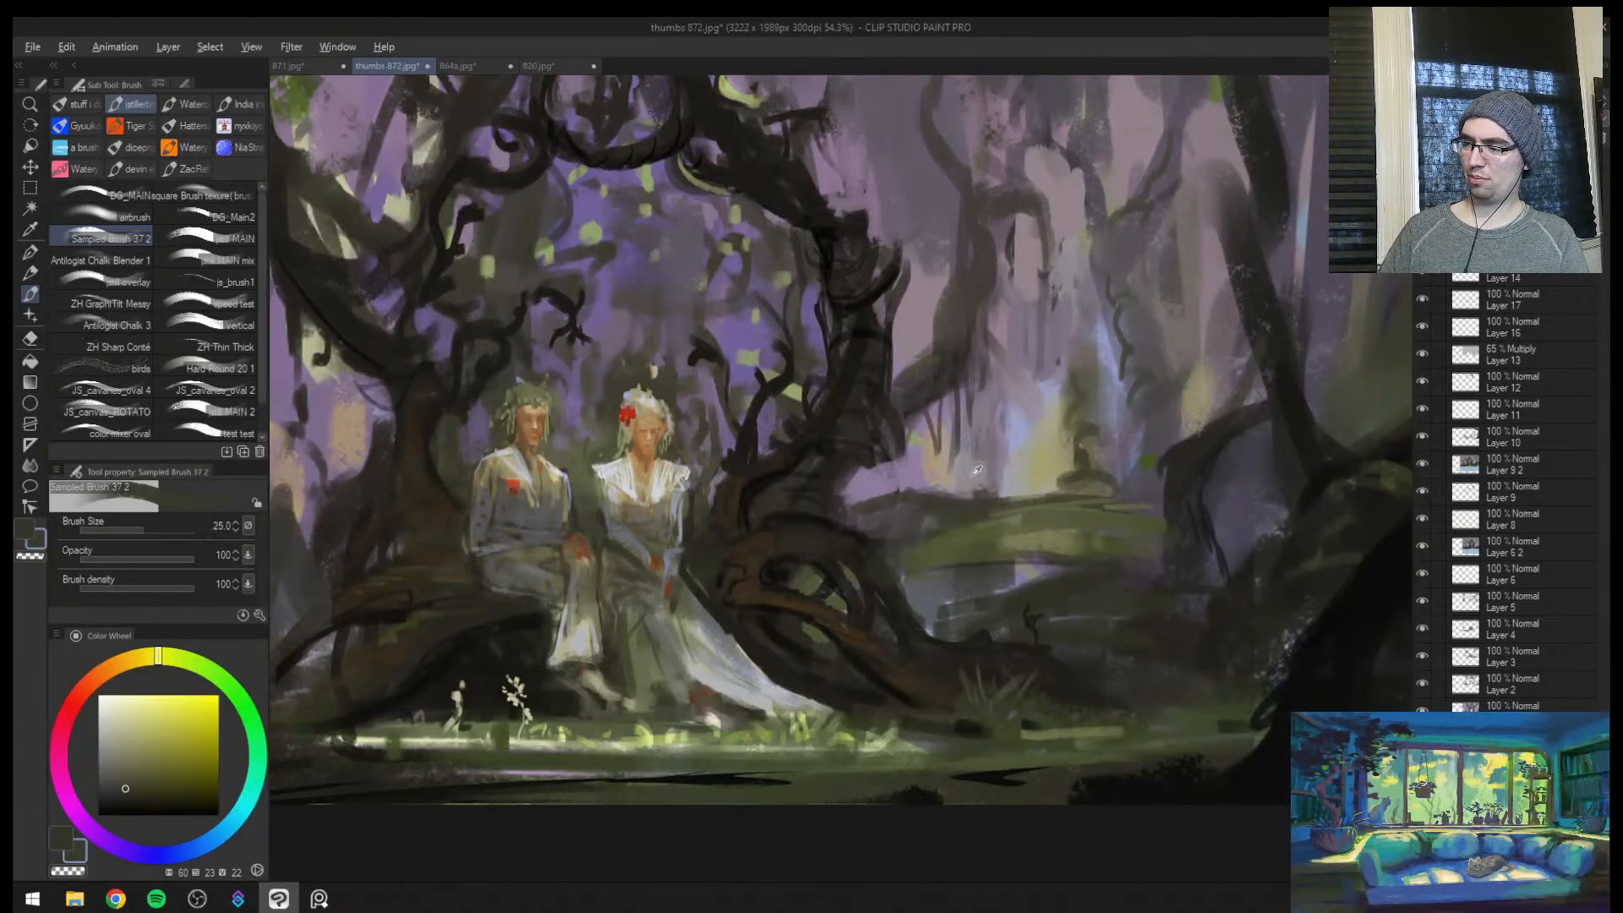
{"action": "left_click", "coordinate": [900, 513], "text": "alt"}
{"action": "key", "text": "bracketright"}
{"action": "key", "text": "bracketright"}
{"action": "mouse_move", "coordinate": [885, 525]}
{"action": "left_mouse_down"}
{"action": "mouse_move", "coordinate": [915, 521]}
{"action": "mouse_move", "coordinate": [824, 512]}
{"action": "mouse_move", "coordinate": [927, 510]}
{"action": "mouse_move", "coordinate": [886, 522]}
{"action": "mouse_move", "coordinate": [918, 526]}
{"action": "mouse_move", "coordinate": [893, 540]}
{"action": "left_mouse_up"}
{"action": "key", "text": "ctrl+space"}
{"action": "left_click", "coordinate": [937, 507], "text": "alt"}
{"action": "left_click", "coordinate": [953, 538], "text": "alt"}
{"action": "left_click", "coordinate": [913, 486], "text": "alt"}
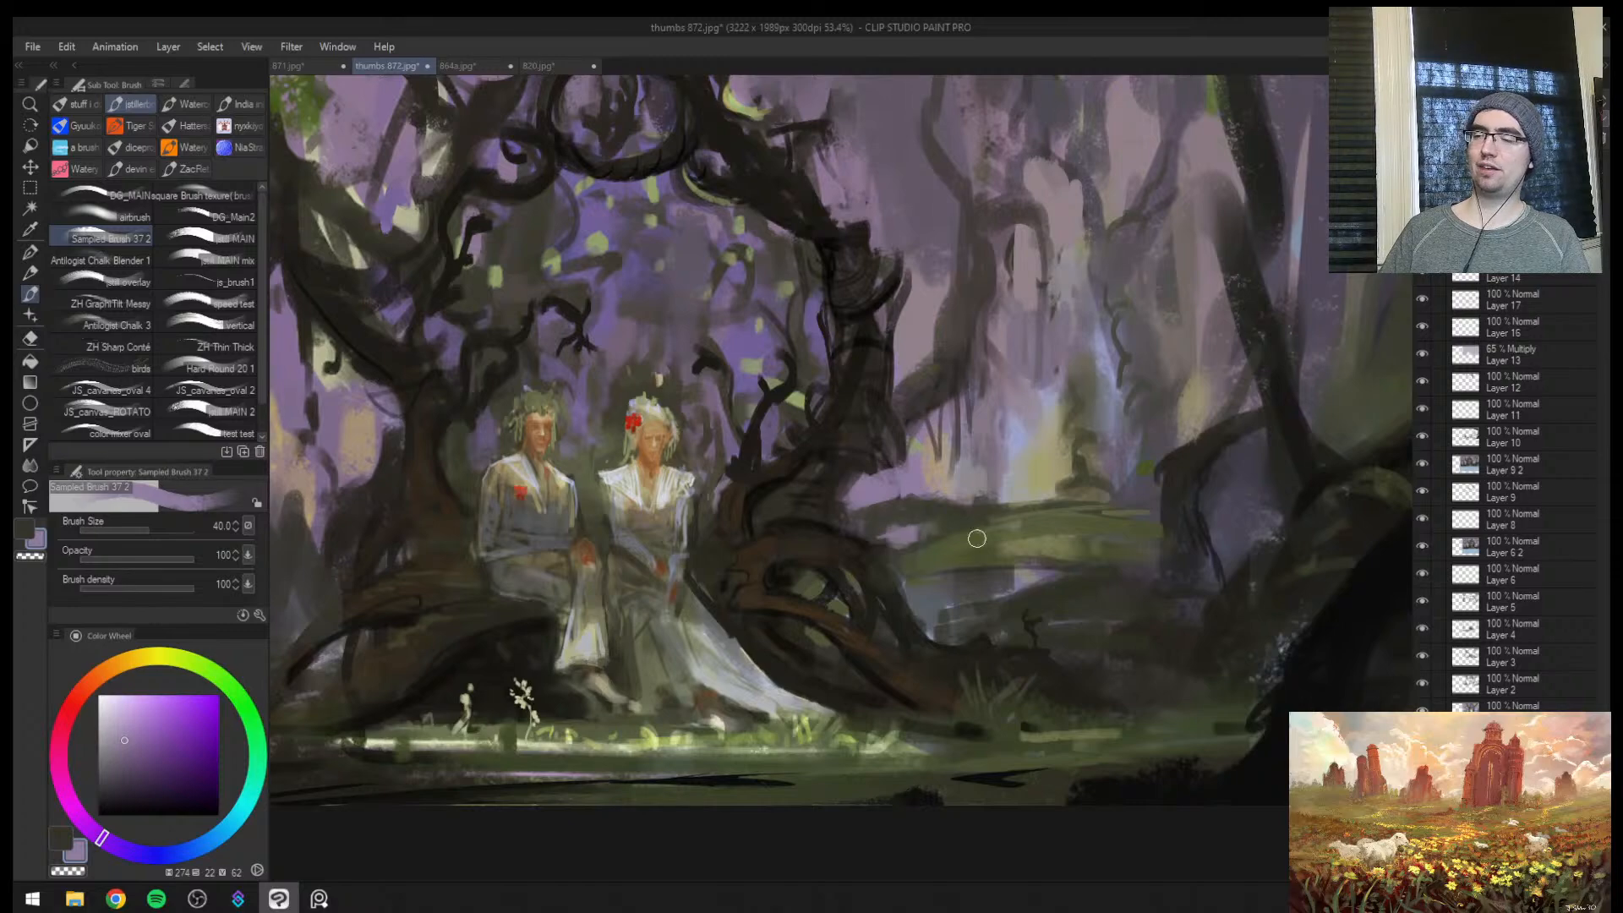
Cover the pale patches below the mossy mound with sampled olive and darker green at brush size 50
{"action": "key", "text": "ctrl+space"}
{"action": "mouse_move", "coordinate": [1002, 541]}
{"action": "left_mouse_down"}
{"action": "mouse_move", "coordinate": [942, 539]}
{"action": "mouse_move", "coordinate": [1010, 538]}
{"action": "left_mouse_up"}
{"action": "left_click", "coordinate": [917, 568], "text": "alt"}
{"action": "key", "text": "bracketright"}
{"action": "left_click_drag", "start_coordinate": [881, 594], "coordinate": [972, 580]}
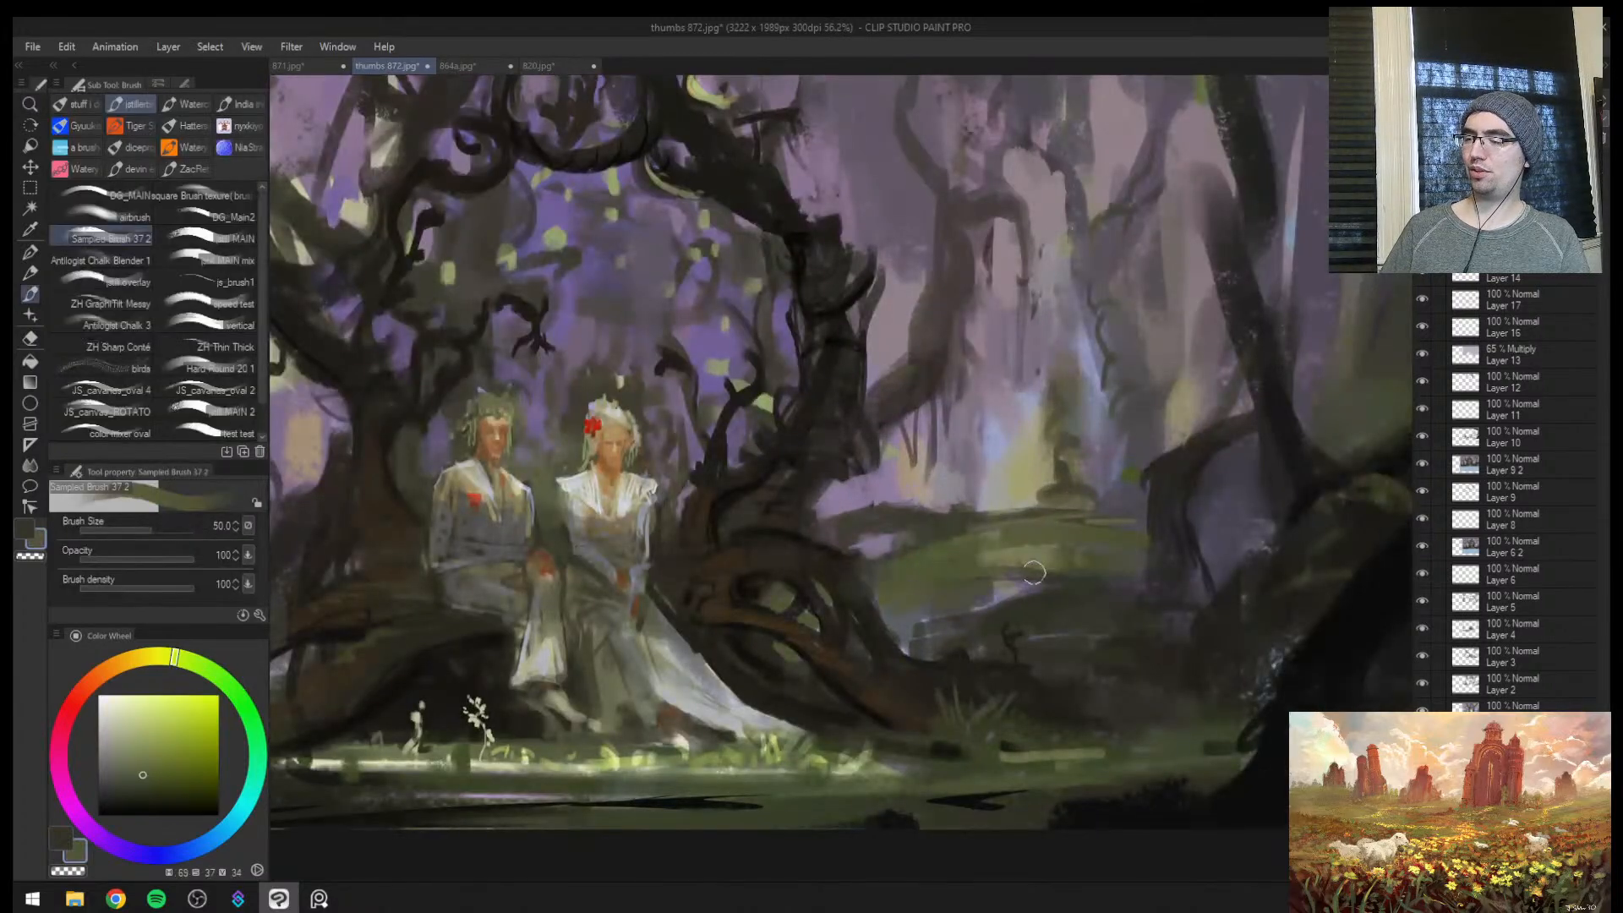
{"action": "left_click", "coordinate": [938, 626], "text": "alt"}
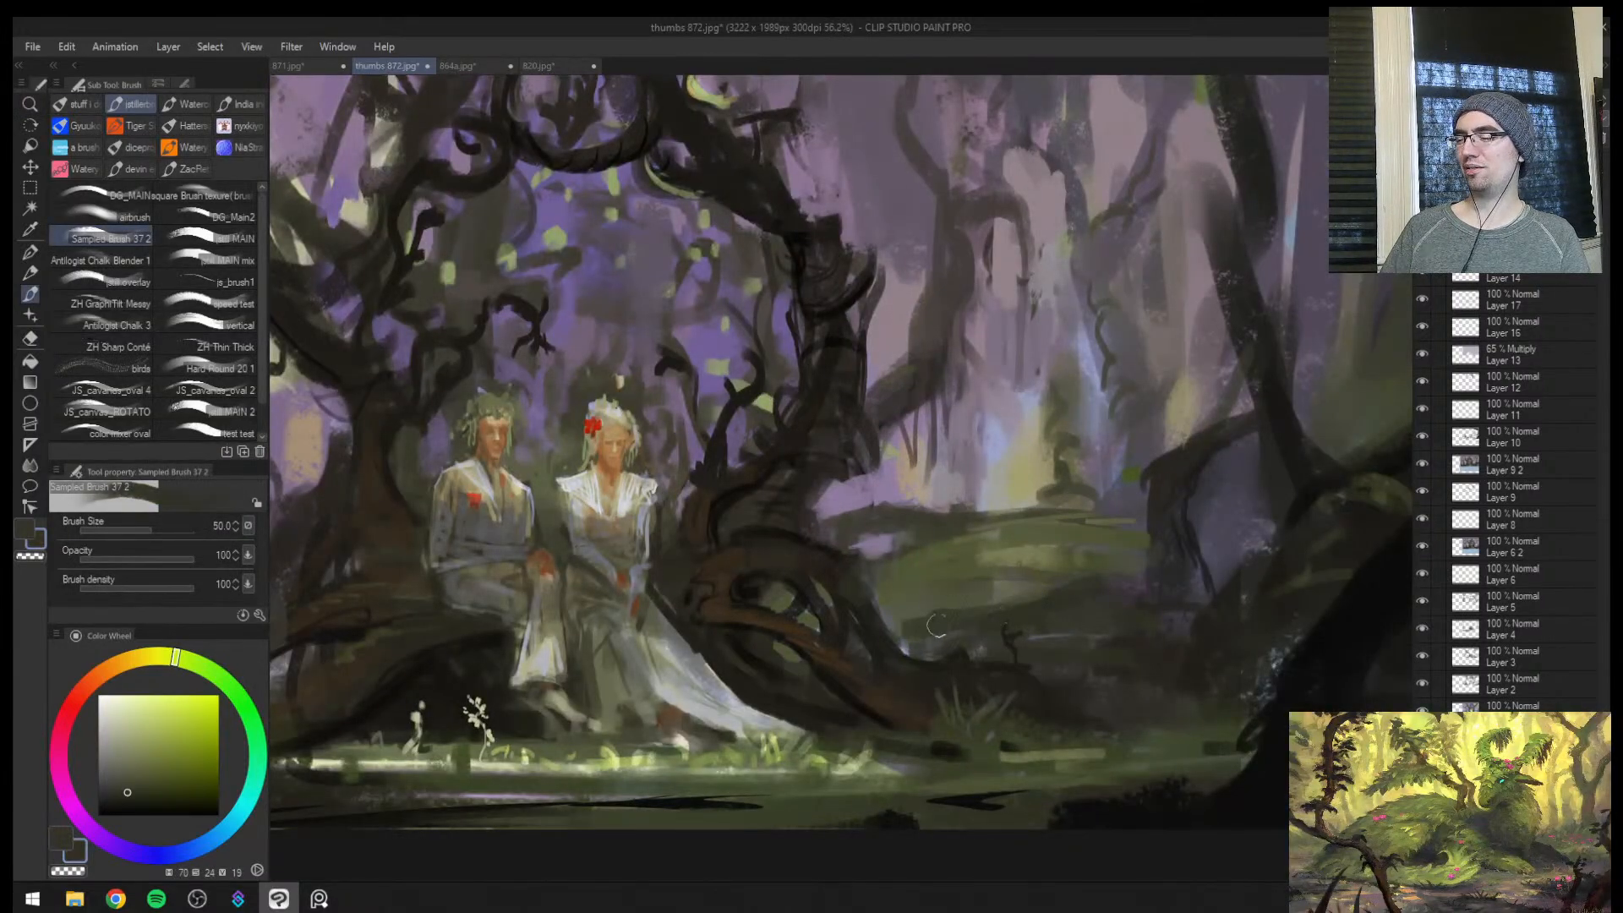
{"action": "key", "text": "ctrl+space"}
{"action": "mouse_move", "coordinate": [1080, 597]}
{"action": "left_mouse_down"}
{"action": "mouse_move", "coordinate": [1112, 587]}
{"action": "mouse_move", "coordinate": [1087, 595]}
{"action": "left_mouse_up"}
{"action": "key", "text": "bracketleft"}
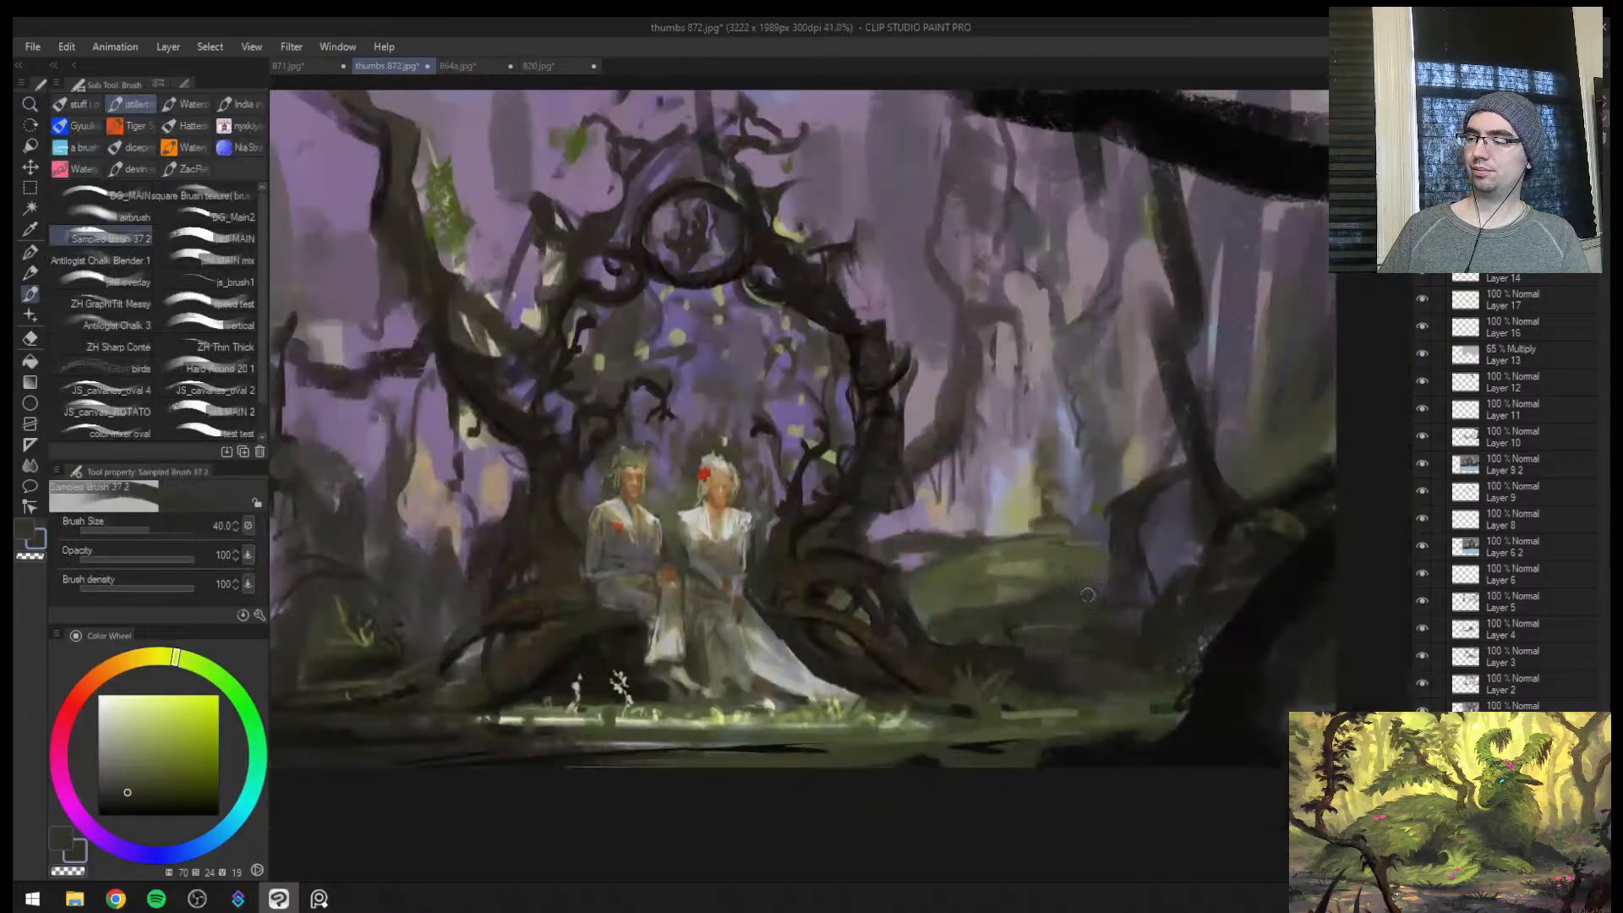
Blend the ground between the mound and the bent background tree with sampled near-black at size 40 and olive at size 60
{"action": "left_click", "coordinate": [1086, 606], "text": "alt"}
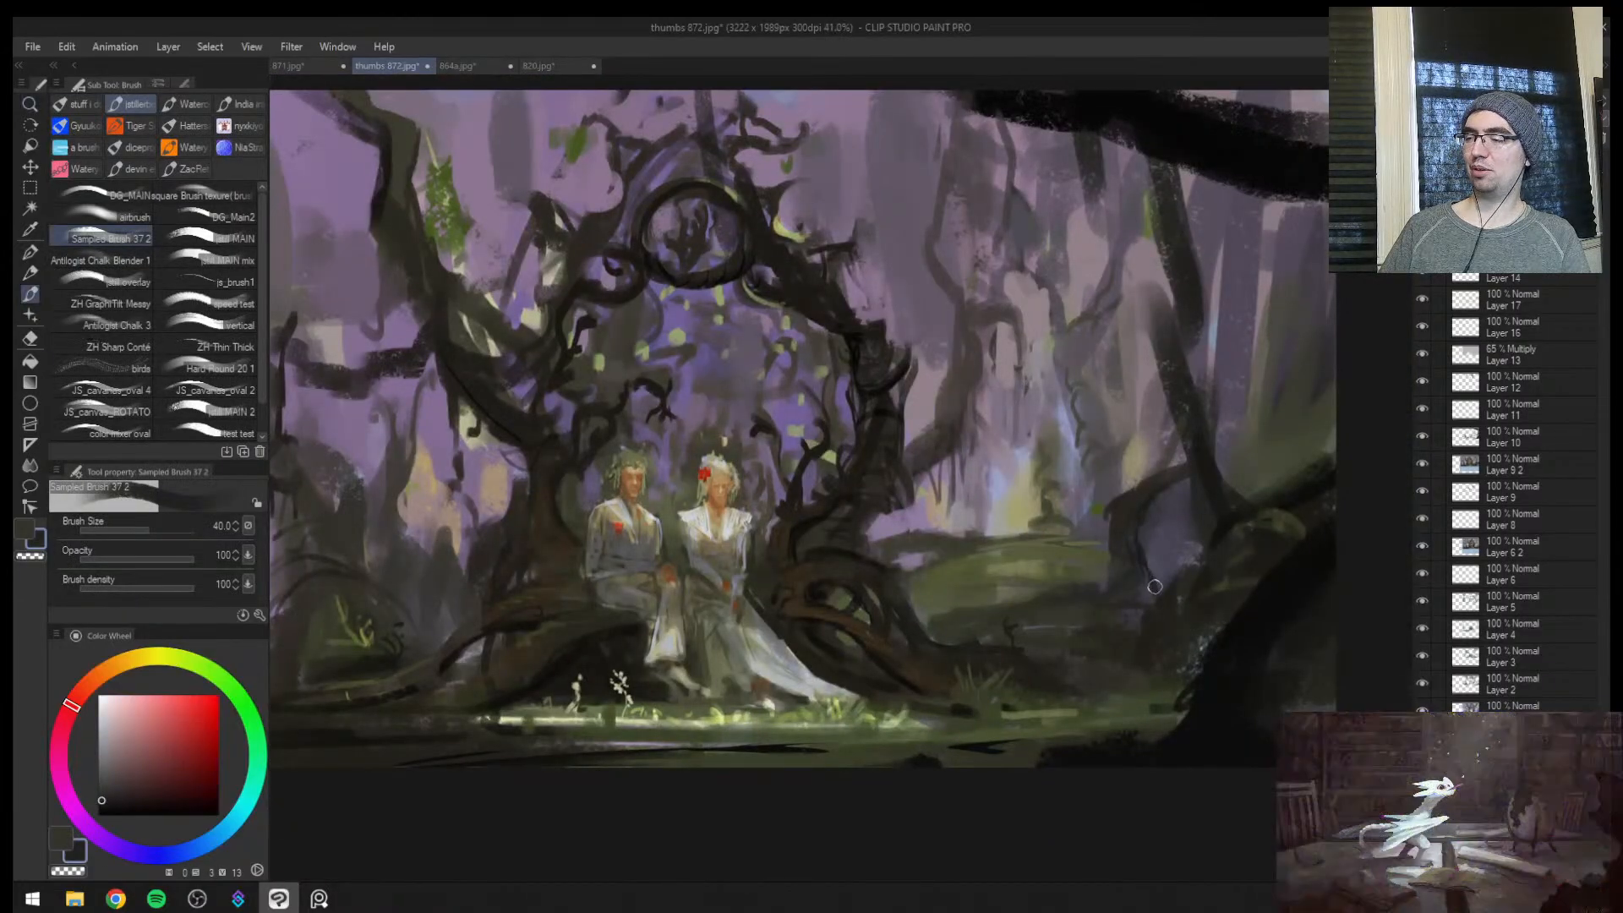
{"action": "key", "text": "ctrl+space"}
{"action": "left_click_drag", "start_coordinate": [1134, 501], "coordinate": [1120, 497]}
{"action": "left_click", "coordinate": [1029, 554], "text": "alt"}
{"action": "key", "text": "bracketright"}
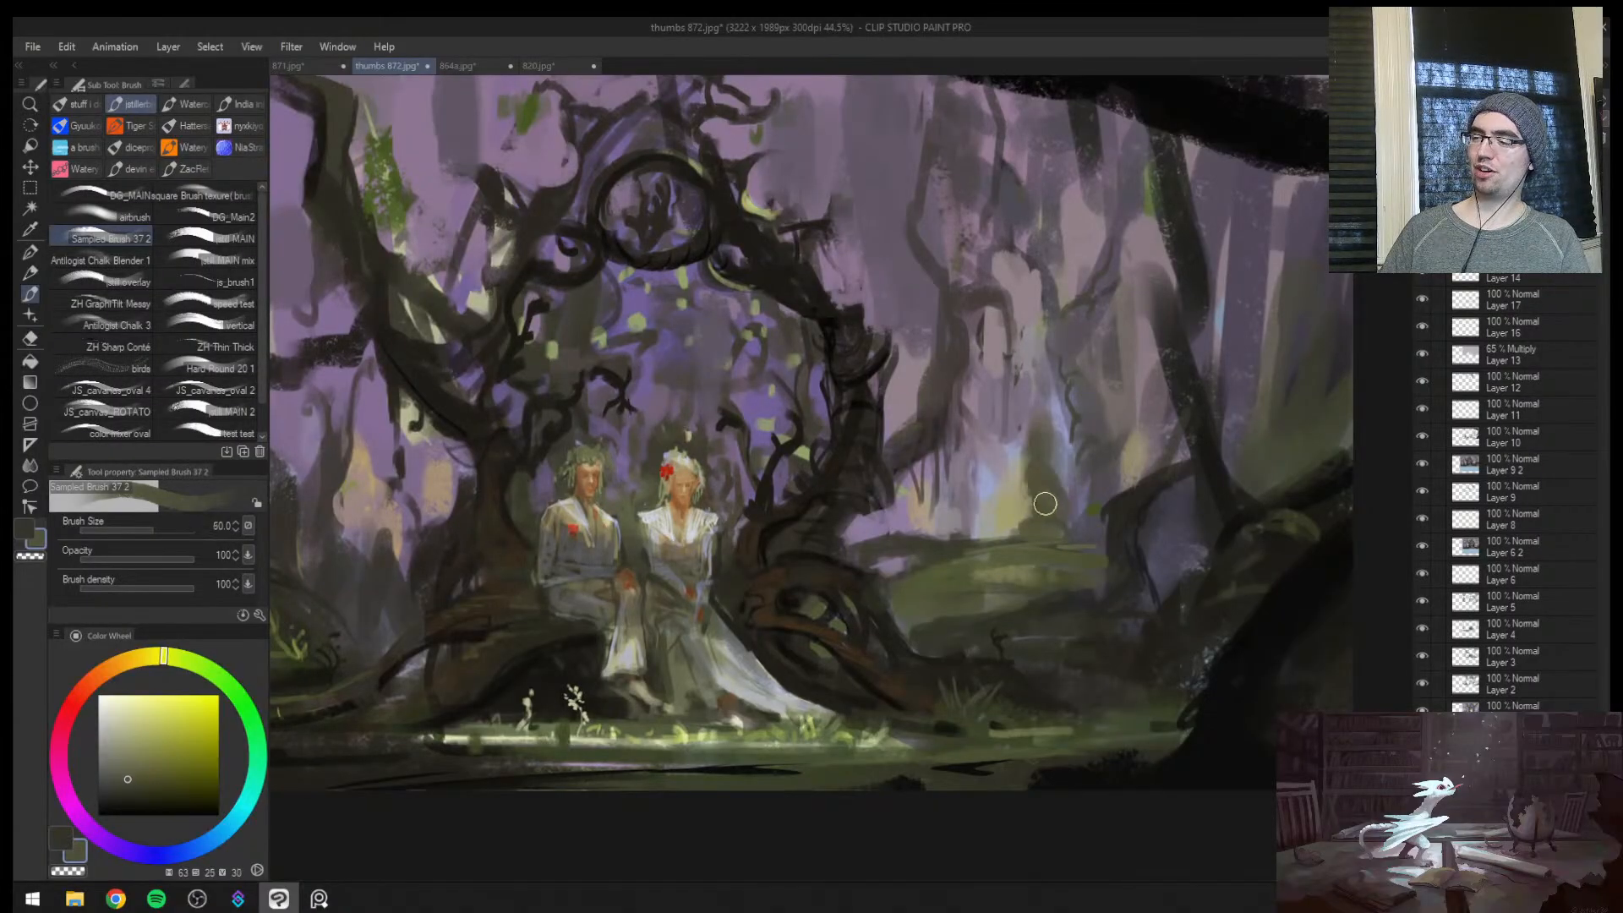
{"action": "key", "text": "ctrl+space"}
{"action": "left_click_drag", "start_coordinate": [1048, 504], "coordinate": [1129, 323]}
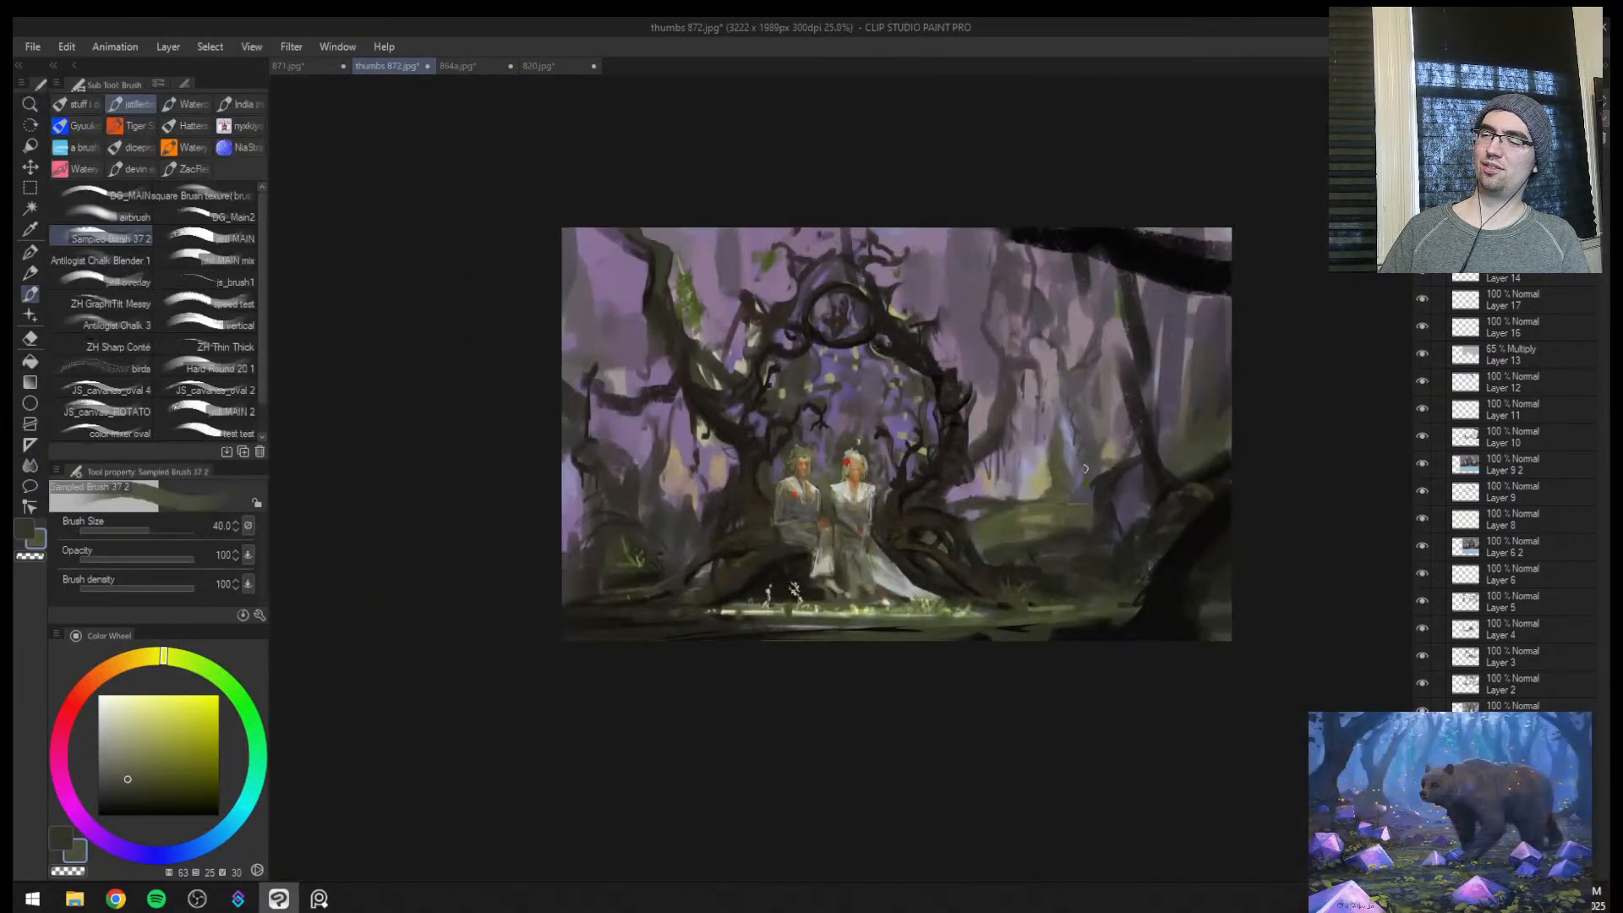
Touch up the area around the man's head and shoulder with sampled warm brown at brush size 5
{"action": "key", "text": "ctrl+space"}
{"action": "left_click_drag", "start_coordinate": [882, 484], "coordinate": [951, 473]}
{"action": "key", "text": "bracketleft"}
{"action": "left_click", "coordinate": [714, 417], "text": "alt"}
{"action": "key", "text": "ctrl+space"}
{"action": "left_click_drag", "start_coordinate": [800, 472], "coordinate": [943, 472]}
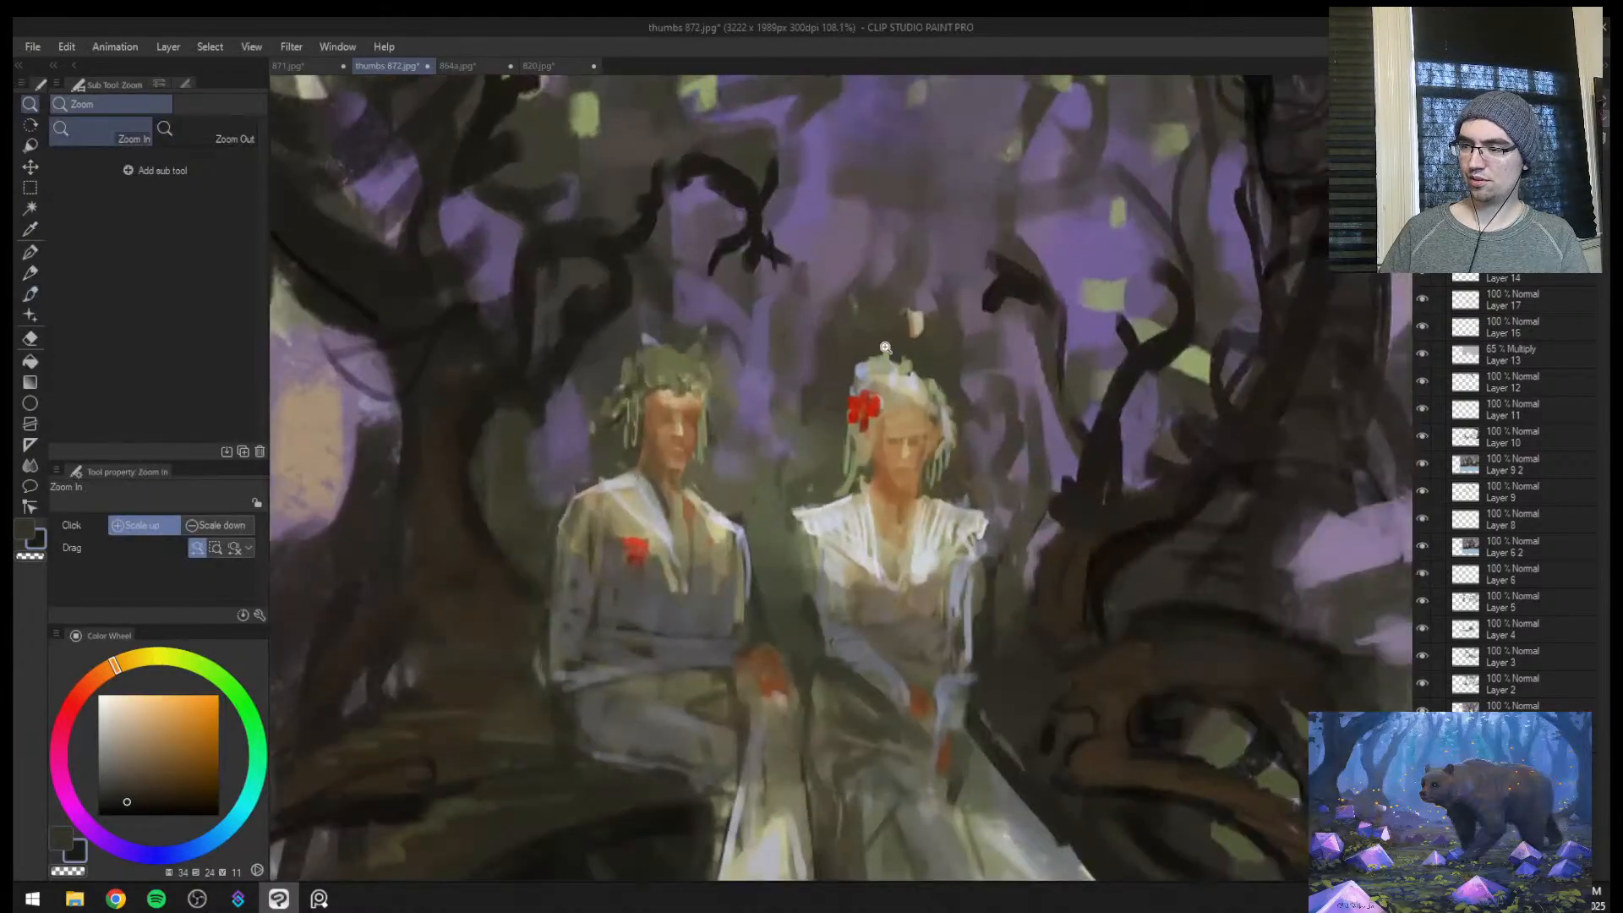
{"action": "key", "text": "bracketleft"}
{"action": "key", "text": "bracketleft"}
{"action": "key", "text": "bracketleft"}
{"action": "key", "text": "bracketleft"}
{"action": "key", "text": "bracketleft"}
{"action": "key", "text": "bracketleft"}
{"action": "key", "text": "bracketleft"}
{"action": "key", "text": "bracketleft"}
{"action": "key", "text": "bracketleft"}
{"action": "key", "text": "bracketleft"}
{"action": "key", "text": "bracketleft"}
{"action": "key", "text": "bracketleft"}
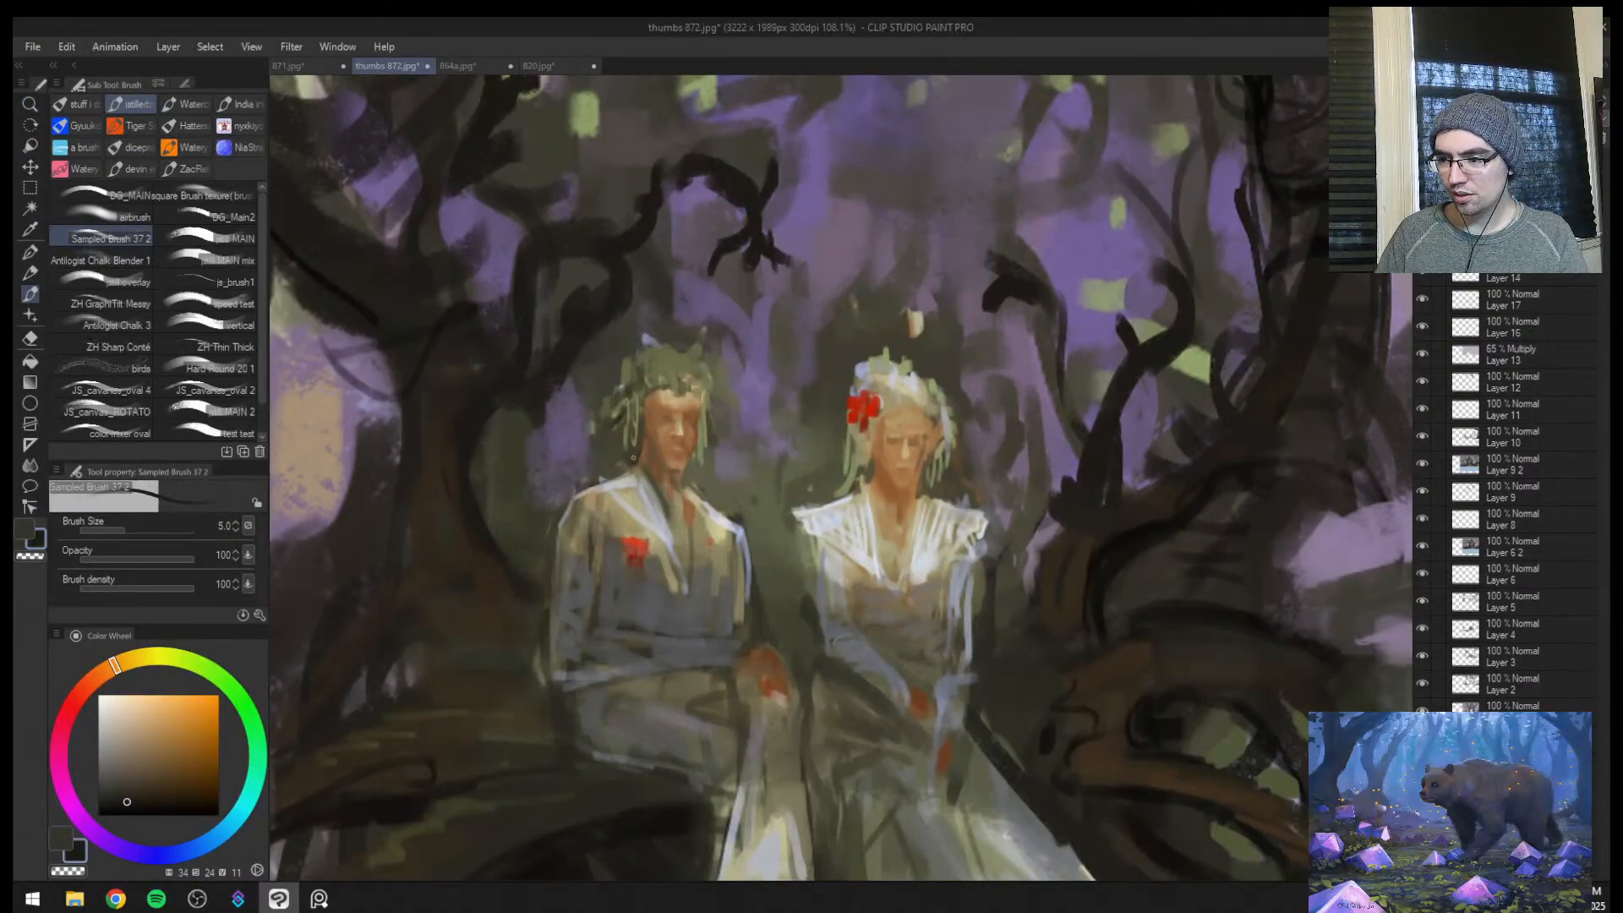
{"action": "left_click", "coordinate": [632, 458], "text": "alt"}
{"action": "key", "text": "ctrl+space"}
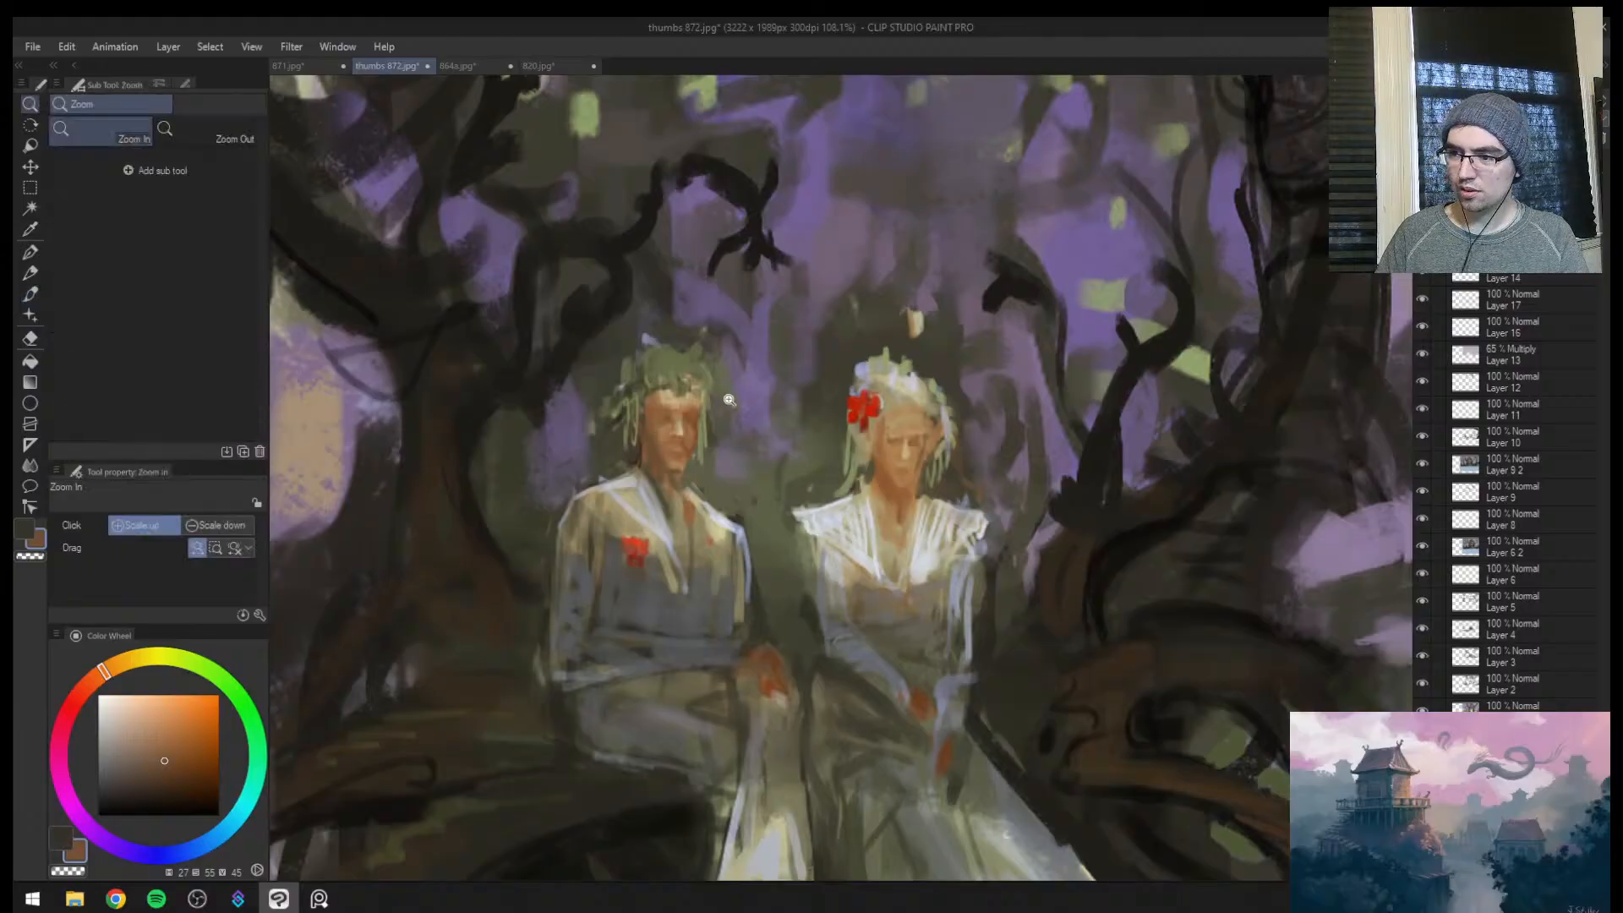
{"action": "mouse_move", "coordinate": [728, 400]}
{"action": "left_mouse_down"}
{"action": "mouse_move", "coordinate": [767, 399]}
{"action": "mouse_move", "coordinate": [738, 470]}
{"action": "left_mouse_up"}
{"action": "key", "text": "ctrl+space"}
{"action": "left_click_drag", "start_coordinate": [946, 432], "coordinate": [974, 388]}
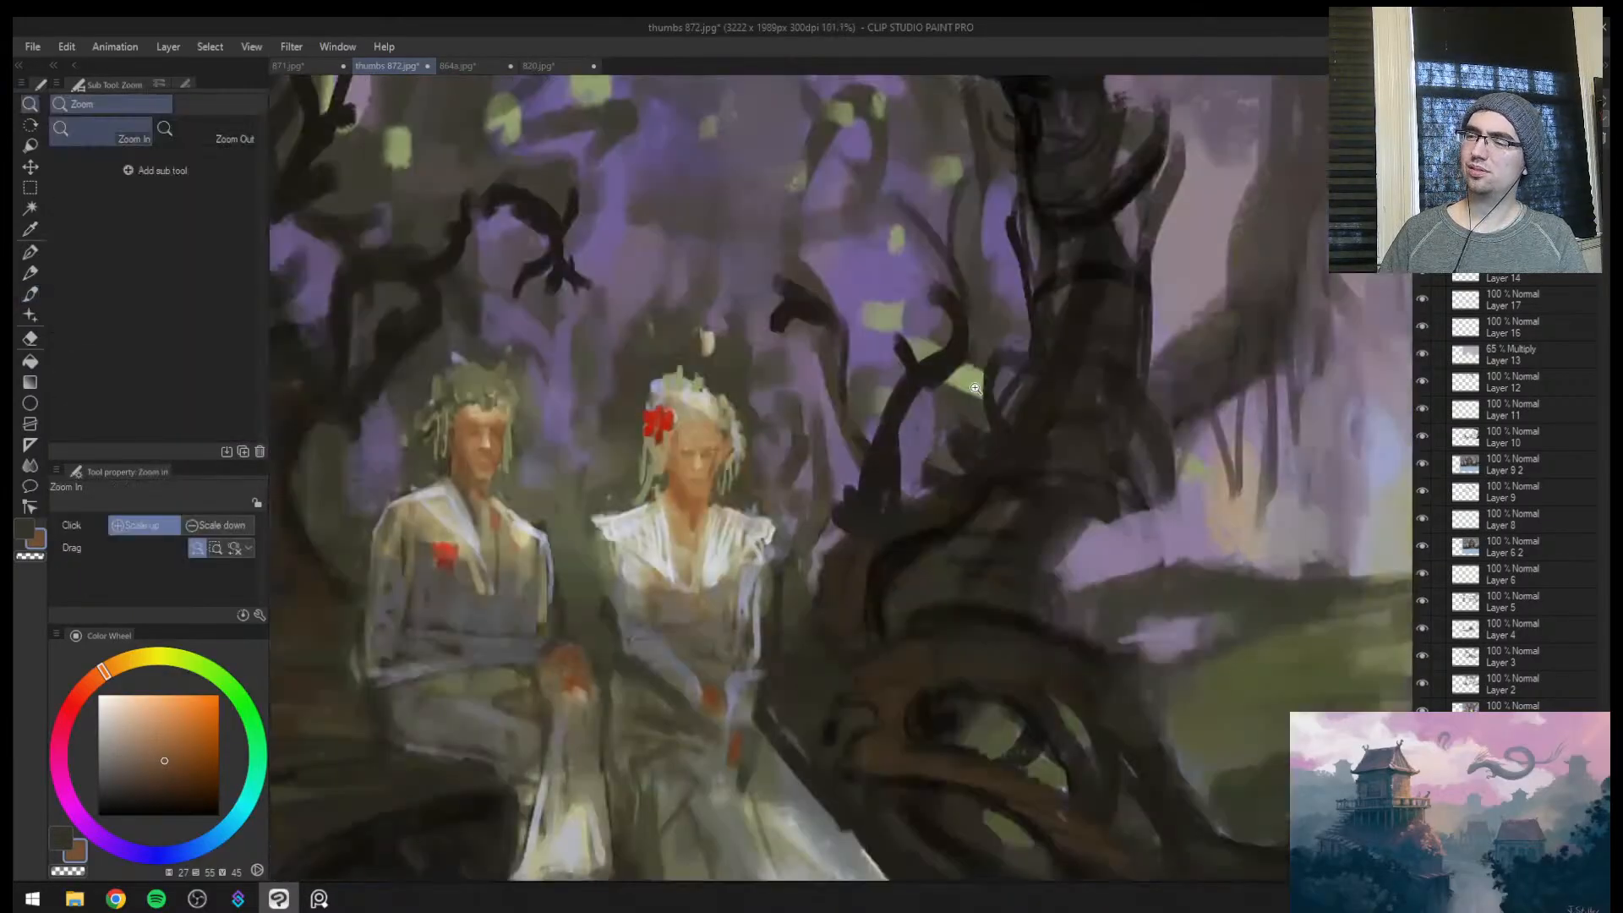
Reshape the curled branch behind the woman with sampled mauve at brush size 8 and build dark twigs at its tip
{"action": "left_click", "coordinate": [817, 314], "text": "alt"}
{"action": "left_click_drag", "start_coordinate": [842, 325], "coordinate": [848, 359]}
{"action": "left_click", "coordinate": [795, 336], "text": "alt"}
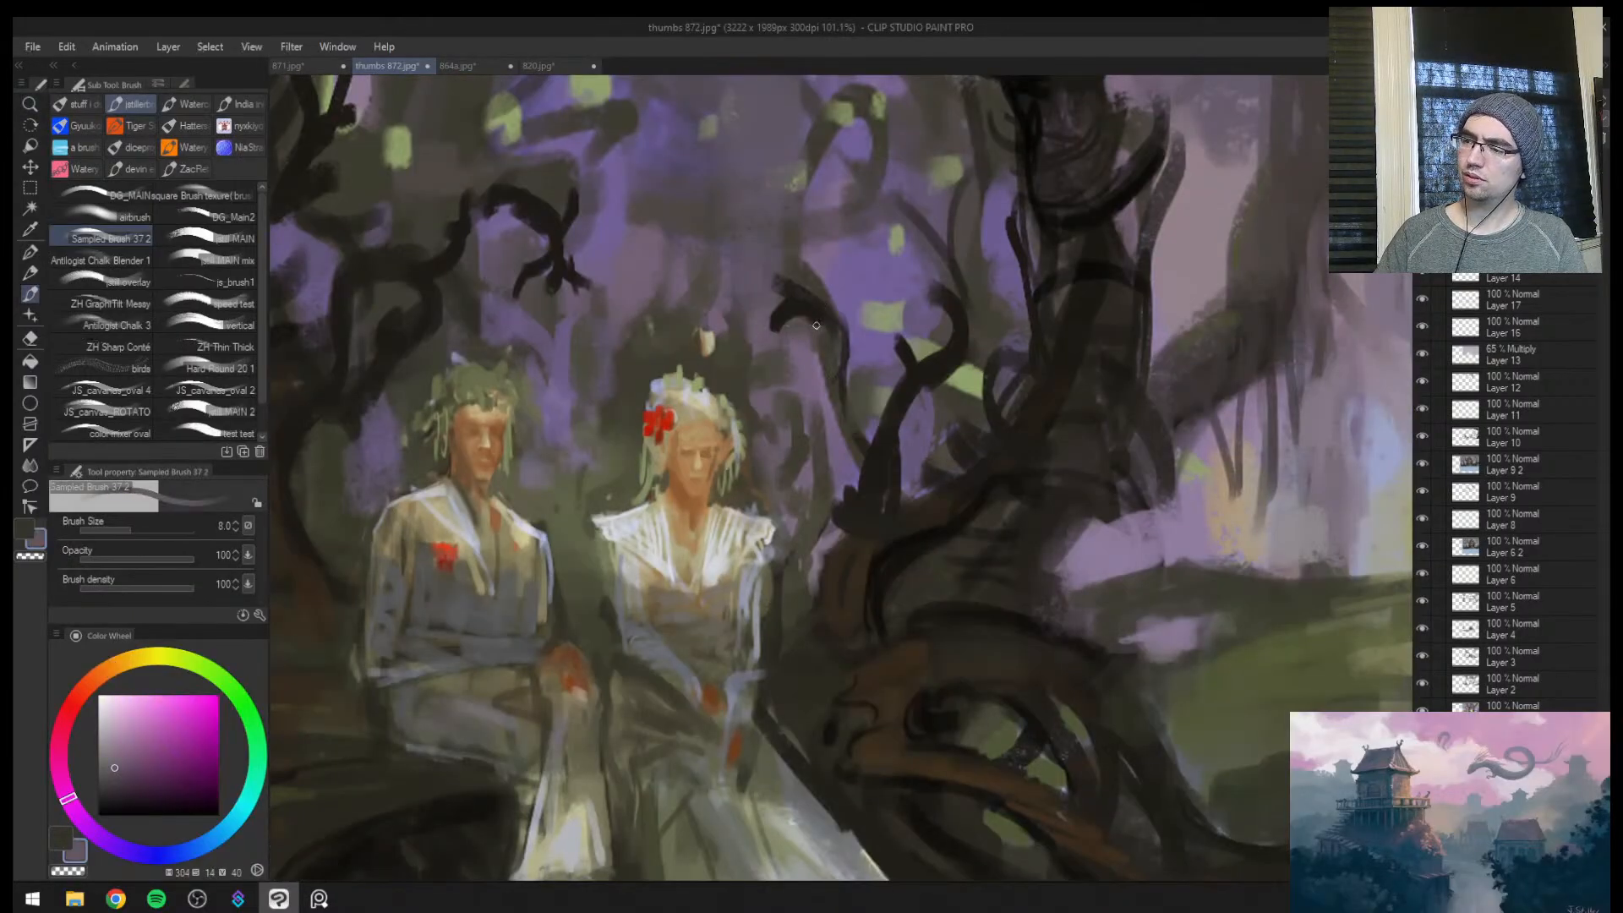
{"action": "left_click", "coordinate": [793, 308], "text": "alt"}
{"action": "key", "text": "]"}
{"action": "key", "text": "]"}
{"action": "key", "text": "]"}
{"action": "key", "text": "]"}
{"action": "mouse_move", "coordinate": [786, 308]}
{"action": "left_mouse_down"}
{"action": "mouse_move", "coordinate": [773, 287]}
{"action": "mouse_move", "coordinate": [826, 302]}
{"action": "mouse_move", "coordinate": [793, 329]}
{"action": "mouse_move", "coordinate": [811, 351]}
{"action": "mouse_move", "coordinate": [758, 423]}
{"action": "left_mouse_up"}
{"action": "left_click", "coordinate": [835, 117], "text": "alt"}
{"action": "left_click", "coordinate": [818, 315], "text": "alt"}
{"action": "key", "text": "ctrl+space"}
{"action": "left_click_drag", "start_coordinate": [757, 423], "coordinate": [804, 494]}
{"action": "left_click_drag", "start_coordinate": [880, 459], "coordinate": [964, 477]}
{"action": "left_click_drag", "start_coordinate": [964, 477], "coordinate": [920, 414]}
Flip the view and rework the tree base beside the man with sampled brown and dark olive at brush sizes 15 and 18
{"action": "key", "text": "h"}
{"action": "left_click_drag", "start_coordinate": [1183, 422], "coordinate": [1141, 470]}
{"action": "left_click_drag", "start_coordinate": [1141, 471], "coordinate": [954, 477]}
{"action": "left_click_drag", "start_coordinate": [752, 479], "coordinate": [697, 490]}
{"action": "mouse_move", "coordinate": [809, 480]}
{"action": "left_mouse_down"}
{"action": "mouse_move", "coordinate": [918, 431]}
{"action": "mouse_move", "coordinate": [981, 431]}
{"action": "left_mouse_up"}
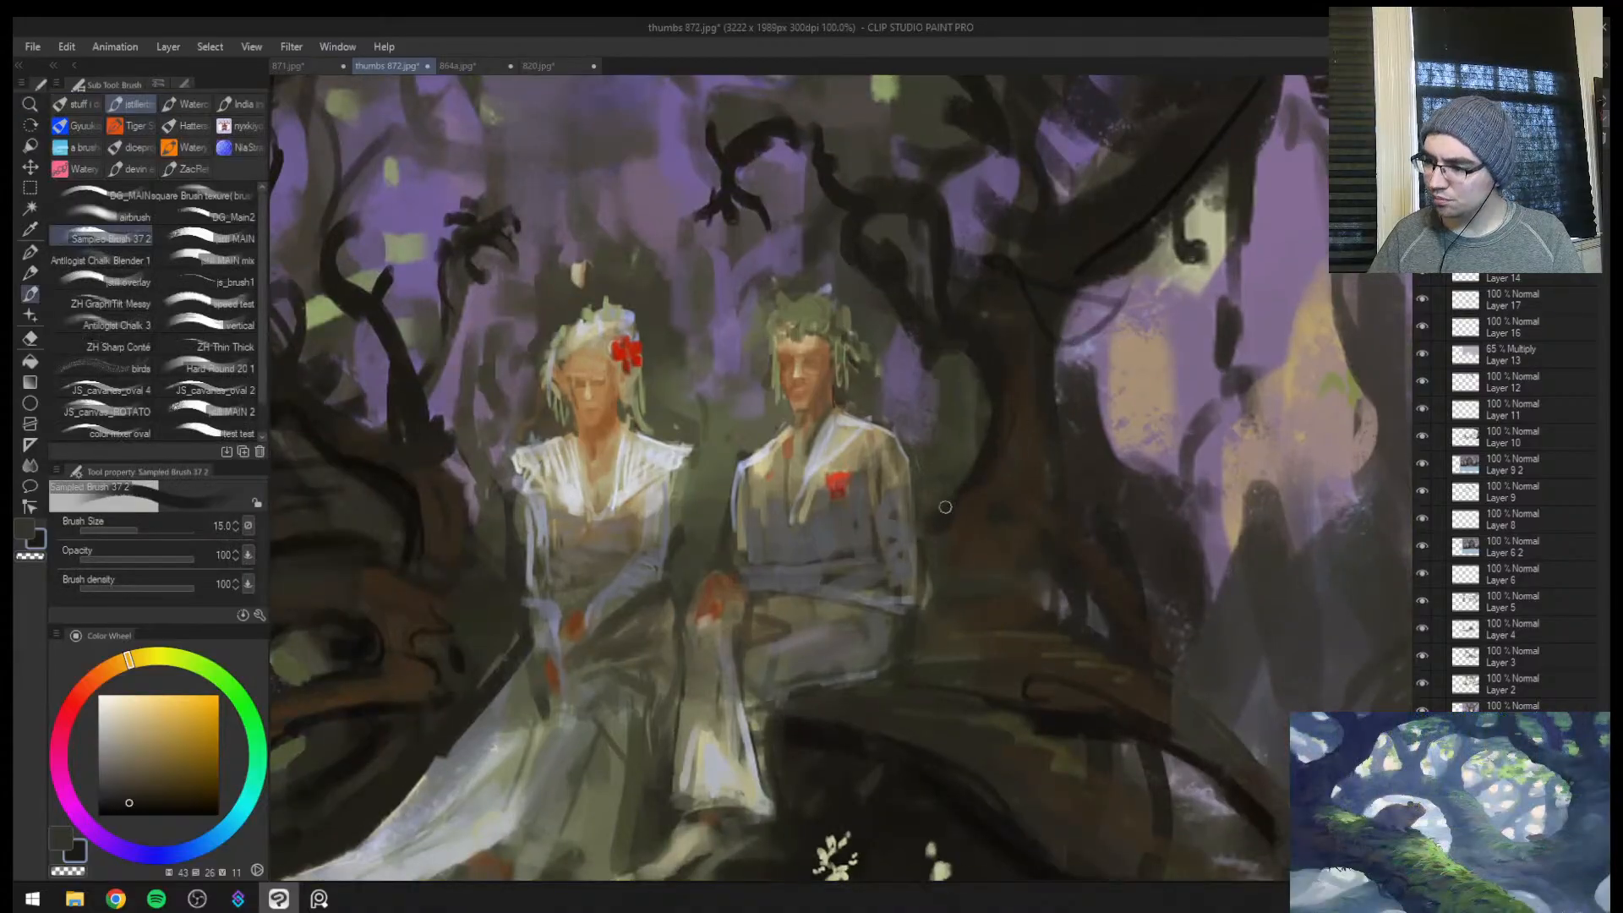
{"action": "left_click_drag", "start_coordinate": [935, 537], "coordinate": [928, 572]}
{"action": "key", "text": "bracketright"}
{"action": "key", "text": "bracketleft"}
{"action": "left_click", "coordinate": [937, 559], "text": "alt"}
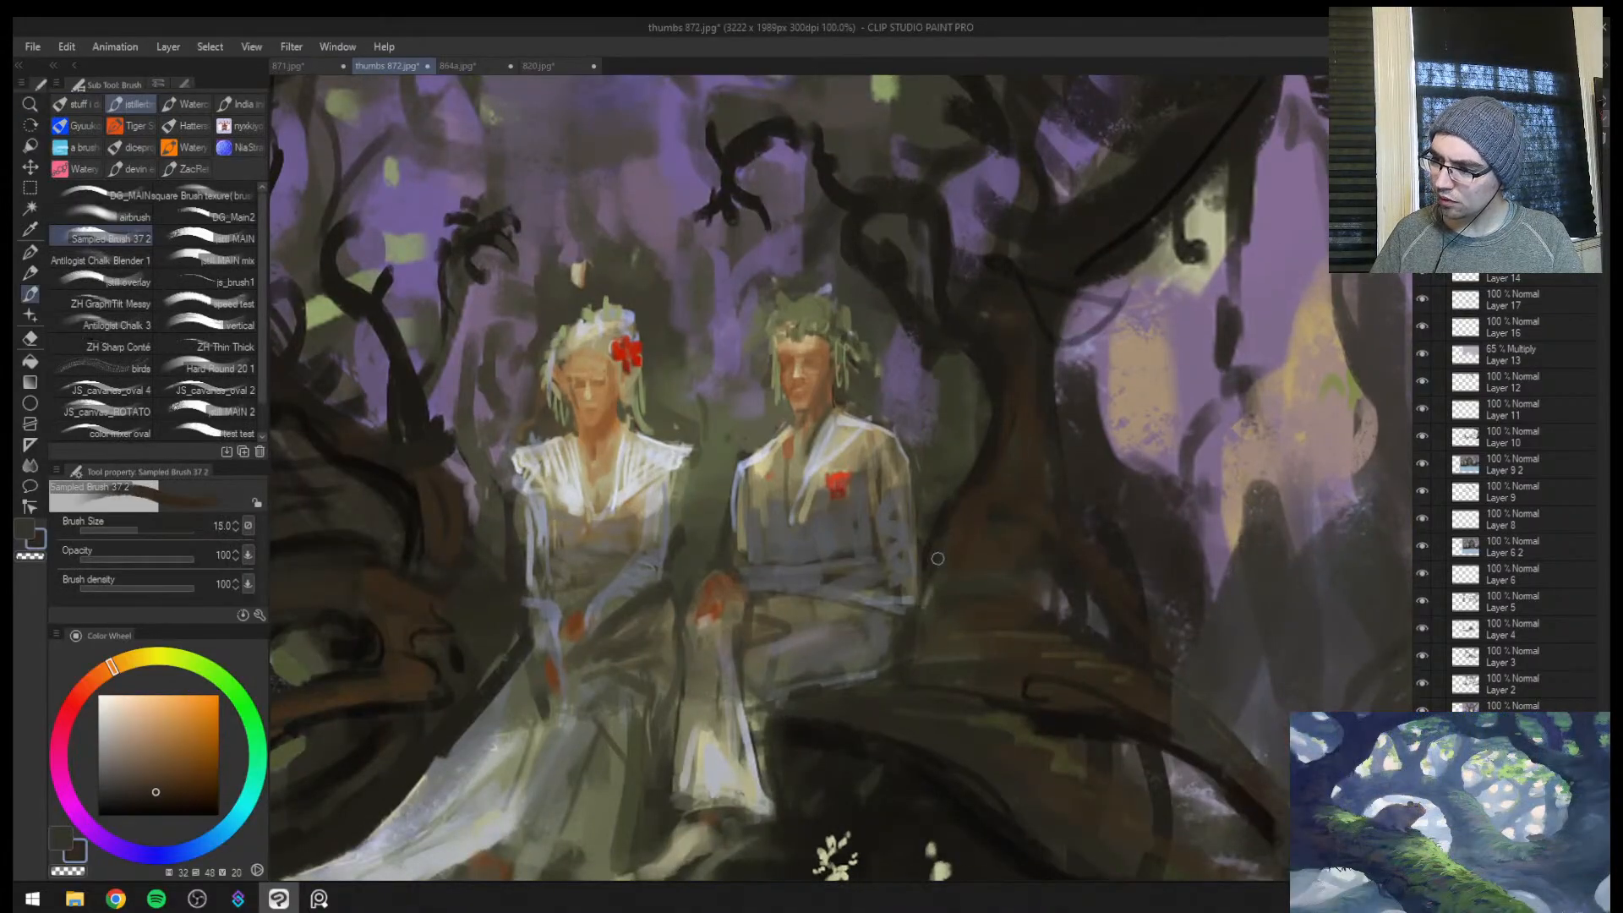
{"action": "left_click", "coordinate": [961, 508], "text": "alt"}
{"action": "key", "text": "bracketleft"}
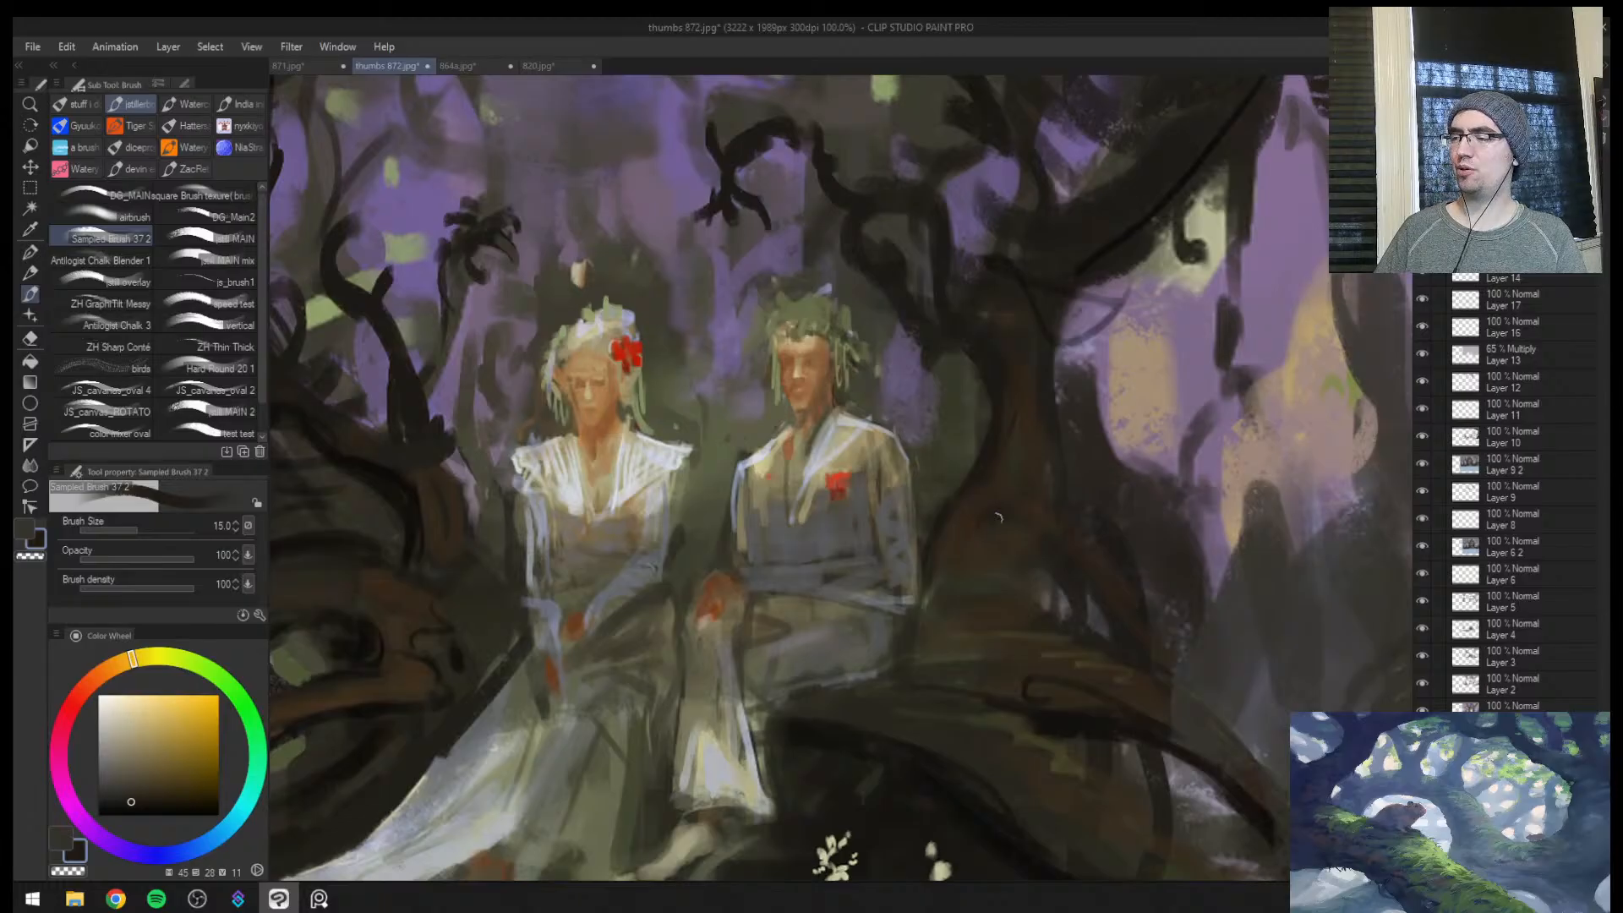
{"action": "key", "text": "ctrl+space"}
{"action": "mouse_move", "coordinate": [1176, 645]}
{"action": "left_mouse_down"}
{"action": "mouse_move", "coordinate": [1160, 680]}
{"action": "mouse_move", "coordinate": [1234, 661]}
{"action": "mouse_move", "coordinate": [1309, 550]}
{"action": "left_mouse_up"}
Paint the large root below the man with sampled dark olive and brown, raising the brush from size 8 to 25
{"action": "left_click", "coordinate": [939, 648], "text": "alt"}
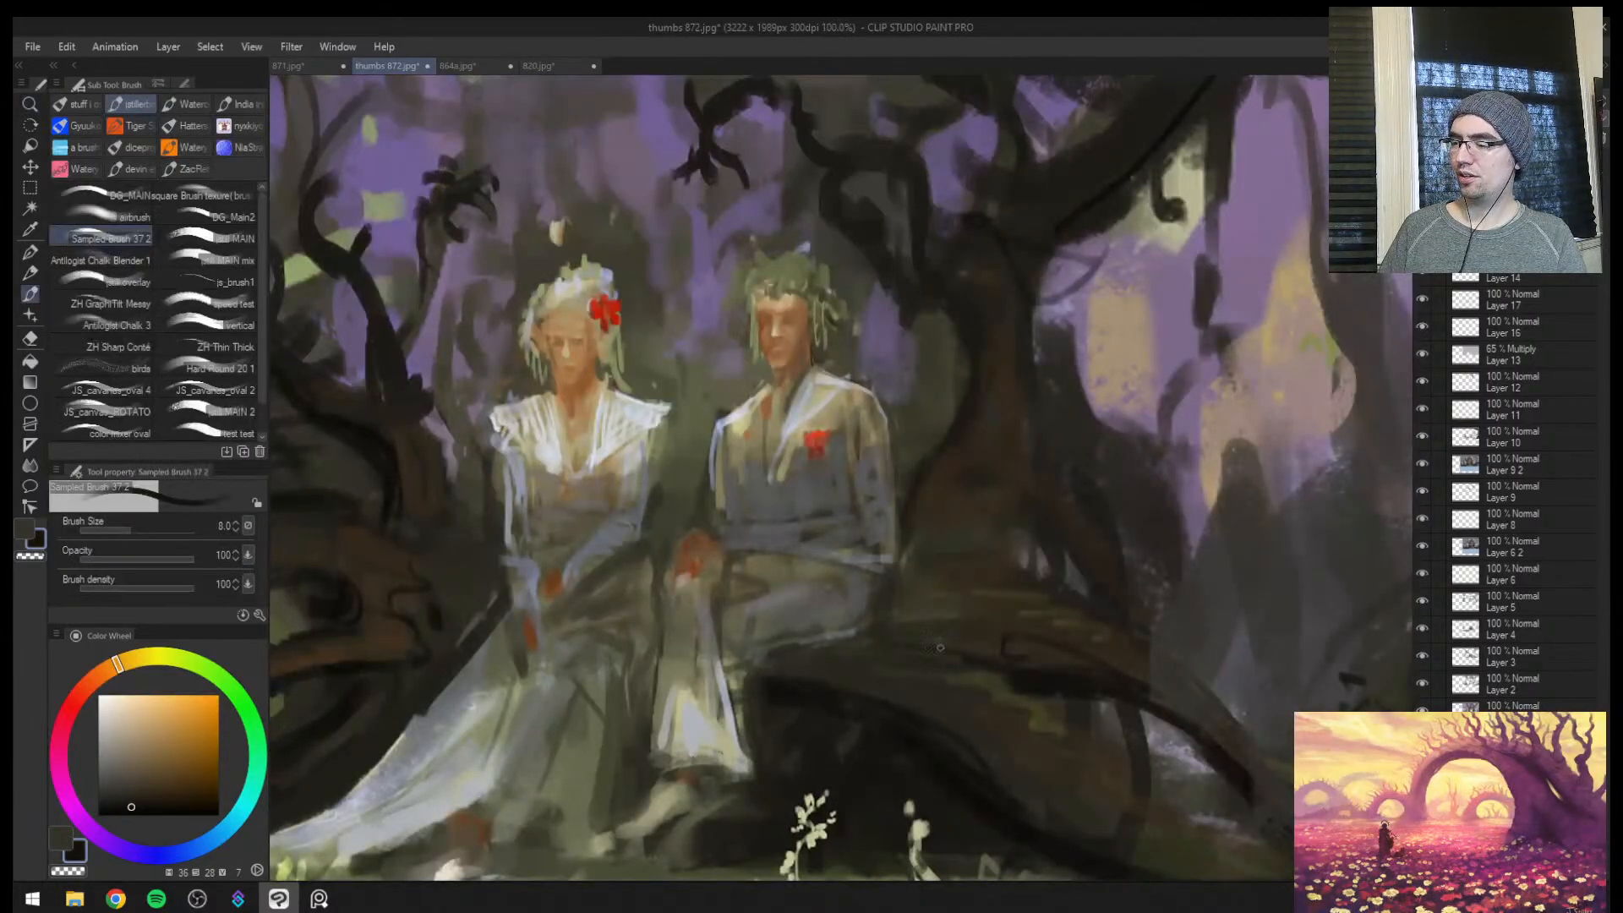
{"action": "key", "text": "bracketright"}
{"action": "key", "text": "bracketright"}
{"action": "key", "text": "bracketright"}
{"action": "key", "text": "bracketright"}
{"action": "left_click", "coordinate": [794, 666], "text": "alt"}
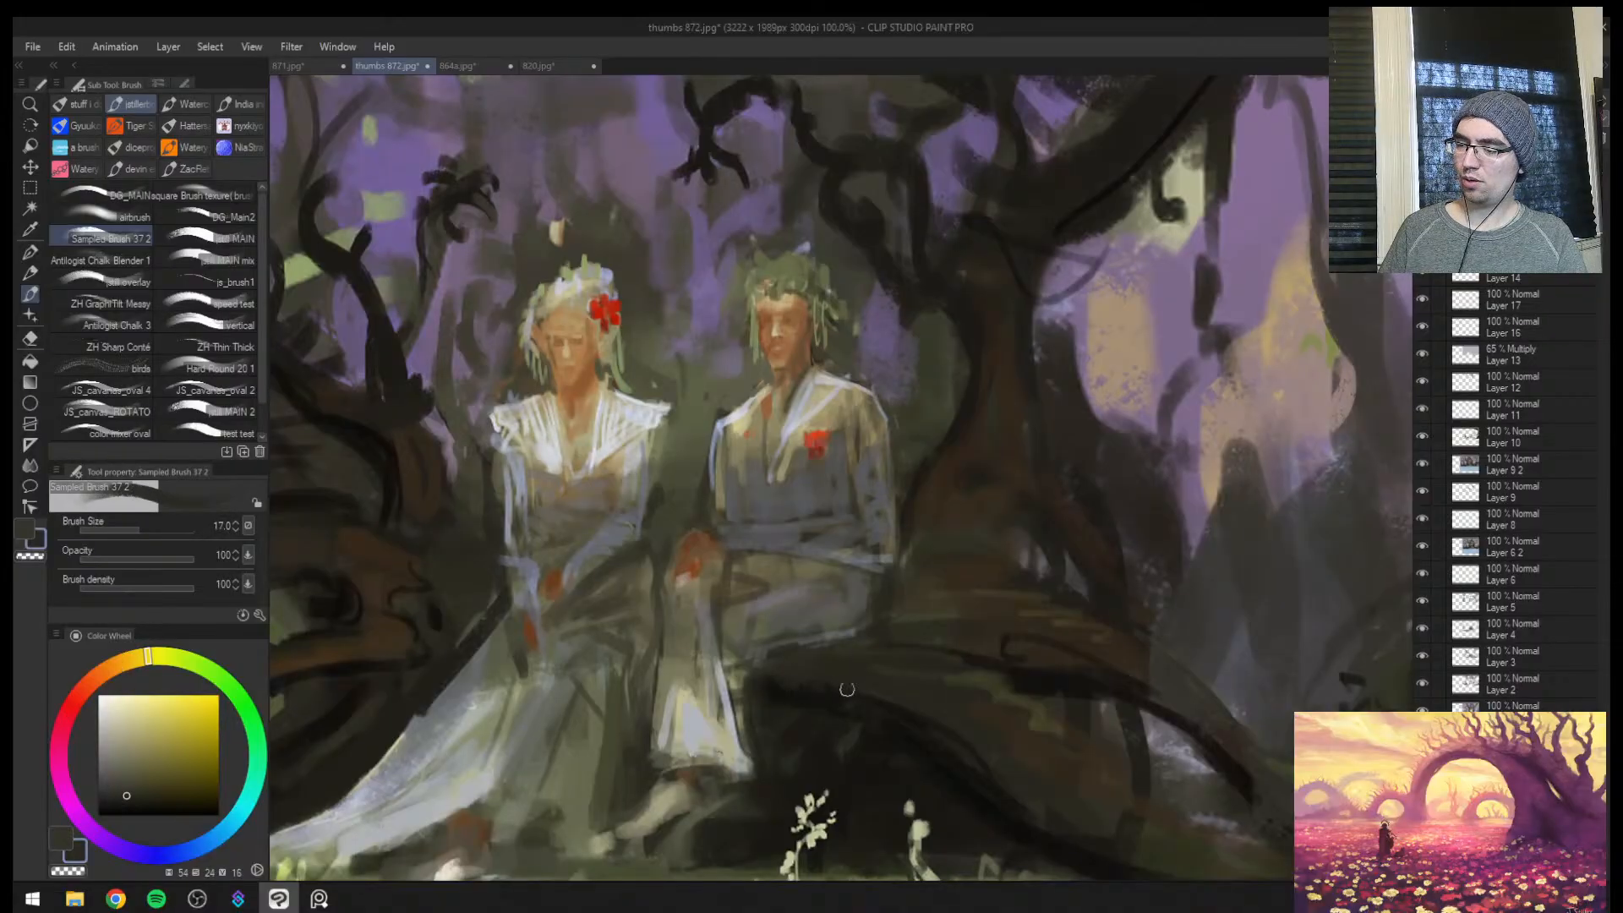
{"action": "left_click", "coordinate": [932, 690], "text": "alt"}
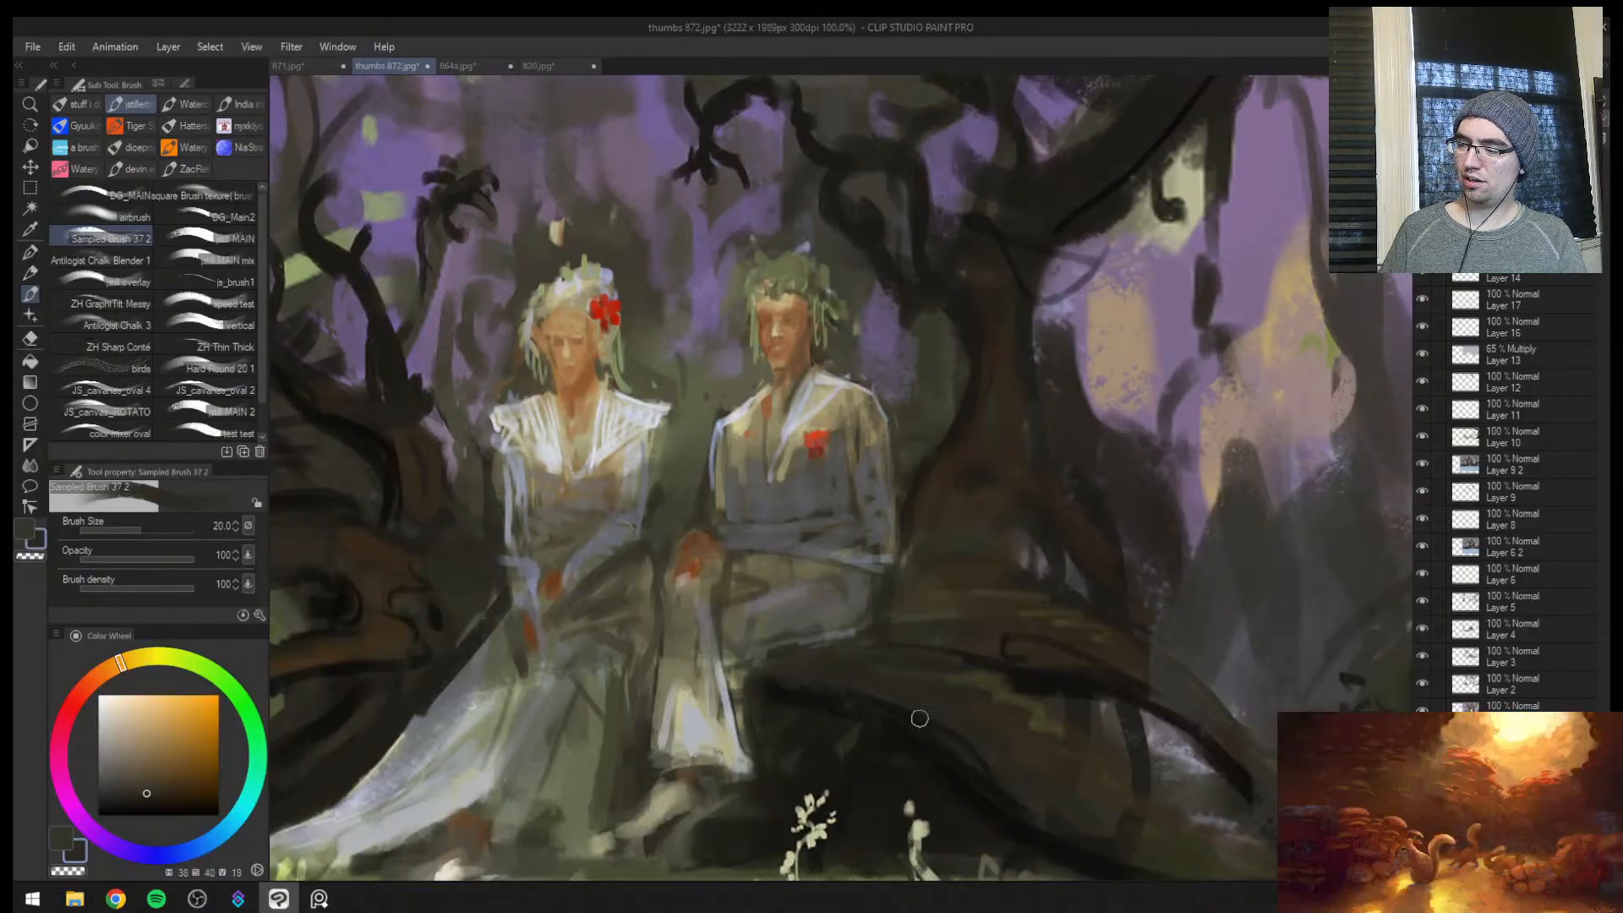
{"action": "left_click", "coordinate": [794, 676], "text": "alt"}
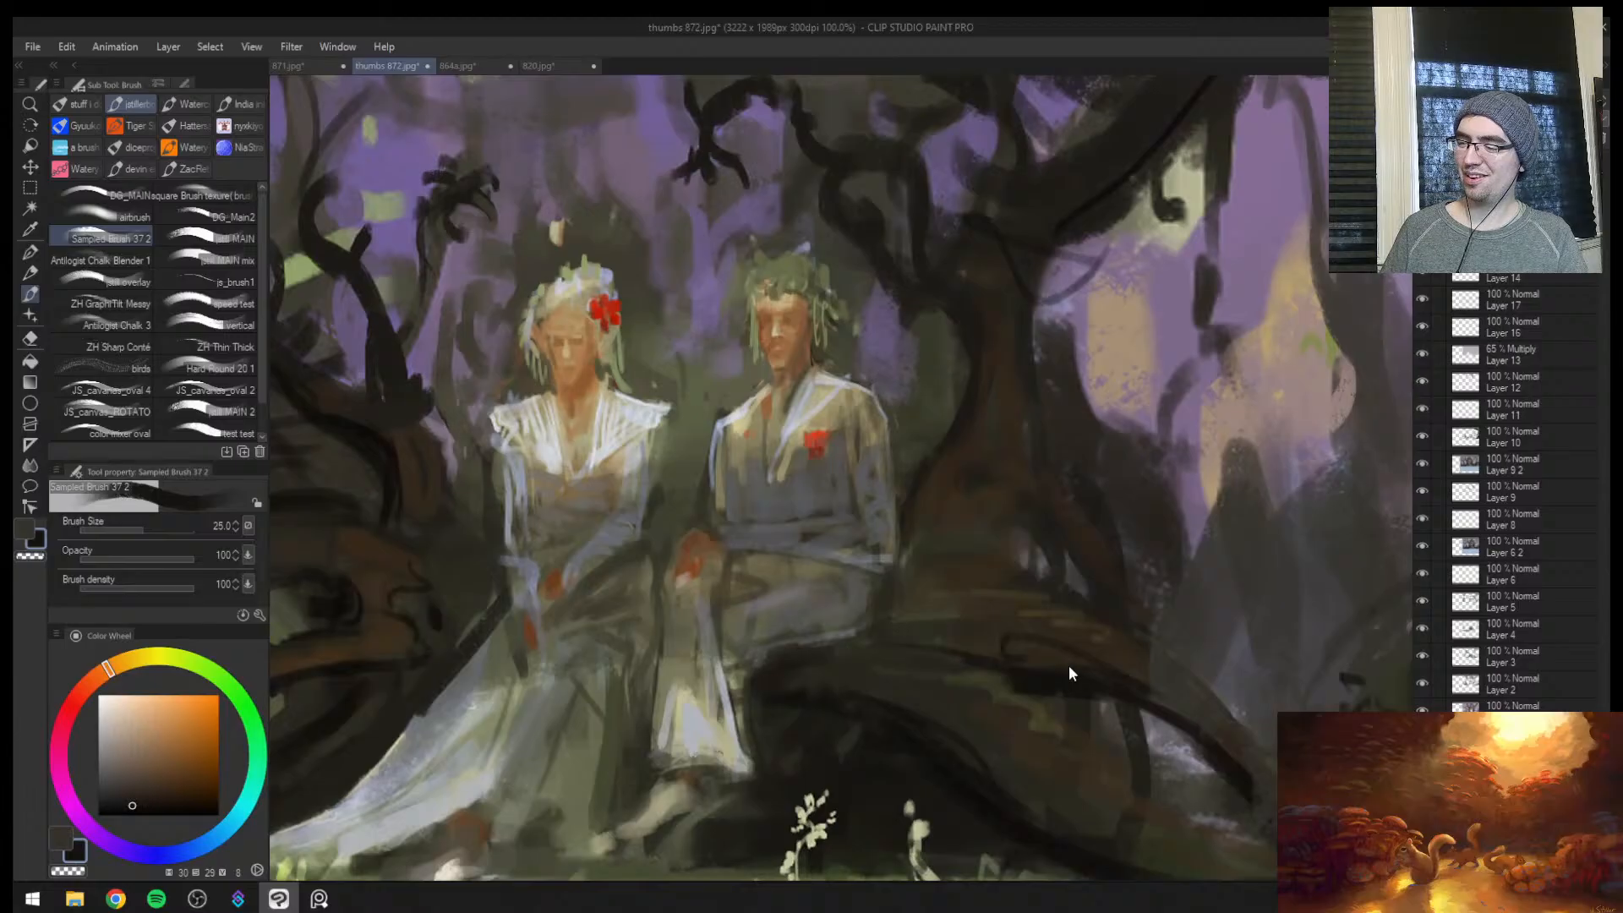
Round off the root's end beneath the man's legs with sampled dark olive, flipping the view and using brush sizes 20 and 25
{"action": "left_click", "coordinate": [902, 670], "text": "alt"}
{"action": "key", "text": "bracketleft"}
{"action": "key", "text": "bracketleft"}
{"action": "mouse_move", "coordinate": [748, 661]}
{"action": "left_mouse_down"}
{"action": "mouse_move", "coordinate": [876, 634]}
{"action": "mouse_move", "coordinate": [939, 677]}
{"action": "left_mouse_up"}
{"action": "key", "text": "h"}
{"action": "key", "text": "bracketleft"}
{"action": "left_click_drag", "start_coordinate": [809, 637], "coordinate": [870, 647]}
{"action": "left_click", "coordinate": [860, 657], "text": "alt"}
{"action": "key", "text": "bracketright"}
{"action": "key", "text": "bracketright"}
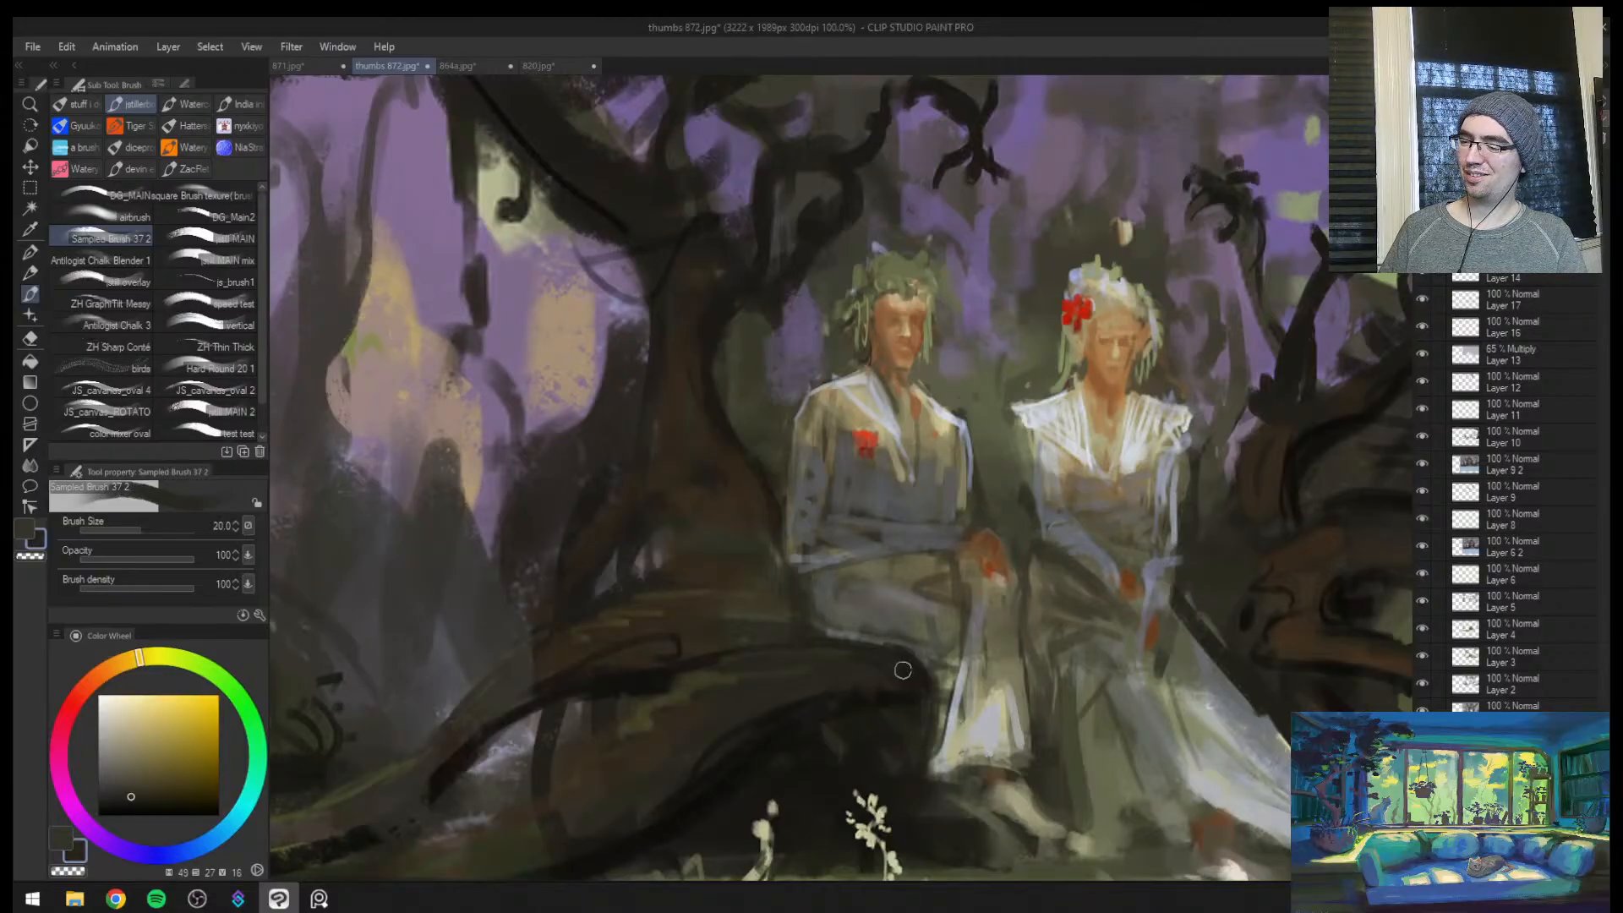
{"action": "left_click", "coordinate": [795, 758], "text": "alt"}
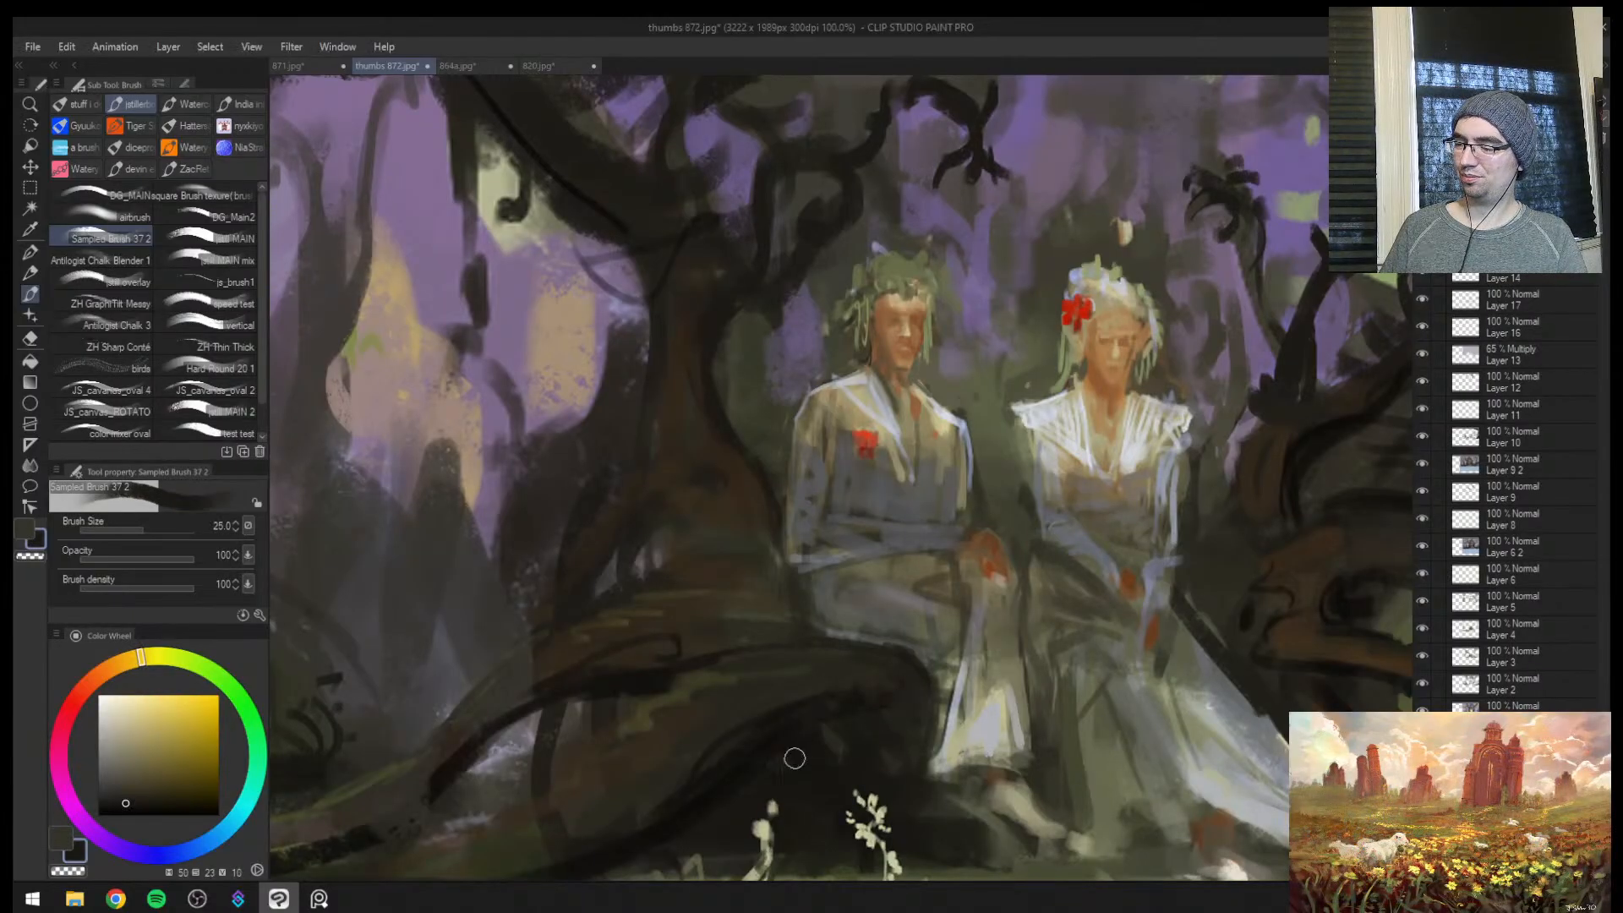
Flip the view and deepen the hollow under the root with sampled near-black brown, reducing the brush from size 20 to 17
{"action": "key", "text": "ctrl+space"}
{"action": "left_click_drag", "start_coordinate": [917, 727], "coordinate": [889, 741]}
{"action": "key", "text": "h"}
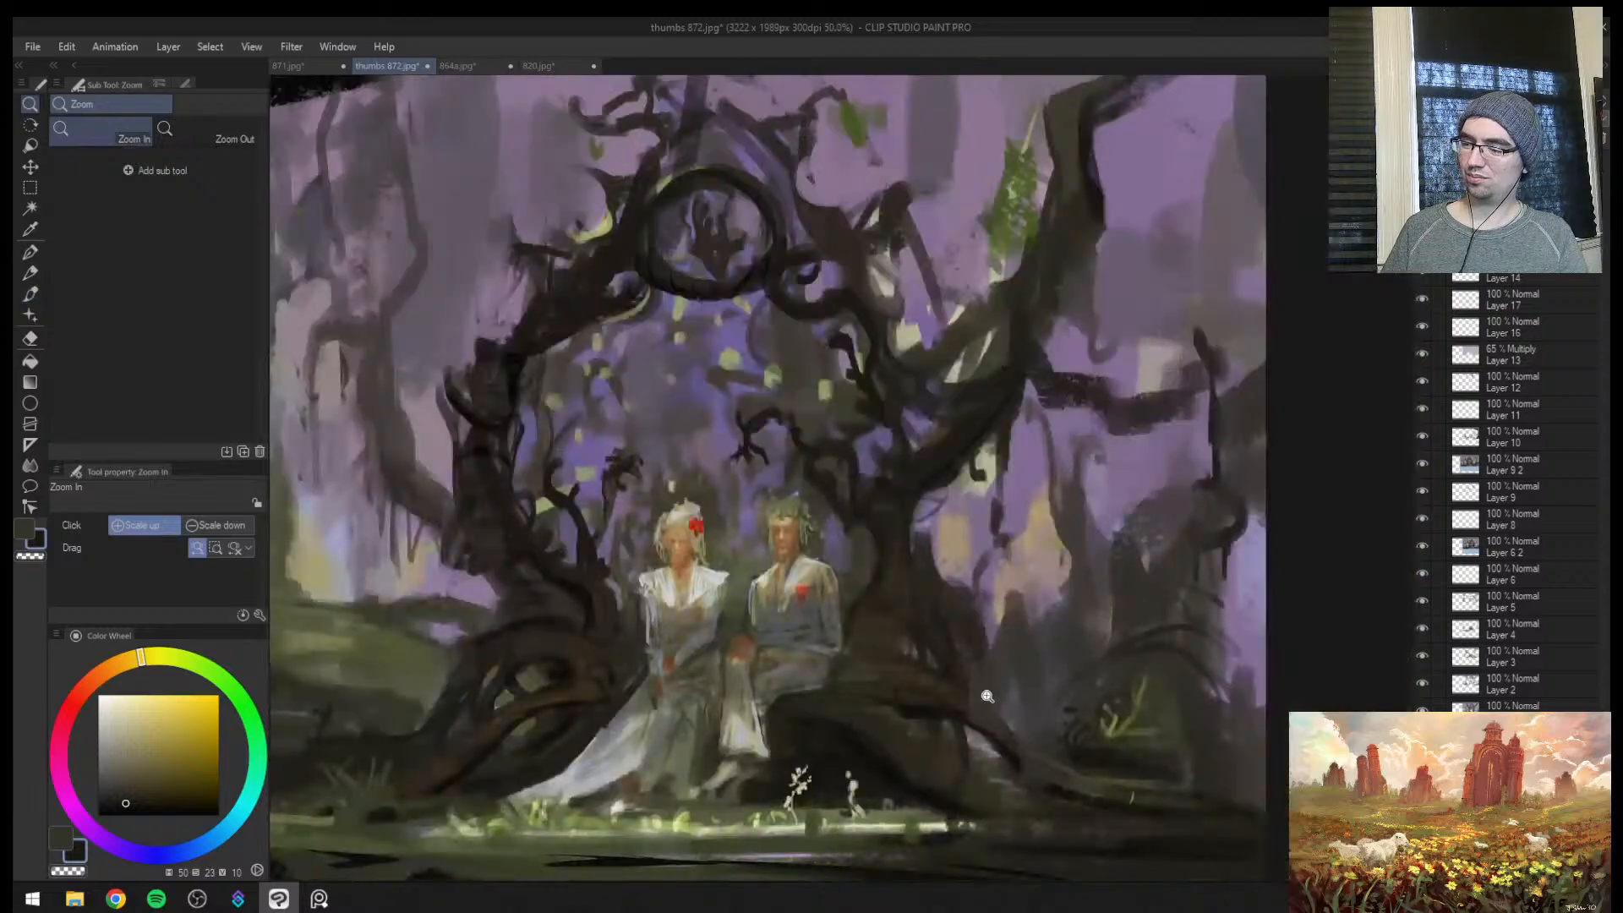
{"action": "key", "text": "b"}
{"action": "left_click", "coordinate": [864, 744], "text": "alt"}
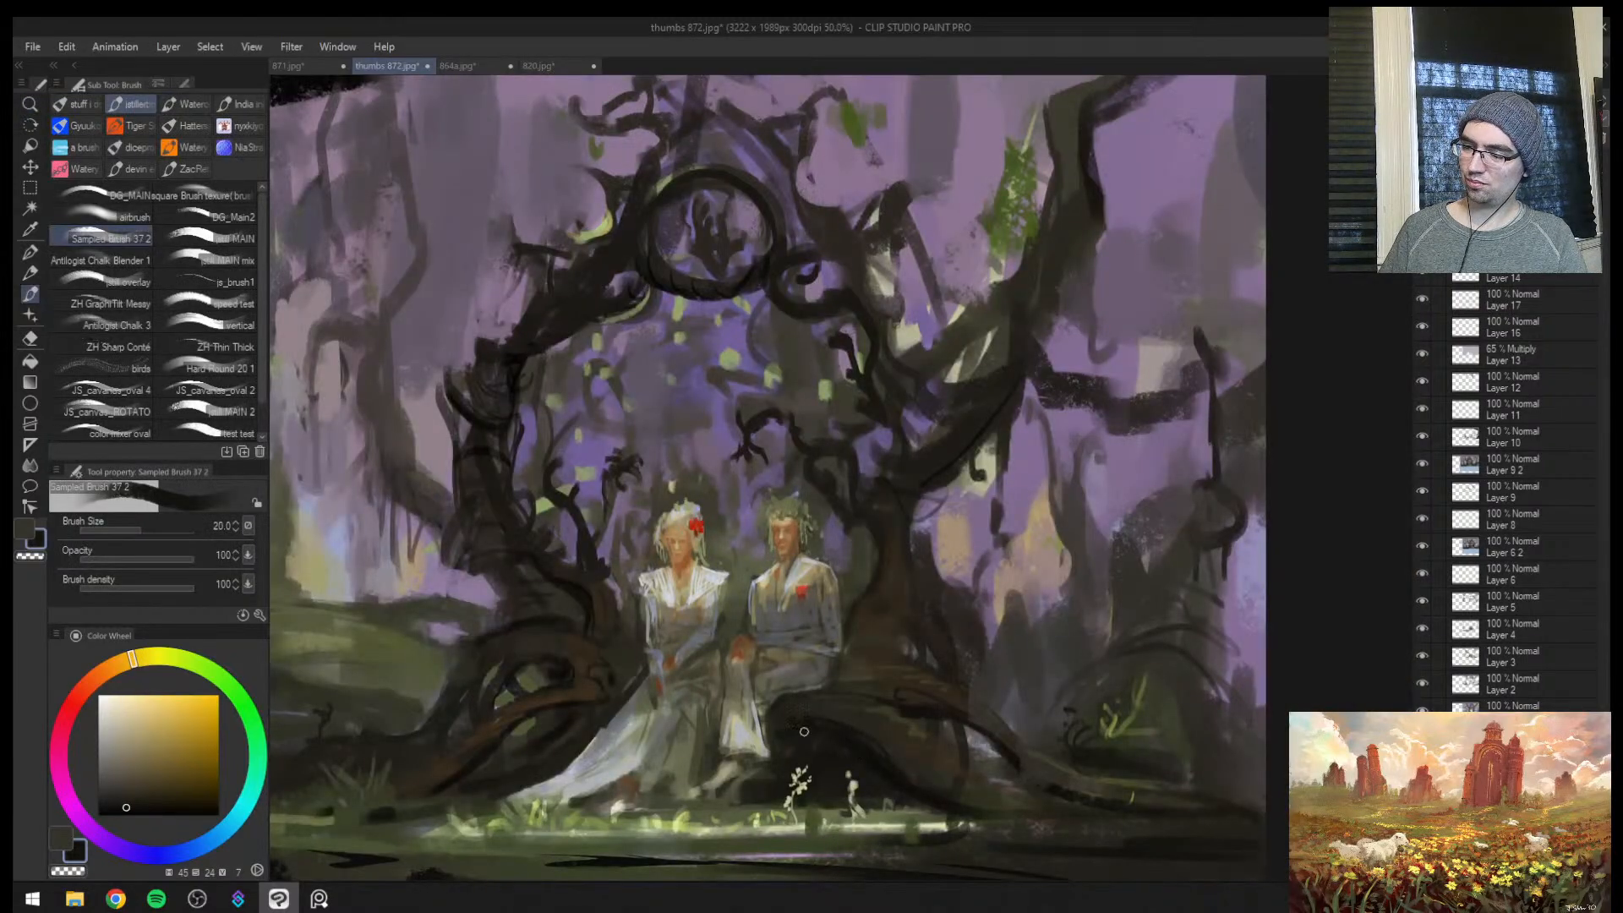
{"action": "key", "text": "bracketleft"}
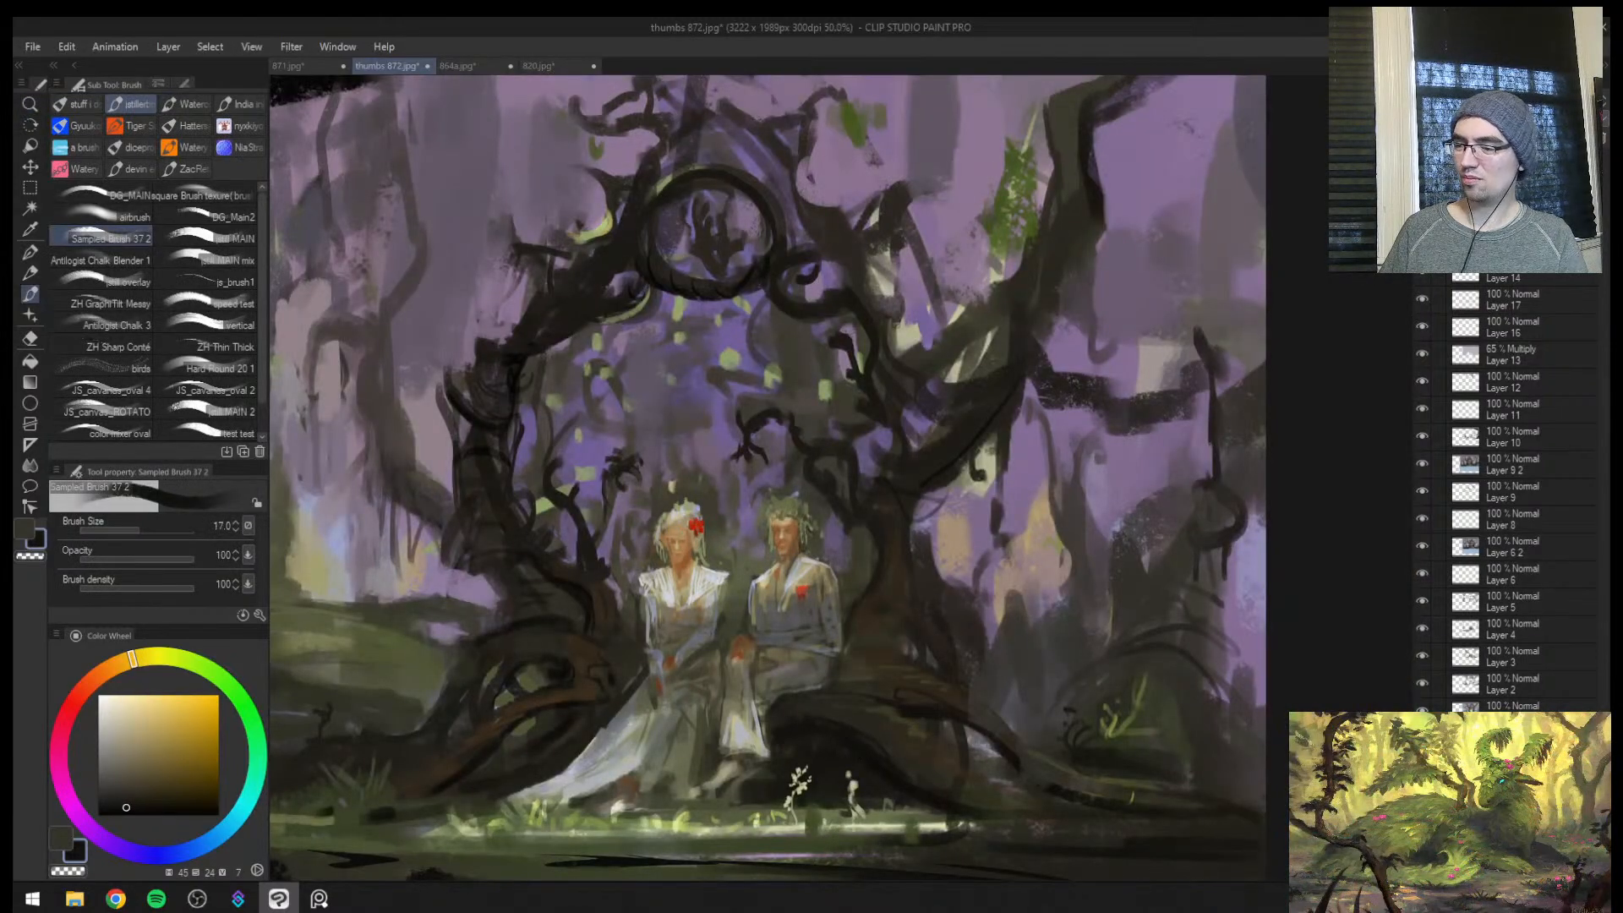
Flip the view and rework the roots beside the woman with sampled dark brown, reducing the brush from size 25 to 15
{"action": "key", "text": "h"}
{"action": "key", "text": "bracketright"}
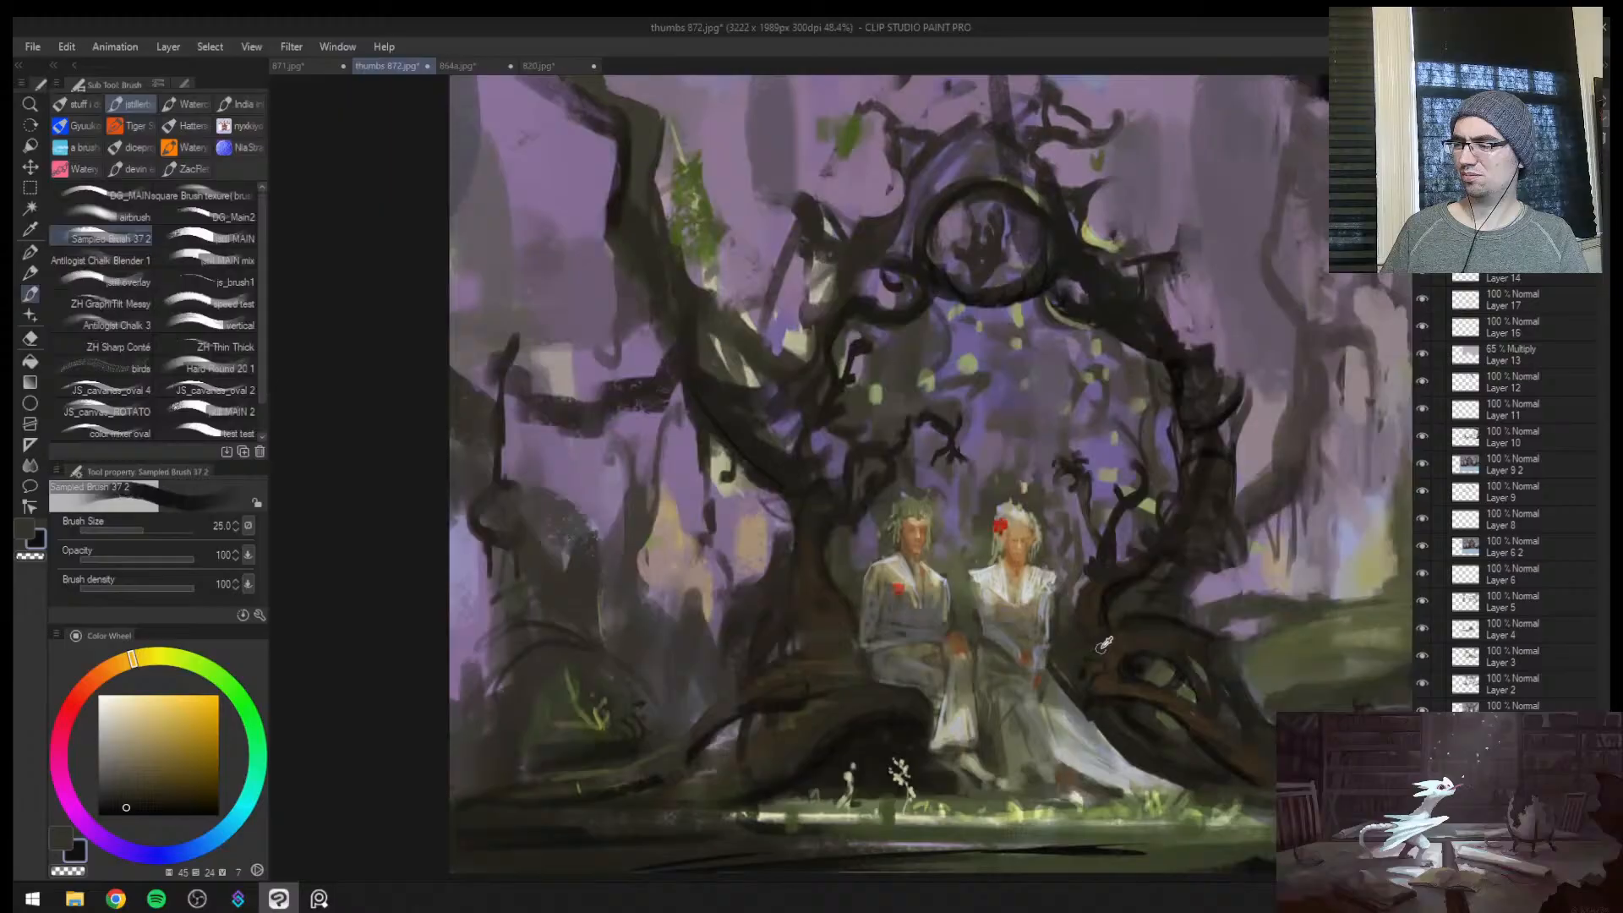
{"action": "left_click", "coordinate": [1071, 662], "text": "alt"}
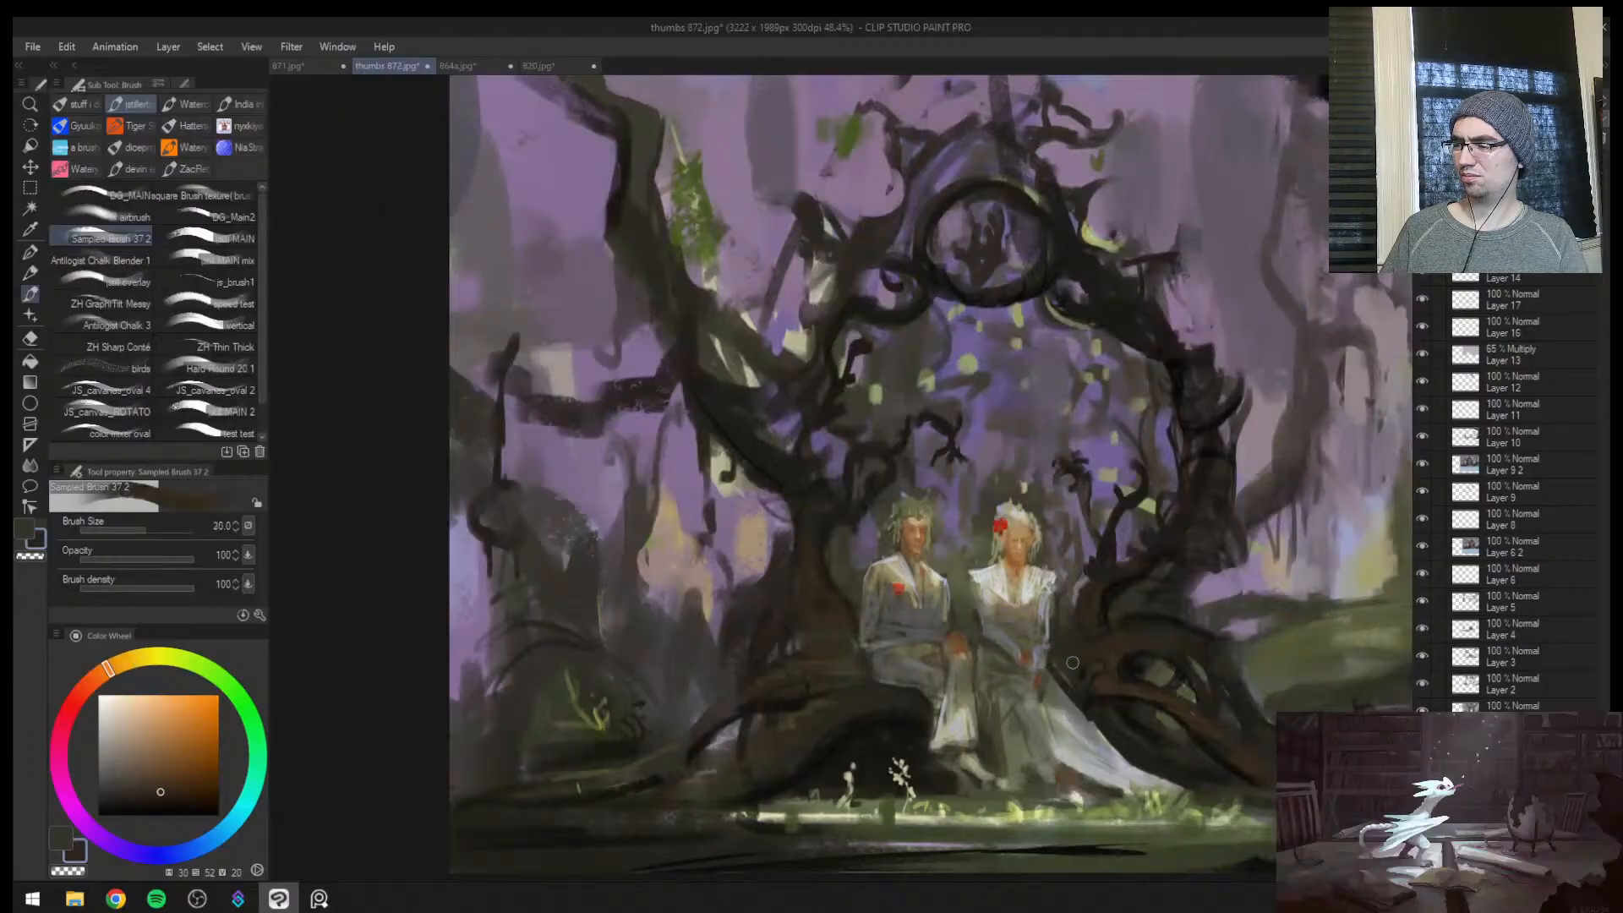
{"action": "key", "text": "bracketleft"}
{"action": "key", "text": "bracketleft"}
{"action": "left_click", "coordinate": [1097, 635], "text": "alt"}
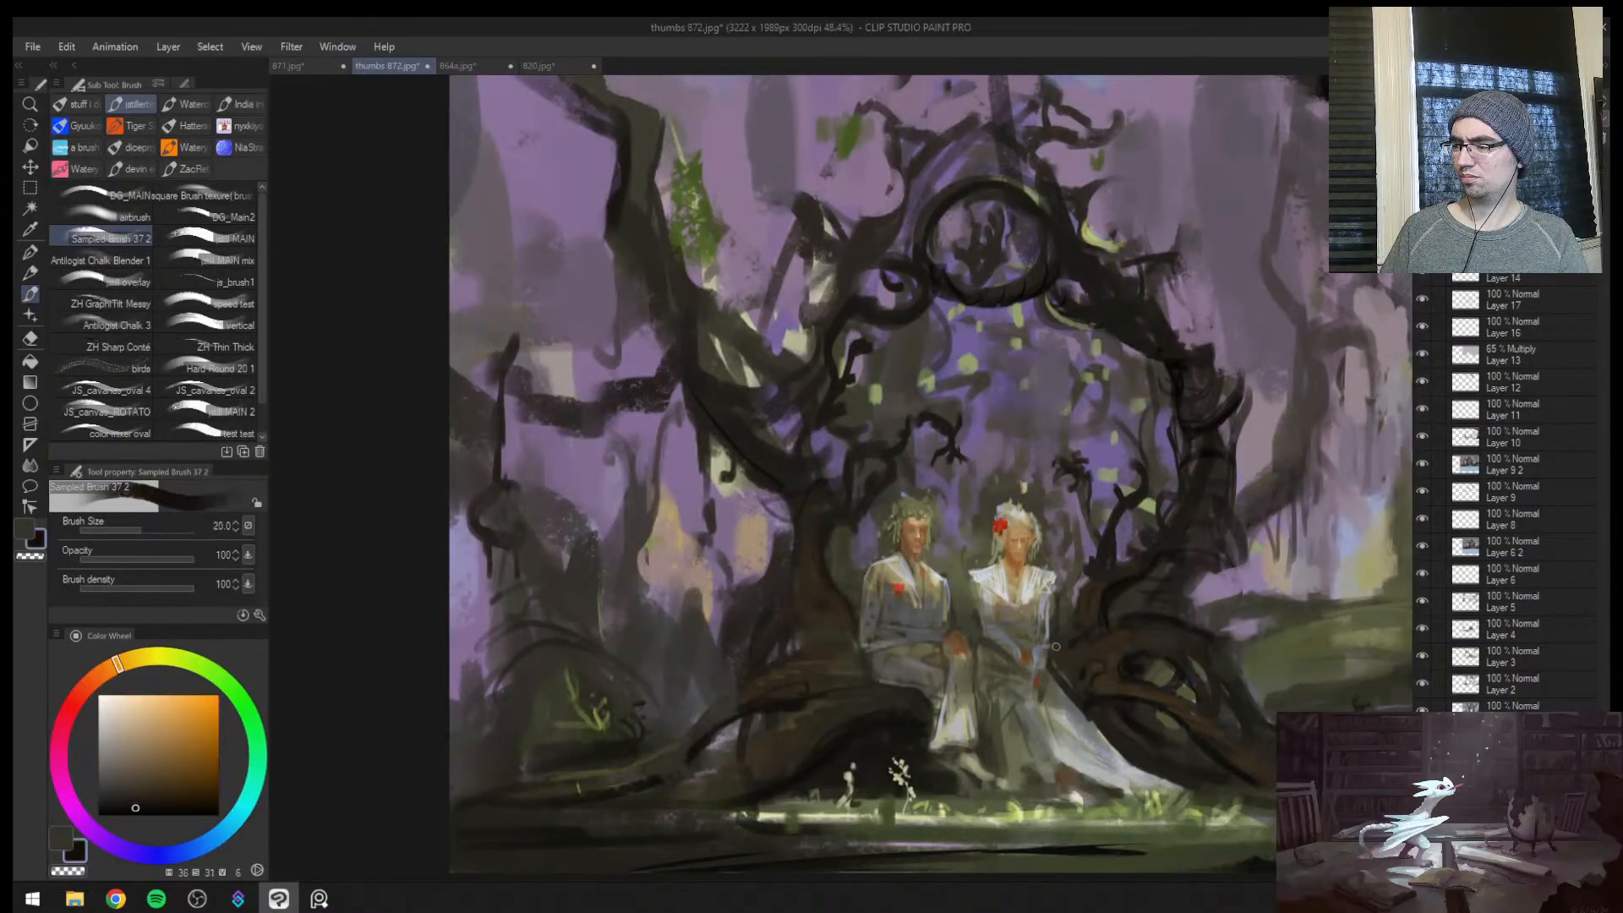
{"action": "key", "text": "bracketleft"}
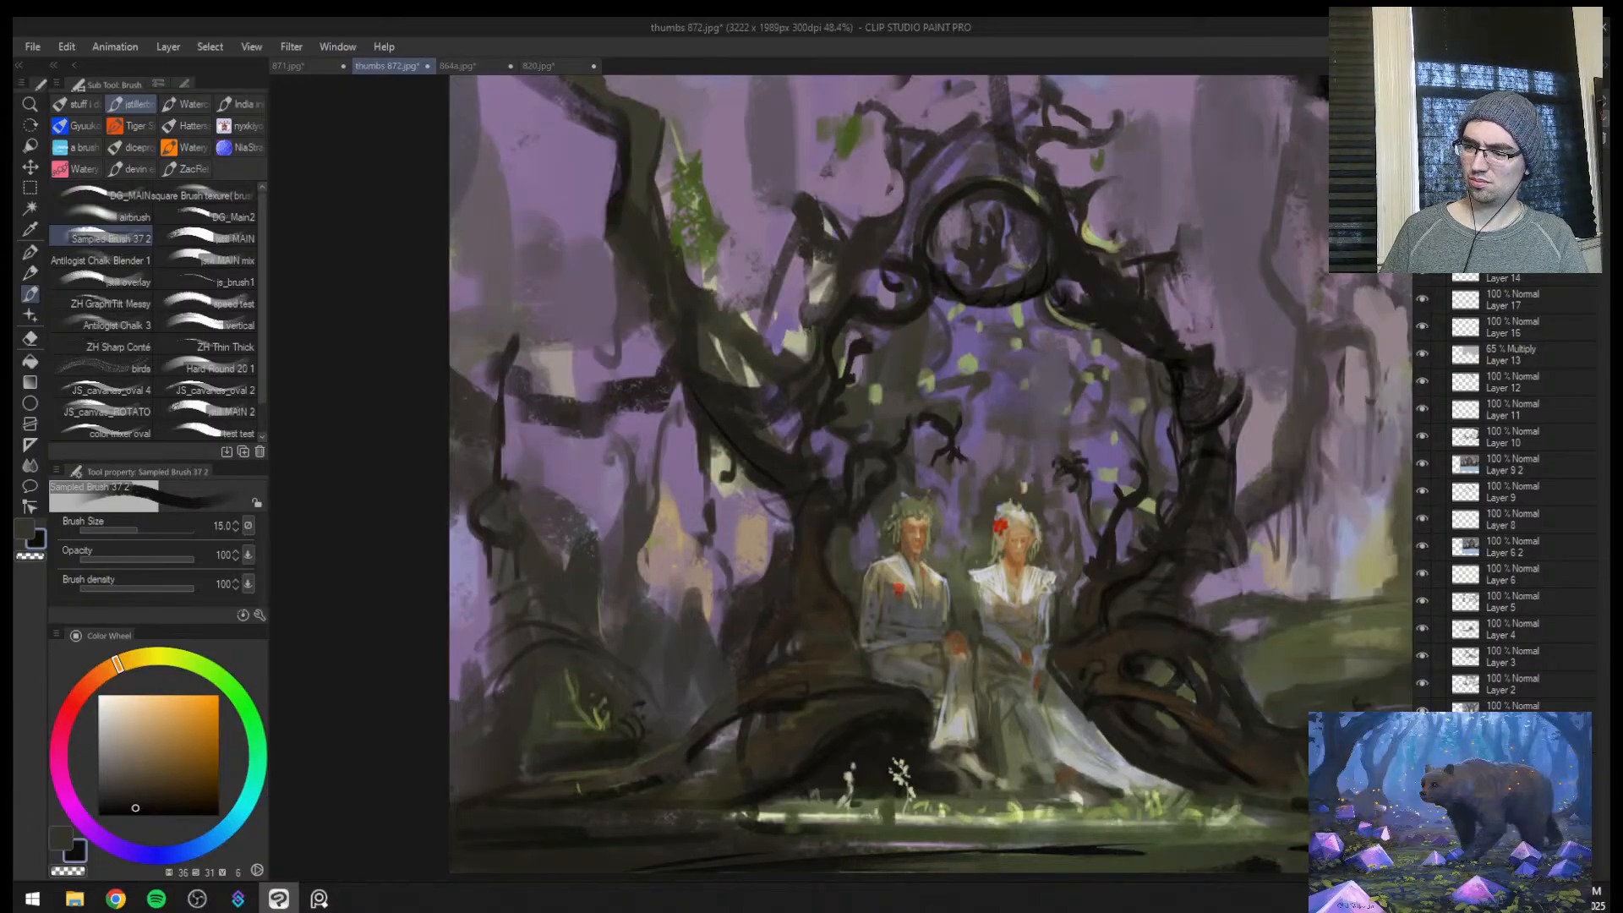
Flip the view and touch up the hollow in the woman's roots with sampled dark olive at brush sizes 20 and 40
{"action": "key", "text": "h"}
{"action": "key", "text": "ctrl+space"}
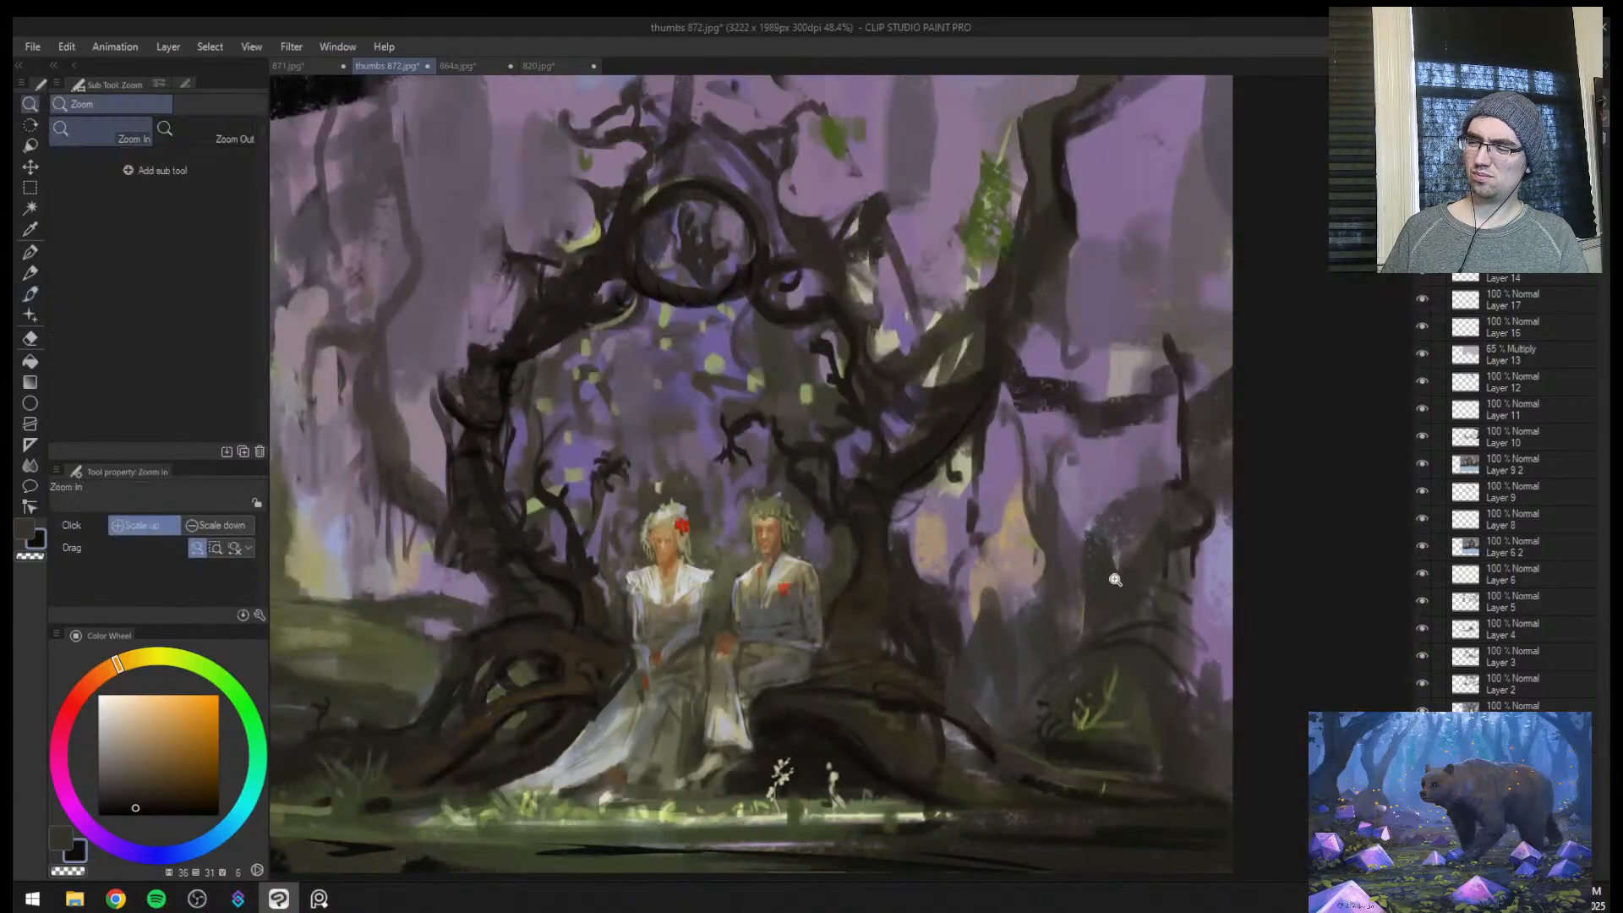
{"action": "key", "text": "ctrl+space"}
{"action": "mouse_move", "coordinate": [1009, 689]}
{"action": "left_mouse_down"}
{"action": "mouse_move", "coordinate": [967, 692]}
{"action": "mouse_move", "coordinate": [1017, 600]}
{"action": "left_mouse_up"}
{"action": "left_click", "coordinate": [847, 707], "text": "alt"}
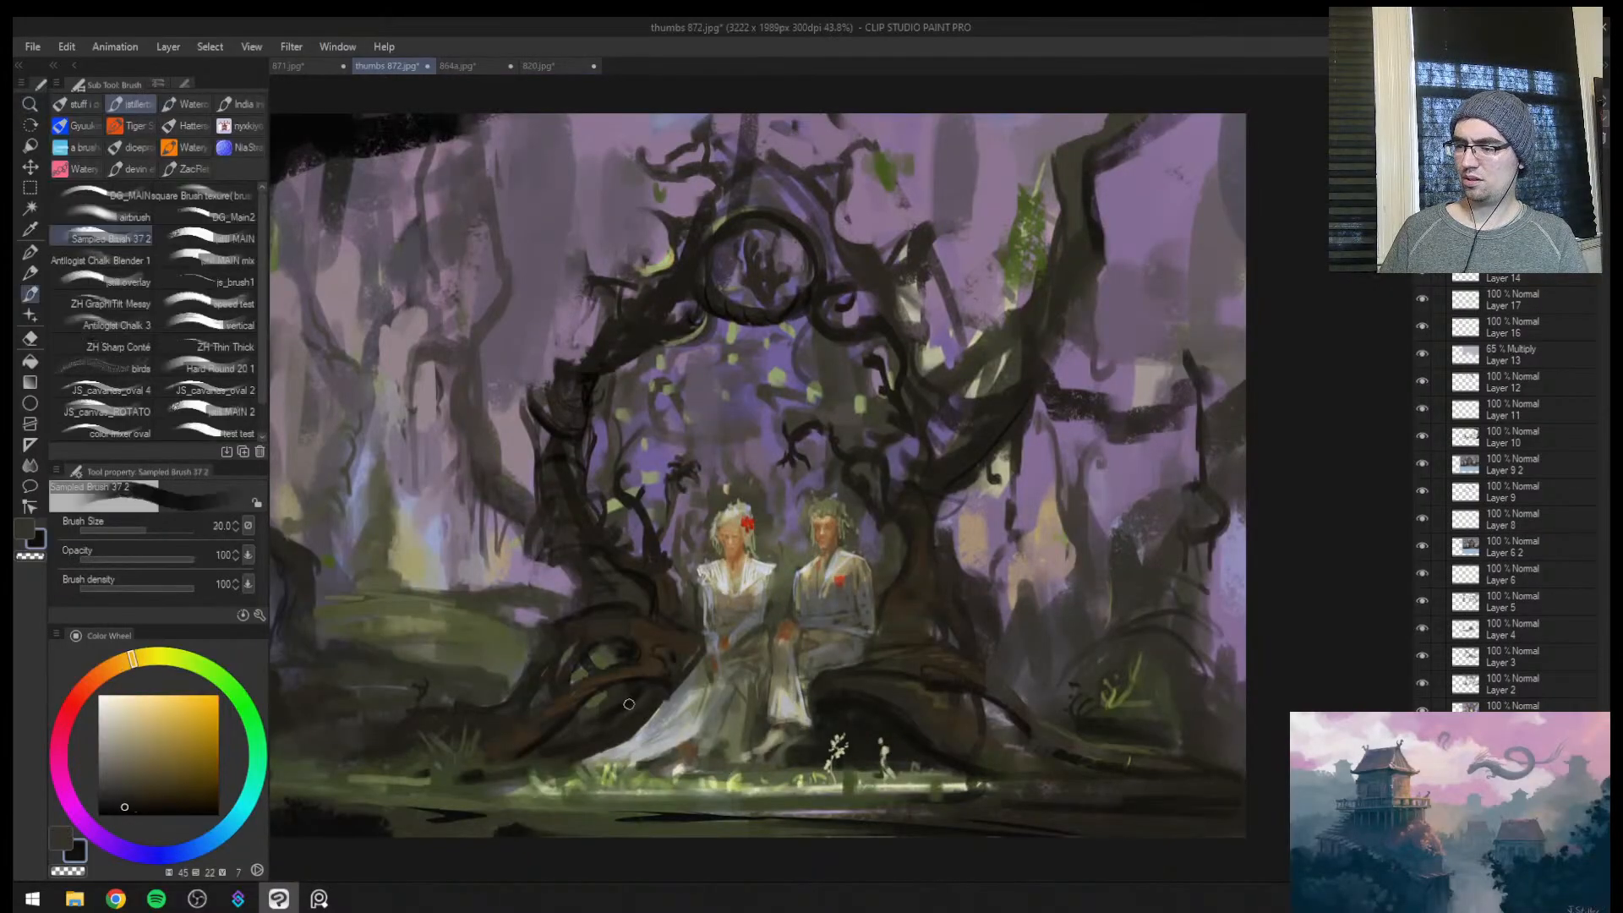
{"action": "key", "text": "bracketright"}
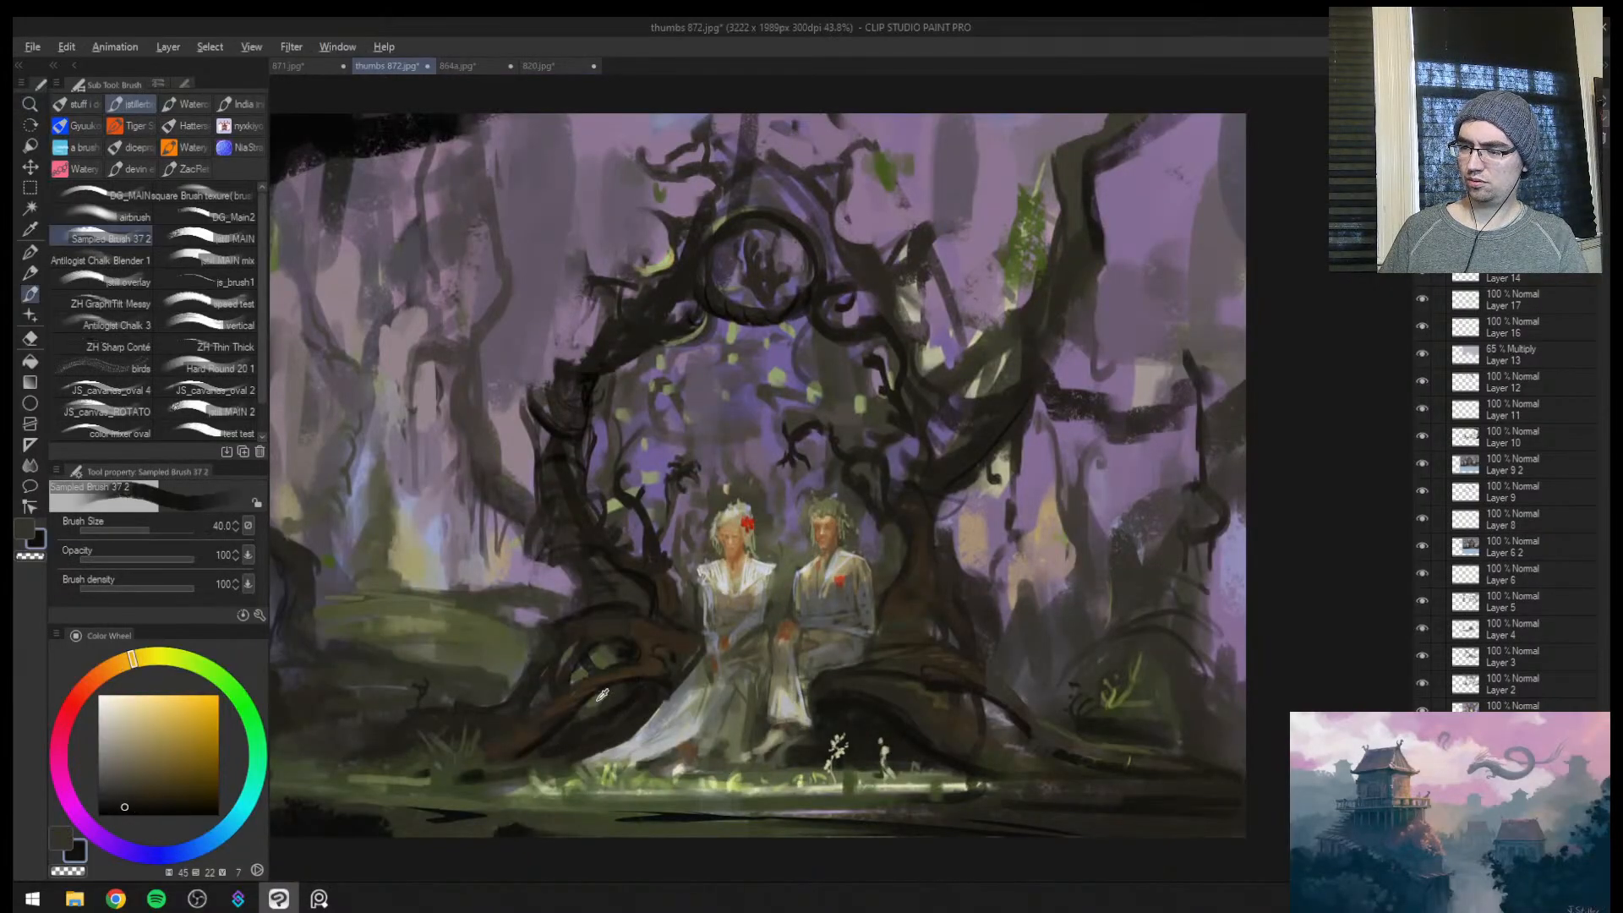
{"action": "left_click", "coordinate": [602, 698], "text": "alt"}
Touch up the distant light between the background trees with a pale blue at brush size 60
{"action": "key", "text": "ctrl+space"}
{"action": "left_click_drag", "start_coordinate": [678, 705], "coordinate": [685, 652]}
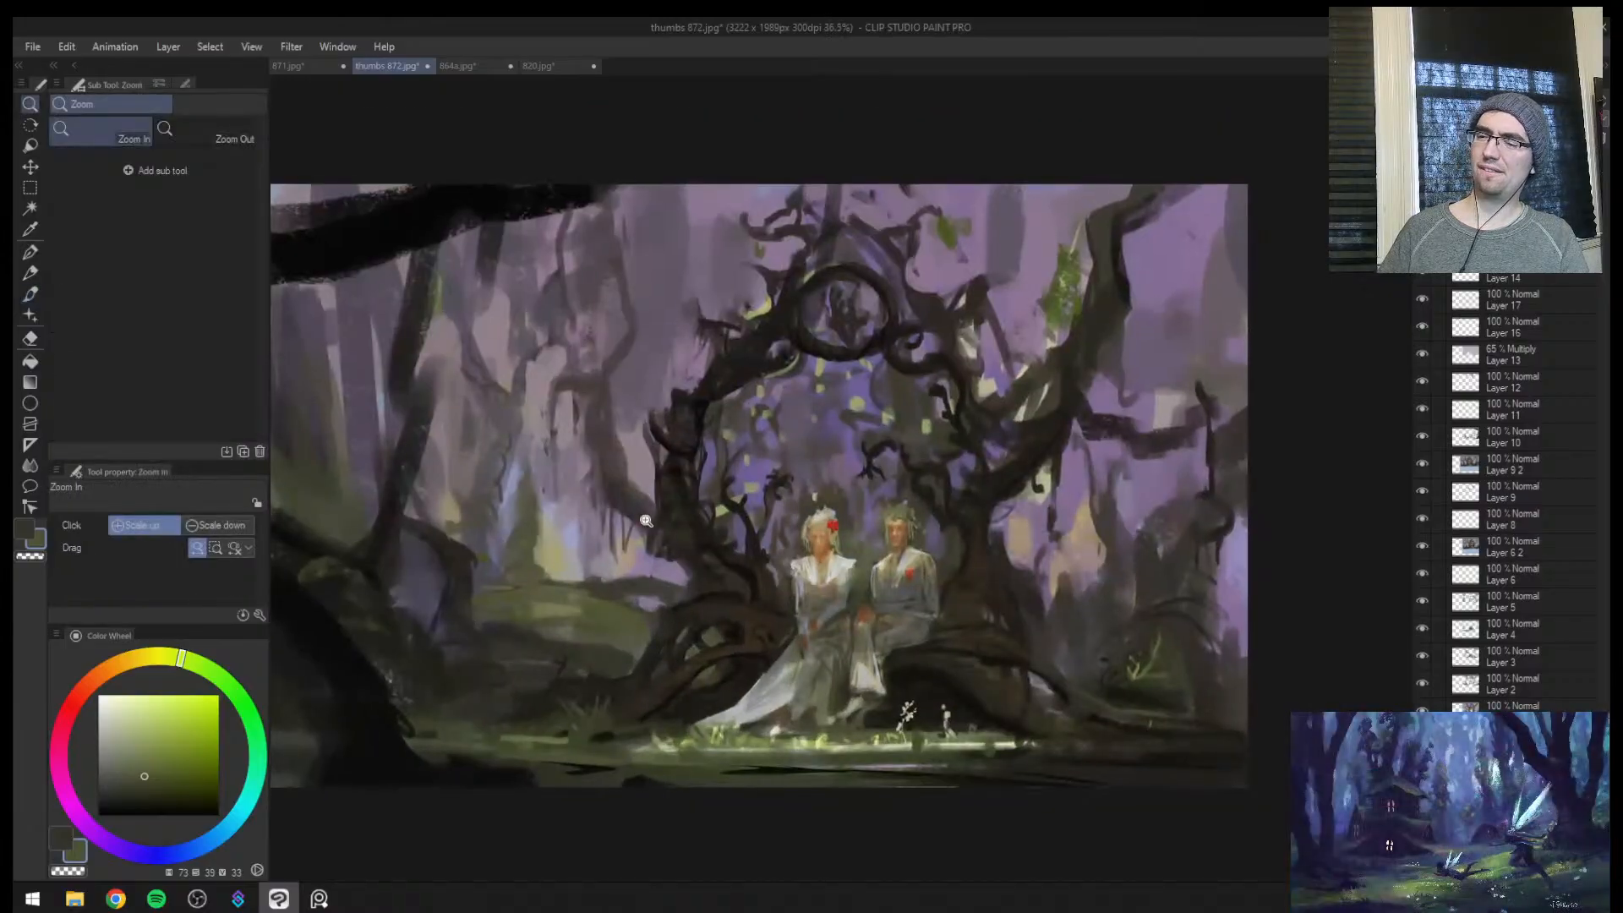
{"action": "left_click", "coordinate": [579, 529], "text": "alt"}
{"action": "left_click", "coordinate": [139, 714]}
{"action": "key", "text": "bracketright"}
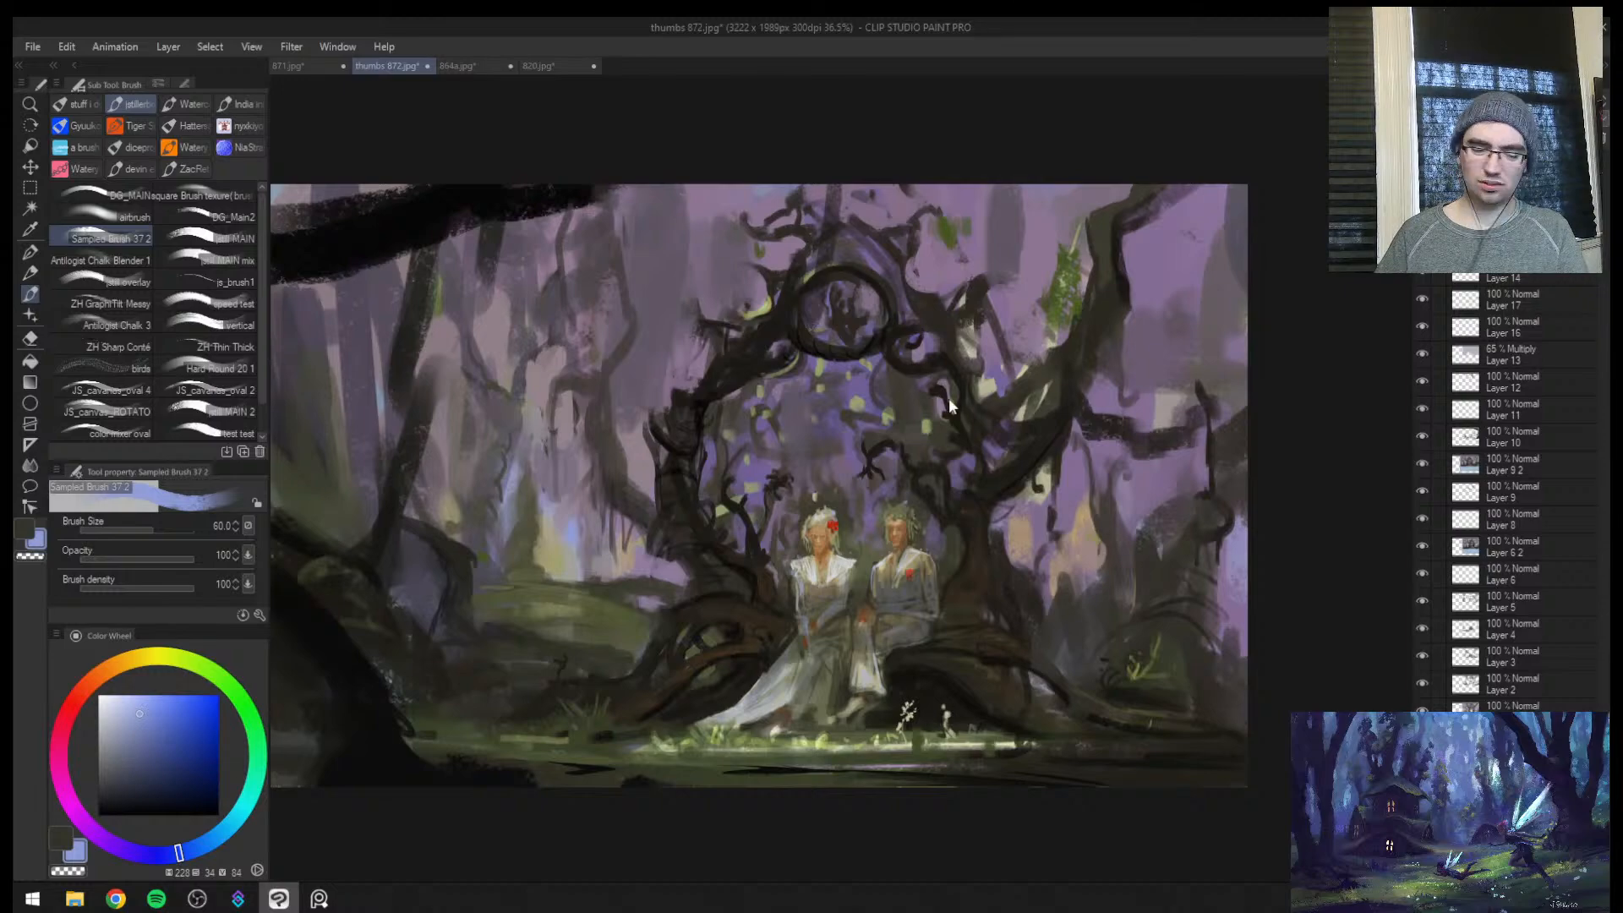
Flip the view and paint sampled muted purple patches inside the arch opening at brush sizes 60 to 80
{"action": "key", "text": "h"}
{"action": "key", "text": "ctrl+space"}
{"action": "left_click_drag", "start_coordinate": [1003, 532], "coordinate": [931, 574]}
{"action": "left_click_drag", "start_coordinate": [1038, 474], "coordinate": [1156, 460]}
{"action": "left_click", "coordinate": [889, 339], "text": "alt"}
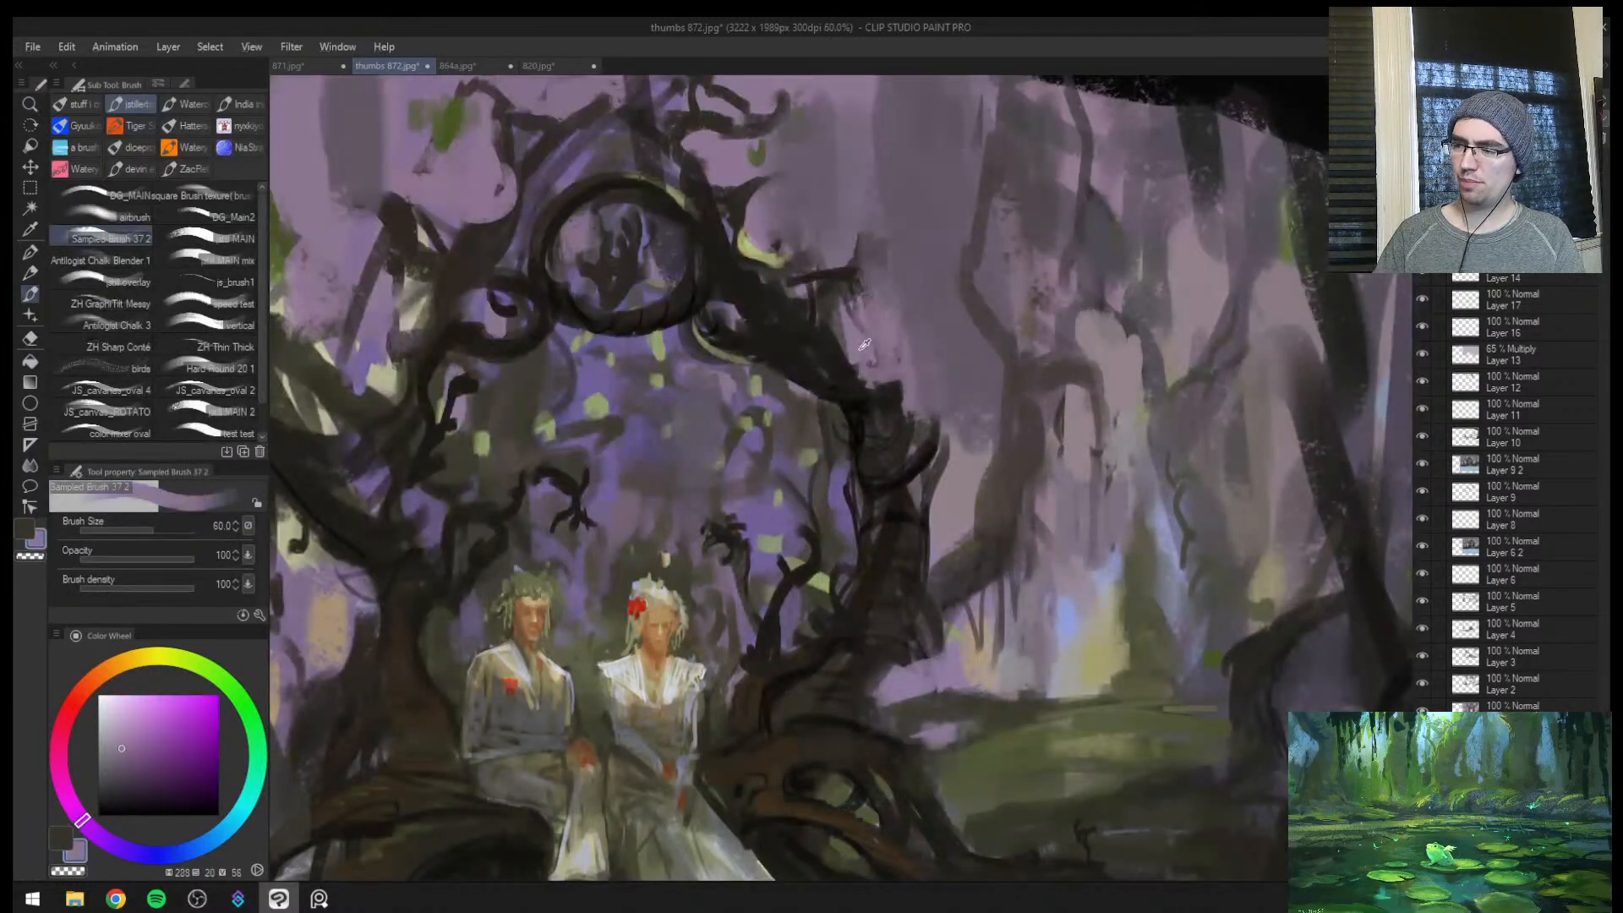
{"action": "mouse_move", "coordinate": [721, 400]}
{"action": "left_mouse_down"}
{"action": "mouse_move", "coordinate": [687, 396]}
{"action": "mouse_move", "coordinate": [592, 439]}
{"action": "mouse_move", "coordinate": [763, 332]}
{"action": "left_mouse_up"}
{"action": "key", "text": "ctrl+space"}
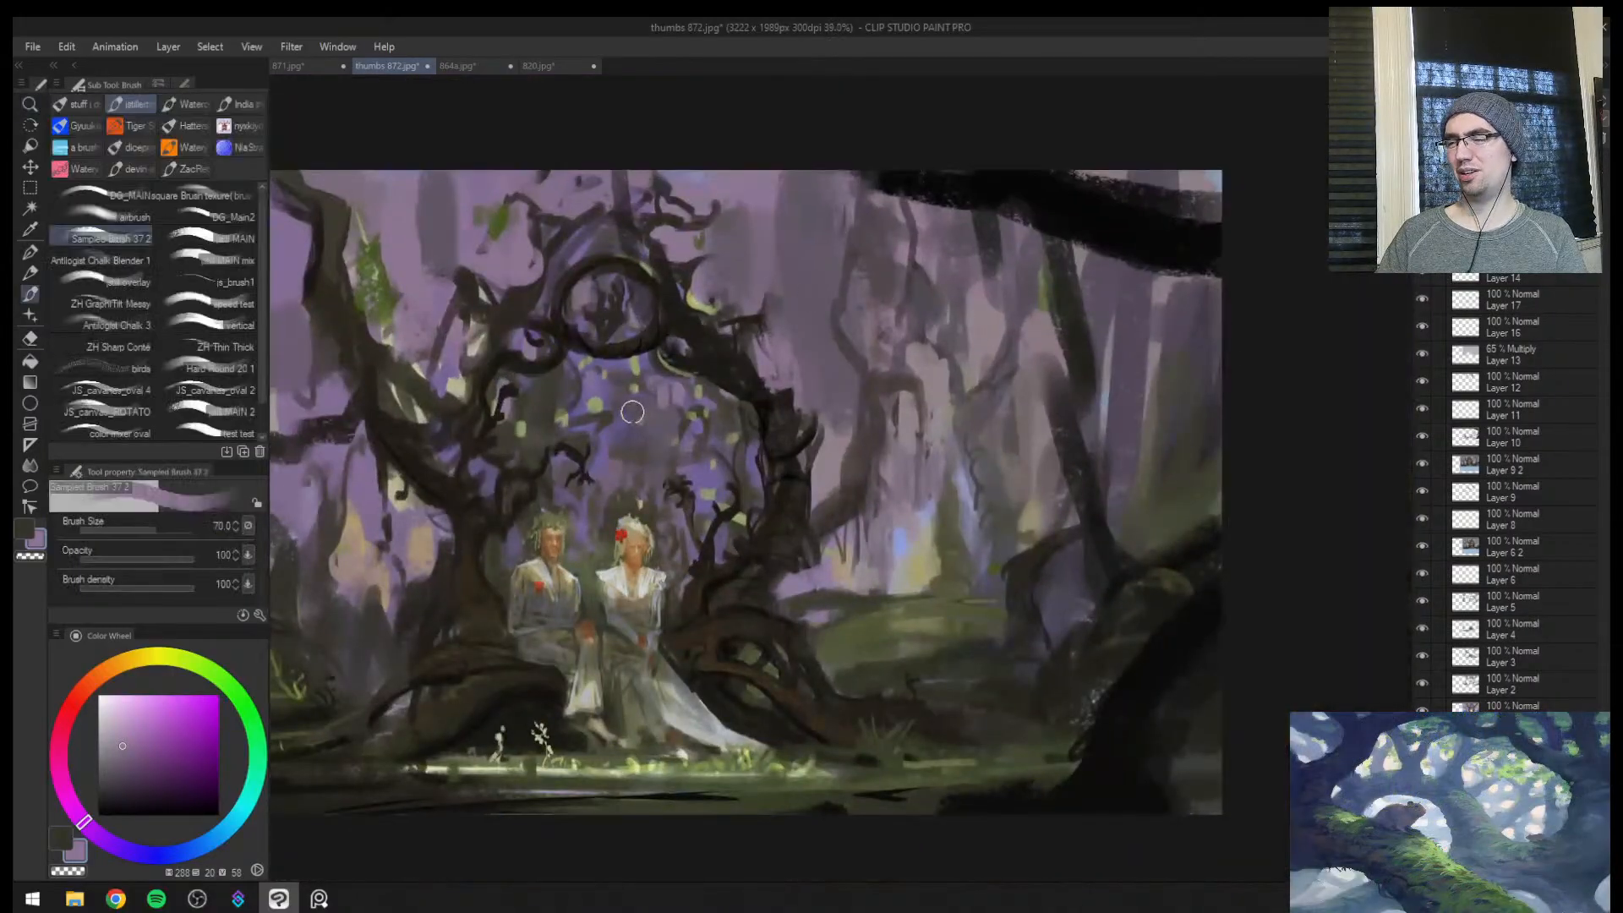
{"action": "mouse_move", "coordinate": [647, 424]}
{"action": "left_mouse_down"}
{"action": "mouse_move", "coordinate": [609, 454]}
{"action": "mouse_move", "coordinate": [656, 449]}
{"action": "left_mouse_up"}
{"action": "key", "text": "bracketleft"}
{"action": "key", "text": "bracketleft"}
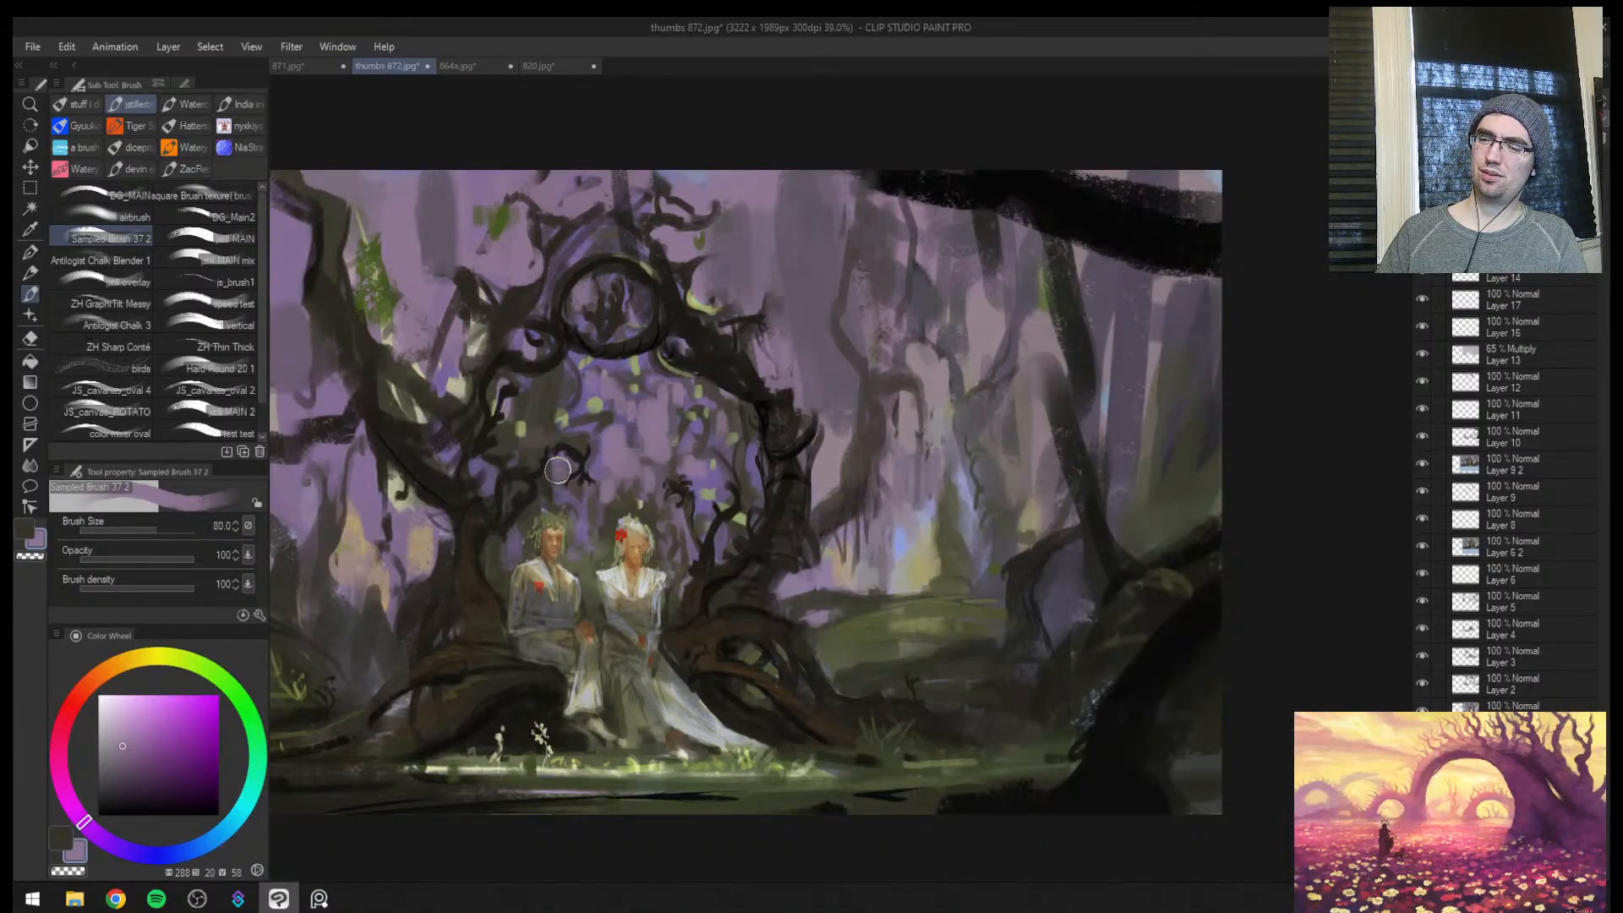
Cut muted purple gaps around the curled branches above the man, reducing the brush from size 60 to 40
{"action": "key", "text": "ctrl+space"}
{"action": "left_click_drag", "start_coordinate": [533, 397], "coordinate": [542, 381]}
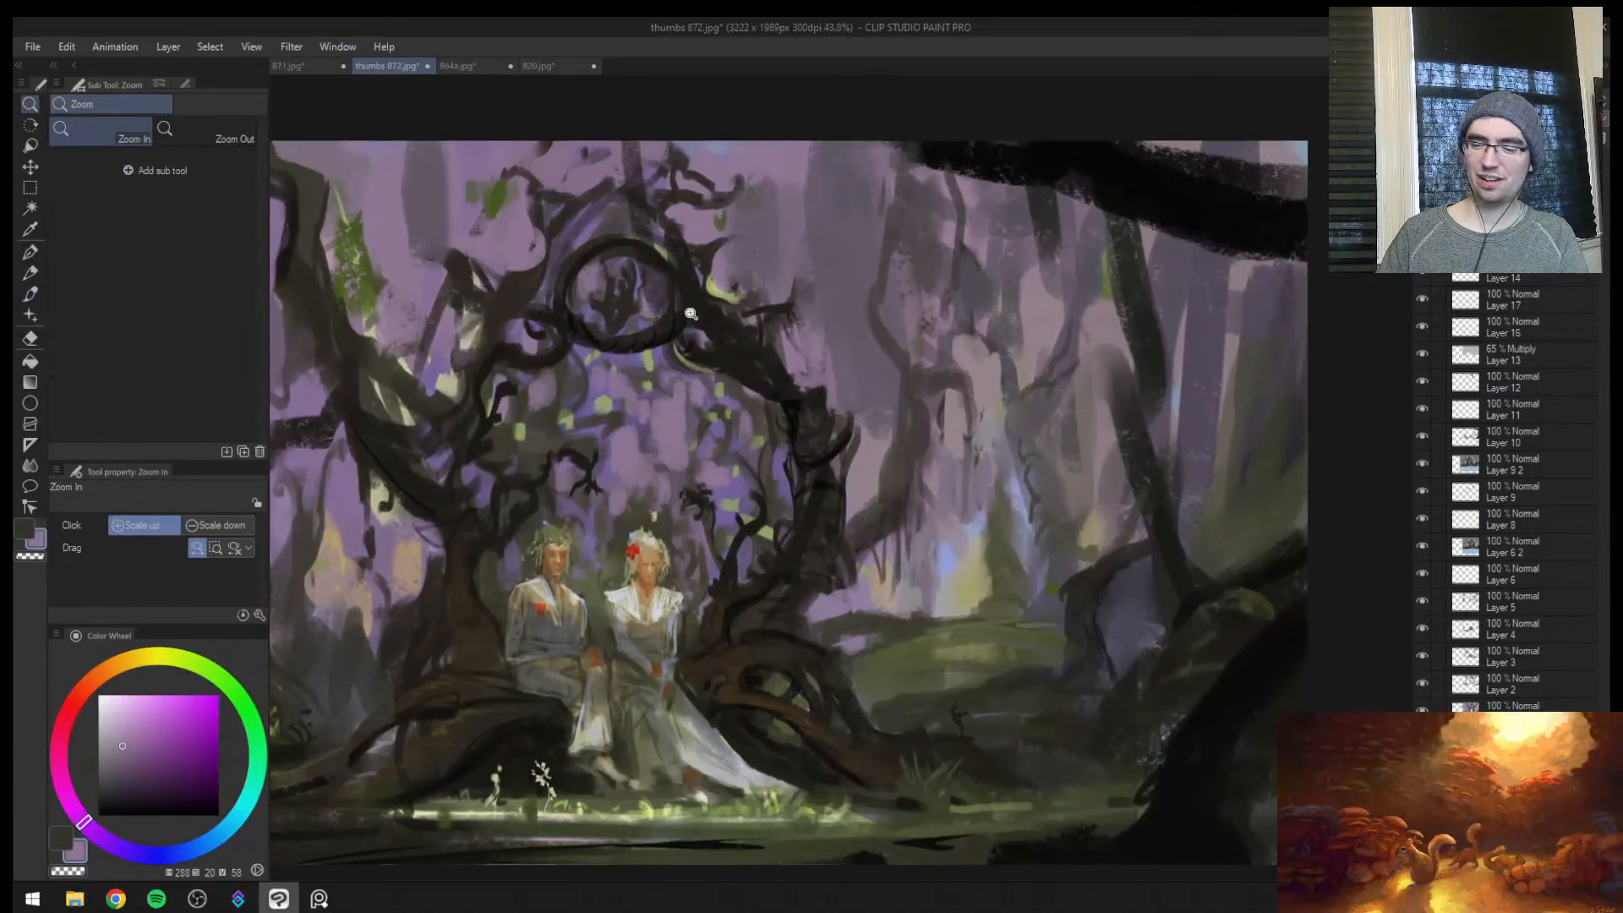
{"action": "mouse_move", "coordinate": [657, 418]}
{"action": "left_mouse_down"}
{"action": "mouse_move", "coordinate": [578, 405]}
{"action": "mouse_move", "coordinate": [734, 396]}
{"action": "left_mouse_up"}
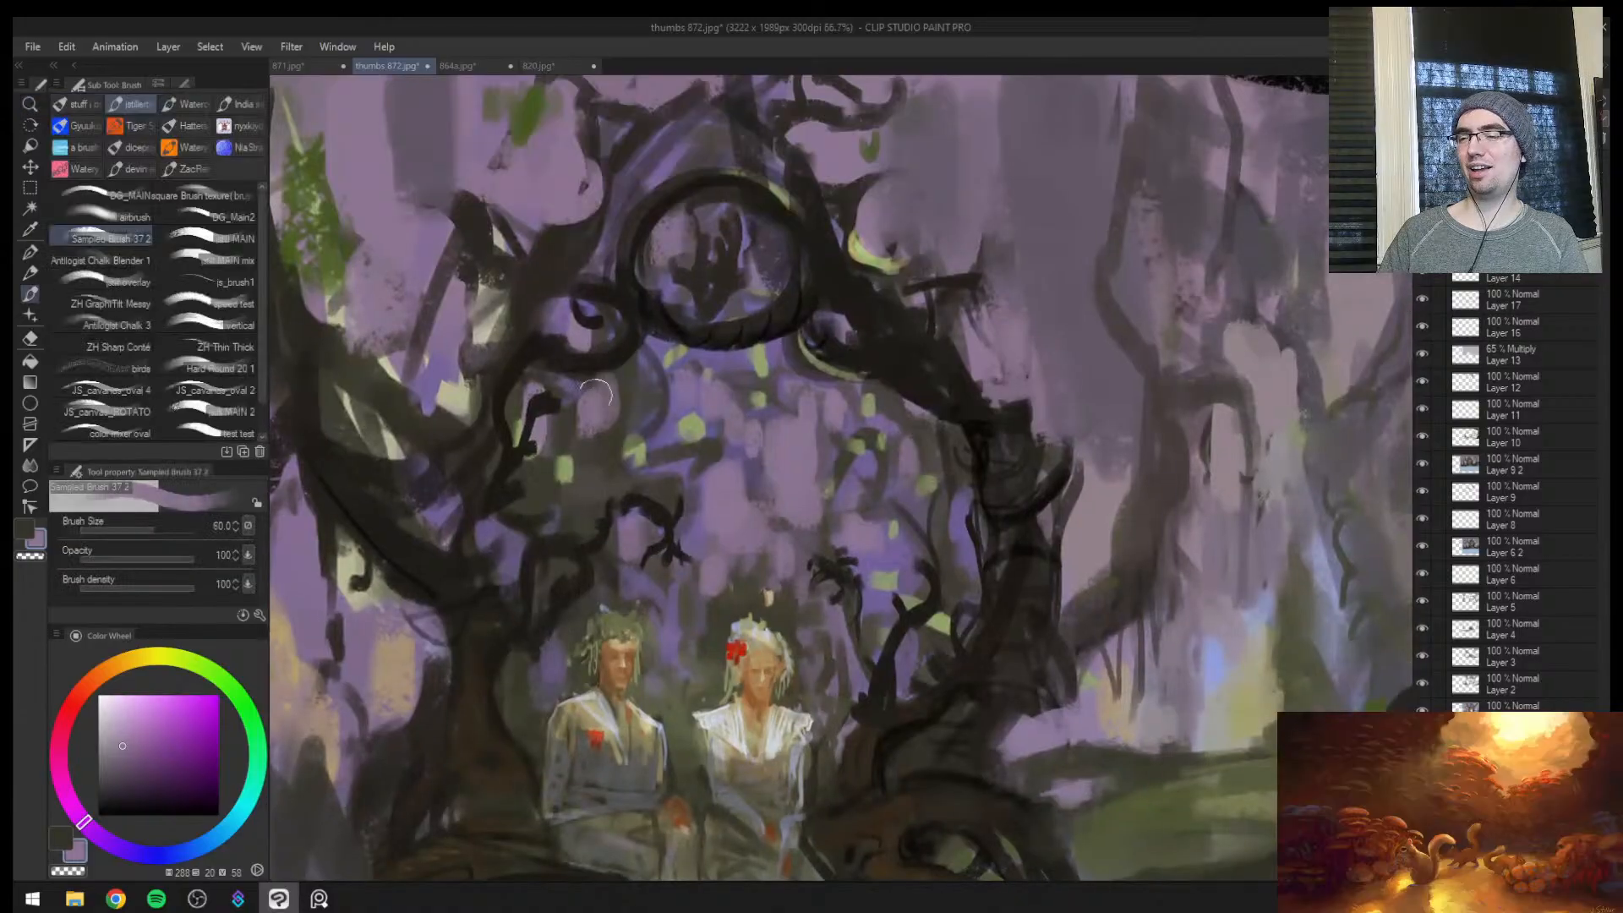
{"action": "key", "text": "bracketleft"}
{"action": "key", "text": "bracketleft"}
{"action": "key", "text": "bracketleft"}
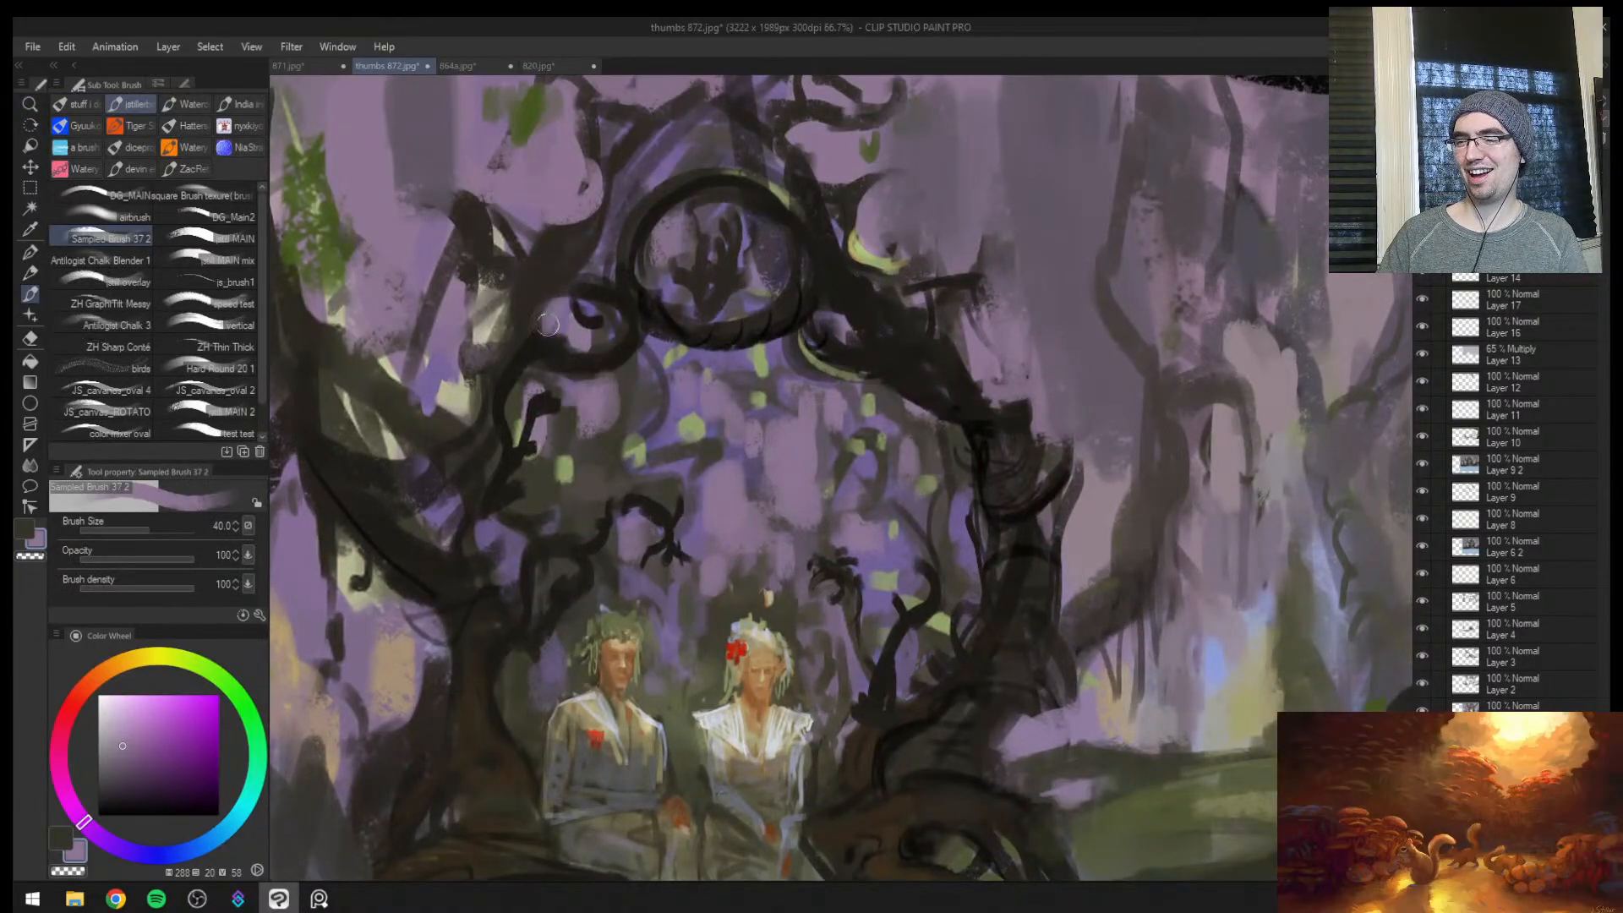
{"action": "left_click_drag", "start_coordinate": [590, 292], "coordinate": [361, 301]}
Flip the view and retouch the pale light shaft between the distant trees with sampled blue and grey tones at brush size 40
{"action": "key", "text": "h"}
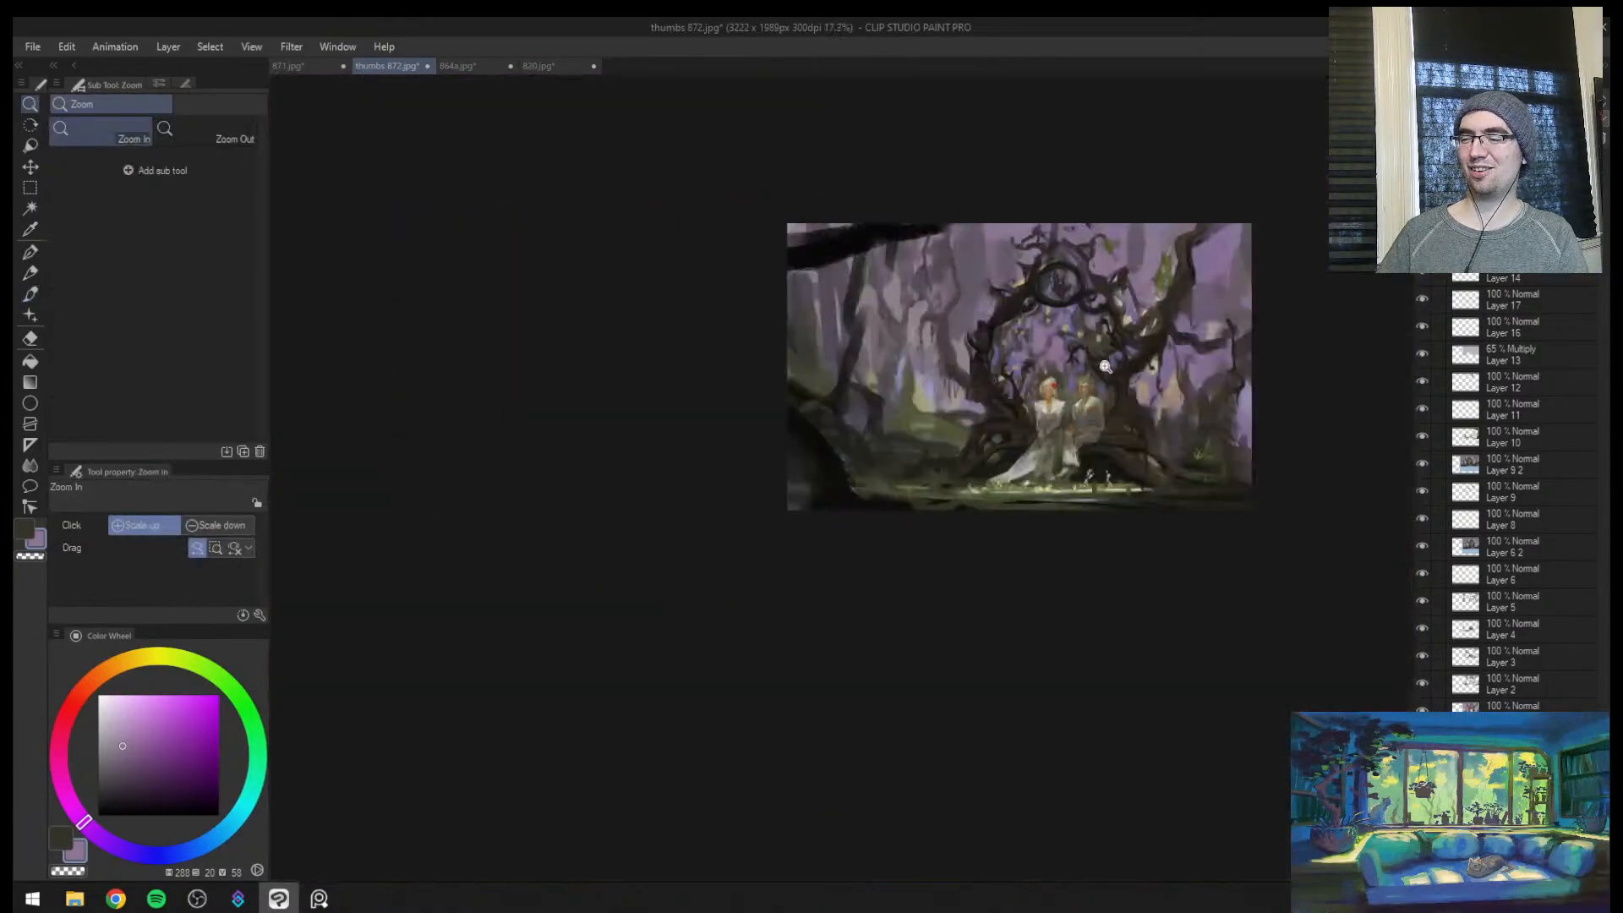
{"action": "left_click_drag", "start_coordinate": [1106, 366], "coordinate": [1004, 414]}
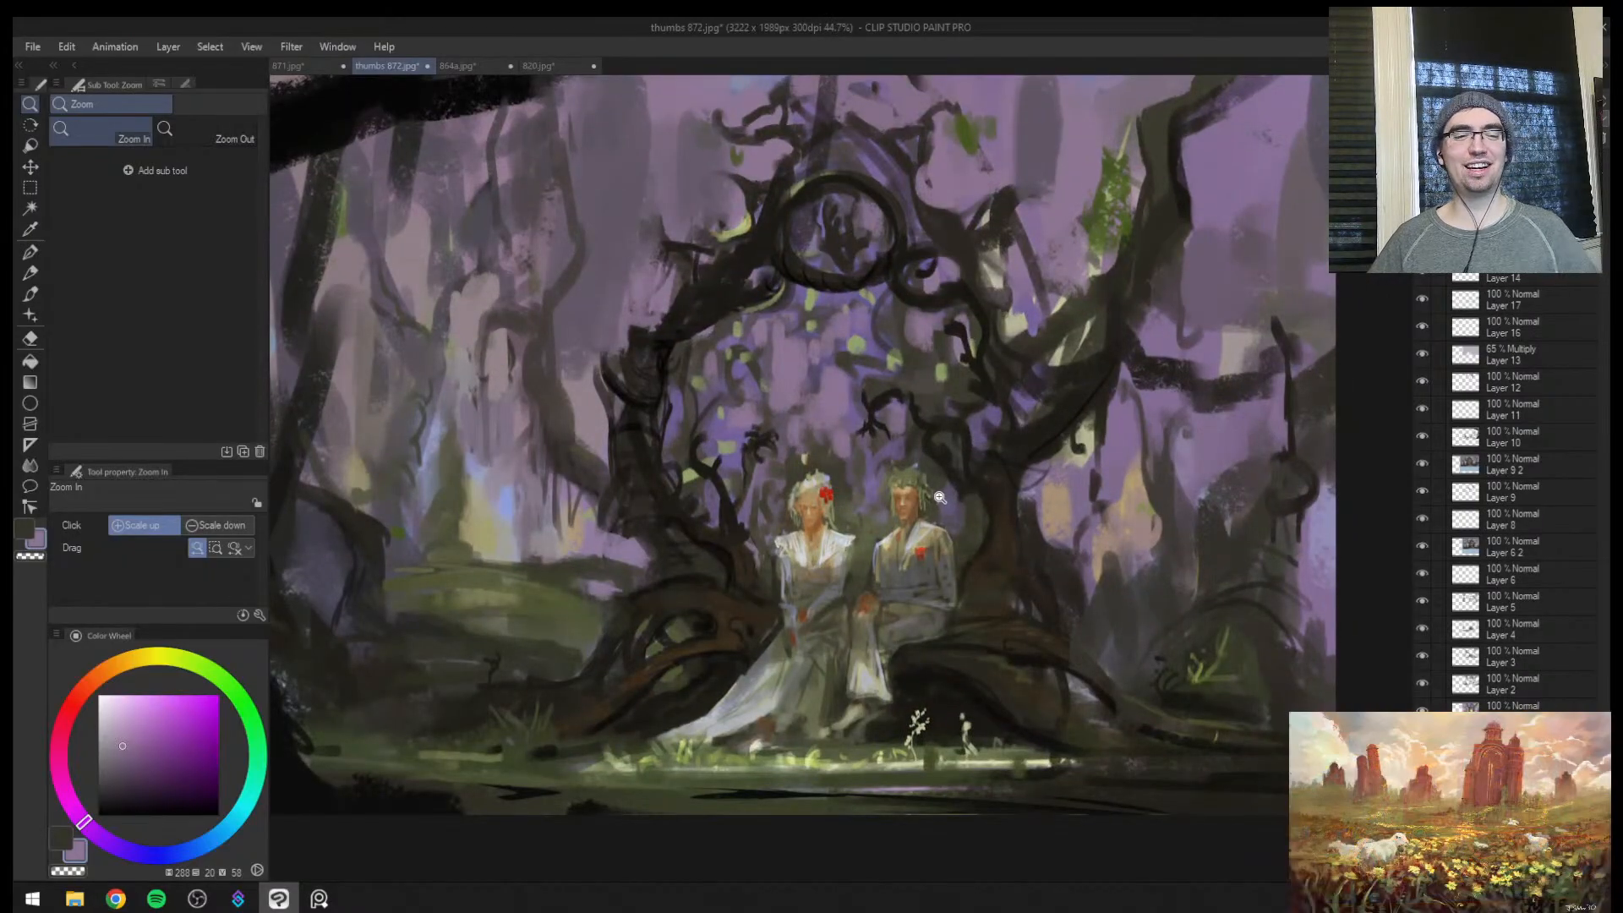
{"action": "mouse_move", "coordinate": [916, 550]}
{"action": "left_mouse_down"}
{"action": "mouse_move", "coordinate": [897, 588]}
{"action": "mouse_move", "coordinate": [872, 591]}
{"action": "left_mouse_up"}
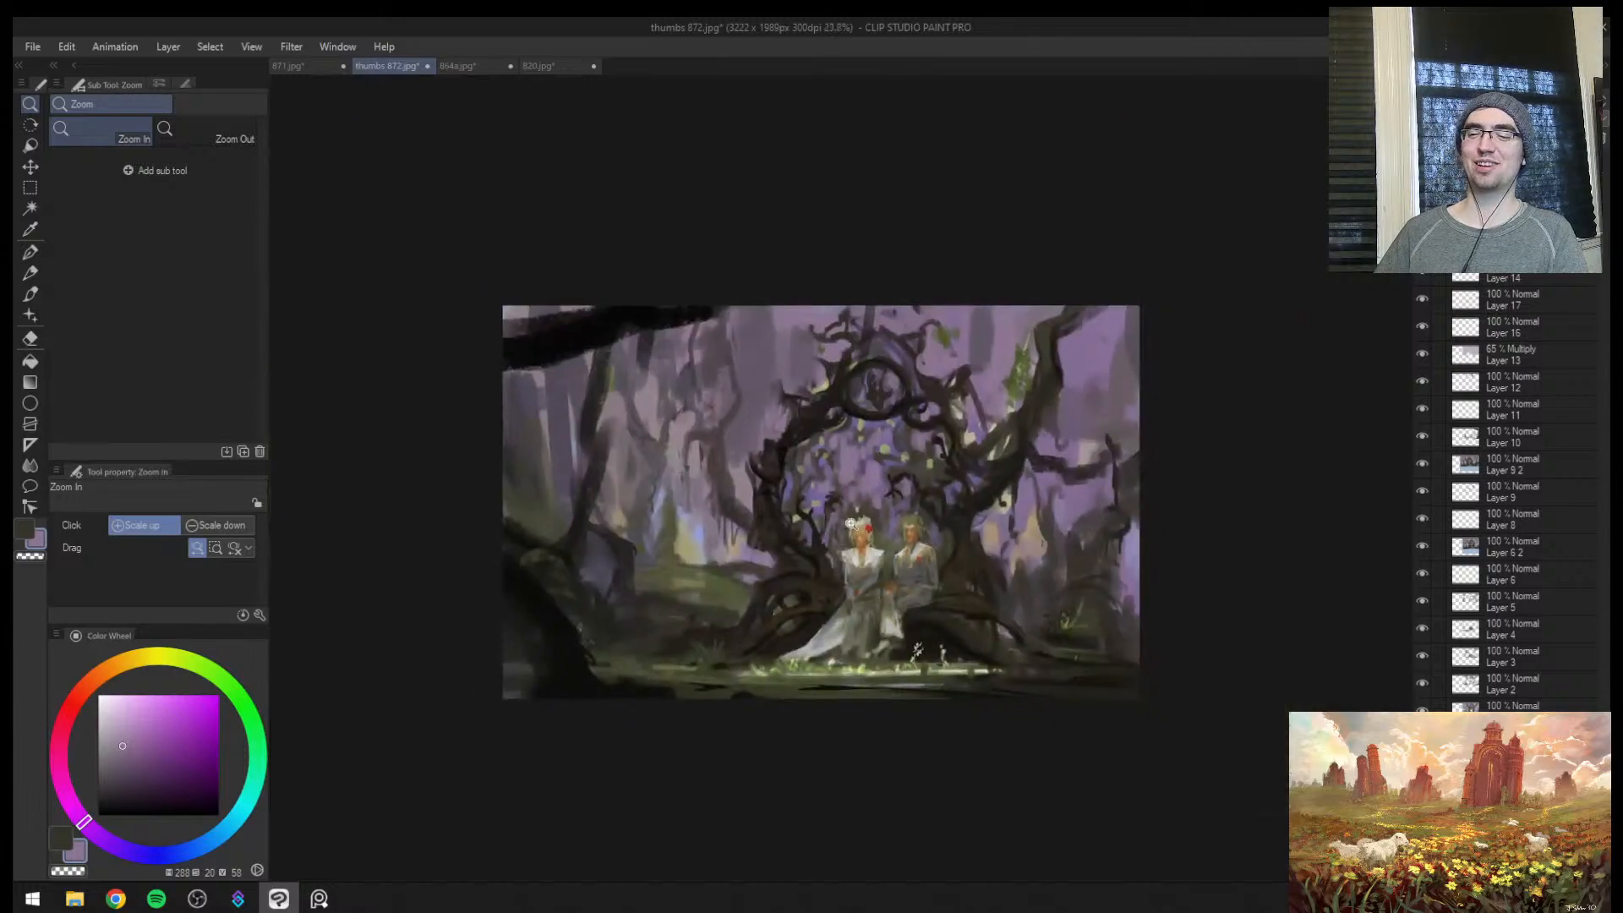
{"action": "left_click_drag", "start_coordinate": [658, 526], "coordinate": [752, 464]}
{"action": "left_click", "coordinate": [744, 480], "text": "alt"}
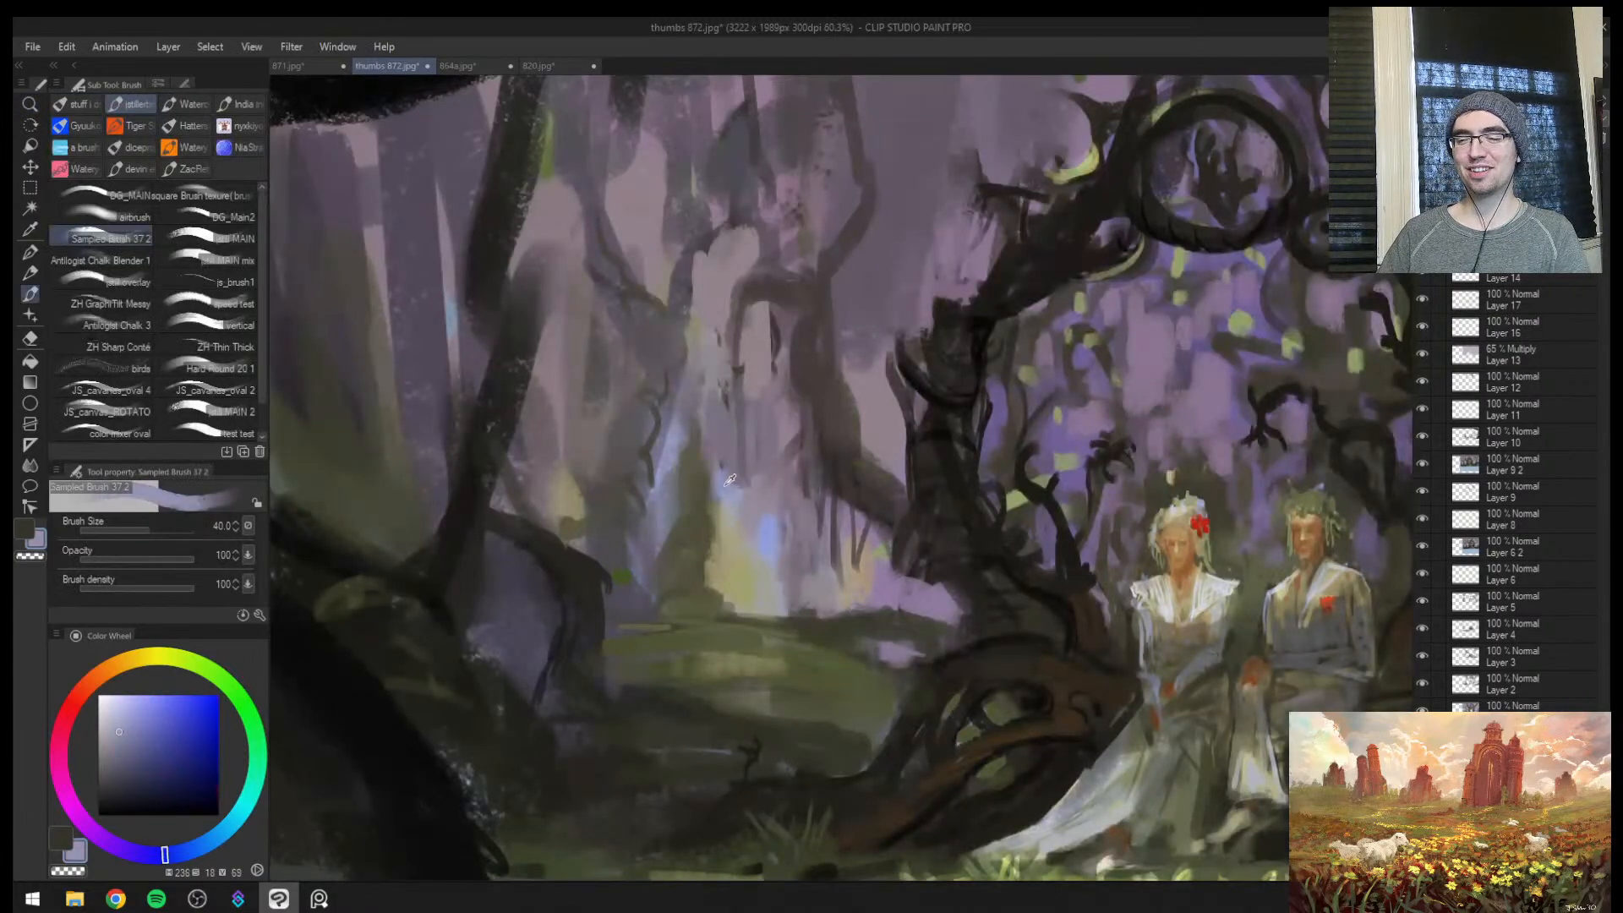
{"action": "left_click", "coordinate": [687, 466], "text": "alt"}
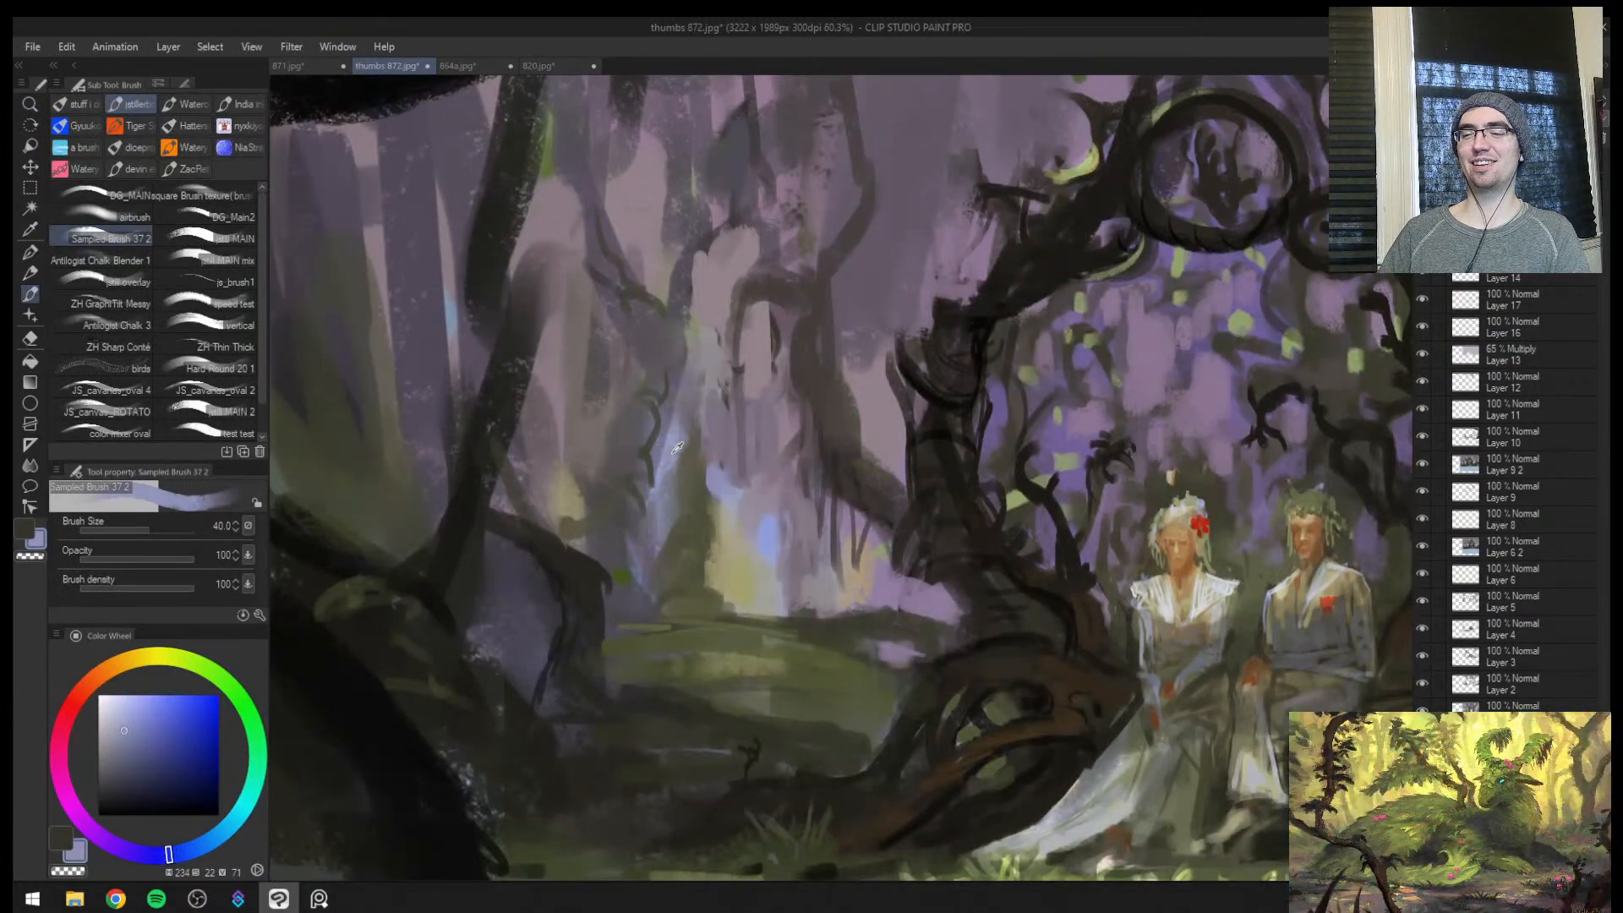
{"action": "left_click", "coordinate": [658, 499], "text": "alt"}
{"action": "key", "text": "bracketleft"}
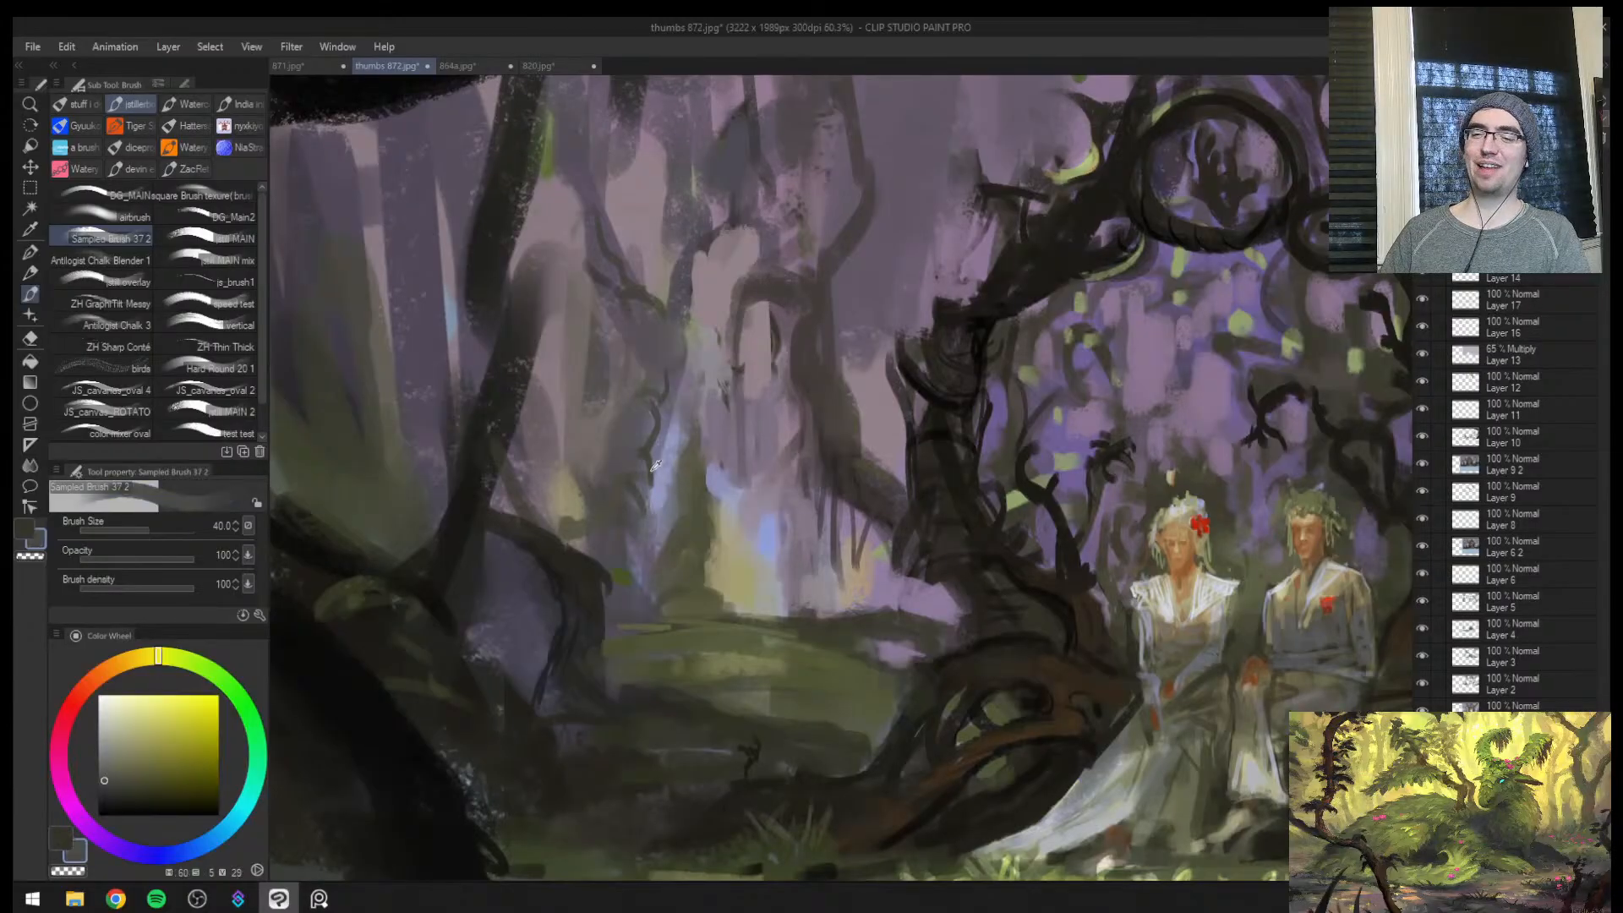
Define the thin distant trunk and small mound beside the light shaft with sampled dark olive at sizes 15 and 12, undoing one stroke
{"action": "mouse_move", "coordinate": [630, 584]}
{"action": "left_mouse_down"}
{"action": "mouse_move", "coordinate": [654, 604]}
{"action": "mouse_move", "coordinate": [642, 497]}
{"action": "mouse_move", "coordinate": [656, 605]}
{"action": "left_mouse_up"}
{"action": "left_click", "coordinate": [589, 583], "text": "alt"}
{"action": "key", "text": "bracketleft"}
{"action": "key", "text": "bracketleft"}
{"action": "key", "text": "bracketleft"}
{"action": "key", "text": "ctrl+z"}
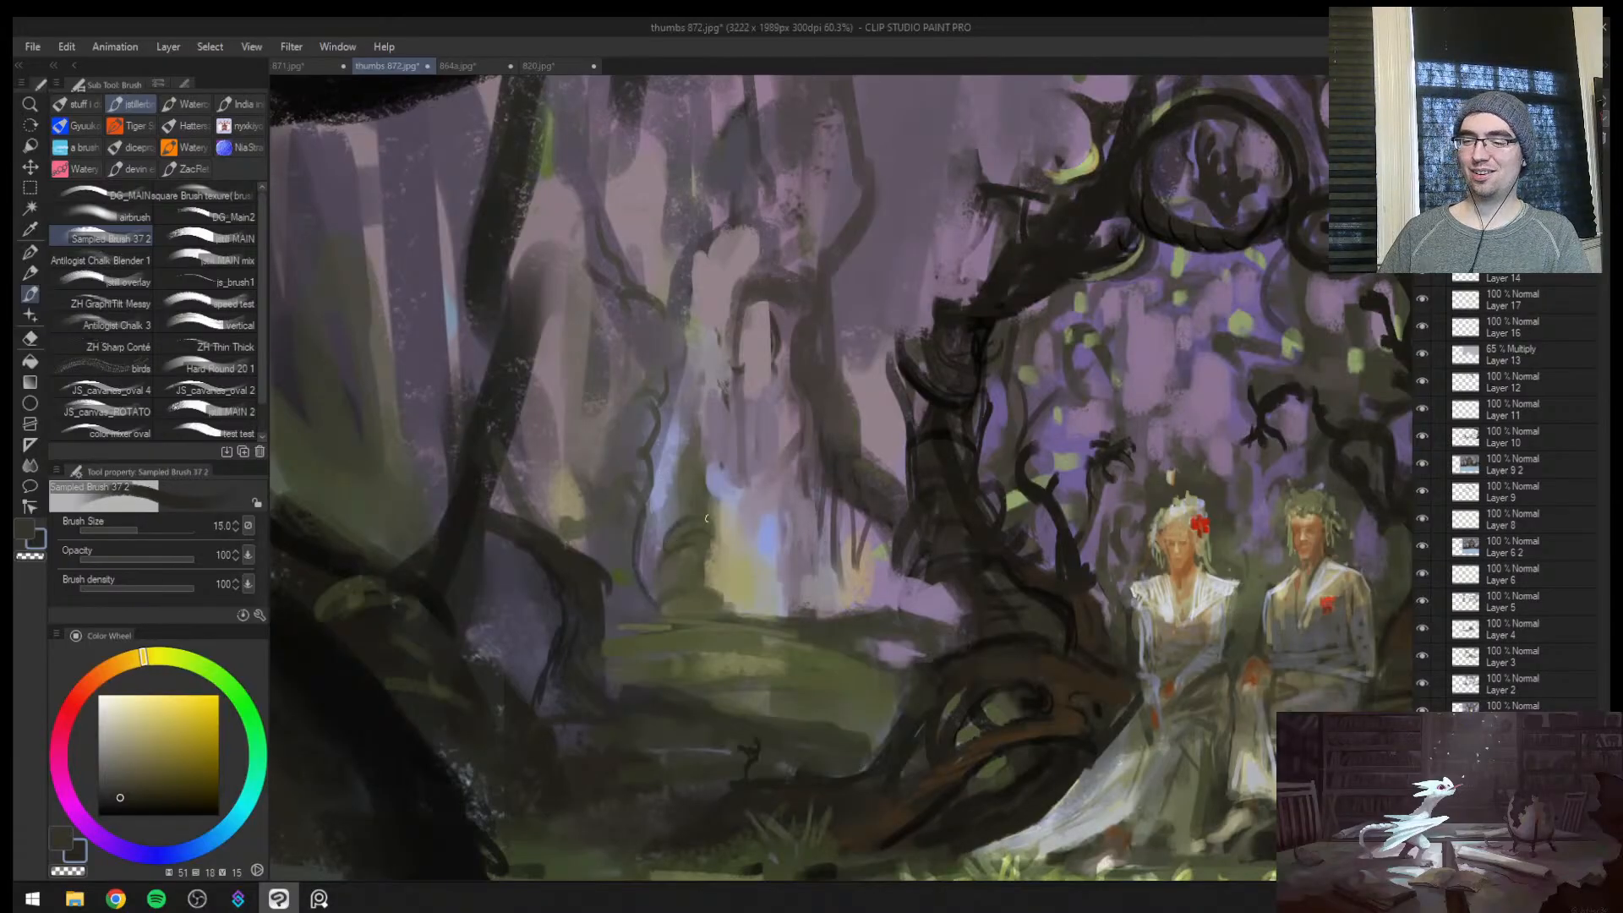
{"action": "key", "text": "bracketleft"}
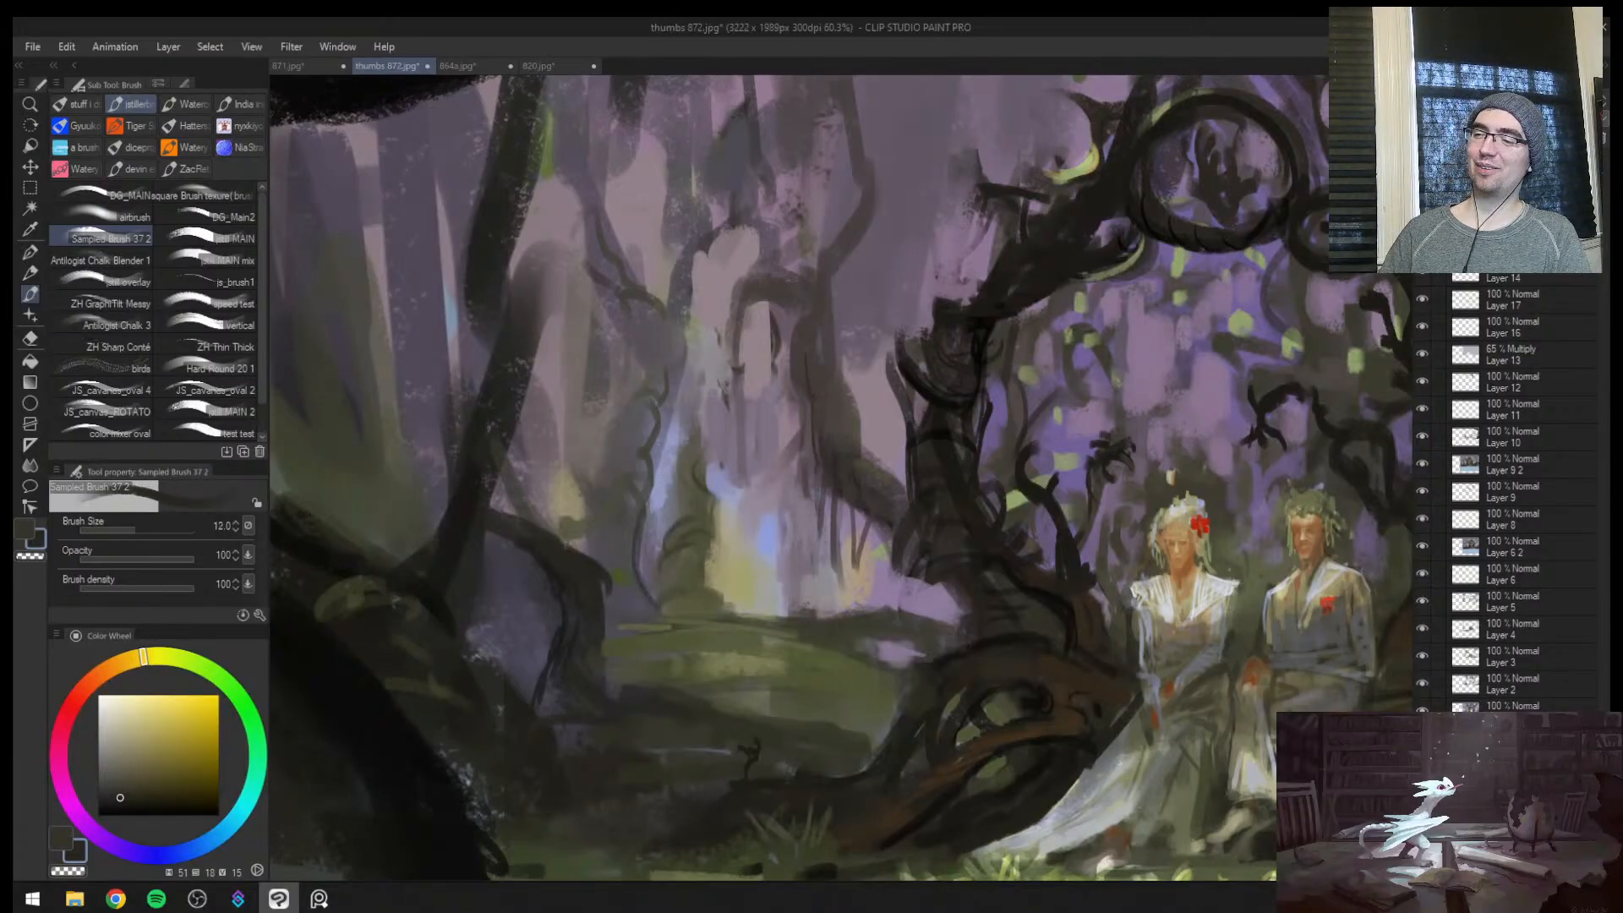
Soften the gap under the hooked background branch with sampled greyish mauve, raising the brush from size 20 to 30
{"action": "key", "text": "bracketright"}
{"action": "key", "text": "bracketright"}
{"action": "key", "text": "bracketright"}
{"action": "left_click", "coordinate": [756, 338], "text": "alt"}
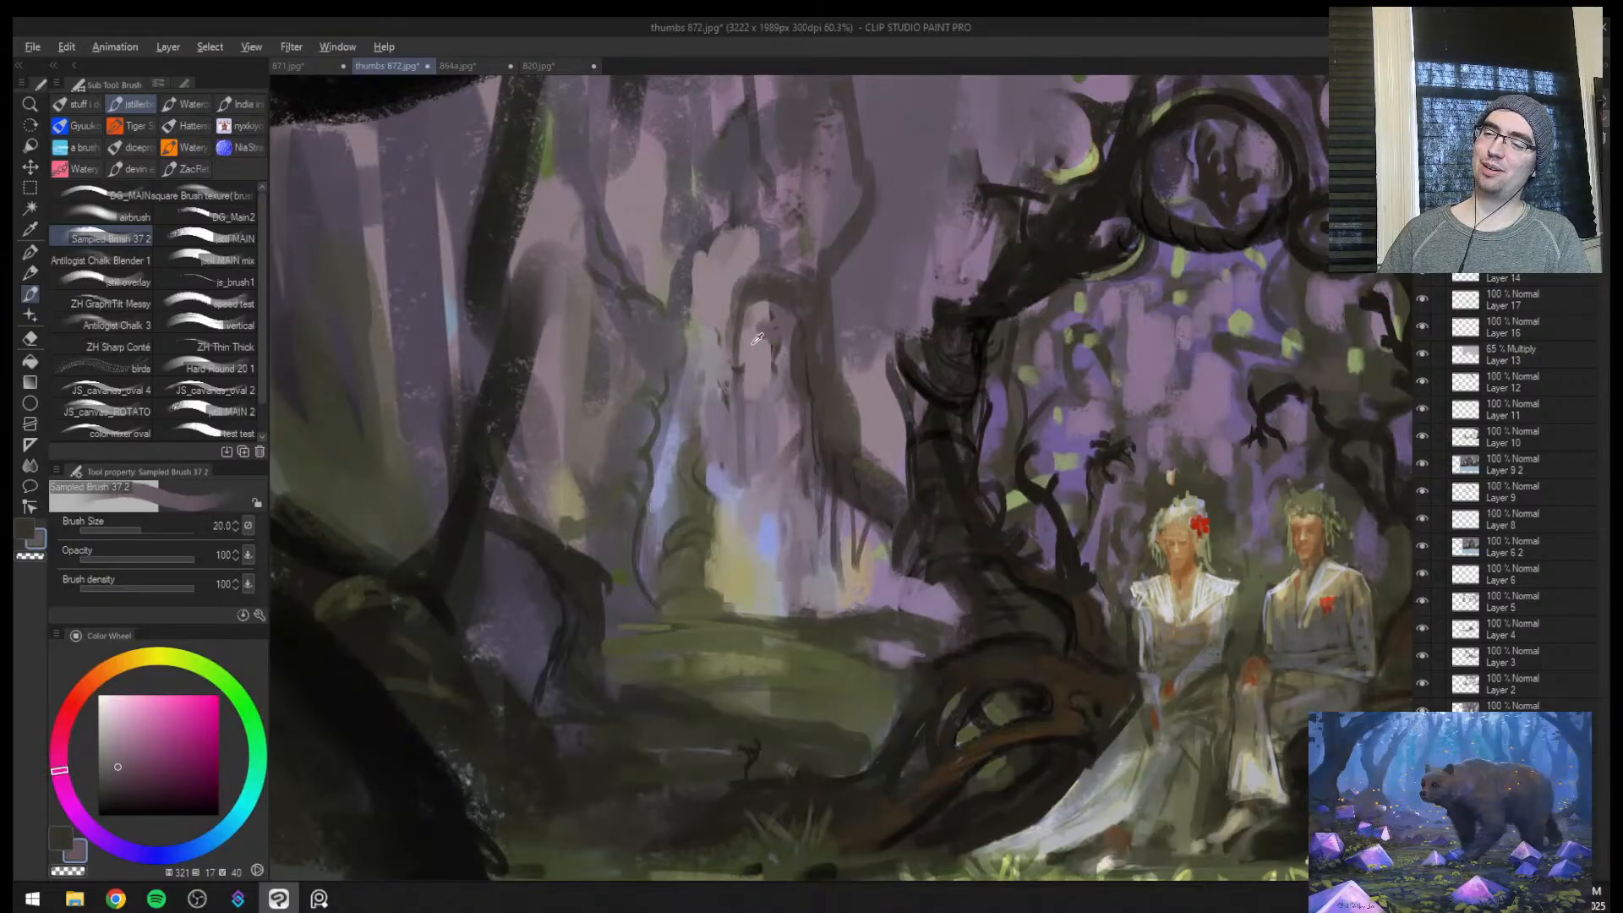
{"action": "left_click", "coordinate": [756, 338], "text": "alt"}
{"action": "key", "text": "bracketright"}
{"action": "left_click_drag", "start_coordinate": [769, 365], "coordinate": [776, 315]}
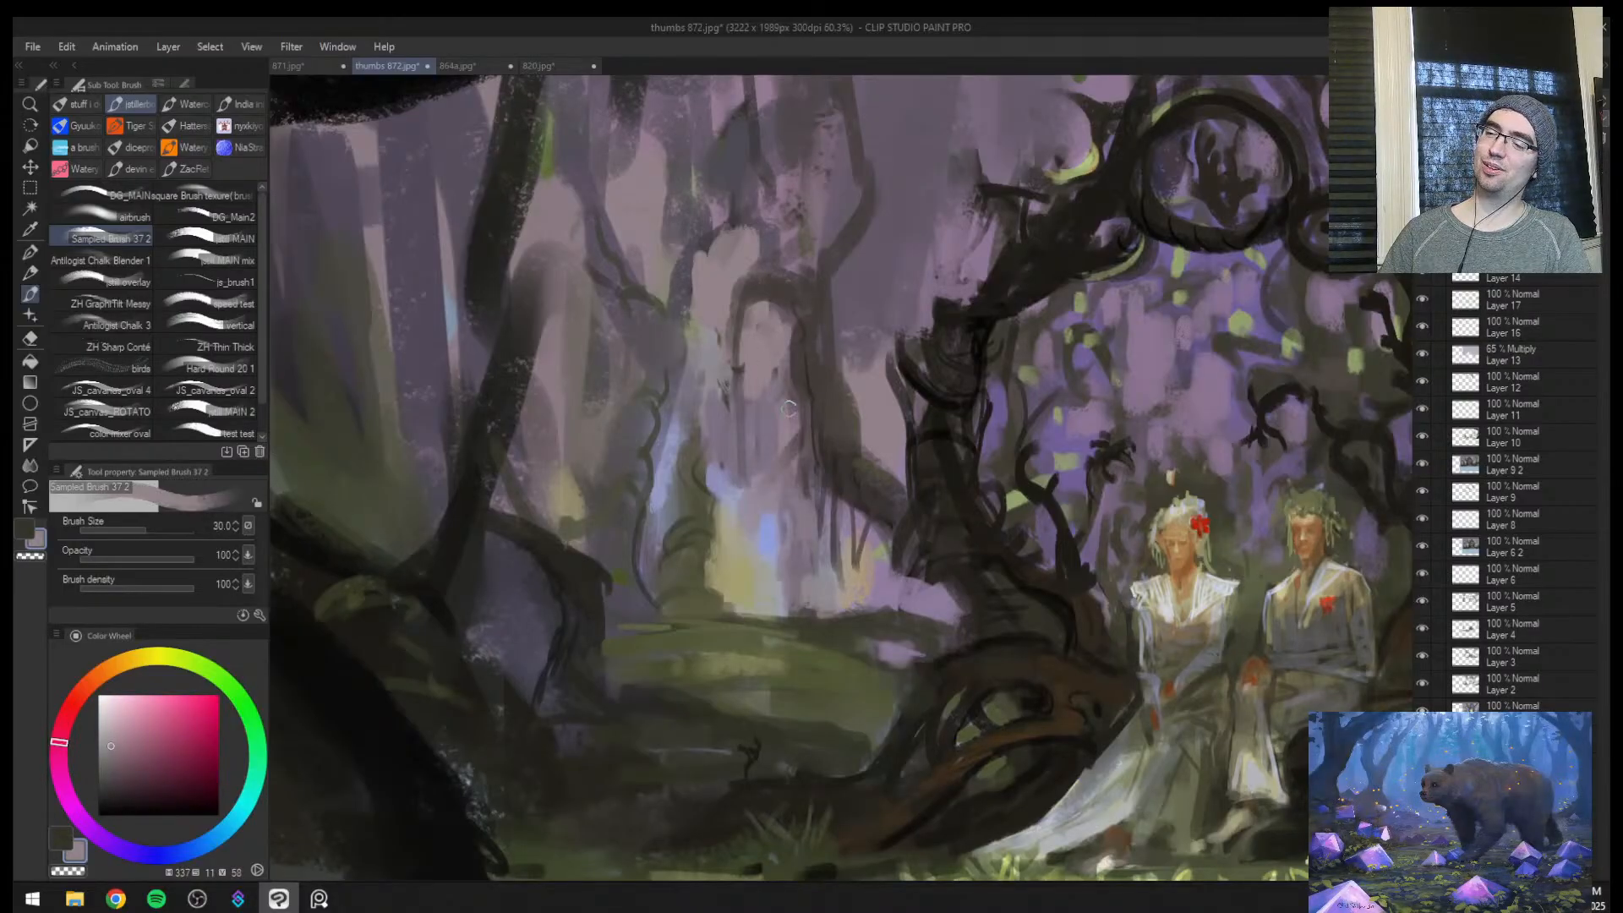
Flip the view and add near-black branch lines around the base of the leaning tree at brush sizes 17 and 25
{"action": "key", "text": "ctrl+space"}
{"action": "left_click_drag", "start_coordinate": [790, 408], "coordinate": [710, 407]}
{"action": "left_click_drag", "start_coordinate": [946, 410], "coordinate": [989, 383]}
{"action": "left_click_drag", "start_coordinate": [992, 541], "coordinate": [1068, 484]}
{"action": "key", "text": "h"}
{"action": "left_click_drag", "start_coordinate": [1183, 511], "coordinate": [989, 503]}
{"action": "left_click_drag", "start_coordinate": [1058, 489], "coordinate": [1079, 485]}
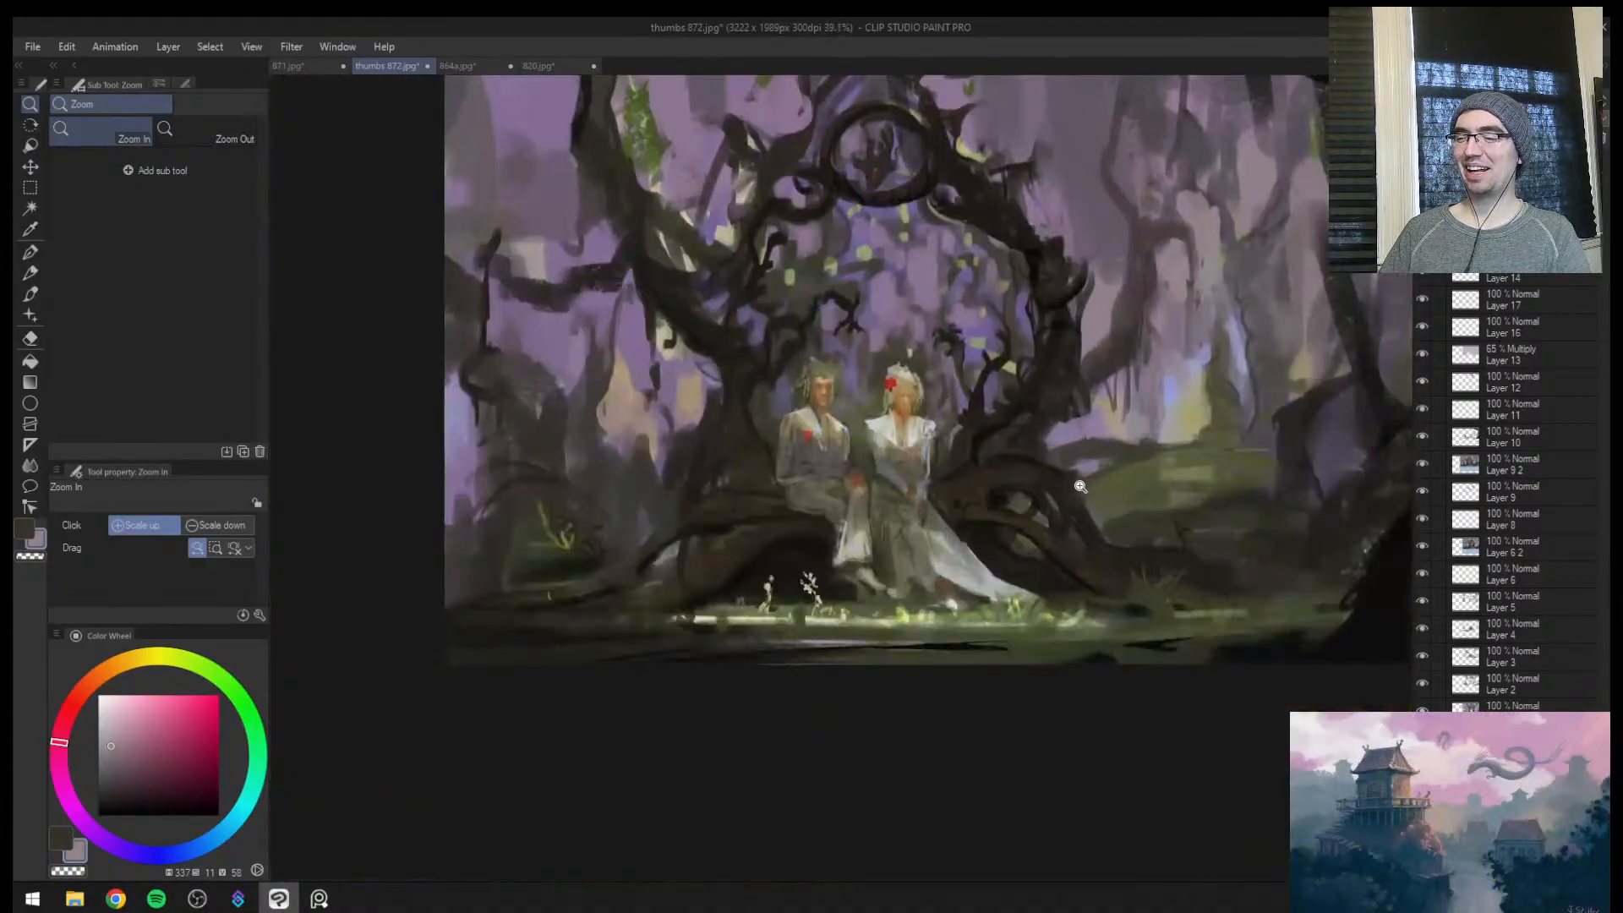
{"action": "mouse_move", "coordinate": [1176, 496]}
{"action": "left_mouse_down"}
{"action": "mouse_move", "coordinate": [904, 592]}
{"action": "mouse_move", "coordinate": [996, 525]}
{"action": "left_mouse_up"}
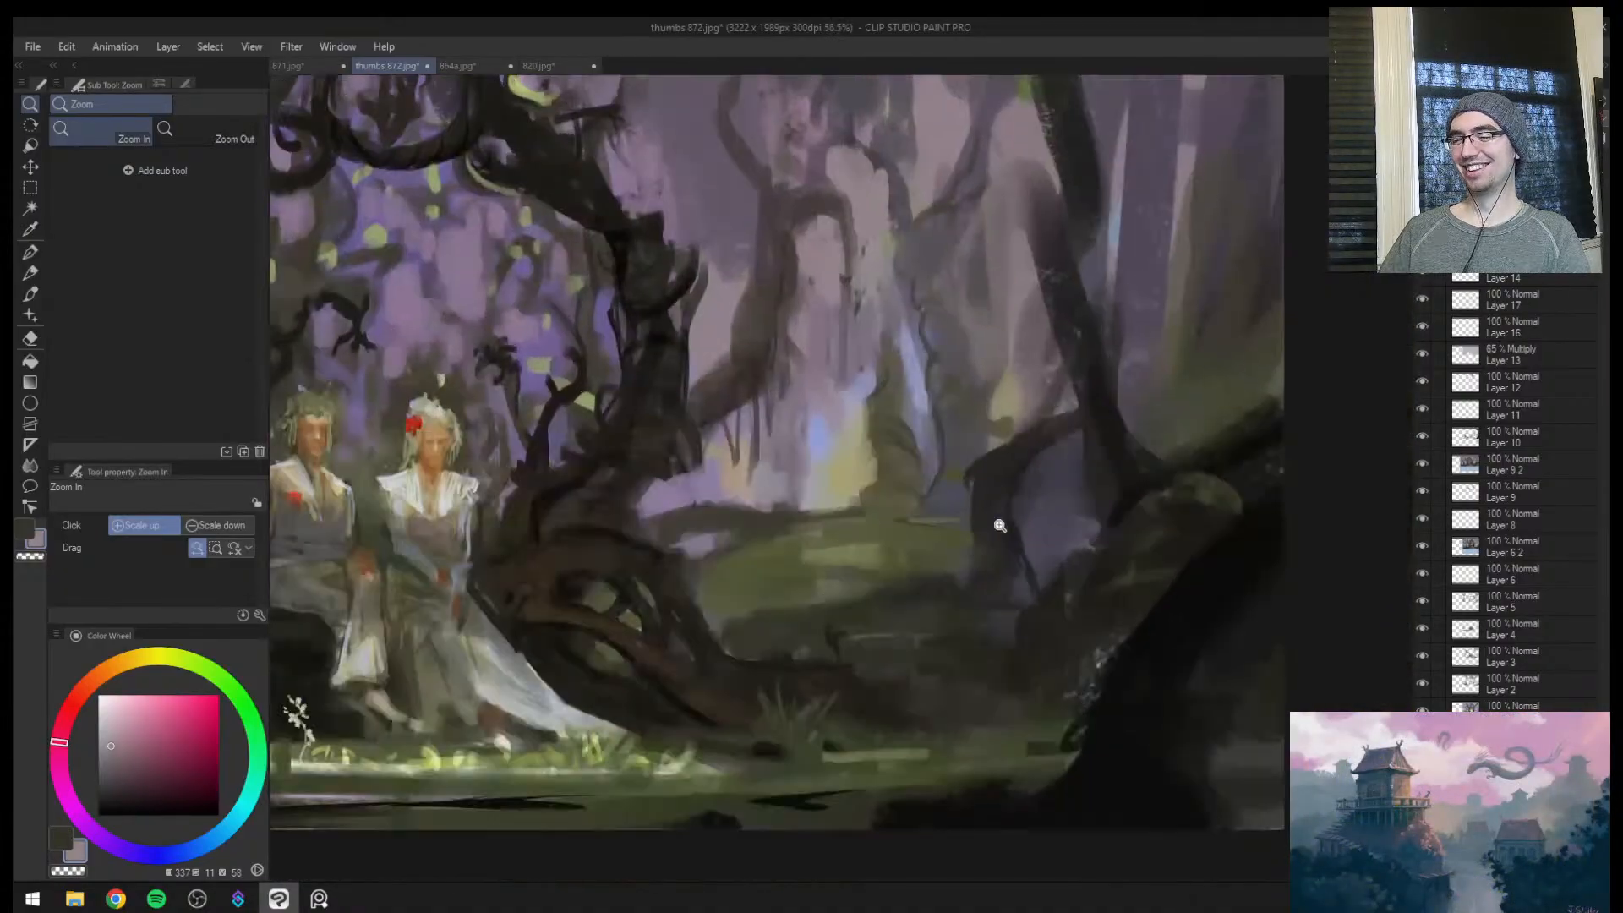
{"action": "left_click_drag", "start_coordinate": [1109, 539], "coordinate": [1006, 632]}
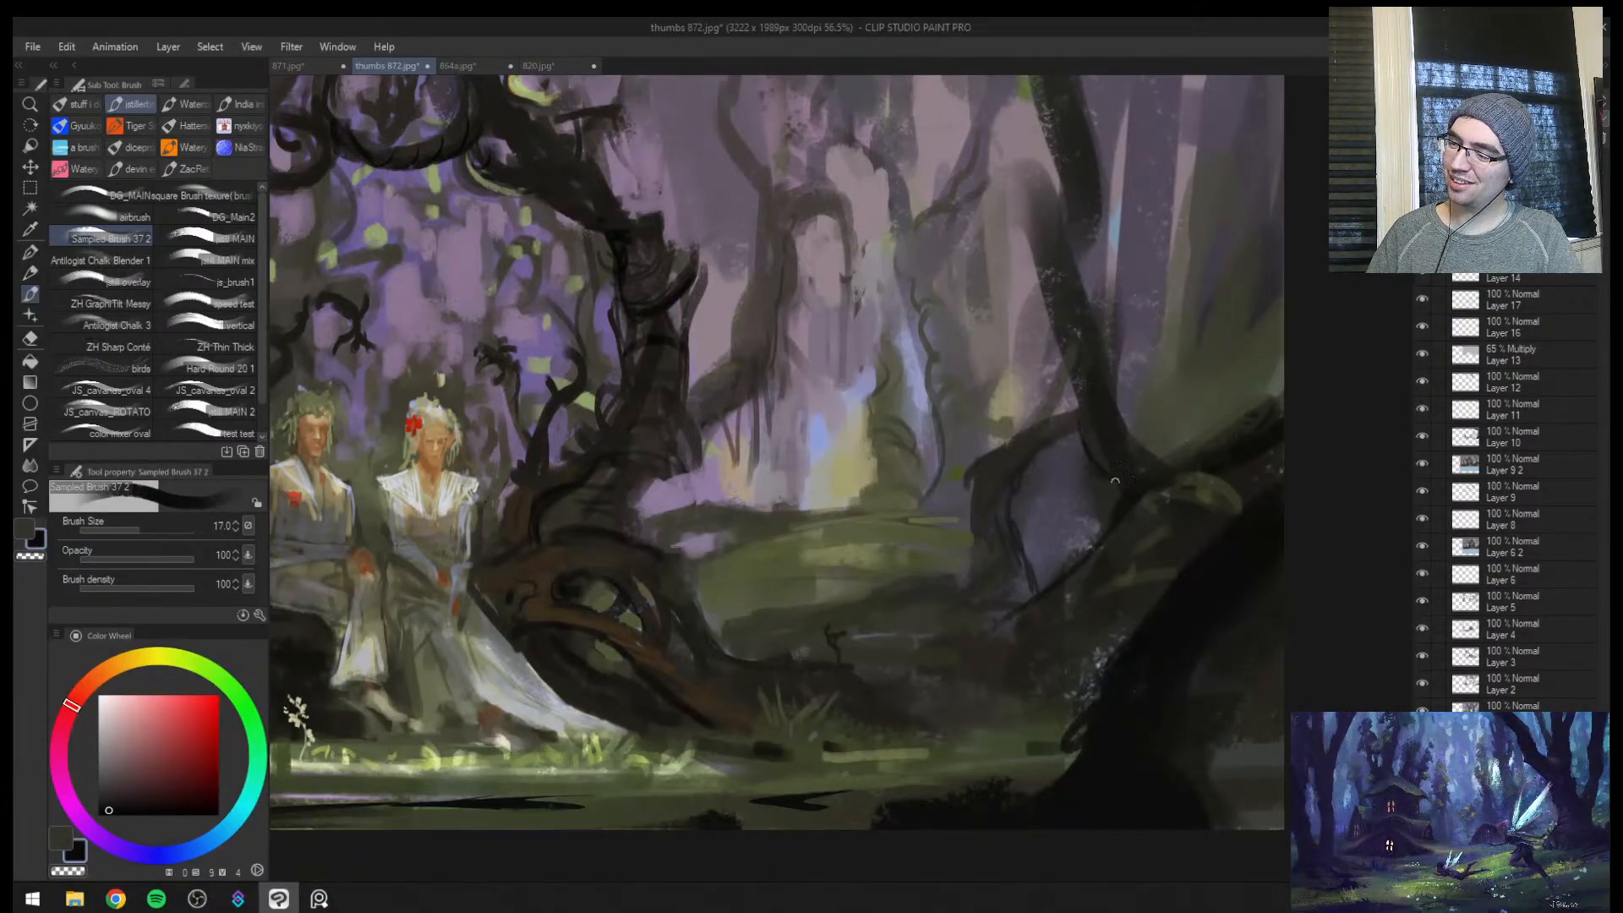
{"action": "left_click_drag", "start_coordinate": [1106, 439], "coordinate": [1108, 546]}
{"action": "key", "text": "]"}
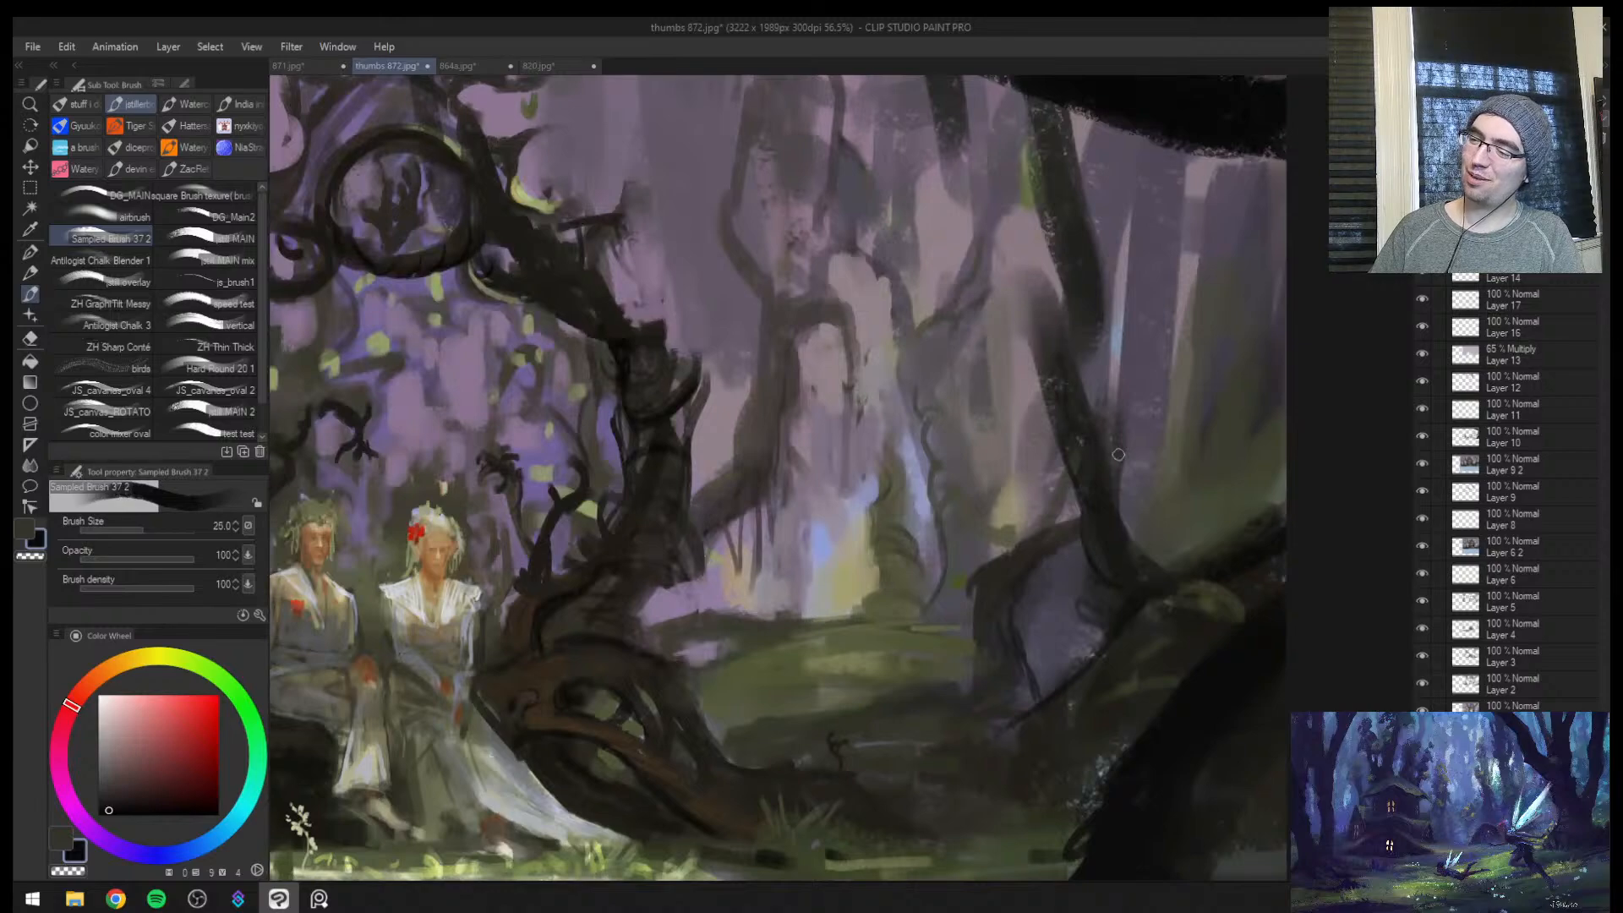
Reinforce the leaning trunk and overhead branch in near-black at brush size 40, adding a looping vine beneath the branch
{"action": "left_click_drag", "start_coordinate": [1062, 404], "coordinate": [1019, 273]}
{"action": "left_click_drag", "start_coordinate": [1059, 336], "coordinate": [1054, 224]}
{"action": "mouse_move", "coordinate": [1099, 278]}
{"action": "left_mouse_down"}
{"action": "mouse_move", "coordinate": [1098, 402]}
{"action": "mouse_move", "coordinate": [1026, 226]}
{"action": "mouse_move", "coordinate": [987, 187]}
{"action": "mouse_move", "coordinate": [957, 276]}
{"action": "left_mouse_up"}
{"action": "mouse_move", "coordinate": [946, 284]}
{"action": "left_mouse_down"}
{"action": "mouse_move", "coordinate": [789, 121]}
{"action": "mouse_move", "coordinate": [721, 119]}
{"action": "left_mouse_up"}
{"action": "mouse_move", "coordinate": [979, 190]}
{"action": "left_mouse_down"}
{"action": "mouse_move", "coordinate": [700, 142]}
{"action": "mouse_move", "coordinate": [641, 116]}
{"action": "left_mouse_up"}
{"action": "mouse_move", "coordinate": [875, 126]}
{"action": "left_mouse_down"}
{"action": "mouse_move", "coordinate": [1102, 146]}
{"action": "mouse_move", "coordinate": [1308, 210]}
{"action": "mouse_move", "coordinate": [1142, 166]}
{"action": "left_mouse_up"}
{"action": "left_click_drag", "start_coordinate": [1142, 165], "coordinate": [1294, 176]}
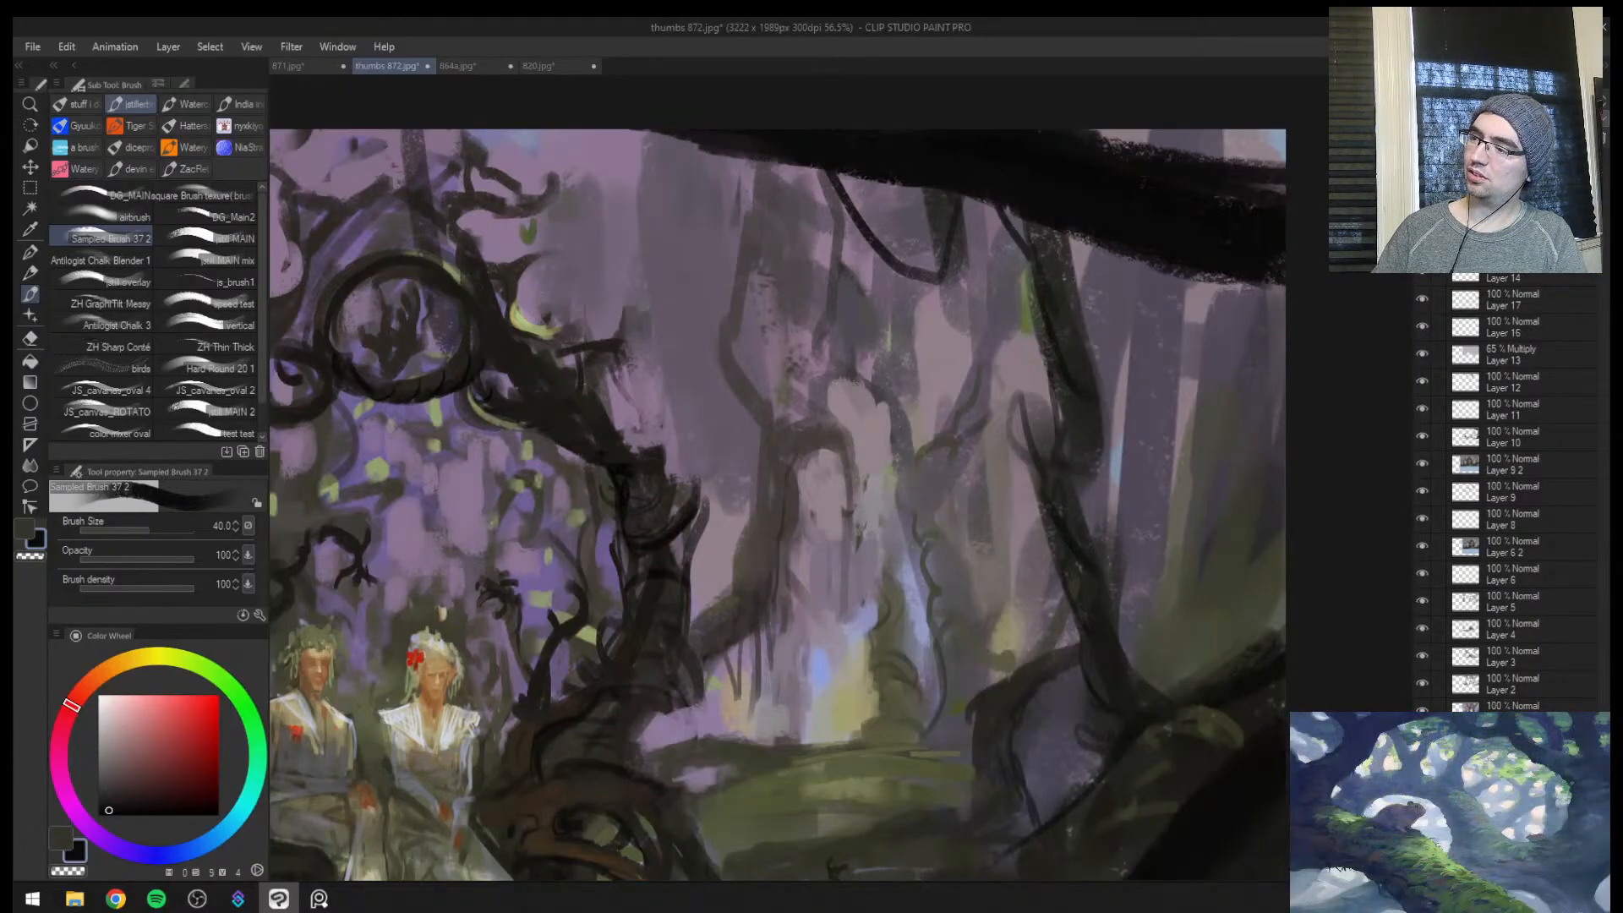
{"action": "left_click_drag", "start_coordinate": [1225, 251], "coordinate": [1285, 291]}
{"action": "left_click_drag", "start_coordinate": [1106, 246], "coordinate": [1227, 278]}
Flip the view and repaint the ground beside the dark foreground tree with sampled dark olive at brush size 40
{"action": "key", "text": "ctrl+space"}
{"action": "left_click_drag", "start_coordinate": [1224, 353], "coordinate": [1160, 383]}
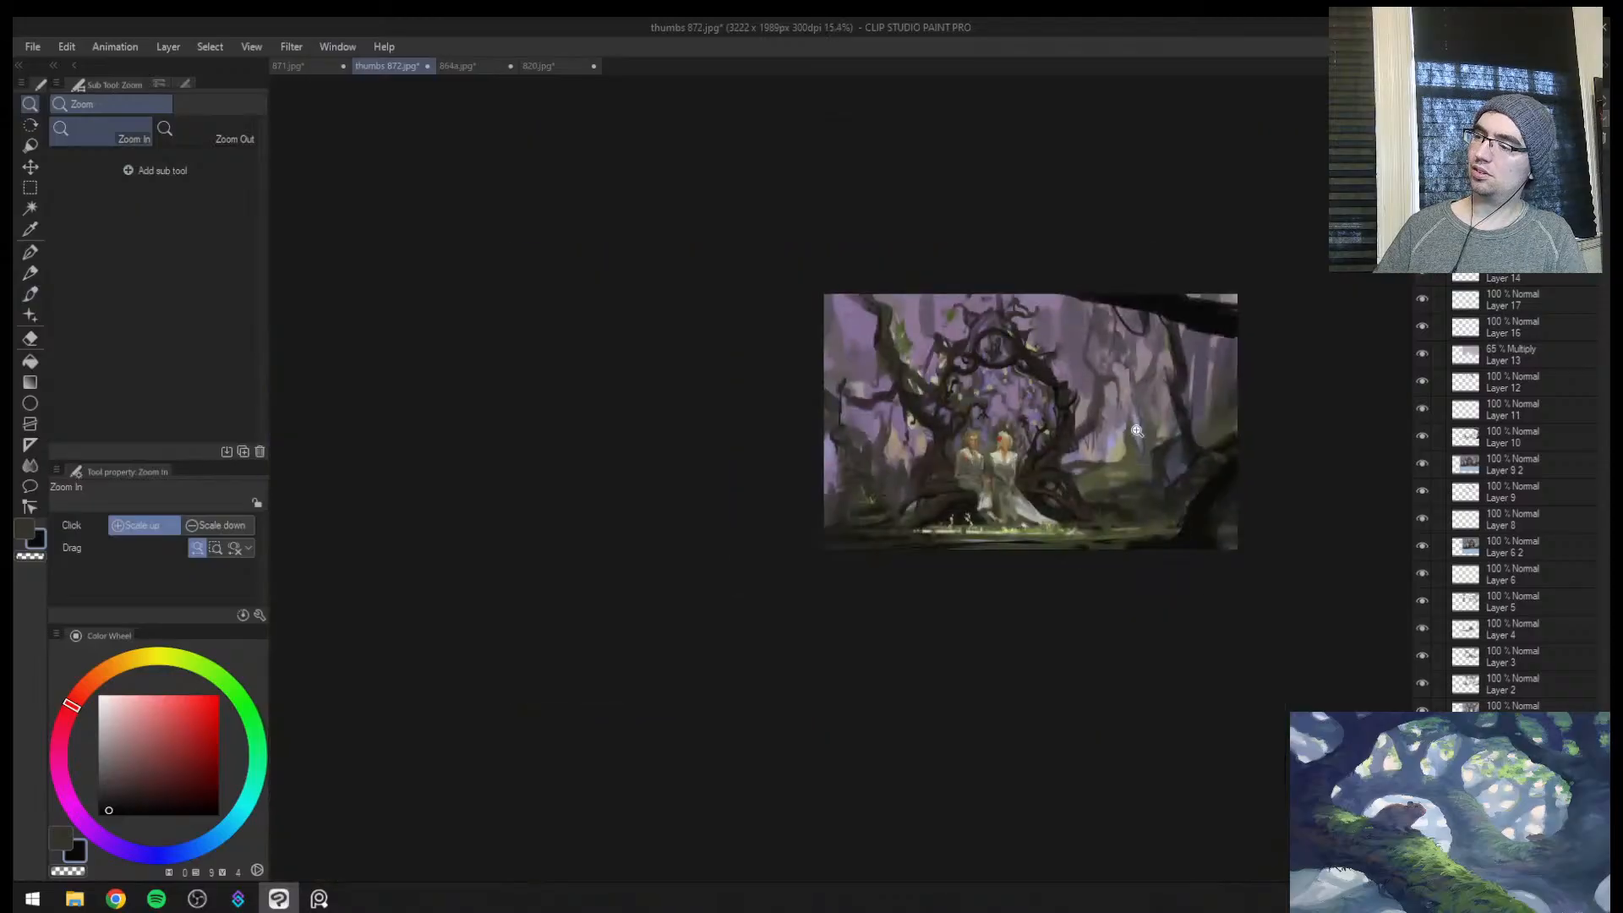
{"action": "mouse_move", "coordinate": [1073, 436]}
{"action": "left_mouse_down"}
{"action": "mouse_move", "coordinate": [1122, 408]}
{"action": "mouse_move", "coordinate": [1166, 479]}
{"action": "left_mouse_up"}
{"action": "left_click_drag", "start_coordinate": [895, 588], "coordinate": [832, 602]}
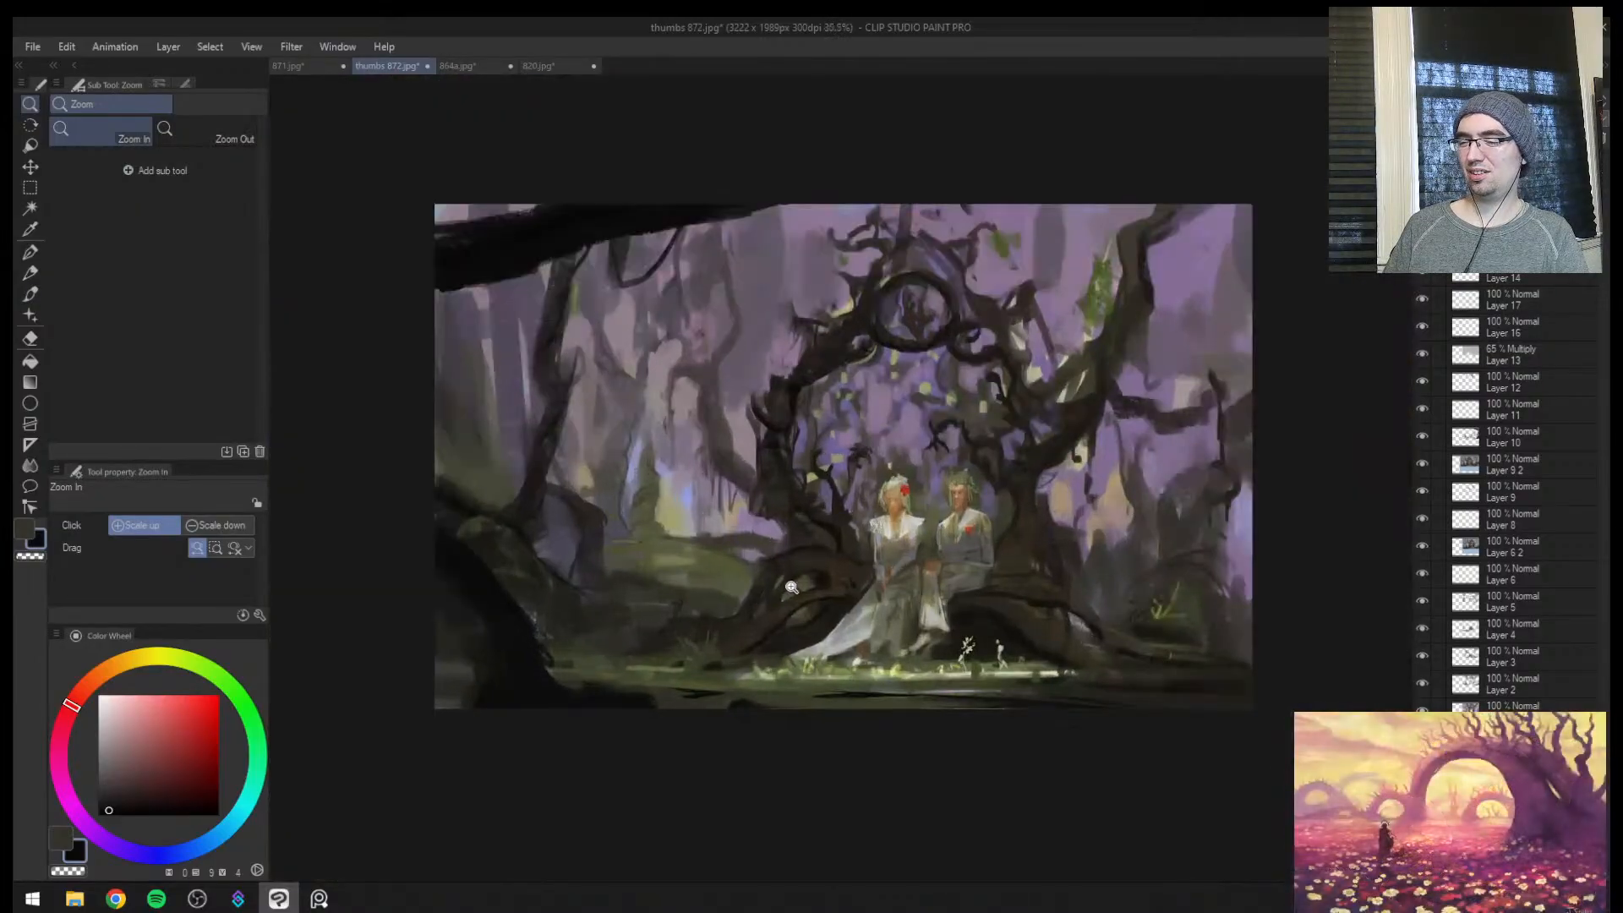
{"action": "key", "text": "]"}
{"action": "key", "text": "]"}
{"action": "key", "text": "]"}
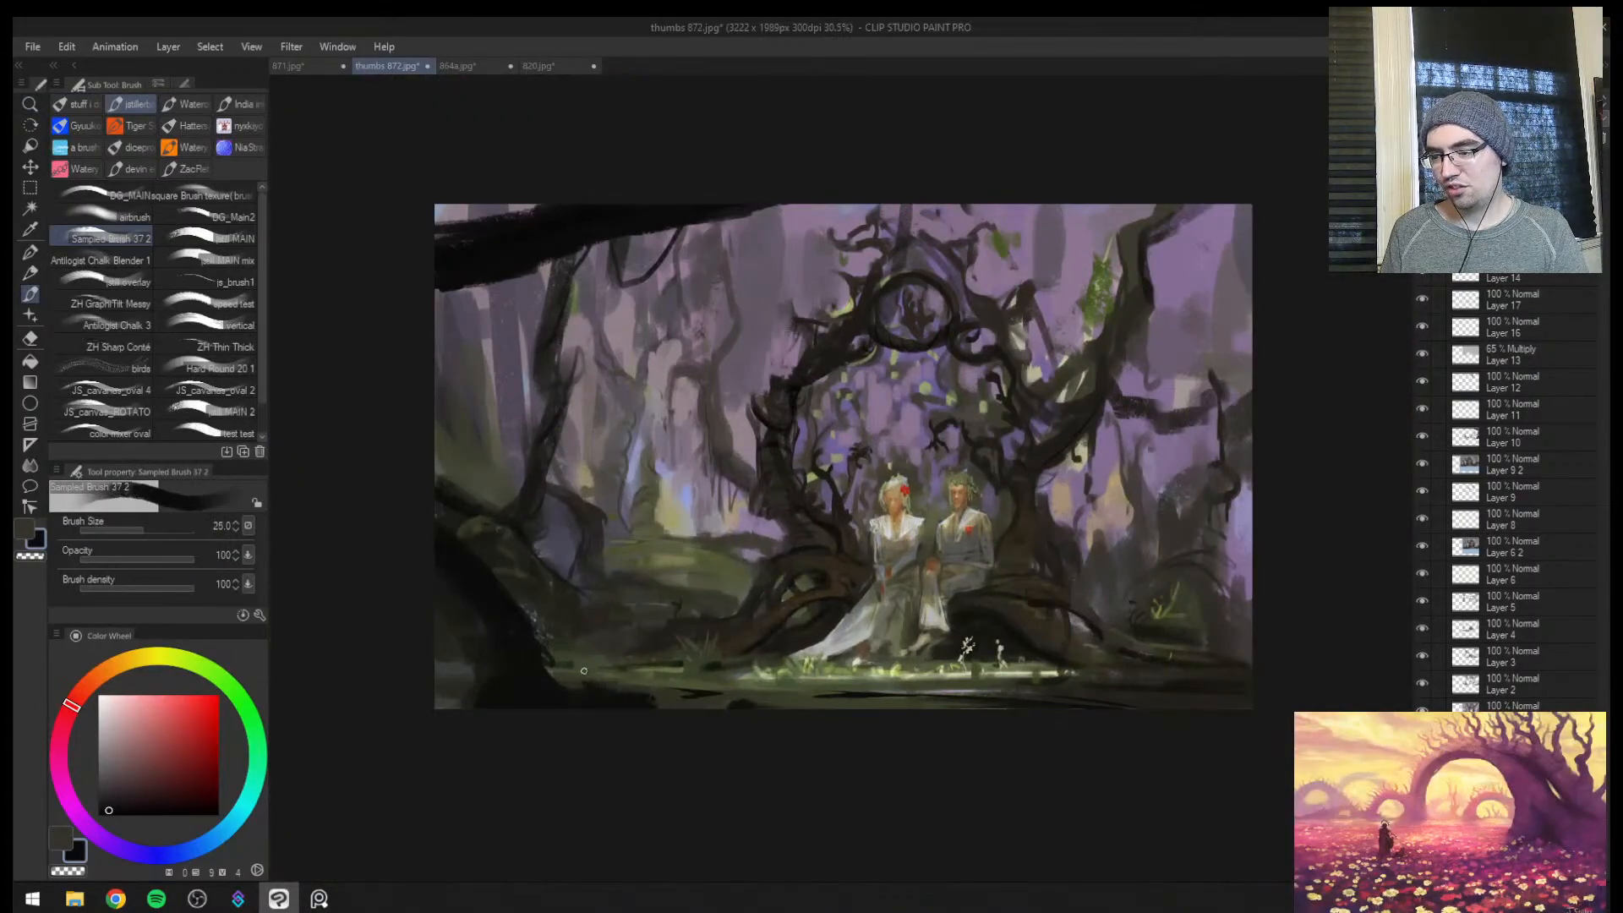
{"action": "left_click", "coordinate": [588, 662], "text": "alt"}
{"action": "key", "text": "]"}
{"action": "left_click", "coordinate": [627, 694], "text": "alt"}
{"action": "left_click", "coordinate": [605, 684], "text": "alt"}
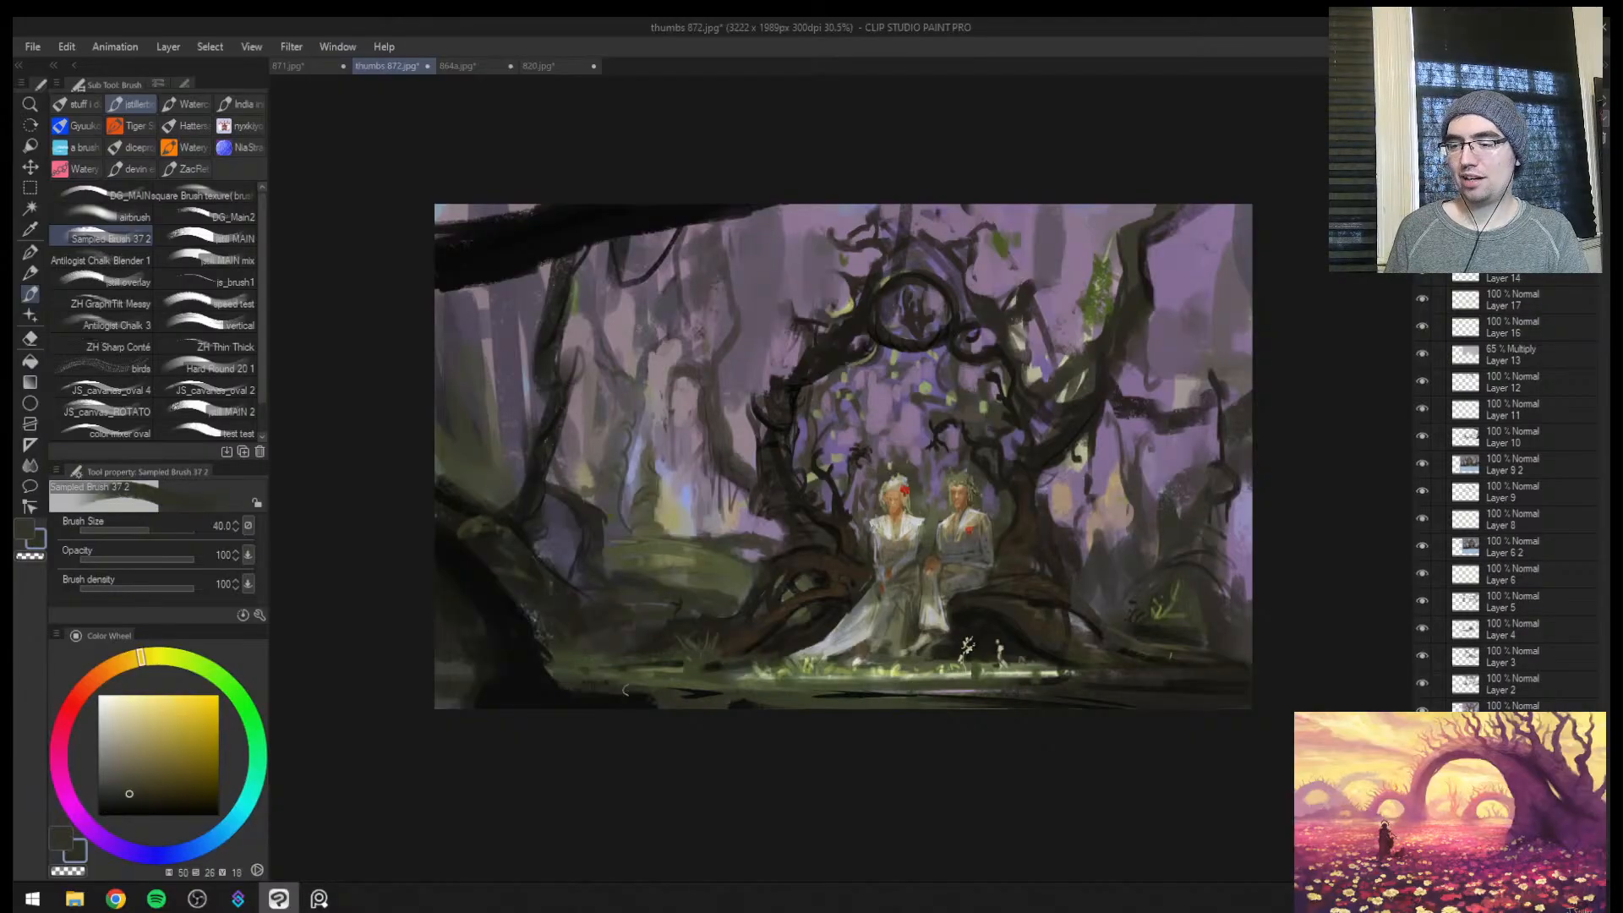
Break up the foreground ground edge with dark olive and near-black twig strokes, reducing the brush to size 20
{"action": "left_click_drag", "start_coordinate": [591, 697], "coordinate": [652, 697]}
{"action": "left_click", "coordinate": [576, 702], "text": "alt"}
{"action": "key", "text": "["}
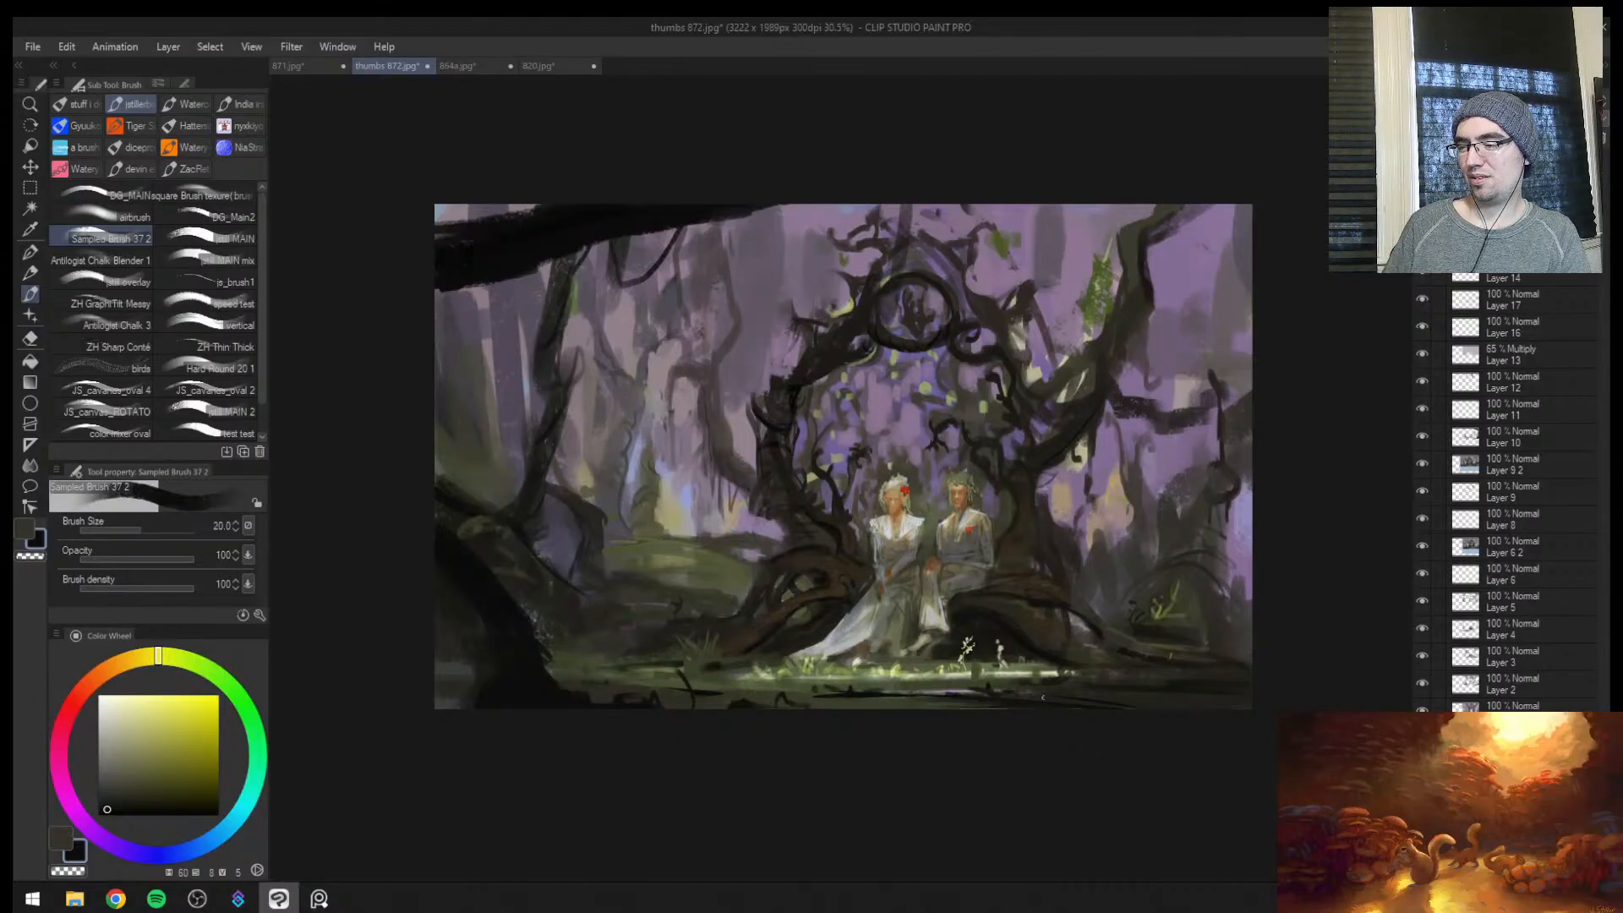
Flip the view and dab a sampled pale yellow-green patch onto the foreground grass near the dark twigs at brush size 40
{"action": "key", "text": "h"}
{"action": "key", "text": "ctrl+space"}
{"action": "left_click_drag", "start_coordinate": [985, 584], "coordinate": [875, 691]}
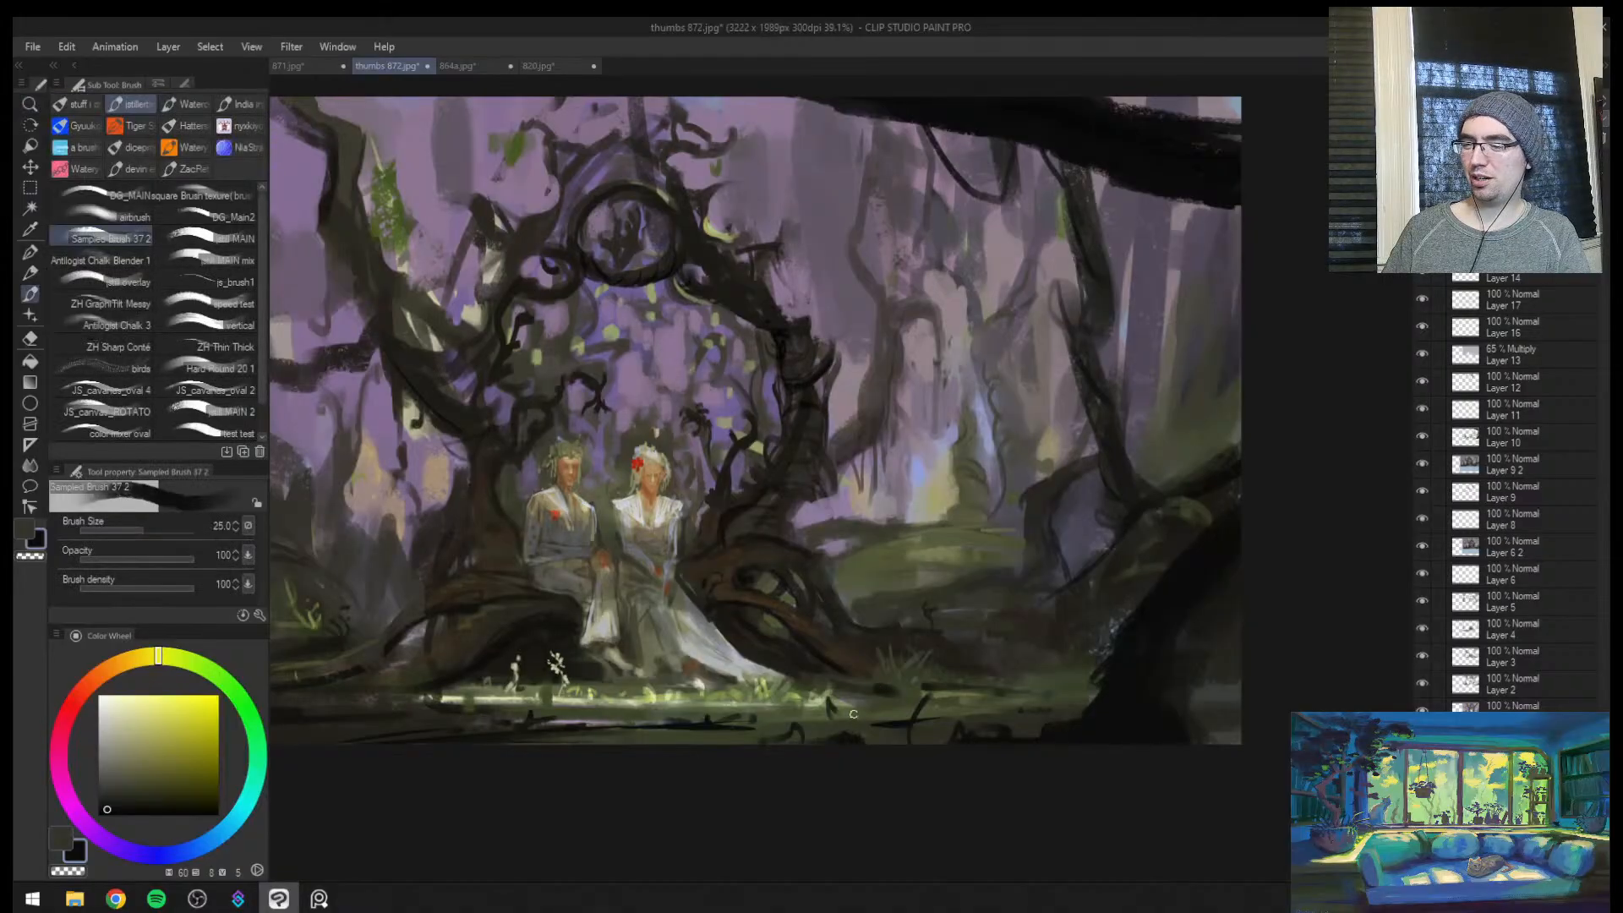
{"action": "left_click", "coordinate": [820, 702], "text": "alt"}
{"action": "key", "text": "bracketright"}
{"action": "key", "text": "bracketright"}
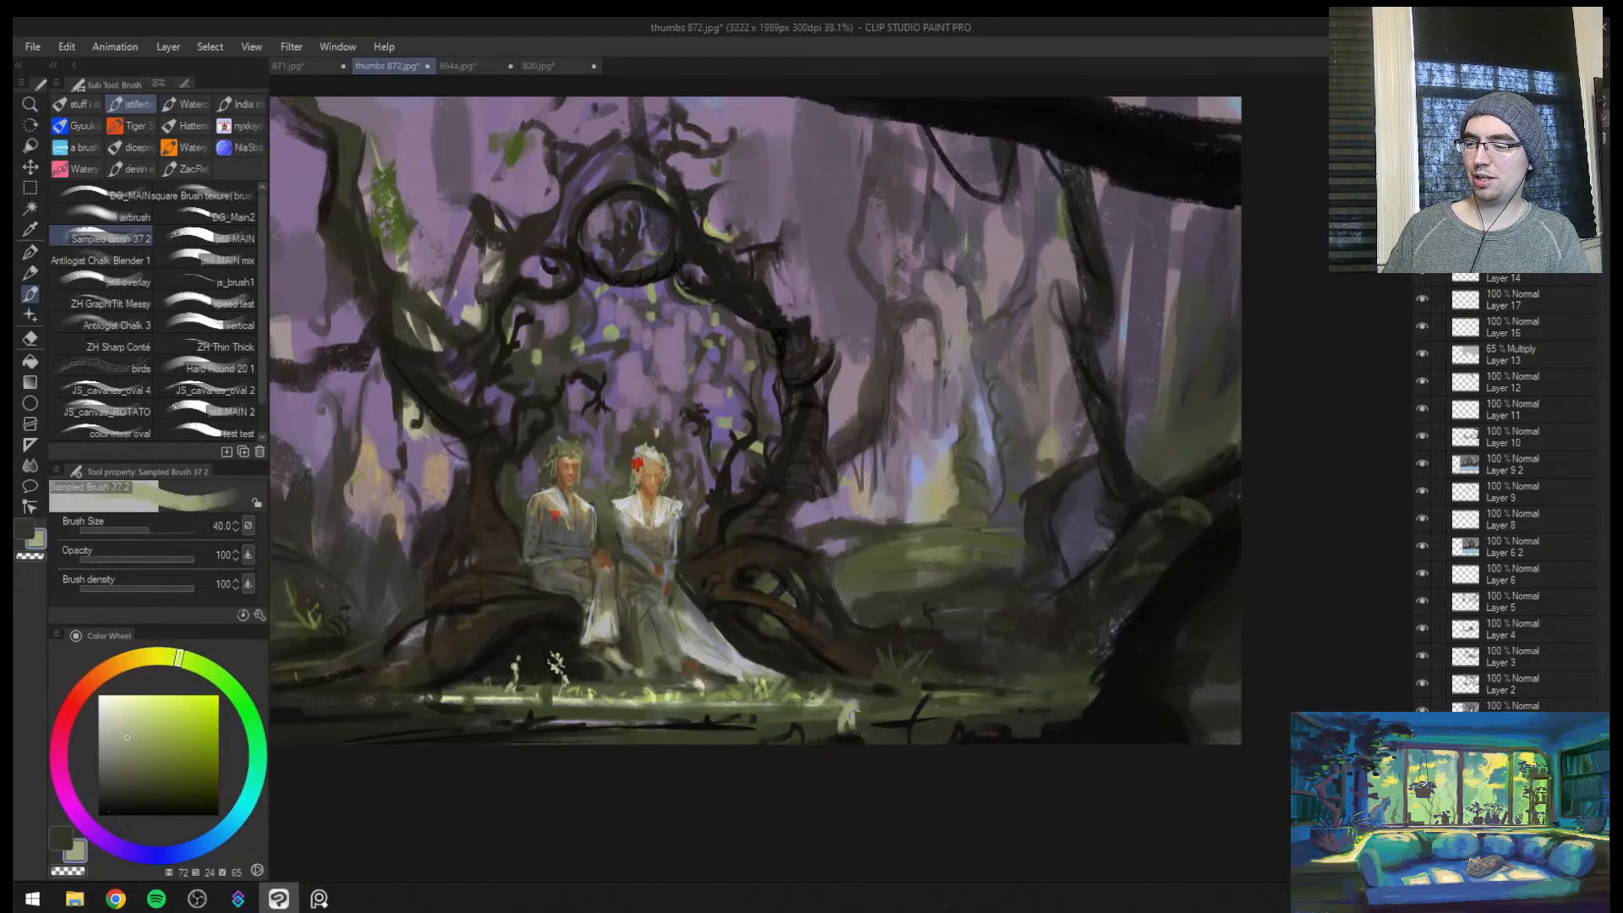
{"action": "left_click_drag", "start_coordinate": [835, 695], "coordinate": [883, 711]}
Flip the view back and widen the pale foreground patch with resampled grass green at brush size 25
{"action": "key", "text": "h"}
{"action": "key", "text": "ctrl+space"}
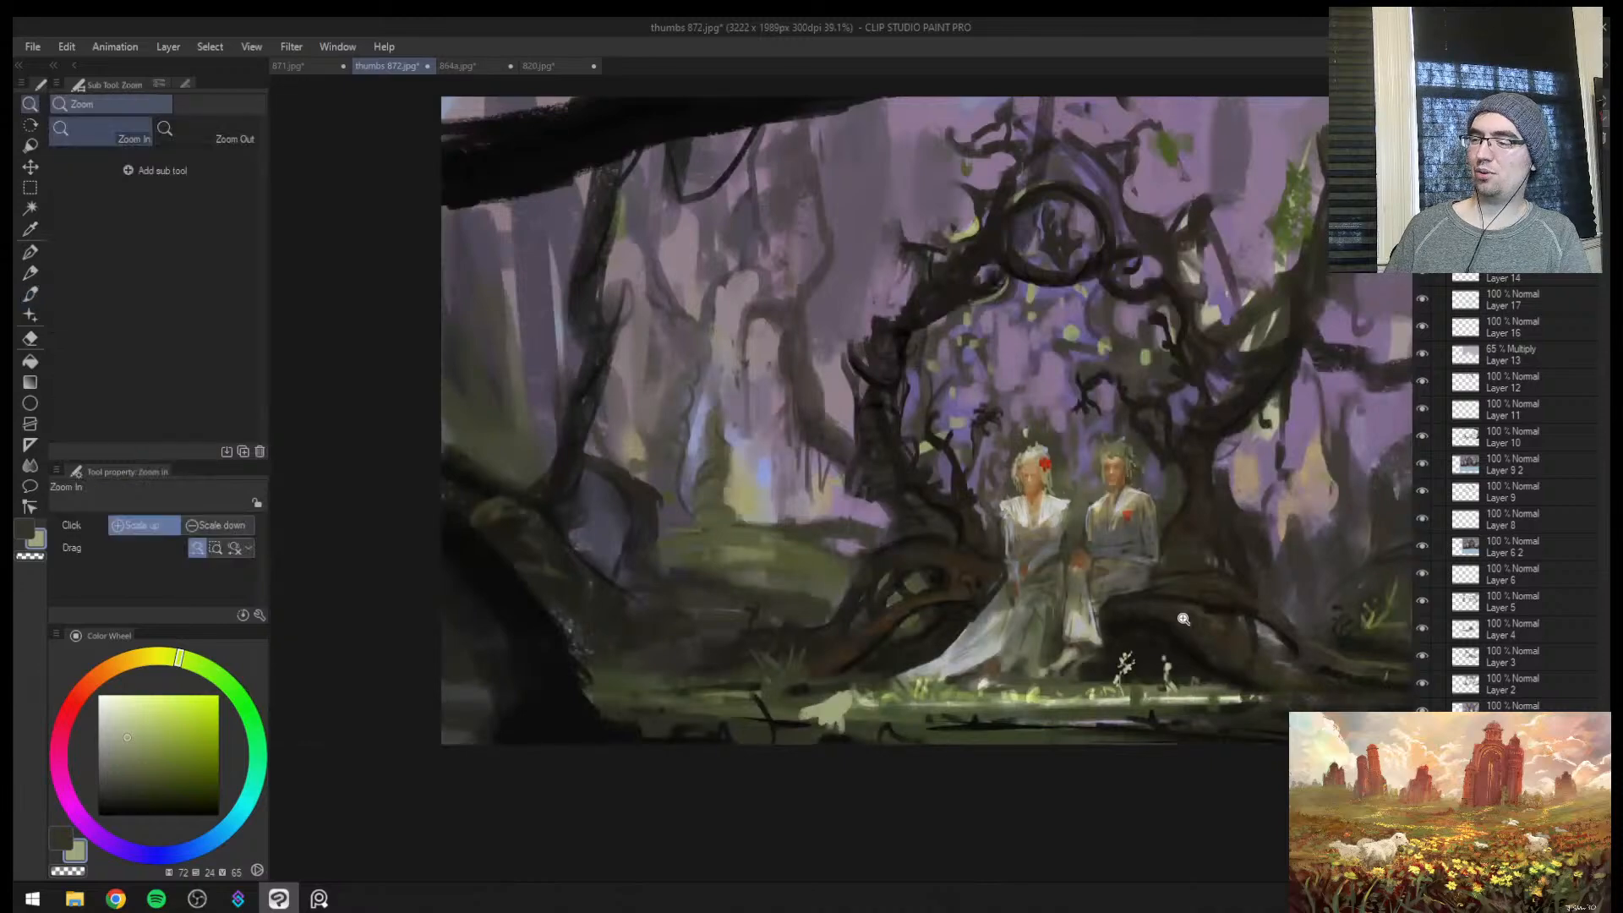
{"action": "mouse_move", "coordinate": [1156, 624]}
{"action": "left_mouse_down"}
{"action": "mouse_move", "coordinate": [1148, 660]}
{"action": "mouse_move", "coordinate": [1181, 638]}
{"action": "left_mouse_up"}
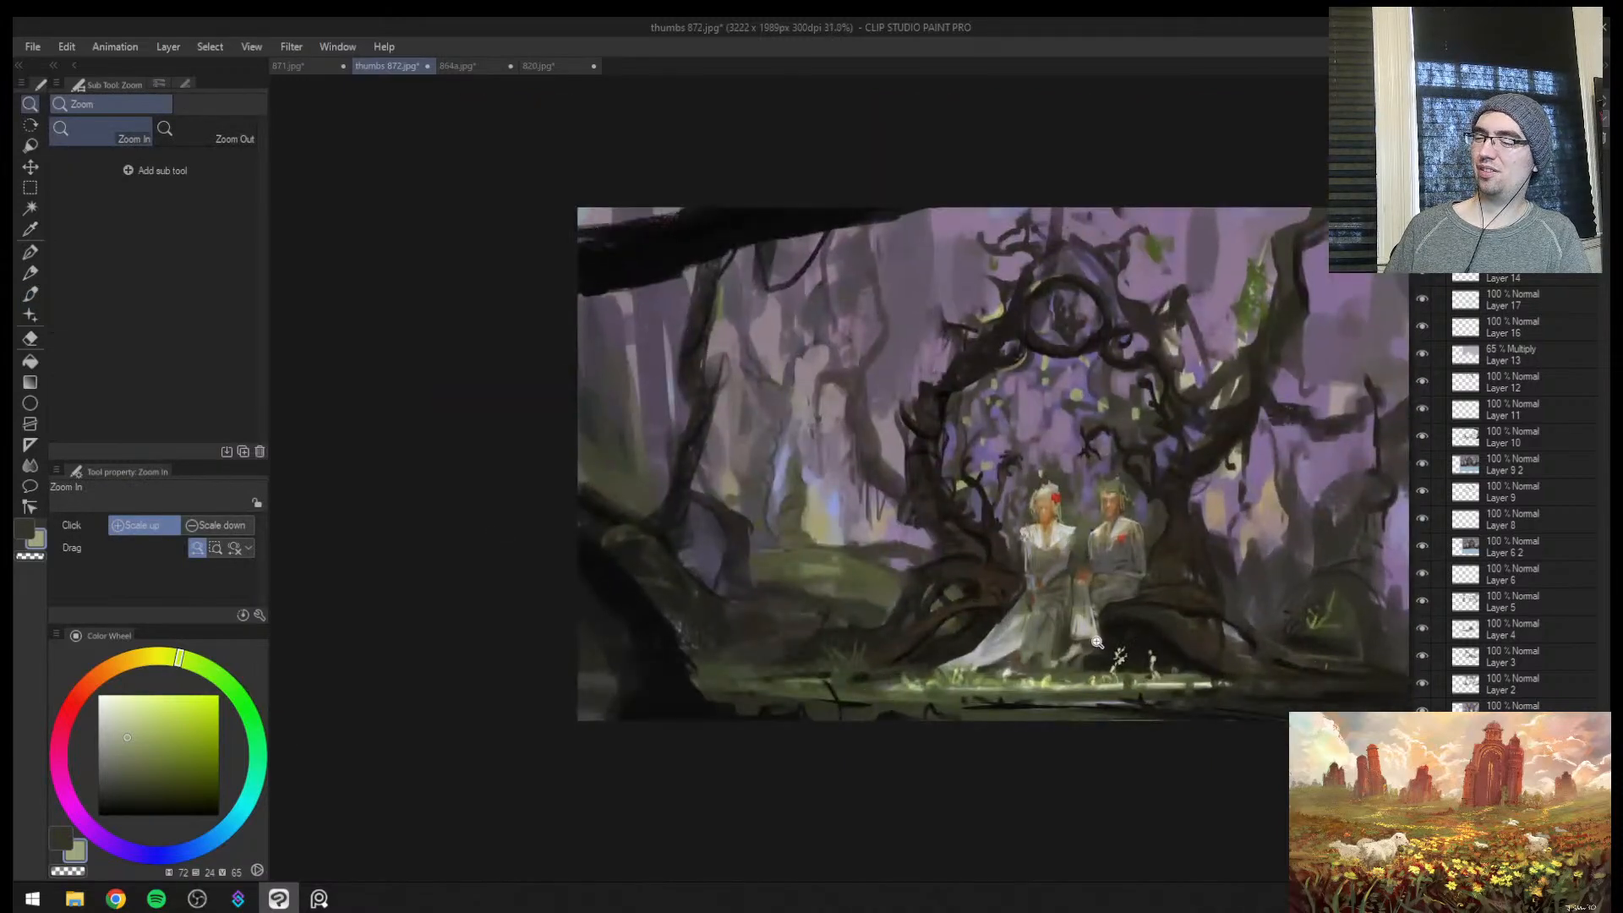
{"action": "left_click_drag", "start_coordinate": [902, 689], "coordinate": [966, 655]}
{"action": "left_click", "coordinate": [923, 686], "text": "alt"}
{"action": "left_click_drag", "start_coordinate": [830, 708], "coordinate": [869, 708]}
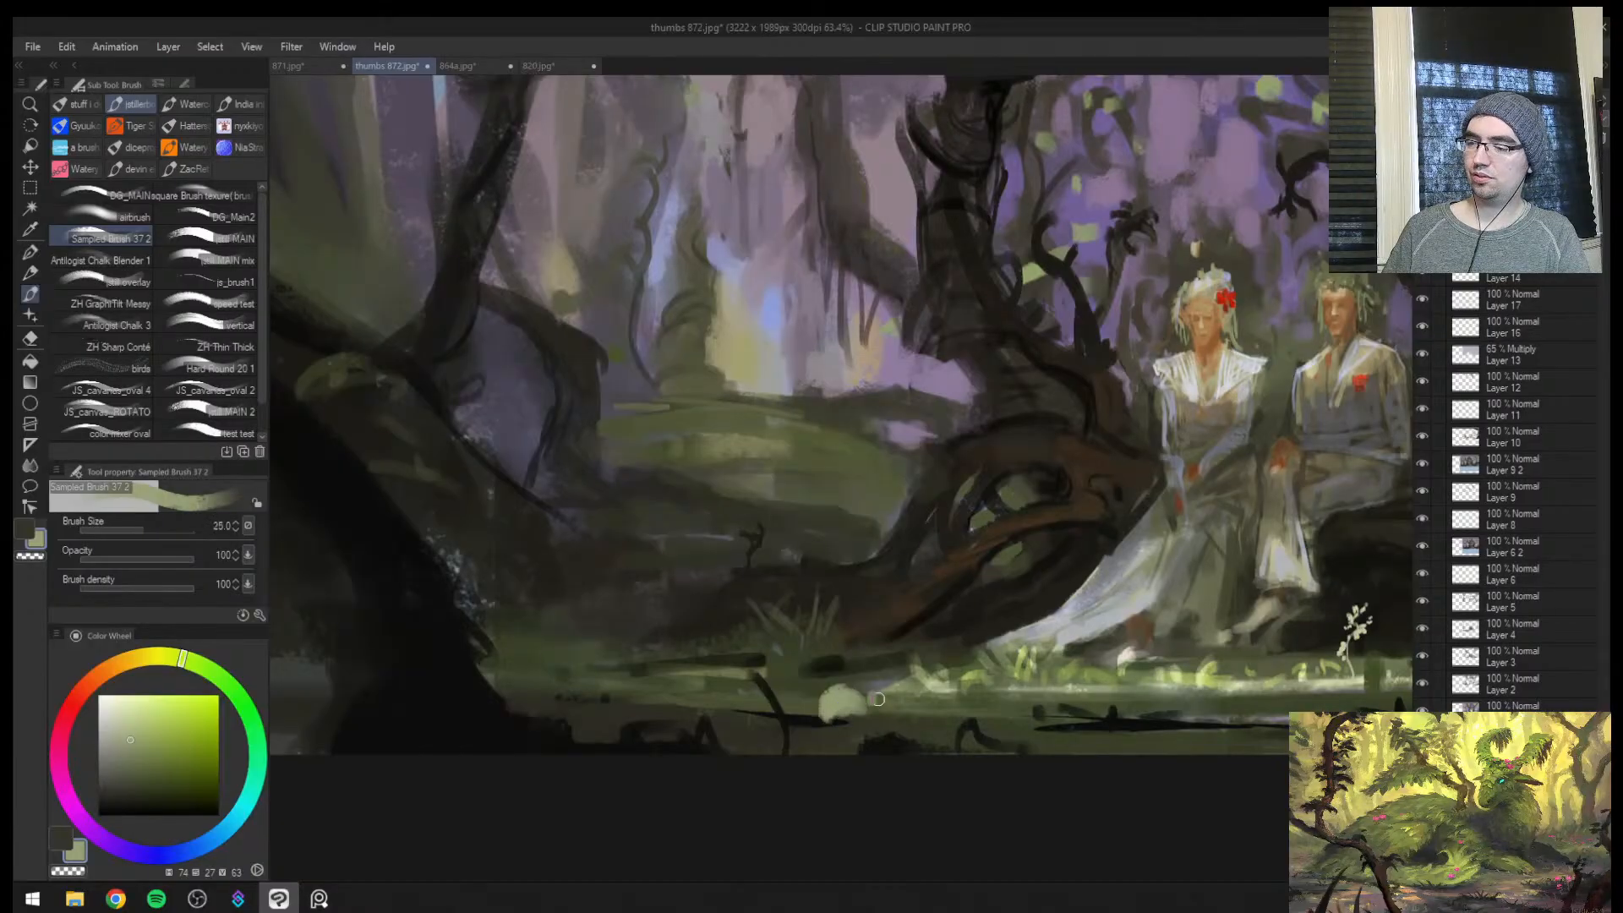
Sample pale grey from the bride's dress and paint over the foreground patch, reducing the brush to size 20
{"action": "left_click_drag", "start_coordinate": [1145, 606], "coordinate": [1174, 589]}
{"action": "left_click", "coordinate": [1107, 589], "text": "alt"}
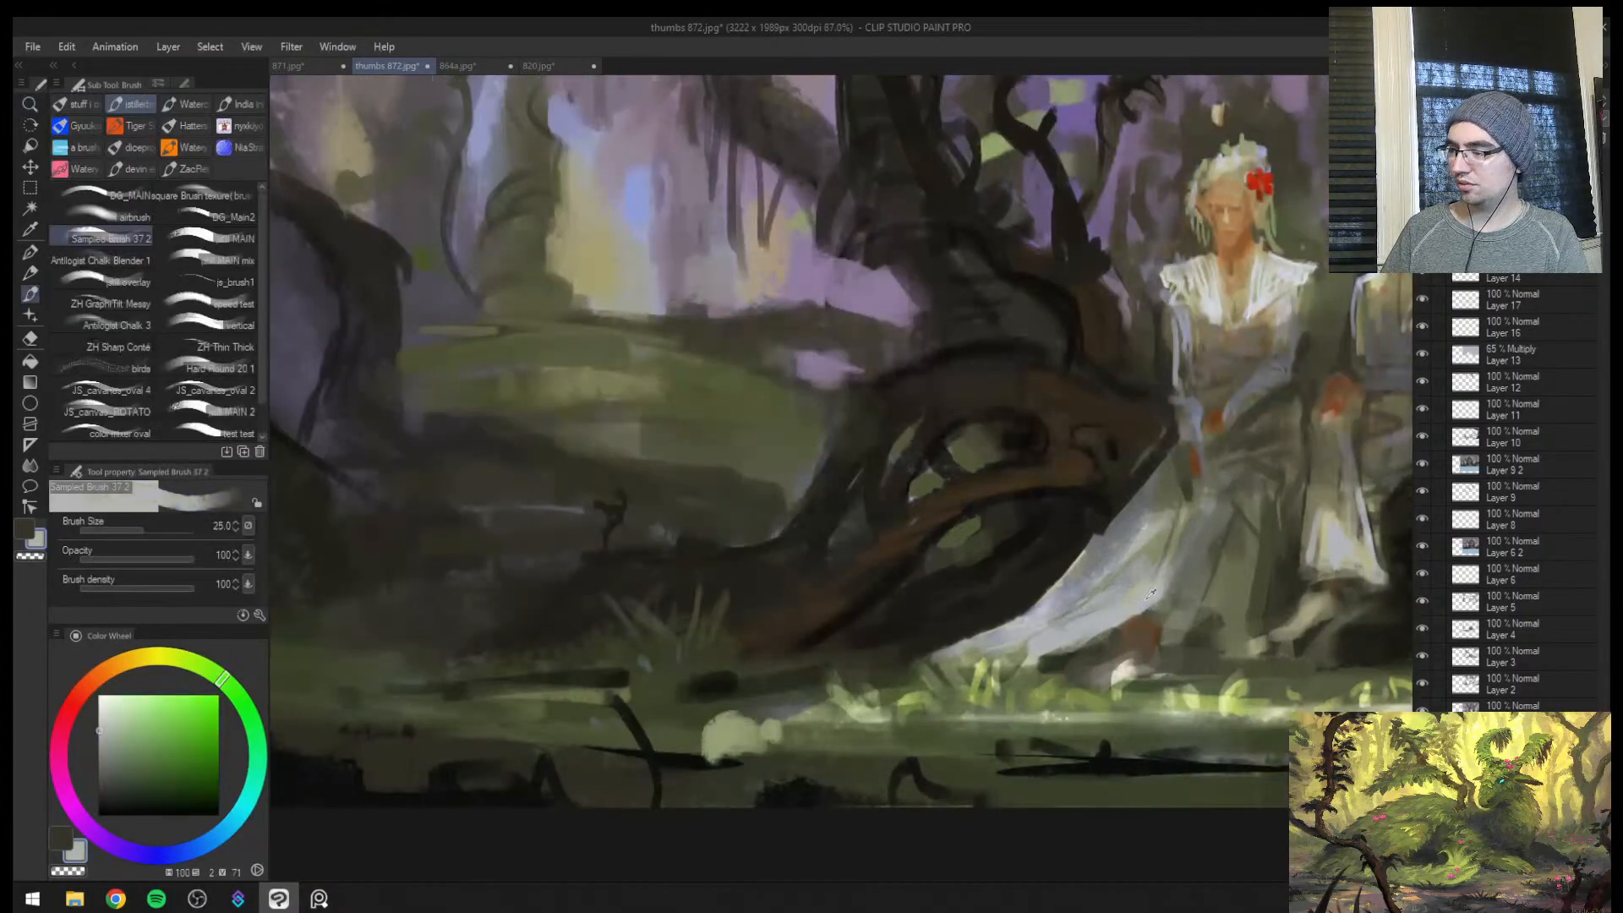
{"action": "left_click", "coordinate": [1098, 585], "text": "alt"}
{"action": "key", "text": "bracketleft"}
{"action": "mouse_move", "coordinate": [711, 745]}
{"action": "left_mouse_down"}
{"action": "mouse_move", "coordinate": [740, 728]}
{"action": "mouse_move", "coordinate": [763, 736]}
{"action": "mouse_move", "coordinate": [760, 719]}
{"action": "mouse_move", "coordinate": [785, 734]}
{"action": "mouse_move", "coordinate": [735, 719]}
{"action": "left_mouse_up"}
{"action": "key", "text": "bracketright"}
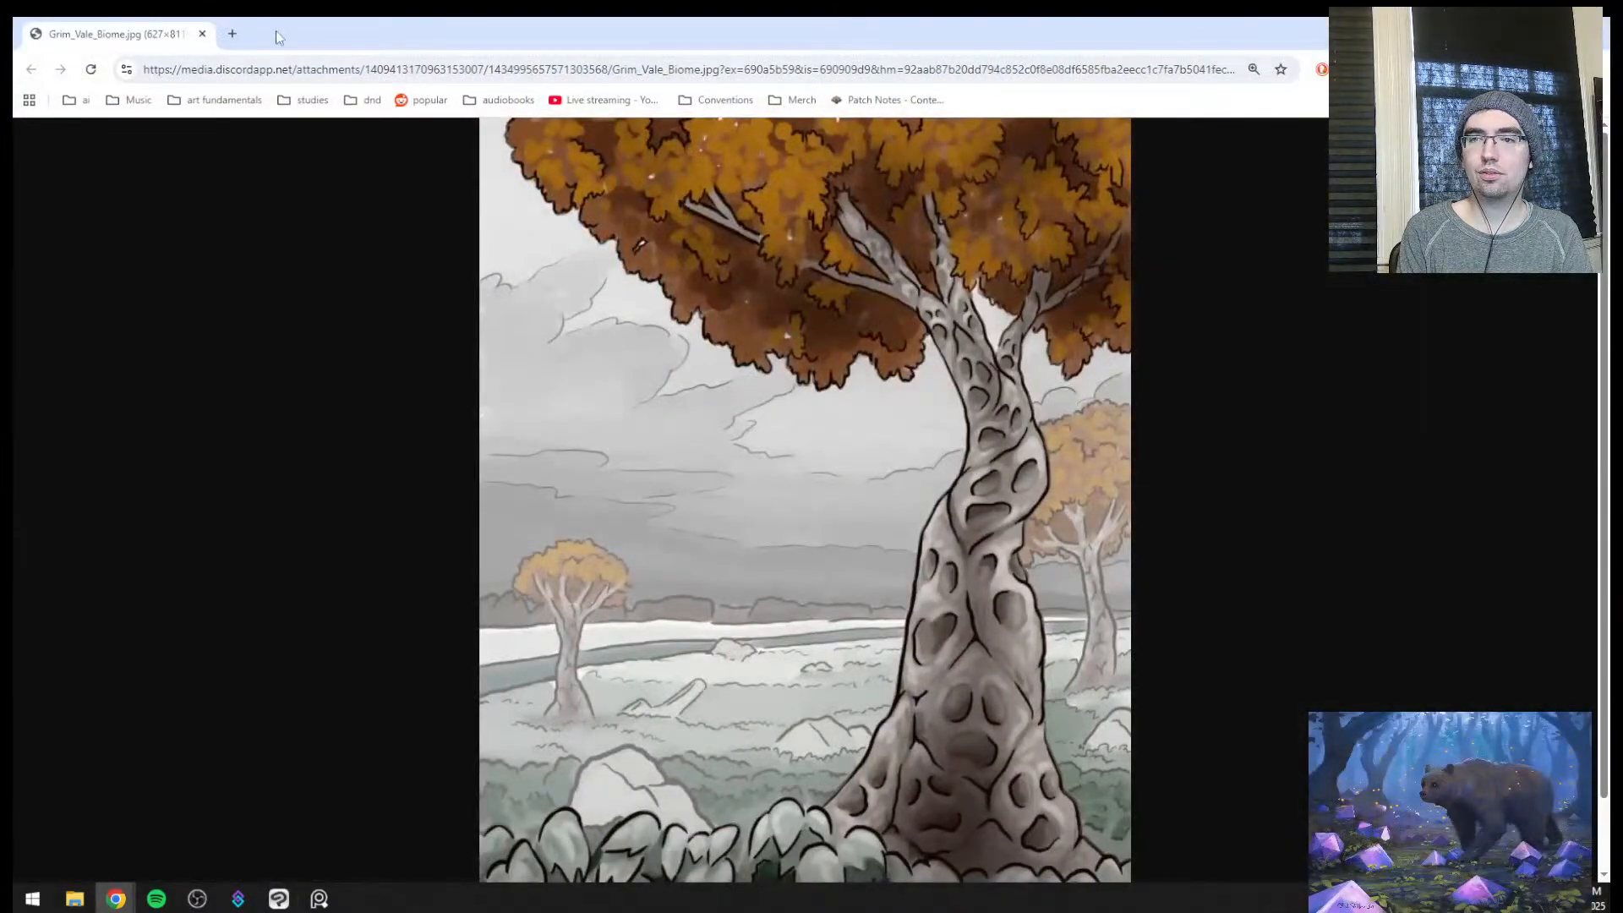
Move the browser window showing the orange-leaved tree illustration off the painting
{"action": "left_click_drag", "start_coordinate": [276, 30], "coordinate": [13, 53]}
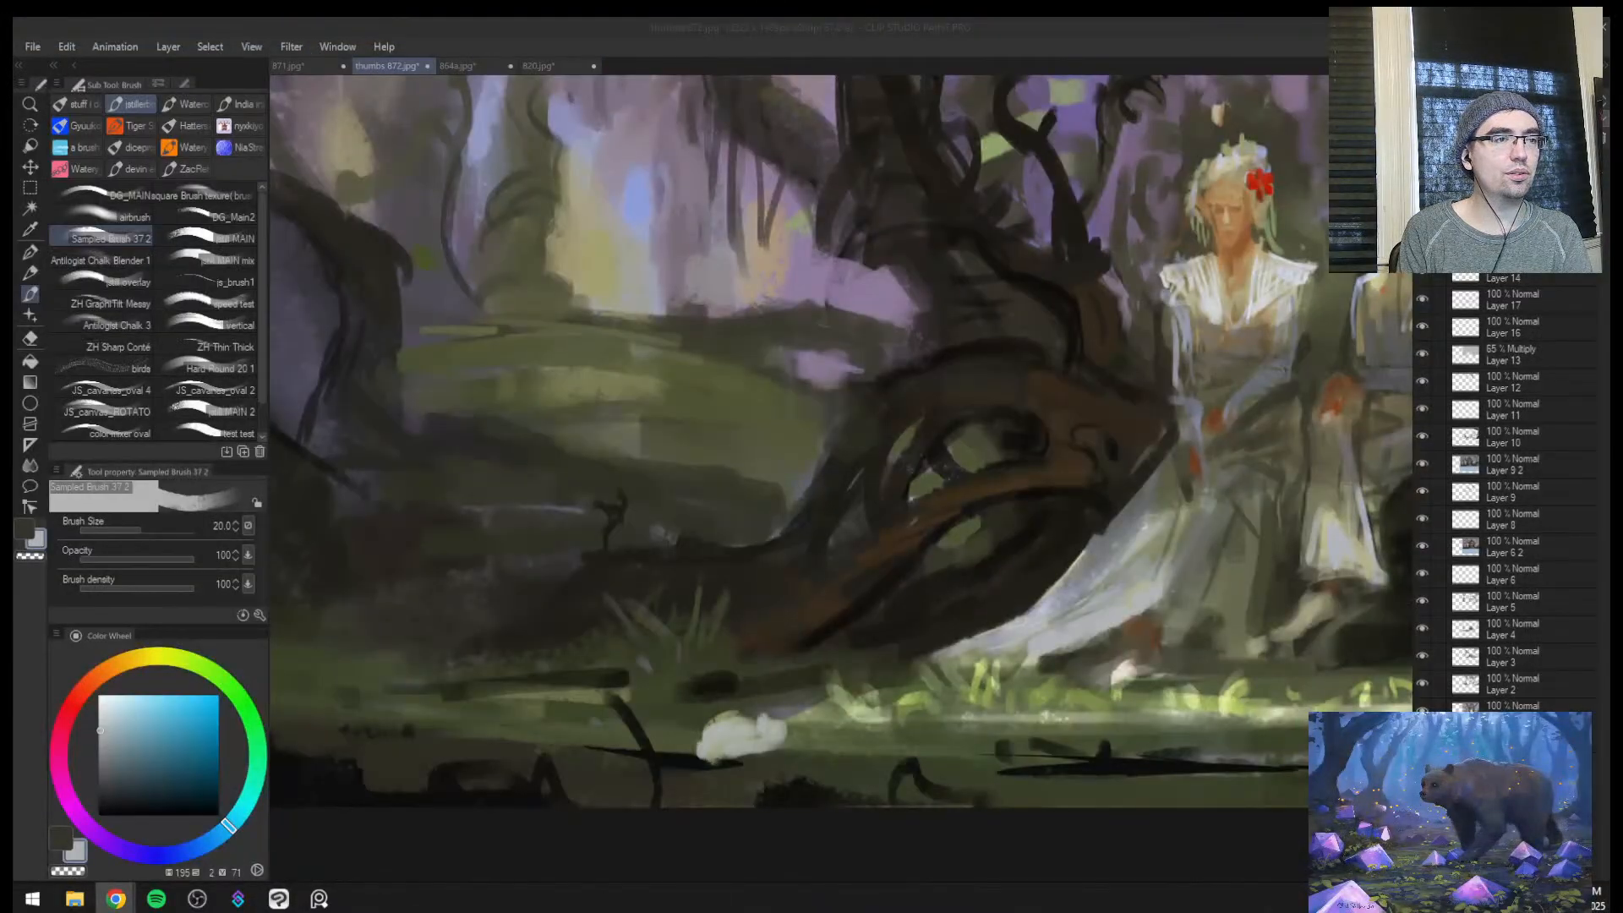
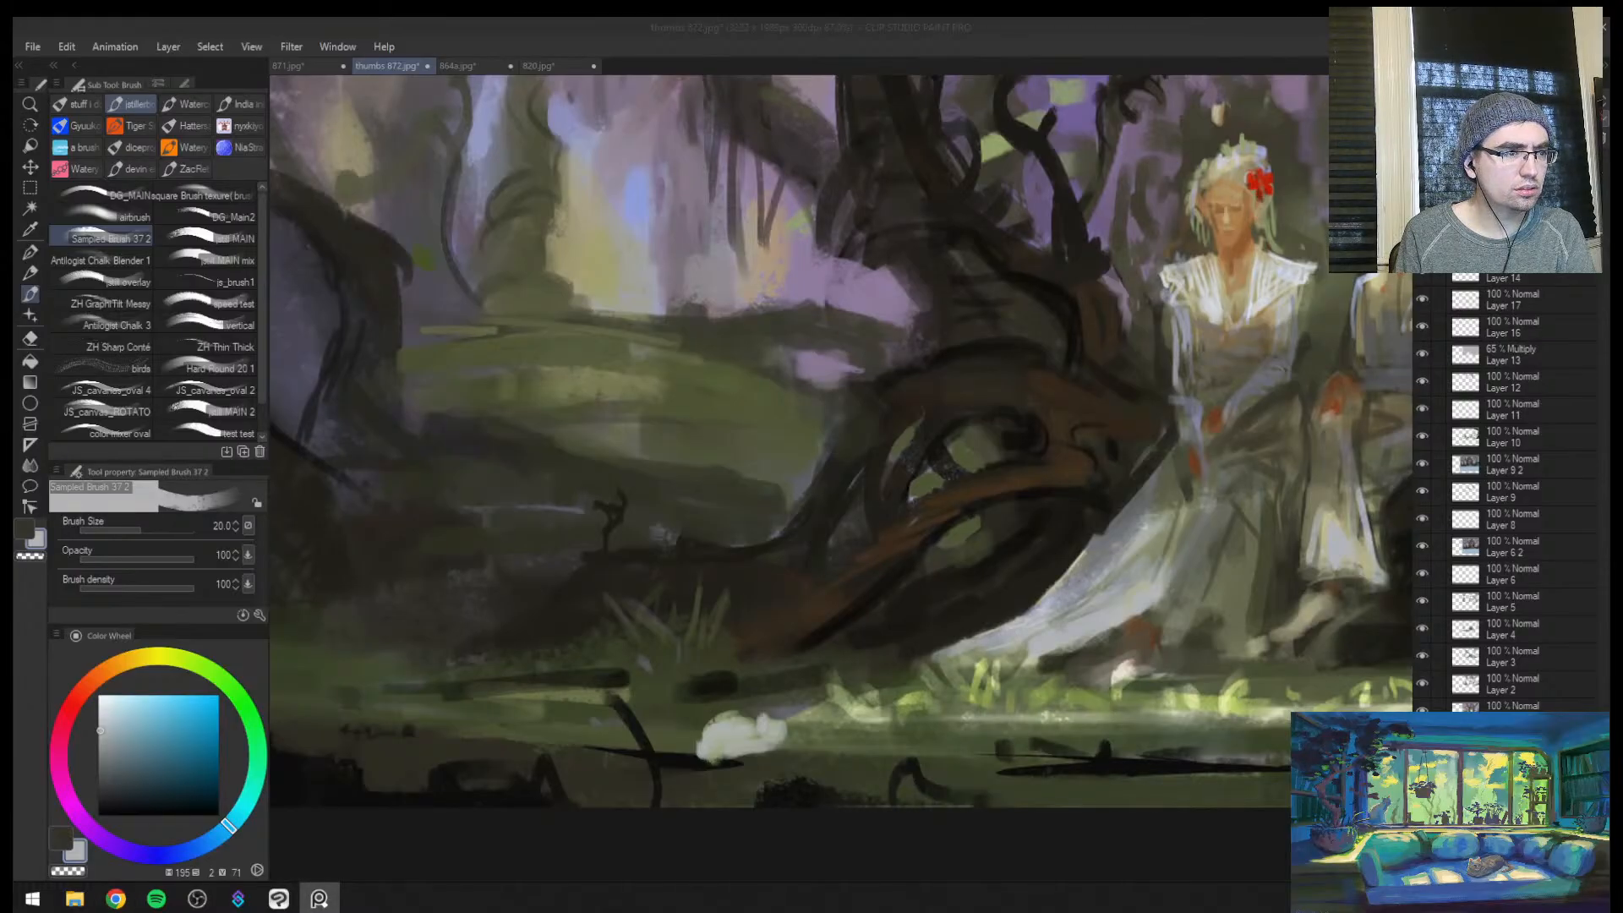
Return to the painting and resample a pale grey-green for the pale foreground patch near the dark twigs
{"action": "left_click", "coordinate": [852, 650]}
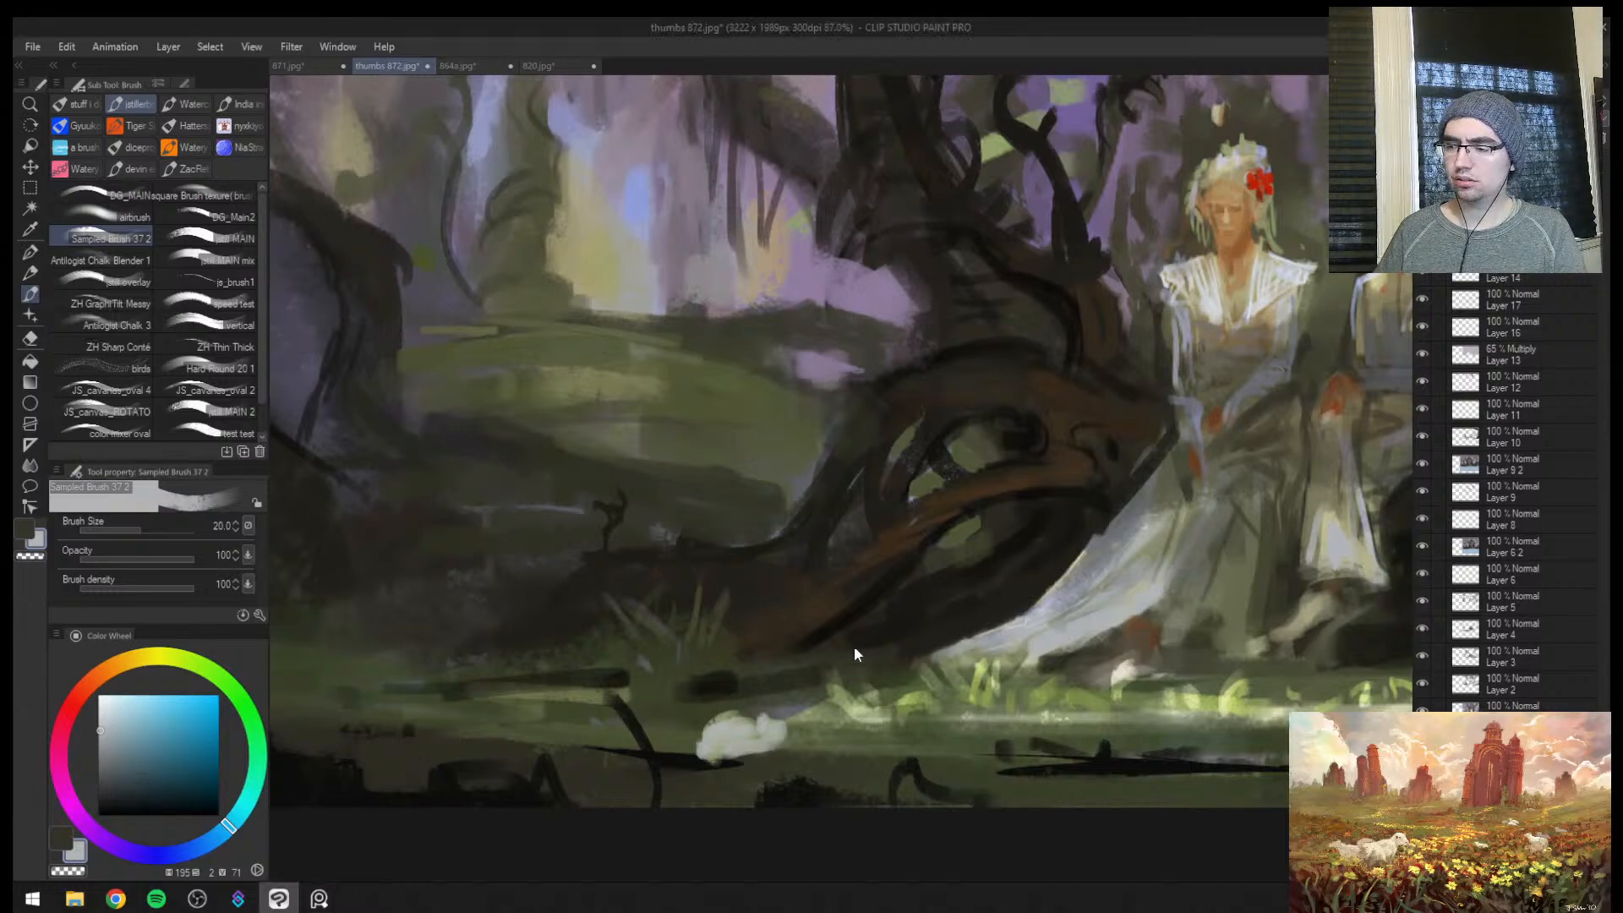
{"action": "key", "text": "h"}
{"action": "key", "text": "h"}
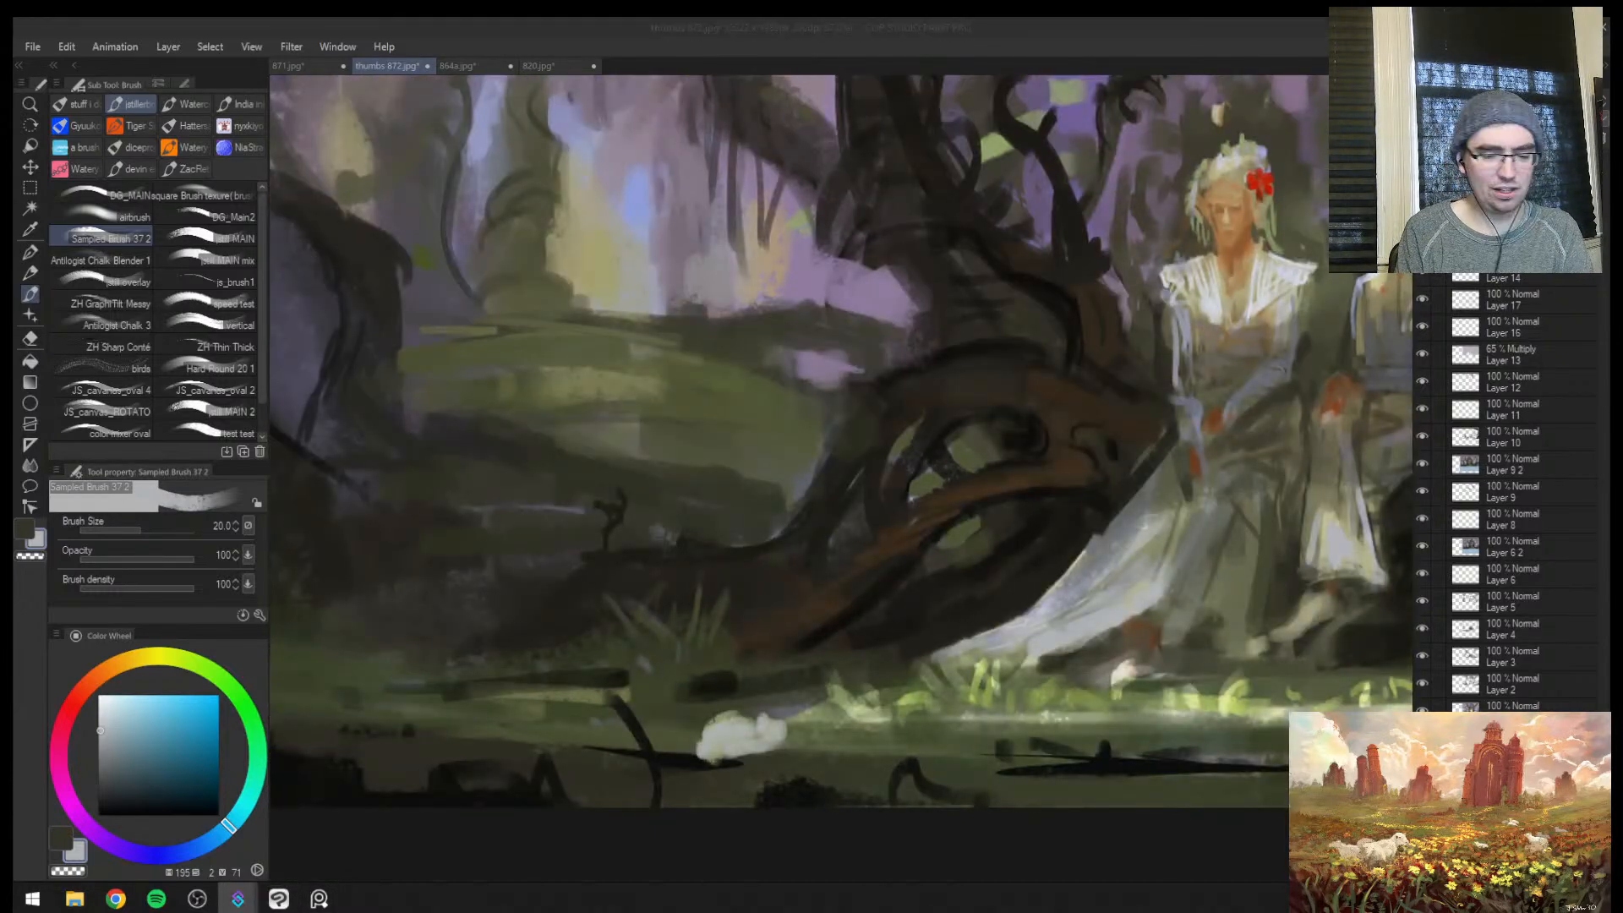
{"action": "left_click", "coordinate": [810, 576]}
{"action": "key", "text": "ctrl+space"}
{"action": "left_click_drag", "start_coordinate": [804, 656], "coordinate": [746, 645]}
{"action": "left_click", "coordinate": [877, 662]}
{"action": "mouse_move", "coordinate": [734, 640]}
{"action": "left_mouse_down"}
{"action": "mouse_move", "coordinate": [685, 636]}
{"action": "mouse_move", "coordinate": [743, 623]}
{"action": "left_mouse_up"}
{"action": "left_click", "coordinate": [641, 676], "text": "alt"}
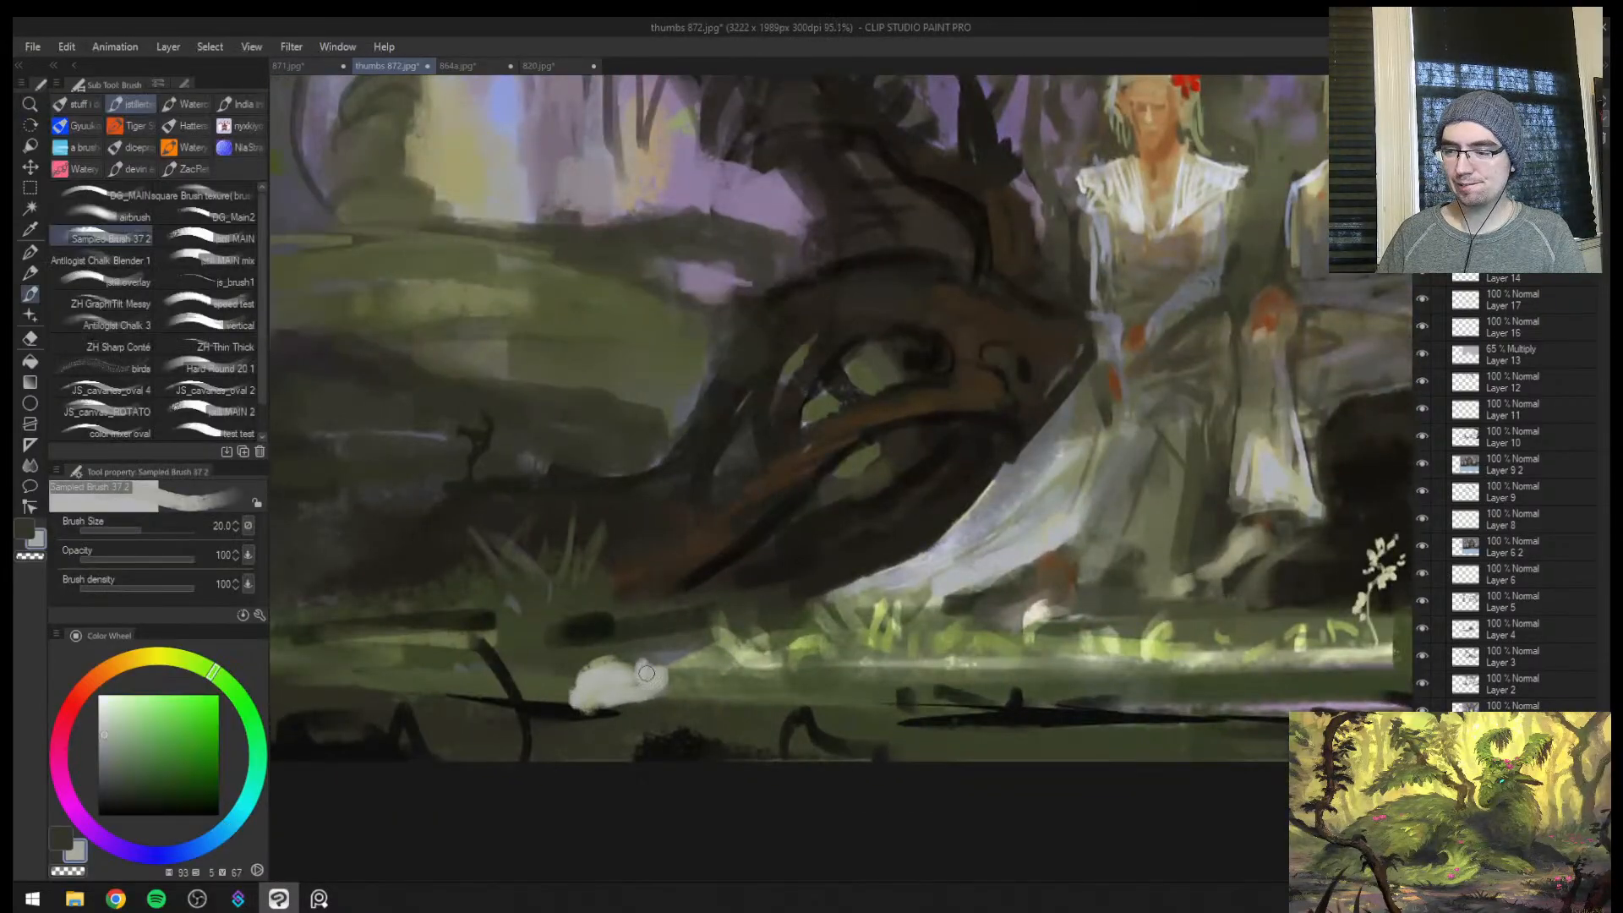
Paint an upright ear on the pale foreground patch and reduce the brush to size 12
{"action": "mouse_move", "coordinate": [641, 673]}
{"action": "left_mouse_down"}
{"action": "mouse_move", "coordinate": [643, 635]}
{"action": "mouse_move", "coordinate": [644, 661]}
{"action": "left_mouse_up"}
{"action": "key", "text": "bracketright"}
{"action": "key", "text": "bracketright"}
{"action": "key", "text": "ctrl+z"}
{"action": "key", "text": "bracketleft"}
{"action": "key", "text": "bracketleft"}
{"action": "key", "text": "bracketleft"}
{"action": "key", "text": "bracketleft"}
{"action": "key", "text": "bracketleft"}
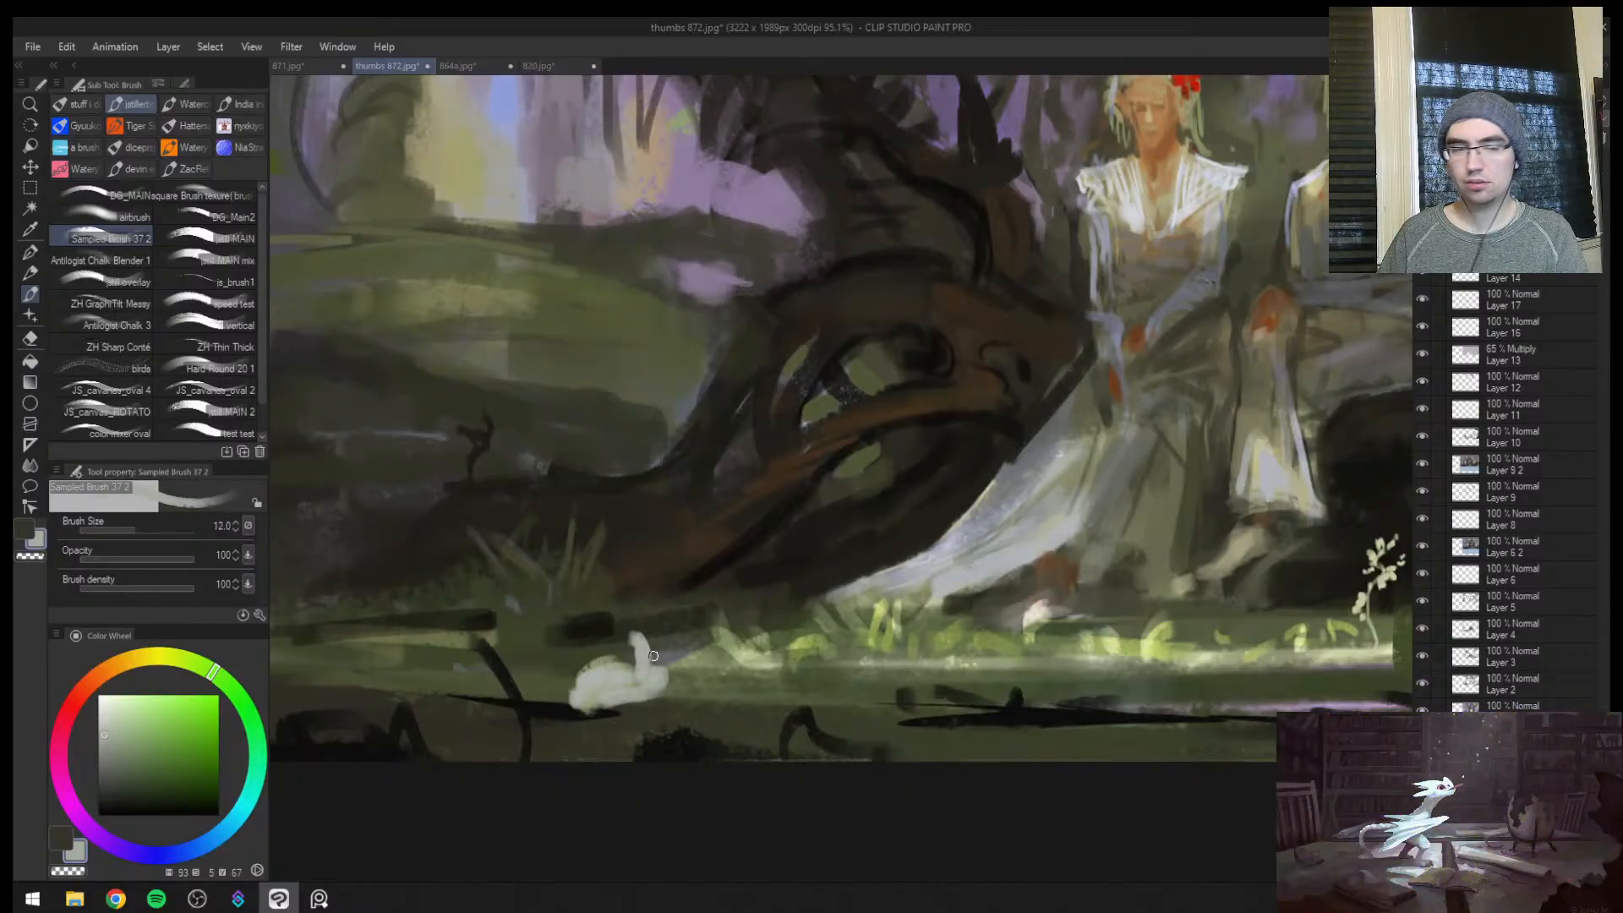
Build a small rabbit head below the ear with pale dabs, raising the brush to size 20
{"action": "key", "text": "bracketright"}
{"action": "key", "text": "bracketright"}
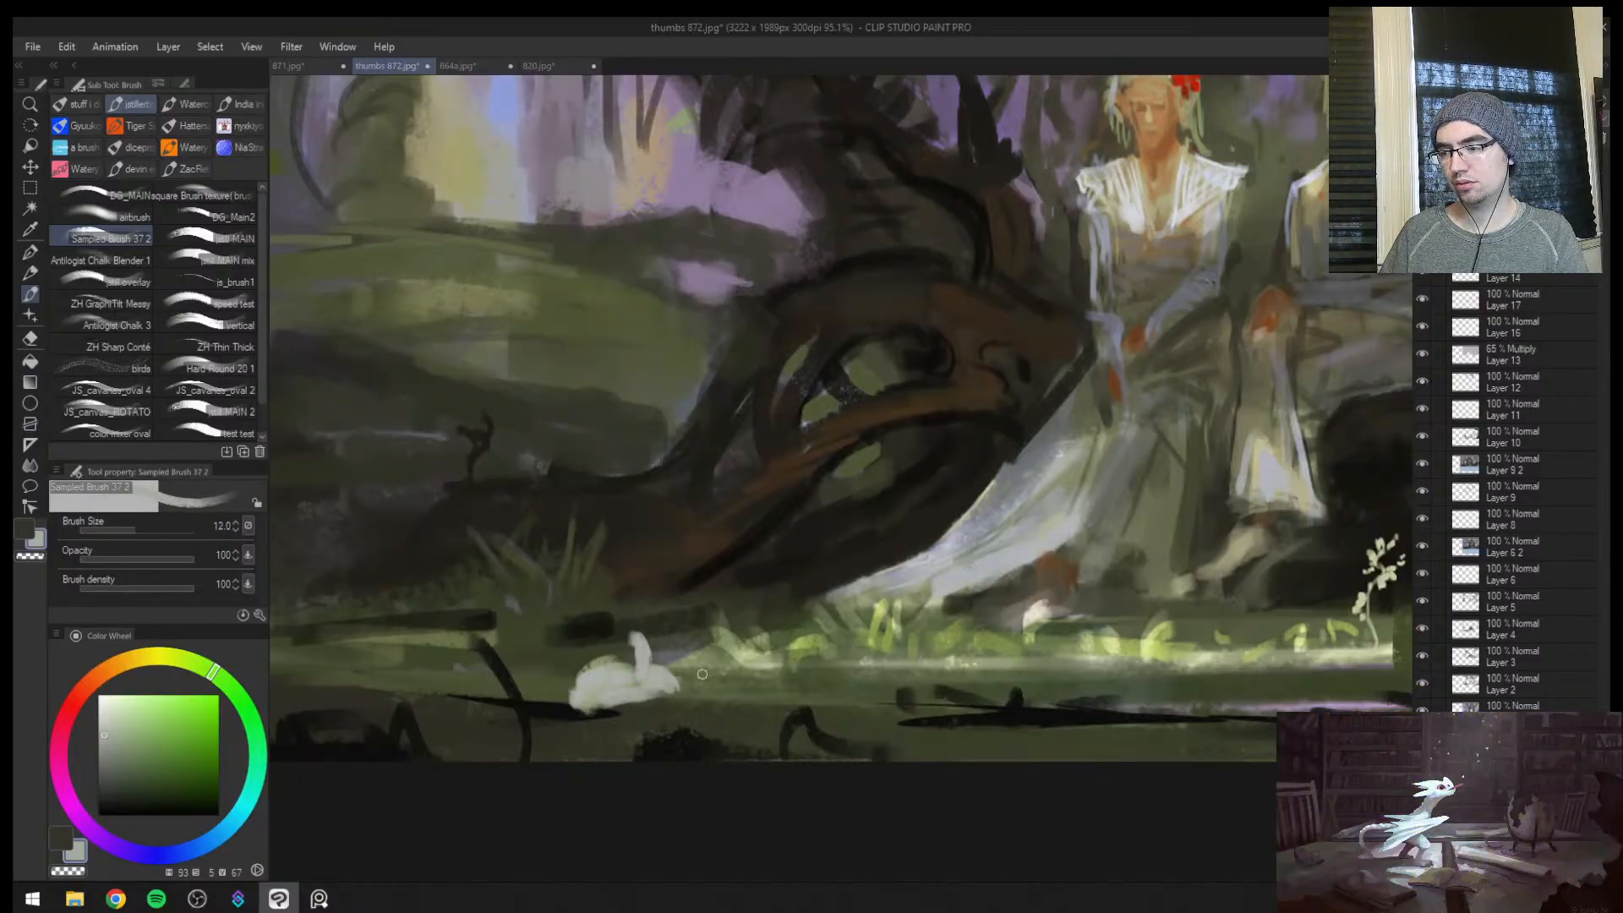
{"action": "left_click", "coordinate": [664, 678], "text": "alt"}
{"action": "left_click", "coordinate": [660, 680], "text": "alt"}
{"action": "key", "text": "bracketright"}
{"action": "key", "text": "bracketright"}
{"action": "key", "text": "bracketright"}
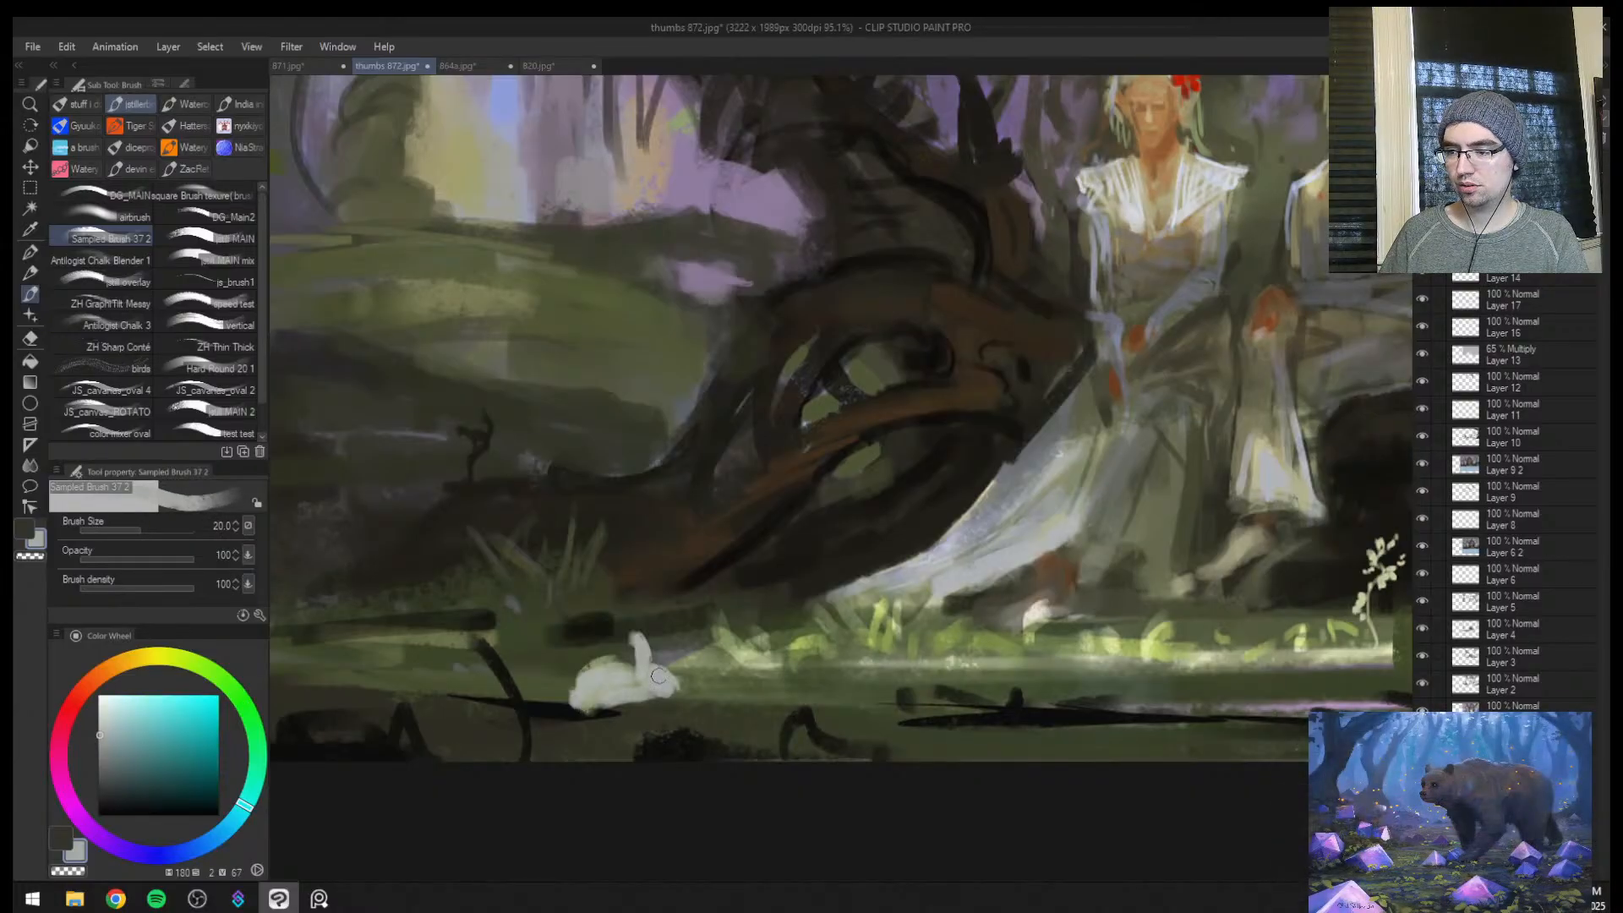
Erase and repaint the rabbit's body edges and form its front leg, ending at brush size 12
{"action": "left_click", "coordinate": [592, 663], "text": "alt"}
{"action": "key", "text": "e"}
{"action": "mouse_move", "coordinate": [576, 695]}
{"action": "left_mouse_down"}
{"action": "mouse_move", "coordinate": [601, 661]}
{"action": "mouse_move", "coordinate": [622, 677]}
{"action": "left_mouse_up"}
{"action": "key", "text": "b"}
{"action": "key", "text": "bracketright"}
{"action": "left_click", "coordinate": [644, 680], "text": "alt"}
{"action": "mouse_move", "coordinate": [578, 682]}
{"action": "left_mouse_down"}
{"action": "mouse_move", "coordinate": [619, 673]}
{"action": "mouse_move", "coordinate": [585, 692]}
{"action": "mouse_move", "coordinate": [610, 703]}
{"action": "left_mouse_up"}
{"action": "key", "text": "["}
{"action": "key", "text": "["}
{"action": "key", "text": "["}
{"action": "key", "text": "["}
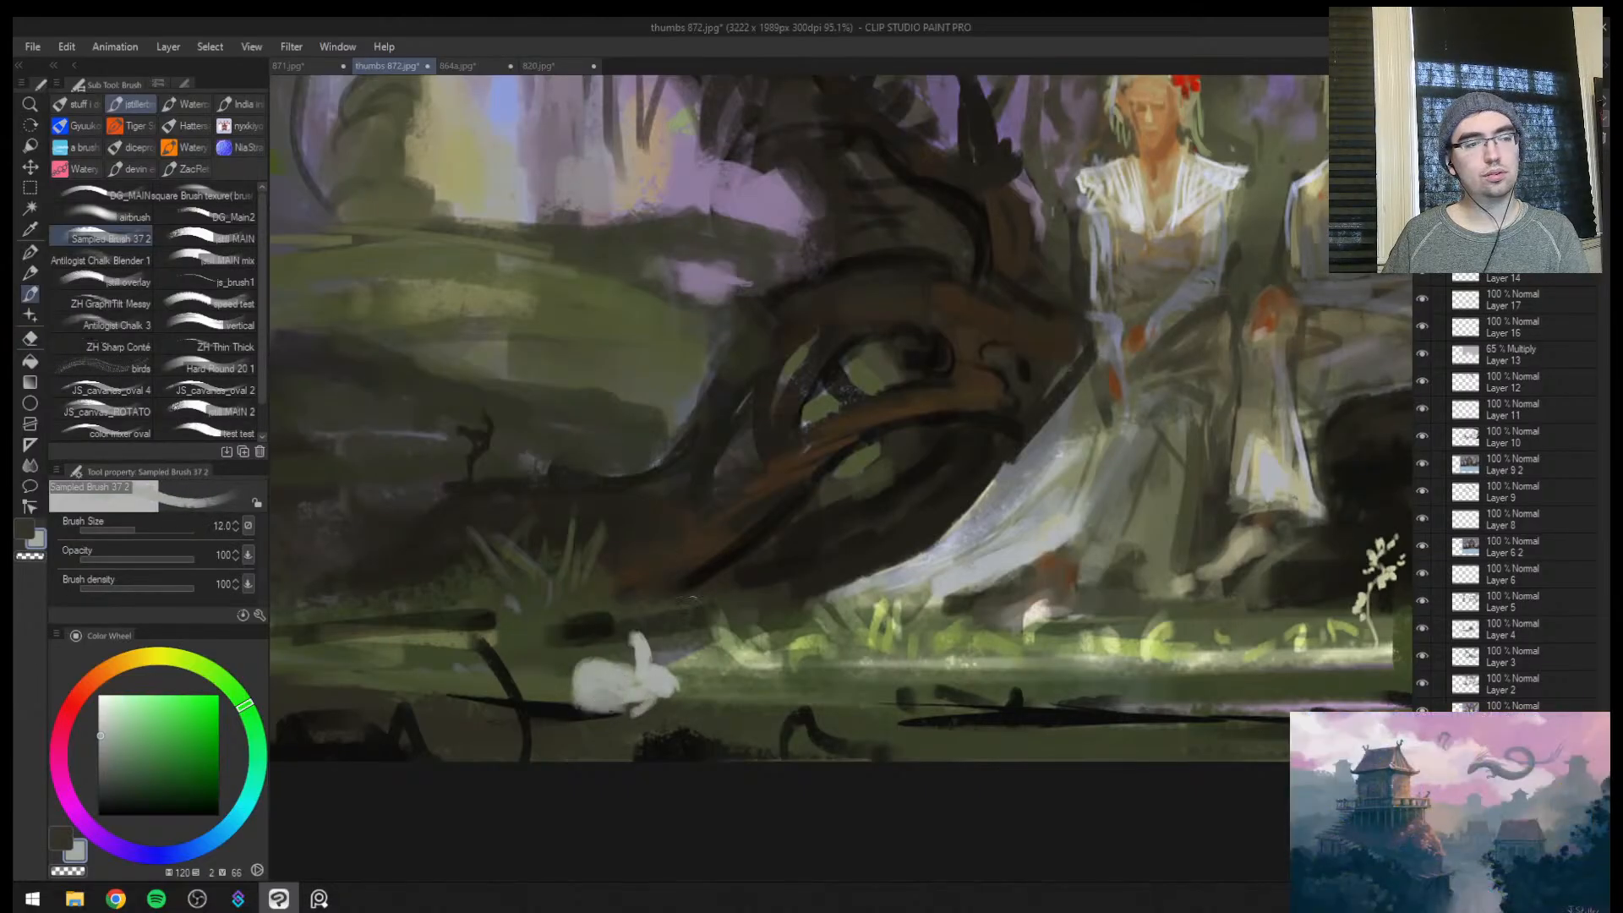
Trim the rabbit's ear to a point with sampled dark grass green at brush size 15, then resample its pale grey-green
{"action": "key", "text": "bracketright"}
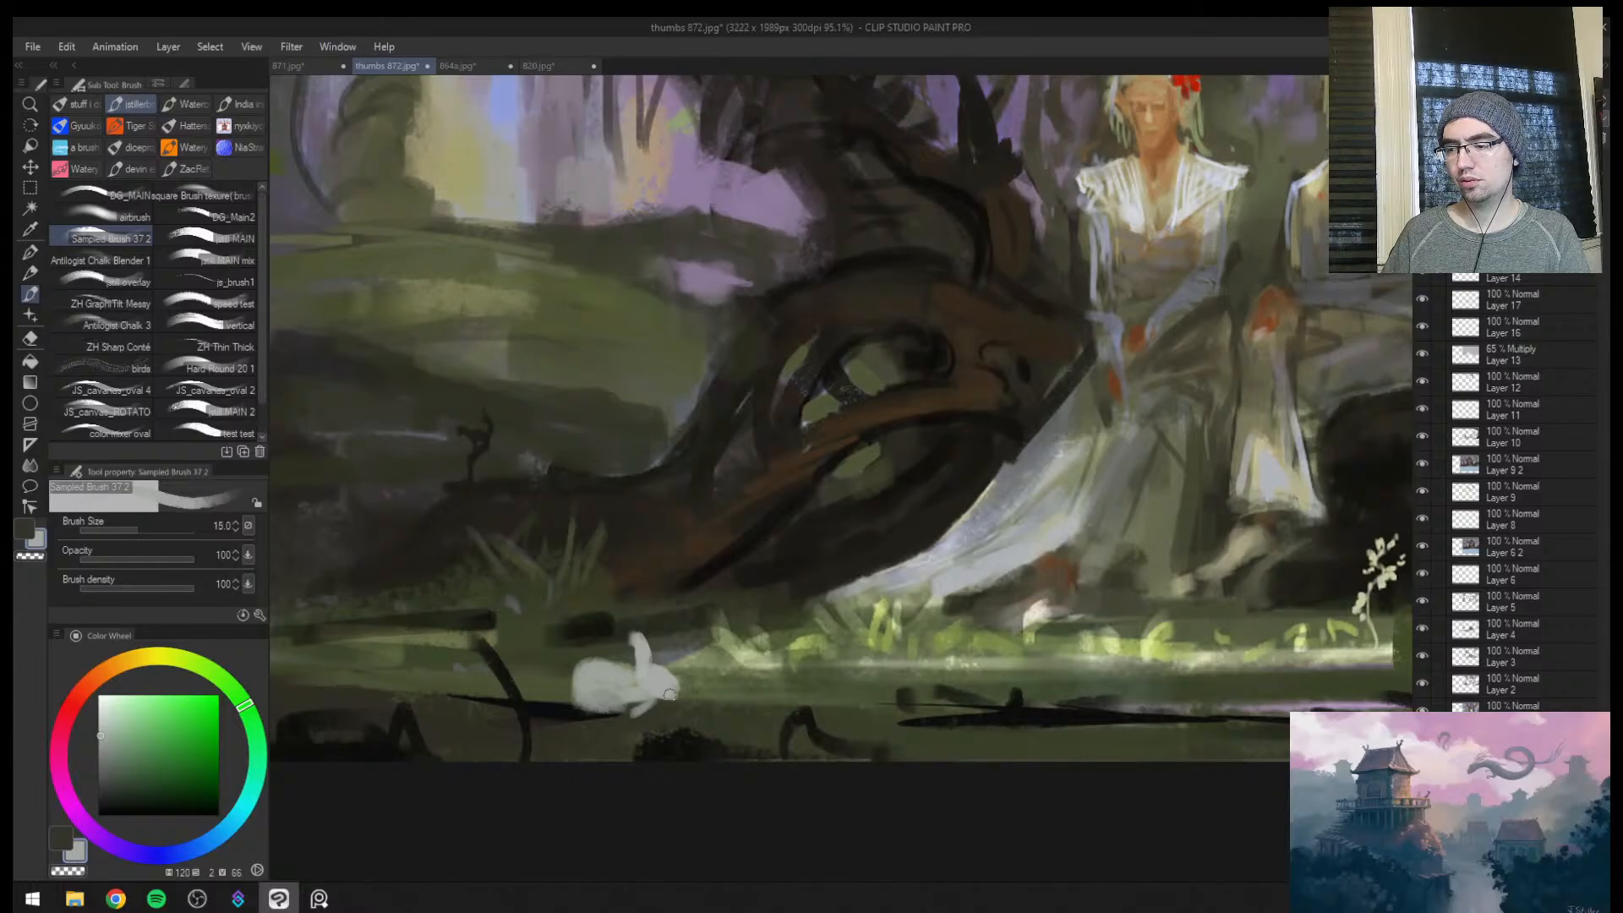
{"action": "key", "text": "bracketright"}
{"action": "key", "text": "bracketright"}
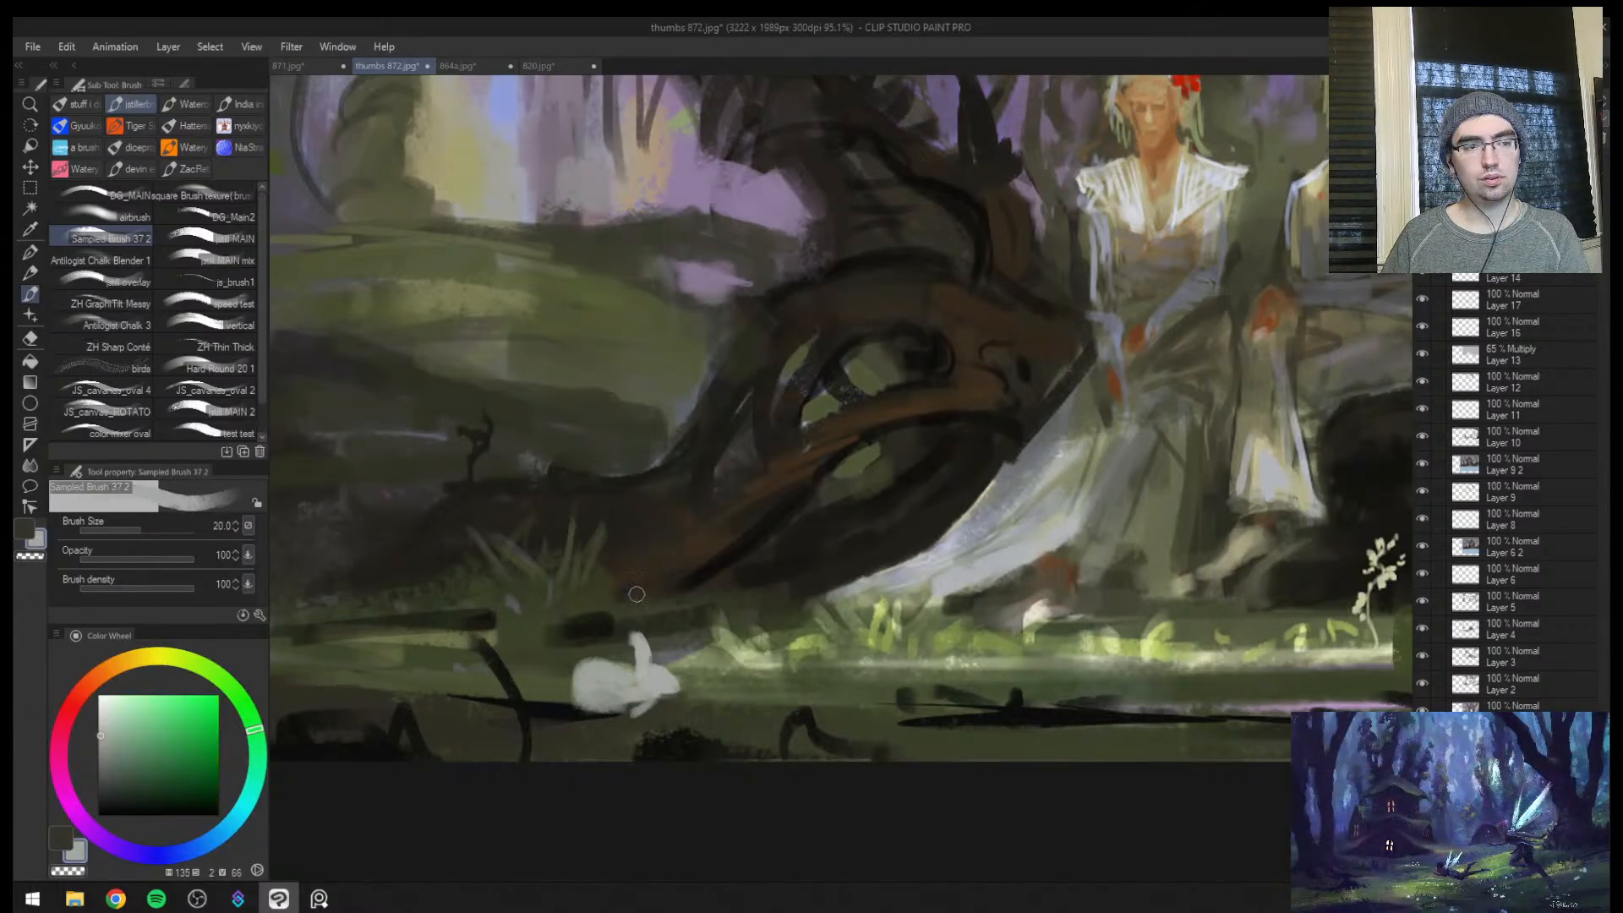
{"action": "key", "text": "bracketleft"}
{"action": "left_click", "coordinate": [626, 654], "text": "alt"}
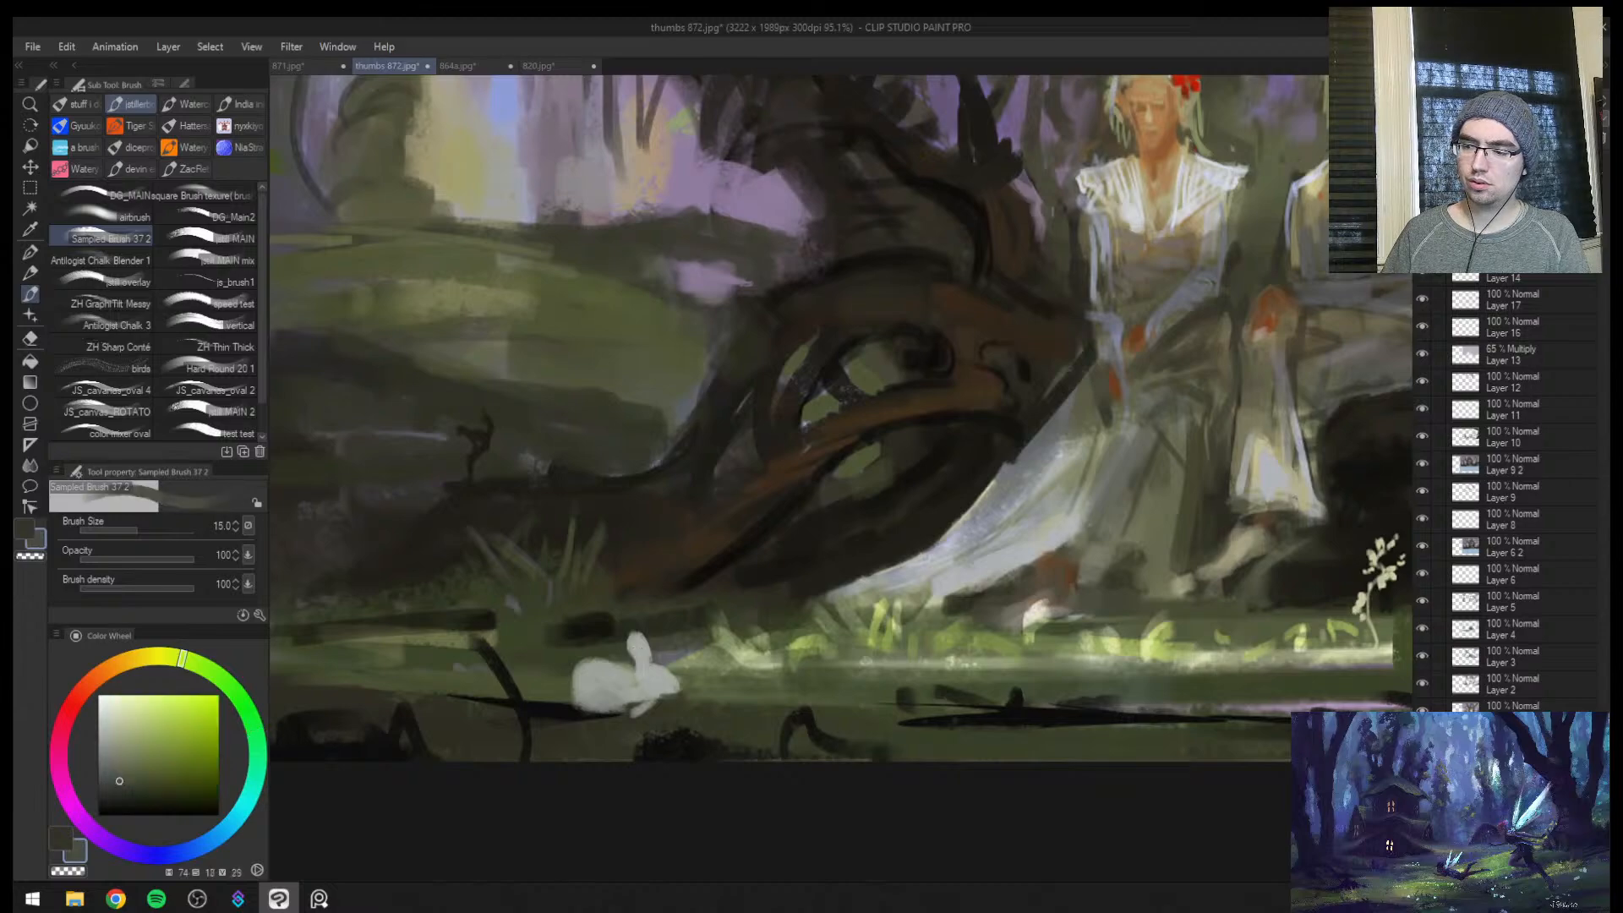
{"action": "left_click", "coordinate": [630, 624], "text": "alt"}
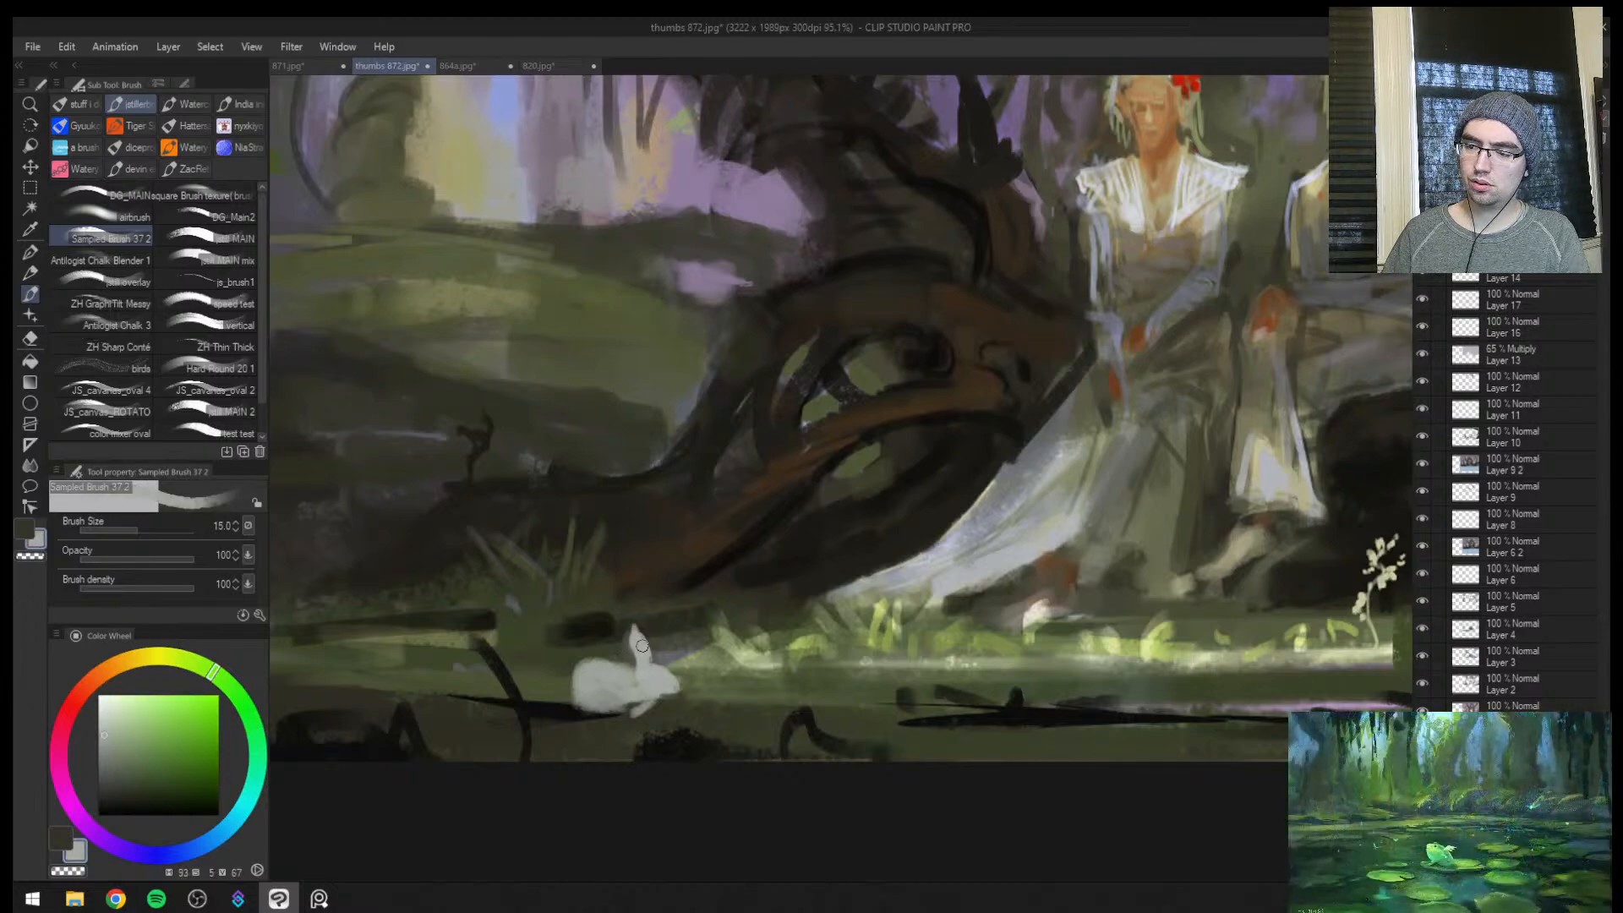
Refine the rabbit's belly and feet with pale grey-green strokes, varying the brush from size 30 down to 10
{"action": "key", "text": "bracketright"}
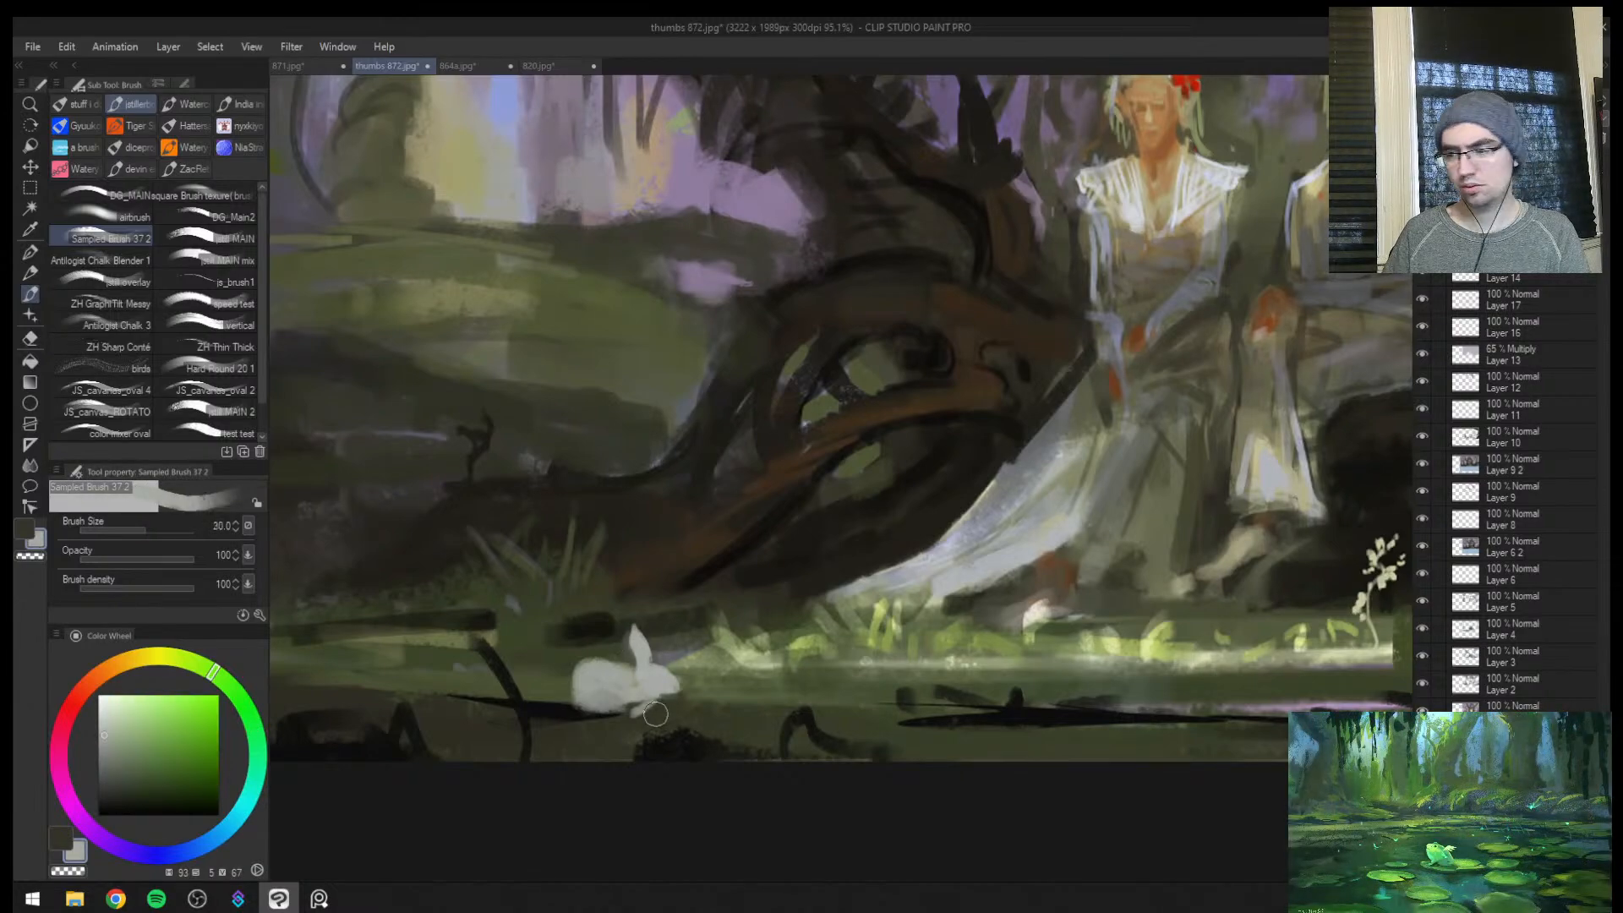
{"action": "key", "text": "bracketleft"}
{"action": "key", "text": "bracketleft"}
{"action": "key", "text": "bracketleft"}
{"action": "key", "text": "bracketleft"}
{"action": "key", "text": "bracketleft"}
{"action": "key", "text": "bracketleft"}
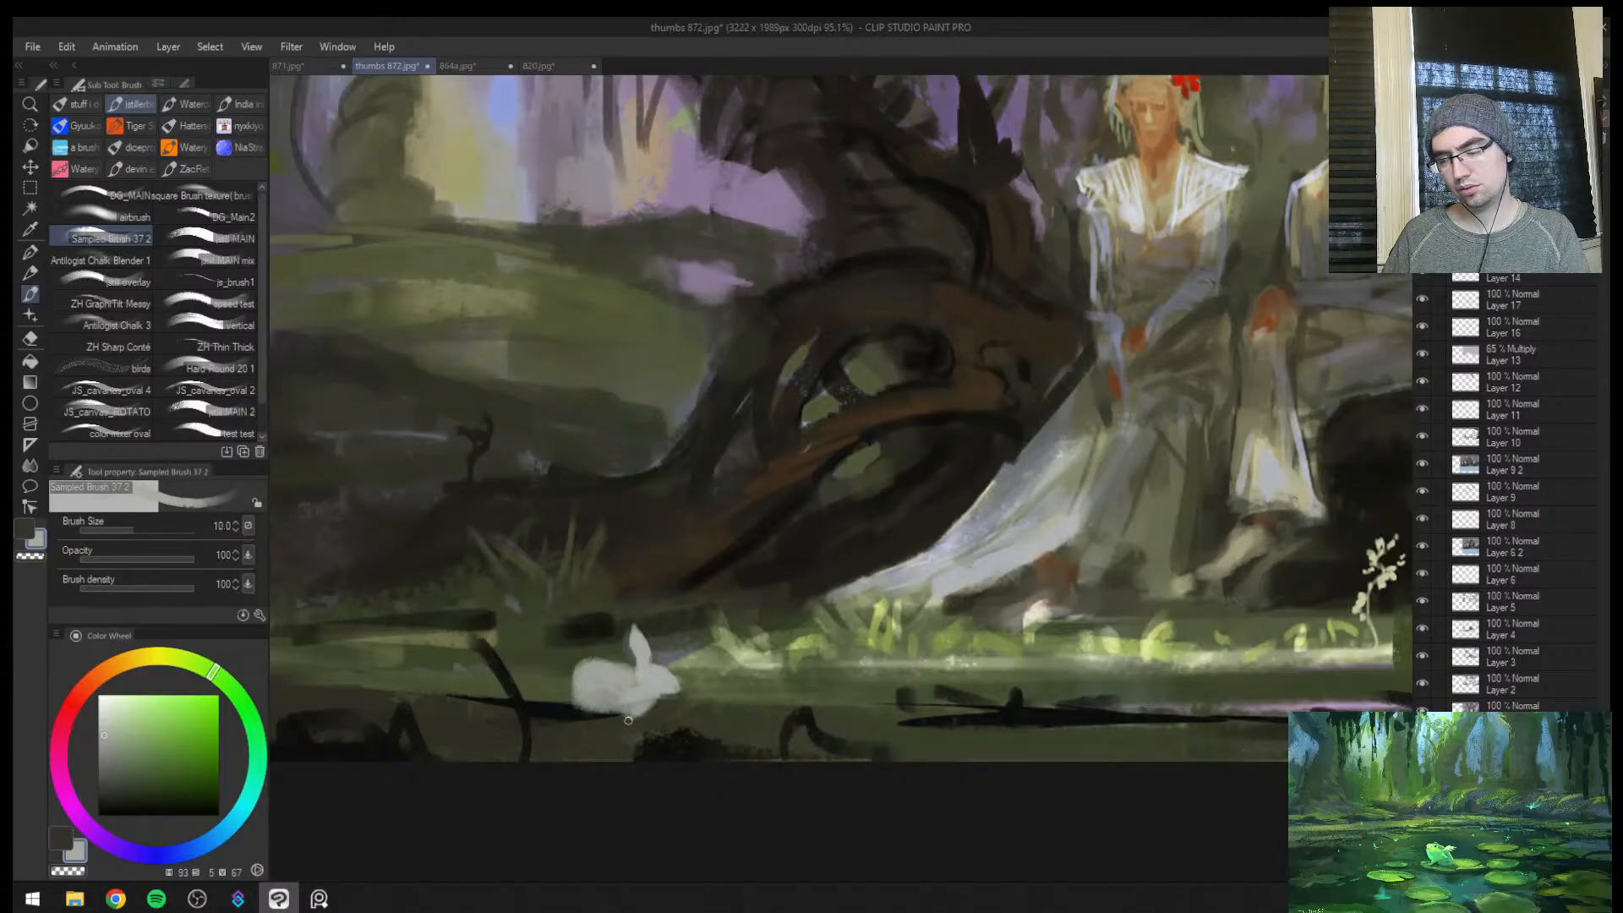
{"action": "key", "text": "bracketright"}
{"action": "key", "text": "bracketright"}
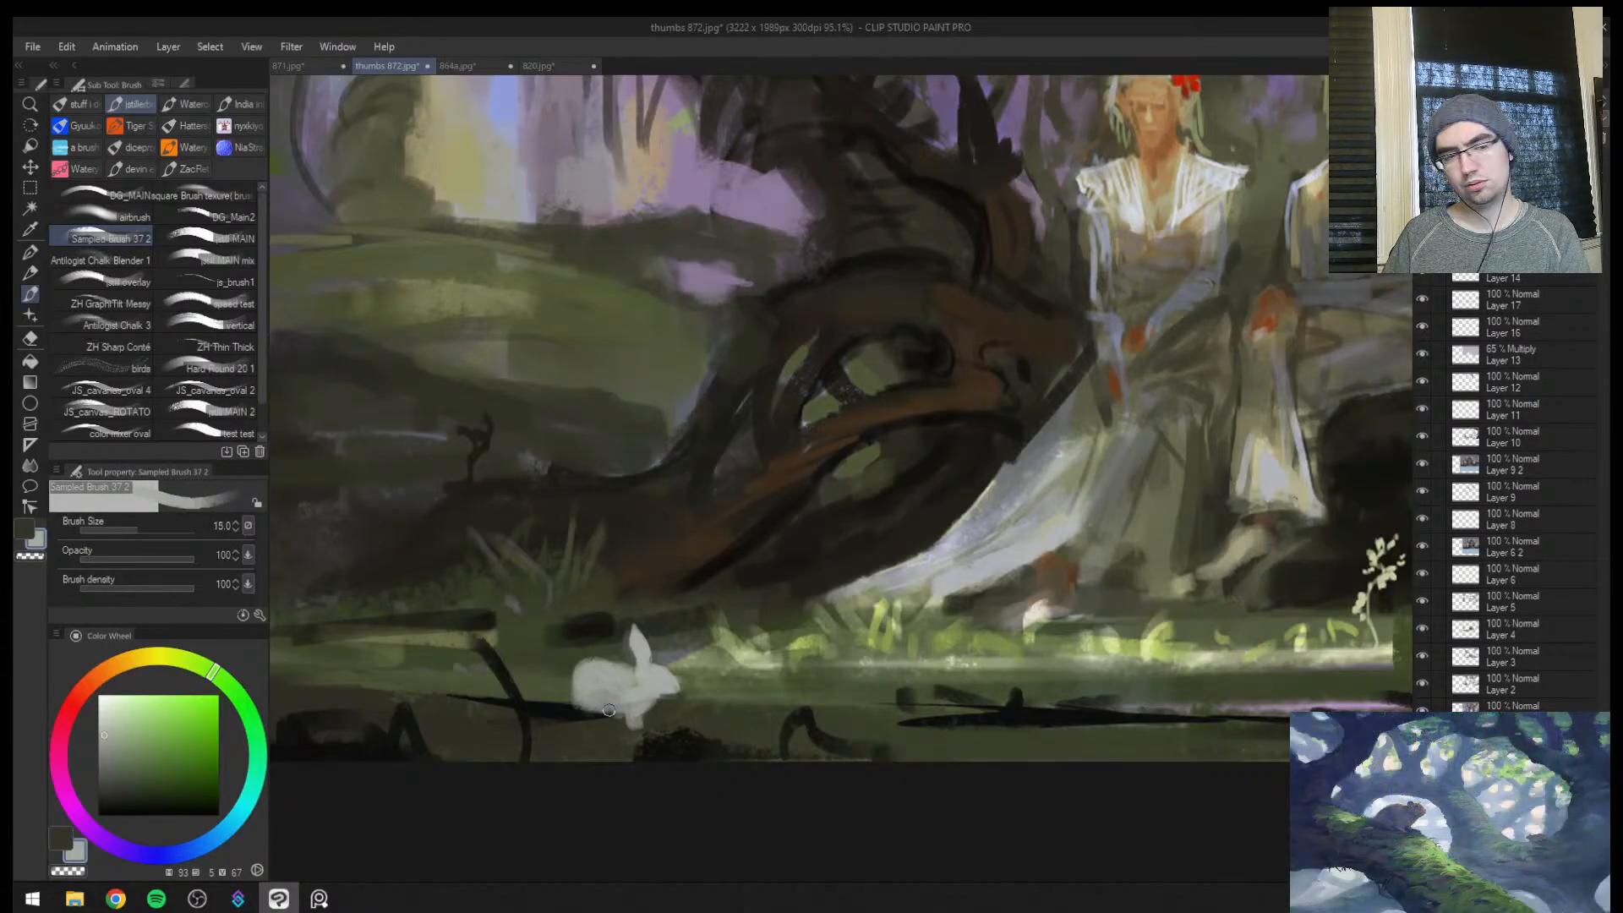
{"action": "key", "text": "bracketright"}
{"action": "key", "text": "bracketright"}
{"action": "key", "text": "bracketleft"}
{"action": "mouse_move", "coordinate": [615, 695]}
{"action": "left_mouse_down"}
{"action": "mouse_move", "coordinate": [579, 690]}
{"action": "mouse_move", "coordinate": [584, 711]}
{"action": "left_mouse_up"}
Flip the view and smooth the rabbit's rounded body with resampled pale grey-green at brush size 40
{"action": "key", "text": "h"}
{"action": "left_click_drag", "start_coordinate": [991, 624], "coordinate": [956, 639]}
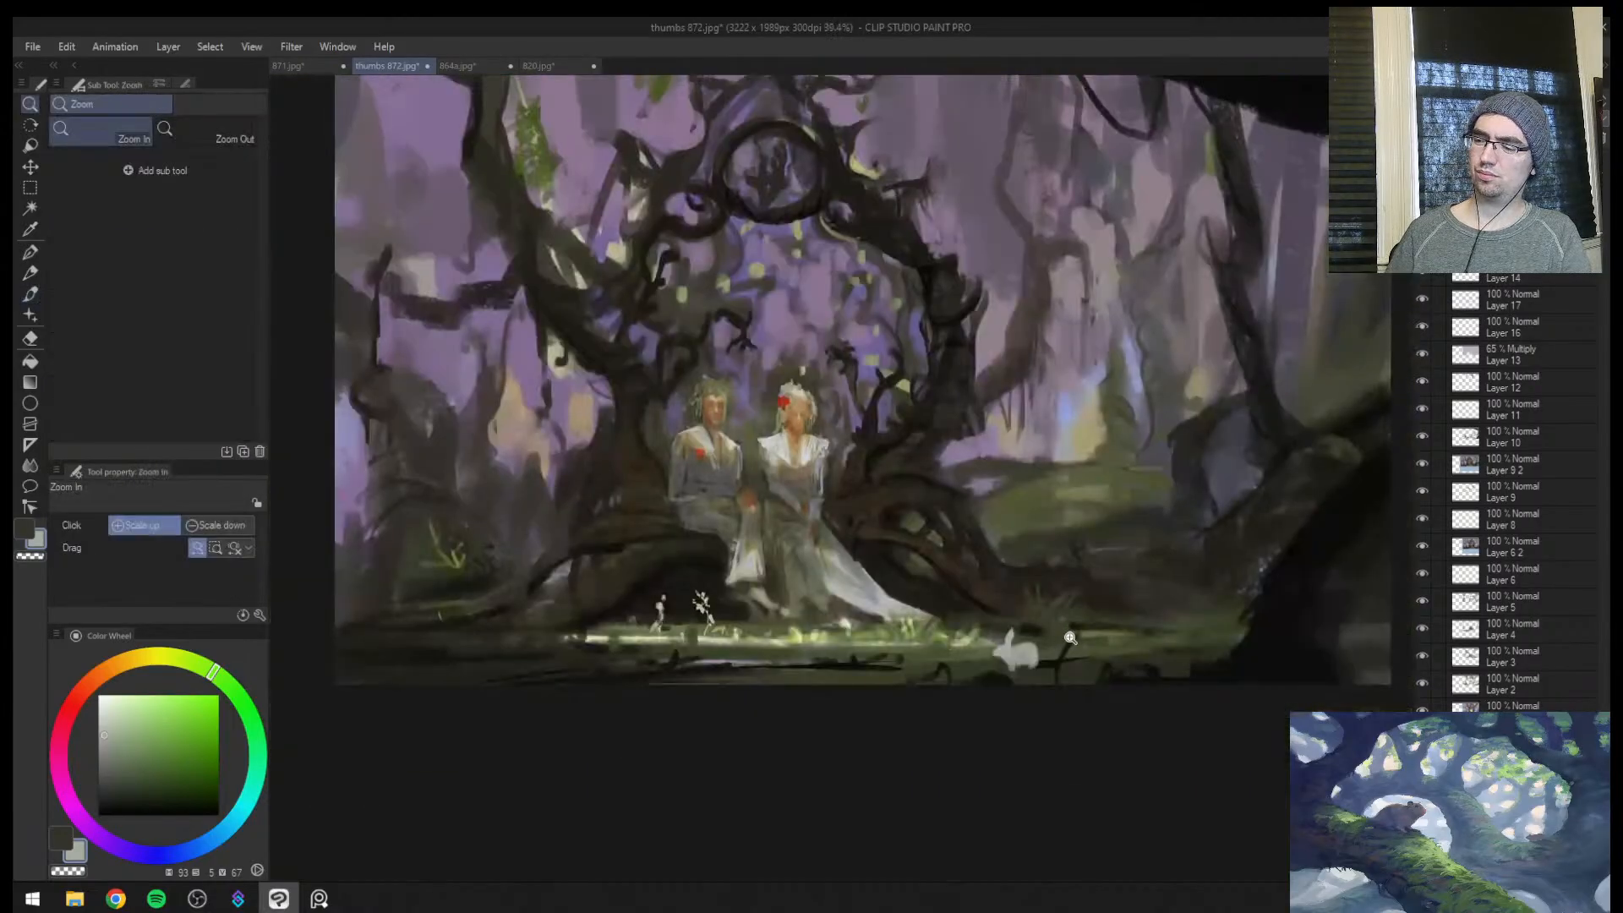
{"action": "left_click_drag", "start_coordinate": [1070, 639], "coordinate": [1120, 601]}
{"action": "left_click", "coordinate": [960, 687], "text": "alt"}
{"action": "left_click", "coordinate": [987, 672], "text": "alt"}
{"action": "mouse_move", "coordinate": [1009, 656]}
{"action": "left_mouse_down"}
{"action": "mouse_move", "coordinate": [1017, 679]}
{"action": "mouse_move", "coordinate": [1020, 646]}
{"action": "mouse_move", "coordinate": [1024, 670]}
{"action": "left_mouse_up"}
{"action": "left_click", "coordinate": [1020, 639], "text": "alt"}
{"action": "key", "text": "bracketright"}
{"action": "key", "text": "bracketright"}
{"action": "left_click", "coordinate": [1002, 661], "text": "alt"}
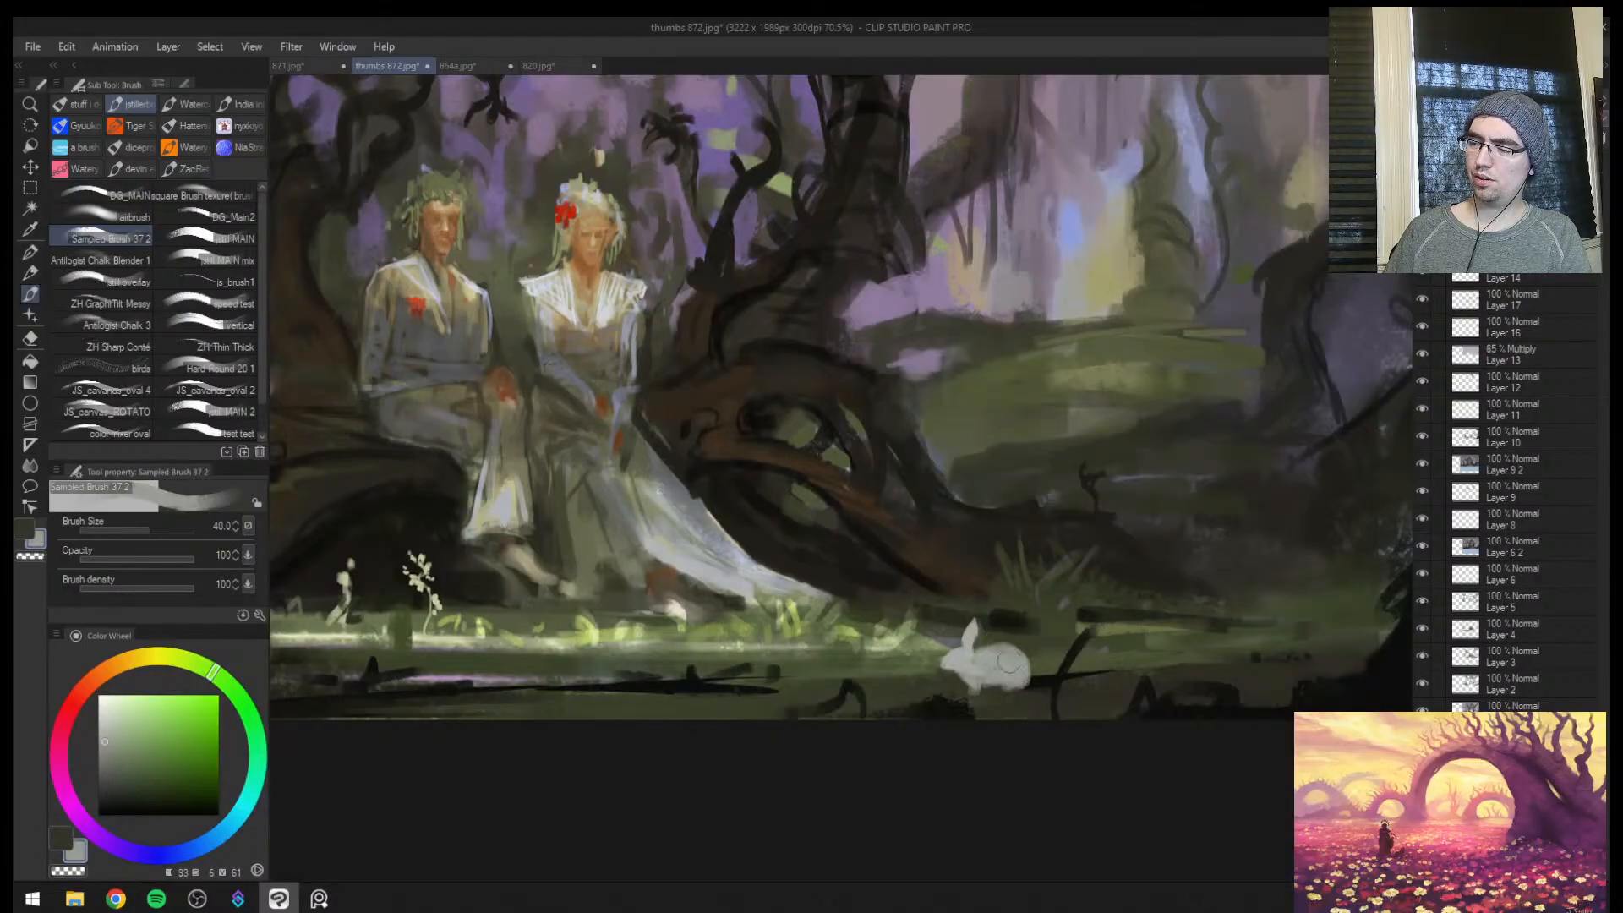
{"action": "left_click", "coordinate": [983, 661], "text": "alt"}
{"action": "key", "text": "bracketleft"}
Flip the view back and paint the rabbit's second ear at brush size 17
{"action": "key", "text": "h"}
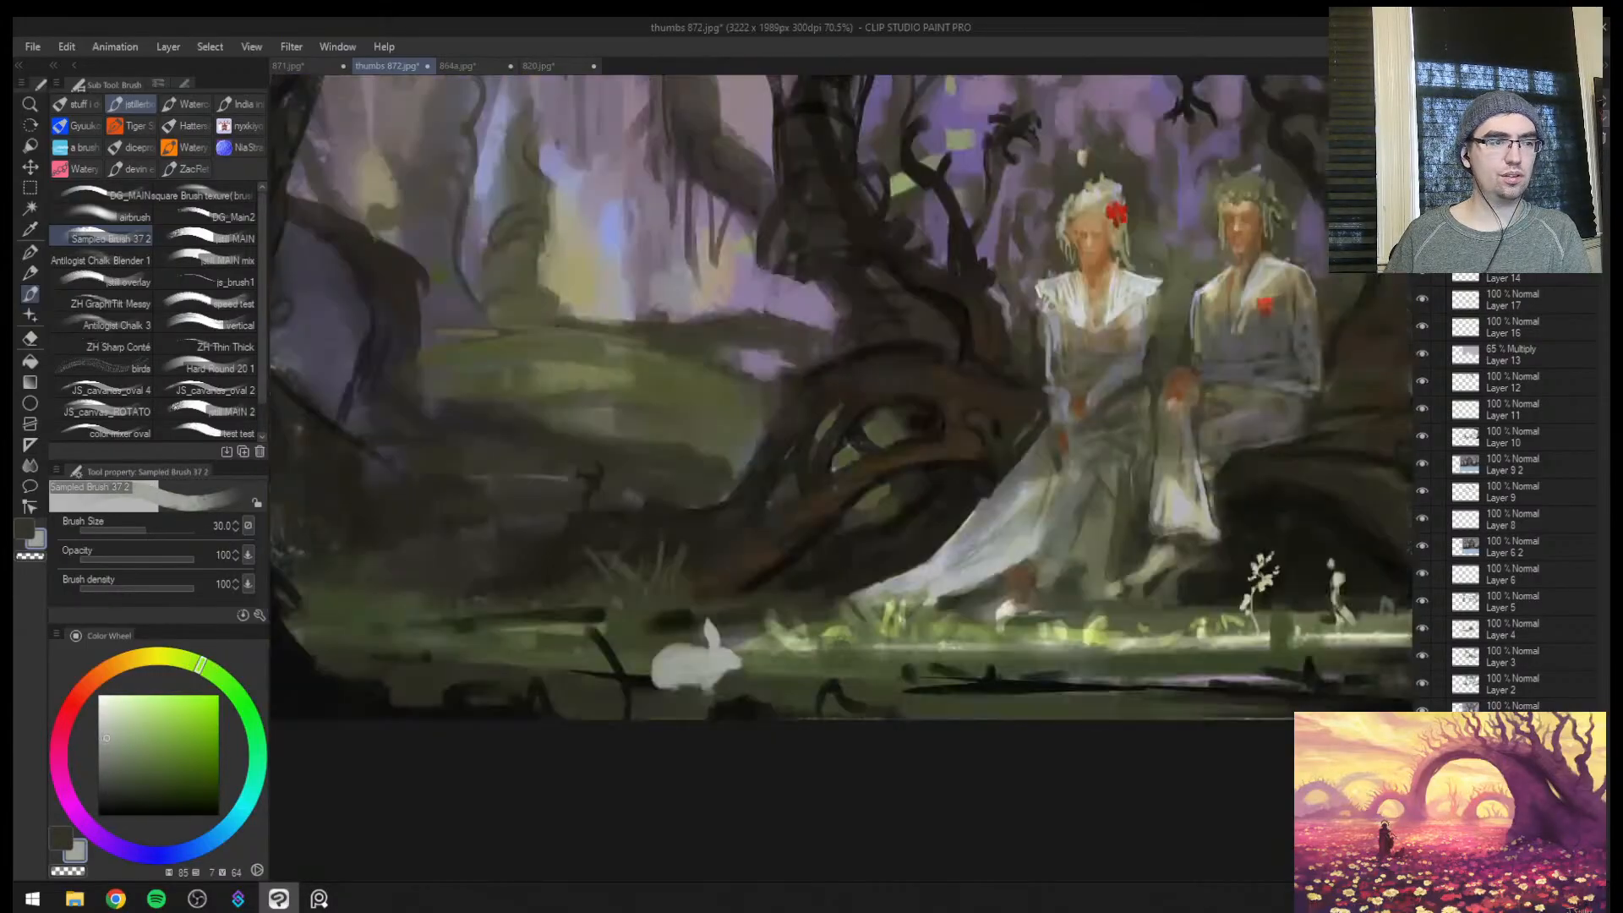
{"action": "left_click", "coordinate": [721, 650], "text": "alt"}
{"action": "key", "text": "bracketleft"}
{"action": "key", "text": "bracketleft"}
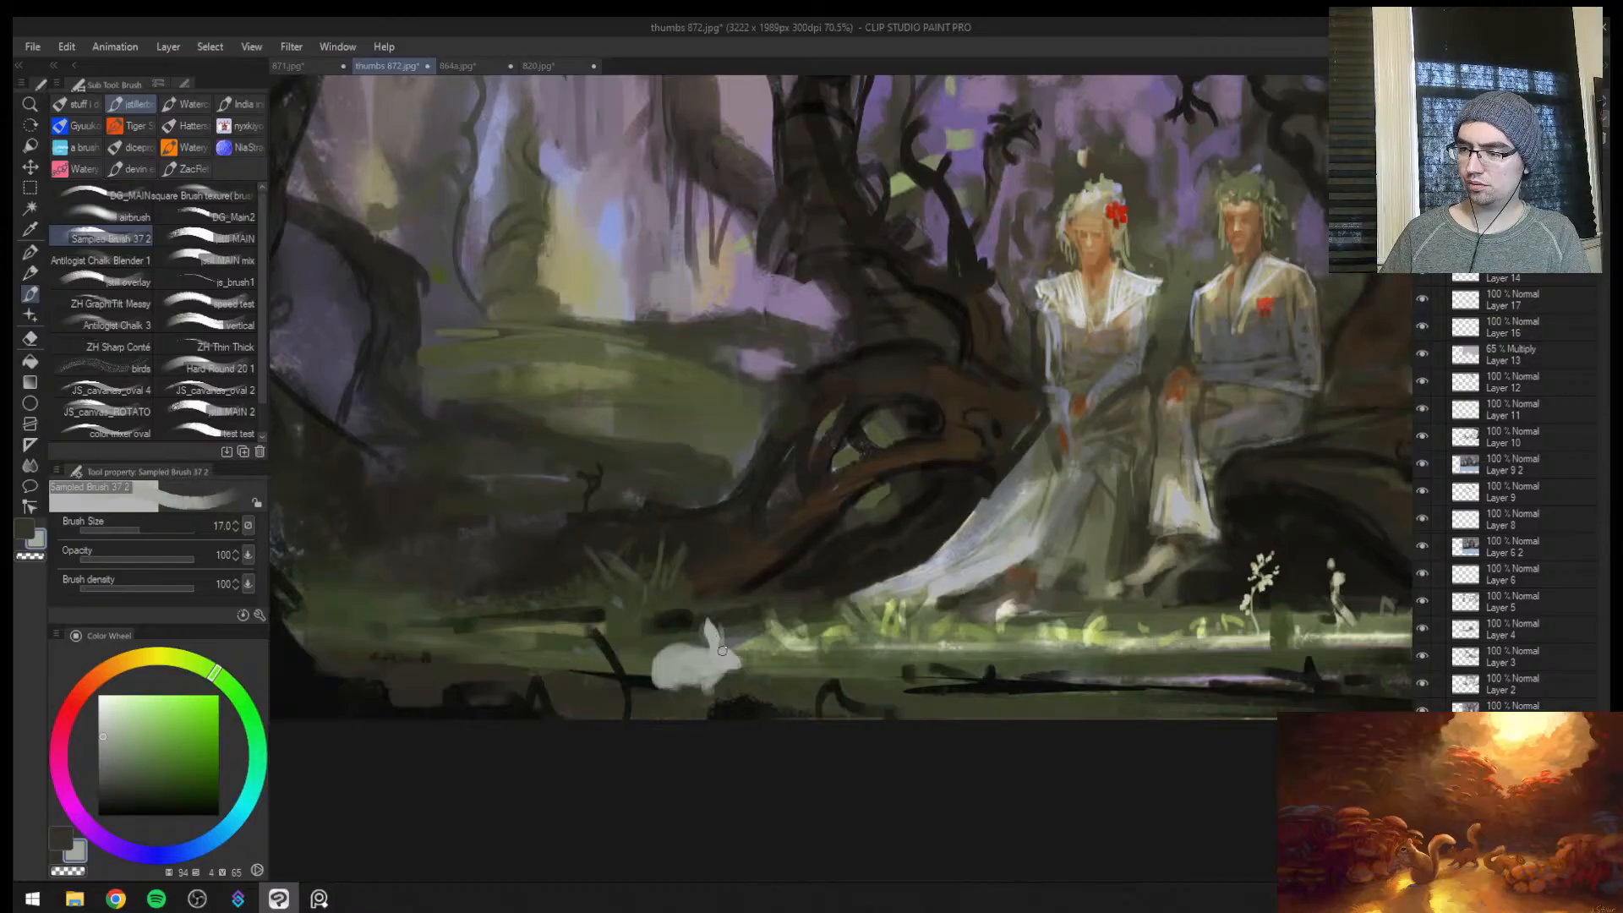
{"action": "left_click_drag", "start_coordinate": [719, 632], "coordinate": [715, 619]}
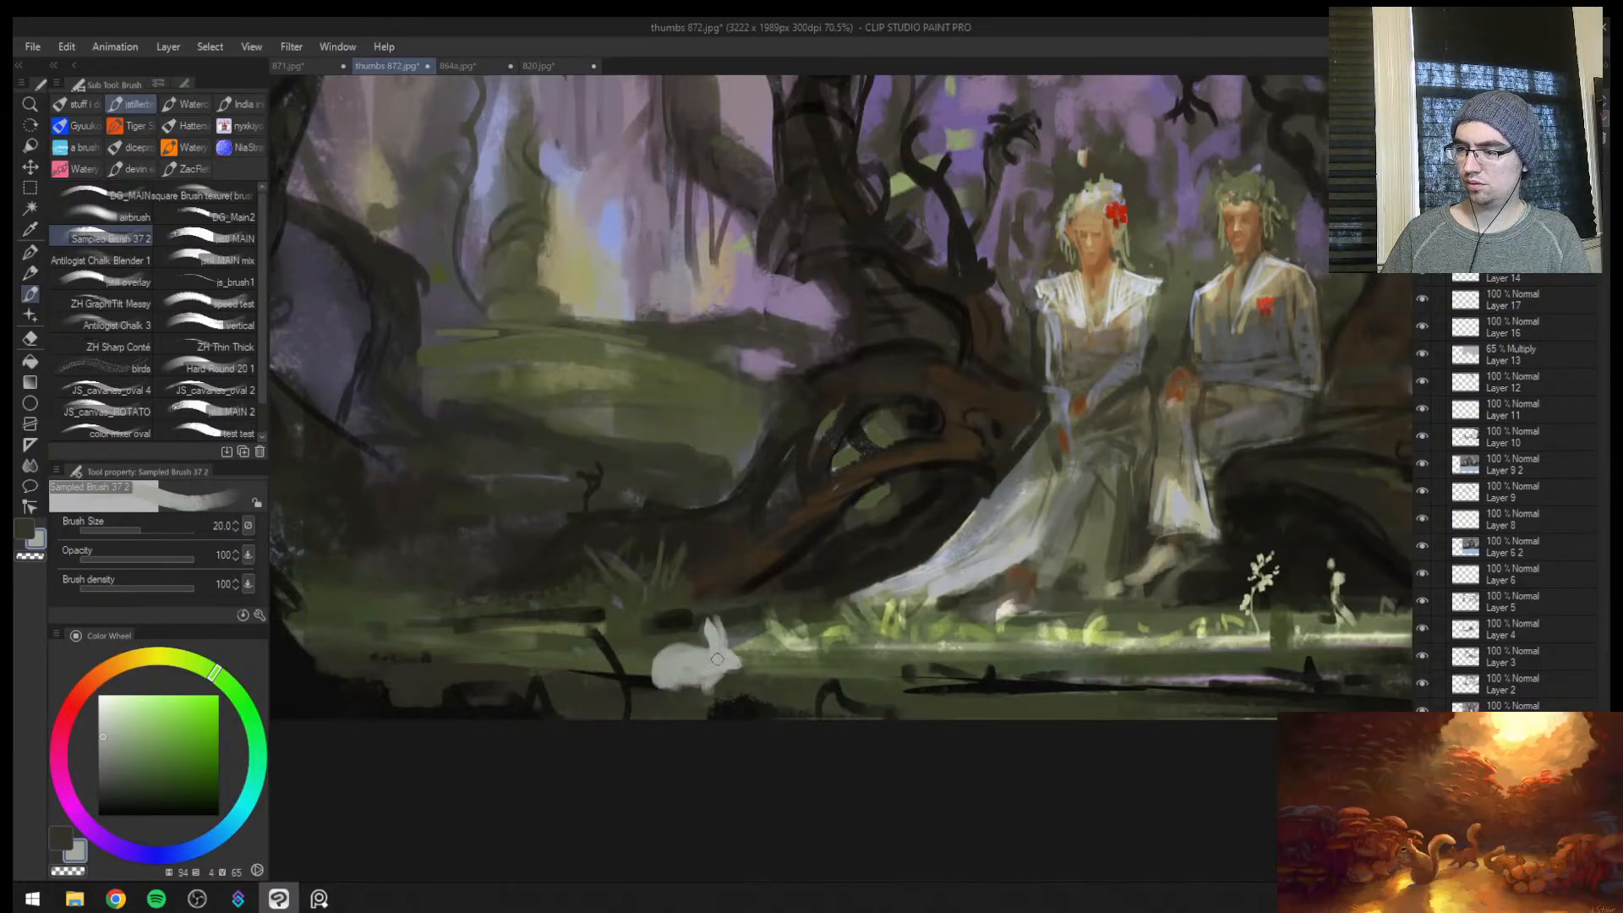
{"action": "key", "text": "ctrl+space"}
{"action": "mouse_move", "coordinate": [967, 564]}
{"action": "left_mouse_down"}
{"action": "mouse_move", "coordinate": [900, 567]}
{"action": "mouse_move", "coordinate": [989, 551]}
{"action": "left_mouse_up"}
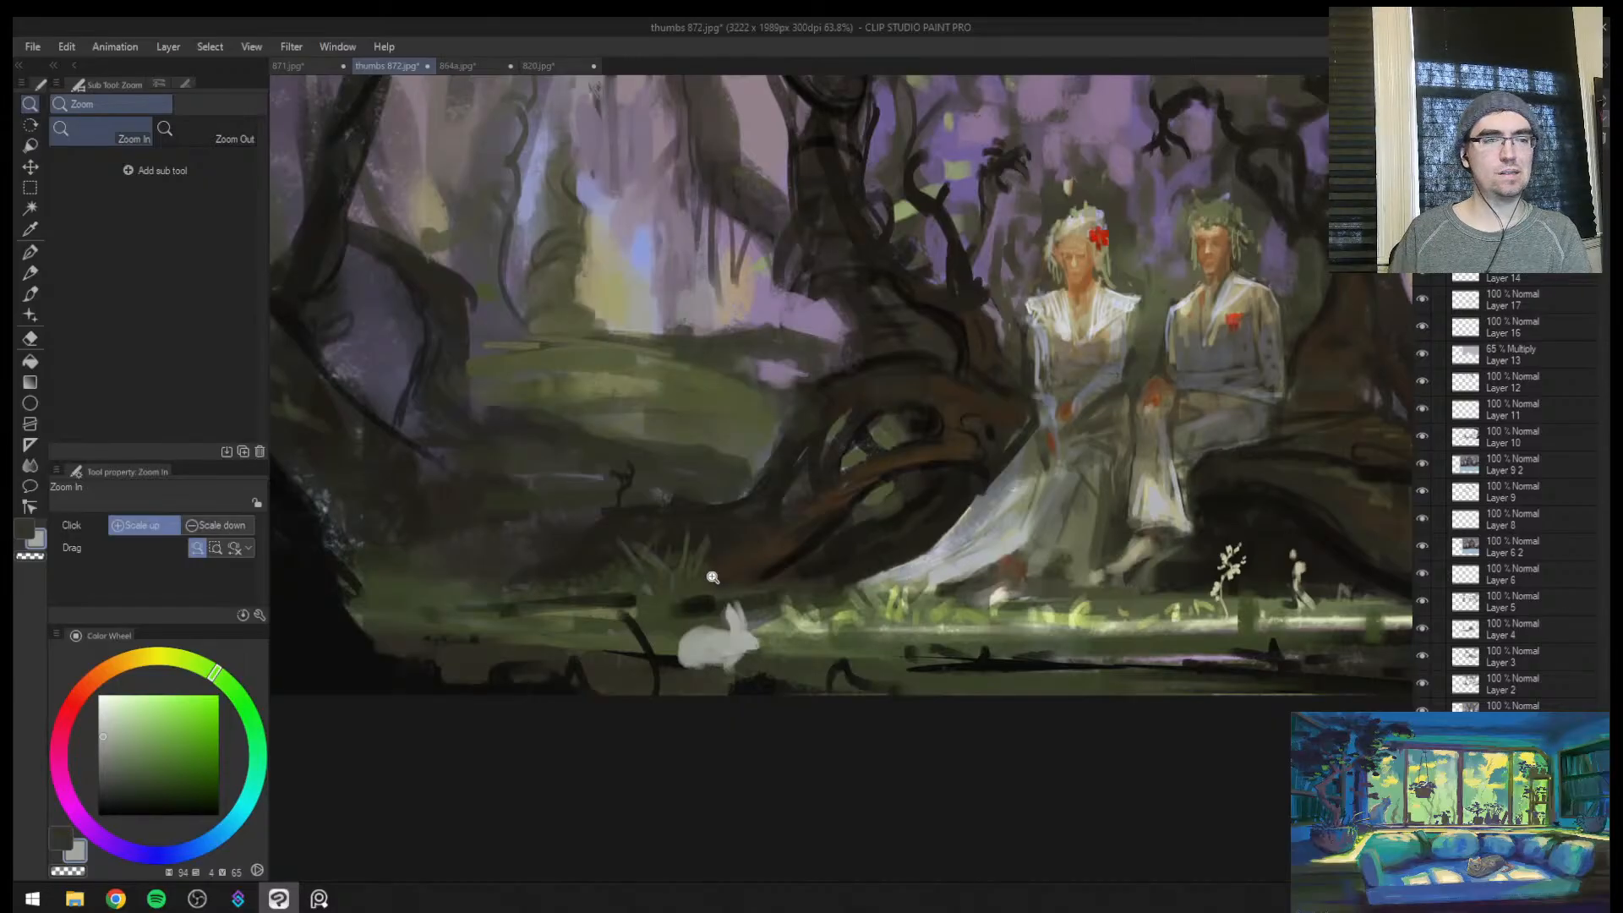
{"action": "key", "text": "alt+Tab"}
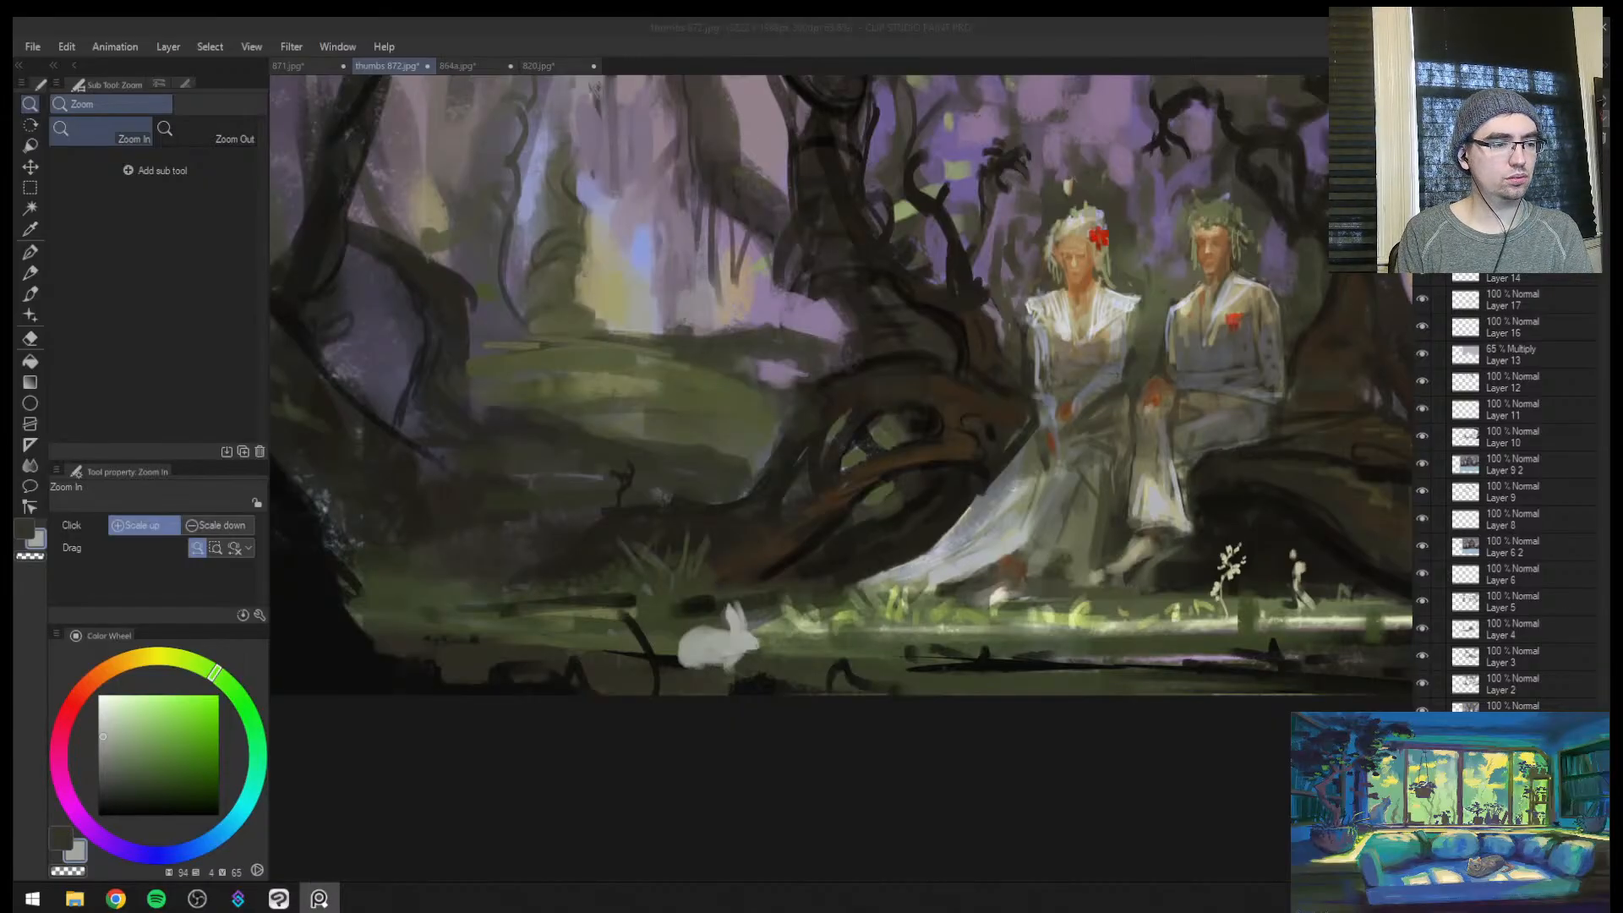
{"action": "left_click", "coordinate": [813, 617]}
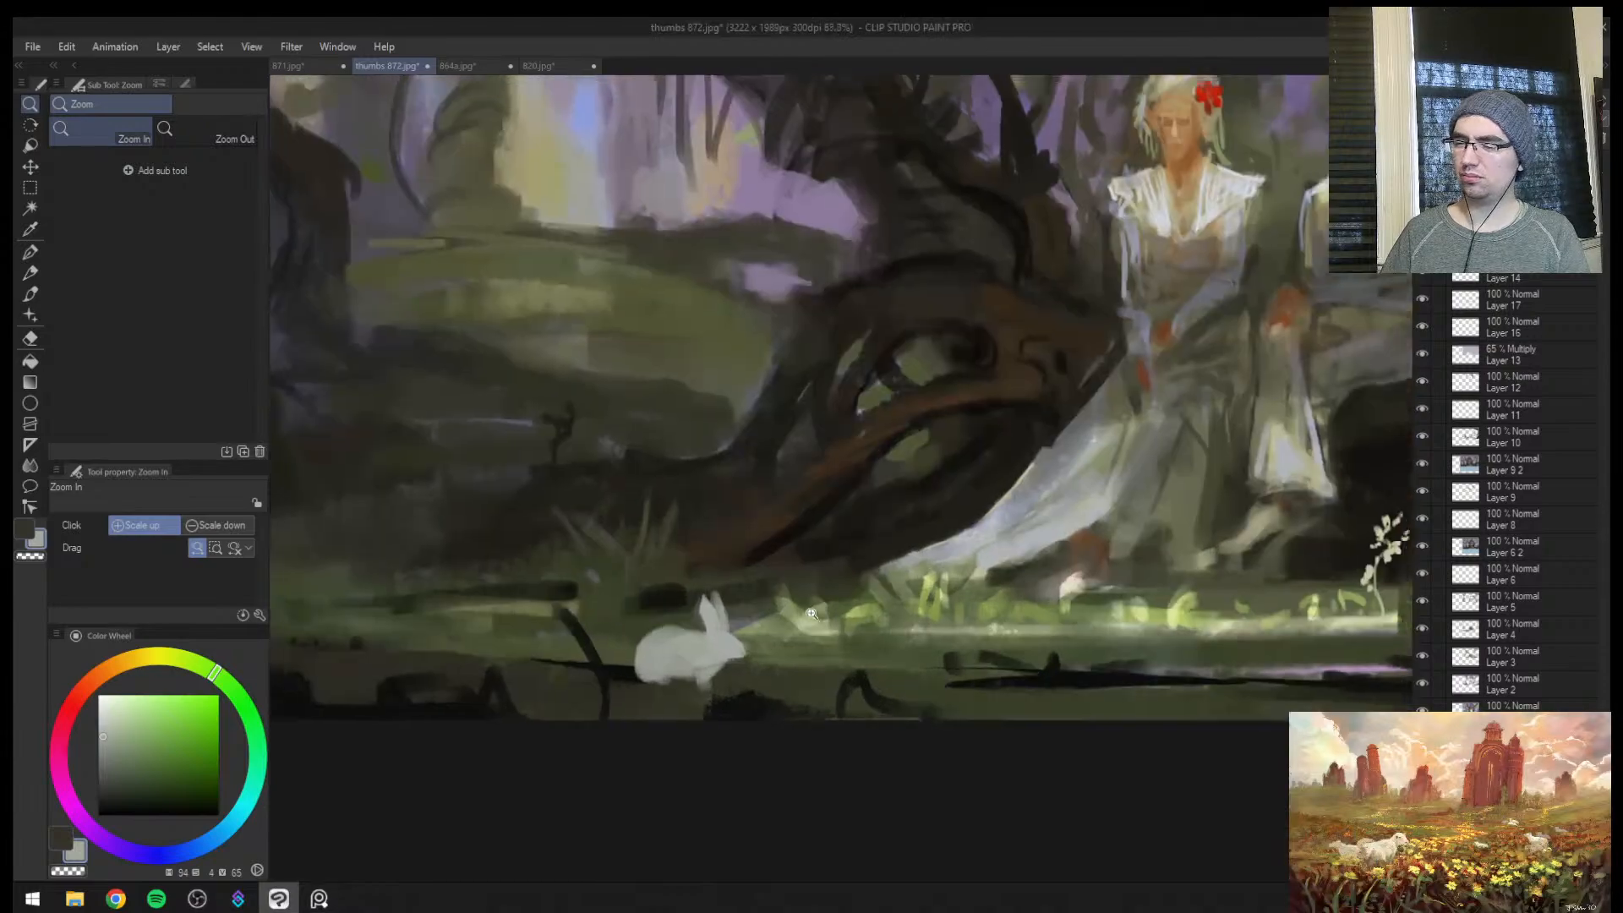
Sample a warm off-white and paint the upright body of a second rabbit beside the first at brush size 25
{"action": "key", "text": "b"}
{"action": "left_click", "coordinate": [1030, 585], "text": "alt"}
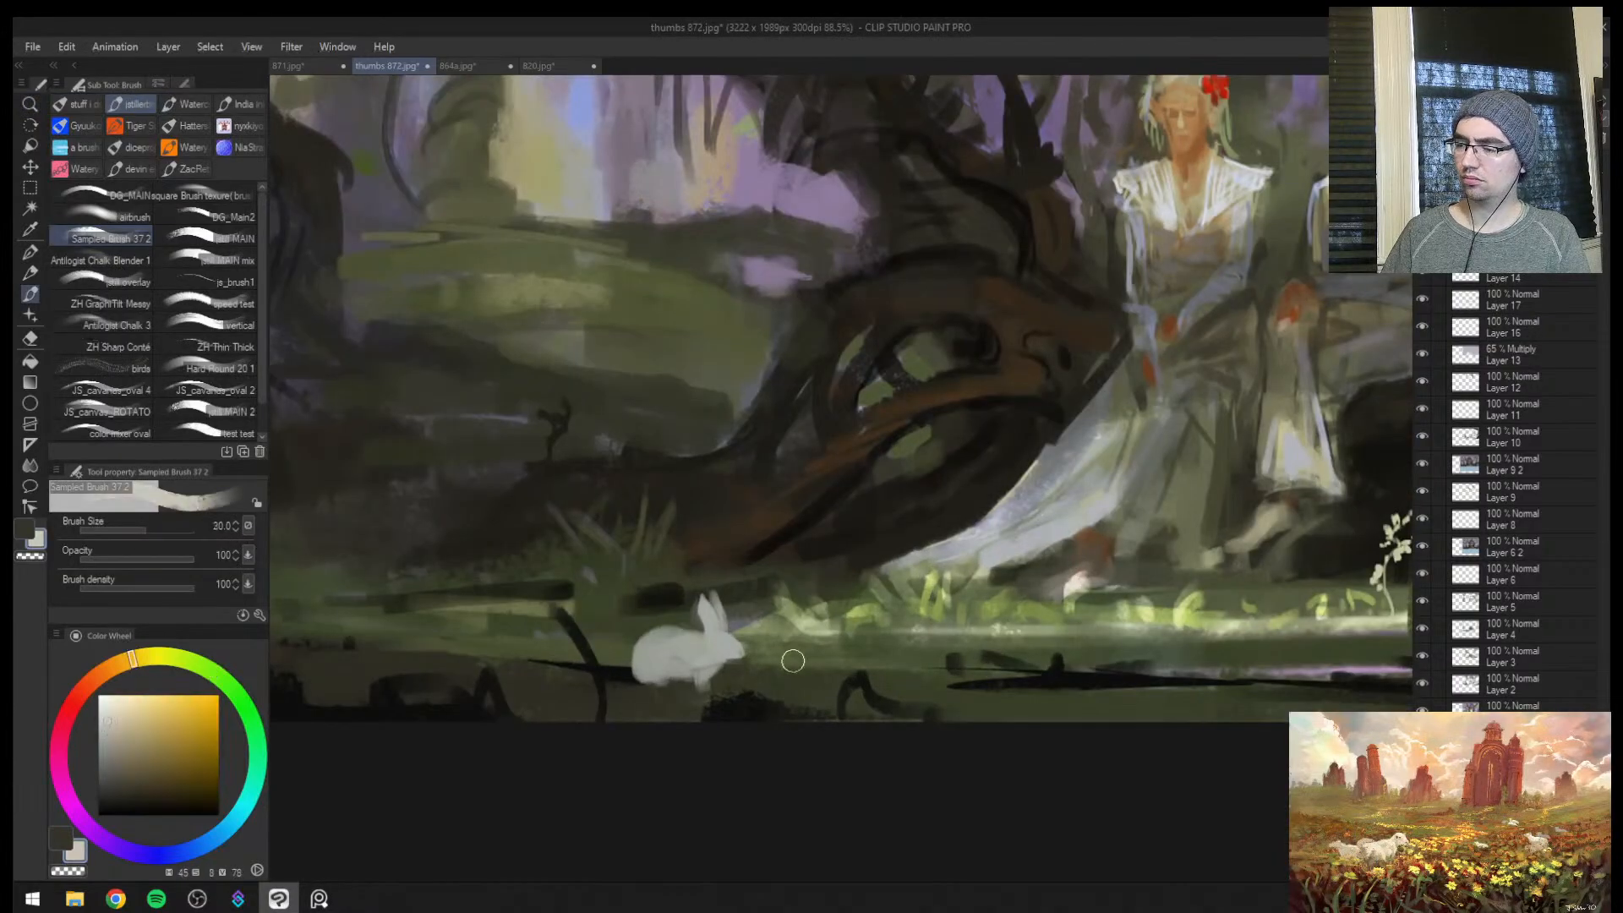
{"action": "key", "text": "["}
{"action": "mouse_move", "coordinate": [806, 648]}
{"action": "left_mouse_down"}
{"action": "mouse_move", "coordinate": [787, 661]}
{"action": "mouse_move", "coordinate": [813, 645]}
{"action": "mouse_move", "coordinate": [781, 645]}
{"action": "mouse_move", "coordinate": [841, 578]}
{"action": "mouse_move", "coordinate": [794, 647]}
{"action": "mouse_move", "coordinate": [820, 617]}
{"action": "mouse_move", "coordinate": [811, 664]}
{"action": "mouse_move", "coordinate": [815, 607]}
{"action": "mouse_move", "coordinate": [815, 651]}
{"action": "mouse_move", "coordinate": [797, 619]}
{"action": "mouse_move", "coordinate": [790, 672]}
{"action": "mouse_move", "coordinate": [819, 636]}
{"action": "left_mouse_up"}
{"action": "key", "text": "ctrl+space"}
{"action": "key", "text": "bracketright"}
{"action": "key", "text": "bracketleft"}
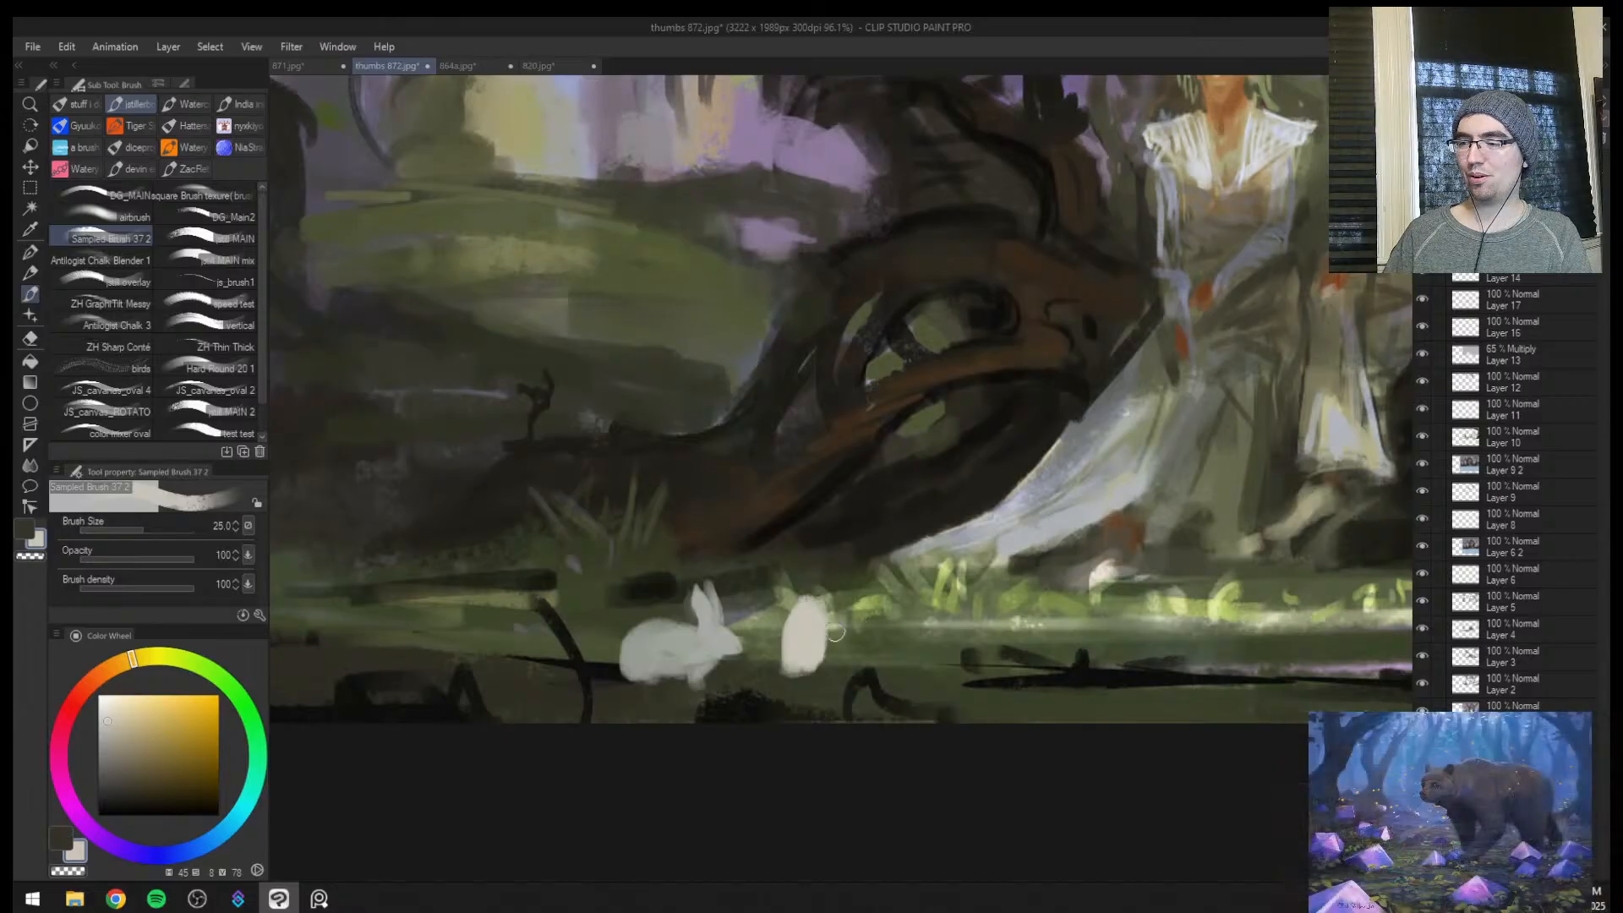
Add two tall ears and a small tail to the upright rabbit at brush size 15
{"action": "mouse_move", "coordinate": [820, 590]}
{"action": "left_mouse_down"}
{"action": "mouse_move", "coordinate": [794, 545]}
{"action": "mouse_move", "coordinate": [829, 554]}
{"action": "left_mouse_up"}
{"action": "key", "text": "bracketleft"}
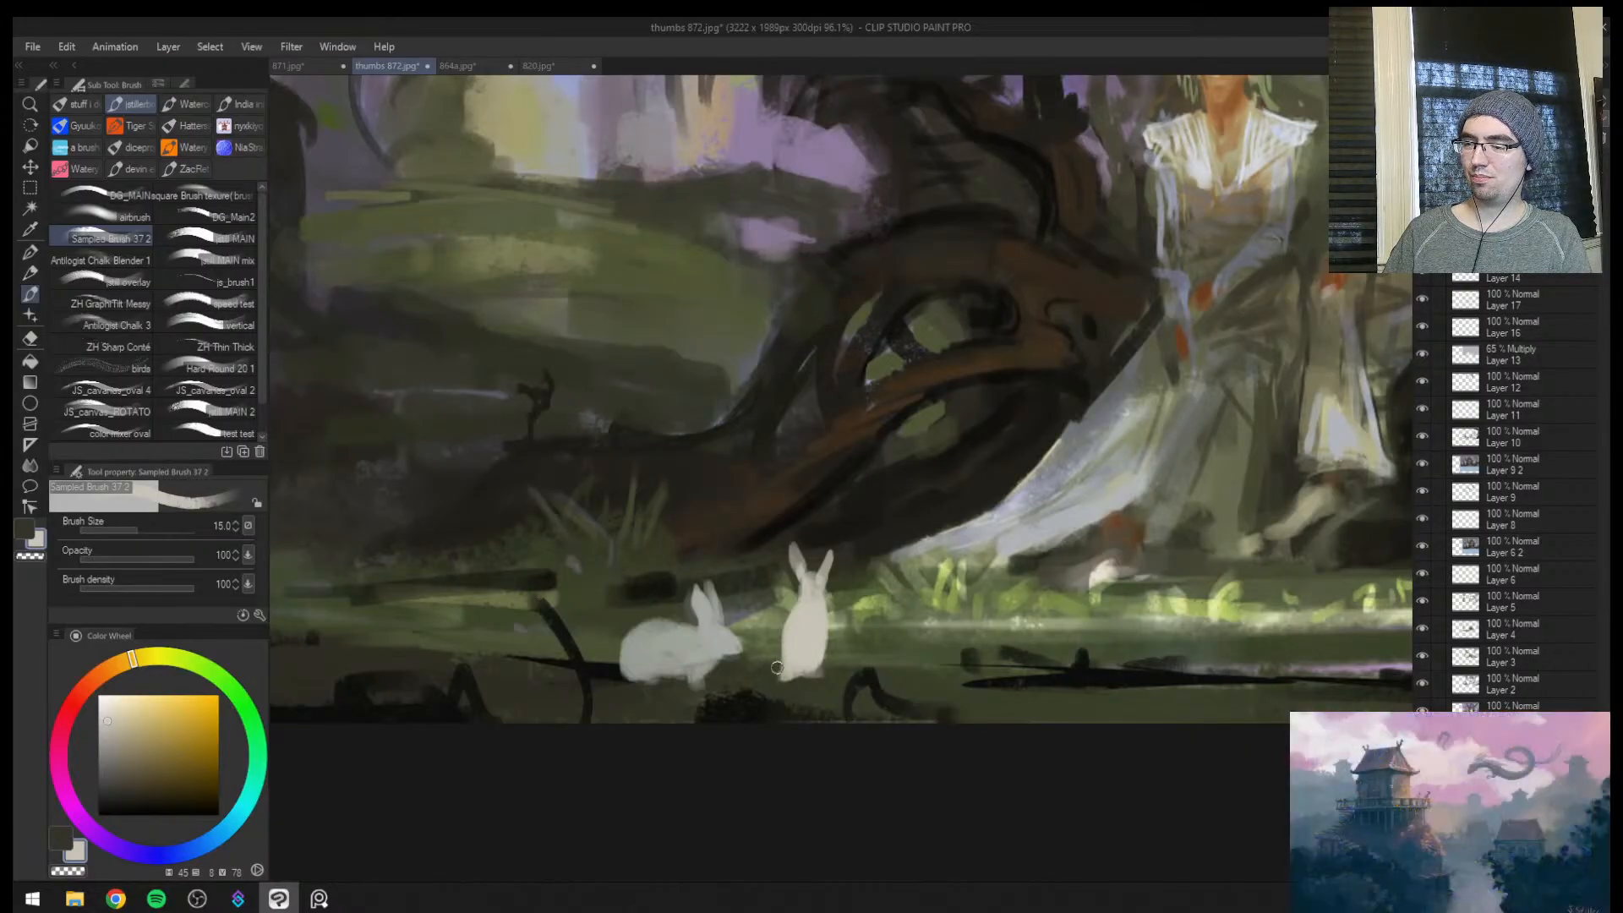
{"action": "left_click", "coordinate": [838, 657], "text": "alt"}
Flip the view, sample pale bluish white from the bride's dress and highlight the upright rabbit at brush size 20
{"action": "key", "text": "h"}
{"action": "key", "text": "ctrl+space"}
{"action": "mouse_move", "coordinate": [1152, 564]}
{"action": "left_mouse_down"}
{"action": "mouse_move", "coordinate": [904, 507]}
{"action": "mouse_move", "coordinate": [997, 481]}
{"action": "left_mouse_up"}
{"action": "left_click", "coordinate": [664, 271], "text": "alt"}
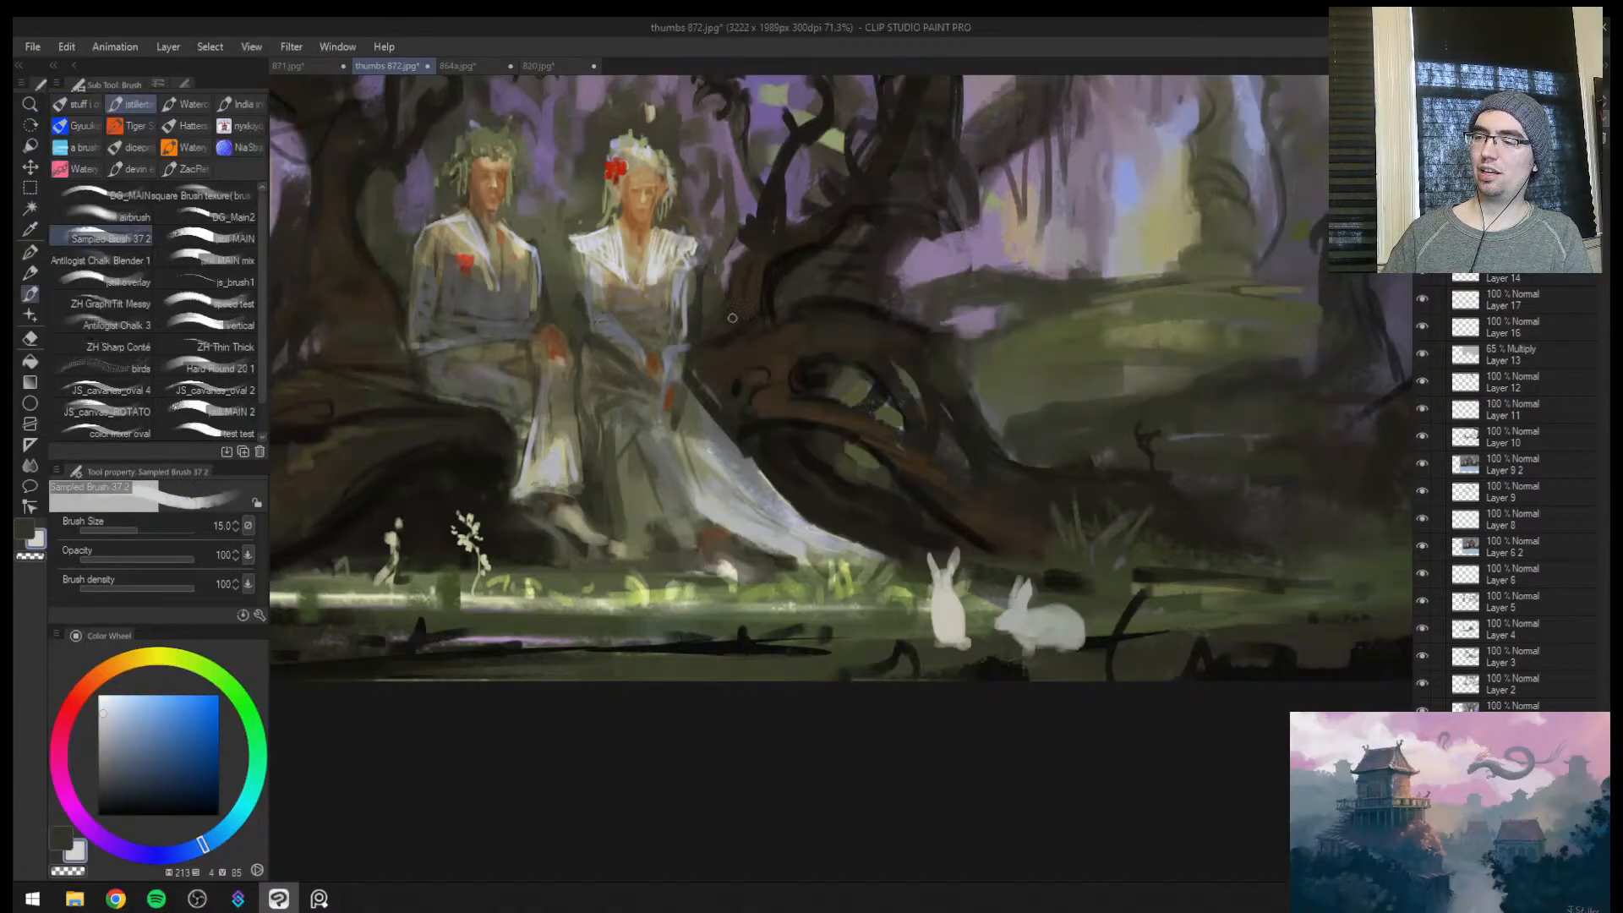
{"action": "key", "text": "ctrl+space"}
{"action": "left_click_drag", "start_coordinate": [919, 585], "coordinate": [967, 536]}
{"action": "key", "text": "bracketright"}
{"action": "mouse_move", "coordinate": [956, 640]}
{"action": "left_mouse_down"}
{"action": "mouse_move", "coordinate": [941, 539]}
{"action": "mouse_move", "coordinate": [950, 559]}
{"action": "mouse_move", "coordinate": [982, 560]}
{"action": "left_mouse_up"}
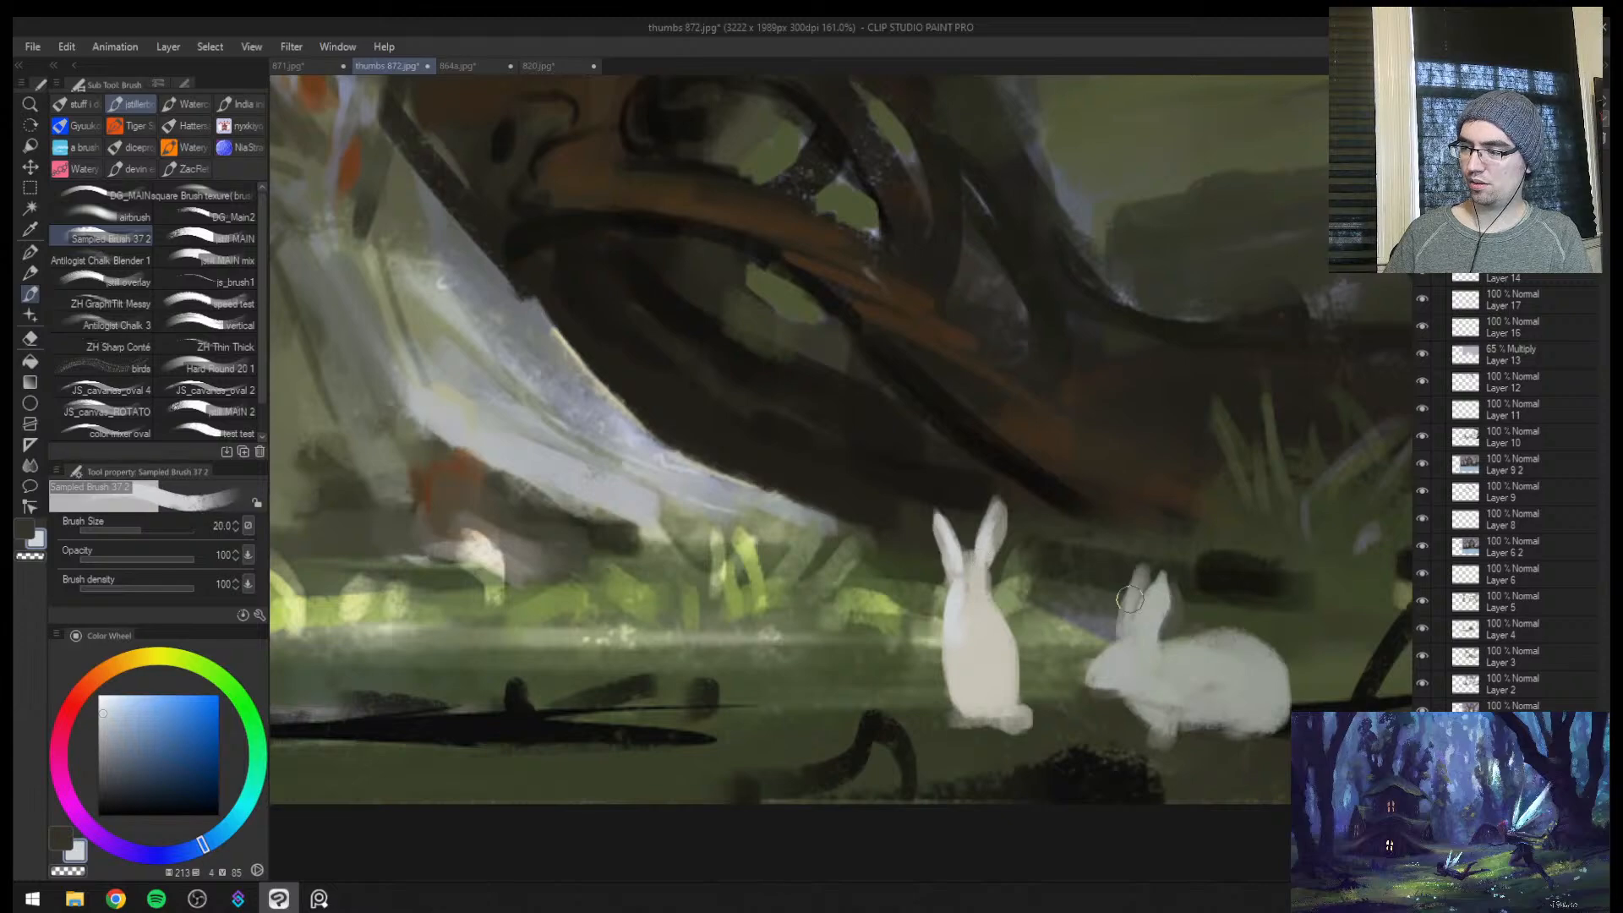
Brighten the crouching rabbit's ears and face, and shade the upright rabbit's body with sampled warm grey
{"action": "left_click", "coordinate": [1217, 582], "text": "ctrl+alt"}
{"action": "mouse_move", "coordinate": [1216, 585]}
{"action": "left_mouse_down"}
{"action": "mouse_move", "coordinate": [1233, 577]}
{"action": "mouse_move", "coordinate": [1132, 645]}
{"action": "mouse_move", "coordinate": [1067, 662]}
{"action": "mouse_move", "coordinate": [1051, 650]}
{"action": "mouse_move", "coordinate": [1066, 616]}
{"action": "mouse_move", "coordinate": [1073, 655]}
{"action": "left_mouse_up"}
{"action": "key", "text": "bracketleft"}
{"action": "key", "text": "bracketleft"}
{"action": "key", "text": "bracketright"}
{"action": "left_click", "coordinate": [1114, 663], "text": "alt"}
{"action": "key", "text": "bracketright"}
{"action": "key", "text": "bracketright"}
{"action": "key", "text": "bracketright"}
{"action": "left_click", "coordinate": [1052, 647], "text": "alt"}
Flip the view back and paint small yellow-green grass accents beside the upright rabbit, reducing the brush to size 10
{"action": "key", "text": "h"}
{"action": "key", "text": "ctrl+space"}
{"action": "left_click_drag", "start_coordinate": [946, 545], "coordinate": [893, 526]}
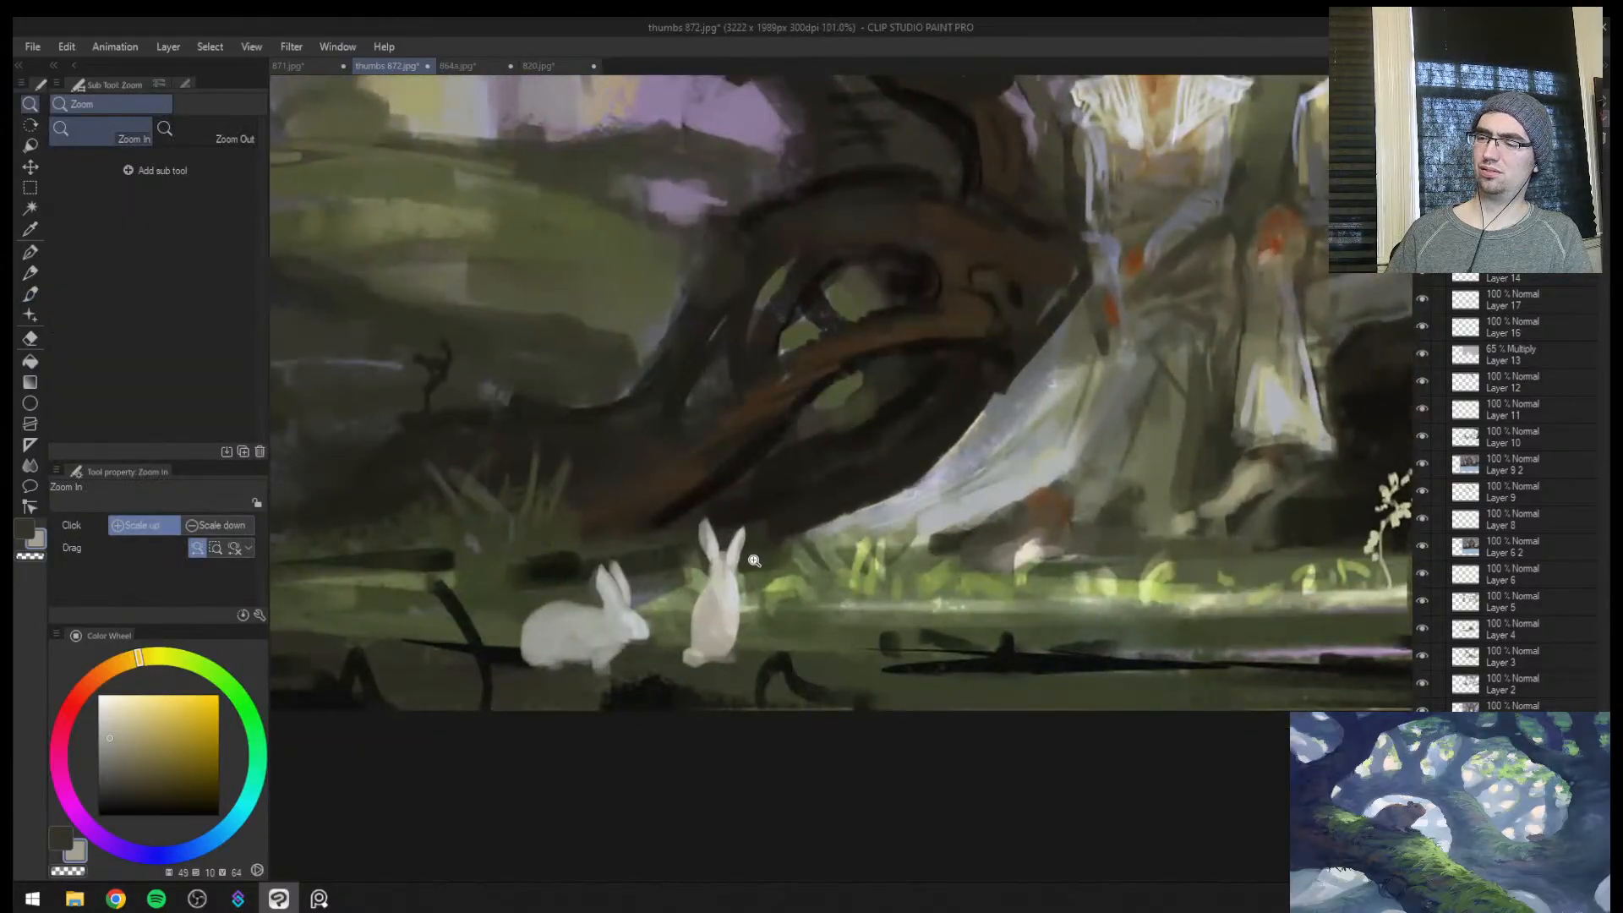
{"action": "left_click", "coordinate": [774, 586], "text": "alt"}
{"action": "mouse_move", "coordinate": [751, 647]}
{"action": "left_mouse_down"}
{"action": "mouse_move", "coordinate": [817, 649]}
{"action": "mouse_move", "coordinate": [754, 650]}
{"action": "left_mouse_up"}
{"action": "key", "text": "["}
{"action": "left_click", "coordinate": [754, 630], "text": "alt"}
{"action": "left_click", "coordinate": [765, 638], "text": "alt"}
{"action": "left_click", "coordinate": [775, 643], "text": "alt"}
{"action": "key", "text": "["}
{"action": "left_click", "coordinate": [748, 649], "text": "alt"}
{"action": "left_click", "coordinate": [754, 644], "text": "alt"}
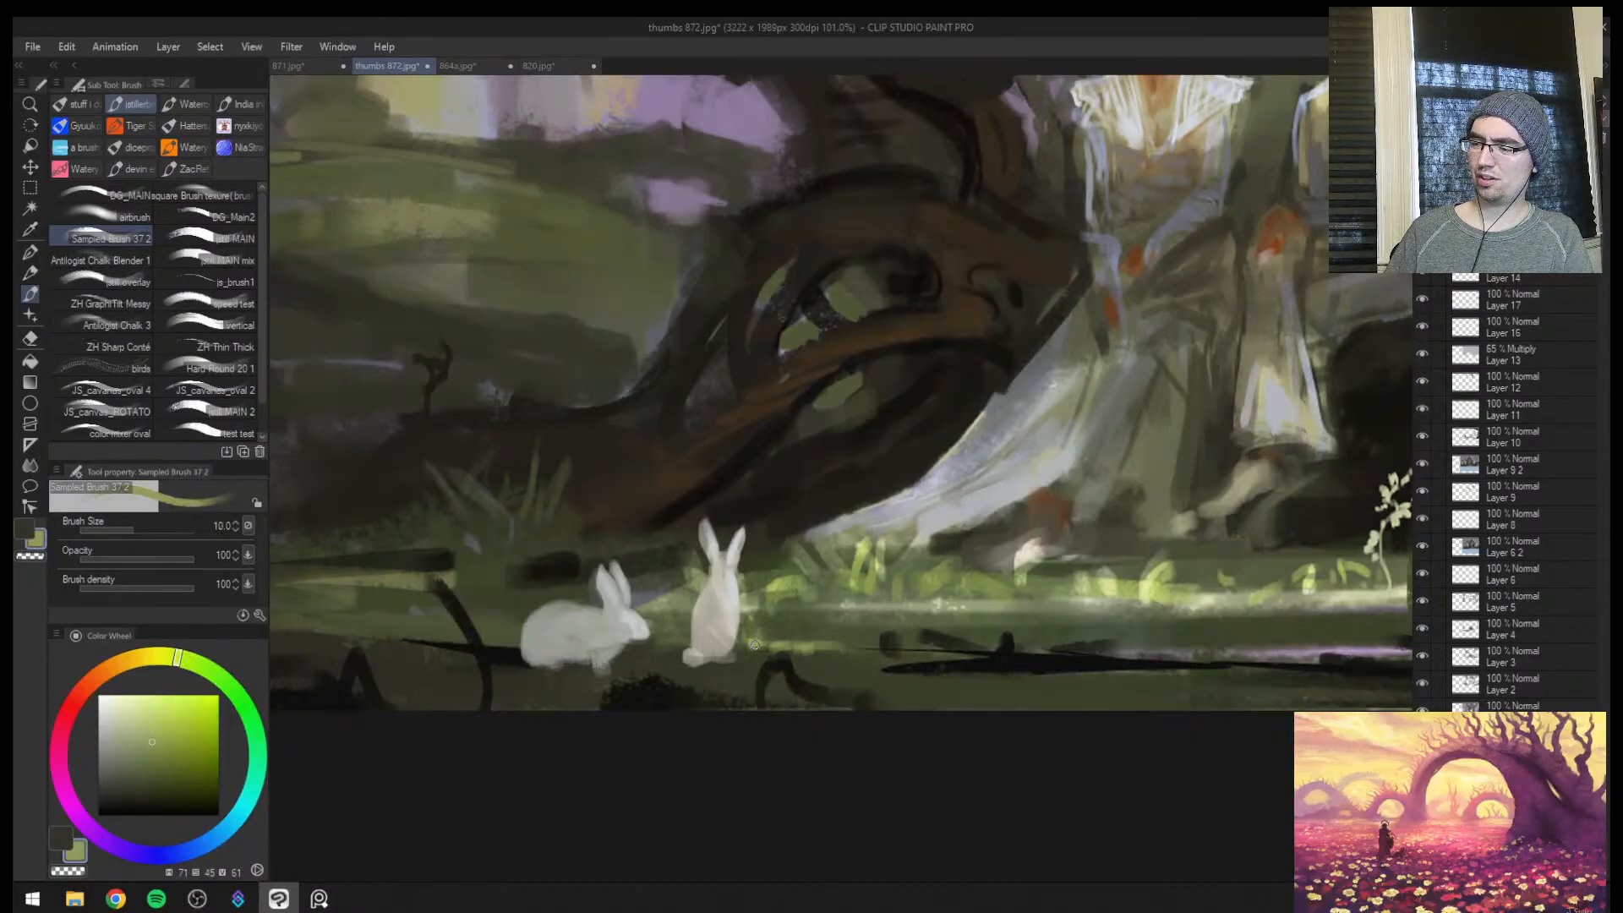
Touch up the ground beneath the rabbits with sampled dark green at brush size 15
{"action": "left_click", "coordinate": [649, 701], "text": "alt"}
{"action": "key", "text": "]"}
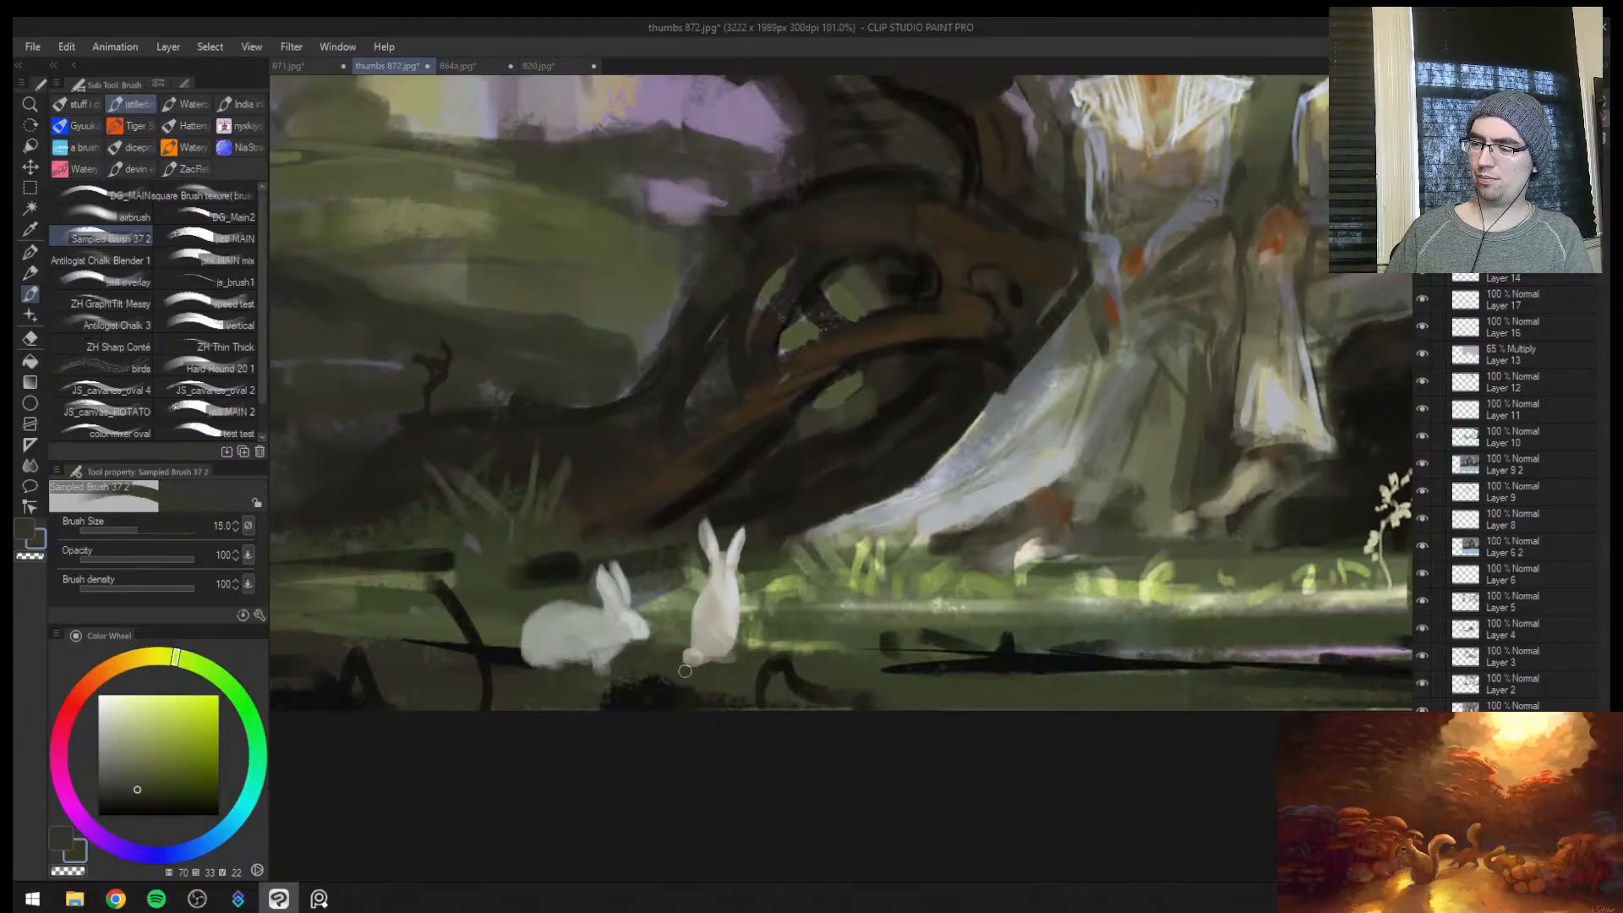
{"action": "left_click", "coordinate": [660, 689], "text": "alt"}
{"action": "key", "text": "ctrl+space"}
{"action": "left_click_drag", "start_coordinate": [754, 674], "coordinate": [818, 647]}
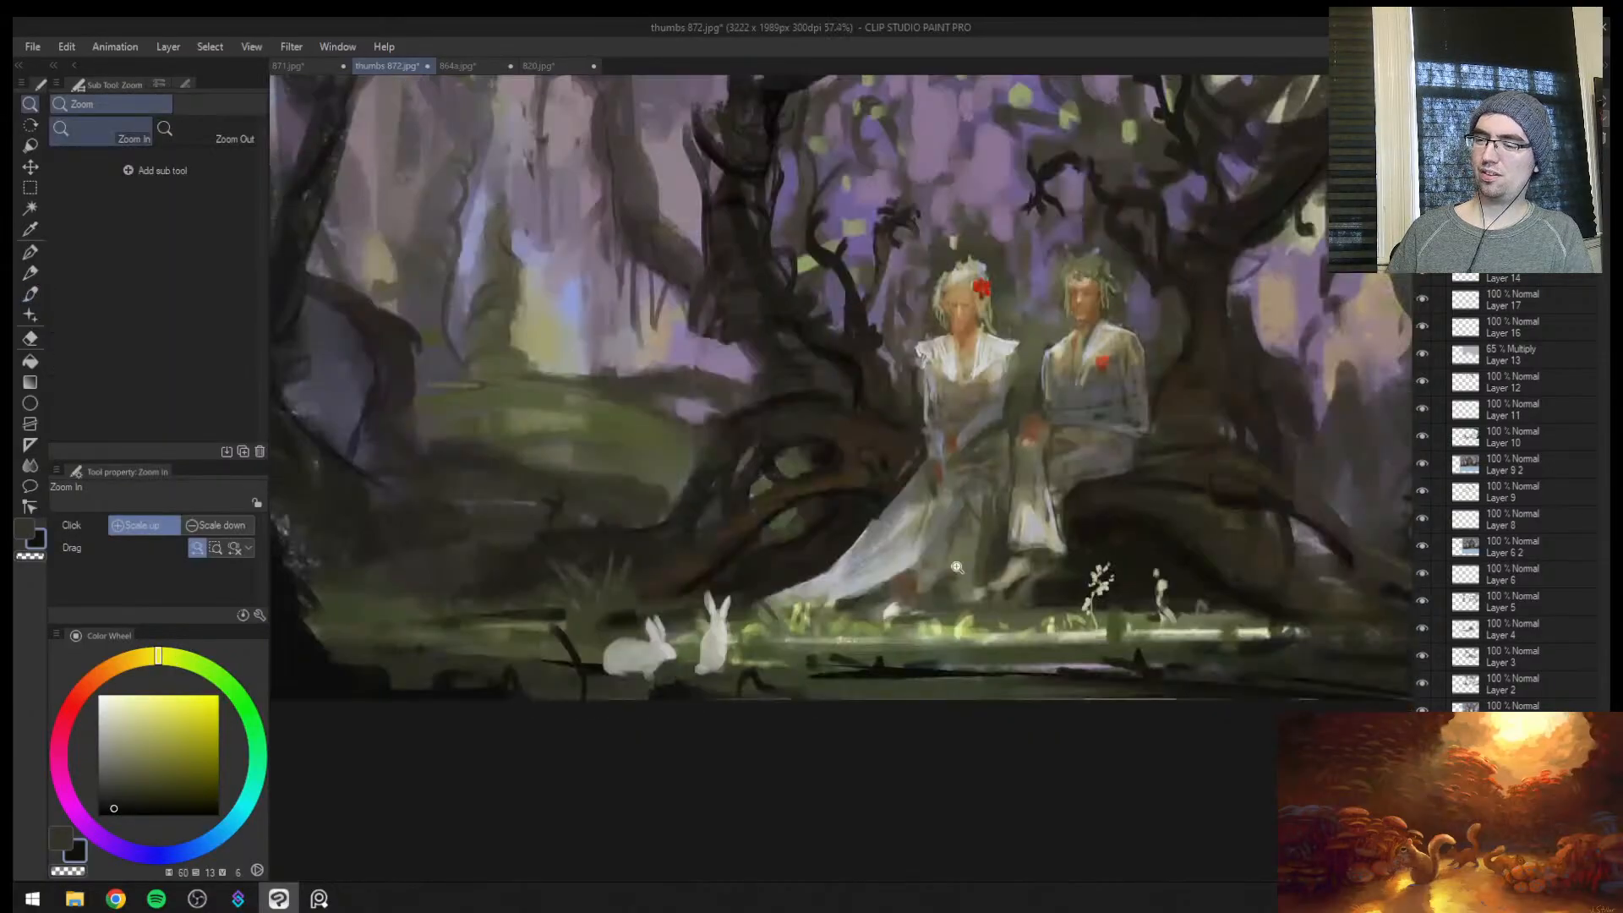
Flip the view and lighten the upright rabbit's head with sampled cool off-white at brush size 17
{"action": "key", "text": "h"}
{"action": "left_click_drag", "start_coordinate": [1078, 584], "coordinate": [1107, 524]}
{"action": "left_click", "coordinate": [866, 686], "text": "alt"}
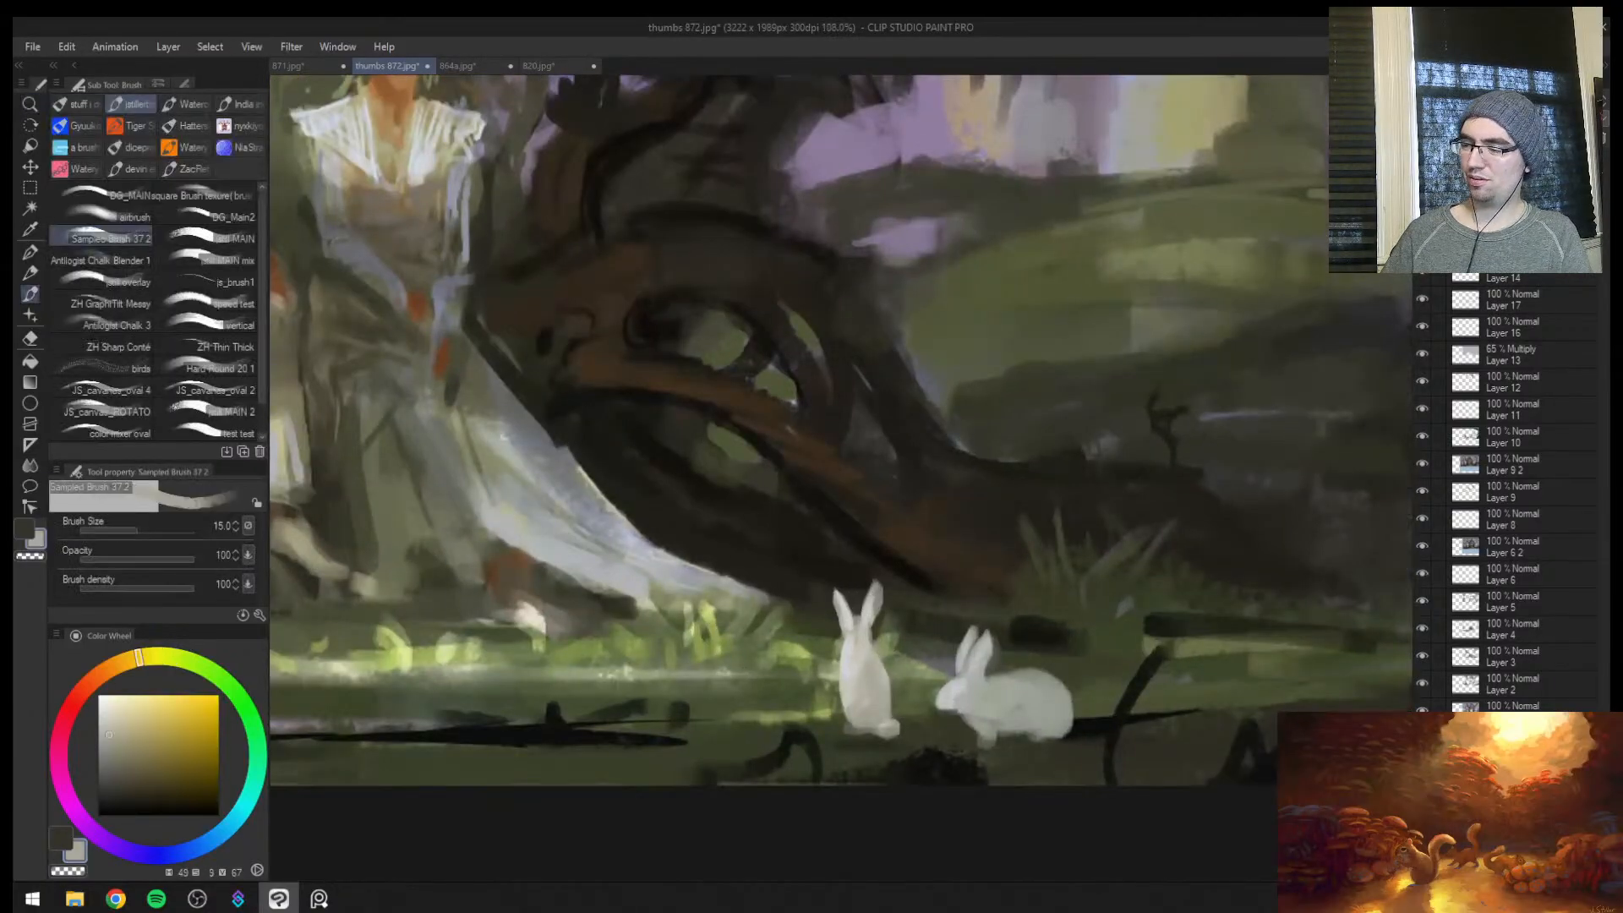
{"action": "left_click", "coordinate": [861, 646], "text": "alt"}
{"action": "key", "text": "]"}
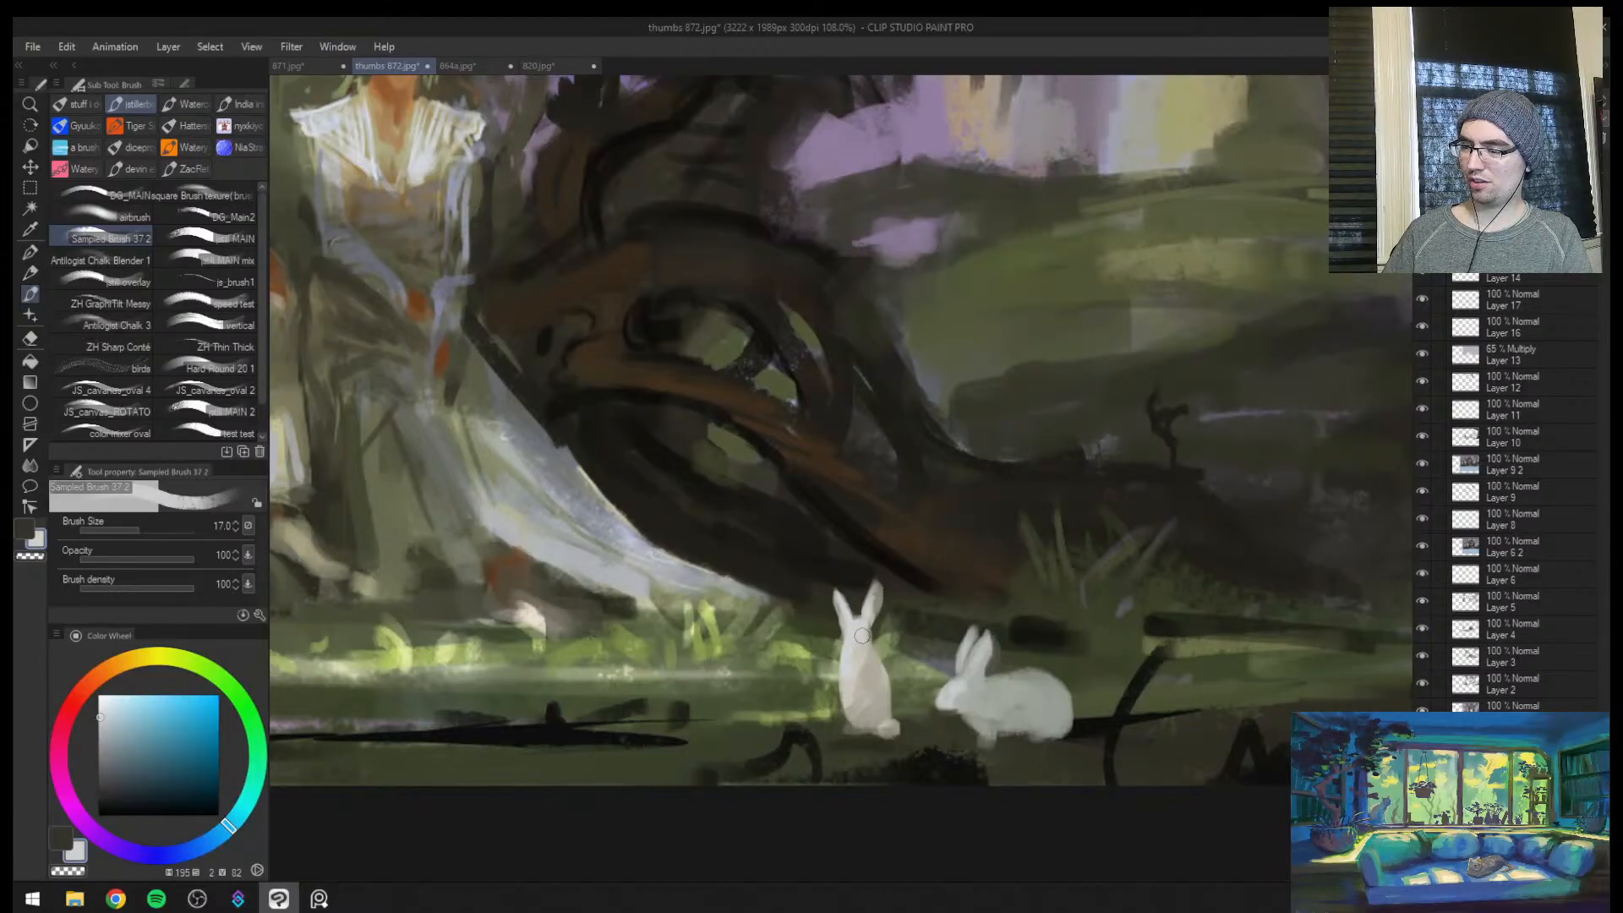
Blend the upright rabbit's neck and chest with resampled warm greys, setting the brush to size 20 and then 17
{"action": "key", "text": "ctrl+space"}
{"action": "mouse_move", "coordinate": [884, 640]}
{"action": "left_mouse_down"}
{"action": "mouse_move", "coordinate": [832, 644]}
{"action": "mouse_move", "coordinate": [930, 646]}
{"action": "mouse_move", "coordinate": [872, 626]}
{"action": "left_mouse_up"}
{"action": "left_click", "coordinate": [881, 676], "text": "alt"}
{"action": "key", "text": "]"}
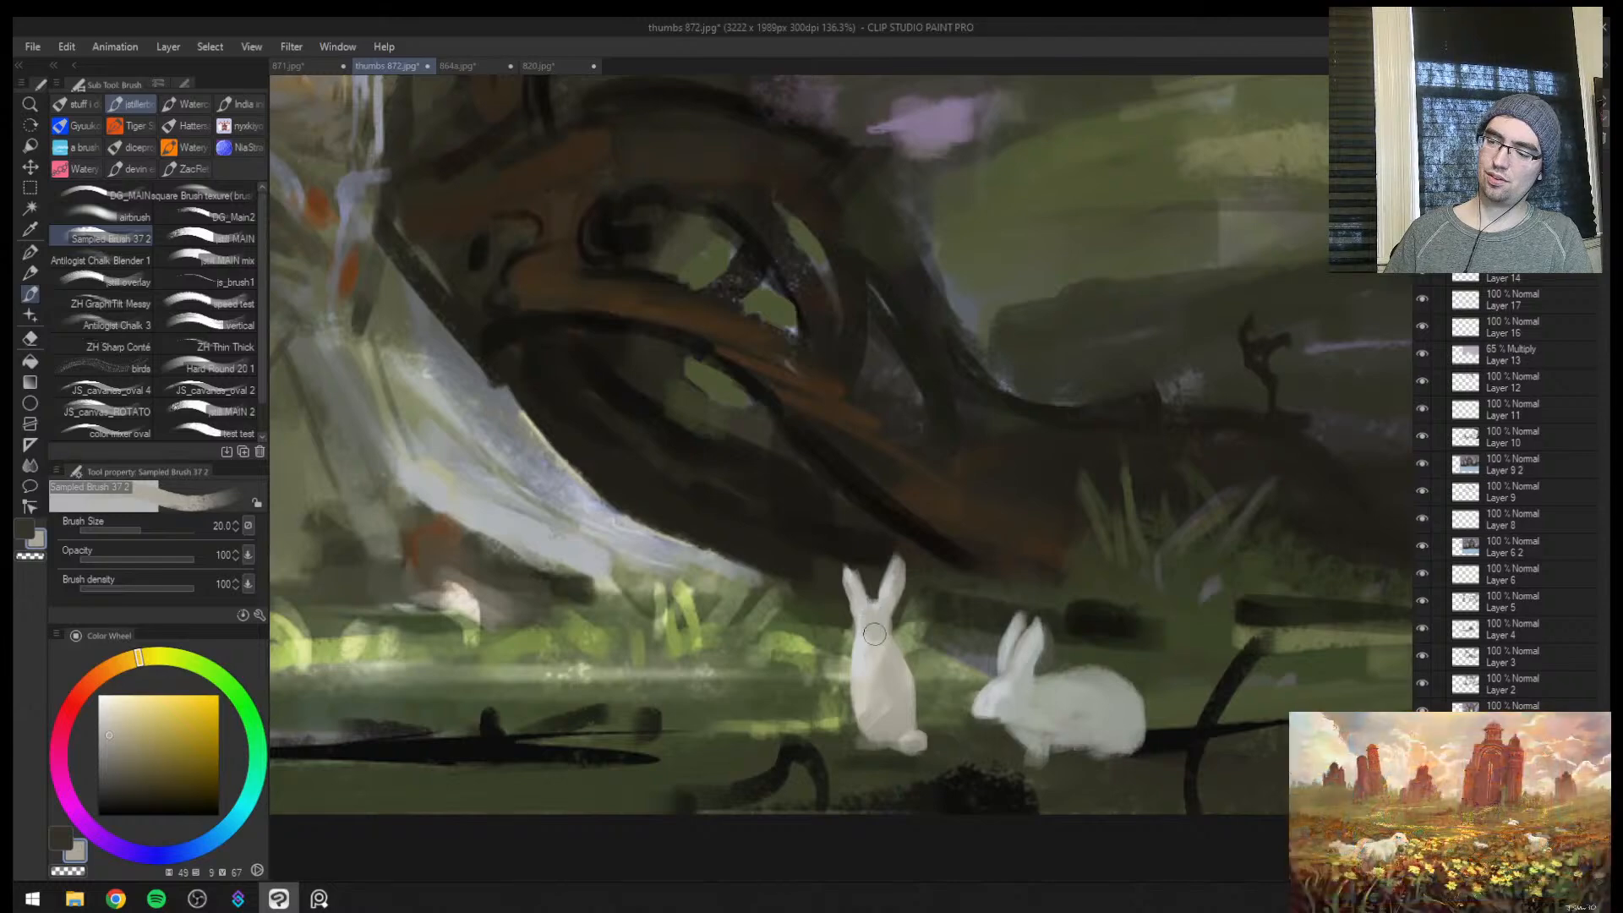
{"action": "left_click", "coordinate": [883, 645], "text": "alt"}
{"action": "key", "text": "bracketleft"}
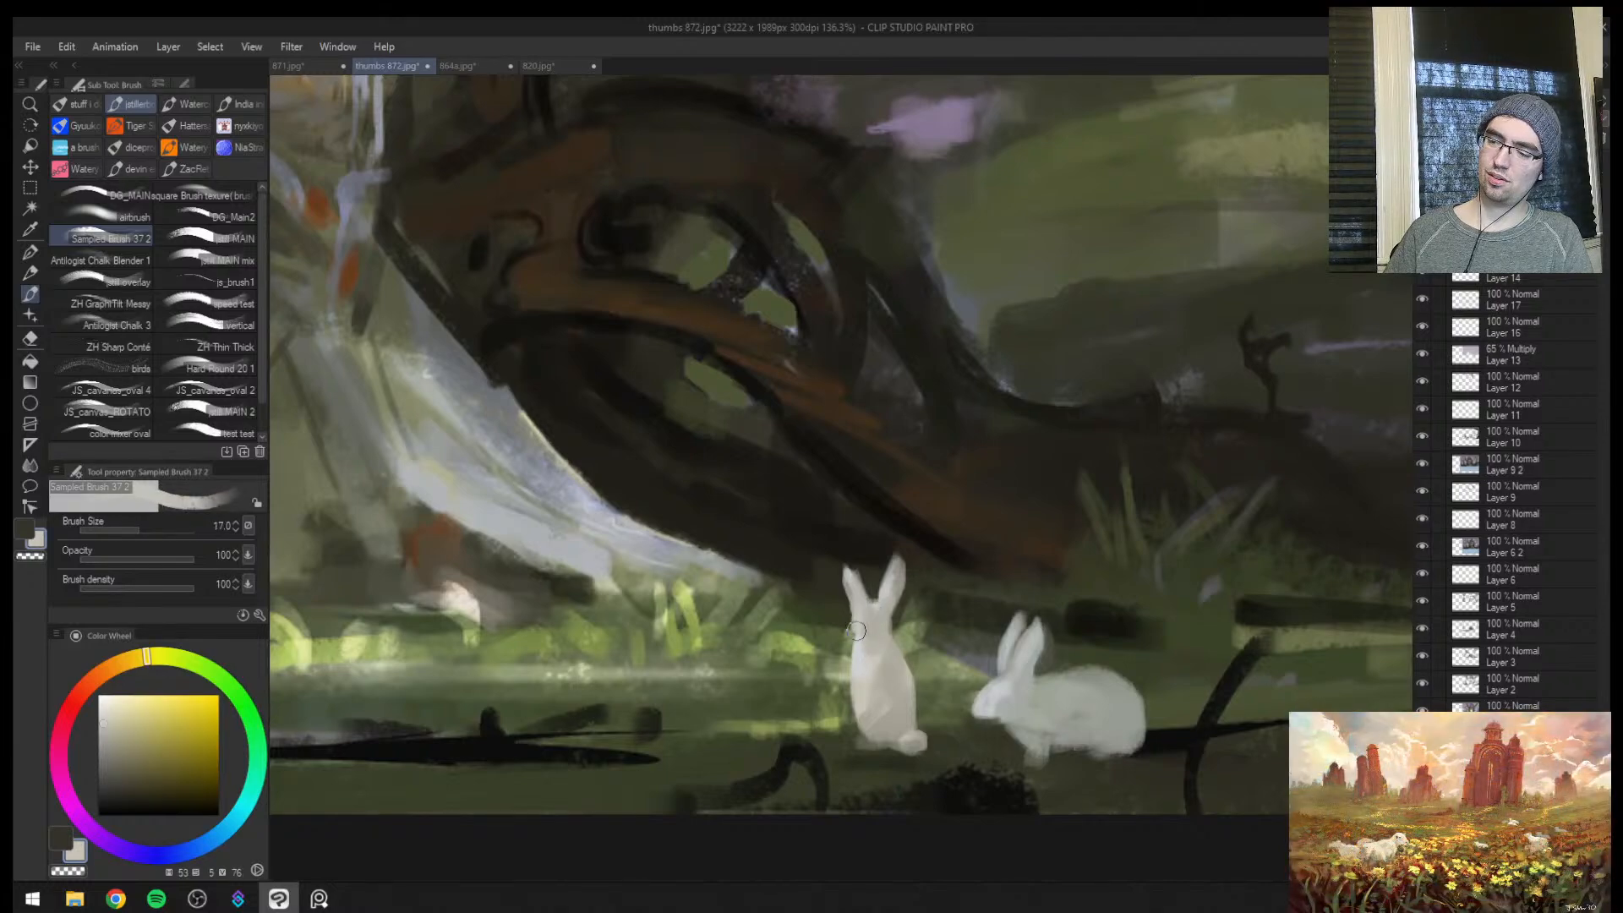
Refine the edges around the upright rabbit's ears and head with sampled dark tones at brush size 12
{"action": "mouse_move", "coordinate": [856, 631]}
{"action": "left_mouse_down"}
{"action": "mouse_move", "coordinate": [874, 688]}
{"action": "mouse_move", "coordinate": [969, 612]}
{"action": "left_mouse_up"}
{"action": "key", "text": "ctrl+space"}
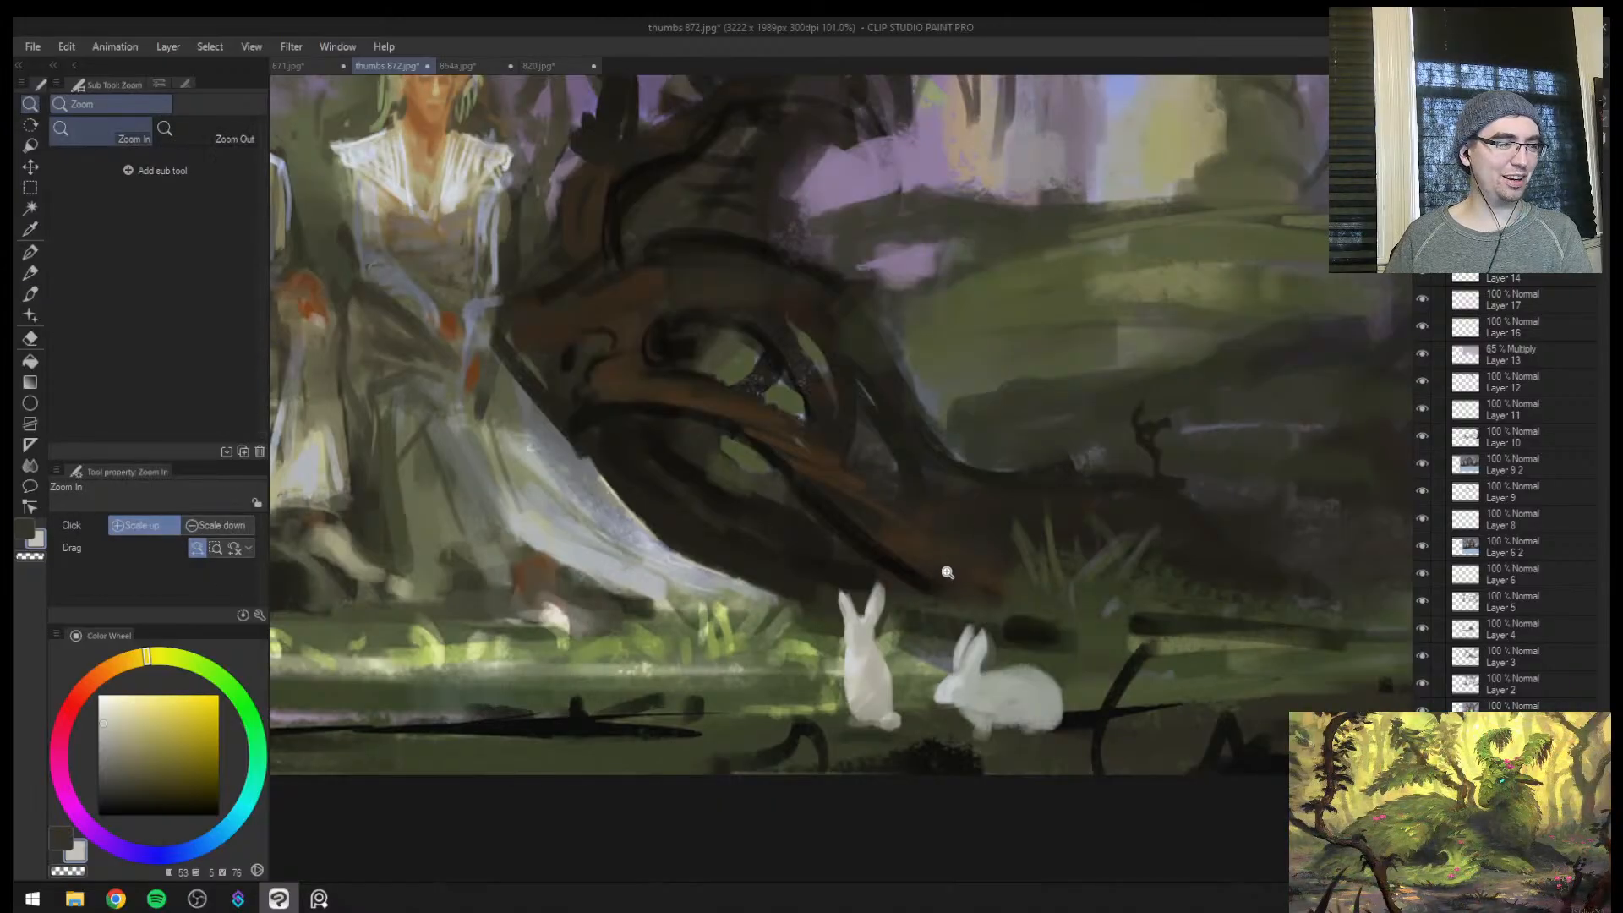
{"action": "mouse_move", "coordinate": [895, 647]}
{"action": "left_mouse_down"}
{"action": "mouse_move", "coordinate": [873, 678]}
{"action": "mouse_move", "coordinate": [960, 602]}
{"action": "left_mouse_up"}
{"action": "left_click", "coordinate": [827, 602], "text": "alt"}
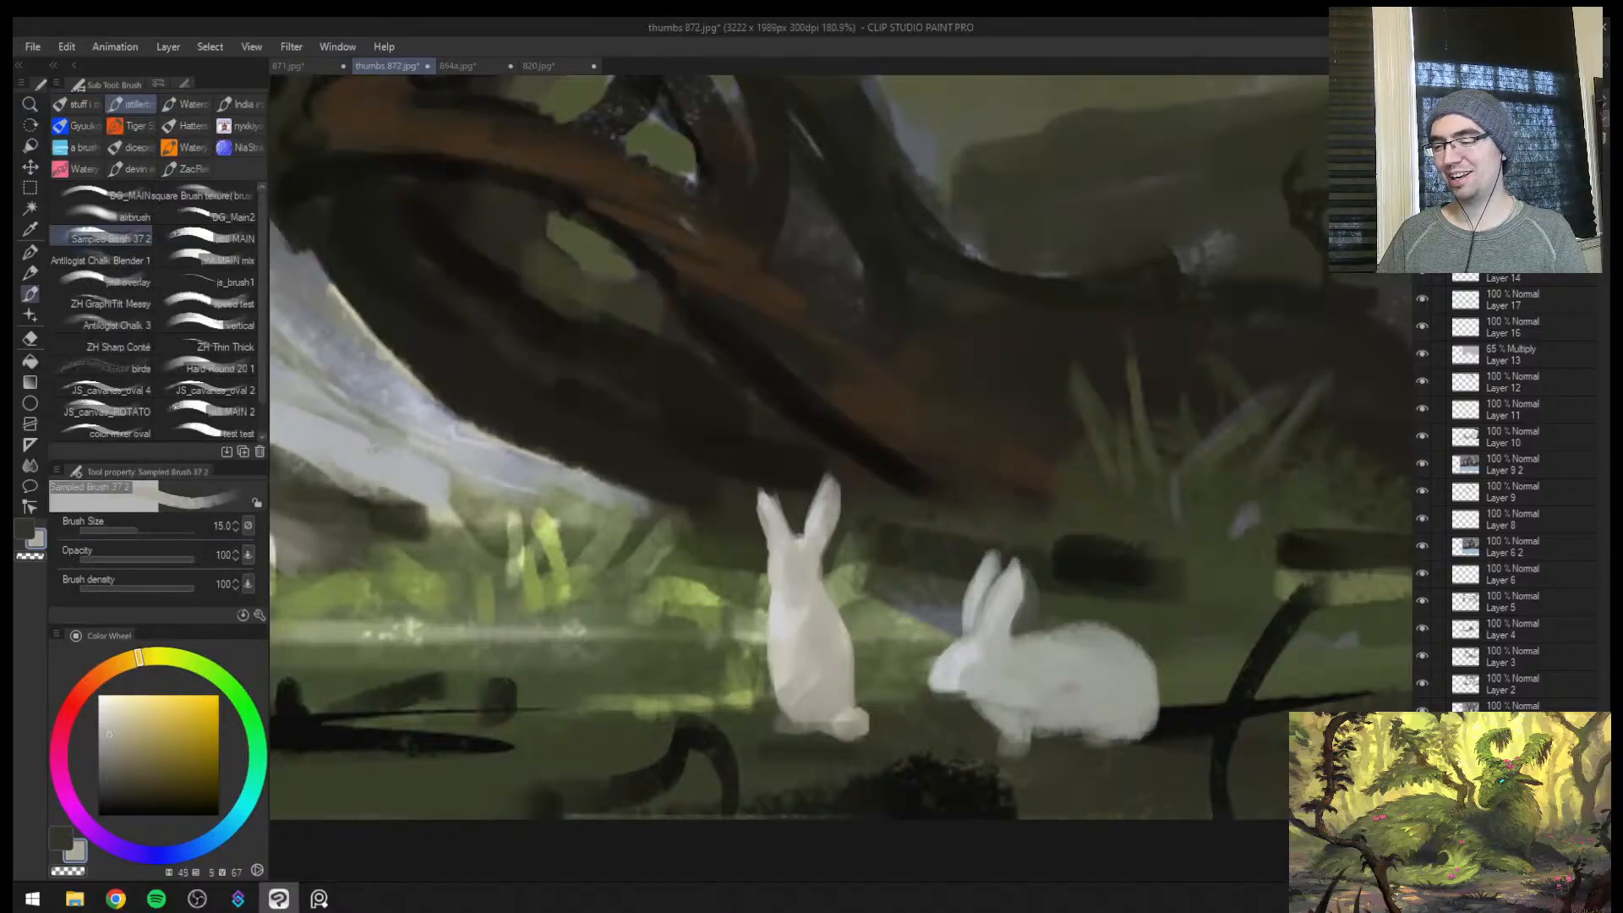
{"action": "mouse_move", "coordinate": [832, 595]}
{"action": "left_mouse_down"}
{"action": "mouse_move", "coordinate": [844, 697]}
{"action": "mouse_move", "coordinate": [934, 520]}
{"action": "left_mouse_up"}
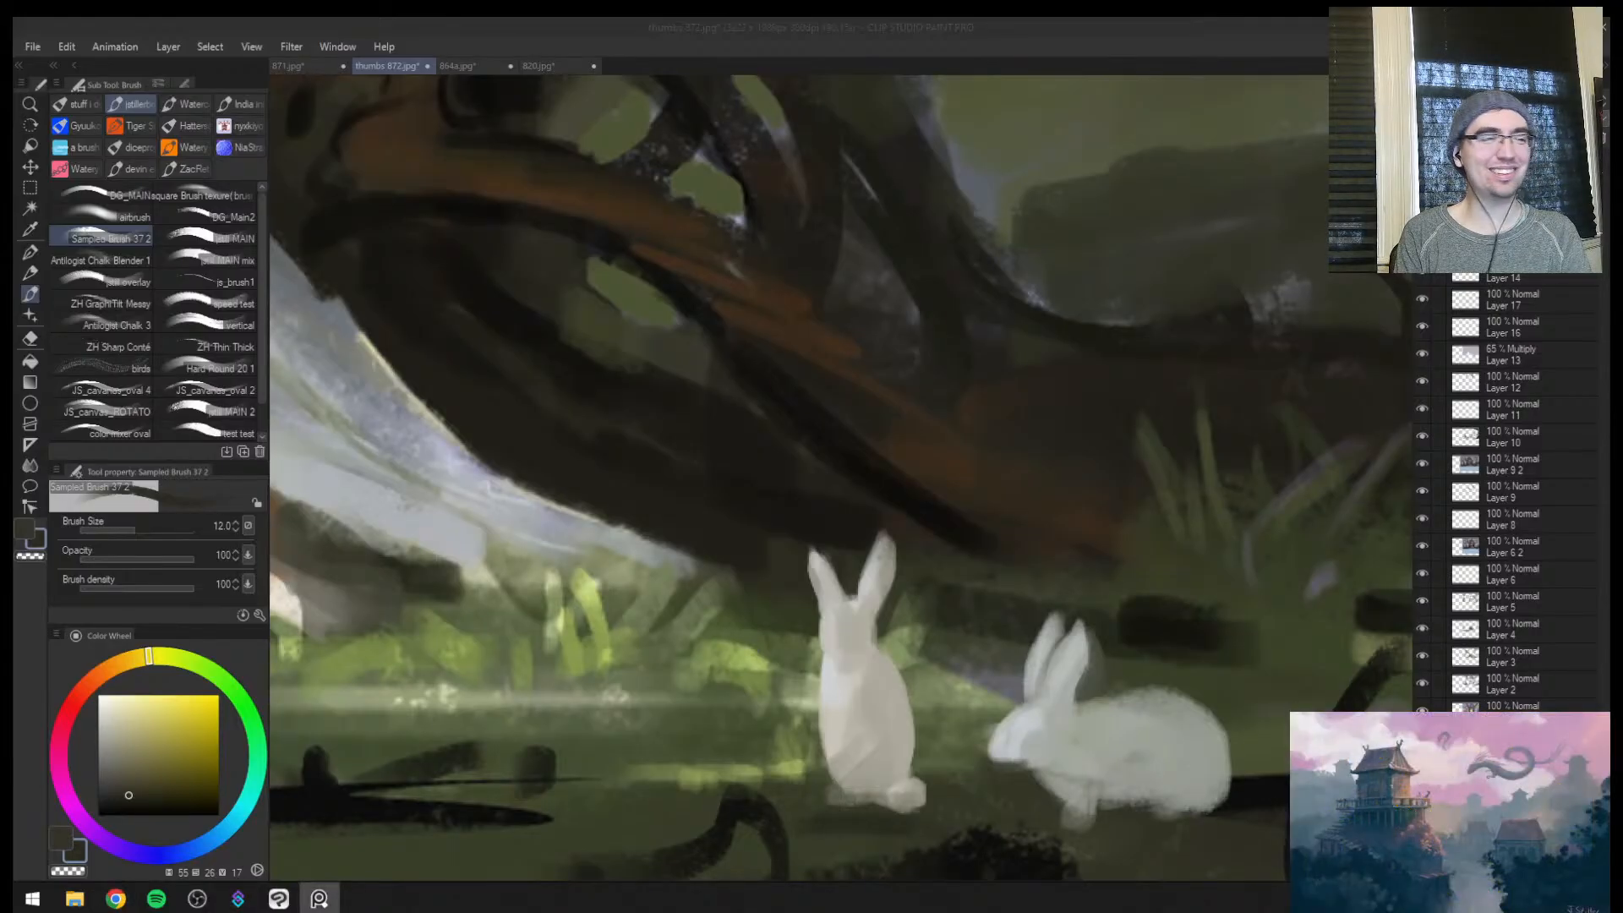
{"action": "key", "text": "ctrl+space"}
{"action": "mouse_move", "coordinate": [901, 657]}
{"action": "left_mouse_down"}
{"action": "mouse_move", "coordinate": [864, 653]}
{"action": "mouse_move", "coordinate": [938, 626]}
{"action": "left_mouse_up"}
{"action": "mouse_move", "coordinate": [877, 578]}
{"action": "left_mouse_down"}
{"action": "mouse_move", "coordinate": [892, 602]}
{"action": "mouse_move", "coordinate": [850, 622]}
{"action": "mouse_move", "coordinate": [879, 585]}
{"action": "mouse_move", "coordinate": [855, 630]}
{"action": "left_mouse_up"}
{"action": "left_click", "coordinate": [862, 587], "text": "alt"}
{"action": "left_click", "coordinate": [918, 588], "text": "alt"}
{"action": "key", "text": "ctrl+space"}
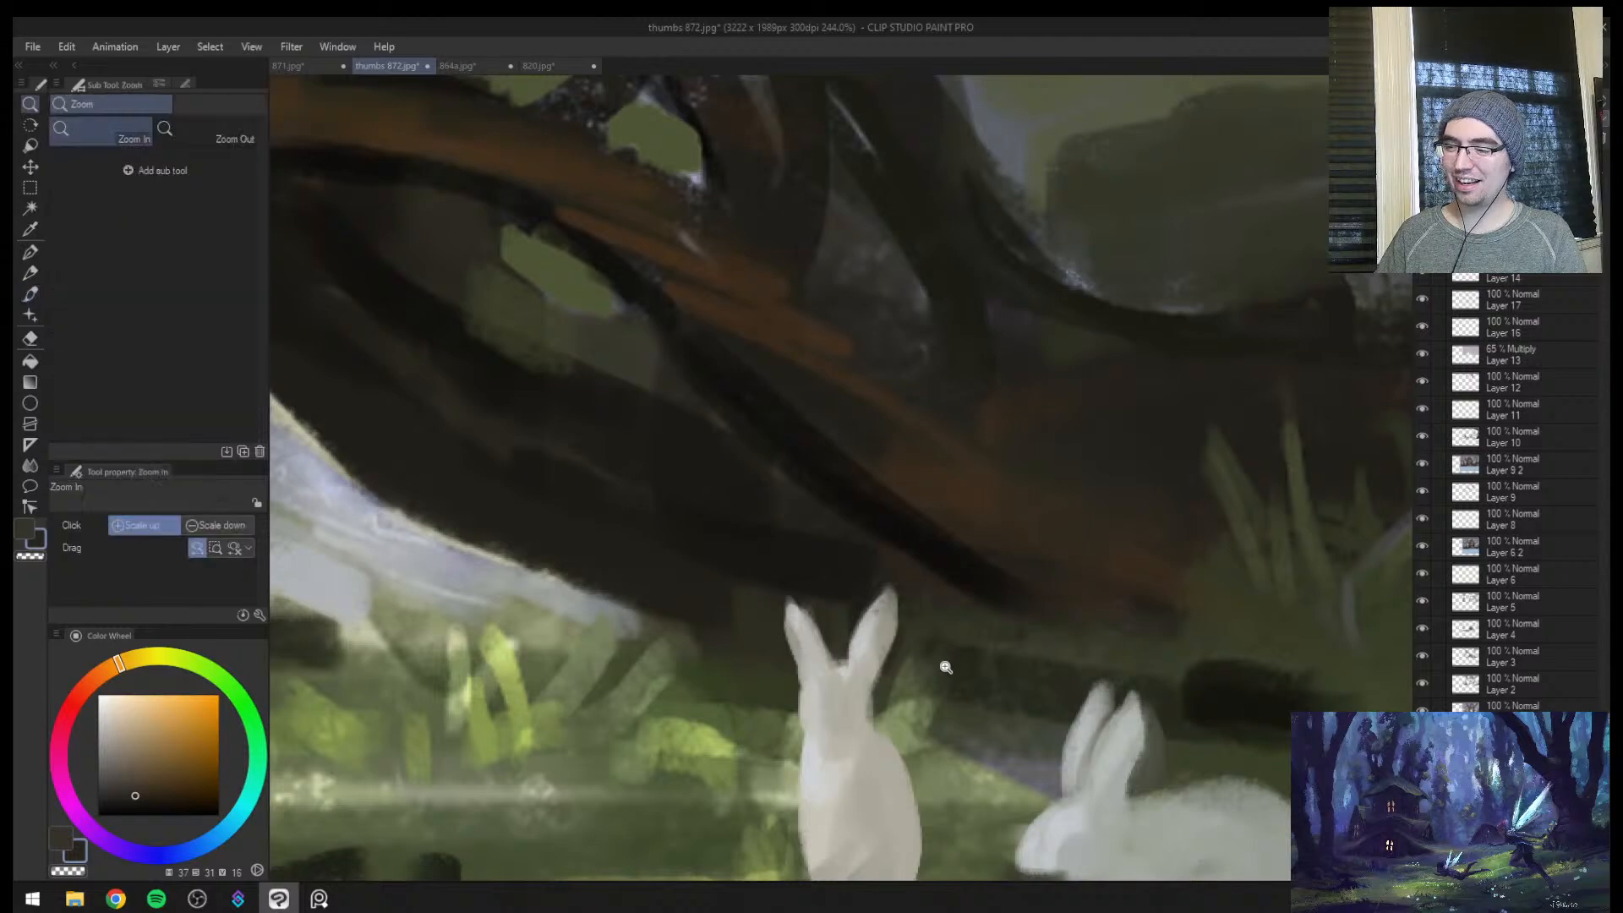
{"action": "mouse_move", "coordinate": [946, 665]}
{"action": "left_mouse_down"}
{"action": "mouse_move", "coordinate": [1051, 686]}
{"action": "mouse_move", "coordinate": [963, 674]}
{"action": "mouse_move", "coordinate": [1014, 625]}
{"action": "left_mouse_up"}
{"action": "left_click", "coordinate": [975, 727], "text": "alt"}
{"action": "left_click", "coordinate": [976, 727], "text": "alt"}
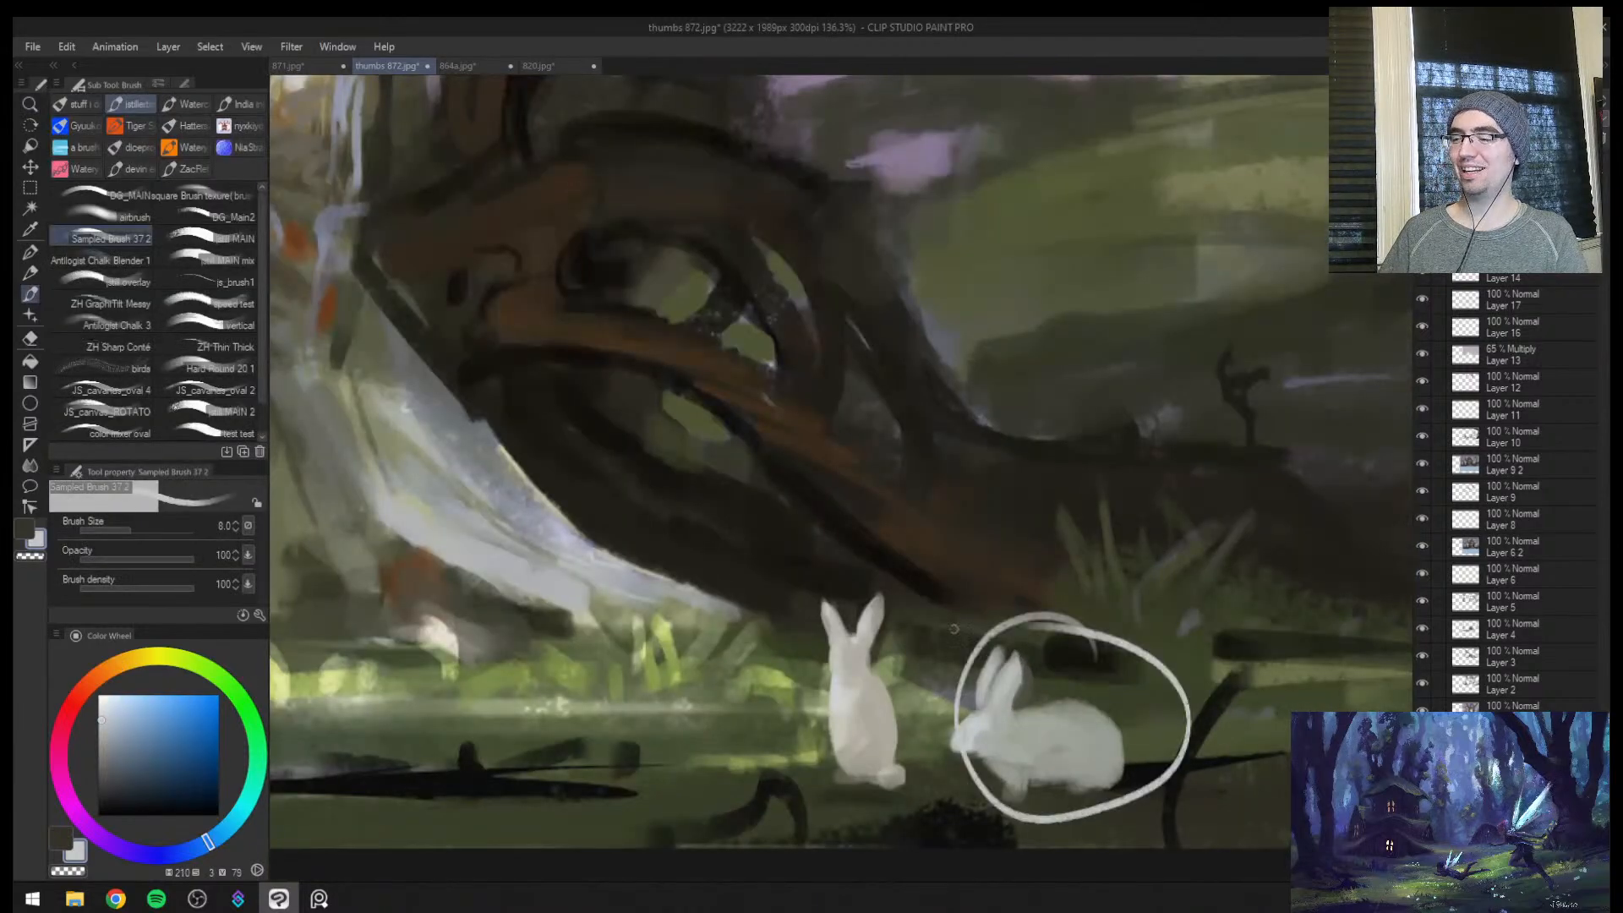
{"action": "key", "text": "ctrl+z"}
Blend the crouching rabbit's head, cheek and chest with sampled pale greys, setting the brush size to 15
{"action": "key", "text": "ctrl+space"}
{"action": "mouse_move", "coordinate": [850, 705]}
{"action": "left_mouse_down"}
{"action": "mouse_move", "coordinate": [911, 675]}
{"action": "mouse_move", "coordinate": [879, 680]}
{"action": "mouse_move", "coordinate": [981, 529]}
{"action": "mouse_move", "coordinate": [884, 561]}
{"action": "mouse_move", "coordinate": [870, 592]}
{"action": "mouse_move", "coordinate": [950, 563]}
{"action": "mouse_move", "coordinate": [926, 575]}
{"action": "mouse_move", "coordinate": [912, 558]}
{"action": "left_mouse_up"}
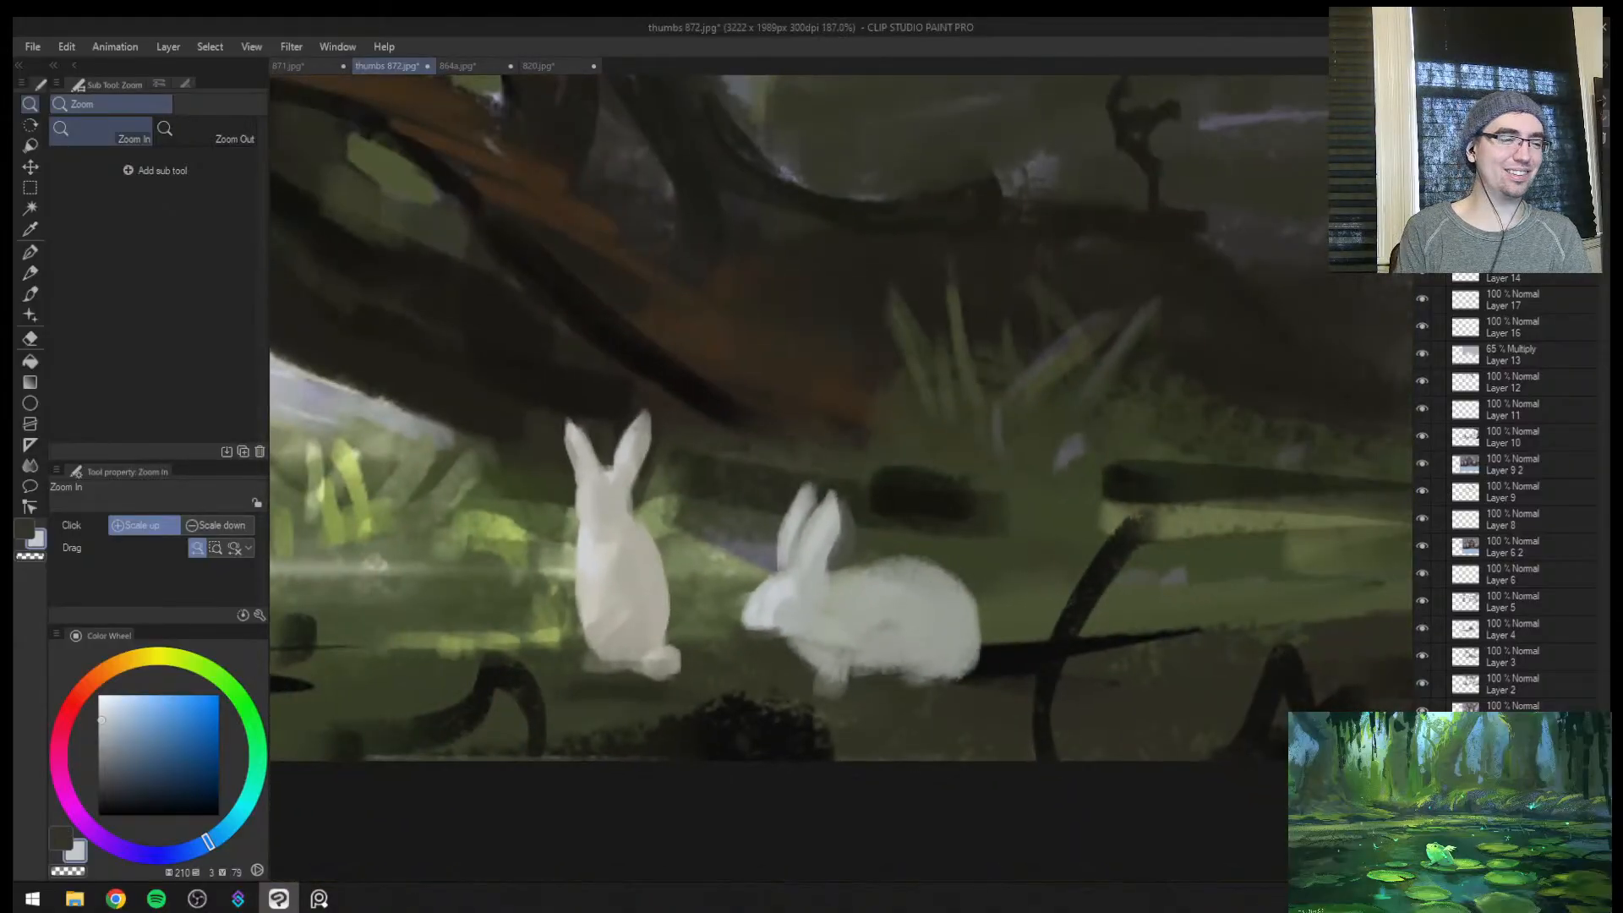
{"action": "key", "text": "alt+Tab"}
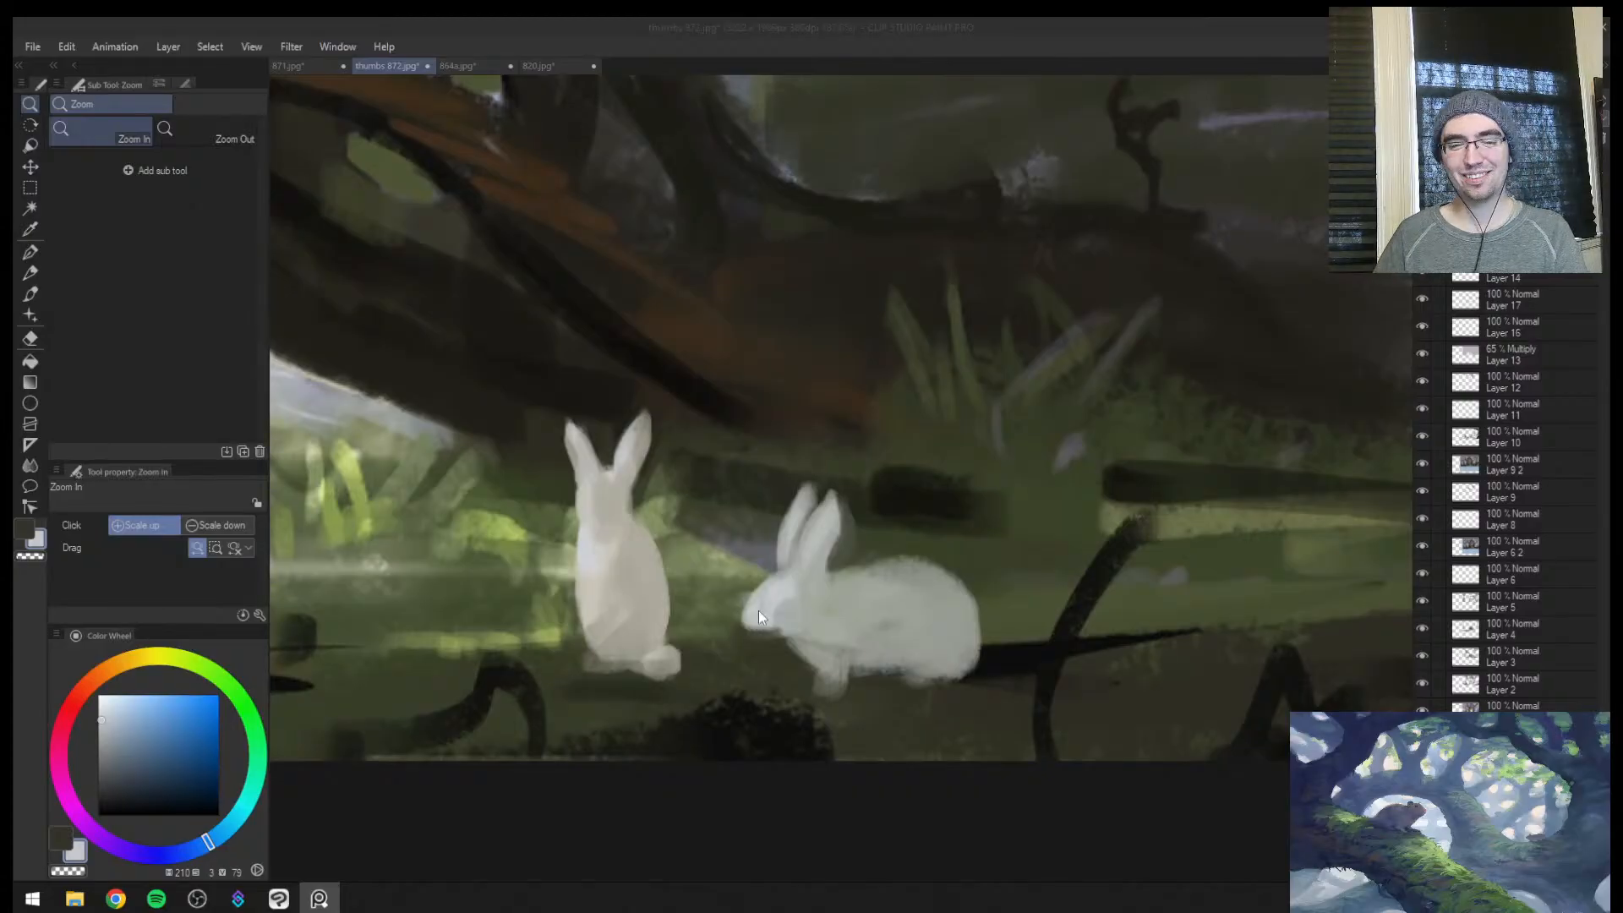
{"action": "left_click_drag", "start_coordinate": [771, 618], "coordinate": [888, 596]}
{"action": "left_click", "coordinate": [782, 569], "text": "alt"}
{"action": "mouse_move", "coordinate": [781, 555]}
{"action": "left_mouse_down"}
{"action": "mouse_move", "coordinate": [740, 590]}
{"action": "mouse_move", "coordinate": [767, 558]}
{"action": "mouse_move", "coordinate": [725, 605]}
{"action": "mouse_move", "coordinate": [748, 605]}
{"action": "mouse_move", "coordinate": [822, 514]}
{"action": "mouse_move", "coordinate": [790, 565]}
{"action": "mouse_move", "coordinate": [811, 552]}
{"action": "mouse_move", "coordinate": [821, 596]}
{"action": "mouse_move", "coordinate": [820, 554]}
{"action": "mouse_move", "coordinate": [747, 608]}
{"action": "mouse_move", "coordinate": [789, 627]}
{"action": "left_mouse_up"}
{"action": "left_click", "coordinate": [821, 591], "text": "alt"}
{"action": "key", "text": "bracketright"}
{"action": "key", "text": "bracketright"}
{"action": "key", "text": "bracketleft"}
{"action": "key", "text": "bracketright"}
{"action": "key", "text": "bracketright"}
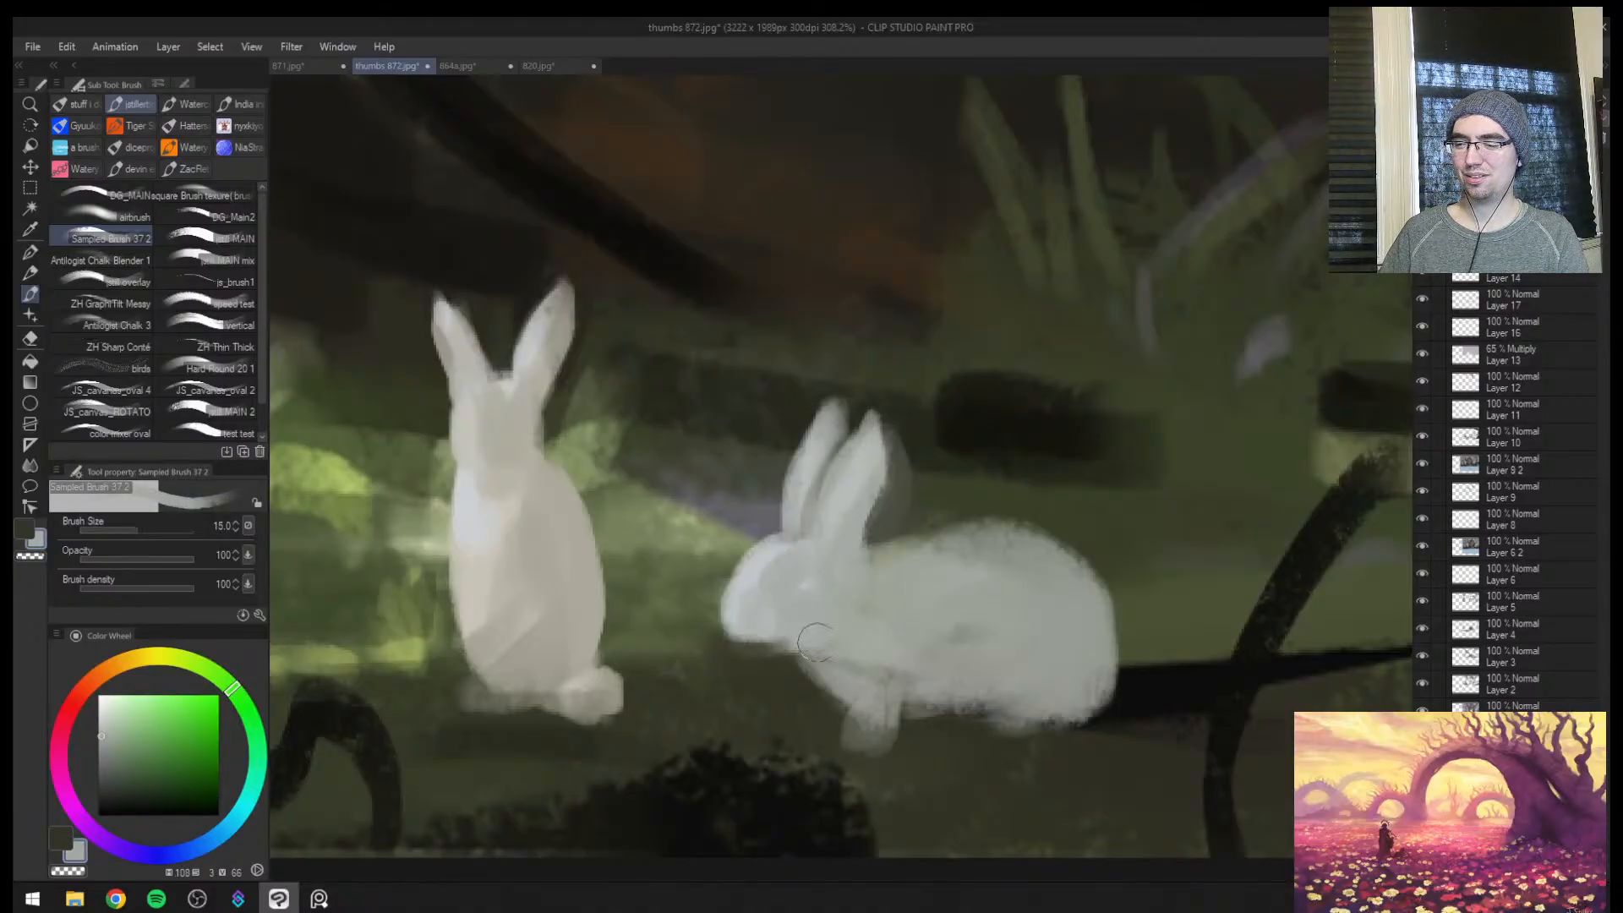
Rework the crouching rabbit's front leg and underside with sampled muted greys, using a smaller brush
{"action": "key", "text": "bracketleft"}
{"action": "key", "text": "bracketleft"}
{"action": "mouse_move", "coordinate": [856, 708]}
{"action": "left_mouse_down"}
{"action": "mouse_move", "coordinate": [848, 732]}
{"action": "mouse_move", "coordinate": [873, 724]}
{"action": "mouse_move", "coordinate": [881, 741]}
{"action": "mouse_move", "coordinate": [800, 699]}
{"action": "left_mouse_up"}
{"action": "left_click", "coordinate": [911, 734], "text": "alt"}
{"action": "key", "text": "bracketright"}
{"action": "key", "text": "bracketright"}
{"action": "left_click", "coordinate": [867, 706], "text": "alt"}
Flip the view and paint sampled dark green and near-black ground strokes below the rabbits at brush size 15, then flip back
{"action": "key", "text": "ctrl+space"}
{"action": "key", "text": "h"}
{"action": "key", "text": "b"}
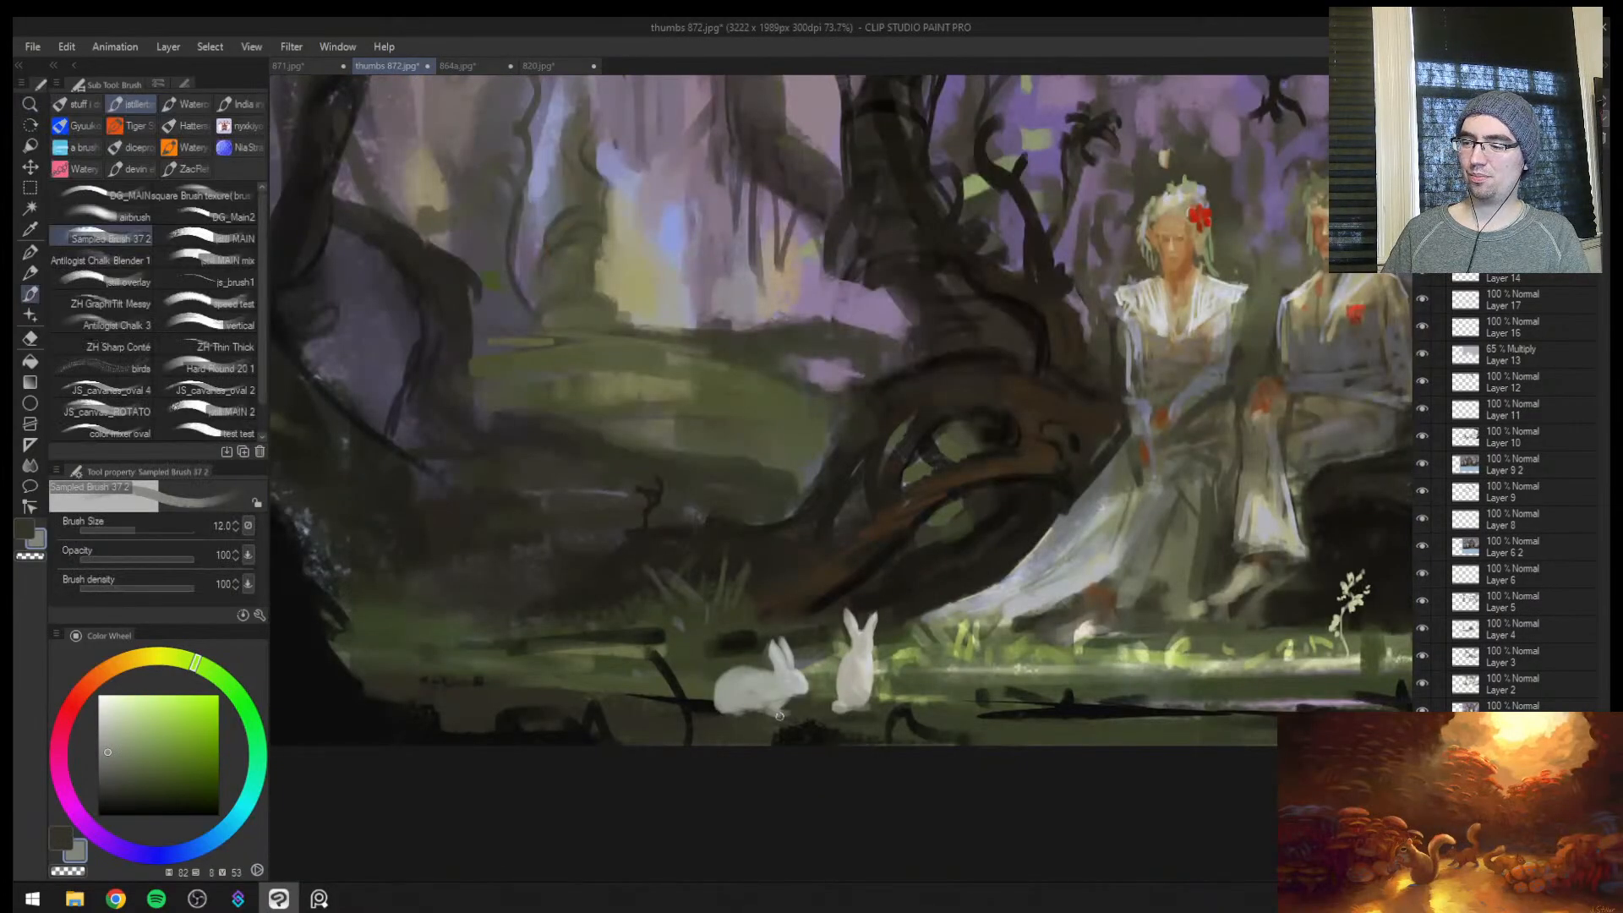
{"action": "left_click", "coordinate": [777, 718], "text": "alt"}
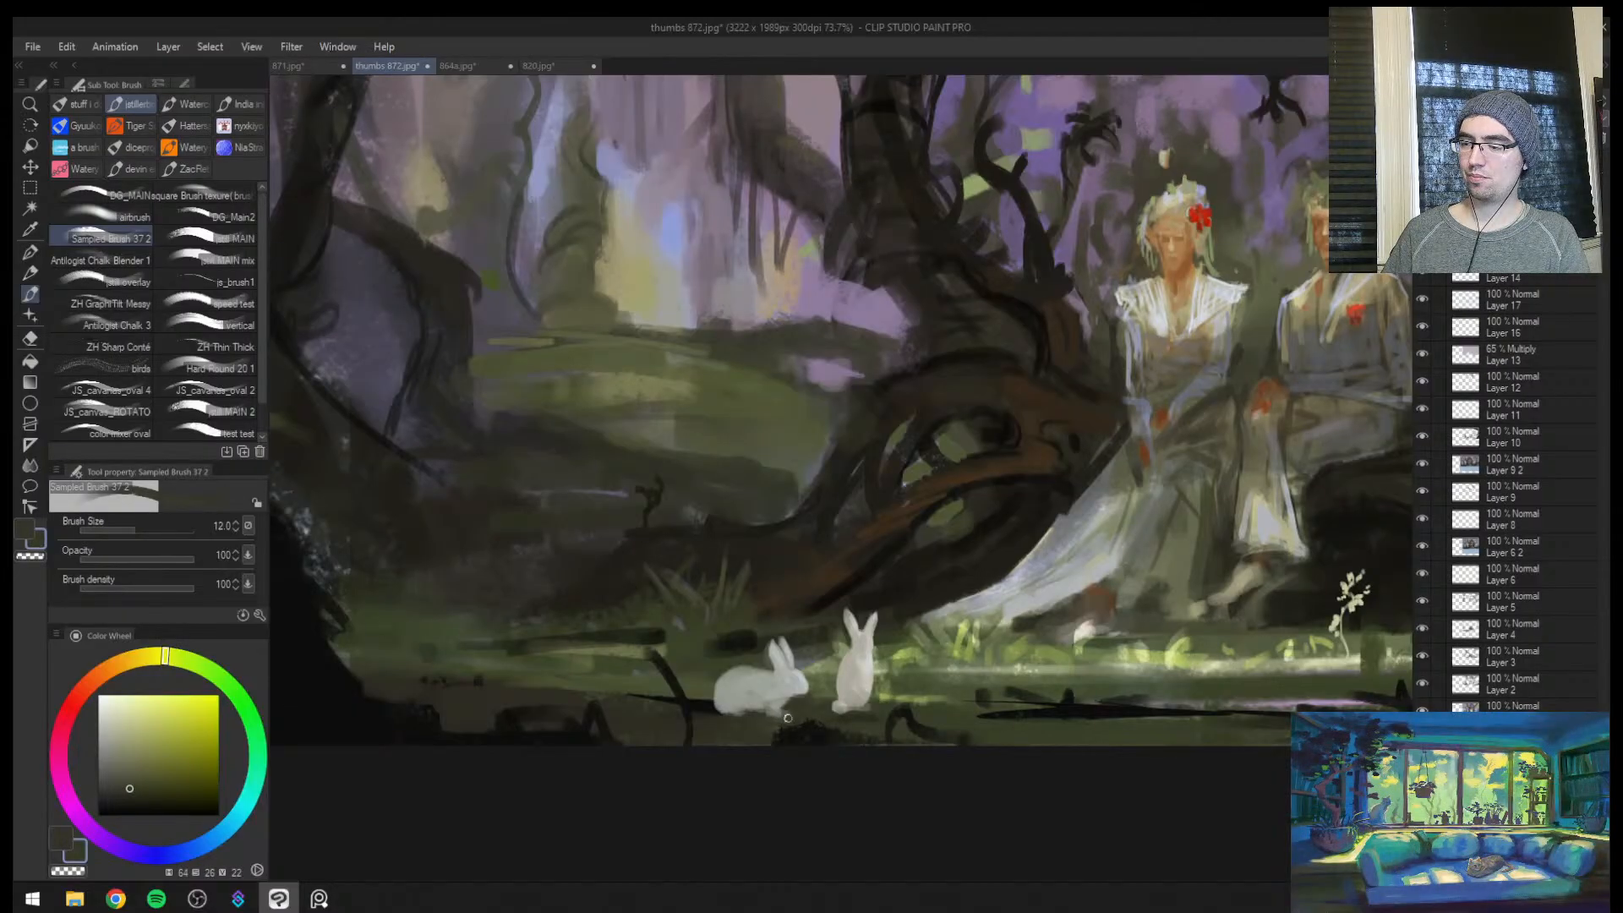
{"action": "left_click", "coordinate": [799, 732], "text": "alt"}
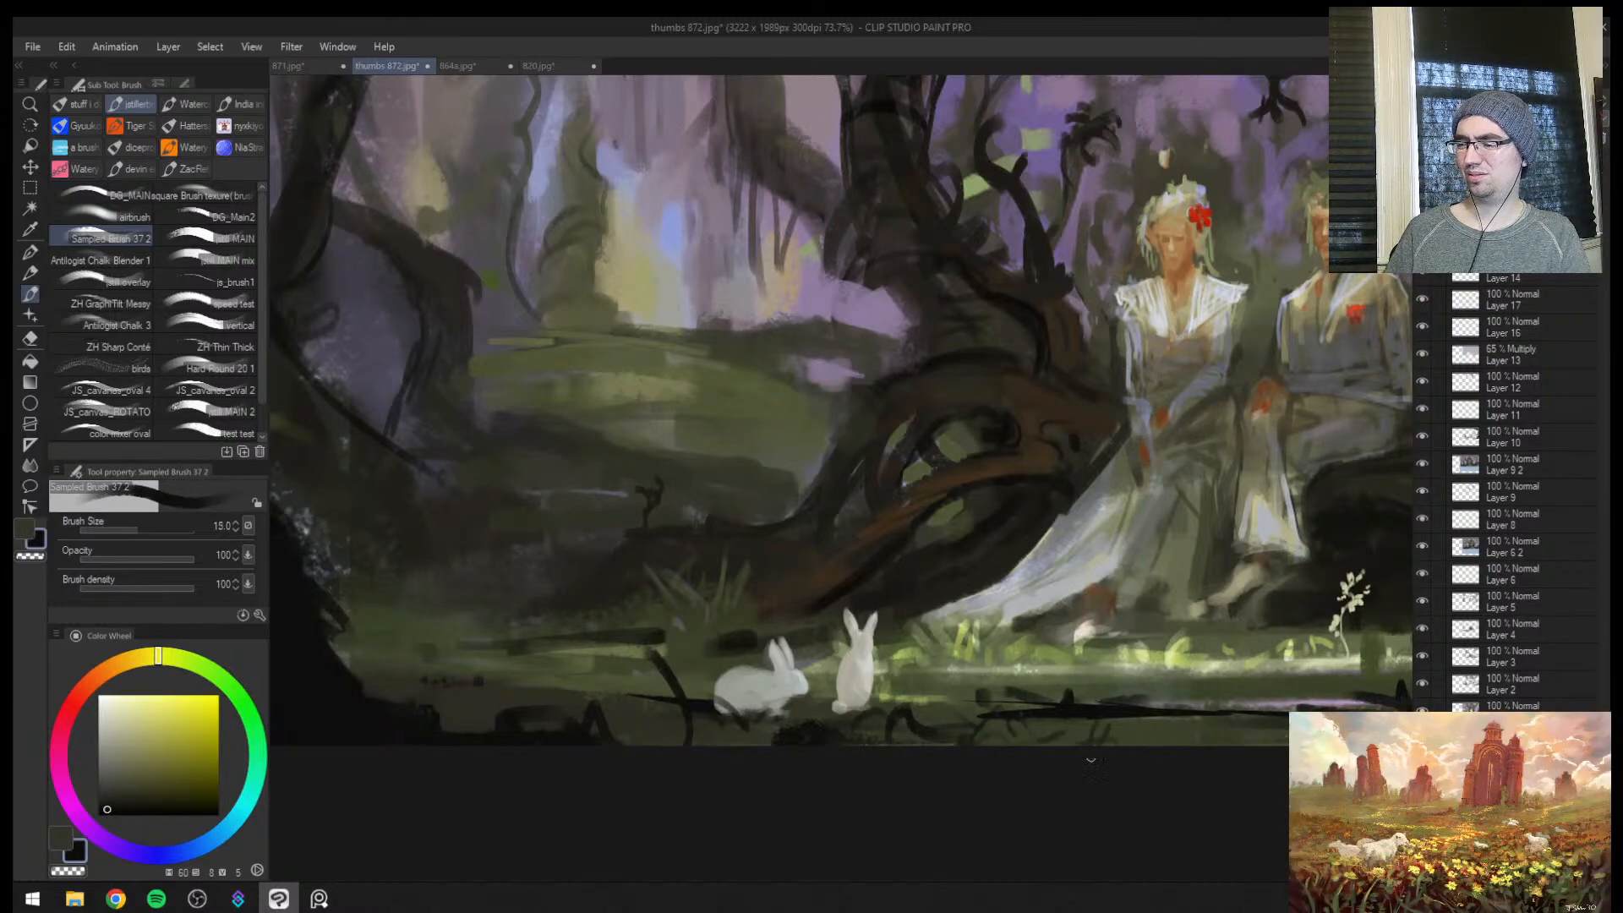
{"action": "key", "text": "h"}
{"action": "key", "text": "ctrl+space"}
{"action": "left_click_drag", "start_coordinate": [853, 744], "coordinate": [769, 732]}
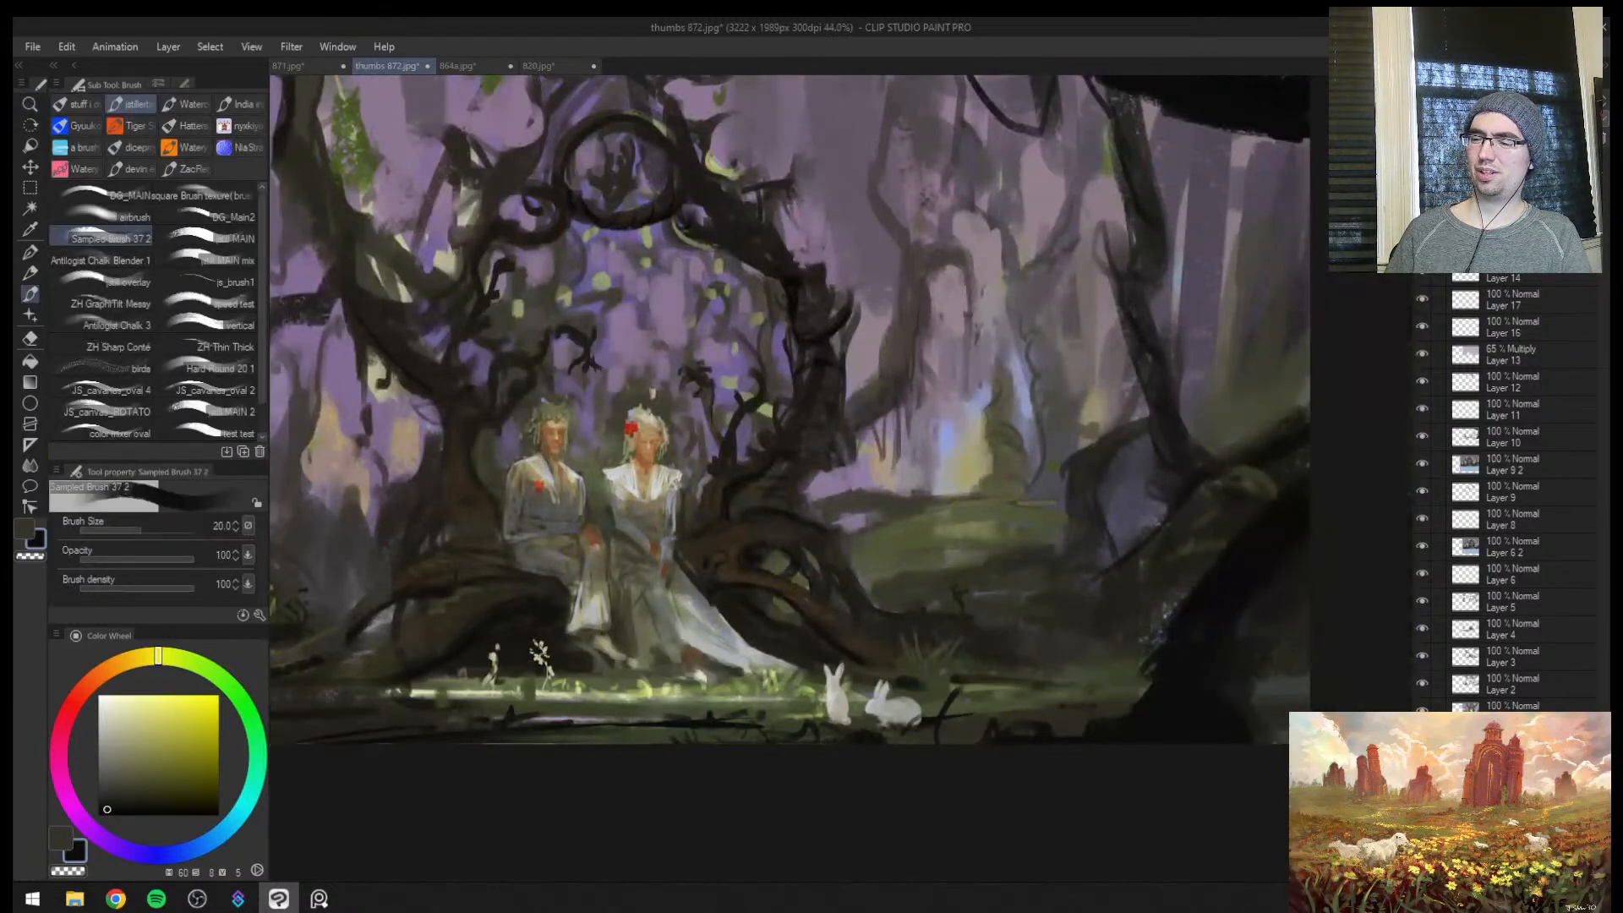
Examine the whole composition in mirrored and normal orientation
{"action": "key", "text": "ctrl+space"}
{"action": "left_click_drag", "start_coordinate": [1048, 717], "coordinate": [976, 709]}
{"action": "left_click", "coordinate": [1006, 686]}
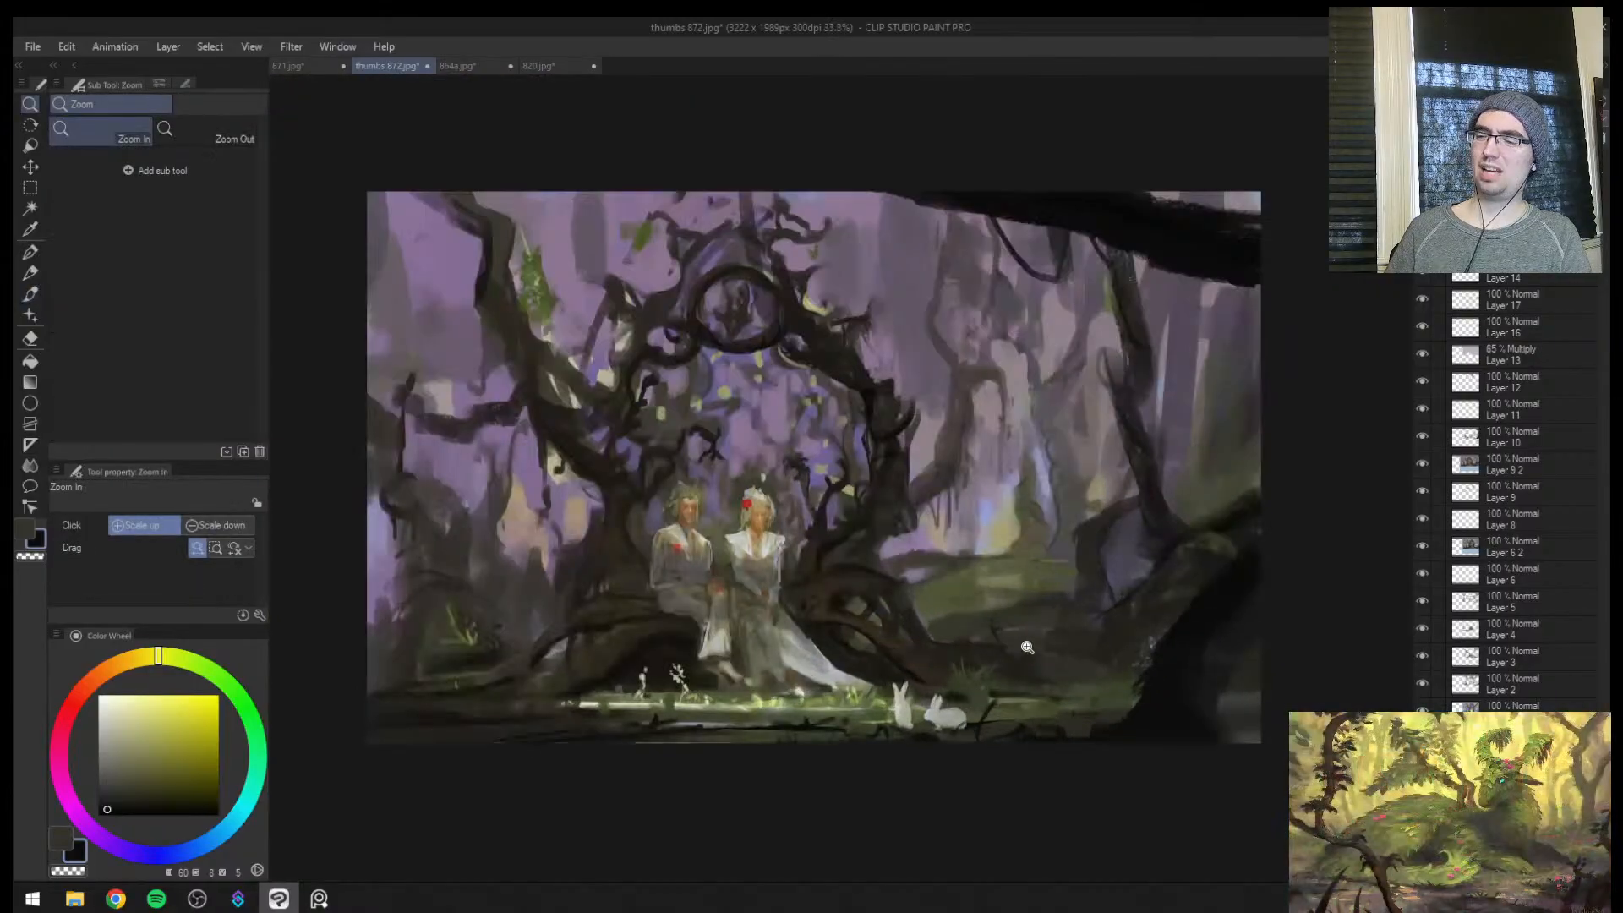
{"action": "key", "text": "h"}
{"action": "left_click_drag", "start_coordinate": [1130, 572], "coordinate": [1157, 557]}
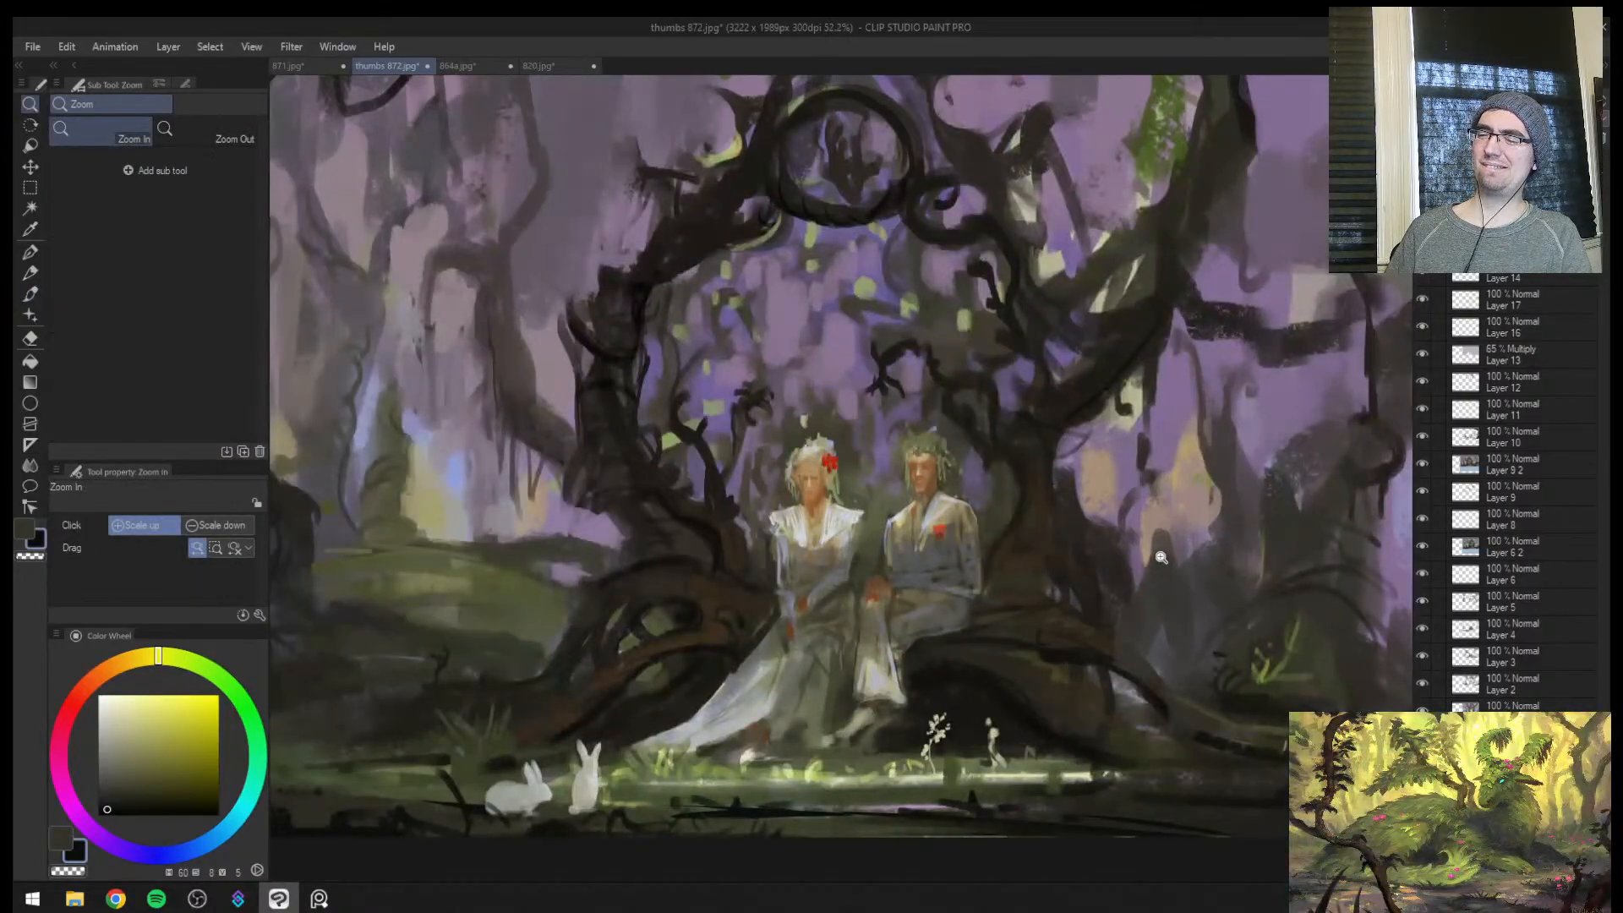
{"action": "key", "text": "h"}
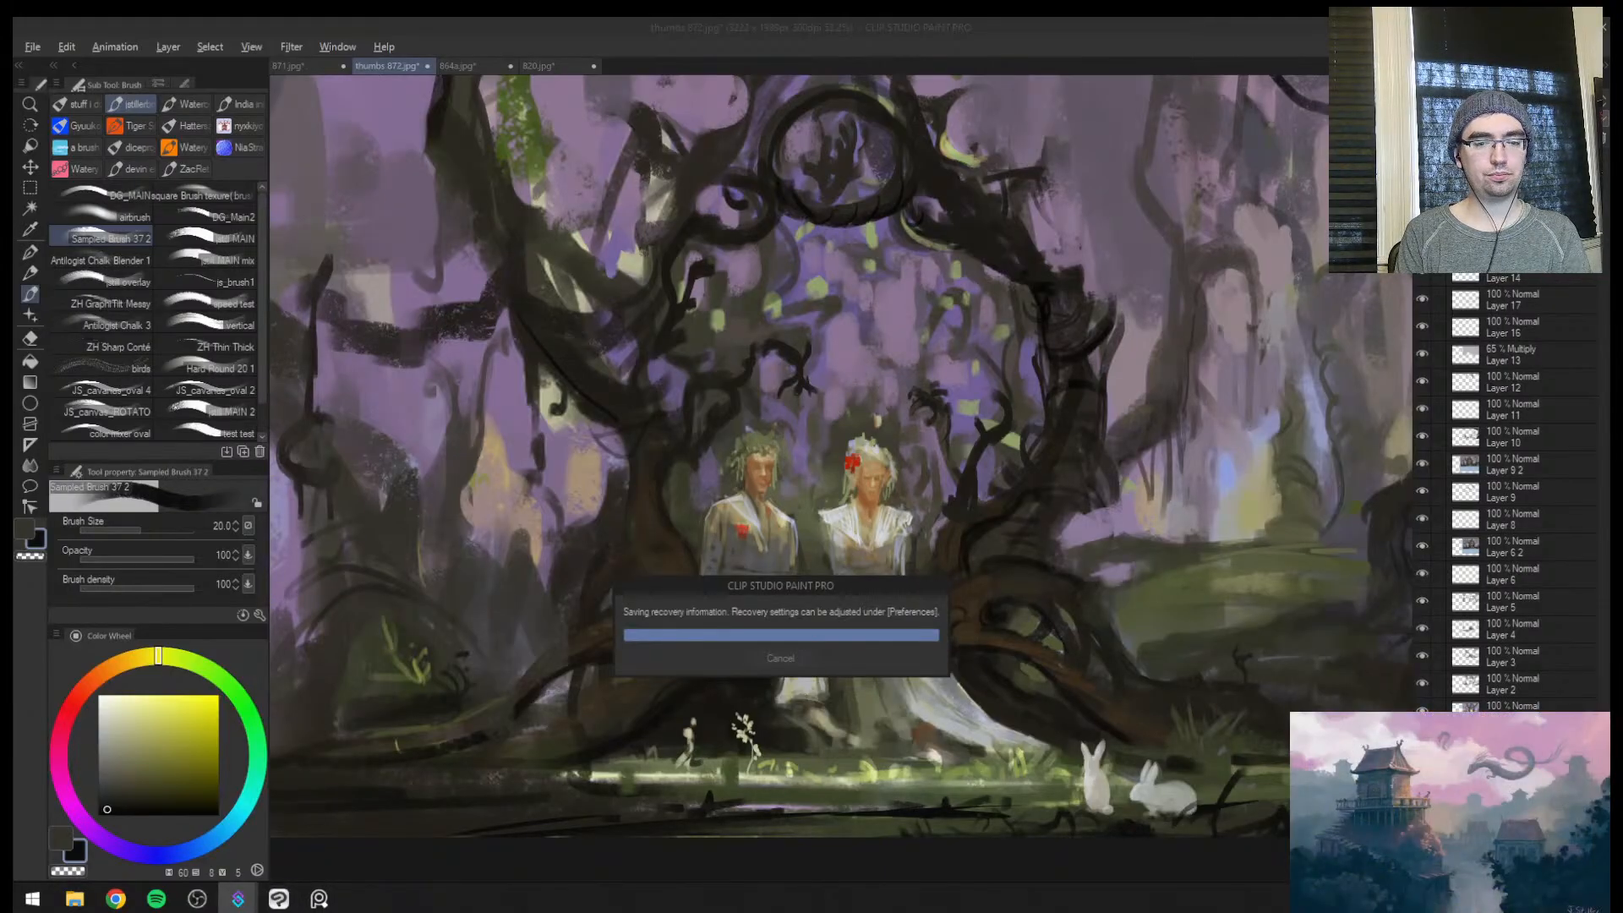
{"action": "left_click", "coordinate": [851, 416]}
{"action": "key", "text": "ctrl+space"}
{"action": "left_click_drag", "start_coordinate": [851, 416], "coordinate": [761, 372]}
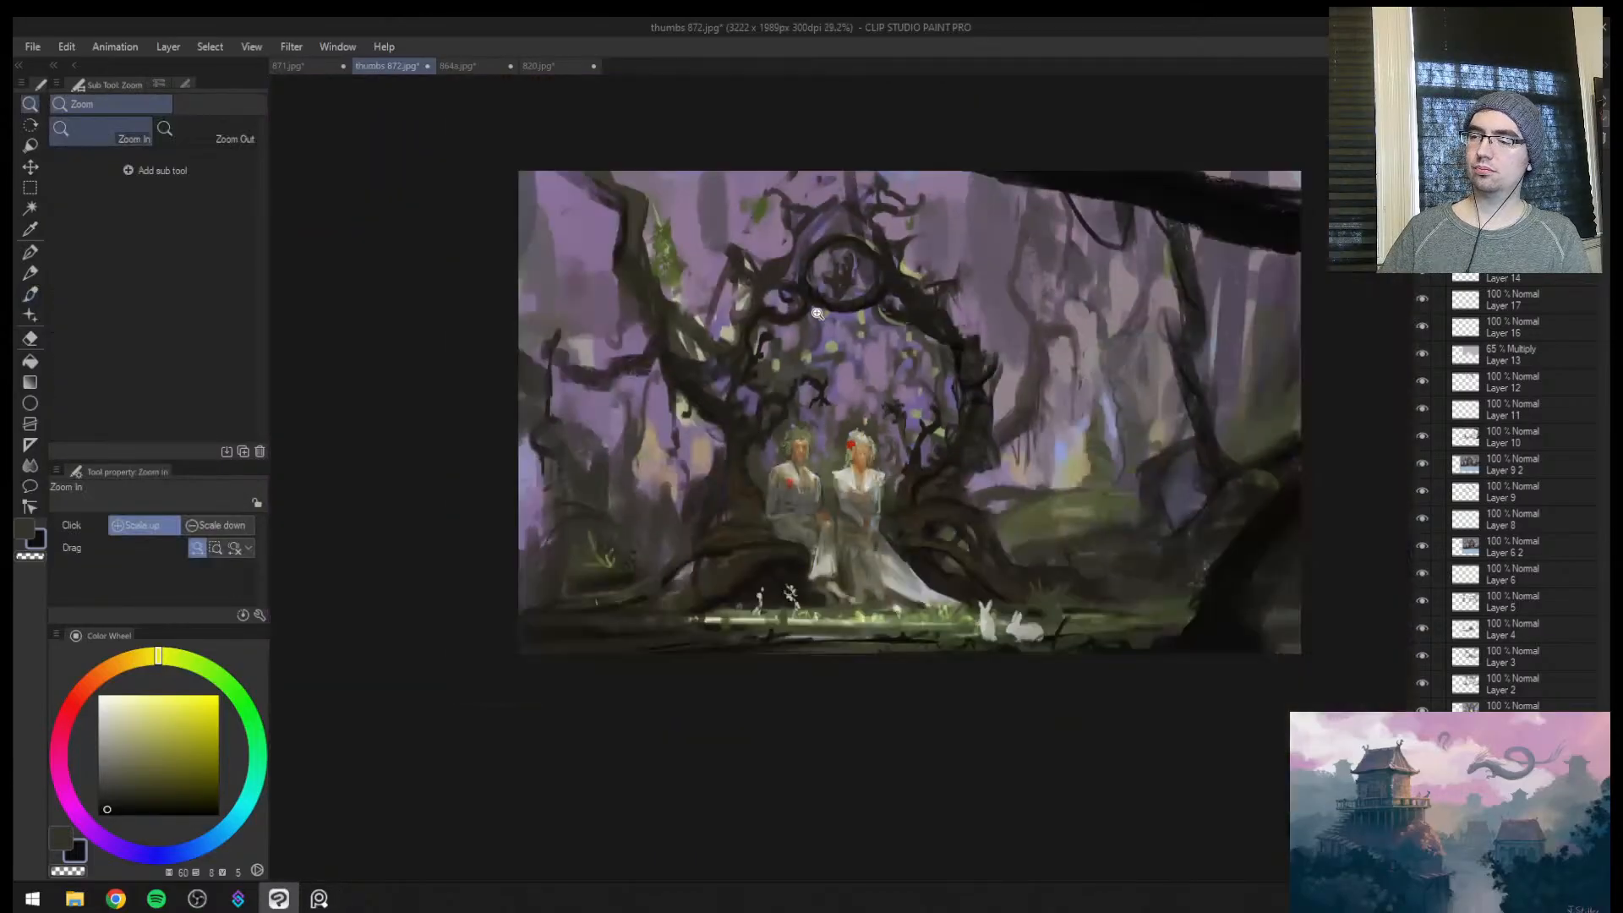
Paint soft green foliage patches around the upper trunk of the left tree with a sampled green at brush size 120
{"action": "left_click_drag", "start_coordinate": [801, 292], "coordinate": [904, 295]}
{"action": "key", "text": "j"}
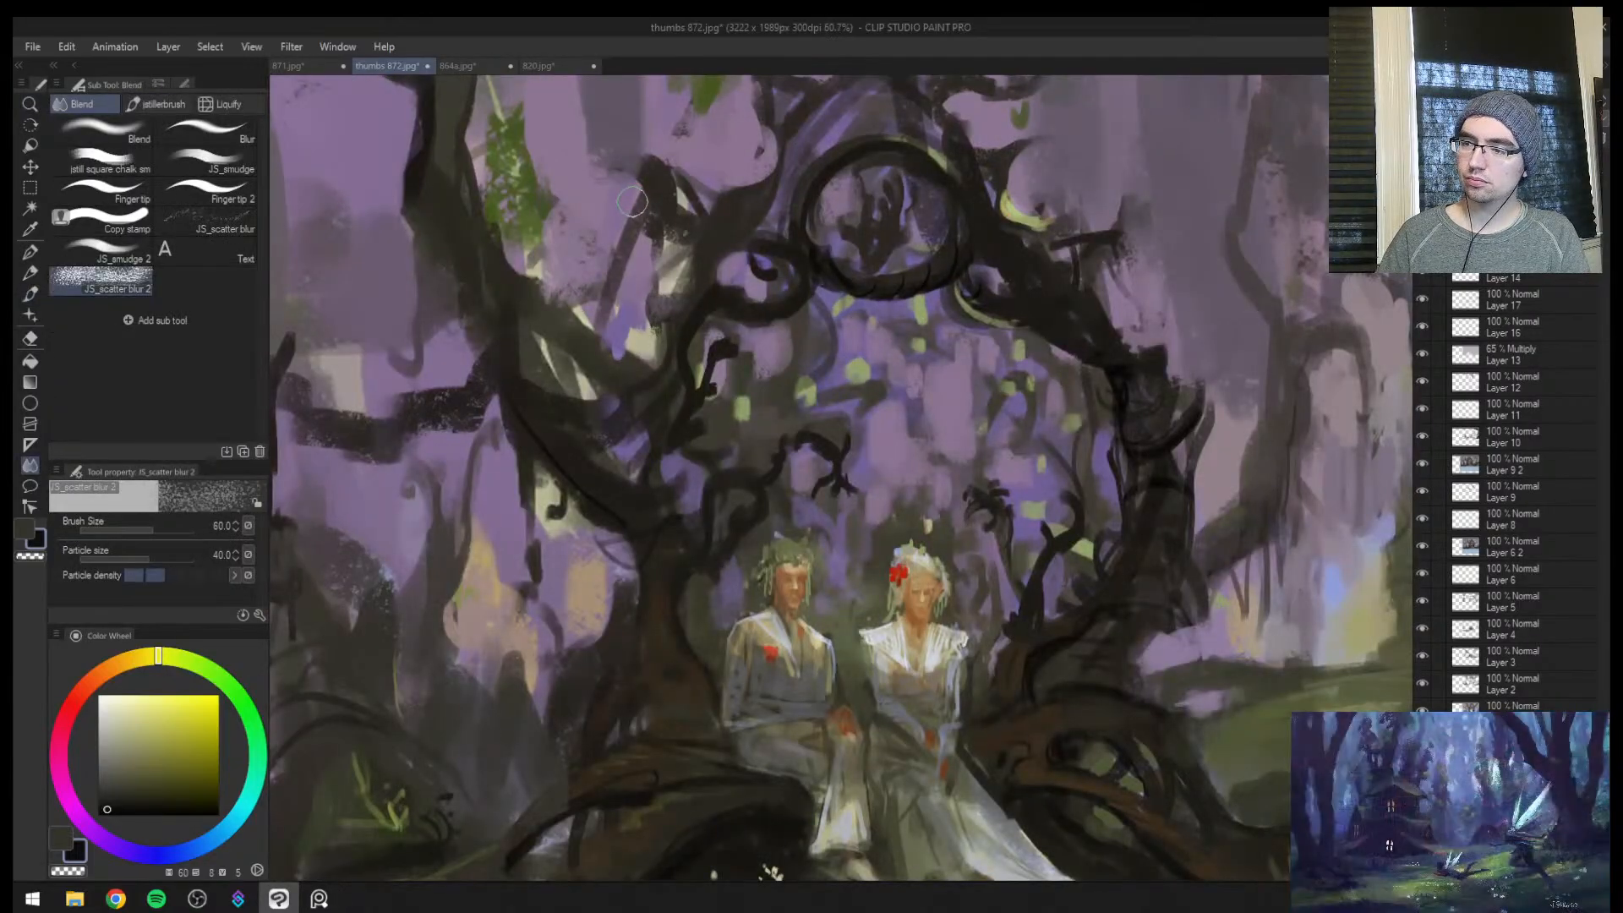
{"action": "key", "text": "b"}
{"action": "left_click", "coordinate": [628, 247], "text": "alt"}
{"action": "key", "text": "["}
{"action": "mouse_move", "coordinate": [634, 250]}
{"action": "left_mouse_down"}
{"action": "mouse_move", "coordinate": [637, 221]}
{"action": "mouse_move", "coordinate": [623, 304]}
{"action": "mouse_move", "coordinate": [448, 319]}
{"action": "left_mouse_up"}
{"action": "left_click", "coordinate": [526, 213], "text": "alt"}
{"action": "key", "text": "ctrl+space"}
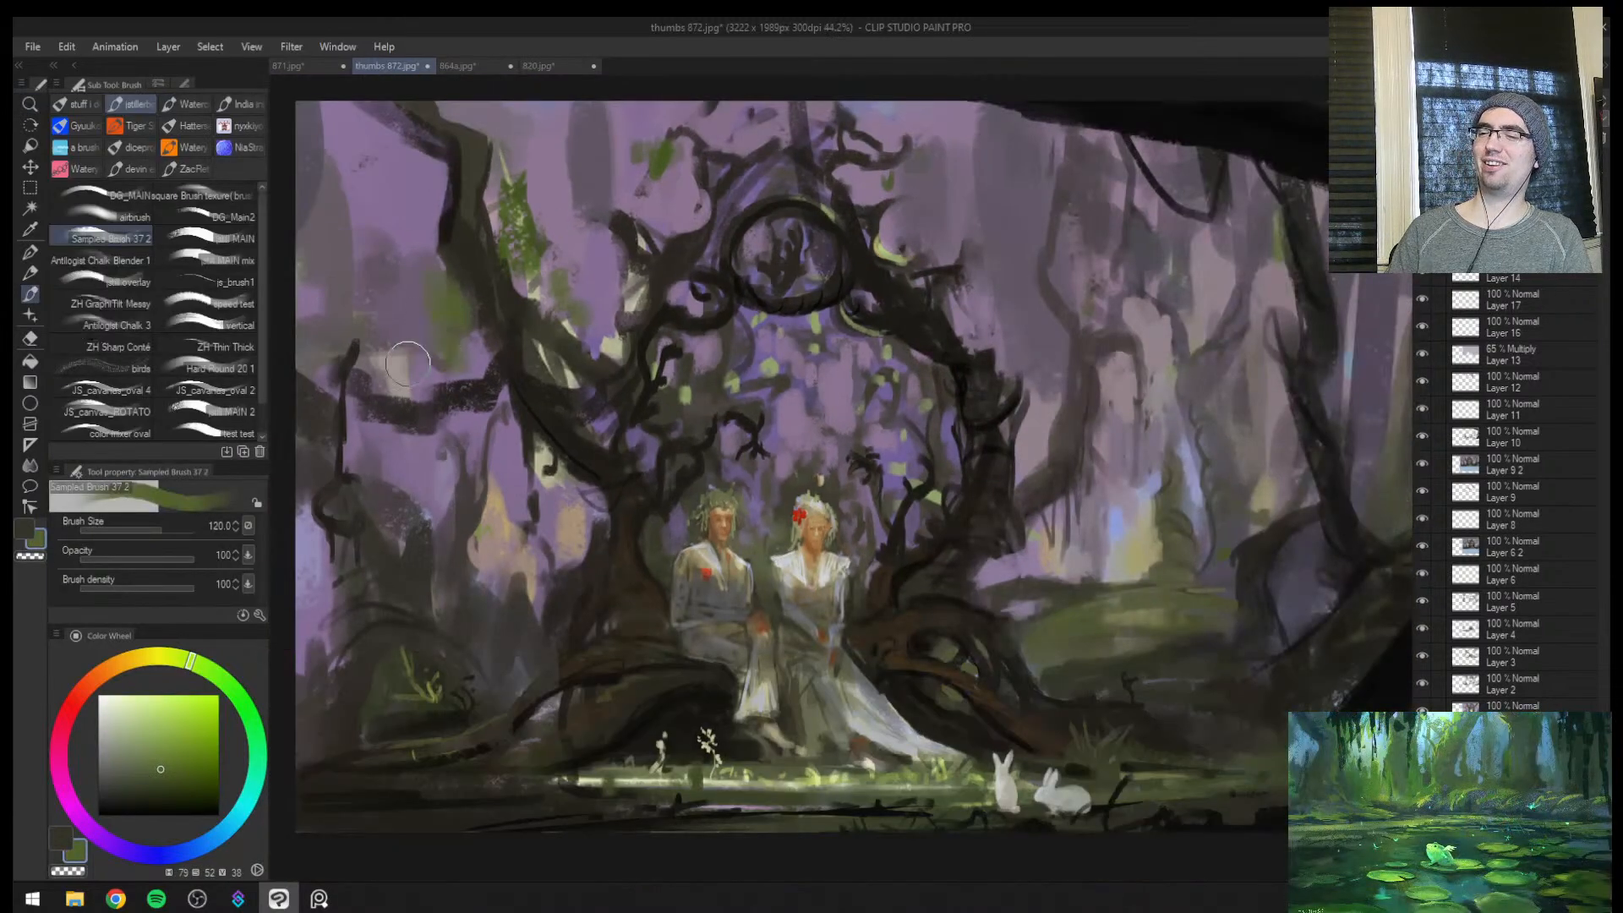
Check the overall balance of the painting in mirrored and normal orientation
{"action": "key", "text": "ctrl+space"}
{"action": "left_click_drag", "start_coordinate": [740, 315], "coordinate": [692, 366]}
{"action": "left_click_drag", "start_coordinate": [807, 296], "coordinate": [819, 274]}
{"action": "key", "text": "ctrl+super+c"}
{"action": "key", "text": "h"}
{"action": "key", "text": "ctrl+super+c"}
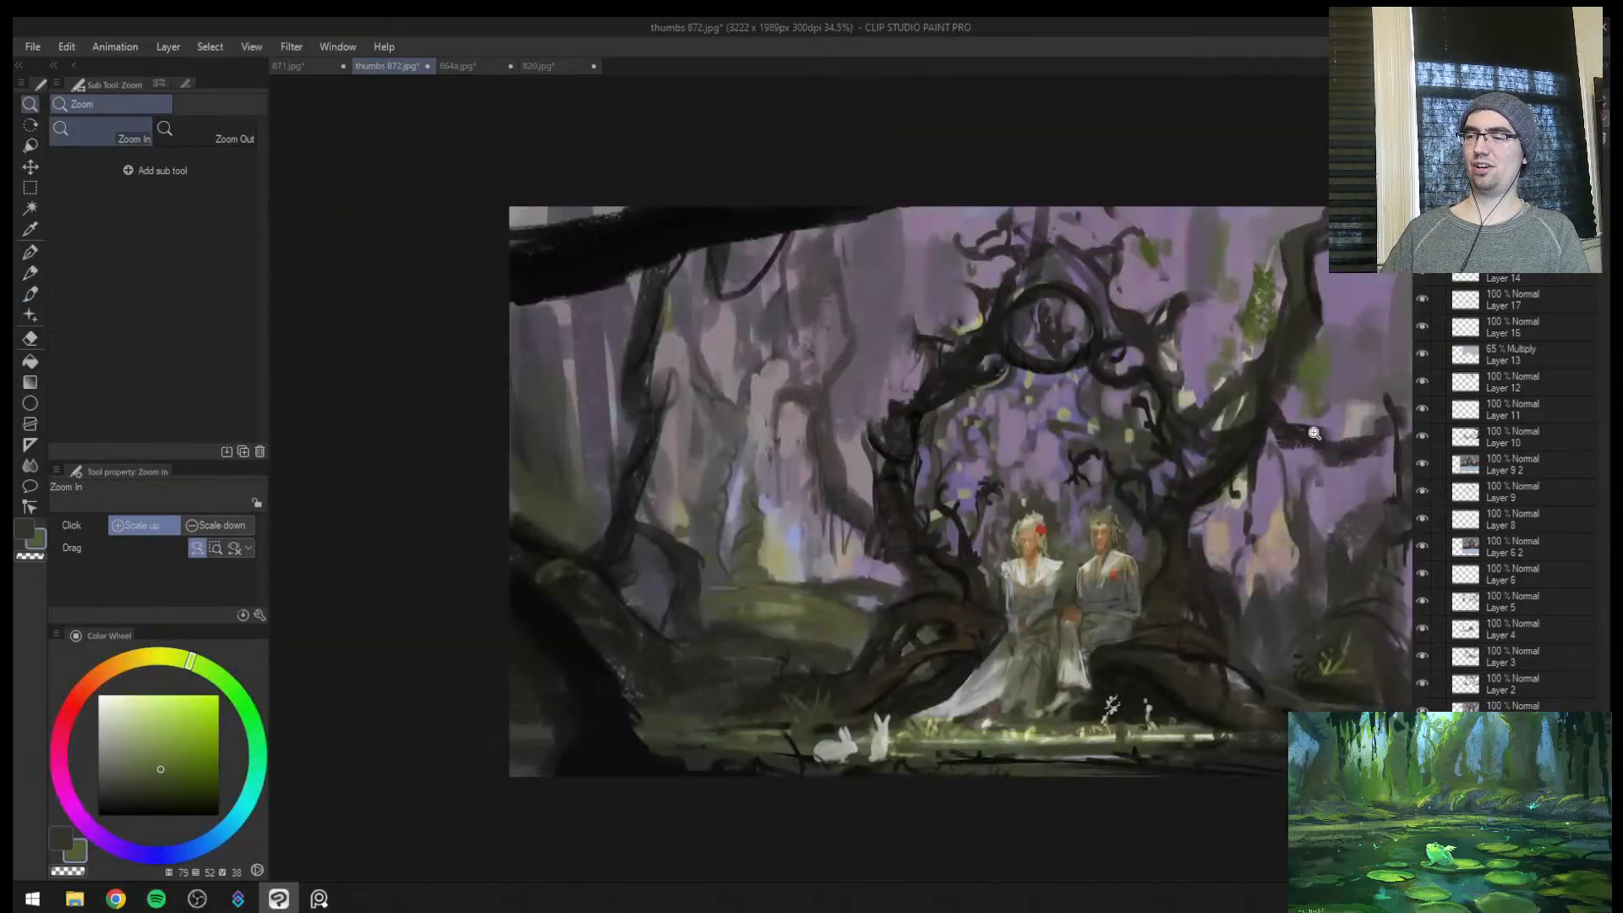
{"action": "key", "text": "h"}
Soften the background inside the arch near the couple with sampled muted purple at brush size 100
{"action": "left_click_drag", "start_coordinate": [656, 494], "coordinate": [698, 429]}
{"action": "left_click", "coordinate": [585, 461], "text": "alt"}
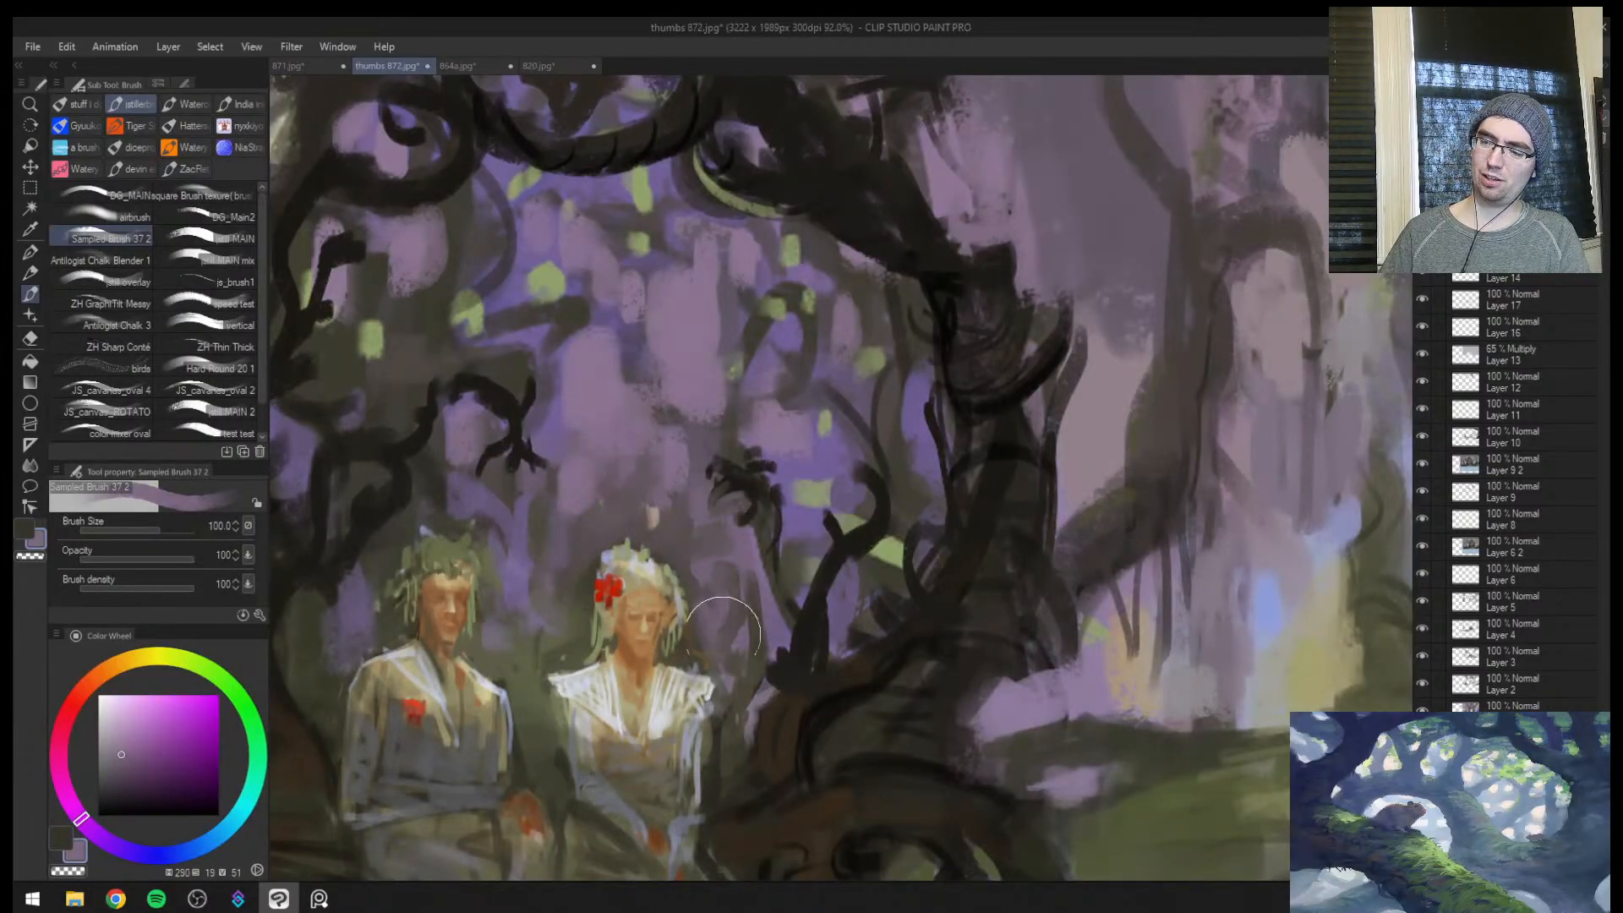
{"action": "key", "text": "ctrl+space"}
{"action": "left_click_drag", "start_coordinate": [743, 639], "coordinate": [769, 526]}
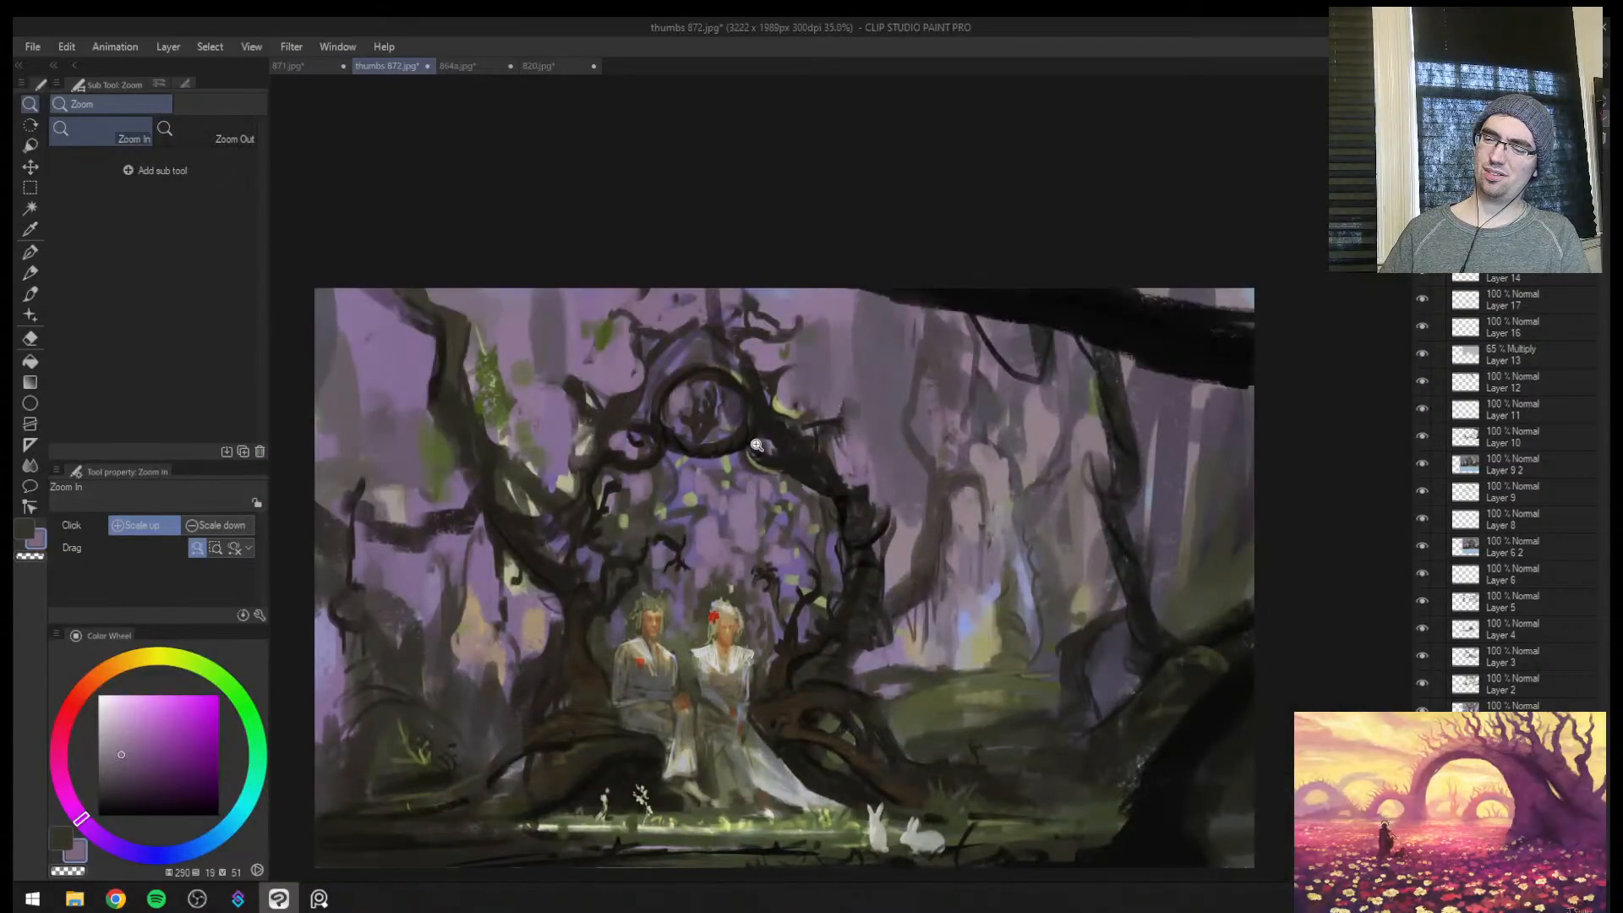
Paint small dark curled branch tips beneath the ring of the arch with a sampled near-black brown at brush size 25
{"action": "left_click", "coordinate": [693, 480], "text": "alt"}
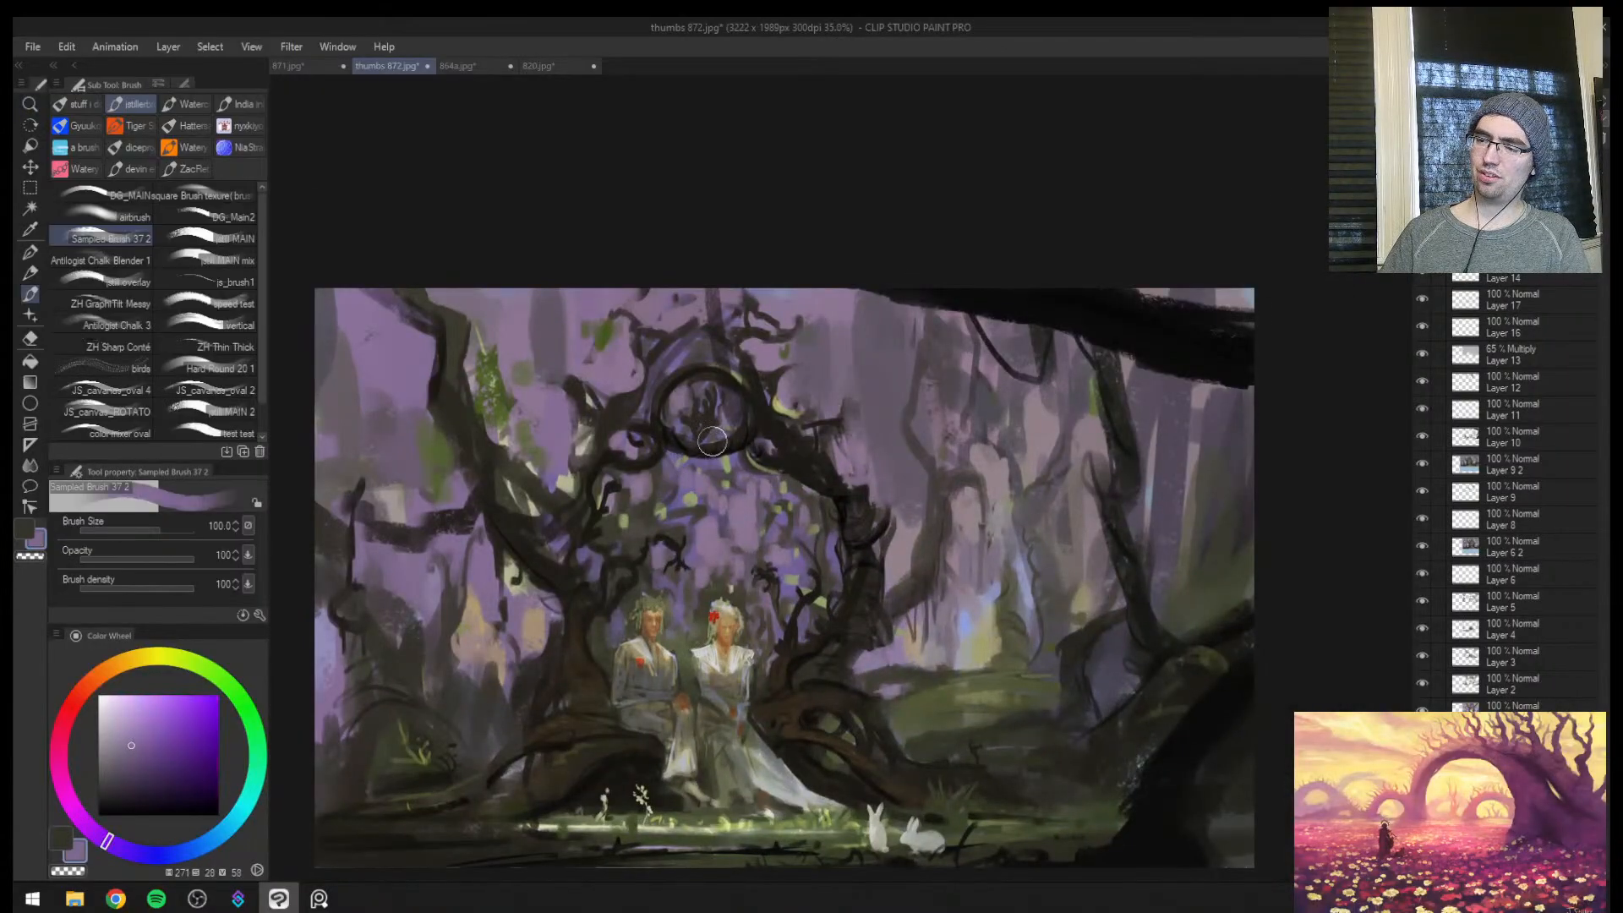
{"action": "left_click", "coordinate": [710, 465], "text": "alt"}
{"action": "key", "text": "bracketleft"}
{"action": "left_click", "coordinate": [710, 457], "text": "alt"}
{"action": "key", "text": "bracketleft"}
{"action": "key", "text": "bracketleft"}
{"action": "key", "text": "bracketleft"}
{"action": "key", "text": "bracketleft"}
{"action": "key", "text": "bracketleft"}
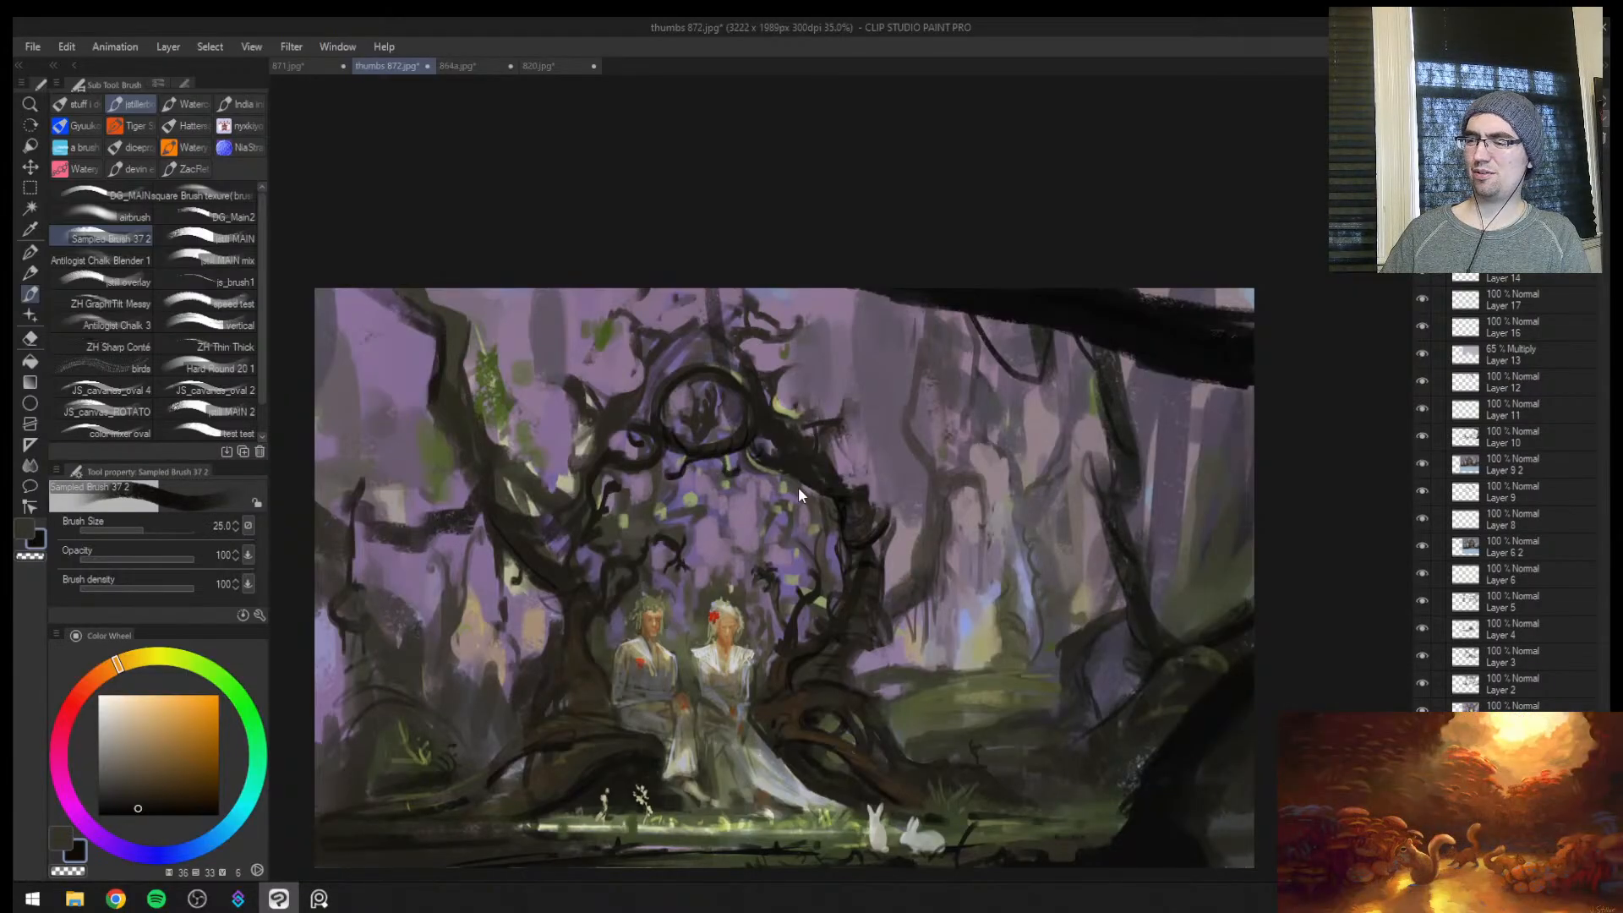
{"action": "mouse_move", "coordinate": [788, 470]}
{"action": "left_mouse_down"}
{"action": "mouse_move", "coordinate": [754, 458]}
{"action": "mouse_move", "coordinate": [776, 441]}
{"action": "left_mouse_up"}
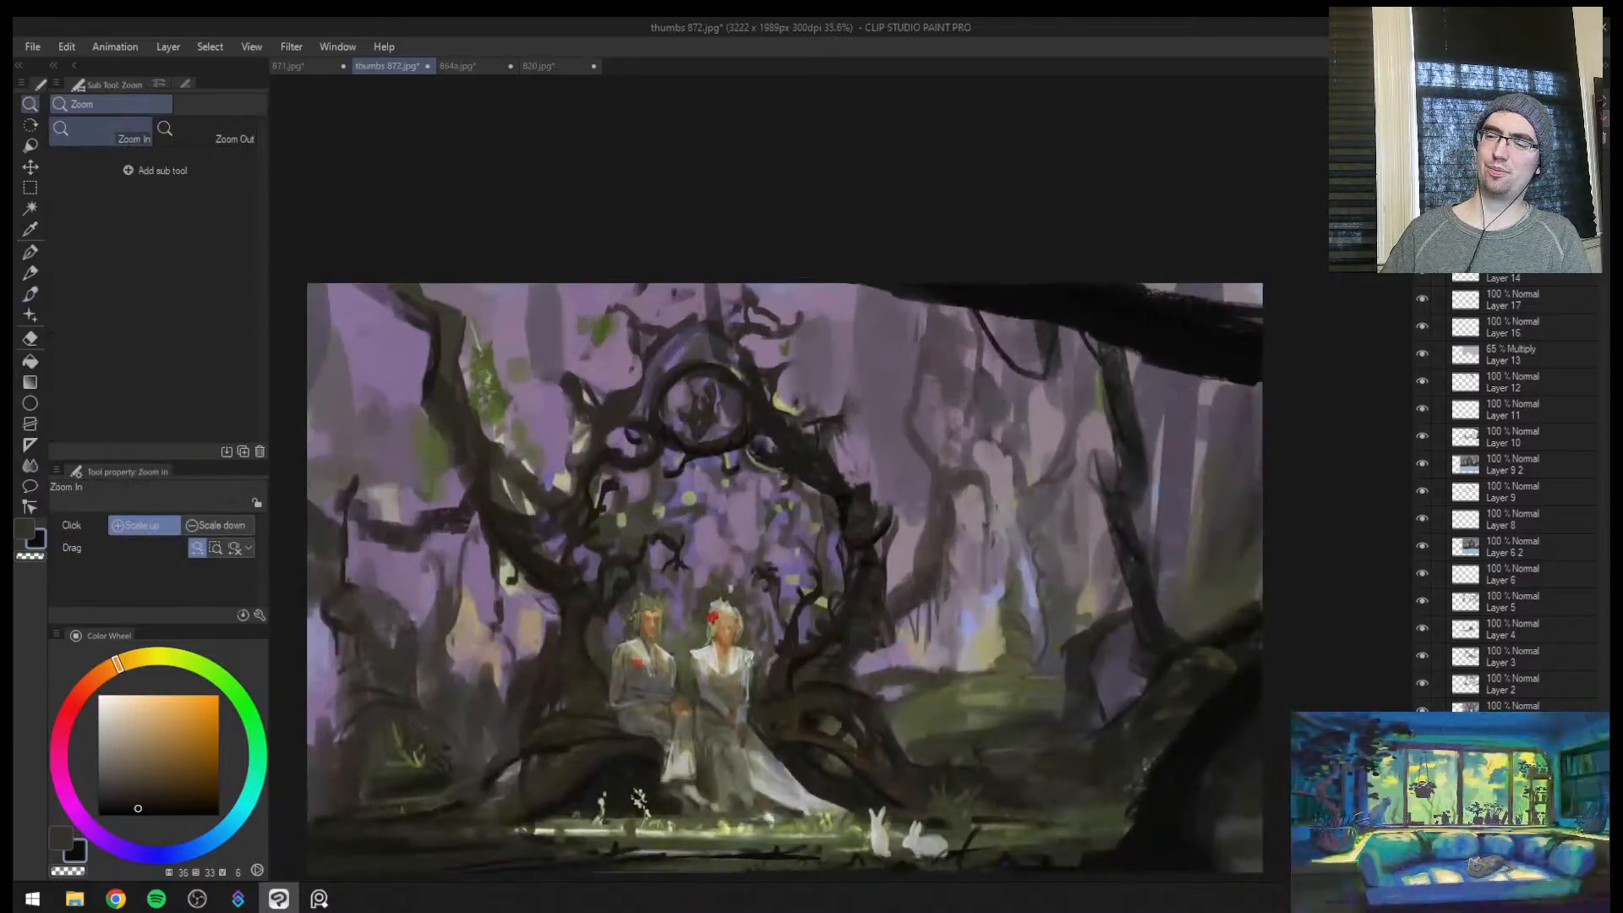
Dab sampled muted greens among the foliage inside the arch at brush sizes 20 and 25, resampling violet between dabs
{"action": "left_click", "coordinate": [662, 510], "text": "alt"}
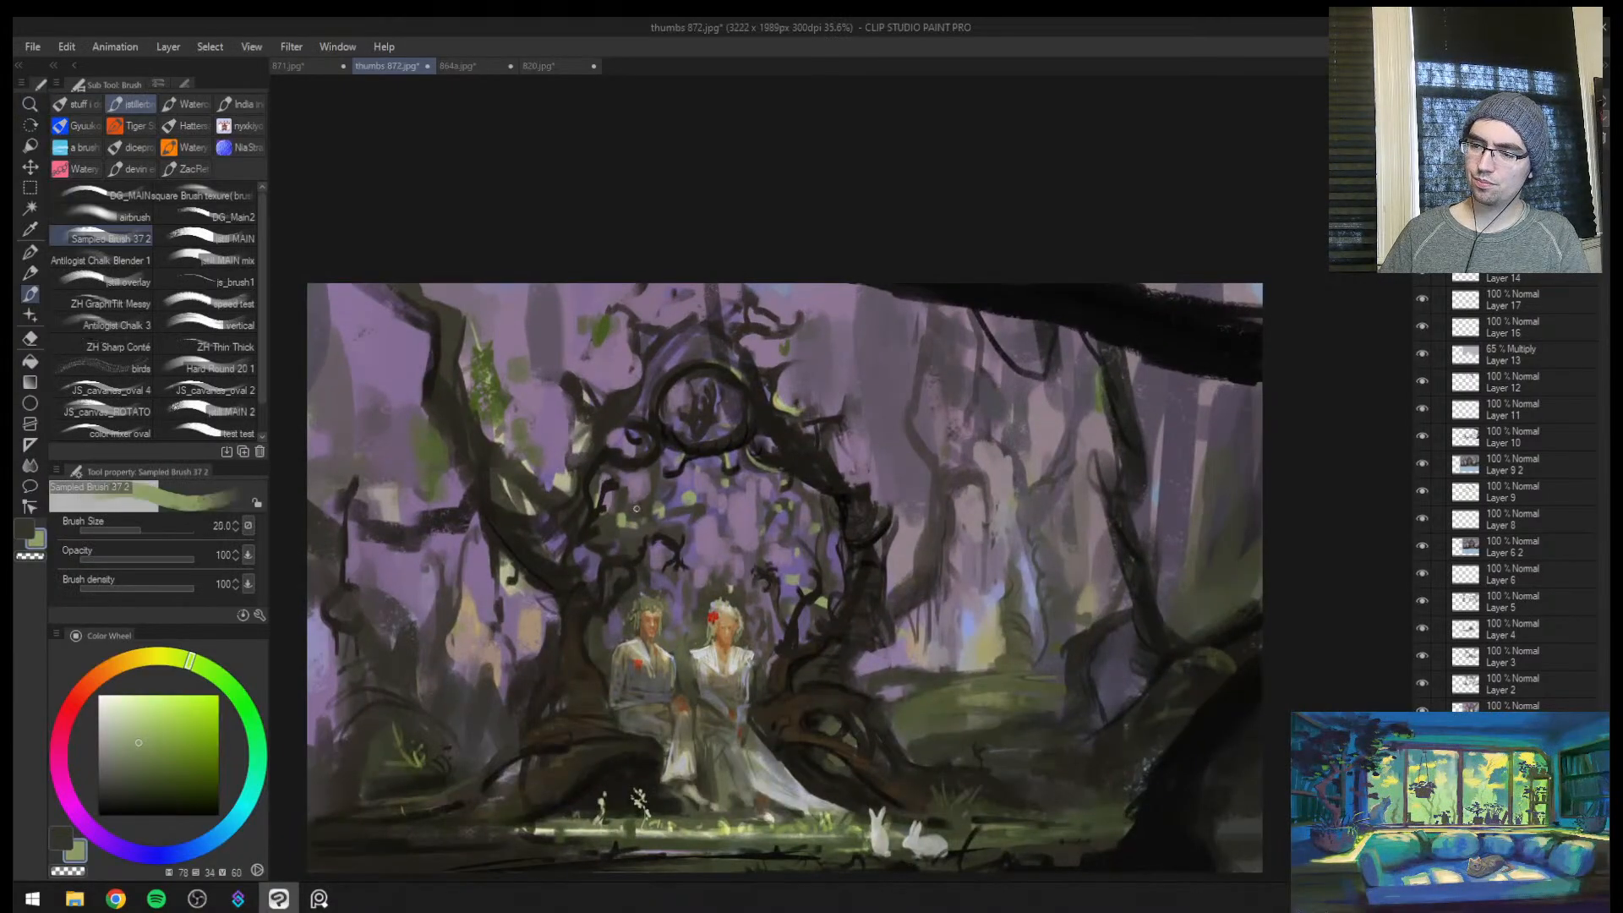
{"action": "left_click", "coordinate": [629, 511], "text": "alt"}
{"action": "key", "text": "bracketright"}
{"action": "left_click", "coordinate": [660, 523], "text": "alt"}
{"action": "left_click", "coordinate": [687, 499], "text": "alt"}
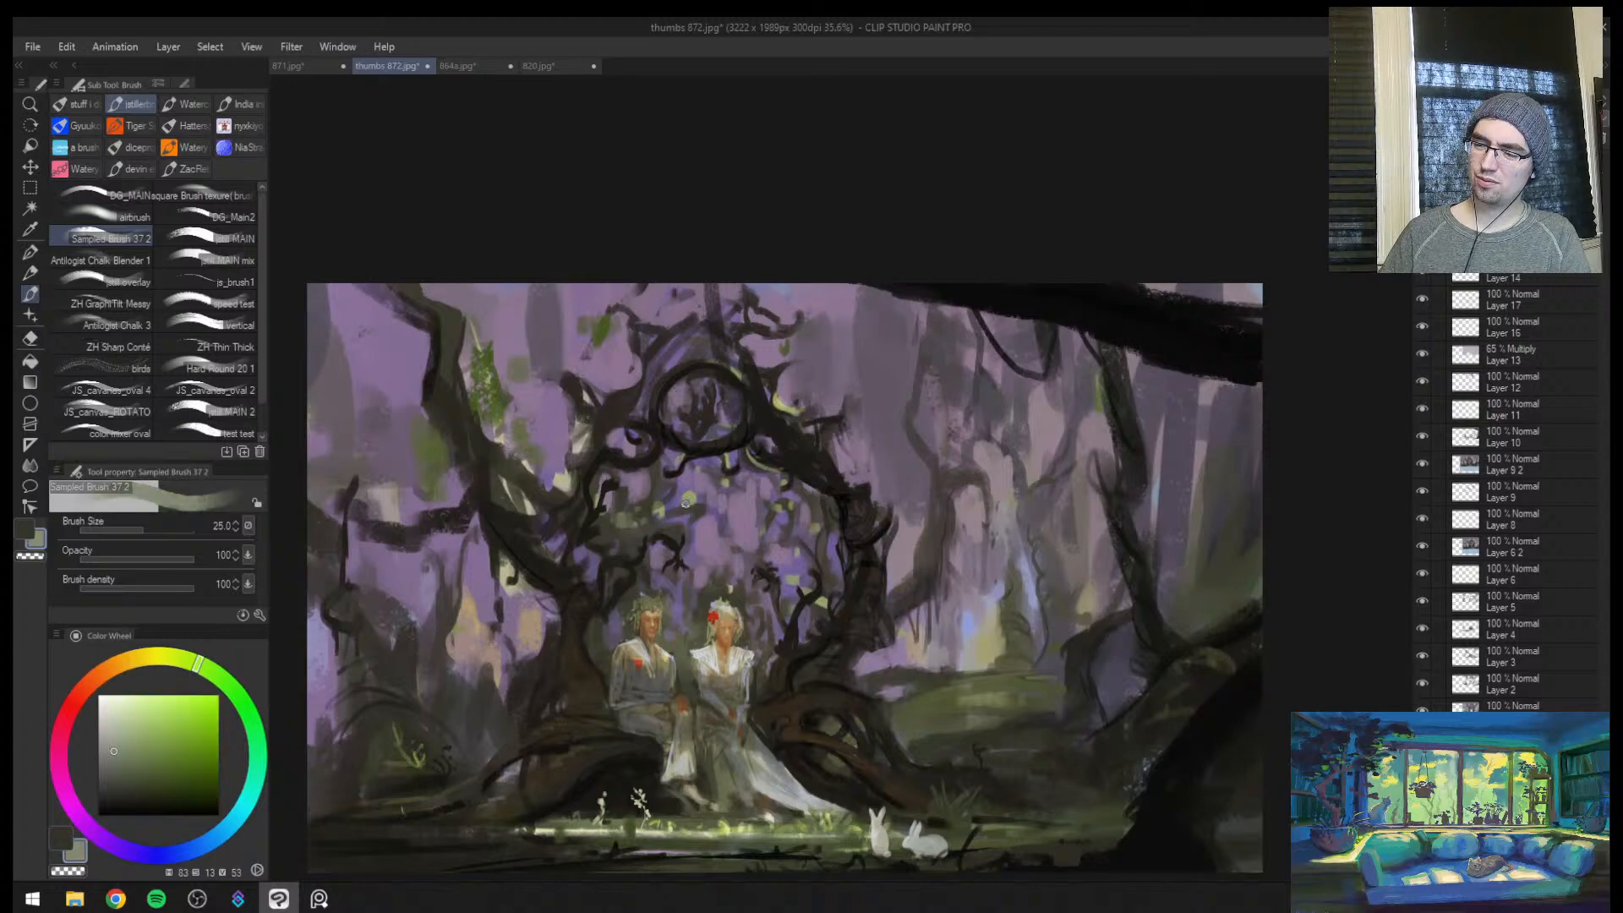
{"action": "left_click", "coordinate": [688, 507], "text": "alt"}
{"action": "left_click_drag", "start_coordinate": [732, 511], "coordinate": [759, 490]}
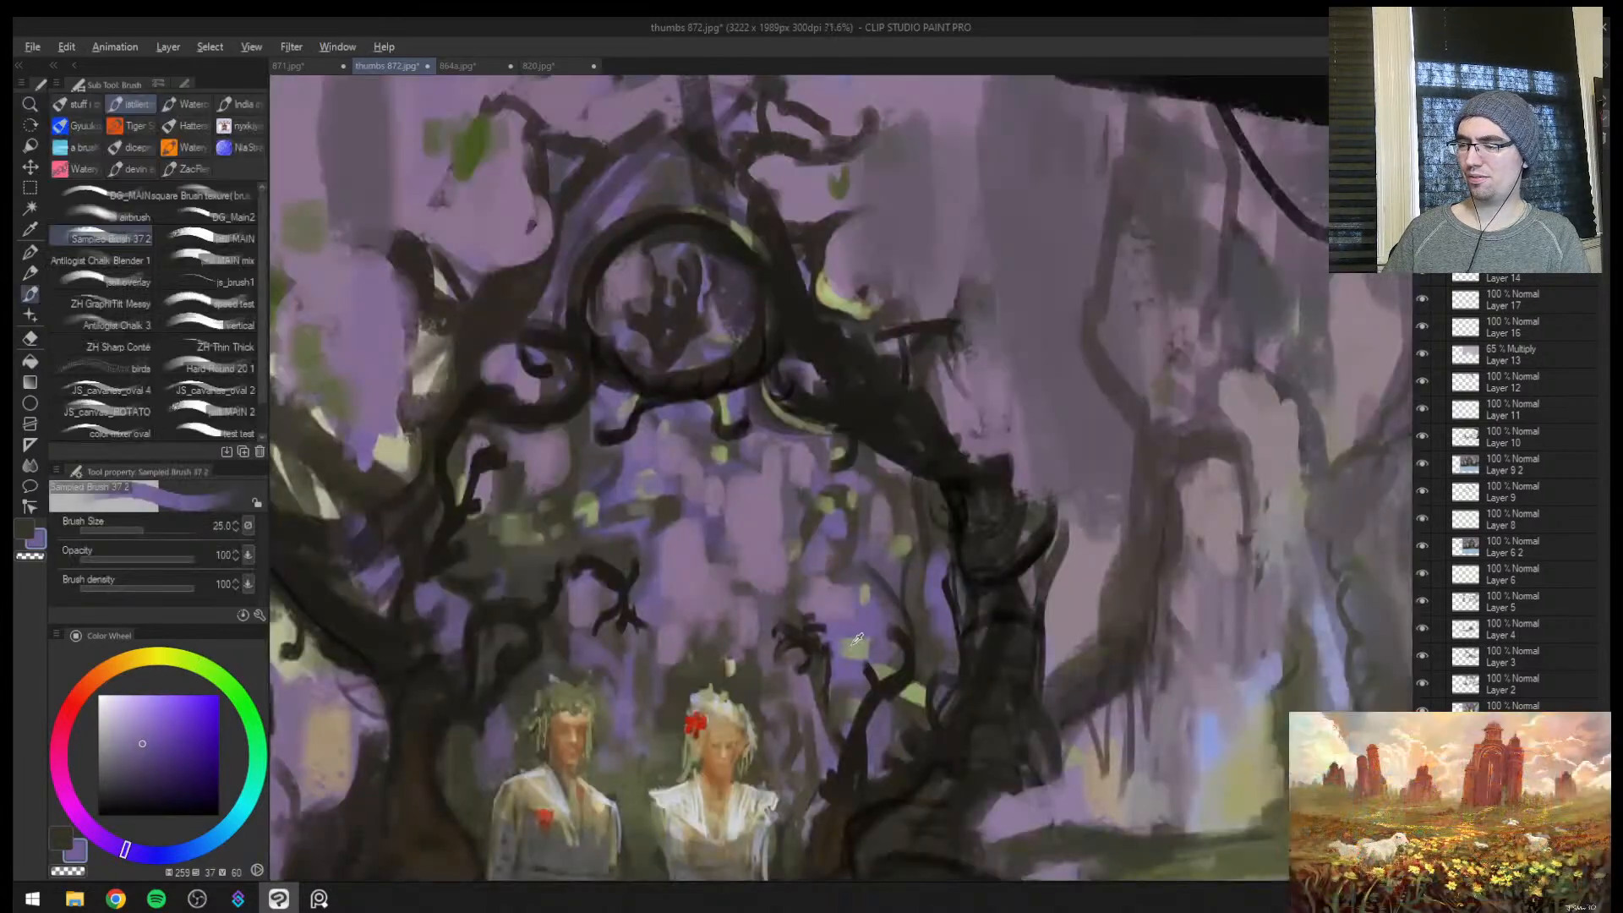
Add small grey-green highlights to the thin curled branches above the couple at brush size 10
{"action": "left_click", "coordinate": [844, 636], "text": "alt"}
{"action": "key", "text": "bracketleft"}
{"action": "key", "text": "bracketleft"}
Add more light green leaf dabs inside the arch above the couple with a larger brush and resampled greens
{"action": "key", "text": "bracketleft"}
{"action": "key", "text": "bracketleft"}
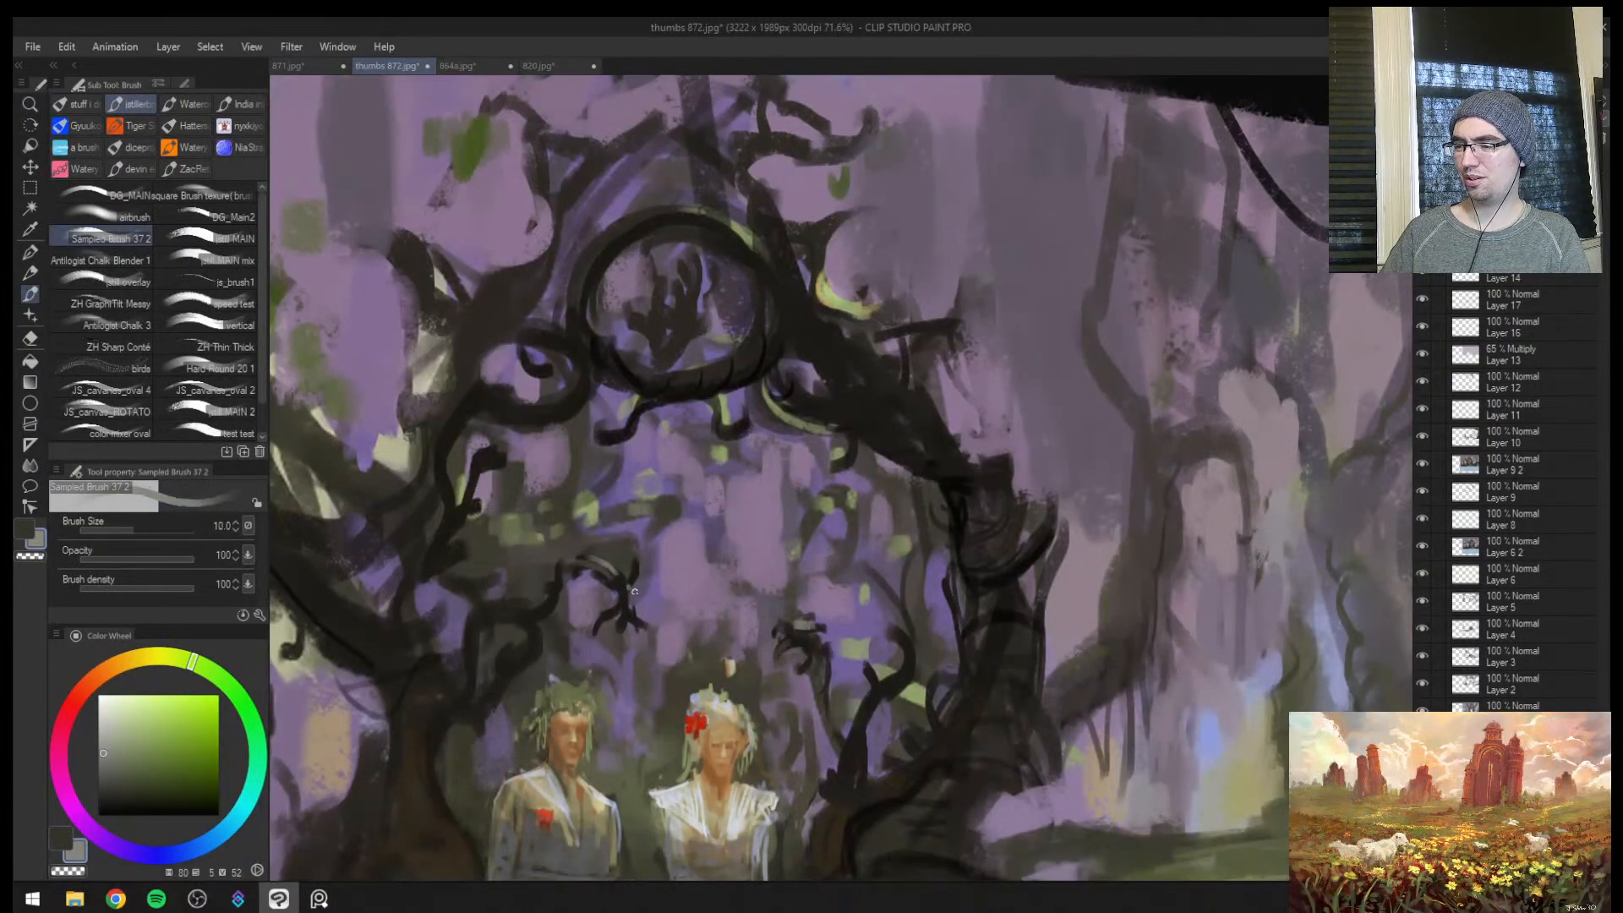
{"action": "left_click", "coordinate": [924, 674], "text": "alt"}
{"action": "mouse_move", "coordinate": [916, 685]}
{"action": "left_mouse_down"}
{"action": "mouse_move", "coordinate": [920, 705]}
{"action": "mouse_move", "coordinate": [882, 670]}
{"action": "mouse_move", "coordinate": [885, 597]}
{"action": "mouse_move", "coordinate": [942, 489]}
{"action": "left_mouse_up"}
{"action": "key", "text": "bracketright"}
{"action": "key", "text": "bracketright"}
{"action": "key", "text": "bracketright"}
{"action": "key", "text": "bracketright"}
{"action": "key", "text": "bracketright"}
{"action": "left_click", "coordinate": [867, 647], "text": "alt"}
{"action": "left_click", "coordinate": [856, 651], "text": "alt"}
{"action": "left_click", "coordinate": [850, 641]}
{"action": "key", "text": "bracketleft"}
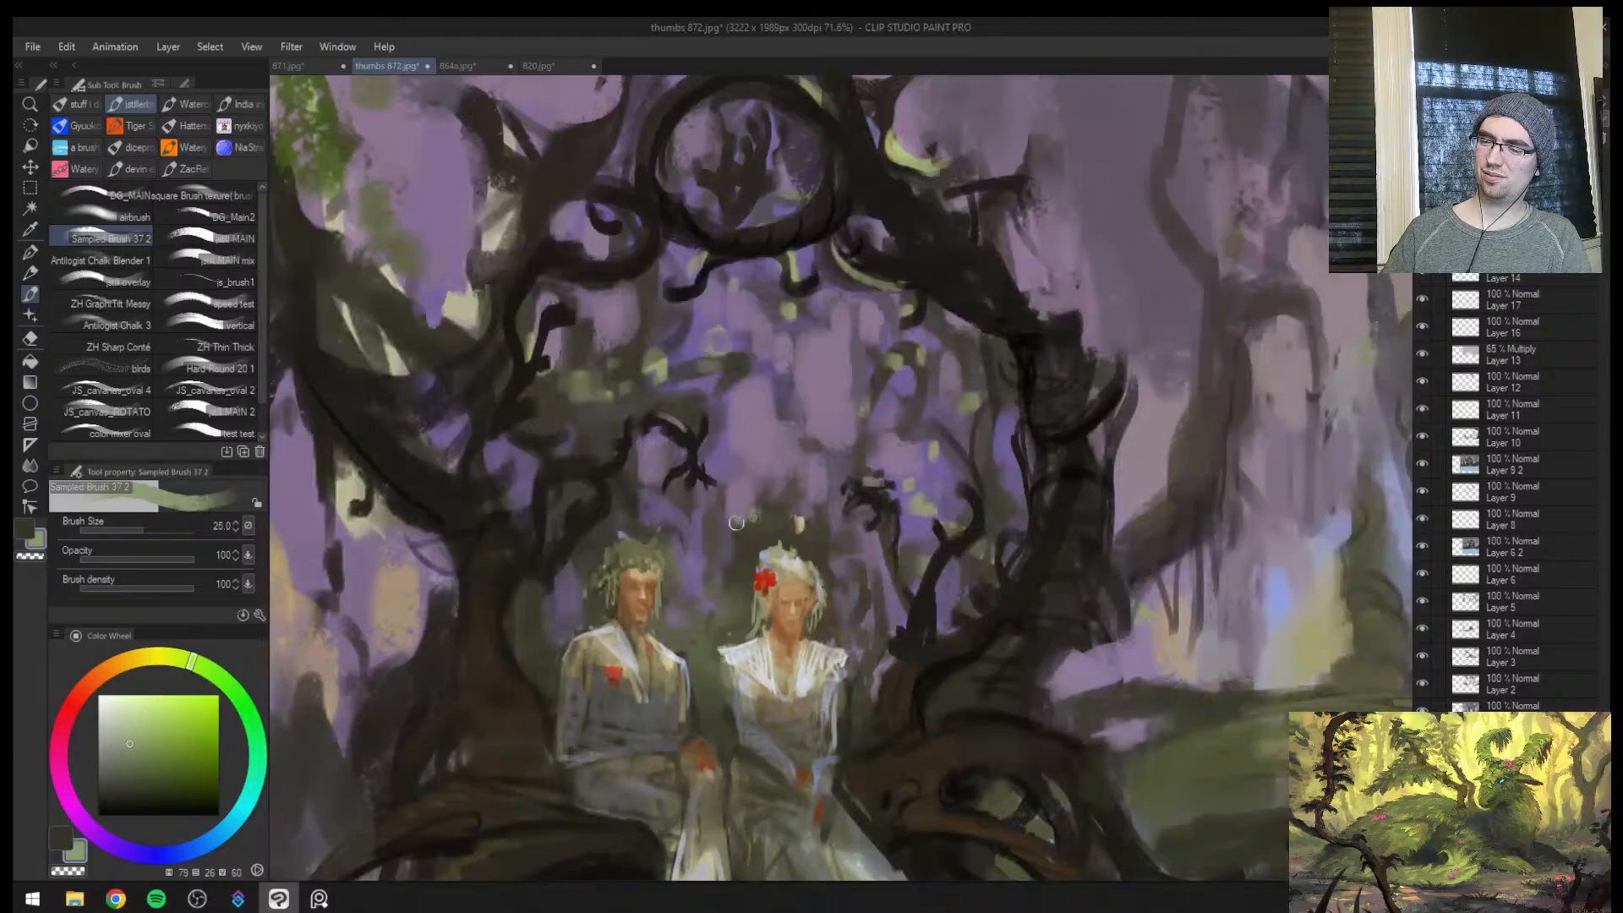
Tone down the pale mark above the woman's head with a sampled dark brown at brush size 17
{"action": "key", "text": "ctrl+space"}
{"action": "left_click_drag", "start_coordinate": [857, 584], "coordinate": [870, 710]}
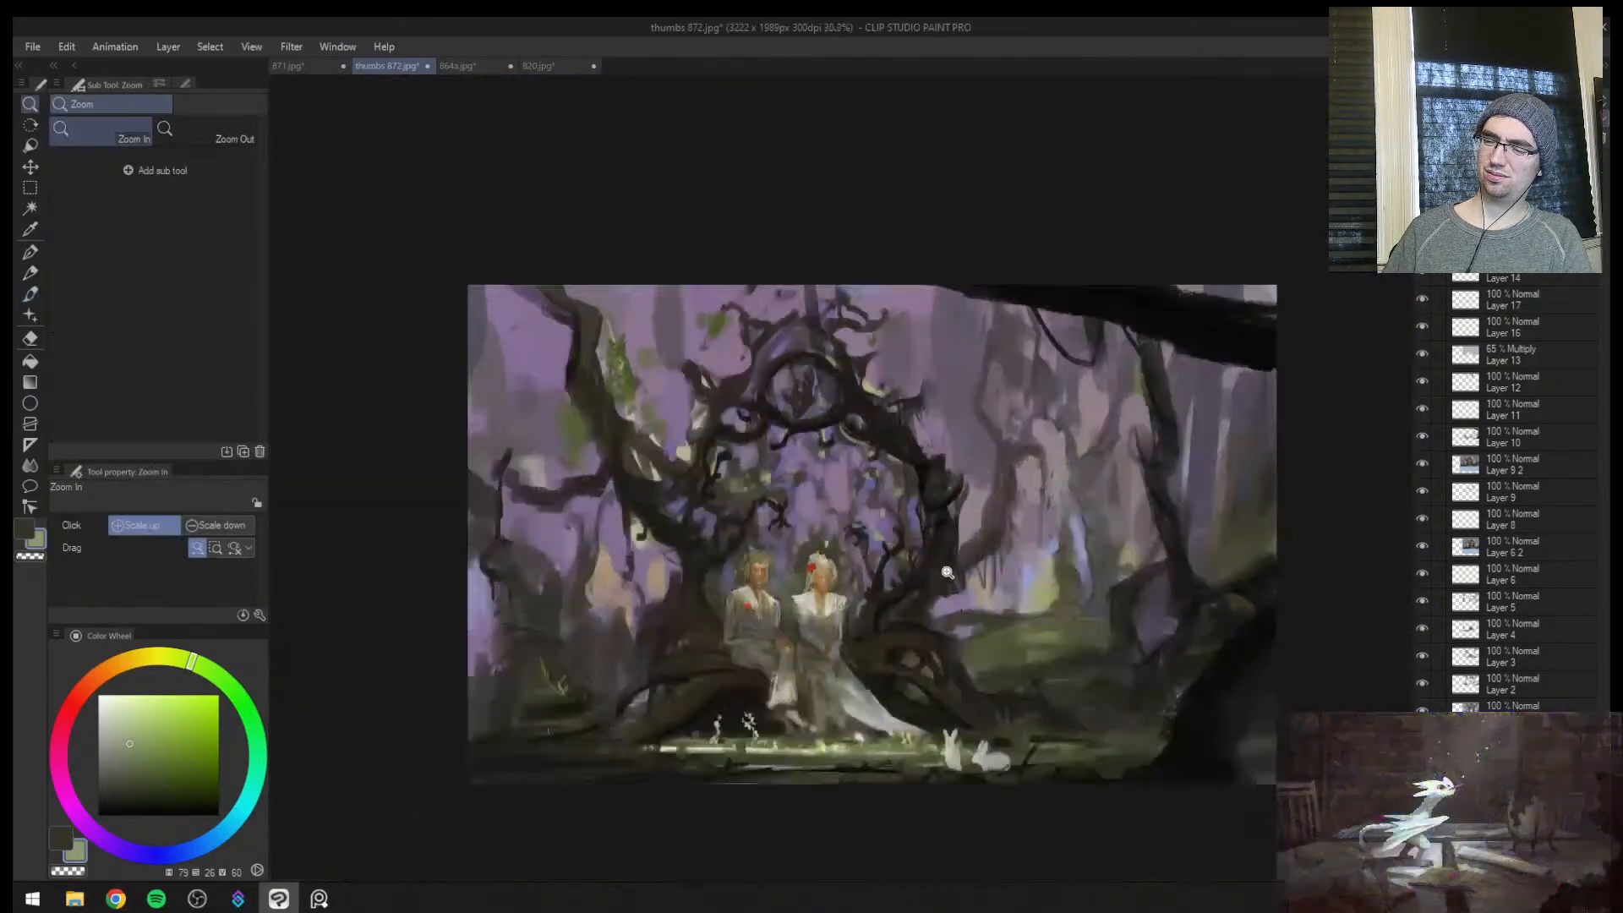
{"action": "left_click_drag", "start_coordinate": [919, 592], "coordinate": [901, 462]}
{"action": "key", "text": "bracketleft"}
{"action": "left_click", "coordinate": [714, 521], "text": "alt"}
{"action": "key", "text": "bracketright"}
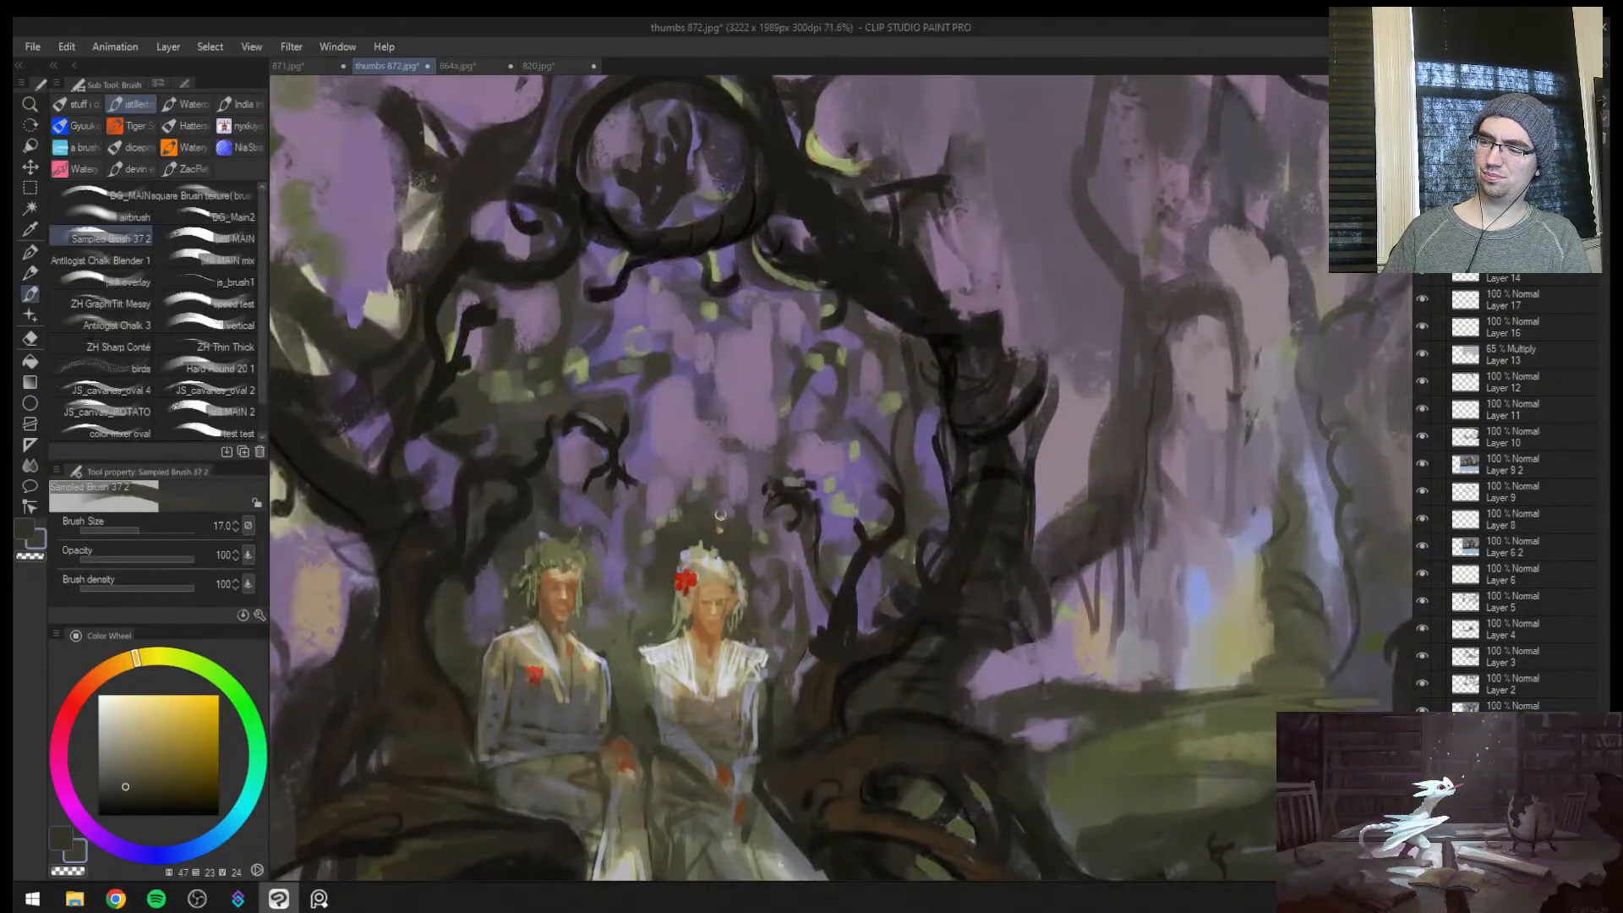
Pick a bright yellow-green and try a thin leaf stroke on the front of the man's crown at brush size 7
{"action": "key", "text": "ctrl+space"}
{"action": "left_click_drag", "start_coordinate": [739, 553], "coordinate": [847, 487]}
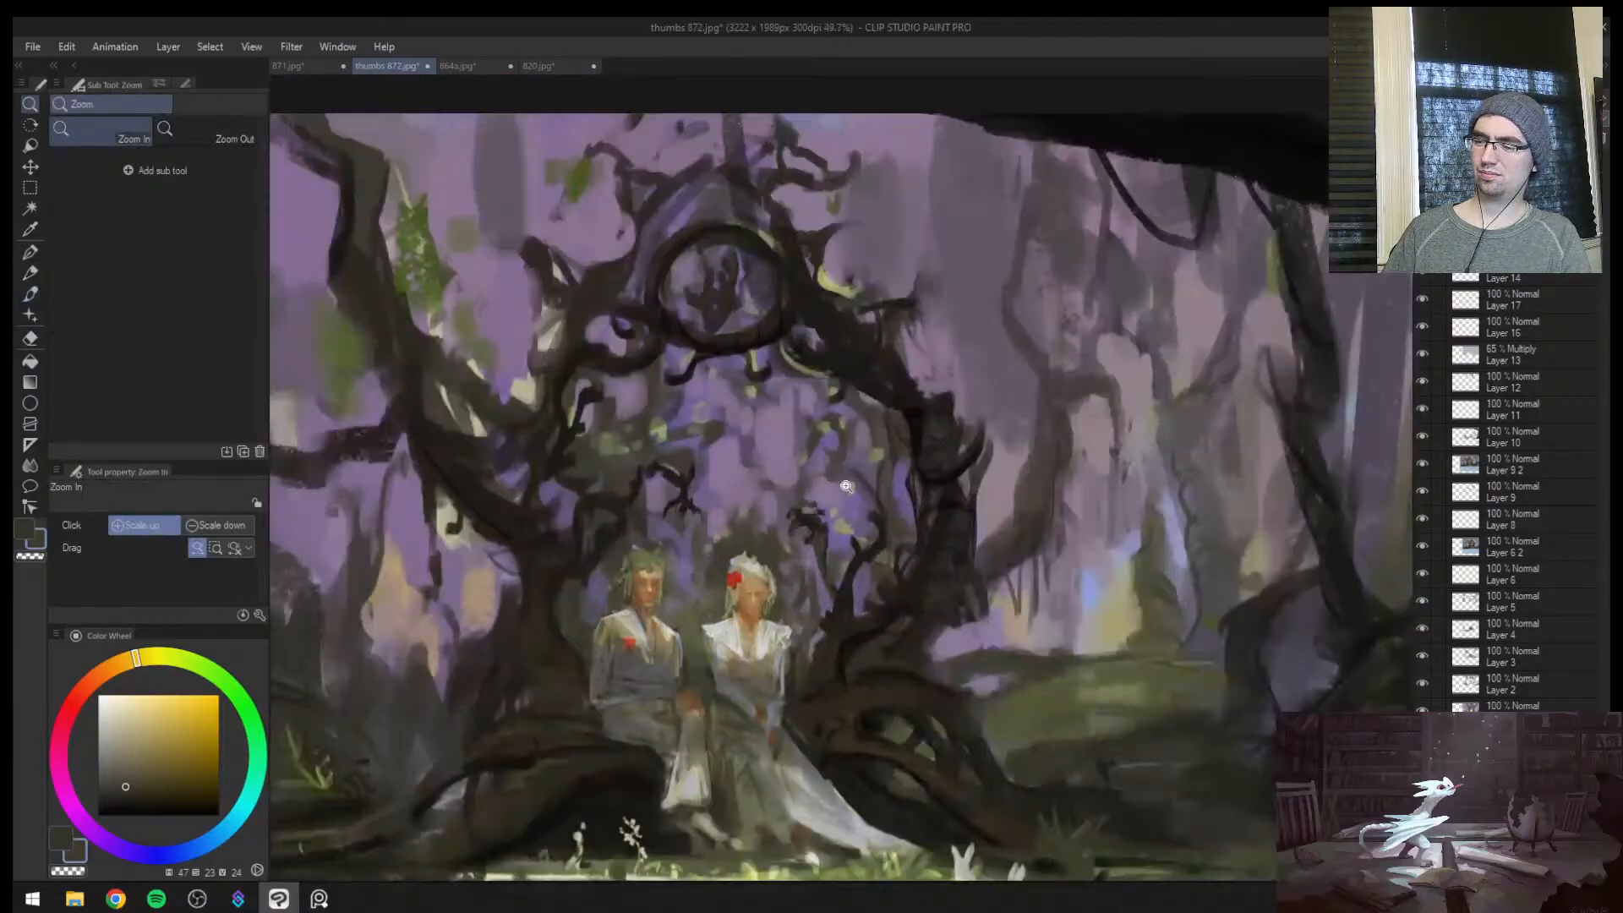
{"action": "key", "text": "h"}
{"action": "mouse_move", "coordinate": [1225, 530]}
{"action": "left_mouse_down"}
{"action": "mouse_move", "coordinate": [986, 540]}
{"action": "mouse_move", "coordinate": [870, 460]}
{"action": "left_mouse_up"}
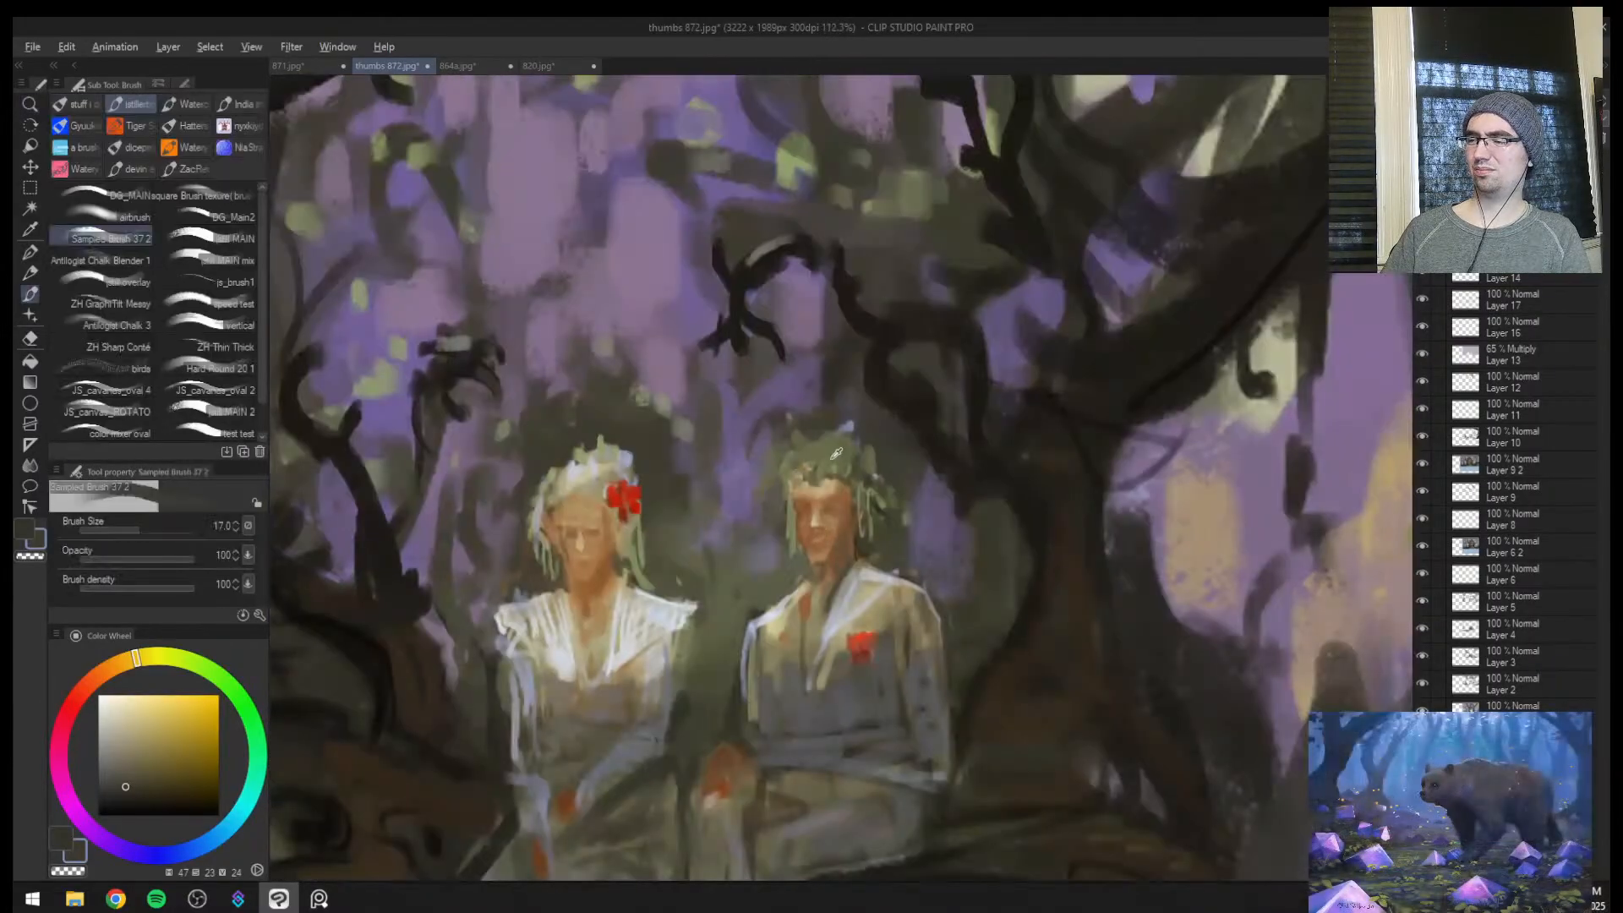
{"action": "left_click", "coordinate": [862, 461], "text": "alt"}
{"action": "left_click", "coordinate": [168, 721]}
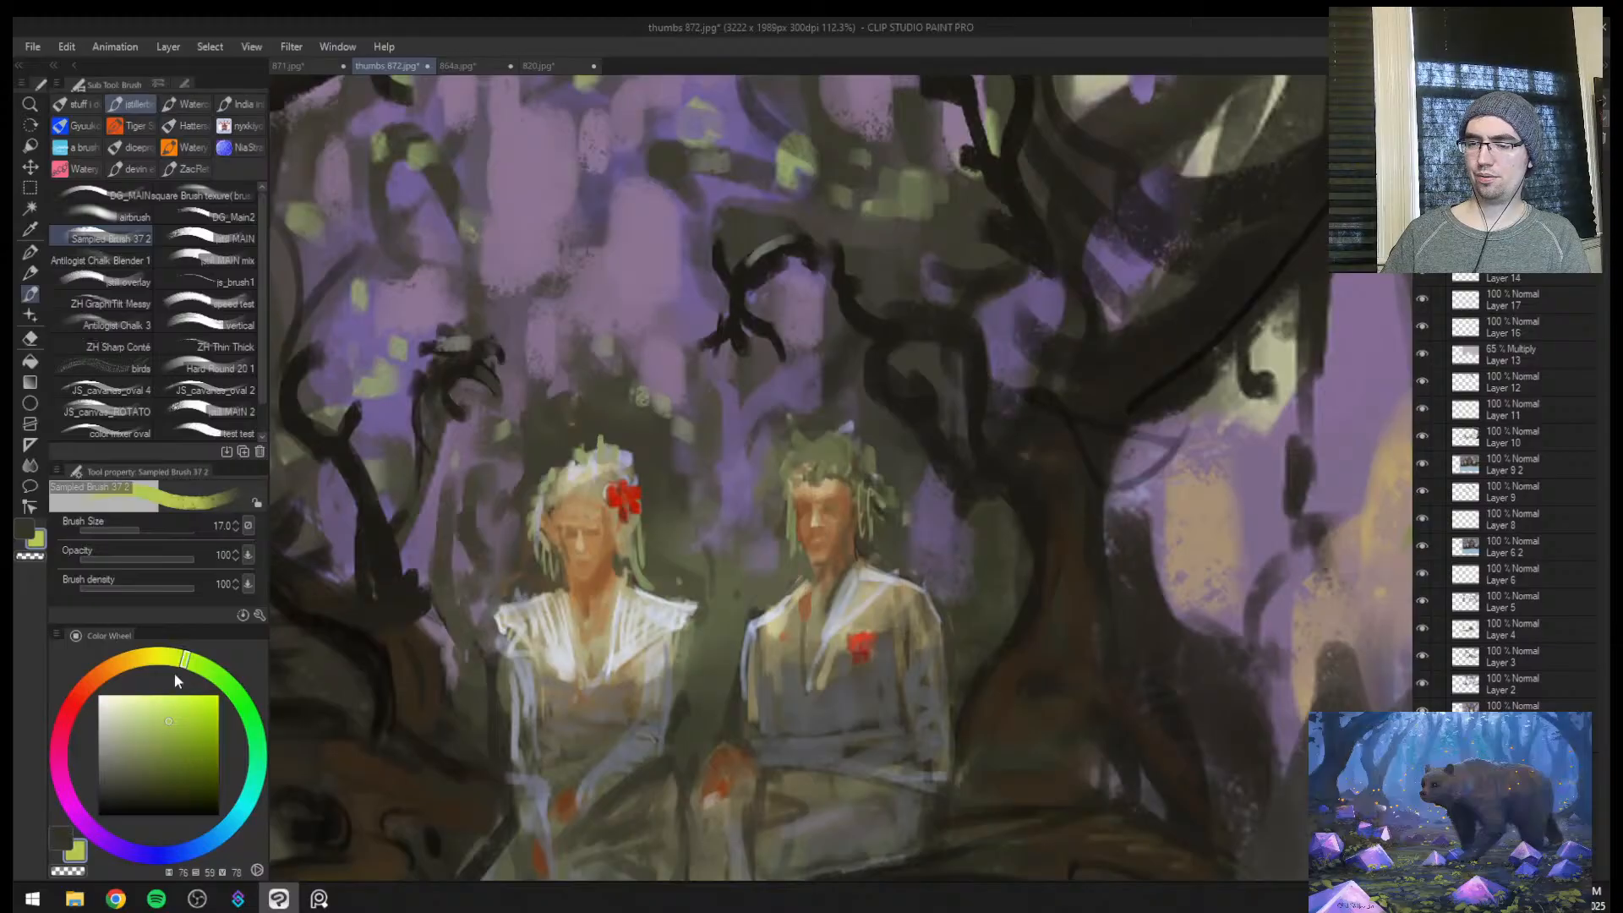
{"action": "left_click", "coordinate": [159, 713]}
{"action": "key", "text": "bracketleft"}
{"action": "key", "text": "bracketleft"}
{"action": "key", "text": "bracketleft"}
{"action": "key", "text": "bracketleft"}
{"action": "key", "text": "bracketleft"}
{"action": "key", "text": "ctrl+space"}
{"action": "left_click_drag", "start_coordinate": [825, 460], "coordinate": [928, 416]}
{"action": "left_click_drag", "start_coordinate": [845, 451], "coordinate": [827, 471]}
{"action": "key", "text": "ctrl+z"}
{"action": "key", "text": "bracketleft"}
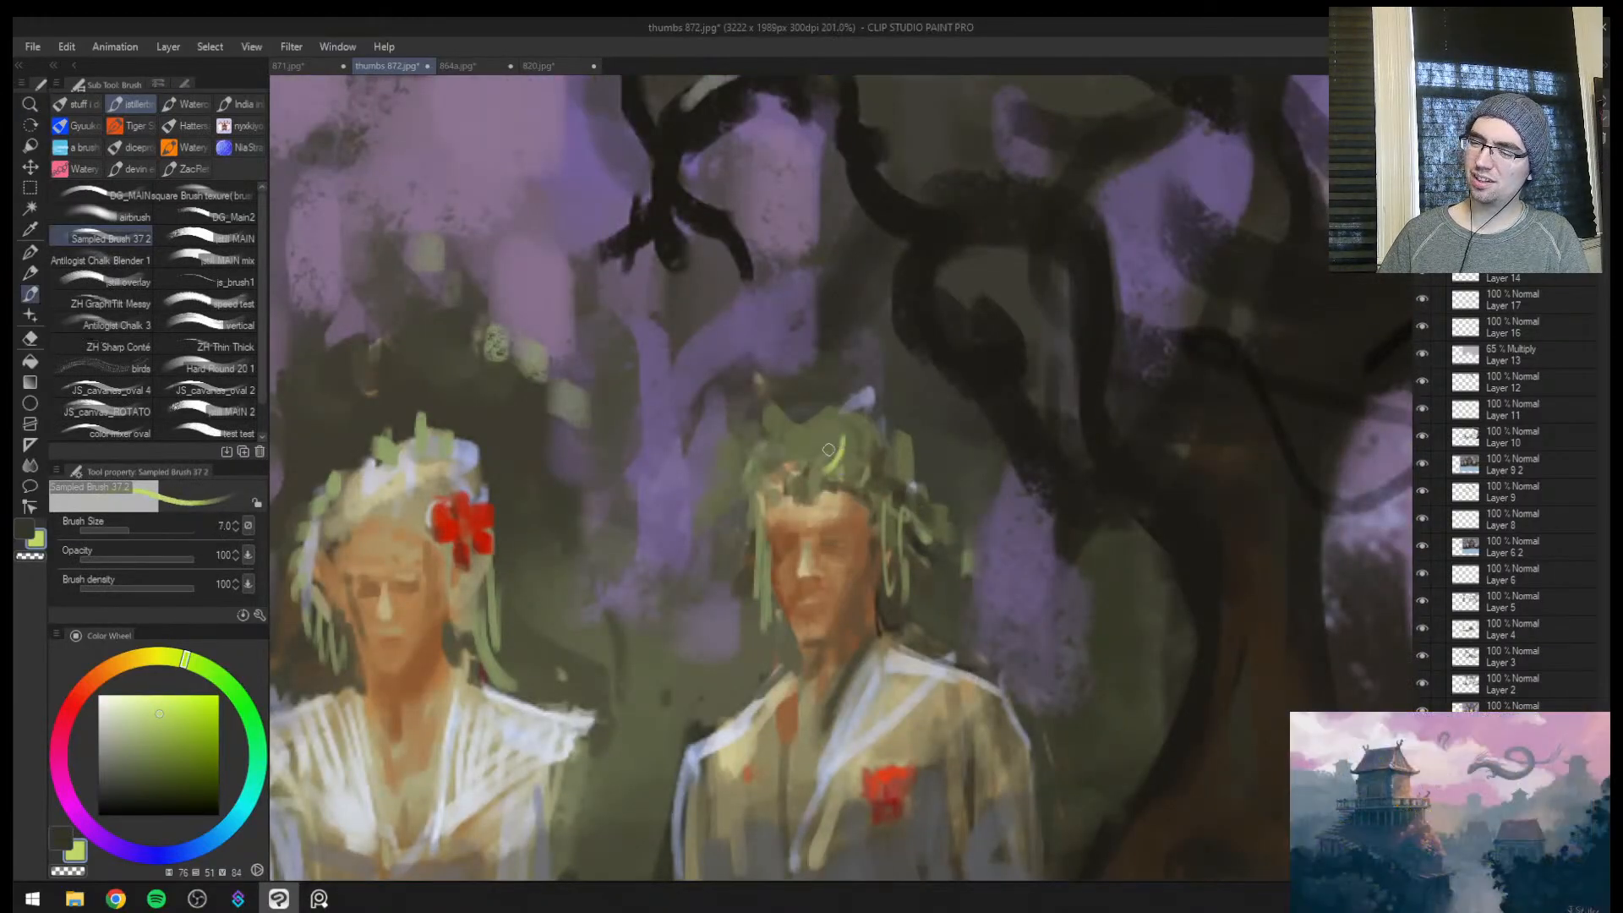
Dab bright yellow-green leaves along the outer front edge of the man's crown on the side nearest the woman, varying the brush size up to 15
{"action": "key", "text": "bracketright"}
{"action": "key", "text": "bracketright"}
{"action": "mouse_move", "coordinate": [772, 454]}
{"action": "left_mouse_down"}
{"action": "mouse_move", "coordinate": [754, 471]}
{"action": "mouse_move", "coordinate": [779, 436]}
{"action": "mouse_move", "coordinate": [810, 441]}
{"action": "left_mouse_up"}
{"action": "key", "text": "bracketright"}
{"action": "key", "text": "bracketright"}
{"action": "key", "text": "bracketright"}
{"action": "key", "text": "bracketleft"}
{"action": "key", "text": "bracketleft"}
{"action": "key", "text": "bracketleft"}
{"action": "key", "text": "bracketleft"}
{"action": "key", "text": "bracketleft"}
{"action": "key", "text": "bracketleft"}
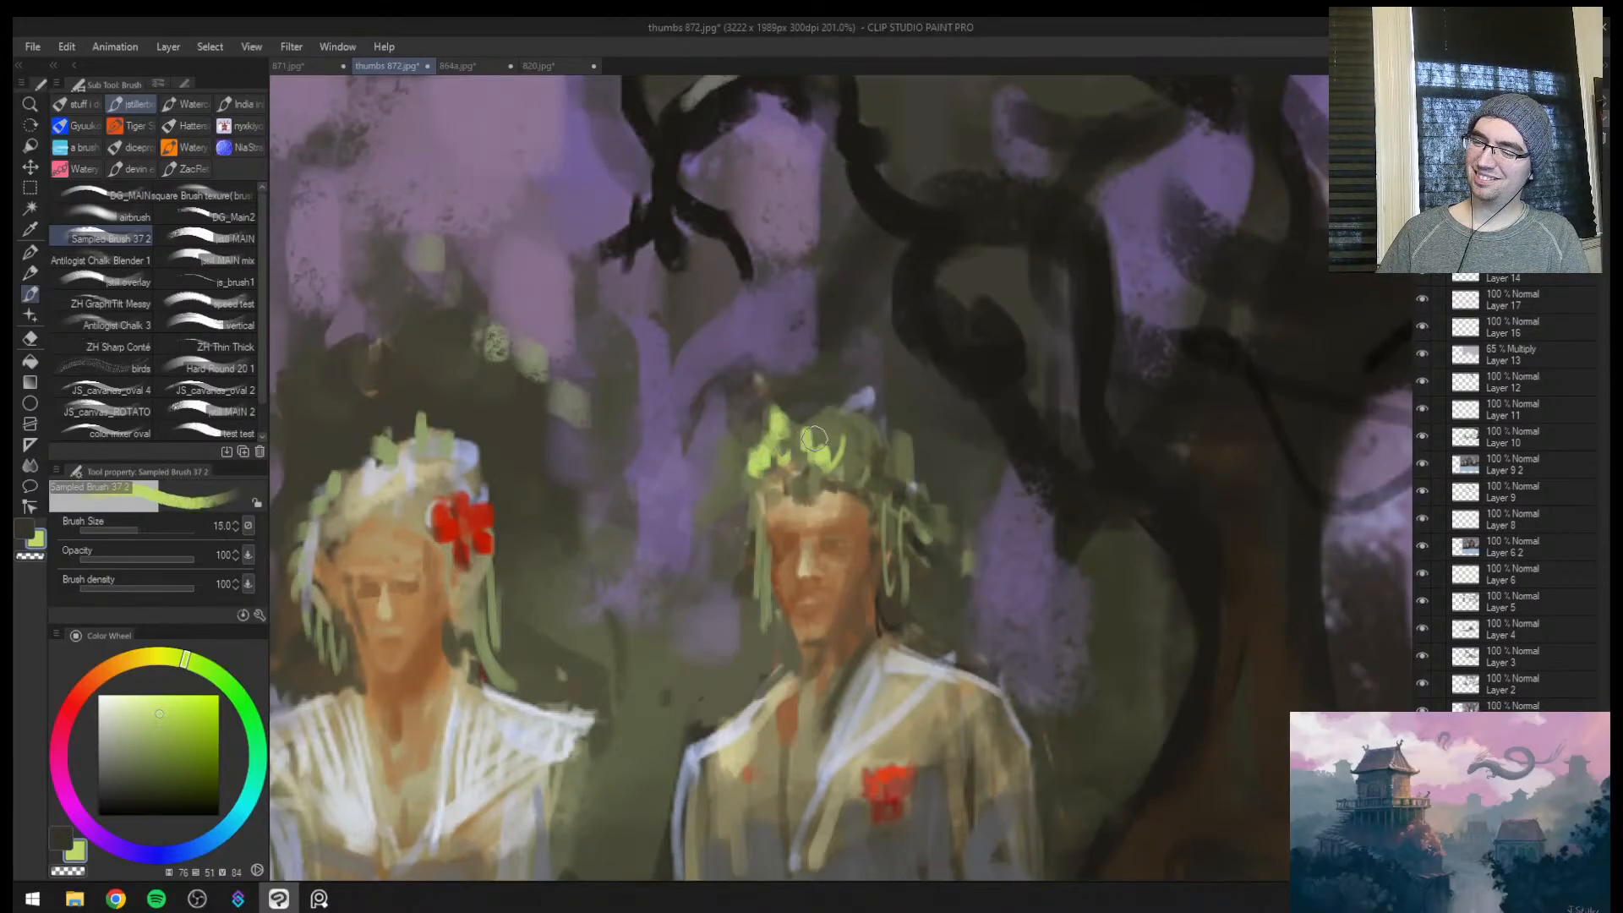
{"action": "key", "text": "bracketright"}
{"action": "left_click_drag", "start_coordinate": [754, 521], "coordinate": [754, 594]}
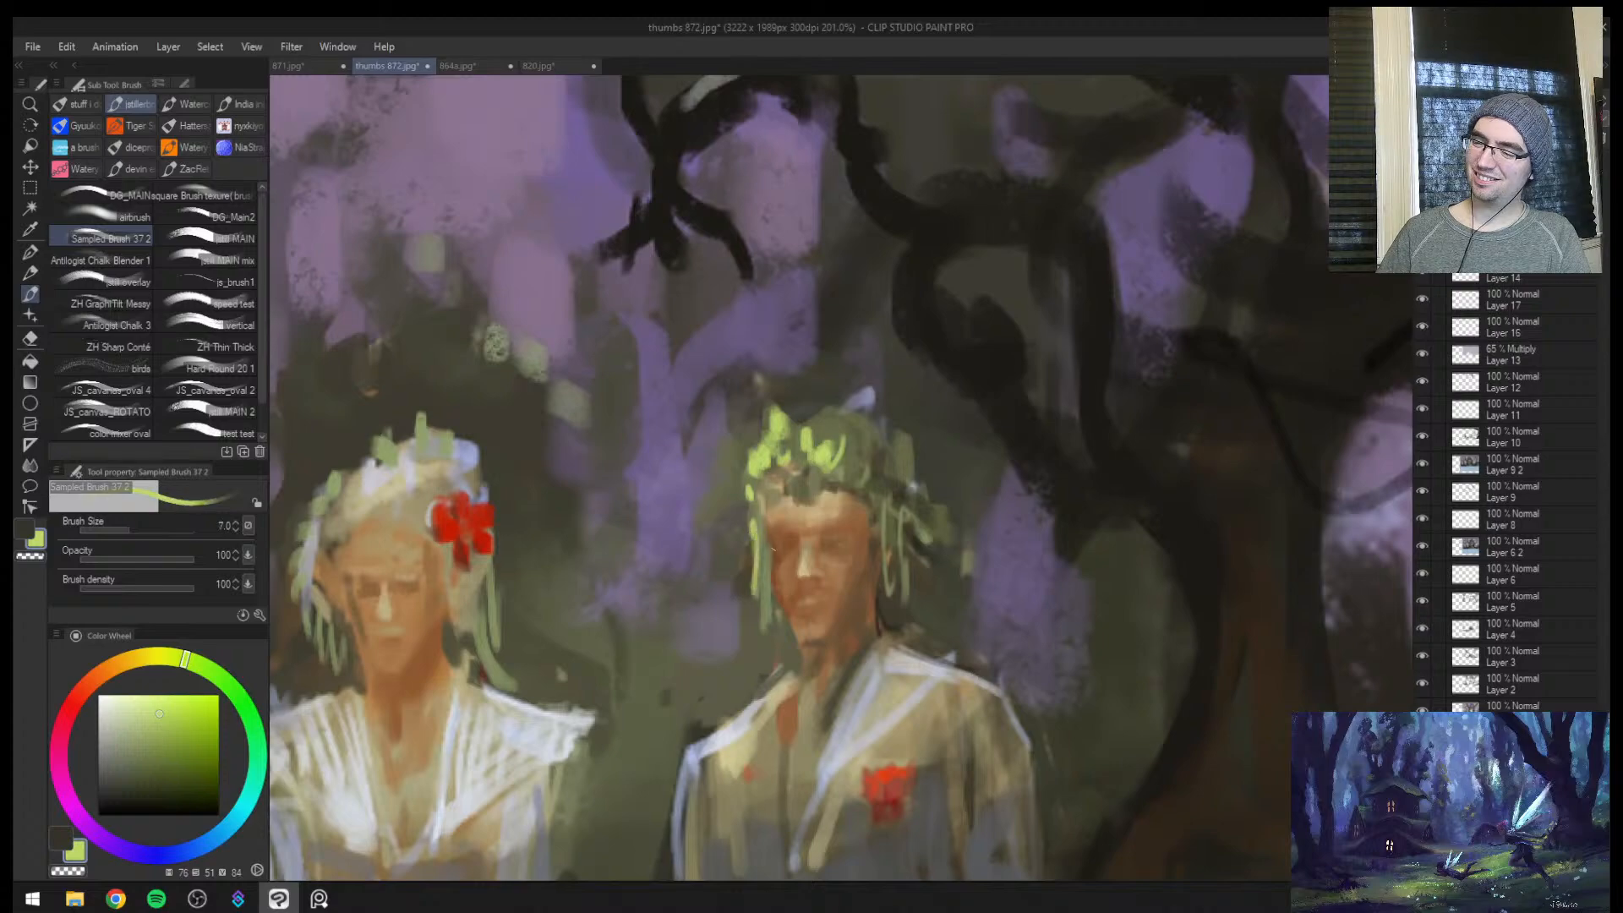
Add yellow-green leaves to the far side of the man's crown and down along his temple
{"action": "key", "text": "bracketright"}
{"action": "key", "text": "bracketright"}
{"action": "key", "text": "bracketright"}
{"action": "key", "text": "bracketright"}
{"action": "key", "text": "bracketright"}
{"action": "mouse_move", "coordinate": [889, 453]}
{"action": "left_mouse_down"}
{"action": "mouse_move", "coordinate": [891, 466]}
{"action": "mouse_move", "coordinate": [874, 461]}
{"action": "left_mouse_up"}
{"action": "key", "text": "bracketleft"}
{"action": "key", "text": "bracketleft"}
{"action": "key", "text": "bracketleft"}
{"action": "left_click_drag", "start_coordinate": [830, 413], "coordinate": [909, 481]}
{"action": "left_click_drag", "start_coordinate": [901, 492], "coordinate": [925, 529]}
{"action": "mouse_move", "coordinate": [934, 549]}
{"action": "left_mouse_down"}
{"action": "mouse_move", "coordinate": [997, 551]}
{"action": "mouse_move", "coordinate": [837, 554]}
{"action": "left_mouse_up"}
Mirror the view and add another yellow-green leaf stroke to the outer side of the man's crown
{"action": "key", "text": "h"}
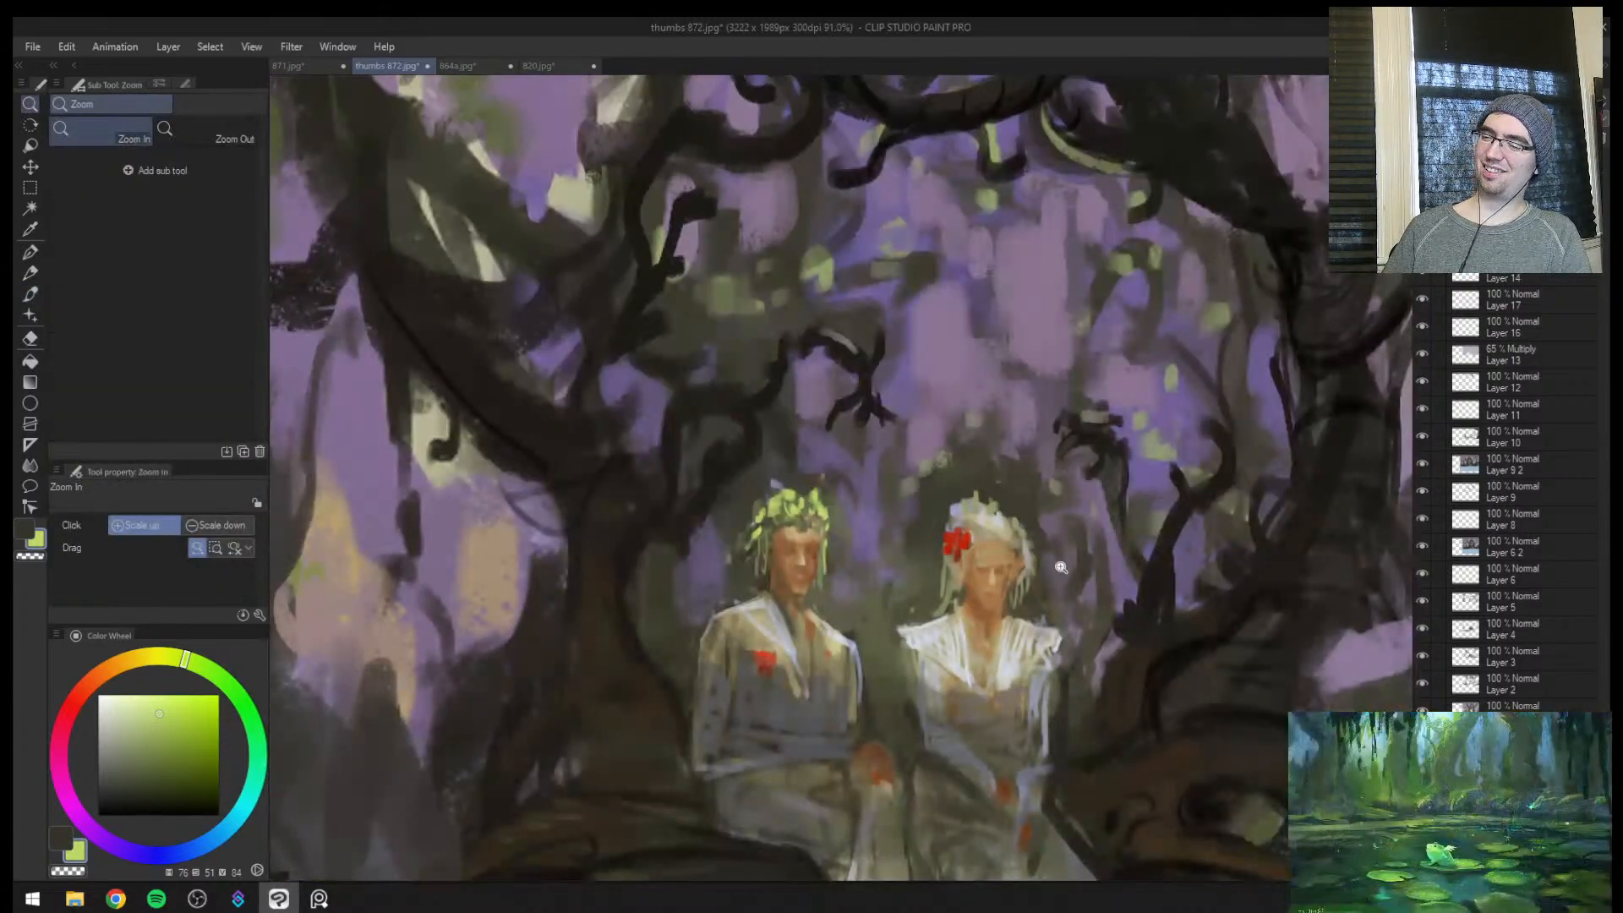
{"action": "mouse_move", "coordinate": [1056, 562]}
{"action": "left_mouse_down"}
{"action": "mouse_move", "coordinate": [946, 562]}
{"action": "mouse_move", "coordinate": [1124, 554]}
{"action": "left_mouse_up"}
{"action": "key", "text": "bracketright"}
{"action": "mouse_move", "coordinate": [590, 479]}
{"action": "left_mouse_down"}
{"action": "mouse_move", "coordinate": [567, 526]}
{"action": "mouse_move", "coordinate": [624, 480]}
{"action": "mouse_move", "coordinate": [677, 477]}
{"action": "mouse_move", "coordinate": [685, 507]}
{"action": "mouse_move", "coordinate": [689, 490]}
{"action": "mouse_move", "coordinate": [595, 507]}
{"action": "left_mouse_up"}
{"action": "key", "text": "bracketleft"}
{"action": "key", "text": "bracketright"}
{"action": "key", "text": "bracketright"}
Mirror the view back and dab sampled softer green leaves on the crown's side nearest the woman, reducing the brush from size 20 to 10
{"action": "key", "text": "ctrl+space"}
{"action": "key", "text": "ctrl+space"}
{"action": "left_click_drag", "start_coordinate": [709, 522], "coordinate": [659, 521]}
{"action": "key", "text": "h"}
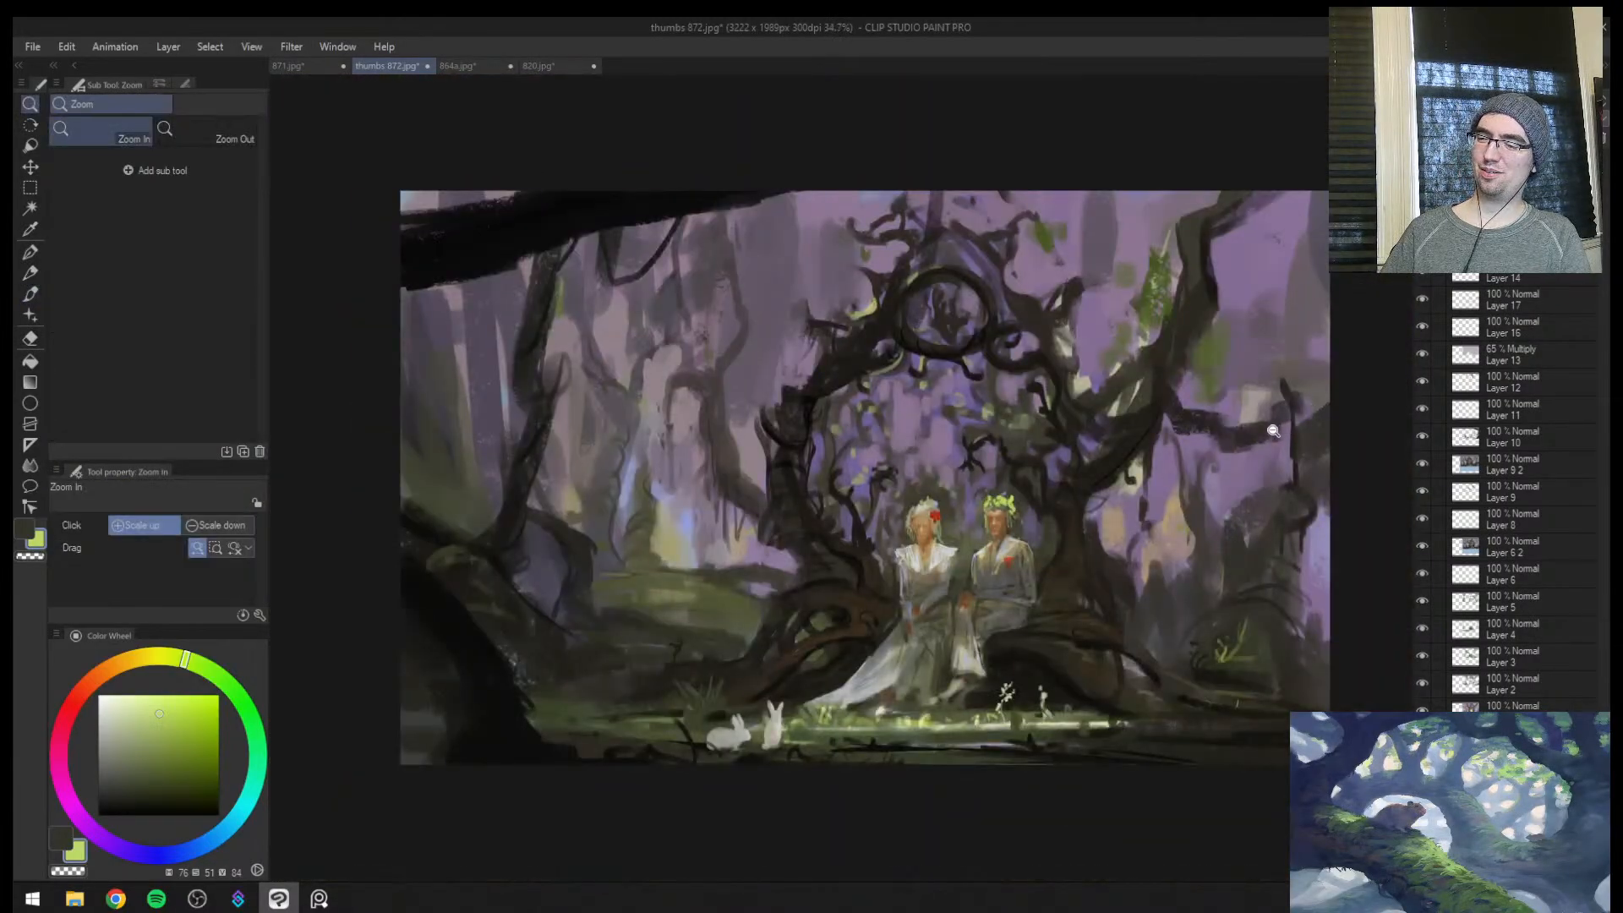
{"action": "left_click_drag", "start_coordinate": [1010, 503], "coordinate": [1047, 478]}
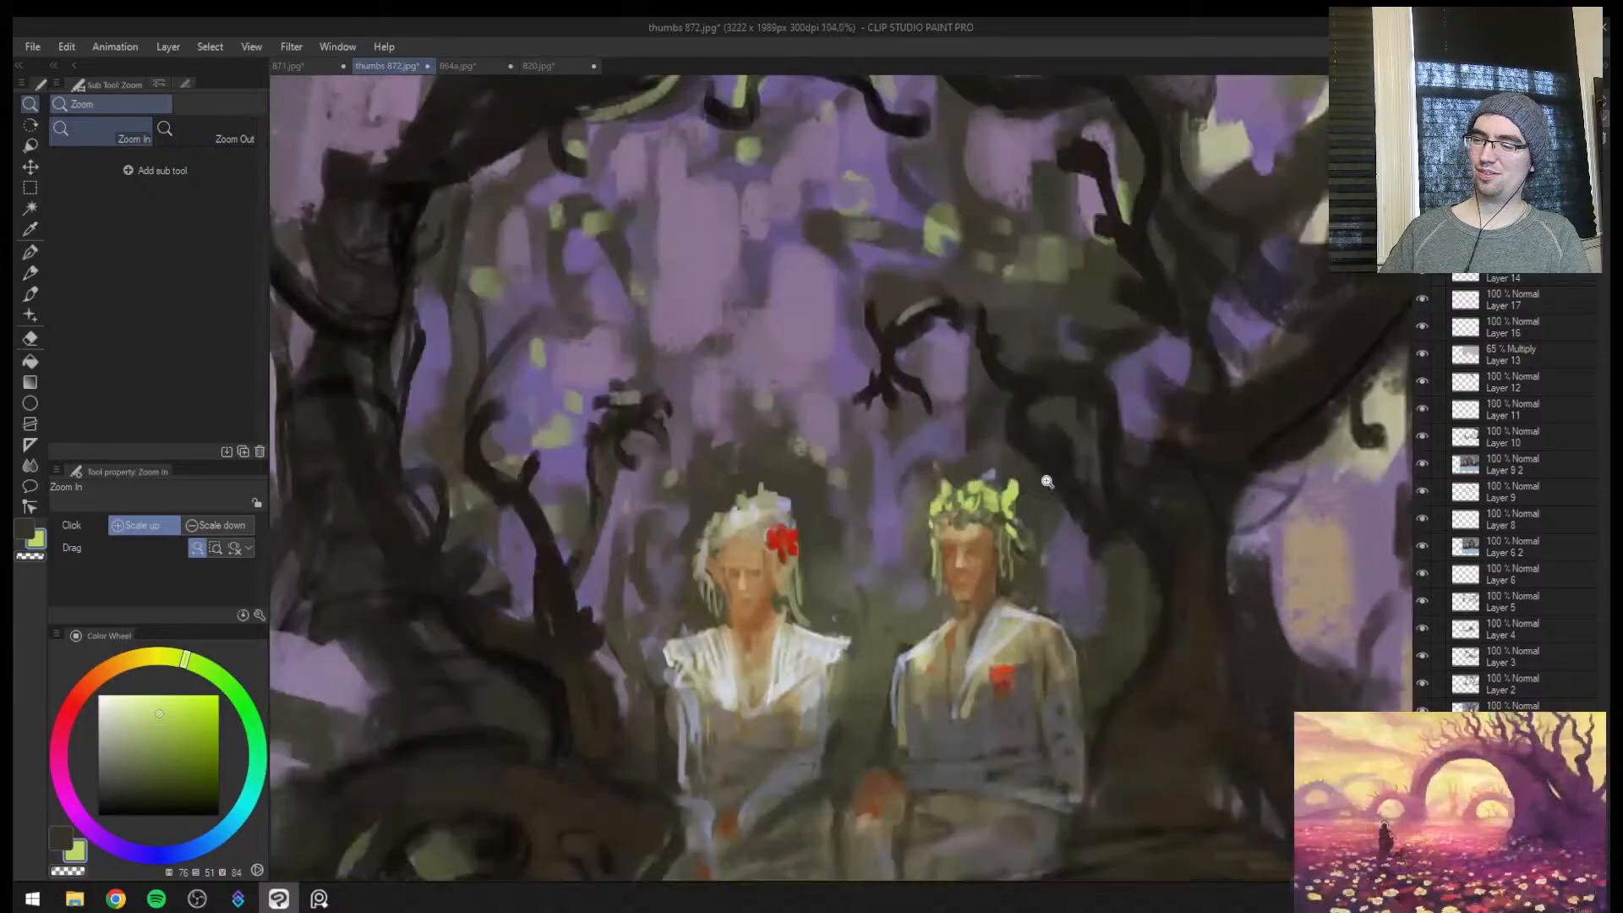
{"action": "left_click", "coordinate": [938, 499], "text": "alt"}
{"action": "key", "text": "bracketright"}
{"action": "key", "text": "bracketright"}
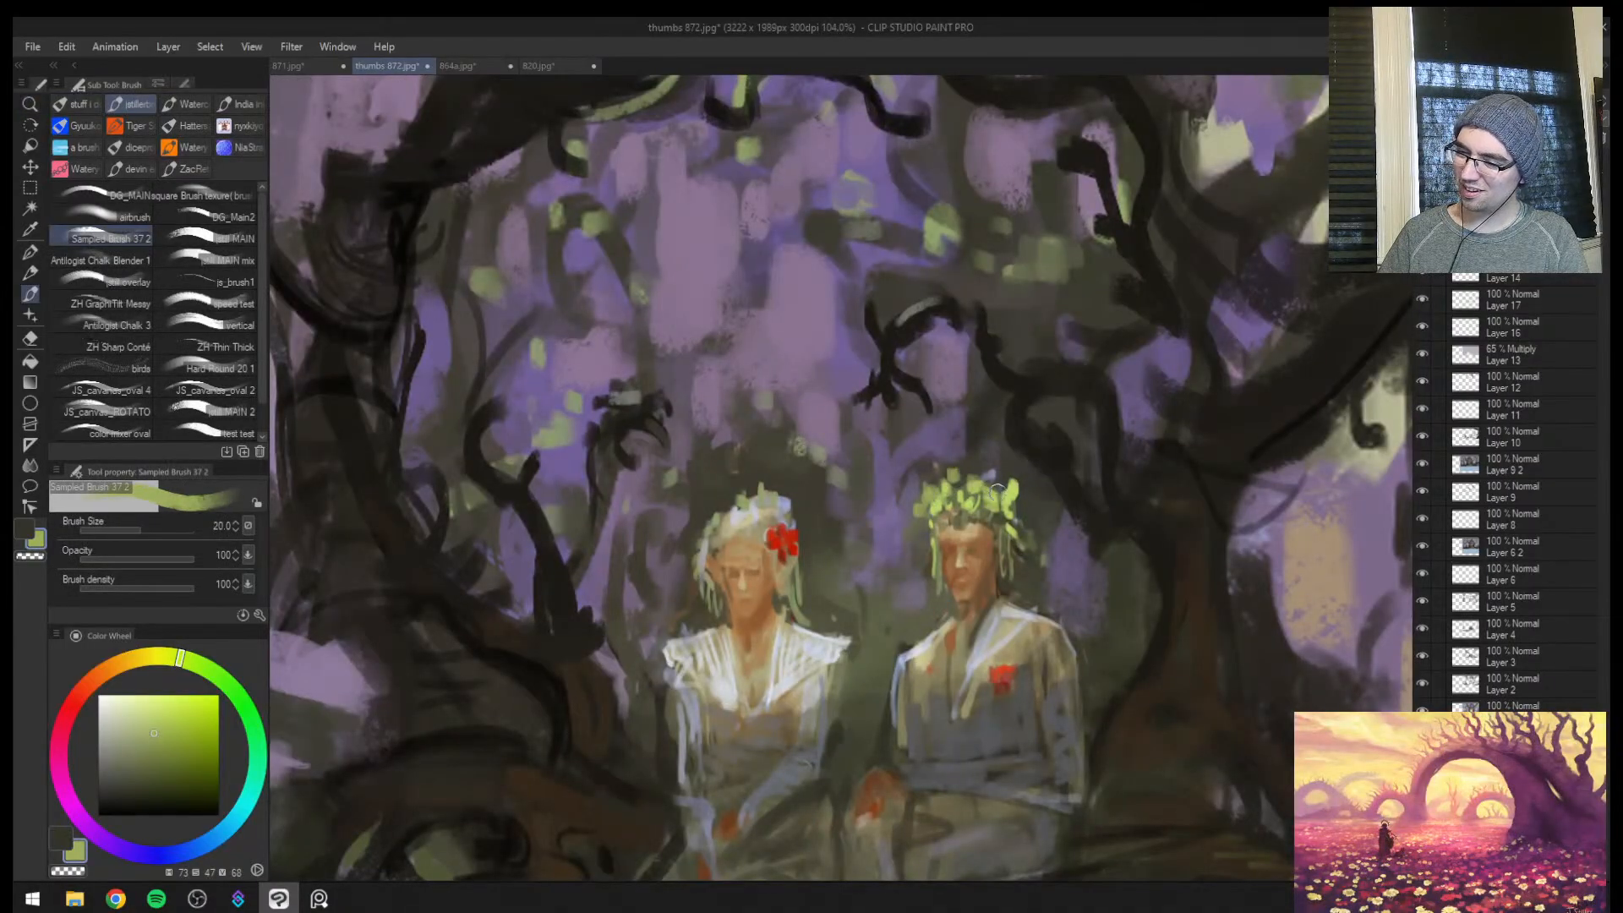
{"action": "key", "text": "bracketleft"}
{"action": "key", "text": "bracketleft"}
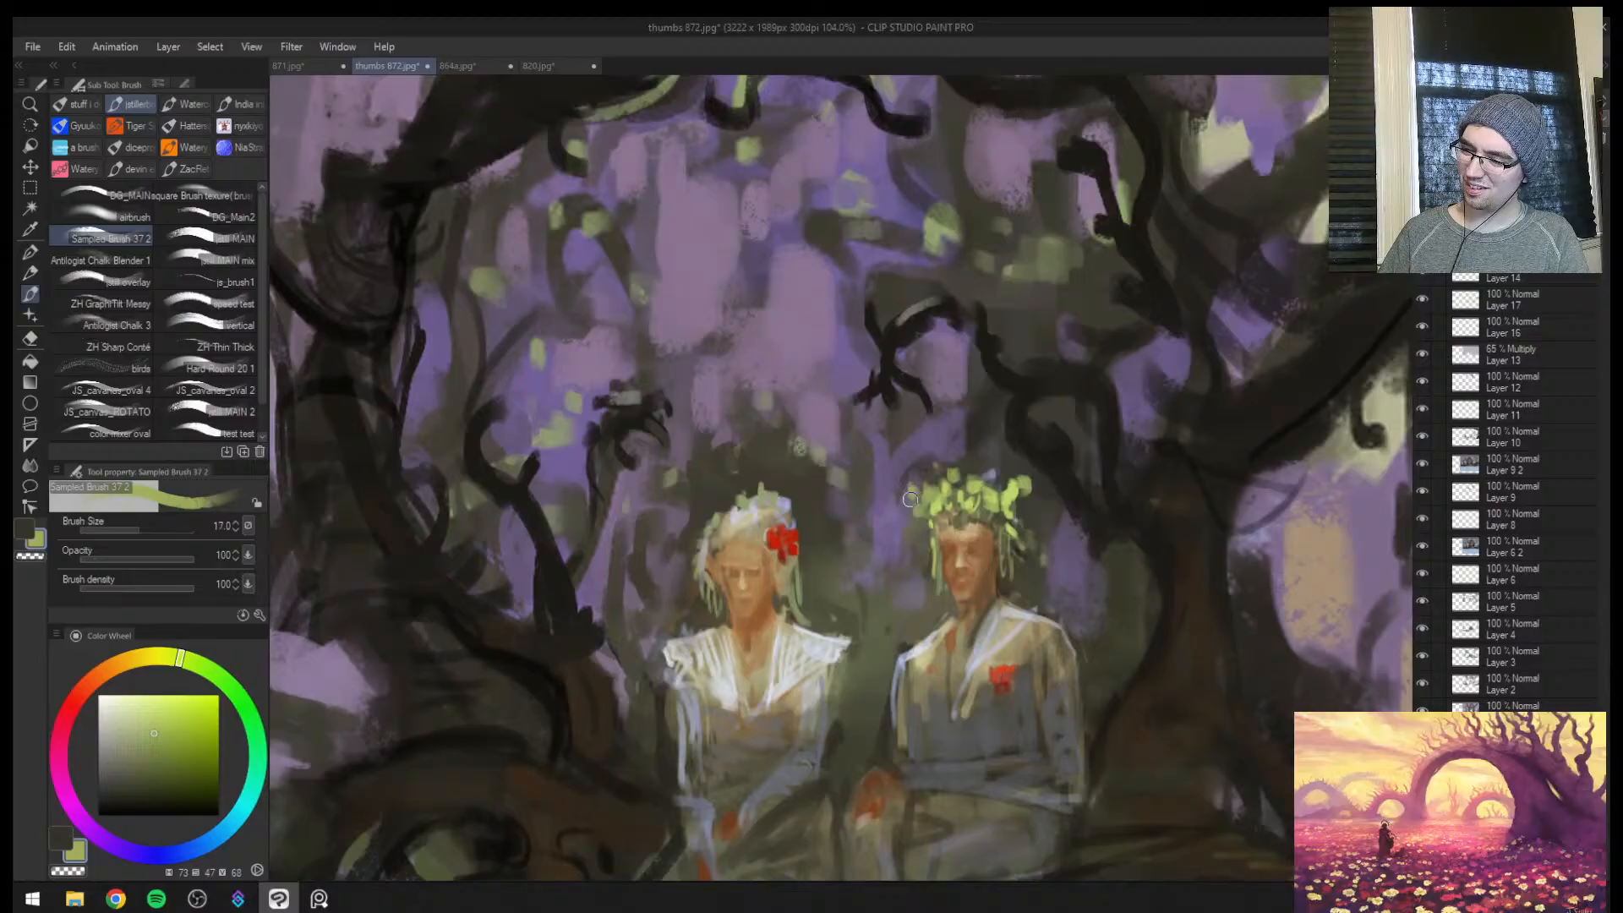
{"action": "key", "text": "bracketleft"}
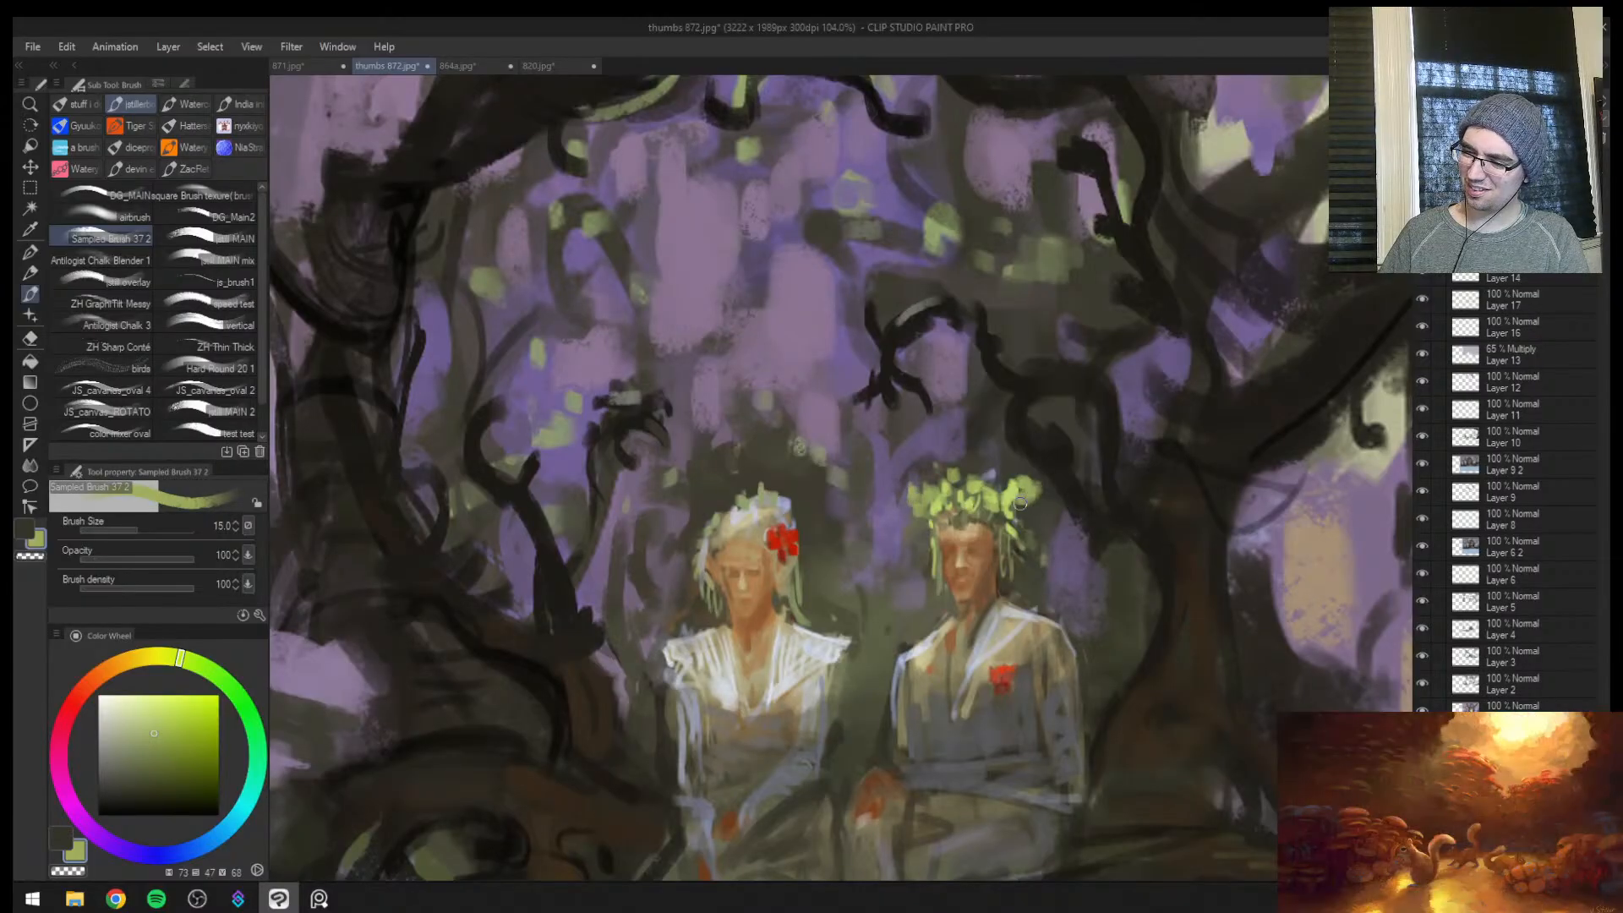
{"action": "key", "text": "bracketleft"}
{"action": "key", "text": "bracketleft"}
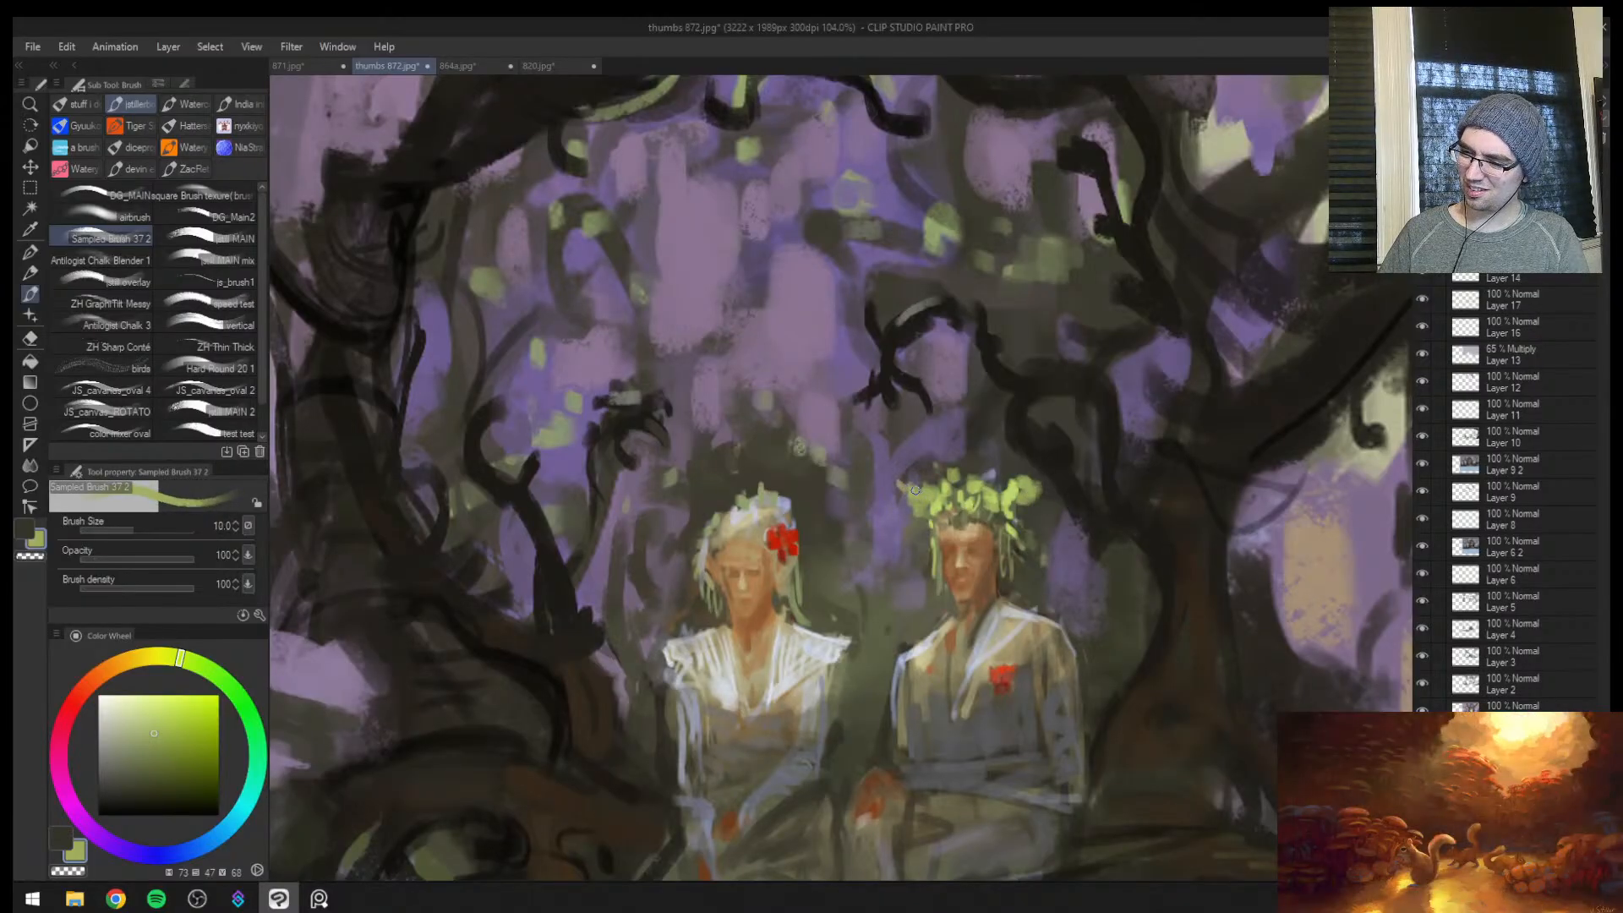
Extend a leafy tuft outward from the crown's far side and shade it with a sampled dark green at brush size 17
{"action": "left_click_drag", "start_coordinate": [1042, 474], "coordinate": [1034, 483]}
{"action": "mouse_move", "coordinate": [1031, 506]}
{"action": "left_mouse_down"}
{"action": "mouse_move", "coordinate": [921, 507]}
{"action": "mouse_move", "coordinate": [1141, 507]}
{"action": "left_mouse_up"}
{"action": "key", "text": "bracketright"}
{"action": "left_click", "coordinate": [998, 515], "text": "alt"}
{"action": "key", "text": "bracketright"}
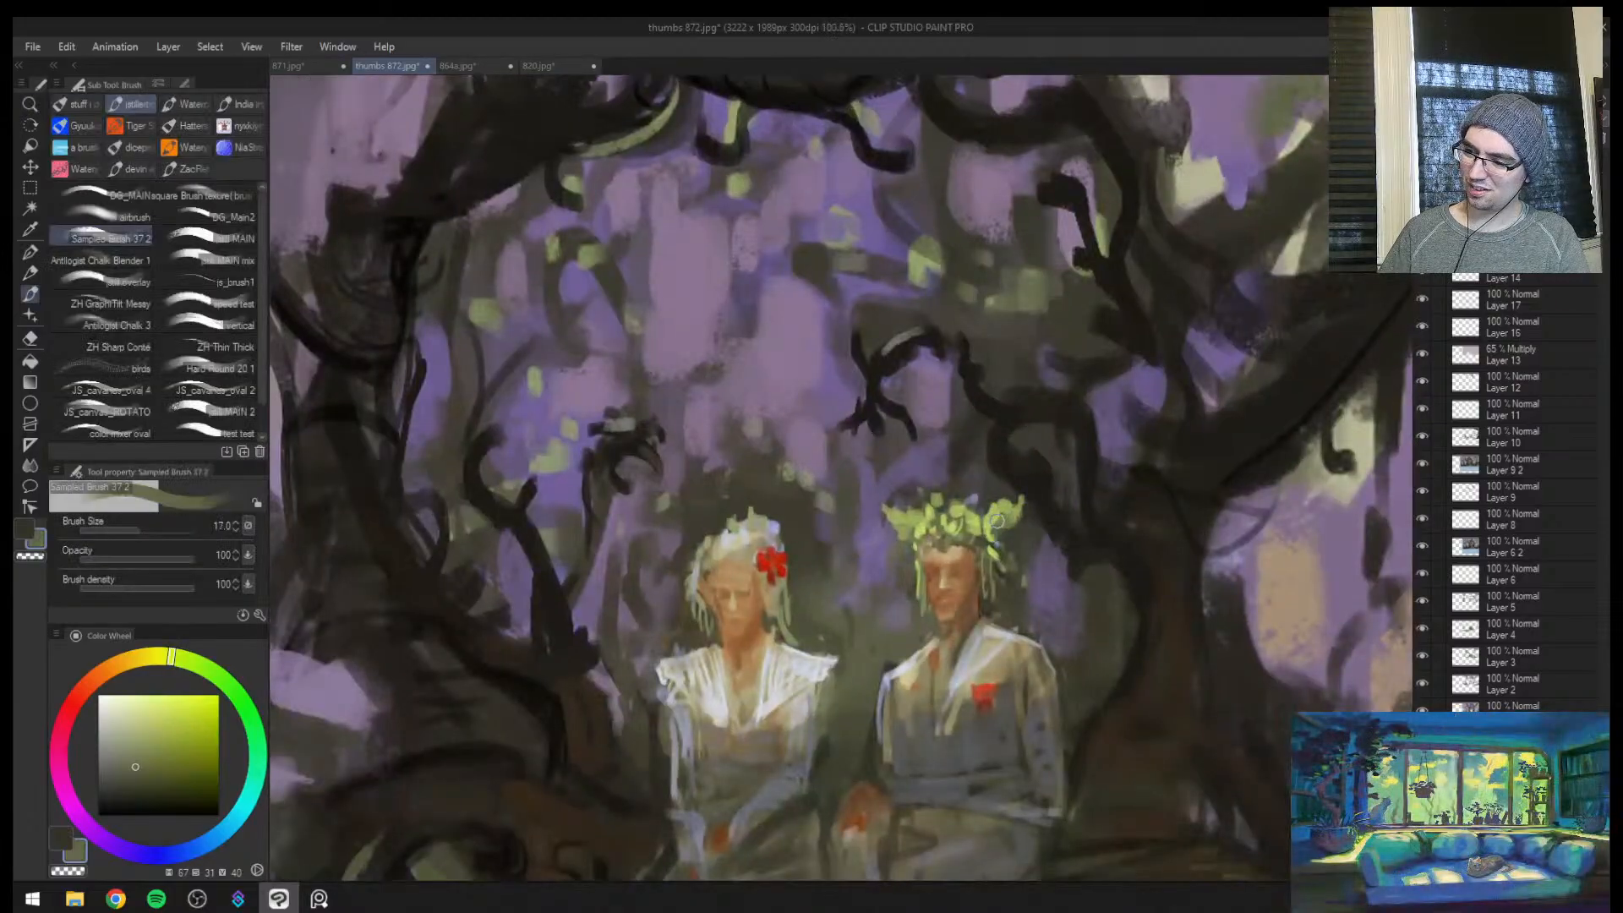
Fill in the middle and top of the man's crown with sampled mid and darker greens at brush sizes 17 and 25
{"action": "left_click", "coordinate": [950, 502], "text": "alt"}
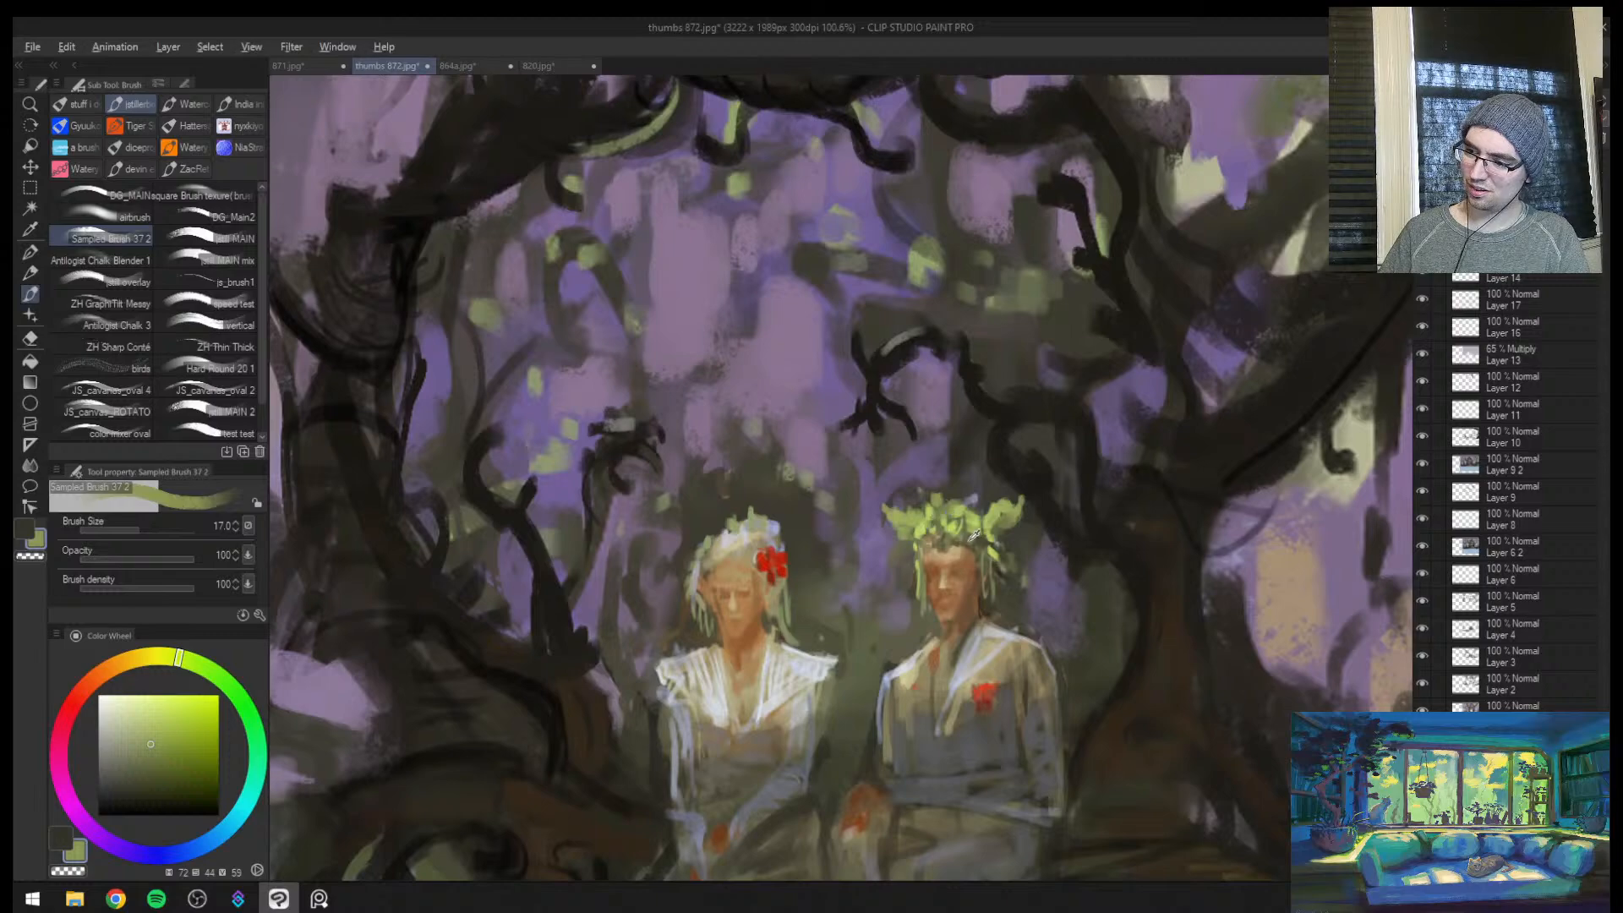
{"action": "left_click", "coordinate": [951, 509], "text": "alt"}
{"action": "key", "text": "bracketright"}
{"action": "key", "text": "bracketright"}
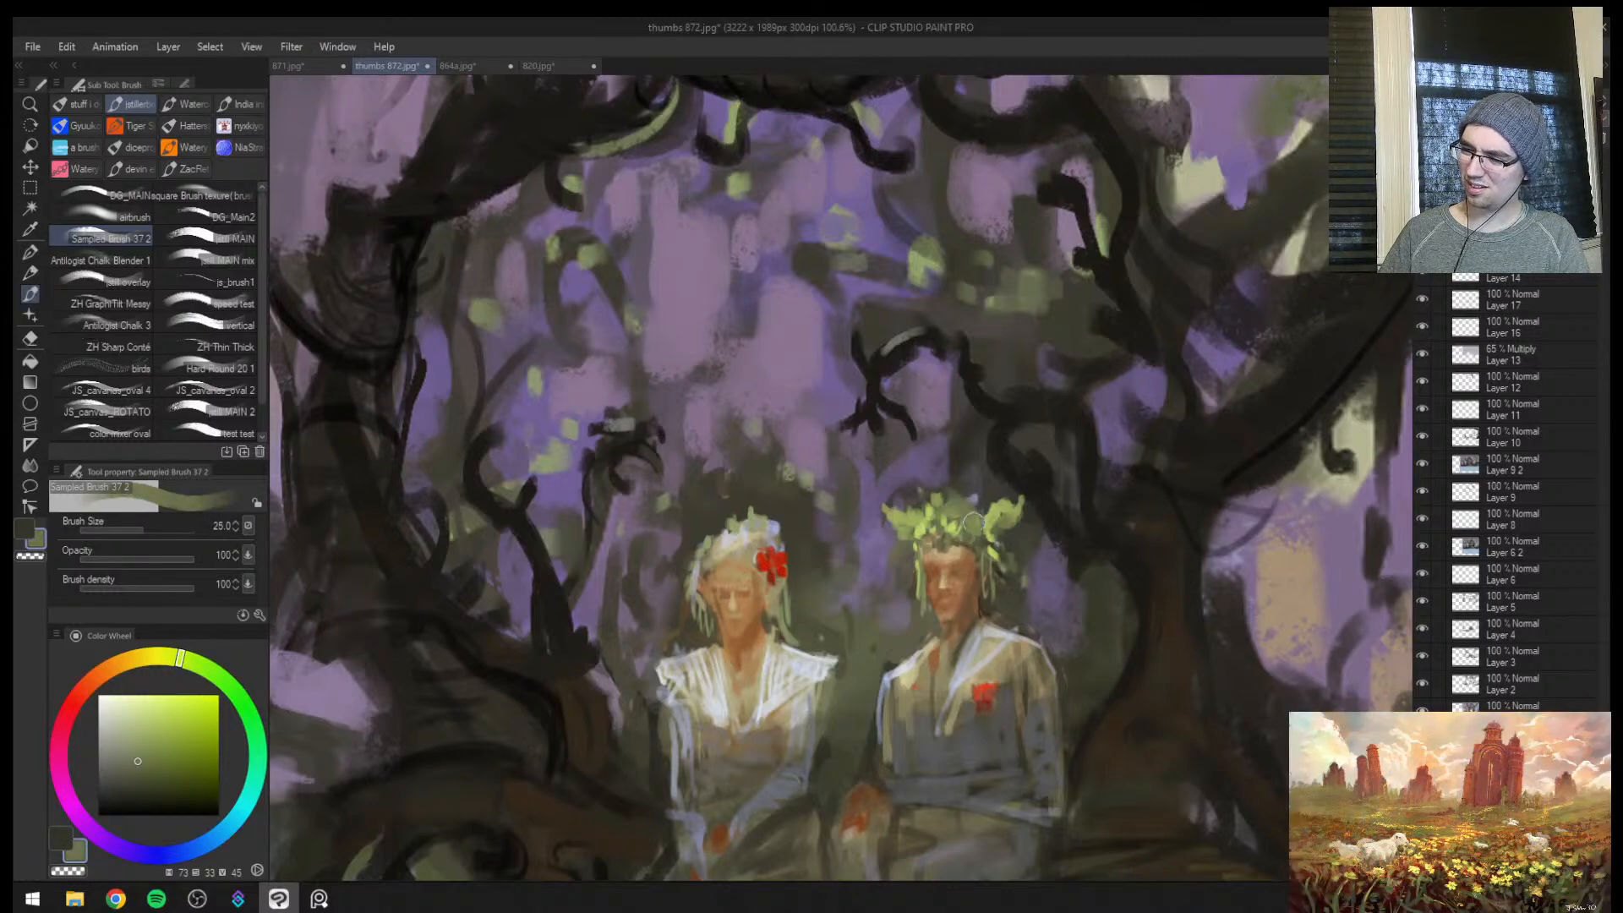
{"action": "left_click", "coordinate": [970, 509], "text": "alt"}
{"action": "key", "text": "bracketleft"}
{"action": "key", "text": "bracketleft"}
Mirror the view and paint sampled dark background tones around the hanging leaves beside the man's face at brush size 17
{"action": "key", "text": "ctrl+space"}
{"action": "left_click_drag", "start_coordinate": [1010, 527], "coordinate": [938, 516]}
{"action": "key", "text": "h"}
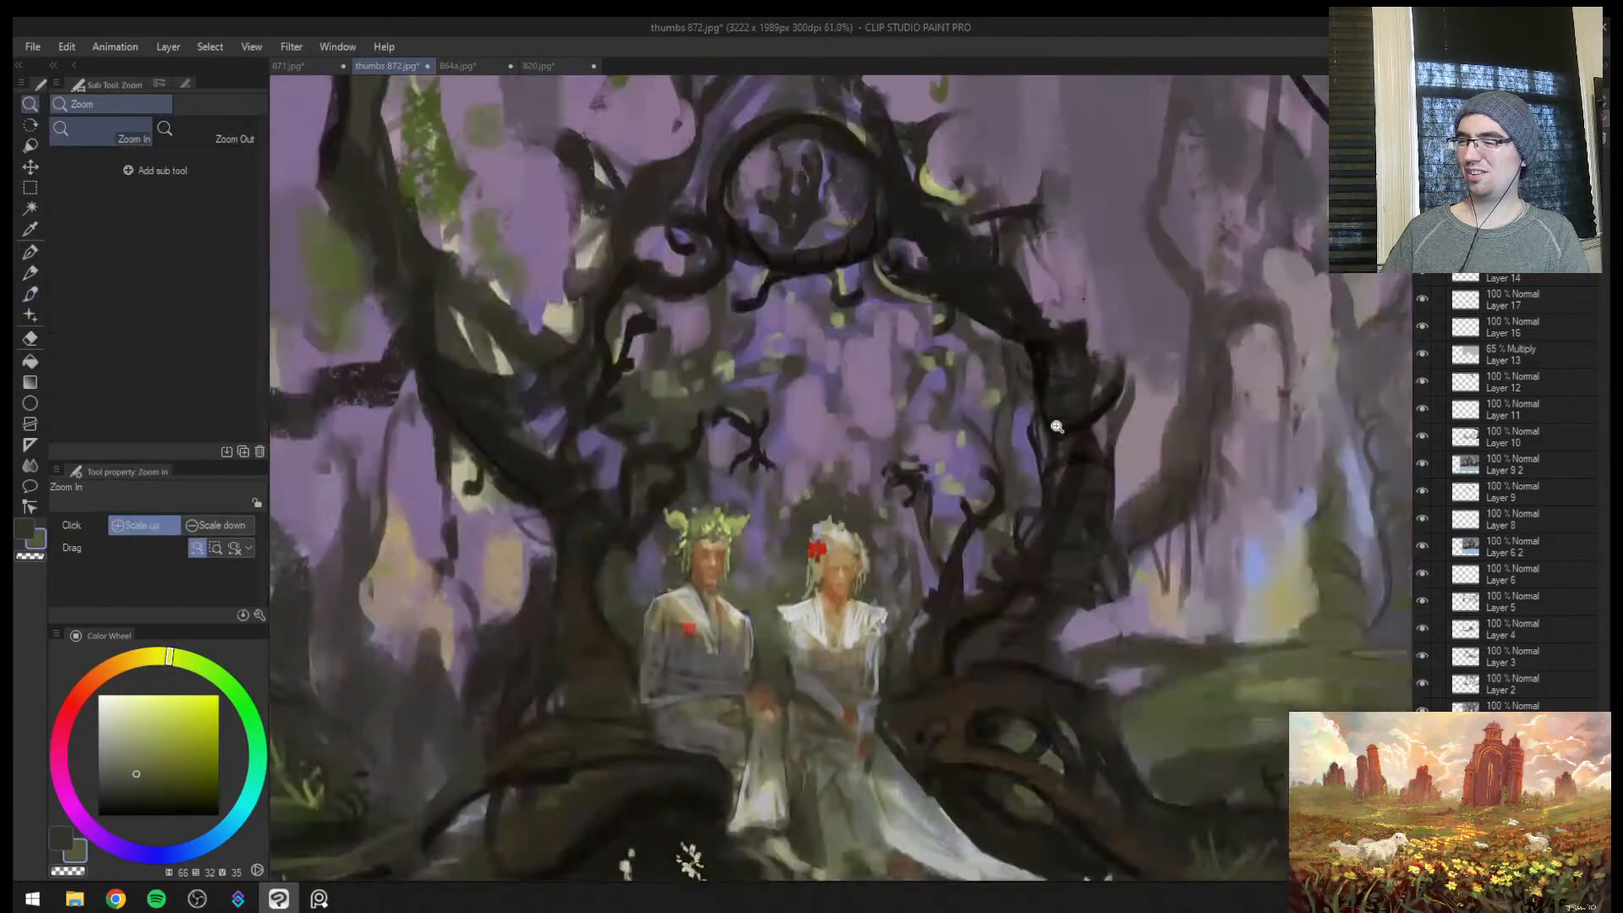
{"action": "left_click_drag", "start_coordinate": [725, 531], "coordinate": [874, 533]}
{"action": "left_click", "coordinate": [568, 571], "text": "alt"}
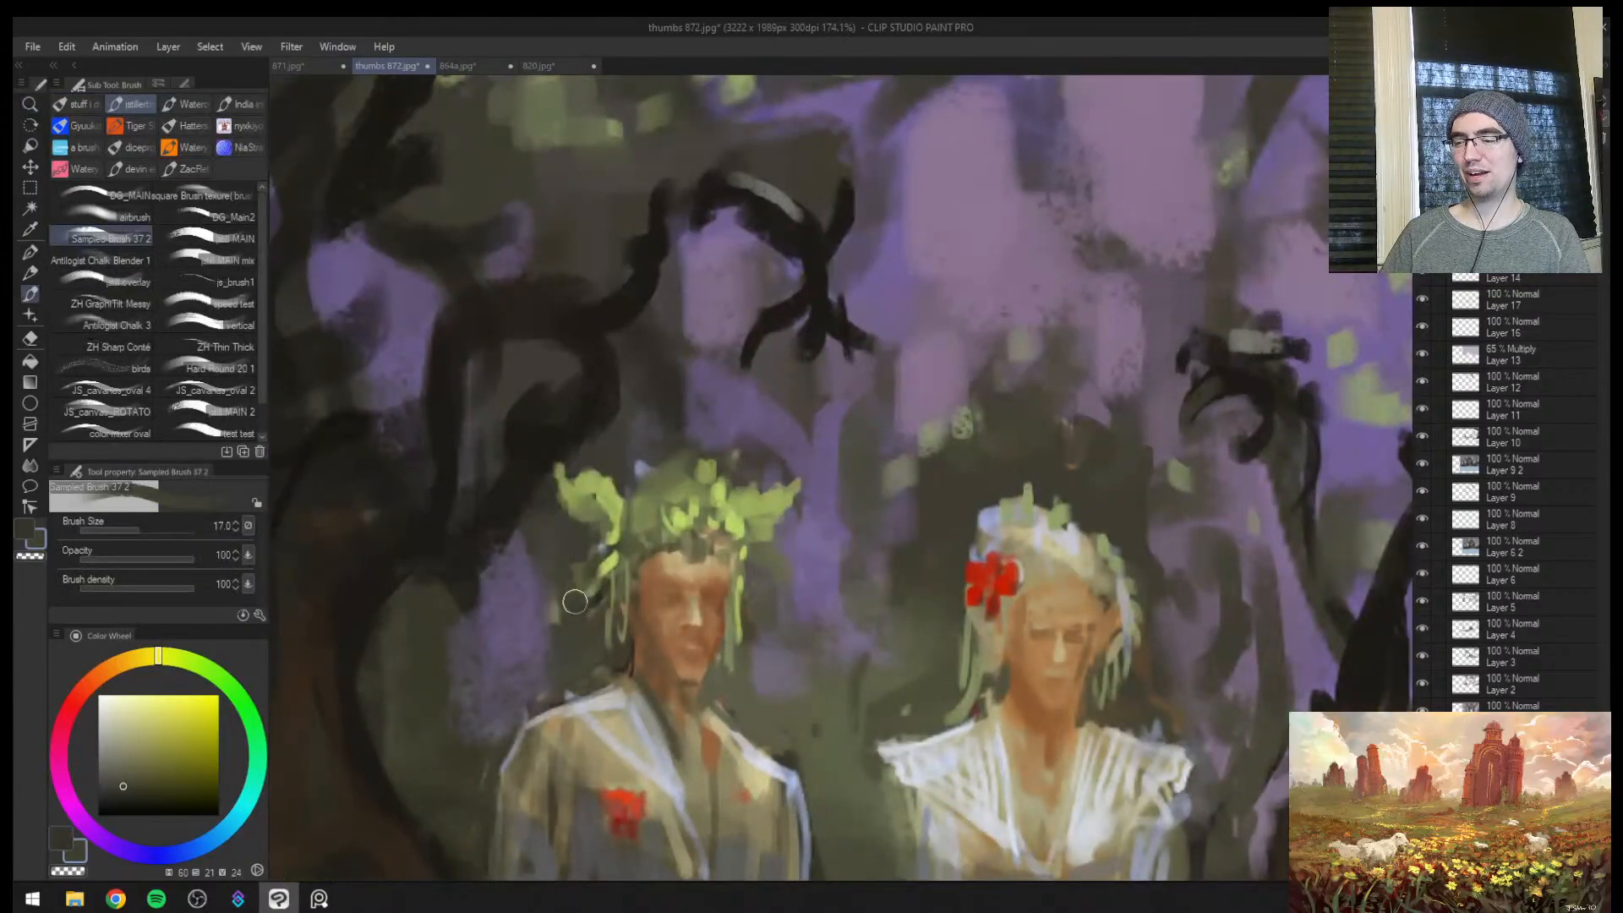
{"action": "mouse_move", "coordinate": [574, 600]}
{"action": "left_mouse_down"}
{"action": "mouse_move", "coordinate": [591, 587]}
{"action": "mouse_move", "coordinate": [601, 613]}
{"action": "left_mouse_up"}
{"action": "left_click", "coordinate": [594, 603], "text": "alt"}
{"action": "left_click", "coordinate": [581, 568], "text": "alt"}
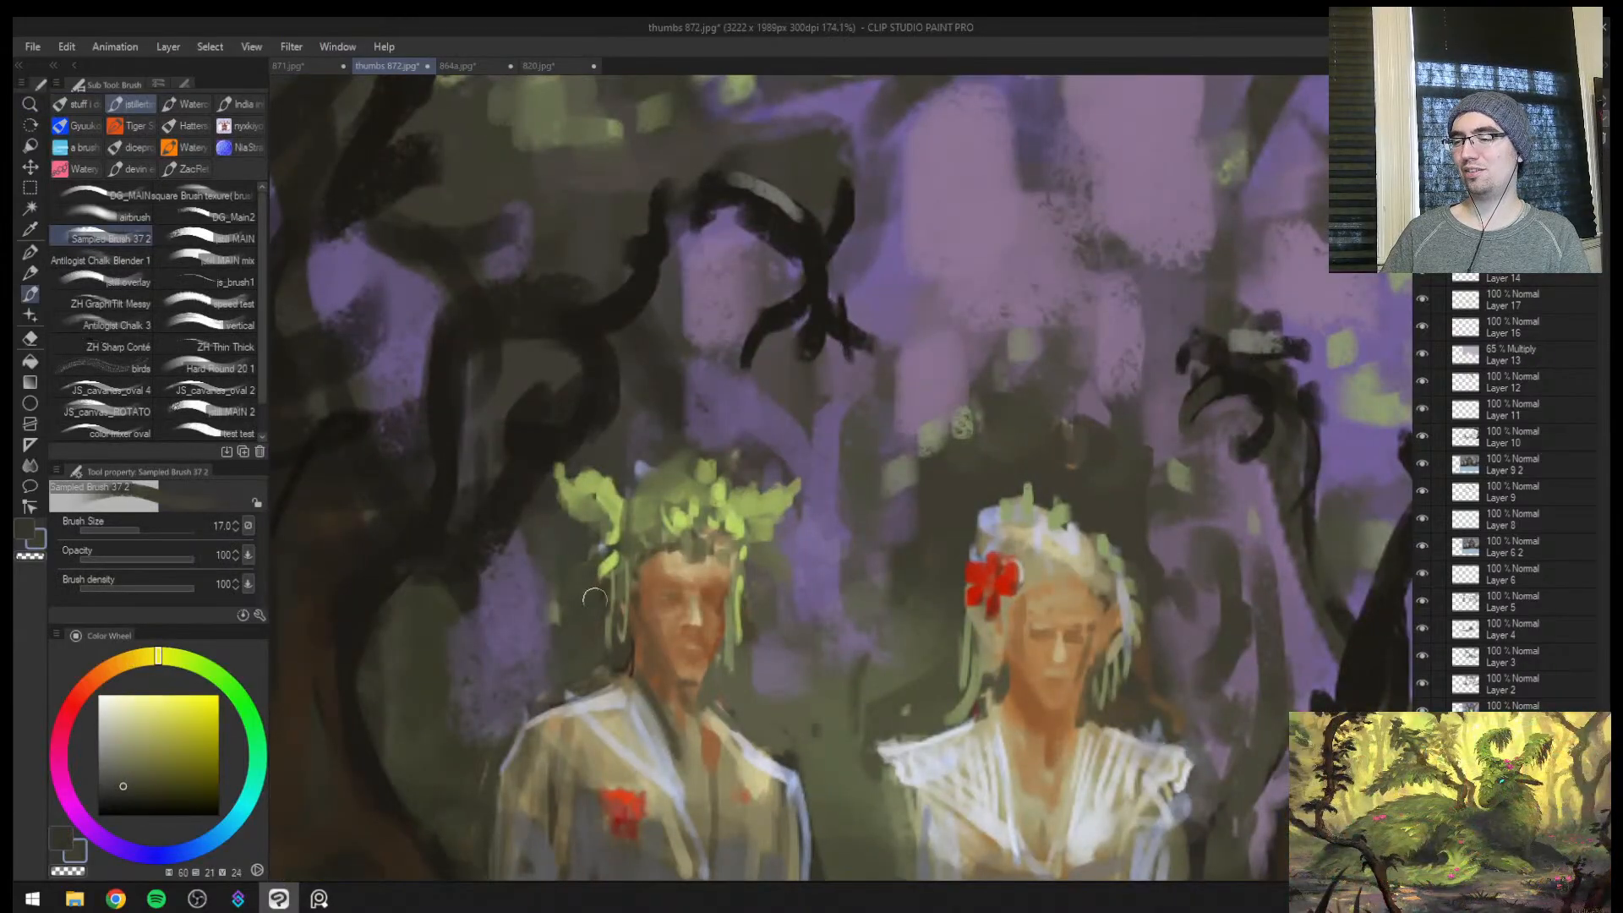
{"action": "left_click", "coordinate": [616, 582], "text": "alt"}
{"action": "left_click", "coordinate": [600, 620], "text": "alt"}
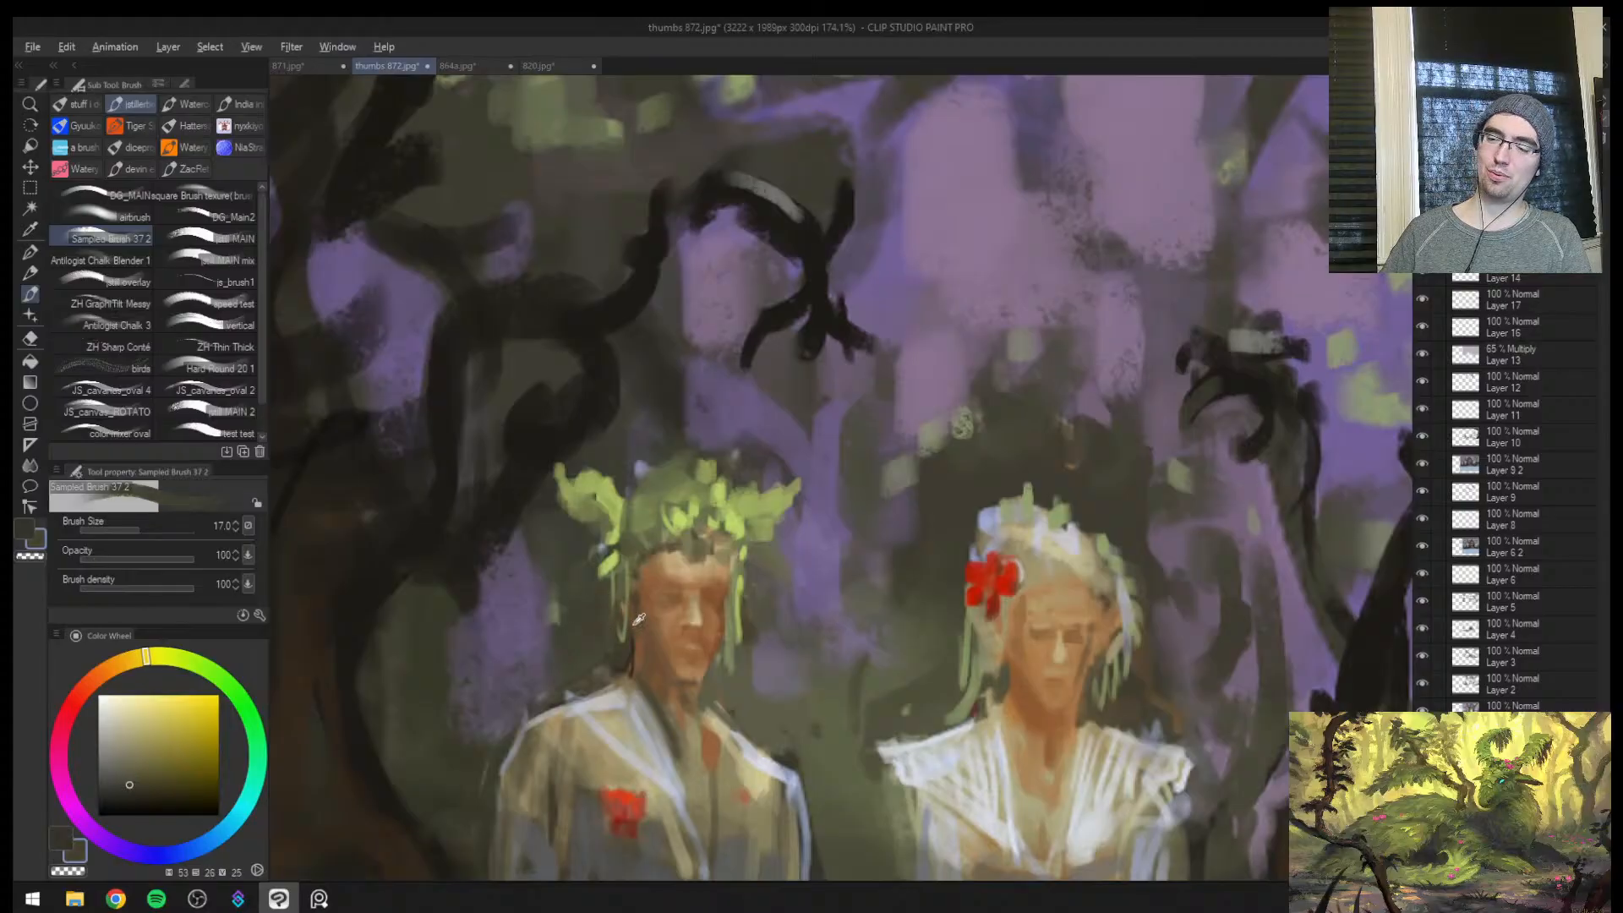
Repaint the thin hanging strands beside the man's face with a sampled muted green at brush sizes 12 and 10
{"action": "left_click", "coordinate": [612, 557], "text": "alt"}
{"action": "left_click_drag", "start_coordinate": [614, 597], "coordinate": [621, 647]}
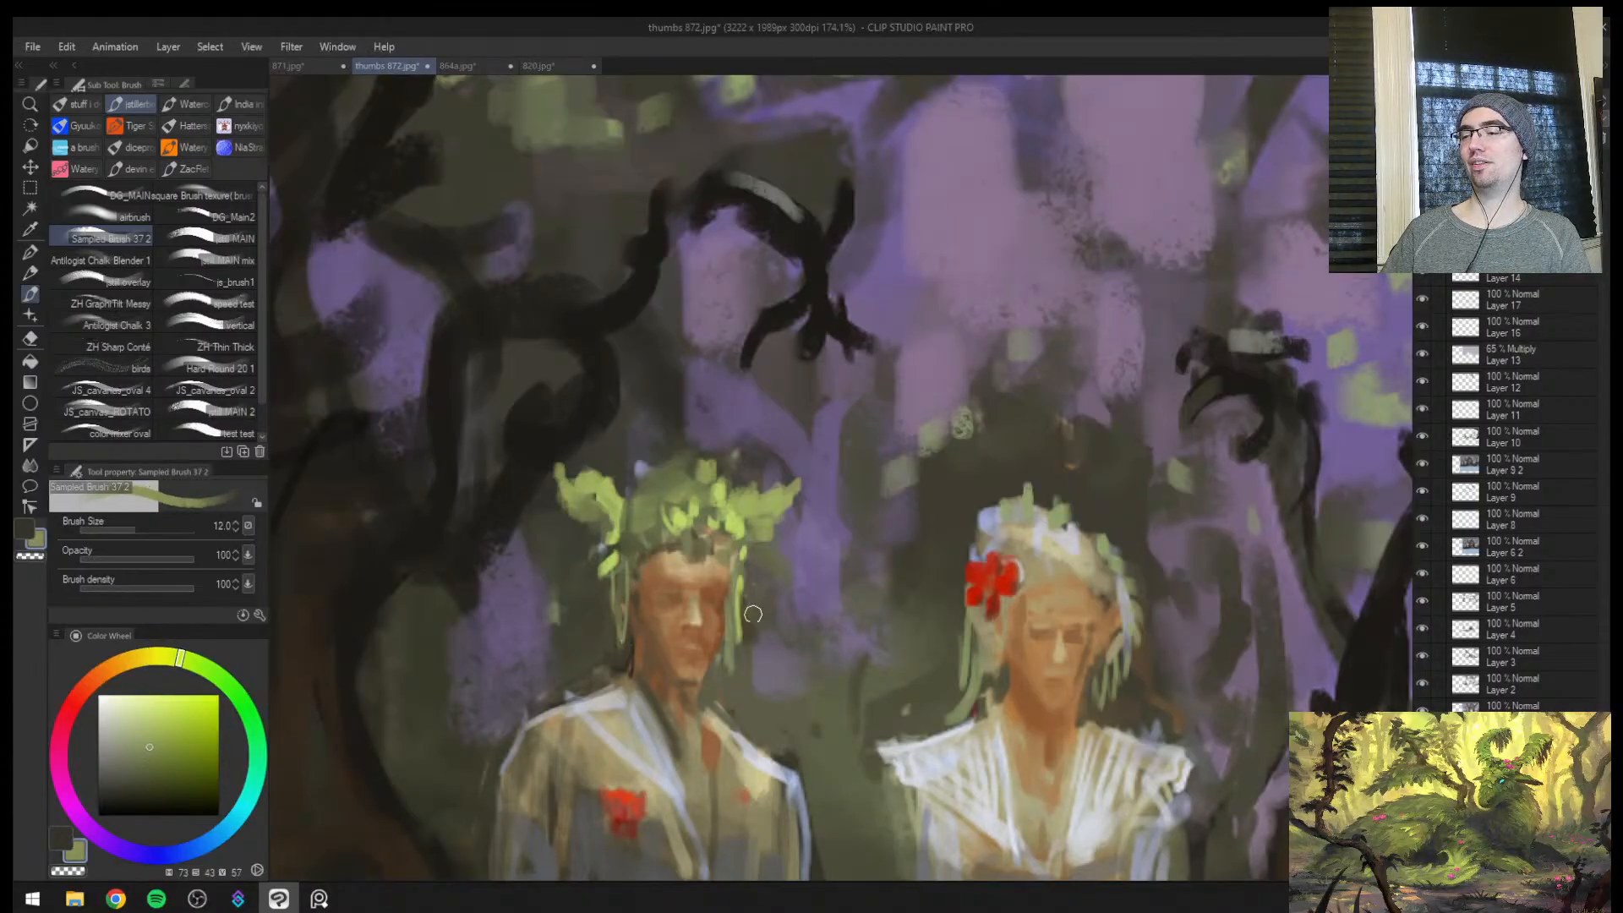
{"action": "key", "text": "ctrl+space"}
{"action": "mouse_move", "coordinate": [752, 614]}
{"action": "left_mouse_down"}
{"action": "mouse_move", "coordinate": [712, 626]}
{"action": "mouse_move", "coordinate": [784, 623]}
{"action": "left_mouse_up"}
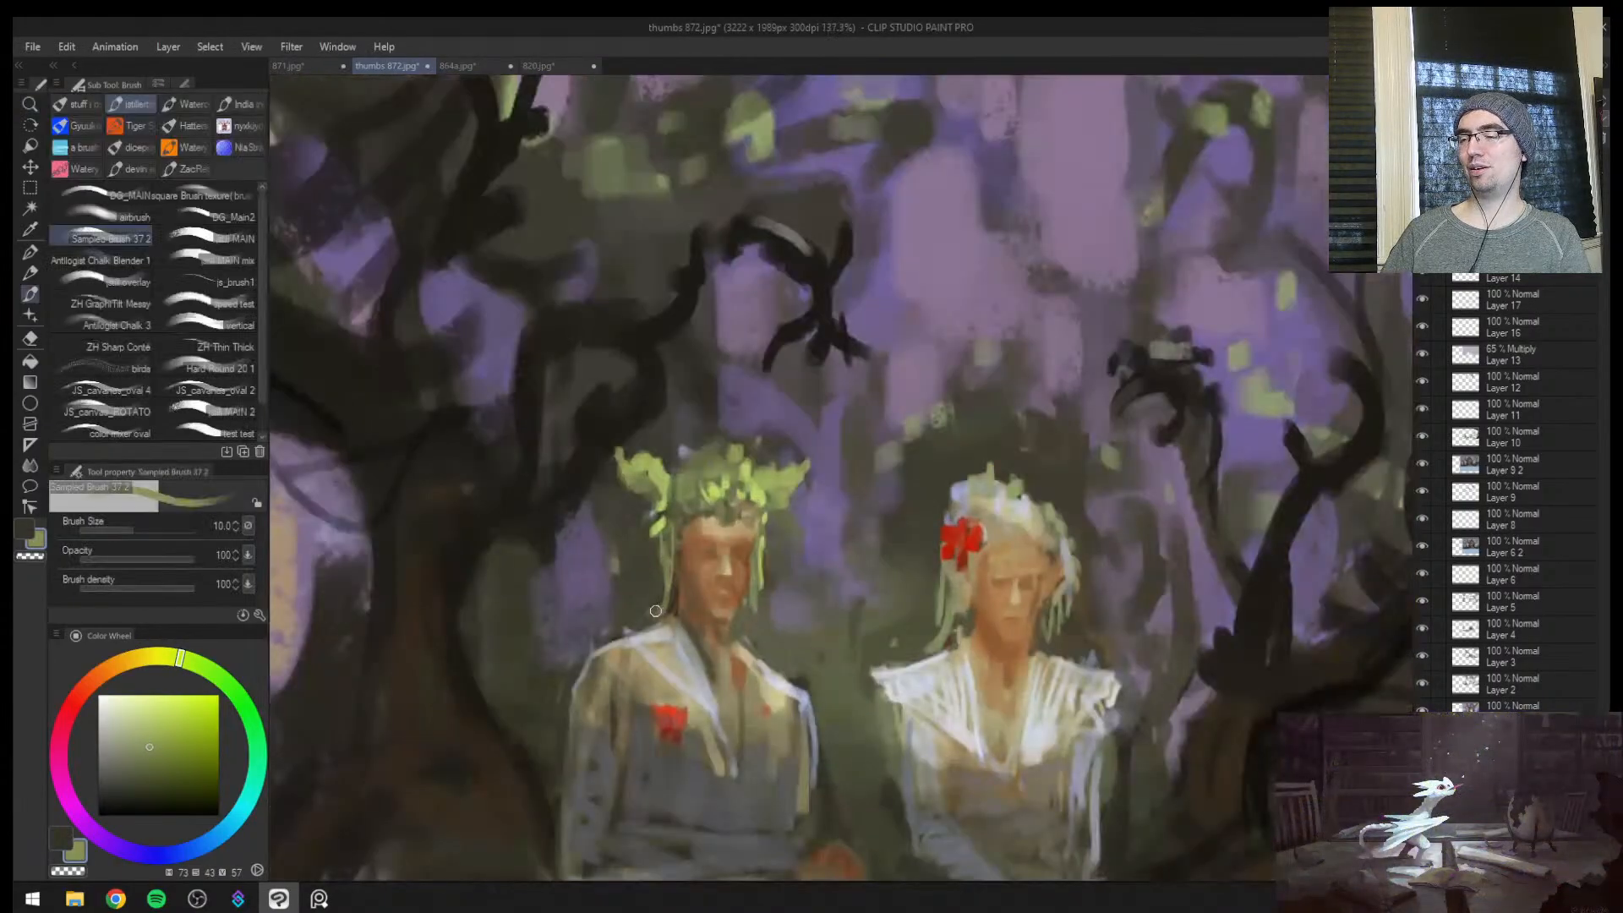
Mirror the view back and dab sampled pale white blossoms onto the woman's crown at brush sizes 8 and 10
{"action": "key", "text": "ctrl+space"}
{"action": "mouse_move", "coordinate": [1008, 591]}
{"action": "left_mouse_down"}
{"action": "mouse_move", "coordinate": [933, 601]}
{"action": "mouse_move", "coordinate": [1092, 585]}
{"action": "mouse_move", "coordinate": [988, 646]}
{"action": "mouse_move", "coordinate": [1085, 626]}
{"action": "left_mouse_up"}
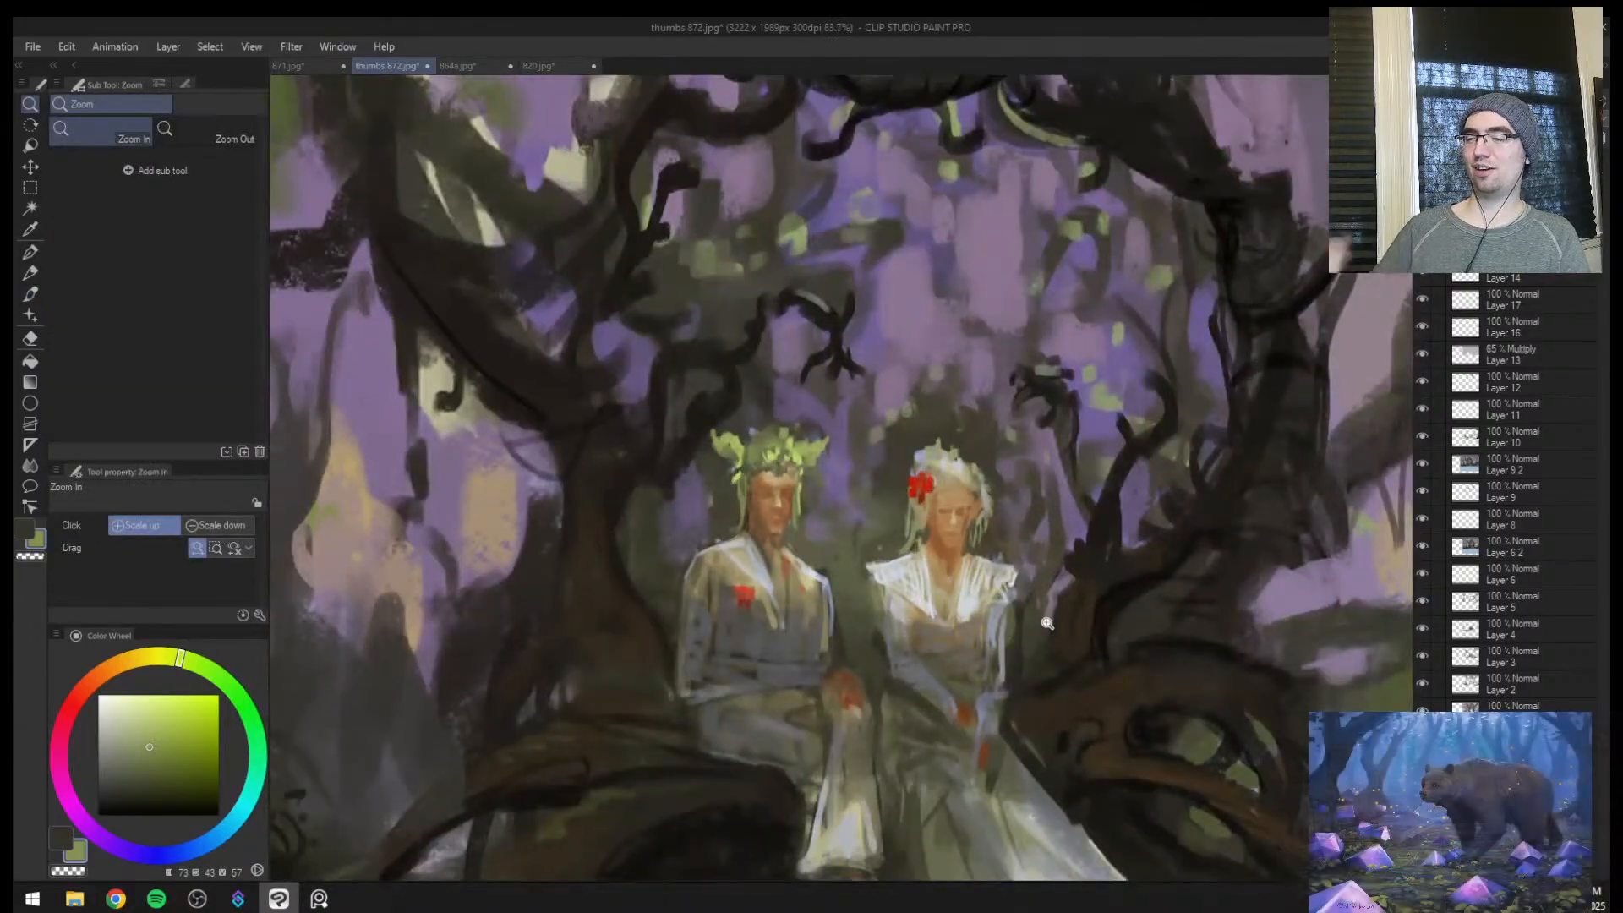
{"action": "left_click_drag", "start_coordinate": [980, 627], "coordinate": [953, 594]}
{"action": "key", "text": "h"}
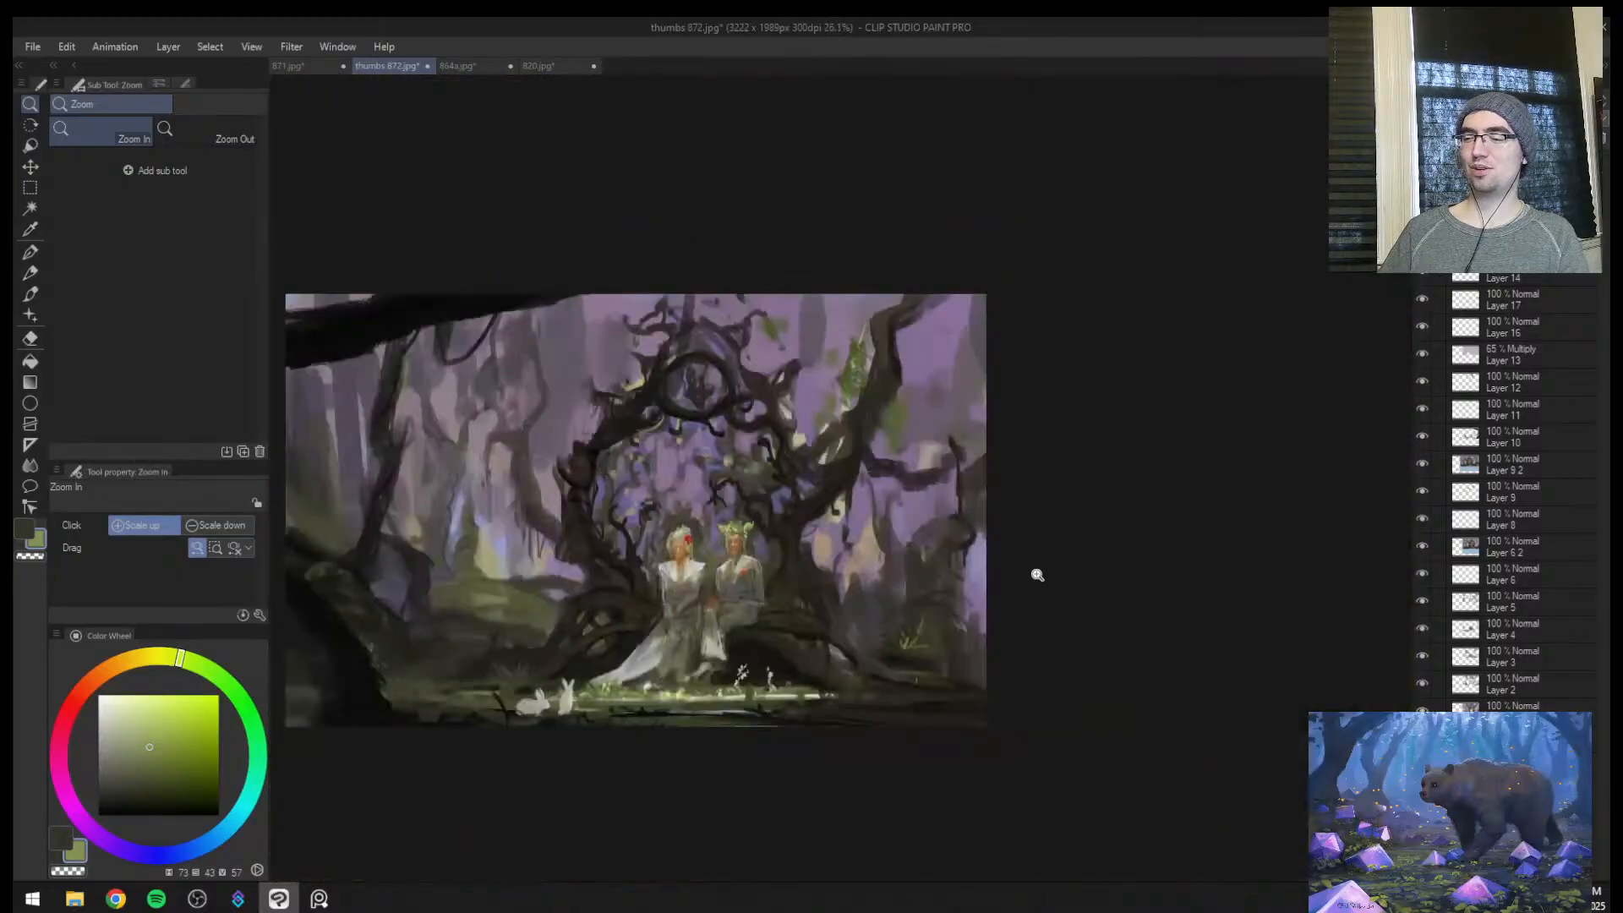
{"action": "mouse_move", "coordinate": [679, 555]}
{"action": "left_mouse_down"}
{"action": "mouse_move", "coordinate": [727, 523]}
{"action": "mouse_move", "coordinate": [705, 487]}
{"action": "left_mouse_up"}
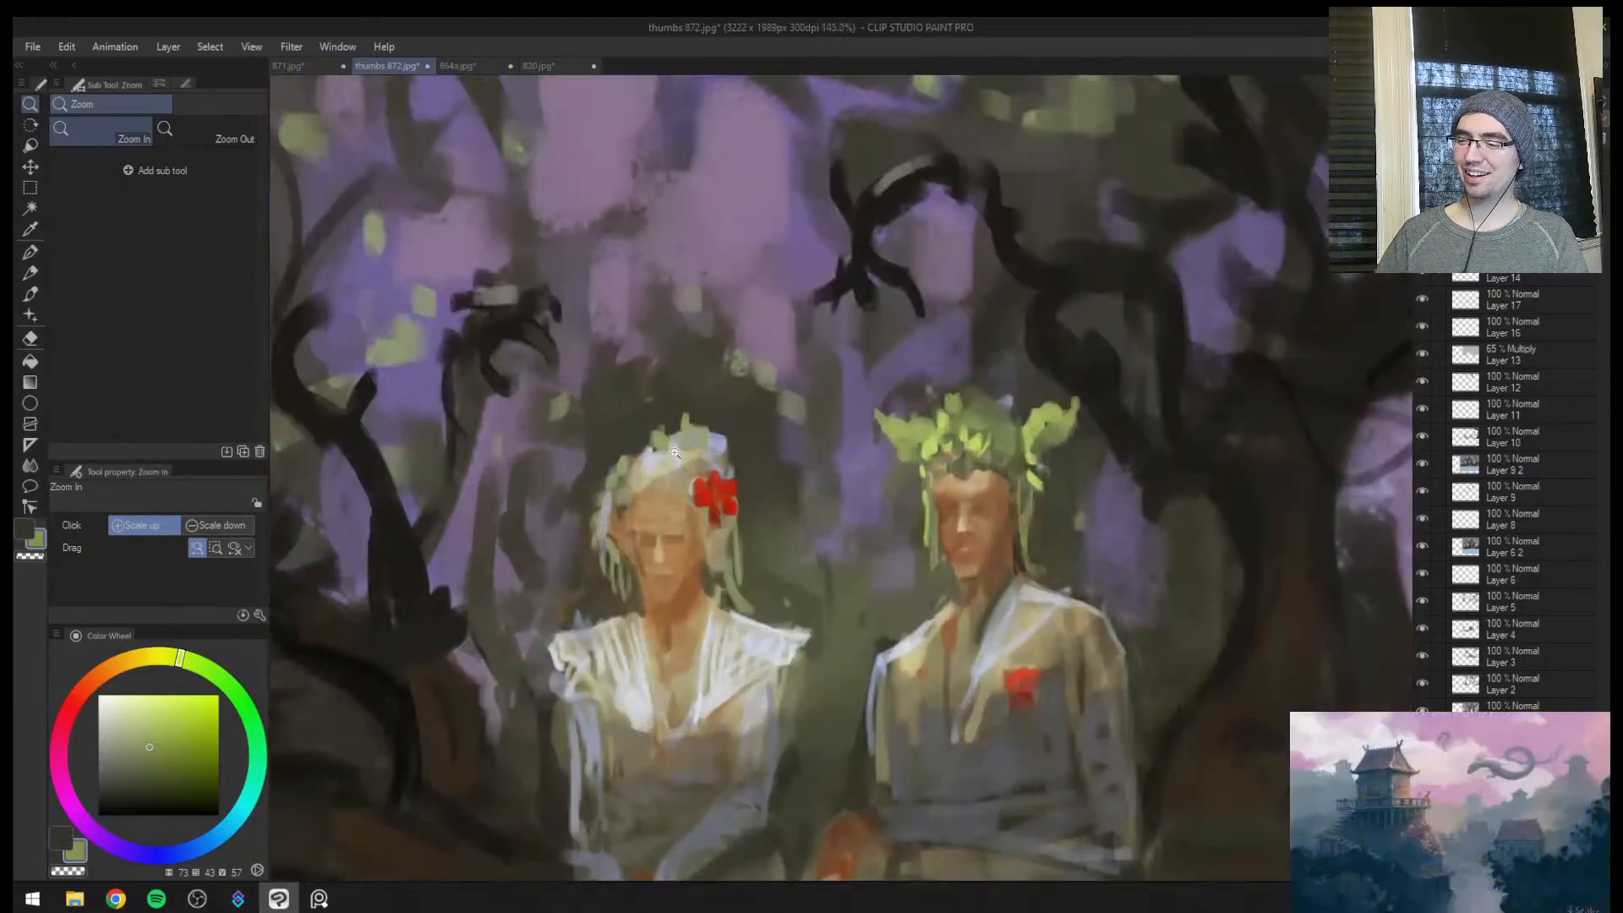
{"action": "key", "text": "b"}
{"action": "left_click", "coordinate": [698, 488], "text": "alt"}
{"action": "key", "text": "bracketleft"}
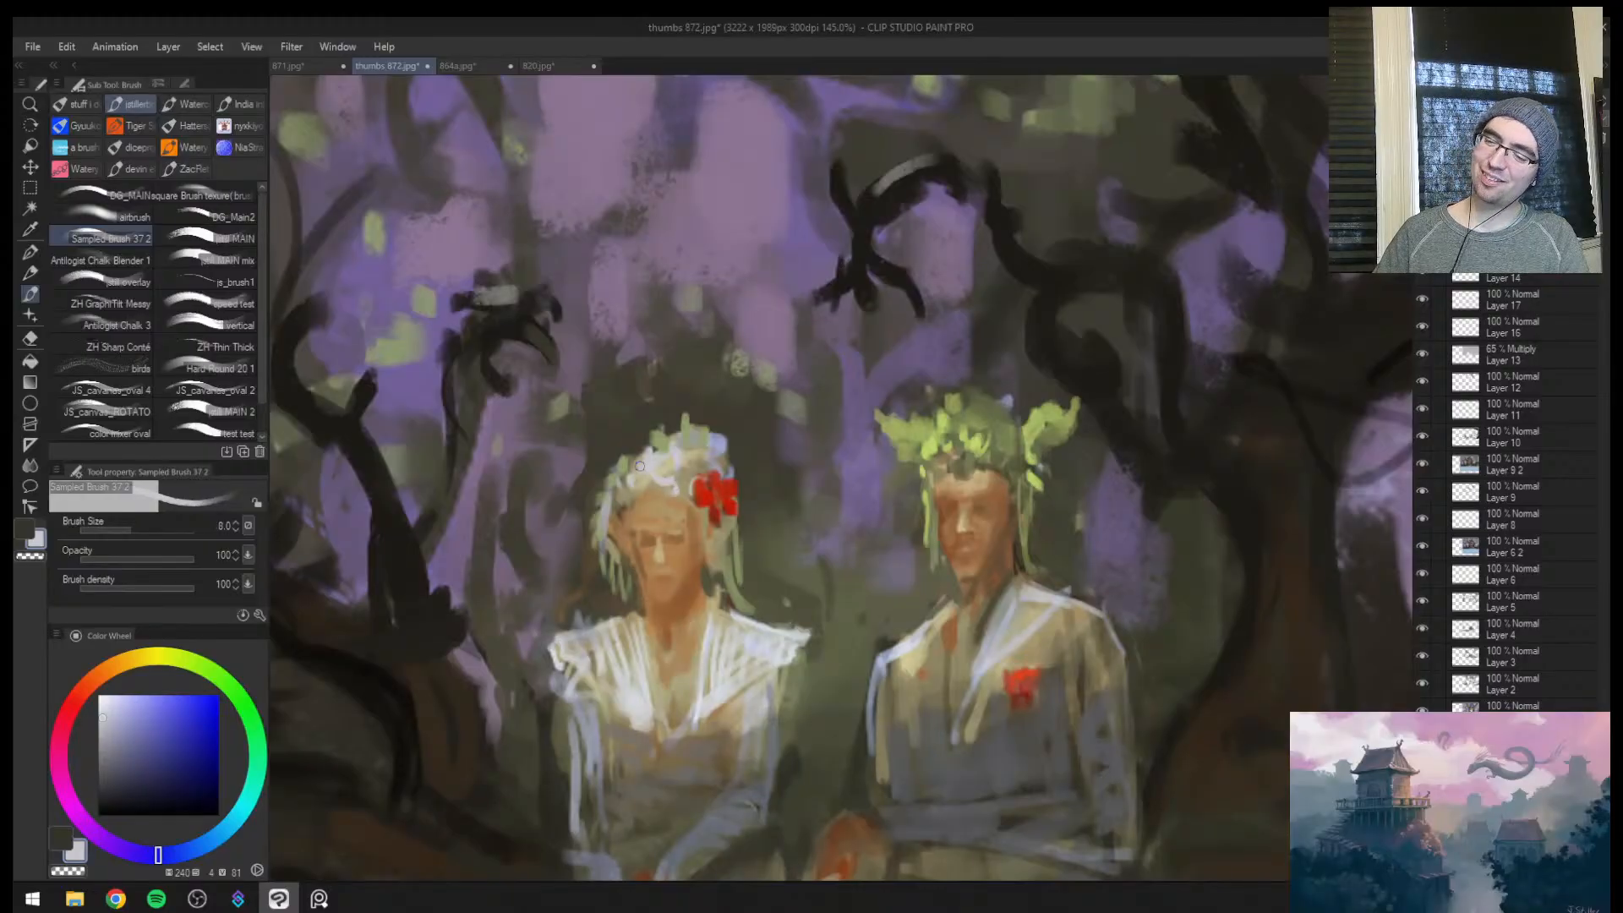
{"action": "key", "text": "bracketright"}
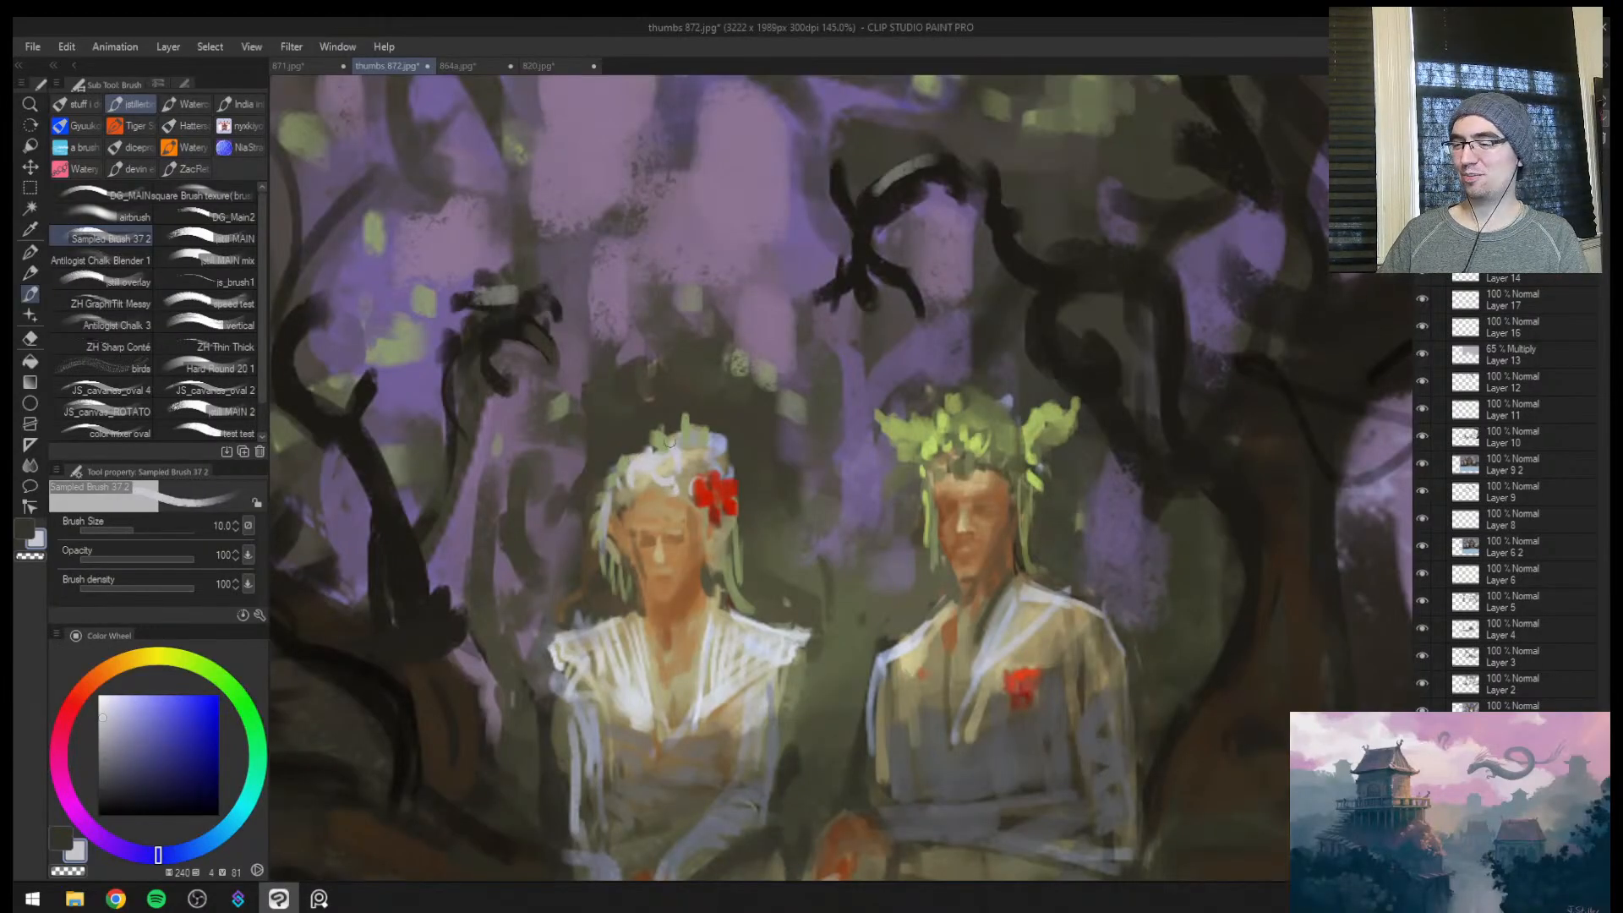
Try pale, upward-curving horns on both sides of the man's leafy crown at brush size 12
{"action": "key", "text": "ctrl+space"}
{"action": "left_click_drag", "start_coordinate": [916, 456], "coordinate": [862, 474]}
{"action": "left_click_drag", "start_coordinate": [1006, 464], "coordinate": [1040, 448]}
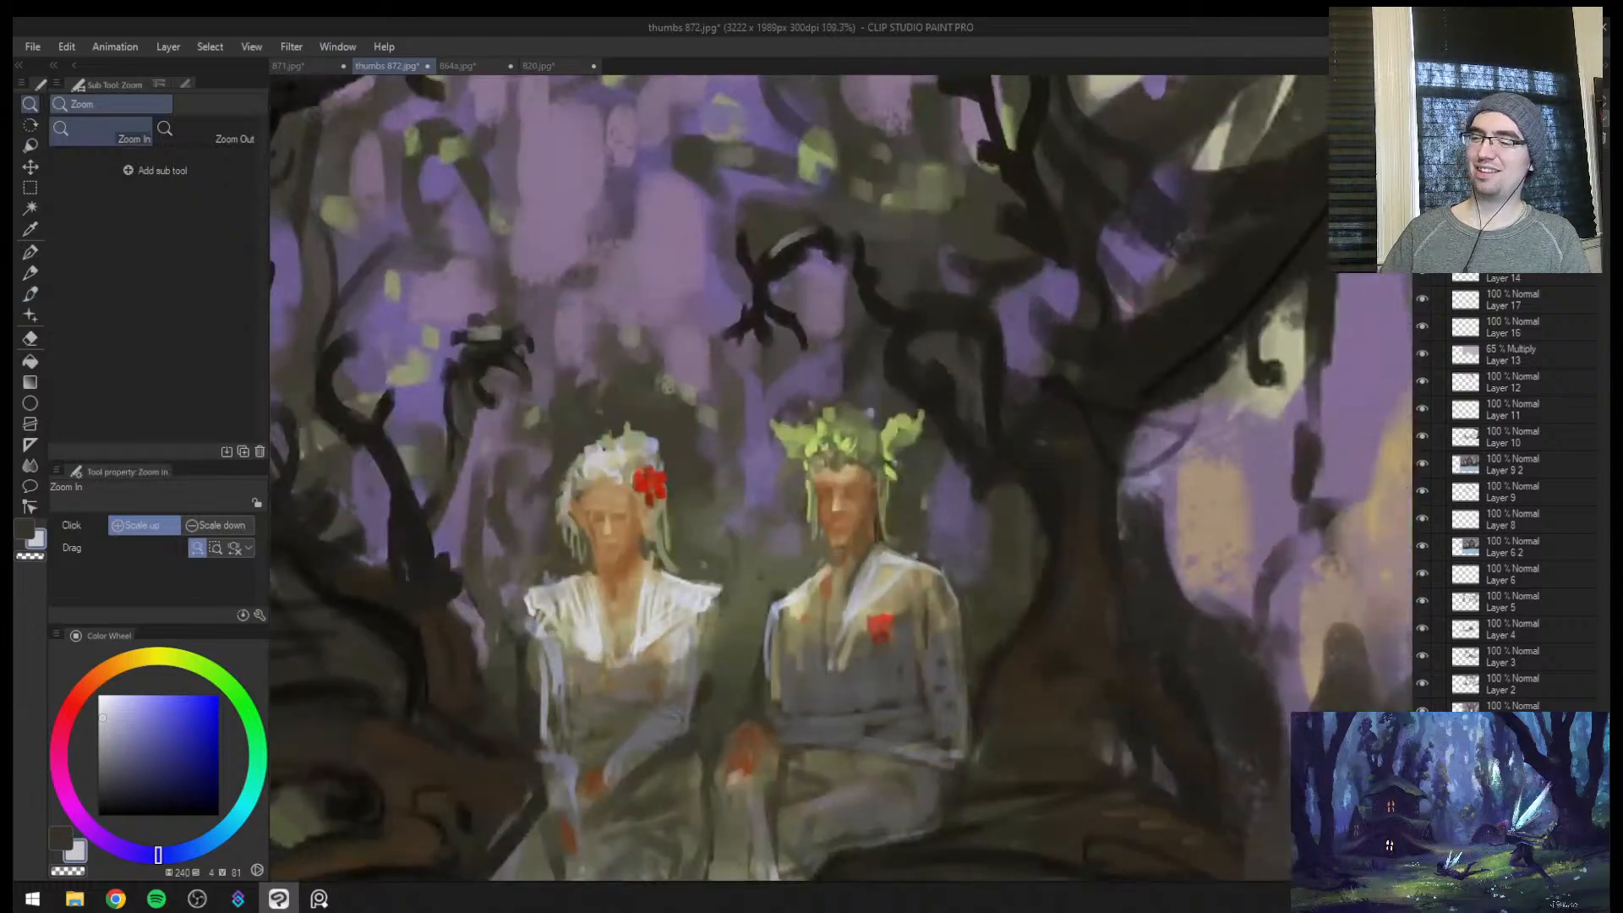
{"action": "key", "text": "bracketright"}
{"action": "left_click_drag", "start_coordinate": [875, 433], "coordinate": [923, 394]}
{"action": "left_click_drag", "start_coordinate": [812, 436], "coordinate": [771, 402]}
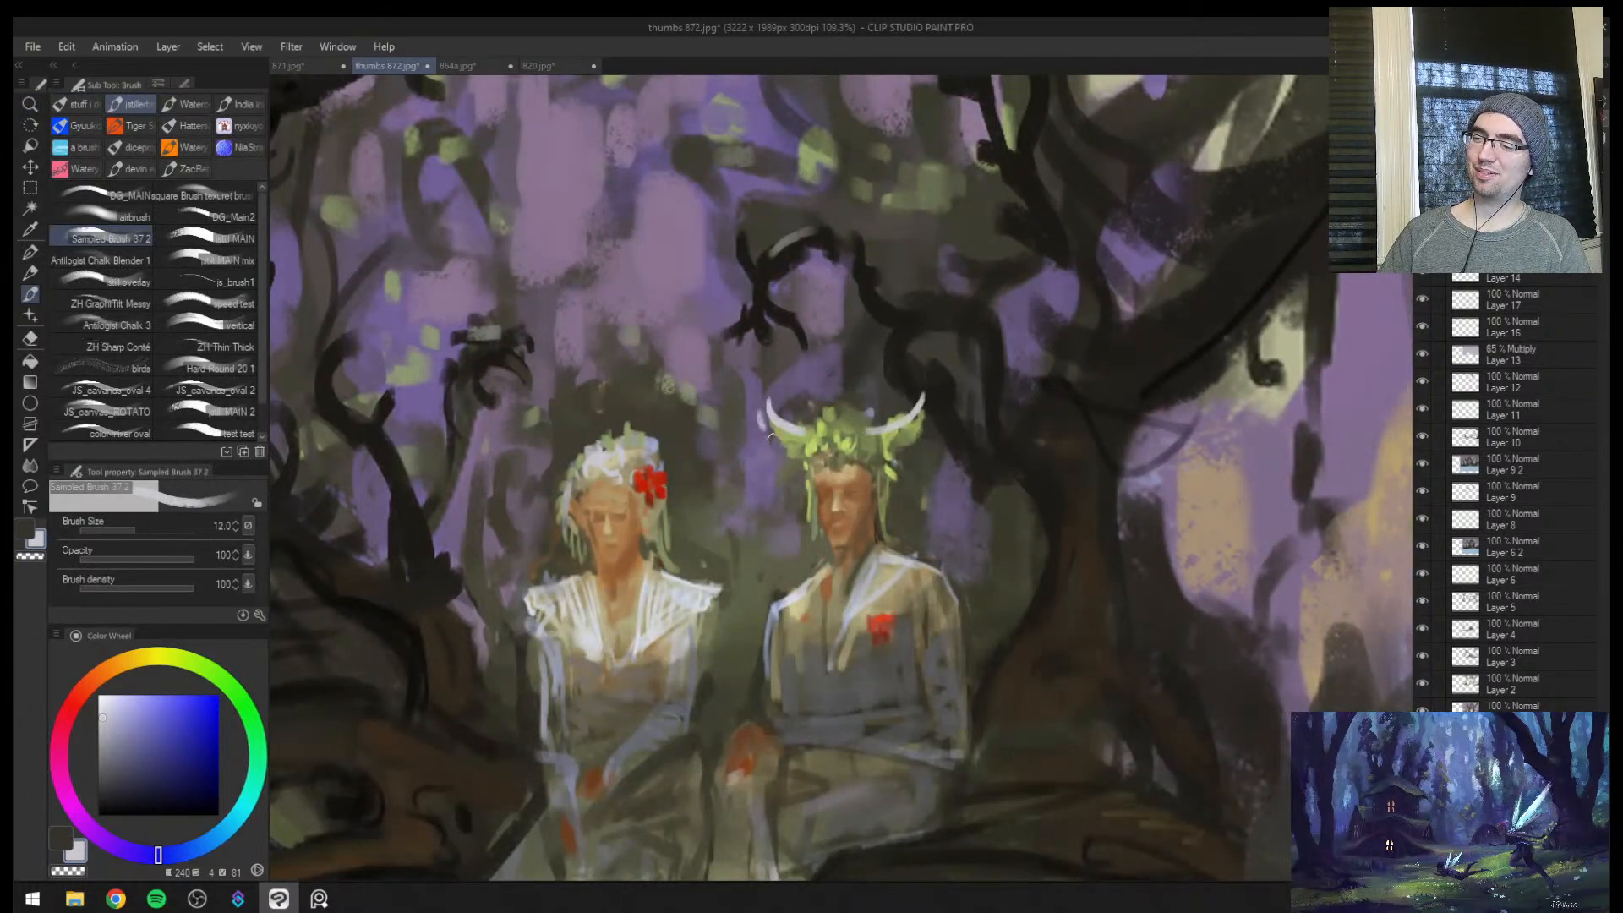
{"action": "key", "text": "ctrl+z"}
{"action": "key", "text": "ctrl+z"}
{"action": "key", "text": "ctrl+z"}
Reshape the crown's outer leaf tuft with a sampled dark background tone and sampled greens at brush sizes 12 and 15
{"action": "left_click", "coordinate": [891, 405], "text": "alt"}
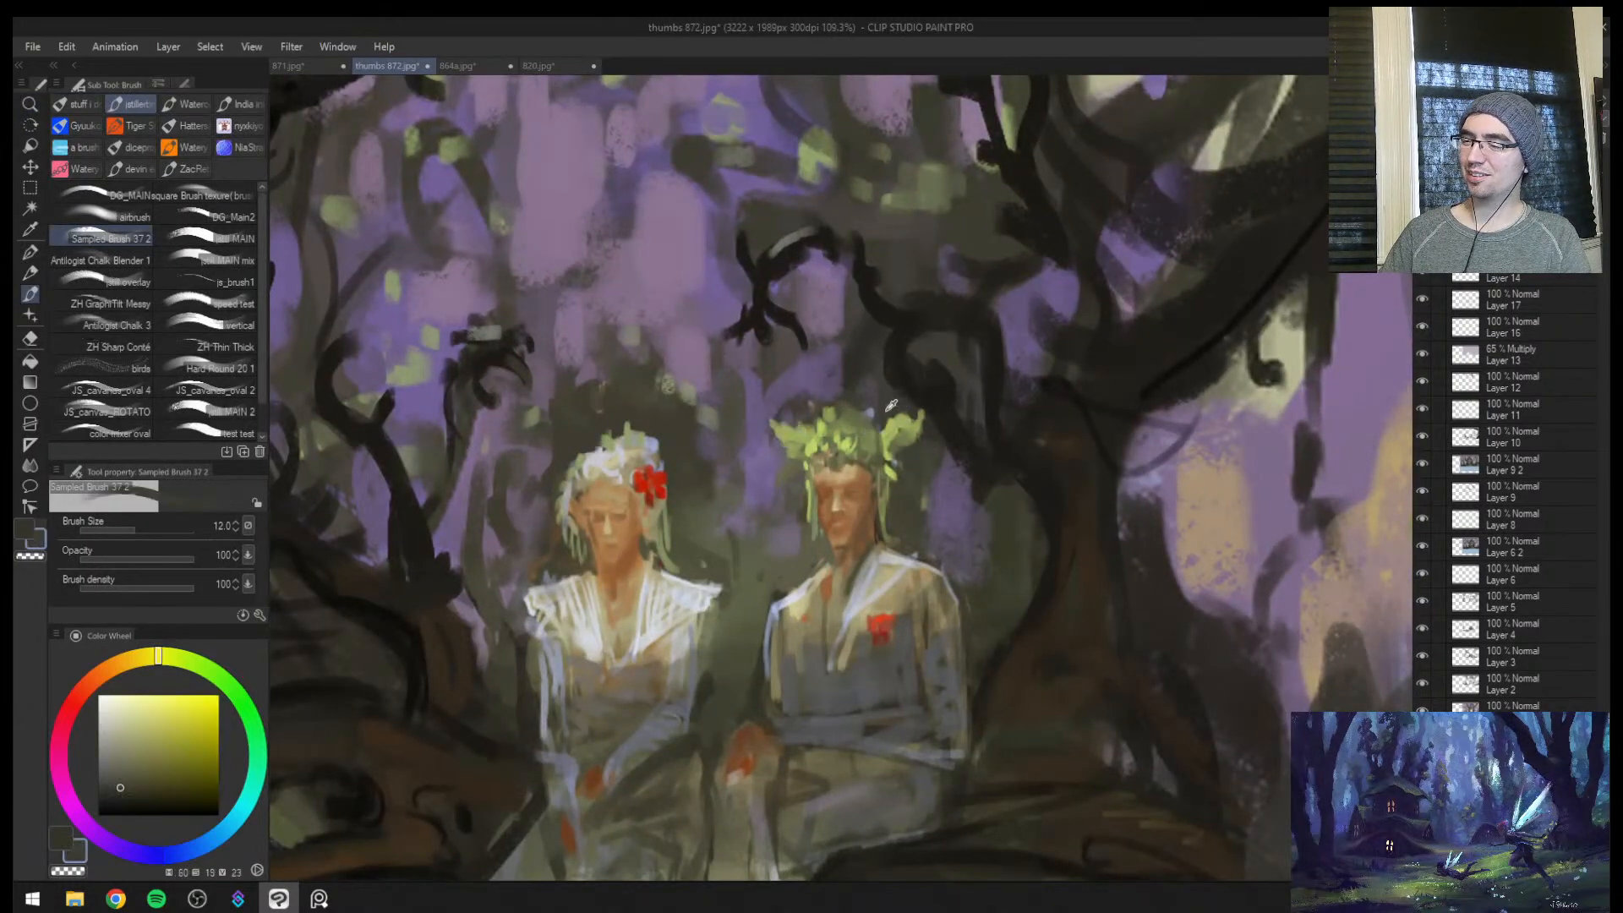
{"action": "key", "text": "bracketright"}
{"action": "key", "text": "bracketleft"}
{"action": "left_click", "coordinate": [899, 440], "text": "alt"}
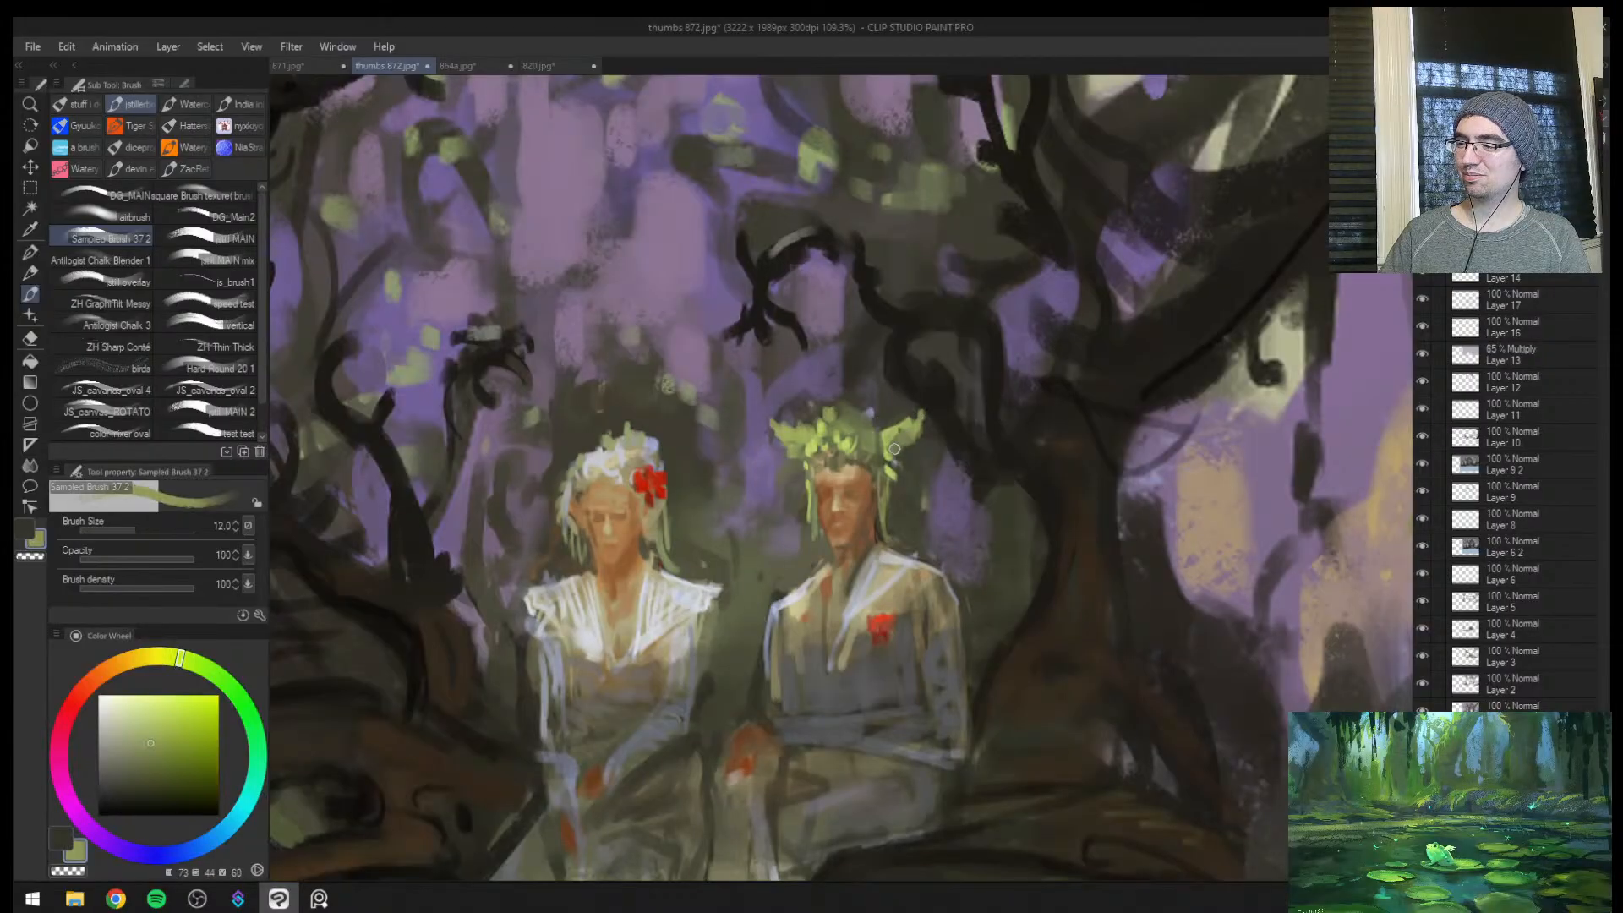
{"action": "left_click", "coordinate": [892, 445], "text": "alt"}
{"action": "key", "text": "bracketright"}
{"action": "key", "text": "bracketright"}
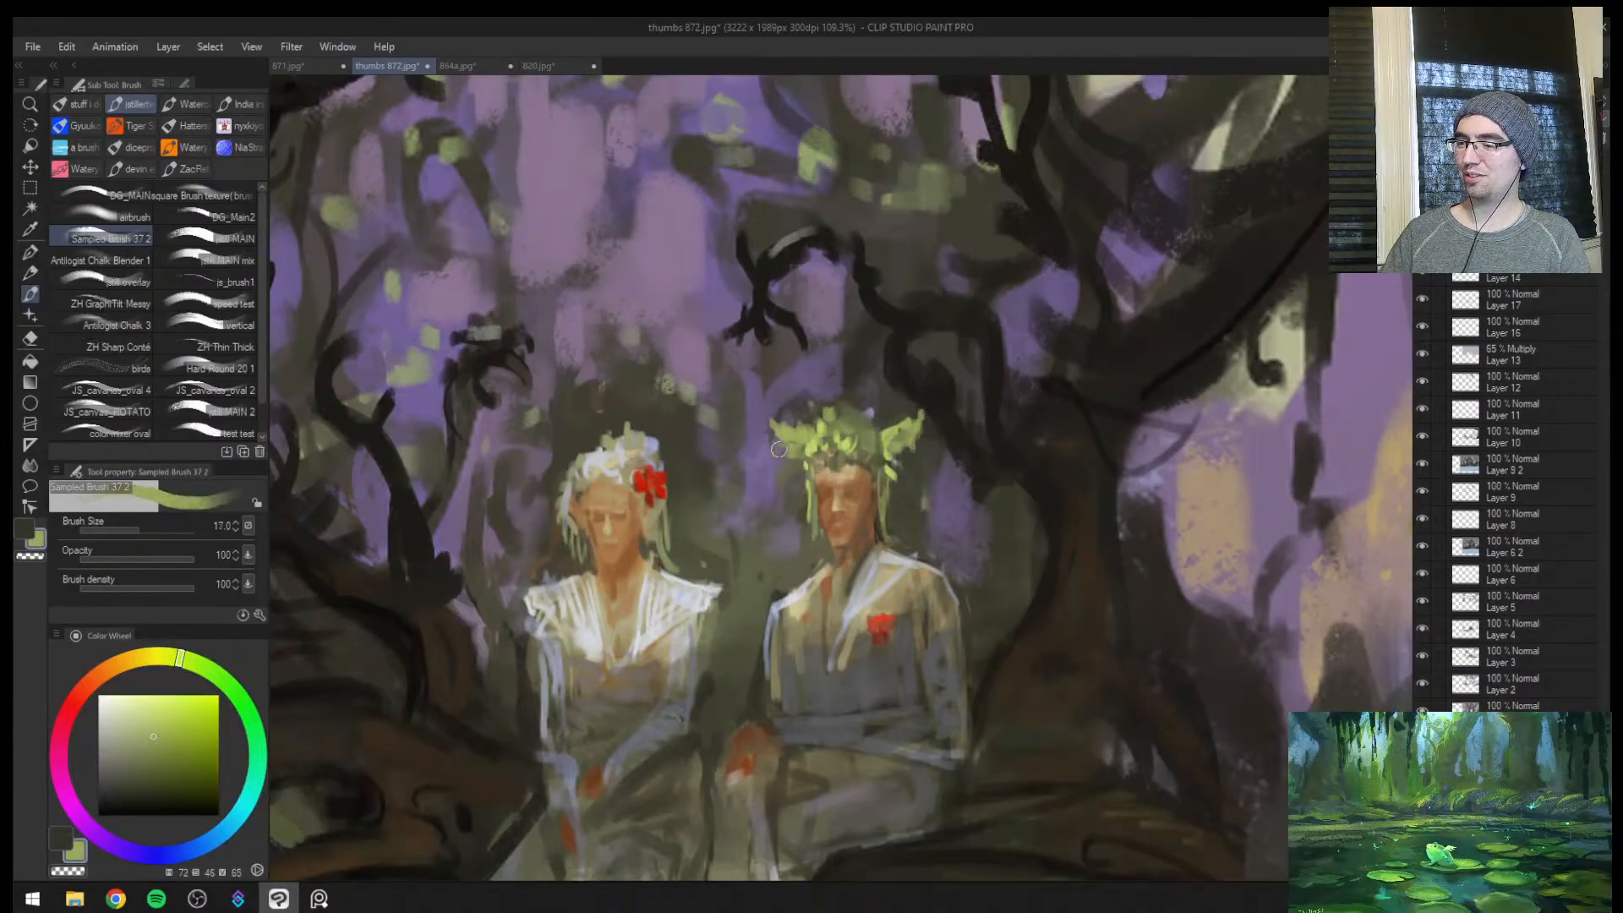
Add a sampled green hanging strand beside the man's outer cheek and undo the extra stroke on his other side
{"action": "key", "text": "bracketleft"}
{"action": "left_click", "coordinate": [886, 494], "text": "alt"}
{"action": "key", "text": "bracketright"}
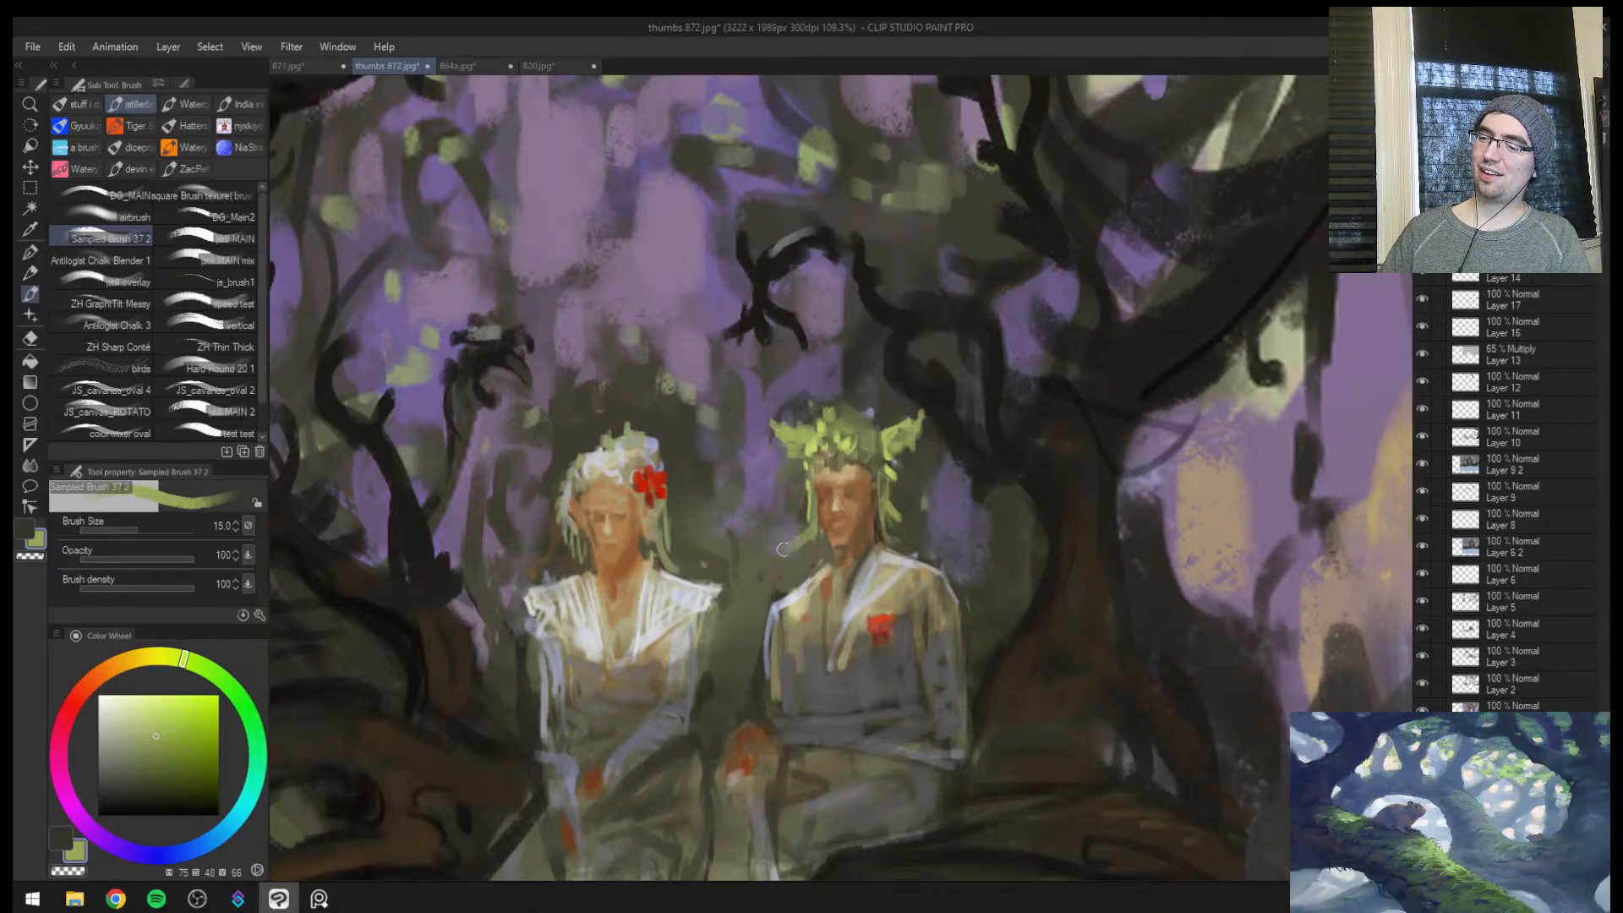
{"action": "key", "text": "ctrl+z"}
{"action": "key", "text": "ctrl+z"}
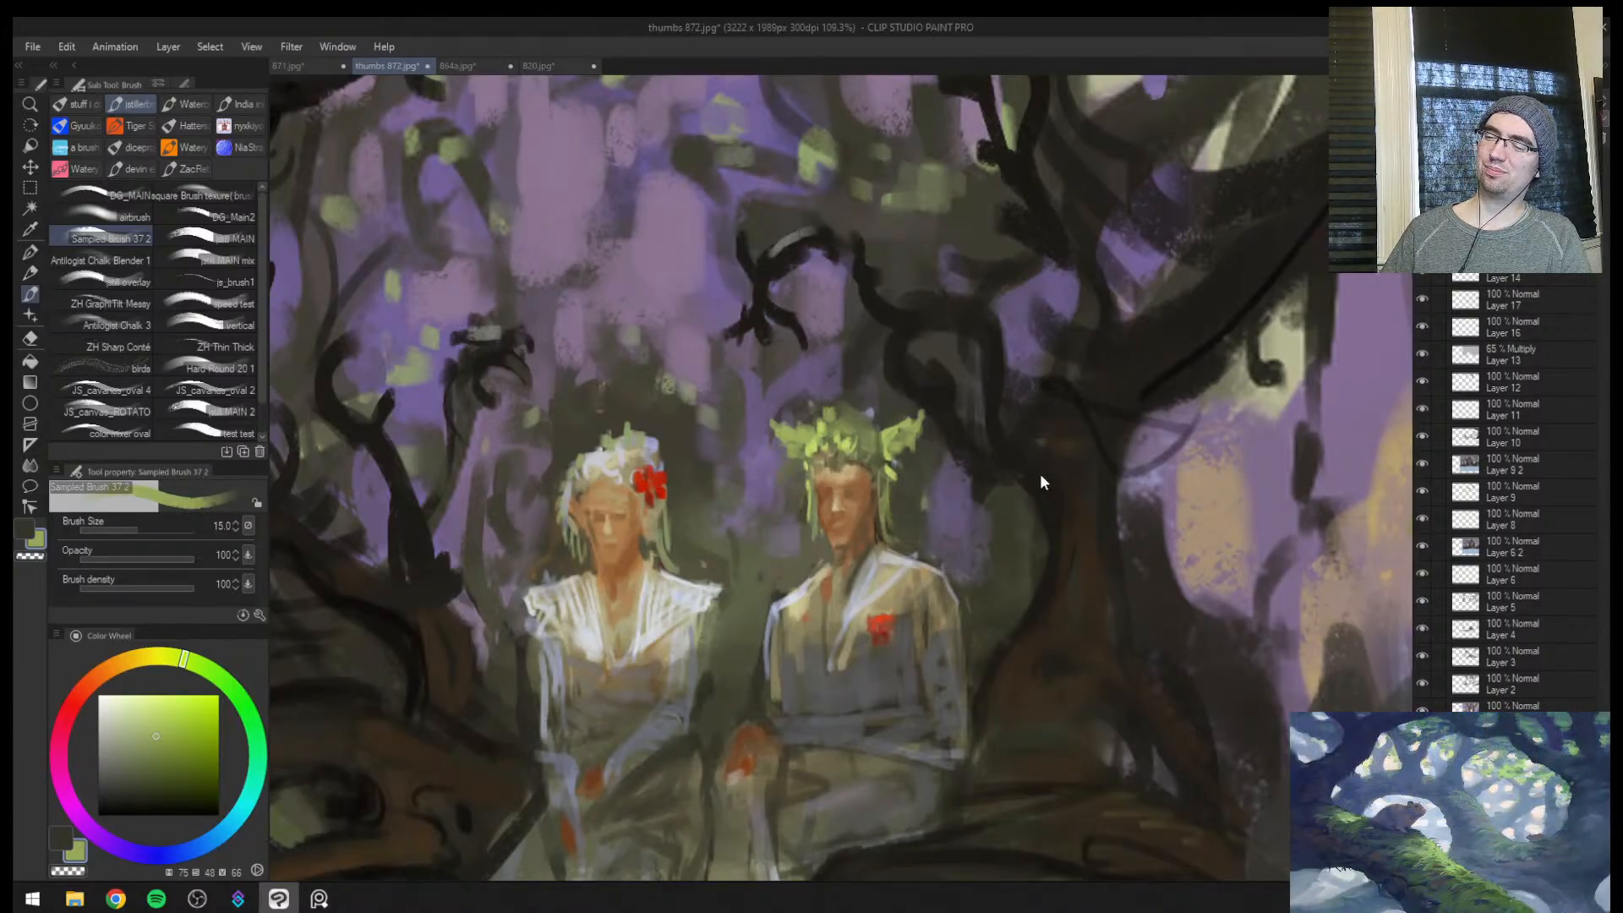
Mirror the view and dab a sampled pale blue-white highlight along the man's shoulder at brush size 7
{"action": "key", "text": "h"}
{"action": "key", "text": "bracketleft"}
{"action": "key", "text": "bracketleft"}
{"action": "key", "text": "bracketleft"}
{"action": "key", "text": "bracketleft"}
{"action": "left_click", "coordinate": [893, 599], "text": "alt"}
{"action": "left_click", "coordinate": [890, 583], "text": "alt"}
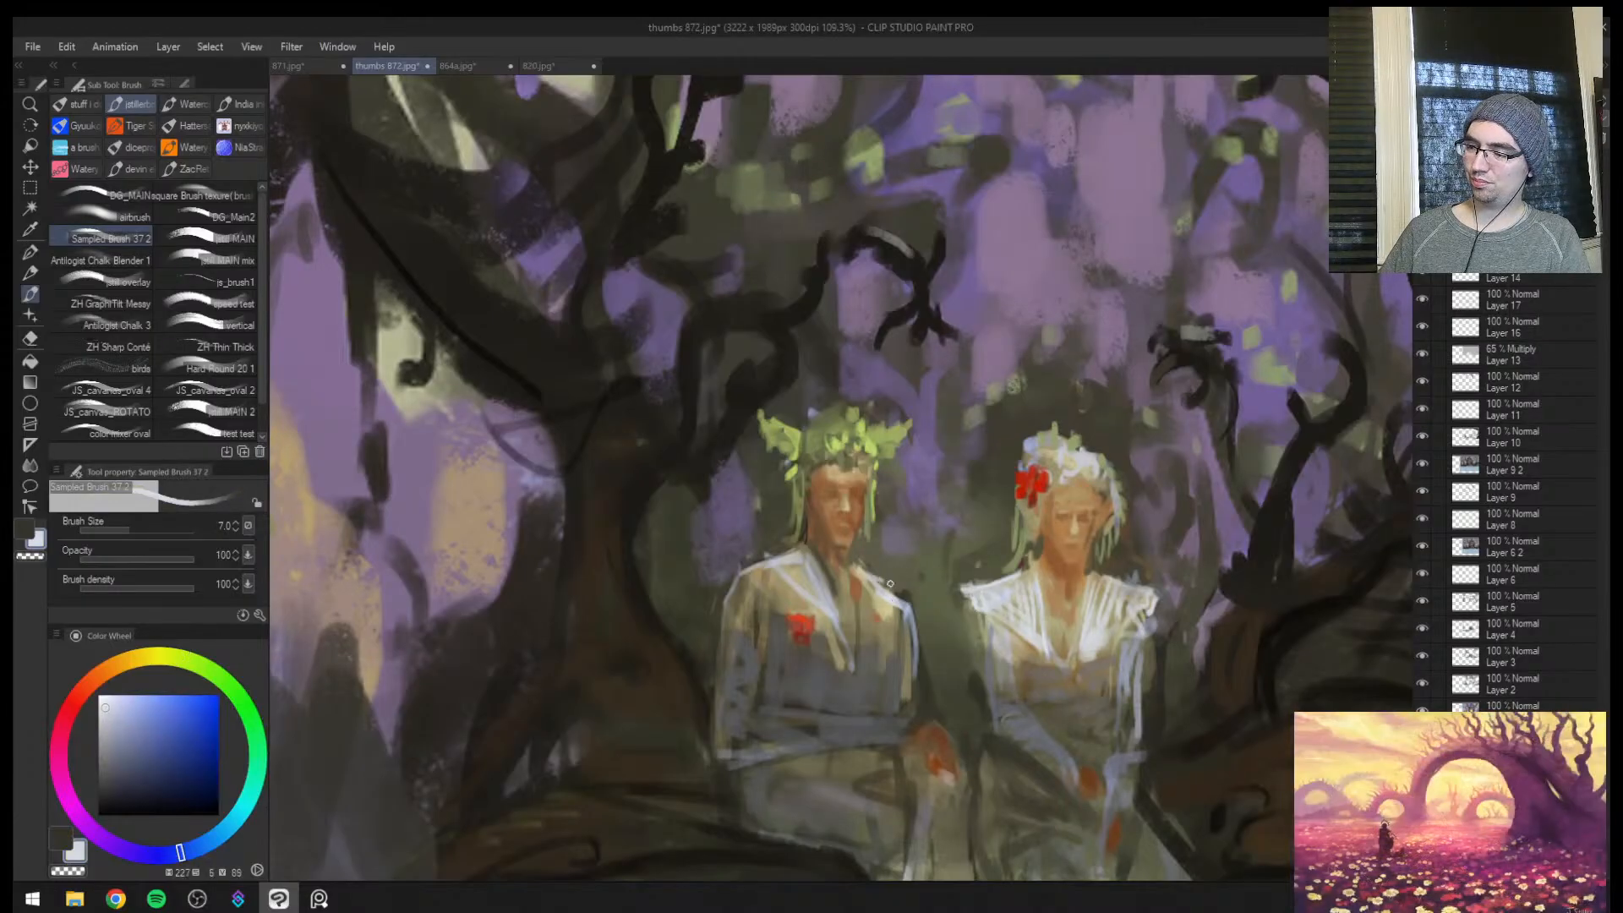
Examine the couple in both mirrored and normal views at several zoom levels to judge the man's jacket highlights
{"action": "key", "text": "h"}
{"action": "key", "text": "ctrl+space"}
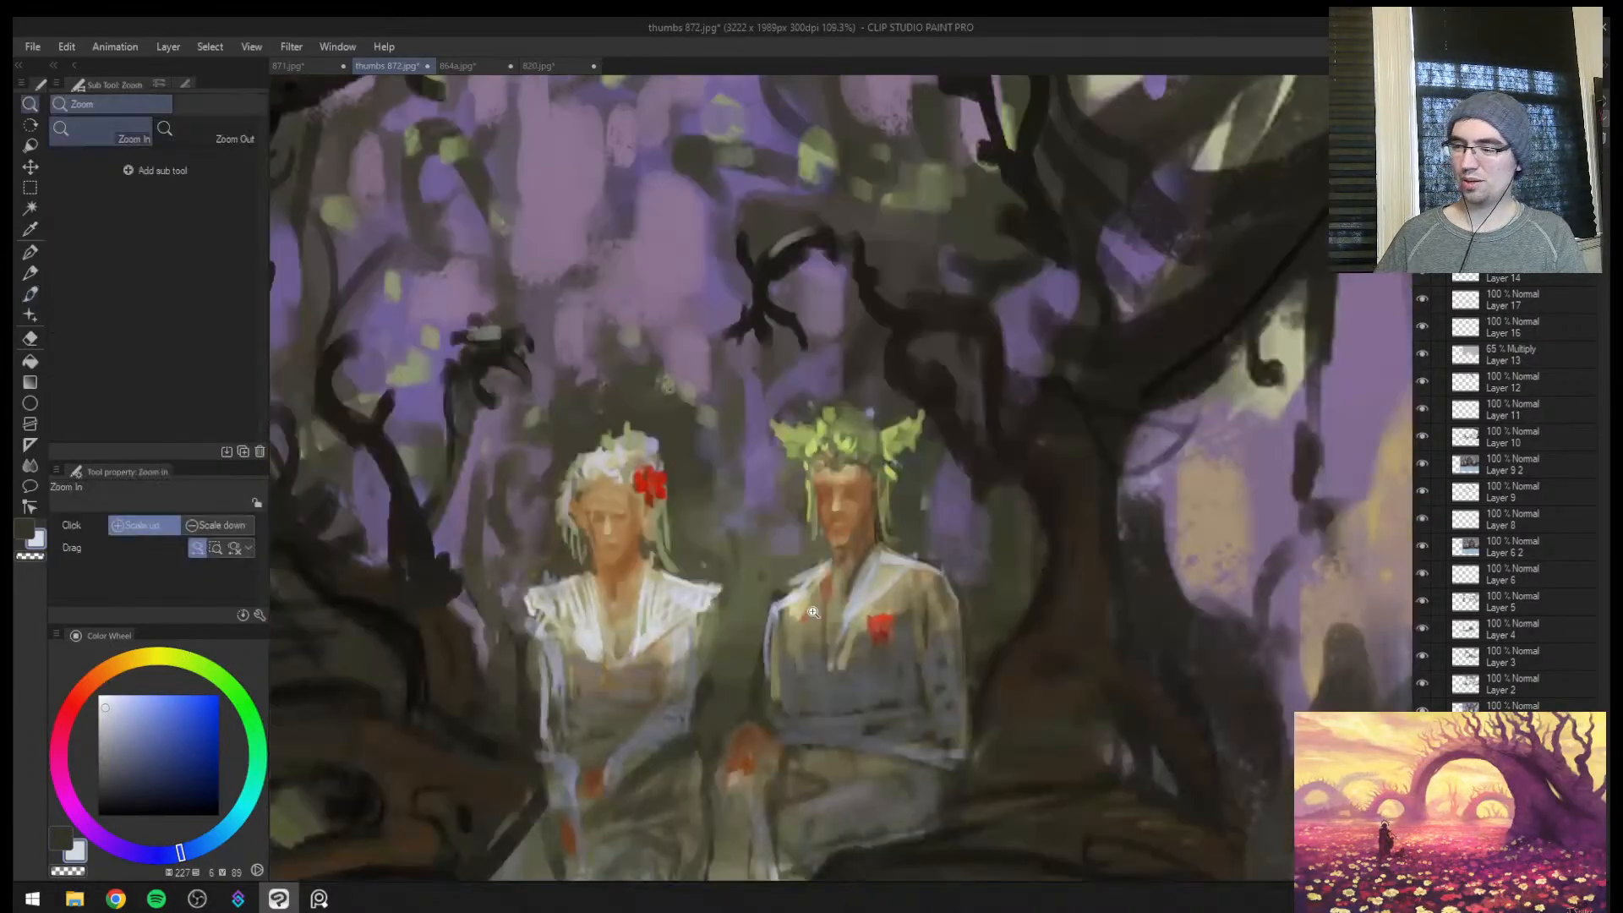
{"action": "left_click", "coordinate": [833, 547]}
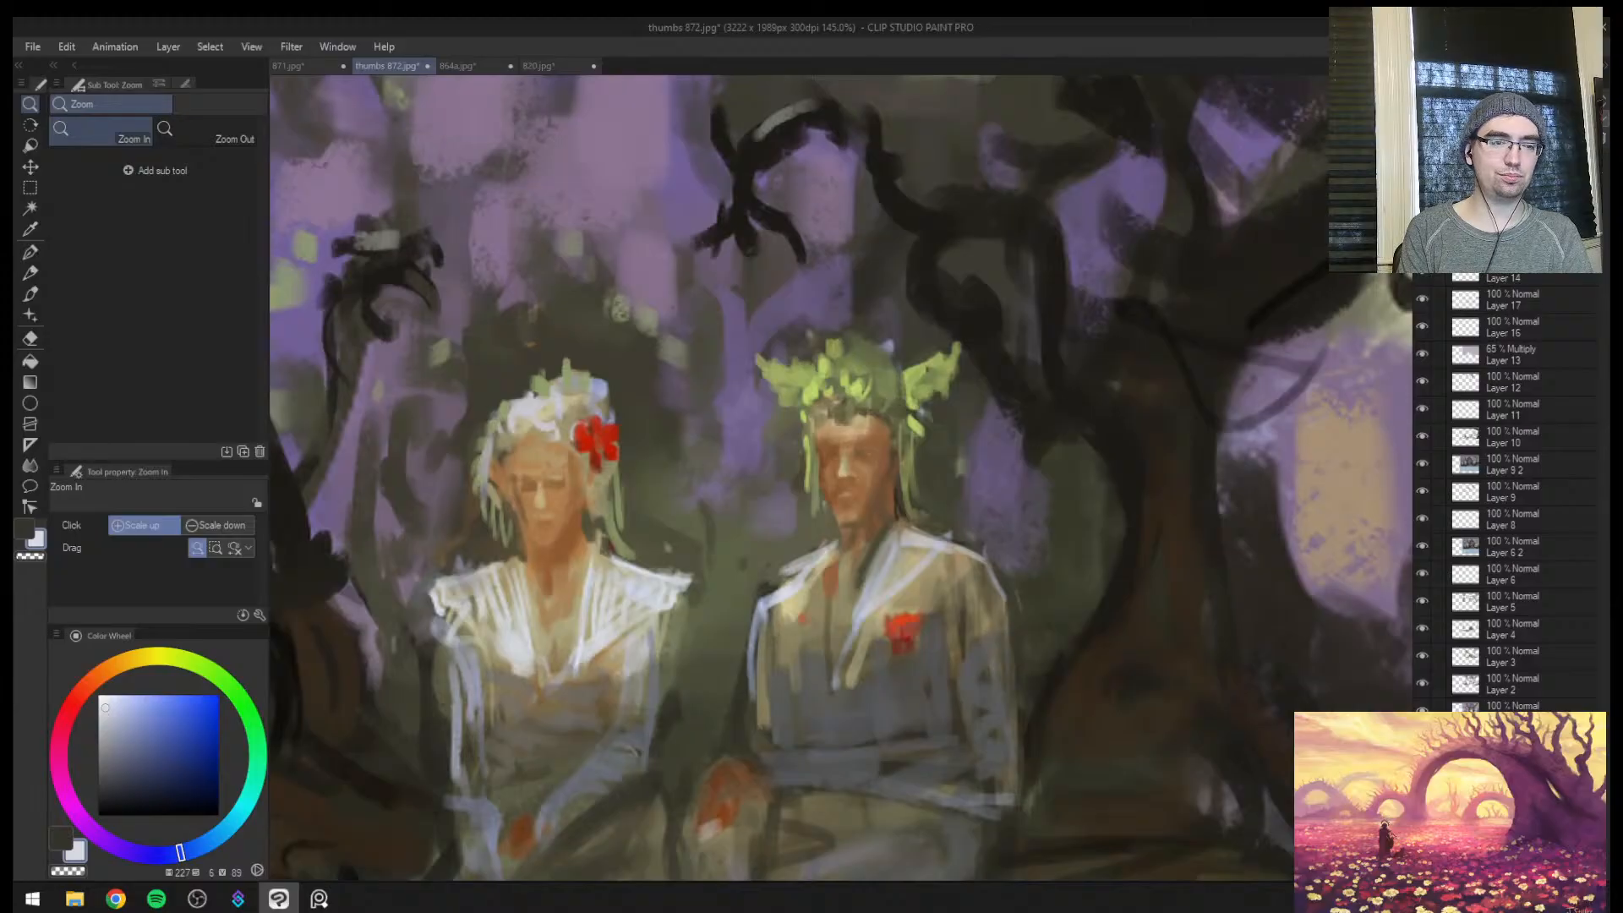
{"action": "key", "text": "alt+Tab"}
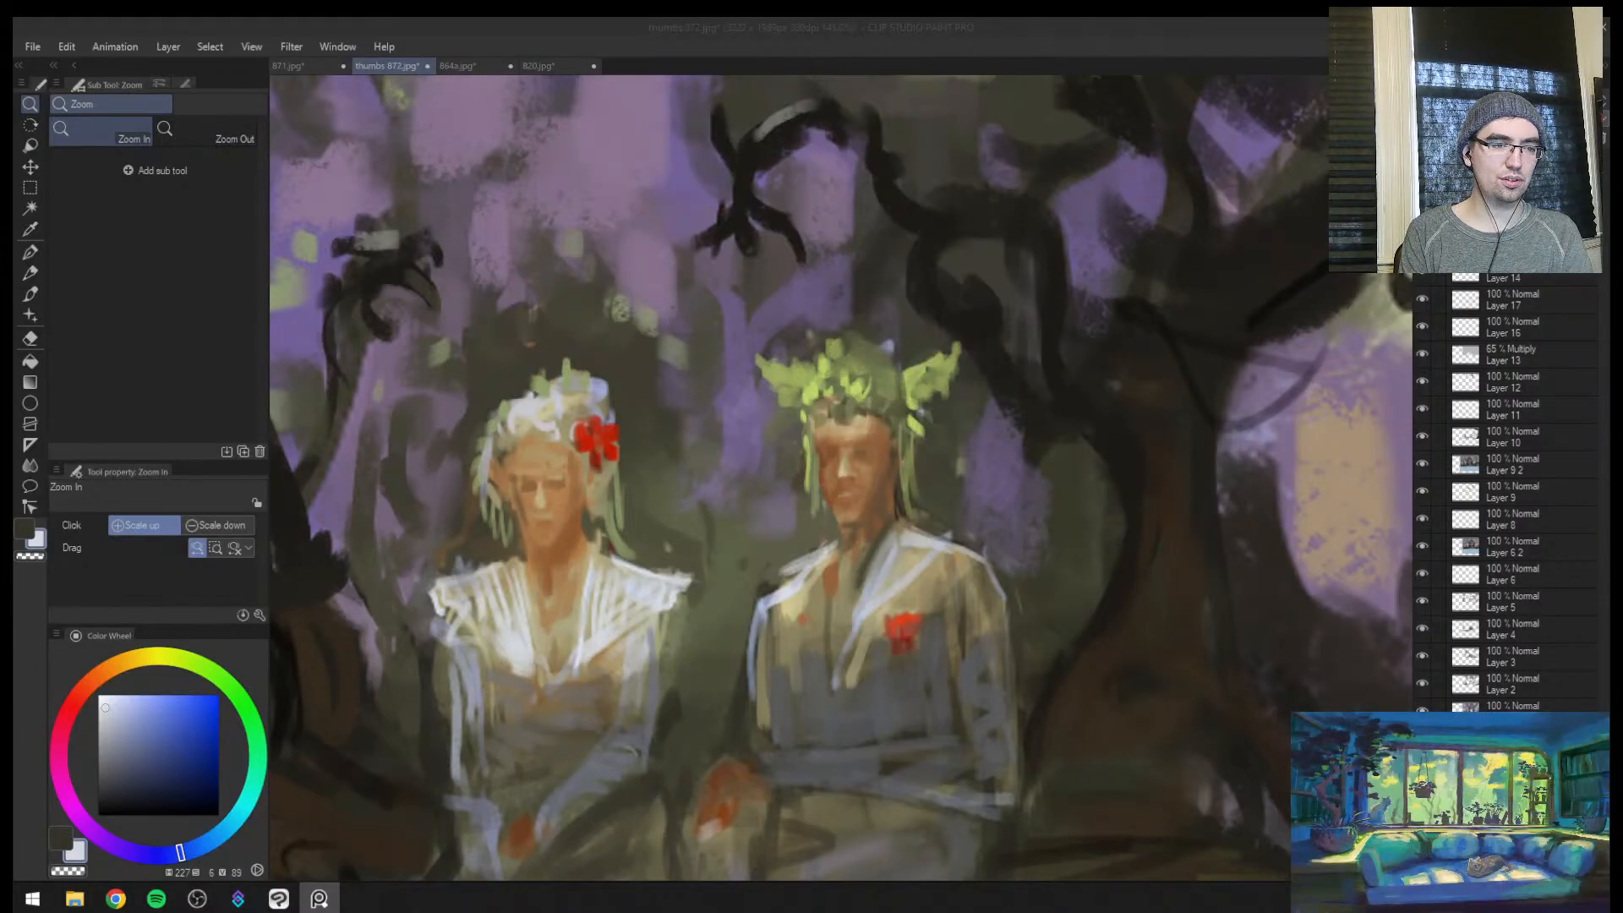
{"action": "left_click", "coordinate": [852, 484]}
{"action": "key", "text": "h"}
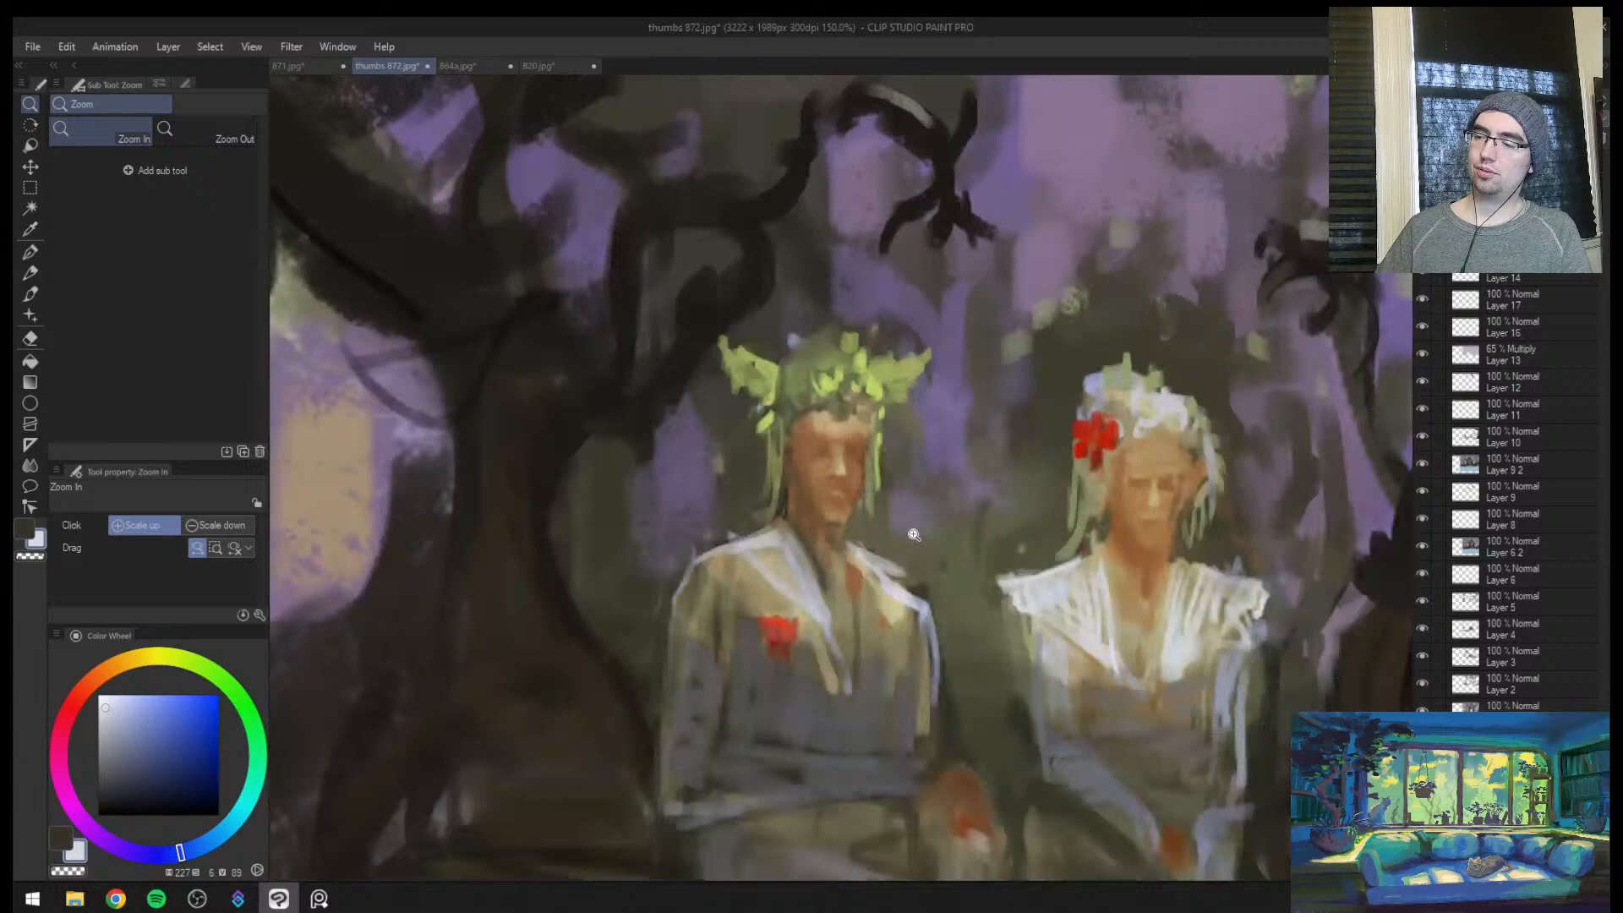
{"action": "left_click", "coordinate": [916, 593]}
{"action": "mouse_move", "coordinate": [921, 558]}
{"action": "left_mouse_down"}
{"action": "mouse_move", "coordinate": [822, 520]}
{"action": "mouse_move", "coordinate": [749, 617]}
{"action": "mouse_move", "coordinate": [676, 582]}
{"action": "mouse_move", "coordinate": [773, 573]}
{"action": "left_mouse_up"}
{"action": "left_click", "coordinate": [773, 536]}
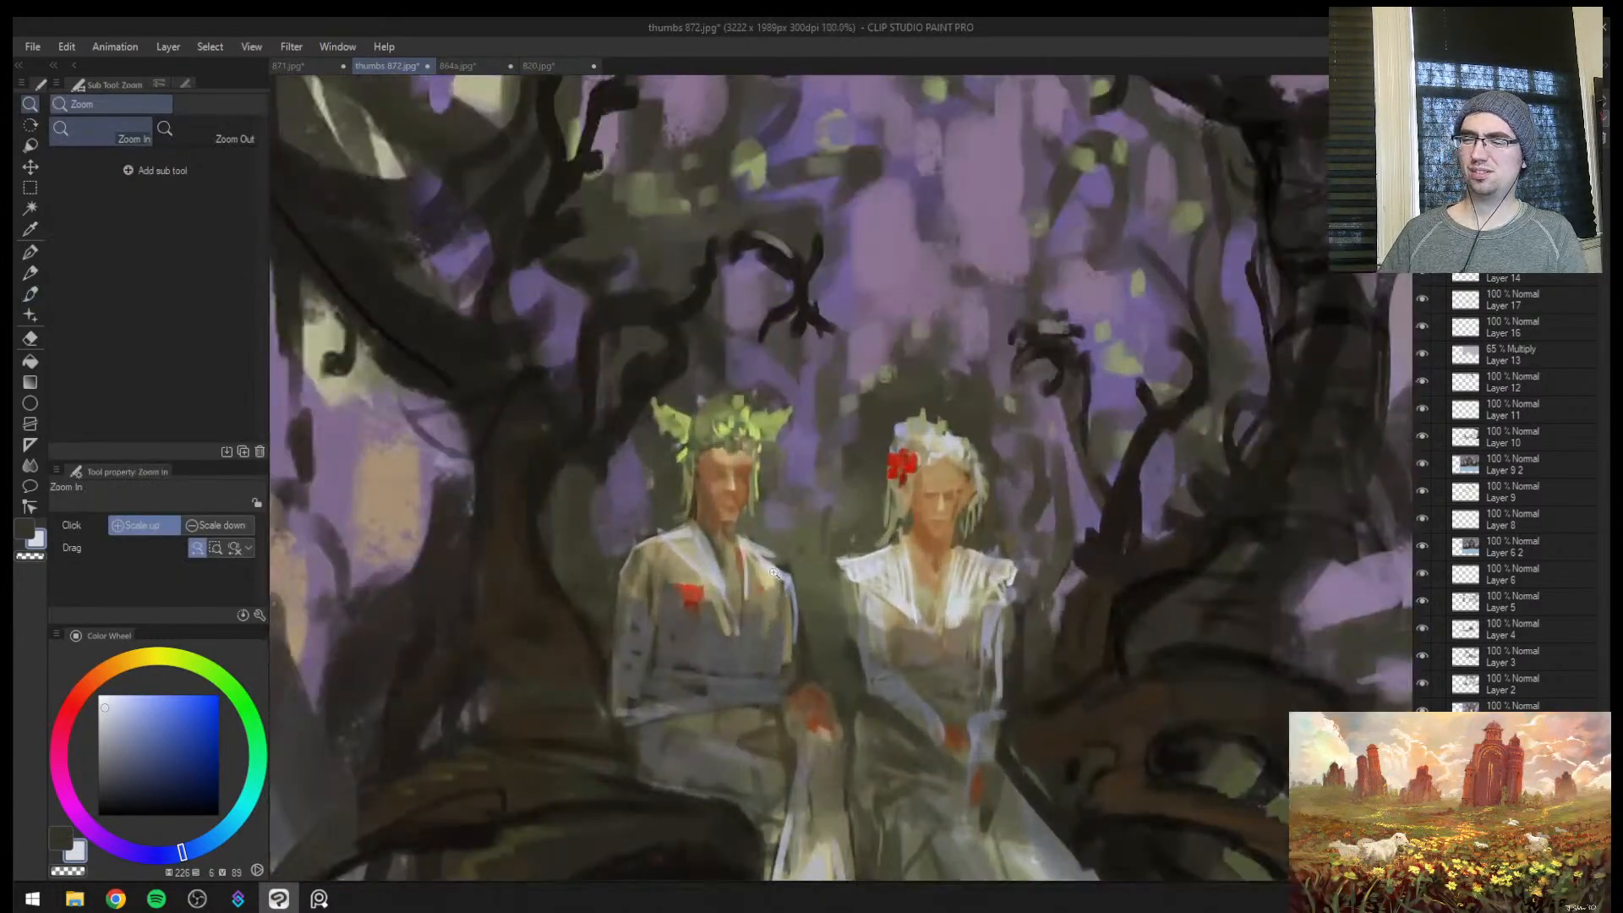
{"action": "left_click", "coordinate": [751, 596]}
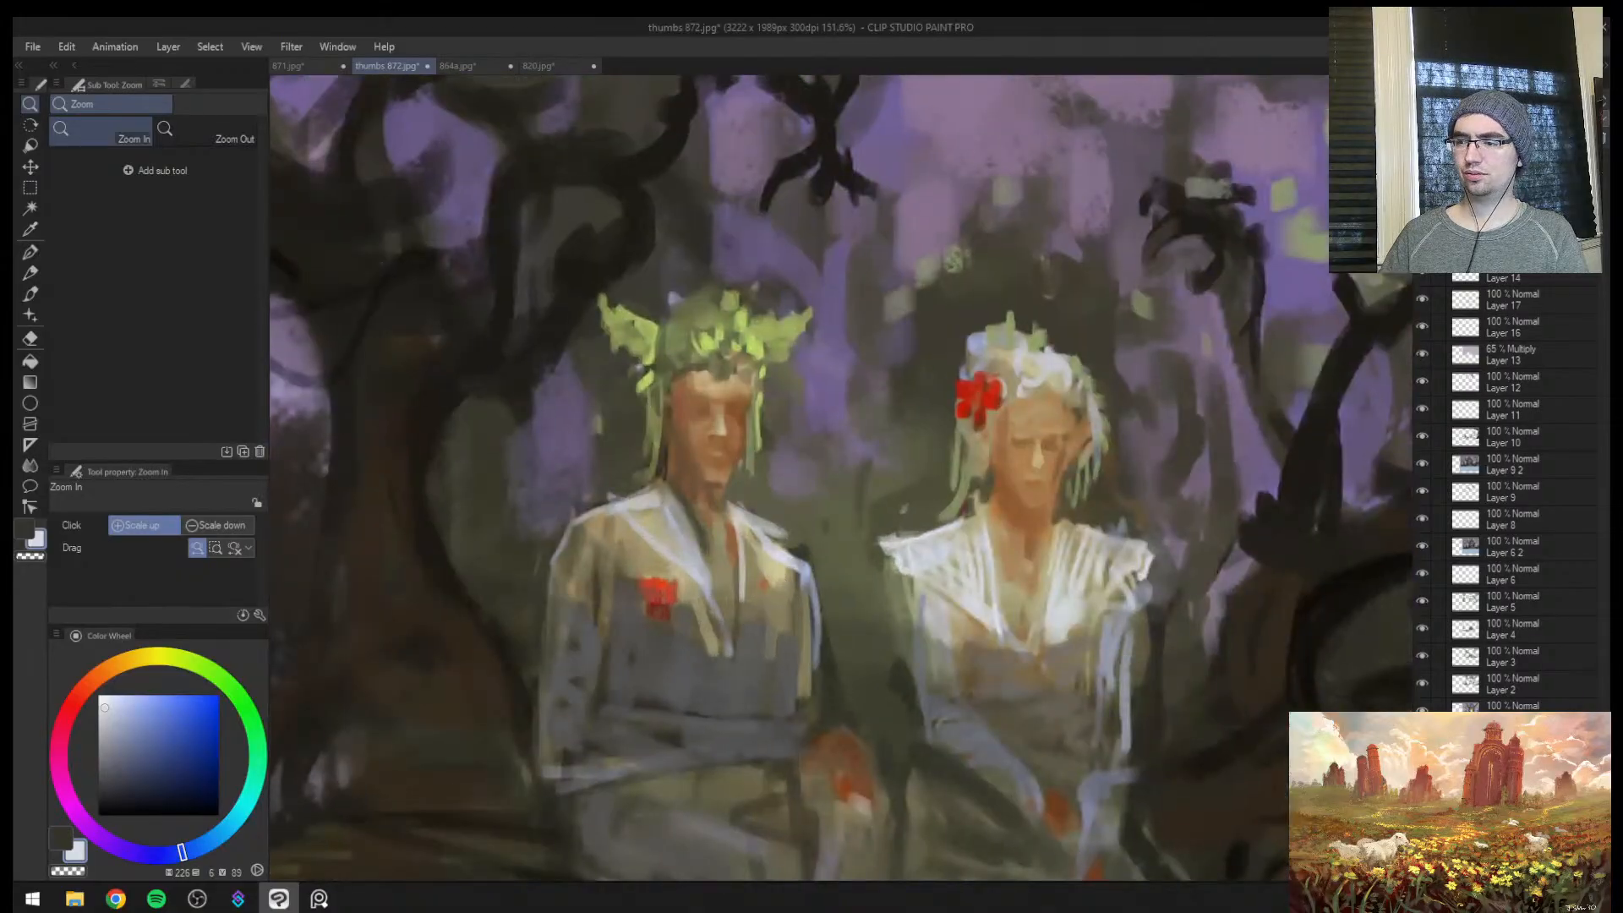
Draw a thin pale edge down the inside of the man's jacket lapel at brush size 8, redoing the first stroke
{"action": "key", "text": "bracketright"}
{"action": "left_click_drag", "start_coordinate": [758, 551], "coordinate": [744, 631]}
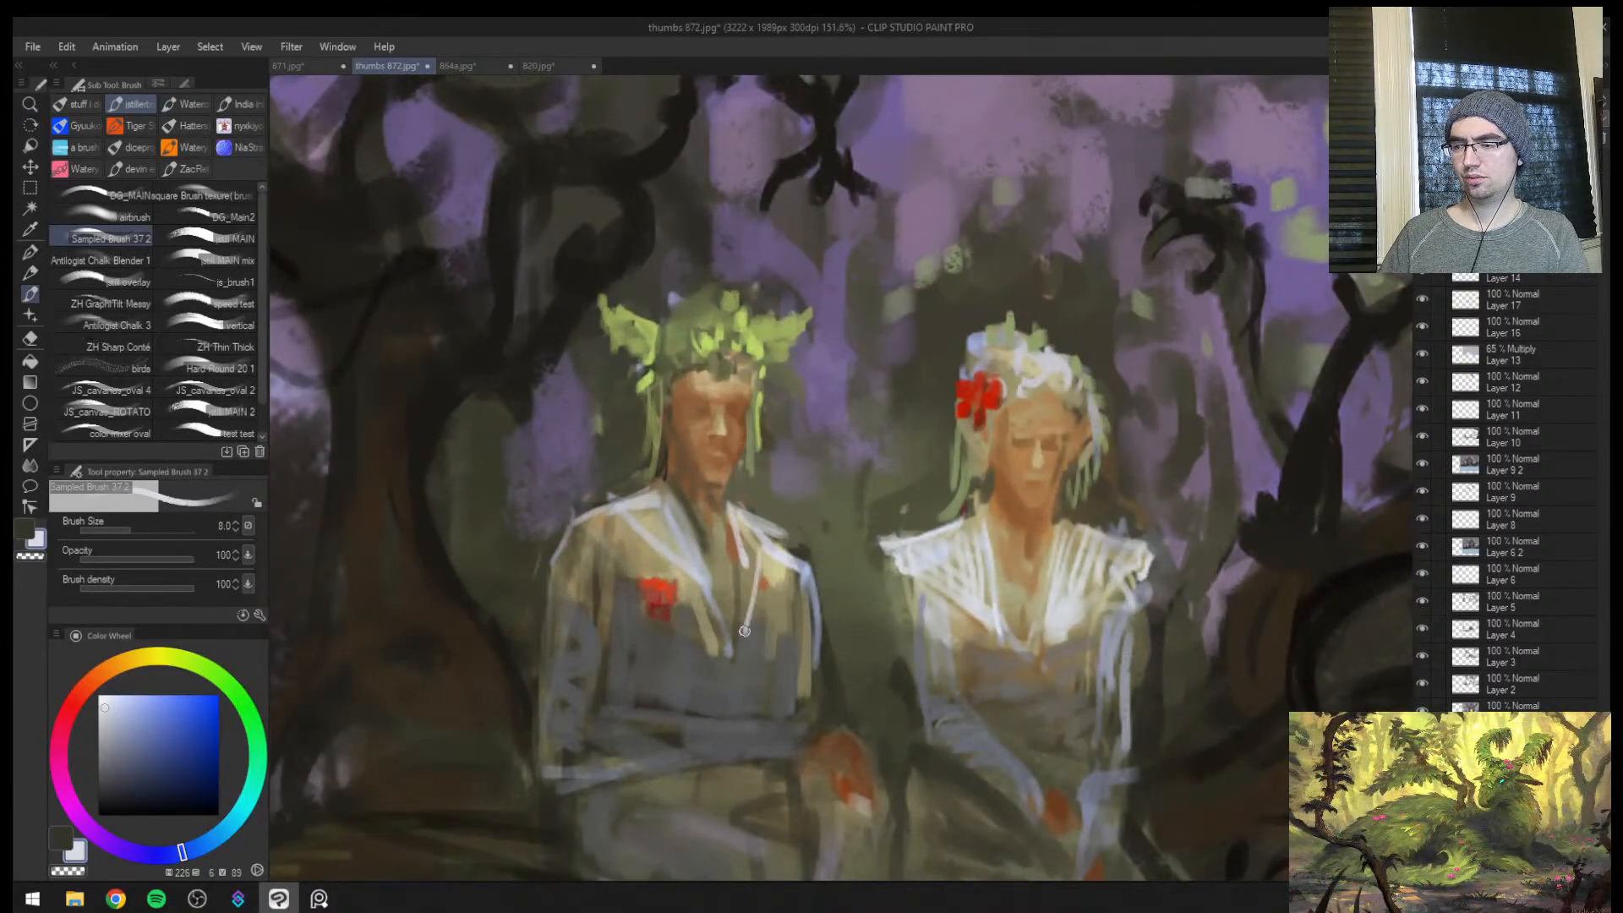
{"action": "key", "text": "ctrl+z"}
{"action": "left_click_drag", "start_coordinate": [754, 541], "coordinate": [733, 628]}
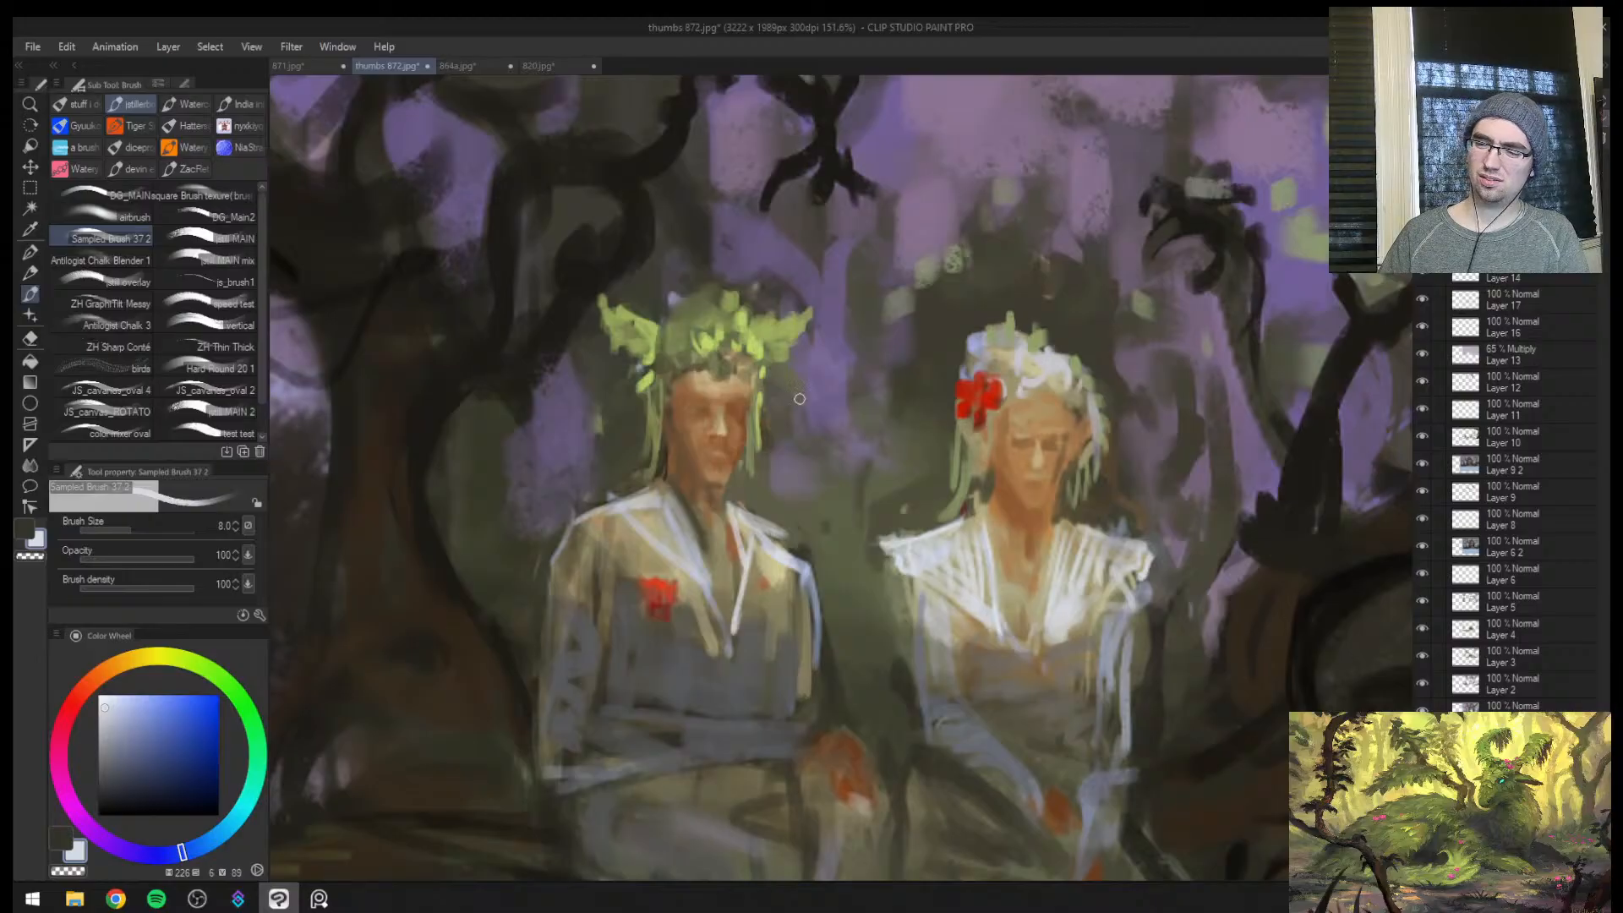
Paint a sampled dark olive shadow from the man's collar down between his lapels at brush sizes 12 and 10
{"action": "key", "text": "bracketright"}
{"action": "key", "text": "bracketright"}
{"action": "left_click", "coordinate": [693, 505], "text": "alt"}
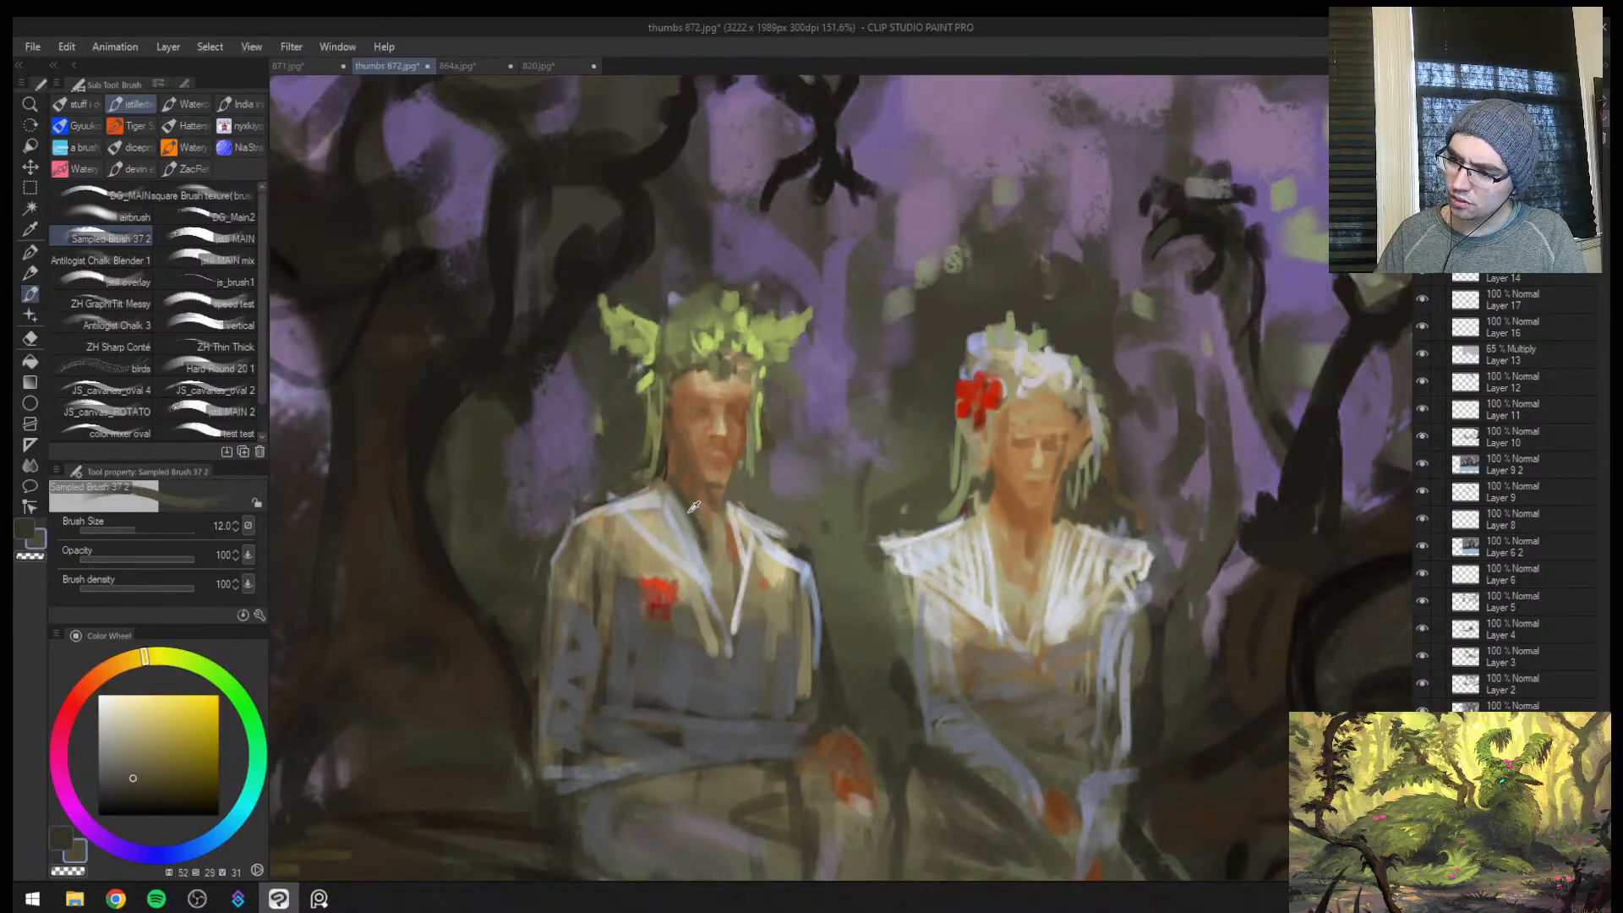
{"action": "mouse_move", "coordinate": [713, 521]}
{"action": "left_mouse_down"}
{"action": "mouse_move", "coordinate": [725, 561]}
{"action": "mouse_move", "coordinate": [727, 524]}
{"action": "mouse_move", "coordinate": [733, 625]}
{"action": "left_mouse_up"}
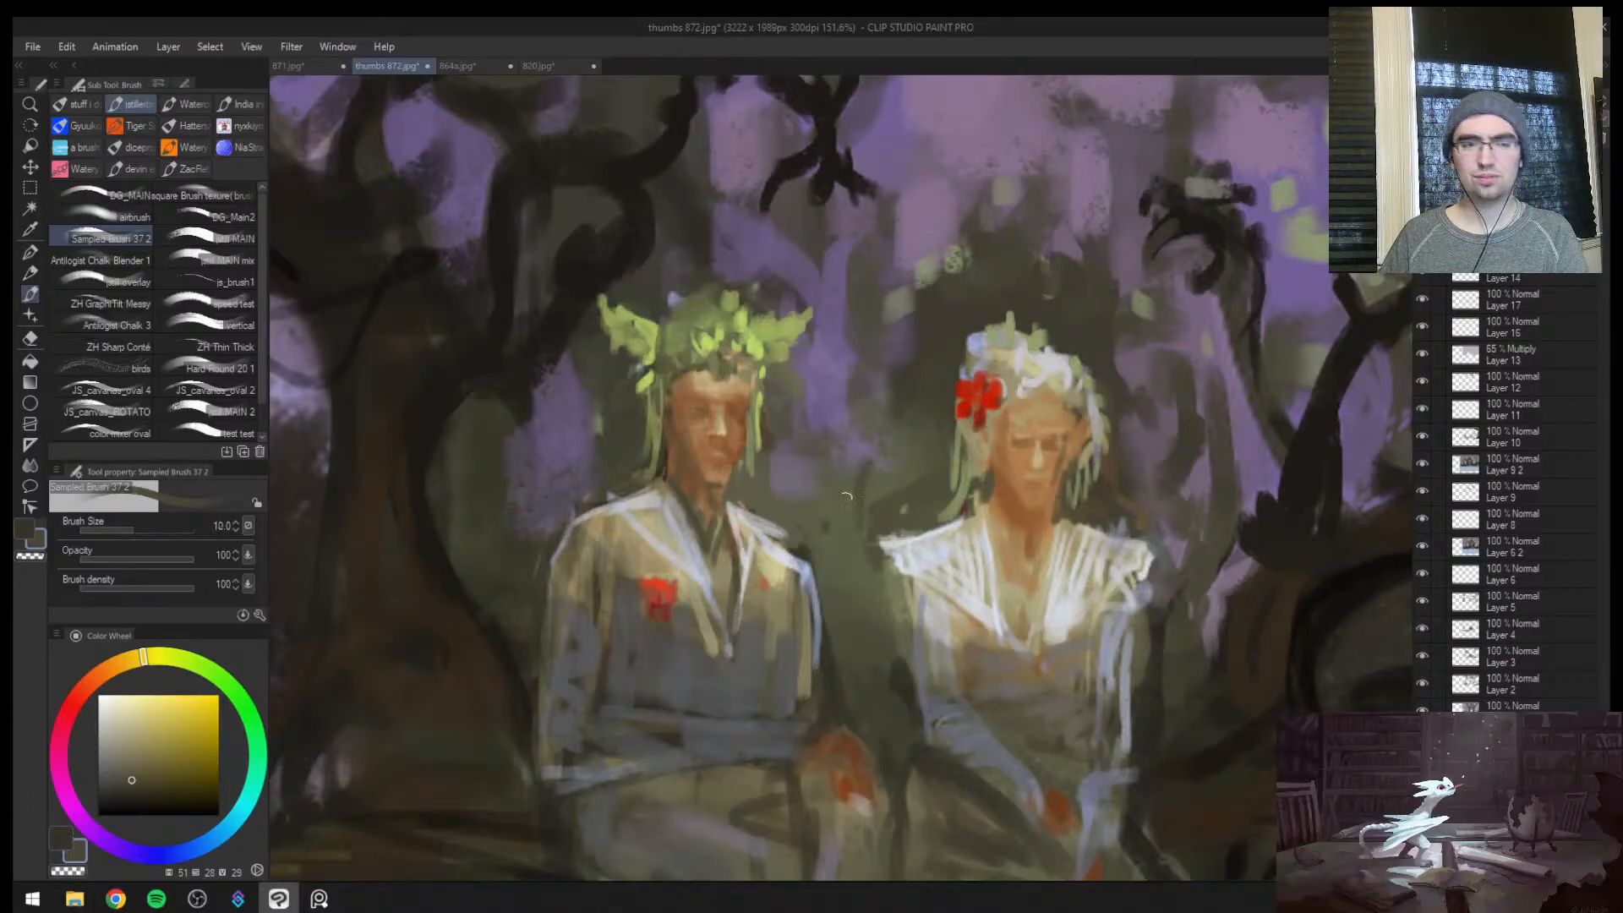
Brighten the man's shoulder and lapel nearest the woman with sampled pale blue-grey strokes at brush size 12
{"action": "left_click", "coordinate": [779, 544], "text": "alt"}
{"action": "key", "text": "bracketright"}
{"action": "mouse_move", "coordinate": [764, 540]}
{"action": "left_mouse_down"}
{"action": "mouse_move", "coordinate": [748, 611]}
{"action": "mouse_move", "coordinate": [776, 561]}
{"action": "mouse_move", "coordinate": [772, 596]}
{"action": "mouse_move", "coordinate": [803, 556]}
{"action": "left_mouse_up"}
{"action": "key", "text": "bracketright"}
{"action": "key", "text": "bracketleft"}
{"action": "key", "text": "bracketright"}
{"action": "key", "text": "bracketright"}
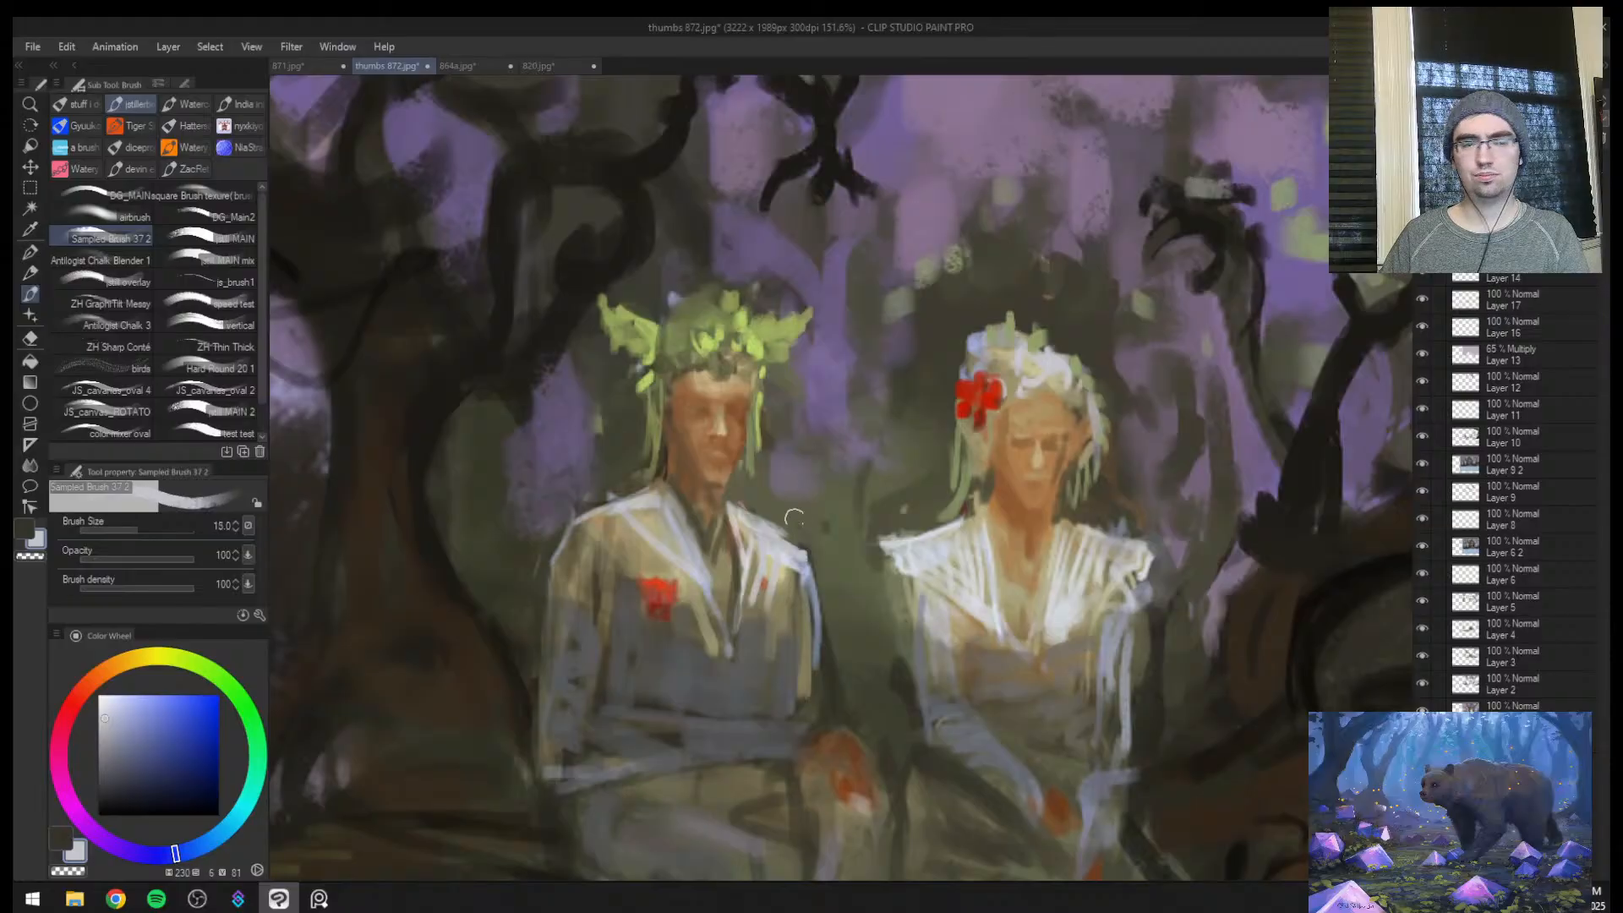
{"action": "left_click", "coordinate": [776, 513], "text": "alt"}
{"action": "left_click", "coordinate": [799, 551], "text": "alt"}
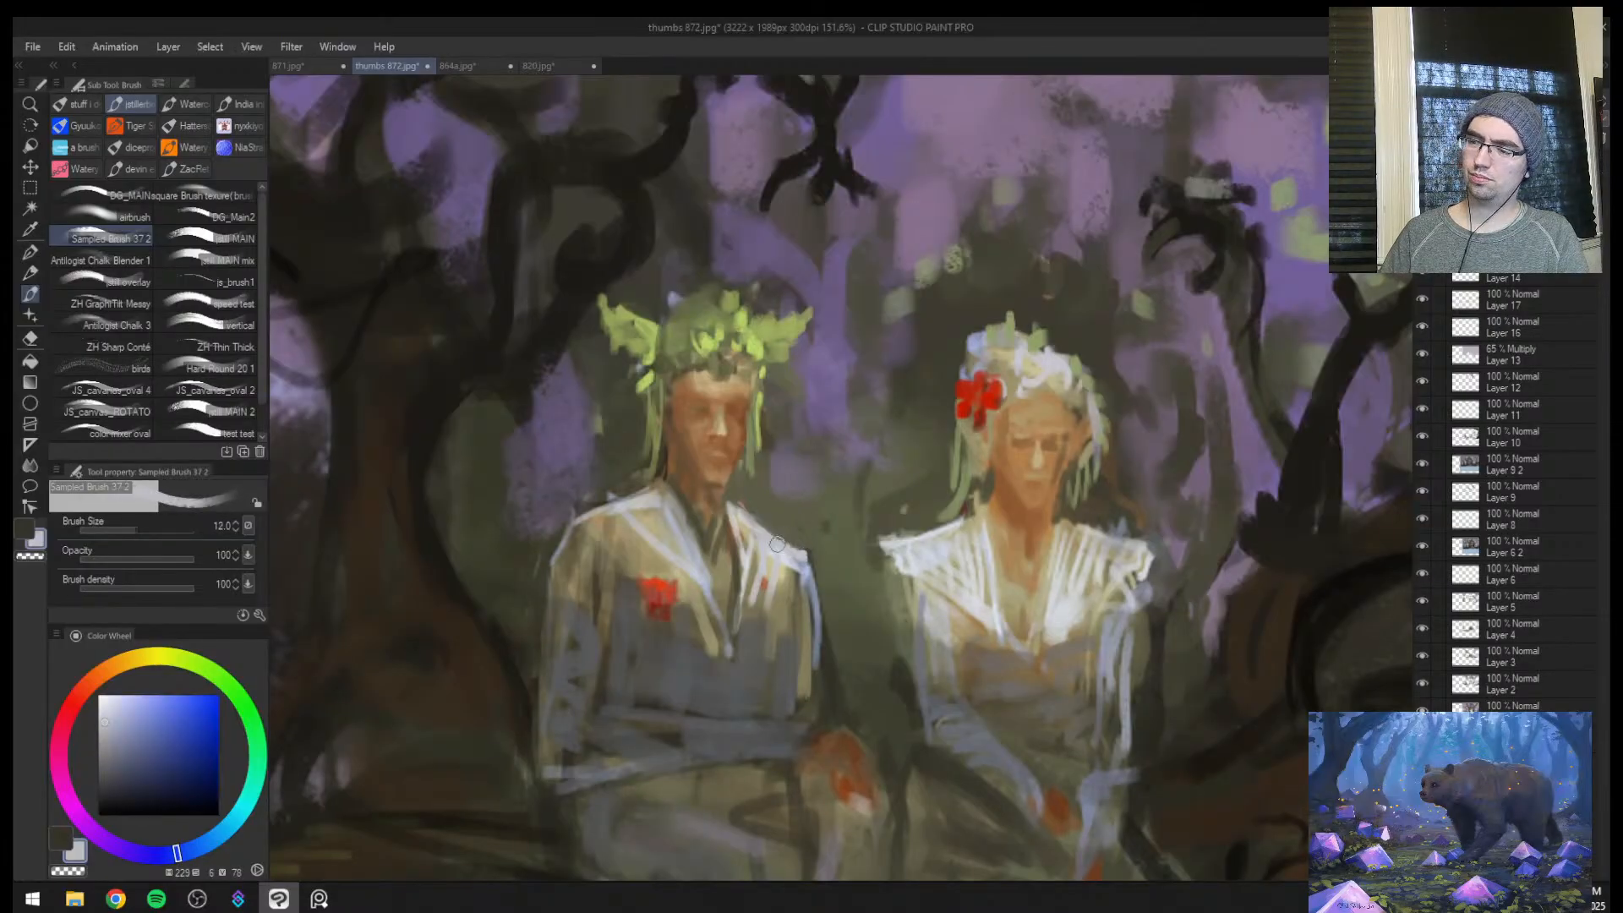
{"action": "left_click_drag", "start_coordinate": [807, 568], "coordinate": [766, 659]}
Draw a sampled dark fold line from that shoulder down the man's jacket front at brush size 8
{"action": "key", "text": "bracketleft"}
{"action": "key", "text": "bracketleft"}
{"action": "key", "text": "bracketleft"}
{"action": "key", "text": "bracketleft"}
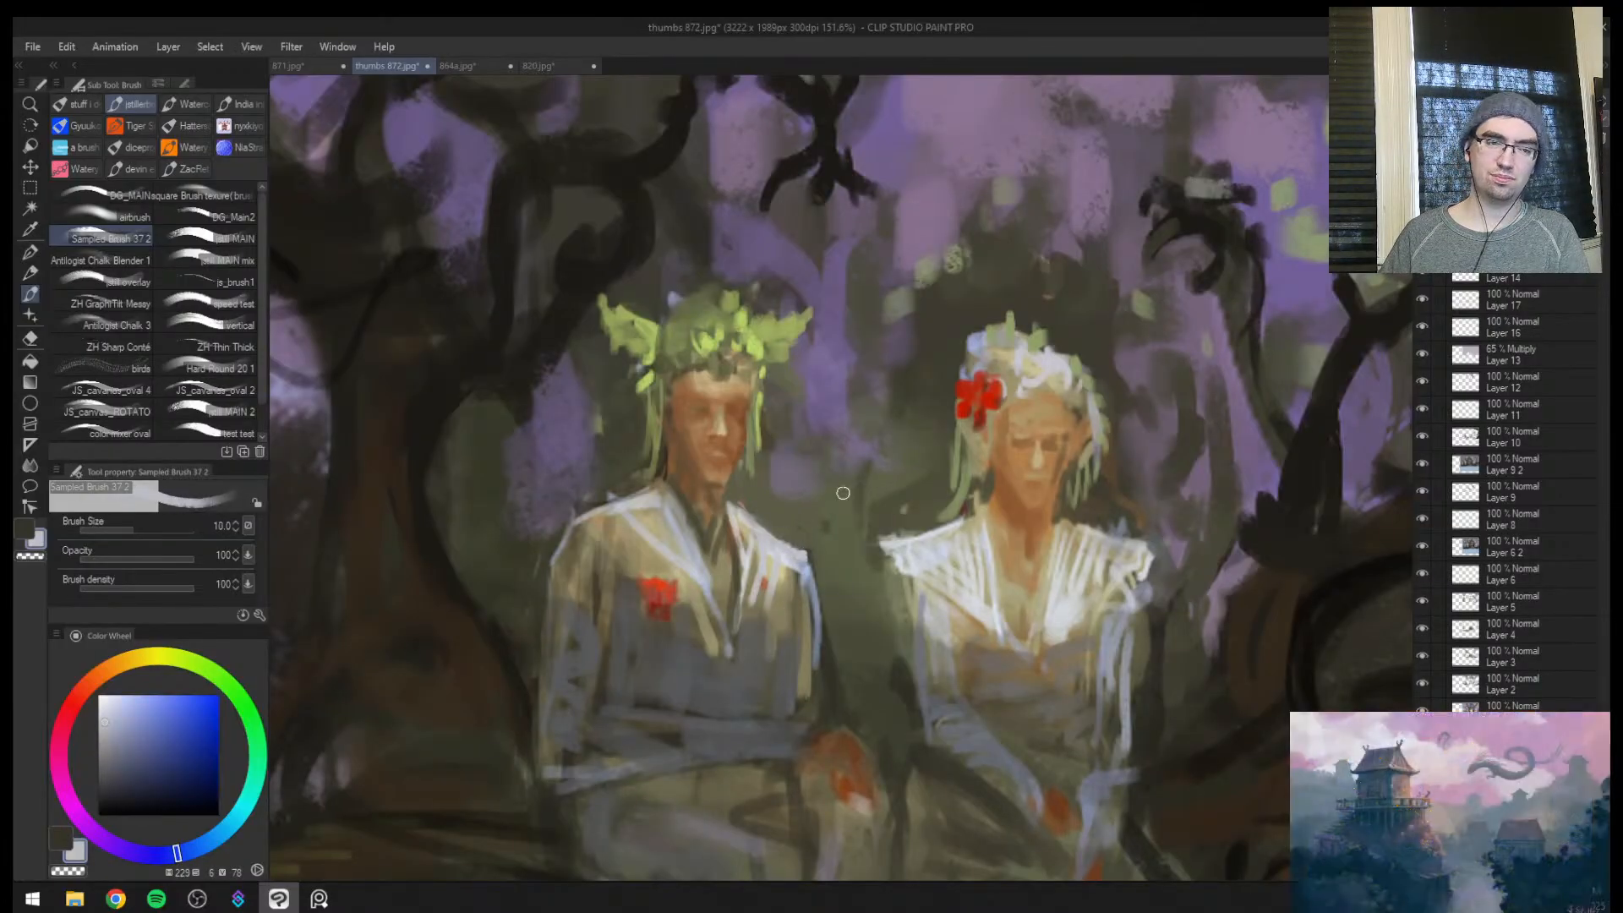
{"action": "left_click", "coordinate": [781, 666], "text": "alt"}
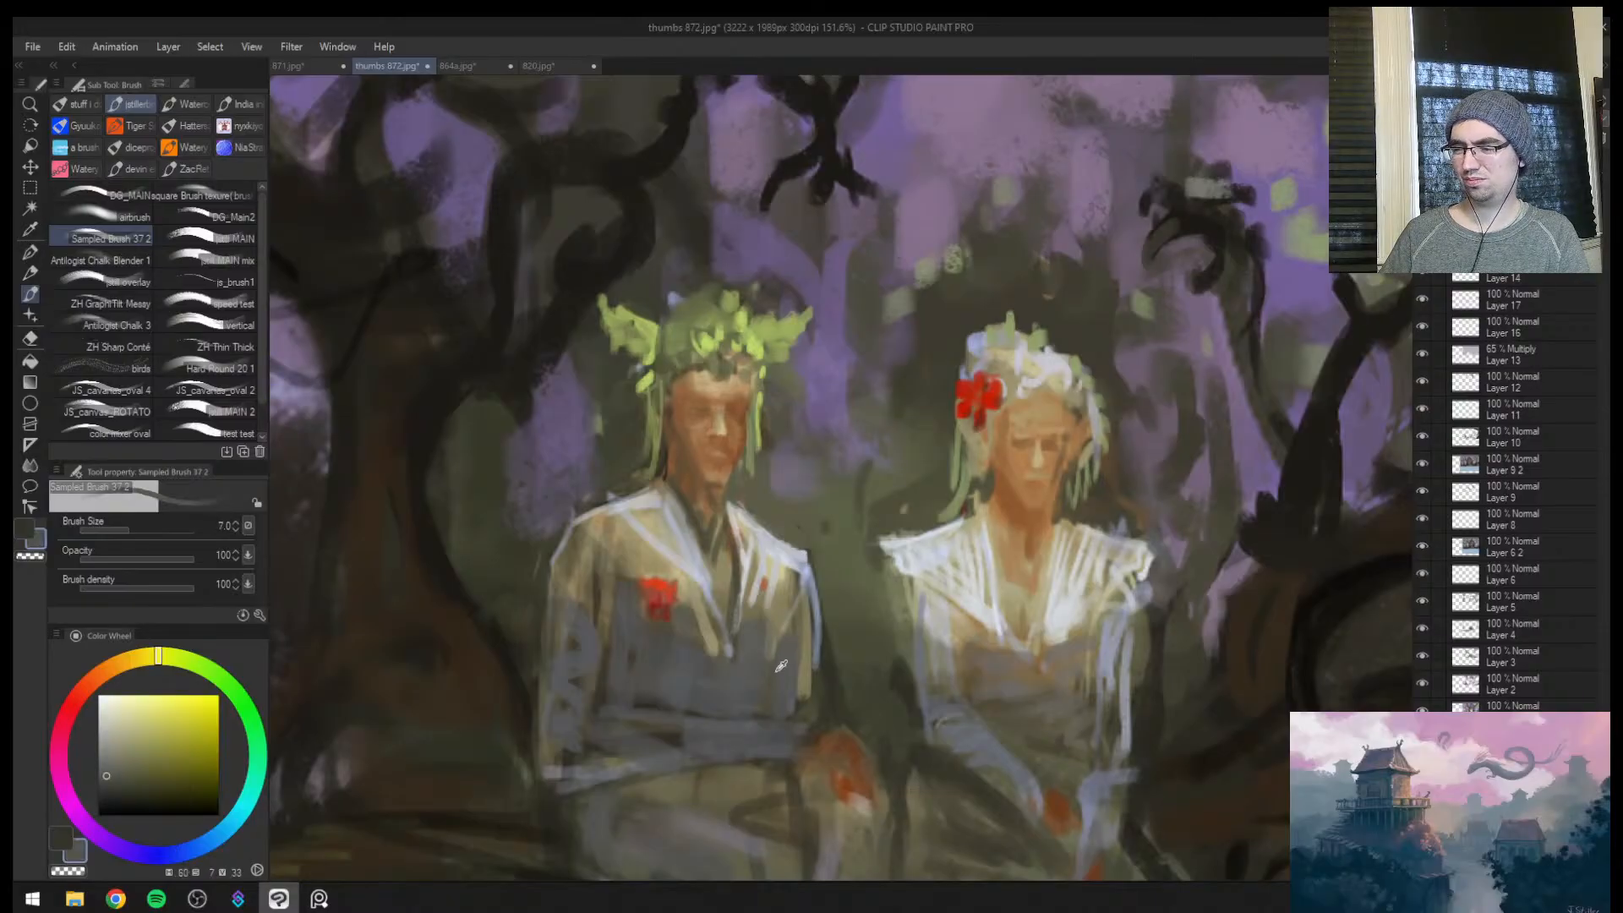
{"action": "left_click", "coordinate": [837, 687], "text": "alt"}
{"action": "key", "text": "bracketright"}
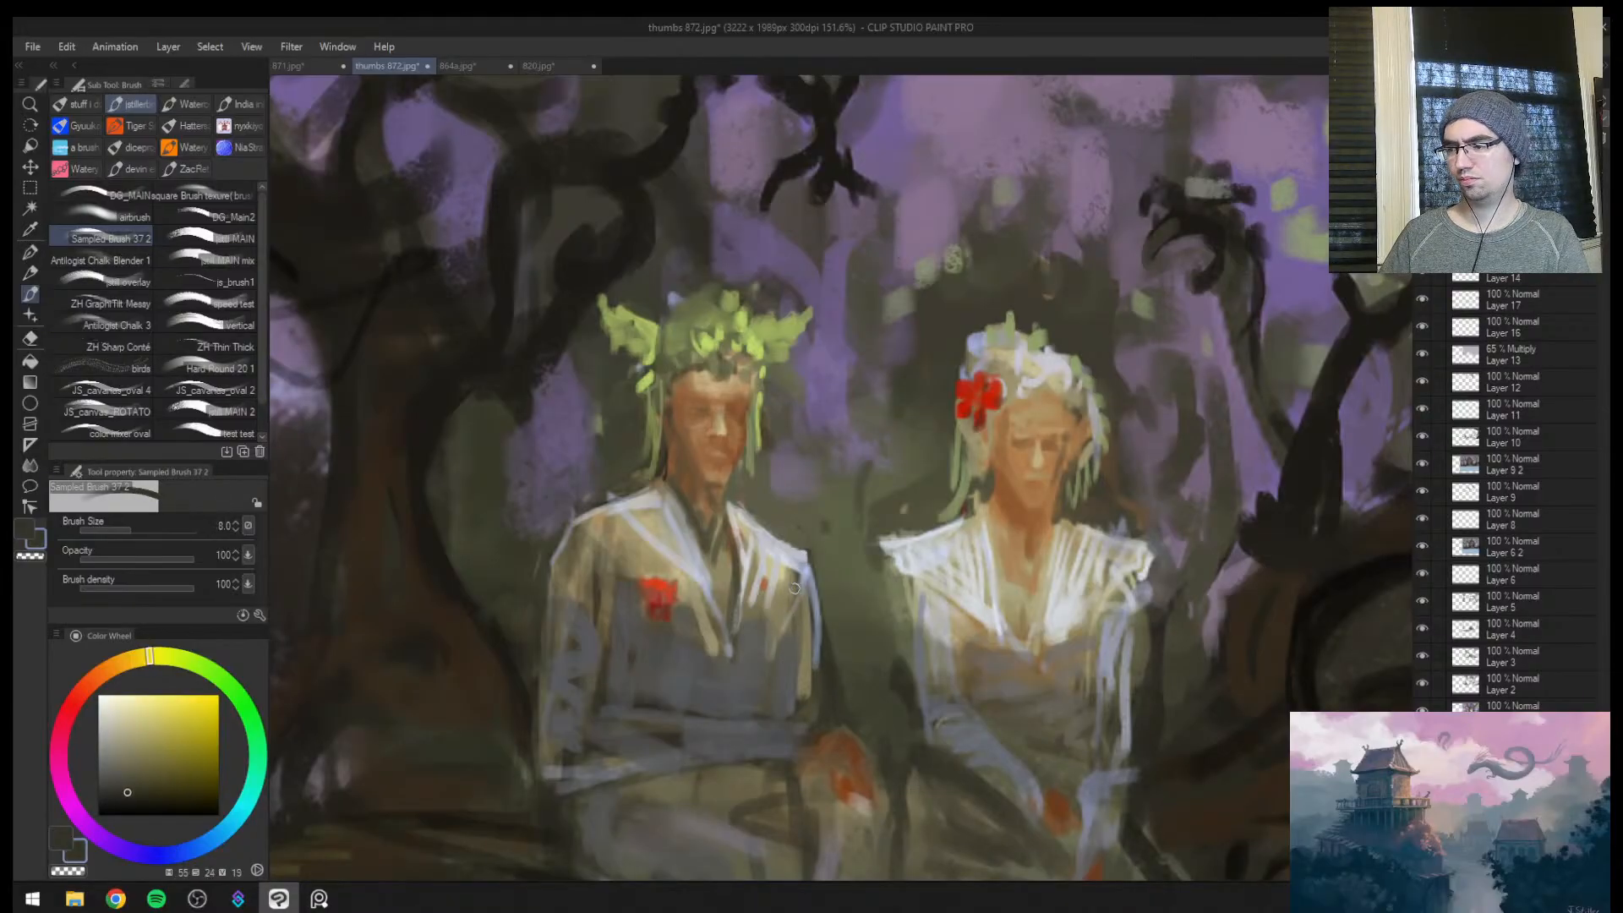
{"action": "mouse_move", "coordinate": [801, 559]}
{"action": "left_mouse_down"}
{"action": "mouse_move", "coordinate": [764, 664]}
{"action": "mouse_move", "coordinate": [775, 630]}
{"action": "left_mouse_up"}
Extend the man's jacket sleeve down toward his hand with sampled blue-grey dabs at brush size 25
{"action": "key", "text": "ctrl+space"}
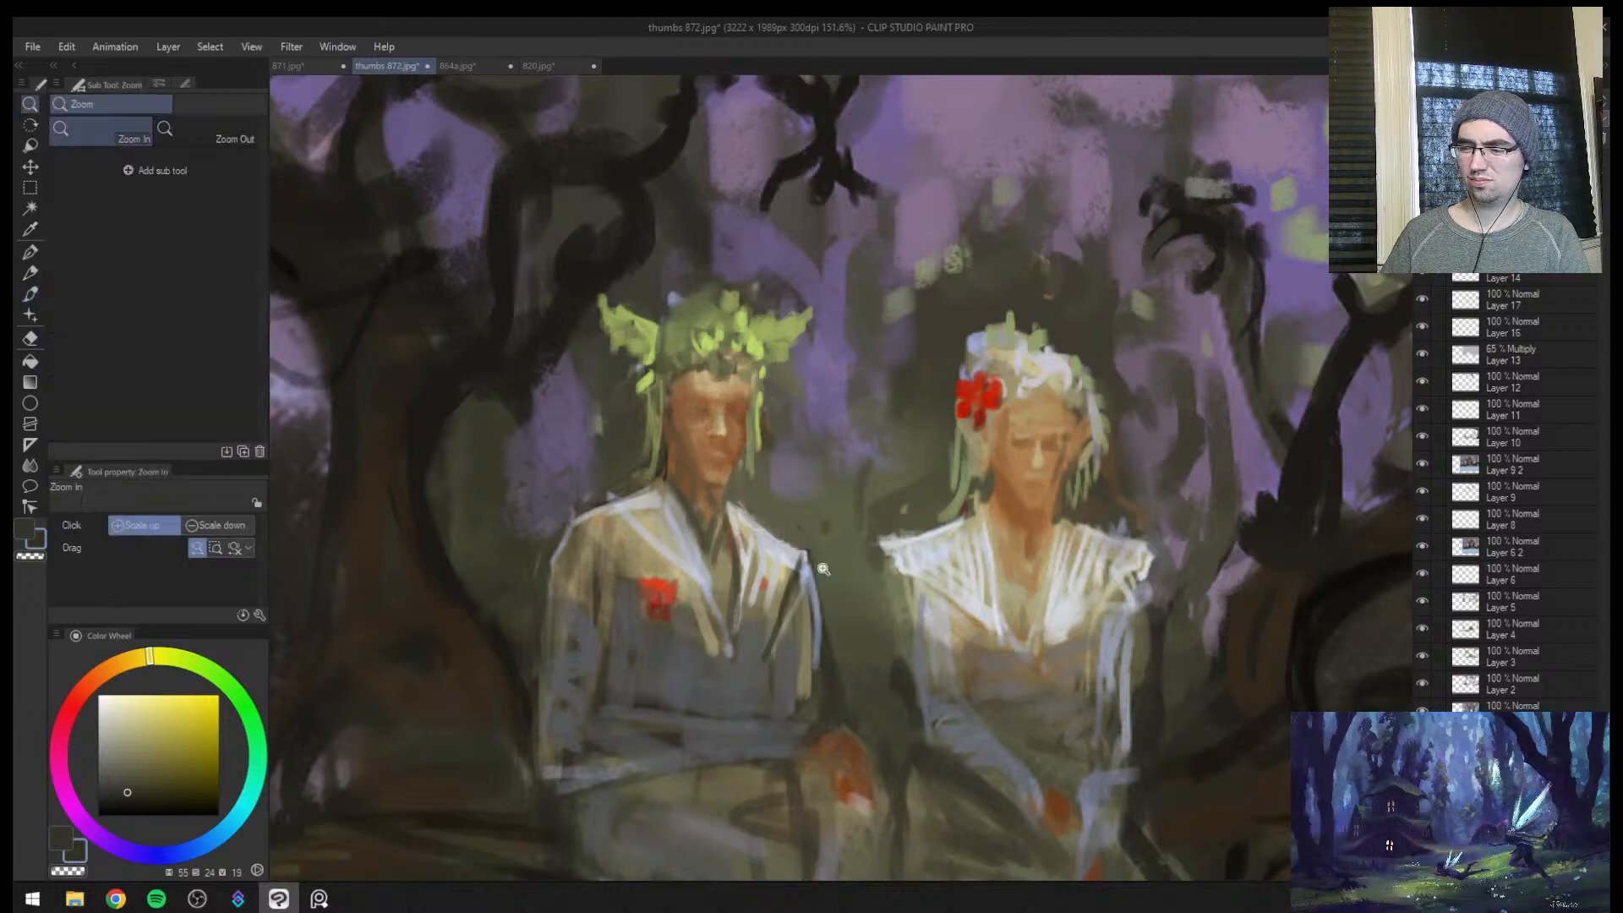
{"action": "left_click_drag", "start_coordinate": [824, 564], "coordinate": [868, 501]}
{"action": "mouse_move", "coordinate": [801, 642]}
{"action": "left_mouse_down"}
{"action": "mouse_move", "coordinate": [809, 595]}
{"action": "mouse_move", "coordinate": [790, 664]}
{"action": "mouse_move", "coordinate": [799, 617]}
{"action": "mouse_move", "coordinate": [830, 649]}
{"action": "left_mouse_up"}
{"action": "key", "text": "bracketright"}
{"action": "left_click", "coordinate": [791, 652], "text": "alt"}
{"action": "key", "text": "bracketright"}
{"action": "left_click", "coordinate": [808, 627], "text": "alt"}
{"action": "key", "text": "bracketright"}
{"action": "left_click", "coordinate": [829, 606], "text": "alt"}
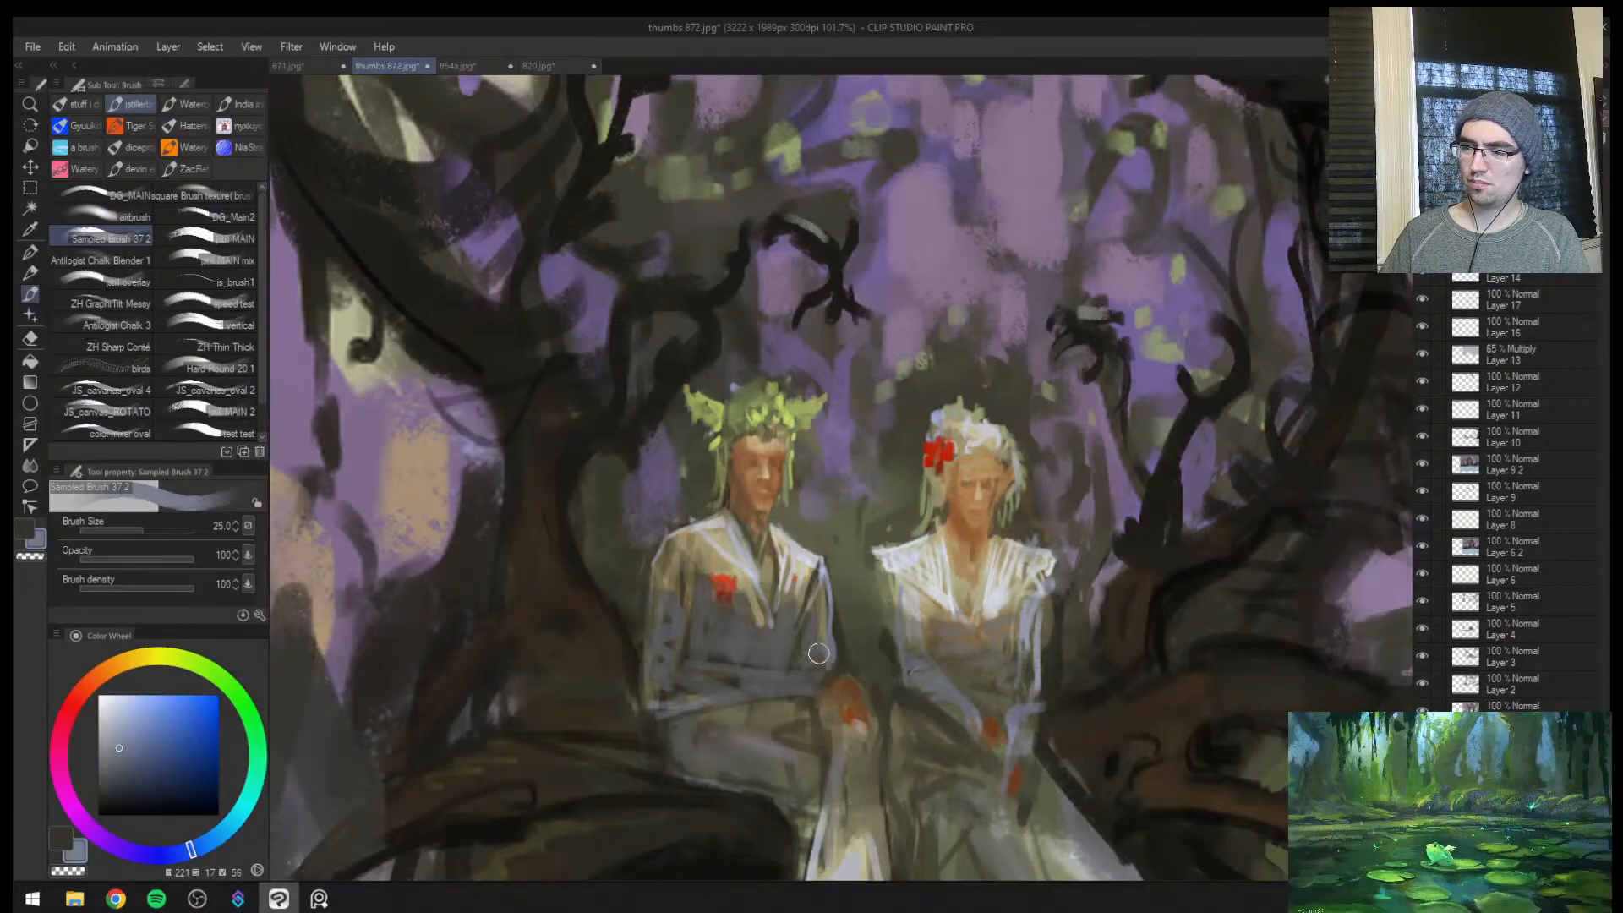
{"action": "left_click", "coordinate": [811, 643], "text": "alt"}
{"action": "left_click", "coordinate": [834, 664], "text": "alt"}
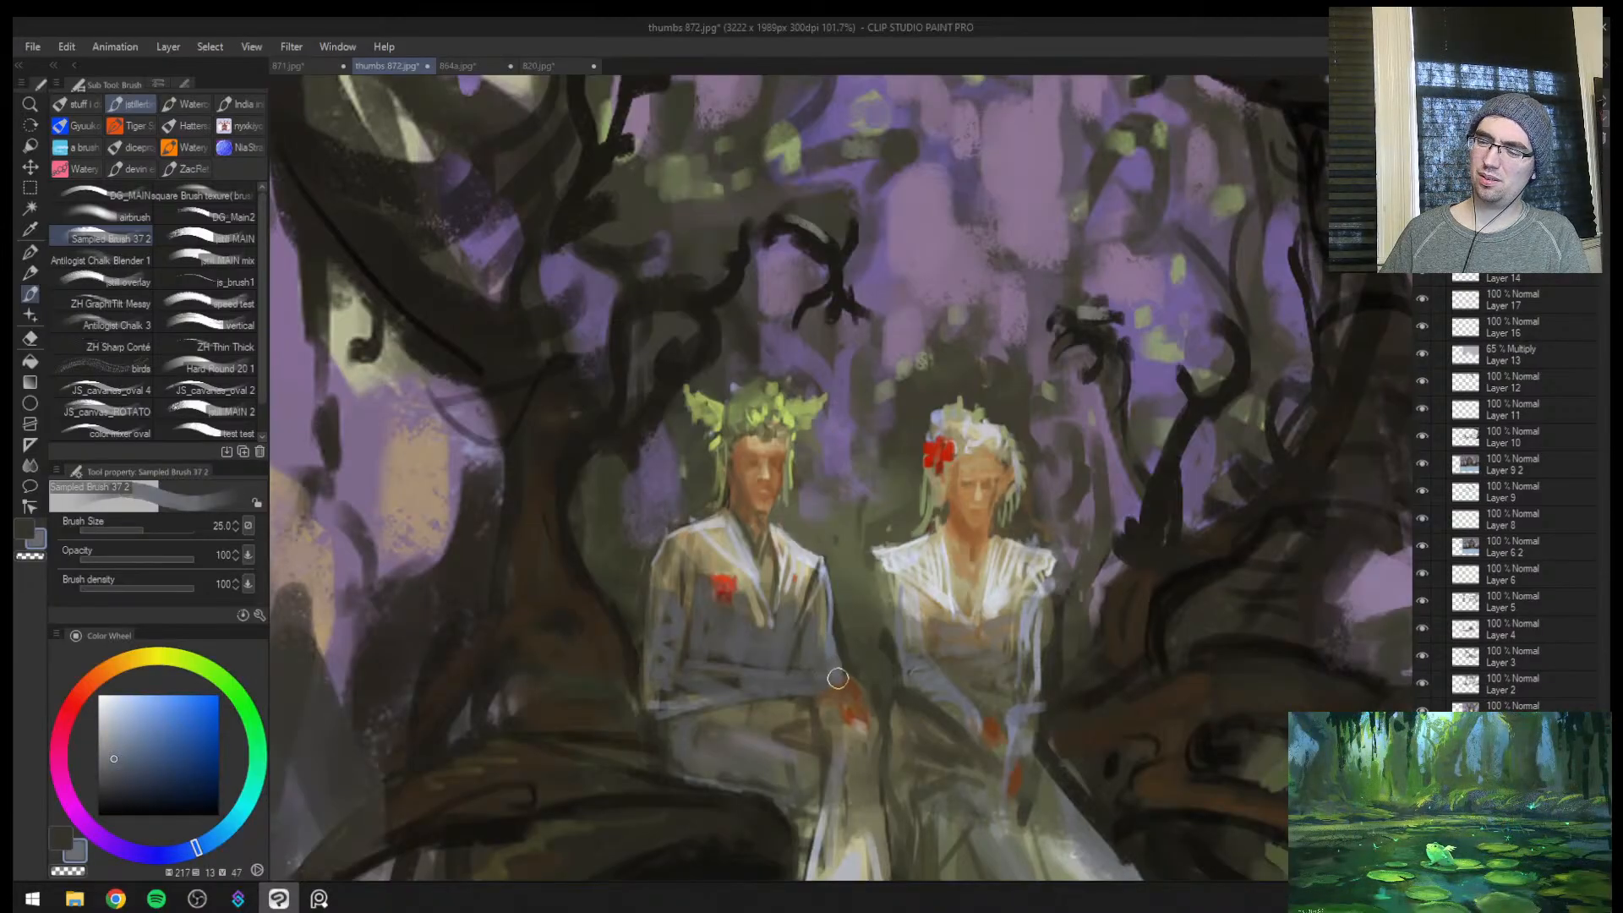
Check the couple in mirrored view and stroke blue-grey under the man's sleeve cuff at brush size 12
{"action": "key", "text": "bracketleft"}
{"action": "key", "text": "bracketleft"}
{"action": "key", "text": "bracketleft"}
{"action": "key", "text": "h"}
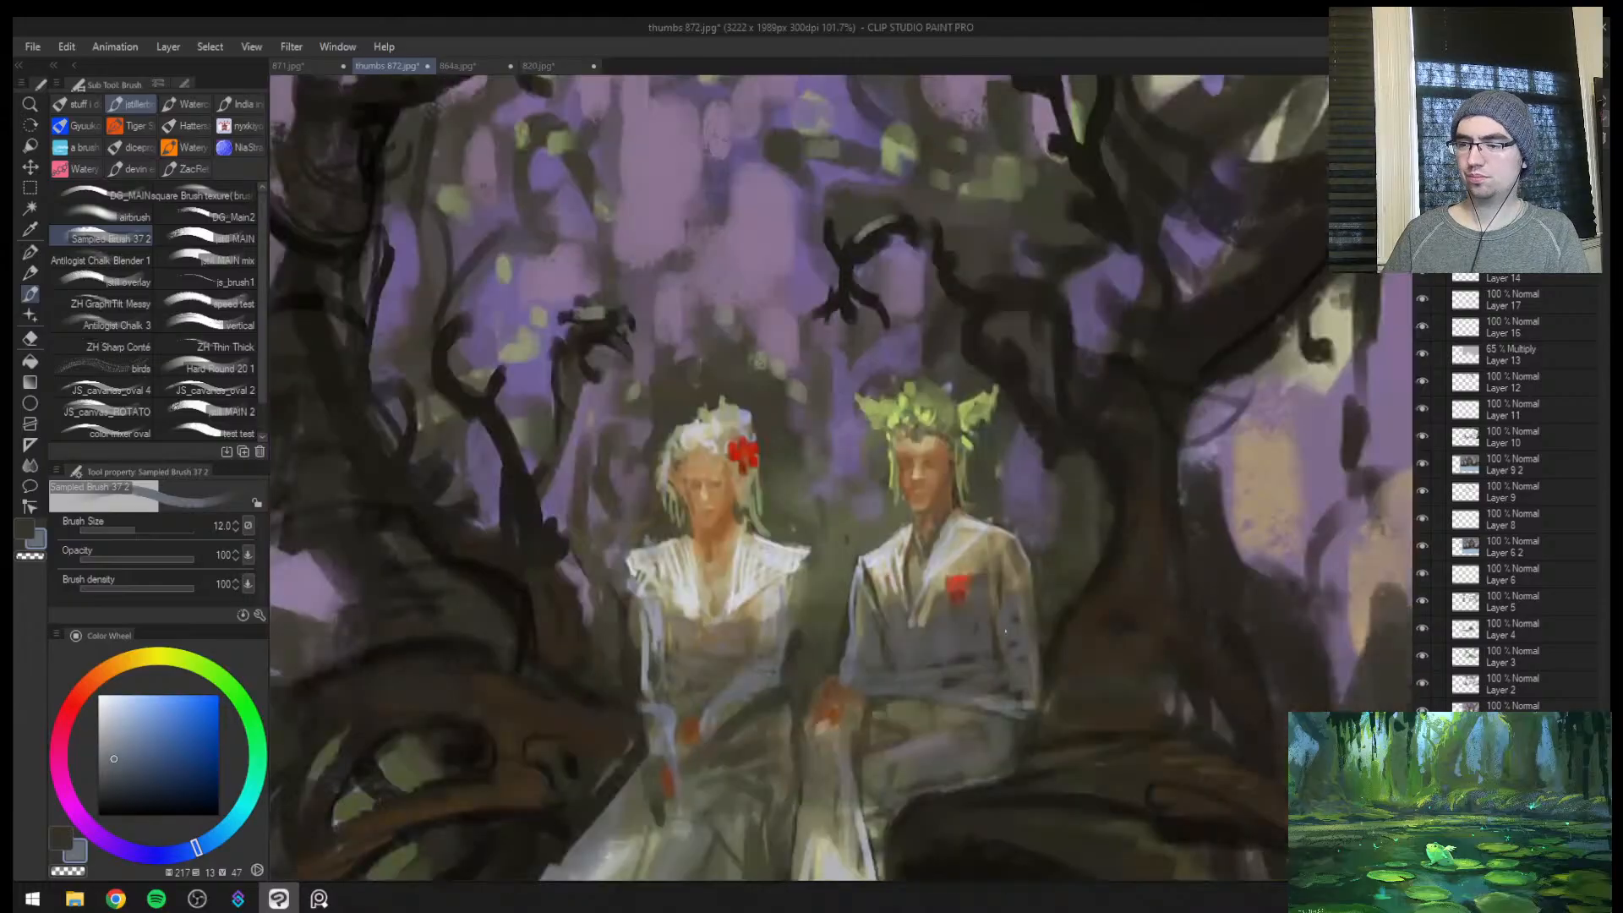
{"action": "key", "text": "h"}
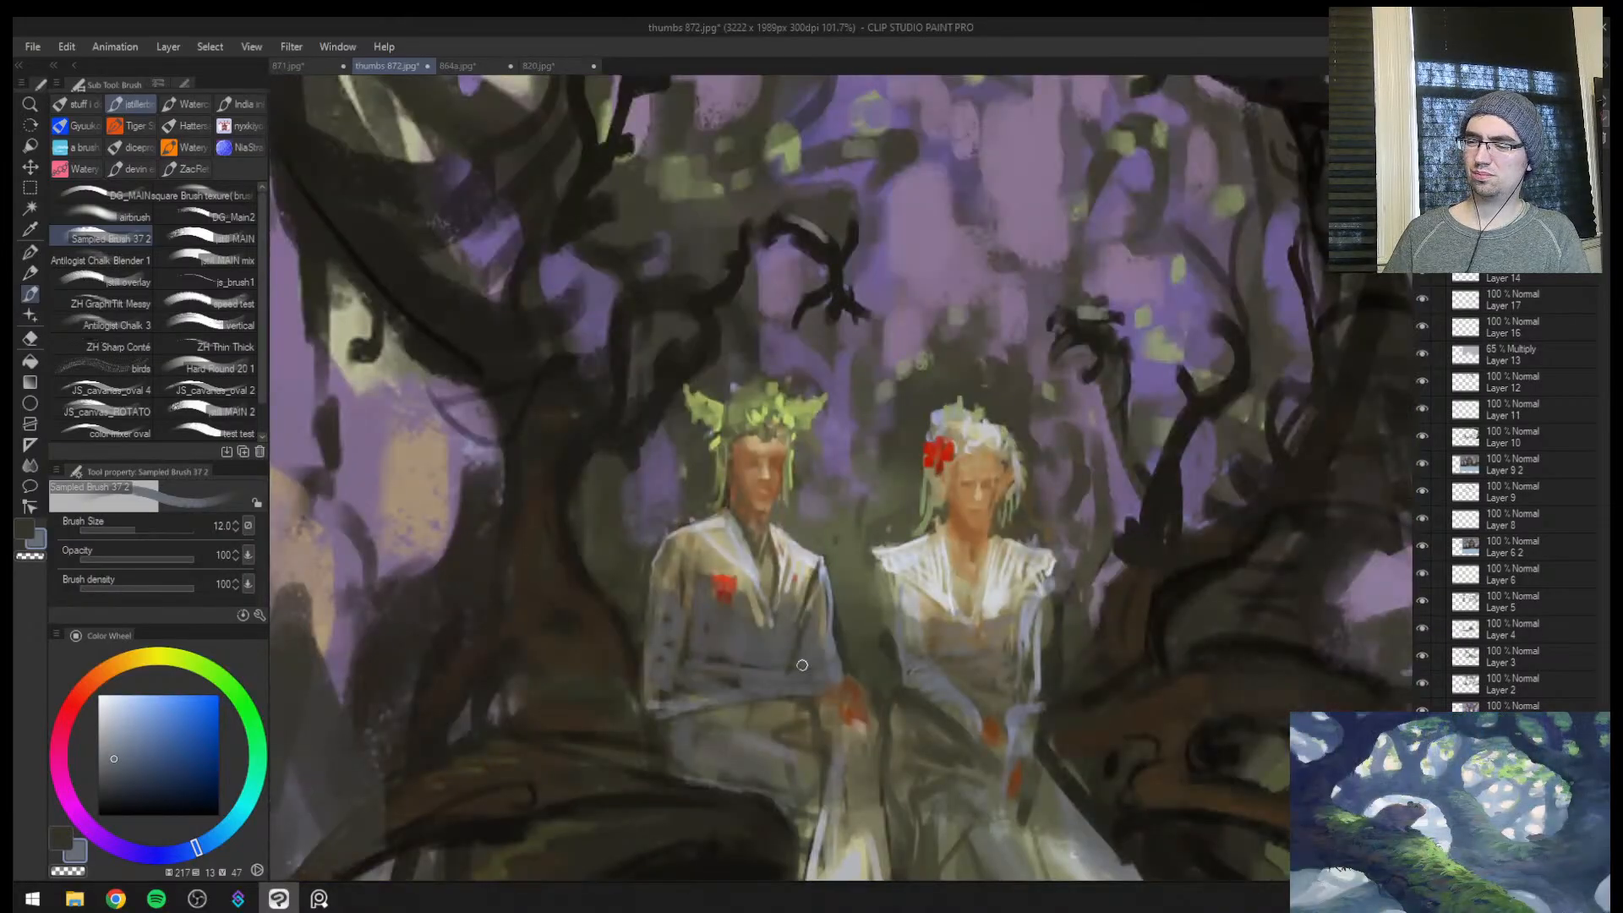
{"action": "left_click_drag", "start_coordinate": [815, 680], "coordinate": [801, 692]}
Soften the man's jacket hem and upper thighs with sampled greys, enlarging the brush up to size 25
{"action": "key", "text": "bracketright"}
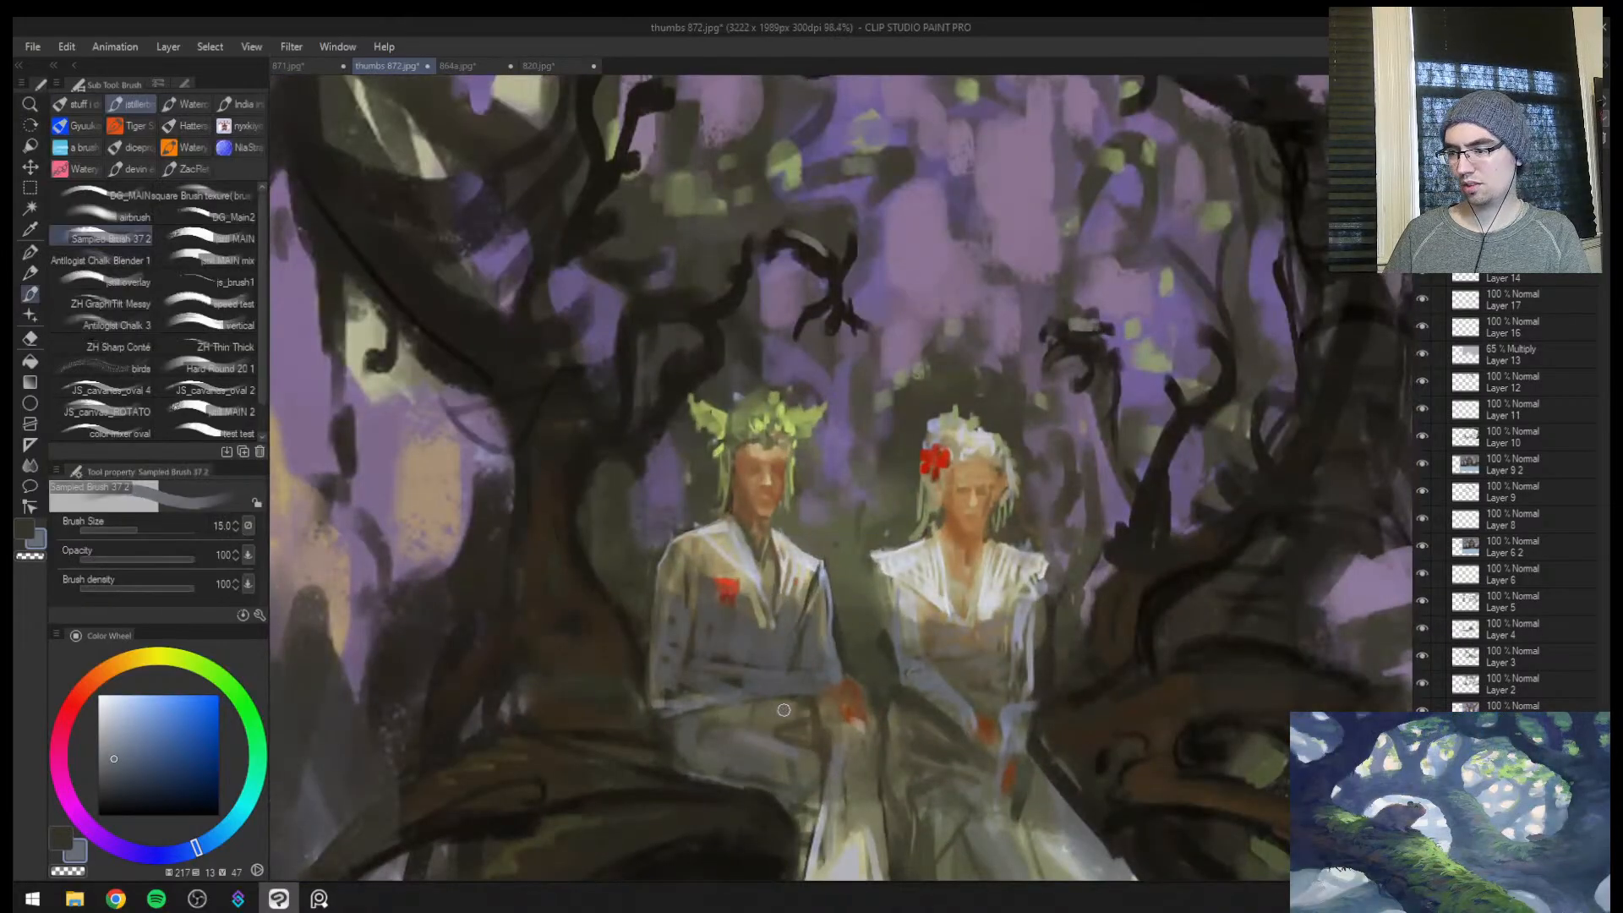
{"action": "key", "text": "bracketright"}
{"action": "left_click", "coordinate": [686, 705], "text": "alt"}
{"action": "left_click", "coordinate": [756, 712], "text": "alt"}
{"action": "key", "text": "bracketright"}
{"action": "key", "text": "bracketright"}
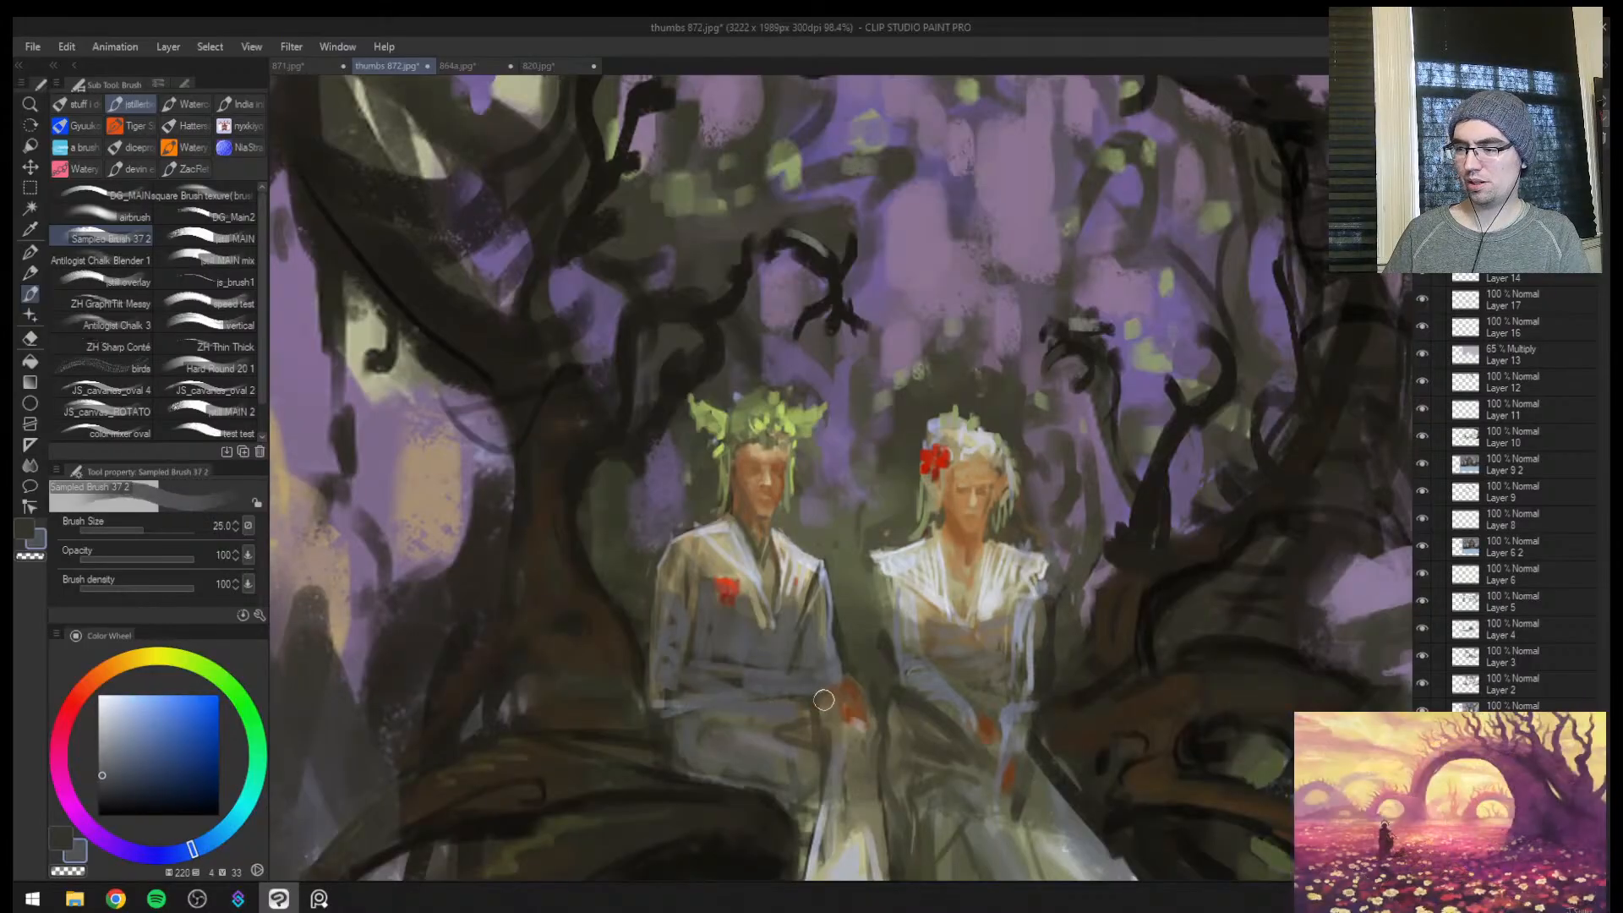
Paint the man's forearm across his lap in a sampled reddish brown at brush size 15 and adjust the sleeve edge with sampled grey
{"action": "left_click", "coordinate": [856, 698], "text": "alt"}
{"action": "key", "text": "bracketleft"}
{"action": "key", "text": "bracketleft"}
{"action": "key", "text": "bracketleft"}
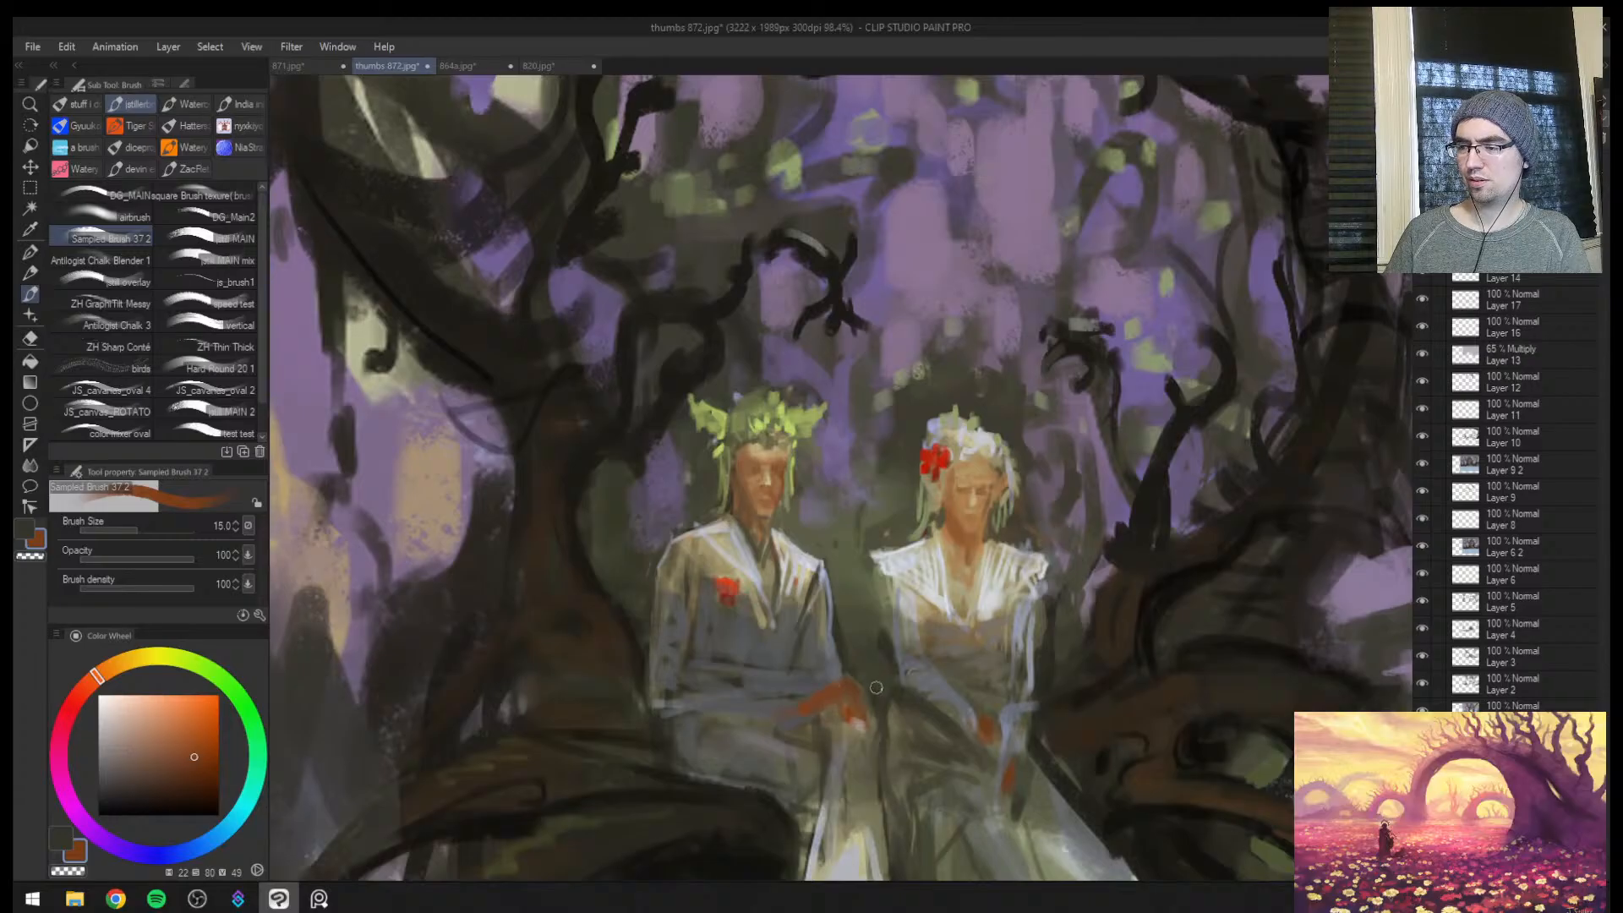
{"action": "left_click", "coordinate": [846, 718], "text": "alt"}
{"action": "key", "text": "bracketright"}
{"action": "mouse_move", "coordinate": [832, 708]}
{"action": "left_mouse_down"}
{"action": "mouse_move", "coordinate": [859, 729]}
{"action": "mouse_move", "coordinate": [813, 690]}
{"action": "mouse_move", "coordinate": [897, 666]}
{"action": "left_mouse_up"}
{"action": "left_click", "coordinate": [837, 681], "text": "alt"}
{"action": "left_click", "coordinate": [841, 674], "text": "alt"}
Add a short sampled dark brown shadow stroke at the man's waist beside his forearm at brush size 12
{"action": "key", "text": "ctrl+space"}
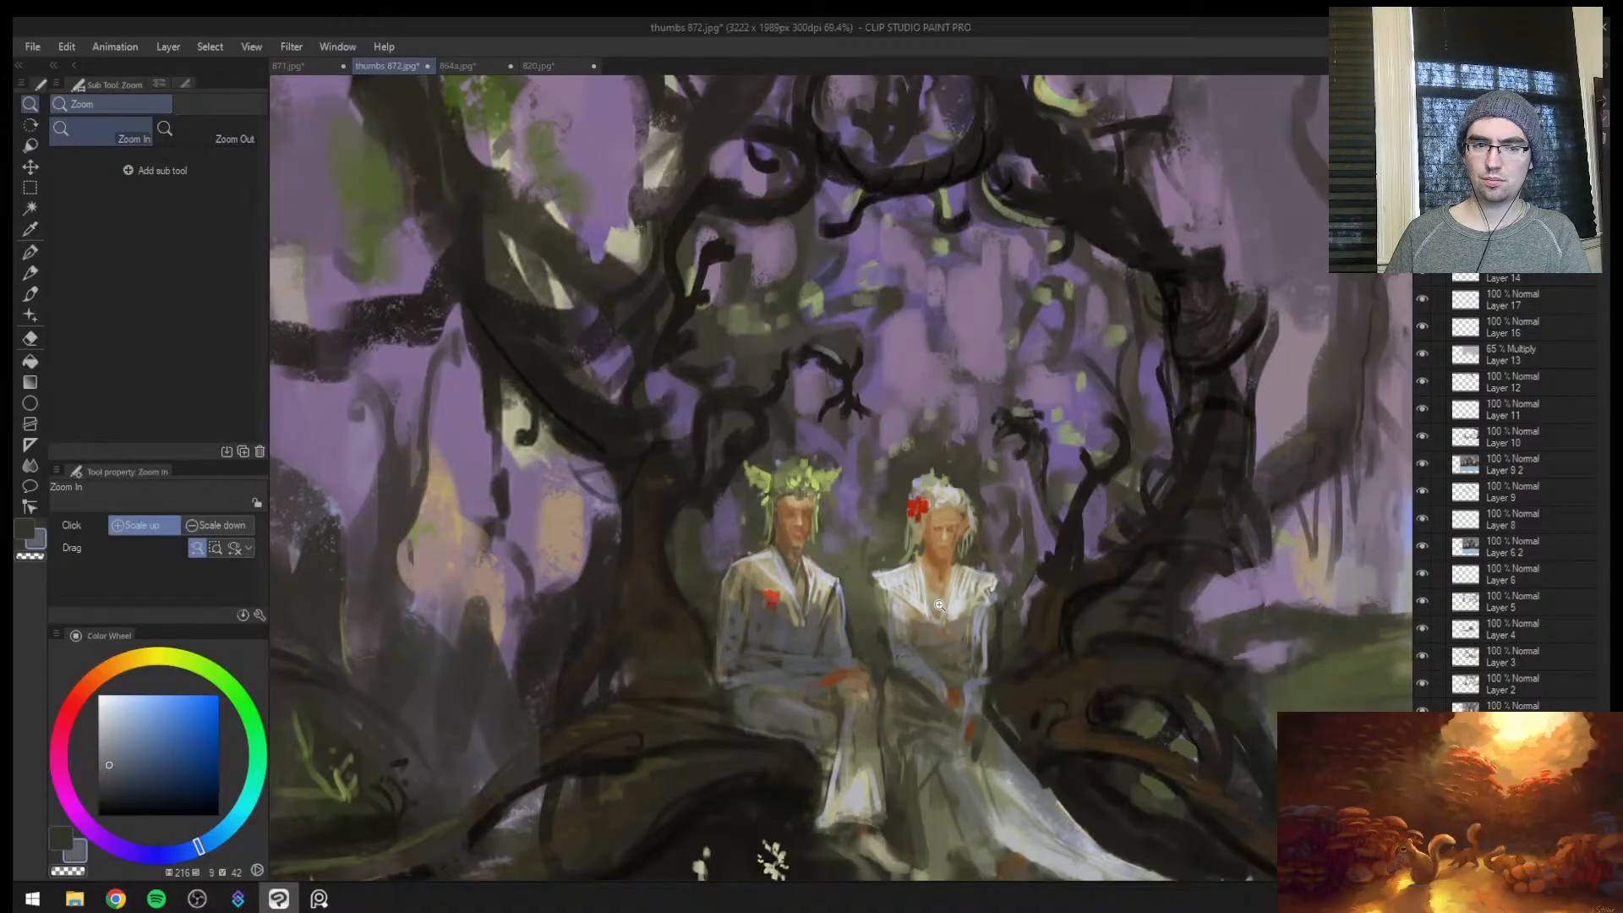
{"action": "left_click", "coordinate": [773, 651], "text": "alt"}
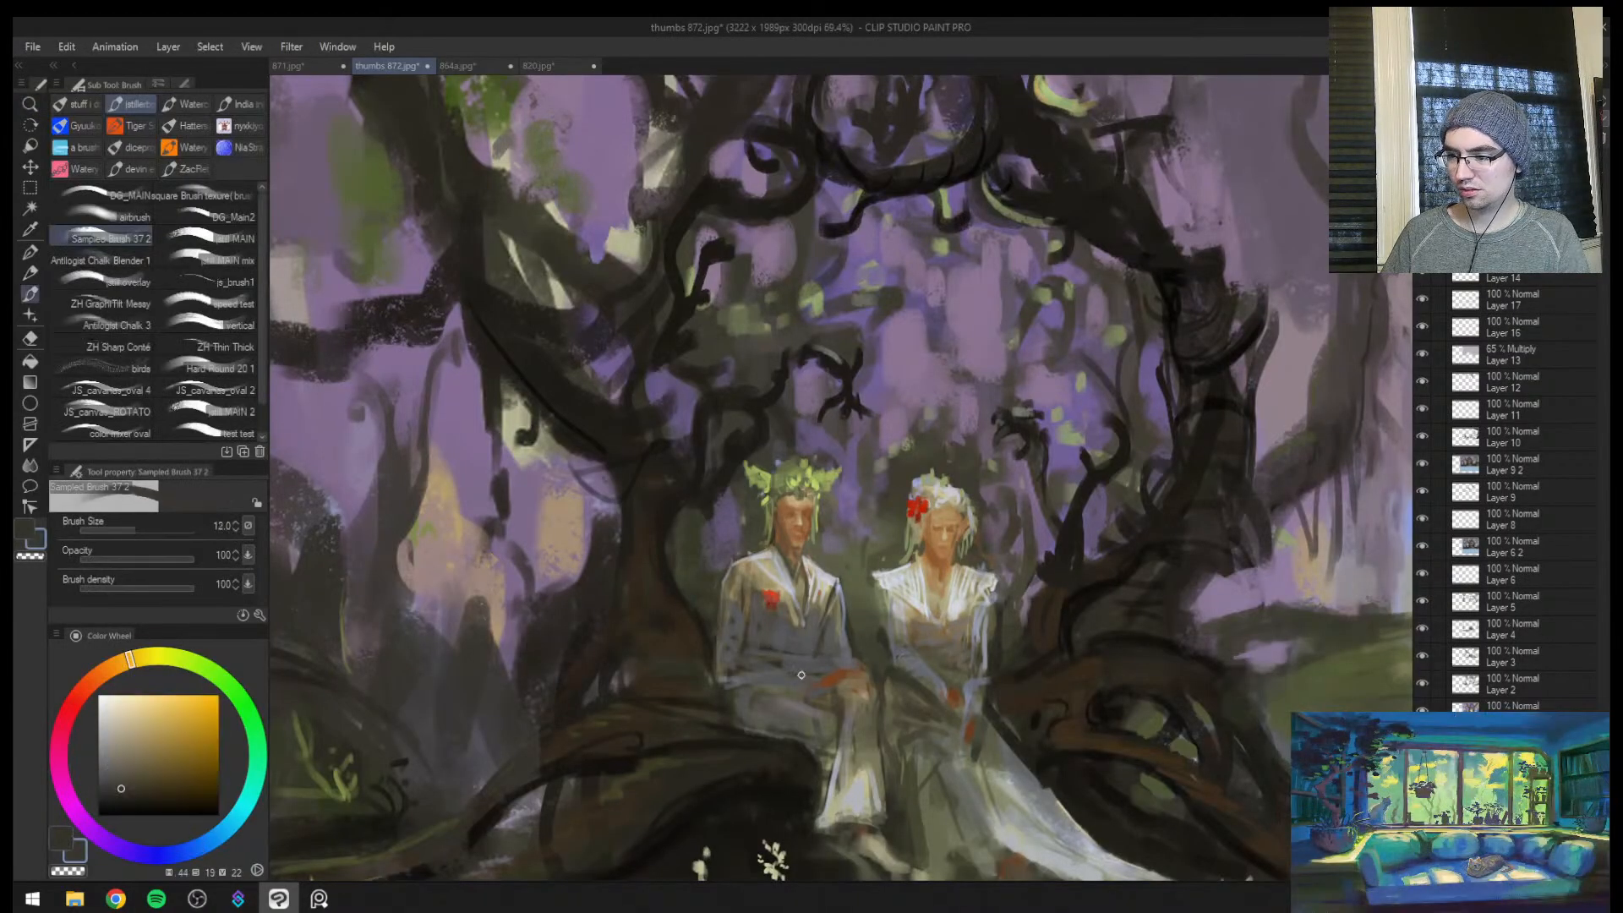
{"action": "left_click_drag", "start_coordinate": [800, 668], "coordinate": [803, 686]}
{"action": "key", "text": "bracketright"}
{"action": "scroll", "coordinate": [806, 671], "scroll_direction": "up", "scroll_amount": 3}
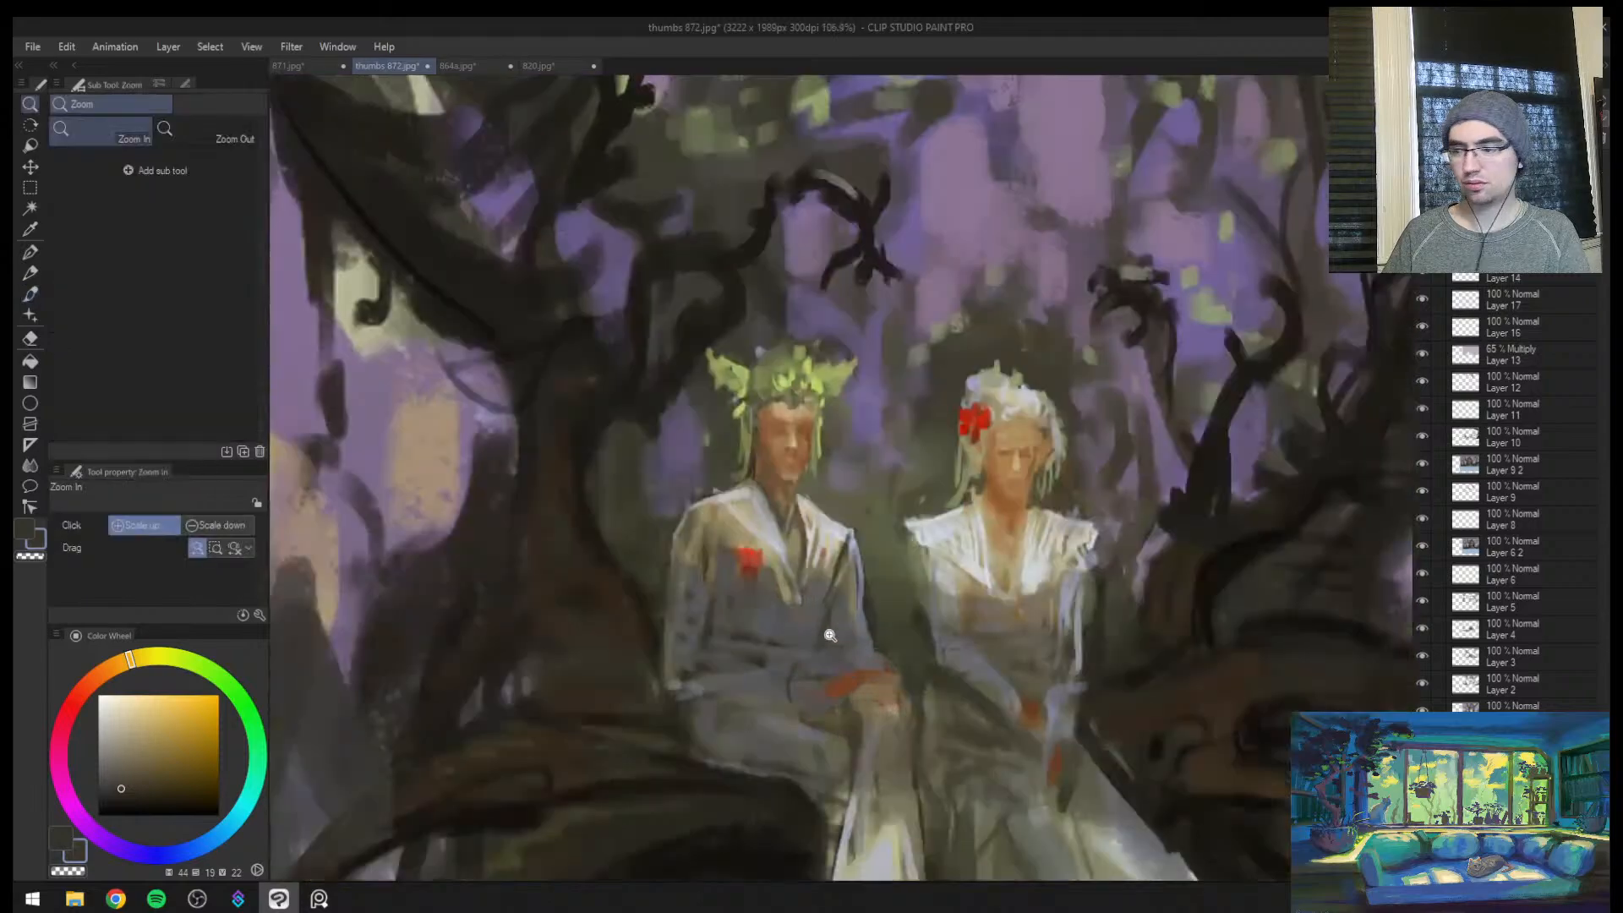
{"action": "key", "text": "bracketleft"}
{"action": "key", "text": "bracketleft"}
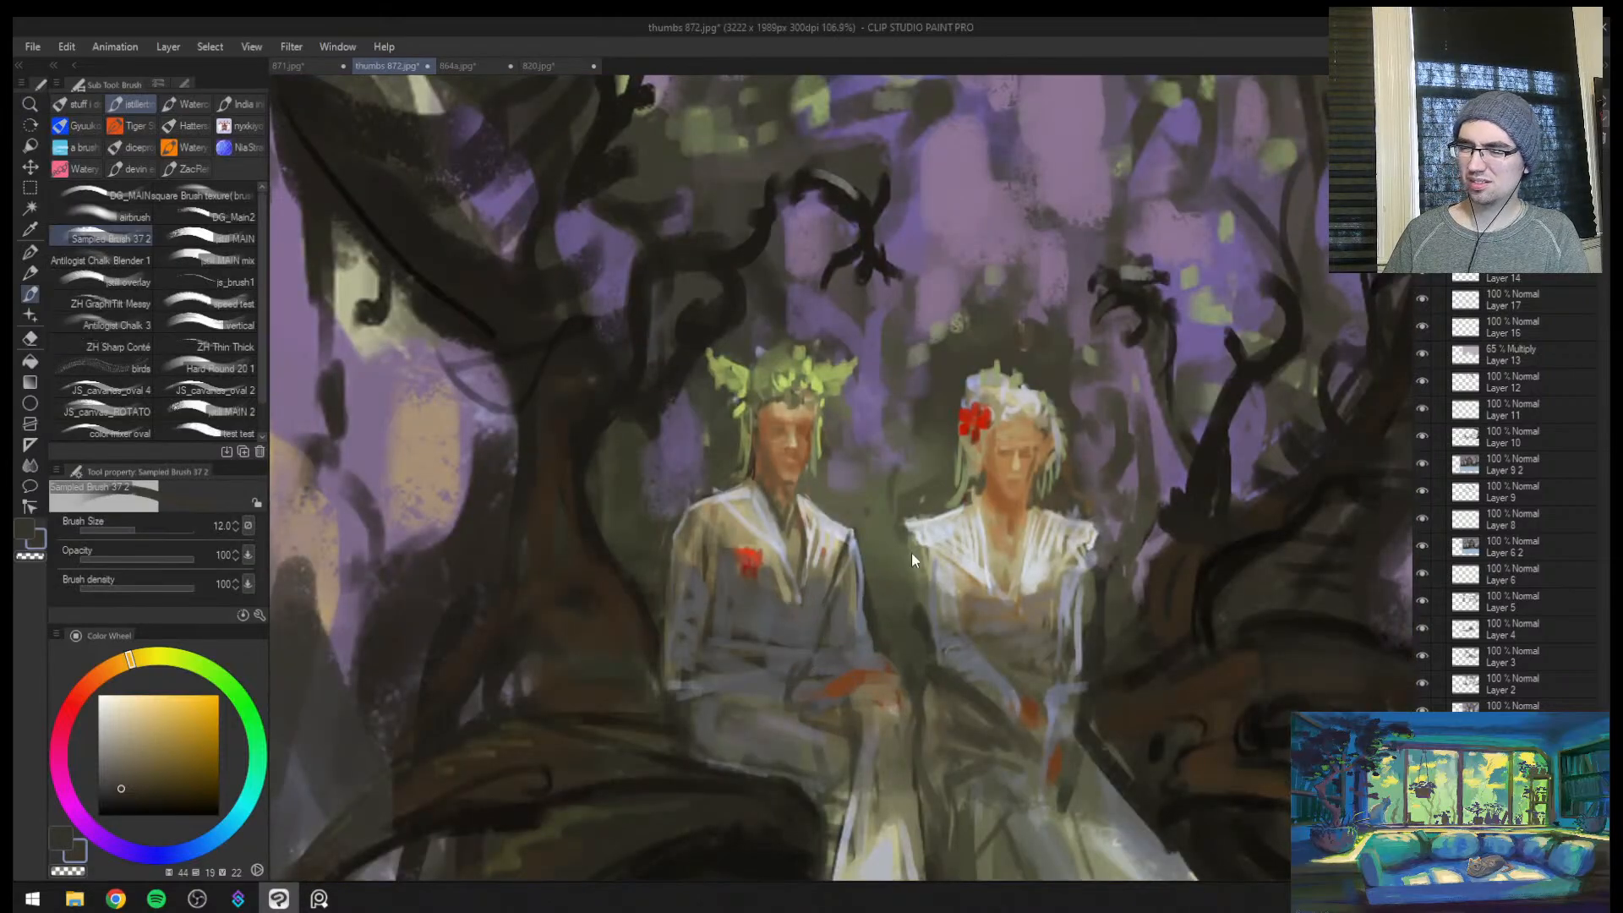
Check the couple in mirrored view and sample an olive-grey from the man's jacket front at brush size 15
{"action": "key", "text": "h"}
{"action": "mouse_move", "coordinate": [1051, 618]}
{"action": "left_mouse_down"}
{"action": "mouse_move", "coordinate": [1007, 626]}
{"action": "mouse_move", "coordinate": [1044, 626]}
{"action": "left_mouse_up"}
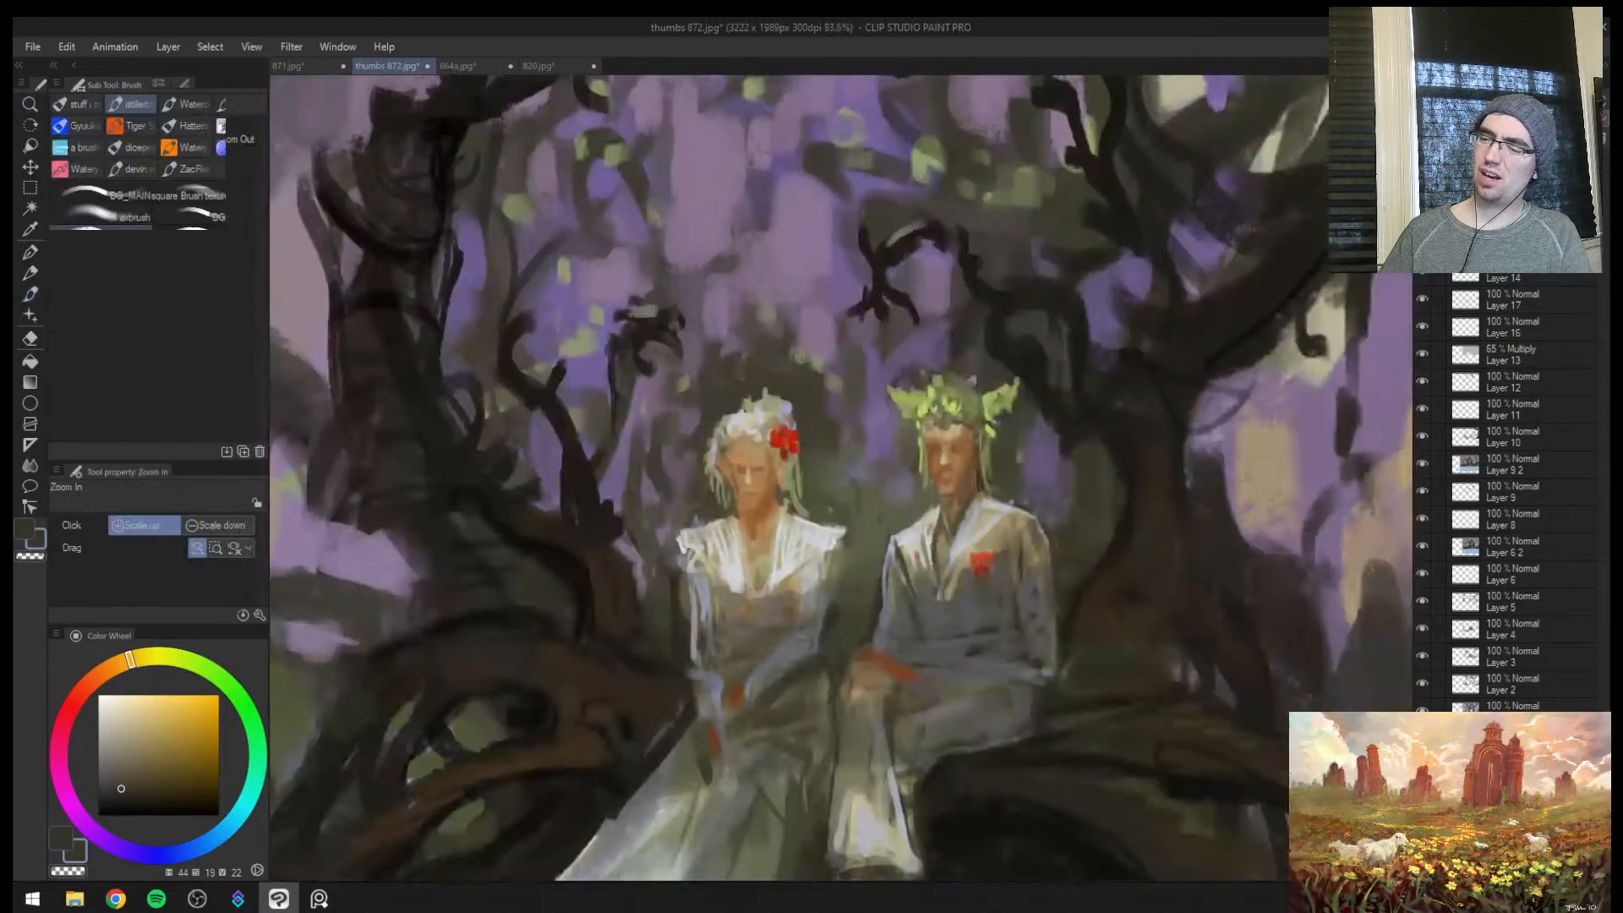
{"action": "left_click", "coordinate": [910, 575], "text": "alt"}
{"action": "key", "text": "bracketright"}
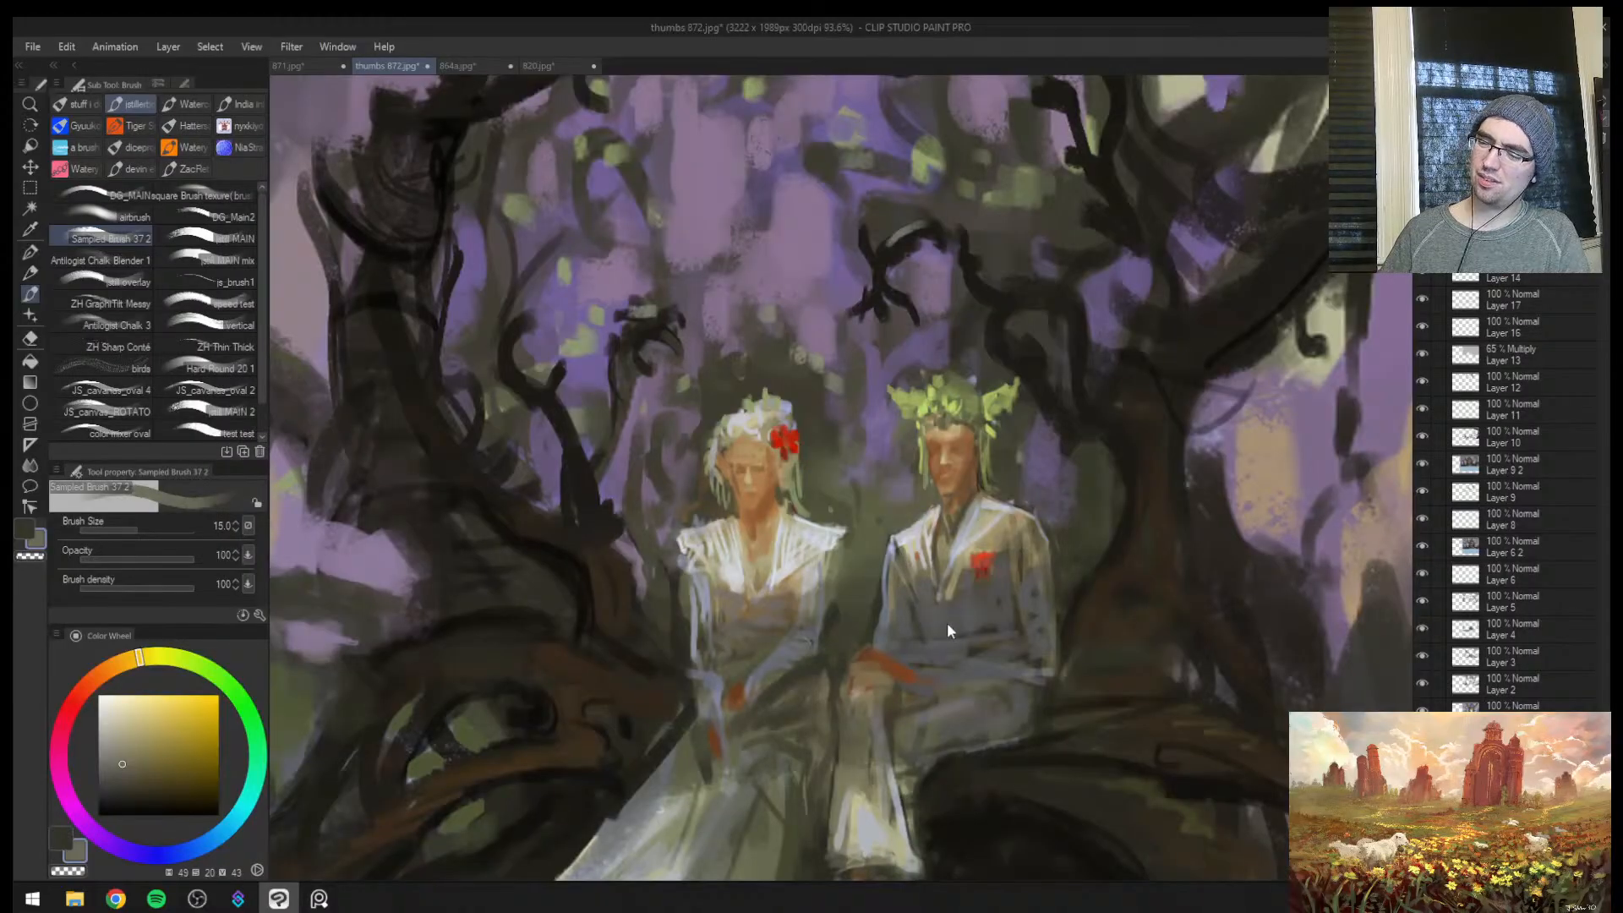
{"action": "key", "text": "h"}
{"action": "left_click_drag", "start_coordinate": [944, 655], "coordinate": [950, 586]}
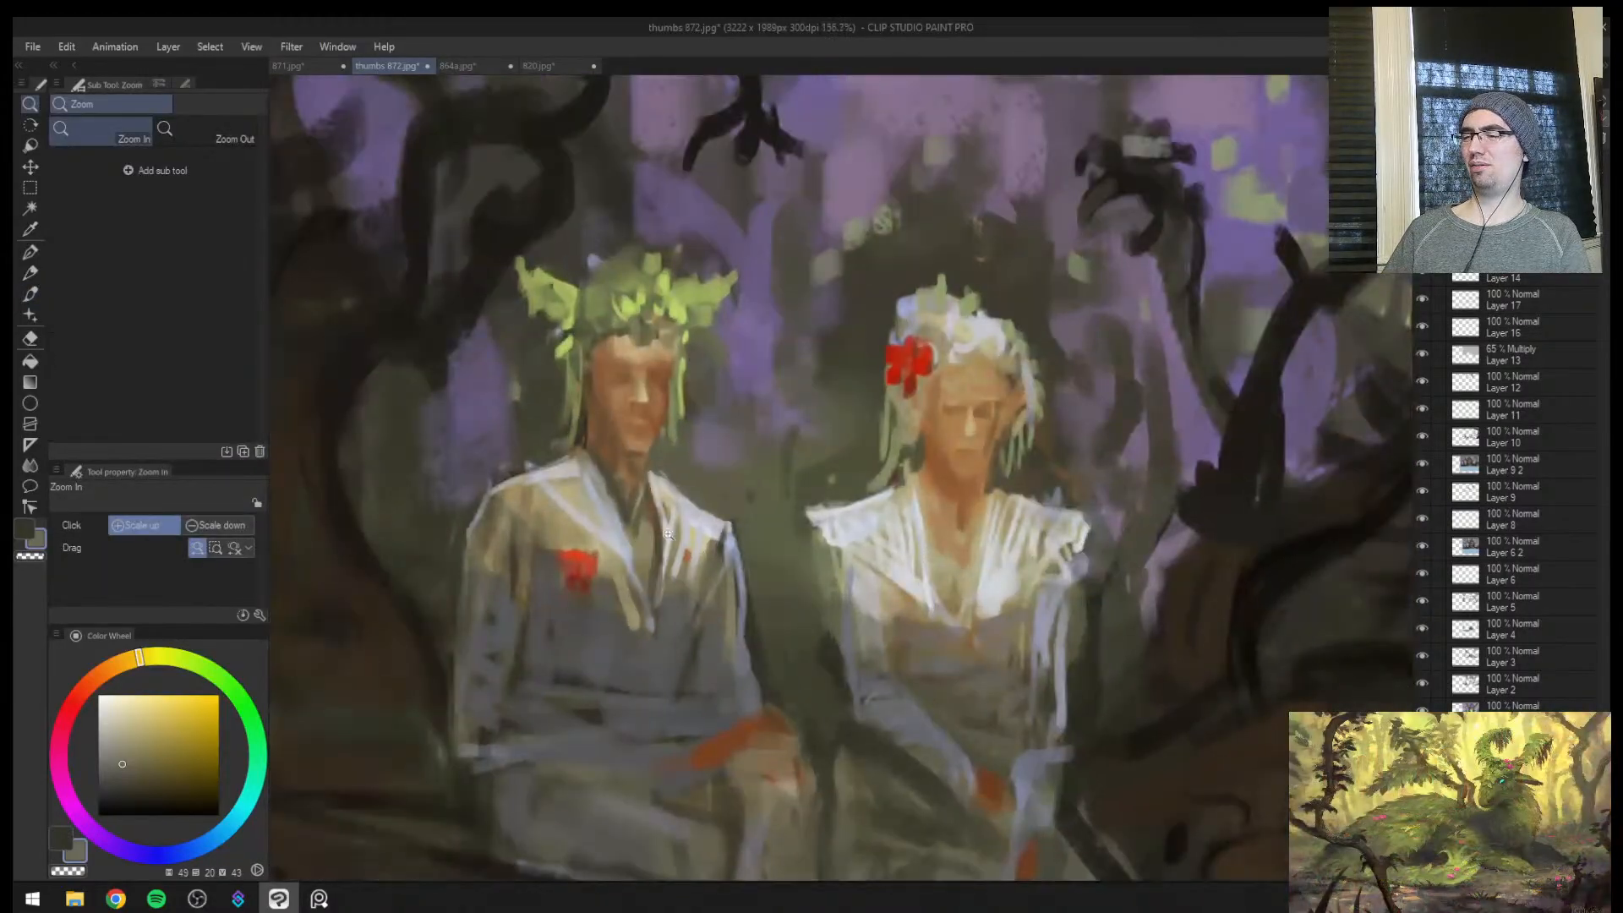
Draw thin curling trim lines in sampled pale grey down the man's jacket front at brush size 5, after undoing a thicker stroke
{"action": "left_click_drag", "start_coordinate": [627, 588], "coordinate": [649, 539]}
{"action": "left_click", "coordinate": [617, 545], "text": "alt"}
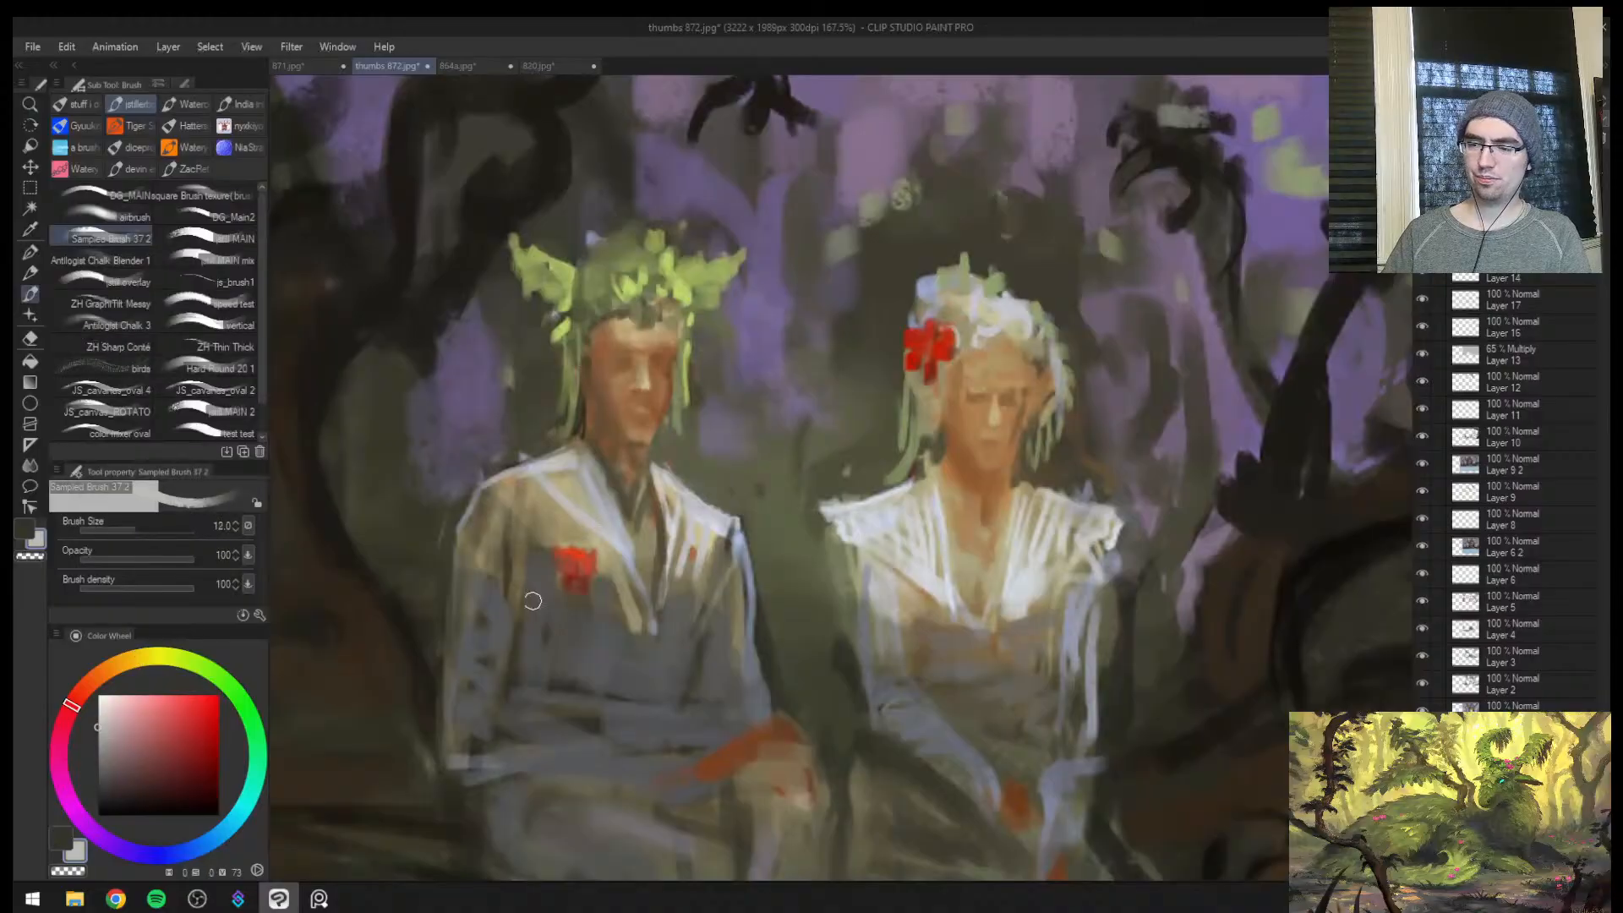
{"action": "key", "text": "bracketleft"}
{"action": "left_click_drag", "start_coordinate": [548, 590], "coordinate": [607, 706]}
{"action": "key", "text": "ctrl+z"}
{"action": "key", "text": "bracketleft"}
{"action": "key", "text": "bracketleft"}
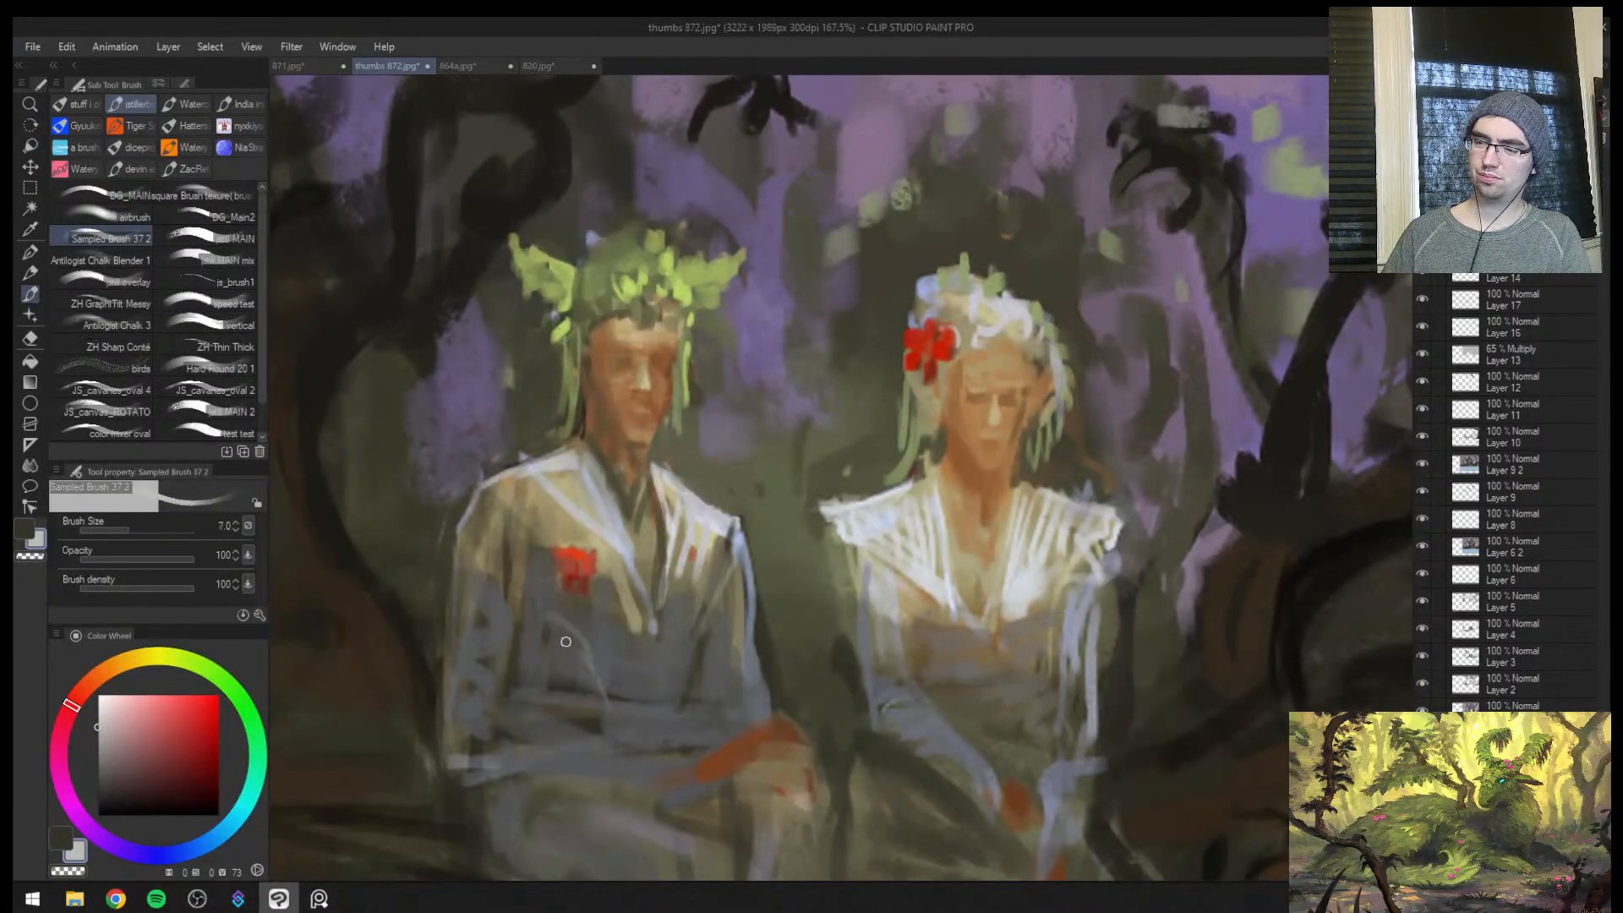
{"action": "key", "text": "bracketleft"}
{"action": "key", "text": "bracketleft"}
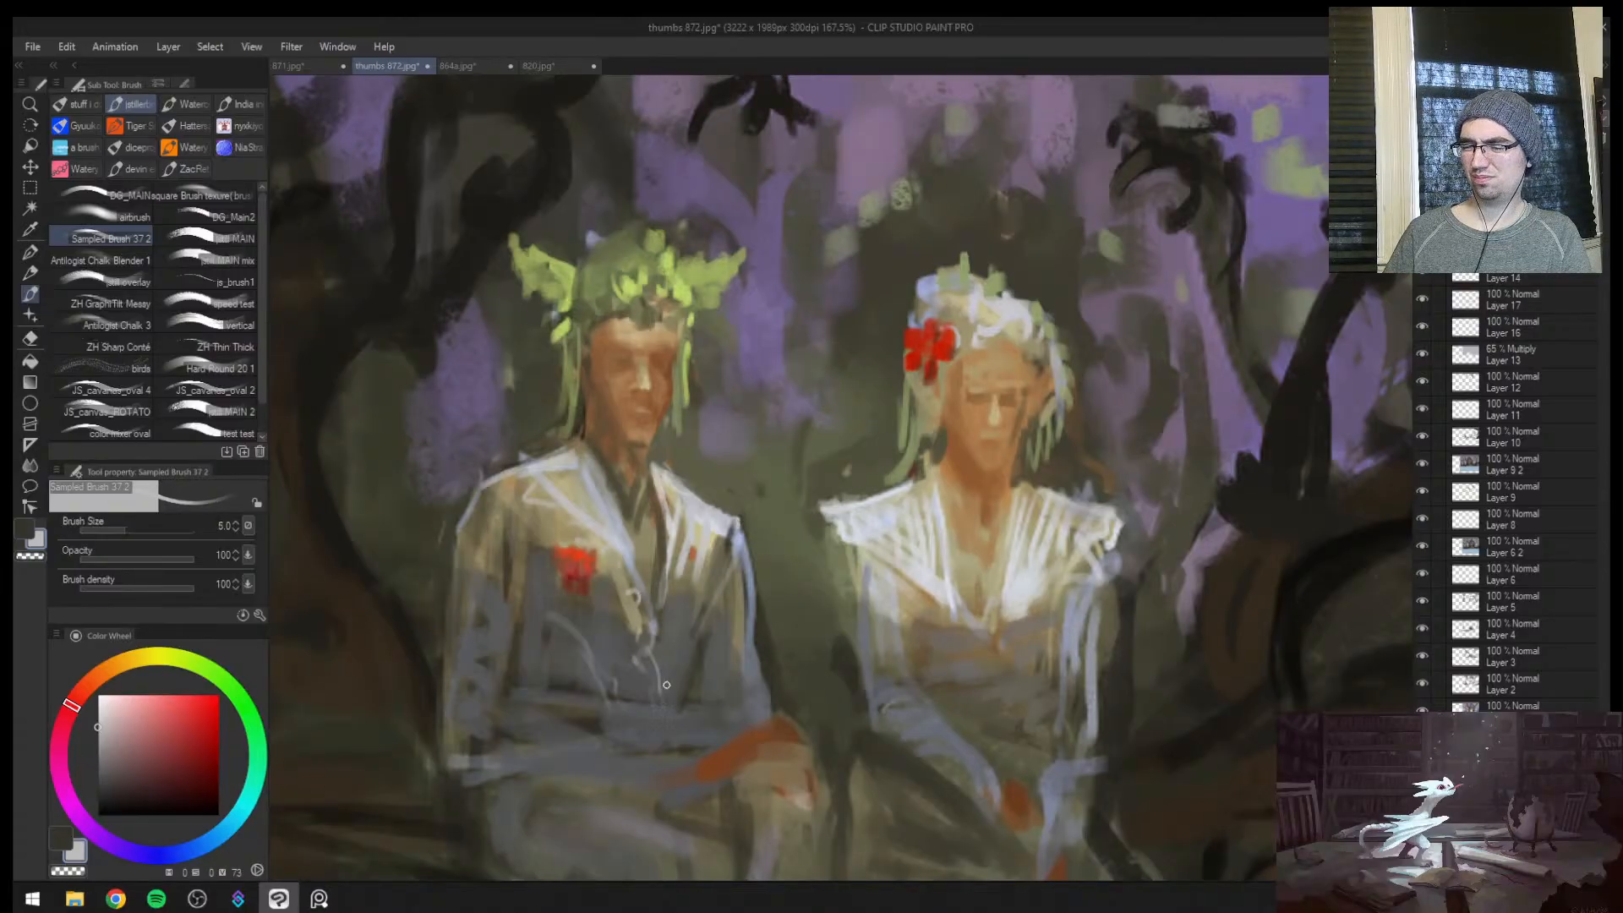
{"action": "key", "text": "ctrl+space"}
{"action": "mouse_move", "coordinate": [666, 628]}
{"action": "left_mouse_down"}
{"action": "mouse_move", "coordinate": [508, 657]}
{"action": "mouse_move", "coordinate": [630, 563]}
{"action": "left_mouse_up"}
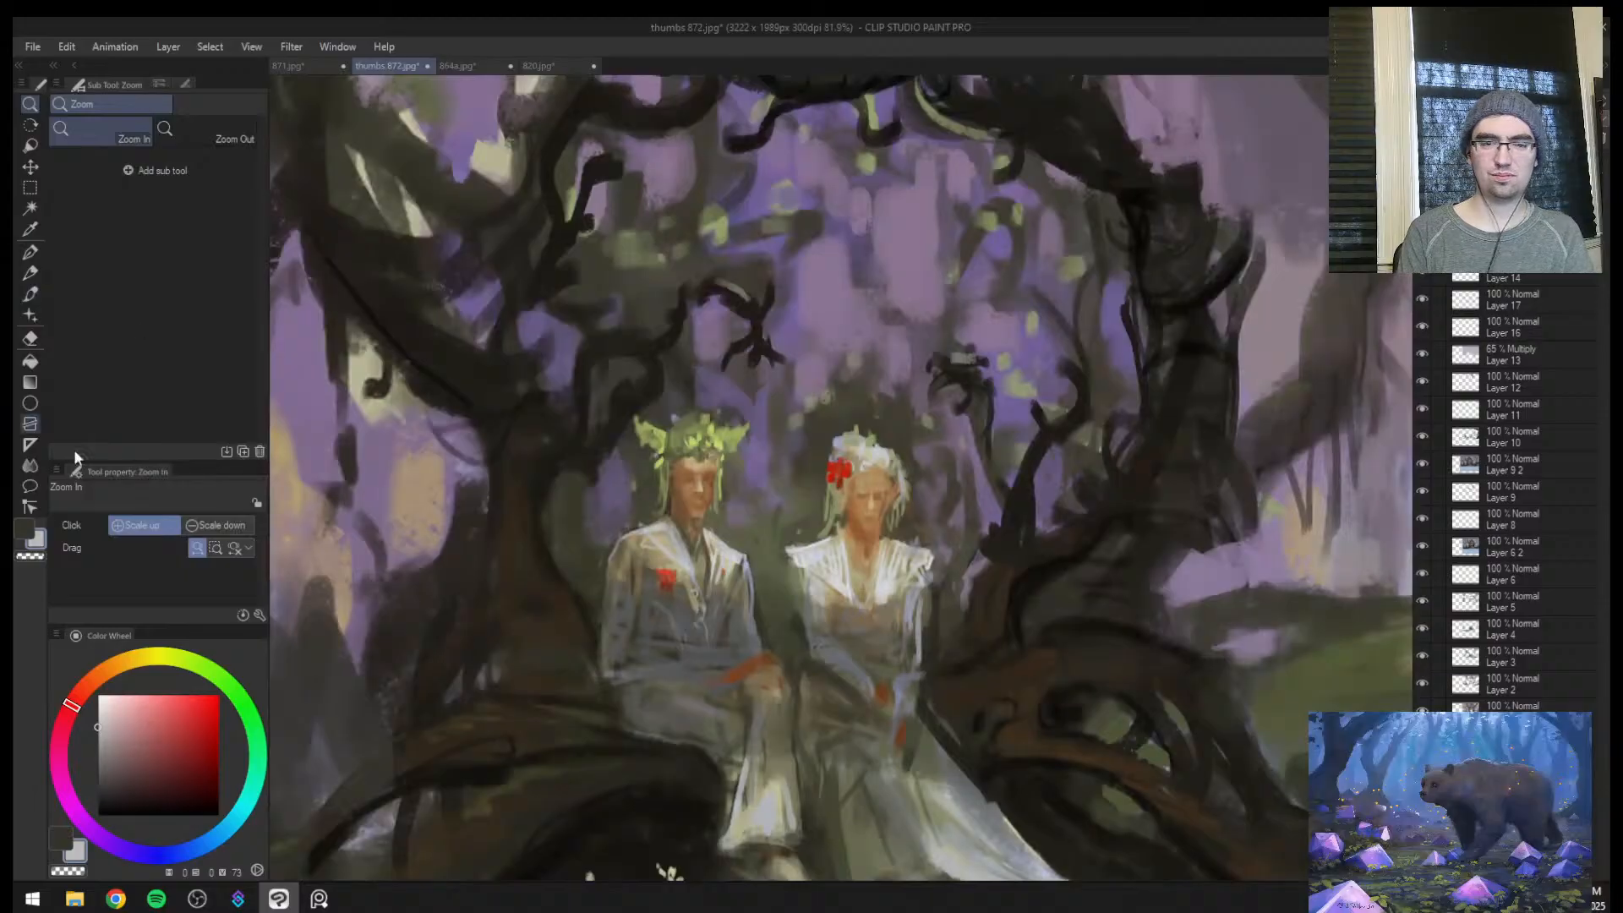
Paint muted purple background strokes around the couple with colours sampled from the forest backdrop at brush sizes 50 and 30
{"action": "mouse_move", "coordinate": [730, 535]}
{"action": "left_mouse_down"}
{"action": "mouse_move", "coordinate": [756, 535]}
{"action": "mouse_move", "coordinate": [679, 535]}
{"action": "mouse_move", "coordinate": [704, 535]}
{"action": "left_mouse_up"}
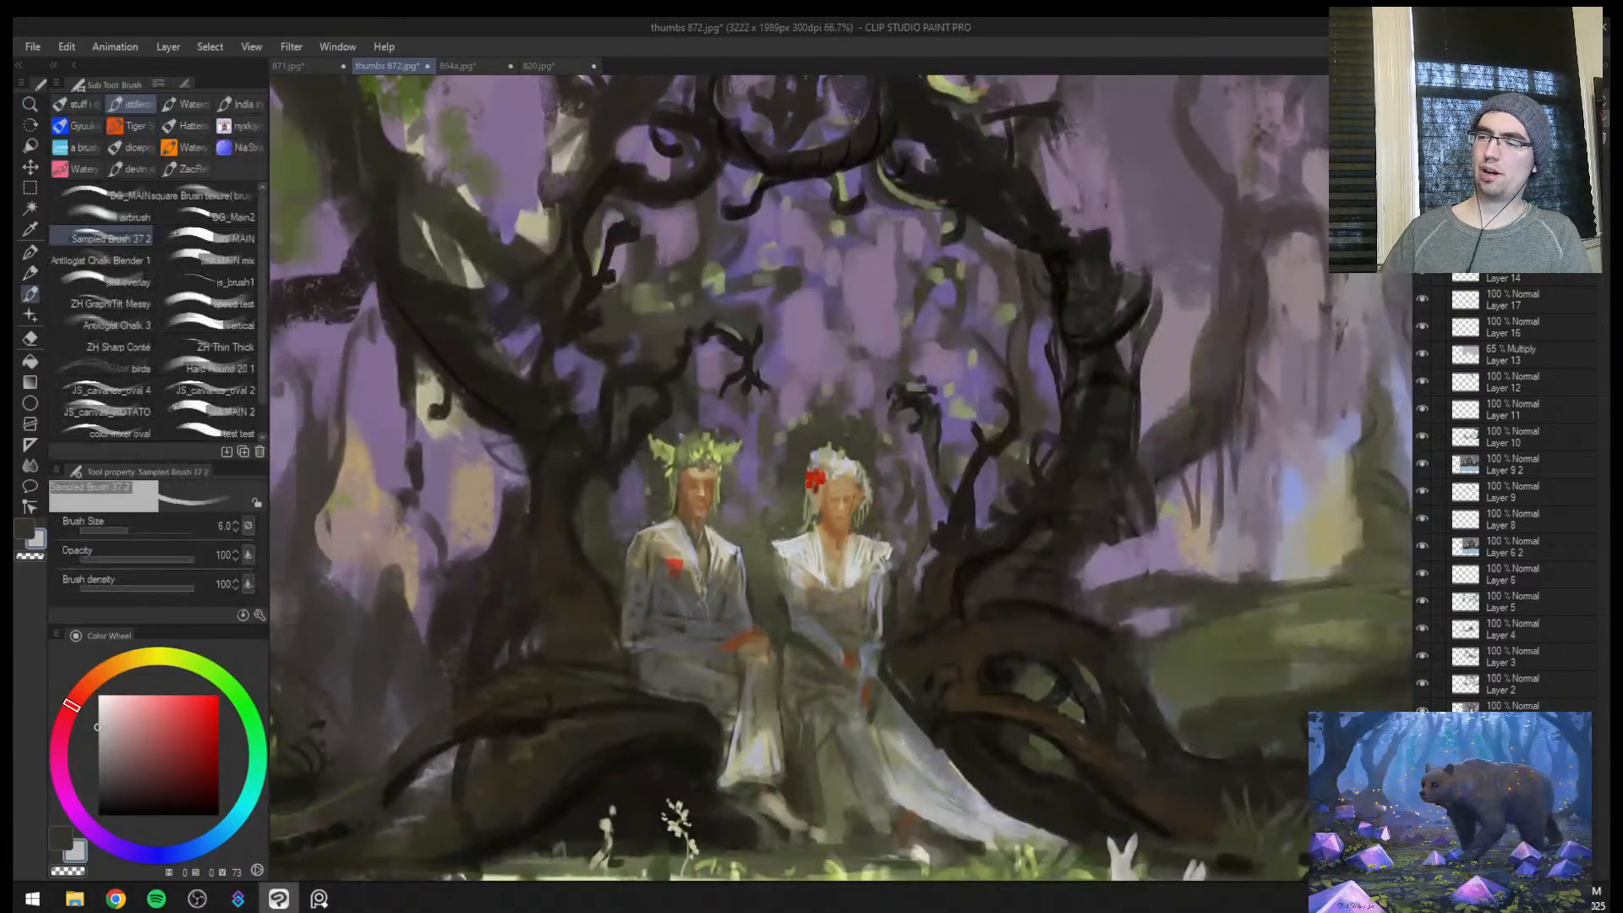
{"action": "key", "text": "bracketright"}
{"action": "key", "text": "bracketright"}
{"action": "key", "text": "bracketright"}
{"action": "left_click", "coordinate": [747, 475], "text": "alt"}
{"action": "mouse_move", "coordinate": [748, 475]}
{"action": "left_mouse_down"}
{"action": "mouse_move", "coordinate": [781, 486]}
{"action": "mouse_move", "coordinate": [751, 549]}
{"action": "left_mouse_up"}
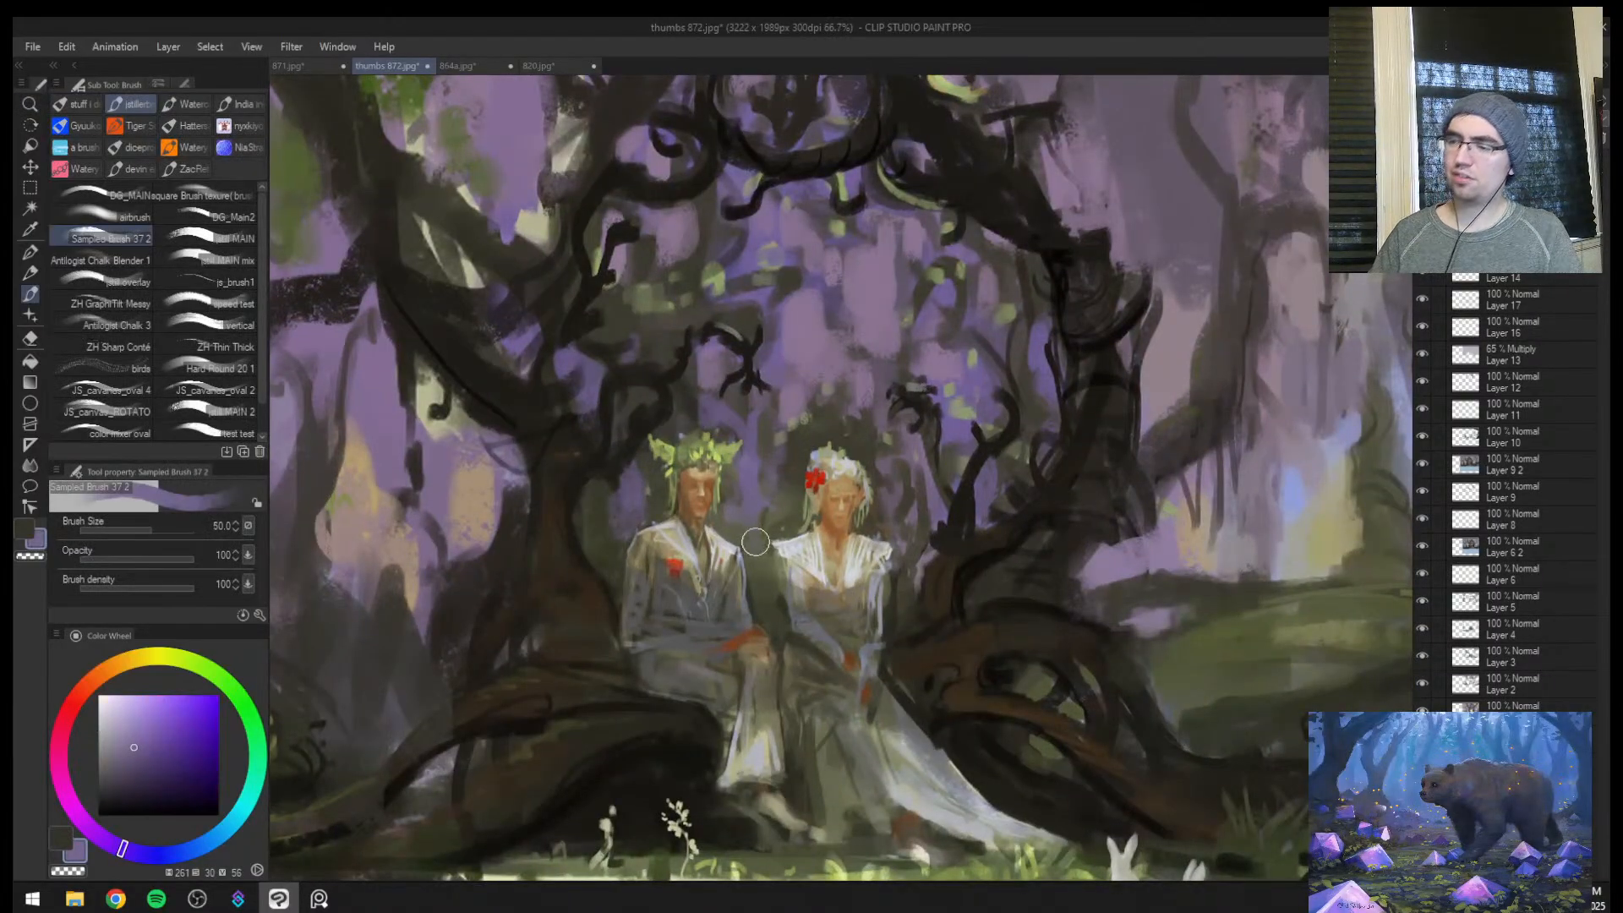
{"action": "left_click", "coordinate": [899, 505], "text": "alt"}
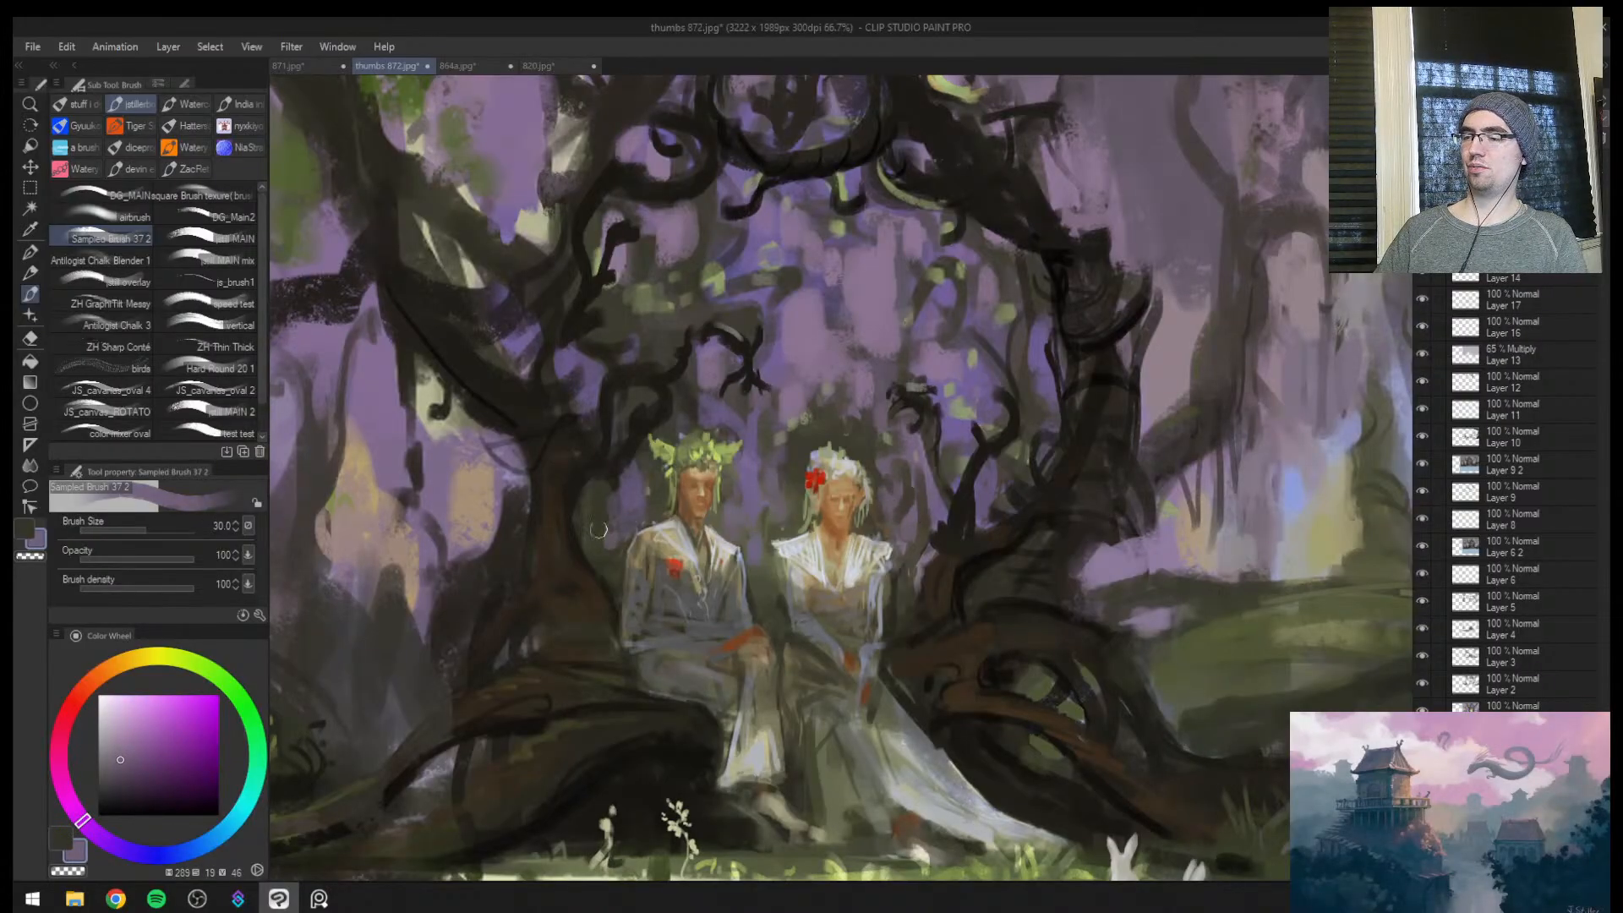
{"action": "mouse_move", "coordinate": [593, 505]}
{"action": "left_mouse_down"}
{"action": "mouse_move", "coordinate": [591, 536]}
{"action": "mouse_move", "coordinate": [588, 518]}
{"action": "mouse_move", "coordinate": [524, 554]}
{"action": "left_mouse_up"}
Check the whole composition in mirrored view and sample a dark brown from the arch's ring at brush size 30
{"action": "key", "text": "ctrl+space"}
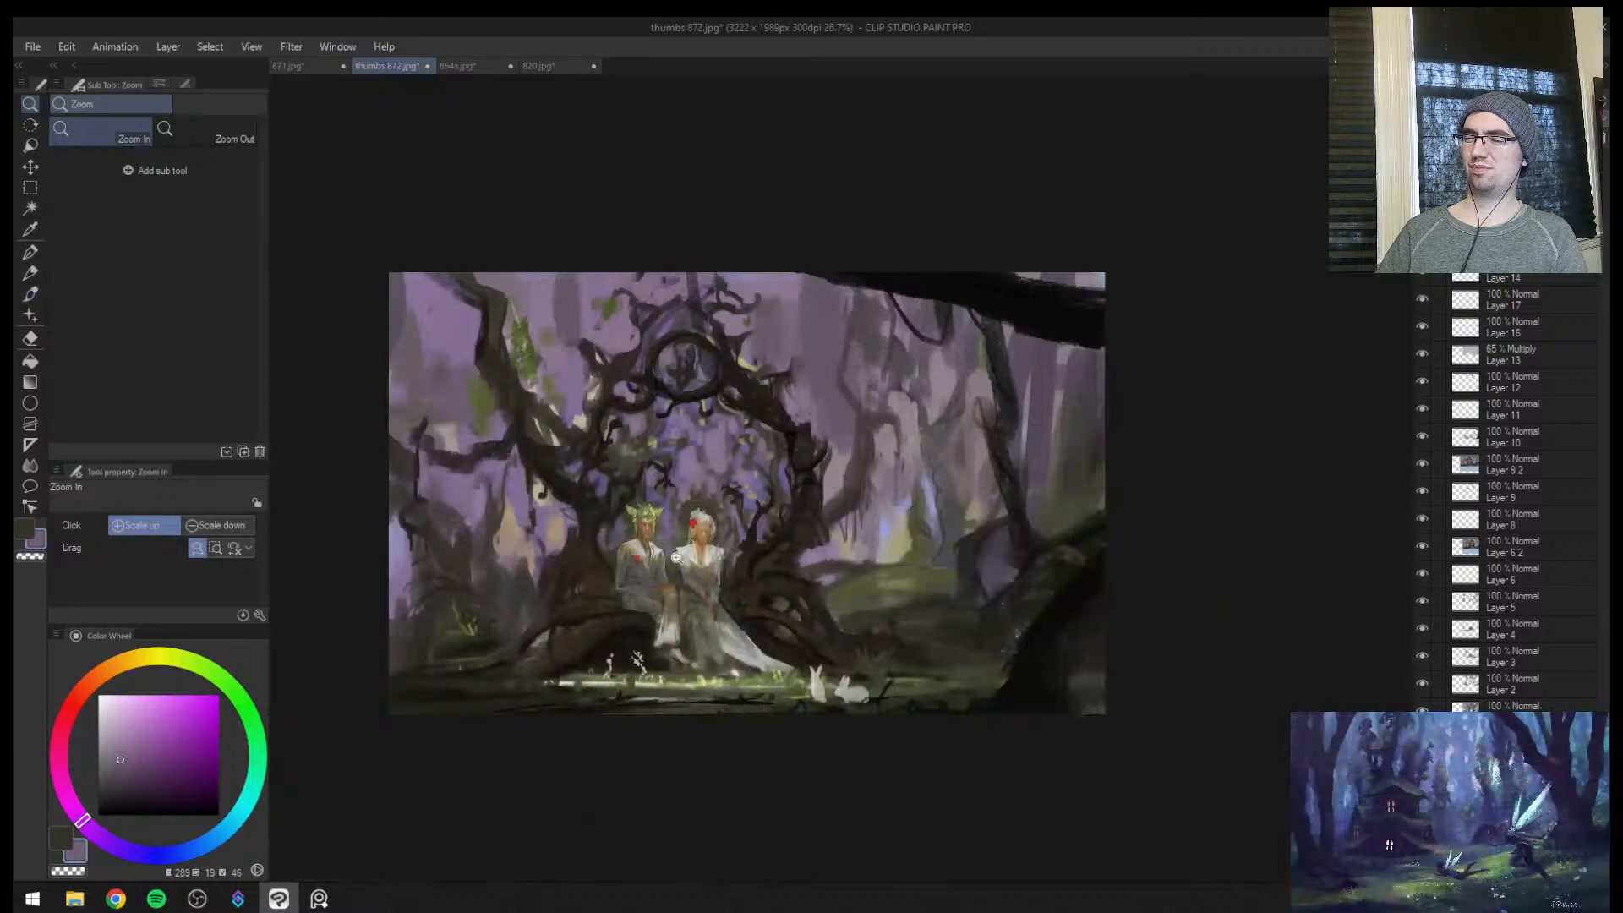
{"action": "left_click_drag", "start_coordinate": [678, 556], "coordinate": [695, 532]}
{"action": "key", "text": "h"}
{"action": "mouse_move", "coordinate": [1097, 418]}
{"action": "left_mouse_down"}
{"action": "mouse_move", "coordinate": [931, 479]}
{"action": "mouse_move", "coordinate": [989, 463]}
{"action": "left_mouse_up"}
{"action": "left_click", "coordinate": [759, 420], "text": "alt"}
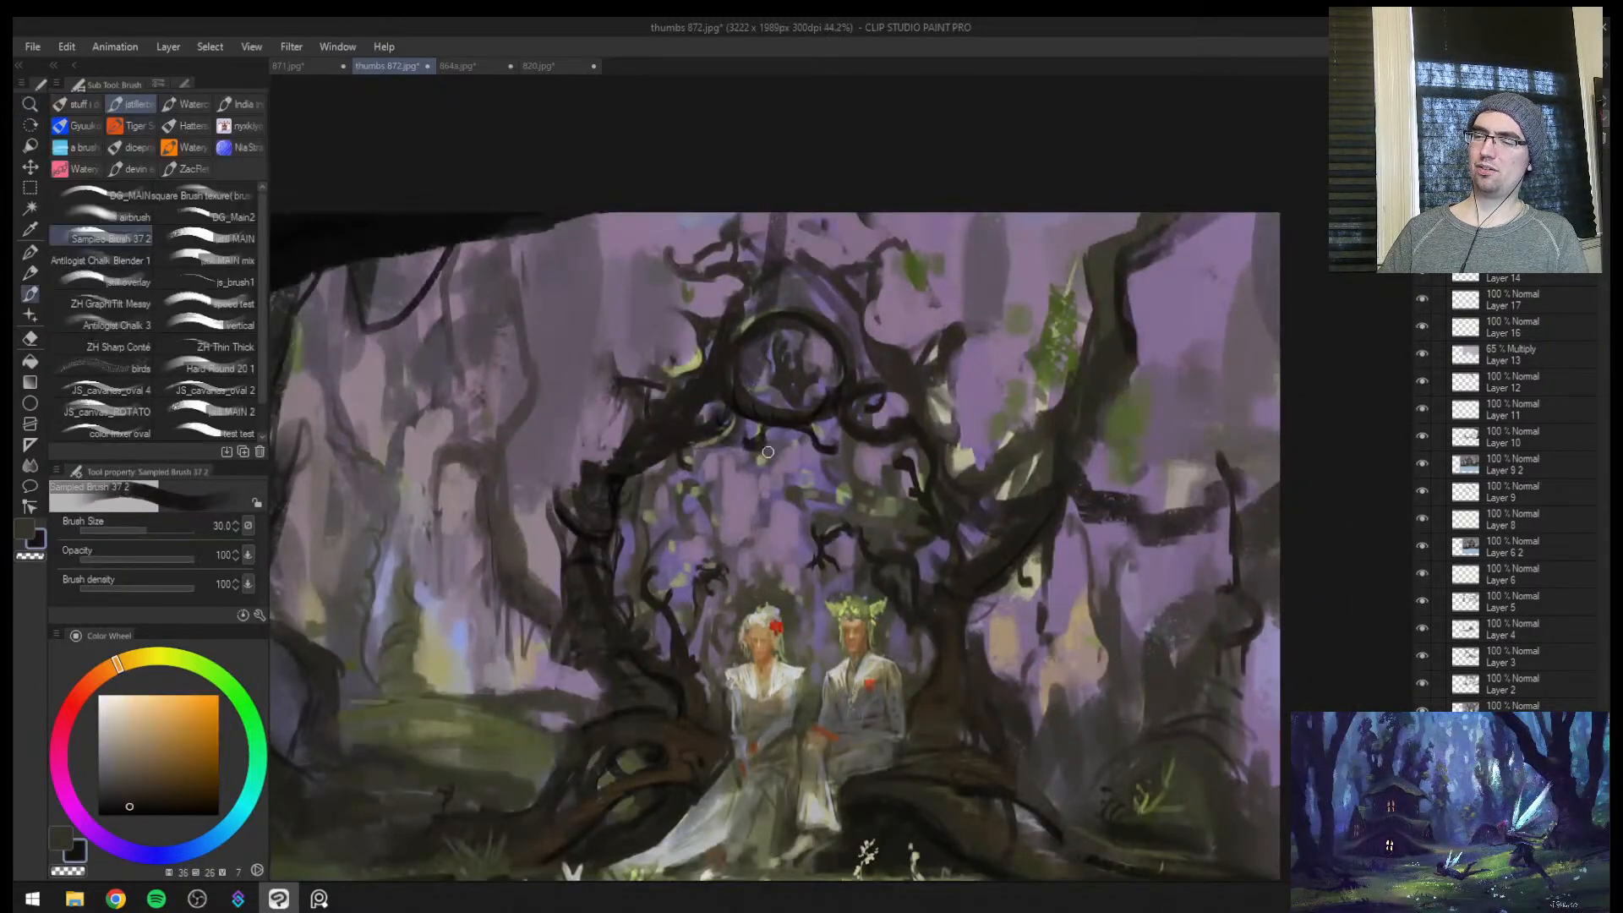
{"action": "key", "text": "ctrl+space"}
{"action": "left_click_drag", "start_coordinate": [769, 469], "coordinate": [705, 470]}
{"action": "left_click_drag", "start_coordinate": [889, 470], "coordinate": [908, 444]}
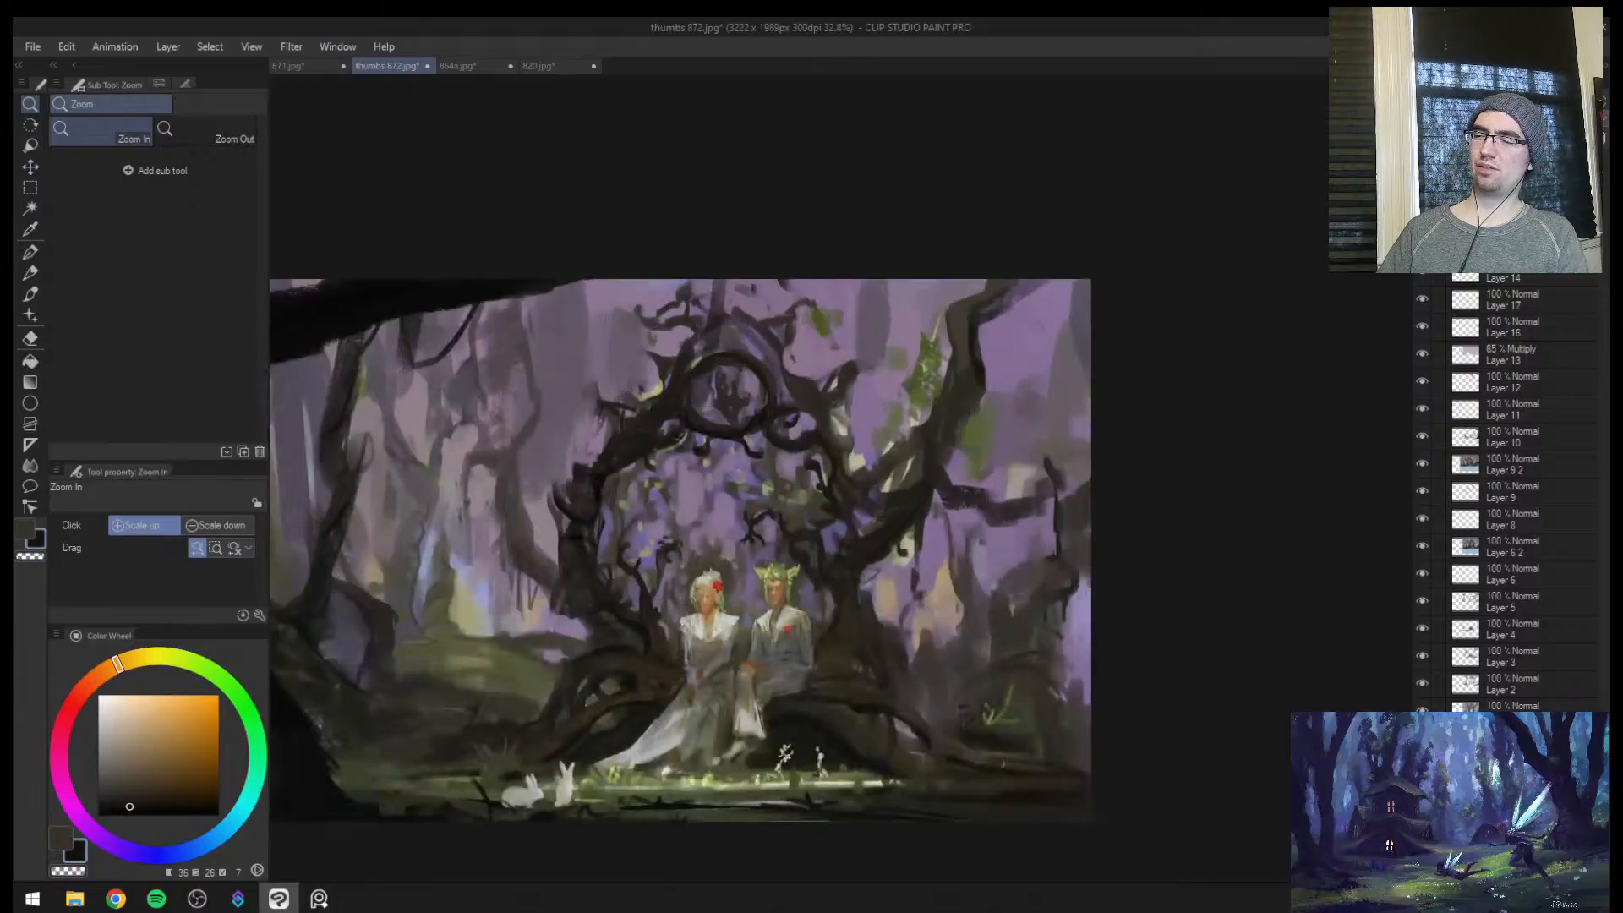
Paint hanging green foliage patches in the upper background with a sampled green at size 100 and blend with sampled purple at size 120
{"action": "left_click", "coordinate": [921, 376], "text": "alt"}
{"action": "key", "text": "]"}
{"action": "key", "text": "]"}
{"action": "key", "text": "]"}
{"action": "key", "text": "]"}
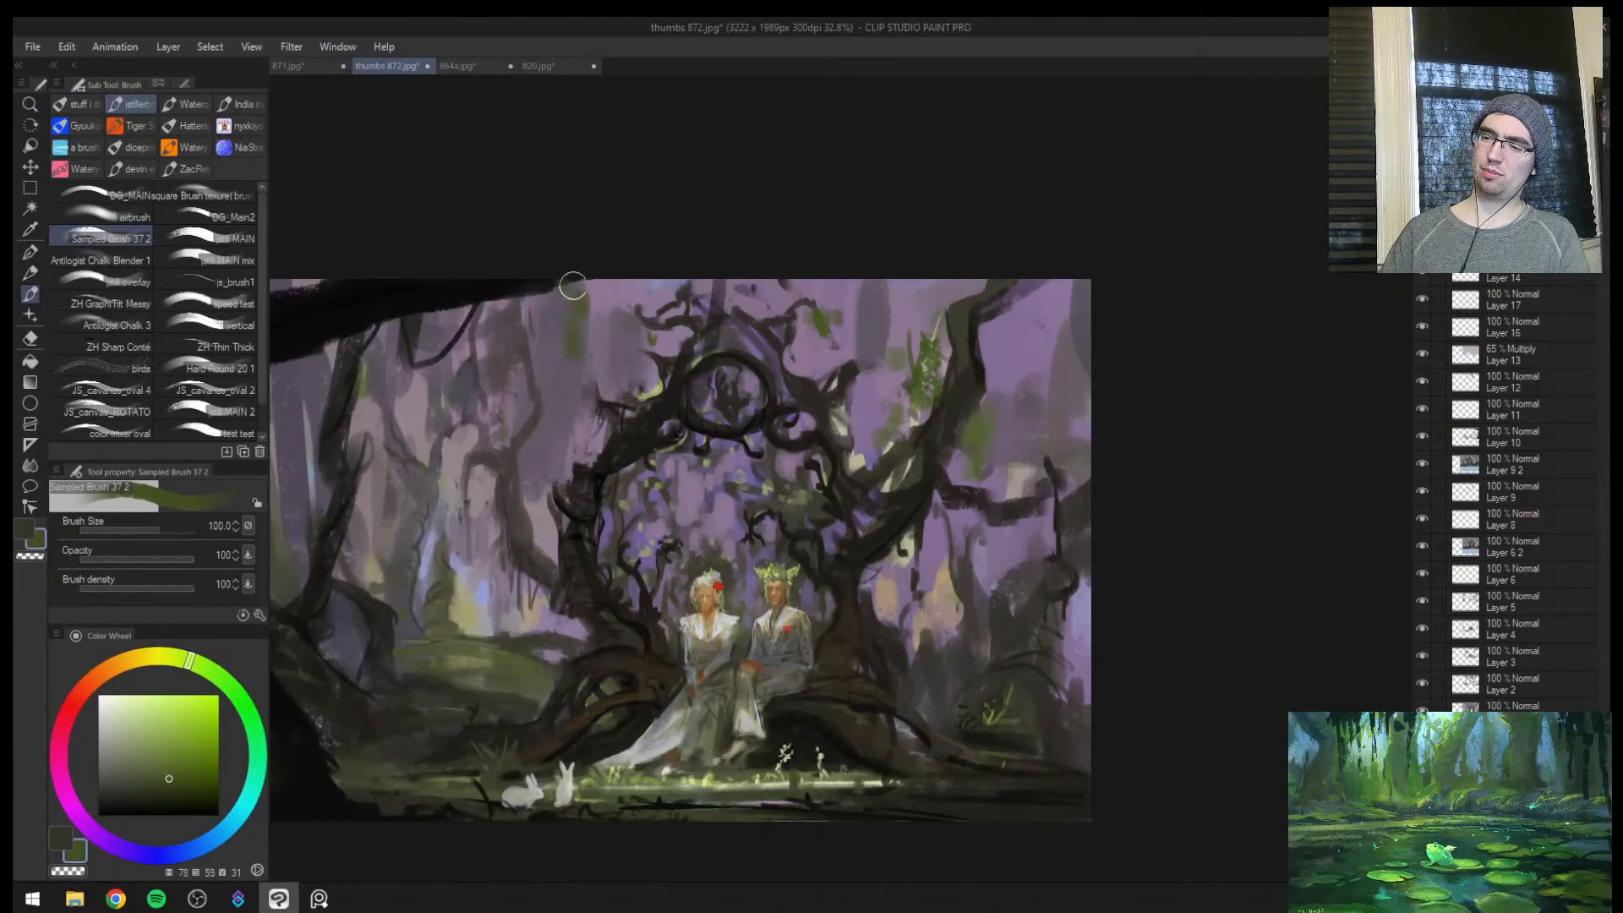
{"action": "left_click", "coordinate": [883, 326], "text": "alt"}
{"action": "key", "text": "]"}
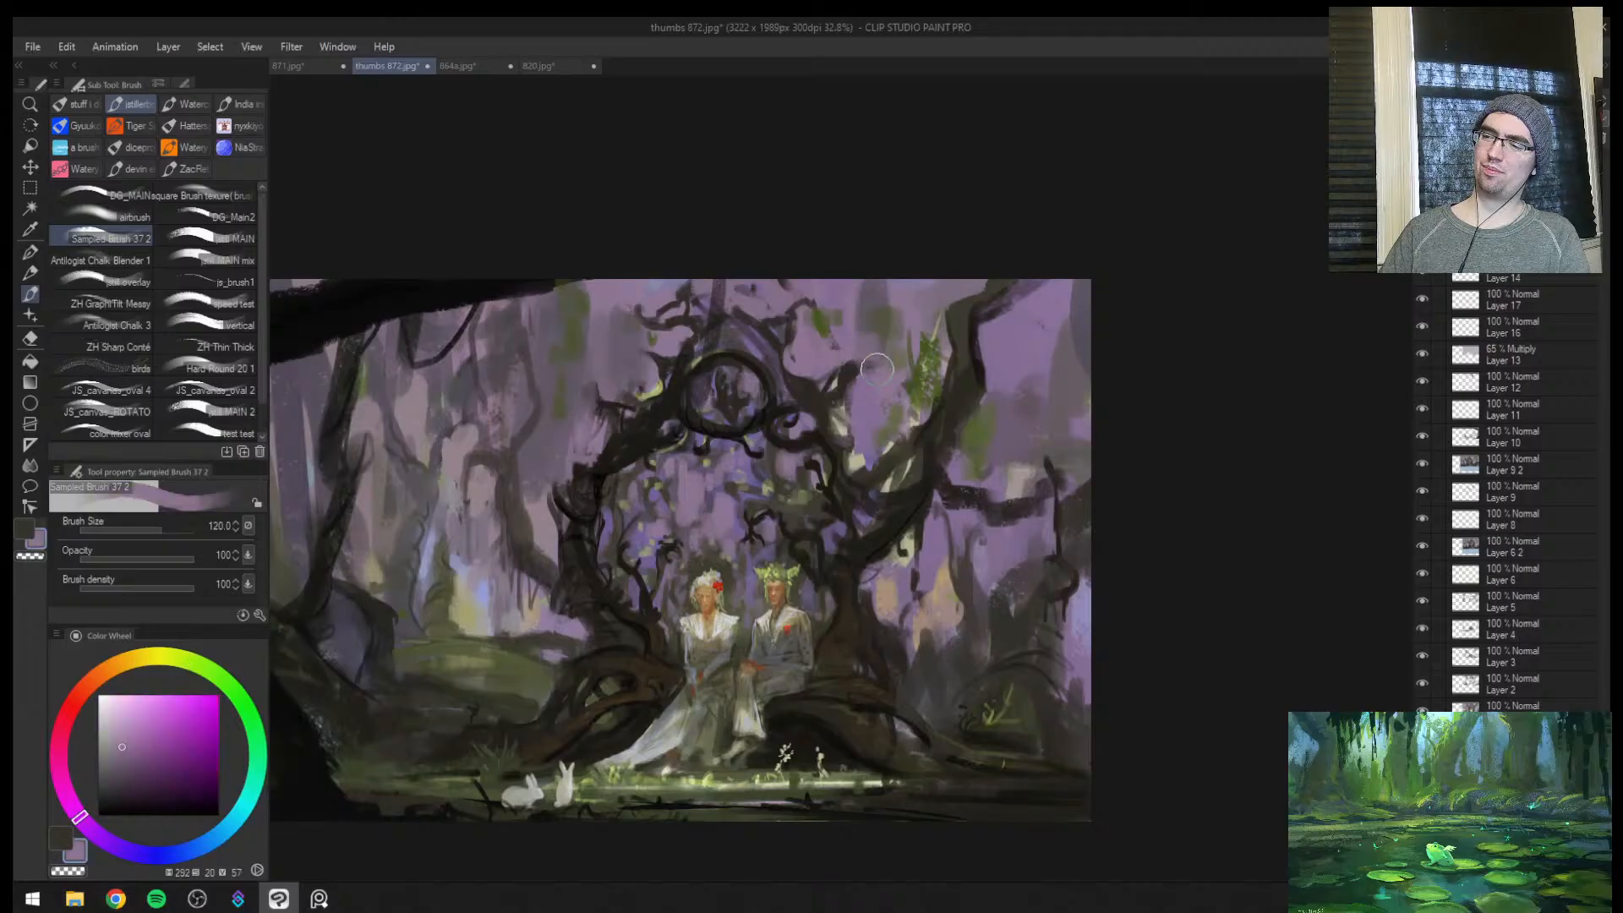
In unmirrored view, paint thin curling branches on the distant tree by the bright clearing in a sampled dark olive at brush size 17
{"action": "key", "text": "ctrl+space"}
{"action": "mouse_move", "coordinate": [835, 449]}
{"action": "left_mouse_down"}
{"action": "mouse_move", "coordinate": [769, 525]}
{"action": "mouse_move", "coordinate": [908, 405]}
{"action": "mouse_move", "coordinate": [890, 454]}
{"action": "left_mouse_up"}
{"action": "left_click_drag", "start_coordinate": [899, 445], "coordinate": [942, 413]}
{"action": "key", "text": "h"}
{"action": "mouse_move", "coordinate": [1053, 452]}
{"action": "left_mouse_down"}
{"action": "mouse_move", "coordinate": [1028, 469]}
{"action": "mouse_move", "coordinate": [1134, 414]}
{"action": "left_mouse_up"}
{"action": "left_click", "coordinate": [1119, 558], "text": "alt"}
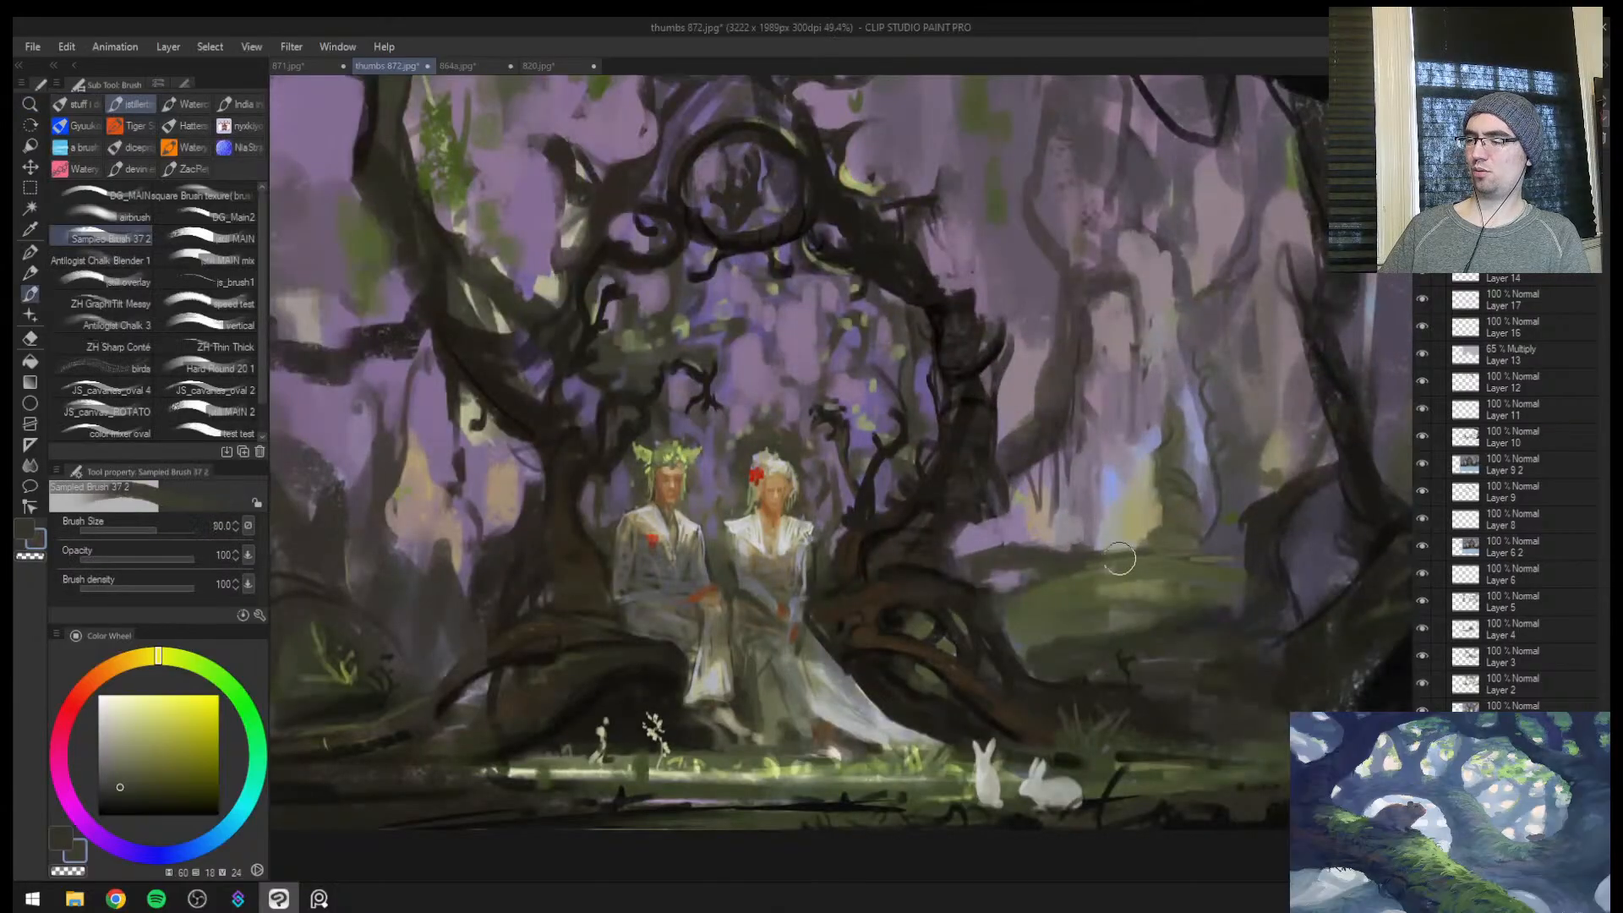
{"action": "key", "text": "bracketleft"}
{"action": "key", "text": "bracketleft"}
{"action": "key", "text": "bracketleft"}
{"action": "key", "text": "bracketleft"}
{"action": "key", "text": "bracketleft"}
{"action": "key", "text": "bracketleft"}
{"action": "key", "text": "bracketleft"}
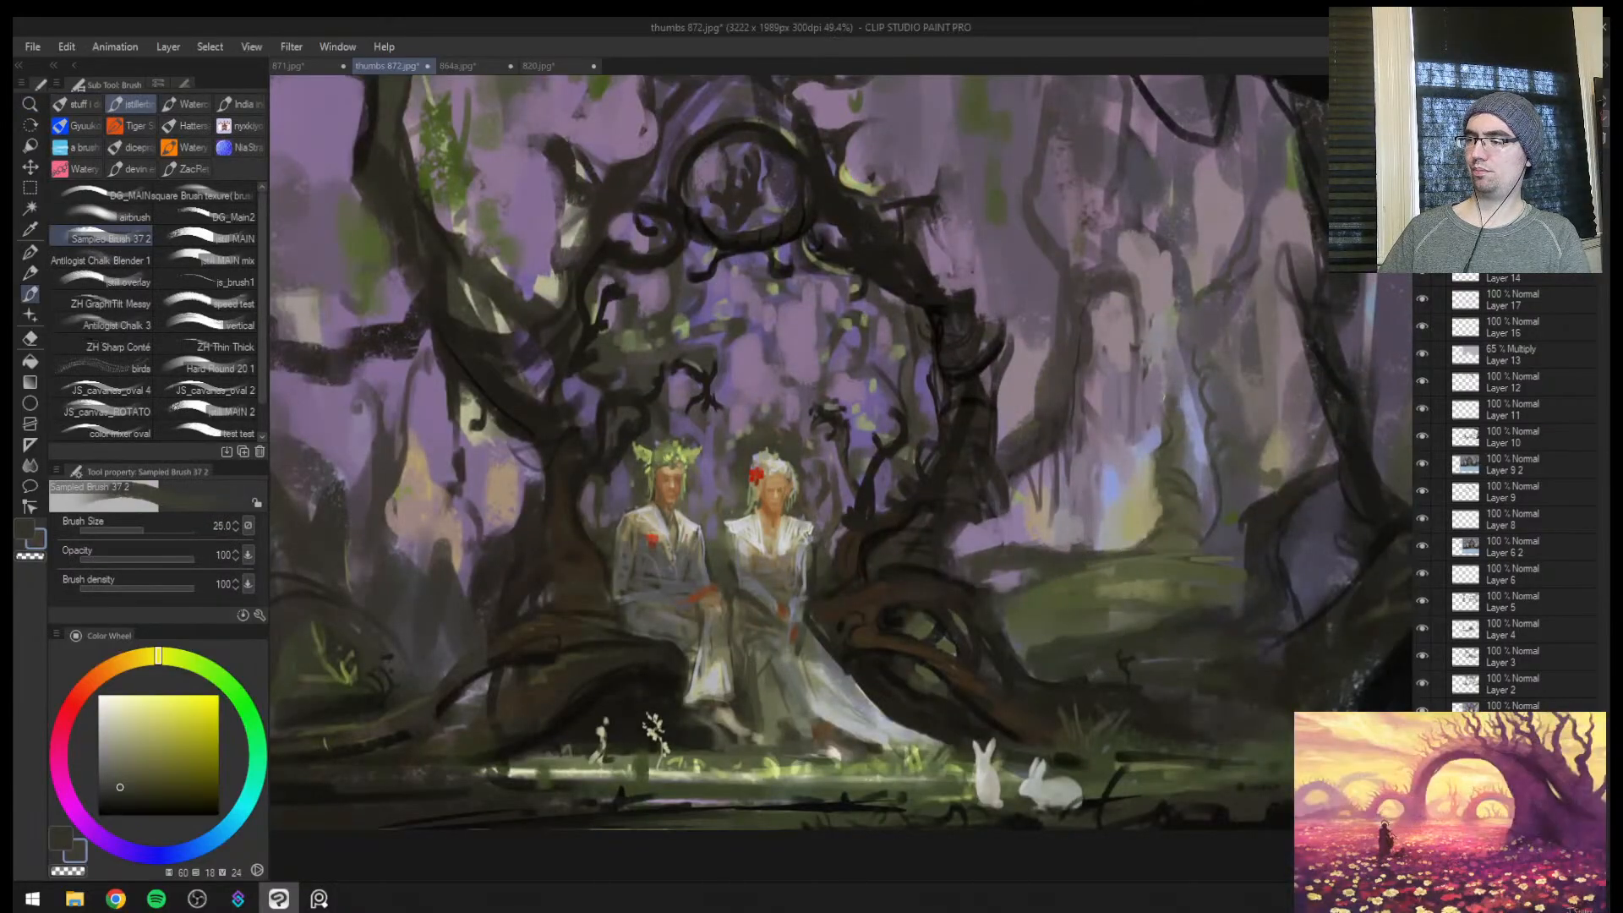
{"action": "key", "text": "bracketleft"}
{"action": "left_click_drag", "start_coordinate": [1245, 227], "coordinate": [1280, 197]}
{"action": "left_click_drag", "start_coordinate": [1244, 192], "coordinate": [1265, 181]}
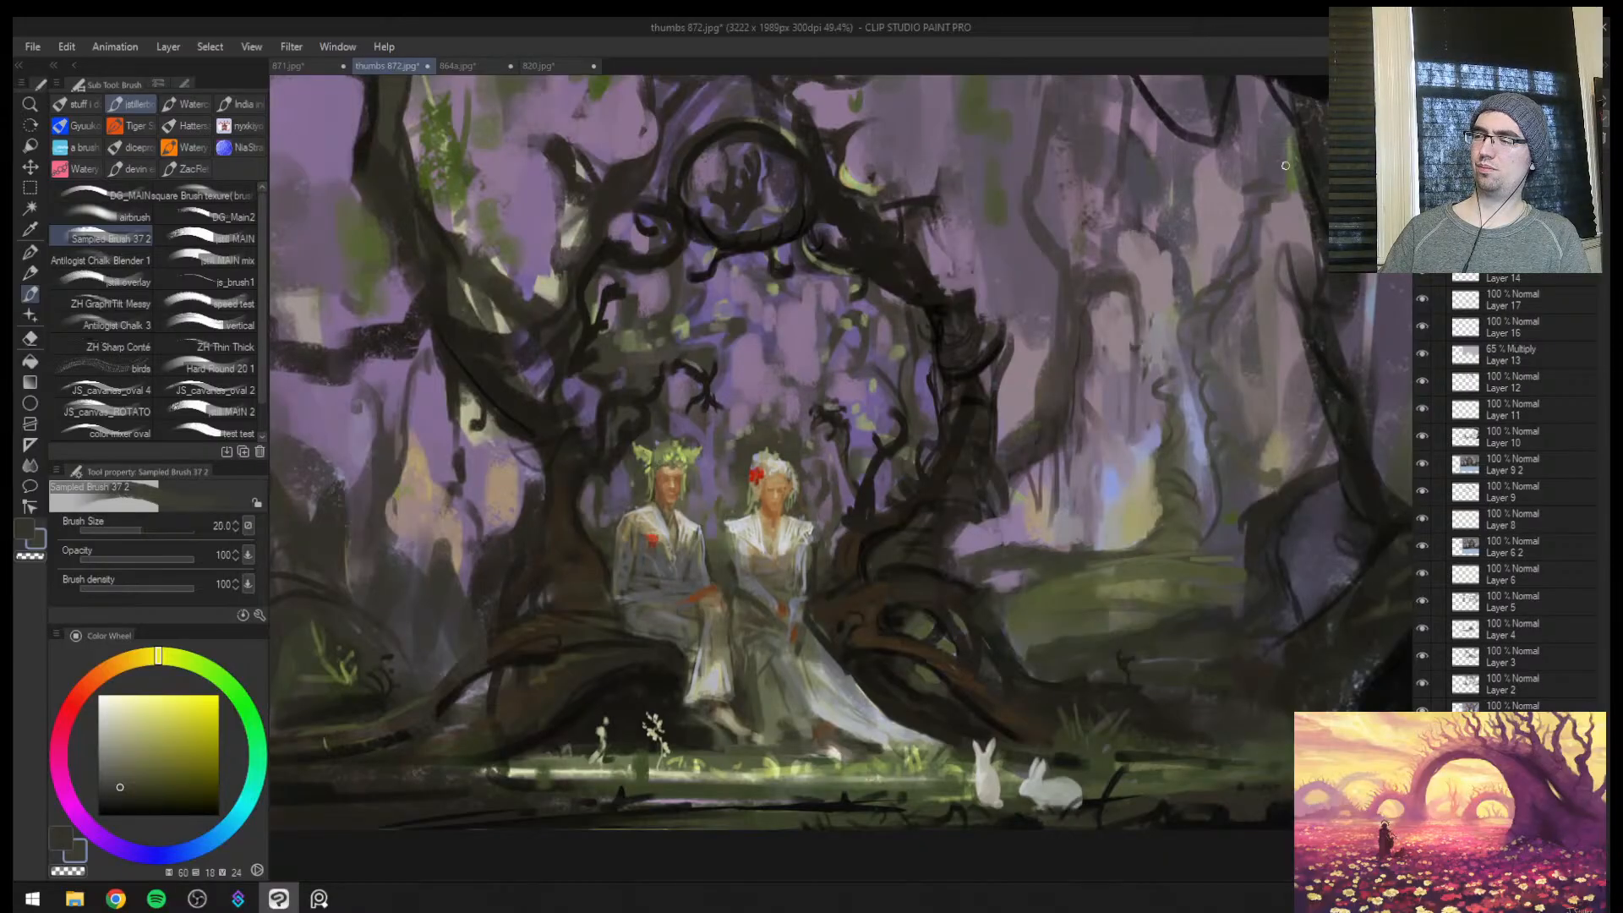
Paint dark drooping twigs and branch strokes on the tree on the man's side with sampled dark browns at brush sizes 20 and 30
{"action": "left_click", "coordinate": [467, 374], "text": "alt"}
{"action": "key", "text": "bracketright"}
{"action": "left_click", "coordinate": [476, 338], "text": "alt"}
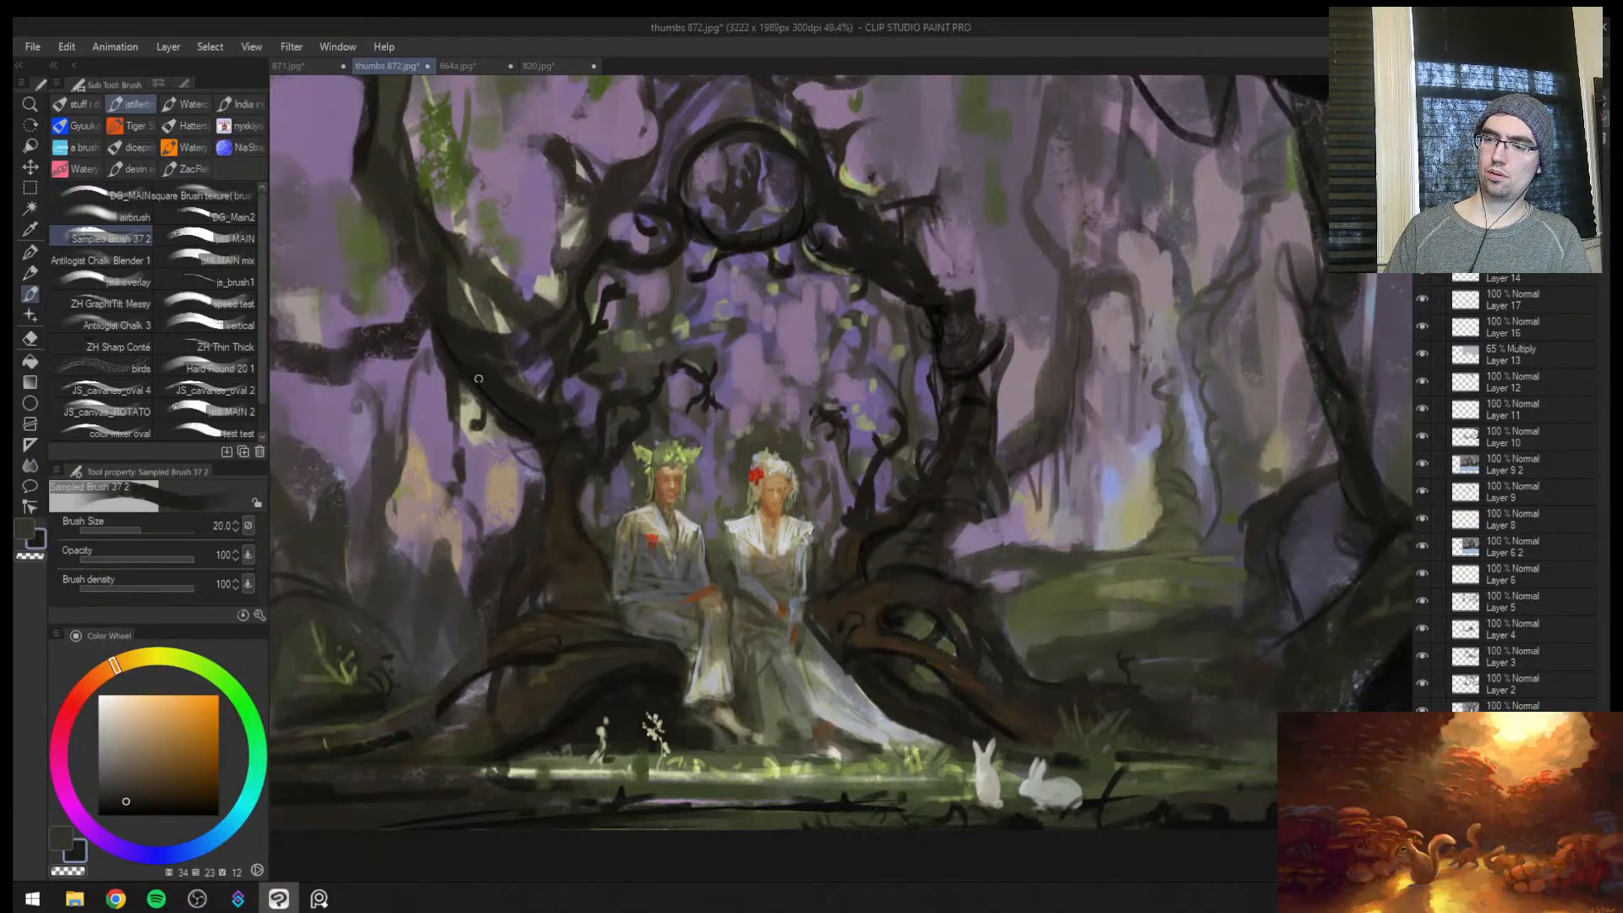
{"action": "left_click", "coordinate": [444, 338], "text": "alt"}
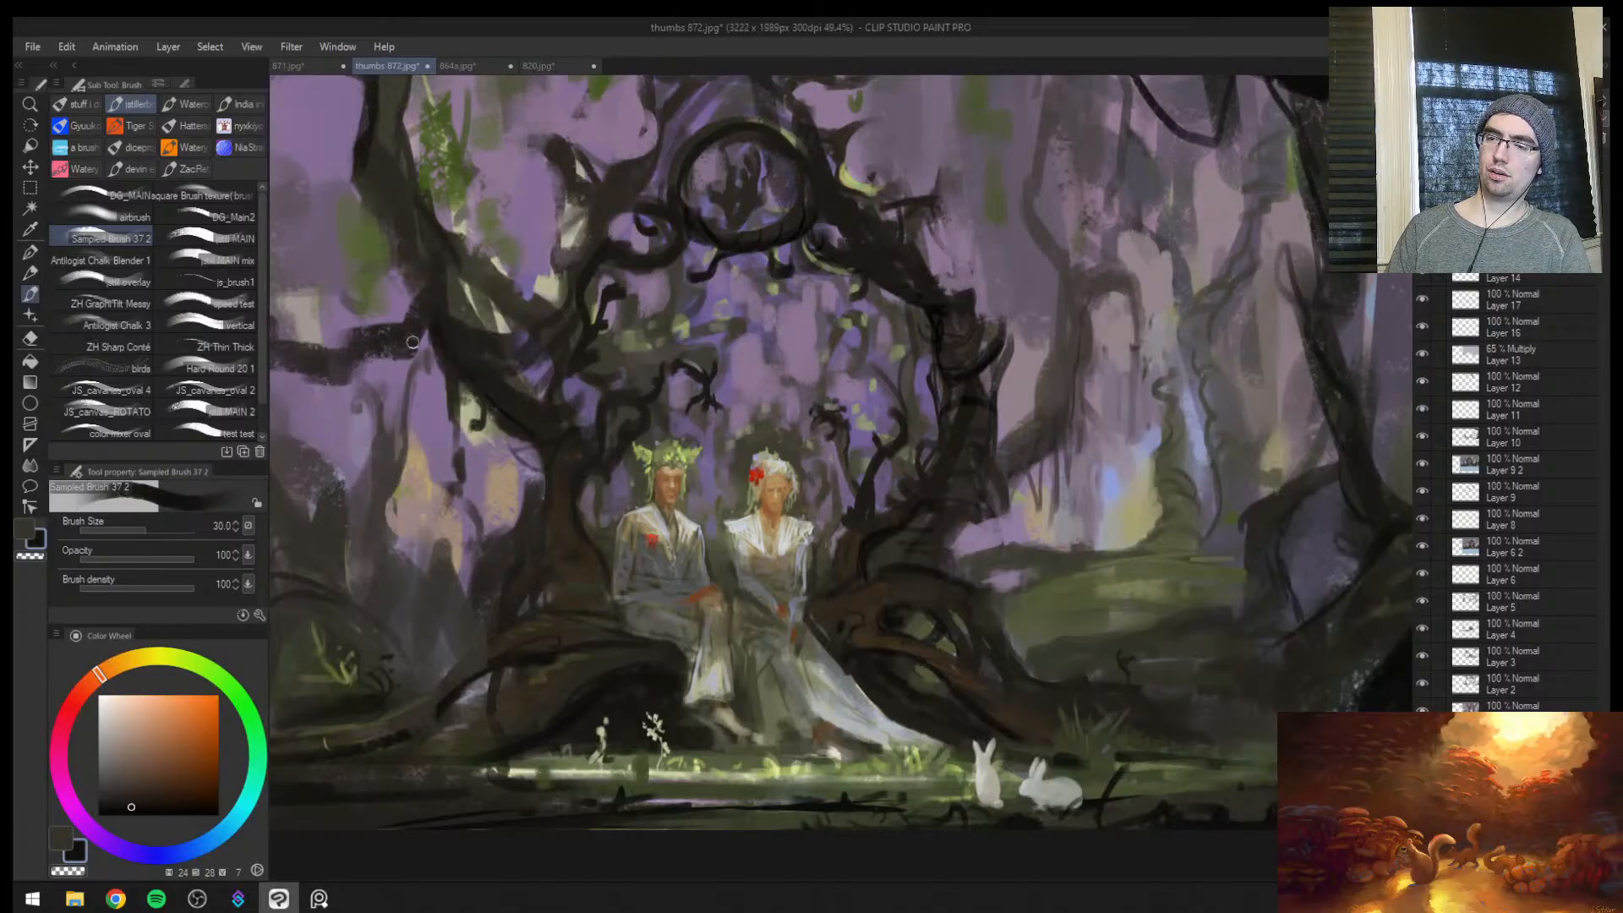
{"action": "mouse_move", "coordinate": [413, 342]}
{"action": "left_mouse_down"}
{"action": "mouse_move", "coordinate": [474, 342]}
{"action": "mouse_move", "coordinate": [531, 424]}
{"action": "left_mouse_up"}
{"action": "key", "text": "bracketleft"}
Examine the whole painting at a reduced size, in both normal and mirrored view
{"action": "key", "text": "ctrl+space"}
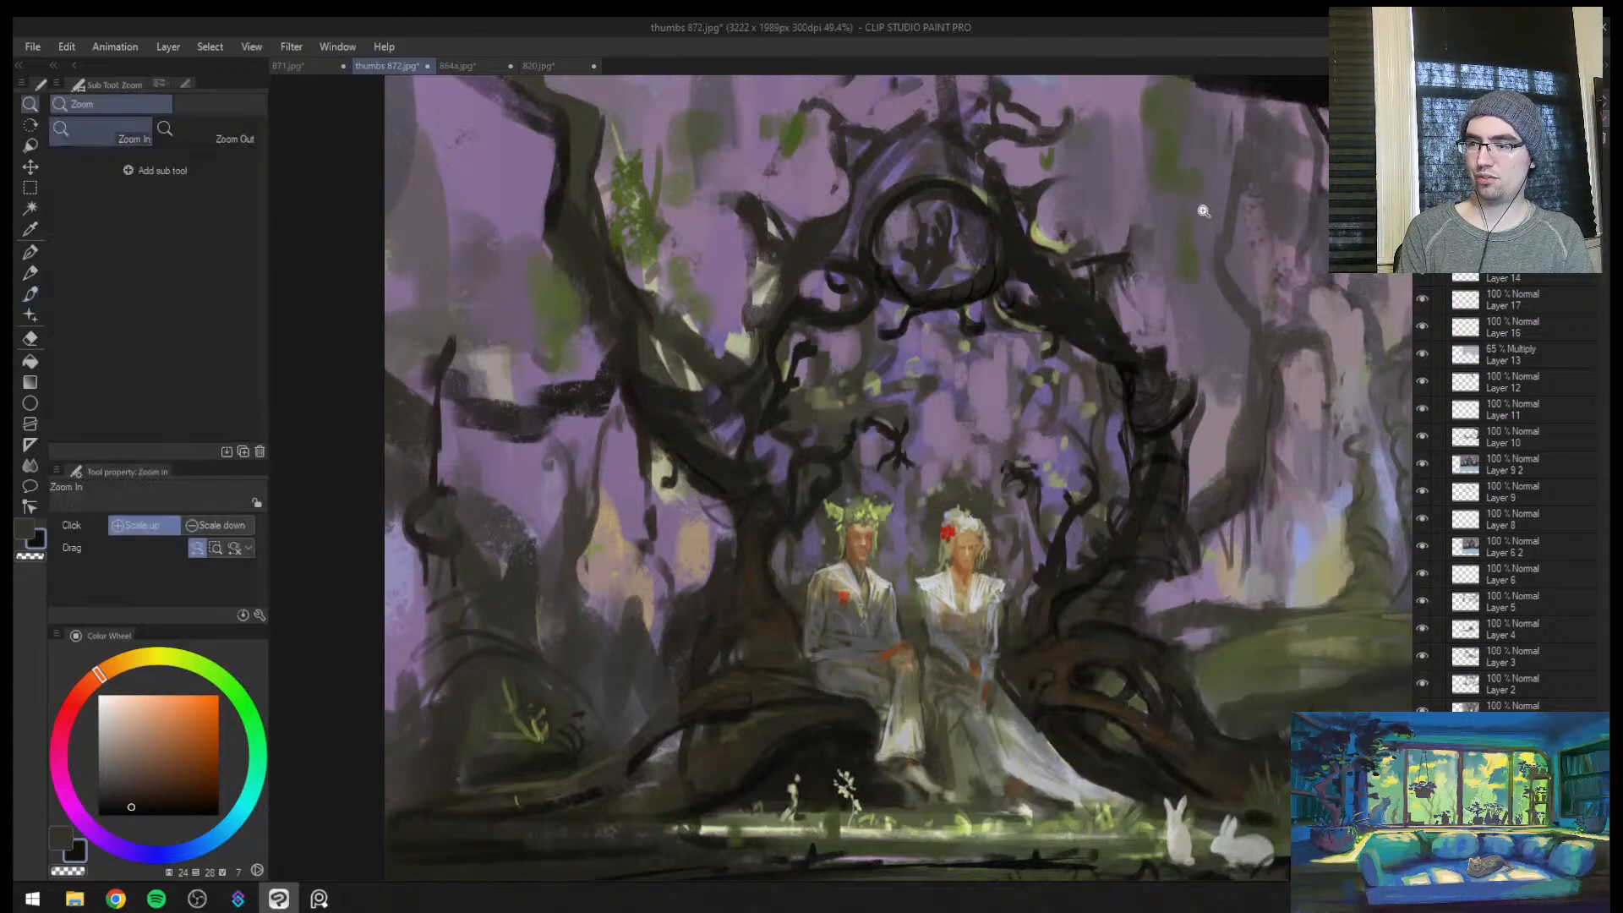
{"action": "left_click_drag", "start_coordinate": [1085, 271], "coordinate": [917, 271]}
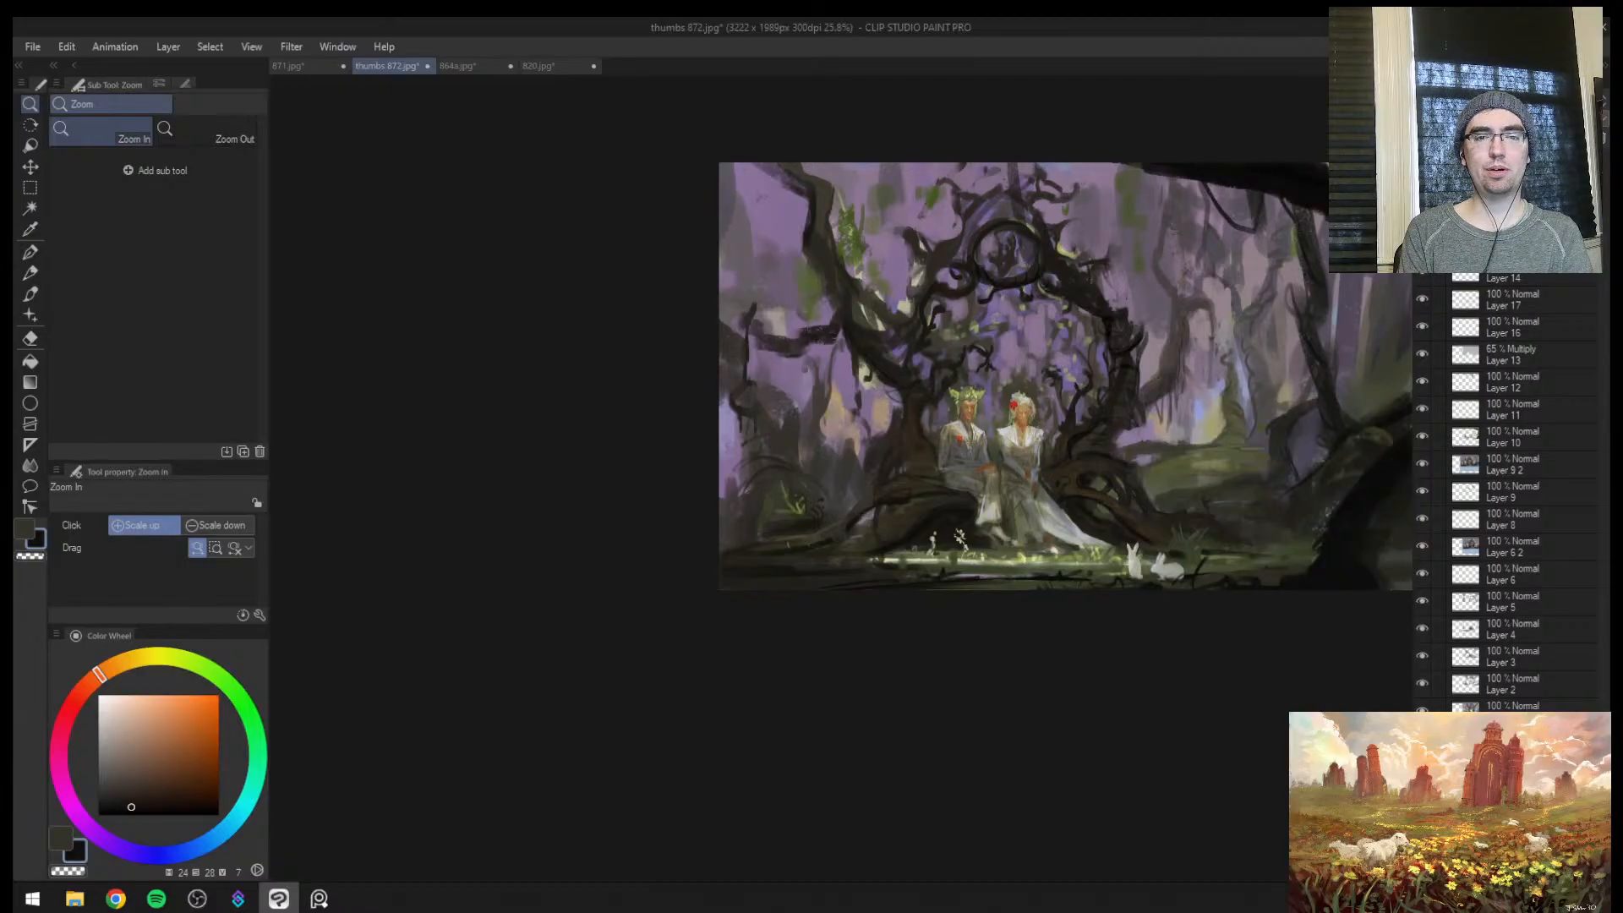
{"action": "key", "text": "alt+Tab"}
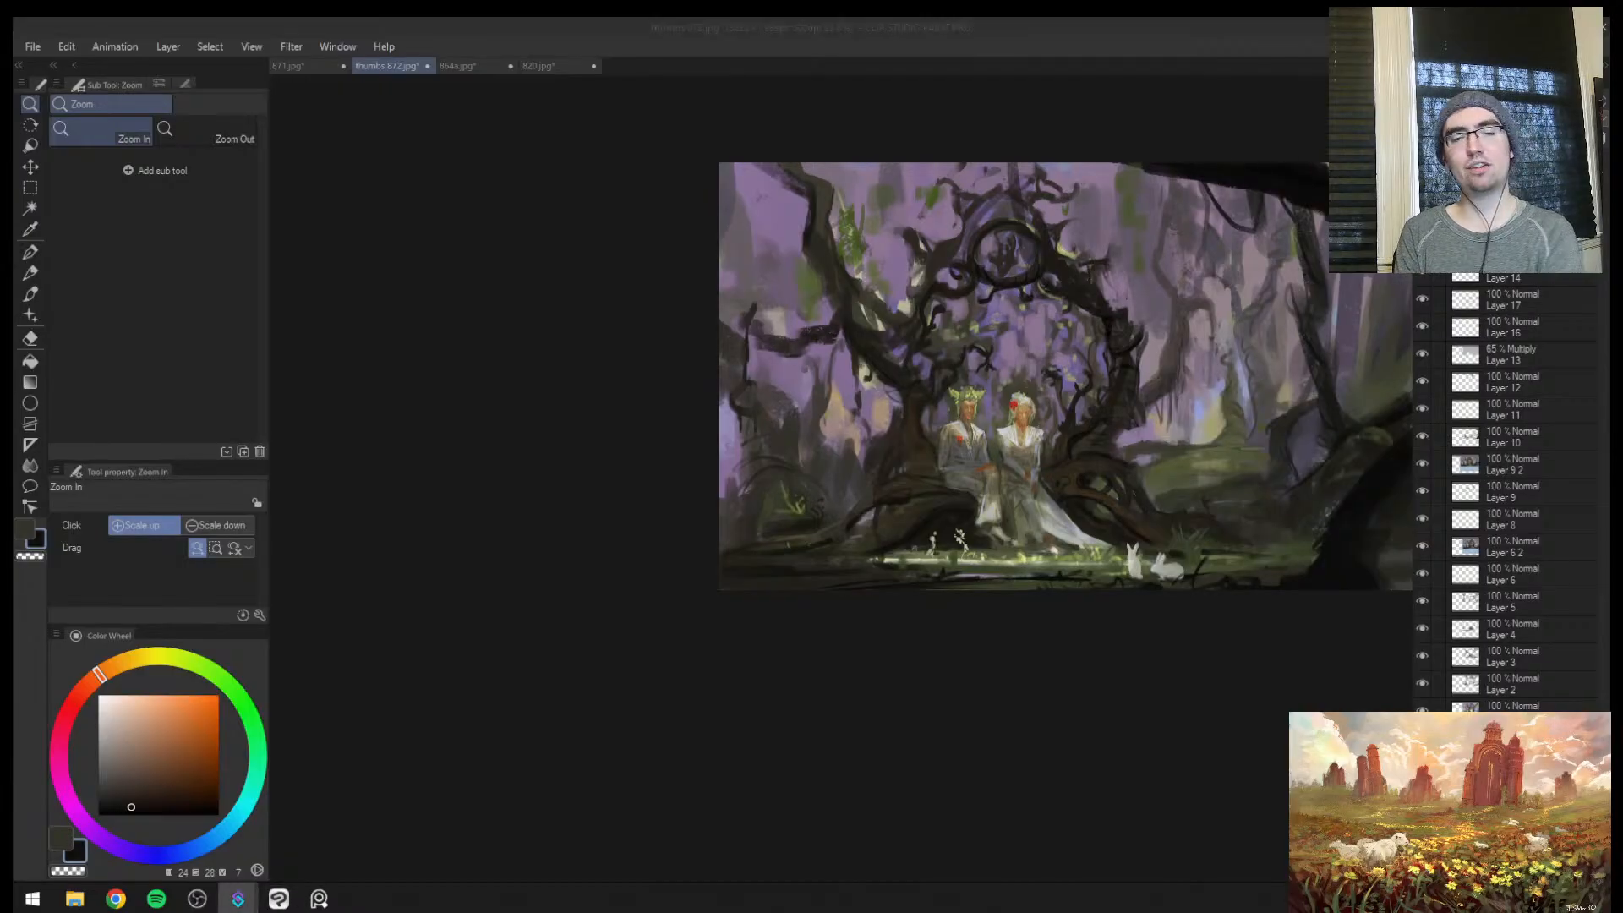
{"action": "left_click", "coordinate": [675, 492]}
{"action": "left_click_drag", "start_coordinate": [700, 500], "coordinate": [598, 500]}
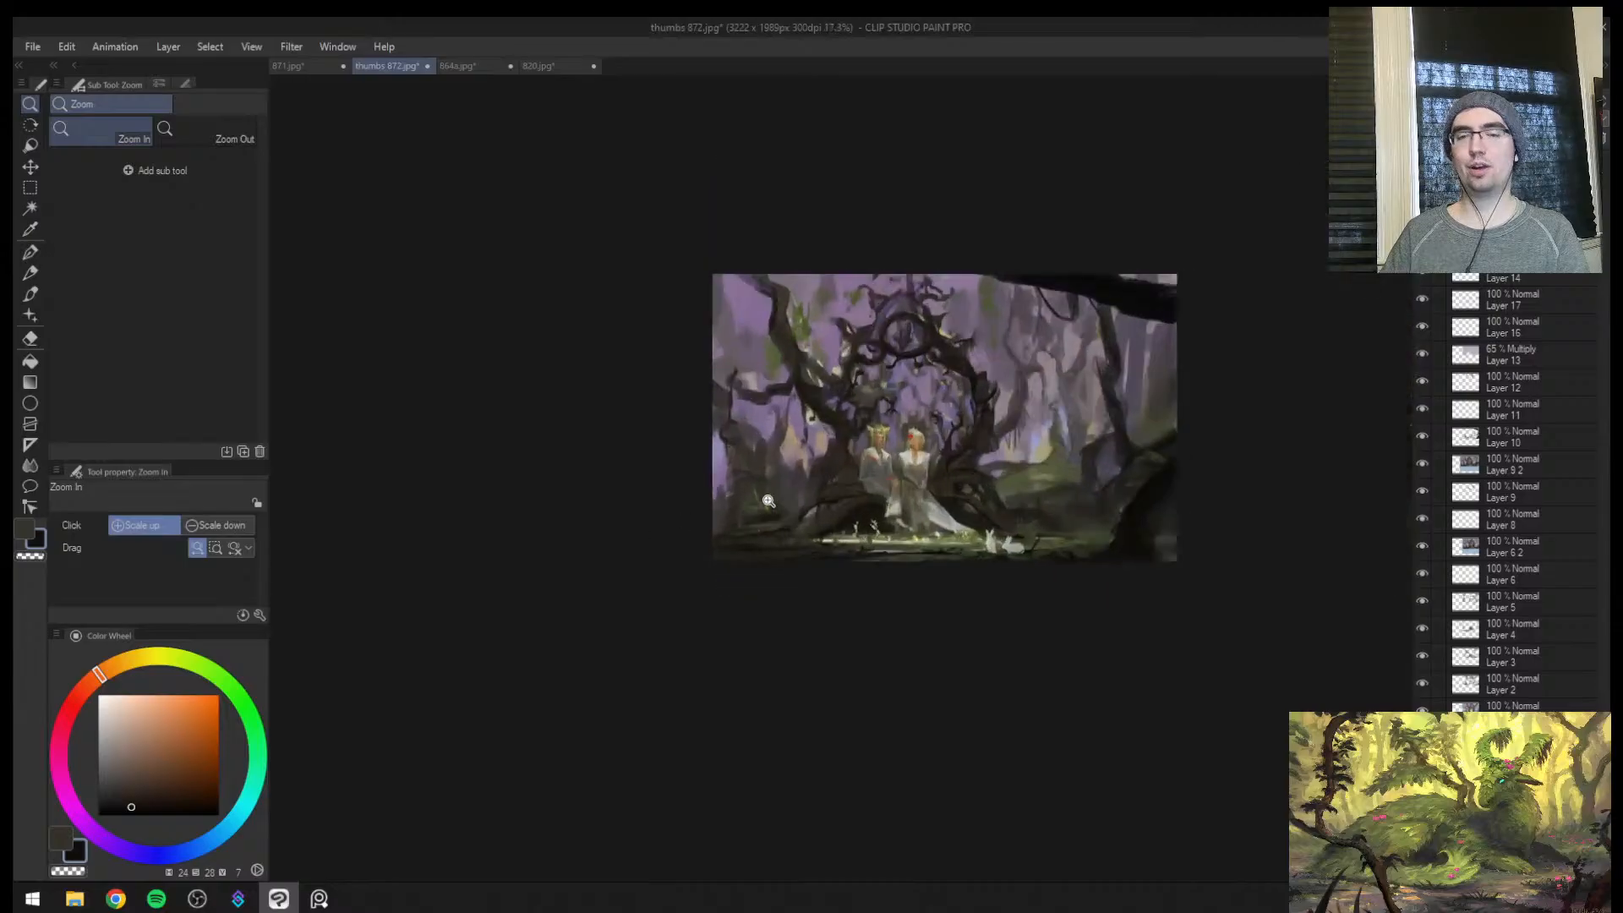
{"action": "mouse_move", "coordinate": [800, 506]}
{"action": "left_mouse_down"}
{"action": "mouse_move", "coordinate": [904, 499]}
{"action": "mouse_move", "coordinate": [971, 560]}
{"action": "mouse_move", "coordinate": [782, 586]}
{"action": "mouse_move", "coordinate": [906, 467]}
{"action": "left_mouse_up"}
{"action": "key", "text": "h"}
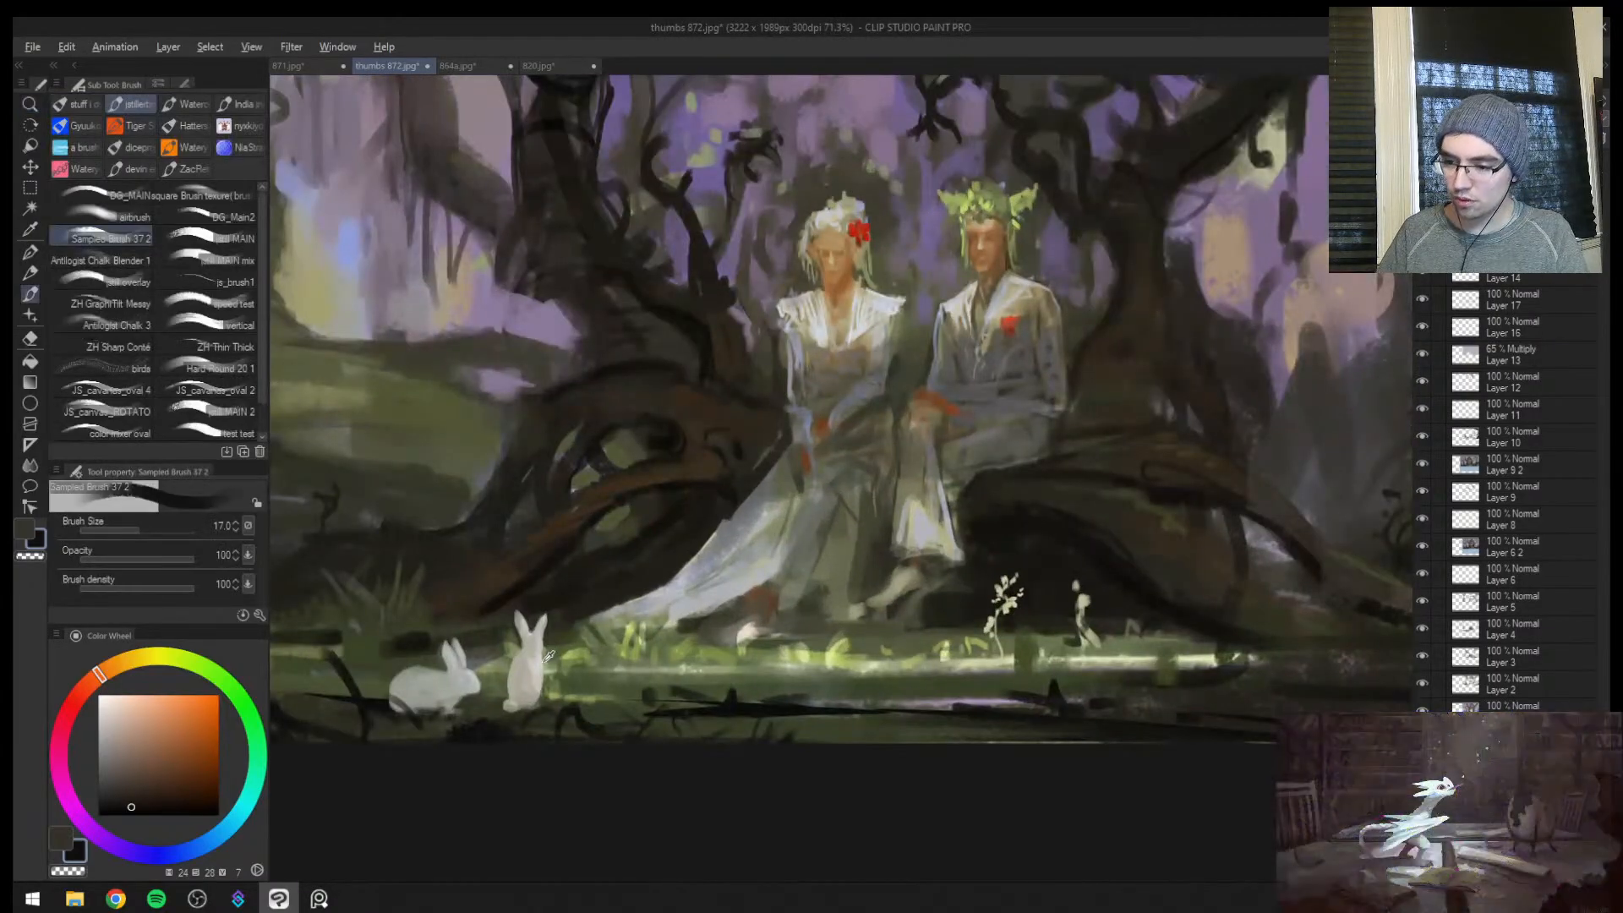
Sample a pale grey from the upright rabbit, reduce the brush size to 8 and lighten the colour to near-white
{"action": "left_click", "coordinate": [543, 661], "text": "alt"}
{"action": "left_click_drag", "start_coordinate": [619, 595], "coordinate": [706, 475]}
{"action": "key", "text": "bracketleft"}
{"action": "key", "text": "bracketleft"}
{"action": "key", "text": "bracketleft"}
{"action": "key", "text": "bracketleft"}
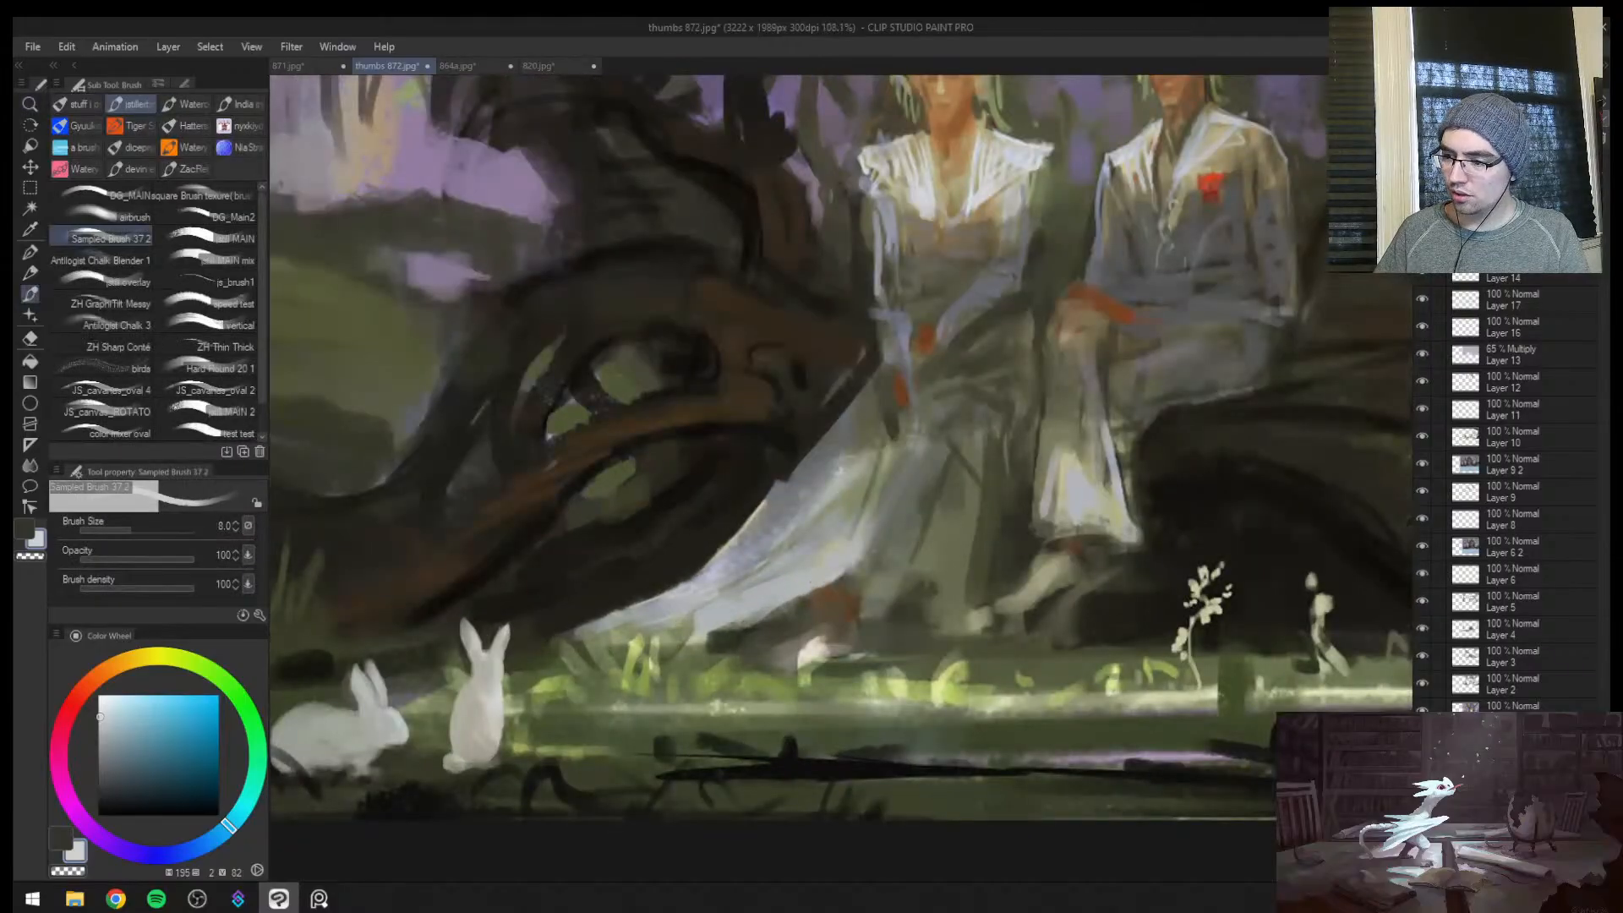
{"action": "key", "text": "ctrl+space"}
{"action": "left_click_drag", "start_coordinate": [138, 722], "coordinate": [102, 703]}
Paint near-white highlights along the lower hem of the bride's dress train at brush size 4
{"action": "left_click_drag", "start_coordinate": [733, 594], "coordinate": [776, 561]}
{"action": "key", "text": "bracketleft"}
{"action": "key", "text": "bracketleft"}
{"action": "key", "text": "bracketleft"}
{"action": "key", "text": "bracketleft"}
{"action": "left_click_drag", "start_coordinate": [679, 658], "coordinate": [749, 646]}
{"action": "key", "text": "bracketright"}
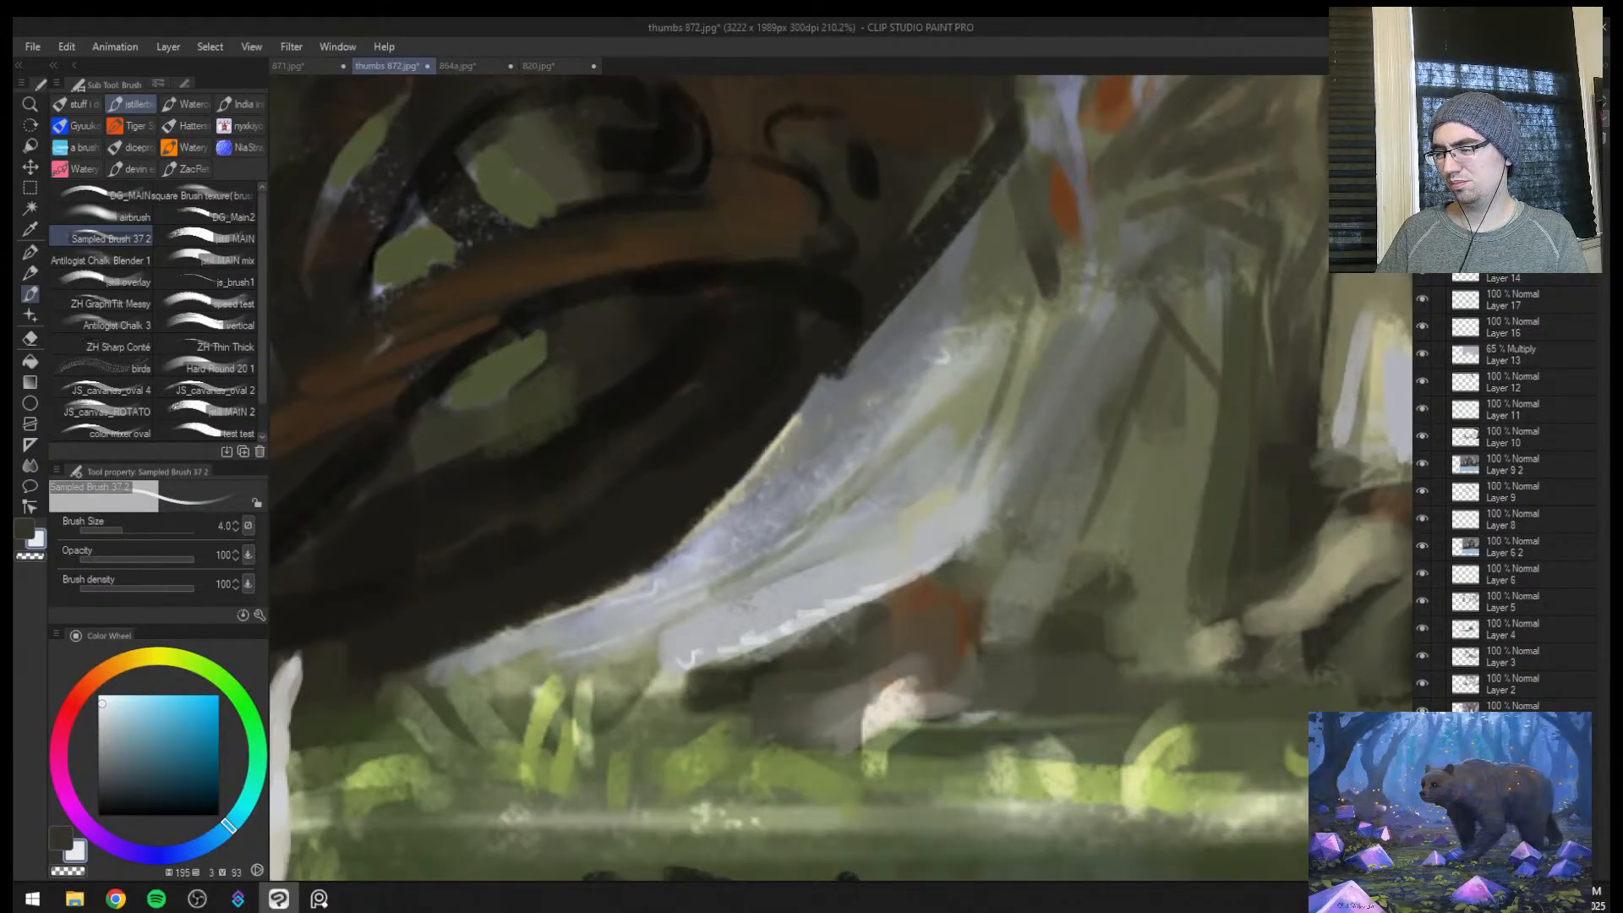
{"action": "key", "text": "bracketright"}
{"action": "mouse_move", "coordinate": [950, 548]}
{"action": "left_mouse_down"}
{"action": "mouse_move", "coordinate": [999, 519]}
{"action": "mouse_move", "coordinate": [1011, 486]}
{"action": "mouse_move", "coordinate": [949, 518]}
{"action": "mouse_move", "coordinate": [914, 507]}
{"action": "left_mouse_up"}
Draw thin curling lace highlights along the outer edge and tip of the dress train at brush size 4
{"action": "key", "text": "ctrl+space"}
{"action": "left_click_drag", "start_coordinate": [588, 649], "coordinate": [782, 568]}
{"action": "left_click_drag", "start_coordinate": [641, 633], "coordinate": [740, 597]}
{"action": "key", "text": "bracketleft"}
{"action": "left_click_drag", "start_coordinate": [828, 554], "coordinate": [859, 531]}
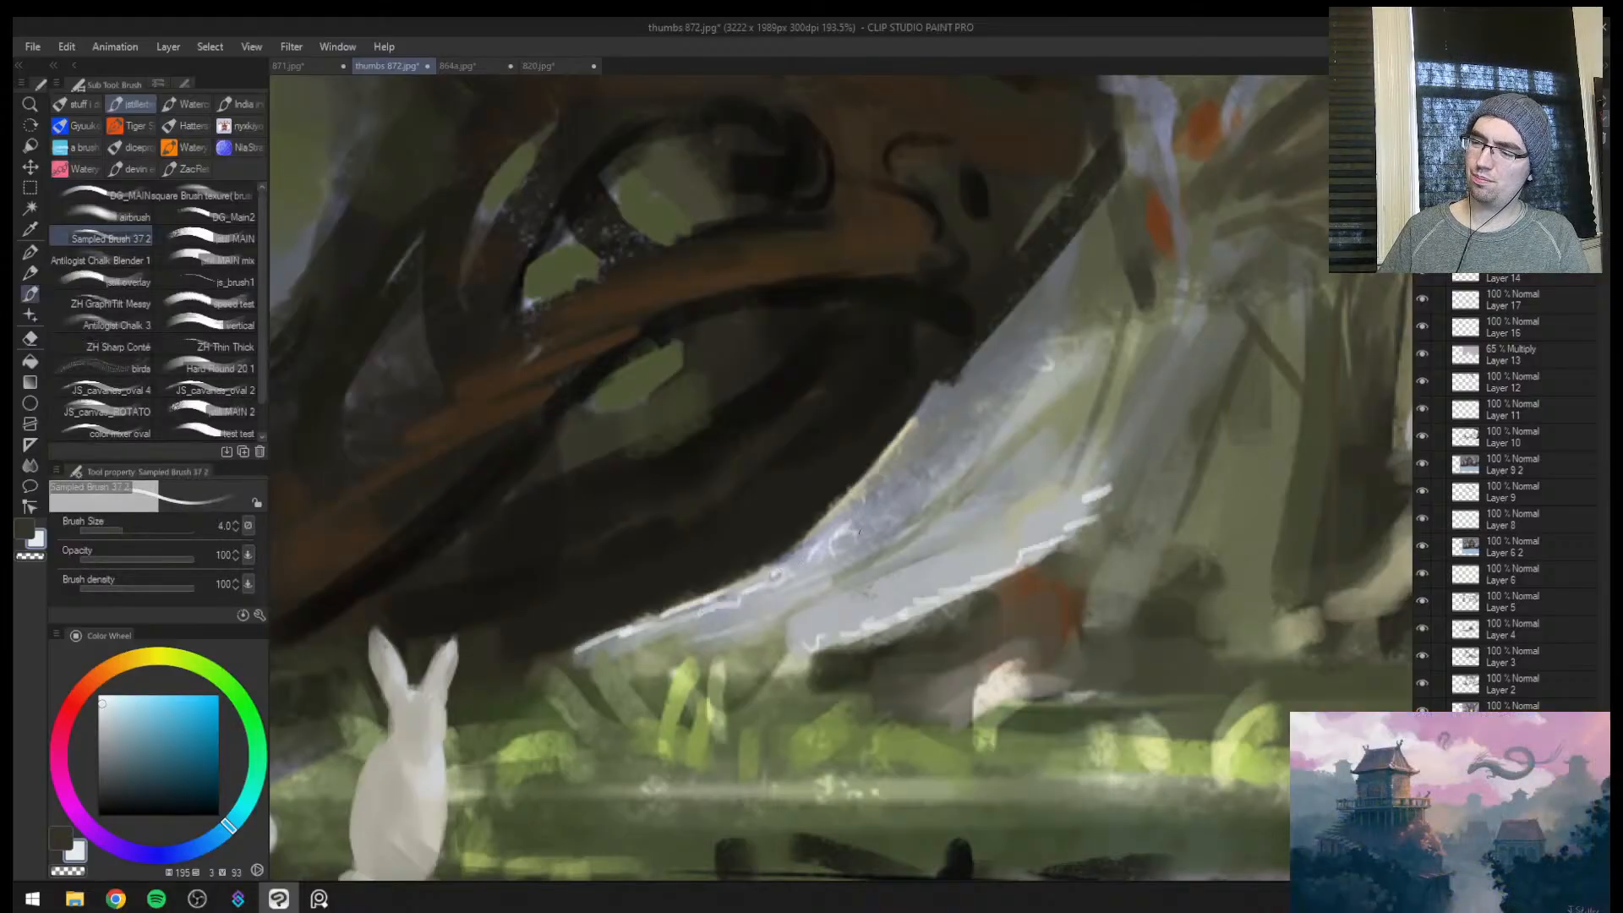
Draw fine near-white highlight lines down the folds of the dress train at brush sizes 3 and 4
{"action": "key", "text": "bracketleft"}
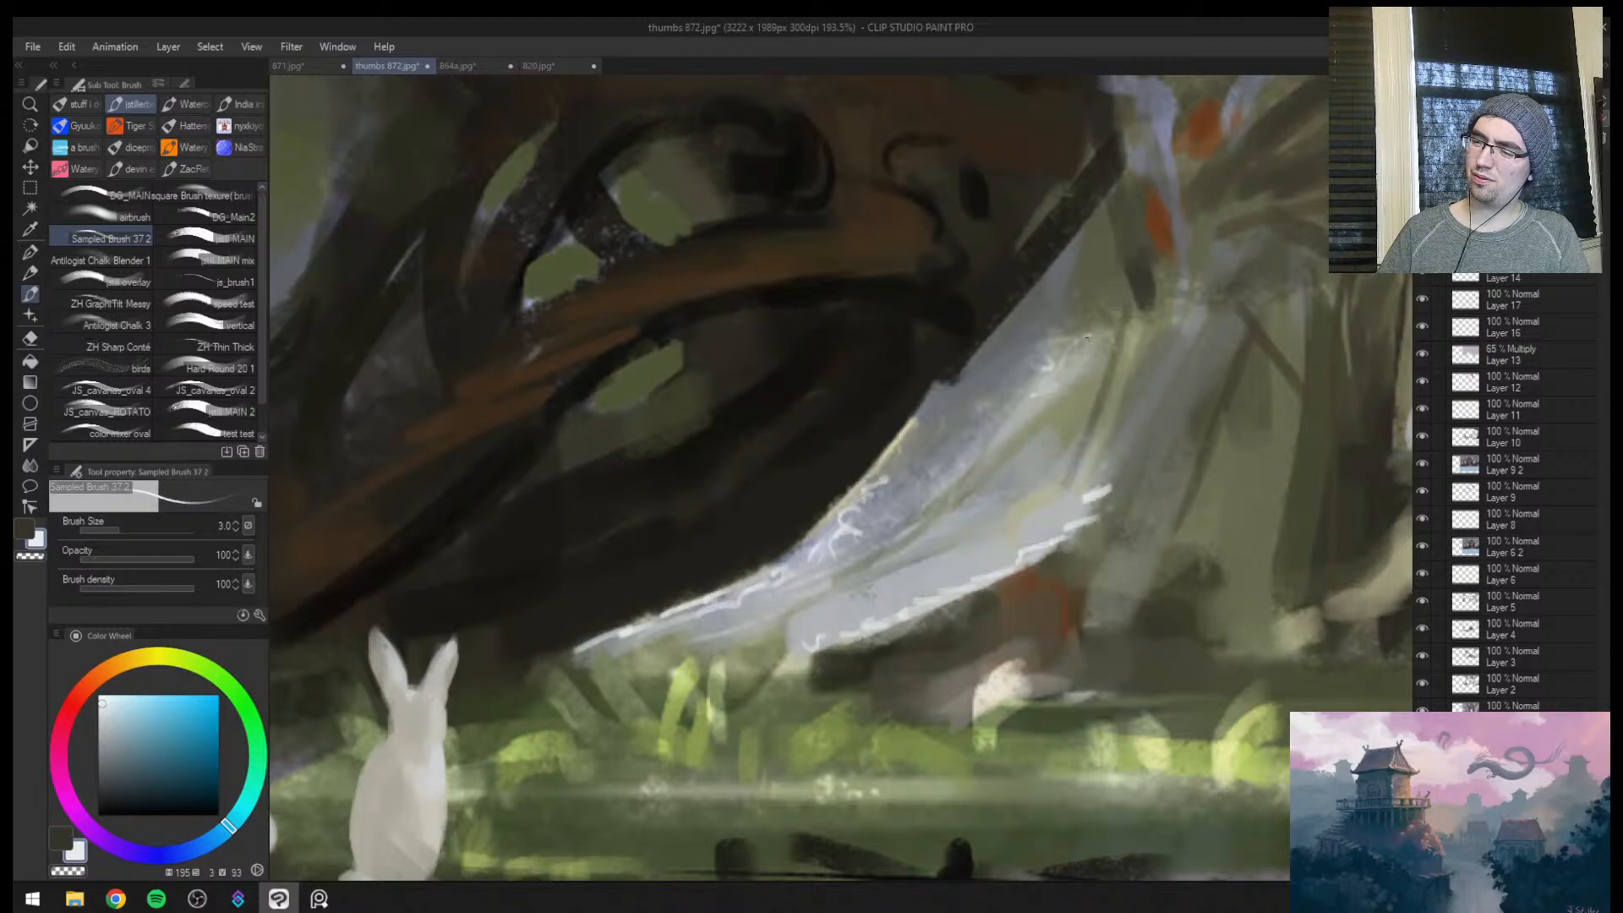
{"action": "left_click_drag", "start_coordinate": [1088, 338], "coordinate": [918, 519]}
{"action": "key", "text": "bracketright"}
{"action": "left_click_drag", "start_coordinate": [1051, 436], "coordinate": [936, 509]}
{"action": "left_click_drag", "start_coordinate": [1018, 465], "coordinate": [819, 605]}
{"action": "left_click_drag", "start_coordinate": [1000, 524], "coordinate": [851, 592]}
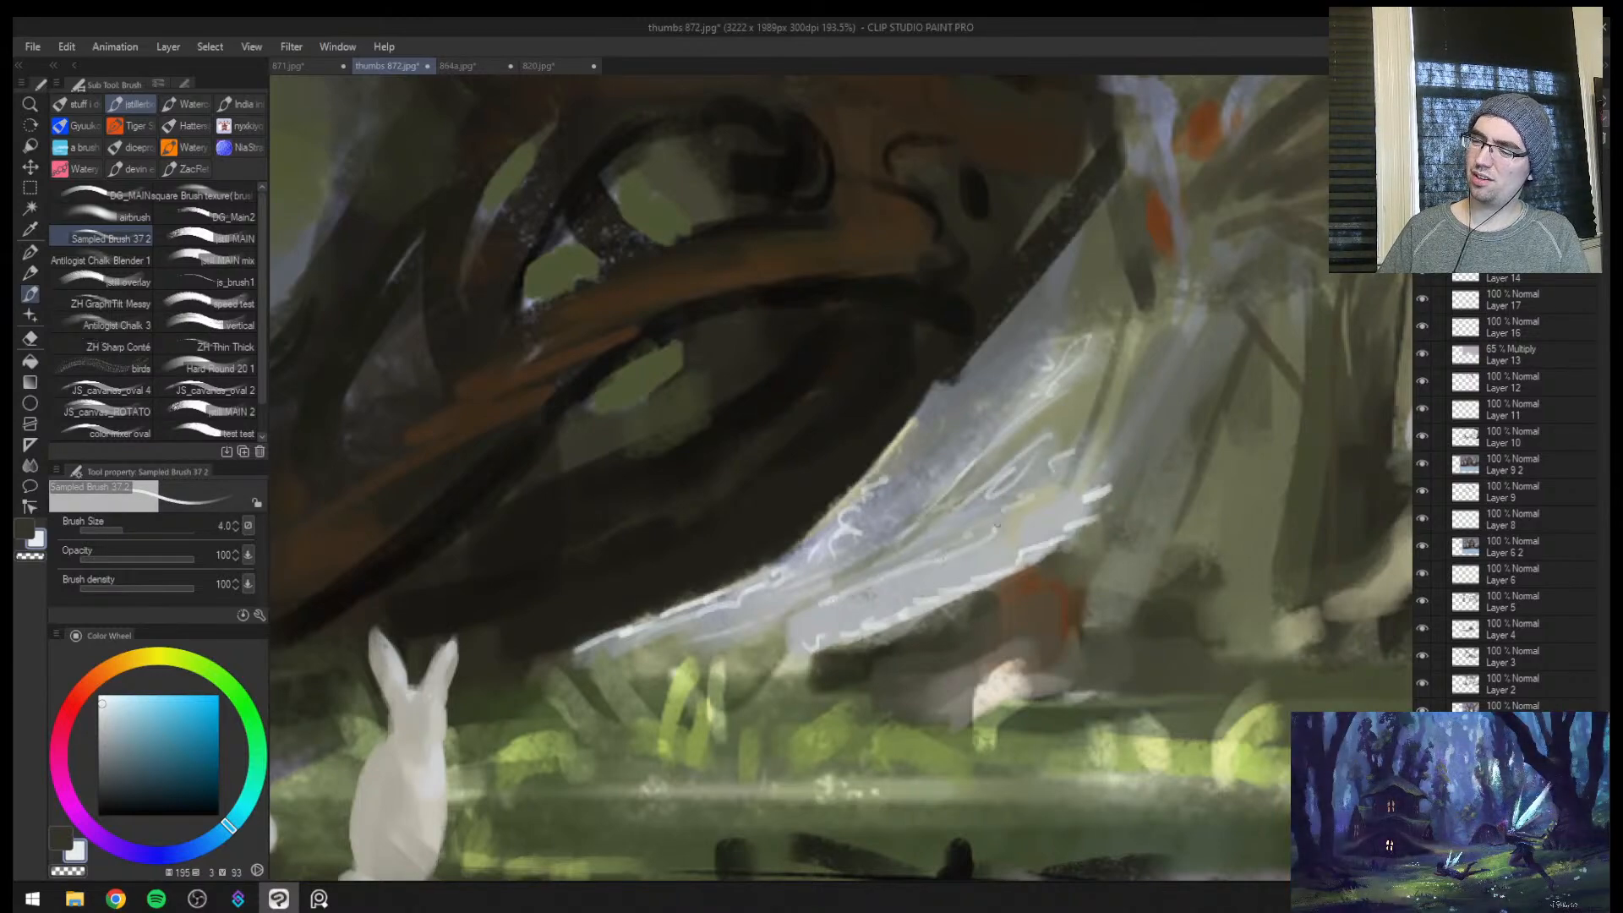
Add near-white trim strokes to the hem of the man's trouser leg at brush size 5
{"action": "key", "text": "ctrl+space"}
{"action": "left_click_drag", "start_coordinate": [1079, 494], "coordinate": [1035, 543]}
{"action": "mouse_move", "coordinate": [1137, 429]}
{"action": "left_mouse_down"}
{"action": "mouse_move", "coordinate": [1155, 413]}
{"action": "mouse_move", "coordinate": [1123, 287]}
{"action": "mouse_move", "coordinate": [1009, 393]}
{"action": "left_mouse_up"}
{"action": "key", "text": "bracketright"}
{"action": "left_click_drag", "start_coordinate": [1109, 651], "coordinate": [1166, 648]}
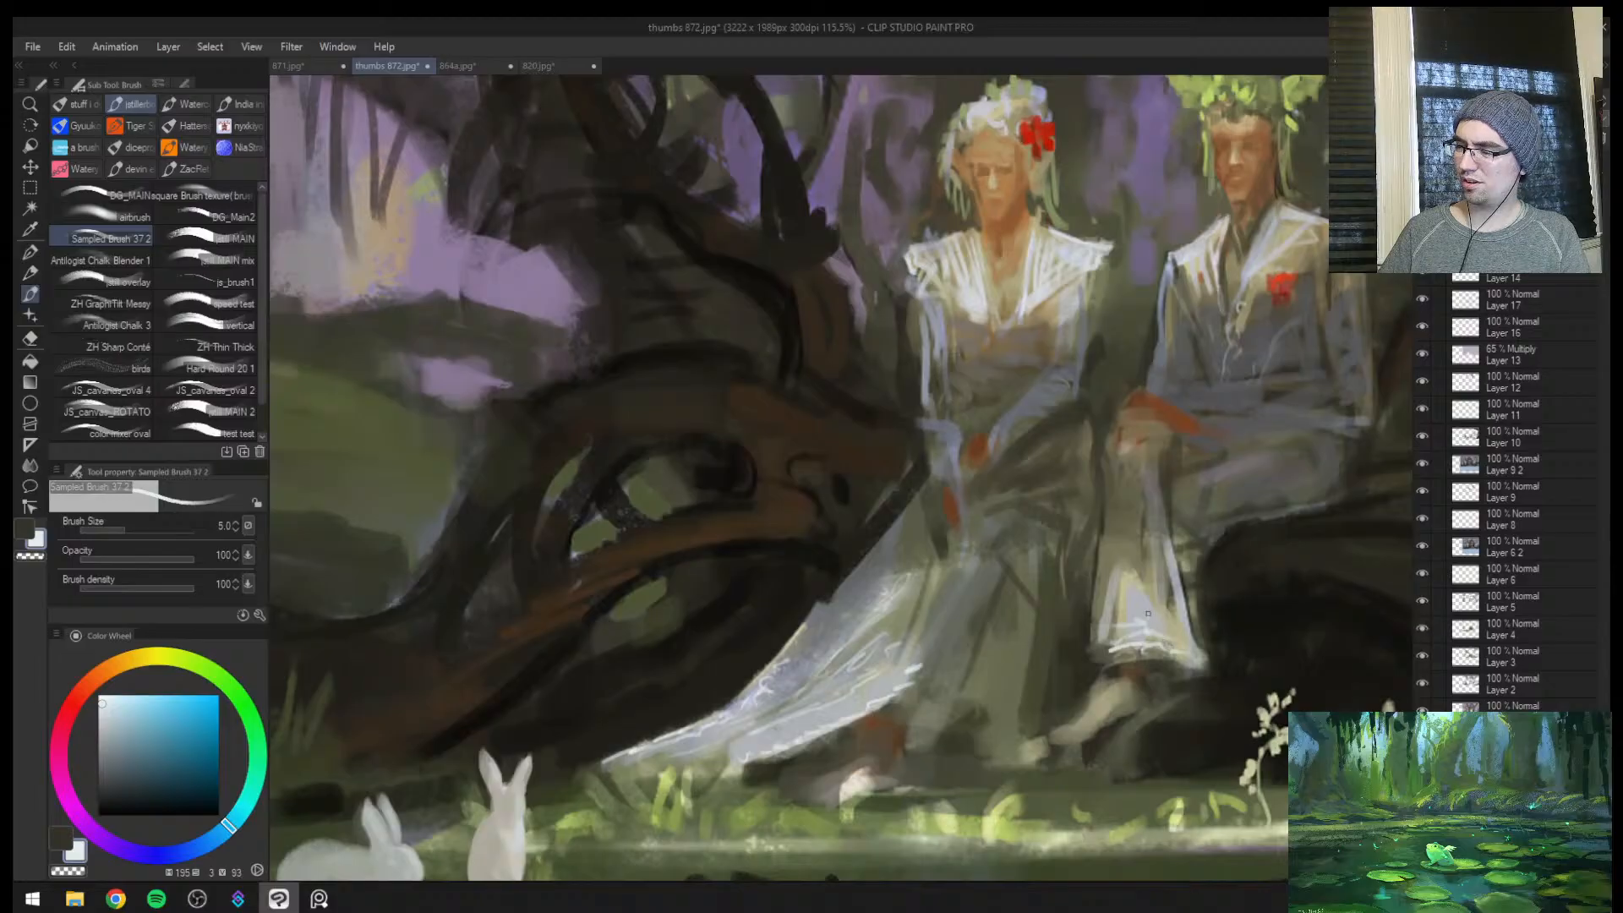
Paint near-white highlights on the bride's collar and neckline and the man's lapel at brush sizes 6 to 10
{"action": "key", "text": "ctrl+space"}
{"action": "mouse_move", "coordinate": [1268, 646]}
{"action": "left_mouse_down"}
{"action": "mouse_move", "coordinate": [1233, 652]}
{"action": "mouse_move", "coordinate": [1265, 565]}
{"action": "left_mouse_up"}
{"action": "key", "text": "bracketright"}
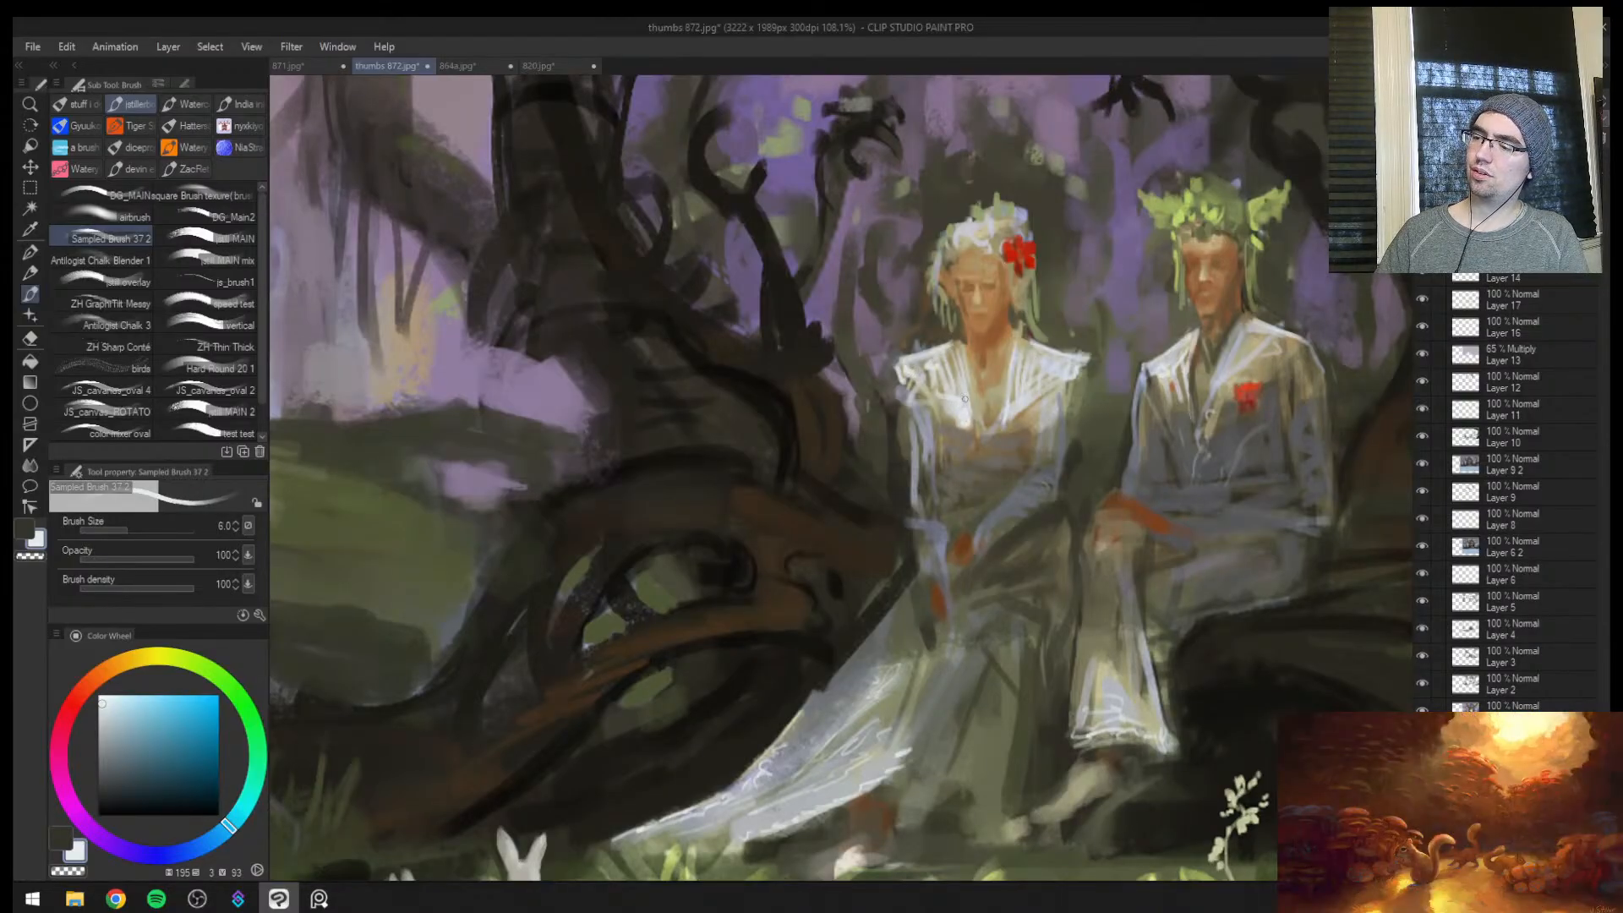
{"action": "key", "text": "/"}
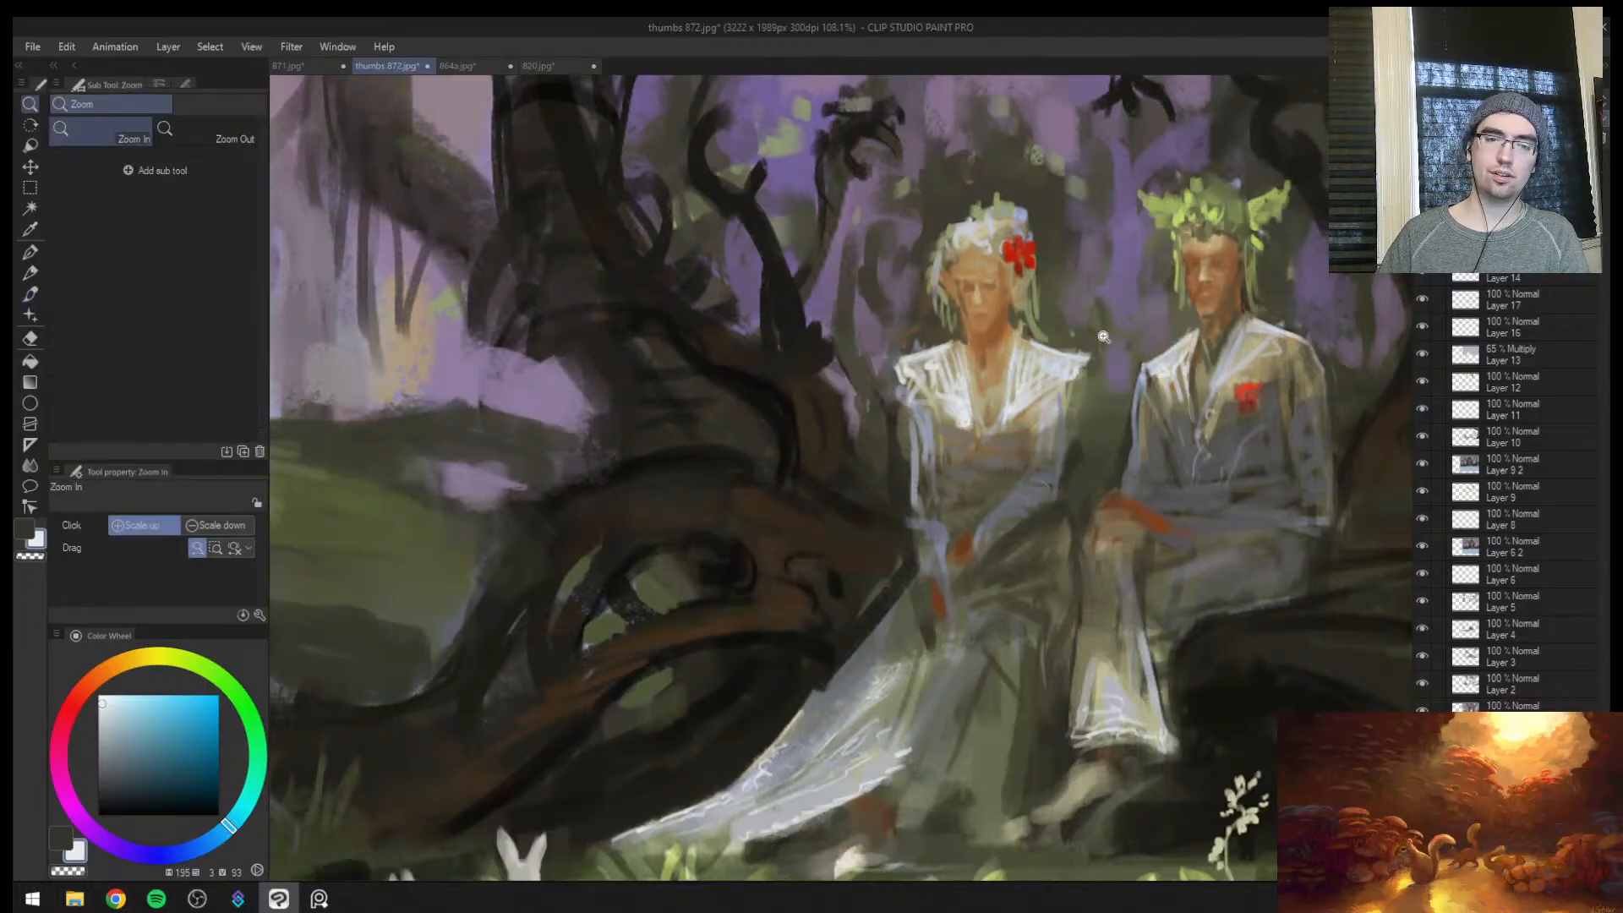
{"action": "key", "text": "b"}
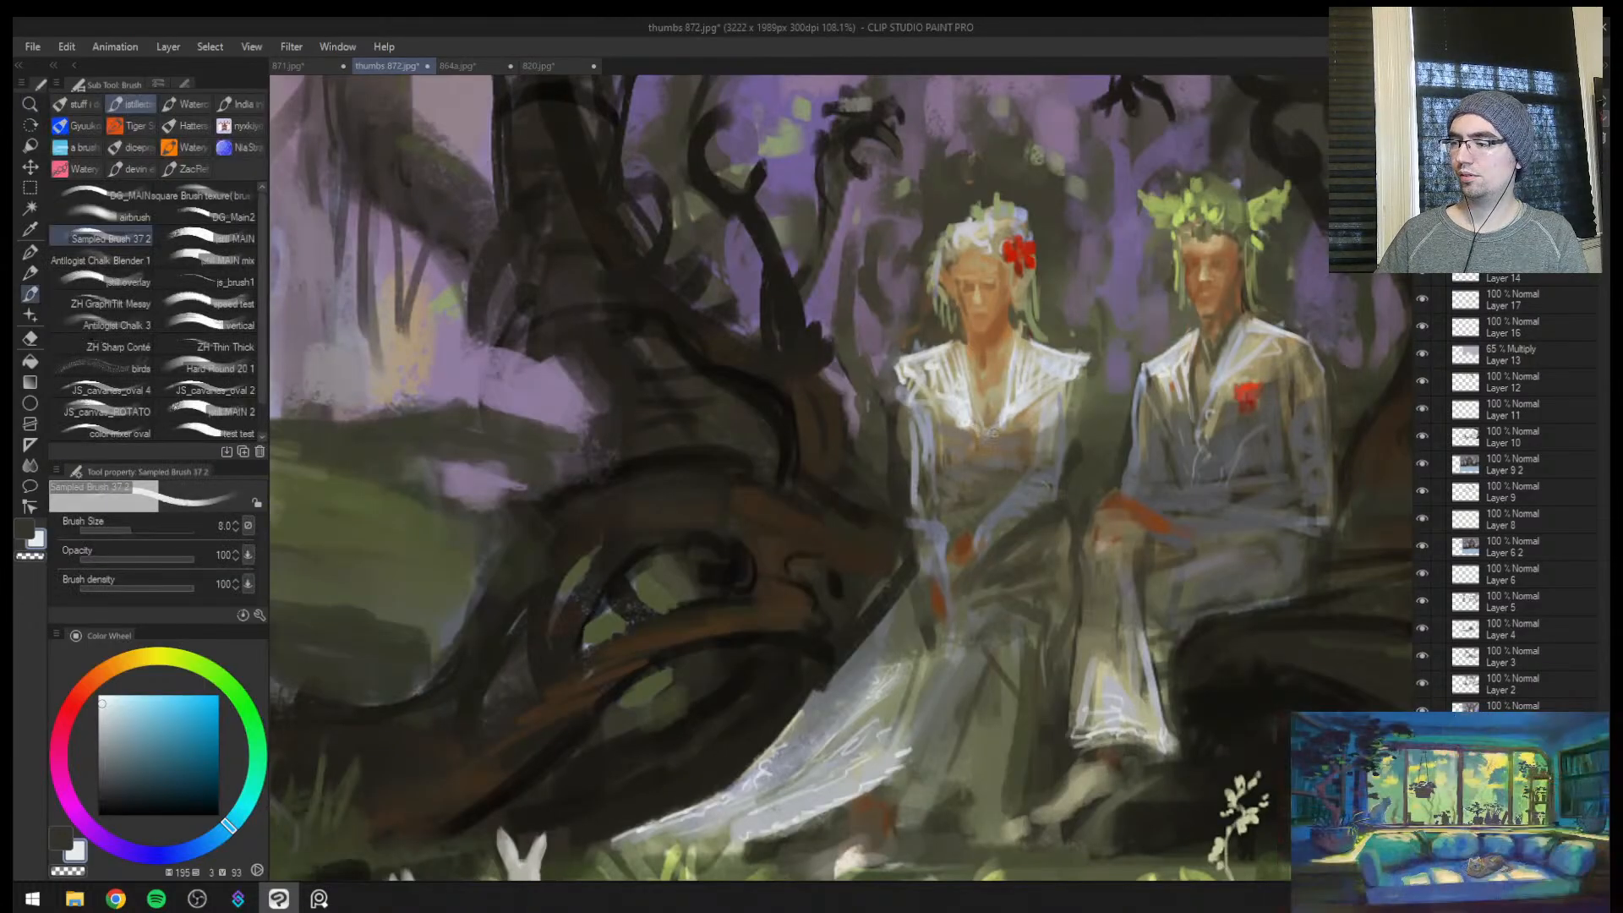
{"action": "key", "text": "bracketright"}
{"action": "key", "text": "bracketright"}
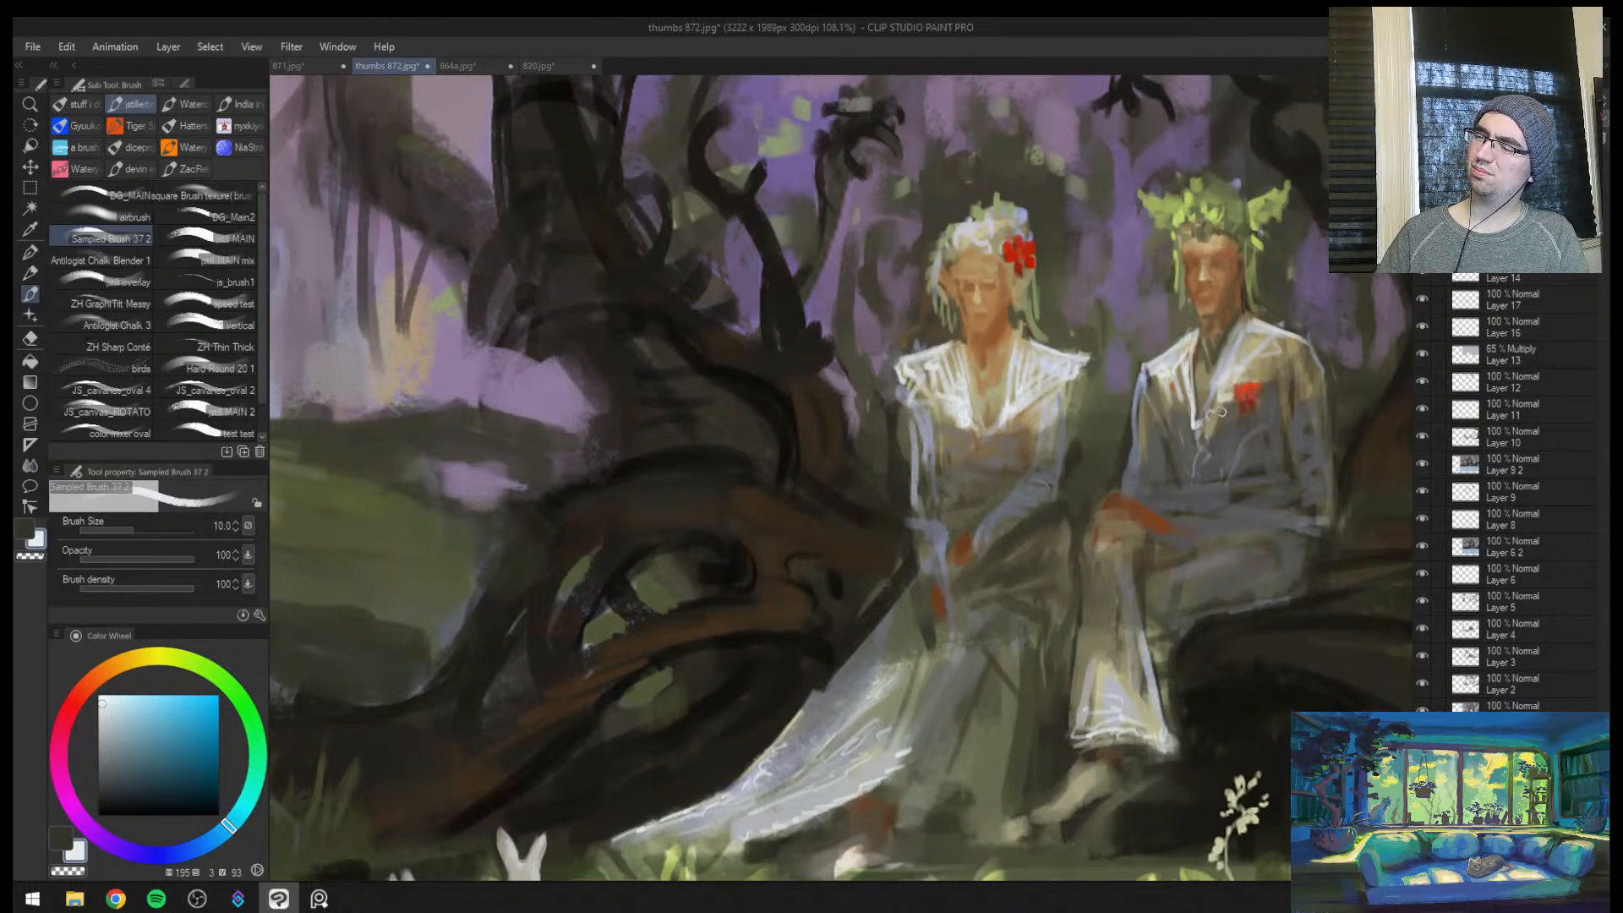
Sample a brown at the man's collar at brush size 20, unmirror the view and sample a pale grey from the bride's collar at size 17
{"action": "left_click", "coordinate": [1217, 345], "text": "alt"}
{"action": "key", "text": "bracketright"}
{"action": "key", "text": "bracketright"}
{"action": "key", "text": "bracketright"}
{"action": "key", "text": "bracketright"}
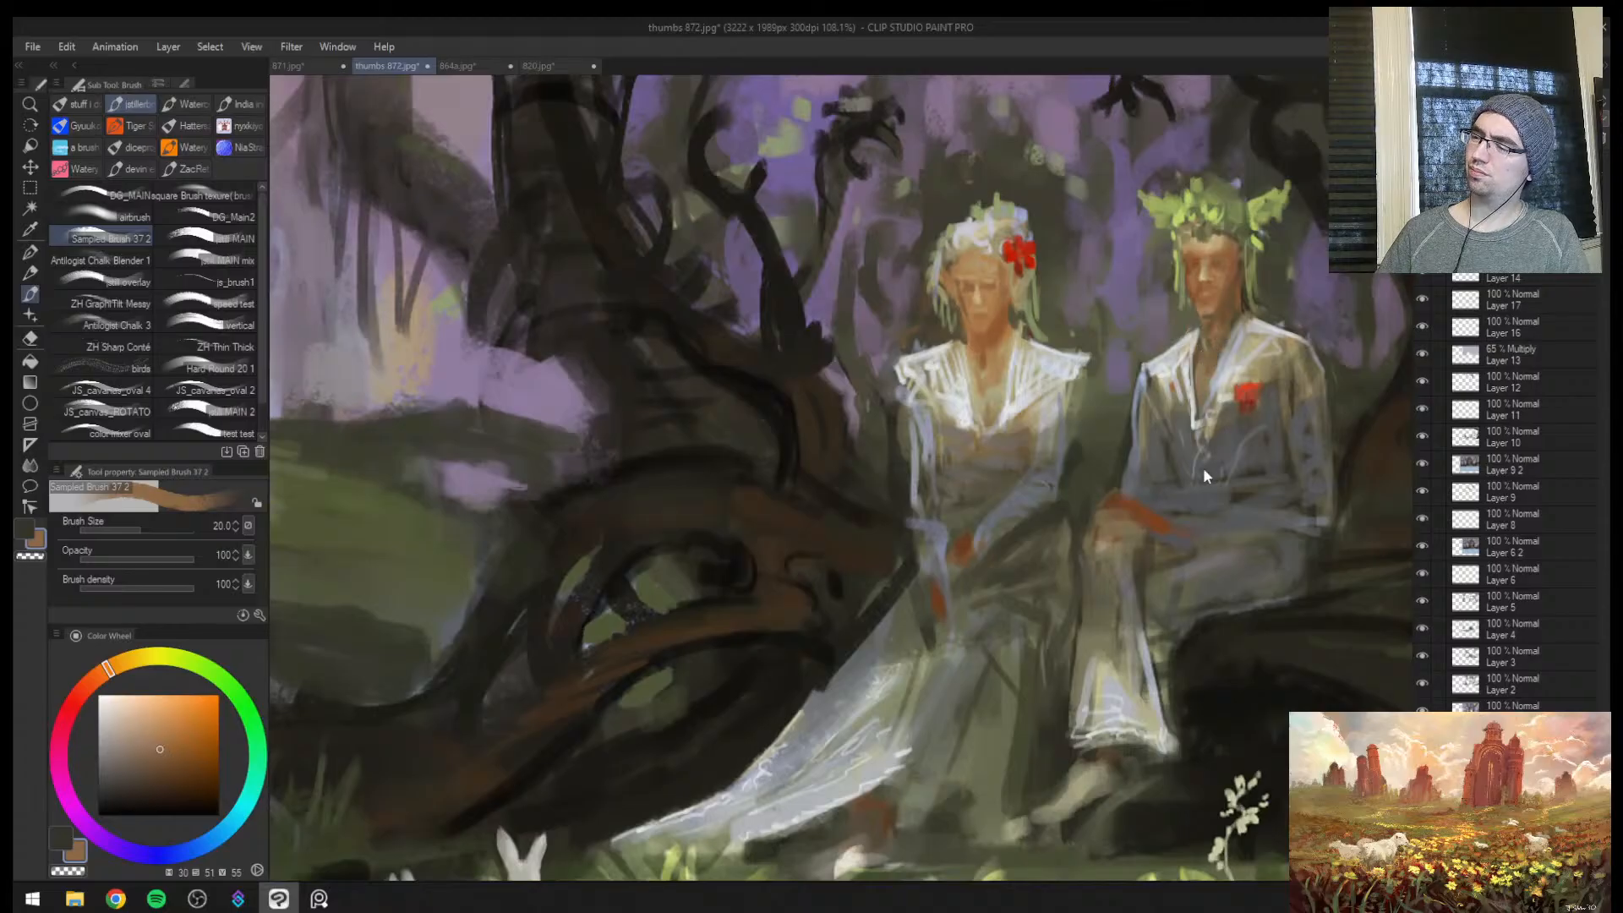
{"action": "key", "text": "h"}
{"action": "key", "text": "ctrl+space"}
{"action": "left_click_drag", "start_coordinate": [616, 493], "coordinate": [529, 499]}
{"action": "left_click", "coordinate": [627, 417], "text": "alt"}
{"action": "key", "text": "bracketleft"}
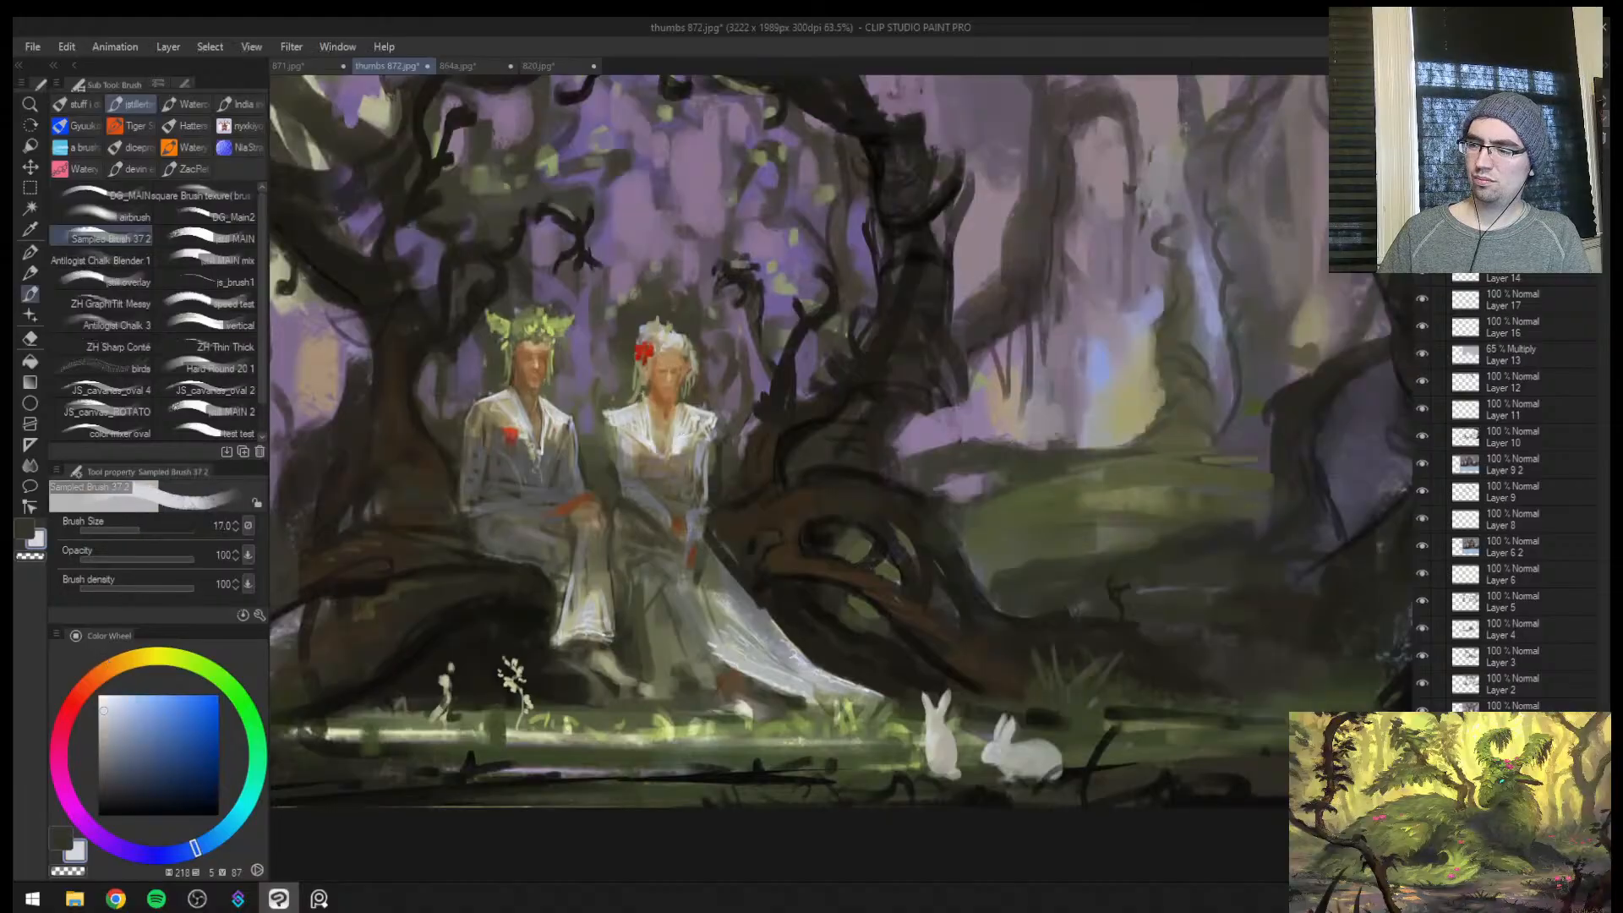
Paint dark olive strokes over the large root beside the man with sampled colours at brush sizes 10 and 12
{"action": "left_click", "coordinate": [810, 476], "text": "alt"}
{"action": "mouse_move", "coordinate": [799, 519]}
{"action": "left_mouse_down"}
{"action": "mouse_move", "coordinate": [738, 552]}
{"action": "mouse_move", "coordinate": [752, 509]}
{"action": "mouse_move", "coordinate": [758, 528]}
{"action": "left_mouse_up"}
{"action": "key", "text": "bracketright"}
{"action": "left_click", "coordinate": [693, 556], "text": "alt"}
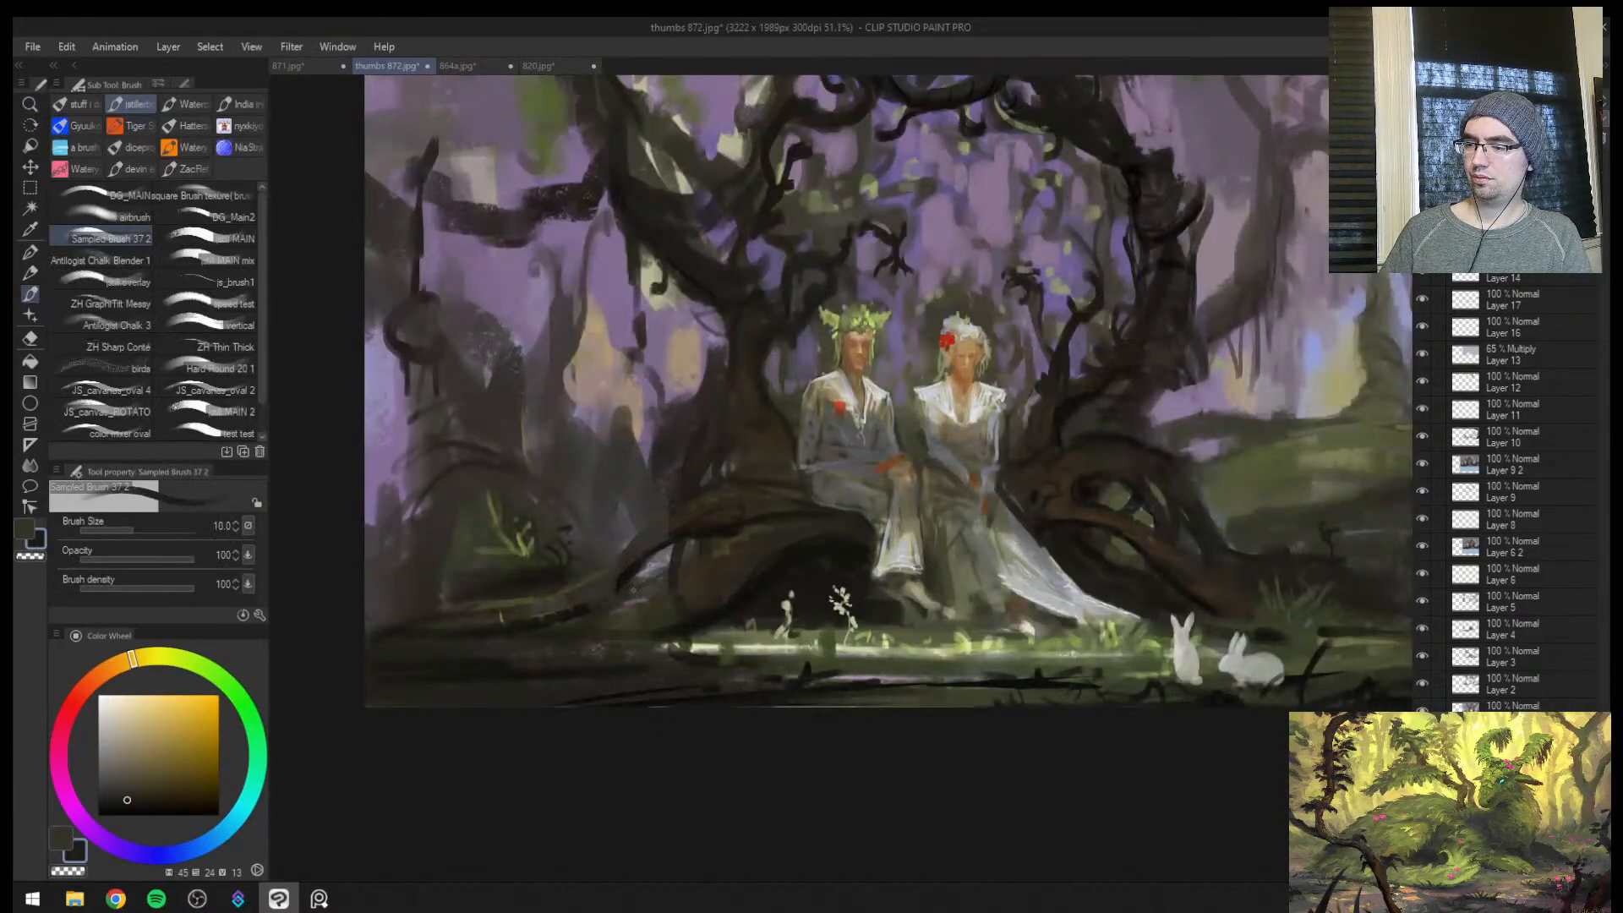
{"action": "key", "text": "bracketright"}
{"action": "key", "text": "bracketright"}
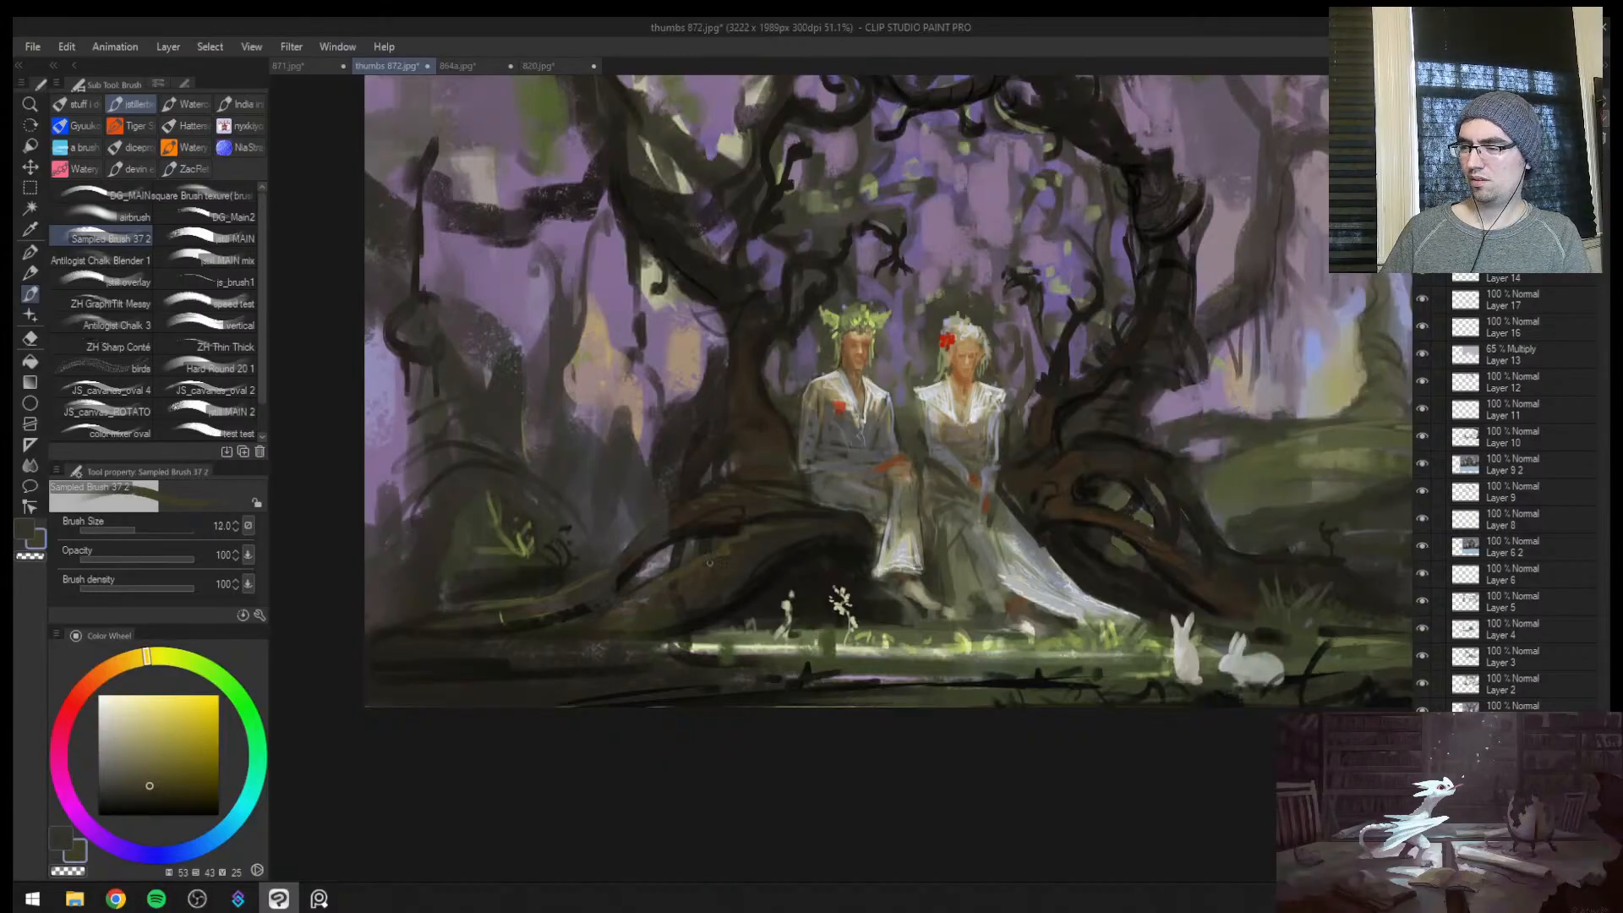
{"action": "key", "text": "bracketright"}
Paint thin olive moss strokes on the large root beside the bride's dress at brush sizes 7 and 8
{"action": "key", "text": "bracketleft"}
{"action": "key", "text": "bracketleft"}
{"action": "key", "text": "bracketleft"}
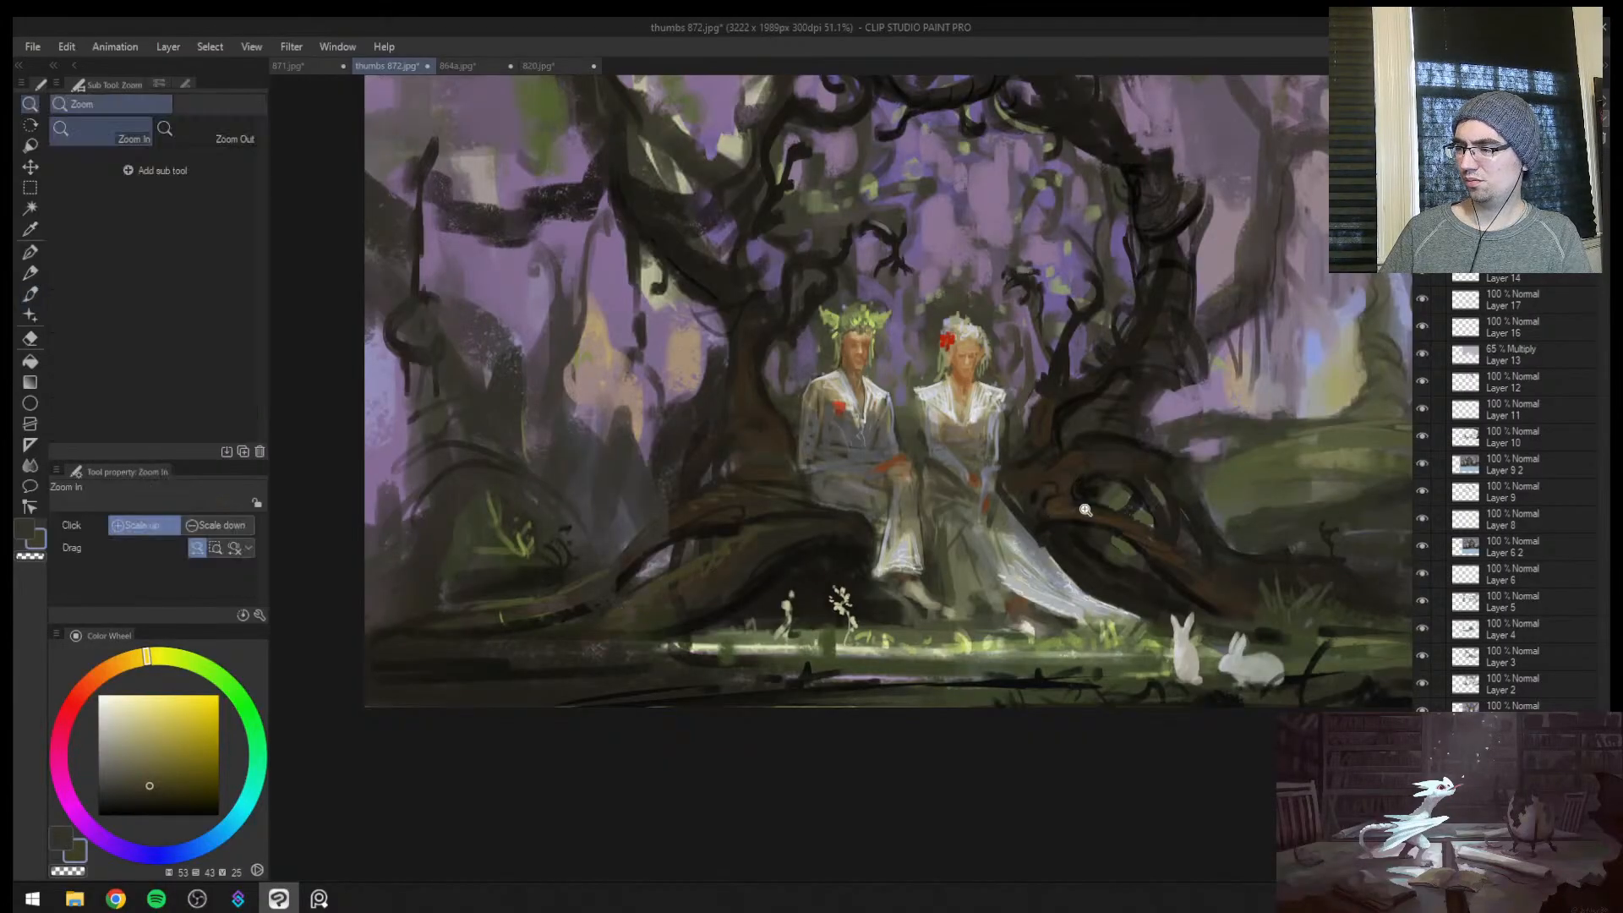
{"action": "left_click_drag", "start_coordinate": [1091, 511], "coordinate": [1182, 472]}
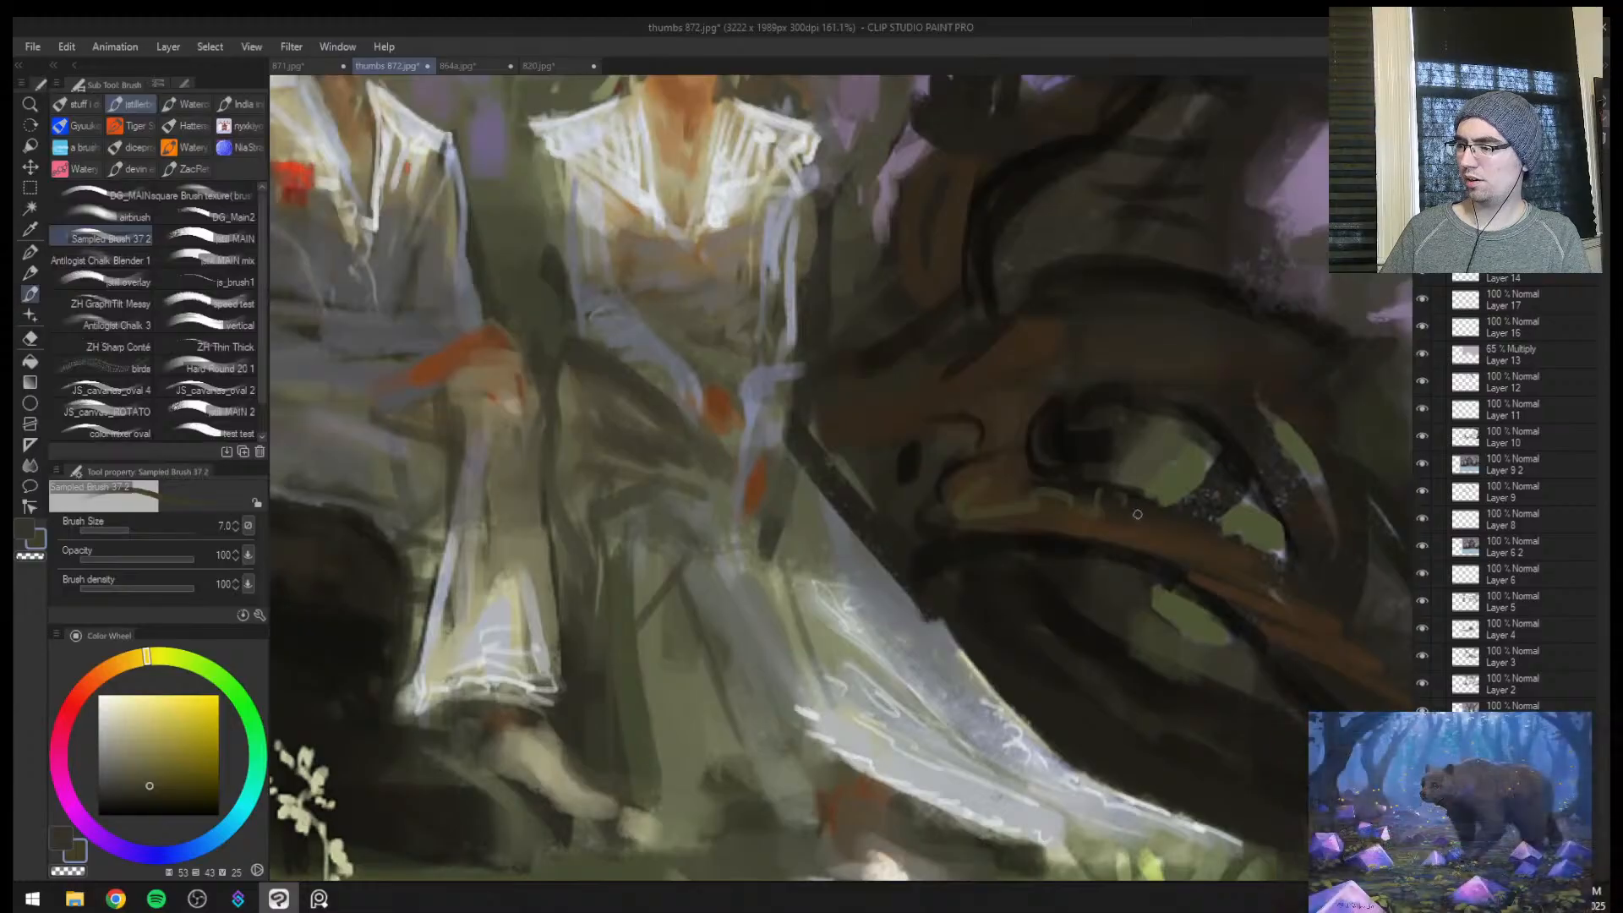
{"action": "left_click_drag", "start_coordinate": [1260, 586], "coordinate": [961, 463]}
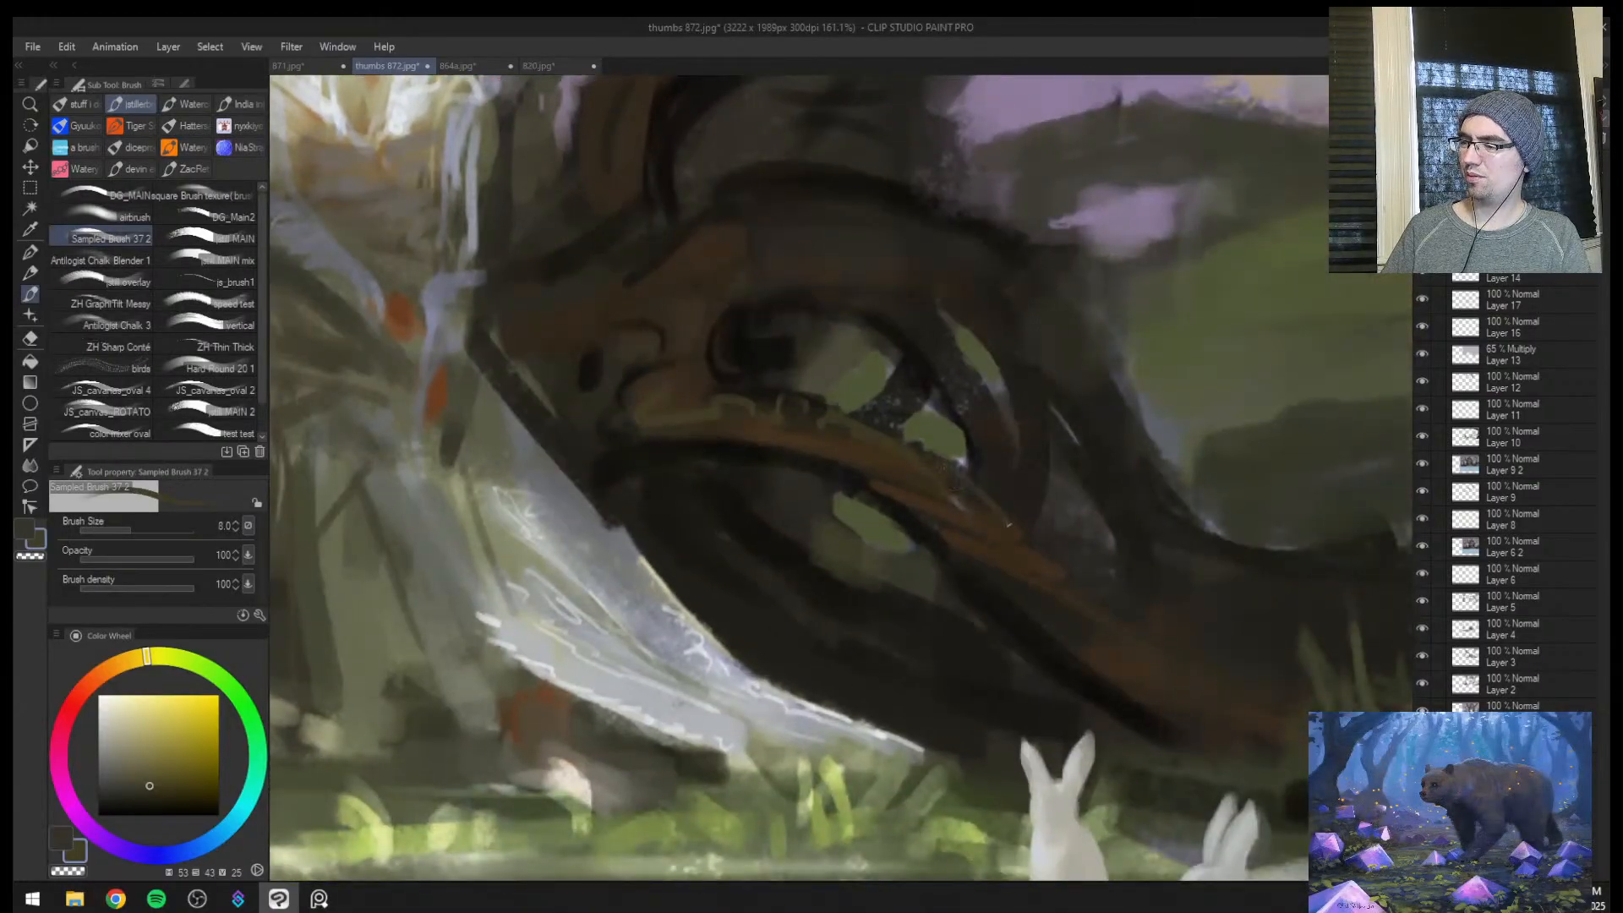
{"action": "mouse_move", "coordinate": [720, 221]}
{"action": "left_mouse_down"}
{"action": "mouse_move", "coordinate": [816, 230]}
{"action": "mouse_move", "coordinate": [862, 191]}
{"action": "left_mouse_up"}
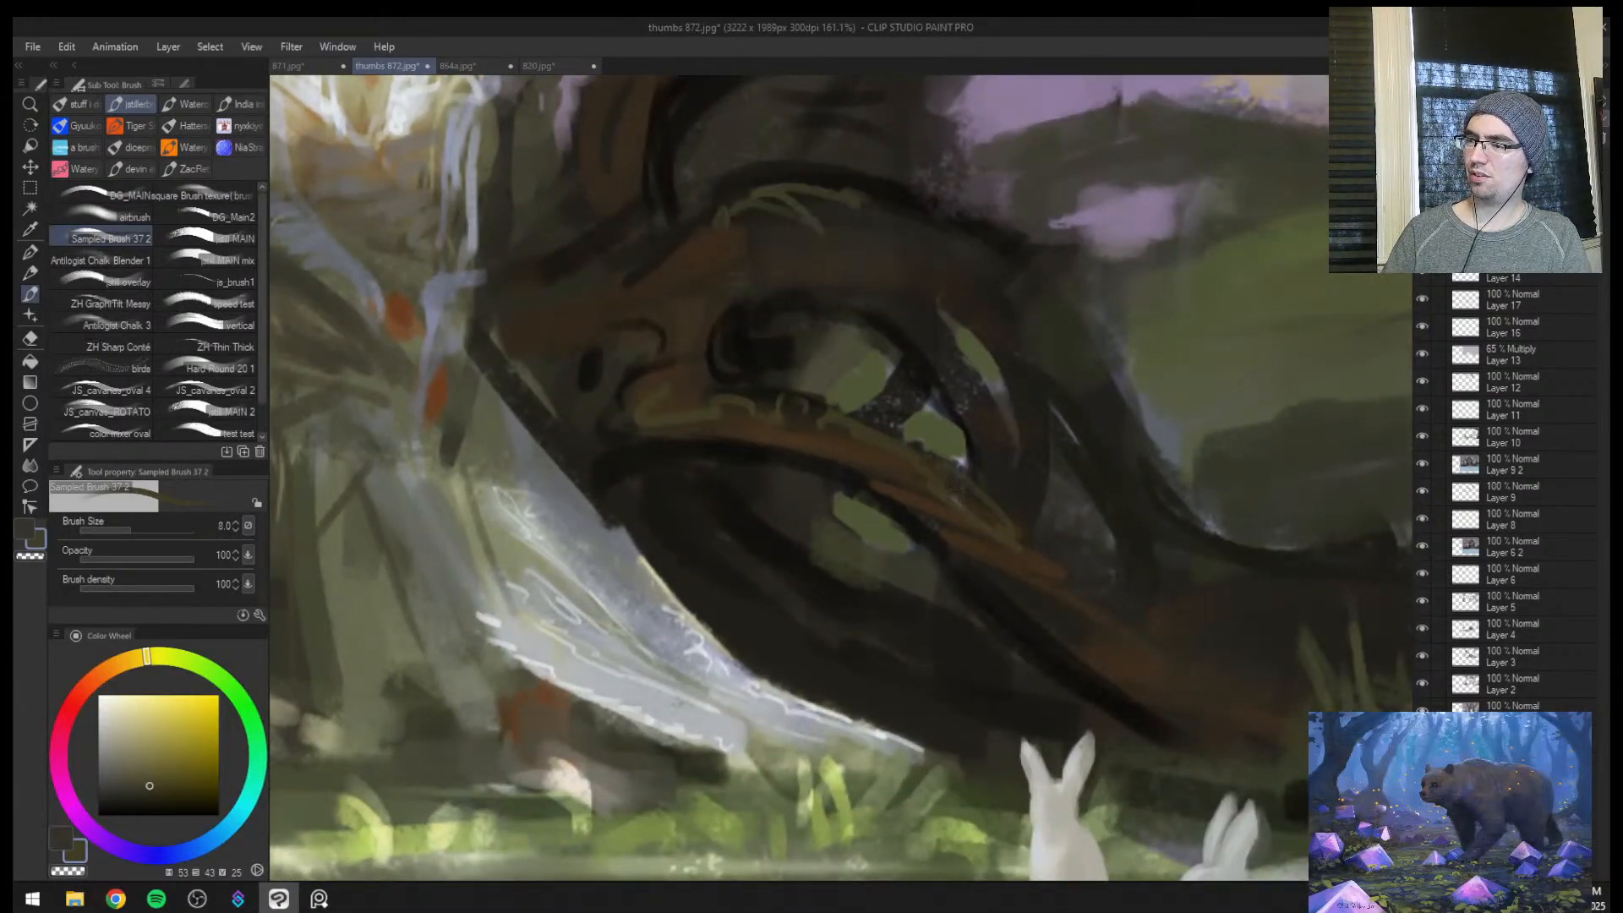
Blend darker olive strokes along the upper edge of the bride's root at brush size 10
{"action": "left_click", "coordinate": [994, 246], "text": "alt"}
{"action": "left_click_drag", "start_coordinate": [954, 221], "coordinate": [1021, 258]}
{"action": "key", "text": "]"}
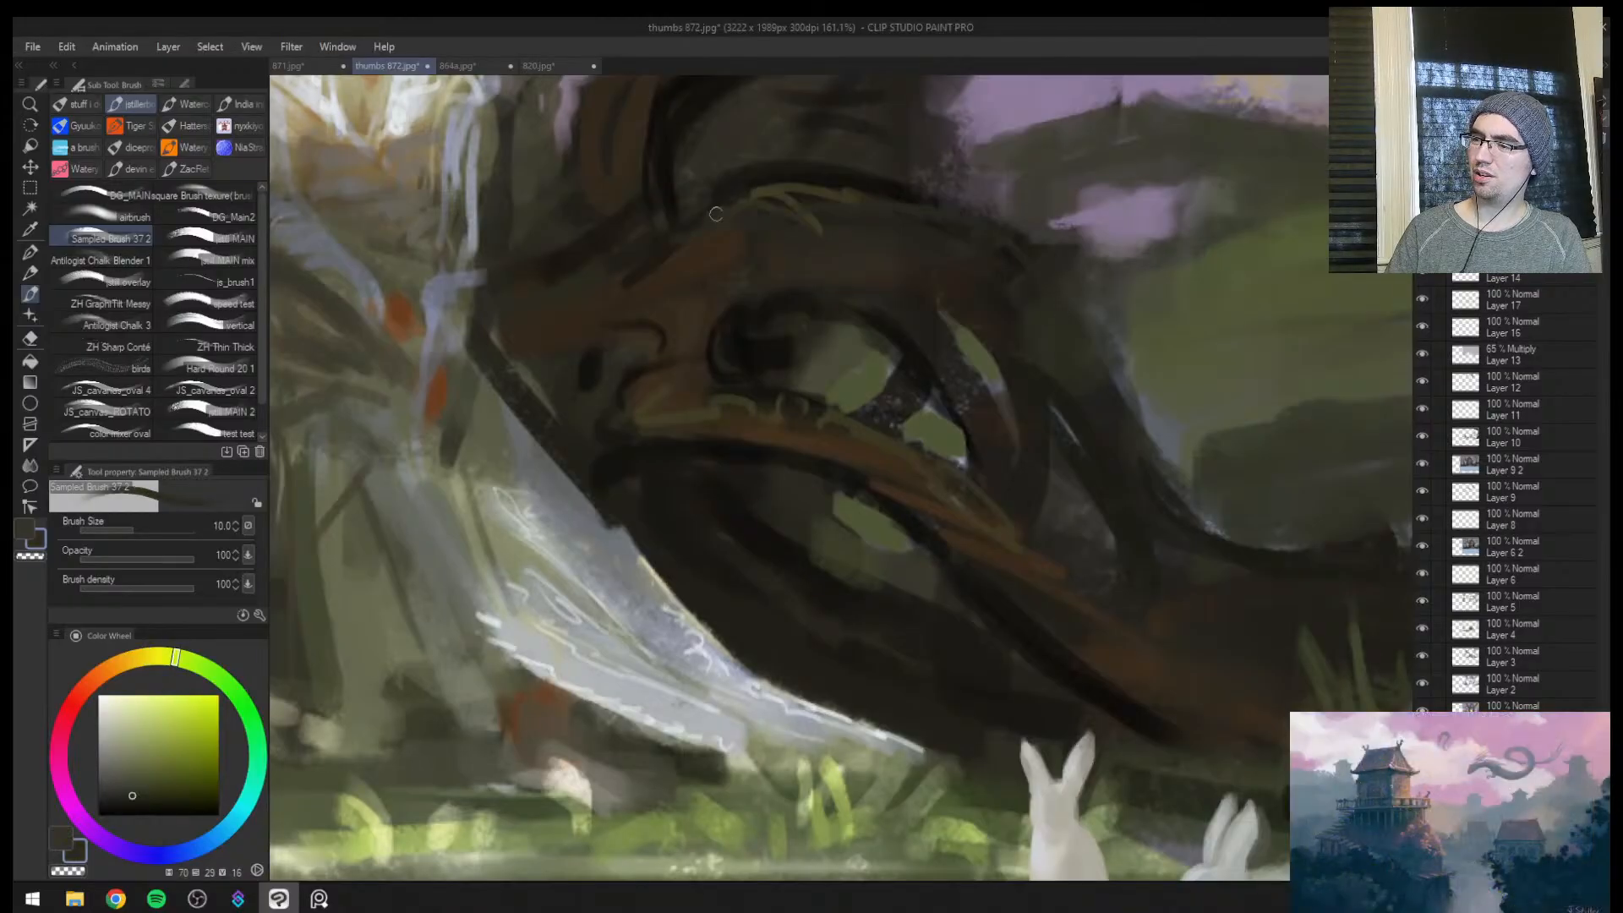
{"action": "left_click_drag", "start_coordinate": [718, 217], "coordinate": [965, 232]}
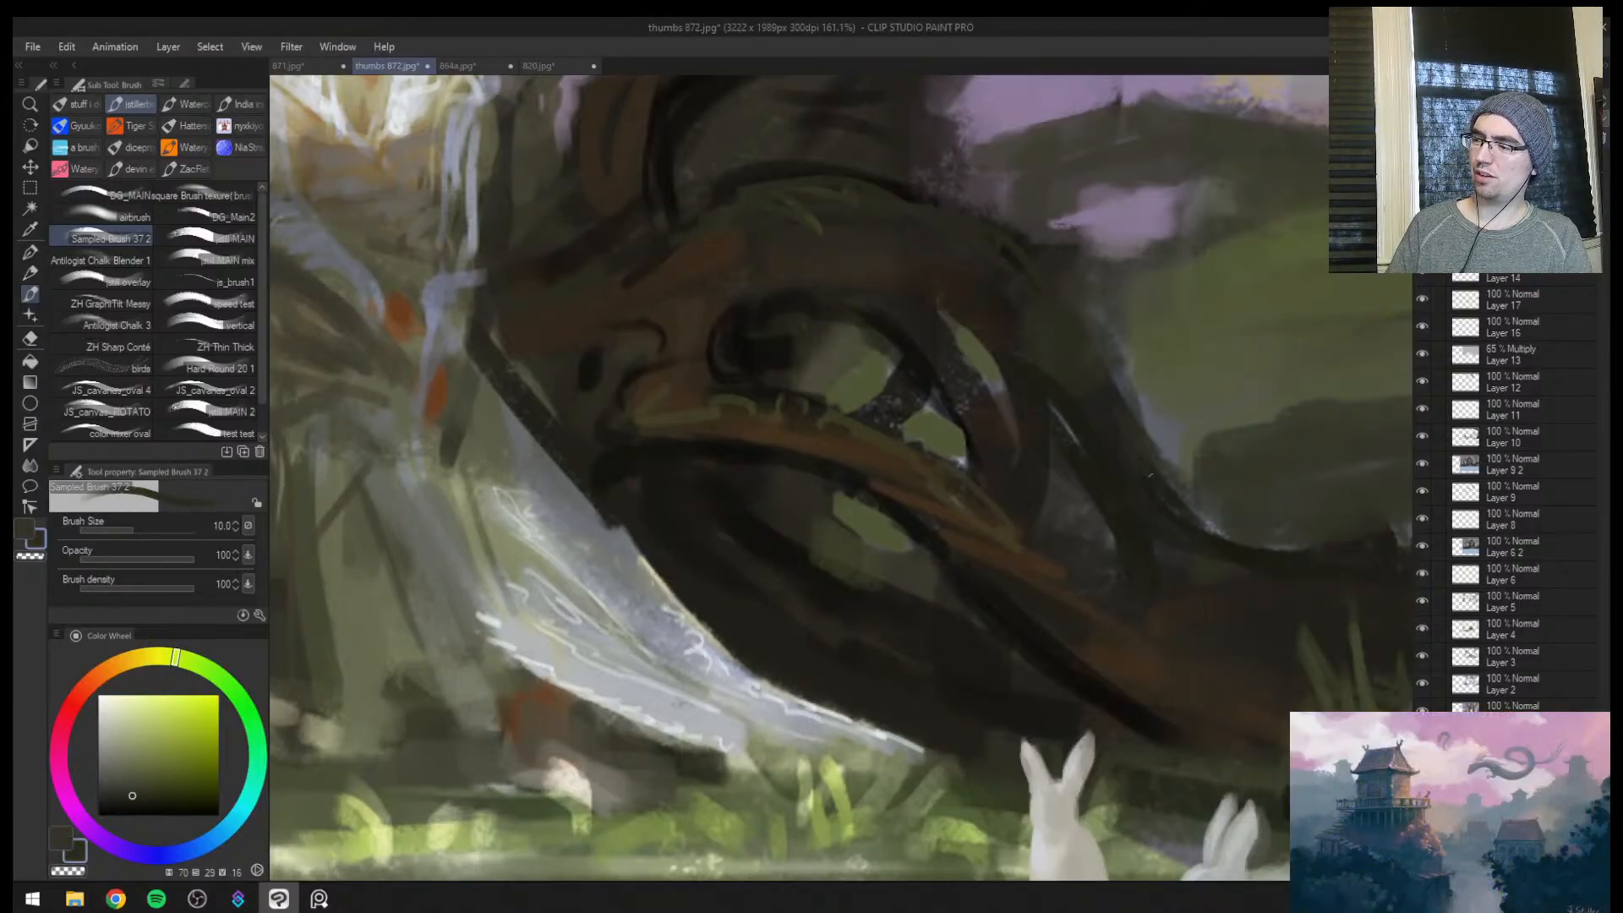
Sample dark browns and paint strokes over the trunk and roots beside the man, starting at brush size 12
{"action": "key", "text": "ctrl+space"}
{"action": "left_click_drag", "start_coordinate": [1141, 498], "coordinate": [1101, 490]}
{"action": "key", "text": "space"}
{"action": "left_click_drag", "start_coordinate": [932, 361], "coordinate": [1067, 444]}
{"action": "mouse_move", "coordinate": [862, 448]}
{"action": "left_mouse_down"}
{"action": "mouse_move", "coordinate": [872, 438]}
{"action": "mouse_move", "coordinate": [809, 404]}
{"action": "left_mouse_up"}
{"action": "left_click", "coordinate": [810, 429], "text": "alt"}
{"action": "key", "text": "ctrl+space"}
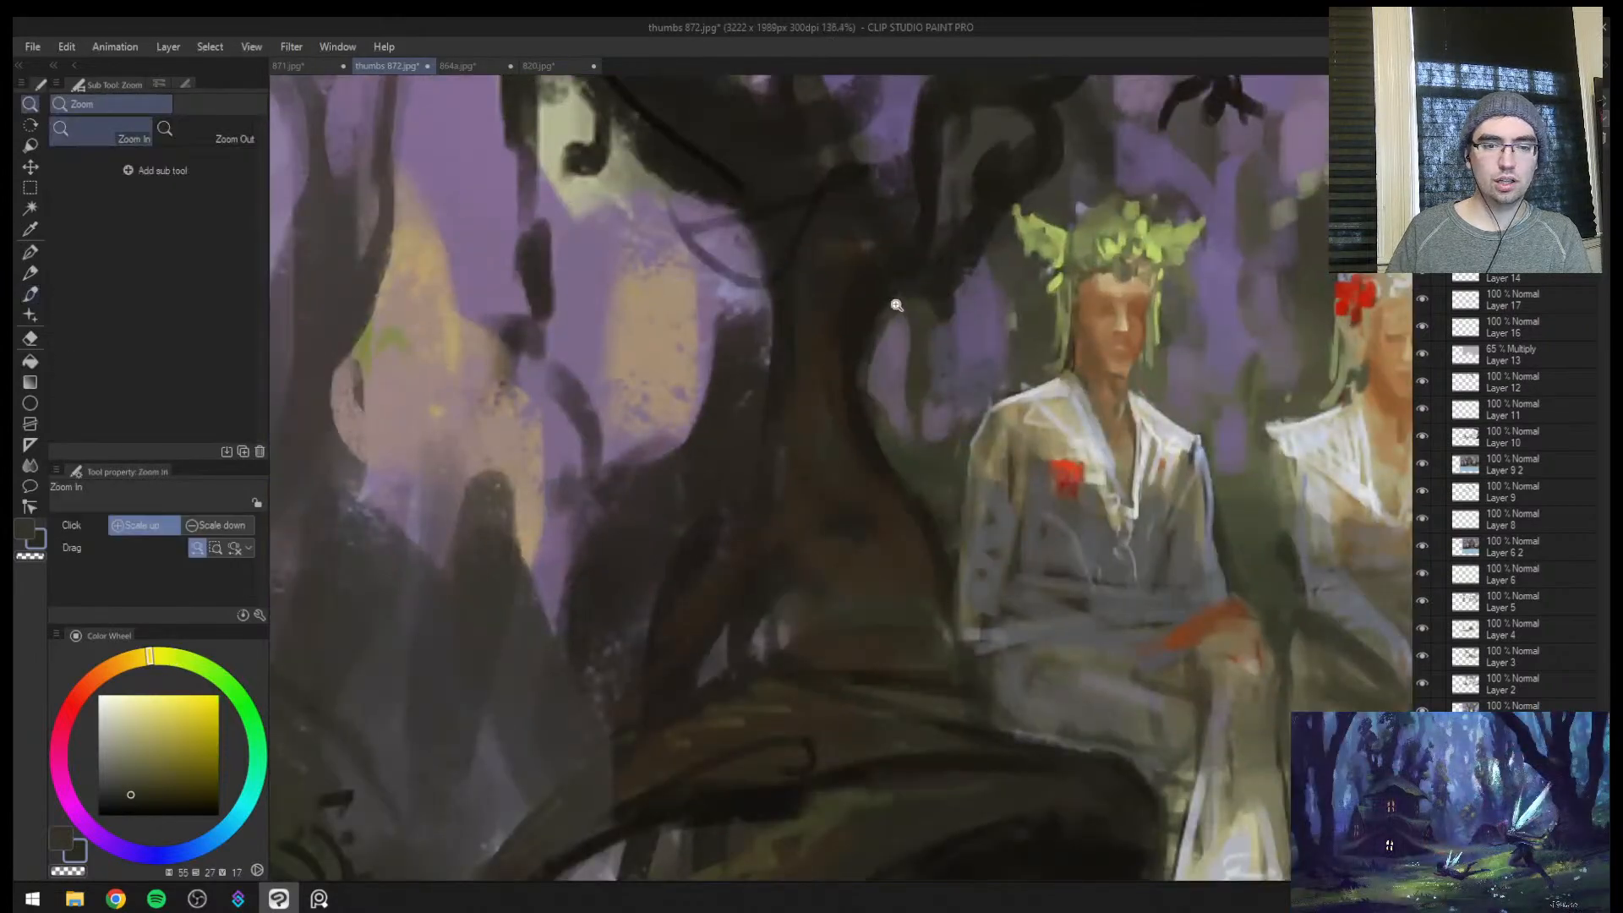
{"action": "left_click", "coordinate": [723, 528], "text": "alt"}
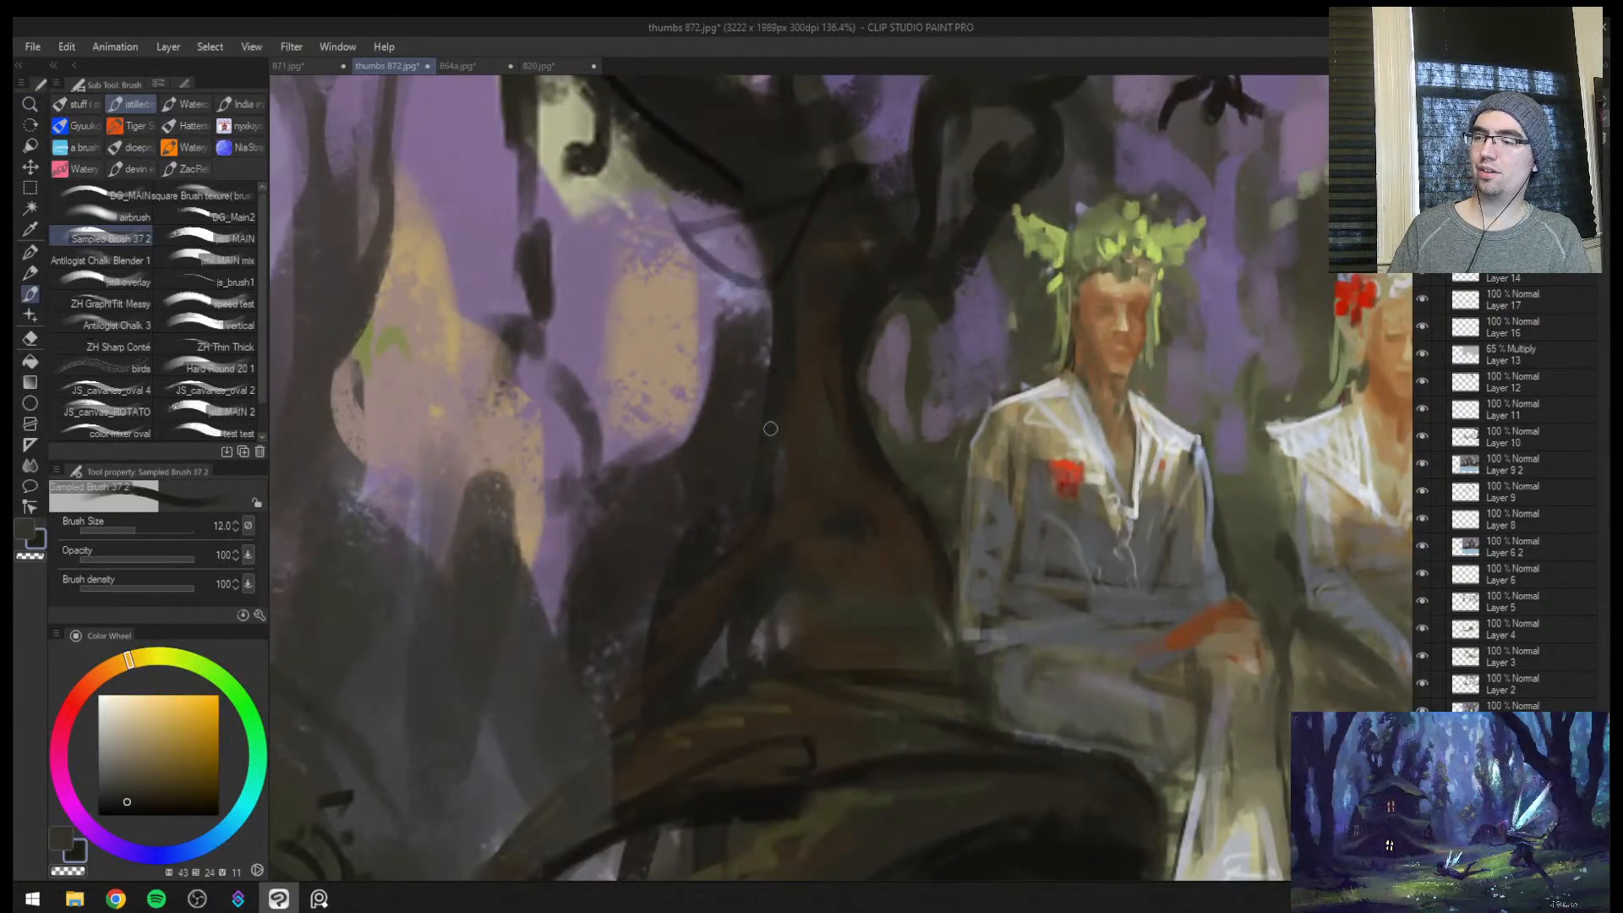
{"action": "key", "text": "bracketright"}
{"action": "key", "text": "bracketright"}
{"action": "mouse_move", "coordinate": [640, 626]}
{"action": "left_mouse_down"}
{"action": "mouse_move", "coordinate": [610, 741]}
{"action": "mouse_move", "coordinate": [597, 686]}
{"action": "mouse_move", "coordinate": [673, 610]}
{"action": "mouse_move", "coordinate": [708, 518]}
{"action": "mouse_move", "coordinate": [634, 668]}
{"action": "mouse_move", "coordinate": [668, 664]}
{"action": "left_mouse_up"}
Enlarge the brush and rework the shadowy background beside the man's trunk with a sampled dark tone
{"action": "key", "text": "ctrl+space"}
{"action": "left_click", "coordinate": [600, 713], "text": "alt"}
{"action": "key", "text": "bracketright"}
{"action": "key", "text": "bracketright"}
{"action": "key", "text": "bracketright"}
{"action": "key", "text": "bracketright"}
{"action": "key", "text": "bracketright"}
{"action": "left_click", "coordinate": [680, 483], "text": "alt"}
Mirror the view and sample dark muted tones from the background beside the man's tree at brush size 120
{"action": "key", "text": "ctrl+space"}
{"action": "key", "text": "h"}
{"action": "key", "text": "space"}
{"action": "mouse_move", "coordinate": [1116, 558]}
{"action": "left_mouse_down"}
{"action": "mouse_move", "coordinate": [846, 501]}
{"action": "mouse_move", "coordinate": [745, 505]}
{"action": "mouse_move", "coordinate": [748, 540]}
{"action": "mouse_move", "coordinate": [724, 577]}
{"action": "mouse_move", "coordinate": [752, 566]}
{"action": "left_mouse_up"}
{"action": "key", "text": "ctrl+space"}
{"action": "left_click", "coordinate": [783, 543], "text": "alt"}
{"action": "left_click", "coordinate": [756, 562], "text": "alt"}
{"action": "key", "text": "ctrl+space"}
{"action": "left_click", "coordinate": [787, 567], "text": "alt"}
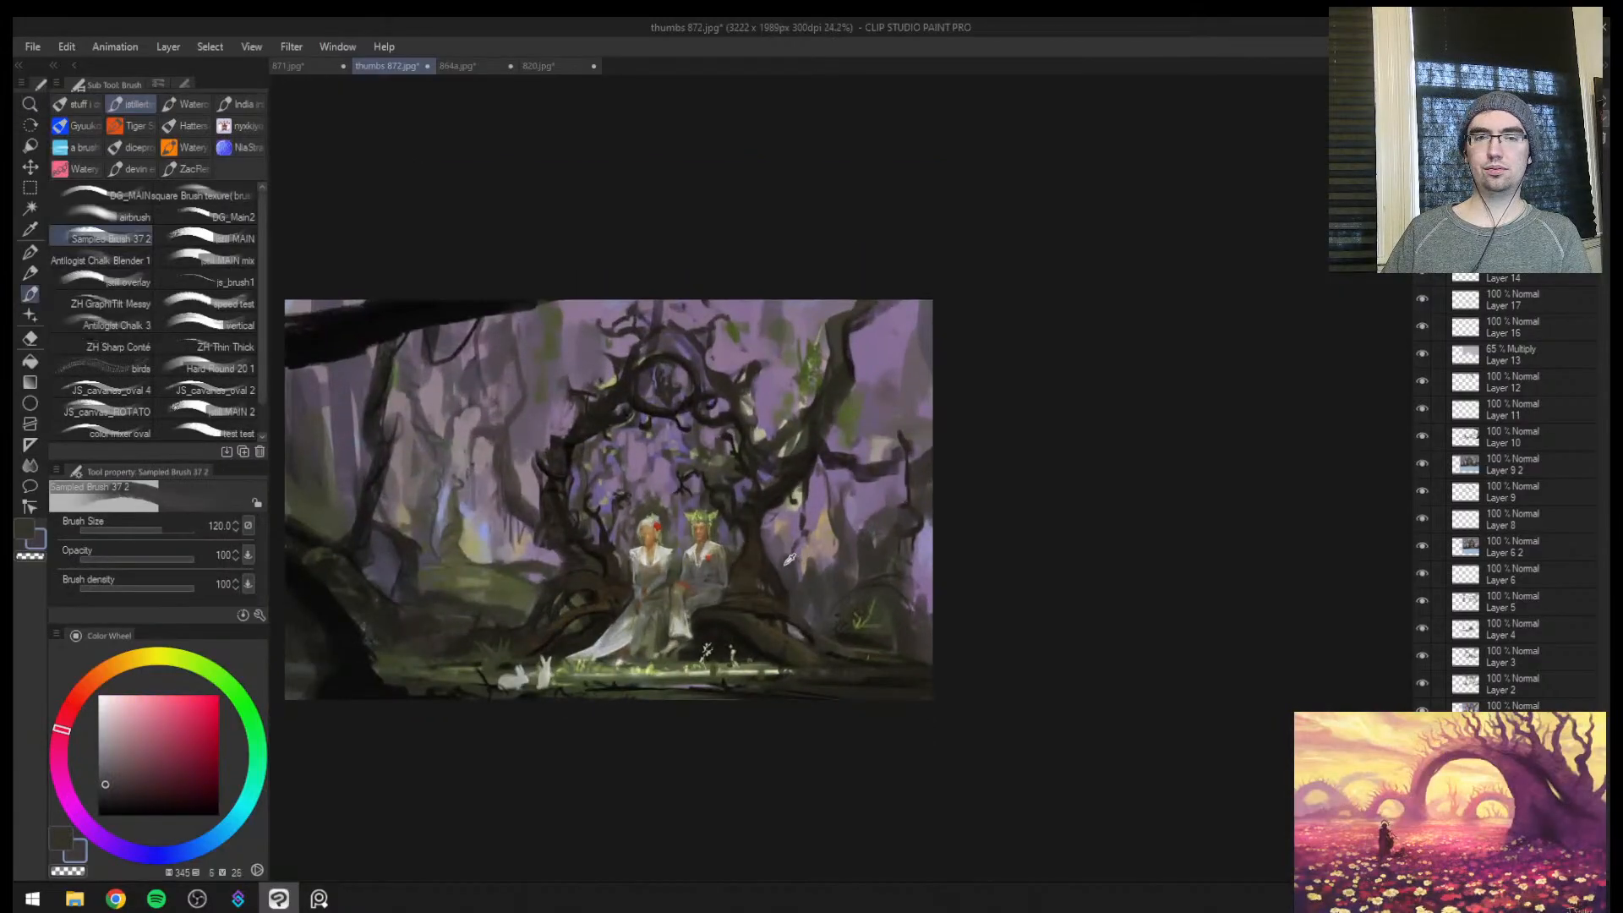
{"action": "left_click", "coordinate": [788, 567], "text": "alt"}
{"action": "left_click", "coordinate": [788, 567], "text": "alt"}
{"action": "left_click", "coordinate": [790, 559], "text": "alt"}
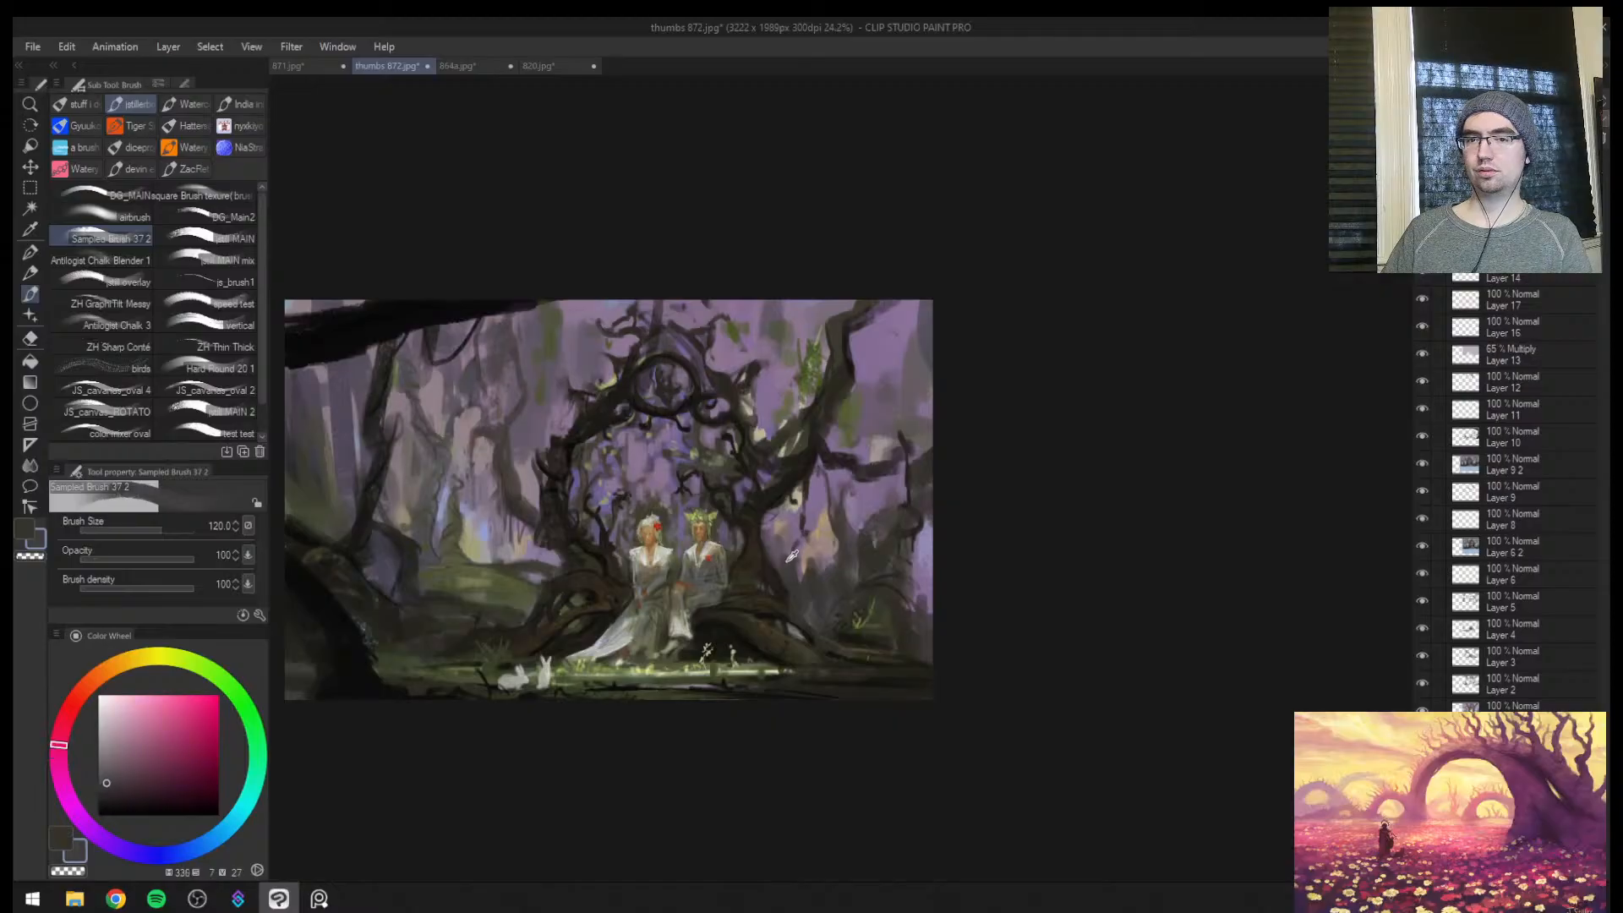
Paint muted strokes over the hazy background trees beside the man's tree, starting at brush size 80
{"action": "left_click", "coordinate": [794, 556], "text": "alt"}
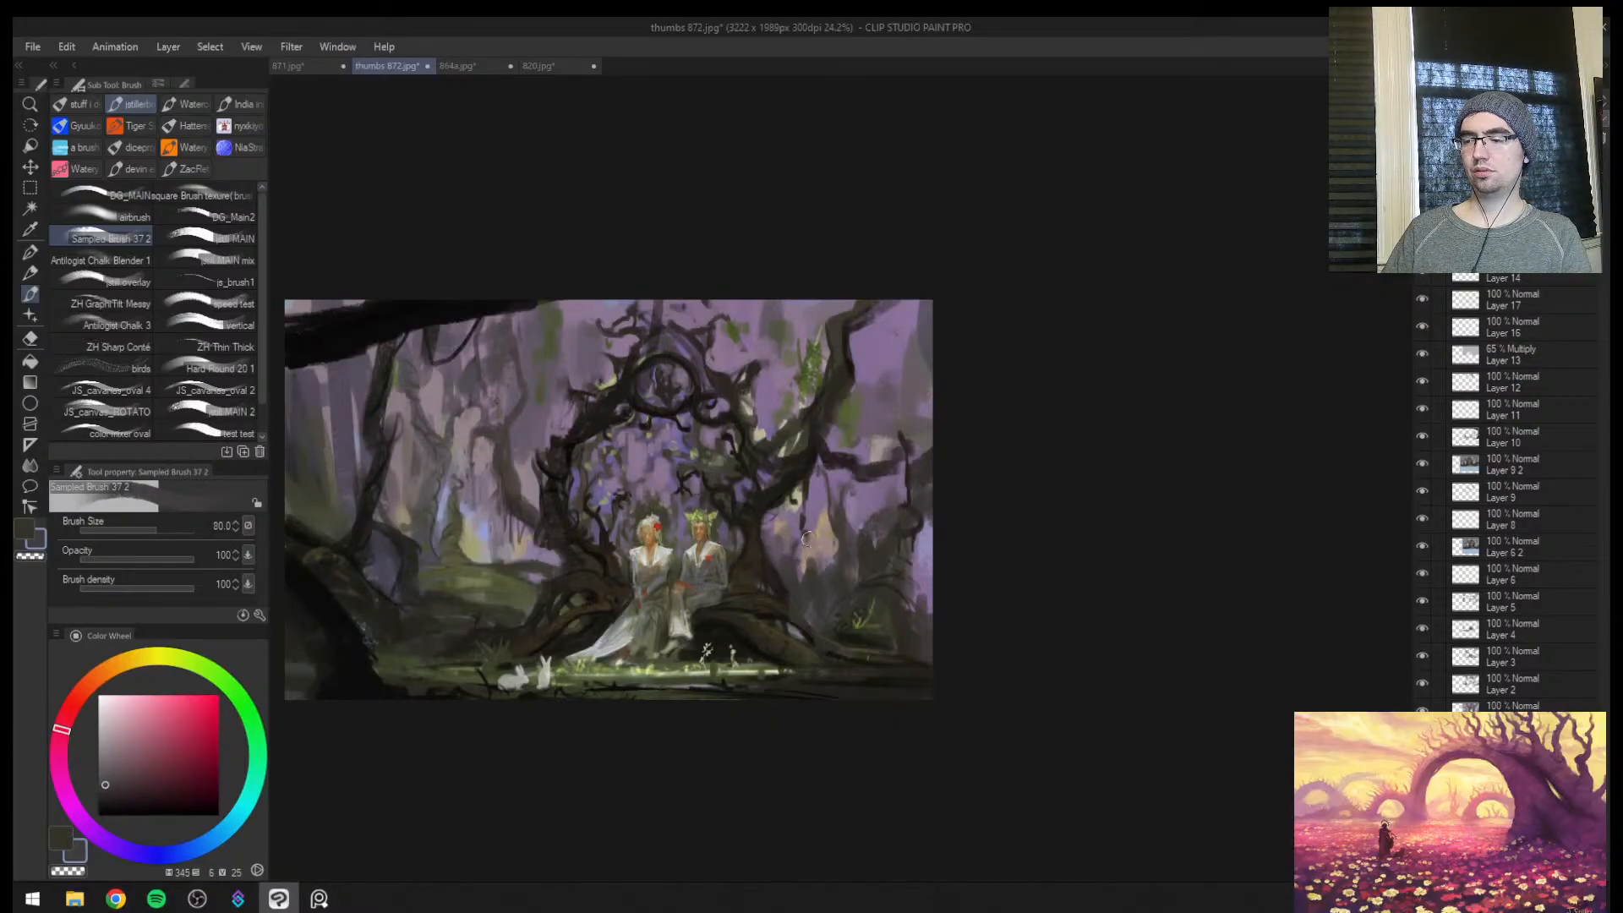
{"action": "left_click", "coordinate": [830, 529], "text": "alt"}
{"action": "key", "text": "bracketright"}
{"action": "mouse_move", "coordinate": [829, 510]}
{"action": "left_mouse_down"}
{"action": "mouse_move", "coordinate": [825, 544]}
{"action": "mouse_move", "coordinate": [788, 562]}
{"action": "mouse_move", "coordinate": [802, 560]}
{"action": "left_mouse_up"}
{"action": "left_click", "coordinate": [818, 543], "text": "alt"}
Check the painting's values in a greyscale preview, mirroring the view, and return to full colour
{"action": "key", "text": "ctrl+space"}
{"action": "key", "text": "ctrl+super+c"}
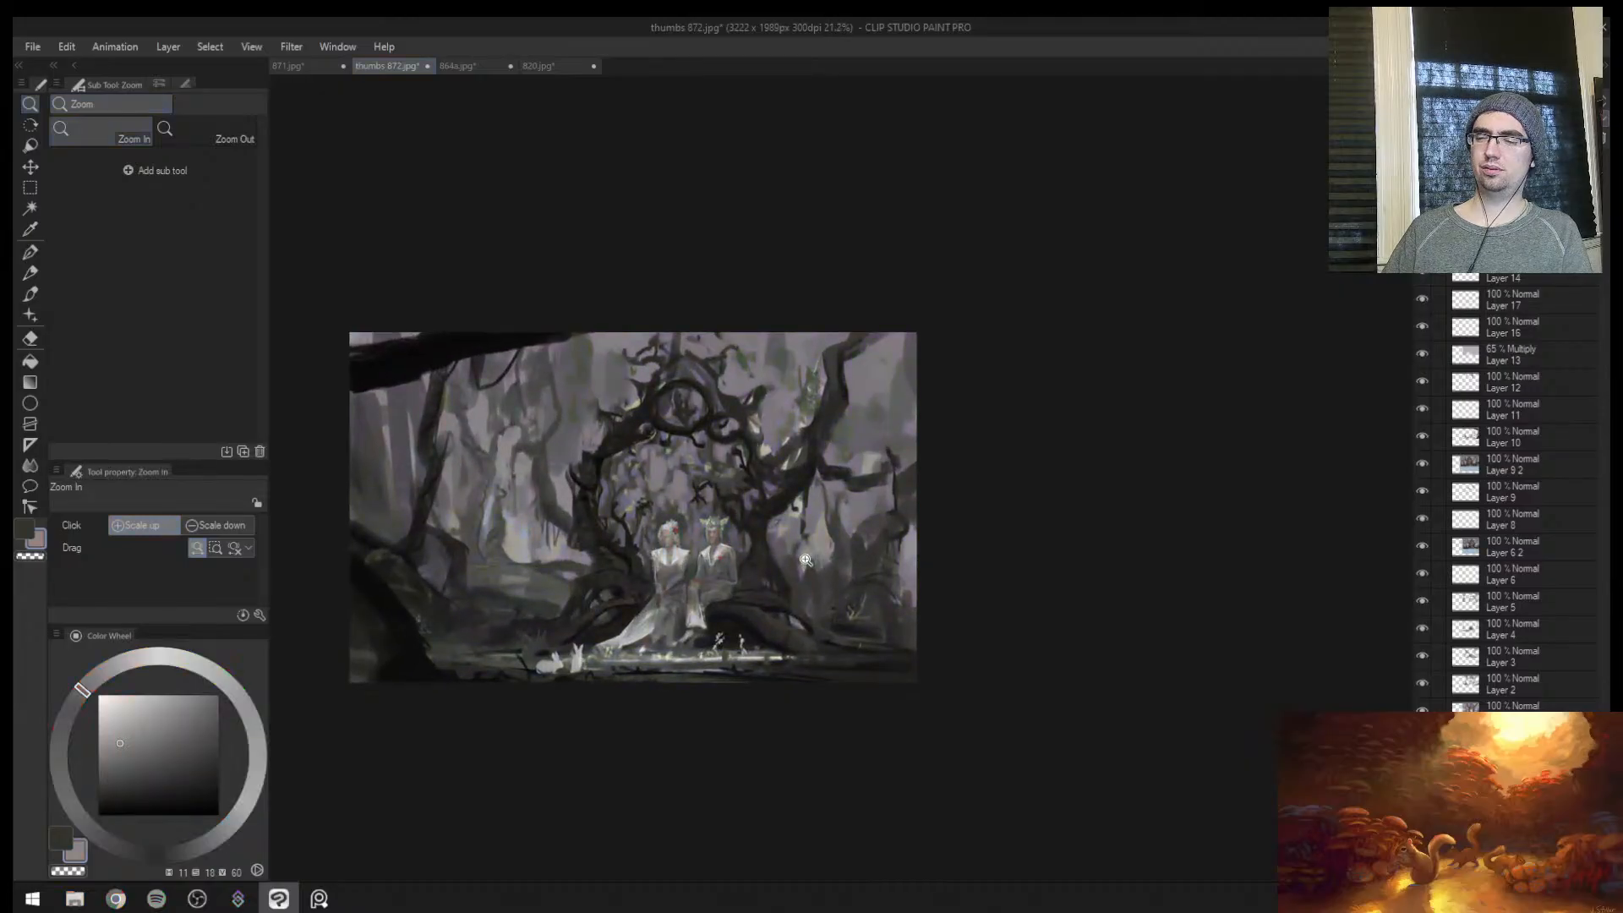
{"action": "key", "text": "h"}
{"action": "key", "text": "h"}
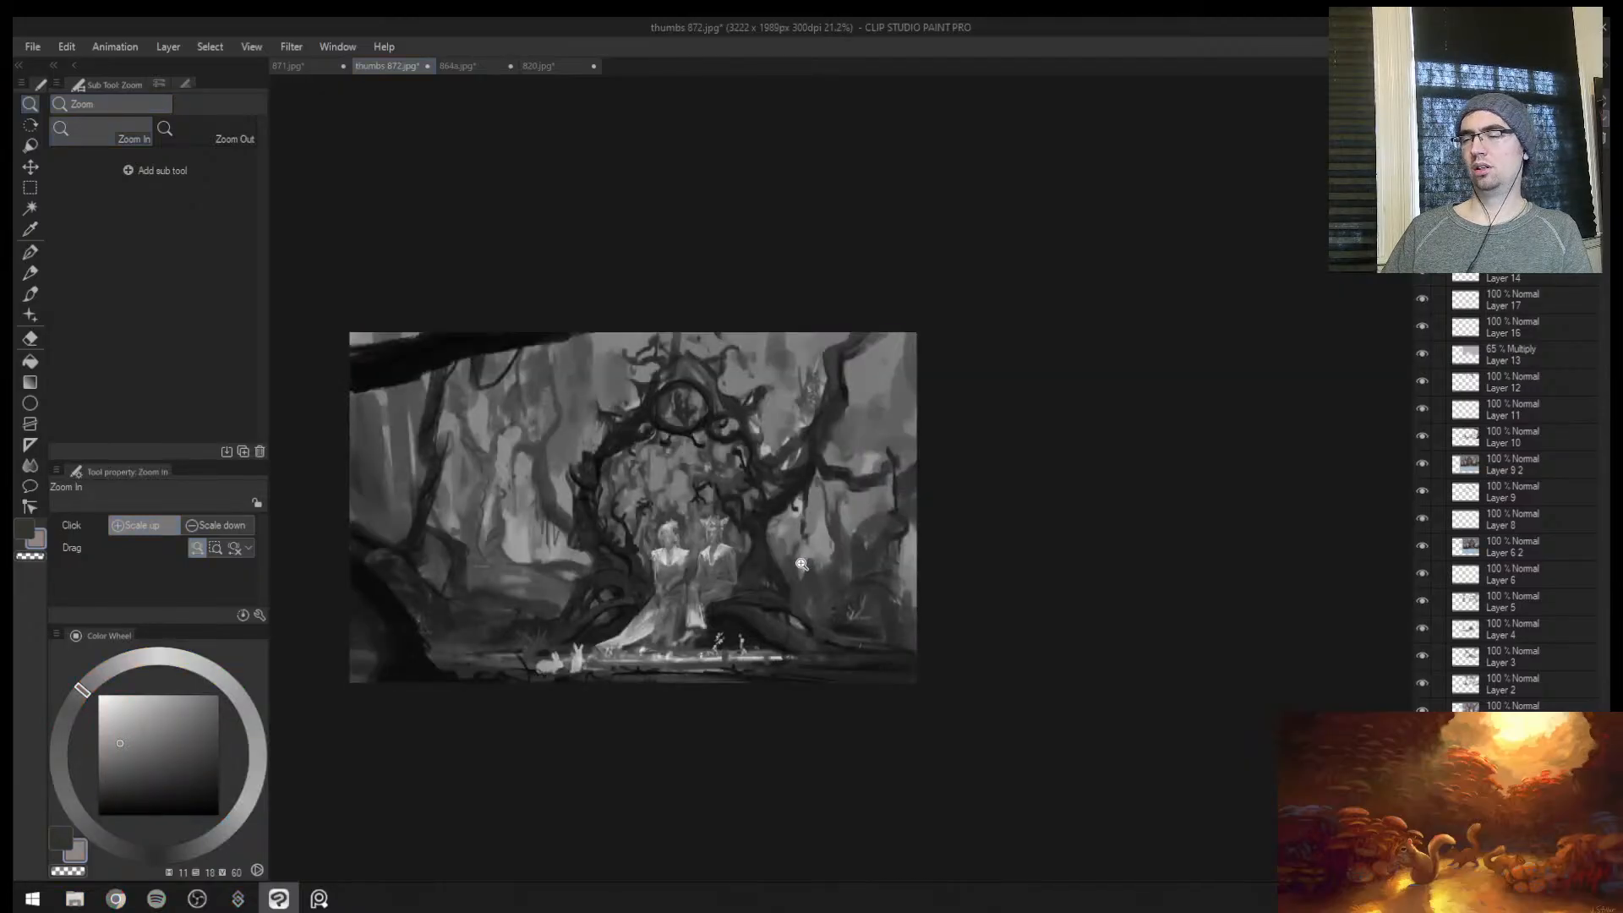
{"action": "key", "text": "ctrl+super+c"}
{"action": "key", "text": "b"}
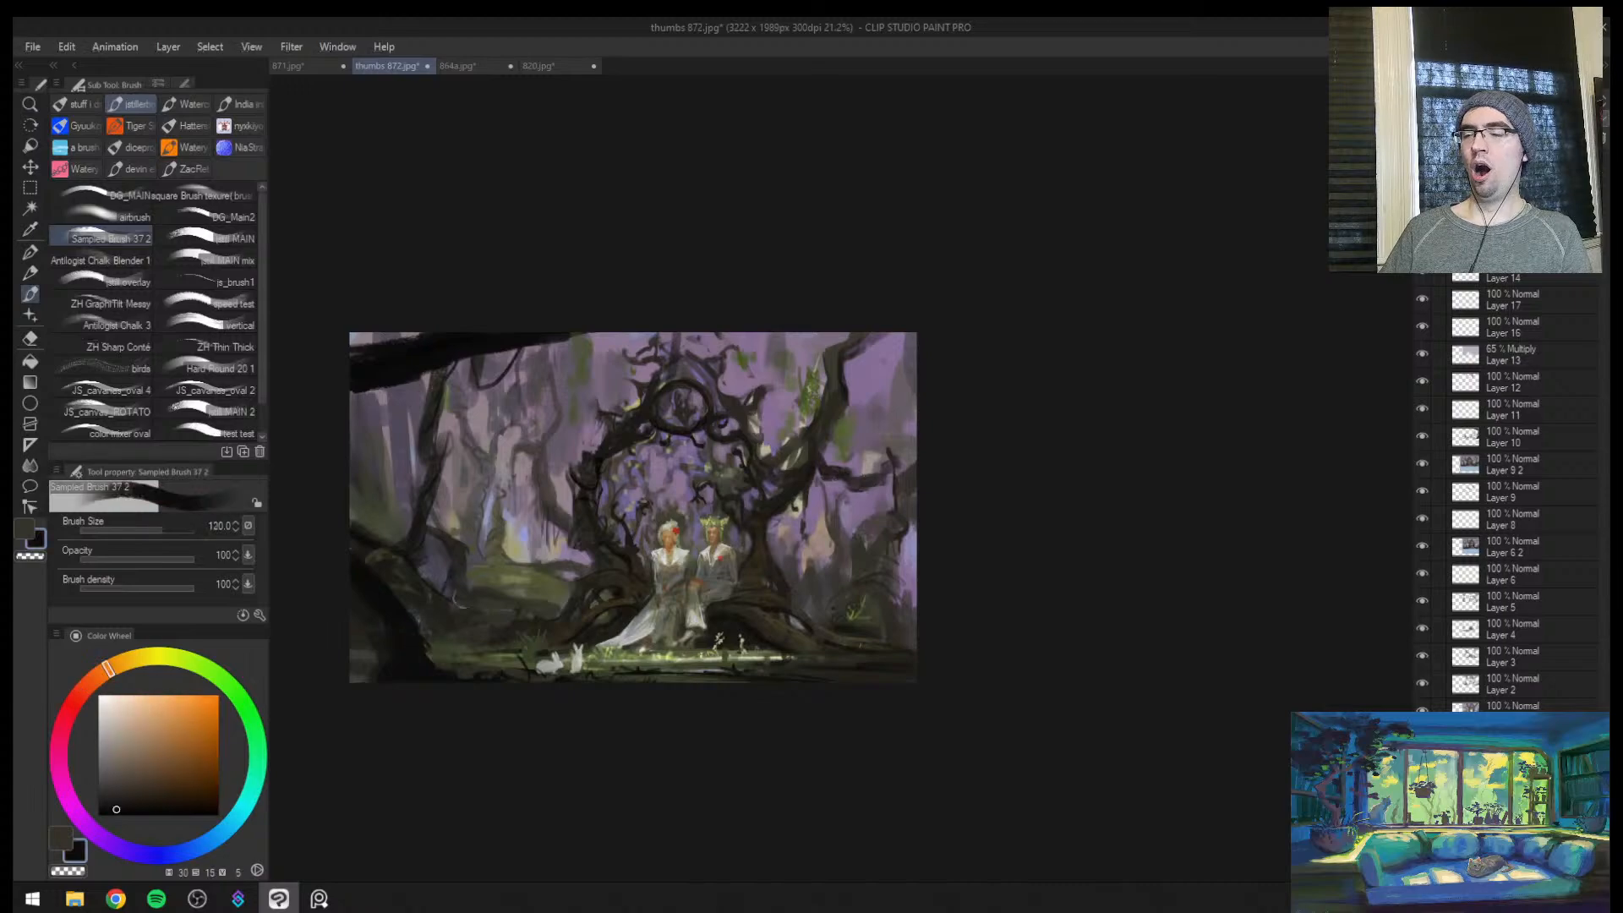
Sample a muted green near the hanging foliage by the man's tree and set the brush size to 30
{"action": "key", "text": "ctrl+space"}
{"action": "left_click_drag", "start_coordinate": [580, 527], "coordinate": [625, 499]}
{"action": "left_click_drag", "start_coordinate": [782, 454], "coordinate": [865, 419]}
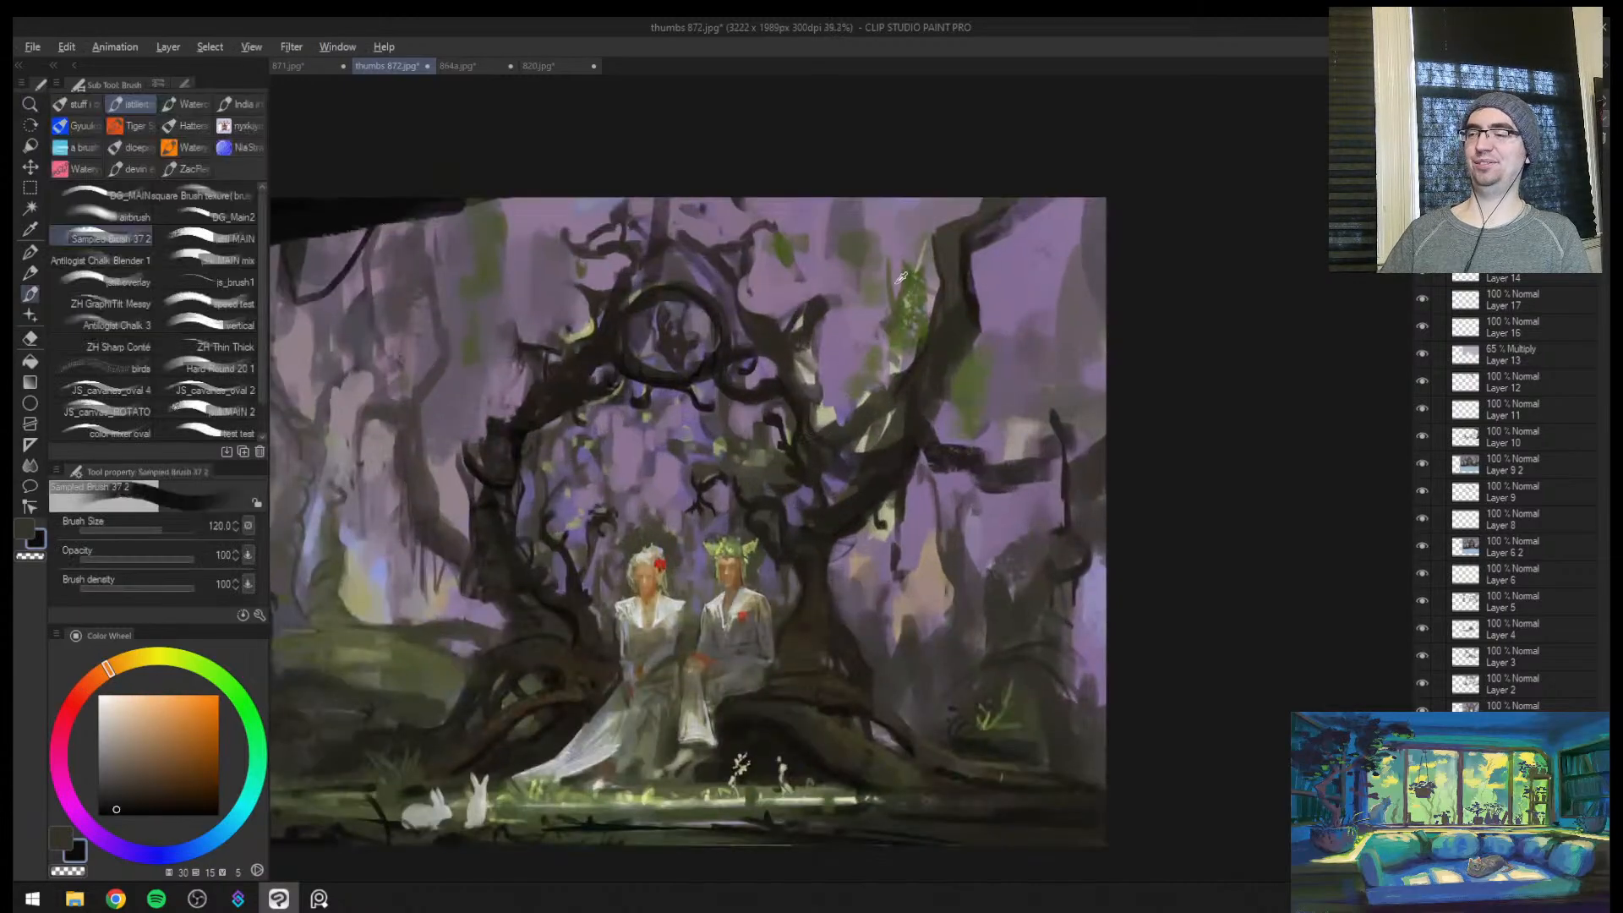
{"action": "left_click", "coordinate": [890, 324], "text": "alt"}
{"action": "left_click", "coordinate": [893, 355], "text": "alt"}
{"action": "key", "text": "bracketleft"}
{"action": "key", "text": "bracketleft"}
{"action": "key", "text": "bracketleft"}
{"action": "key", "text": "bracketleft"}
{"action": "key", "text": "bracketleft"}
{"action": "key", "text": "bracketleft"}
{"action": "key", "text": "bracketleft"}
{"action": "key", "text": "bracketleft"}
{"action": "key", "text": "bracketleft"}
{"action": "key", "text": "bracketleft"}
{"action": "key", "text": "bracketleft"}
{"action": "key", "text": "bracketleft"}
{"action": "key", "text": "bracketleft"}
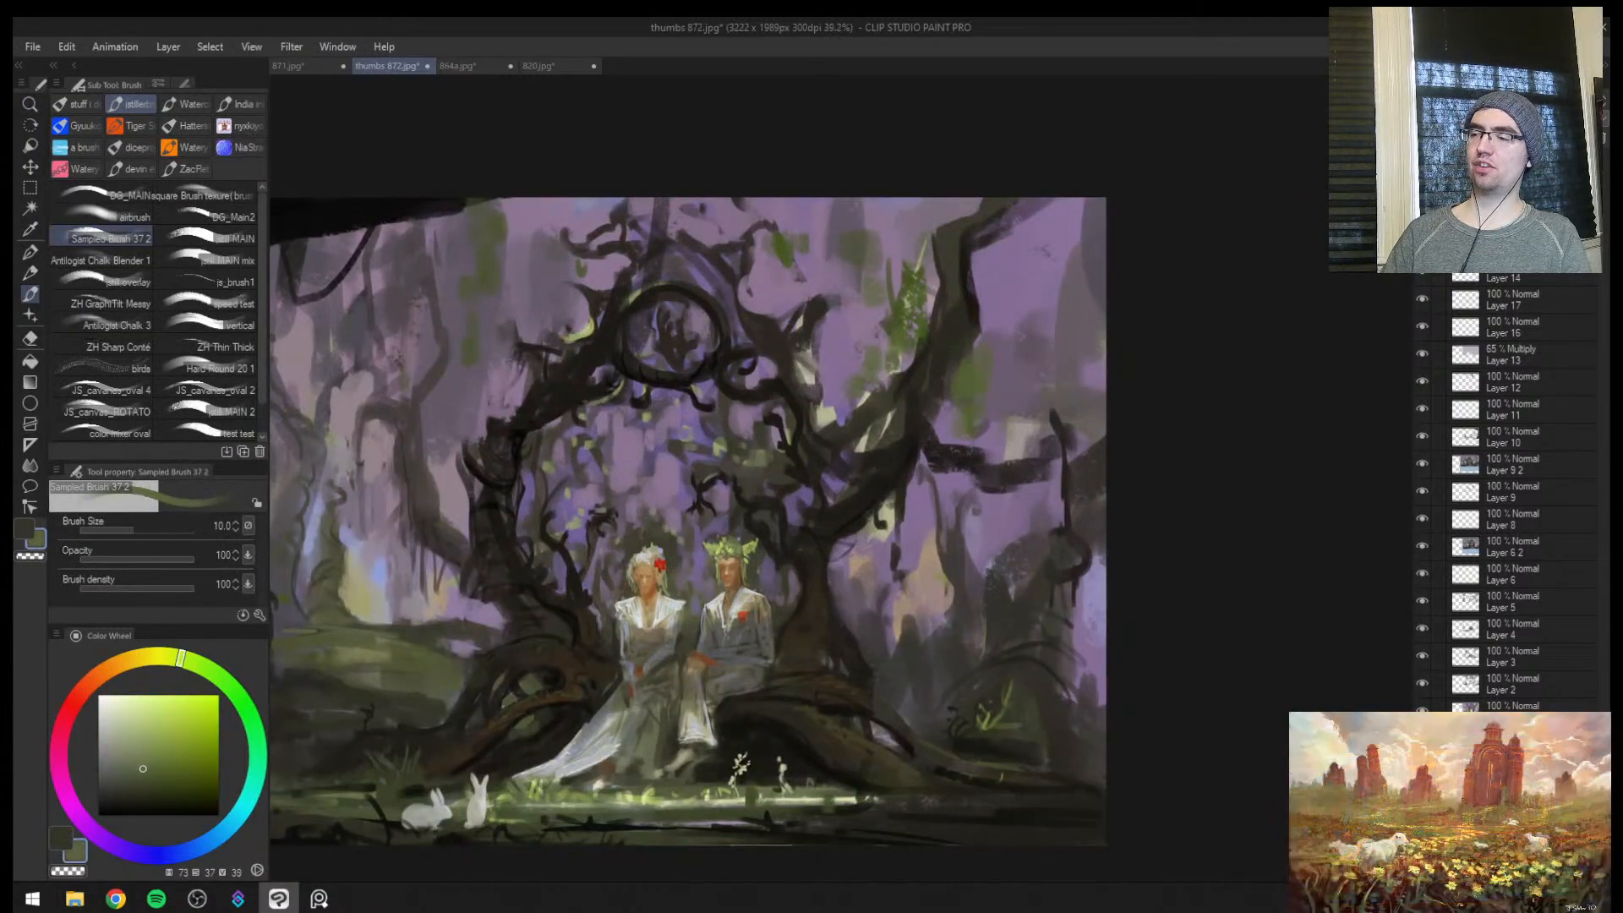
{"action": "key", "text": "bracketright"}
{"action": "key", "text": "bracketright"}
{"action": "key", "text": "bracketright"}
{"action": "key", "text": "bracketright"}
{"action": "key", "text": "bracketright"}
{"action": "key", "text": "bracketright"}
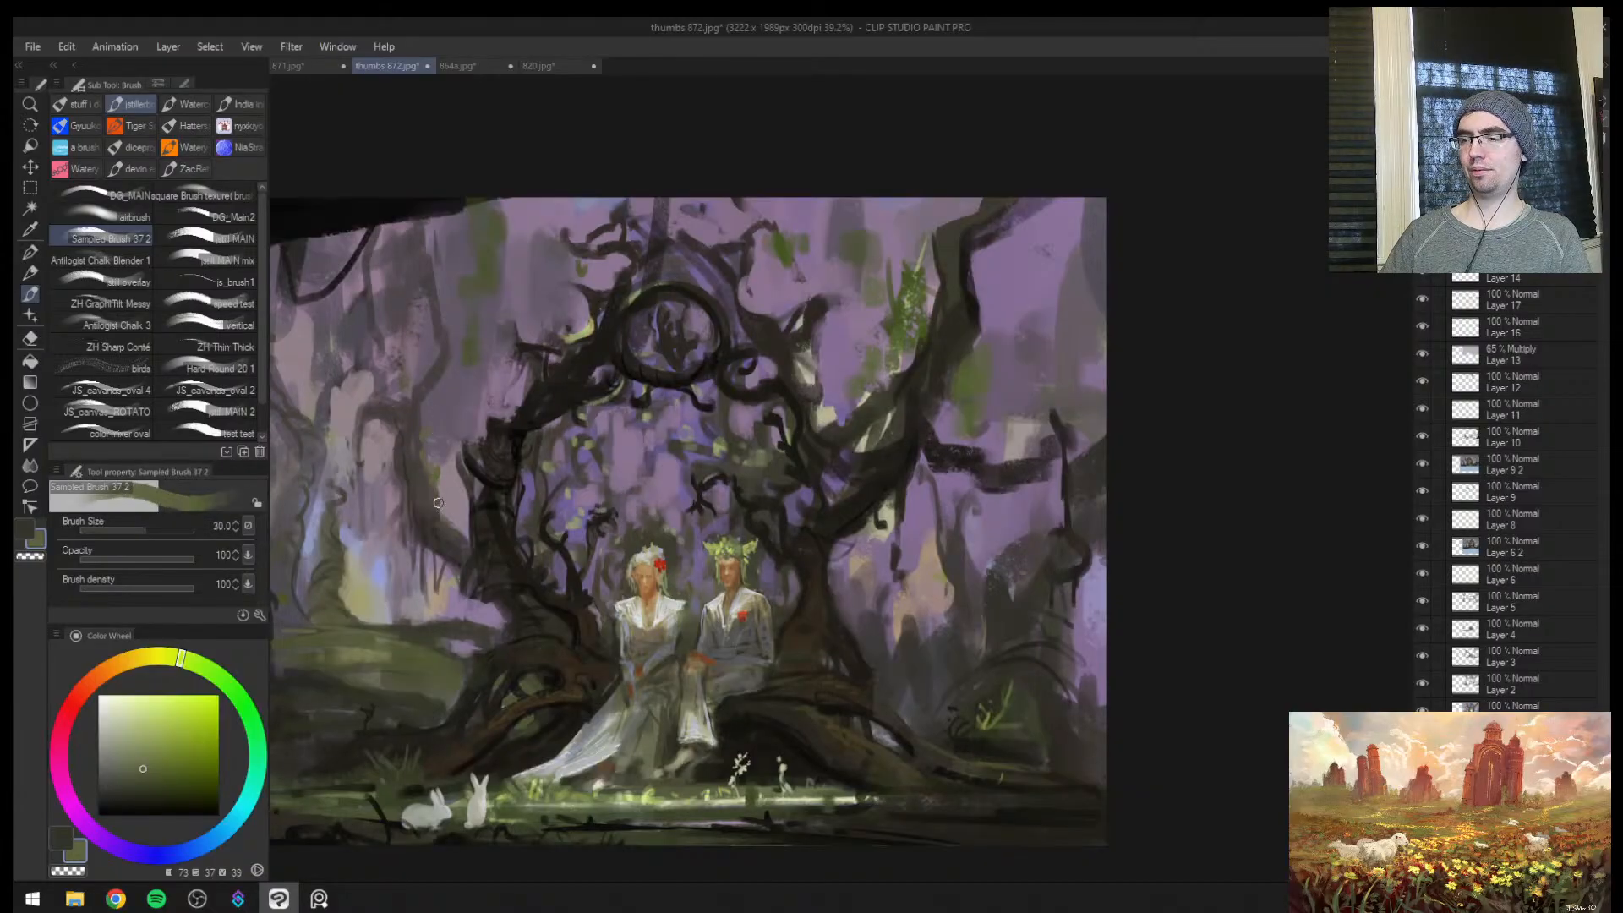
Sample a dark brown and paint around the circular branch at the top of the arch at brush size 50
{"action": "key", "text": "ctrl+space"}
{"action": "mouse_move", "coordinate": [419, 575]}
{"action": "left_mouse_down"}
{"action": "mouse_move", "coordinate": [426, 721]}
{"action": "mouse_move", "coordinate": [933, 295]}
{"action": "left_mouse_up"}
{"action": "mouse_move", "coordinate": [884, 355]}
{"action": "left_mouse_down"}
{"action": "mouse_move", "coordinate": [829, 465]}
{"action": "mouse_move", "coordinate": [886, 417]}
{"action": "mouse_move", "coordinate": [841, 474]}
{"action": "left_mouse_up"}
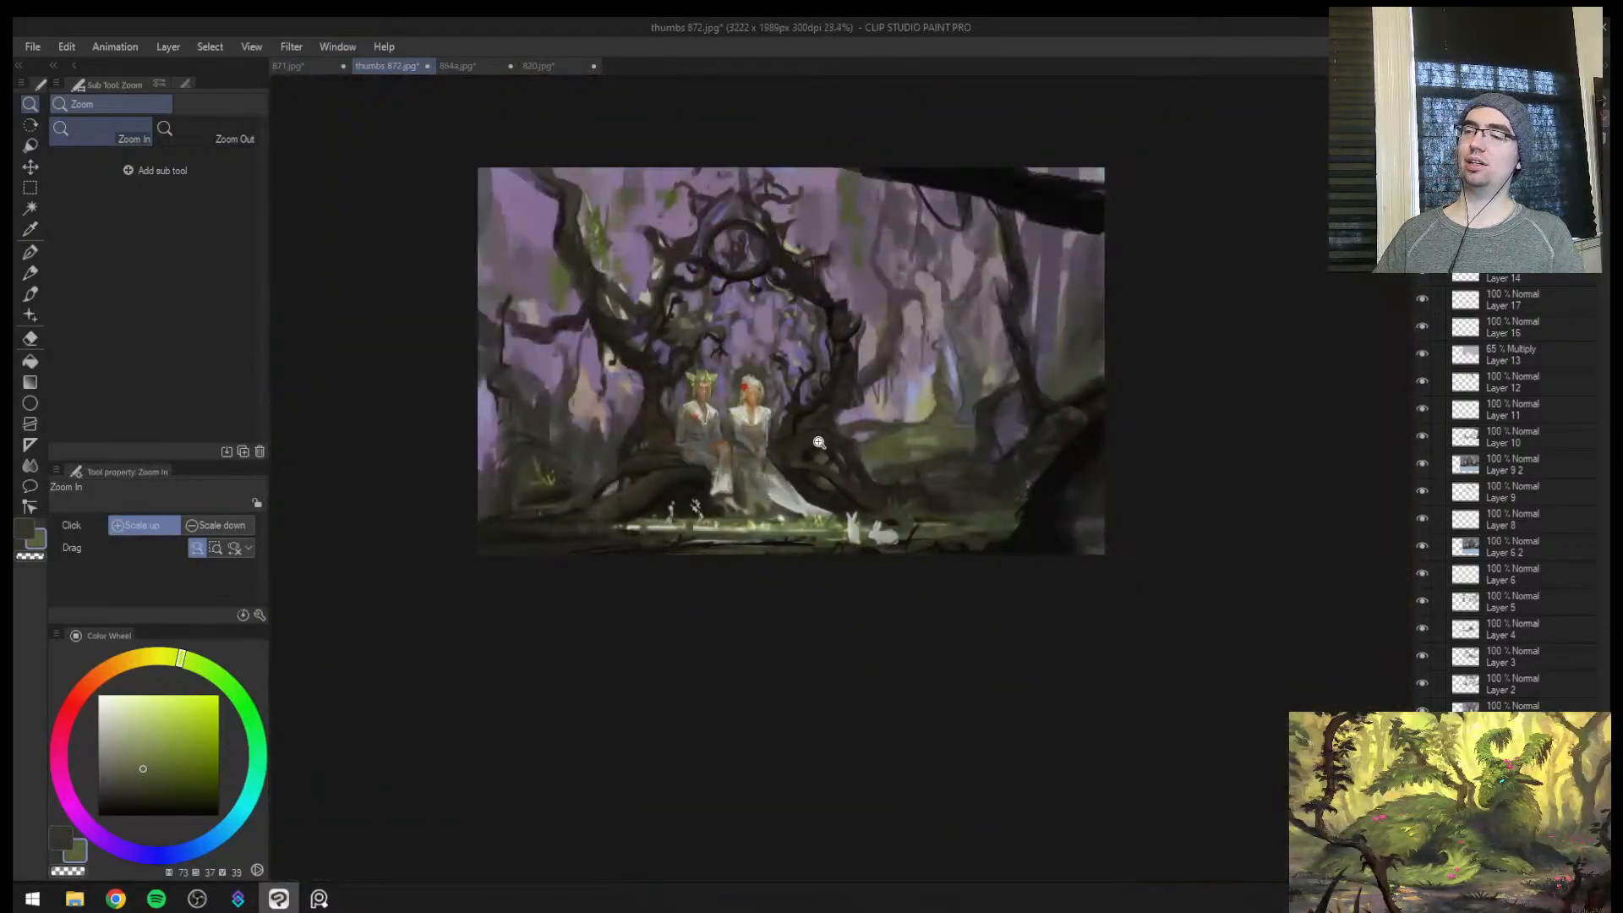
{"action": "mouse_move", "coordinate": [789, 400]}
{"action": "left_mouse_down"}
{"action": "mouse_move", "coordinate": [849, 366]}
{"action": "mouse_move", "coordinate": [766, 542]}
{"action": "mouse_move", "coordinate": [808, 483]}
{"action": "left_mouse_up"}
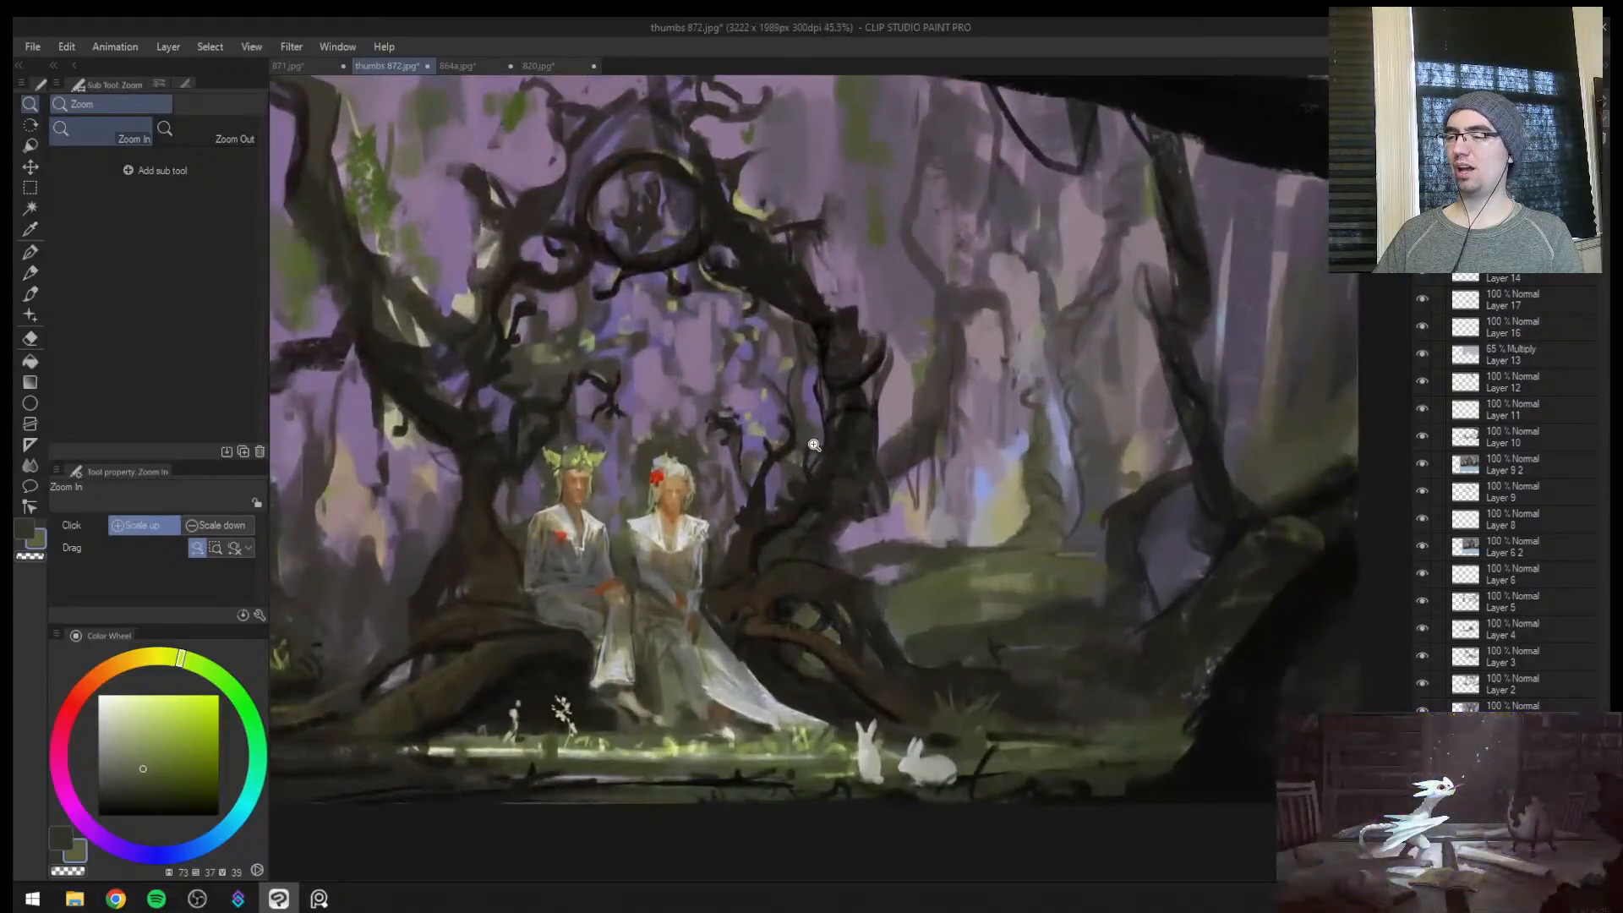
{"action": "mouse_move", "coordinate": [594, 306]}
{"action": "left_mouse_down"}
{"action": "mouse_move", "coordinate": [644, 270]}
{"action": "mouse_move", "coordinate": [633, 359]}
{"action": "left_mouse_up"}
{"action": "left_click", "coordinate": [662, 241], "text": "alt"}
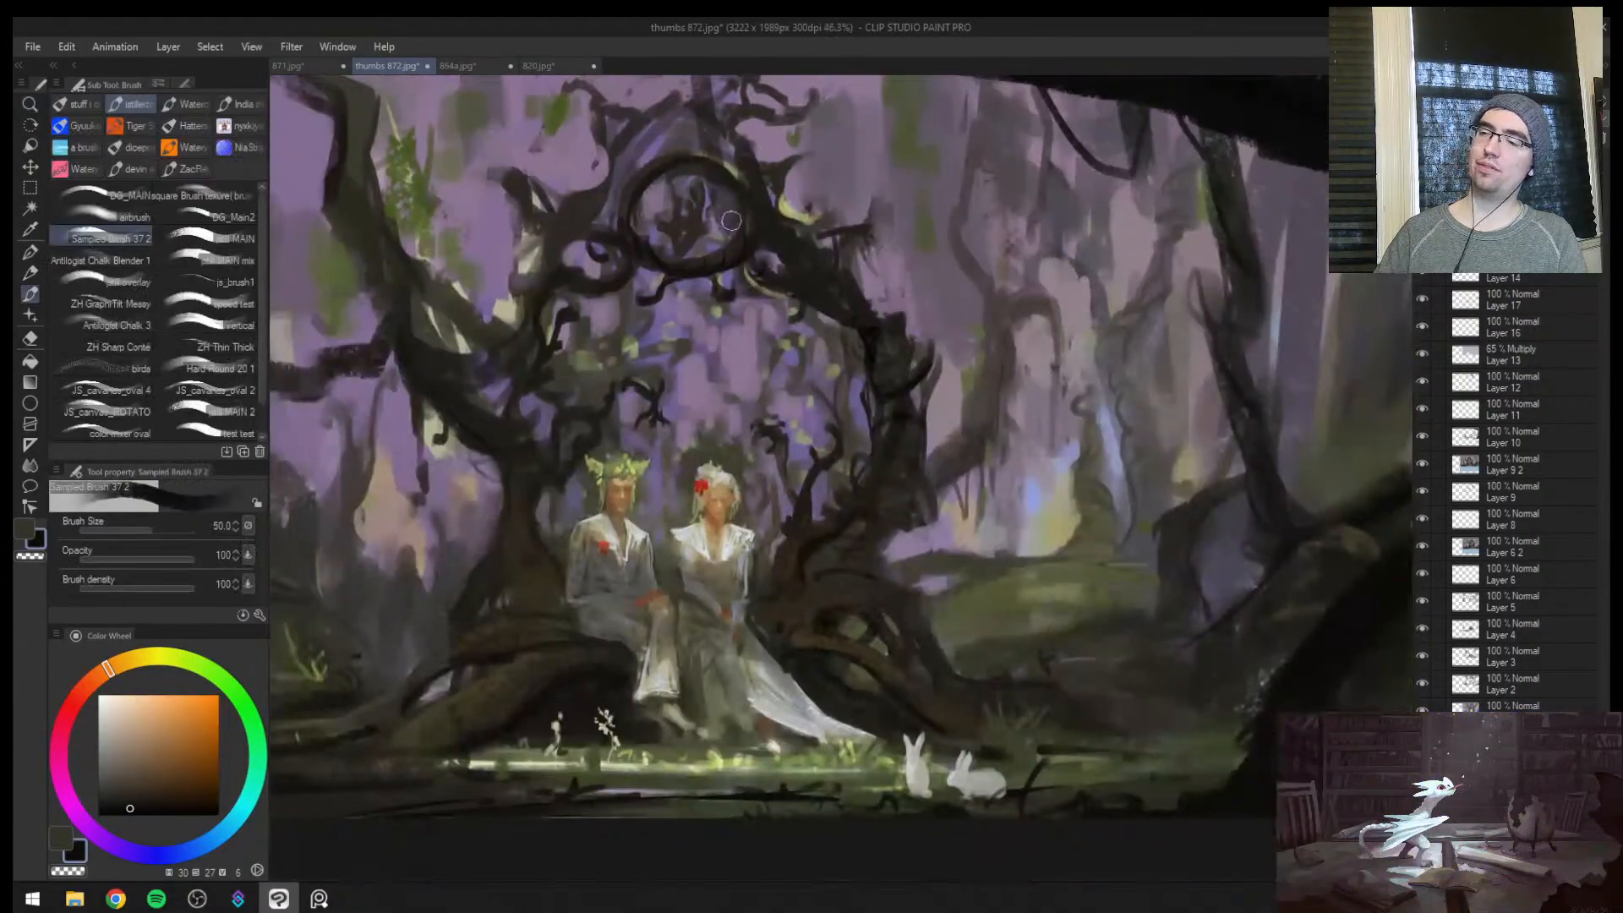
{"action": "mouse_move", "coordinate": [731, 221]}
{"action": "left_mouse_down"}
{"action": "mouse_move", "coordinate": [655, 587]}
{"action": "mouse_move", "coordinate": [595, 226]}
{"action": "left_mouse_up"}
Try covering the leaf detail inside the arch opening with muted purple at brush size 170
{"action": "left_click_drag", "start_coordinate": [699, 379], "coordinate": [744, 355]}
{"action": "key", "text": "bracketright"}
{"action": "key", "text": "bracketright"}
{"action": "key", "text": "bracketright"}
{"action": "key", "text": "bracketright"}
{"action": "key", "text": "bracketright"}
{"action": "key", "text": "bracketright"}
{"action": "key", "text": "bracketright"}
{"action": "left_click", "coordinate": [746, 351], "text": "alt"}
{"action": "left_click", "coordinate": [696, 303], "text": "alt"}
{"action": "mouse_move", "coordinate": [621, 338]}
{"action": "left_mouse_down"}
{"action": "mouse_move", "coordinate": [602, 356]}
{"action": "mouse_move", "coordinate": [580, 296]}
{"action": "mouse_move", "coordinate": [664, 465]}
{"action": "mouse_move", "coordinate": [850, 436]}
{"action": "left_mouse_up"}
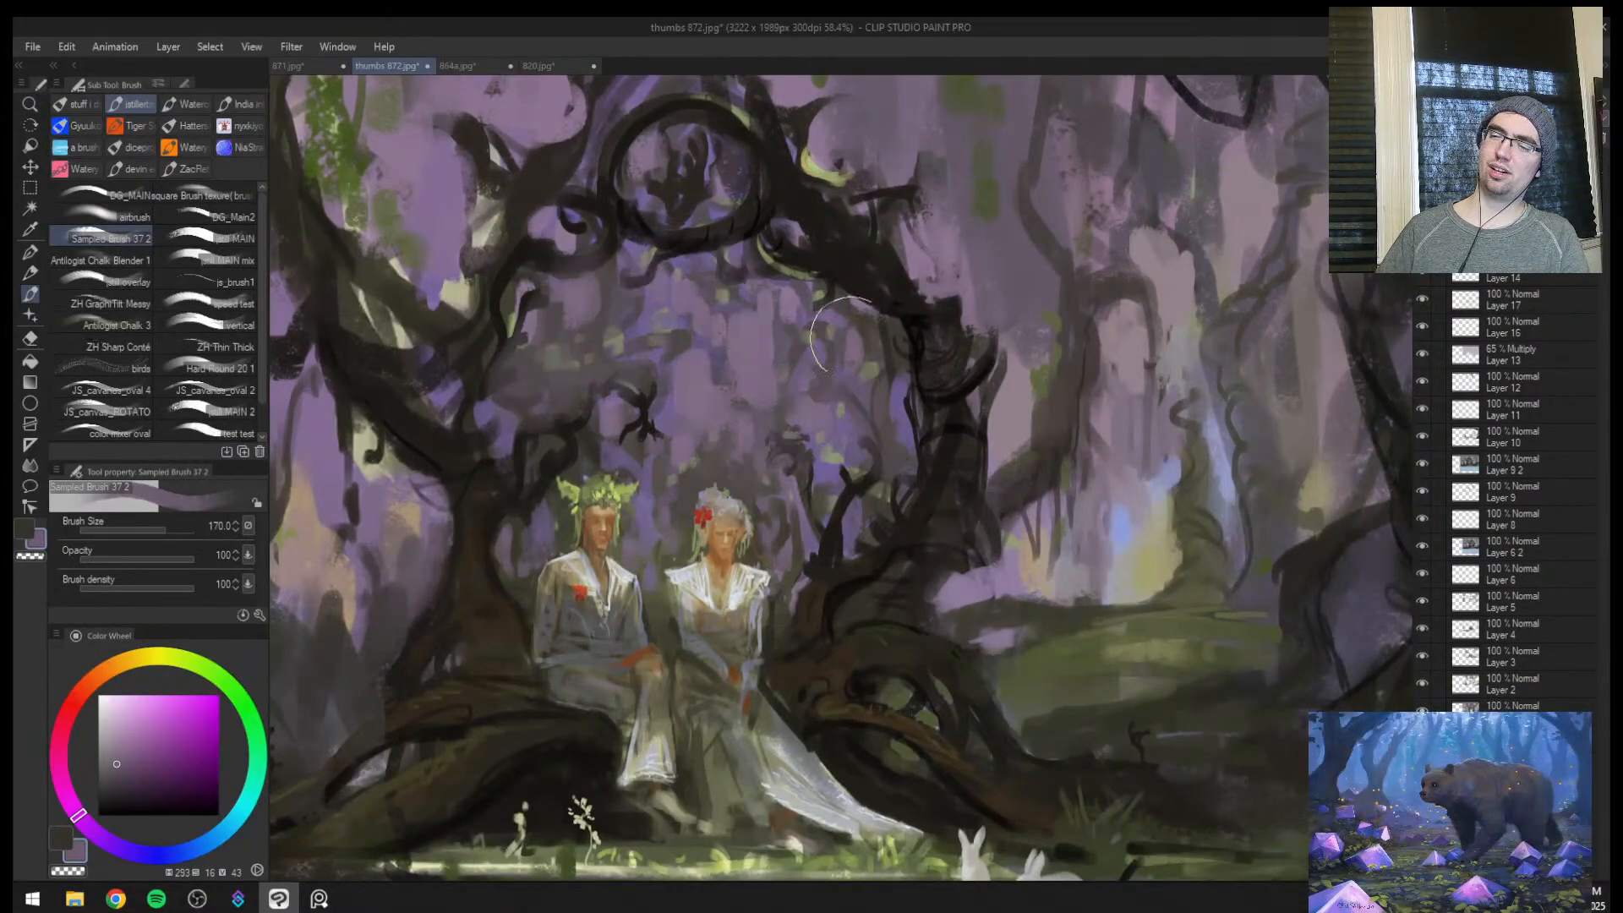
{"action": "mouse_move", "coordinate": [956, 425]}
{"action": "left_mouse_down"}
{"action": "mouse_move", "coordinate": [865, 427]}
{"action": "mouse_move", "coordinate": [963, 418]}
{"action": "left_mouse_up"}
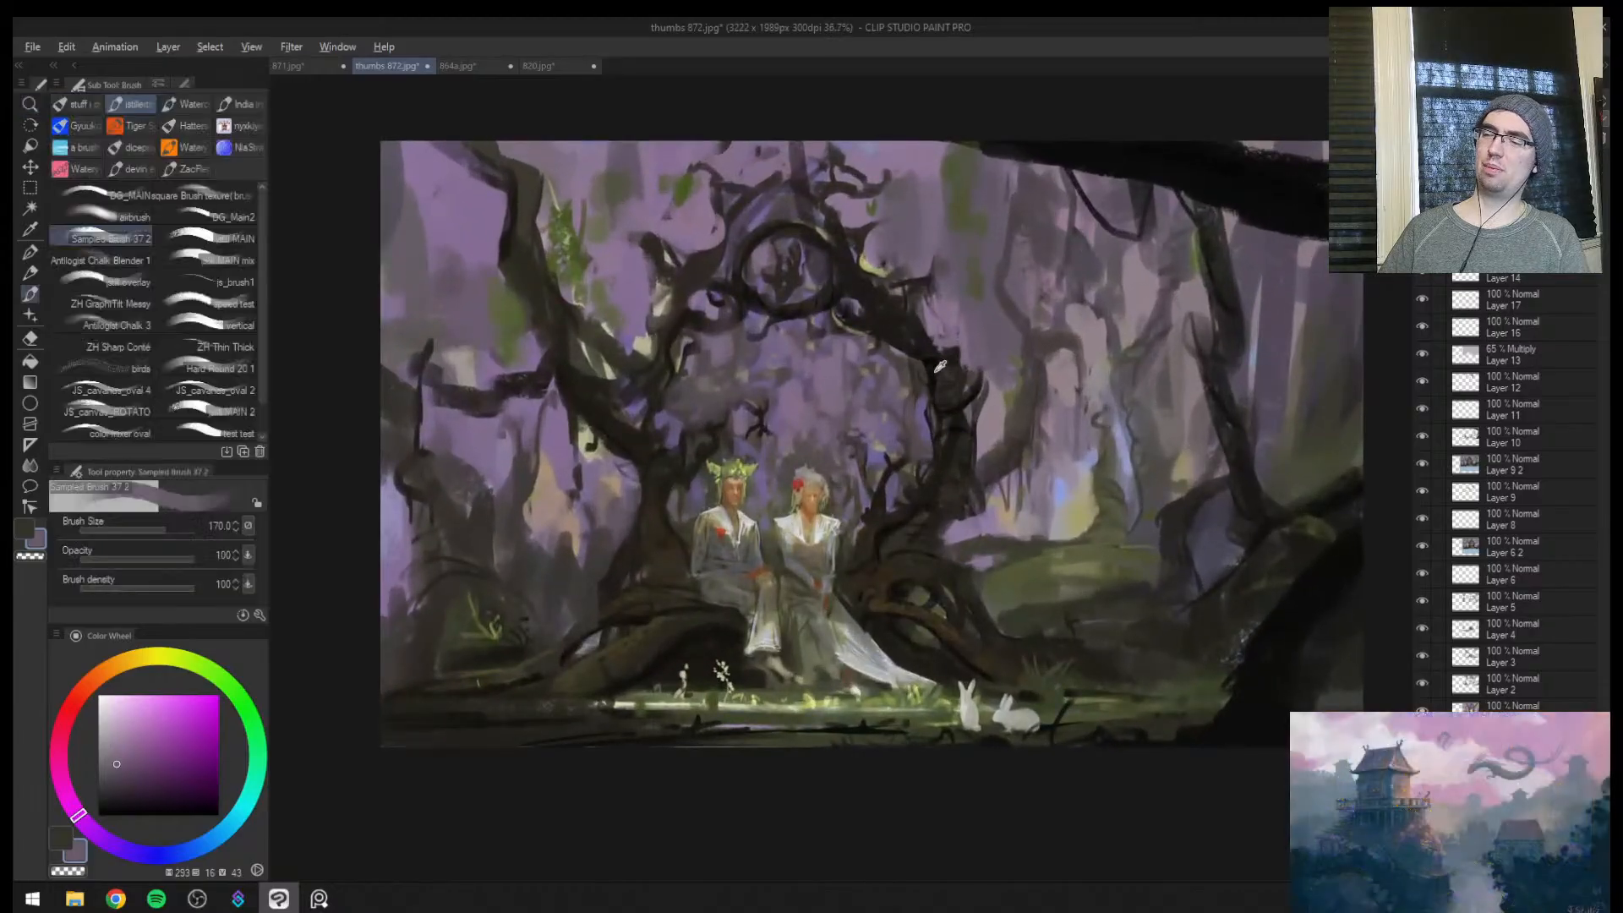
Try a dark brown curling branch across the arch opening above the couple at brush size 60
{"action": "left_click", "coordinate": [923, 384], "text": "alt"}
{"action": "key", "text": "bracketleft"}
{"action": "key", "text": "bracketleft"}
{"action": "key", "text": "bracketleft"}
{"action": "key", "text": "bracketleft"}
{"action": "key", "text": "bracketleft"}
{"action": "key", "text": "bracketleft"}
{"action": "mouse_move", "coordinate": [947, 482]}
{"action": "left_mouse_down"}
{"action": "mouse_move", "coordinate": [740, 391]}
{"action": "mouse_move", "coordinate": [811, 364]}
{"action": "mouse_move", "coordinate": [855, 390]}
{"action": "mouse_move", "coordinate": [854, 369]}
{"action": "mouse_move", "coordinate": [814, 461]}
{"action": "left_mouse_up"}
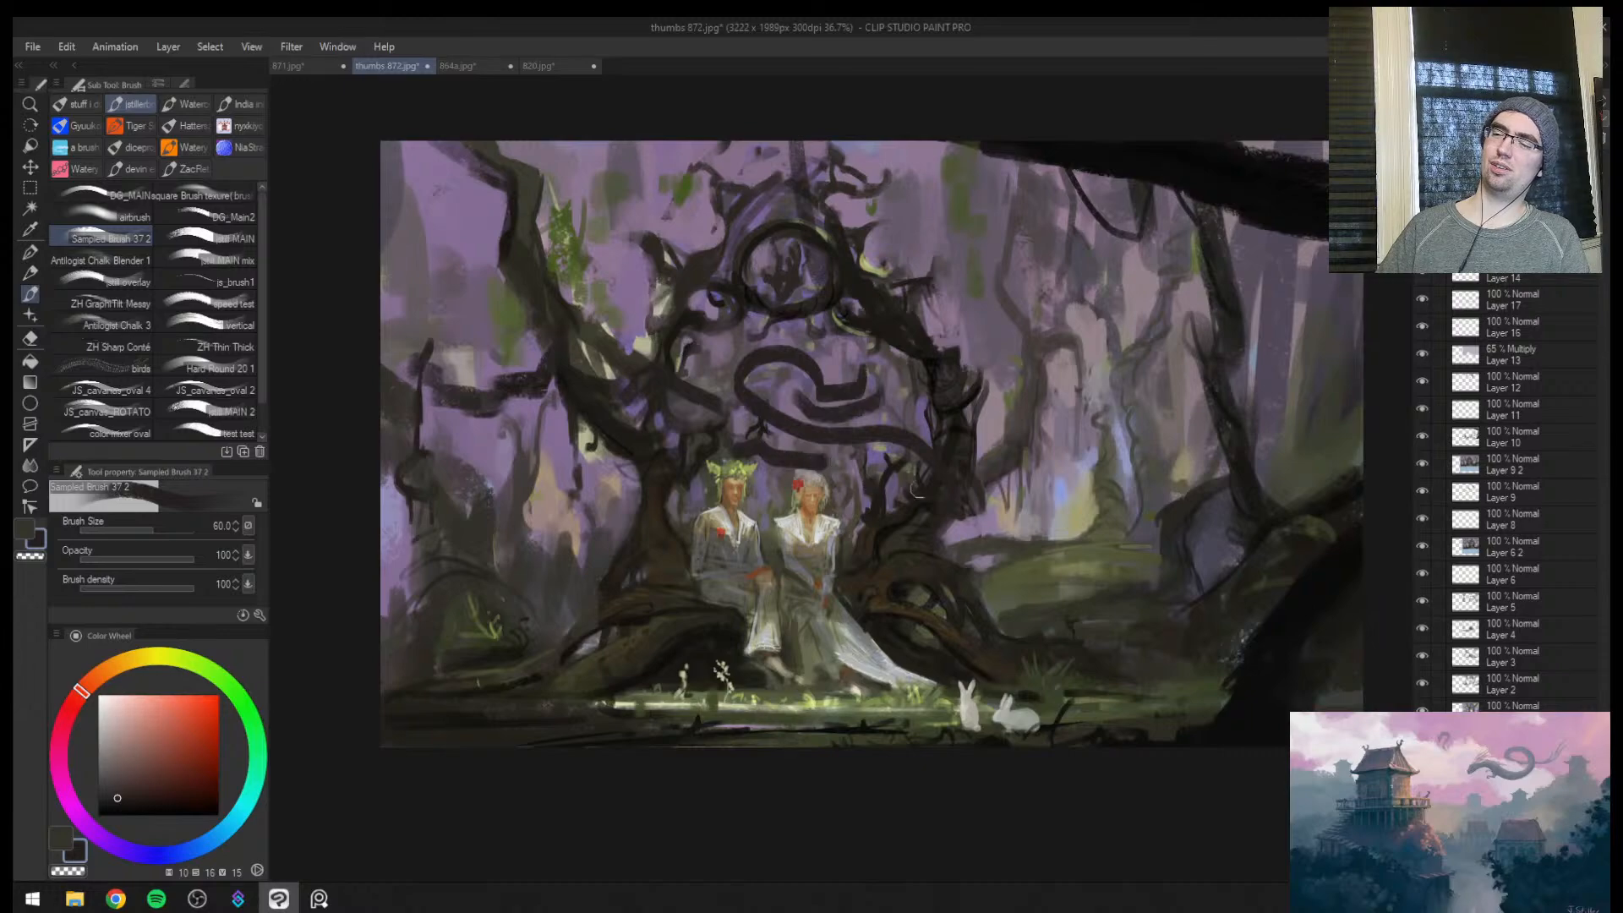
Check the curling branch in the mirrored view and undo it together with the purple covering in the arch
{"action": "key", "text": "ctrl+space"}
{"action": "left_click_drag", "start_coordinate": [968, 453], "coordinate": [900, 453]}
{"action": "key", "text": "h"}
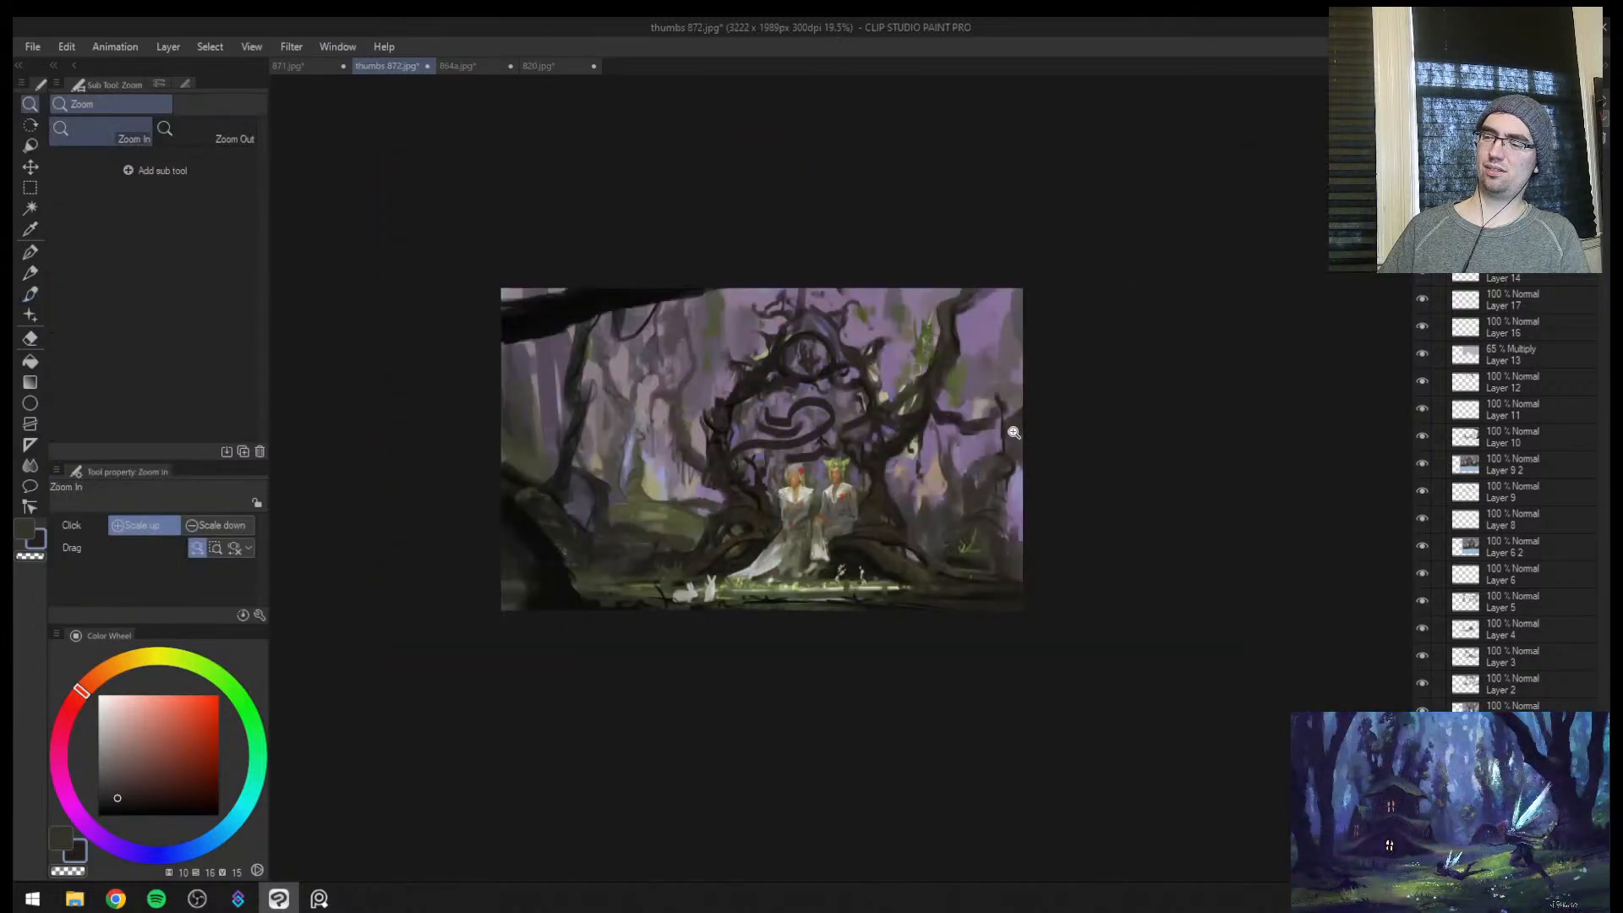
{"action": "key", "text": "b"}
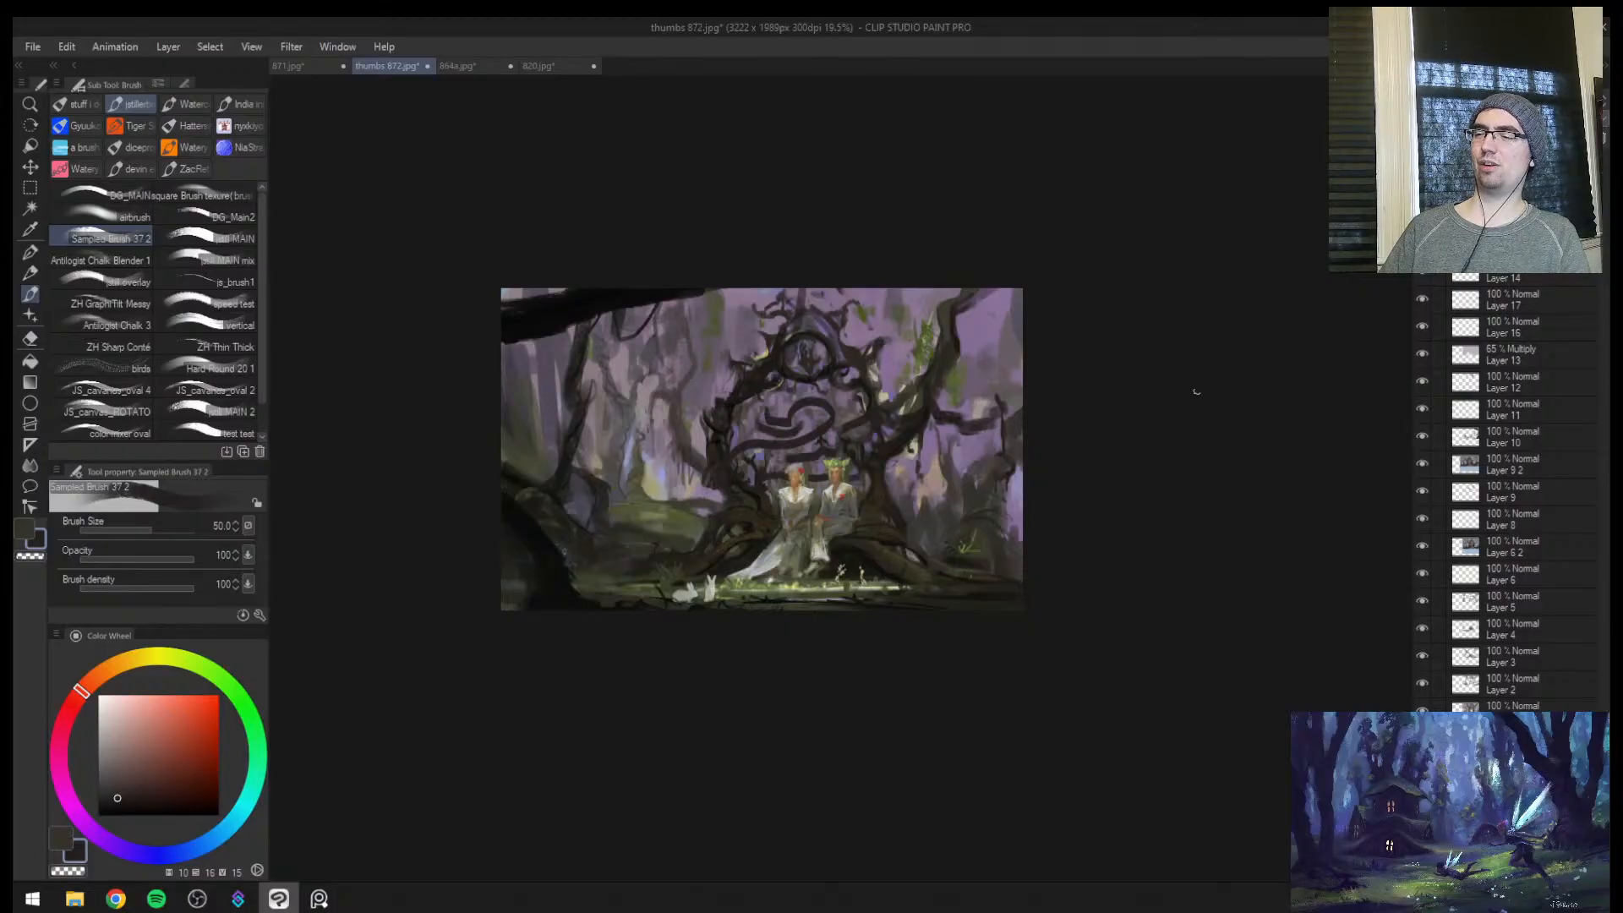
{"action": "key", "text": "ctrl+space"}
{"action": "left_click_drag", "start_coordinate": [879, 428], "coordinate": [971, 353]}
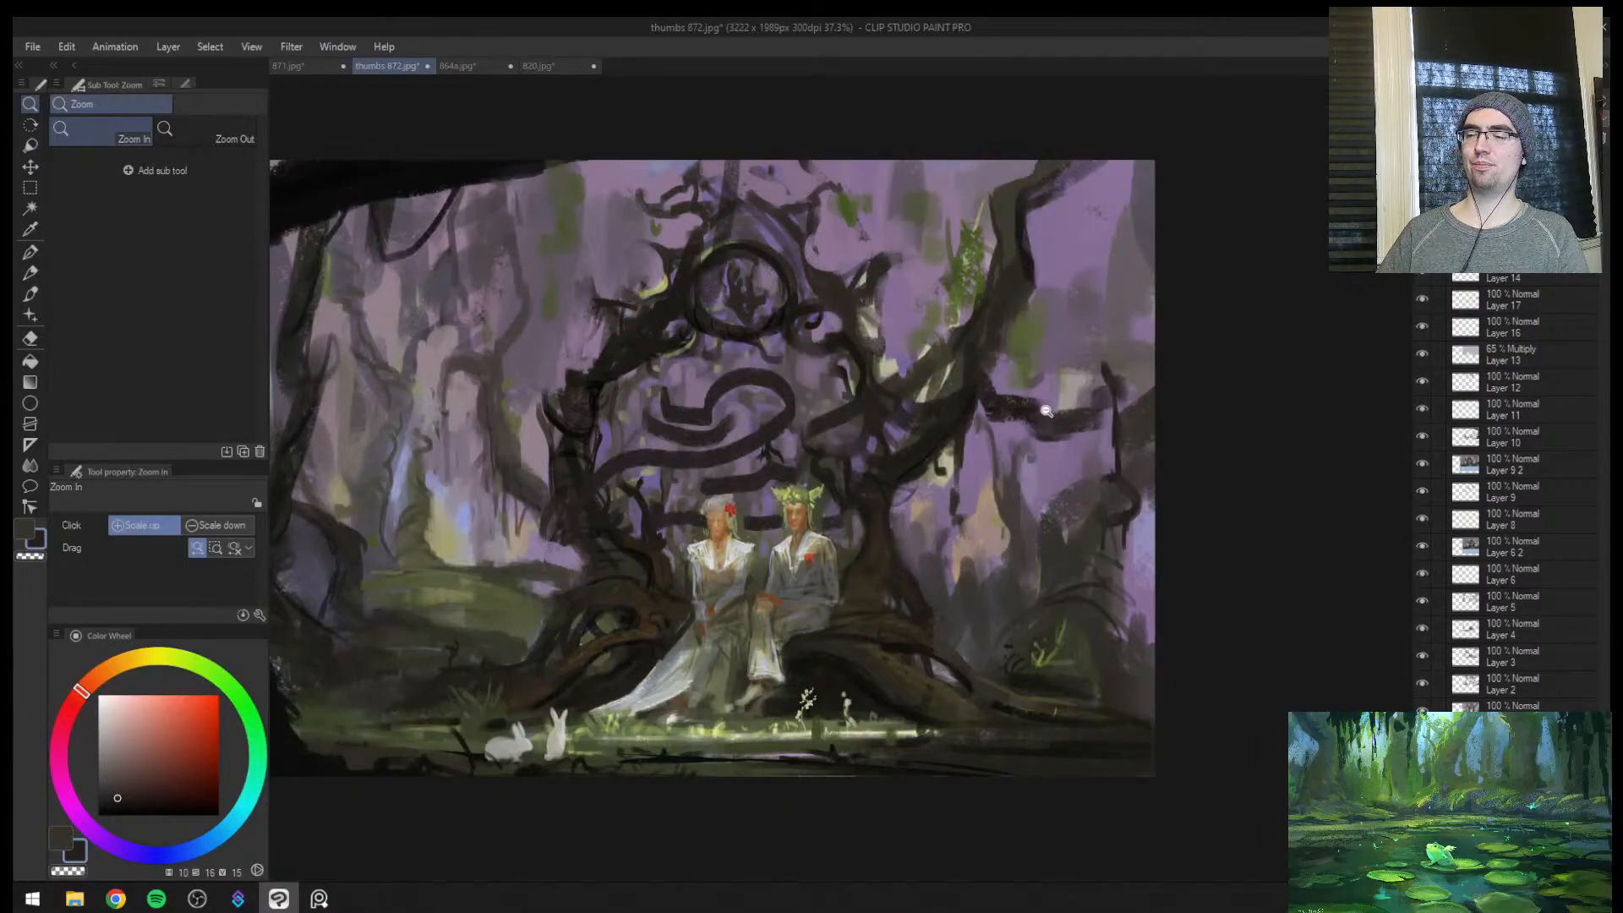
{"action": "key", "text": "ctrl+z"}
{"action": "key", "text": "ctrl+z"}
{"action": "key", "text": "ctrl+z"}
{"action": "key", "text": "ctrl+z"}
{"action": "key", "text": "ctrl+z"}
{"action": "key", "text": "ctrl+z"}
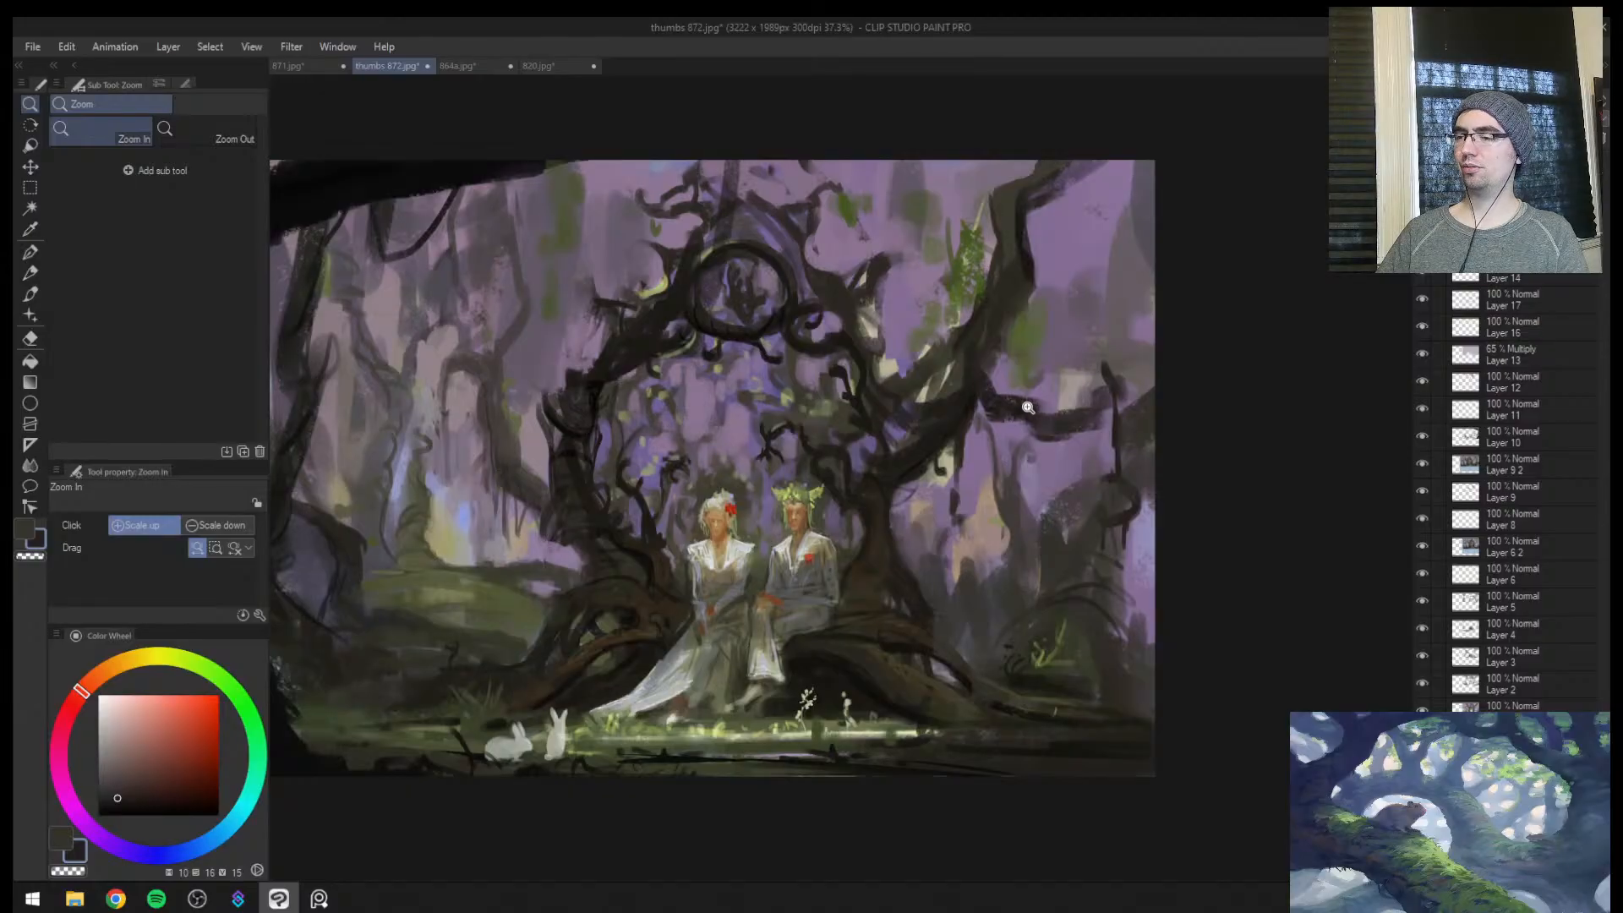
Create a new layer and sample a dark brown from the trunk beside the man at brush size 50
{"action": "key", "text": "ctrl+shift+n"}
{"action": "key", "text": "b"}
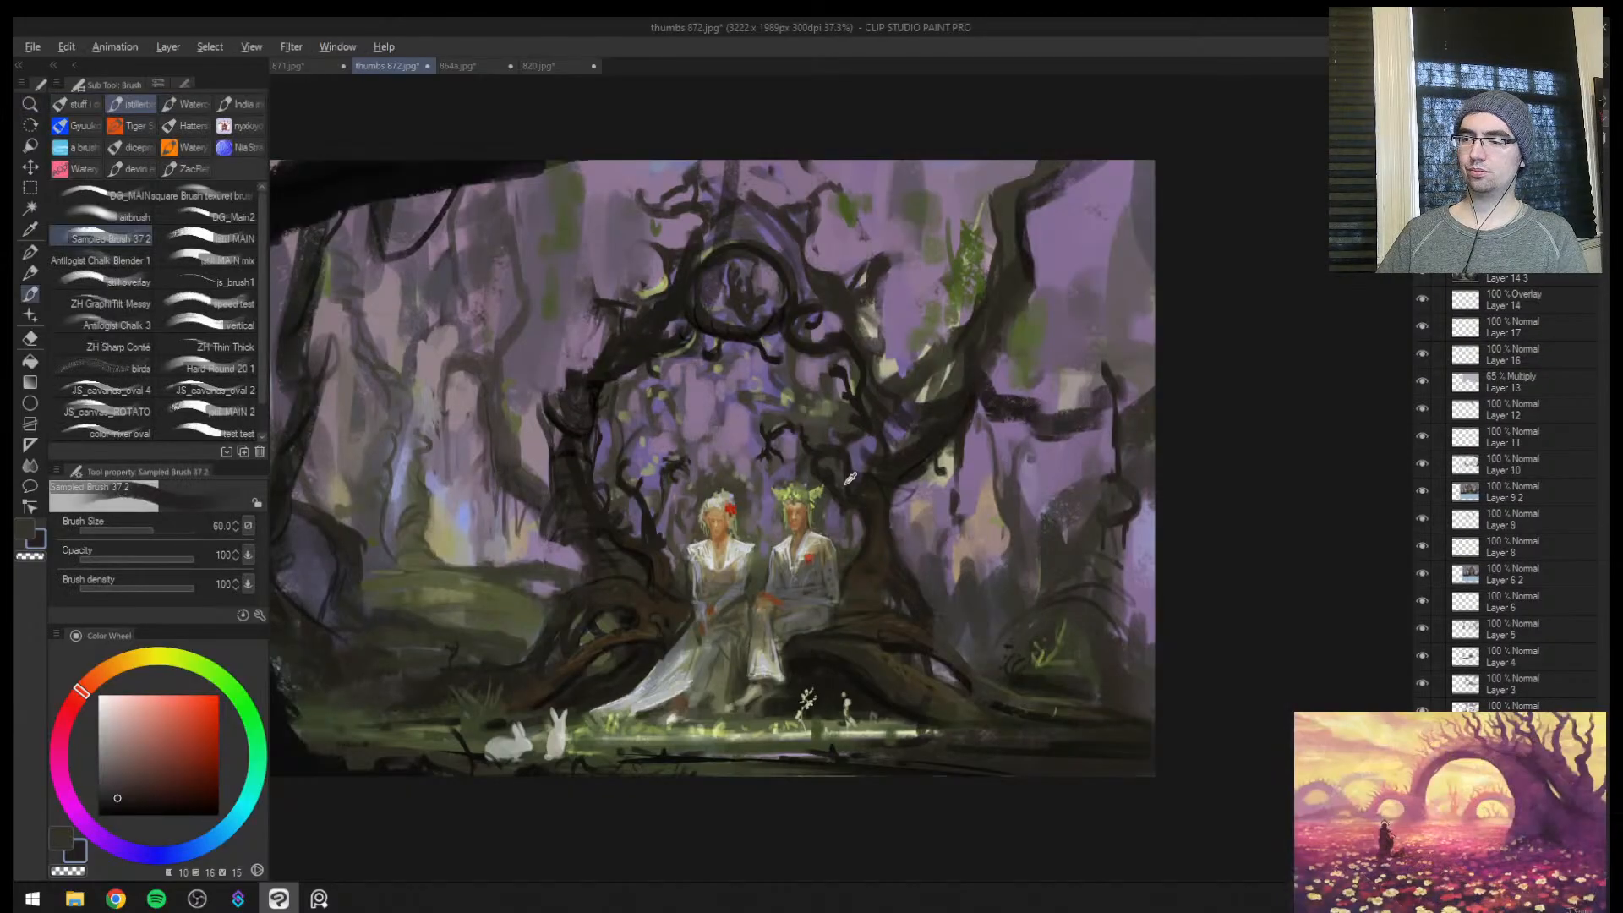
{"action": "left_click", "coordinate": [853, 501], "text": "alt"}
{"action": "key", "text": "bracketleft"}
{"action": "key", "text": "bracketleft"}
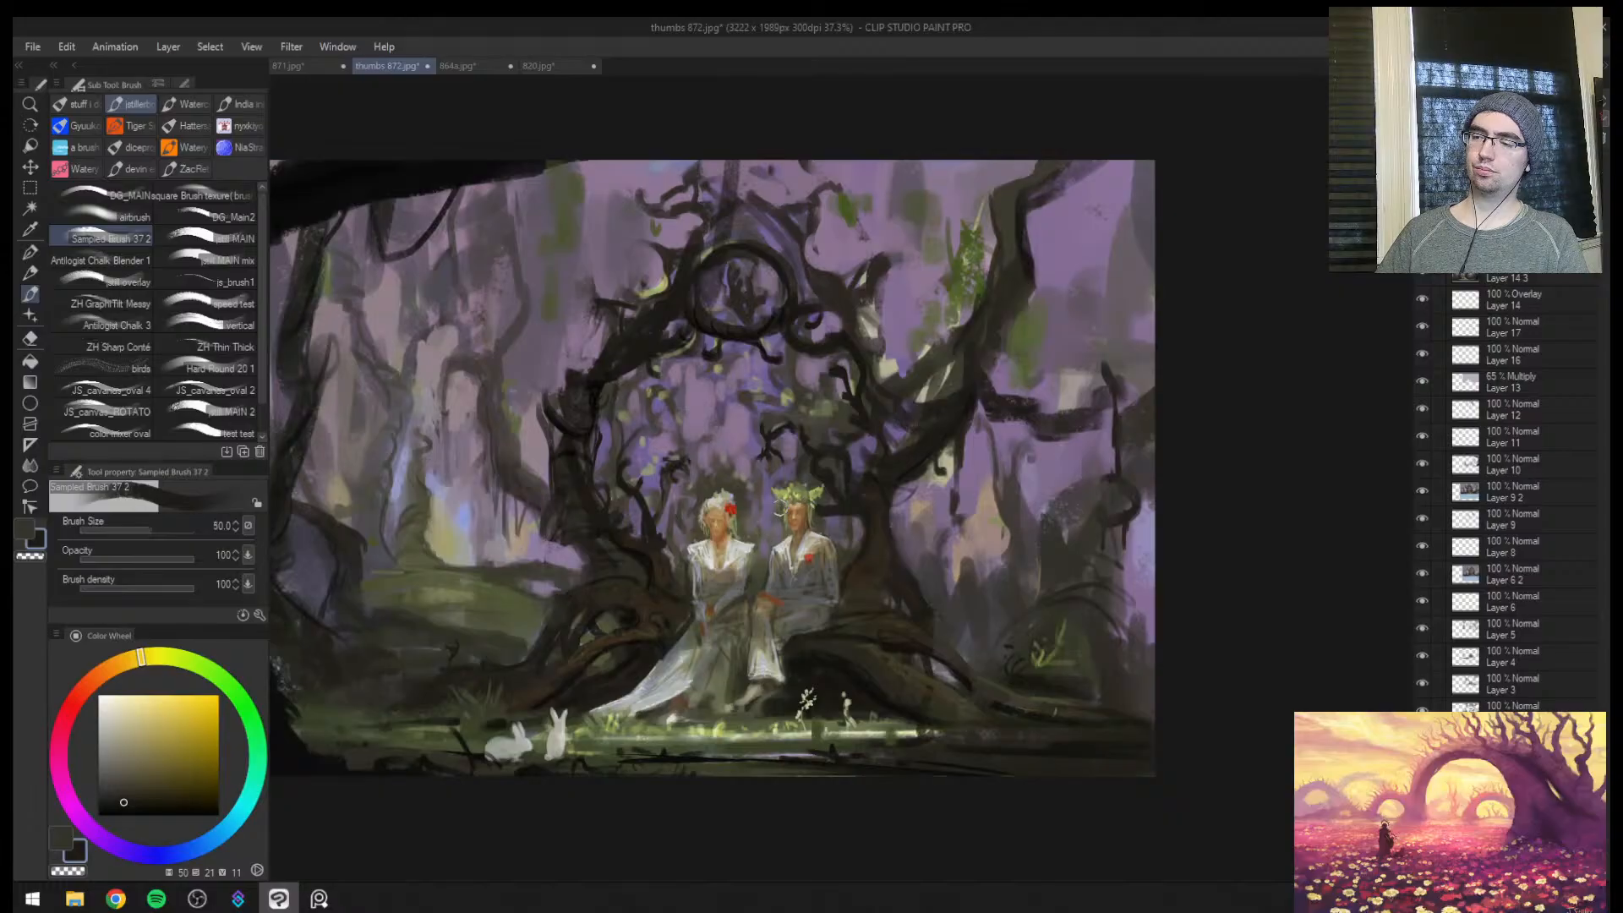
Try dark curved branches hanging inside the arch above the couple at brush sizes 50 and 60
{"action": "mouse_move", "coordinate": [782, 511]}
{"action": "left_mouse_down"}
{"action": "mouse_move", "coordinate": [702, 427]}
{"action": "mouse_move", "coordinate": [714, 452]}
{"action": "mouse_move", "coordinate": [638, 429]}
{"action": "mouse_move", "coordinate": [725, 384]}
{"action": "left_mouse_up"}
{"action": "key", "text": "bracketright"}
{"action": "left_click_drag", "start_coordinate": [658, 549], "coordinate": [683, 467]}
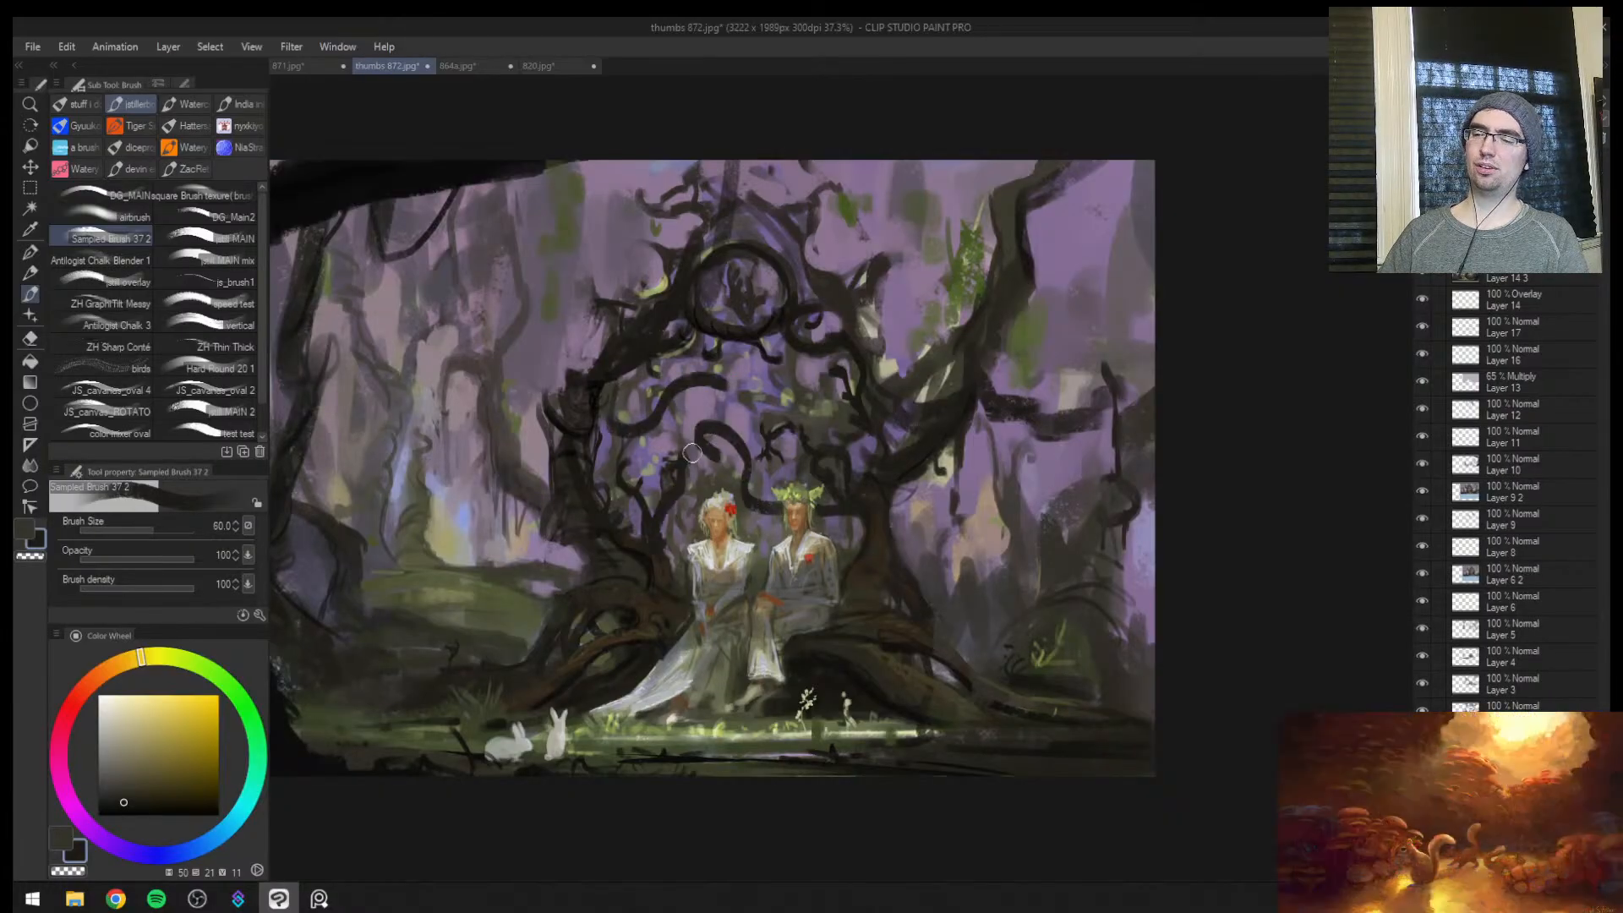
{"action": "left_click_drag", "start_coordinate": [665, 528], "coordinate": [693, 526]}
{"action": "left_click_drag", "start_coordinate": [835, 466], "coordinate": [769, 370]}
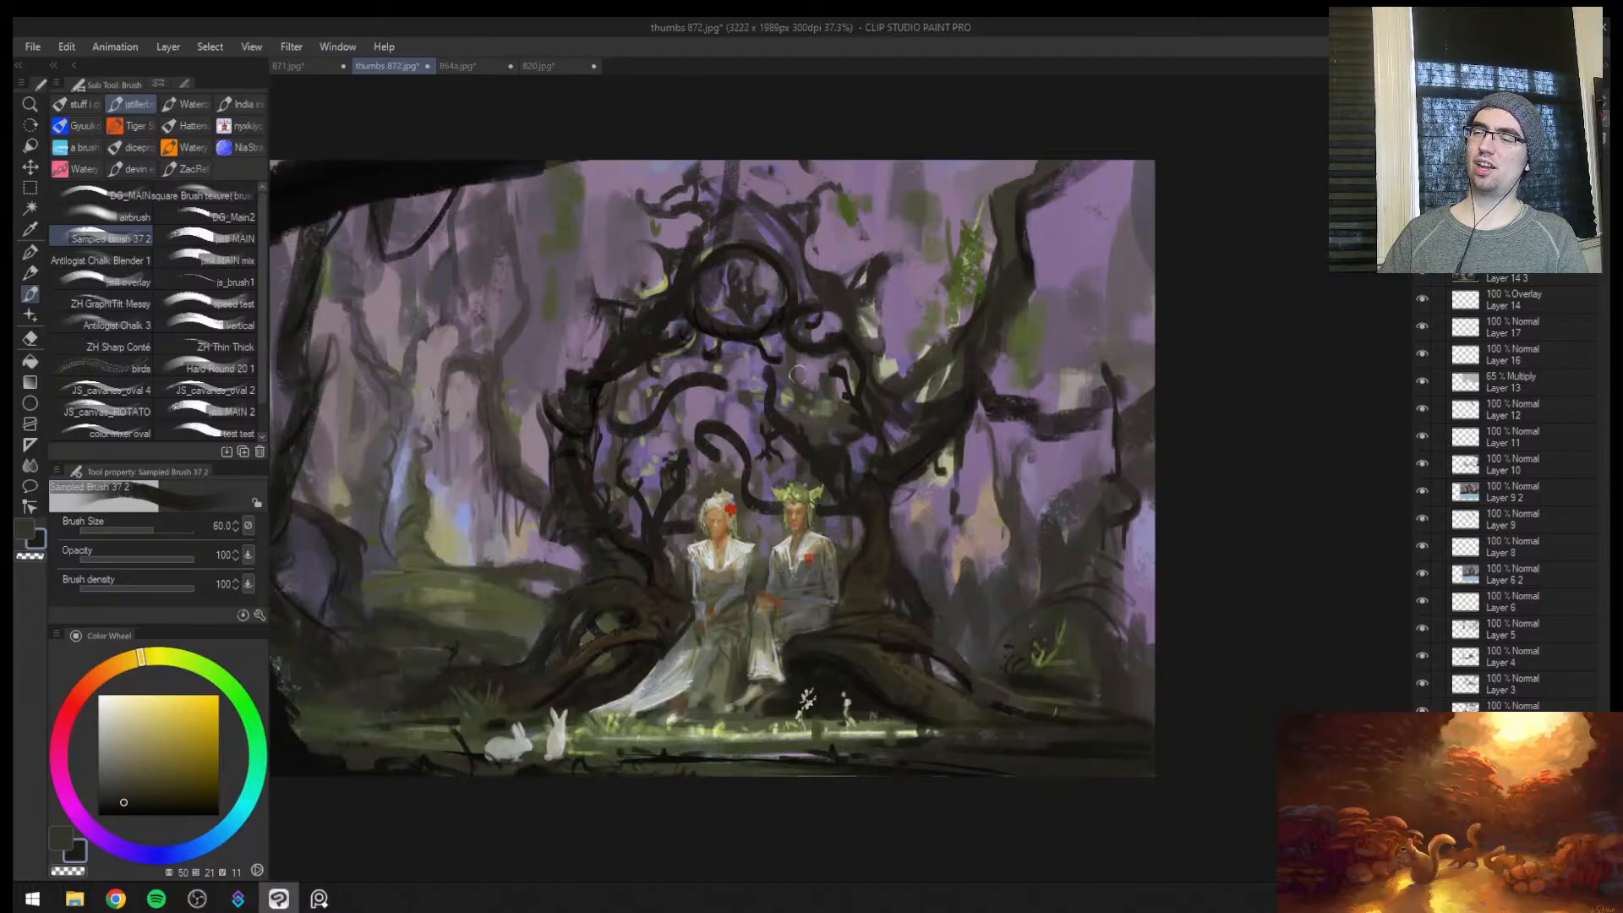
Try softening the new branches and arch opening with muted purple at brush size 100, comparing the painting mirrored and unmirrored
{"action": "left_click", "coordinate": [720, 393], "text": "alt"}
{"action": "key", "text": "bracketright"}
{"action": "key", "text": "bracketright"}
{"action": "key", "text": "bracketright"}
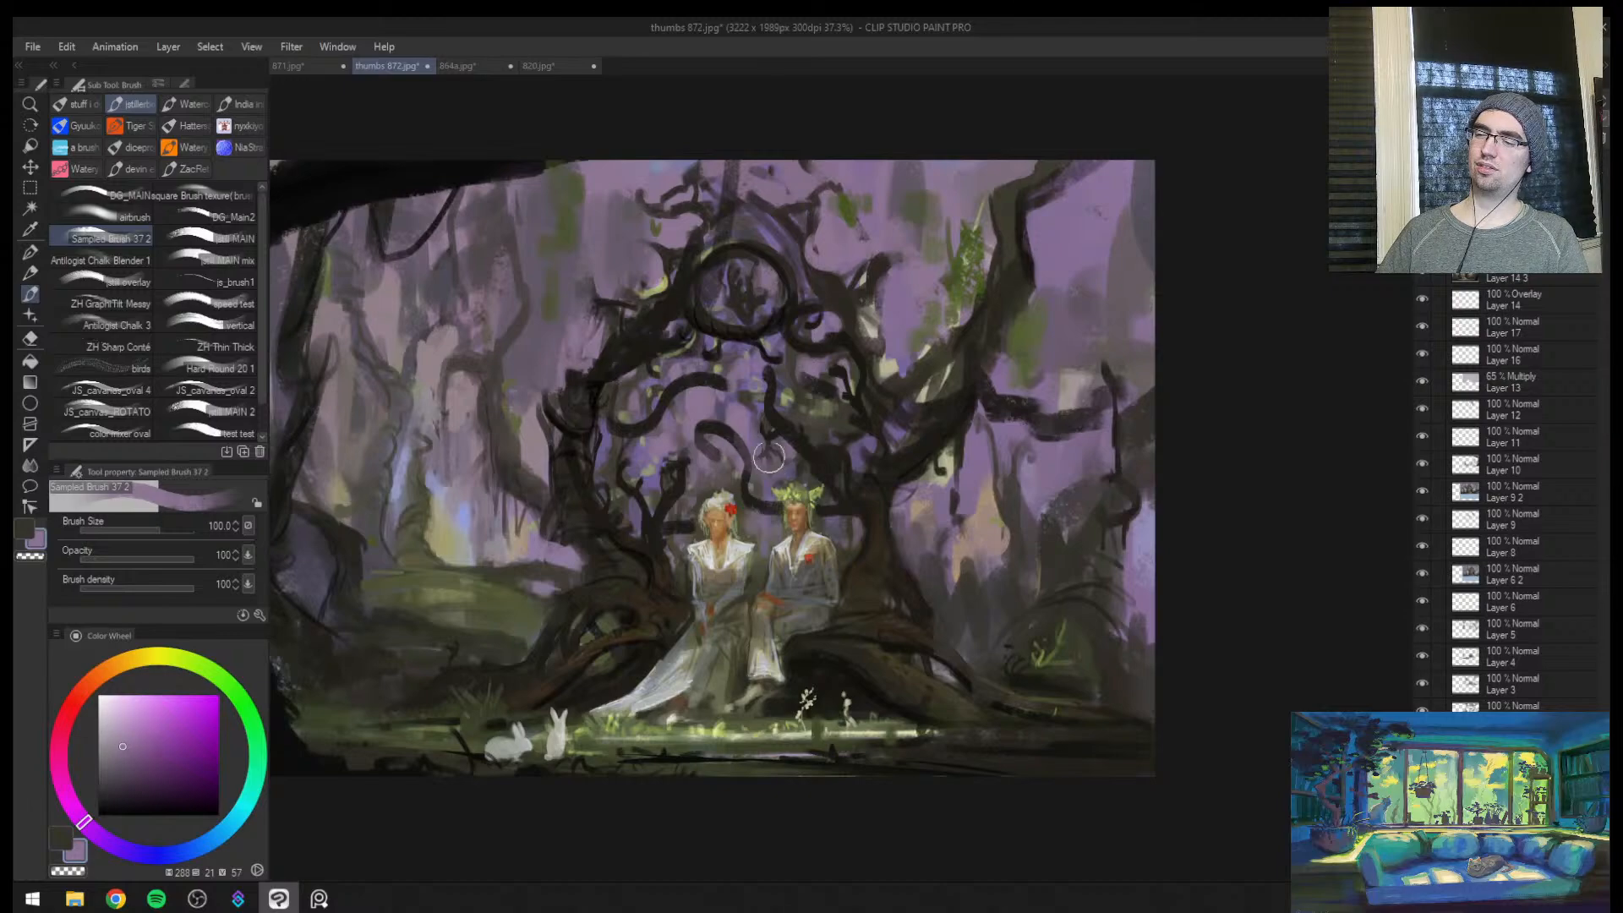
{"action": "left_click_drag", "start_coordinate": [741, 357], "coordinate": [668, 357]}
{"action": "left_click_drag", "start_coordinate": [805, 369], "coordinate": [833, 425]}
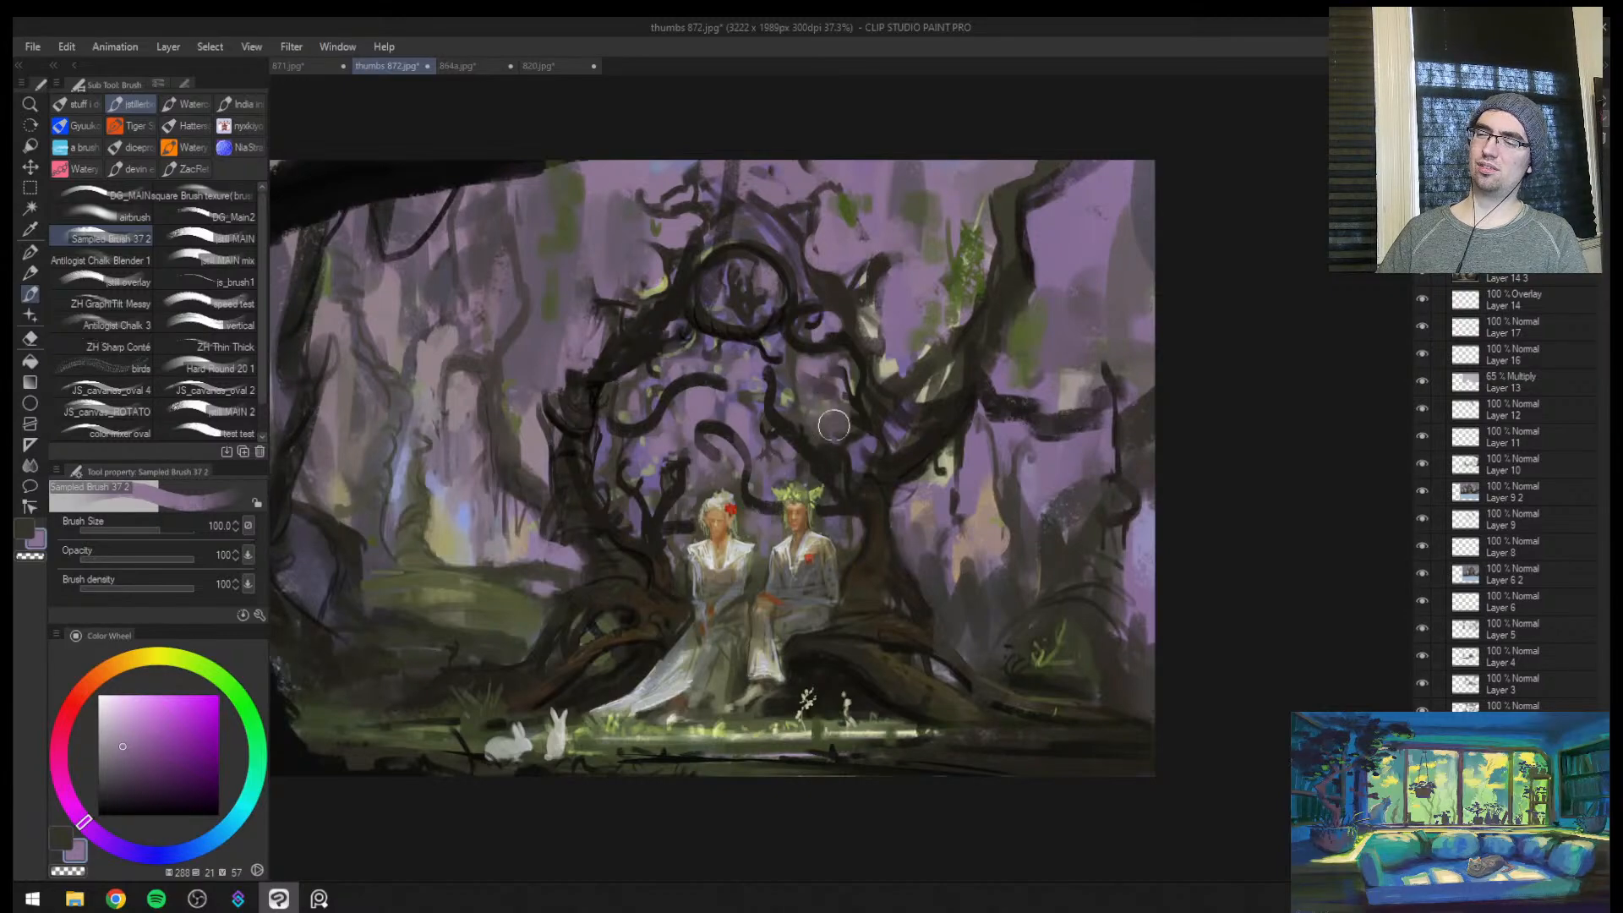
{"action": "key", "text": "h"}
{"action": "key", "text": "ctrl+space"}
{"action": "mouse_move", "coordinate": [1046, 480]}
{"action": "left_mouse_down"}
{"action": "mouse_move", "coordinate": [972, 480]}
{"action": "mouse_move", "coordinate": [1014, 478]}
{"action": "left_mouse_up"}
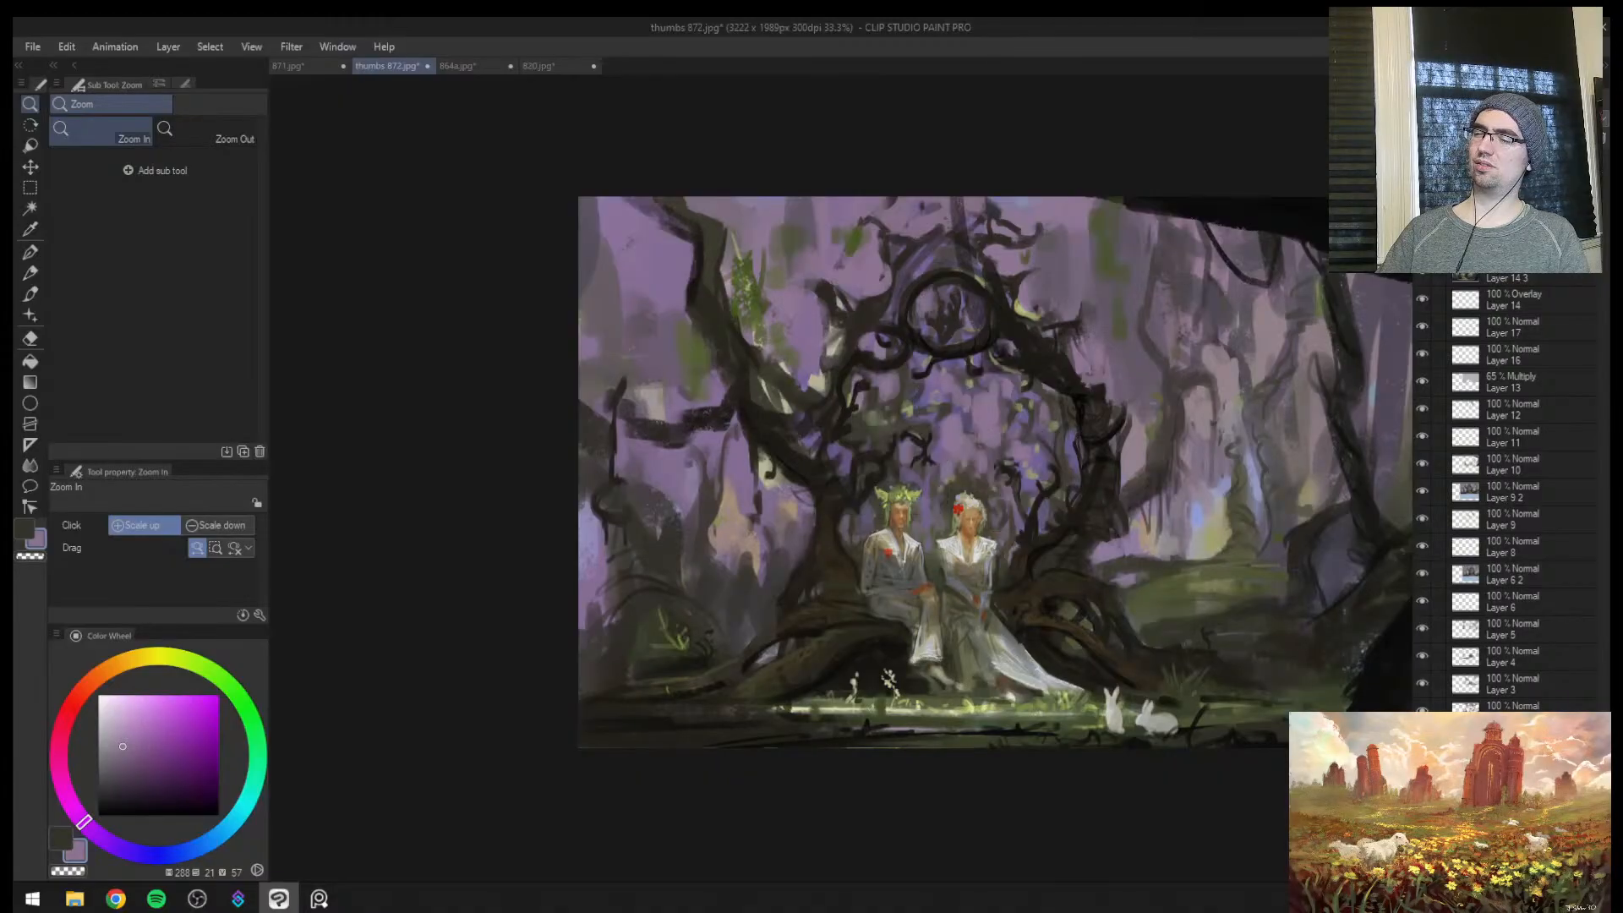
{"action": "key", "text": "h"}
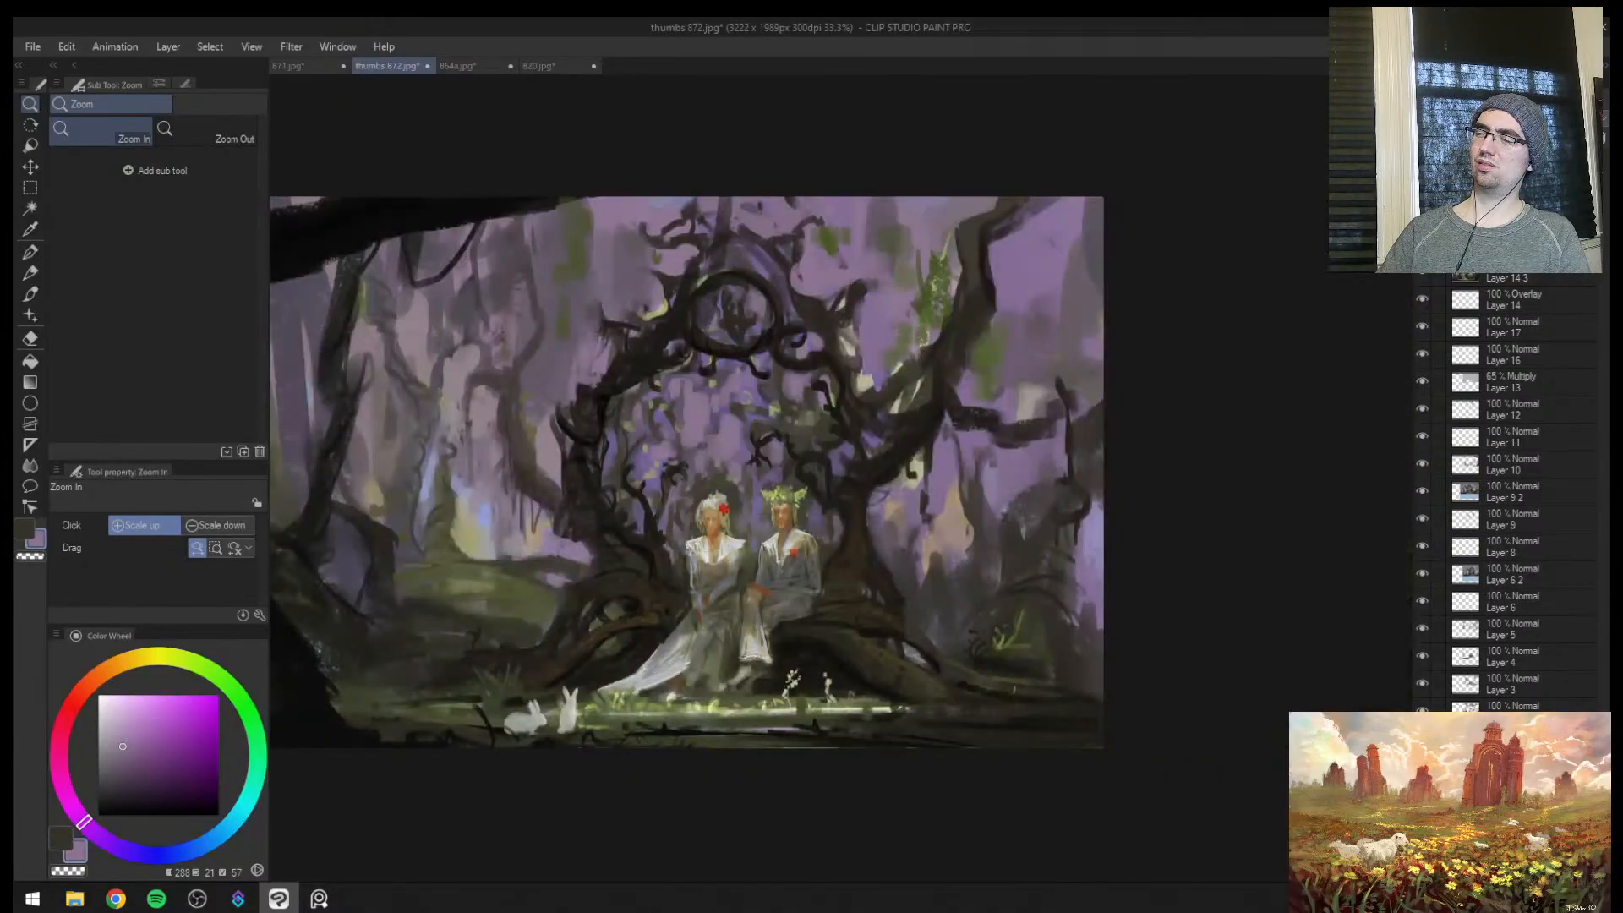
Compare the arch with and without the trial curved branches, leave them out above the couple, and save the painting
{"action": "key", "text": "ctrl+z"}
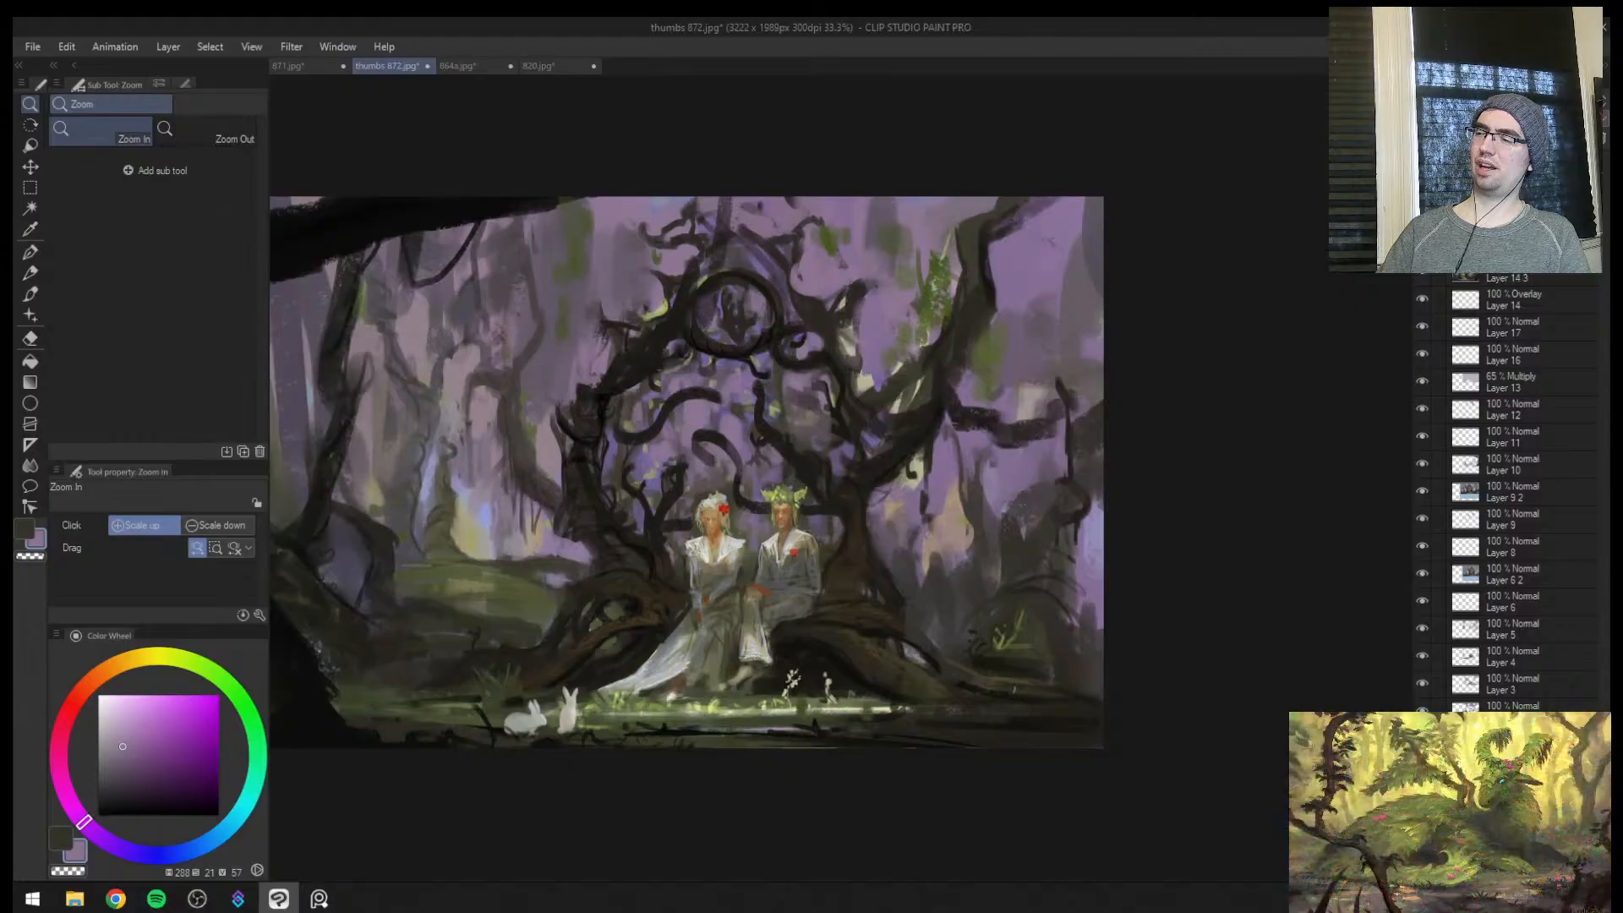
{"action": "scroll", "coordinate": [908, 409], "scroll_direction": "up", "scroll_amount": 1}
{"action": "left_click_drag", "start_coordinate": [908, 409], "coordinate": [813, 429]}
{"action": "mouse_move", "coordinate": [880, 385]}
{"action": "left_mouse_down"}
{"action": "mouse_move", "coordinate": [862, 416]}
{"action": "mouse_move", "coordinate": [788, 442]}
{"action": "mouse_move", "coordinate": [854, 370]}
{"action": "left_mouse_up"}
{"action": "left_click_drag", "start_coordinate": [755, 378], "coordinate": [785, 387]}
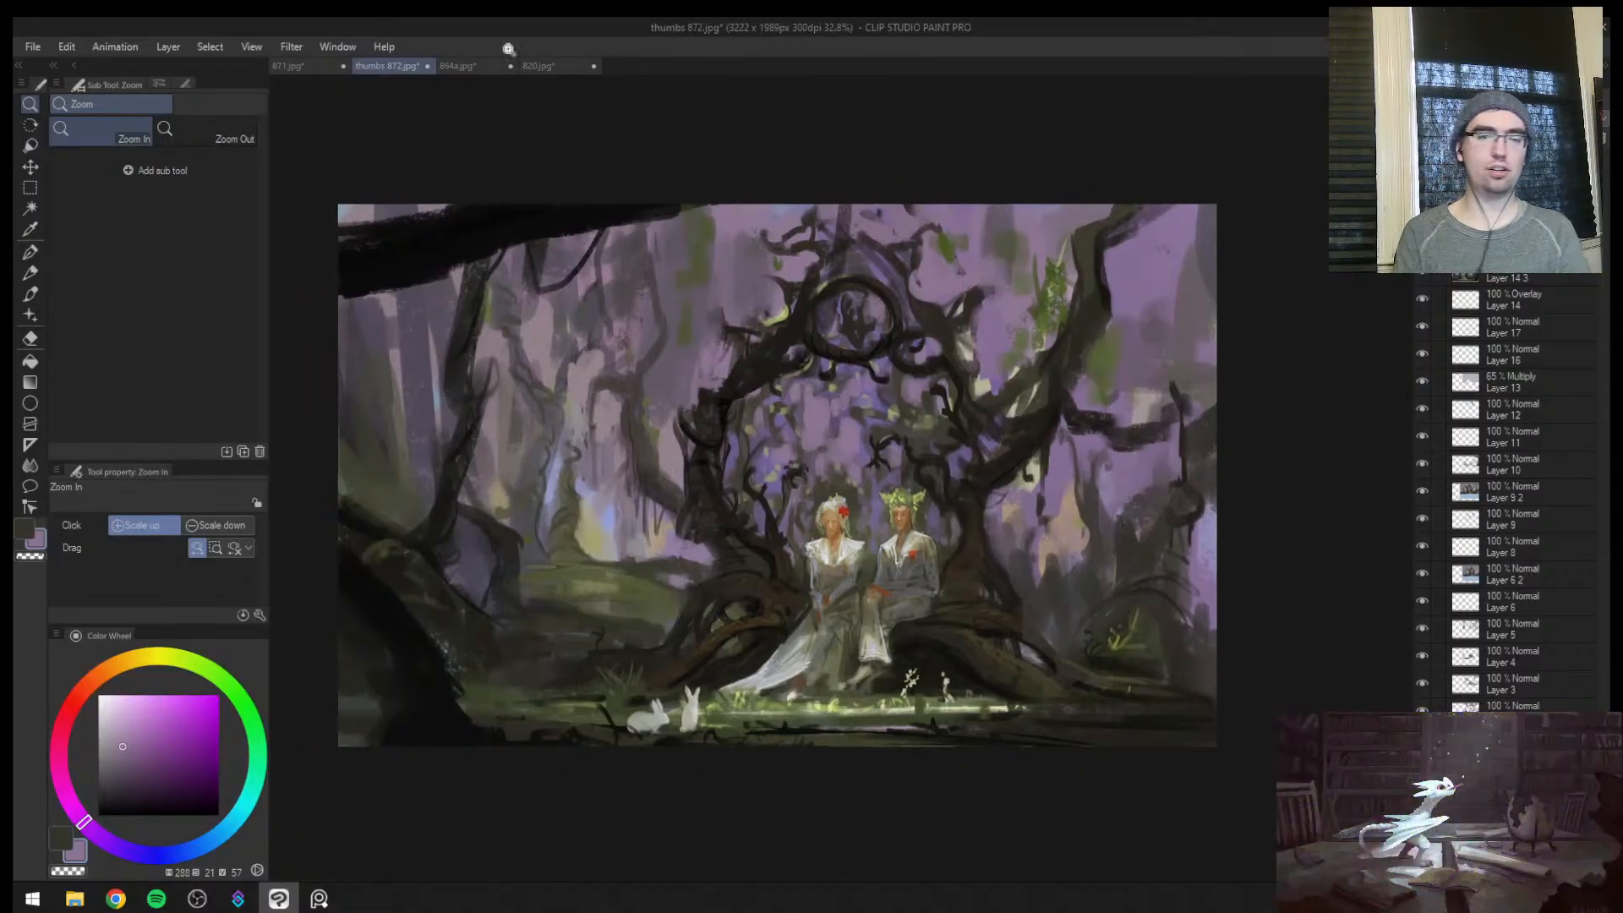
{"action": "key", "text": "ctrl+s"}
{"action": "key", "text": "alt+Tab"}
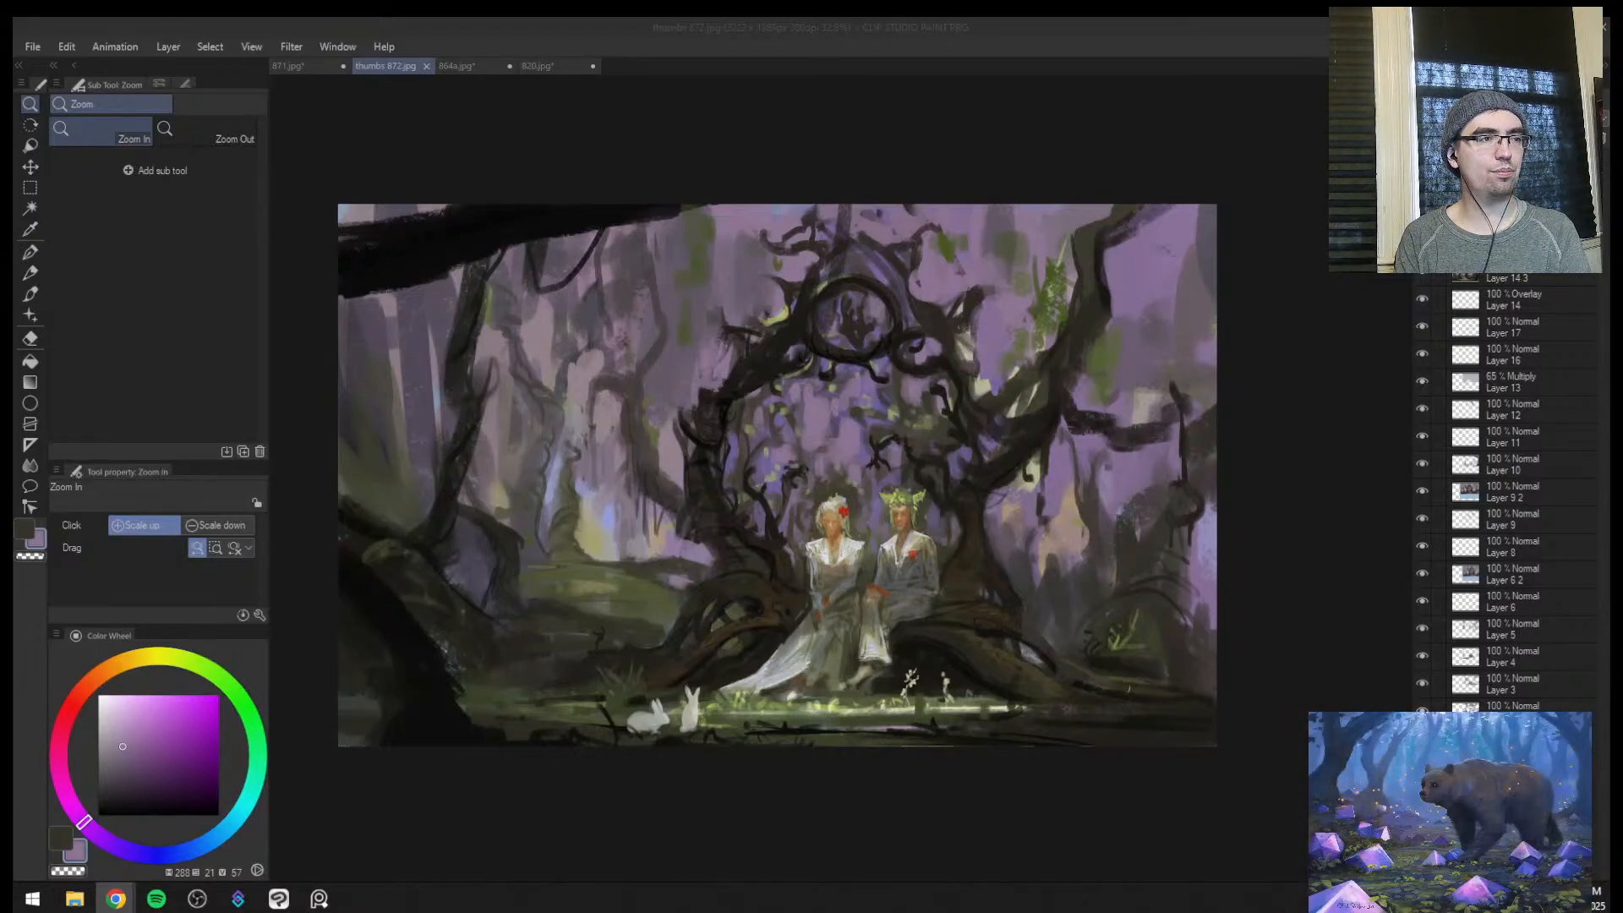
{"action": "key", "text": "alt+Tab"}
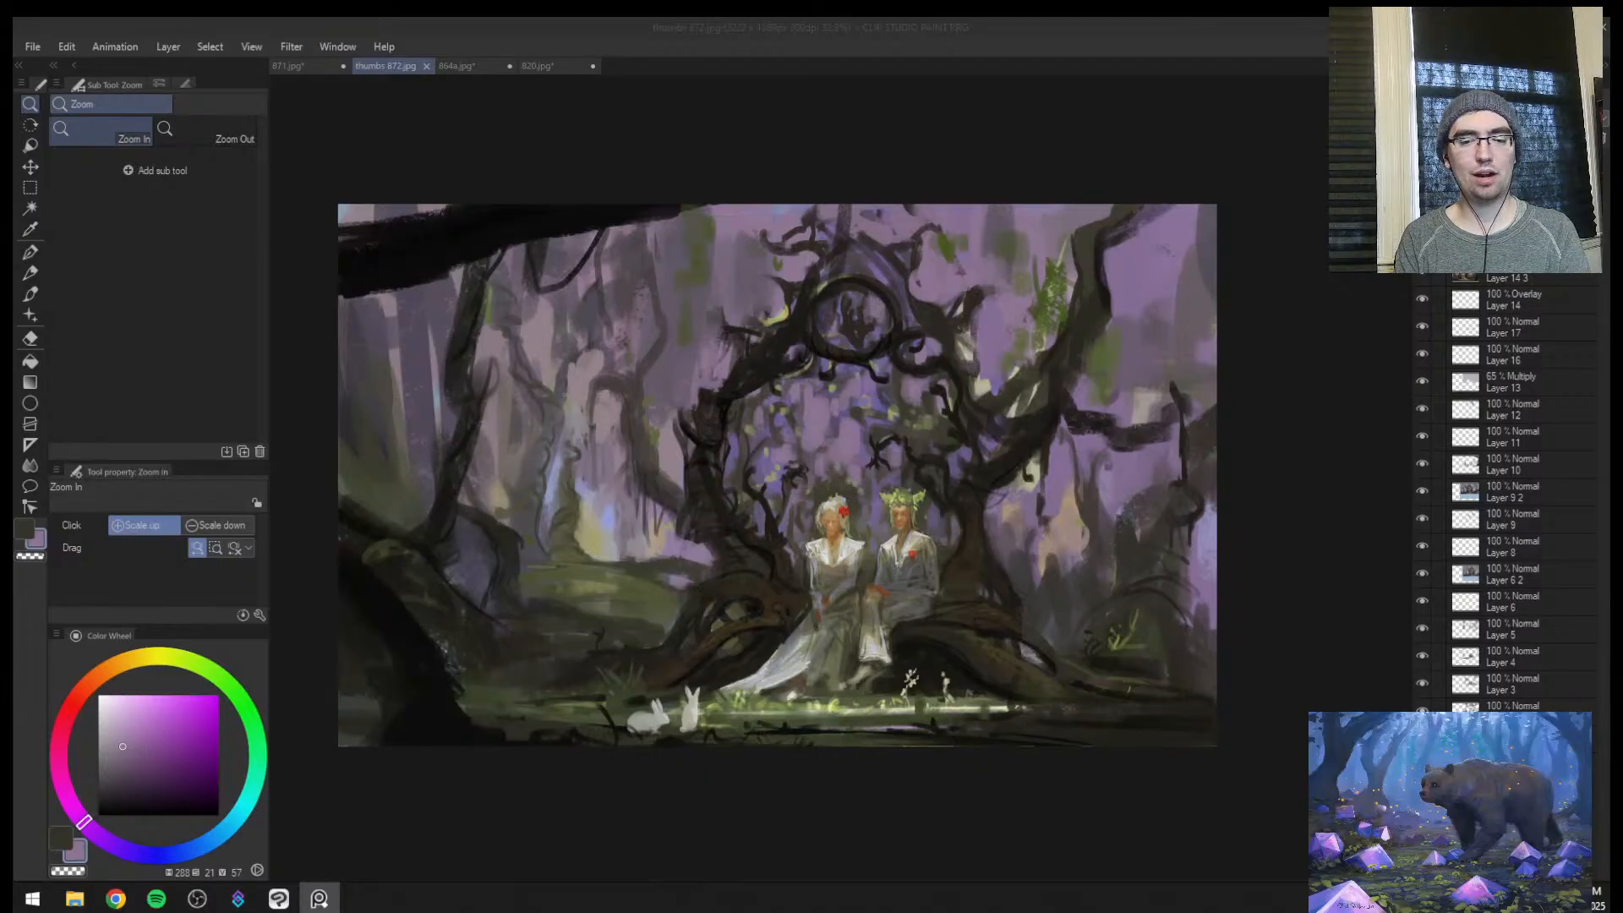
{"action": "key", "text": "alt+Tab"}
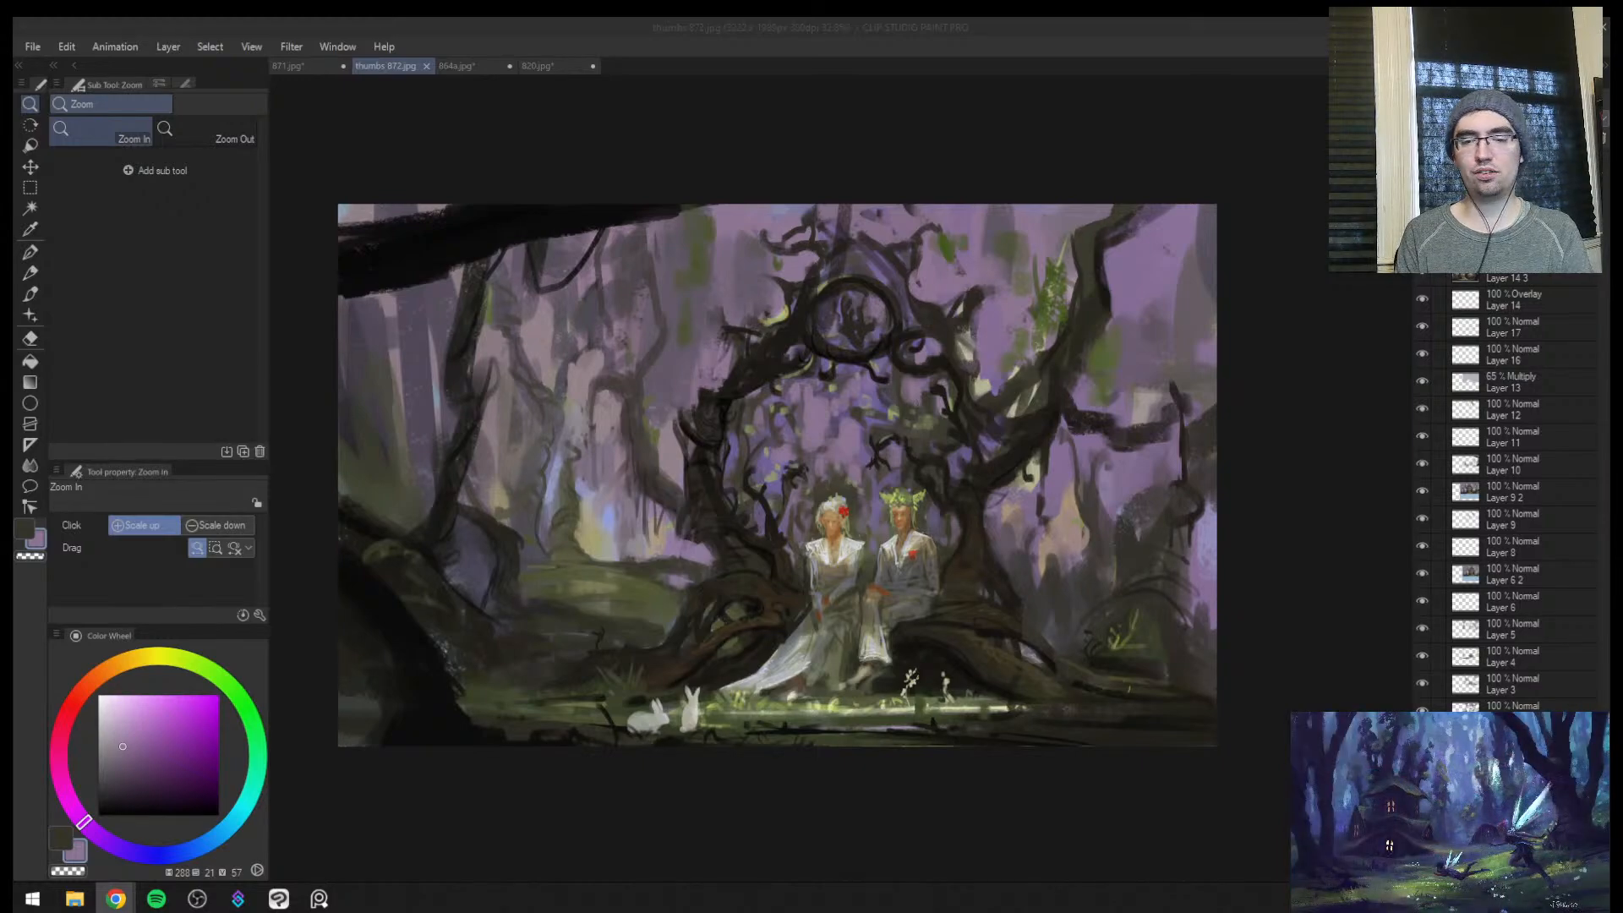
{"action": "key", "text": "alt+Tab"}
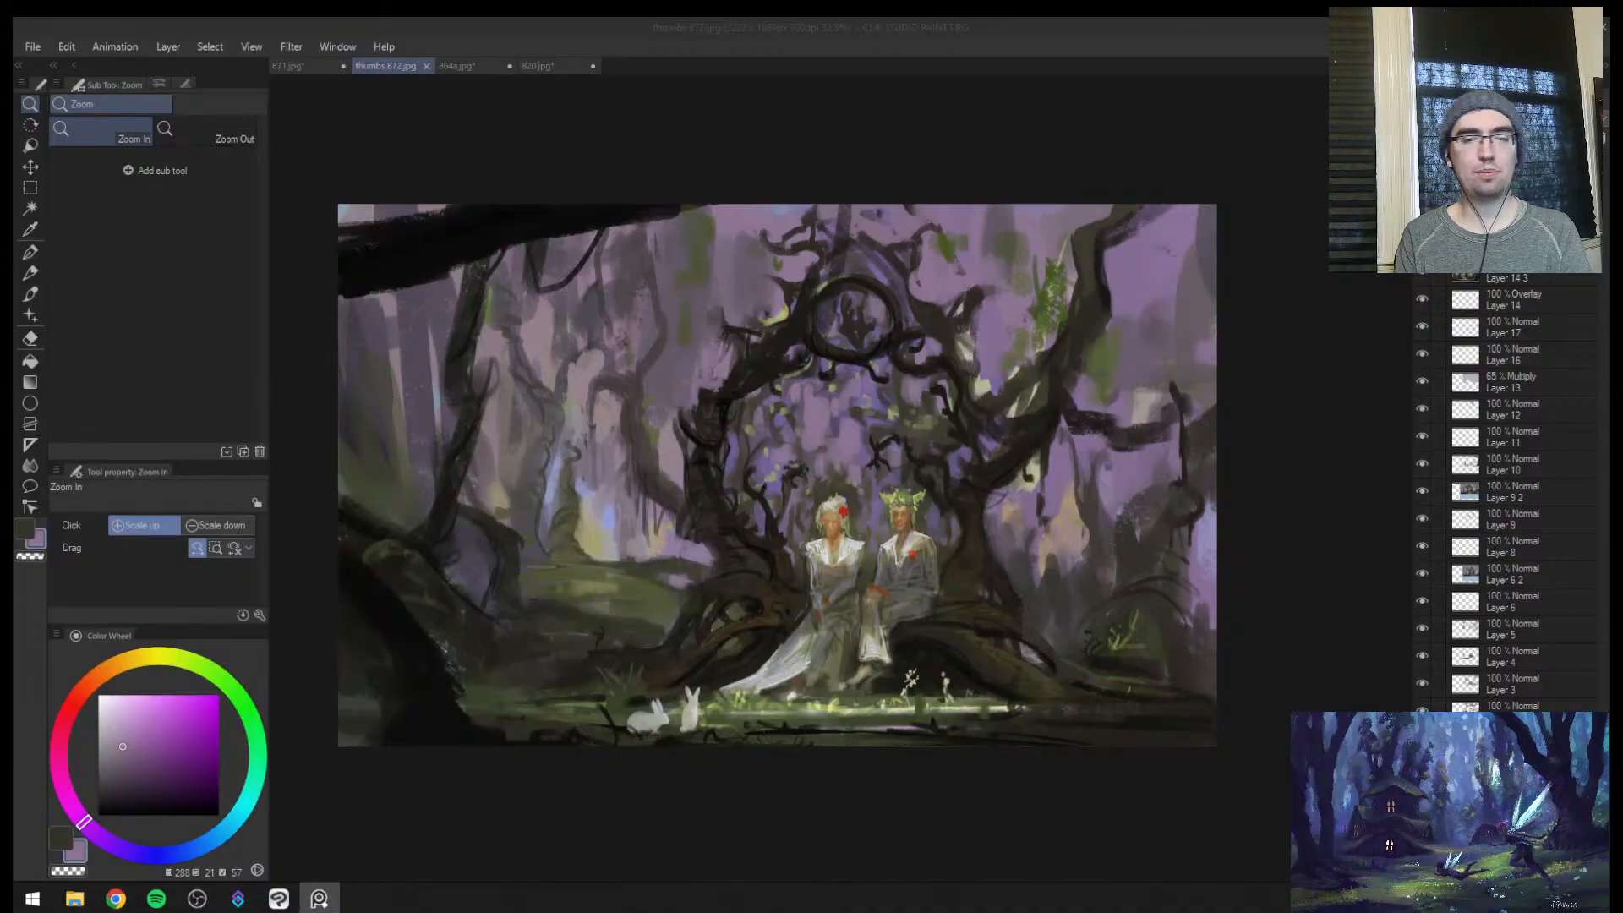